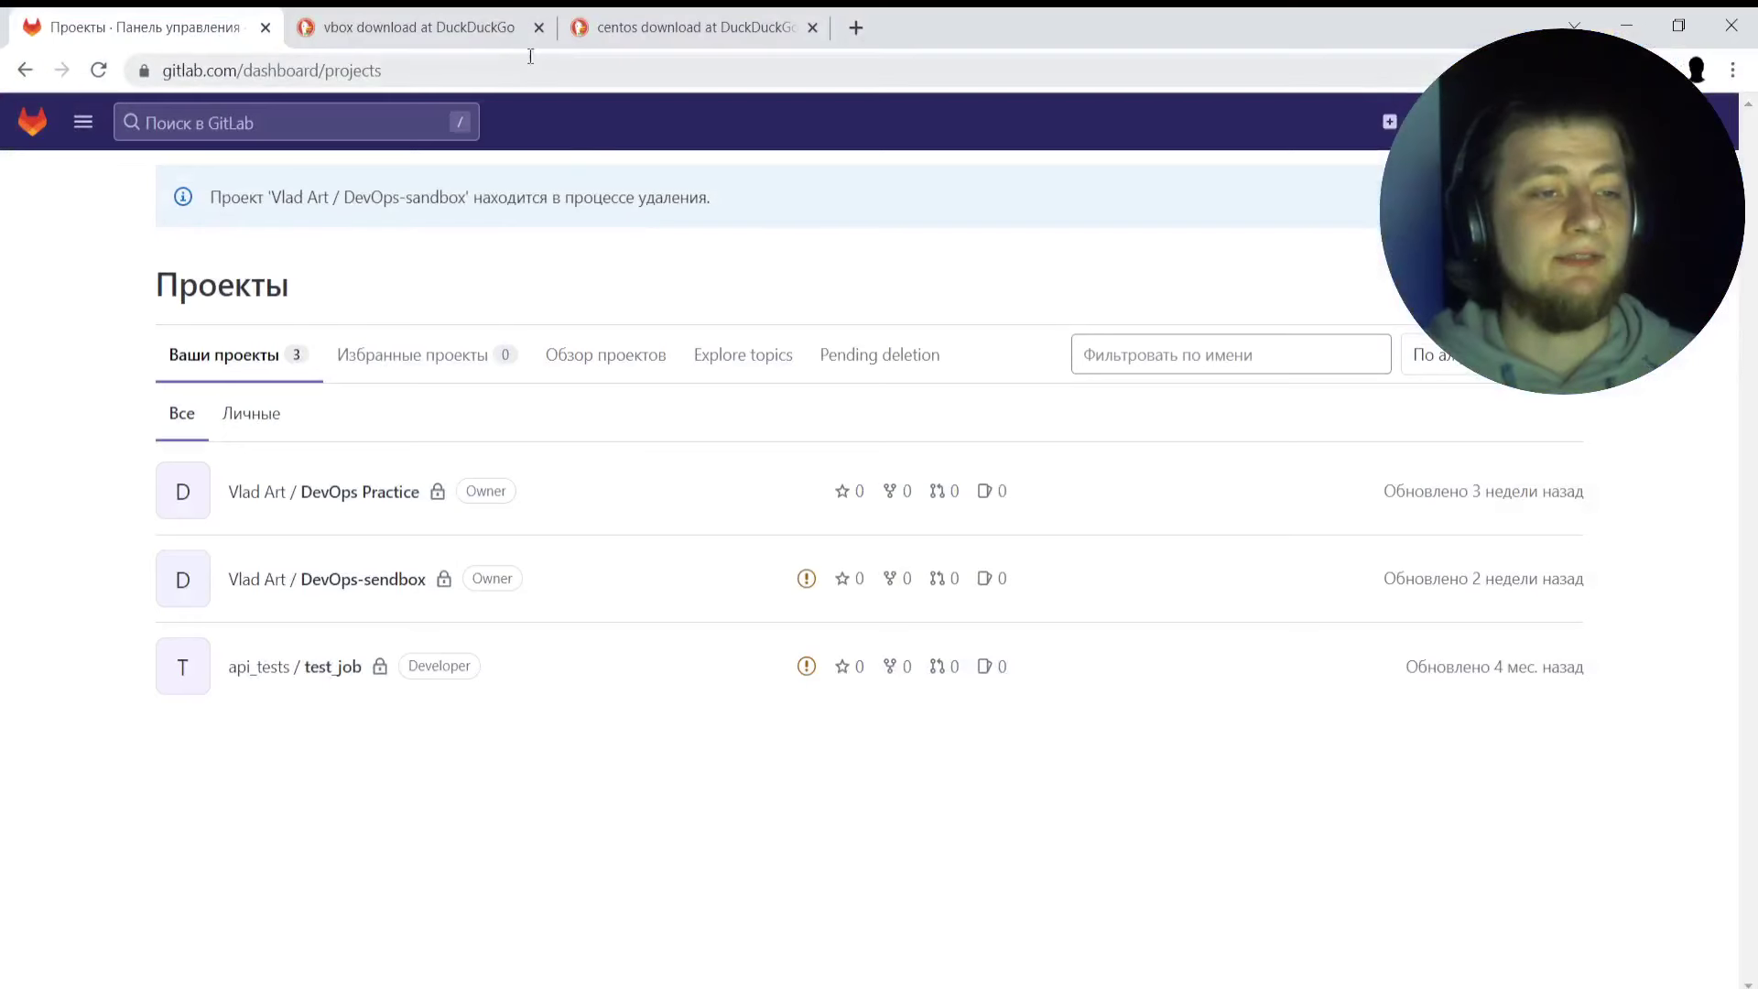
# Open the VirtualBox 7.0.4 Downloads page, cancel the Windows hosts installer save, and bring up VirtualBox Manager.
pyautogui.hotkey('ctrl', 'Tab')
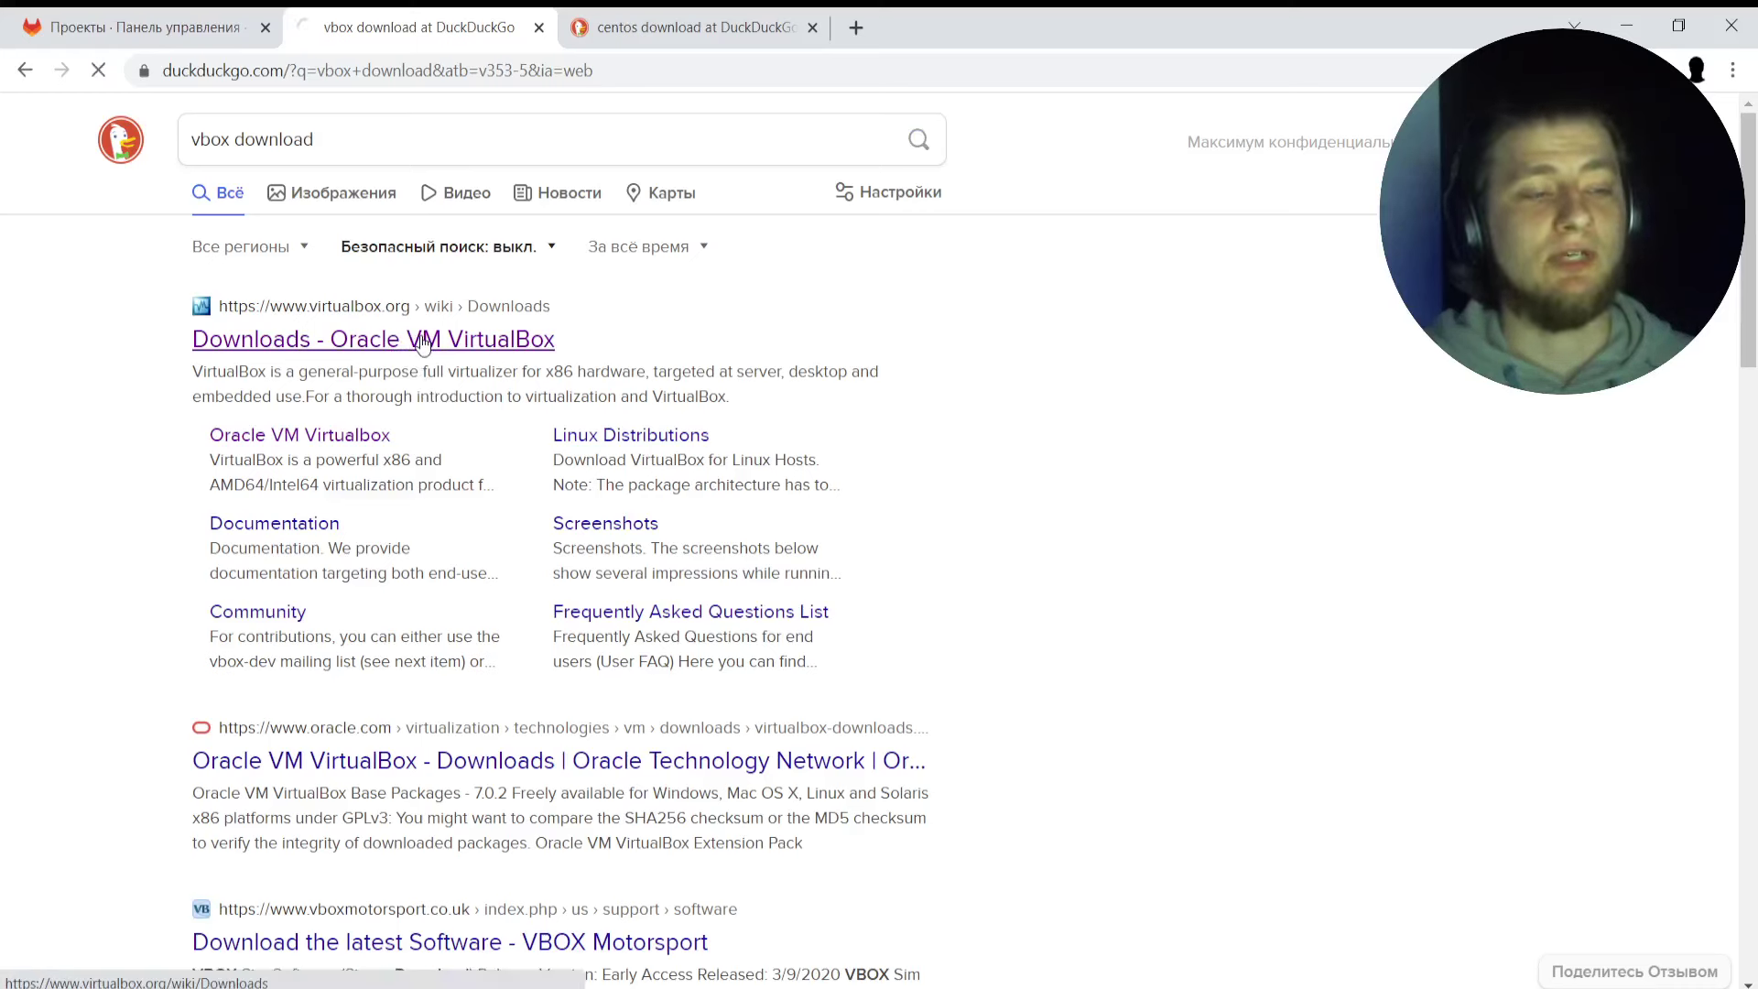
pyautogui.click(450, 336)
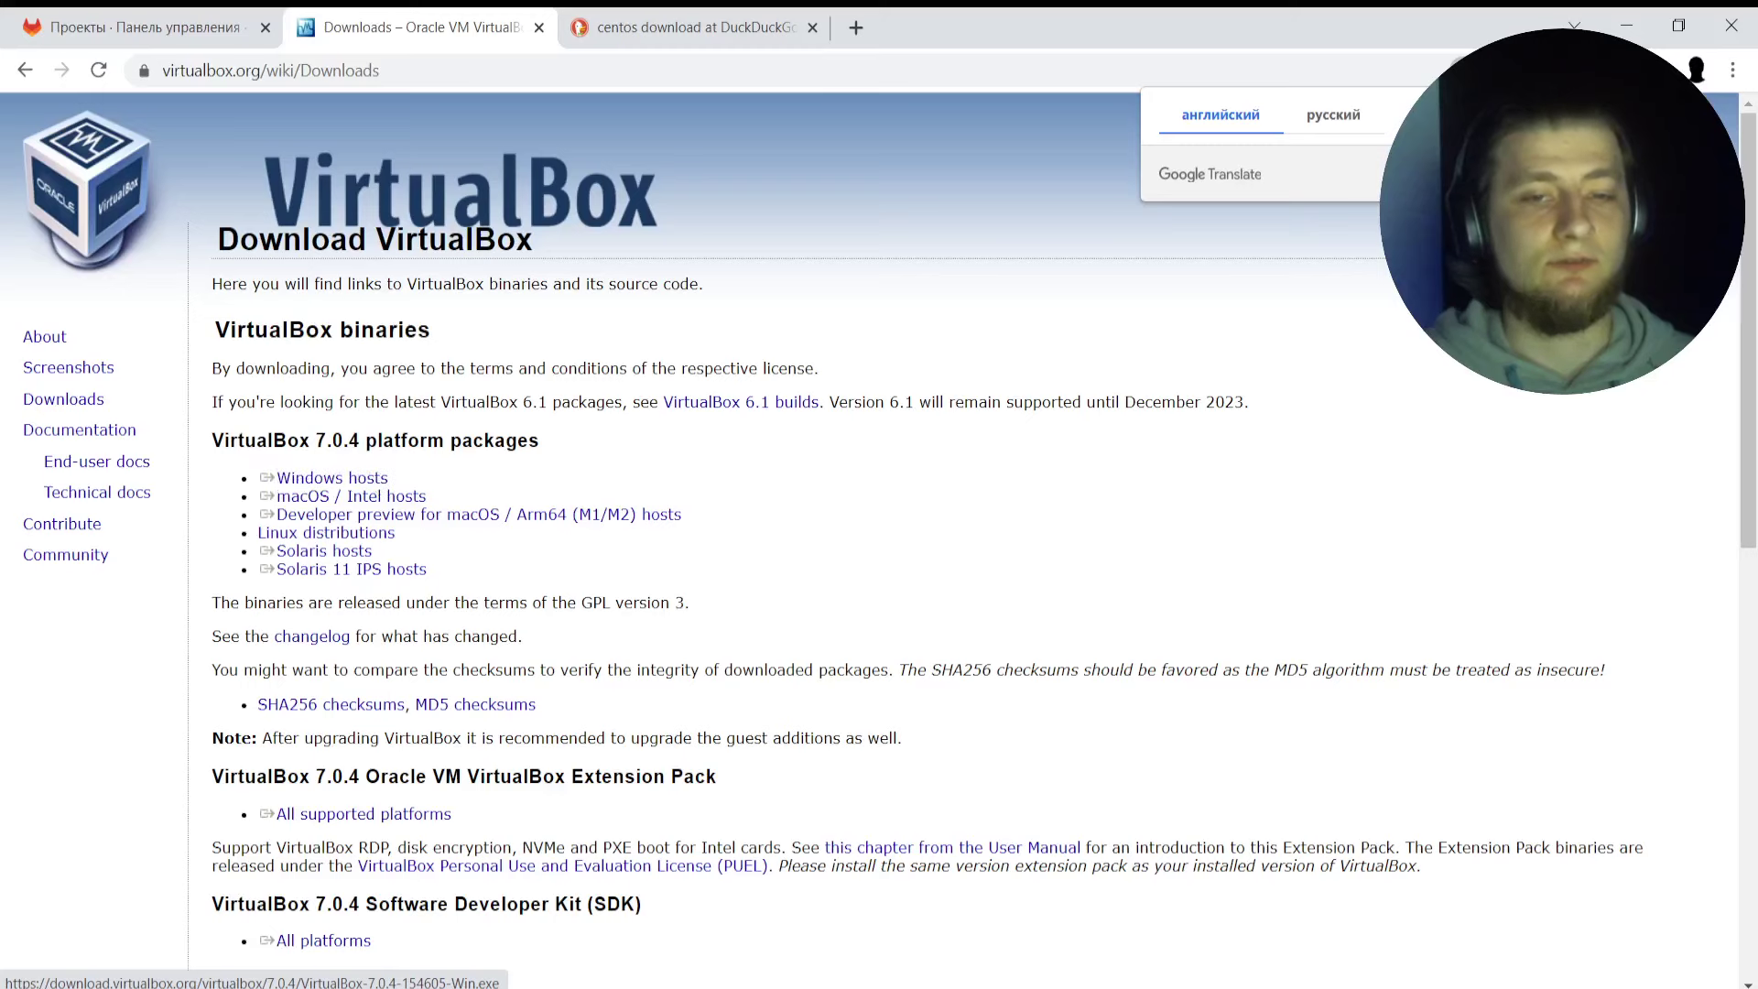
pyautogui.click(343, 483)
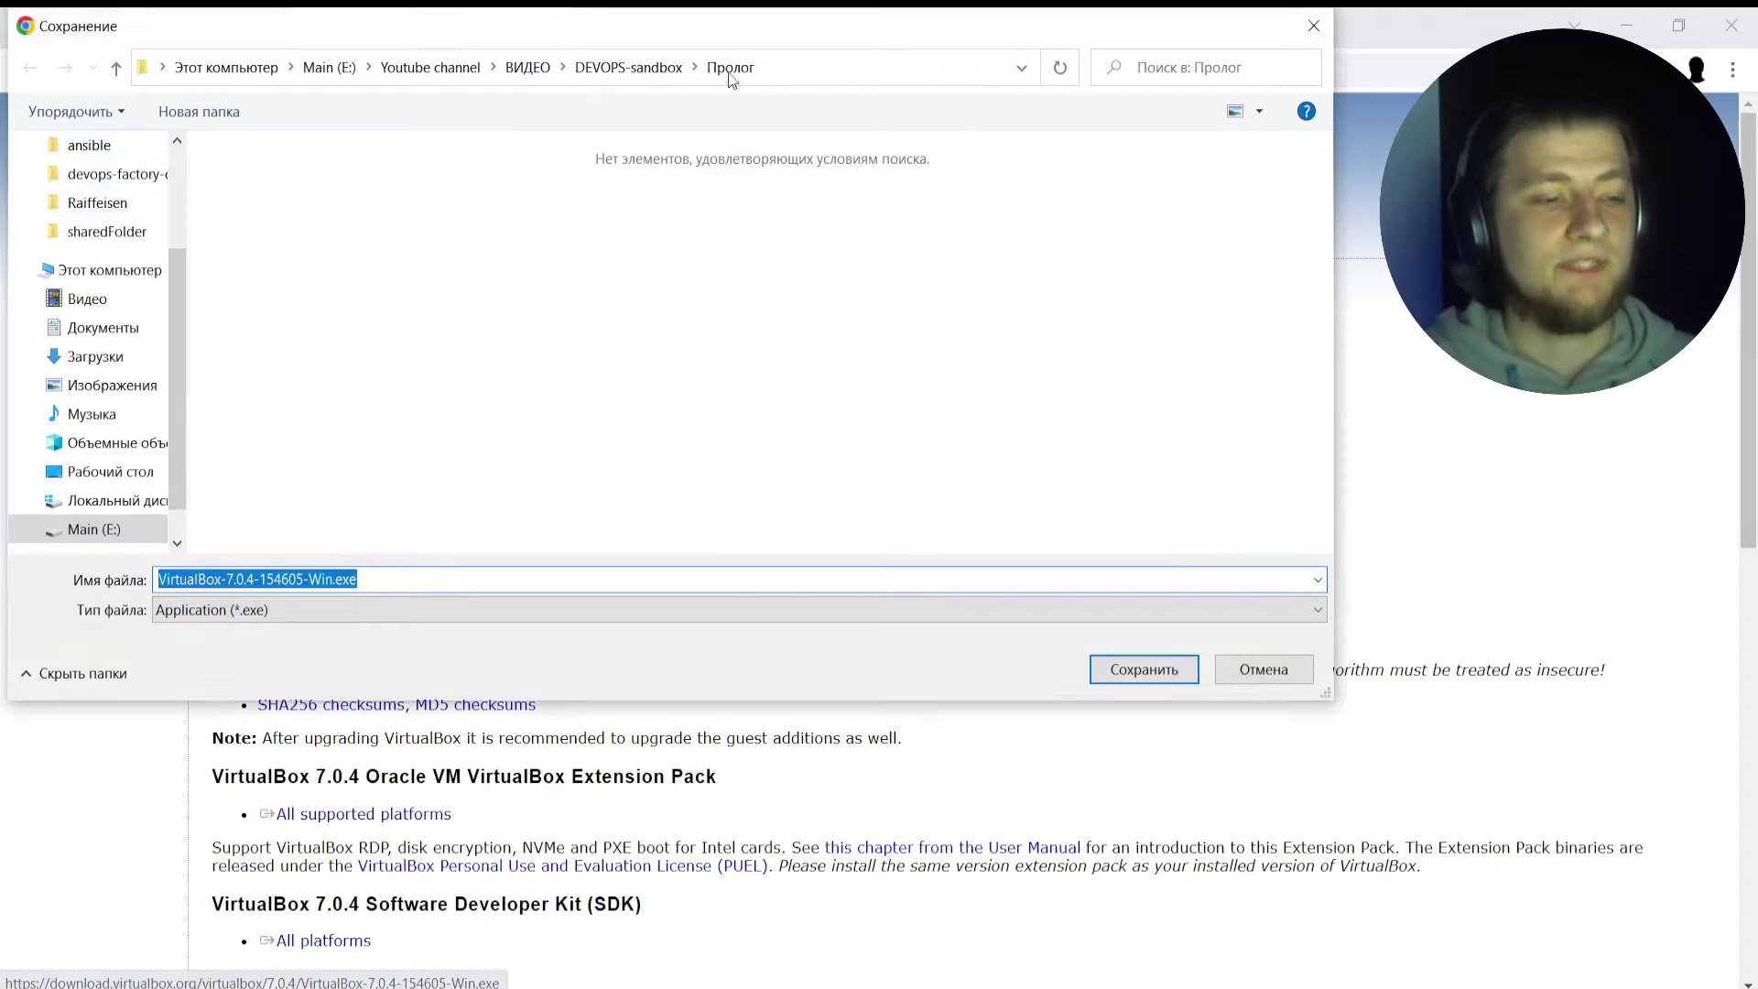
pyautogui.click(1288, 672)
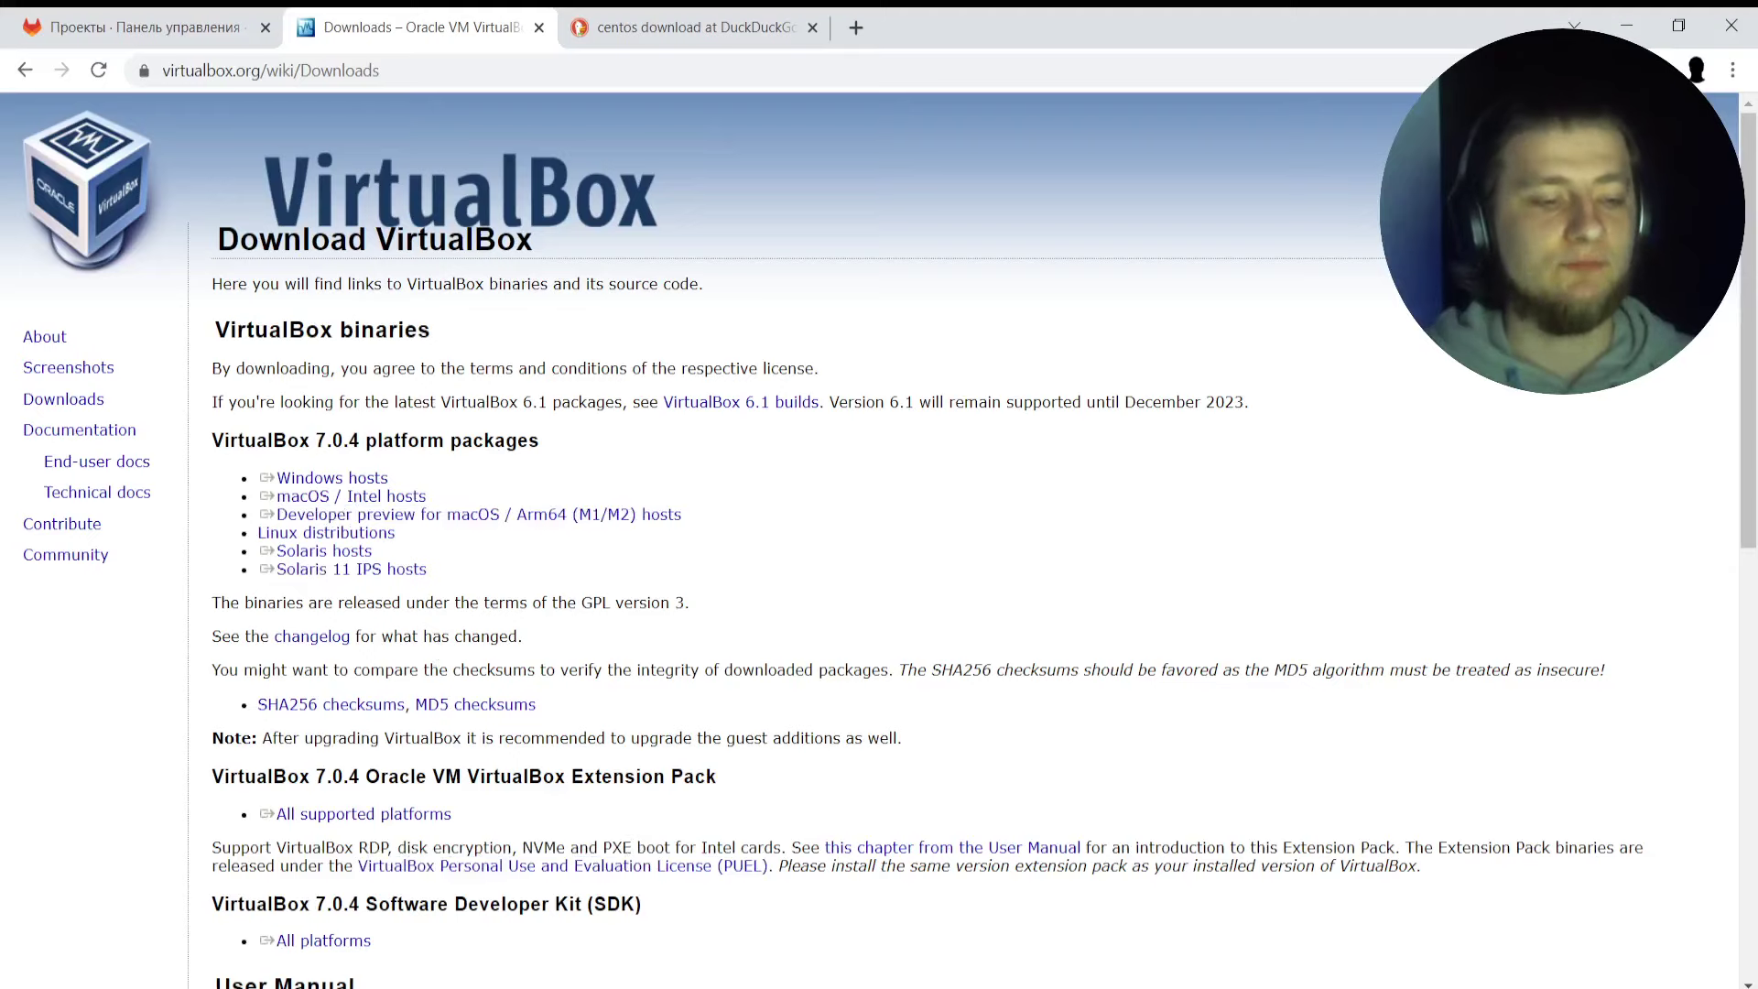
pyautogui.click(497, 951)
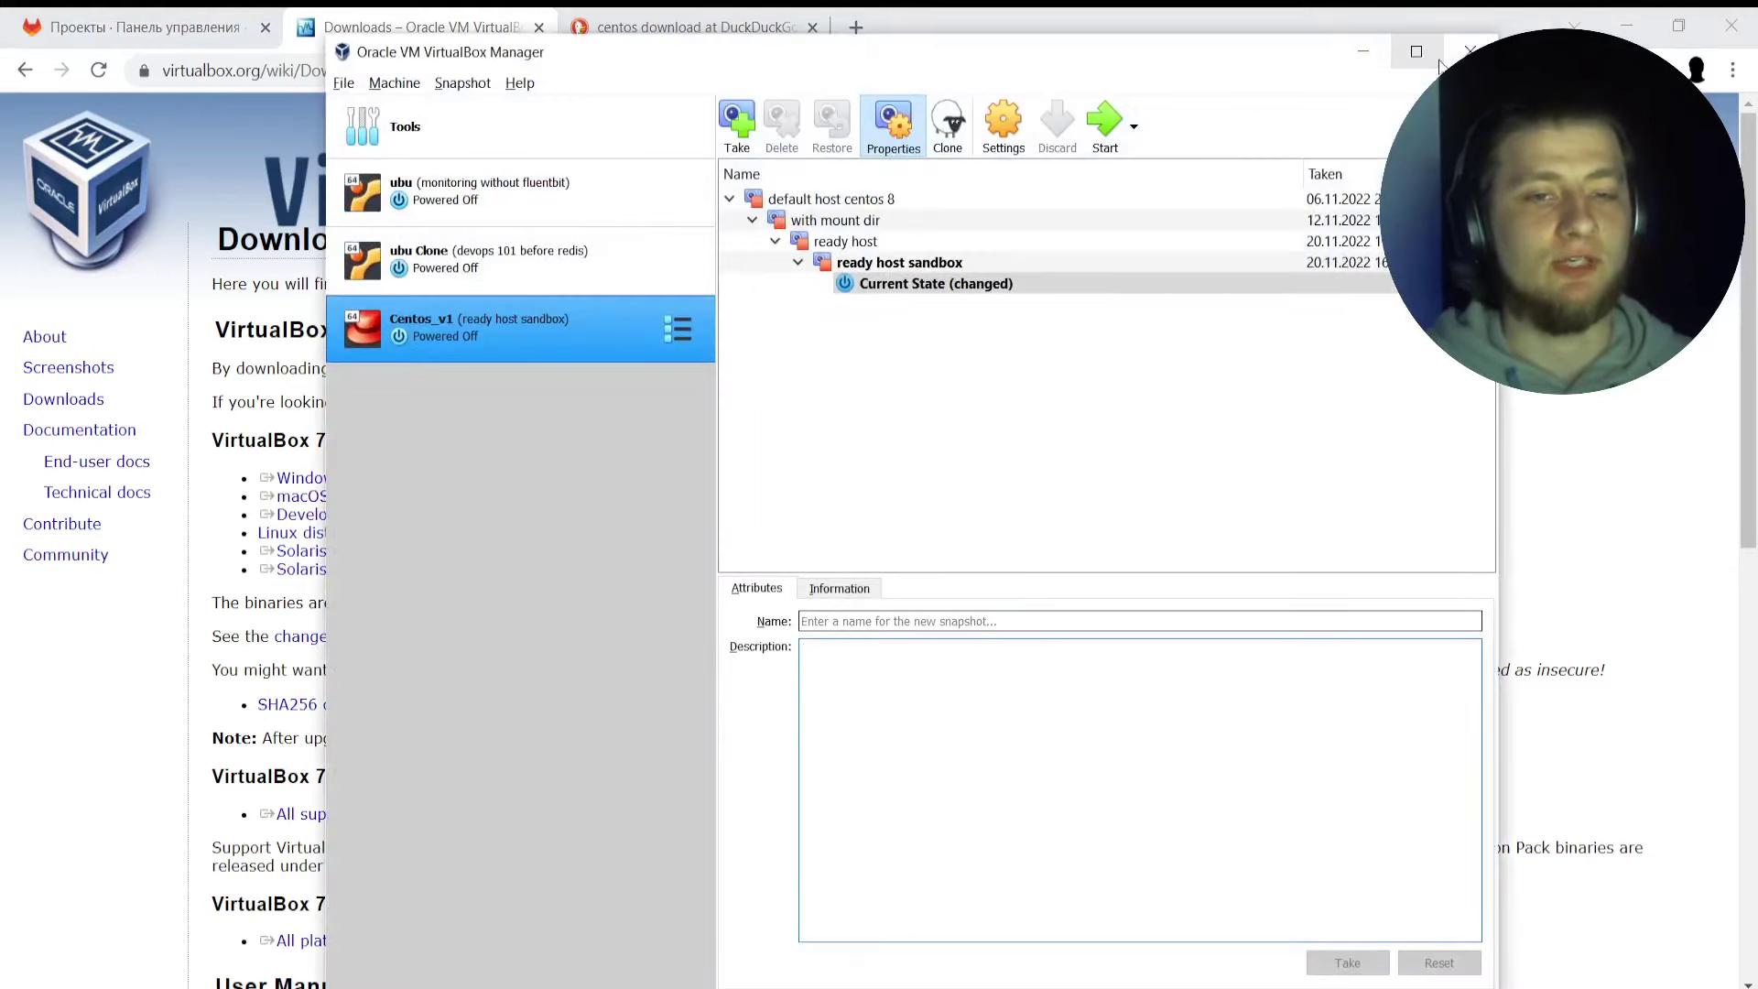
# Maximize, then minimize VirtualBox Manager and switch to the 'centos download' search results tab.
pyautogui.click(1421, 55)
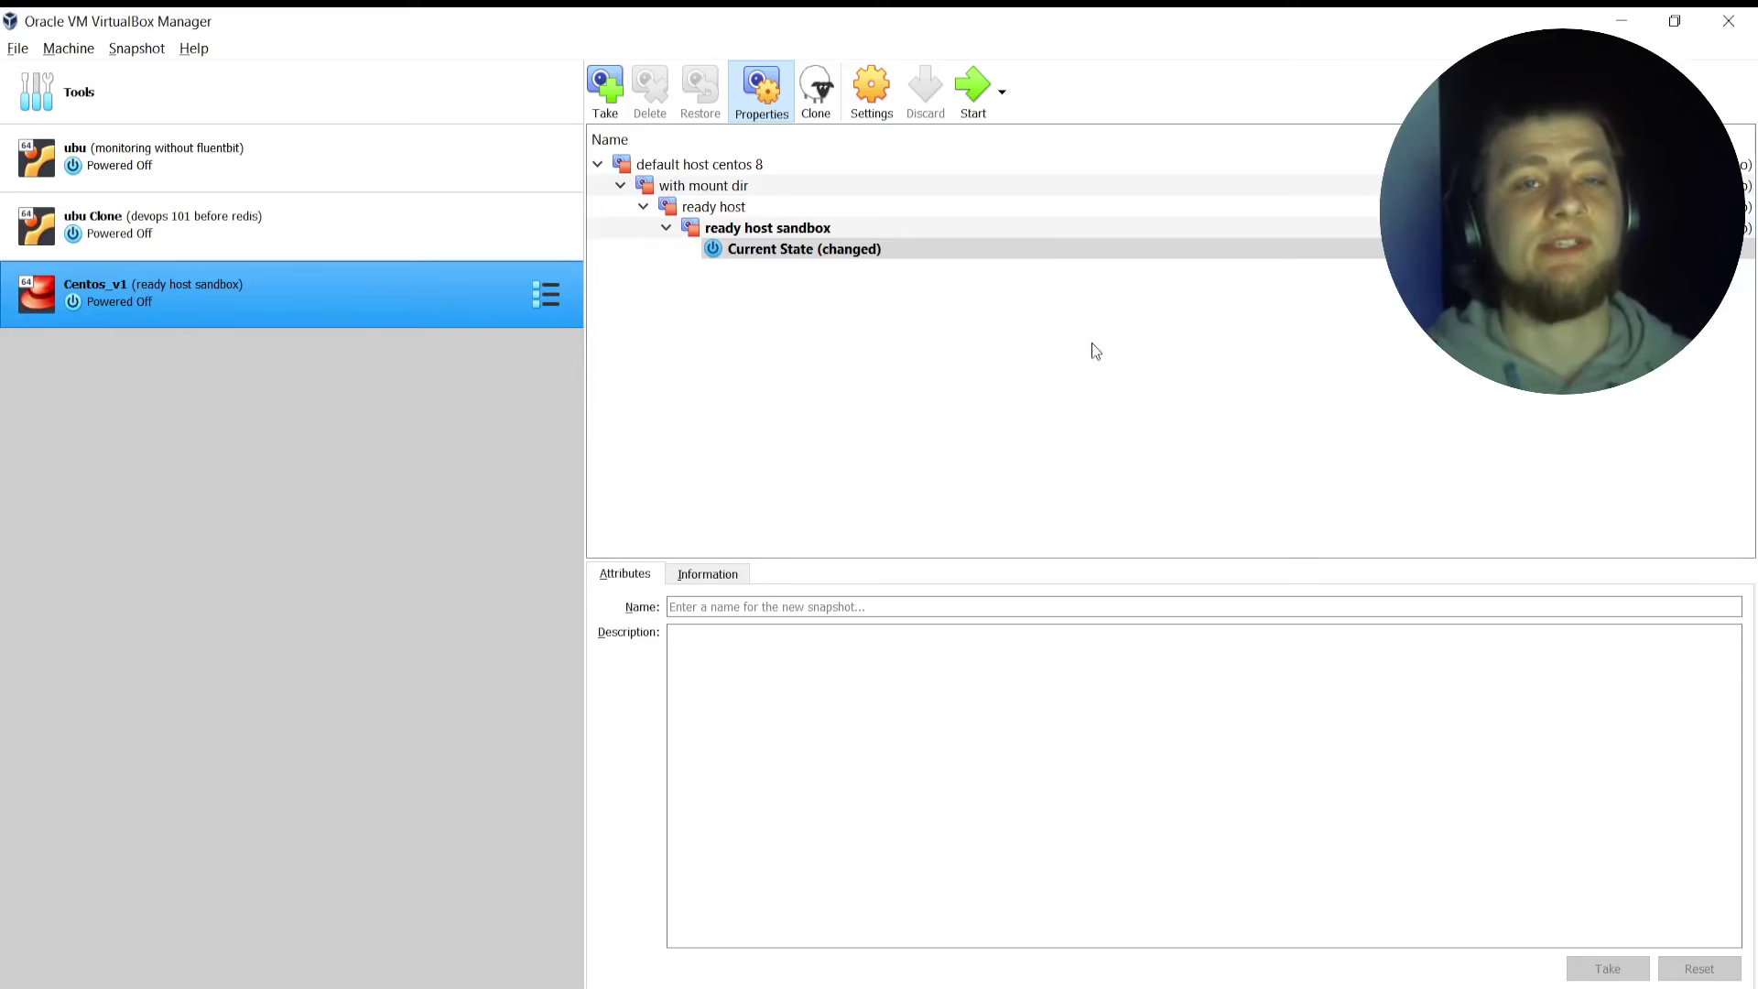
pyautogui.click(1622, 21)
pyautogui.click(654, 30)
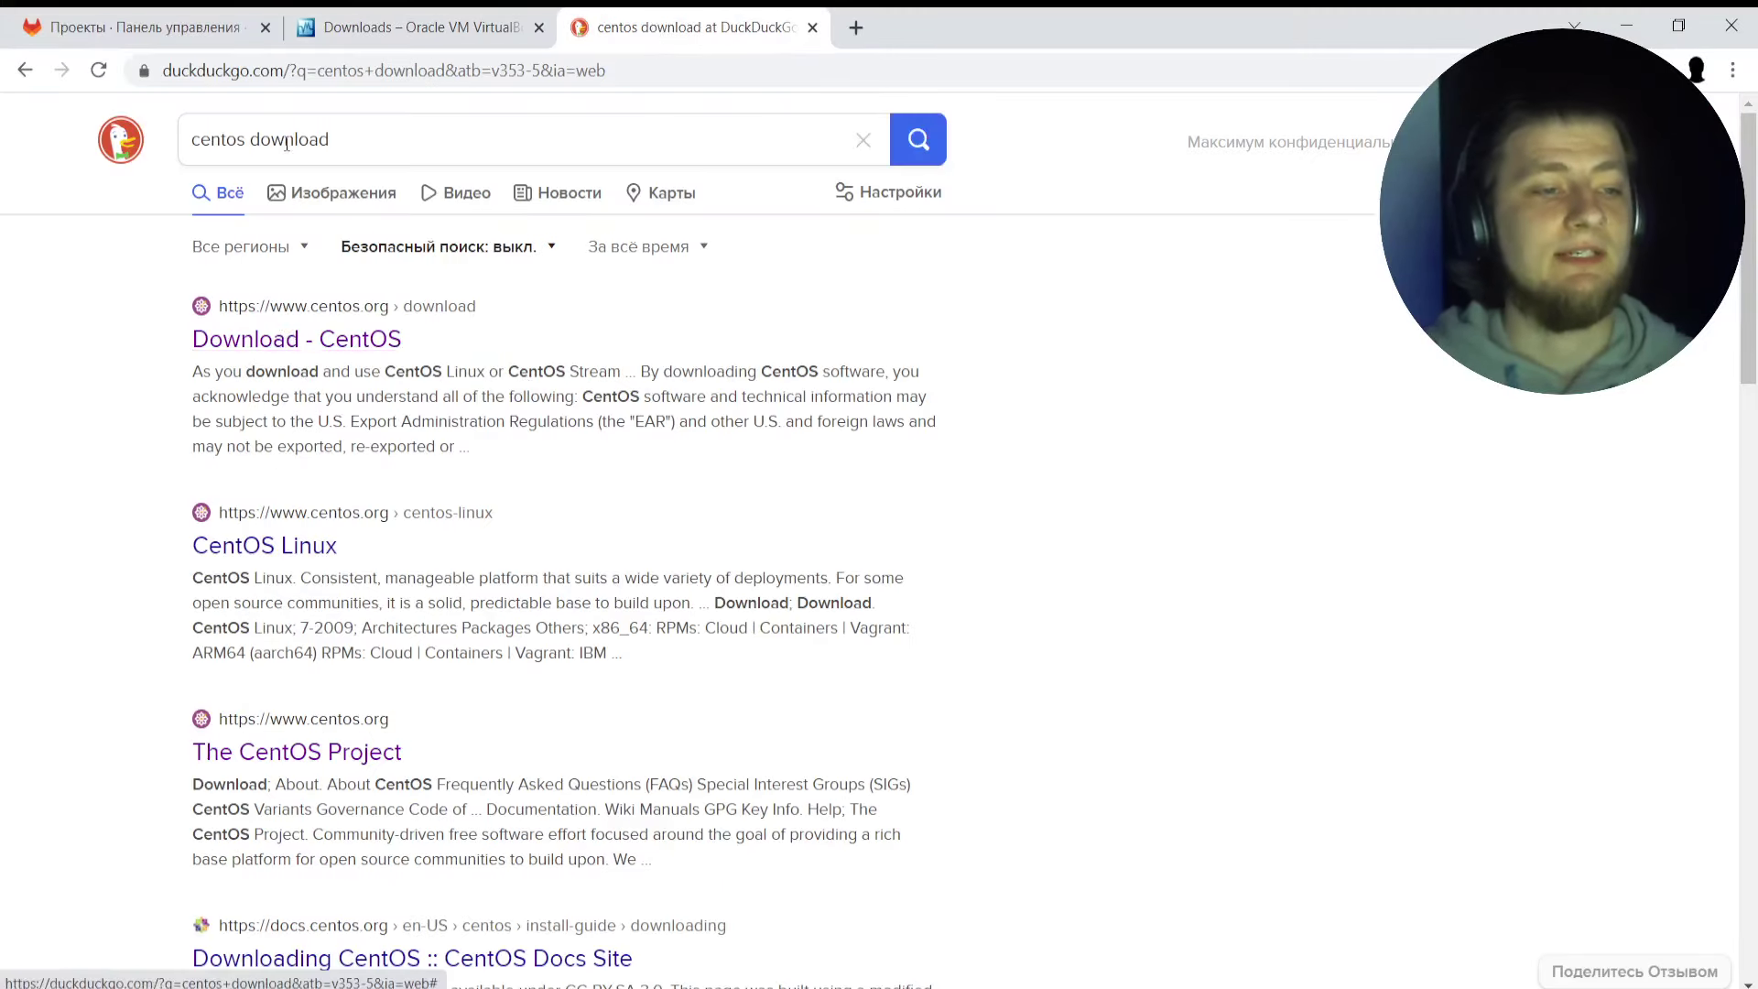
# Navigate CentOS downloads to Stream 8 x86_64 and open the arminco mirror's ISO index.
pyautogui.click(379, 353)
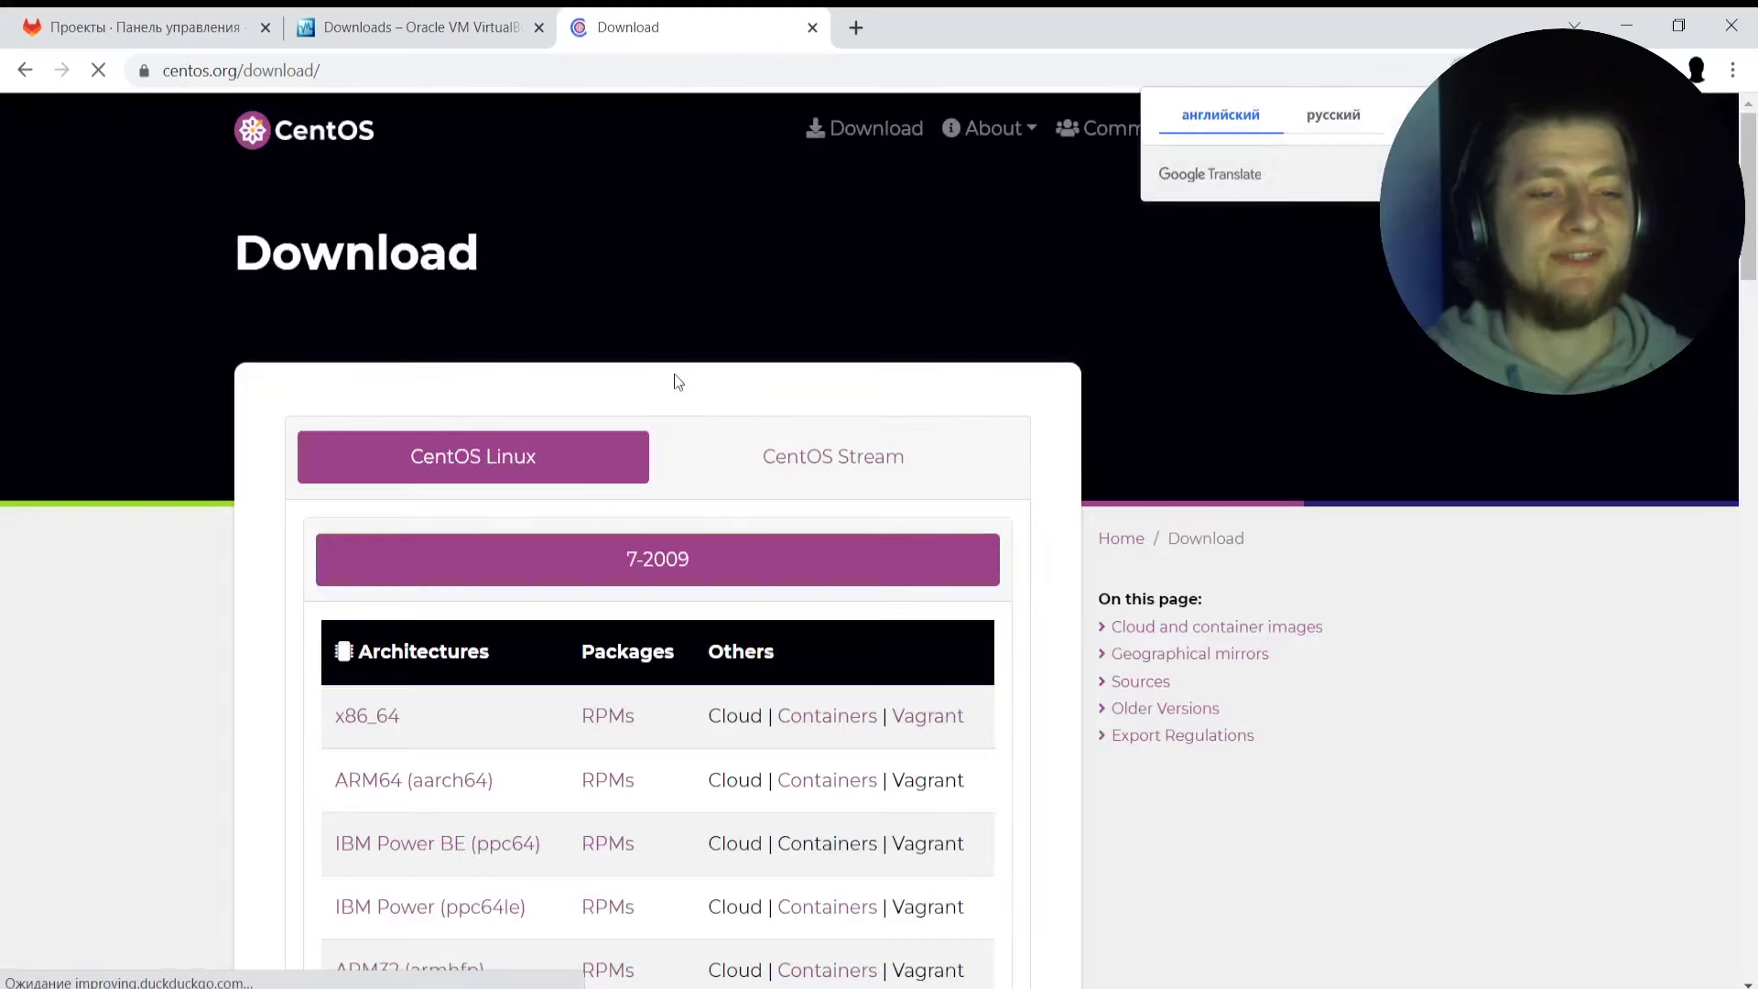
pyautogui.click(738, 472)
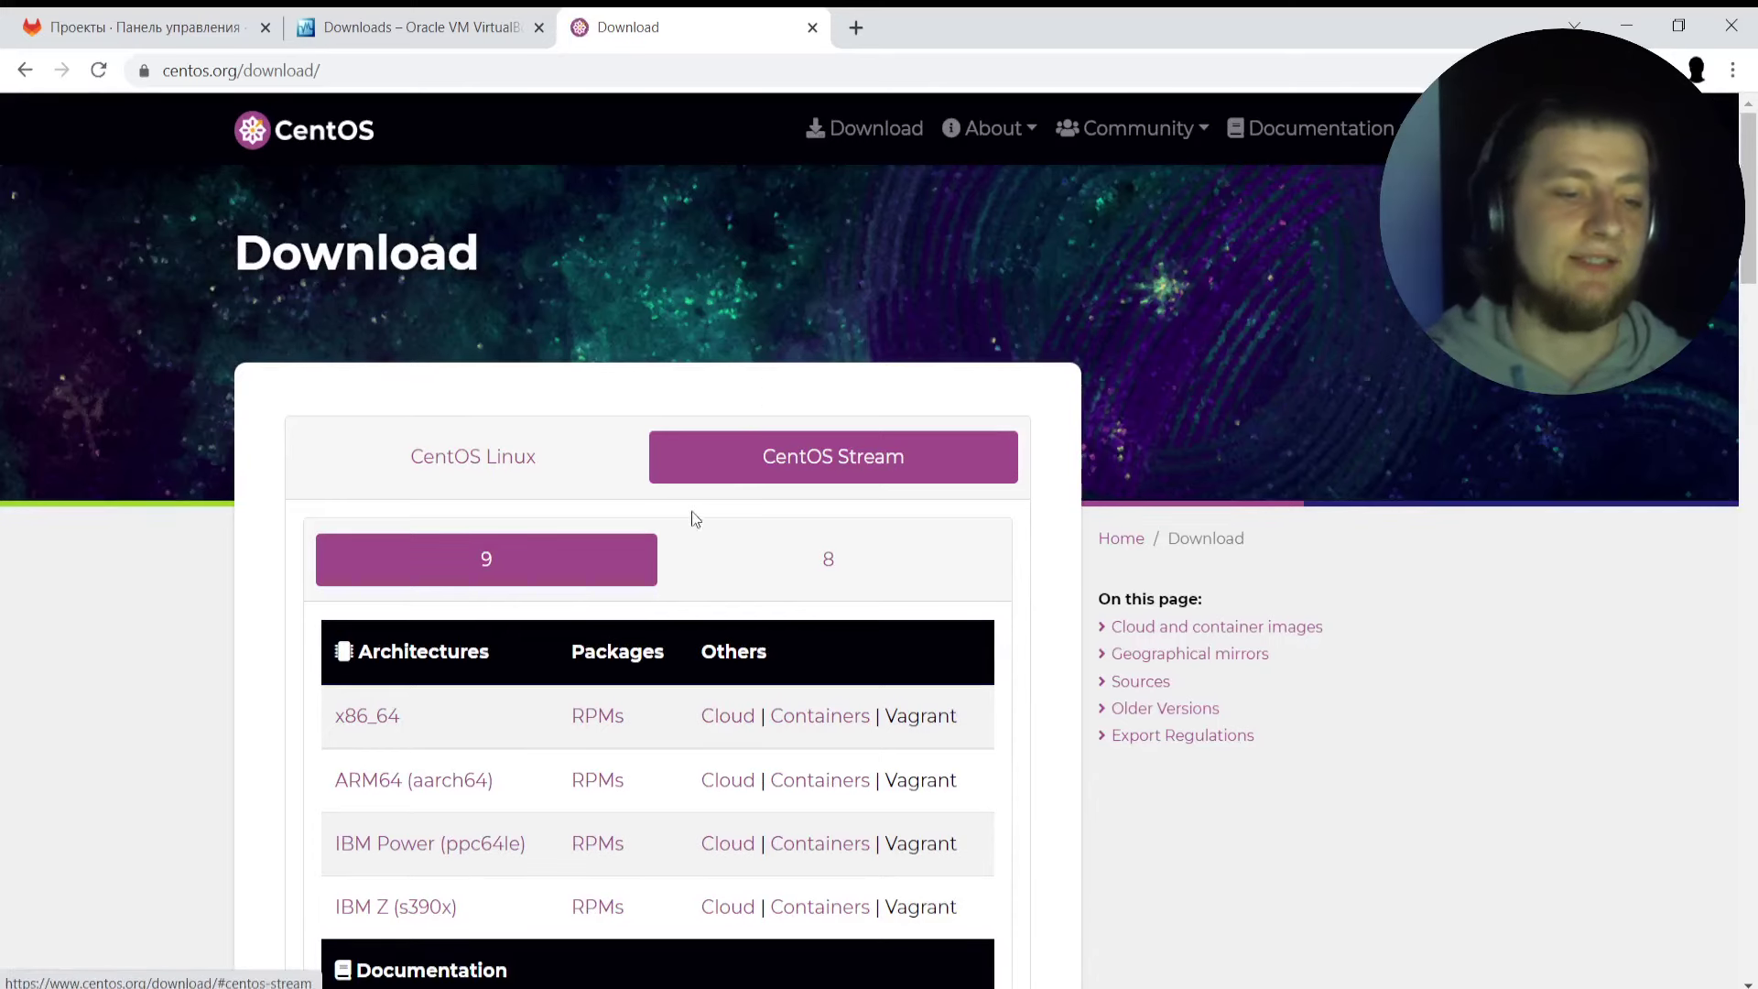
pyautogui.click(797, 561)
pyautogui.scroll(-4, 824, 513)
pyautogui.scroll(3, 838, 454)
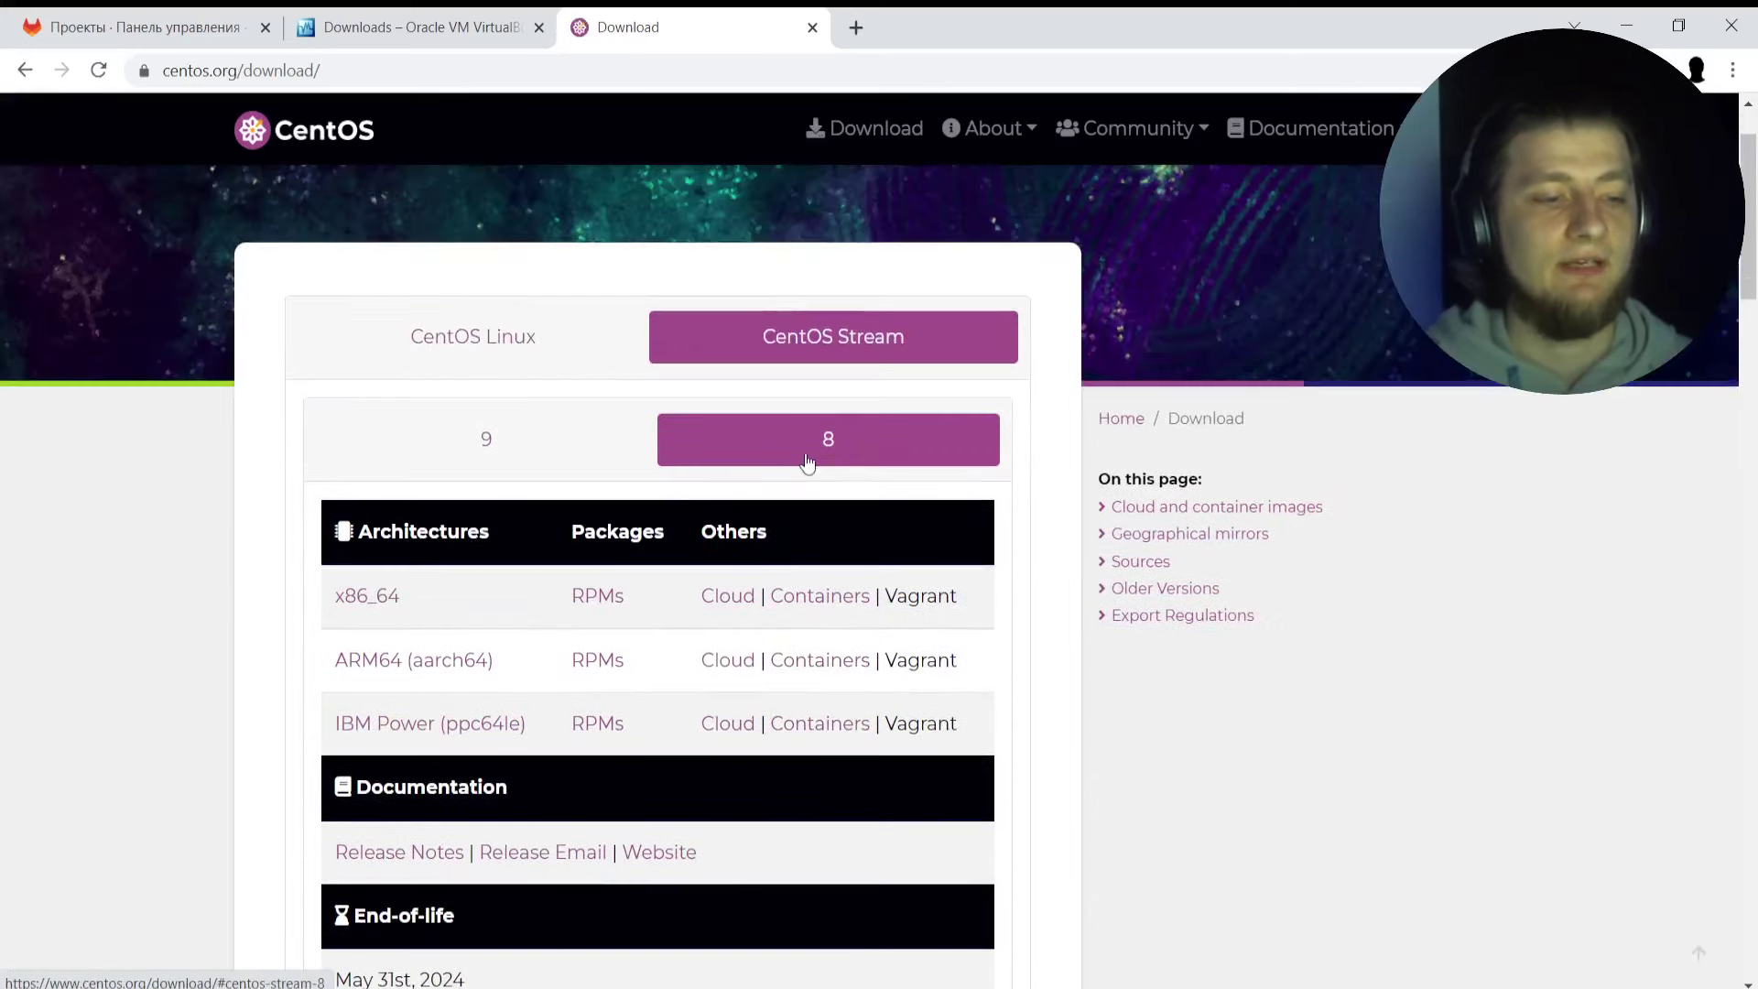
pyautogui.click(376, 597)
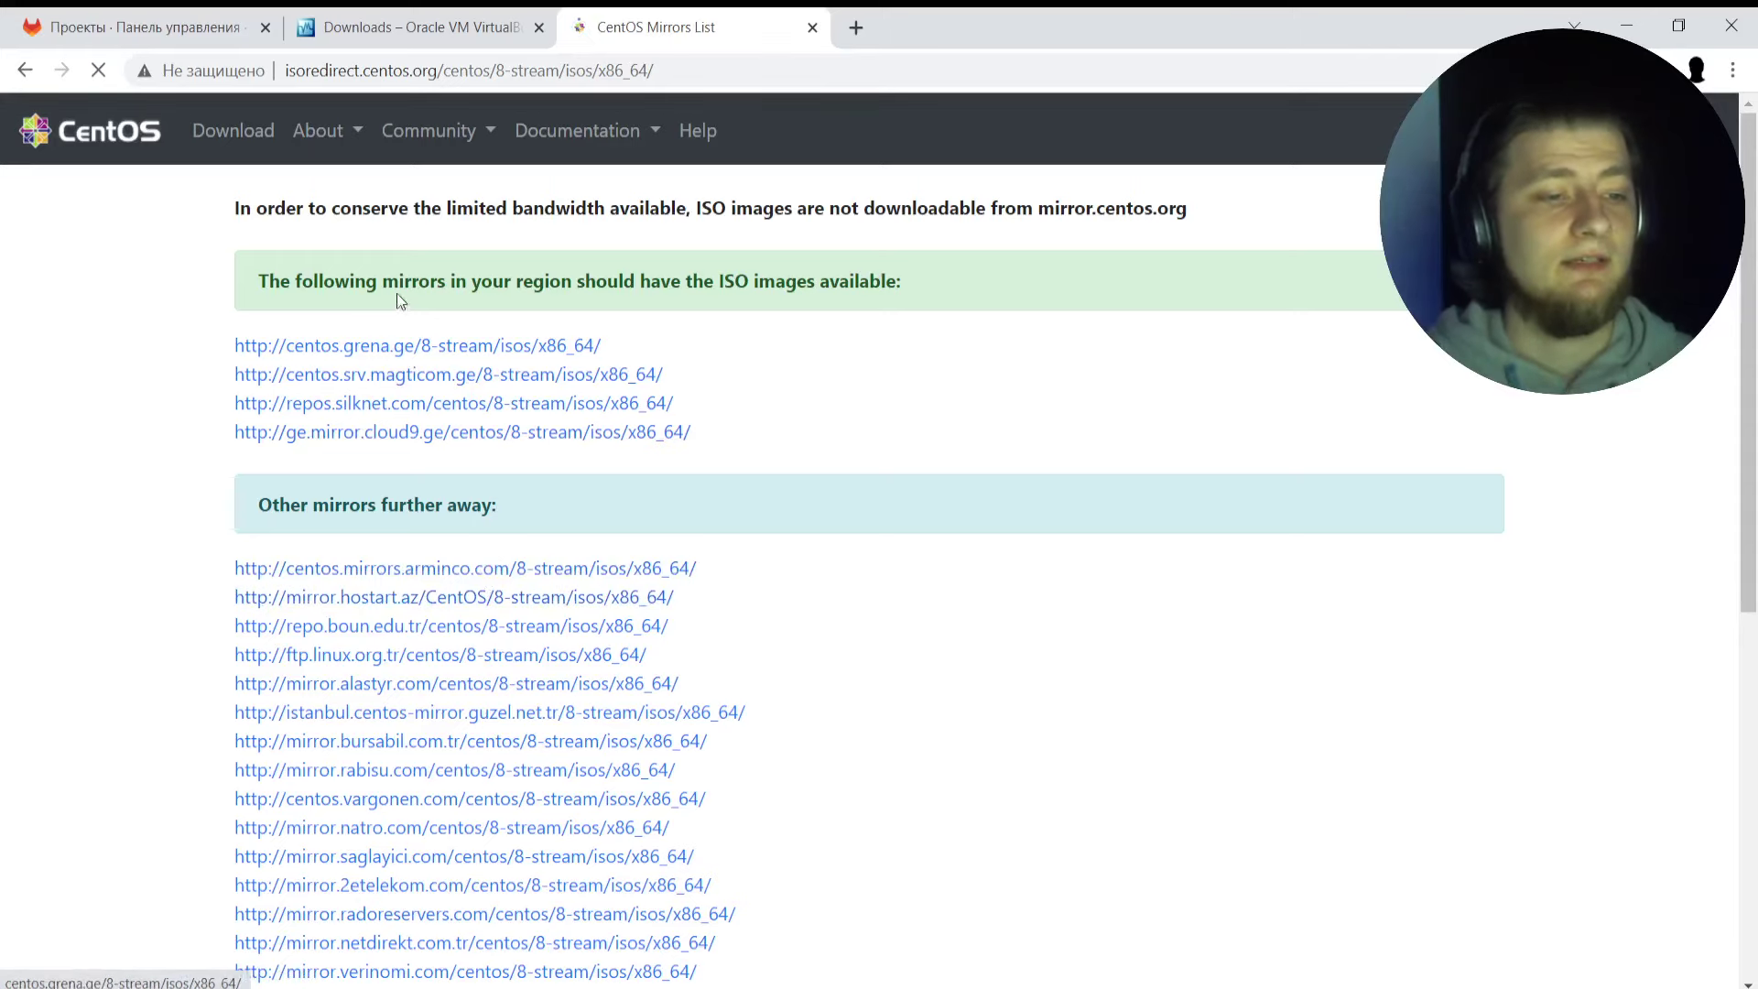
pyautogui.scroll(-4, 404, 548)
pyautogui.scroll(3, 405, 547)
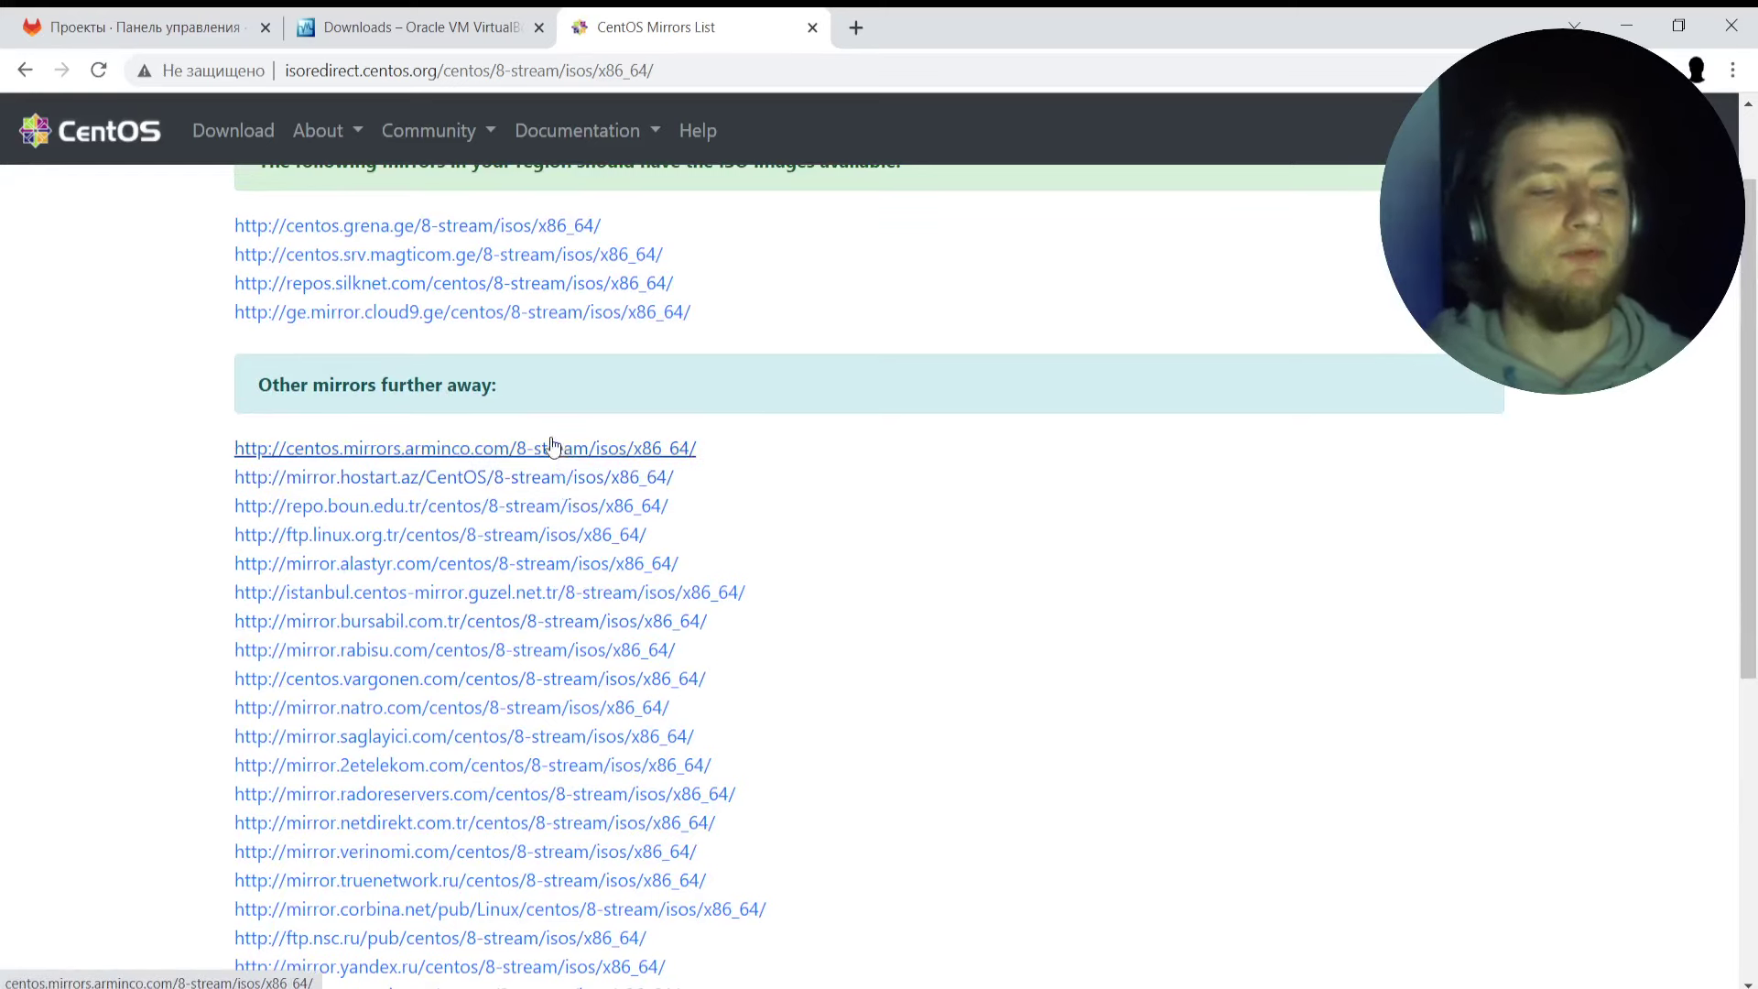
pyautogui.scroll(-3, 533, 480)
pyautogui.scroll(1, 536, 480)
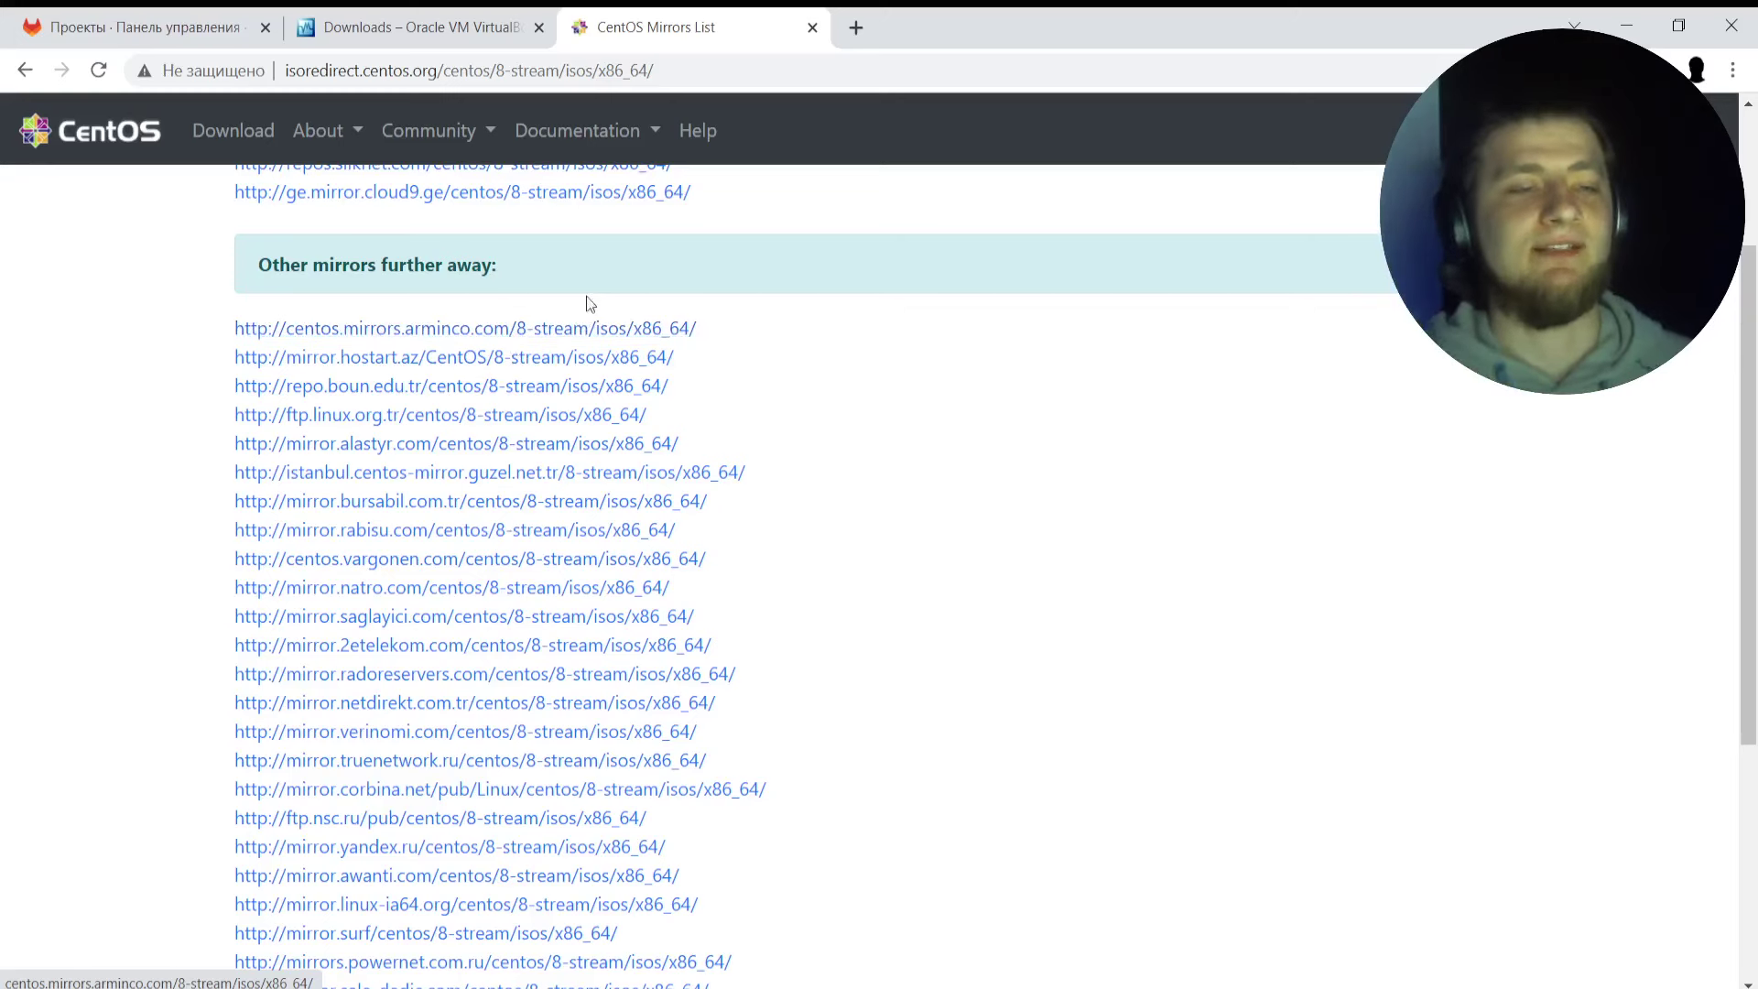
pyautogui.click(554, 337)
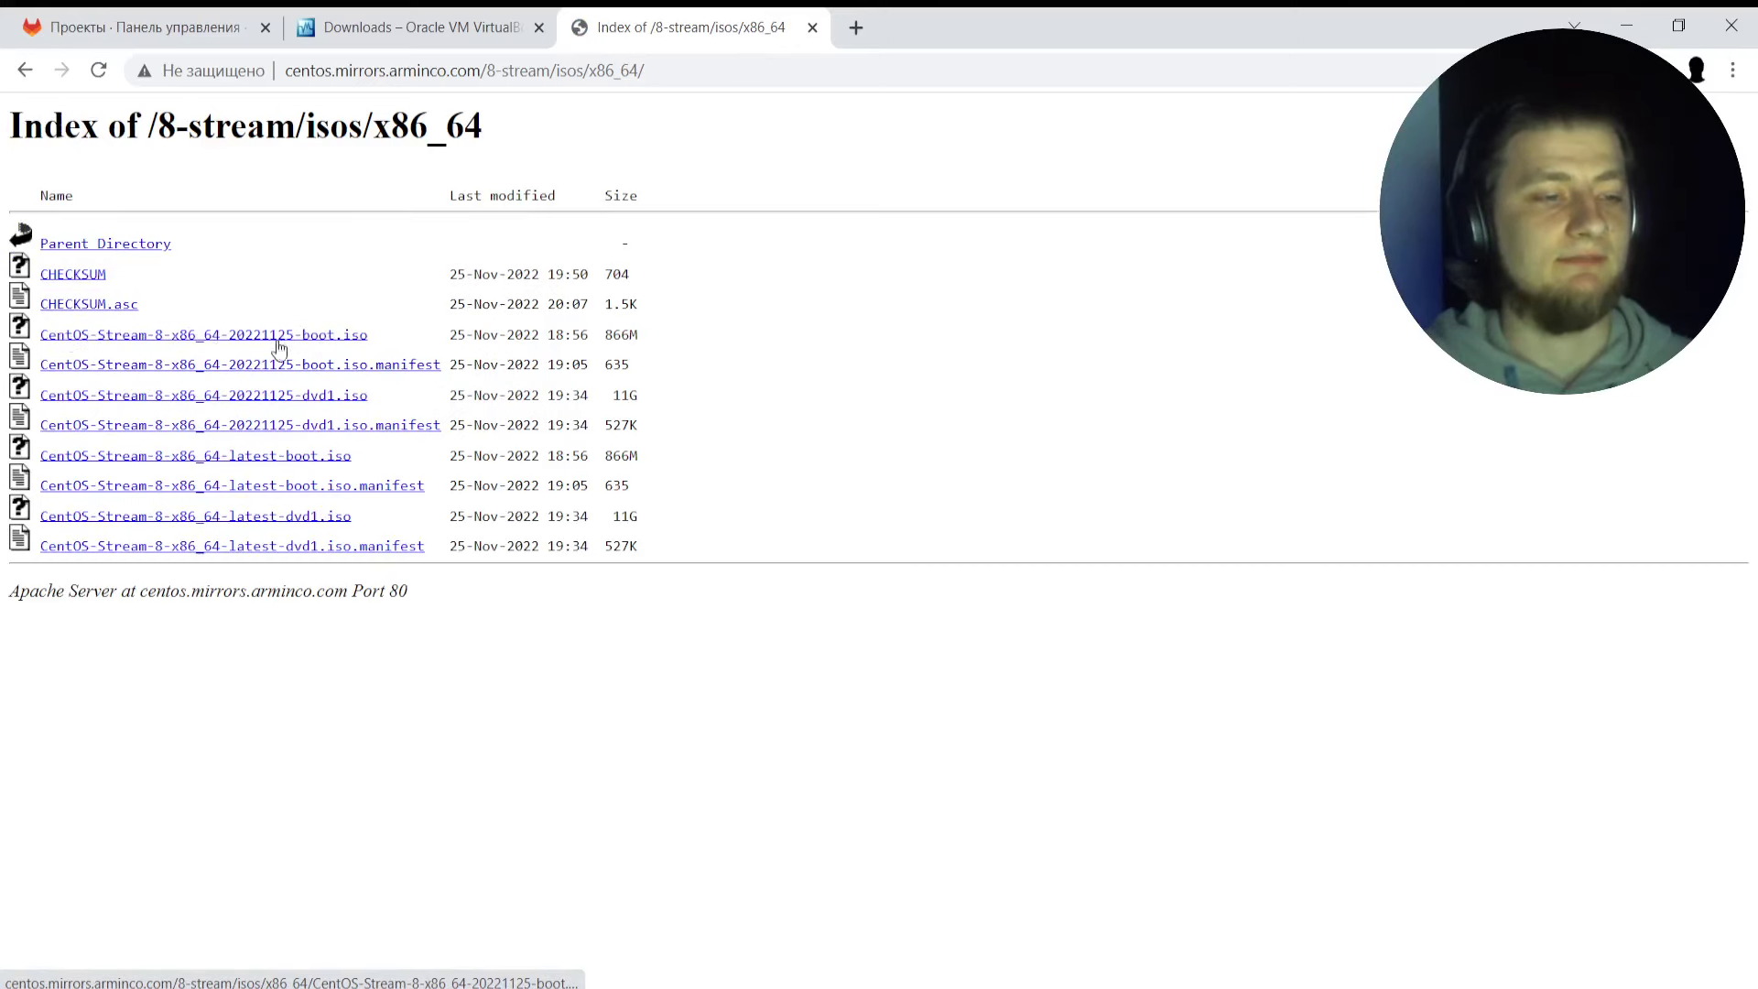
# Start saving the boot ISO into course > centos_image, then cancel since it already exists.
pyautogui.click(311, 339)
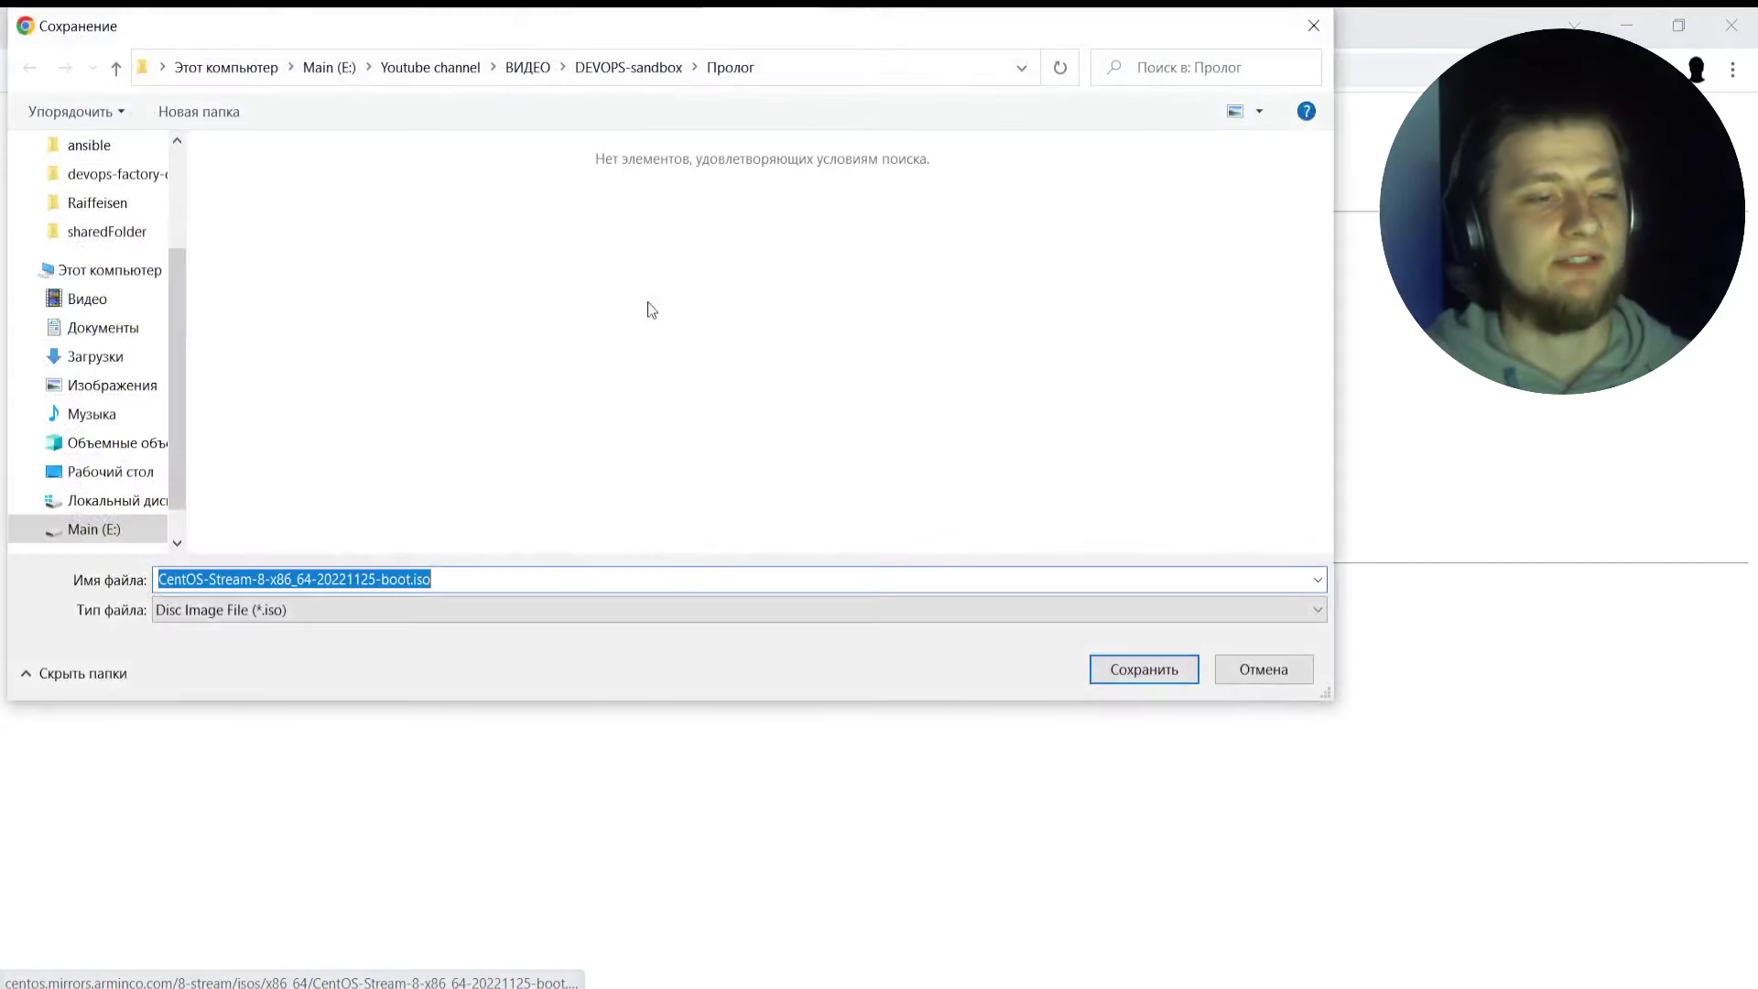
pyautogui.click(449, 82)
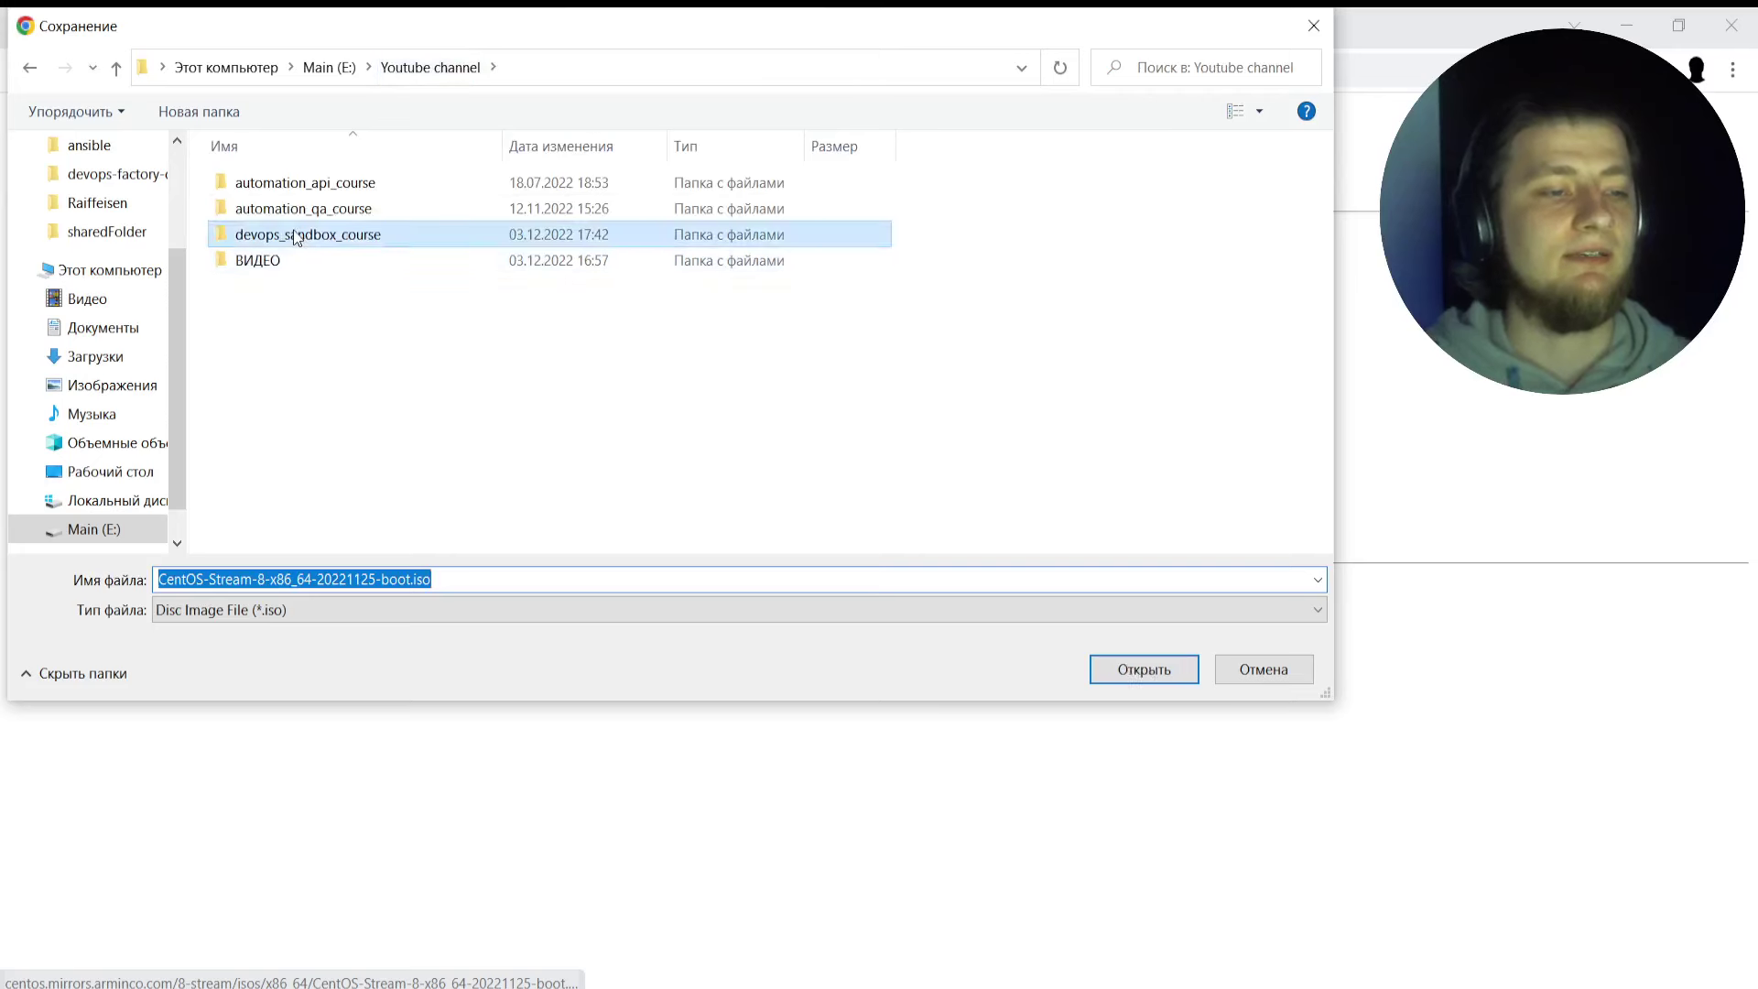
pyautogui.doubleClick(304, 236)
pyautogui.rightClick(309, 181)
pyautogui.click(287, 184)
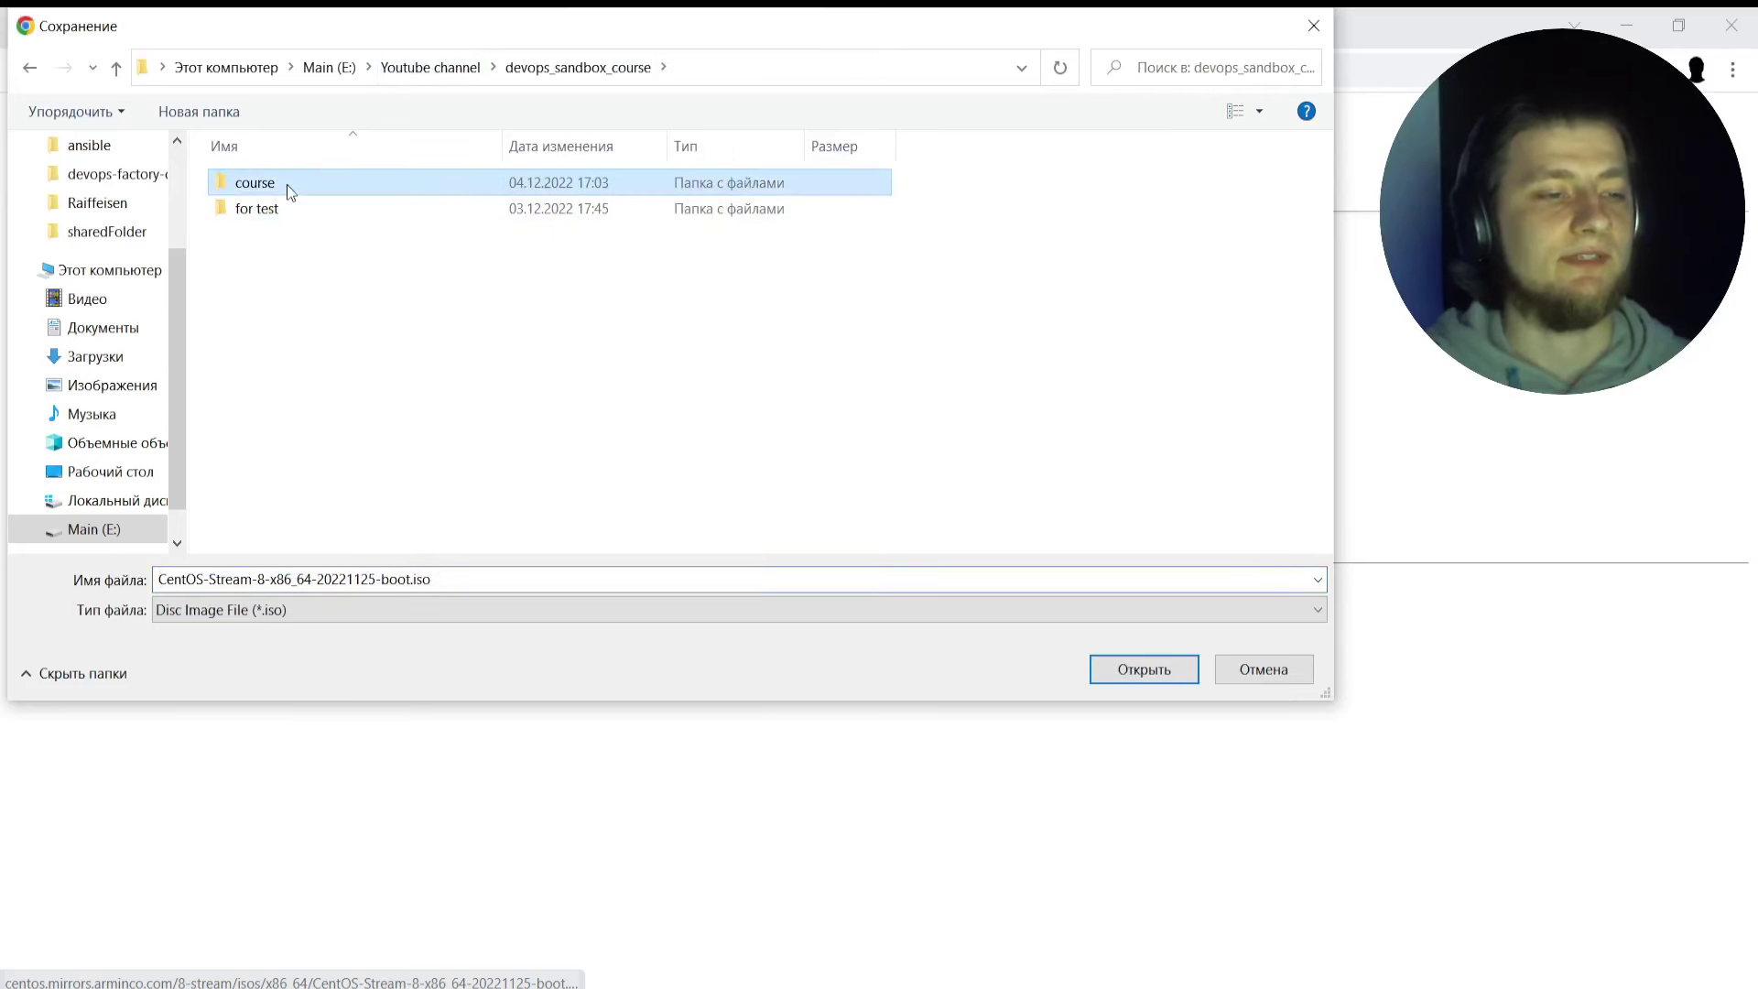
pyautogui.doubleClick(288, 184)
pyautogui.doubleClick(287, 184)
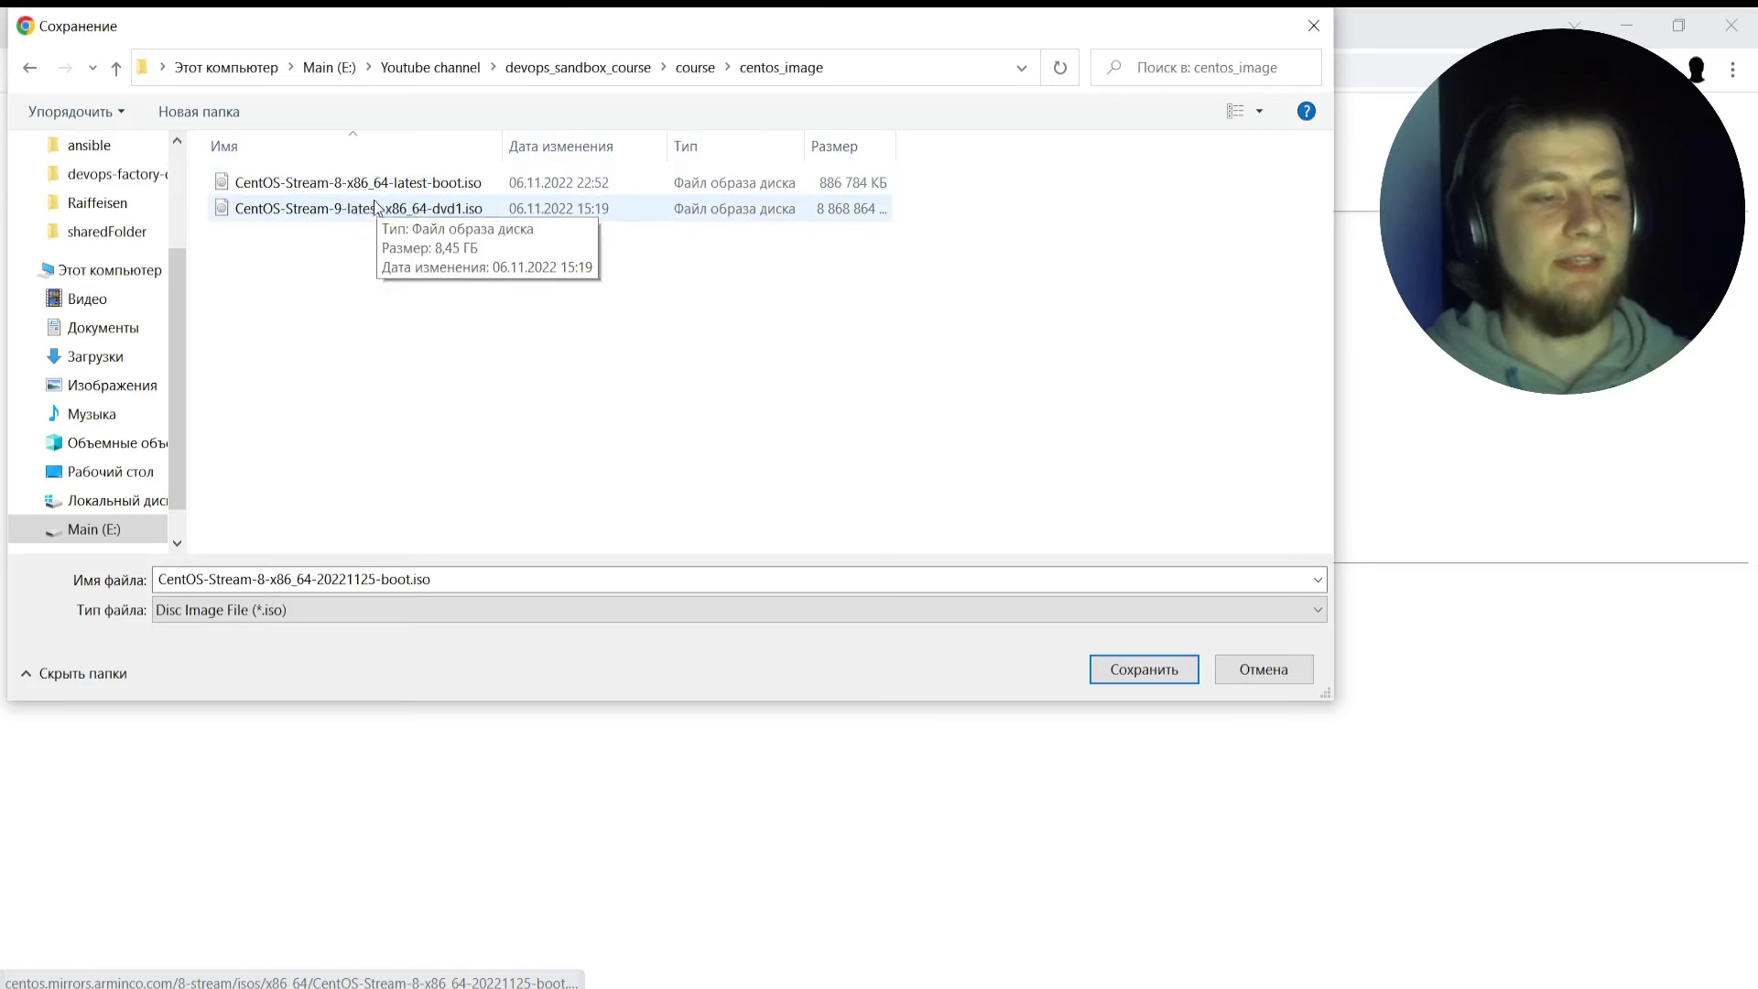
pyautogui.click(1247, 676)
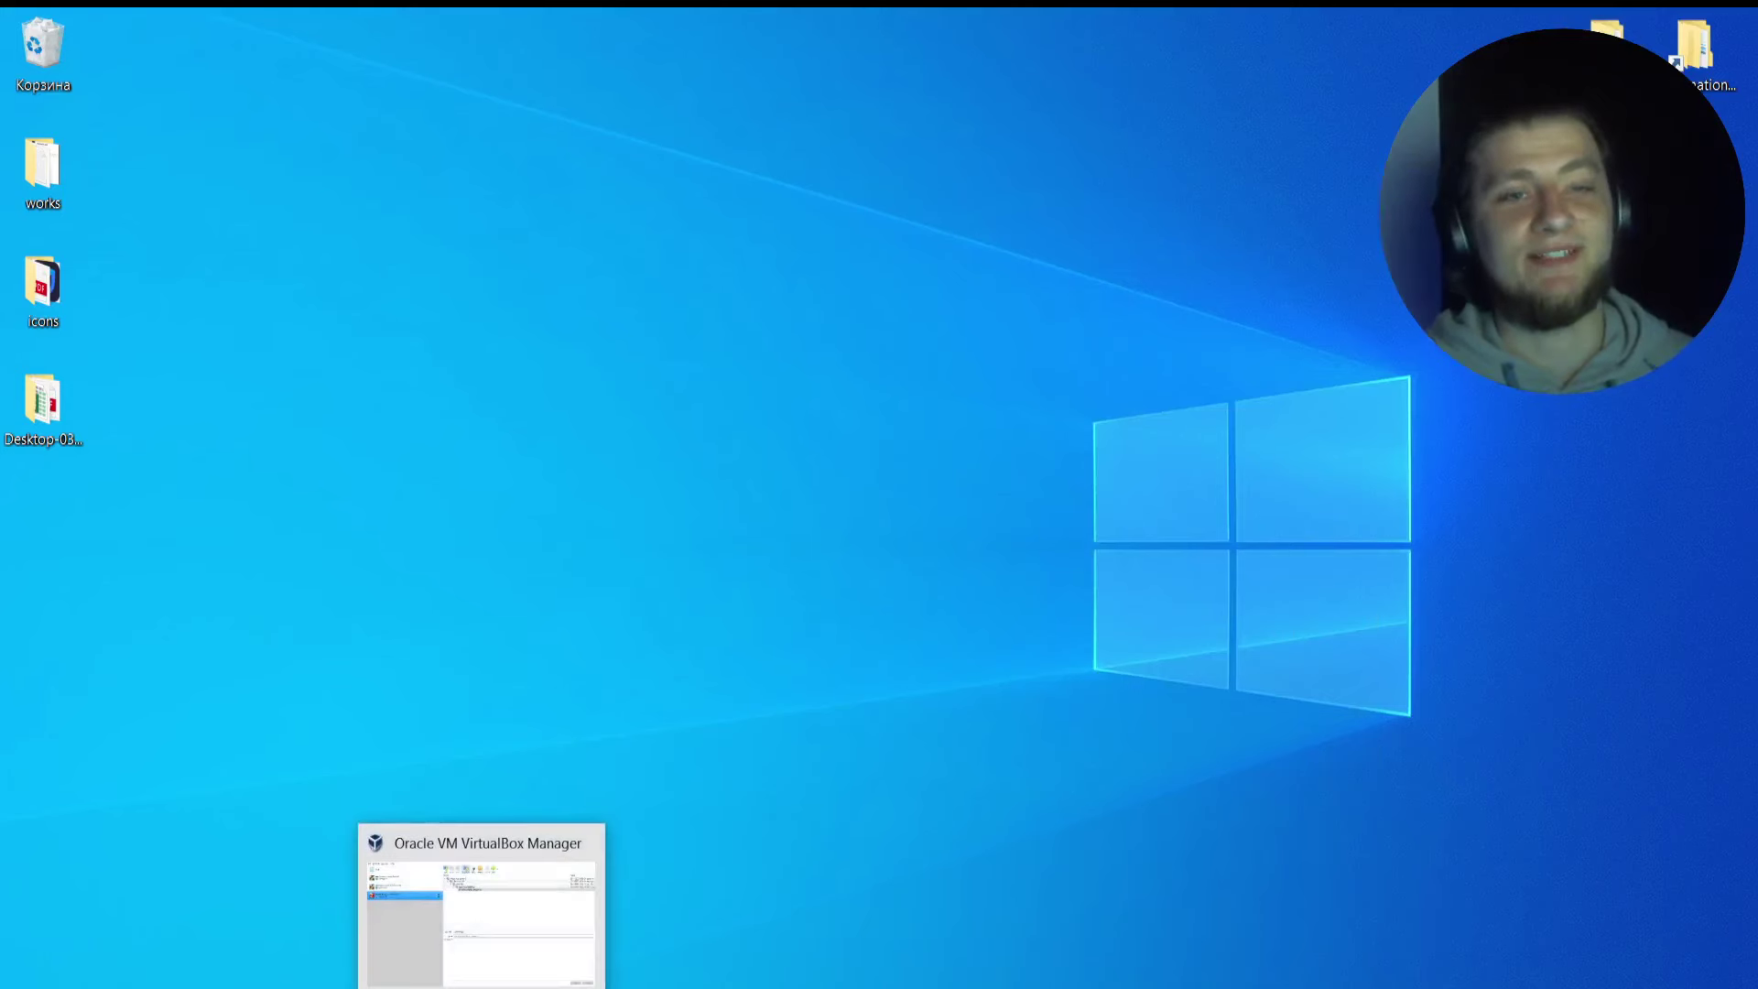
# Start a new virtual machine named devops-sandbox-centos with version Red Hat (64-bit).
pyautogui.click(481, 987)
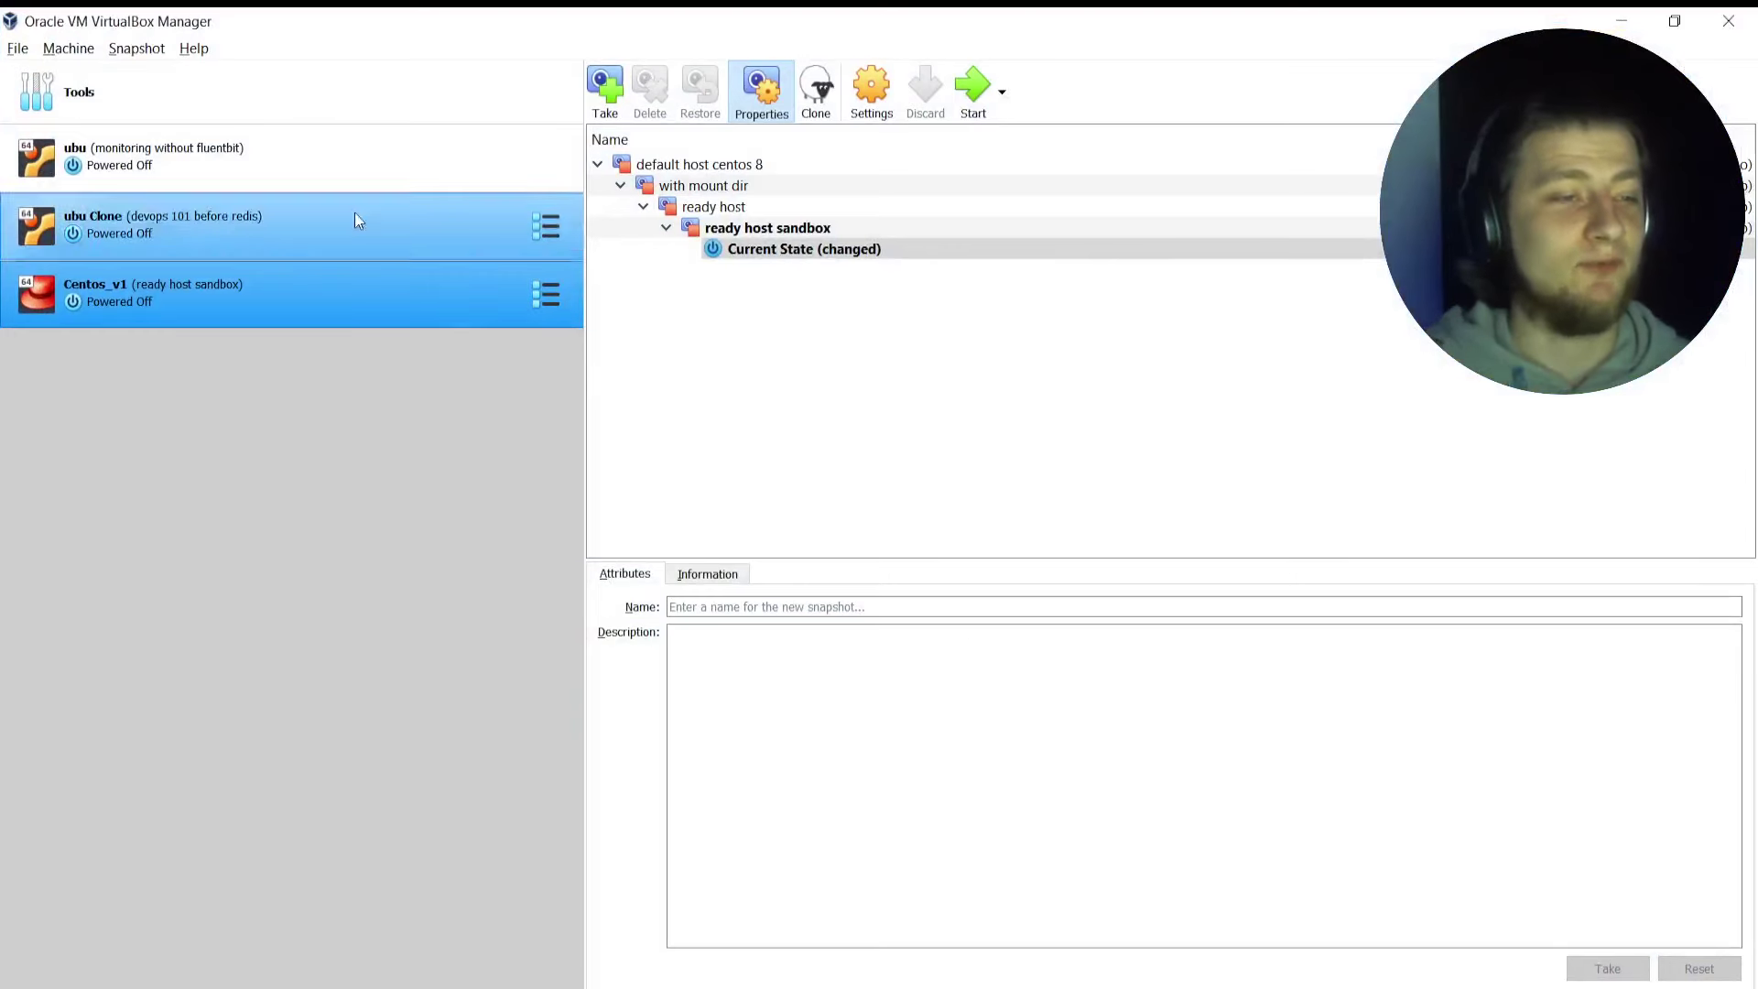
pyautogui.click(66, 49)
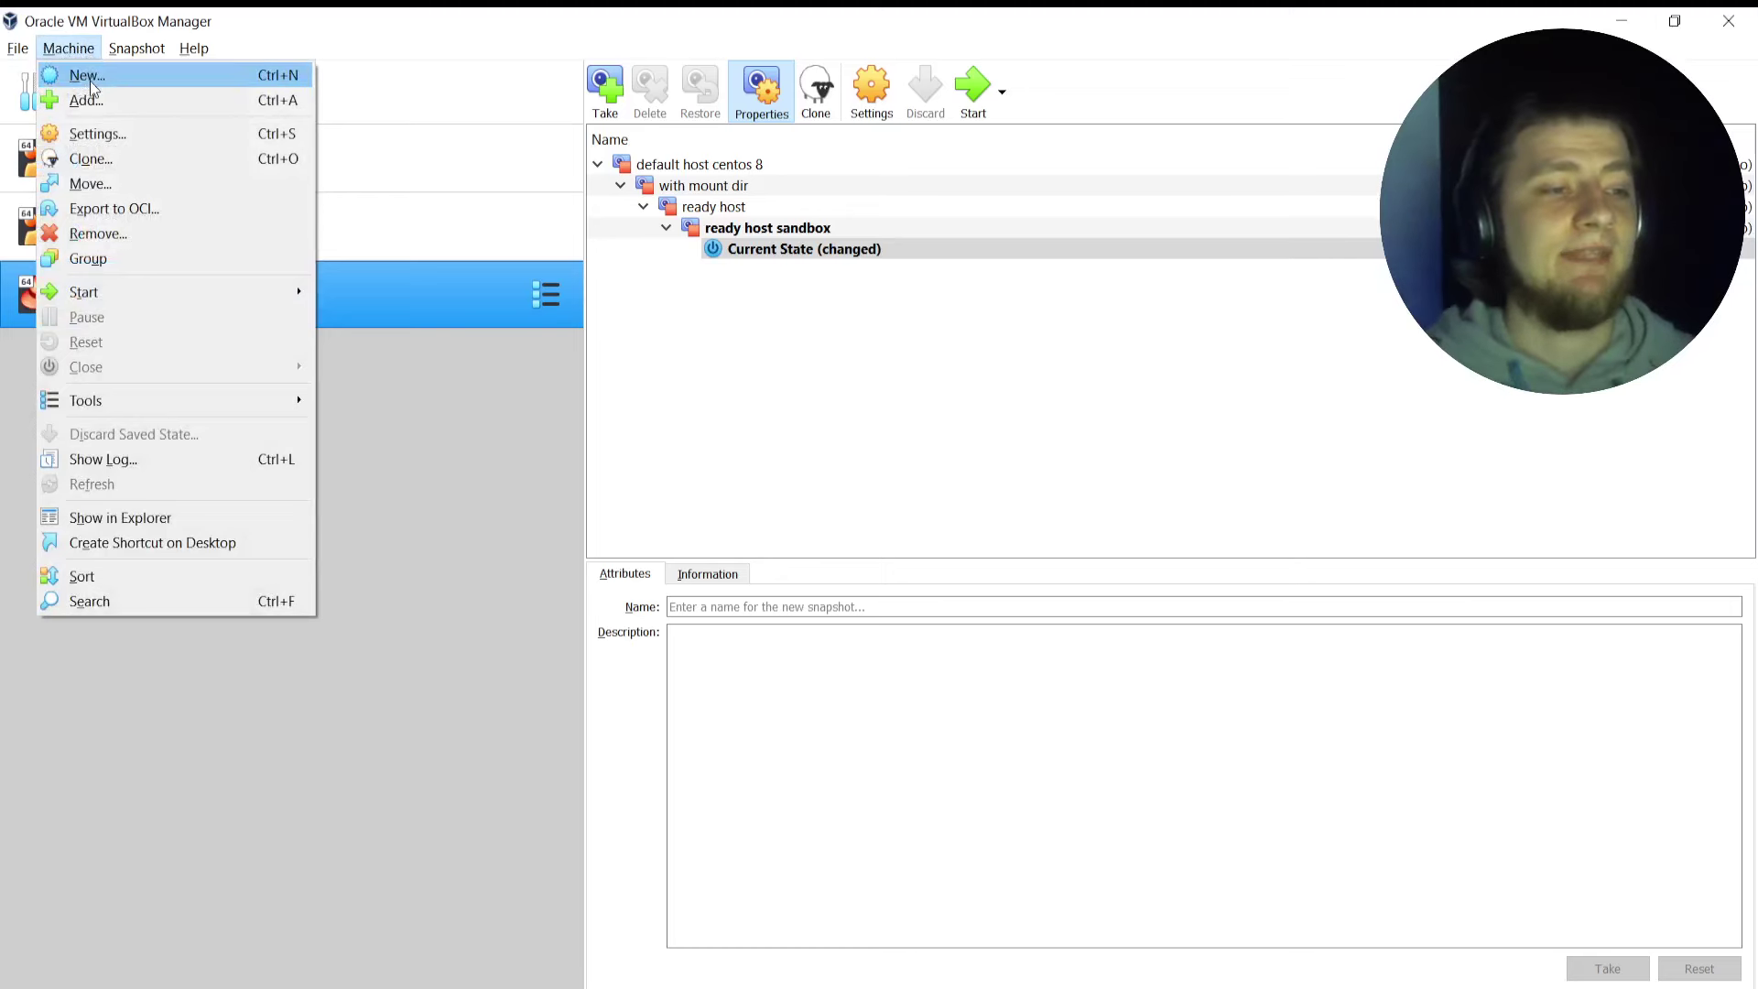
pyautogui.click(89, 80)
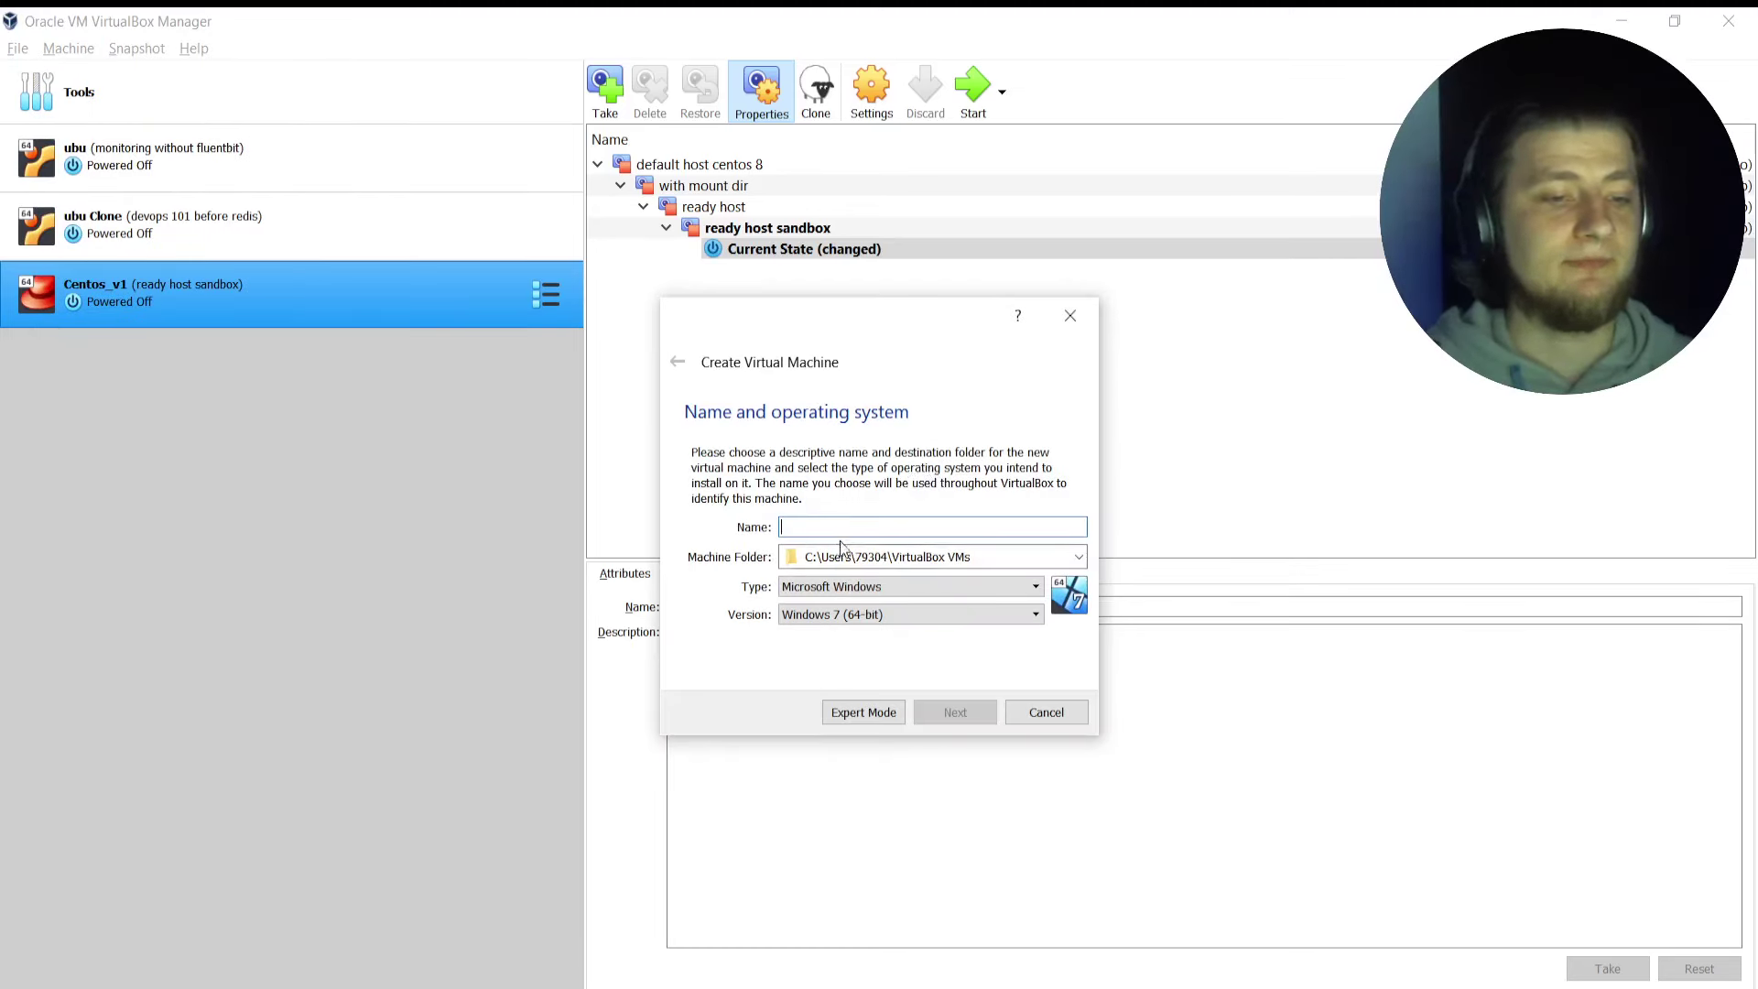
pyautogui.write('s')
pyautogui.write('devops')
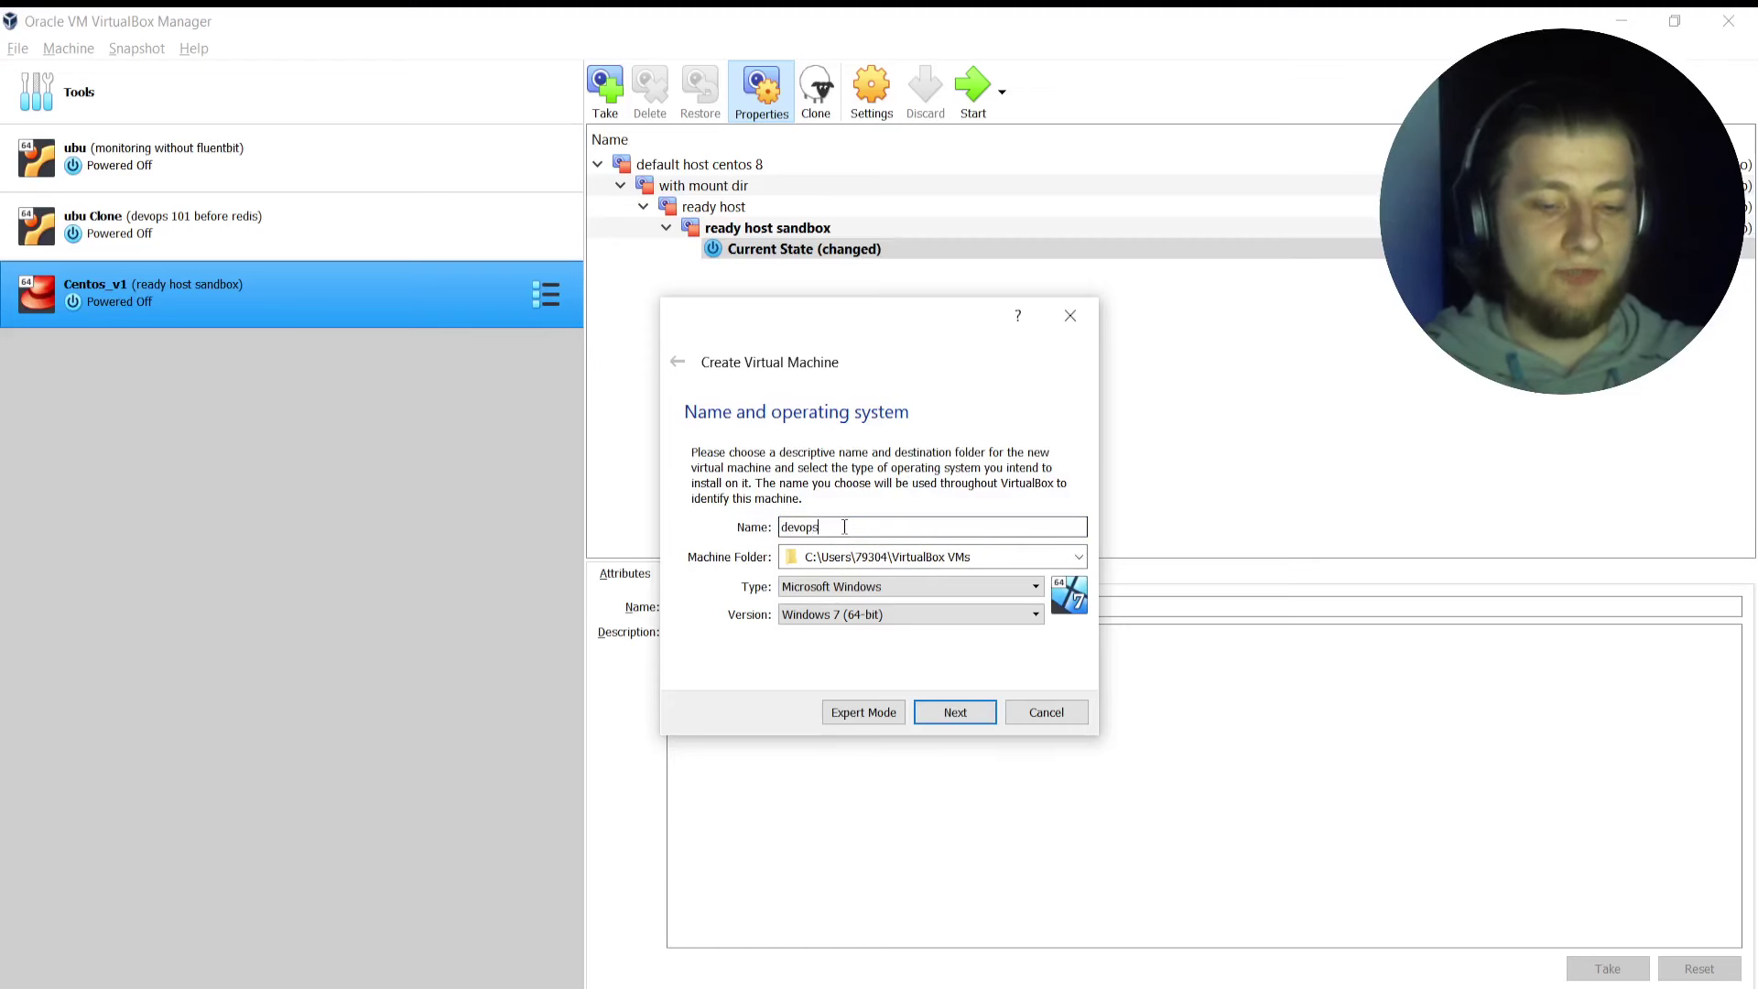
pyautogui.write('-sandbox')
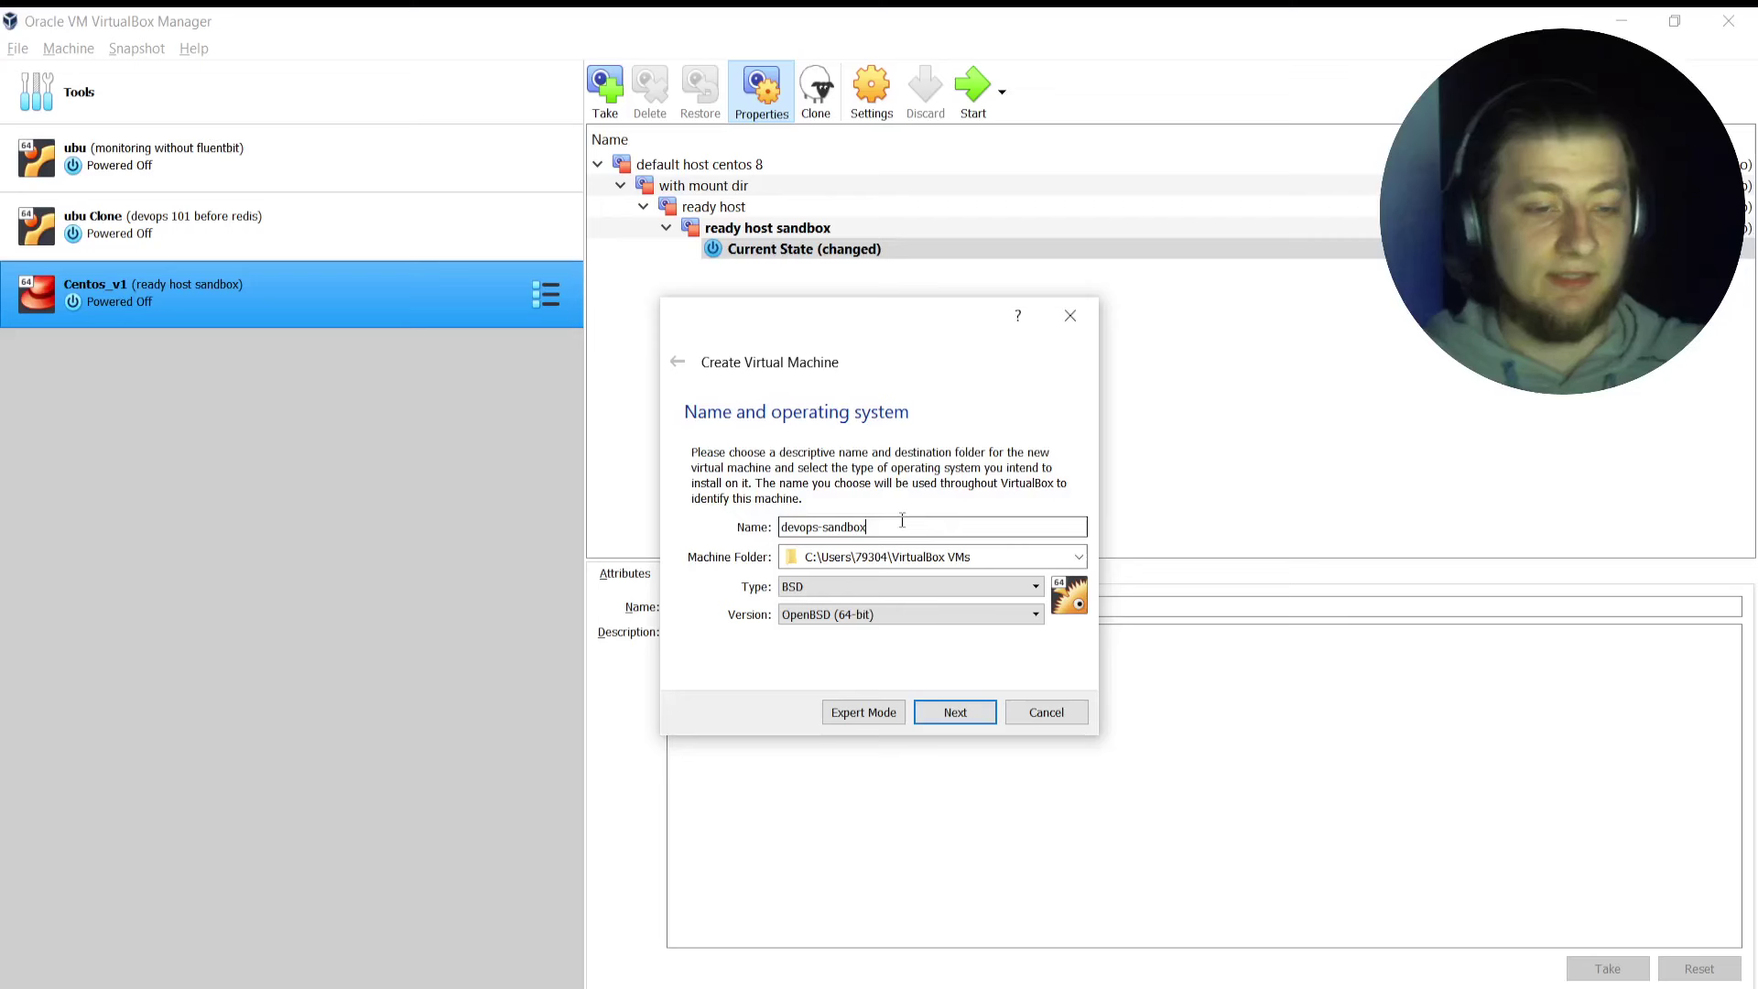
pyautogui.write('entos')
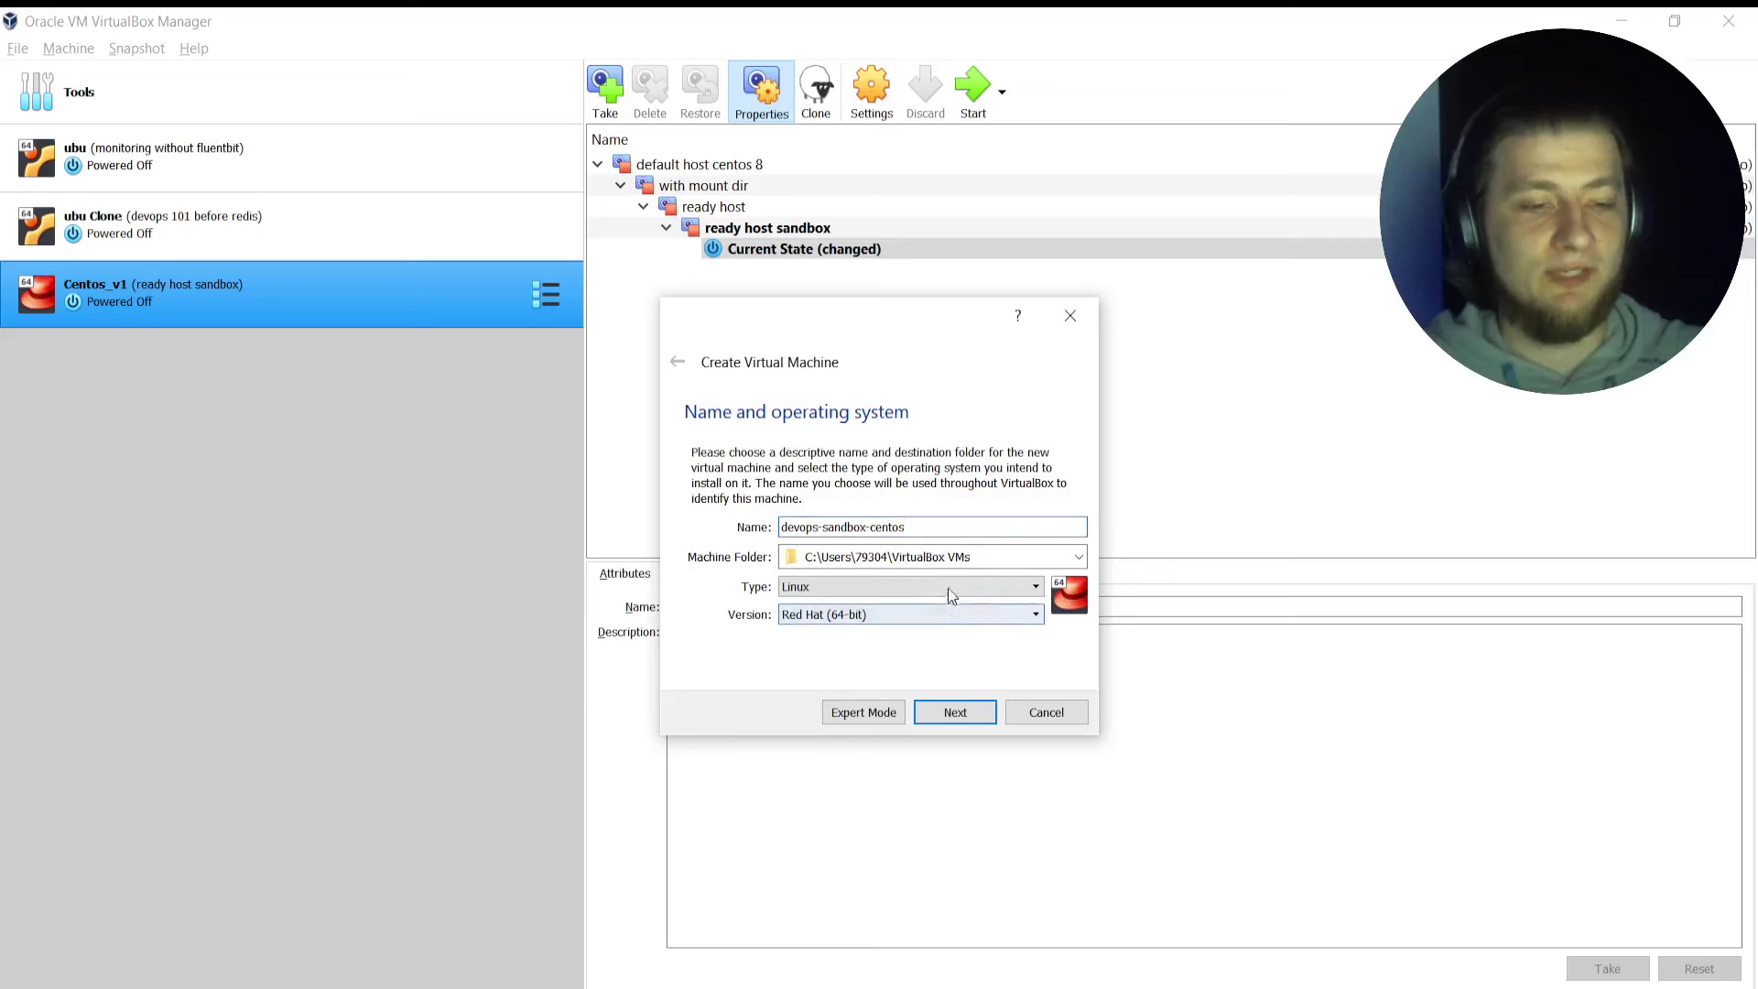
pyautogui.click(1030, 614)
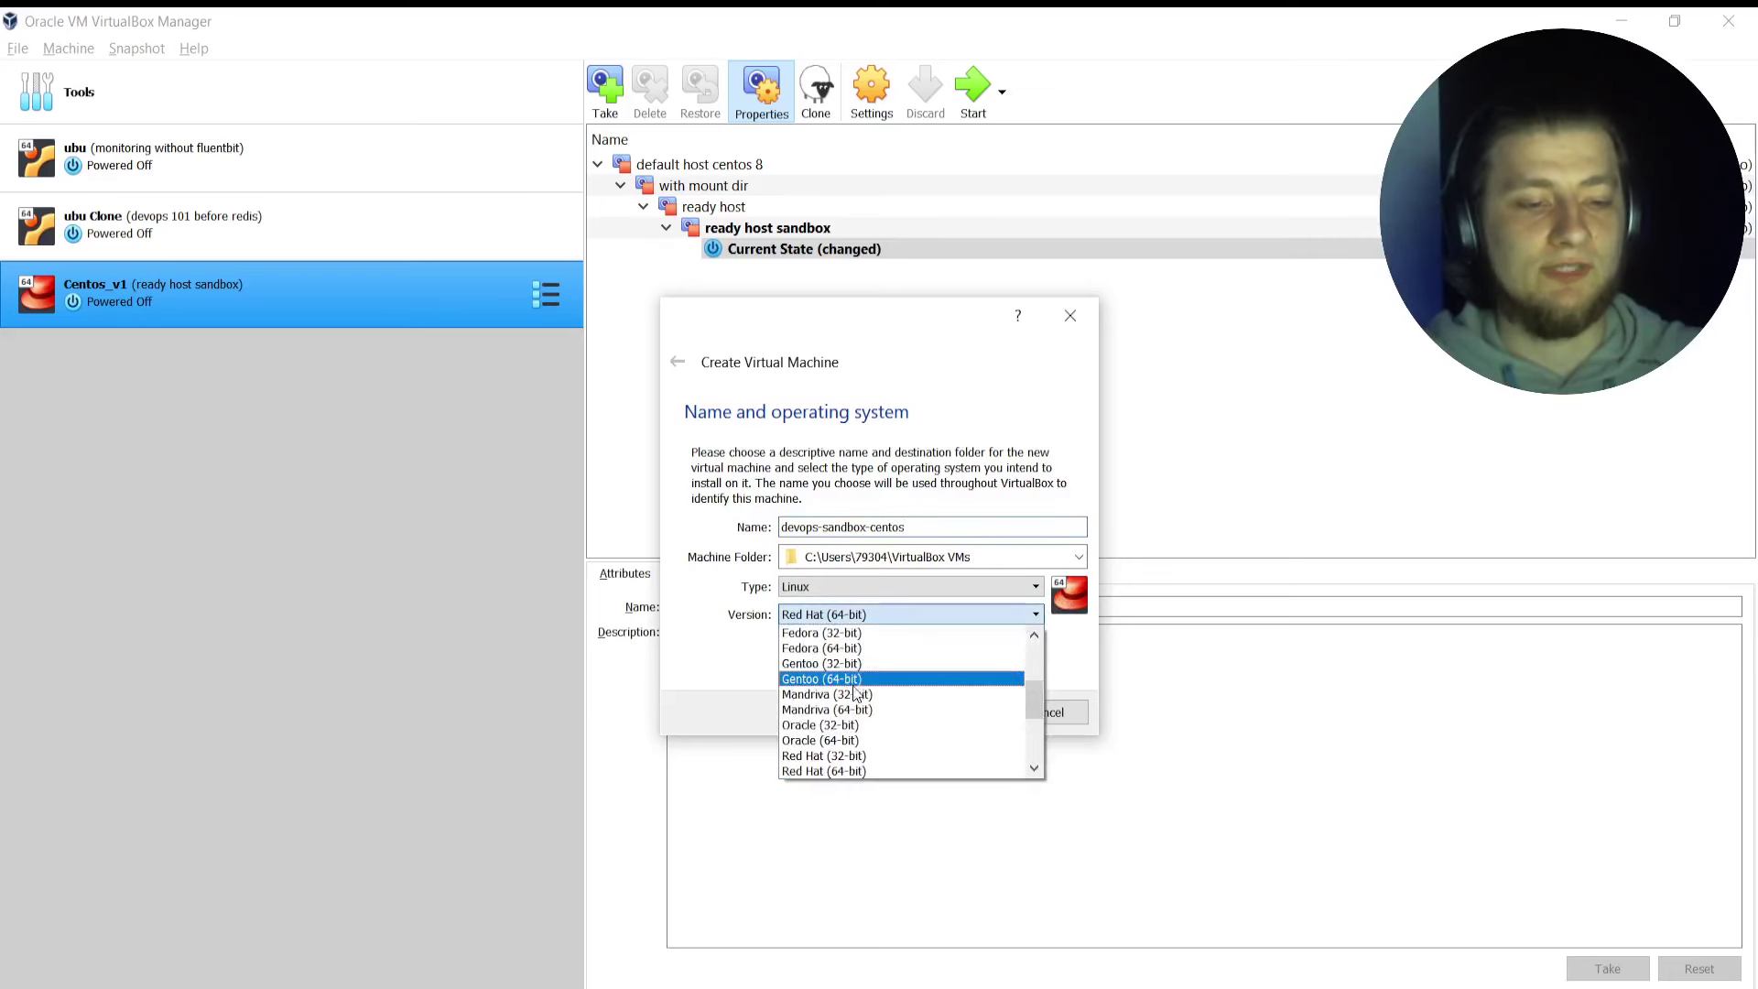
pyautogui.click(678, 675)
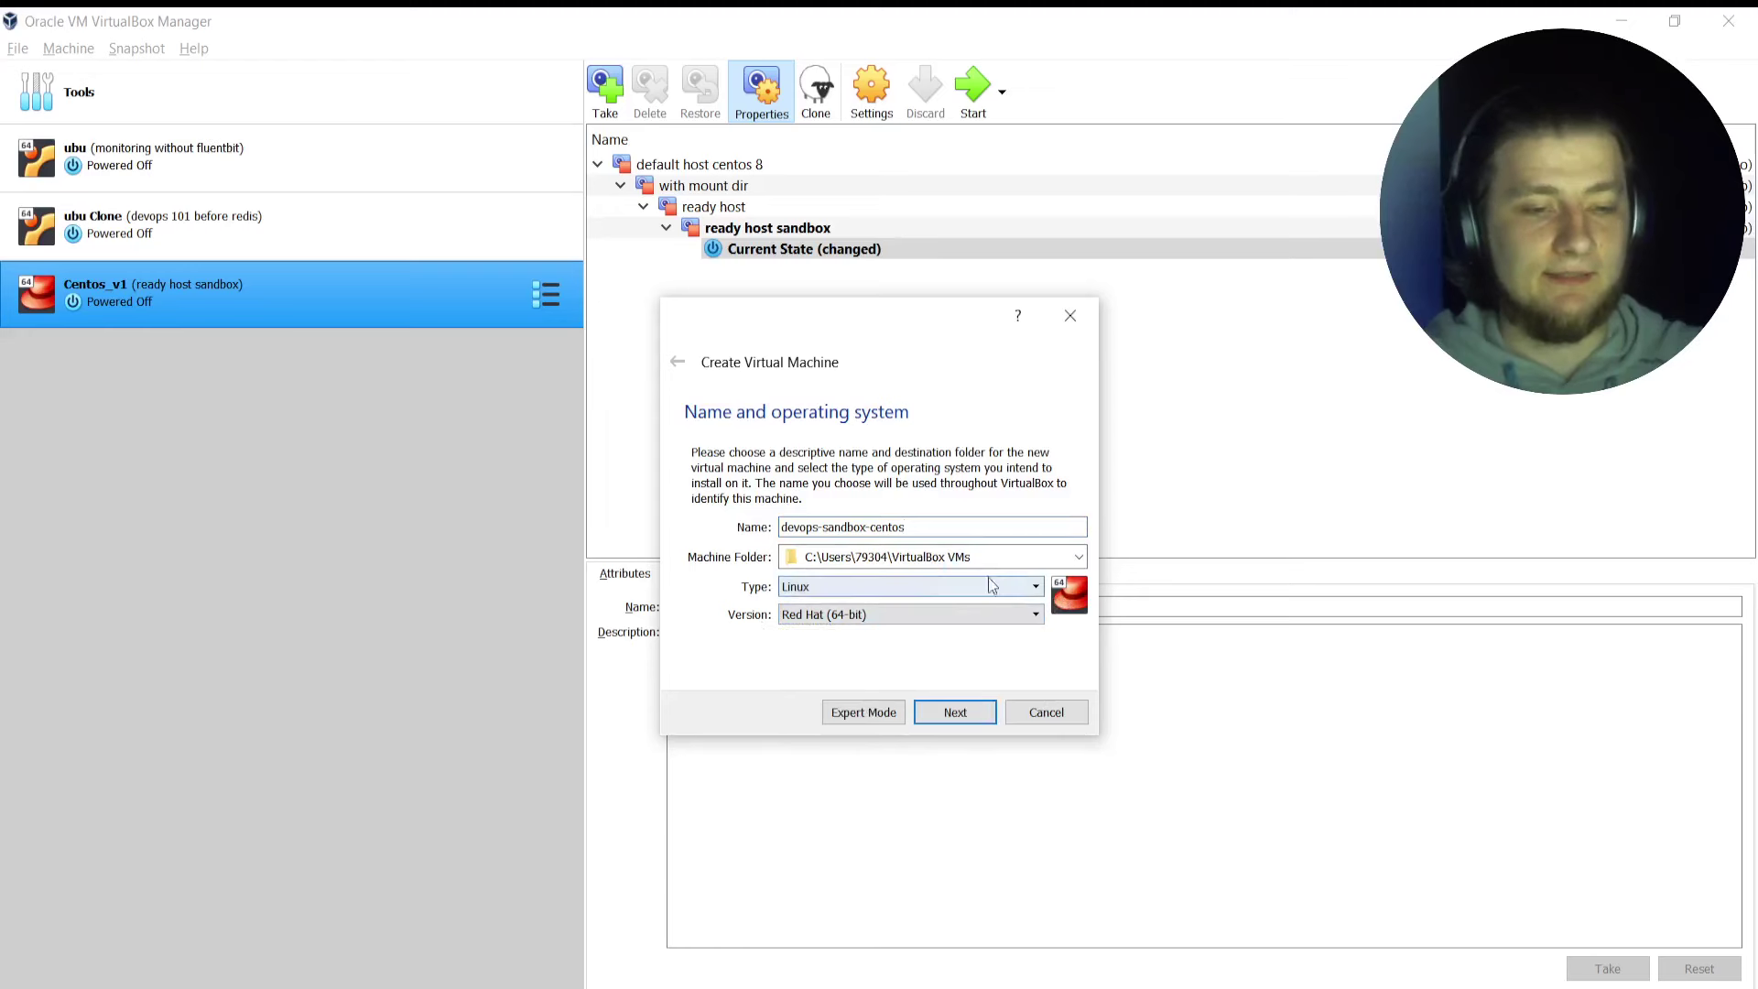
# Set the machine folder to E:\Youtube channel\devops_sandbox_course\course\VMs and keep Linux as the type.
pyautogui.click(1080, 558)
pyautogui.click(828, 583)
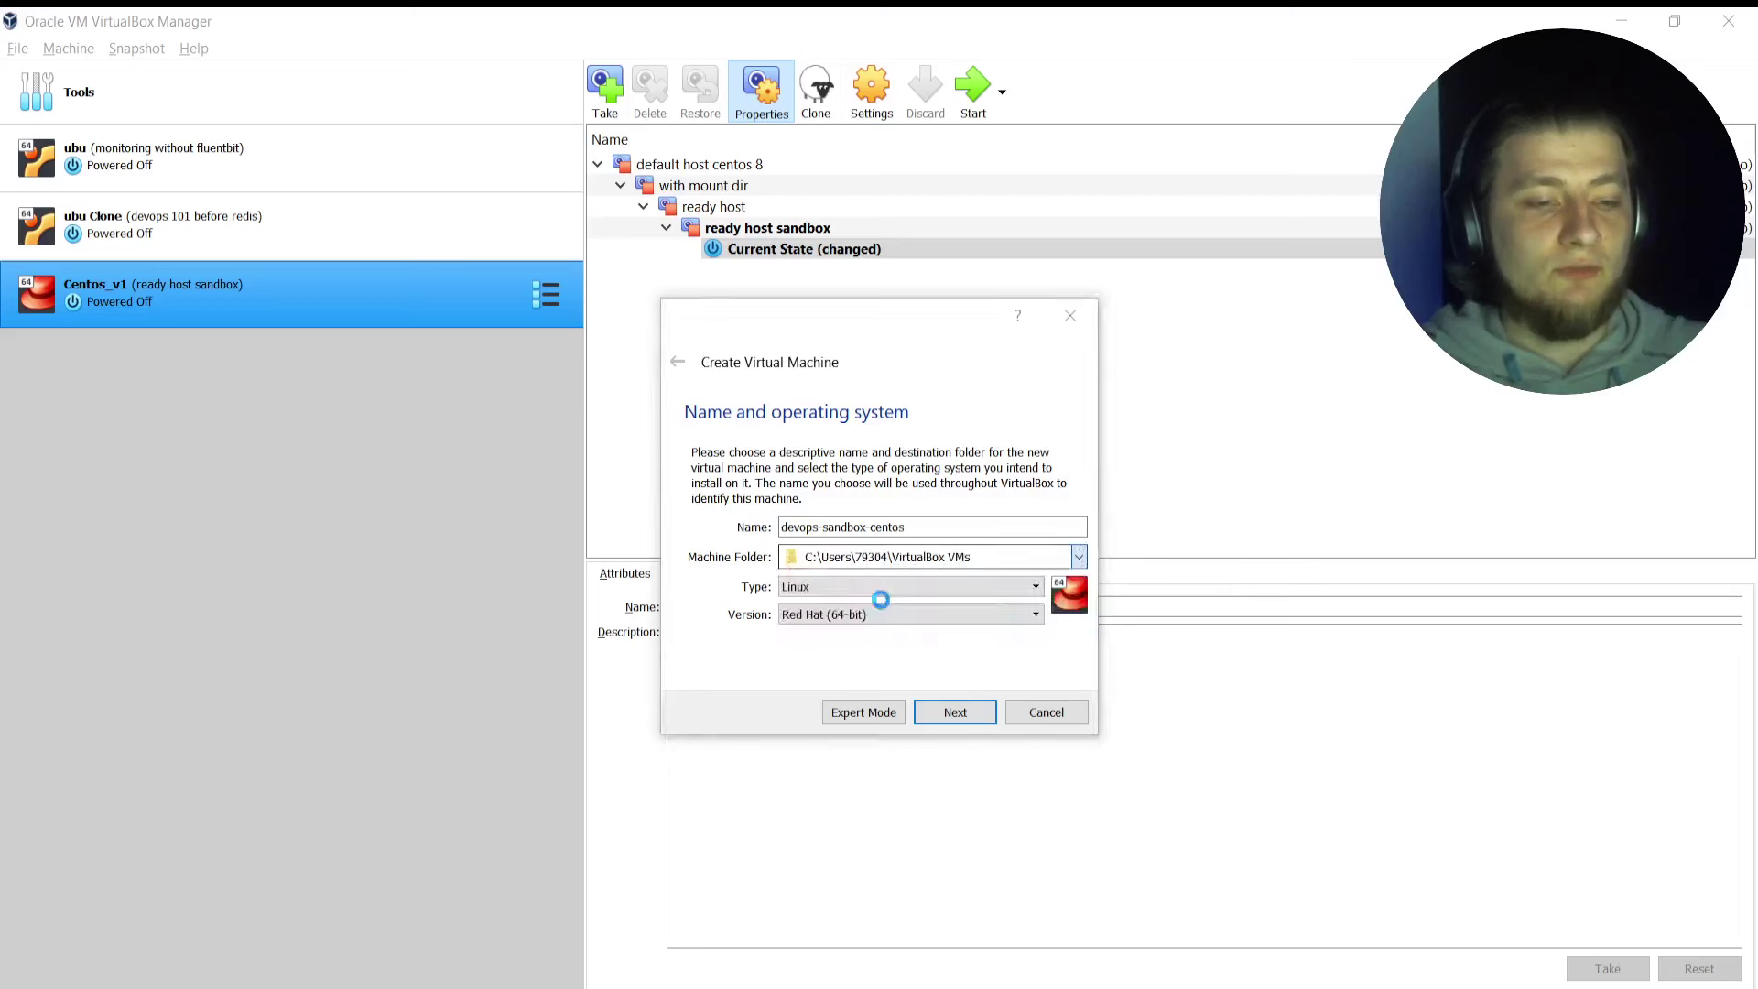
pyautogui.scroll(-3, 792, 623)
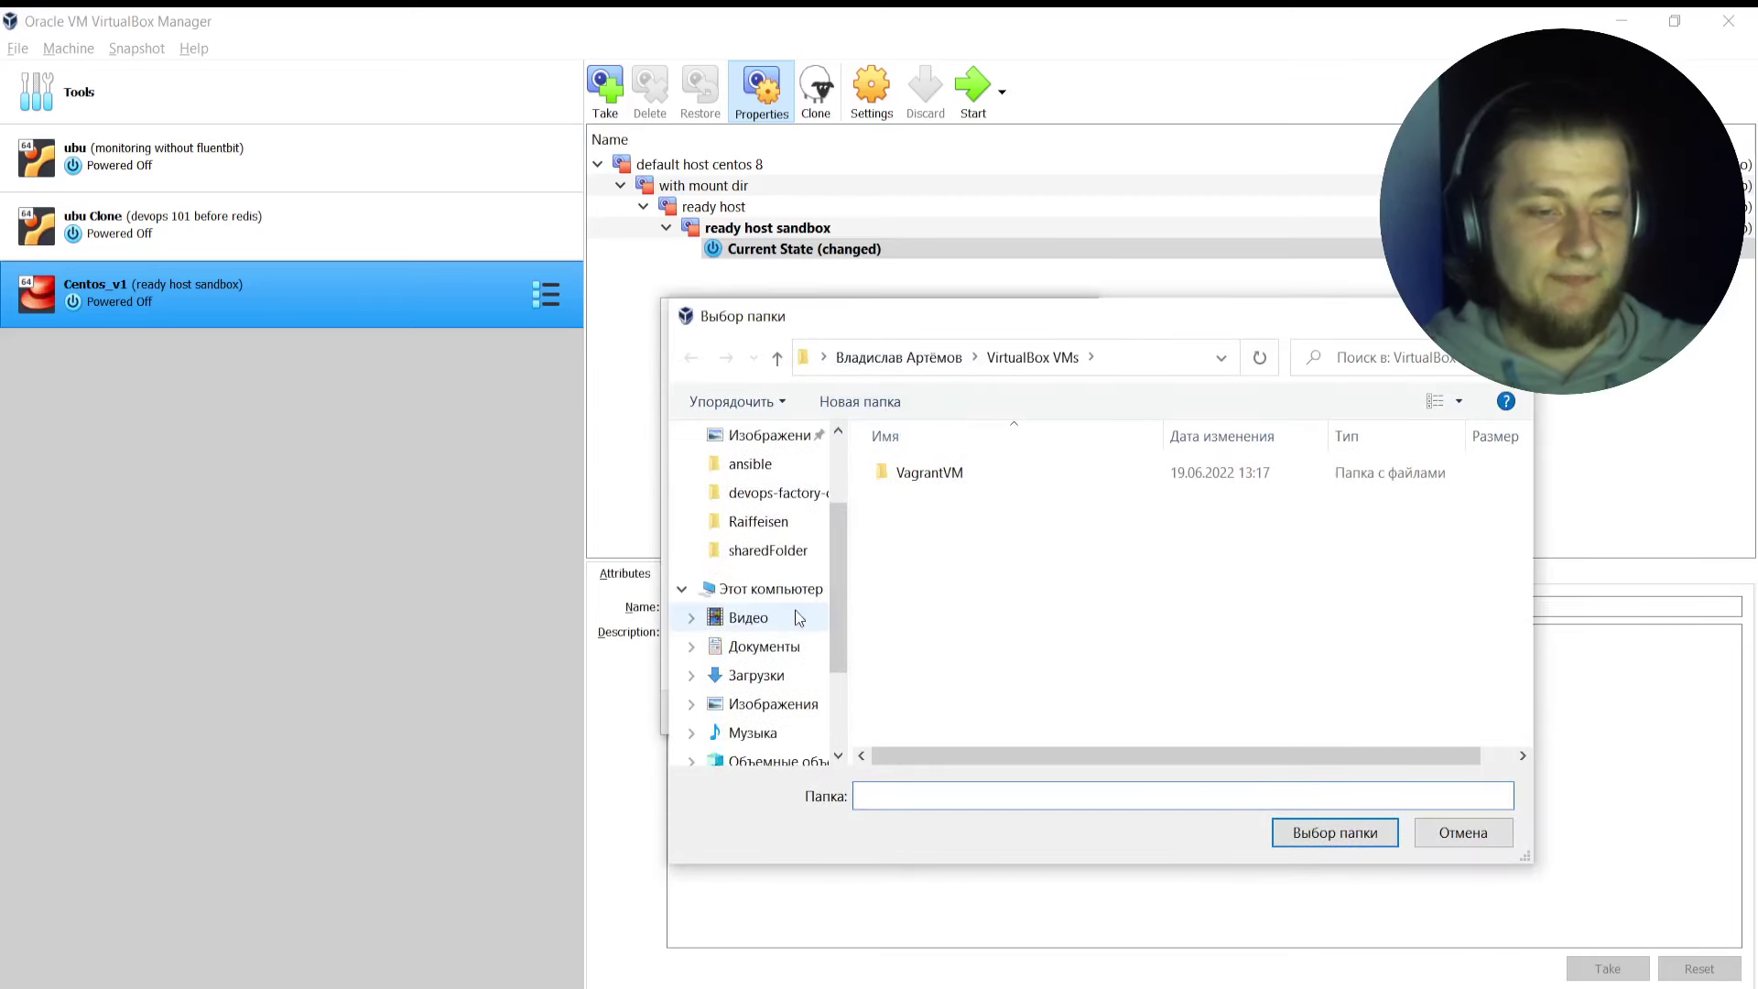
pyautogui.click(755, 705)
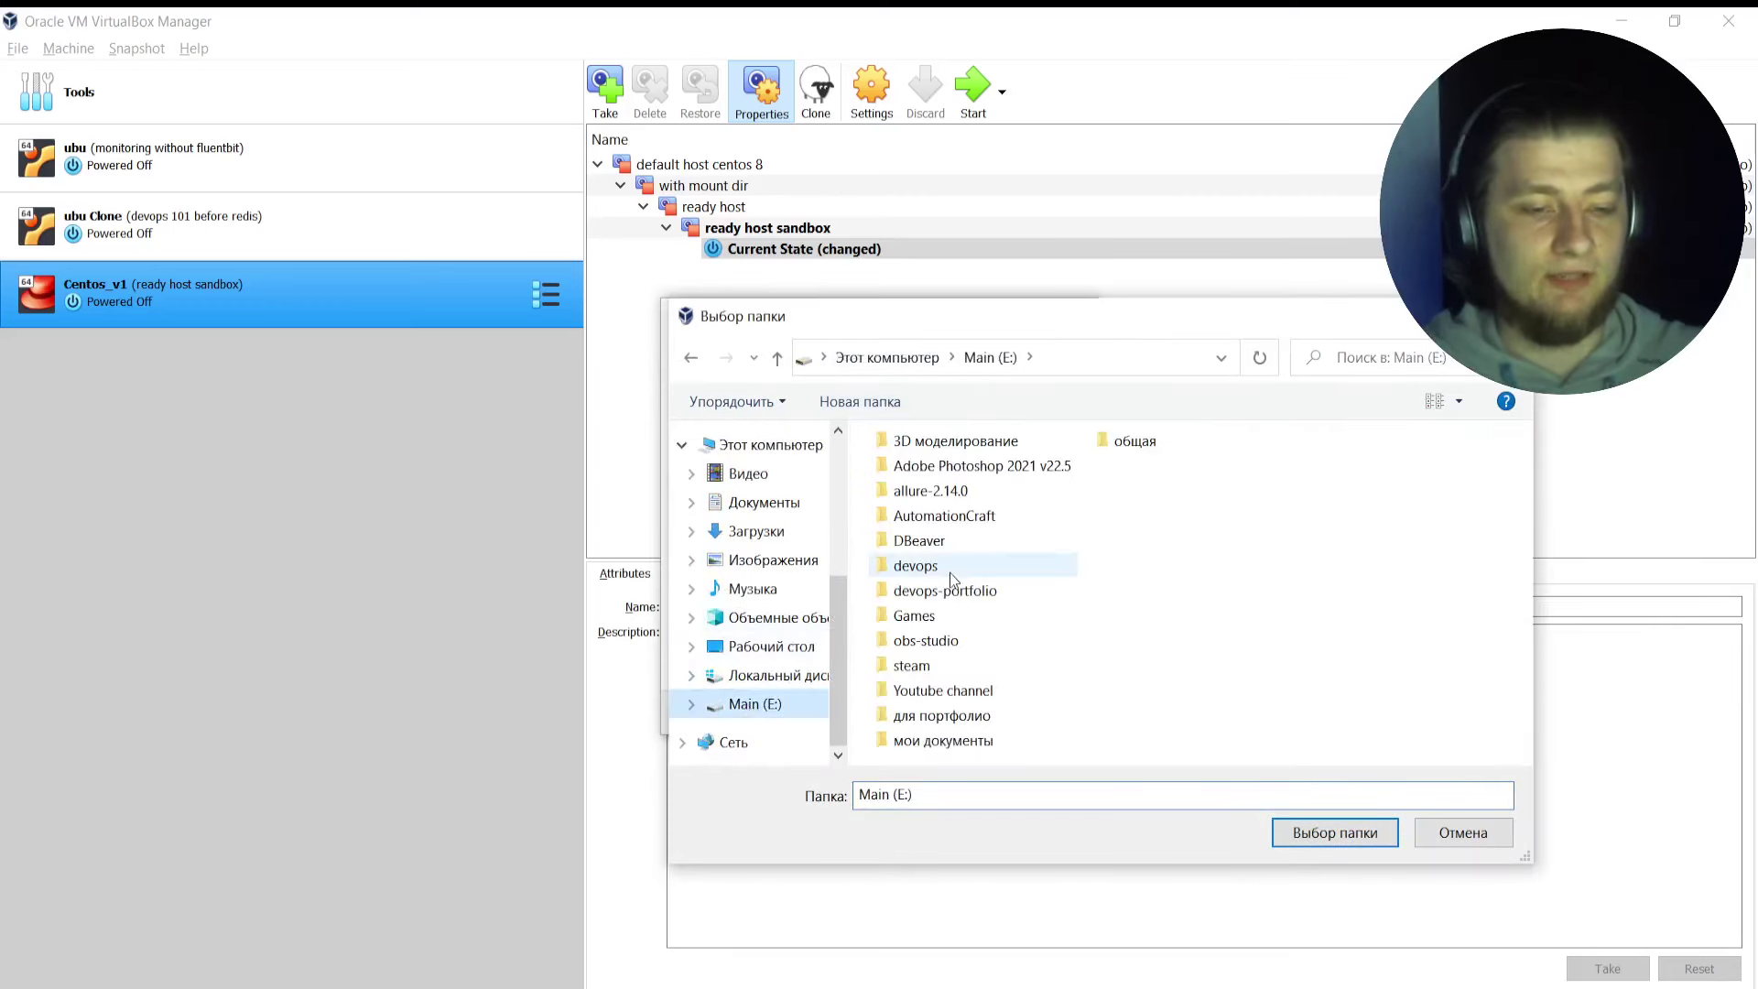
pyautogui.doubleClick(939, 693)
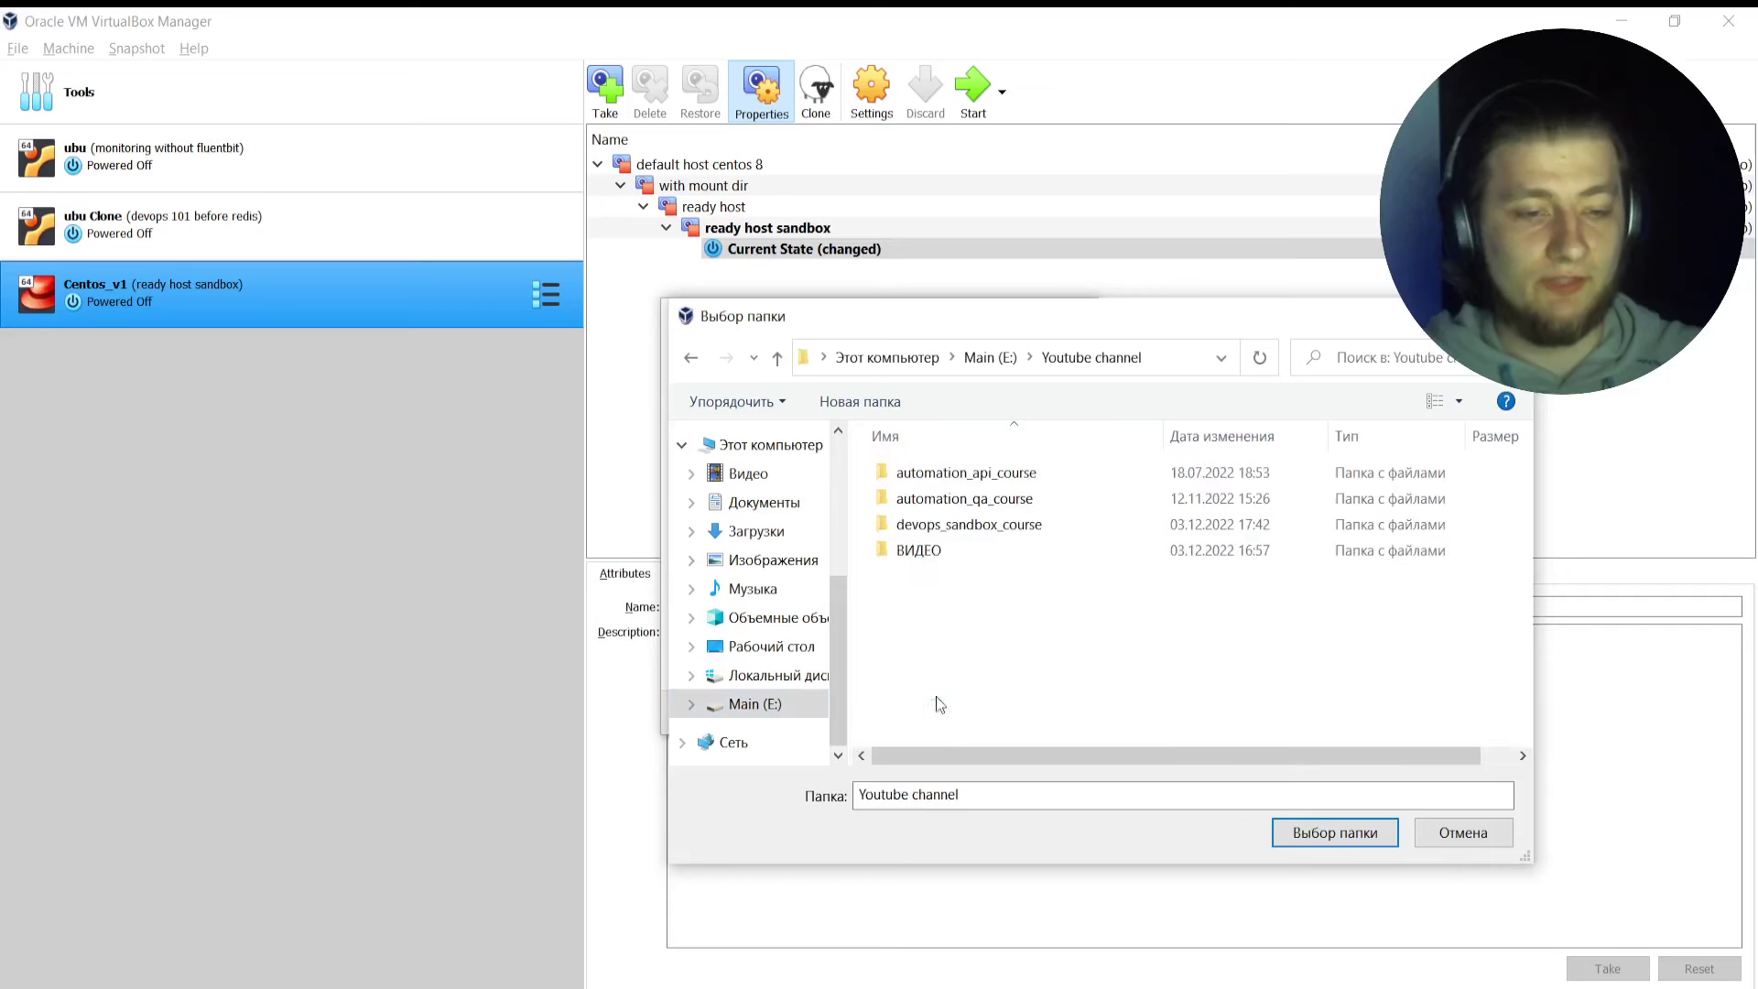
pyautogui.doubleClick(942, 520)
pyautogui.doubleClick(916, 473)
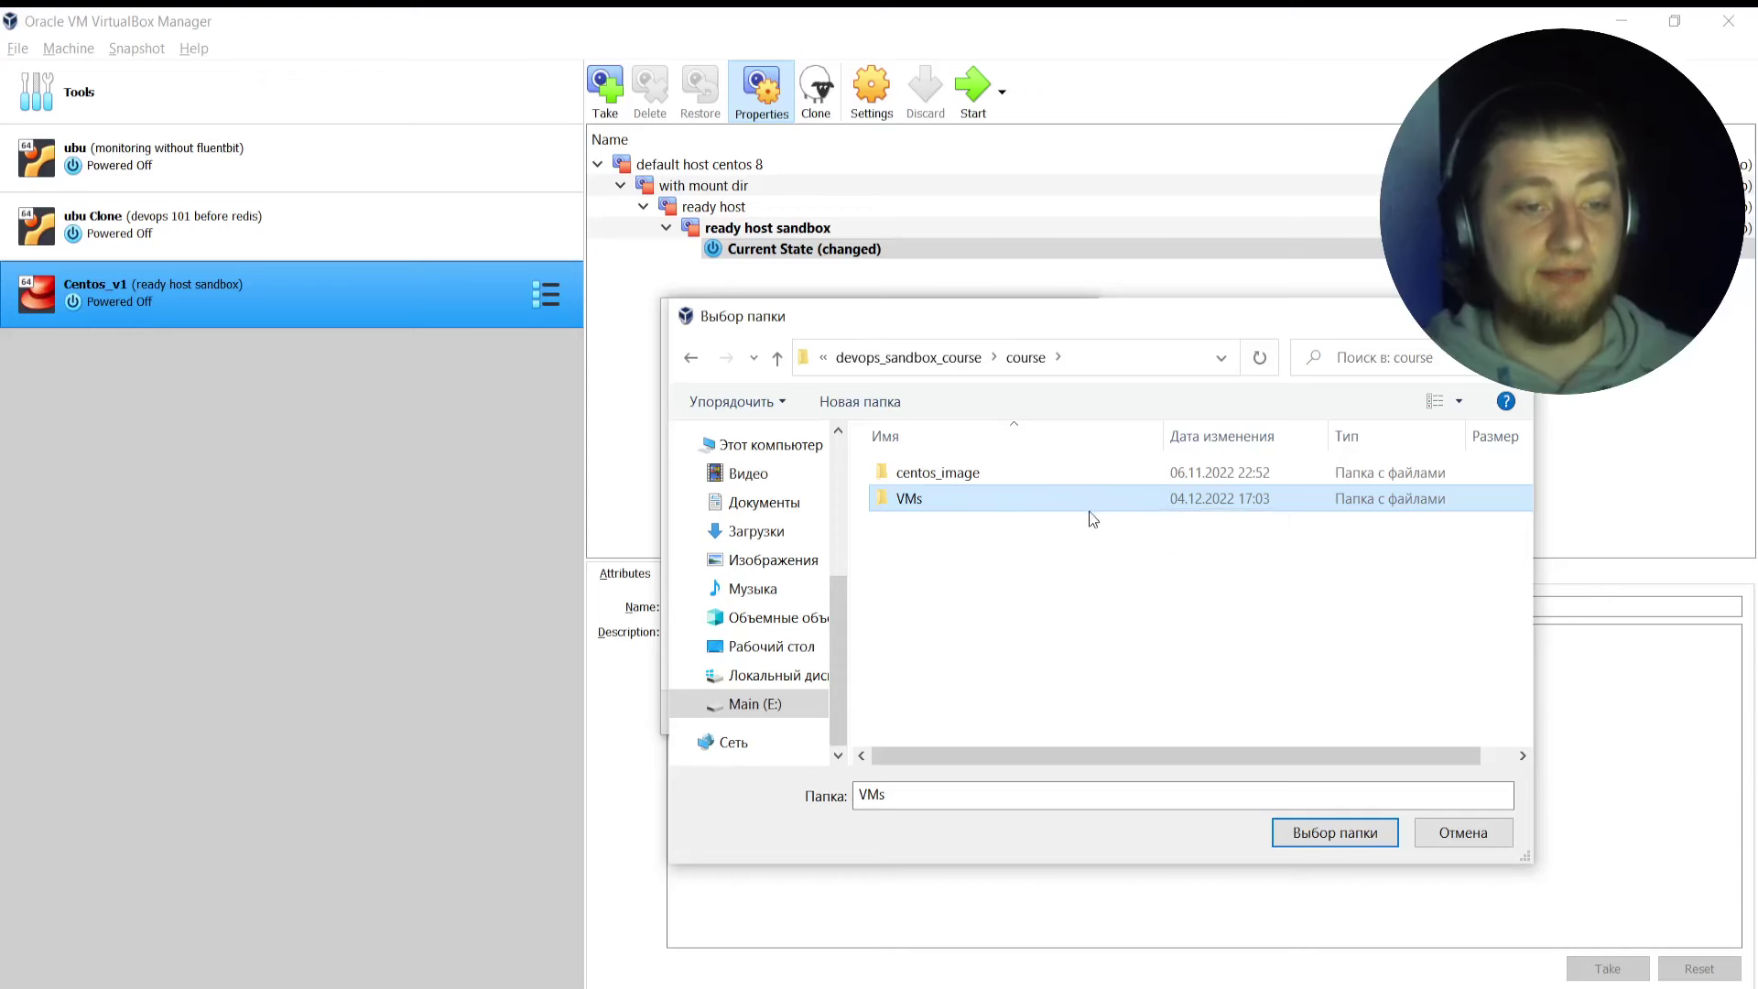
pyautogui.click(1329, 834)
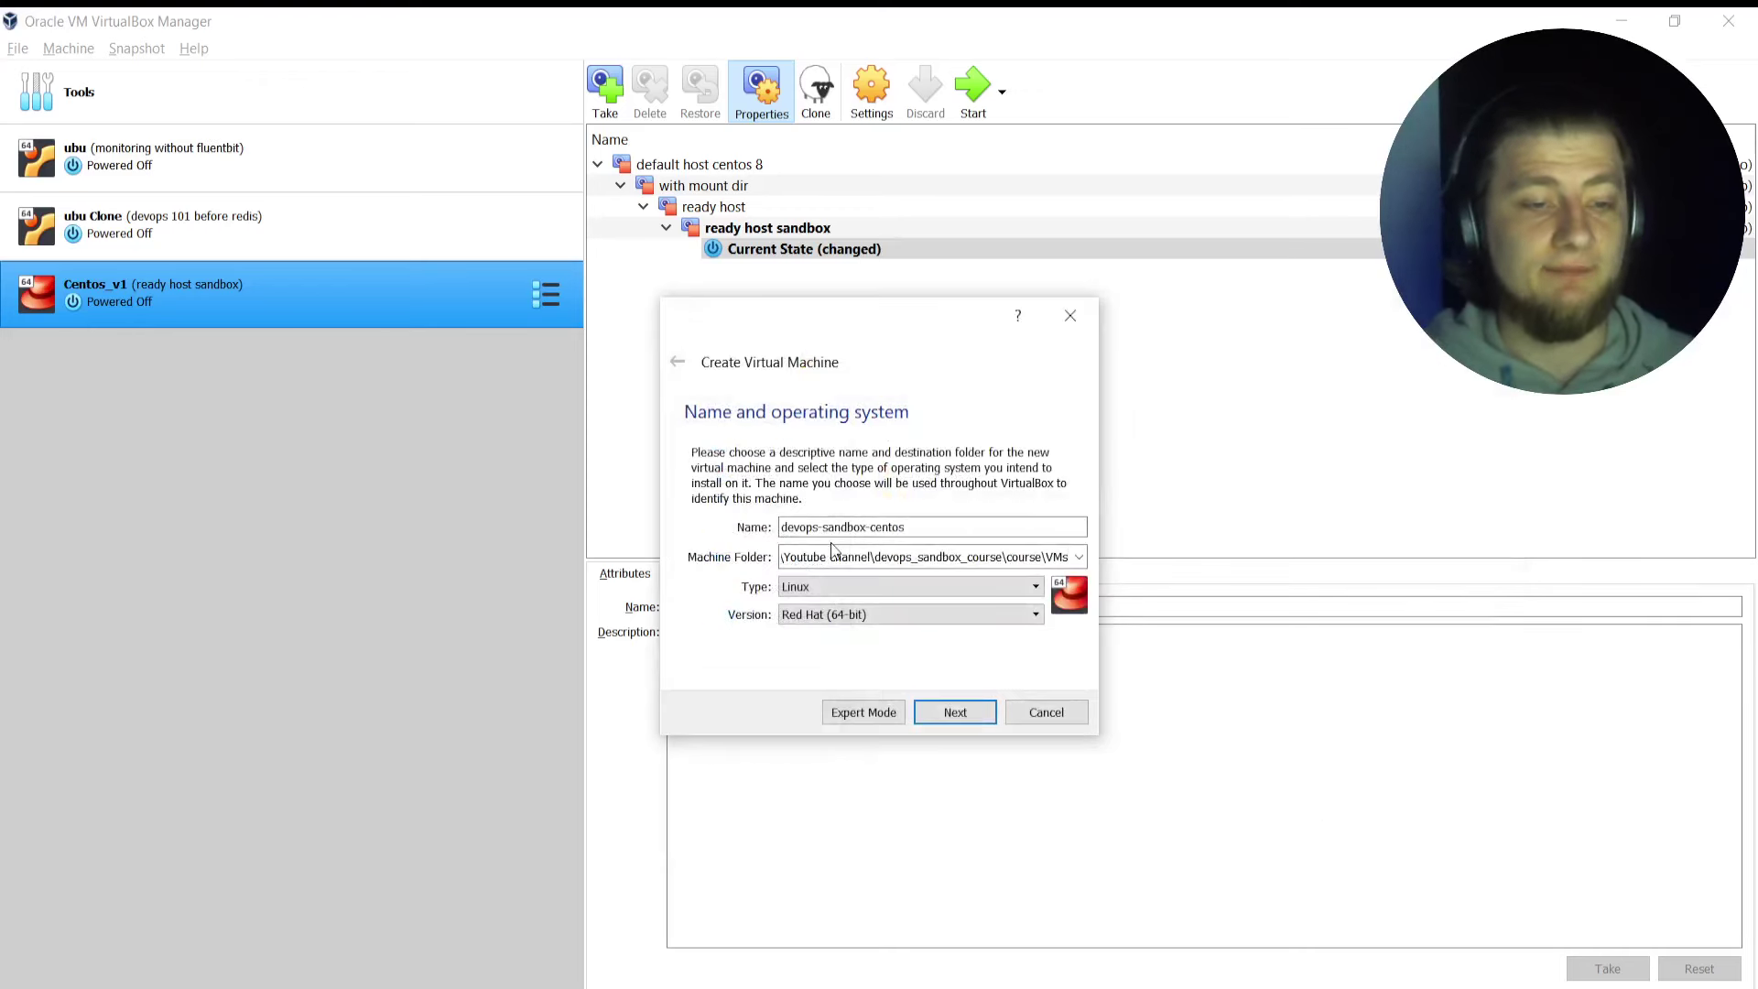
pyautogui.click(852, 590)
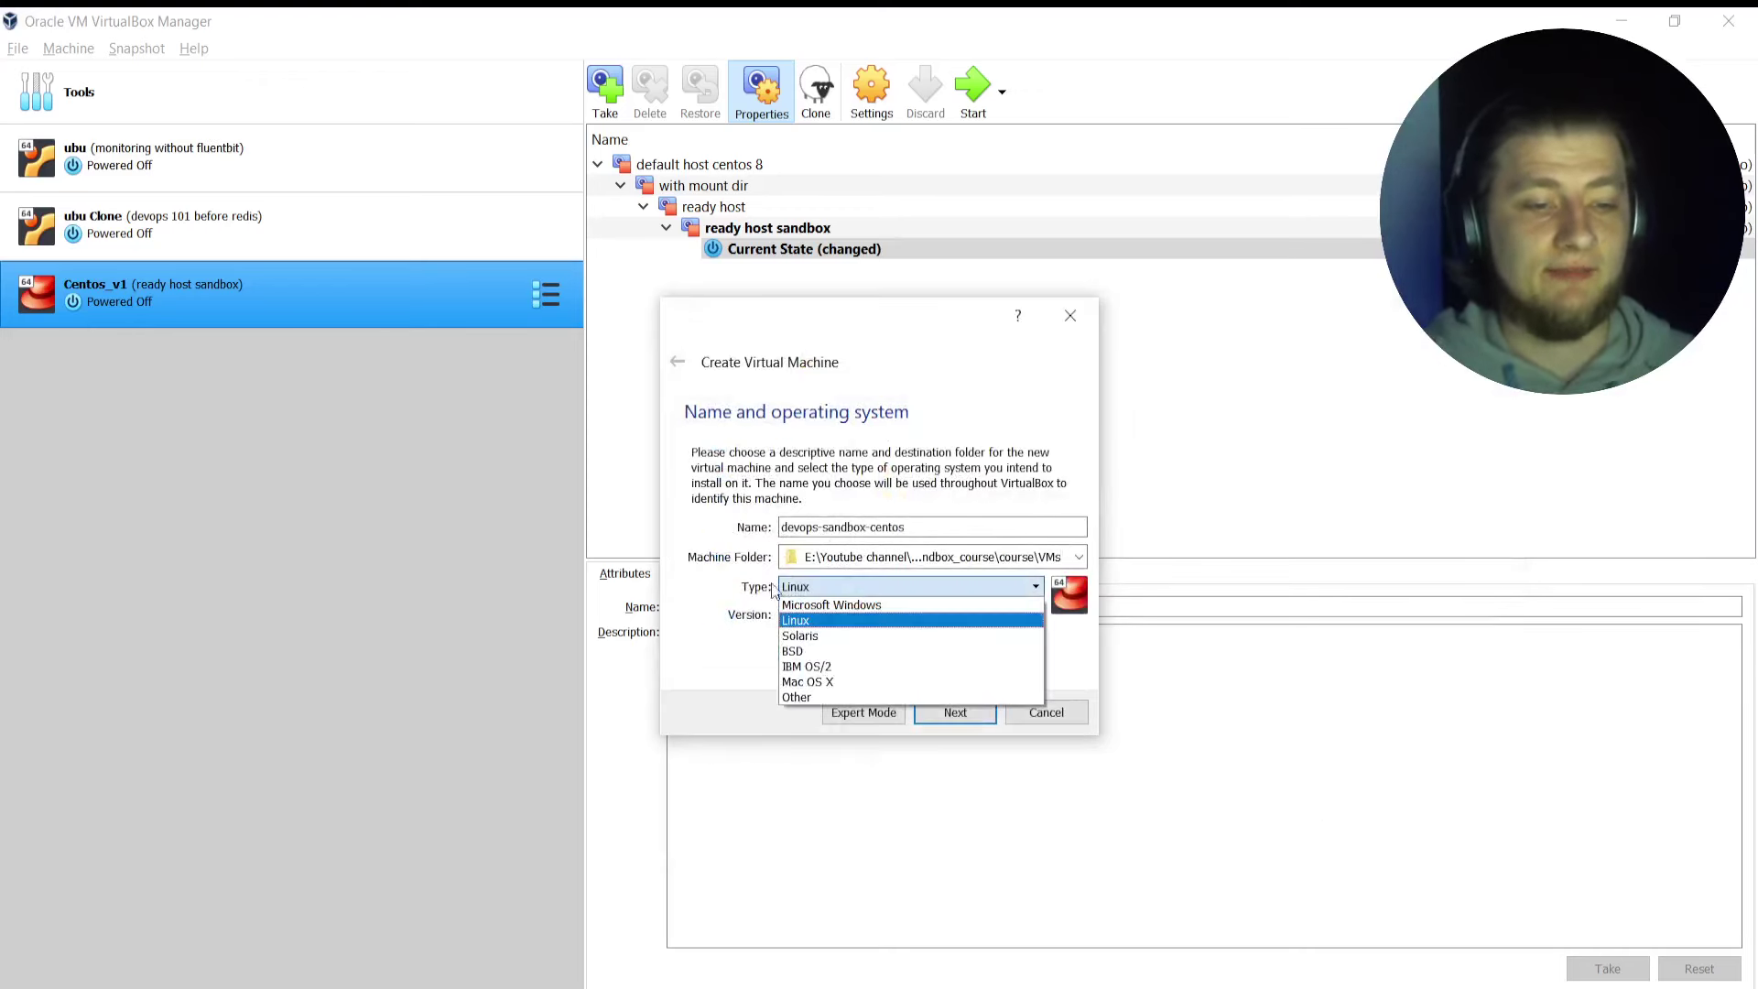
pyautogui.click(691, 593)
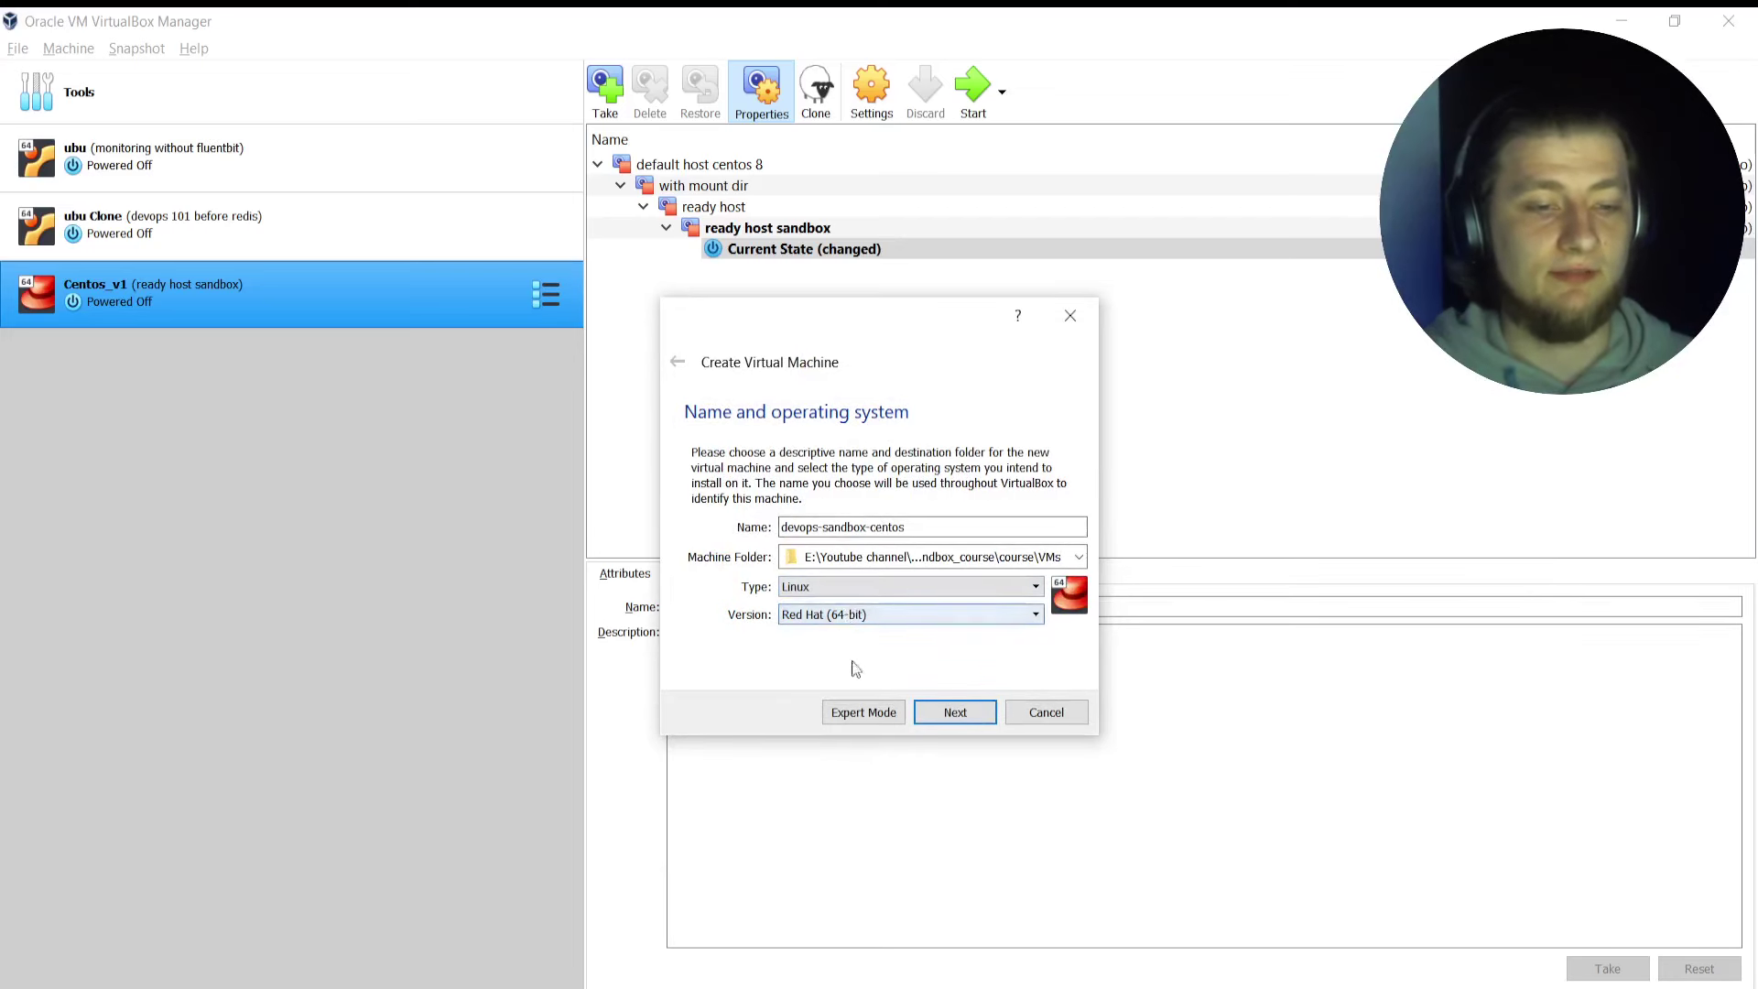
pyautogui.click(955, 712)
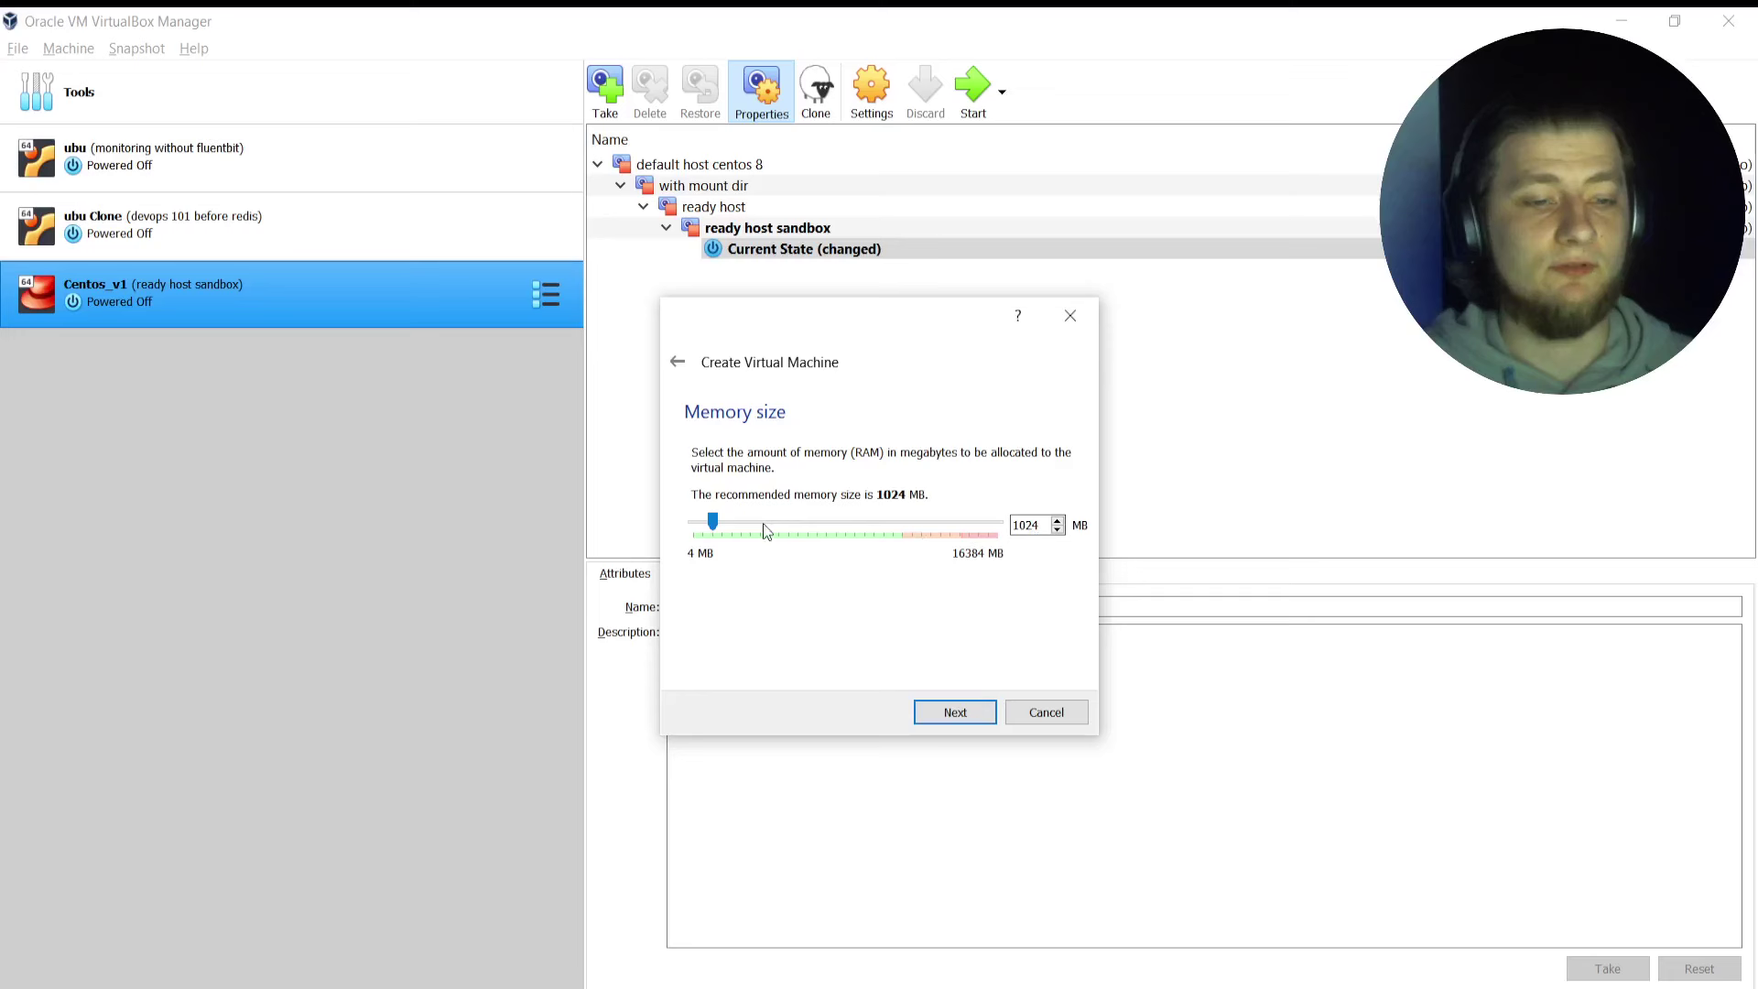
# Allocate 4096 MB of memory to the new machine and continue.
pyautogui.moveTo(716, 519); pyautogui.dragTo(772, 518)
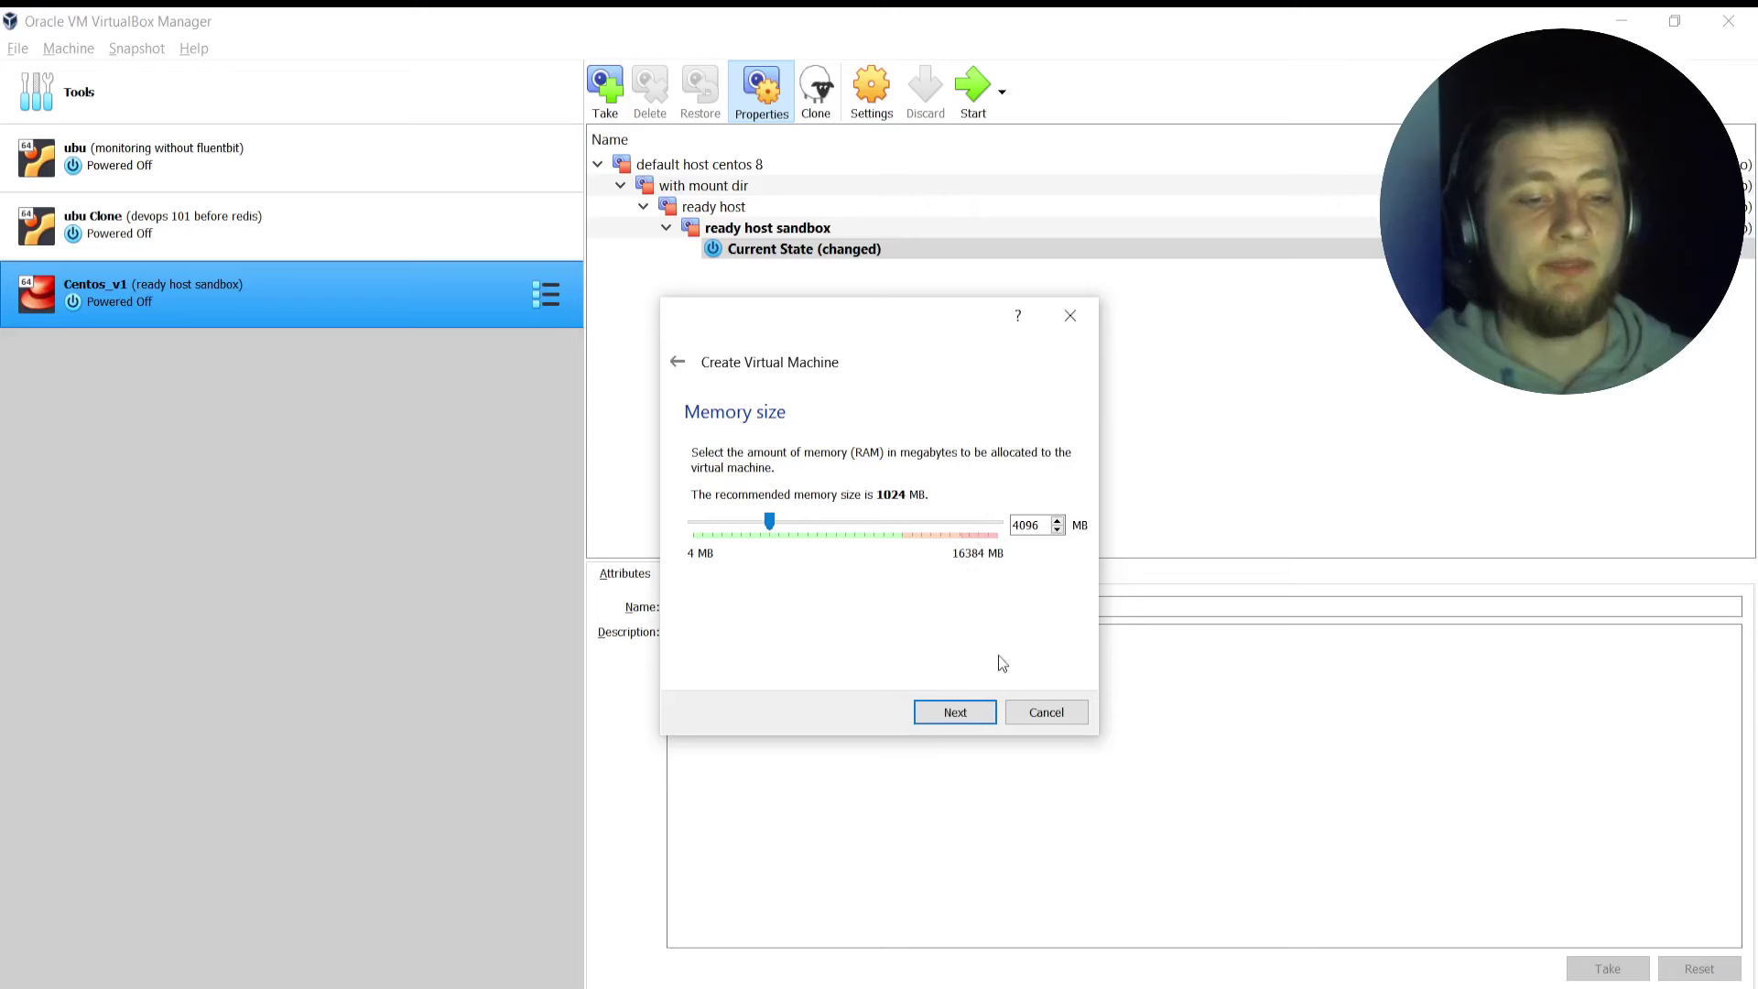
pyautogui.click(971, 711)
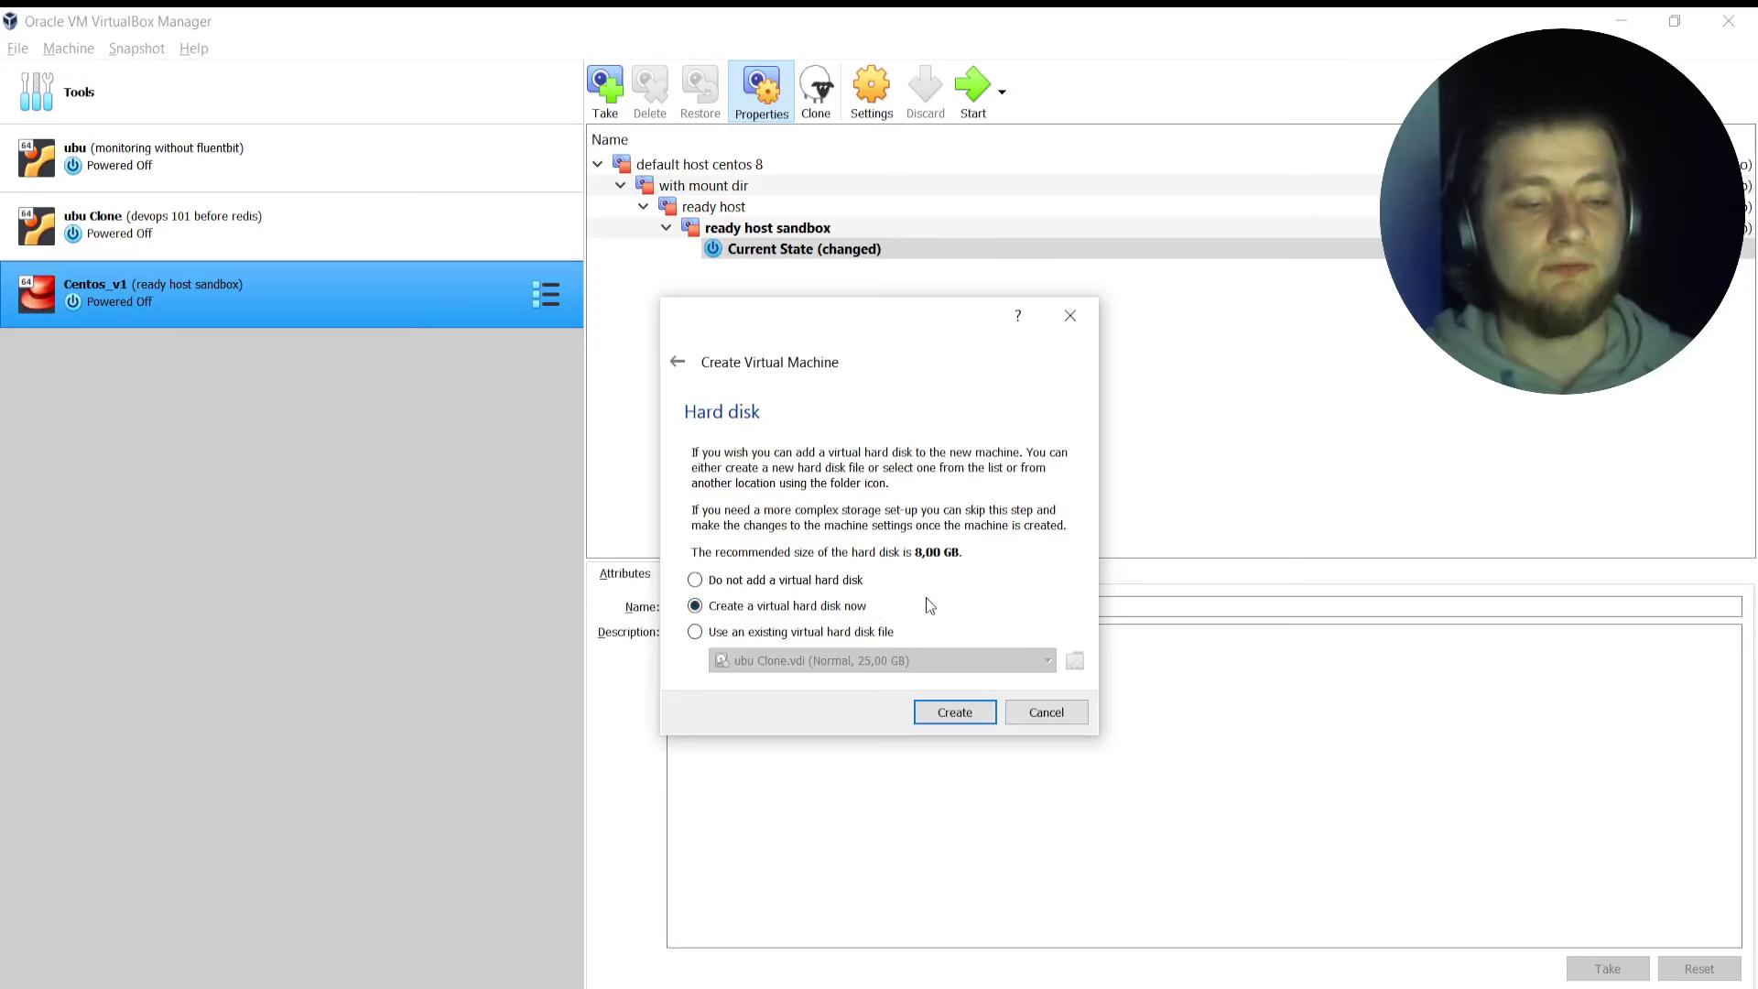
# Choose to create a new virtual hard disk now rather than using an existing one.
pyautogui.click(826, 633)
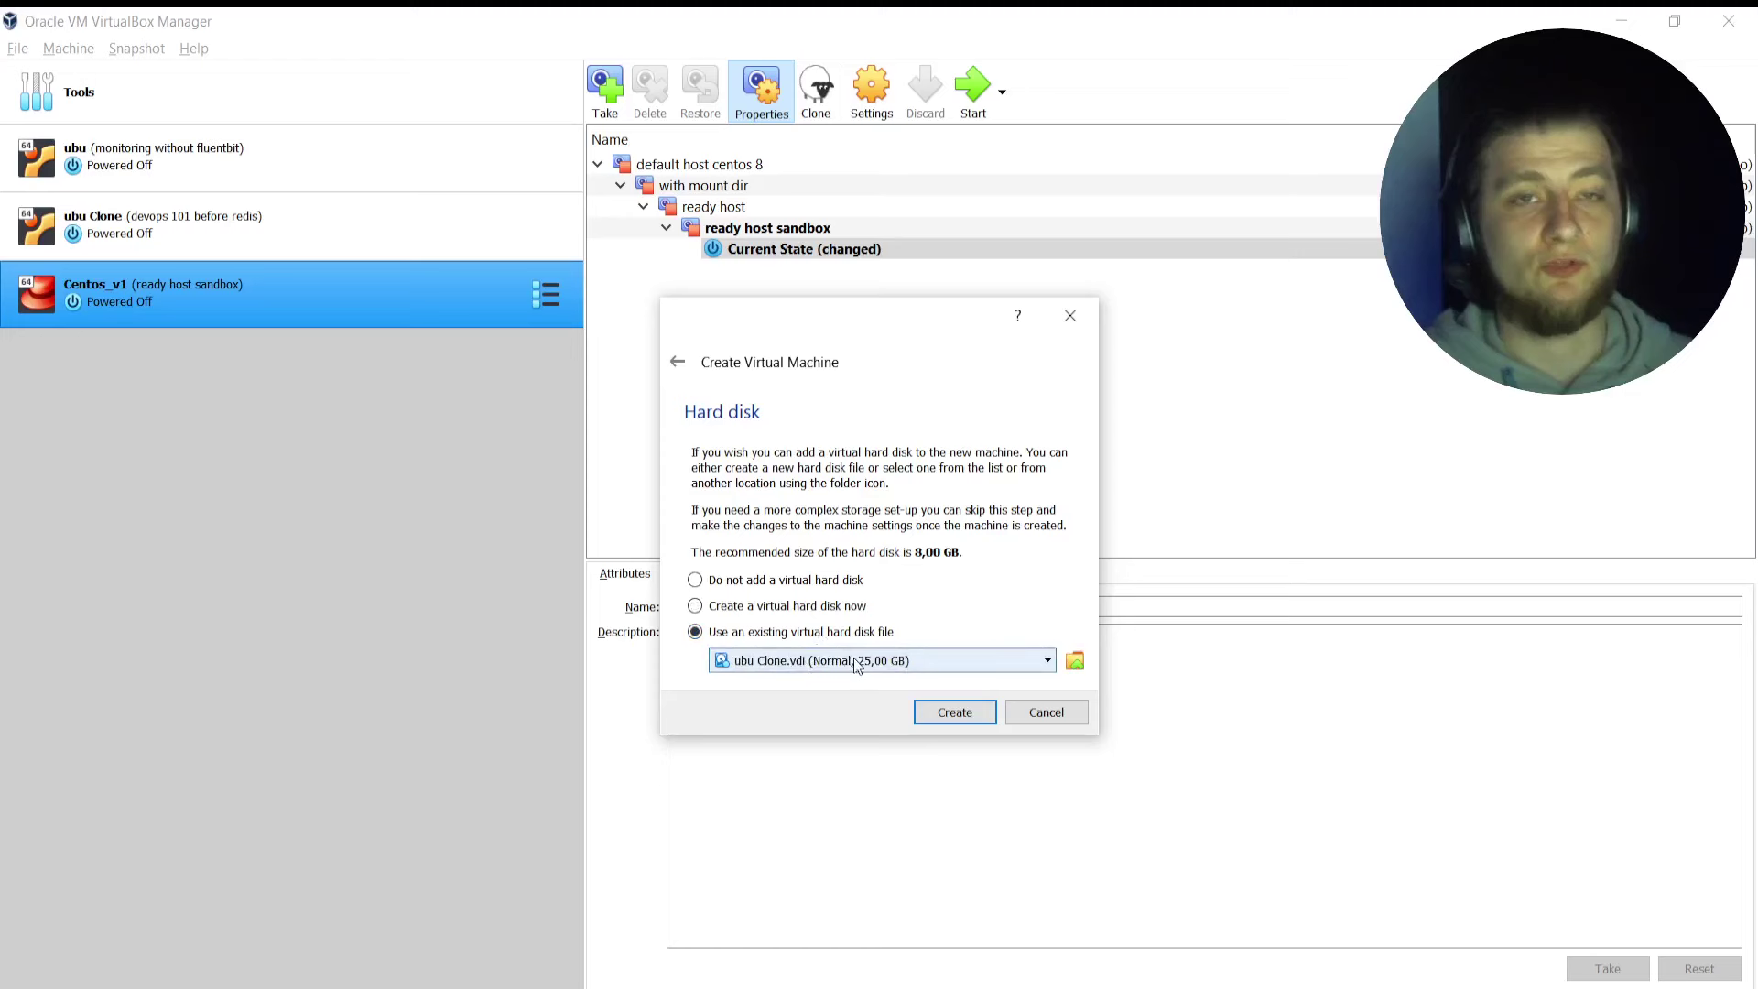
pyautogui.click(827, 608)
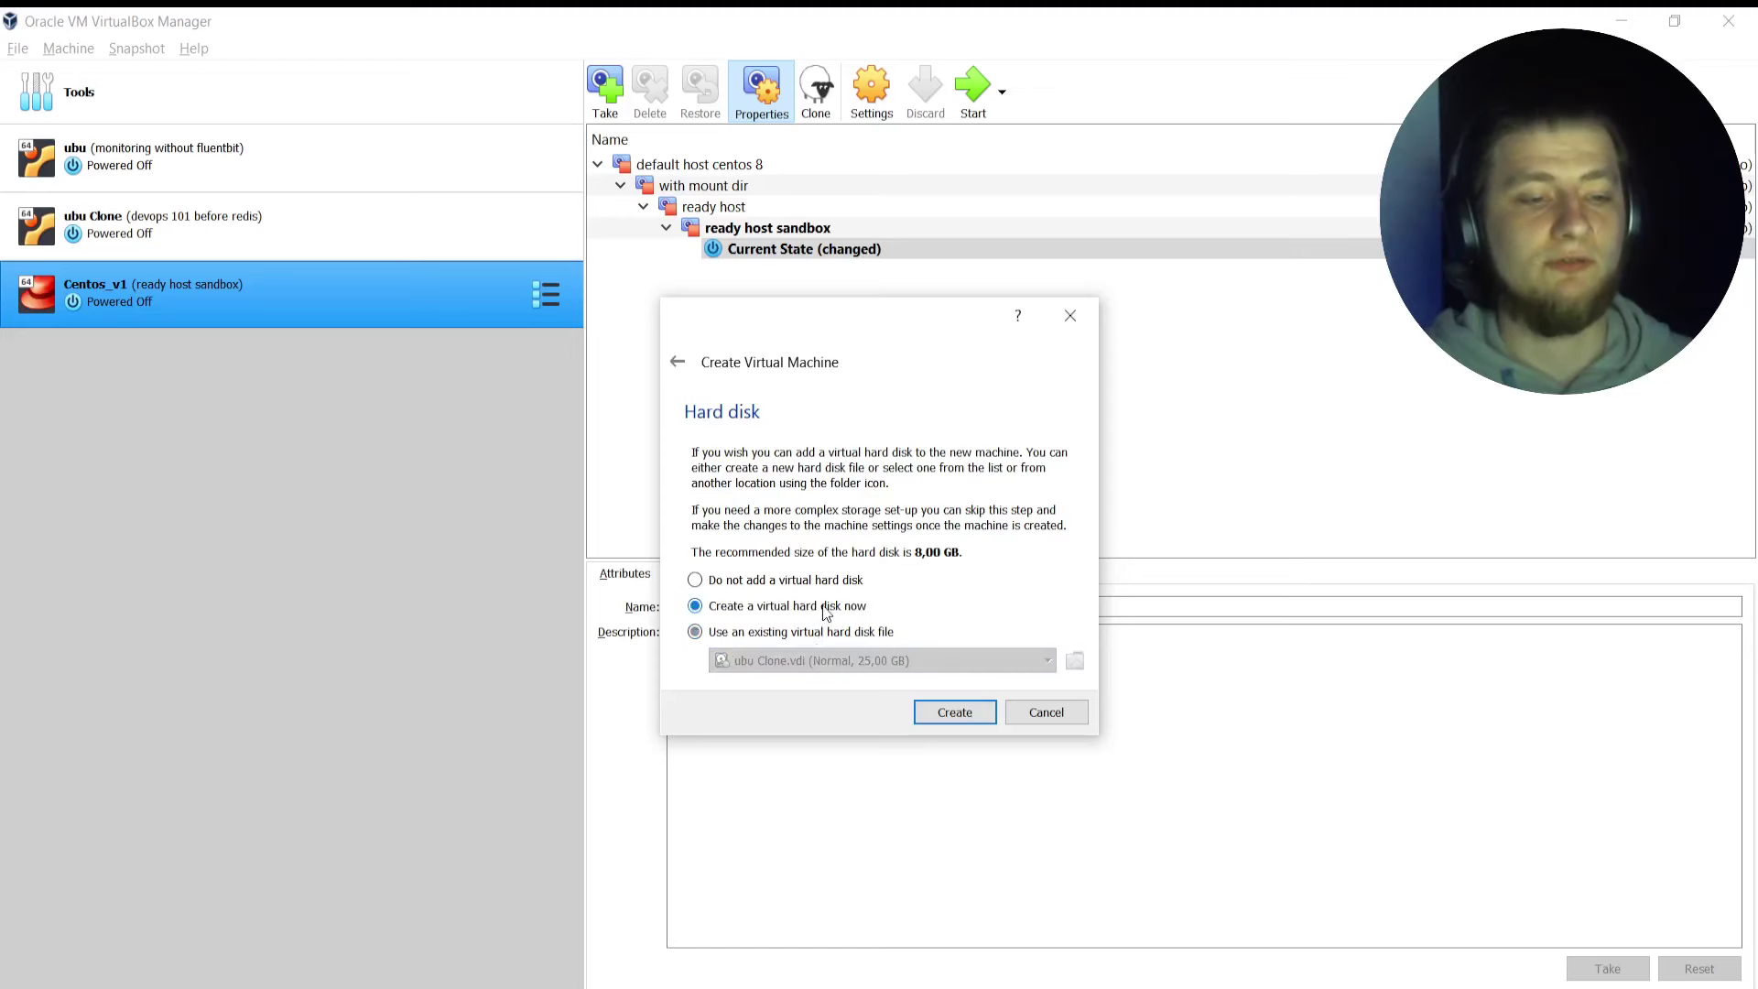
pyautogui.click(946, 714)
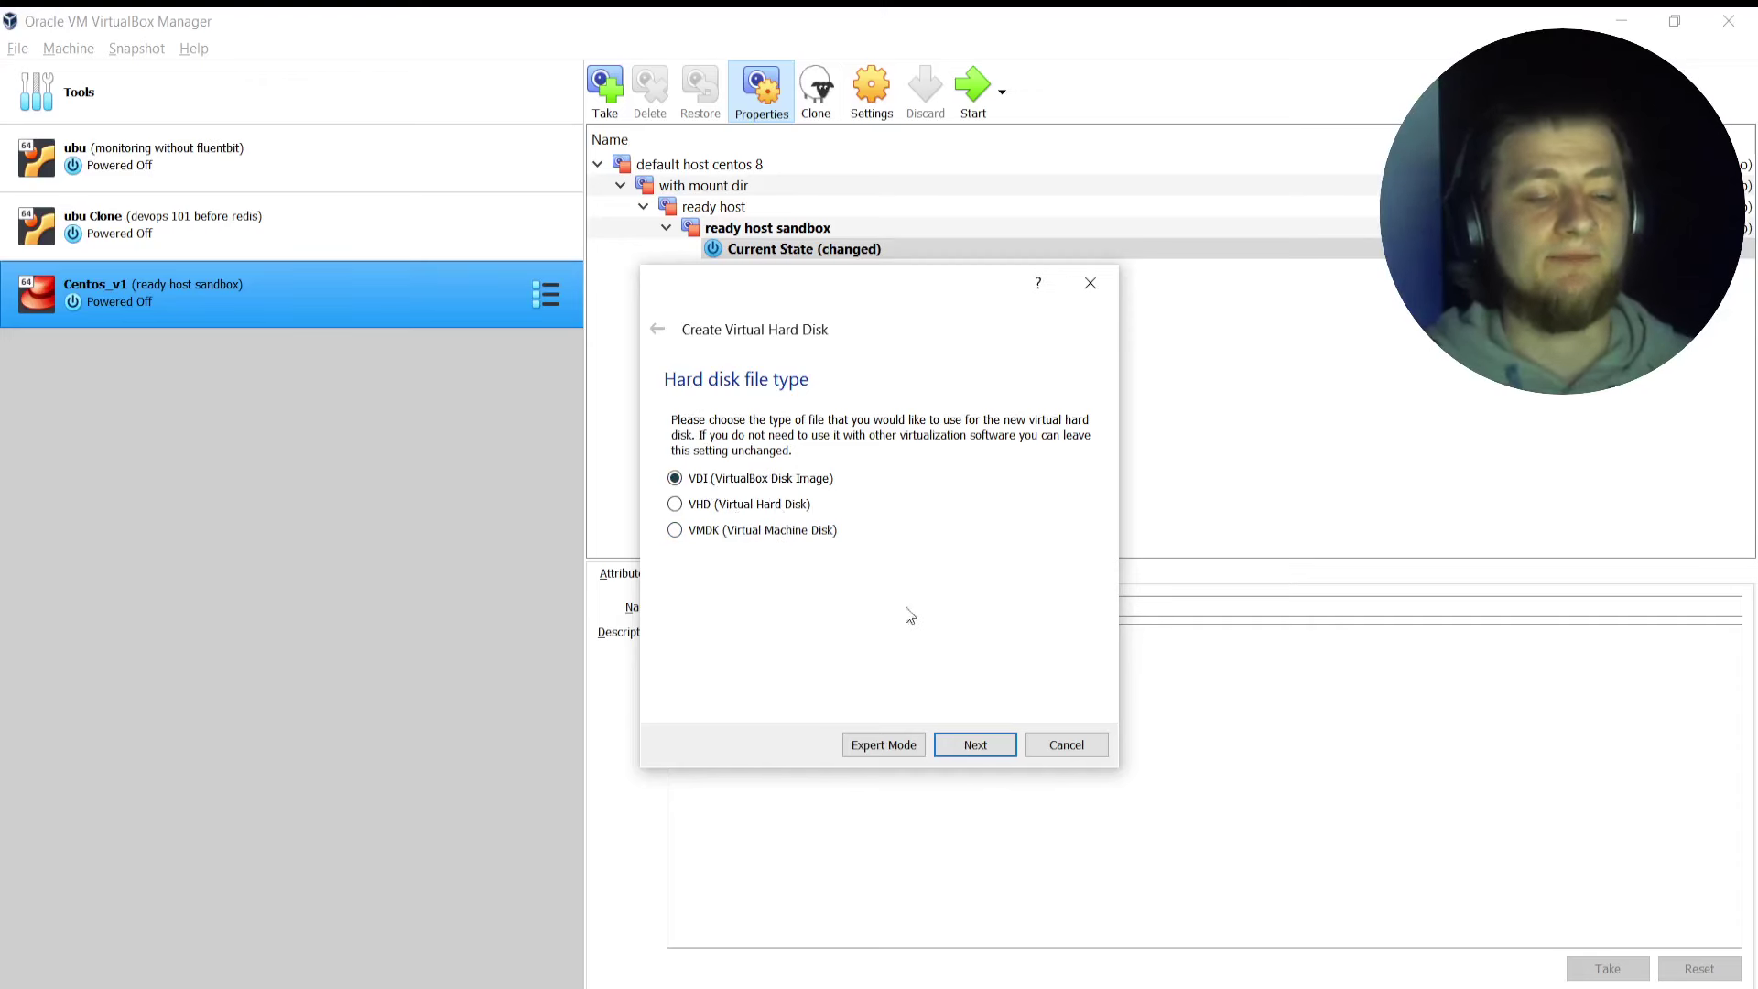
# Create a dynamically allocated 30 GB VDI disk for devops-sandbox-centos.
pyautogui.click(974, 749)
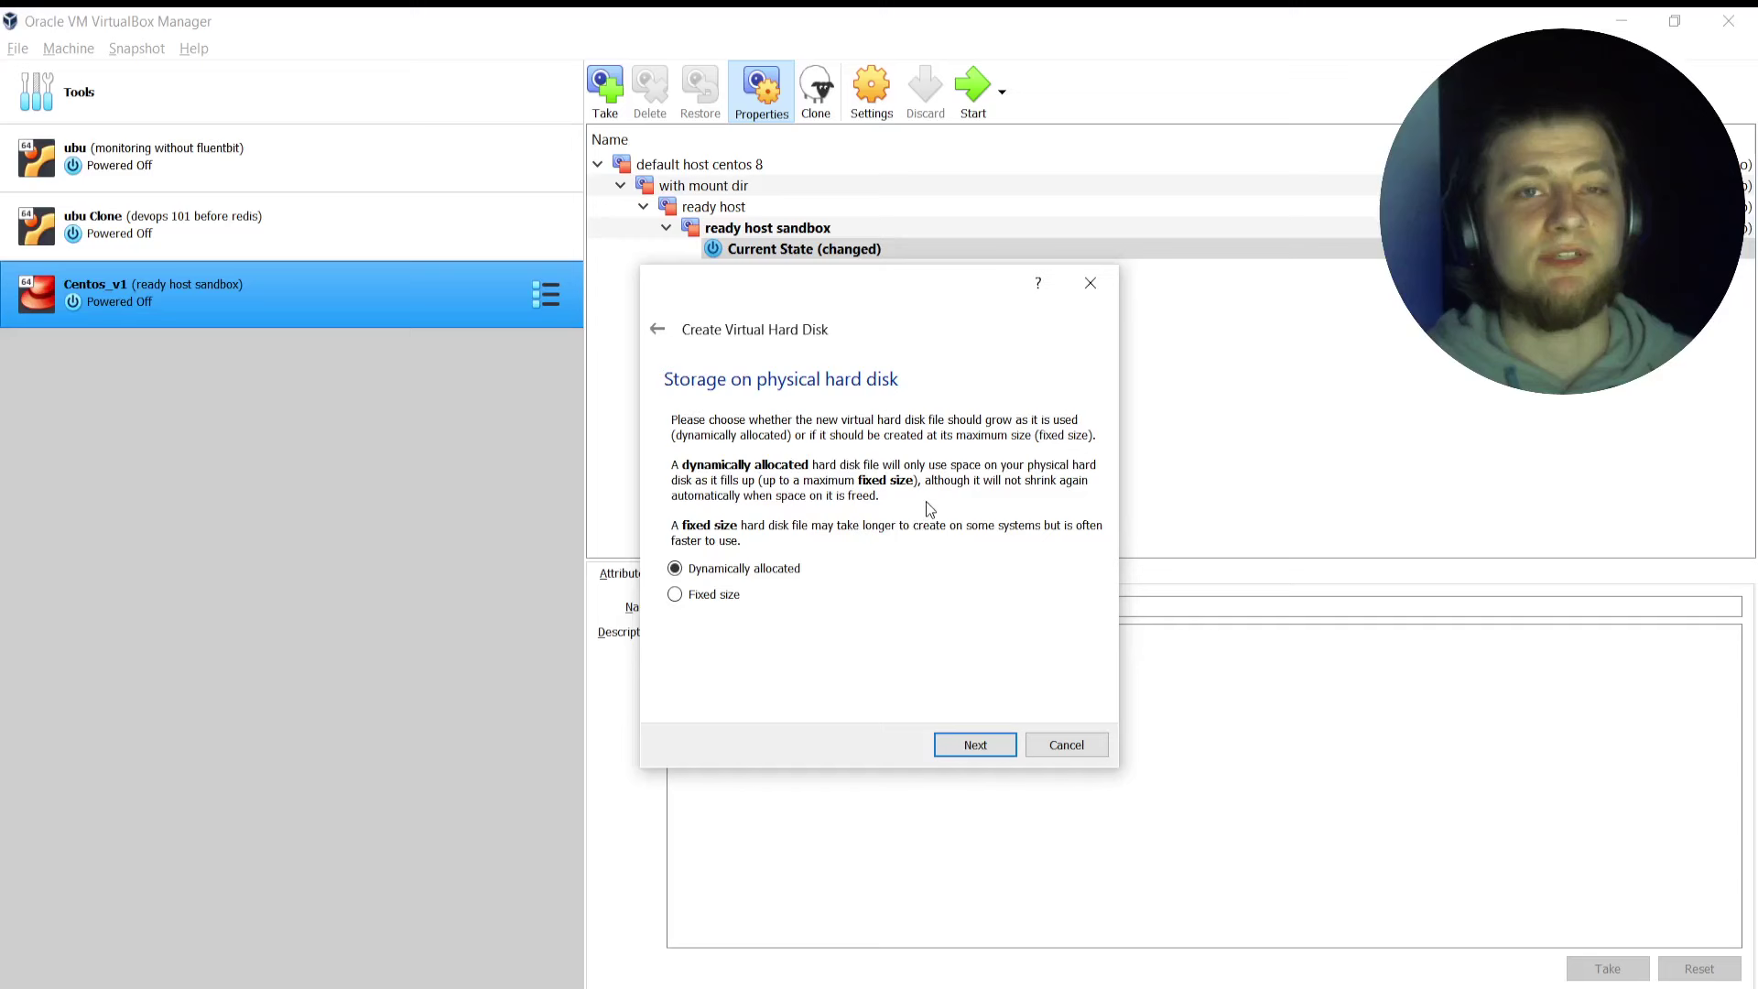
pyautogui.click(989, 755)
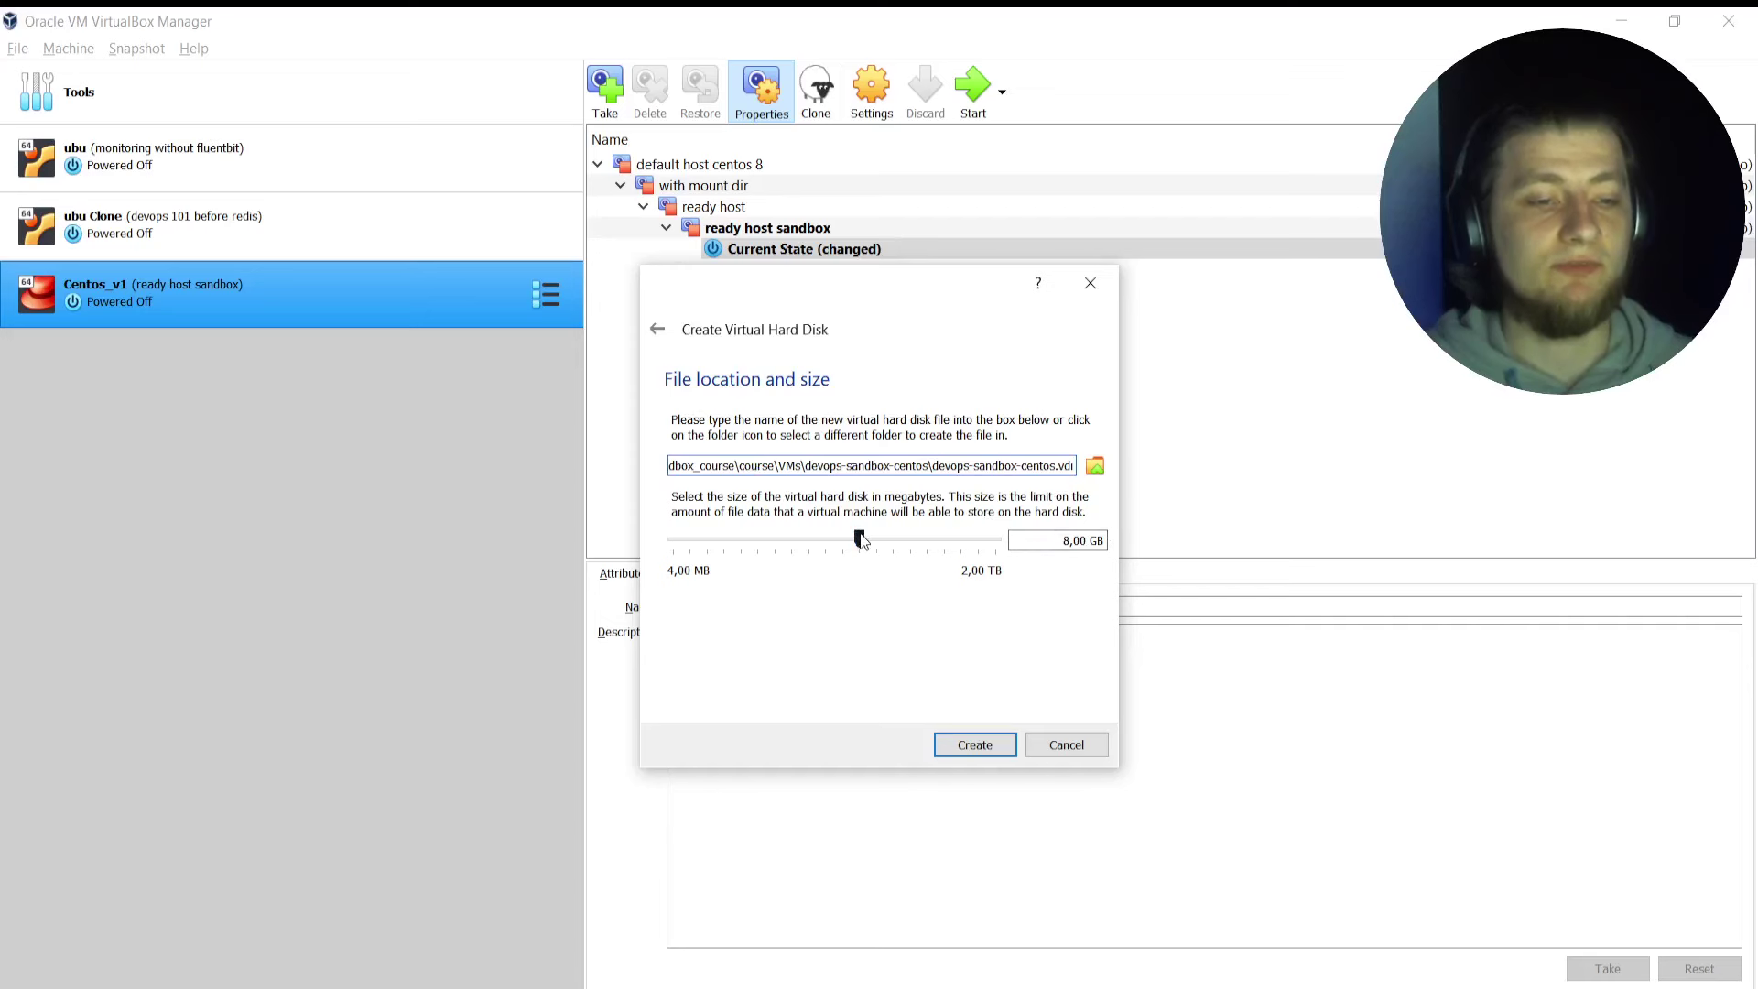
pyautogui.moveTo(864, 540); pyautogui.dragTo(902, 539)
pyautogui.moveTo(1055, 540); pyautogui.dragTo(1130, 541)
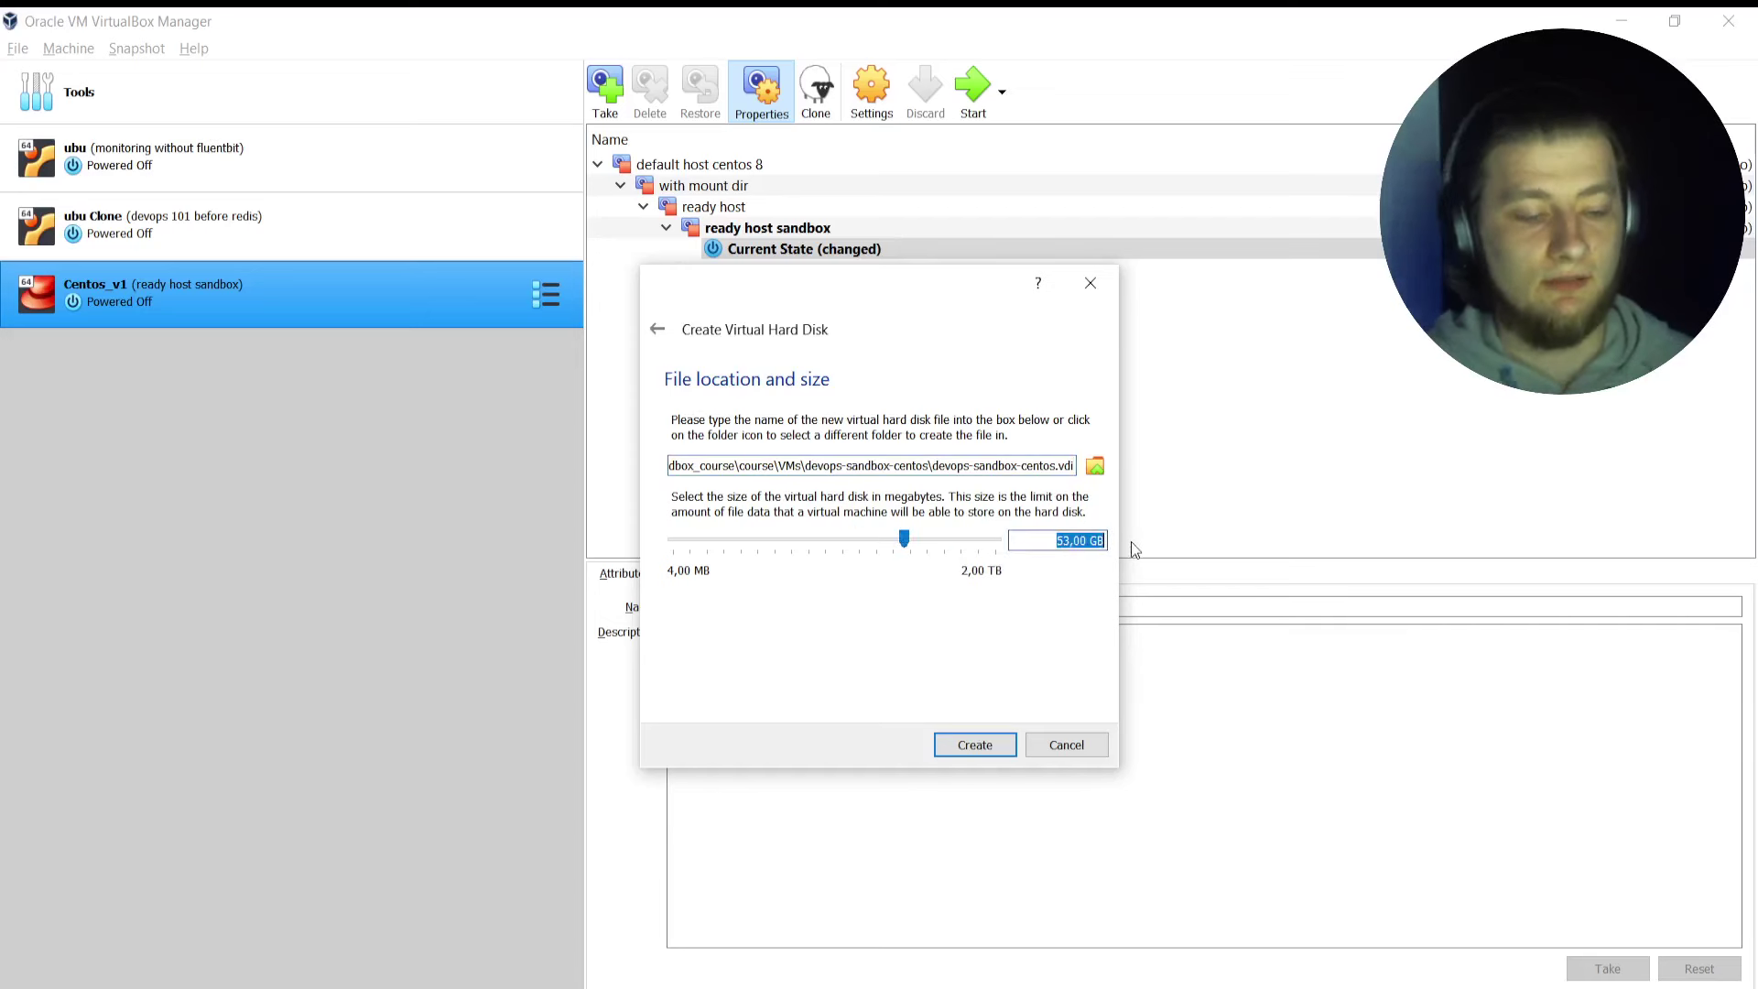
pyautogui.write('30')
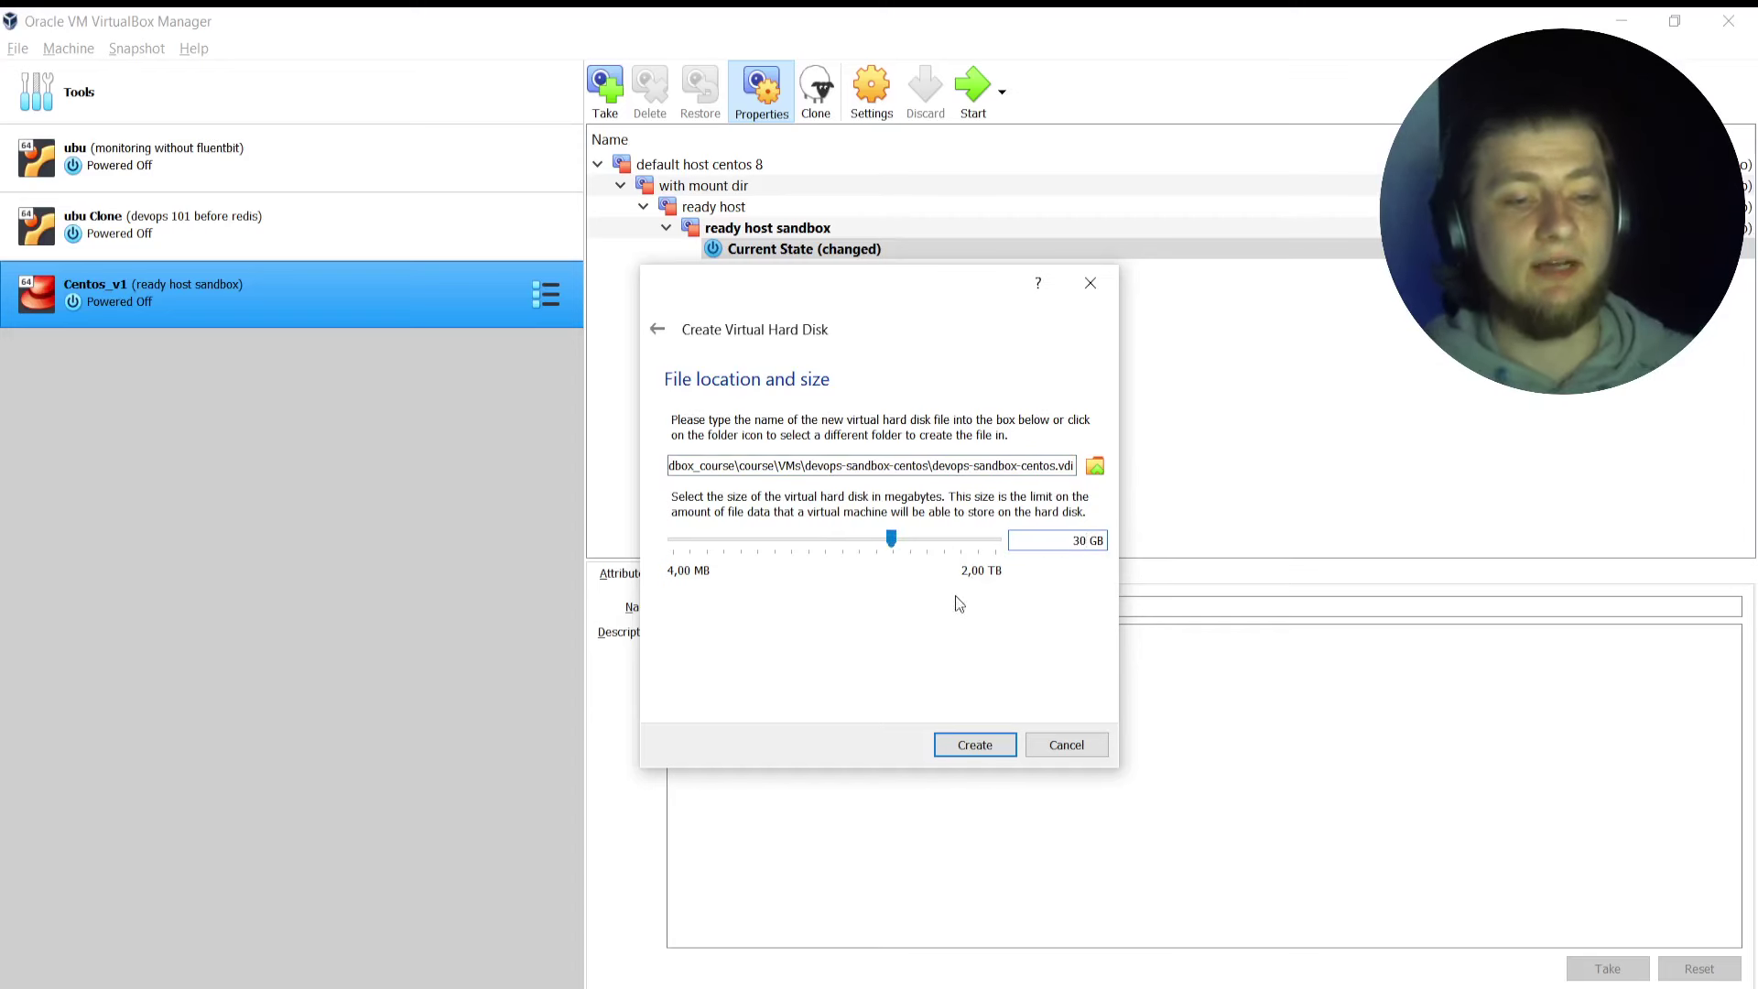
pyautogui.click(975, 747)
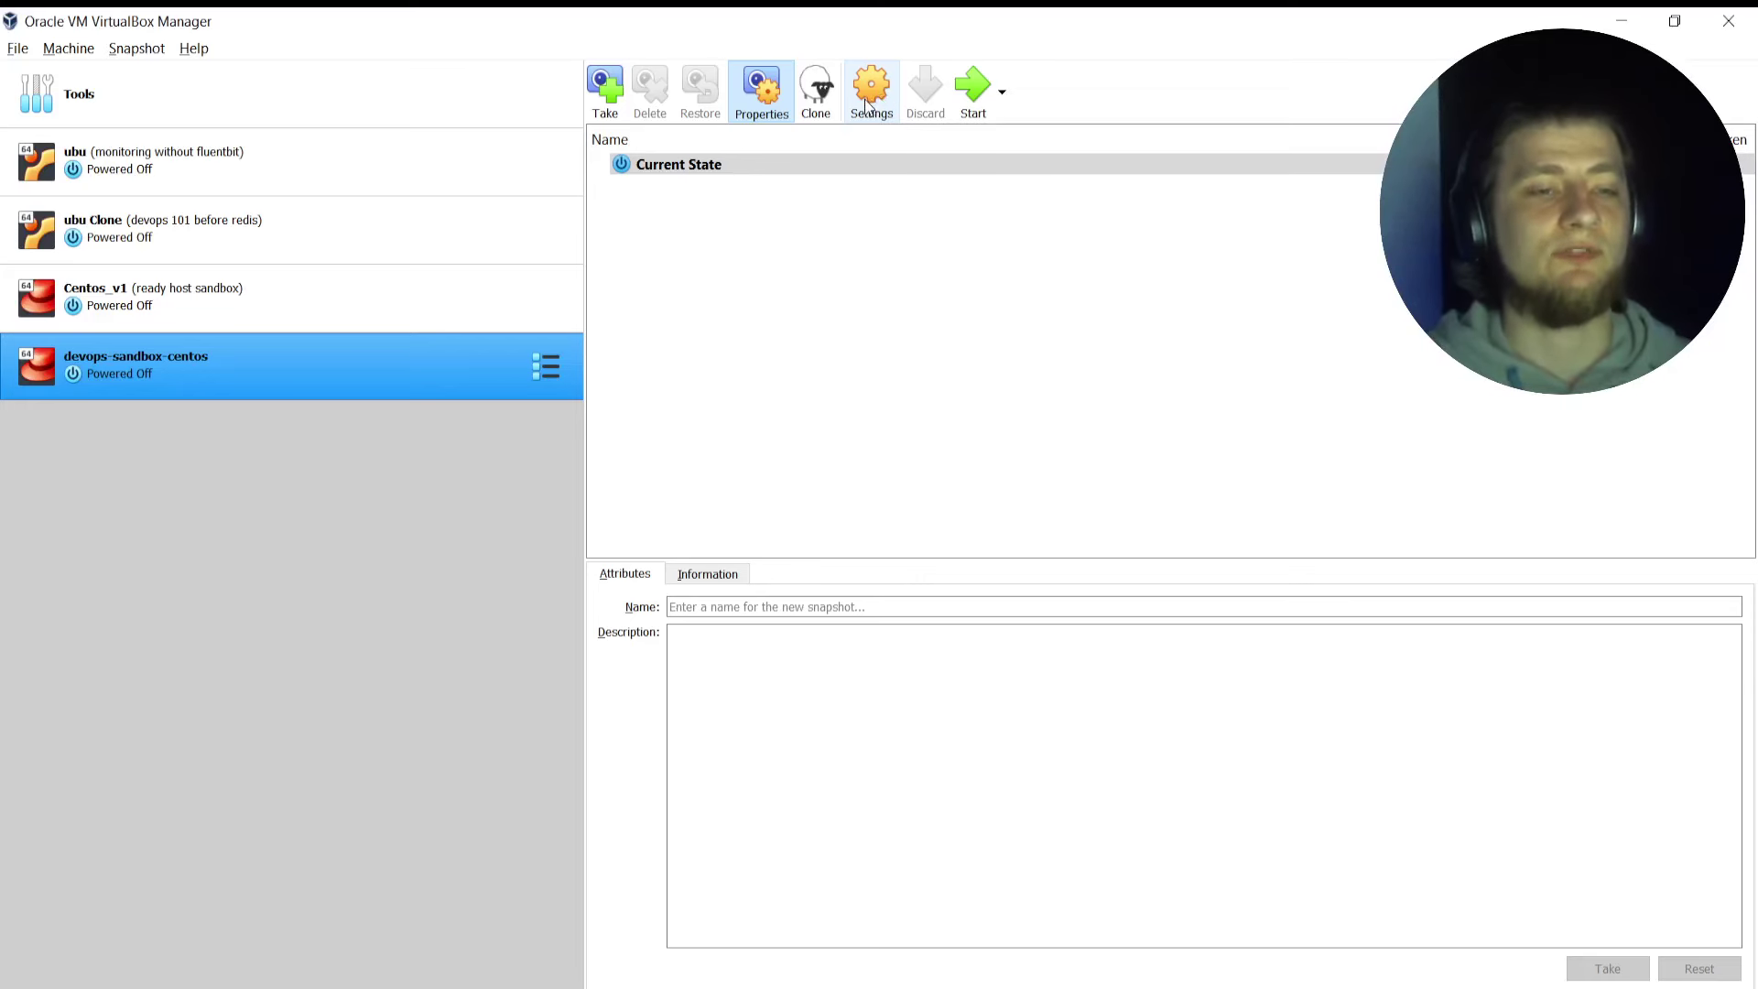
# Attach CentOS-Stream-8-x86_64-latest-boot.iso to the VM's IDE optical drive in Storage settings.
pyautogui.click(864, 99)
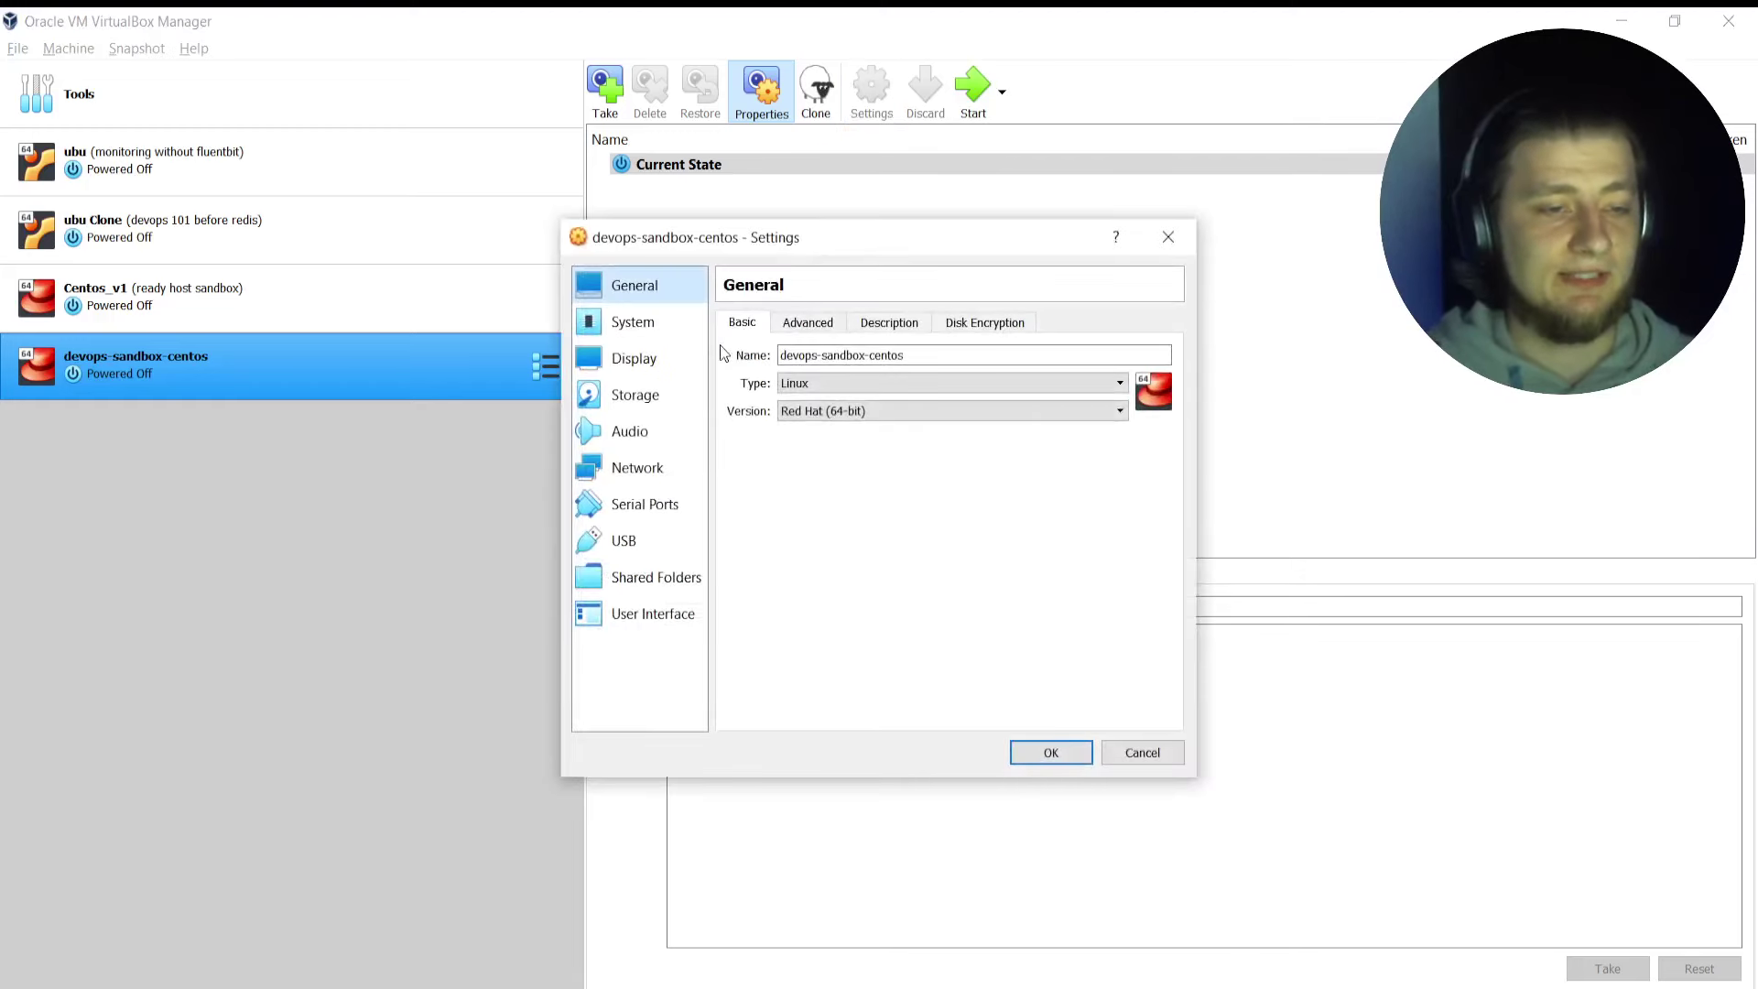
pyautogui.click(678, 398)
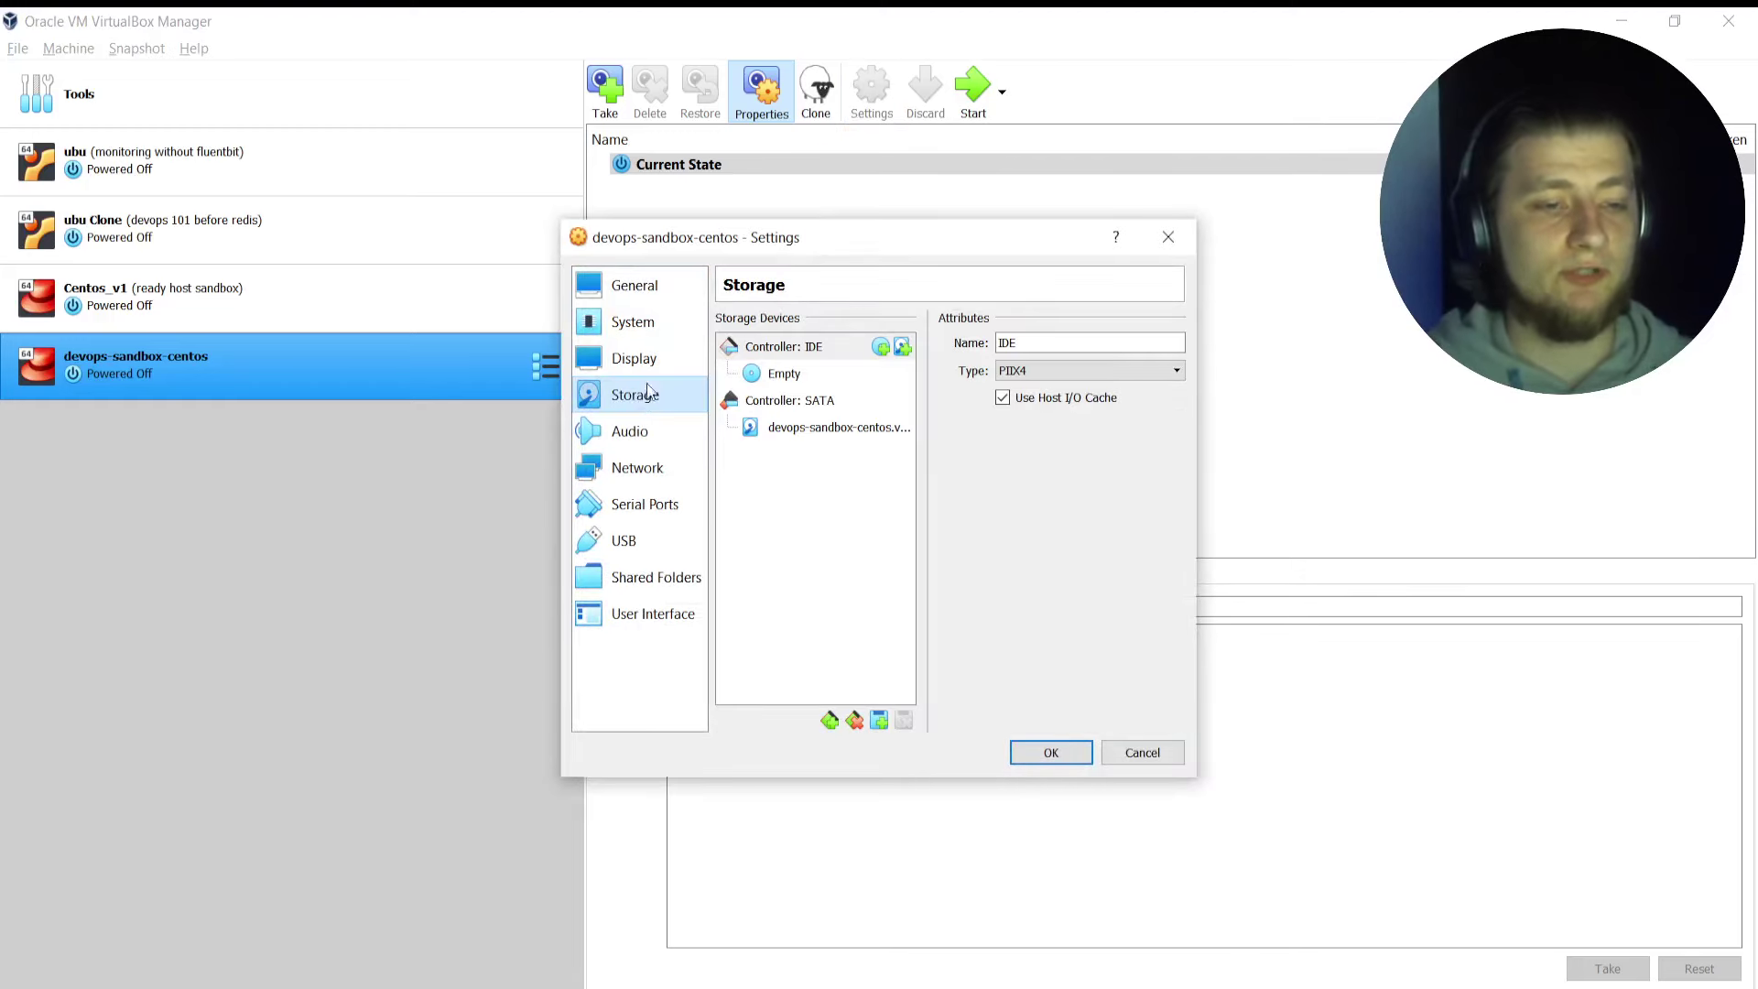
pyautogui.click(793, 375)
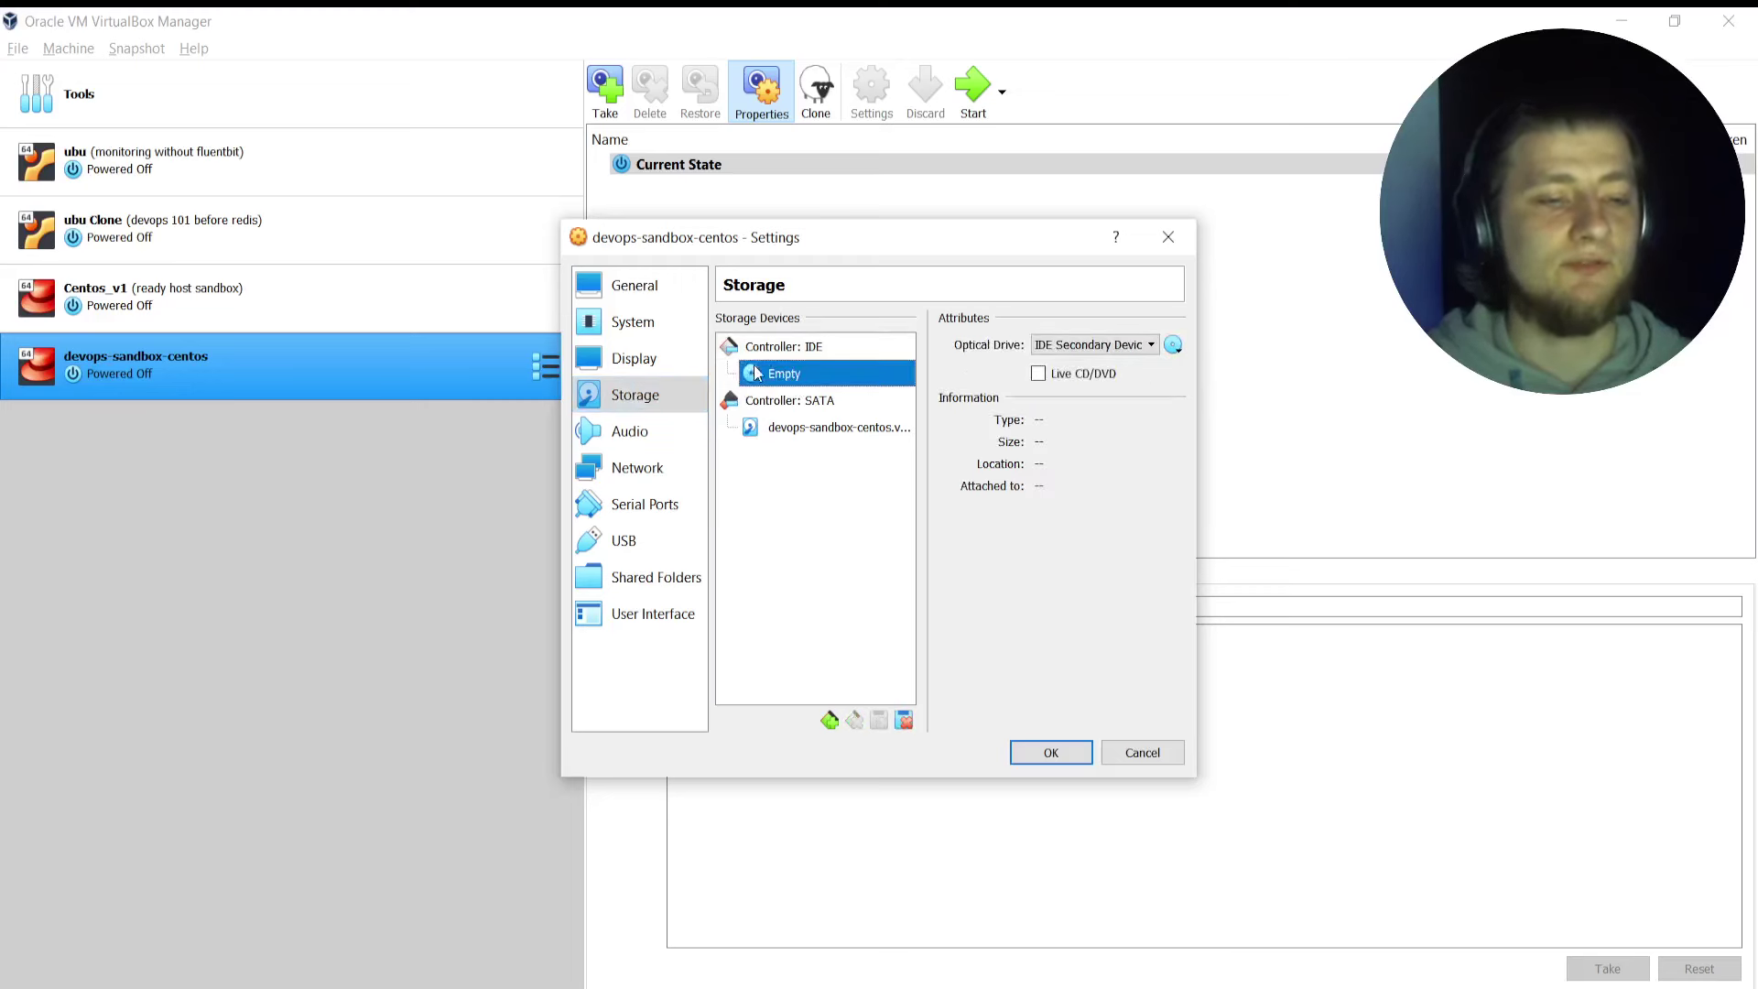
pyautogui.click(1174, 344)
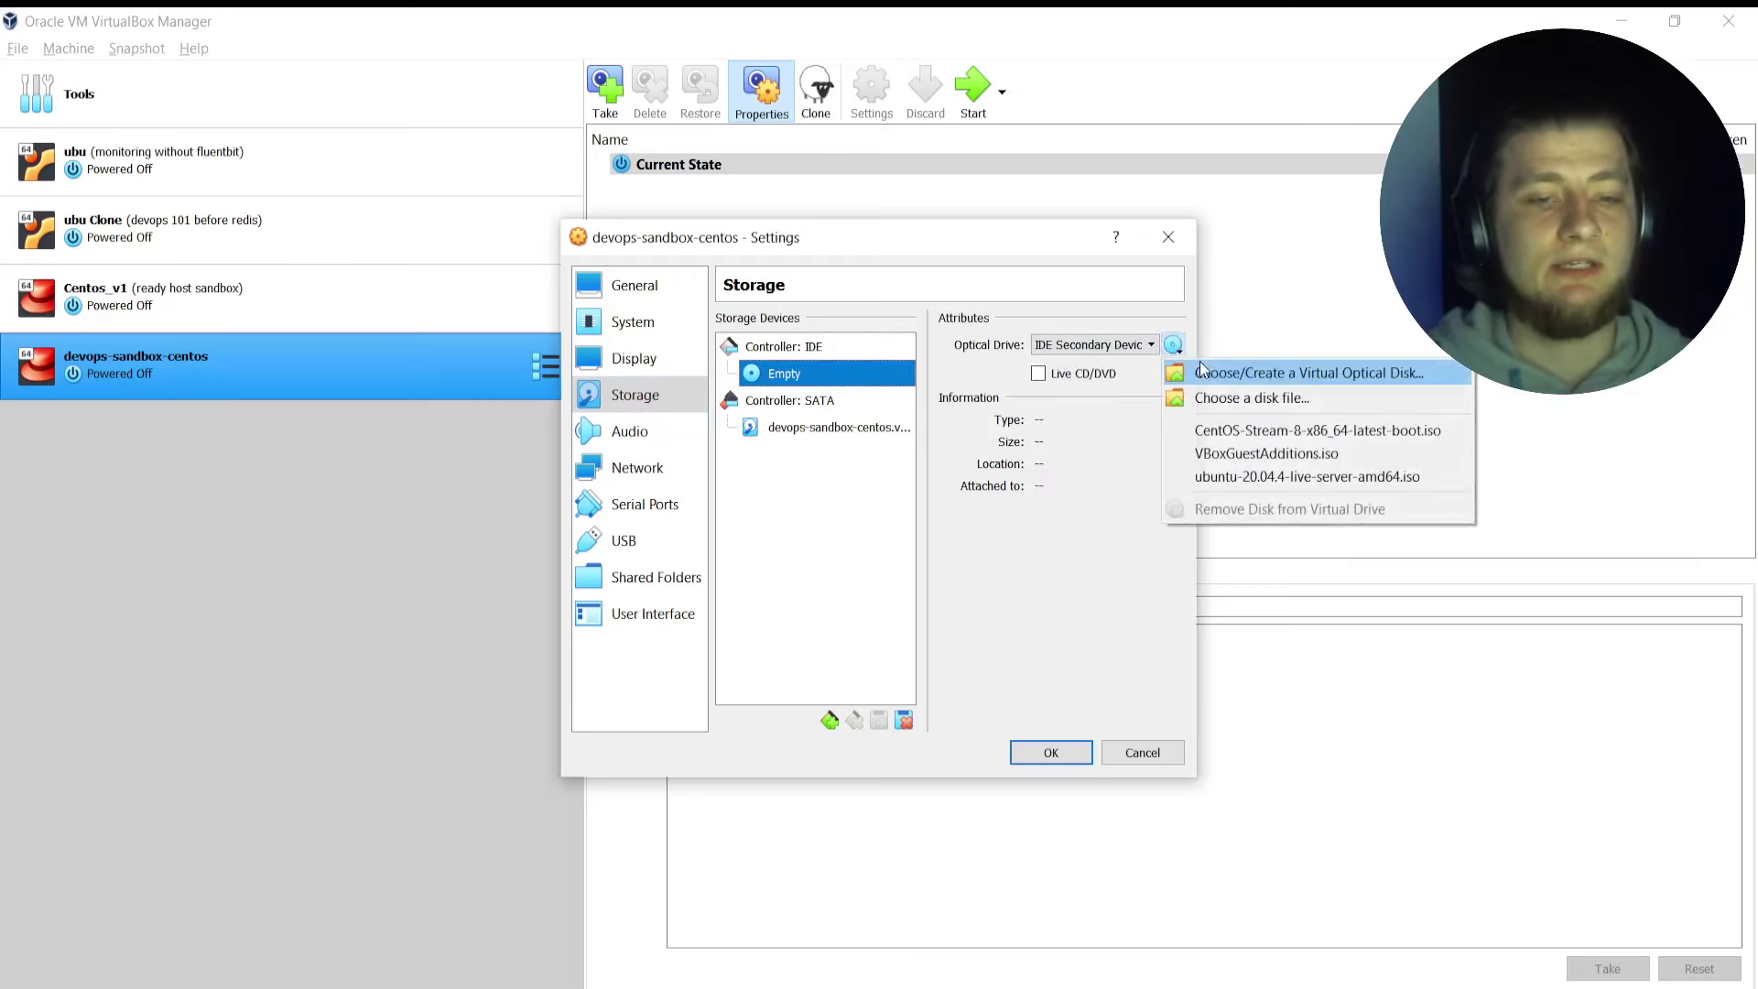
pyautogui.click(1237, 398)
pyautogui.click(1004, 436)
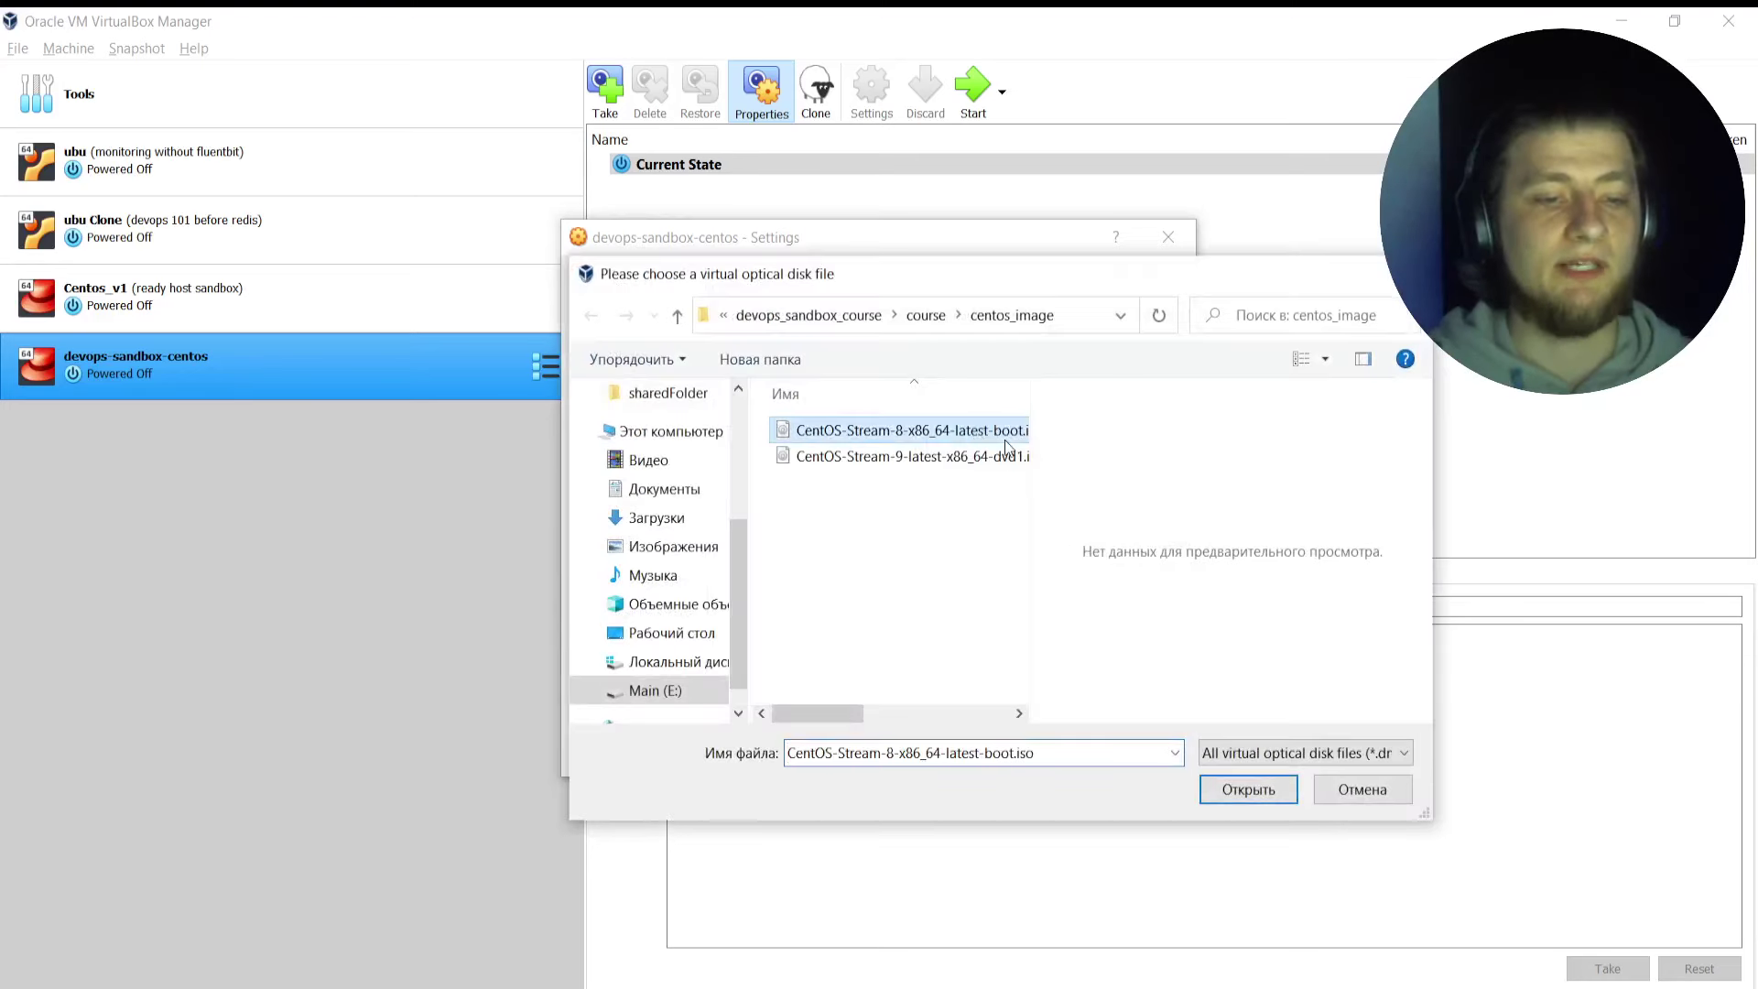
pyautogui.click(1264, 791)
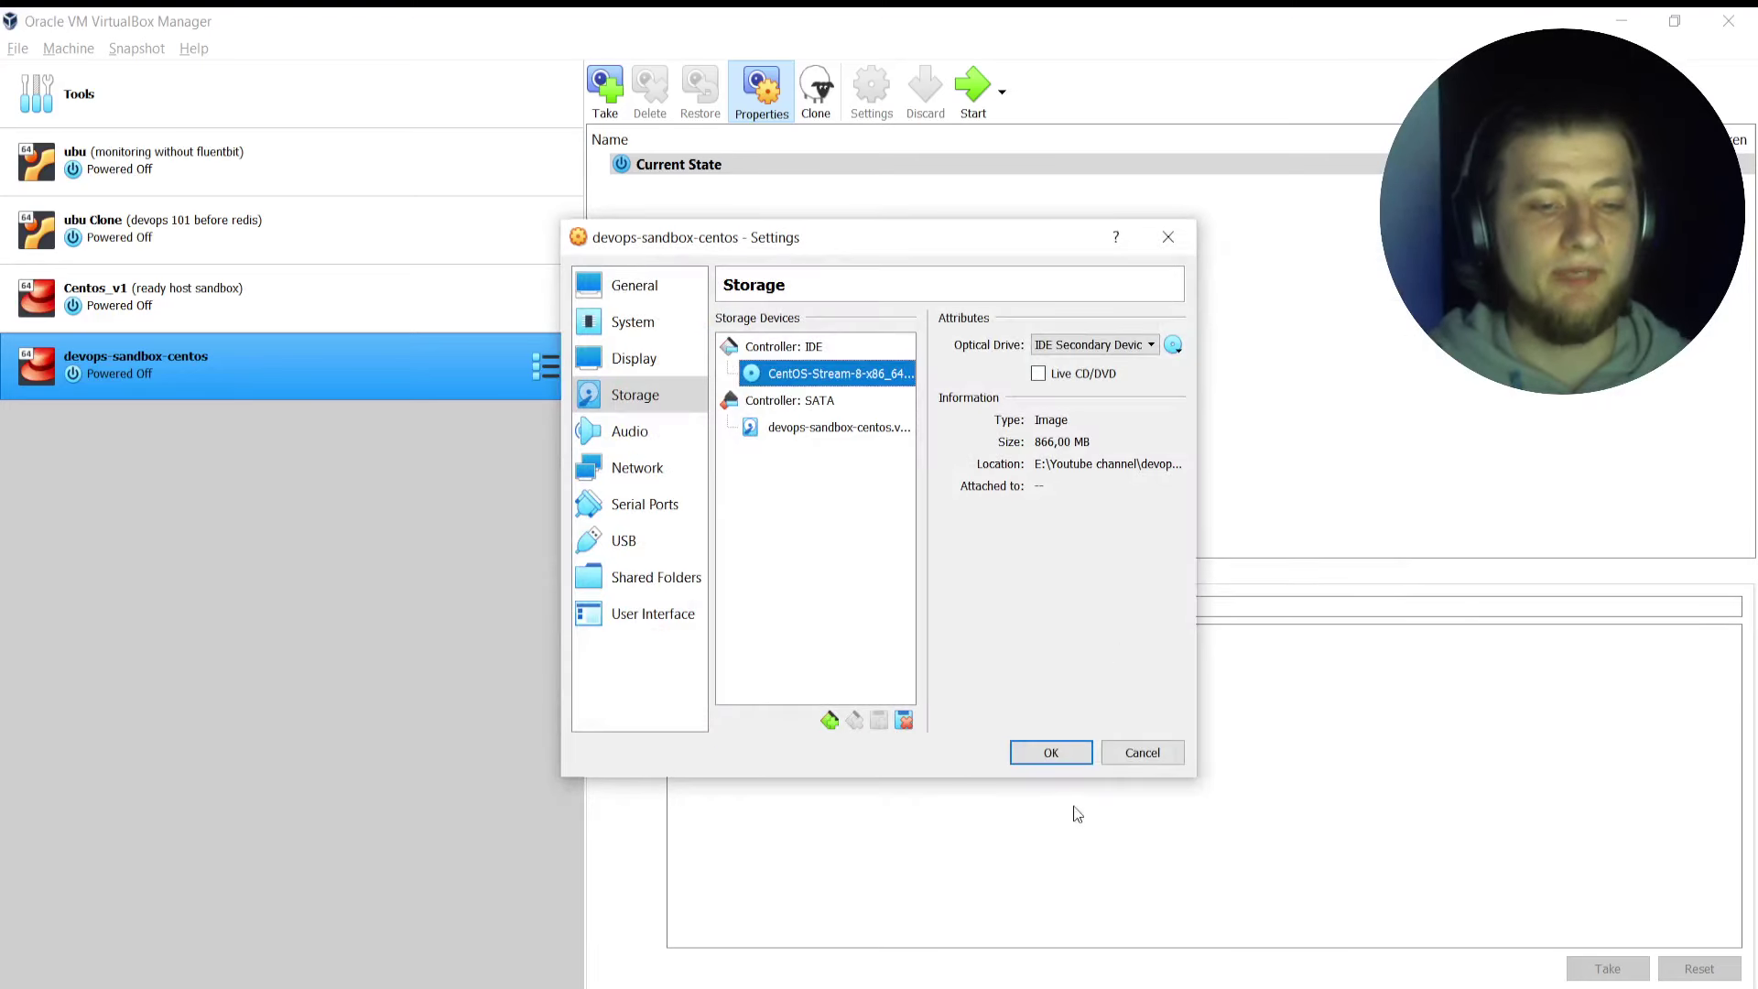
pyautogui.click(1051, 754)
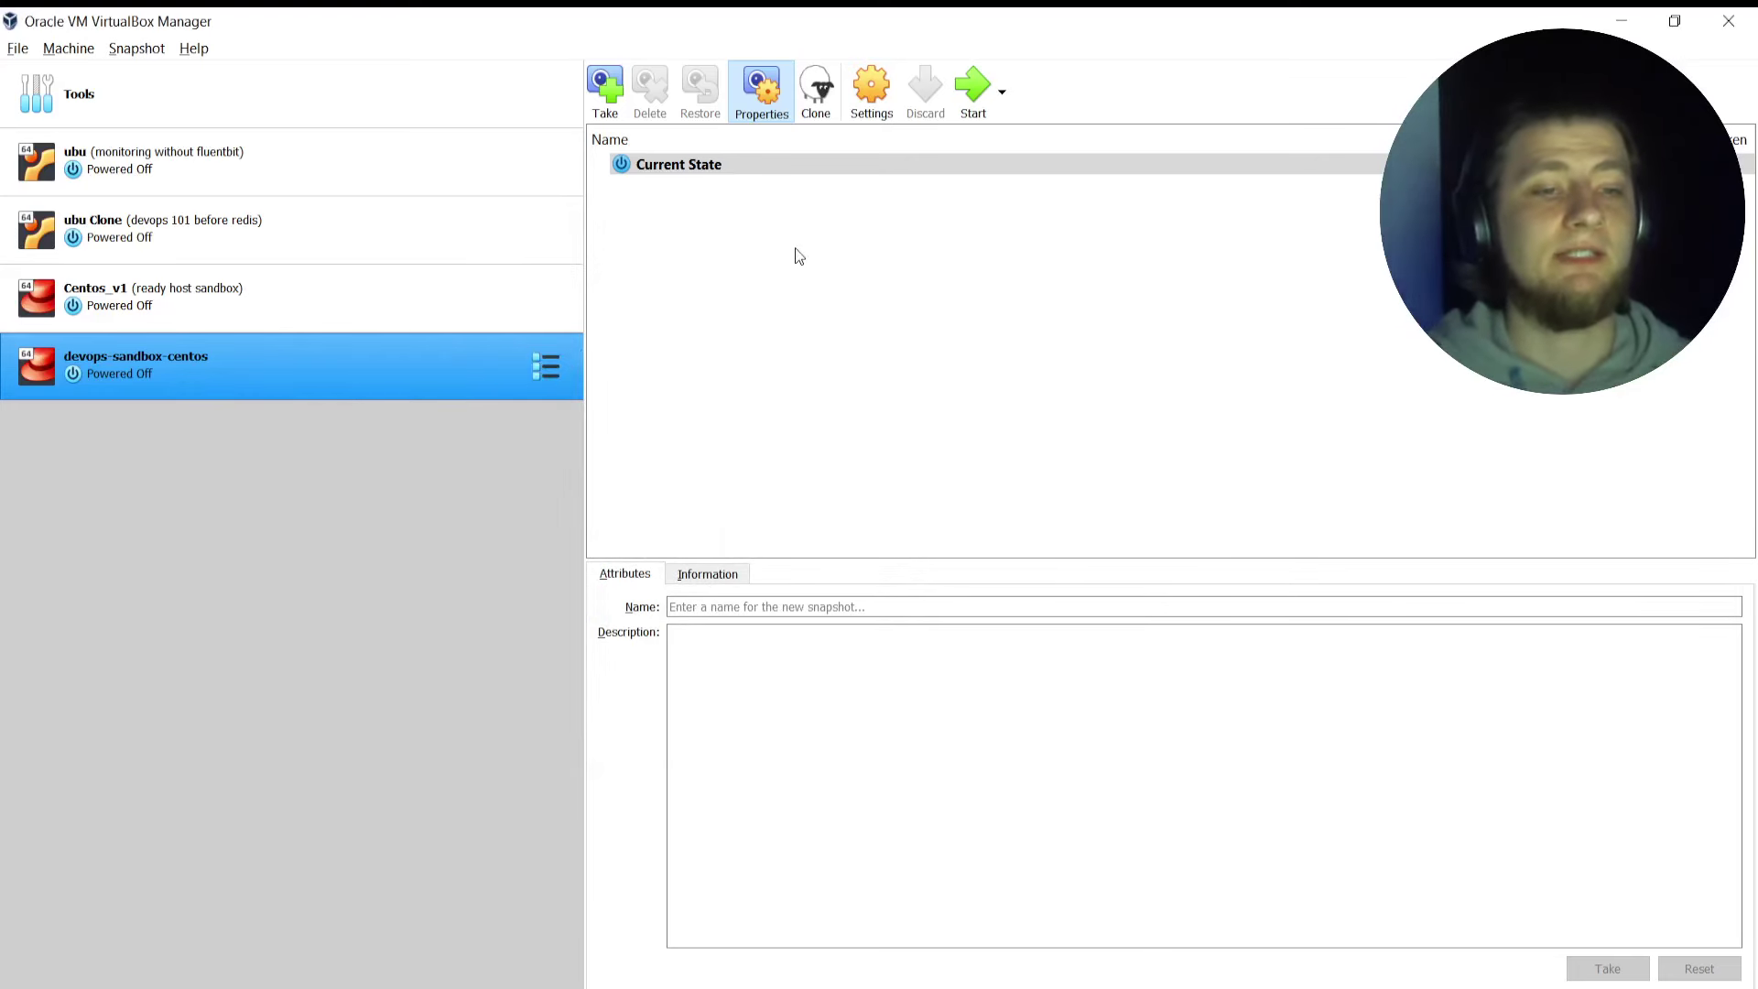
# Start devops-sandbox-centos, resize its window, and switch it out of Scaled Mode.
pyautogui.click(971, 79)
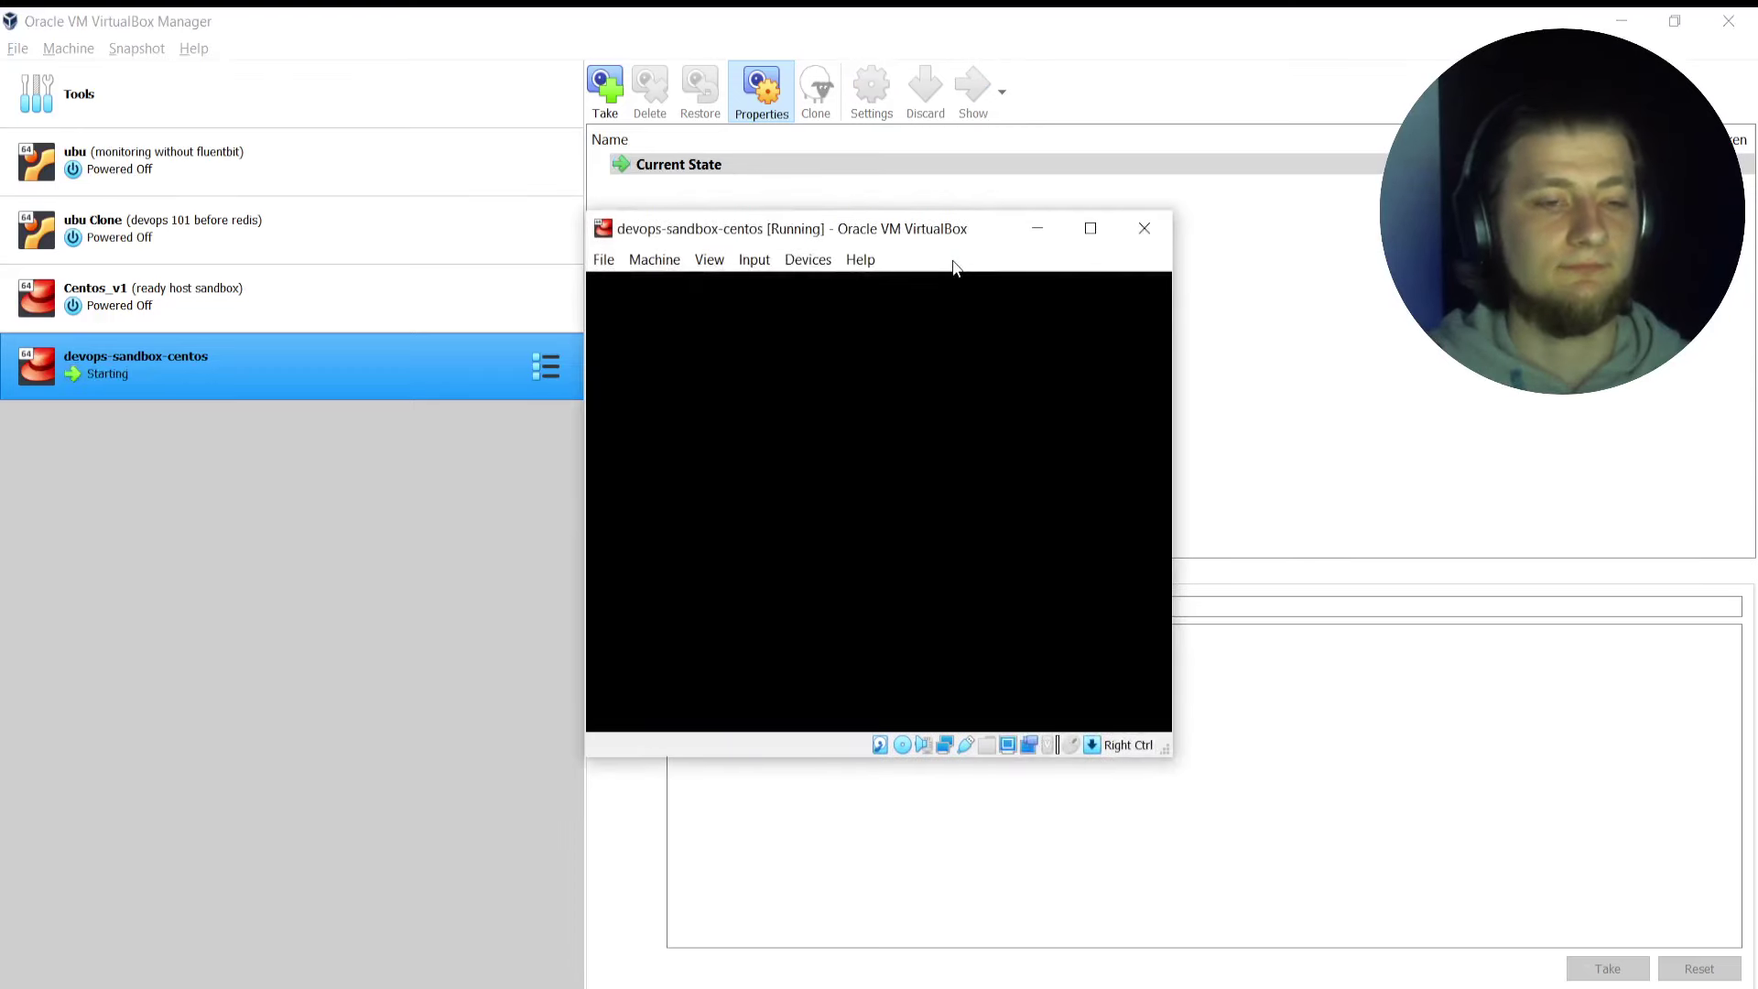
pyautogui.doubleClick(904, 231)
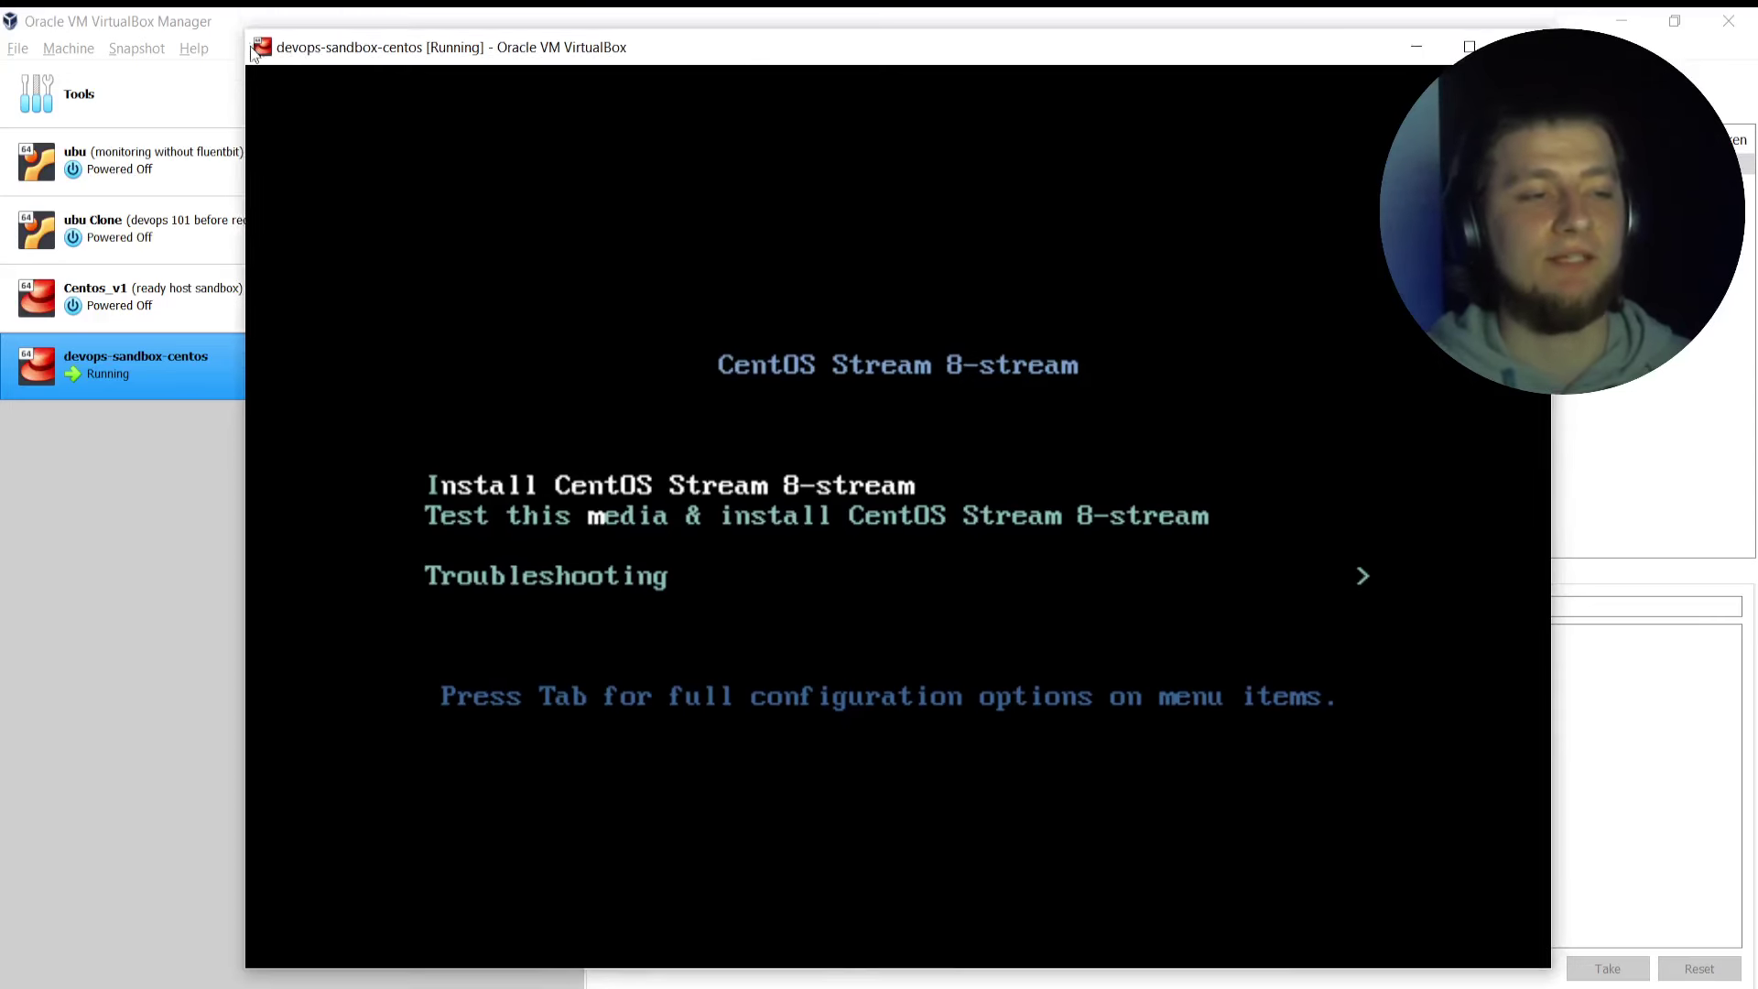
pyautogui.moveTo(253, 11); pyautogui.dragTo(508, 142)
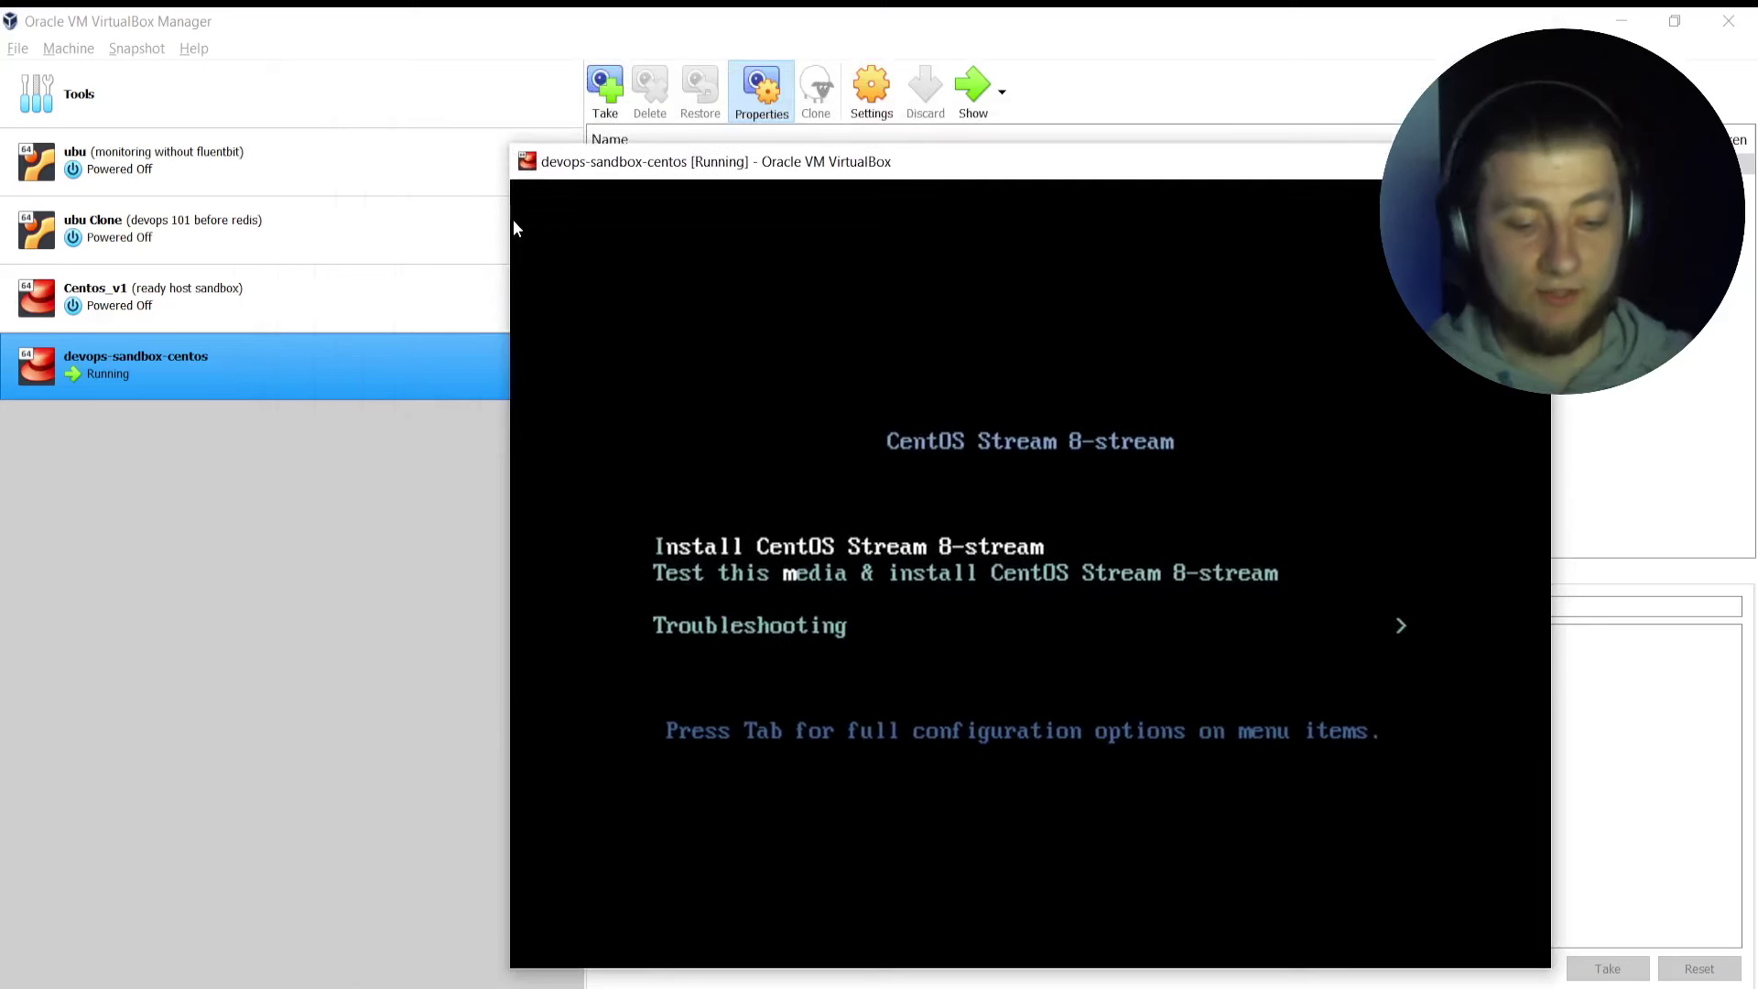
pyautogui.hotkey('ctrl', 'Home')
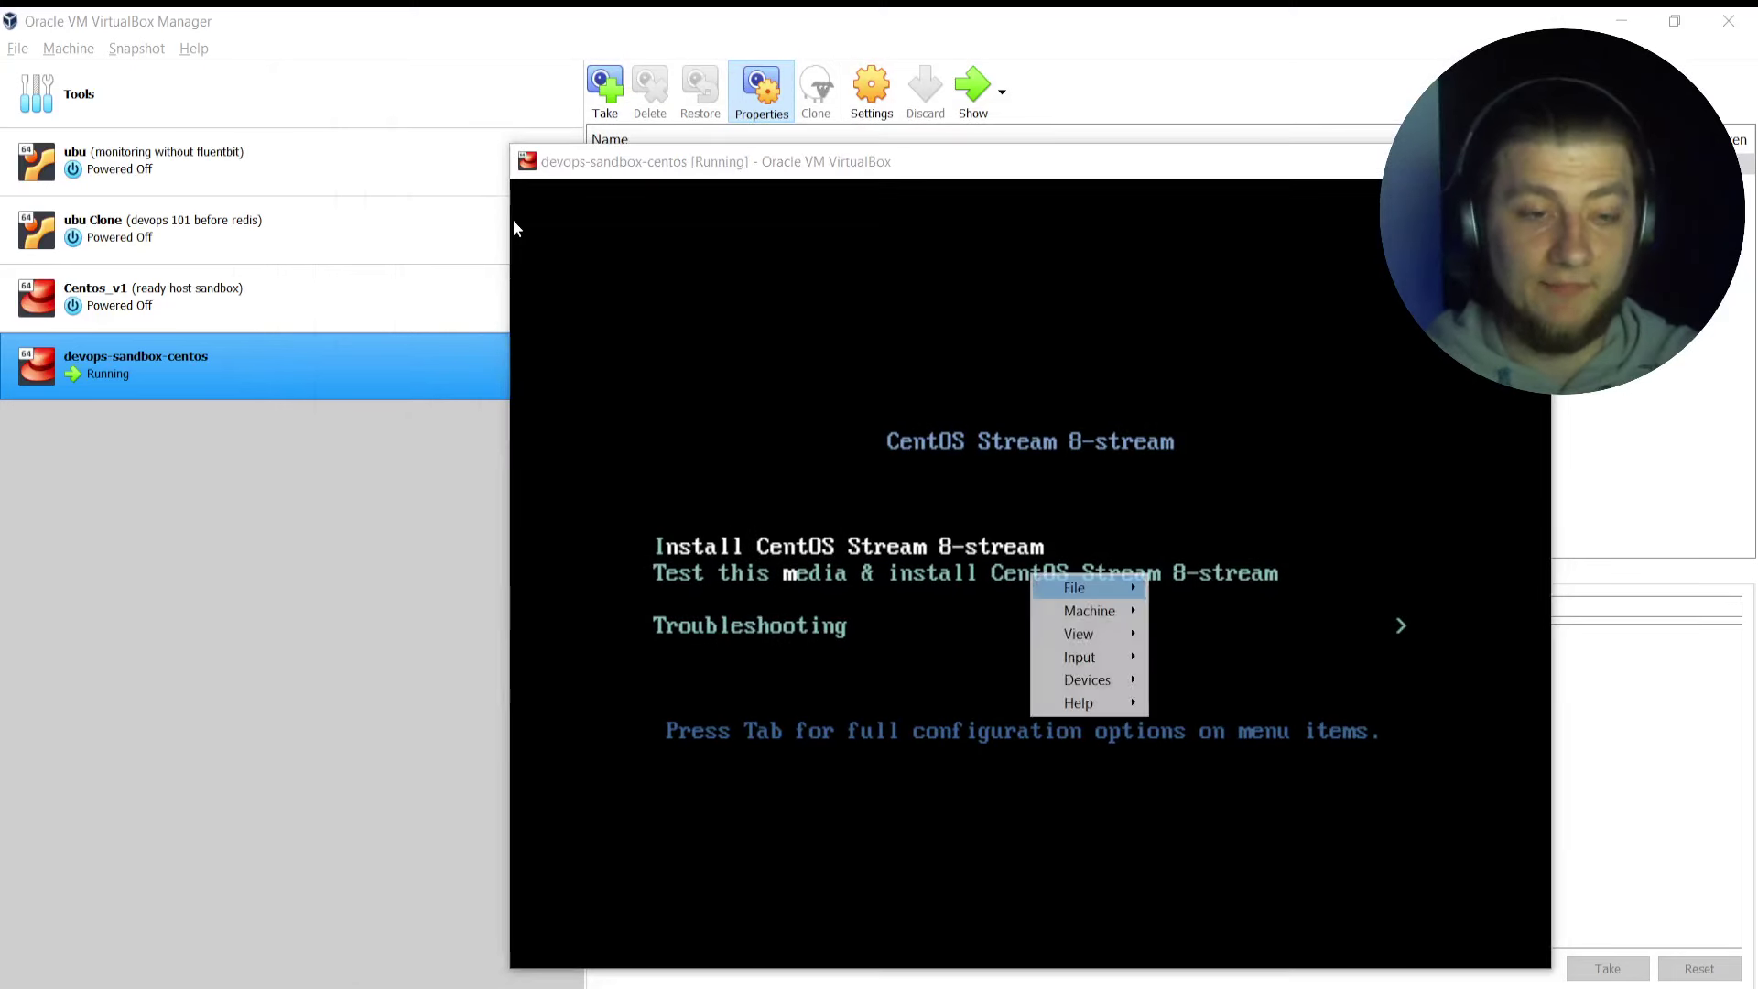
pyautogui.moveTo(1081, 633)
pyautogui.click(1200, 687)
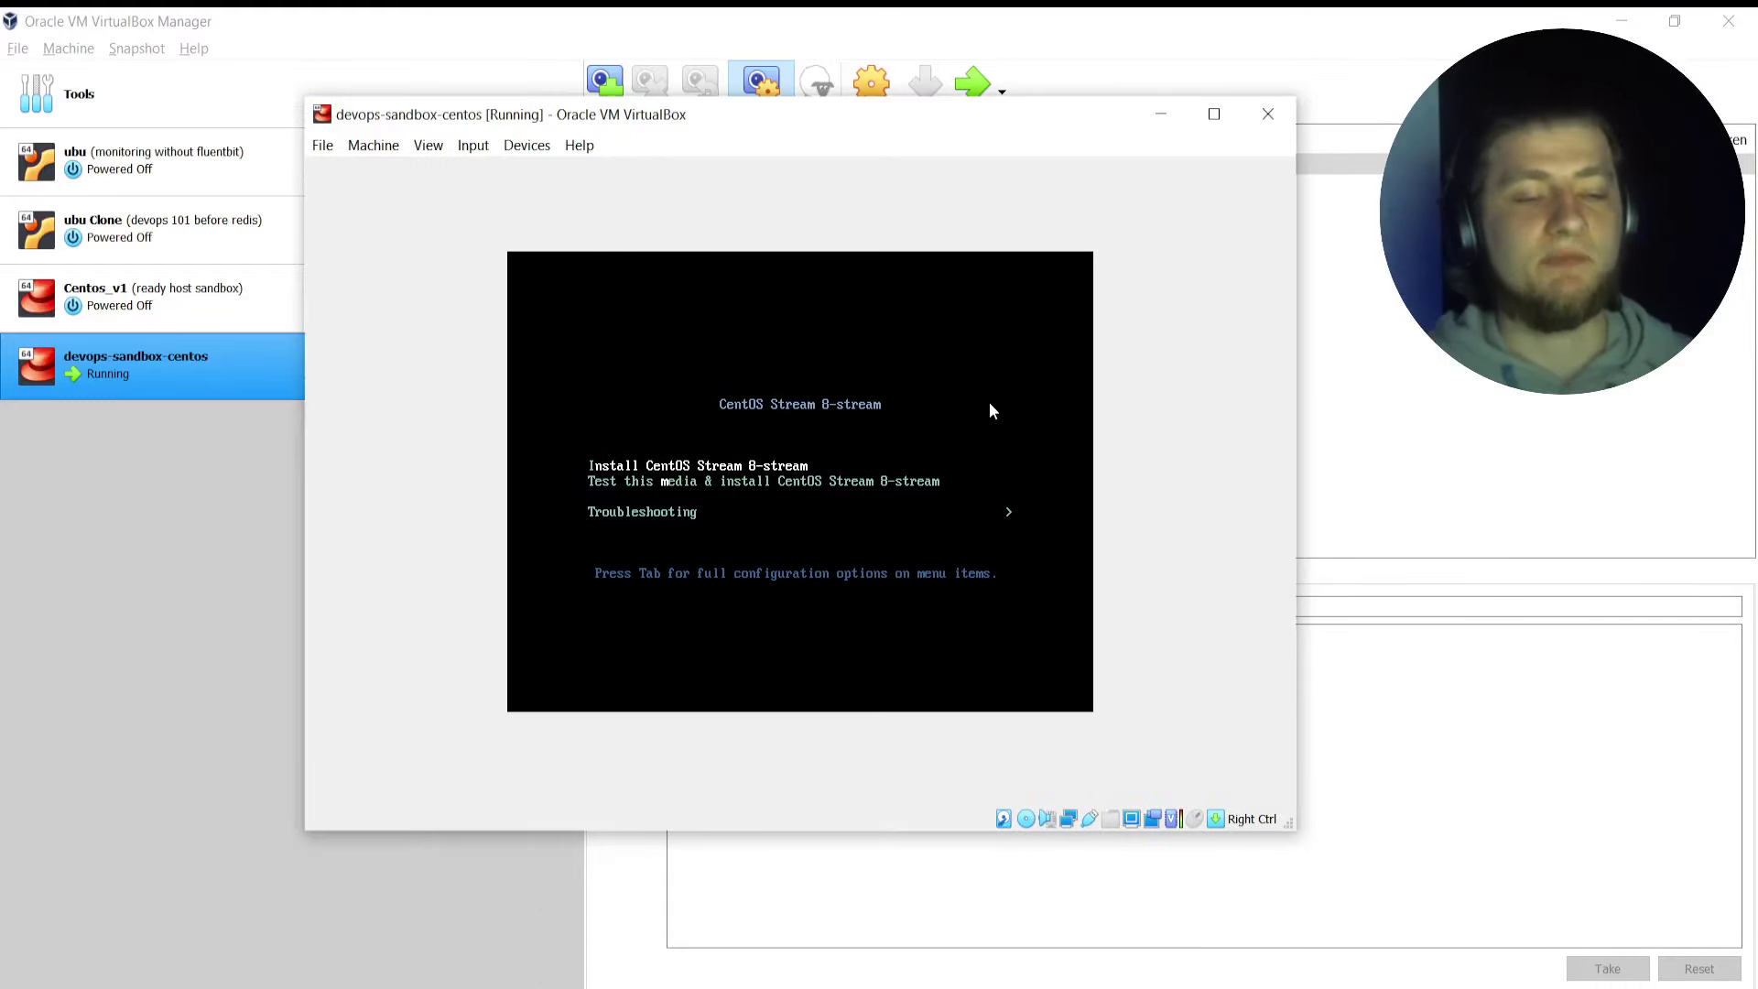
# Capture the mouse into the guest and release it with Right Ctrl, several times.
pyautogui.click(989, 404)
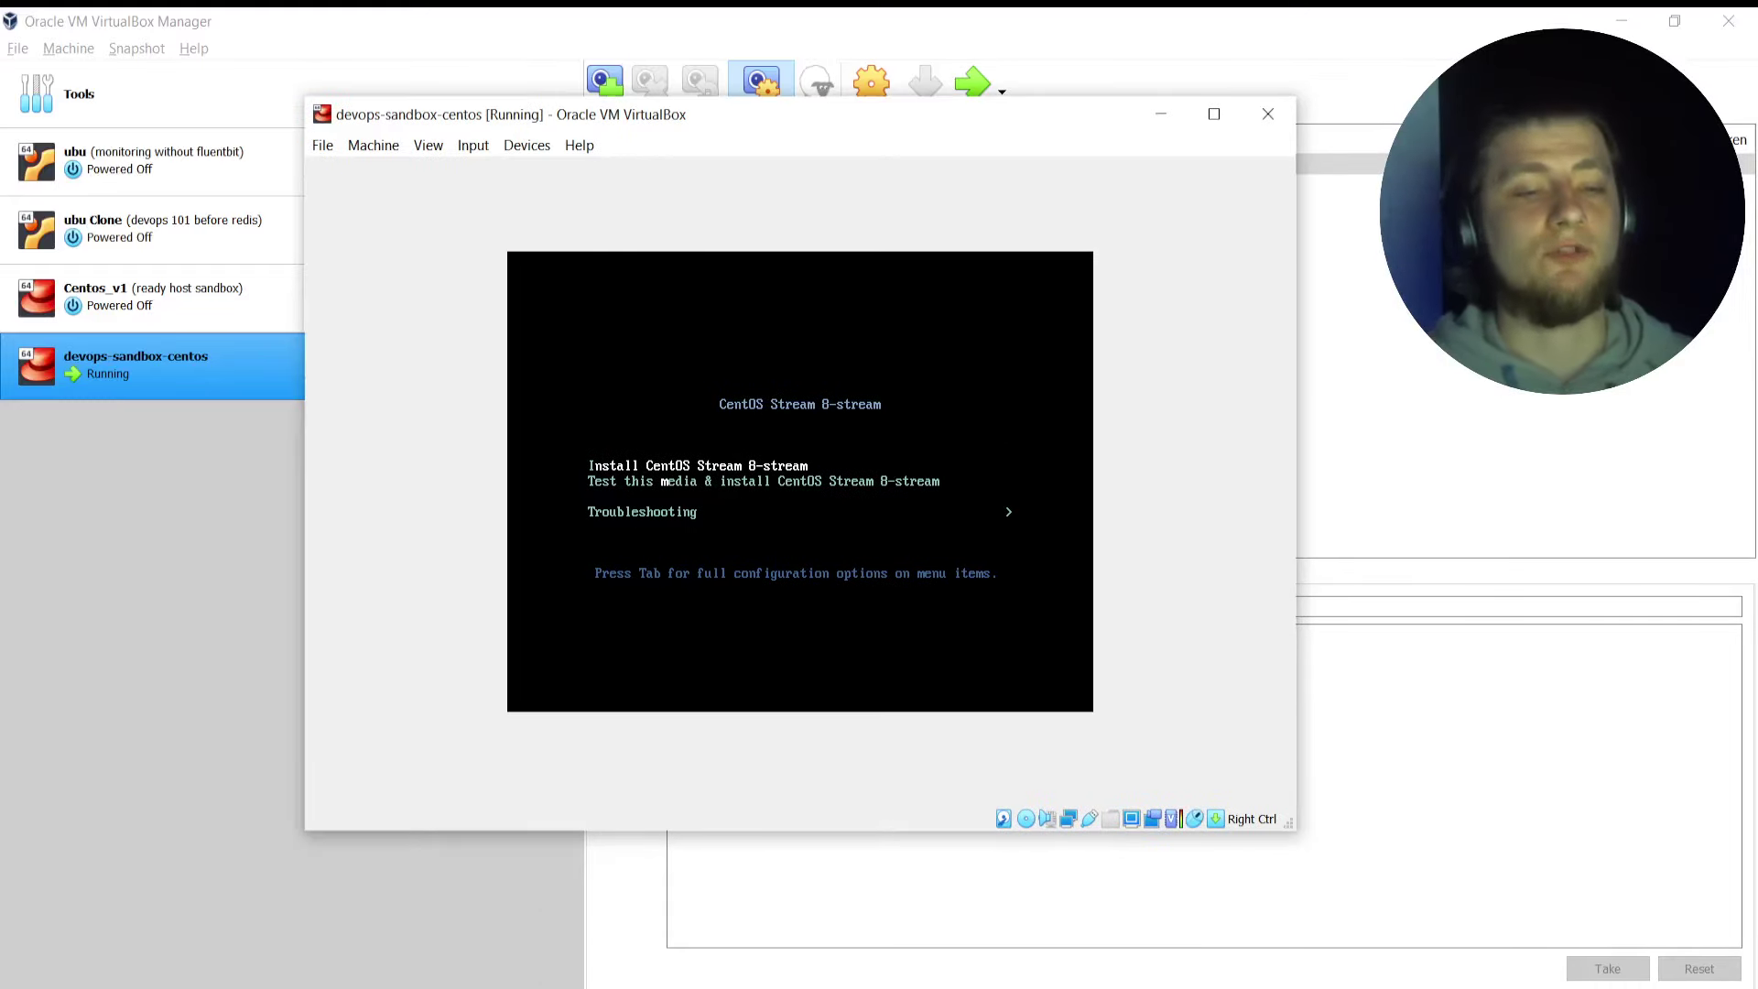
pyautogui.press('Control_R')
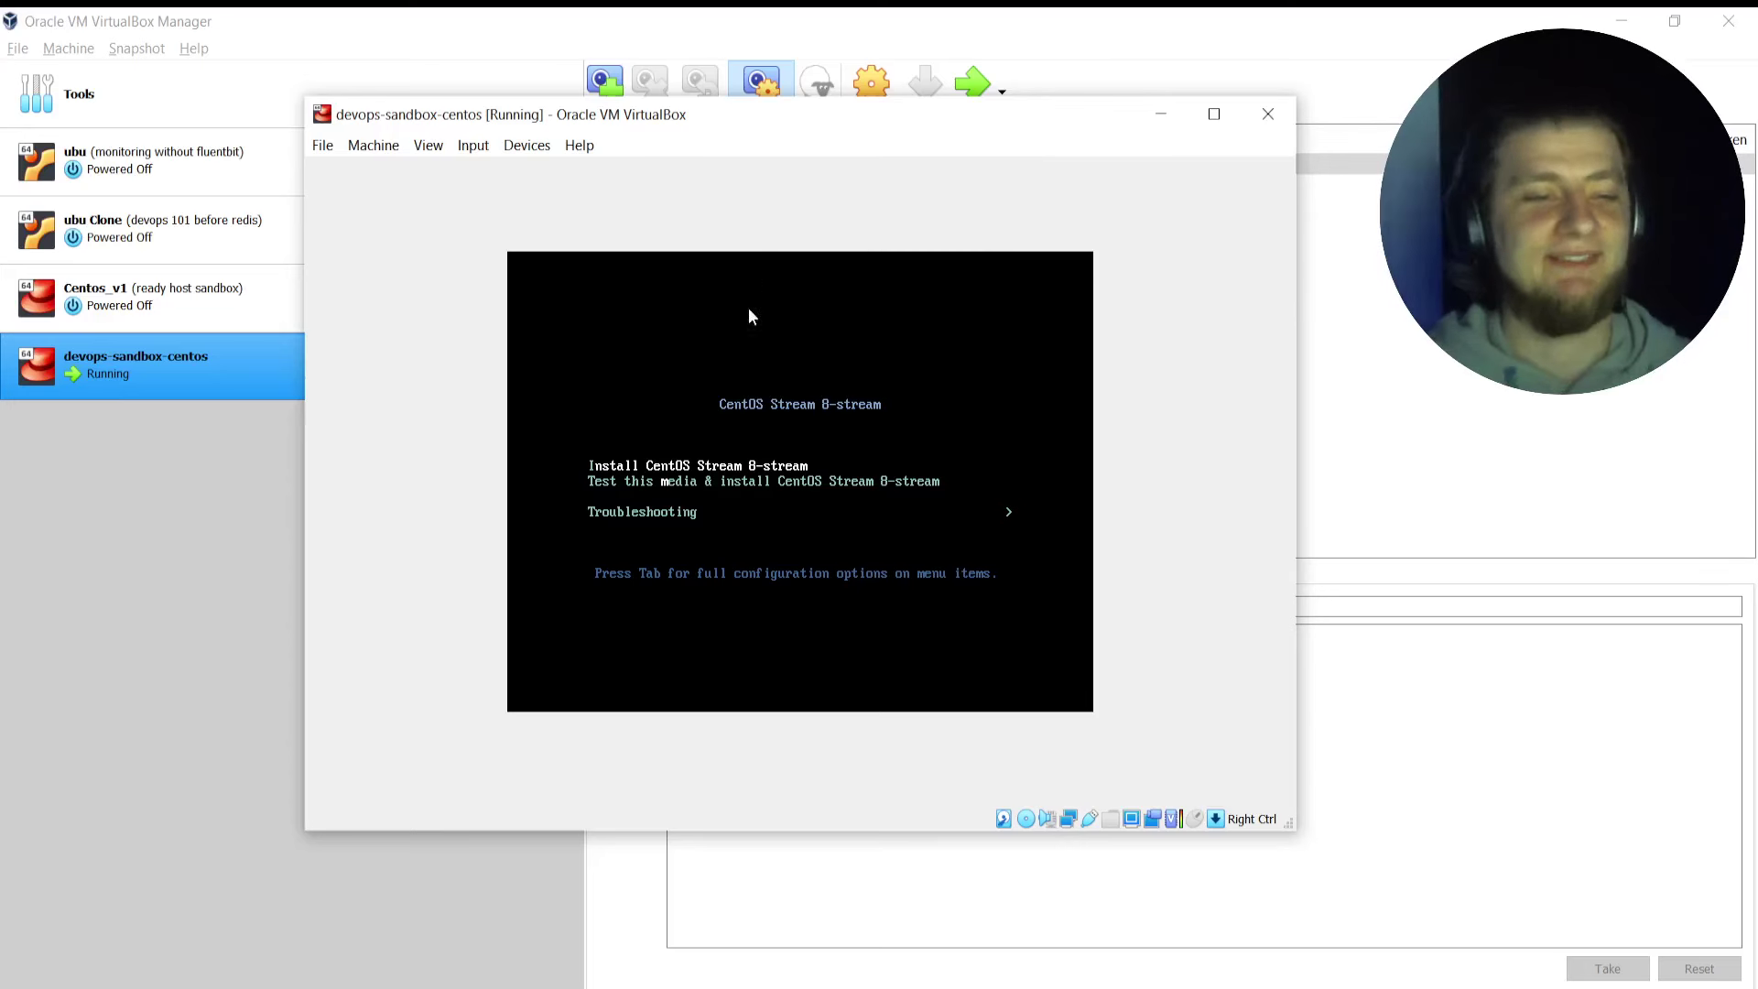
pyautogui.click(879, 327)
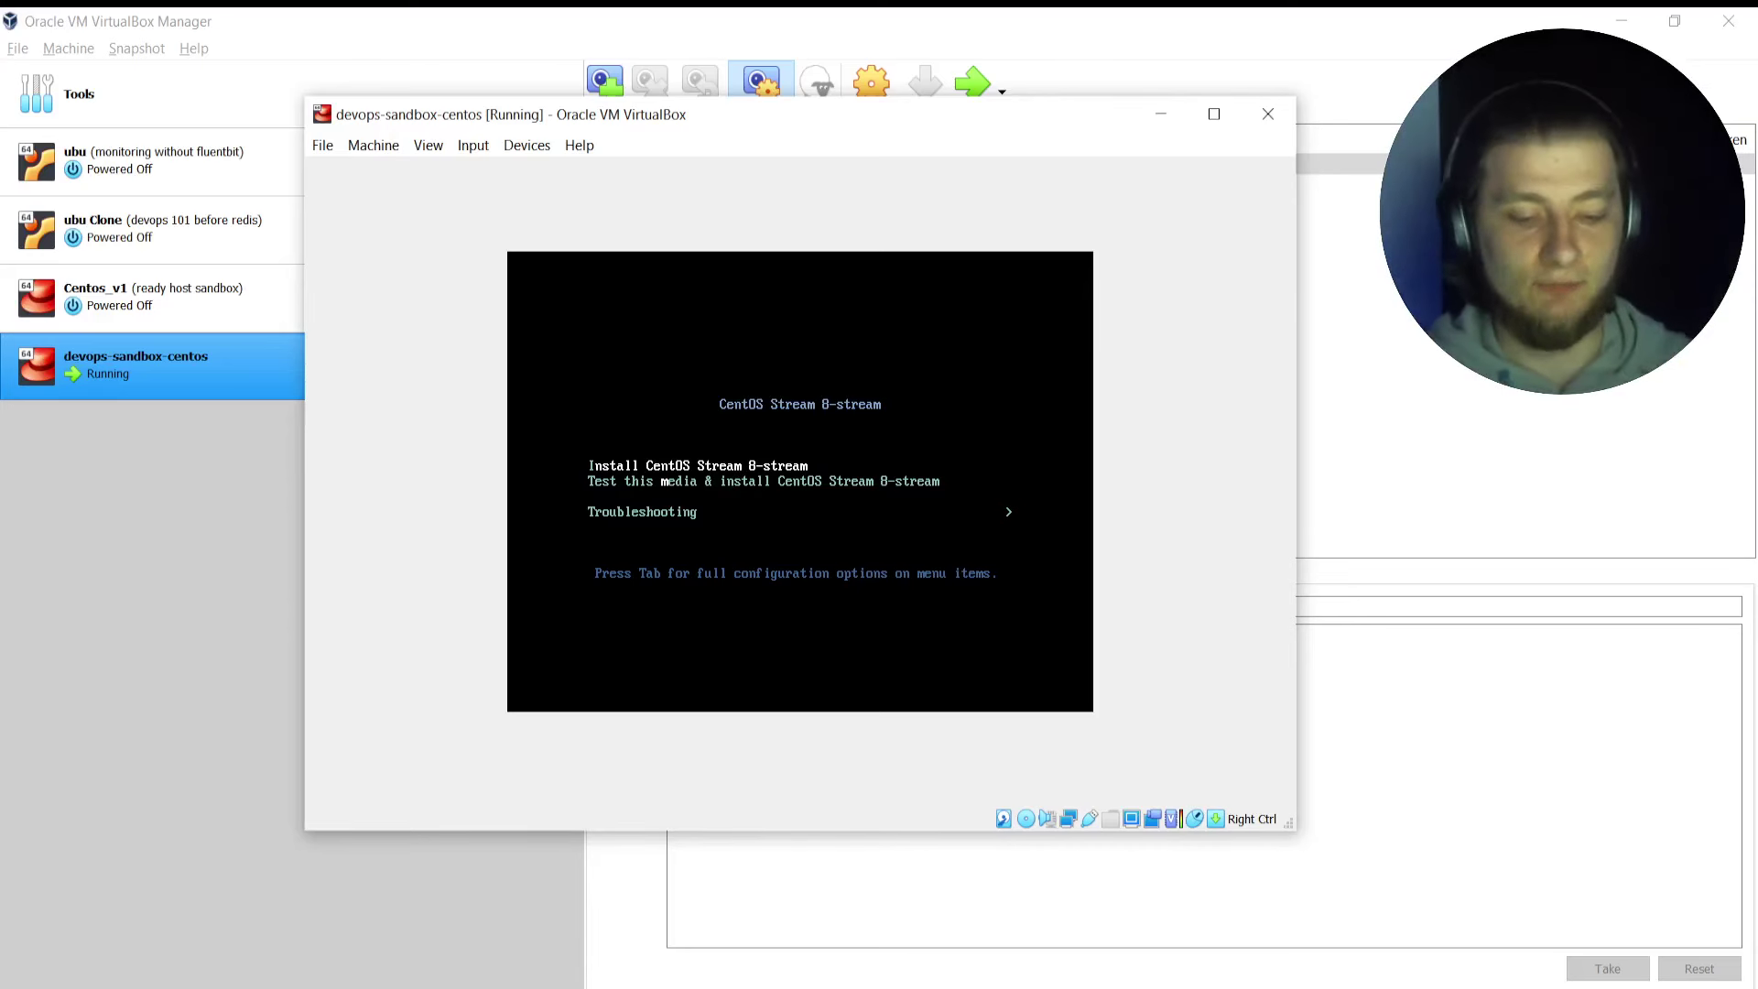
pyautogui.press('Control_R')
pyautogui.click(1008, 300)
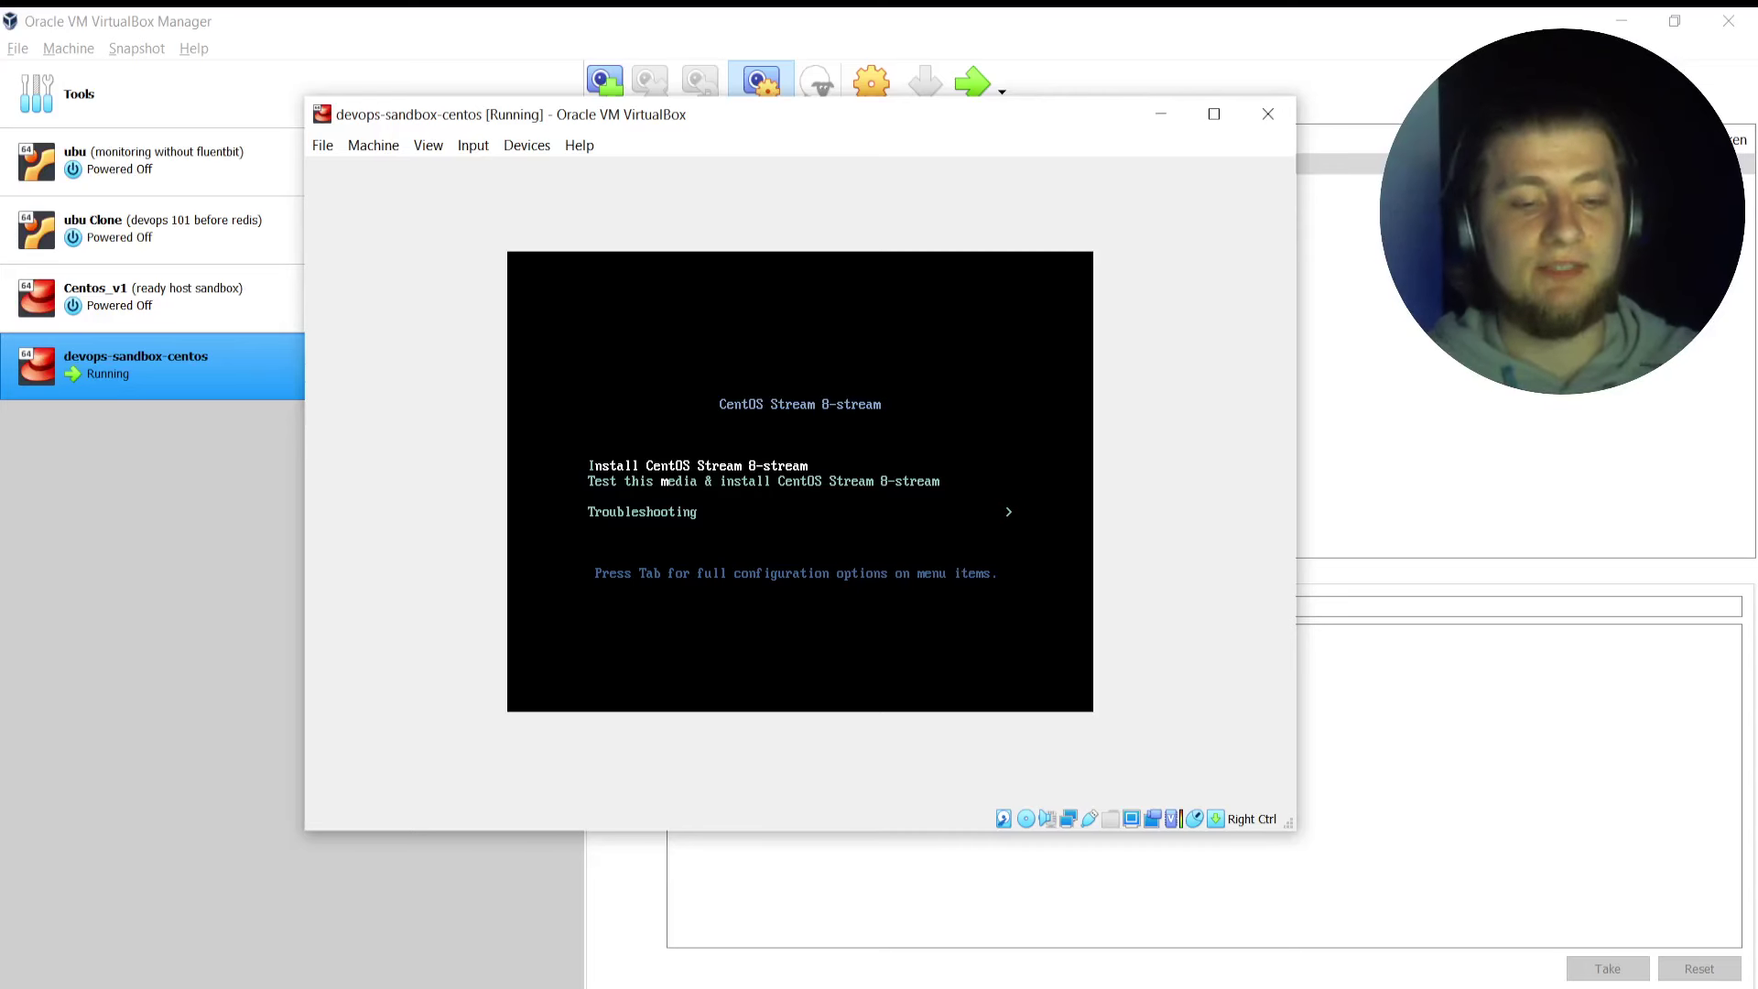
pyautogui.press('Control_R')
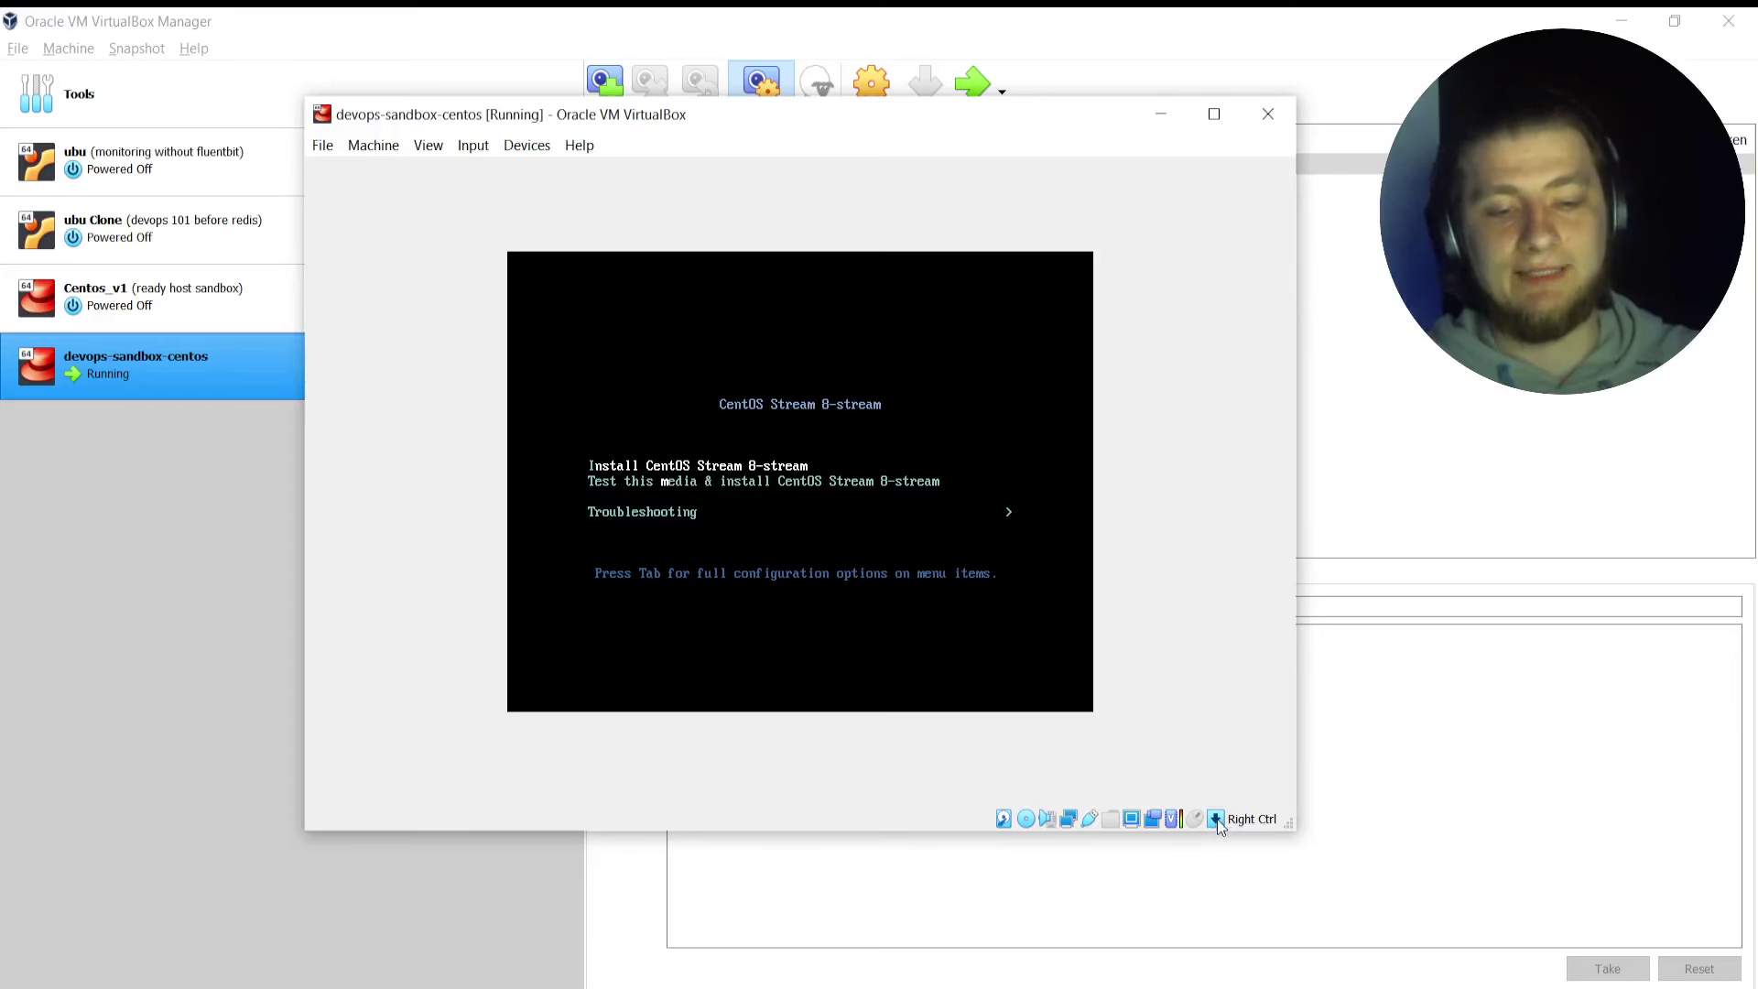
pyautogui.click(1038, 395)
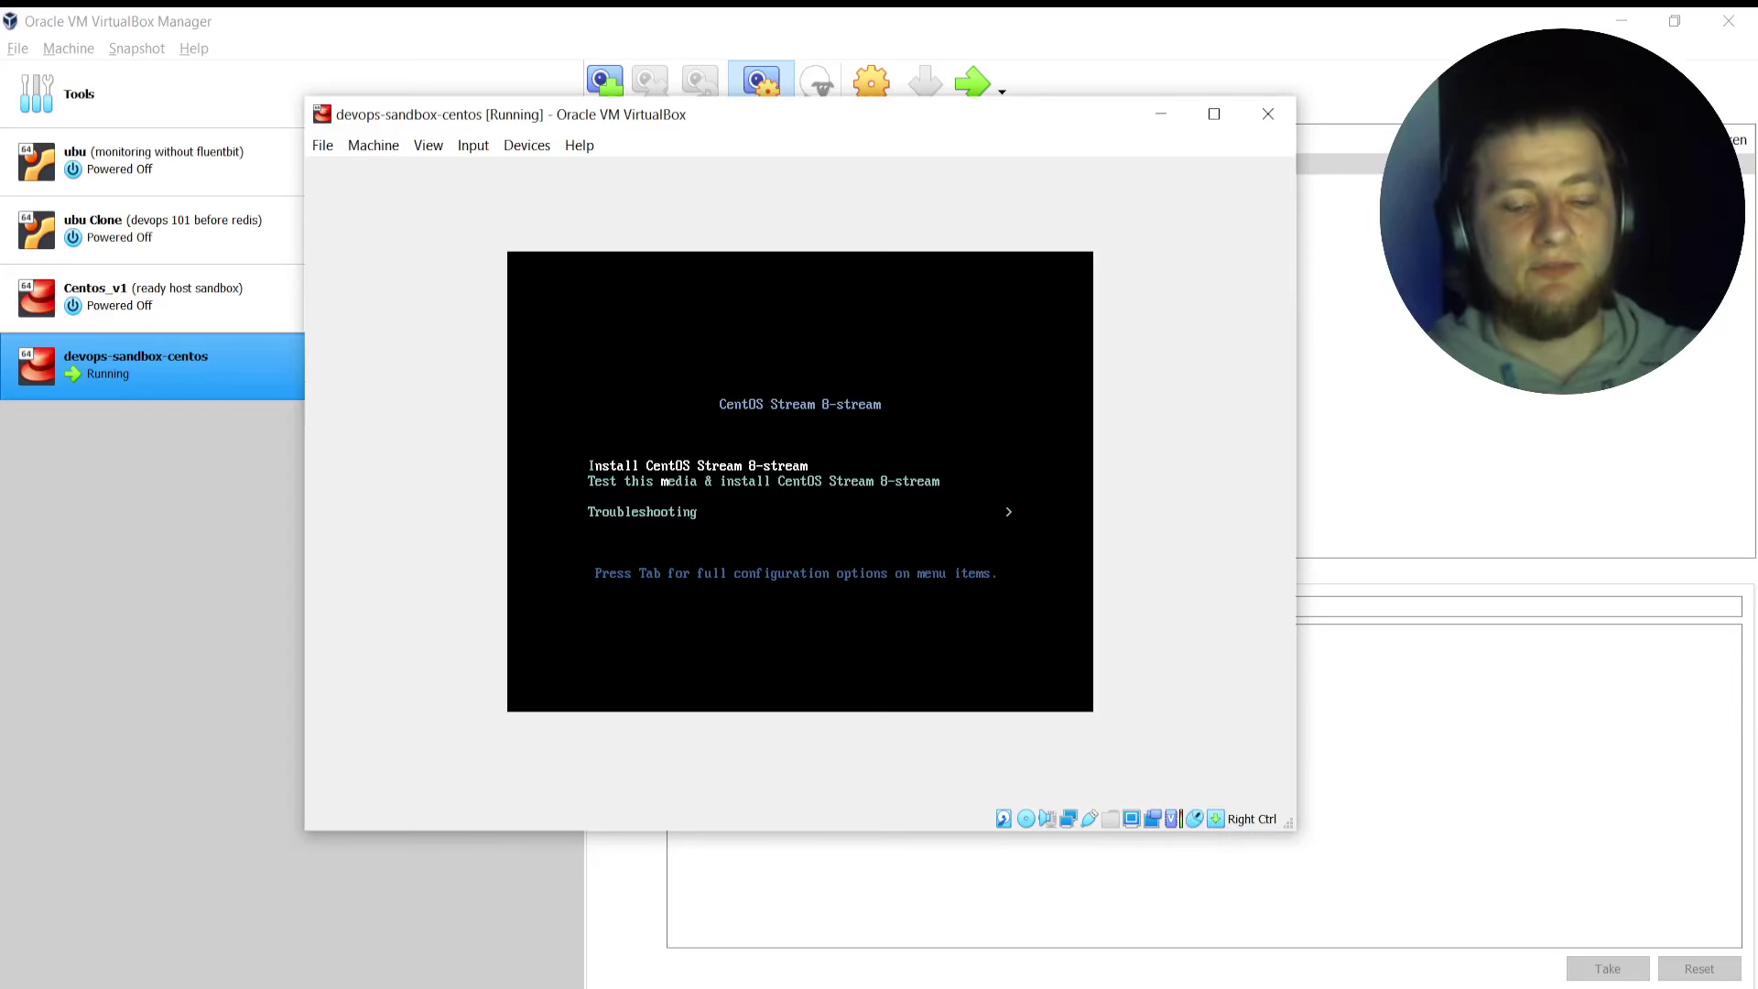
pyautogui.press('Control_R')
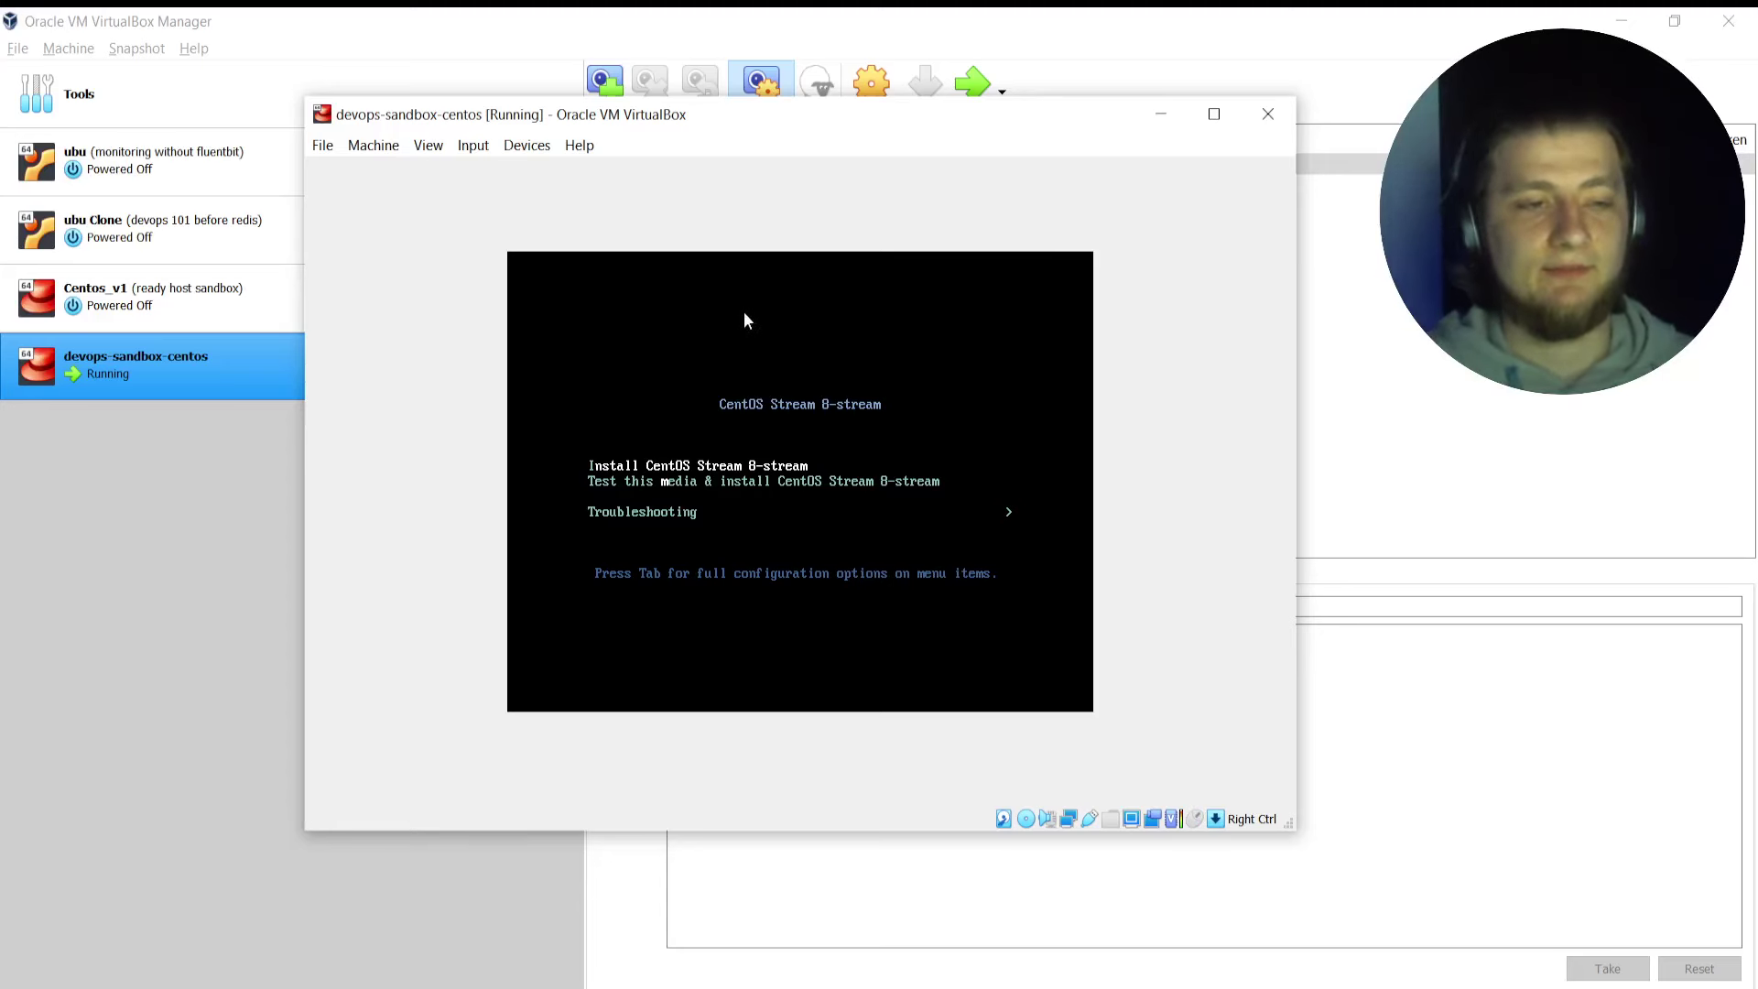
# Maximize the VM window, then switch the VM to full-screen mode.
pyautogui.click(1216, 117)
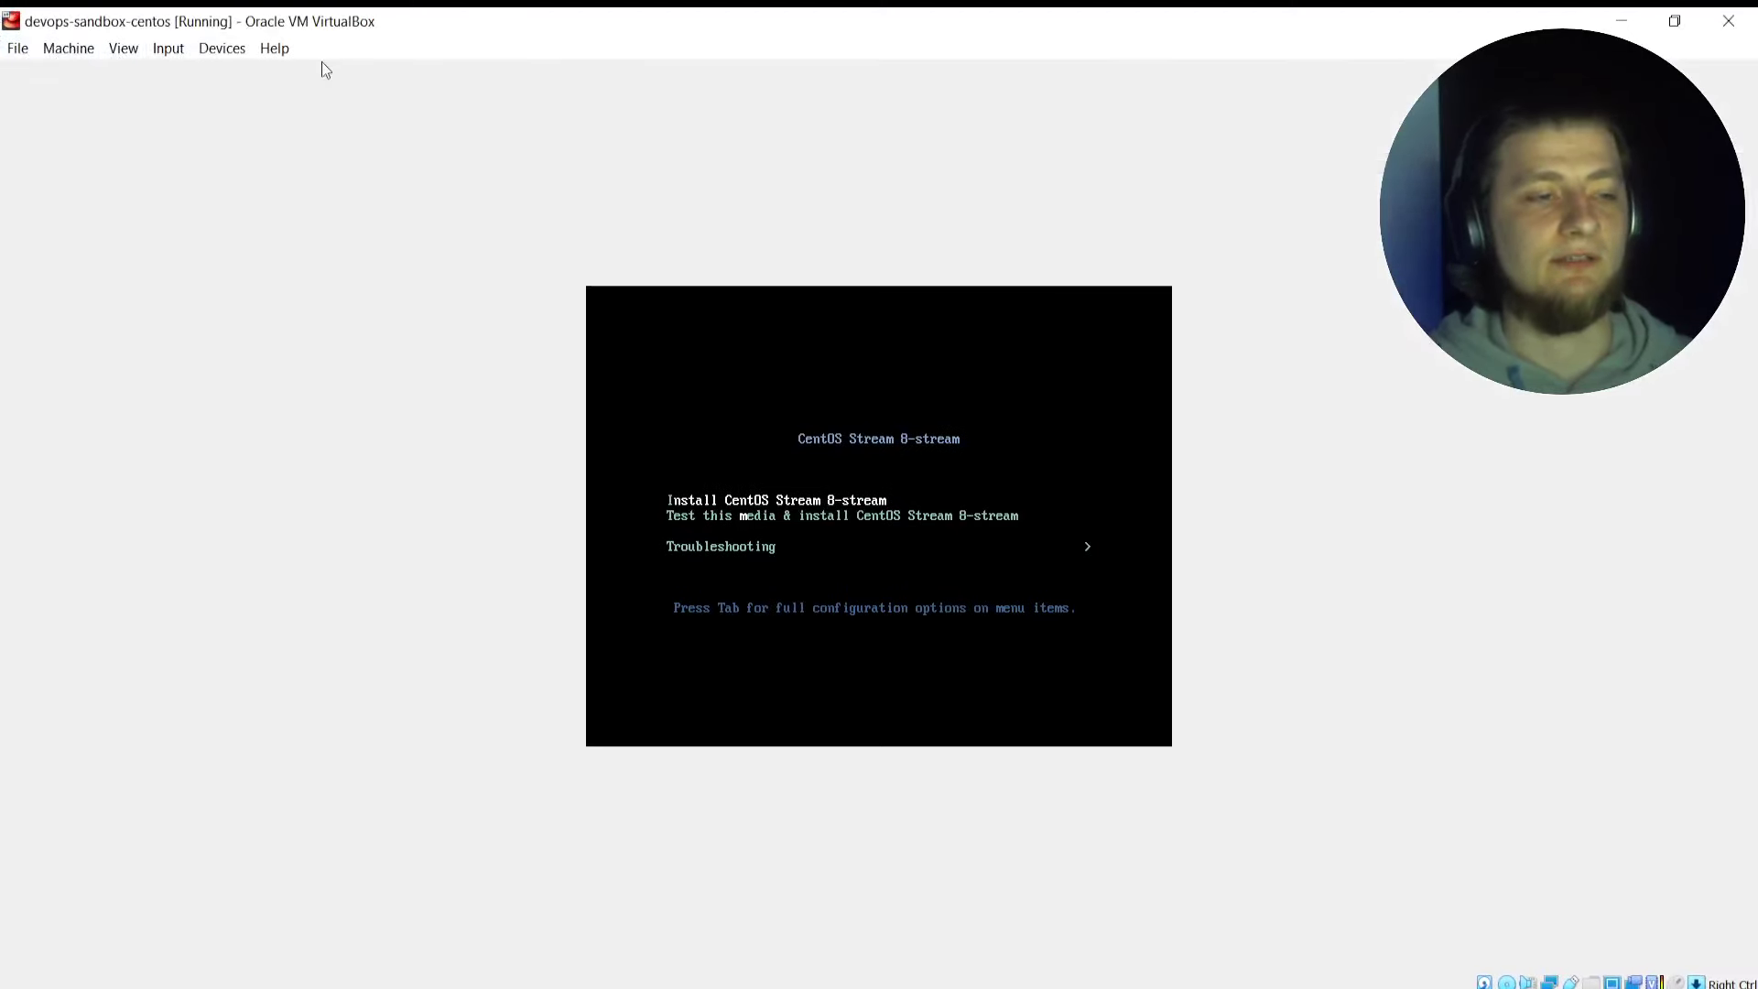
pyautogui.click(169, 53)
pyautogui.moveTo(124, 49)
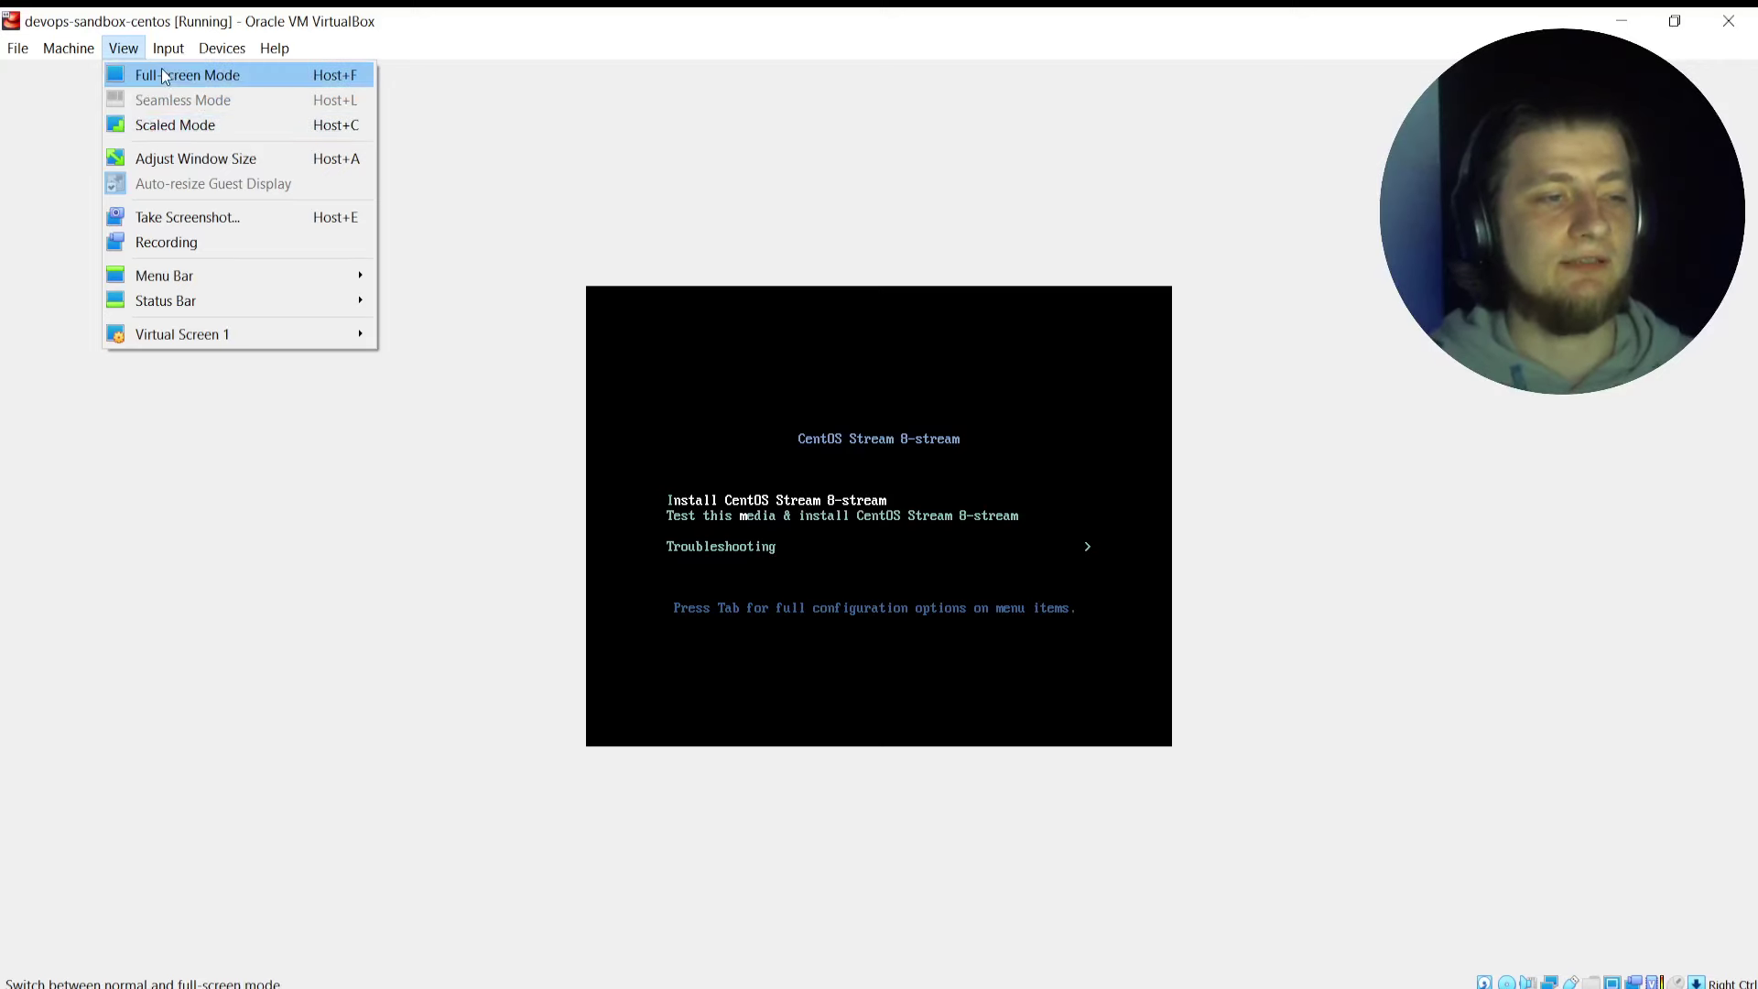
pyautogui.click(162, 79)
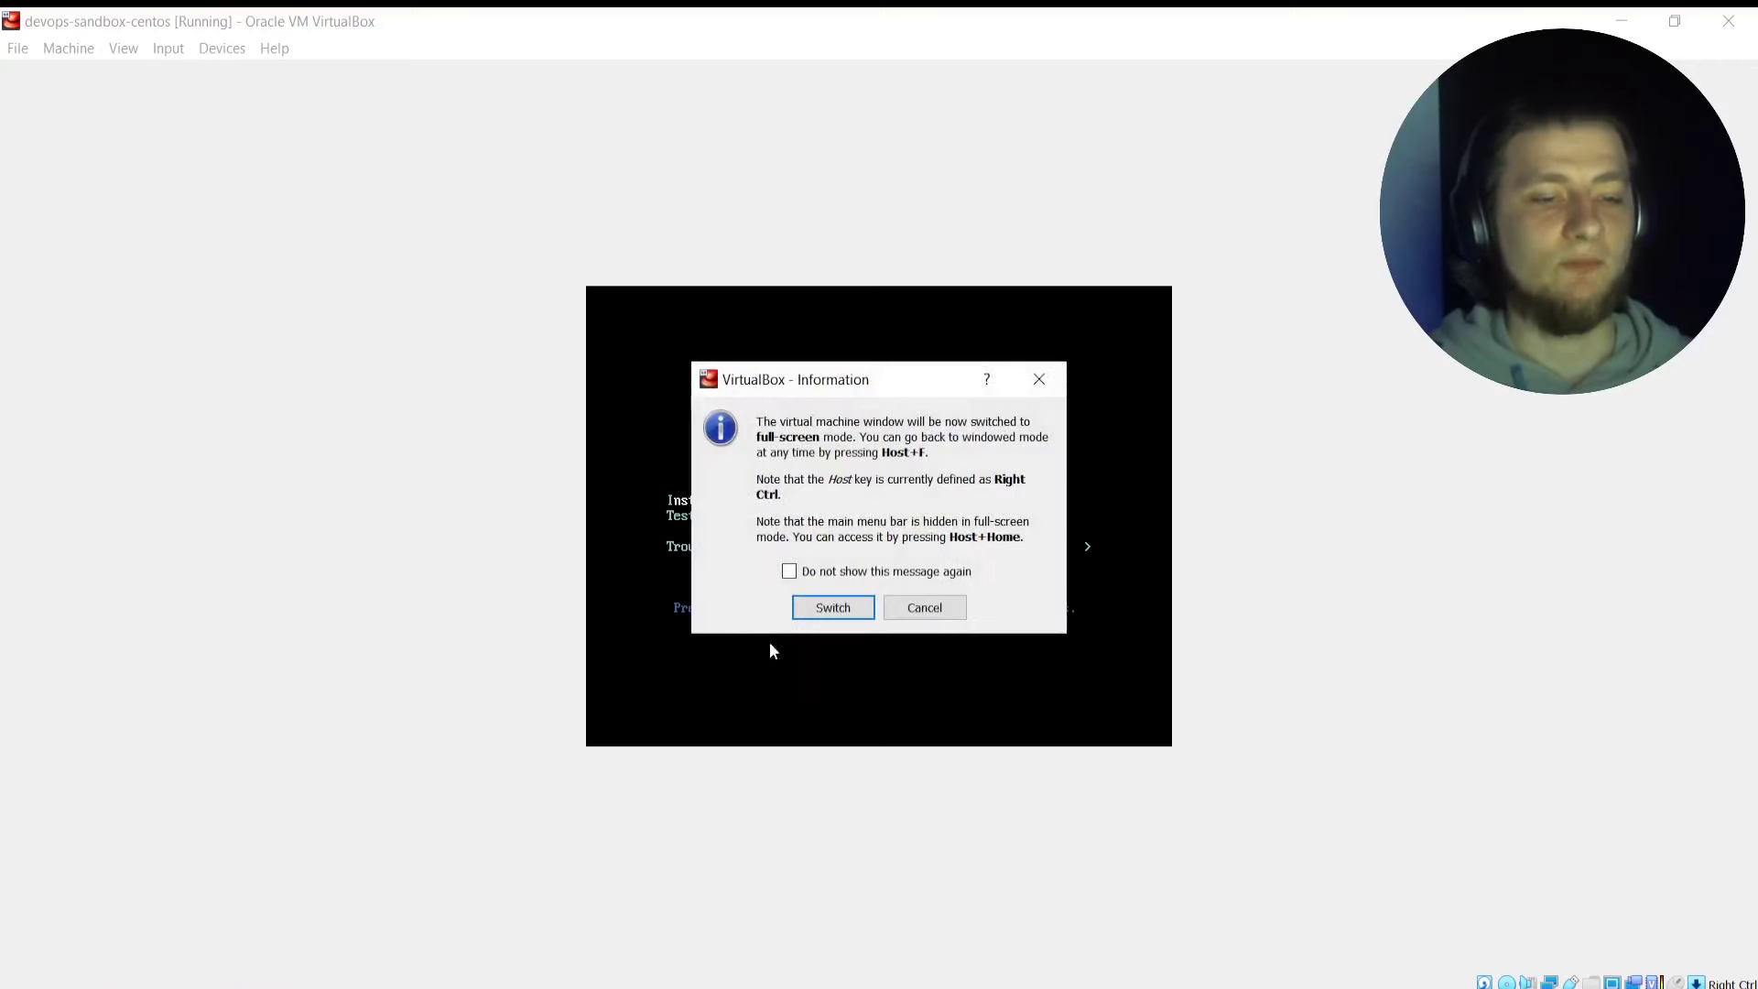
pyautogui.click(827, 605)
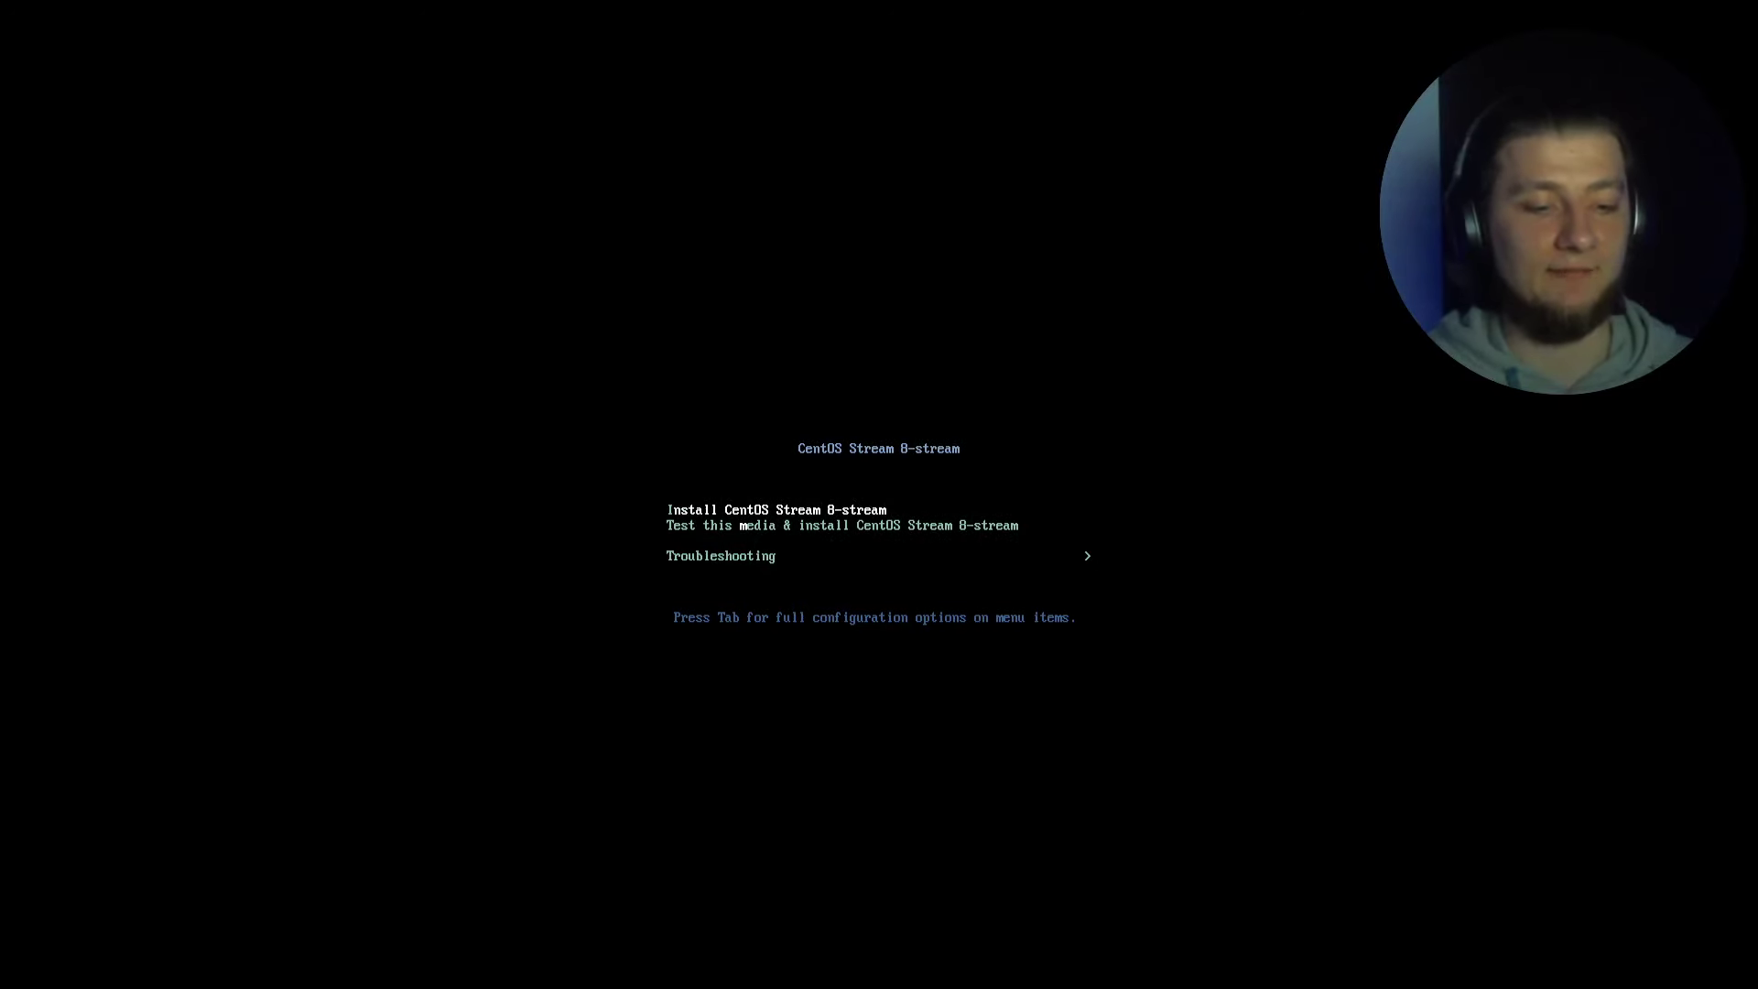
# Scale up the guest display twice from the full-screen display options.
pyautogui.hotkey('ctrl', 'Home')
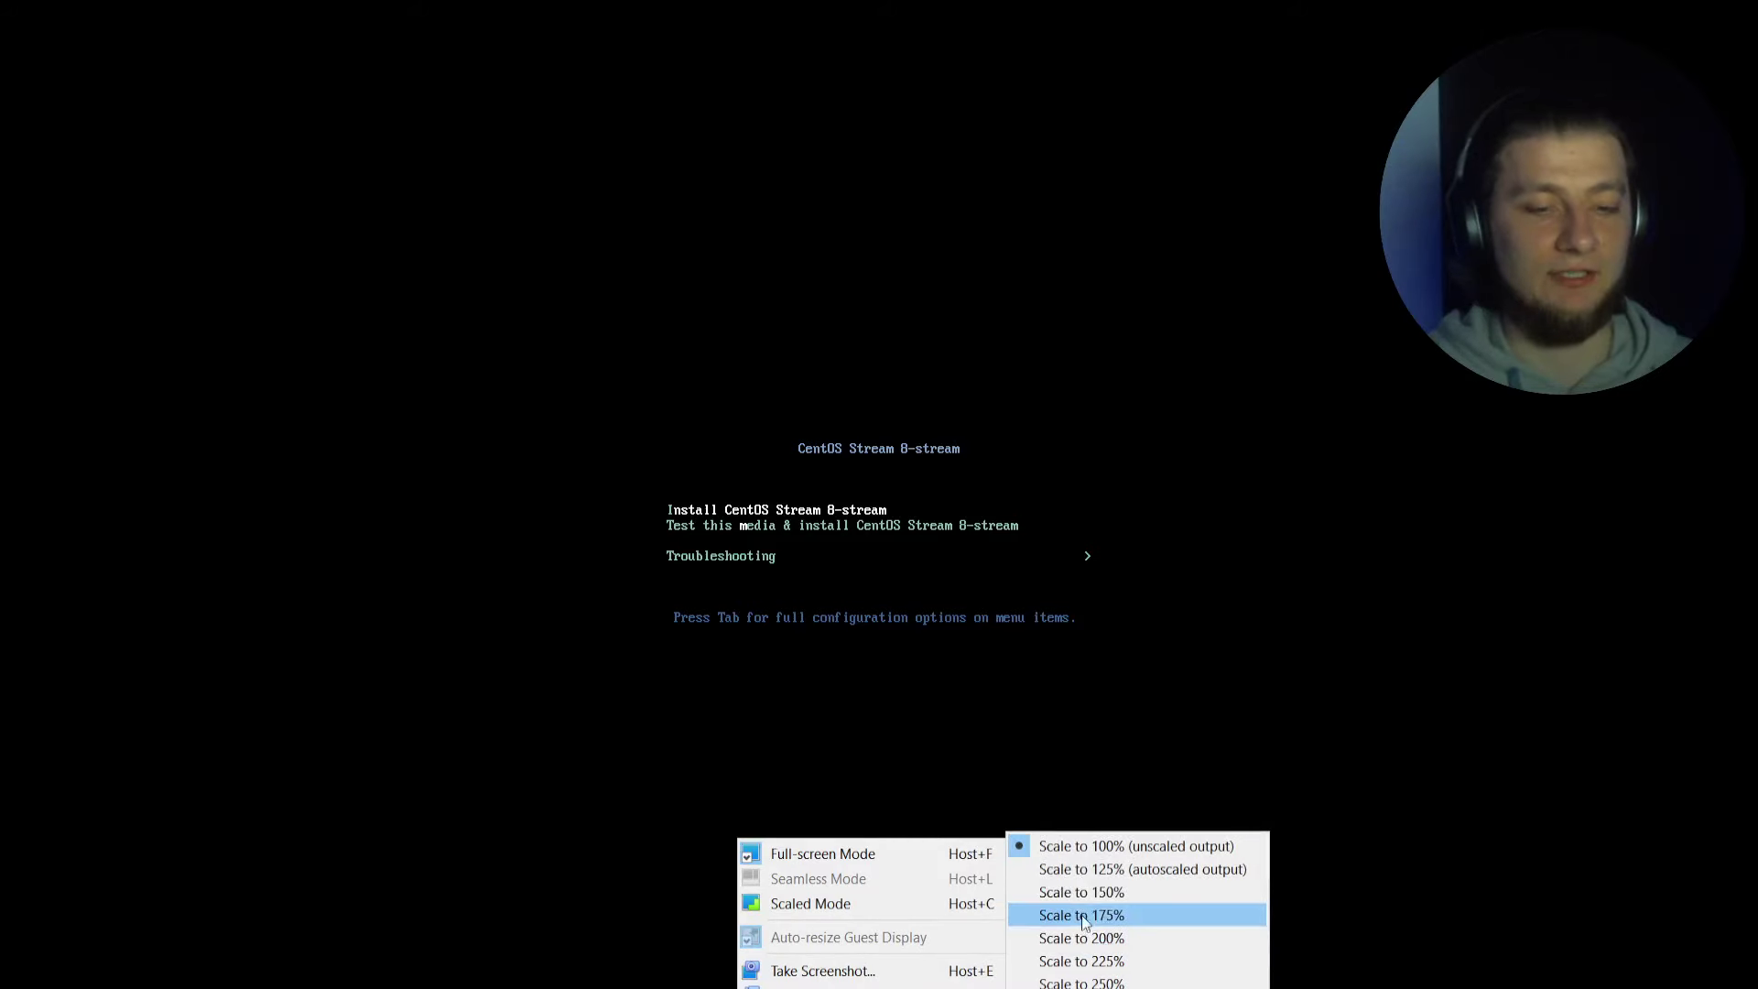
pyautogui.click(1090, 892)
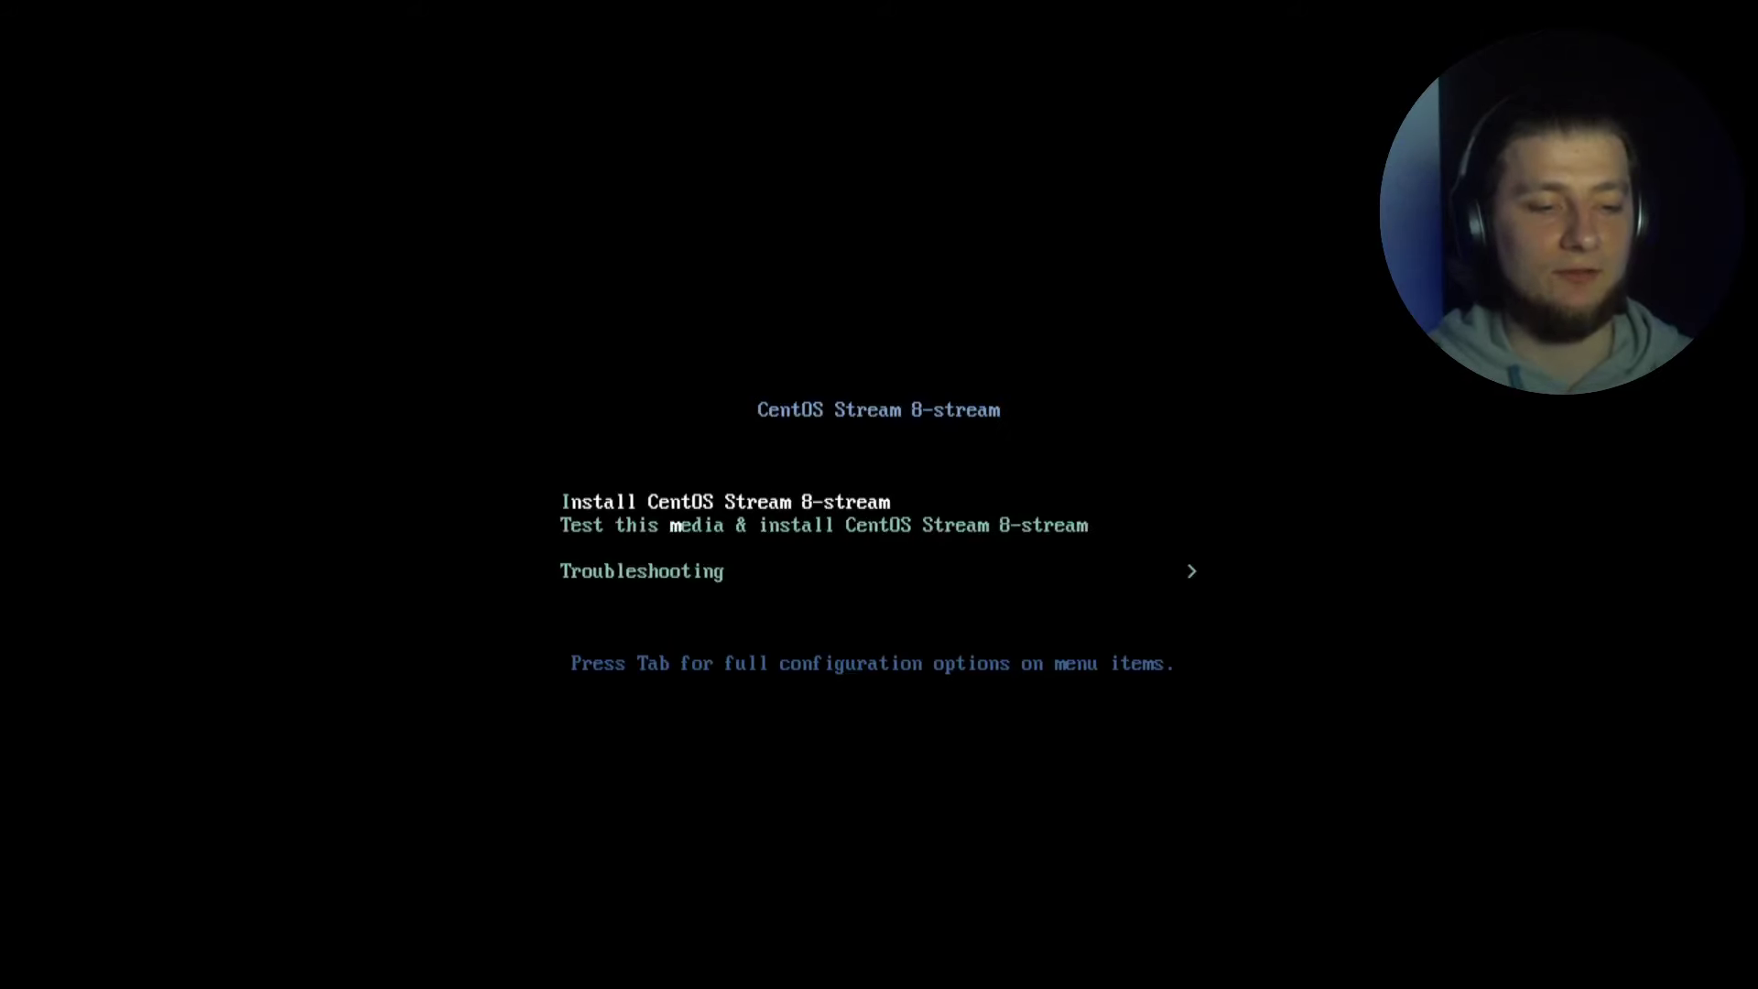
pyautogui.hotkey('ctrl', 'Home')
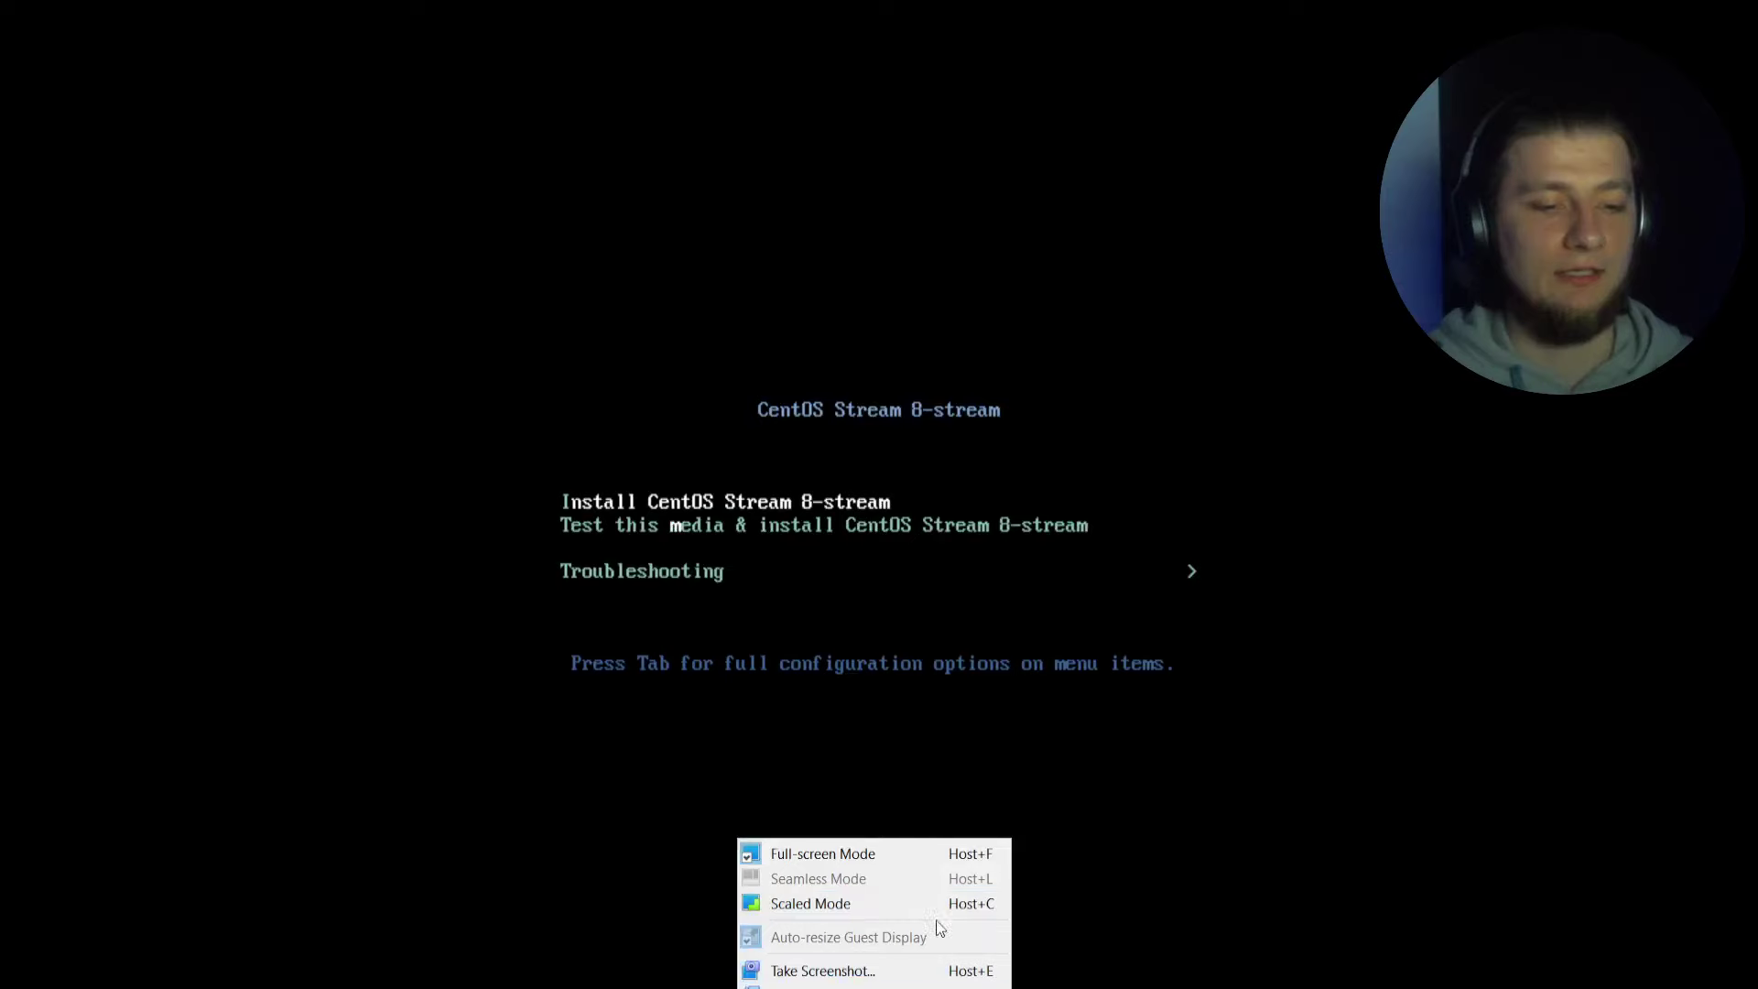
pyautogui.click(1079, 940)
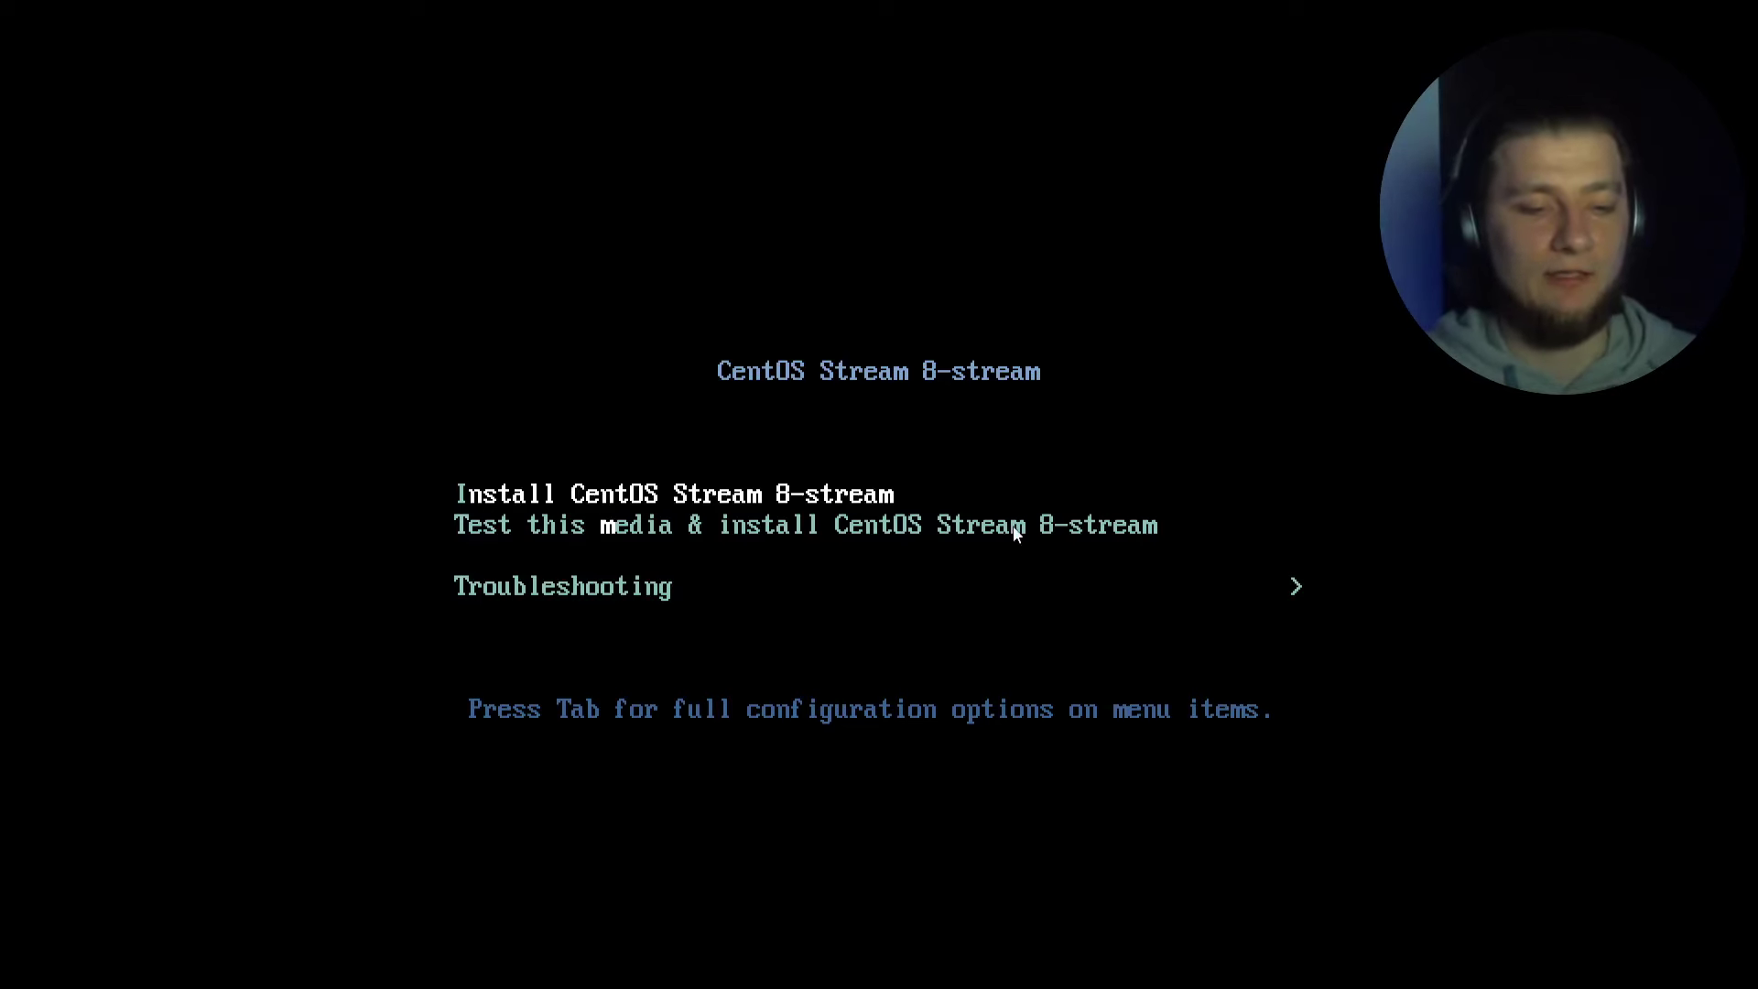
# Switch the VM to scaled mode, enlarge its window and shift it slightly left.
pyautogui.hotkey('ctrl', 'Home')
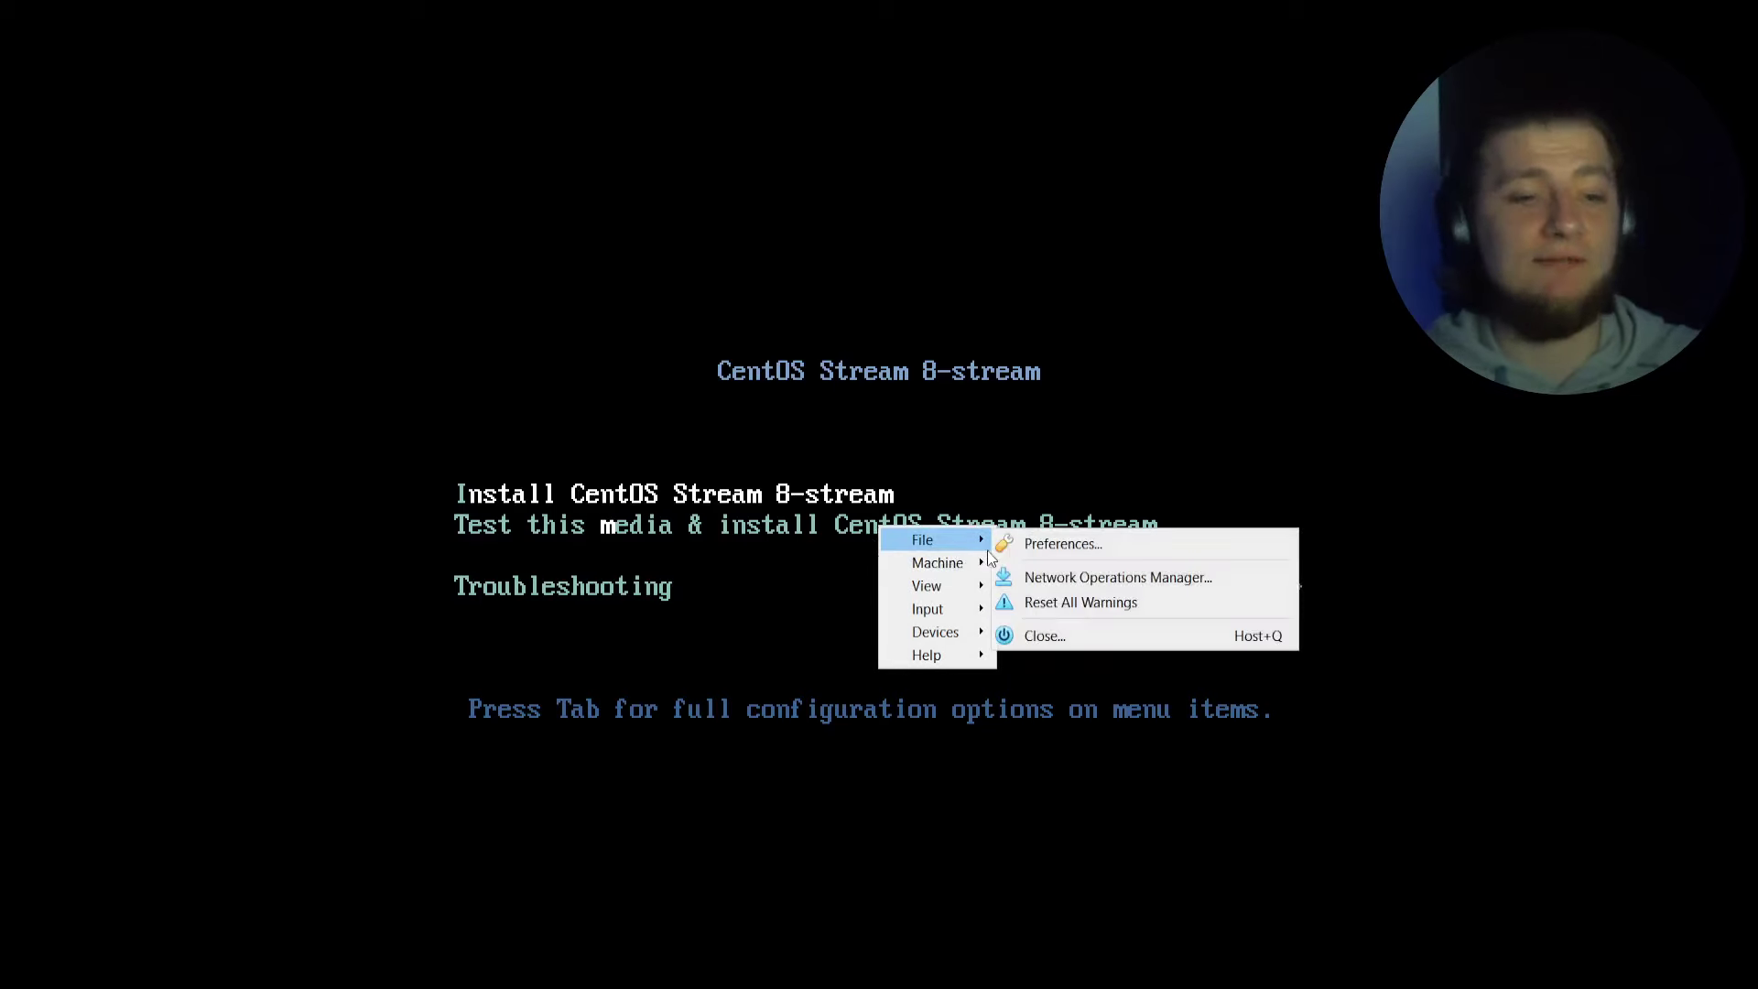
pyautogui.click(1190, 378)
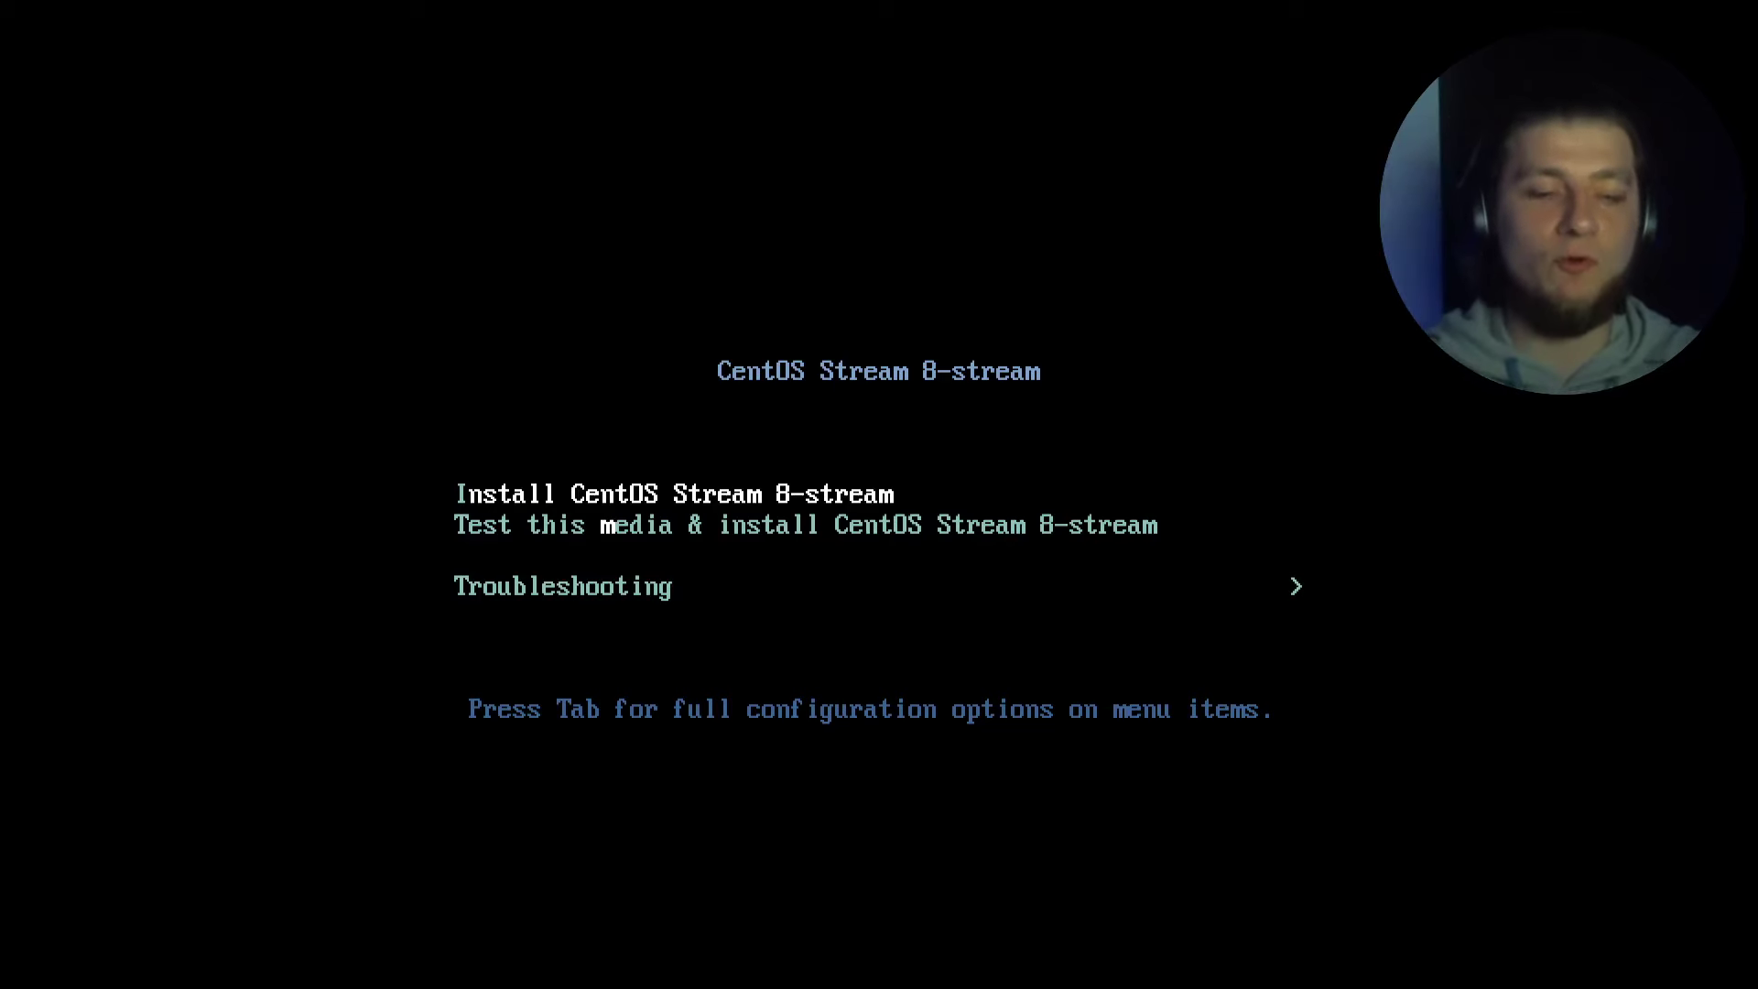
pyautogui.hotkey('ctrl', 'Home')
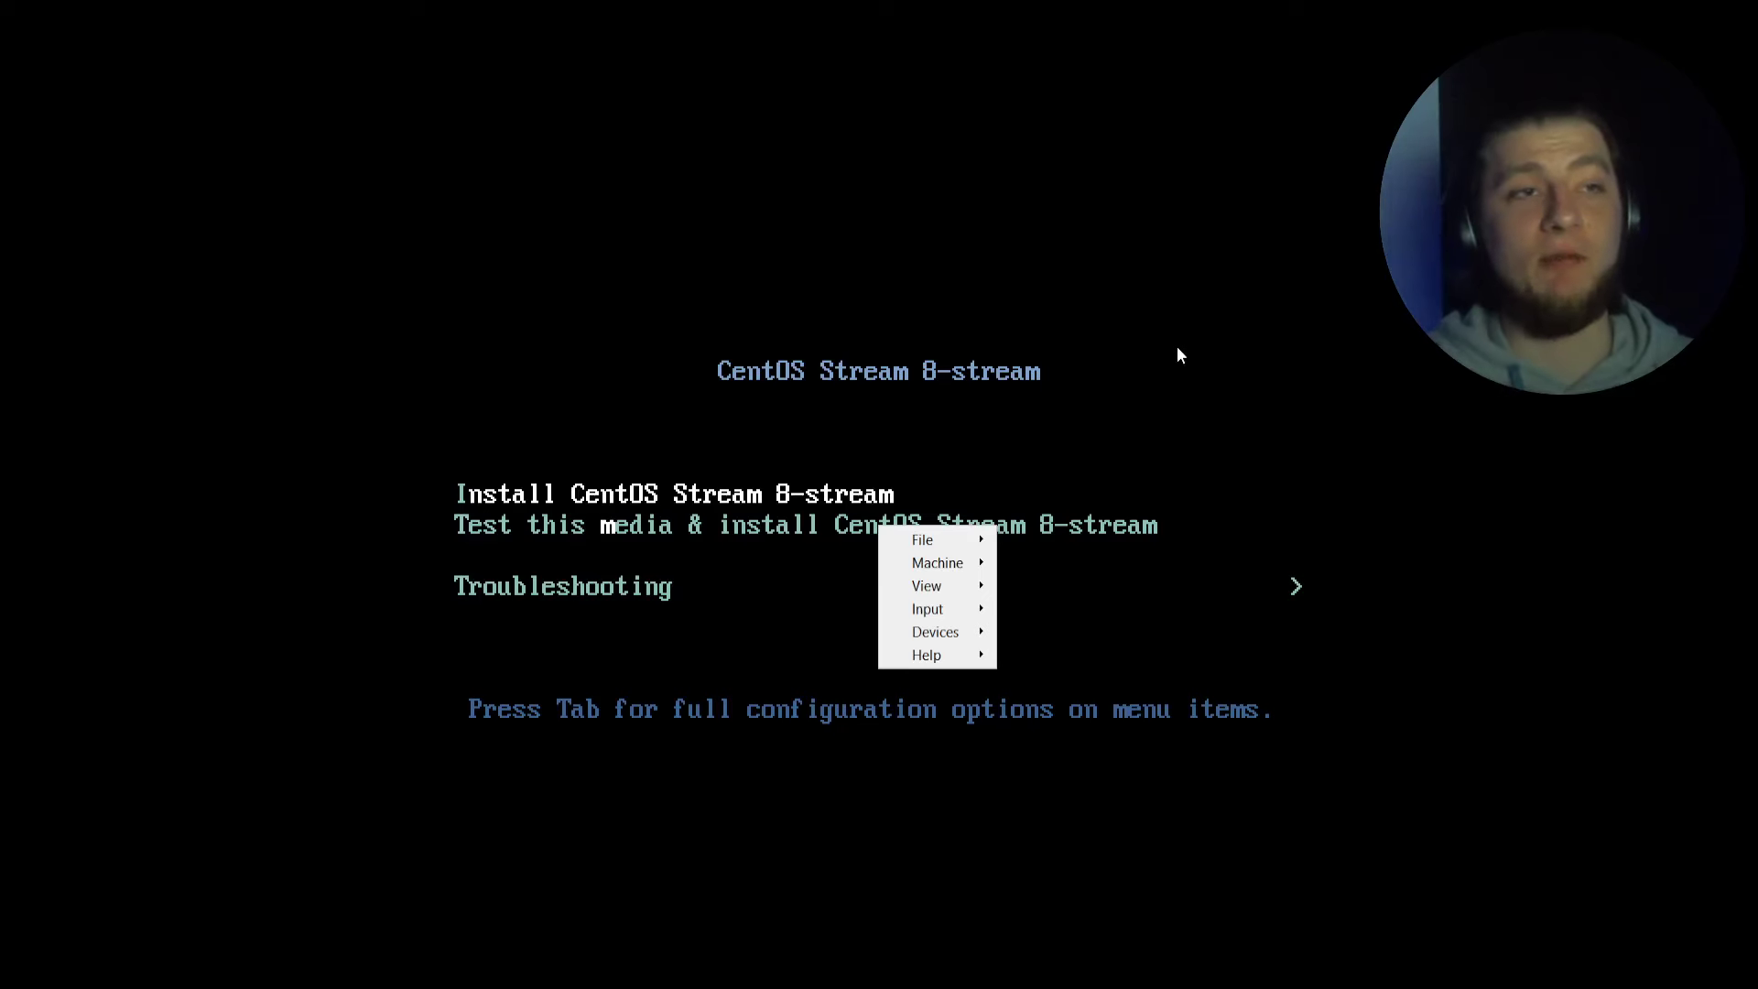
pyautogui.moveTo(936, 612)
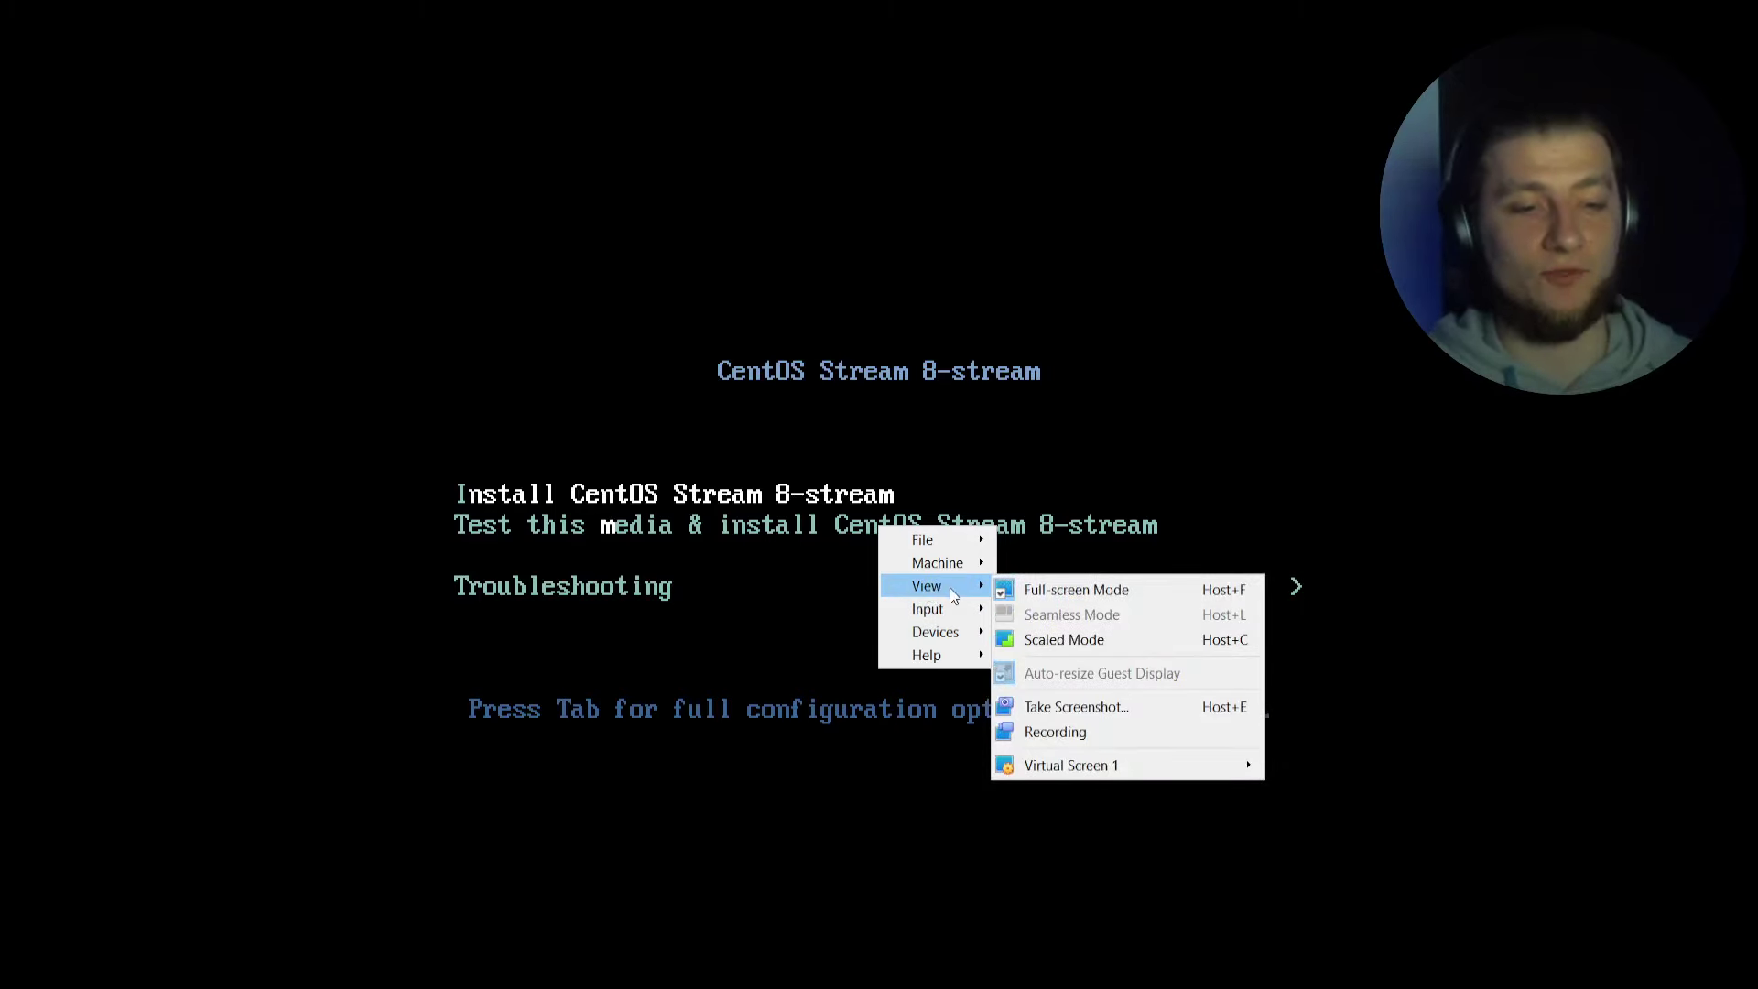
pyautogui.click(1058, 643)
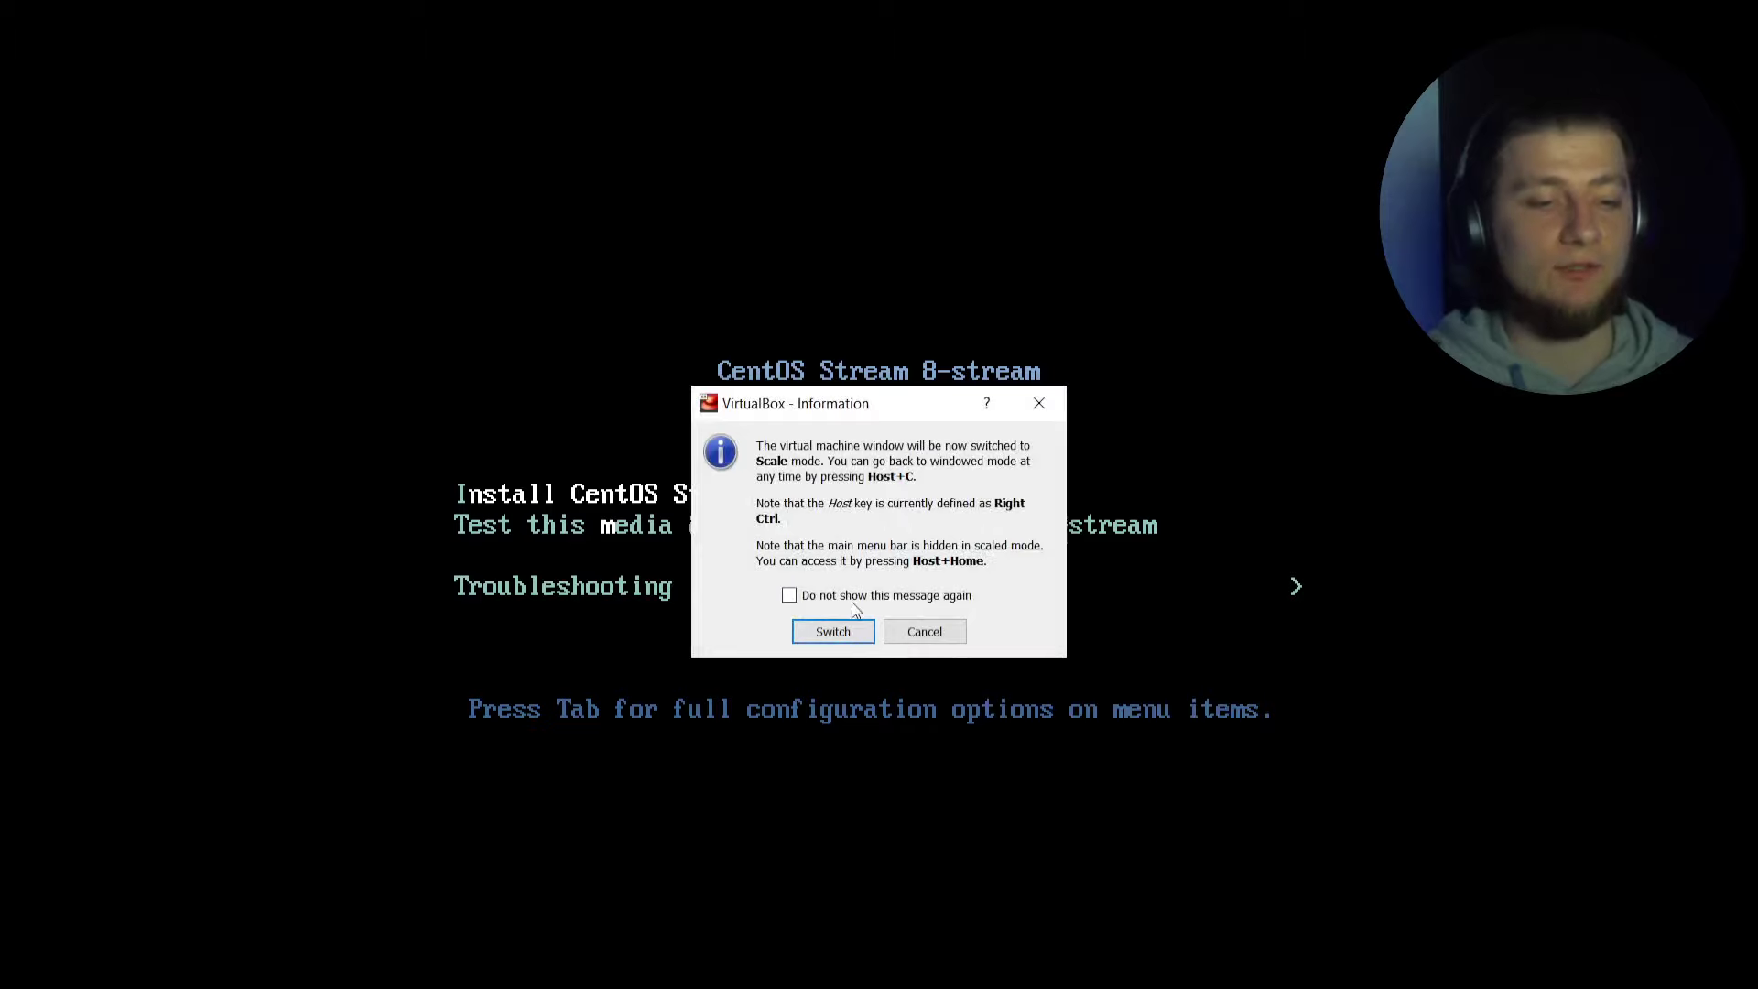
pyautogui.click(832, 632)
pyautogui.moveTo(510, 146); pyautogui.dragTo(262, 16)
pyautogui.moveTo(886, 46)
pyautogui.mouseDown()
pyautogui.moveTo(855, 27)
pyautogui.moveTo(866, 44)
pyautogui.mouseUp()
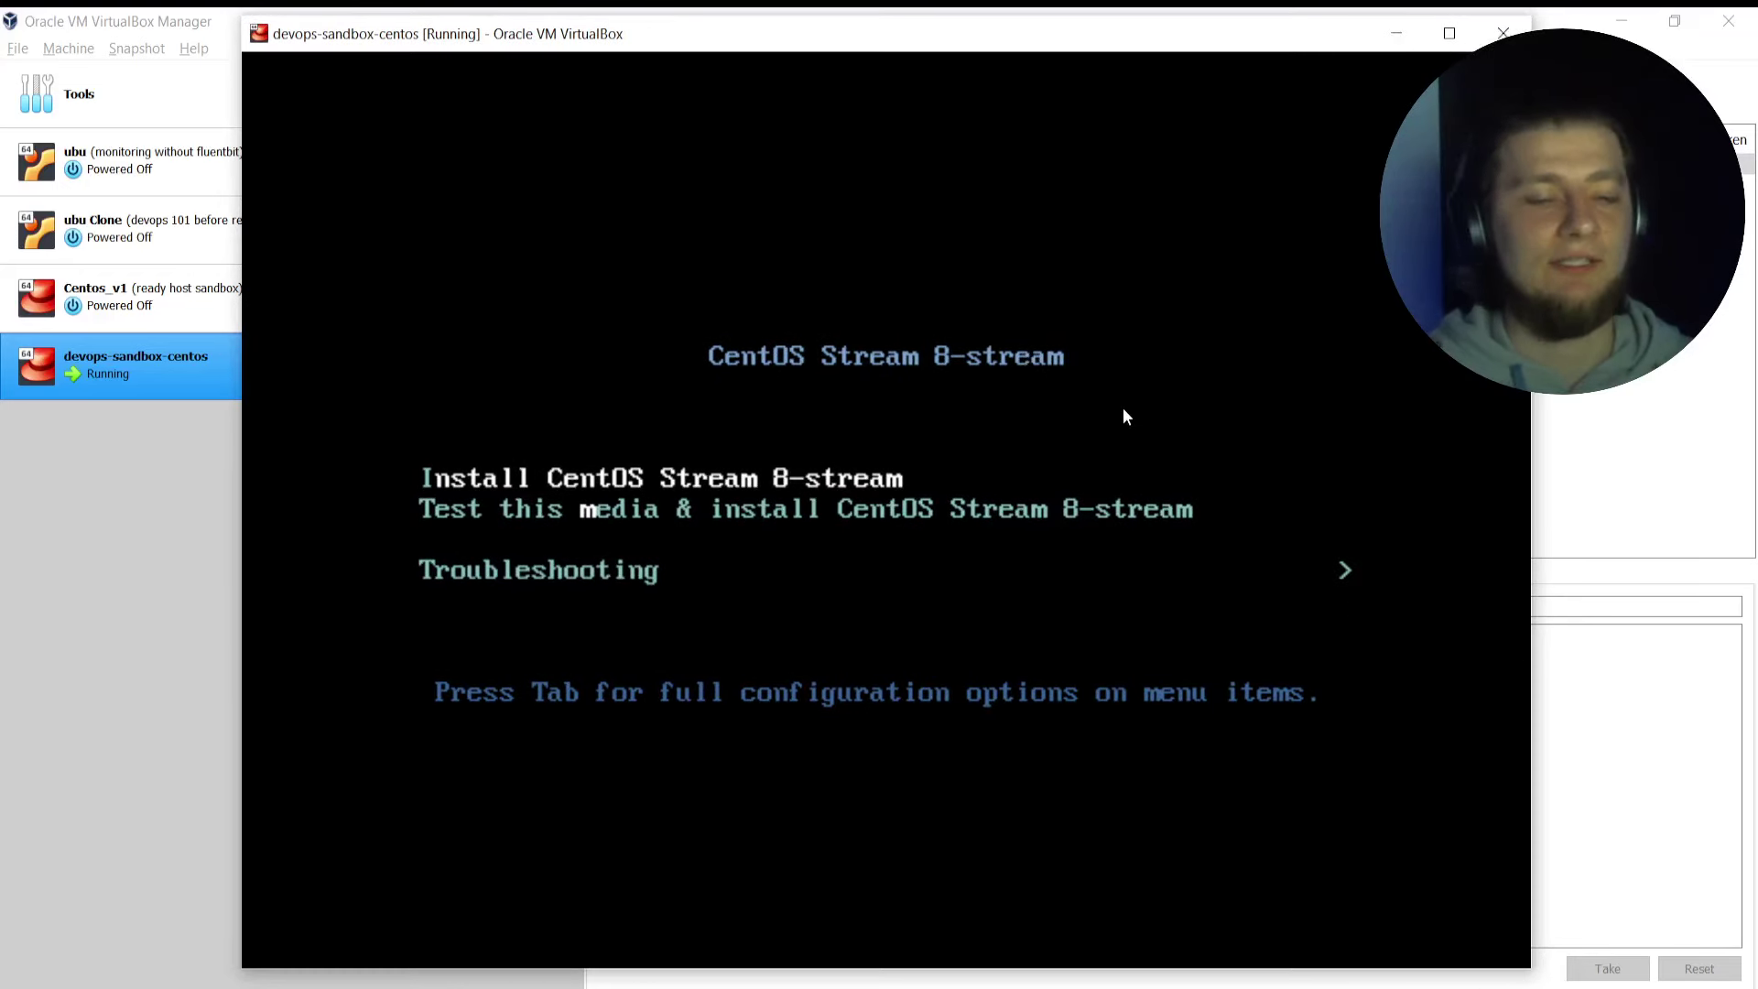
# Maximize and restore the VM window, then boot 'Install CentOS Stream 8-stream'.
pyautogui.click(1448, 30)
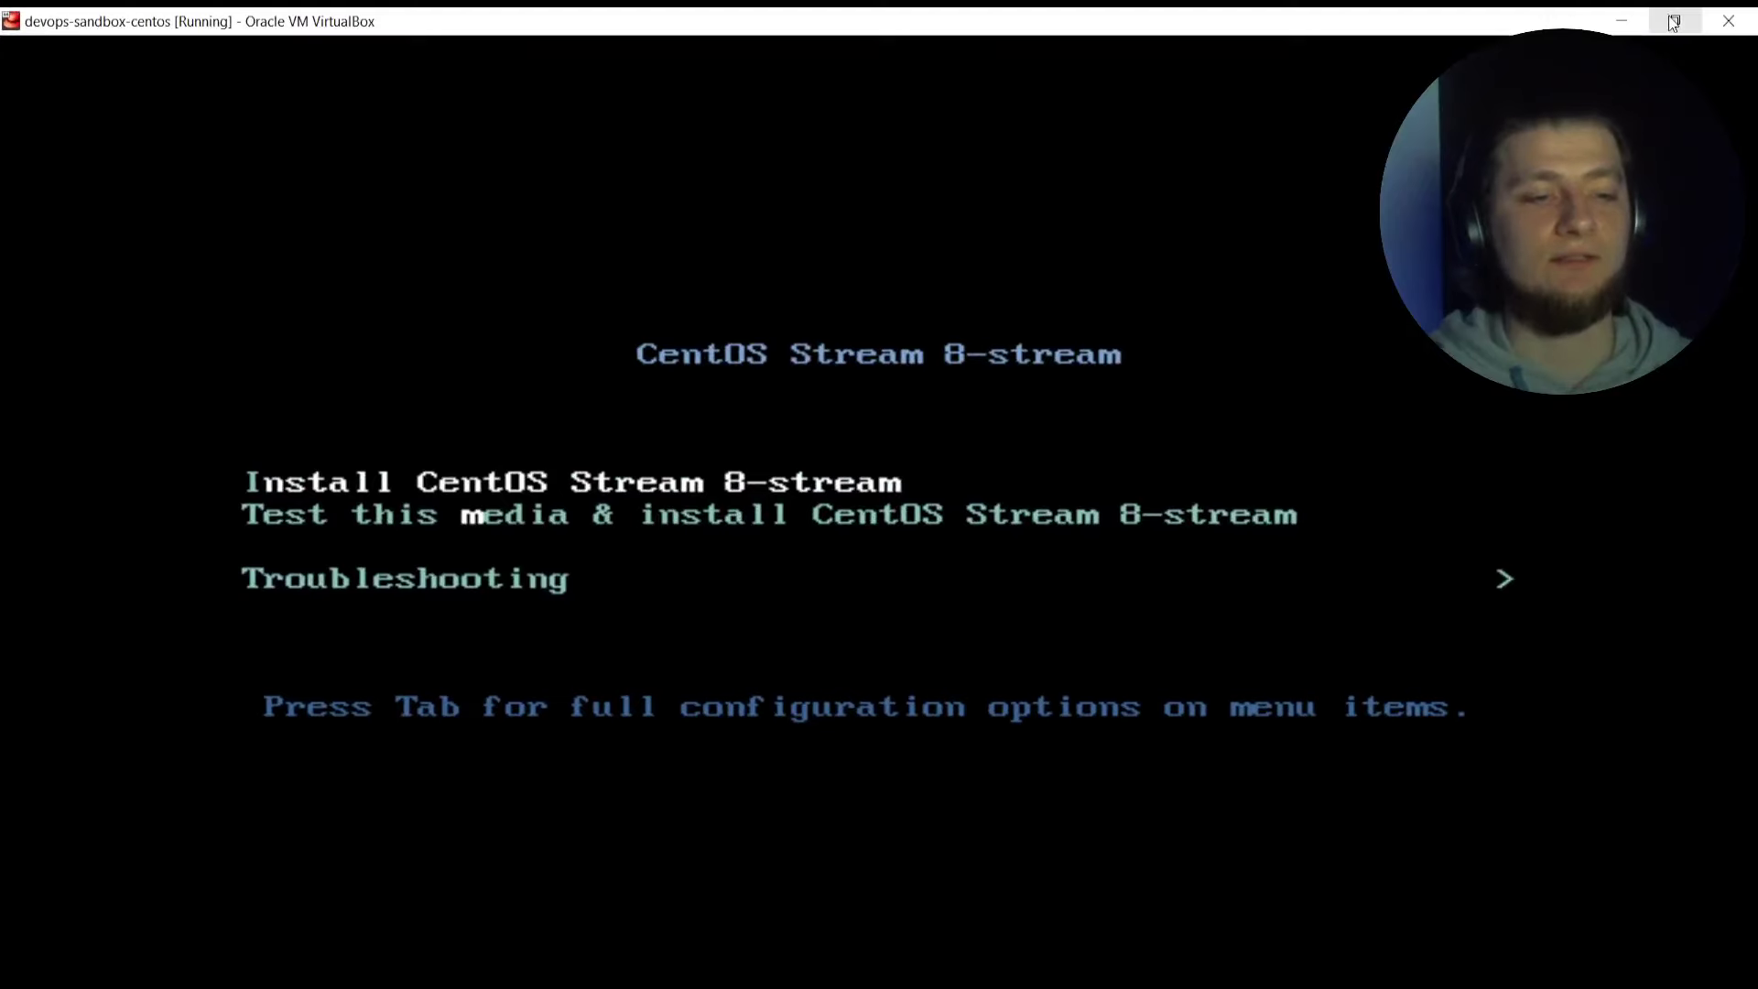
pyautogui.click(1675, 20)
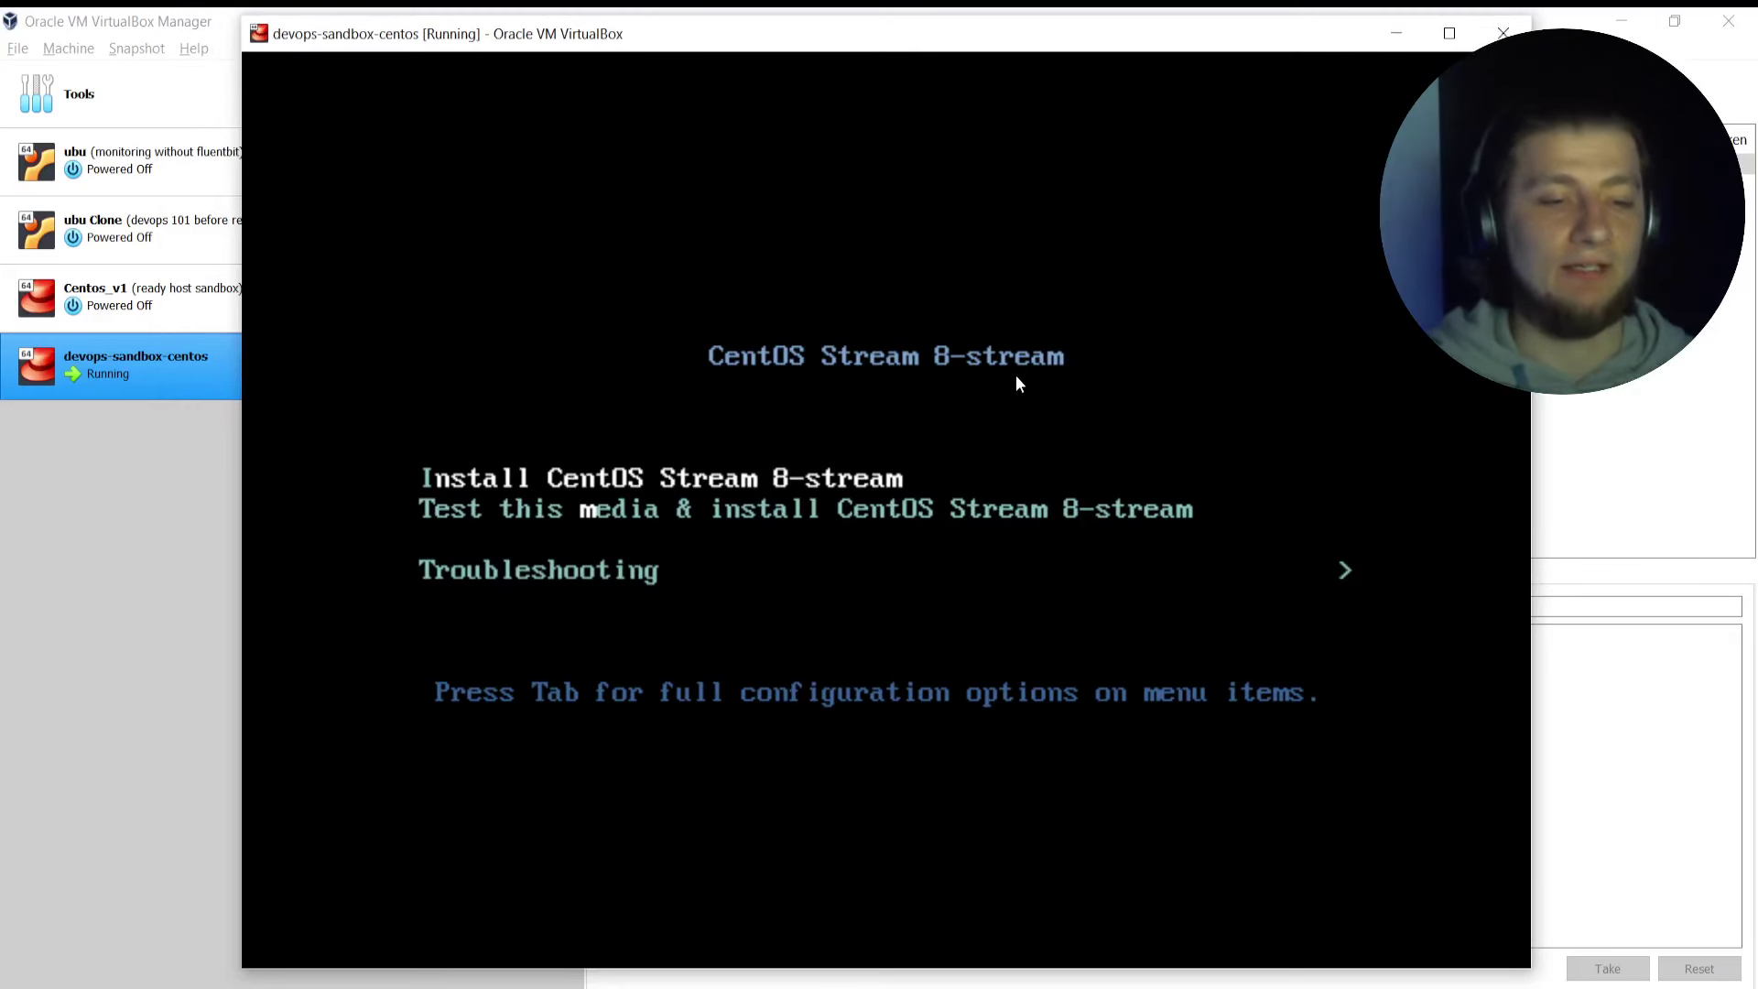
pyautogui.press('Return')
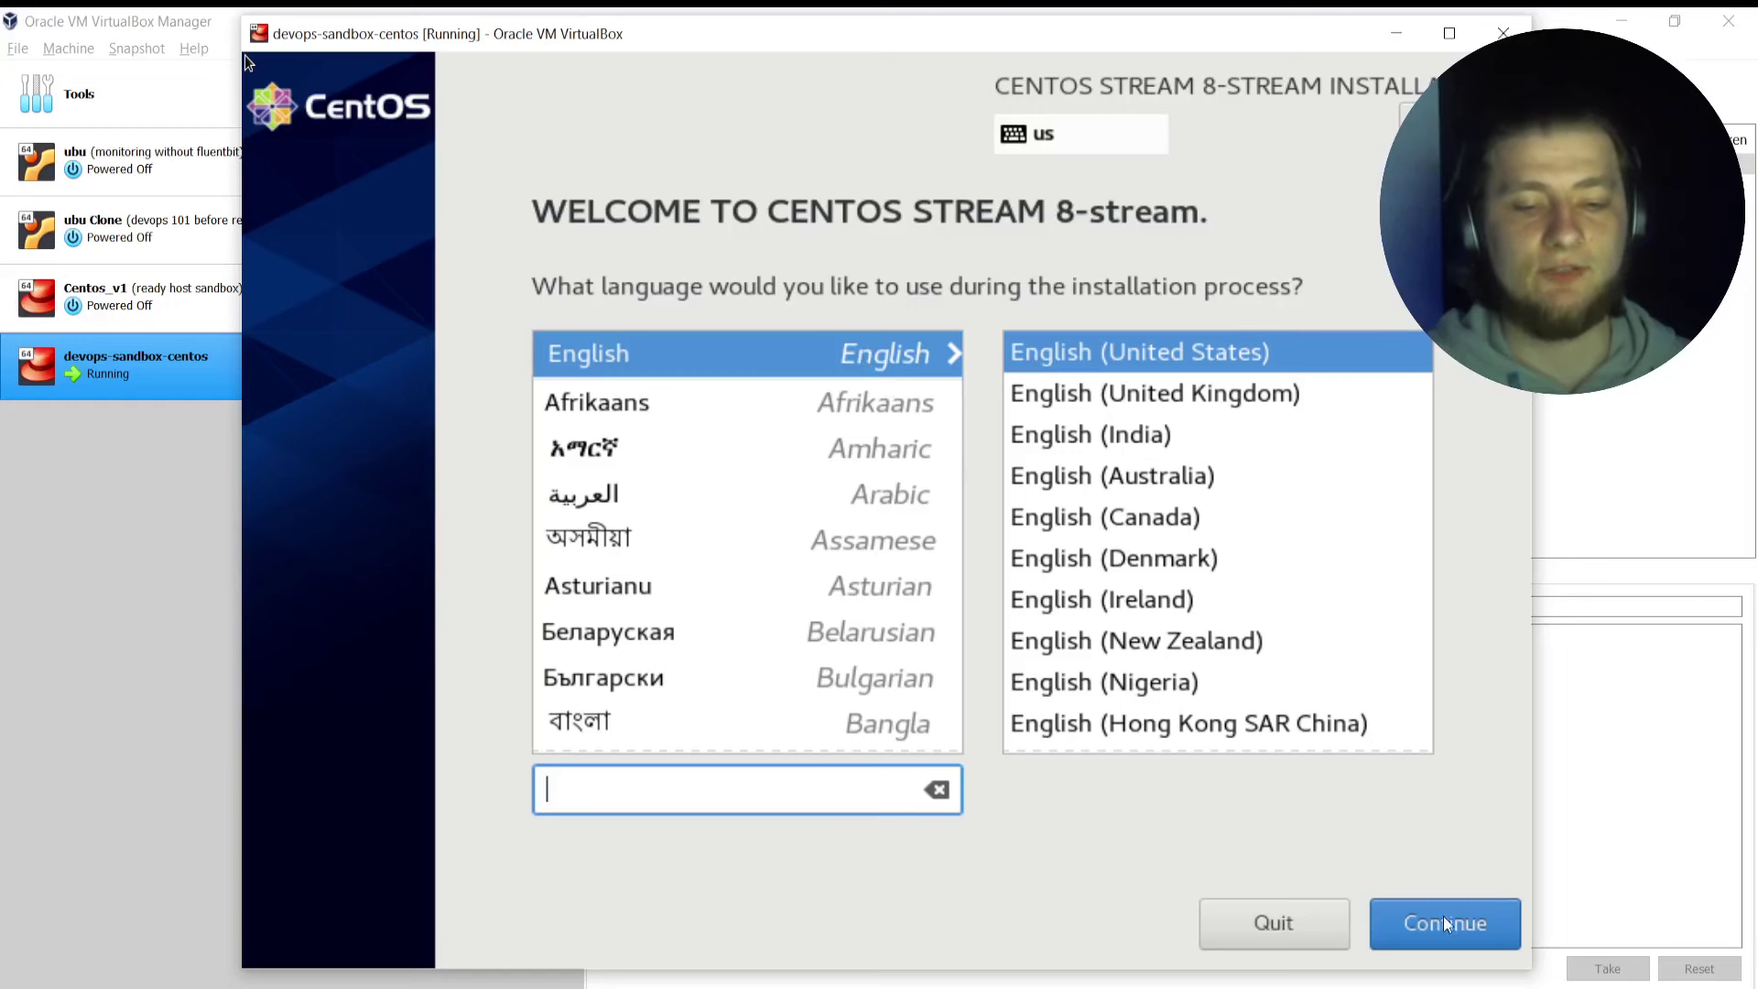
# Accept English, set and confirm the root password, then go to Network & Host Name.
pyautogui.press('super+Up')
pyautogui.press('Return')
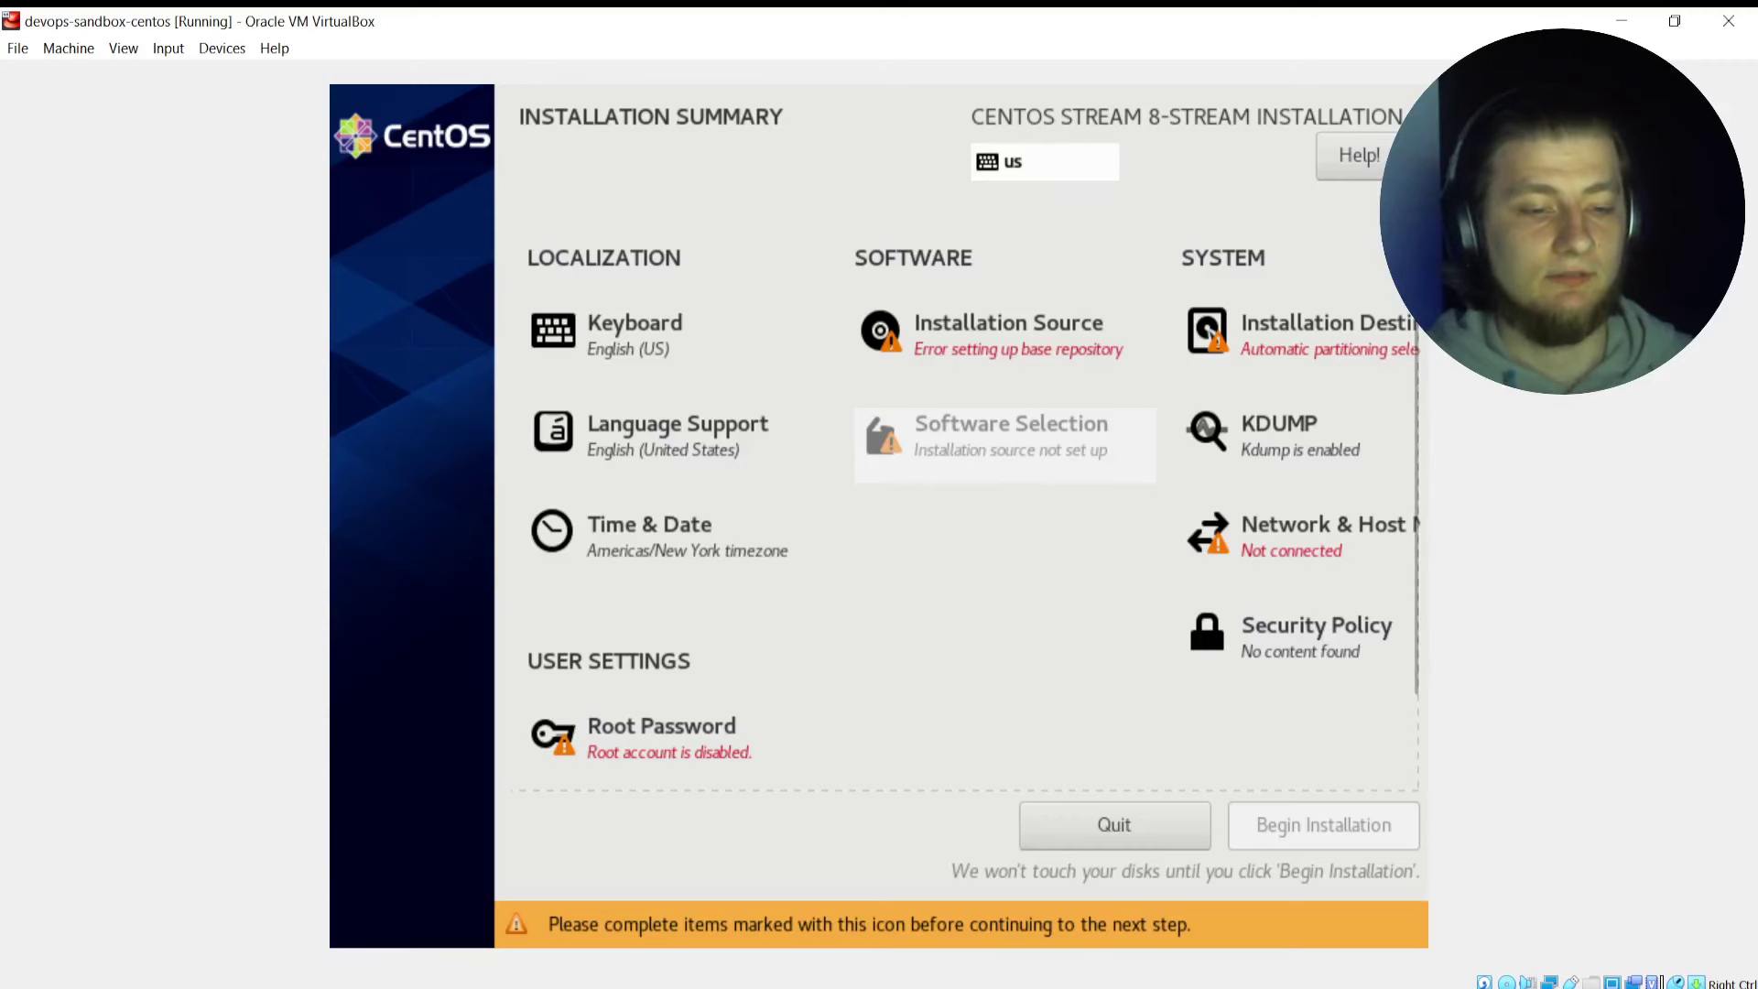
pyautogui.click(581, 734)
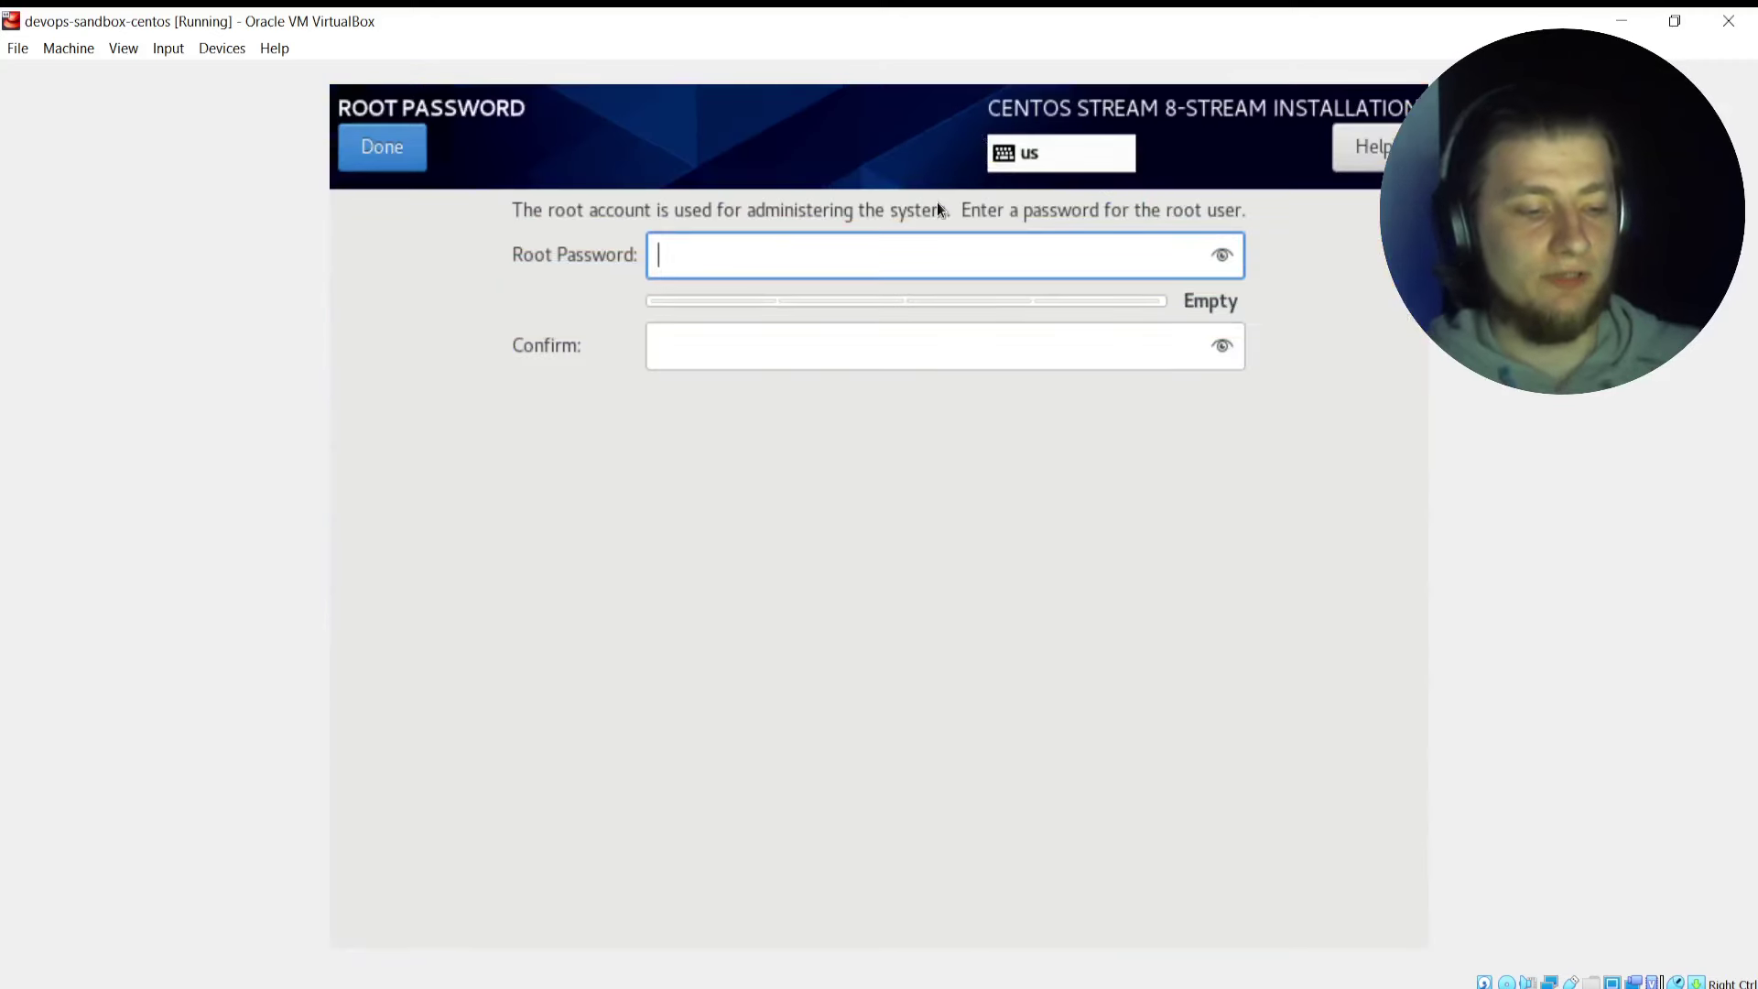
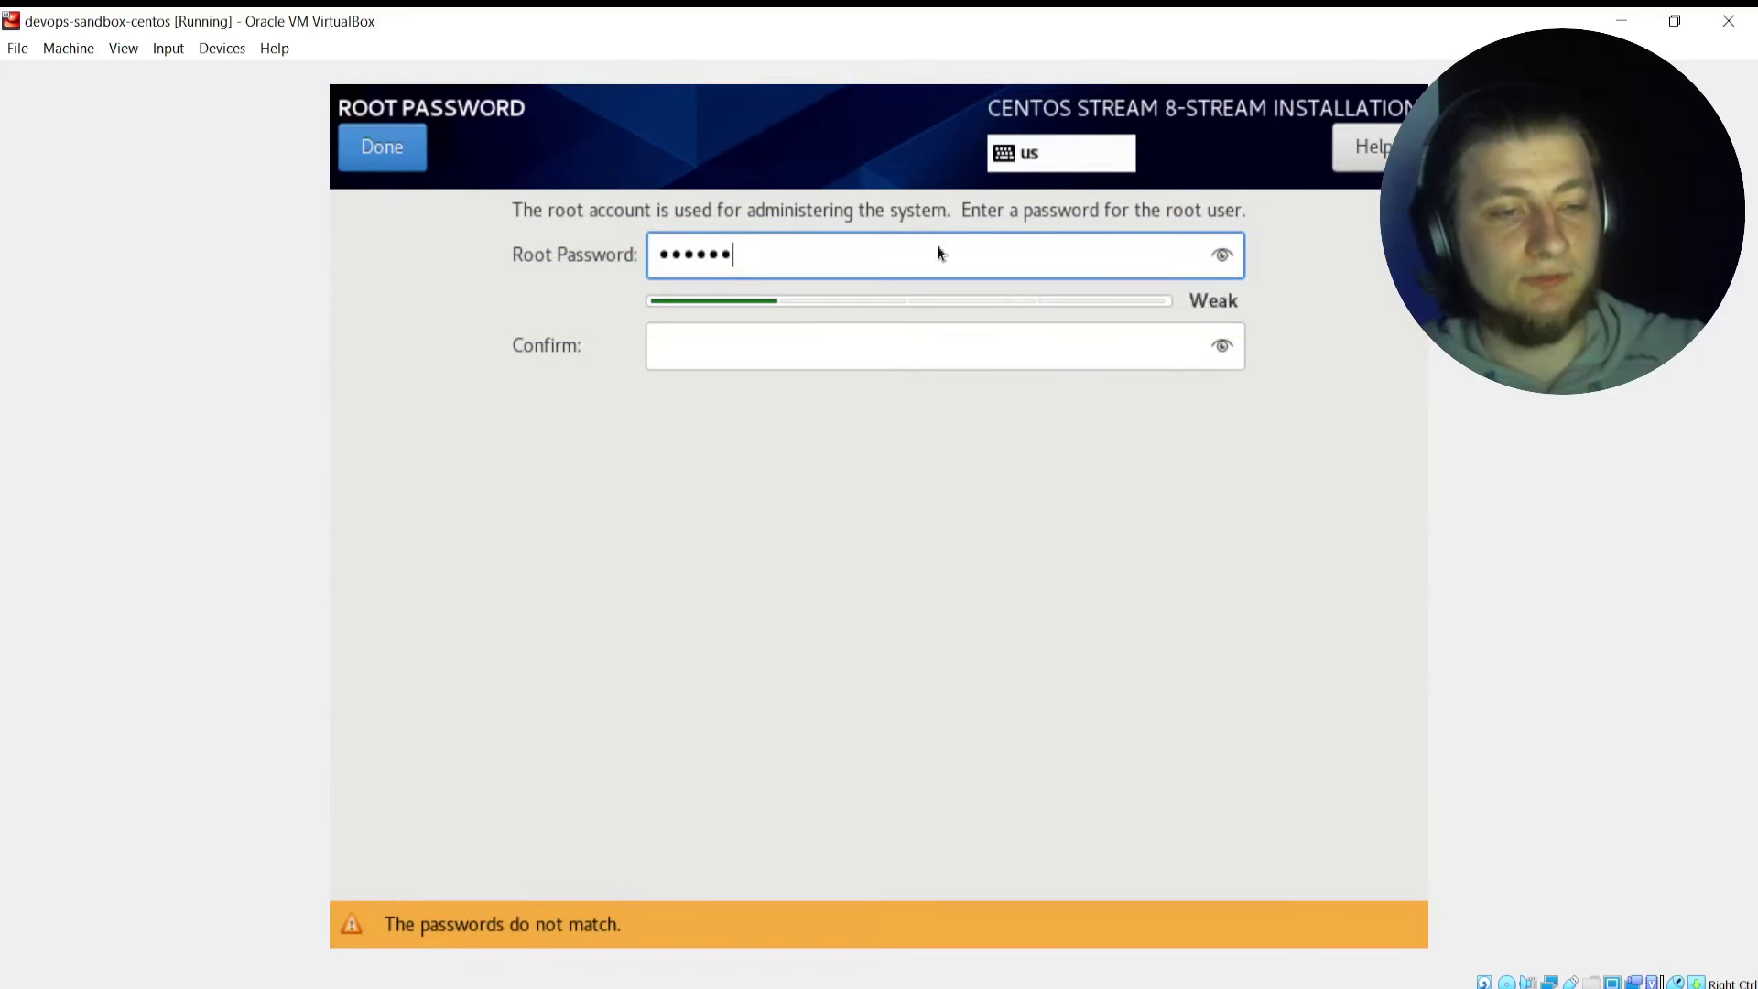
pyautogui.click(891, 364)
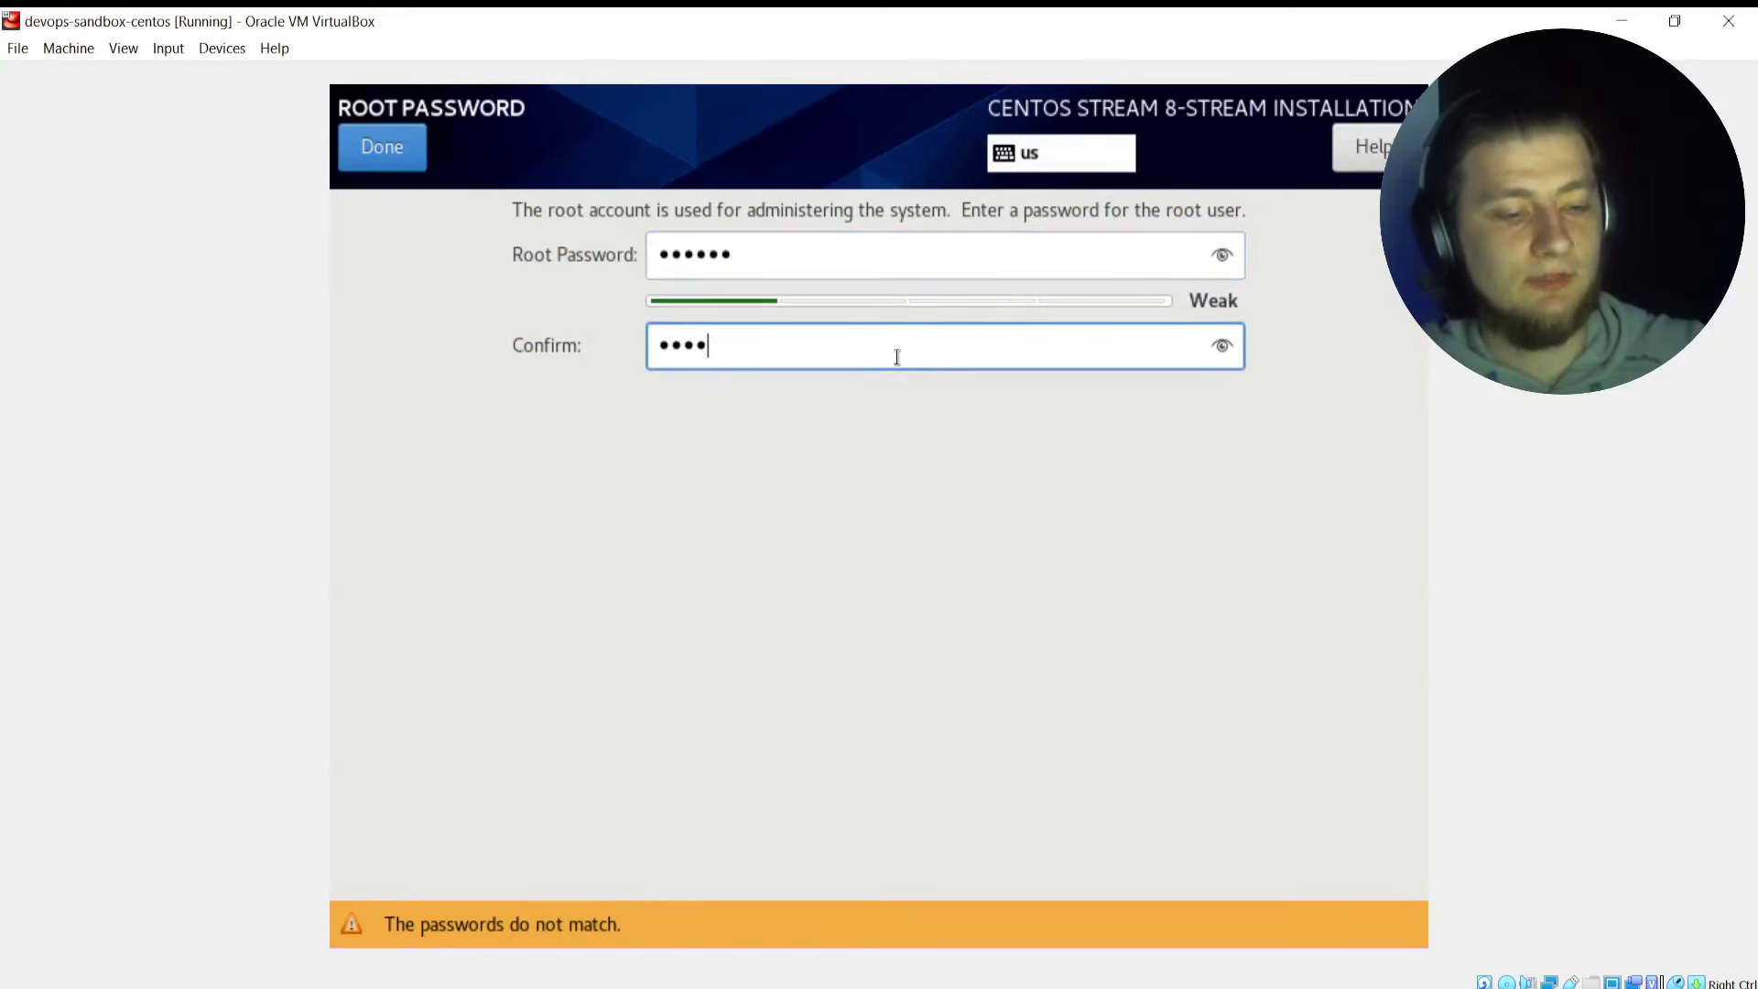
pyautogui.click(363, 158)
pyautogui.click(368, 156)
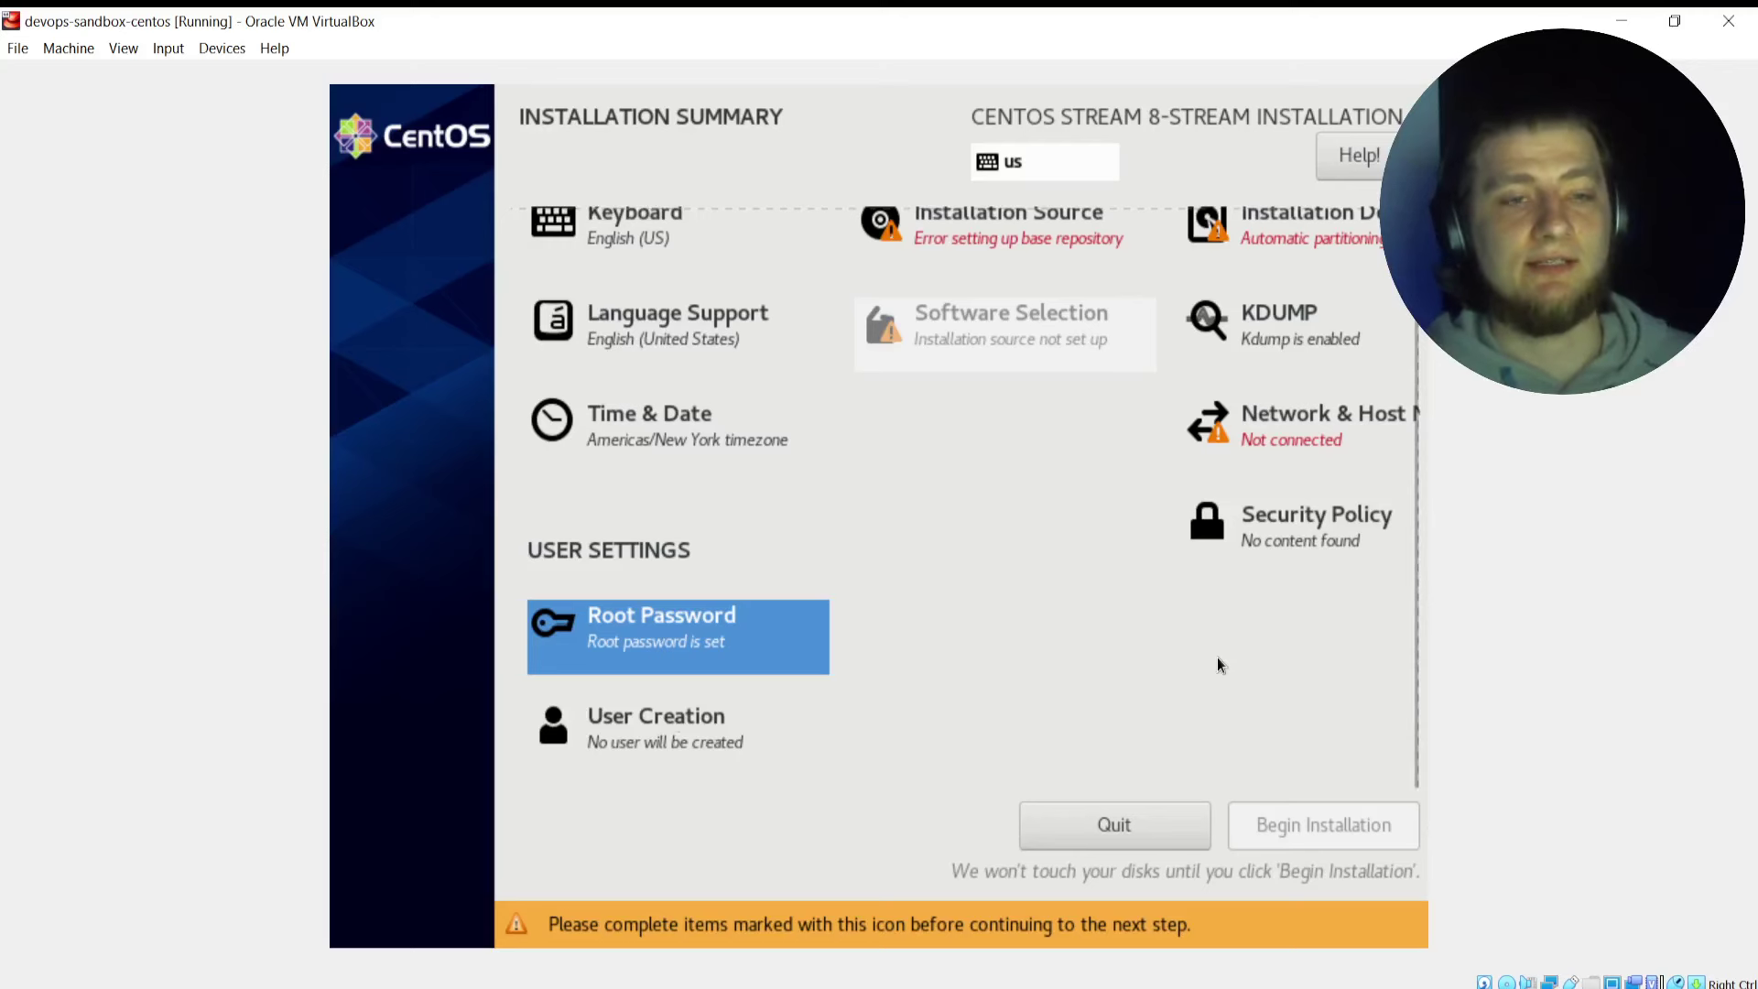
pyautogui.scroll(2, 1216, 613)
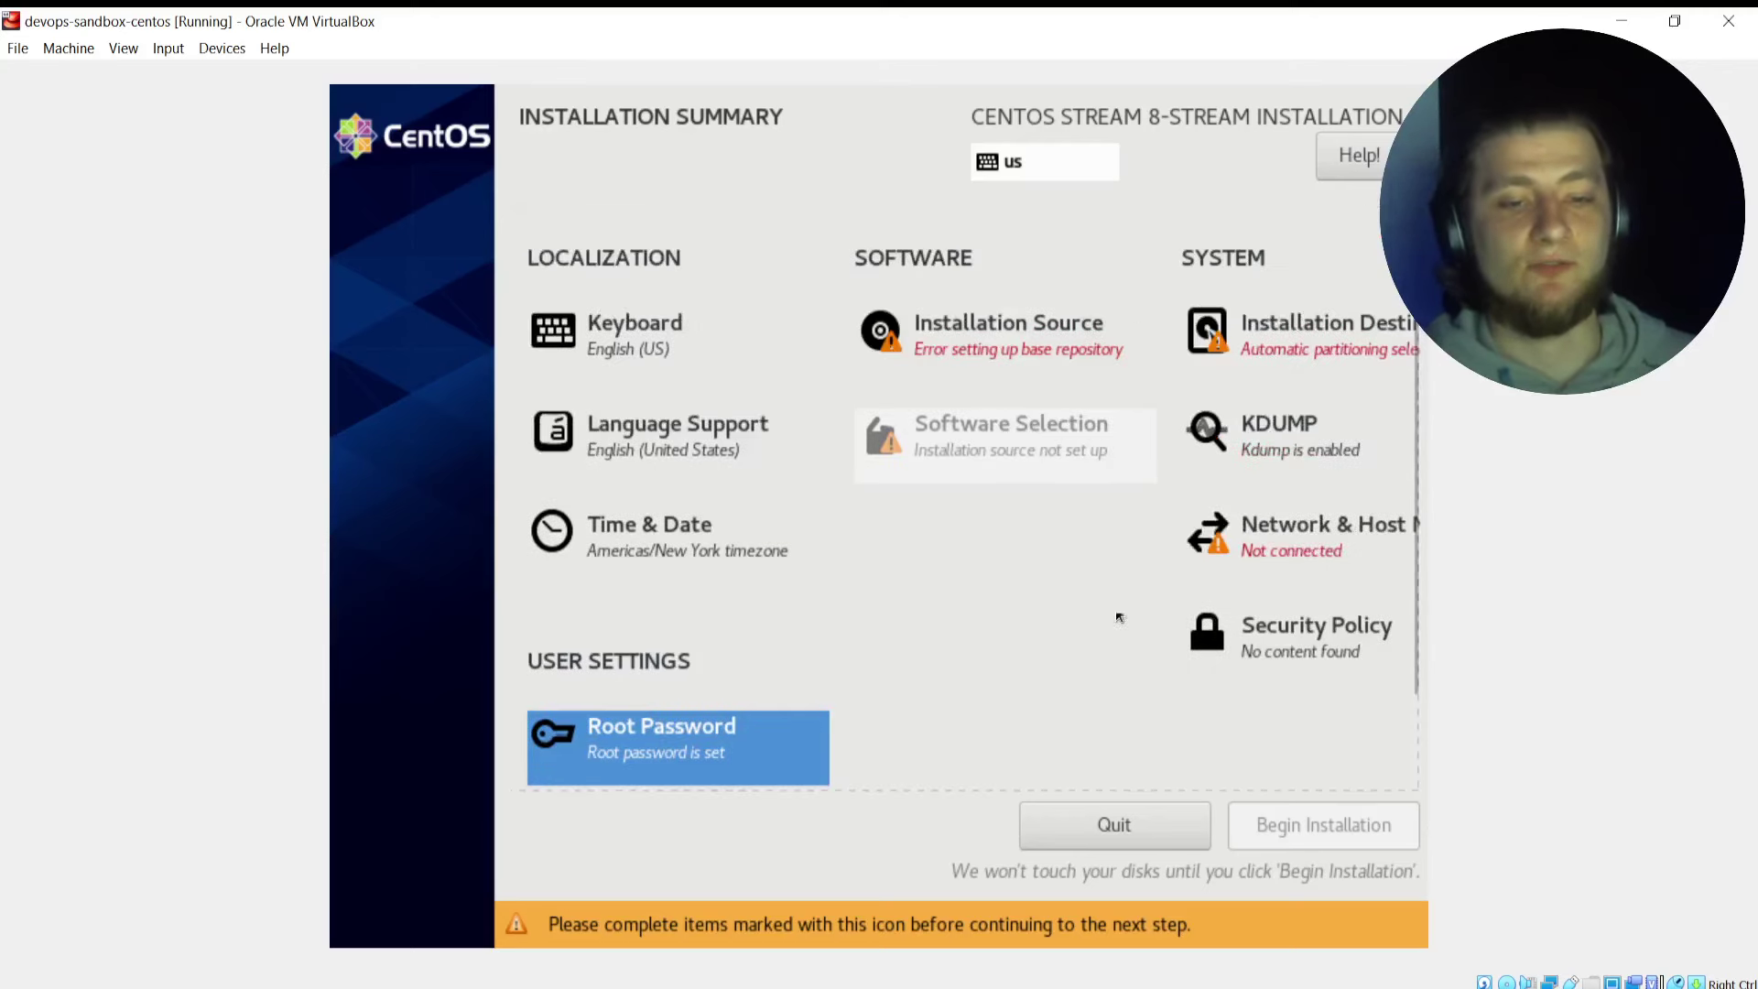
pyautogui.click(1323, 529)
# Turn Ethernet on and select the 30 GiB VBOX hard disk as installation destination.
pyautogui.click(1332, 265)
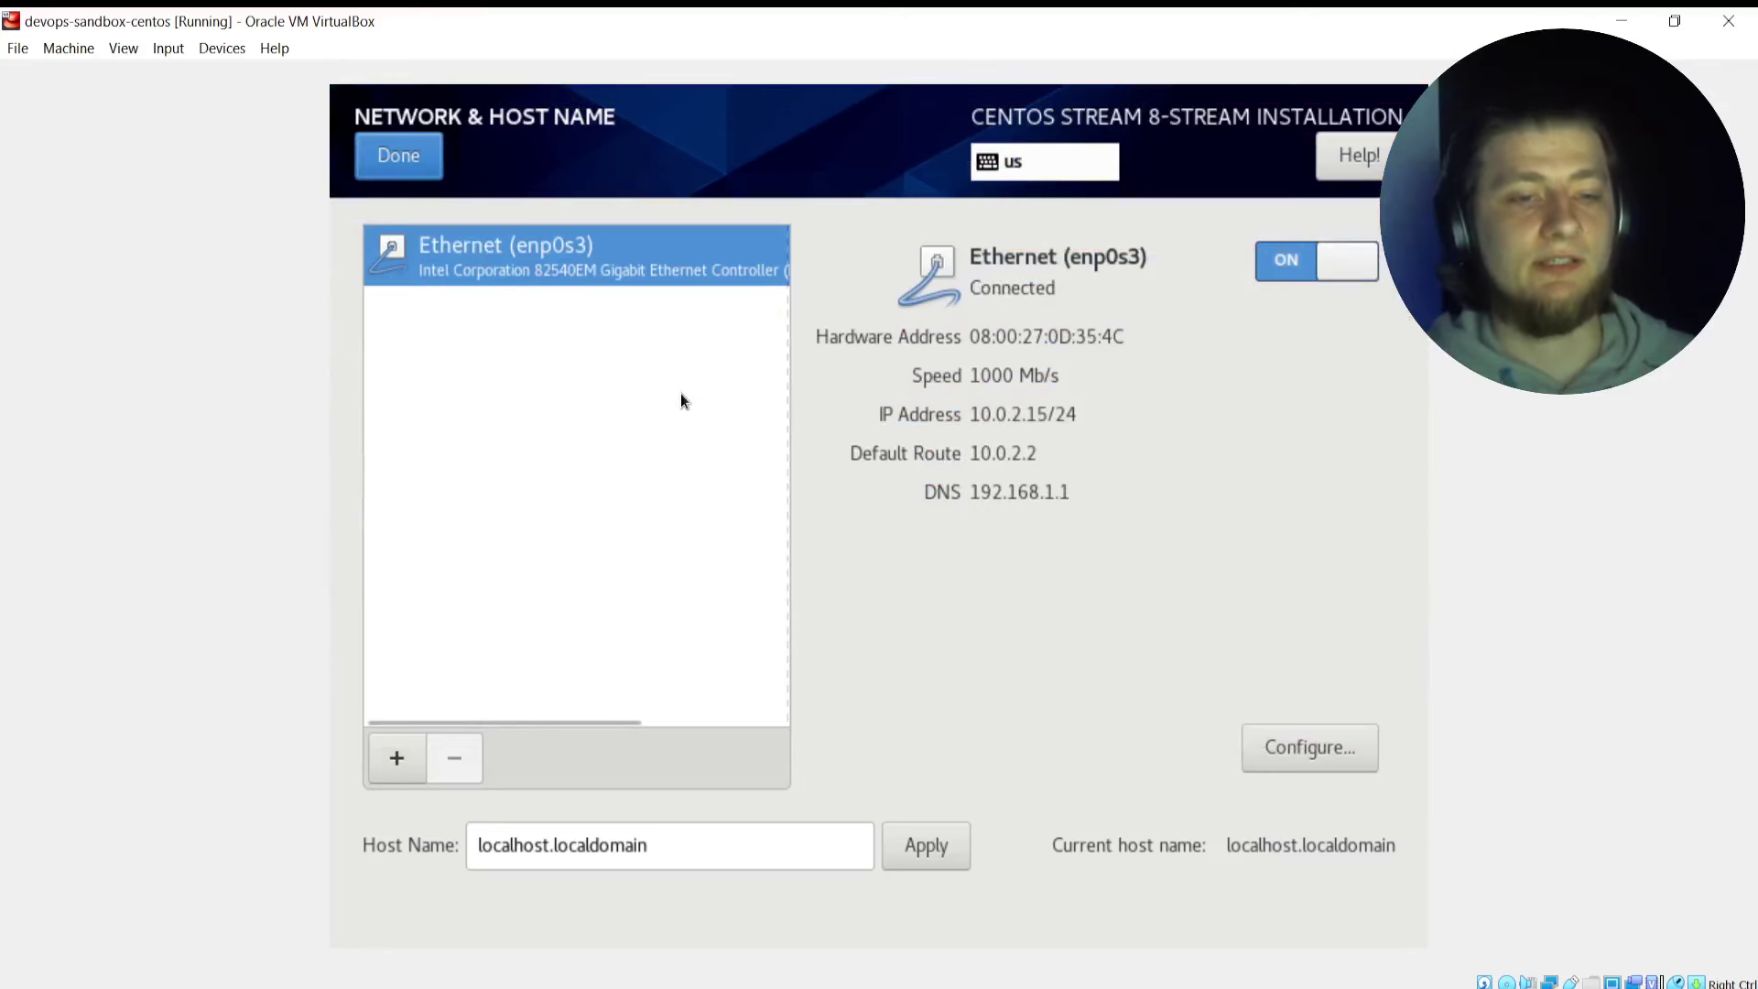
pyautogui.click(406, 160)
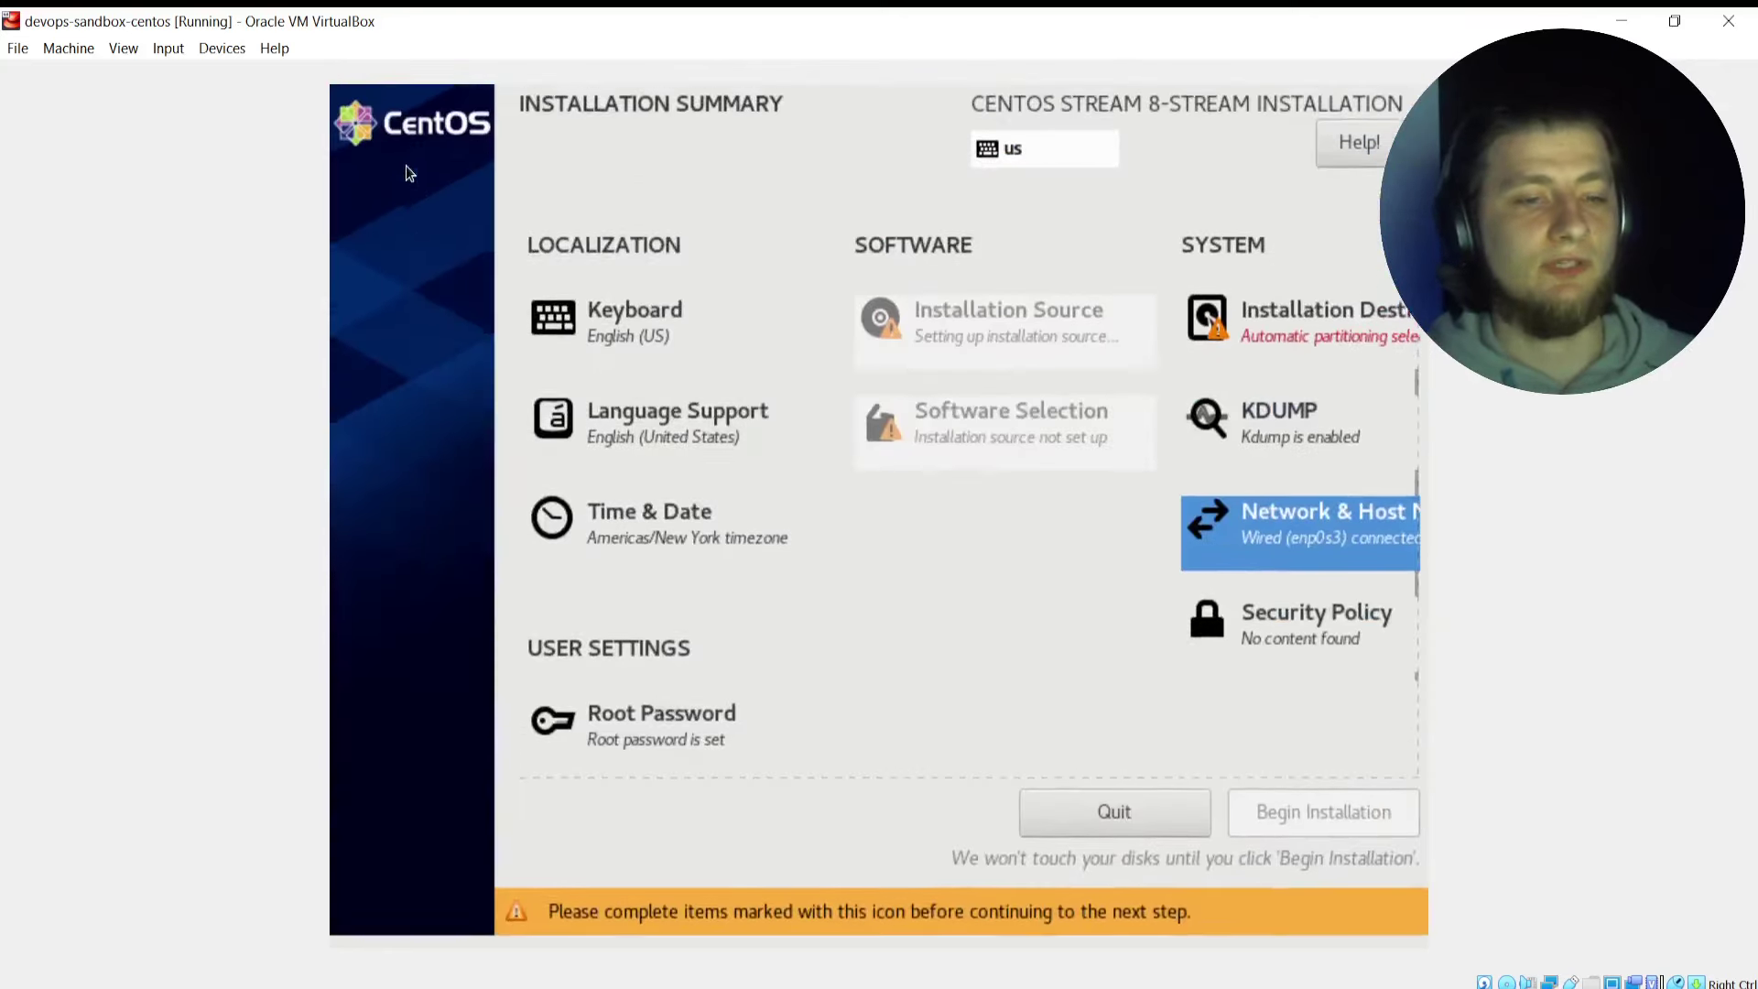
pyautogui.click(1272, 340)
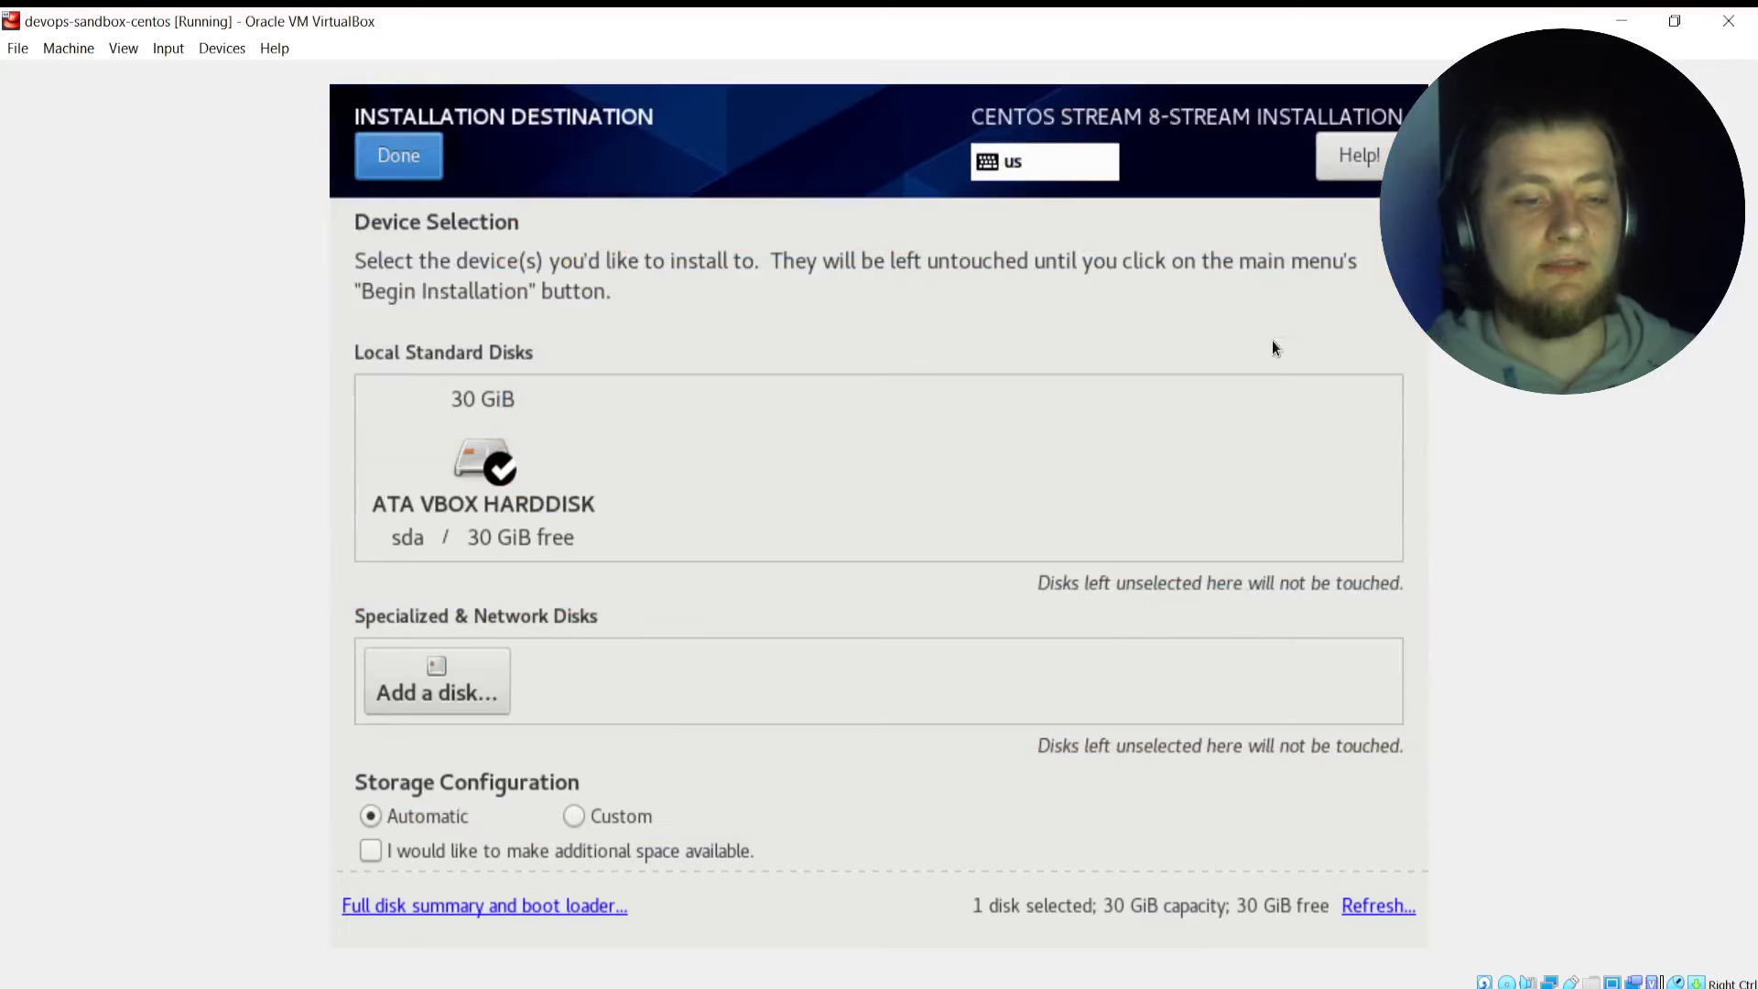
pyautogui.click(478, 471)
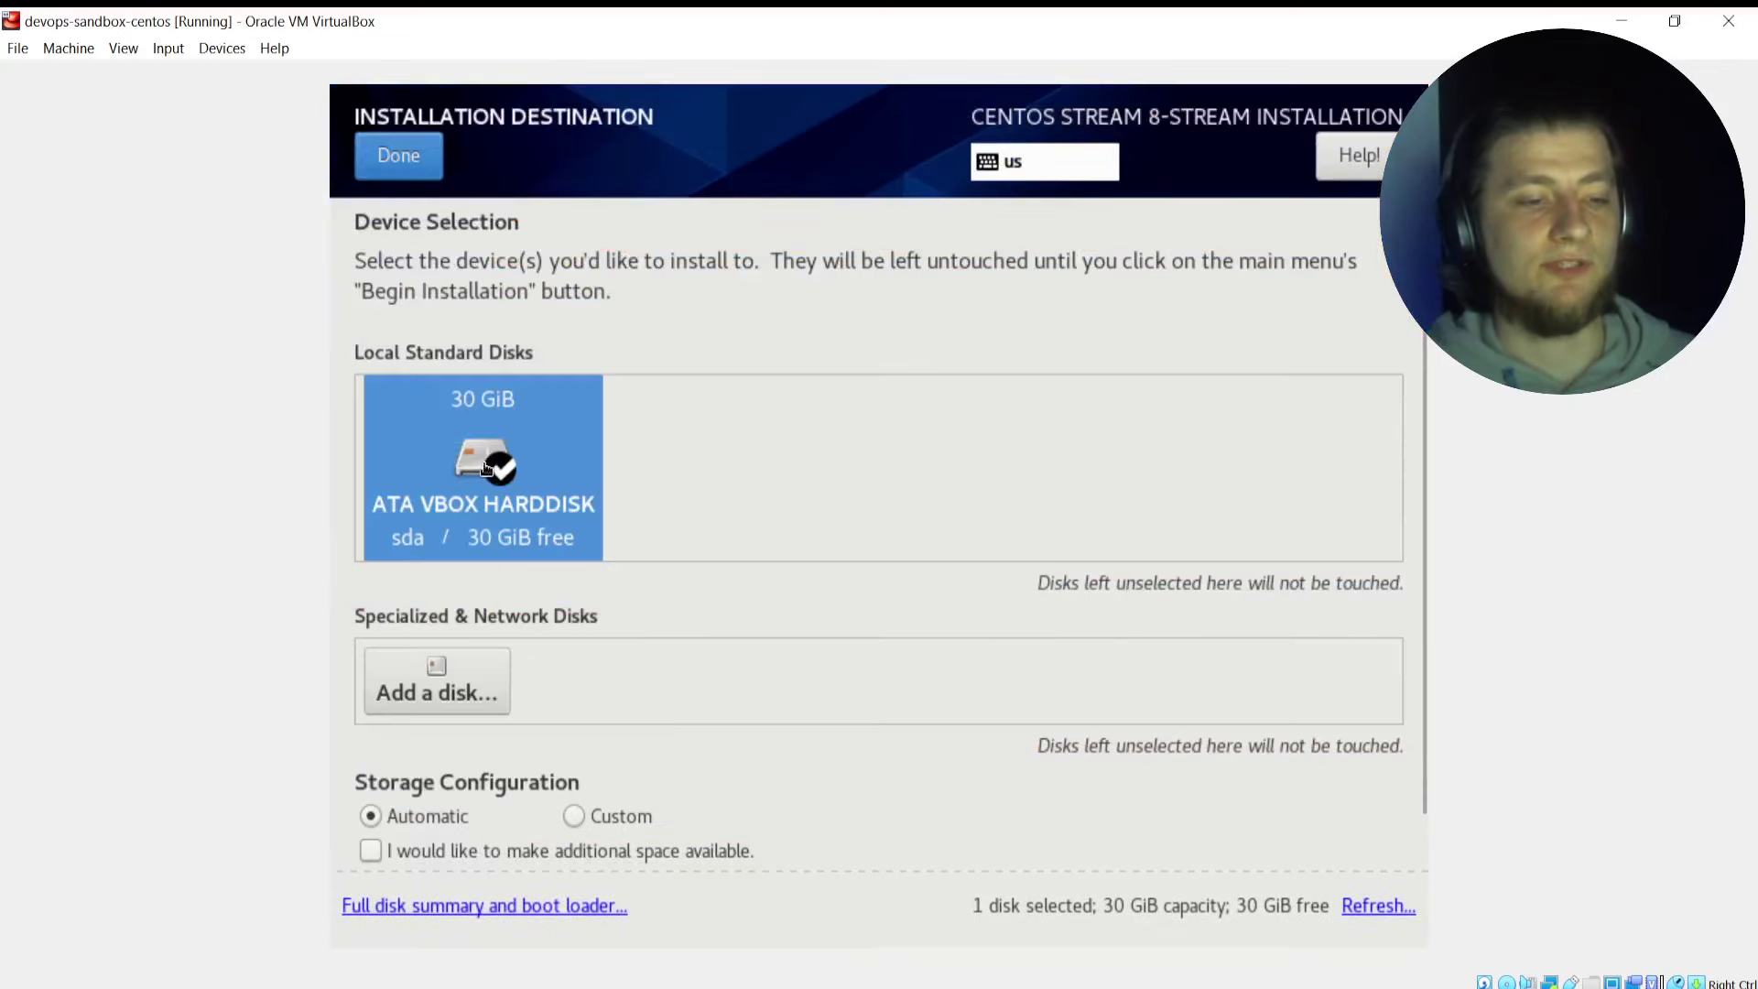
pyautogui.click(408, 156)
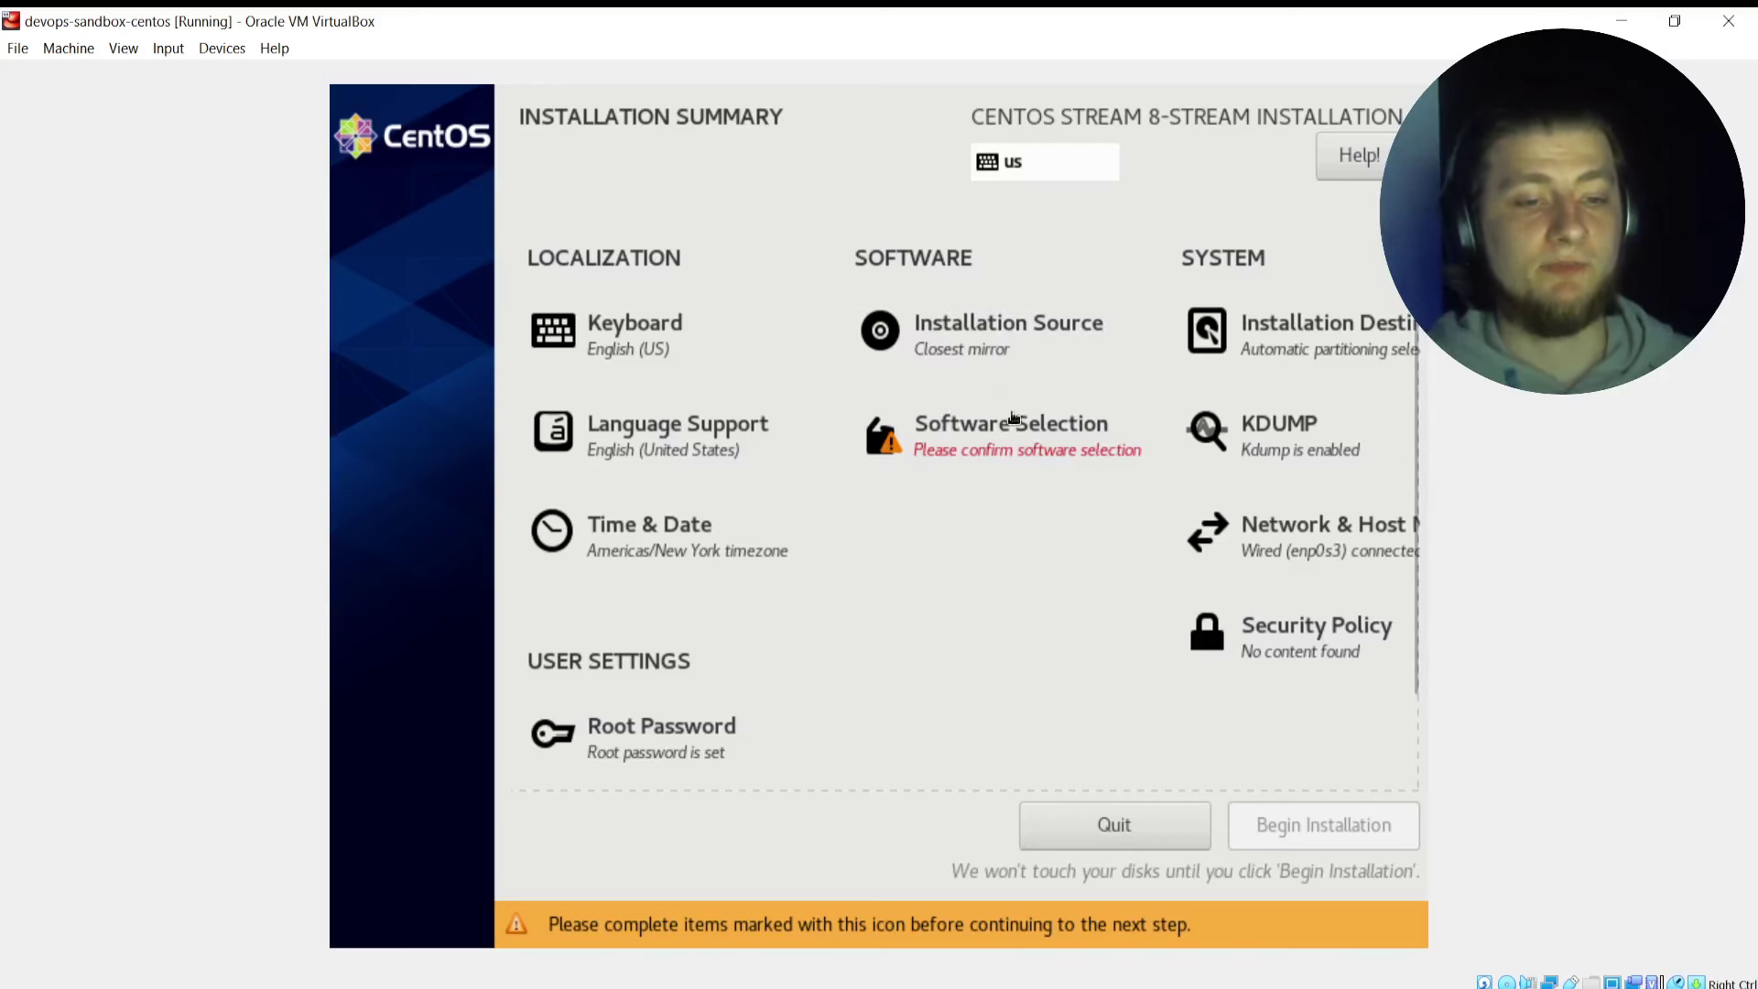
# Accept Closest mirror as installation source and choose Server as the base environment.
pyautogui.click(978, 335)
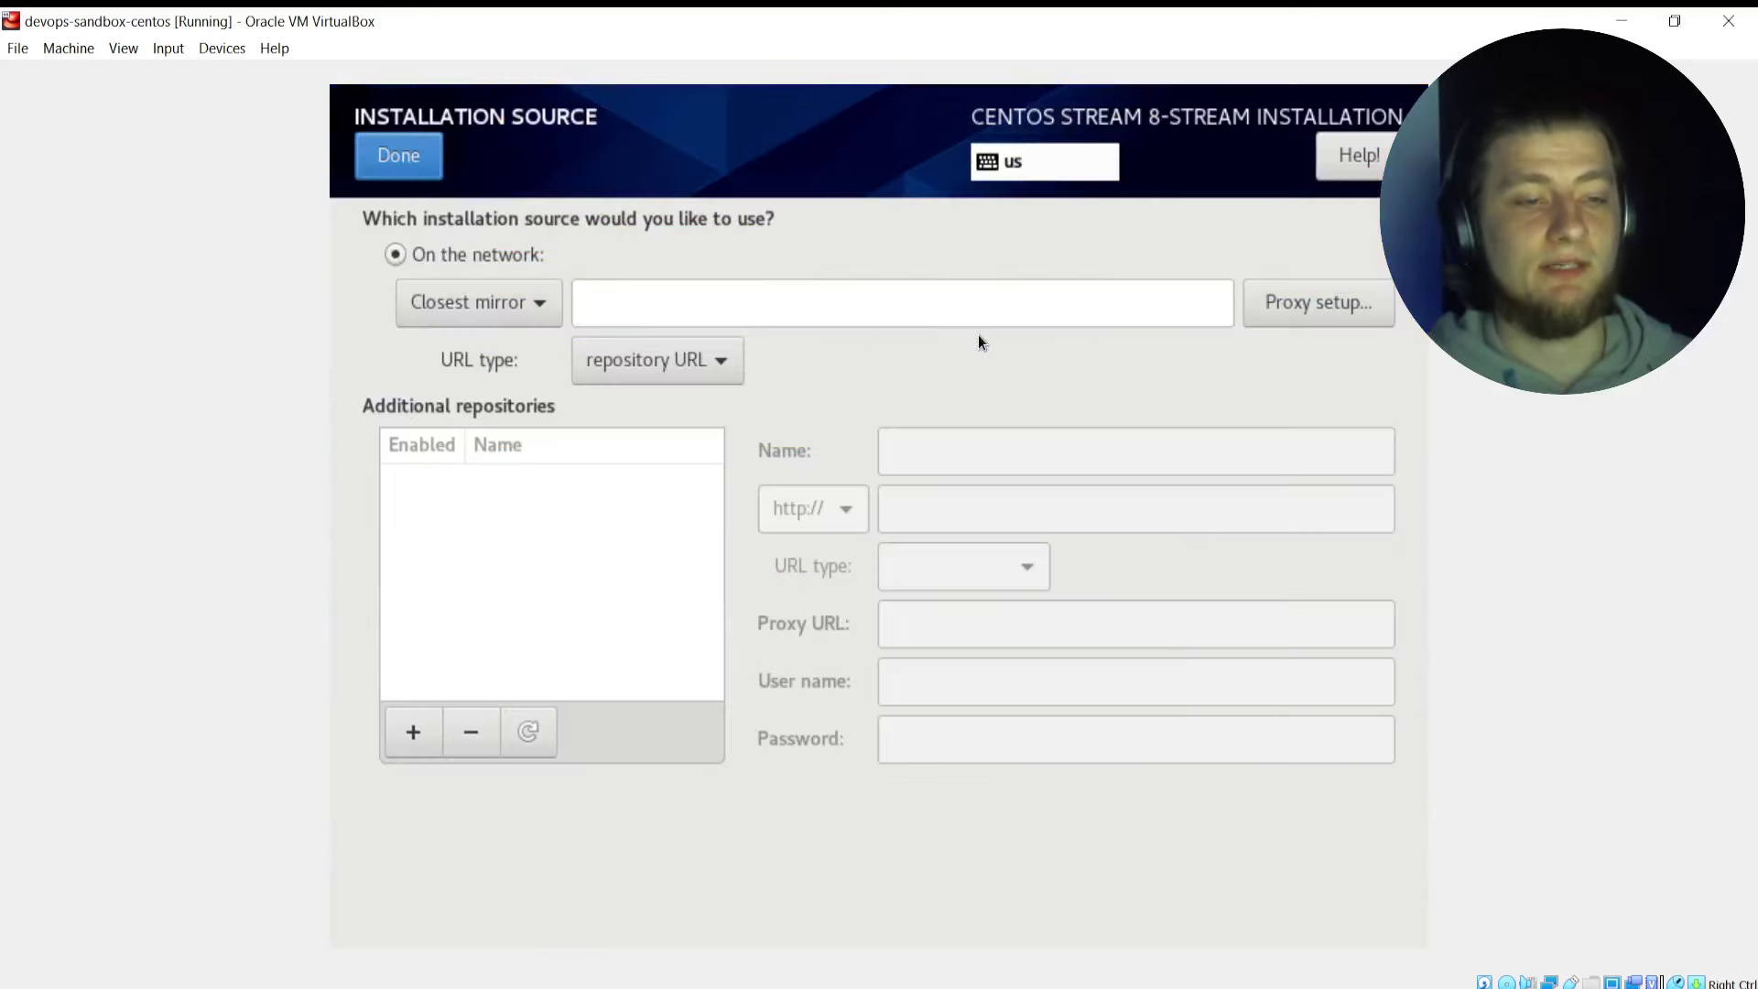
pyautogui.click(386, 161)
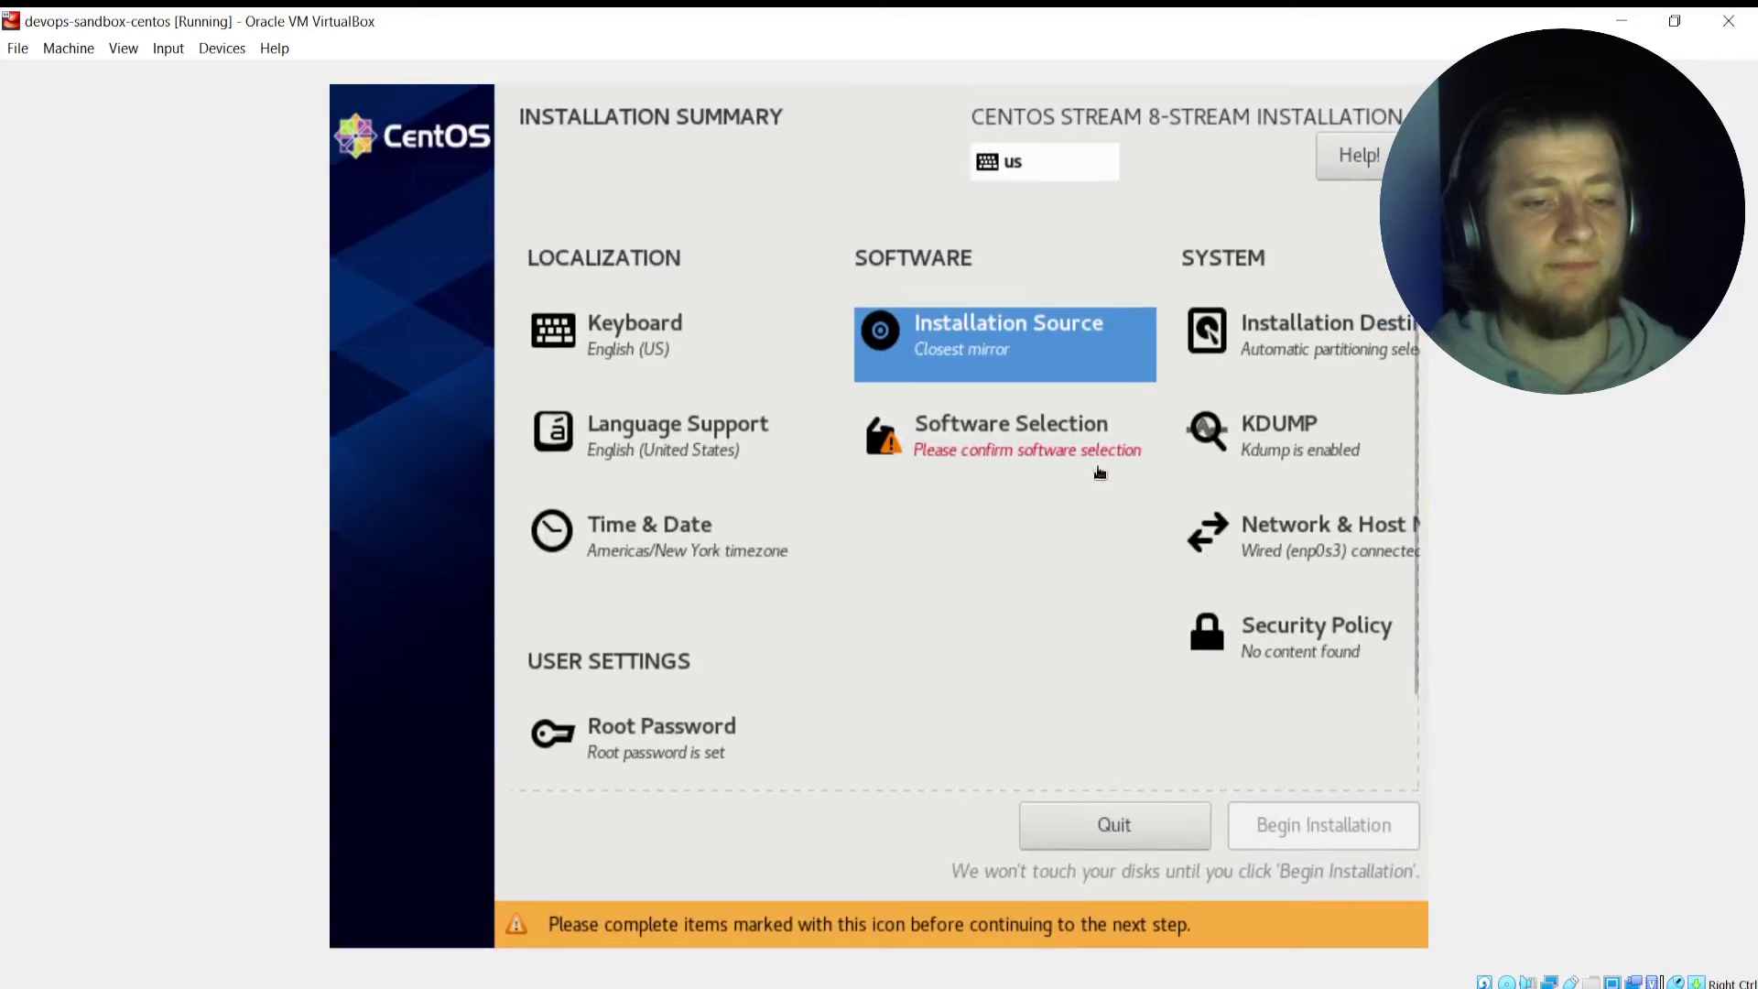
pyautogui.click(1066, 449)
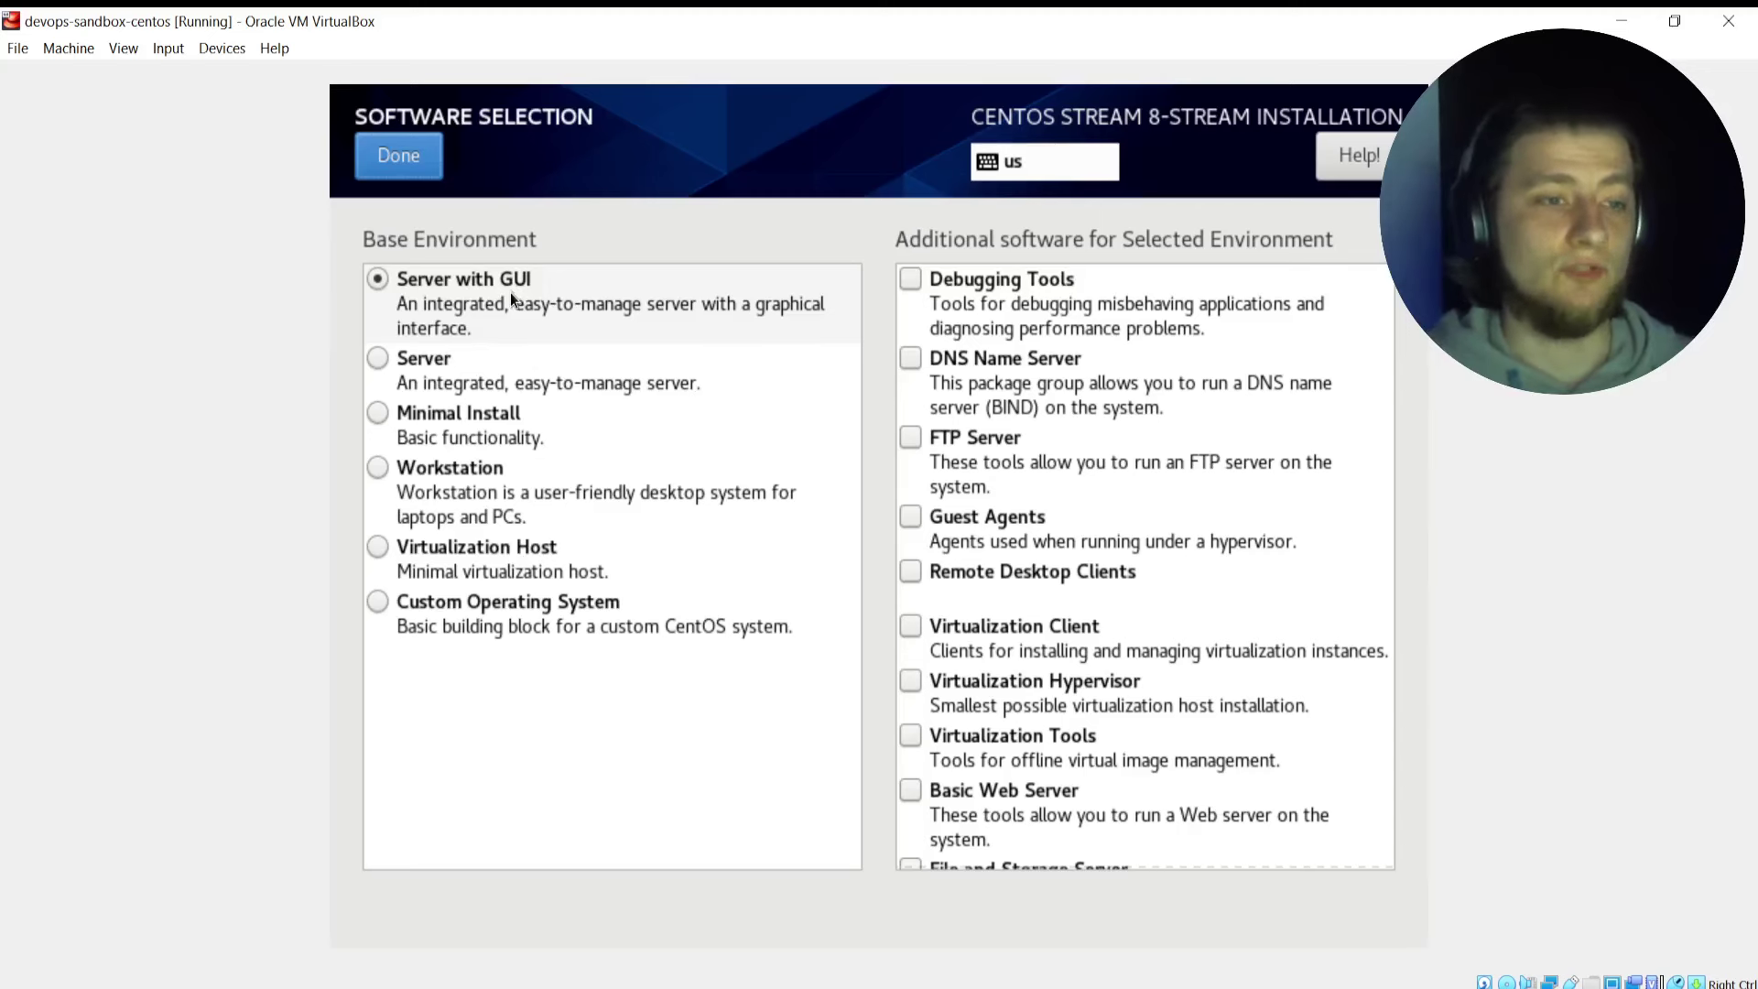
pyautogui.click(481, 376)
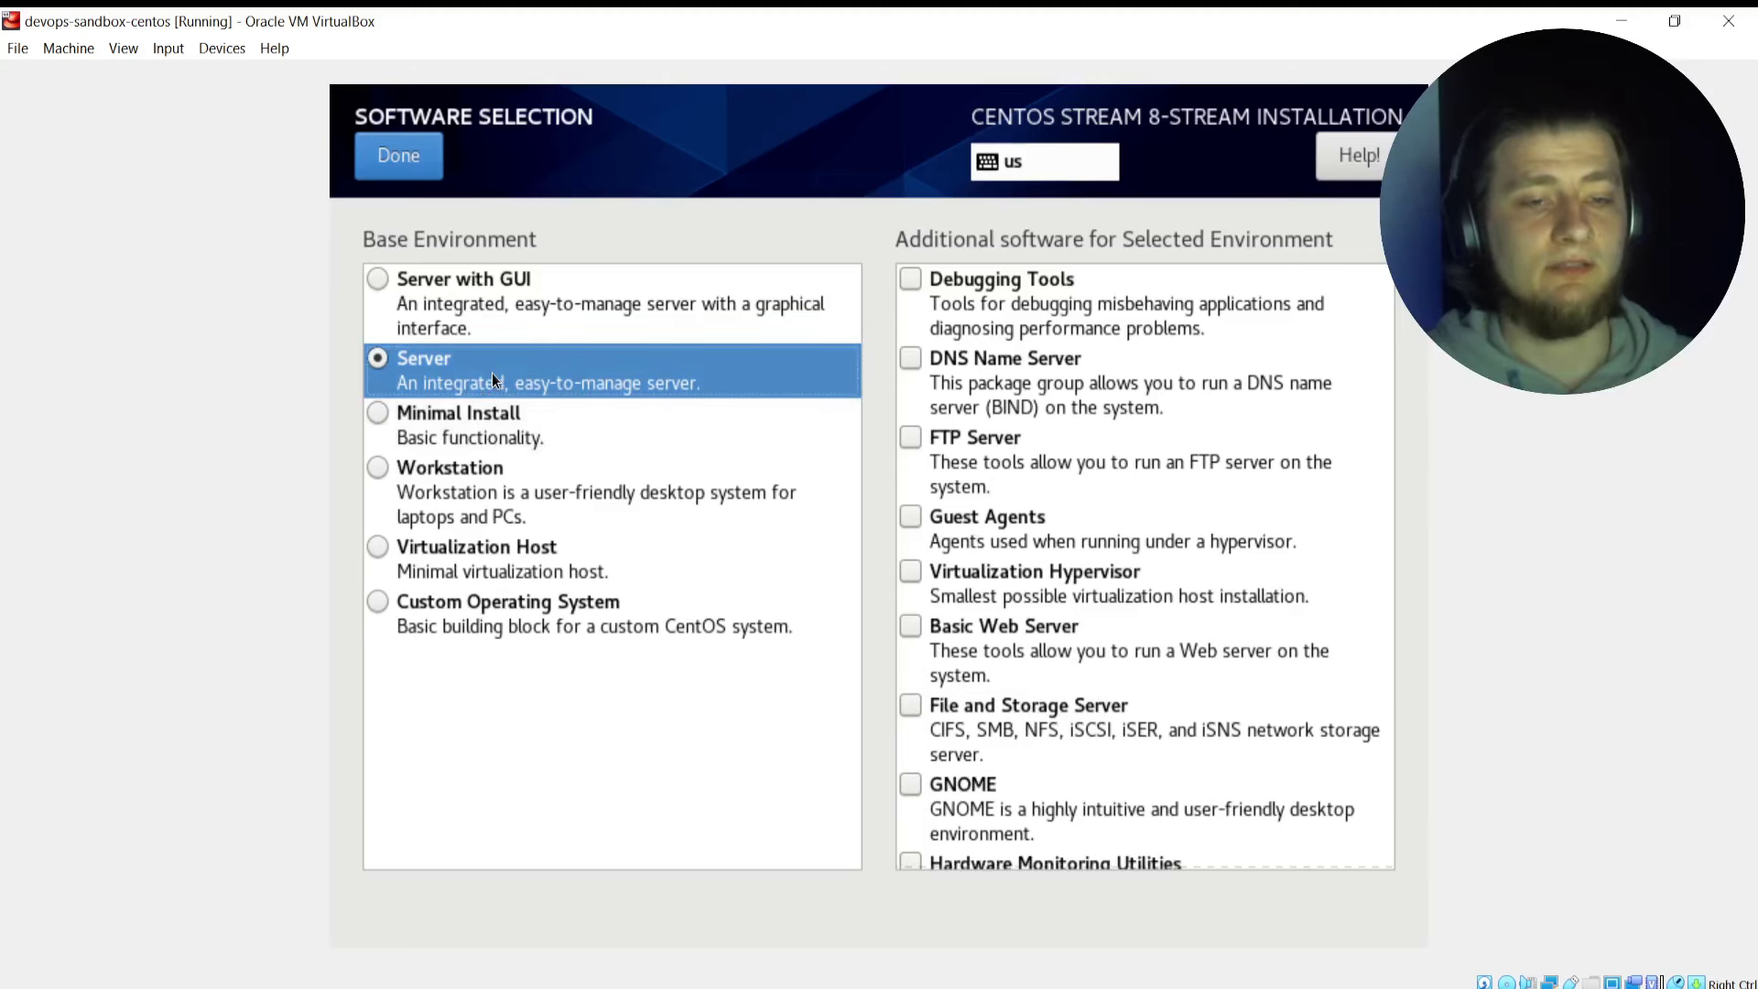
pyautogui.click(470, 431)
pyautogui.click(479, 493)
pyautogui.click(505, 548)
pyautogui.click(504, 609)
pyautogui.click(499, 366)
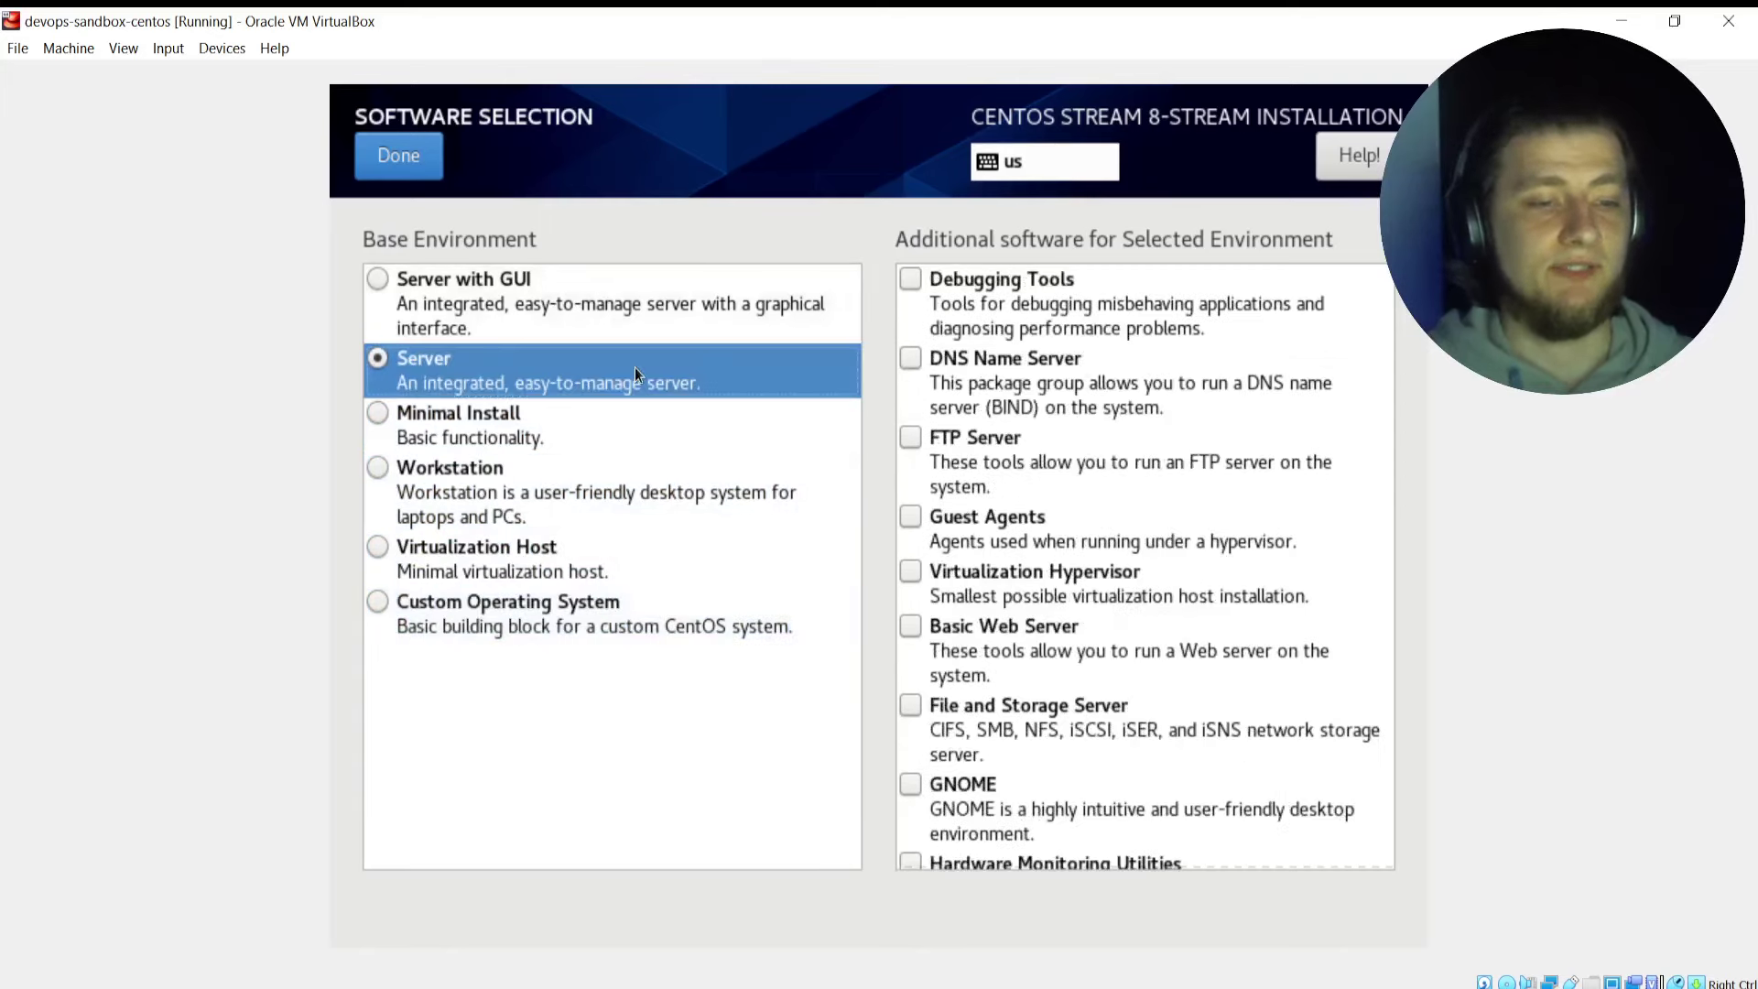
pyautogui.scroll(-5, 1159, 456)
pyautogui.scroll(-8, 1181, 463)
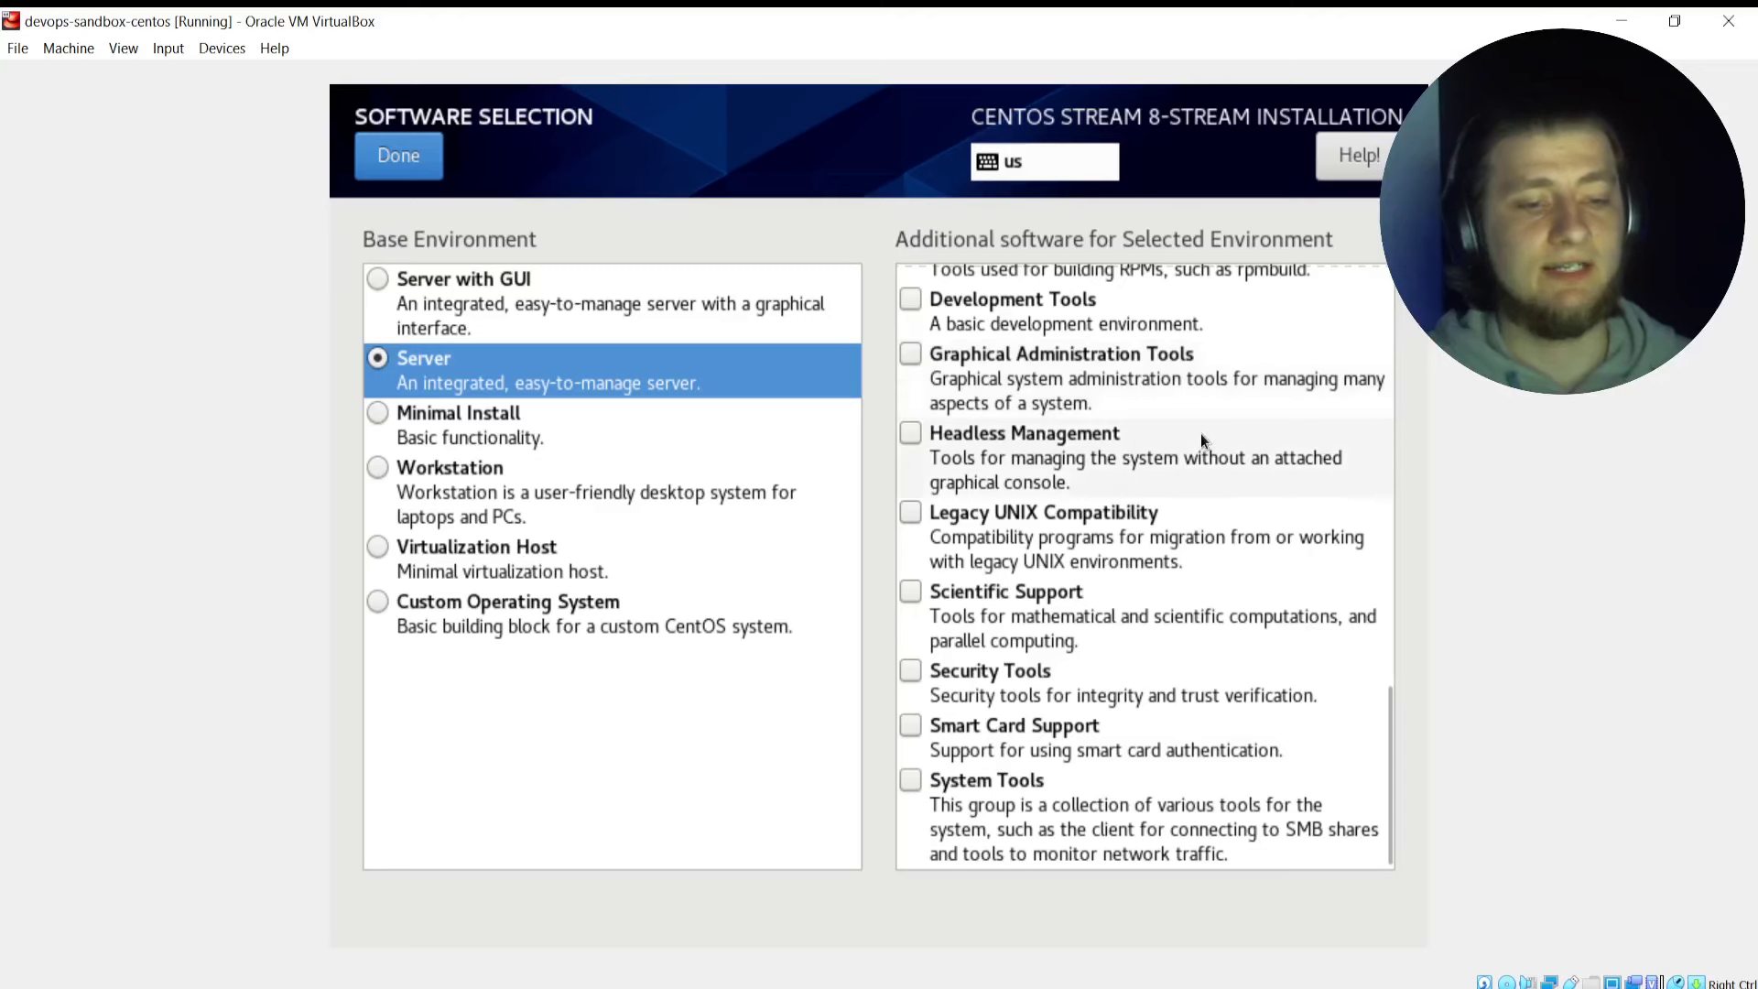
pyautogui.scroll(13, 1201, 432)
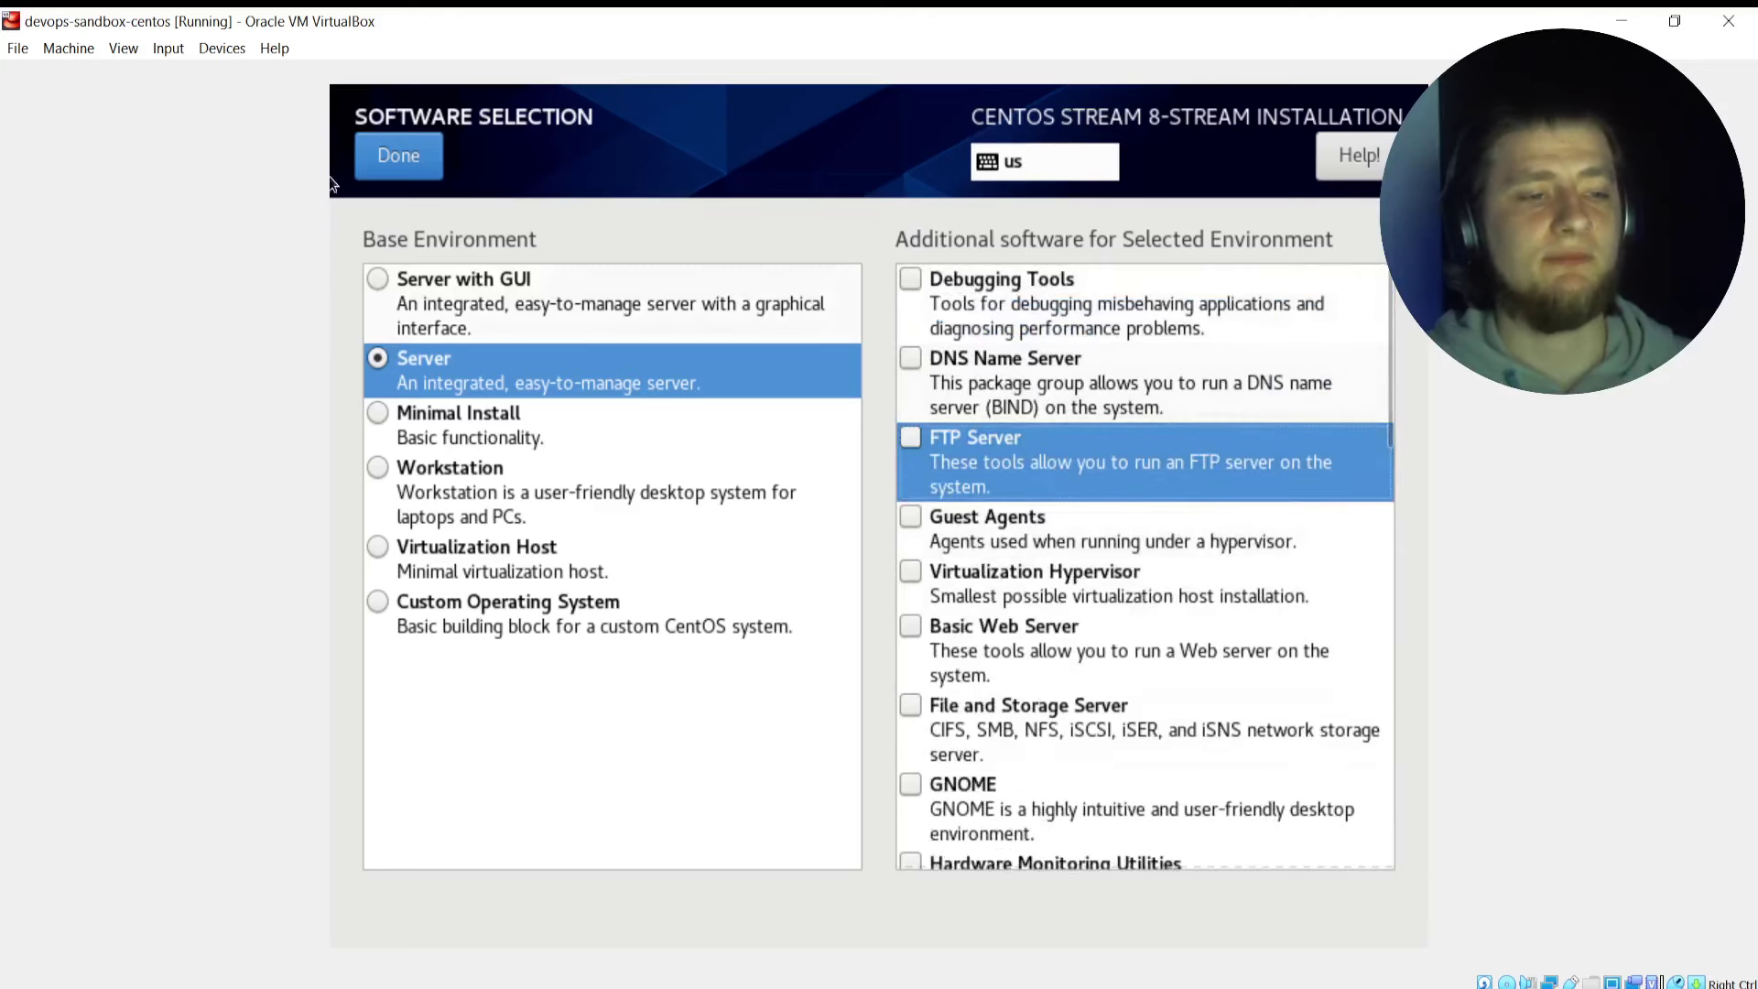
pyautogui.click(421, 165)
# Begin the CentOS installation onto the disk.
pyautogui.scroll(2, 1126, 667)
pyautogui.scroll(-2, 1346, 647)
pyautogui.click(1359, 884)
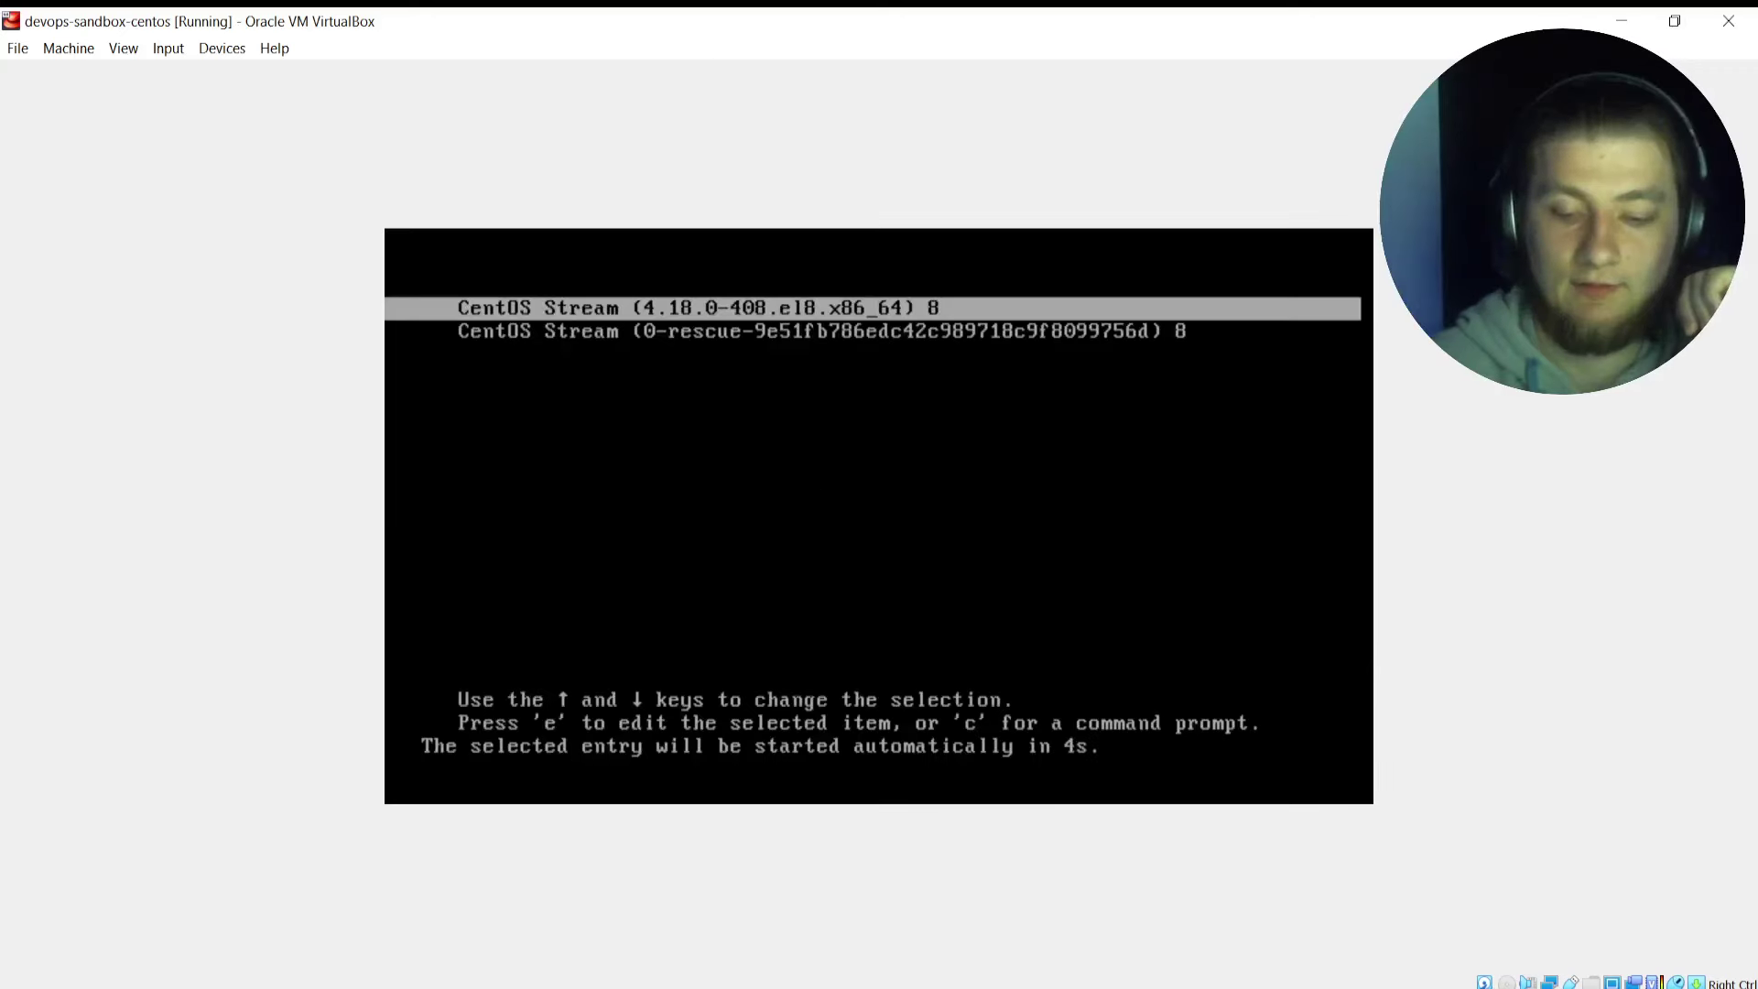
# Boot the installed system and log in as root.
pyautogui.press('Return')
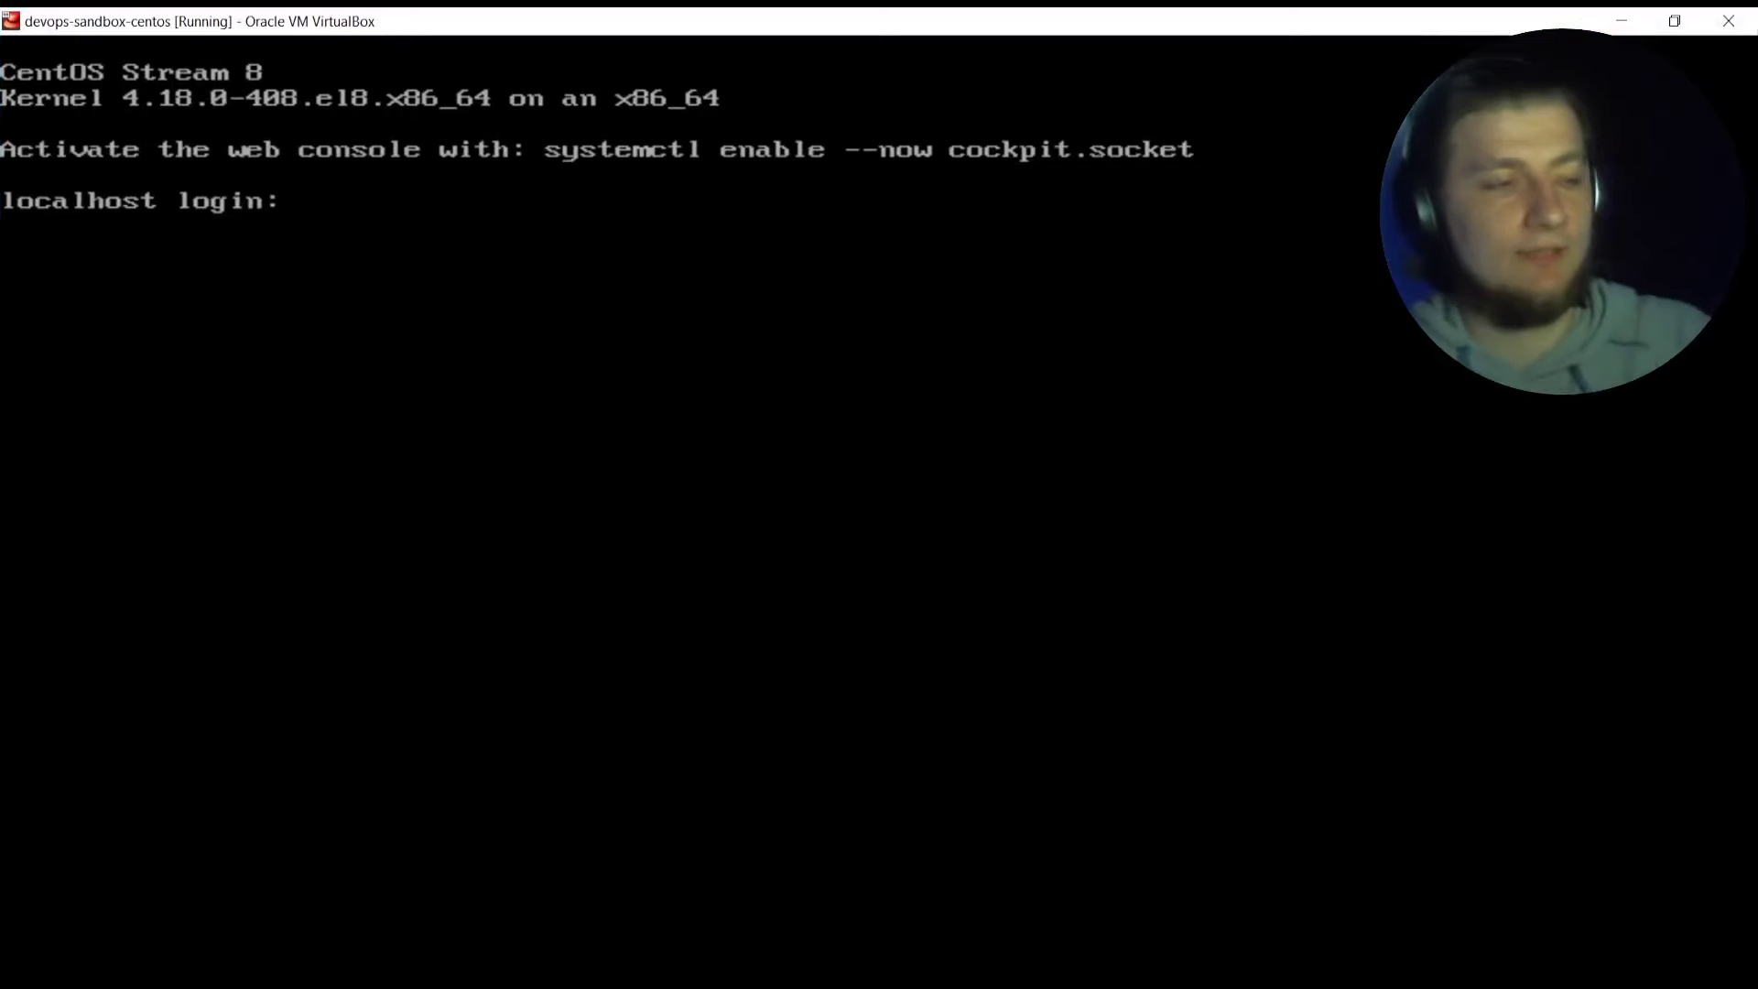
pyautogui.write('root')
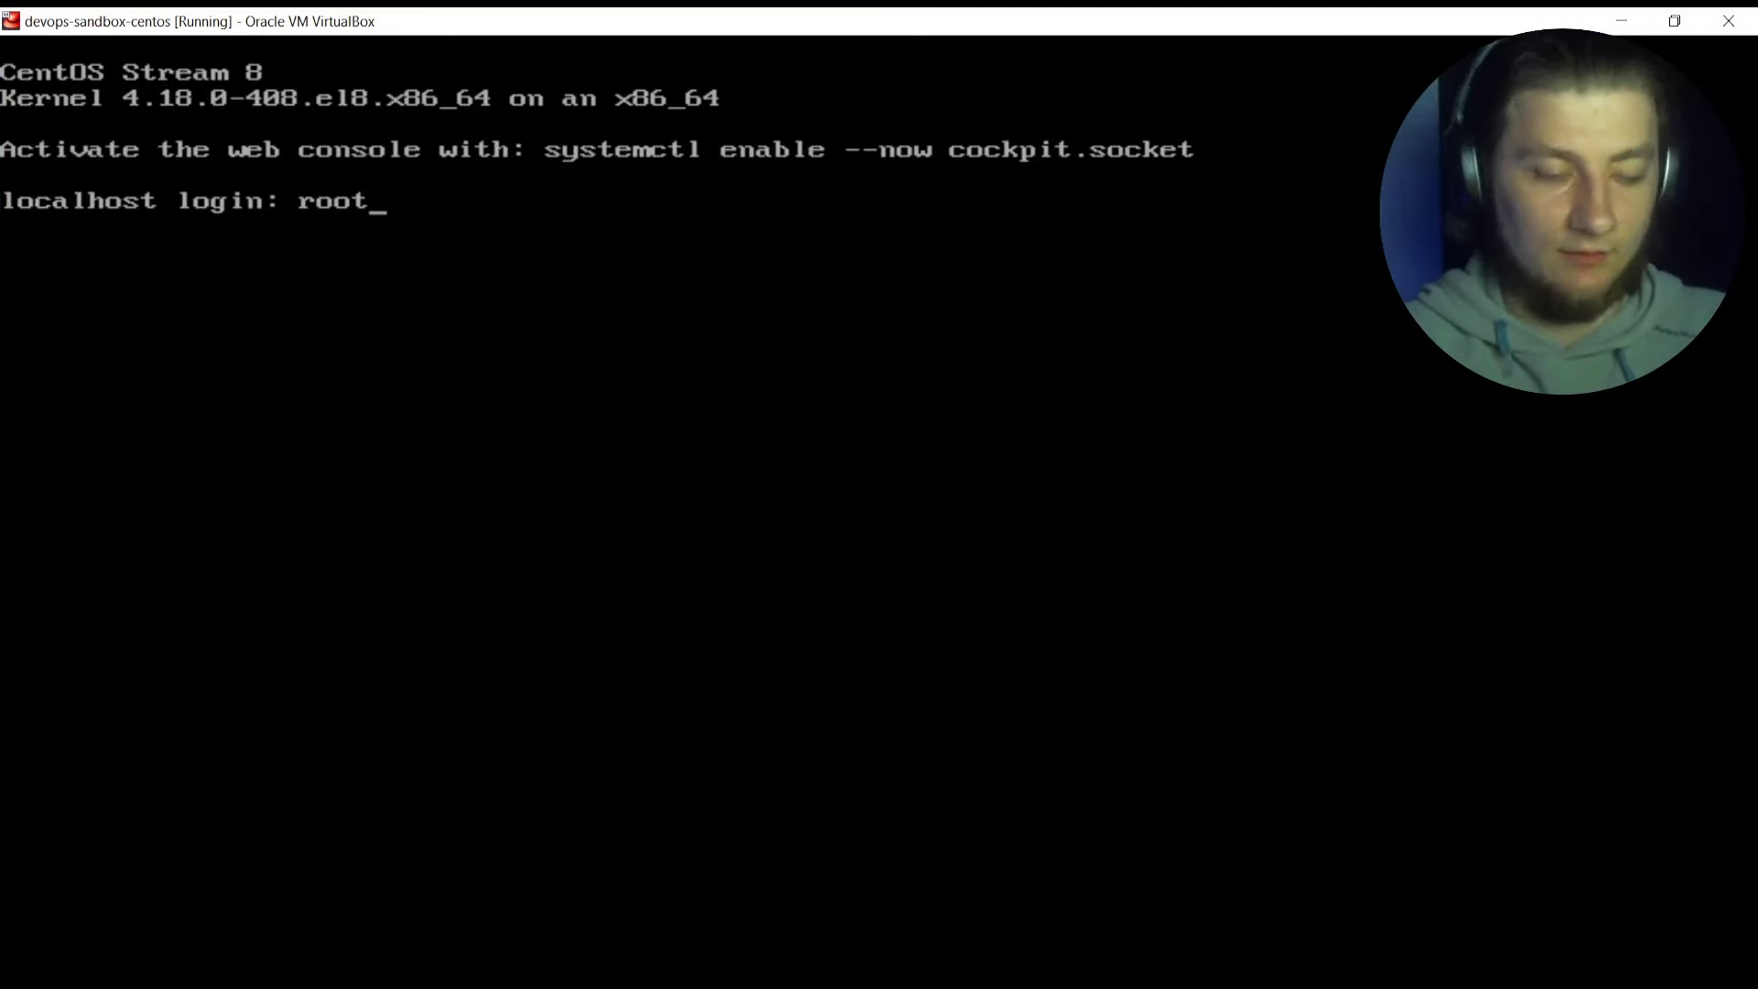
pyautogui.press('Return')
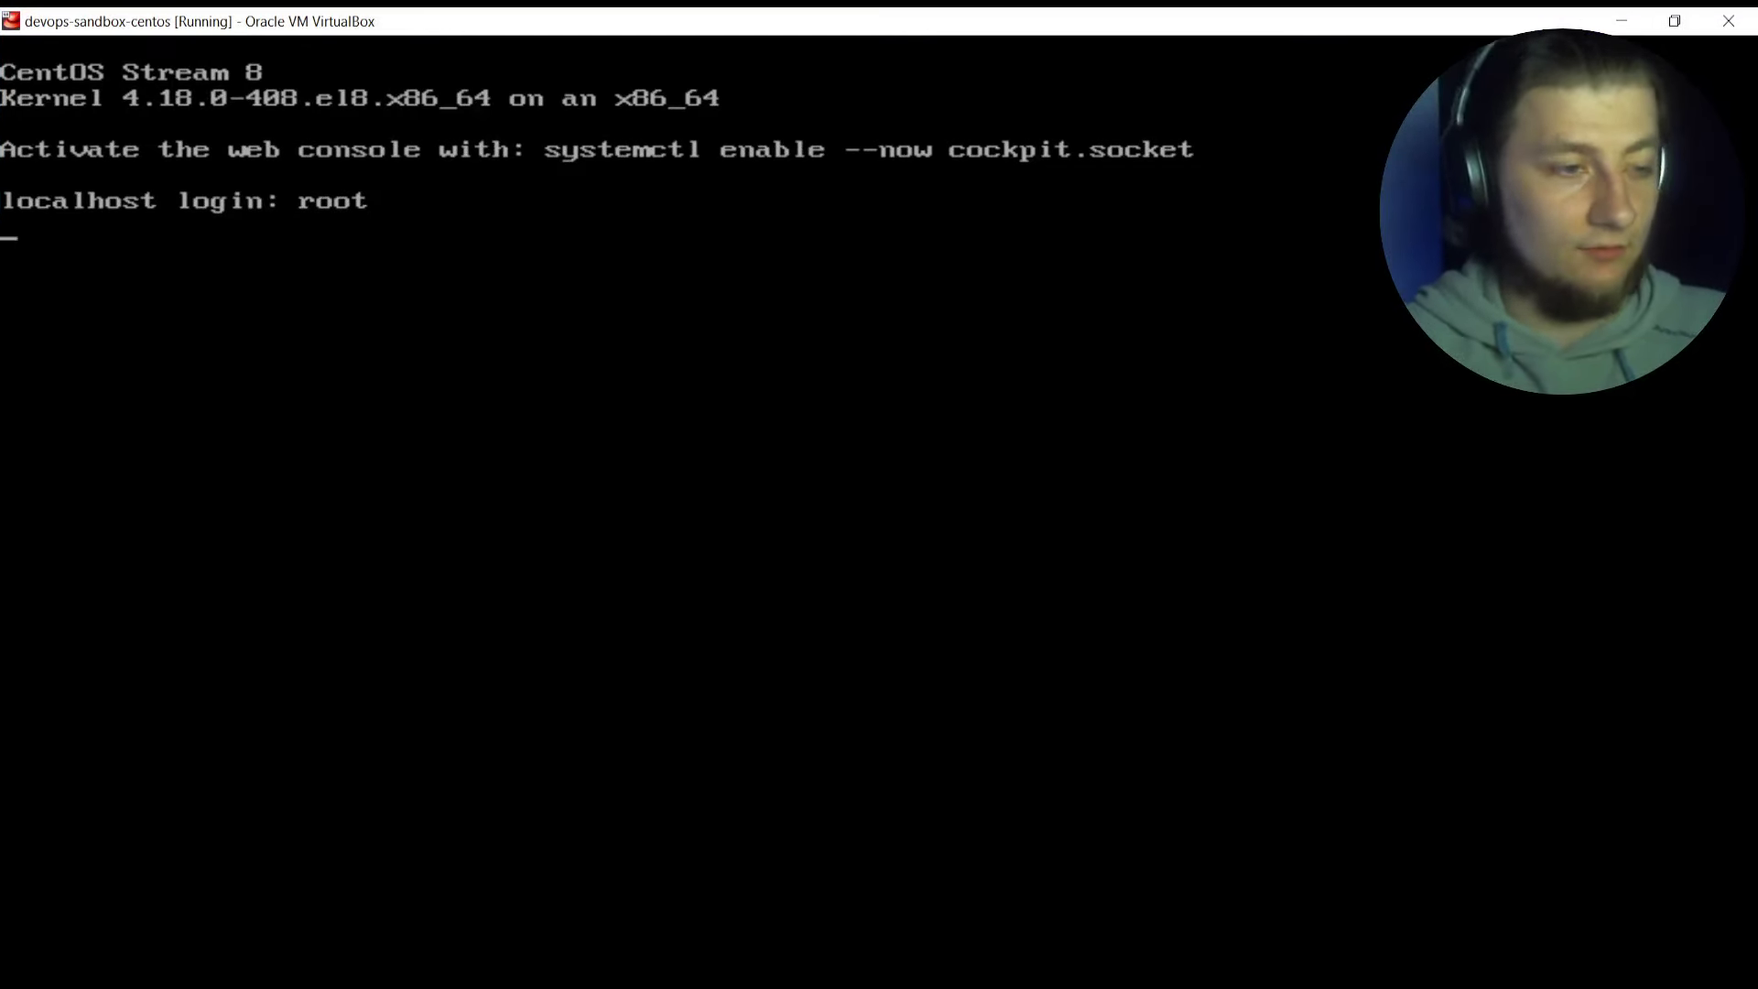
pyautogui.press('Return')
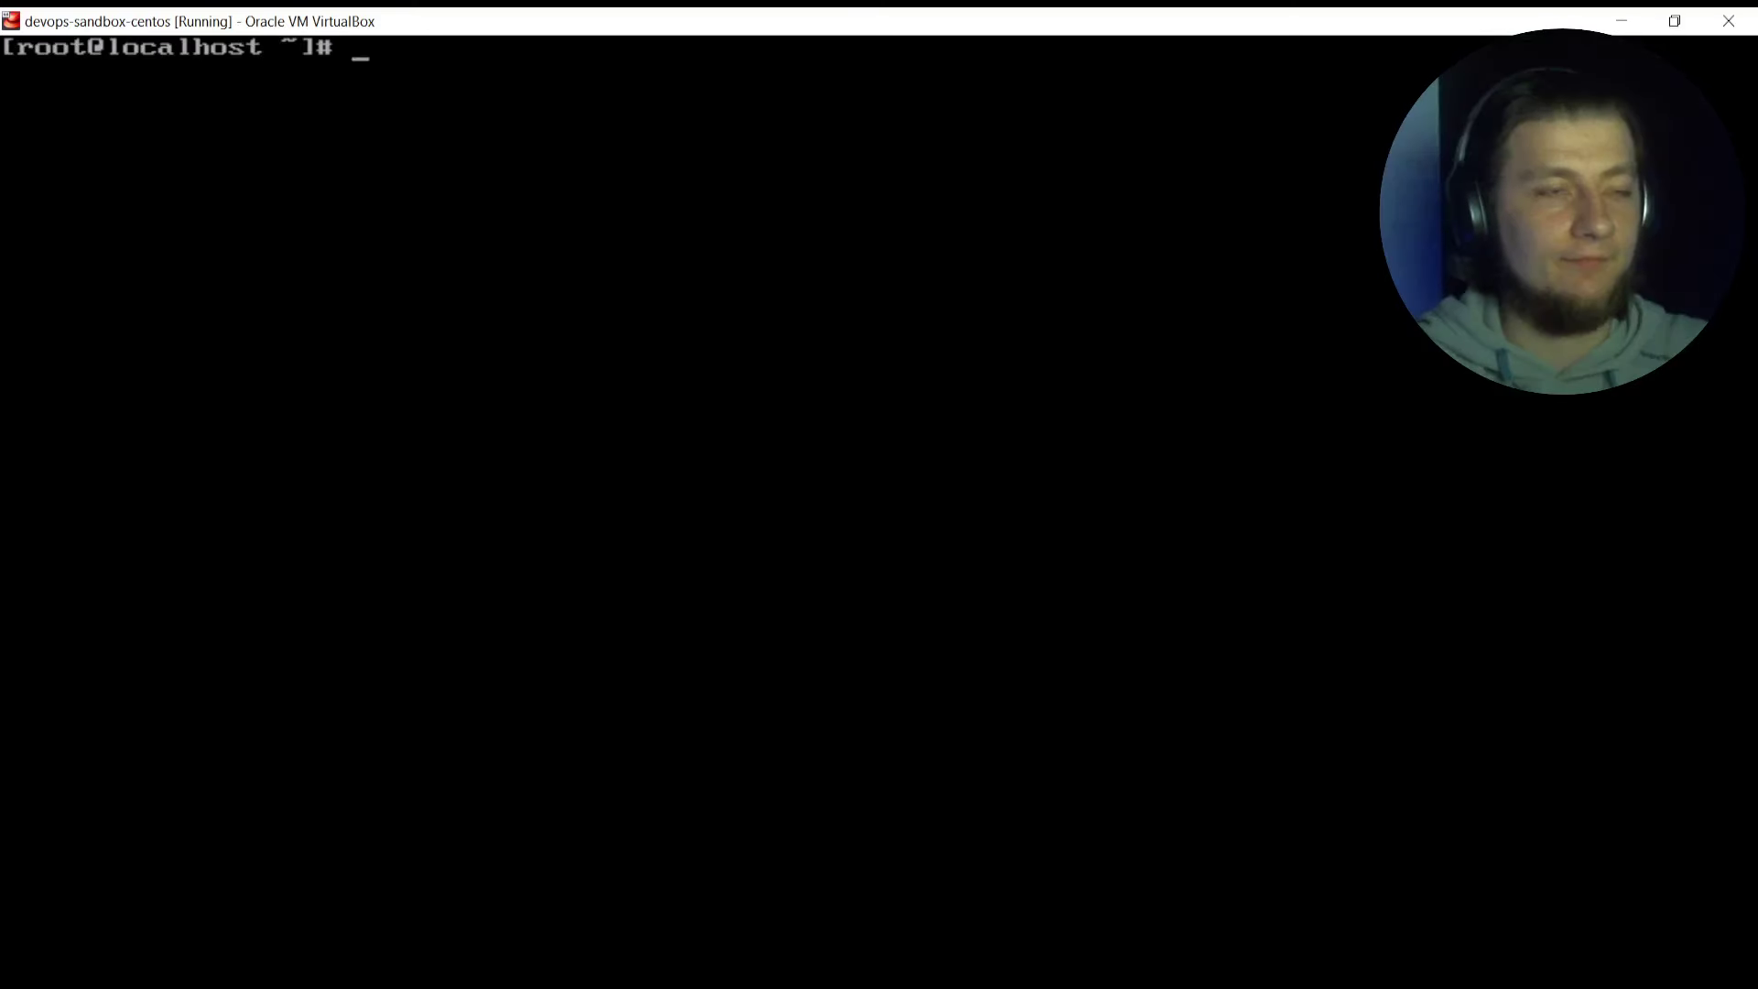
# Run ls -la and clear, then bring up the Close Virtual Machine dialog.
pyautogui.write('ls -la')
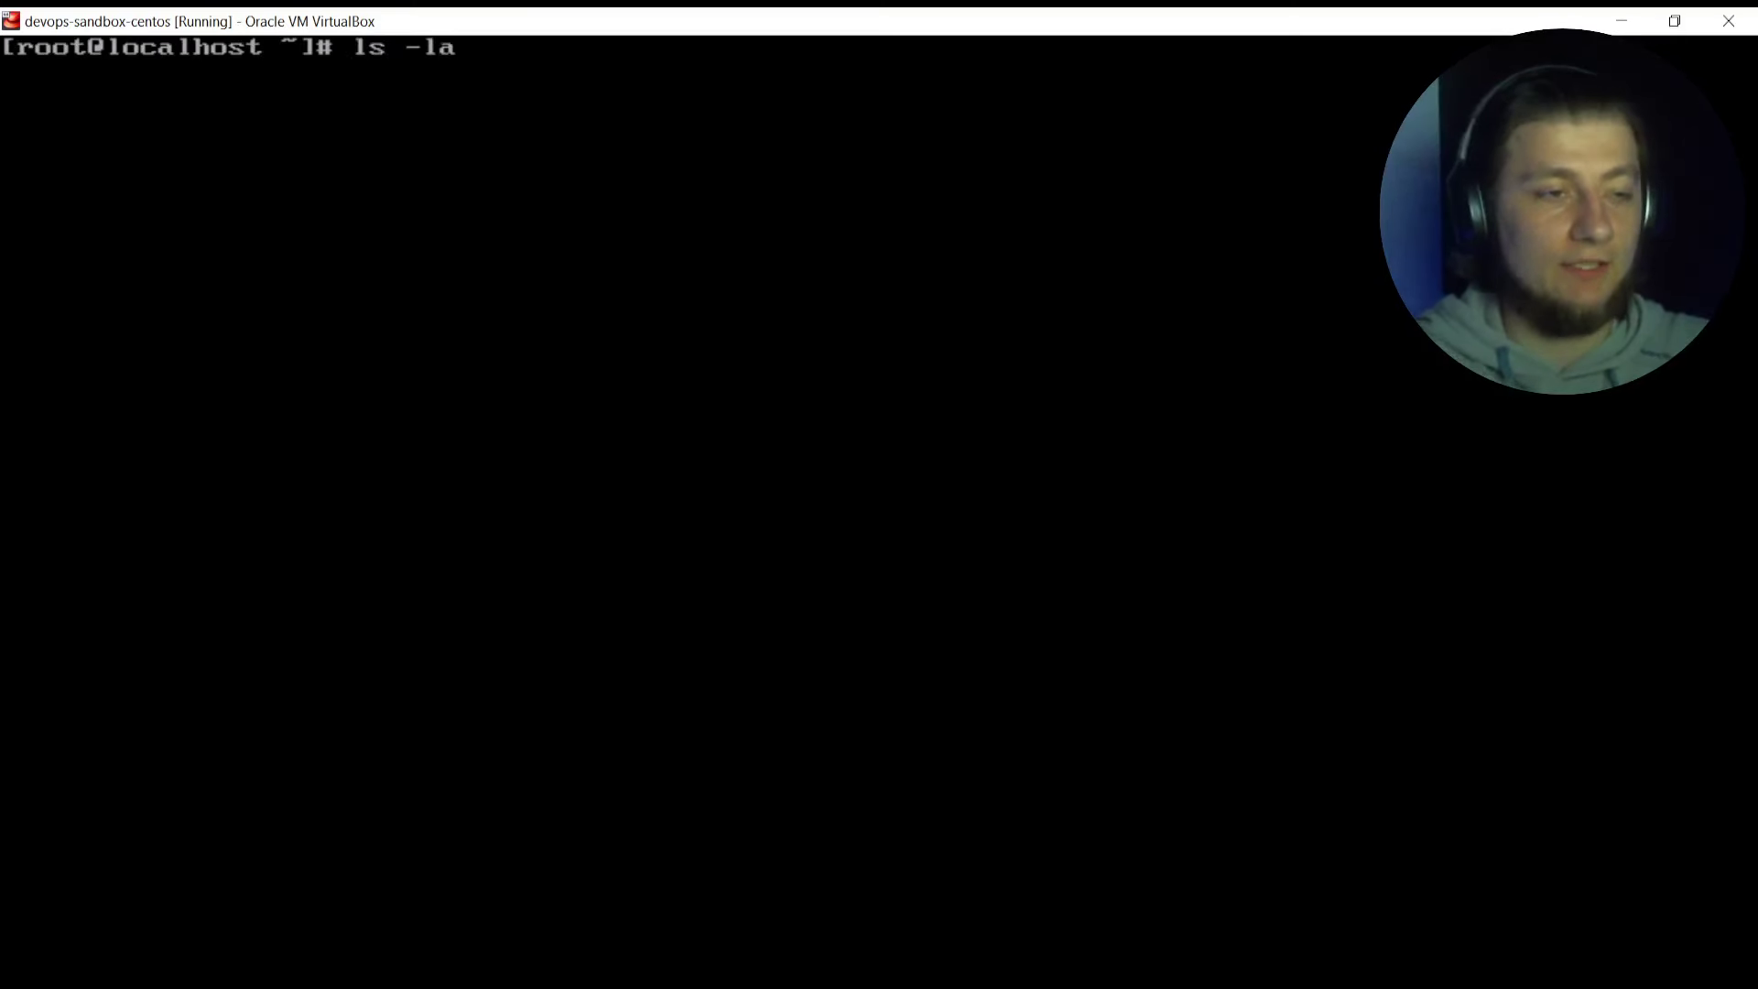
pyautogui.press('Return')
pyautogui.write('clear')
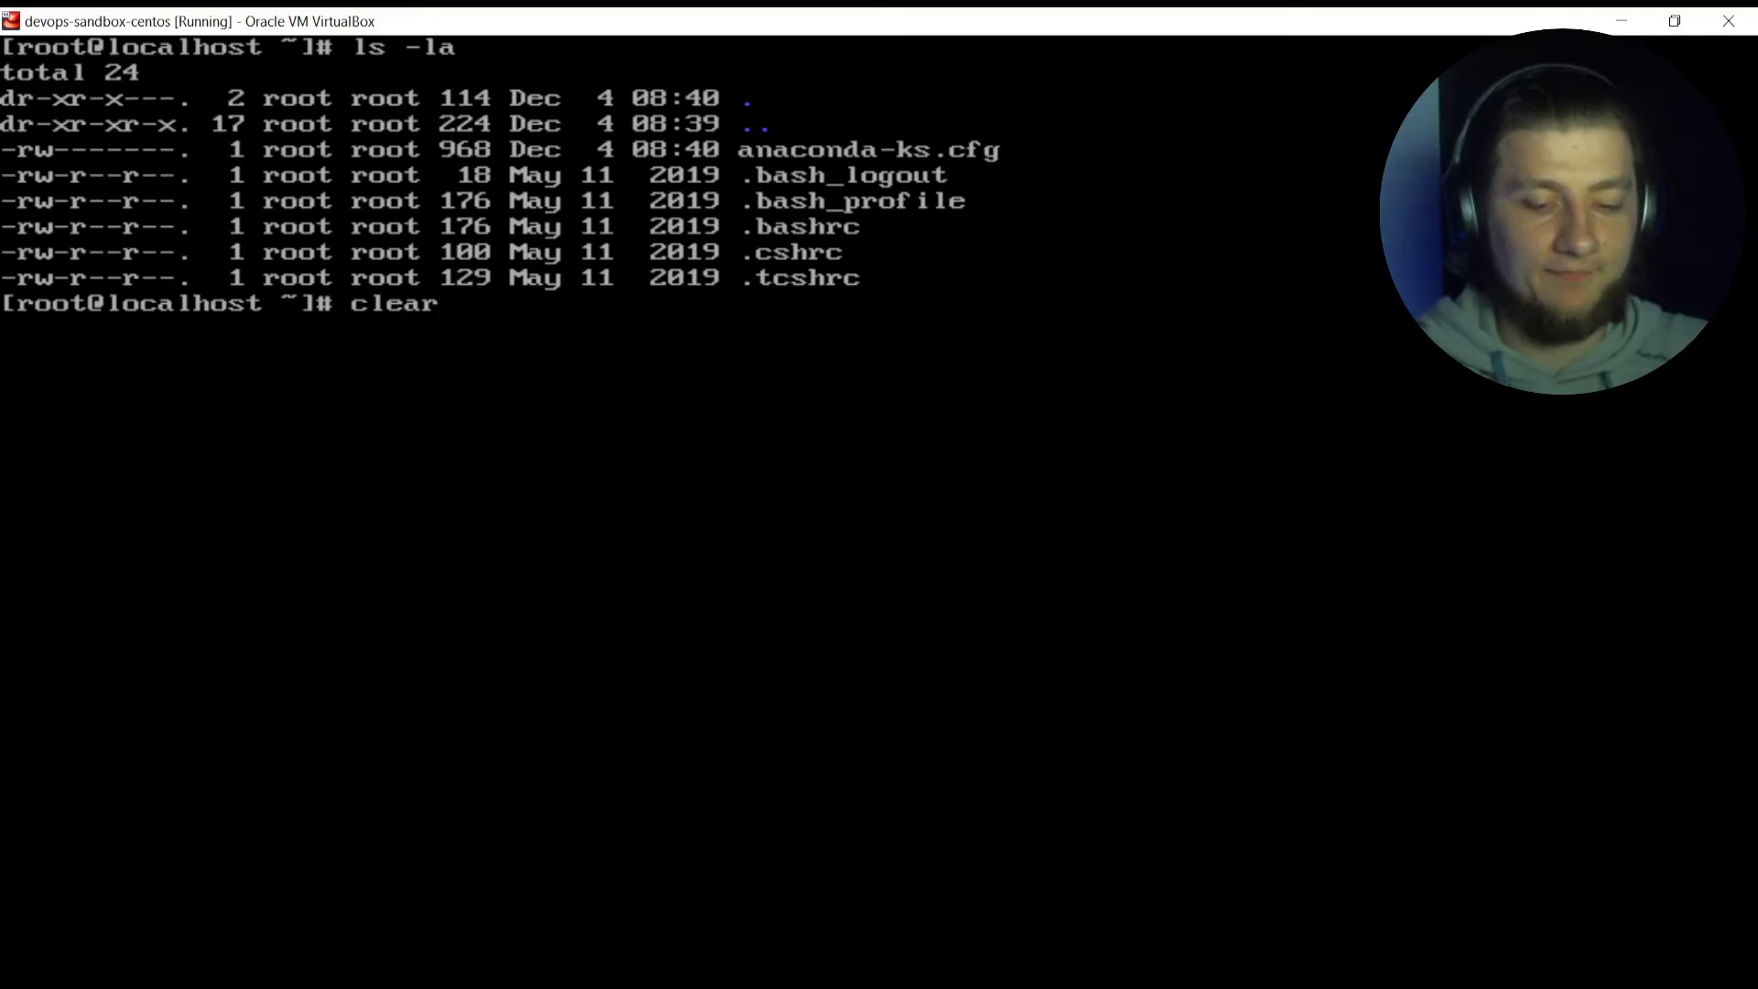
pyautogui.press('Return')
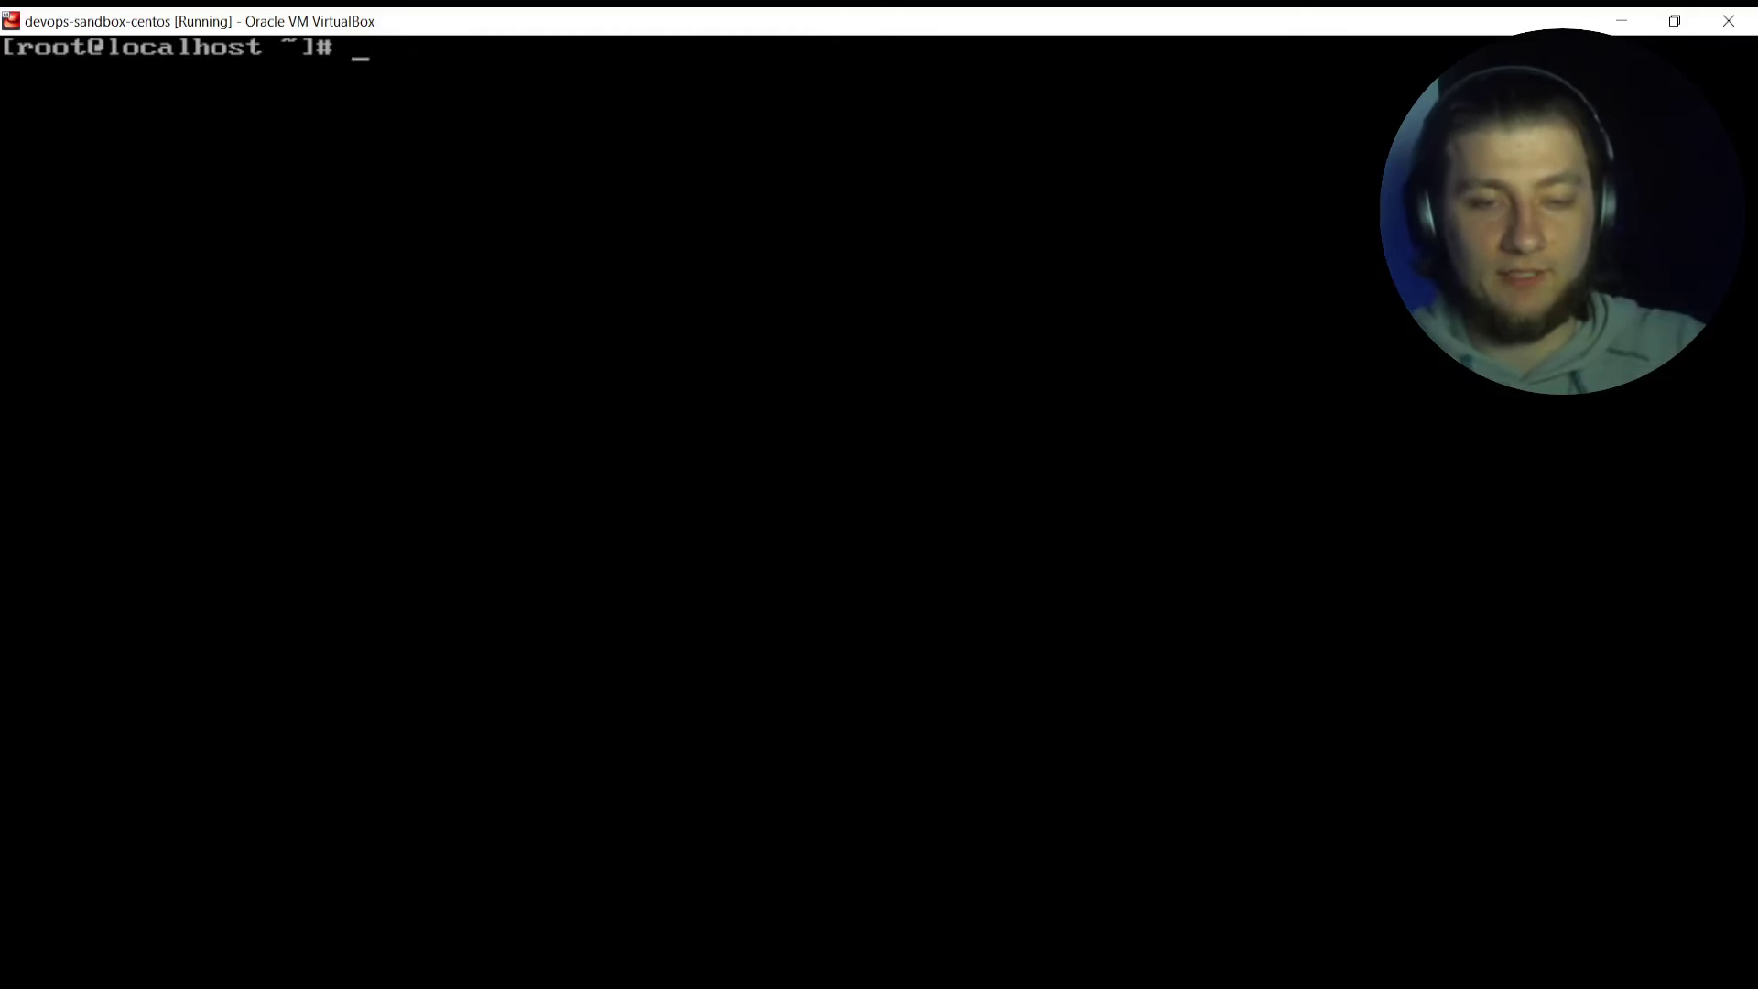
pyautogui.click(1729, 20)
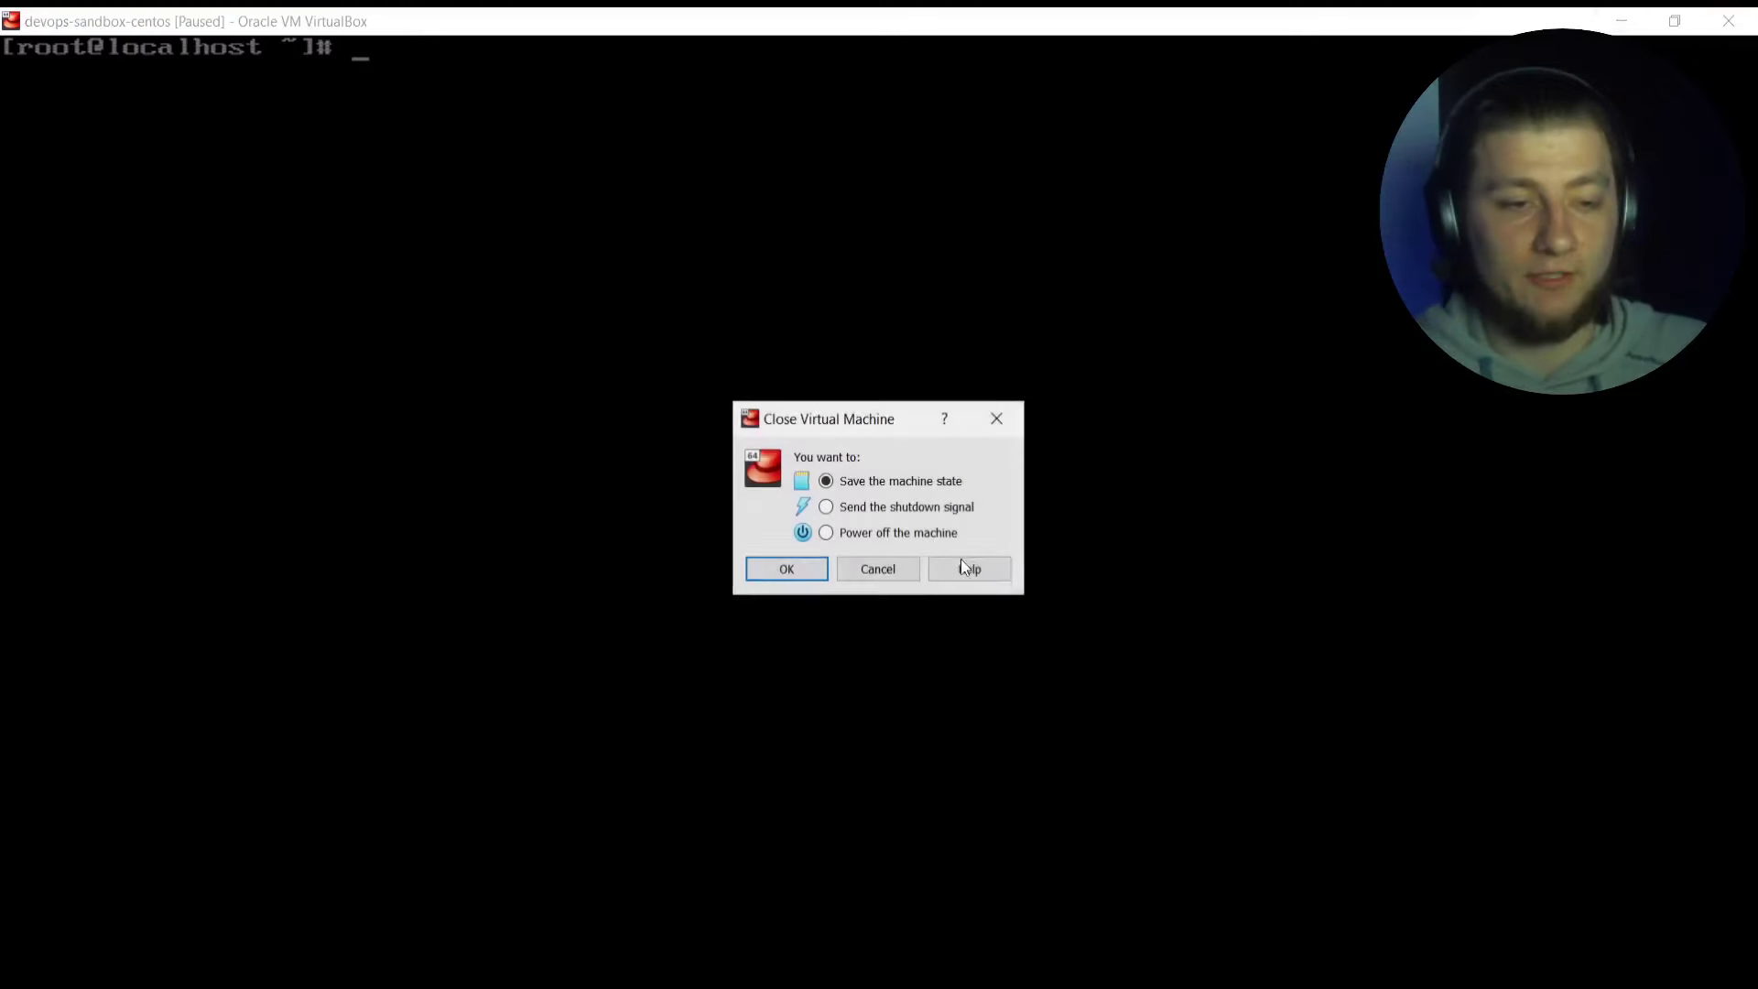
# Power off the devops-sandbox-centos machine.
pyautogui.click(797, 571)
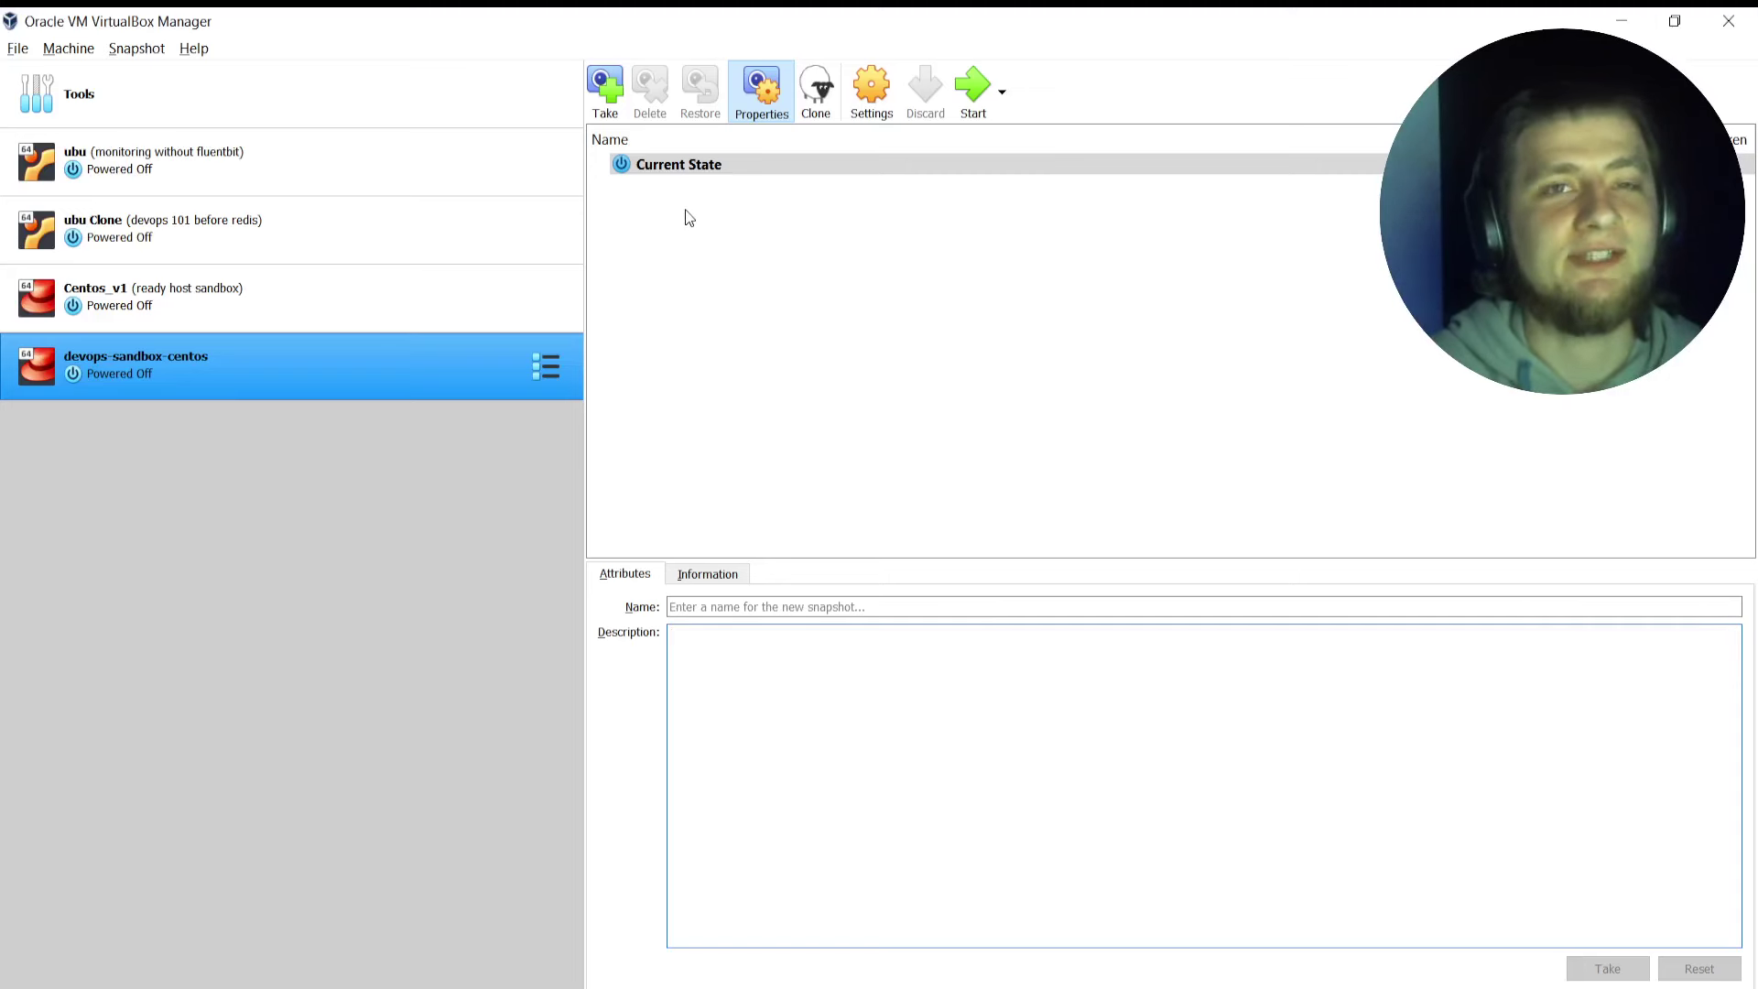
# Take a snapshot named 'default host', then select it and the Current State row.
pyautogui.click(600, 83)
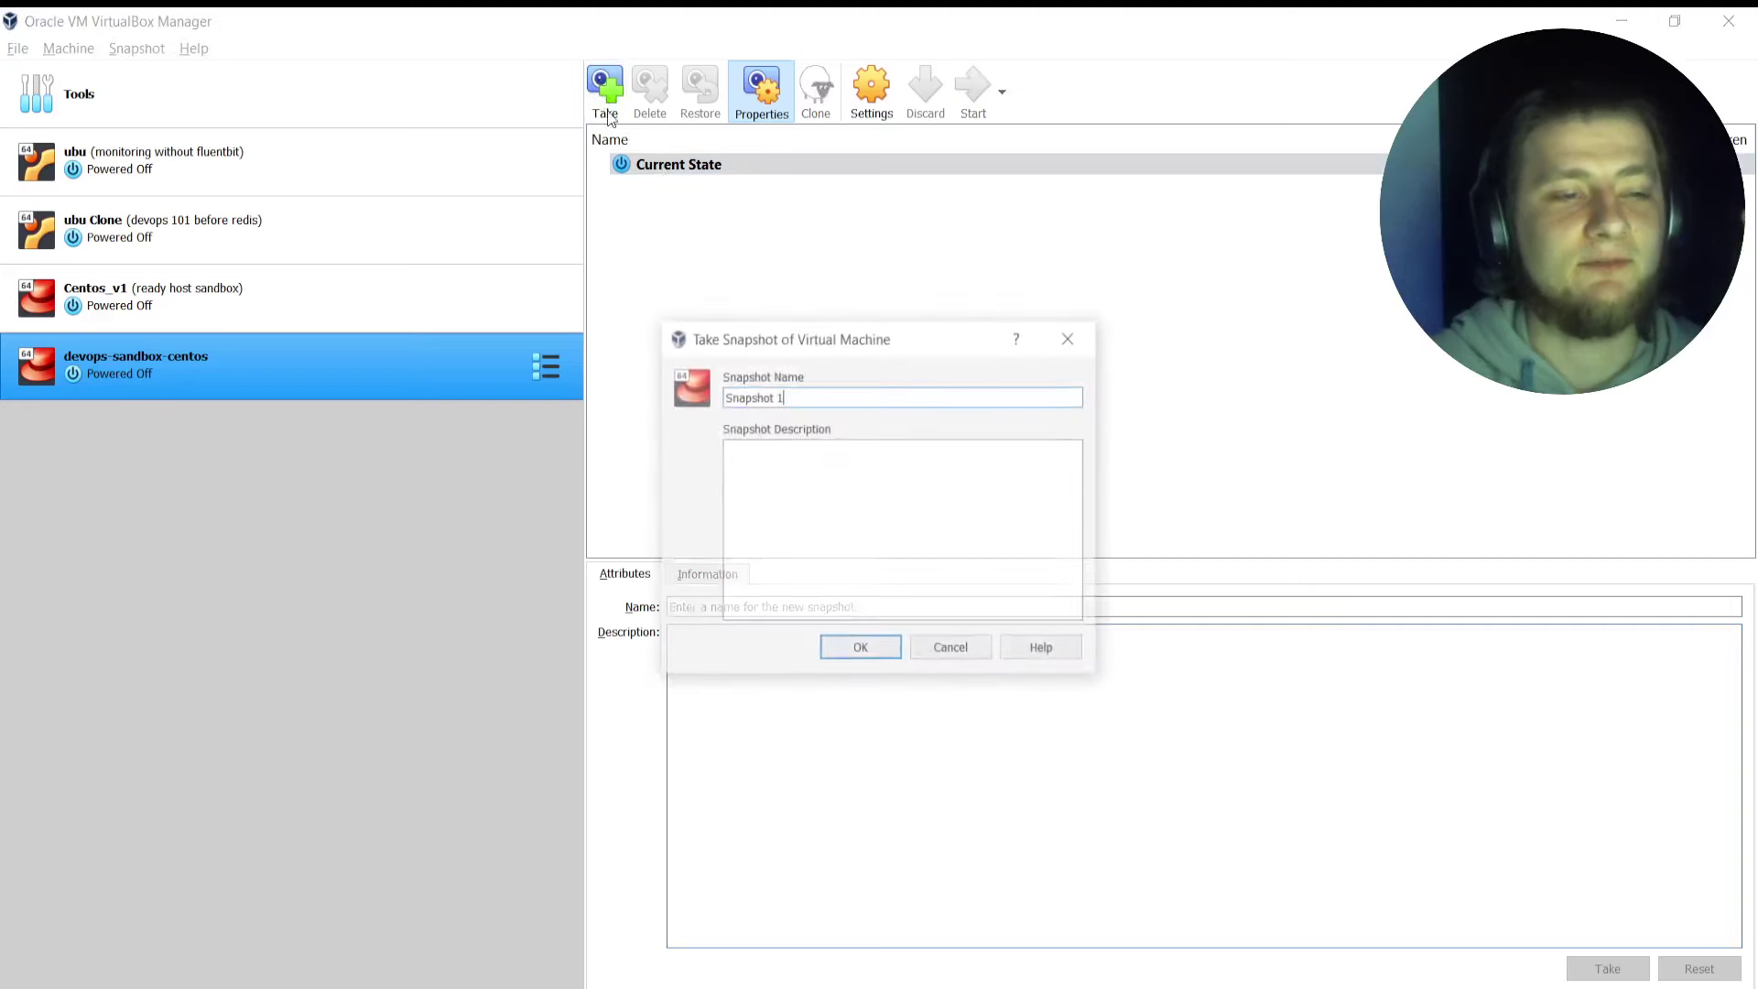
pyautogui.moveTo(805, 396); pyautogui.dragTo(612, 403)
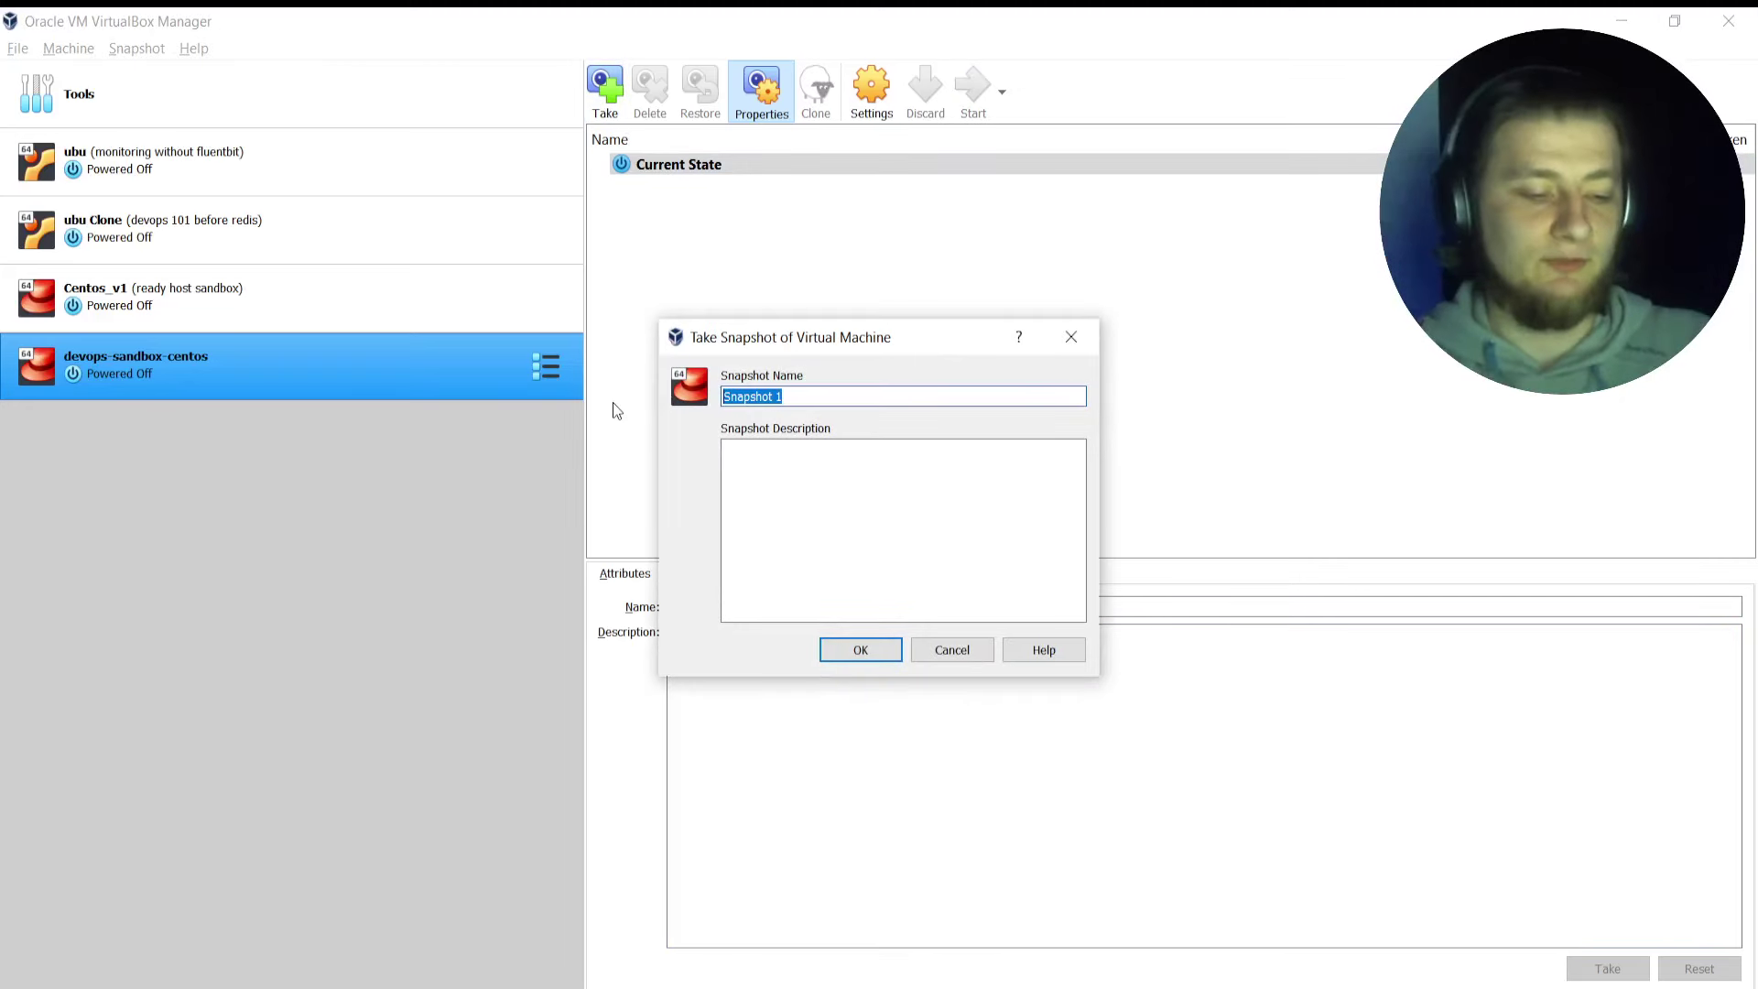
pyautogui.write('default ho')
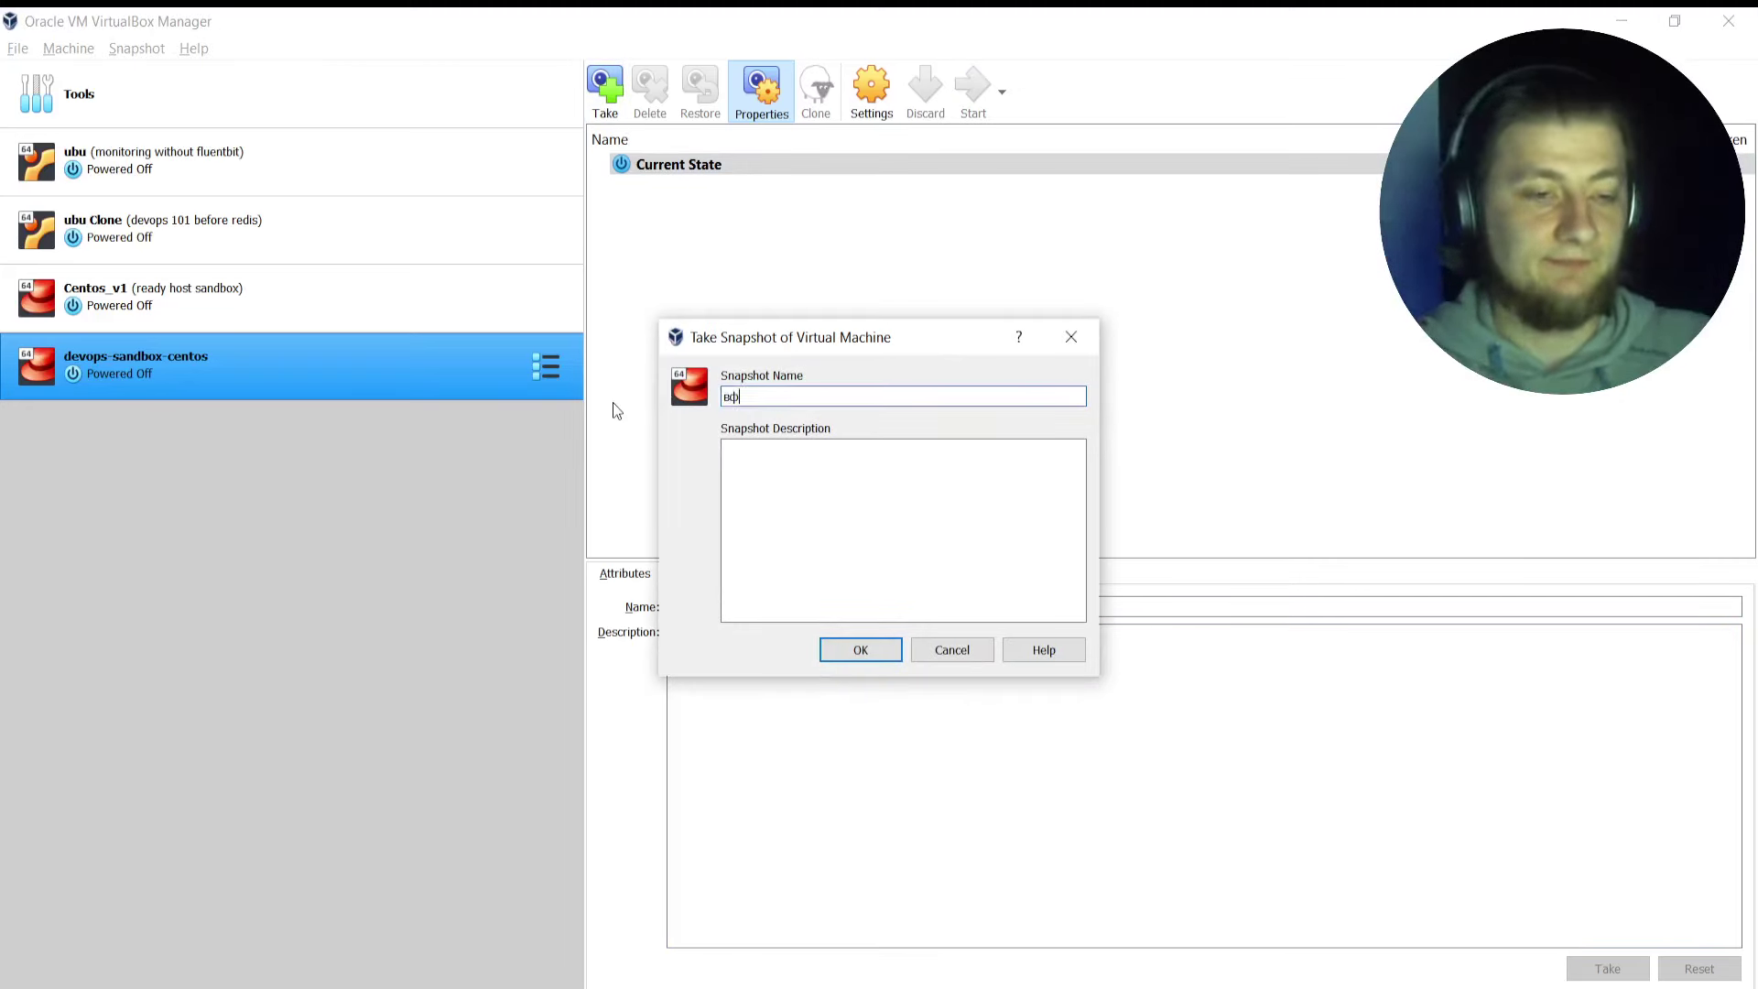
pyautogui.write('st')
pyautogui.press('Return')
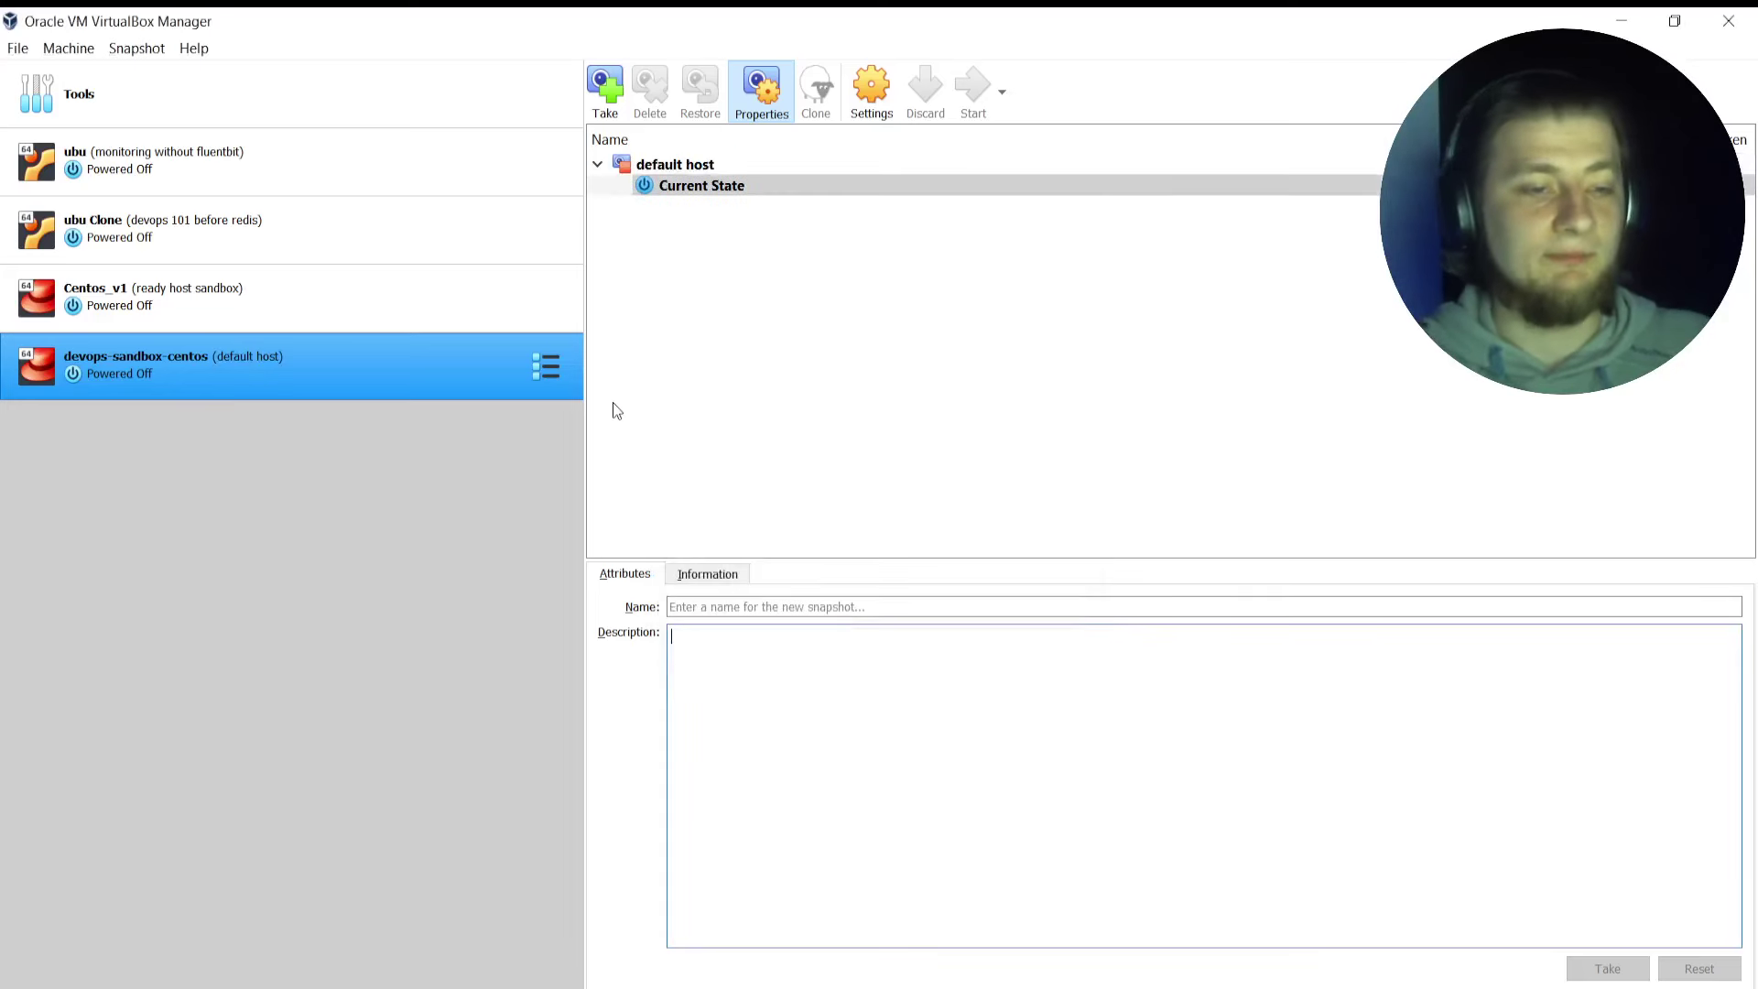
pyautogui.click(735, 163)
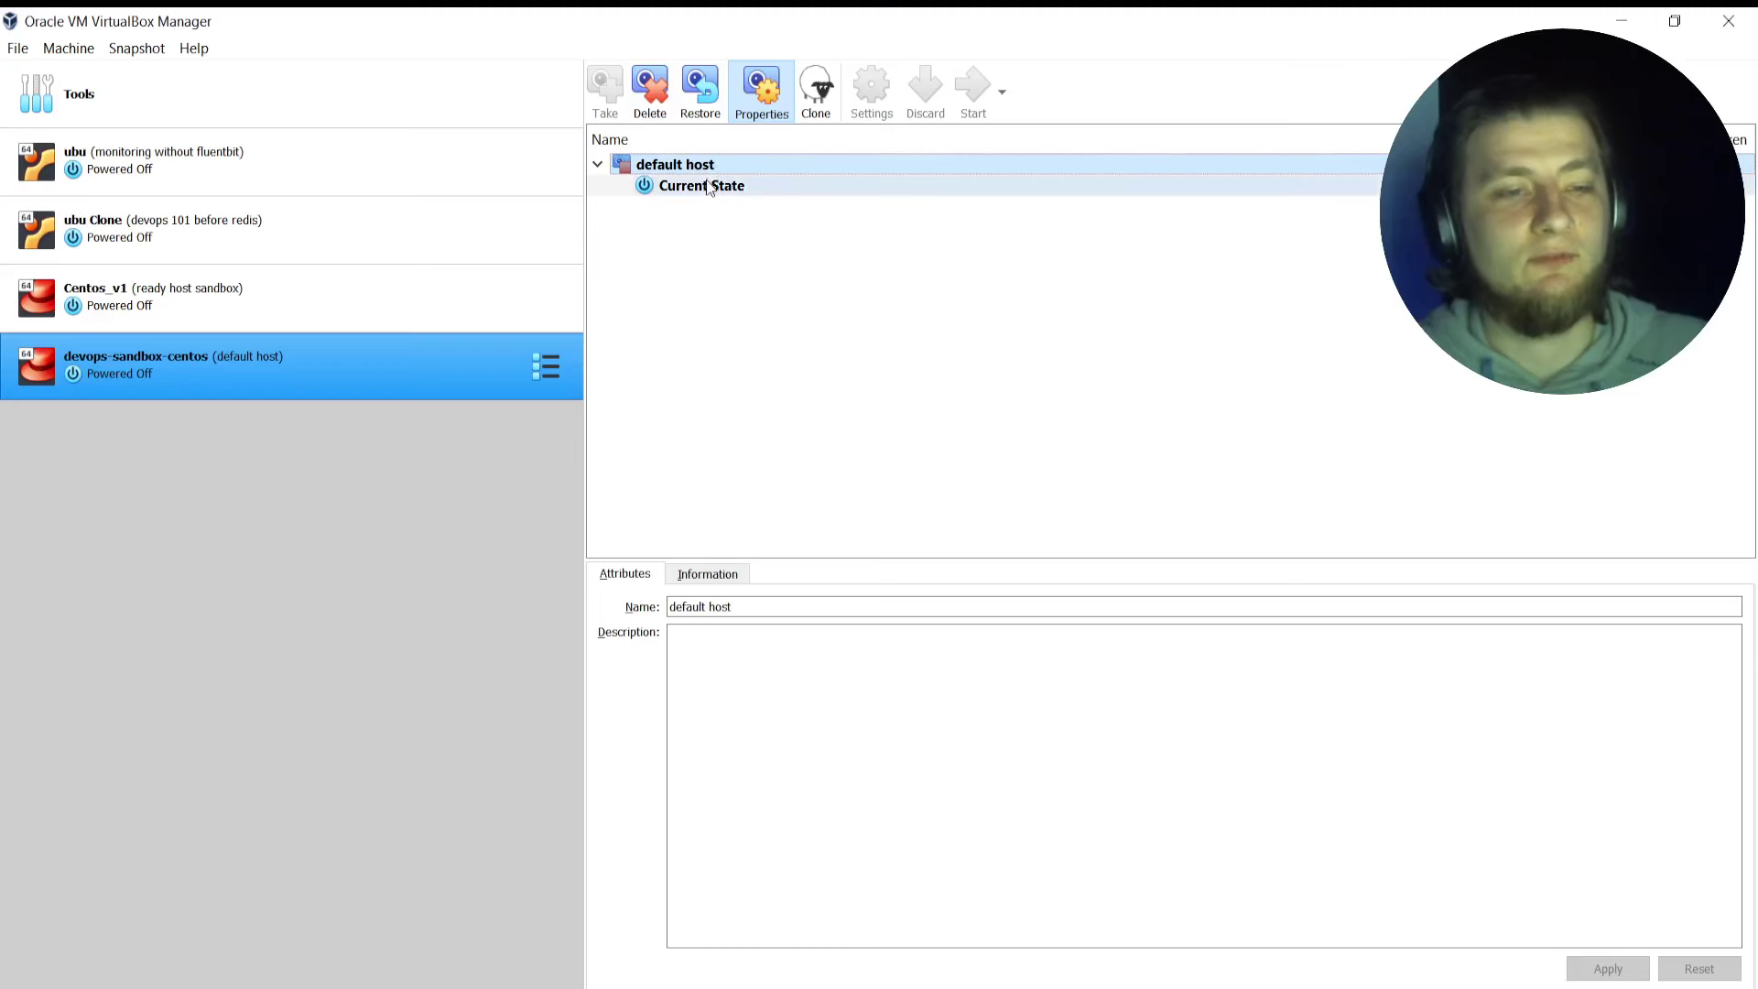
pyautogui.moveTo(707, 188)
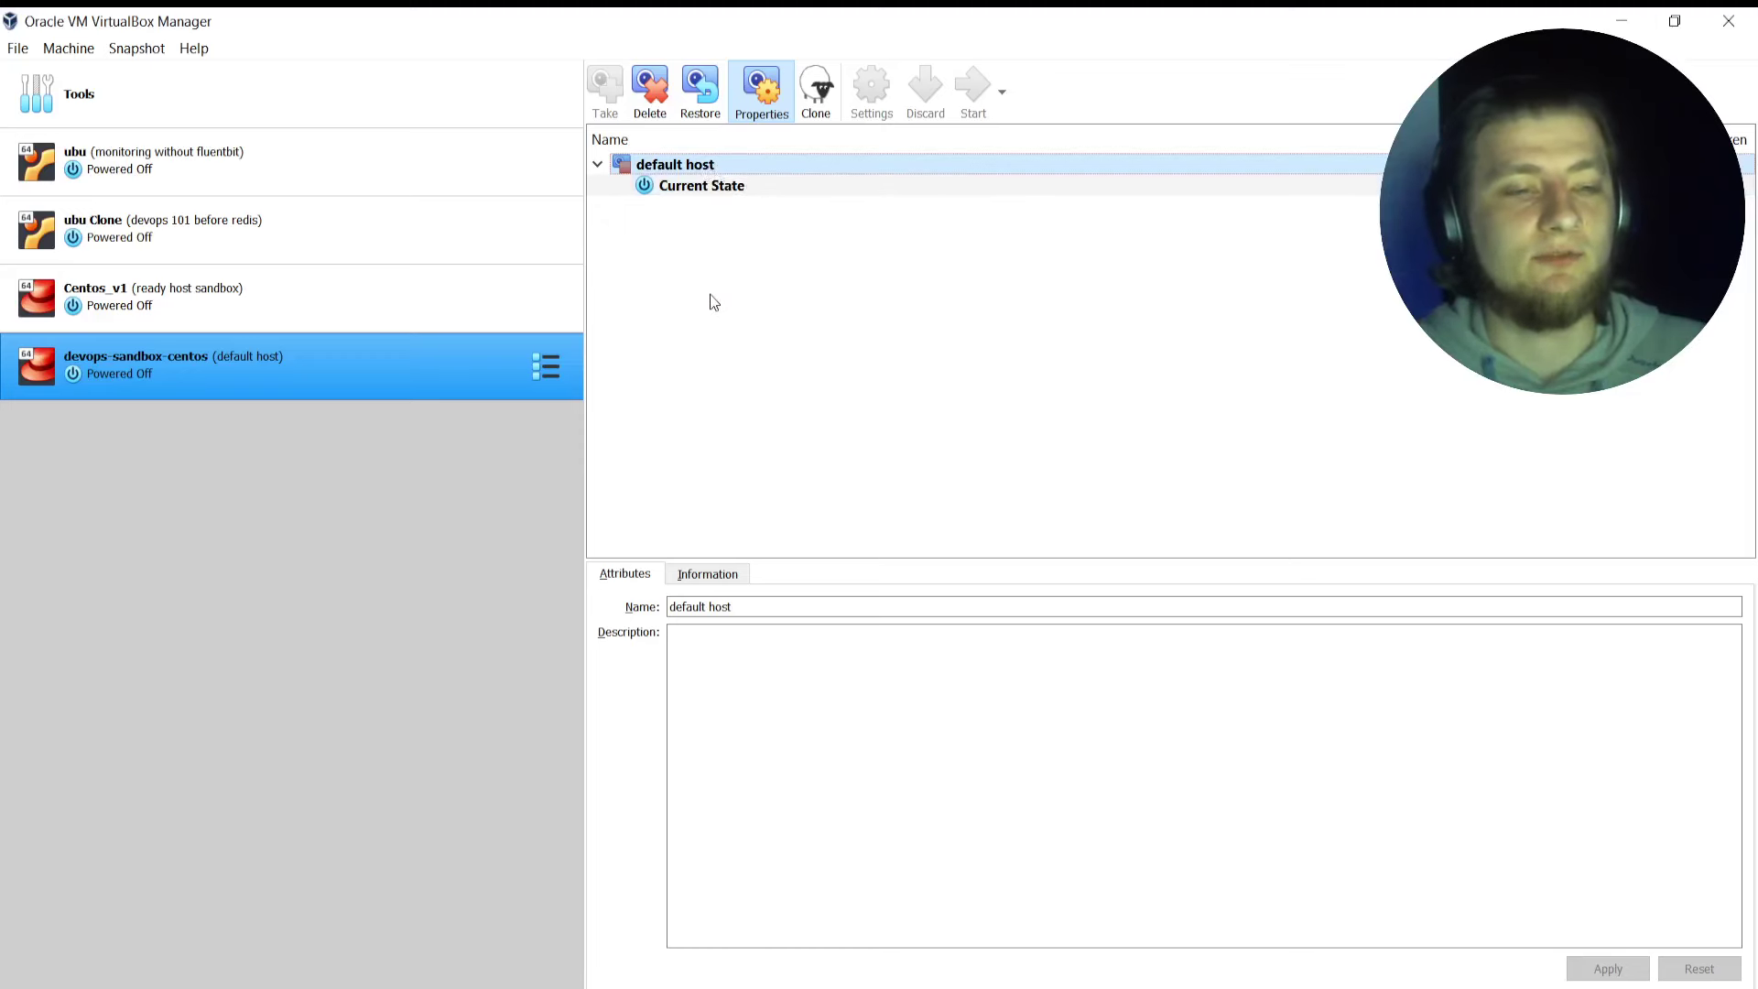
pyautogui.click(685, 186)
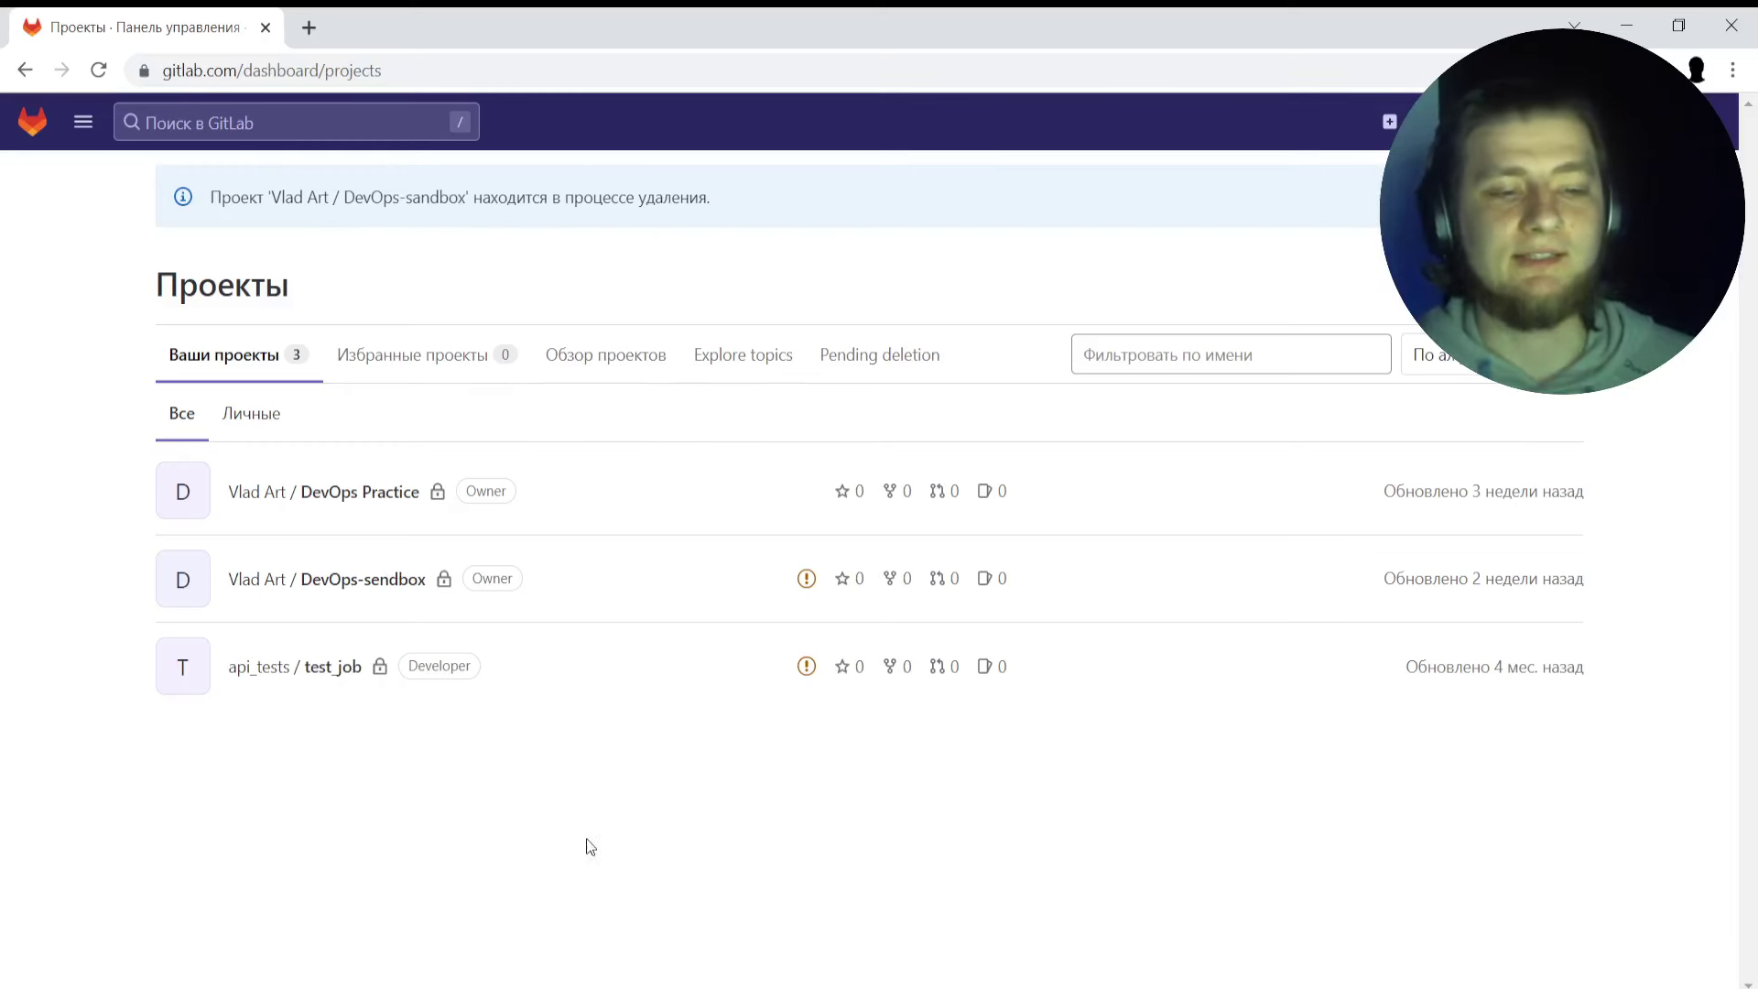
# Create a blank private project named 'DevOps-sandbox' with a README.
pyautogui.click(1524, 285)
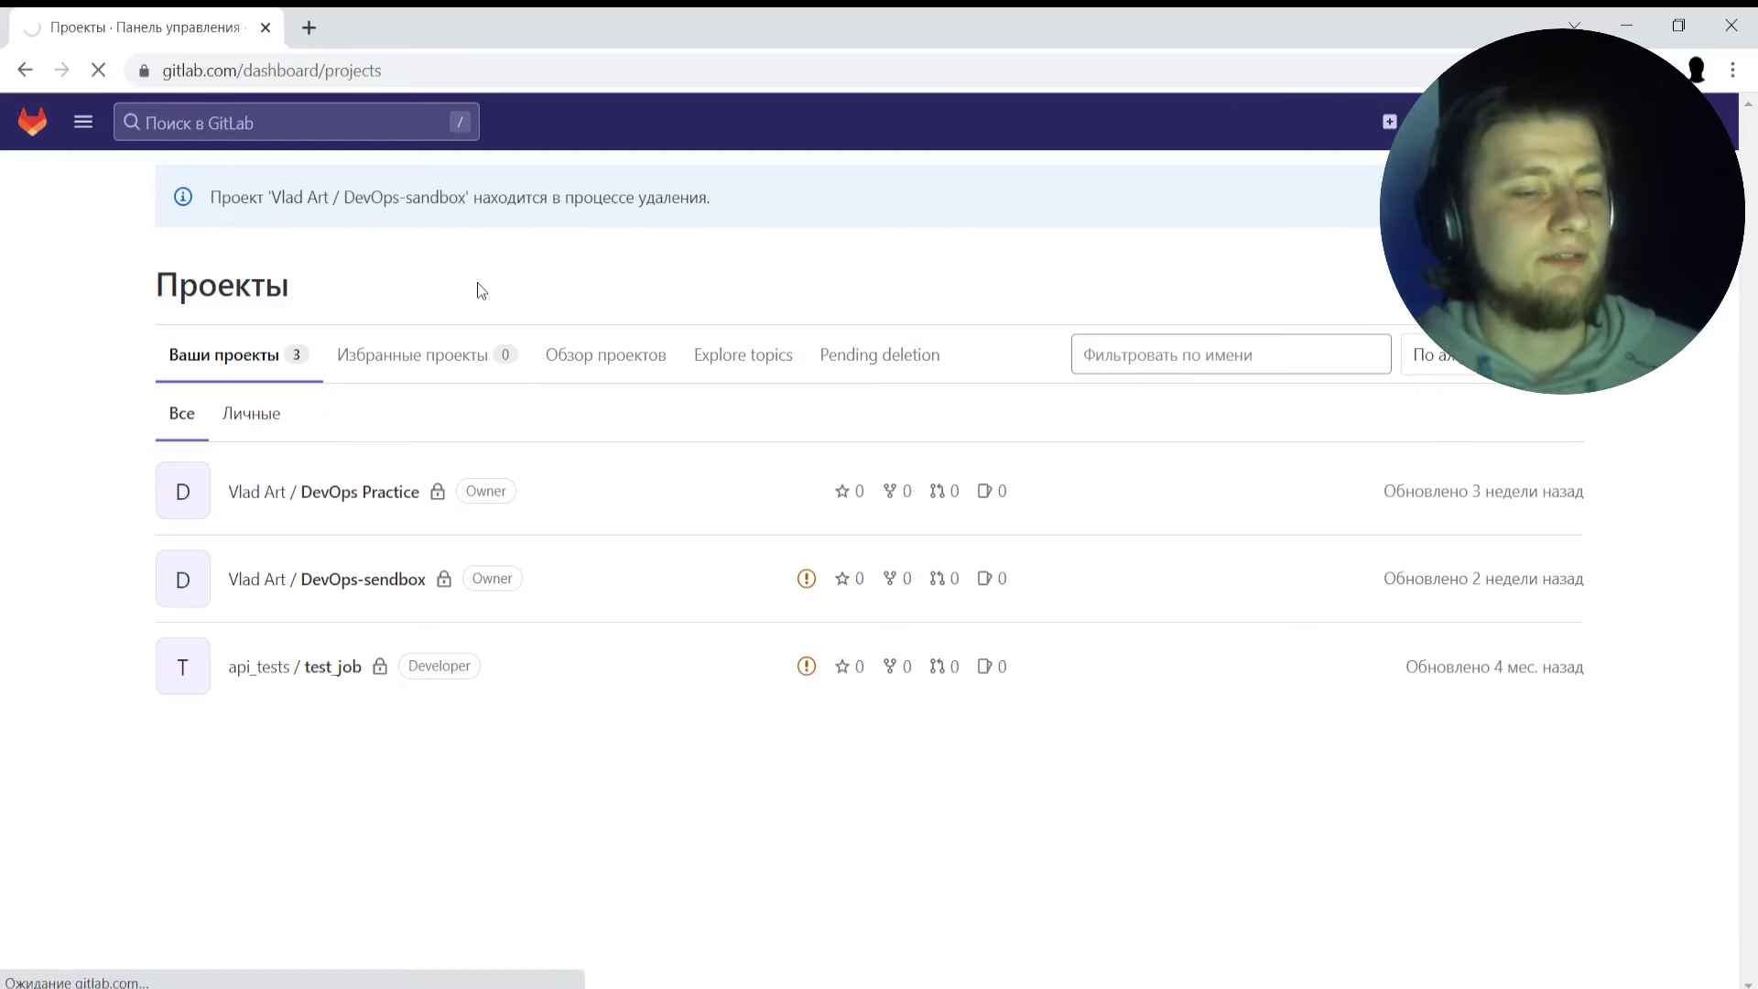
pyautogui.click(632, 369)
pyautogui.click(652, 289)
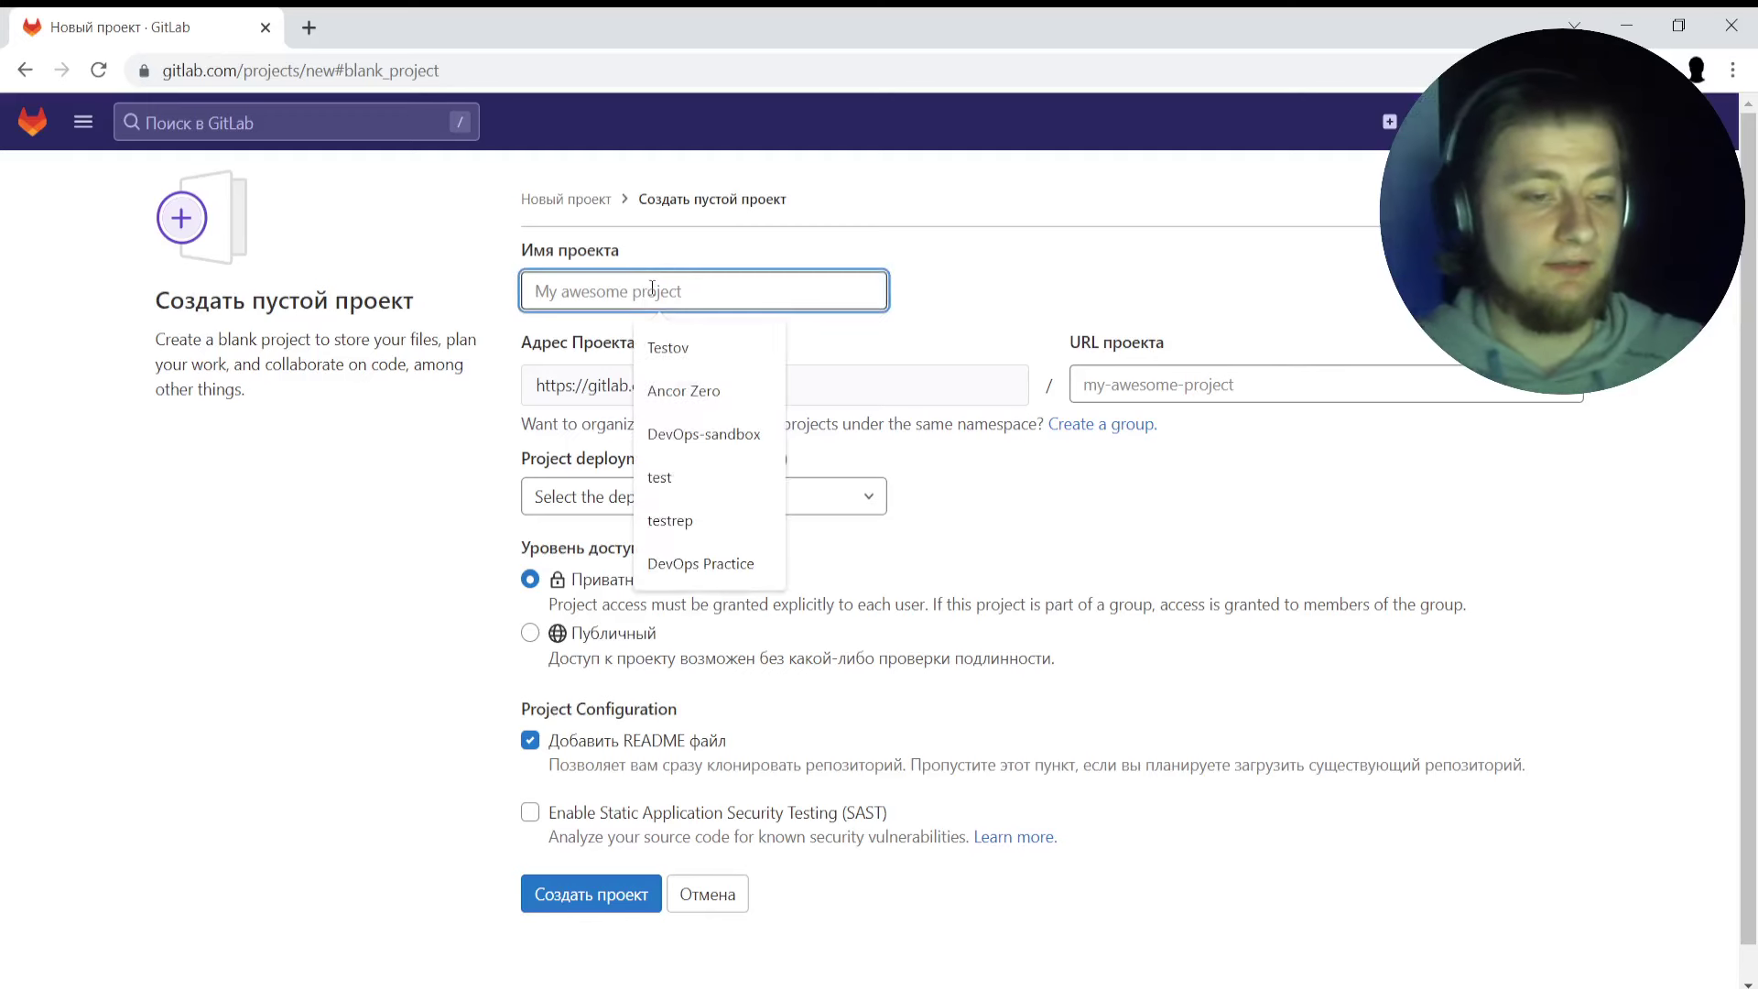
pyautogui.write('D')
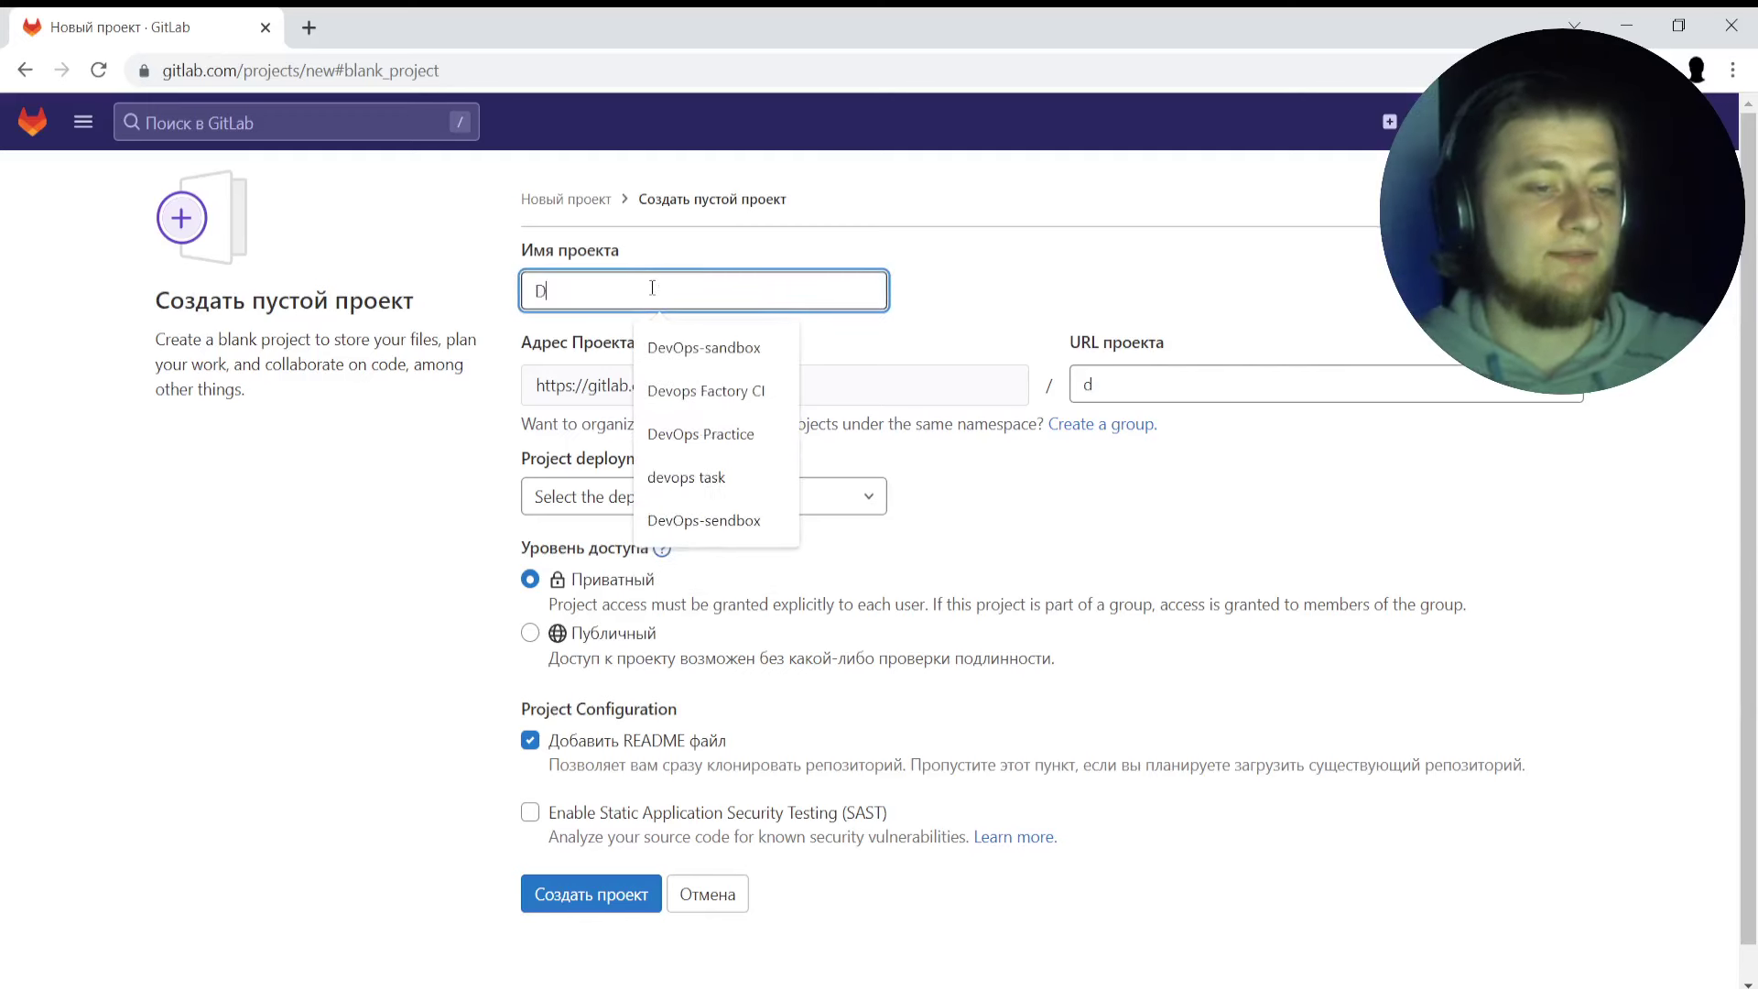
pyautogui.write('evOp')
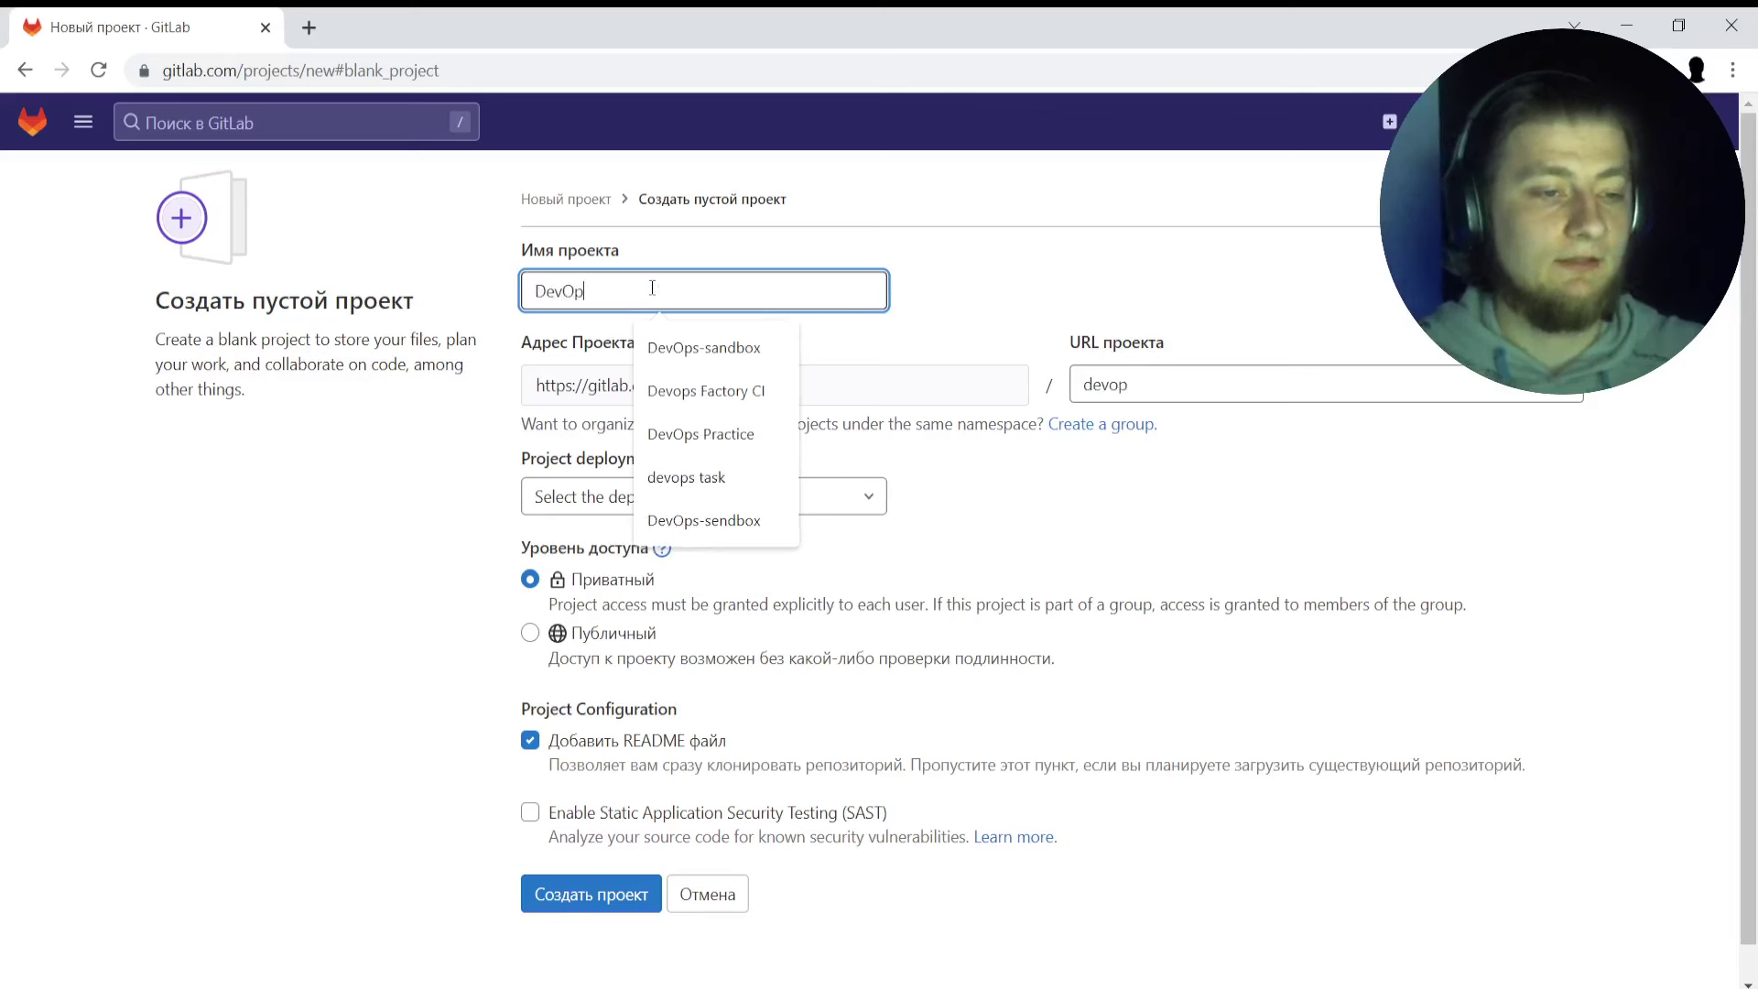
pyautogui.write('s-sa')
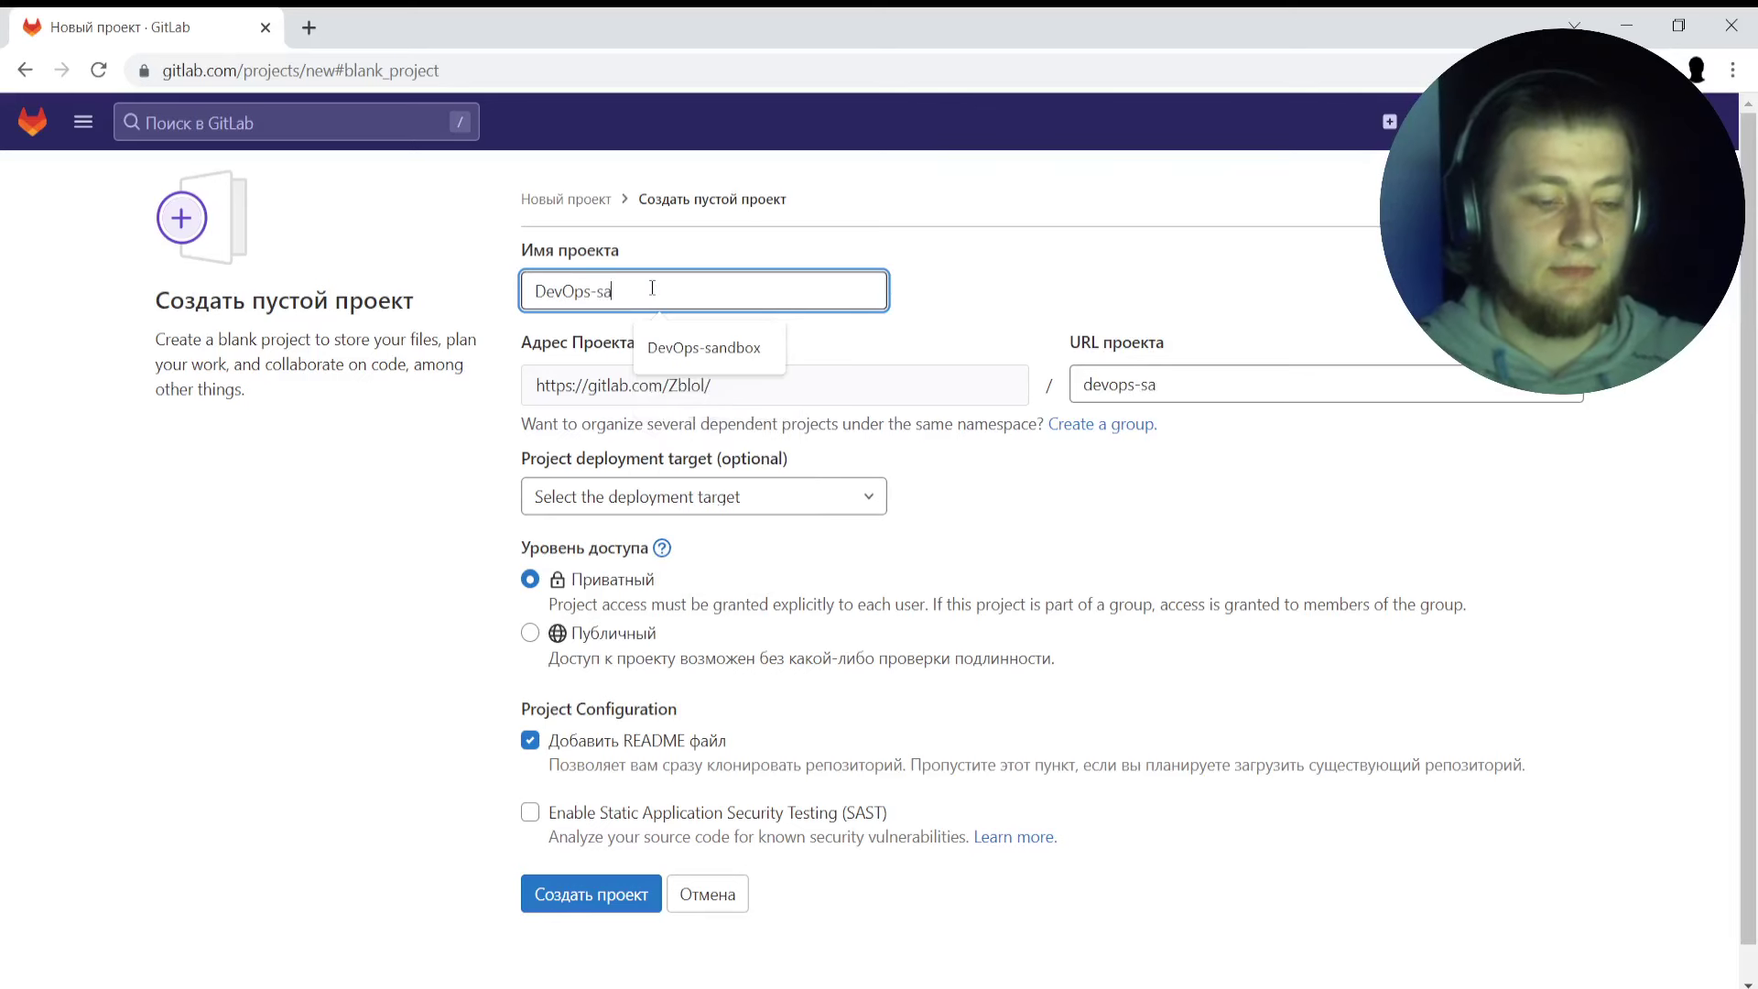
pyautogui.write('ndbox')
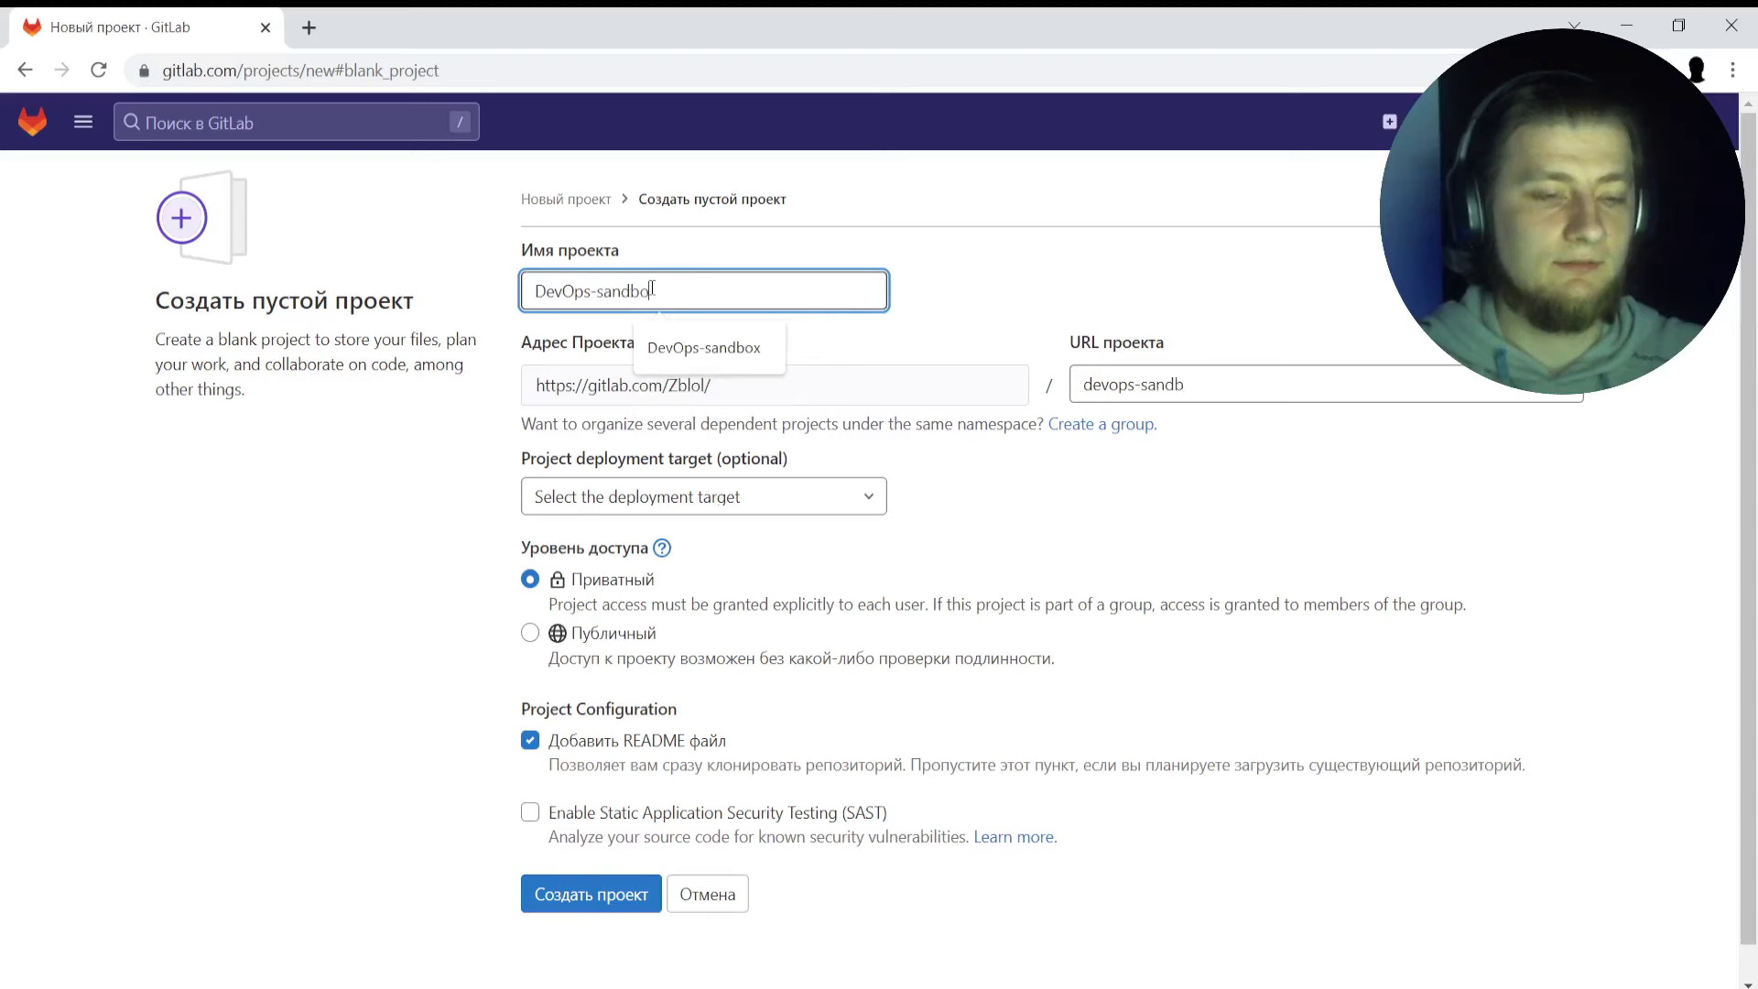
pyautogui.click(1056, 277)
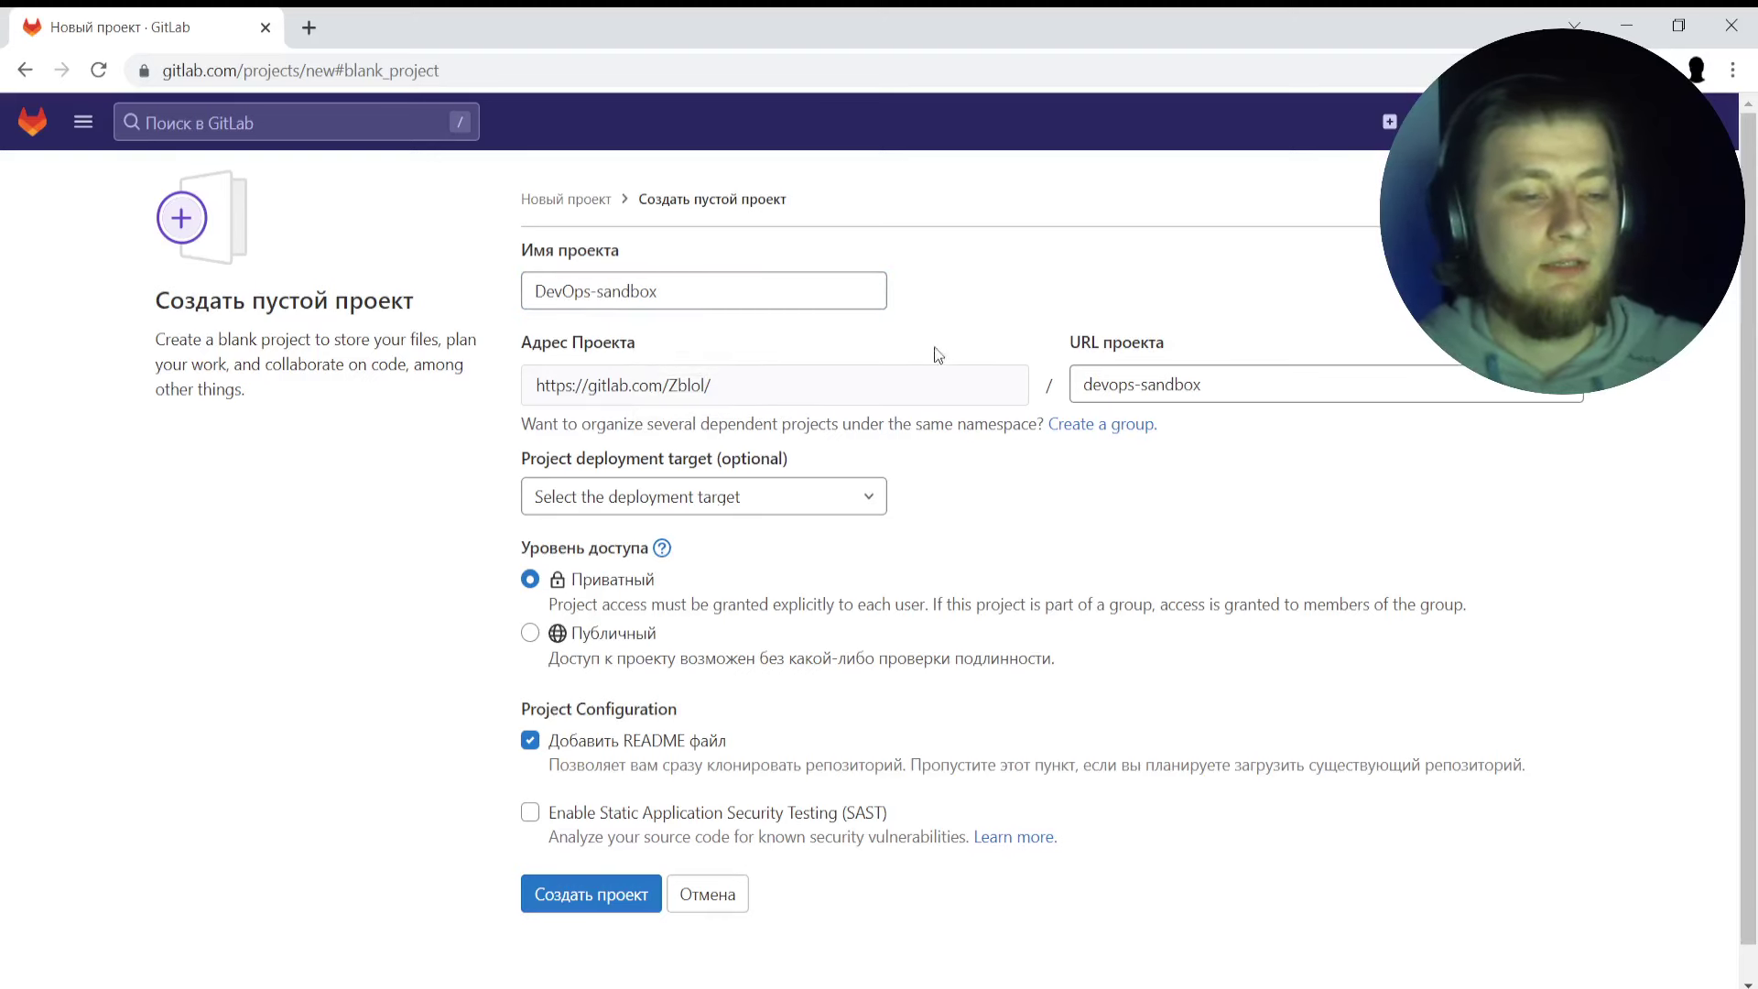
pyautogui.scroll(-1, 980, 494)
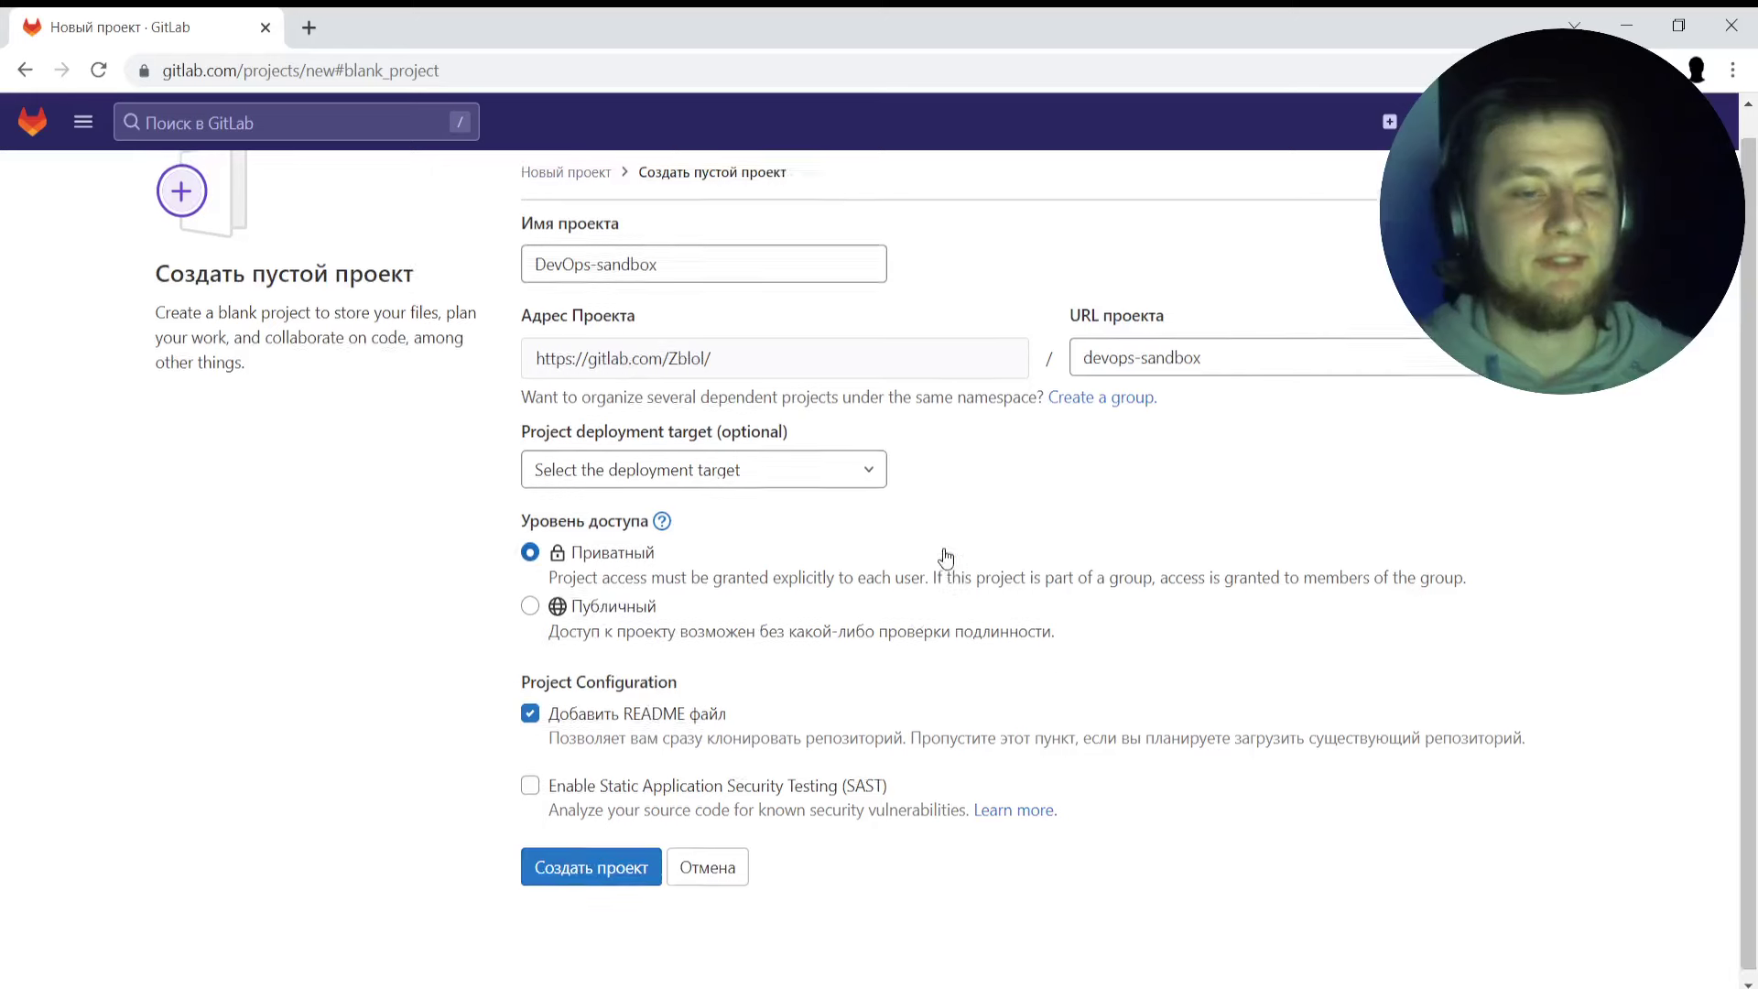
pyautogui.scroll(1, 942, 553)
pyautogui.click(591, 895)
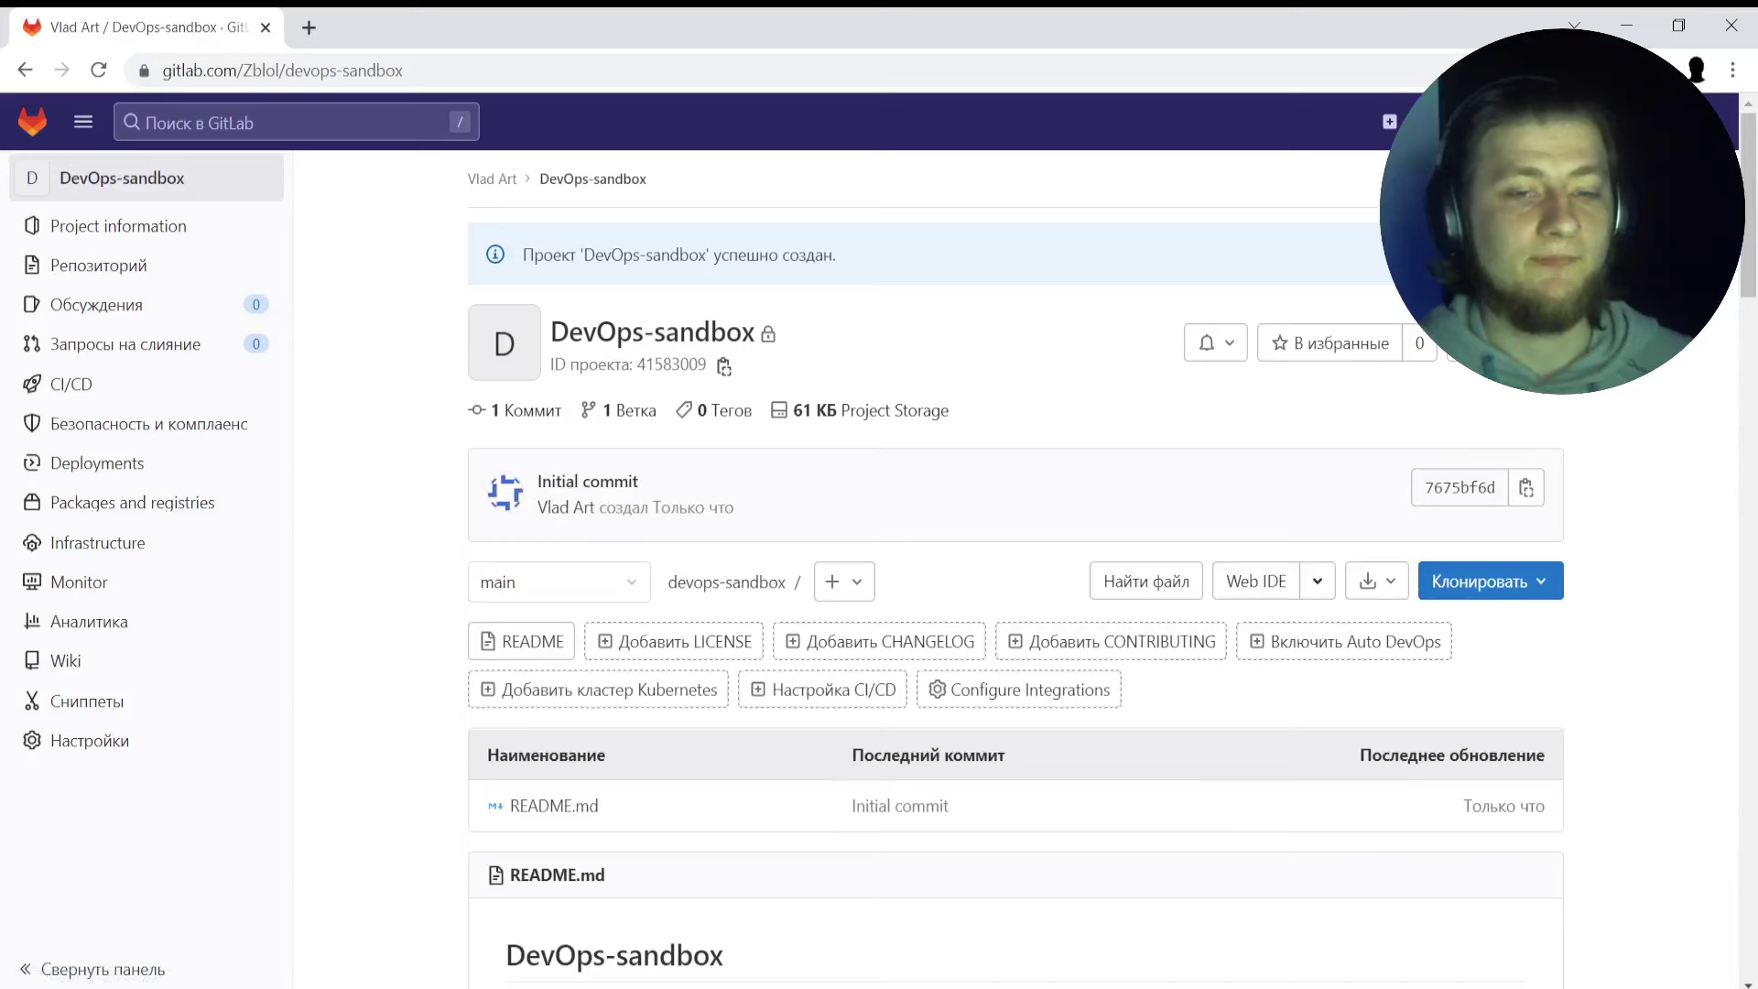
# Scroll through the DevOps-sandbox project page, then minimize the browser.
pyautogui.scroll(-5, 1008, 550)
pyautogui.scroll(5, 1007, 550)
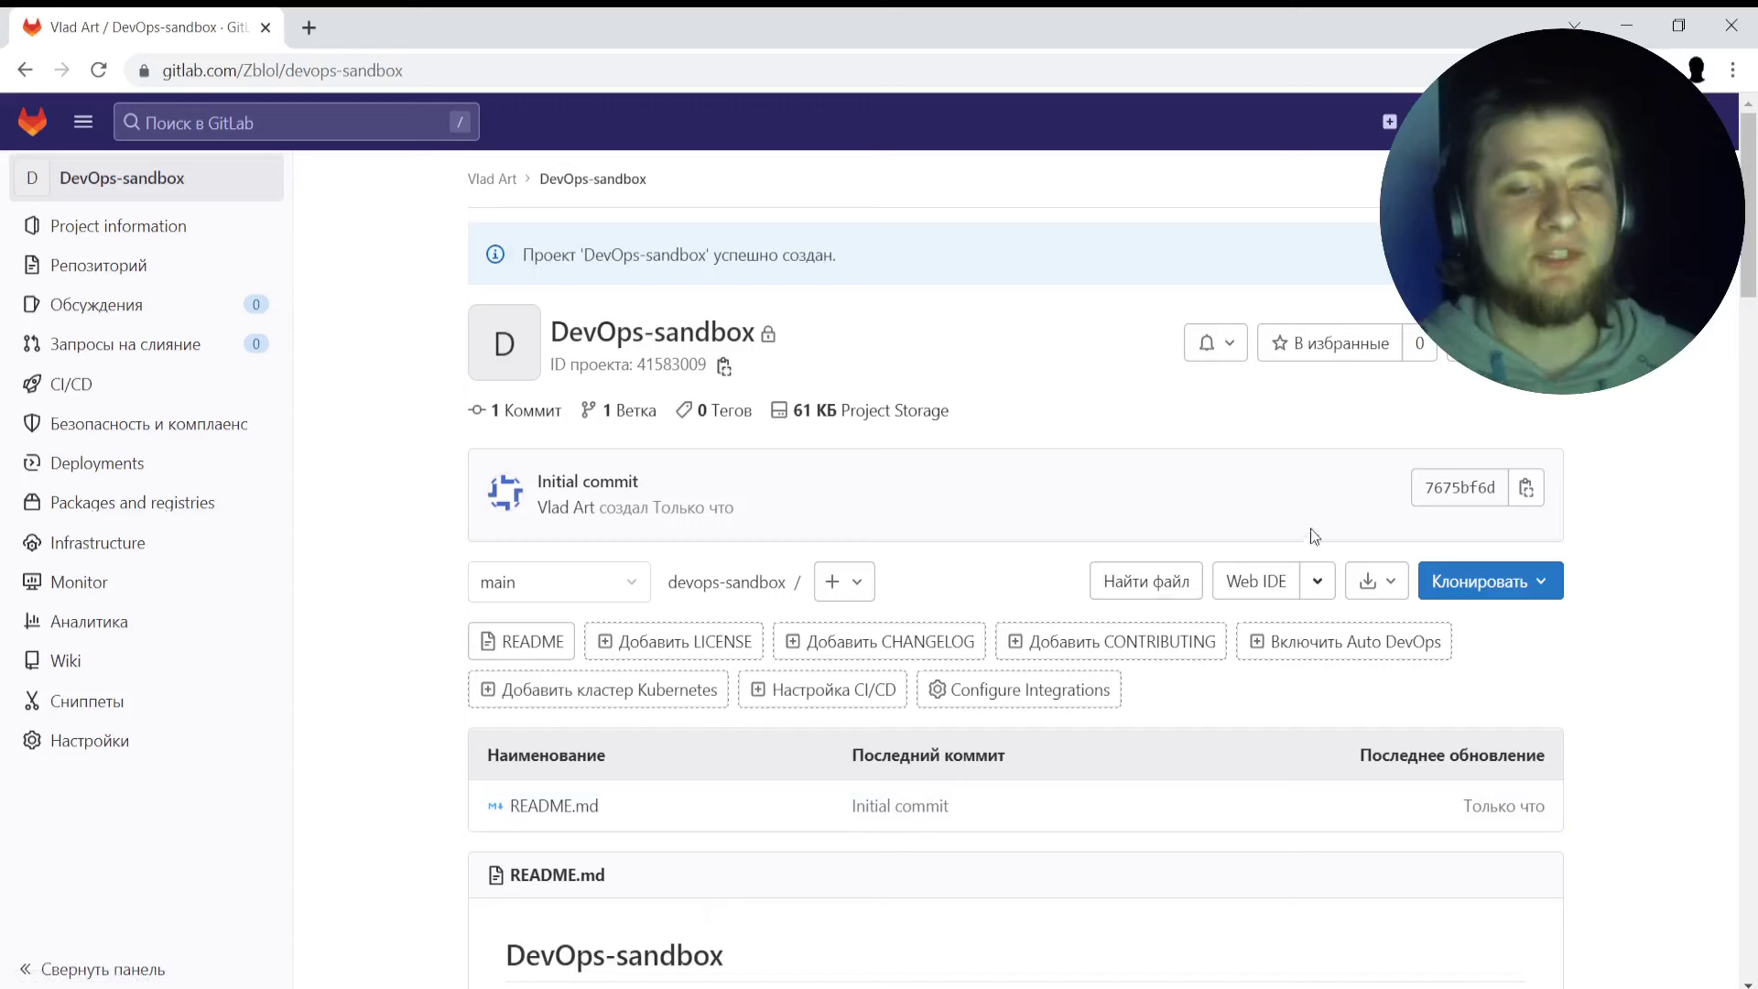
pyautogui.click(1632, 26)
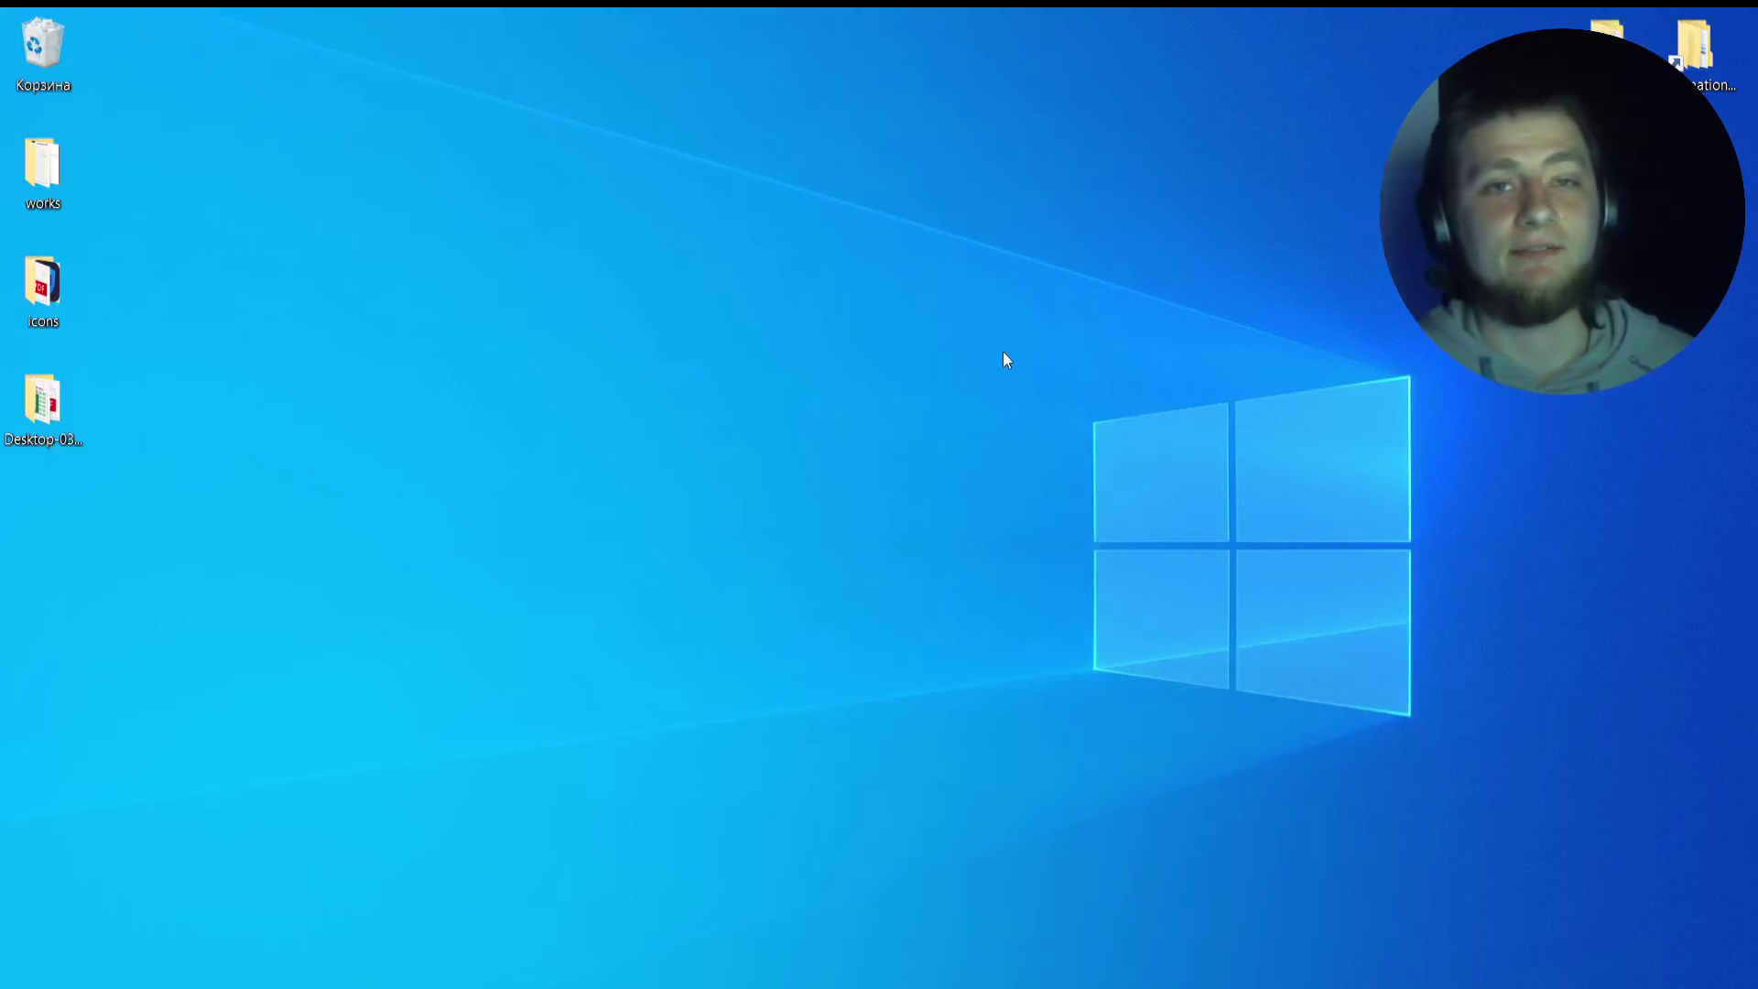
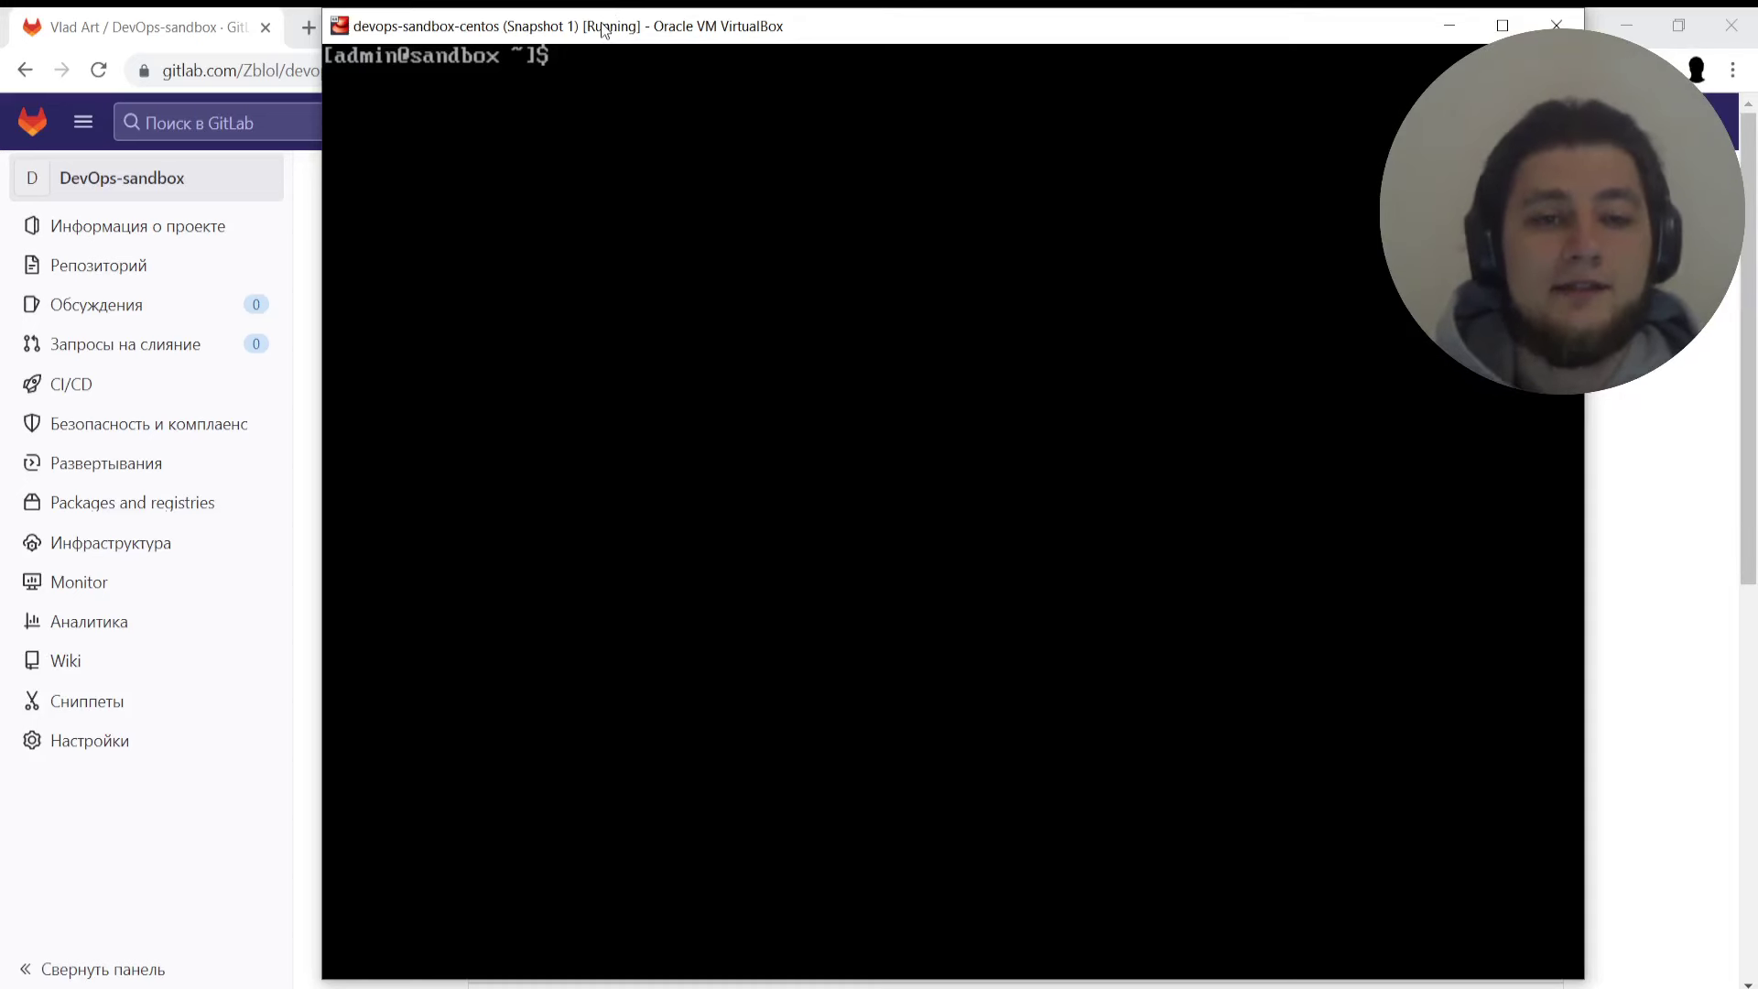
# Go to the DevOps-sandbox project's CI/CD settings and expand the Runners section.
pyautogui.click(180, 18)
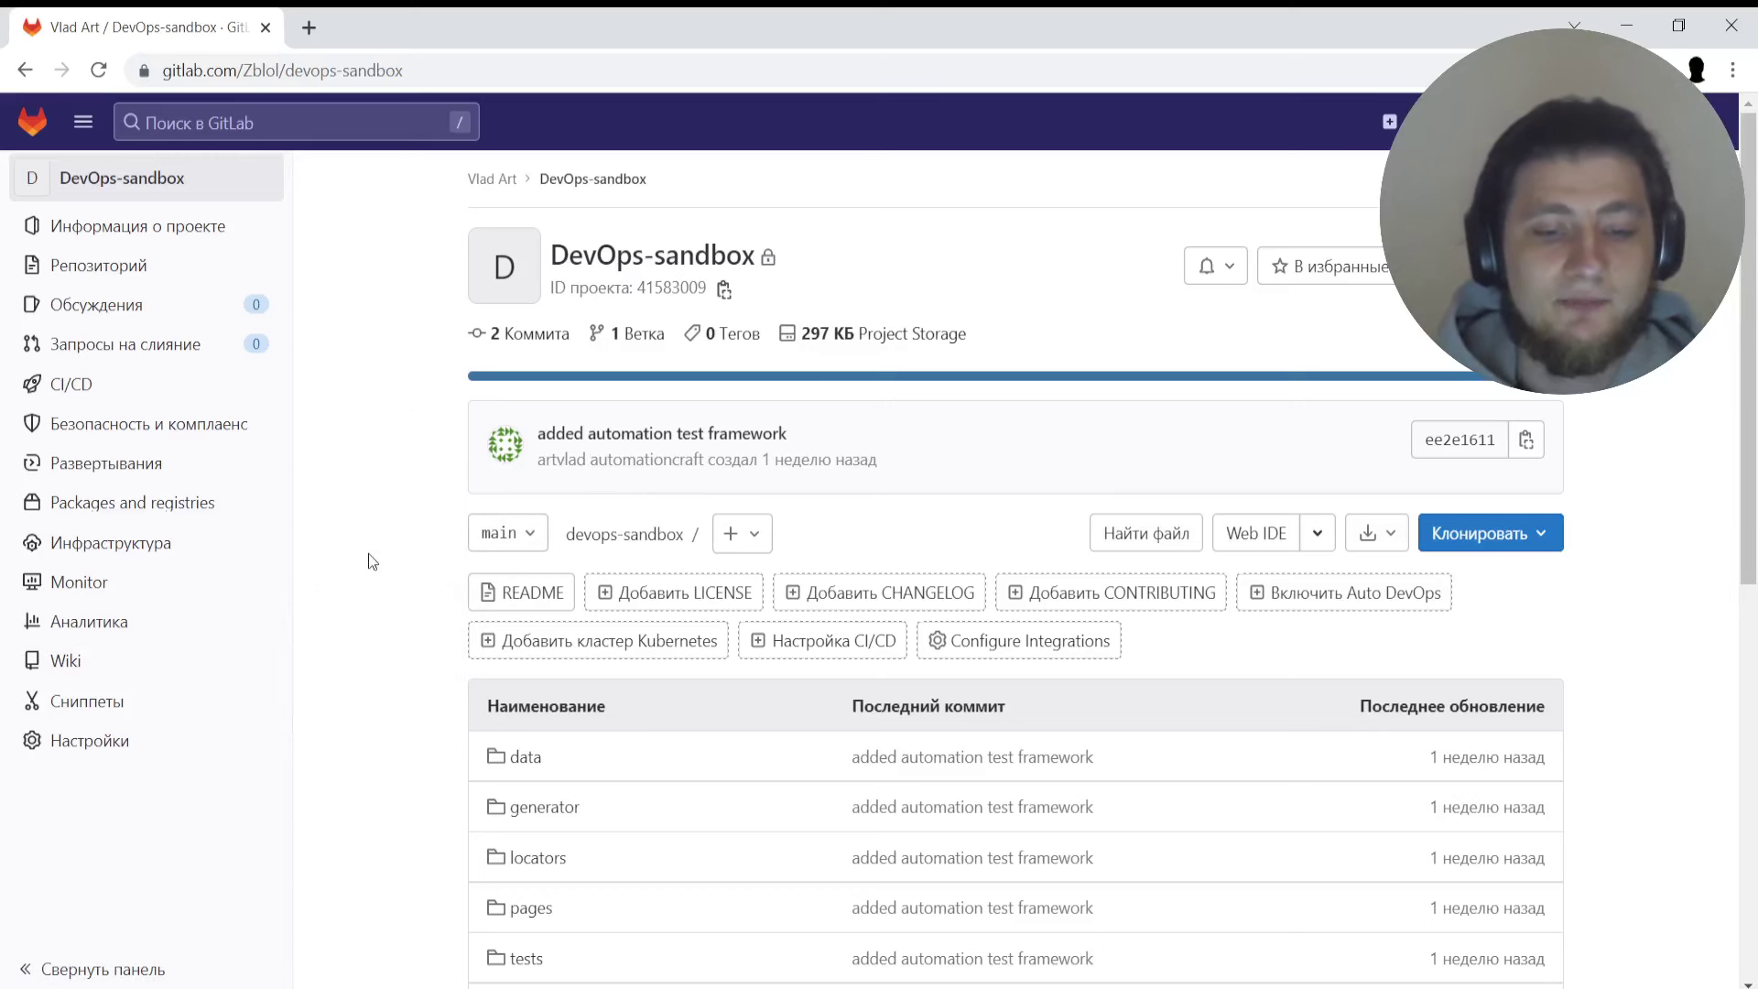
pyautogui.moveTo(163, 743)
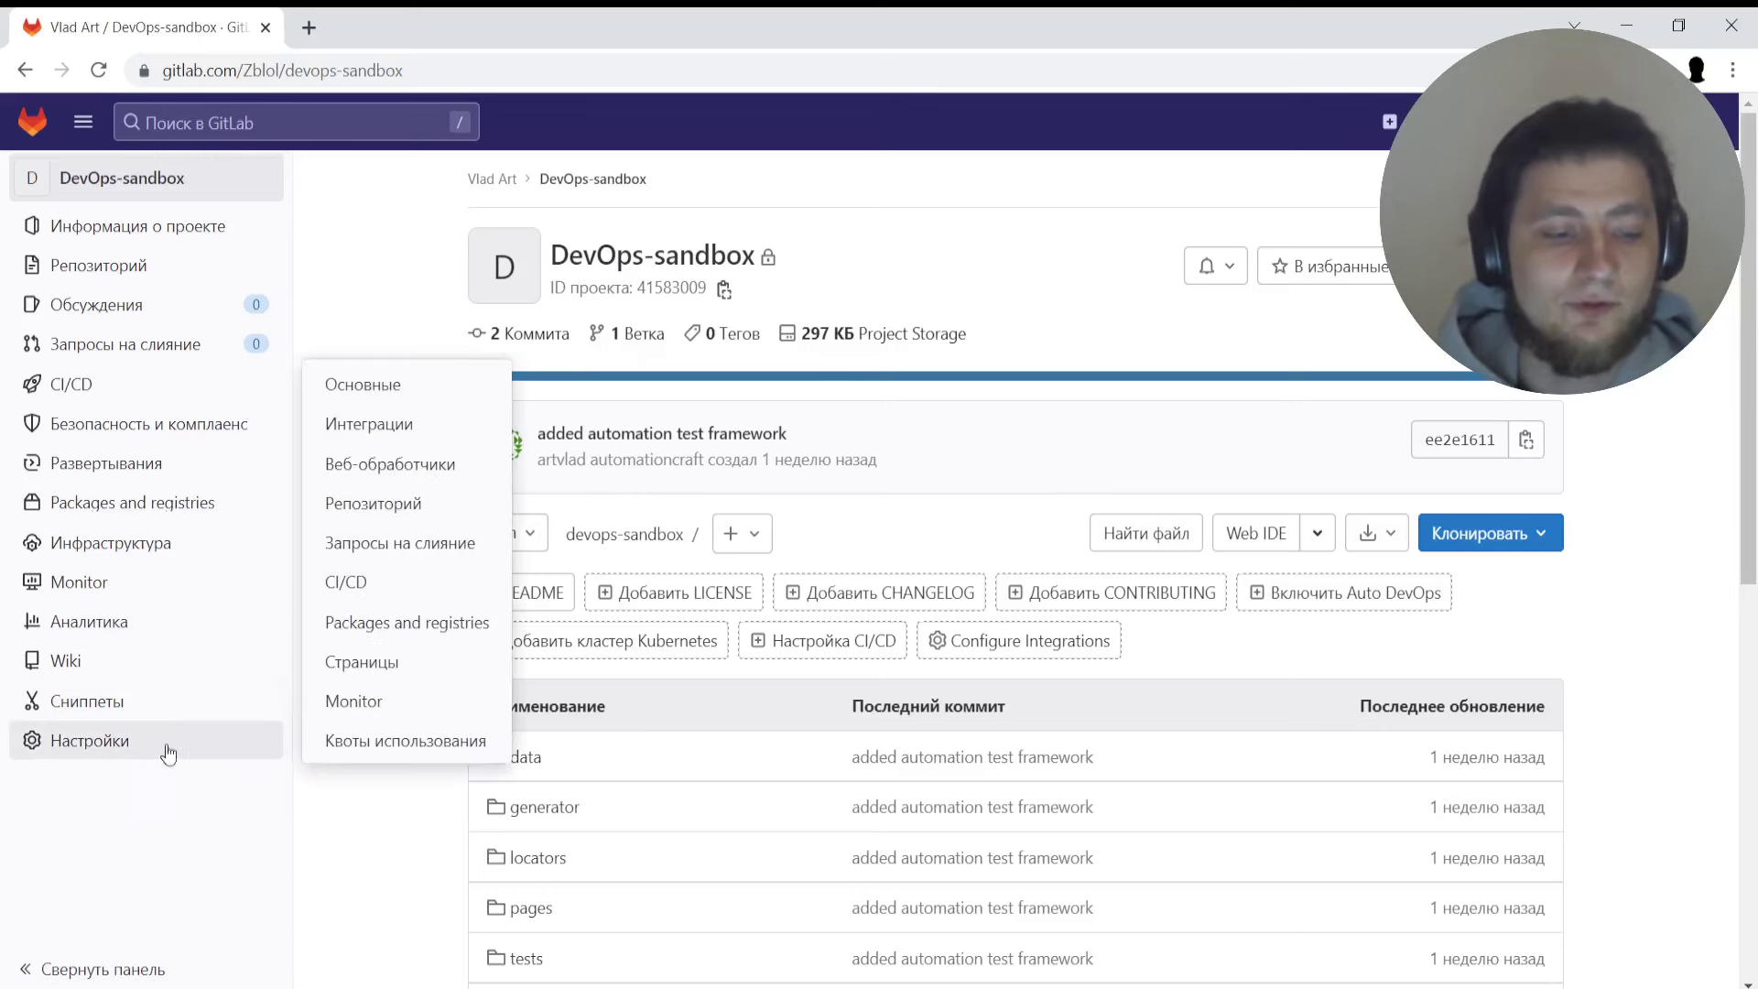
pyautogui.click(369, 586)
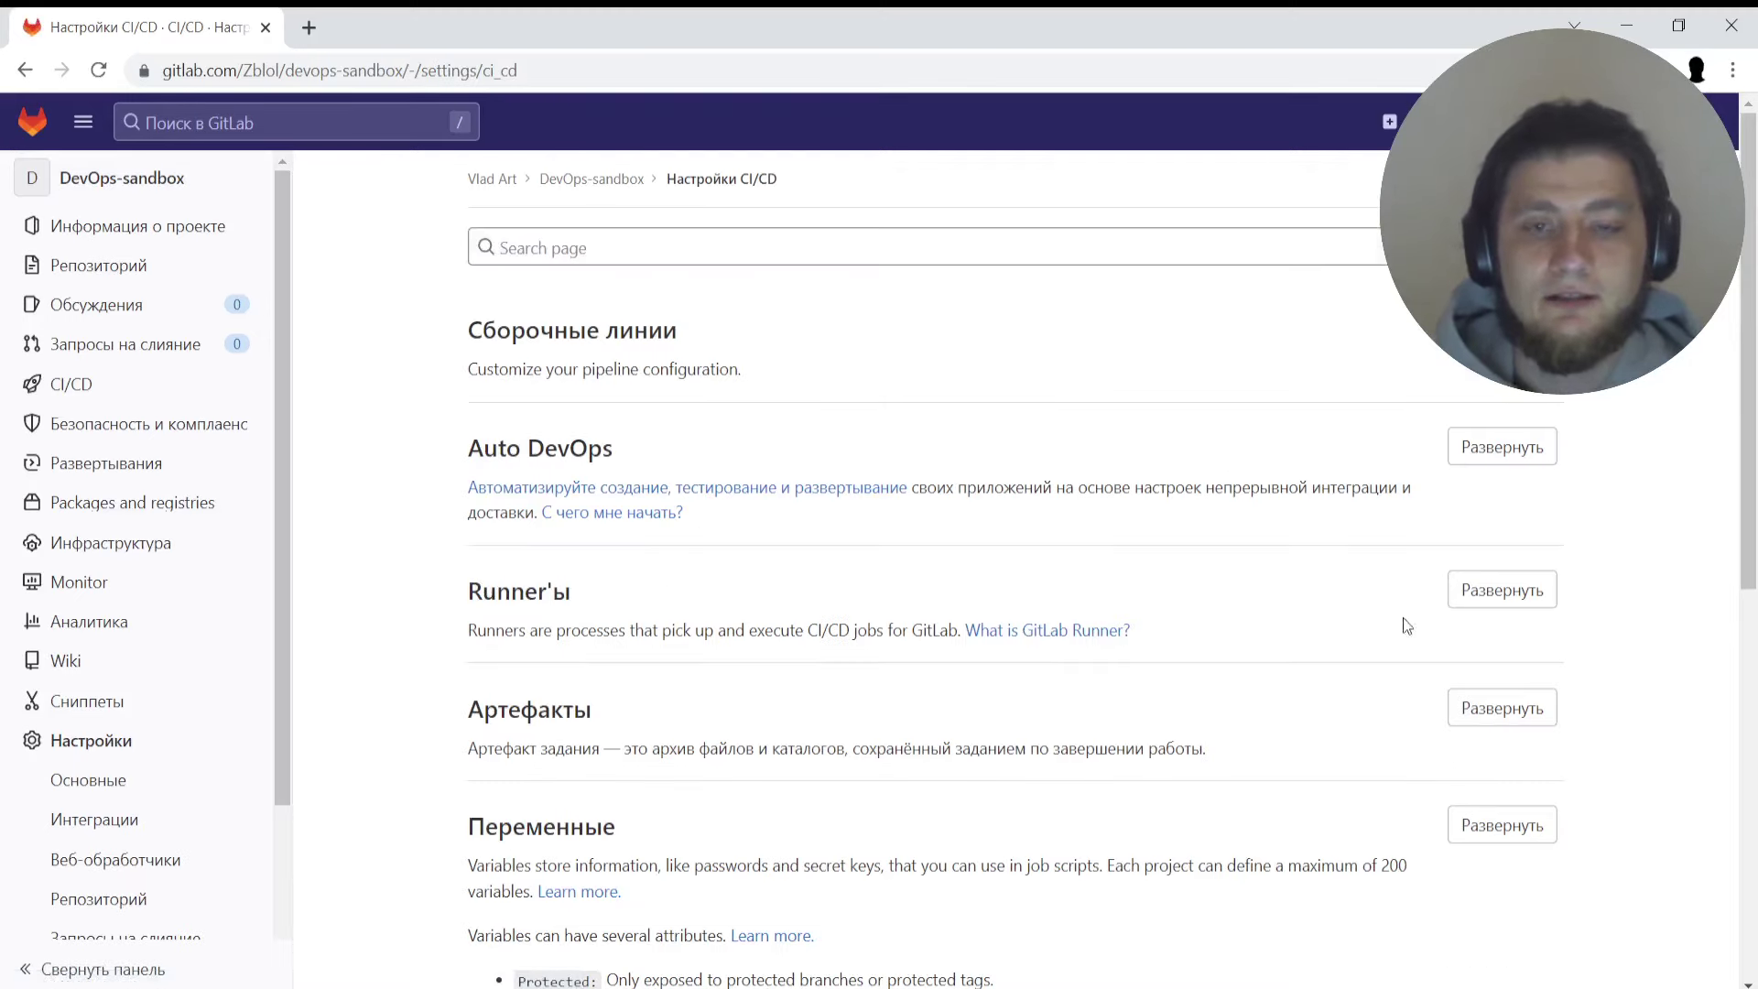
pyautogui.click(1552, 591)
pyautogui.scroll(-4, 691, 551)
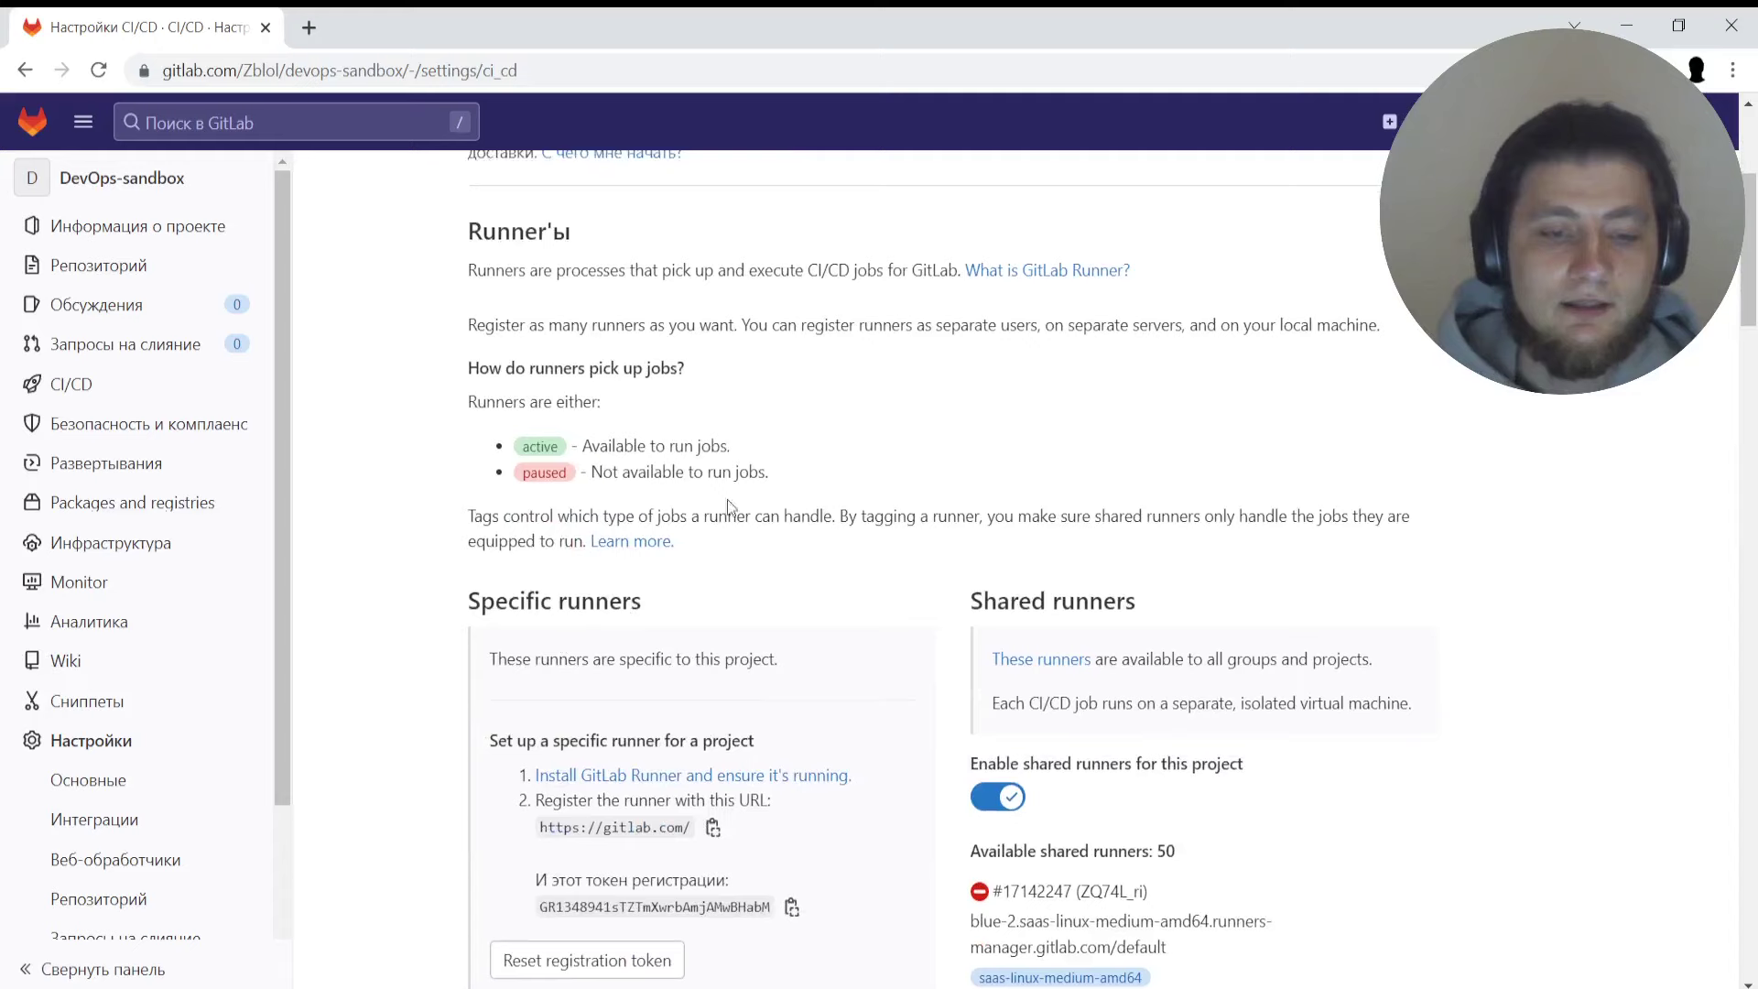
pyautogui.scroll(-6, 697, 324)
pyautogui.scroll(4, 751, 412)
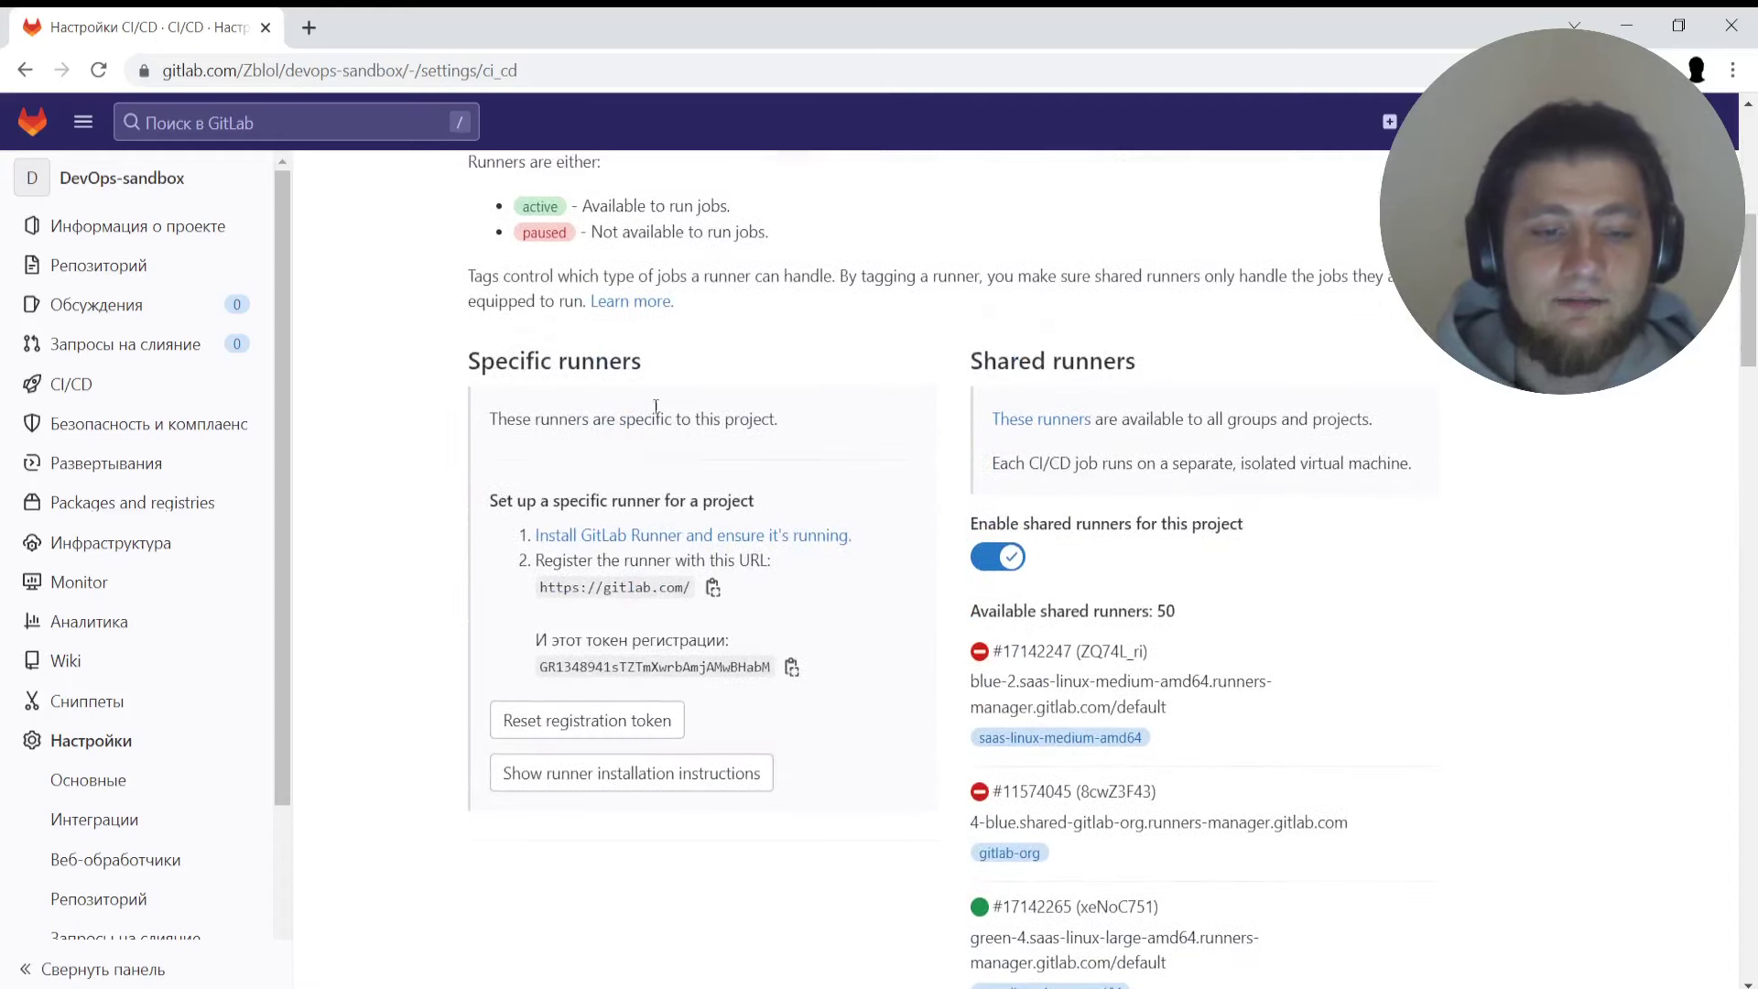
pyautogui.scroll(-2, 776, 497)
pyautogui.scroll(1, 778, 485)
pyautogui.scroll(-1, 778, 479)
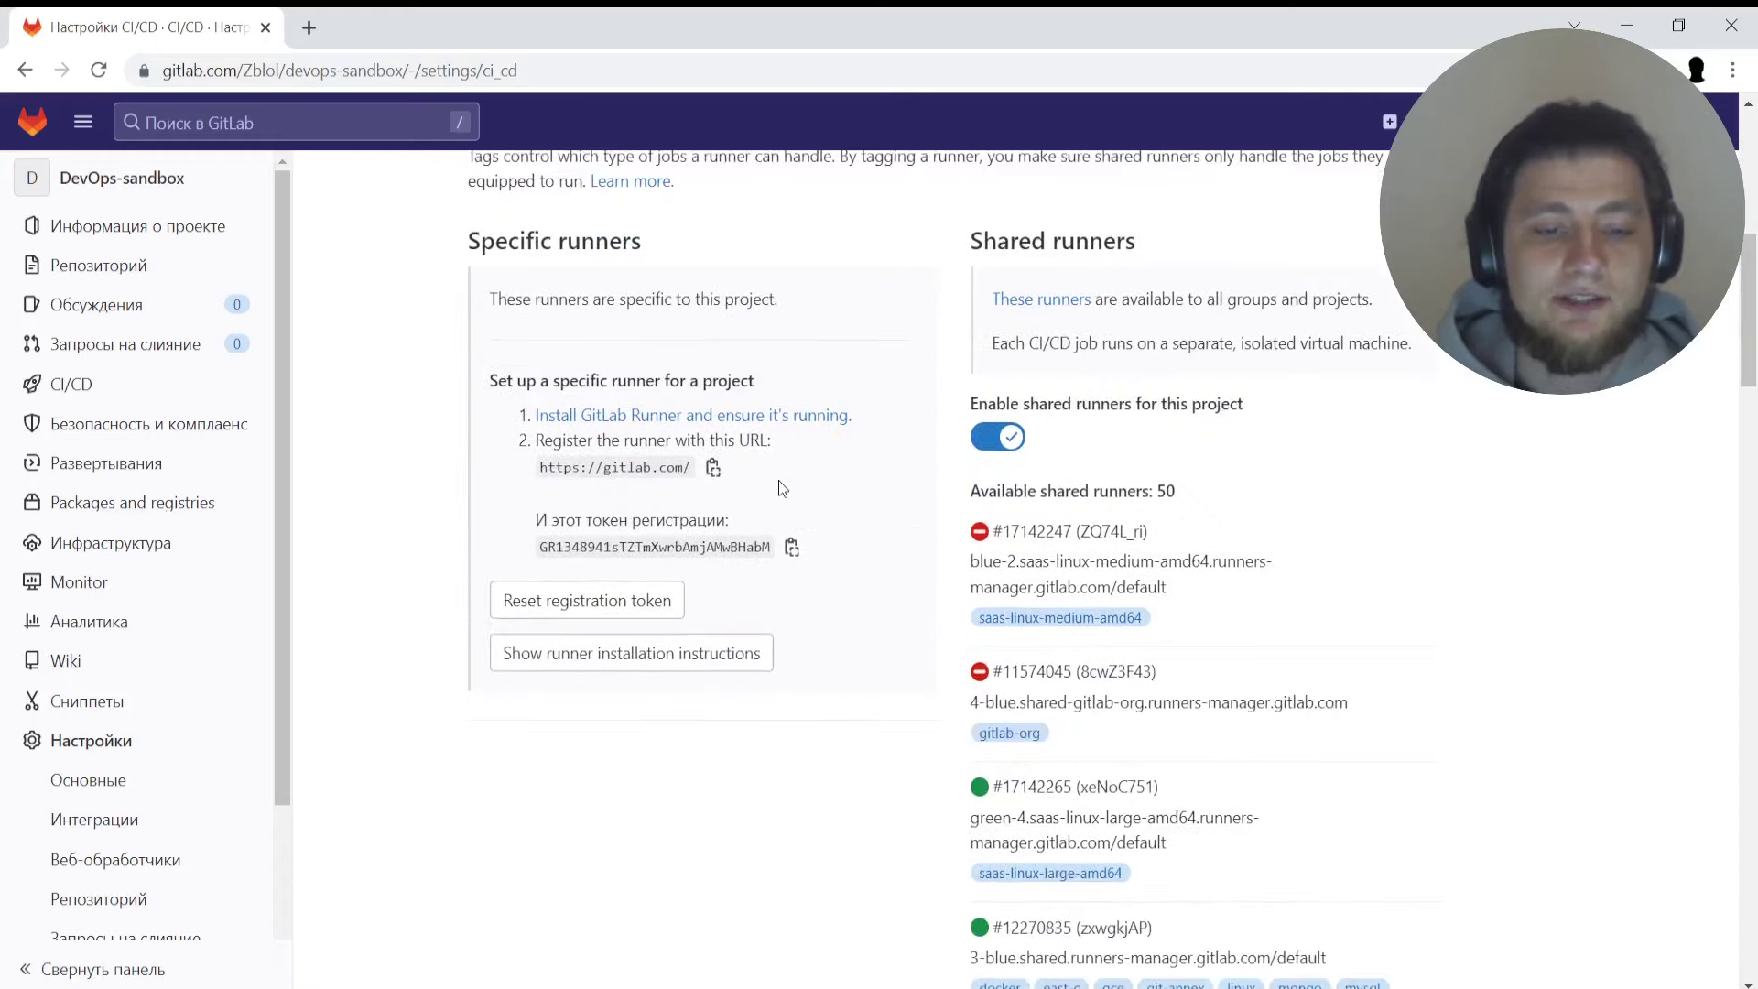
# Highlight the runner registration token, then clear the selection.
pyautogui.moveTo(534, 518); pyautogui.dragTo(777, 547)
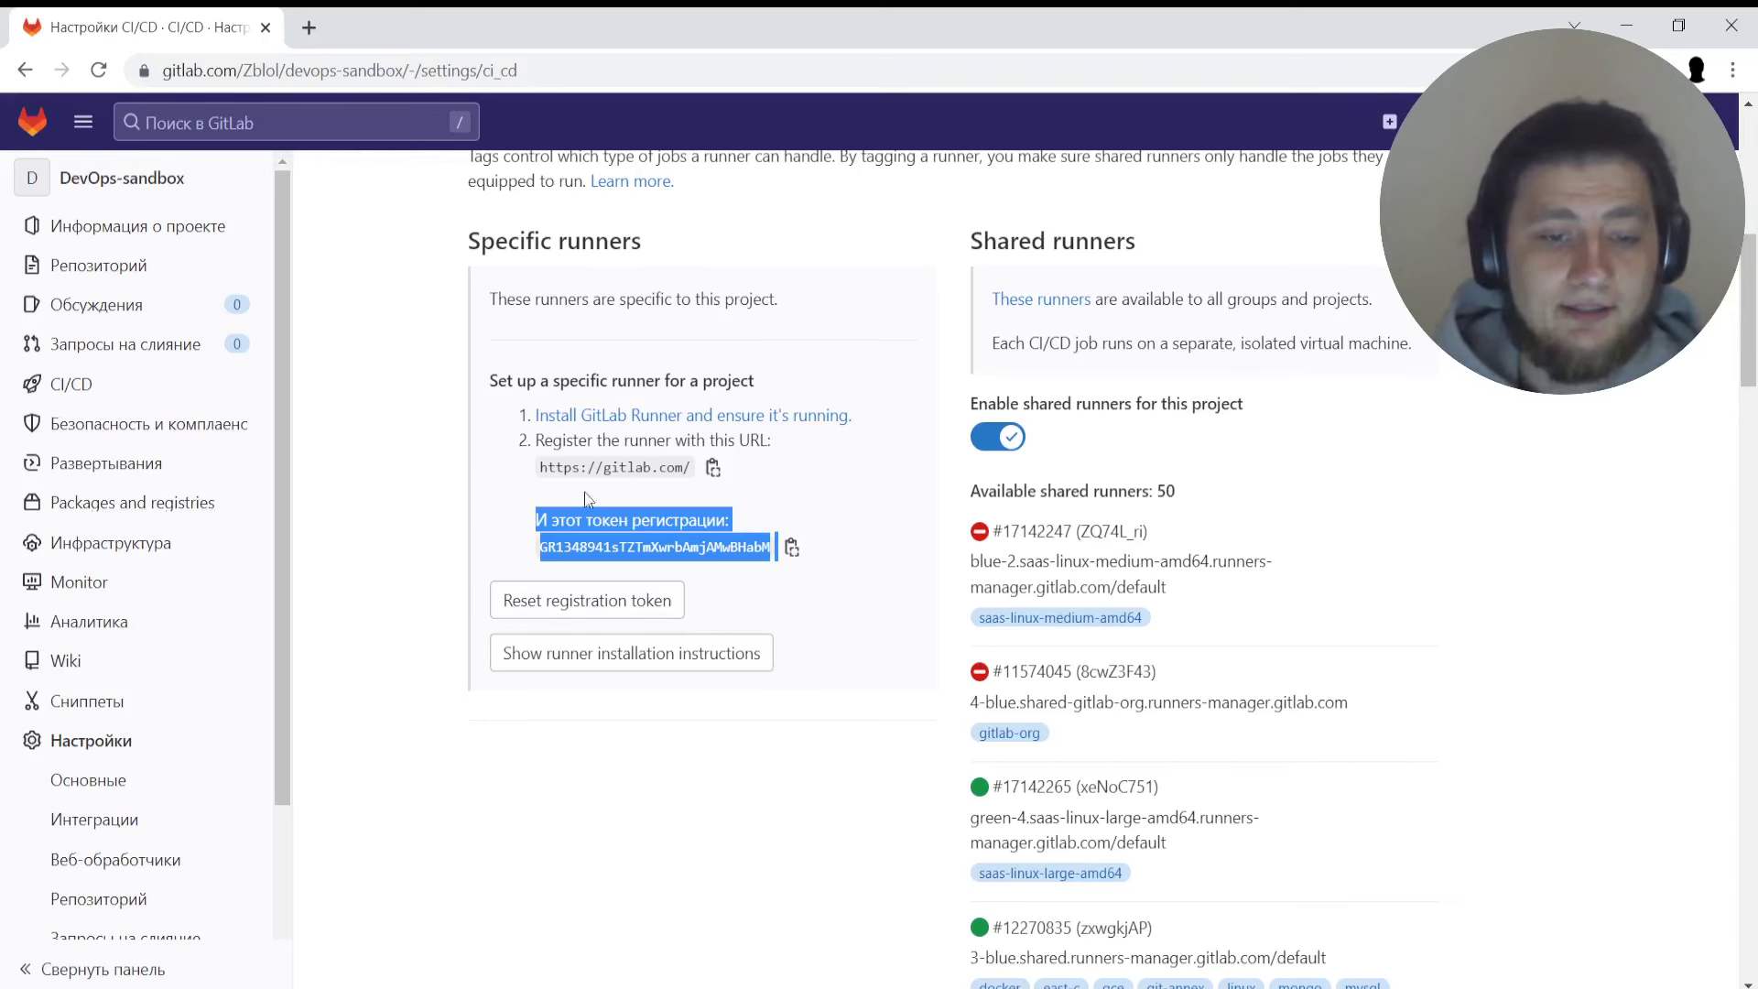
pyautogui.click(852, 547)
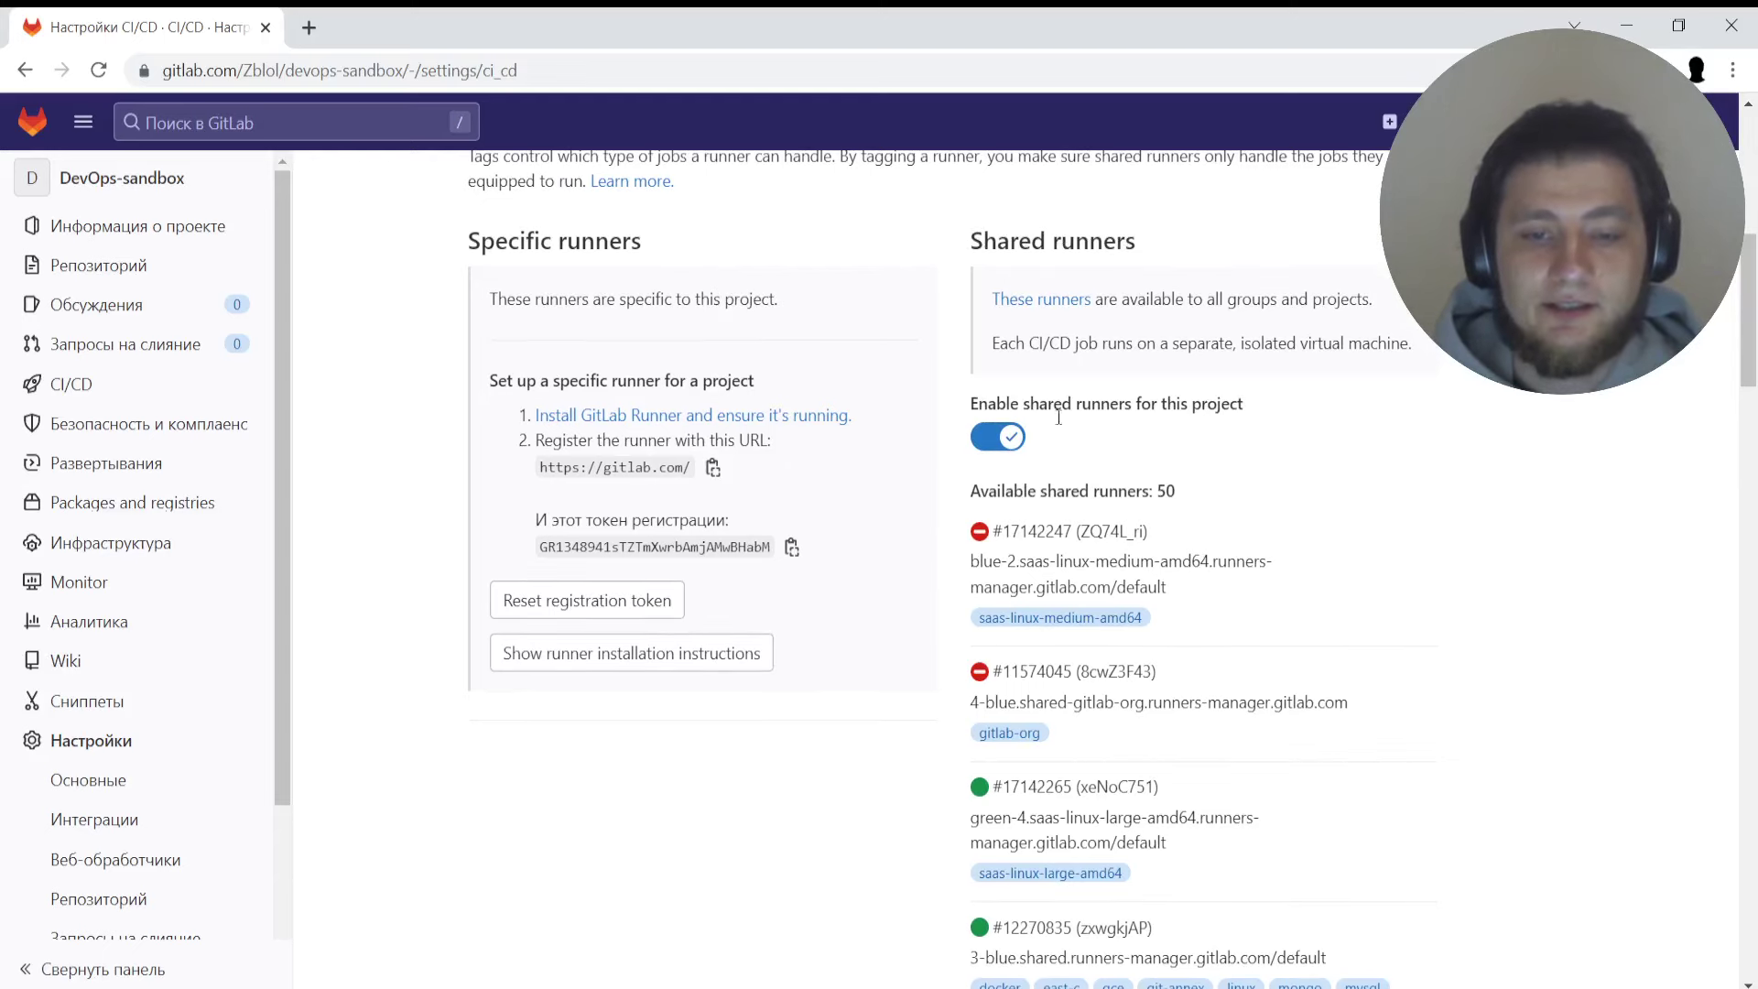
pyautogui.scroll(-5, 1174, 458)
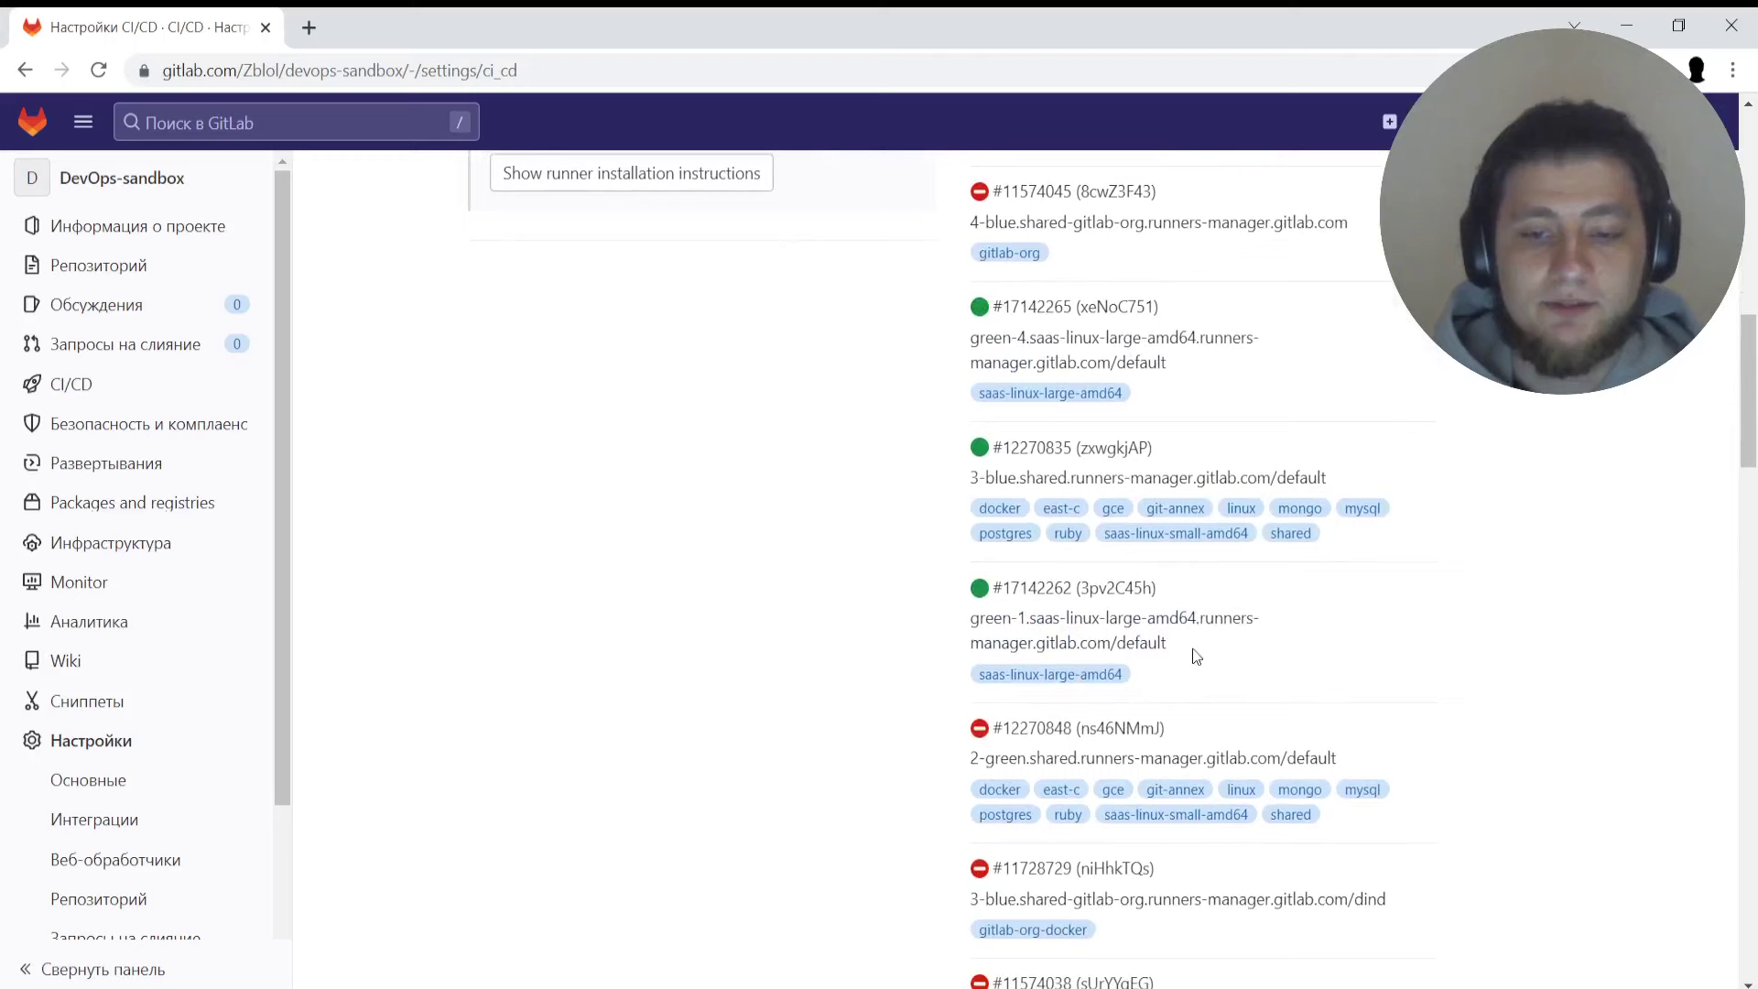
pyautogui.scroll(1, 1154, 644)
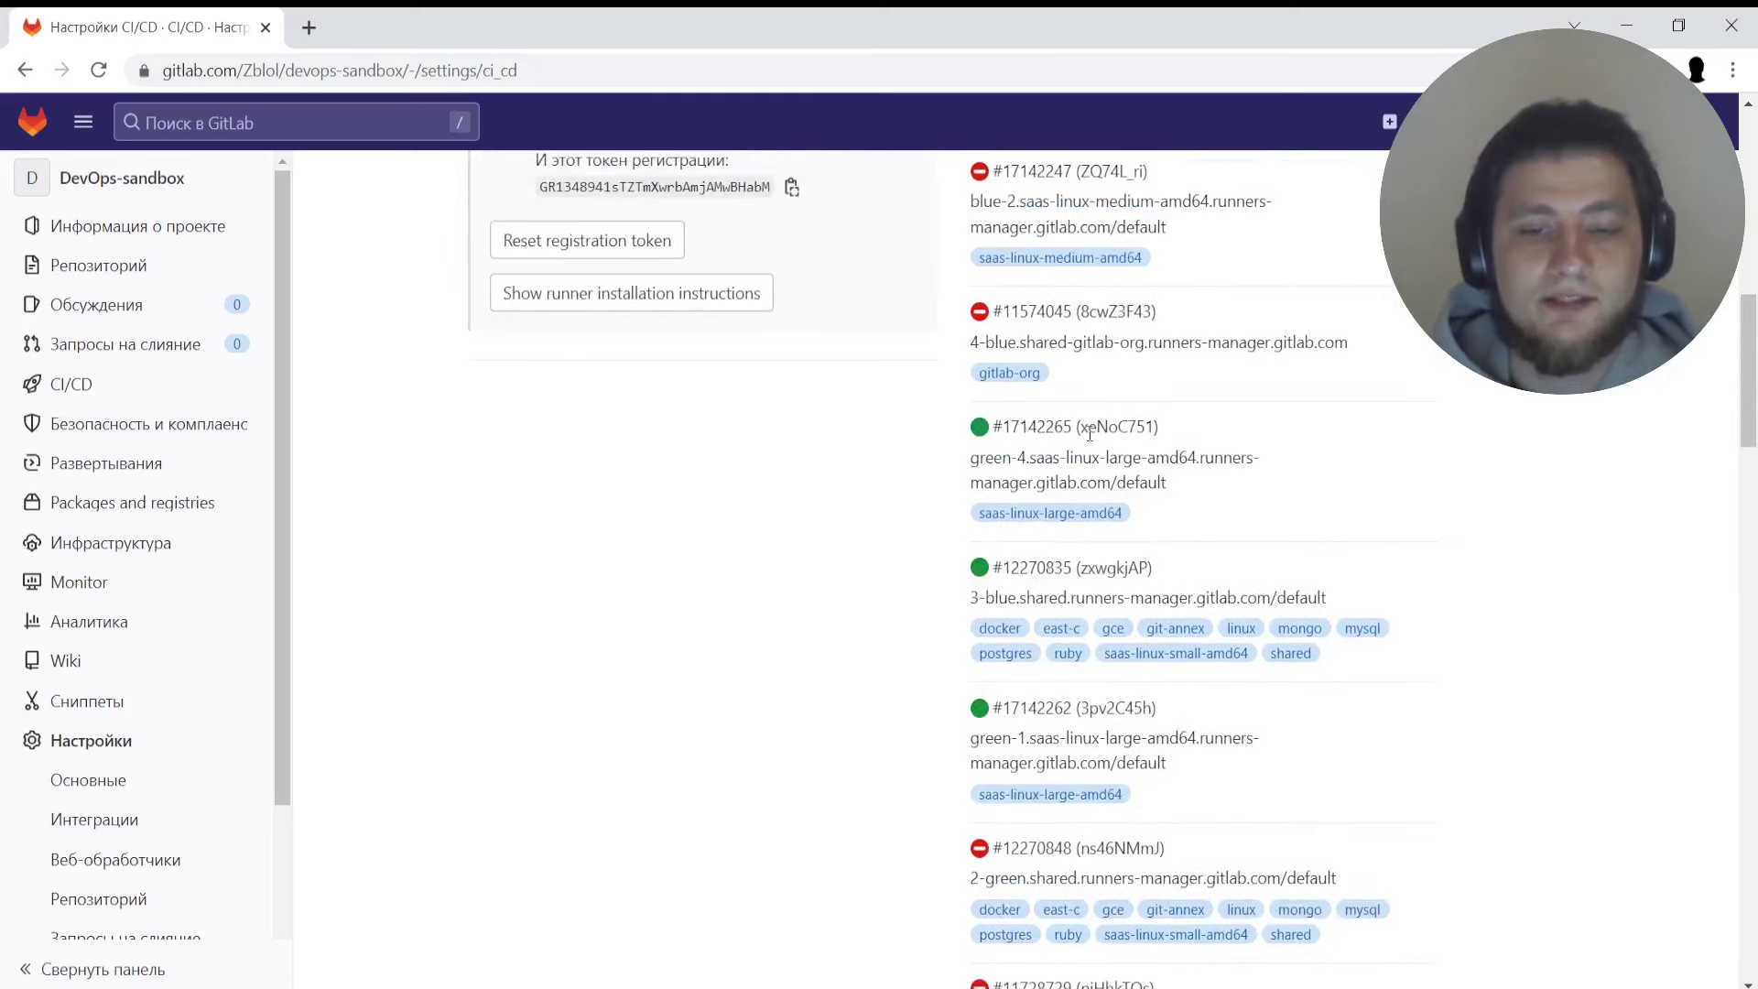
pyautogui.scroll(3, 1117, 438)
pyautogui.scroll(3, 1044, 384)
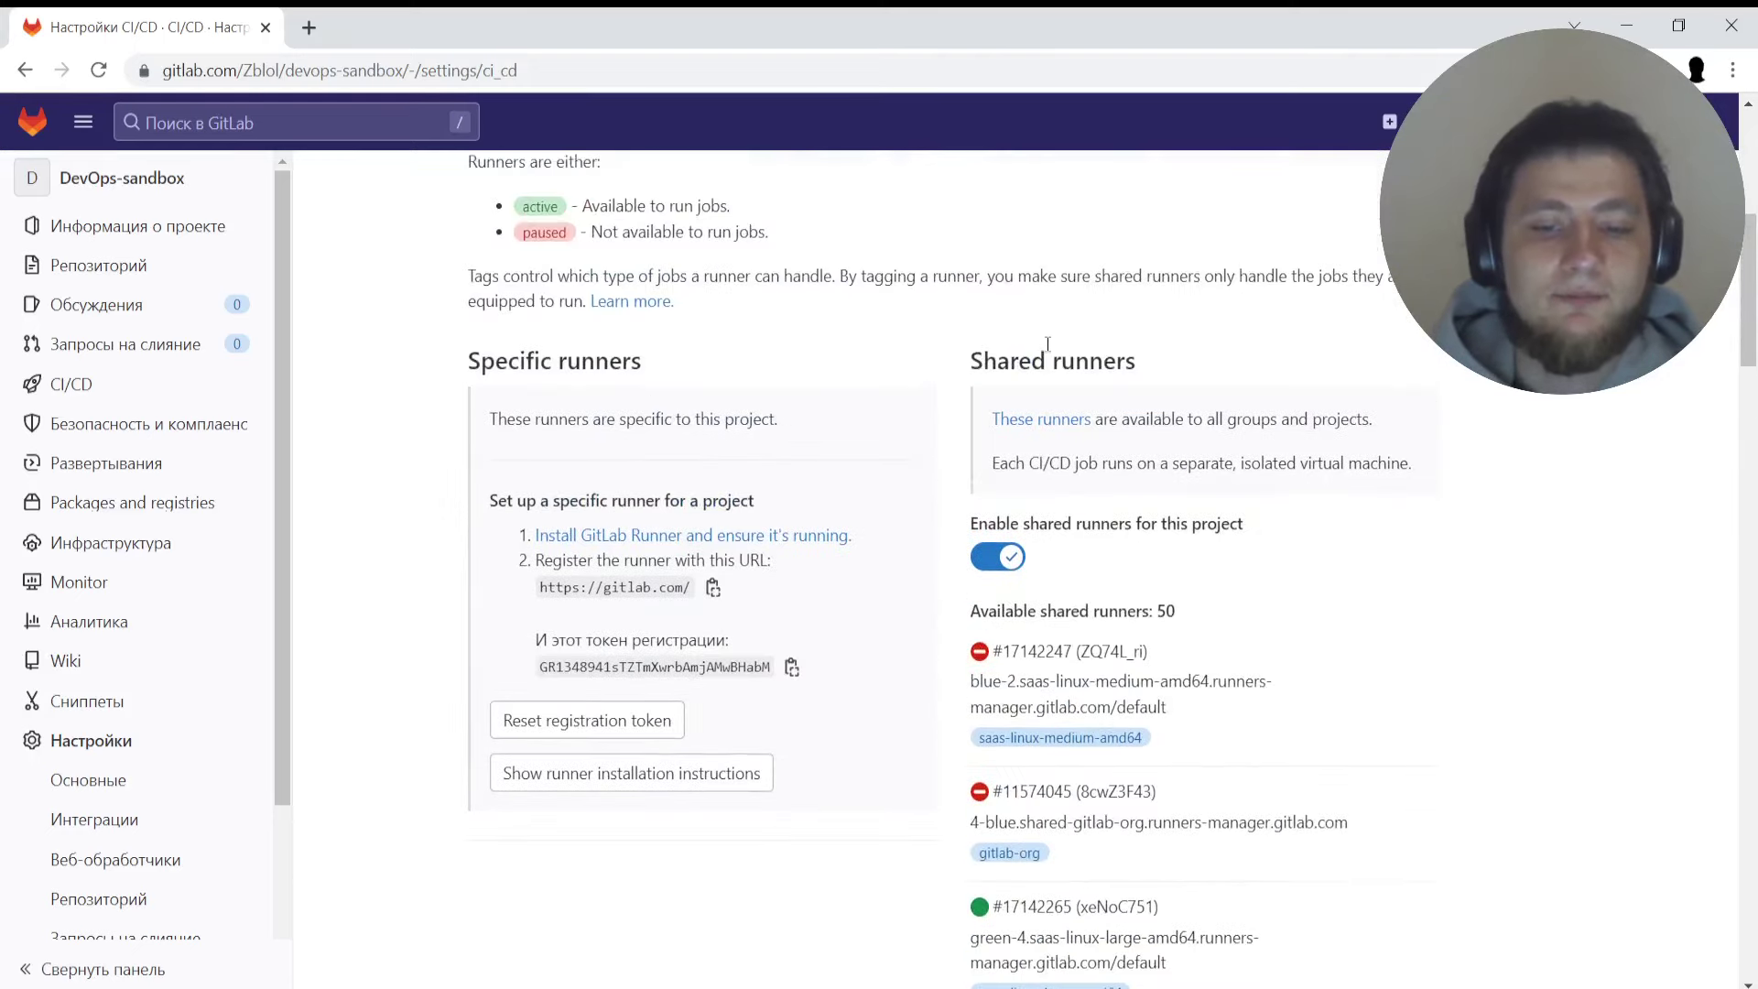
# Review the shared runners information, showing shared runners enabled with 50 available.
pyautogui.moveTo(949, 355); pyautogui.dragTo(1271, 640)
pyautogui.click(952, 602)
pyautogui.scroll(-6, 952, 602)
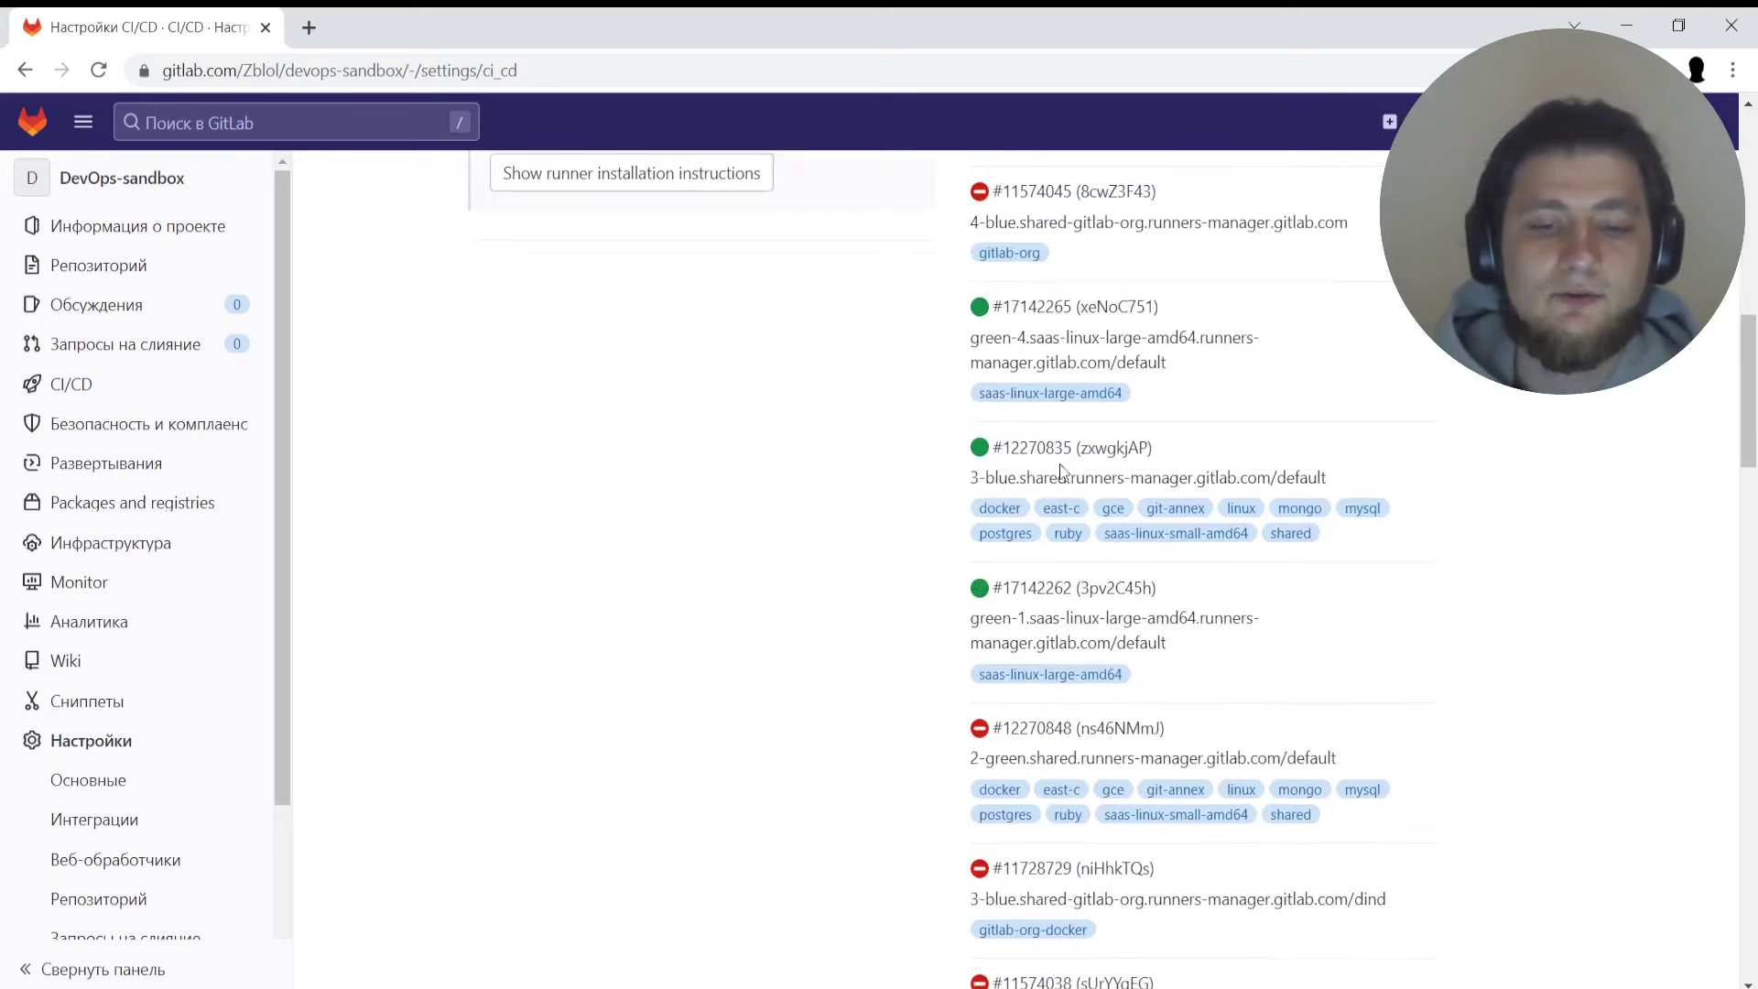
pyautogui.scroll(-4, 952, 601)
pyautogui.scroll(8, 1077, 498)
pyautogui.scroll(2, 1171, 481)
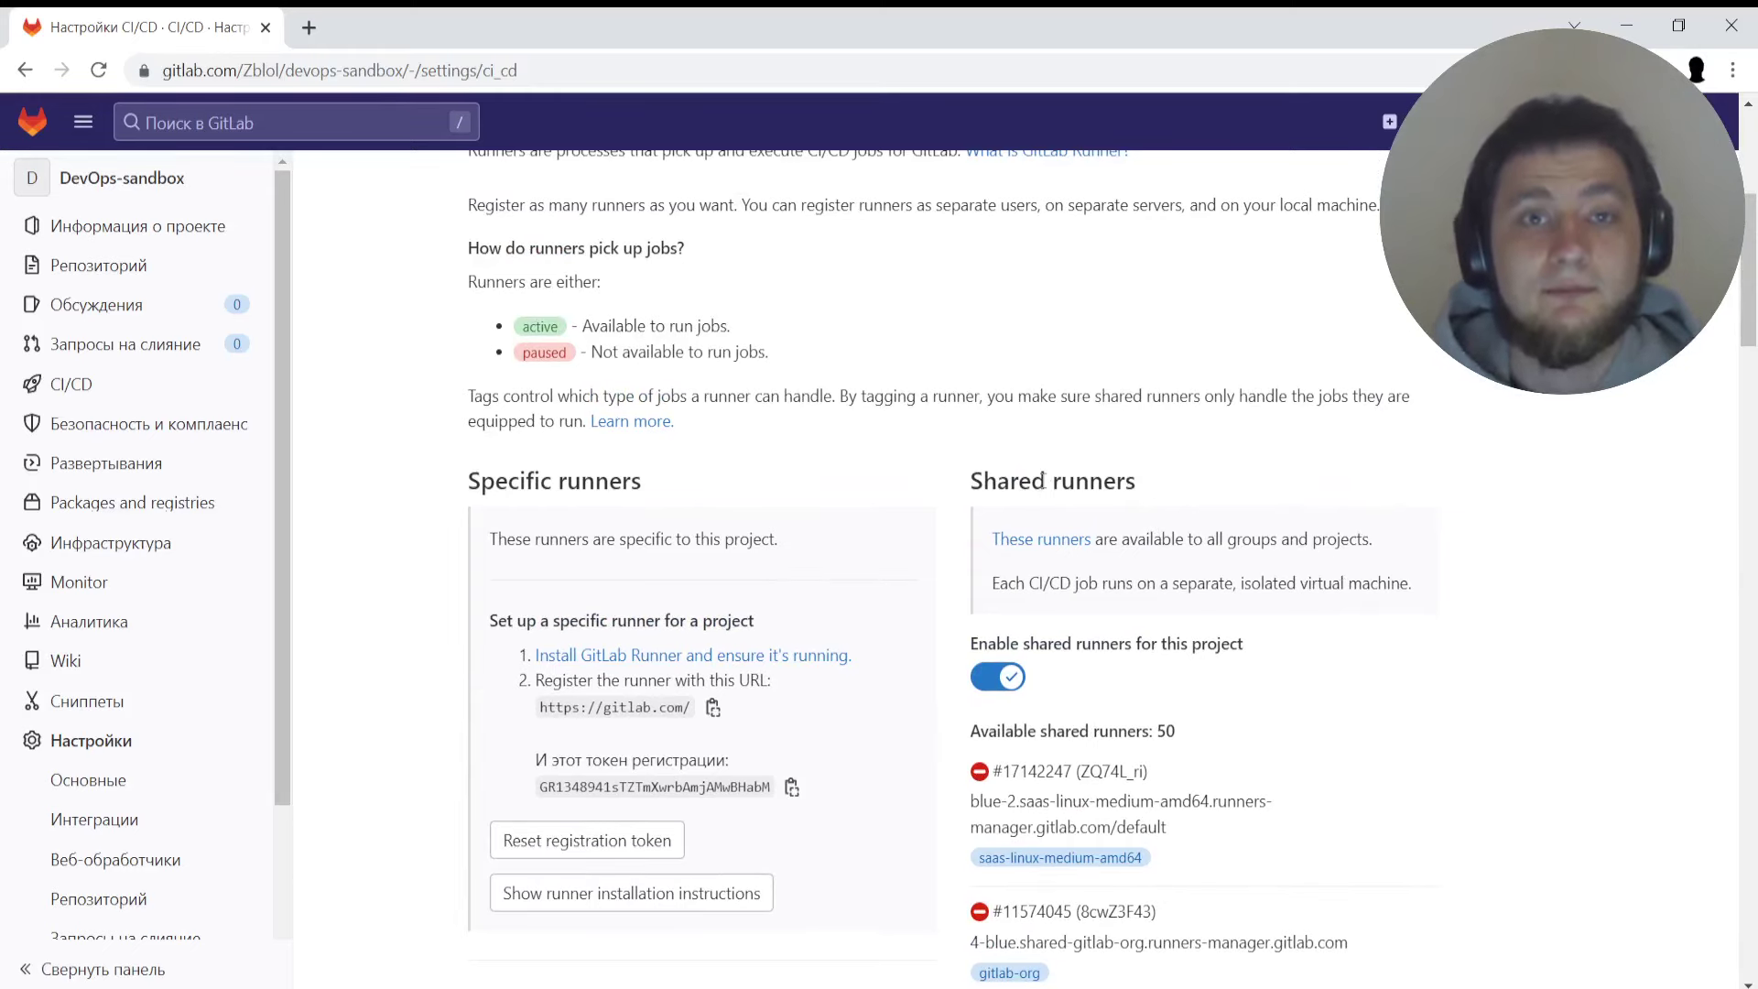
pyautogui.scroll(-2, 724, 531)
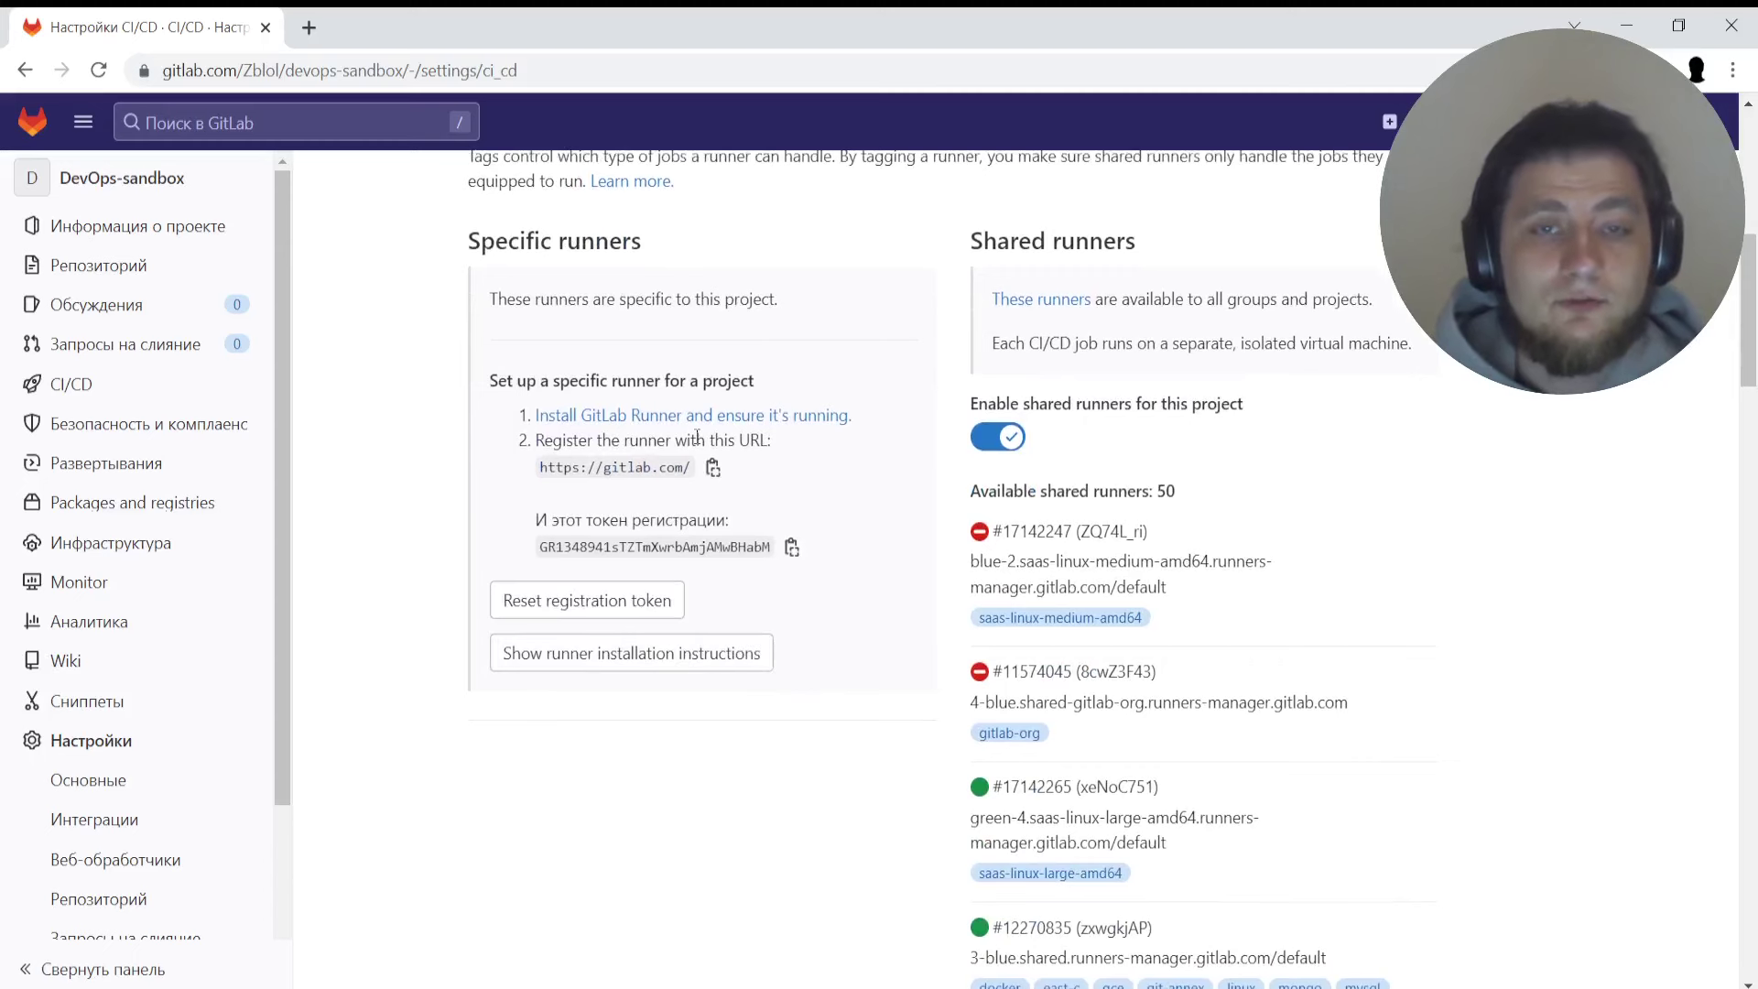
# Show the runner installation instructions and browse the macOS, Windows, Docker and Kubernetes options.
pyautogui.click(600, 659)
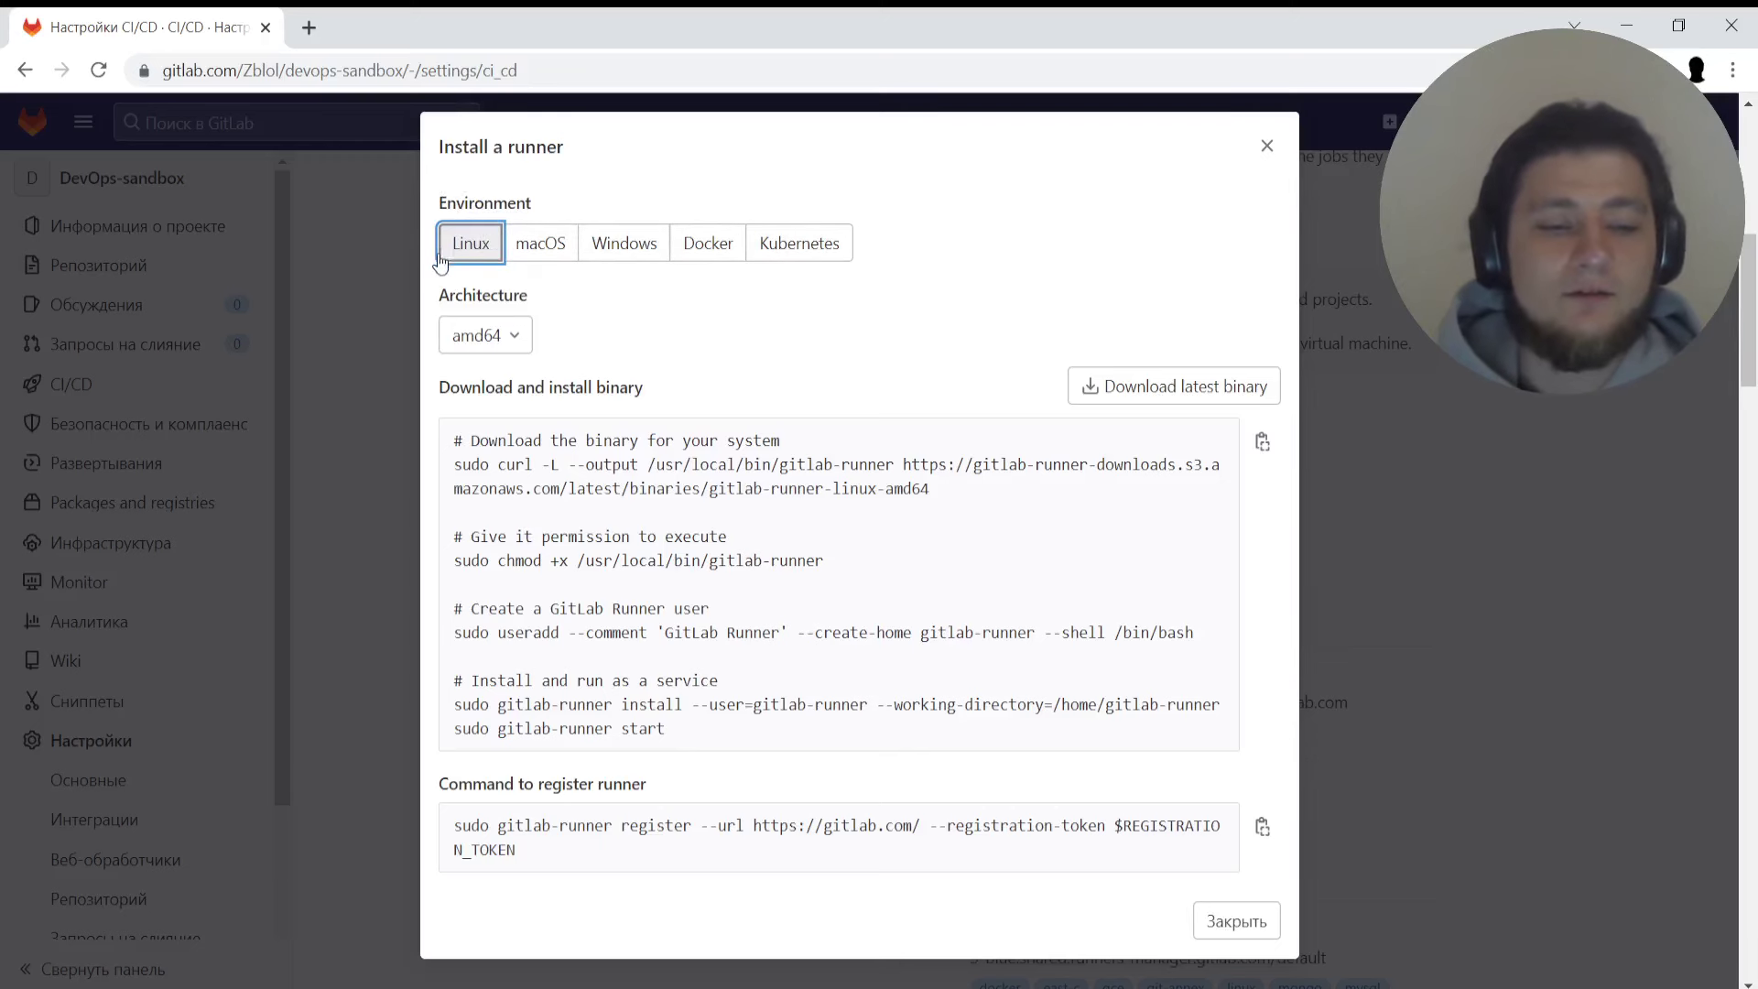
pyautogui.click(545, 245)
pyautogui.click(637, 247)
pyautogui.click(737, 230)
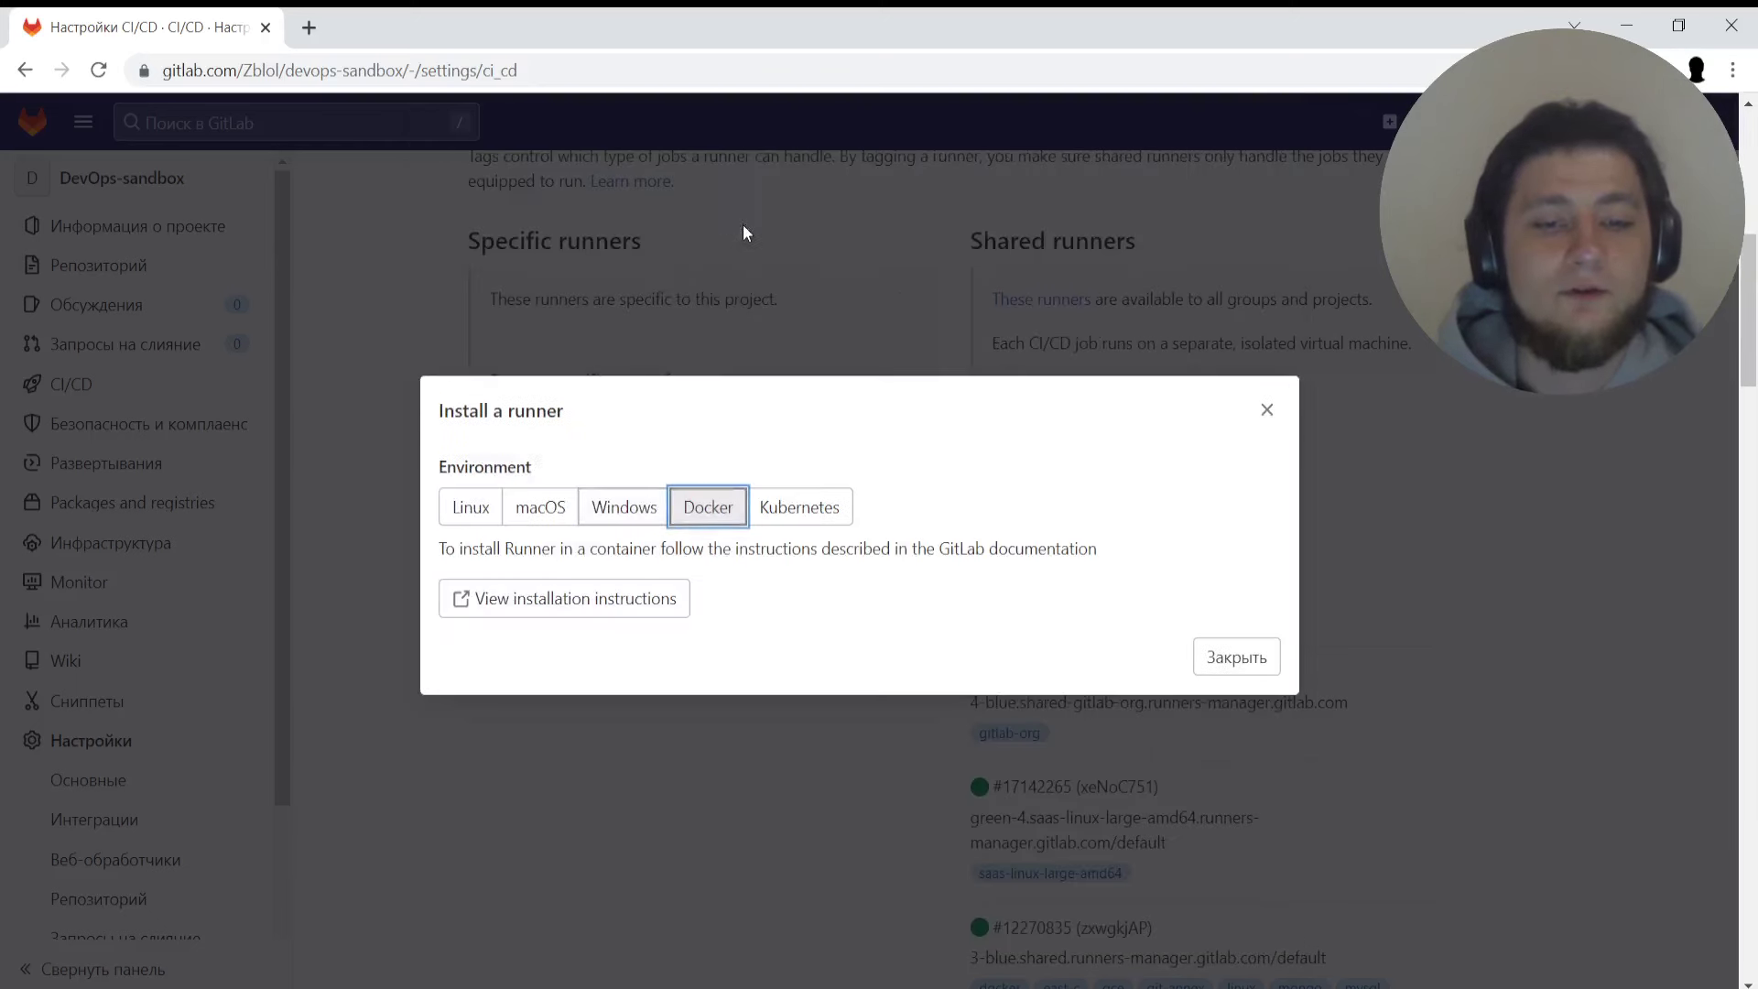
pyautogui.click(789, 511)
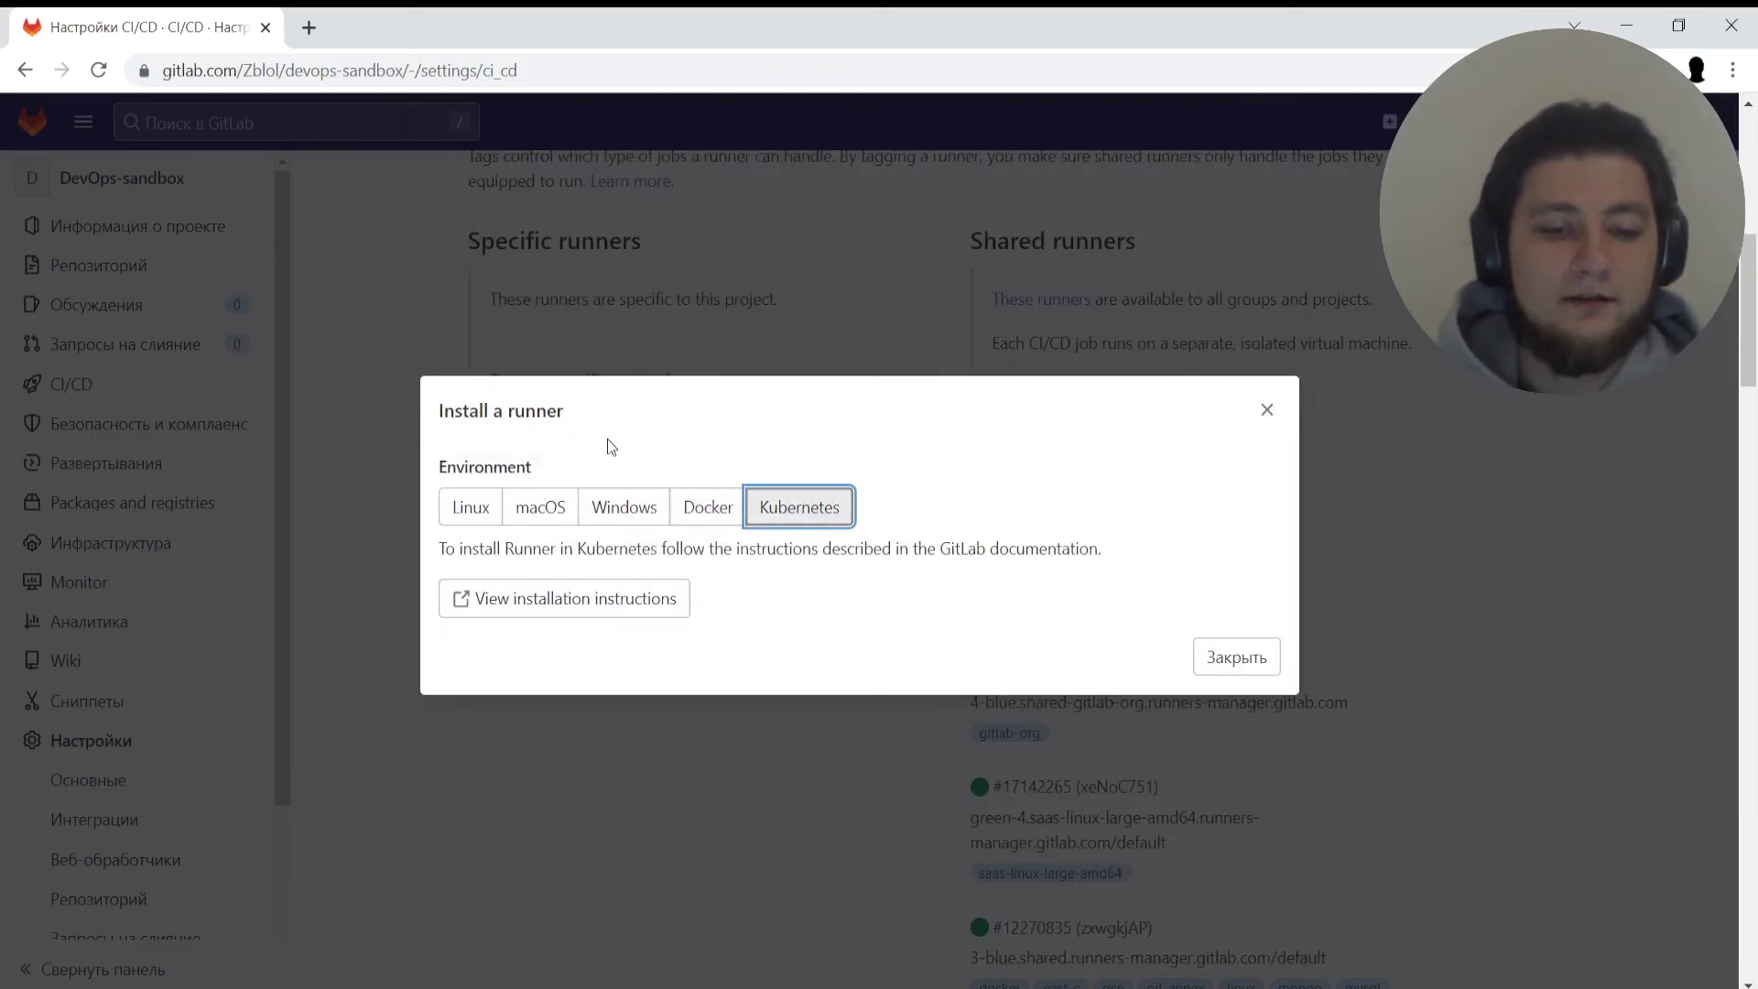
# Open the Docker docs page 'Run GitLab Runner in a container'.
pyautogui.click(713, 514)
pyautogui.click(596, 597)
pyautogui.scroll(-10, 785, 444)
pyautogui.scroll(12, 641, 454)
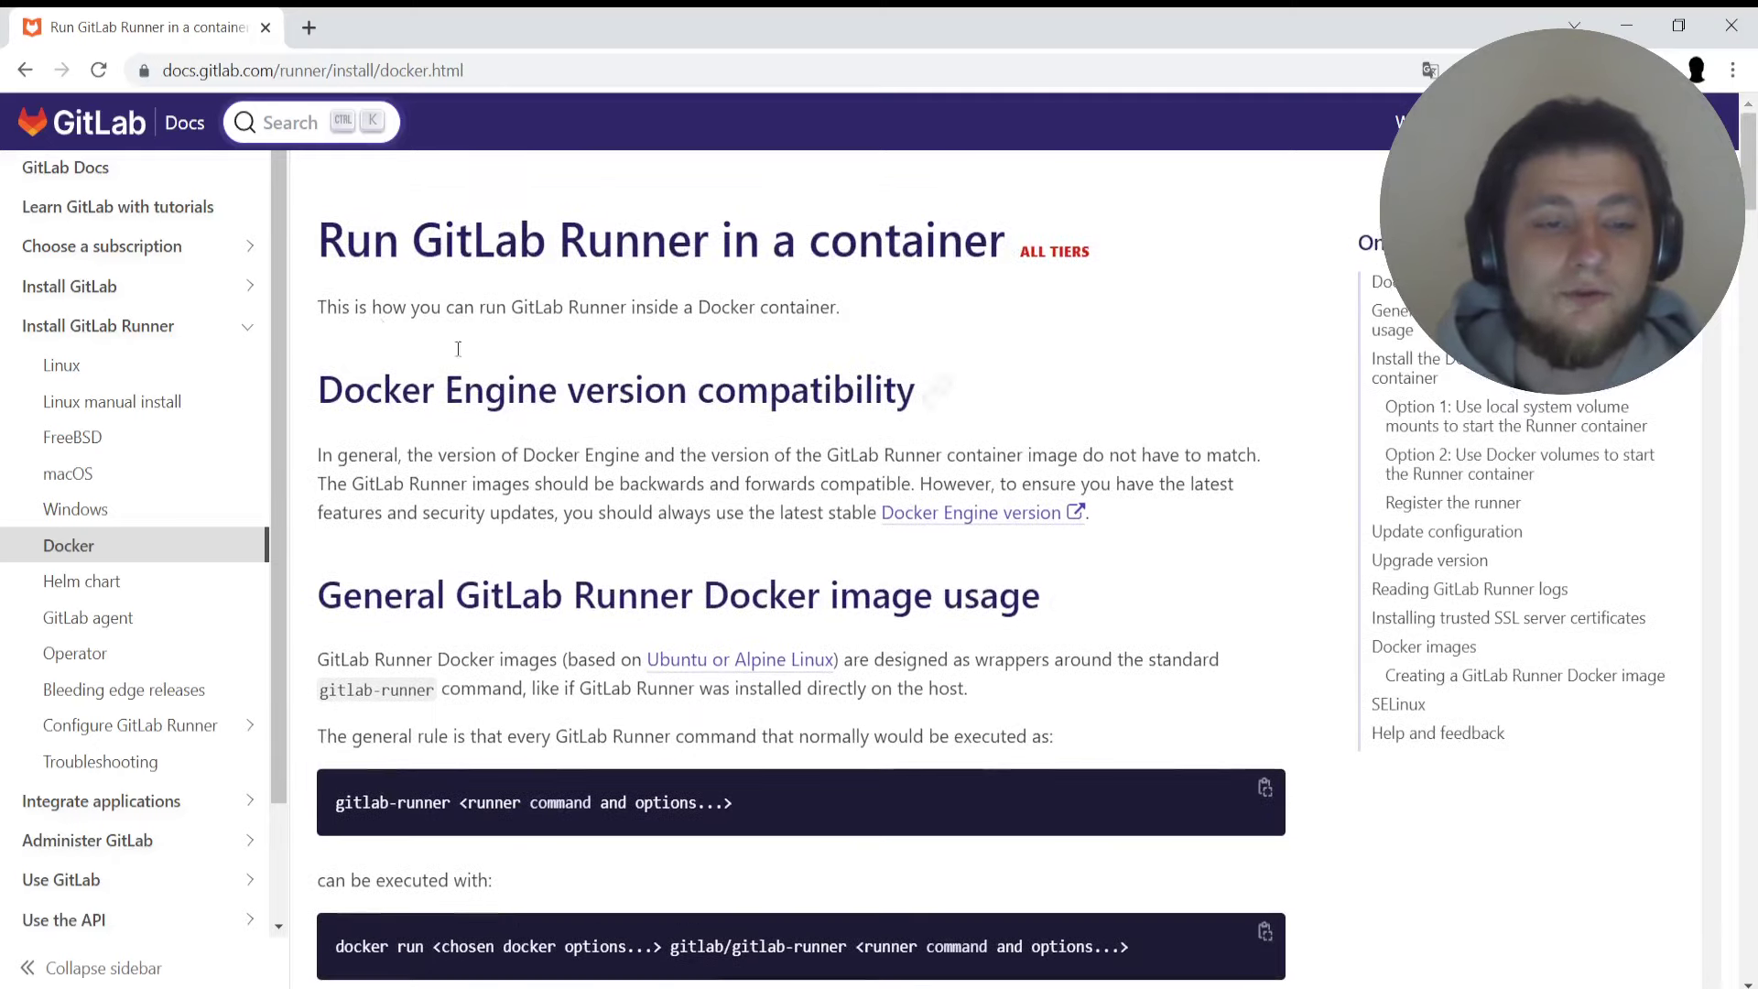
pyautogui.moveTo(320, 242); pyautogui.dragTo(962, 240)
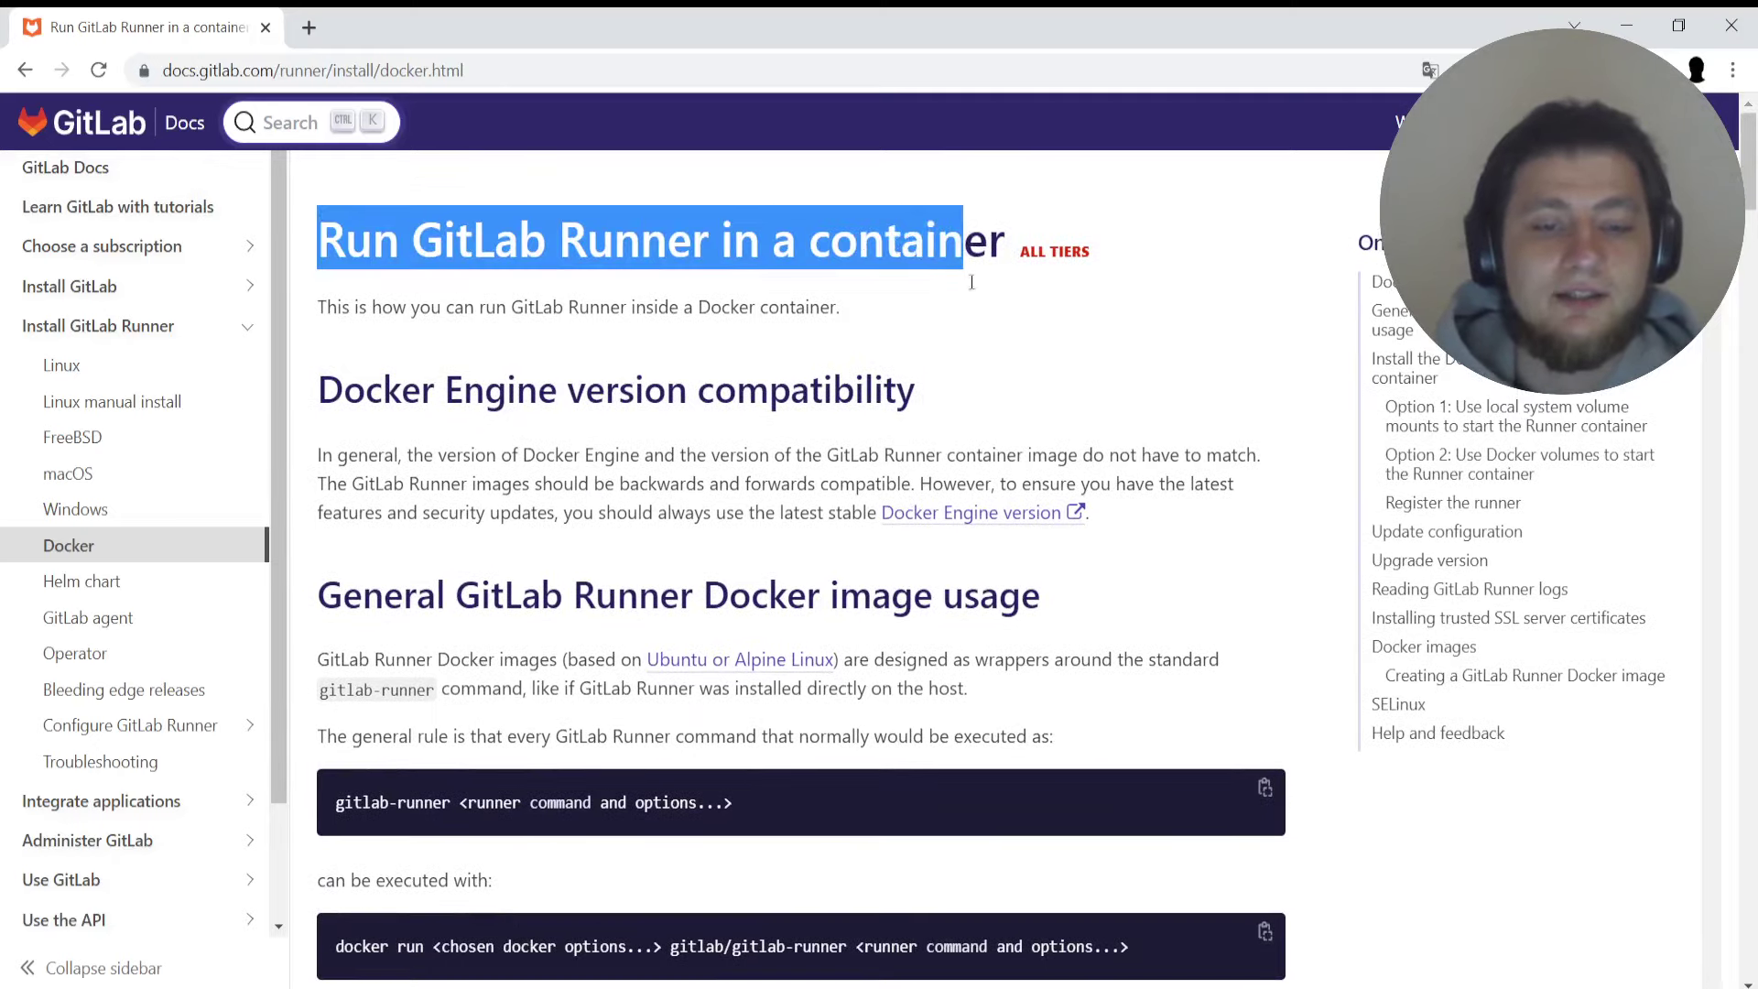
pyautogui.click(958, 361)
pyautogui.scroll(-4, 870, 519)
pyautogui.scroll(-4, 870, 519)
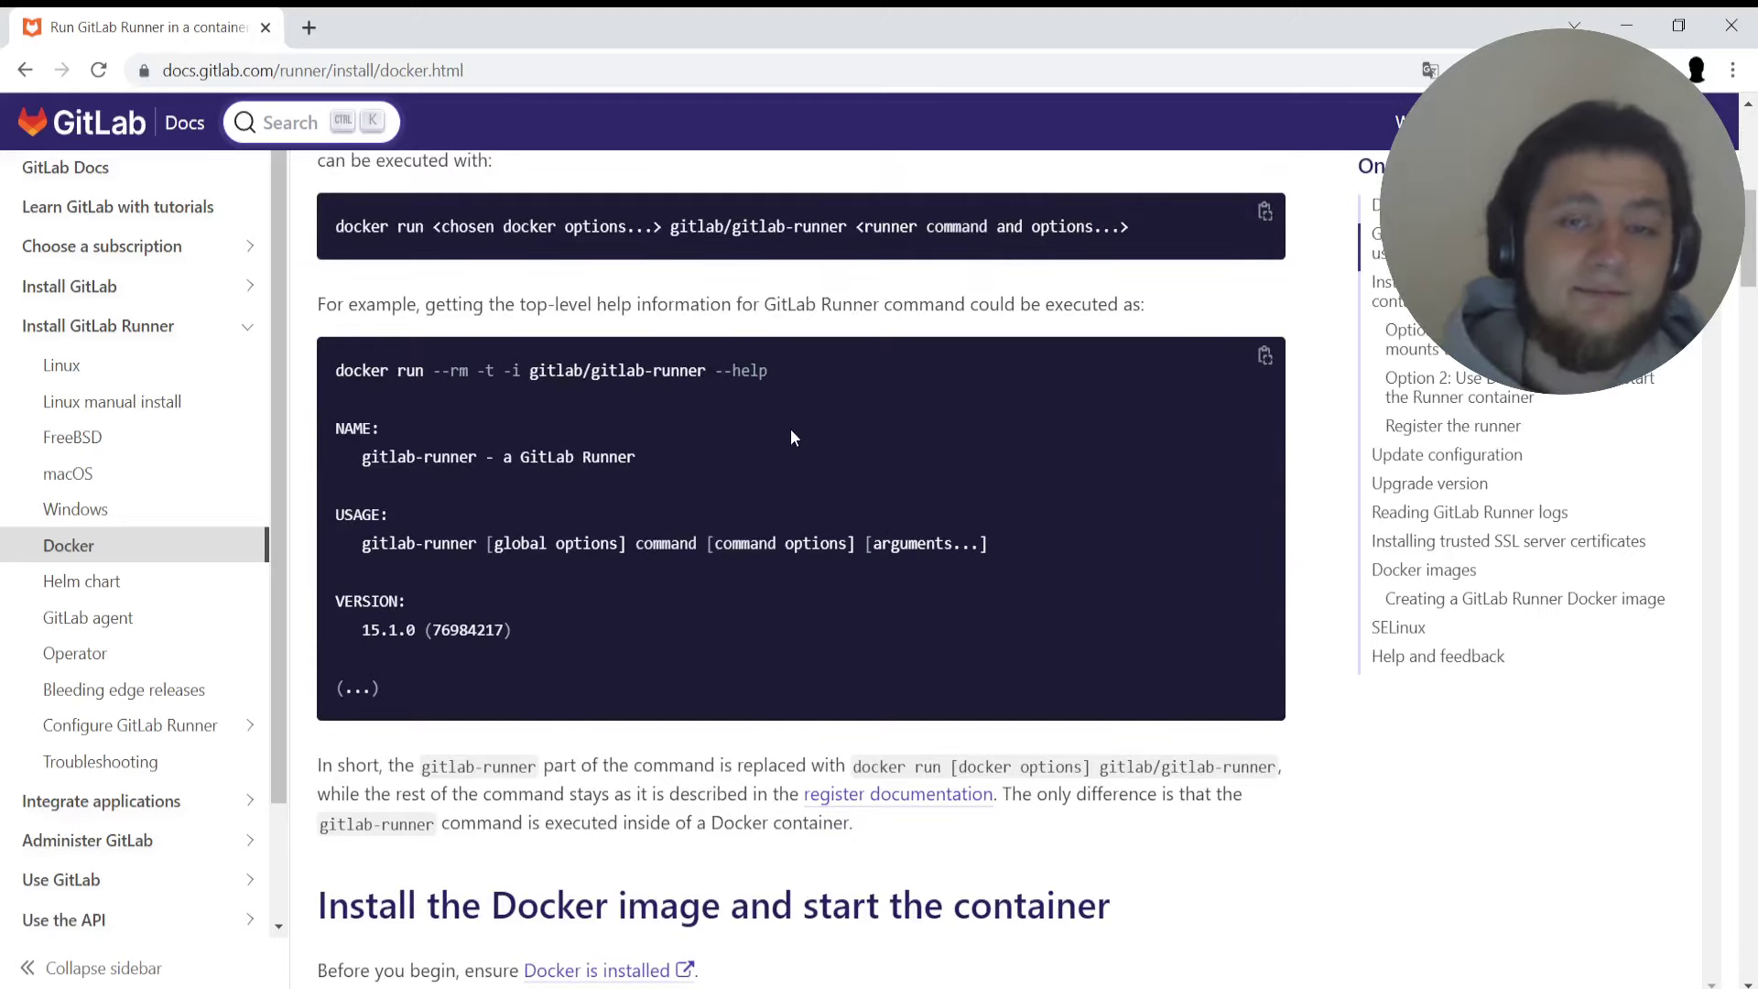
pyautogui.scroll(4, 794, 421)
pyautogui.scroll(-8, 804, 405)
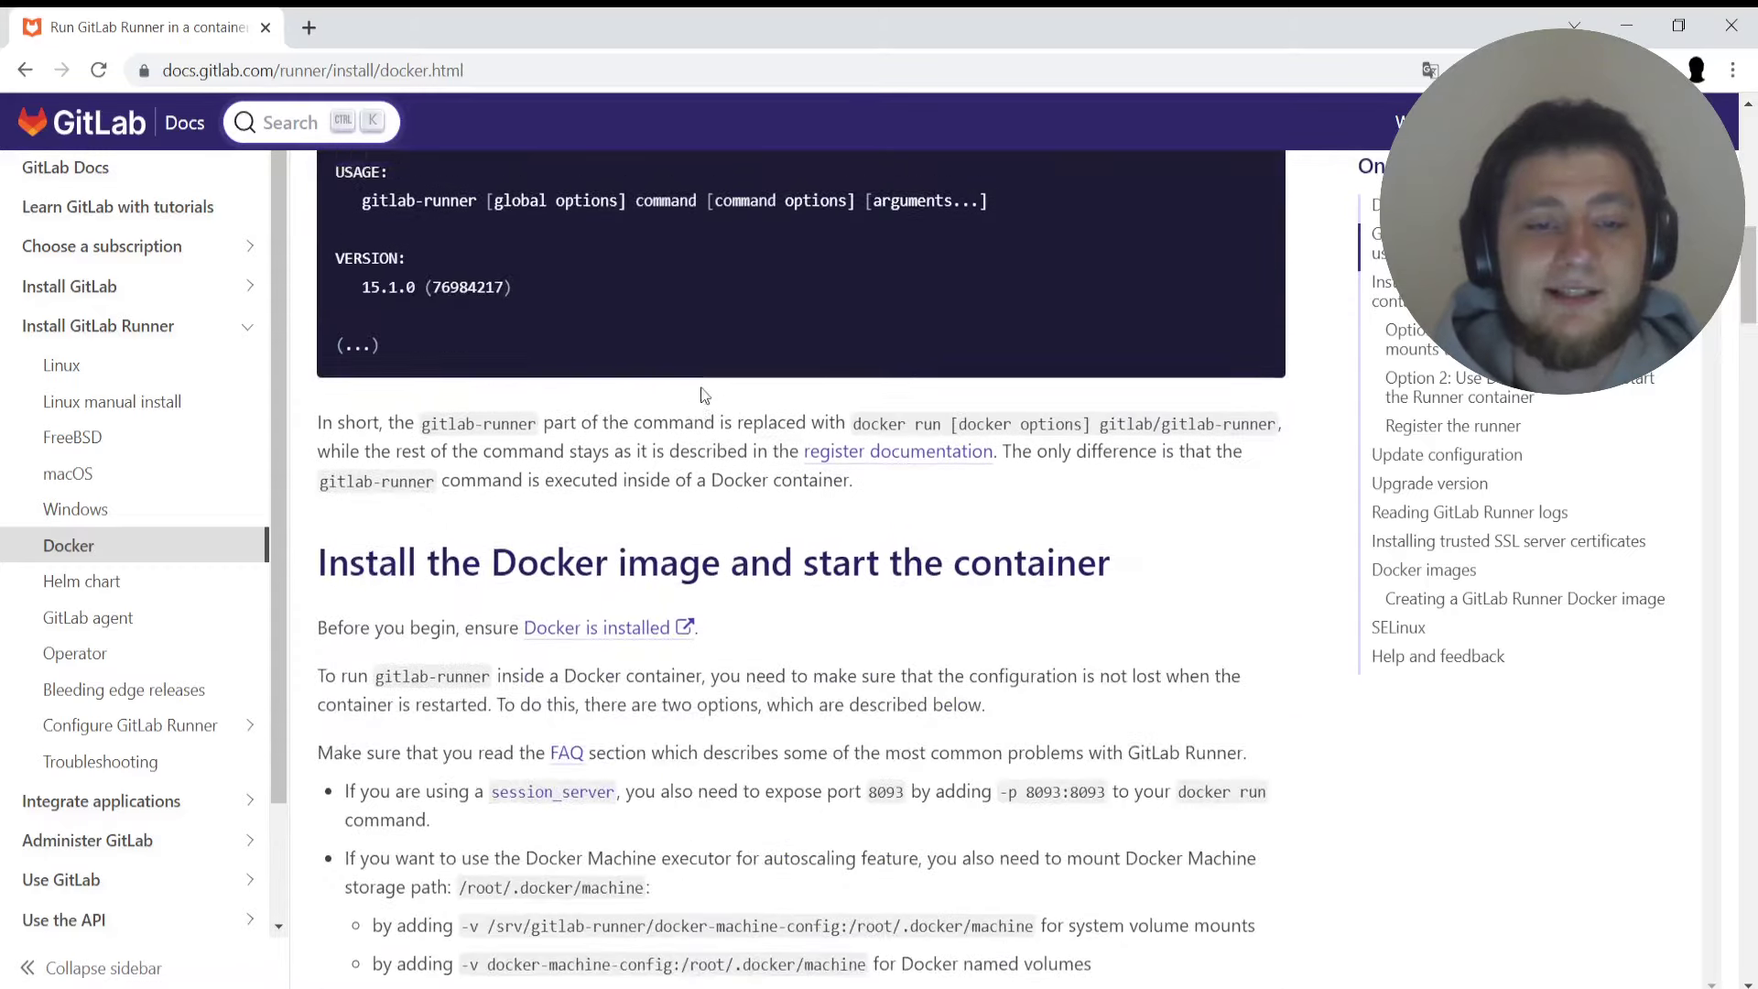
pyautogui.scroll(4, 608, 299)
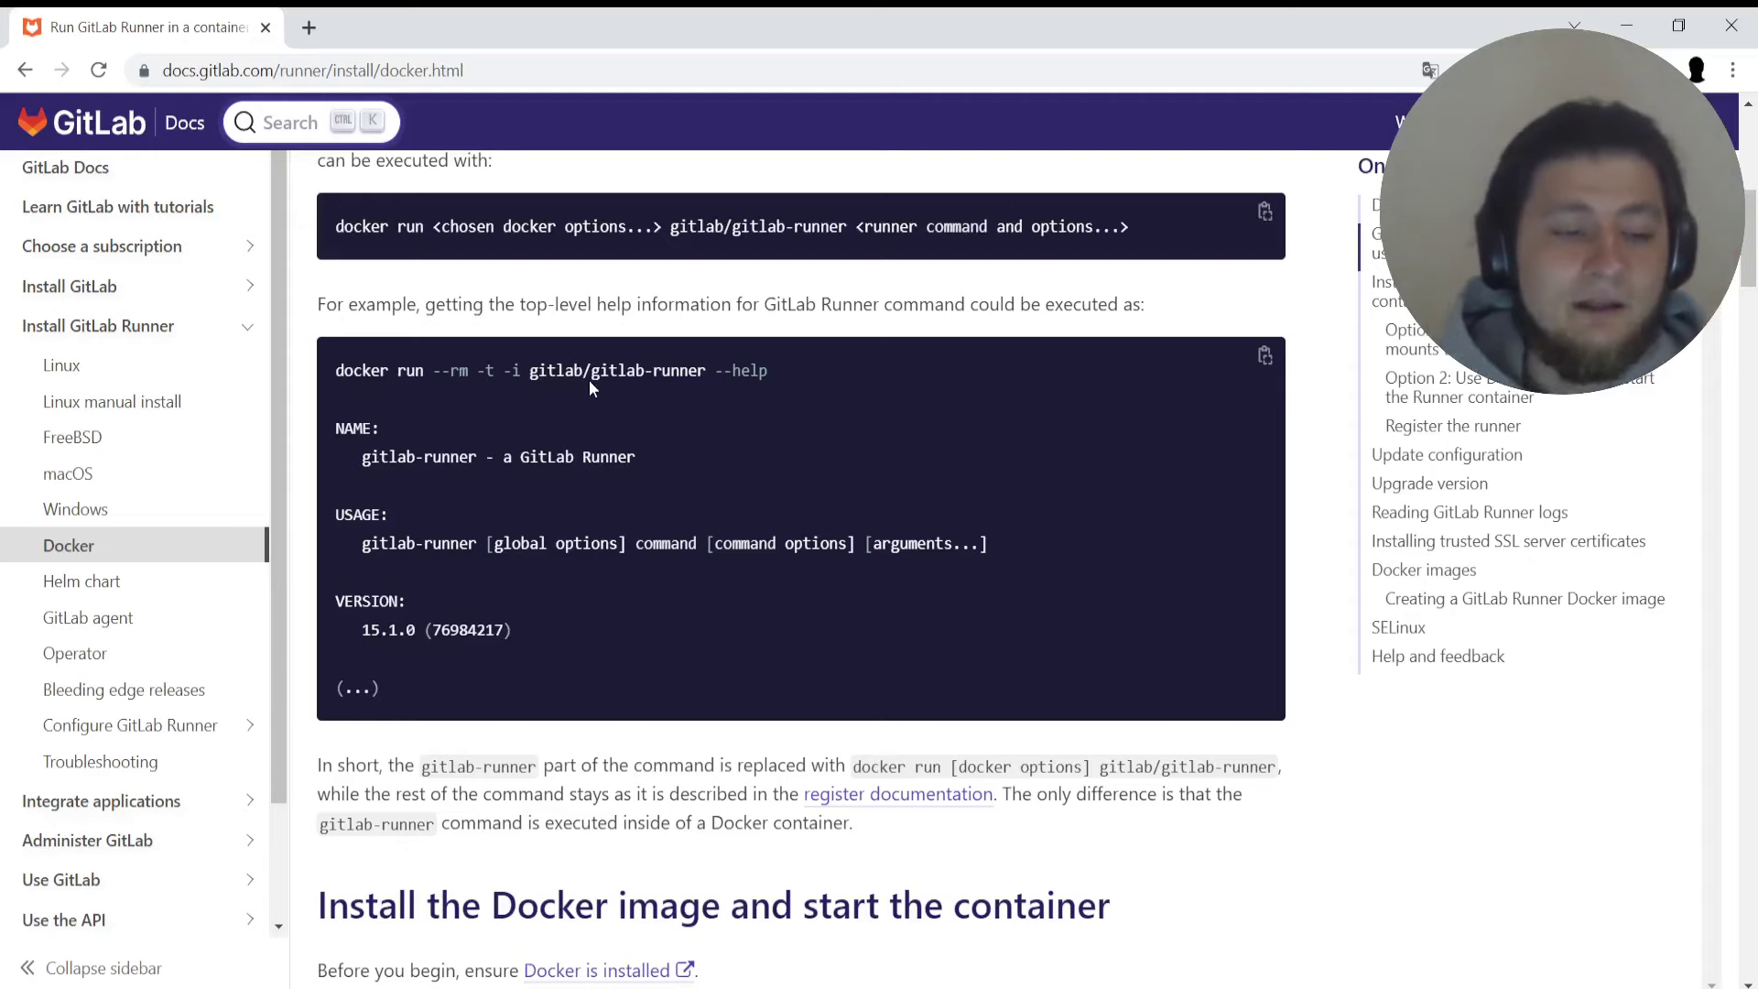
# Return to the CI/CD settings page and expand the Runners section again.
pyautogui.click(18, 72)
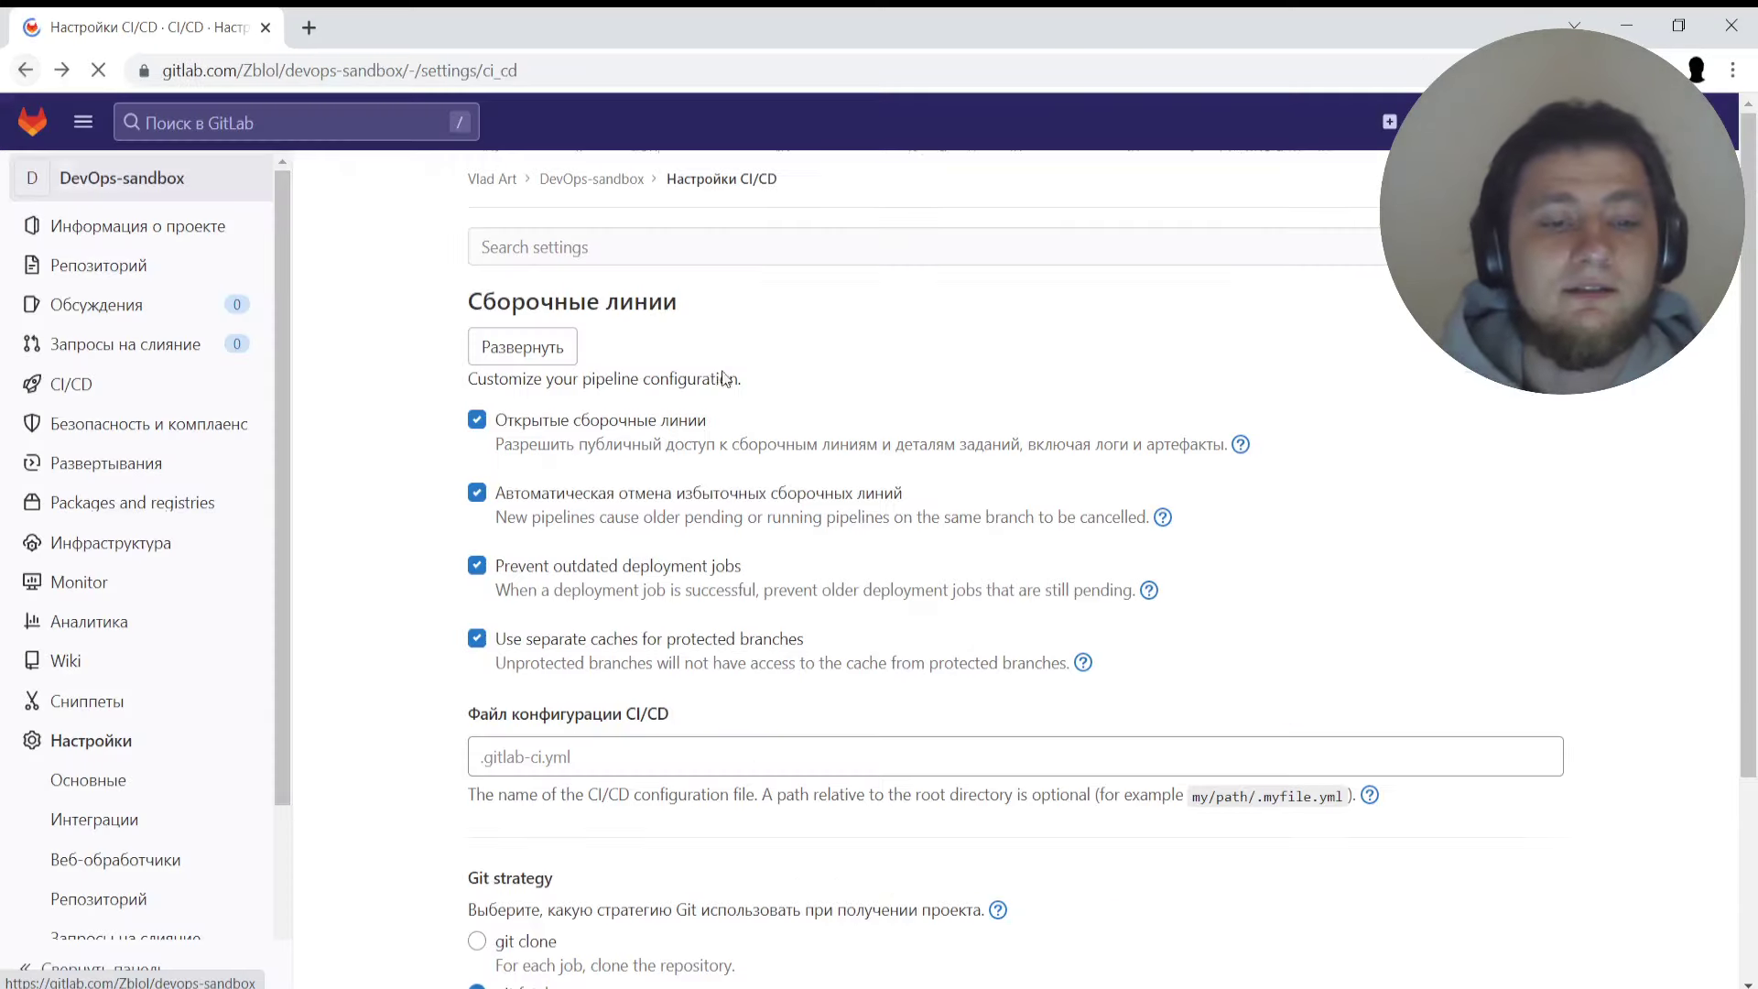
pyautogui.scroll(8, 1725, 643)
pyautogui.click(1502, 472)
pyautogui.scroll(-1, 493, 560)
pyautogui.scroll(-5, 493, 560)
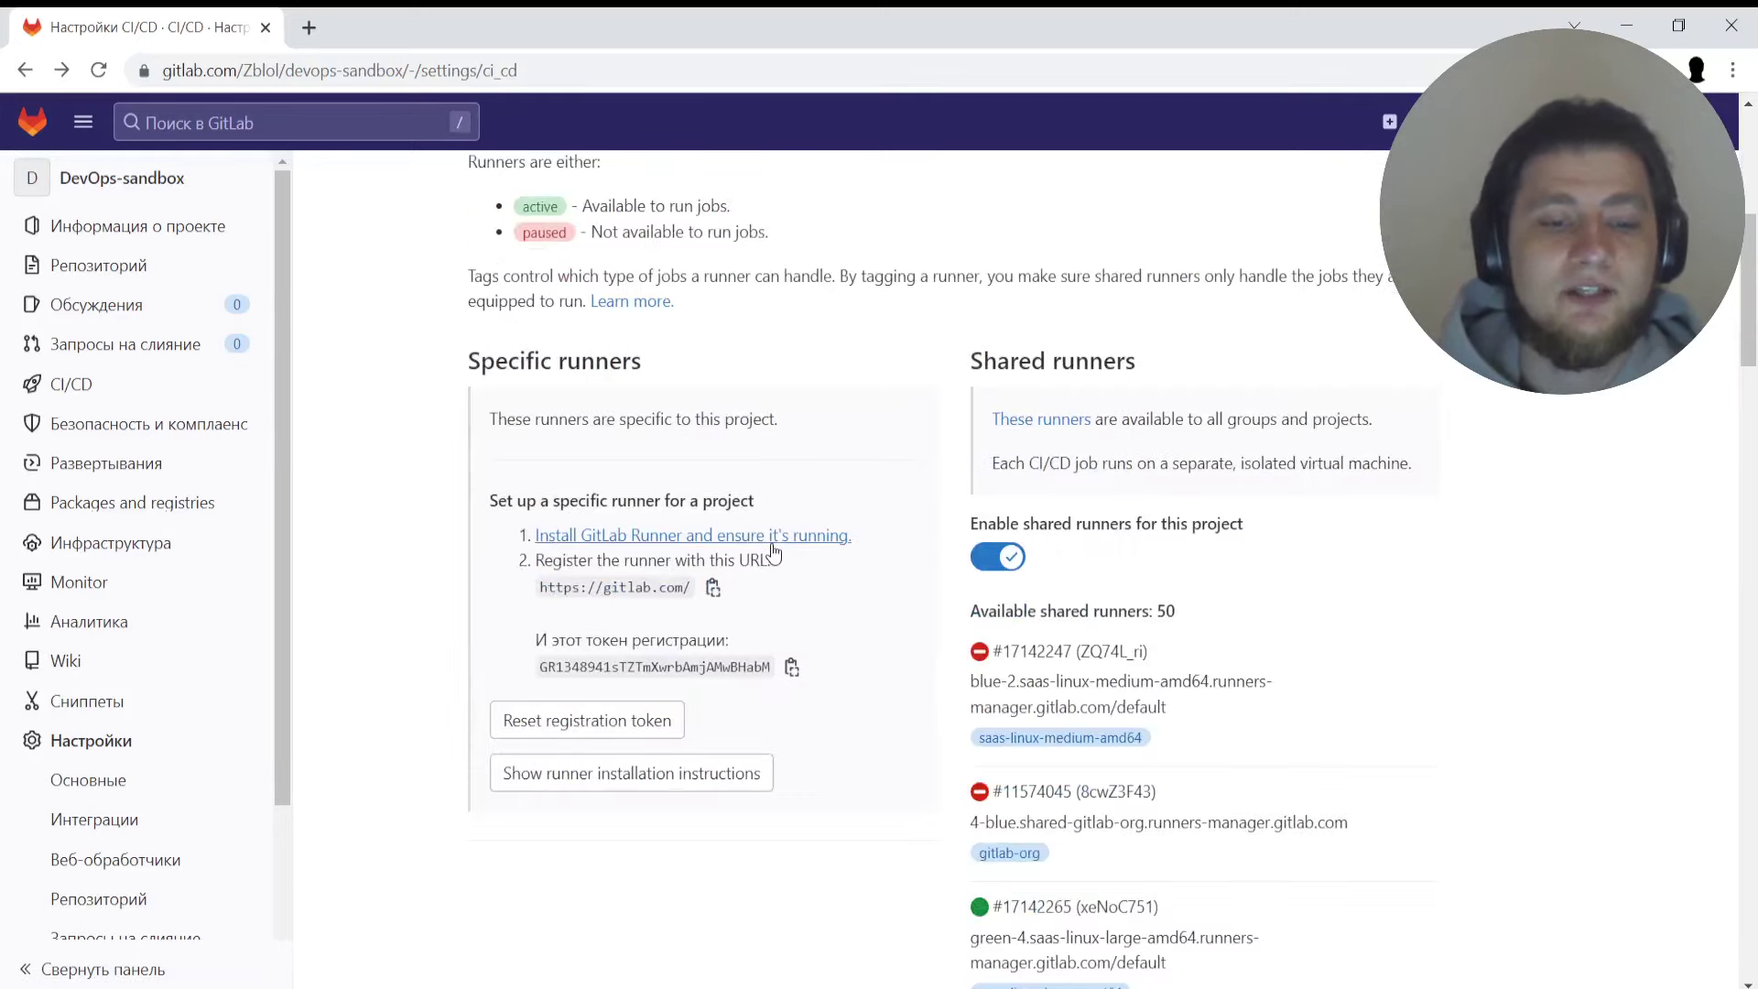
pyautogui.scroll(-1, 822, 577)
# Show the Linux amd64 runner install commands and select the gitlab-runner register command.
pyautogui.click(643, 658)
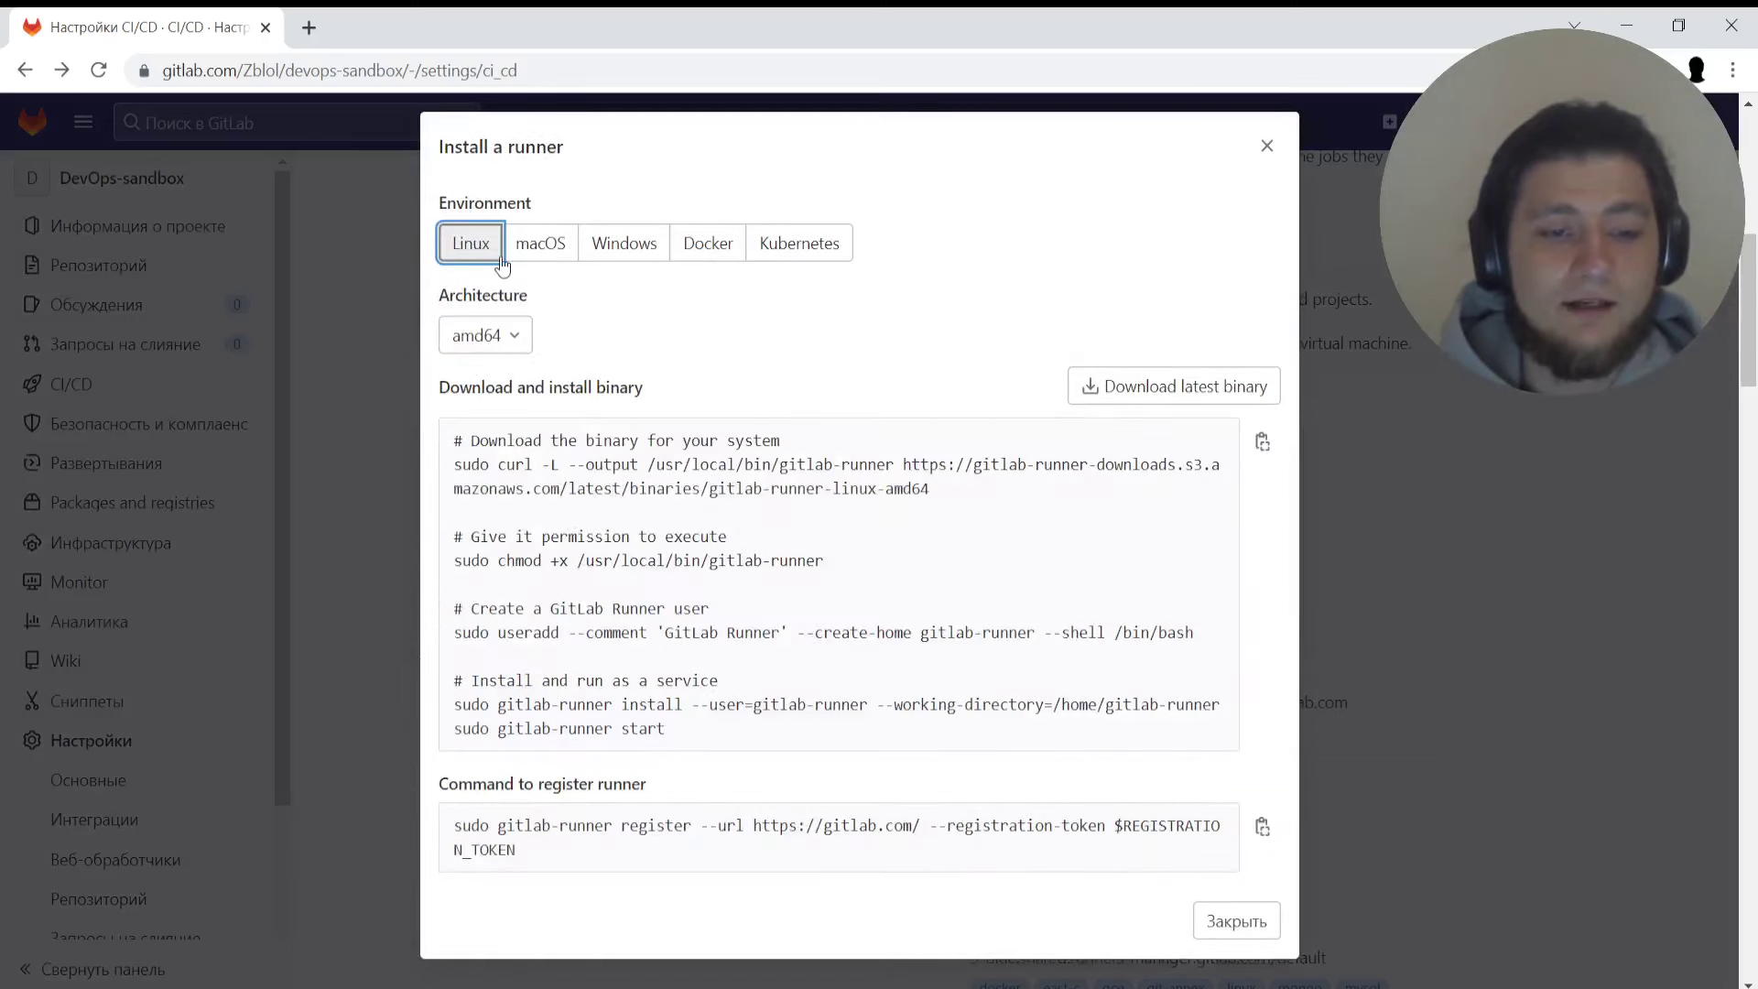
pyautogui.scroll(-4, 586, 421)
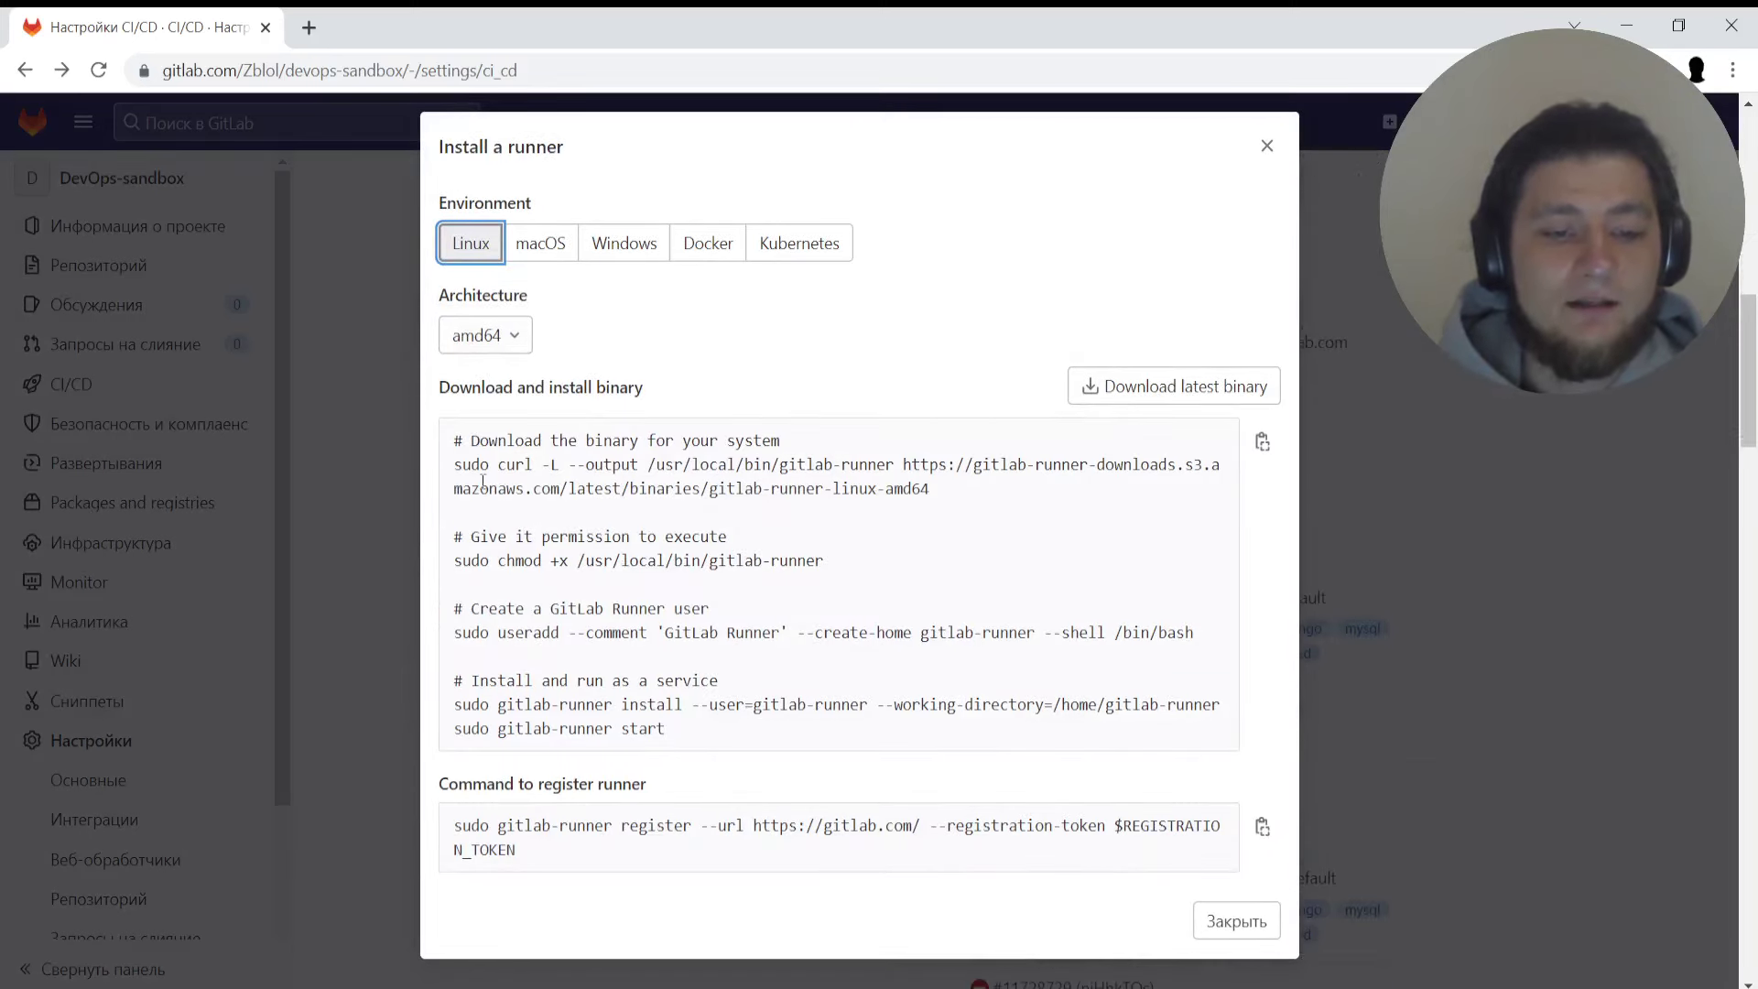
pyautogui.moveTo(679, 733); pyautogui.dragTo(449, 433)
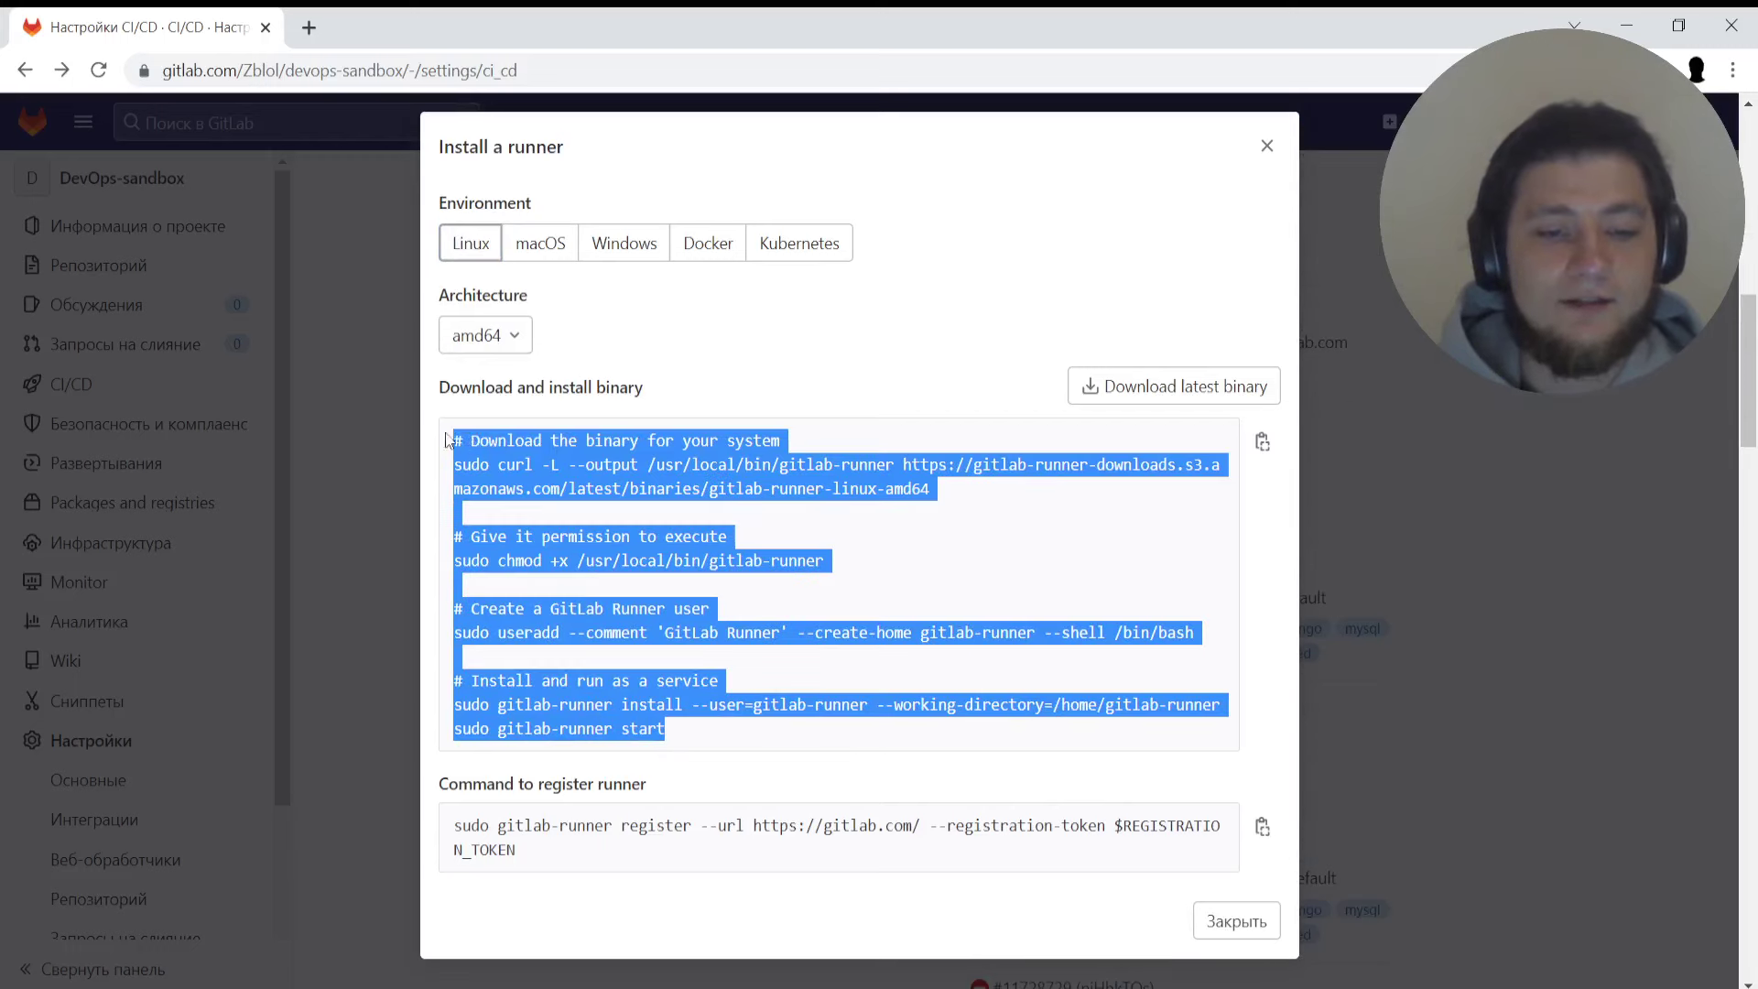
pyautogui.click(826, 577)
pyautogui.moveTo(667, 730); pyautogui.dragTo(464, 441)
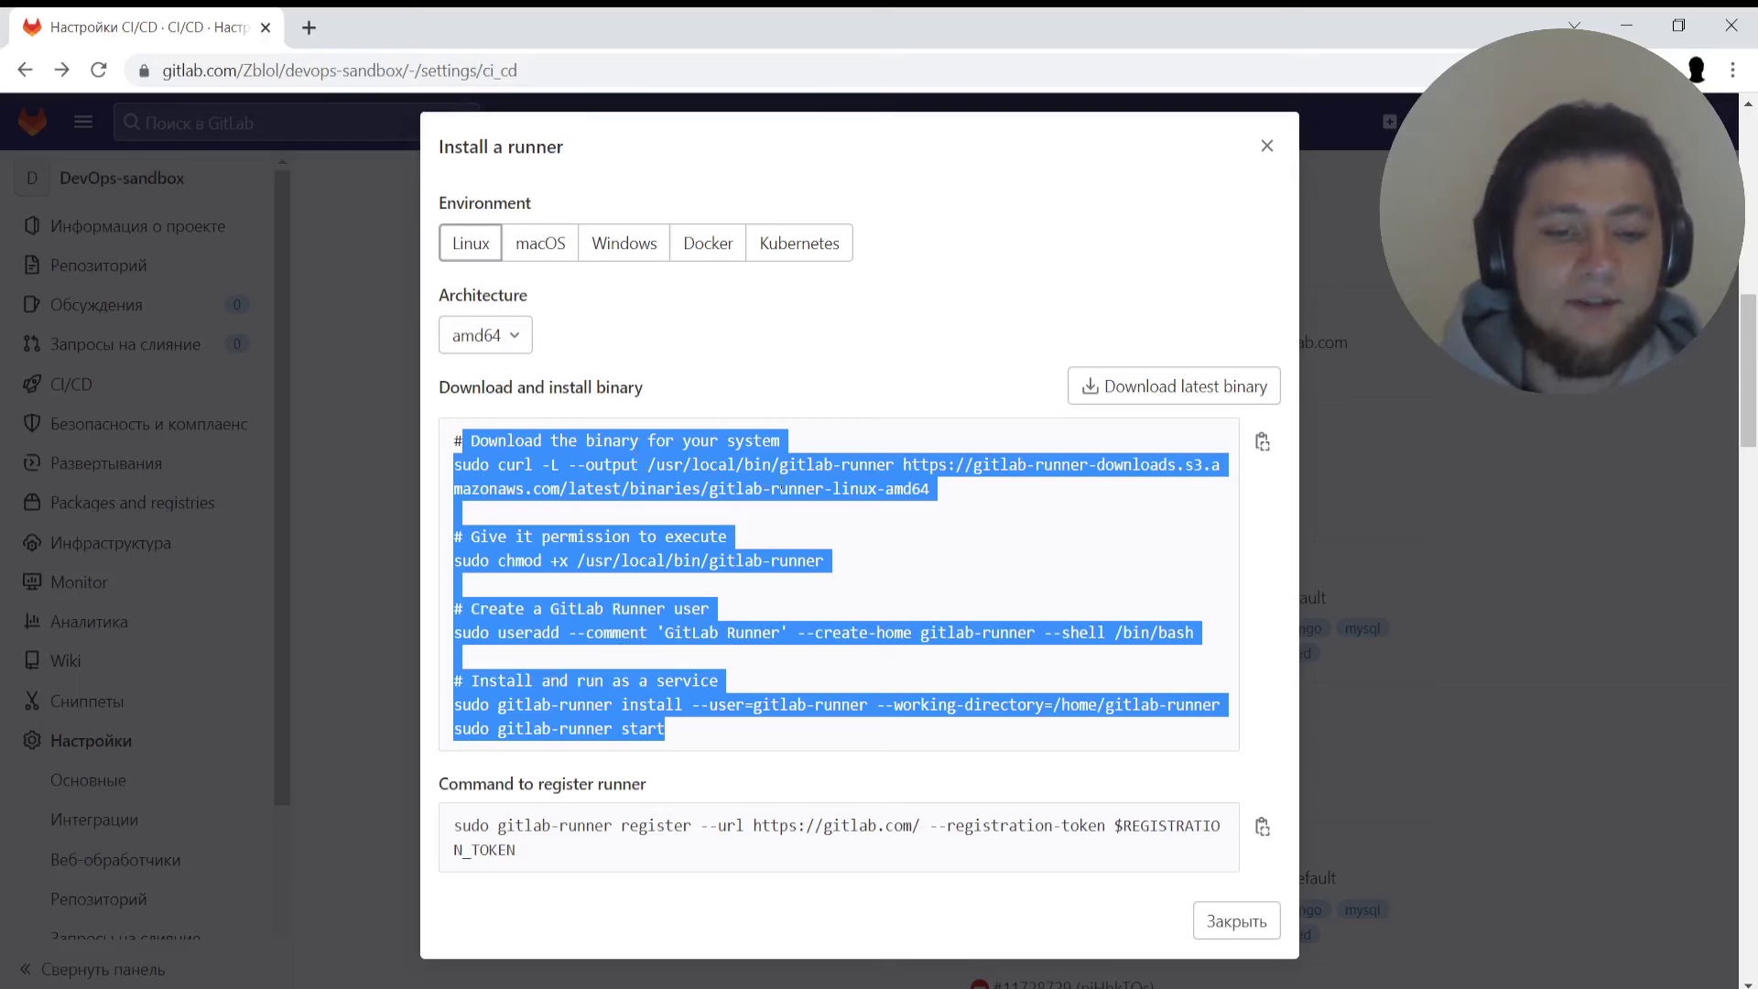
pyautogui.click(800, 517)
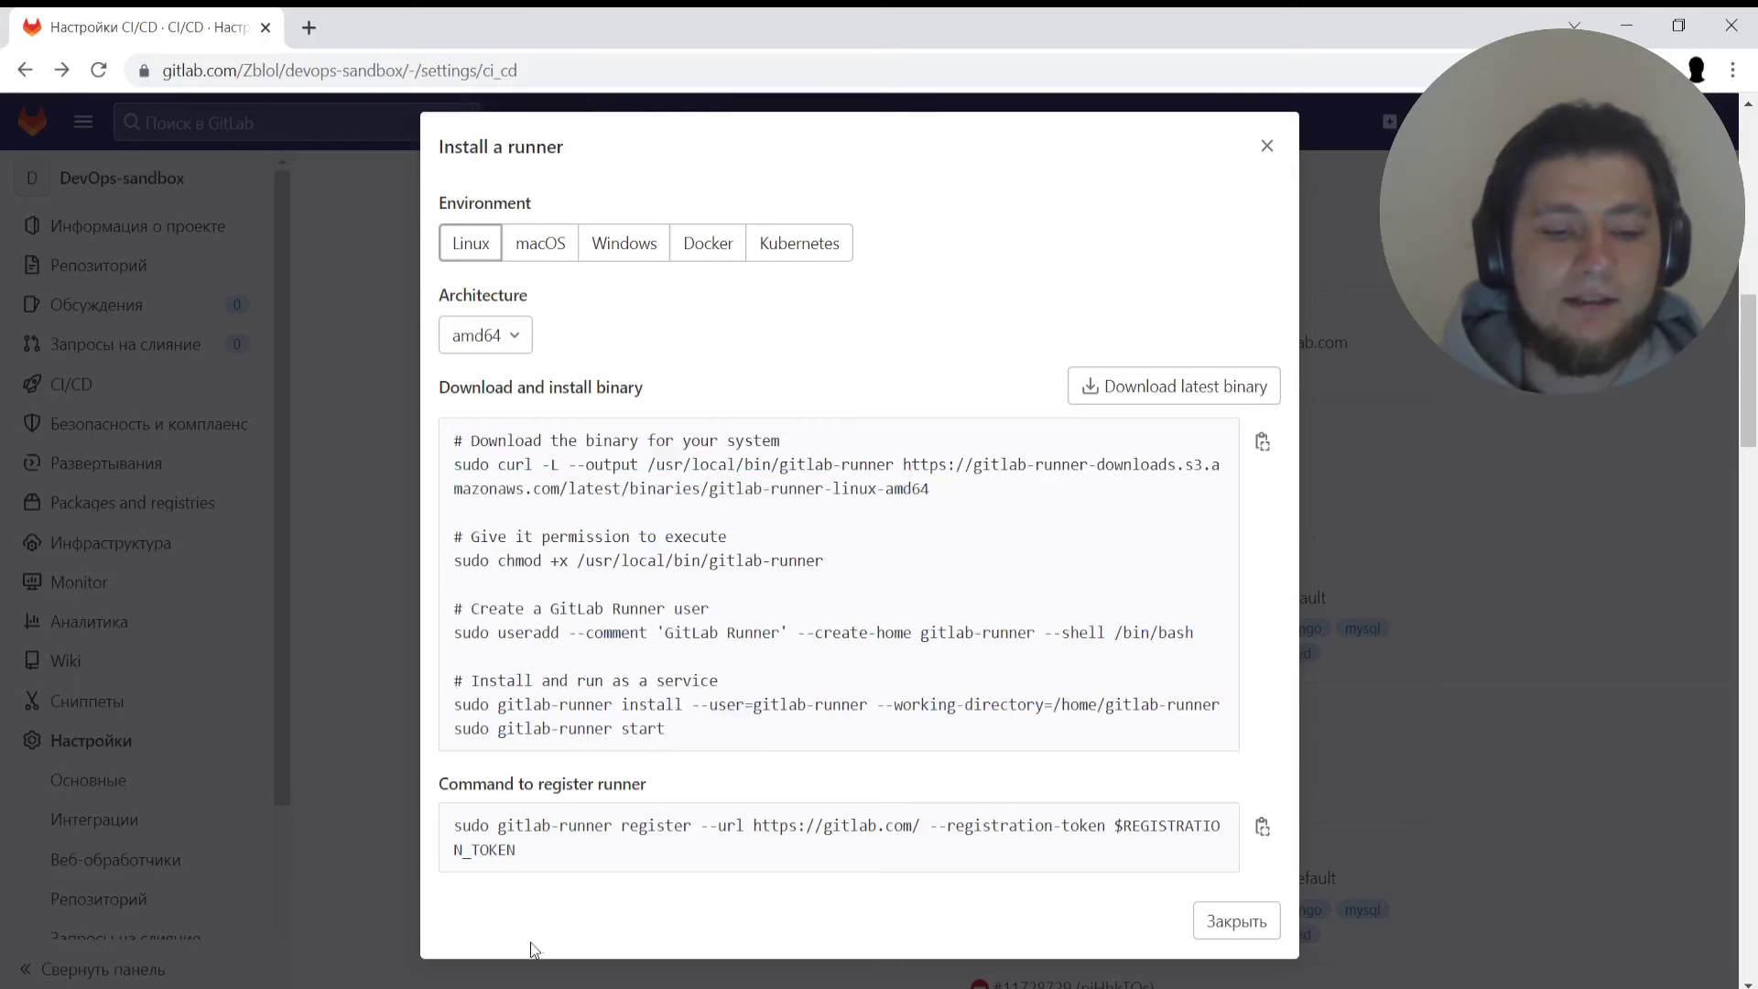
pyautogui.tripleClick(529, 851)
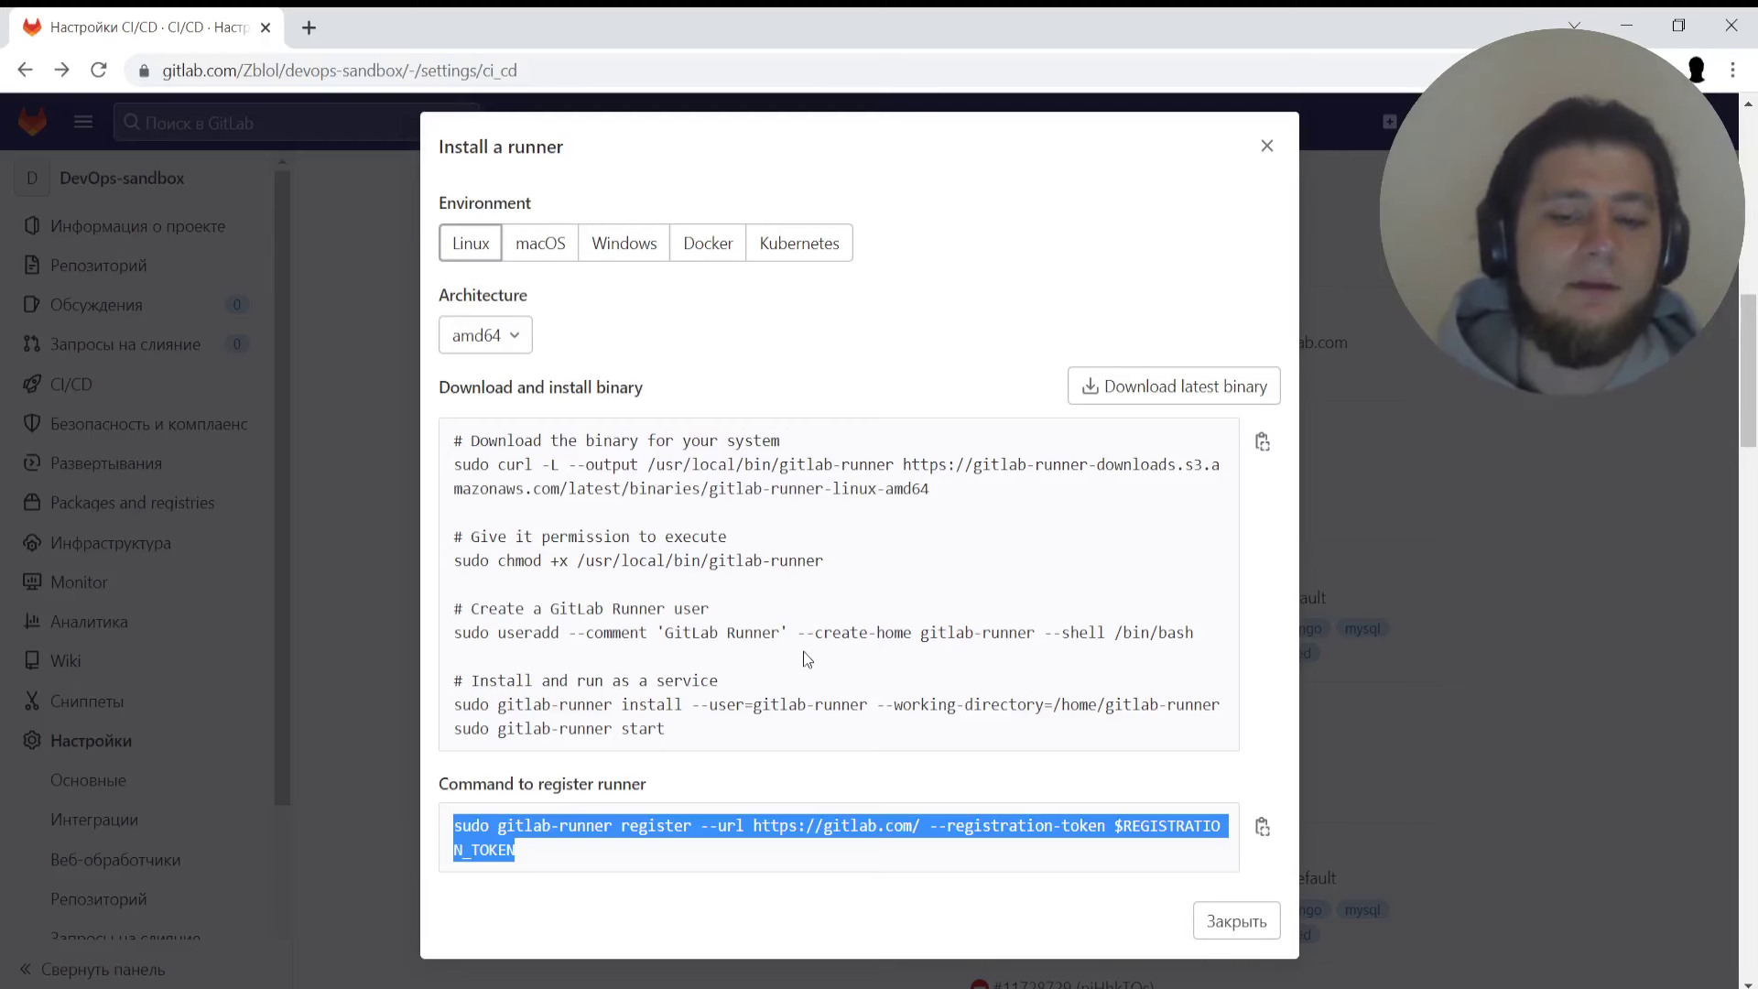
# In the VM terminal, enter the scripts folder, clear the screen, and create install_gitlab-runner.sh with touch.
pyautogui.hotkey('alt', 'Tab')
pyautogui.write('cd scripts/')
pyautogui.press('Return')
pyautogui.write('cler')
pyautogui.press('BackSpace')
pyautogui.write('ar')
pyautogui.press('BackSpace')
pyautogui.press('BackSpace')
pyautogui.press('BackSpace')
pyautogui.write('ar')
pyautogui.press('Return')
pyautogui.write('touch install')
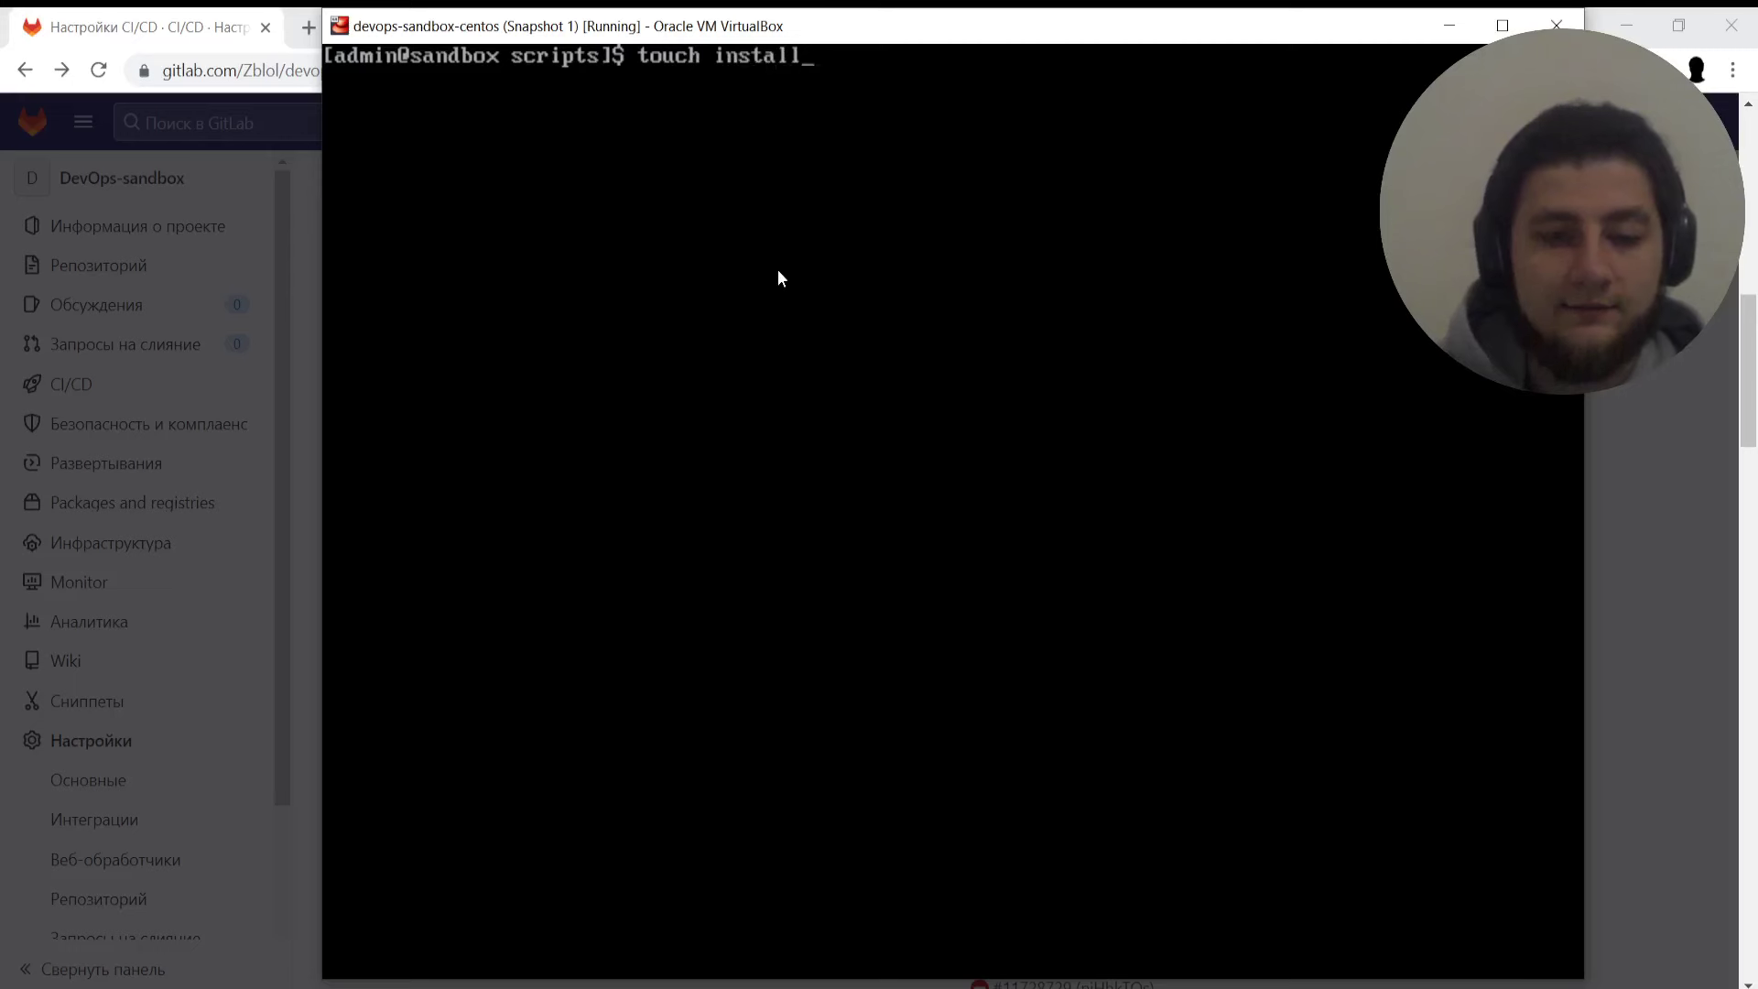
pyautogui.write('_gitlab-runner.sh')
pyautogui.press('Return')
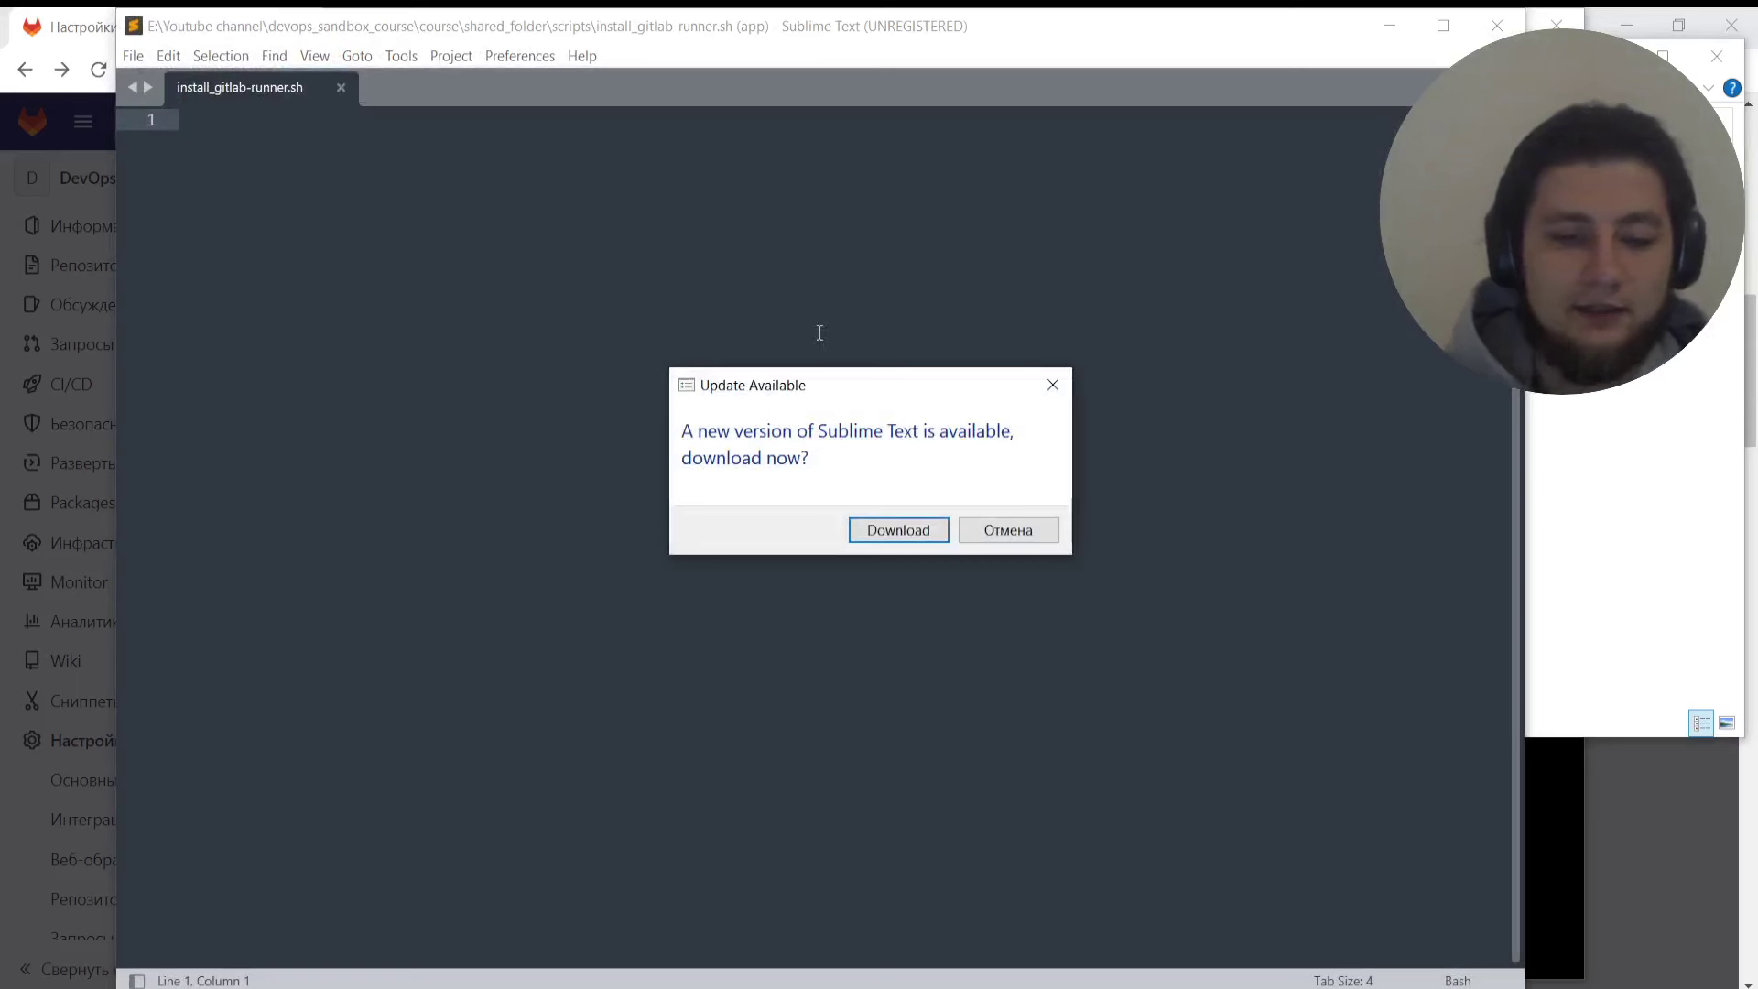
# Start the script with #!/bin/bash and set -e in Sublime Text.
pyautogui.press('Escape')
pyautogui.write('#!/bin/bash')
pyautogui.press('Return')
pyautogui.press('Return')
pyautogui.write('set -e')
pyautogui.press('Return')
pyautogui.press('Return')
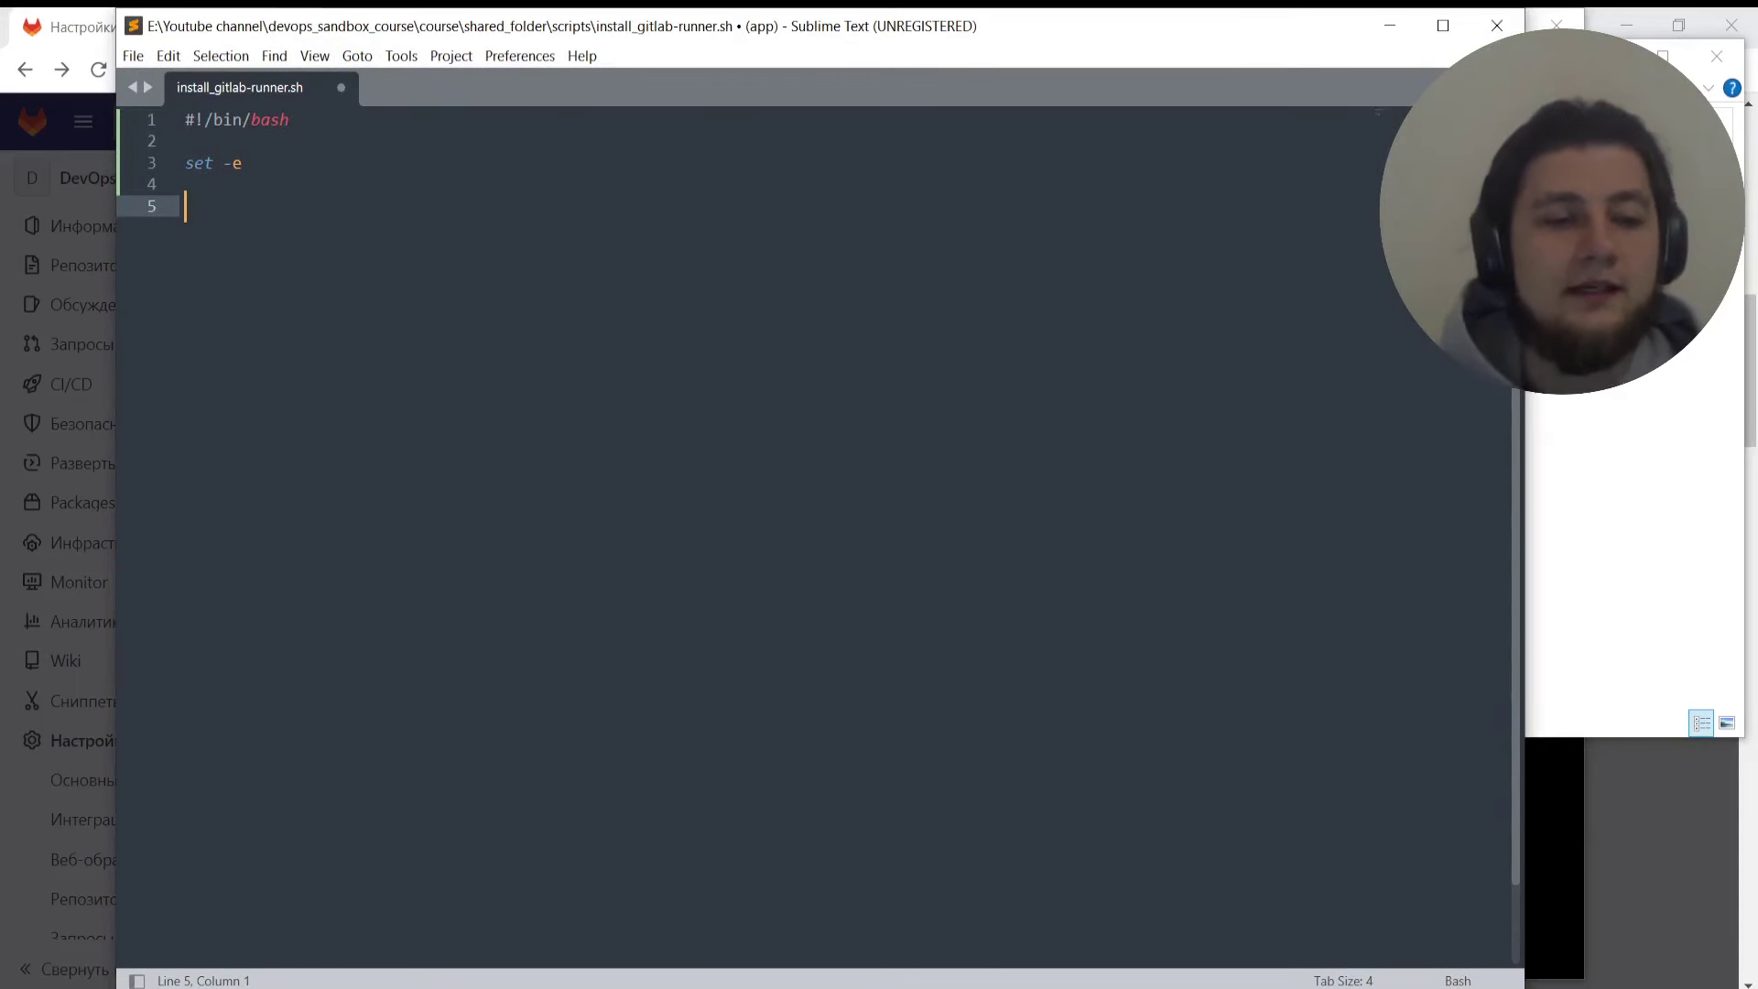
# Save the script and paste in GitLab's Linux runner install commands.
pyautogui.hotkey('ctrl', 's')
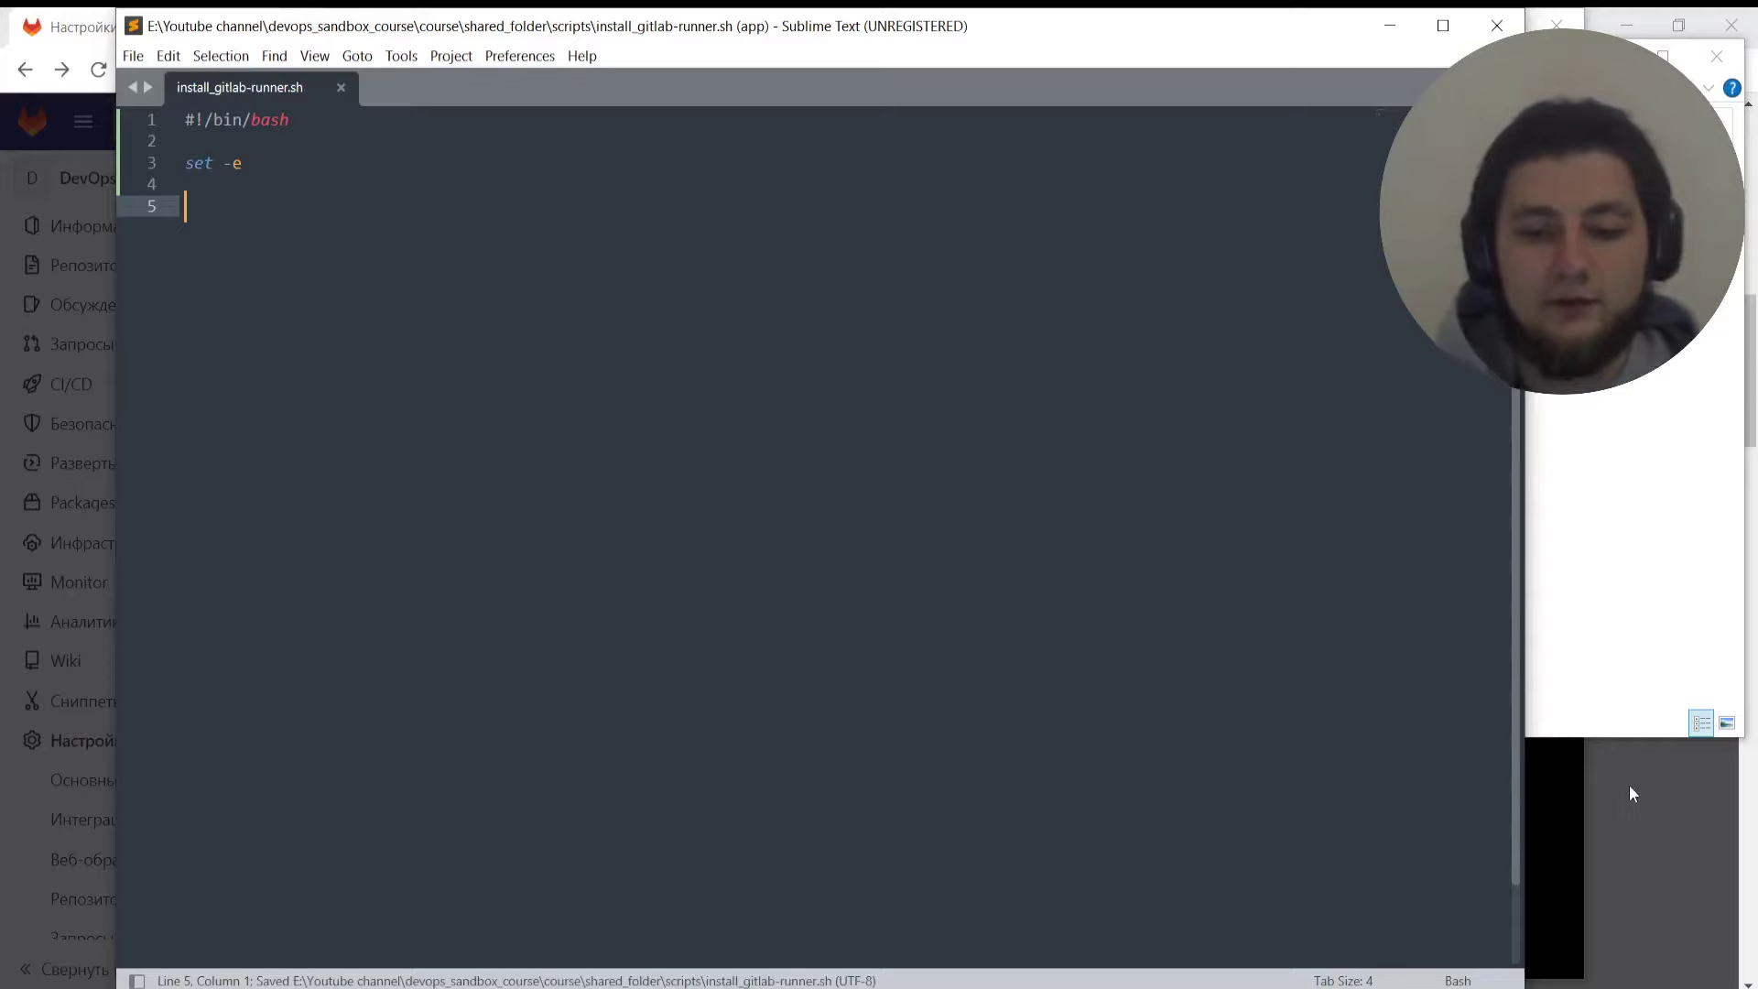
pyautogui.click(1630, 809)
pyautogui.click(679, 286)
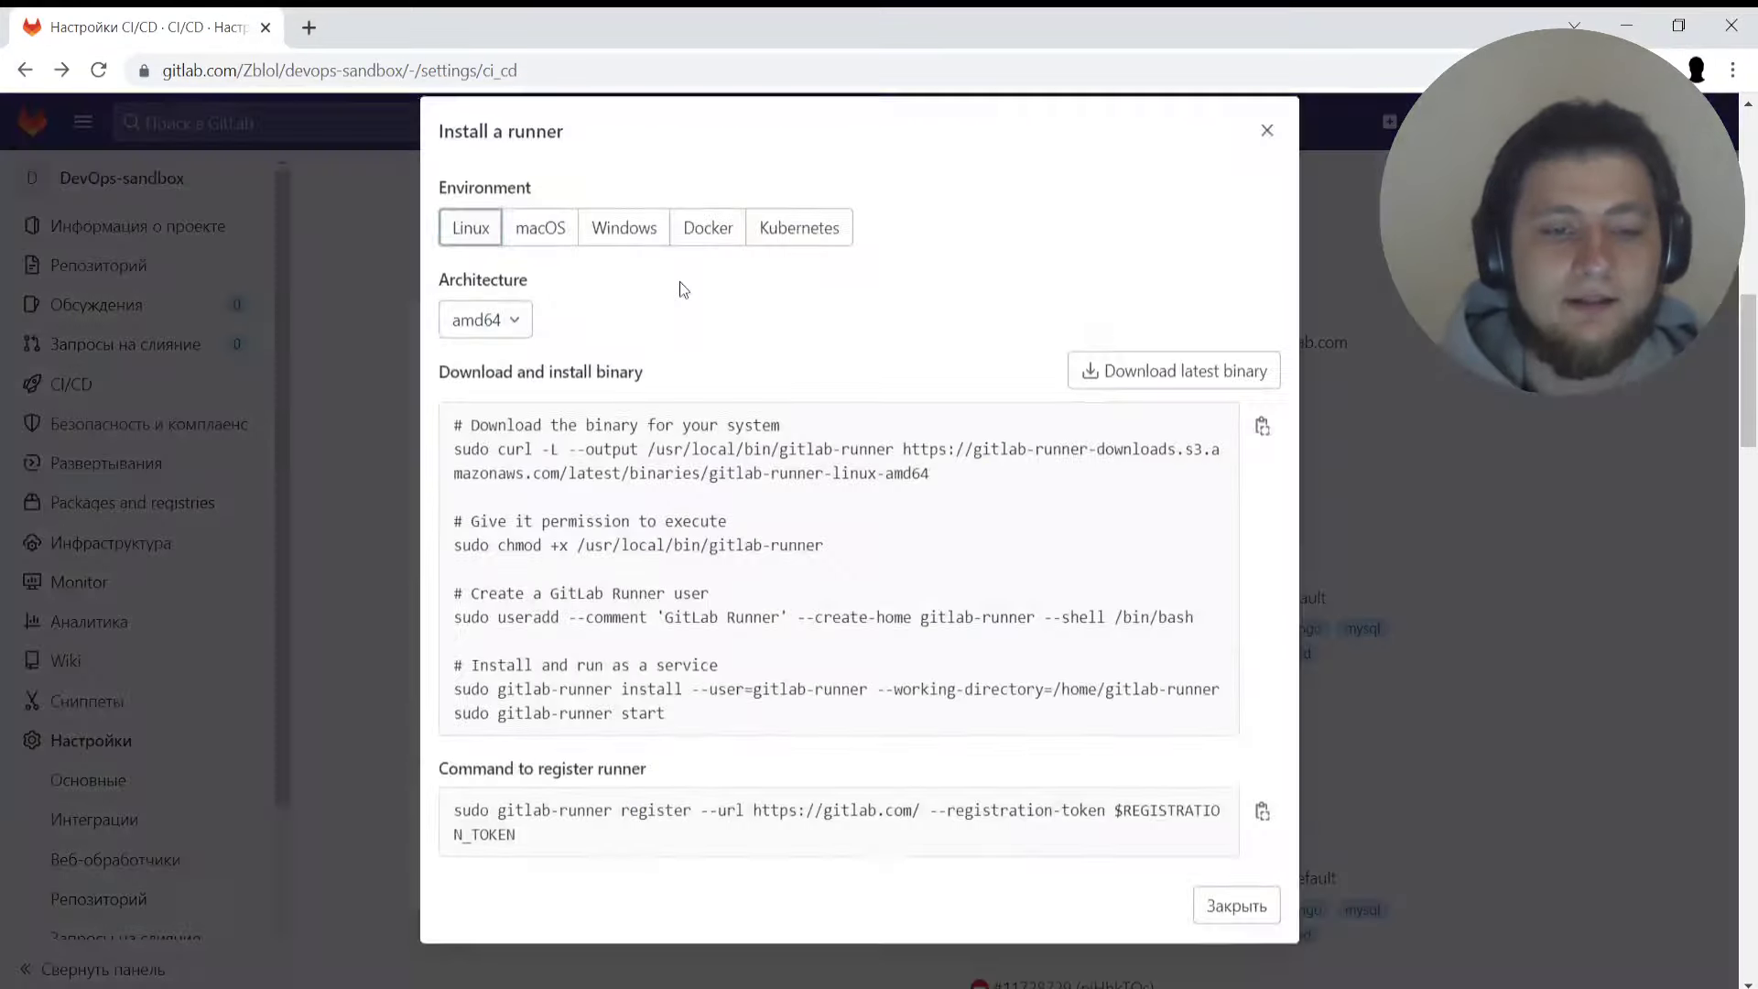
pyautogui.click(1262, 426)
pyautogui.hotkey('alt', 'Tab')
# Replace the $REGISTRATION_TOKEN placeholder with the project's registration token.
pyautogui.moveTo(1074, 508); pyautogui.dragTo(895, 508)
pyautogui.click(1085, 505)
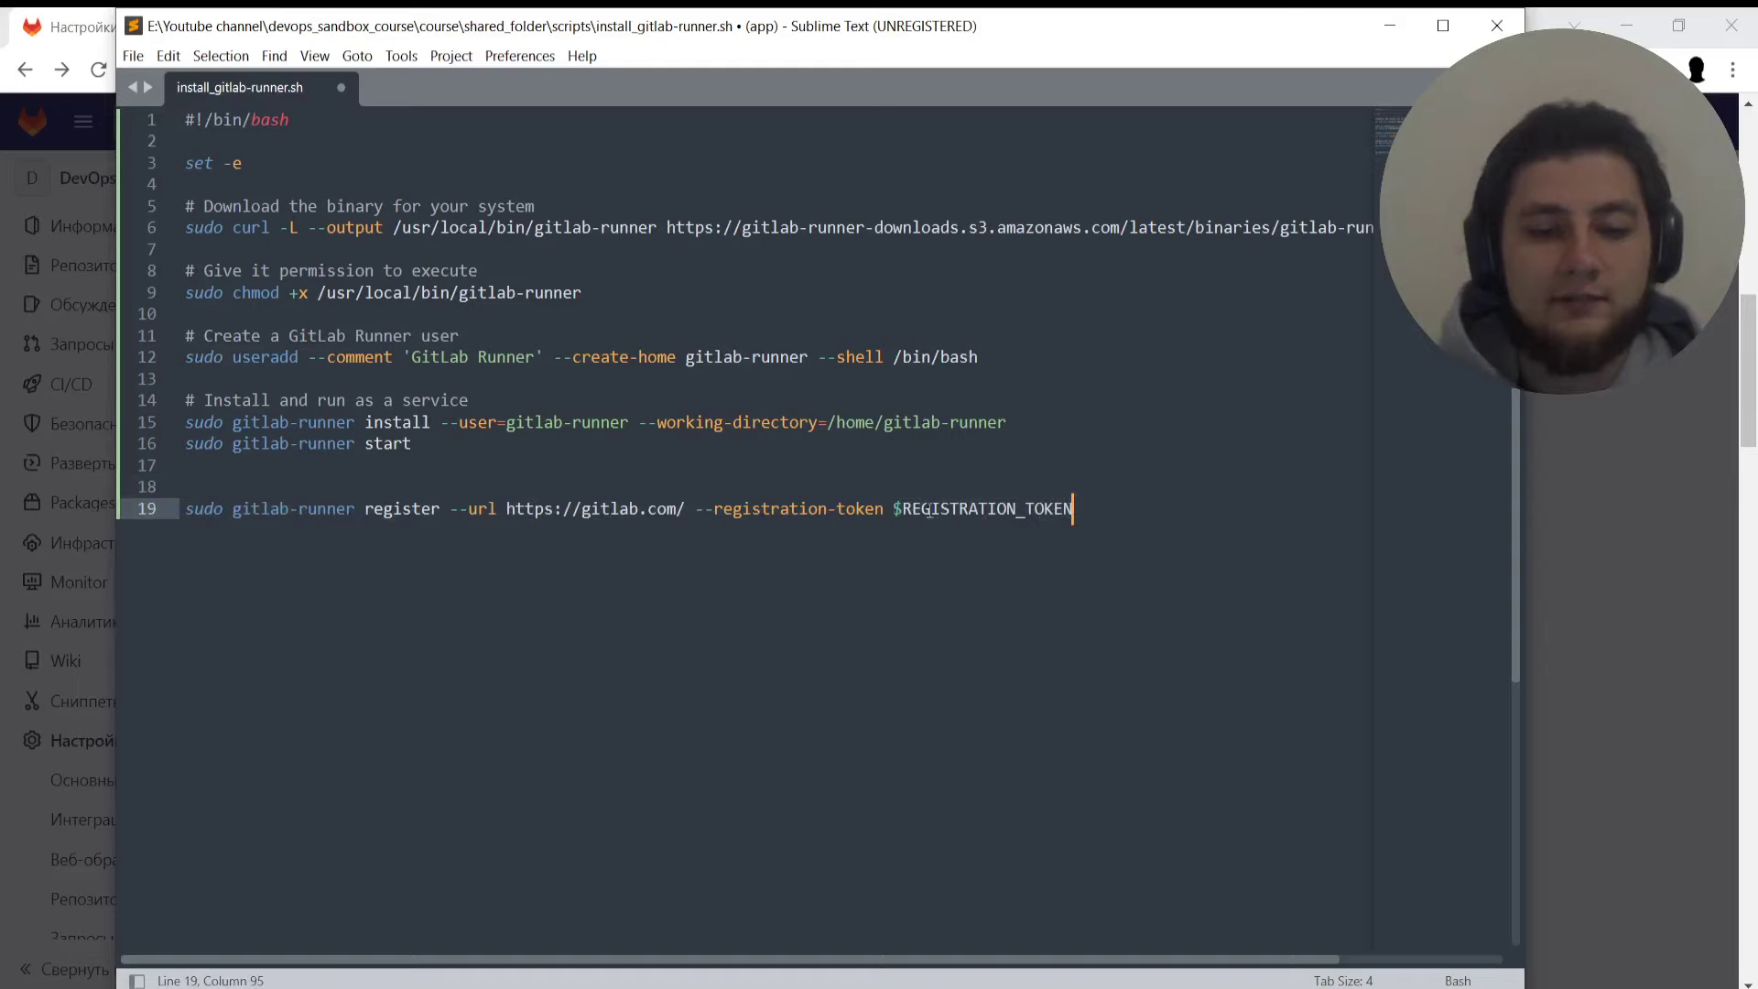
pyautogui.hotkey('alt', 'Tab')
pyautogui.scroll(3, 794, 459)
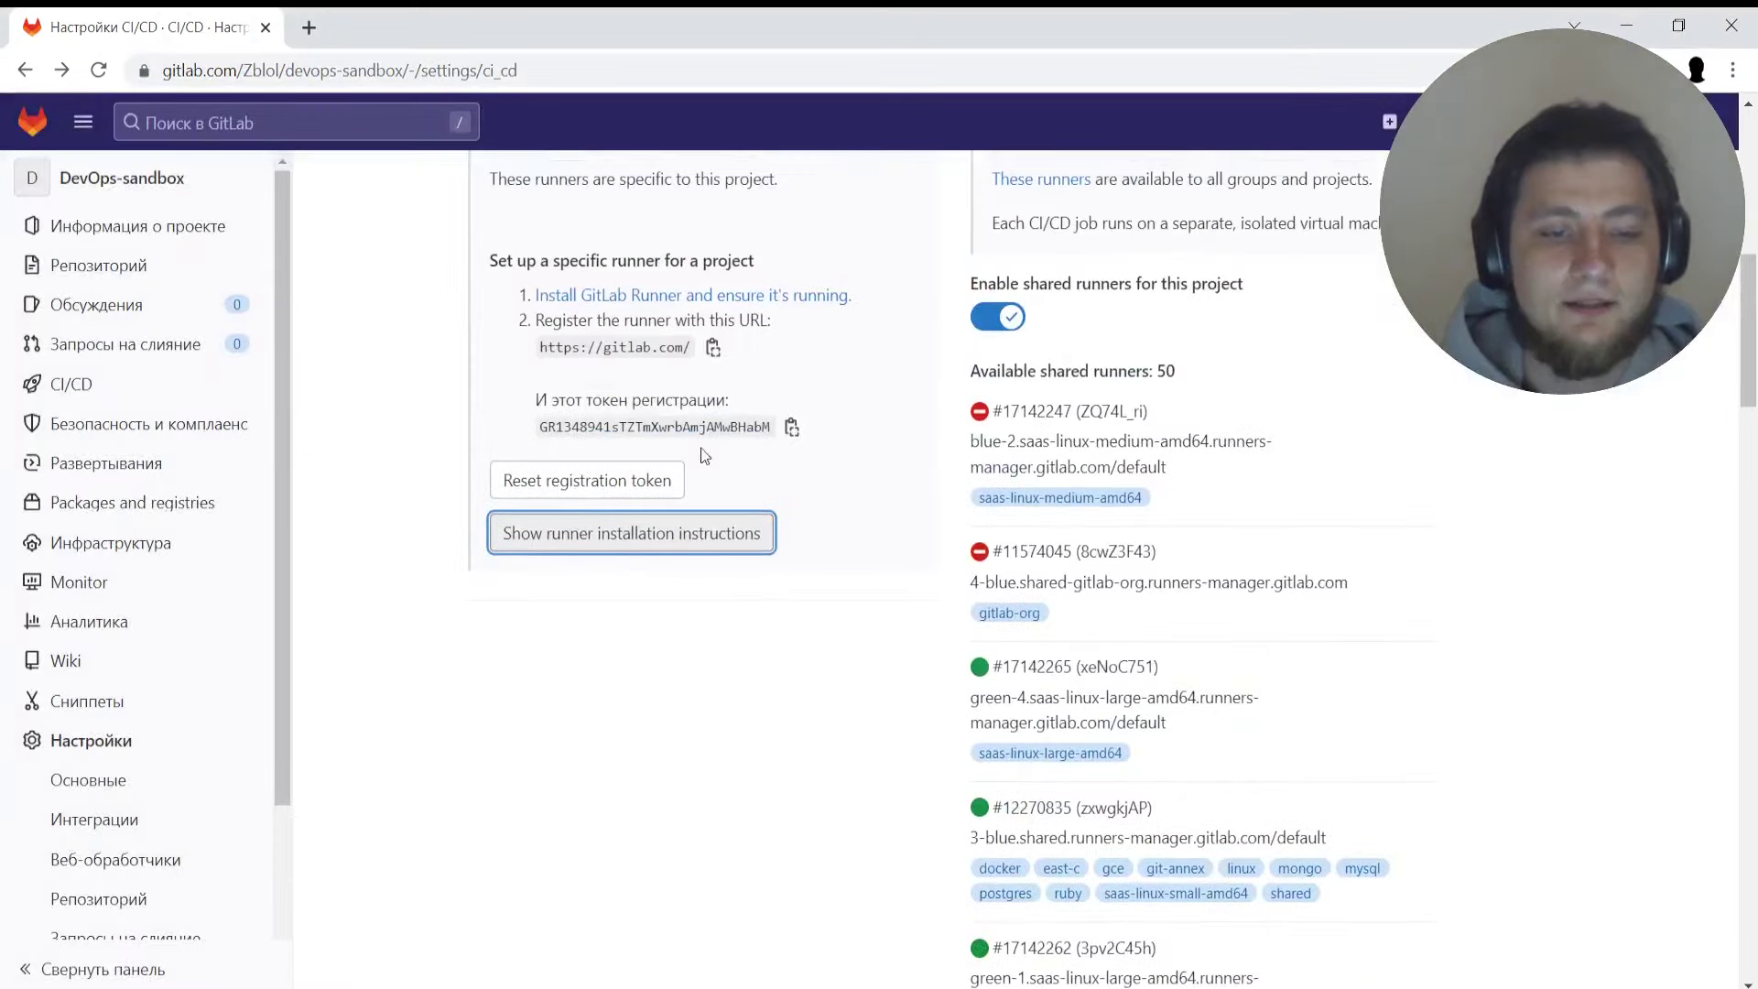
pyautogui.hotkey('alt', 'Tab')
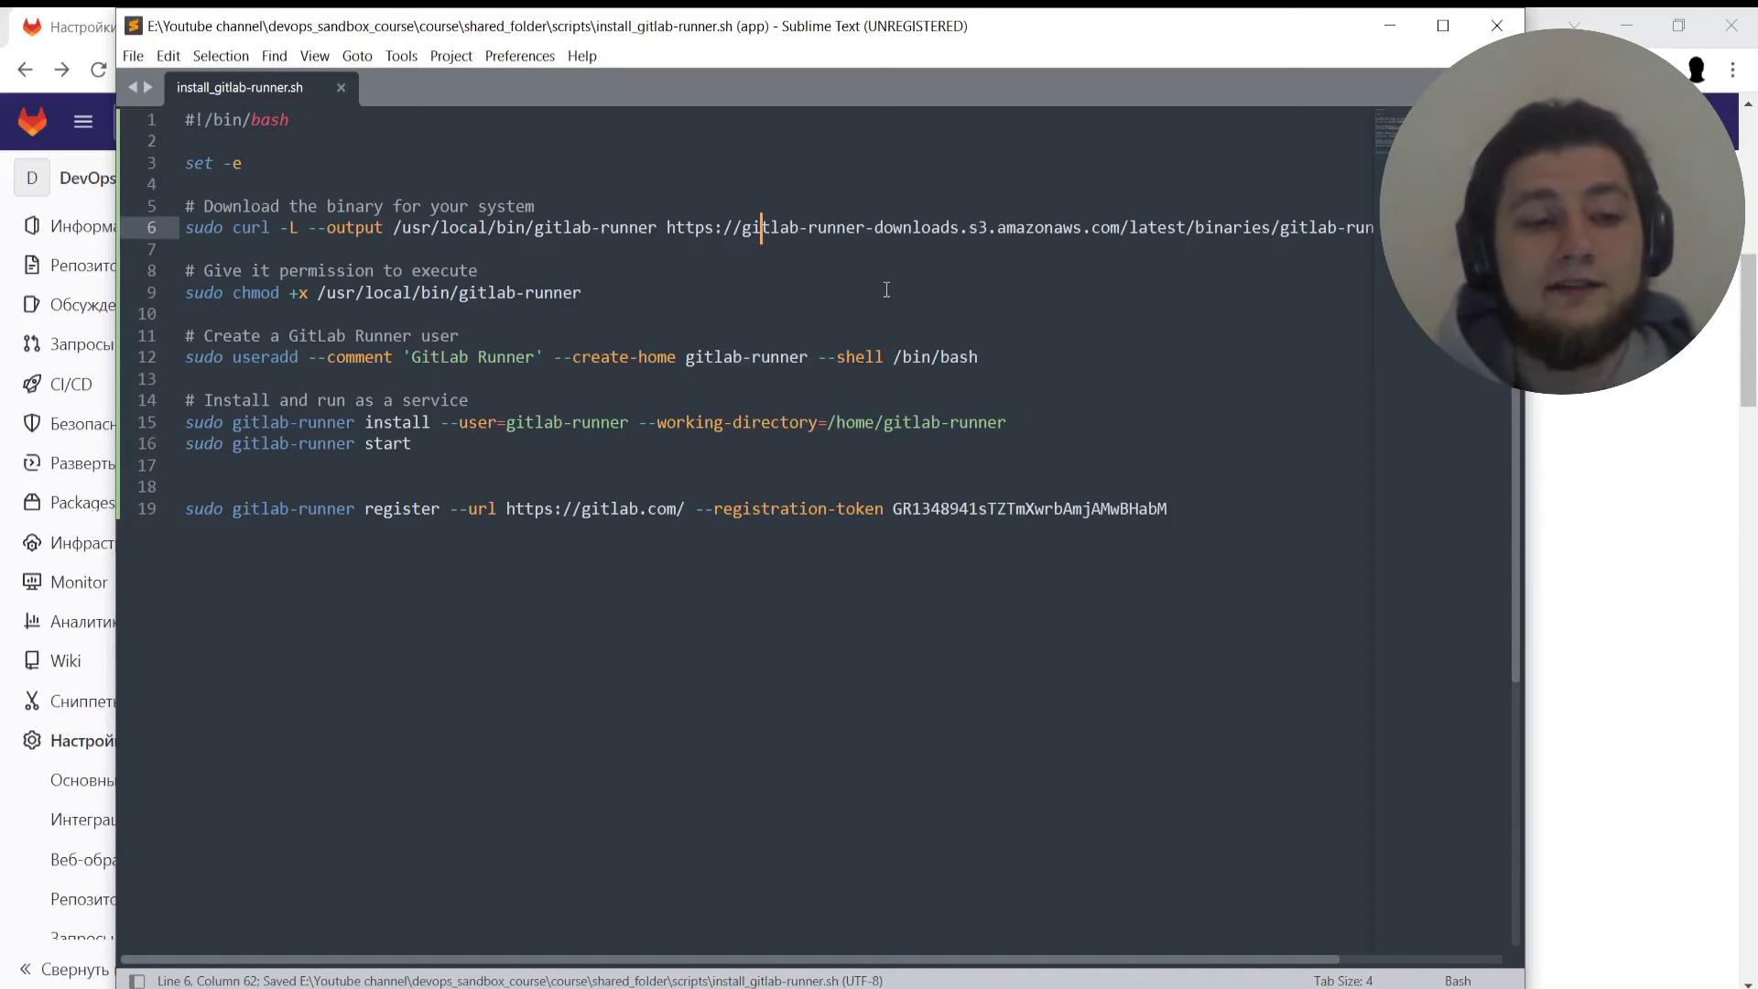
# Review the install and start commands and the /usr/local/bin download path.
pyautogui.click(413, 447)
pyautogui.moveTo(413, 447); pyautogui.dragTo(186, 422)
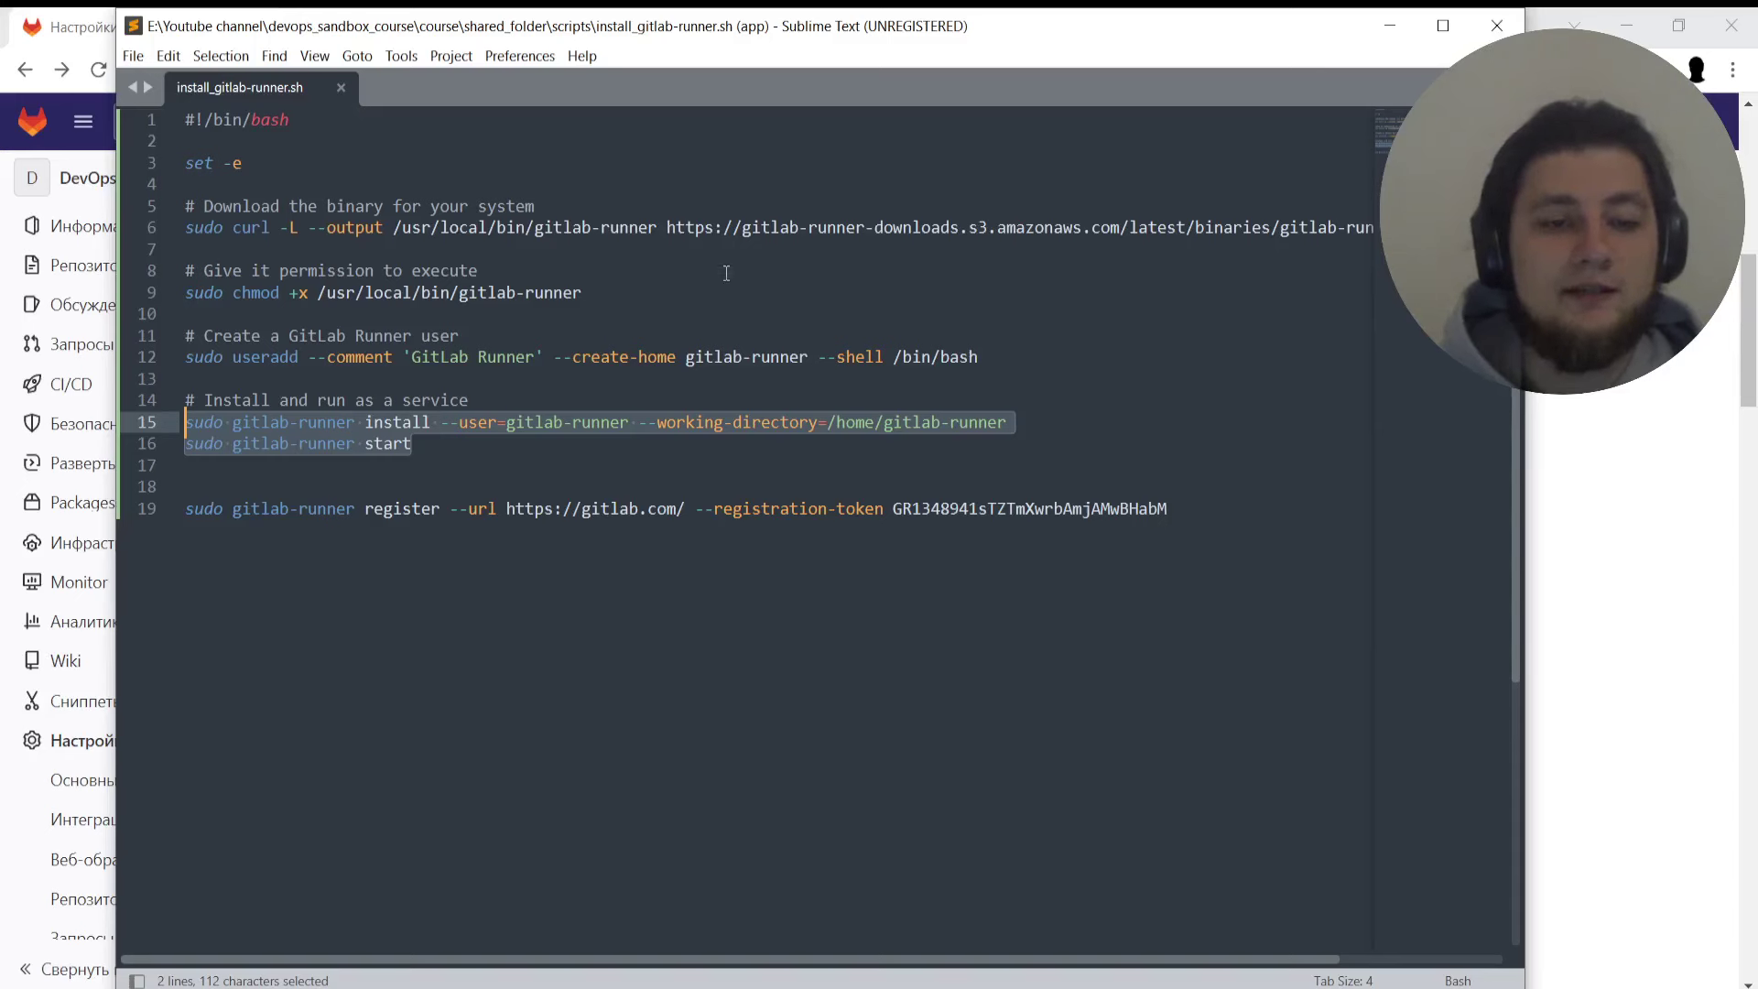
pyautogui.moveTo(528, 228); pyautogui.dragTo(393, 228)
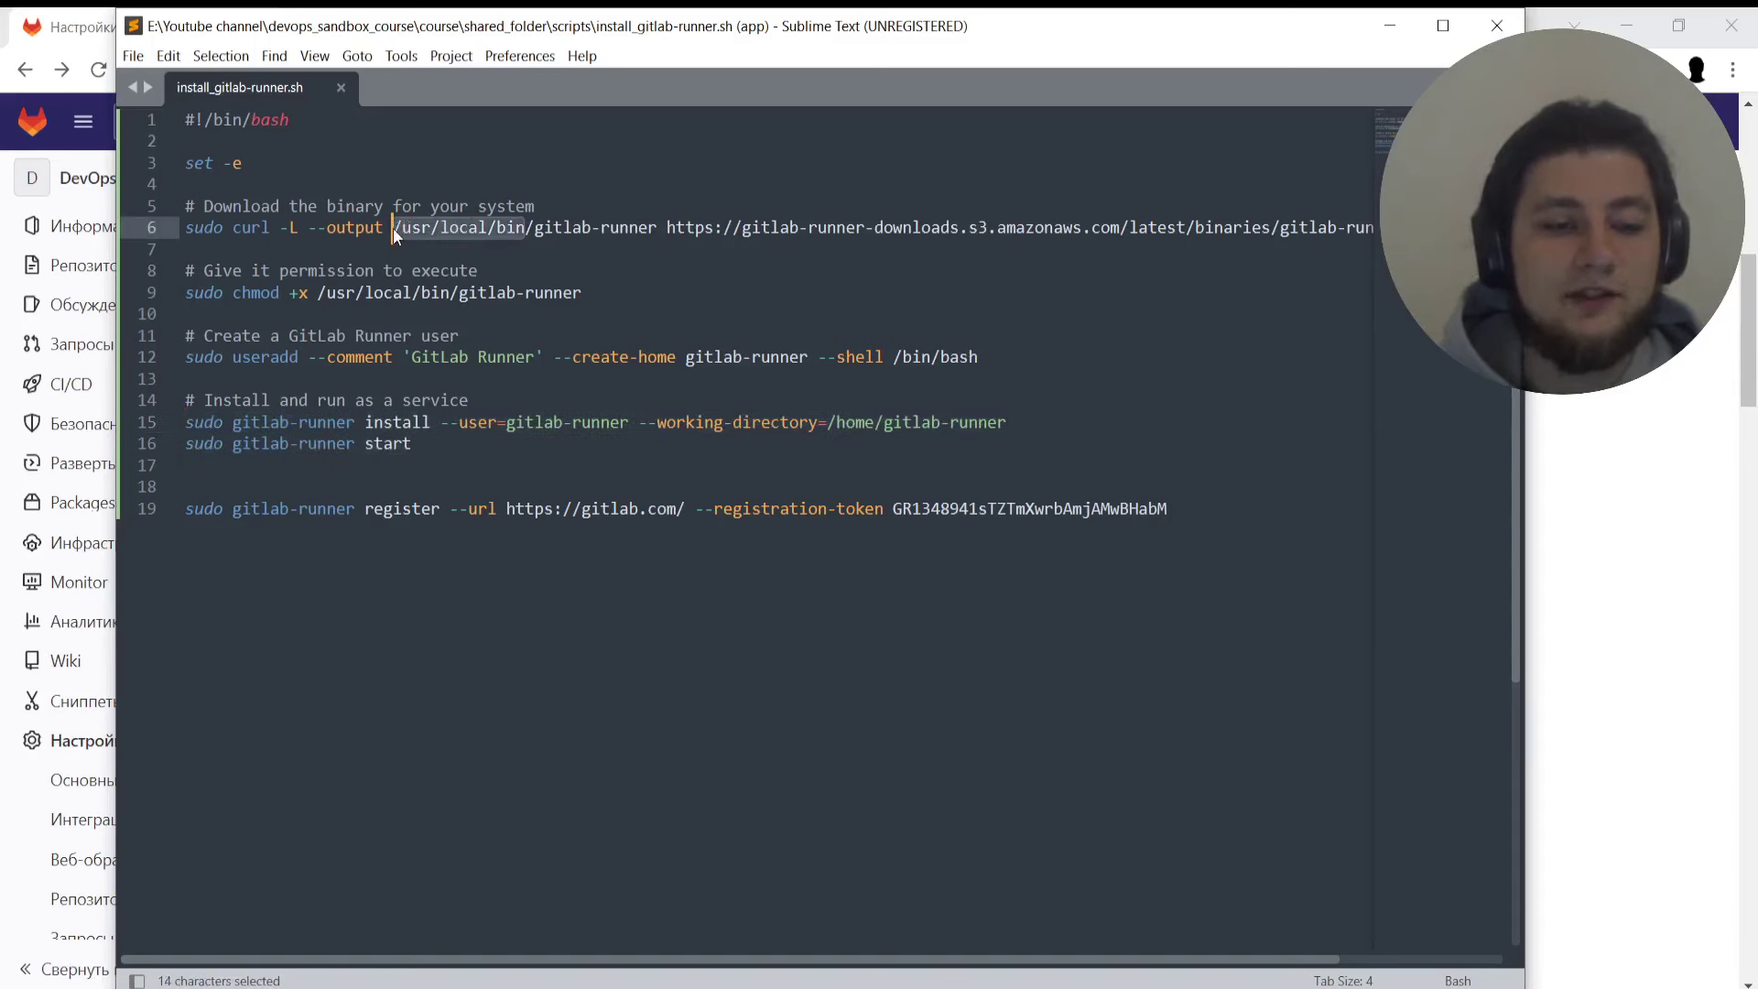
pyautogui.click(917, 286)
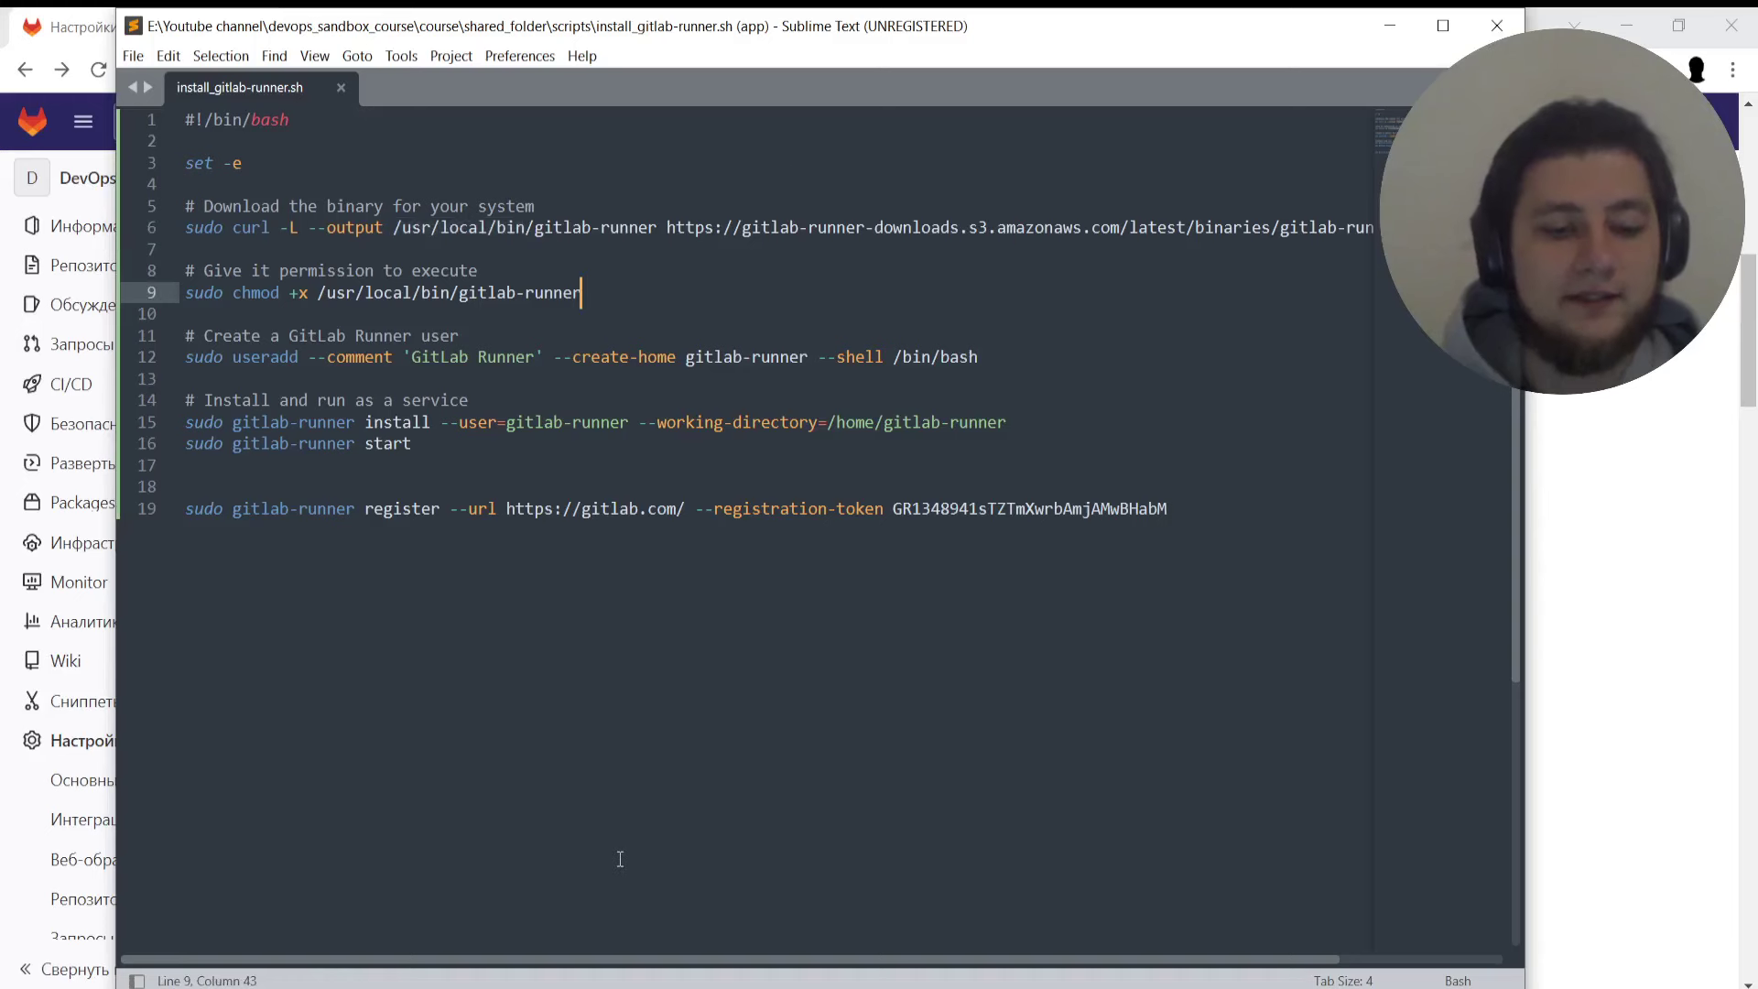
# Run bash install_gitlab-runner.sh with sudo, starting the 53.8M gitlab-runner download.
pyautogui.hotkey('alt', 'Tab')
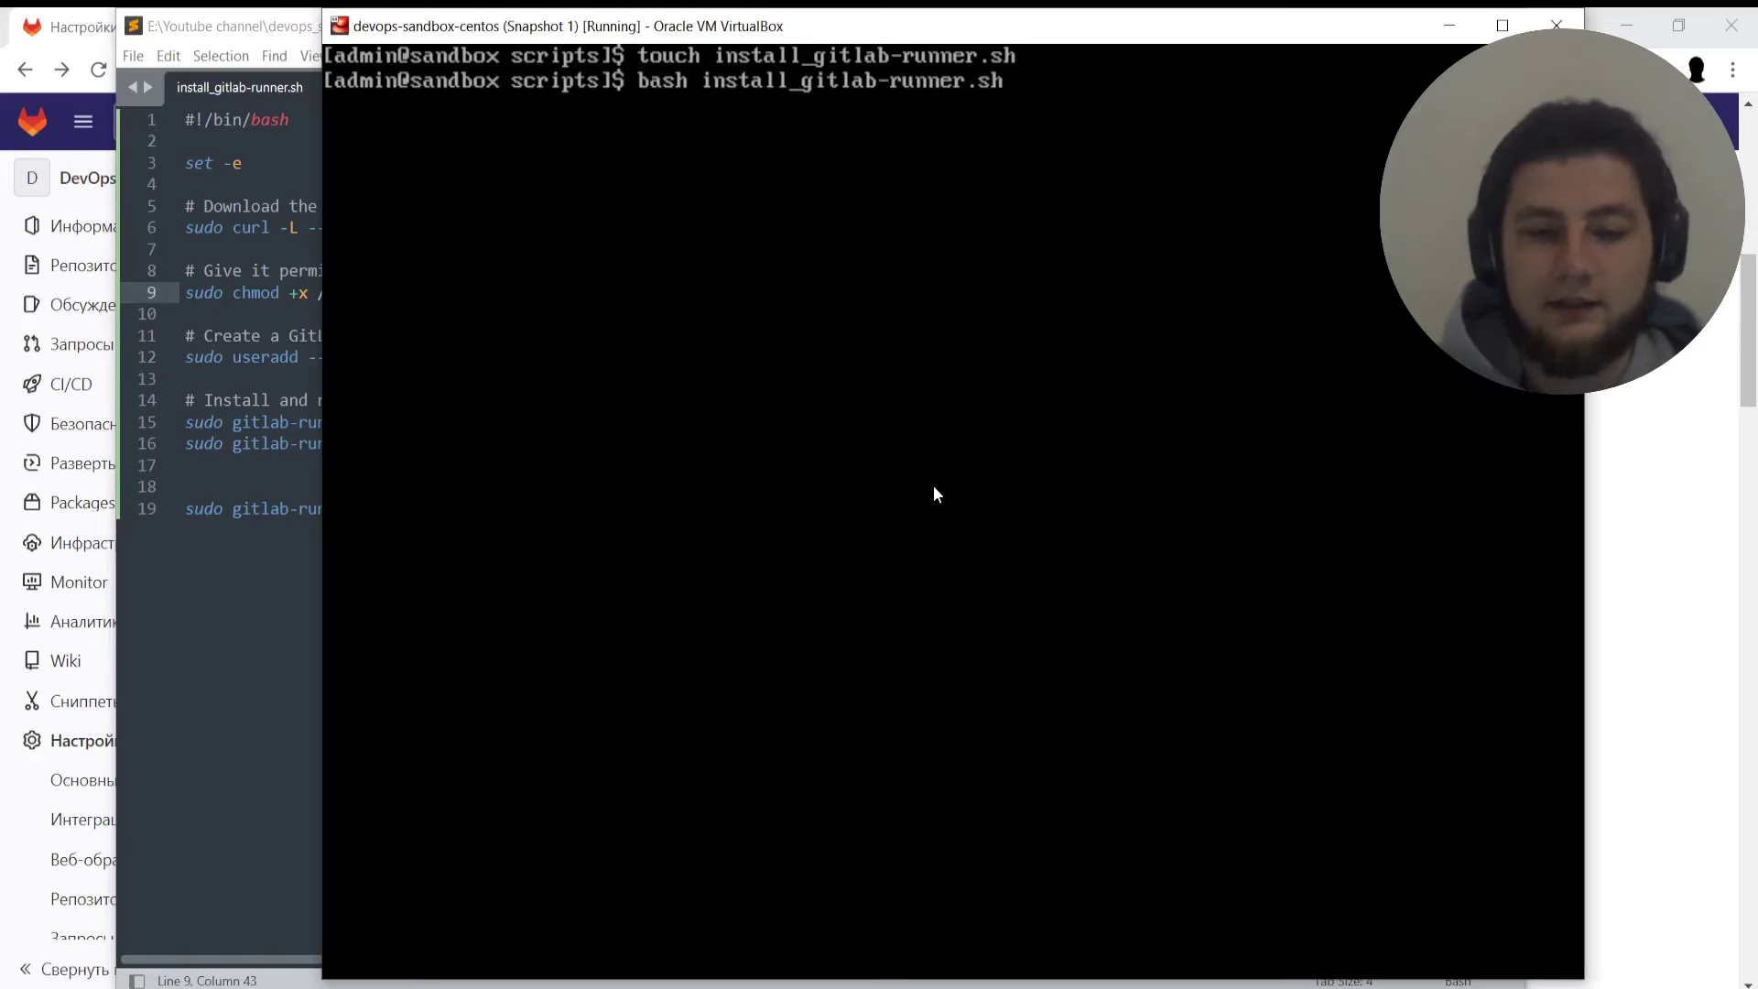
pyautogui.press('Return')
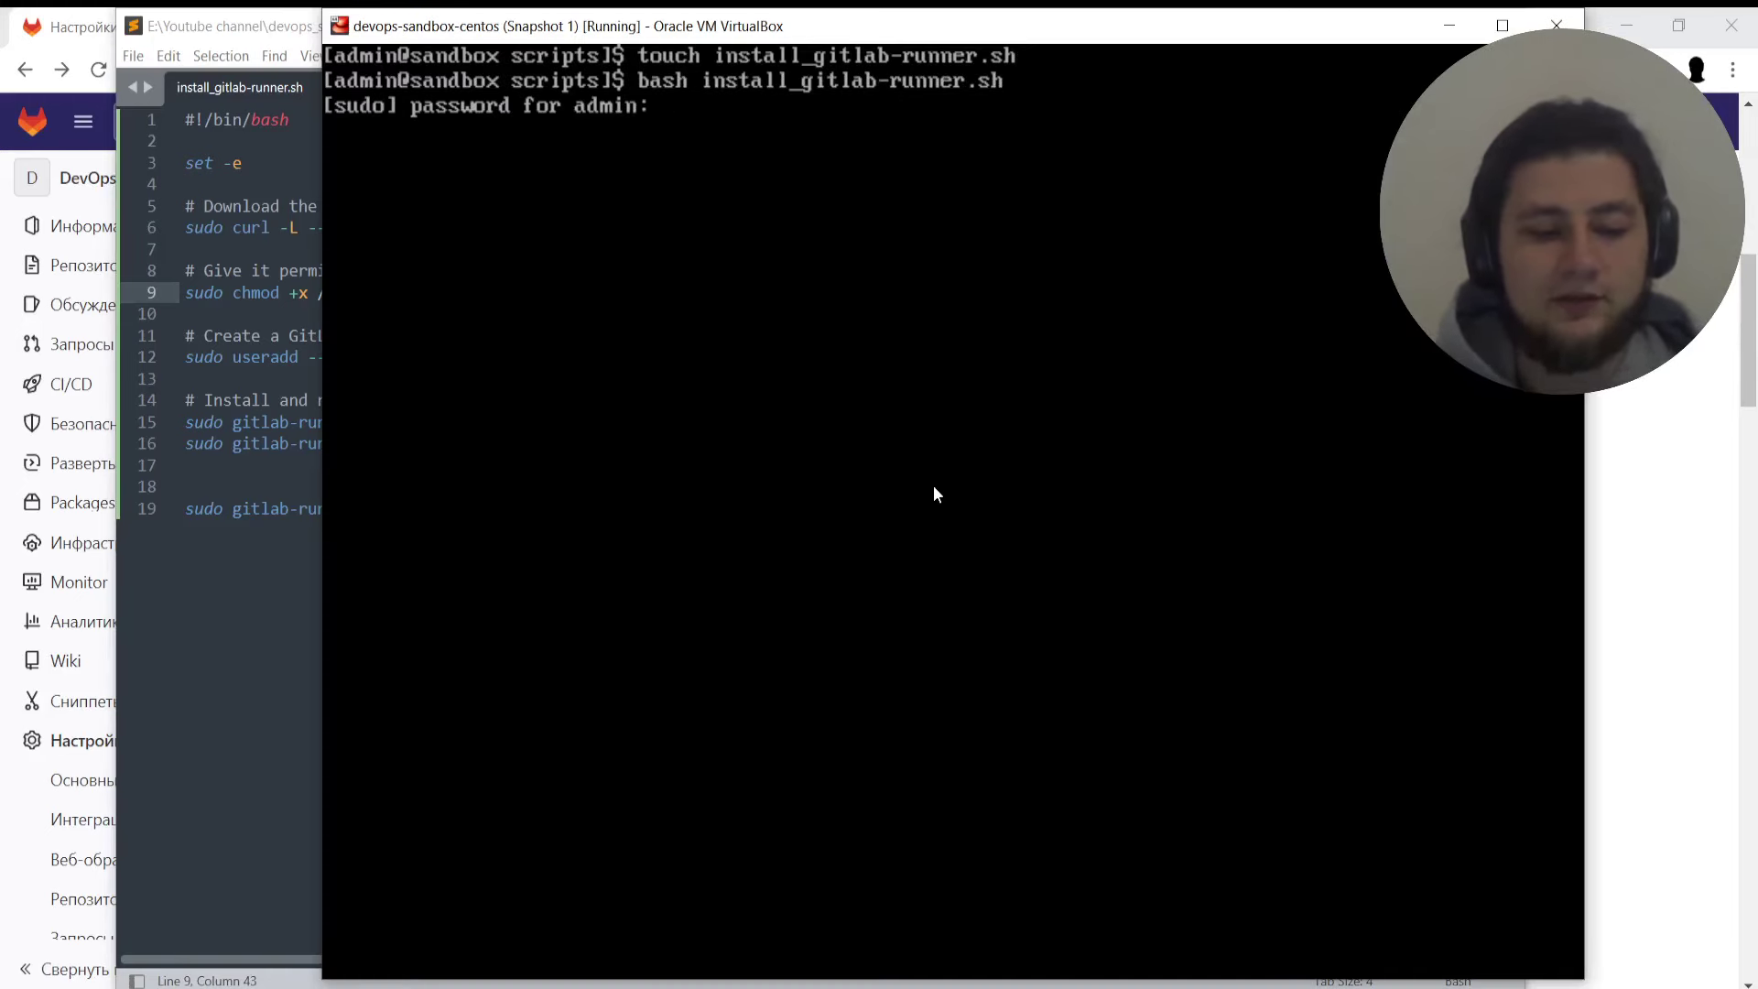
pyautogui.press('Return')
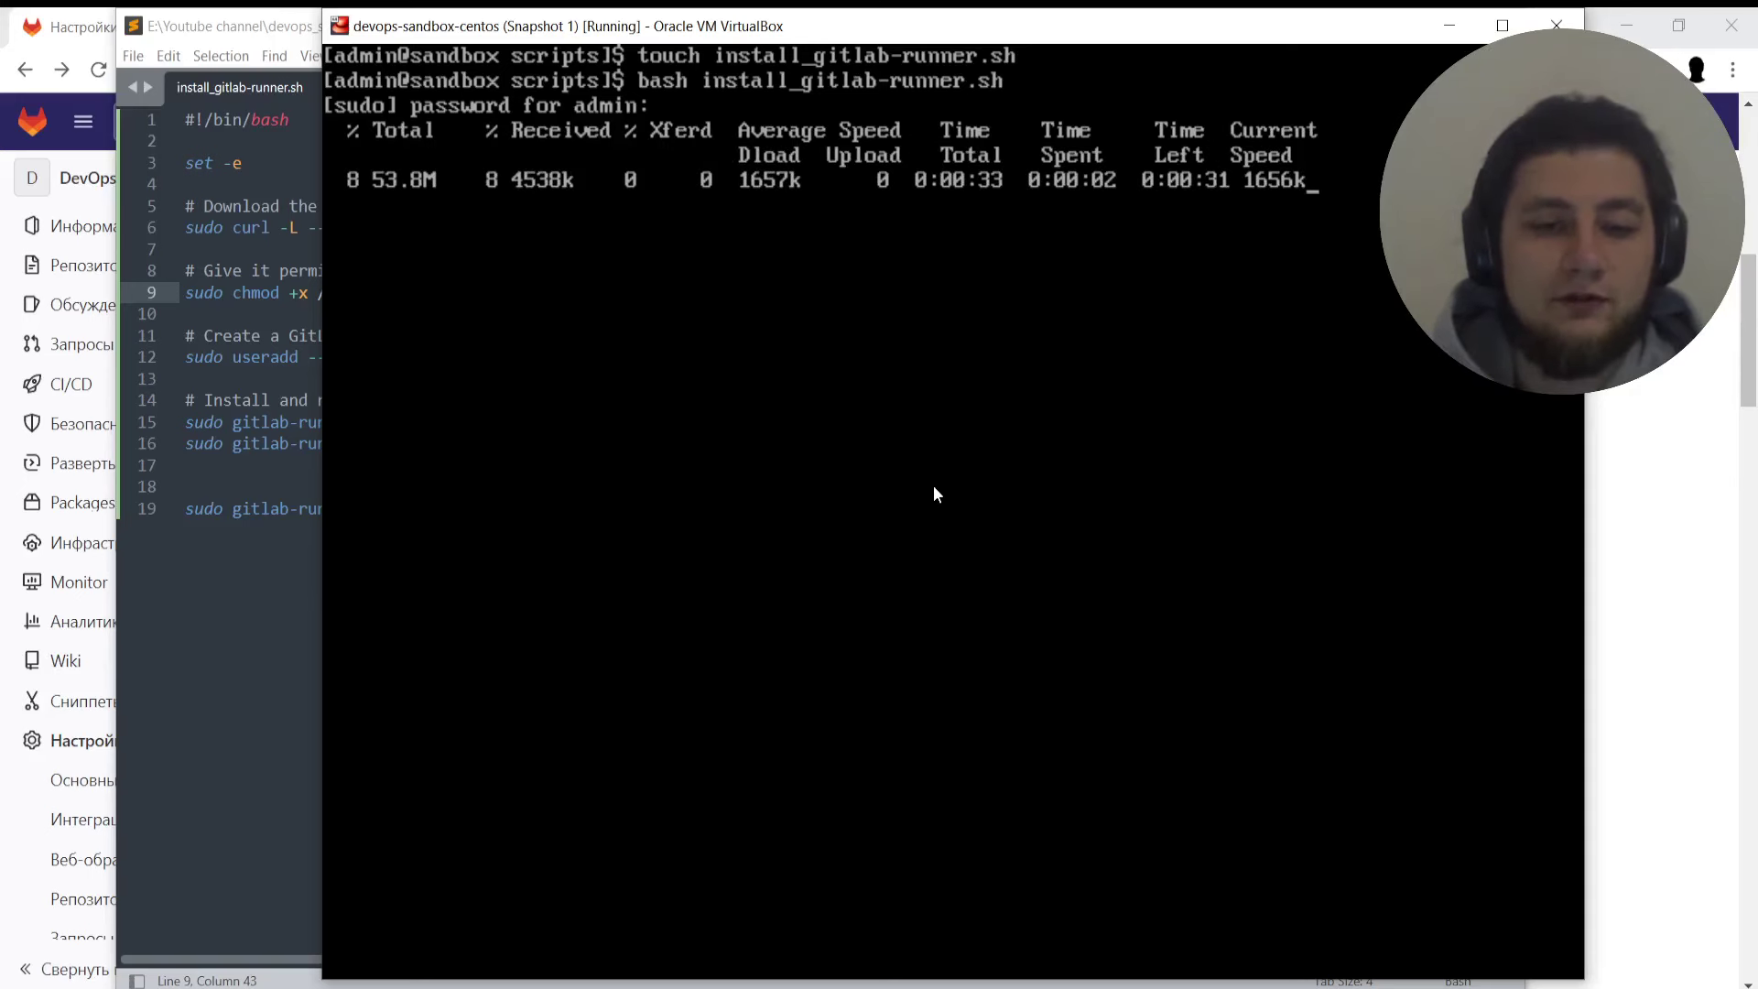
pyautogui.moveTo(1099, 25); pyautogui.dragTo(1090, 320)
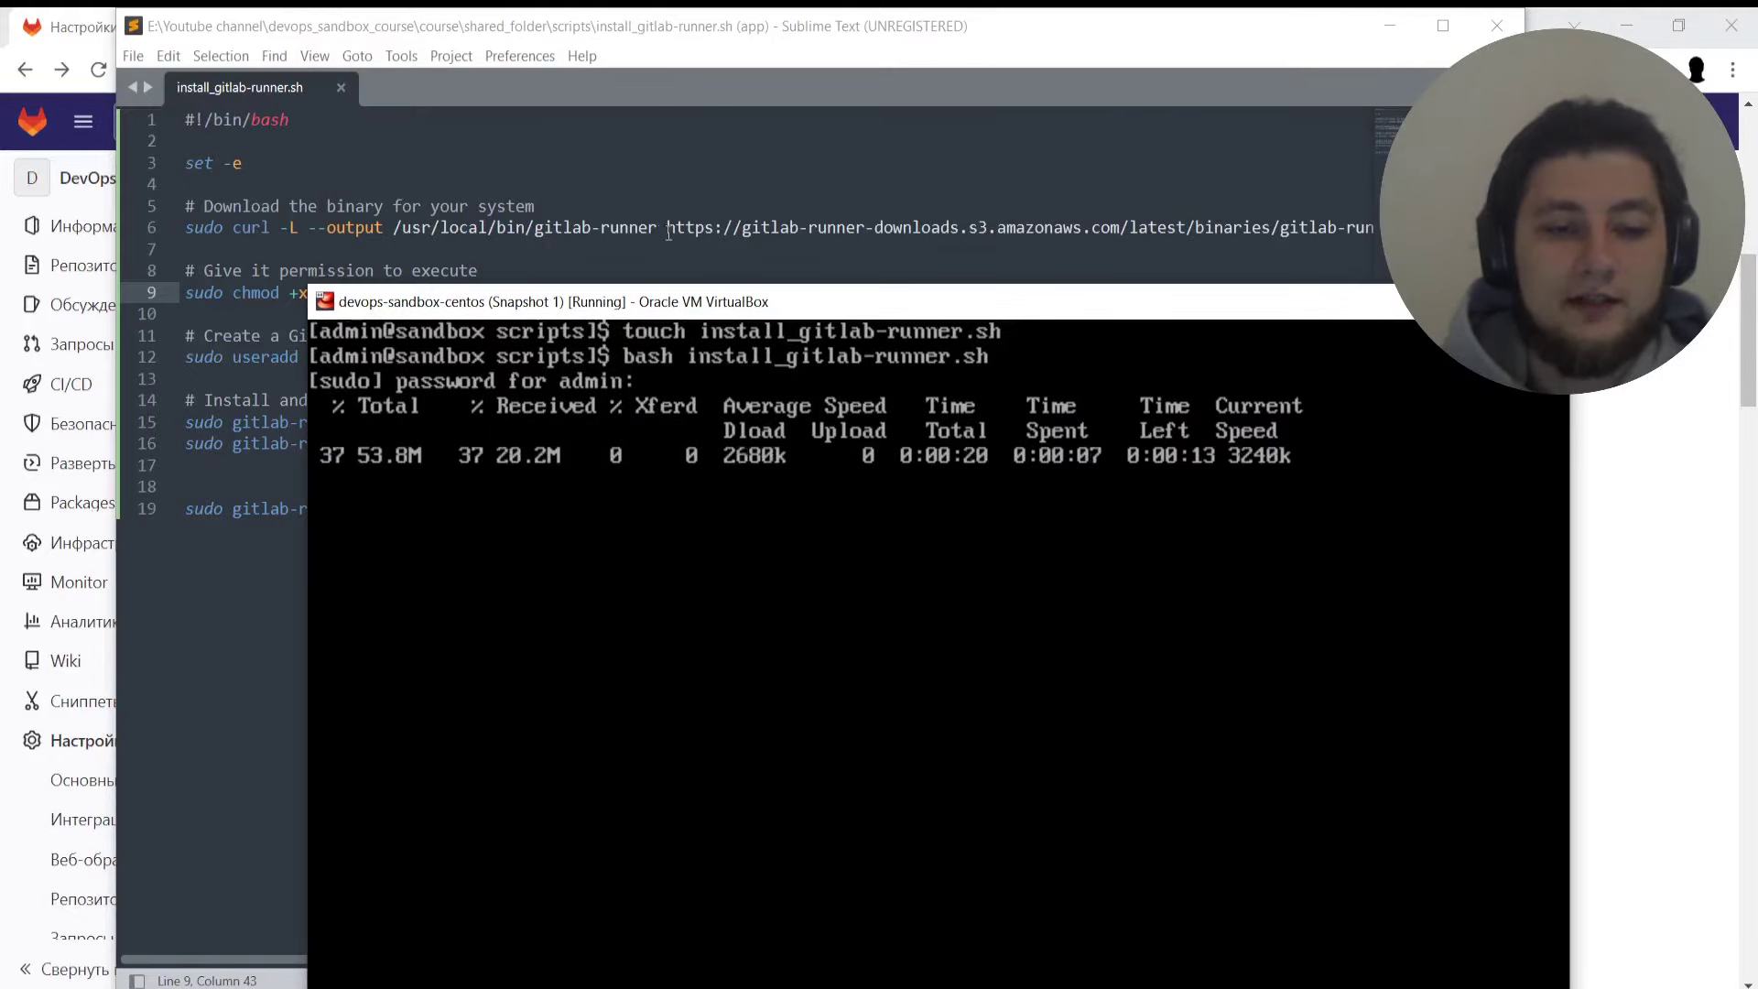
# Walk through the chmod, useradd, install, start and register commands, then check the failed run.
pyautogui.click(729, 227)
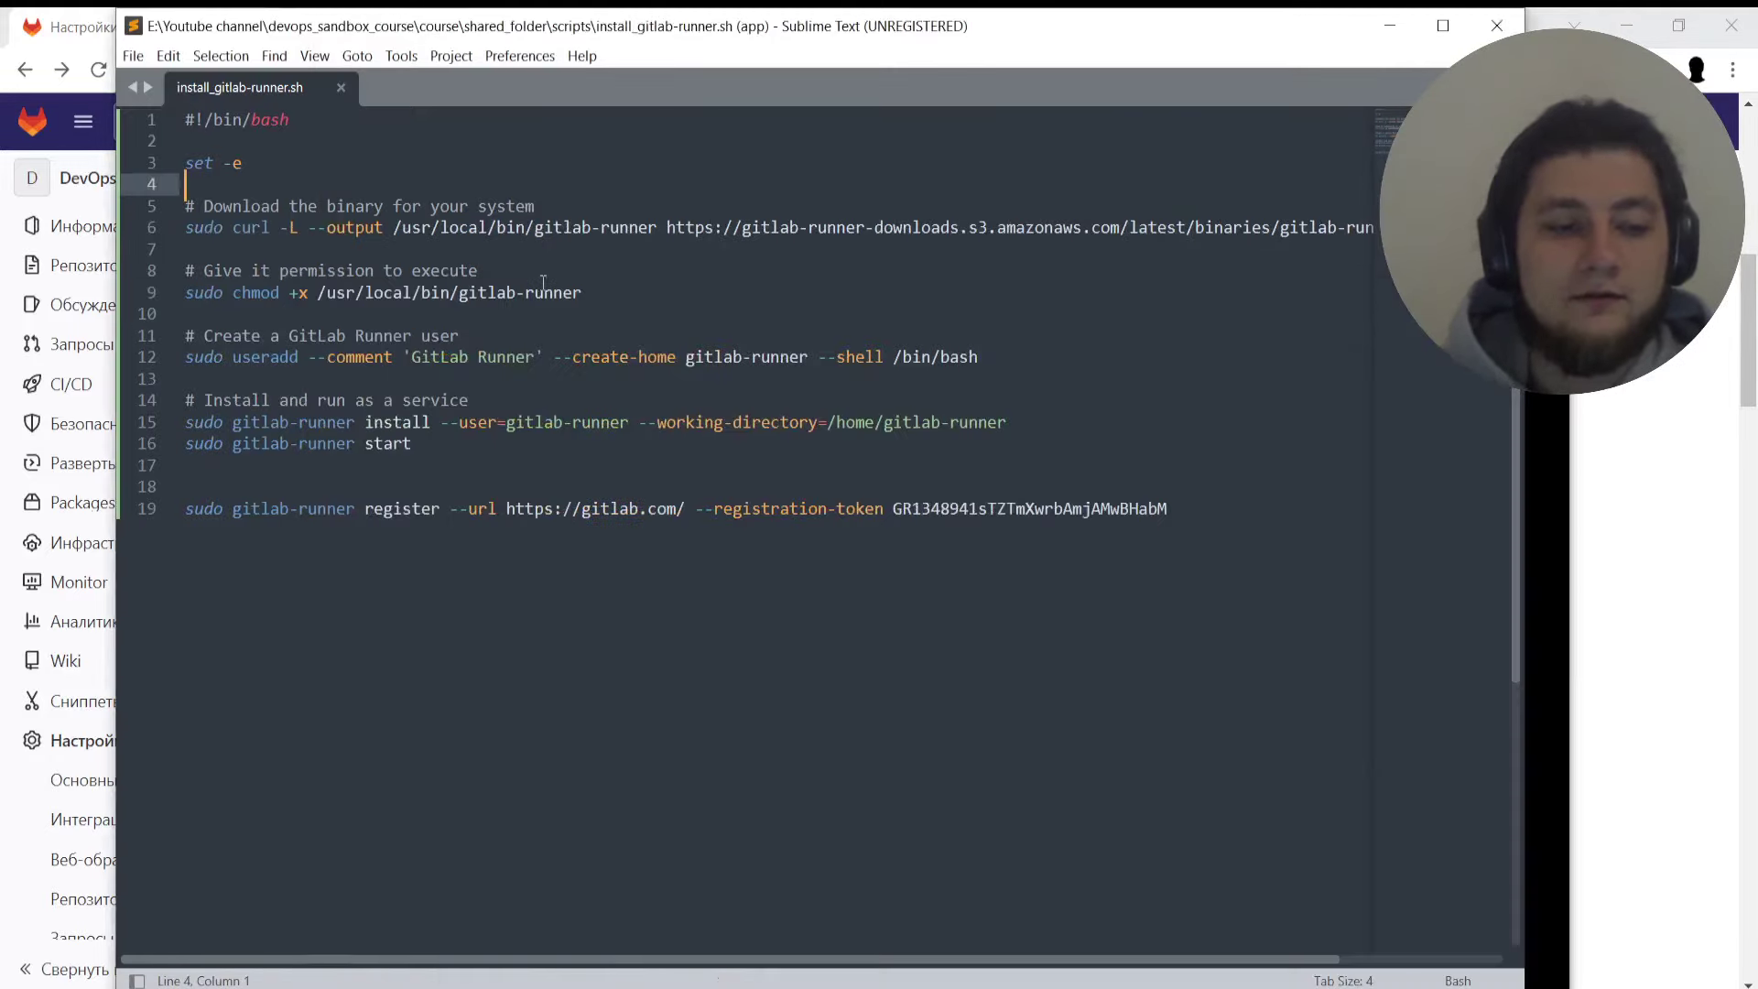
pyautogui.moveTo(583, 292); pyautogui.dragTo(183, 293)
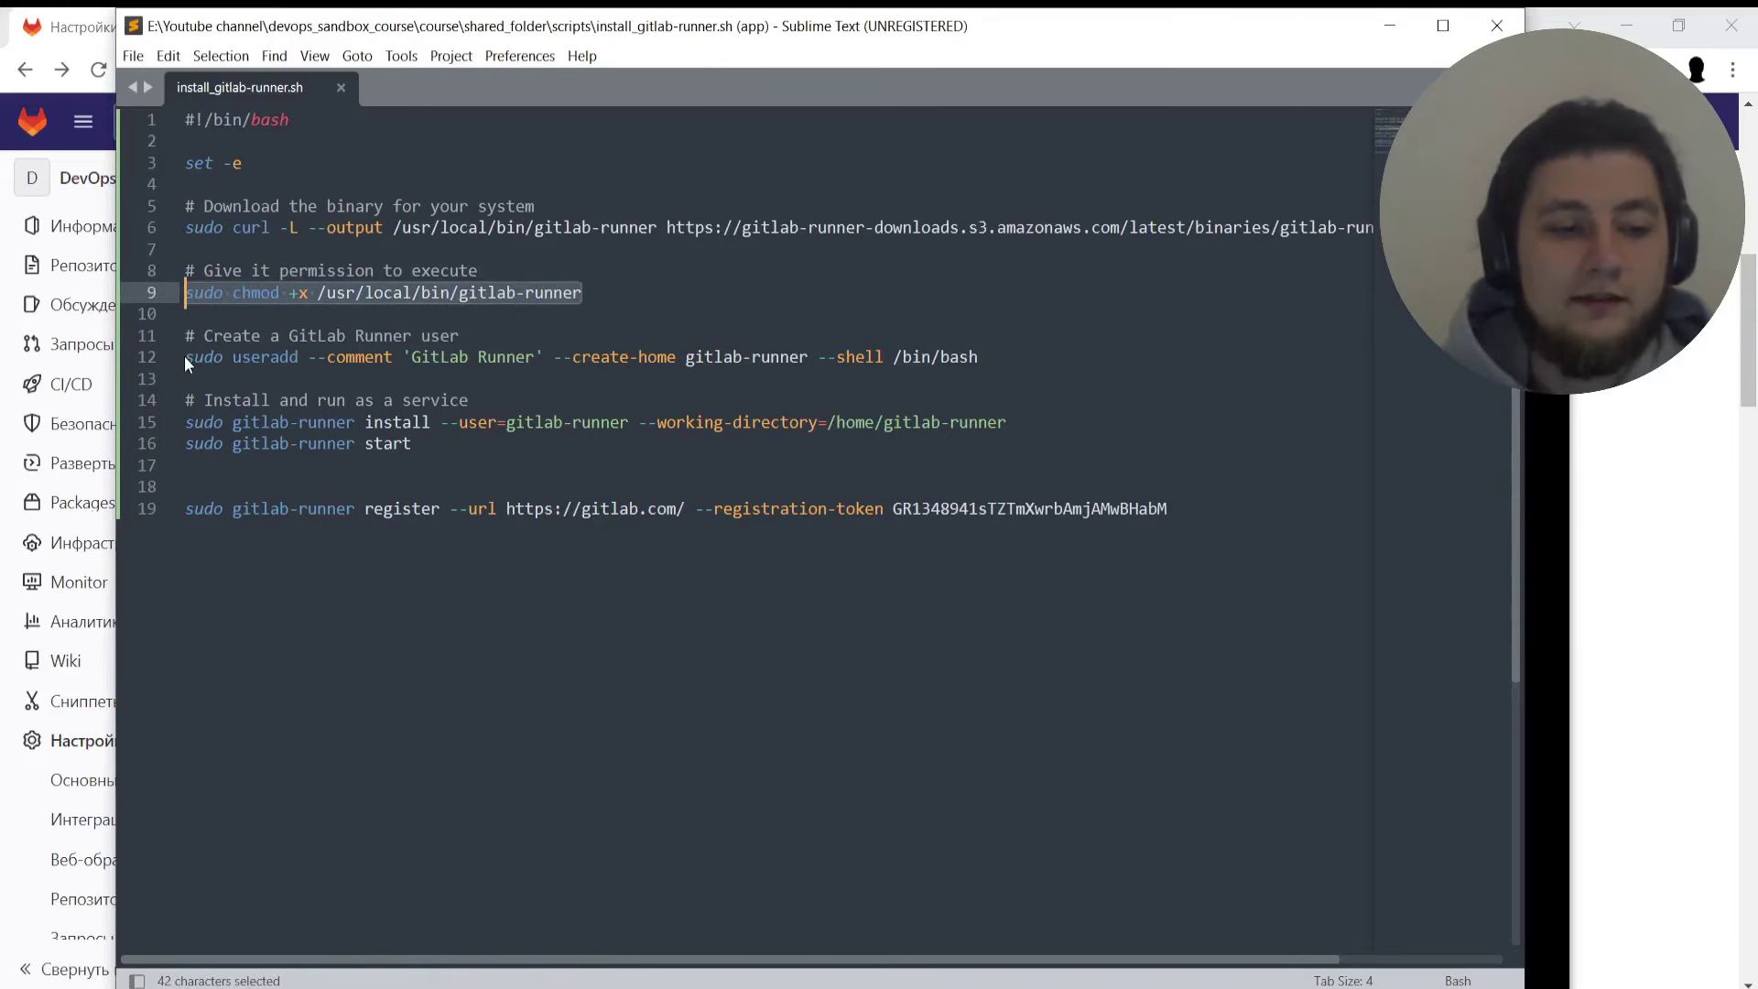
pyautogui.moveTo(204, 357); pyautogui.dragTo(981, 359)
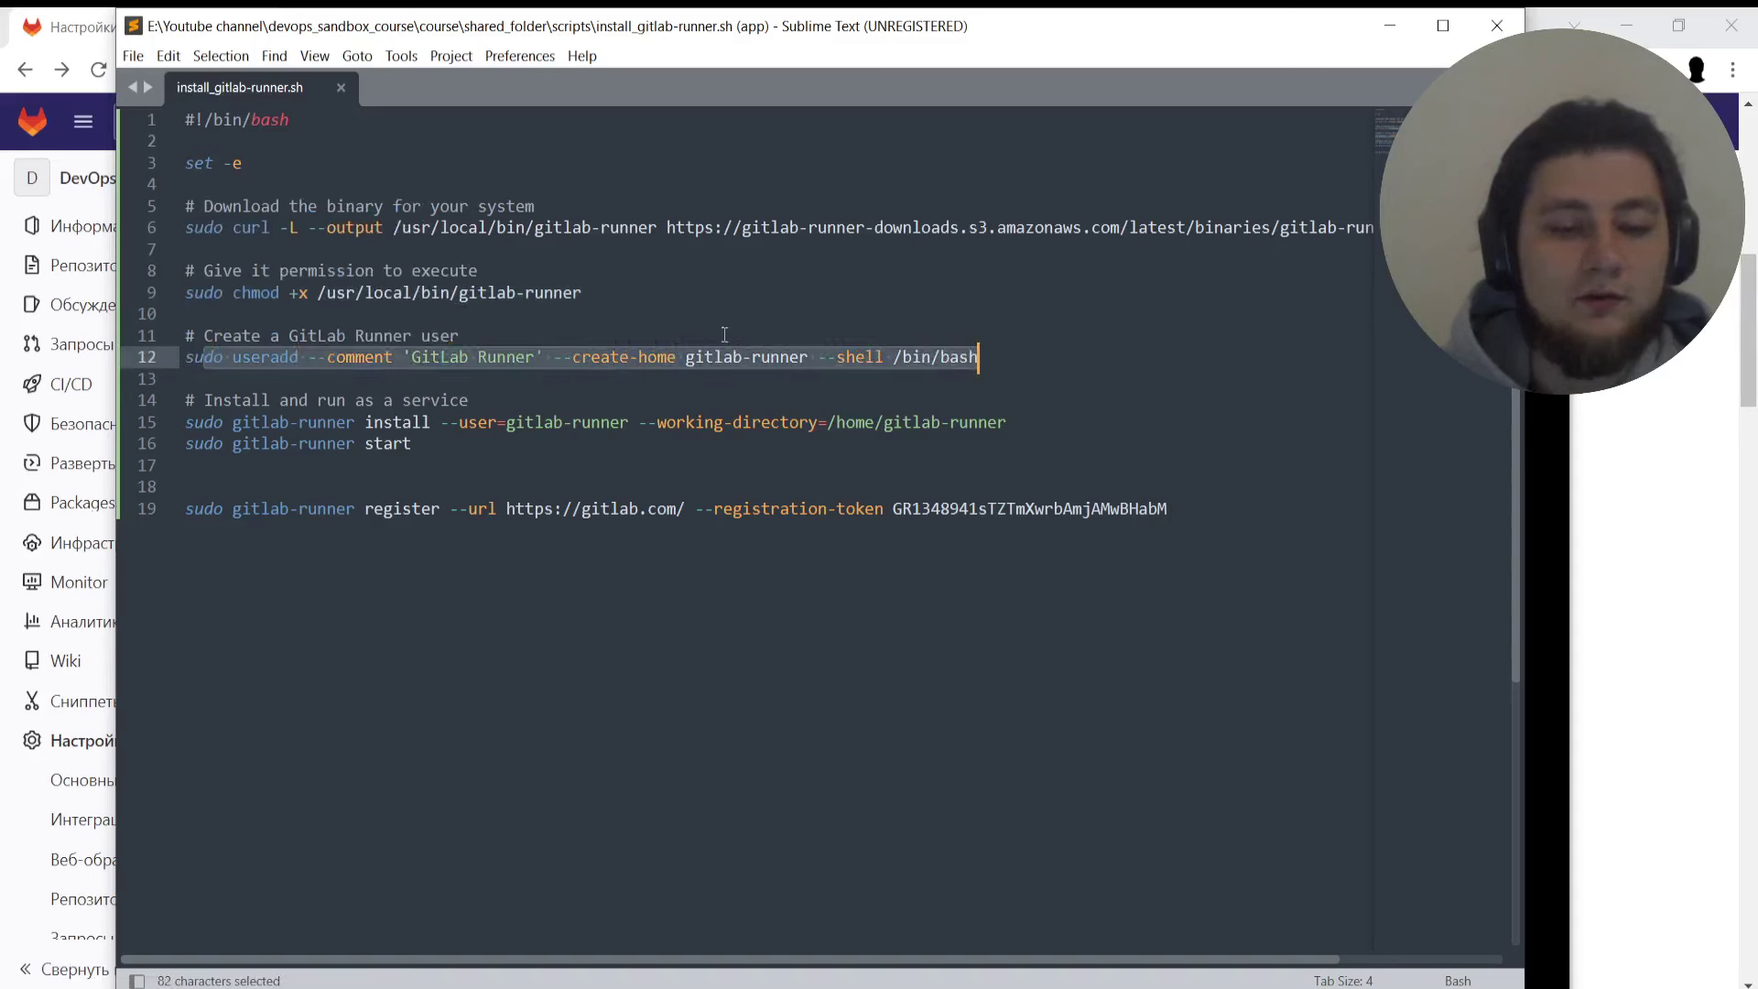
pyautogui.moveTo(183, 423); pyautogui.dragTo(1019, 427)
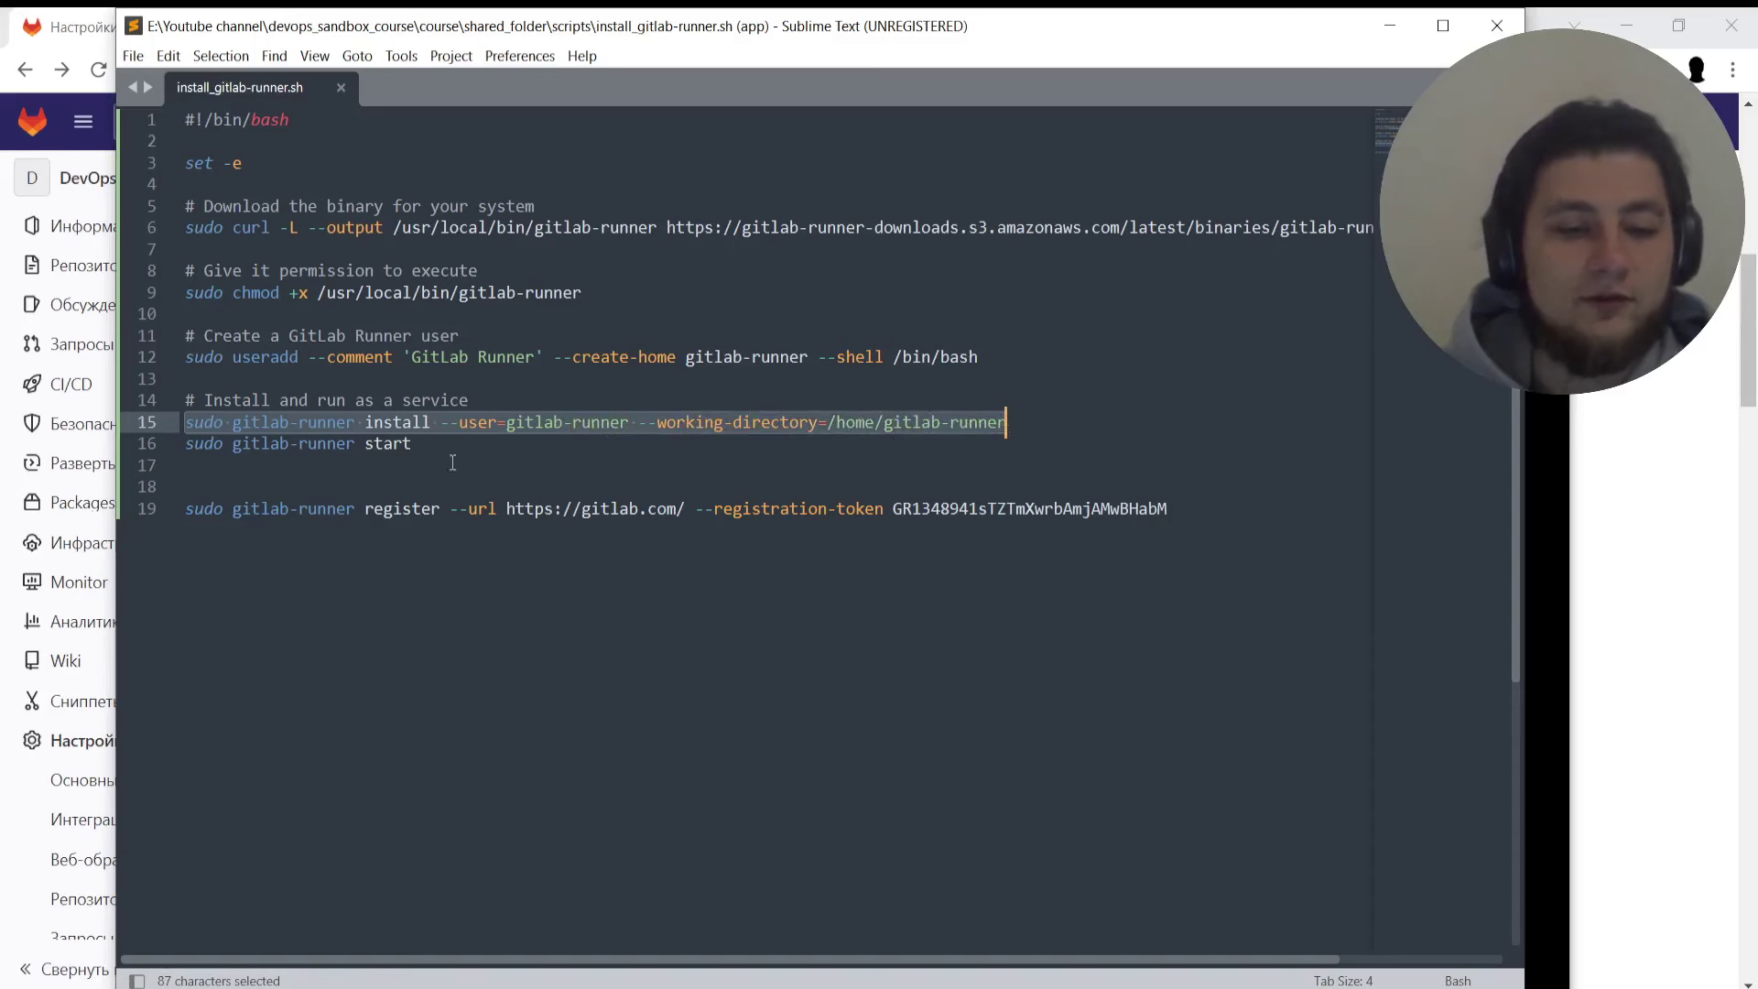
pyautogui.moveTo(430, 443); pyautogui.dragTo(194, 444)
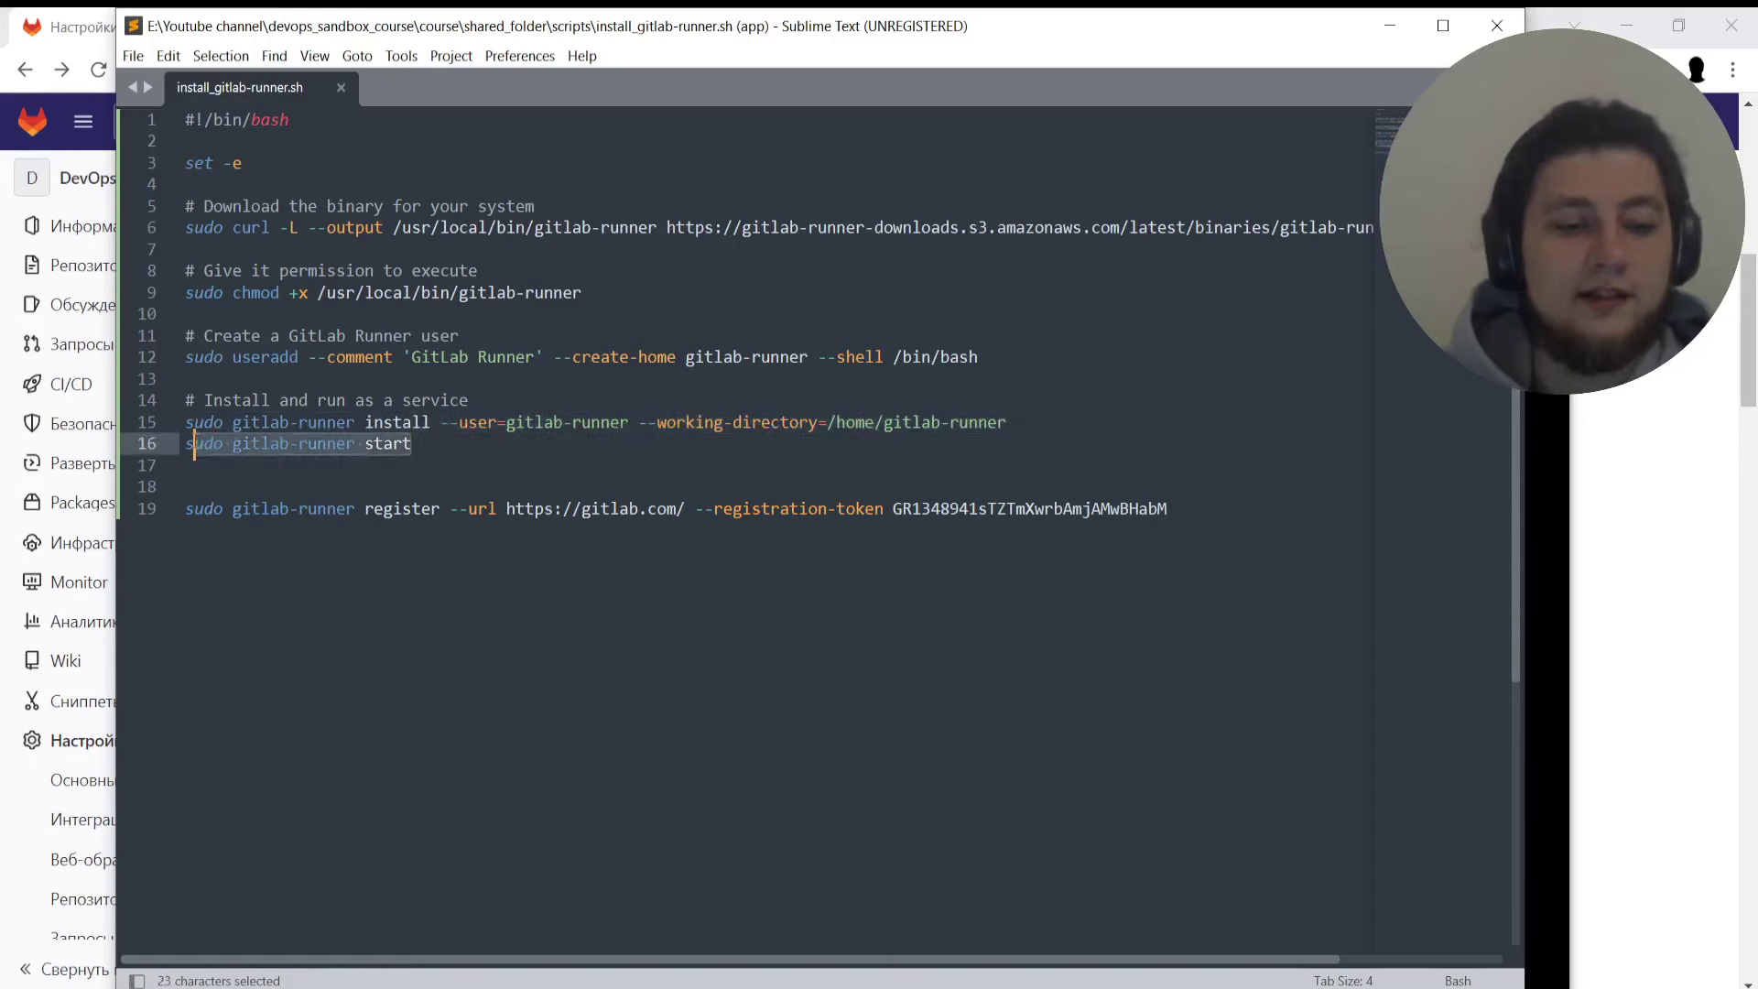
pyautogui.moveTo(188, 509); pyautogui.dragTo(1151, 528)
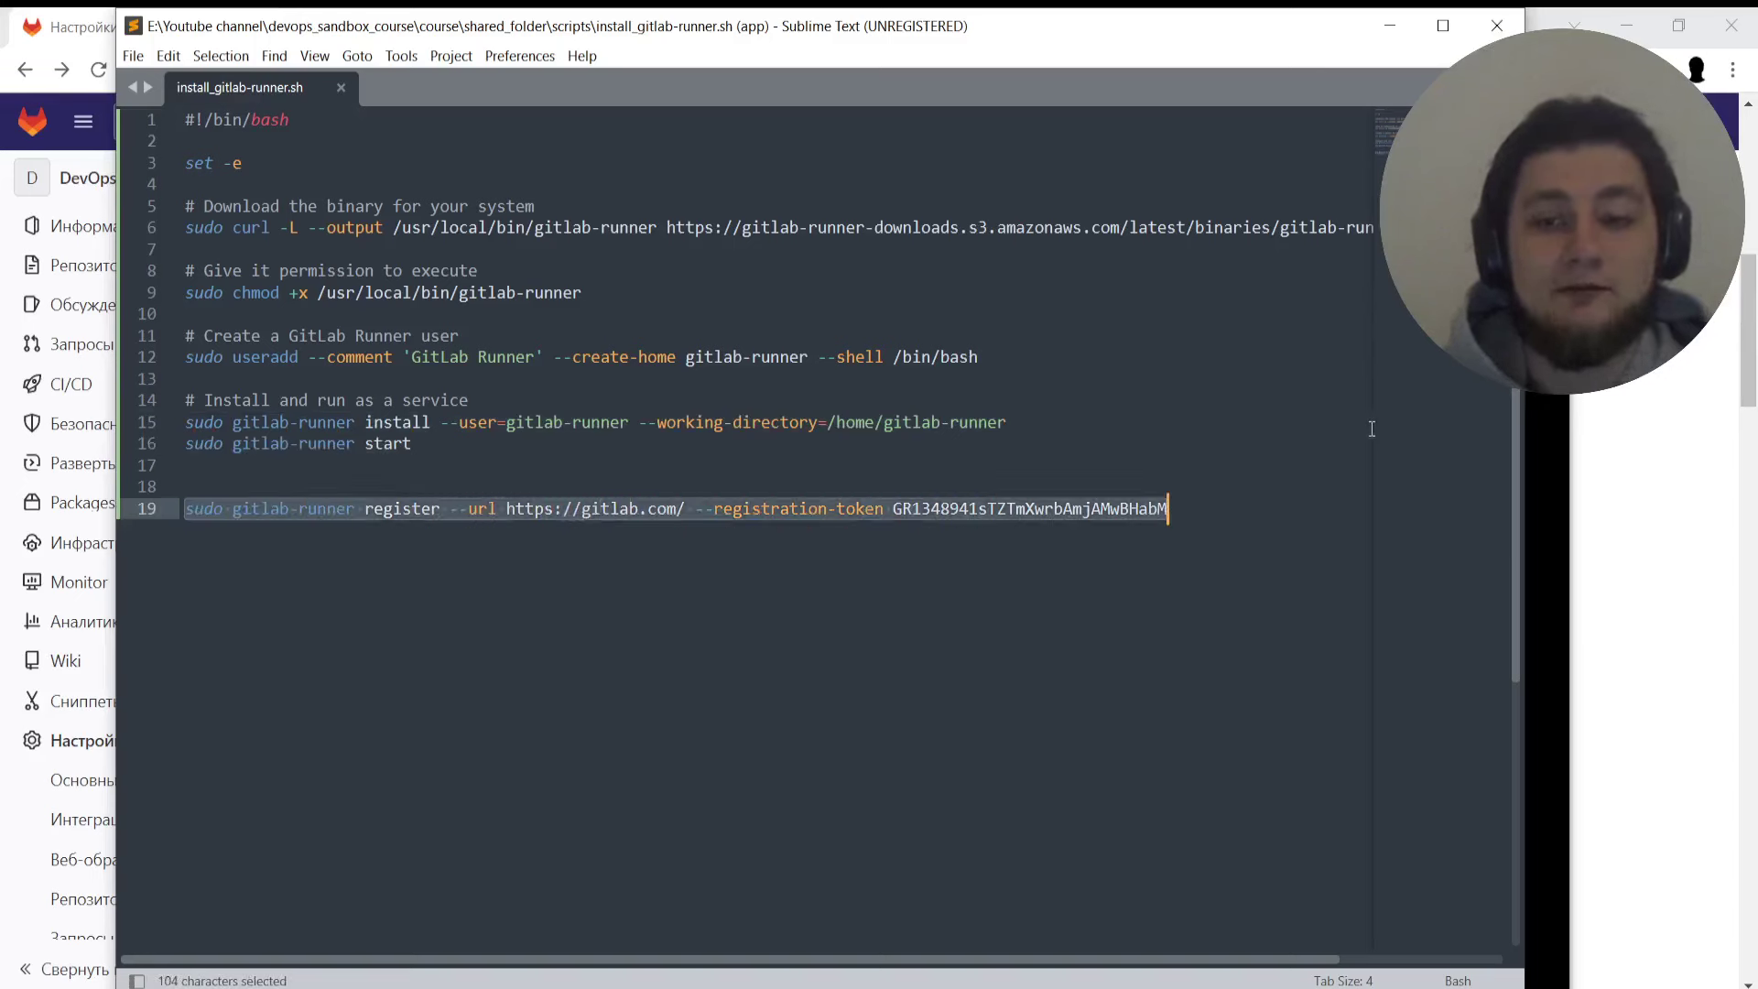
pyautogui.click(1550, 442)
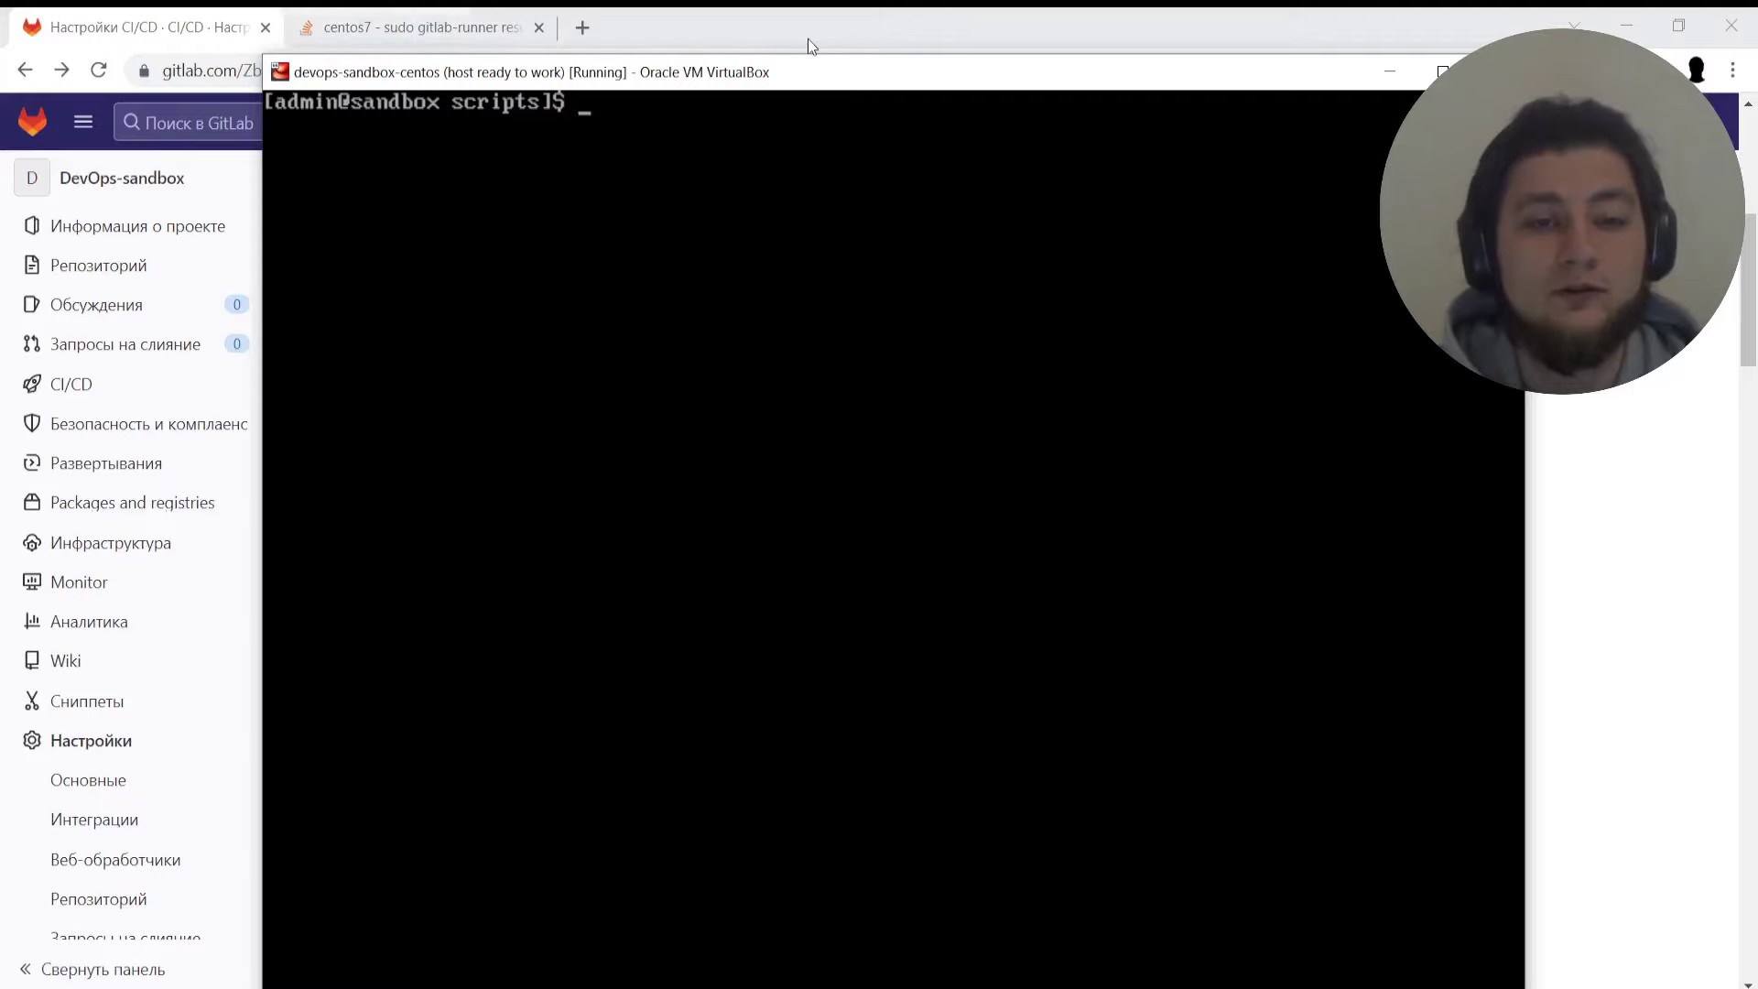
pyautogui.click(412, 27)
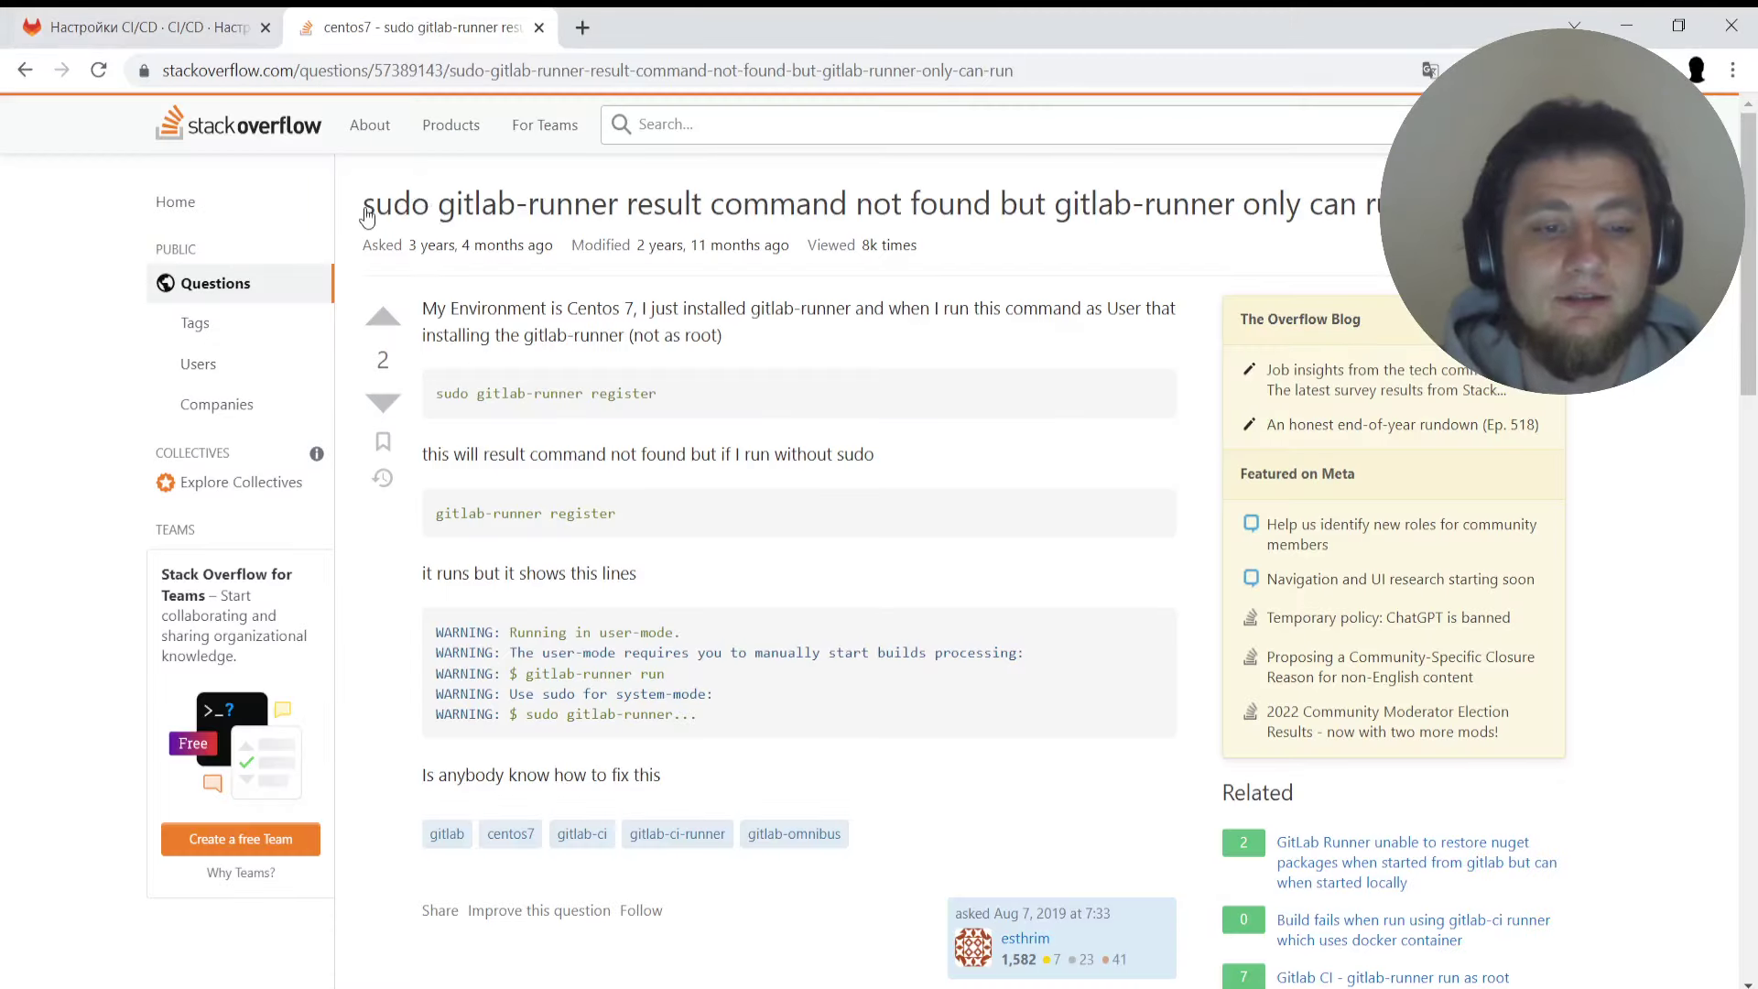
# Find the Stack Overflow answer adding /usr/local/bin to sudo's secure_path.
pyautogui.moveTo(360, 204); pyautogui.dragTo(978, 351)
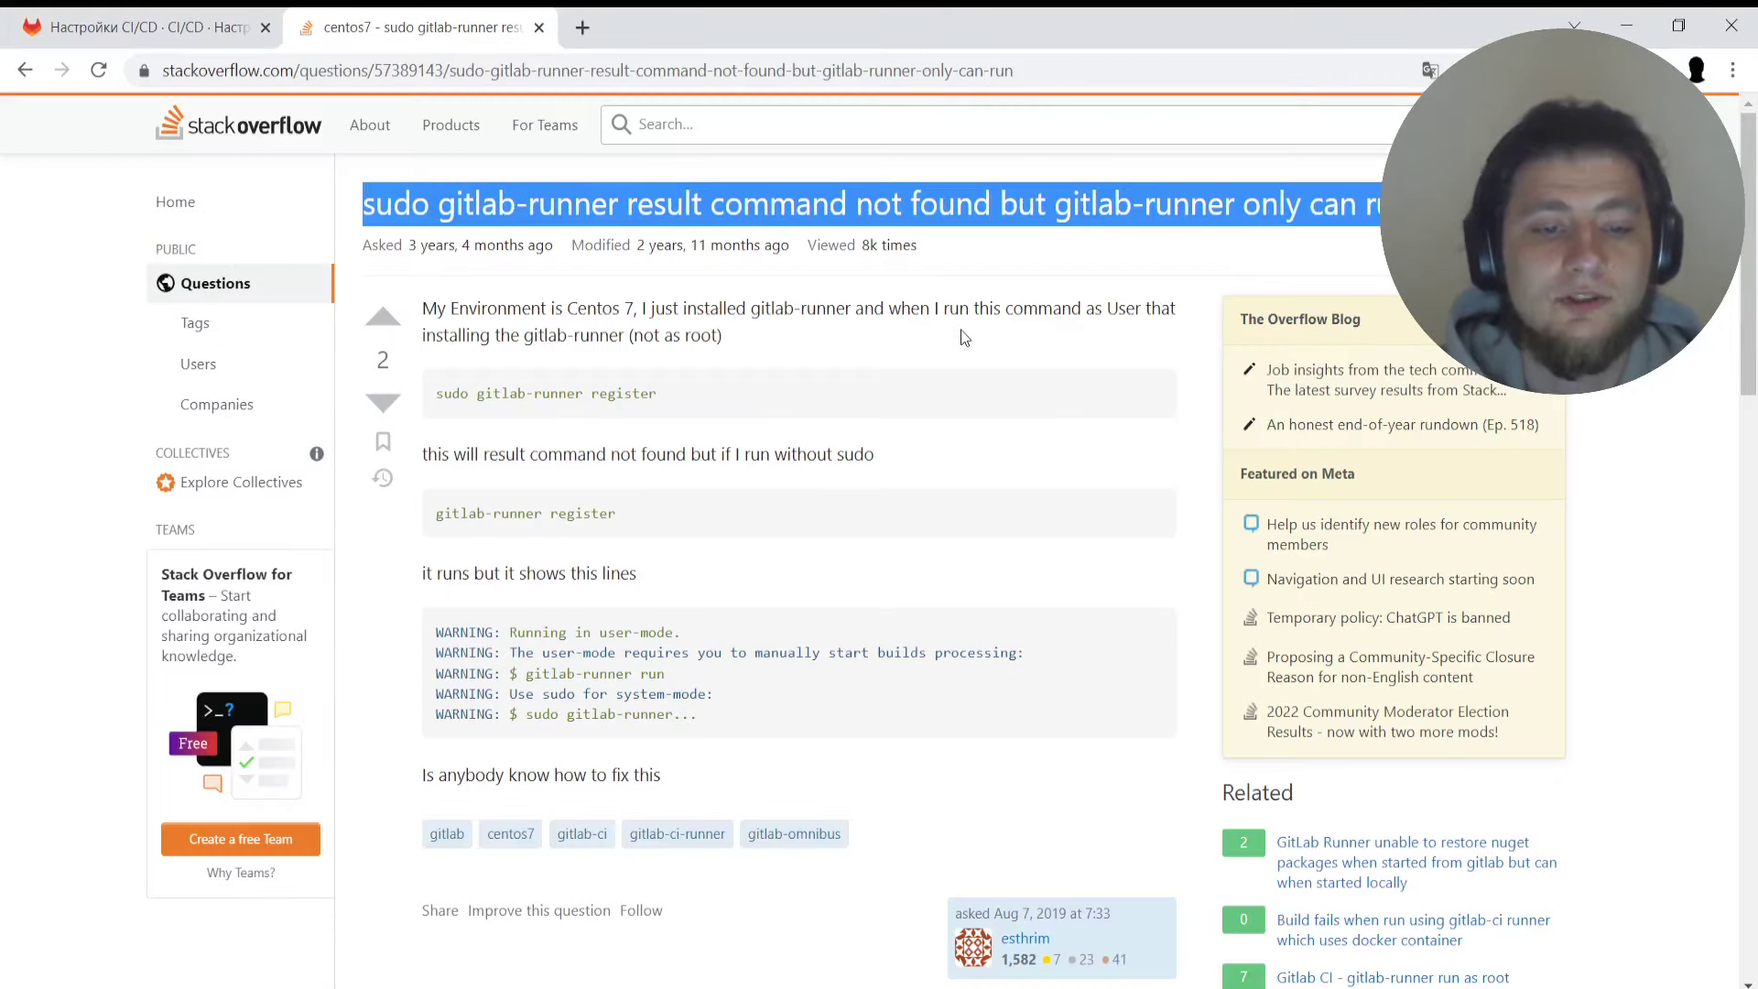
pyautogui.scroll(-10, 961, 338)
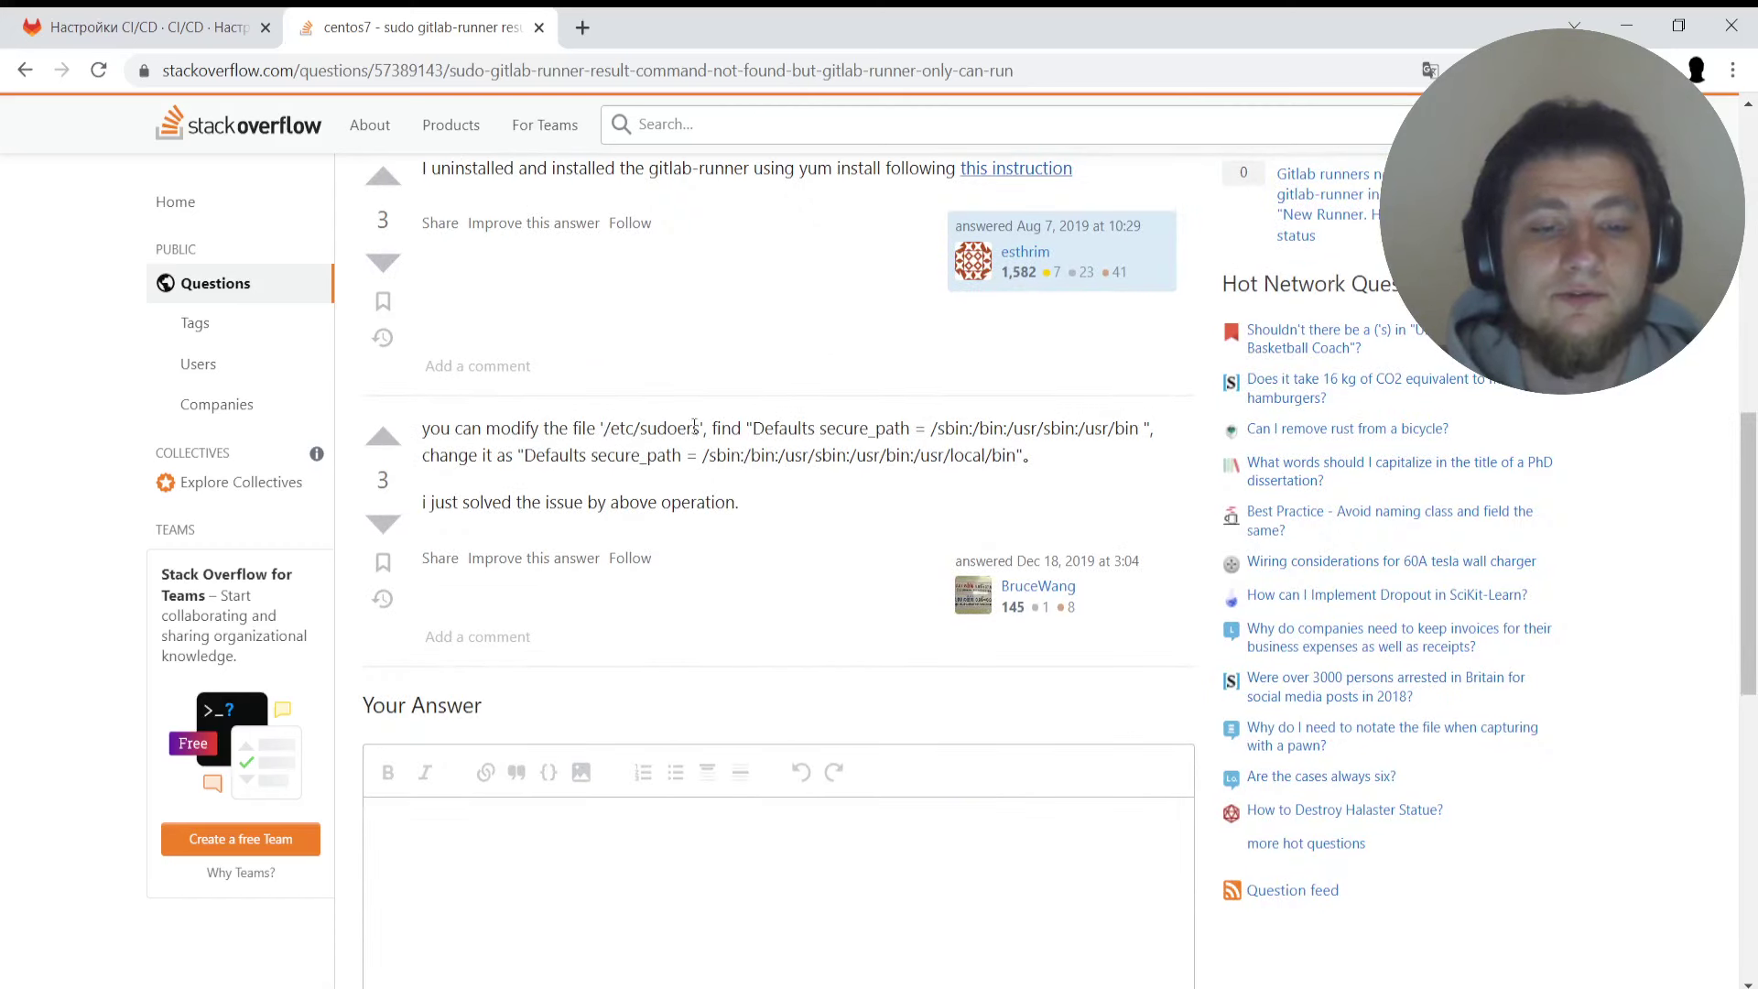
pyautogui.moveTo(775, 429); pyautogui.dragTo(1139, 429)
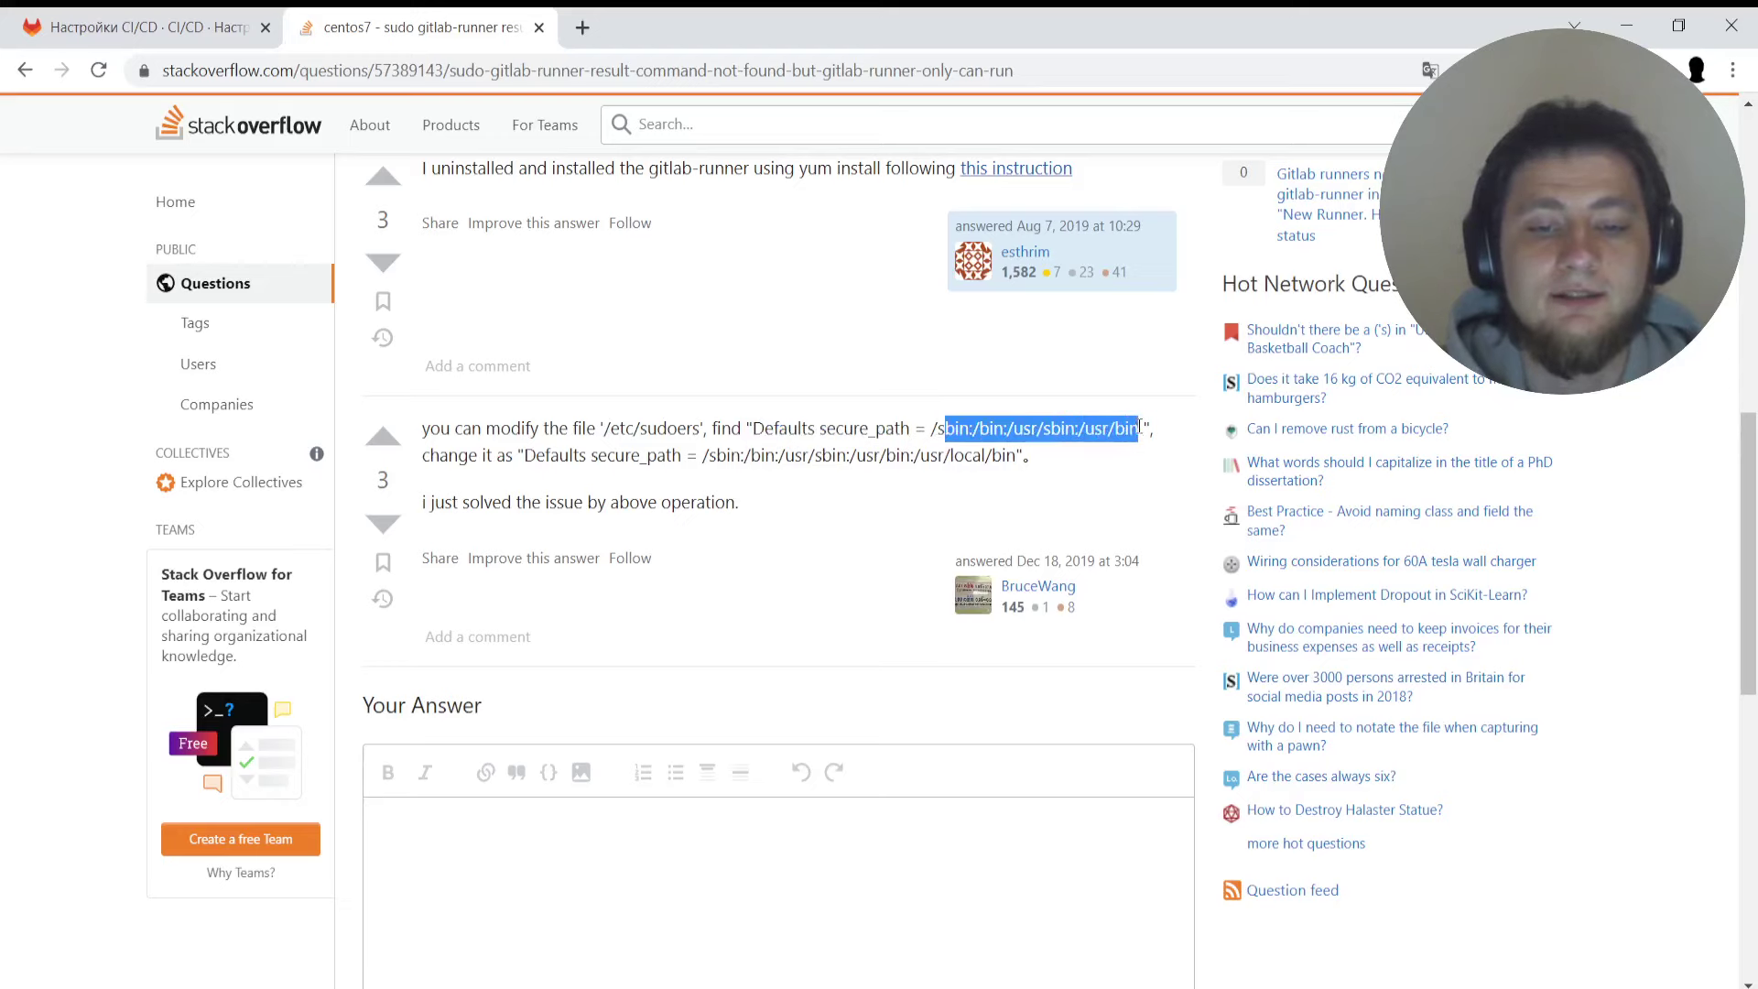
pyautogui.moveTo(920, 455); pyautogui.dragTo(1022, 455)
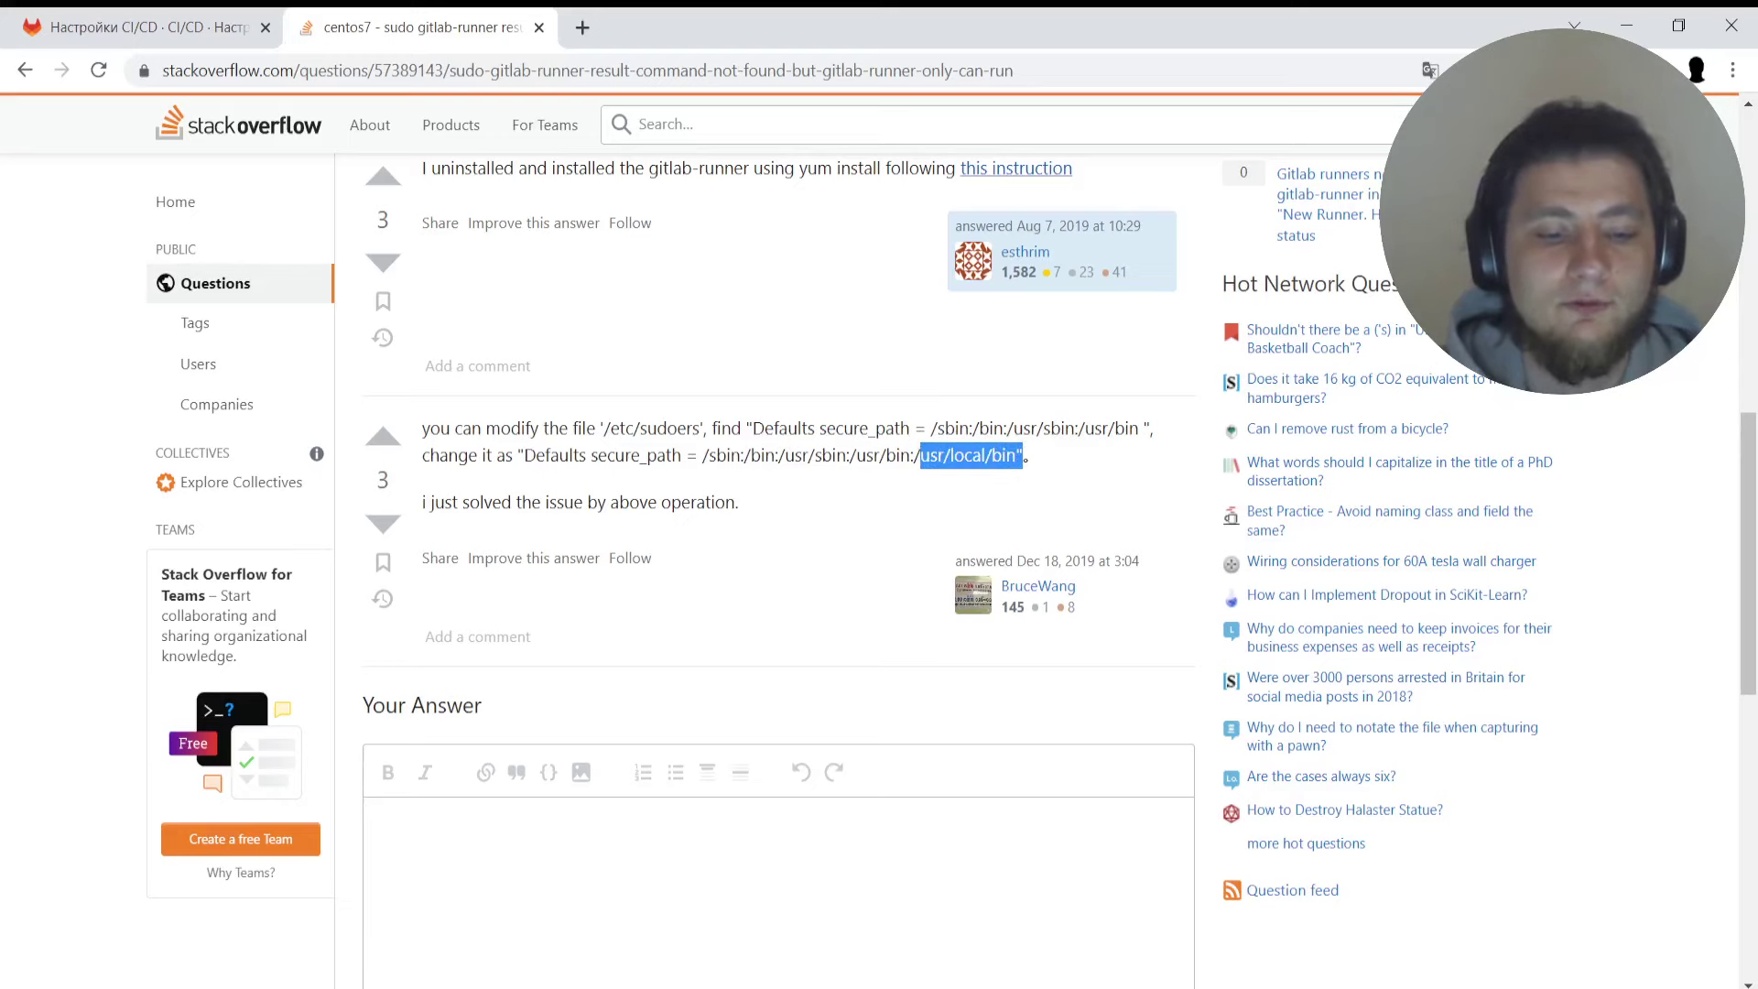
pyautogui.hotkey('alt', 'Tab')
pyautogui.moveTo(396, 227); pyautogui.dragTo(657, 228)
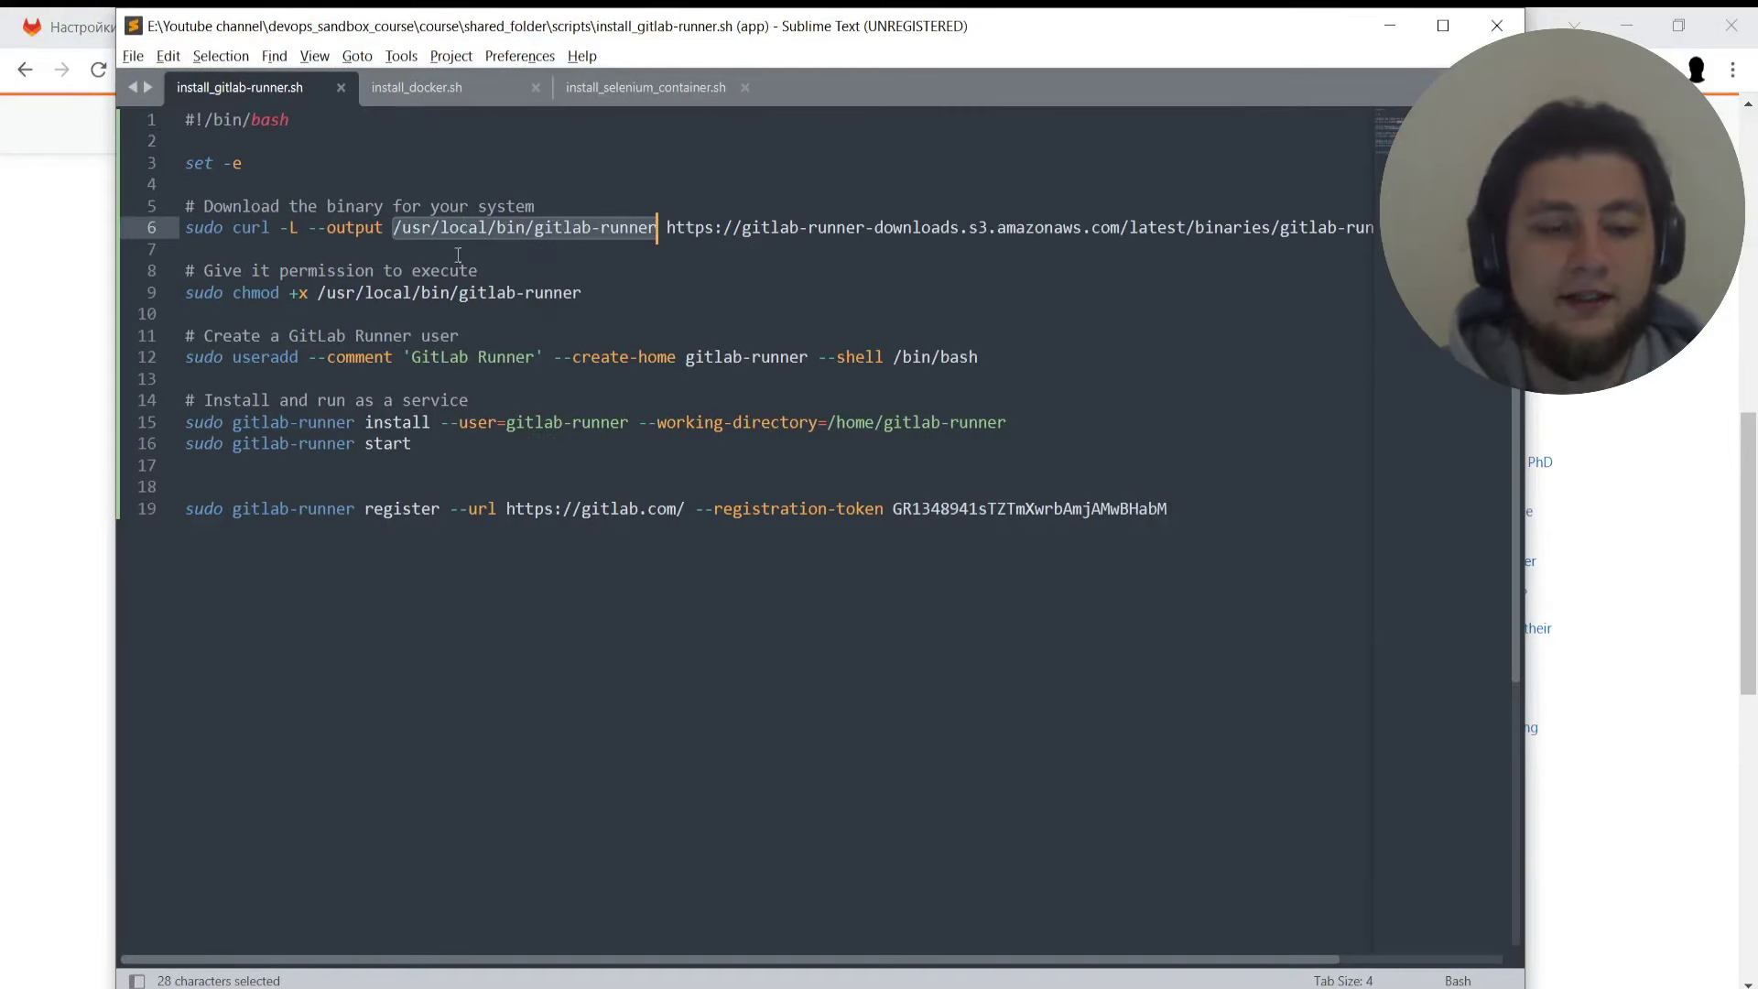
# Confirm line 6 saves the binary as /usr/local/bin/gitlab-runner, then begin a command in the VM terminal.
pyautogui.moveTo(401, 228); pyautogui.dragTo(517, 229)
pyautogui.moveTo(657, 228); pyautogui.dragTo(538, 236)
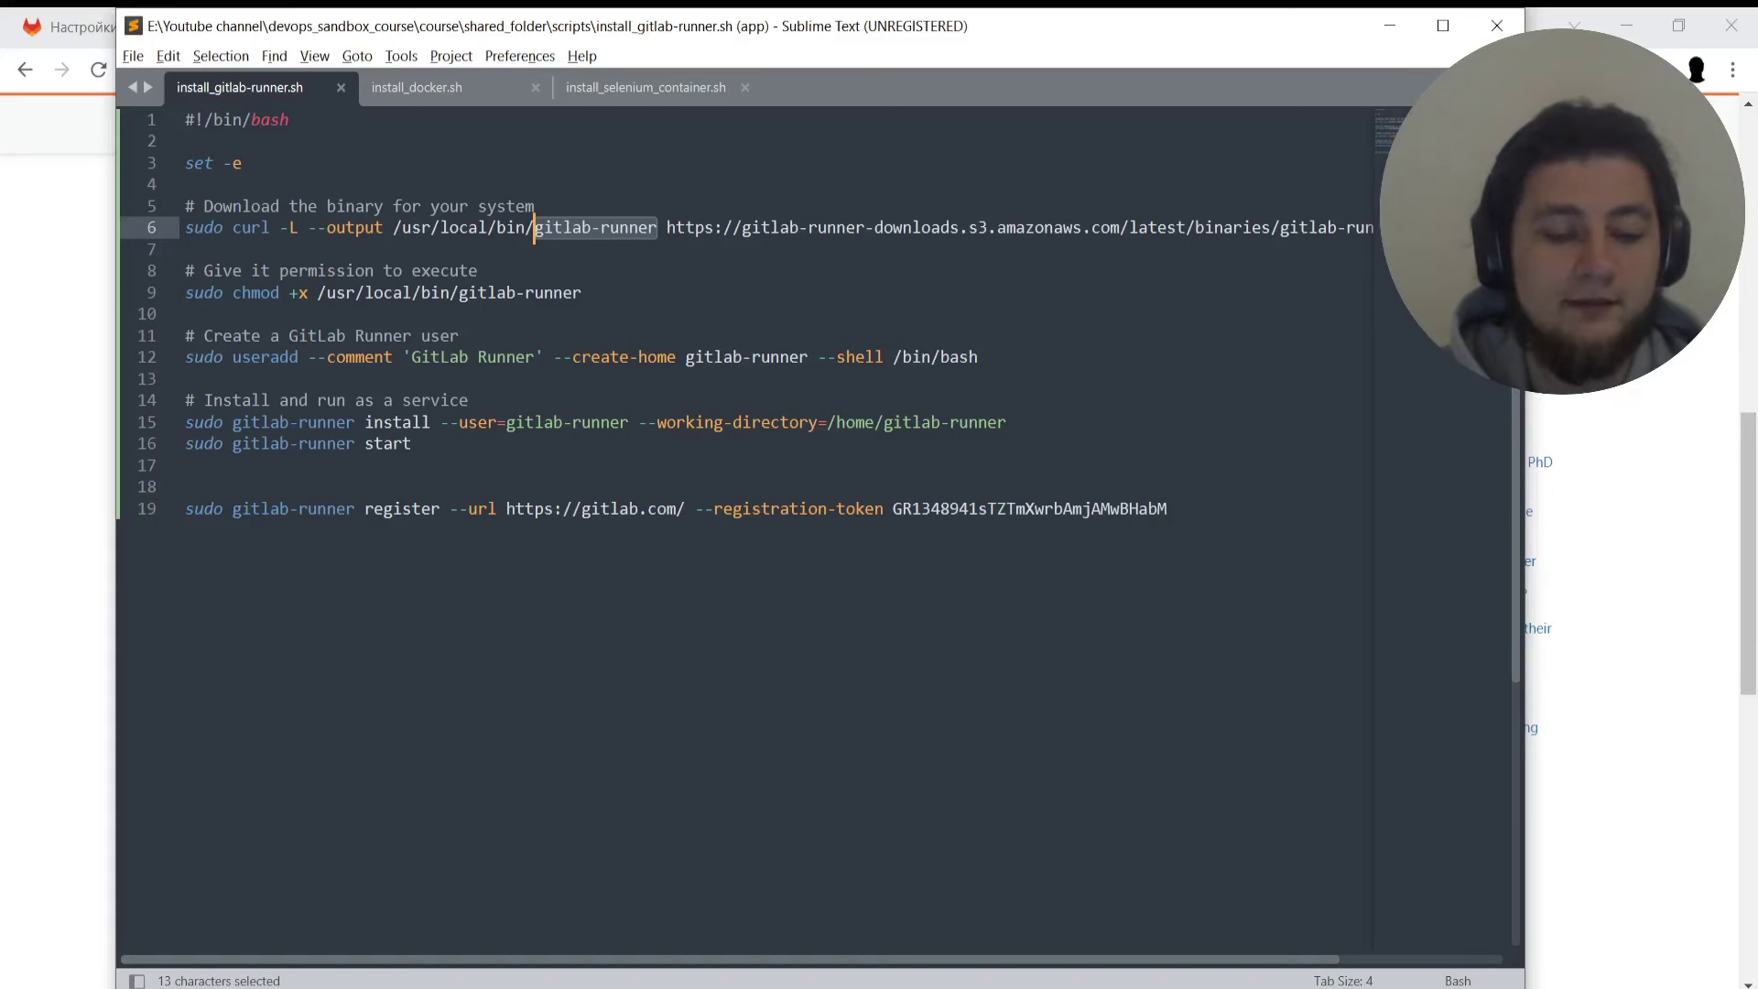
pyautogui.hotkey('alt', 'Tab')
pyautogui.write('nano')
pyautogui.press('BackSpace')
pyautogui.press('BackSpace')
pyautogui.press('BackSpace')
pyautogui.press('BackSpace')
pyautogui.press('BackSpace')
# Open /etc/sudoers in nano with sudo and search it for 'defaults'.
pyautogui.write('sdu')
pyautogui.press('BackSpace')
pyautogui.press('BackSpace')
pyautogui.write('udo nano /etc/sudor')
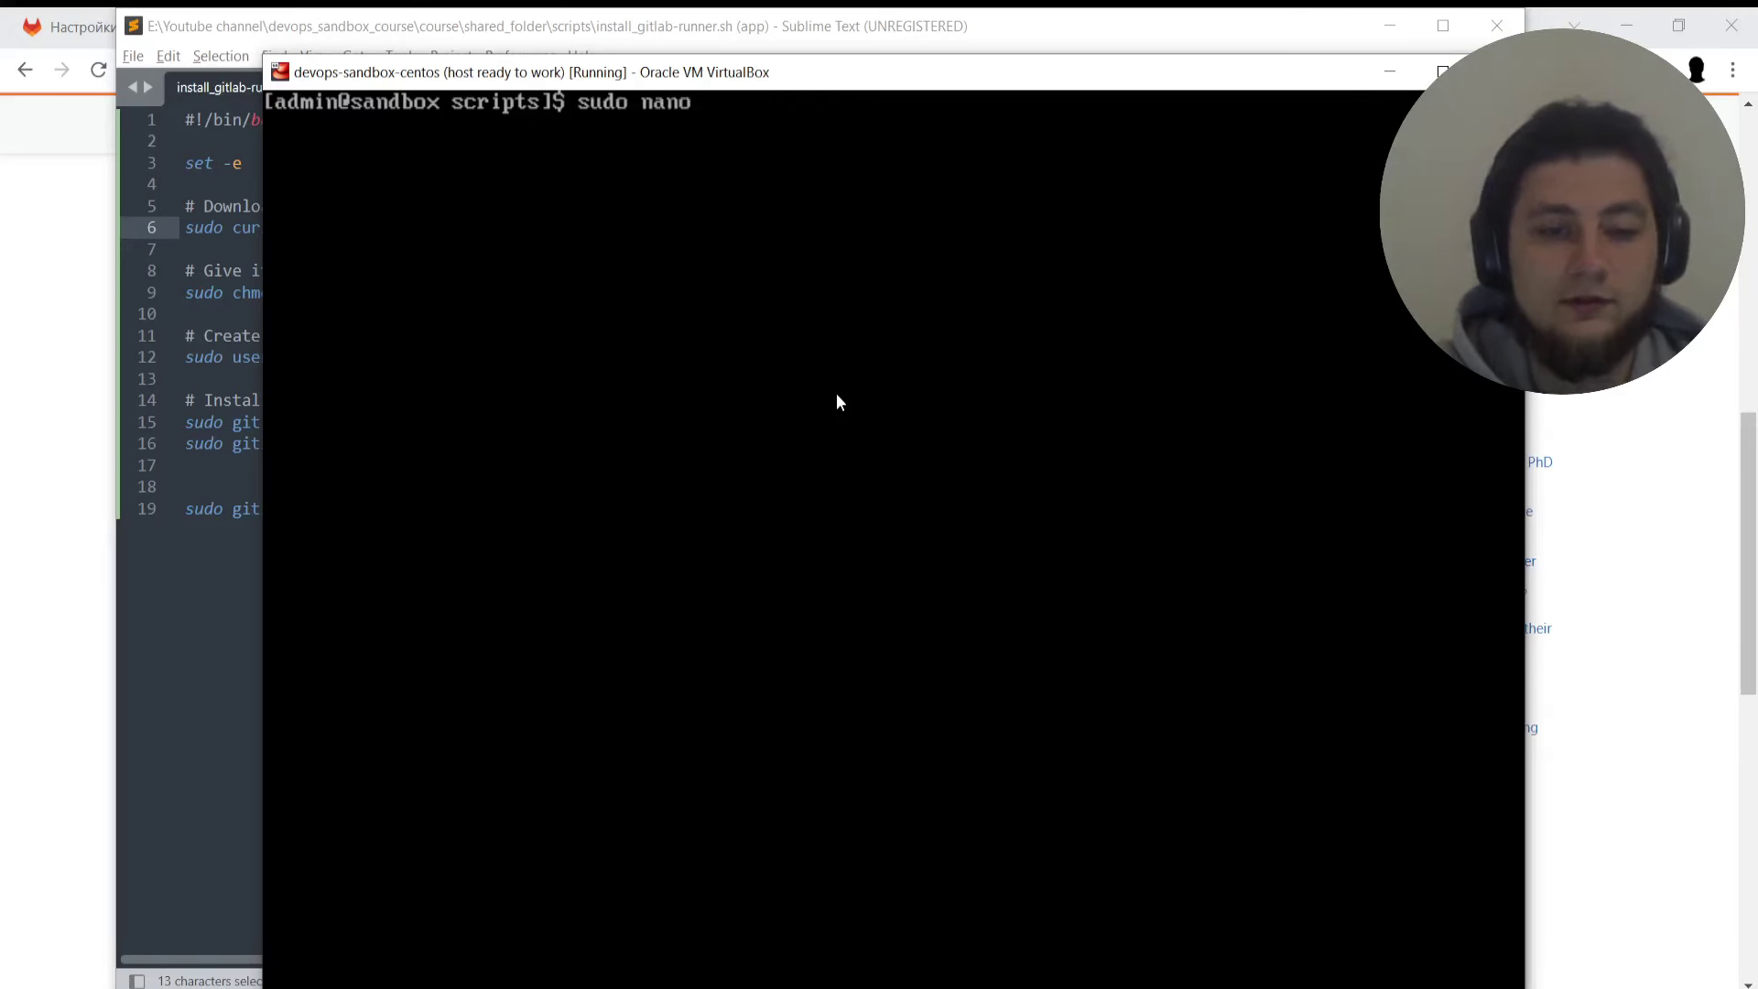
pyautogui.press('BackSpace')
pyautogui.write('ers')
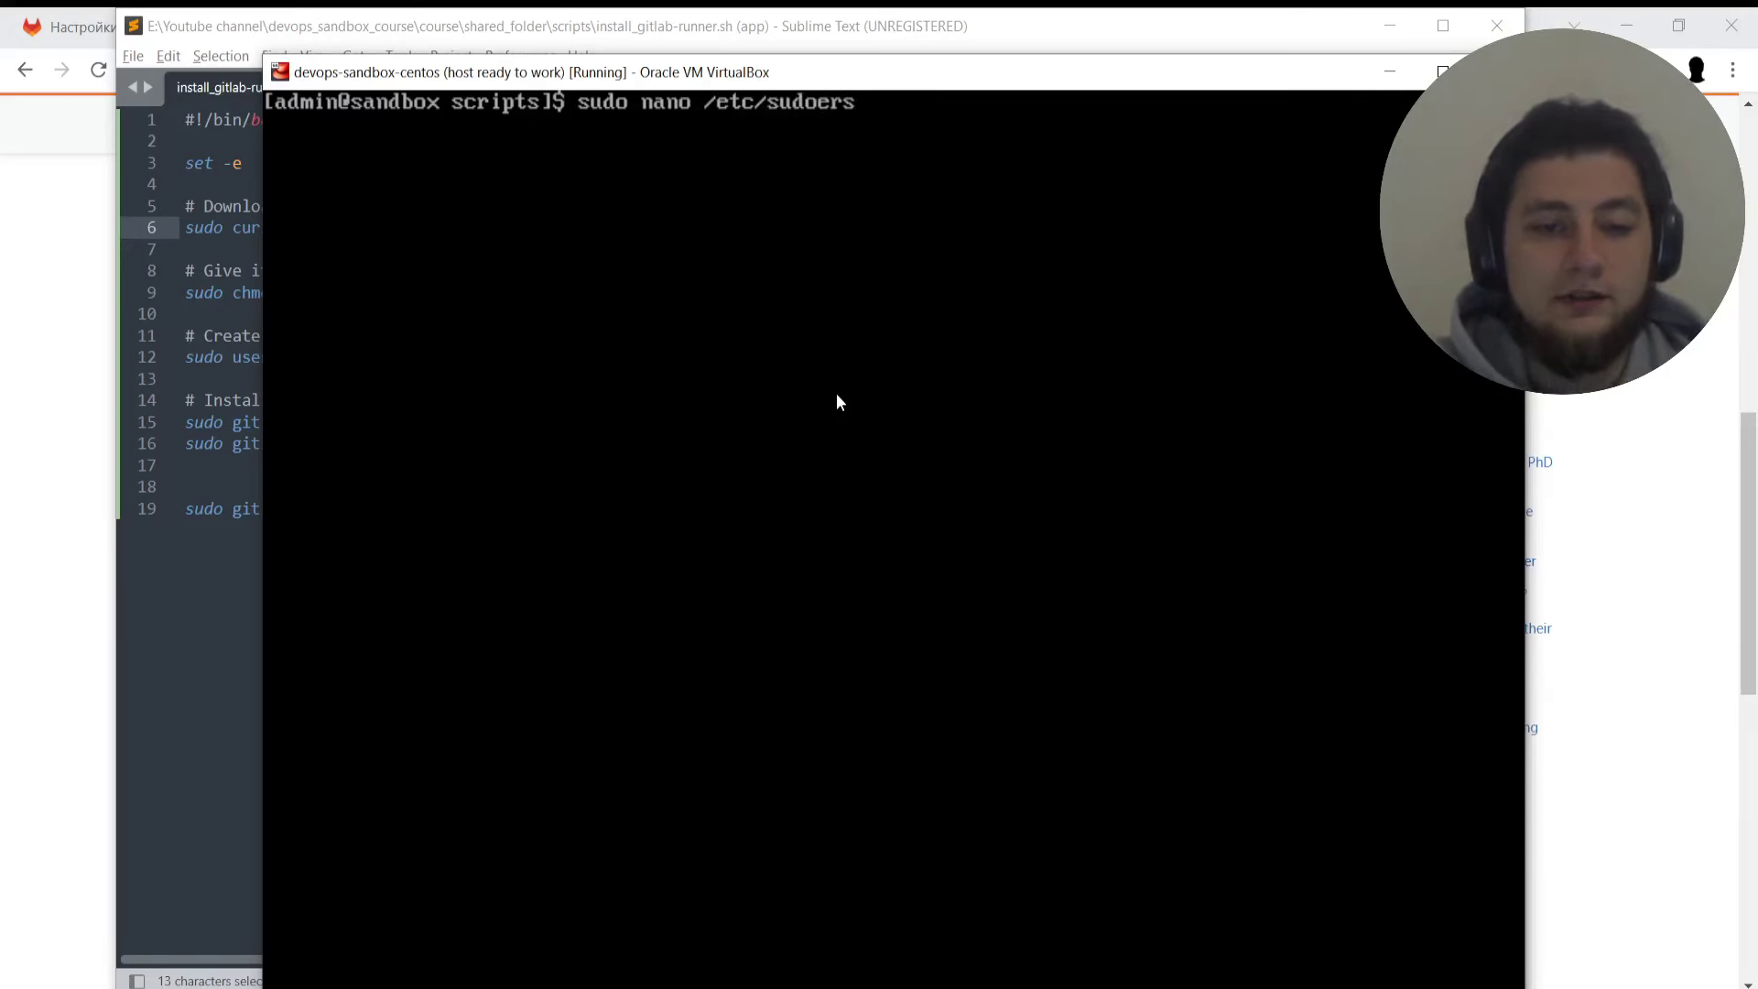
pyautogui.press('Return')
pyautogui.hotkey('ctrl', 'w')
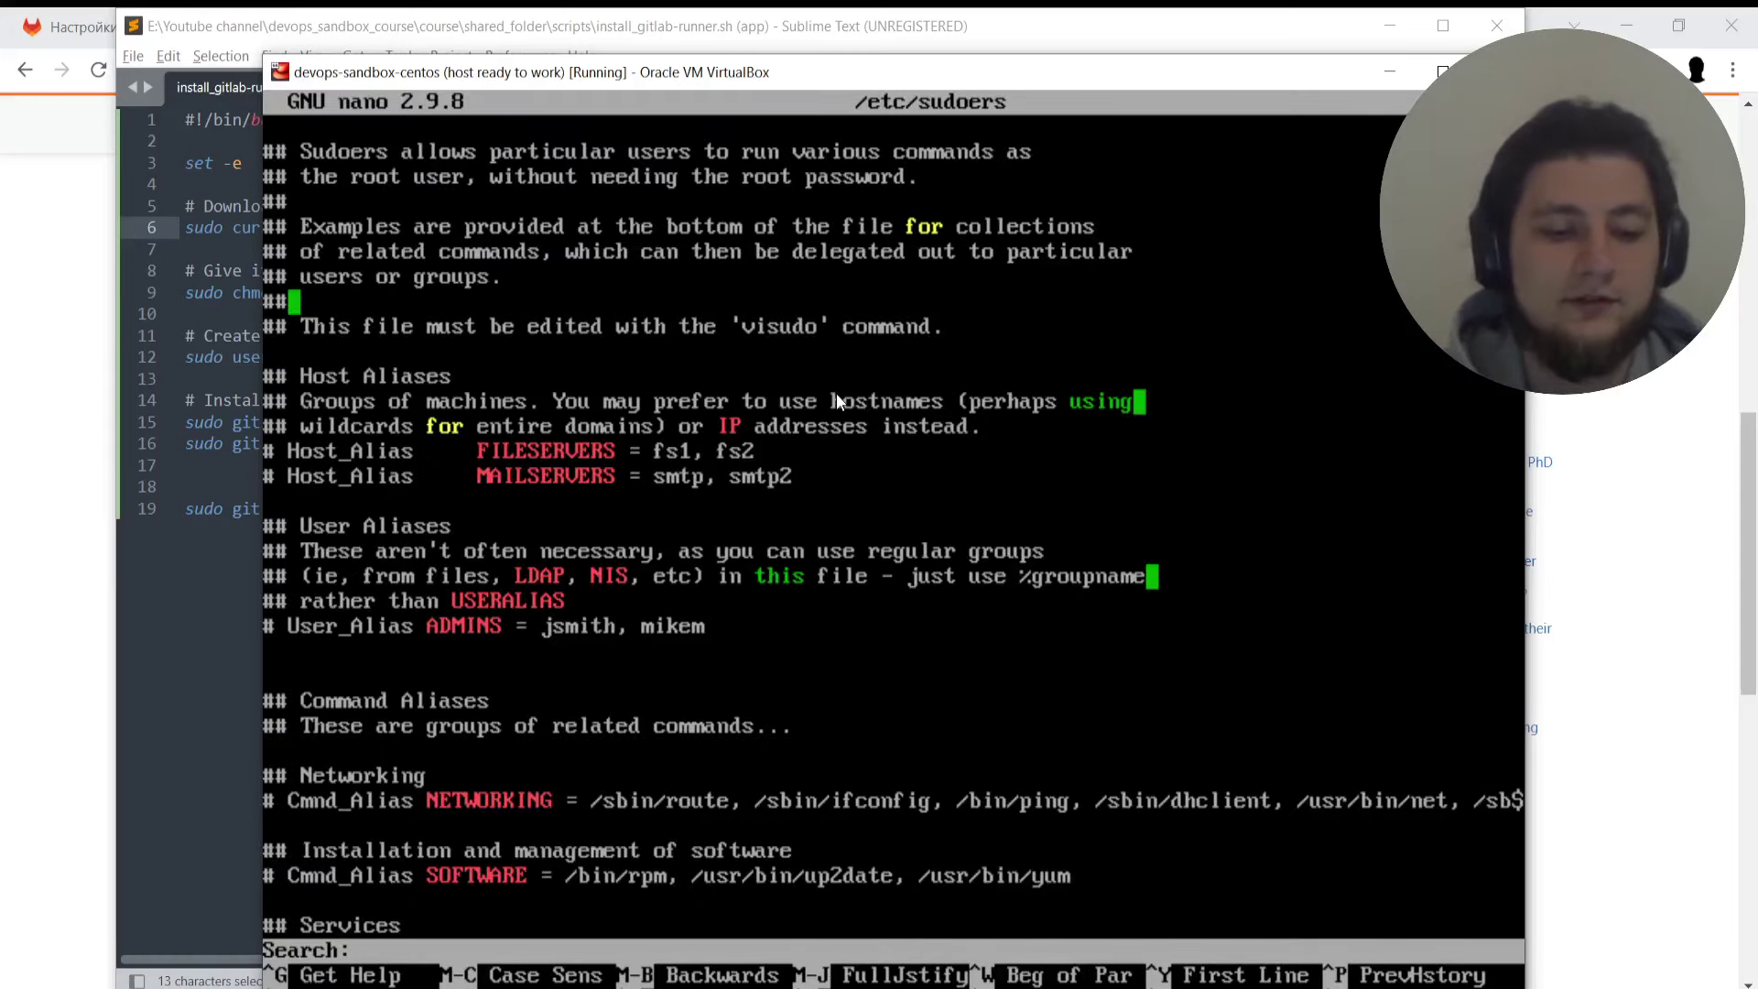
pyautogui.moveTo(1057, 79); pyautogui.dragTo(1053, 40)
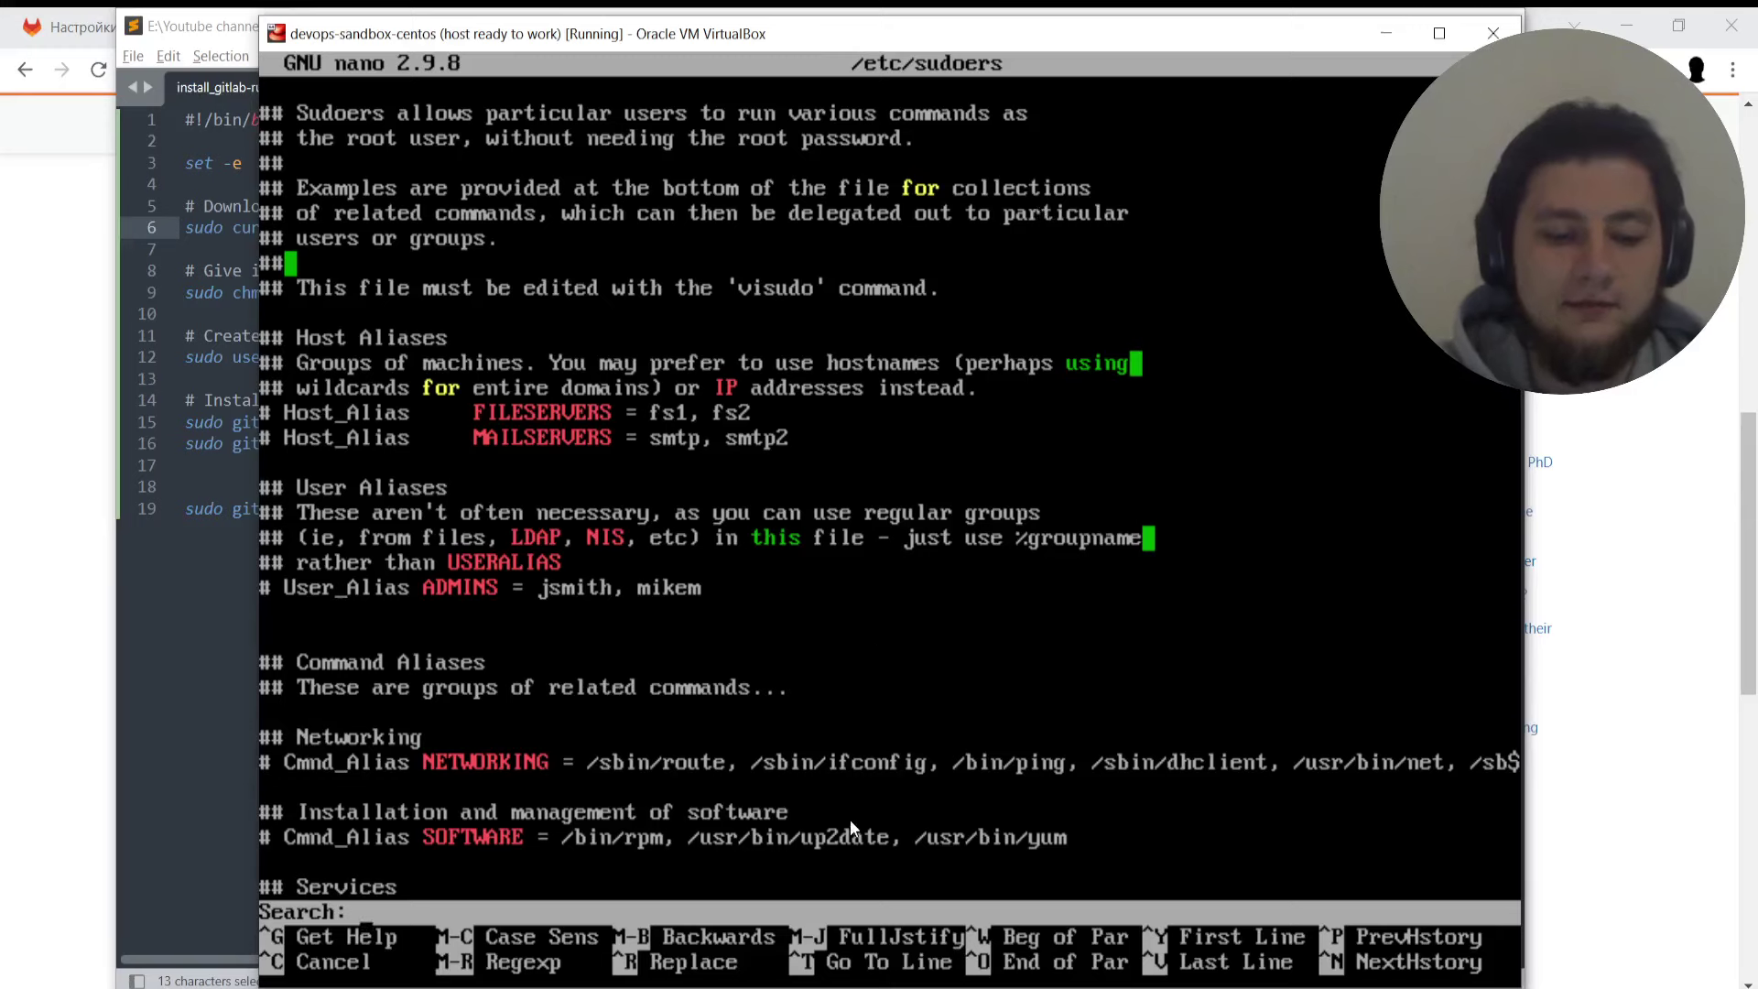
pyautogui.write('defaults')
pyautogui.press('Return')
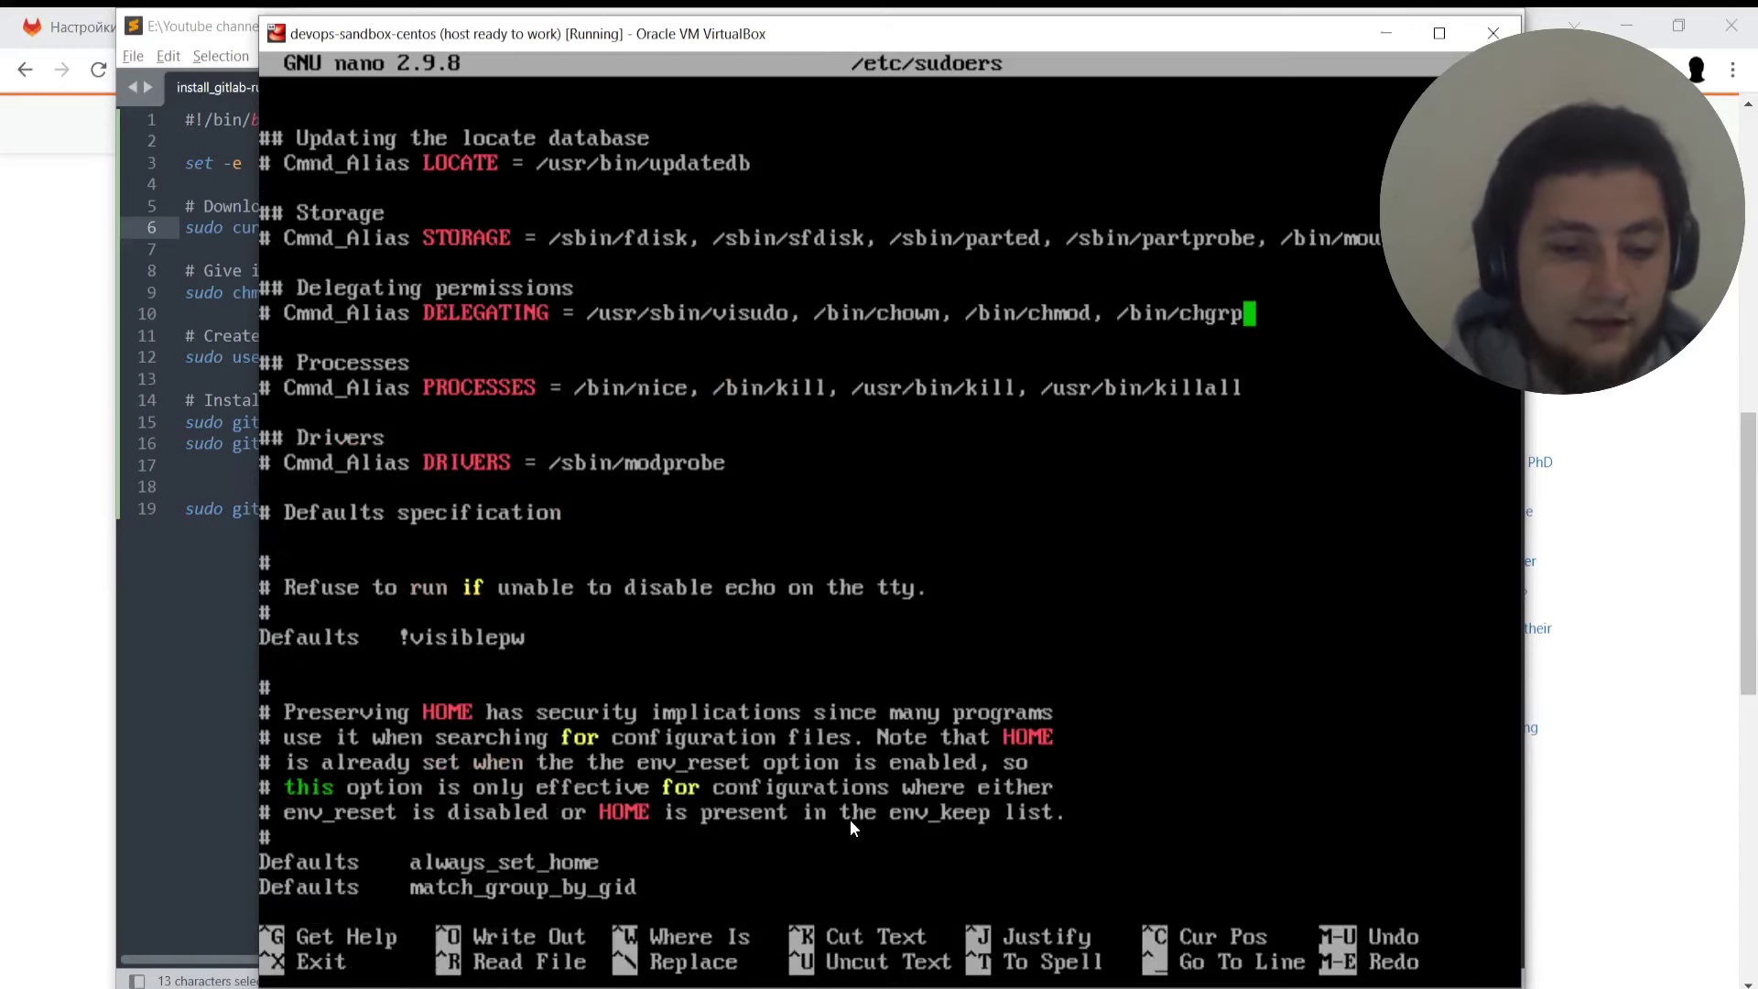
pyautogui.hotkey('ctrl', 'w')
pyautogui.press('Return')
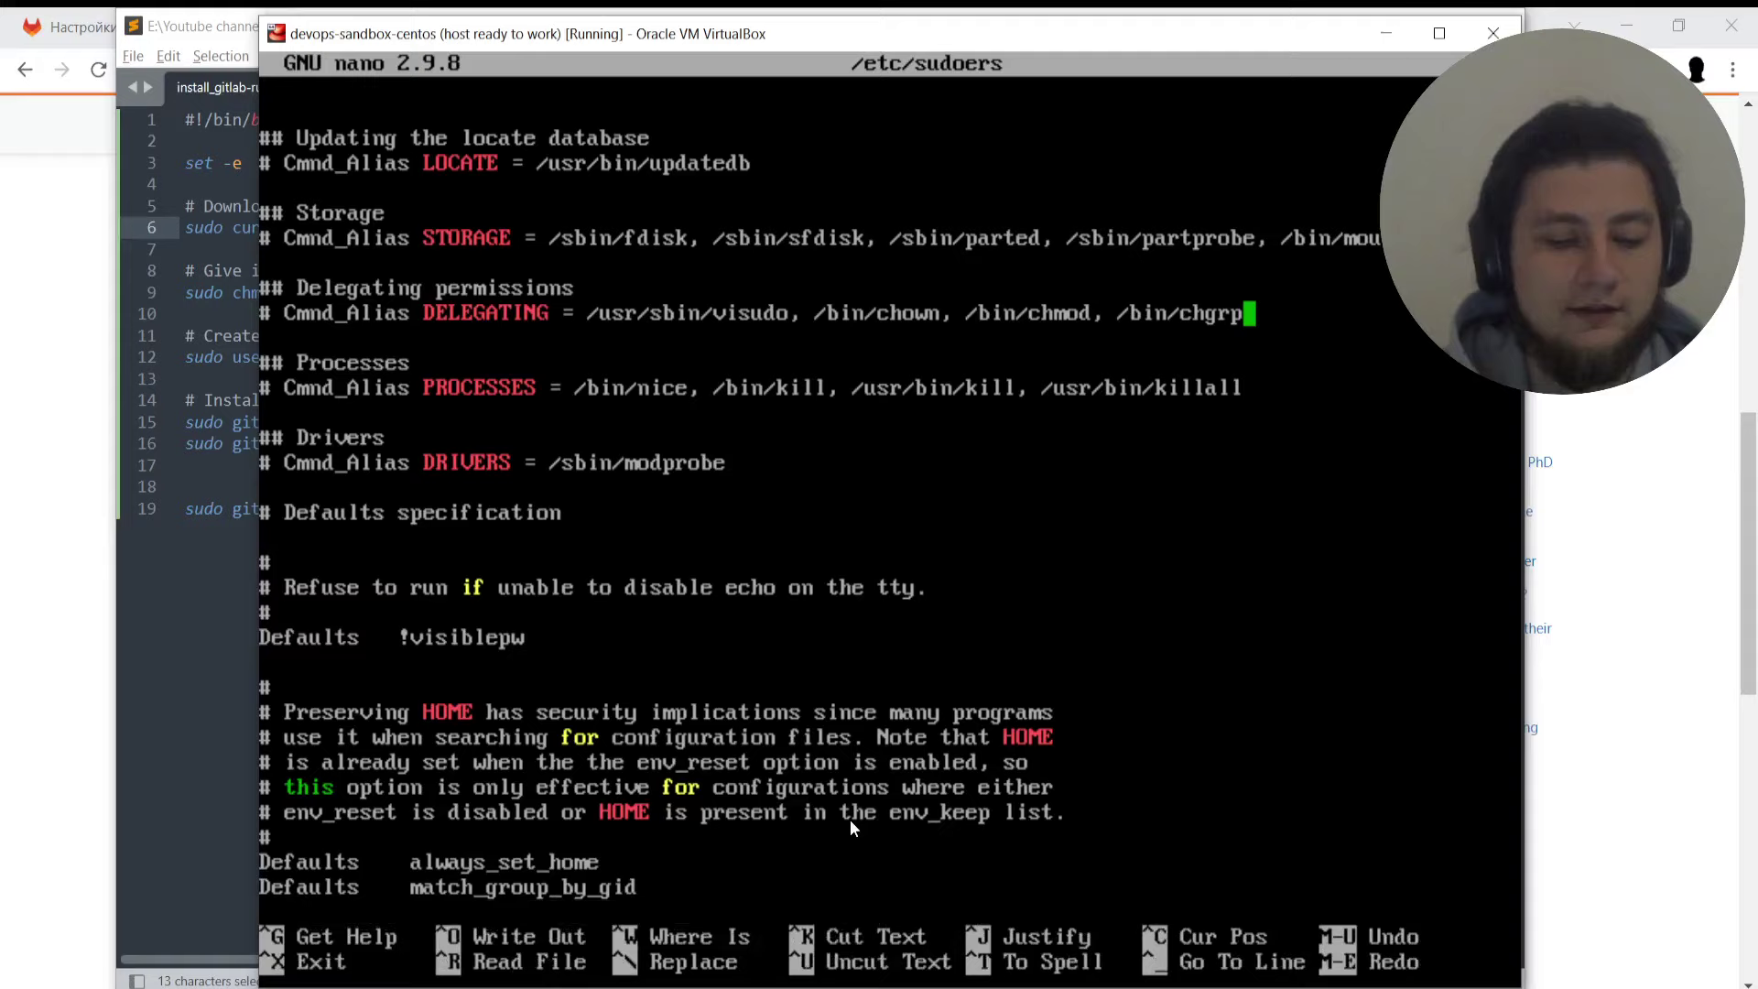
# Jump to the secure_path line and append :/usr/local/bin to it.
pyautogui.click(1639, 658)
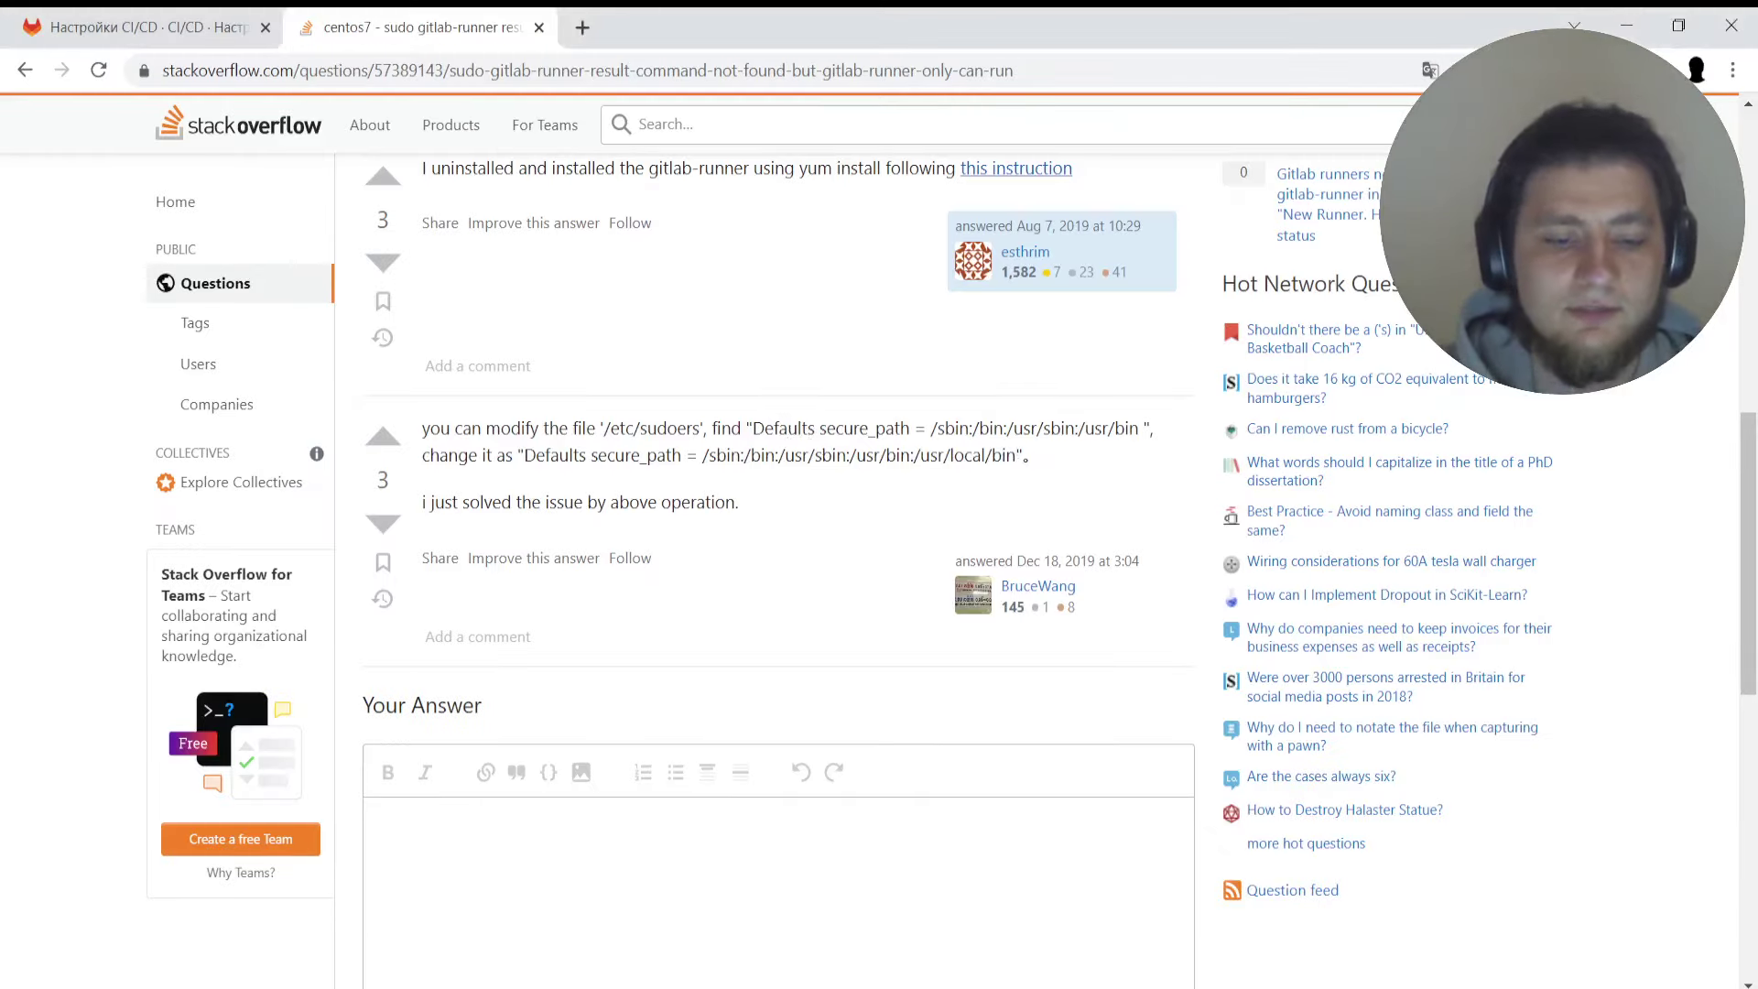
pyautogui.hotkey('alt', 'Tab')
pyautogui.write('secu')
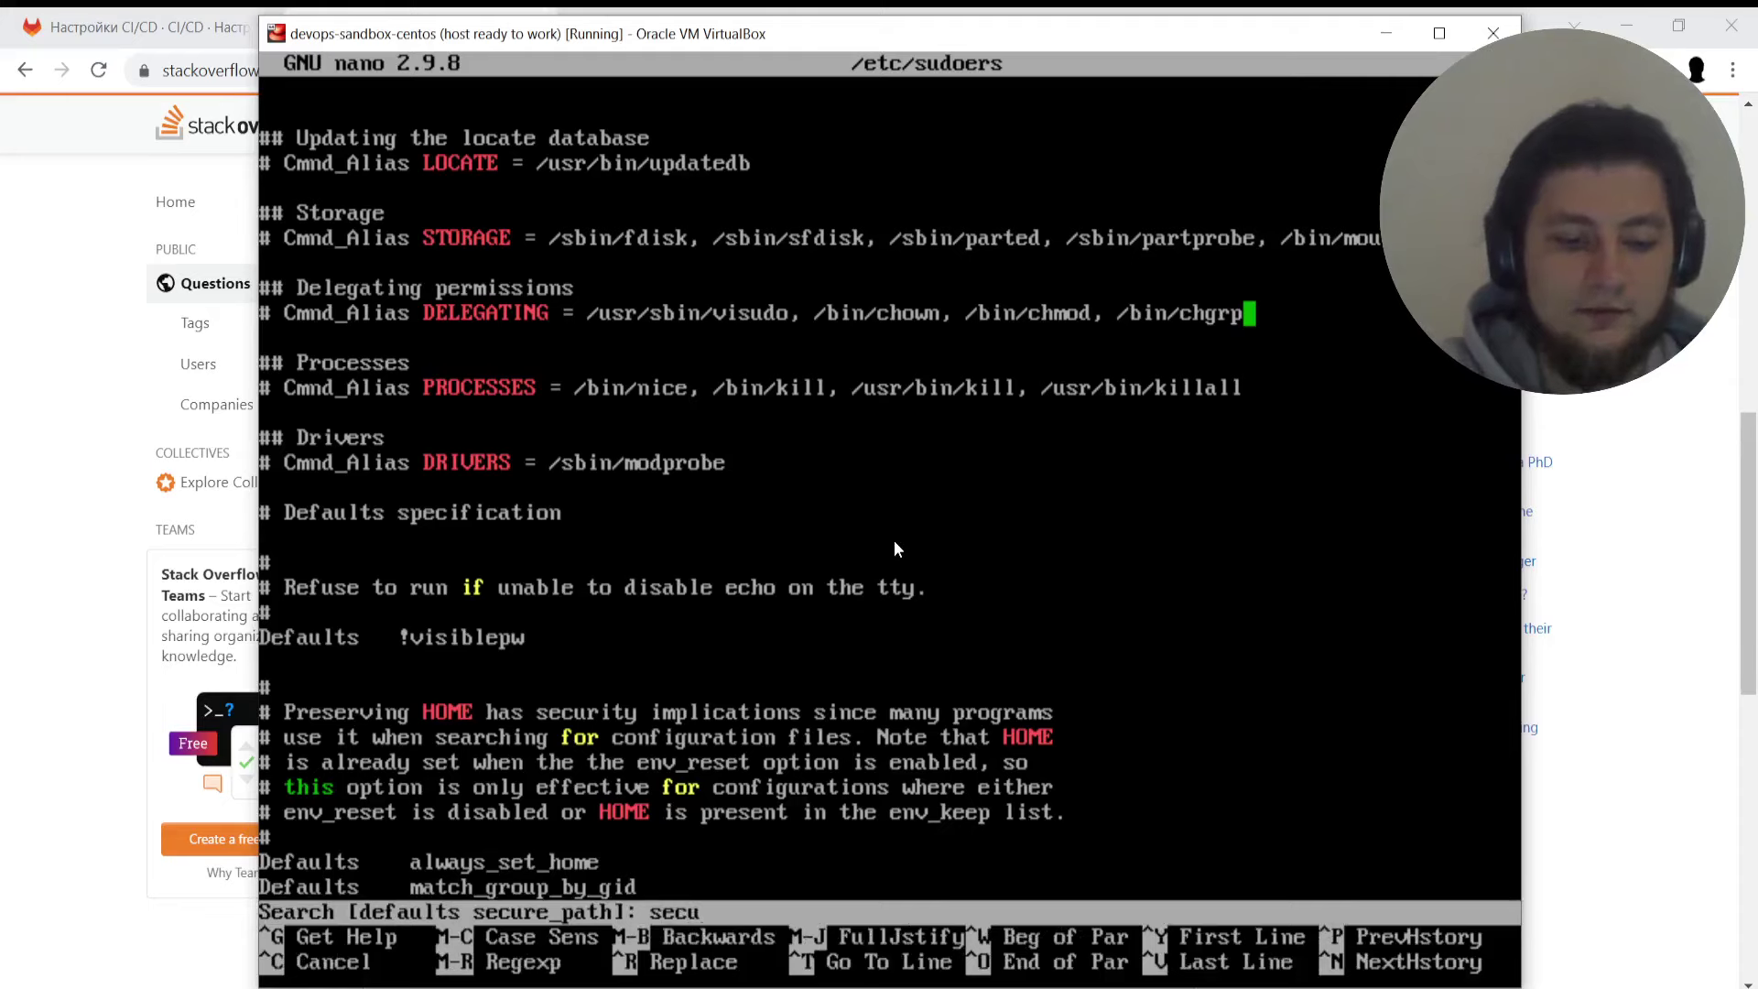
pyautogui.press('Return')
pyautogui.press('Right')
pyautogui.press('Right')
pyautogui.press('Right')
pyautogui.press('Right')
pyautogui.press('Right')
pyautogui.press('Right')
pyautogui.press('Right')
pyautogui.press('Right')
pyautogui.press('Right')
pyautogui.press('Right')
pyautogui.press('Right')
pyautogui.press('Right')
pyautogui.press('Right')
pyautogui.press('Right')
pyautogui.press('Right')
pyautogui.press('Right')
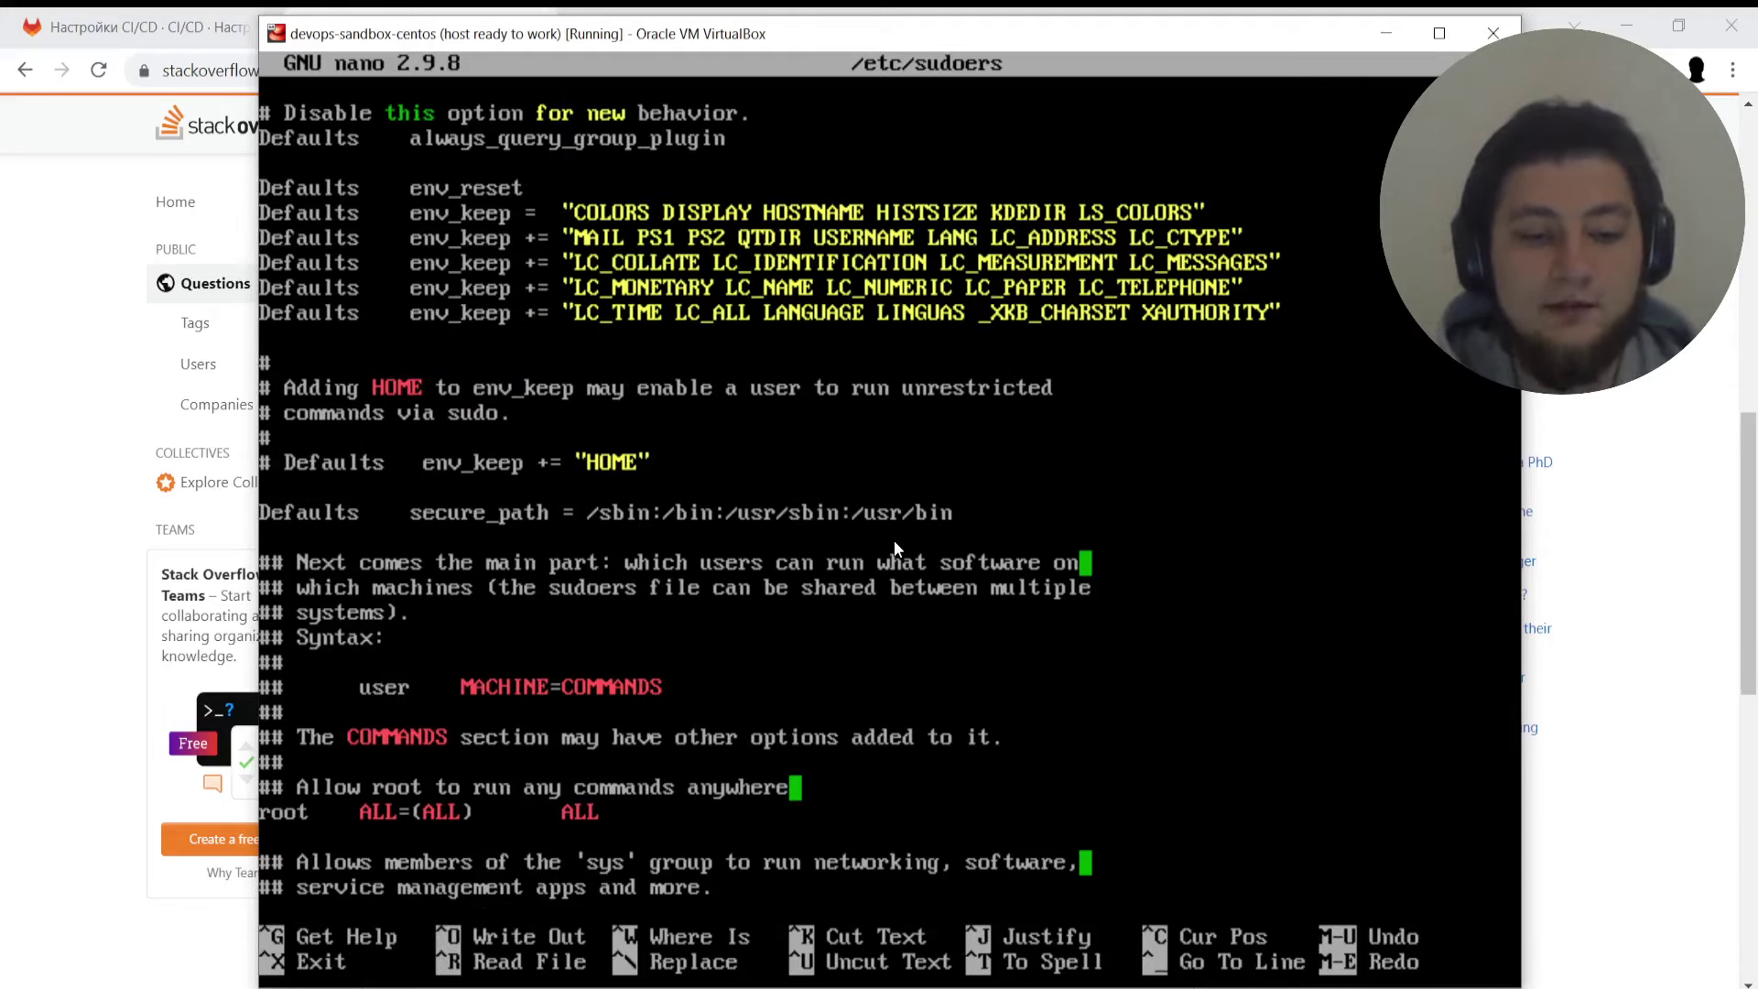
pyautogui.press('Right')
pyautogui.press('Right')
pyautogui.press('Right')
pyautogui.press('Right')
pyautogui.press('Right')
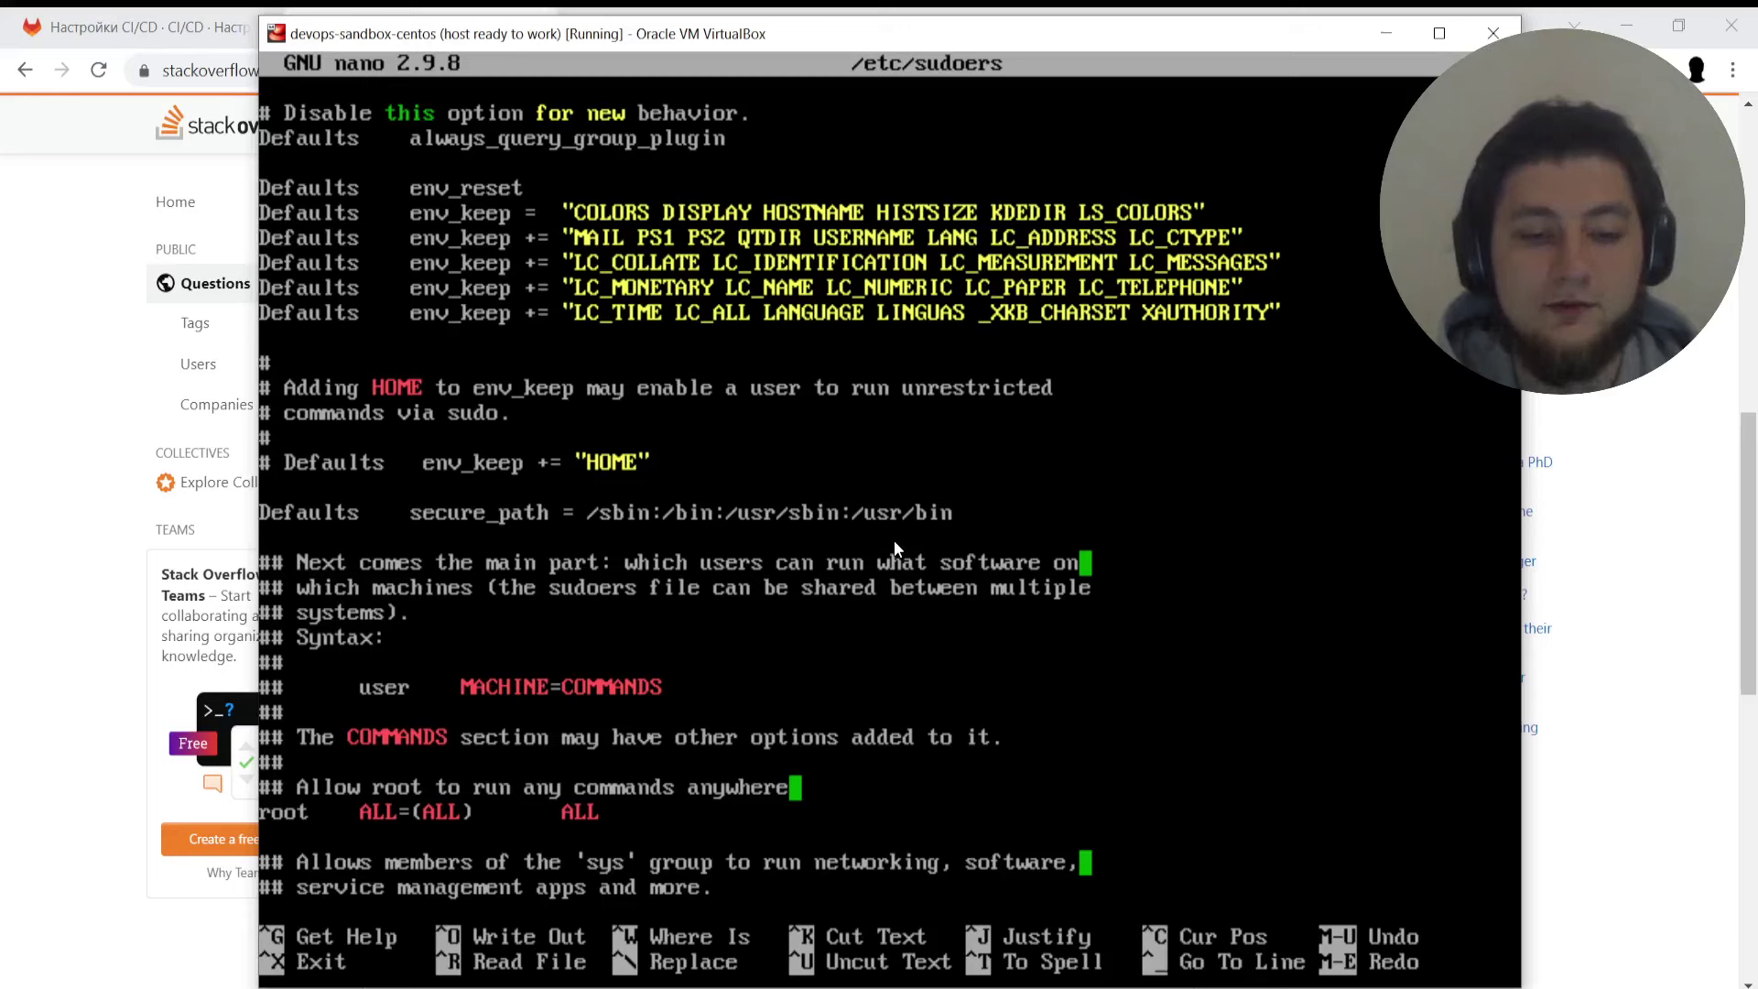
pyautogui.press('End')
pyautogui.write(':/us')
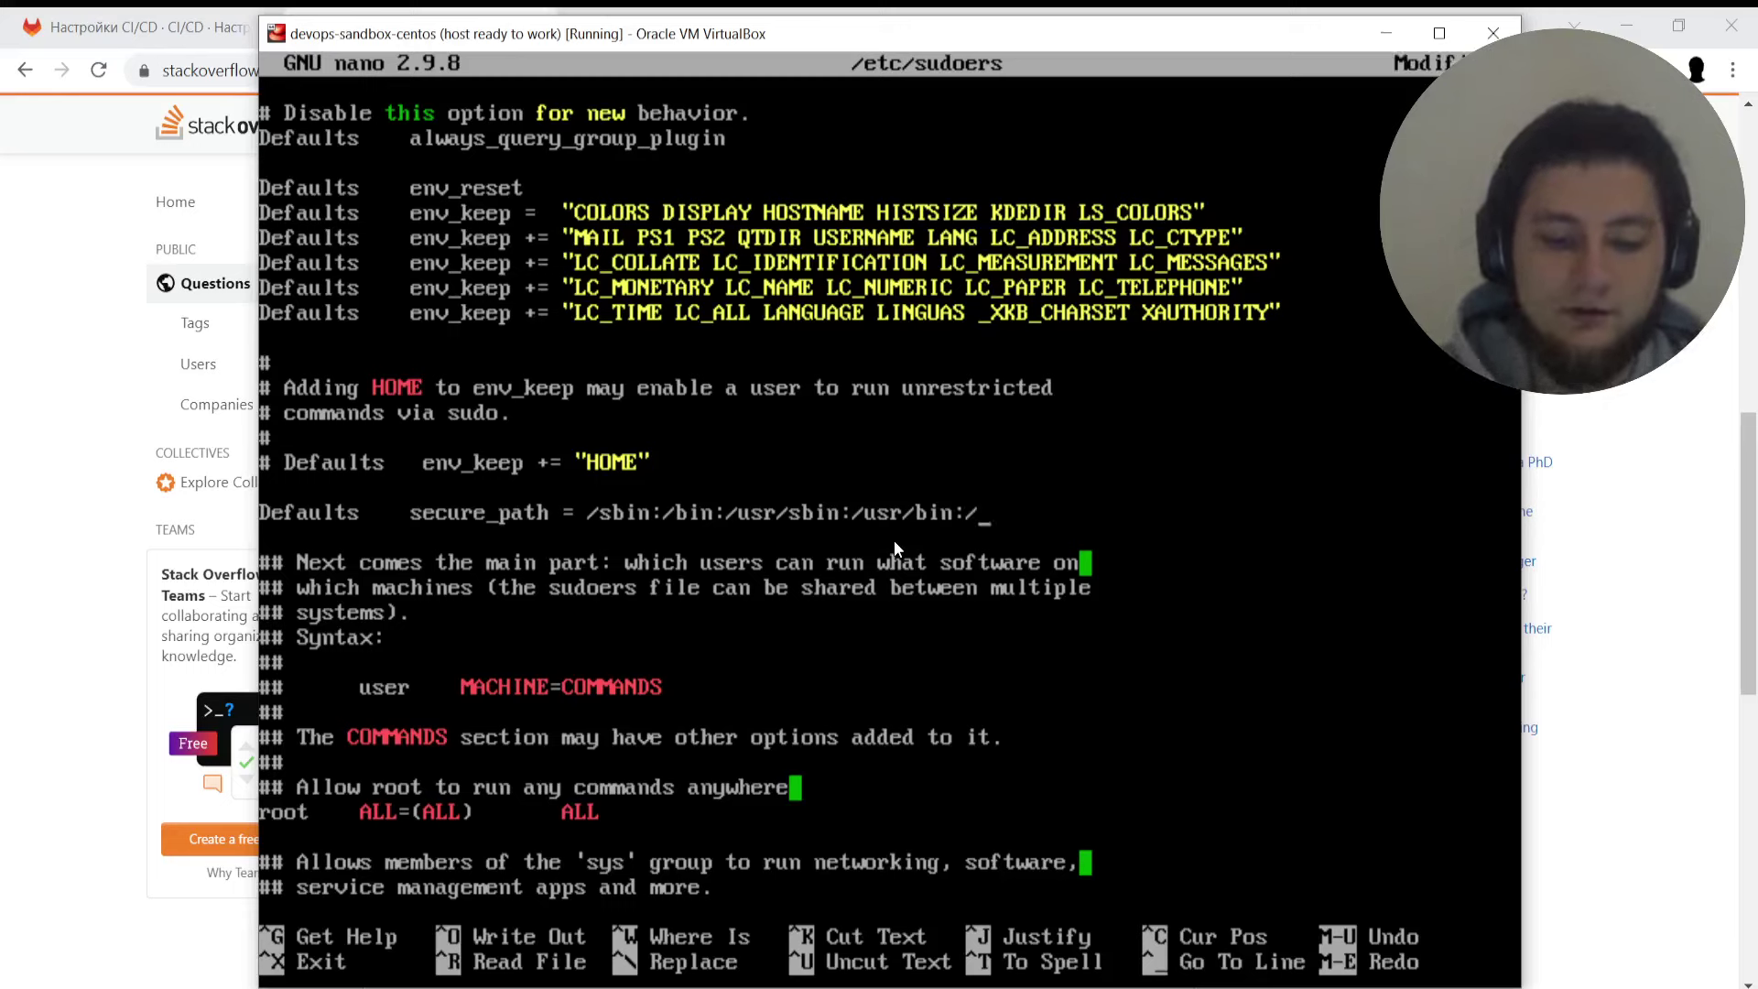
pyautogui.write('r/')
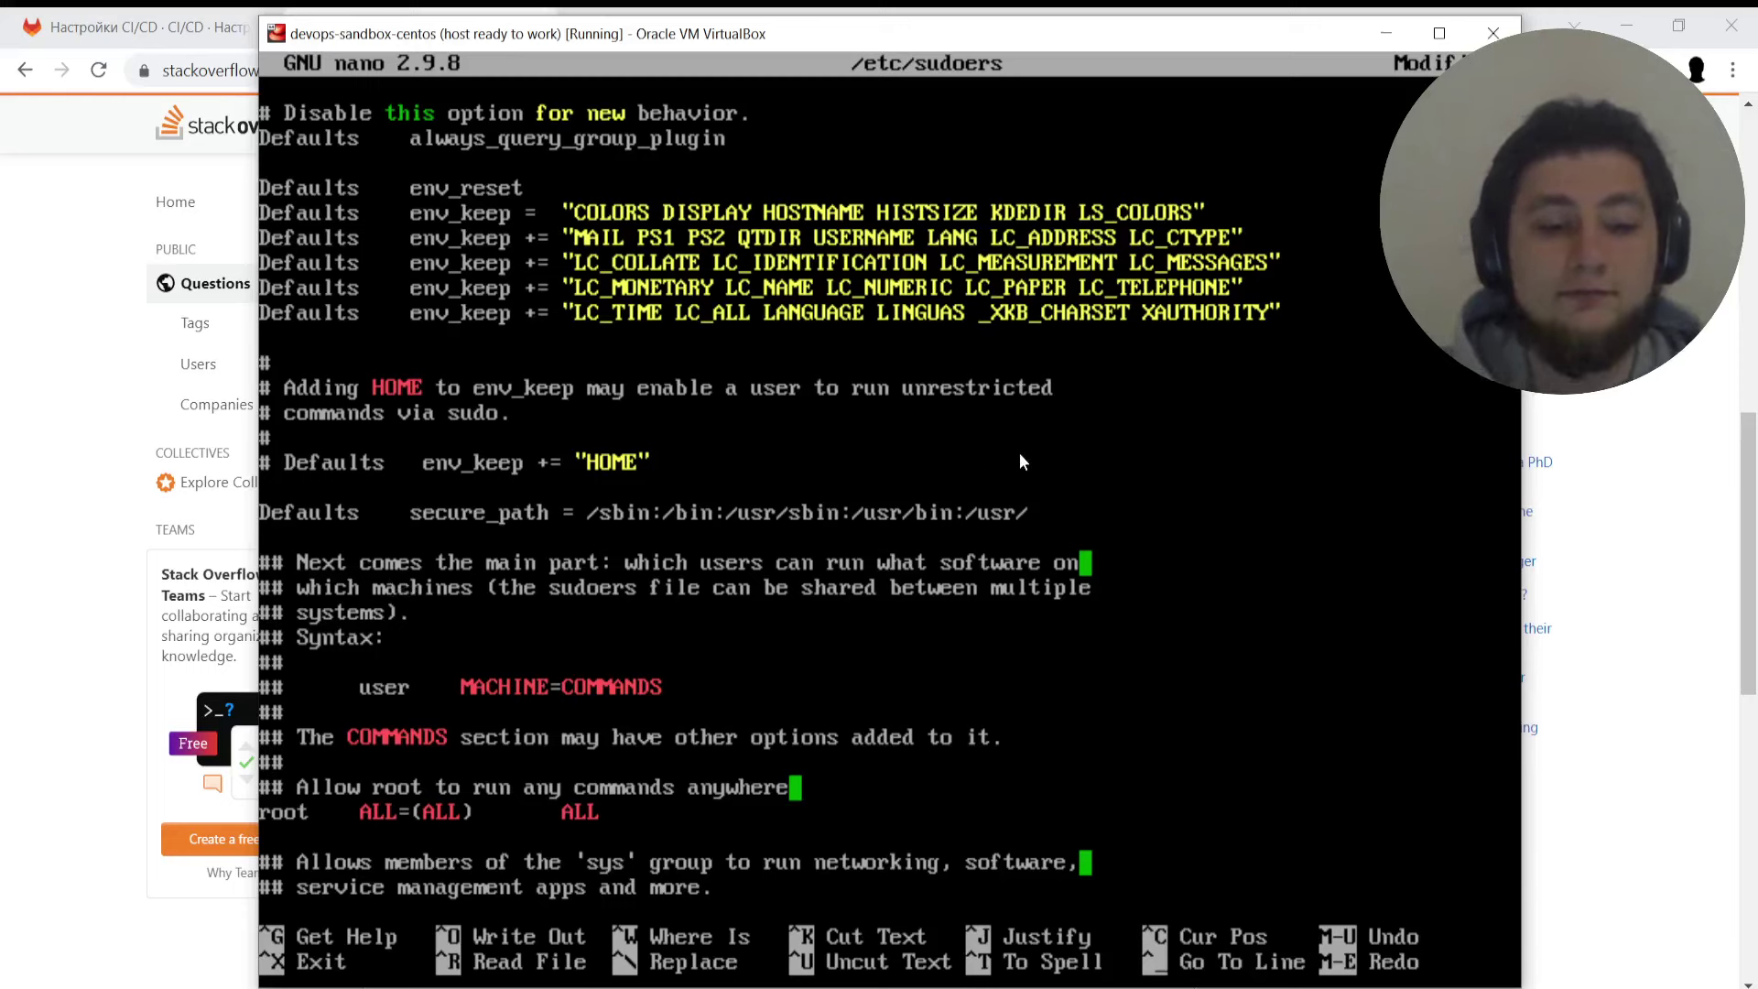
pyautogui.write('lo')
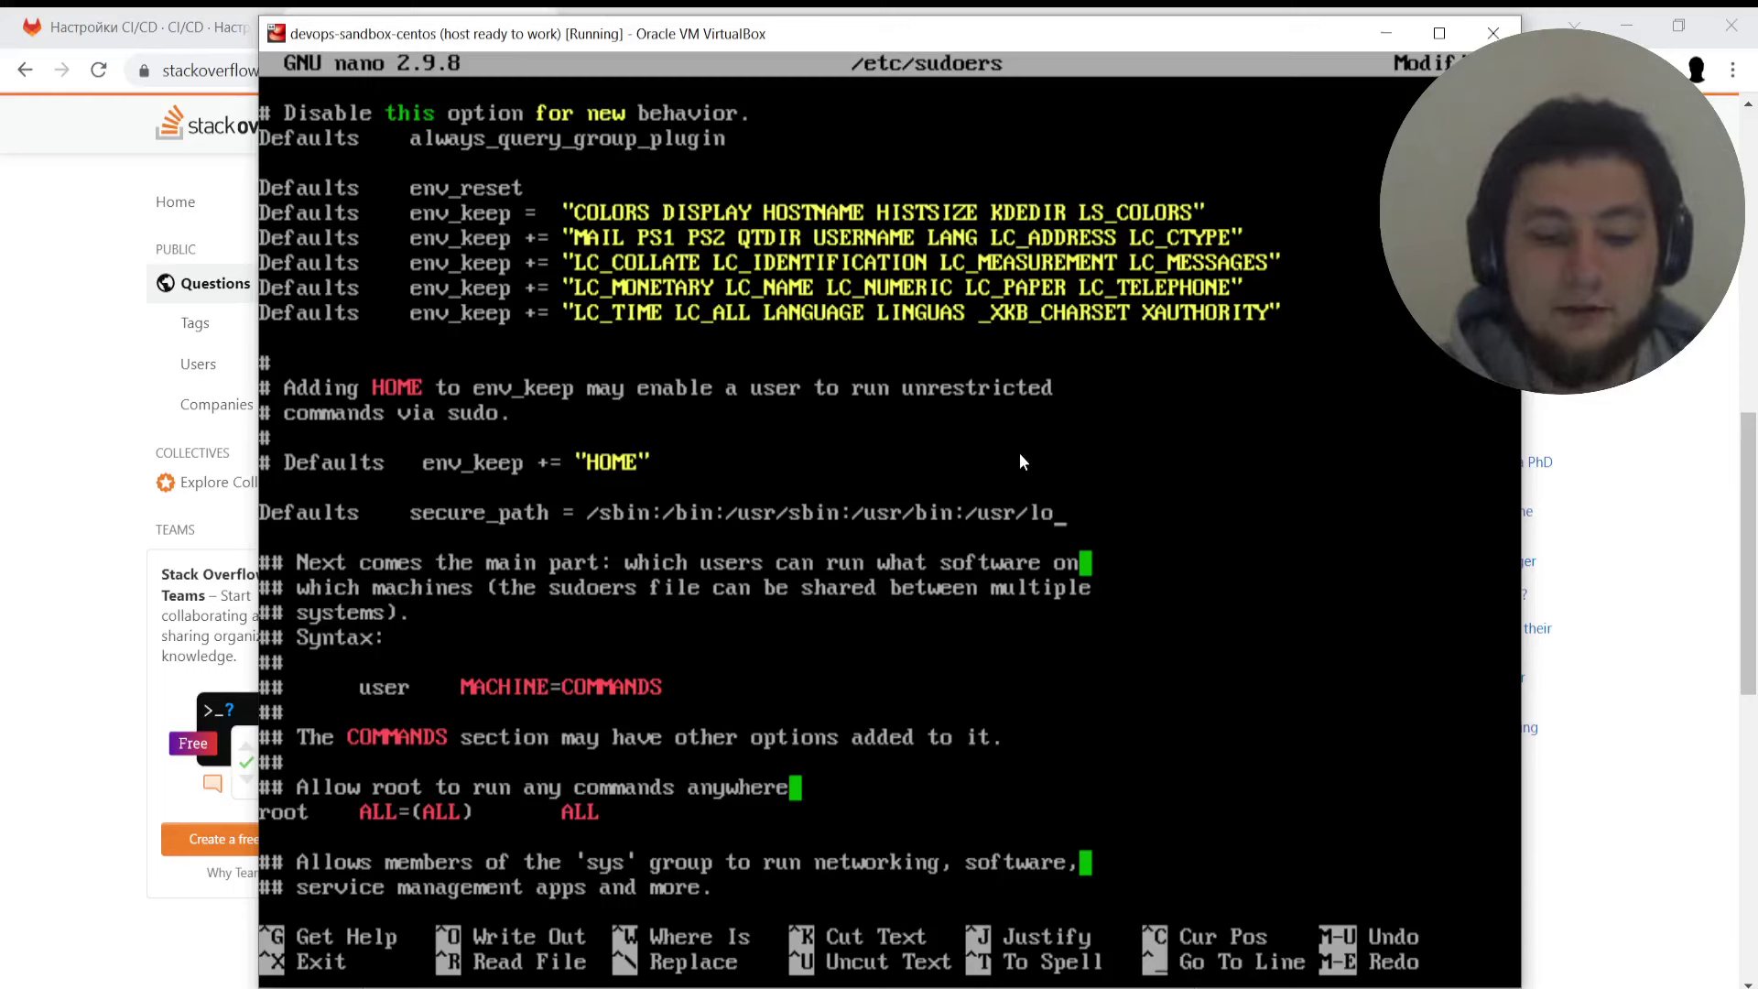
pyautogui.write('cal/bin')
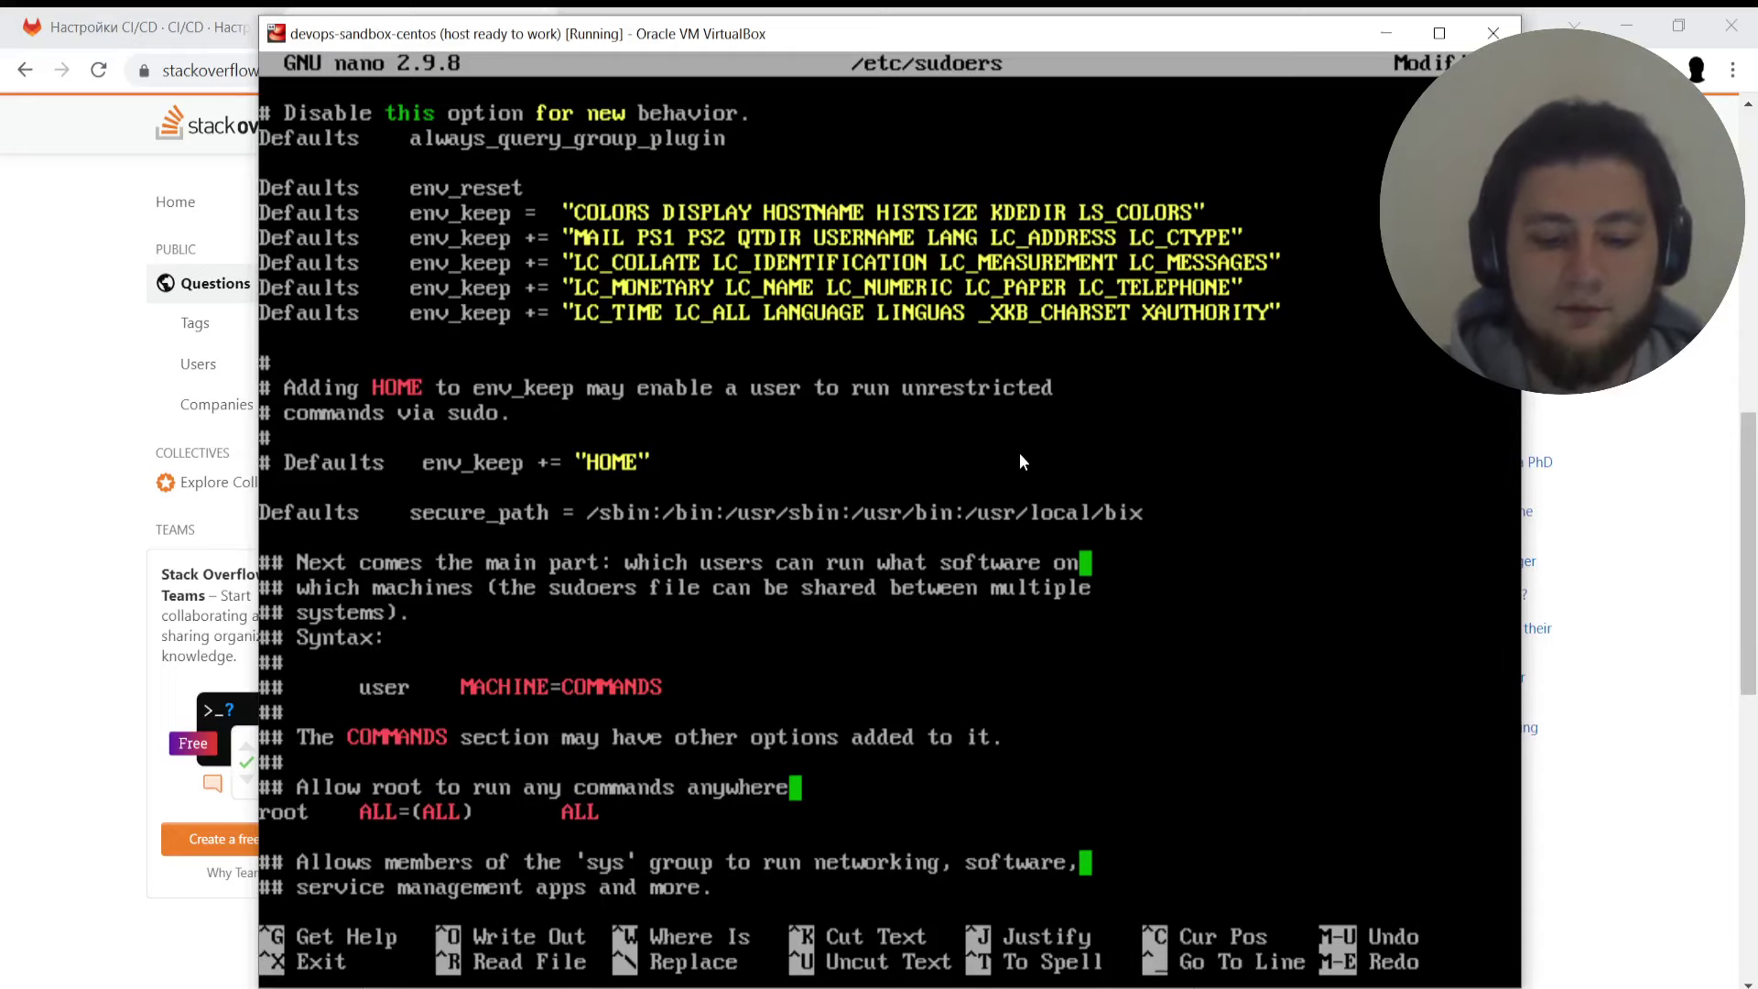
# Check the edit against the Stack Overflow answer and exit nano with Ctrl+X.
pyautogui.click(1607, 484)
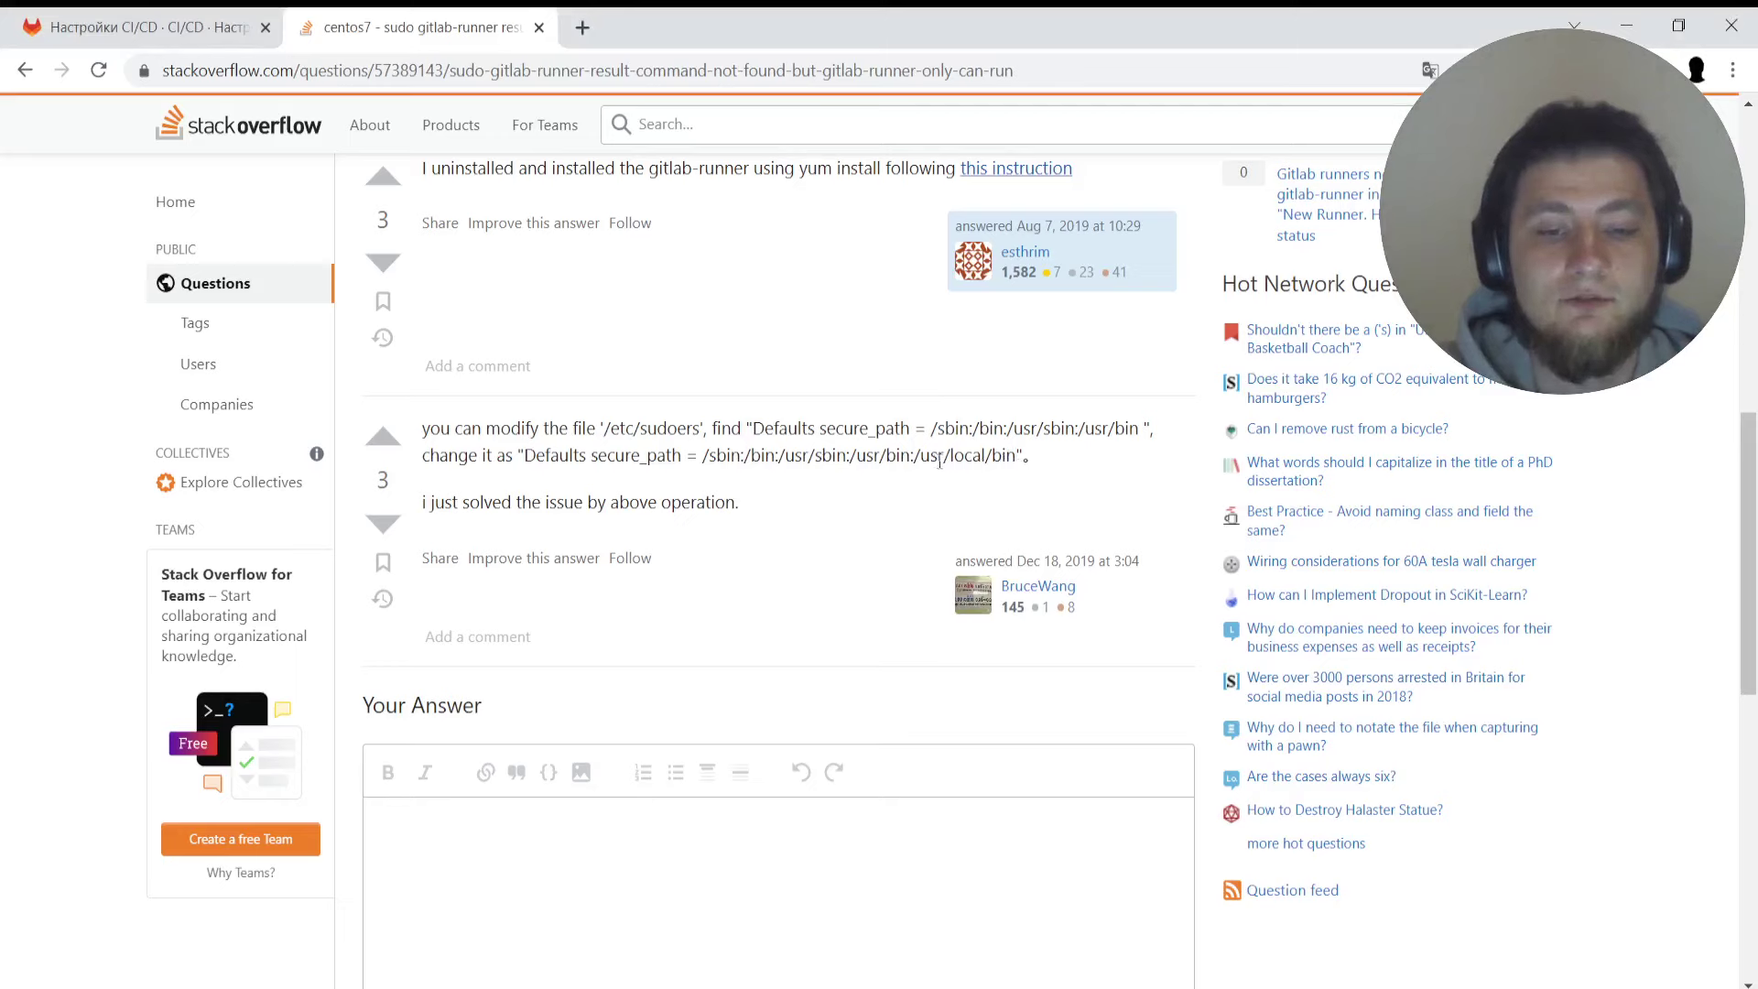
pyautogui.hotkey('alt', 'Tab')
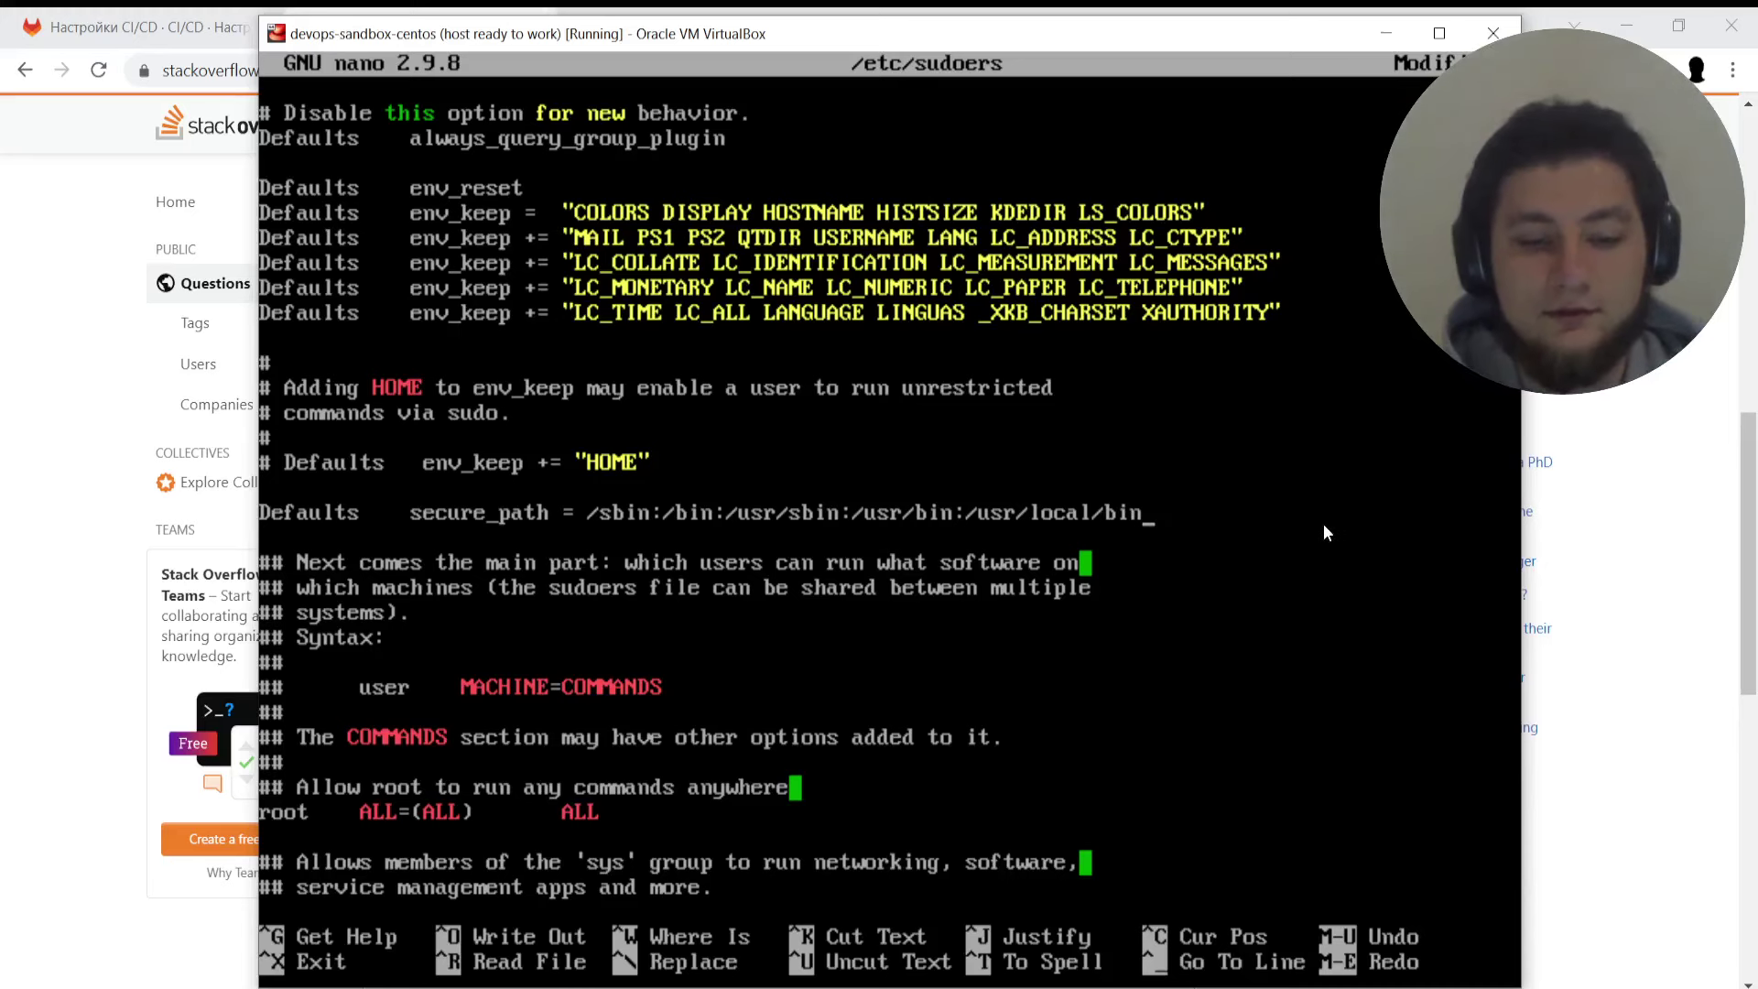
pyautogui.hotkey('alt', 'Tab')
pyautogui.hotkey('alt', 'Tab')
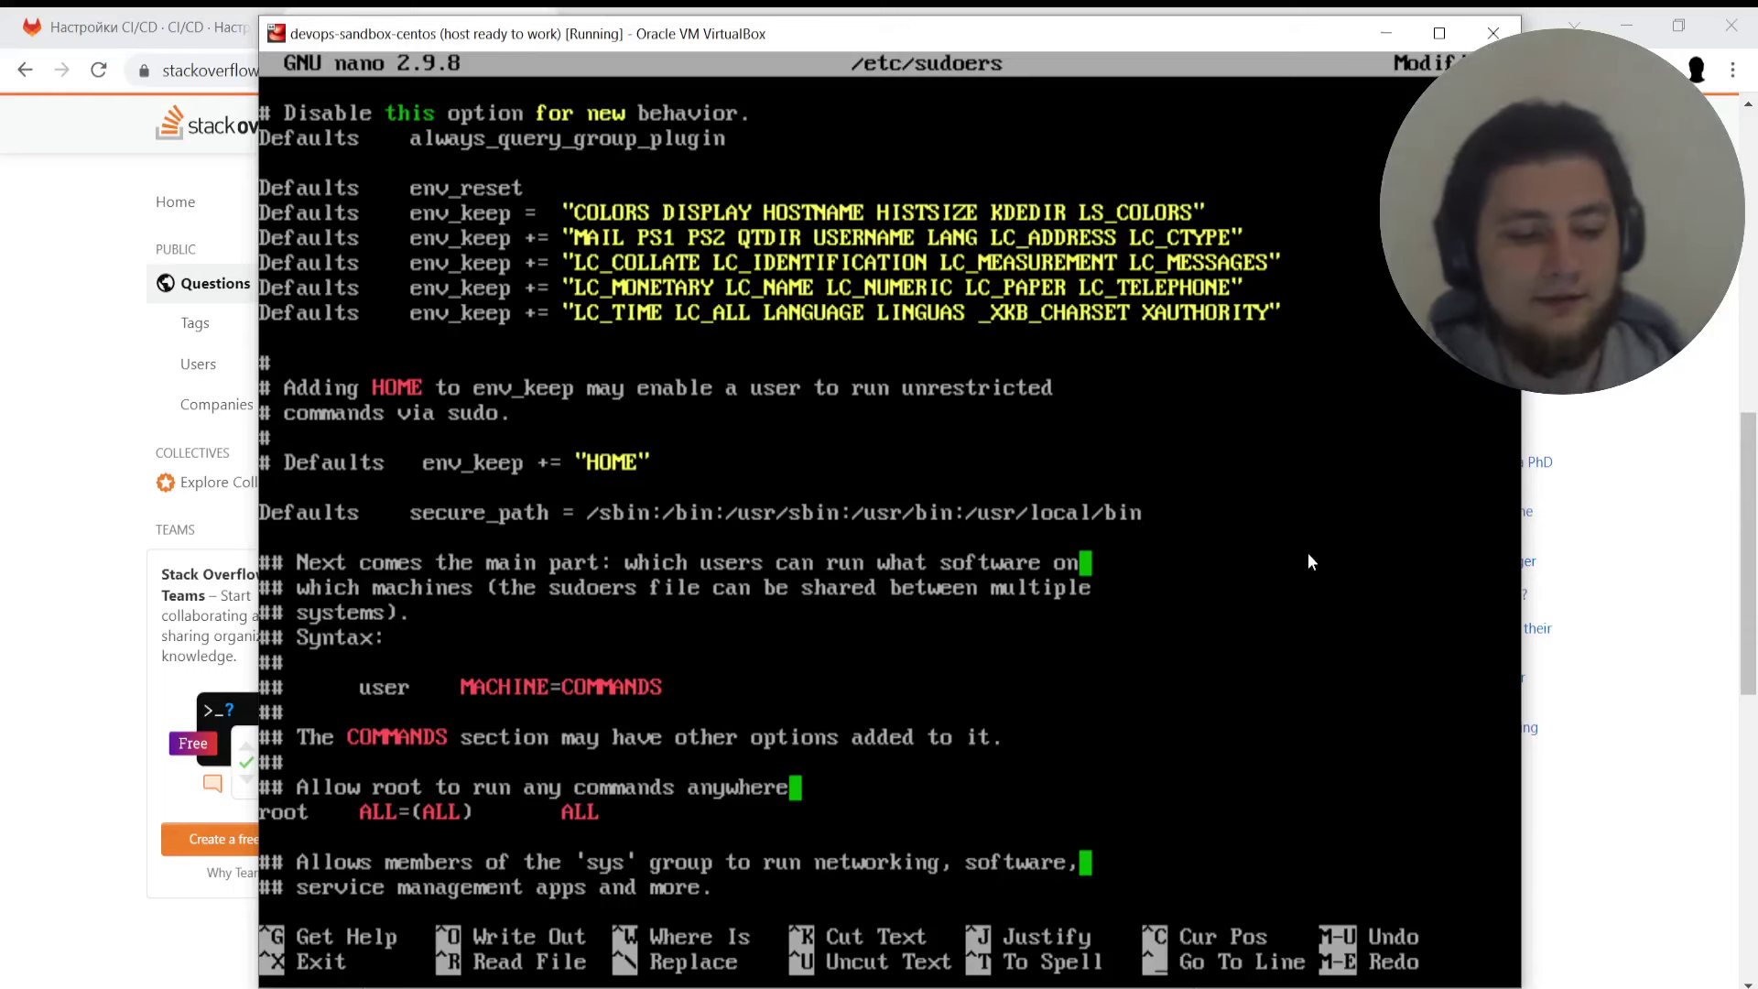
pyautogui.hotkey('ctrl', 'x')
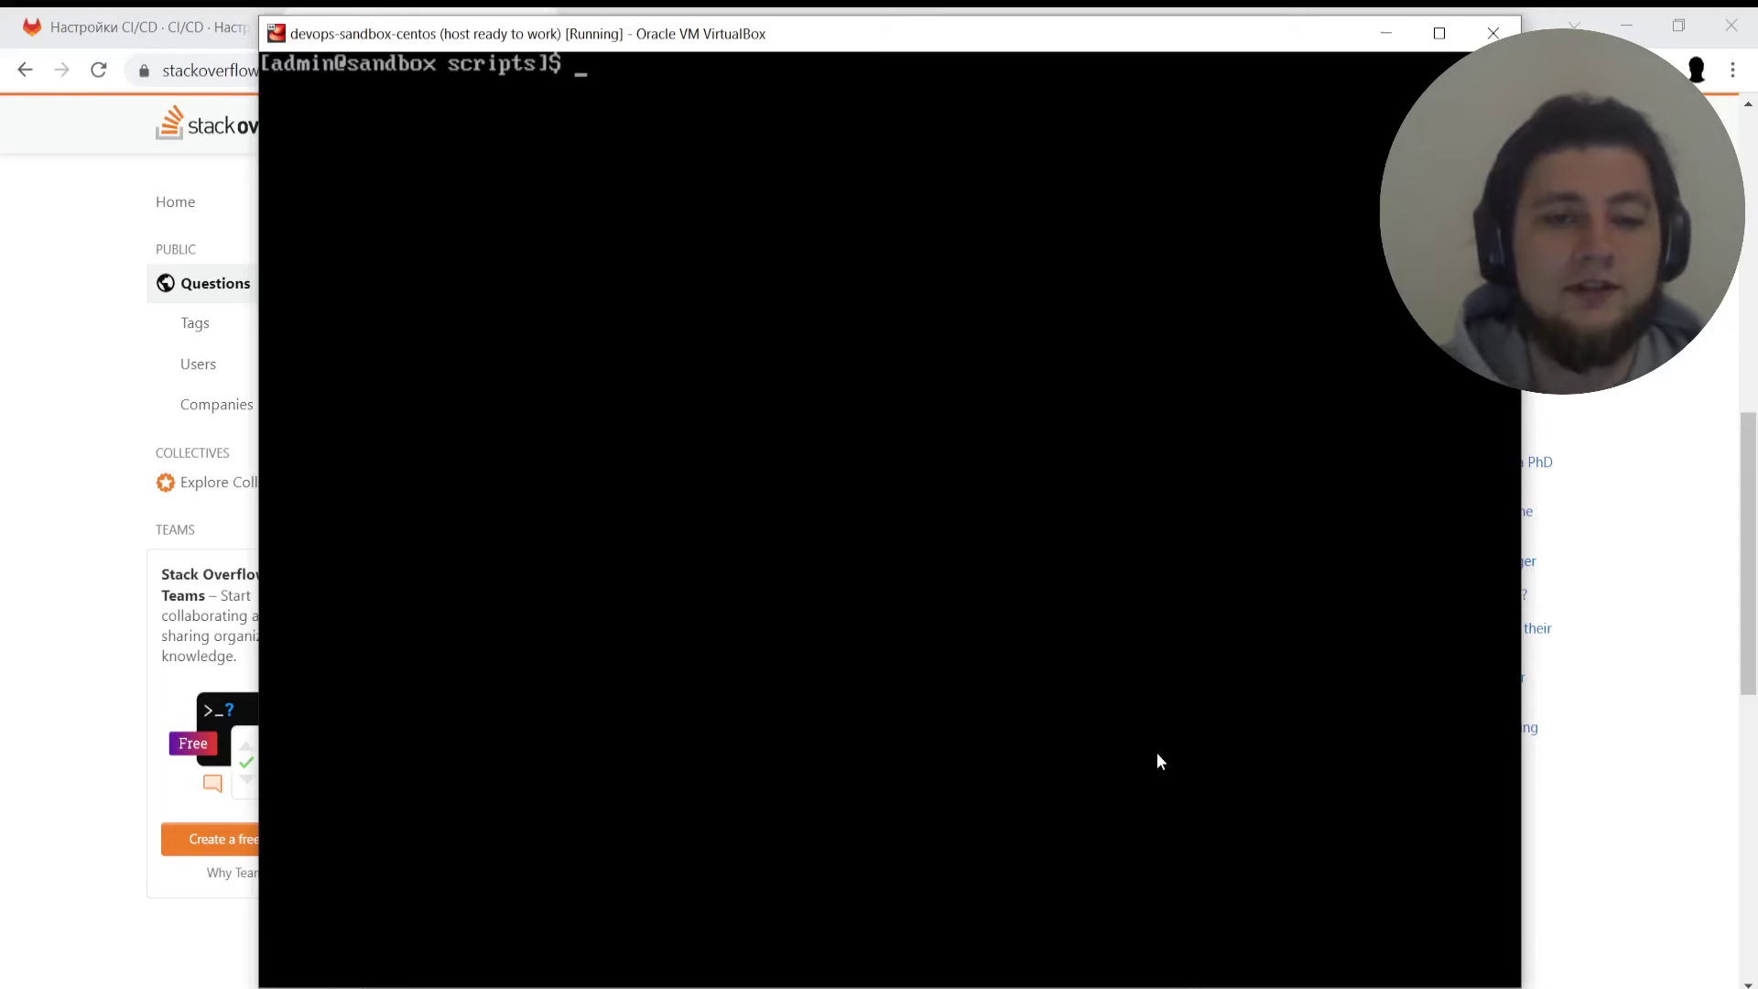
pyautogui.hotkey('alt', 'Tab')
pyautogui.moveTo(977, 357); pyautogui.dragTo(116, 186)
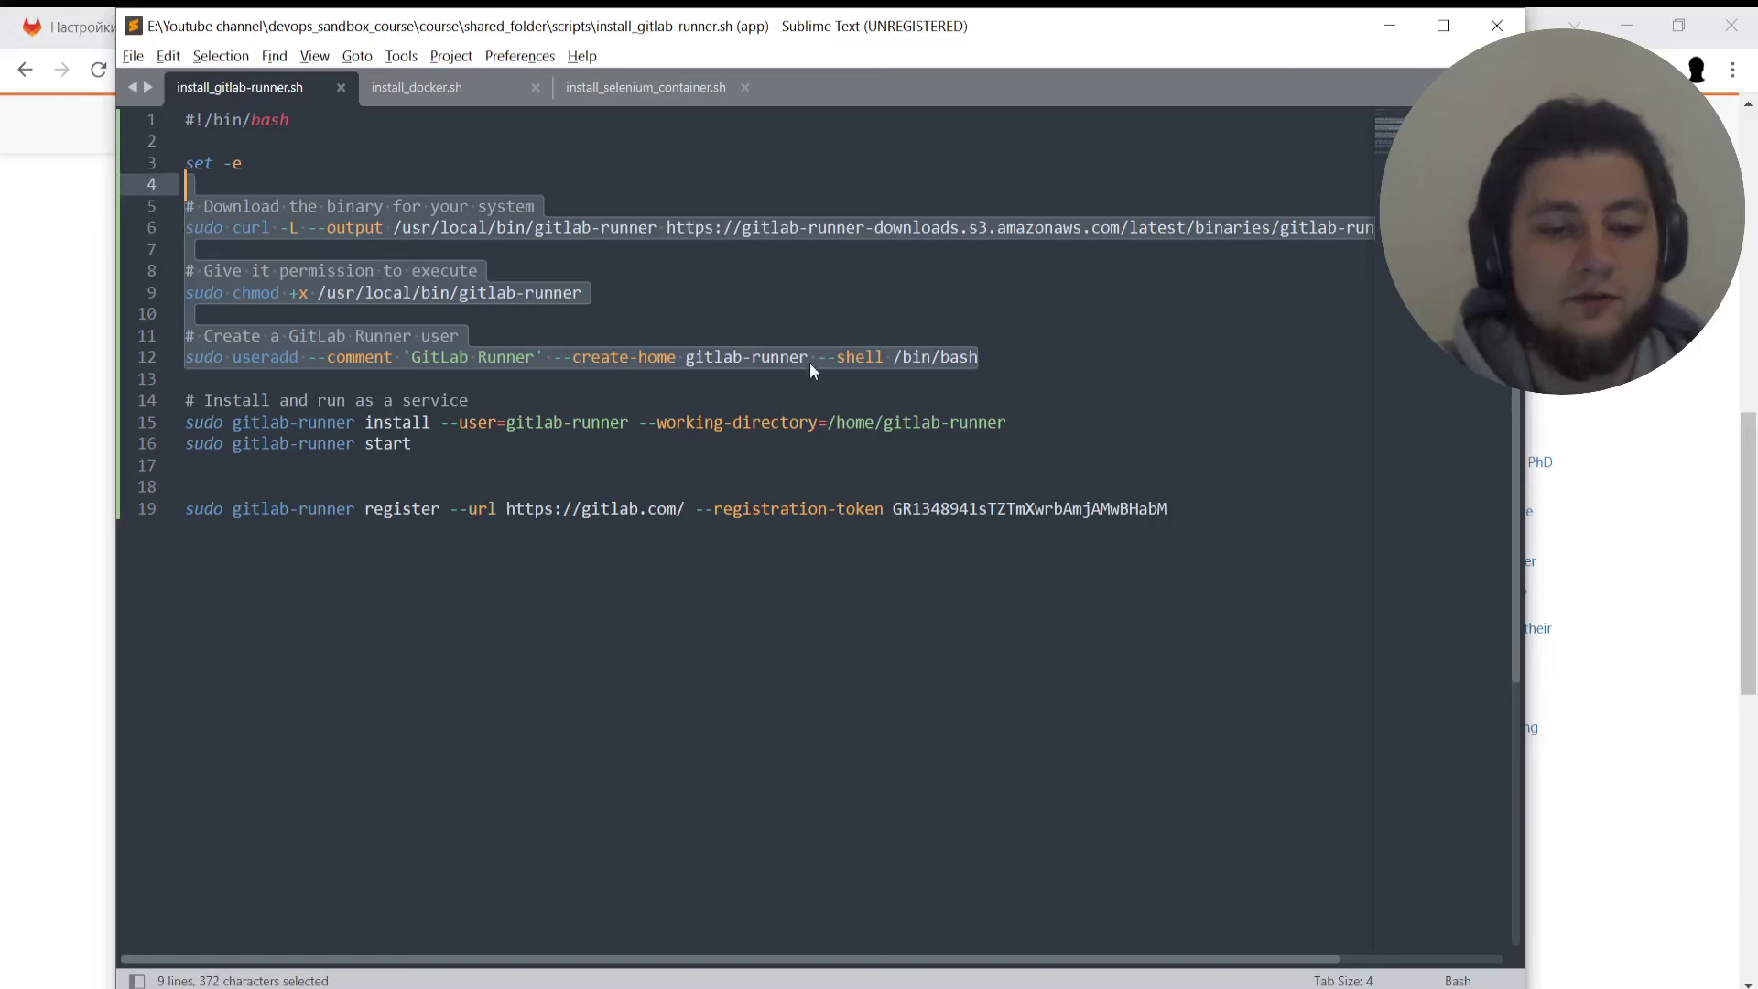
pyautogui.moveTo(1167, 509); pyautogui.dragTo(185, 400)
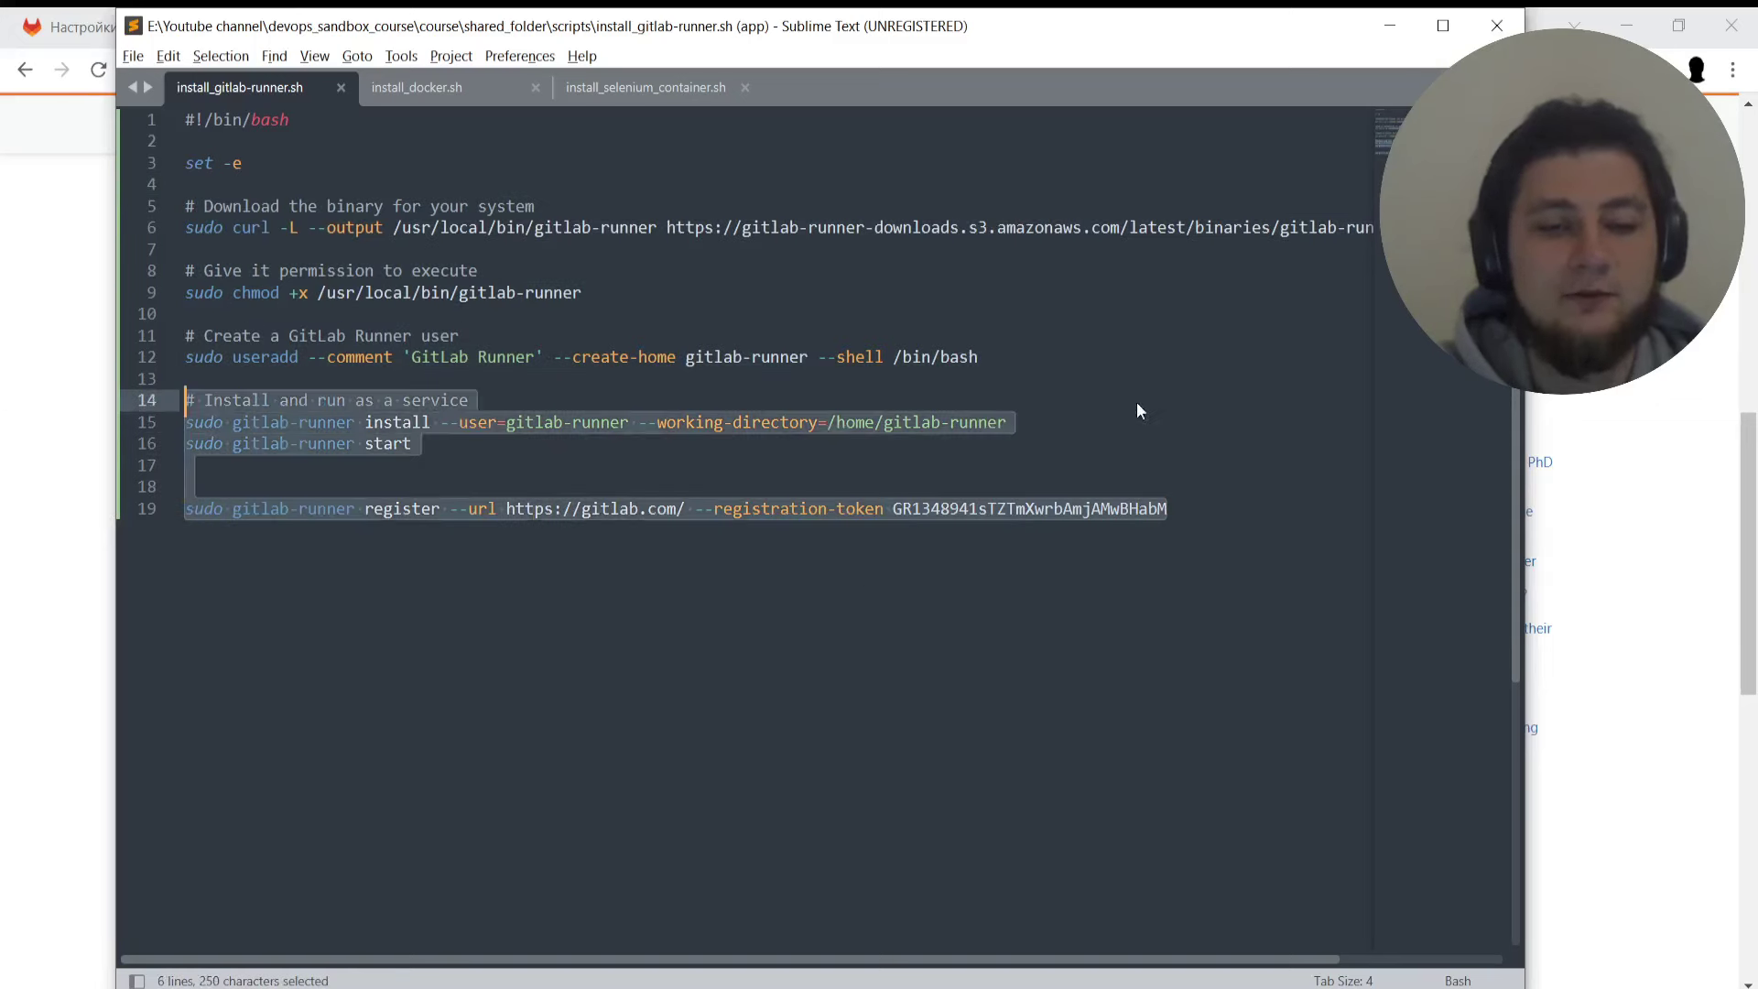
pyautogui.press('End')
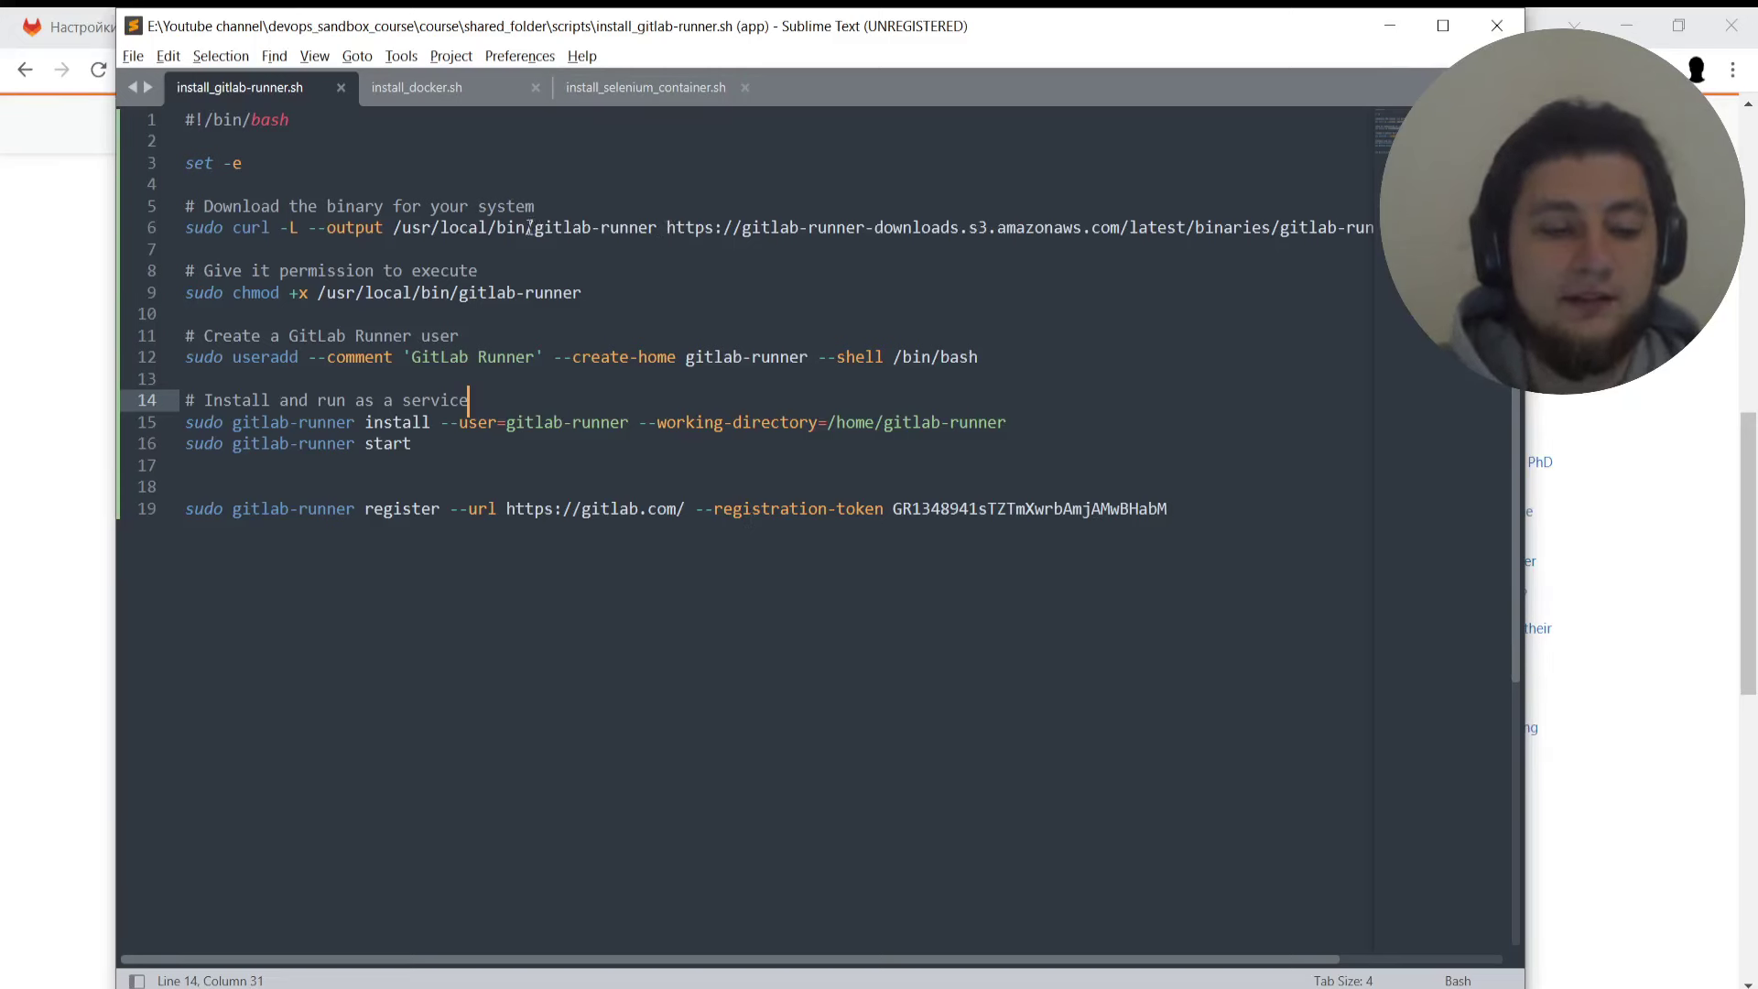
pyautogui.moveTo(533, 227); pyautogui.dragTo(392, 229)
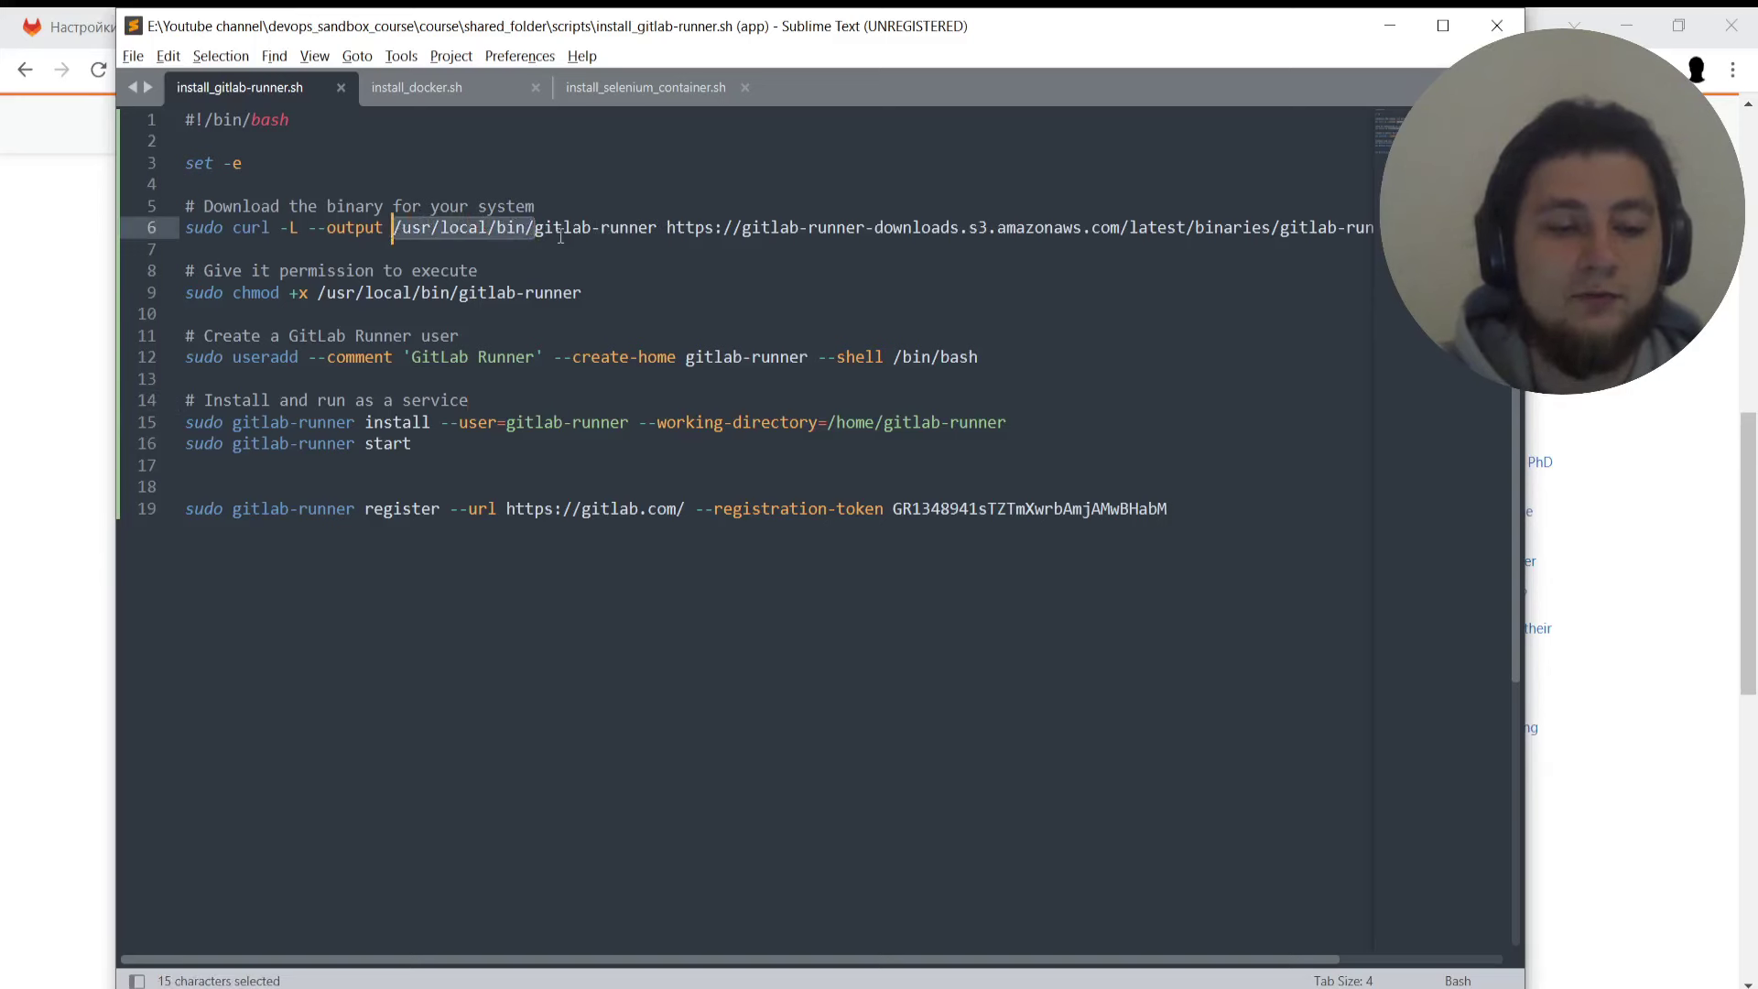
pyautogui.click(884, 181)
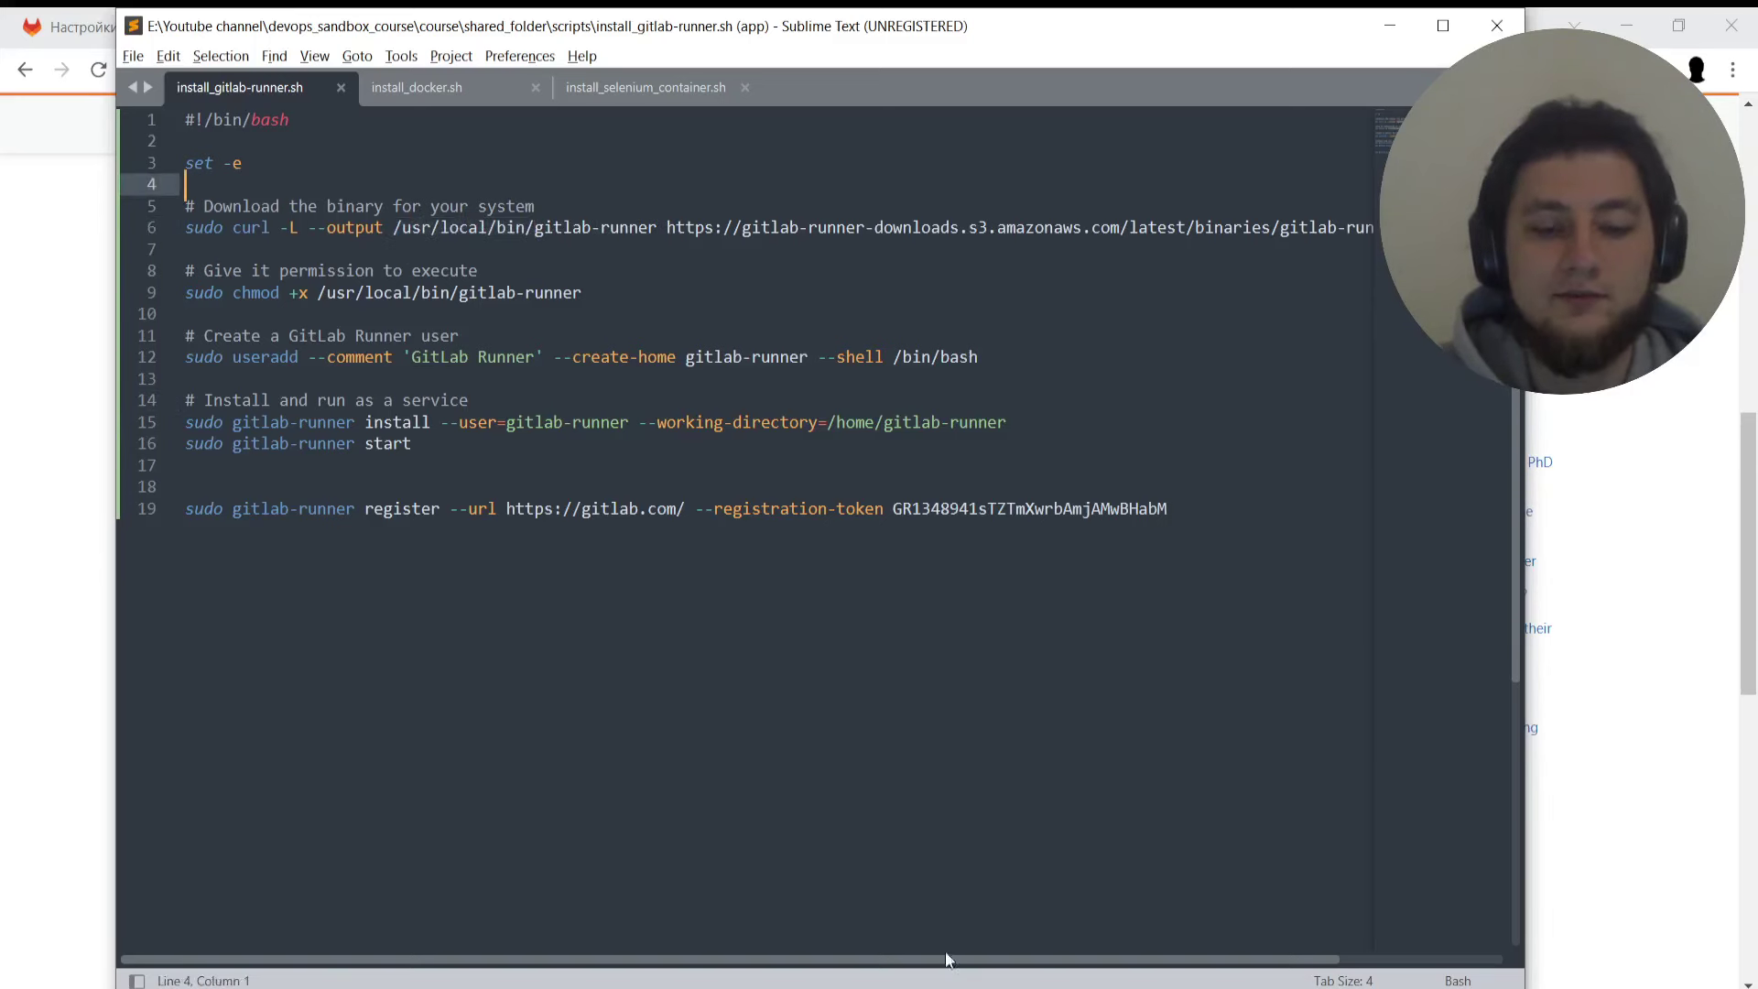
pyautogui.hotkey('alt', 'Tab')
pyautogui.write('sudo bas')
pyautogui.write('h ')
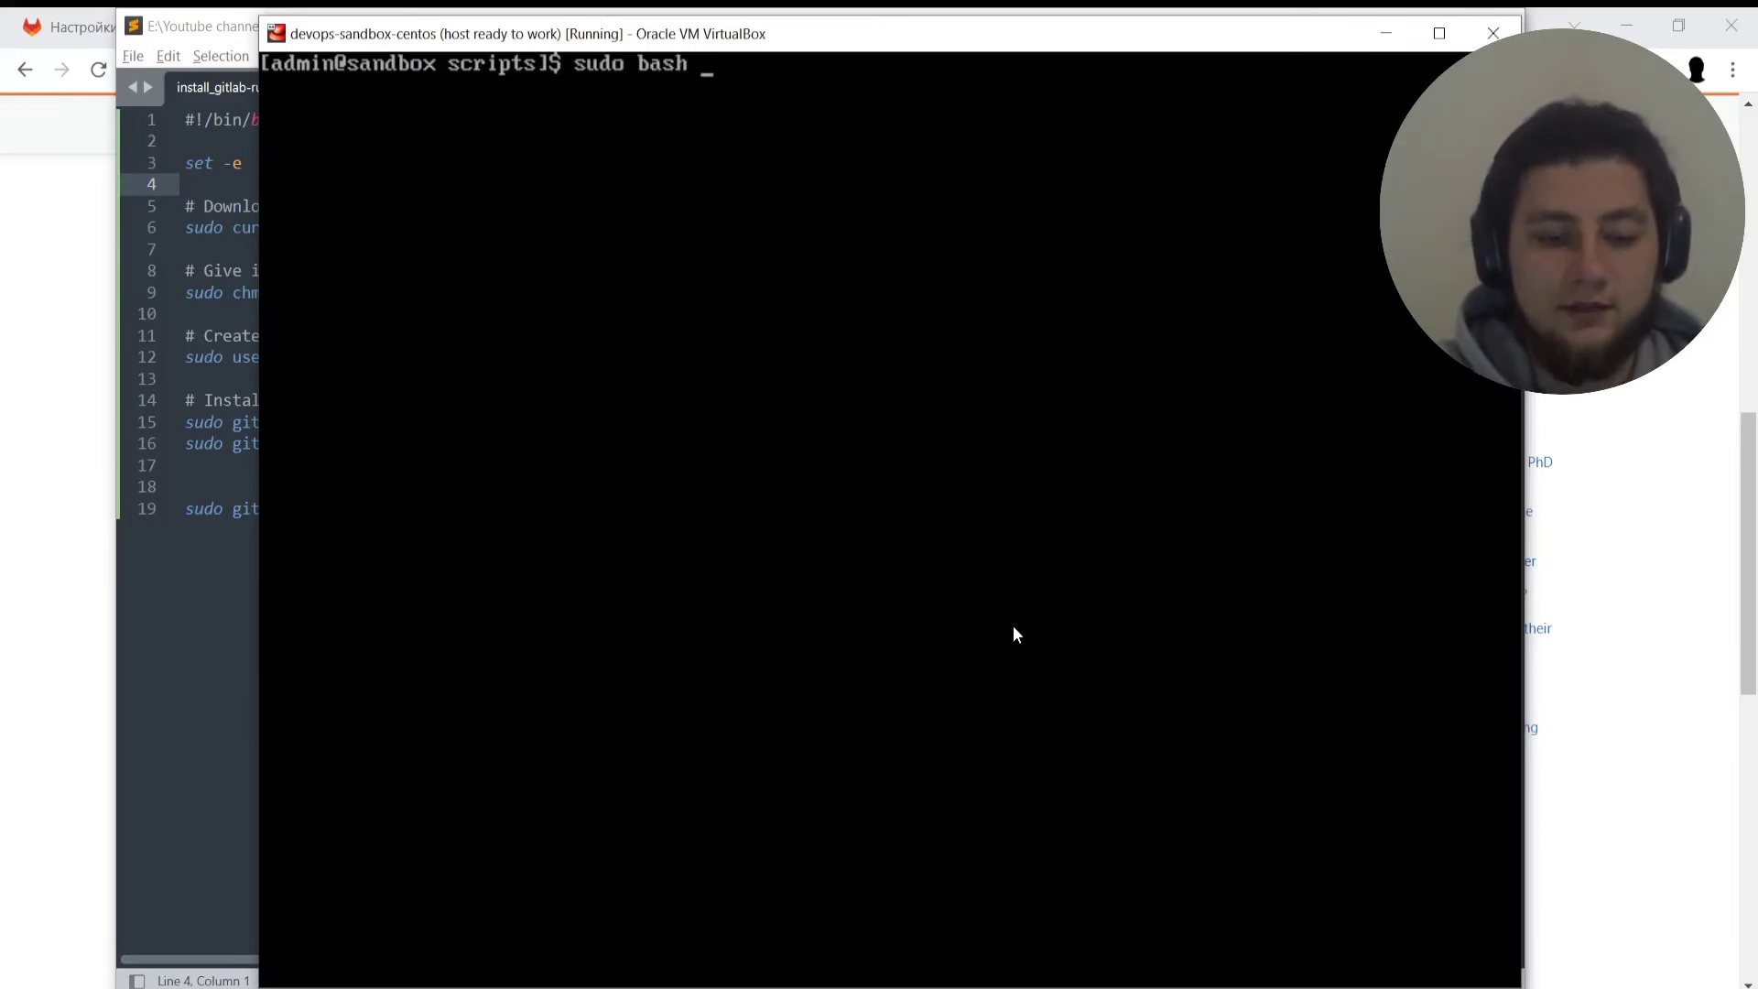
pyautogui.write('install_')
# Run install_gitlab-runner.sh, accepting the default URL, token and description, with no tags or note.
pyautogui.press('Tab')
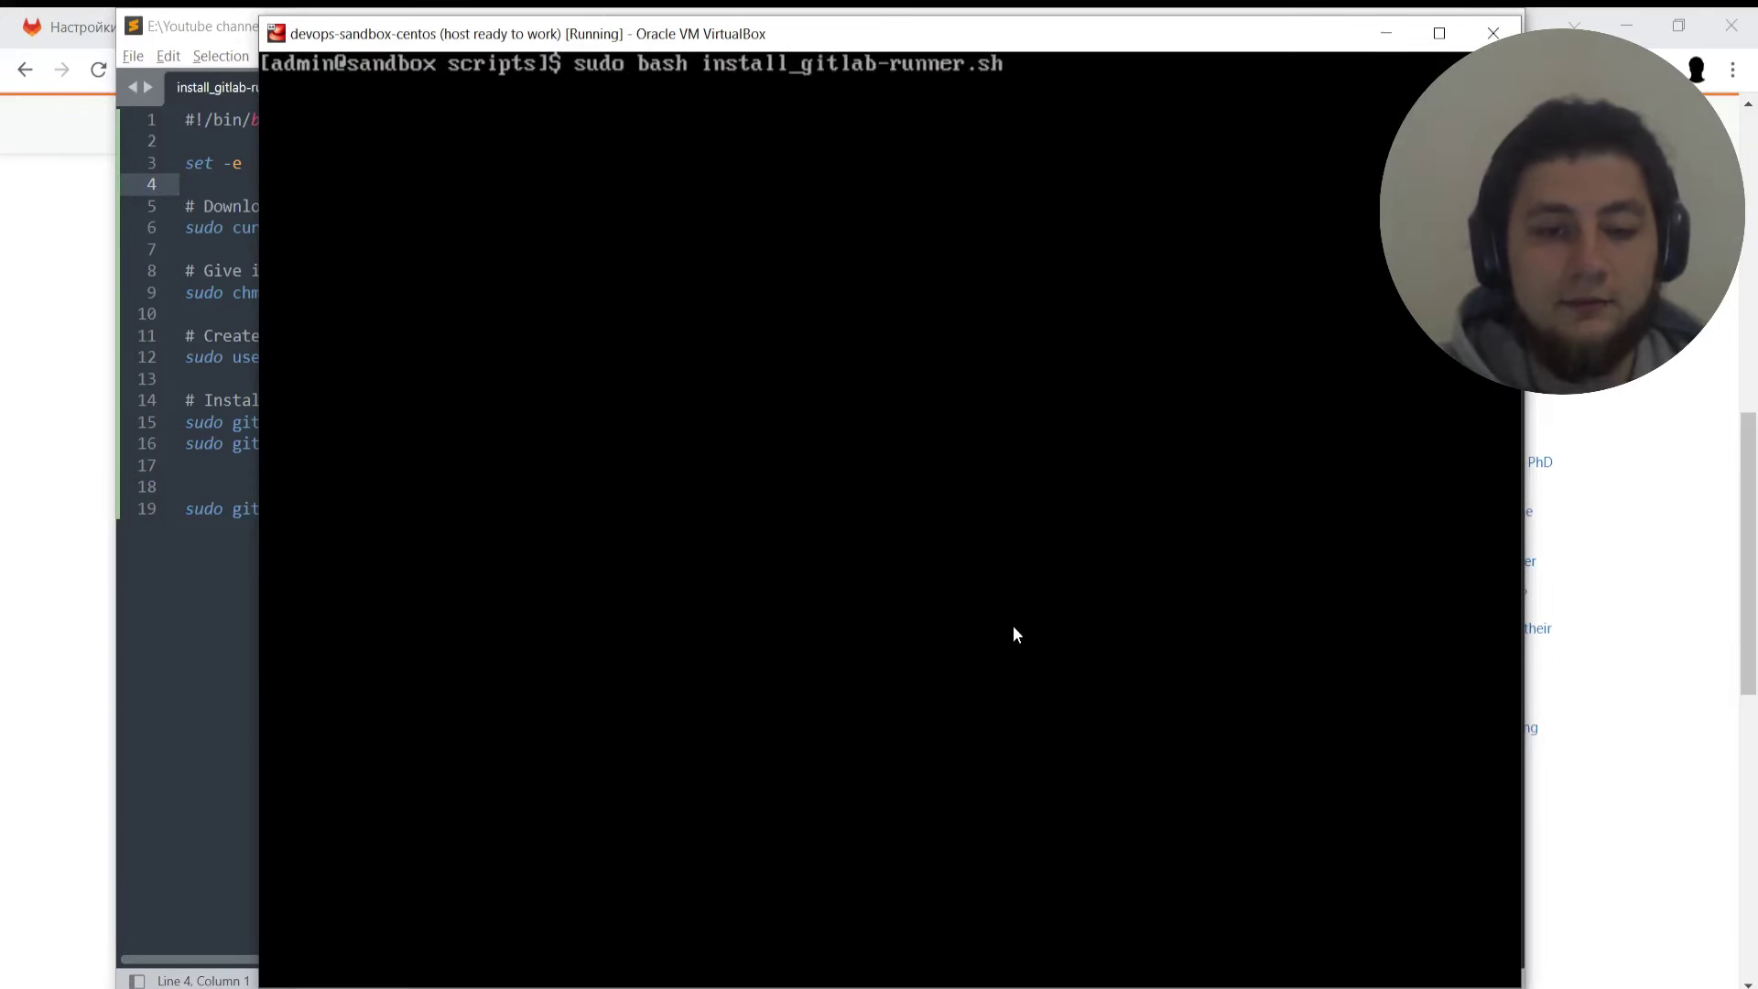
pyautogui.press('Return')
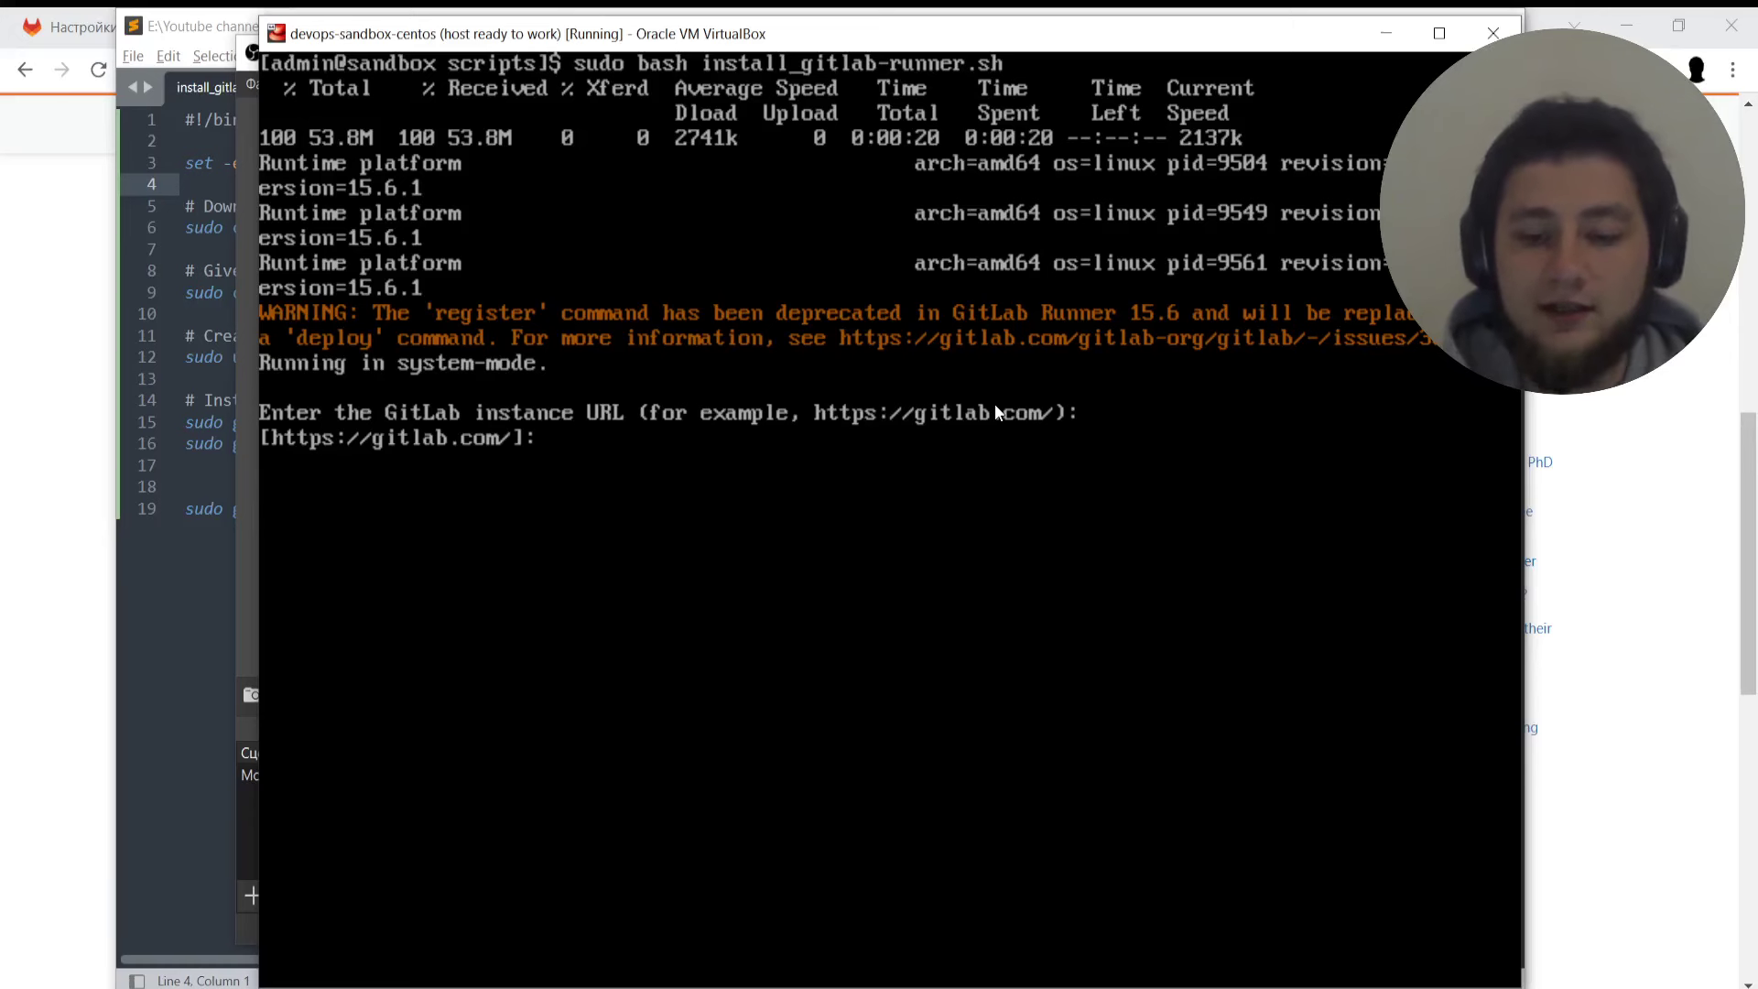
pyautogui.press('Return')
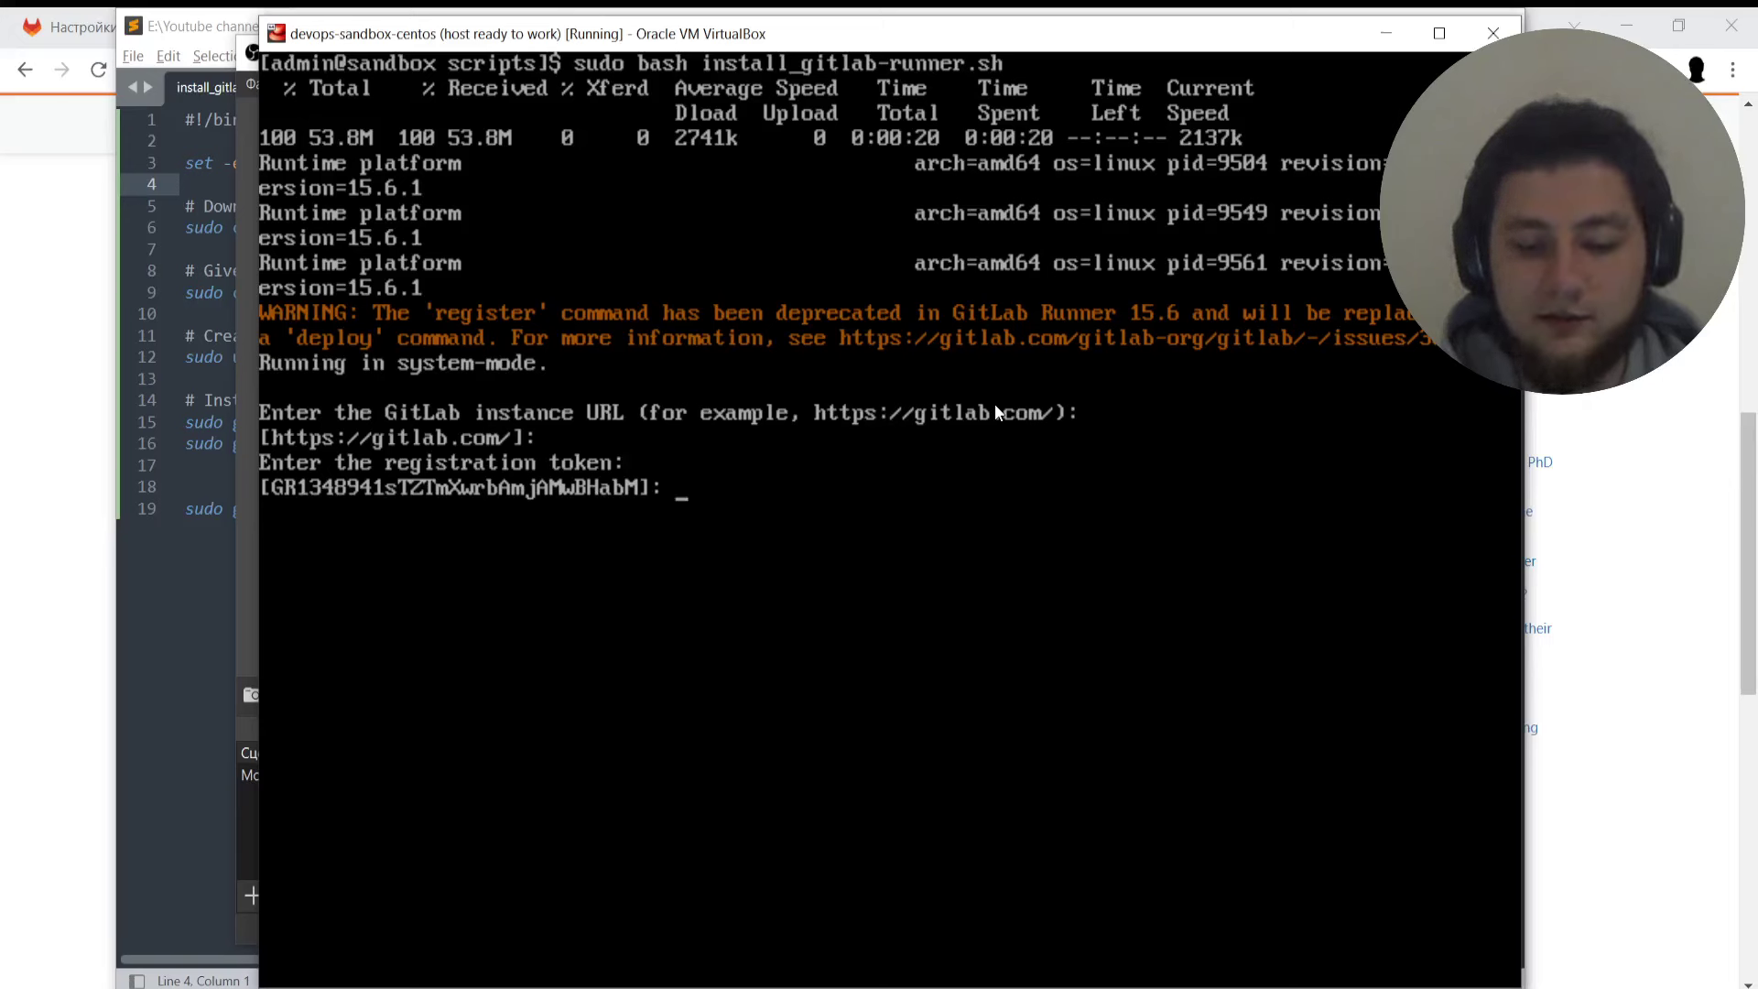
pyautogui.press('Return')
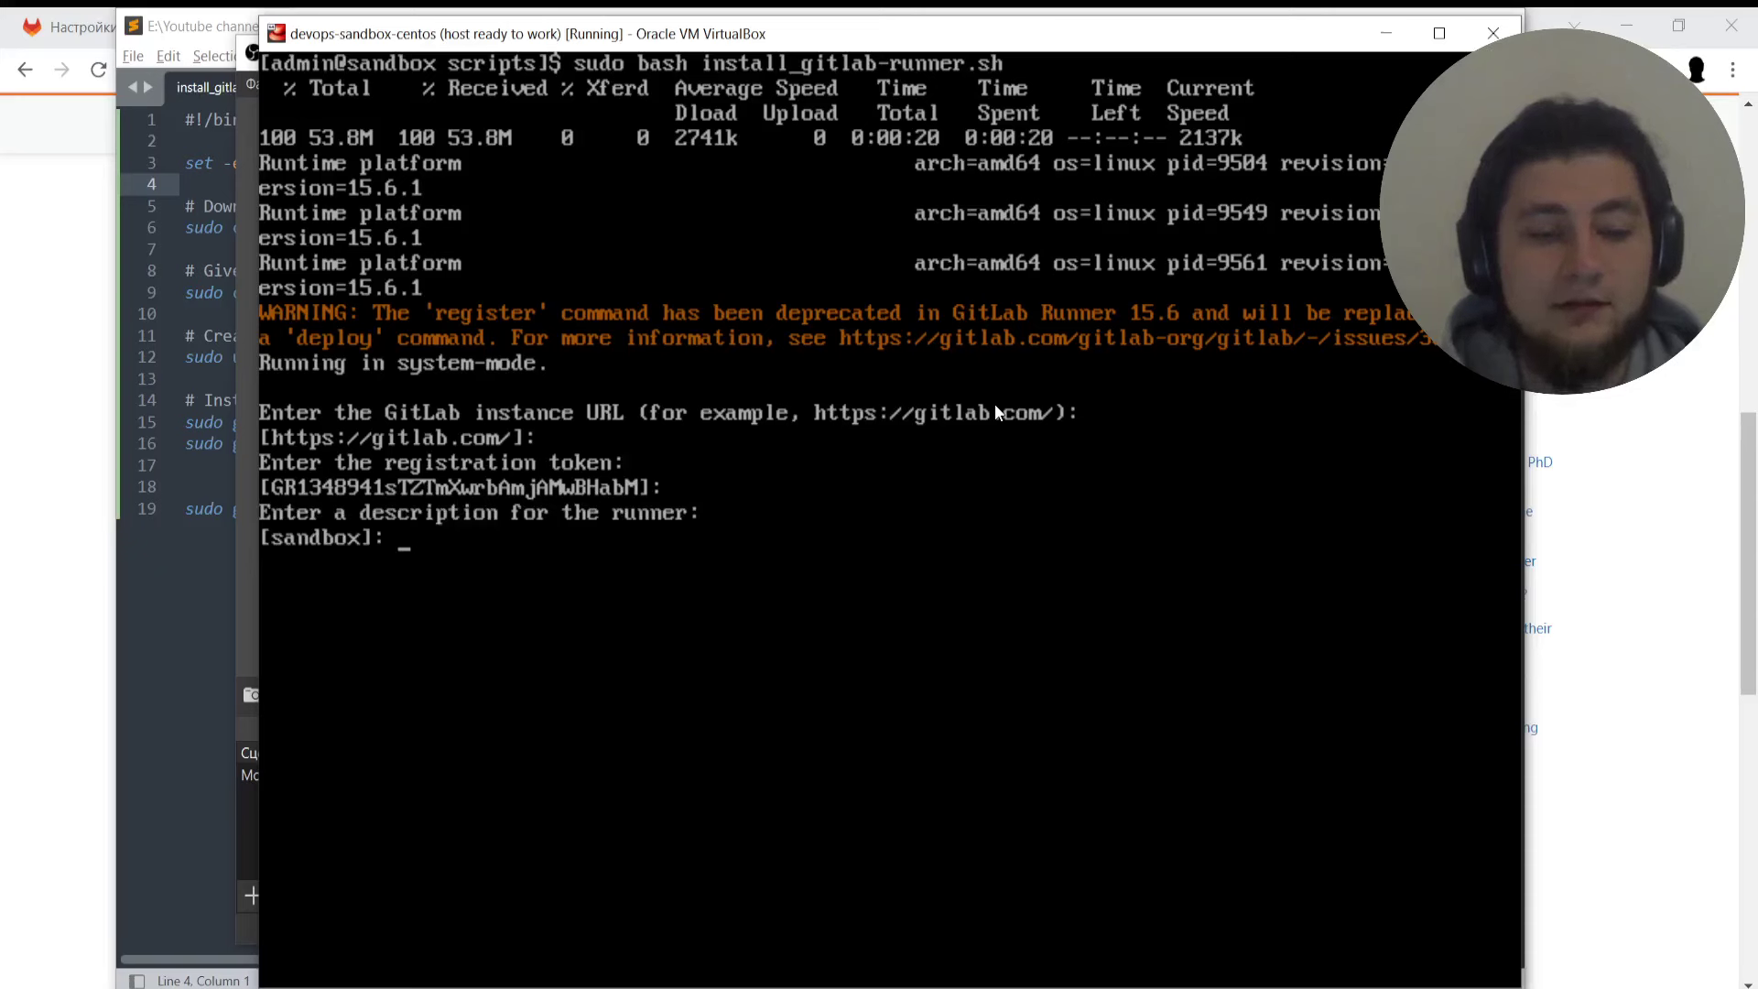
pyautogui.press('Return')
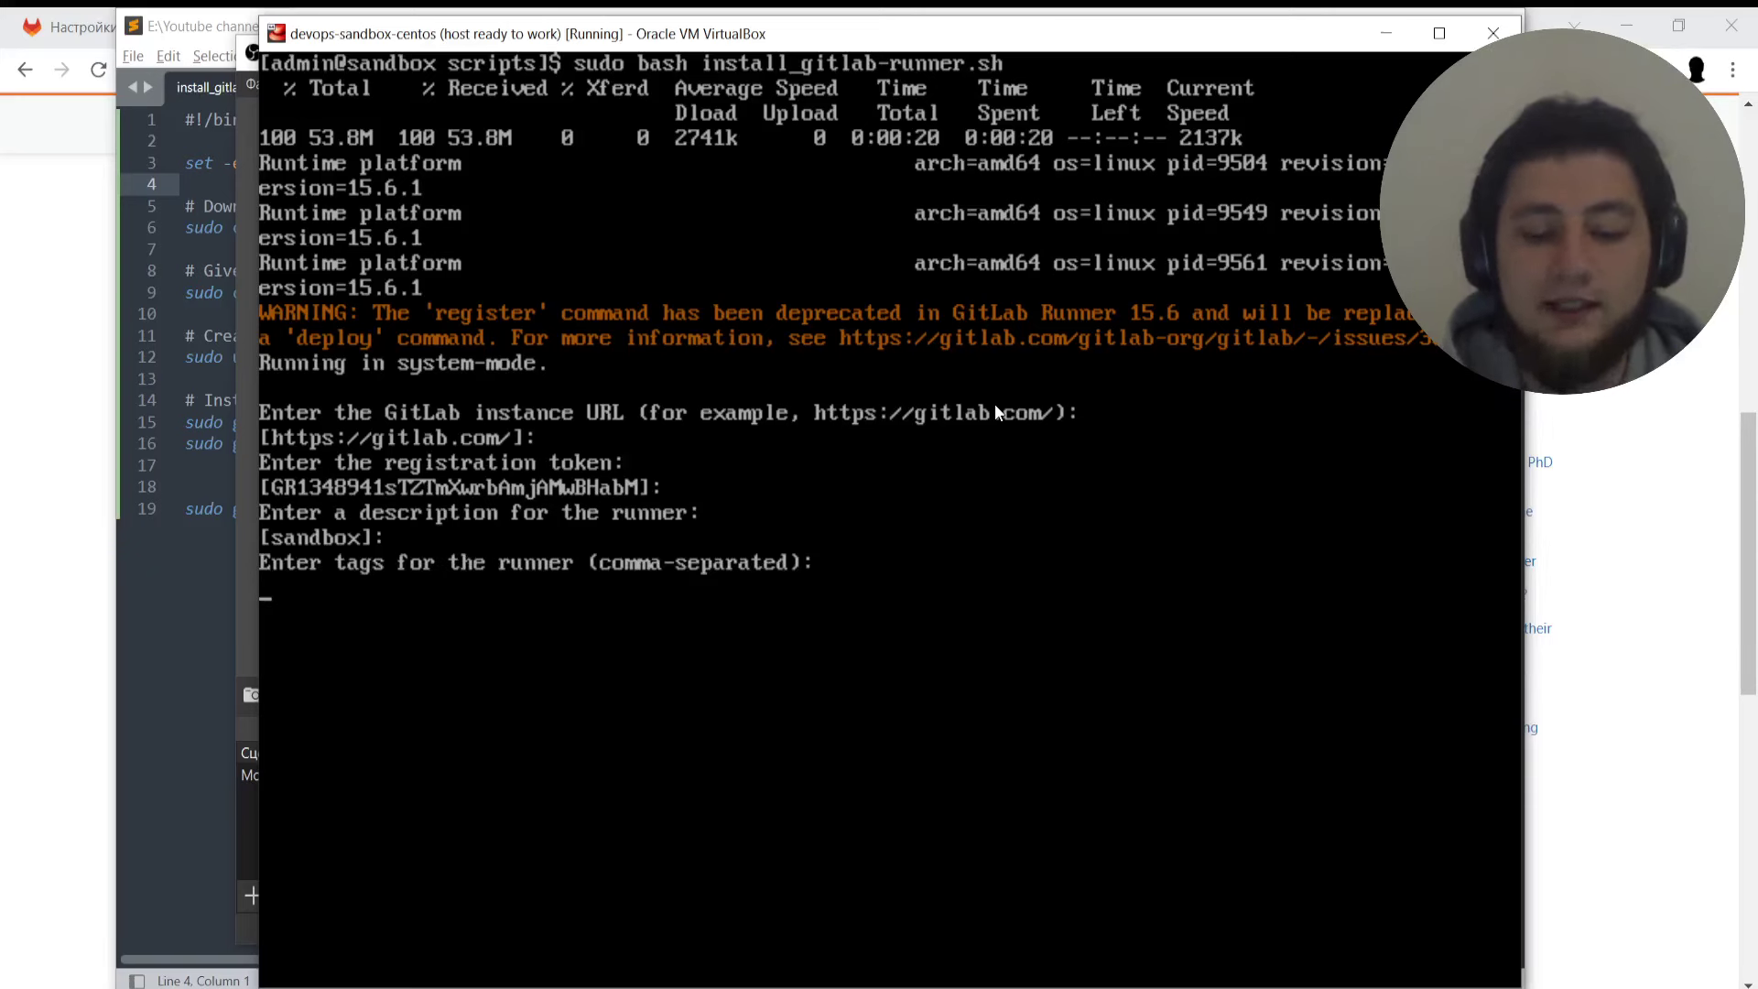
pyautogui.press('Return')
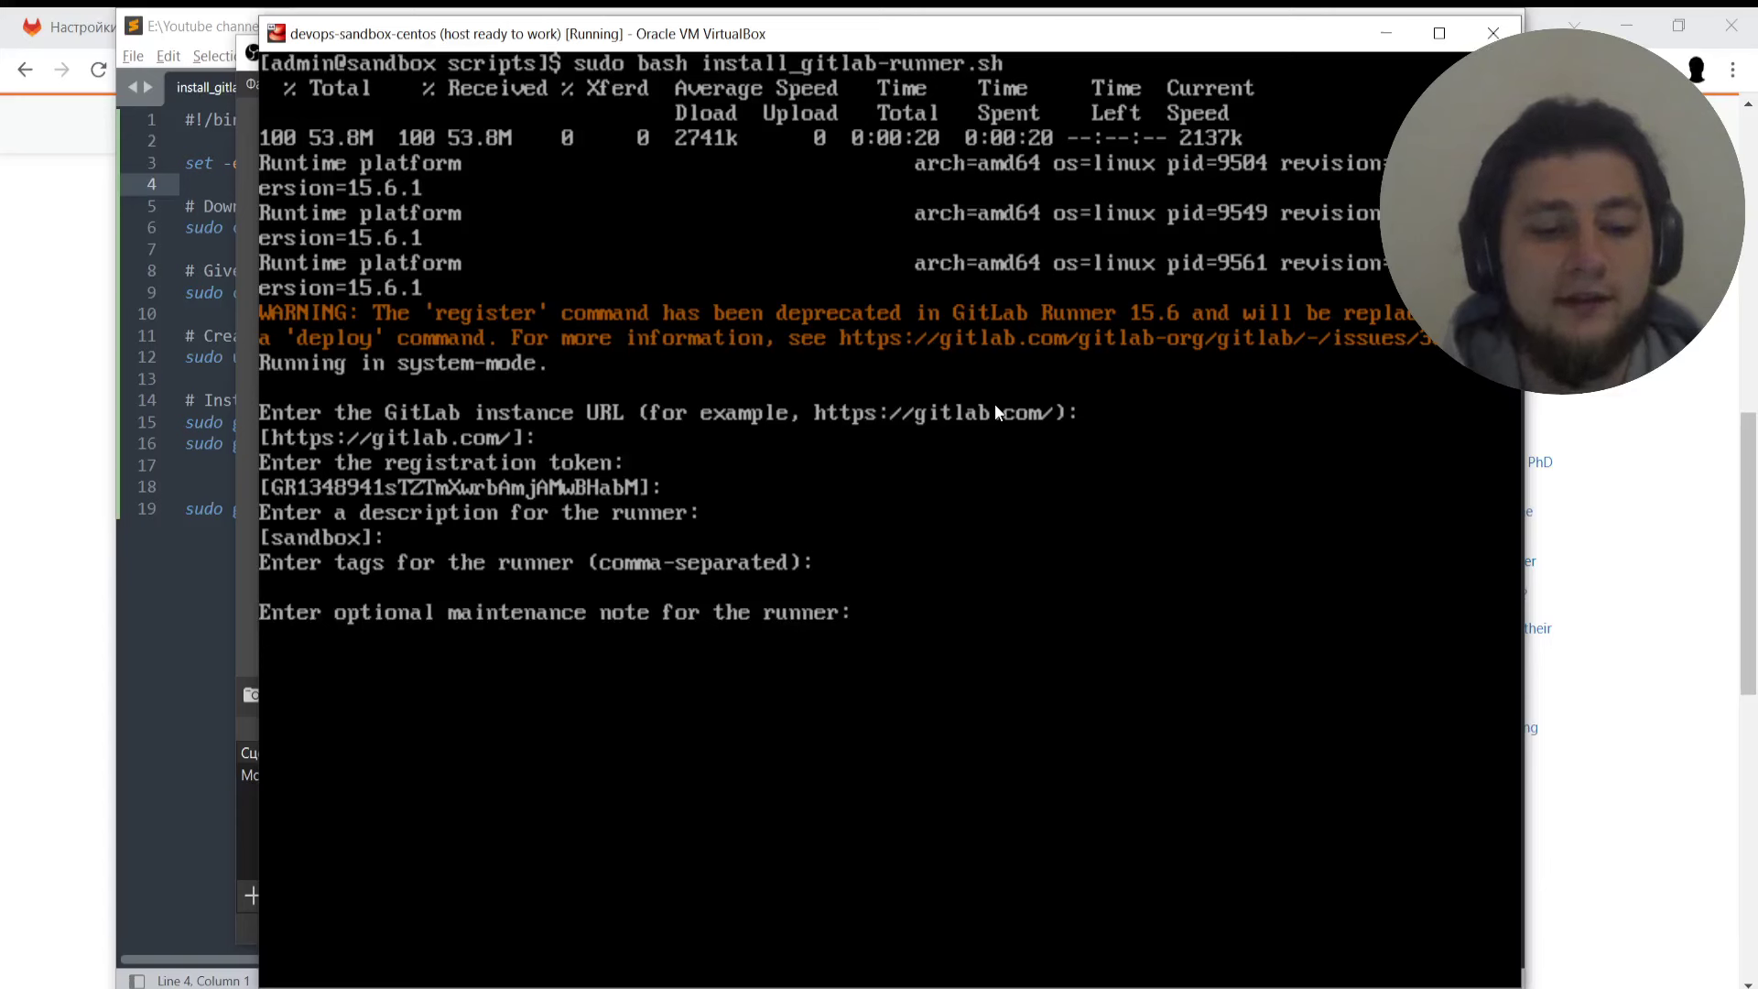
pyautogui.press('Return')
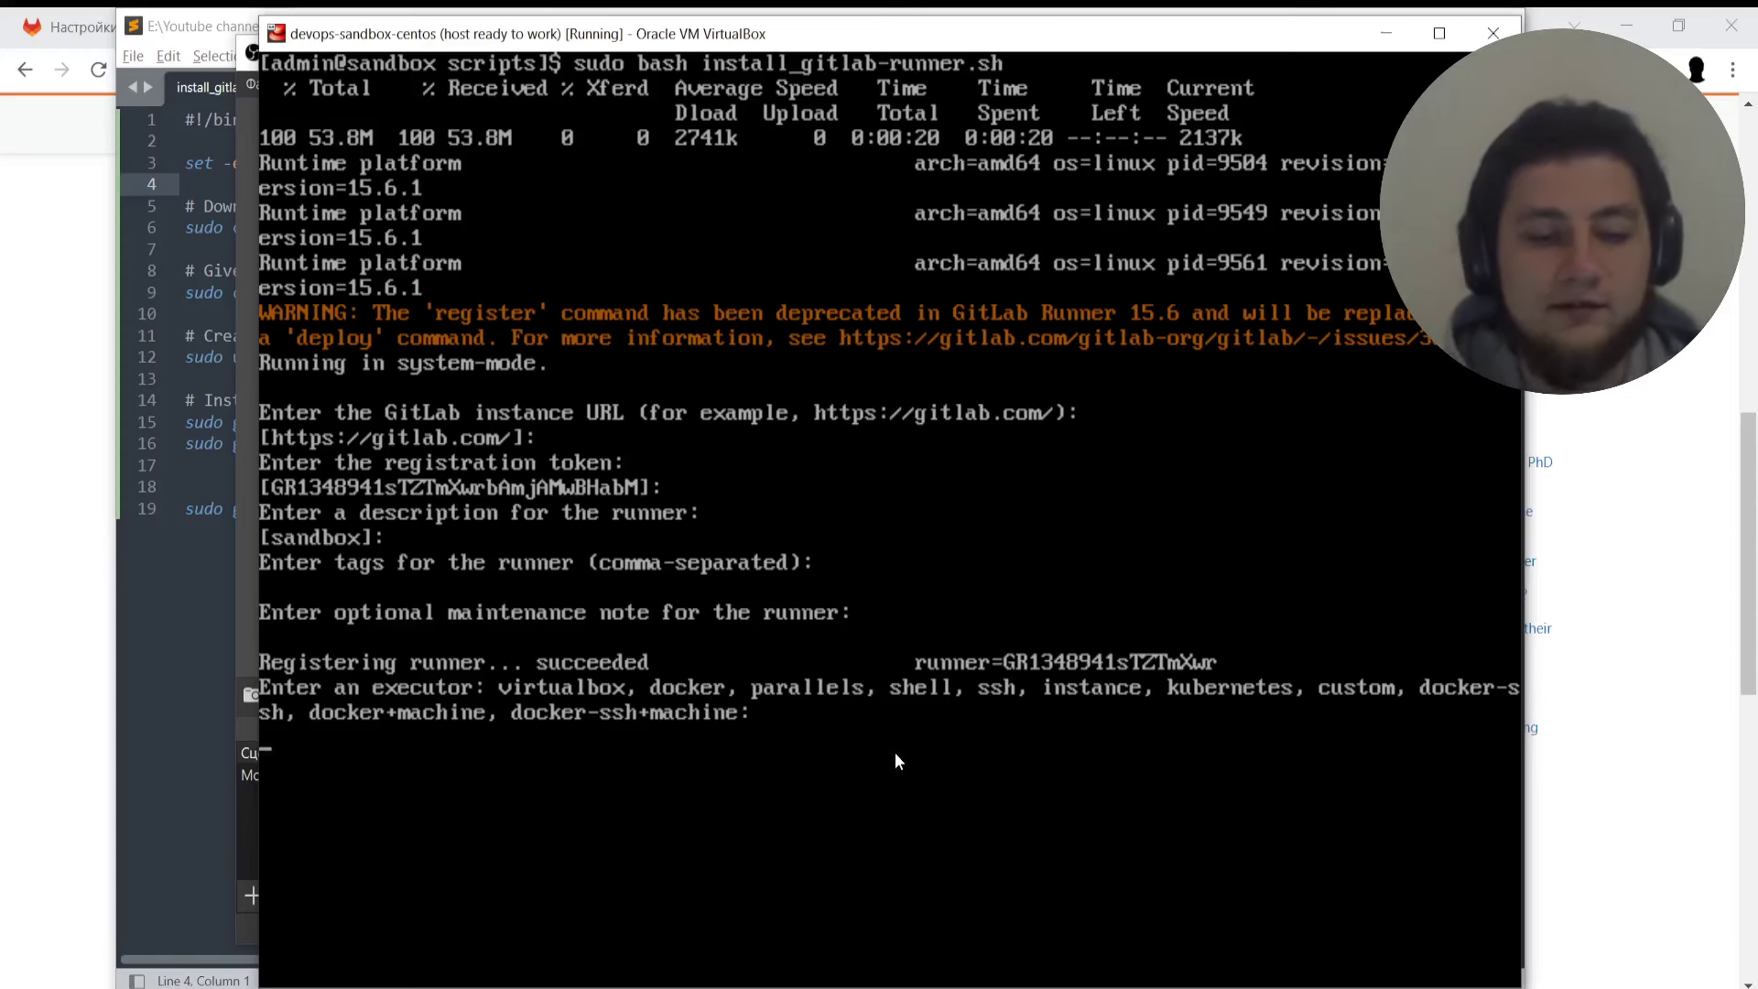
# Choose the shell executor to finish registering the runner, then clear the terminal.
pyautogui.write('shell')
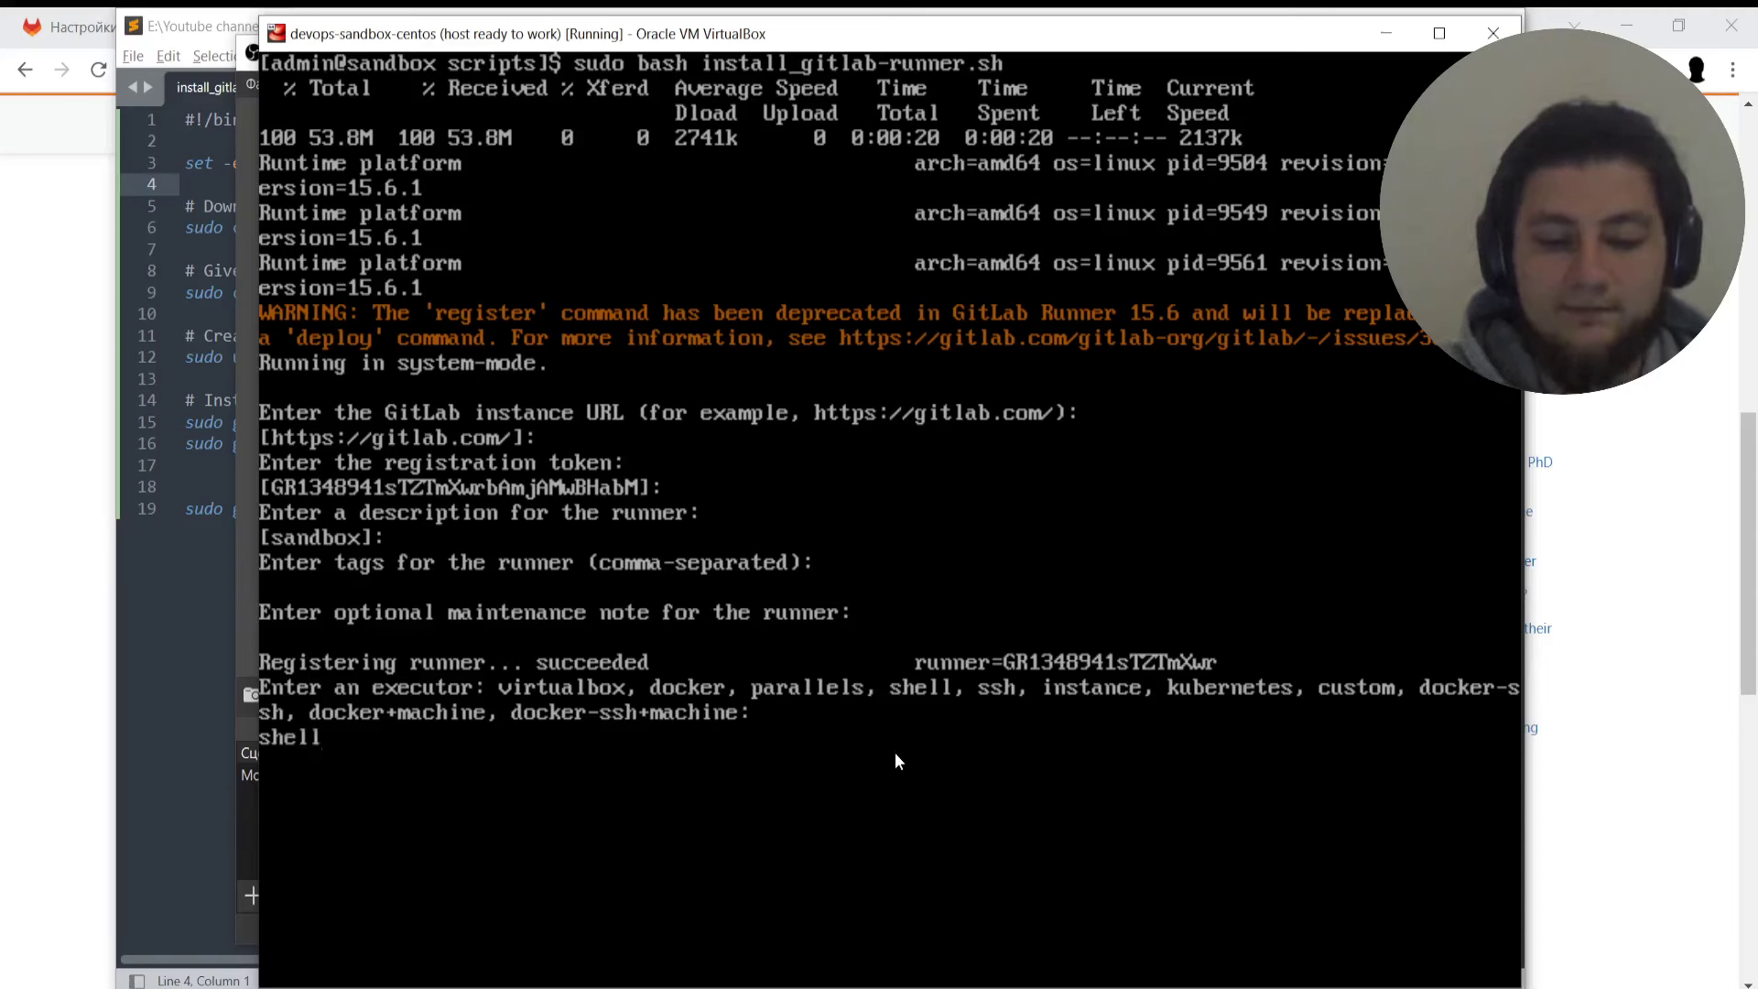
pyautogui.press('Return')
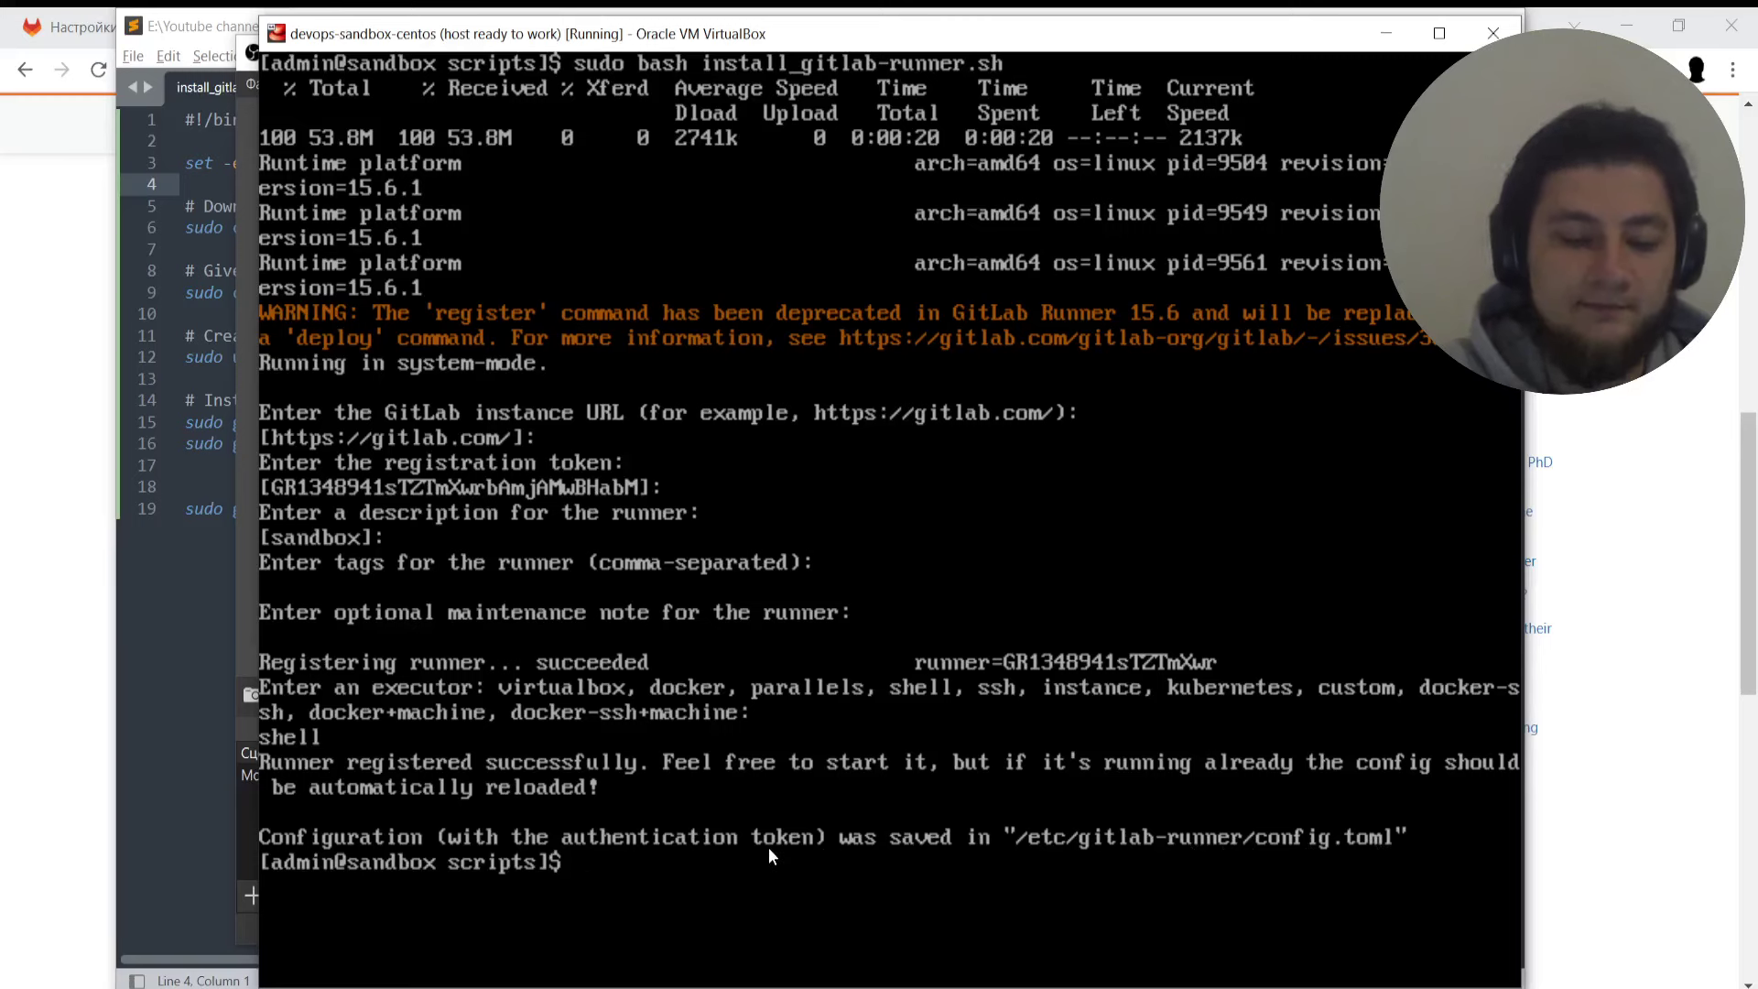
pyautogui.write('clear')
pyautogui.press('Return')
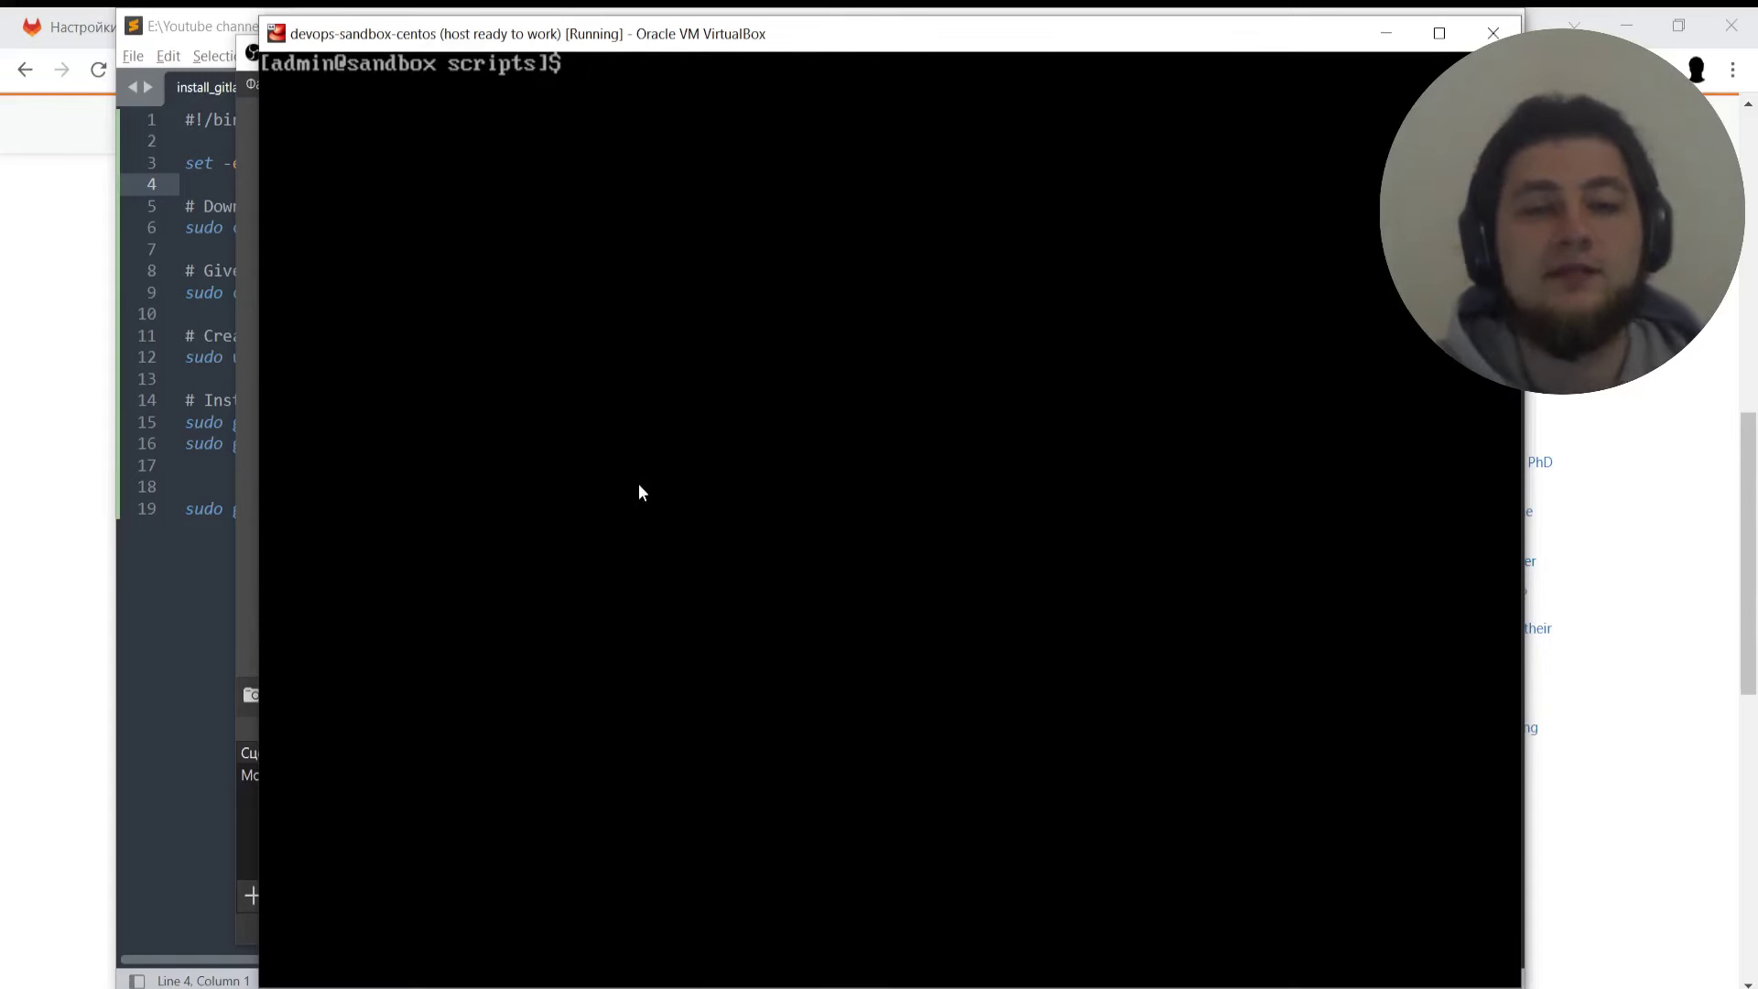
# Close the Stack Overflow tab and find the available specific runners list.
pyautogui.click(1694, 337)
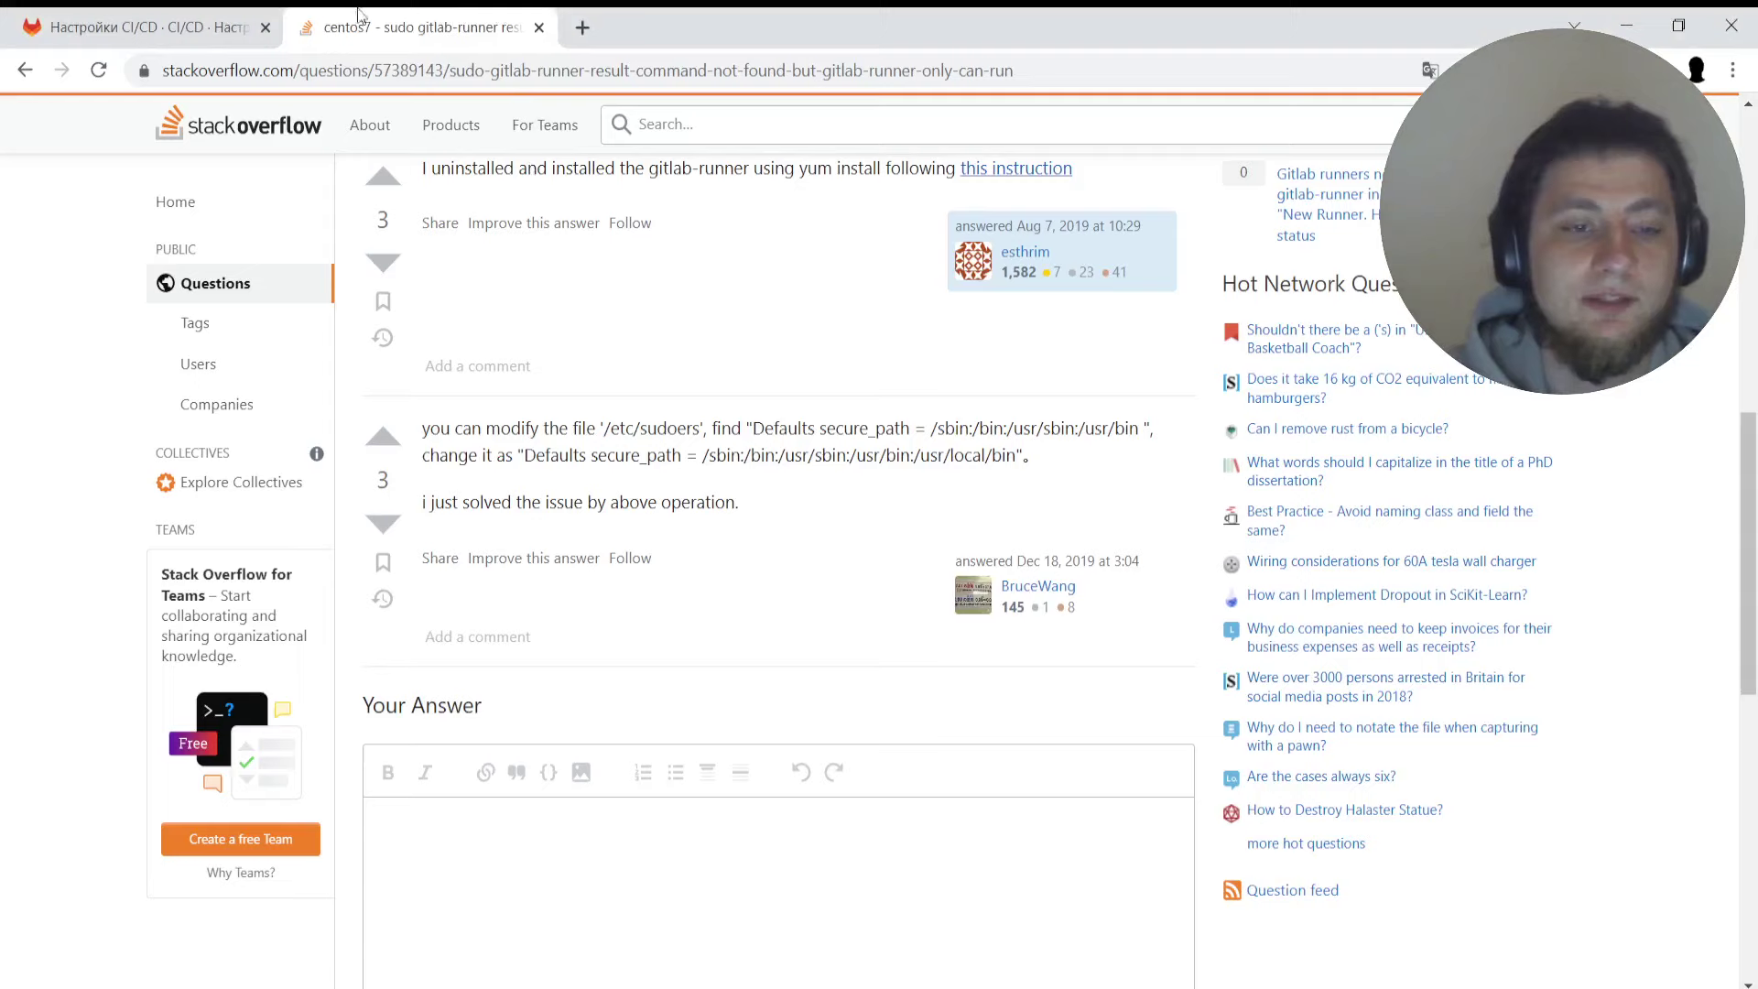
pyautogui.click(590, 27)
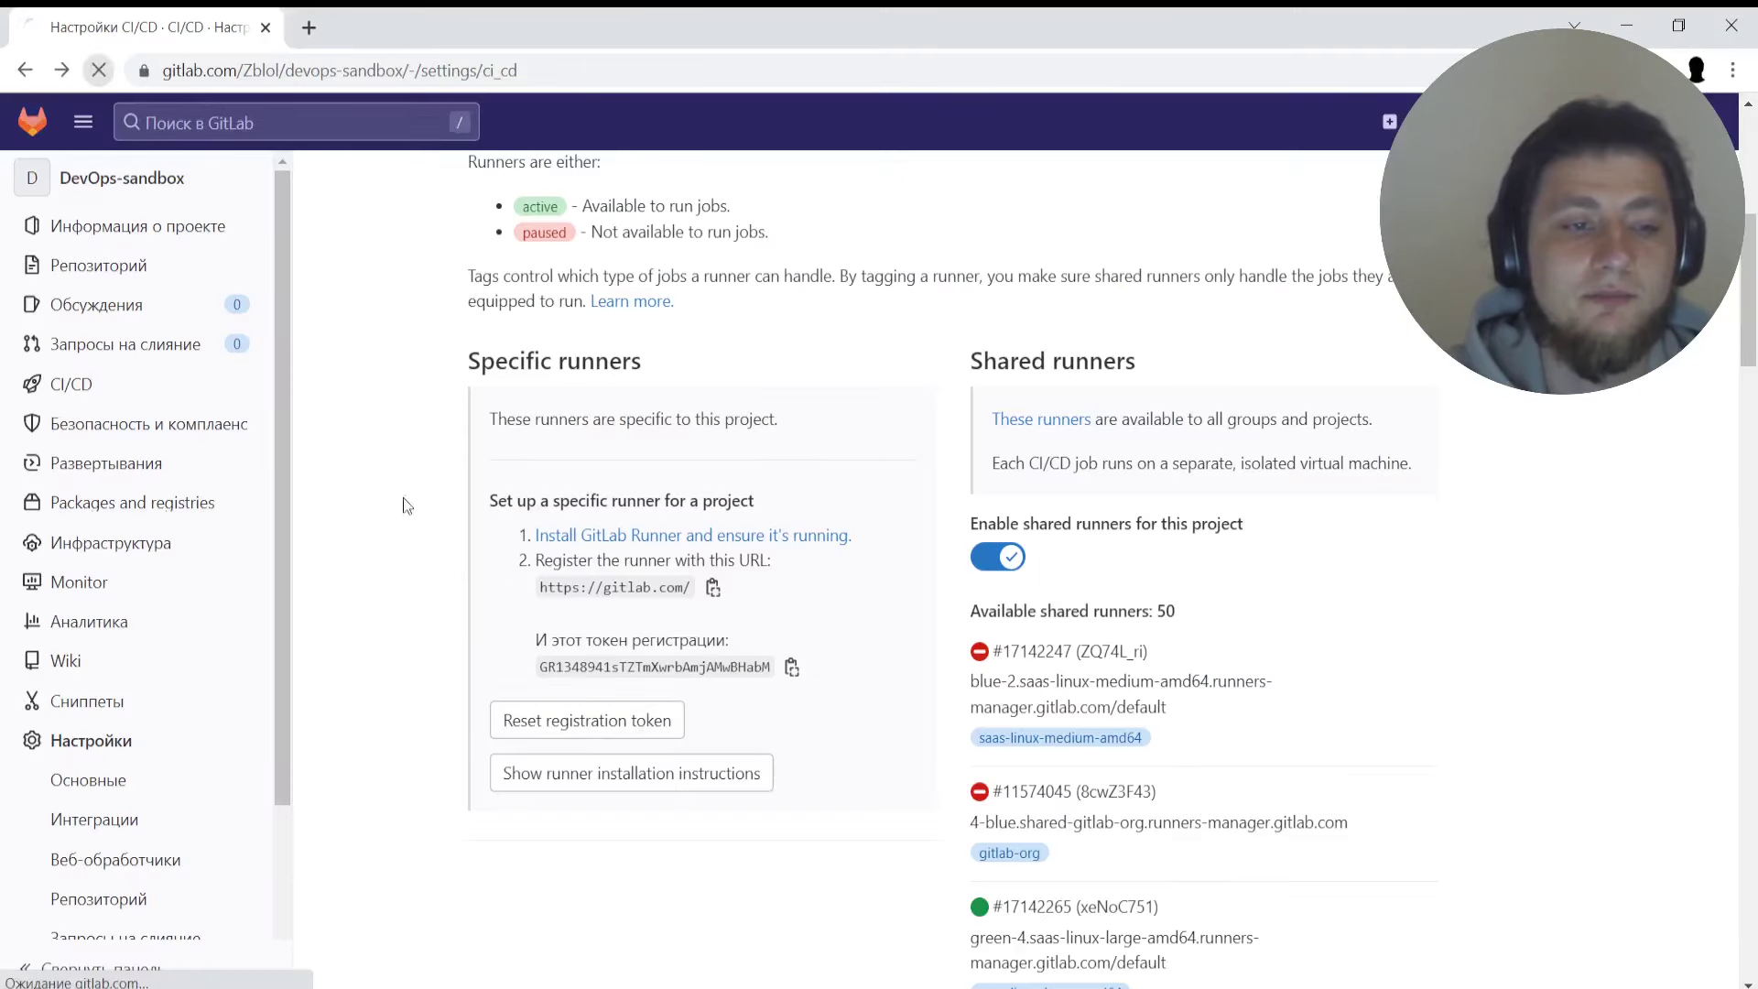
pyautogui.scroll(-5, 488, 641)
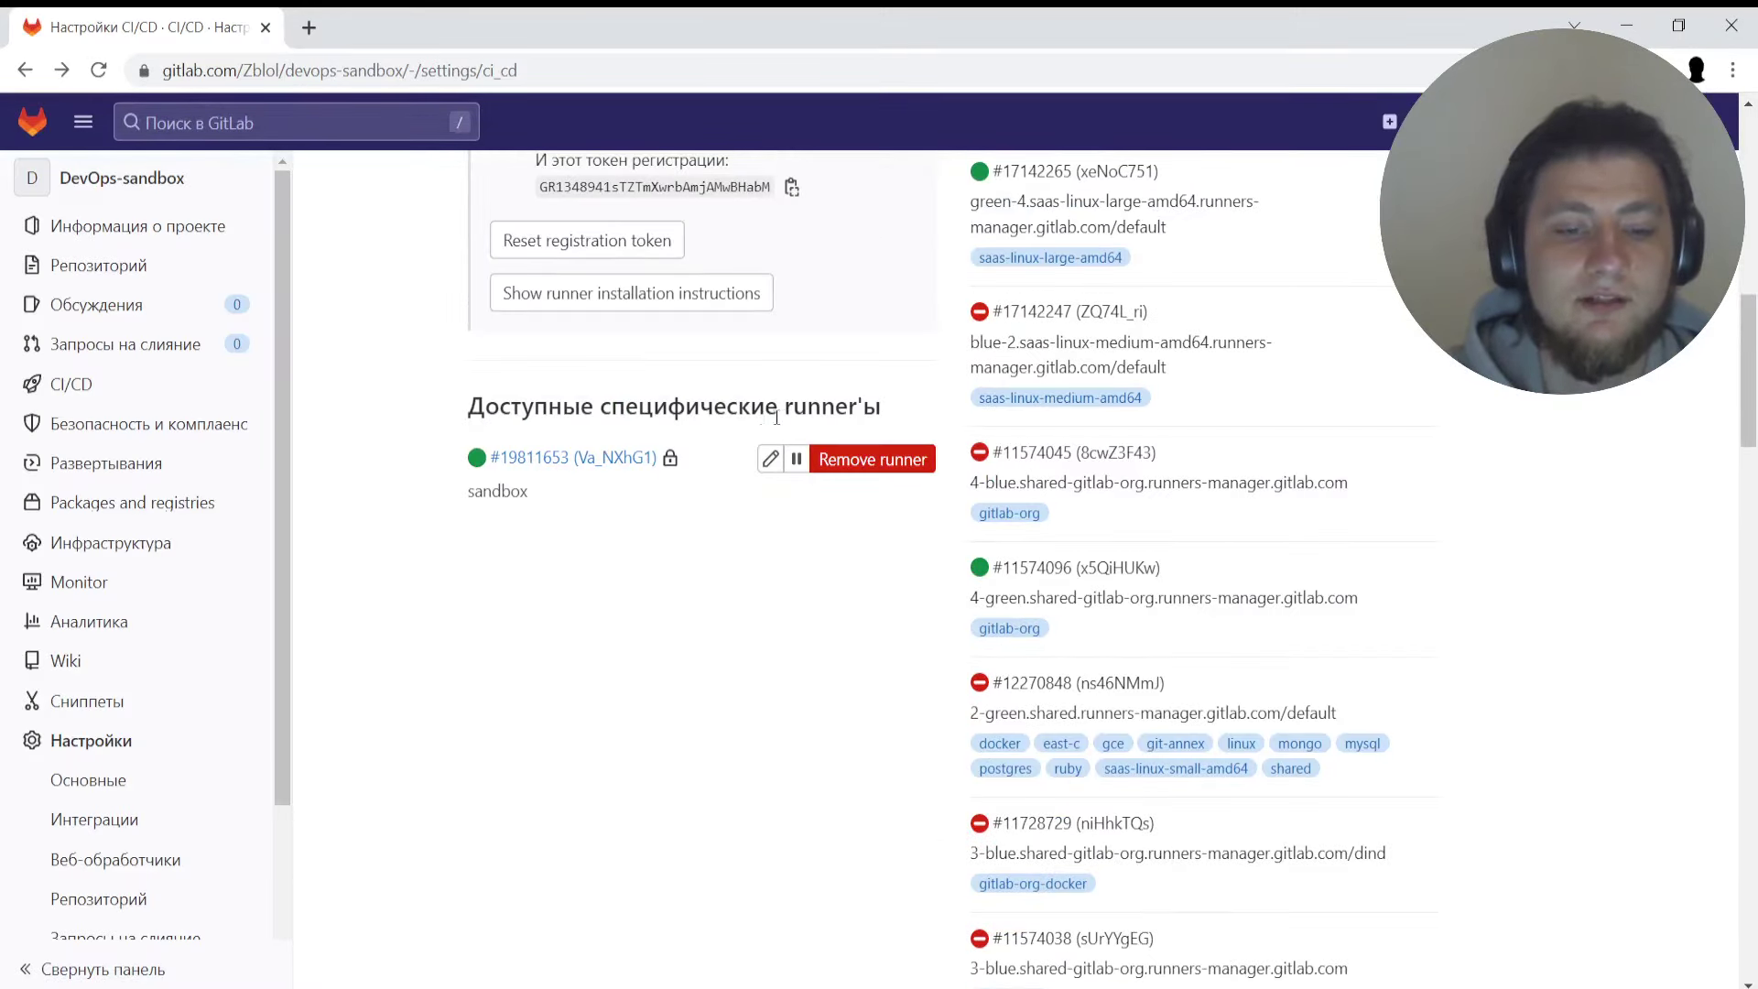
pyautogui.moveTo(465, 403); pyautogui.dragTo(881, 407)
pyautogui.click(634, 516)
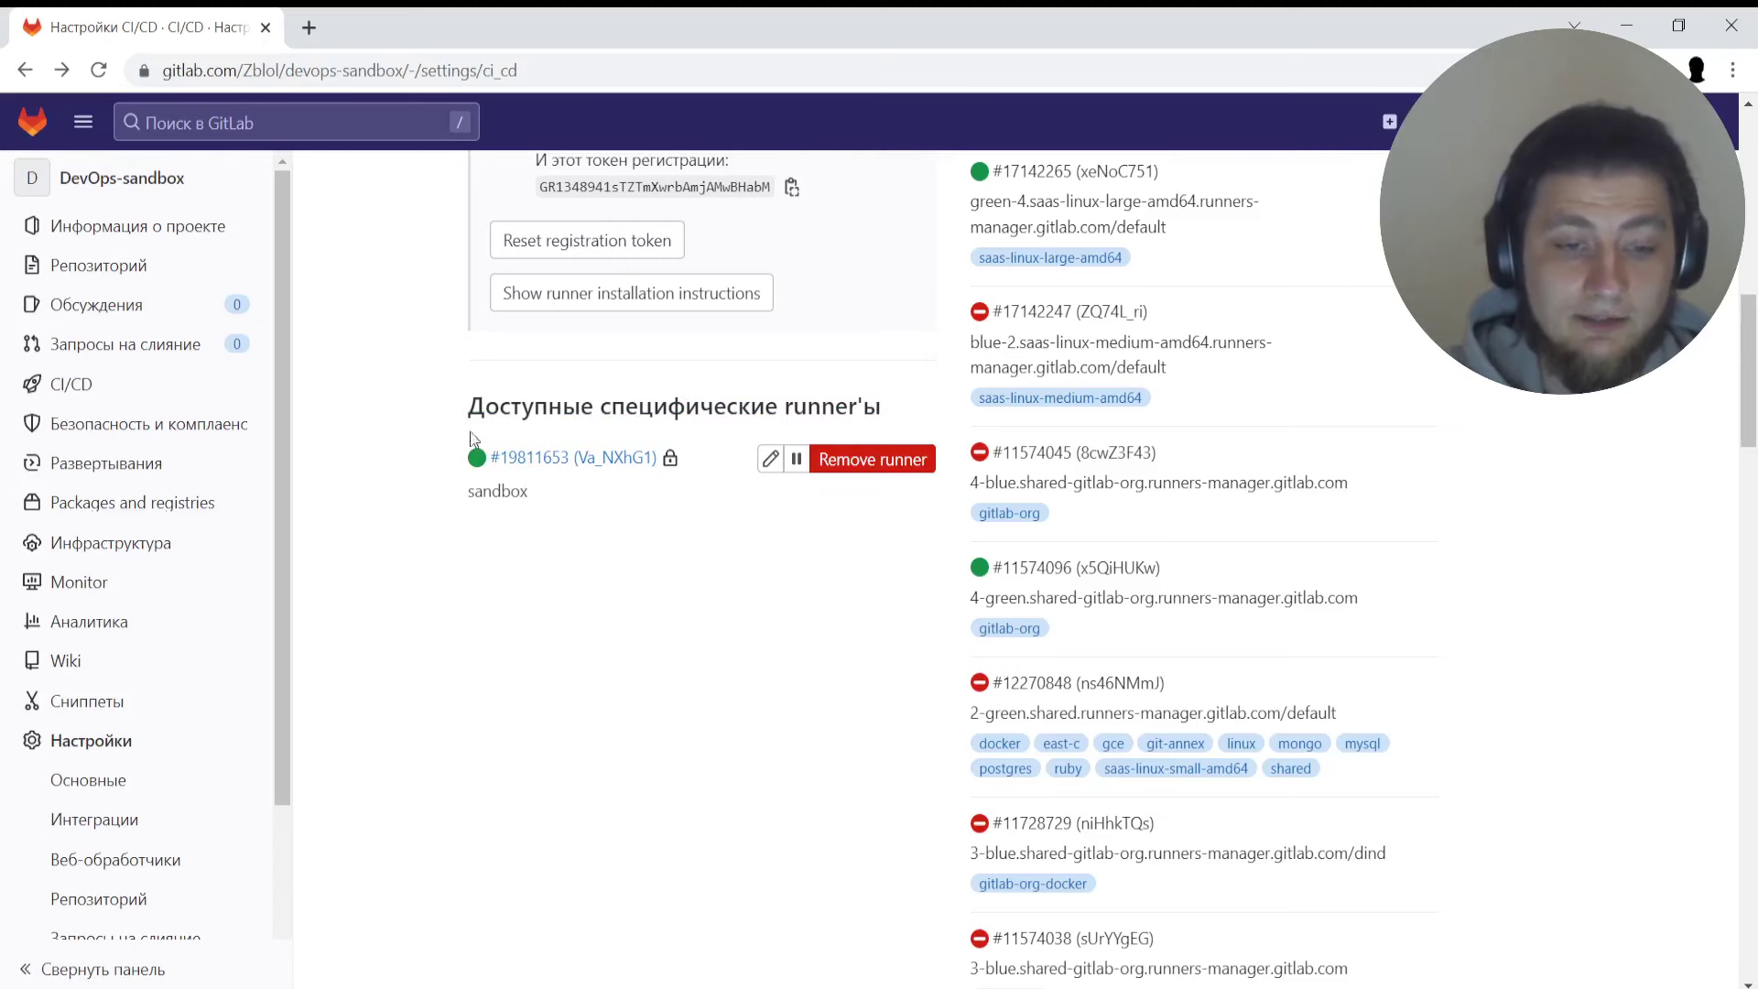
pyautogui.click(574, 457)
pyautogui.scroll(-1, 710, 381)
pyautogui.scroll(1, 852, 512)
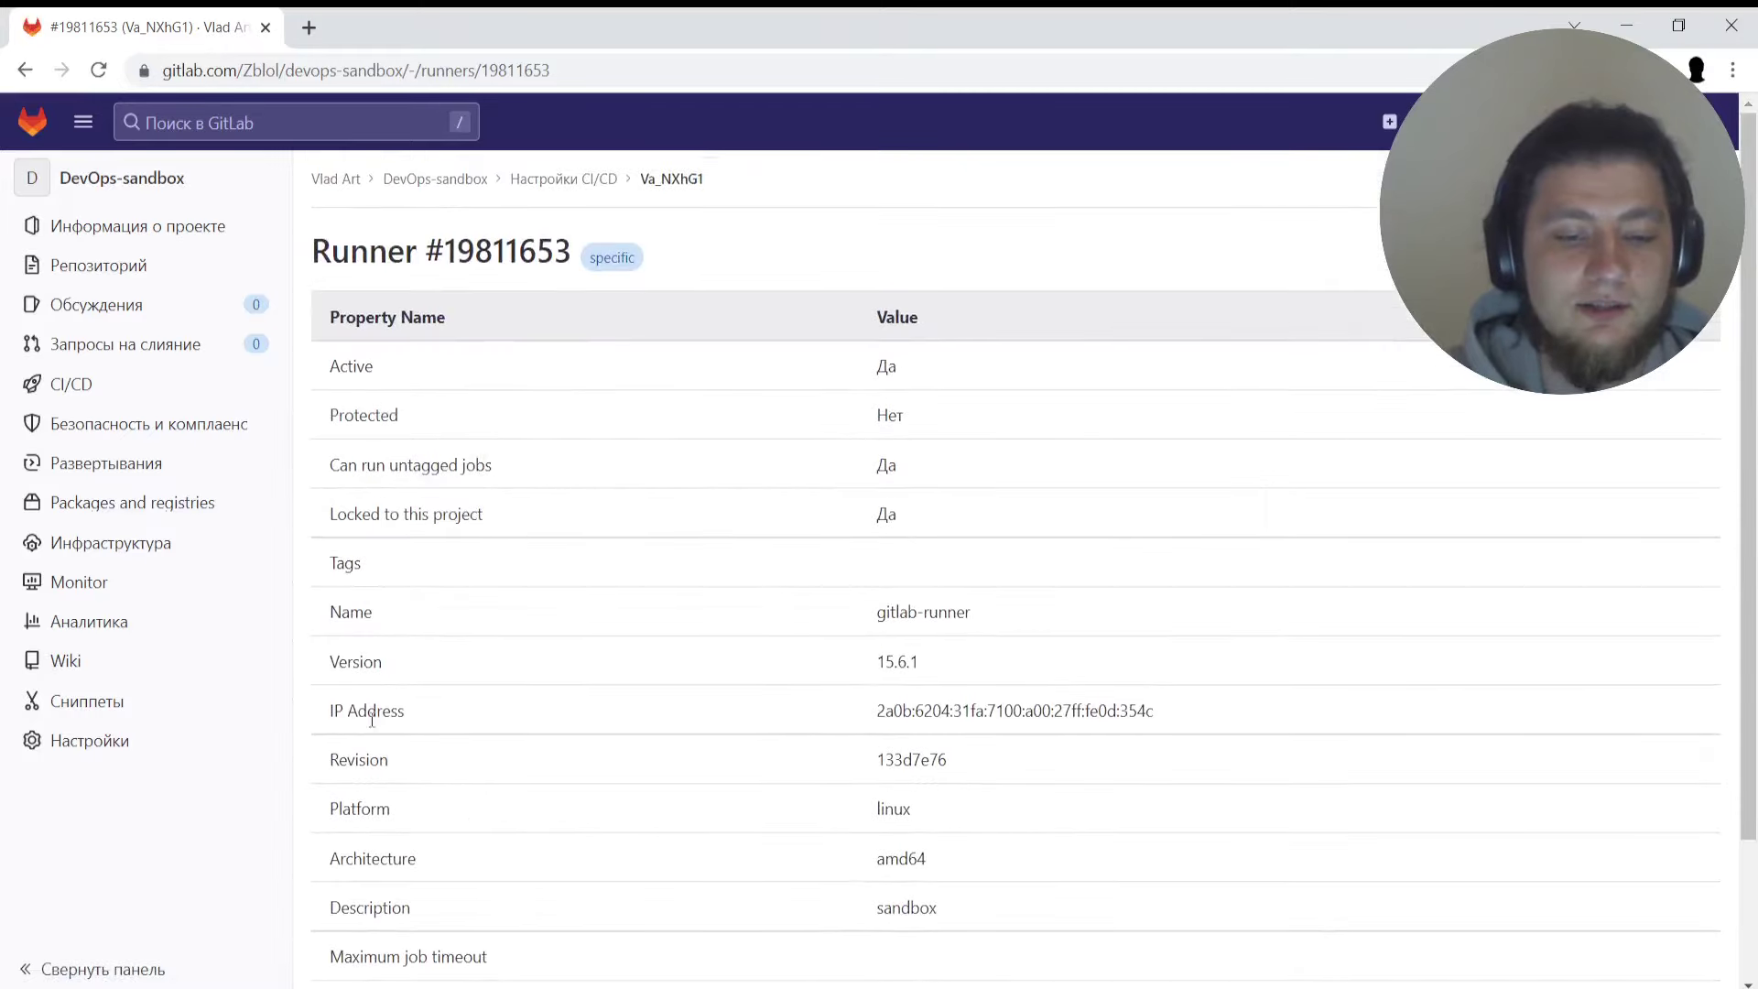
pyautogui.scroll(-2, 769, 563)
pyautogui.scroll(2, 767, 557)
pyautogui.scroll(-2, 760, 541)
pyautogui.scroll(2, 761, 541)
# Open conftest.py from the DevOps-sandbox project, then return to the repository file list.
pyautogui.click(122, 178)
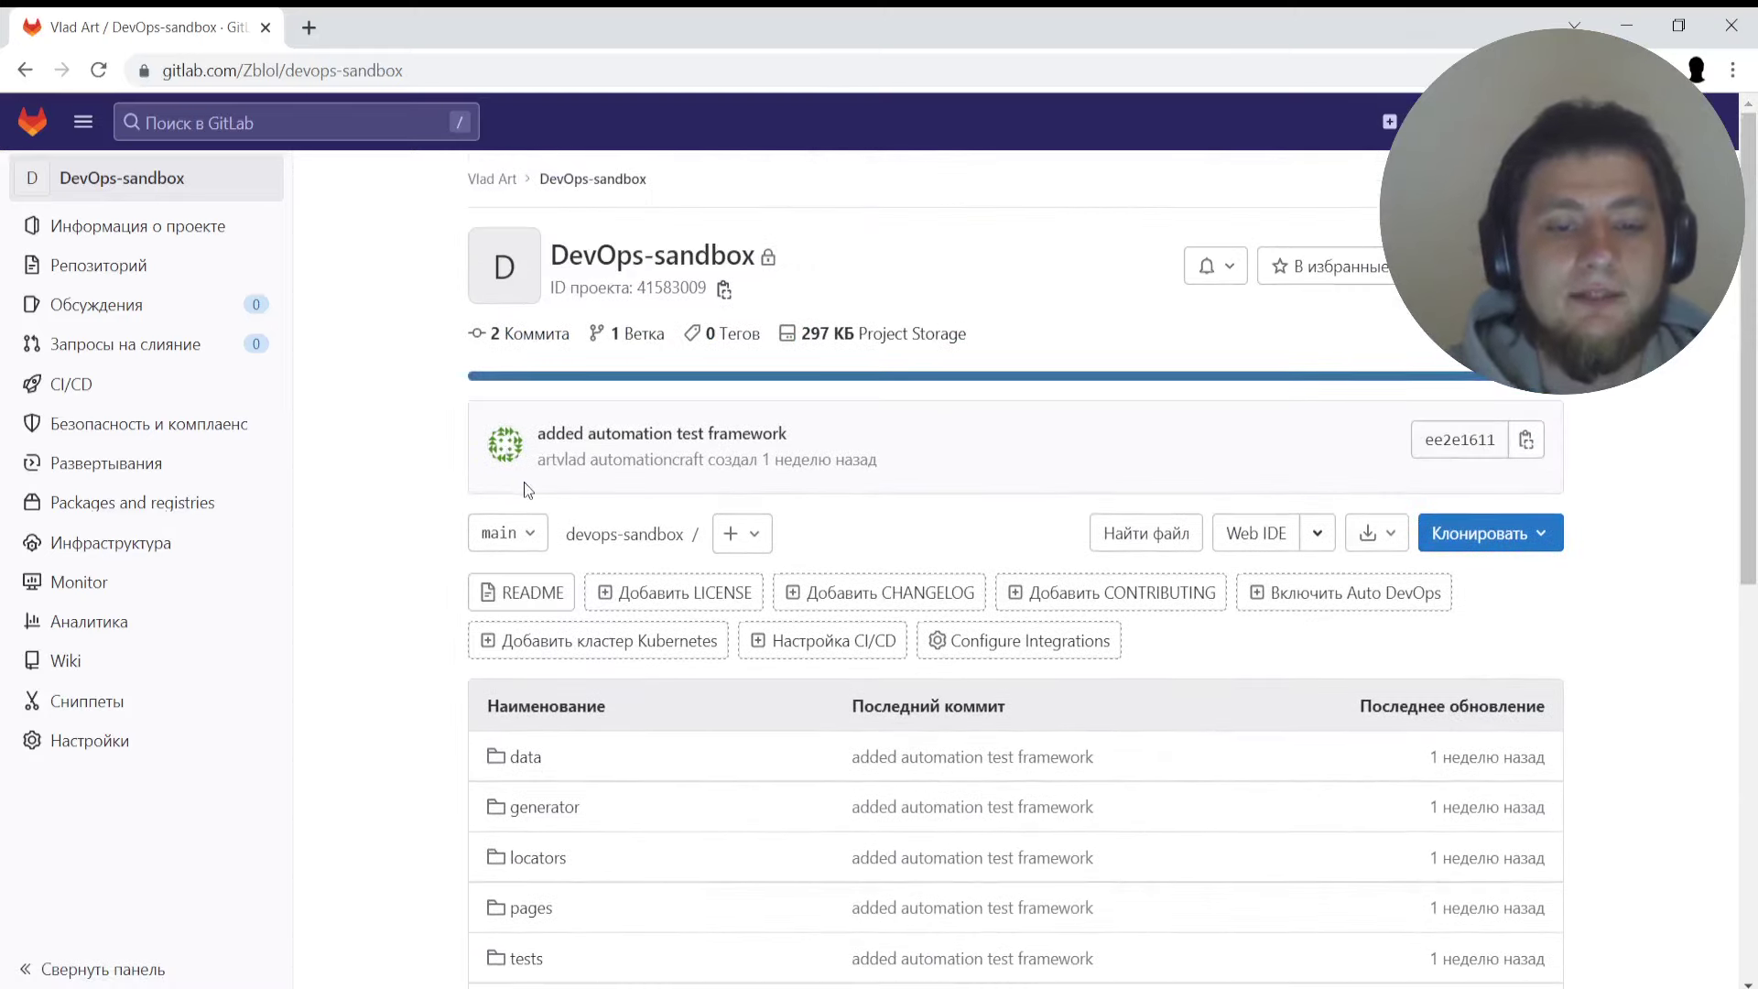
pyautogui.scroll(-3, 540, 604)
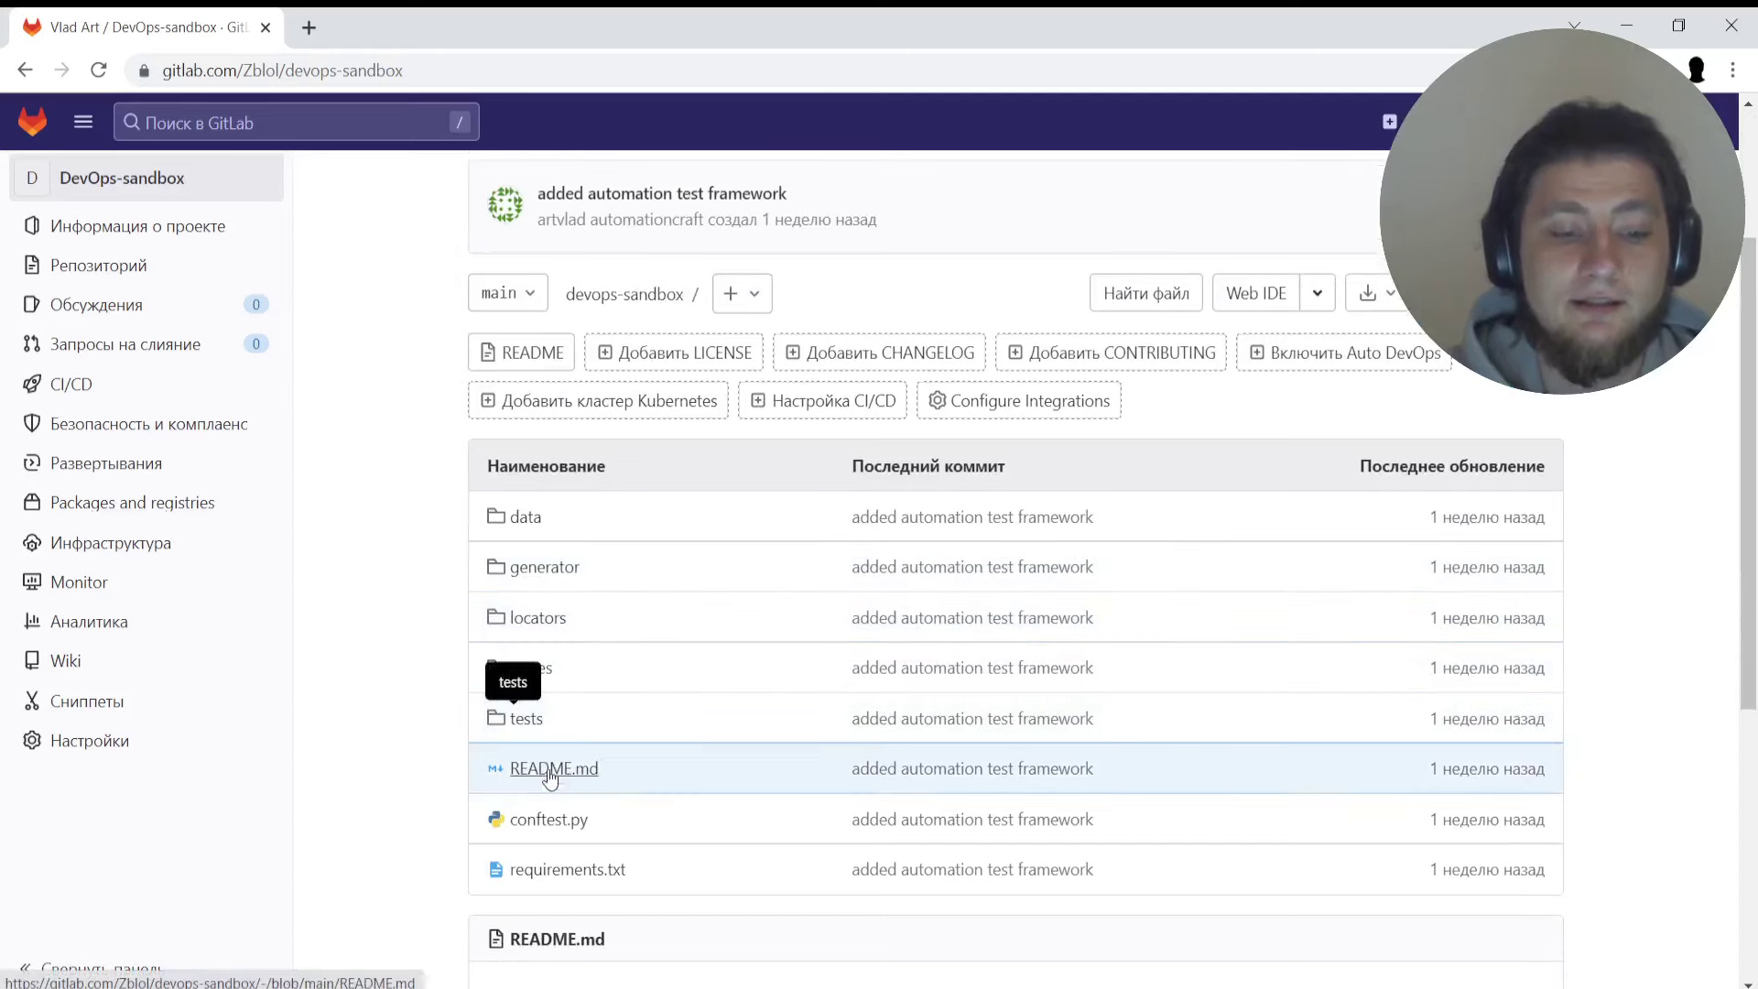
pyautogui.click(571, 829)
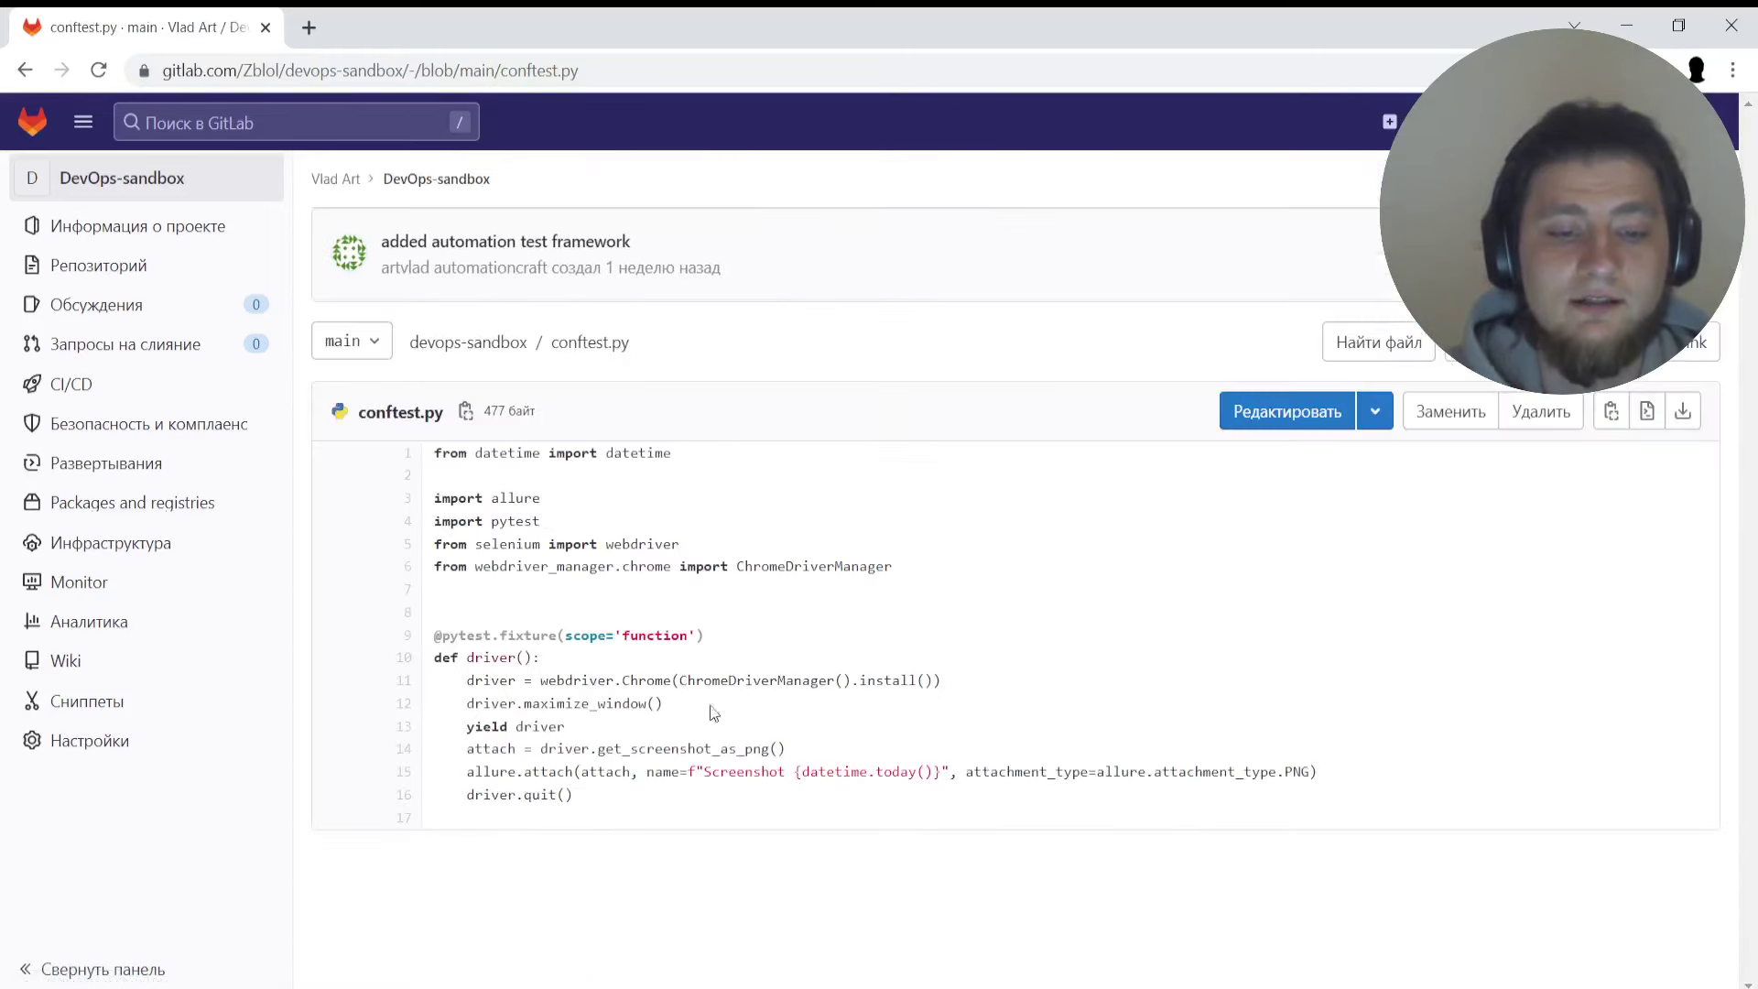
pyautogui.click(31, 81)
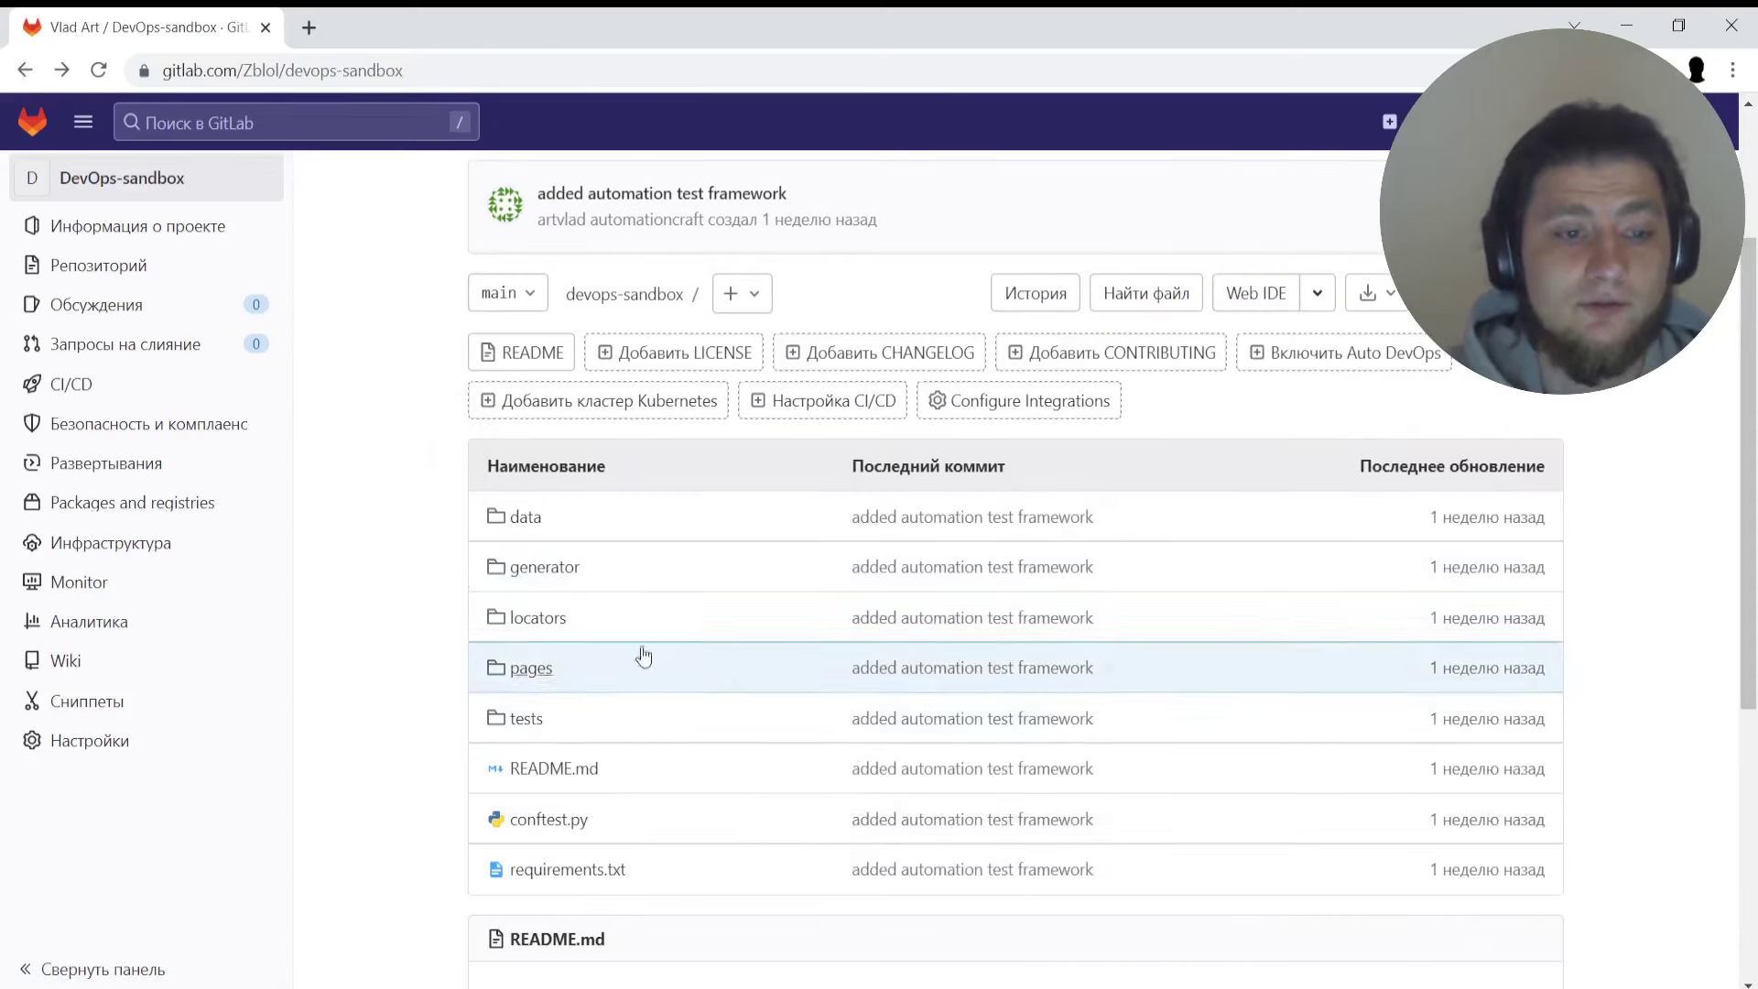
pyautogui.moveTo(710, 987)
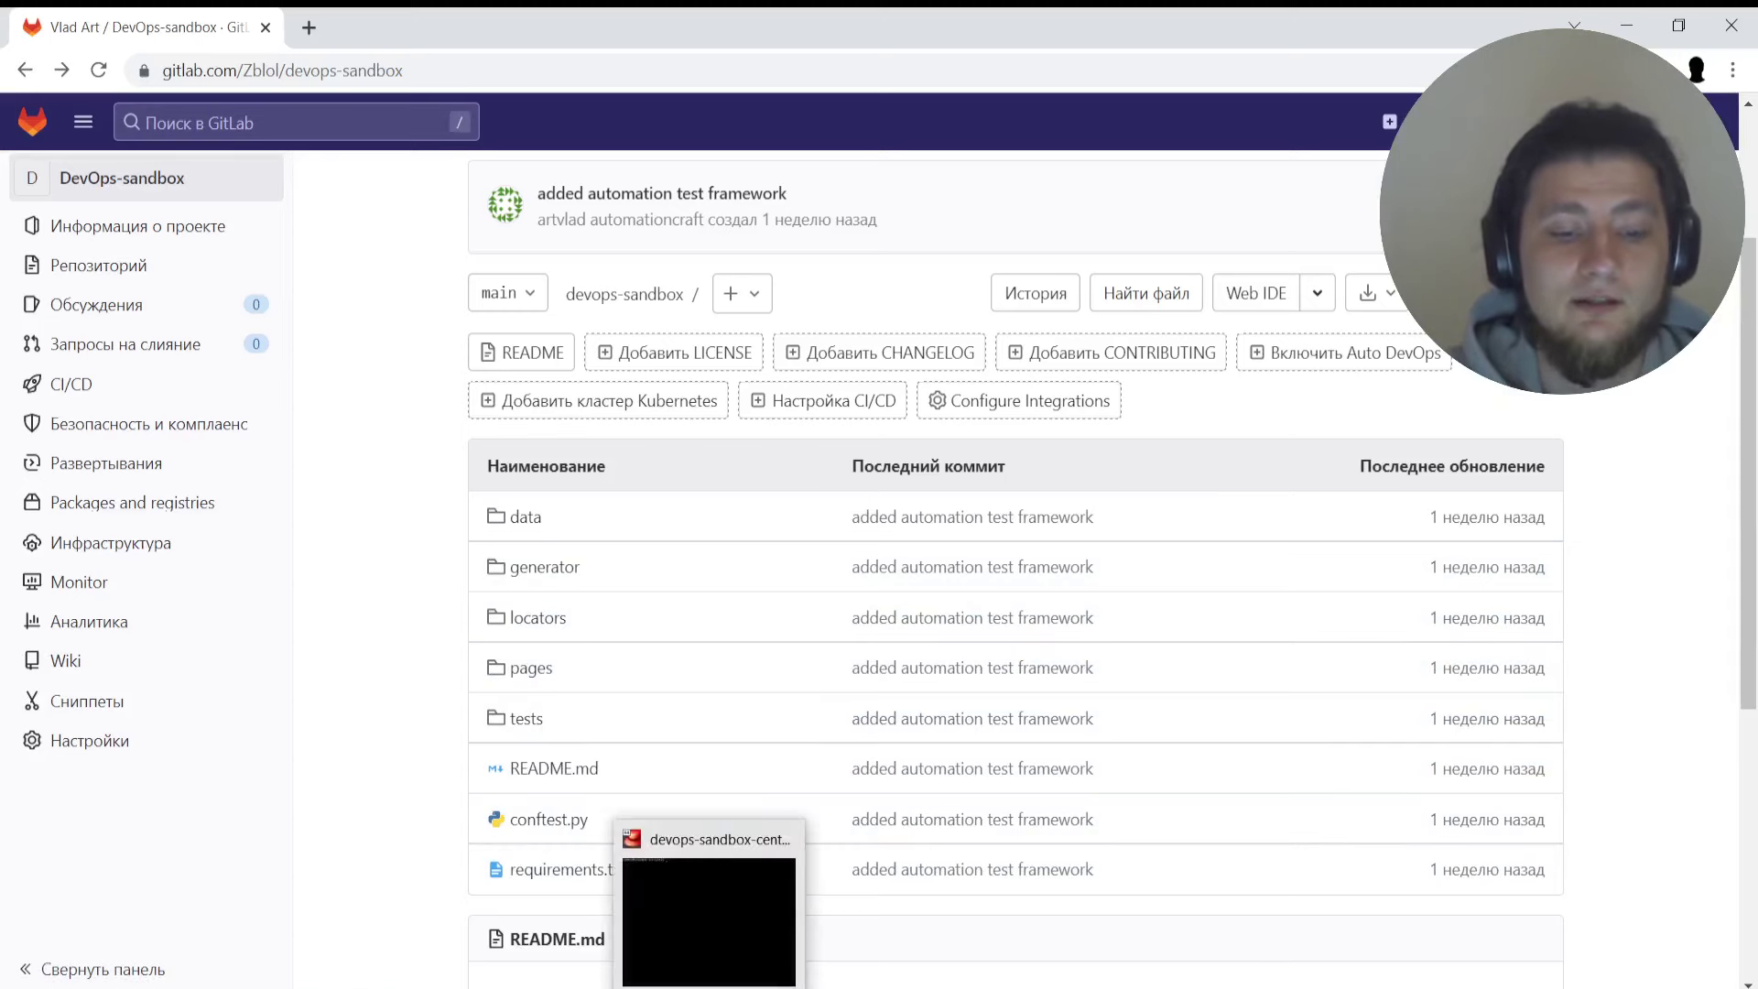
# In the VM terminal, enter the devops-sandbox folder and list its files.
pyautogui.click(709, 906)
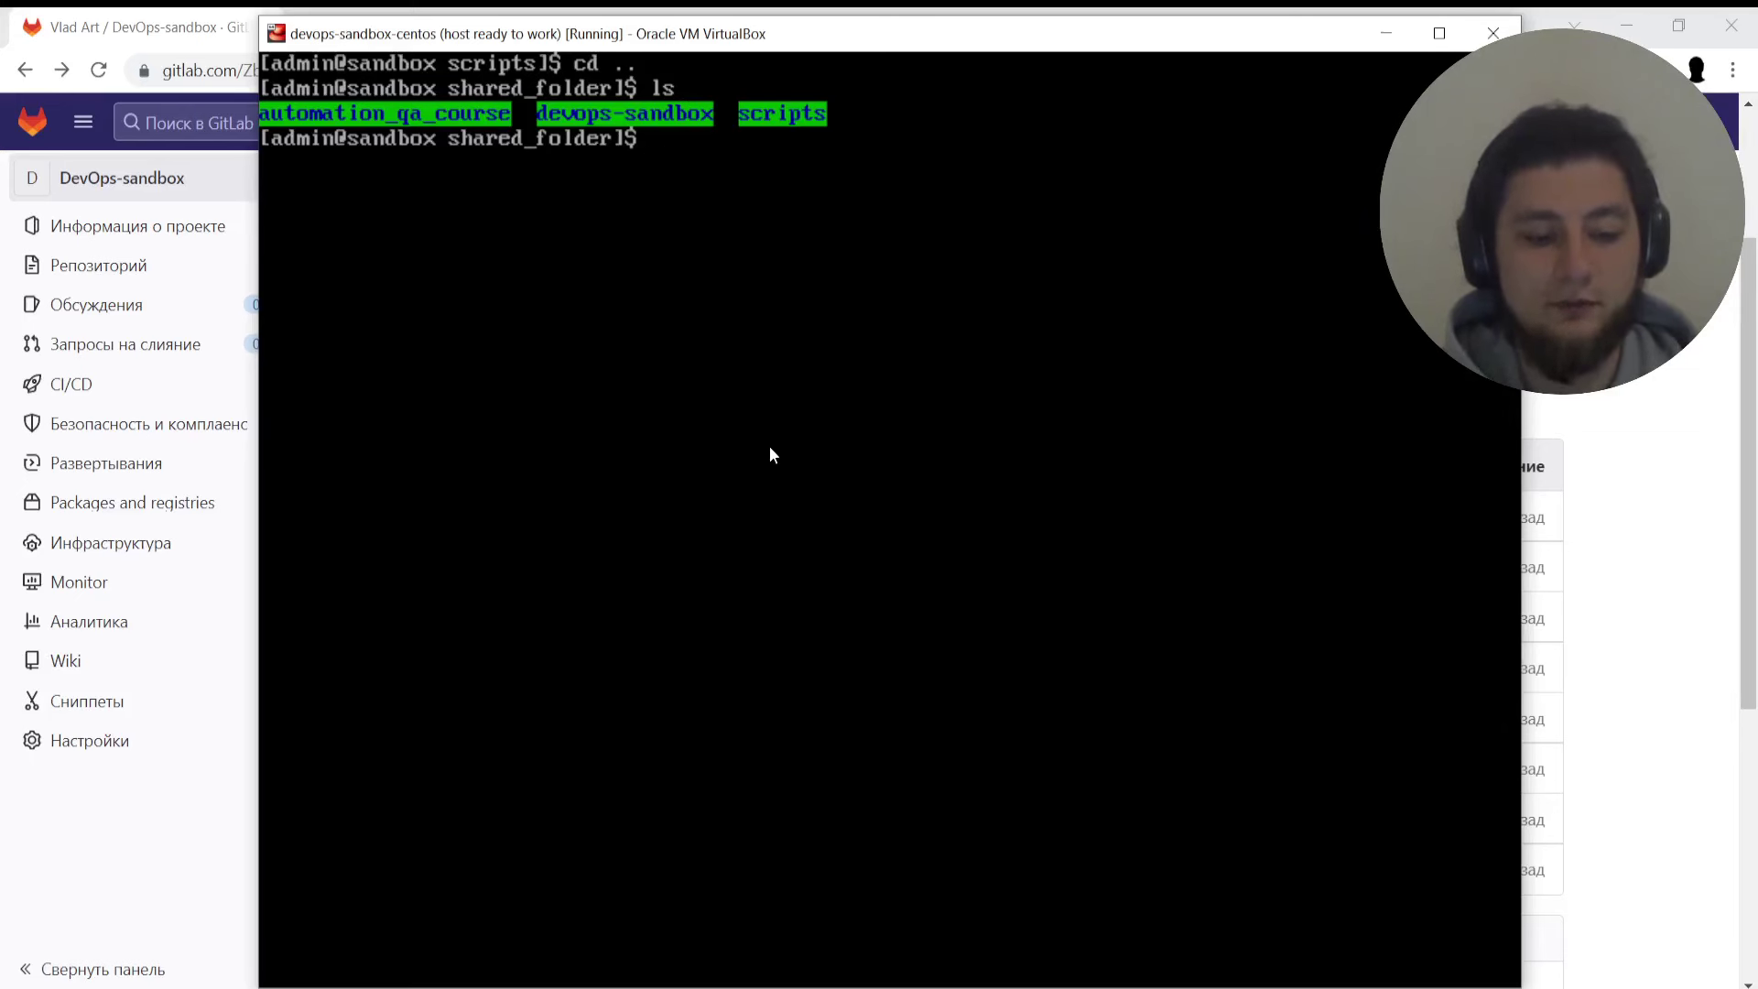
pyautogui.write('cd devops-sandbox/')
pyautogui.press('Return')
pyautogui.write('ls')
pyautogui.press('Return')
pyautogui.write('git status')
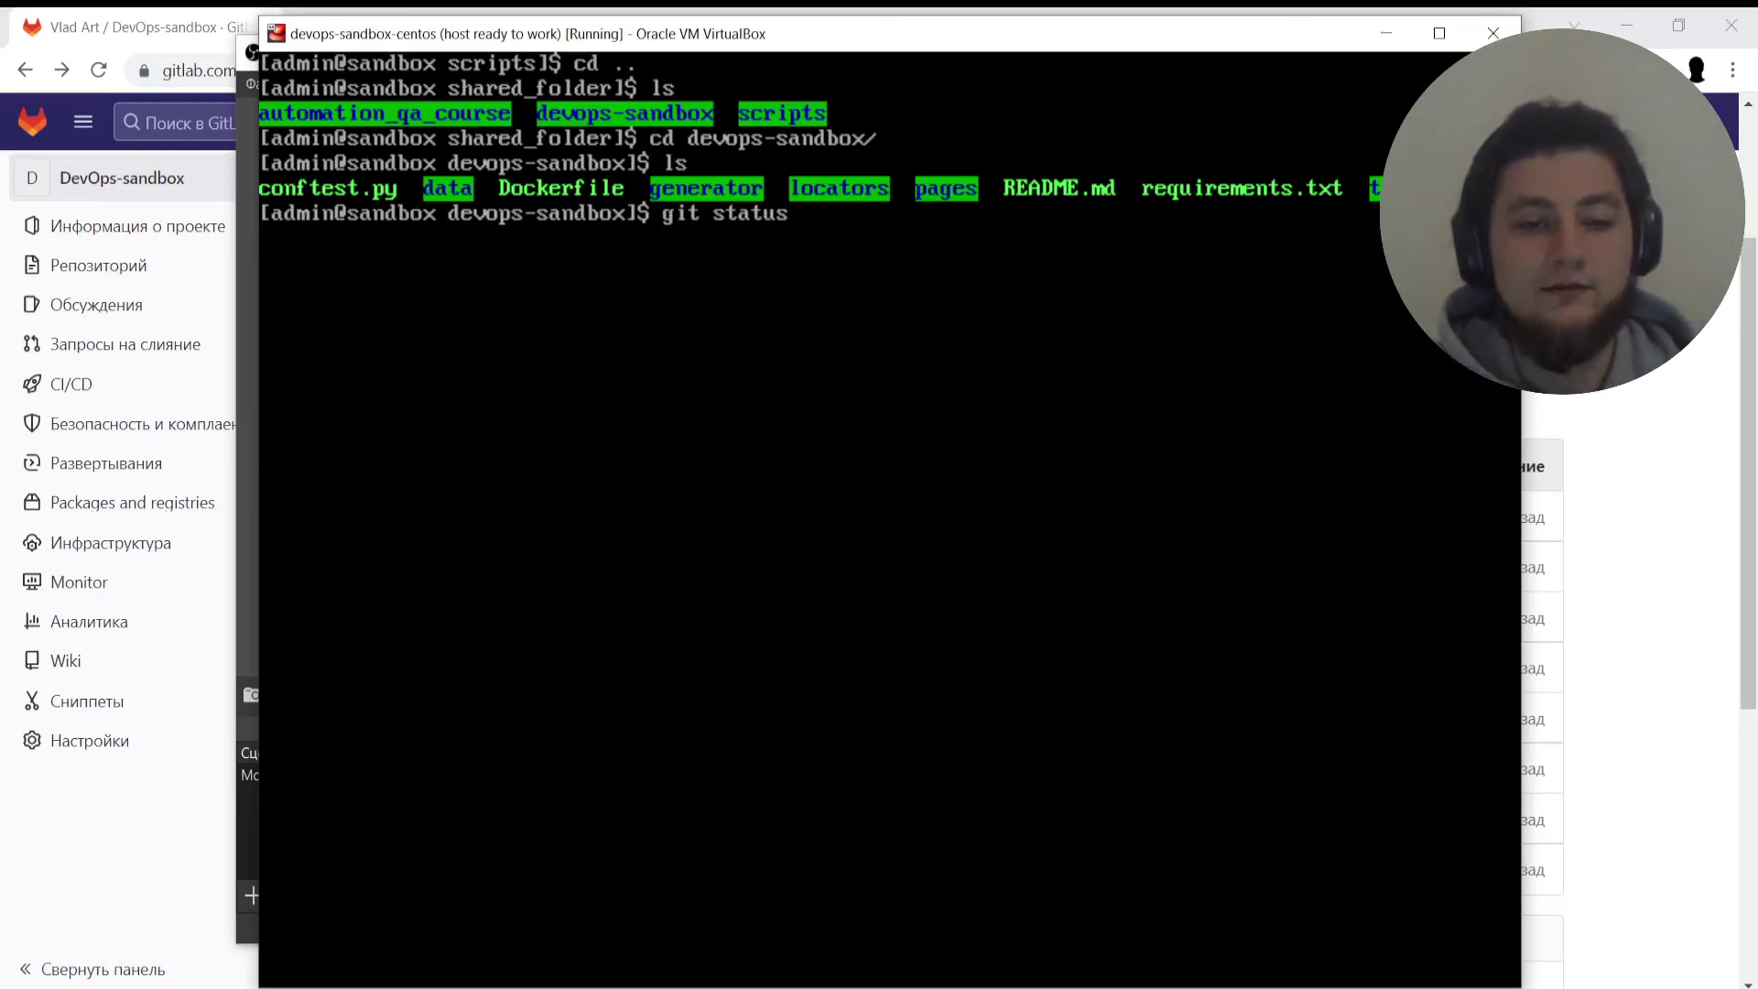
pyautogui.press('Return')
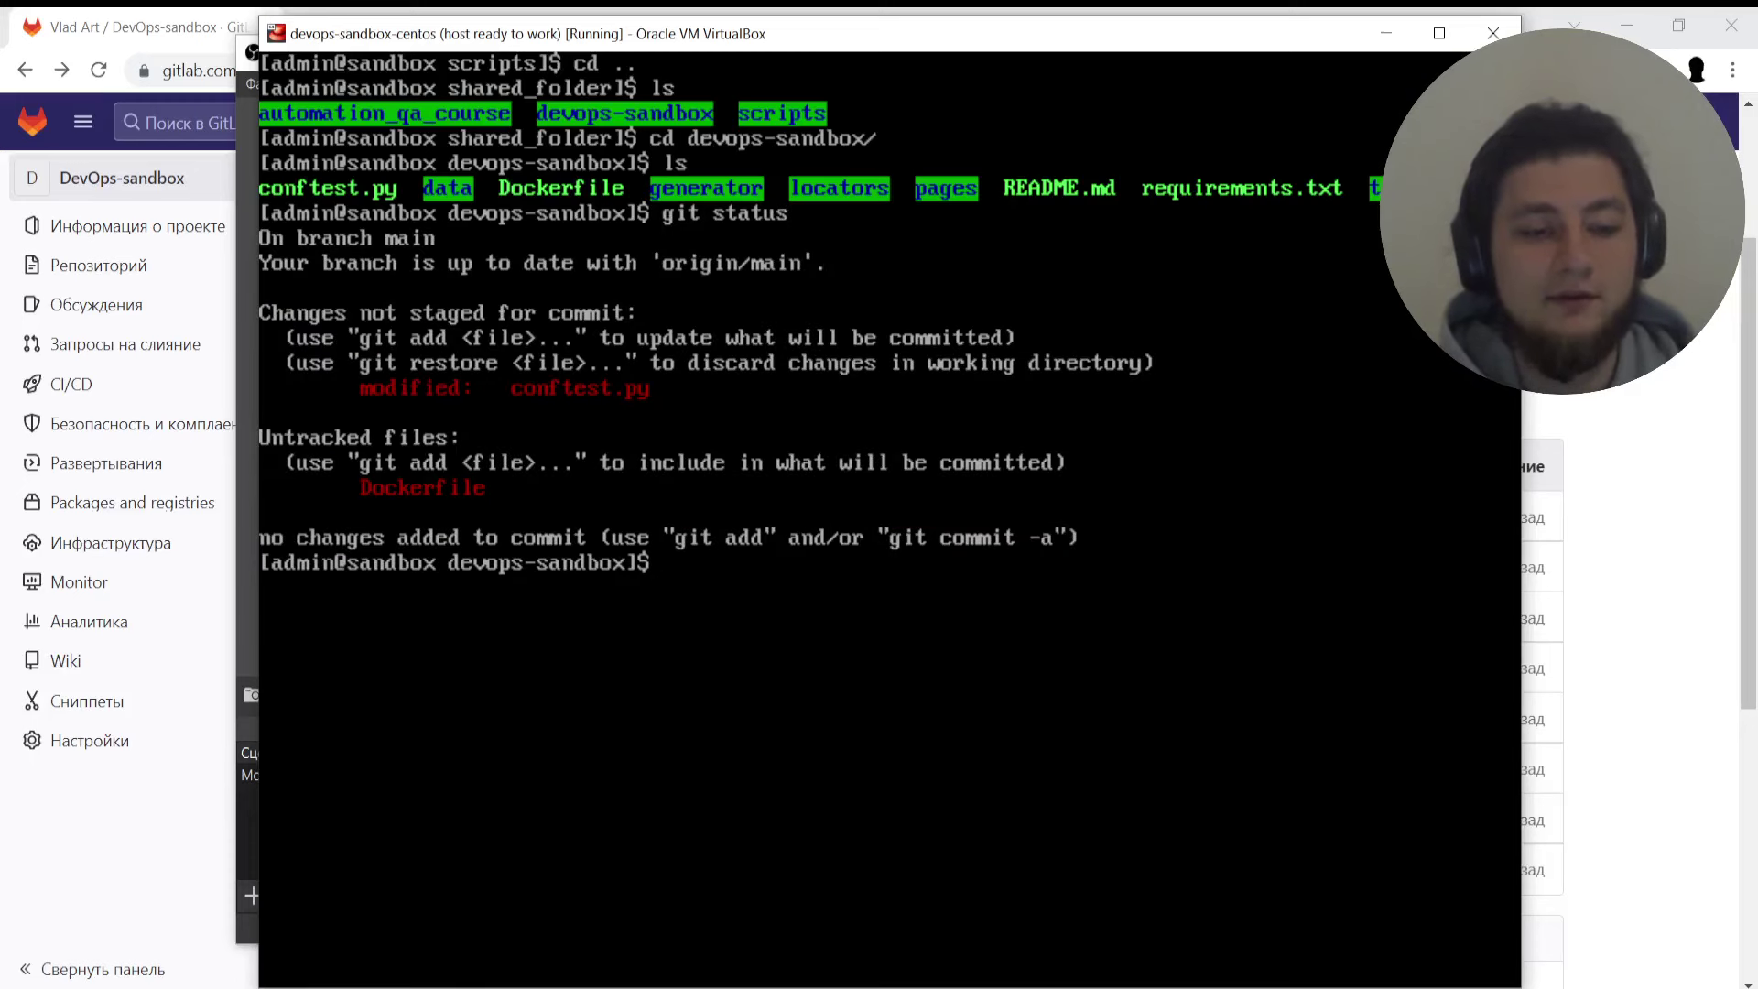
# Stage conftest.py and Dockerfile, then confirm both are staged with git status.
pyautogui.write('g')
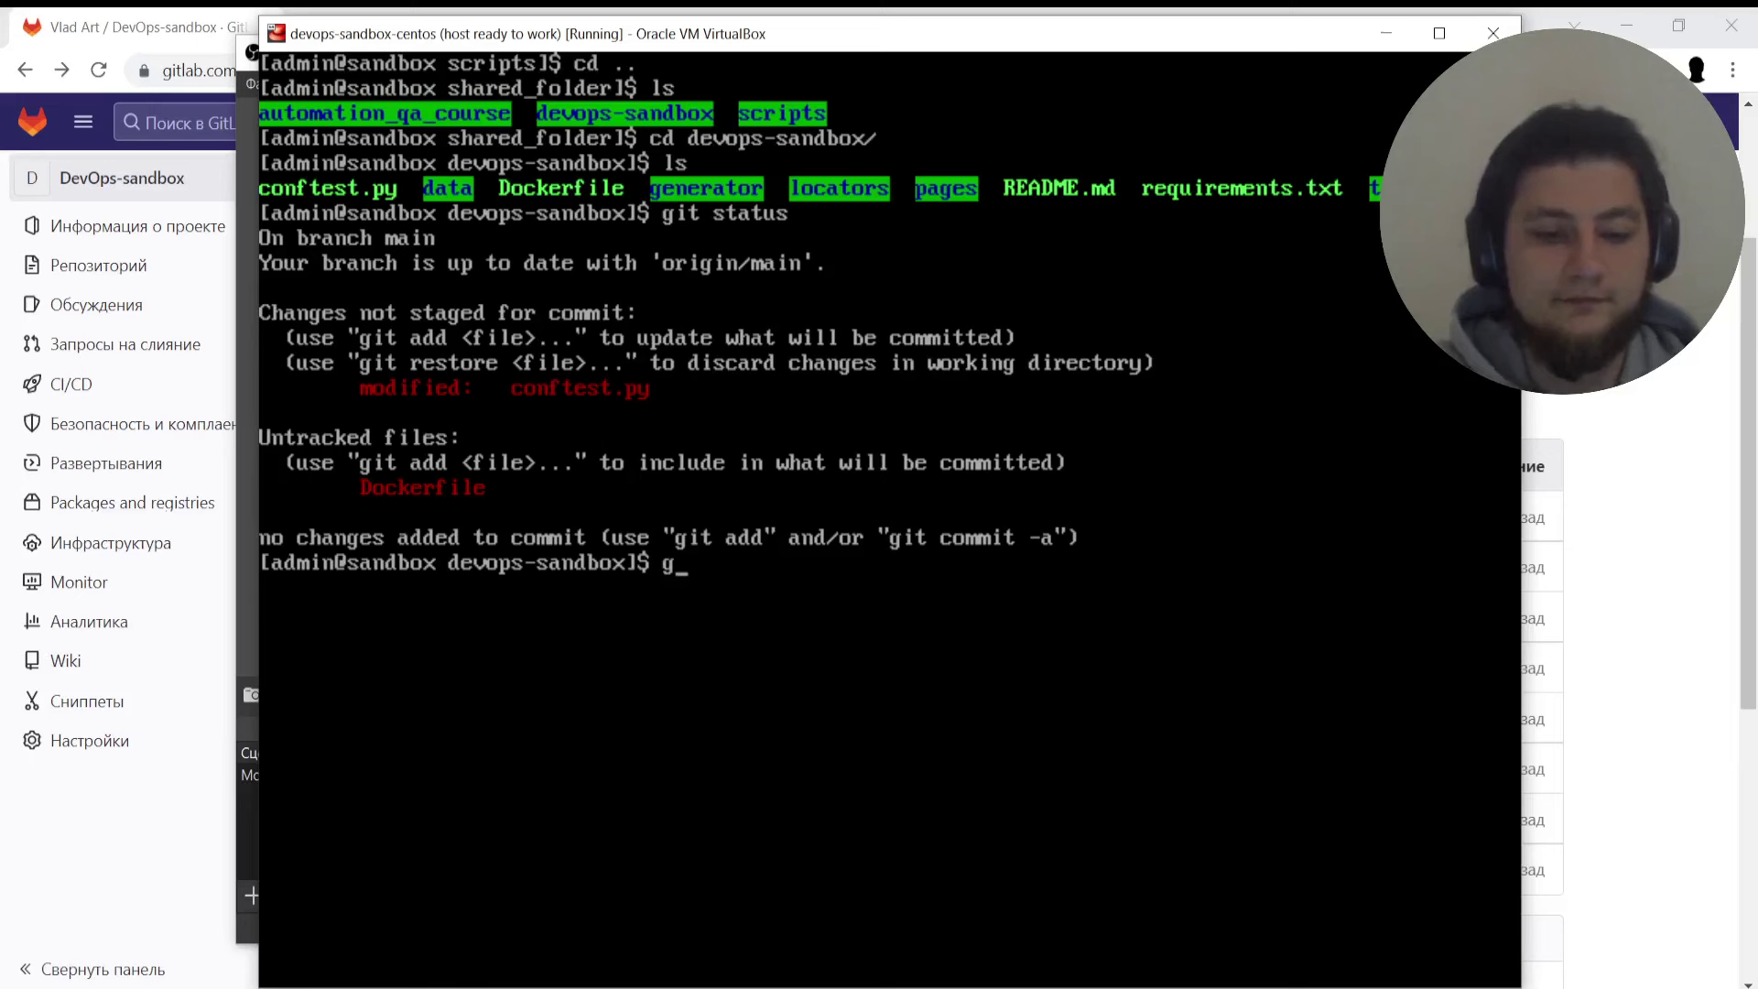
pyautogui.write('it add conftest.py')
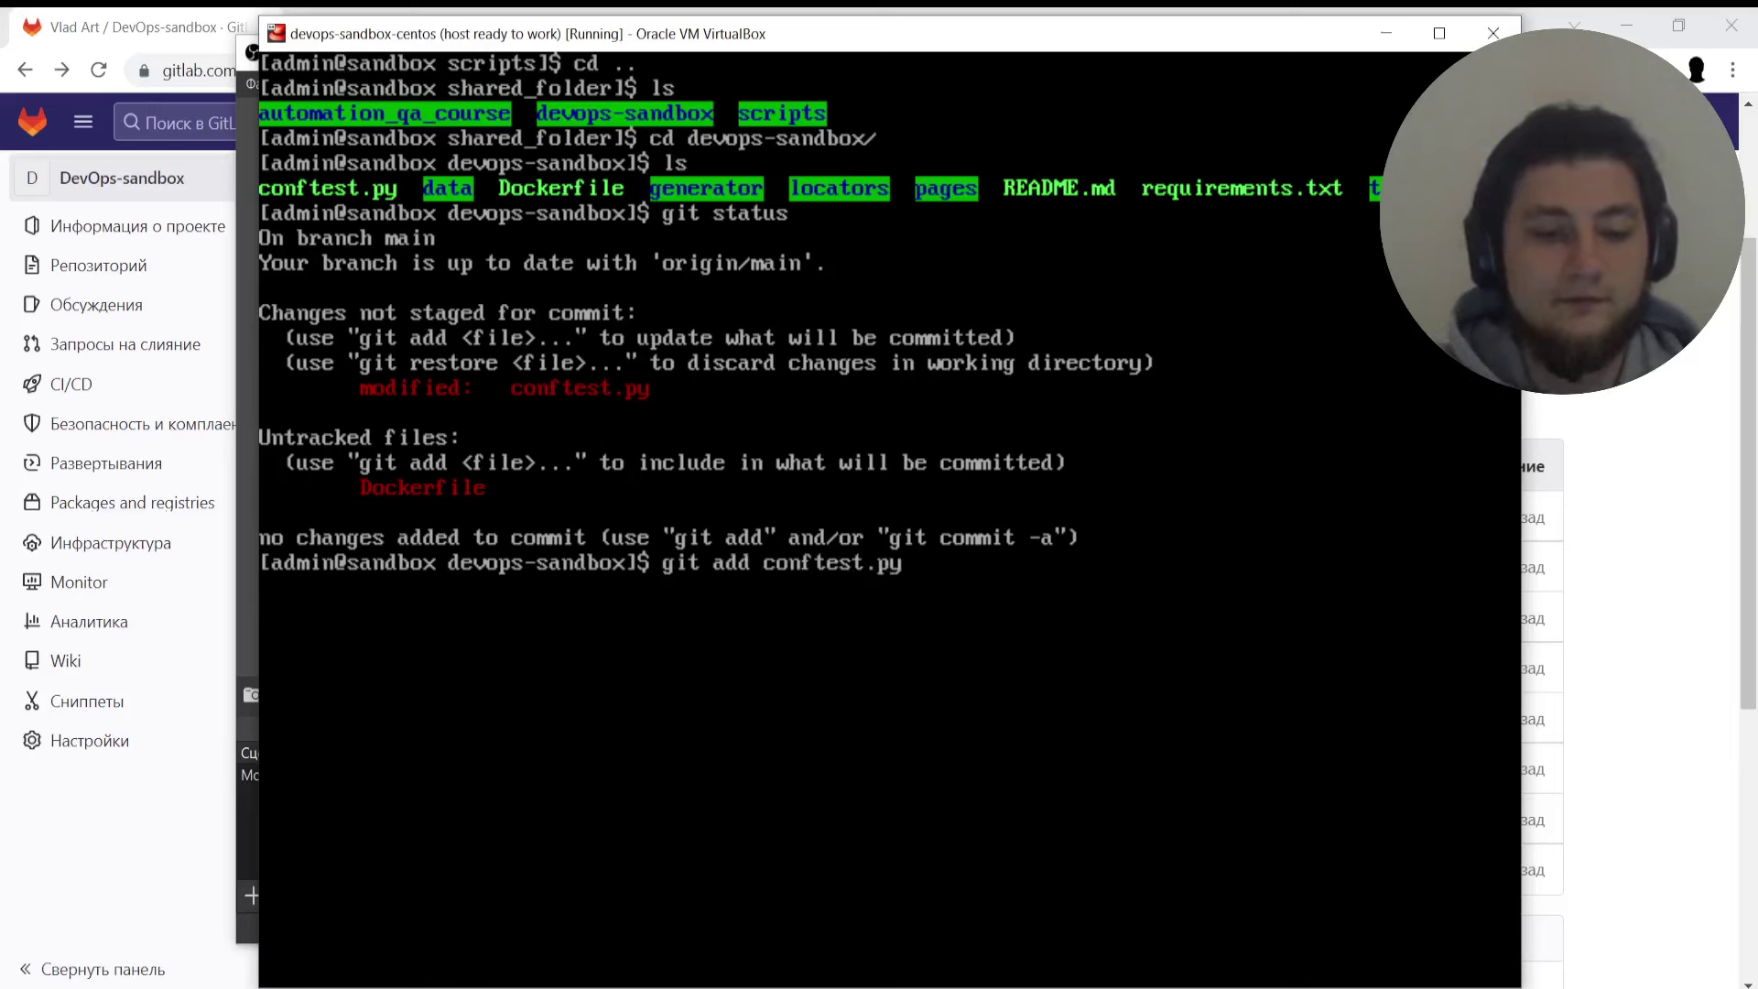
pyautogui.press('Return')
pyautogui.press('Up')
pyautogui.press('BackSpace')
pyautogui.press('BackSpace')
pyautogui.press('BackSpace')
pyautogui.press('BackSpace')
pyautogui.press('BackSpace')
pyautogui.press('BackSpace')
pyautogui.press('BackSpace')
pyautogui.press('BackSpace')
pyautogui.press('BackSpace')
pyautogui.press('BackSpace')
pyautogui.press('BackSpace')
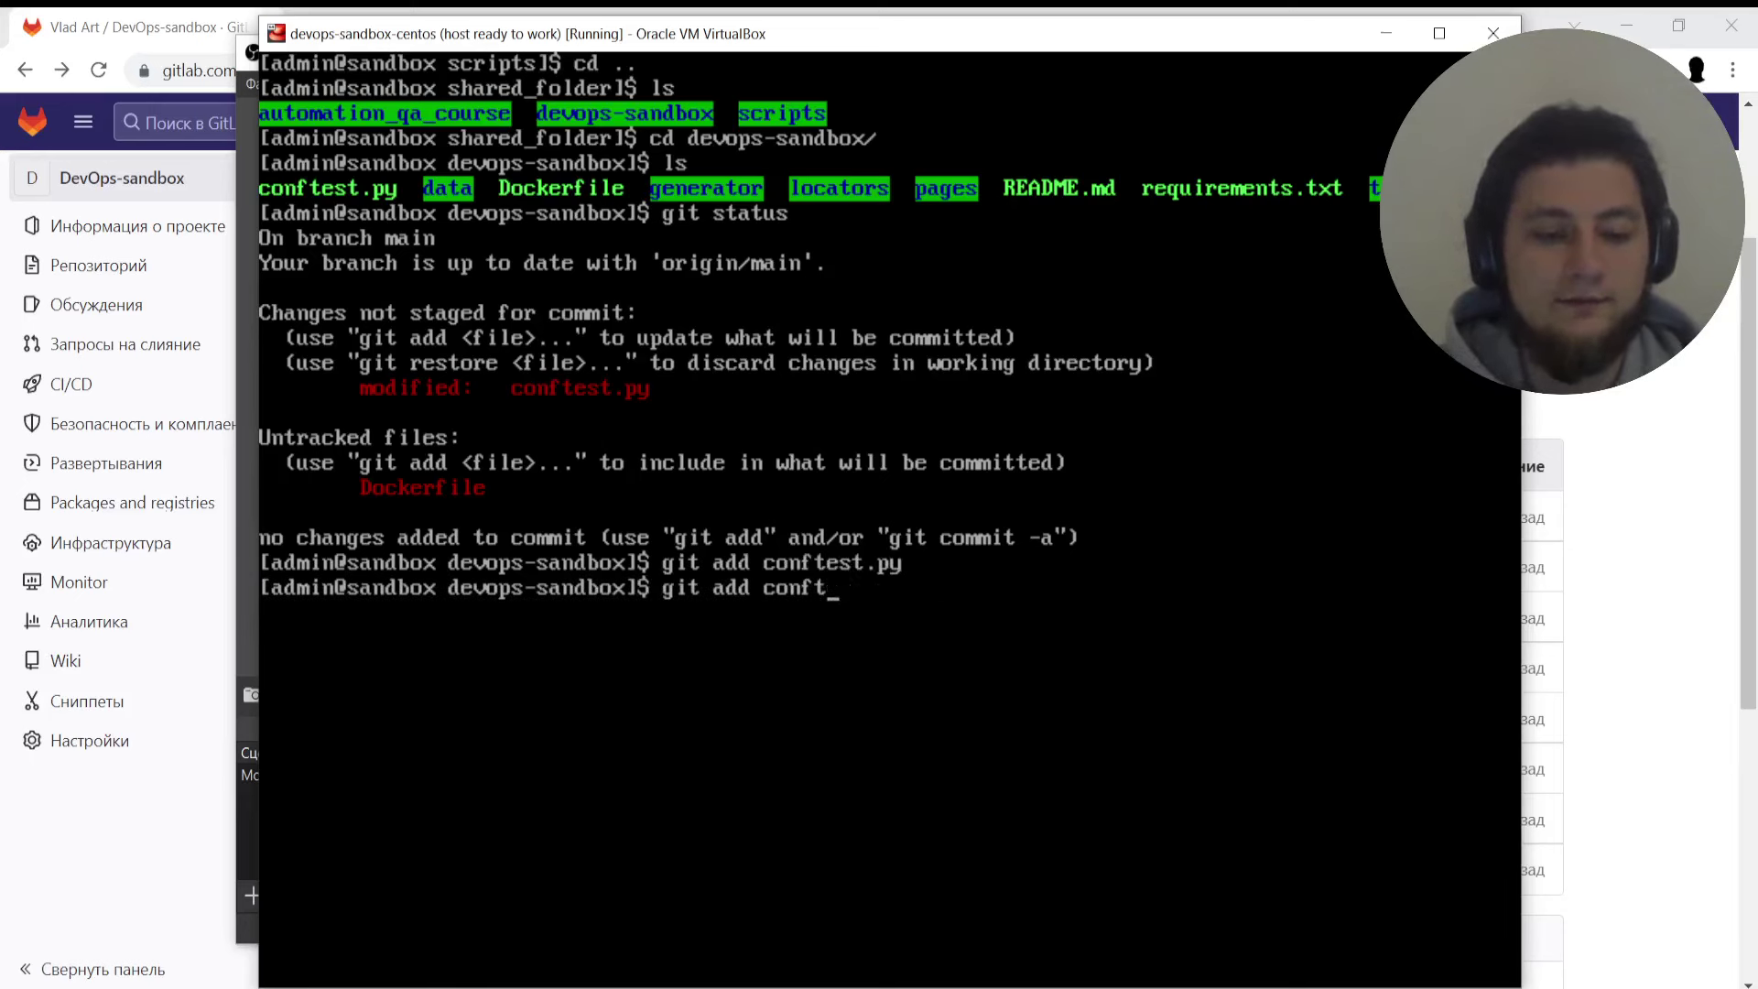
pyautogui.write('D')
pyautogui.press('Tab')
pyautogui.press('Return')
pyautogui.write('clear')
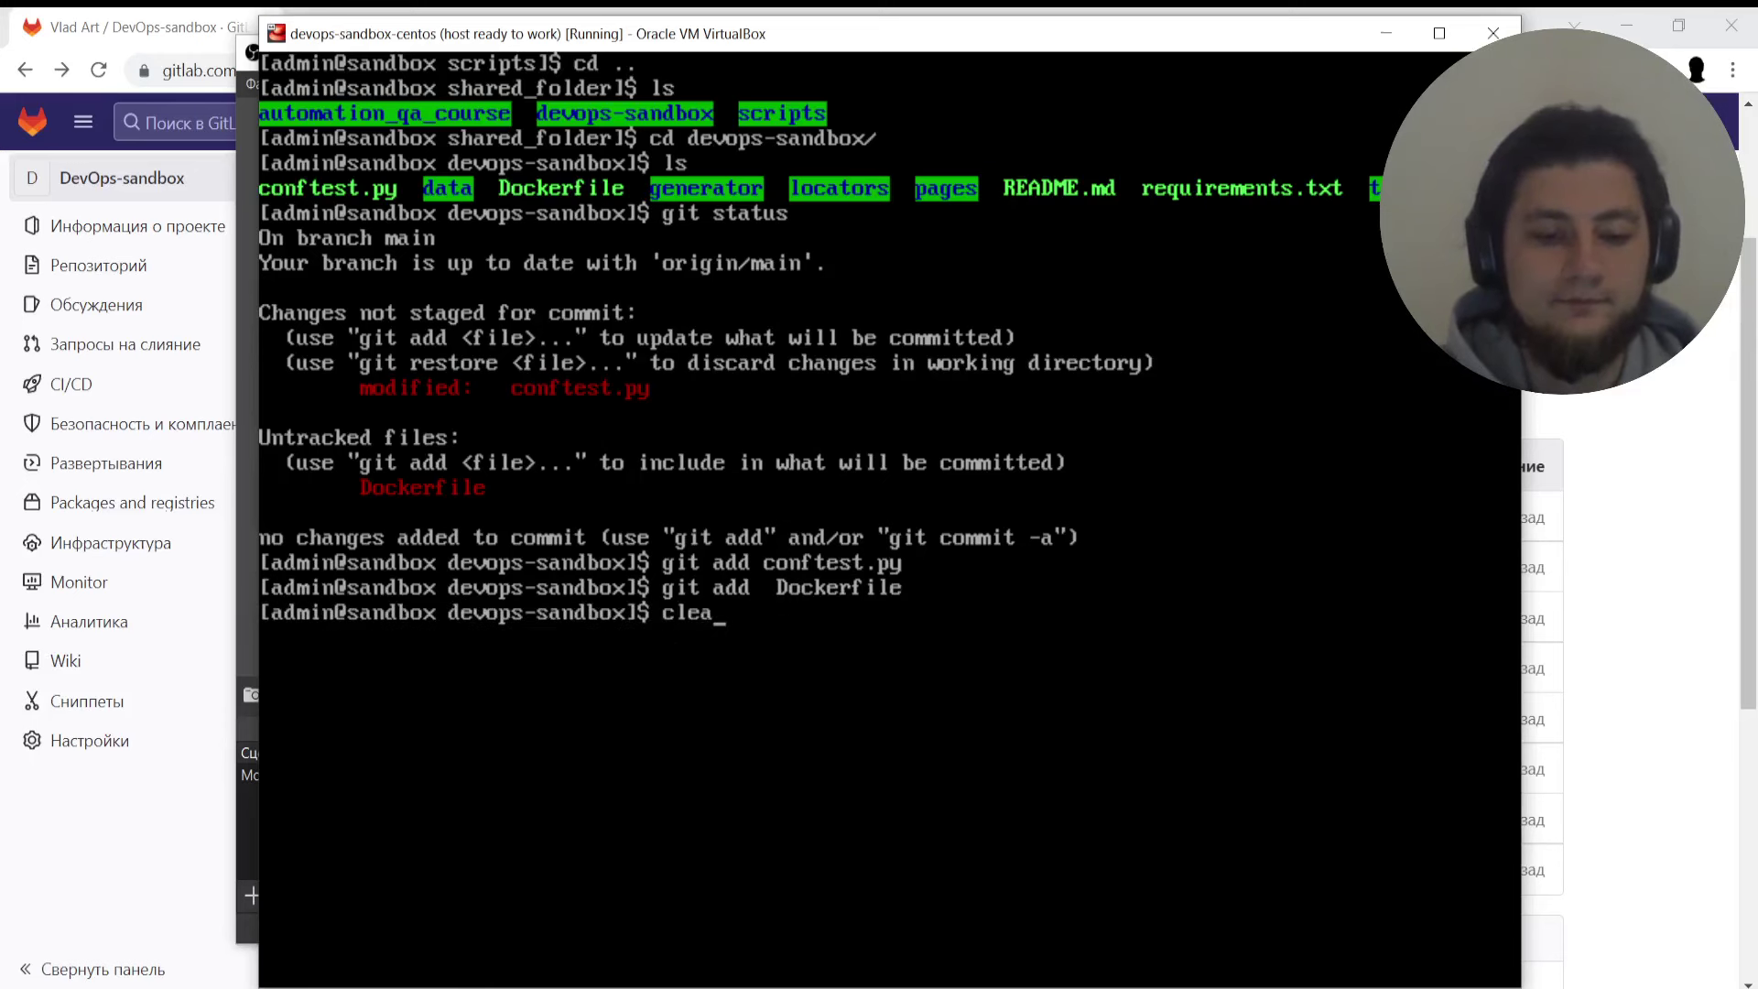
pyautogui.press('Return')
pyautogui.write('git status')
pyautogui.press('Return')
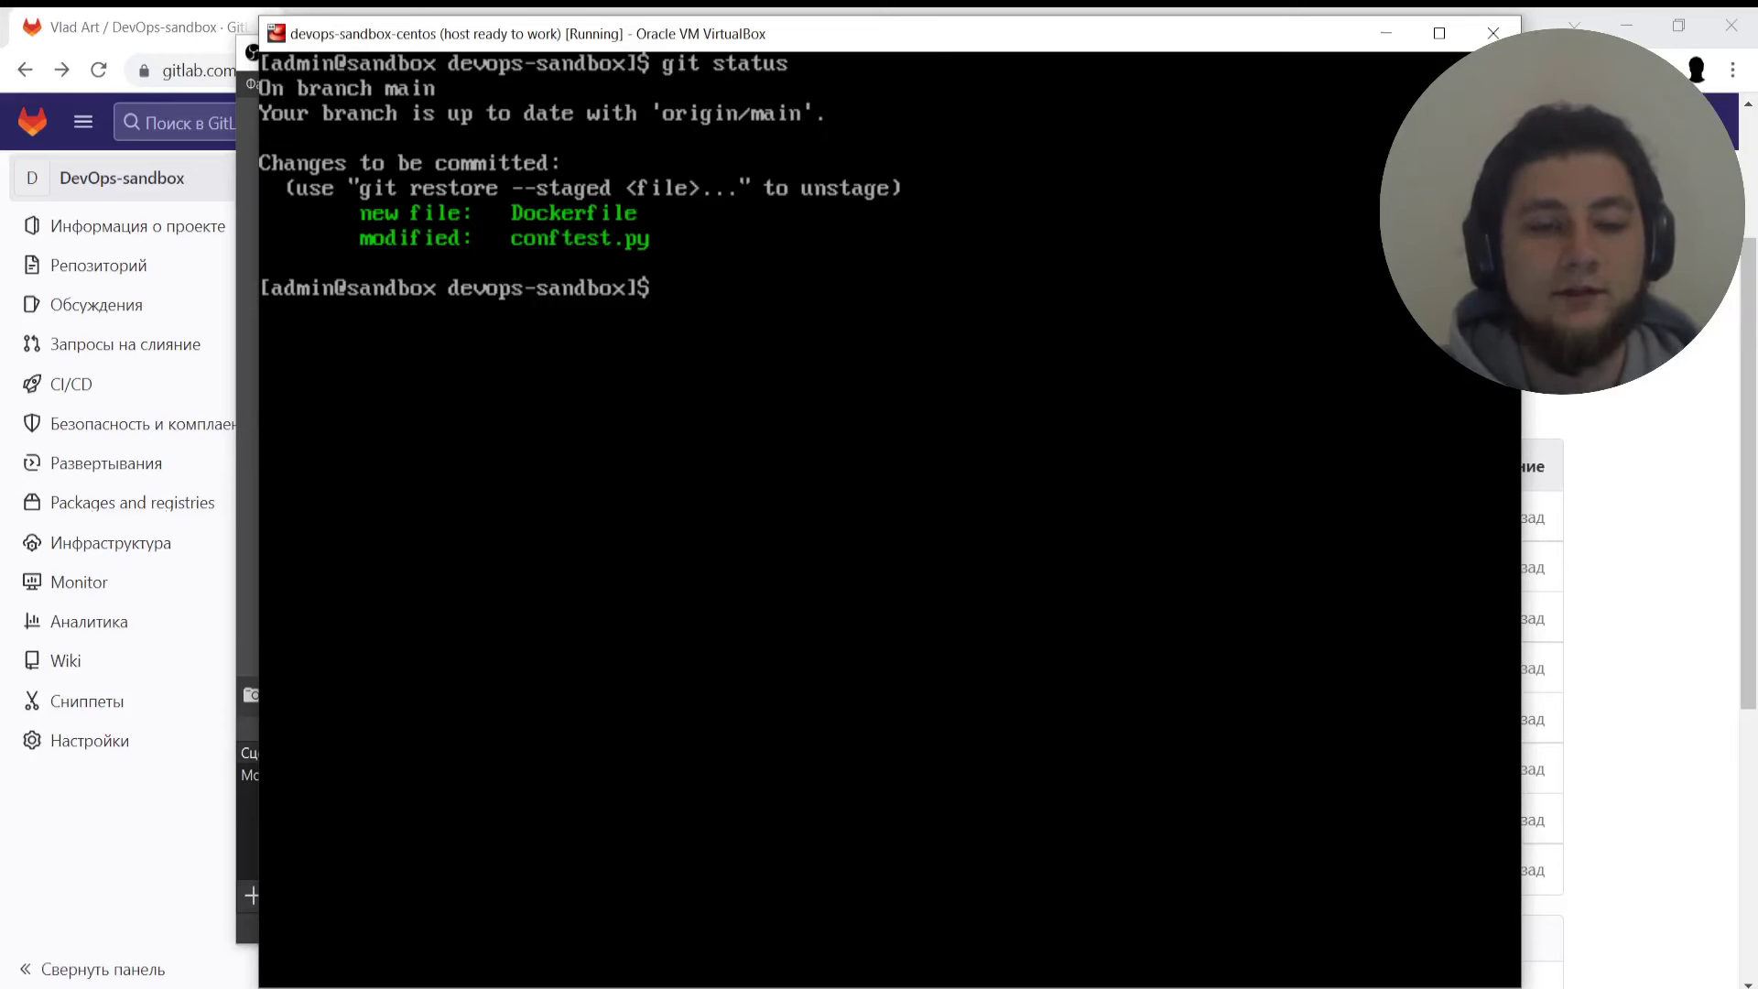
# Commit the staged files with the message "added Dockerfile and changed conftest.py".
pyautogui.write('git commit -m ""a')
pyautogui.press('BackSpace')
pyautogui.write('added Docker')
pyautogui.press('BackSpace')
pyautogui.write('fi')
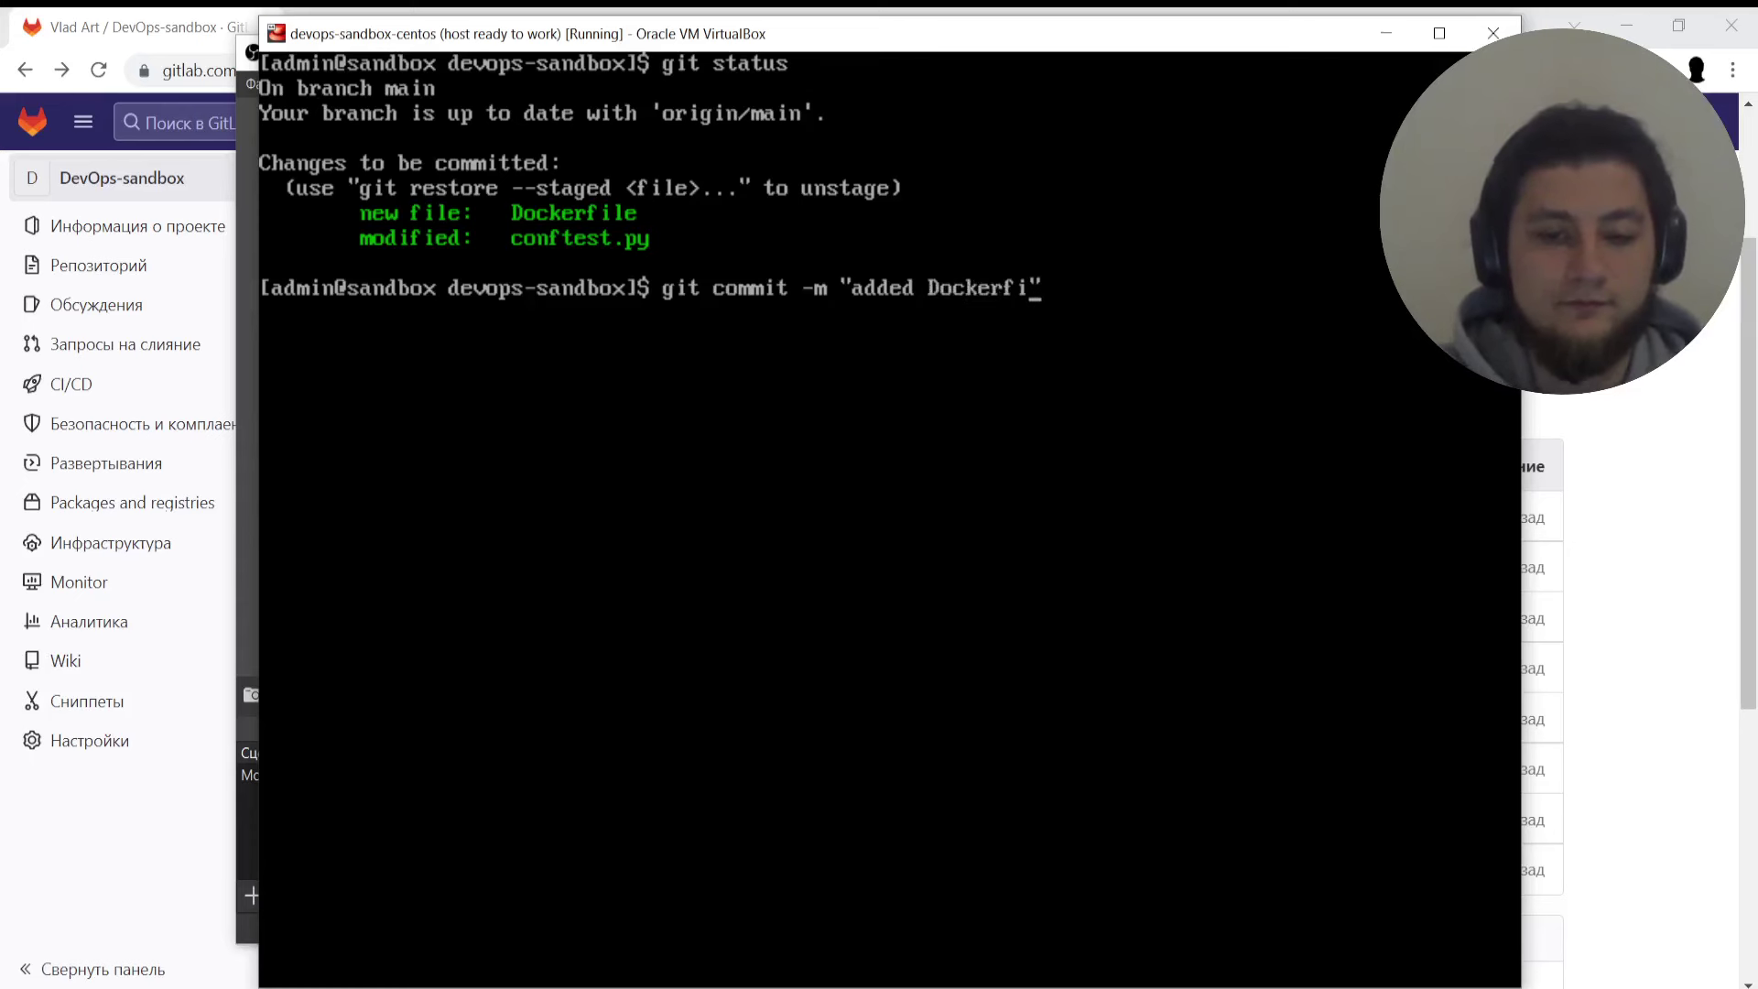
pyautogui.write('le and ')
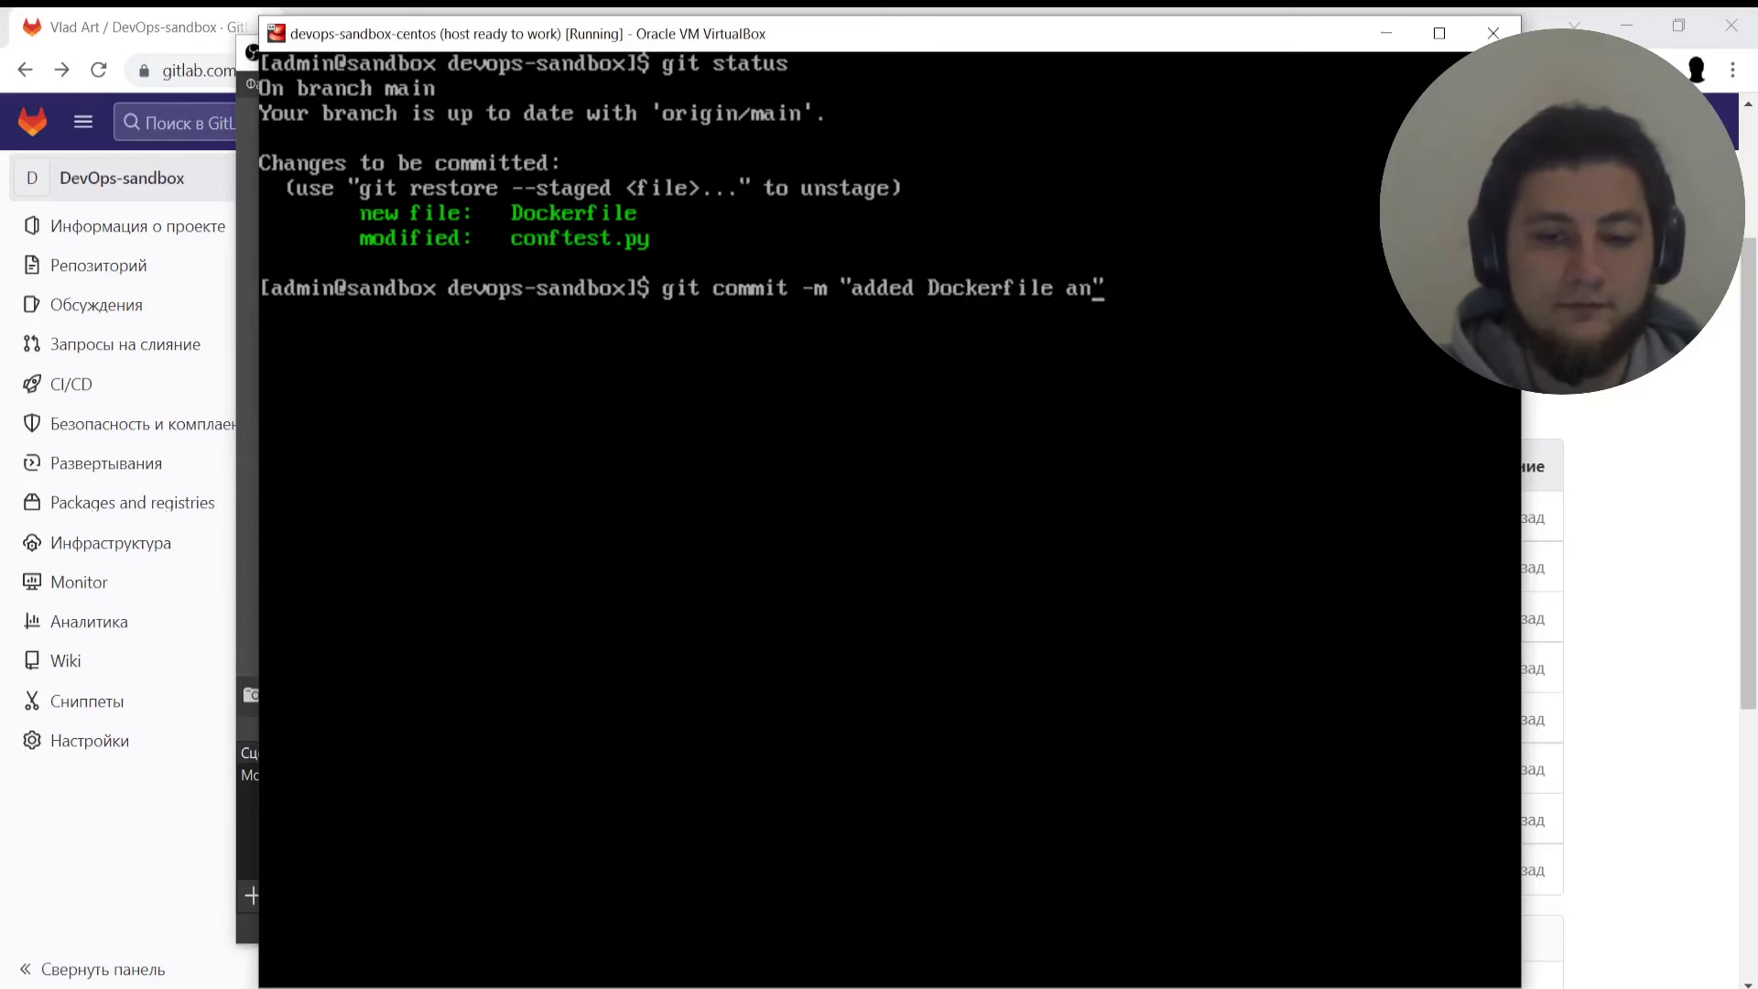
pyautogui.write('chan')
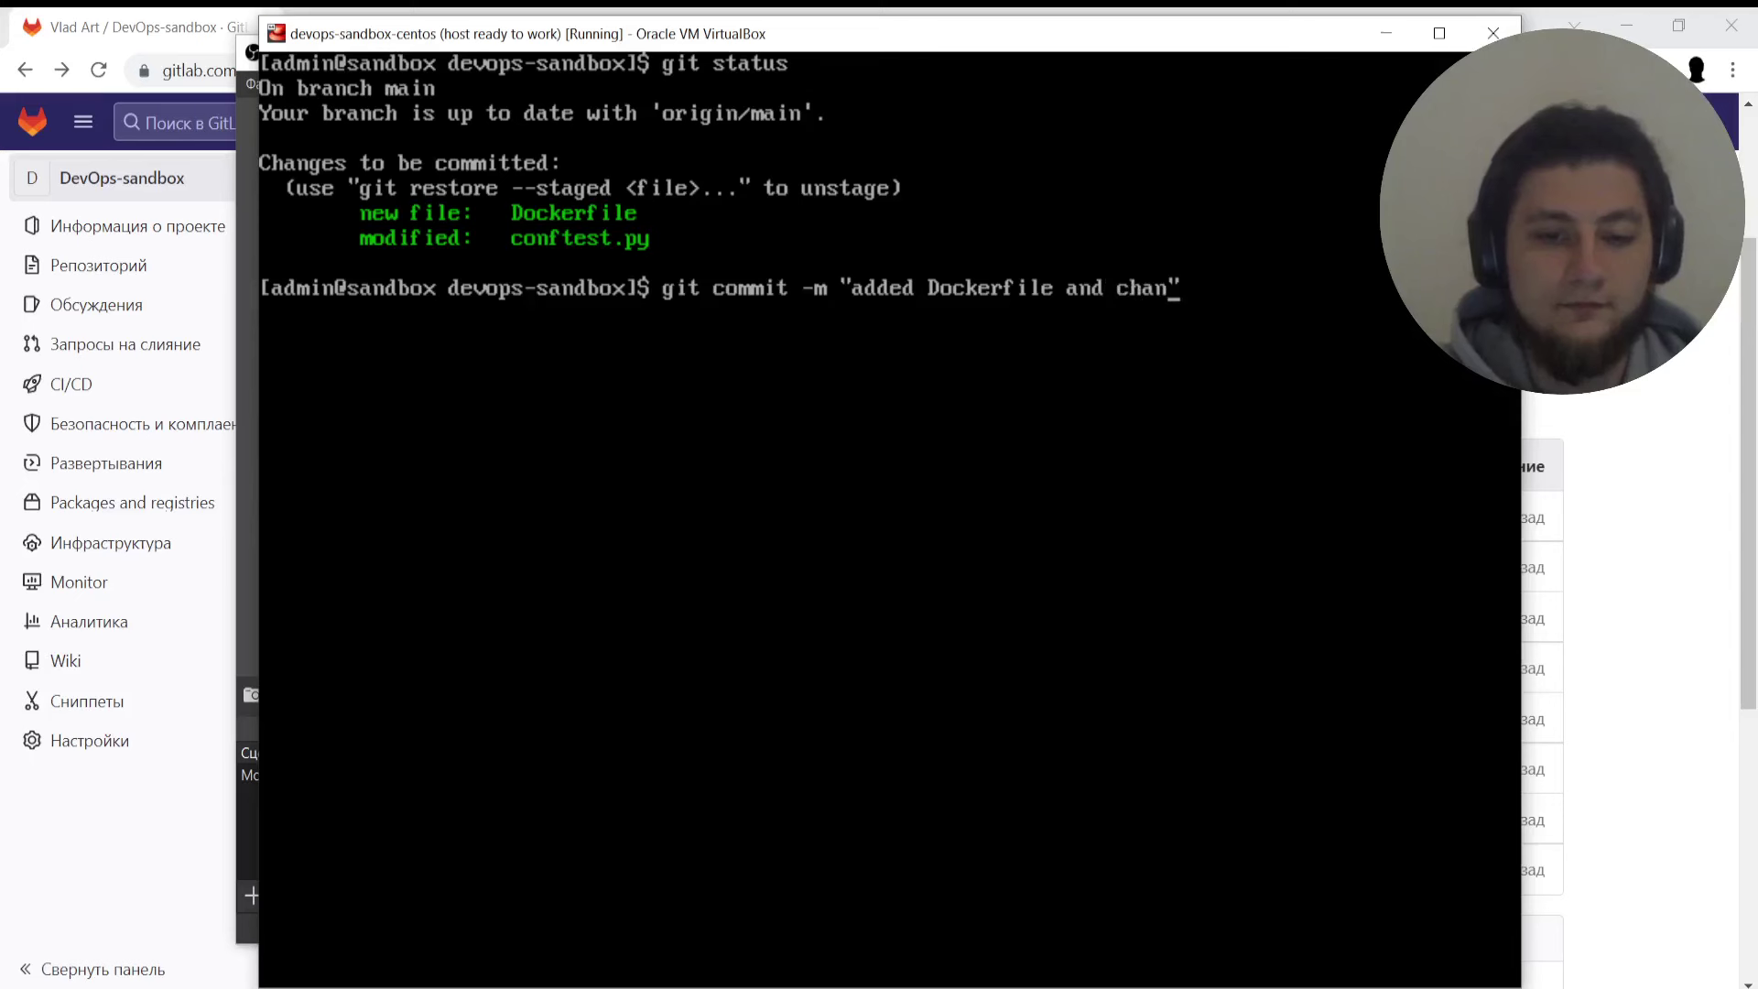
pyautogui.write('ged ')
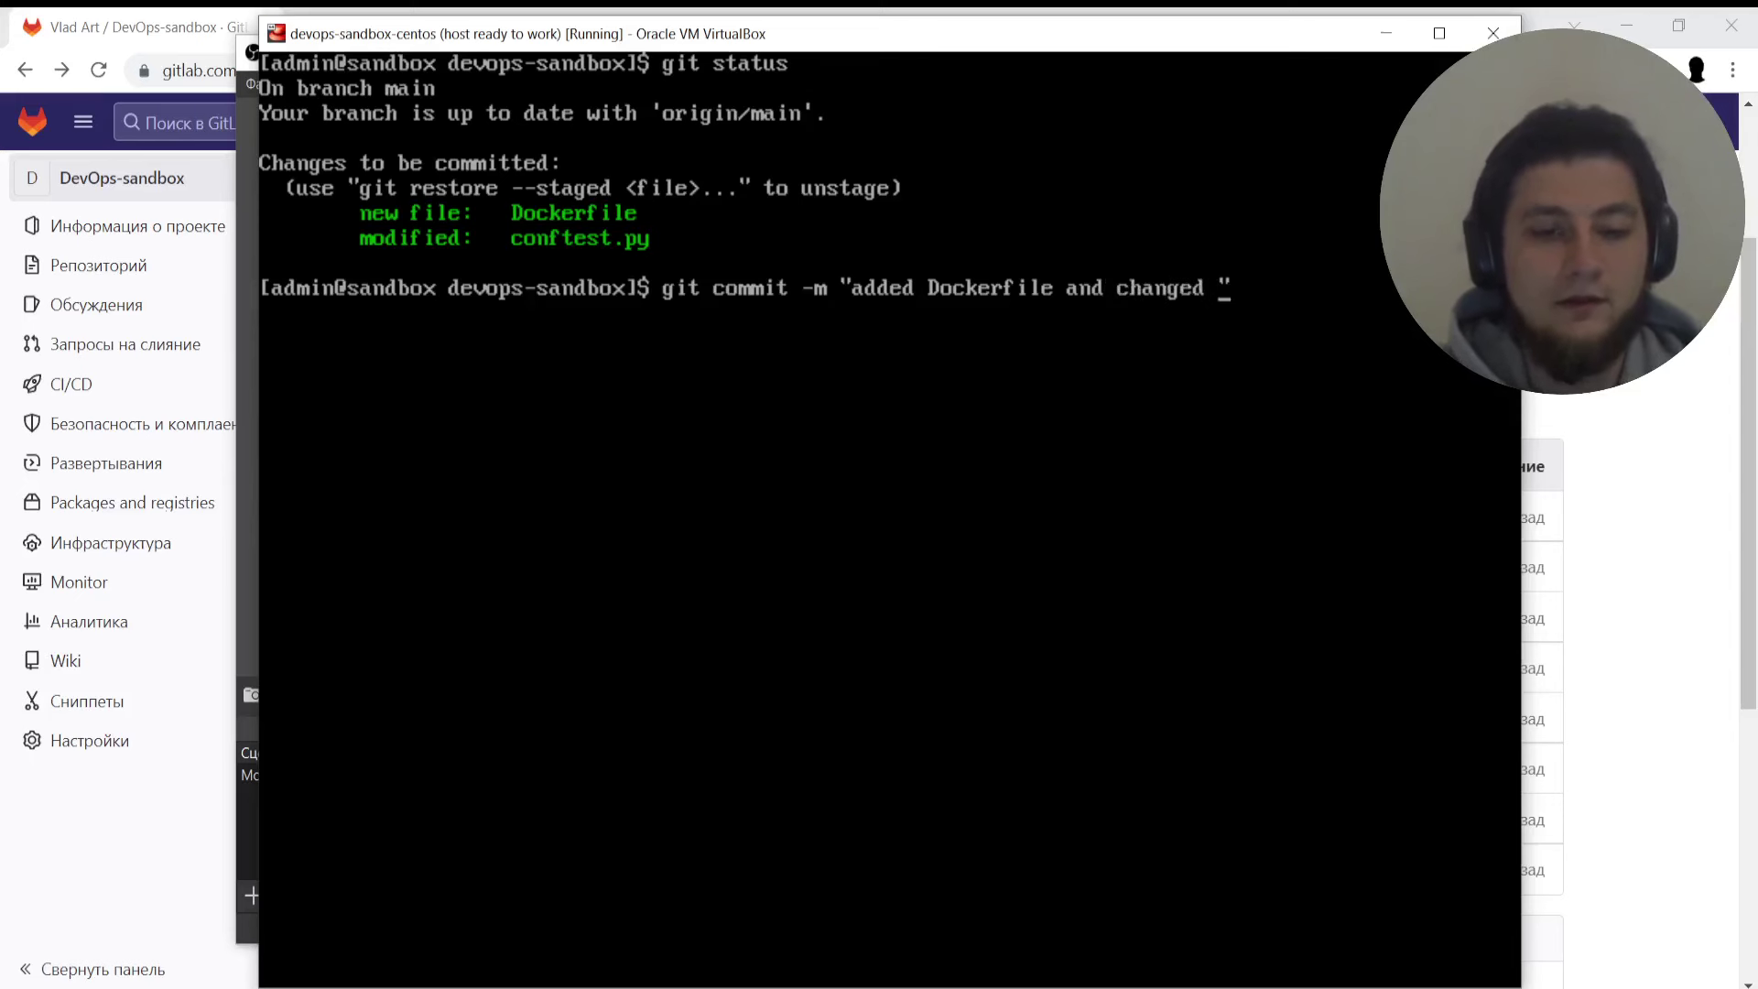
pyautogui.write('coftest.')
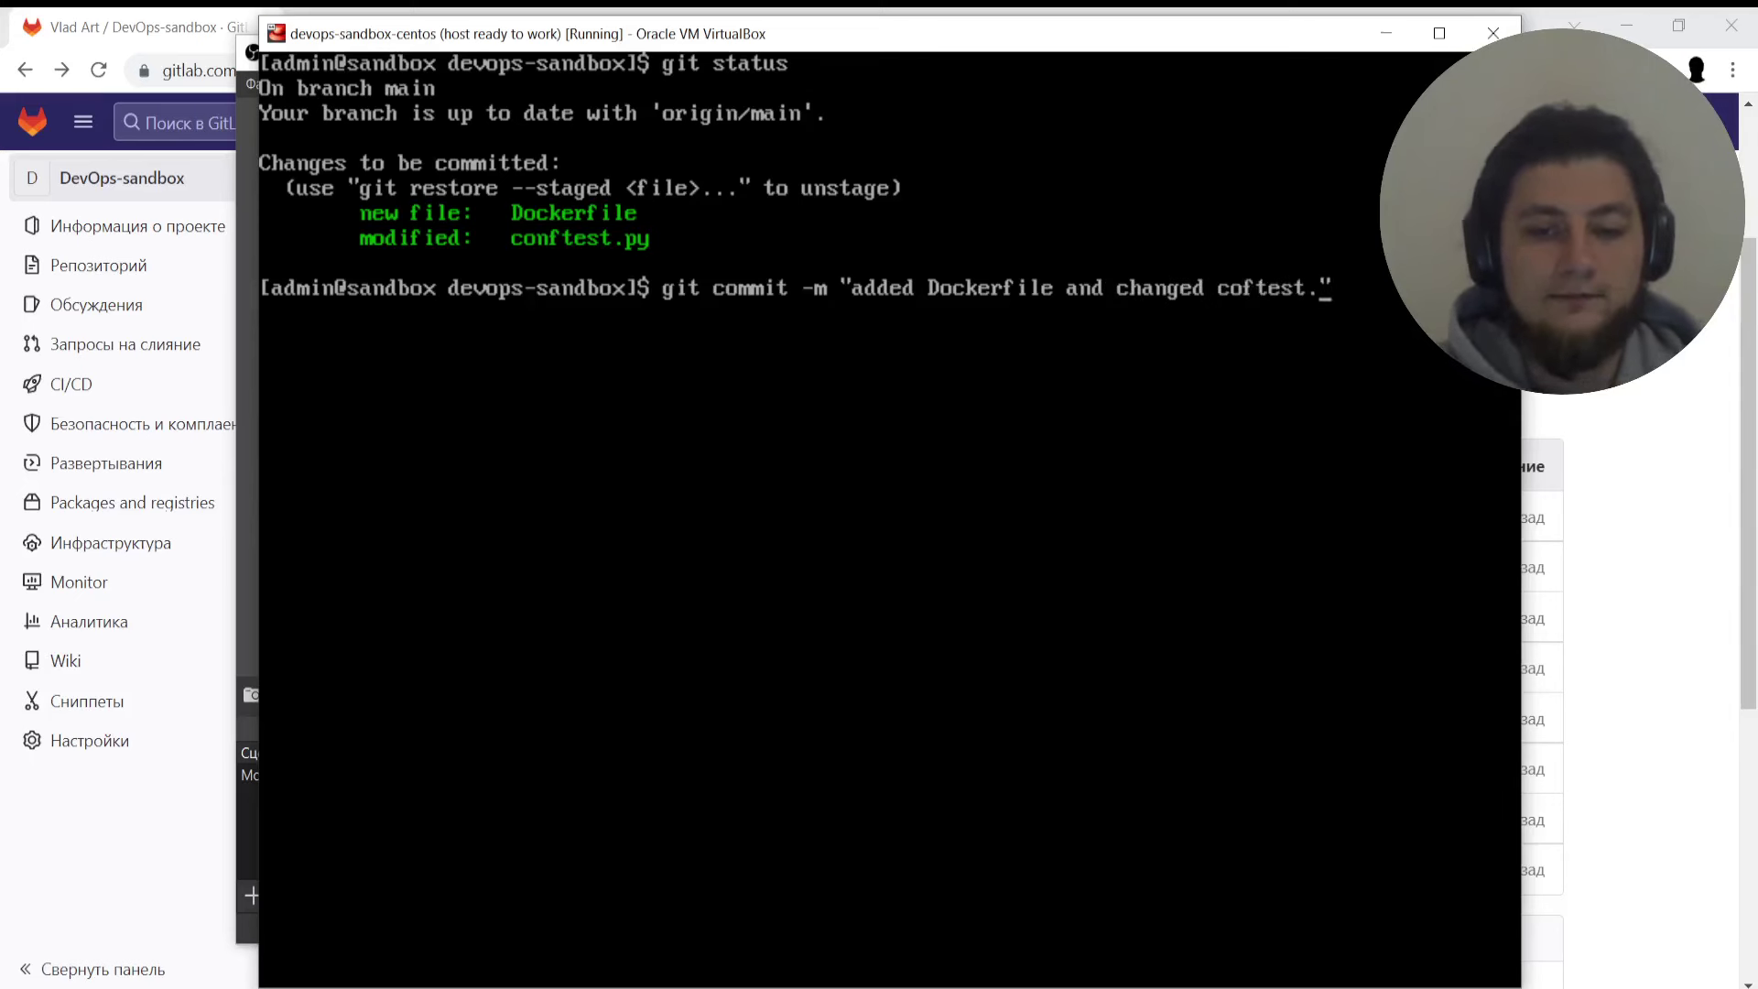
pyautogui.write('py')
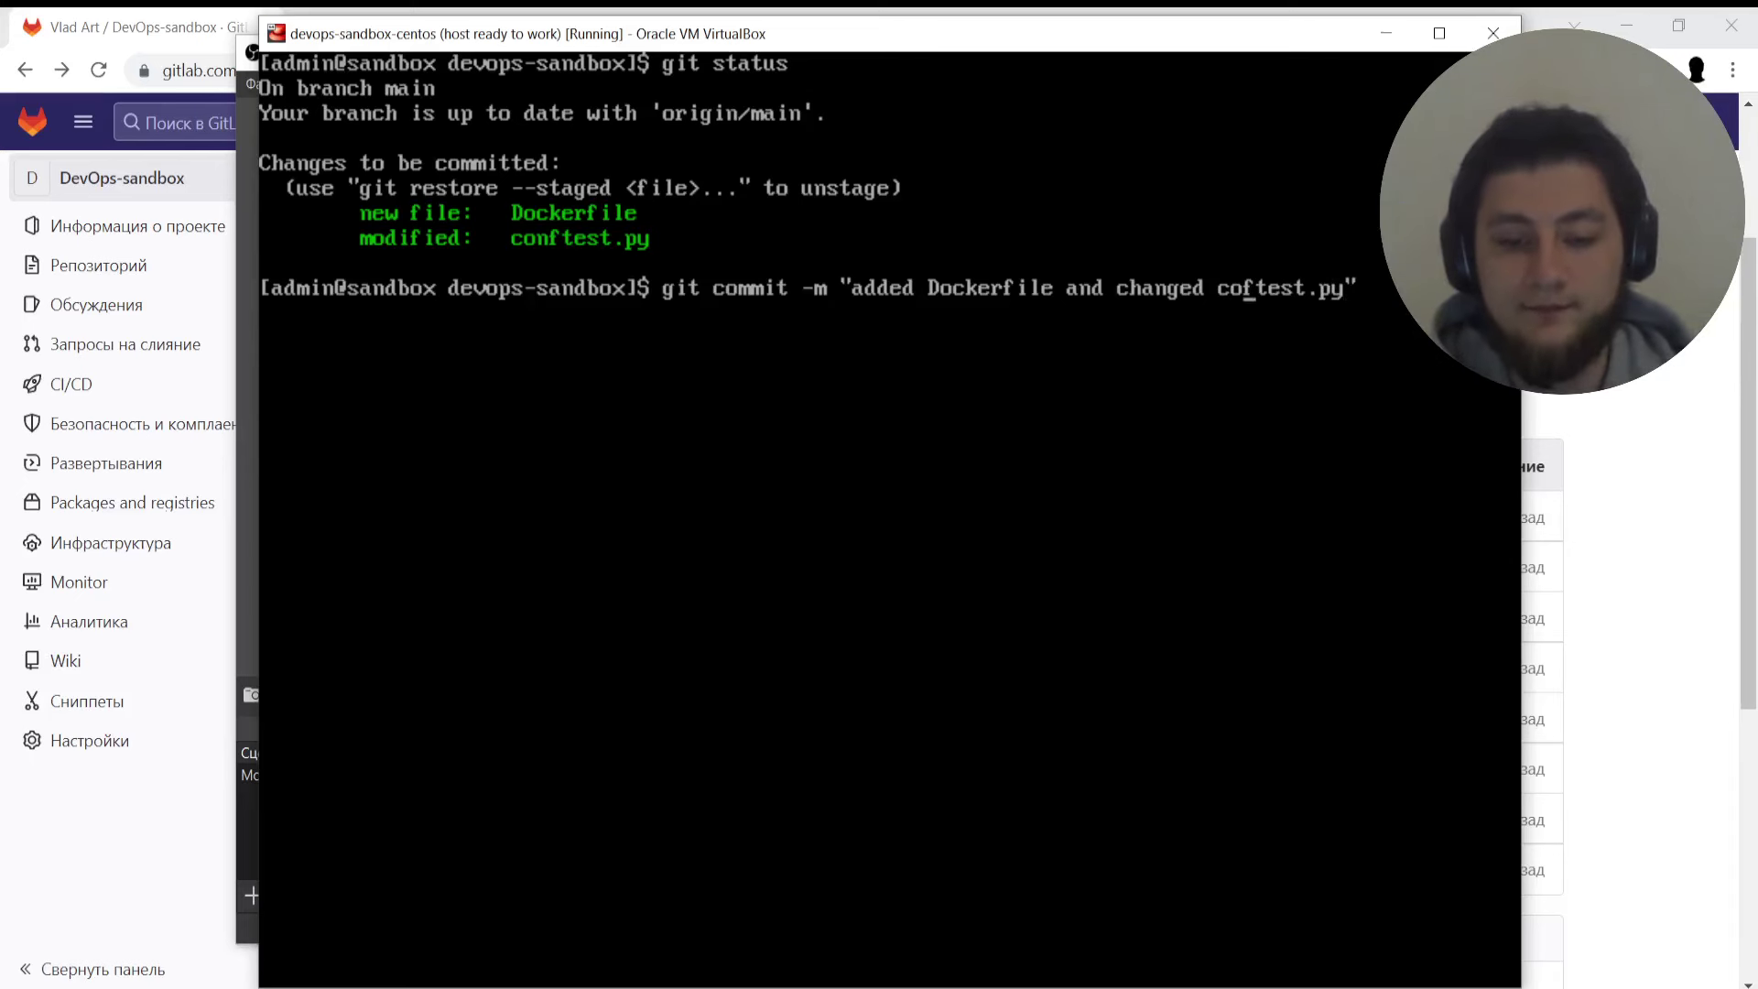
pyautogui.write('n')
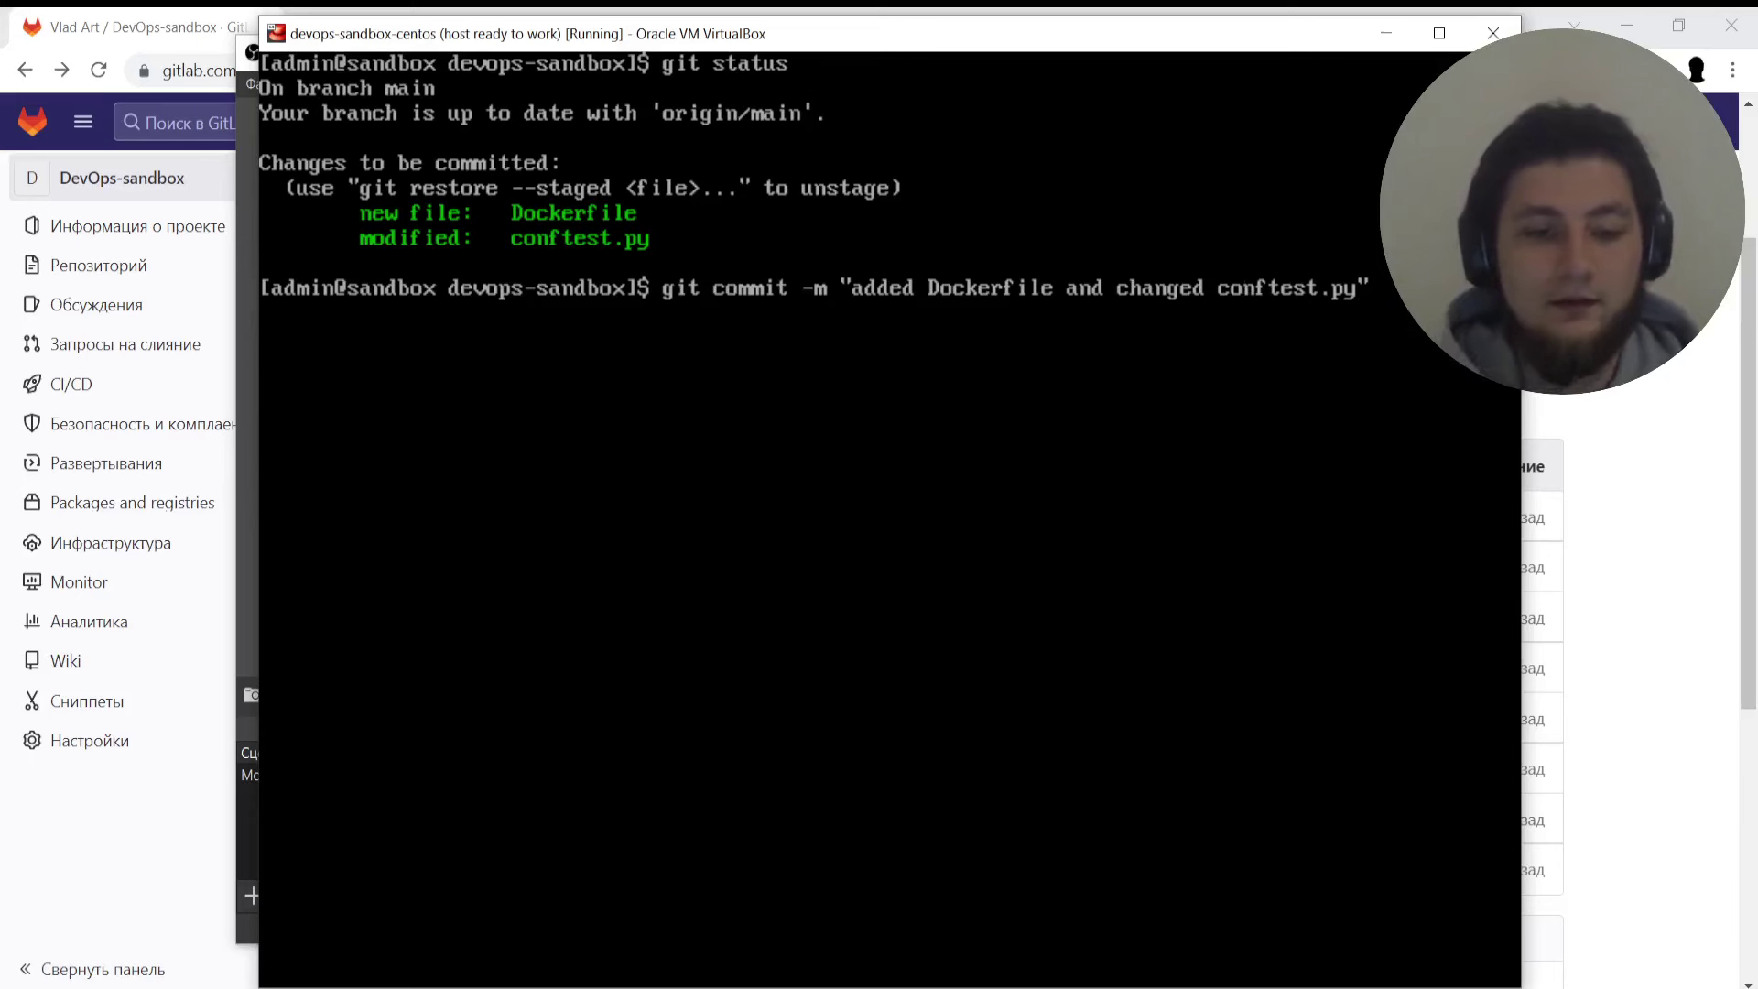
pyautogui.press('Return')
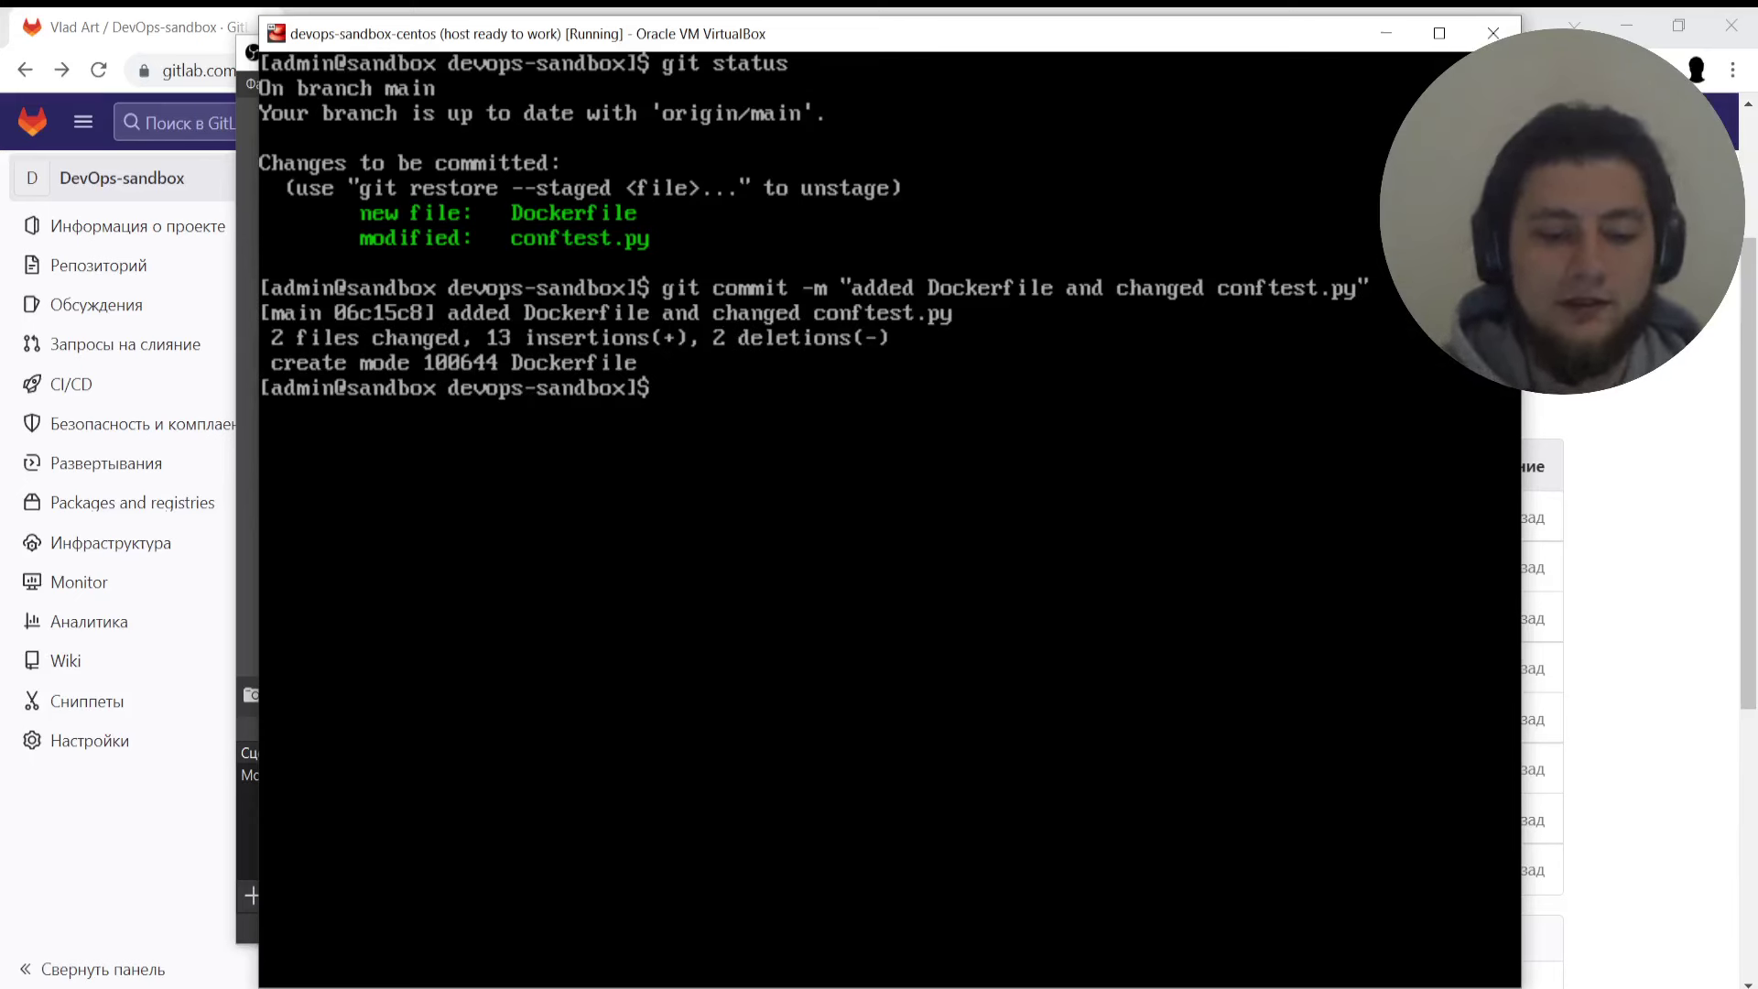
# Push the commit to origin main and clear the terminal.
pyautogui.write('git ')
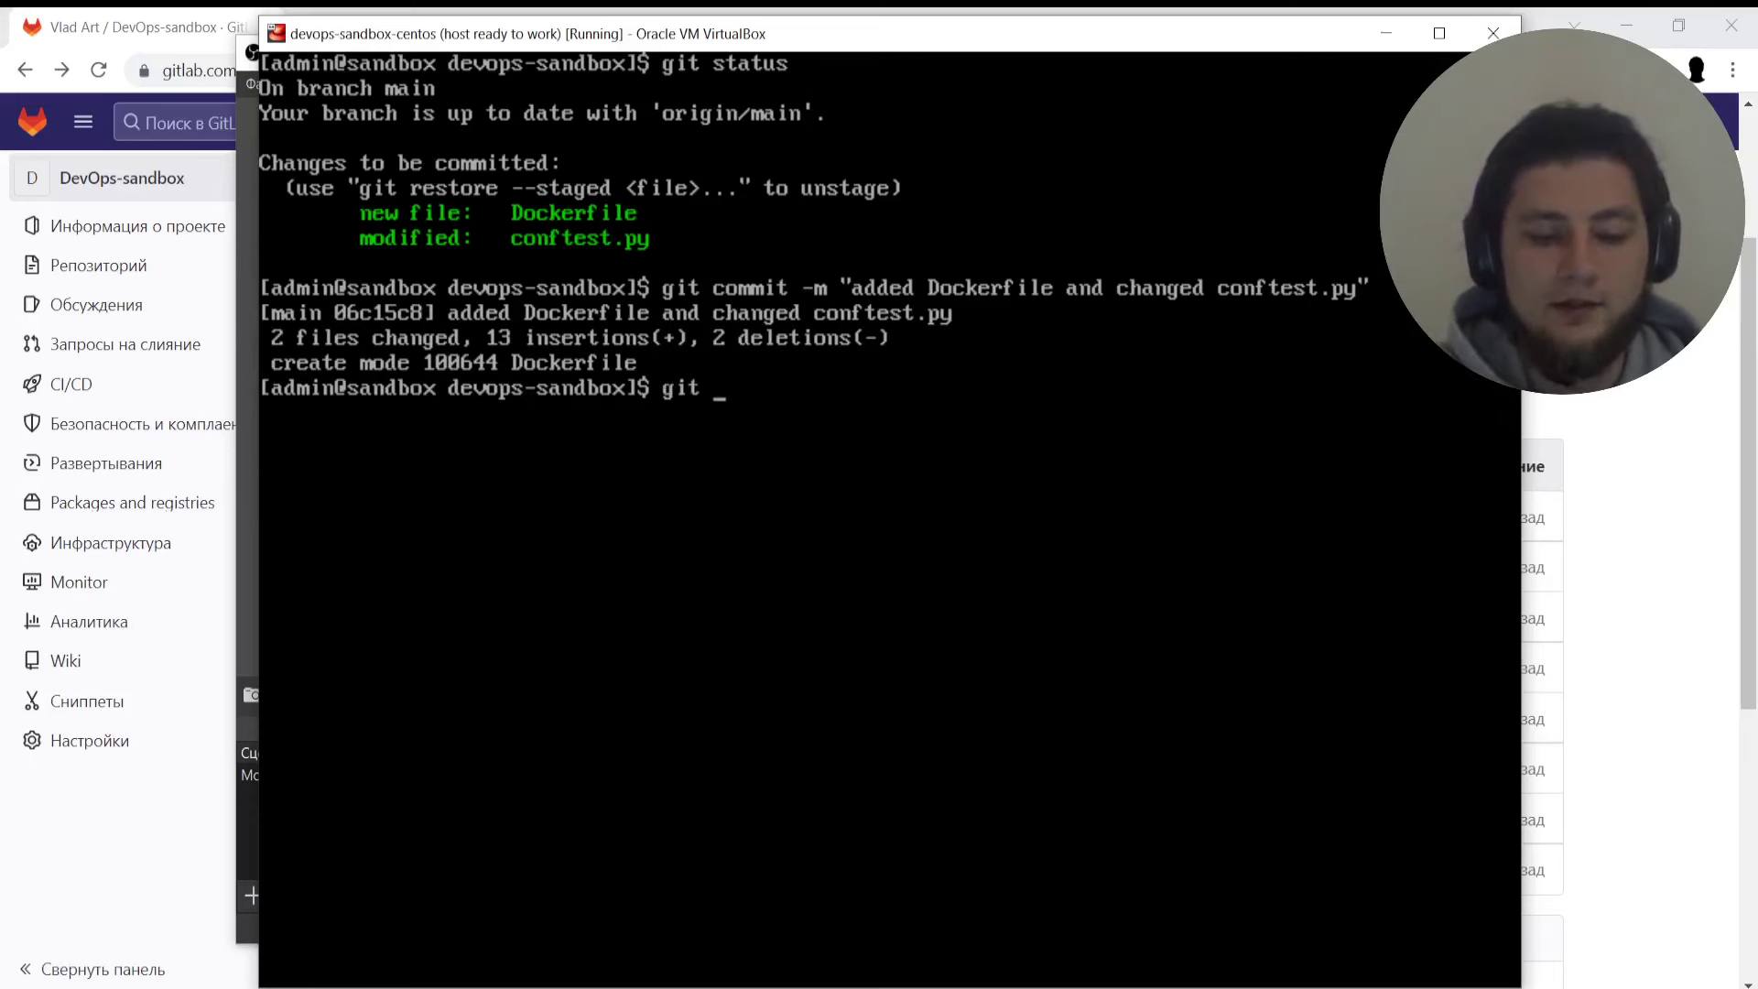
pyautogui.write('push origin')
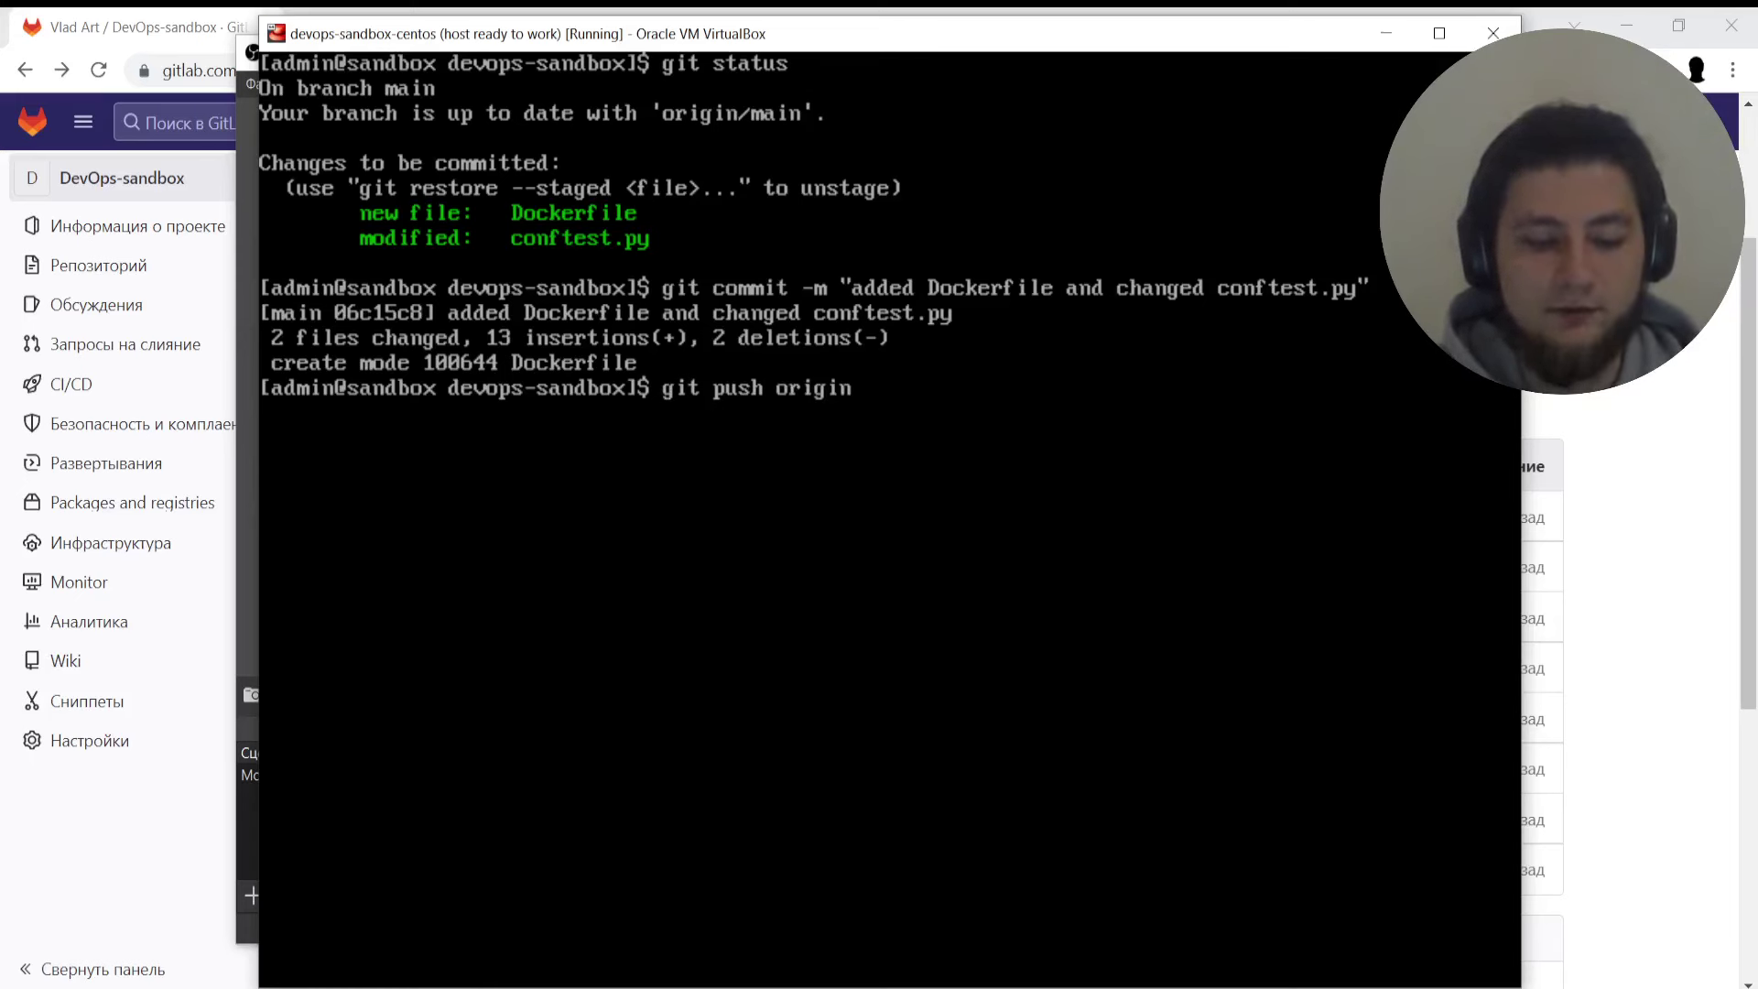
pyautogui.write(' main')
pyautogui.press('Return')
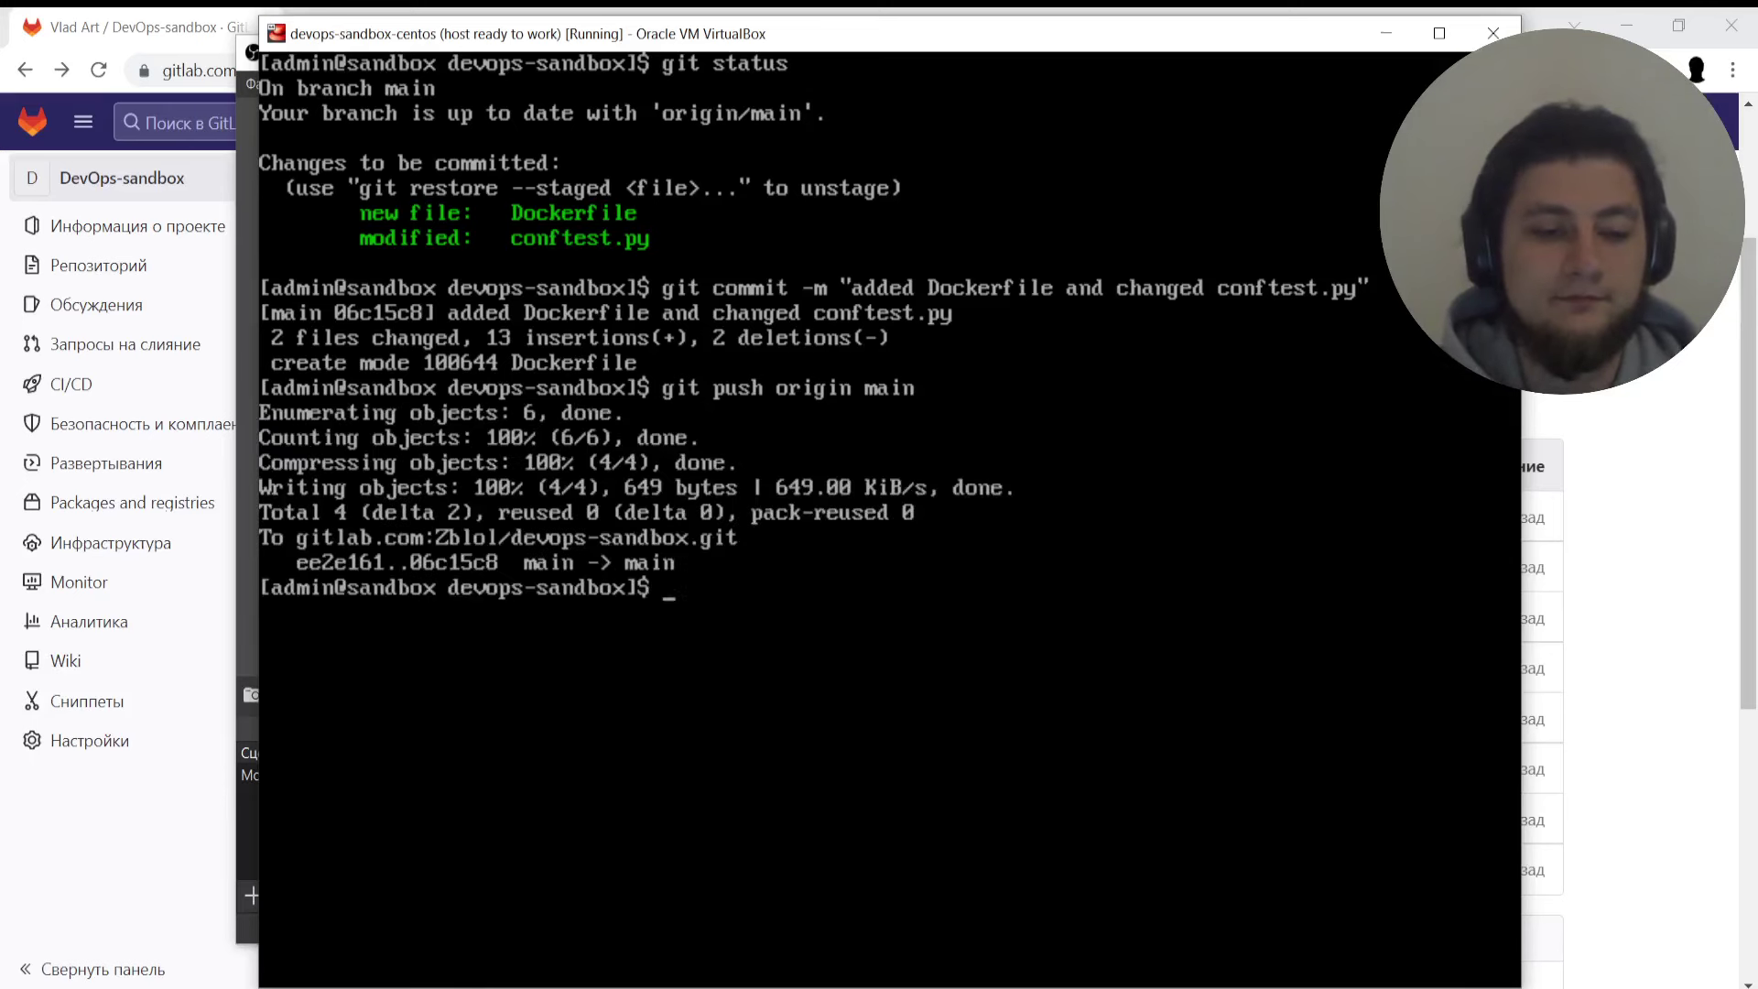
pyautogui.write('clear')
pyautogui.press('Return')
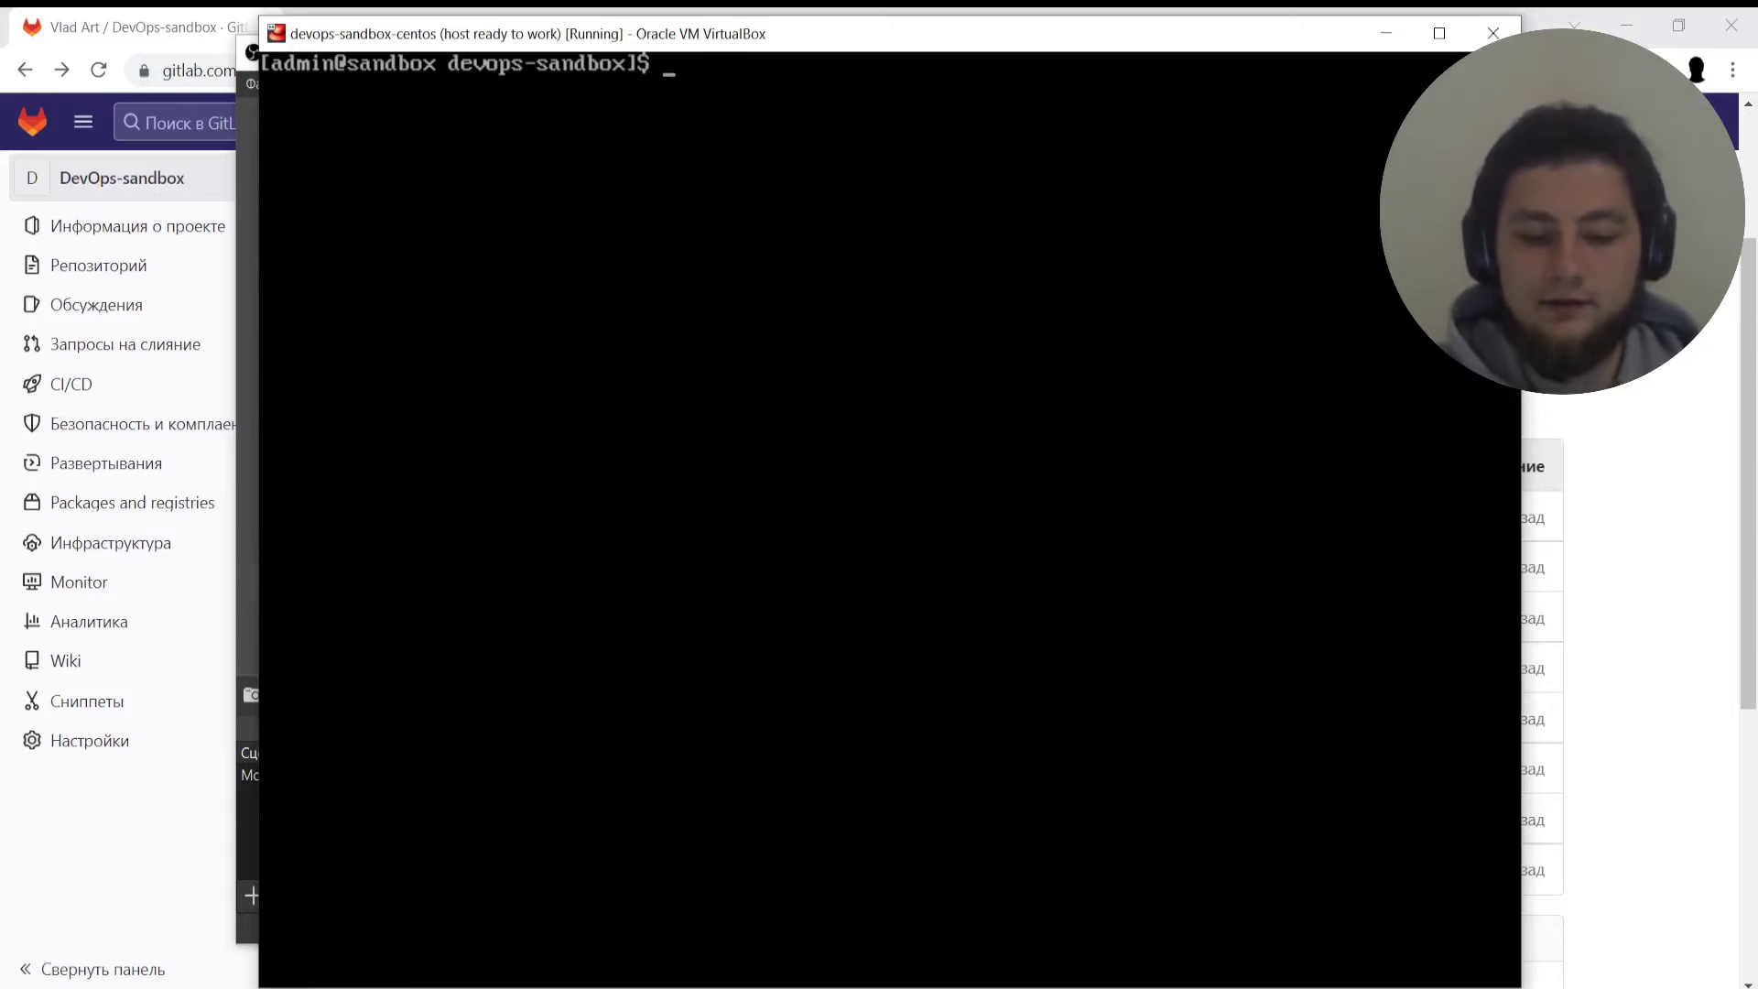
# Reload the repository to show the new commit and check conftest.py's hub URL on line 13.
pyautogui.click(1673, 460)
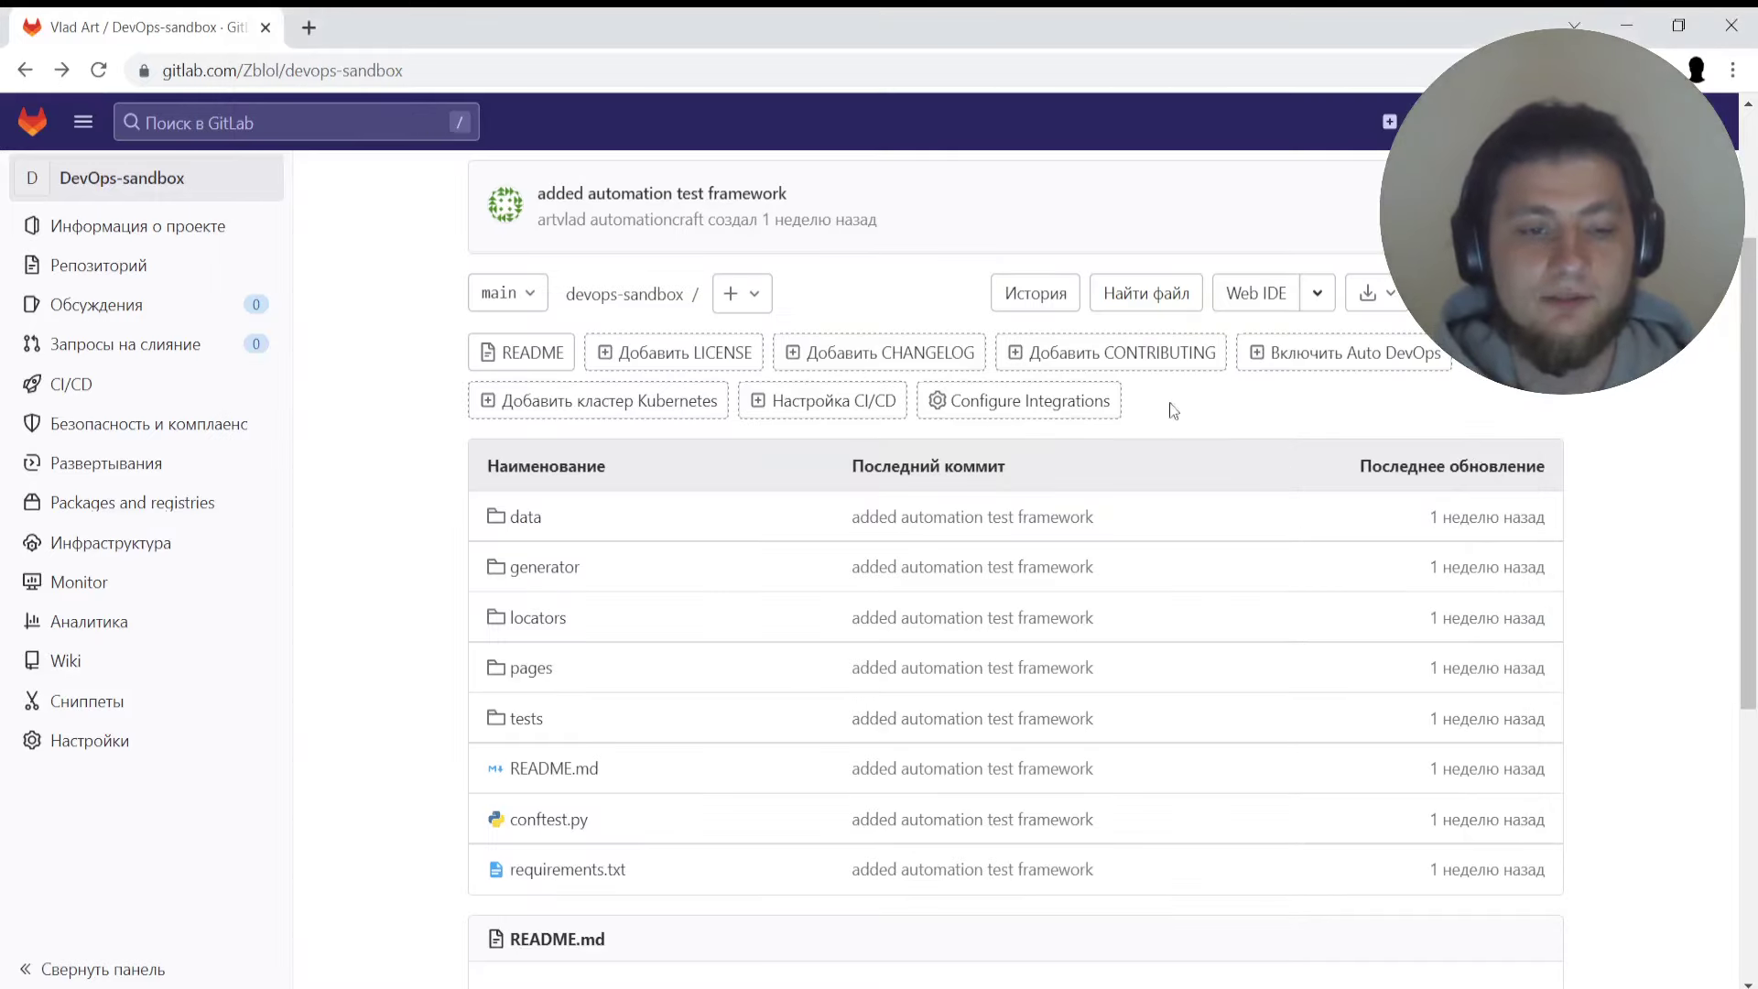
pyautogui.click(1062, 396)
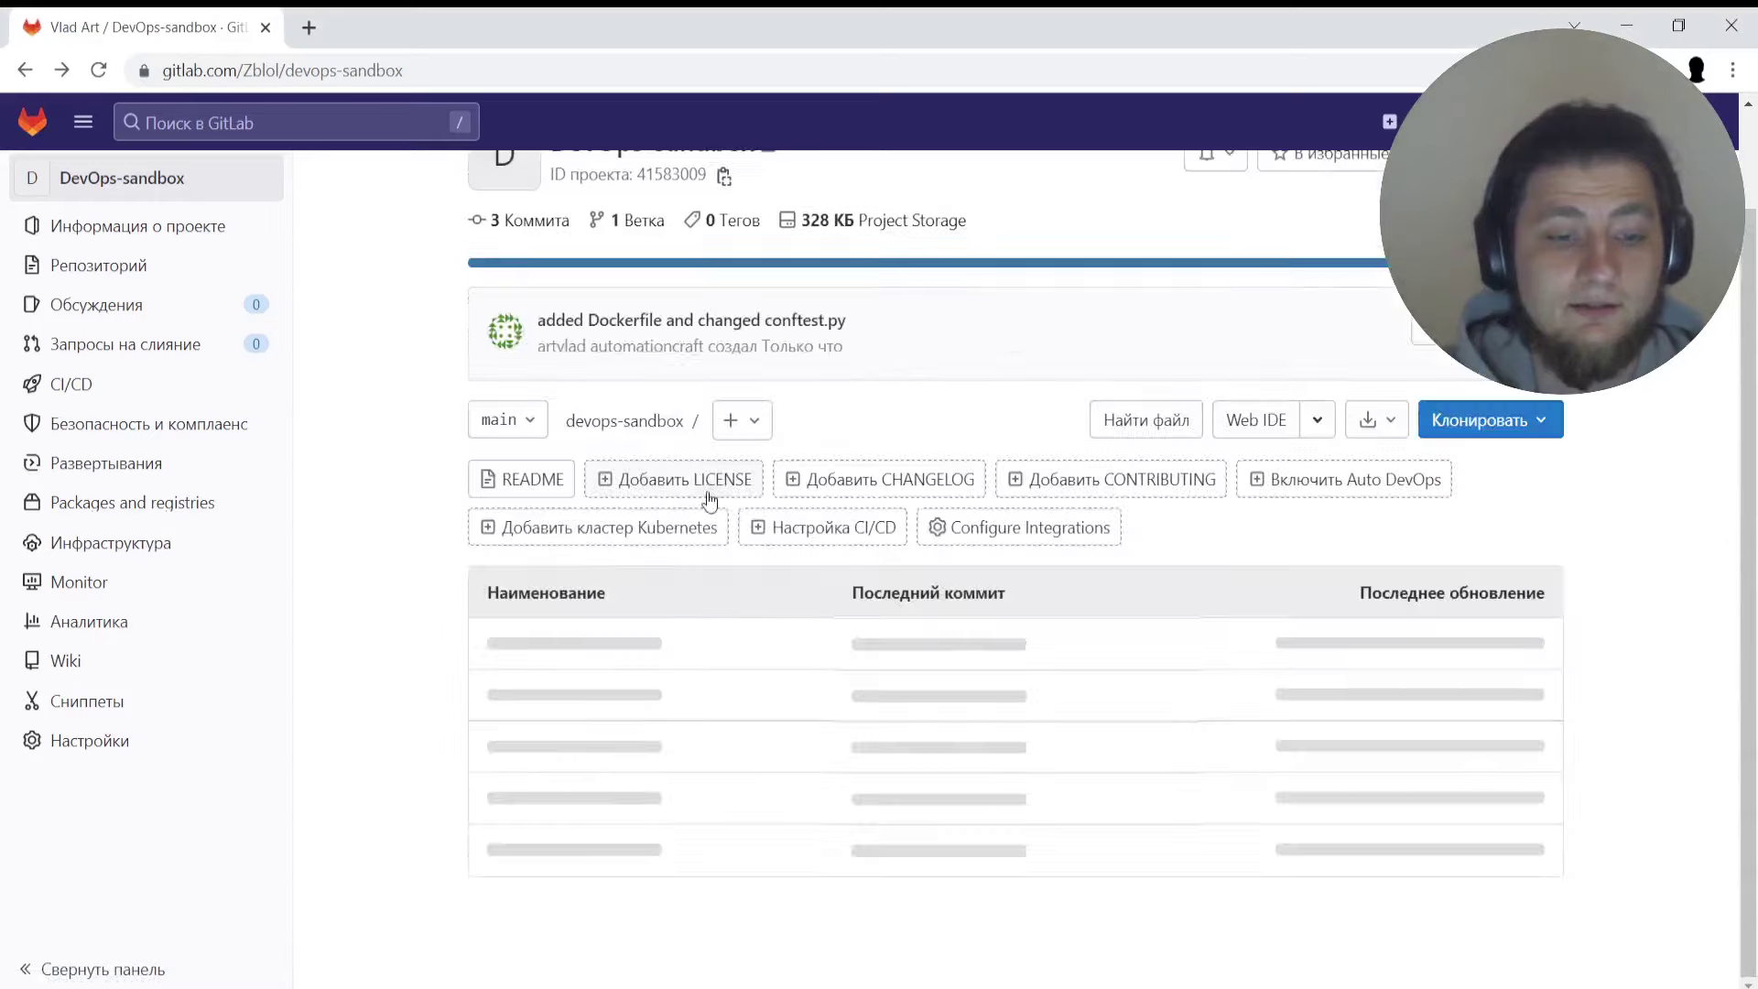
pyautogui.click(548, 756)
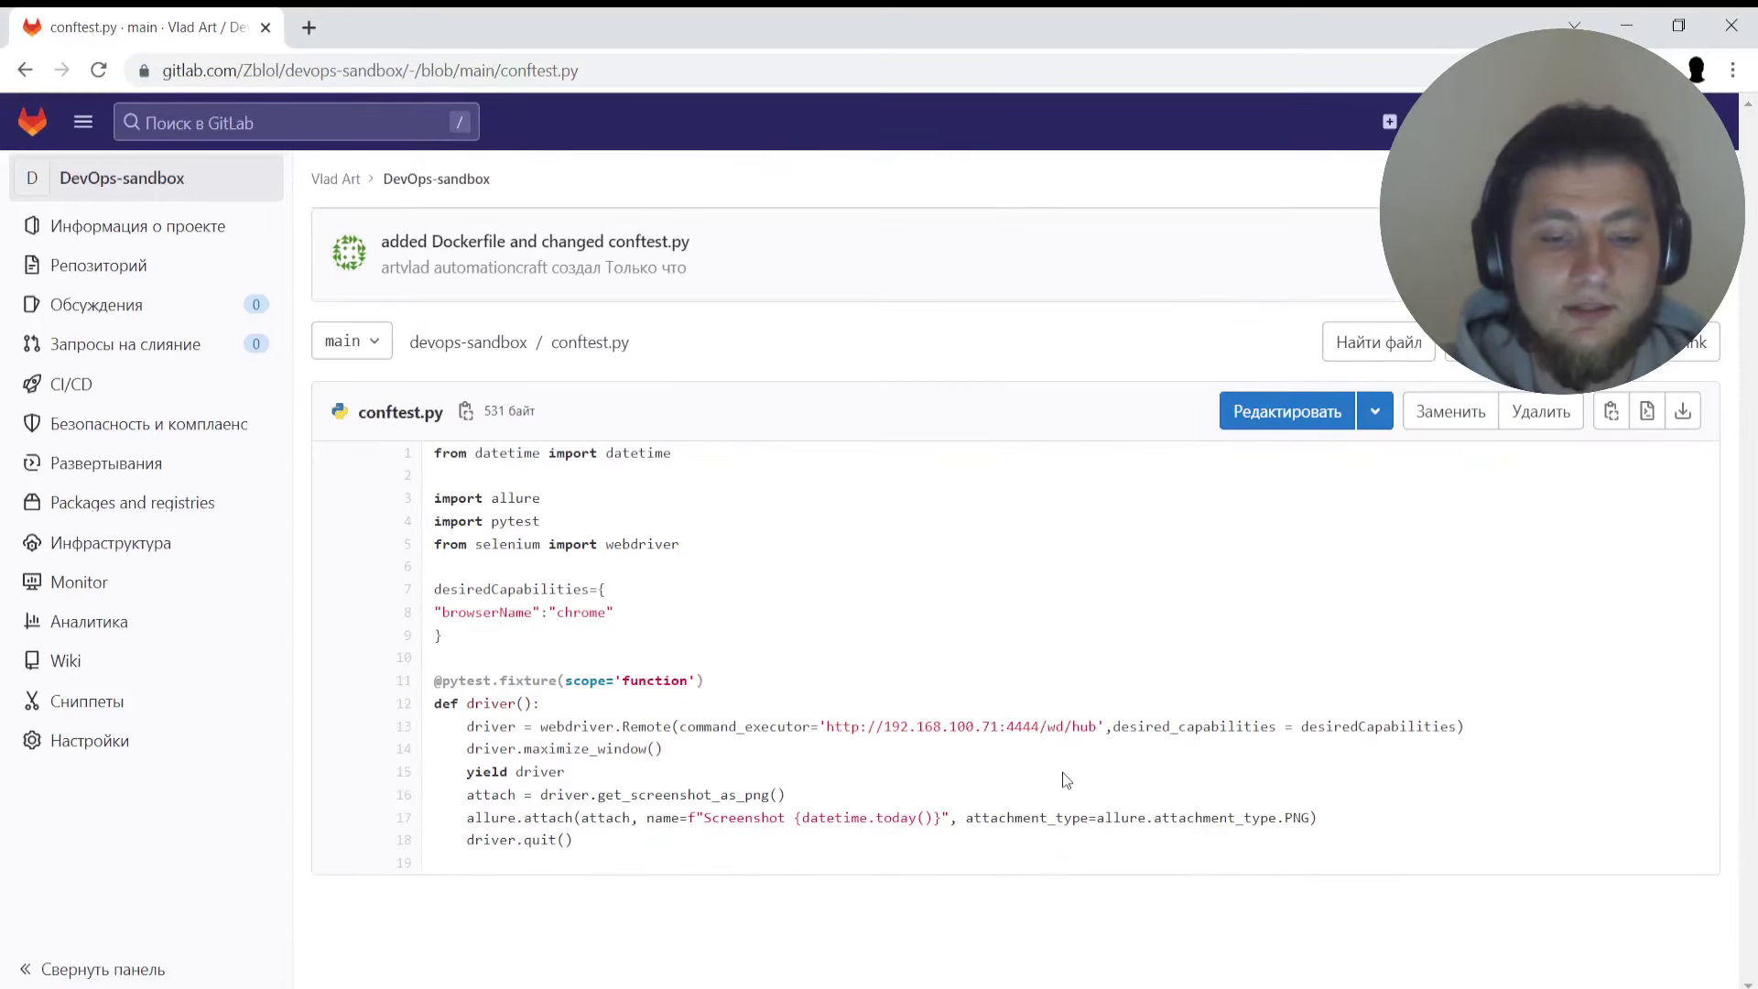
pyautogui.moveTo(821, 726); pyautogui.dragTo(1097, 727)
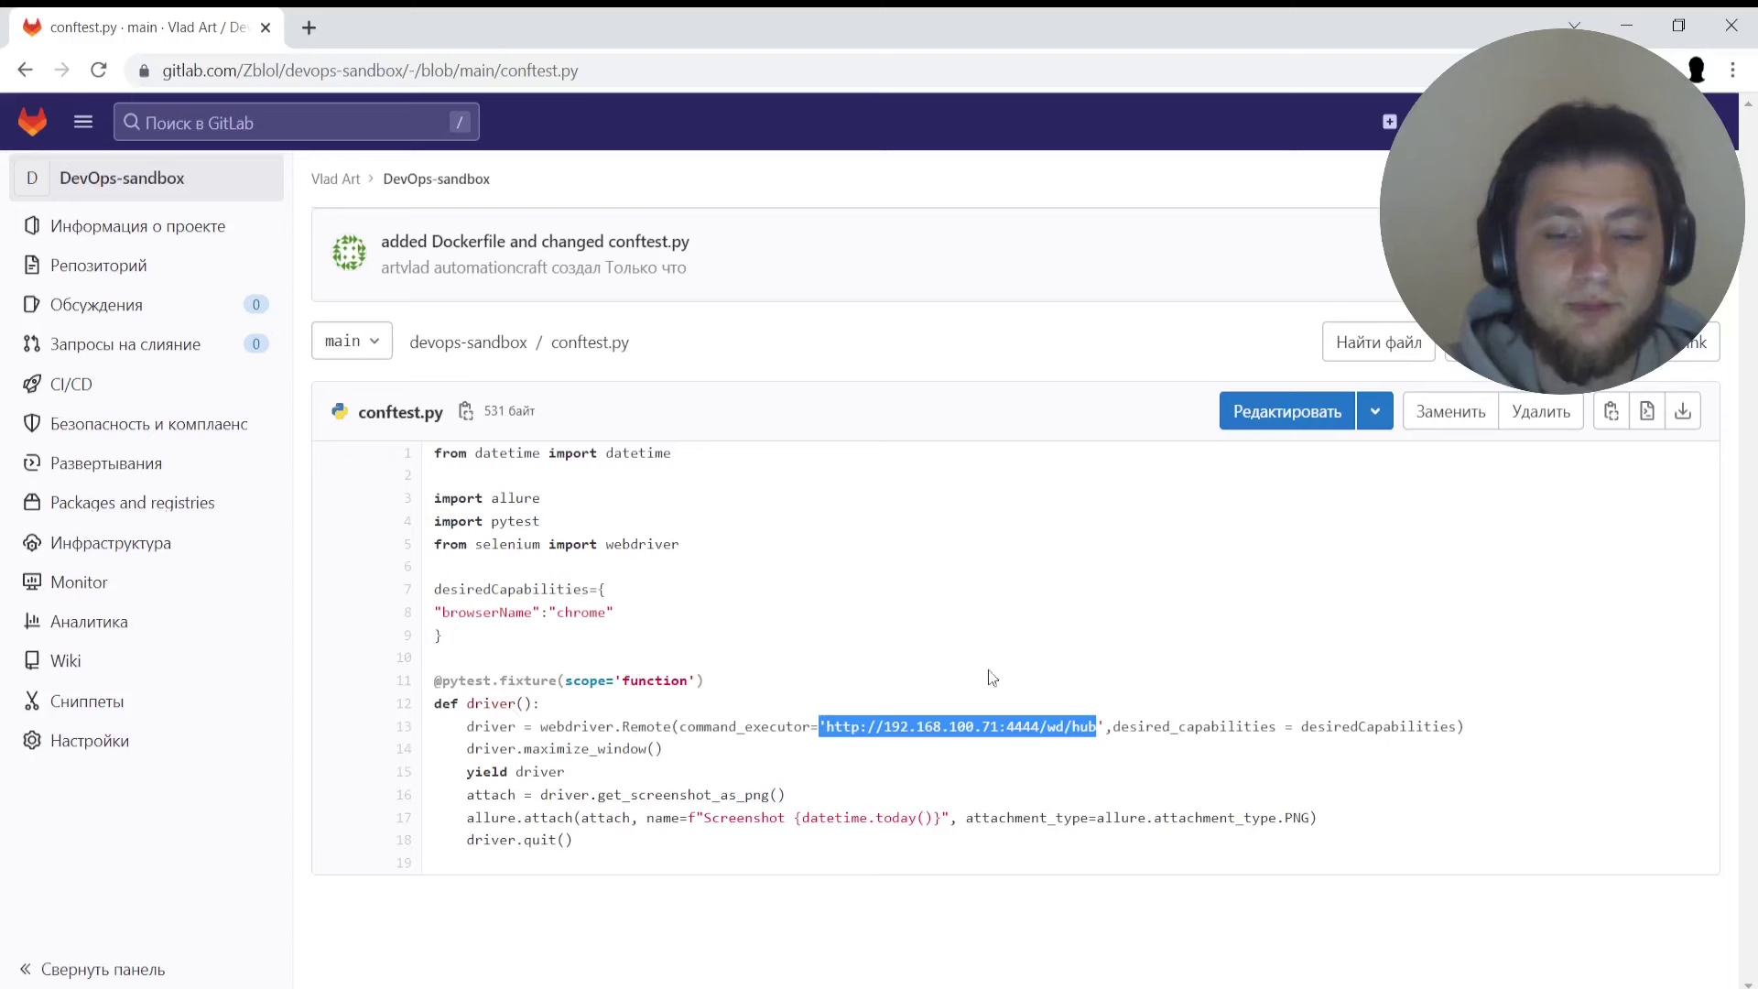
pyautogui.click(25, 72)
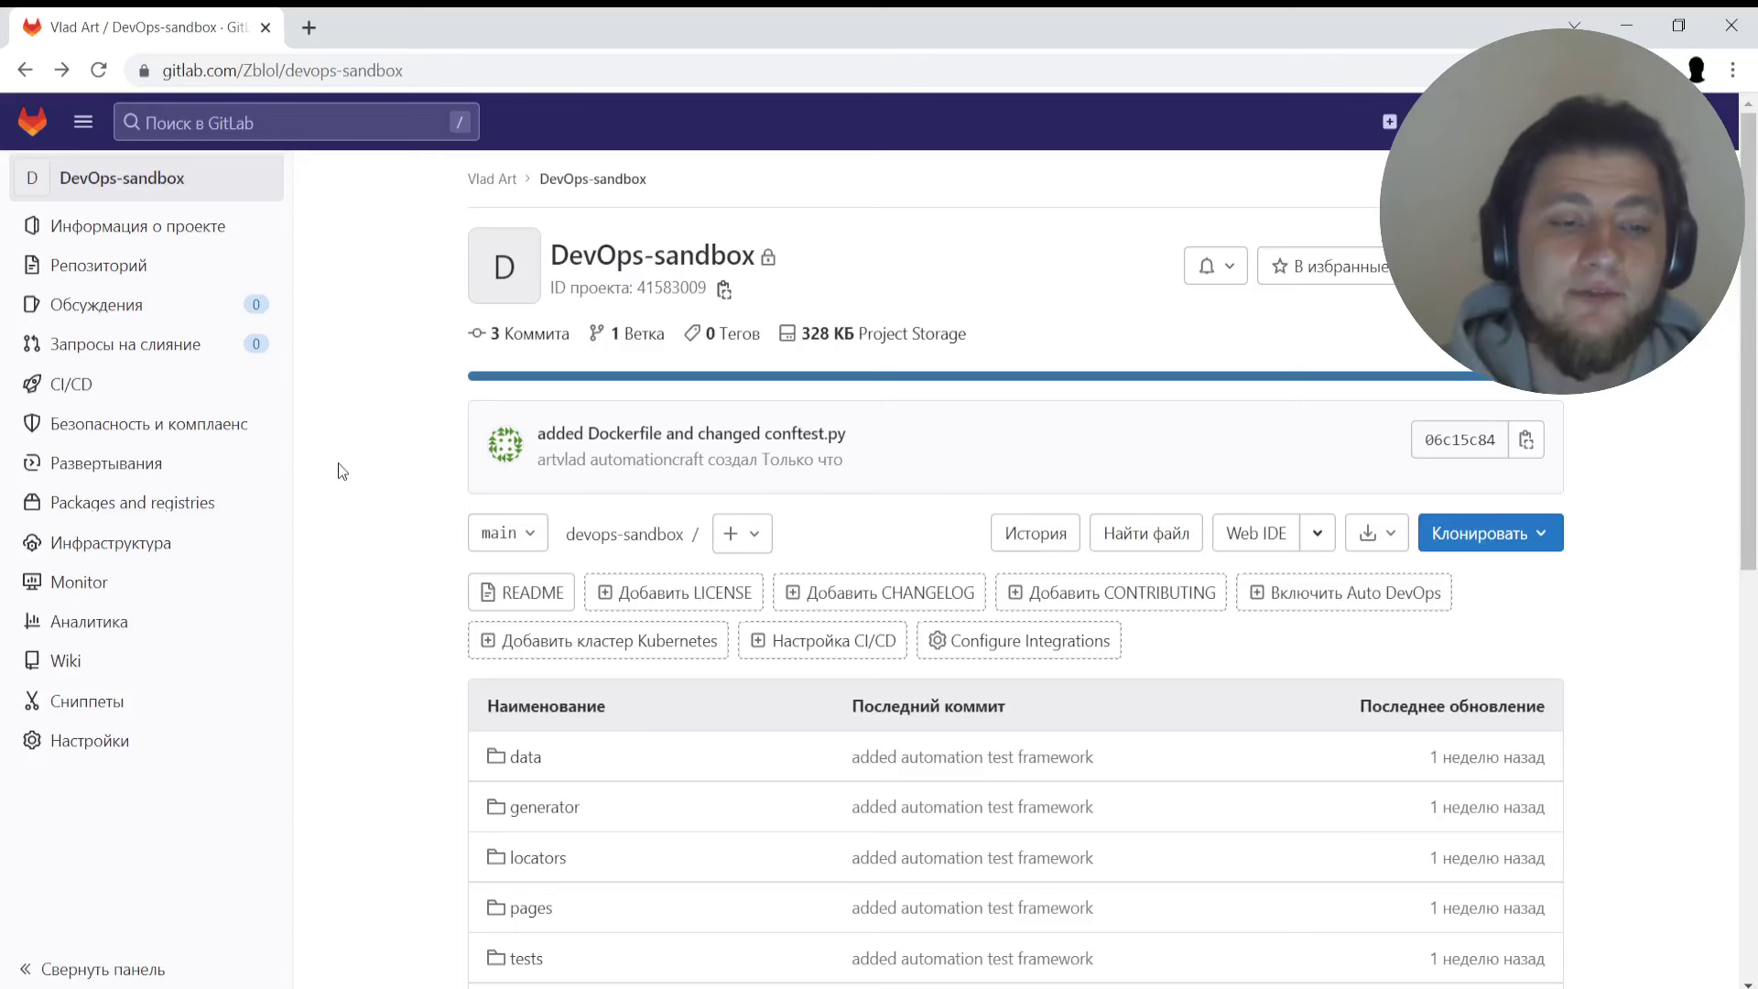
pyautogui.scroll(-1, 335, 459)
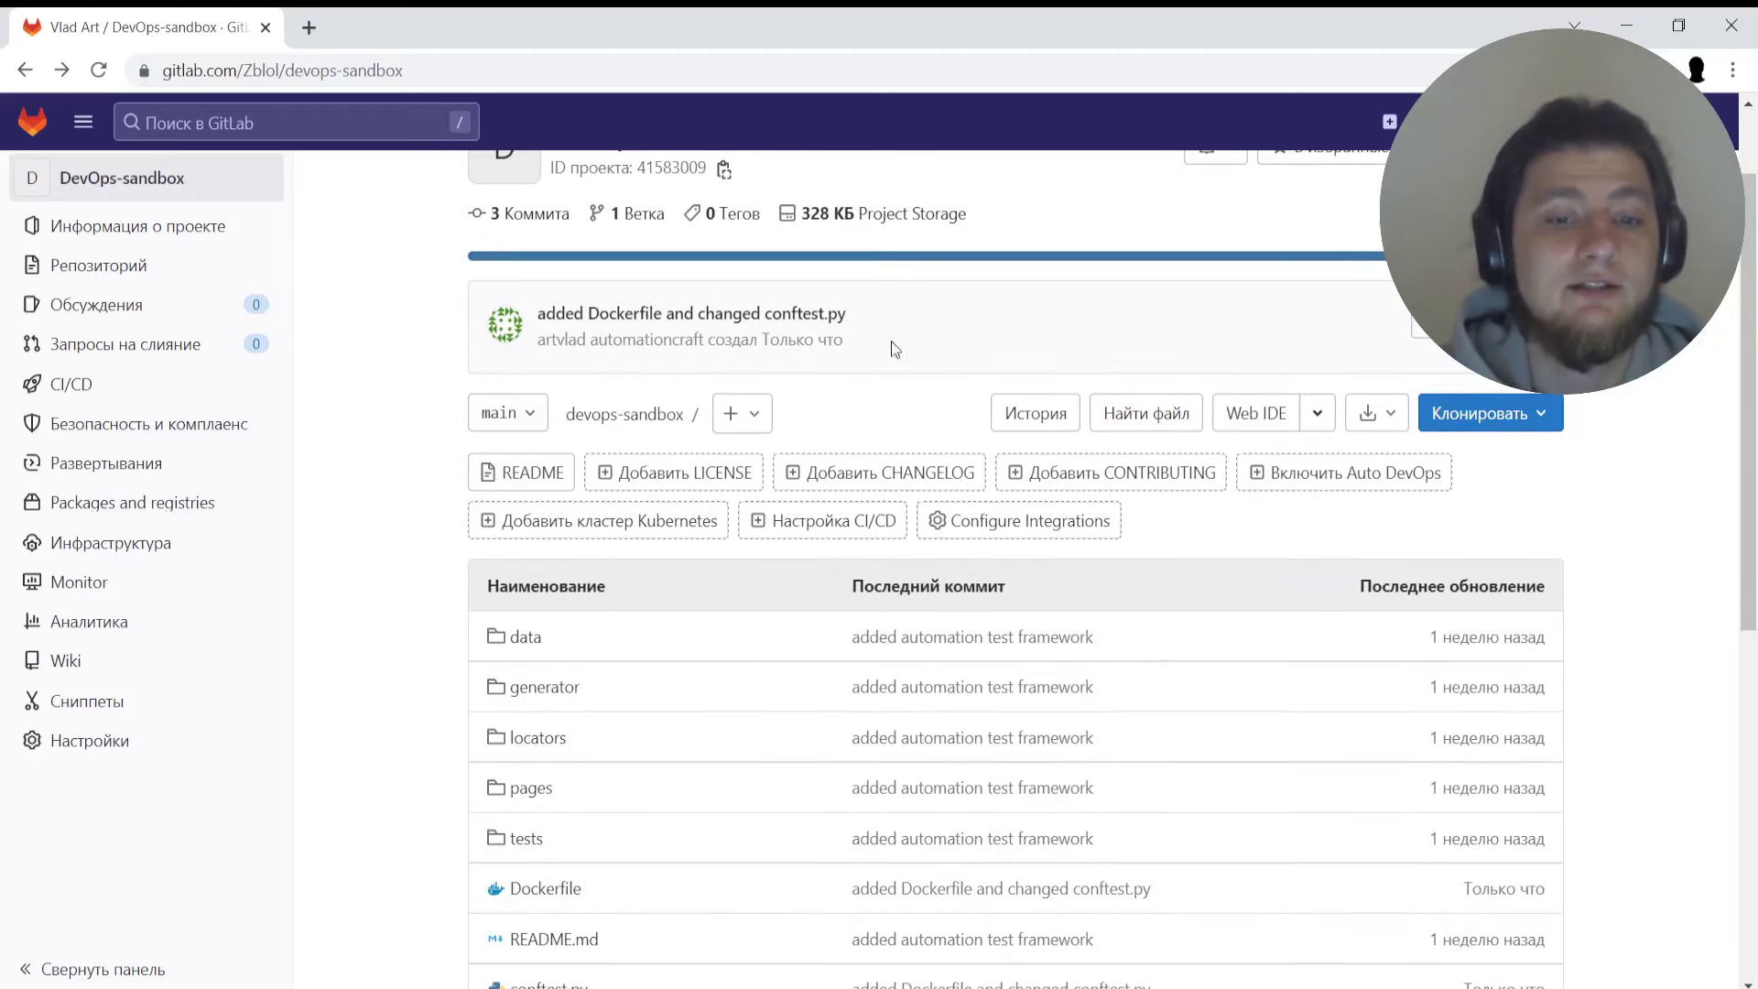
pyautogui.click(742, 413)
# Create a new file of the .gitlab-ci.yml template type named .gitlab-ci.yml.
pyautogui.click(769, 476)
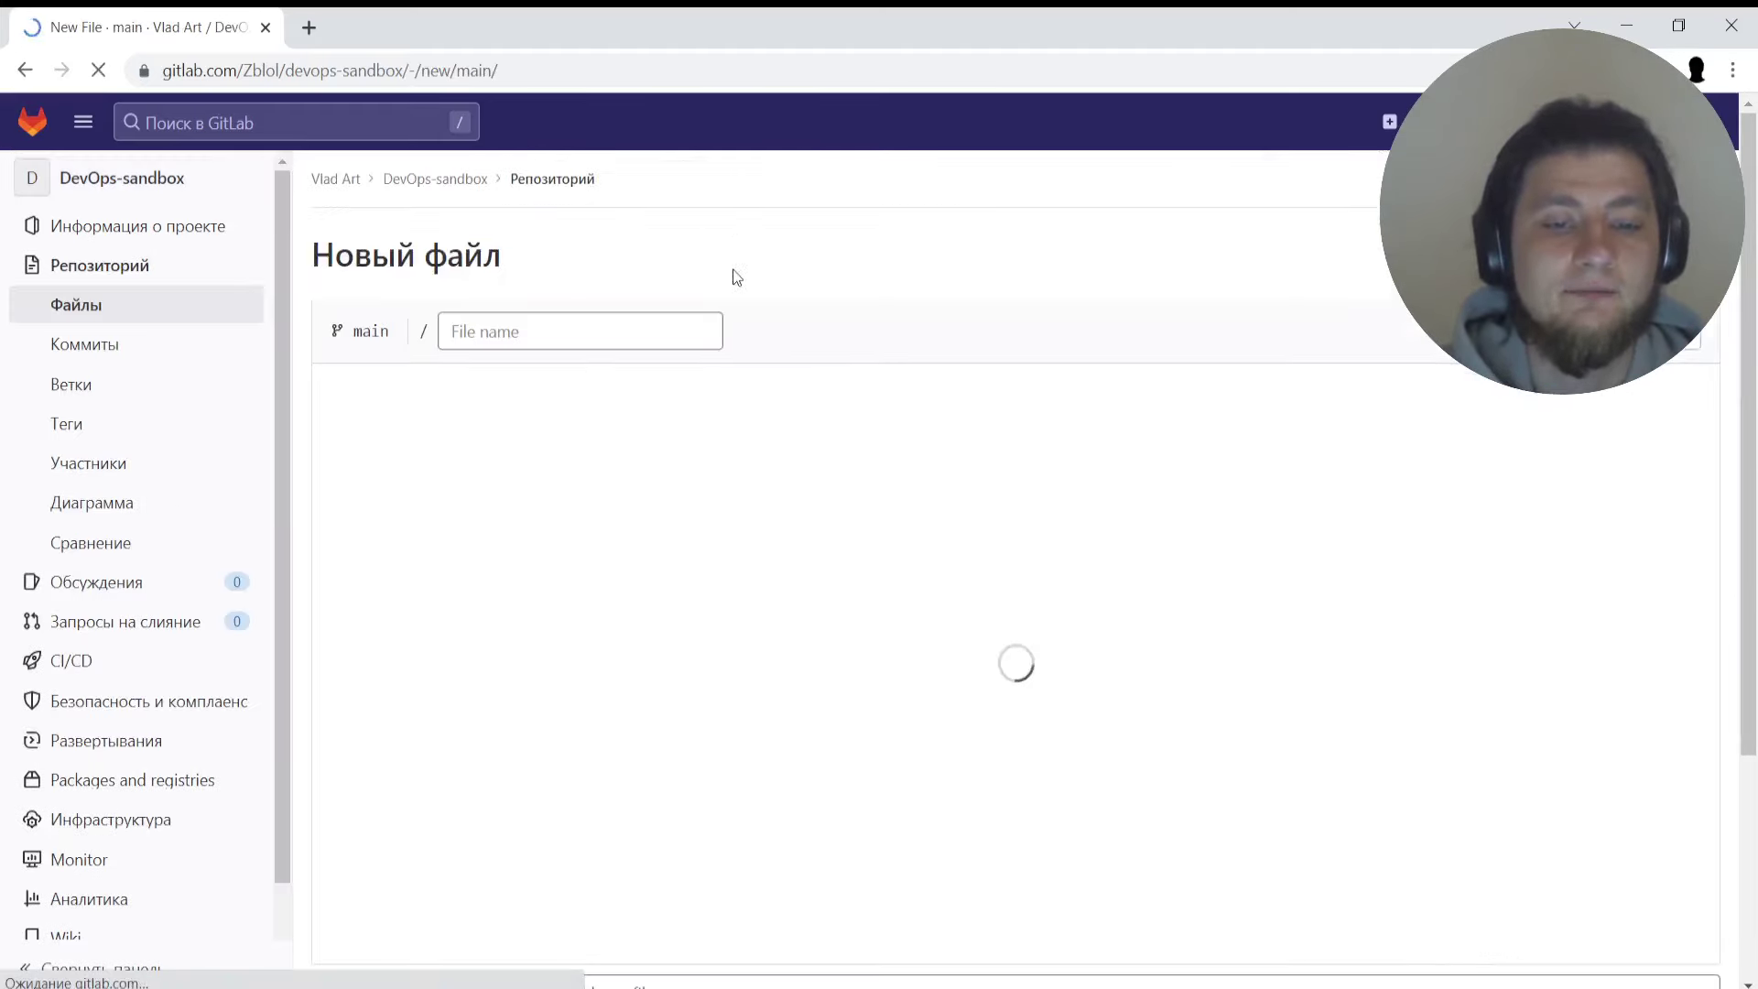
pyautogui.click(882, 333)
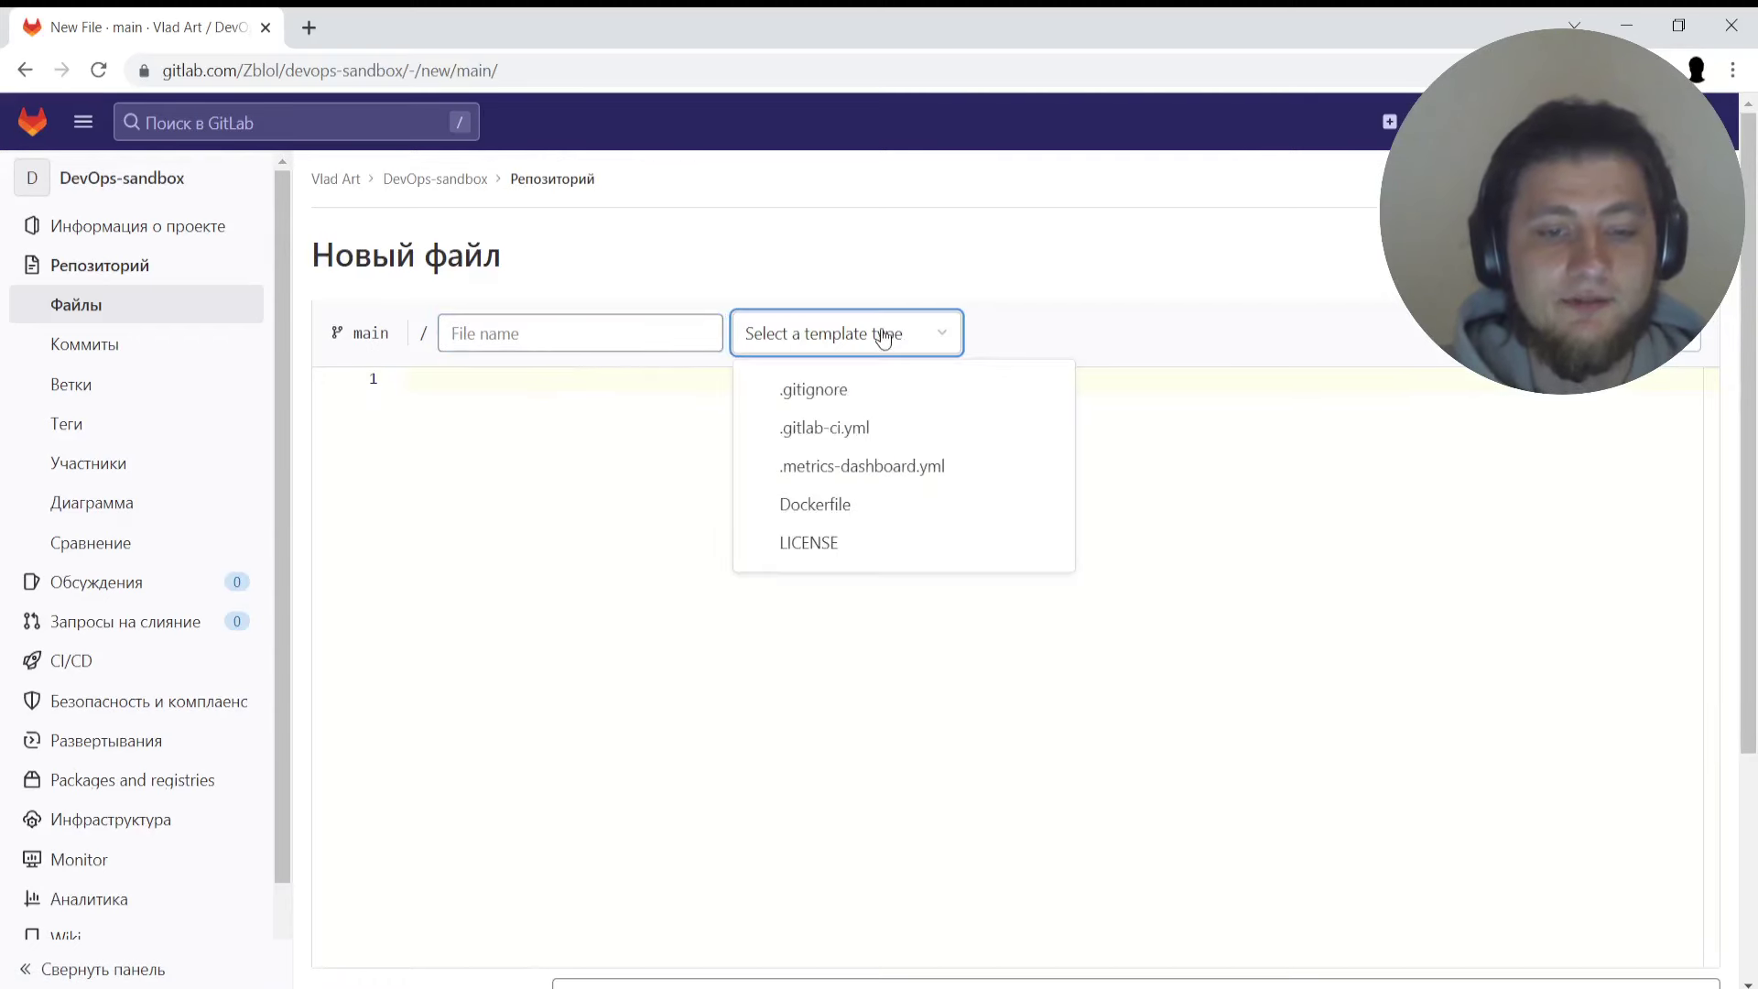
pyautogui.click(873, 431)
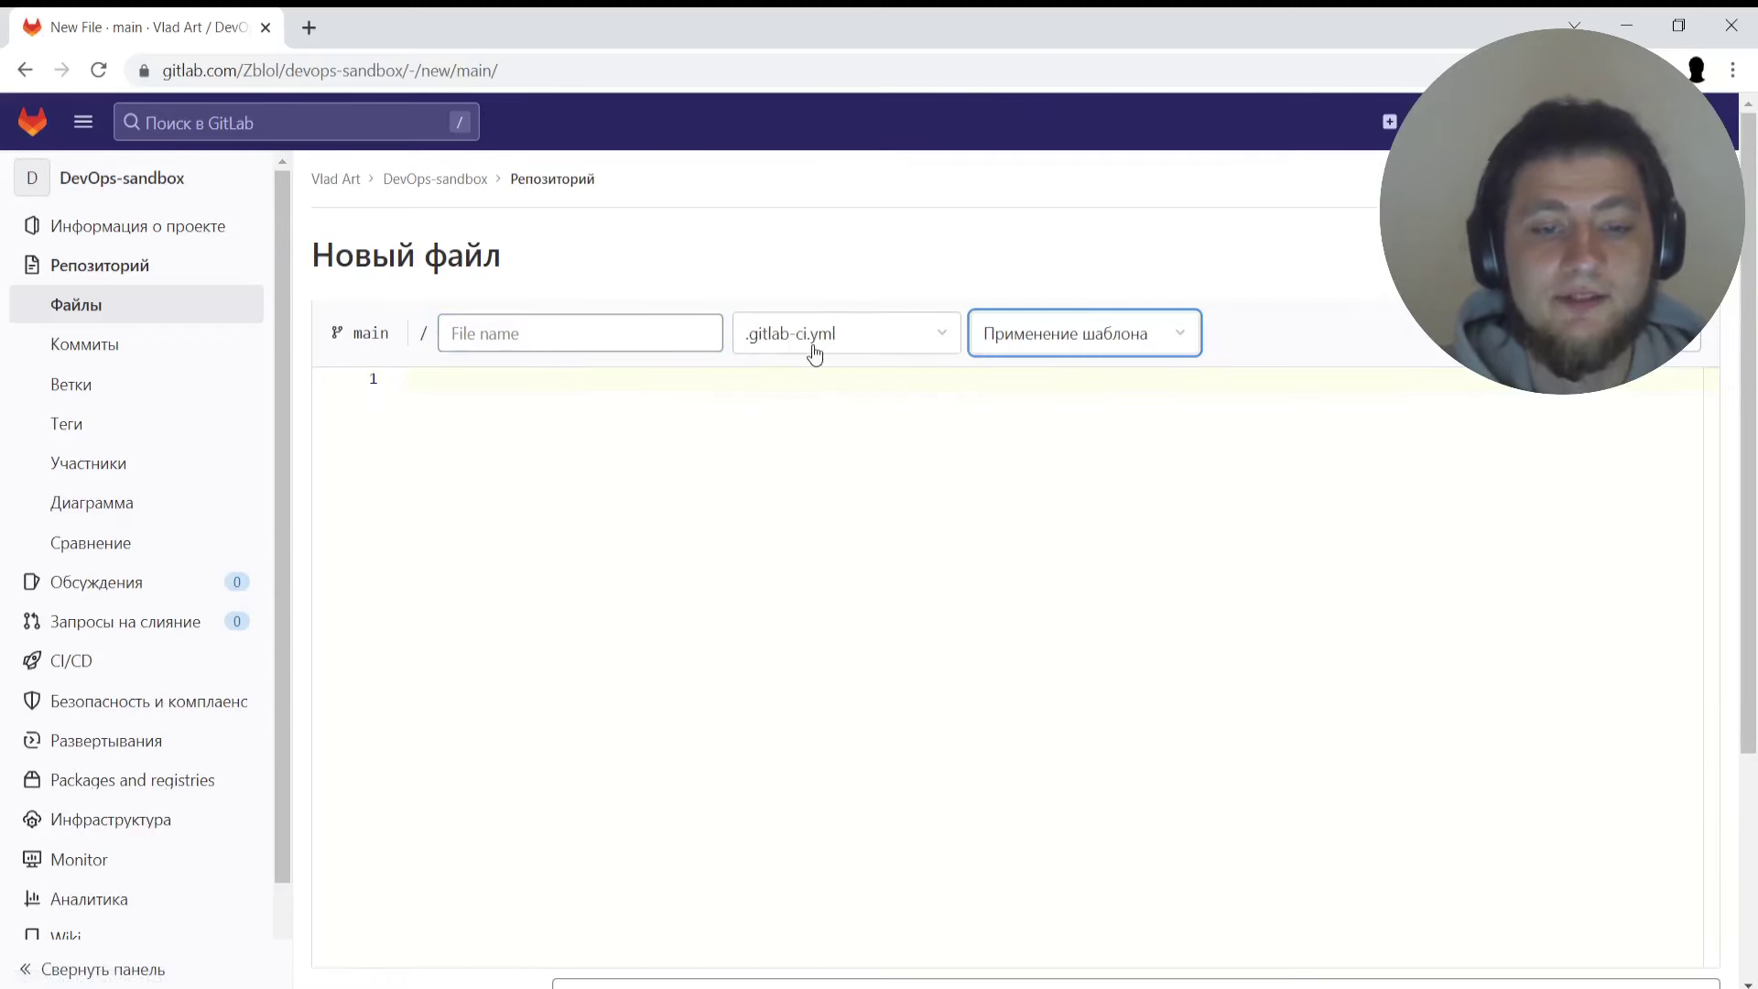
pyautogui.click(534, 345)
pyautogui.click(606, 433)
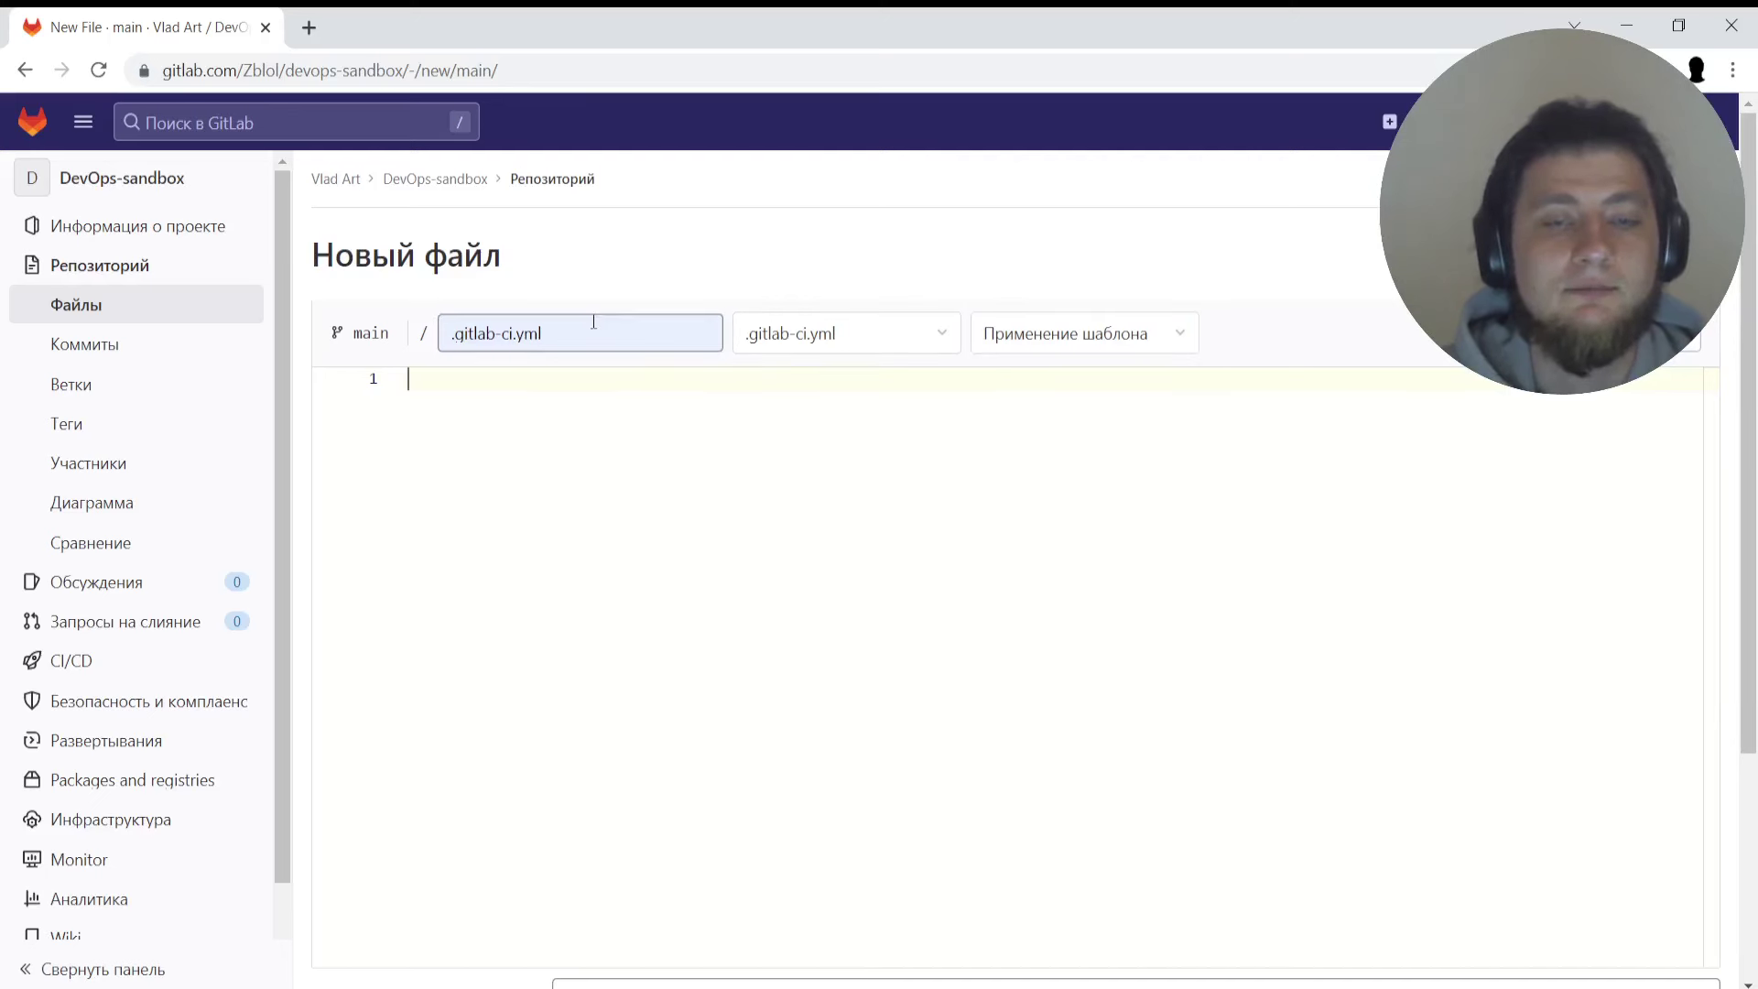
# Insert the Bash CI template, then delete all of its code.
pyautogui.click(573, 385)
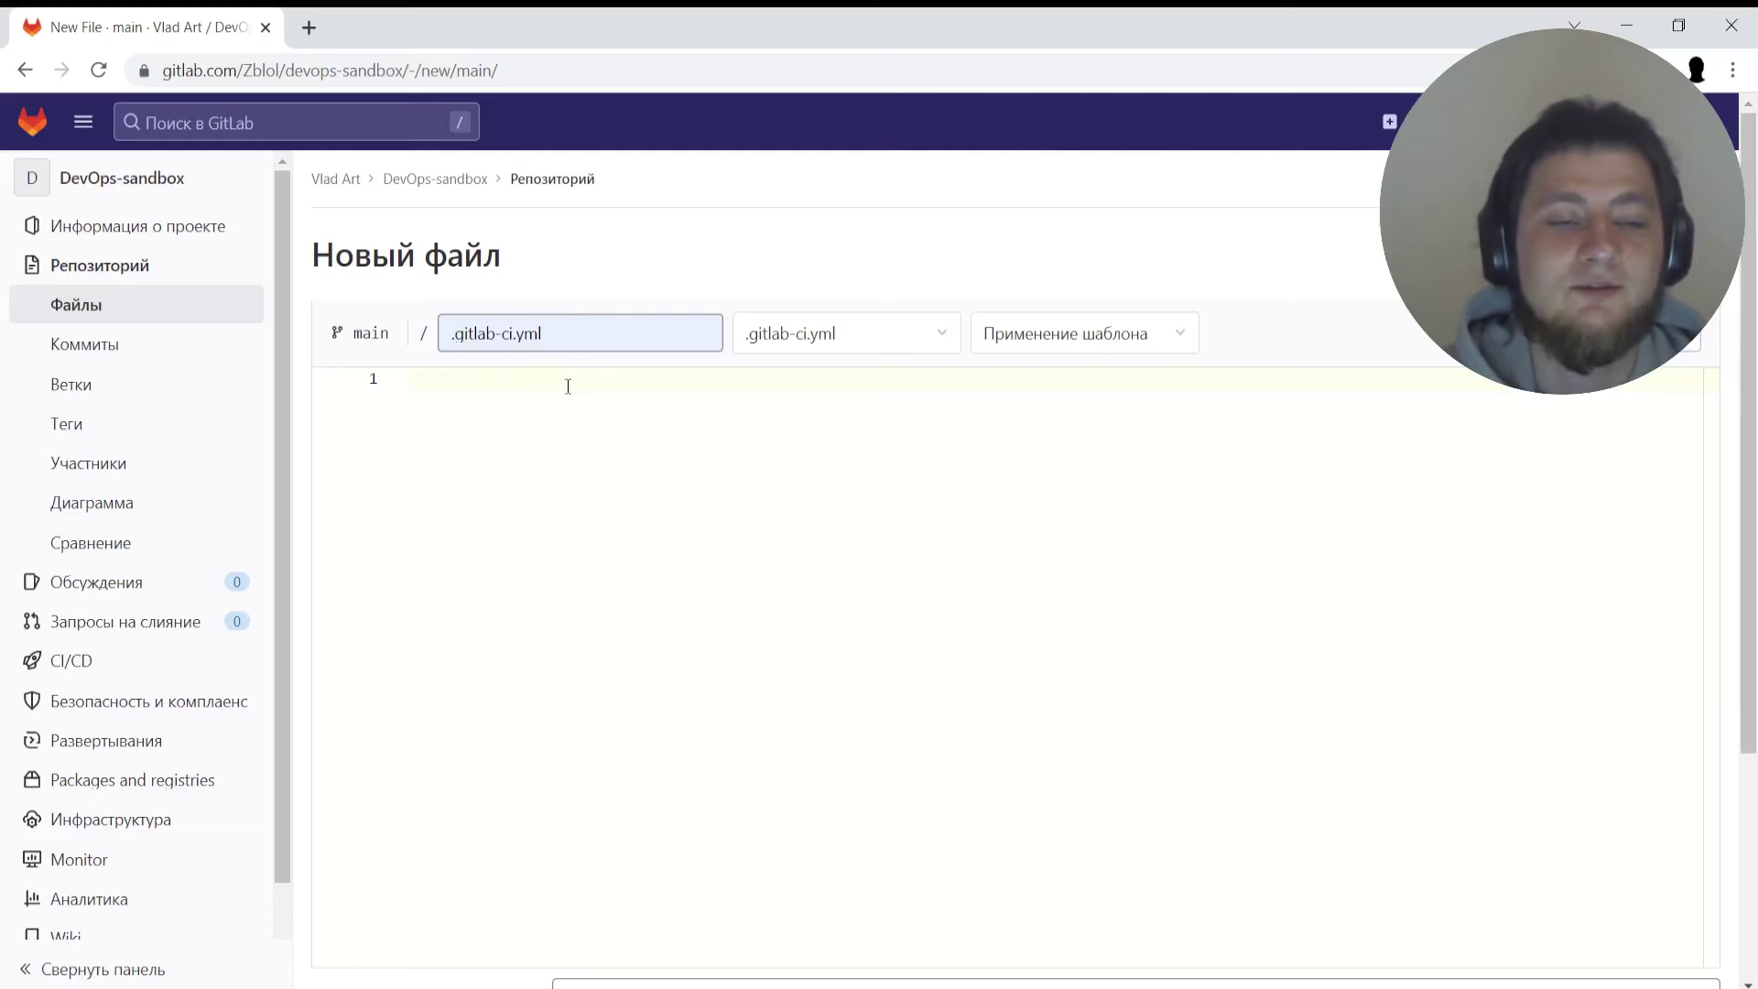
pyautogui.click(1032, 333)
pyautogui.scroll(-5, 1158, 565)
pyautogui.scroll(5, 1076, 572)
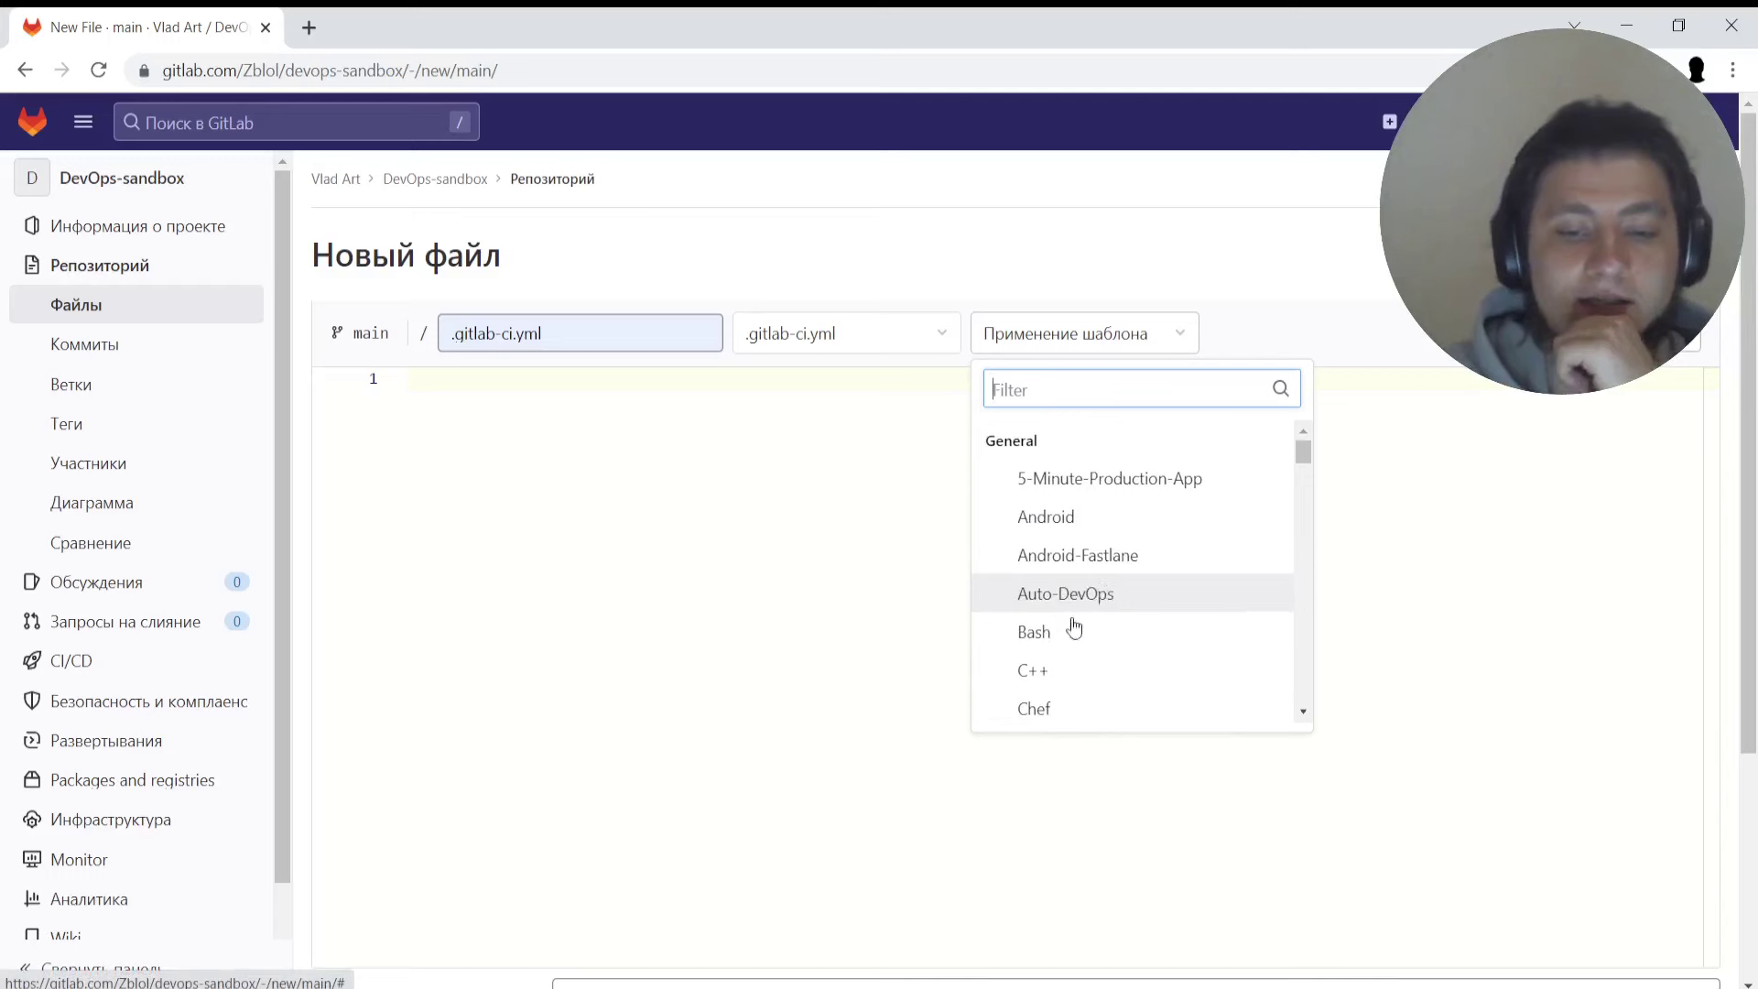
pyautogui.click(1070, 628)
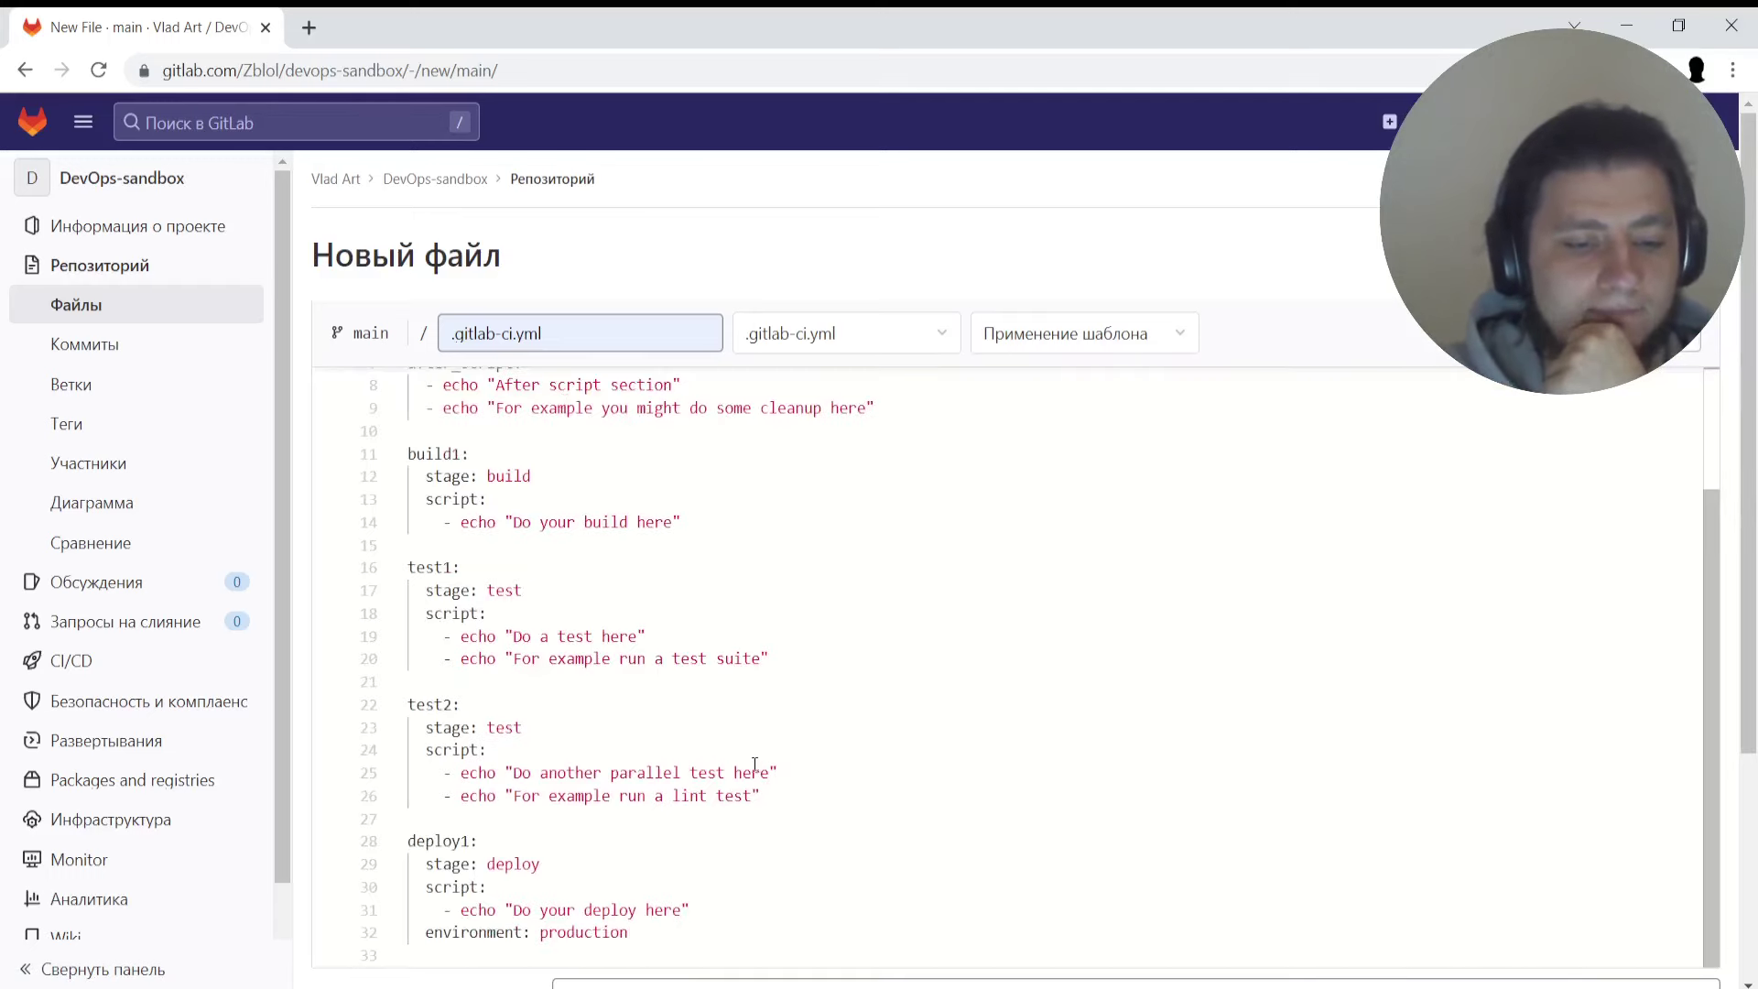
pyautogui.moveTo(669, 936); pyautogui.dragTo(394, 380)
pyautogui.press('BackSpace')
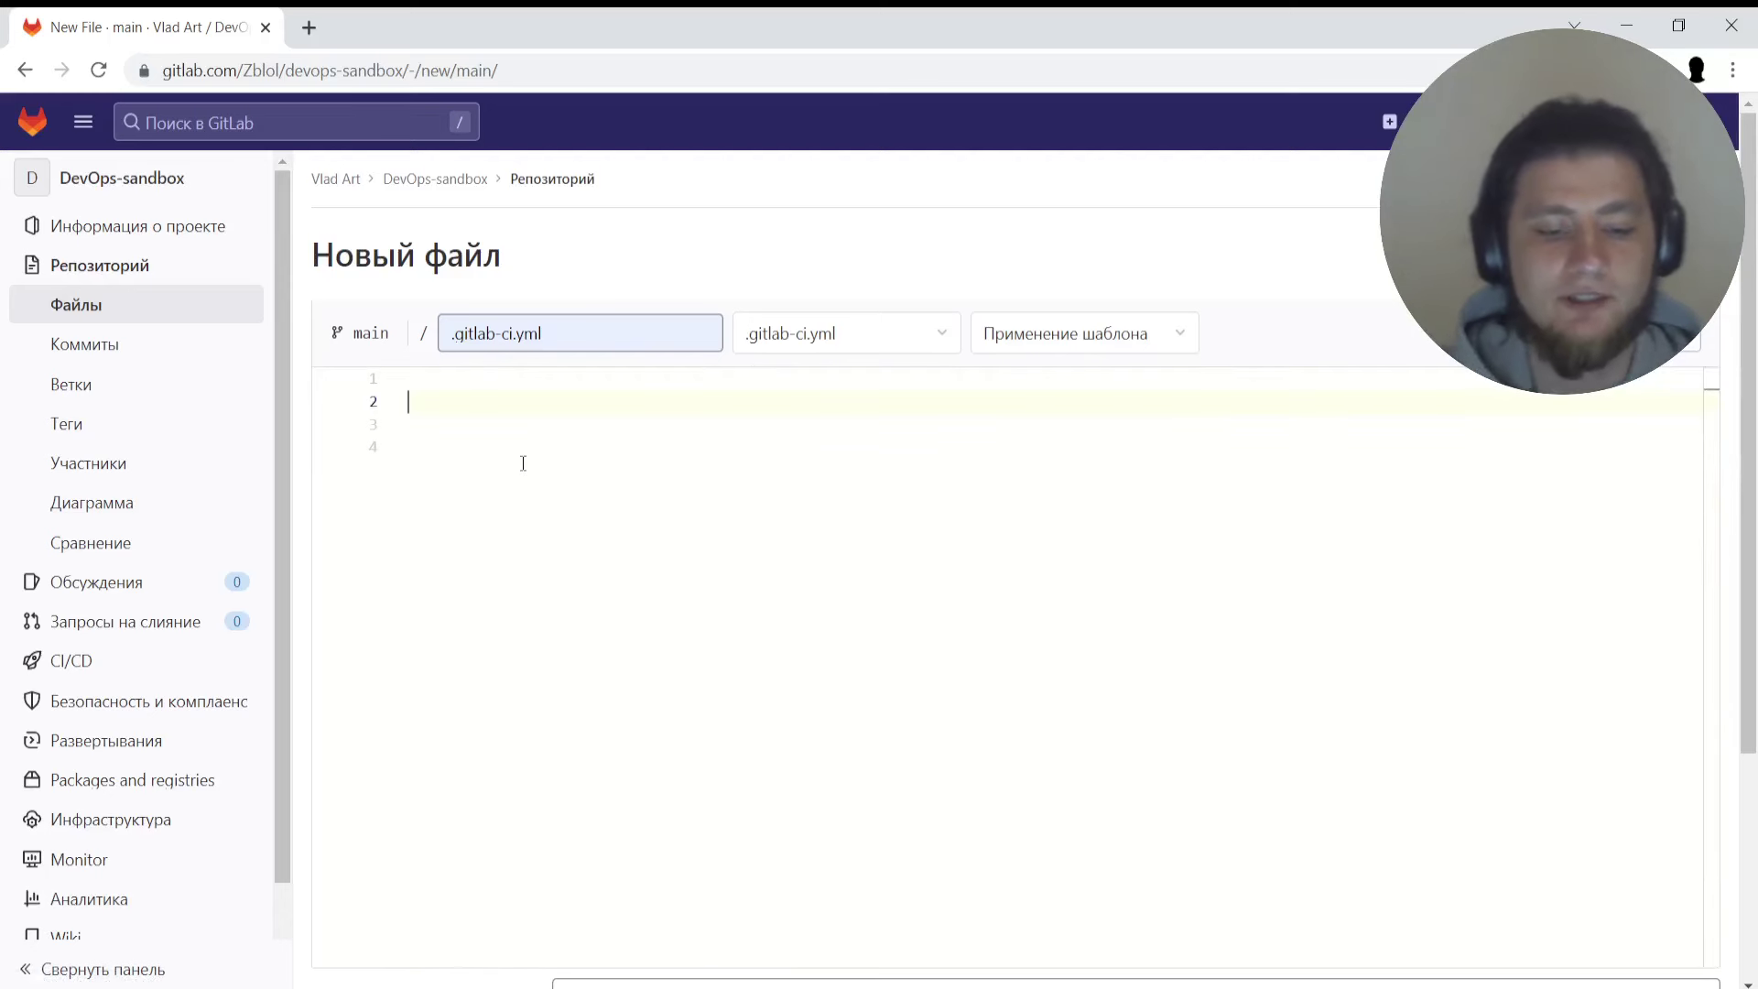
# Declare the stages list with a single test stage.
pyautogui.write('stage:')
pyautogui.press('Return')
pyautogui.write('- ')
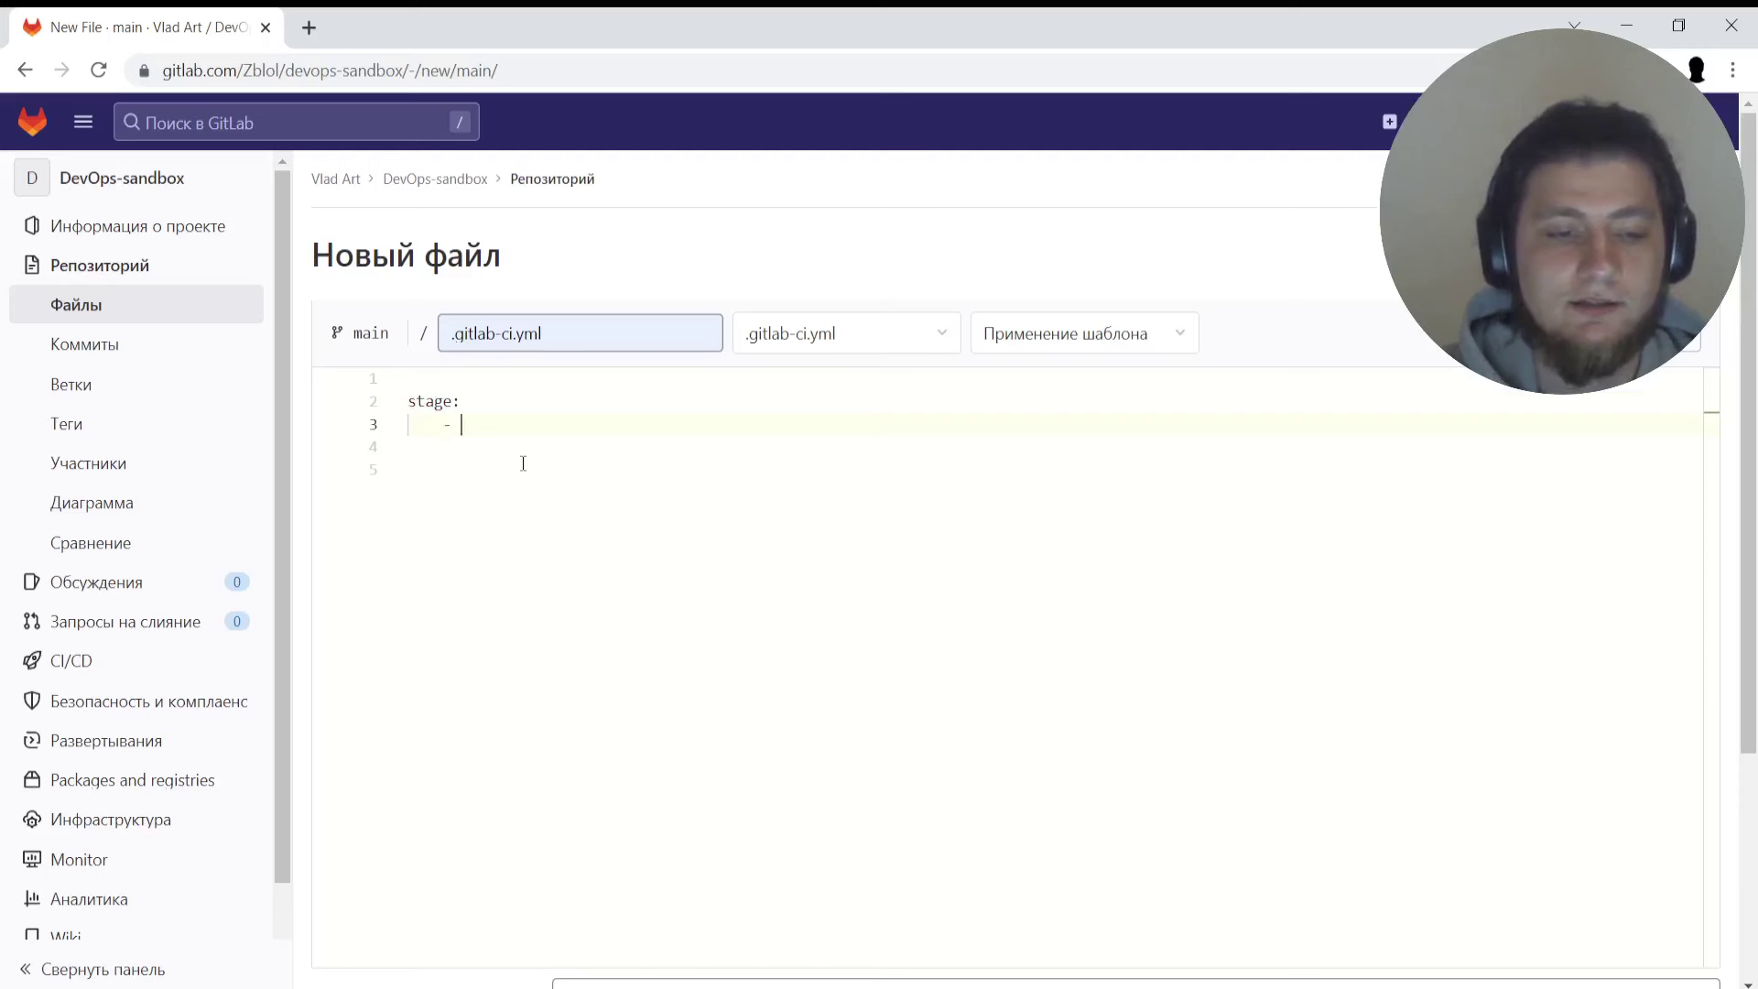
pyautogui.write('test')
pyautogui.press('Return')
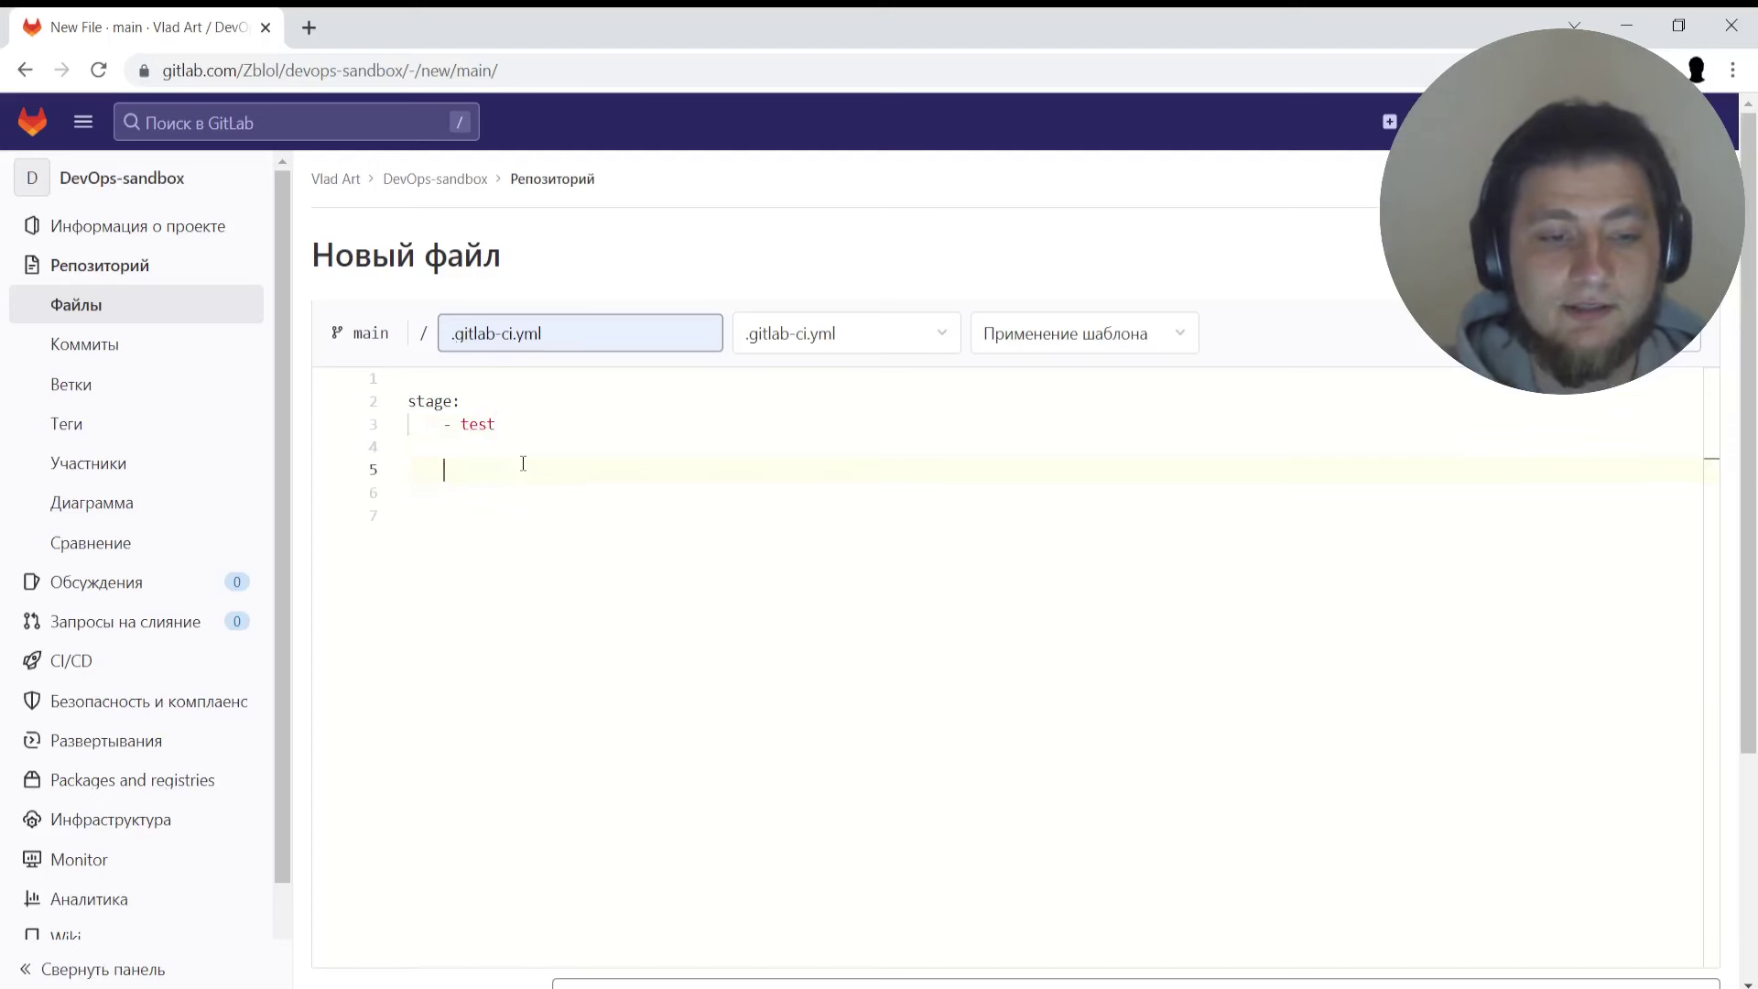
pyautogui.write('-')
pyautogui.press('BackSpace')
pyautogui.press('BackSpace')
pyautogui.press('BackSpace')
pyautogui.press('Return')
# Add a 'test run' job assigned to stage: test.
pyautogui.write('test:')
pyautogui.press('Return')
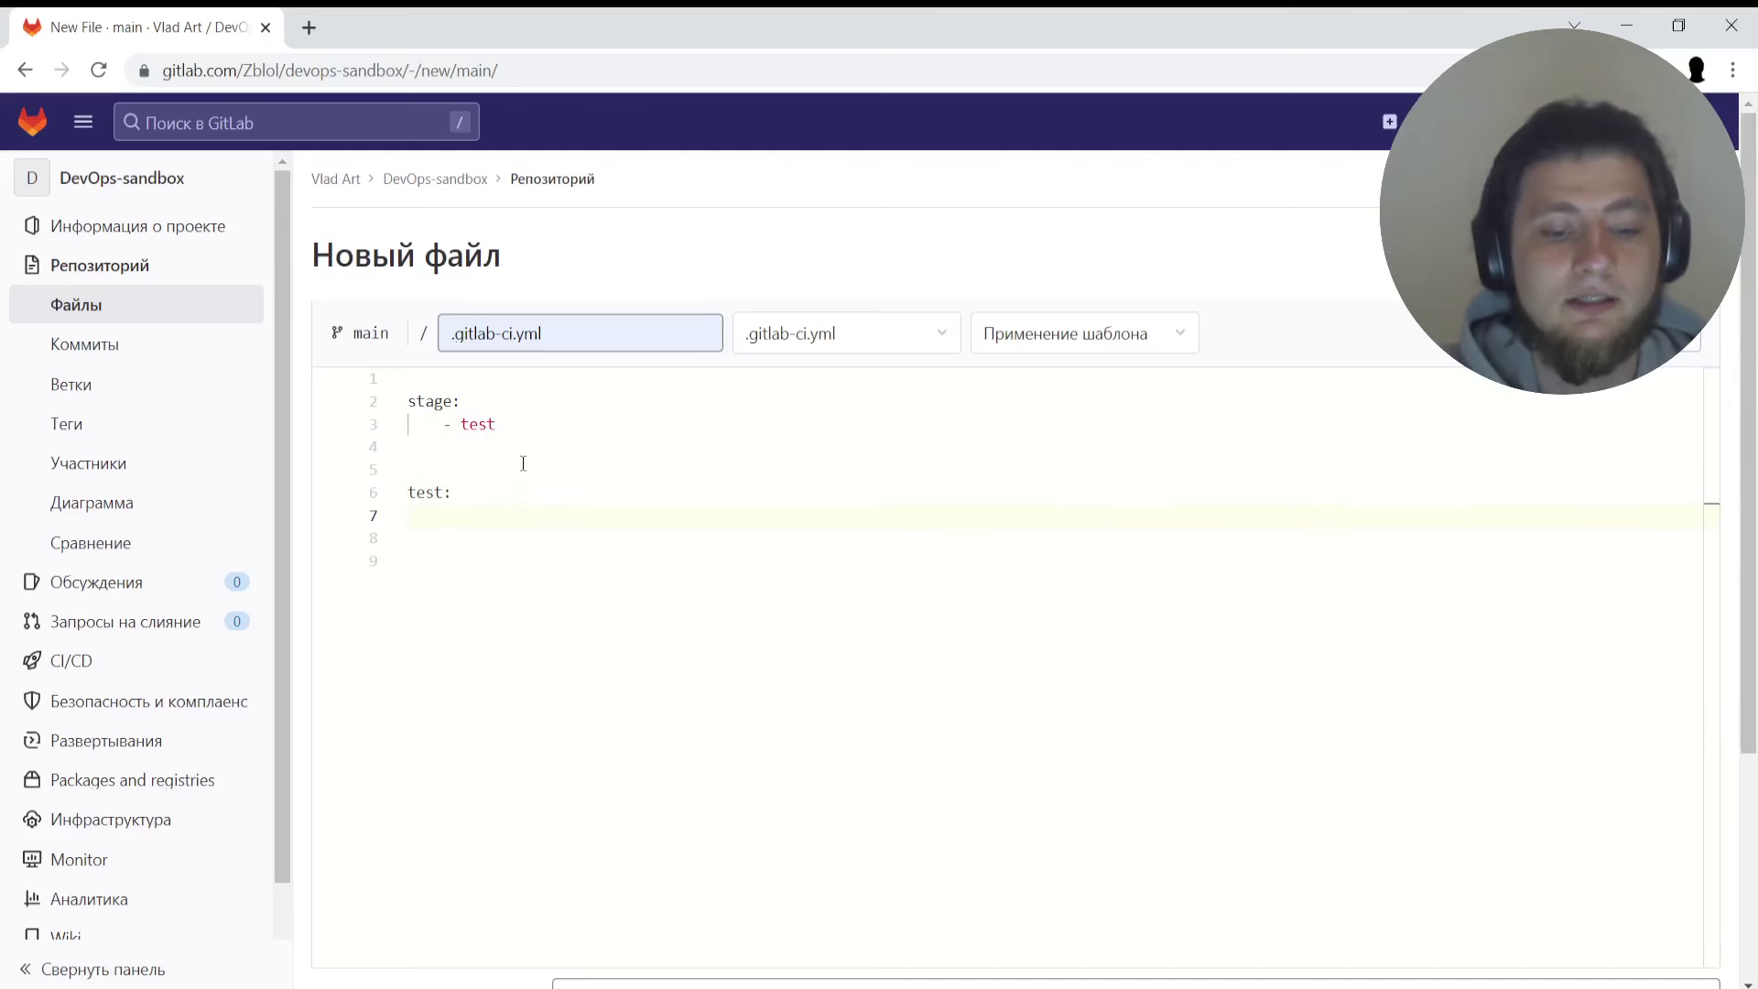
pyautogui.write('stage')
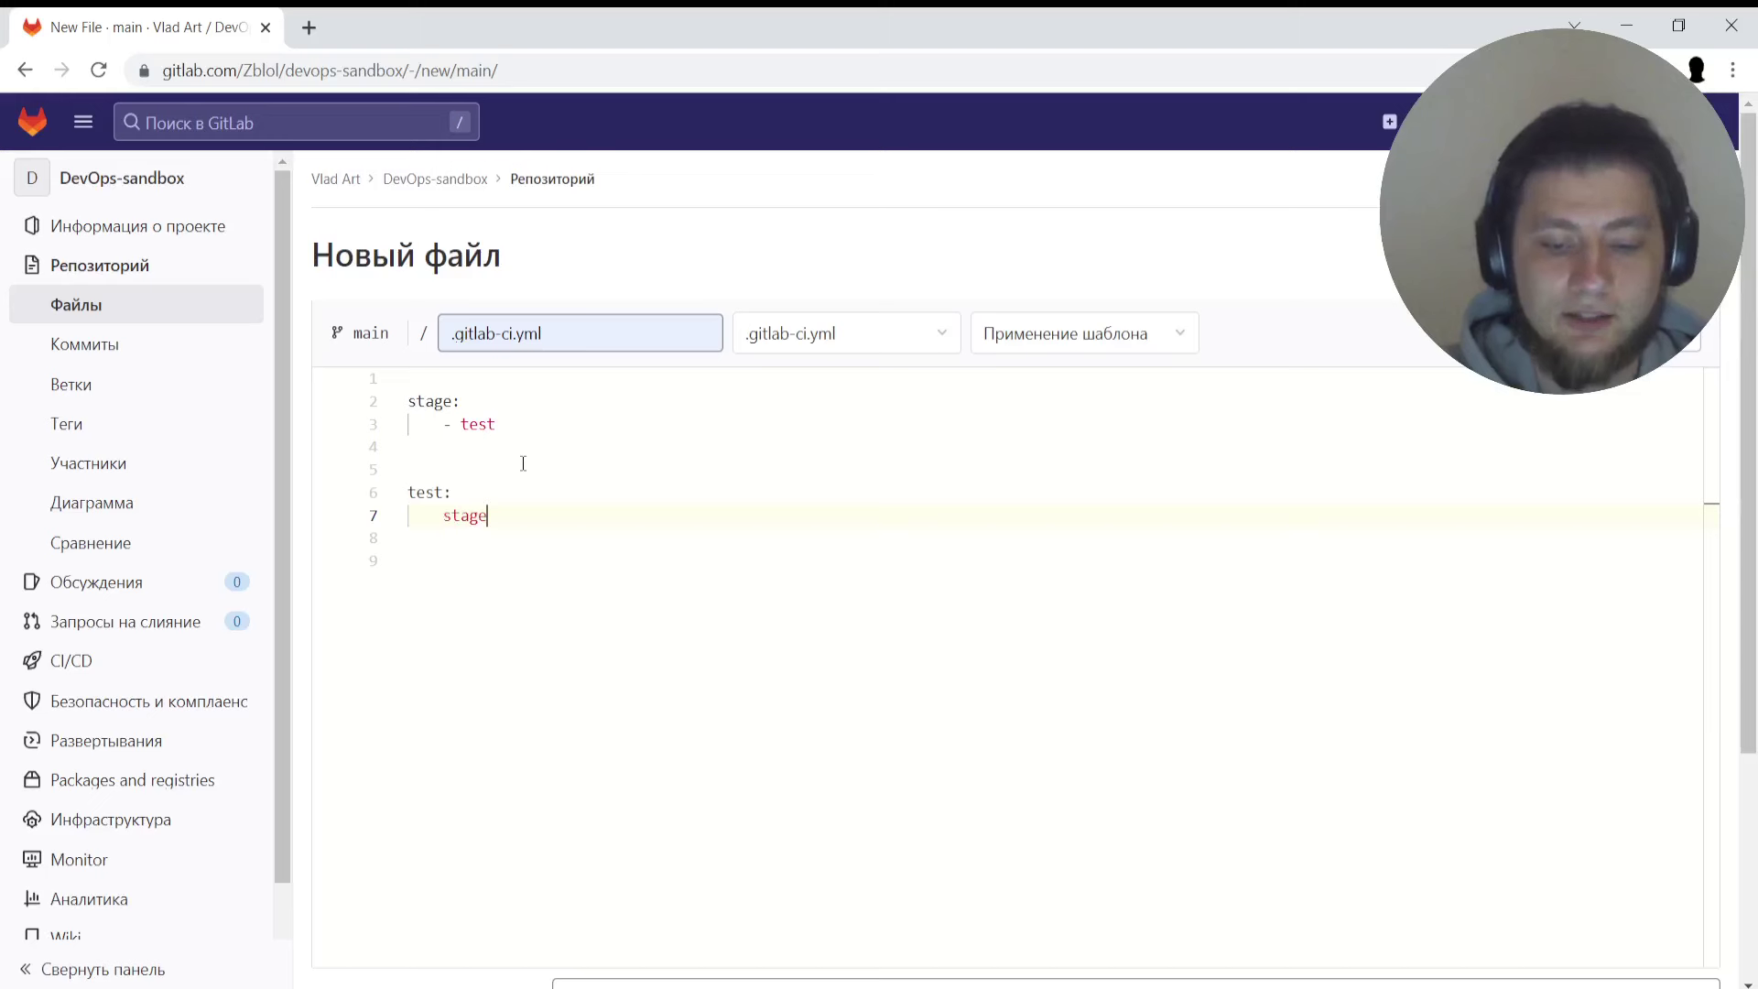
pyautogui.write(': test')
pyautogui.press('Return')
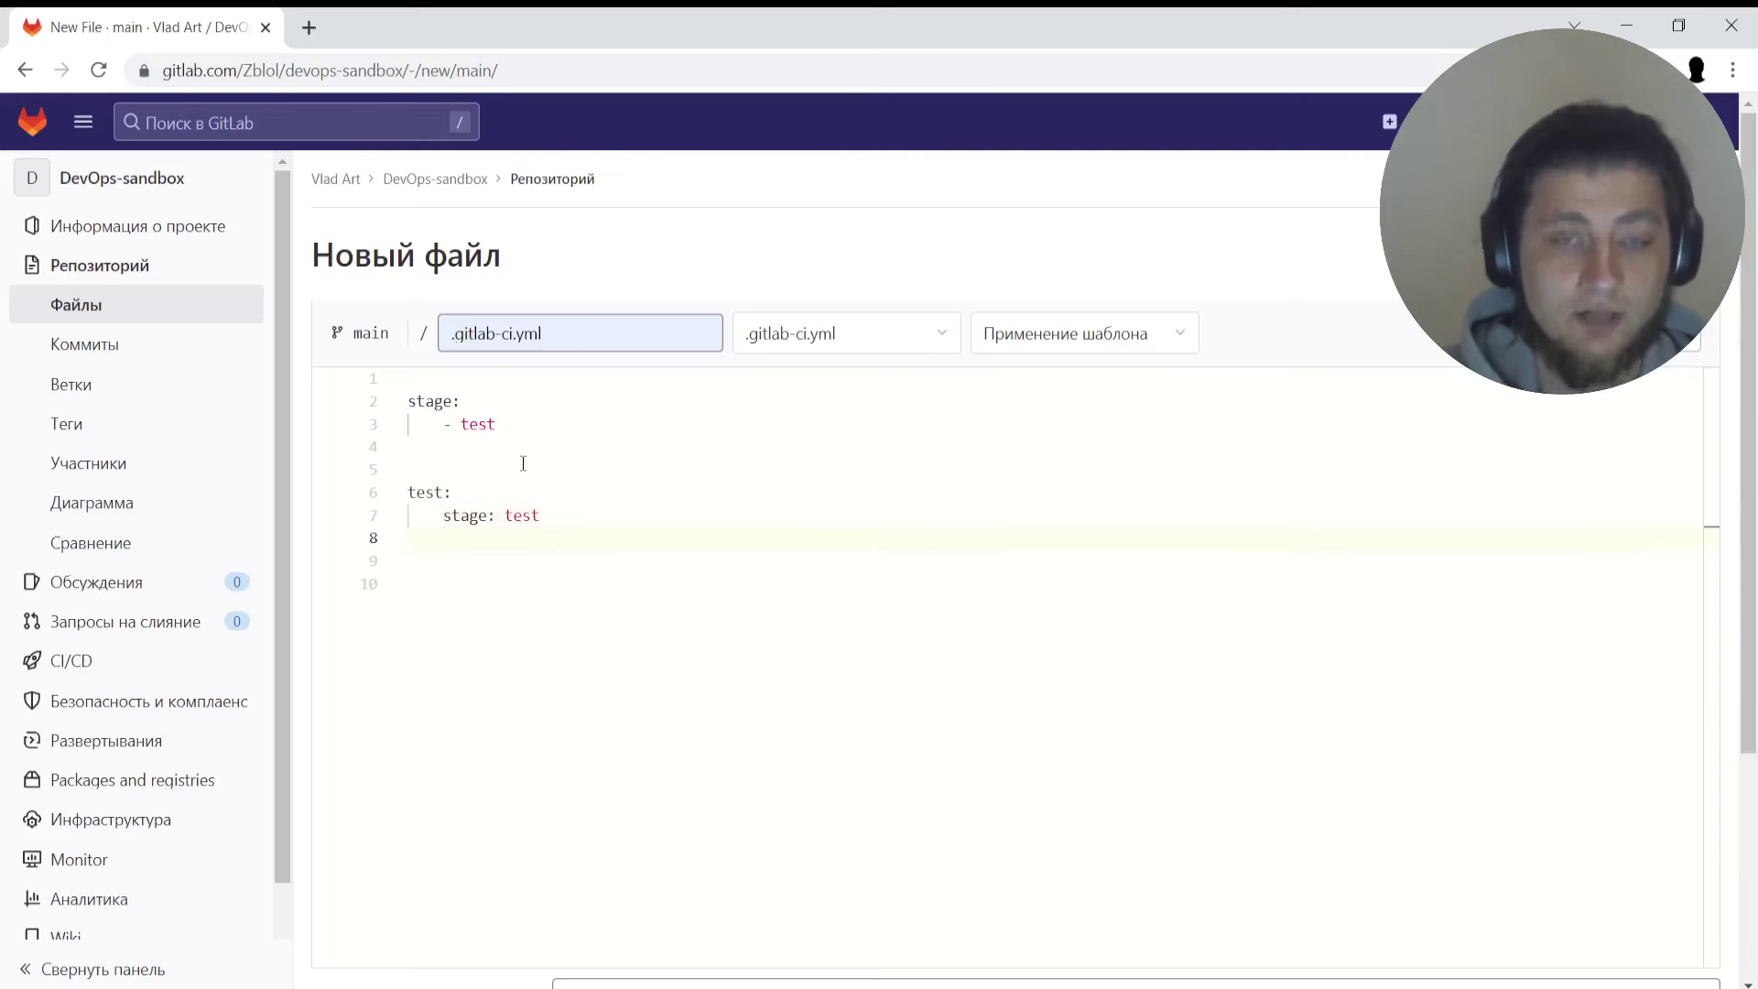
pyautogui.press('Up')
pyautogui.press('Up')
pyautogui.write('run')
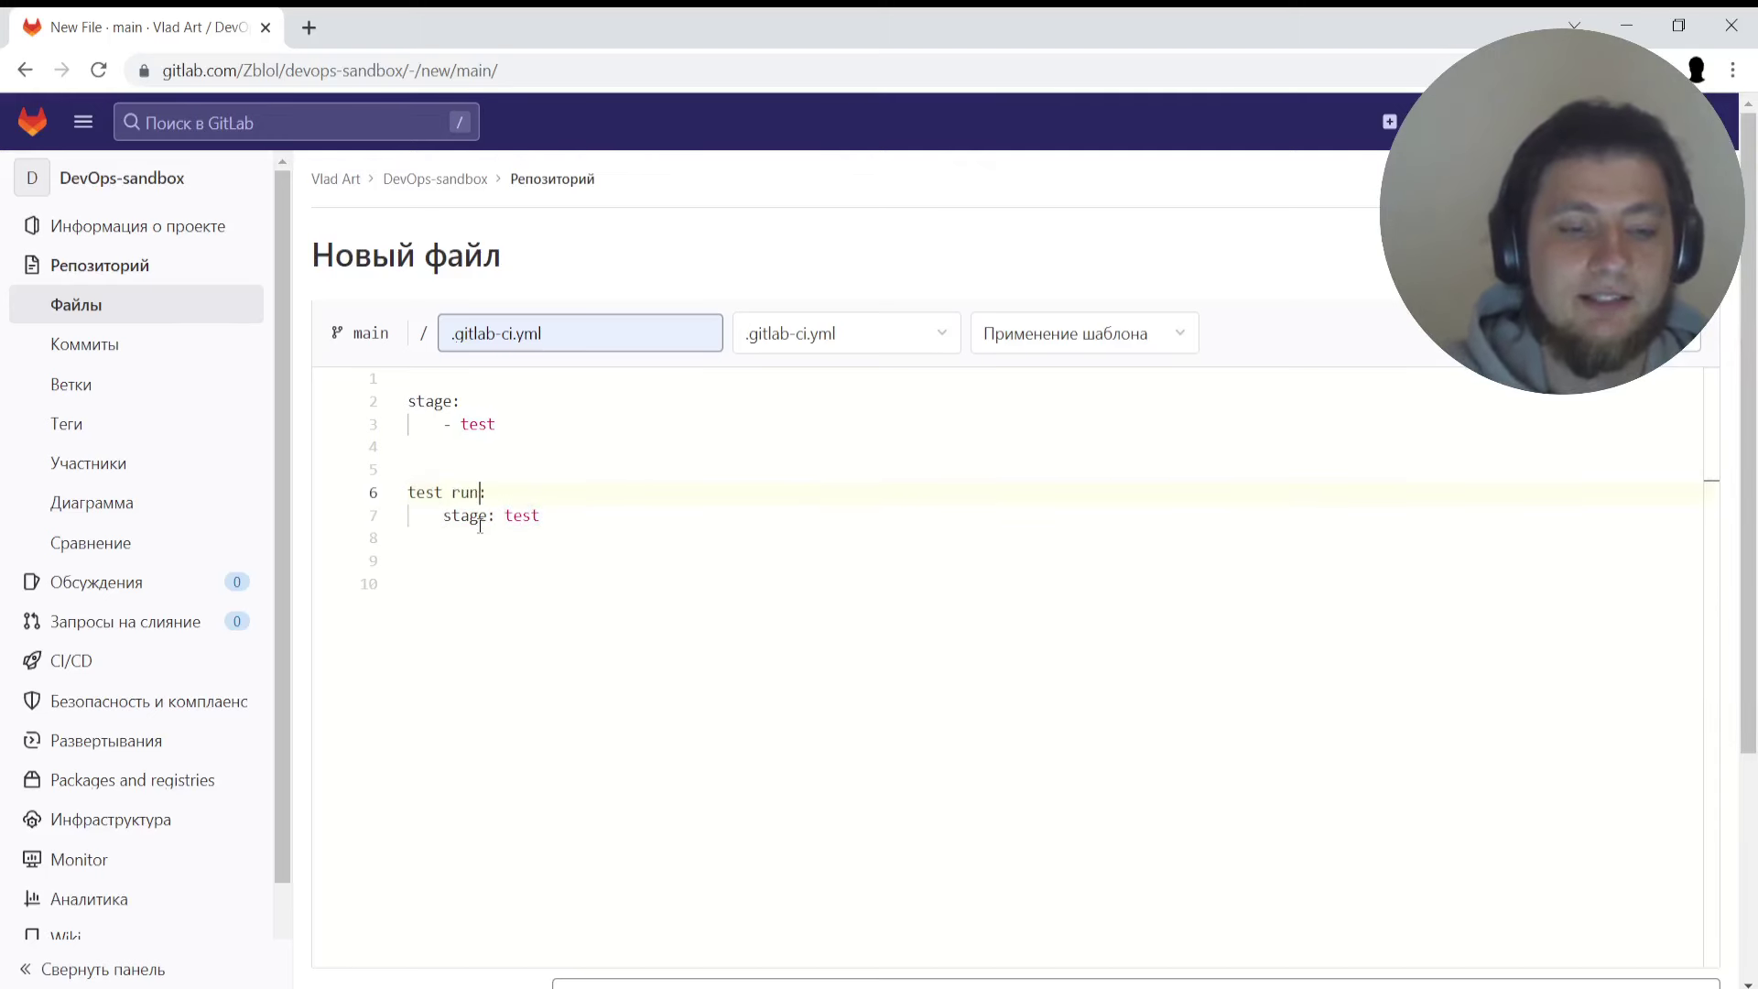
pyautogui.press('BackSpace')
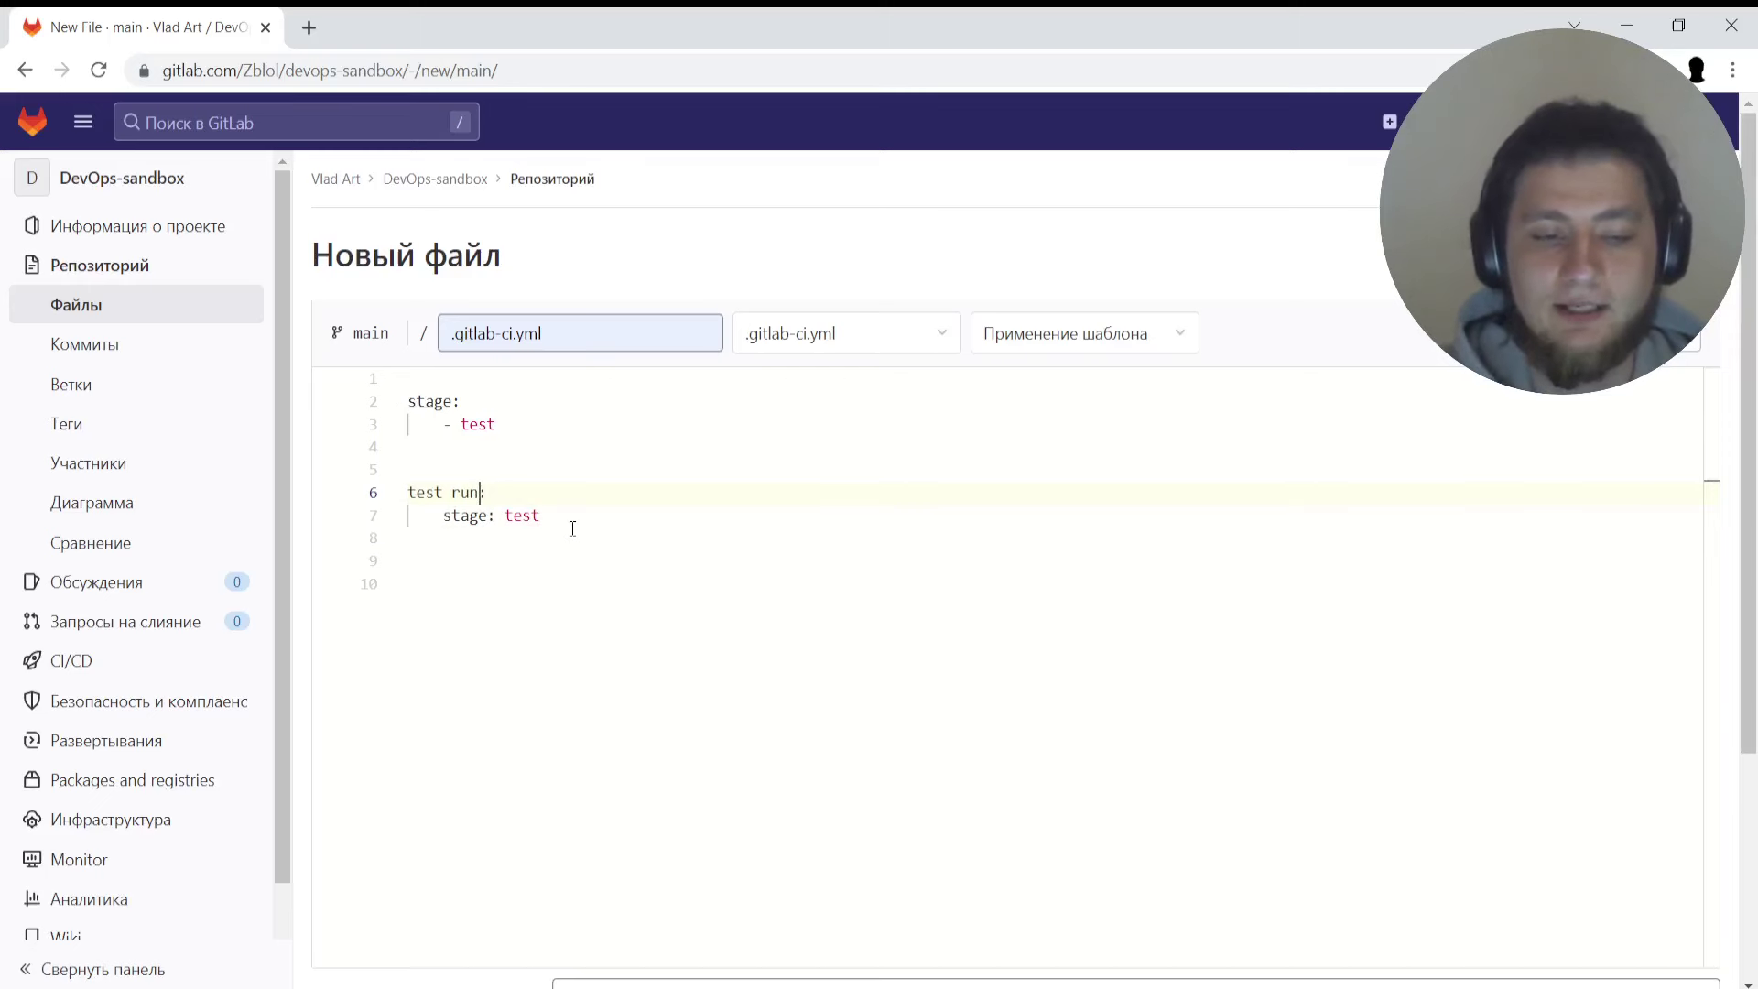
# Add a script: key under the test run job with an indented list item.
pyautogui.click(486, 548)
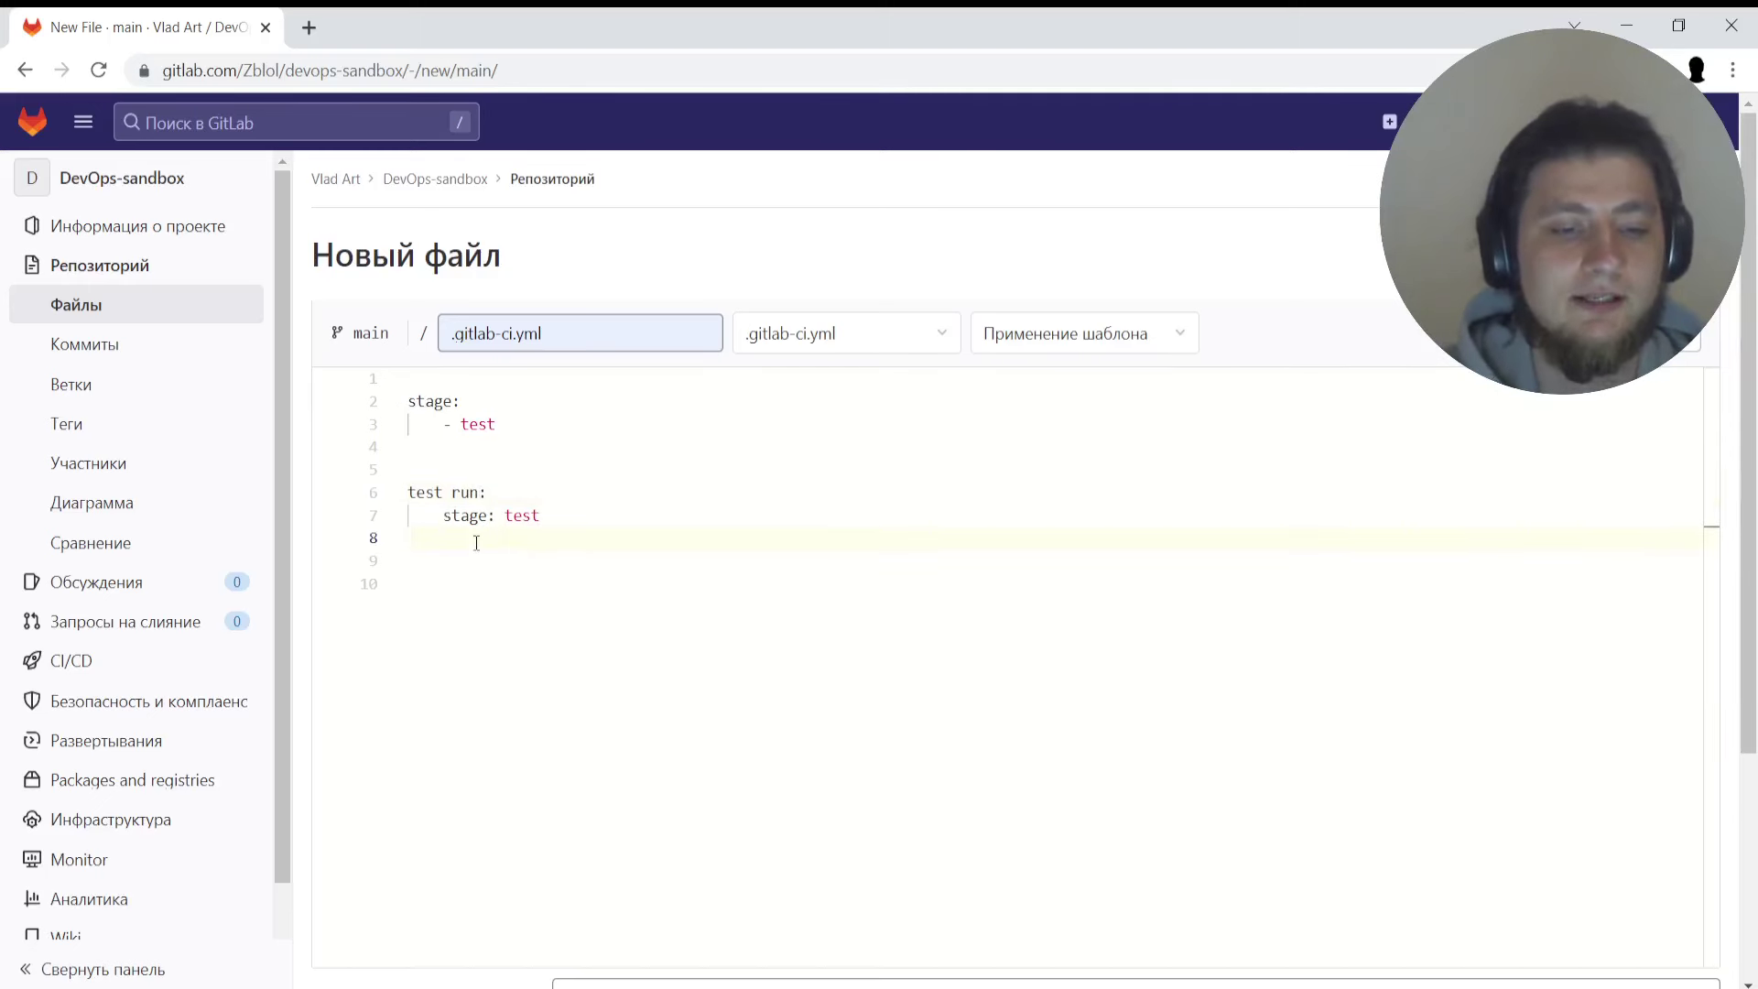
pyautogui.click(461, 516)
pyautogui.click(474, 560)
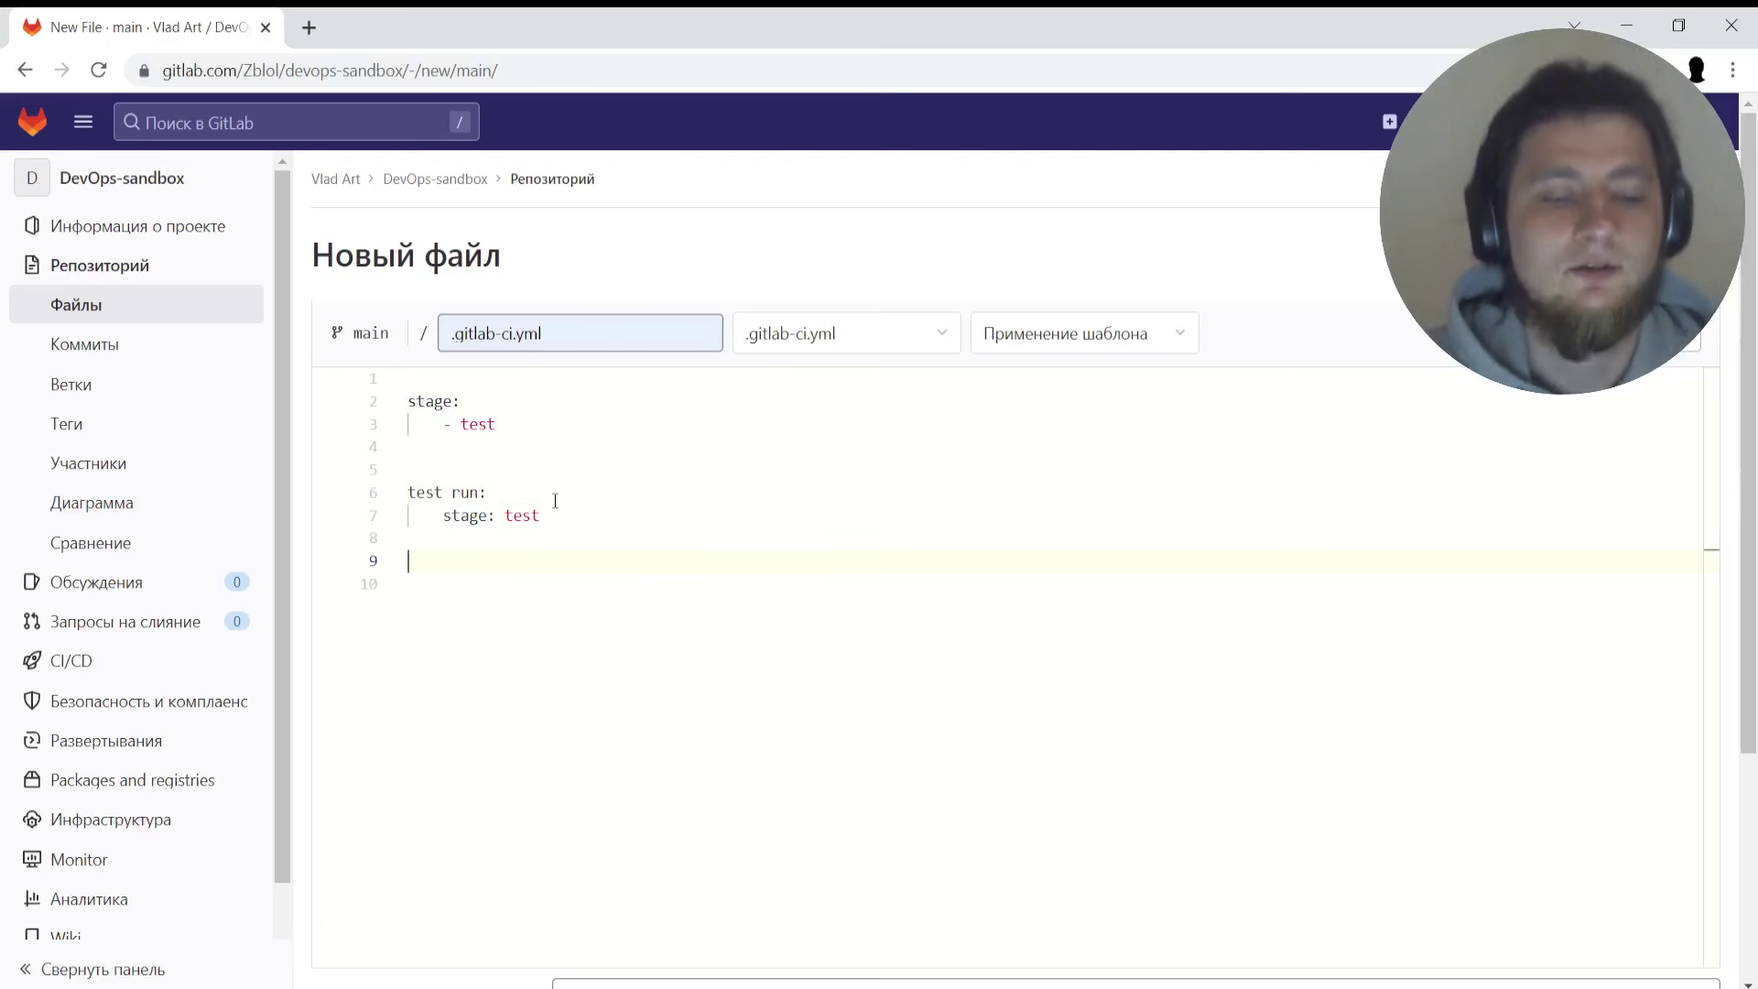
pyautogui.click(554, 514)
pyautogui.press('Return')
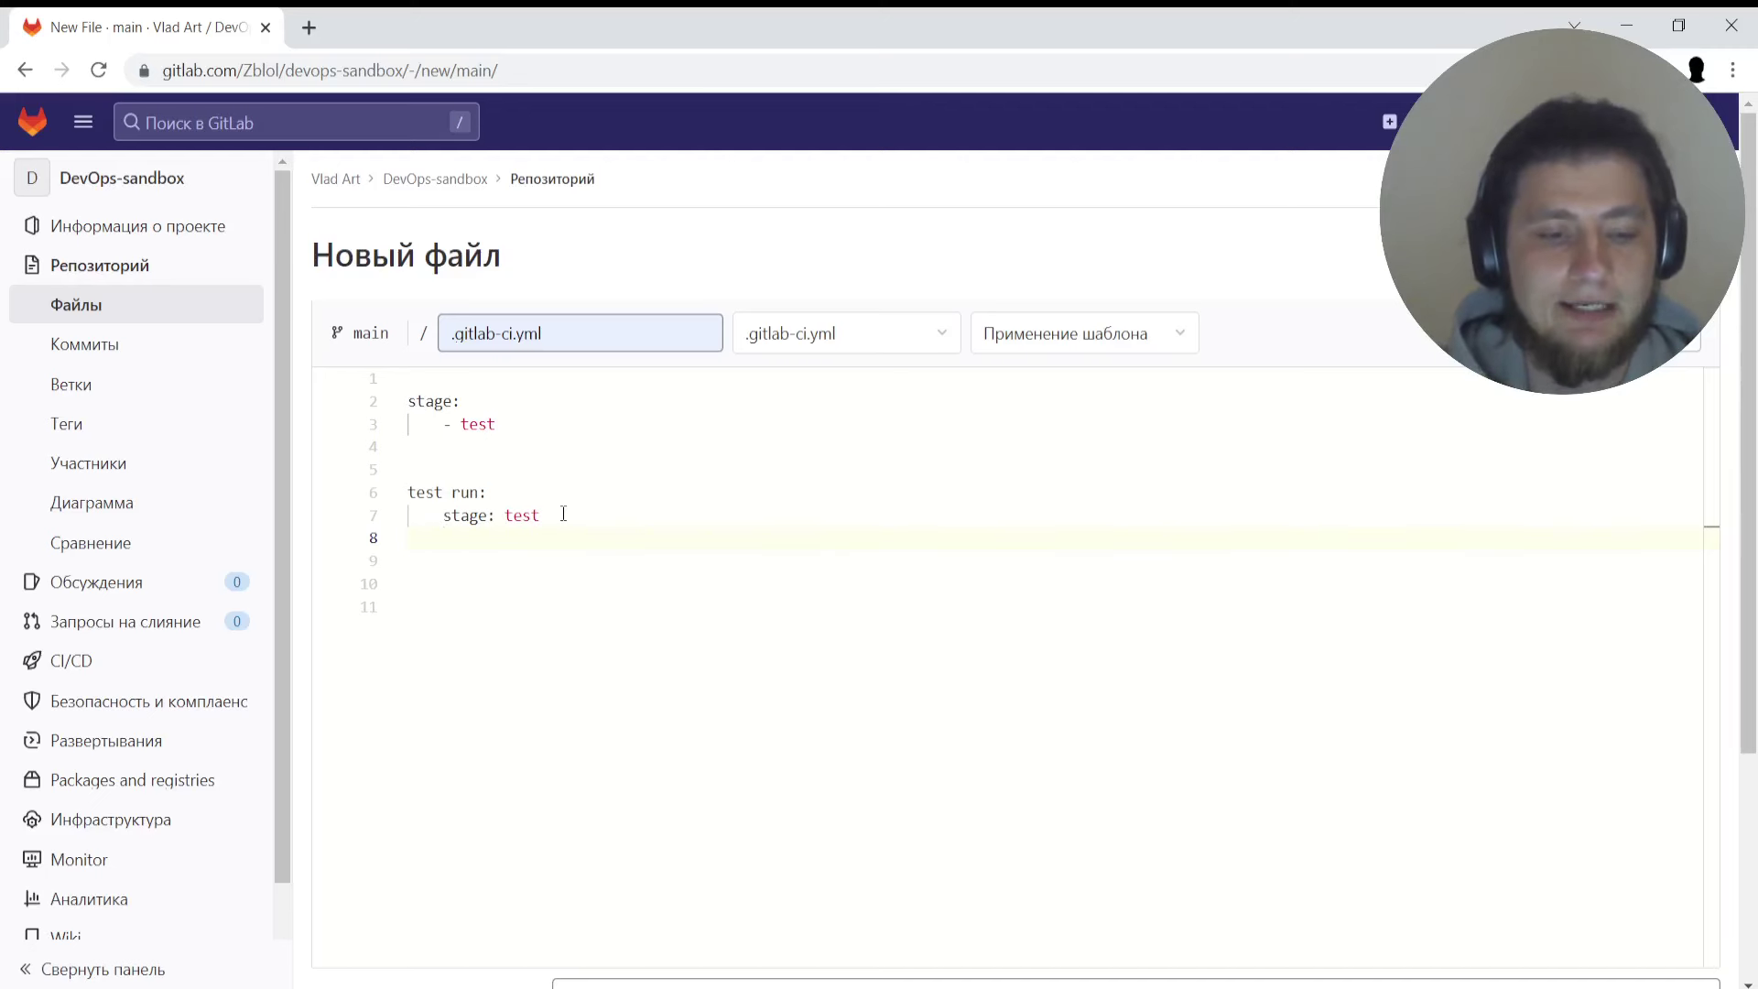
pyautogui.write('script:')
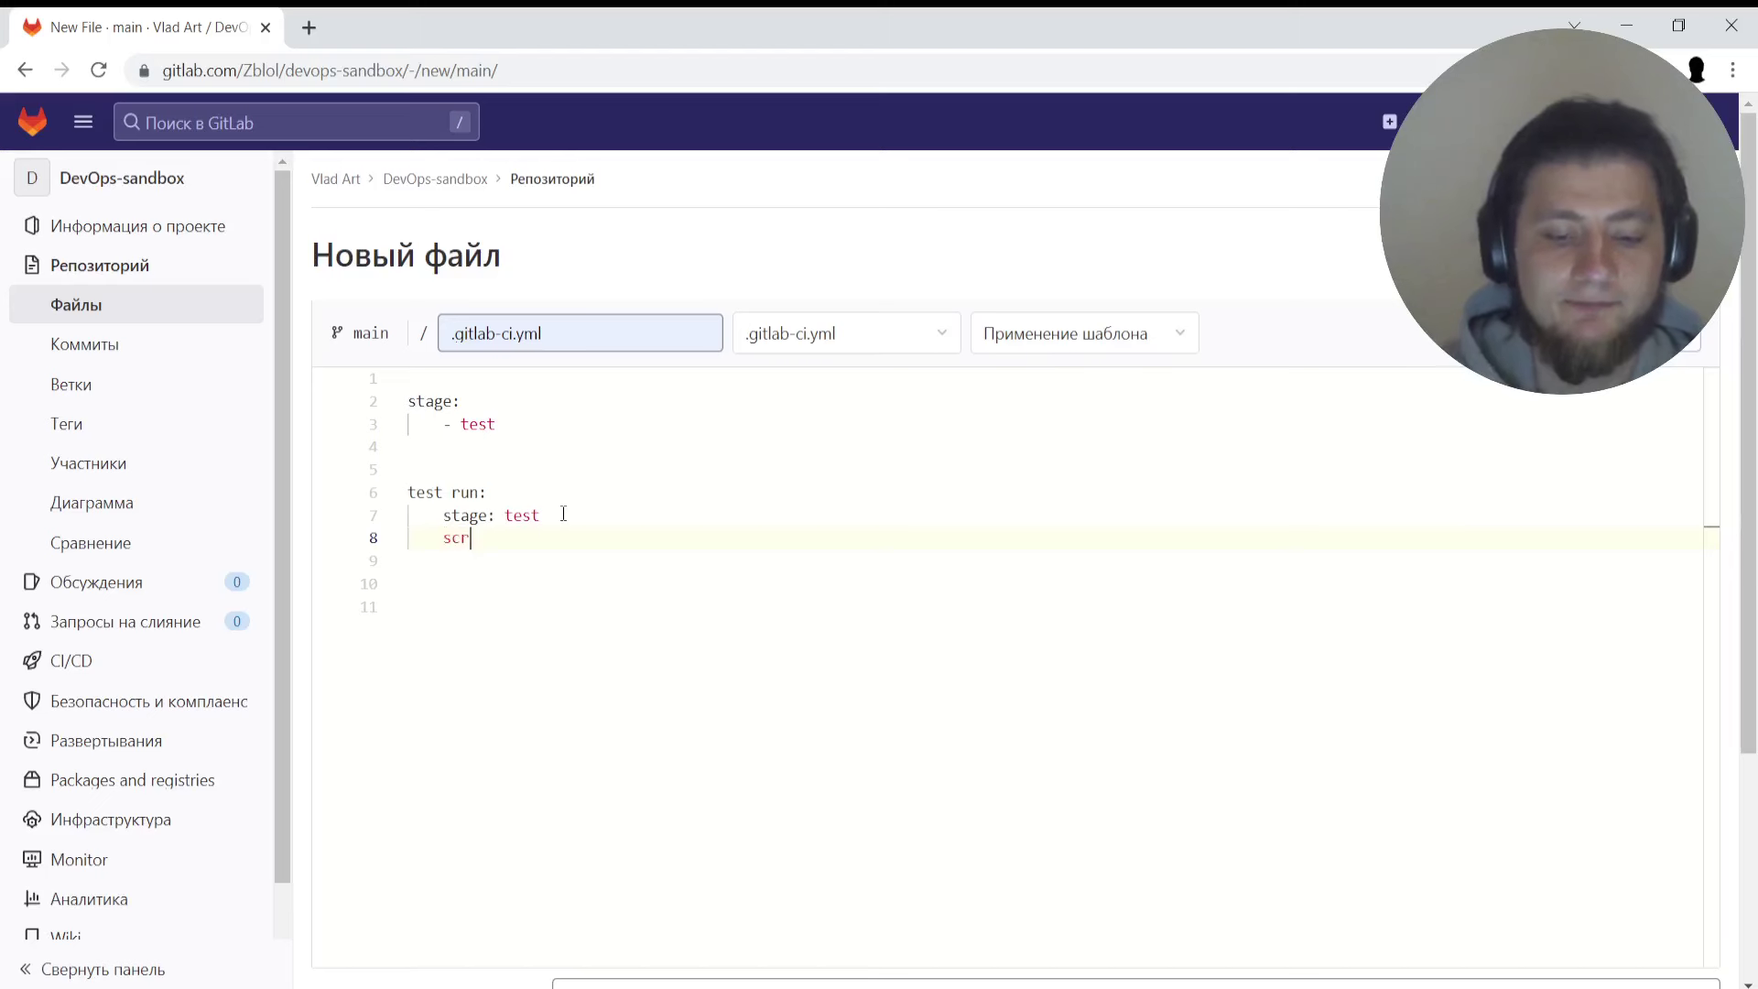
pyautogui.press('Return')
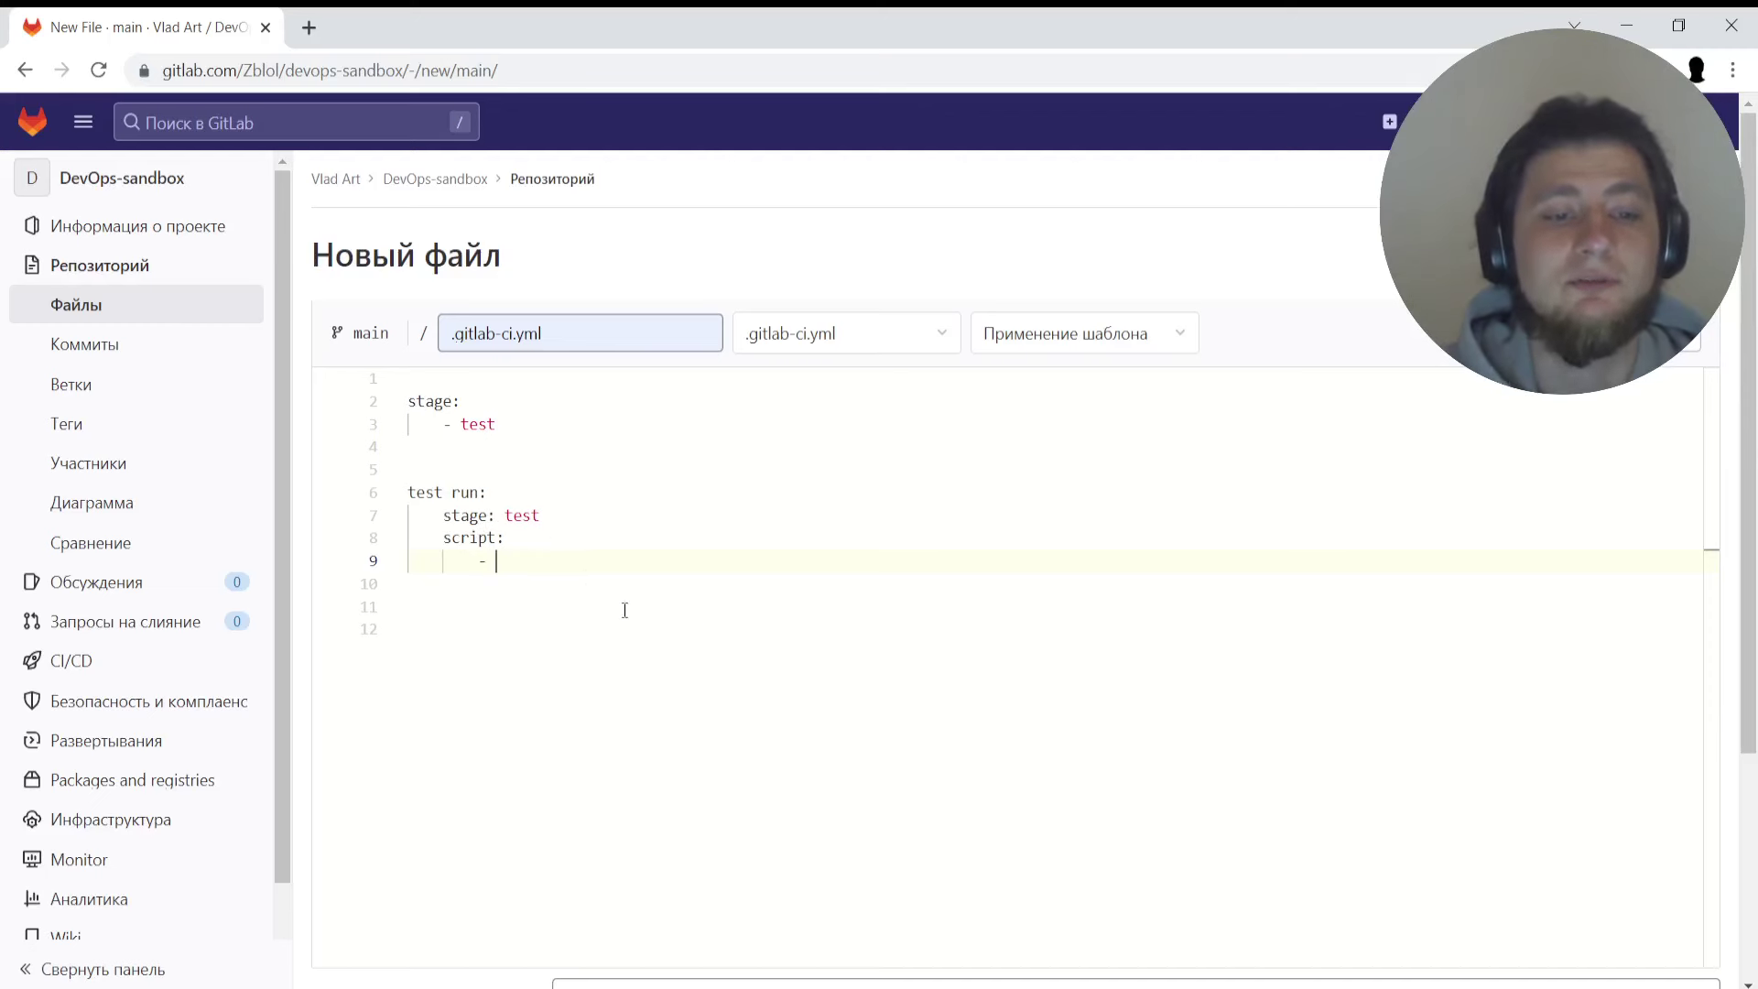
# Open the project page in a new tab and minimise the VM terminal.
pyautogui.middleClick(449, 179)
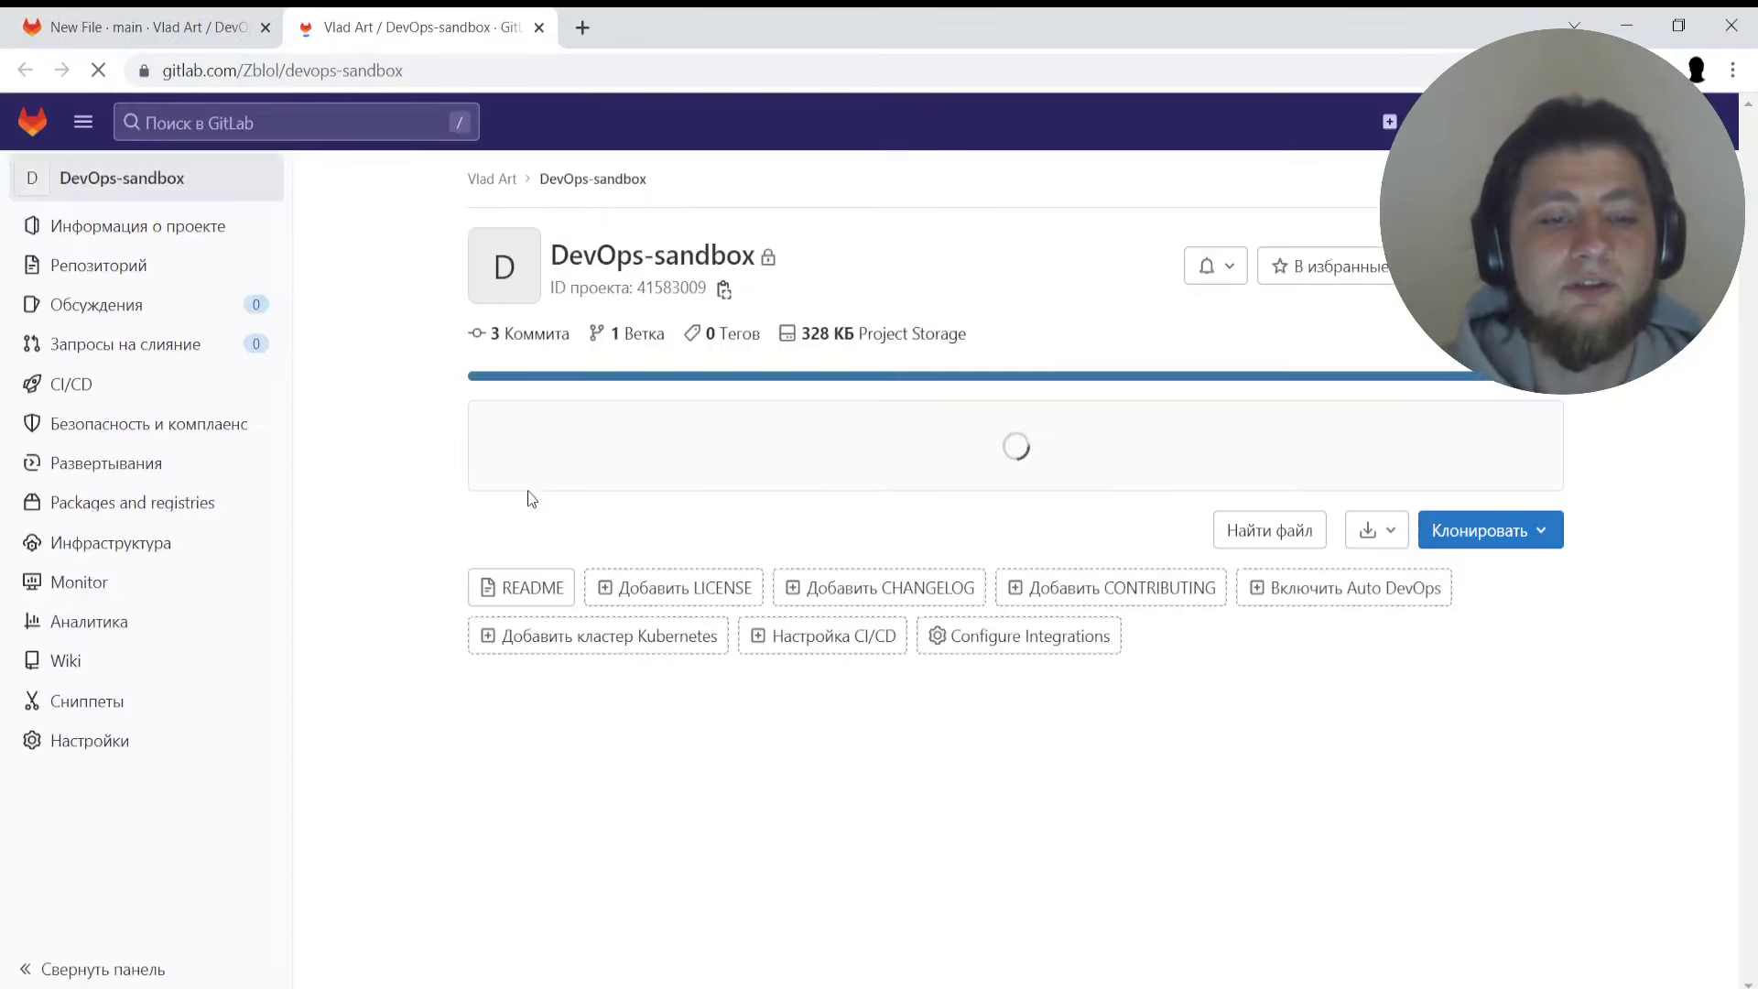
pyautogui.scroll(-1, 533, 450)
pyautogui.scroll(-3, 533, 455)
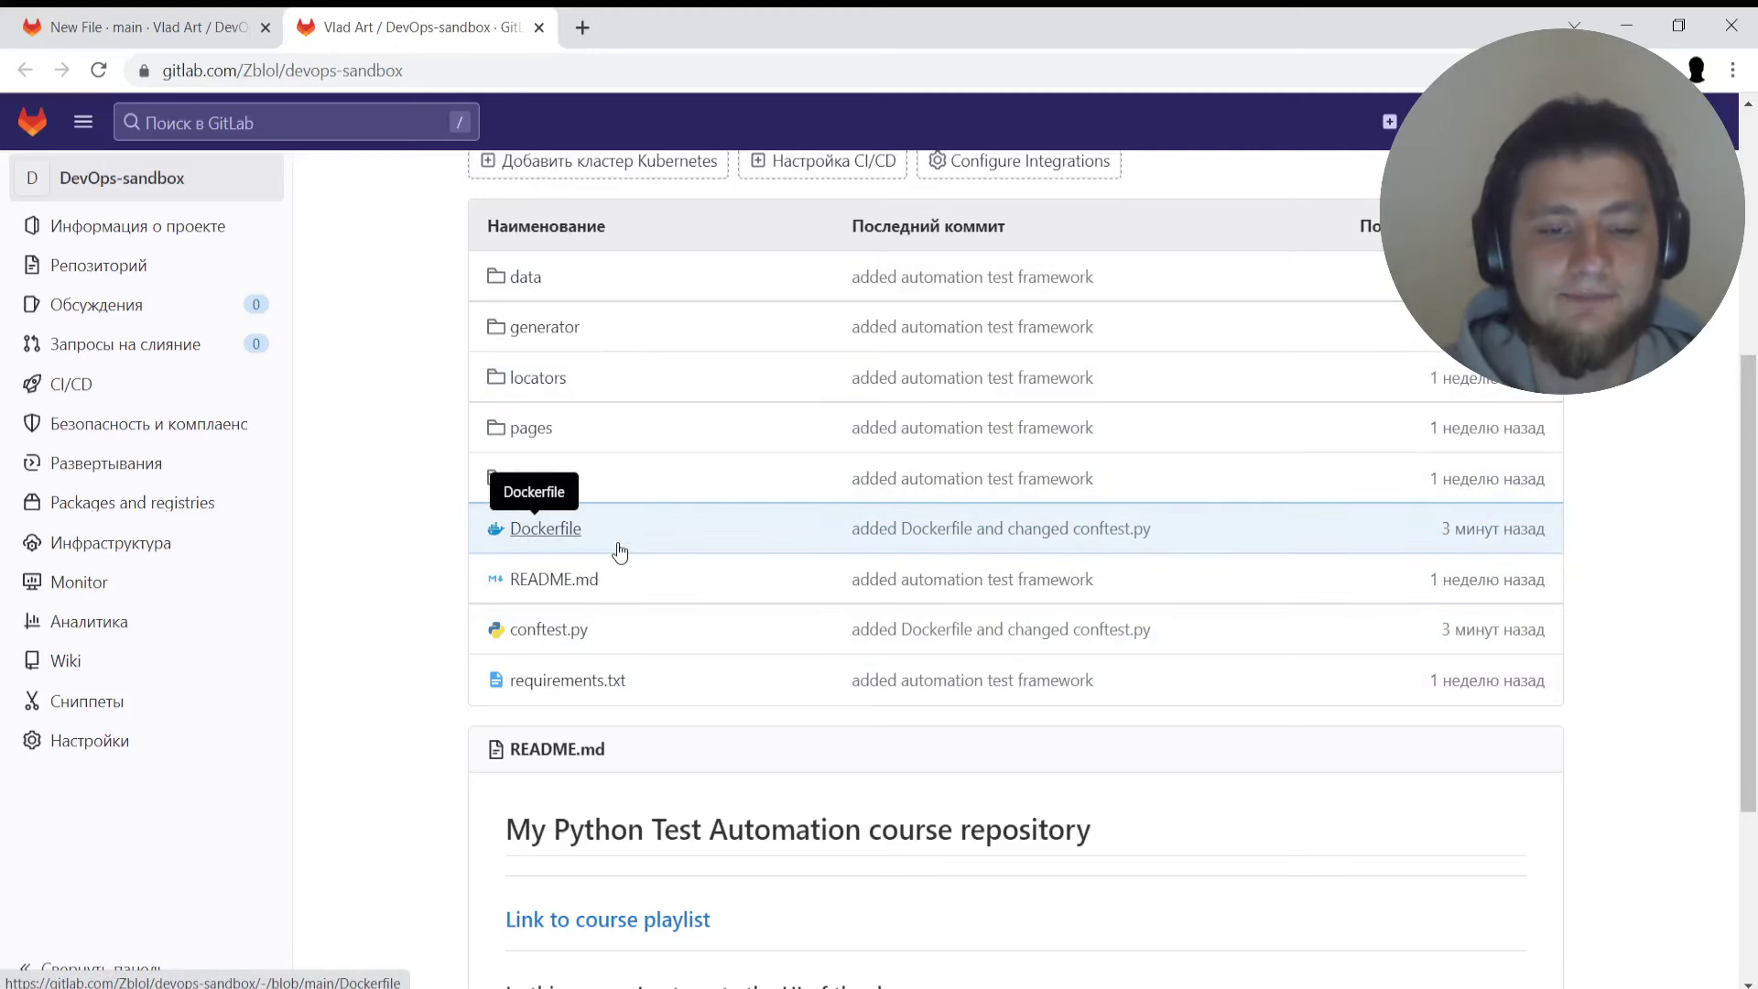
pyautogui.hotkey('alt', 'Tab')
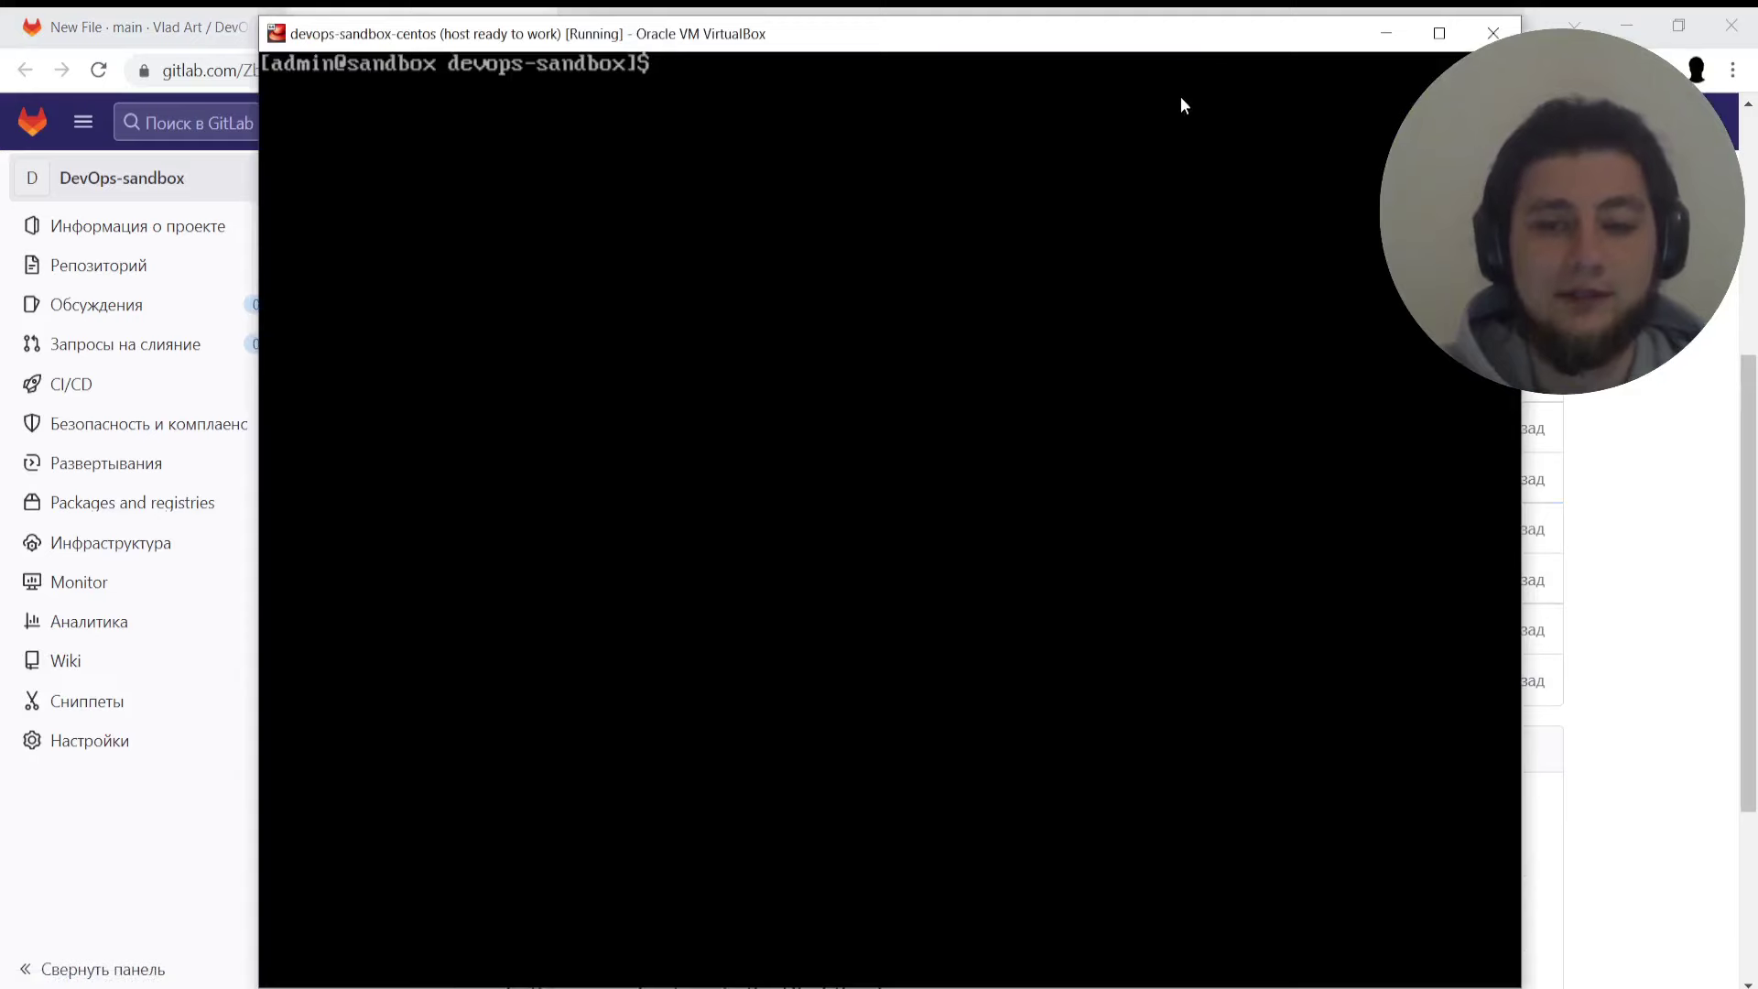
pyautogui.click(1380, 39)
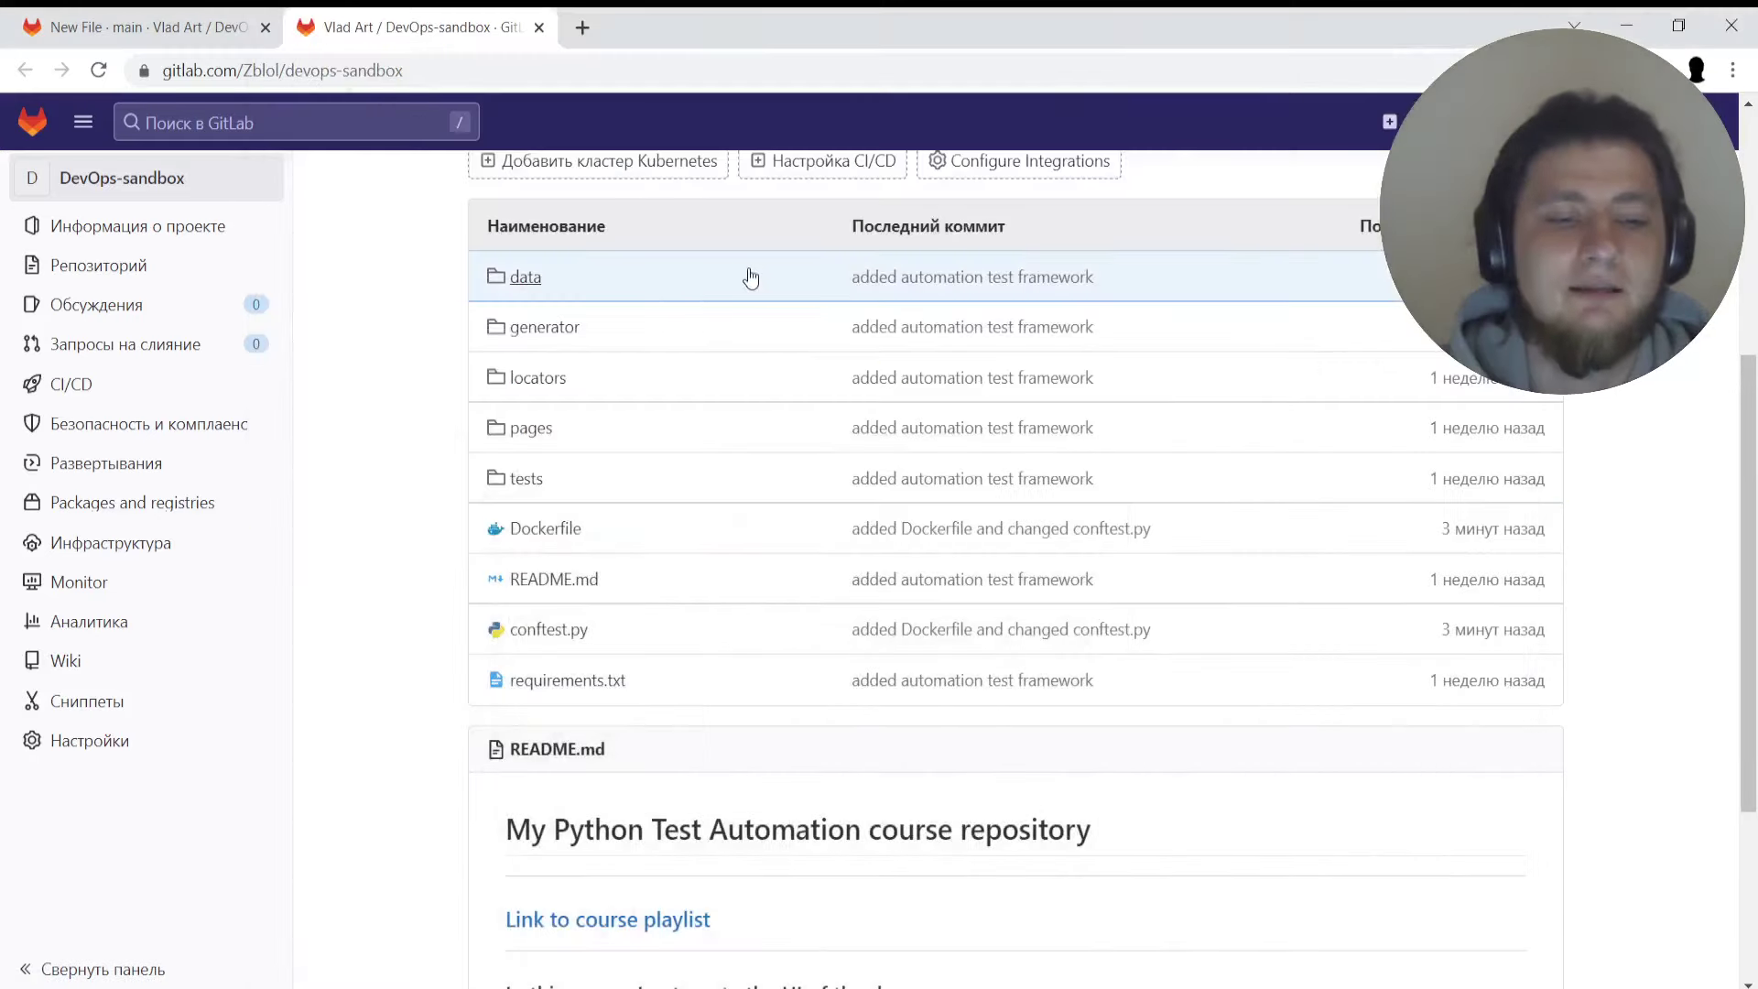
pyautogui.scroll(1, 443, 495)
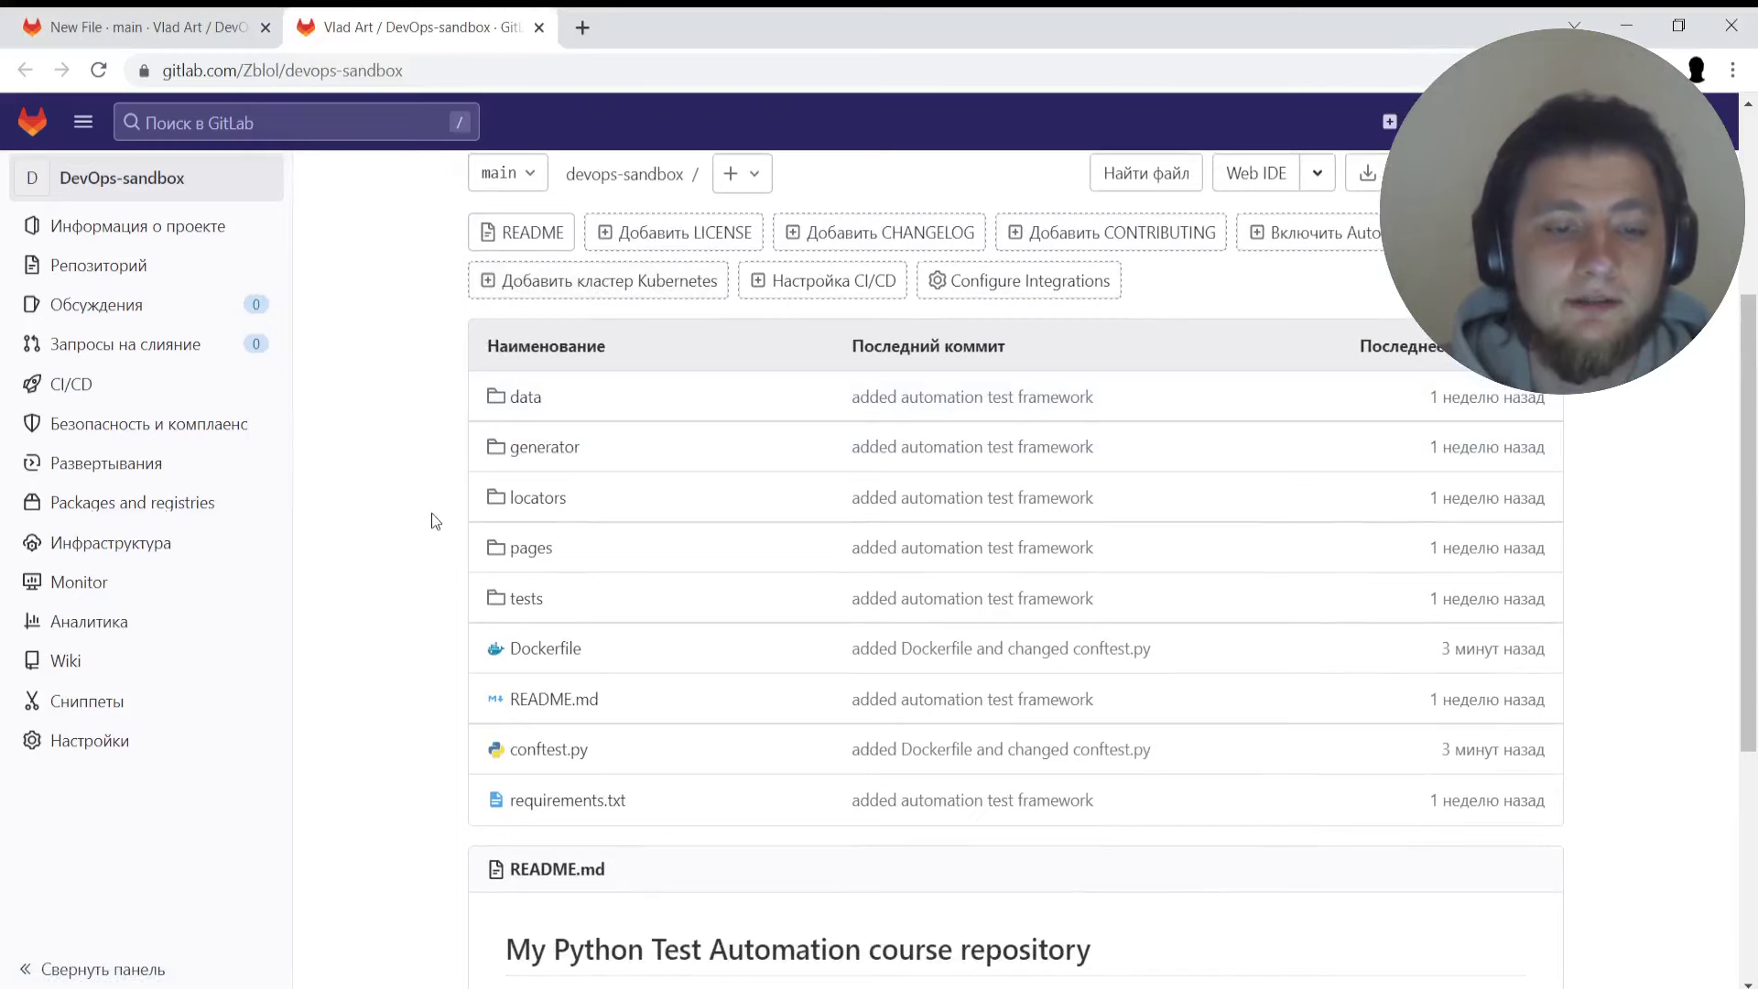
# Check the test file named in the Dockerfile's CMD line, then return to .gitlab-ci.yml.
pyautogui.click(547, 648)
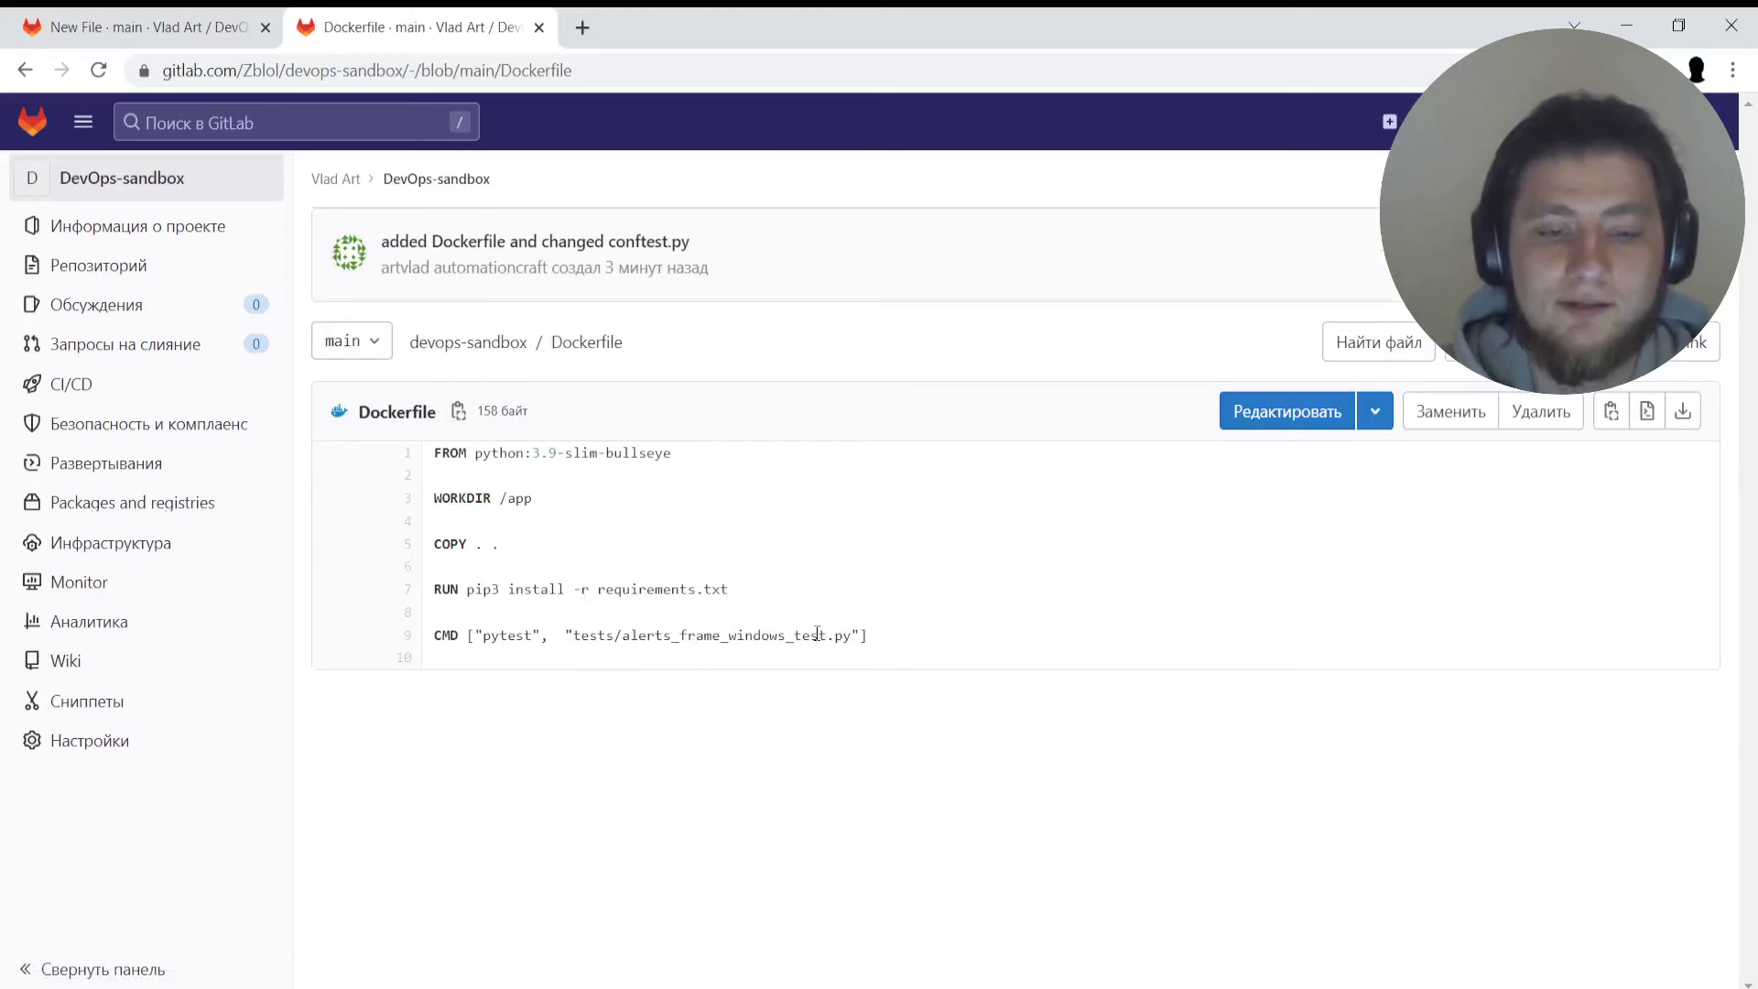
pyautogui.moveTo(851, 634); pyautogui.dragTo(622, 634)
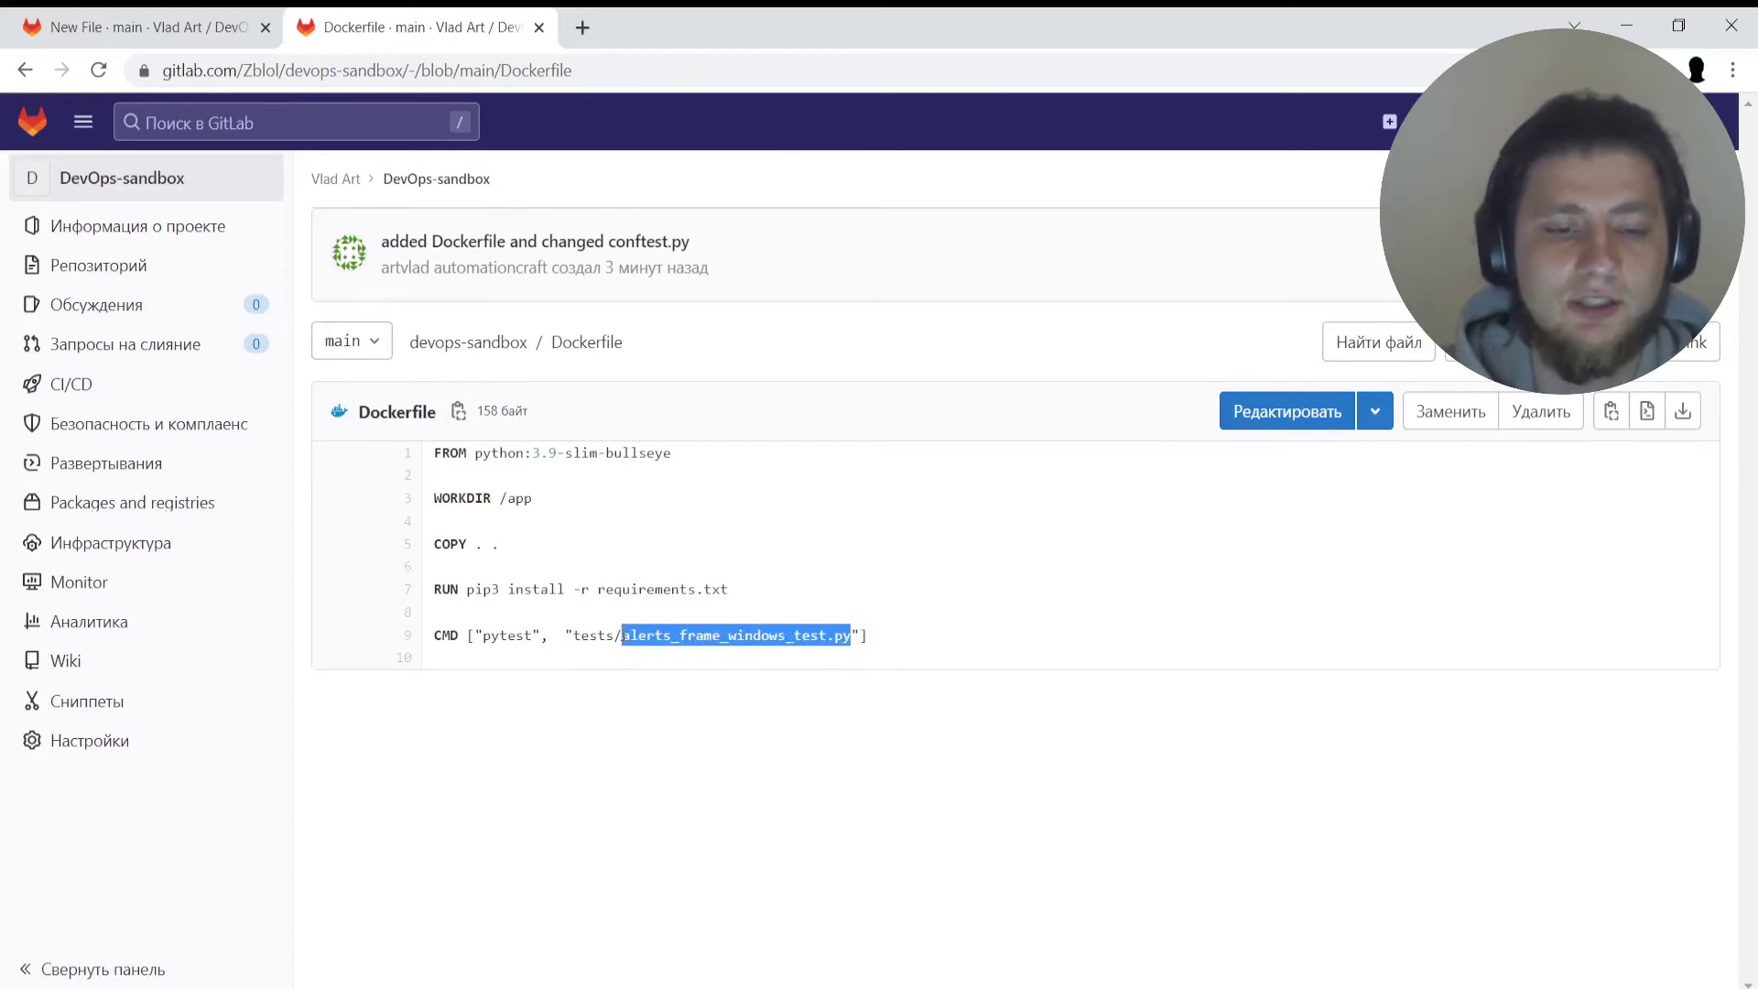
pyautogui.click(942, 616)
pyautogui.hotkey('alt', 'Left')
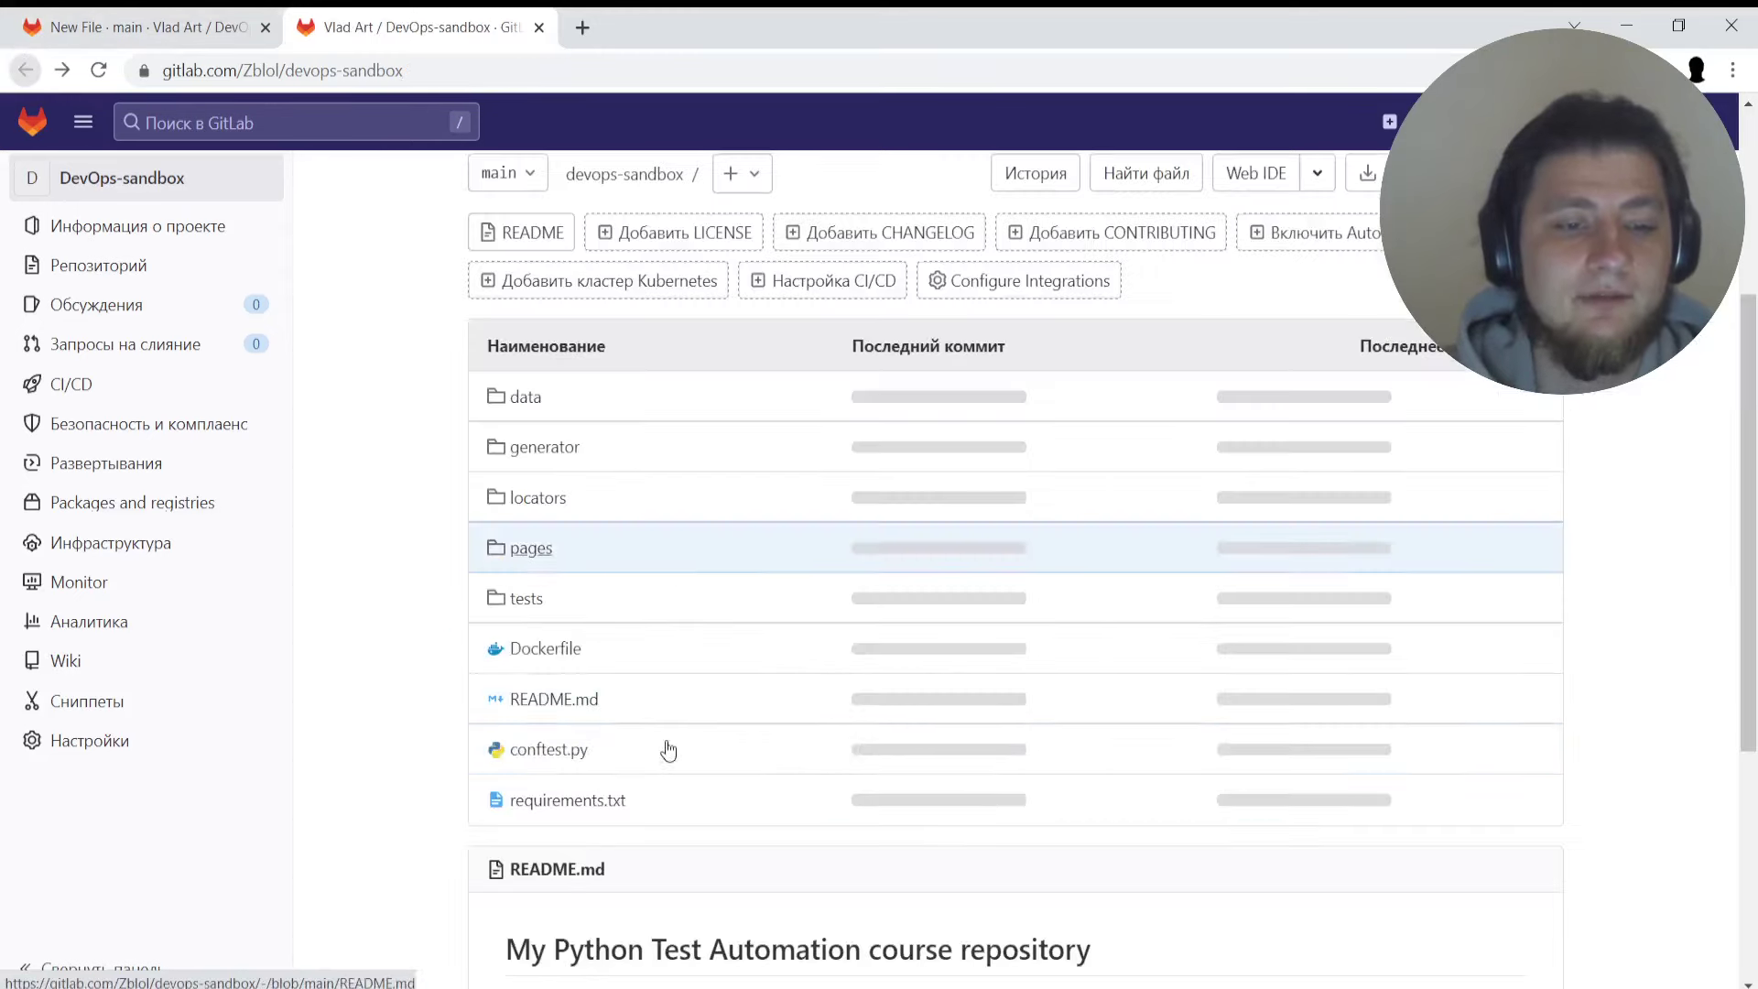
pyautogui.hotkey('ctrl', 'Tab')
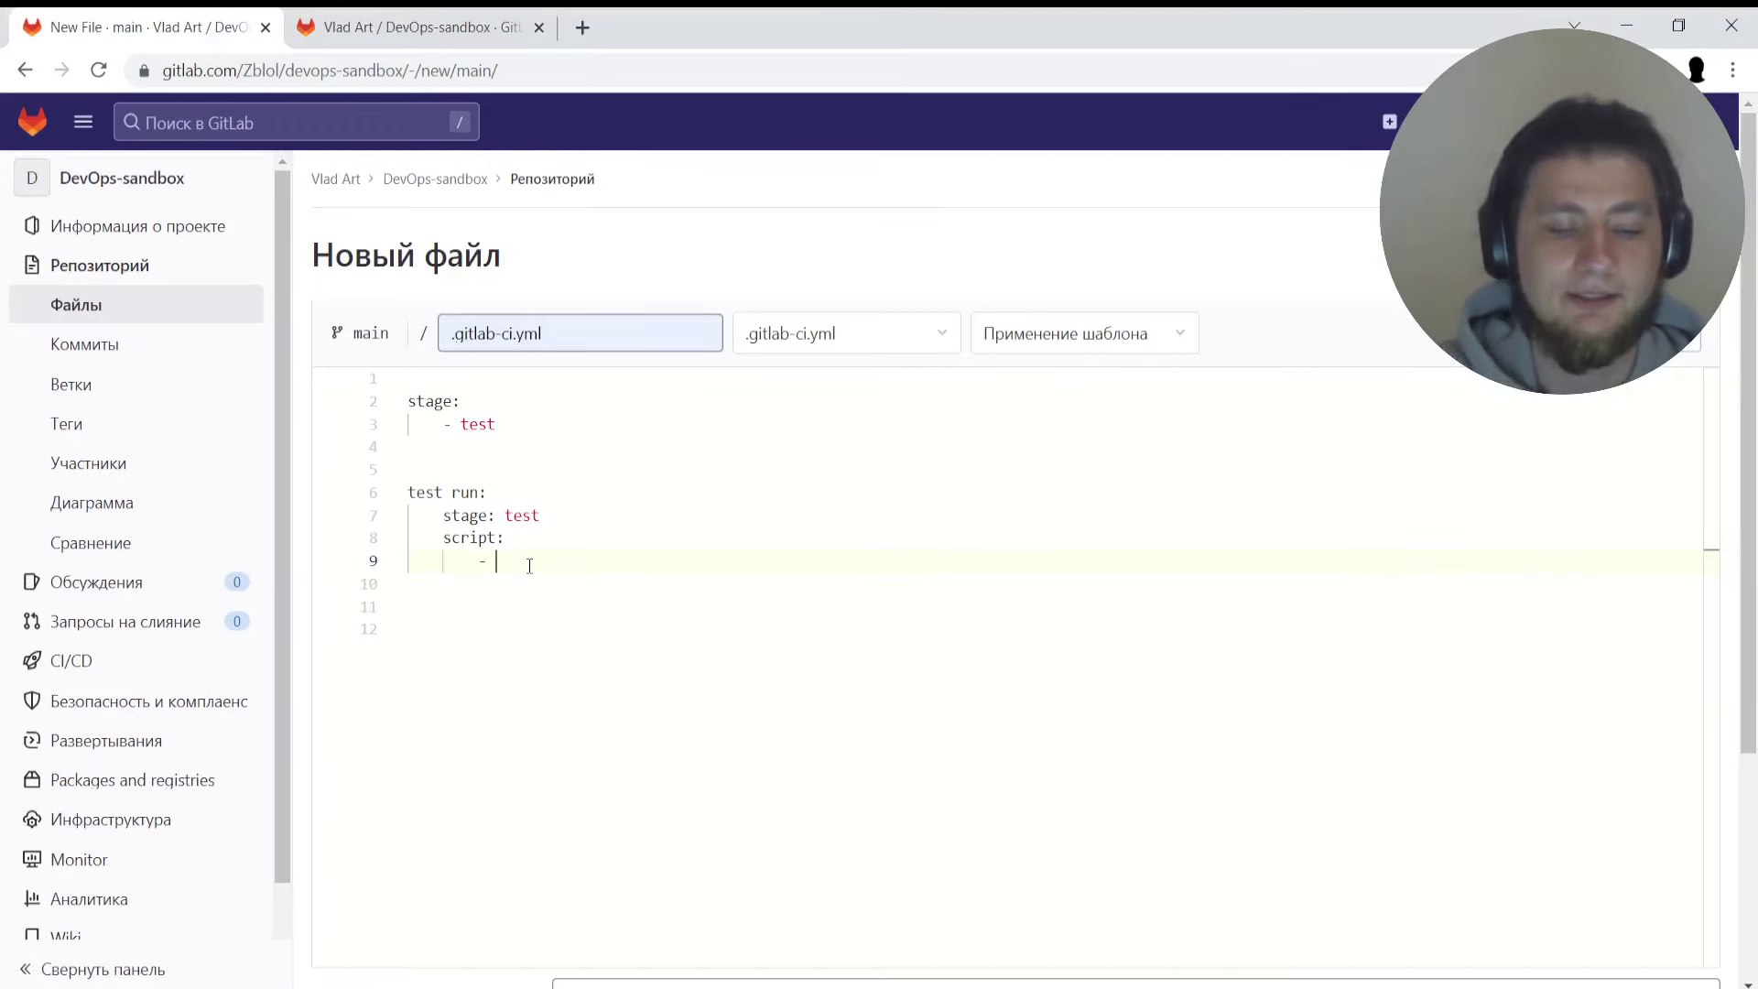
# Add the script command 'docker -t image-test --no-cache .'.
pyautogui.write('docker')
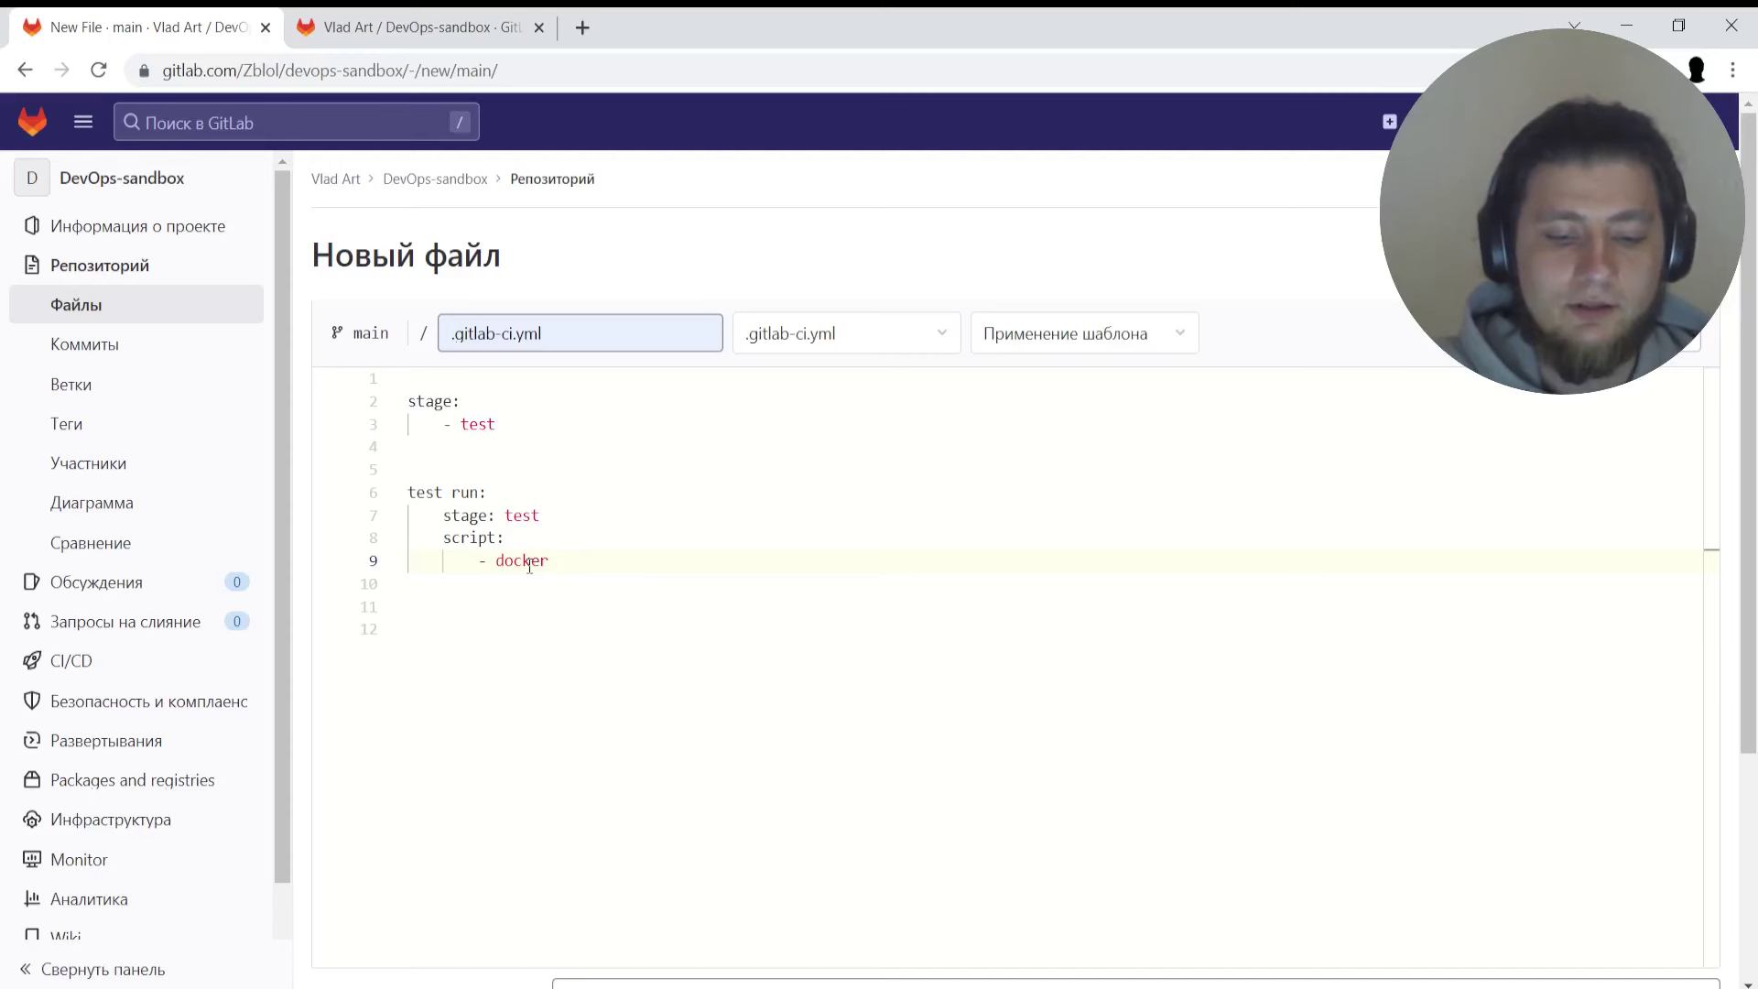
pyautogui.write('-t test')
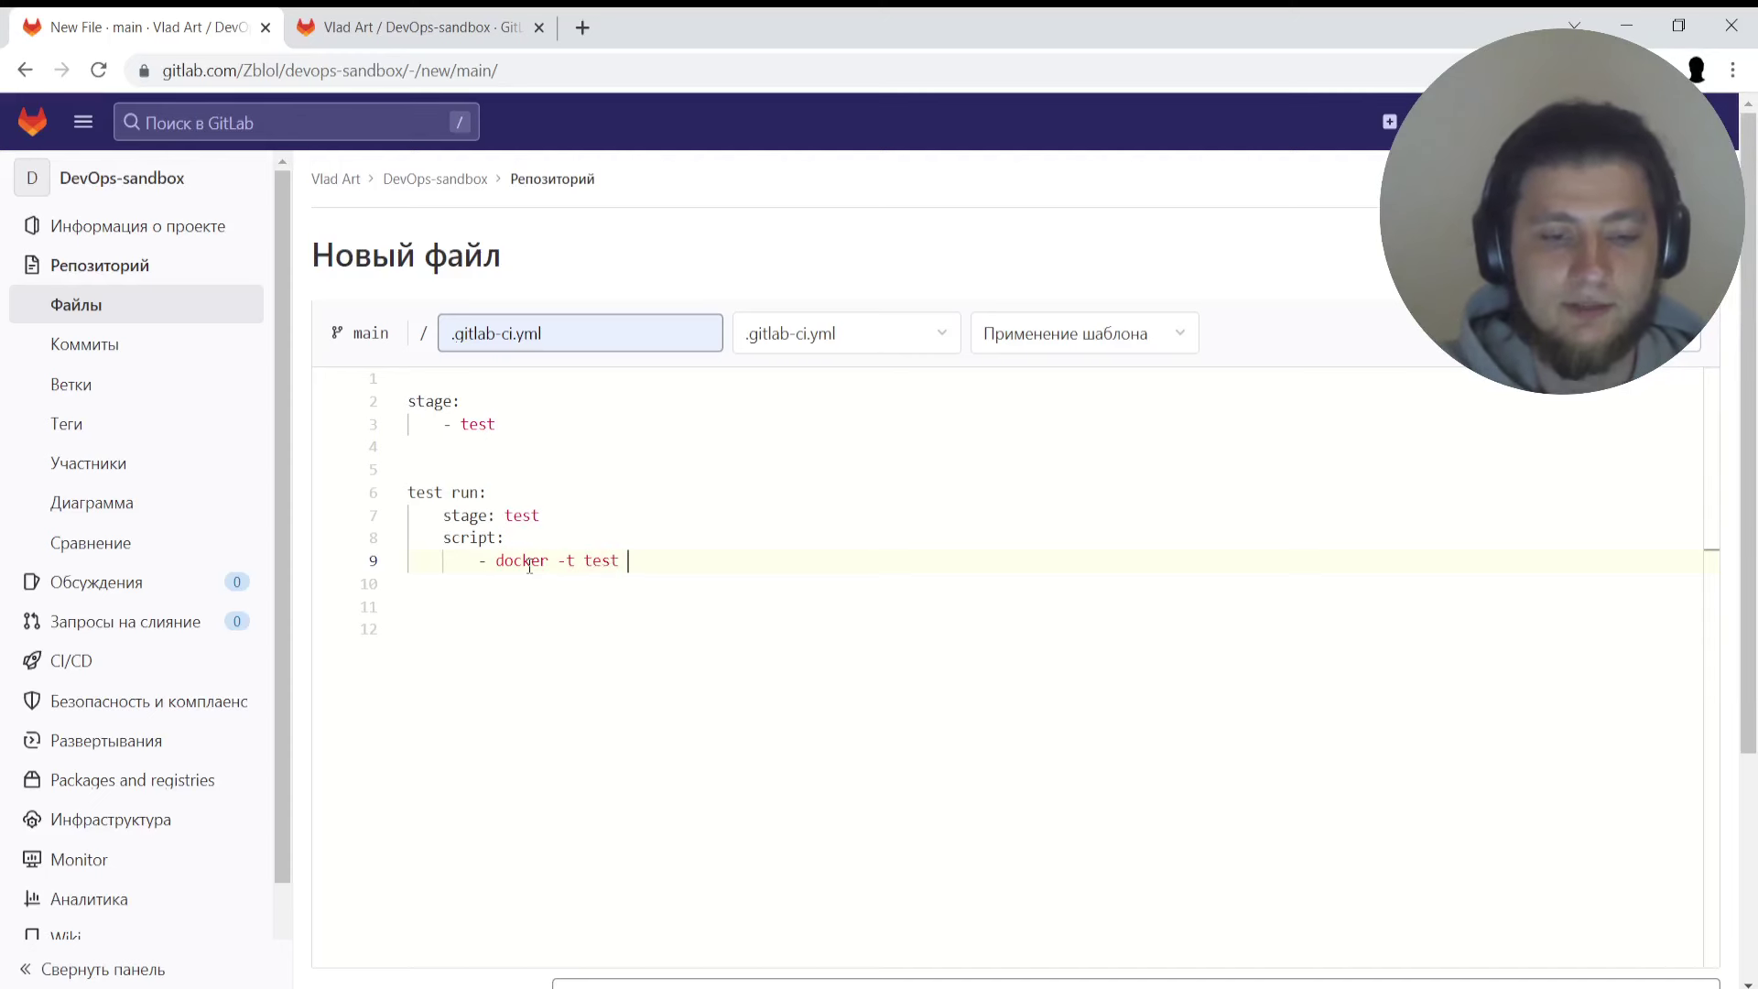
pyautogui.press('BackSpace')
pyautogui.press('BackSpace')
pyautogui.press('BackSpace')
pyautogui.press('BackSpace')
pyautogui.write('imag')
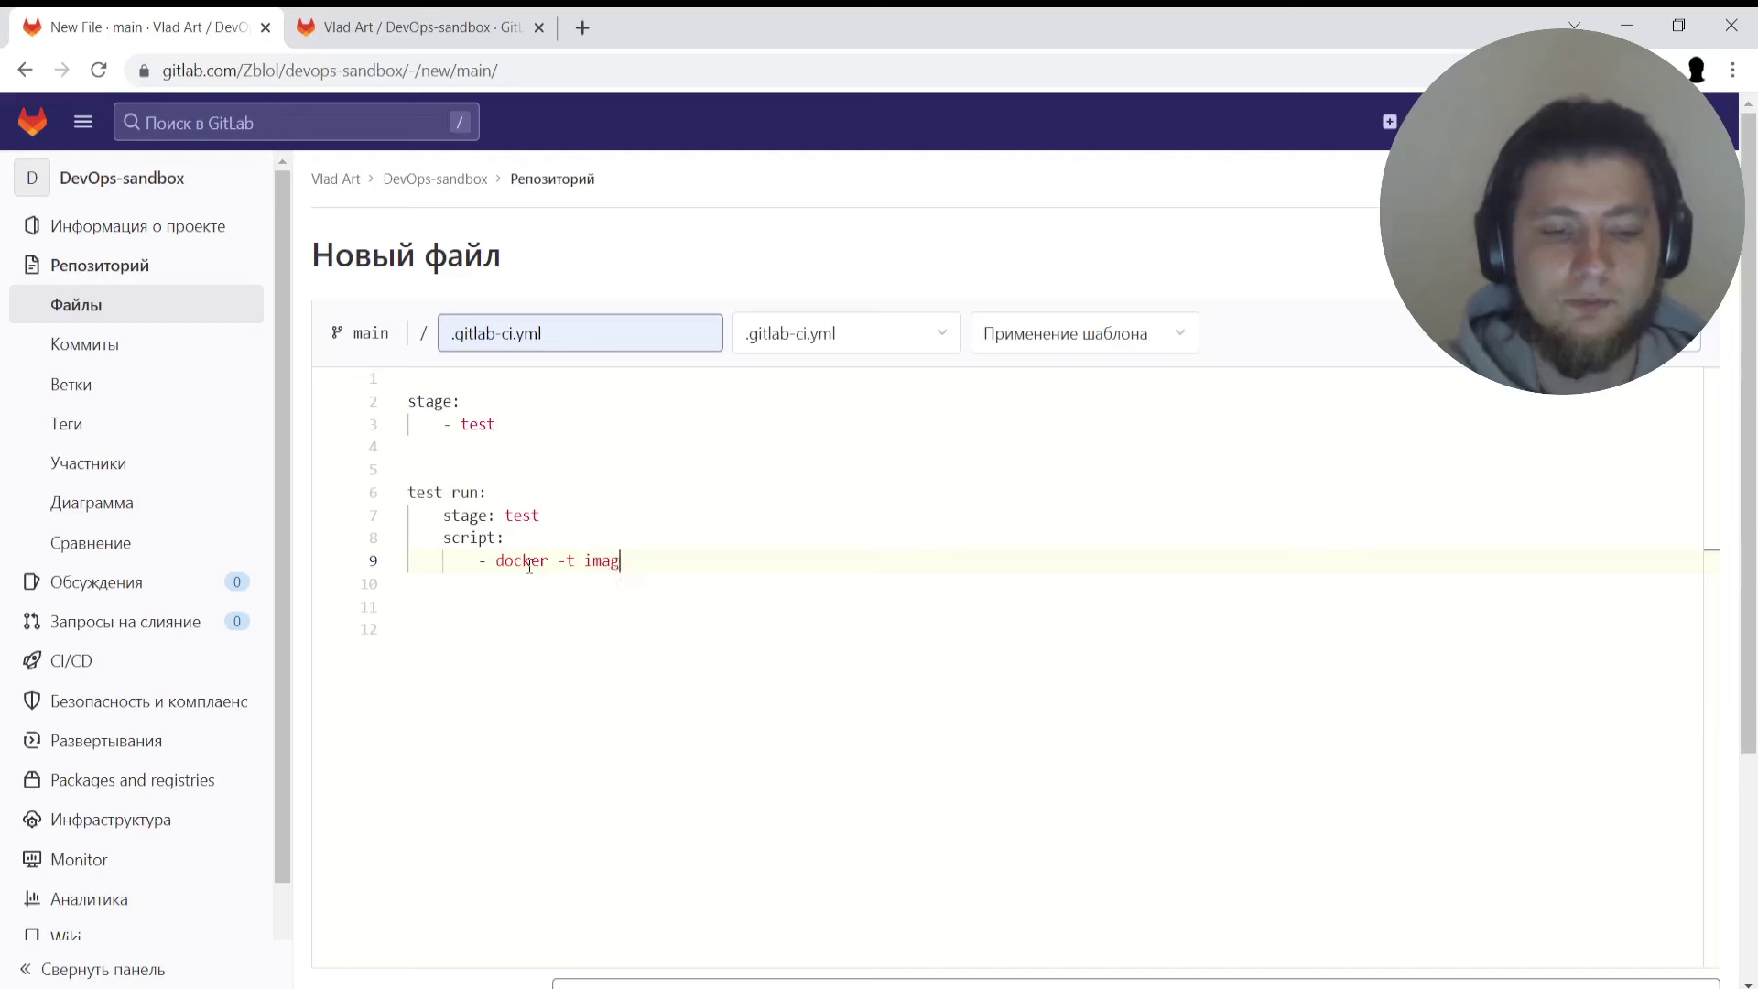
pyautogui.write('e-test')
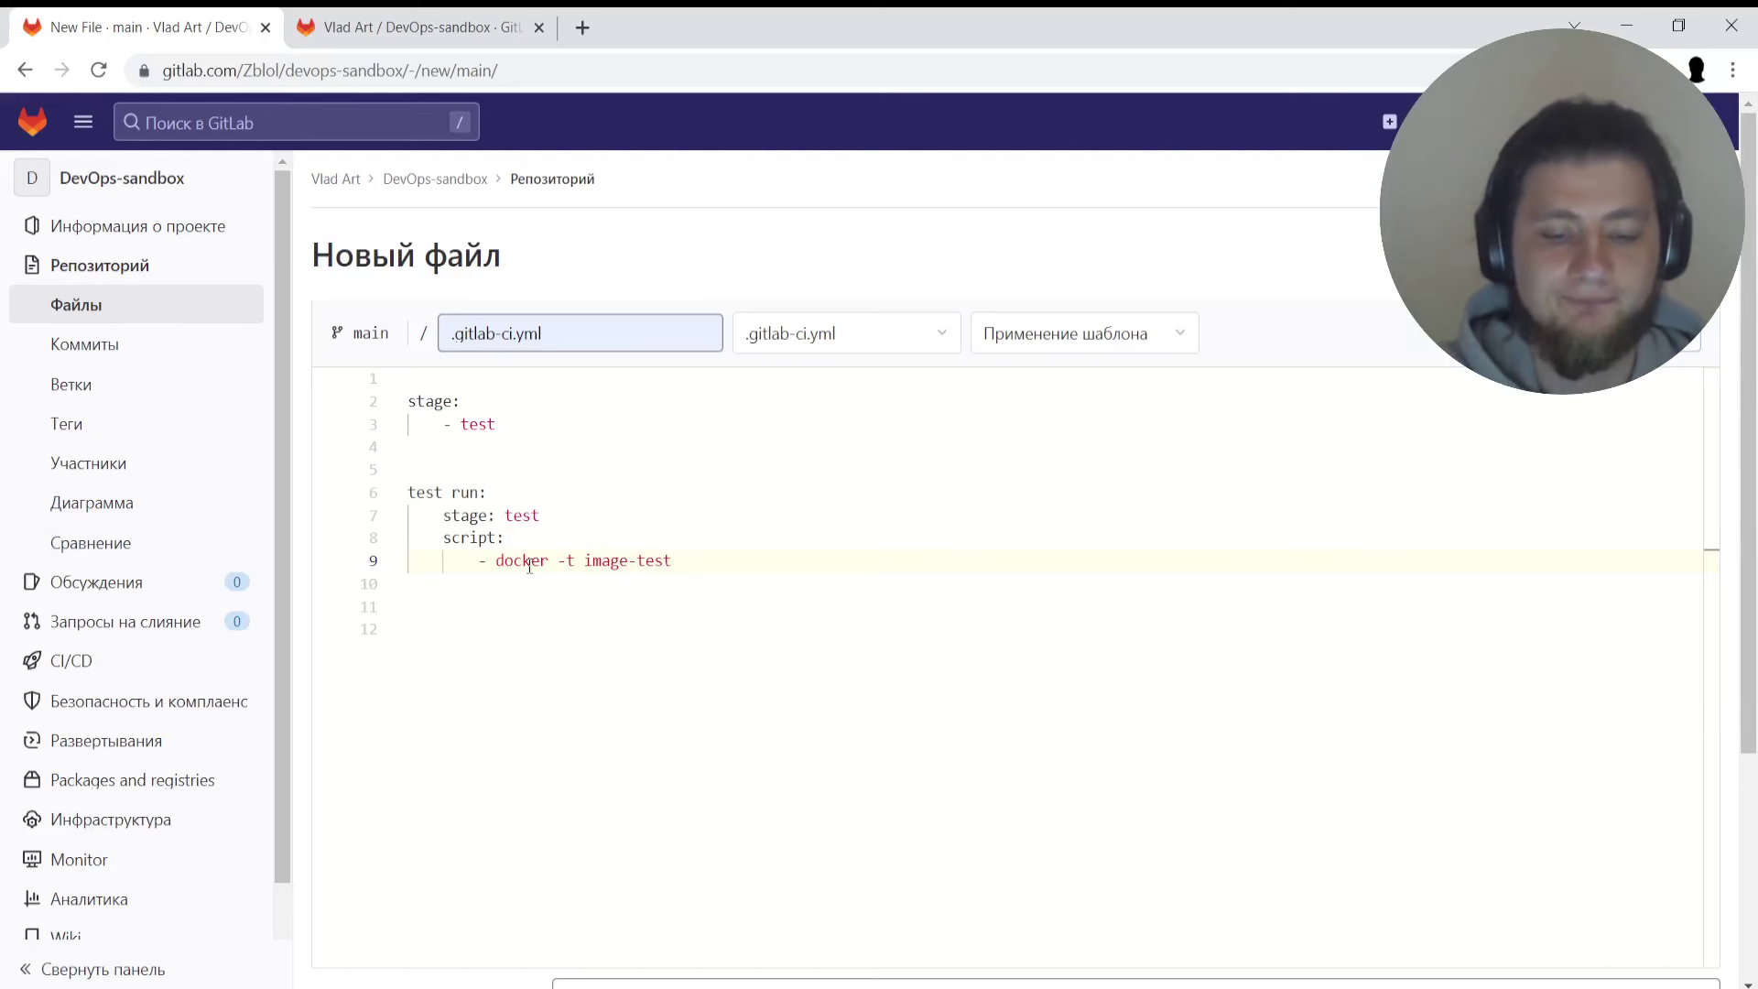
pyautogui.write(' --na')
pyautogui.press('BackSpace')
pyautogui.write('o-')
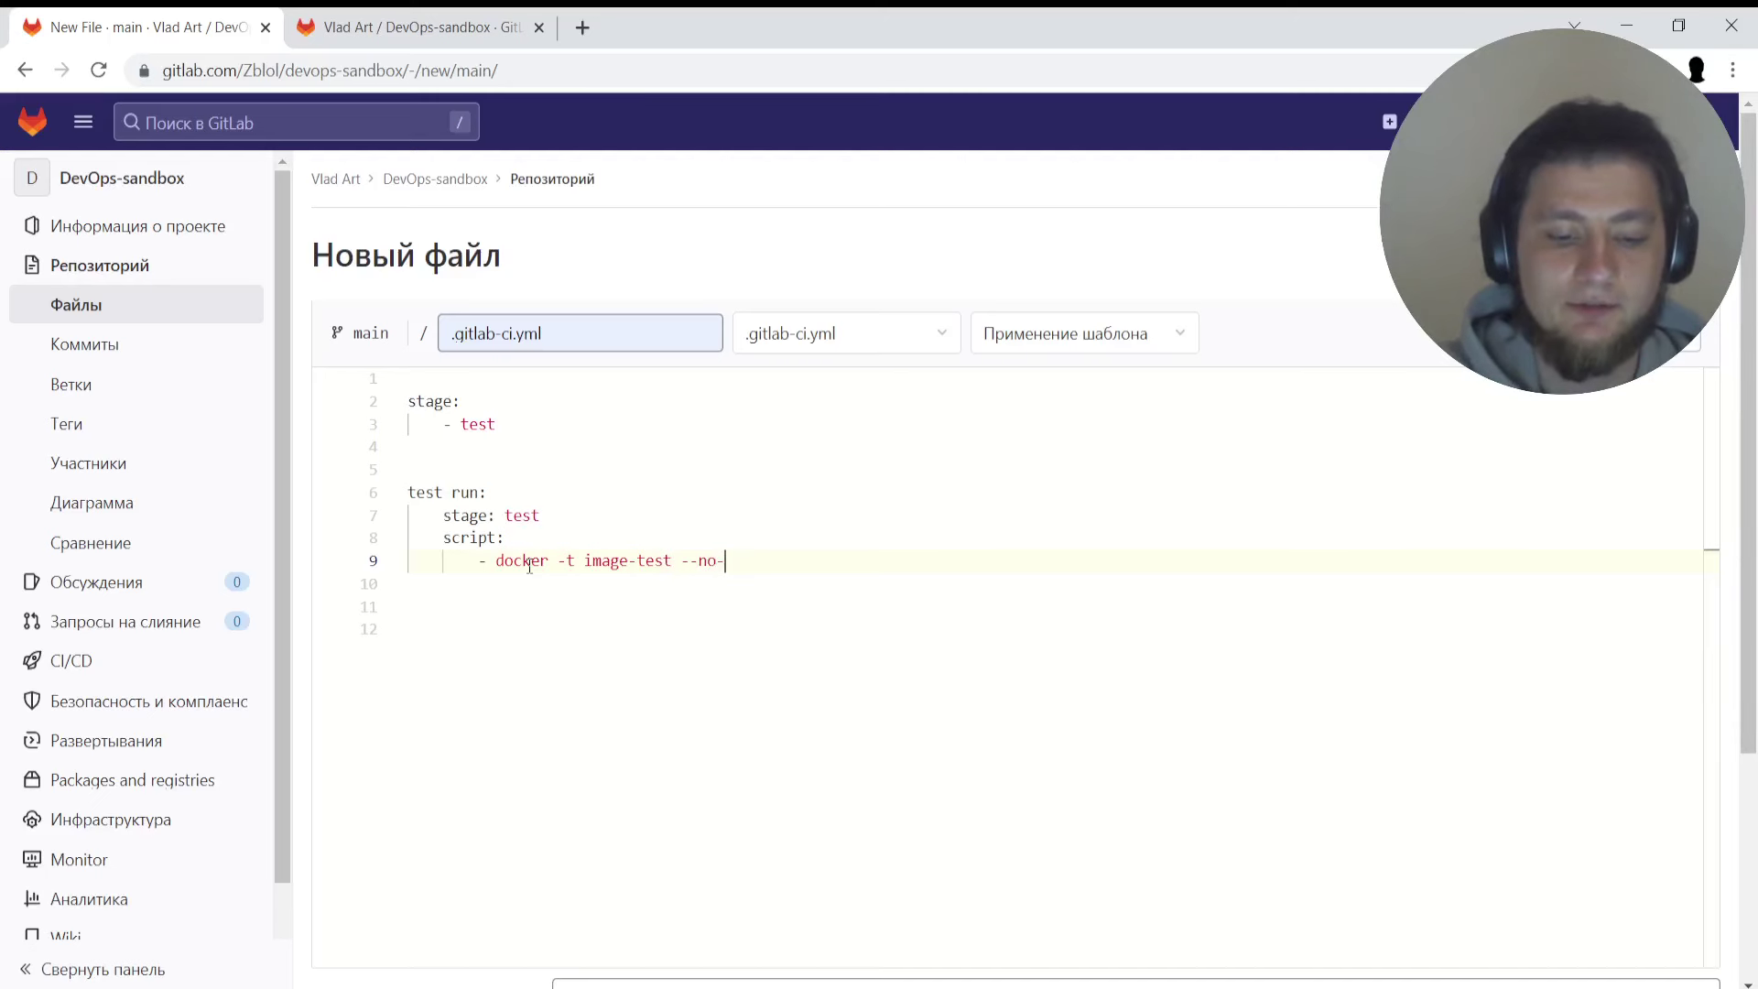
pyautogui.write('cach')
pyautogui.press('BackSpace')
pyautogui.press('BackSpace')
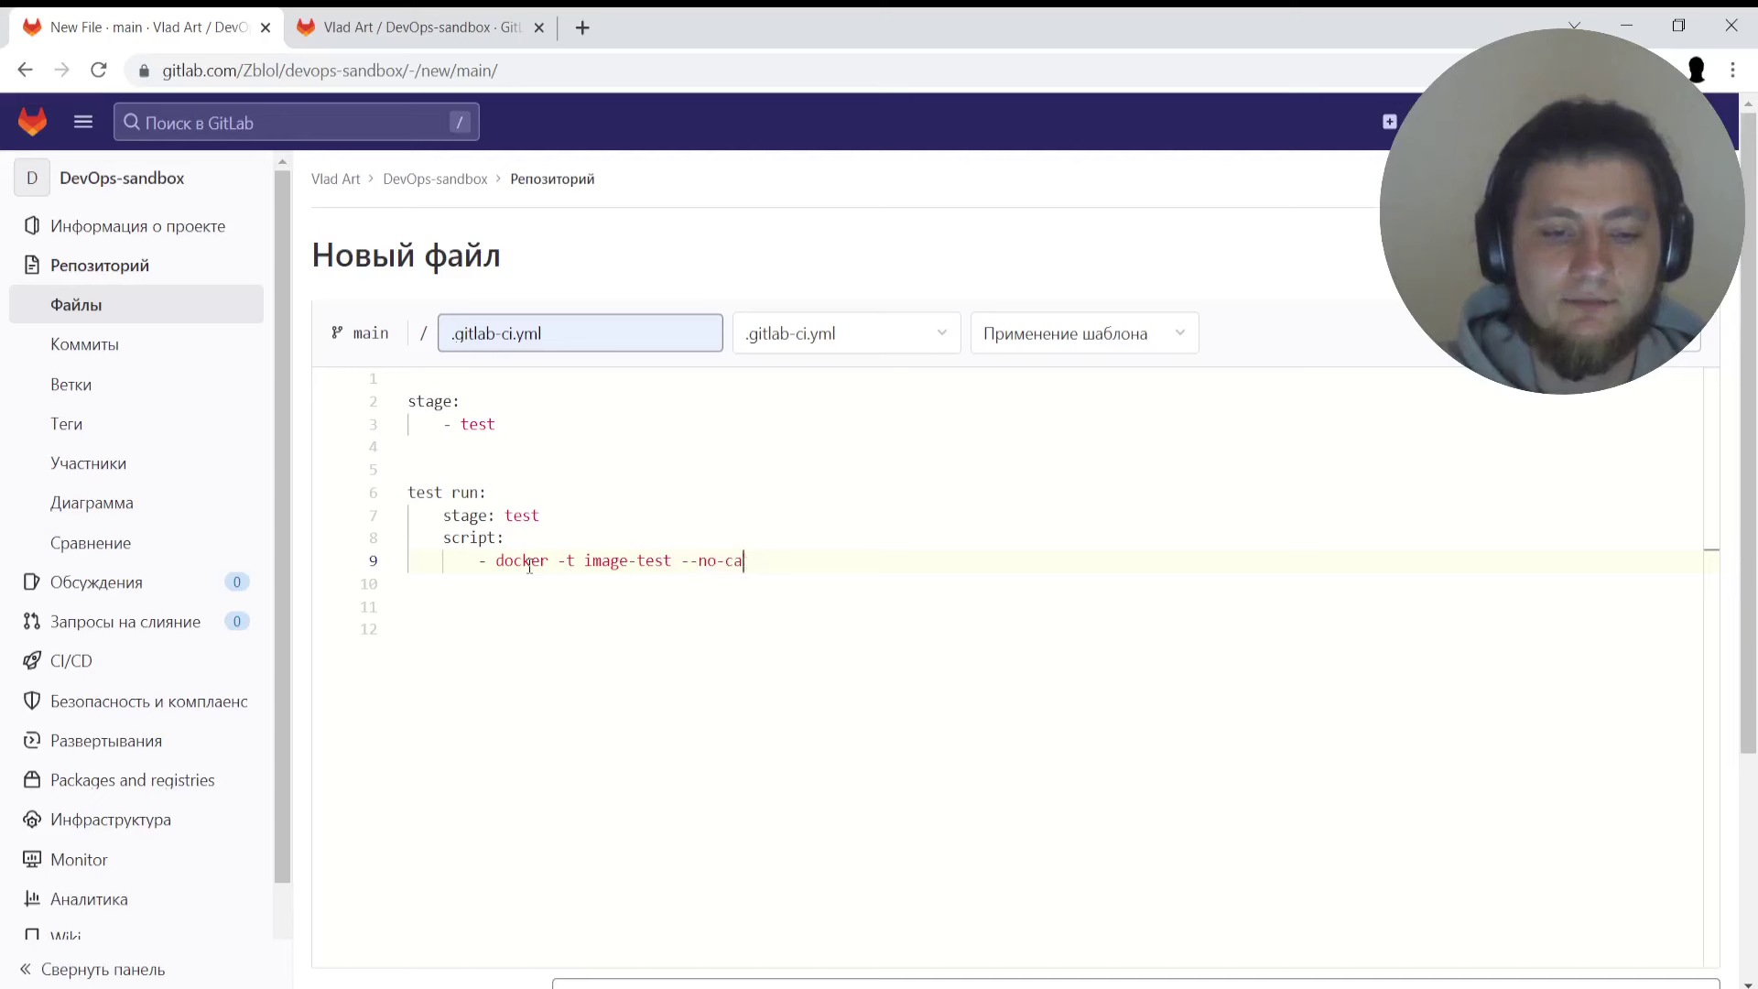
pyautogui.write('che ')
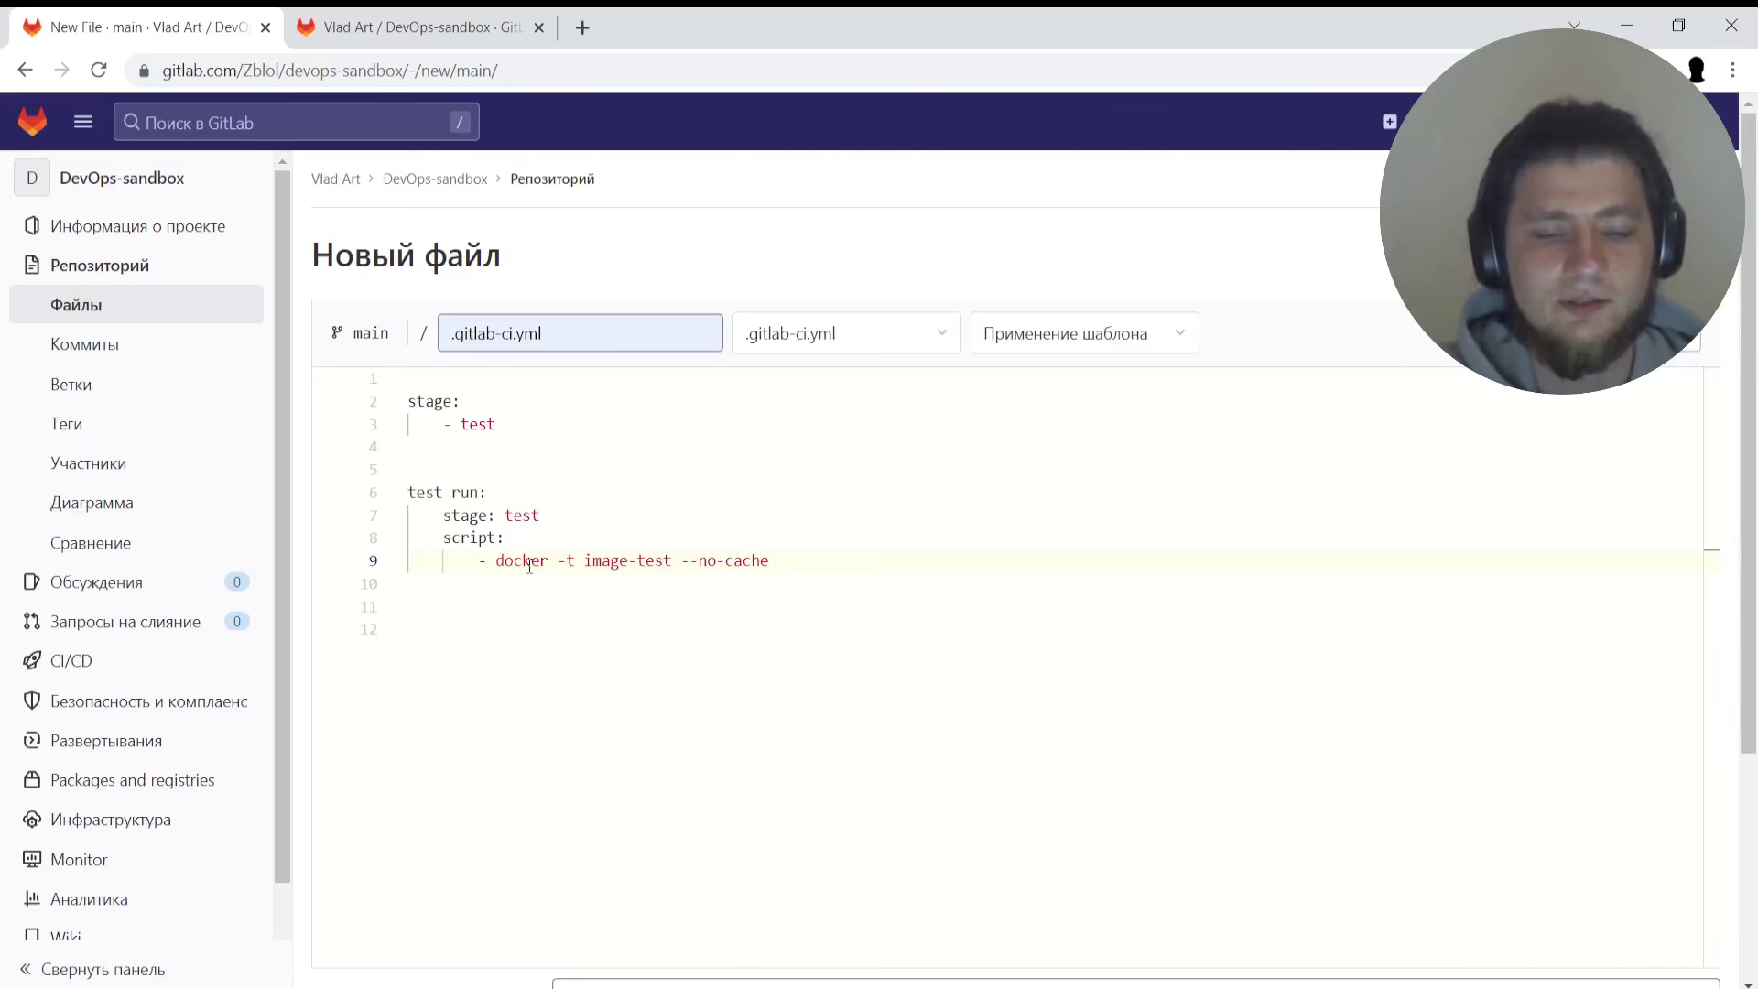
pyautogui.write('.')
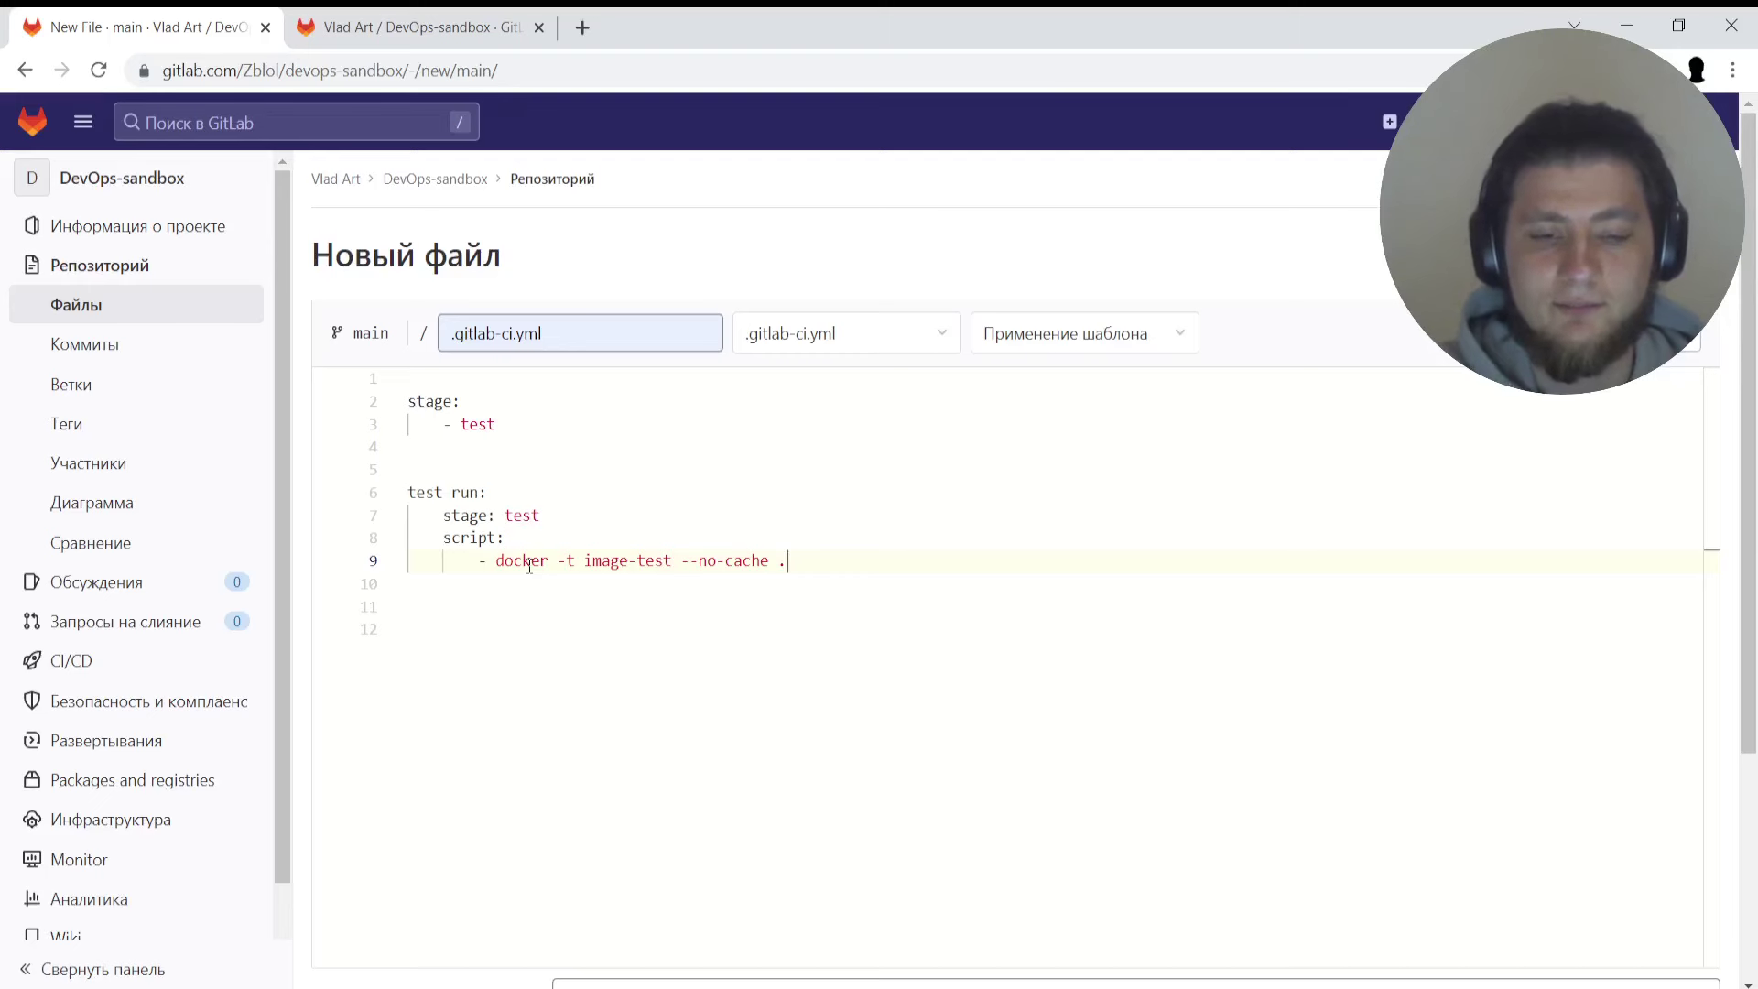
pyautogui.press('Return')
# Add the second script command 'docker run --name test image-test'.
pyautogui.write('- ')
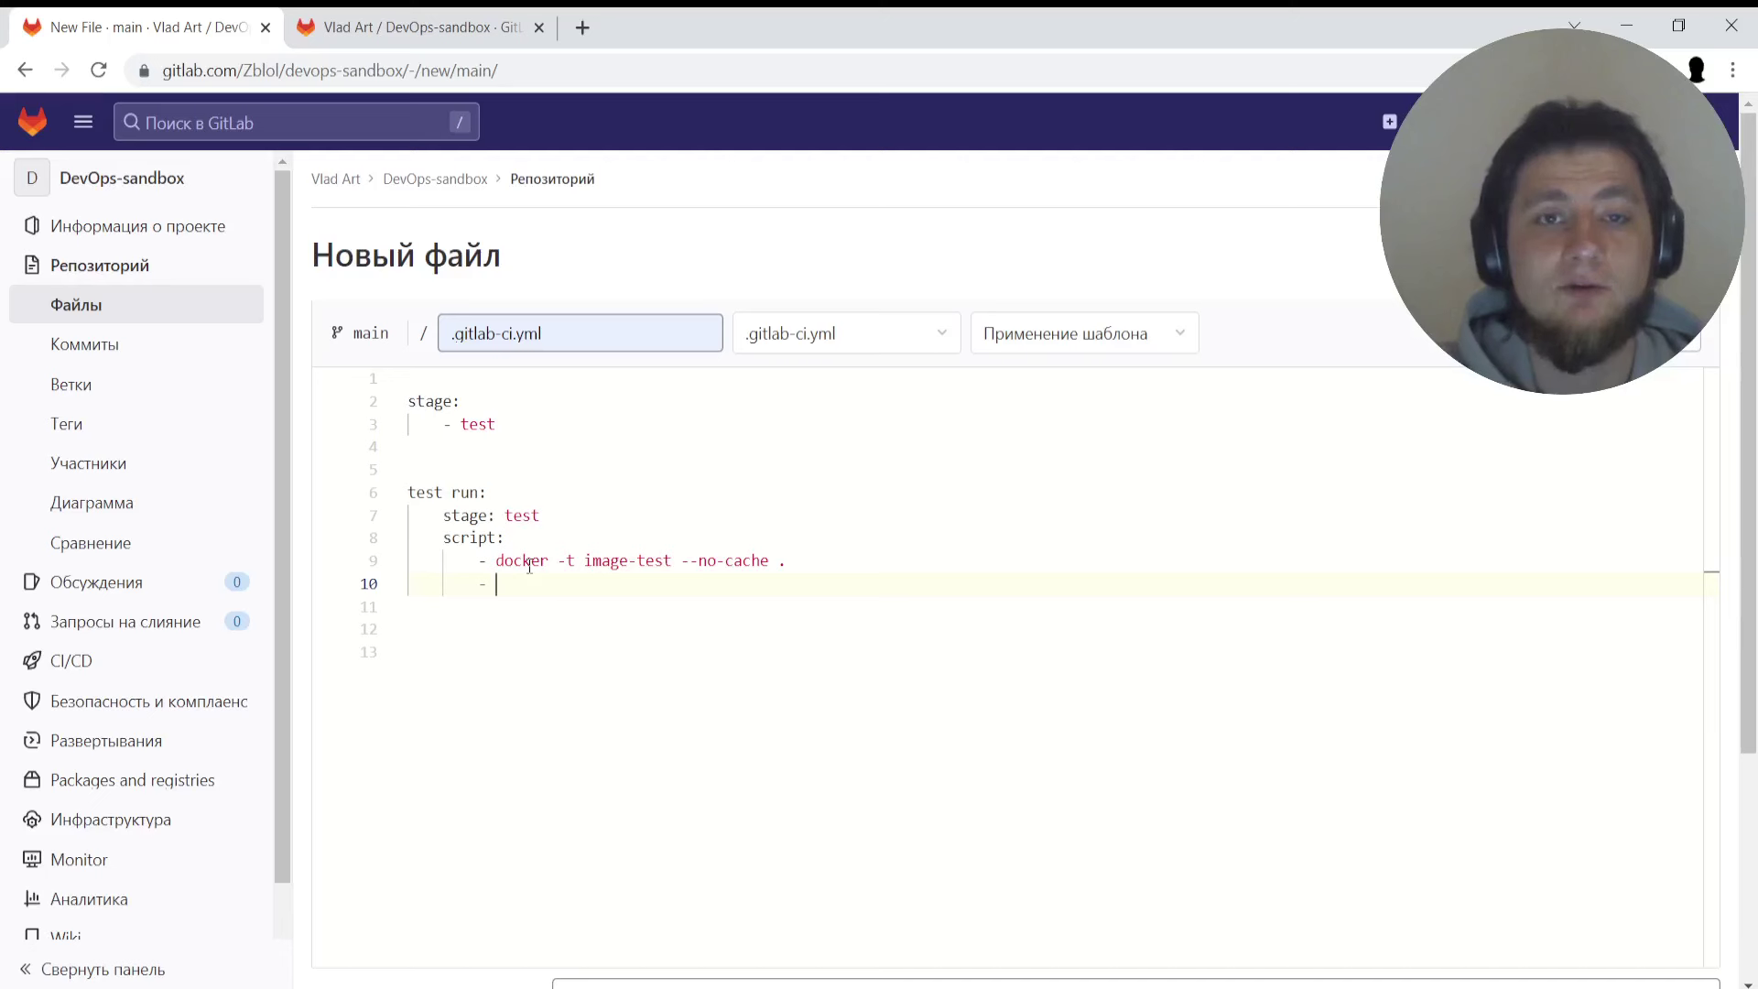
pyautogui.write('docker run')
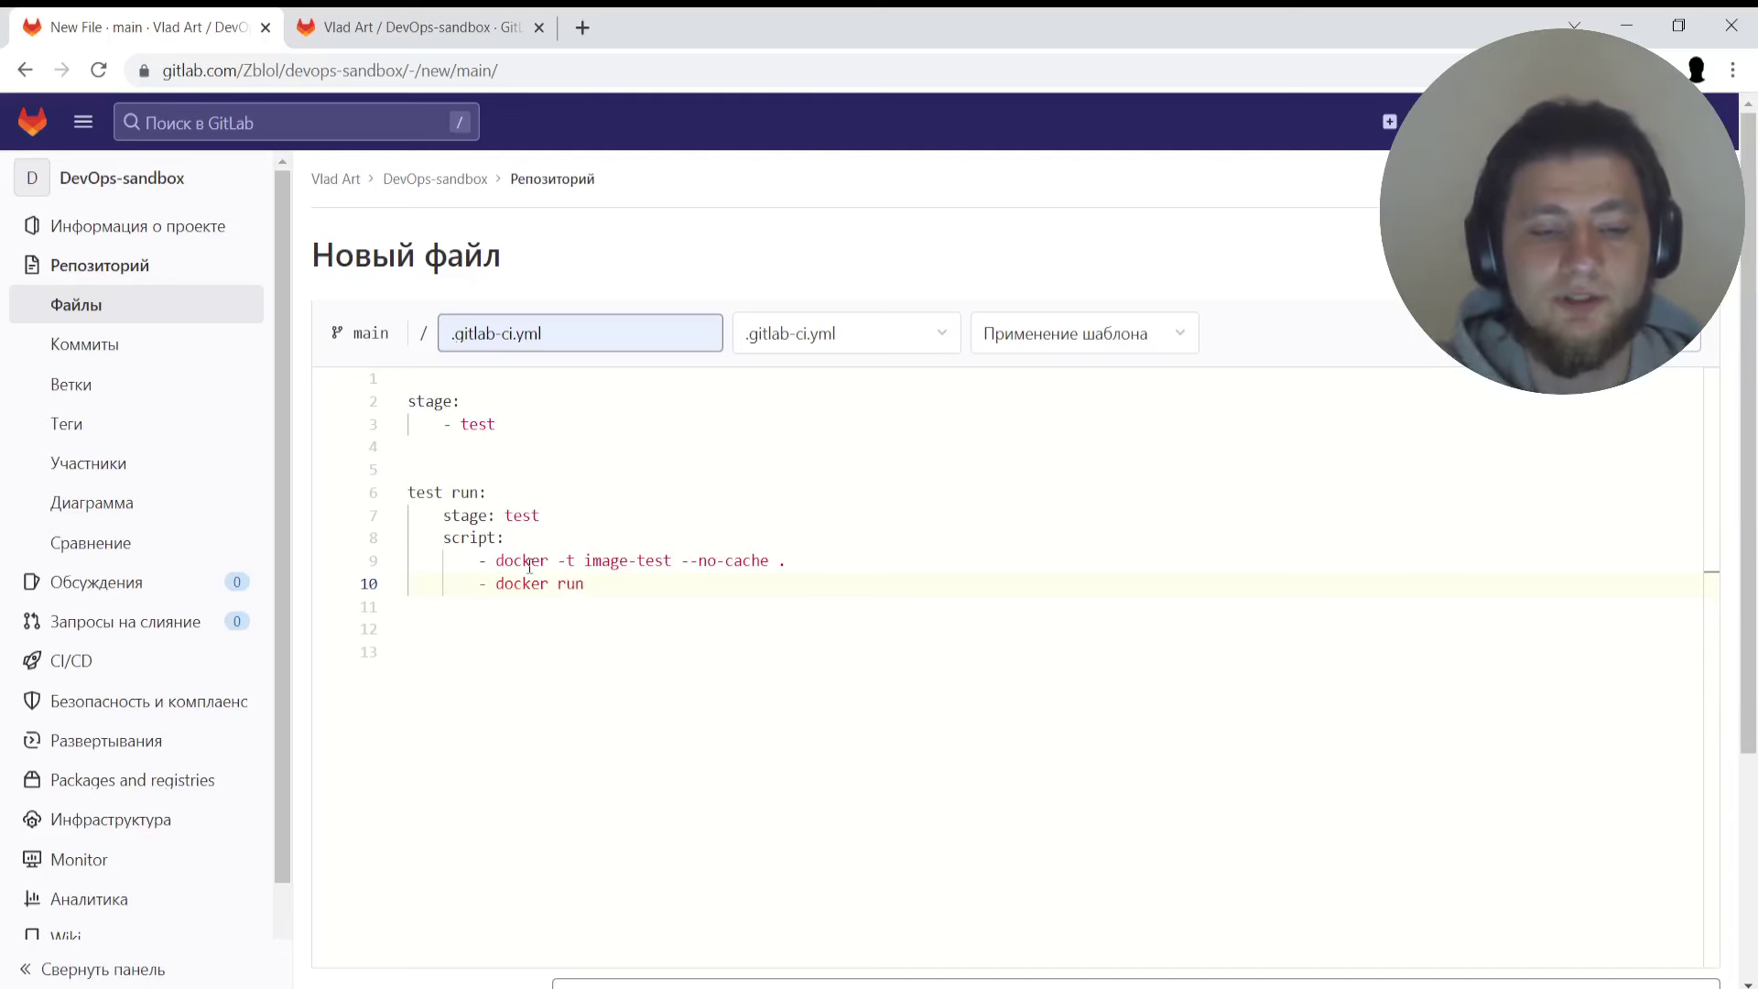
pyautogui.write(' -')
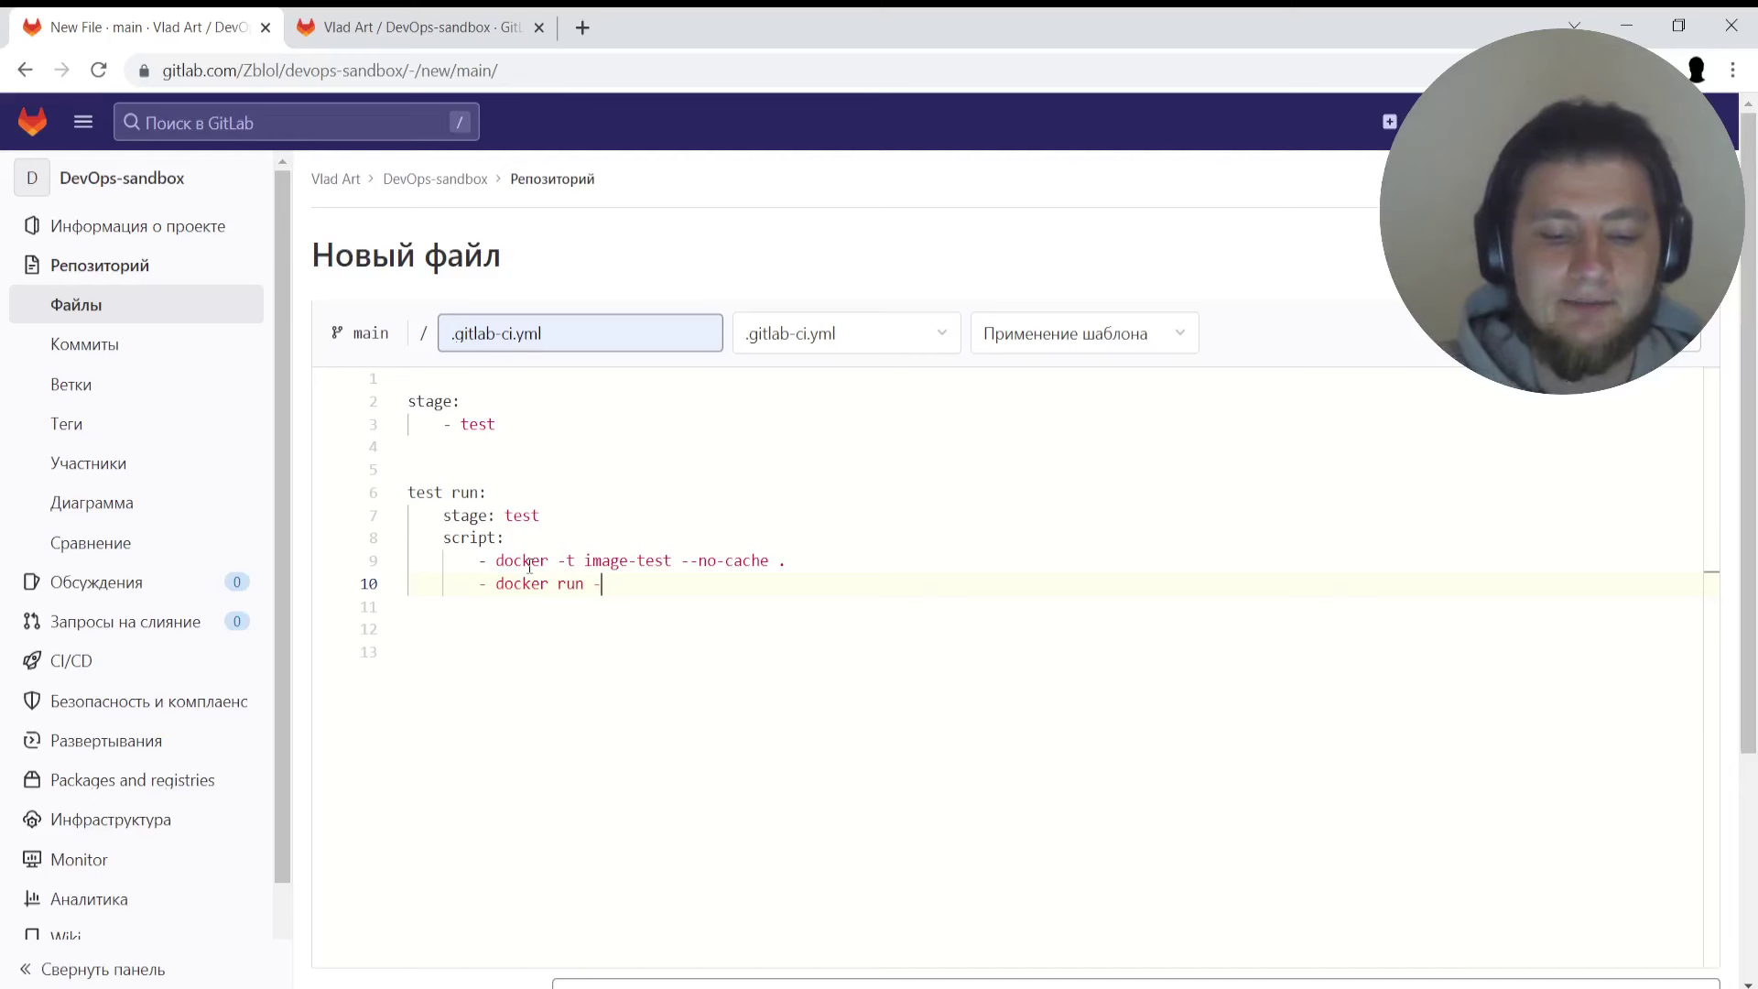
pyautogui.write('-name test')
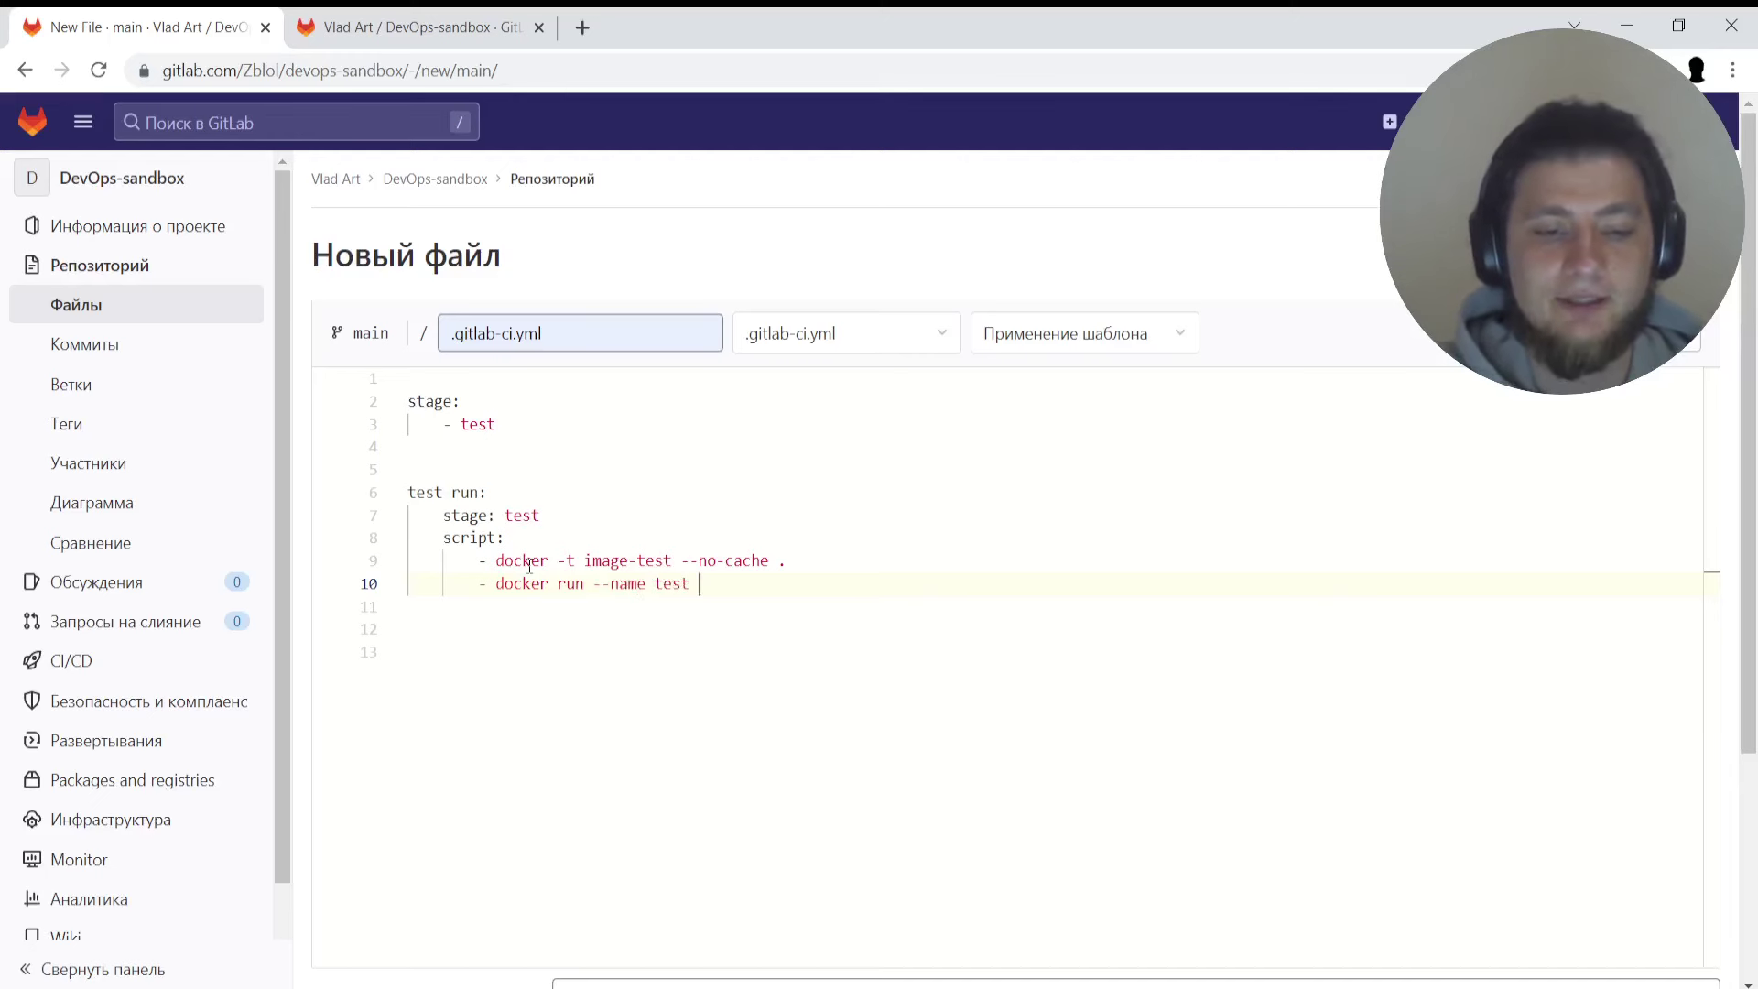
pyautogui.click(530, 570)
pyautogui.press('Right')
pyautogui.press('Right')
pyautogui.press('Right')
pyautogui.press('Right')
pyautogui.press('Right')
pyautogui.press('Right')
pyautogui.press('Right')
pyautogui.press('Right')
pyautogui.press('Right')
pyautogui.press('Right')
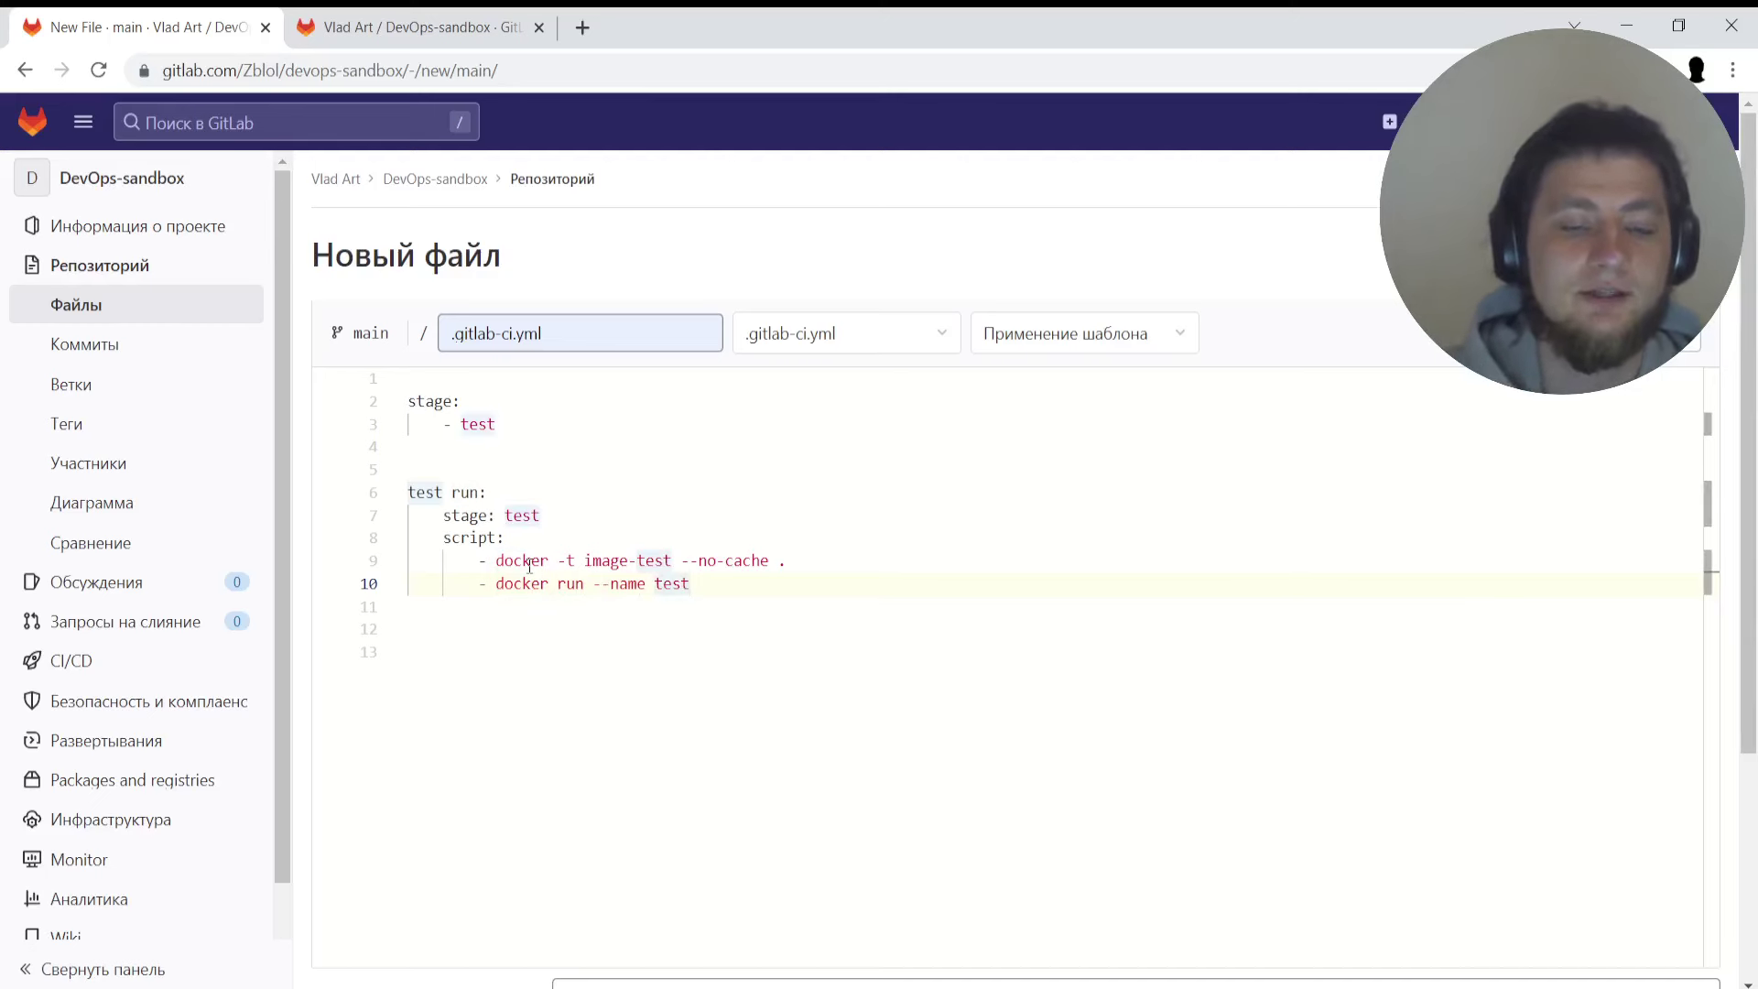
pyautogui.write('i,age')
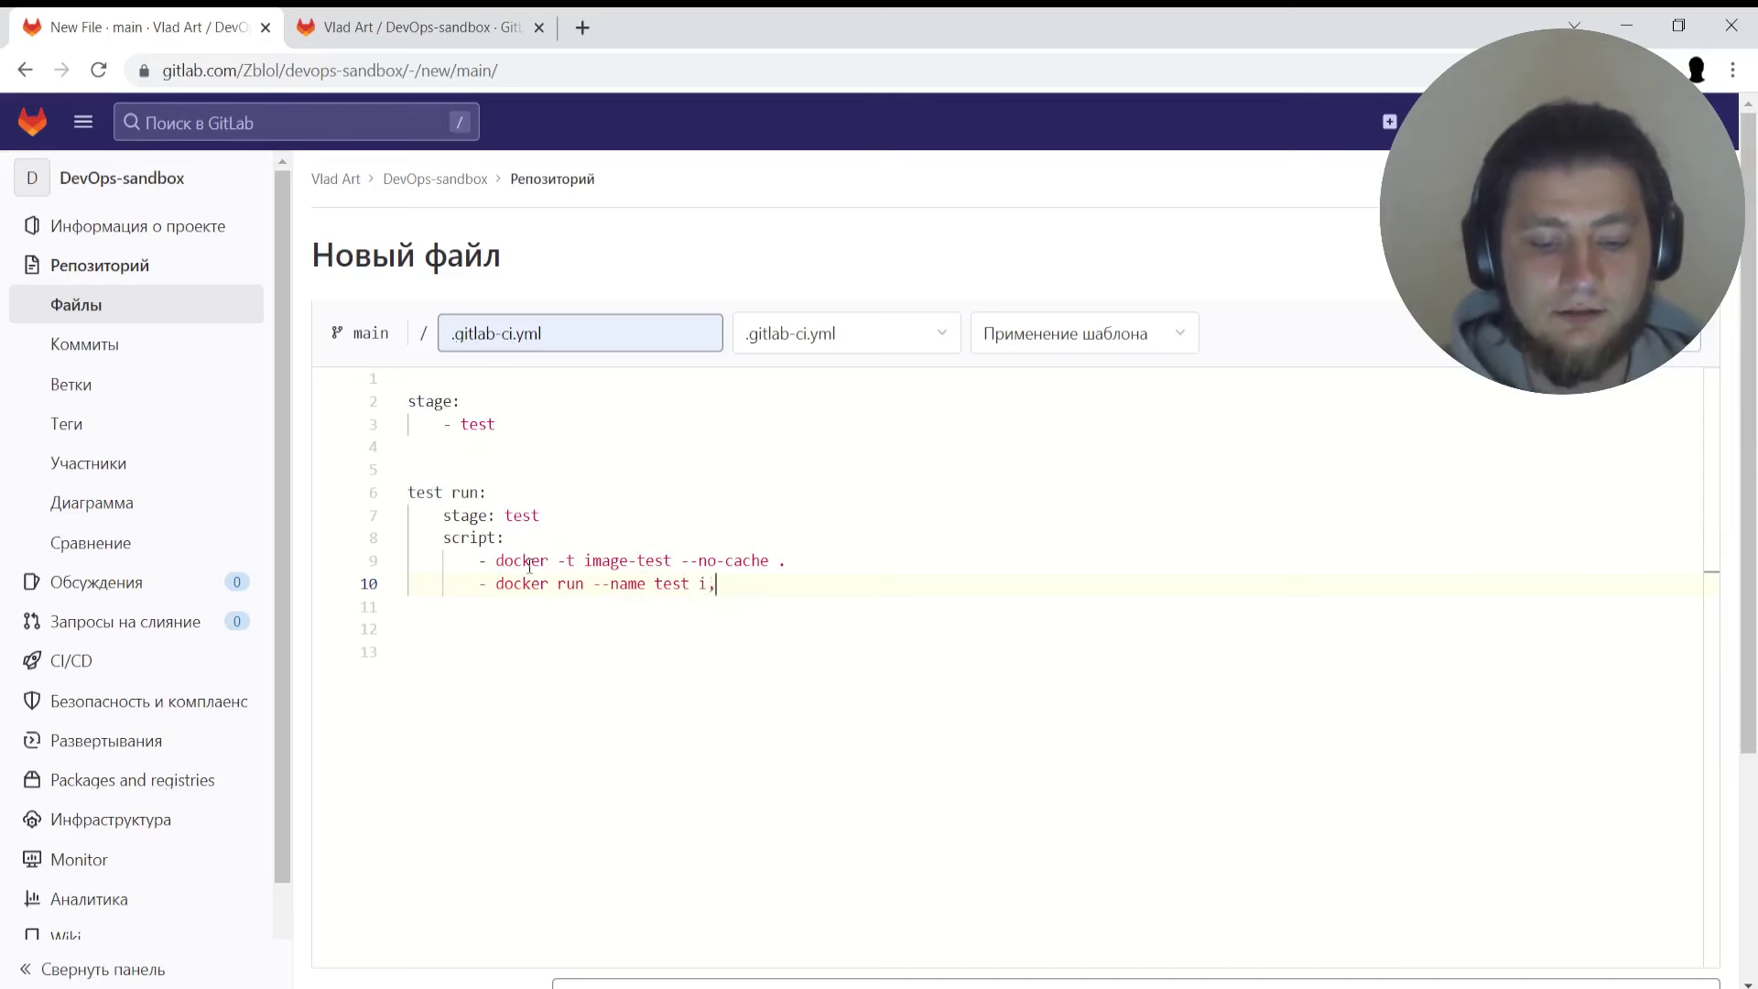
pyautogui.press('BackSpace')
pyautogui.press('BackSpace')
pyautogui.press('BackSpace')
pyautogui.press('BackSpace')
pyautogui.write('mage-test')
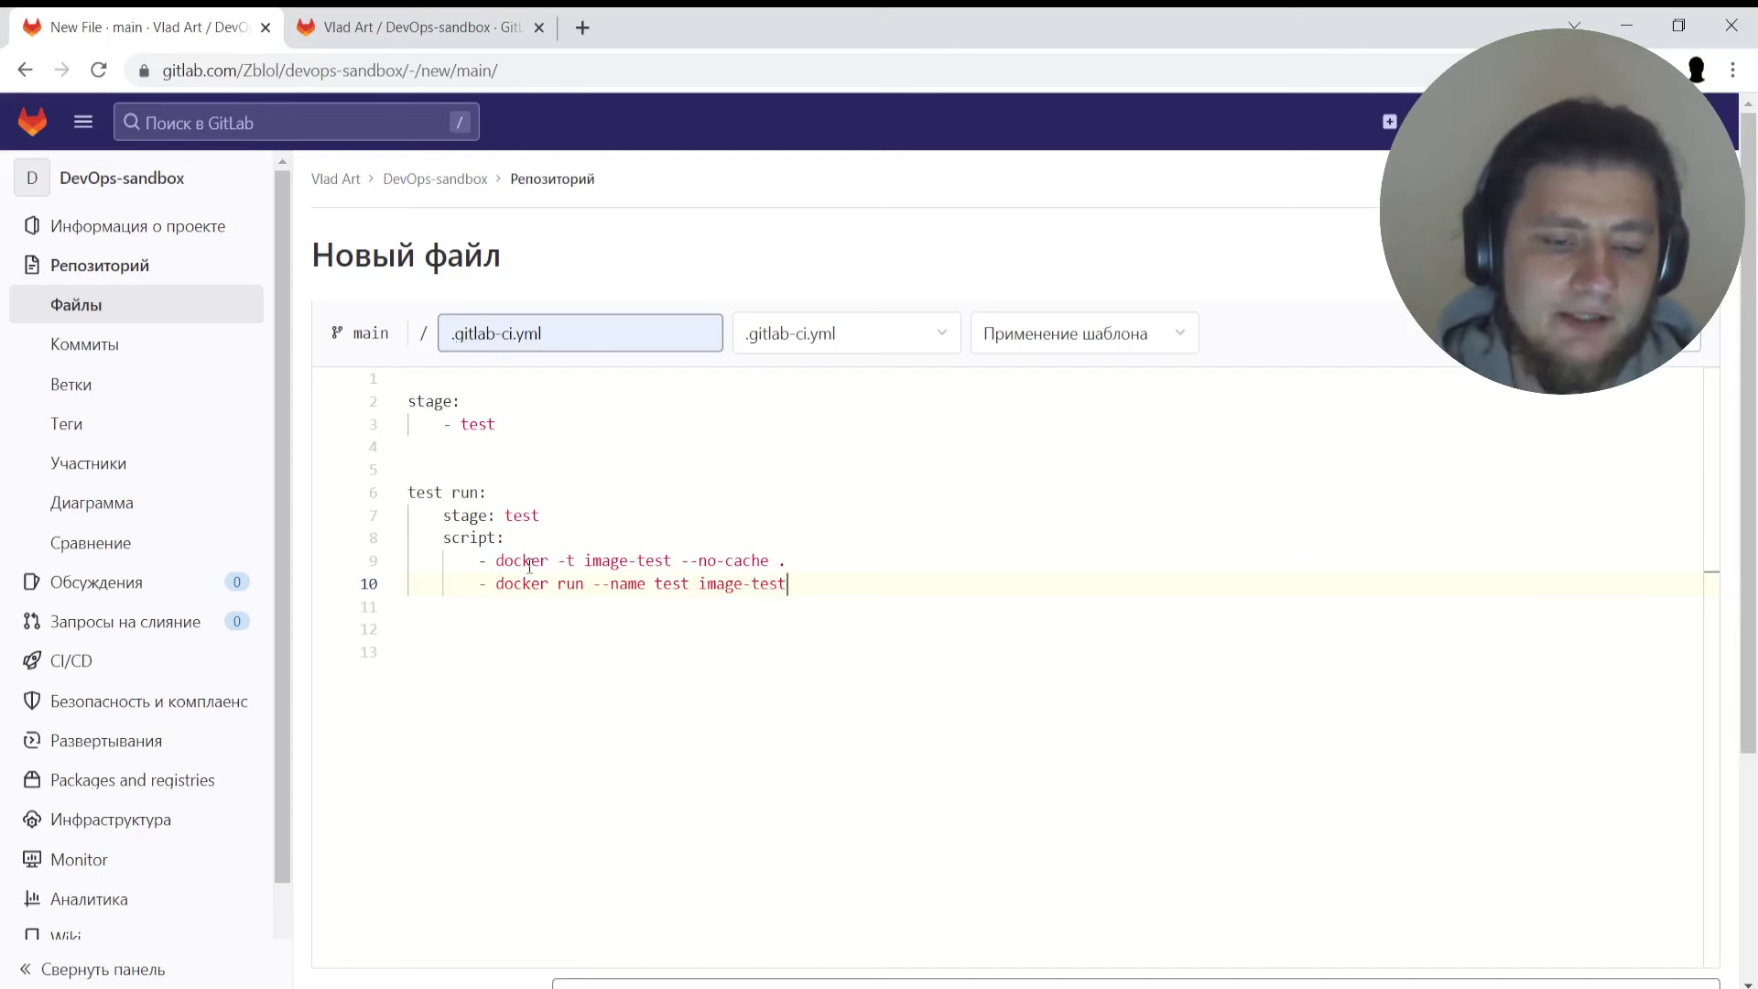
pyautogui.hotkey('alt', 'Tab')
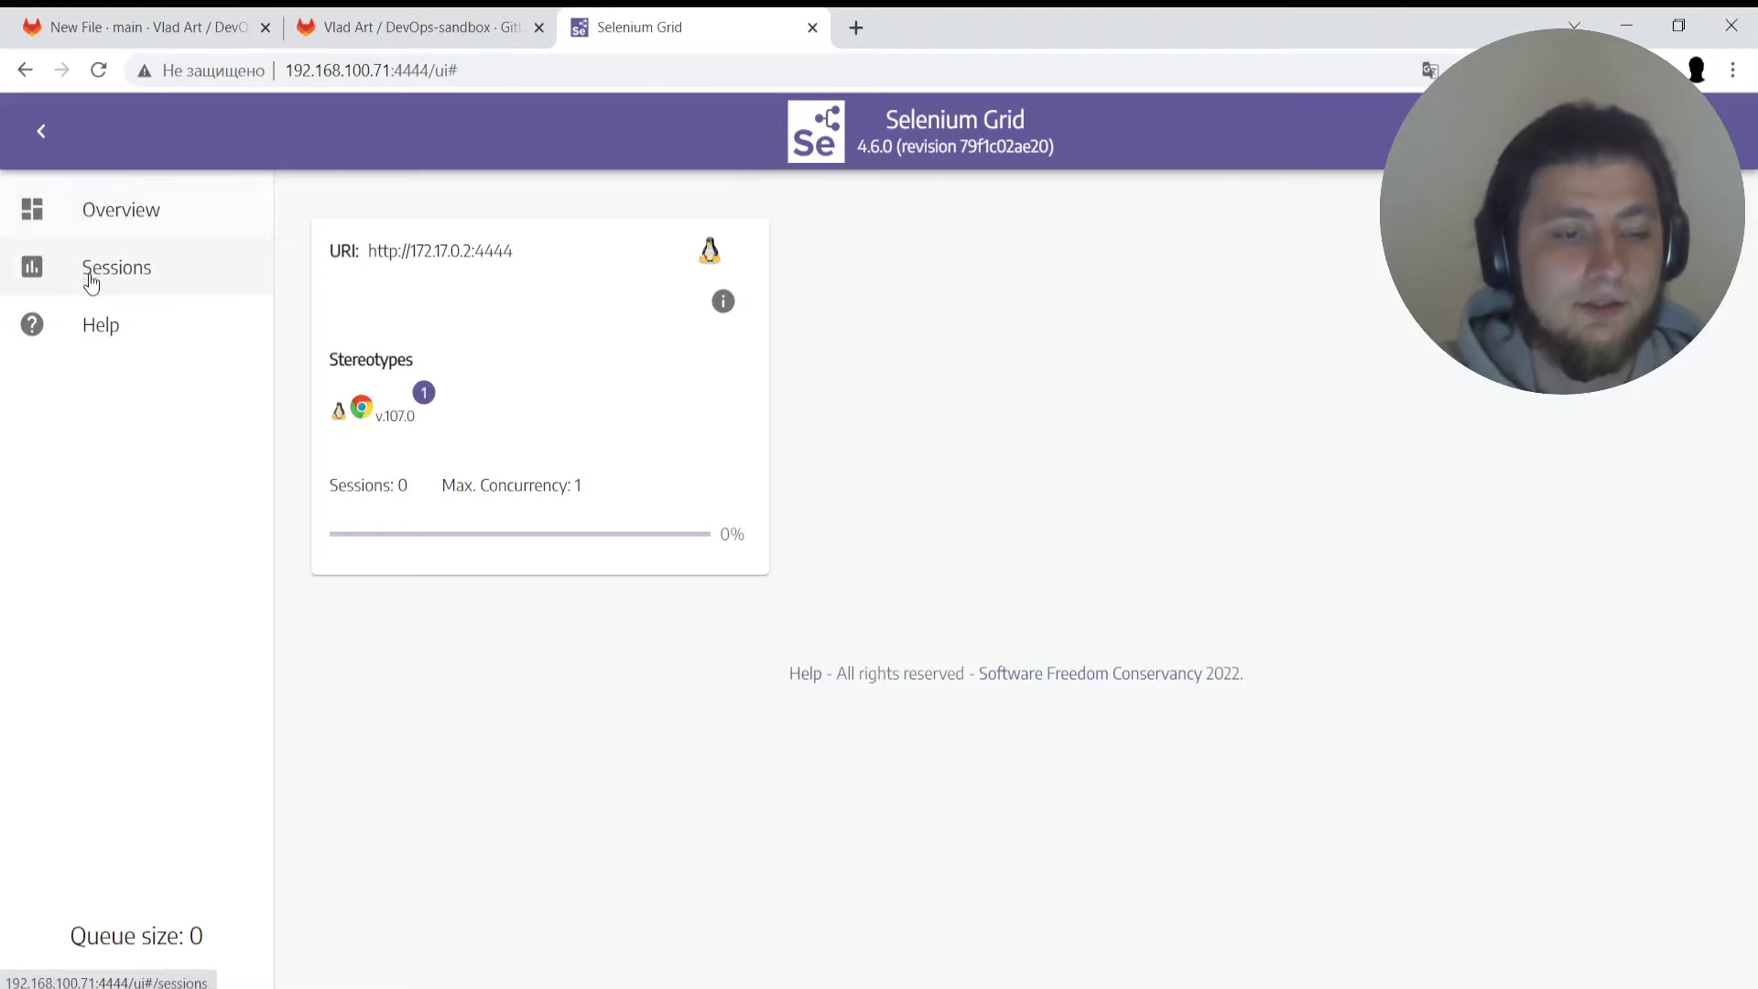
# Check the Selenium Grid sessions, then return to the .gitlab-ci.yml draft.
pyautogui.click(92, 274)
pyautogui.click(107, 325)
pyautogui.click(119, 267)
pyautogui.click(417, 27)
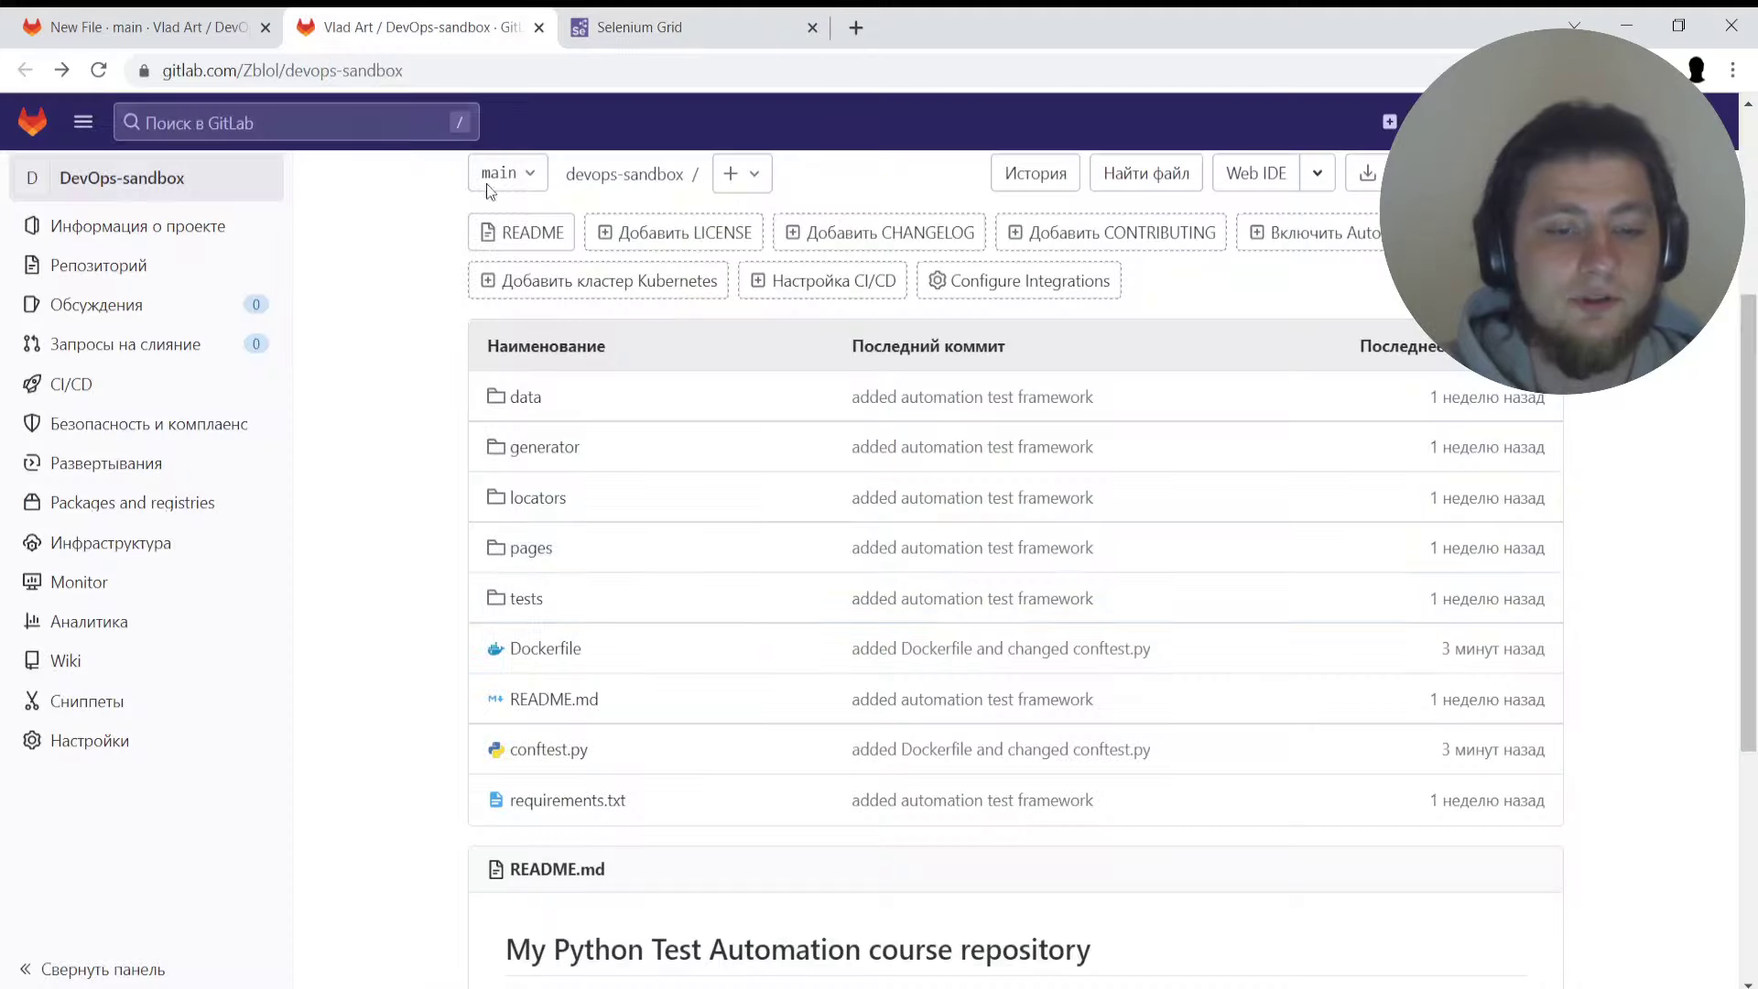
pyautogui.click(146, 26)
pyautogui.click(621, 610)
# Insert --rm into the docker run command and add 'when: manual' to the job.
pyautogui.click(647, 583)
pyautogui.write('--name --rm test image-test')
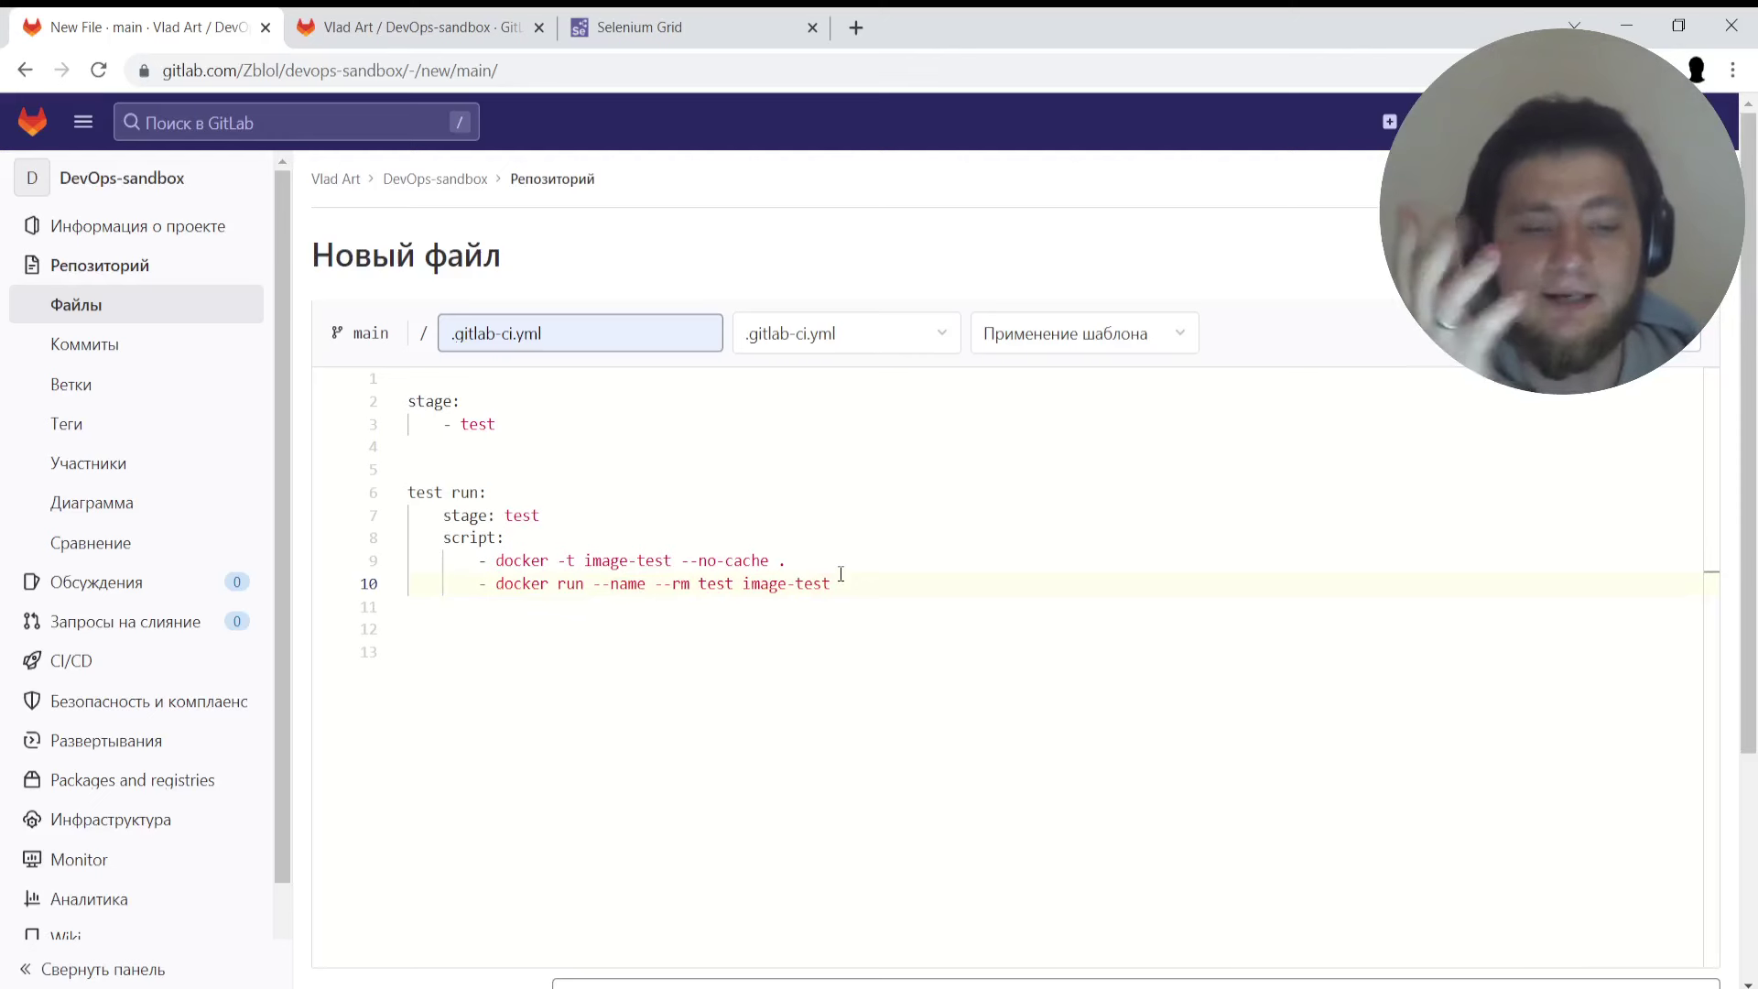
pyautogui.press('Return')
pyautogui.press('Tab')
pyautogui.write('when: manual')
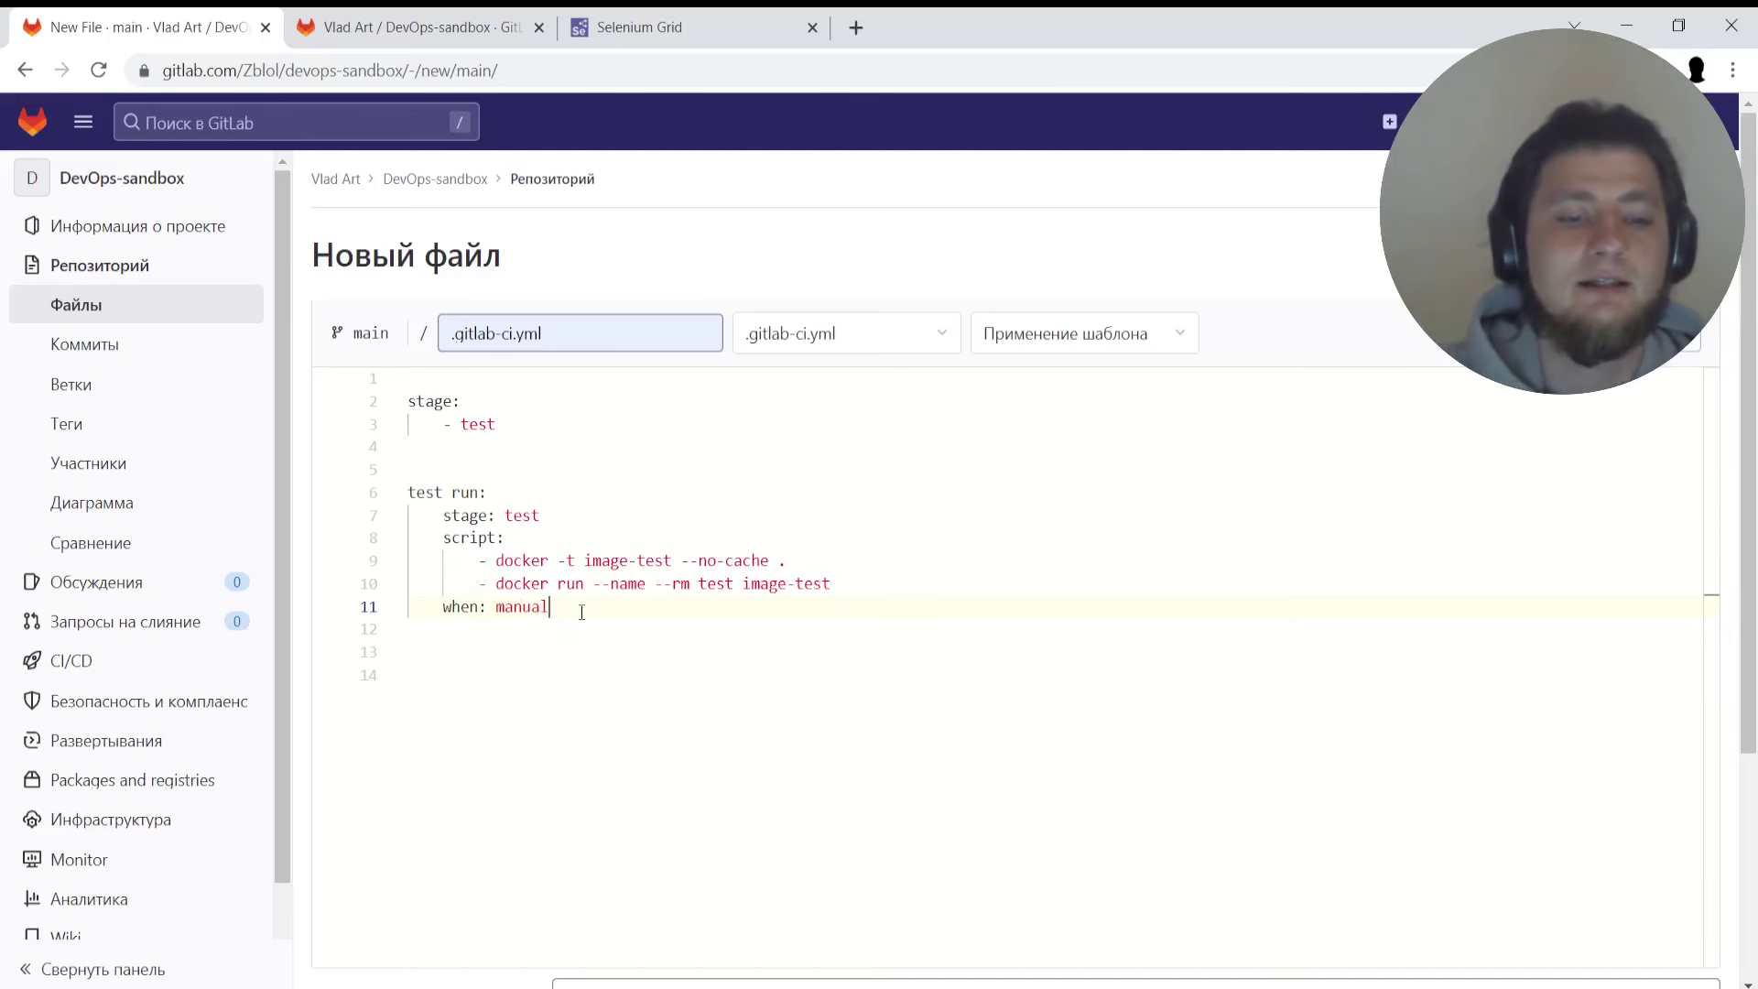
pyautogui.moveTo(549, 606); pyautogui.dragTo(443, 608)
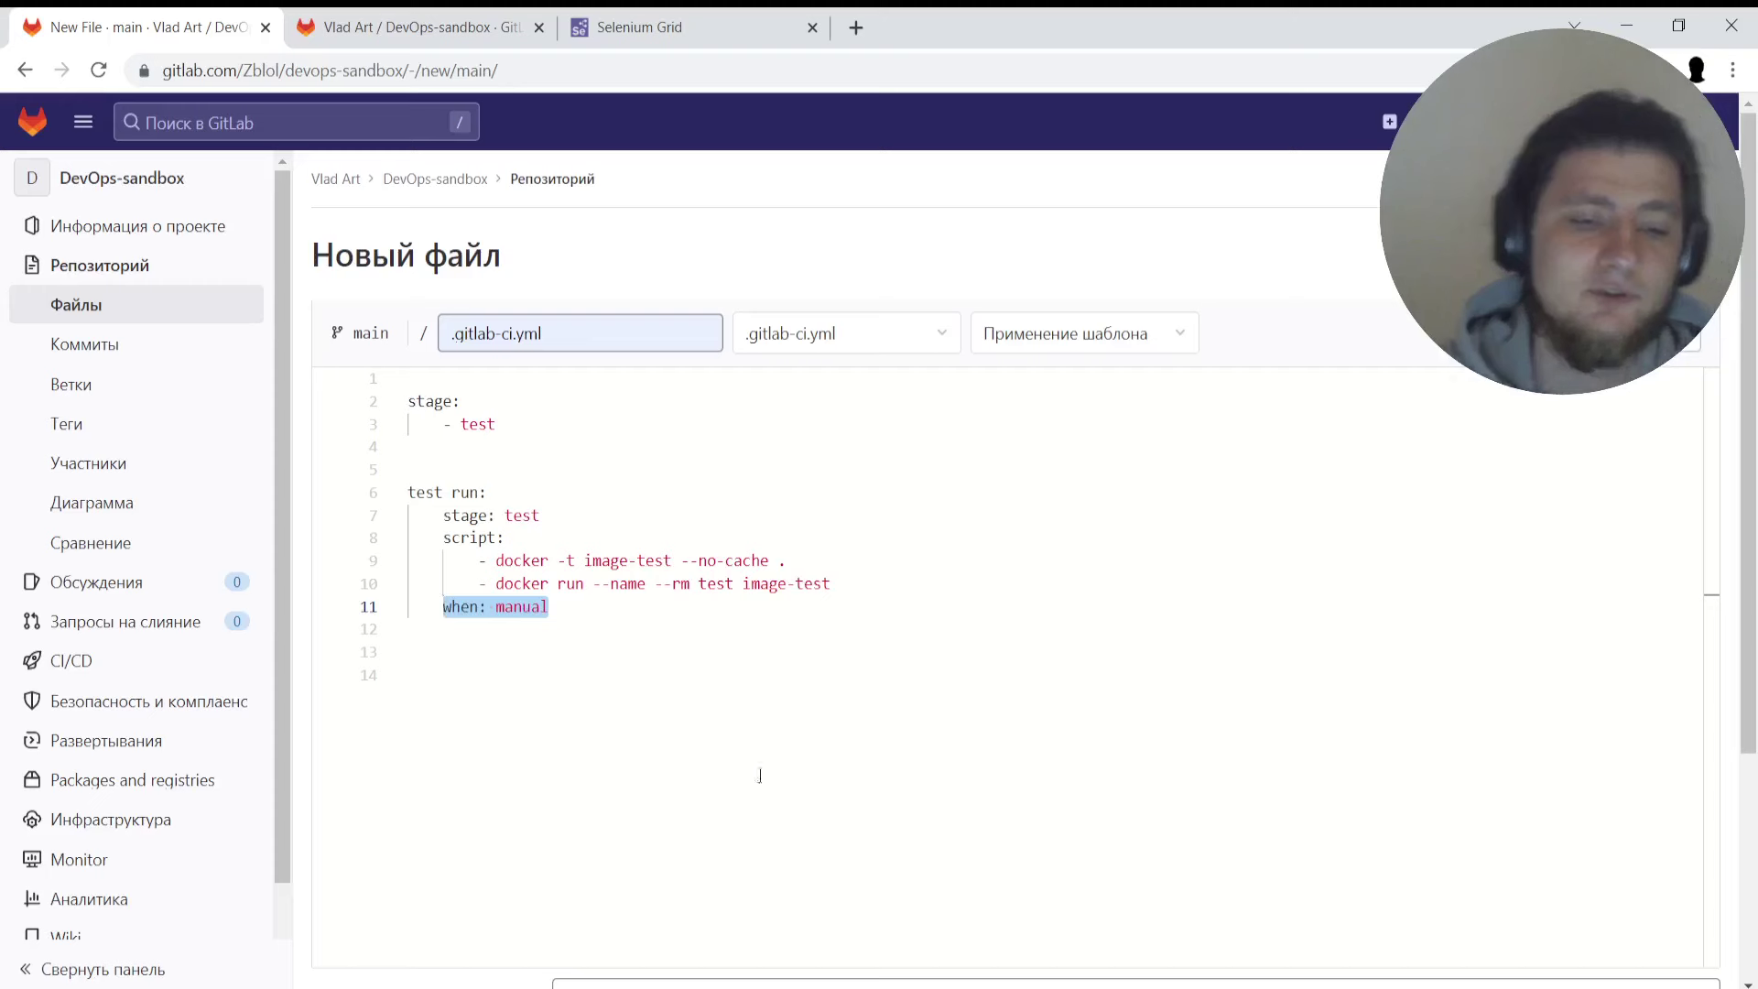
pyautogui.scroll(-1, 652, 626)
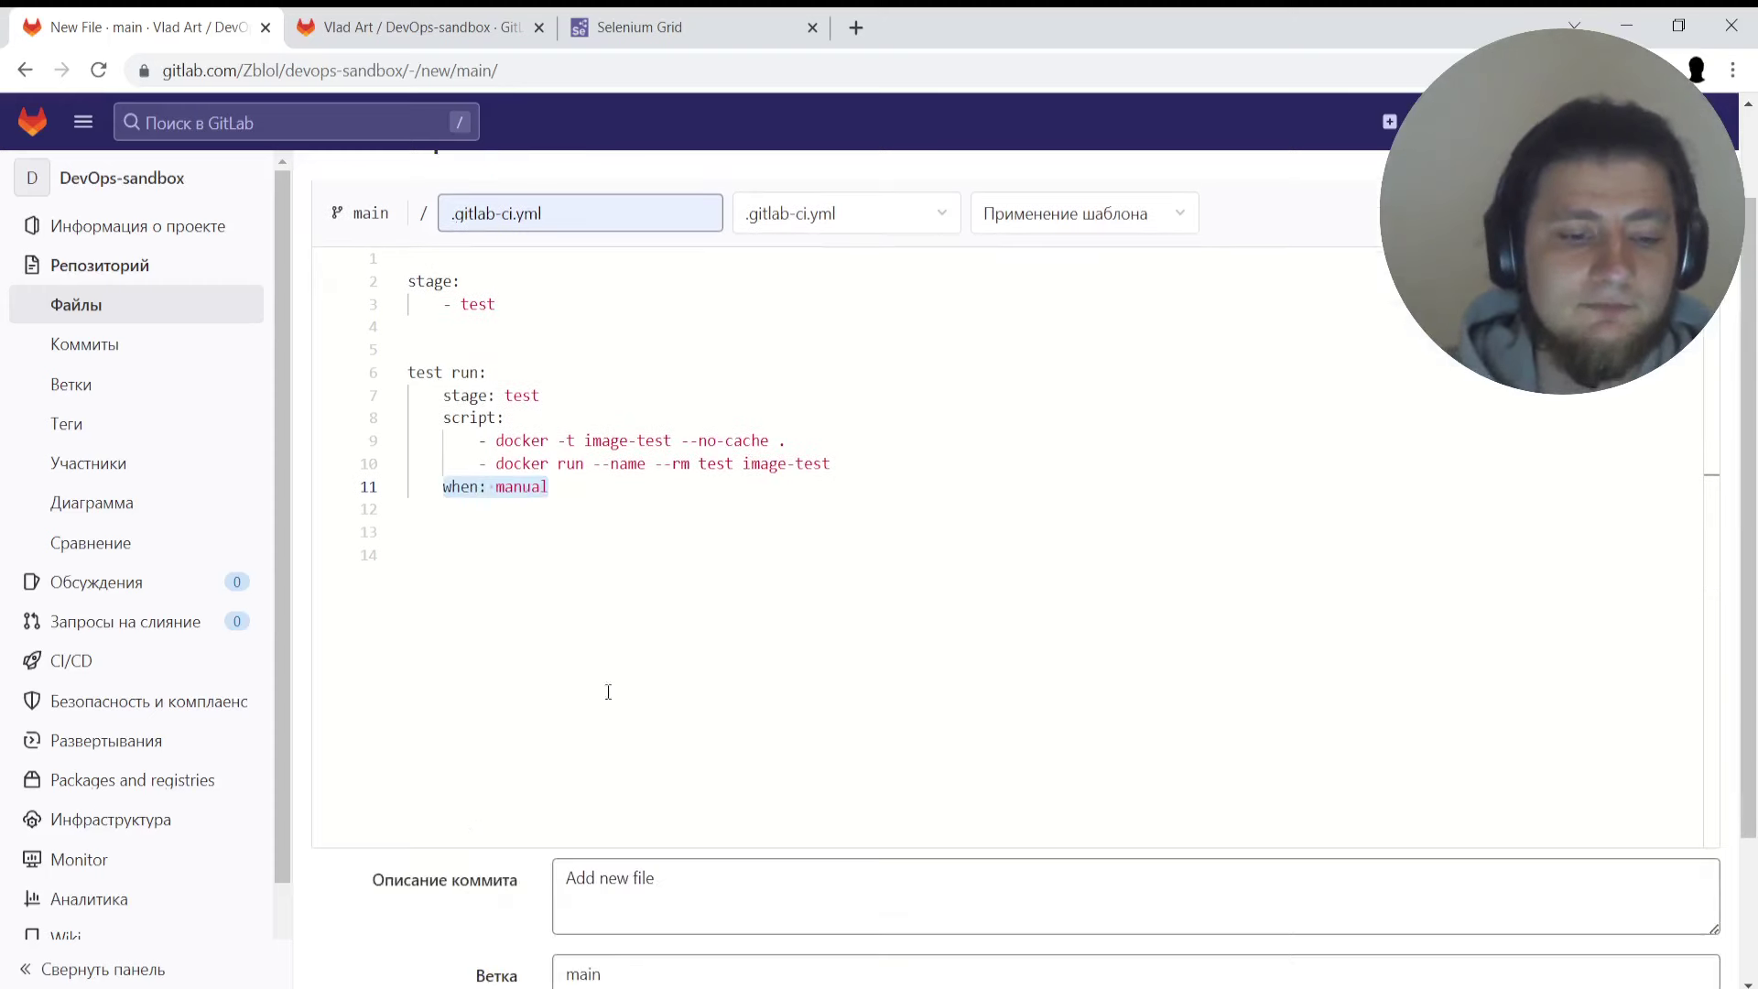
# Commit the new .gitlab-ci.yml pipeline file to the main branch.
pyautogui.click(620, 656)
pyautogui.scroll(-2, 687, 895)
pyautogui.click(417, 860)
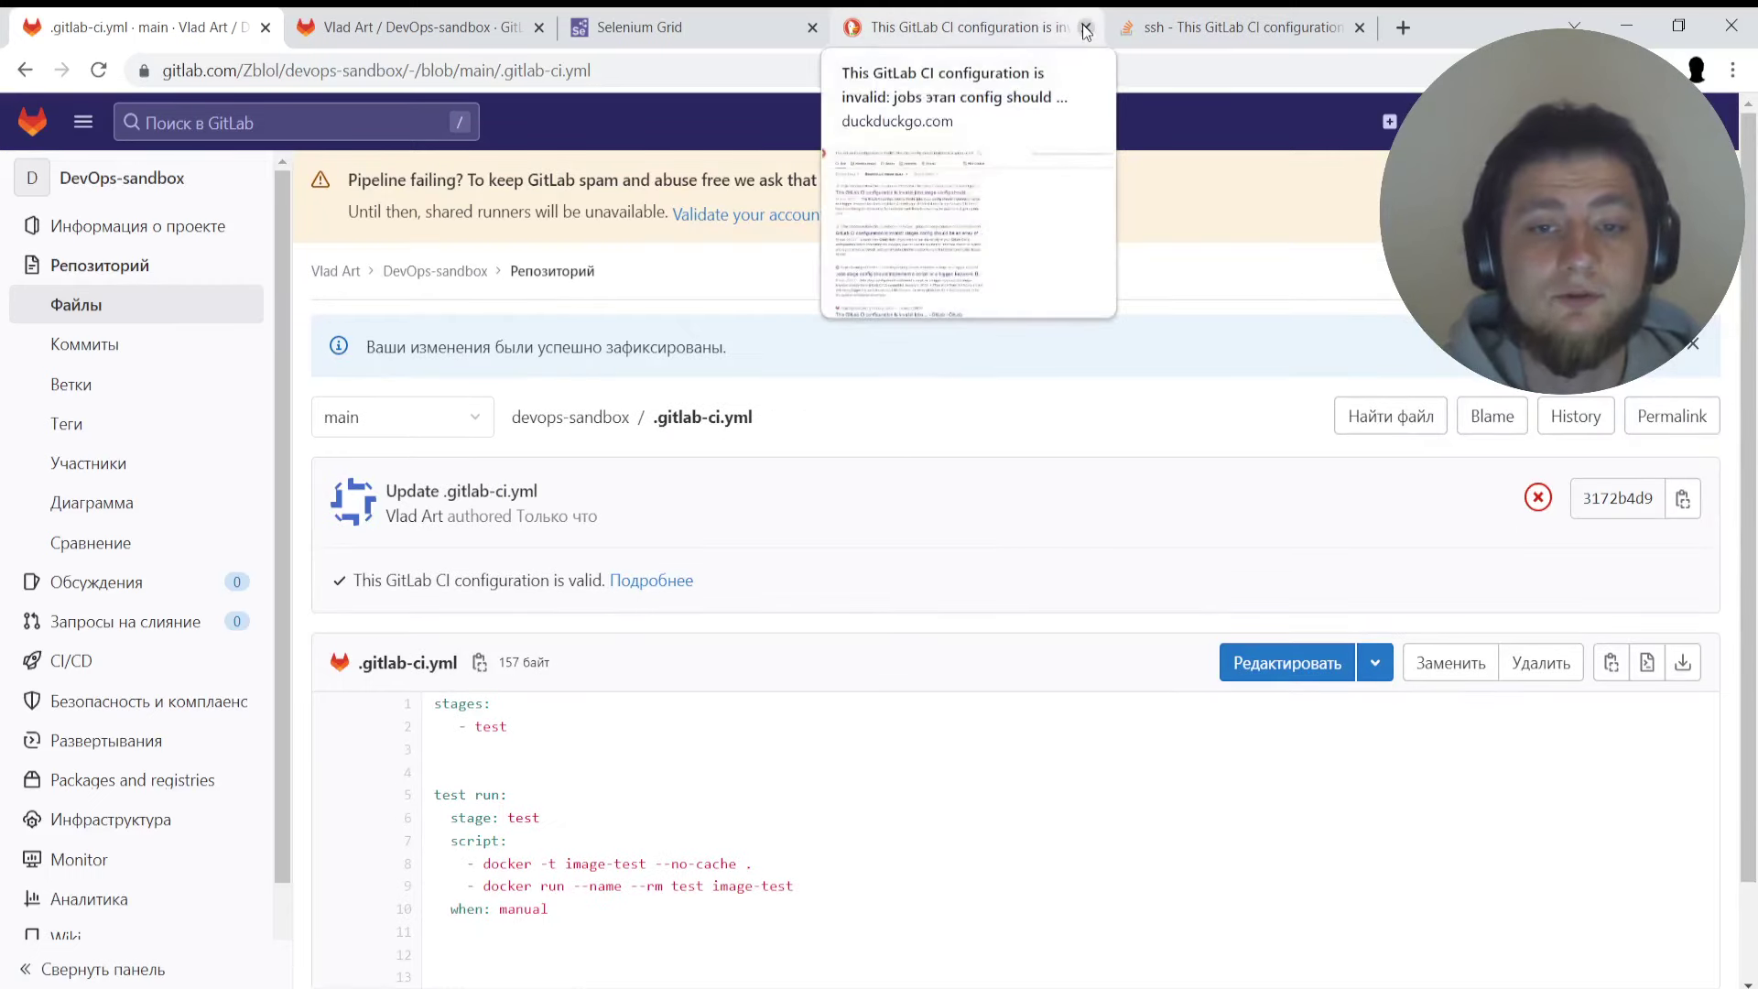
# Close the two CI-configuration search tabs and review the stages and 'stage: test' lines.
pyautogui.click(1085, 29)
pyautogui.click(1085, 29)
pyautogui.scroll(-1, 563, 731)
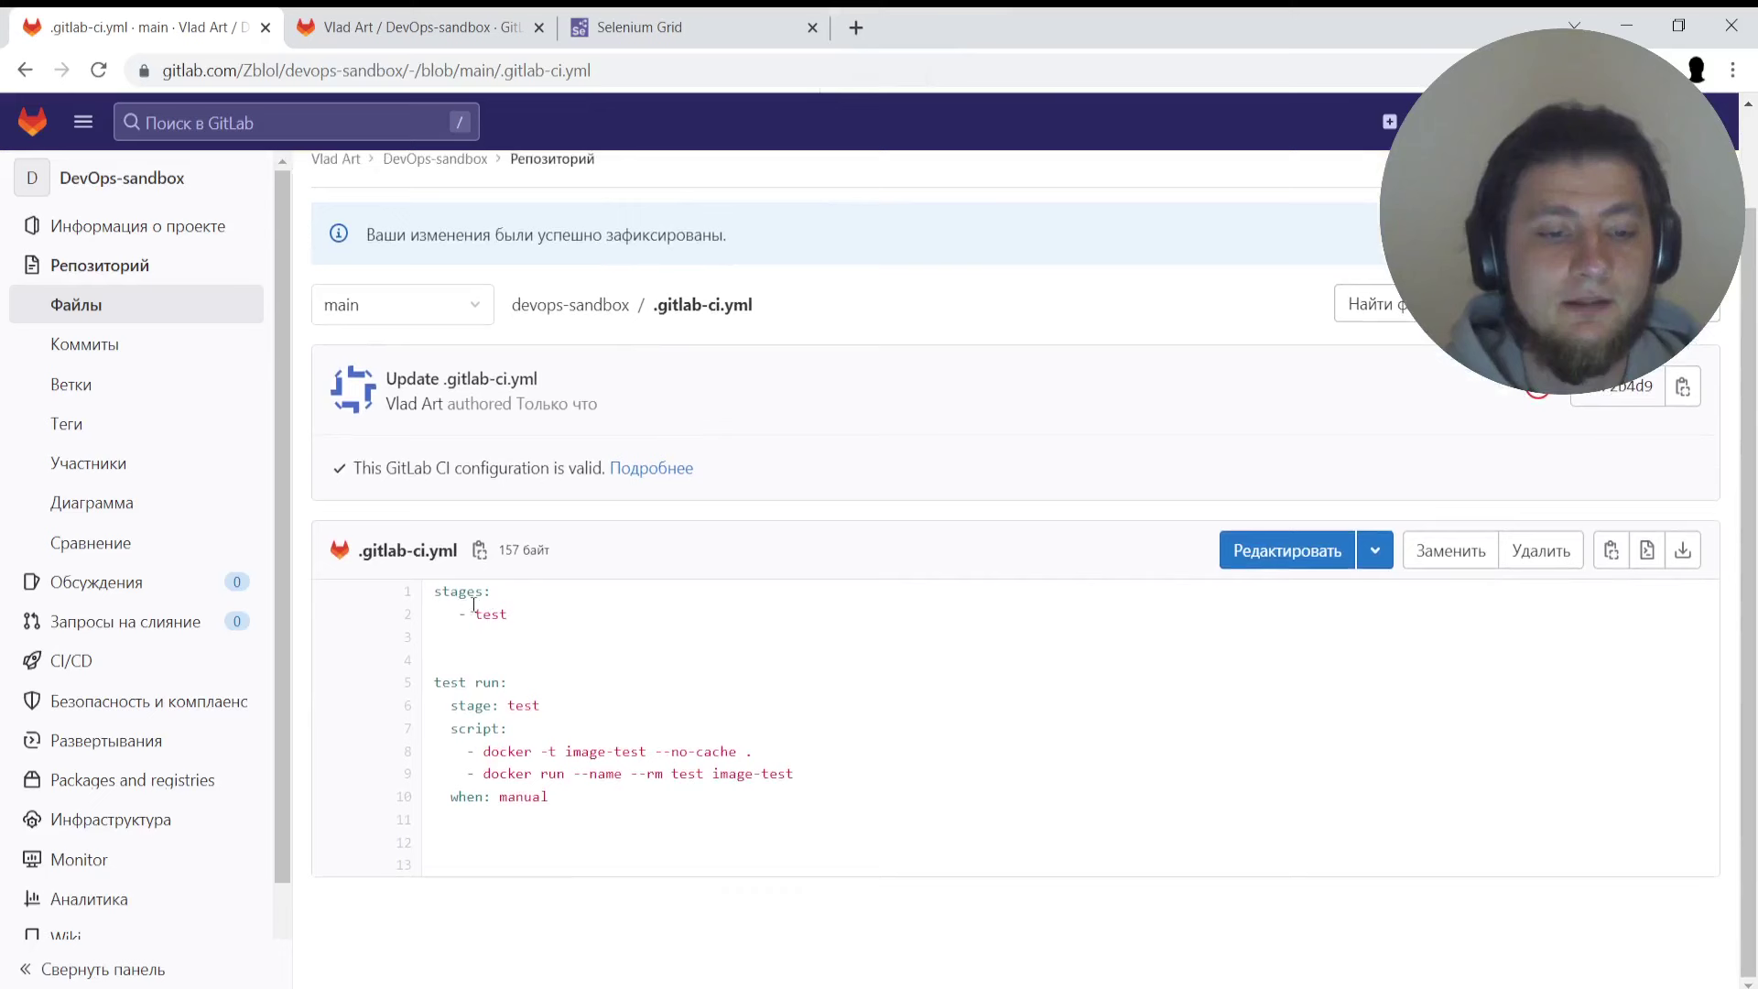
pyautogui.moveTo(484, 591); pyautogui.dragTo(428, 609)
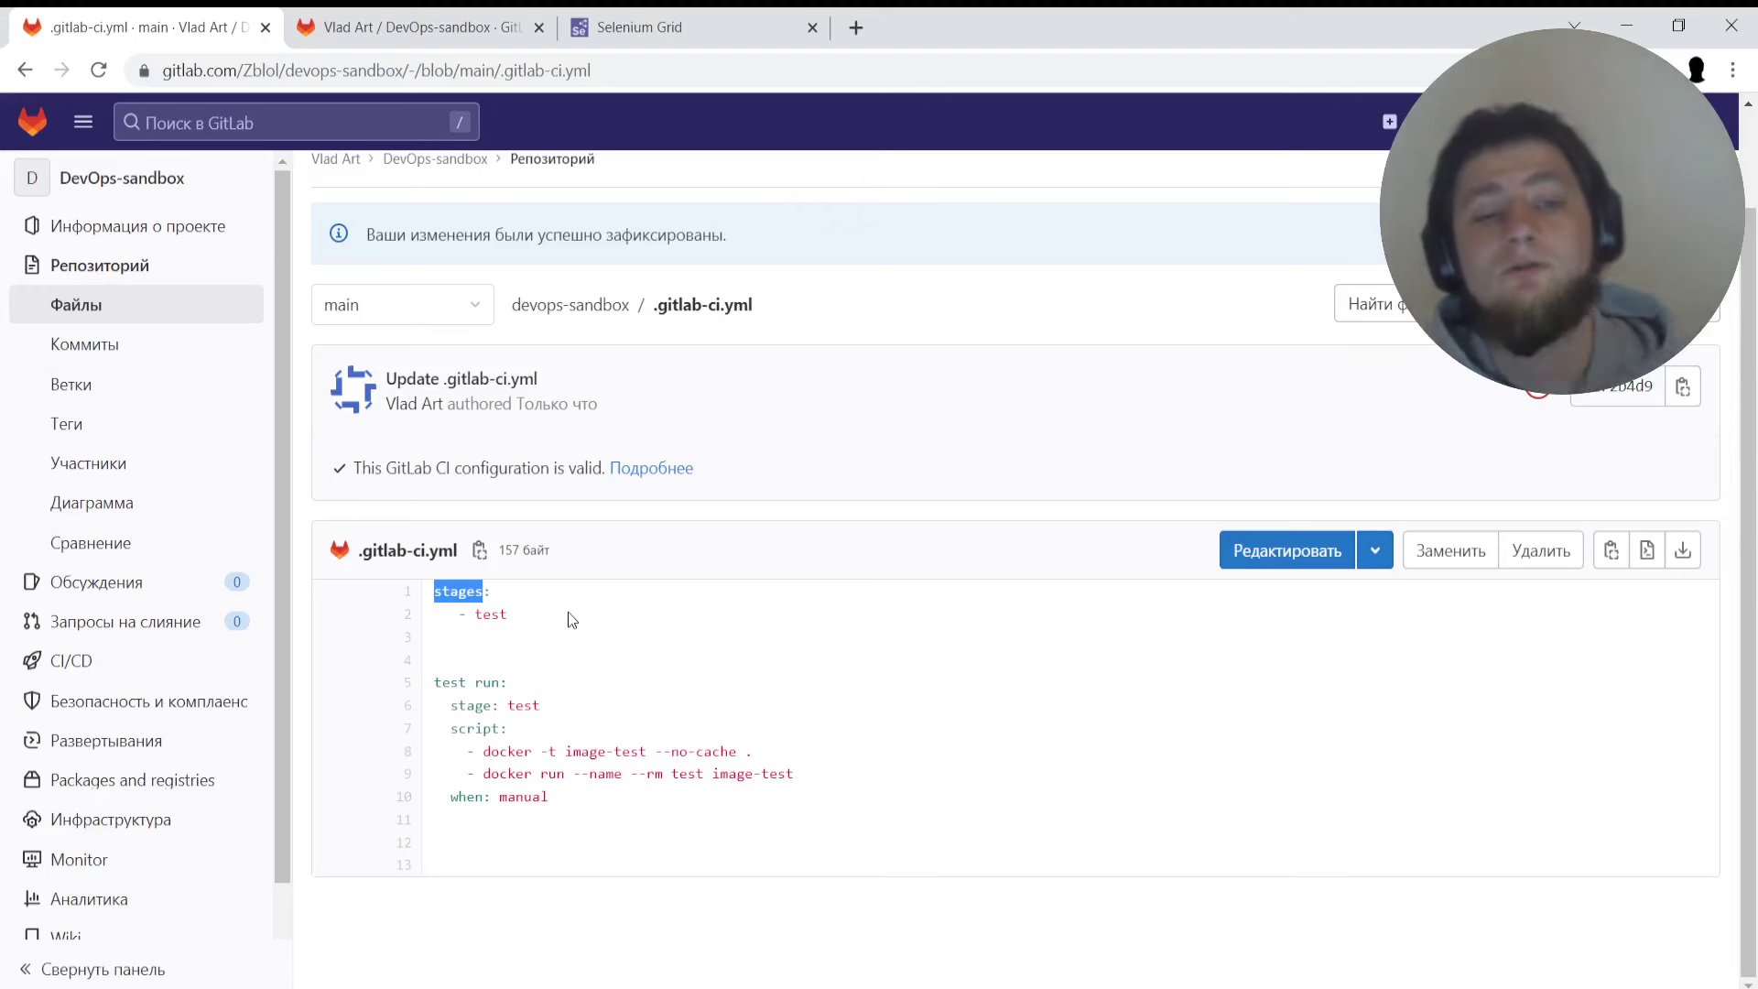
pyautogui.click(572, 717)
pyautogui.moveTo(573, 717); pyautogui.dragTo(460, 707)
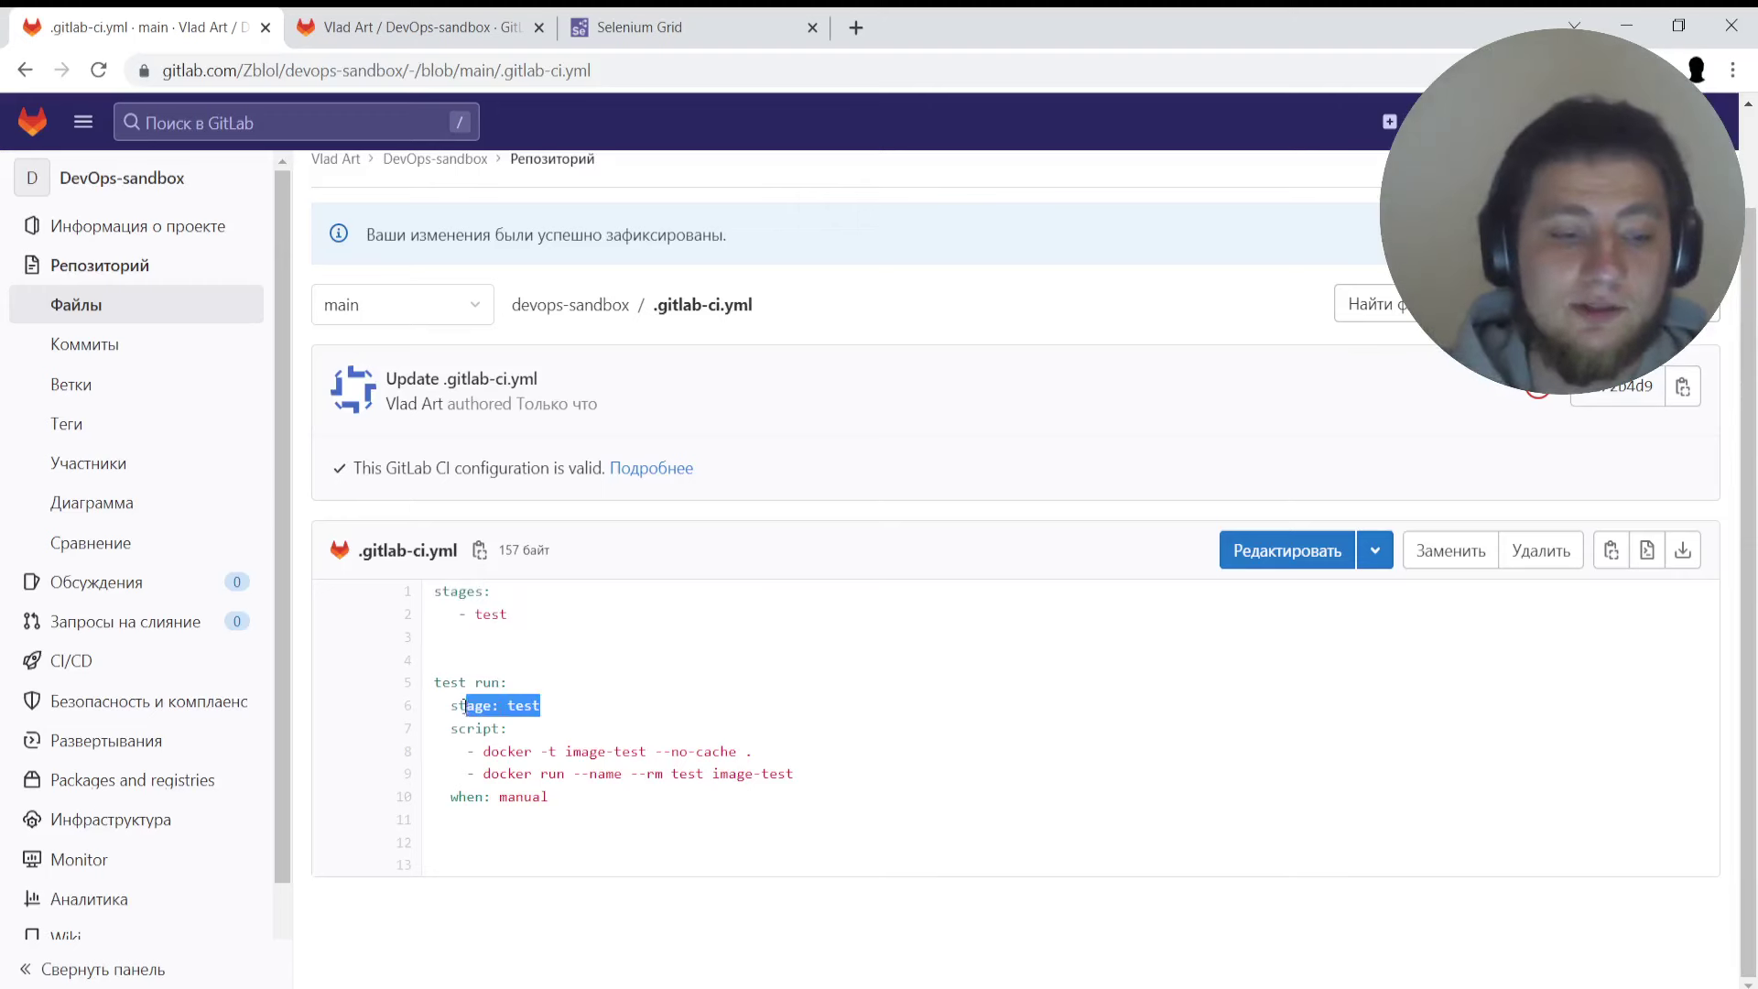
pyautogui.hotkey('alt', 'Left')
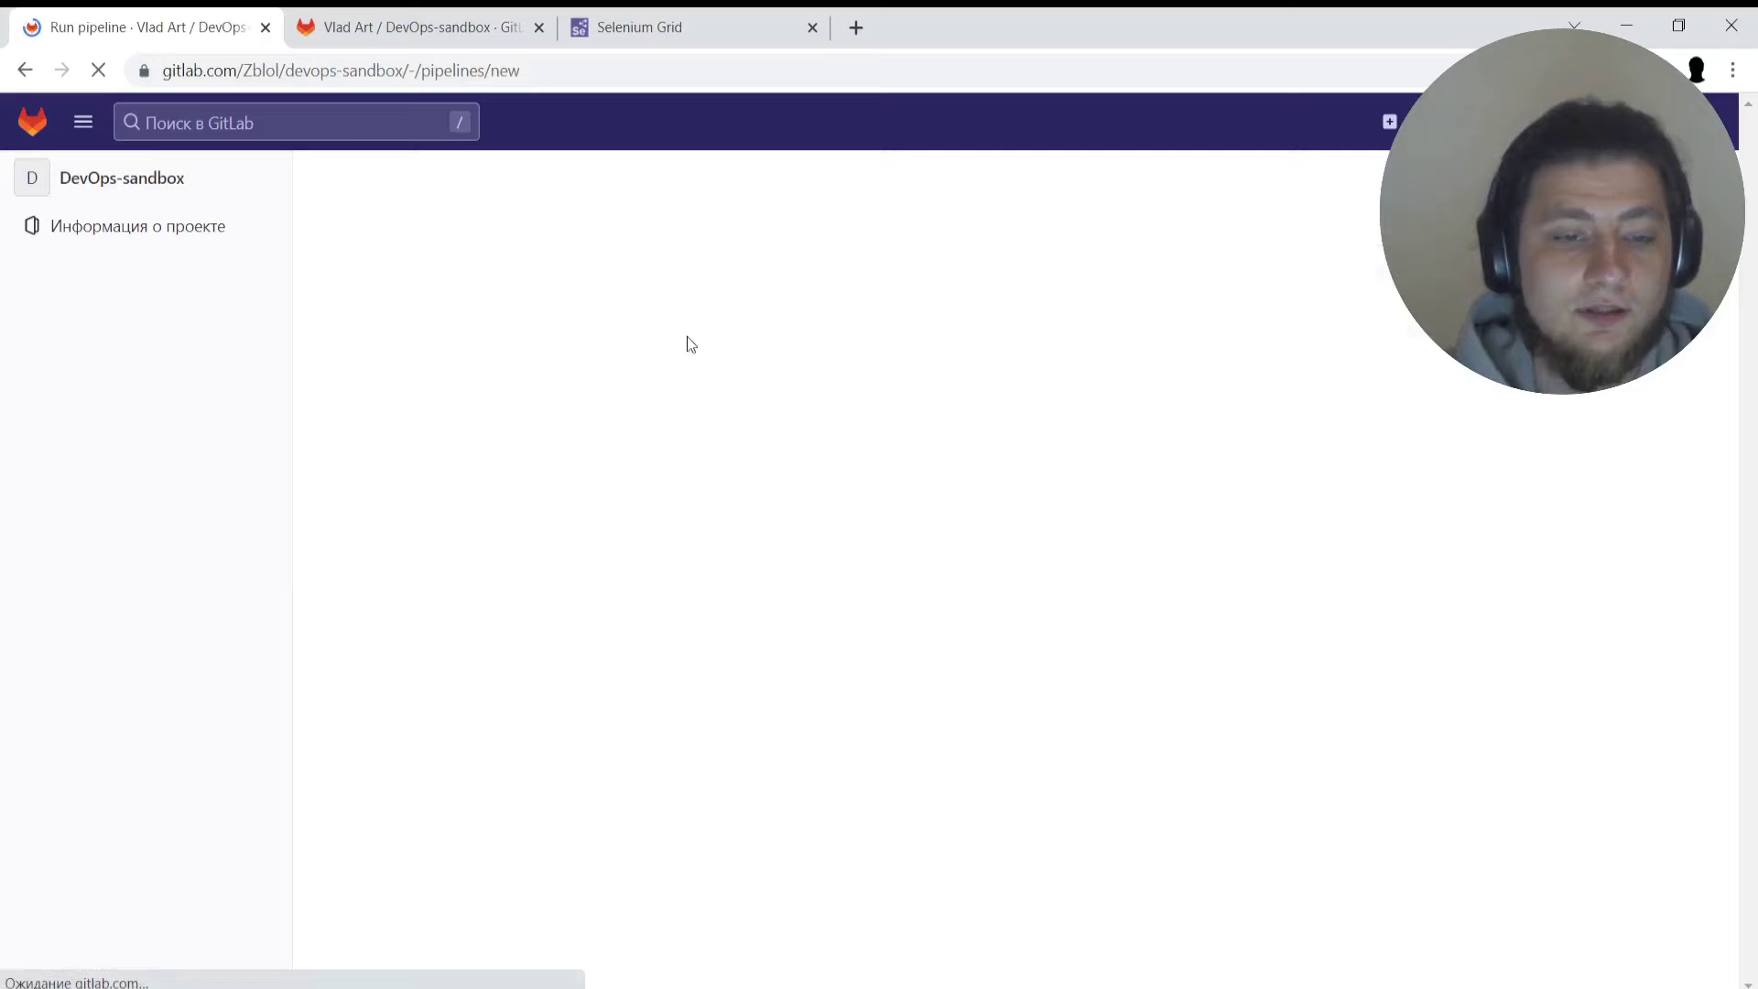
# Run a new pipeline on the main branch.
pyautogui.click(446, 390)
pyautogui.click(446, 390)
pyautogui.click(367, 606)
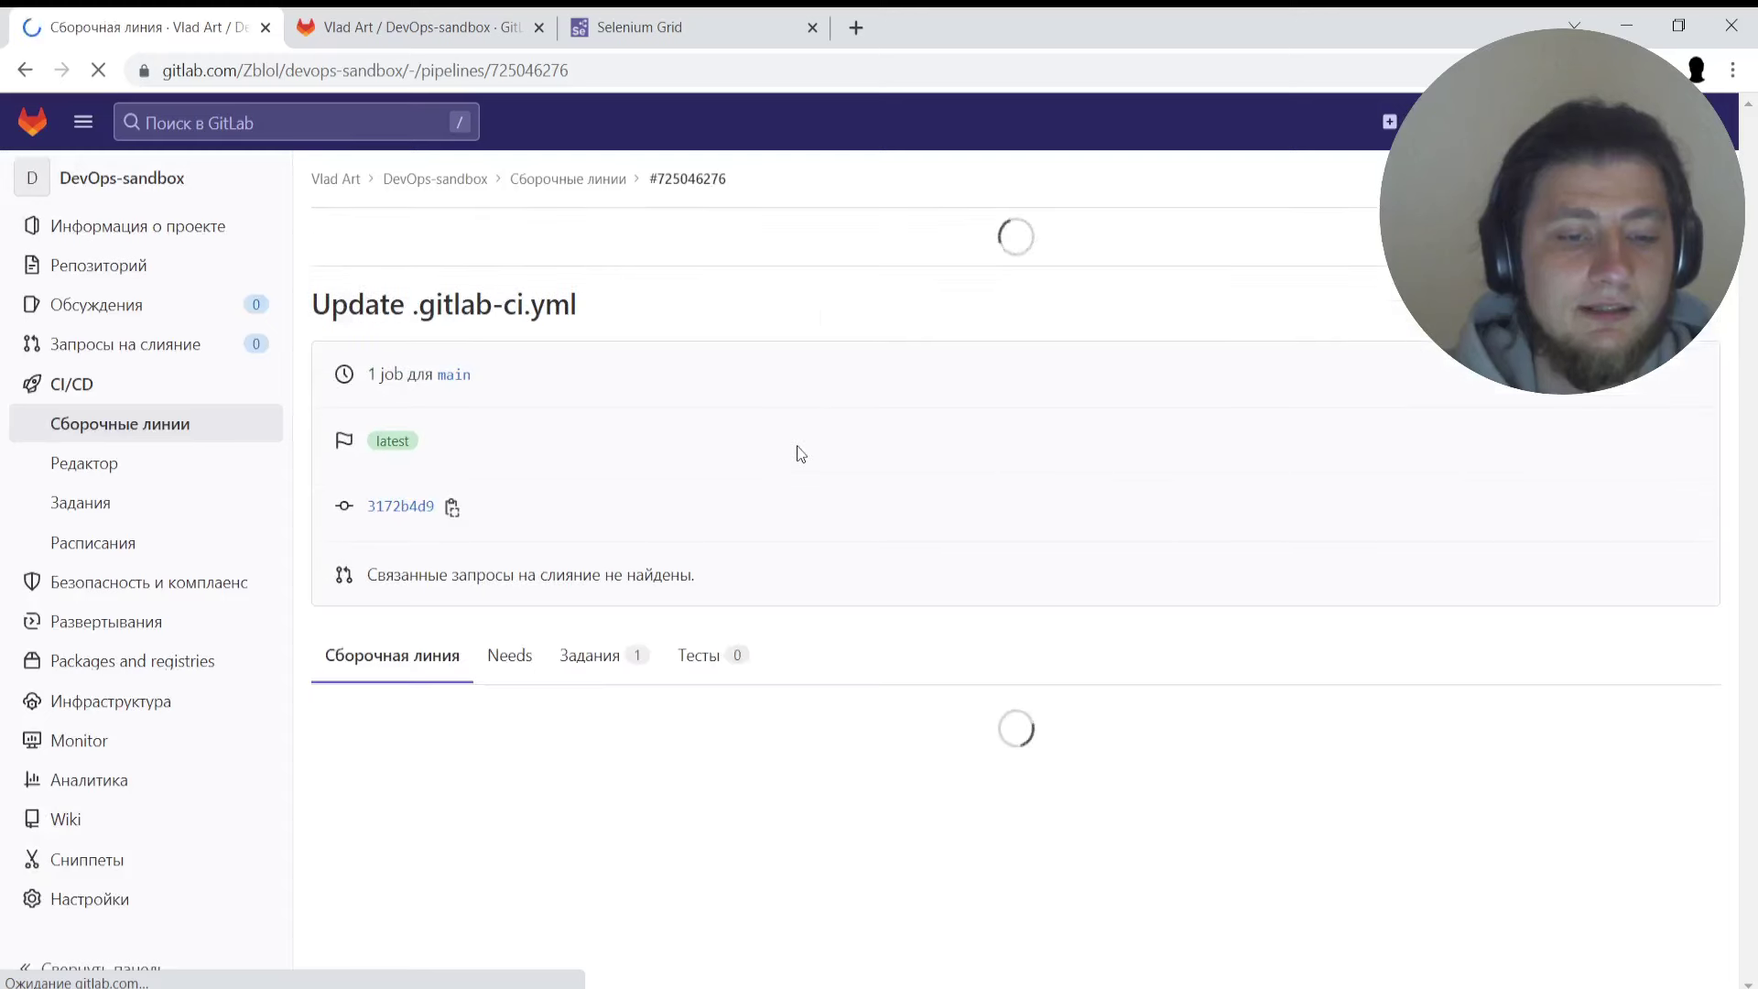
# Start the manual 'test run' job of pipeline #725046276.
pyautogui.scroll(-3, 797, 412)
pyautogui.scroll(3, 438, 572)
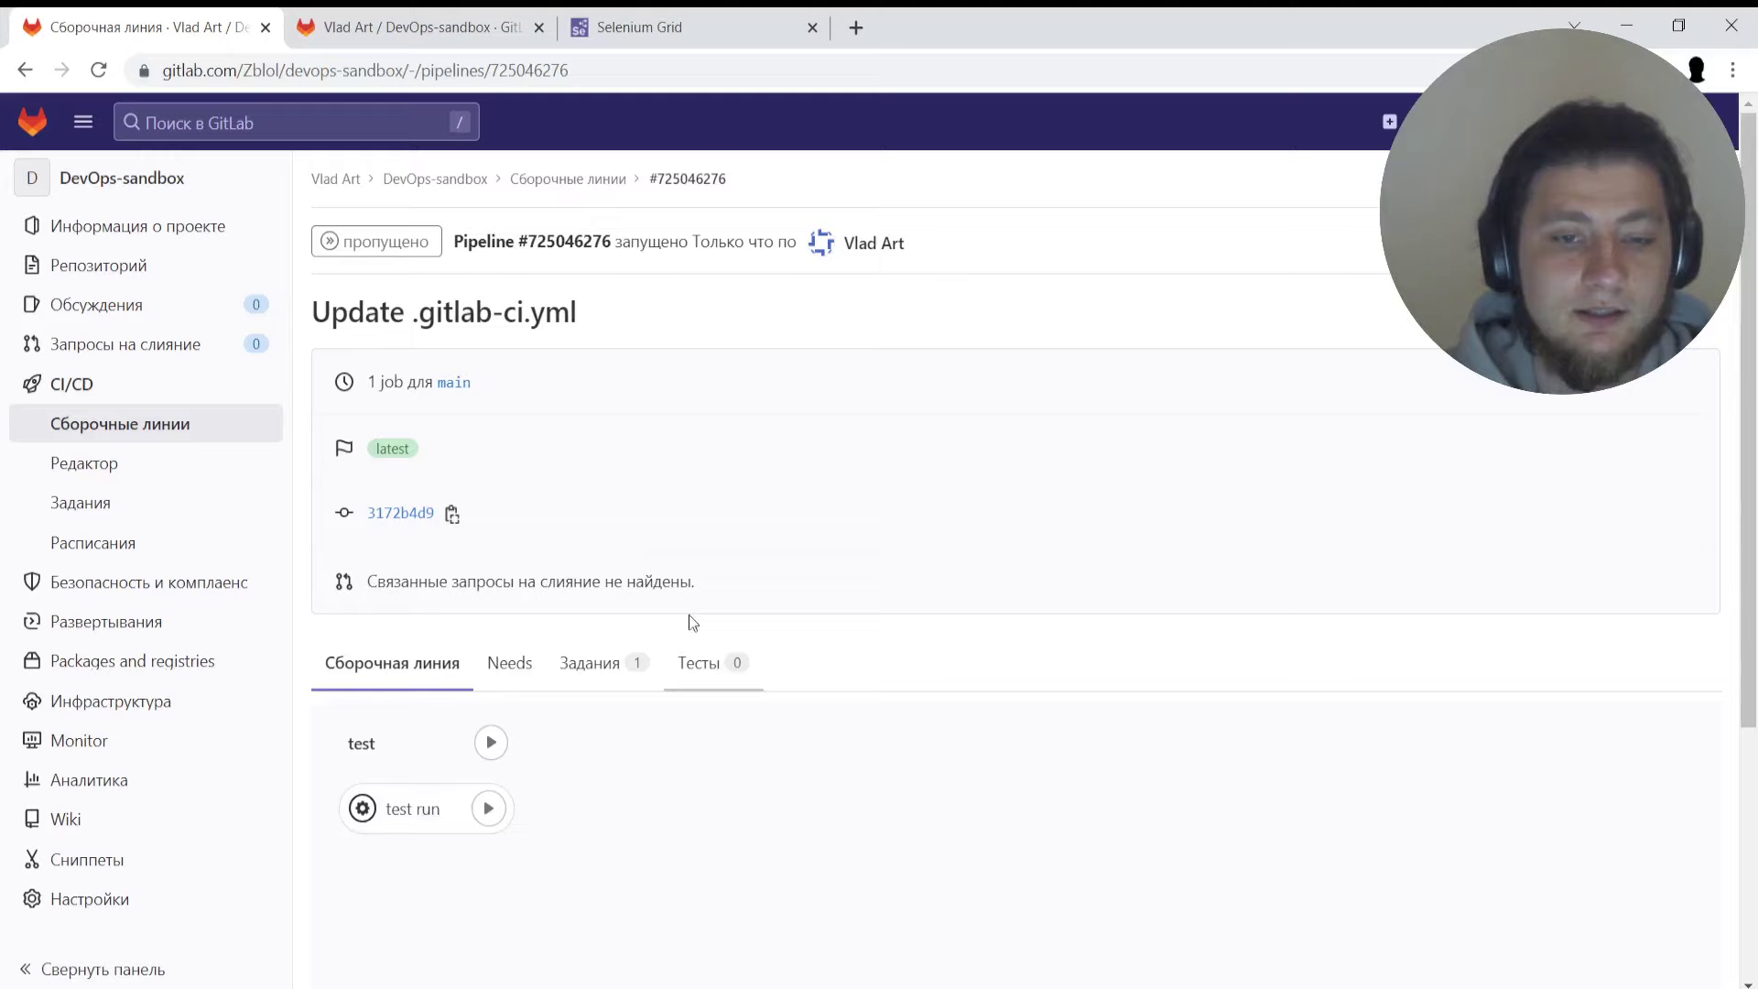
pyautogui.scroll(-3, 675, 635)
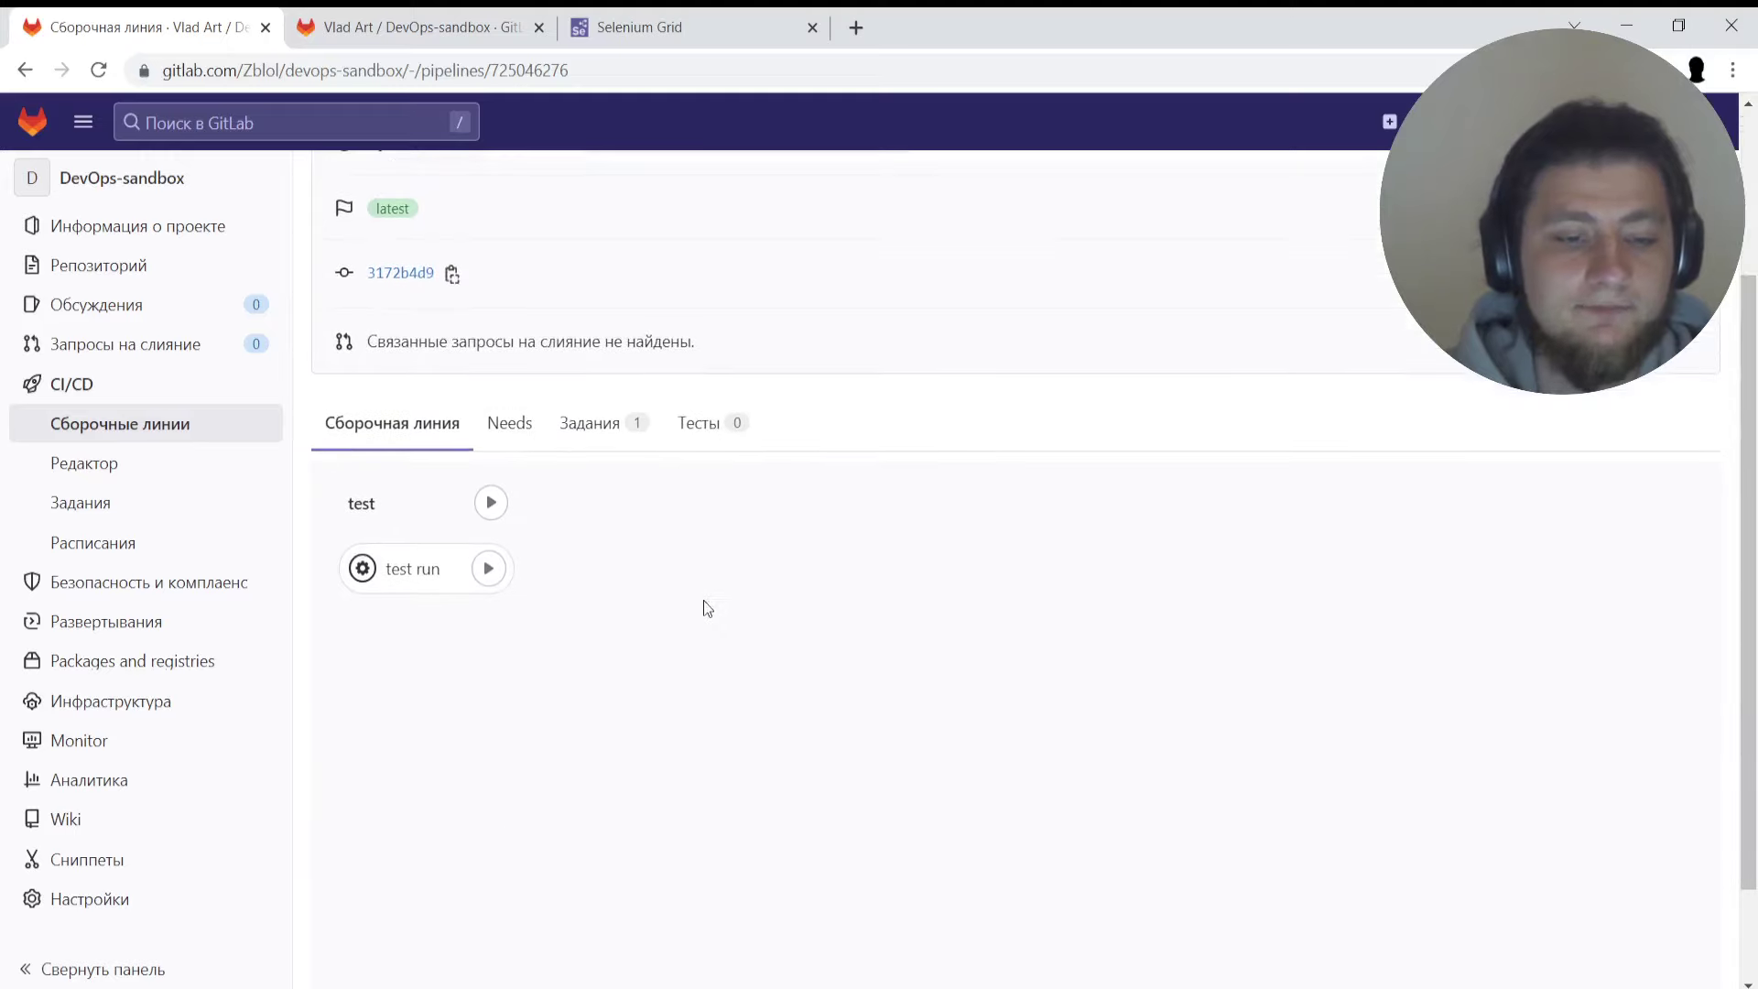
pyautogui.click(490, 570)
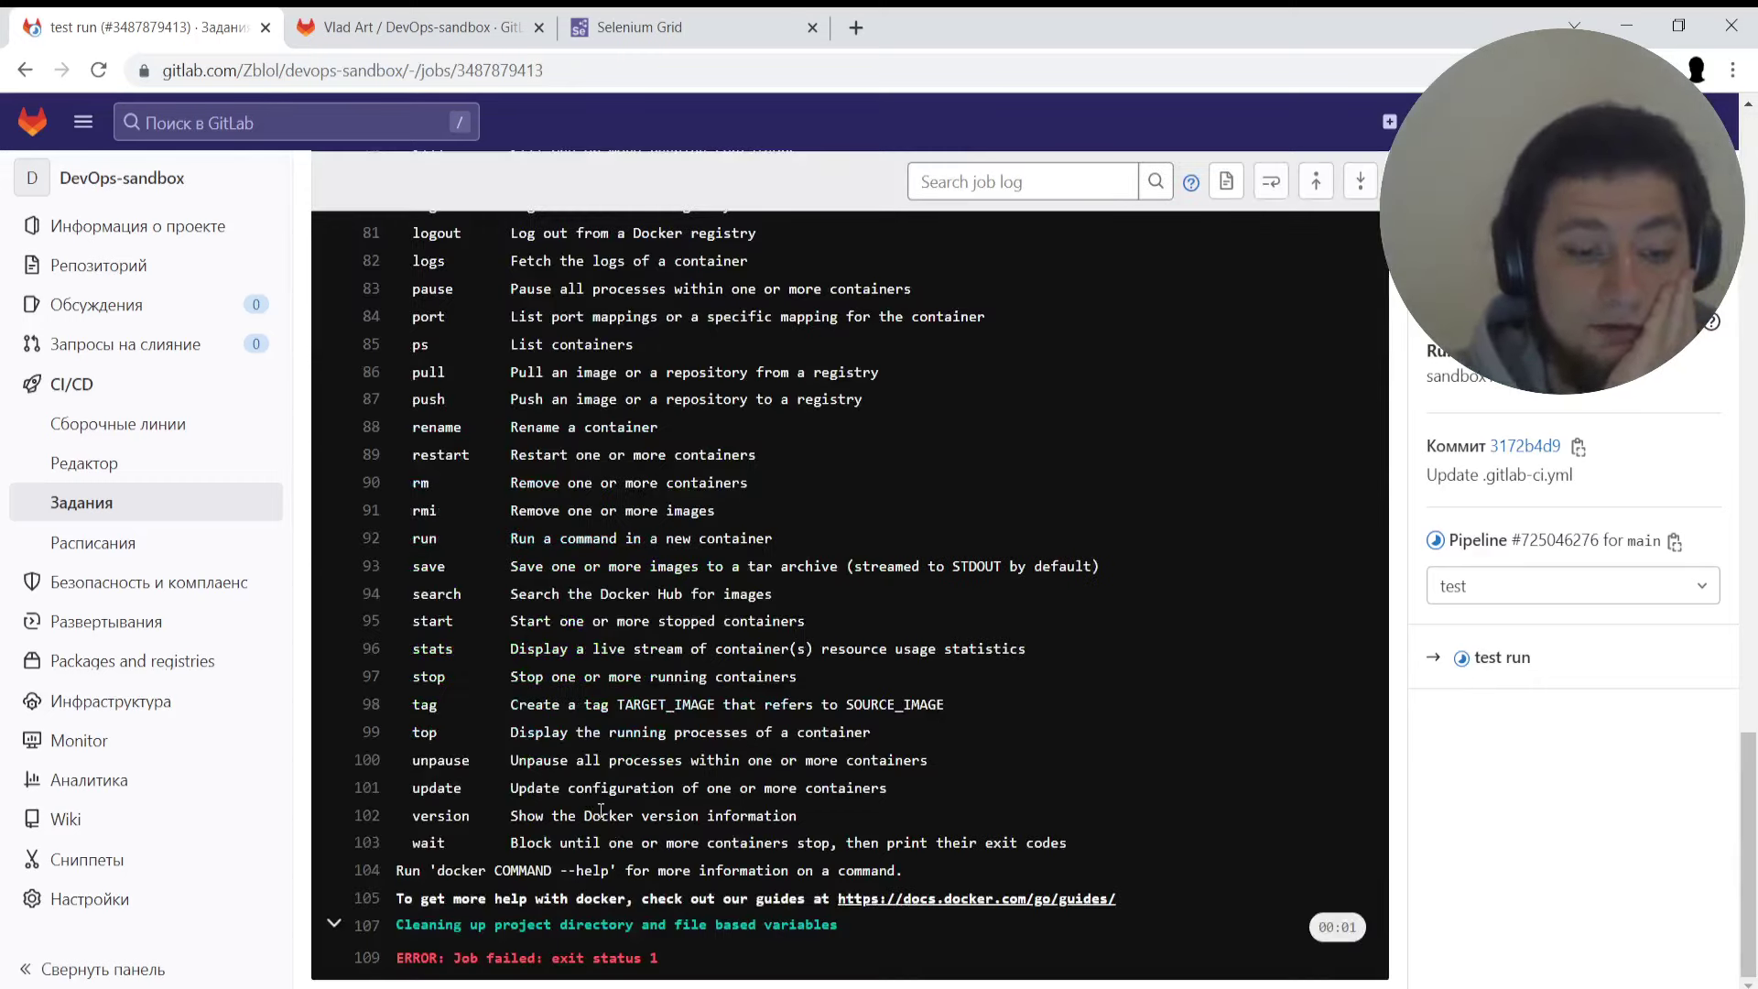
# Reopen the project home in a fresh tab and open the .gitlab-ci.yml file.
pyautogui.scroll(20, 476, 623)
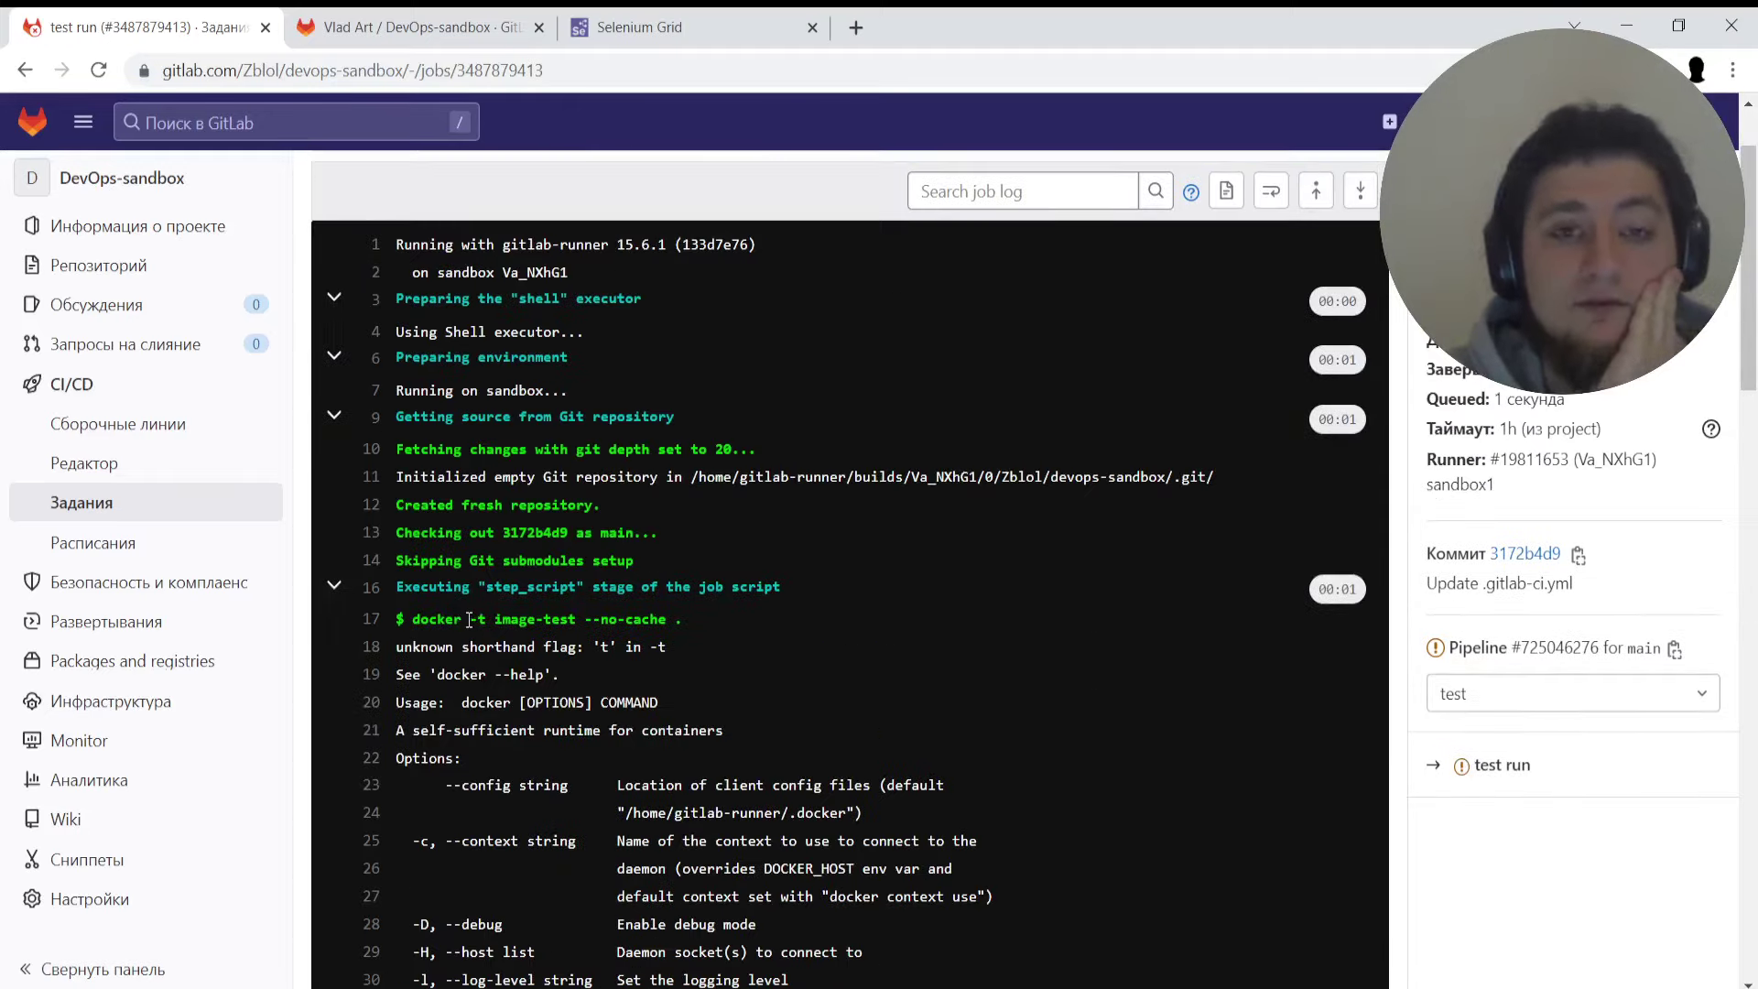
pyautogui.scroll(-3, 477, 619)
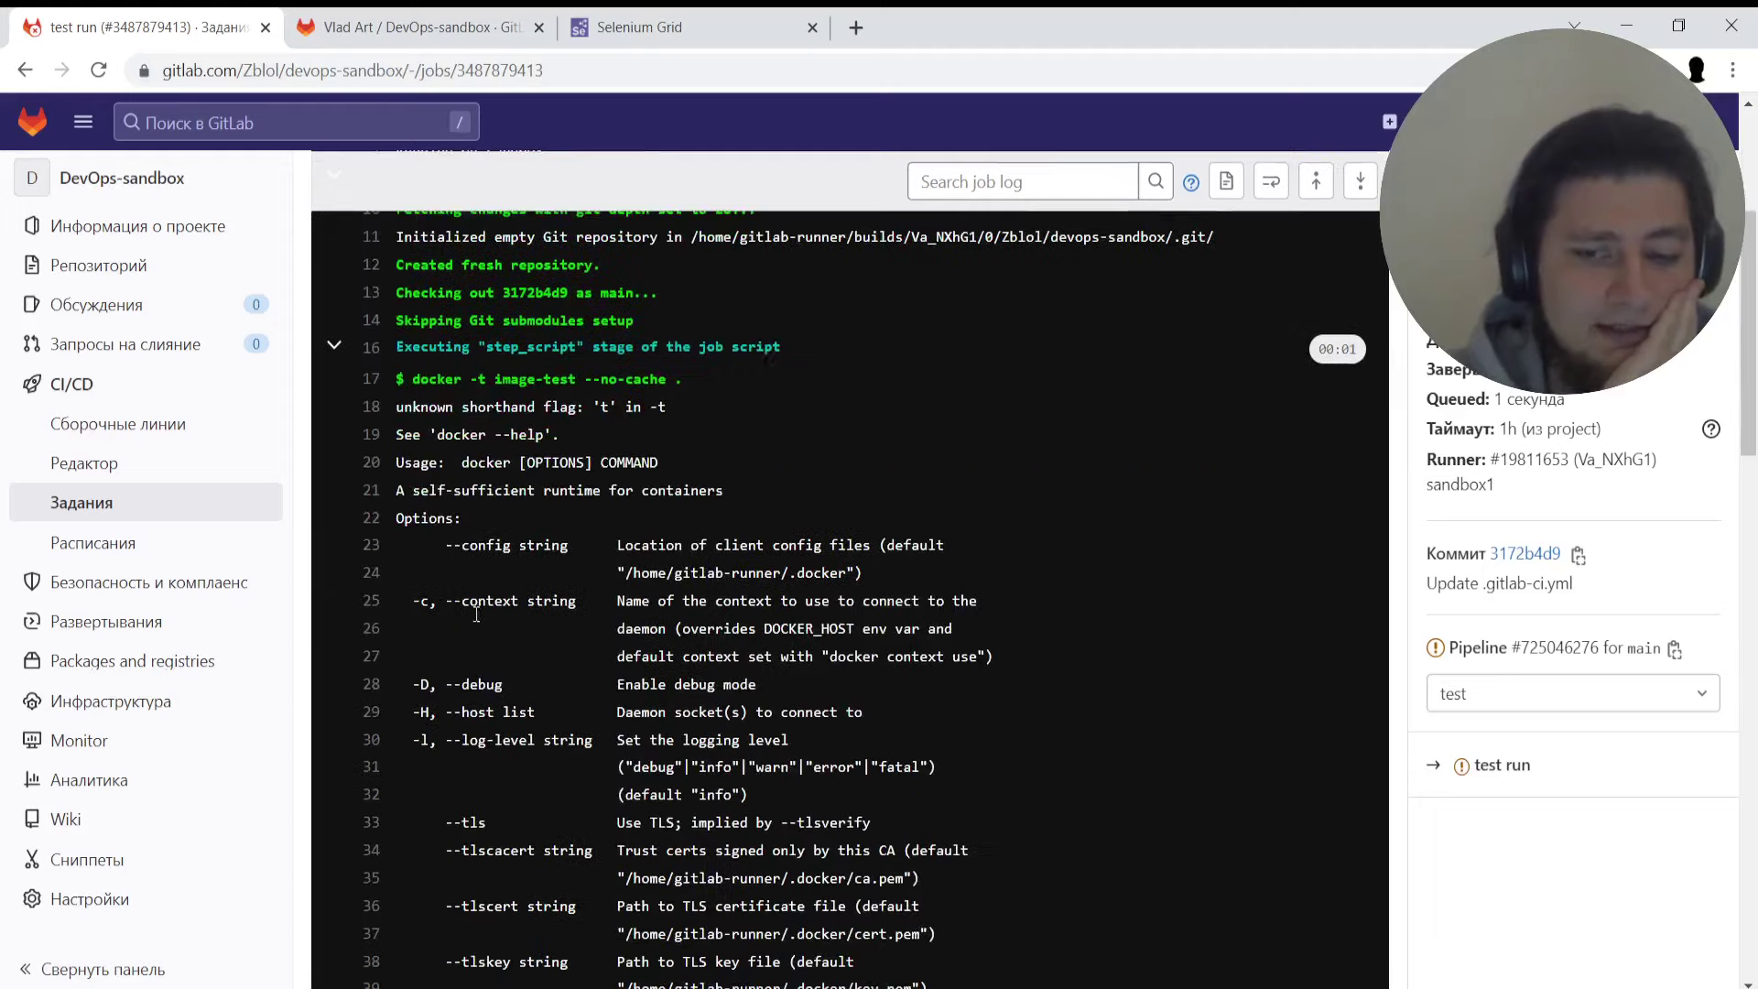
pyautogui.scroll(5, 481, 619)
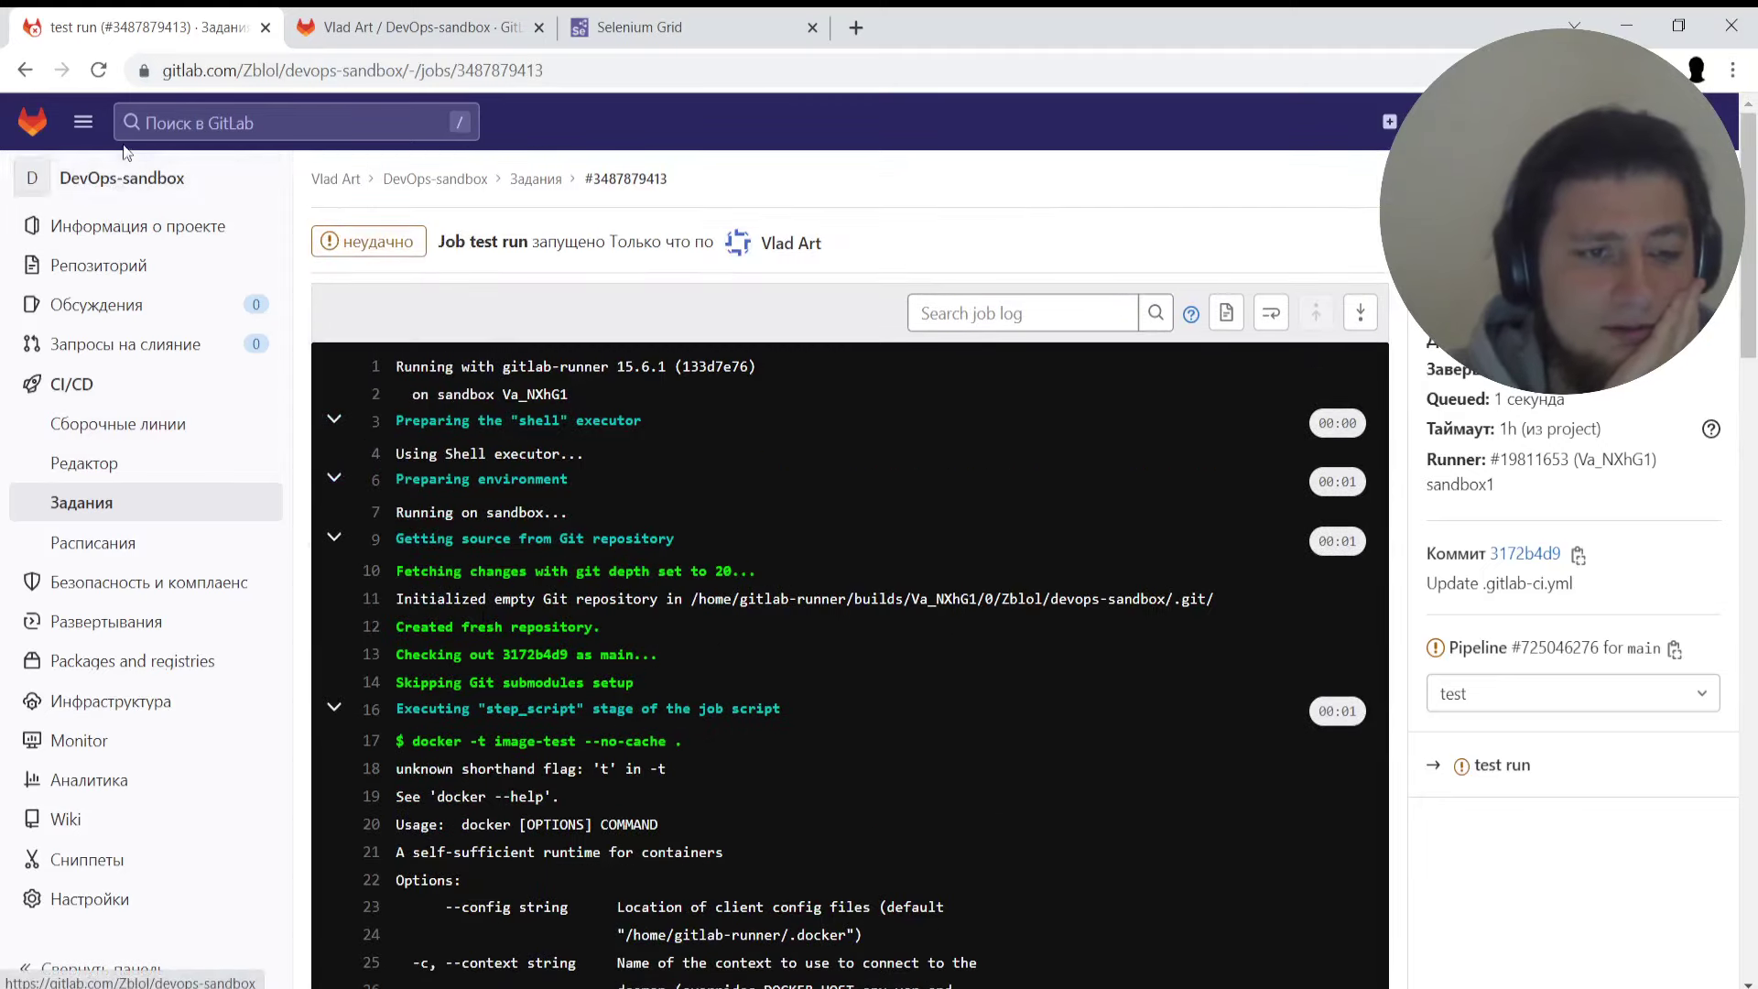
pyautogui.rightClick(129, 178)
pyautogui.click(193, 187)
pyautogui.click(472, 15)
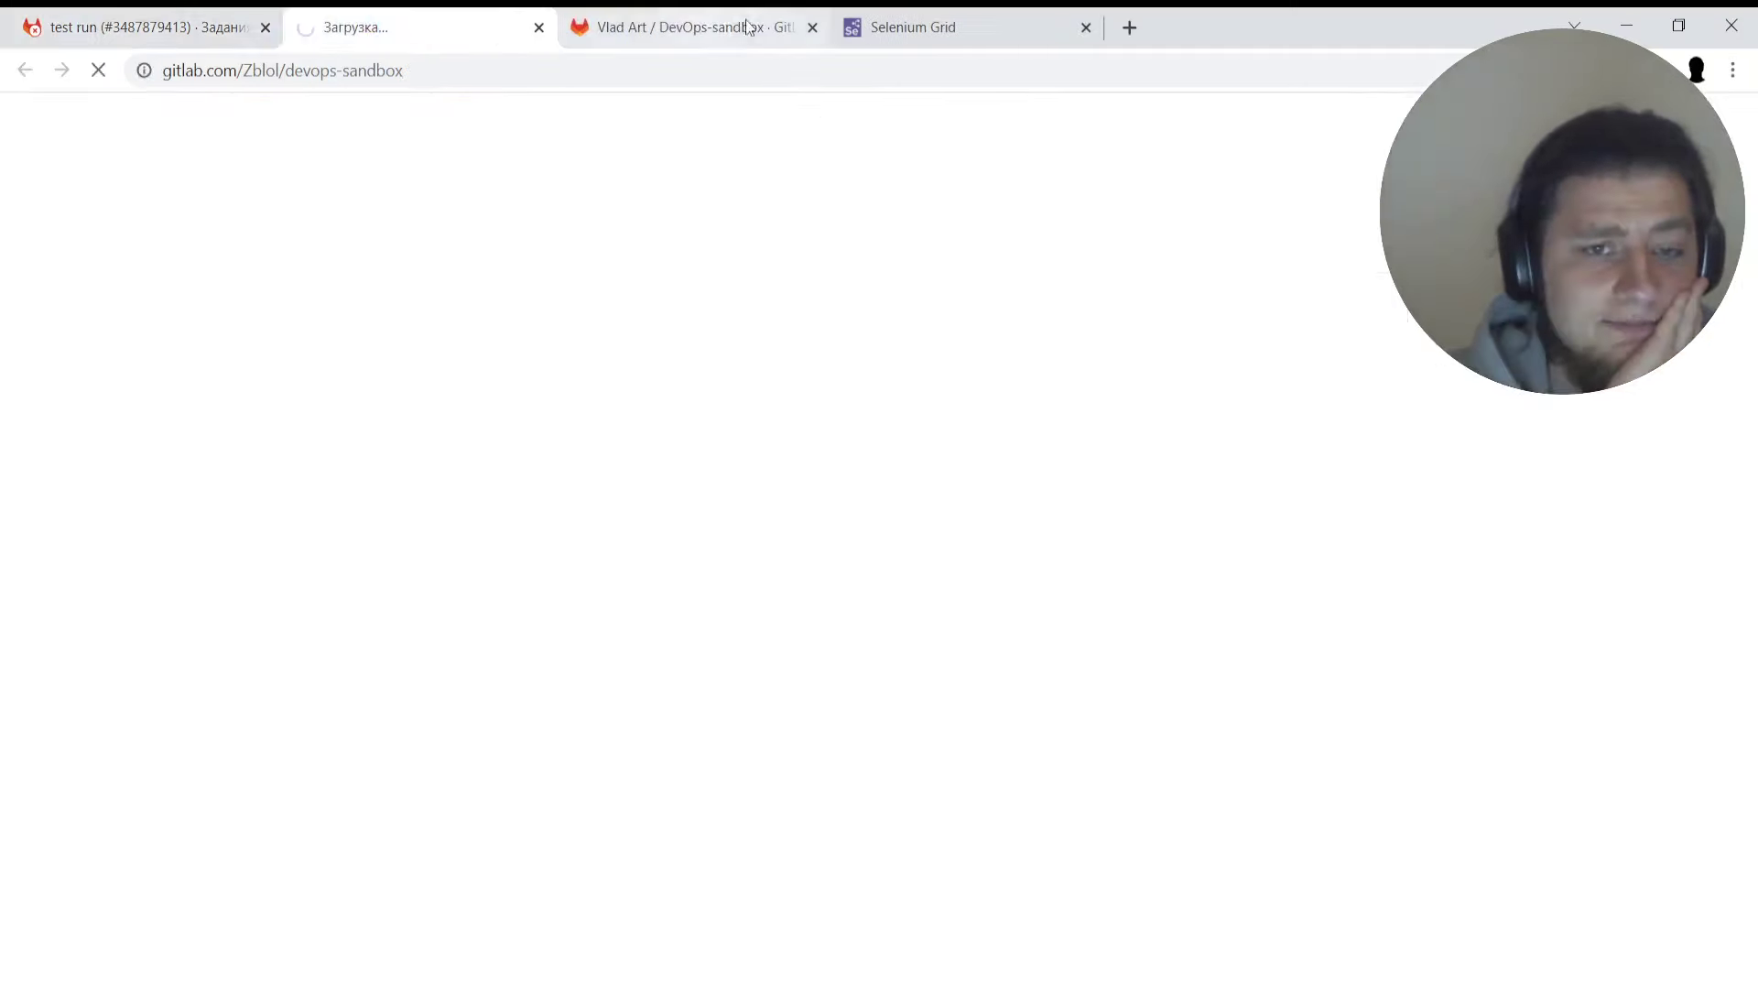
pyautogui.click(811, 28)
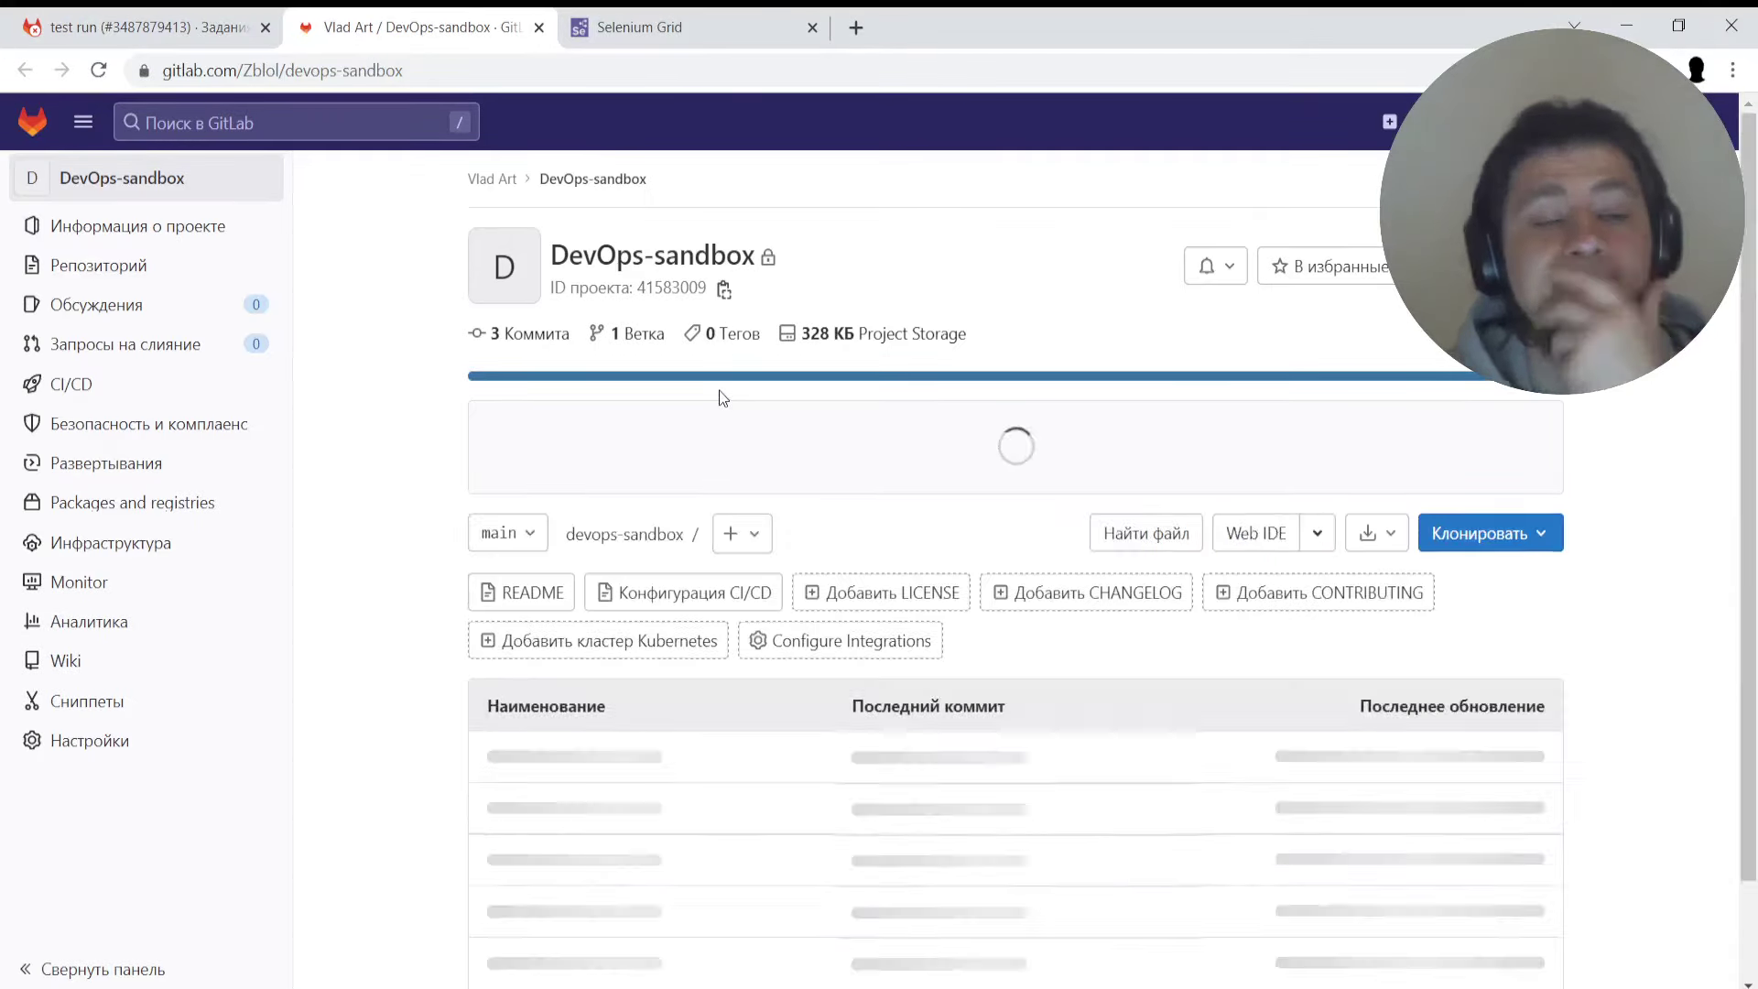
pyautogui.scroll(-5, 718, 390)
pyautogui.click(550, 522)
# Change line 8 to 'docker build -t image-test --no-cache .' and commit it to main.
pyautogui.click(1282, 406)
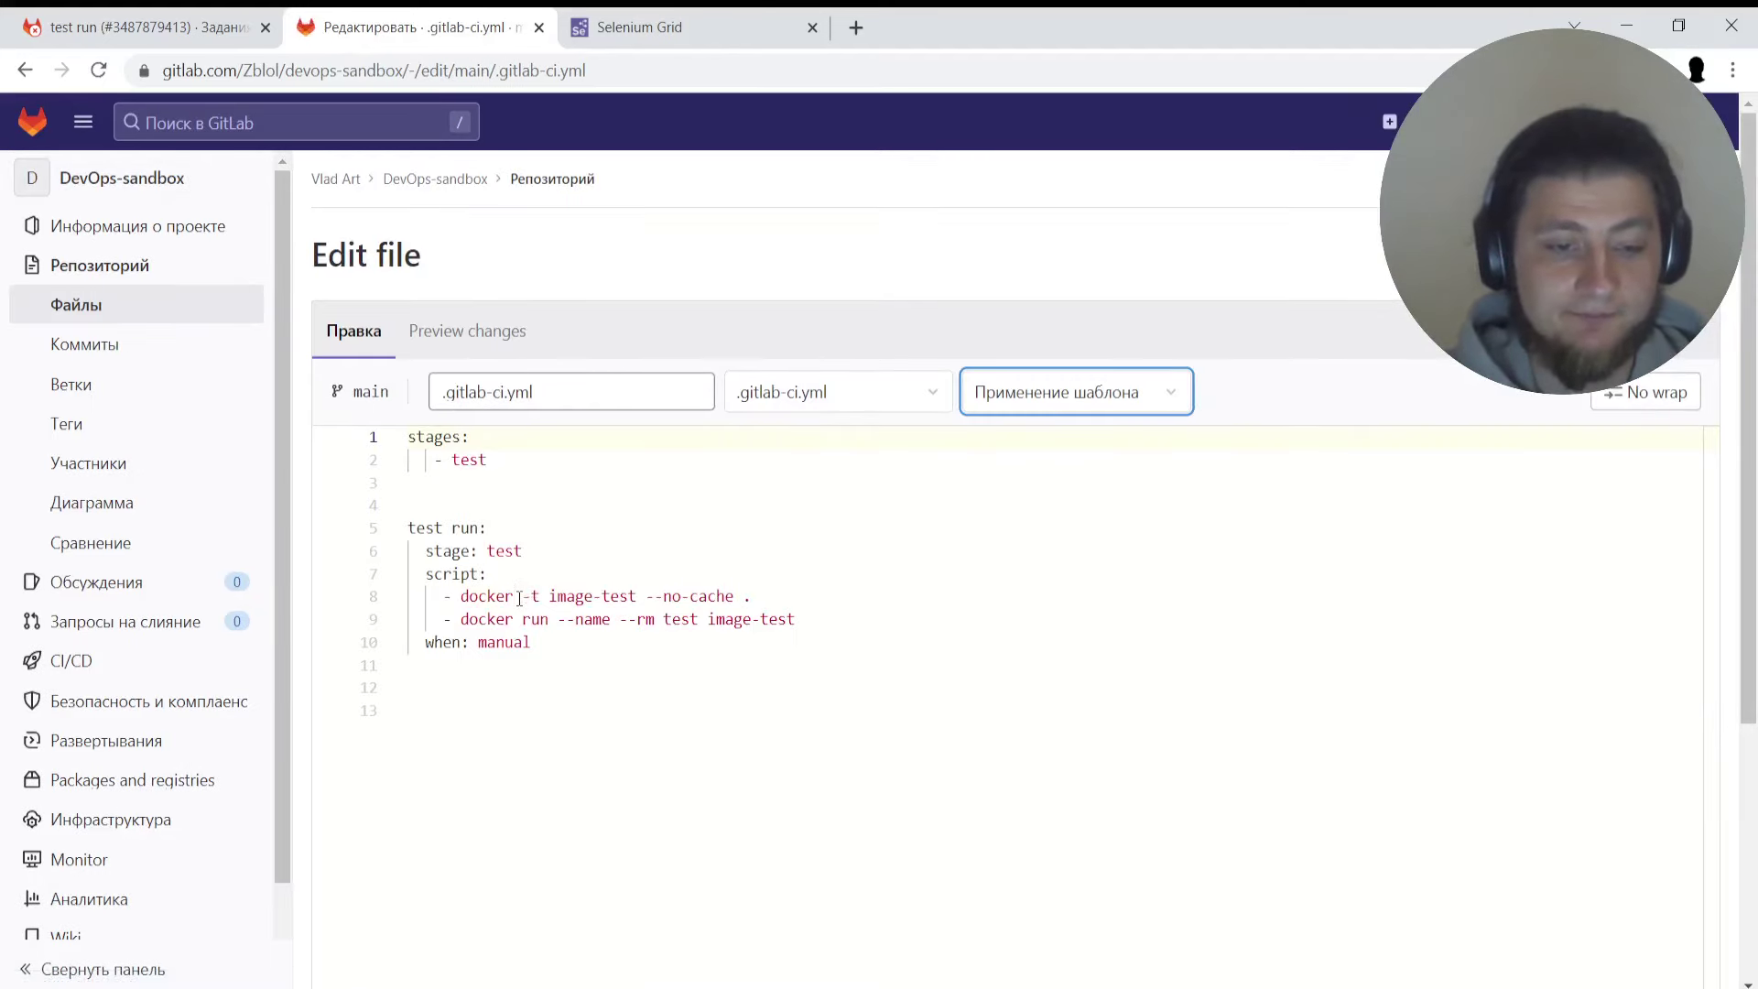
pyautogui.click(515, 596)
pyautogui.write('build')
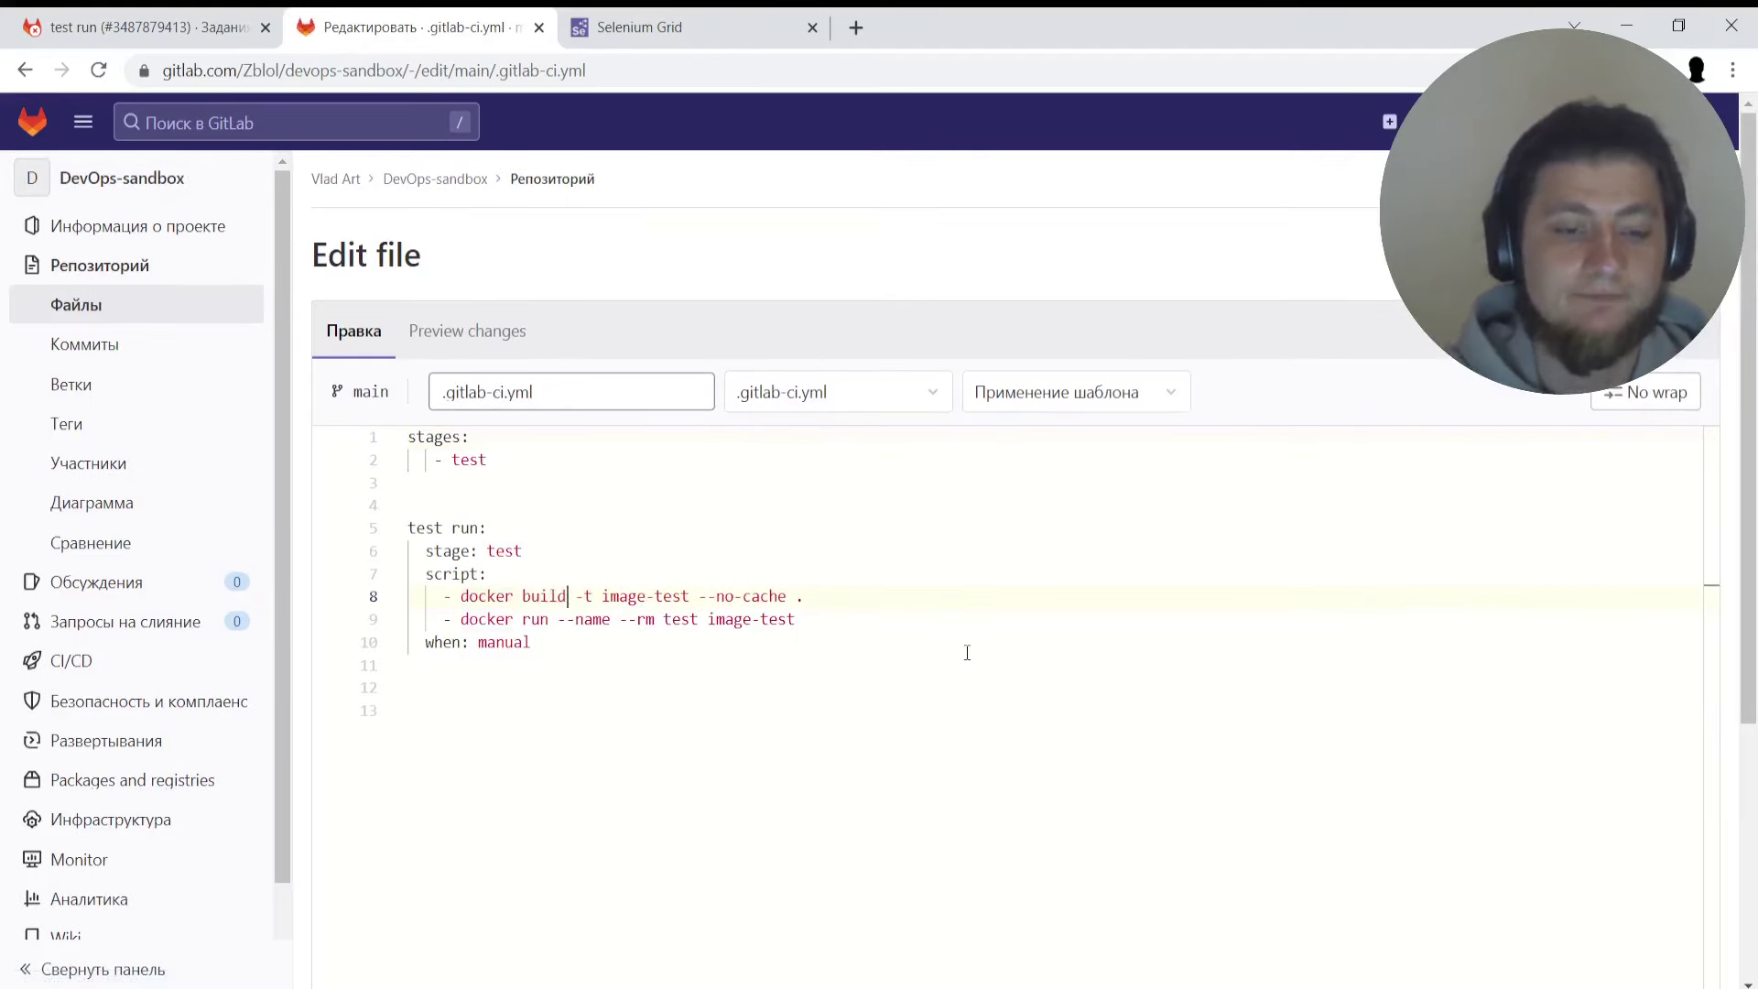
pyautogui.scroll(-4, 1252, 314)
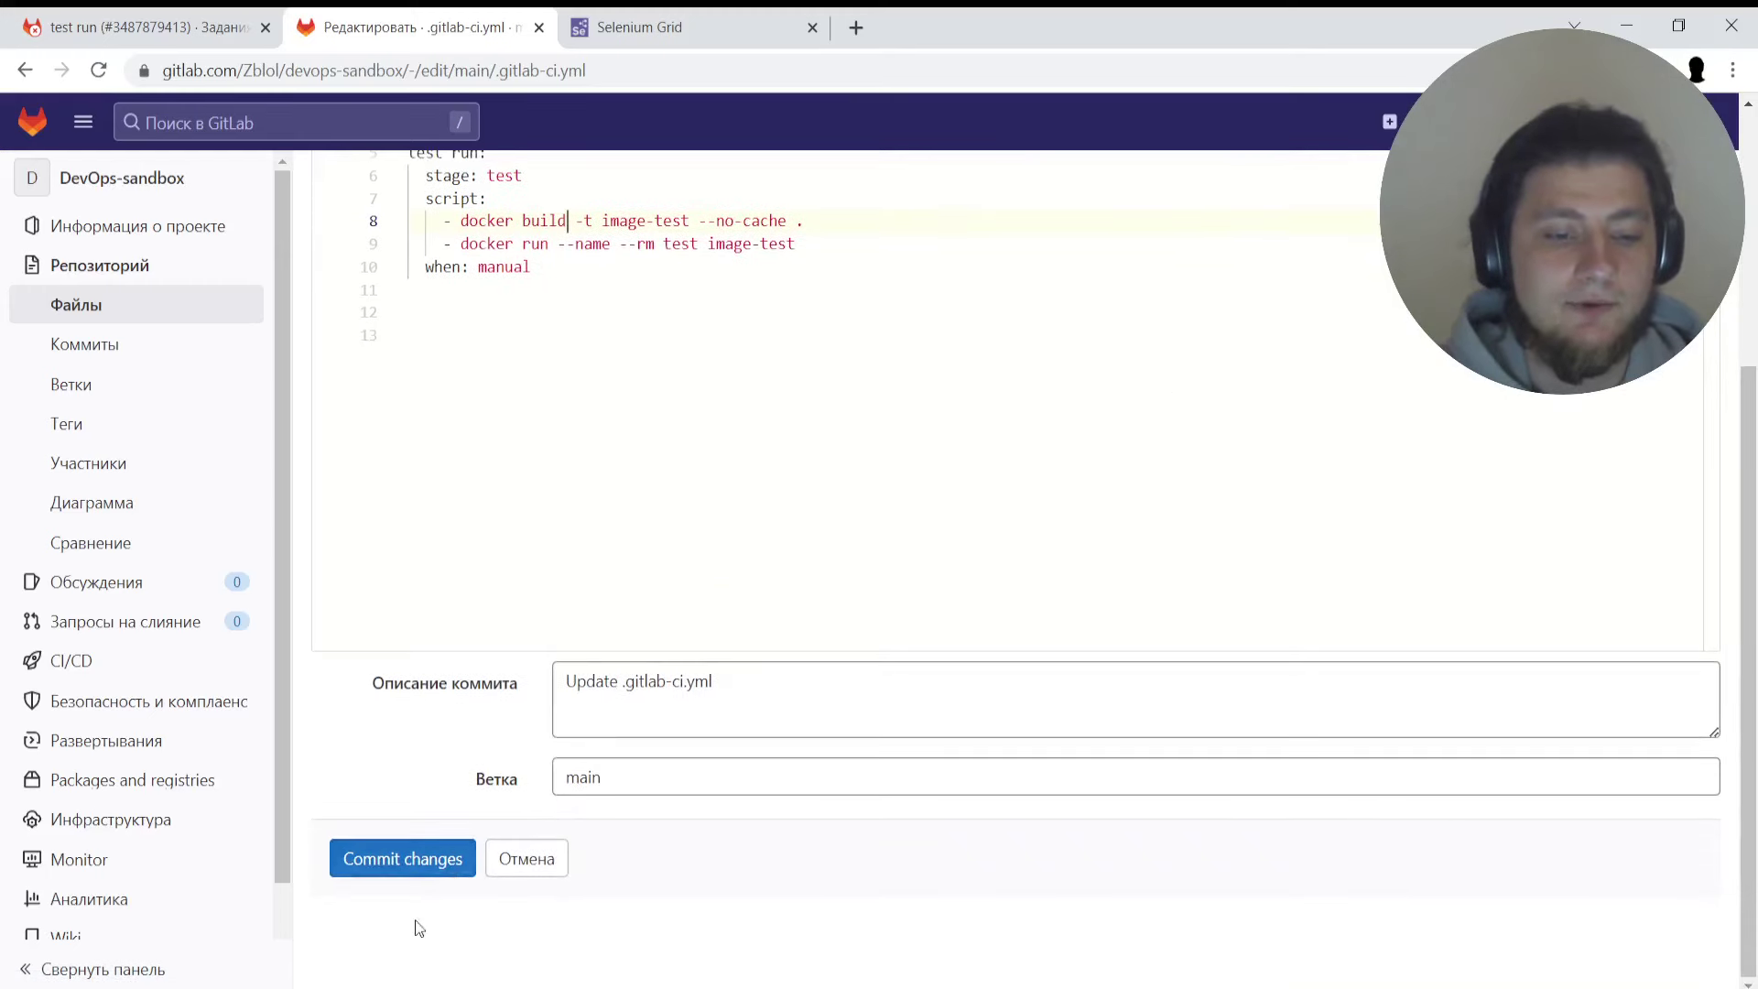
pyautogui.click(432, 859)
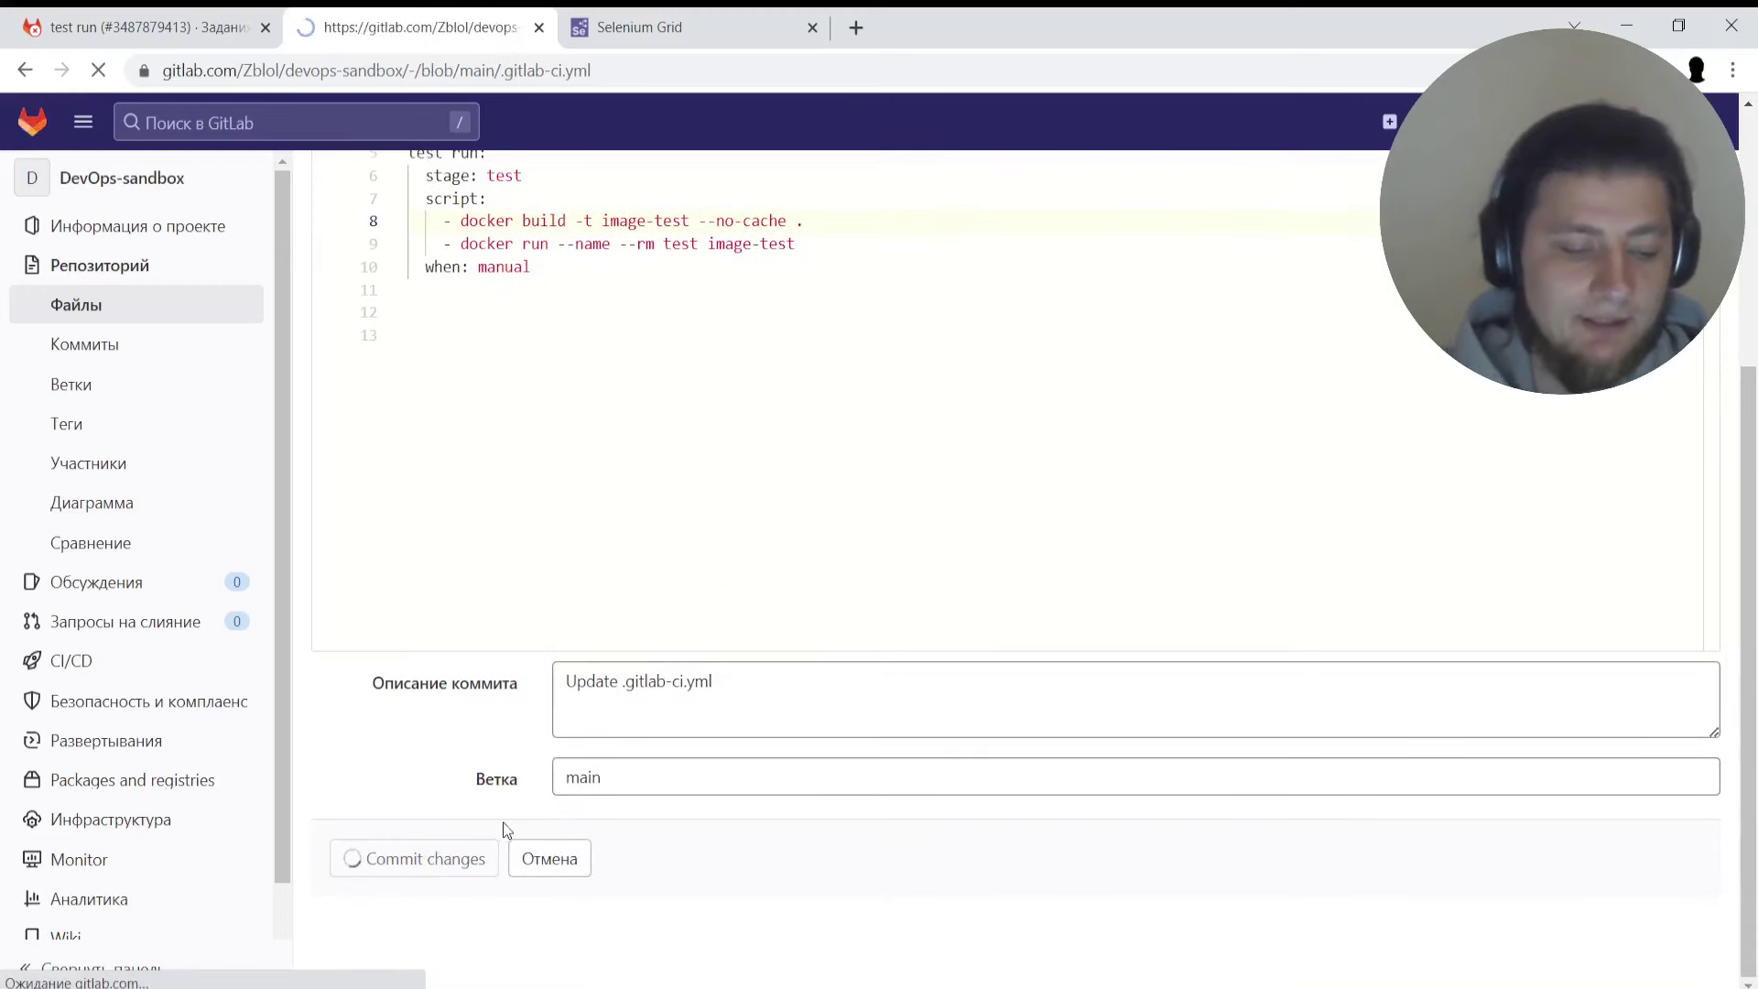
pyautogui.click(177, 659)
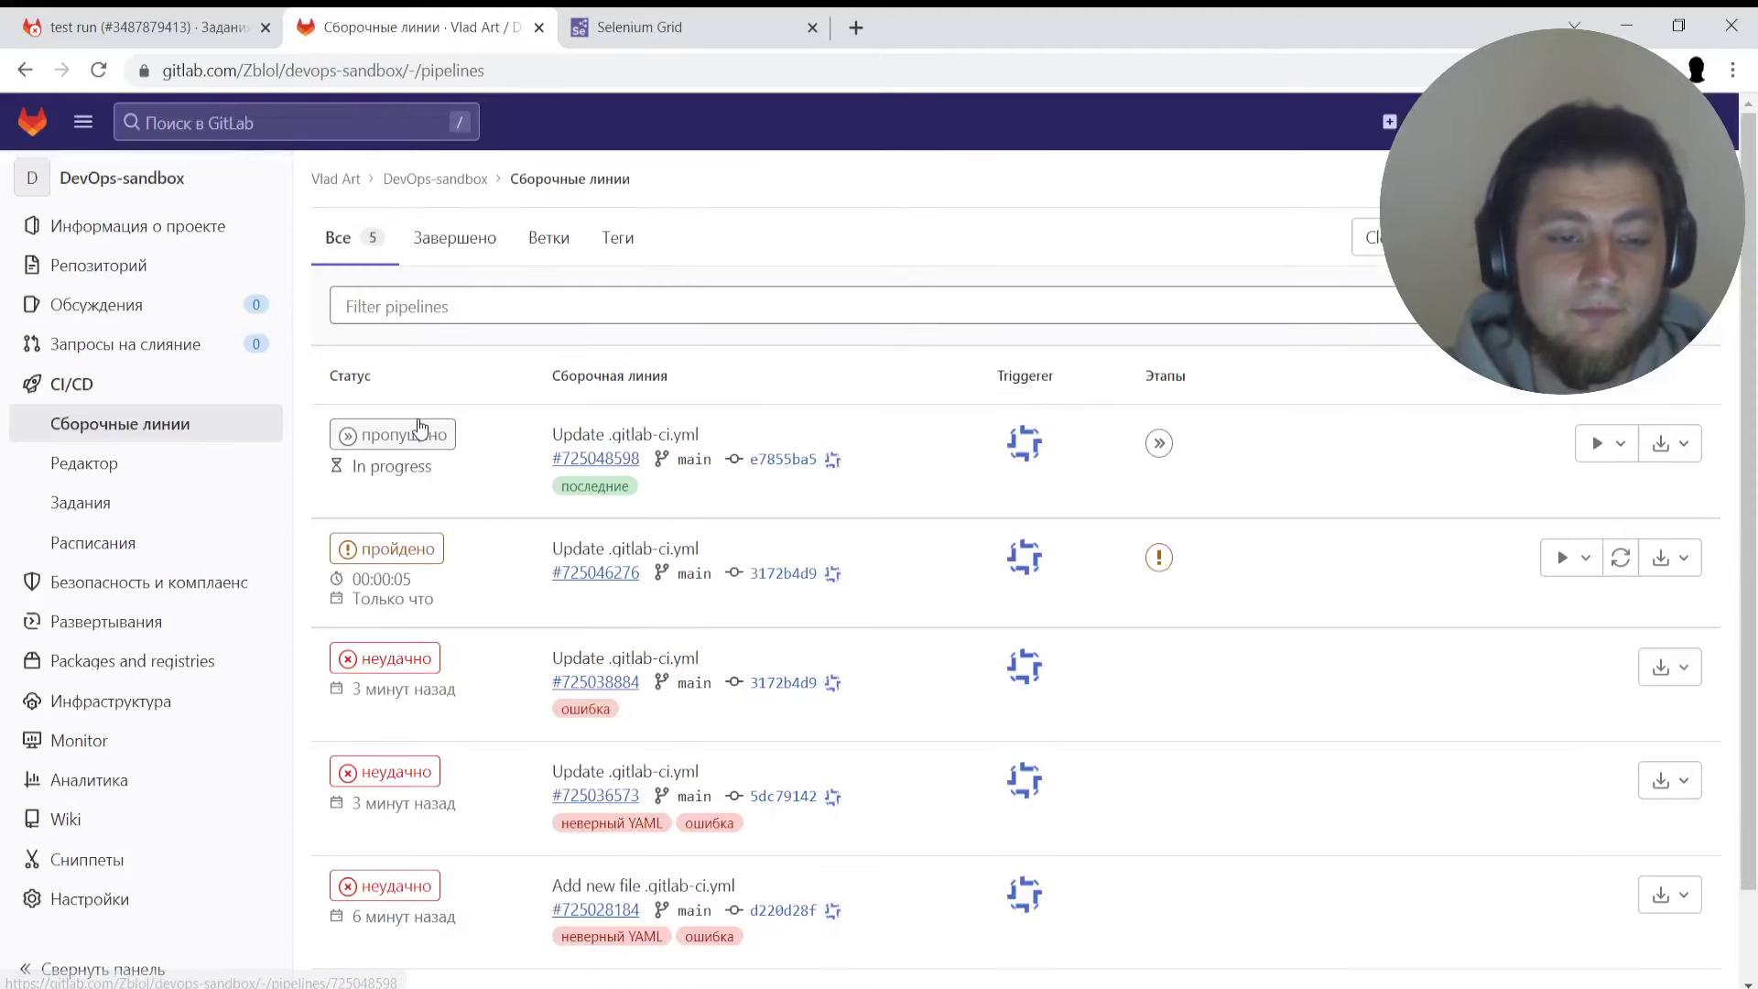
# Open pipeline #725048598 and start its manual 'test run' job.
pyautogui.click(432, 440)
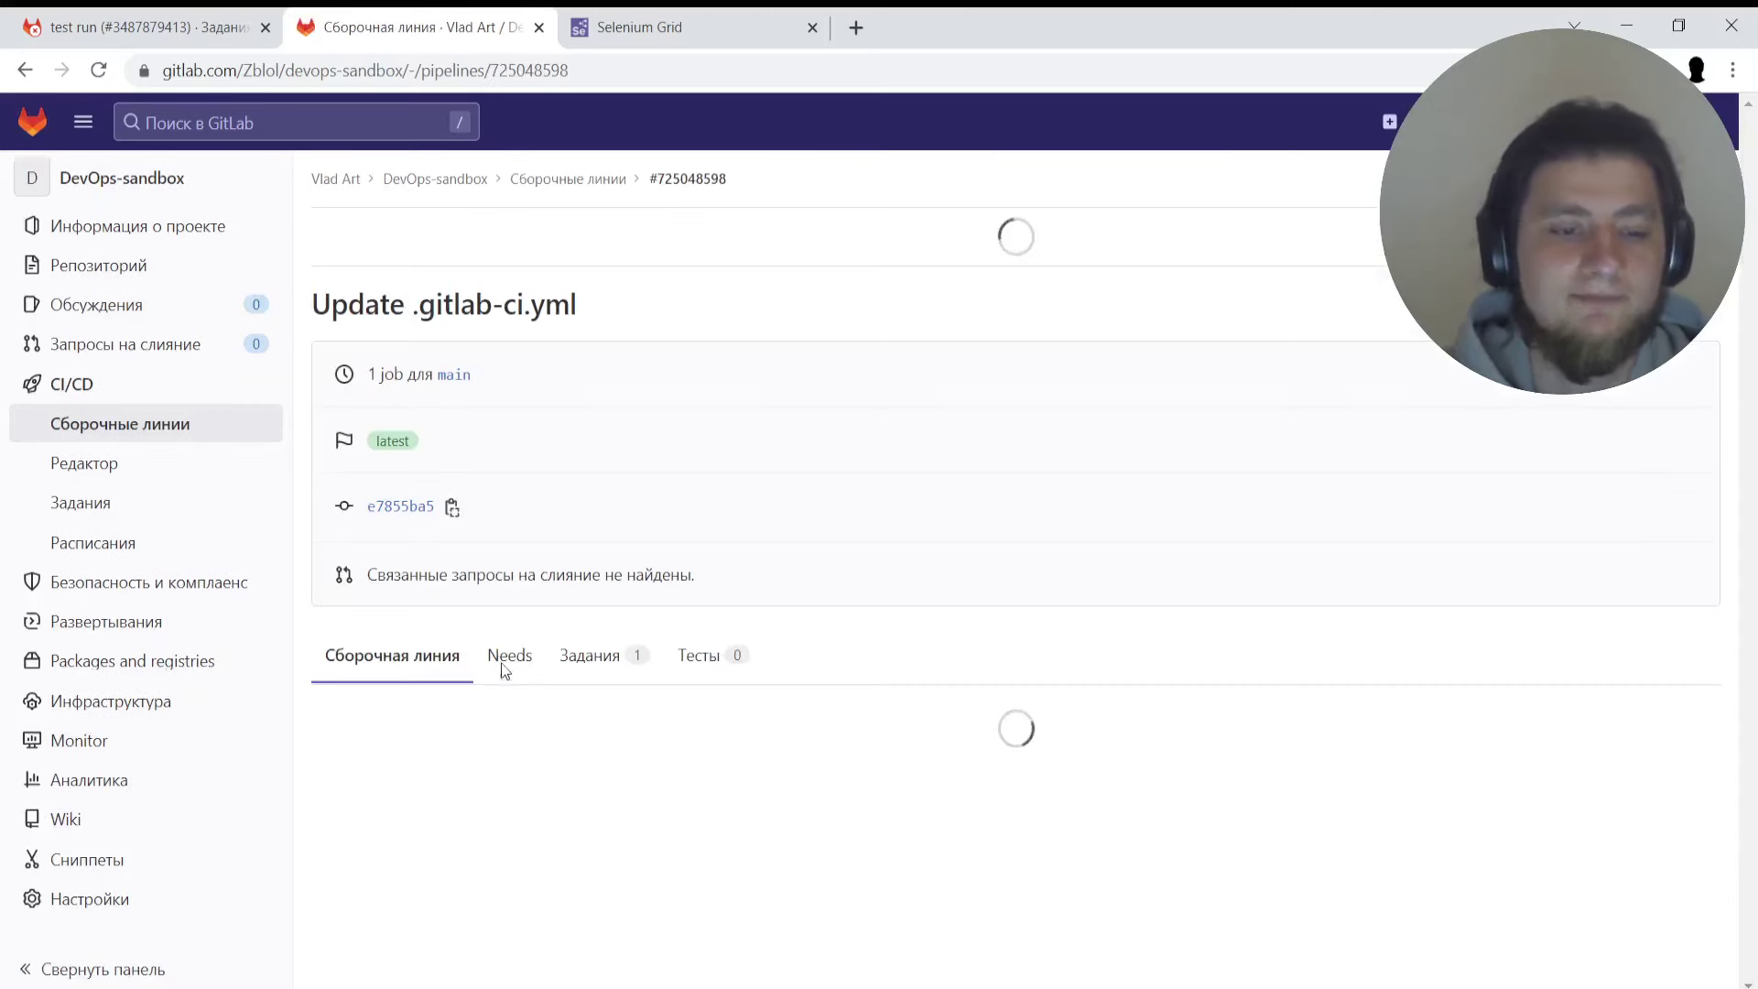
pyautogui.scroll(-1, 526, 658)
pyautogui.click(488, 689)
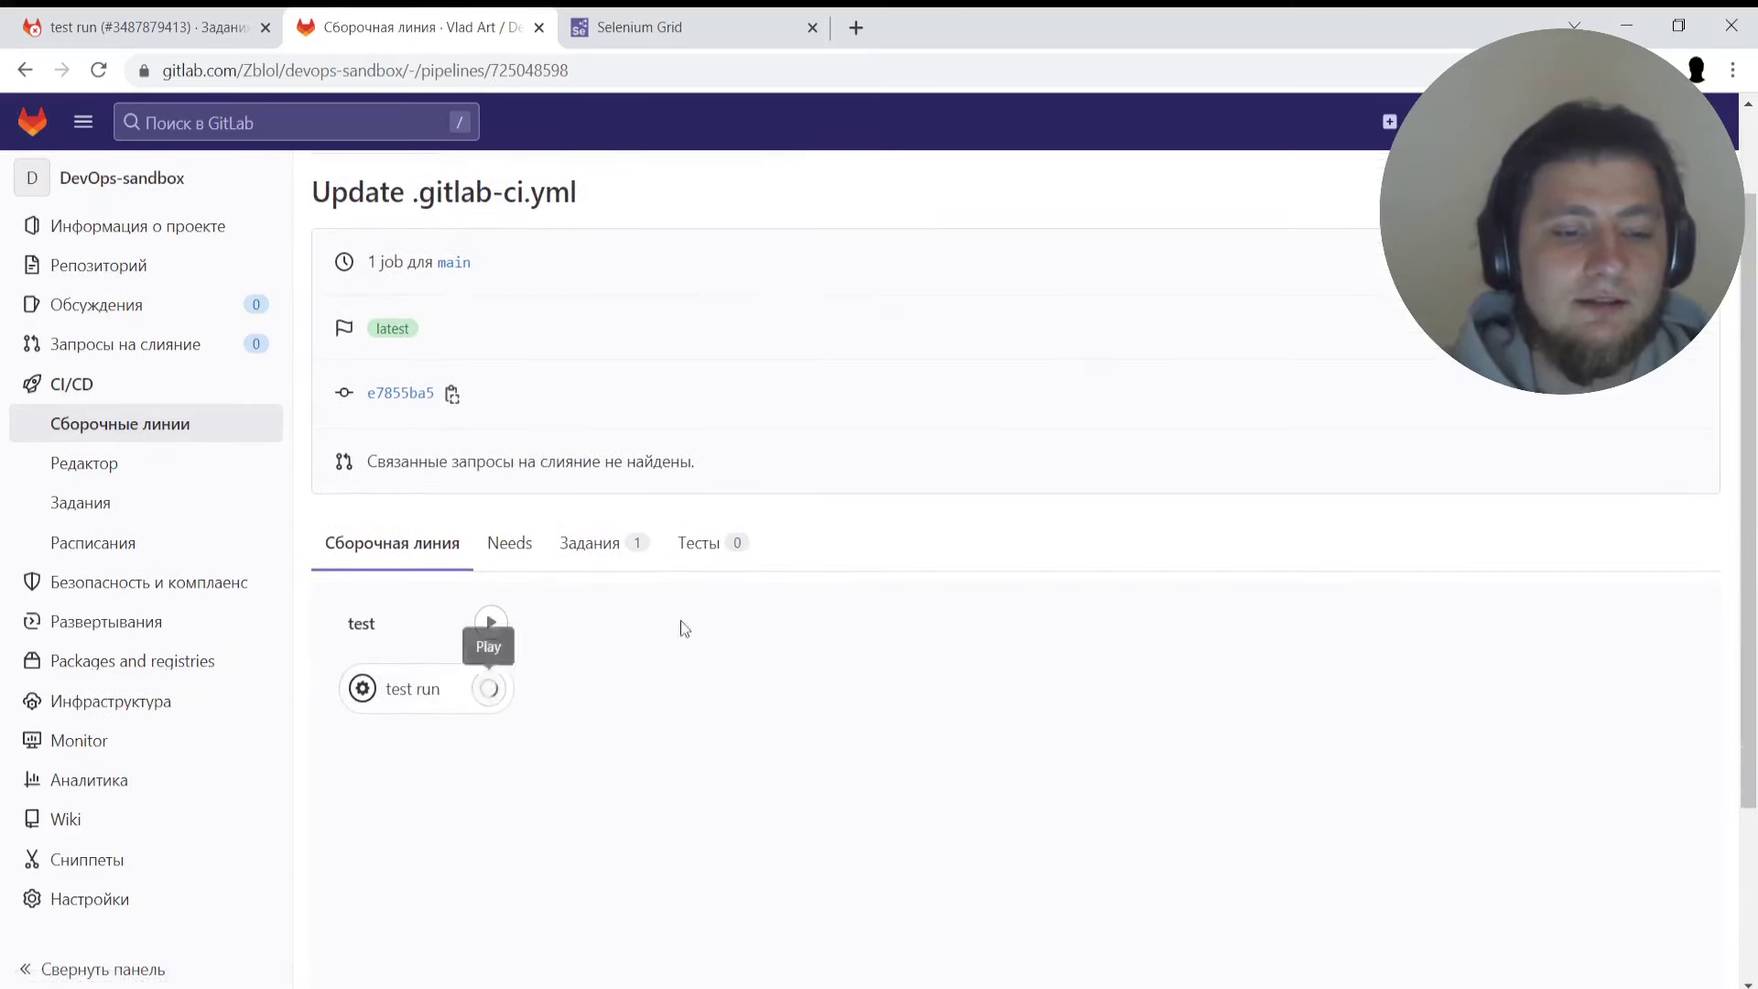
pyautogui.scroll(-1, 661, 571)
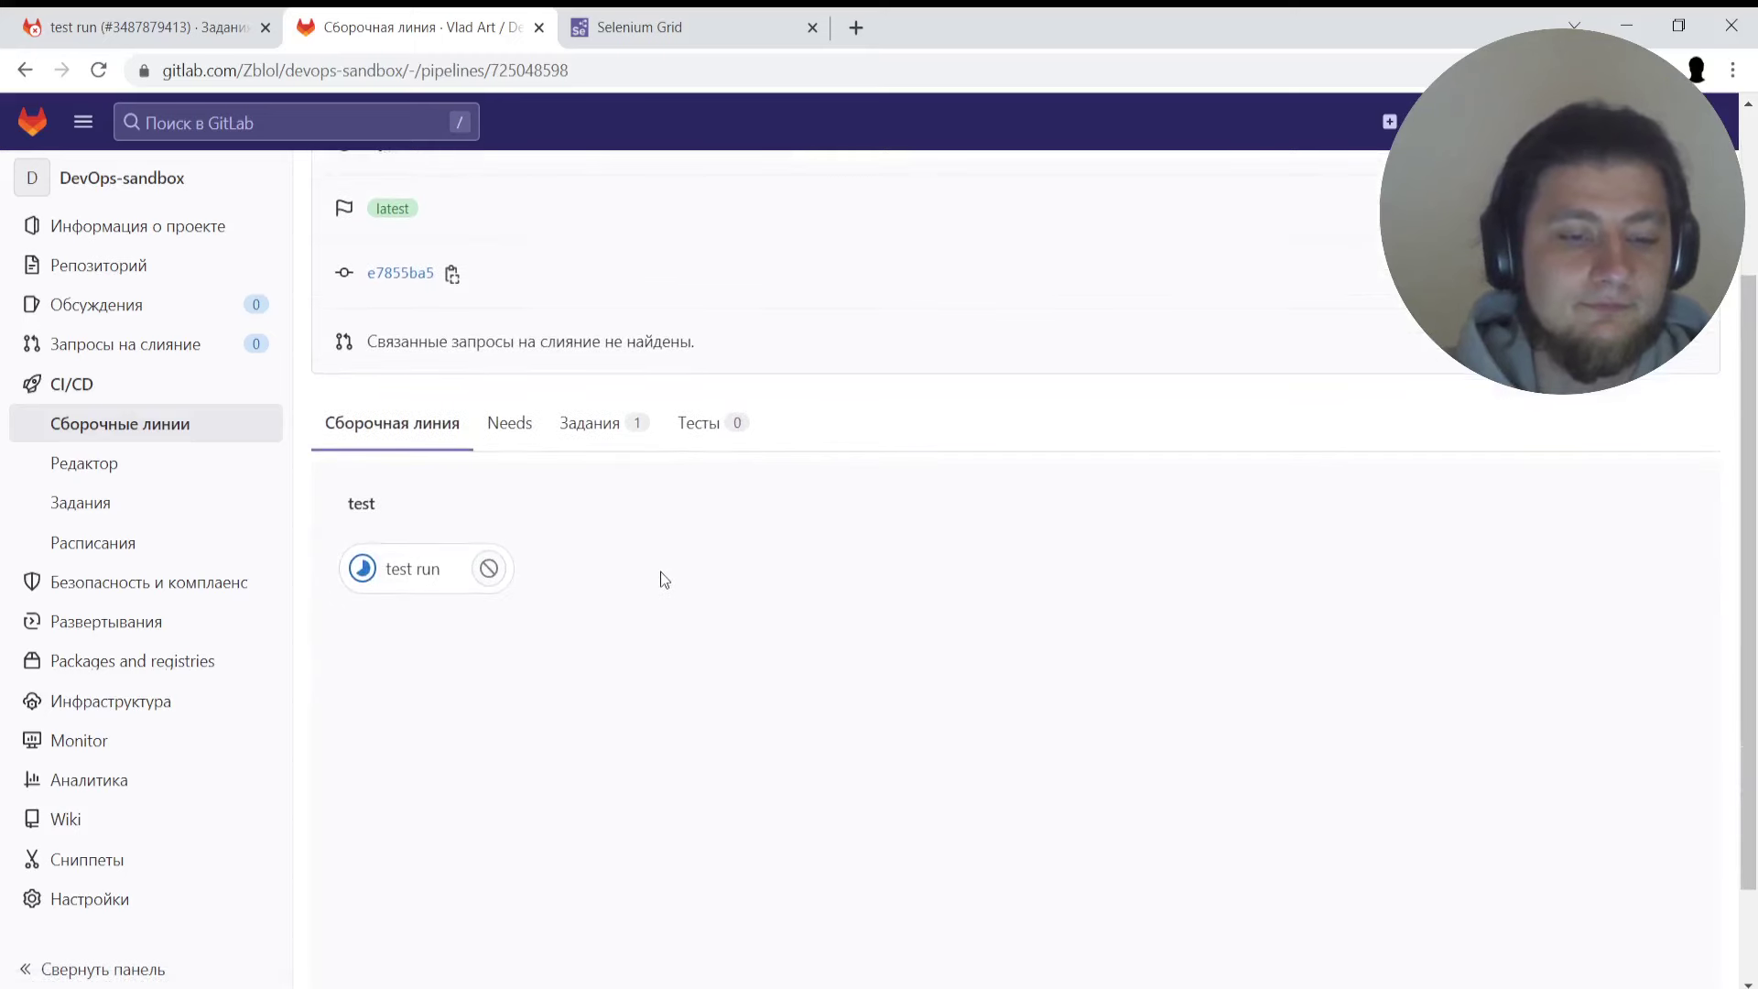
pyautogui.click(594, 424)
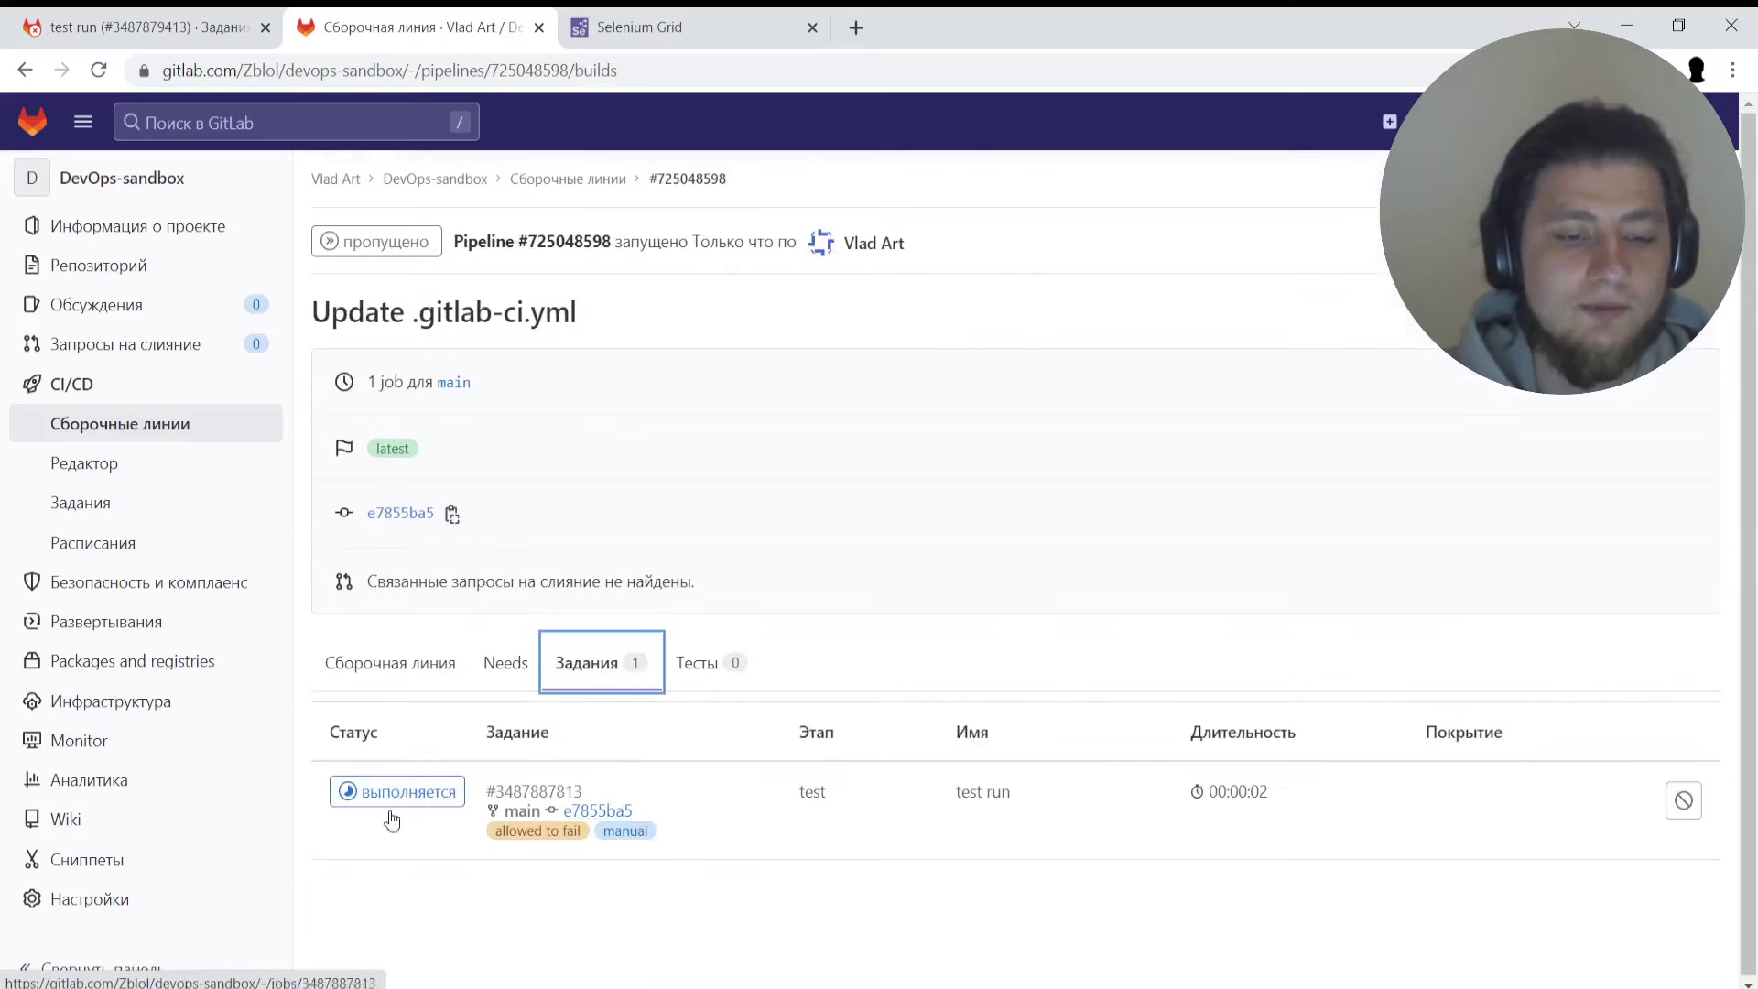
pyautogui.click(395, 666)
# Inspect the job log's permission-denied error on /var/run/docker.sock.
pyautogui.click(408, 812)
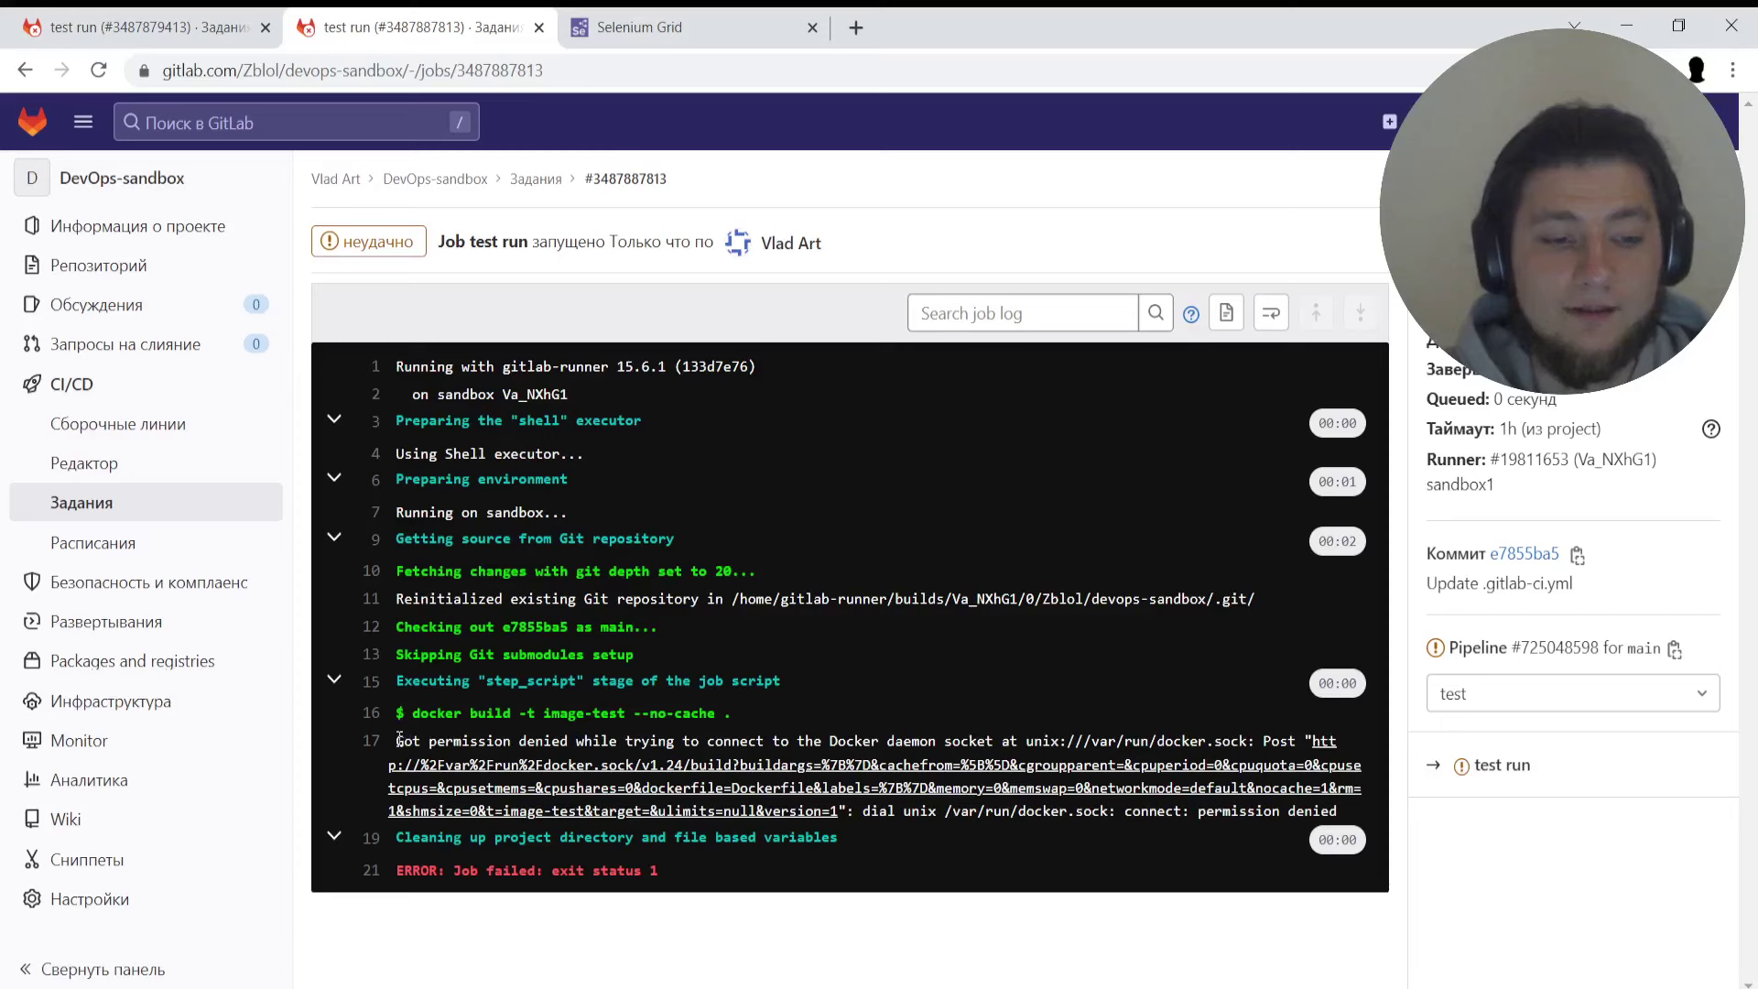
pyautogui.moveTo(397, 741); pyautogui.dragTo(1030, 718)
pyautogui.click(1031, 718)
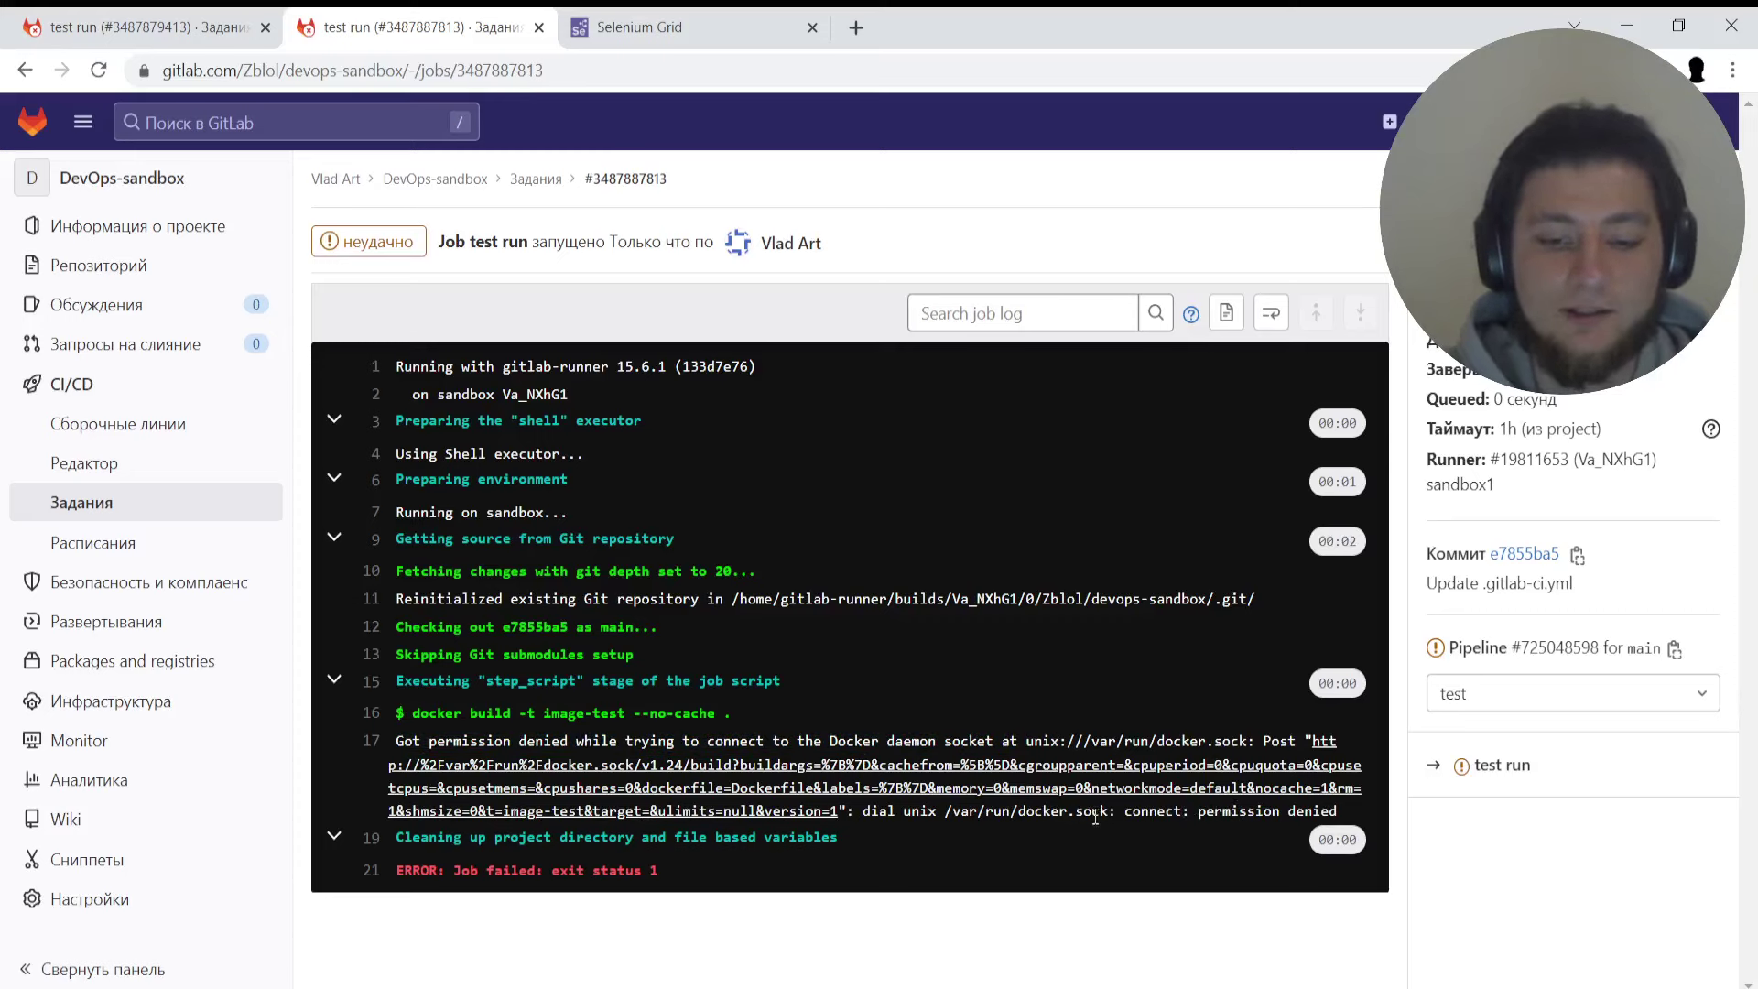
pyautogui.moveTo(949, 810); pyautogui.dragTo(1108, 811)
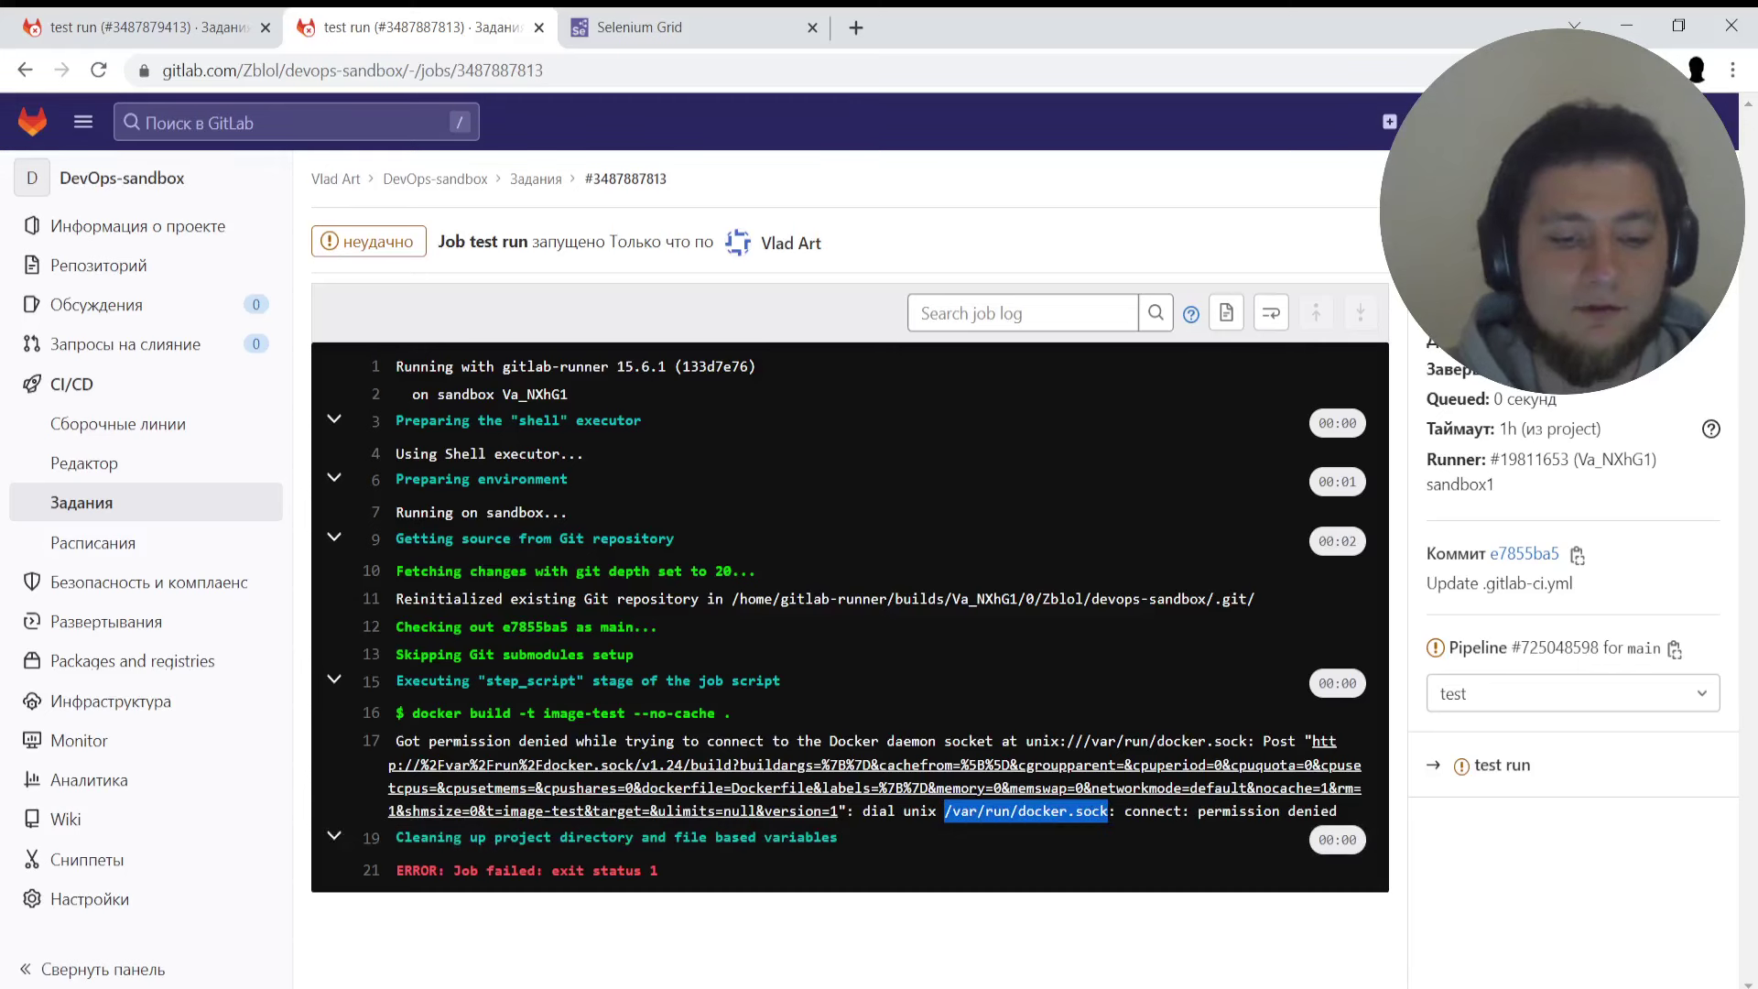
pyautogui.moveTo(709, 987)
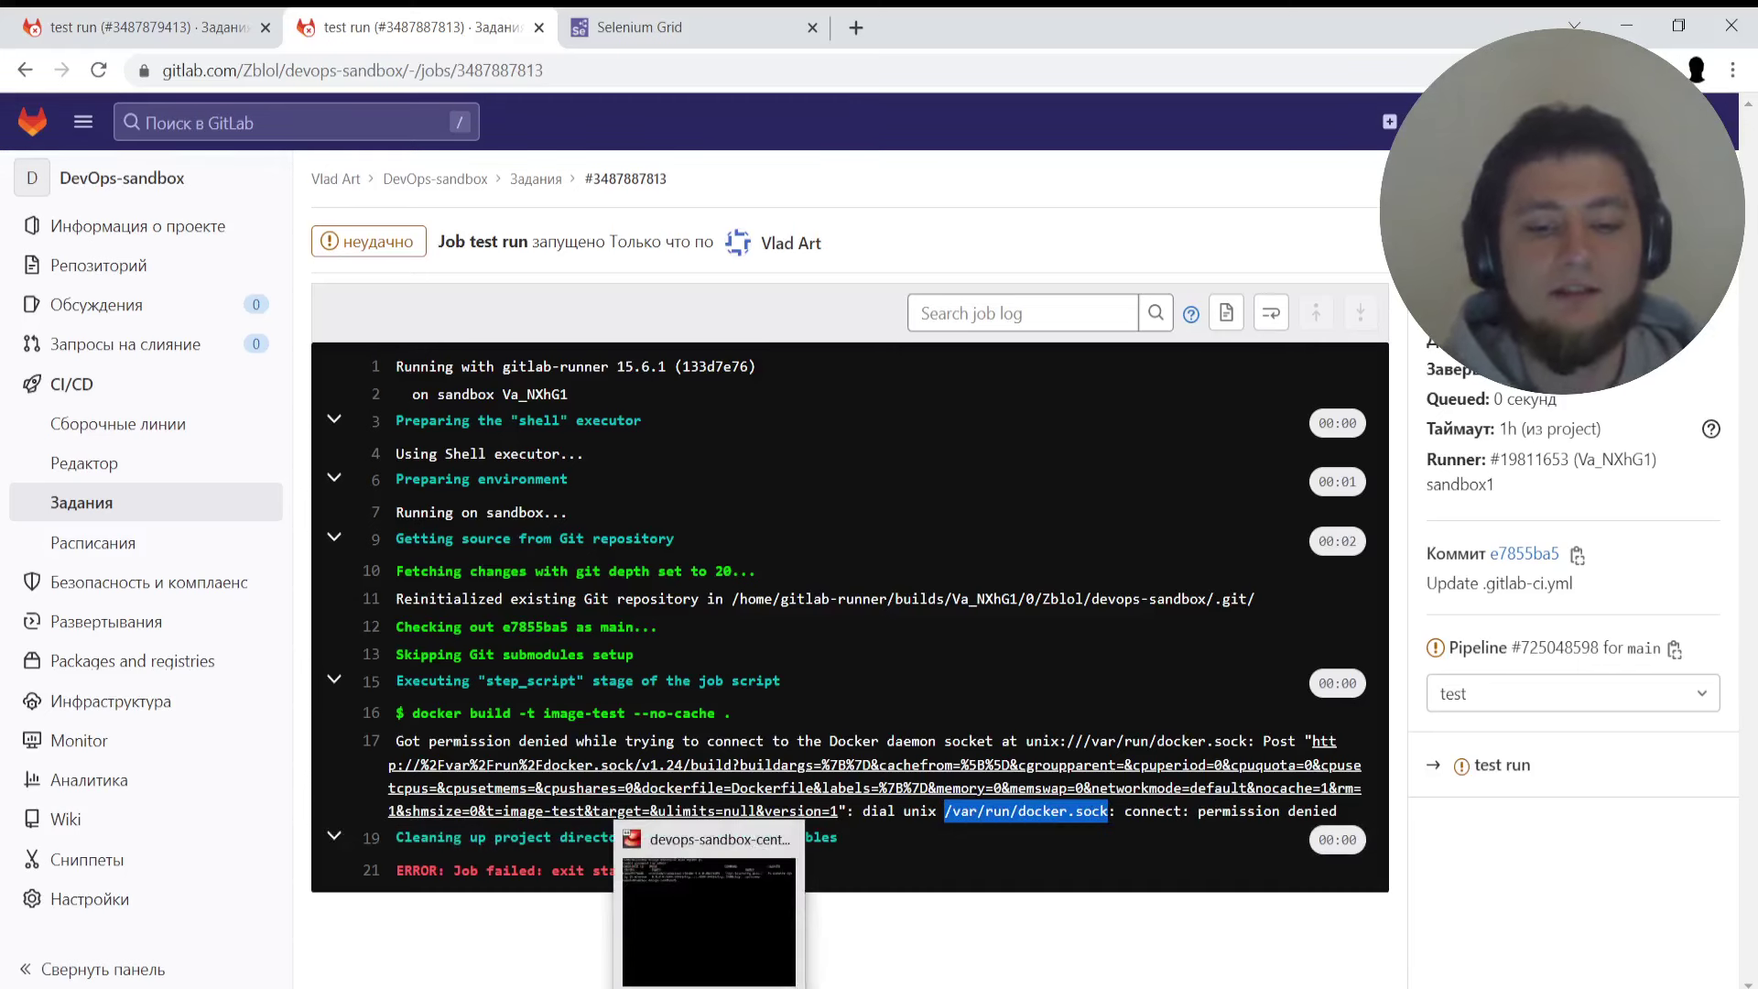
pyautogui.click(709, 988)
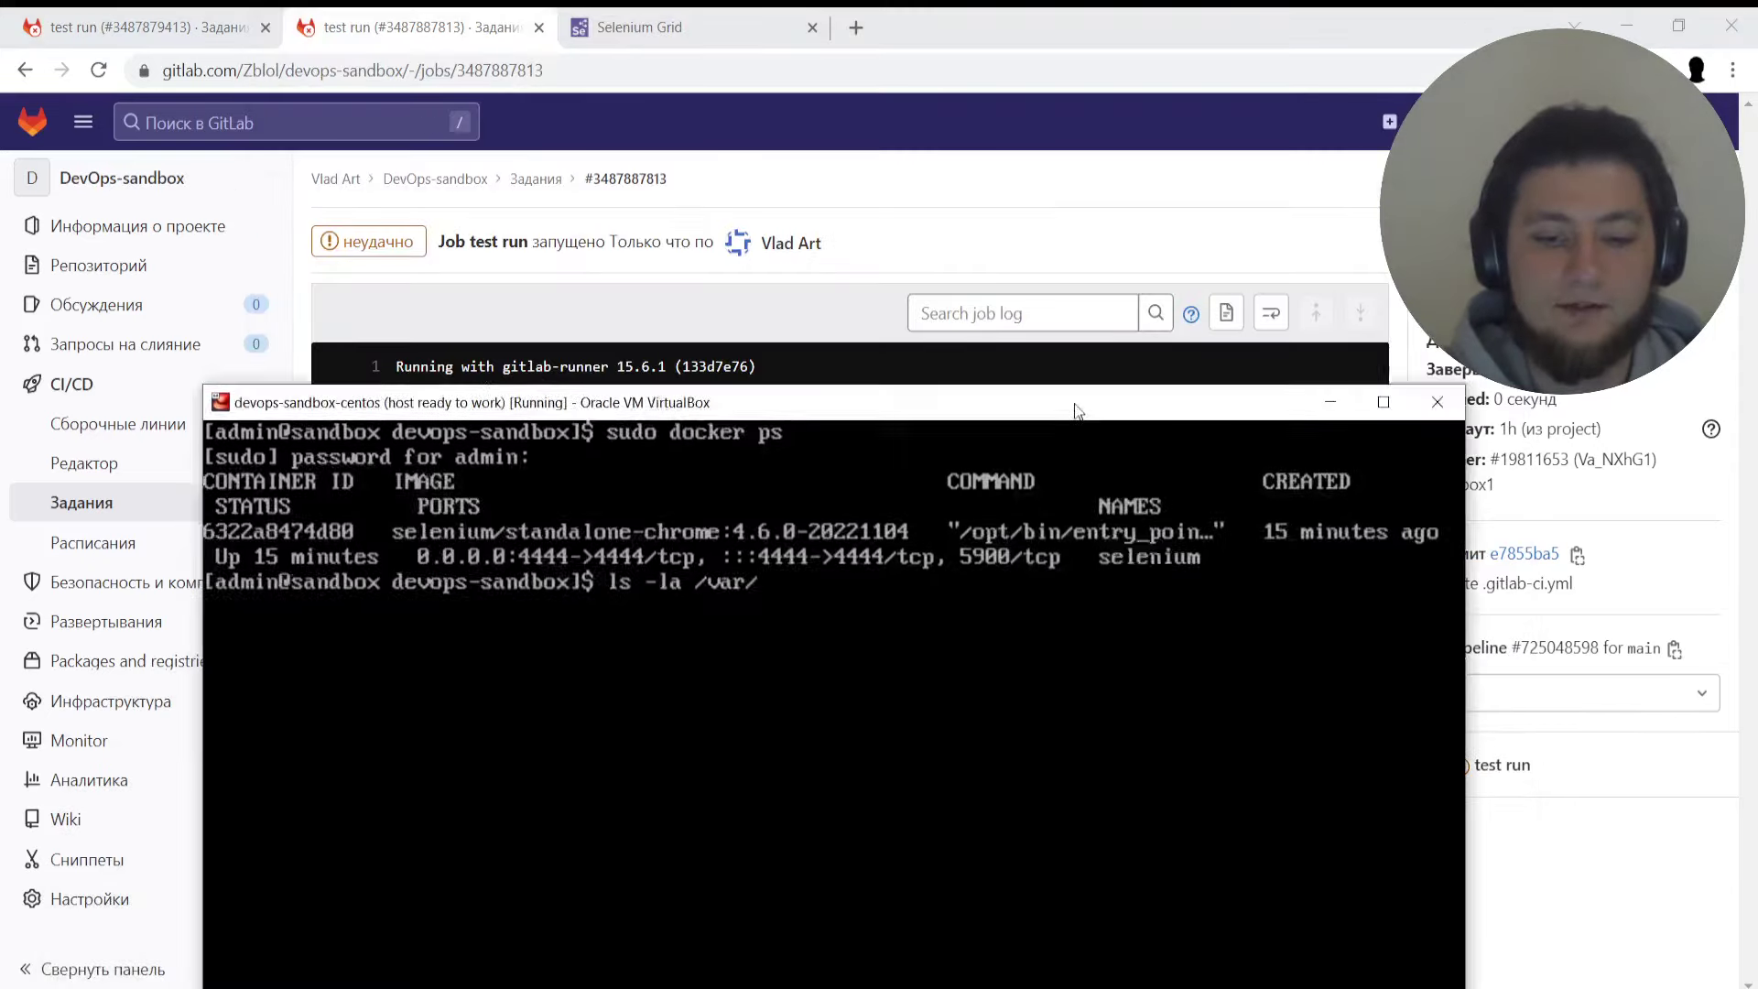
# List the permissions of /var/run/docker.sock in the VM terminal.
pyautogui.moveTo(1102, 152); pyautogui.dragTo(1102, 133)
pyautogui.write('run/docker.sock')
pyautogui.press('Return')
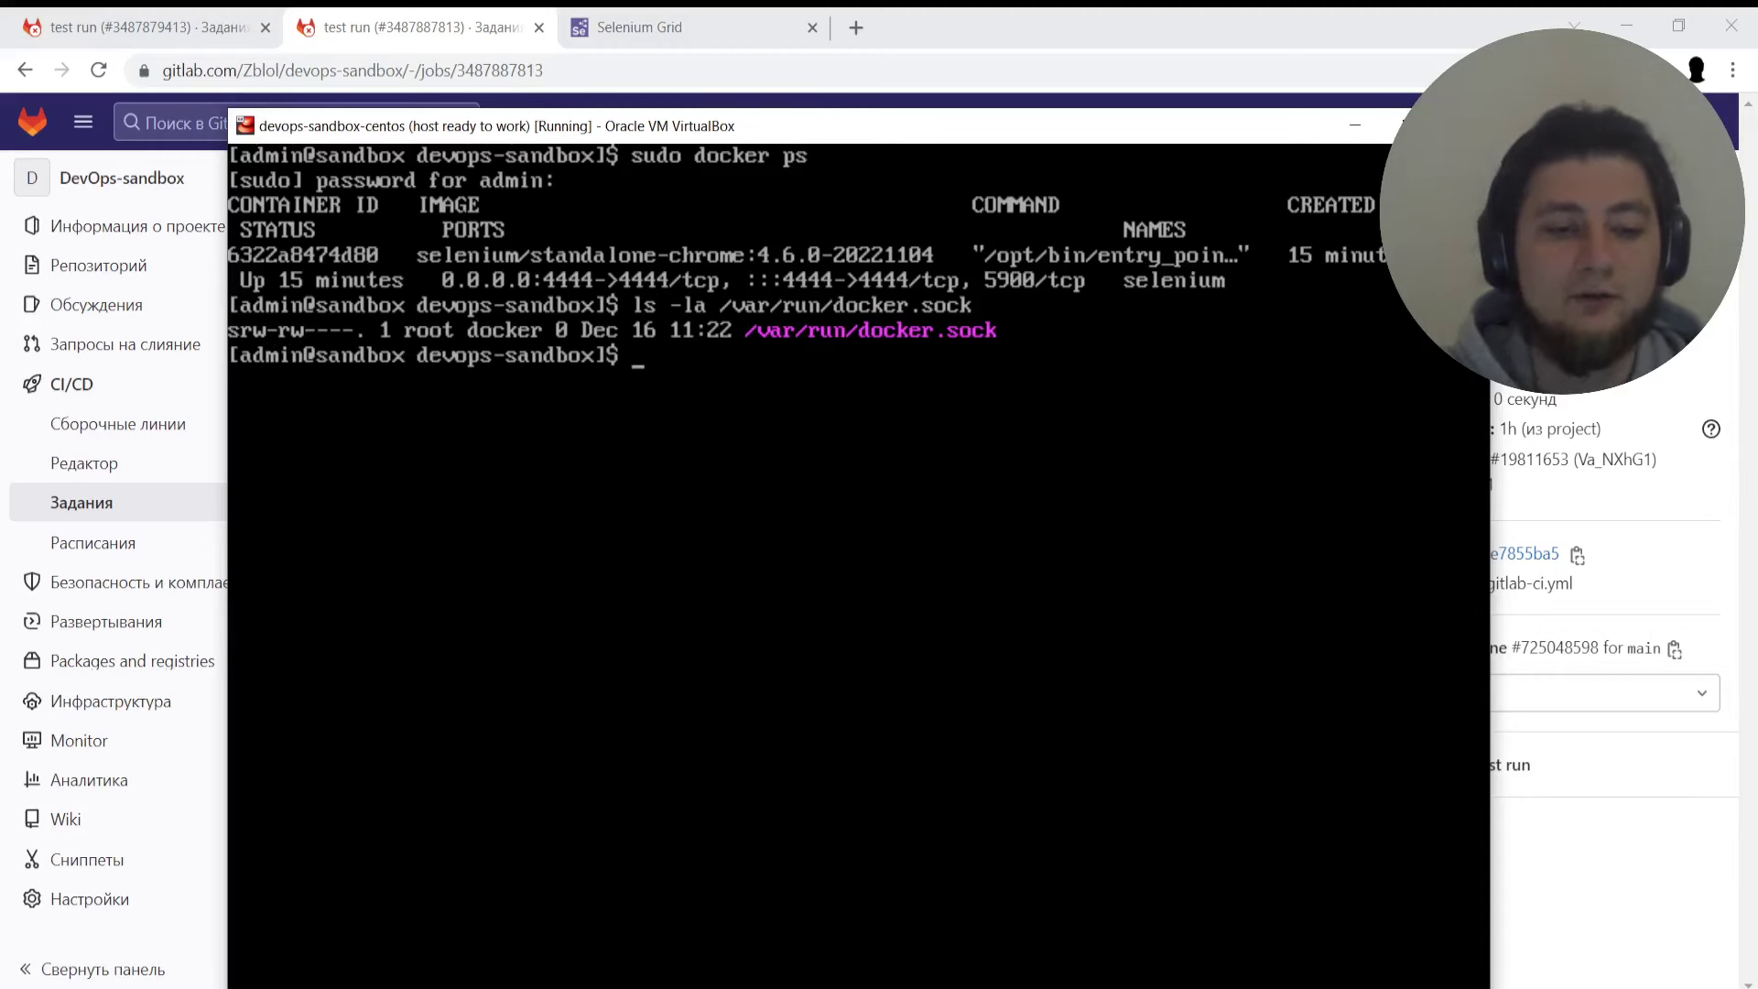
# Add gitlab-runner to the docker group with 'sudo usermod -aG docker gitlab-runner', then clear the terminal.
pyautogui.write('sudo usermo')
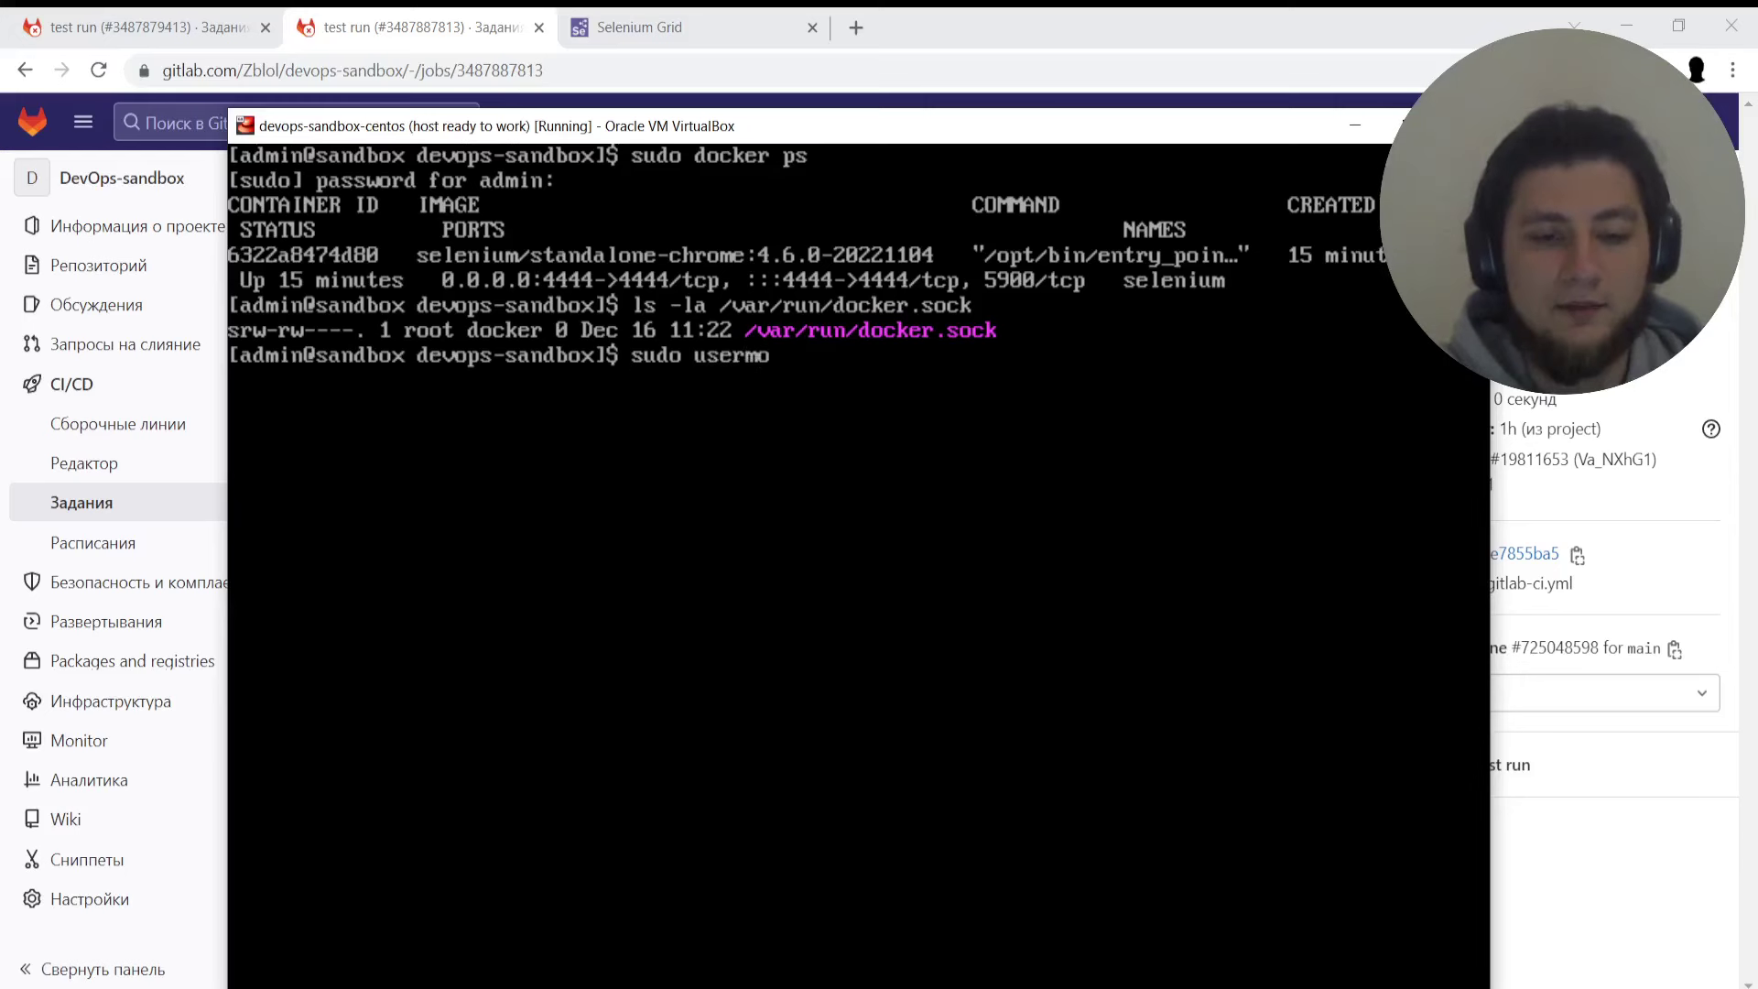
pyautogui.write('d -Ga')
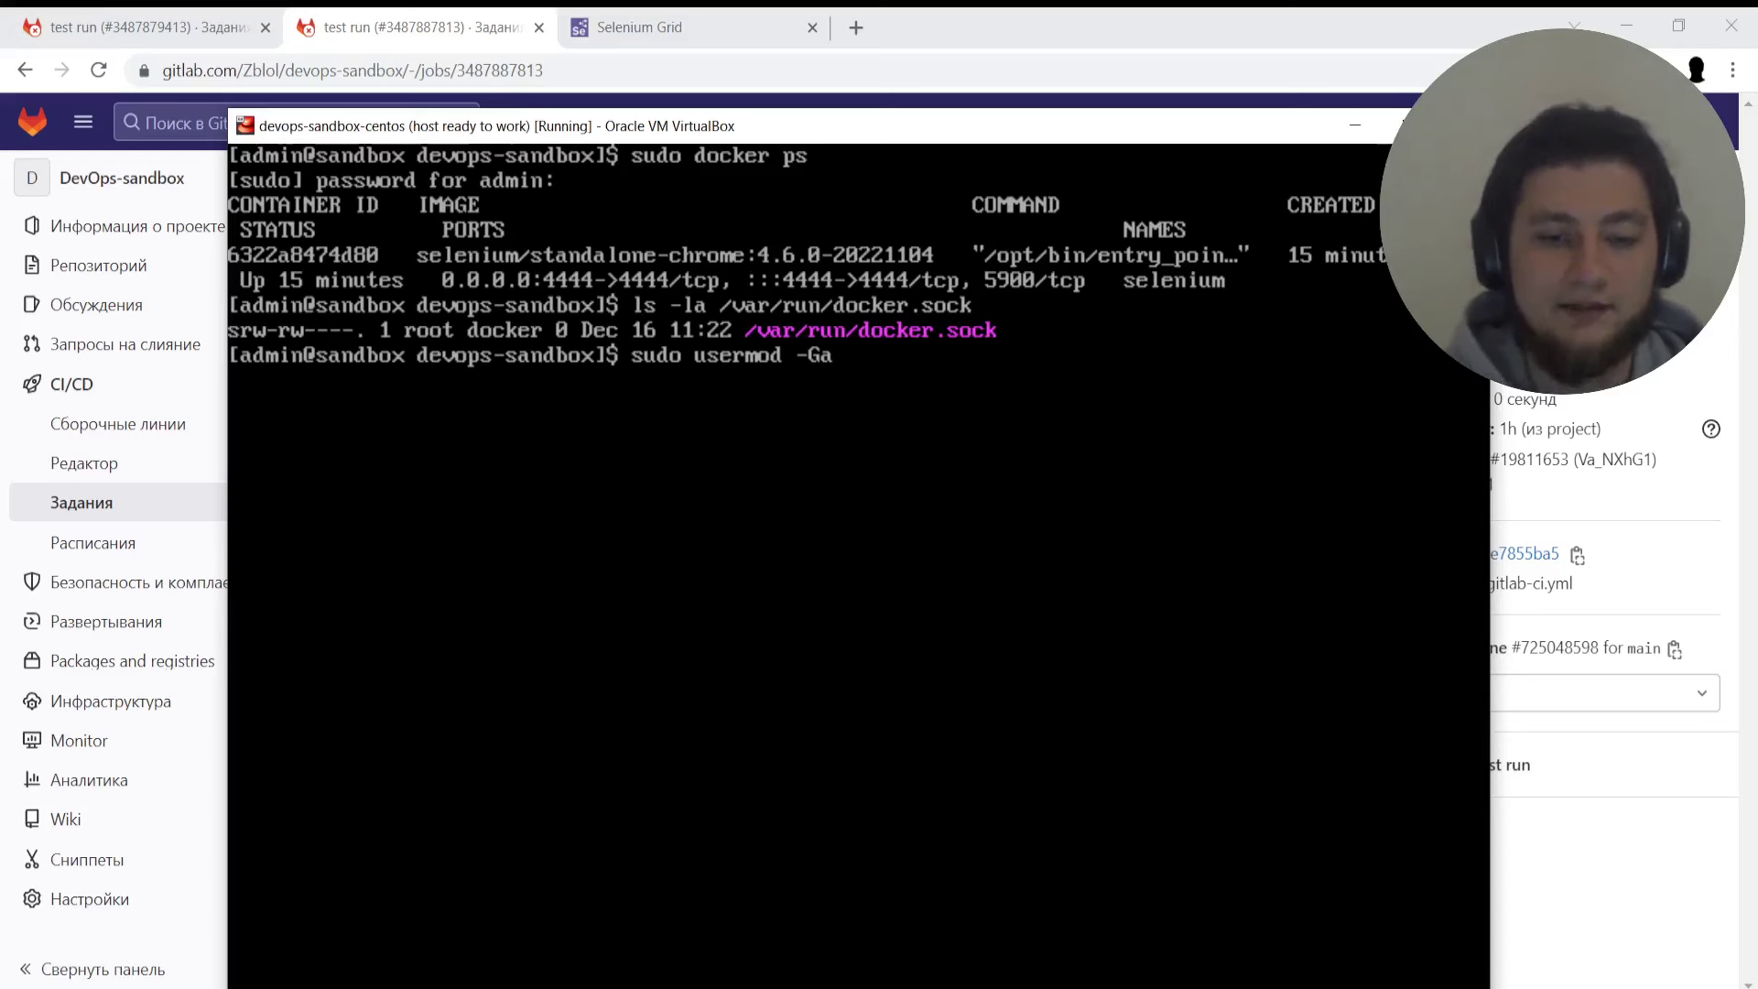
pyautogui.write(' docker gitlab-runner')
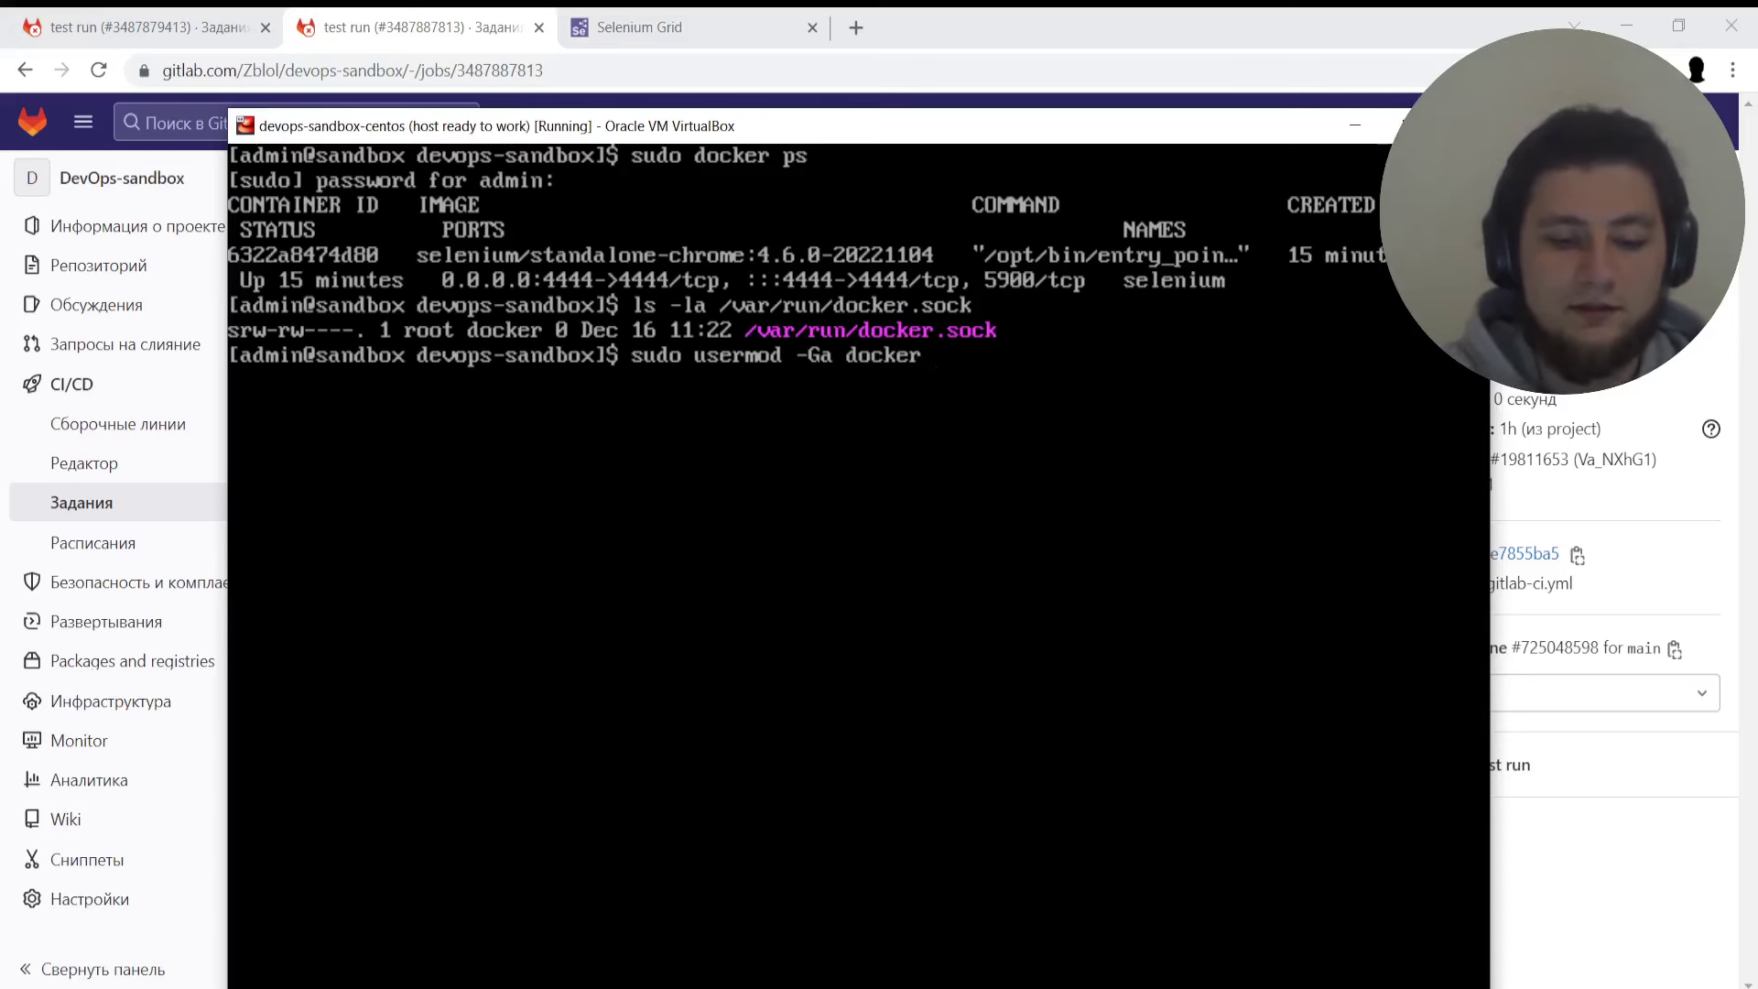
pyautogui.press('Return')
pyautogui.press('Return')
pyautogui.write('sudo usermod -aG docker gitlab-runner')
pyautogui.press('Return')
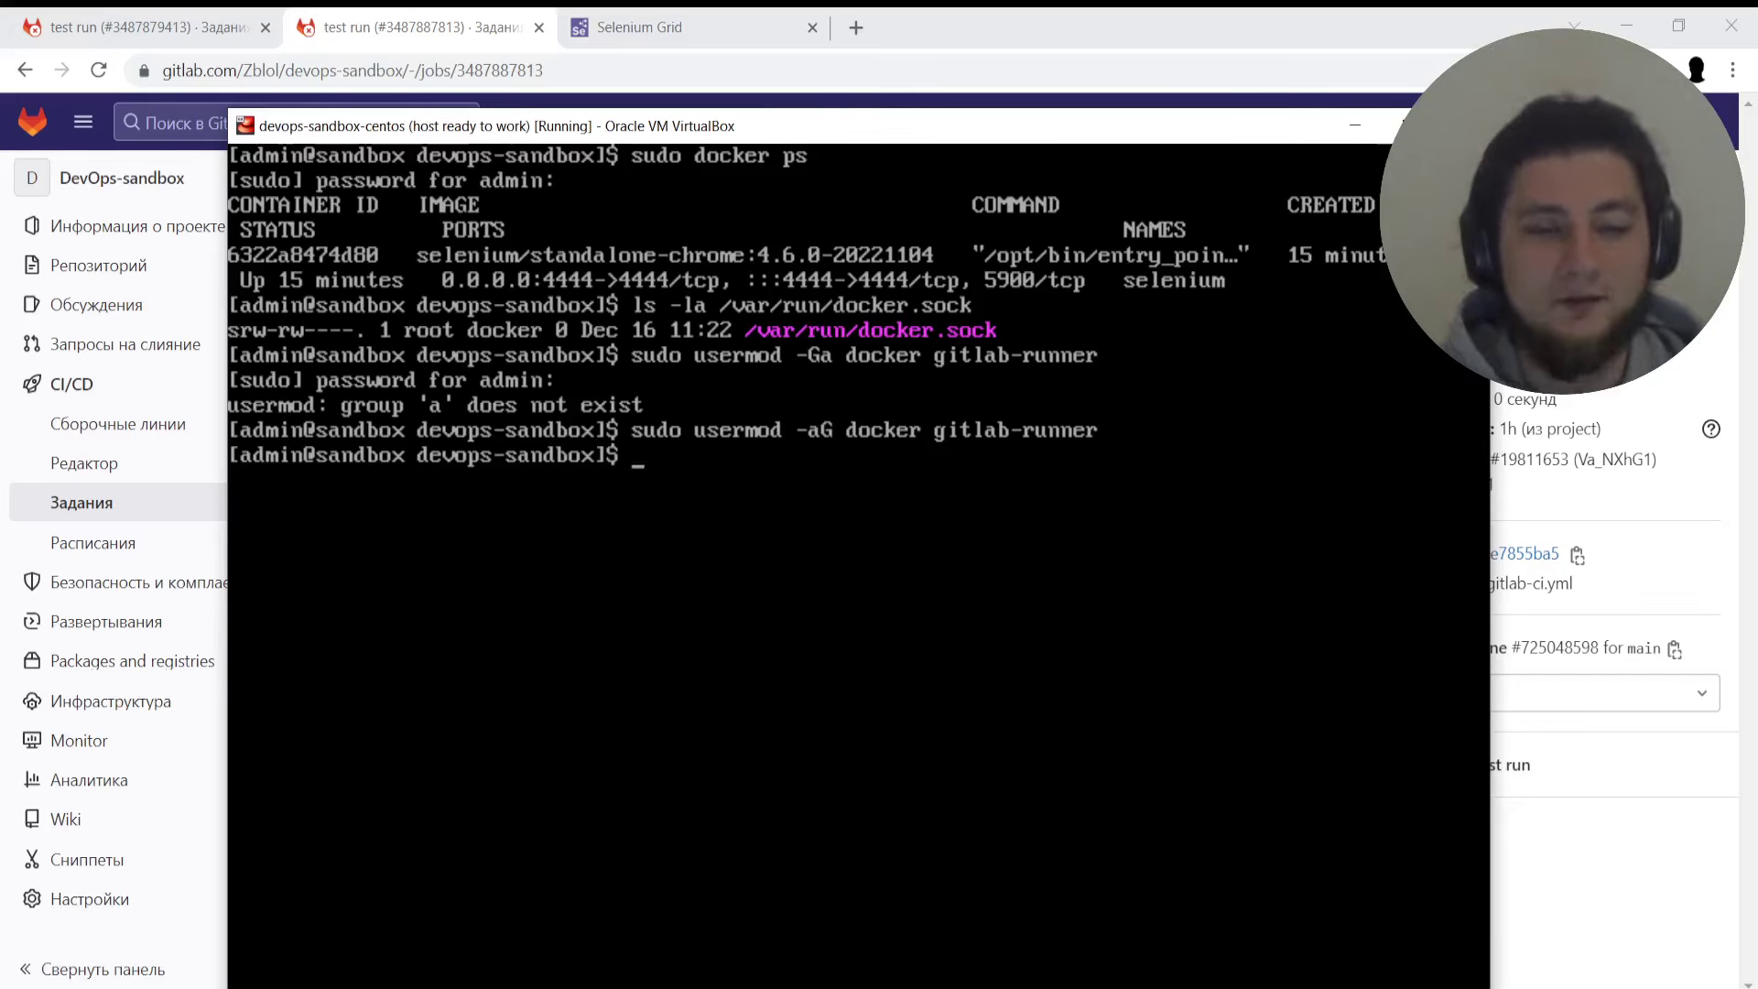
pyautogui.write('clear')
pyautogui.press('Return')
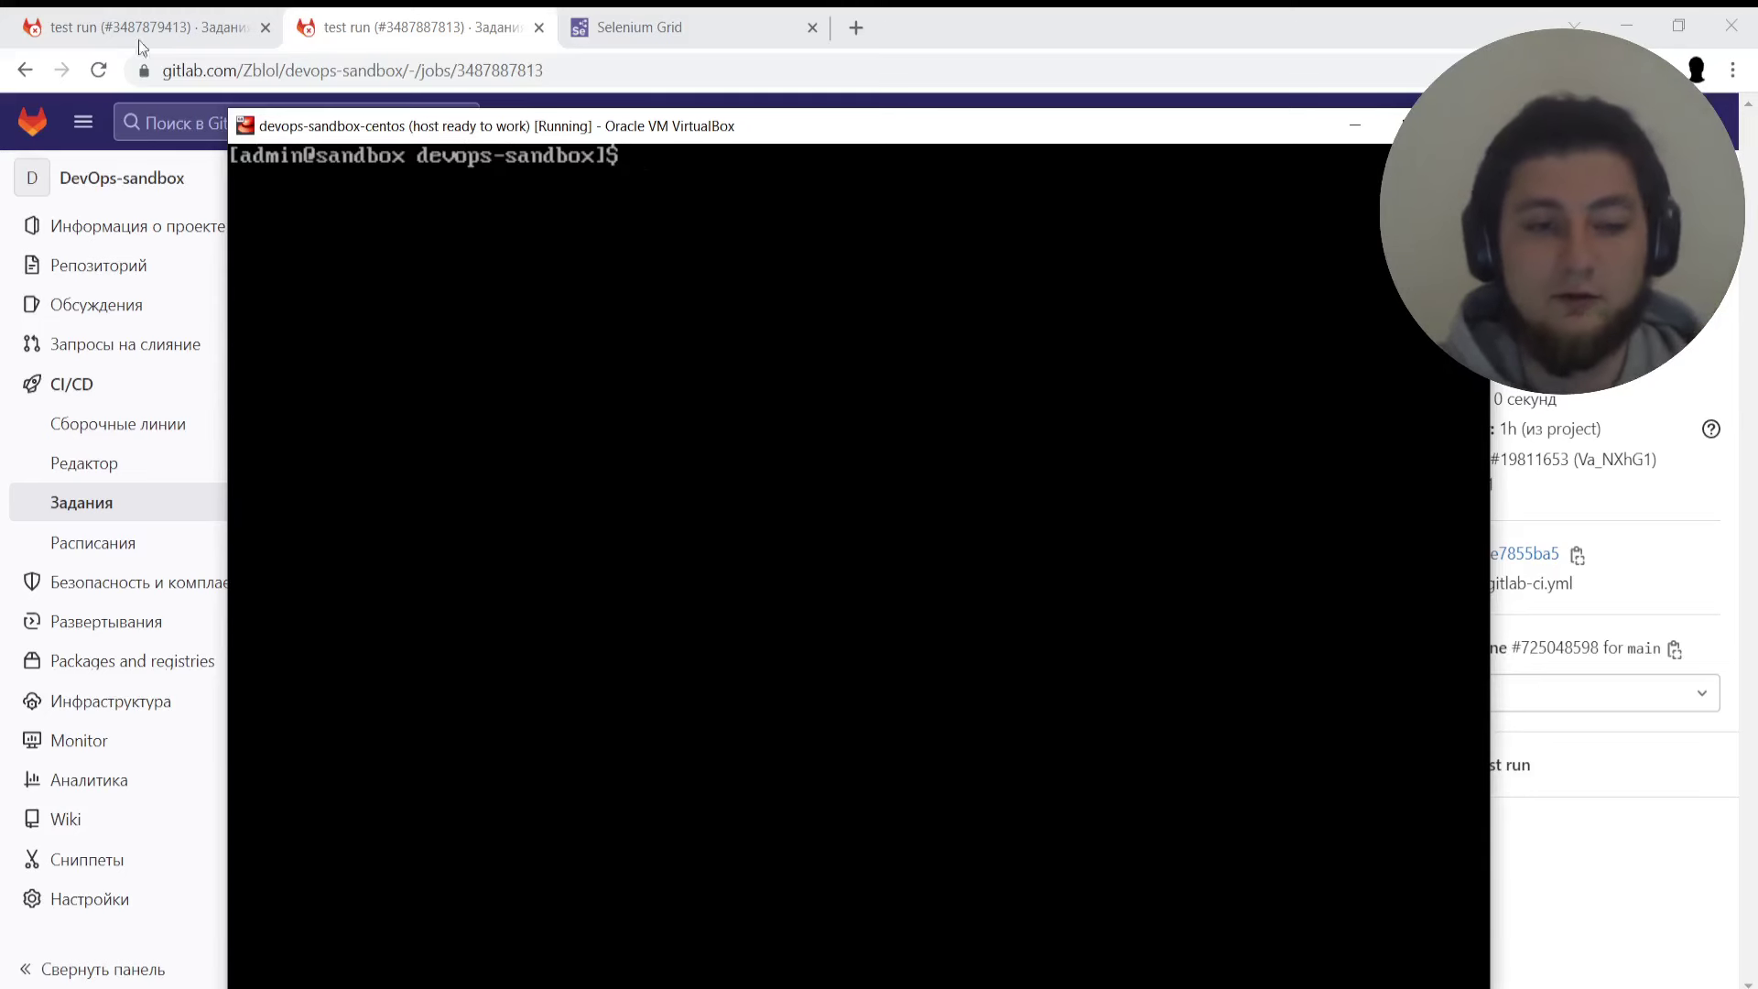
pyautogui.click(394, 28)
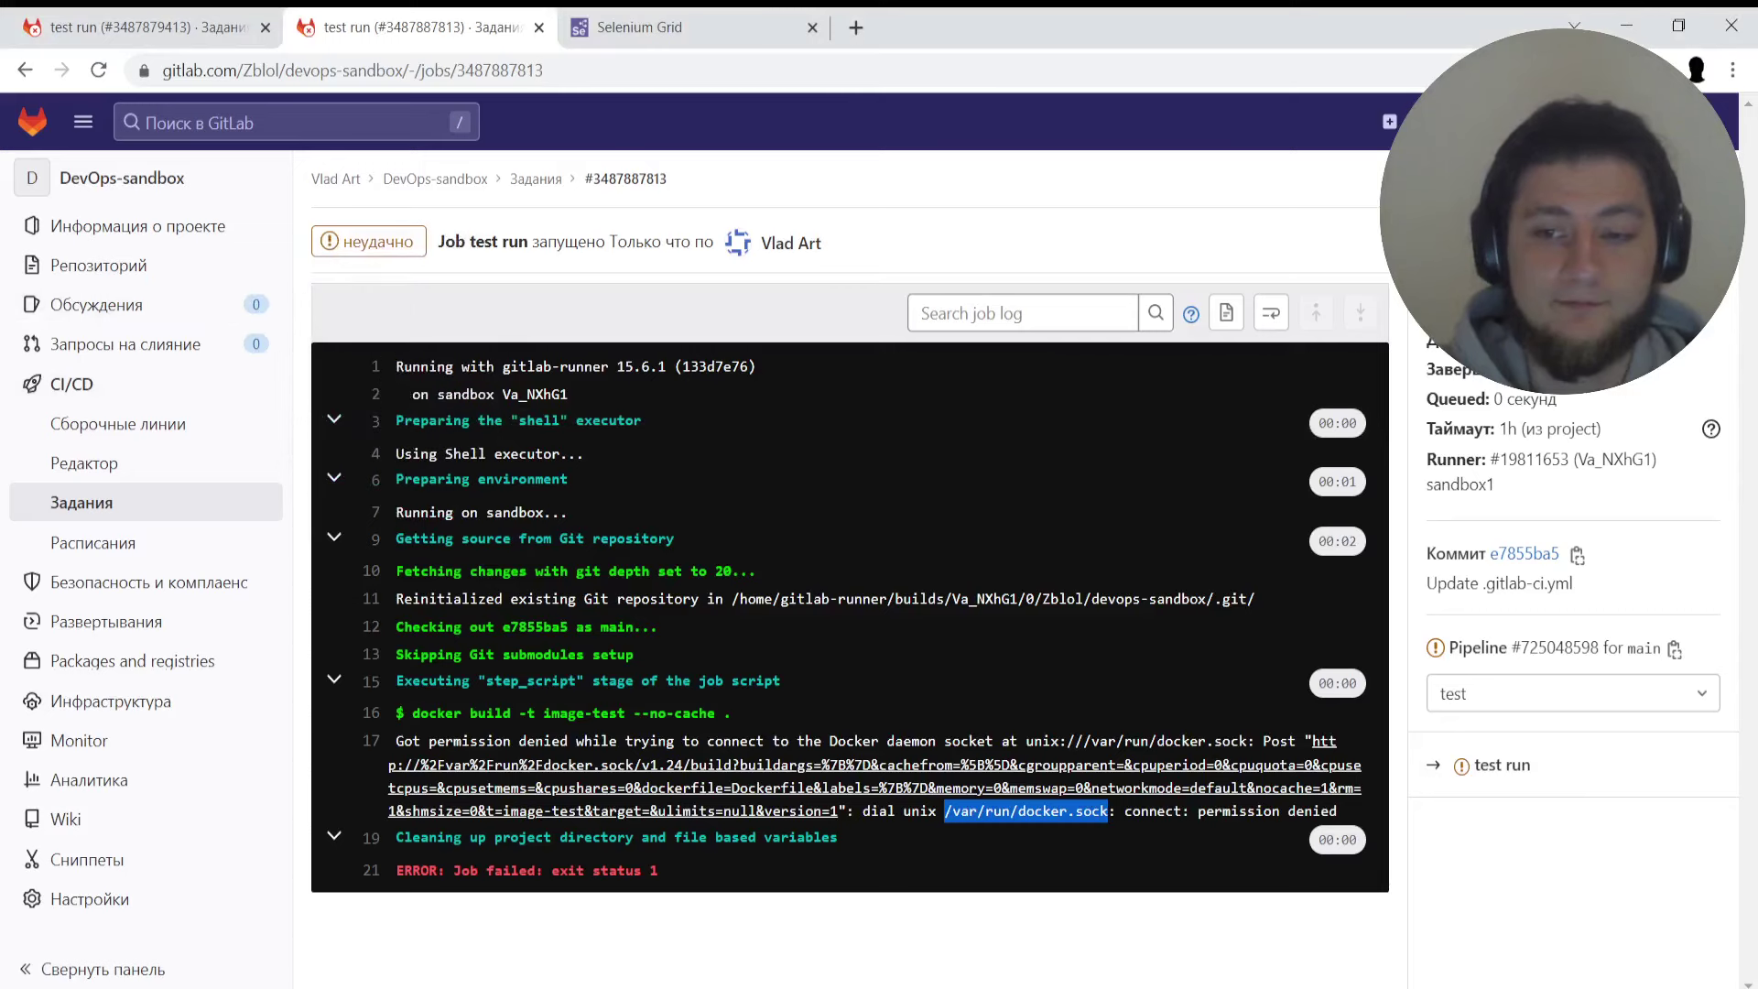
# Retry the failed 'test run' job and follow its log as the image builds.
pyautogui.click(1639, 243)
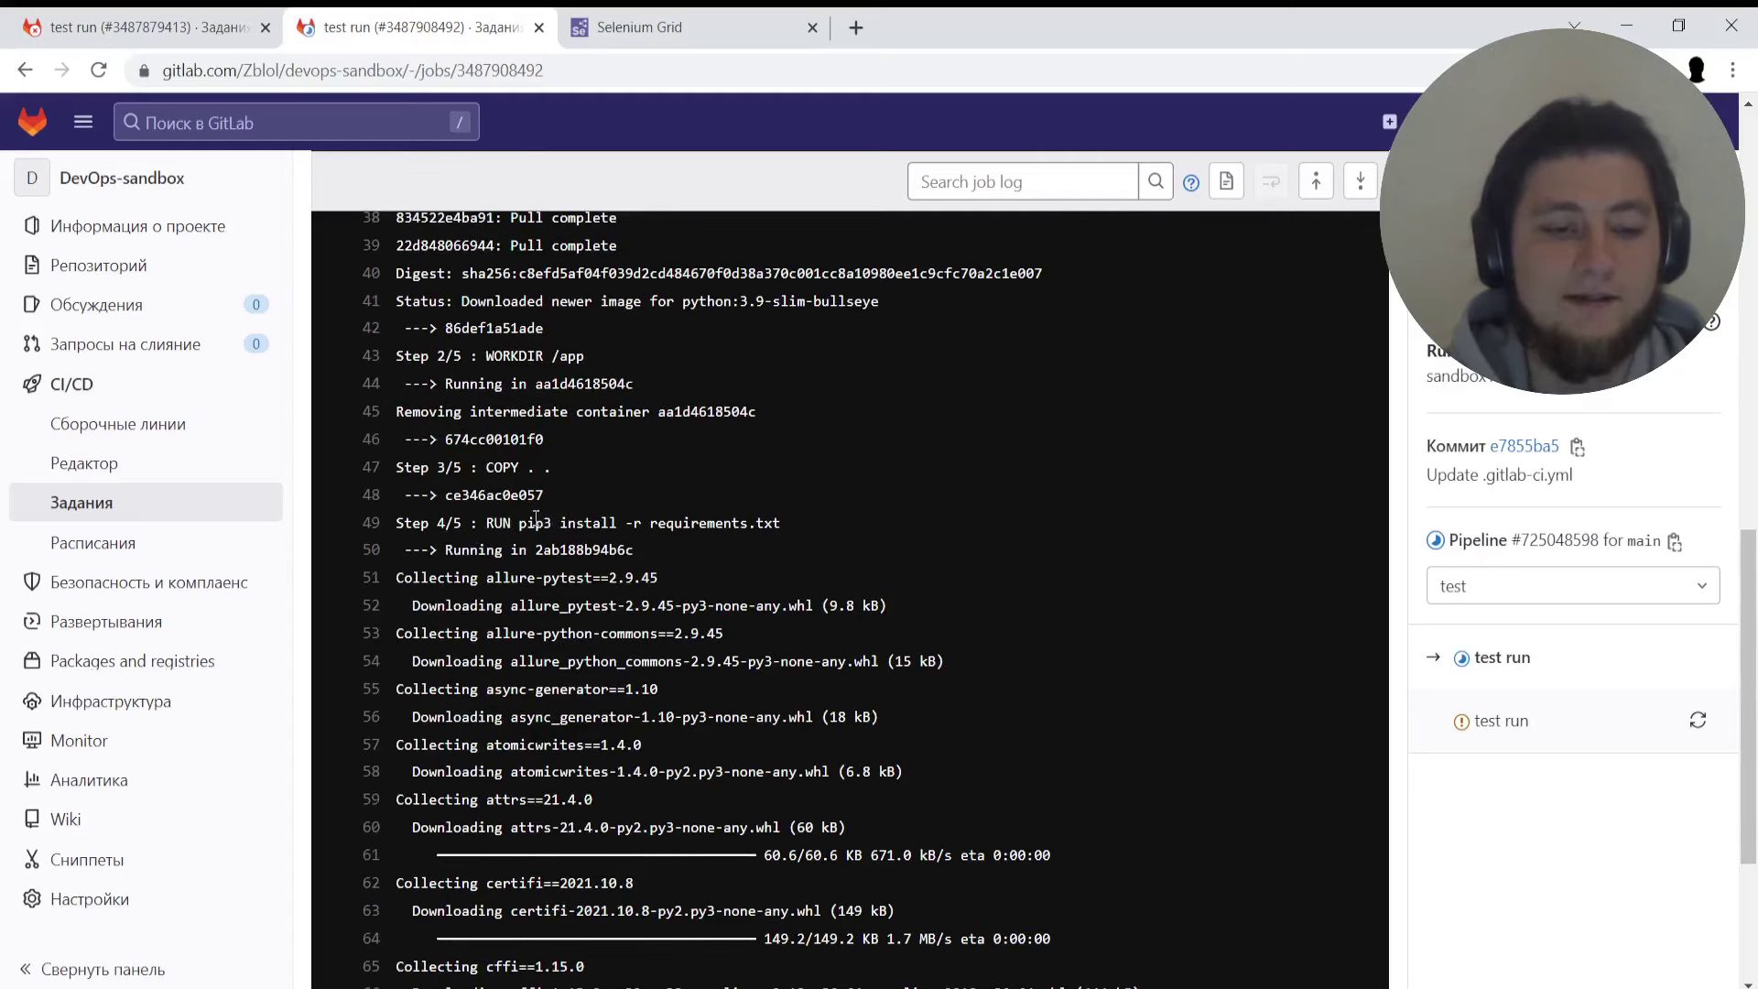
pyautogui.scroll(-2, 530, 535)
pyautogui.scroll(2, 667, 536)
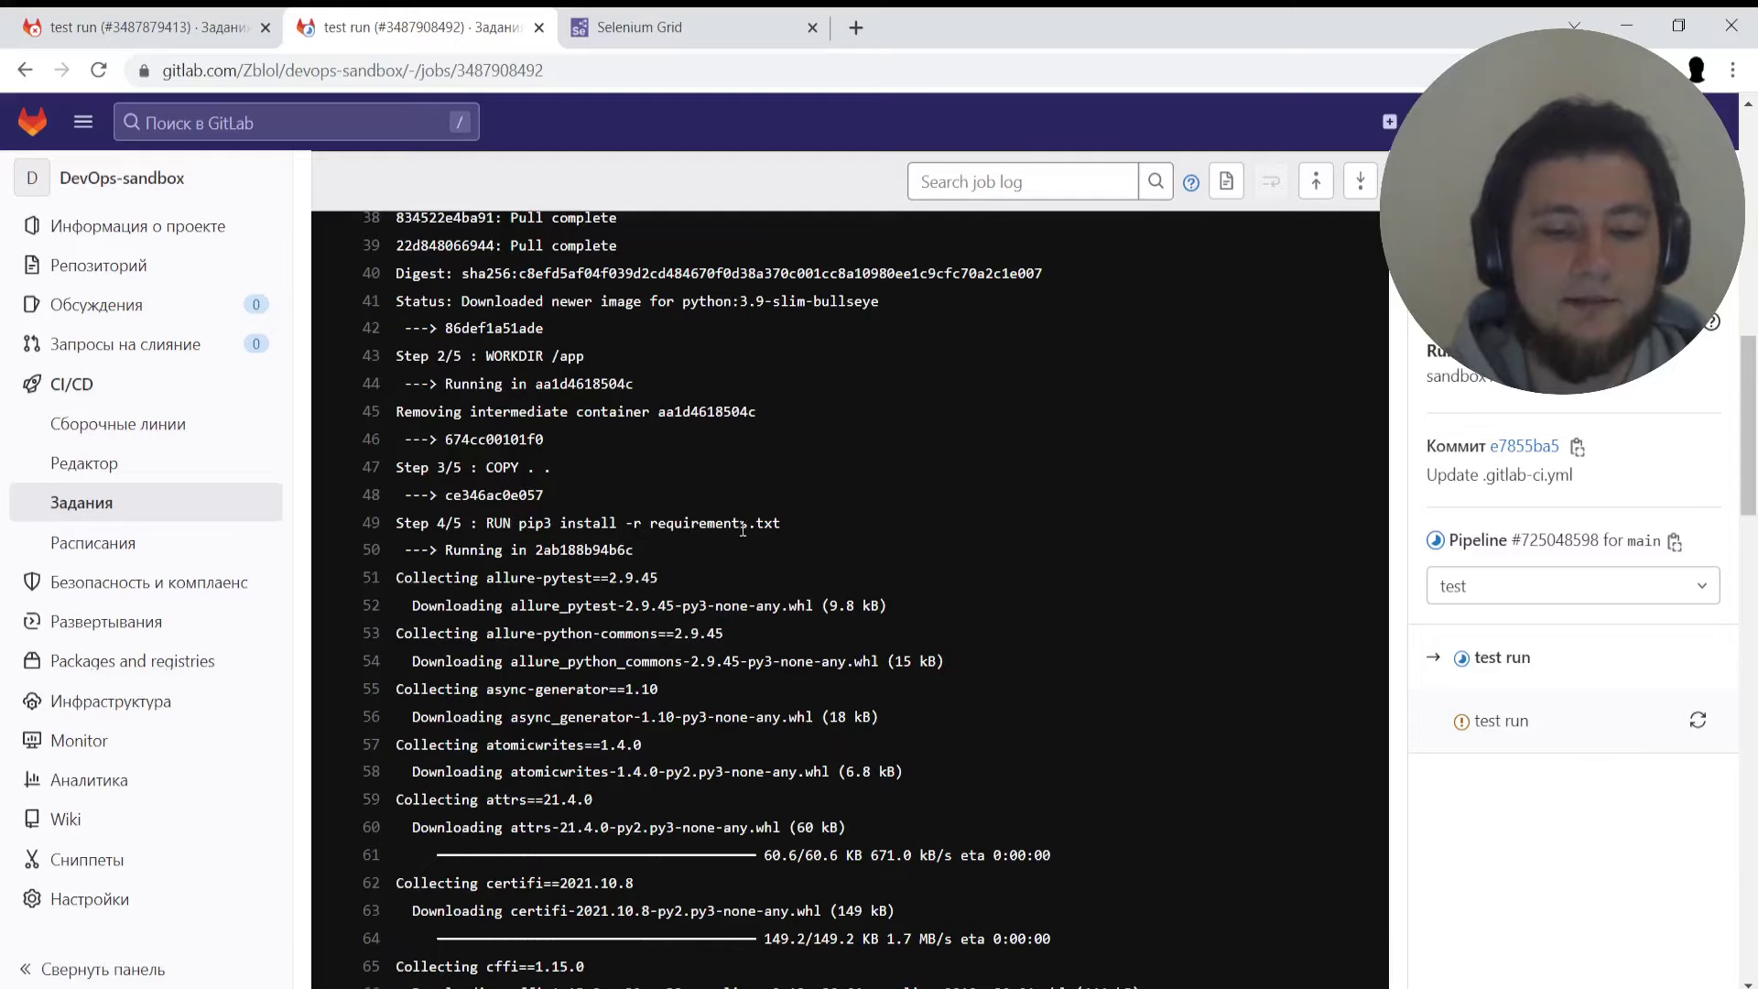
pyautogui.scroll(-20, 742, 531)
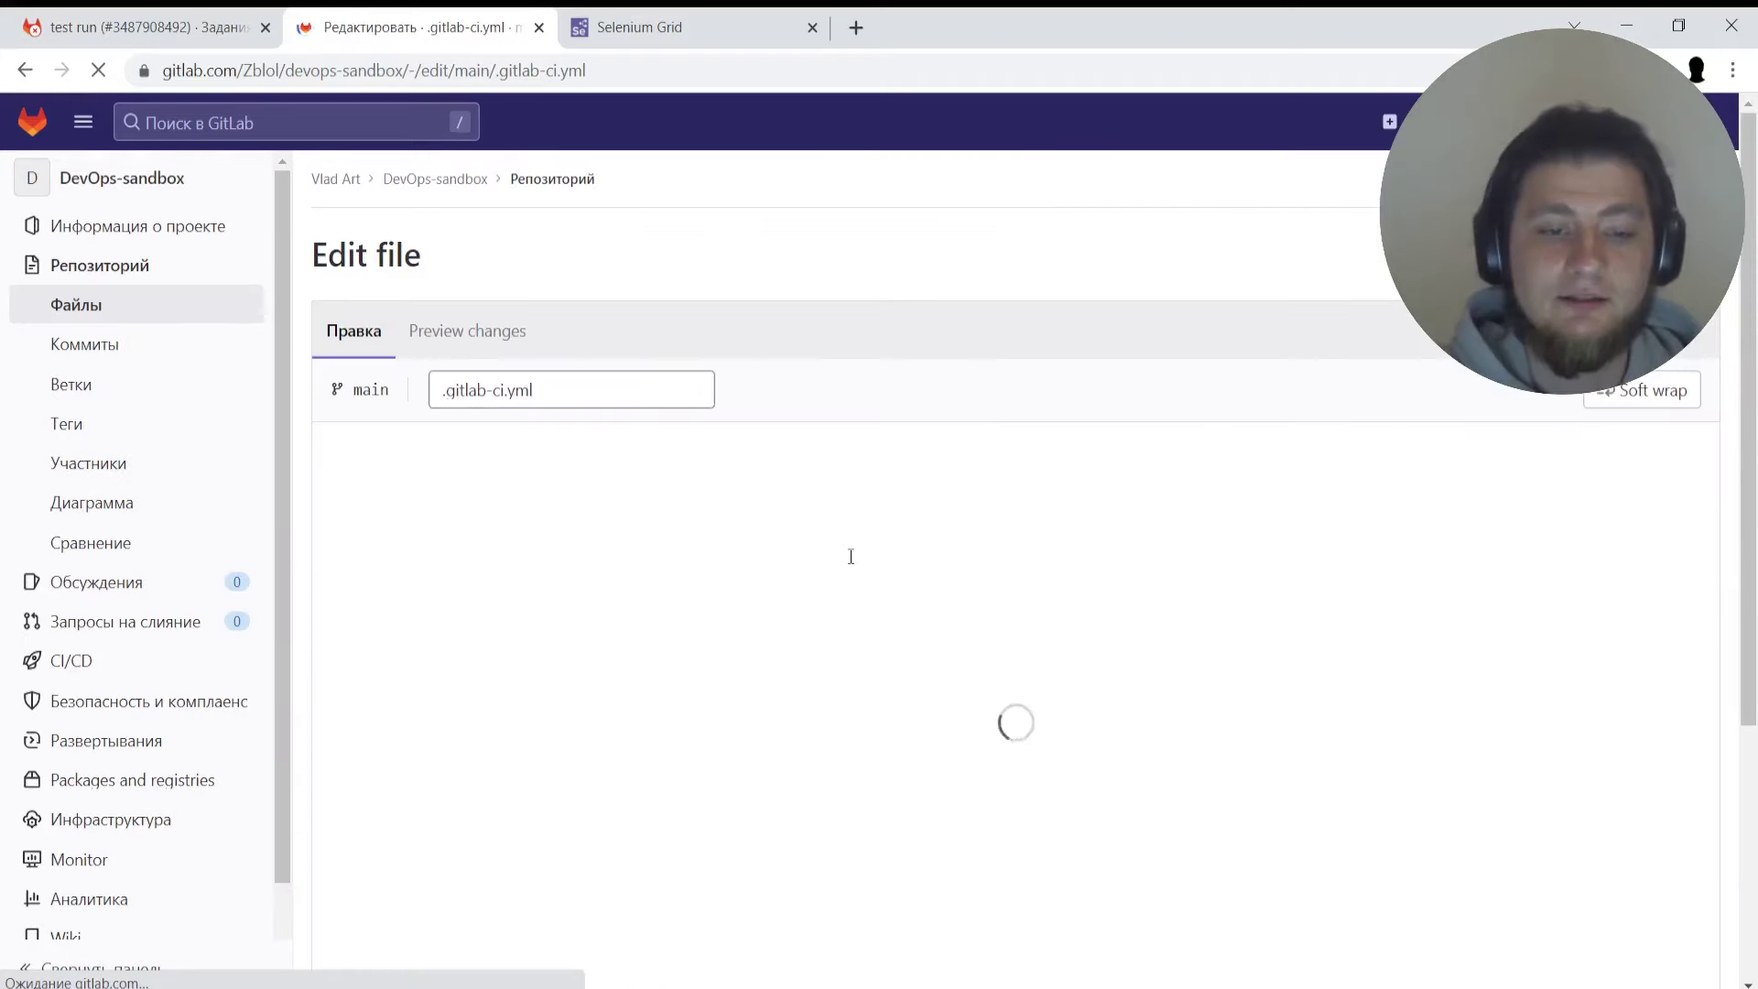
# Append ':latest' to the image on the docker run line and commit.
pyautogui.click(820, 620)
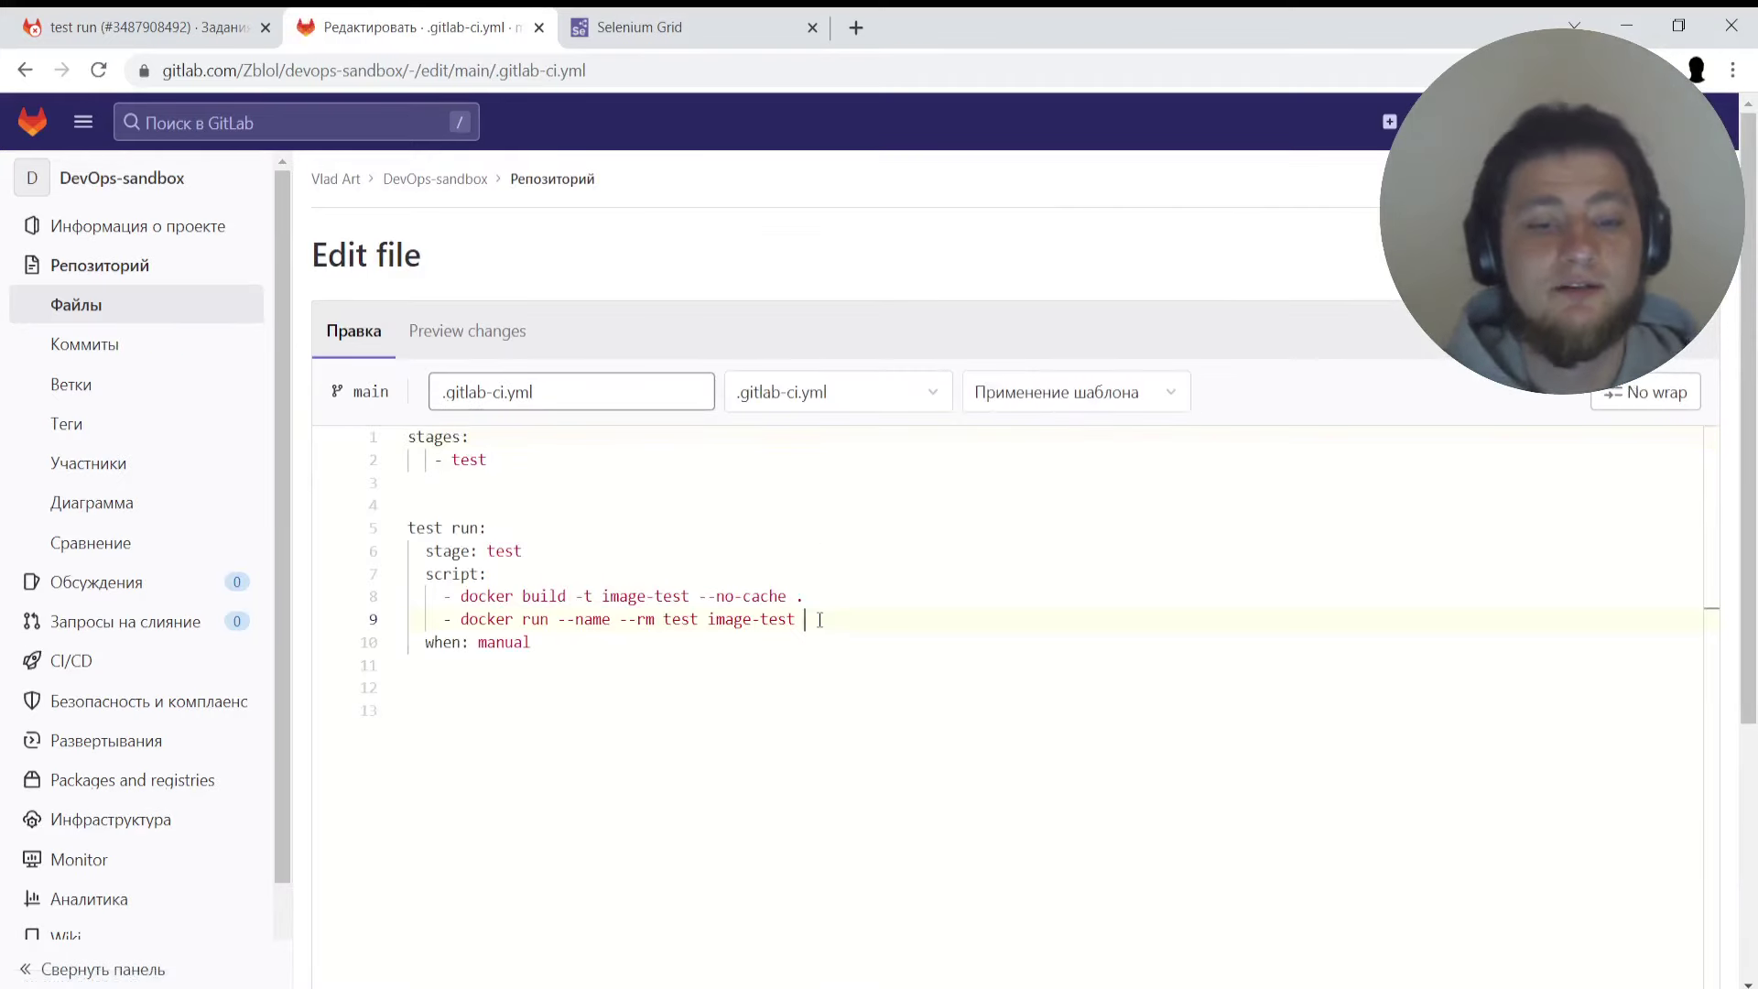
pyautogui.write(':latest')
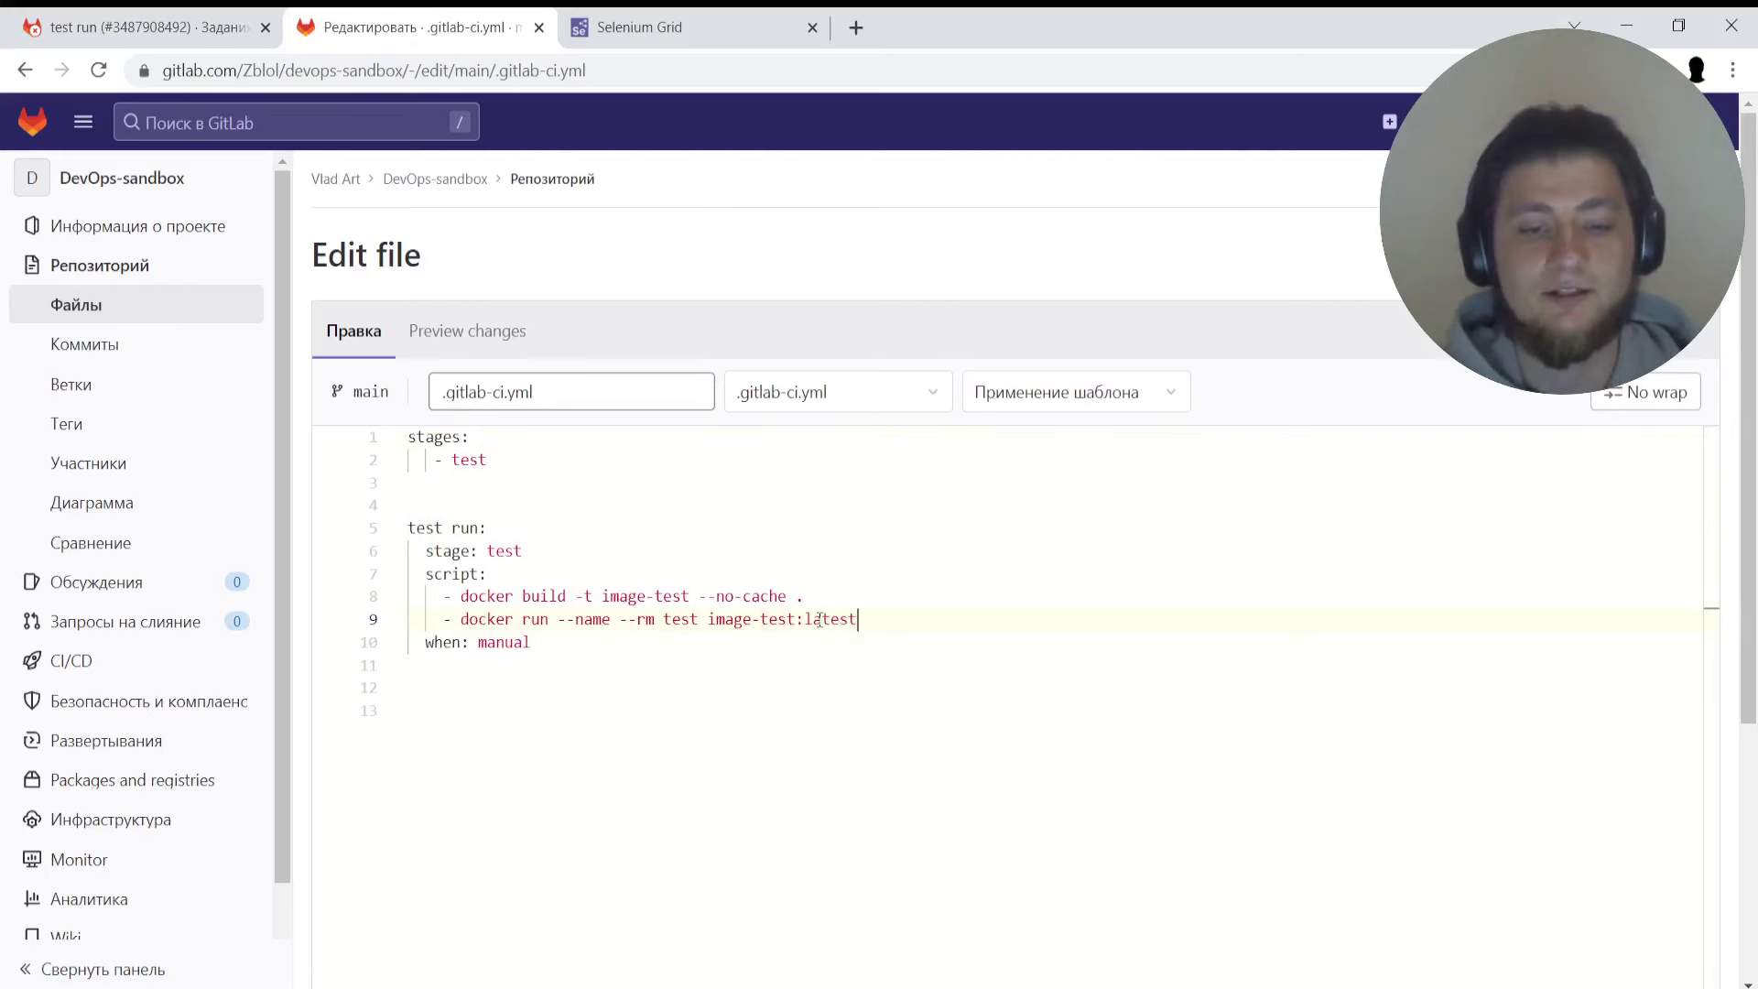
pyautogui.scroll(-4, 691, 661)
pyautogui.click(384, 852)
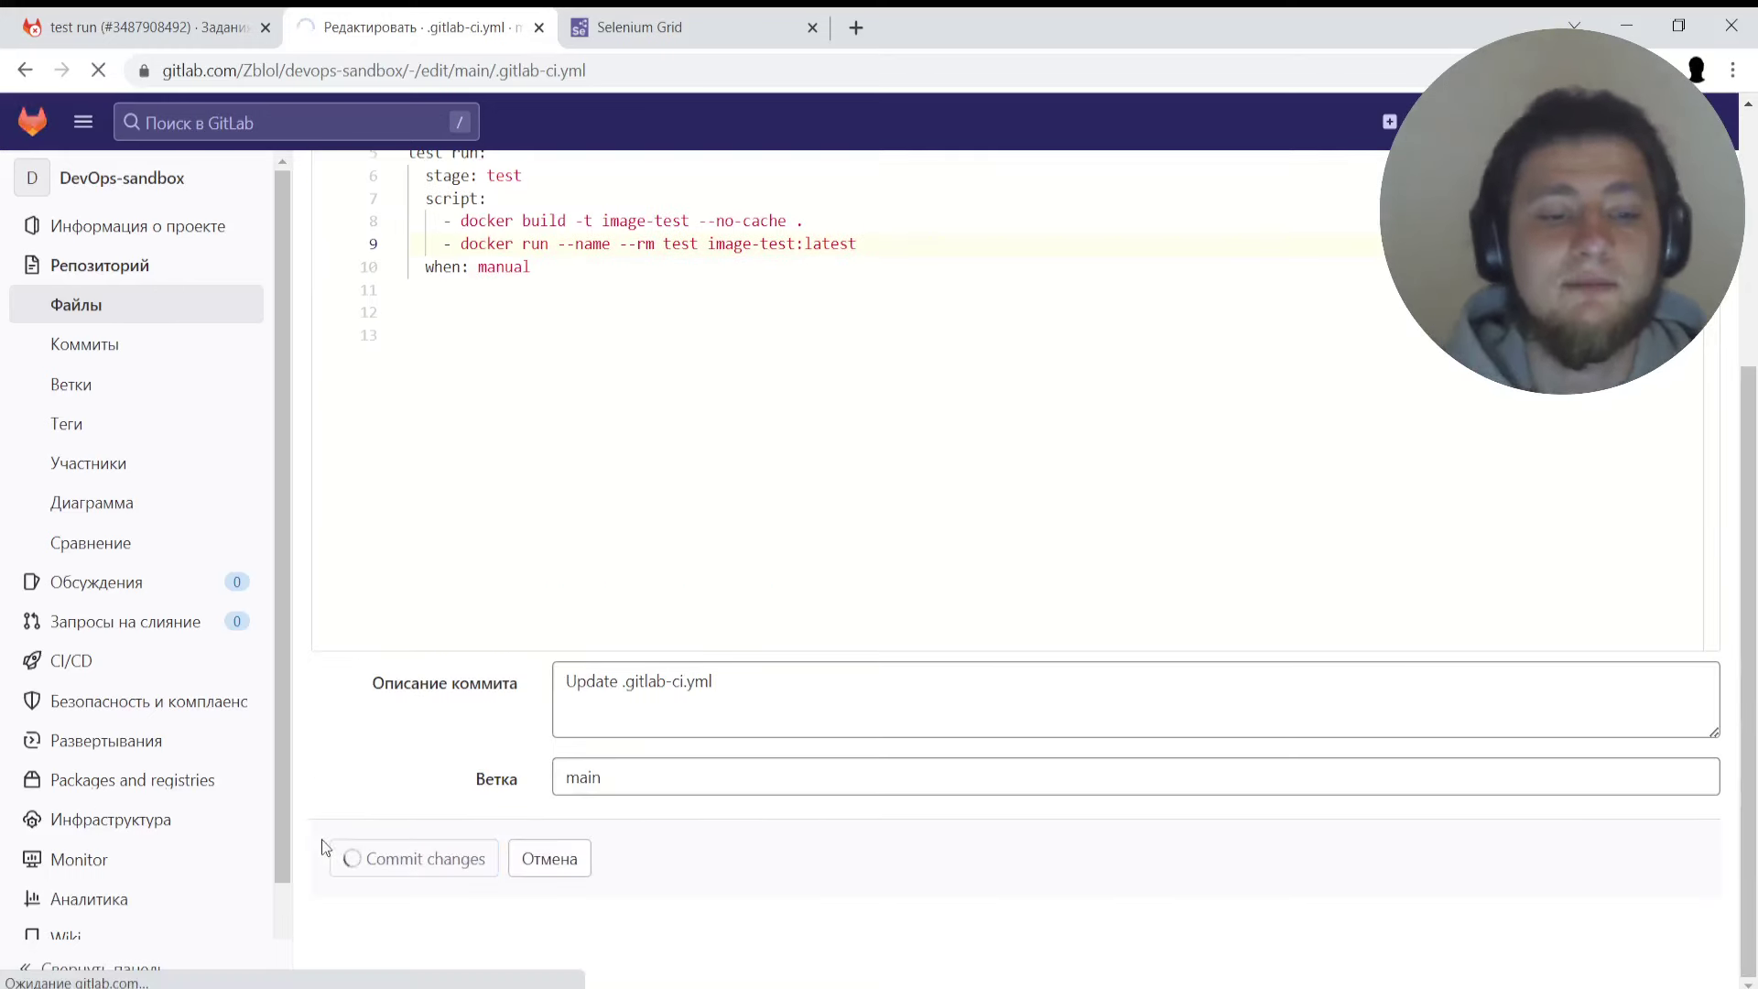
# Open the newest pipeline and start its manual 'test run' job.
pyautogui.moveTo(205, 666)
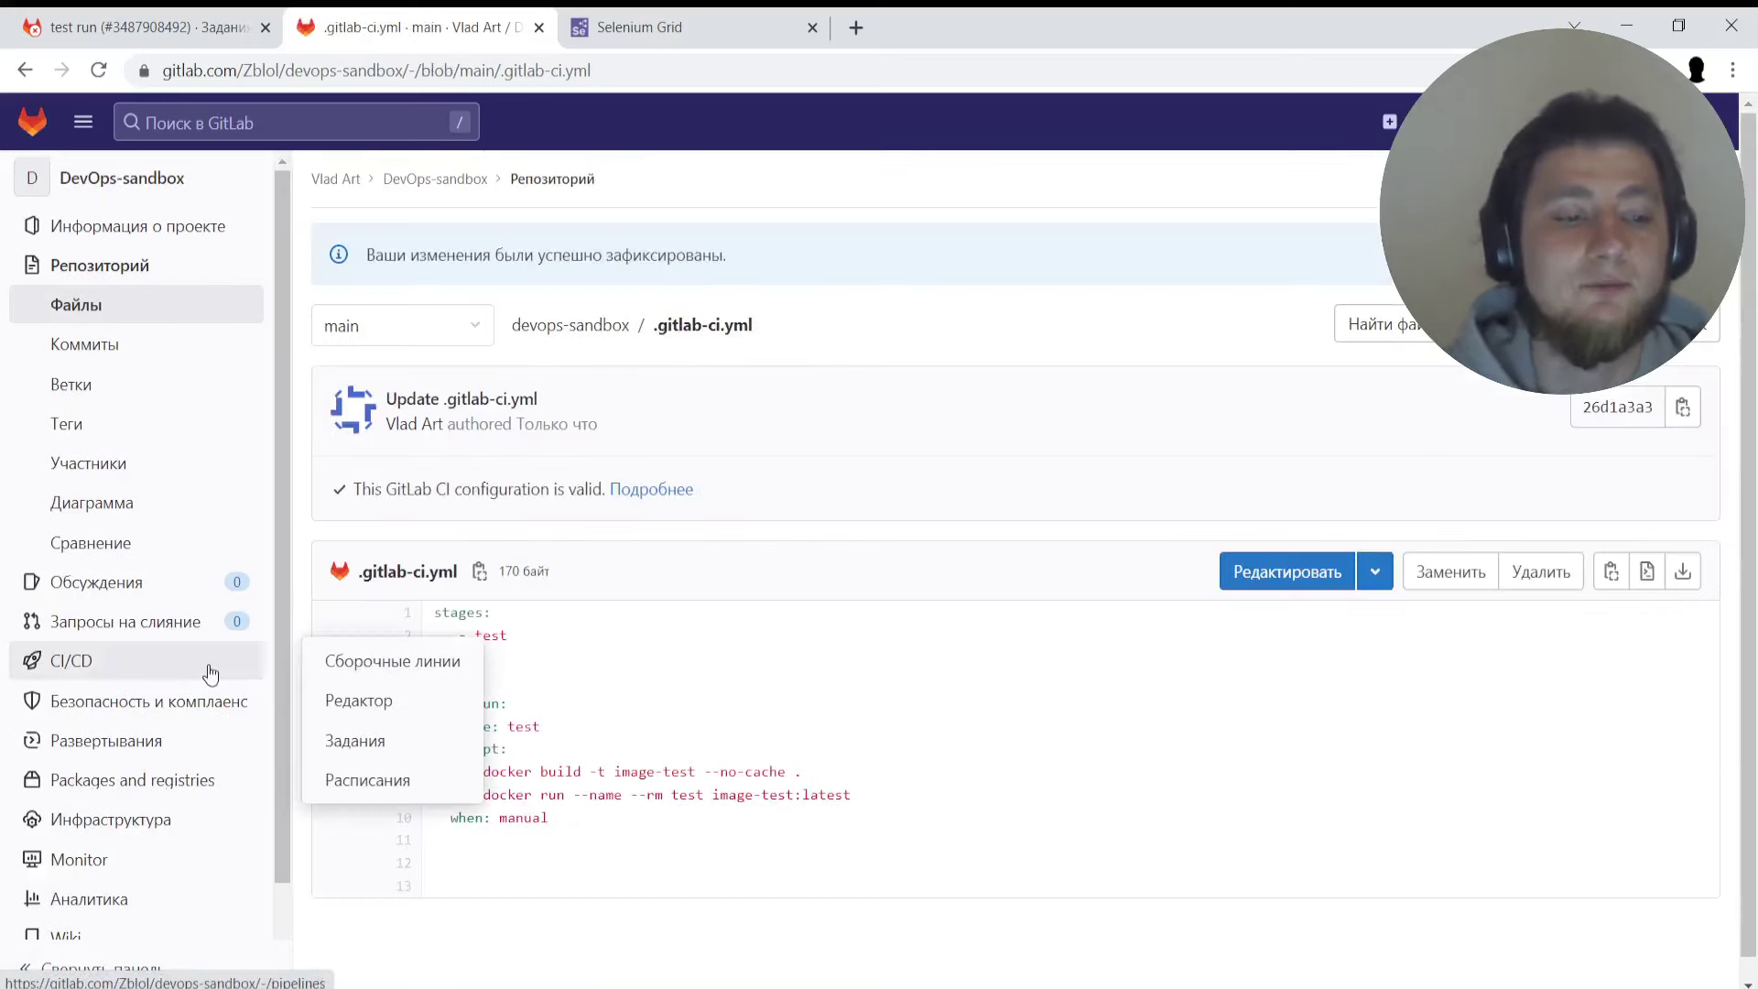
pyautogui.click(357, 674)
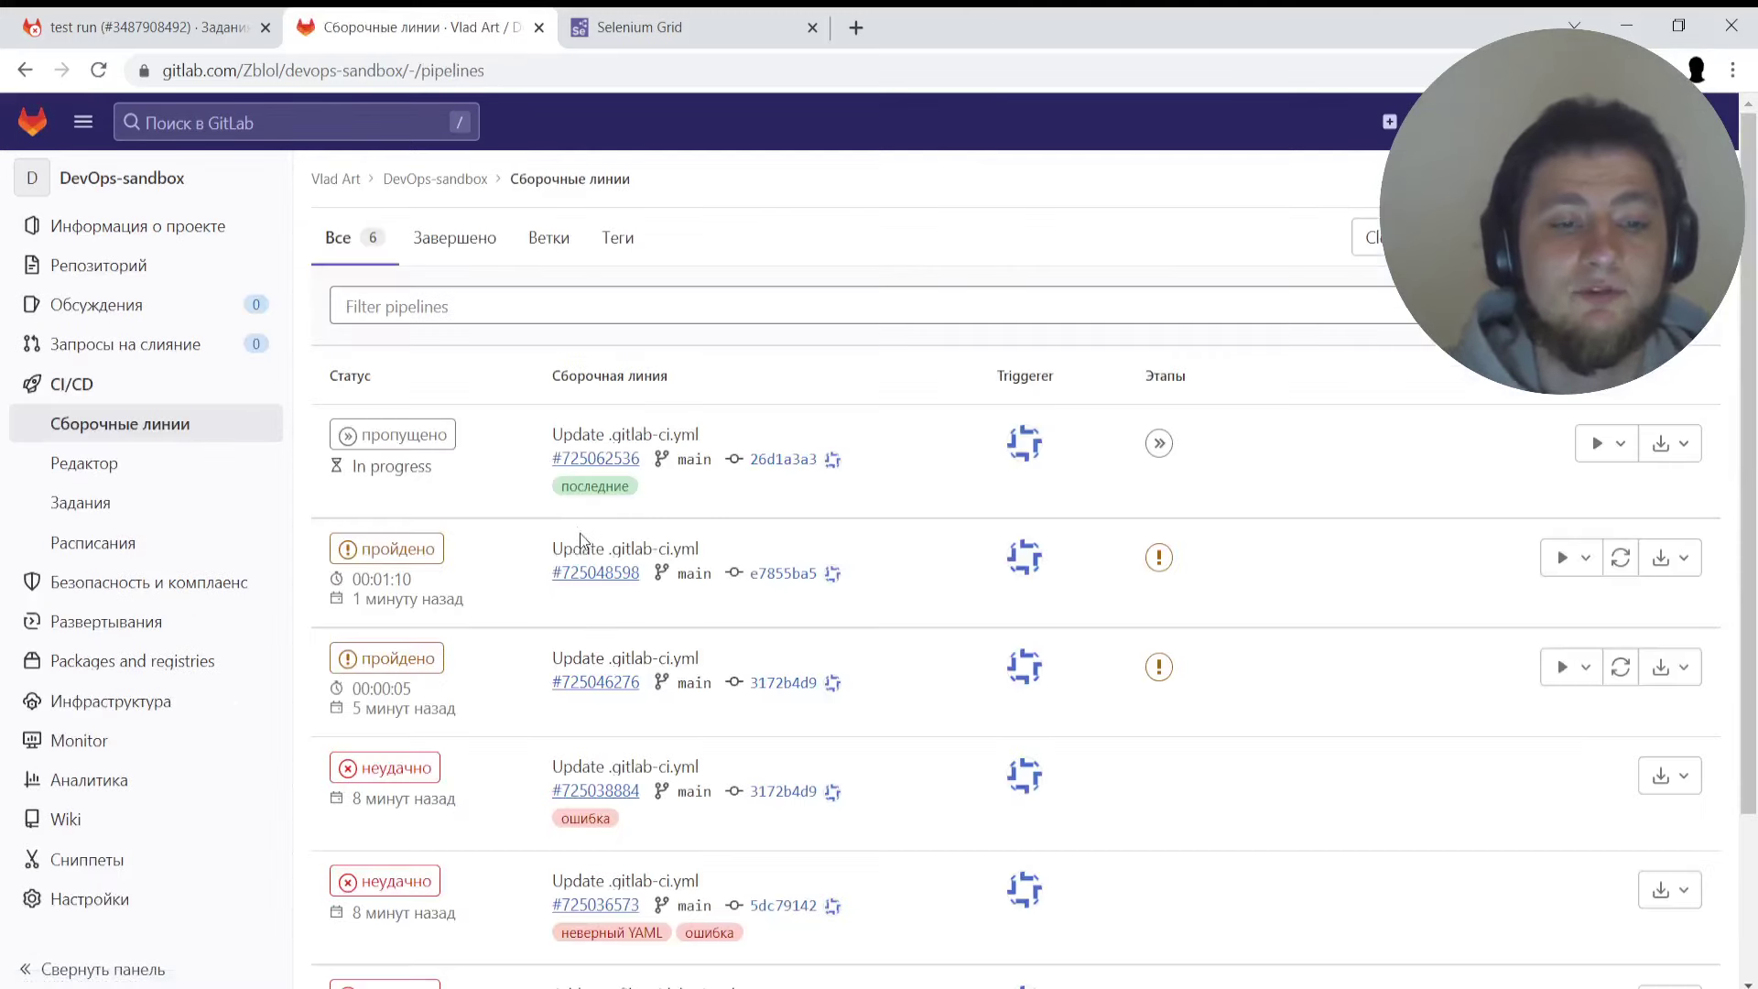
pyautogui.click(408, 434)
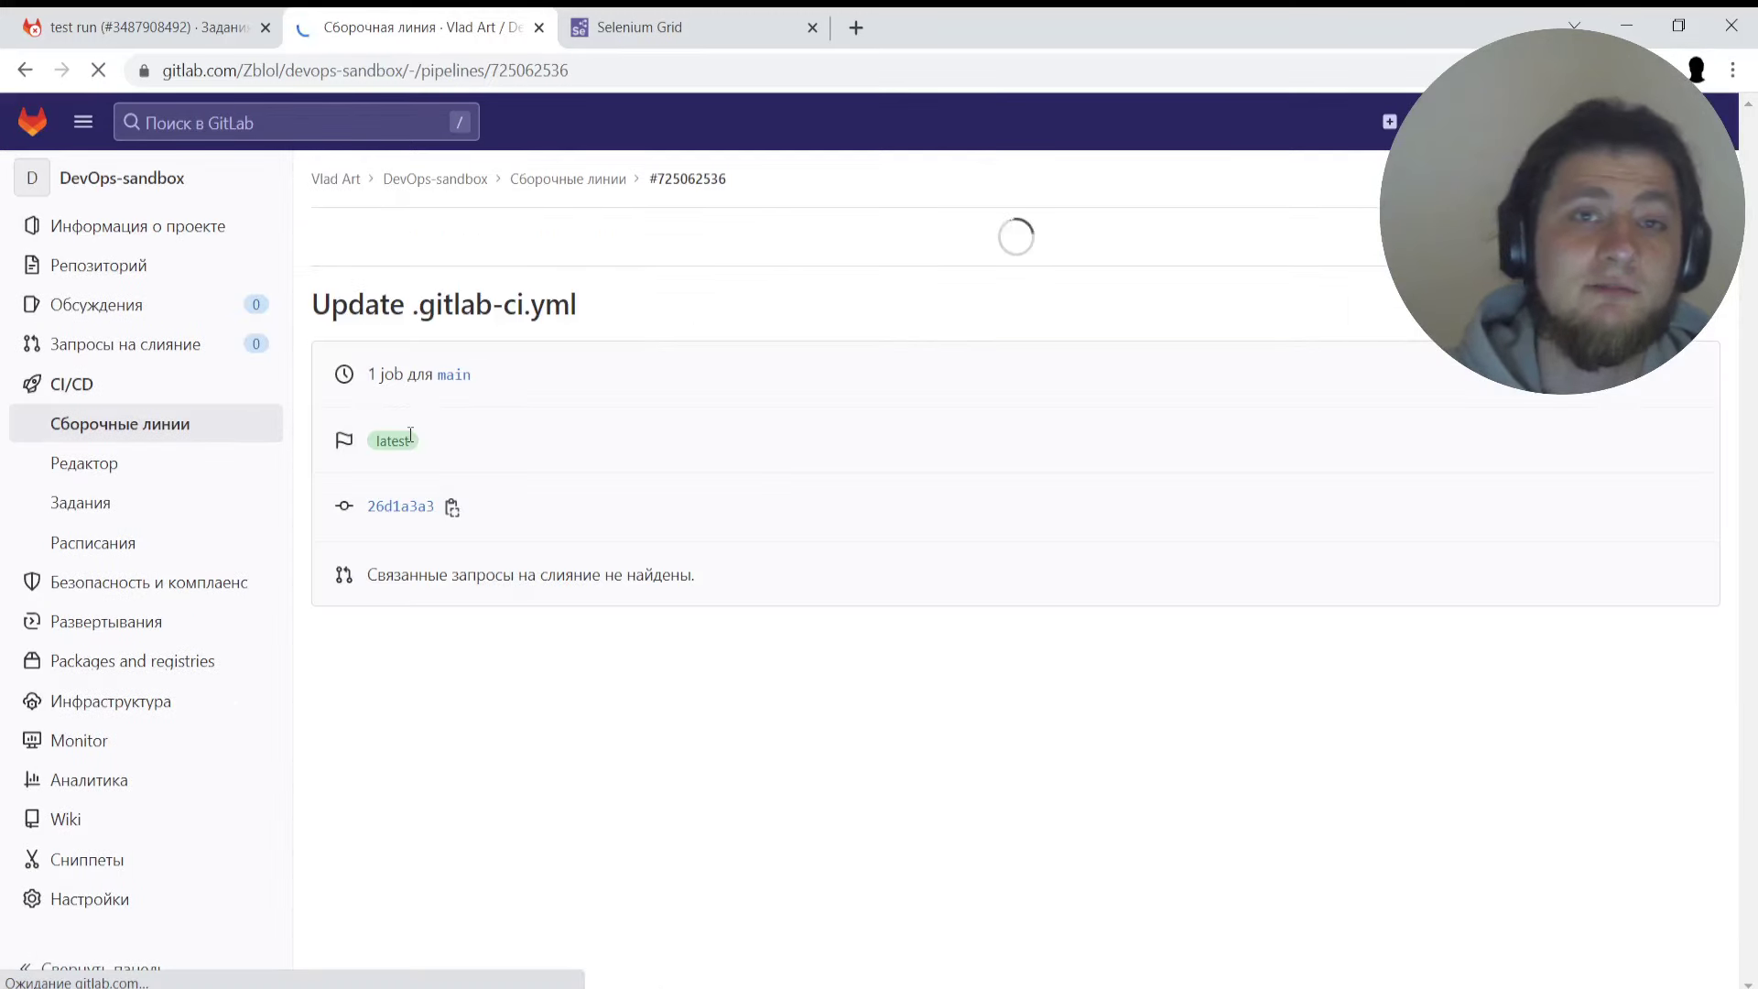
pyautogui.scroll(-4, 458, 458)
pyautogui.click(490, 441)
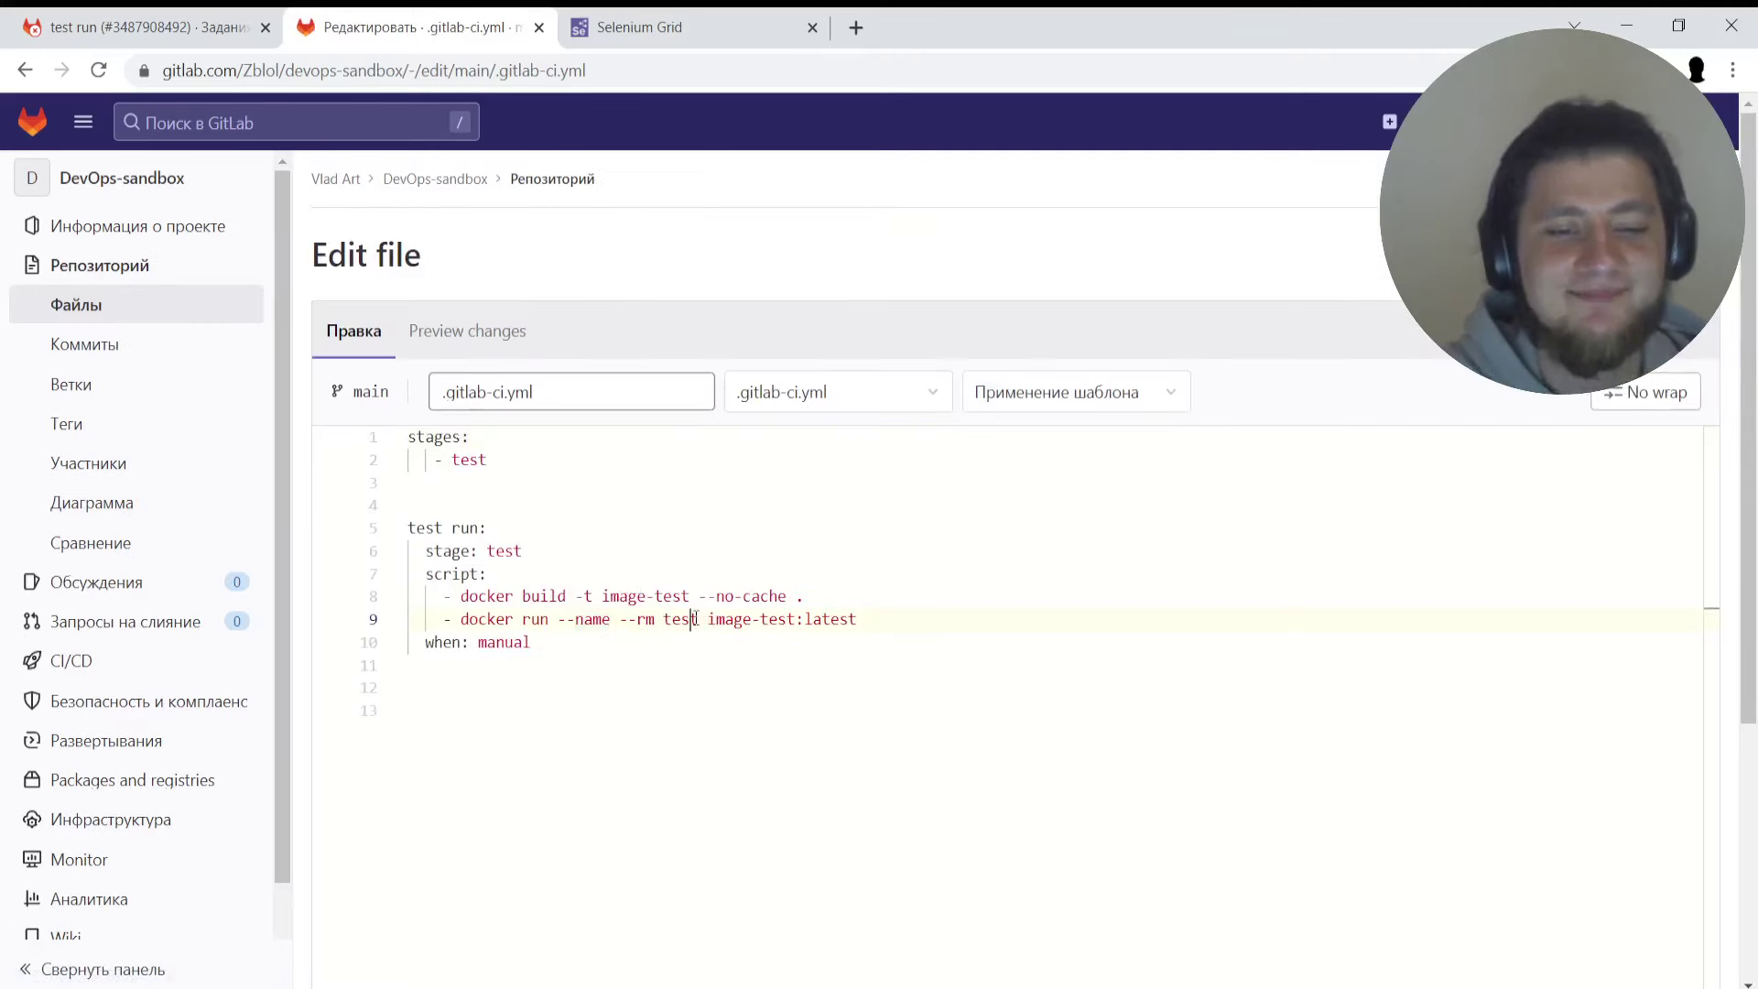
# Move 'test' after --name so the line reads 'docker run --name test --rm image-test:latest', and commit.
pyautogui.doubleClick(682, 619)
pyautogui.moveTo(697, 619); pyautogui.dragTo(663, 619)
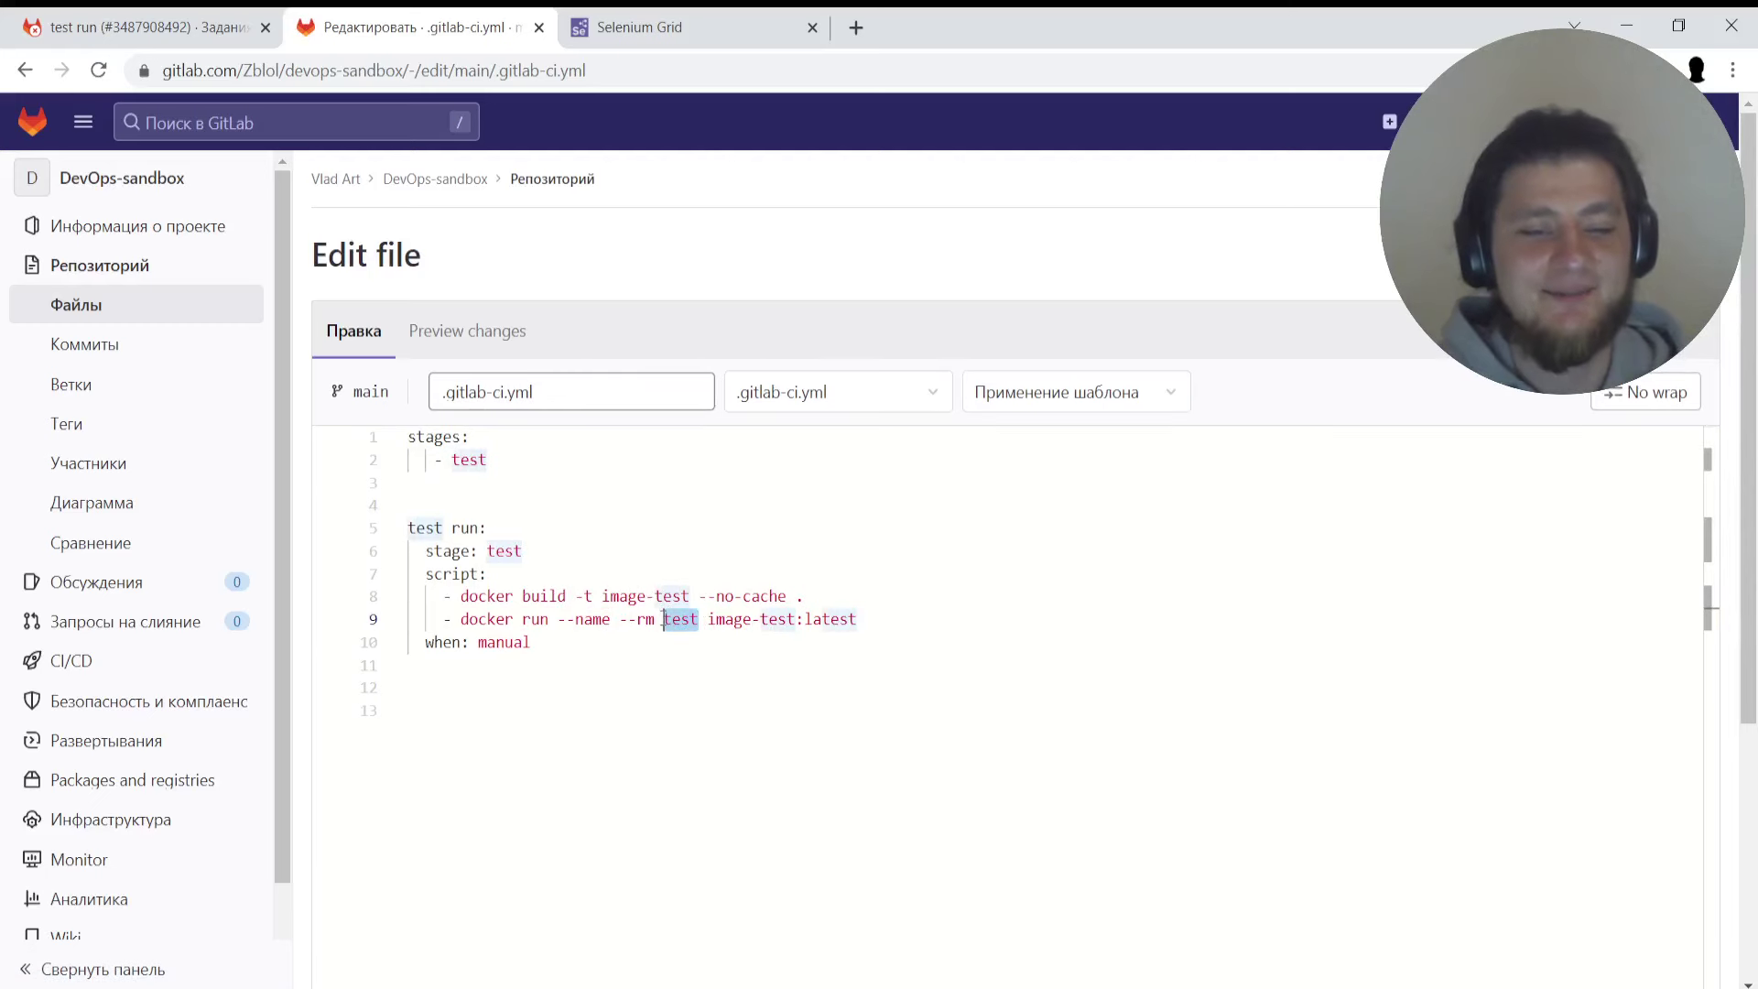
pyautogui.press('BackSpace')
pyautogui.write('test')
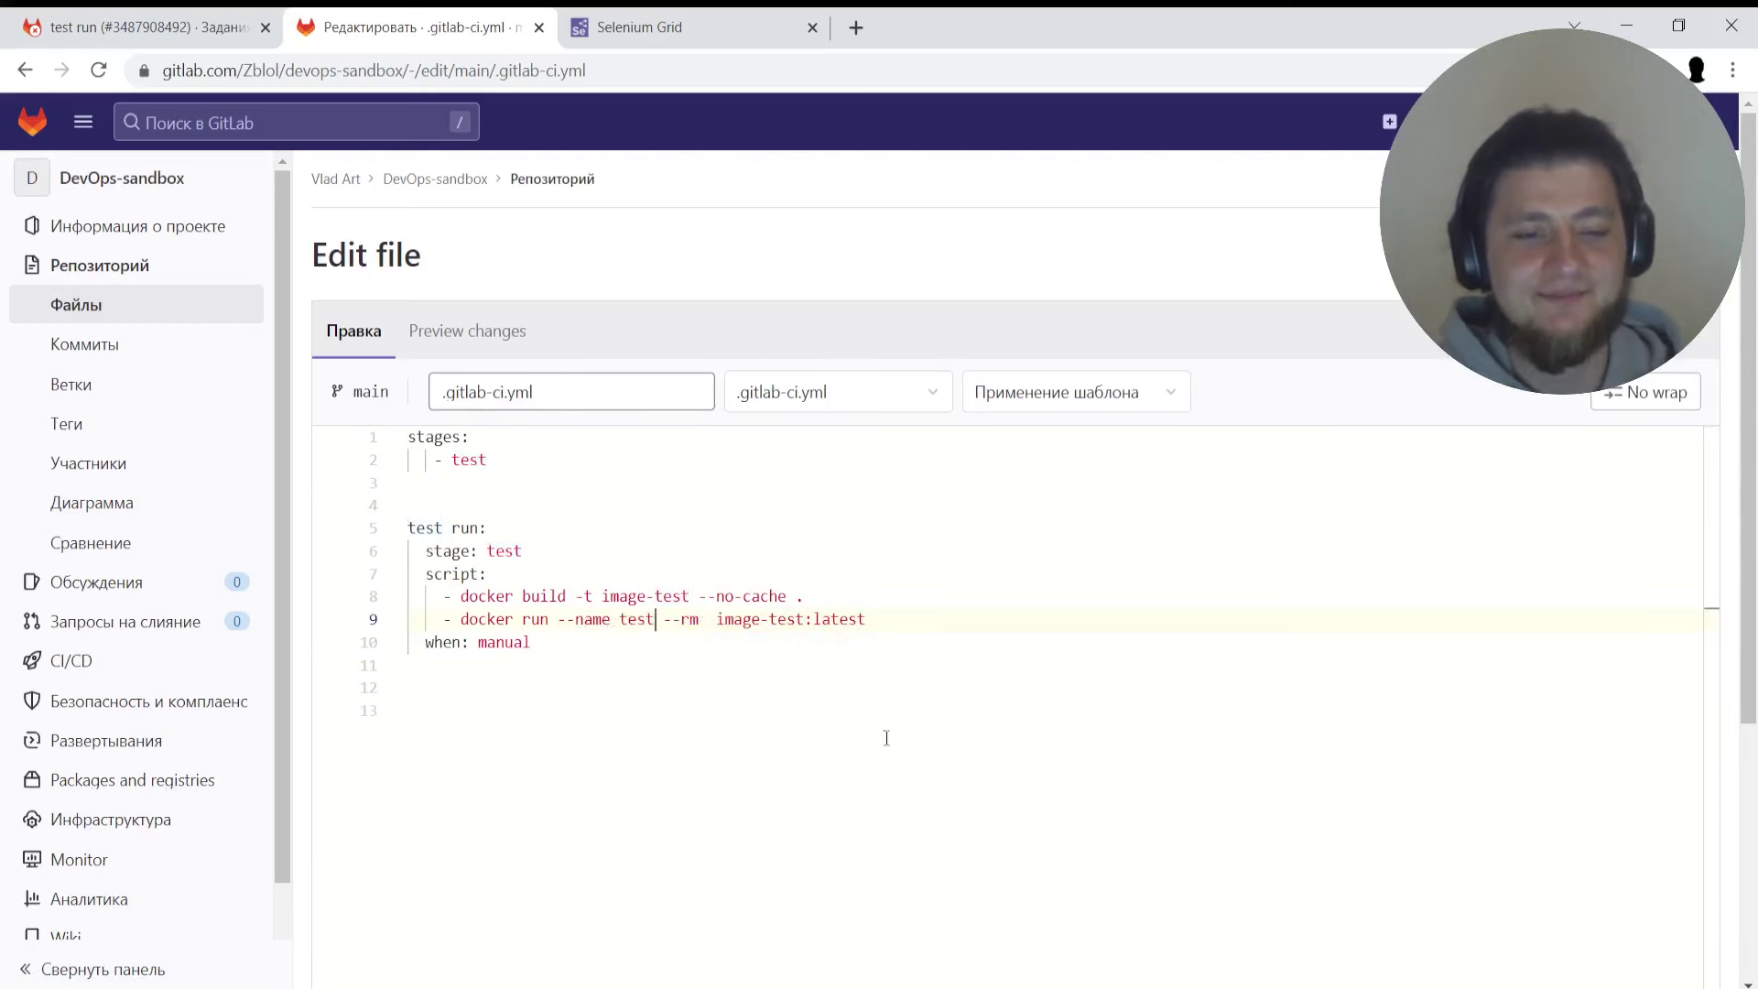
pyautogui.press('Up')
pyautogui.press('Up')
pyautogui.press('Up')
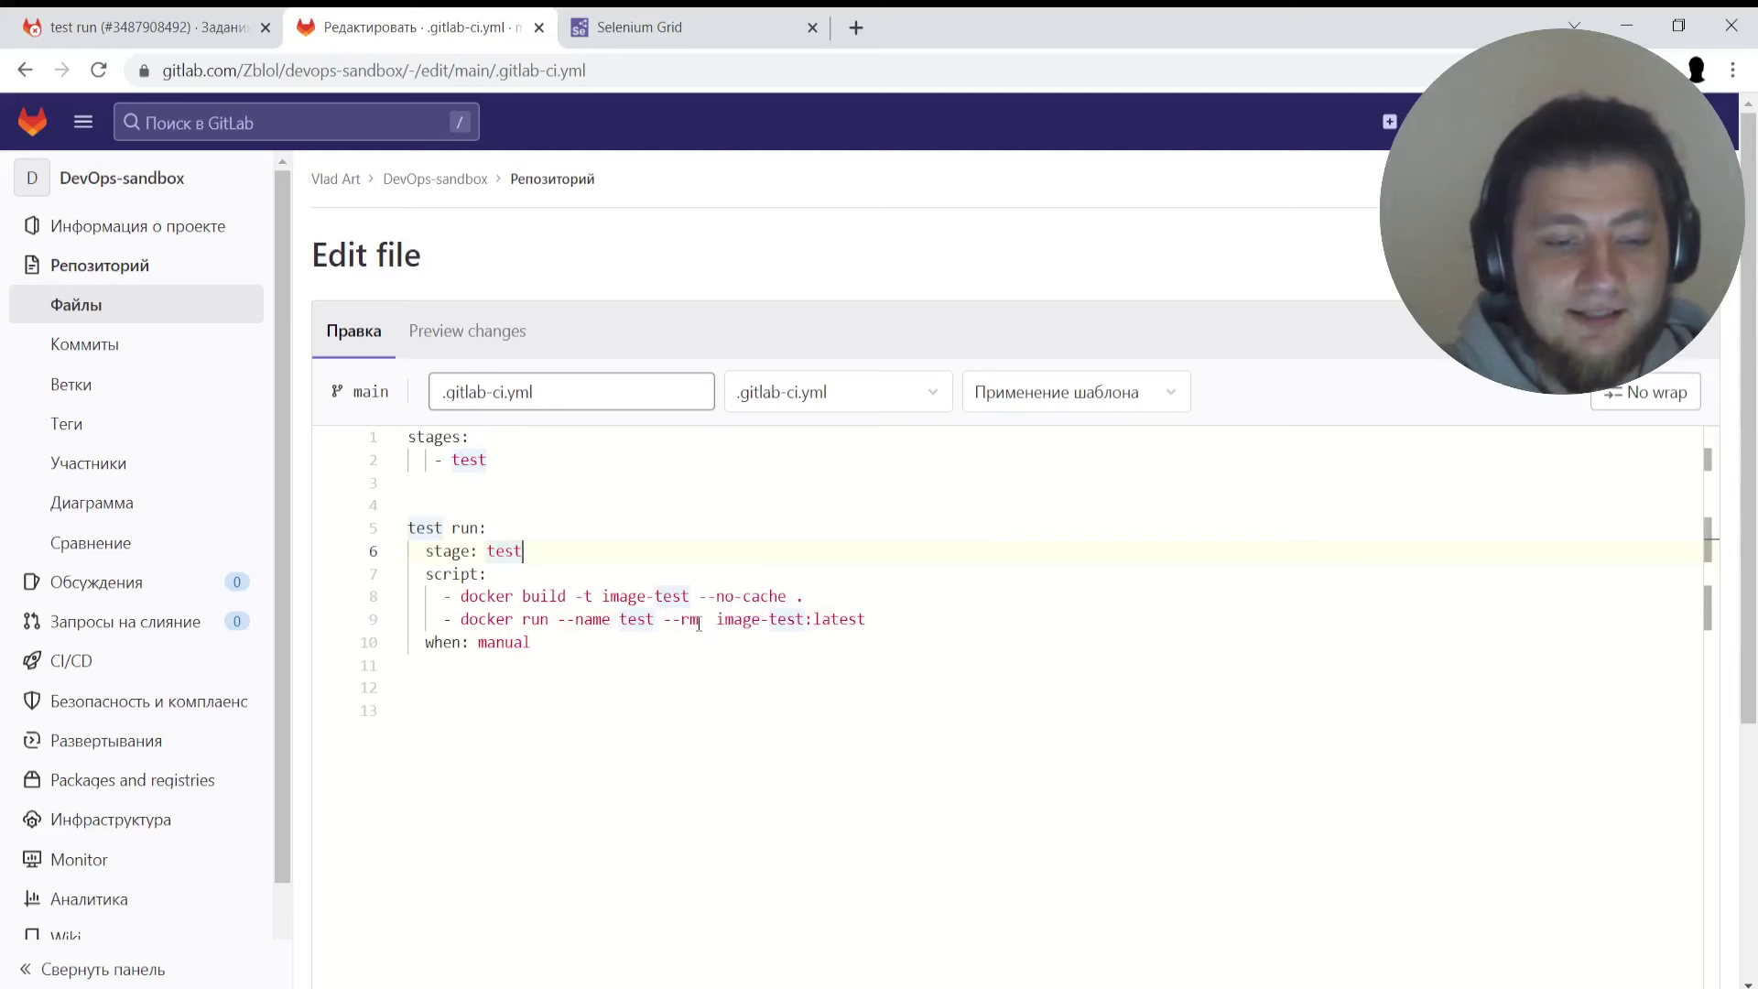
pyautogui.press('Up')
pyautogui.press('Up')
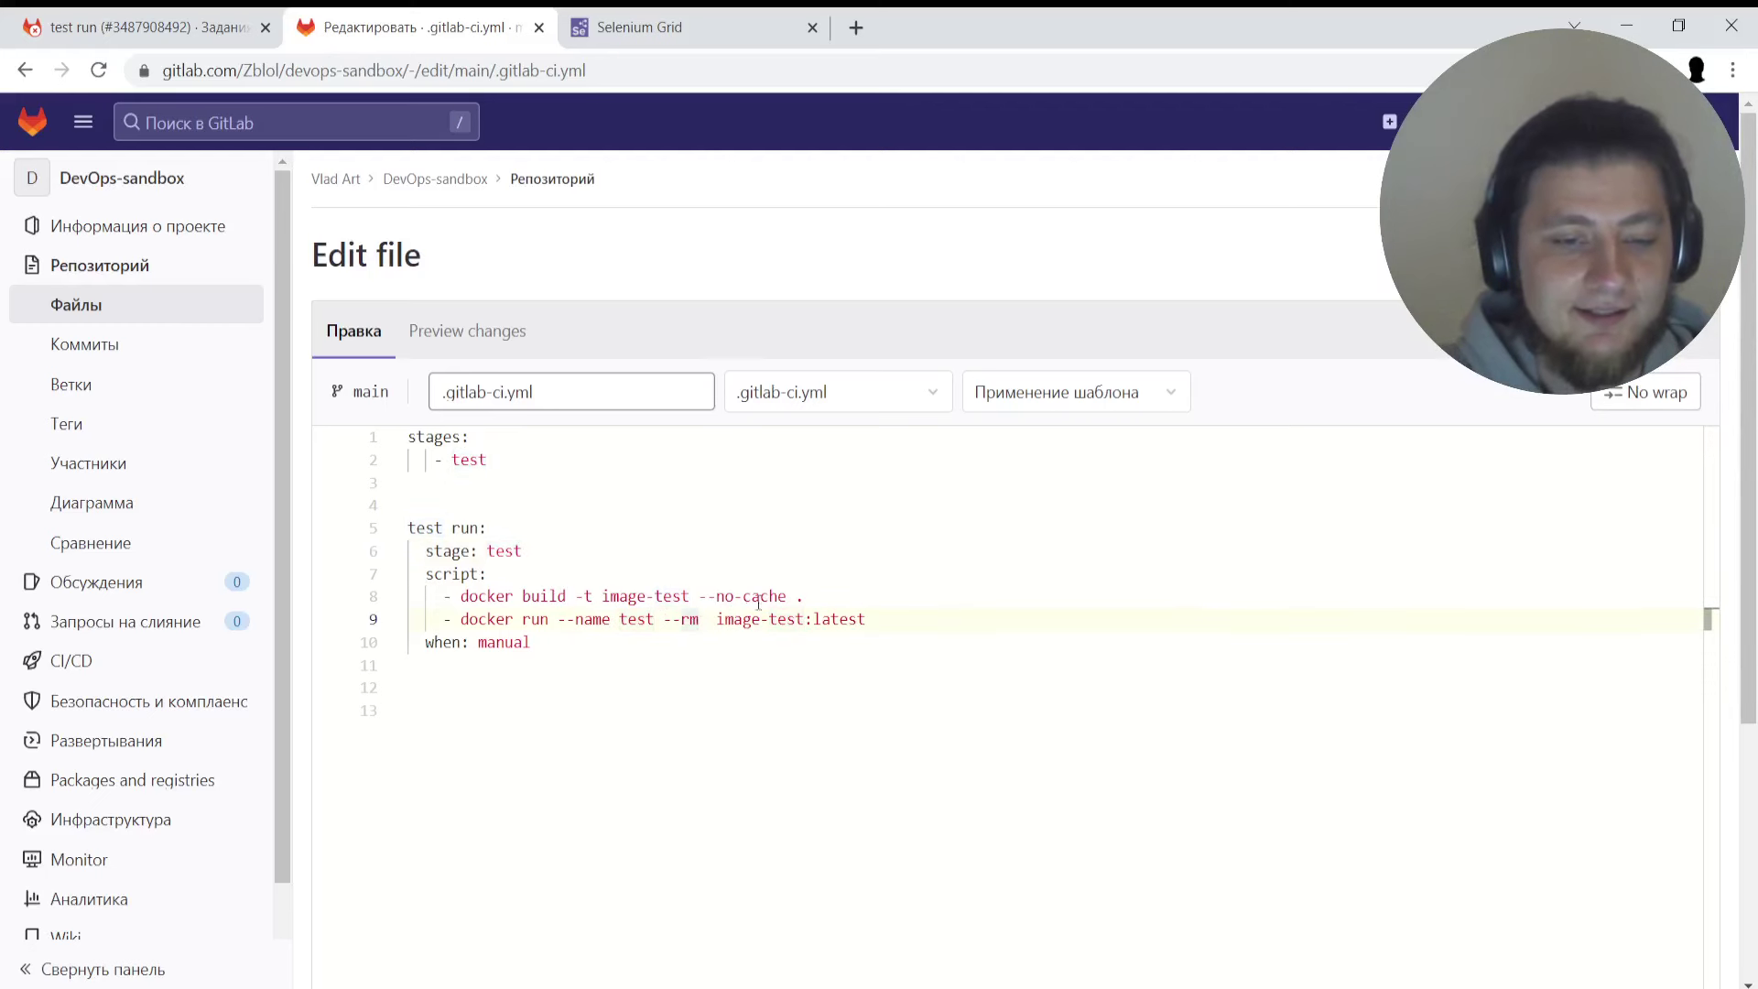
pyautogui.click(701, 626)
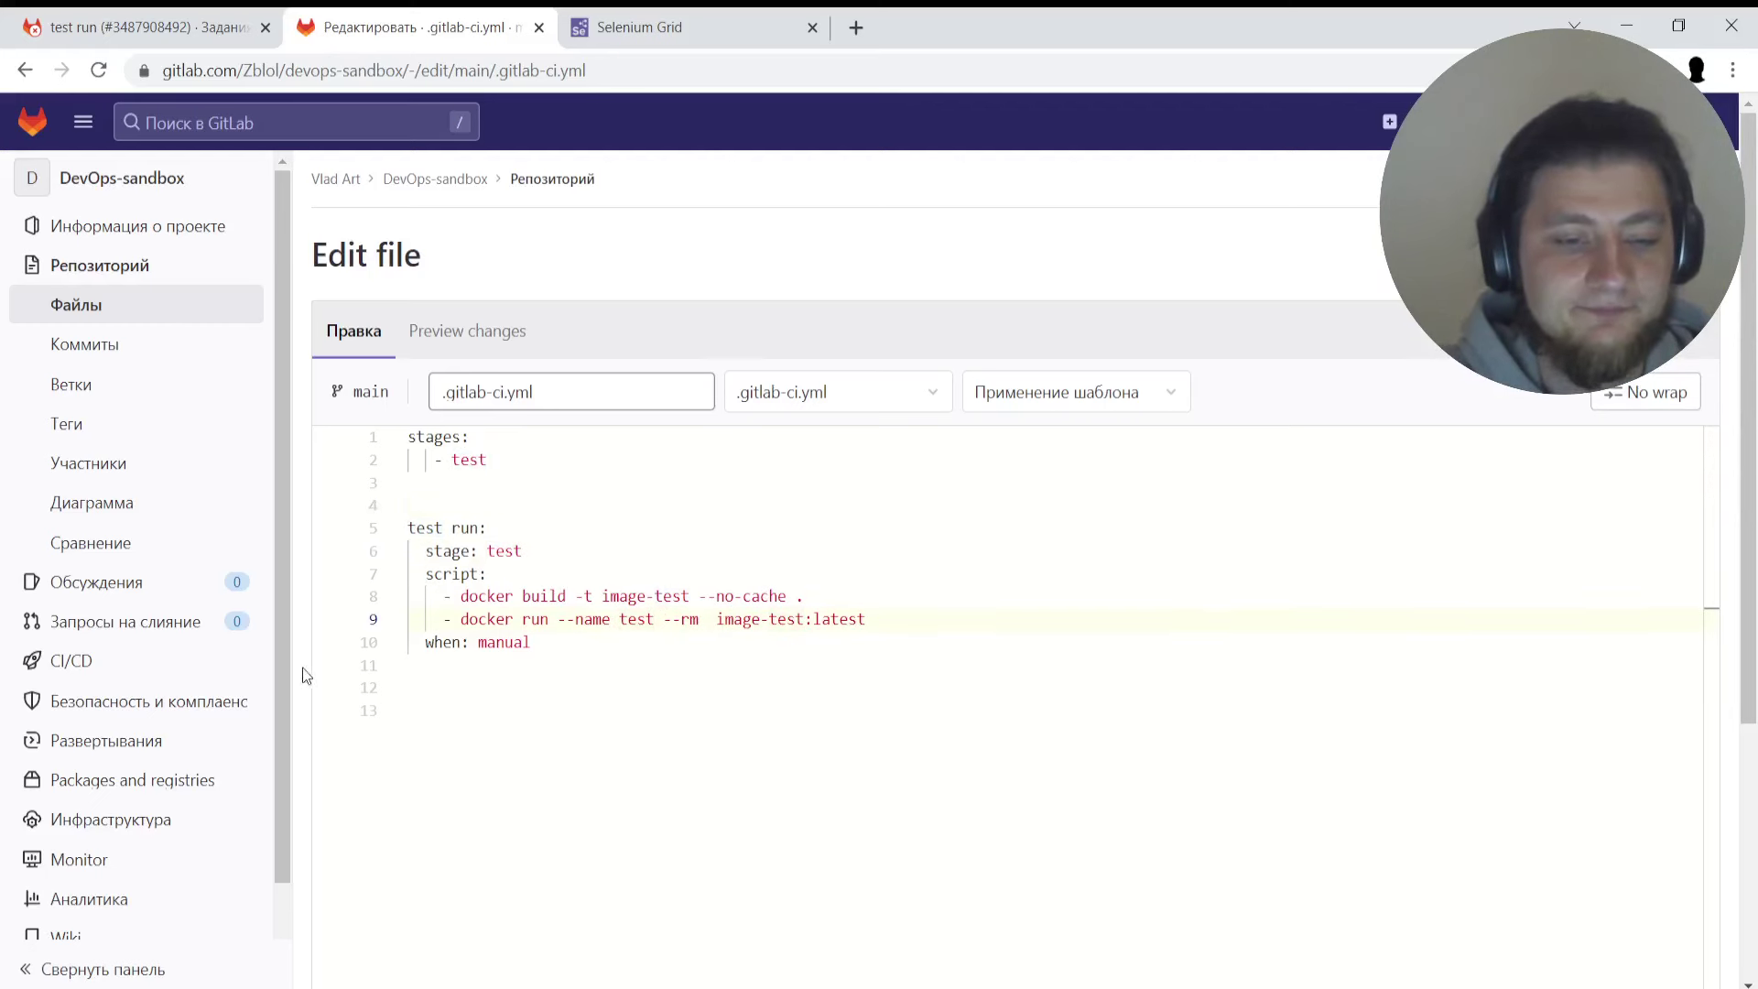
pyautogui.scroll(-4, 961, 327)
pyautogui.click(404, 856)
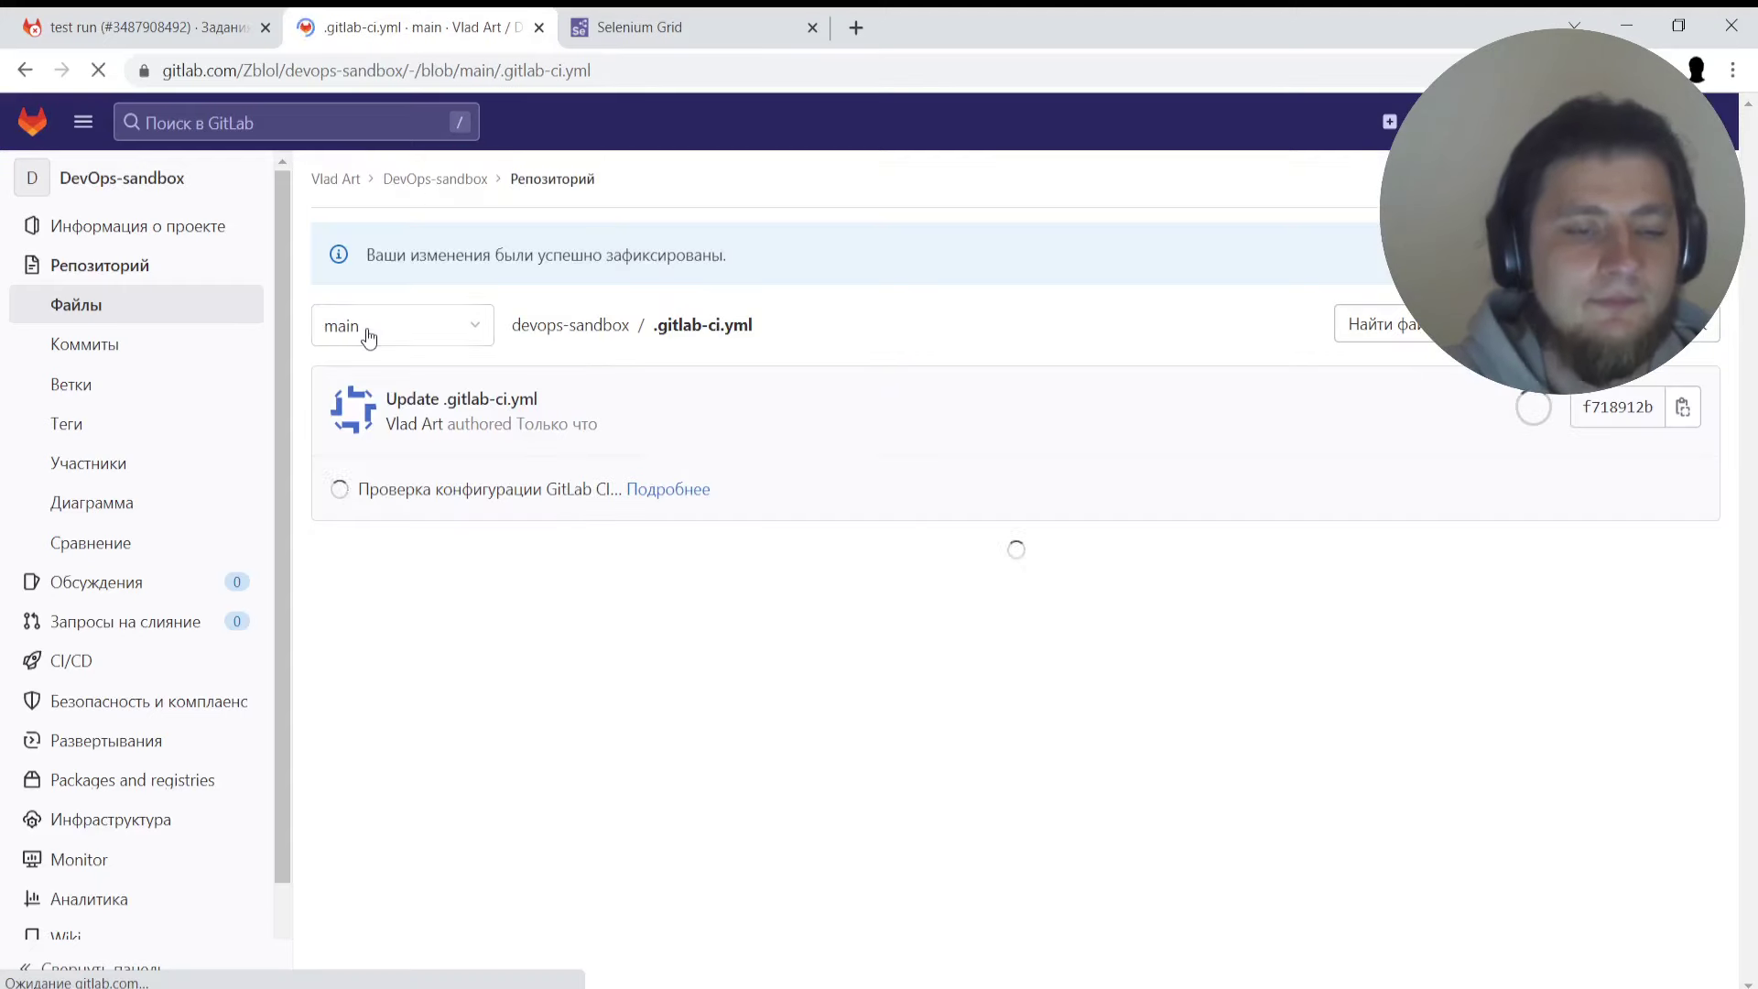
# Open pipeline #725067675 from the pipelines list and view its 'test run' job log.
pyautogui.moveTo(143, 671)
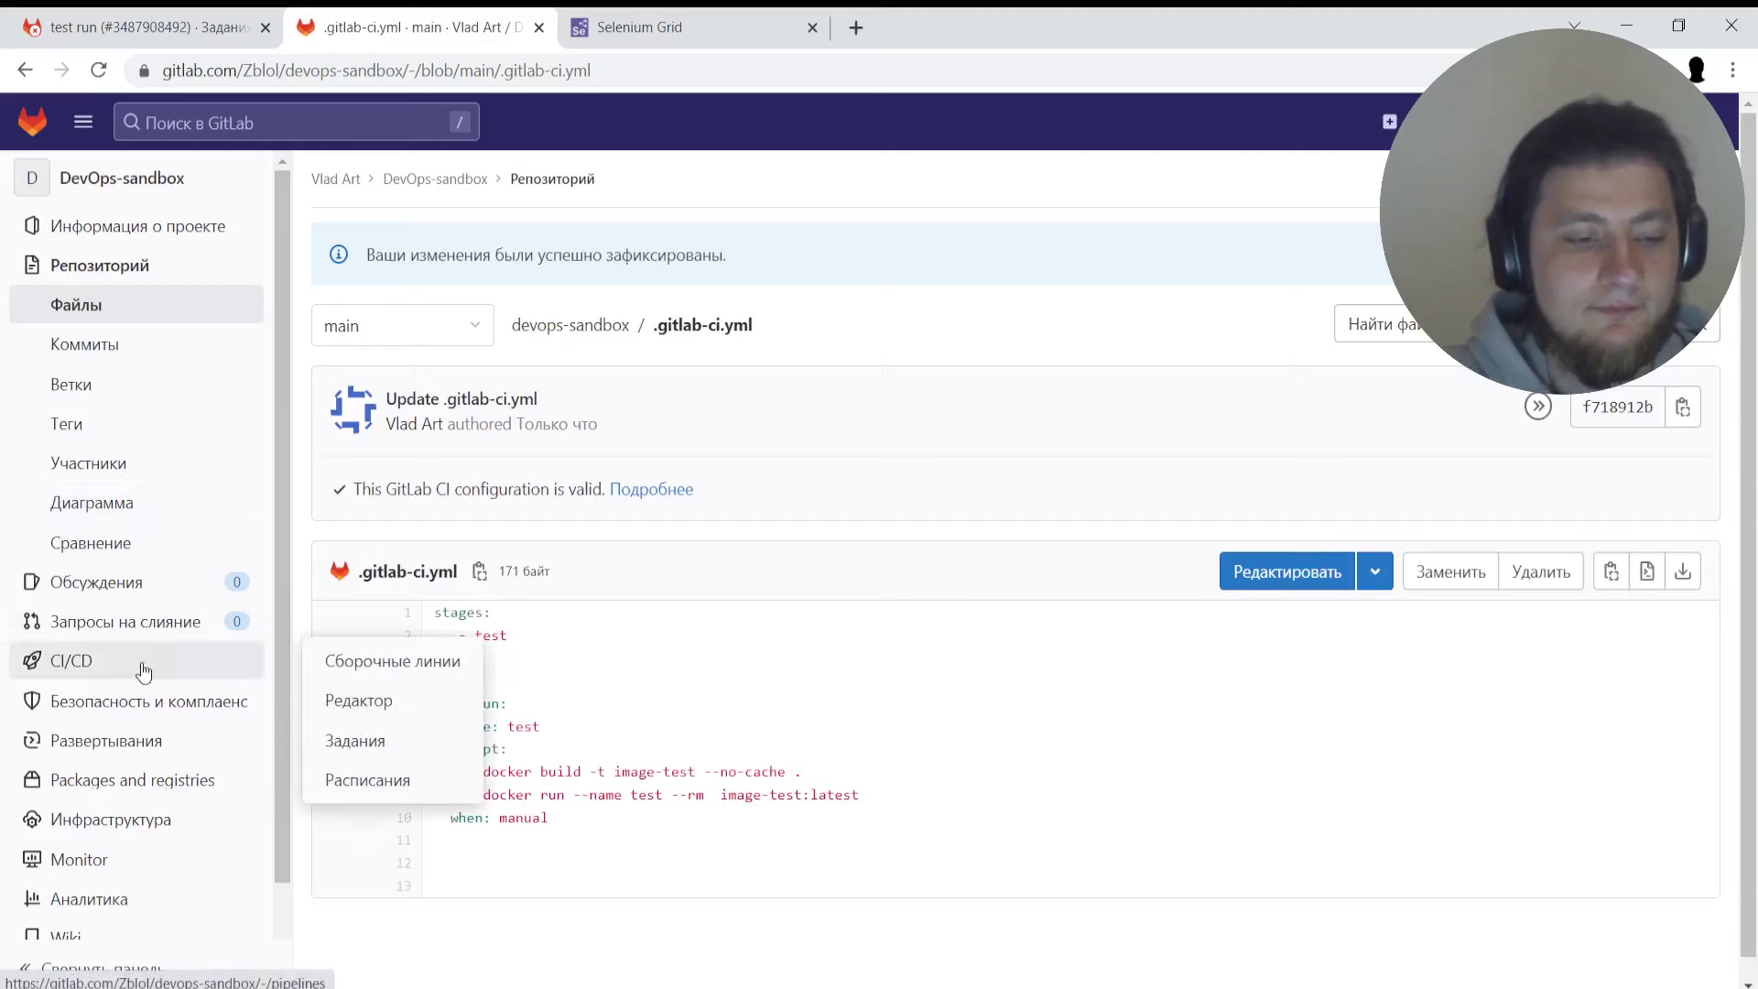
pyautogui.click(398, 661)
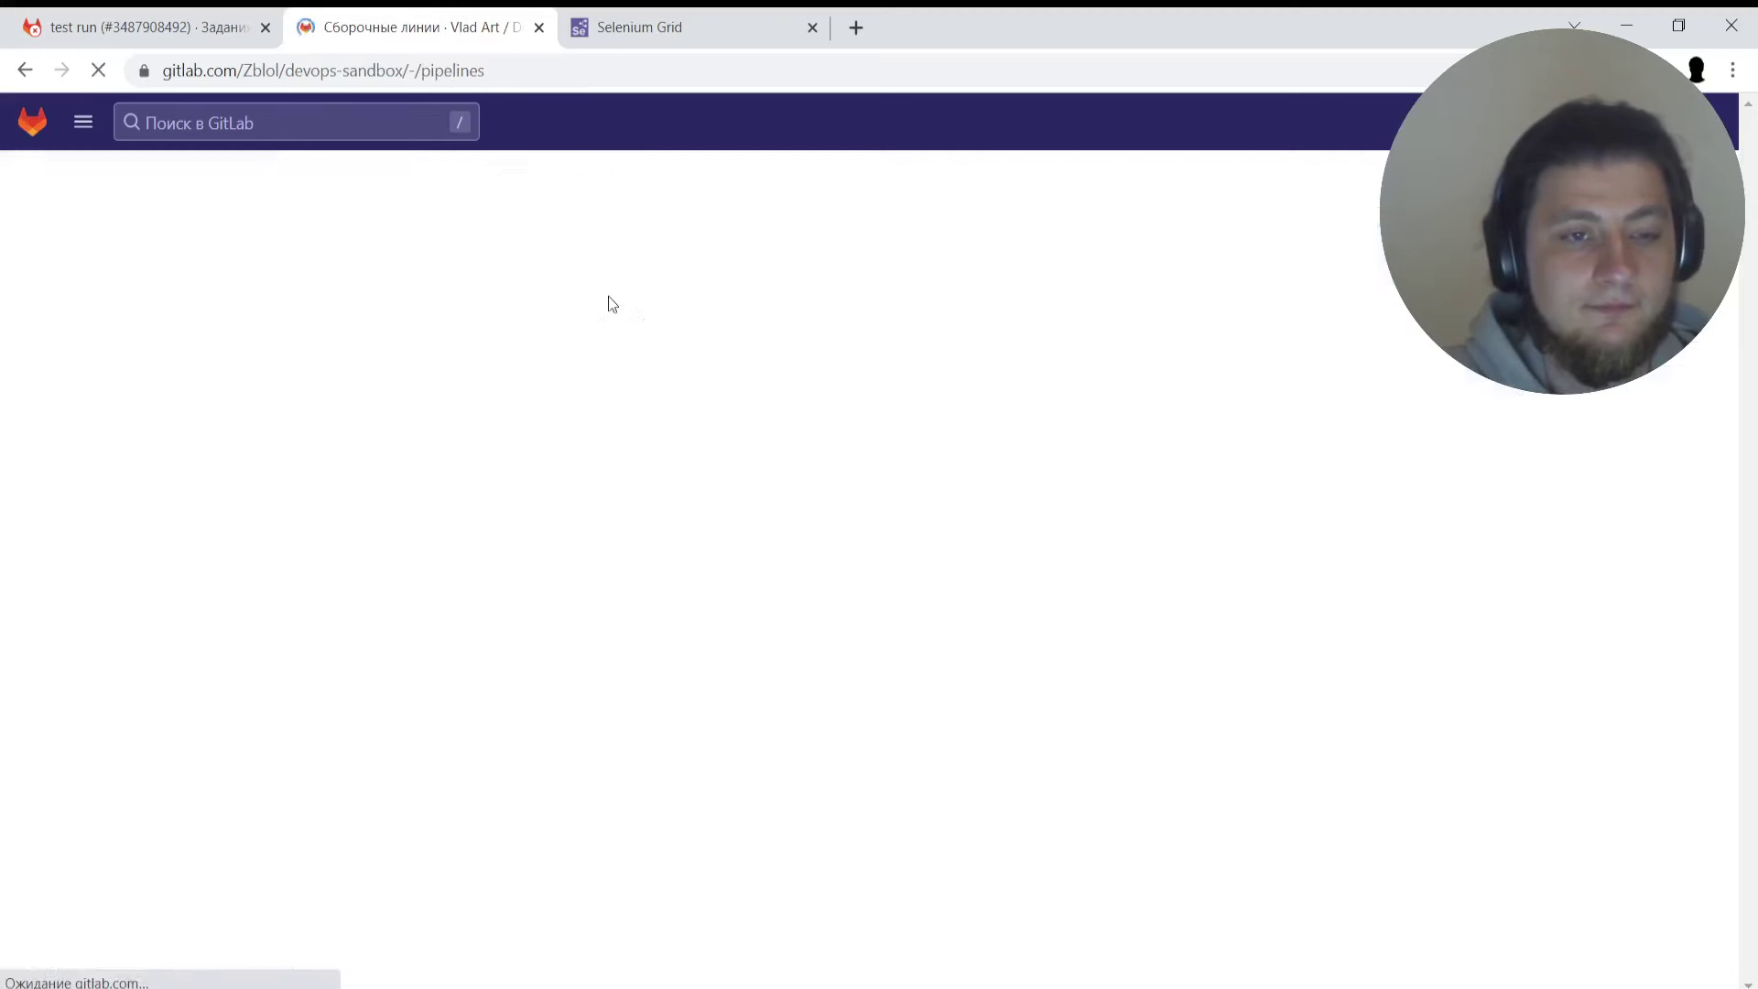
pyautogui.click(405, 432)
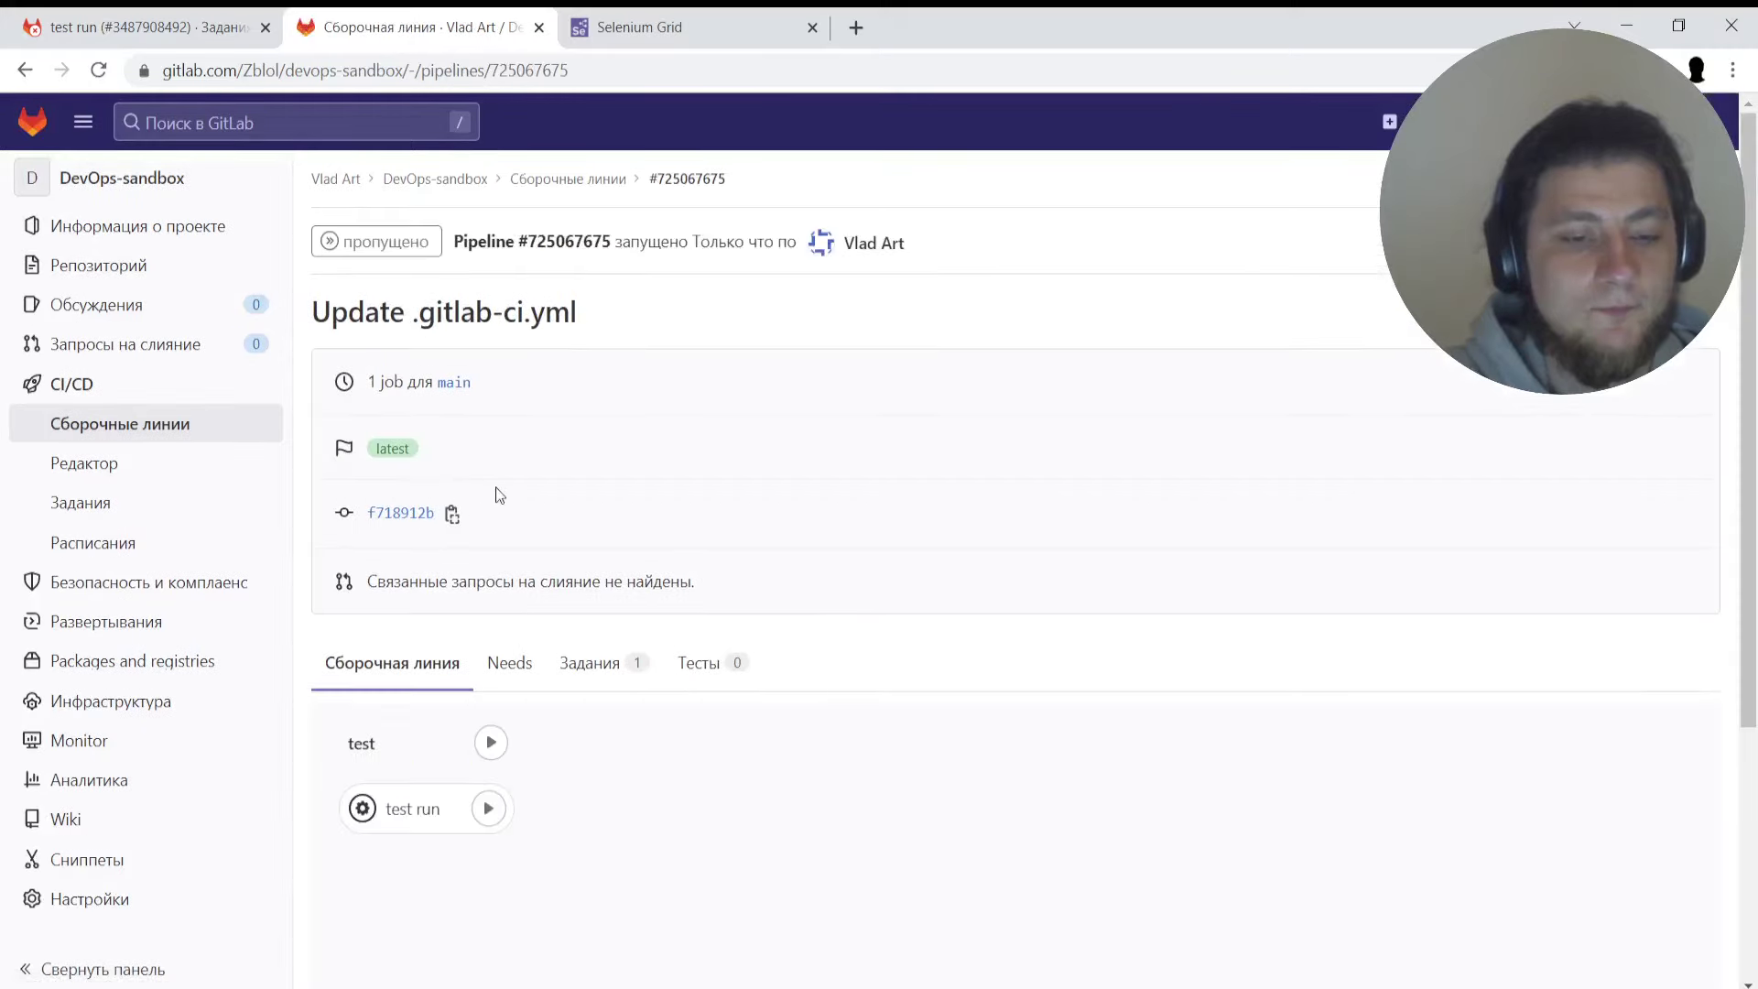
pyautogui.scroll(-4, 526, 678)
pyautogui.click(412, 448)
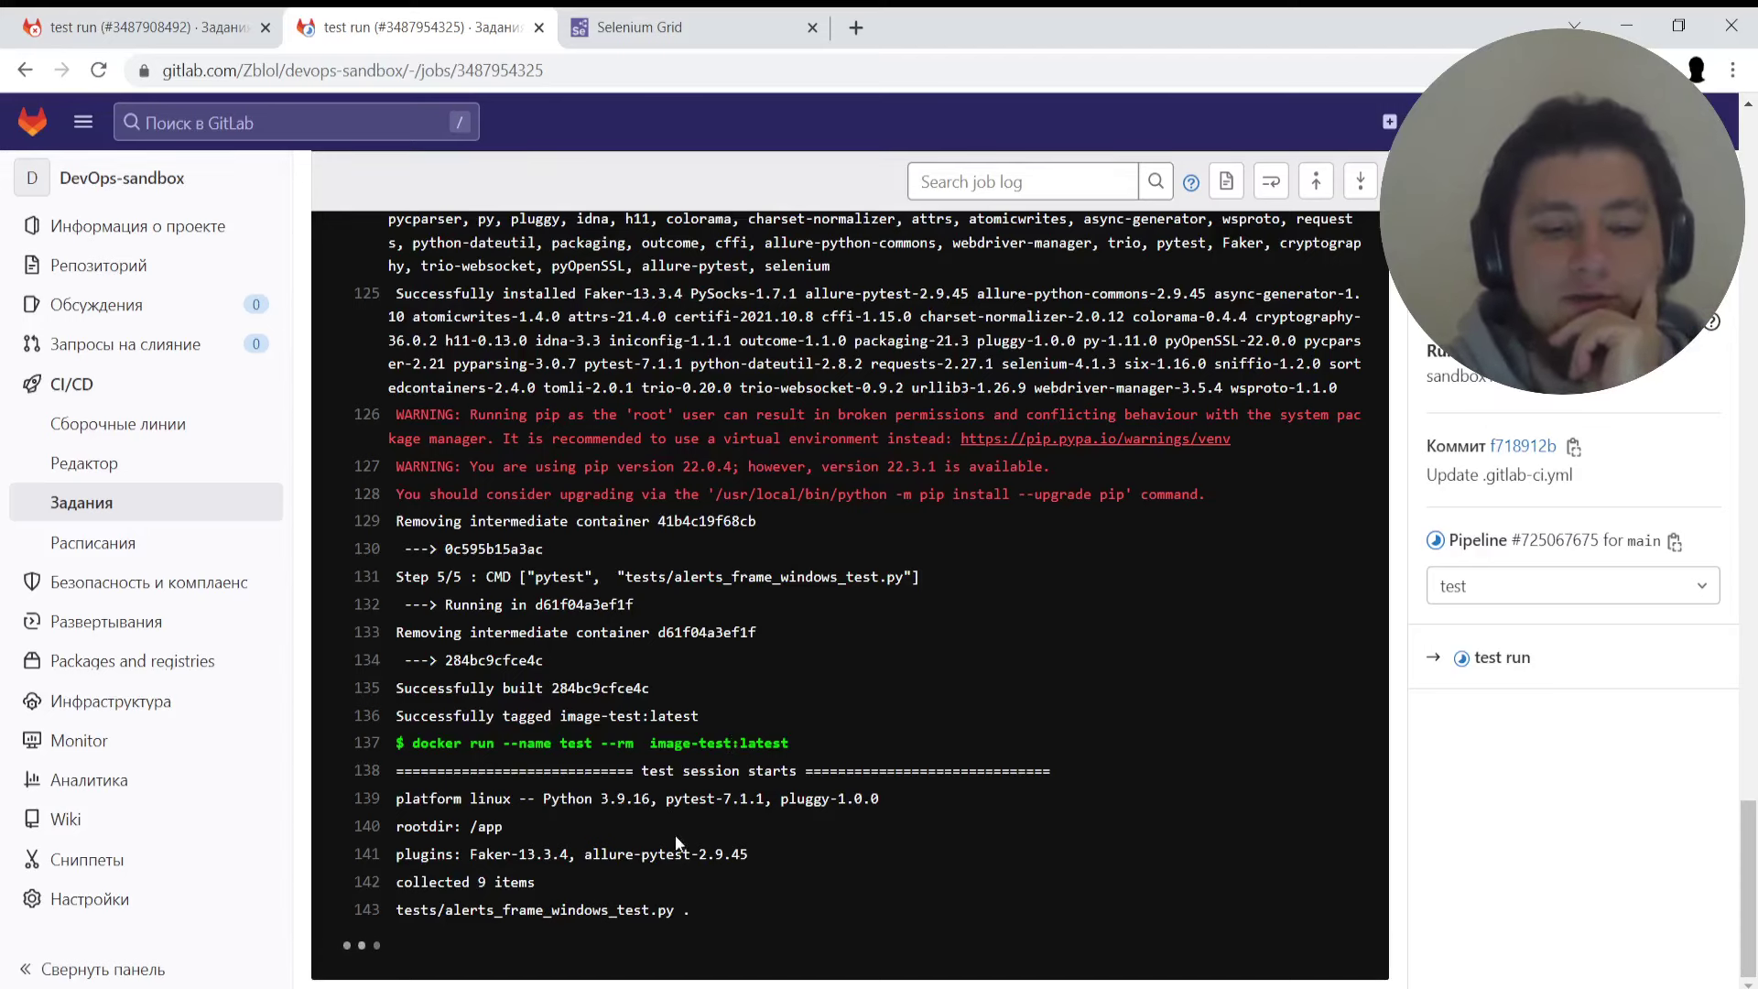
# Review the test session output, then open the running session's live view in Selenium Grid.
pyautogui.moveTo(395, 770); pyautogui.dragTo(1013, 916)
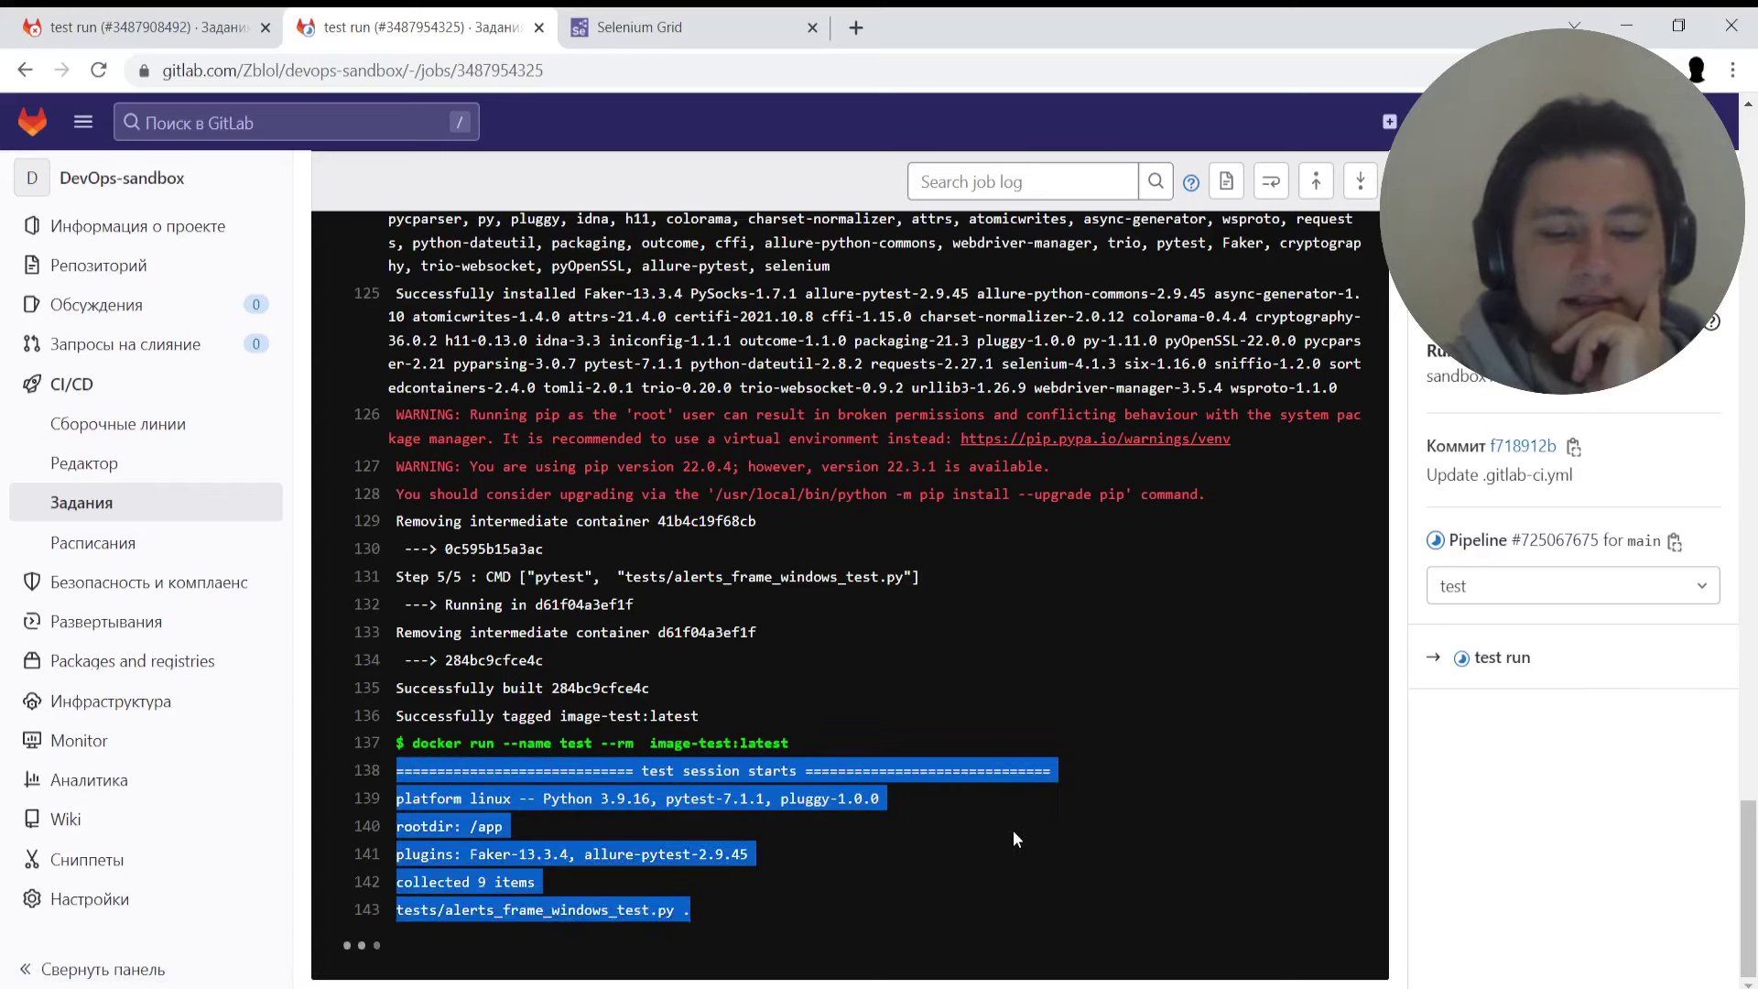
pyautogui.click(680, 923)
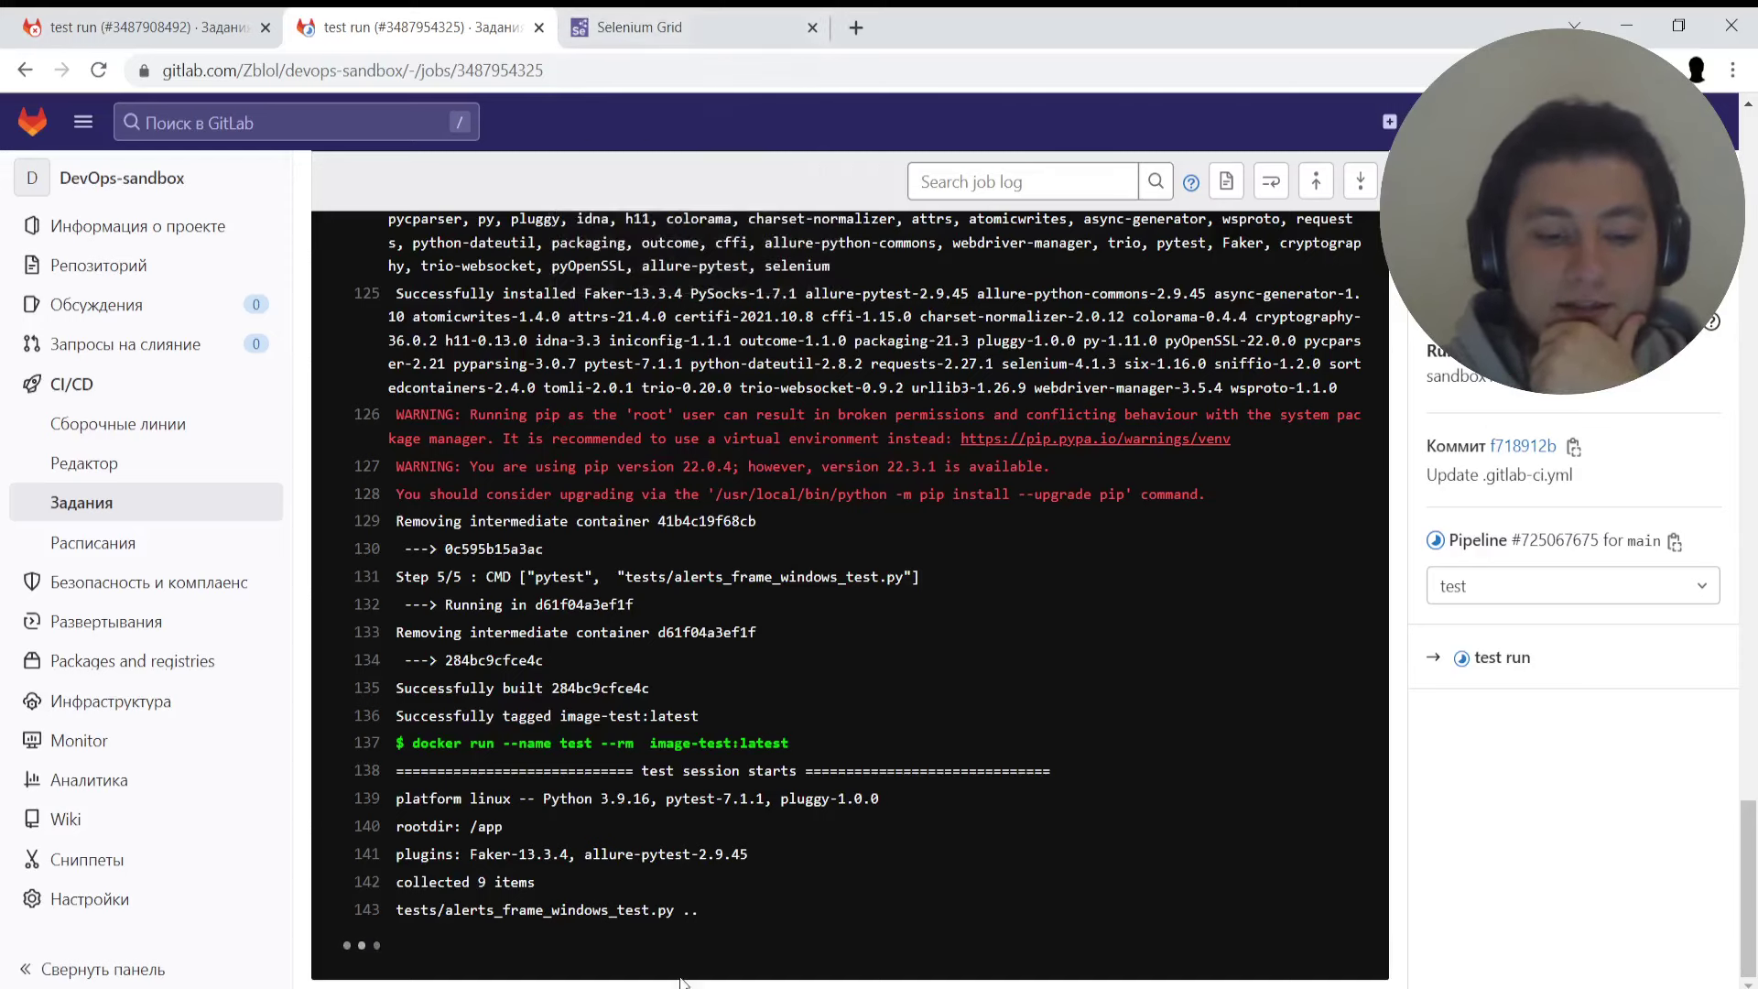
pyautogui.click(653, 18)
pyautogui.click(343, 403)
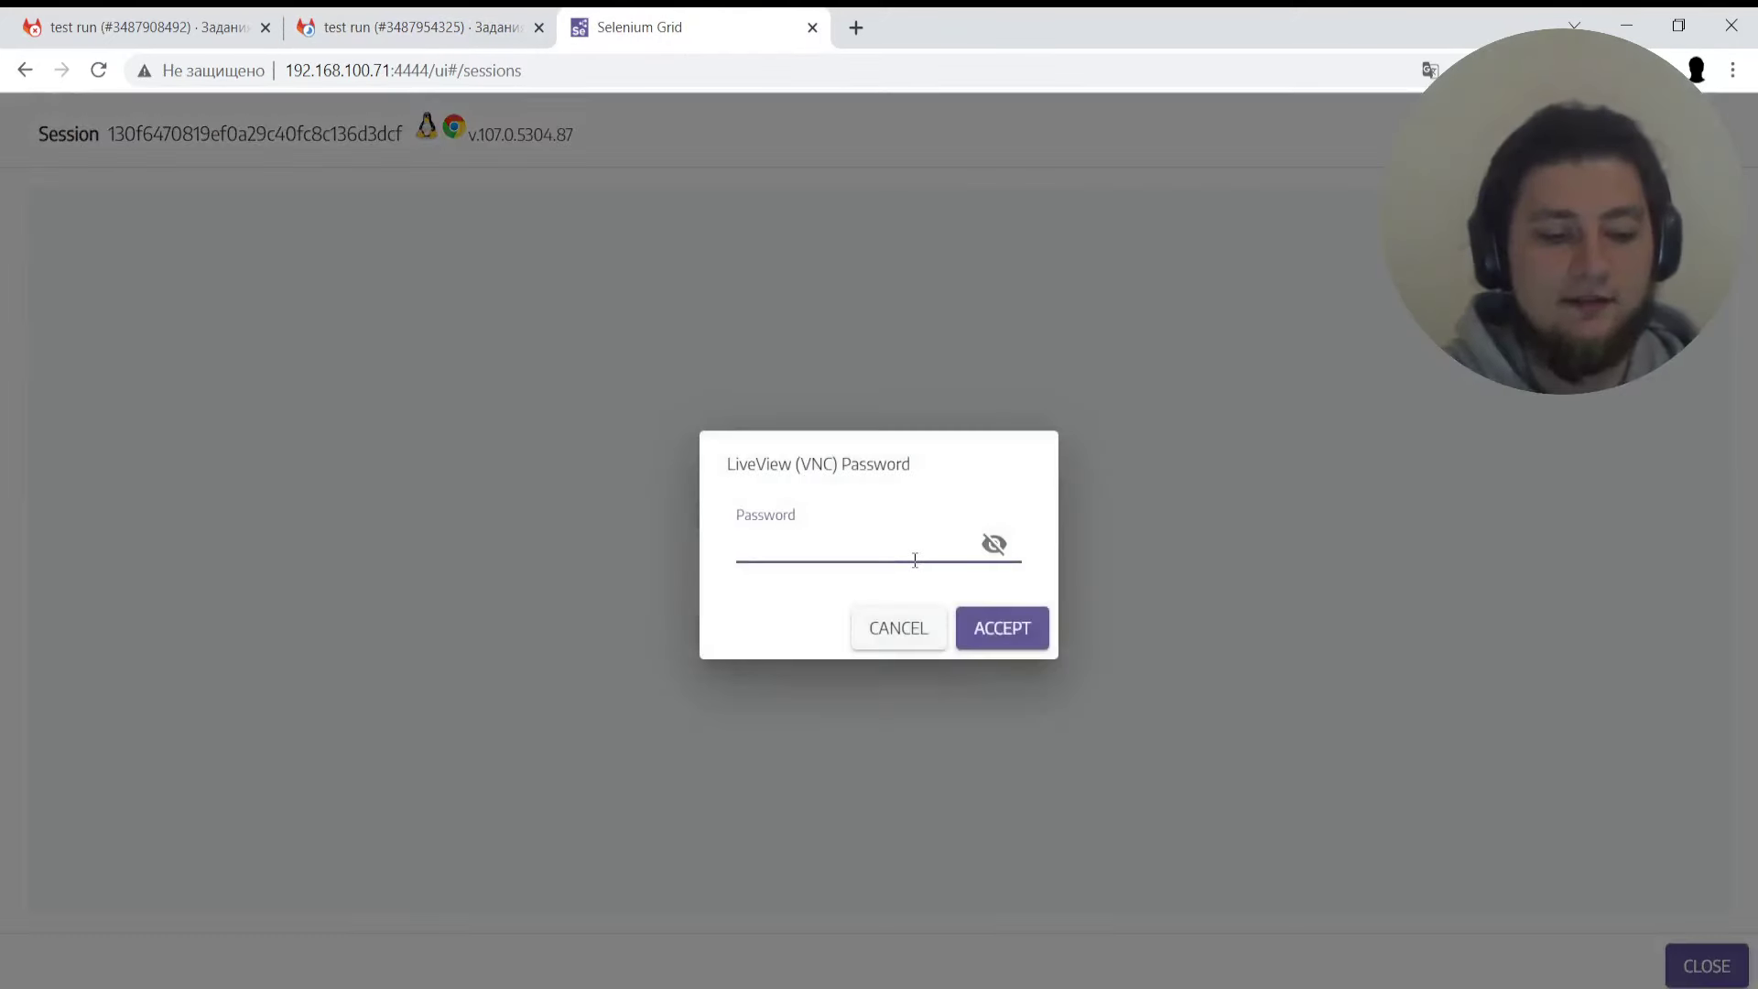
# Enter the VNC password to watch Chrome on demoqa.com/alerts, then close the live view.
pyautogui.click(993, 544)
pyautogui.write('ret')
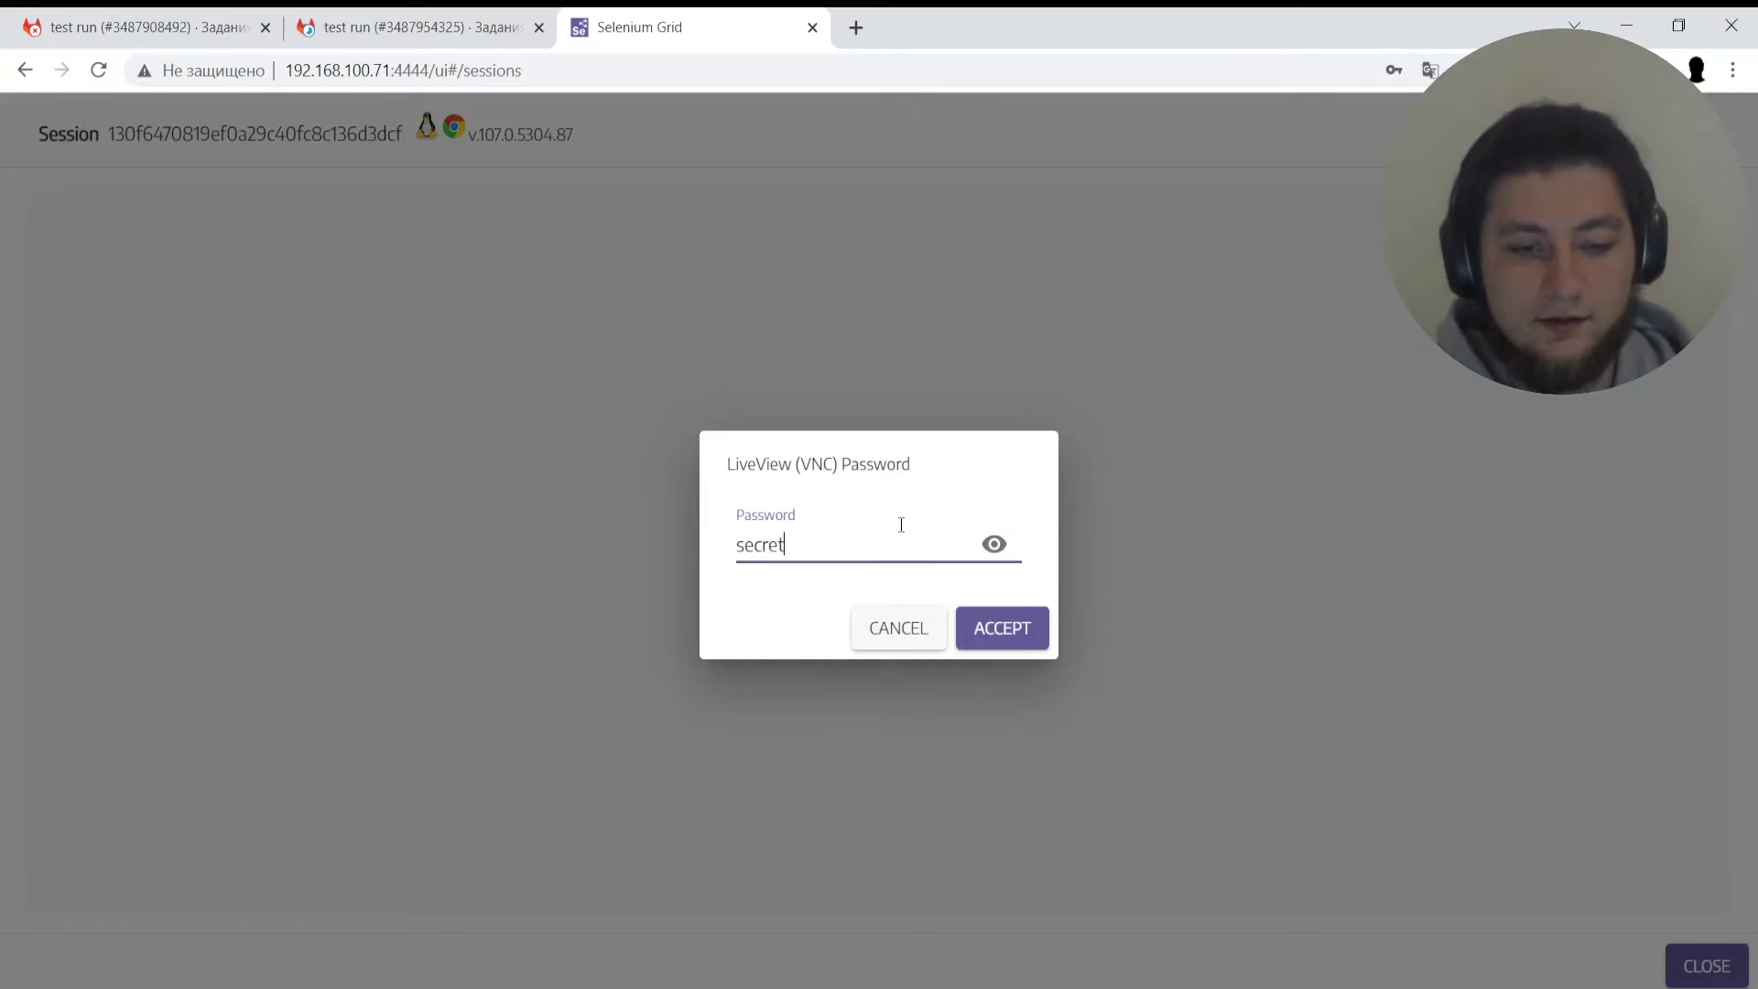
pyautogui.press('Return')
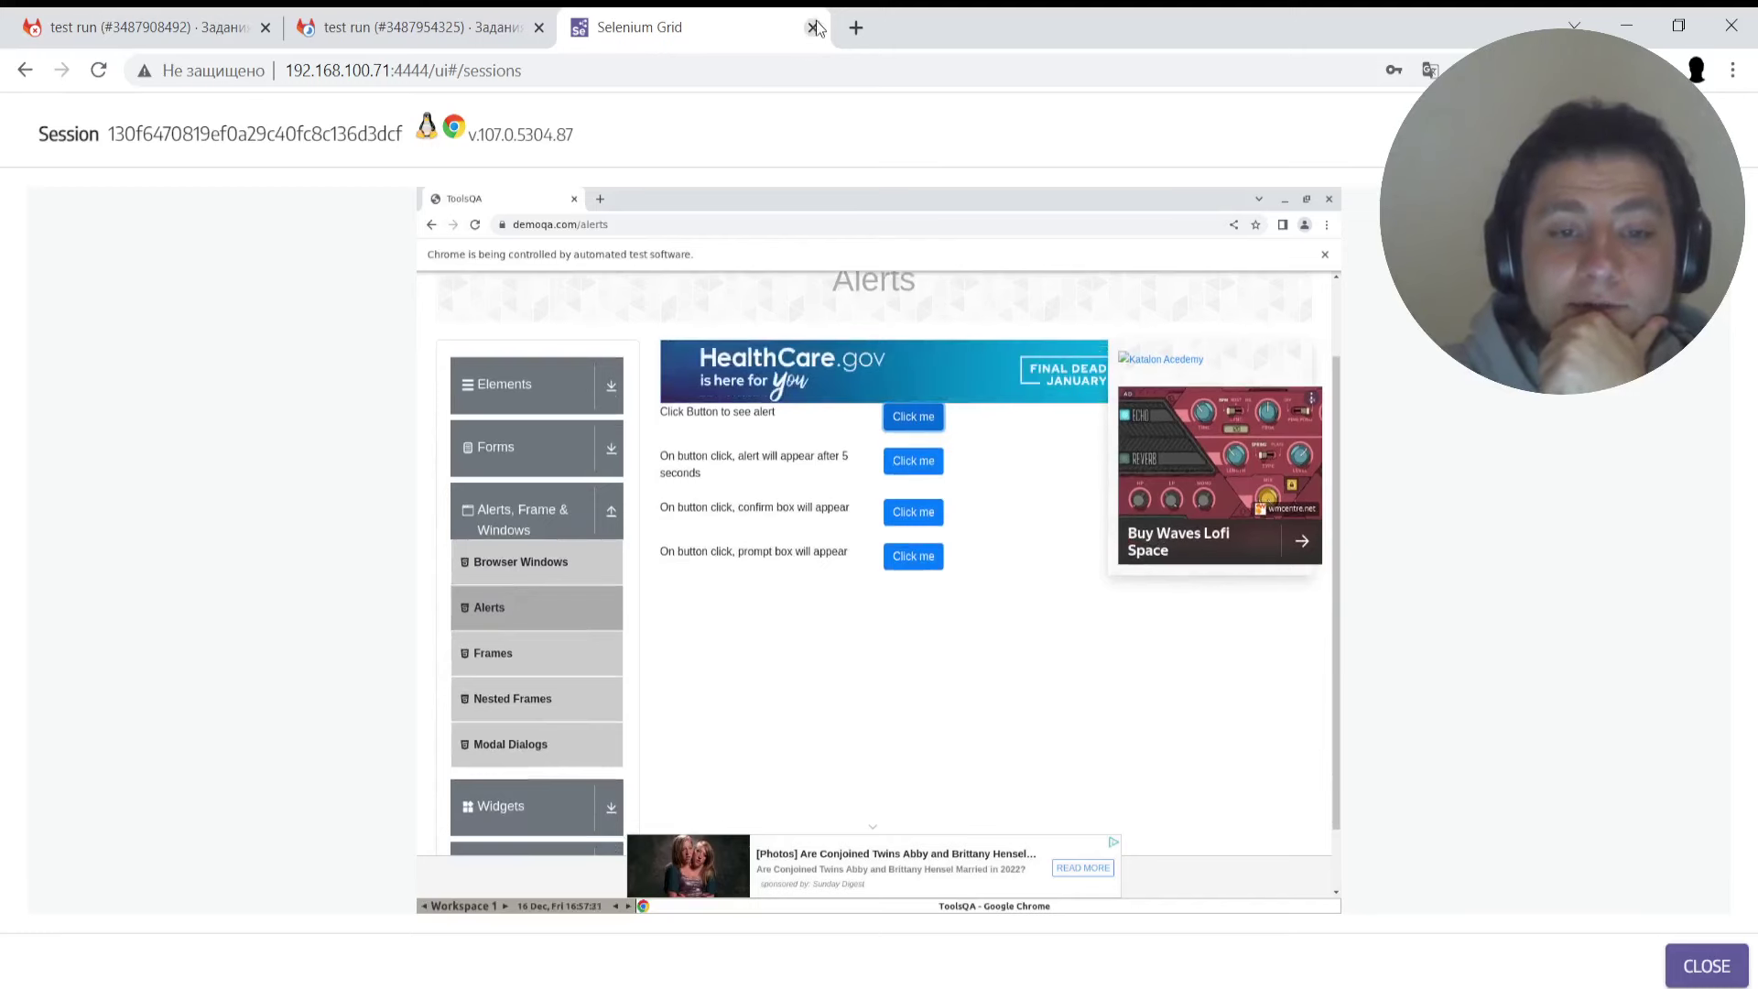
pyautogui.press('Escape')
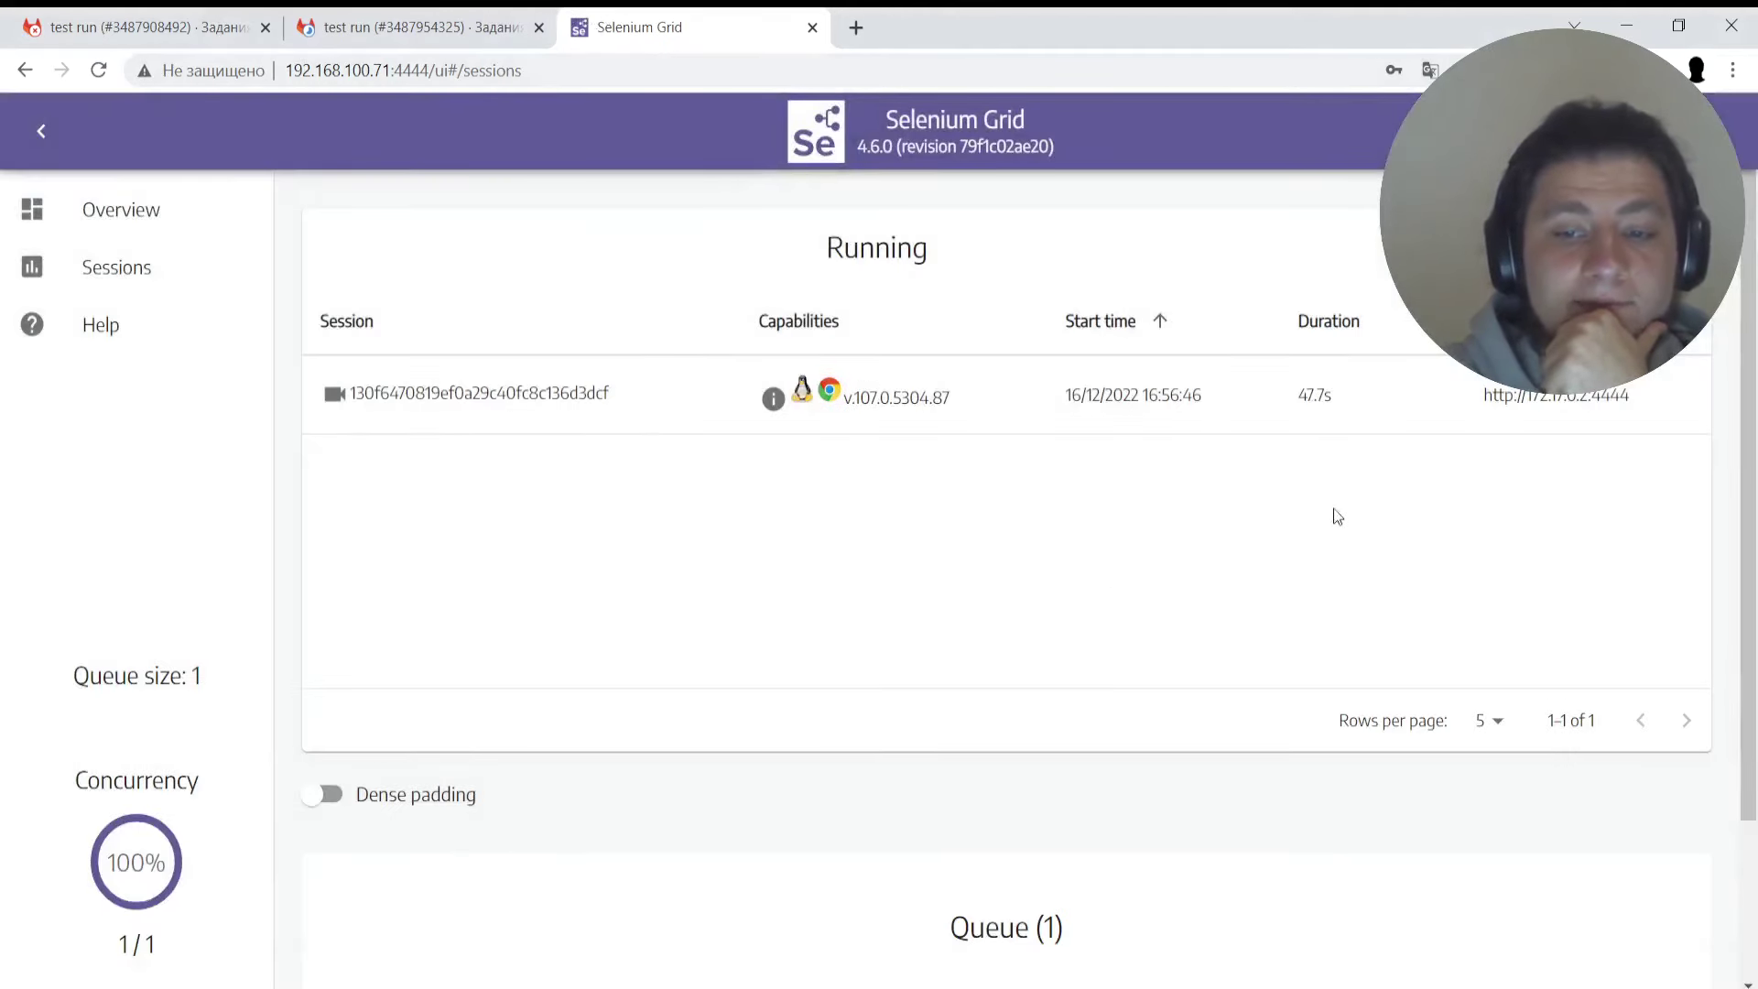
# Follow the job log to the '...E' result on line 143 while checking the Selenium Grid session.
pyautogui.click(320, 28)
pyautogui.doubleClick(709, 911)
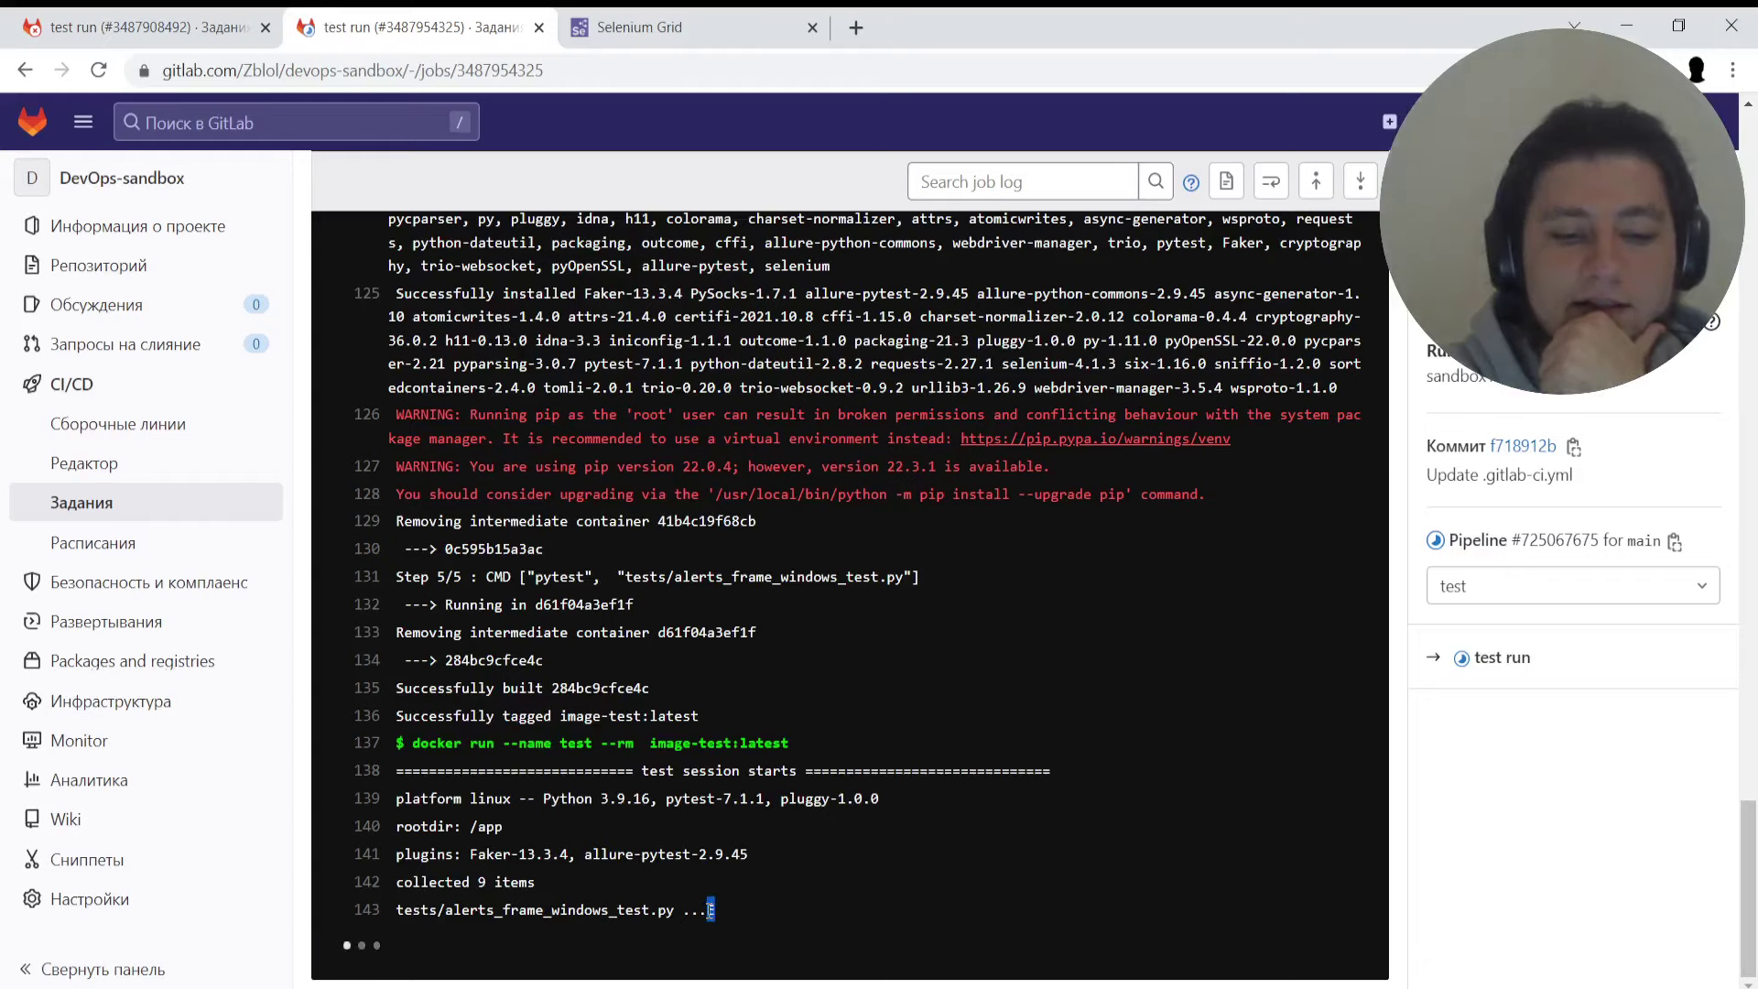
pyautogui.click(710, 907)
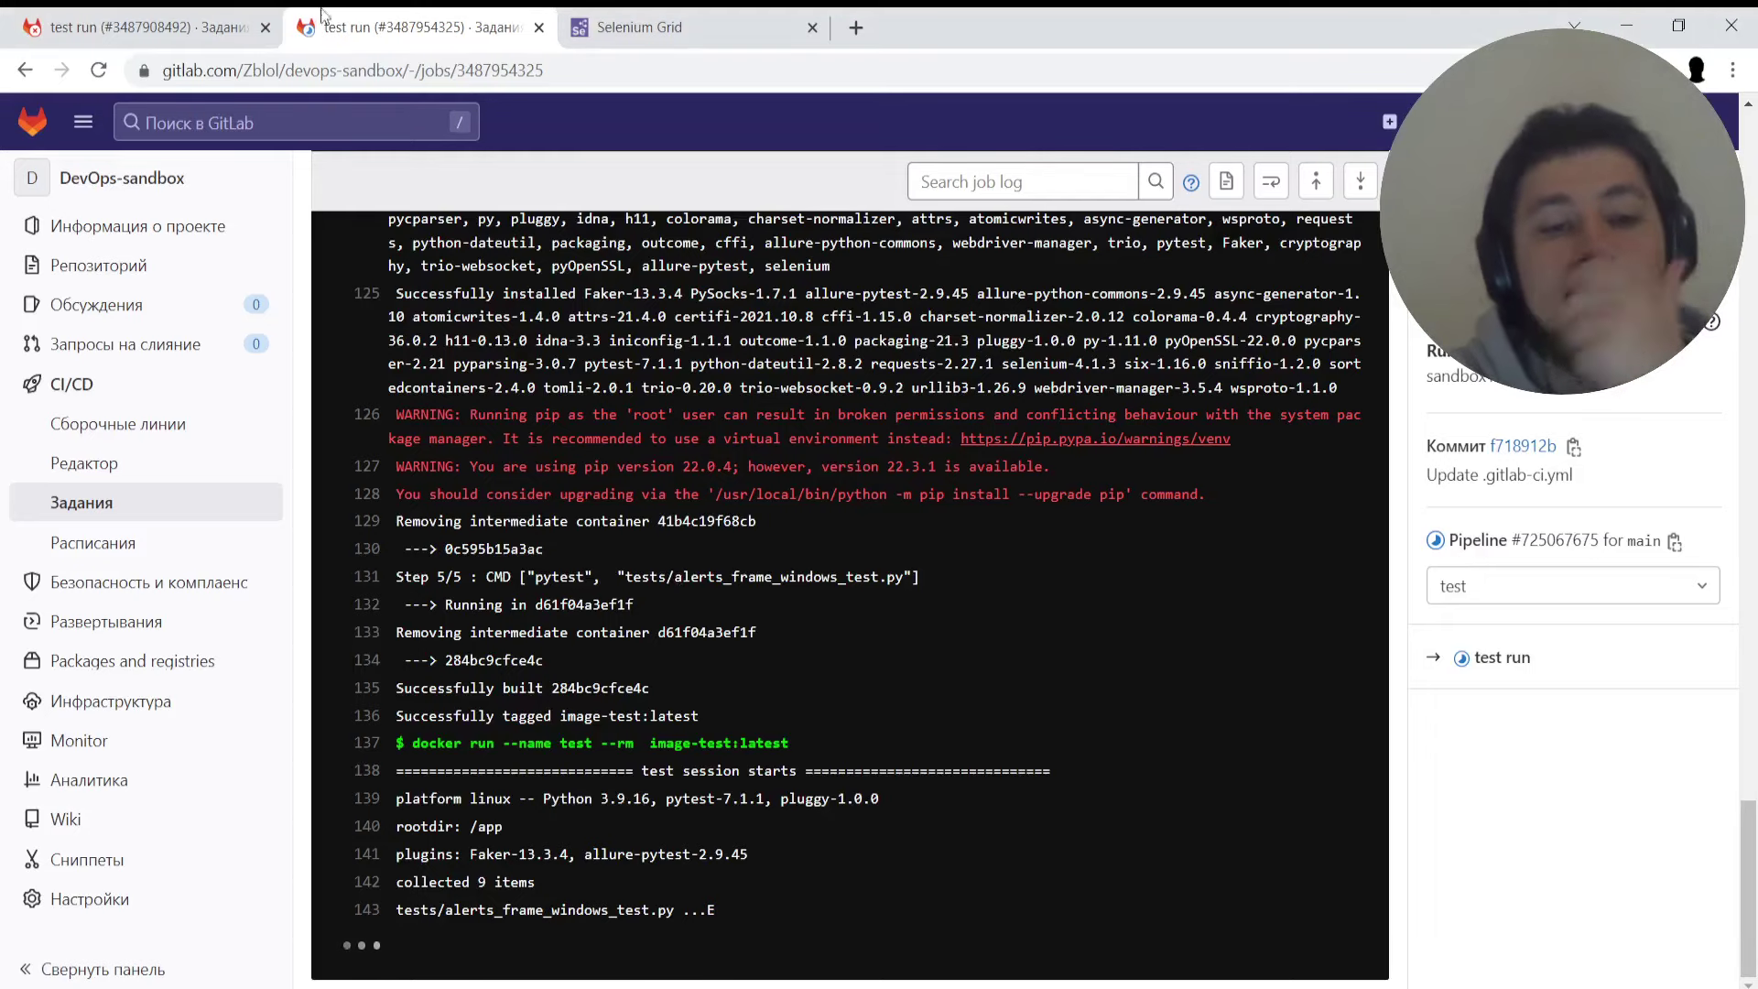
pyautogui.click(613, 26)
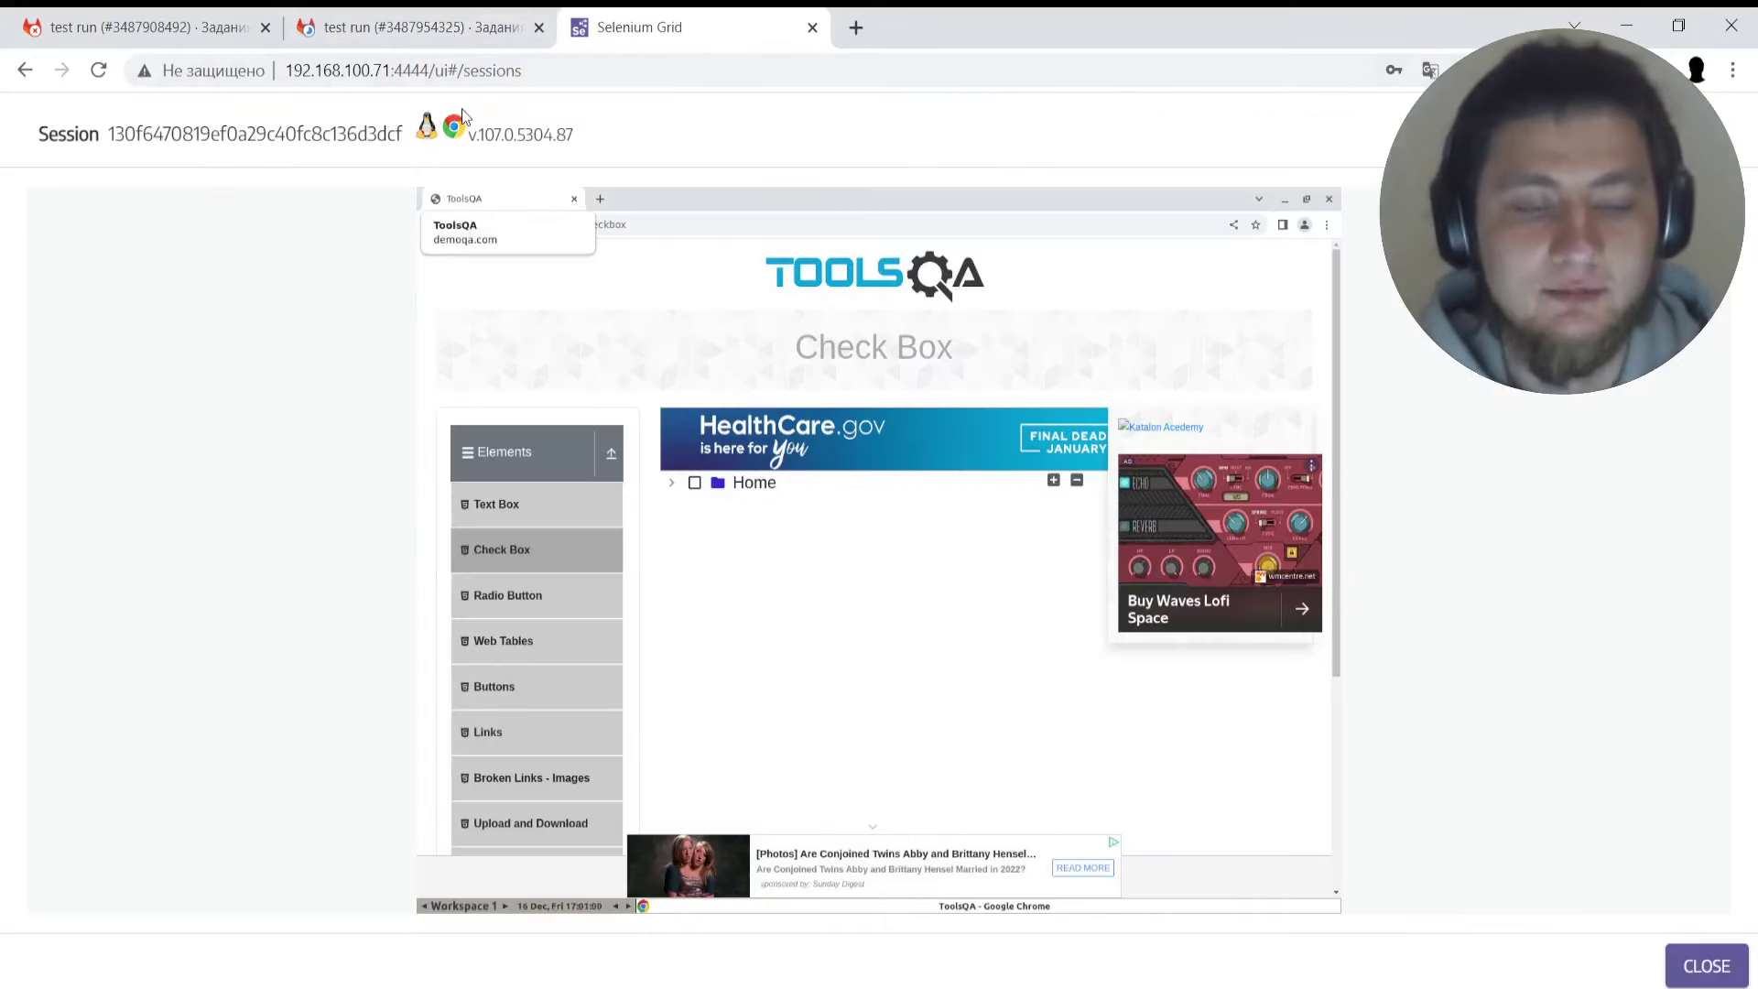
pyautogui.click(447, 25)
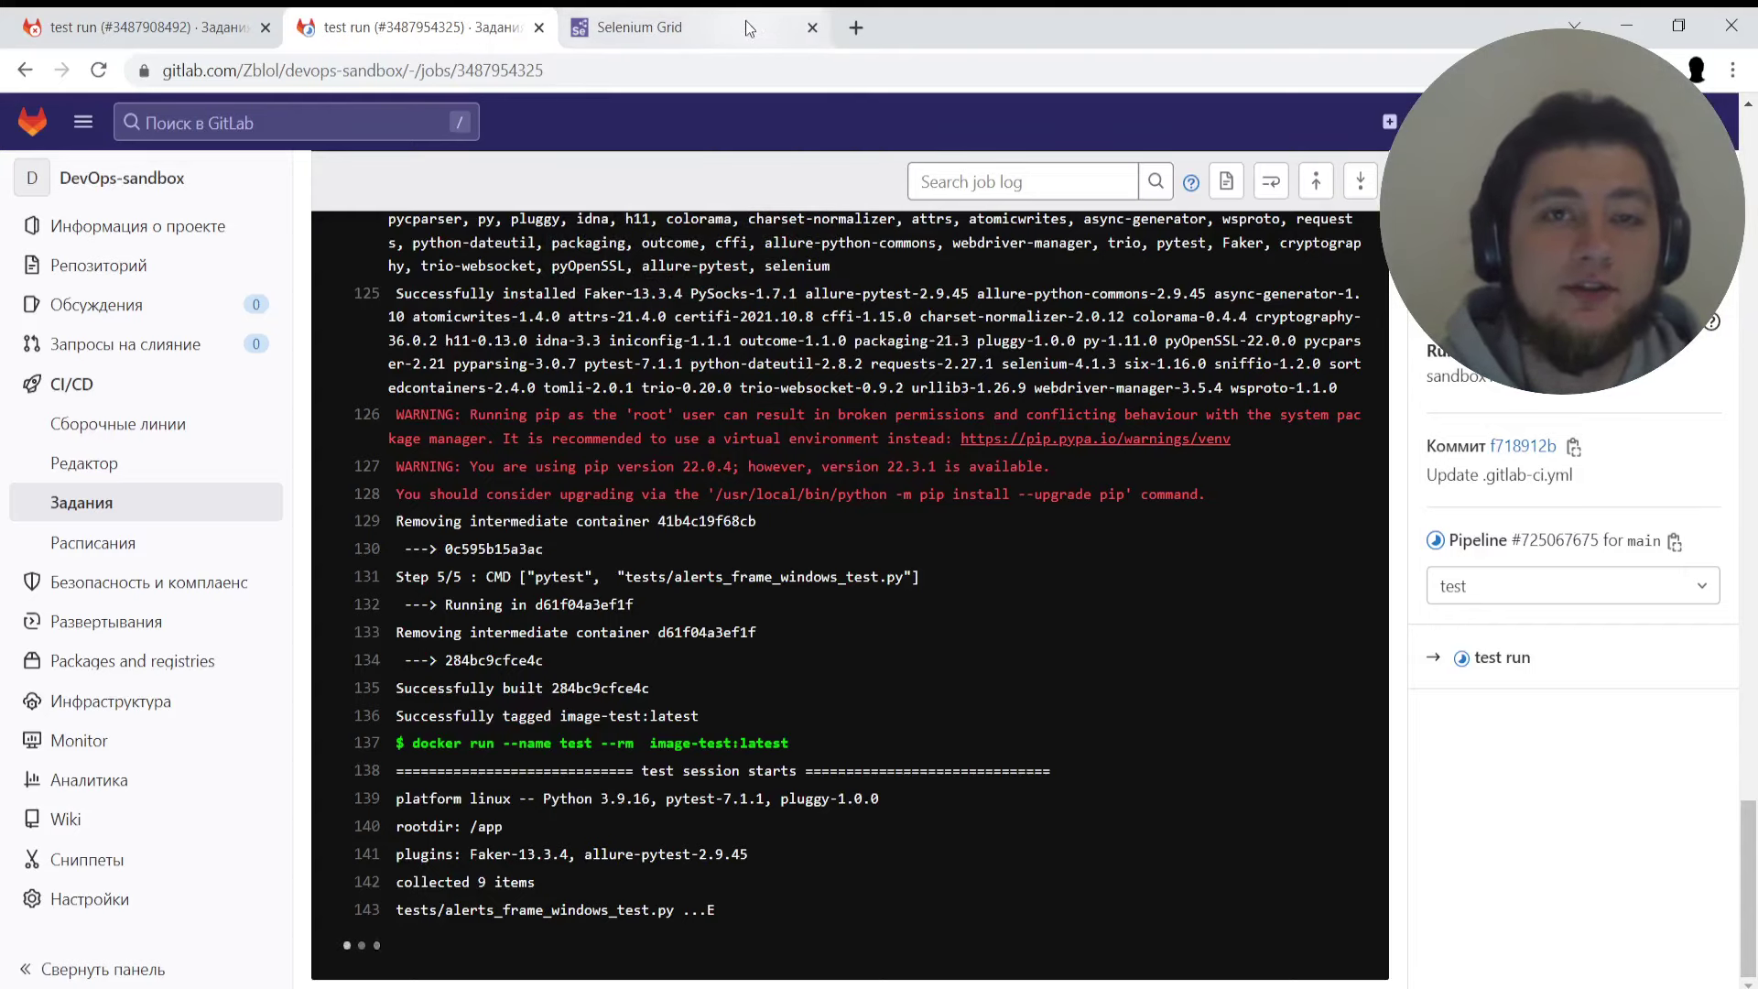
pyautogui.moveTo(743, 19)
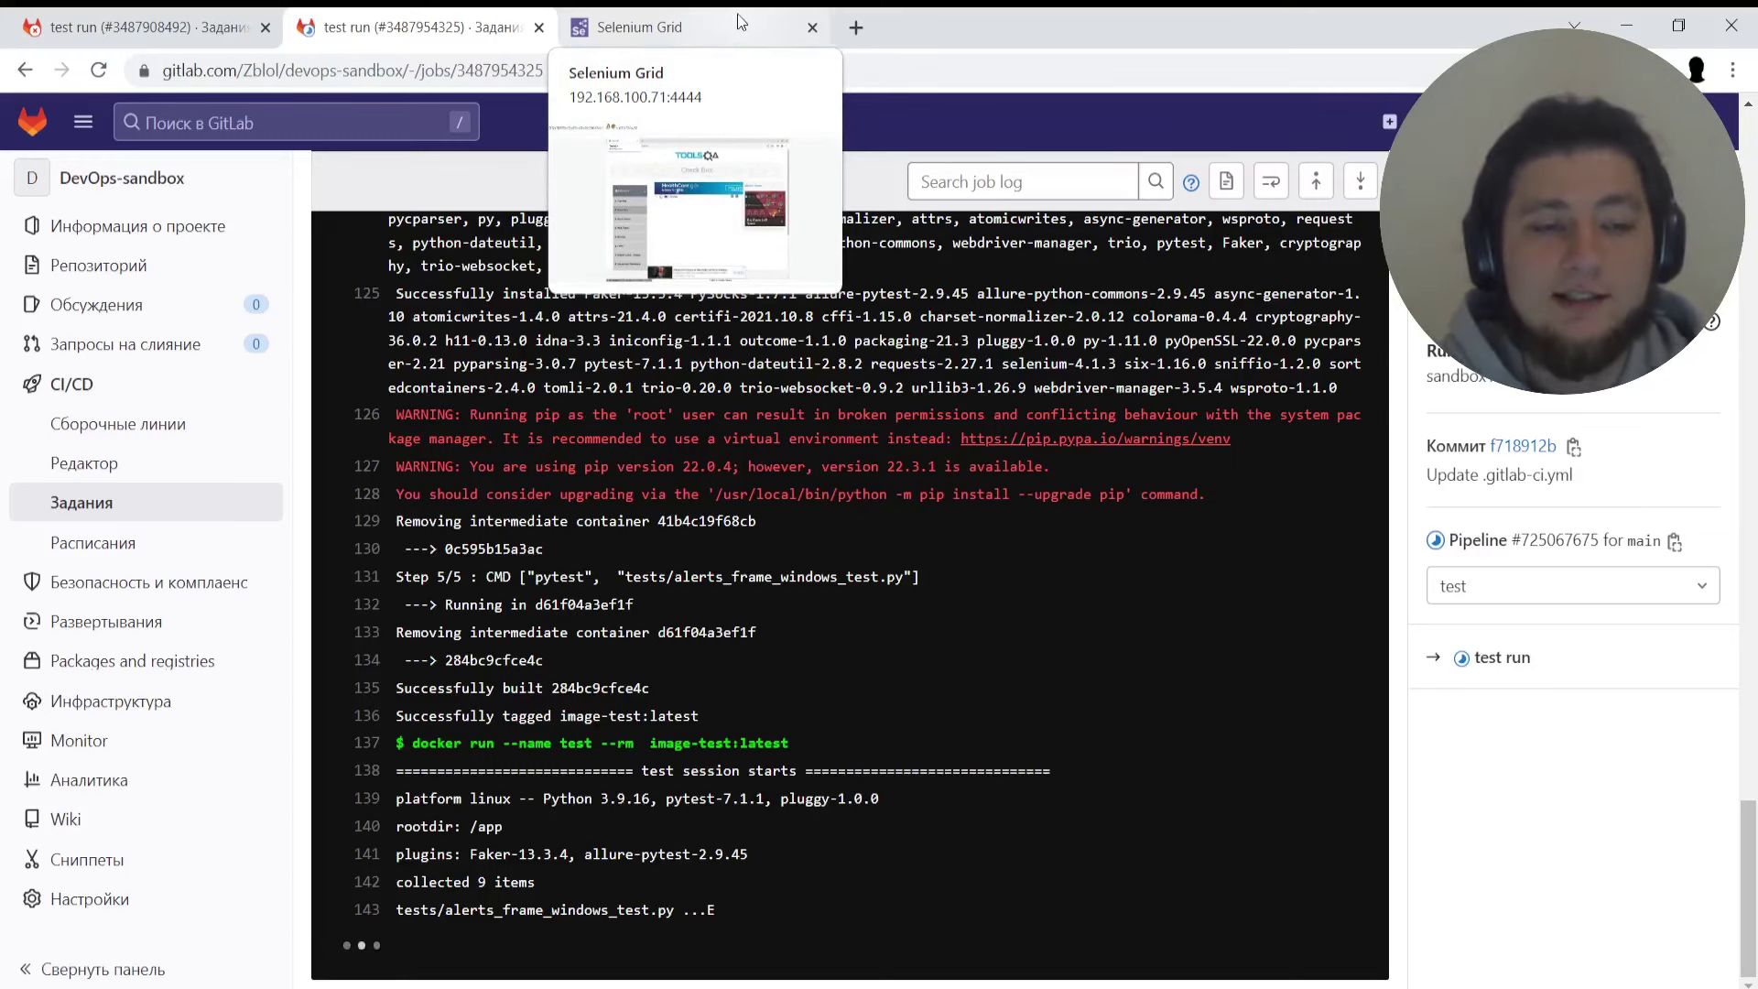
pyautogui.click(741, 42)
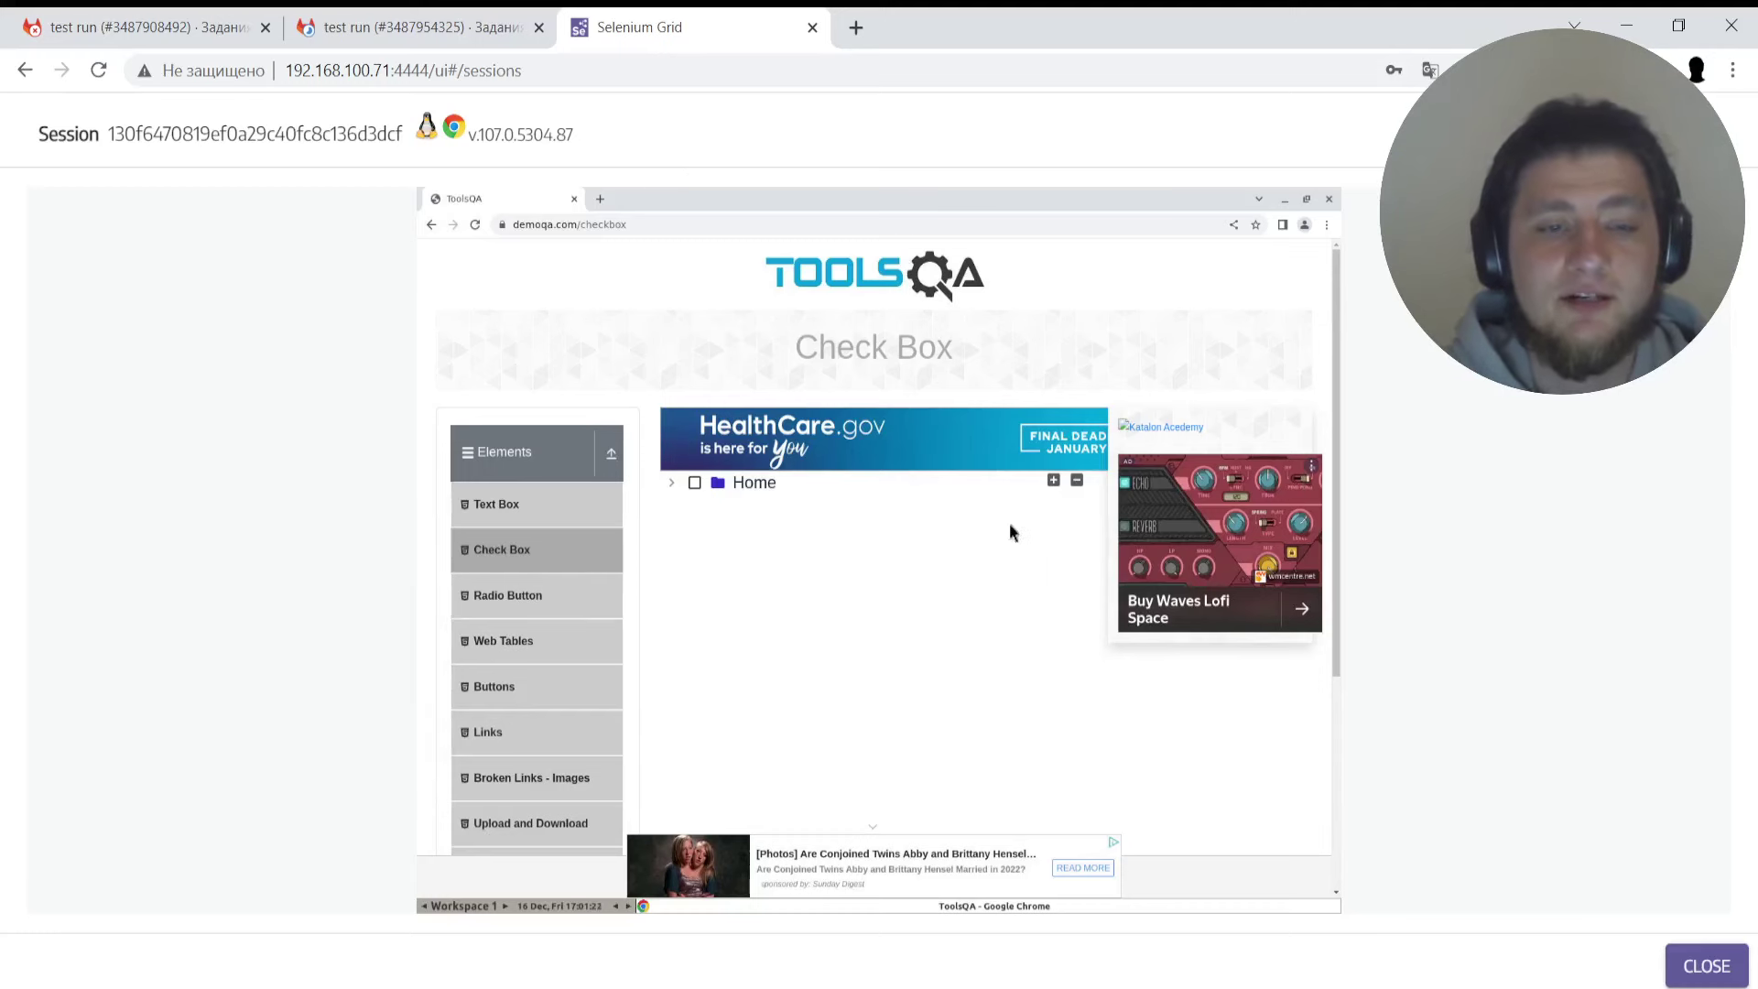
pyautogui.click(476, 28)
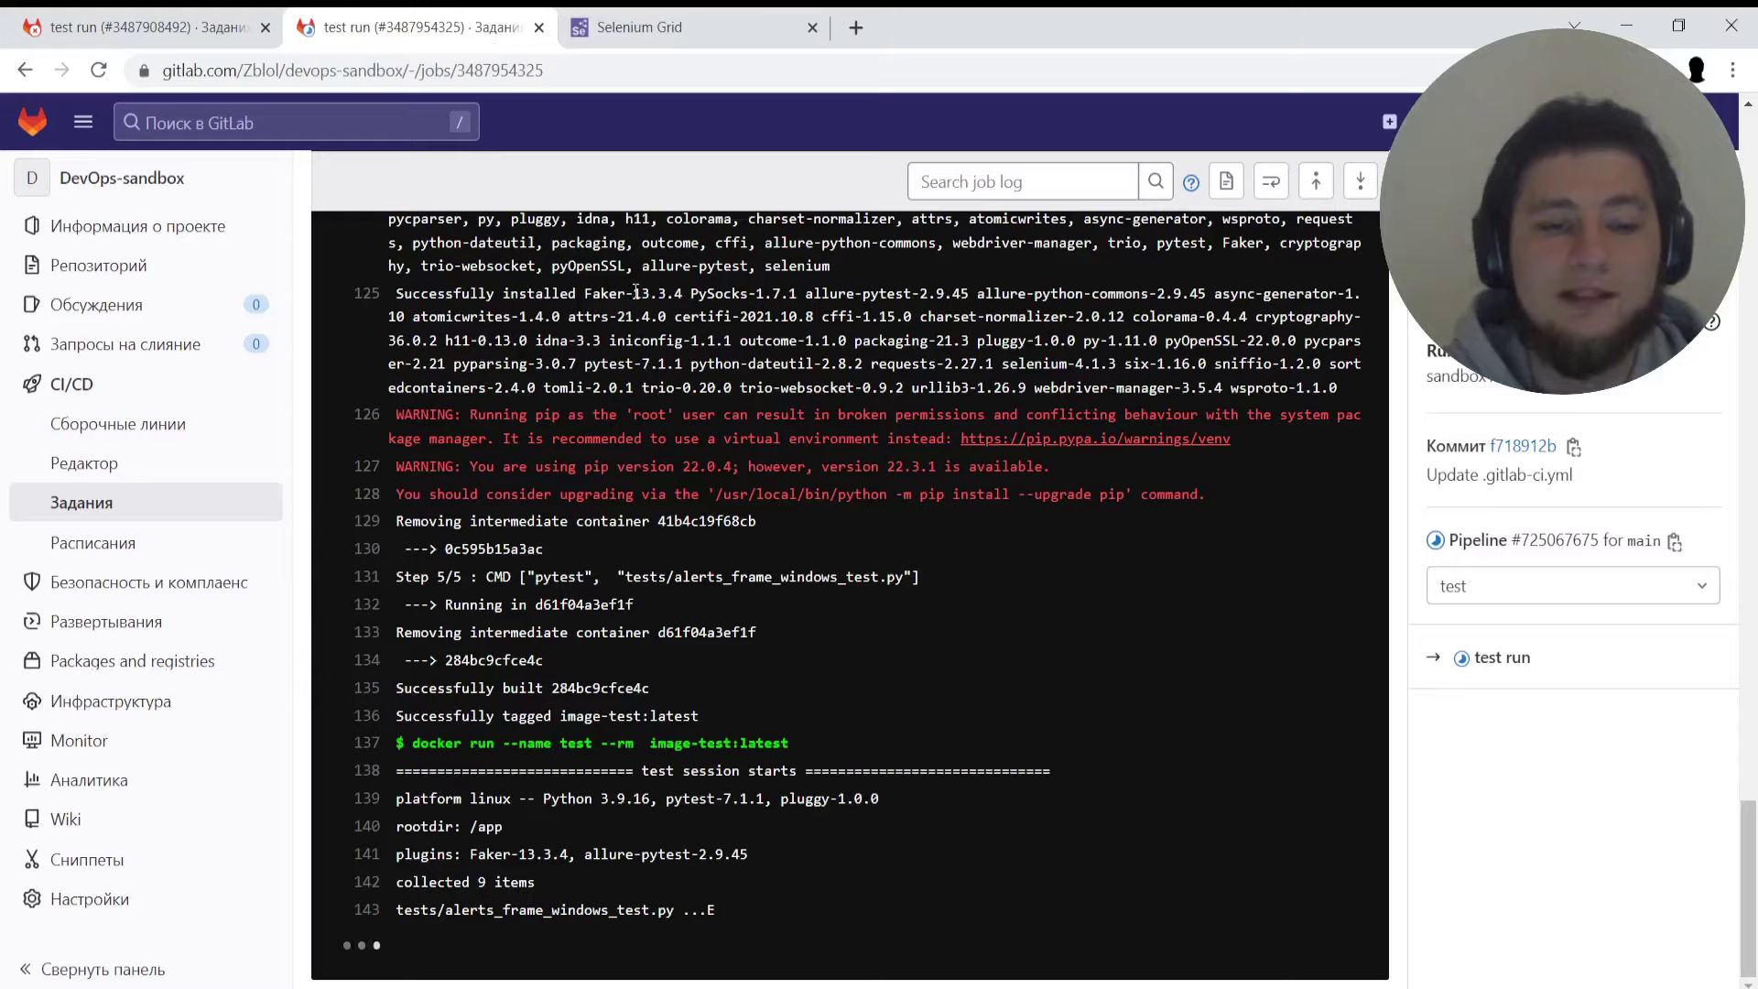
pyautogui.click(623, 28)
pyautogui.click(437, 37)
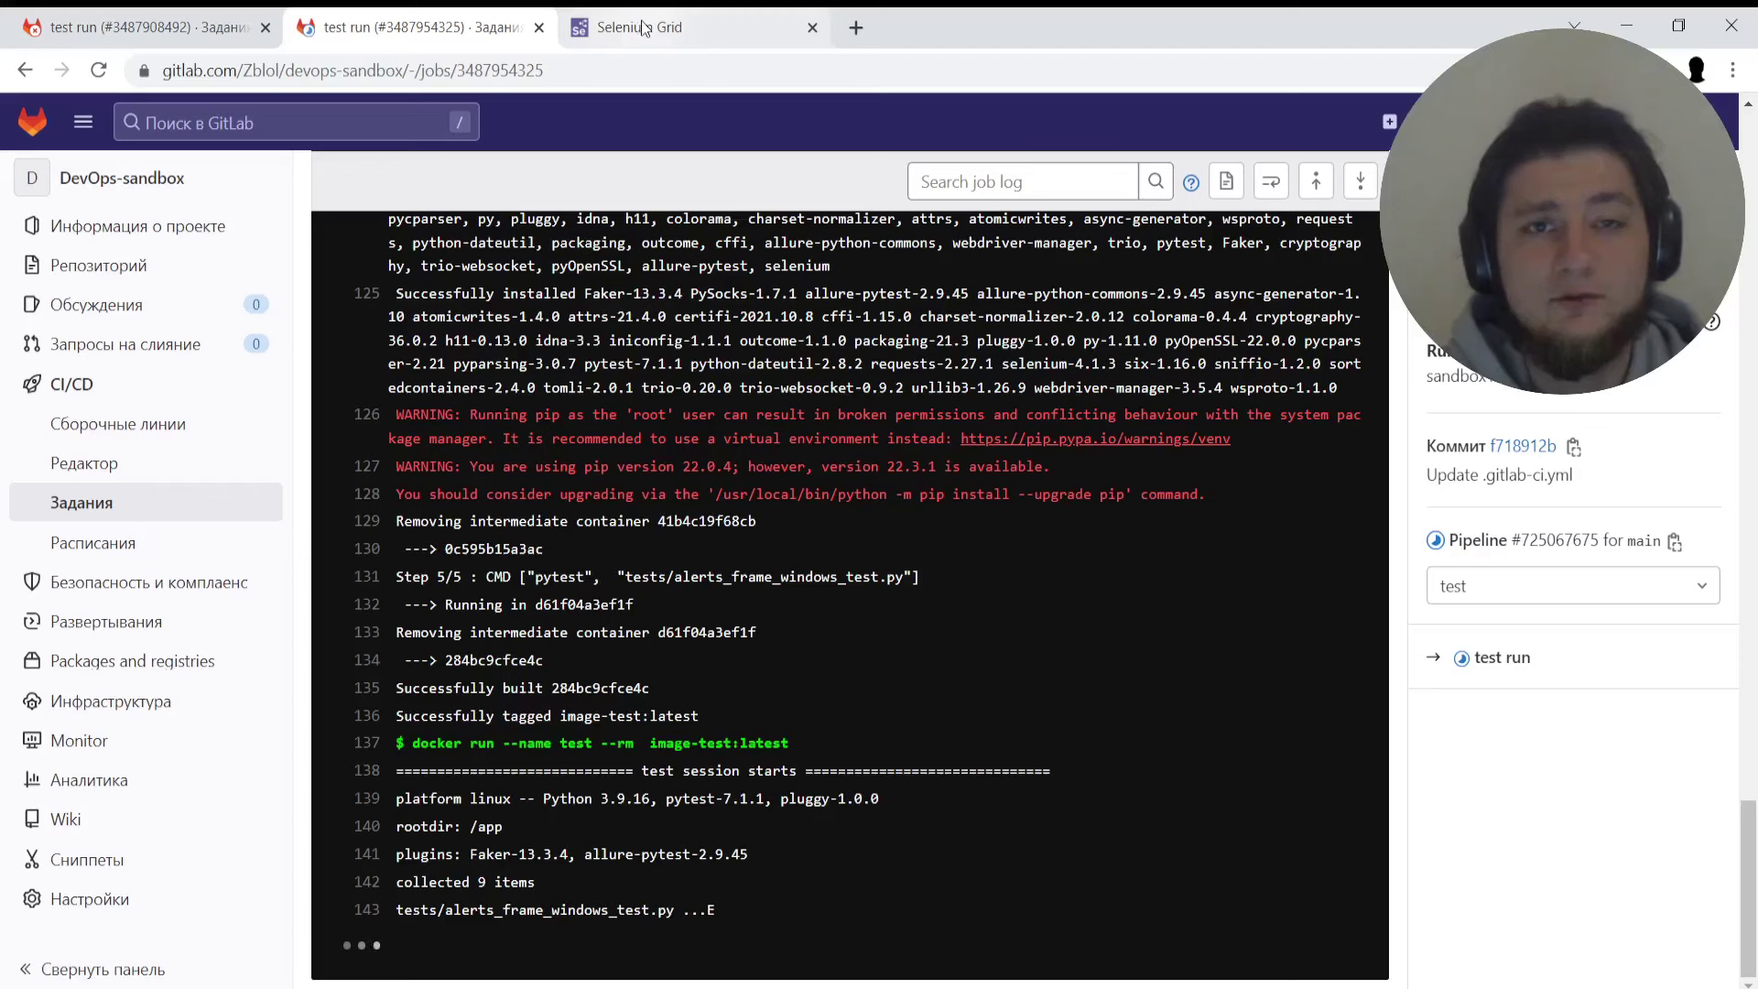
pyautogui.moveTo(644, 33)
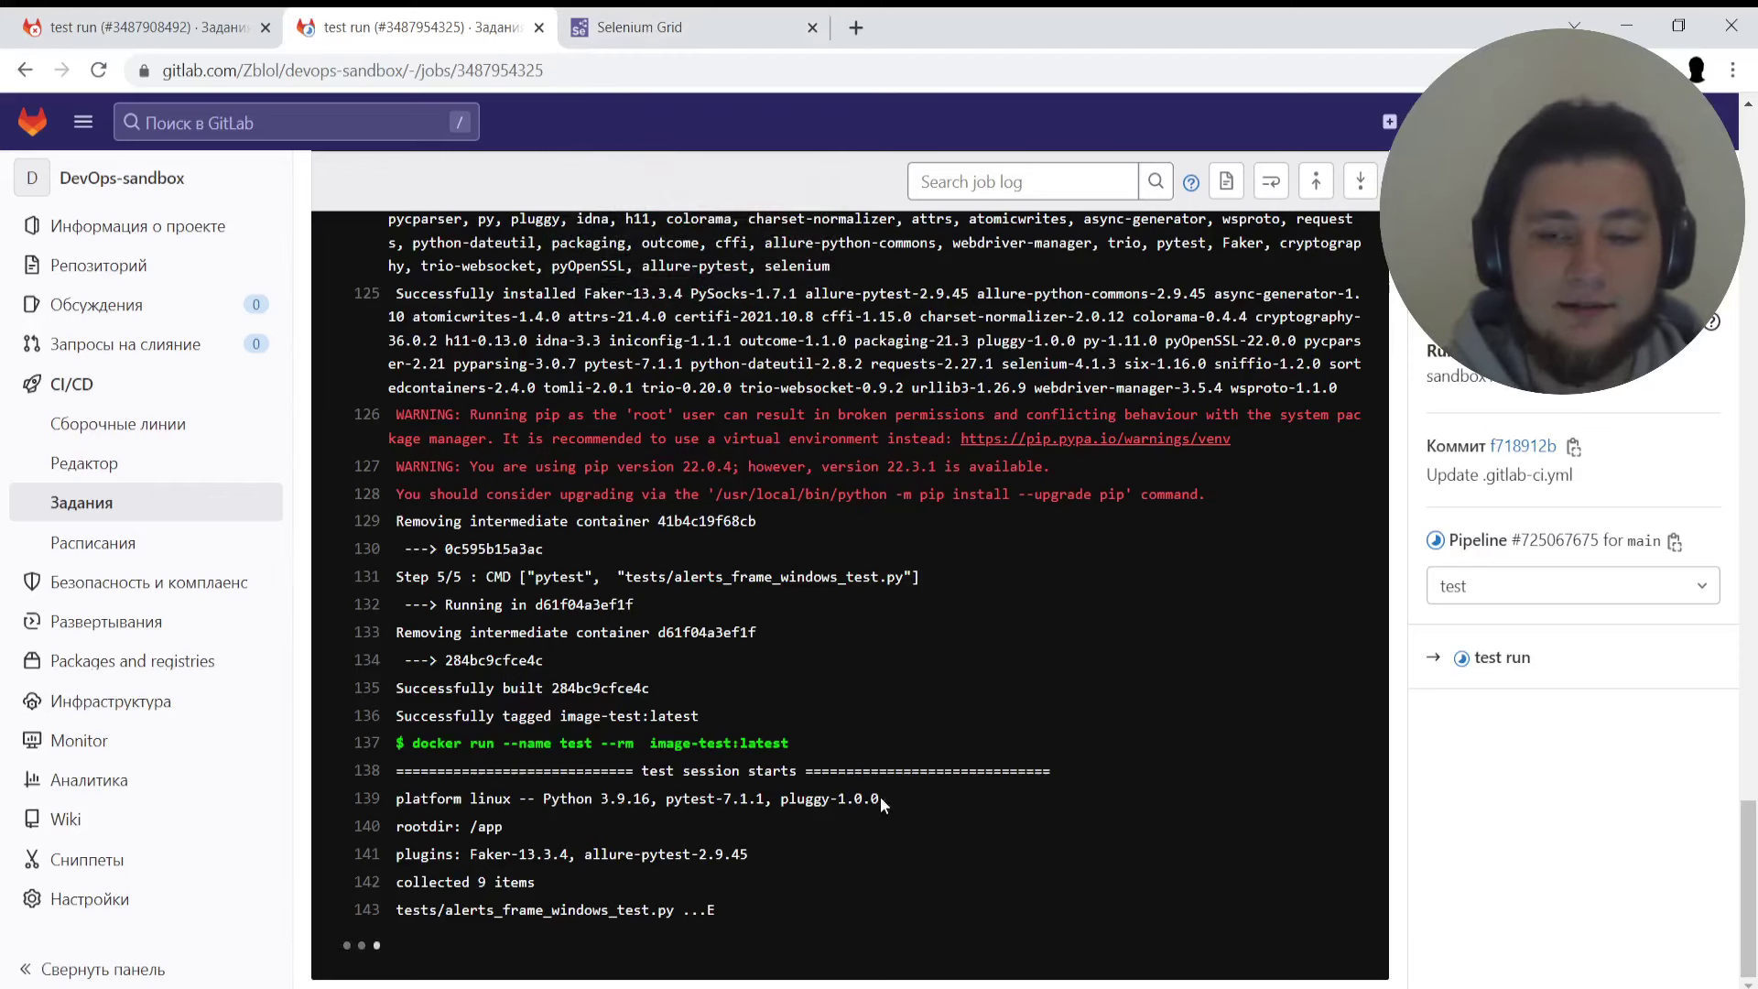
pyautogui.click(607, 35)
pyautogui.click(485, 28)
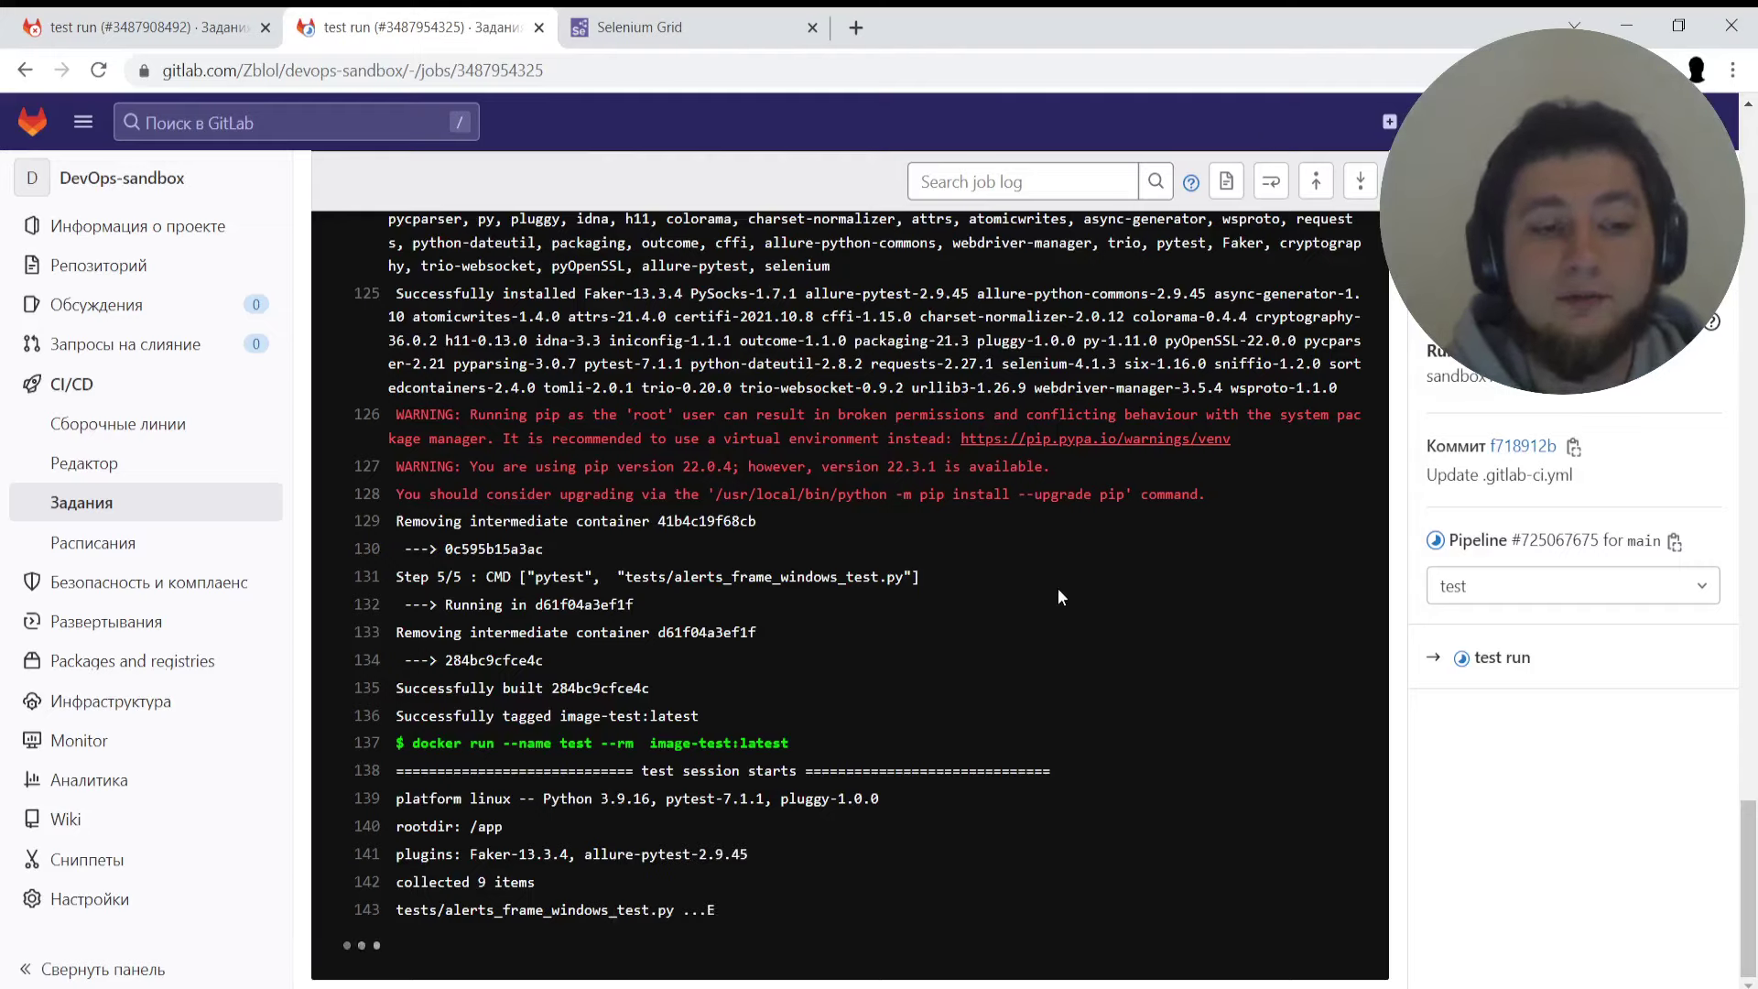
pyautogui.click(726, 978)
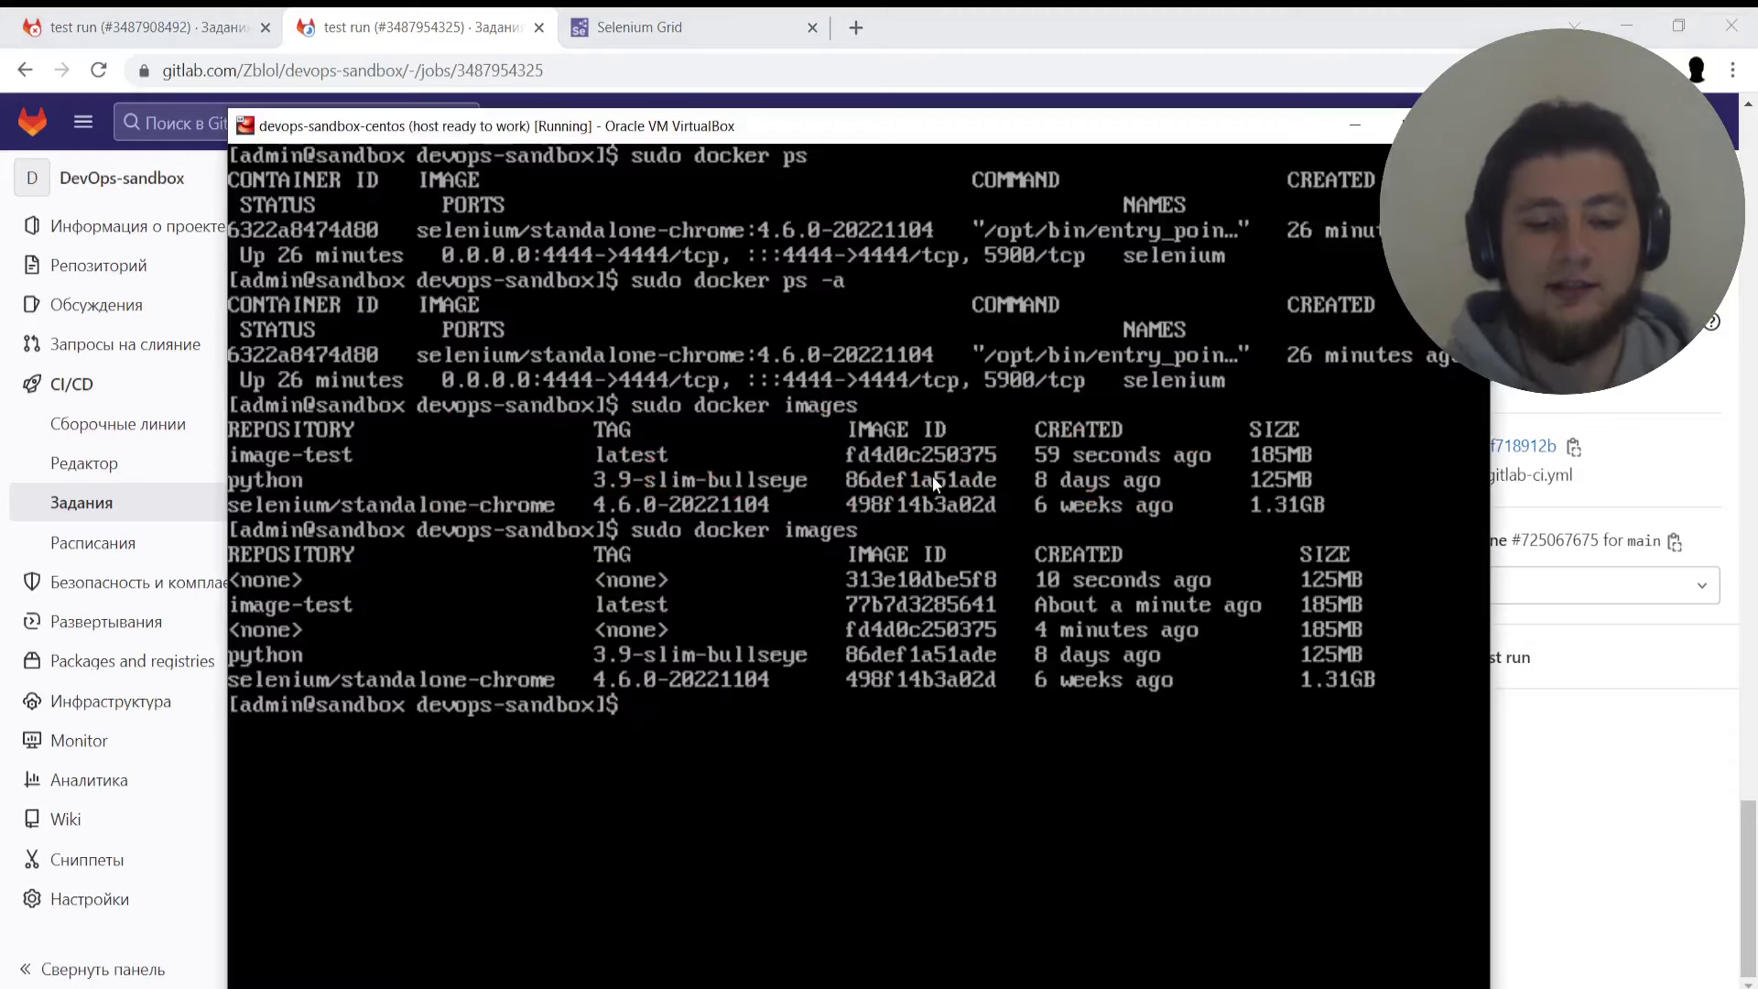
# Stop the test container with sudo docker stop test and check the job's exit status 1 failure.
pyautogui.write('sudo docker st')
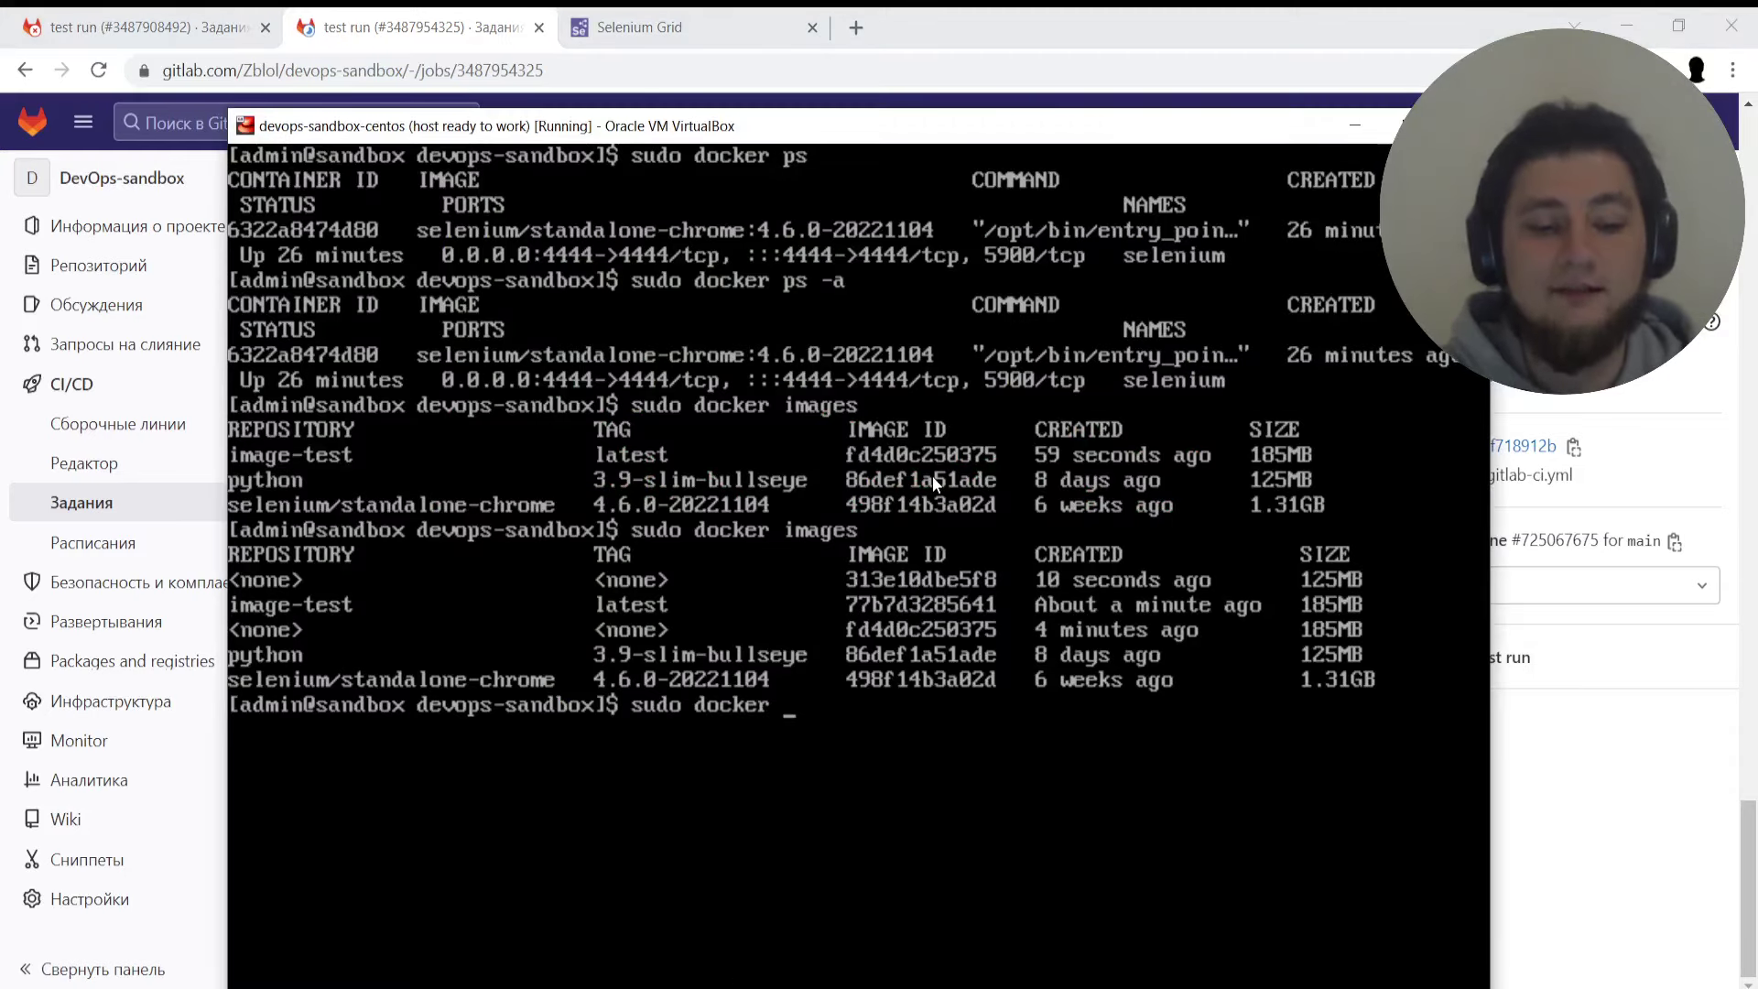
pyautogui.write('op test')
pyautogui.press('Return')
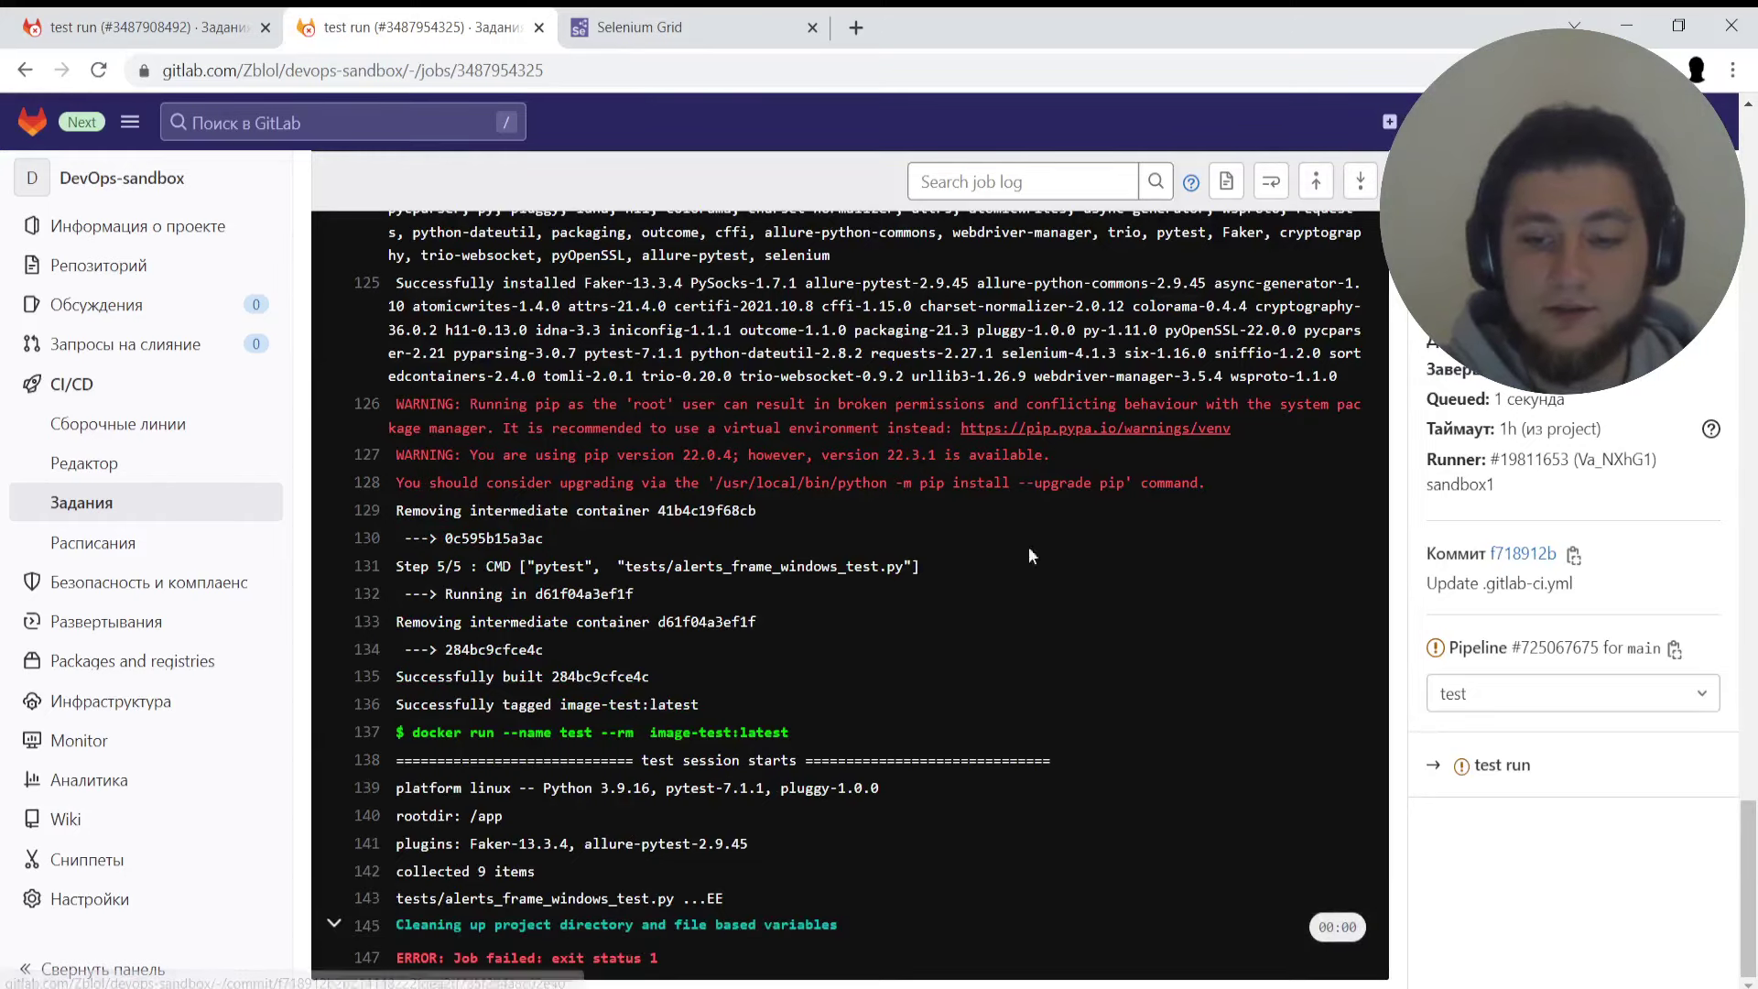
pyautogui.scroll(7, 1029, 546)
pyautogui.hotkey('alt', 'Tab')
# Clear the VM terminal and comment out driver.maximize_window() in conftest.py.
pyautogui.write('clear')
pyautogui.press('Return')
pyautogui.hotkey('alt', 'Tab')
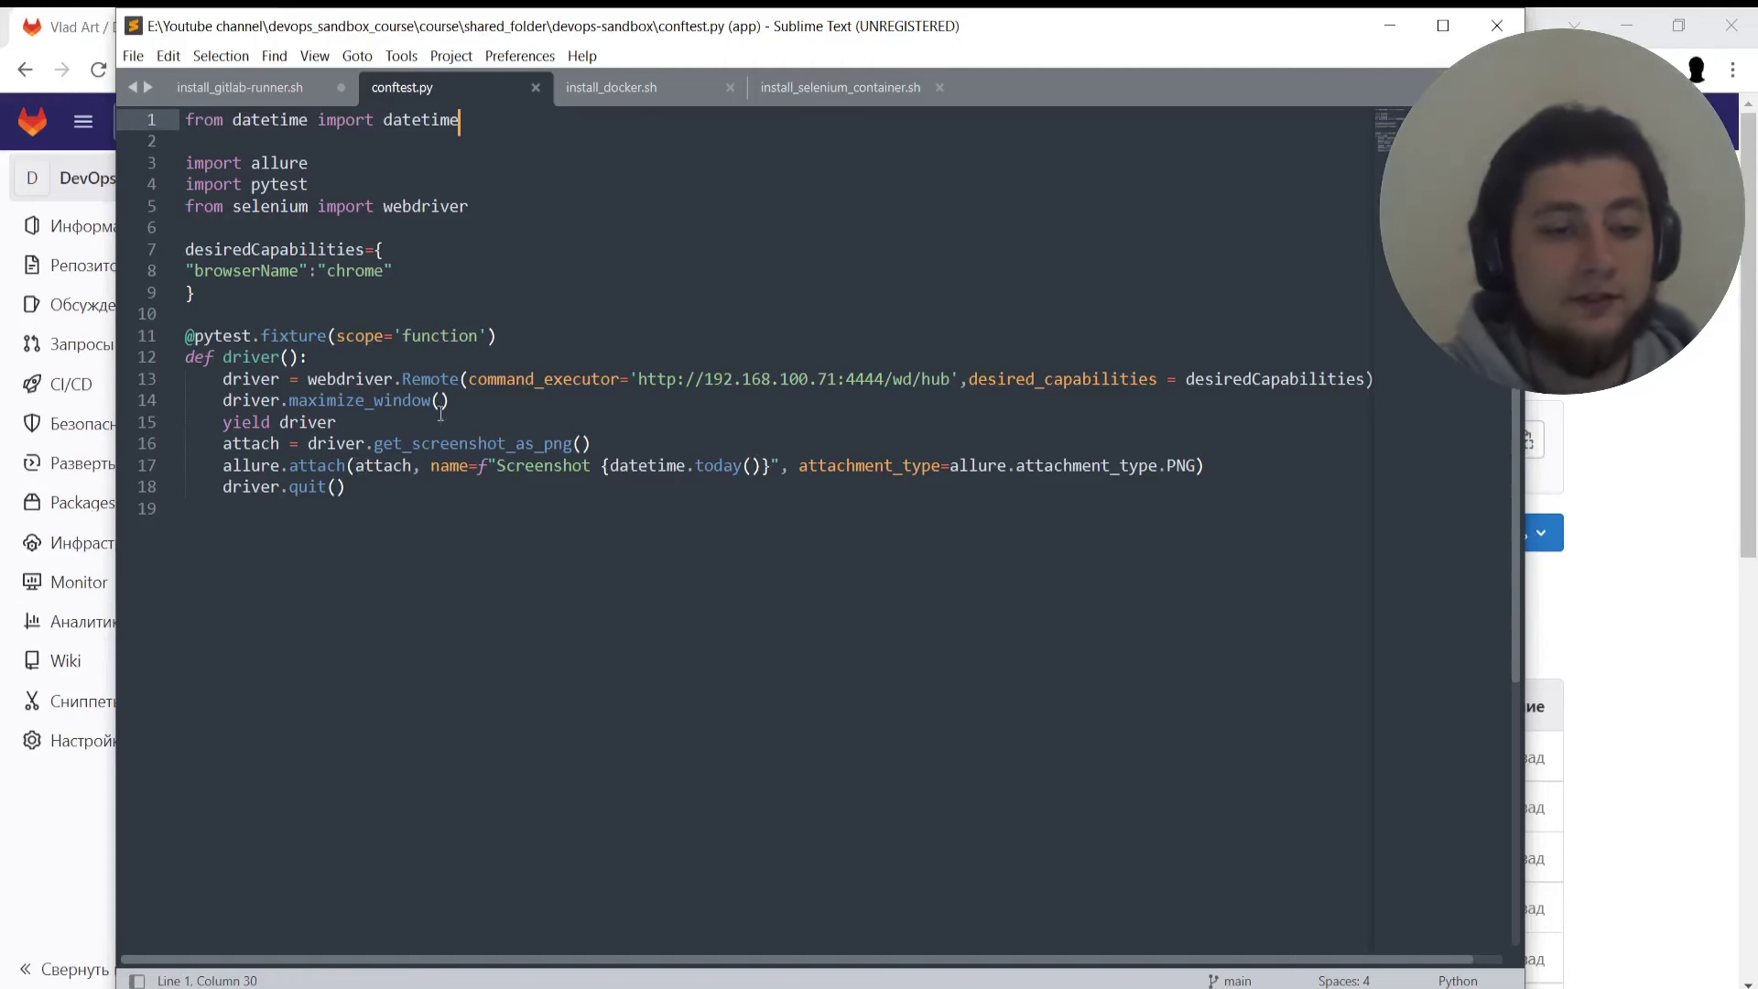
pyautogui.click(458, 400)
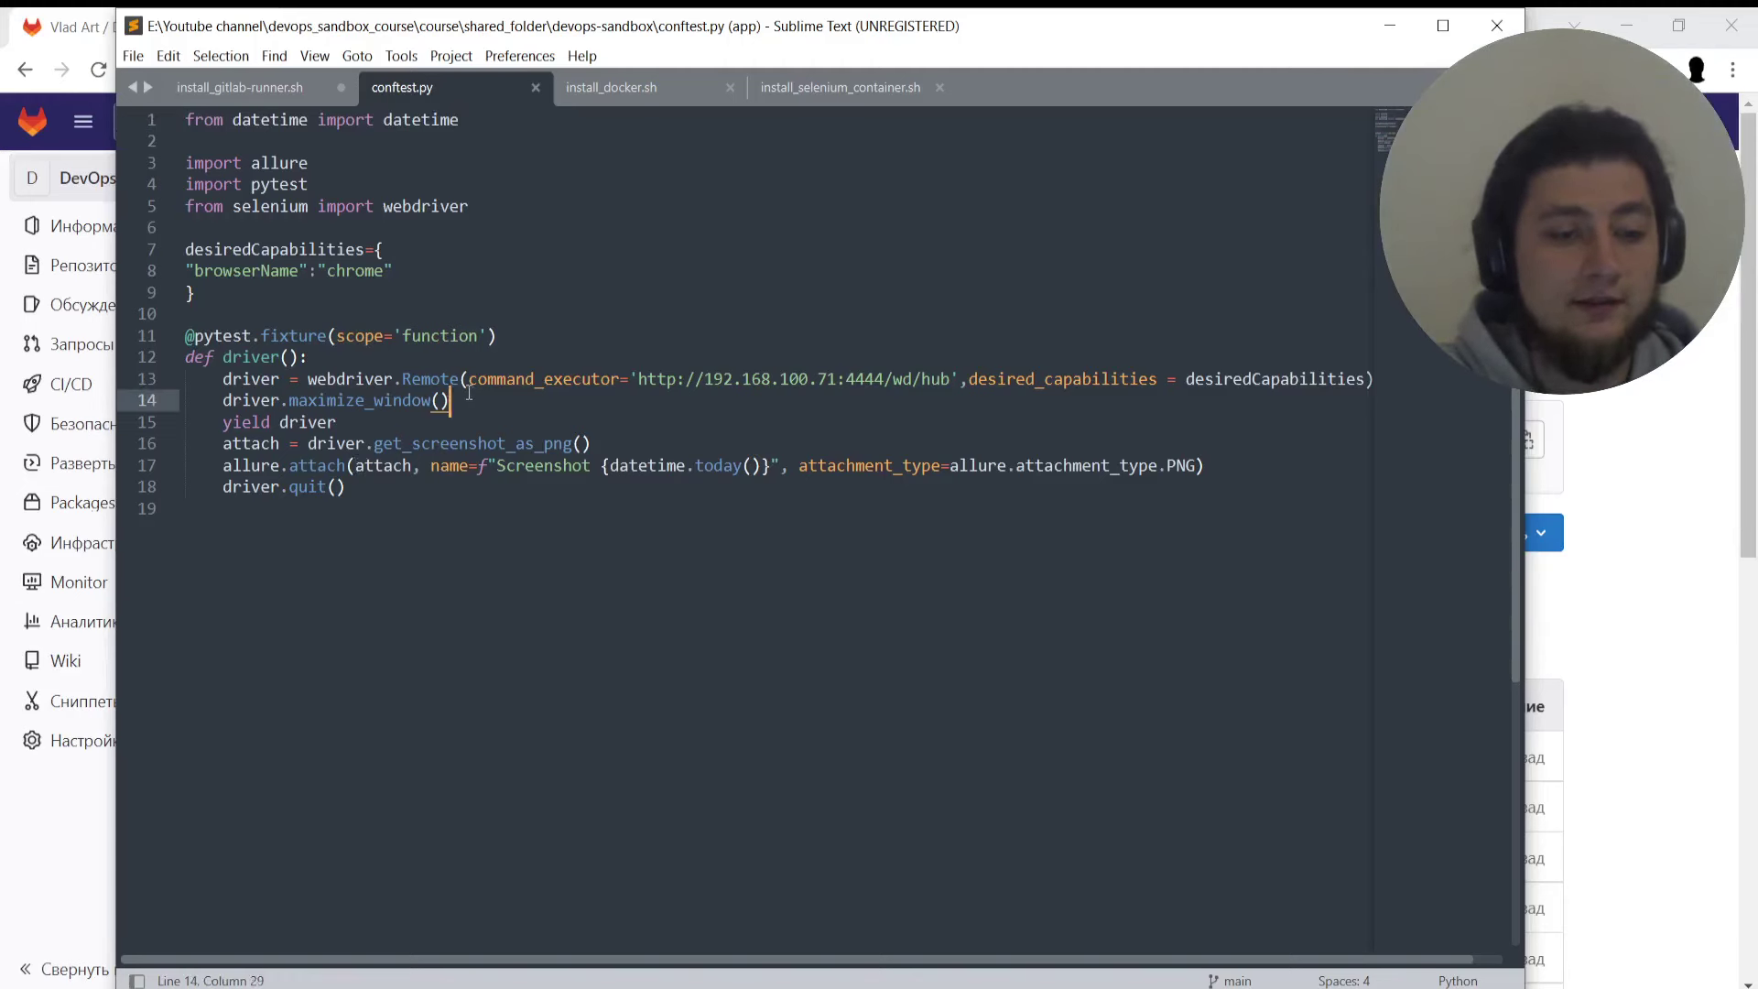
pyautogui.hotkey('shift', 'Home')
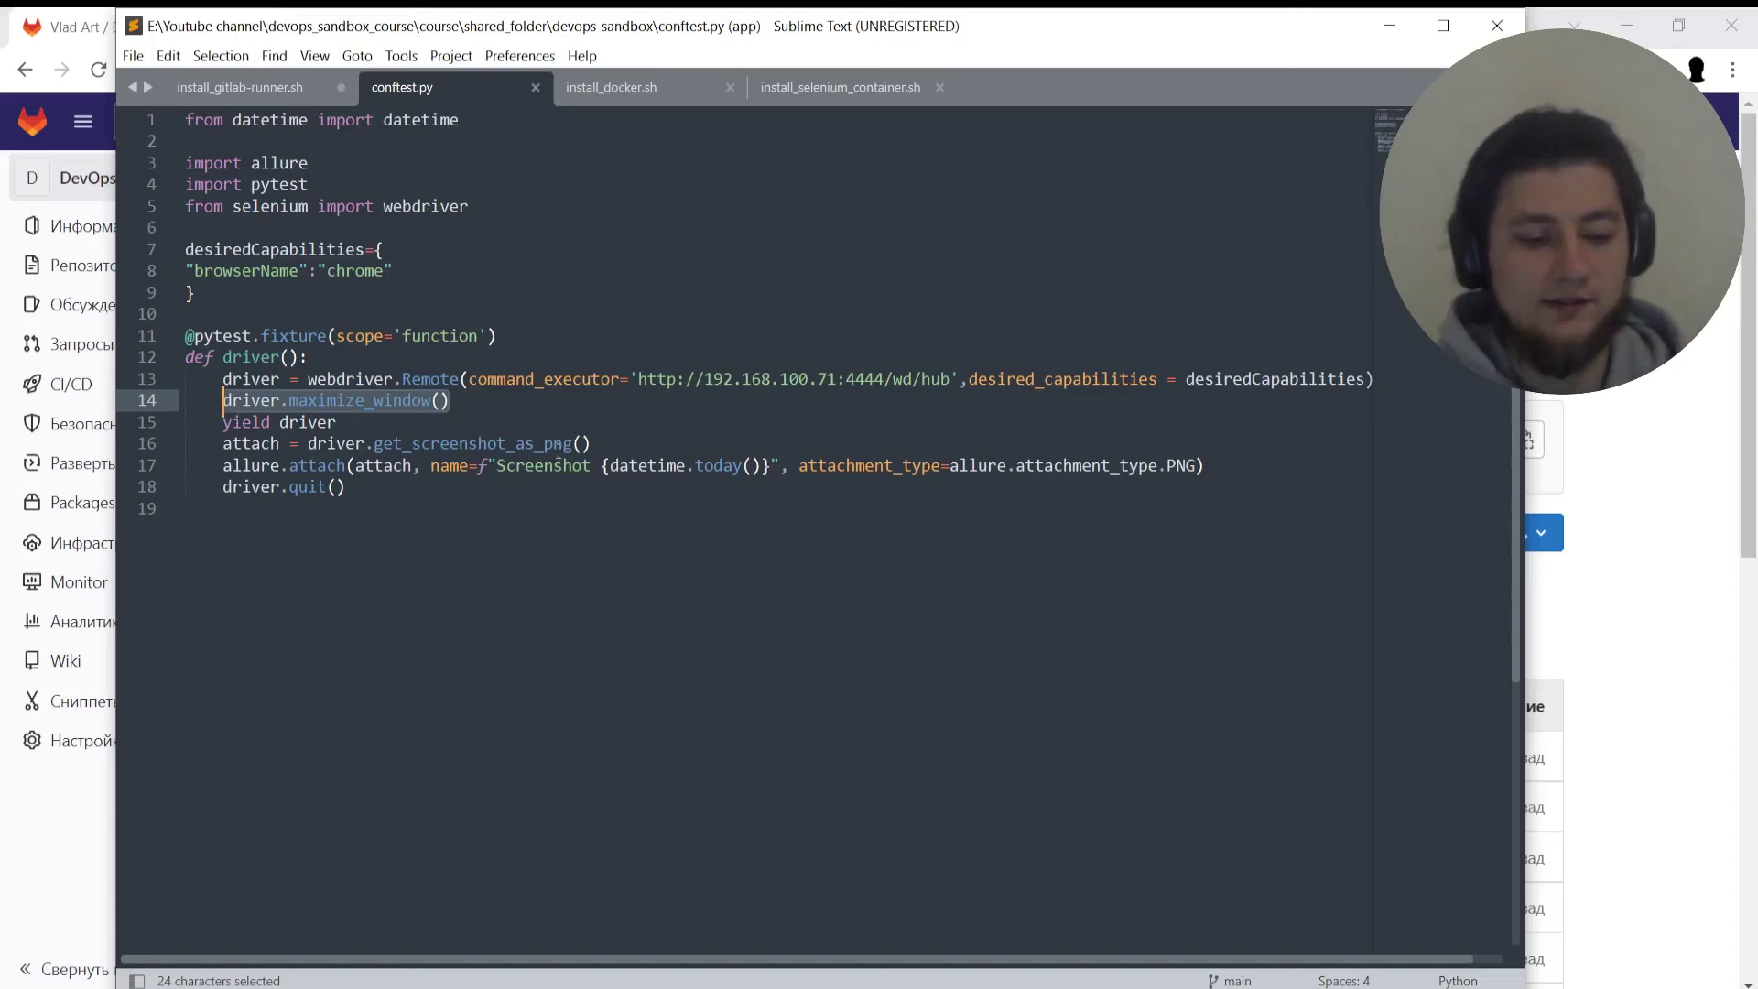
pyautogui.hotkey('ctrl', '/')
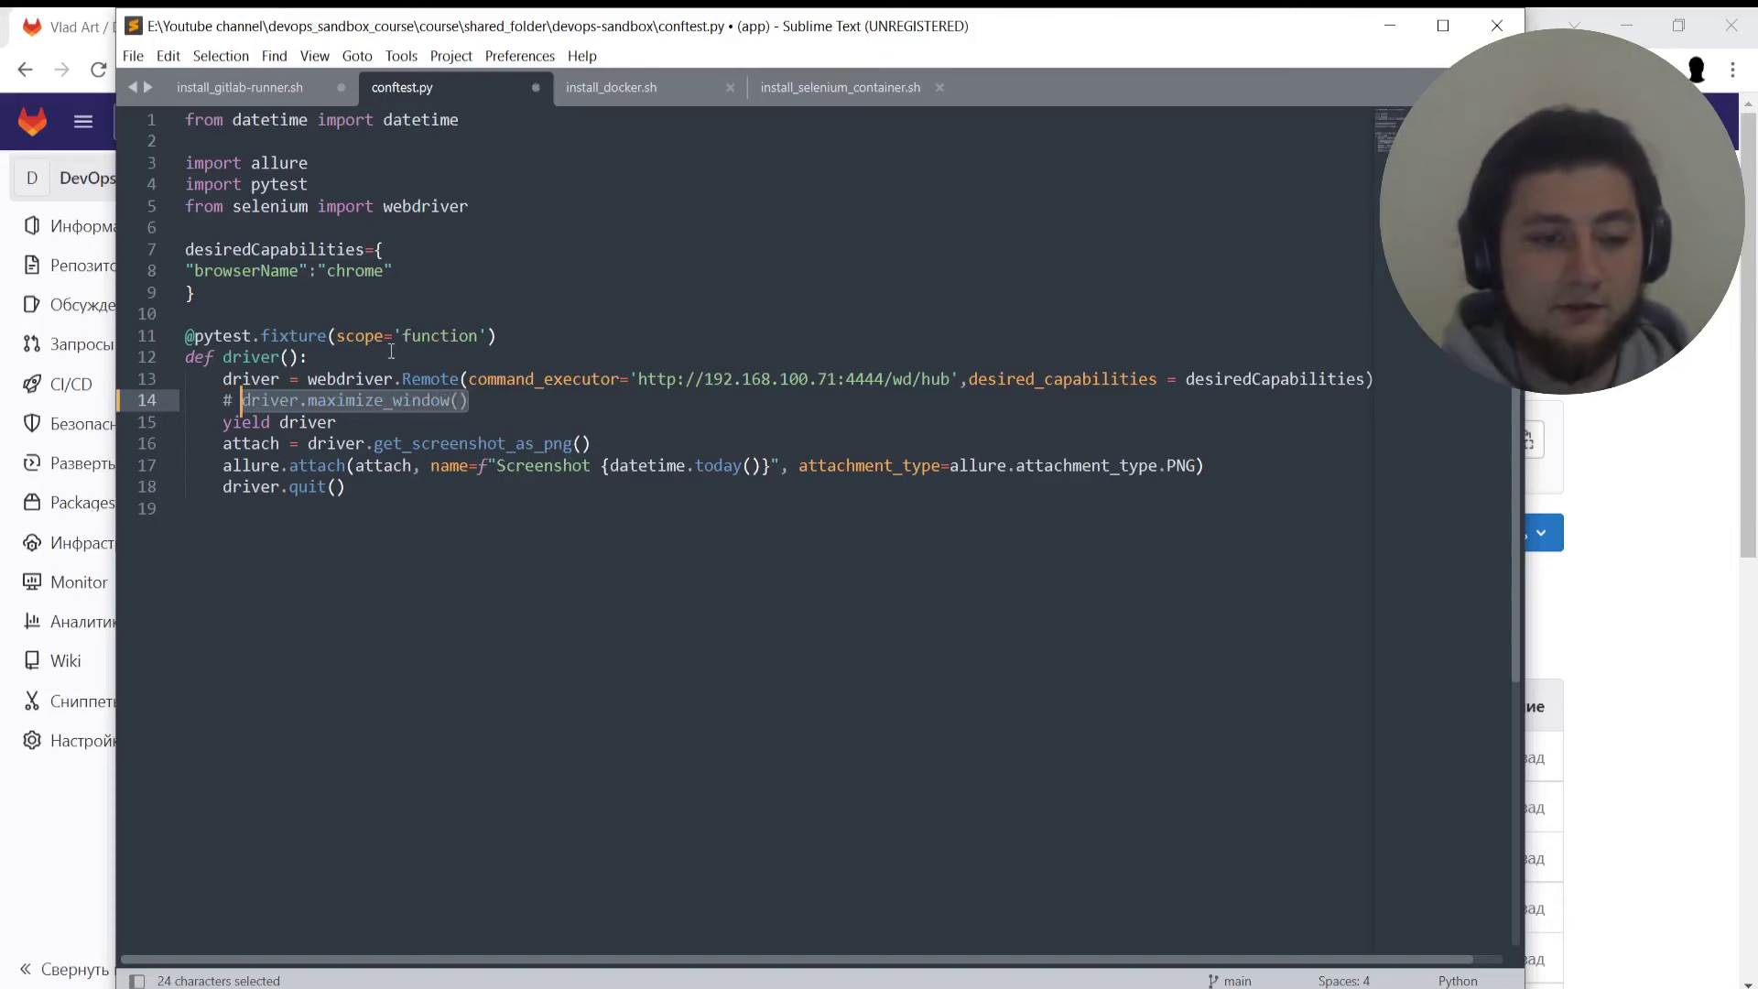
# Add options = webdriver.ChromeOptions() with the "--headless" argument, fix its indent, and save conftest.py.
pyautogui.click(391, 351)
pyautogui.press('Return')
pyautogui.write('options = webdriver.ChromeOptions() options.add_argument("--headless")')
pyautogui.tripleClick(198, 403)
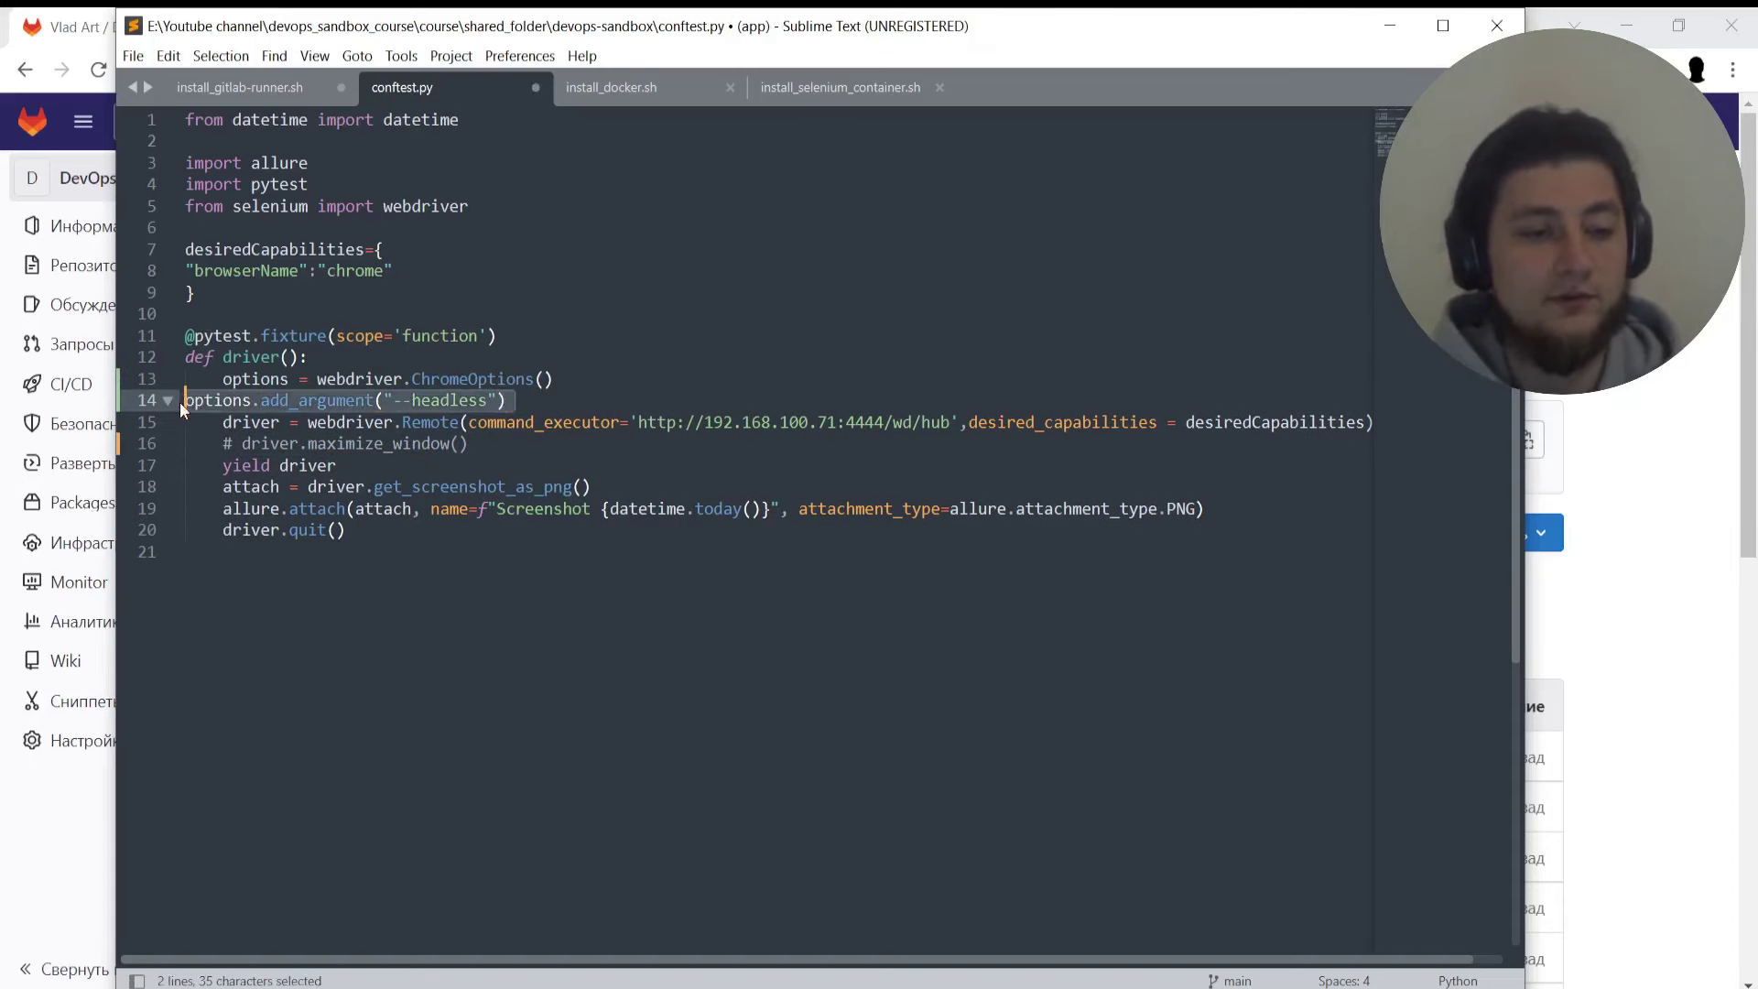
pyautogui.press('Tab')
pyautogui.press('Up')
pyautogui.click(559, 345)
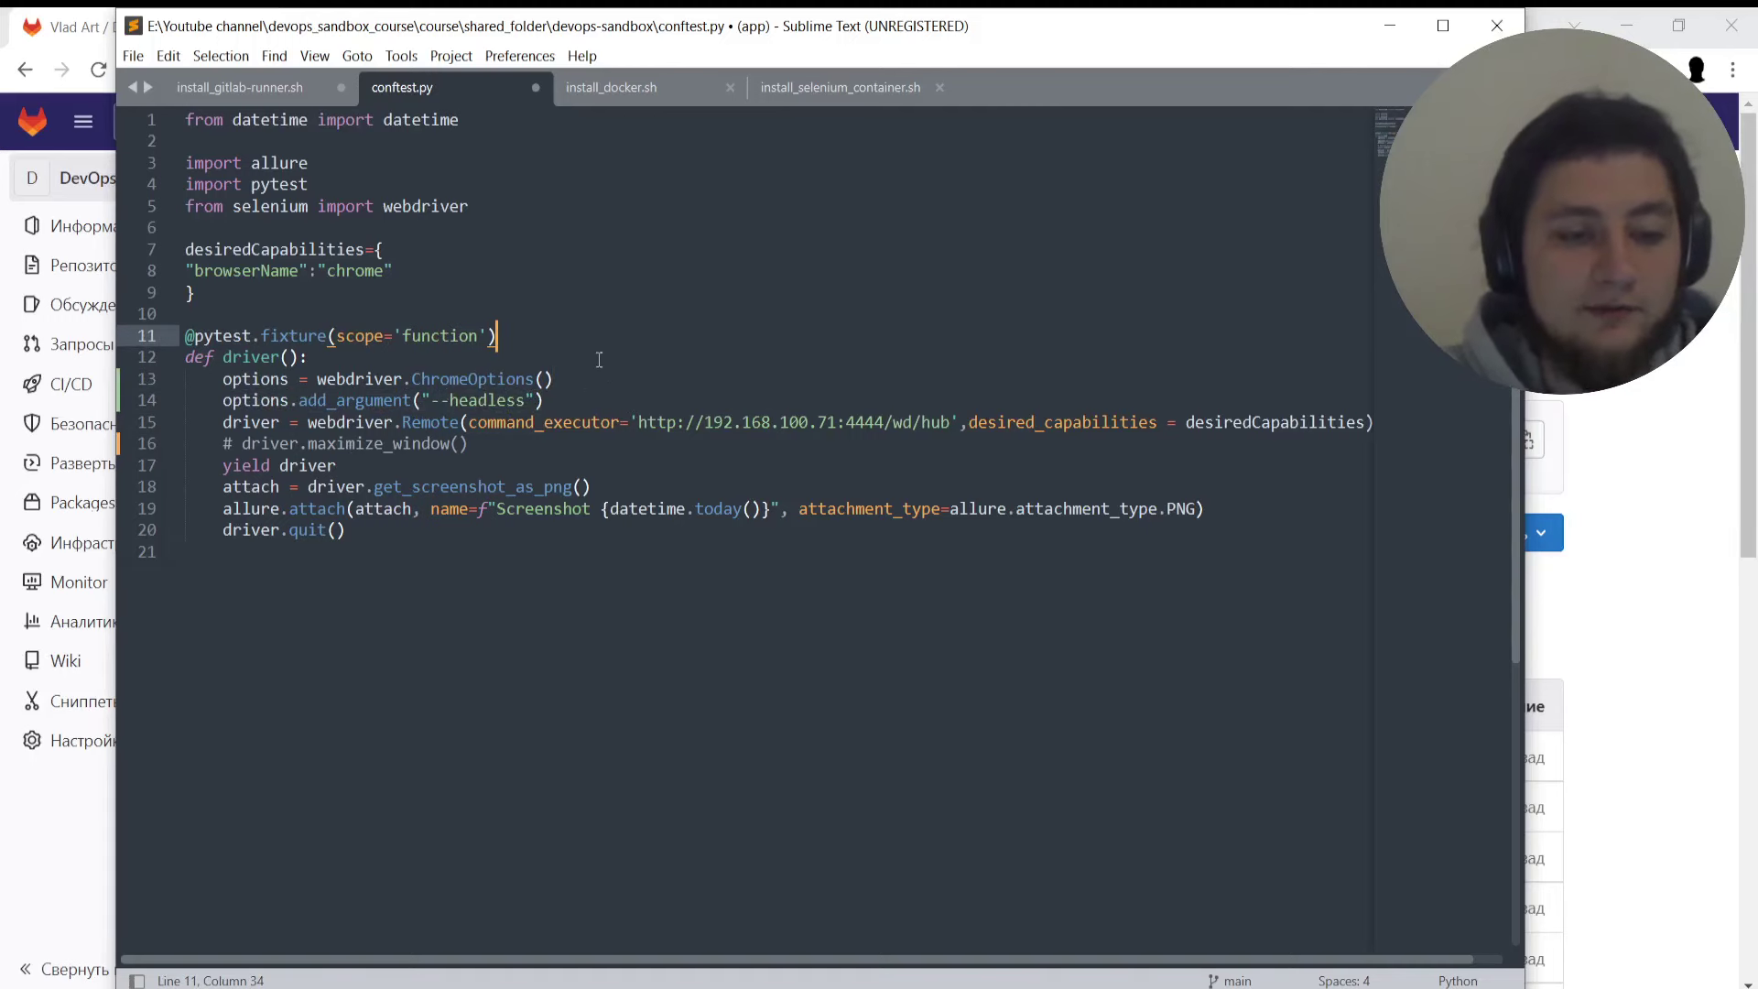
pyautogui.click(701, 287)
pyautogui.hotkey('ctrl', 's')
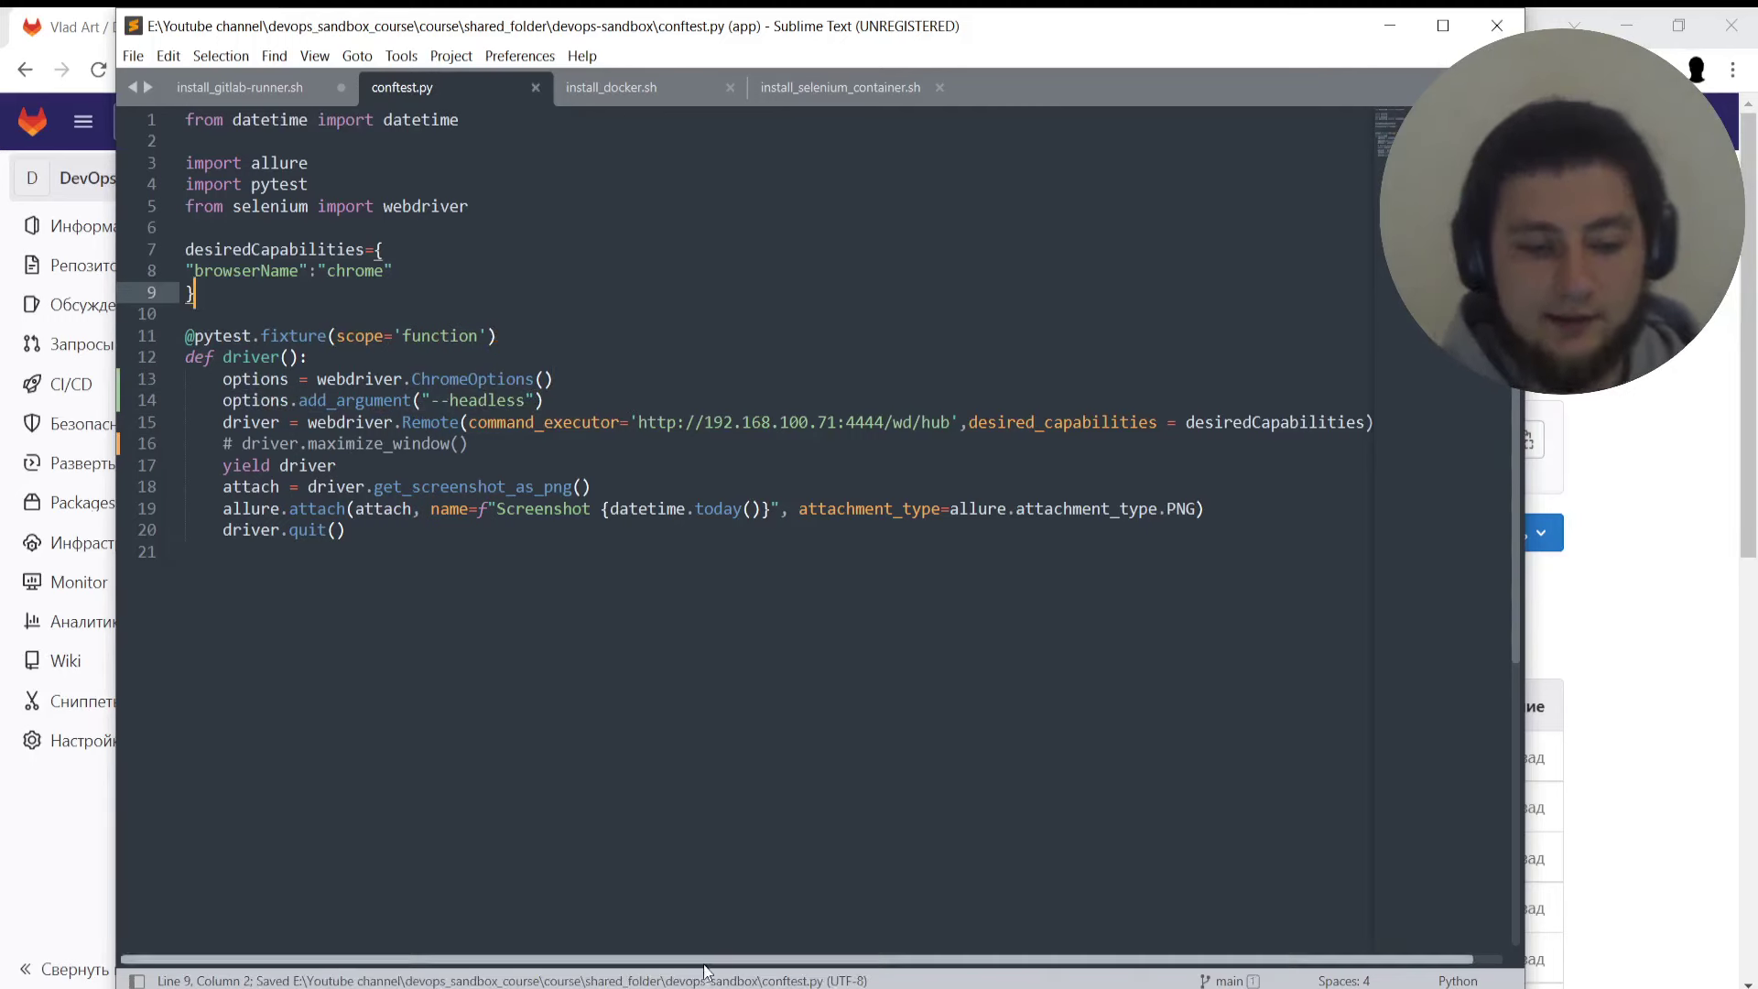
# List the project folder's files in the VM terminal with ls.
pyautogui.hotkey('alt', 'Tab')
pyautogui.write('ls')
pyautogui.press('Return')
# Stage conftest.py and commit it with the message "added headless mode".
pyautogui.write('git status')
pyautogui.press('Return')
pyautogui.write('git add conftest.py')
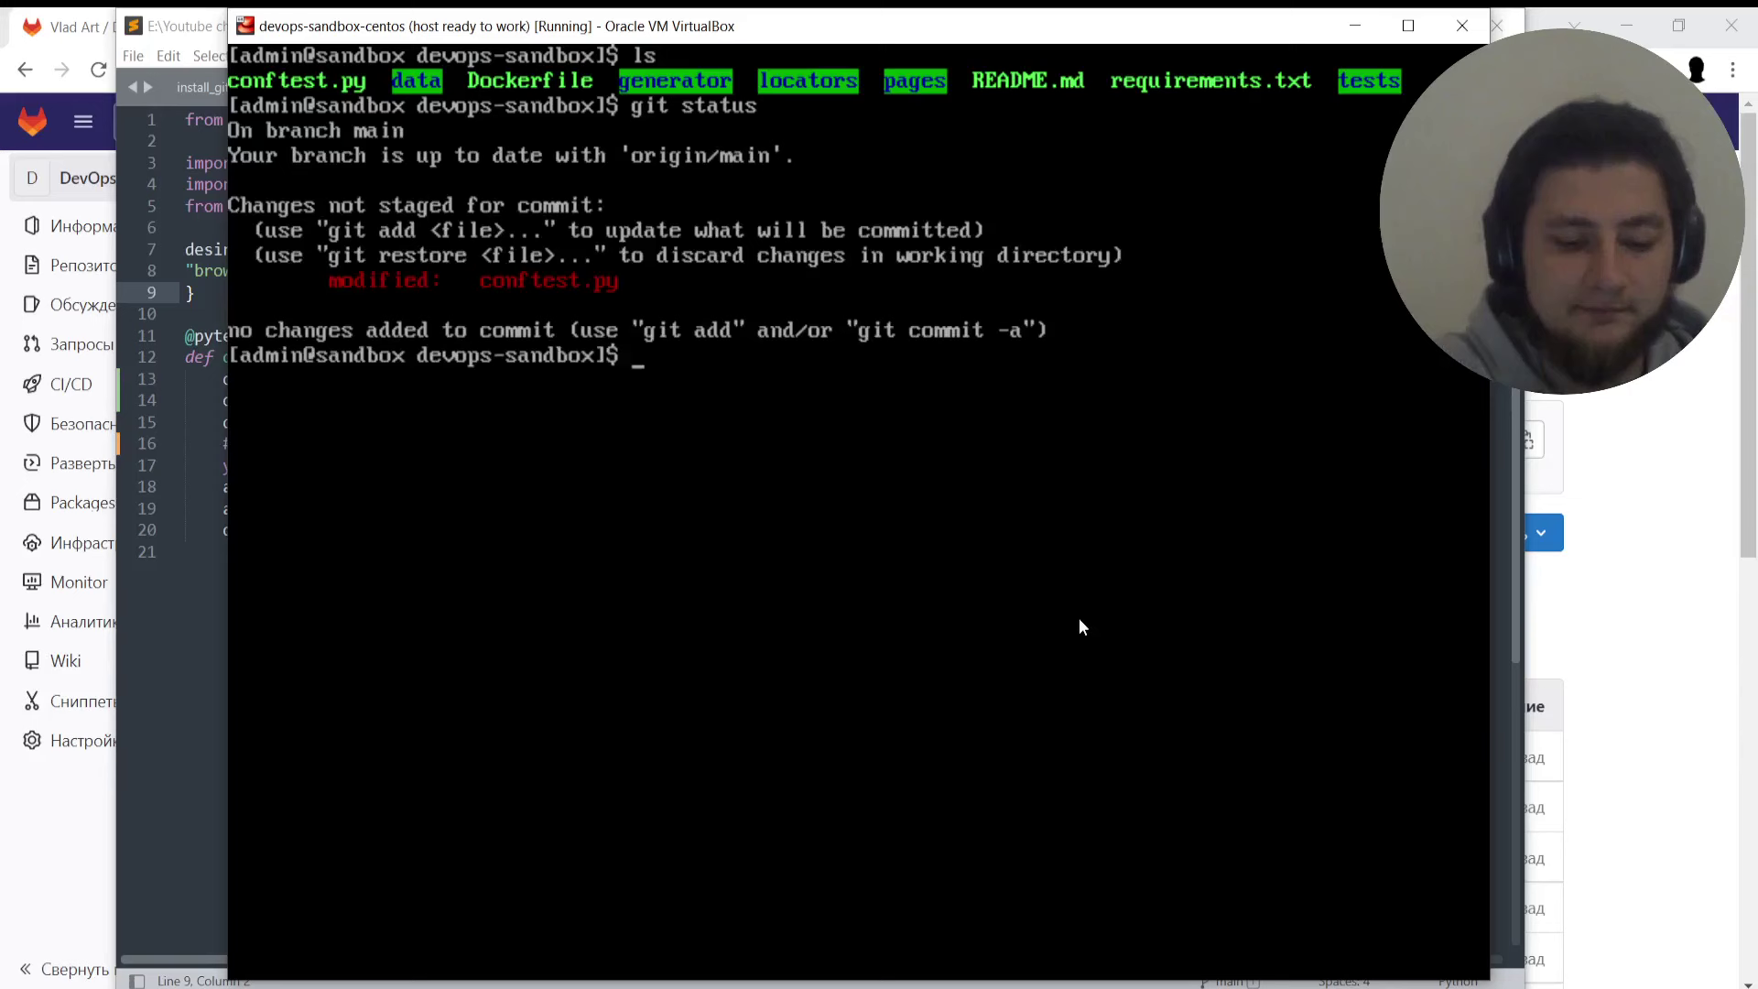
pyautogui.press('Return')
pyautogui.write('git commit -m "added headless mode"')
pyautogui.press('Return')
# Attempt git push origin main, then git pull the remote updates, quitting the merge editor with :q!
pyautogui.write('git push o')
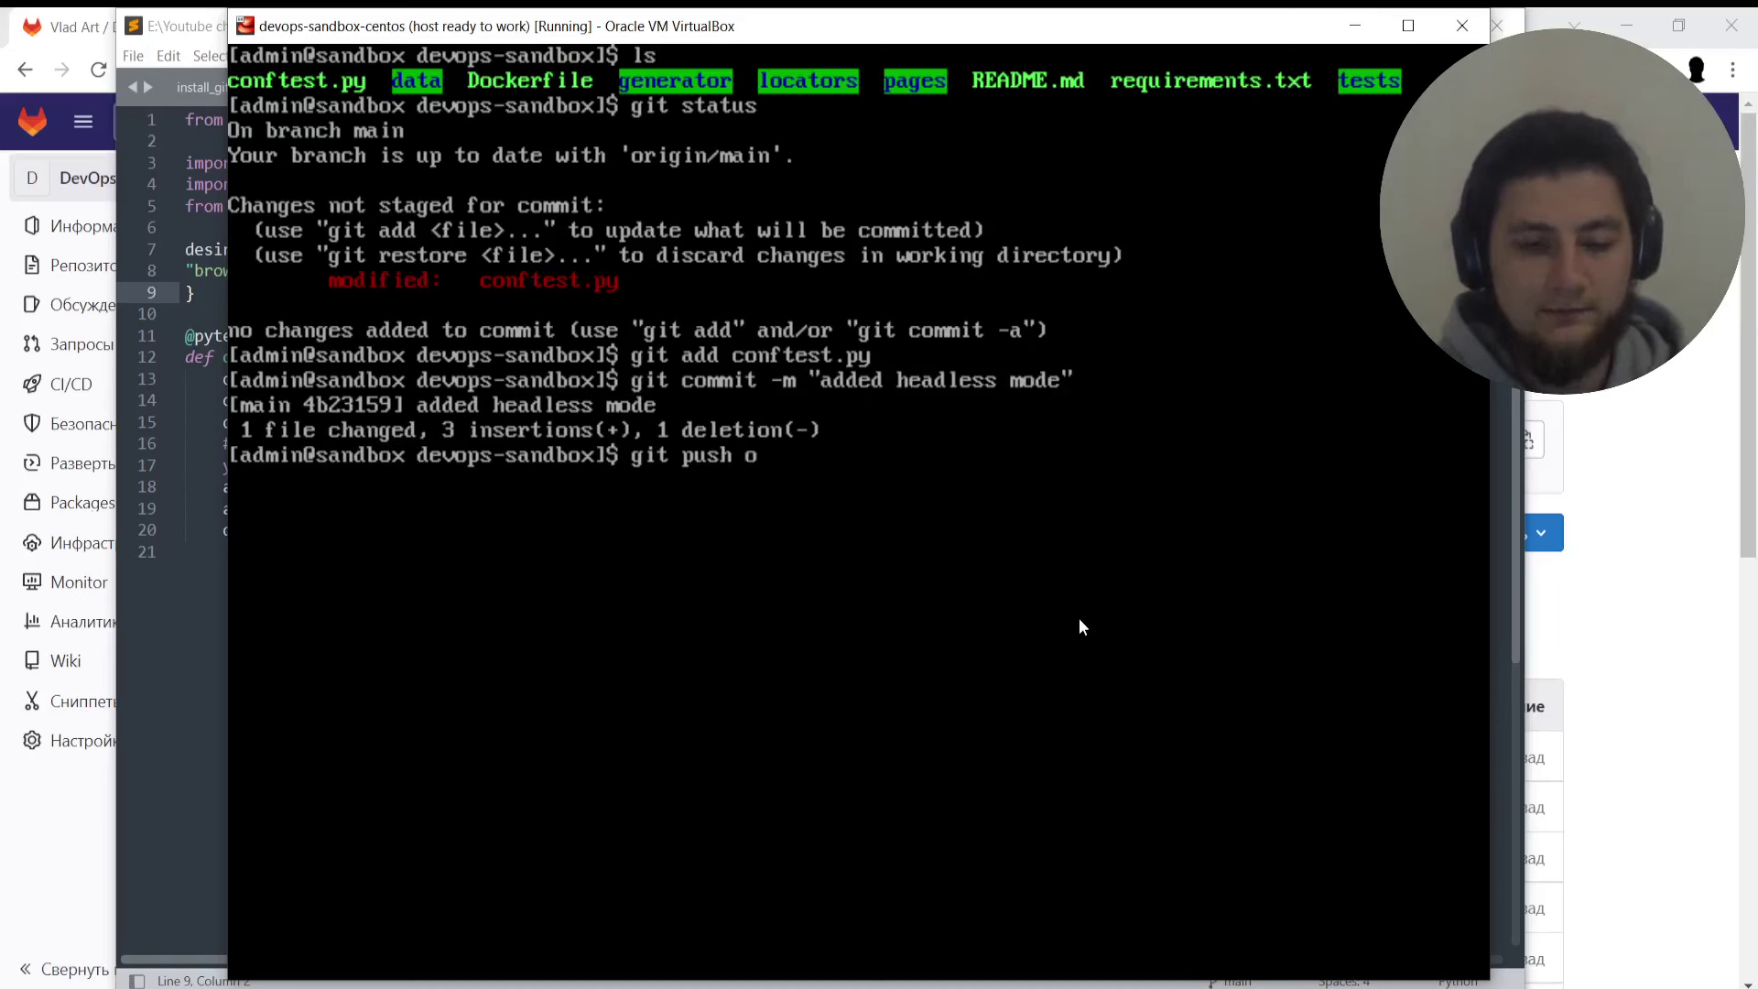
pyautogui.write('rigin ')
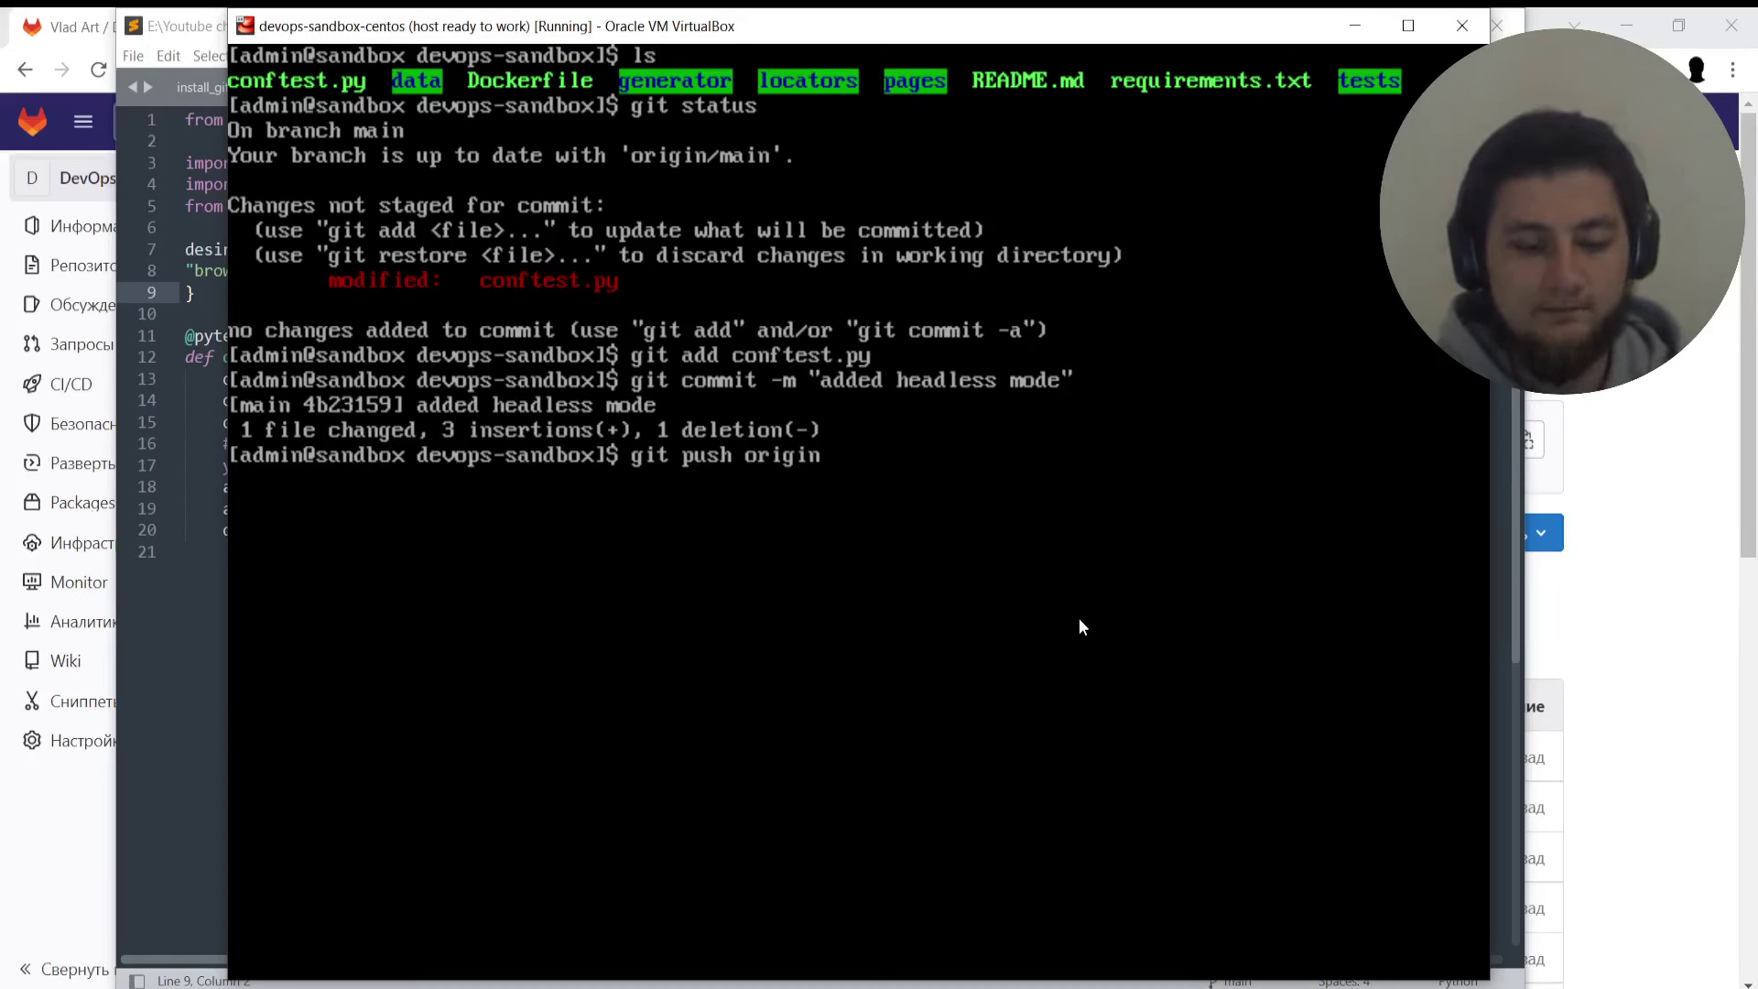
pyautogui.write('main')
pyautogui.press('Return')
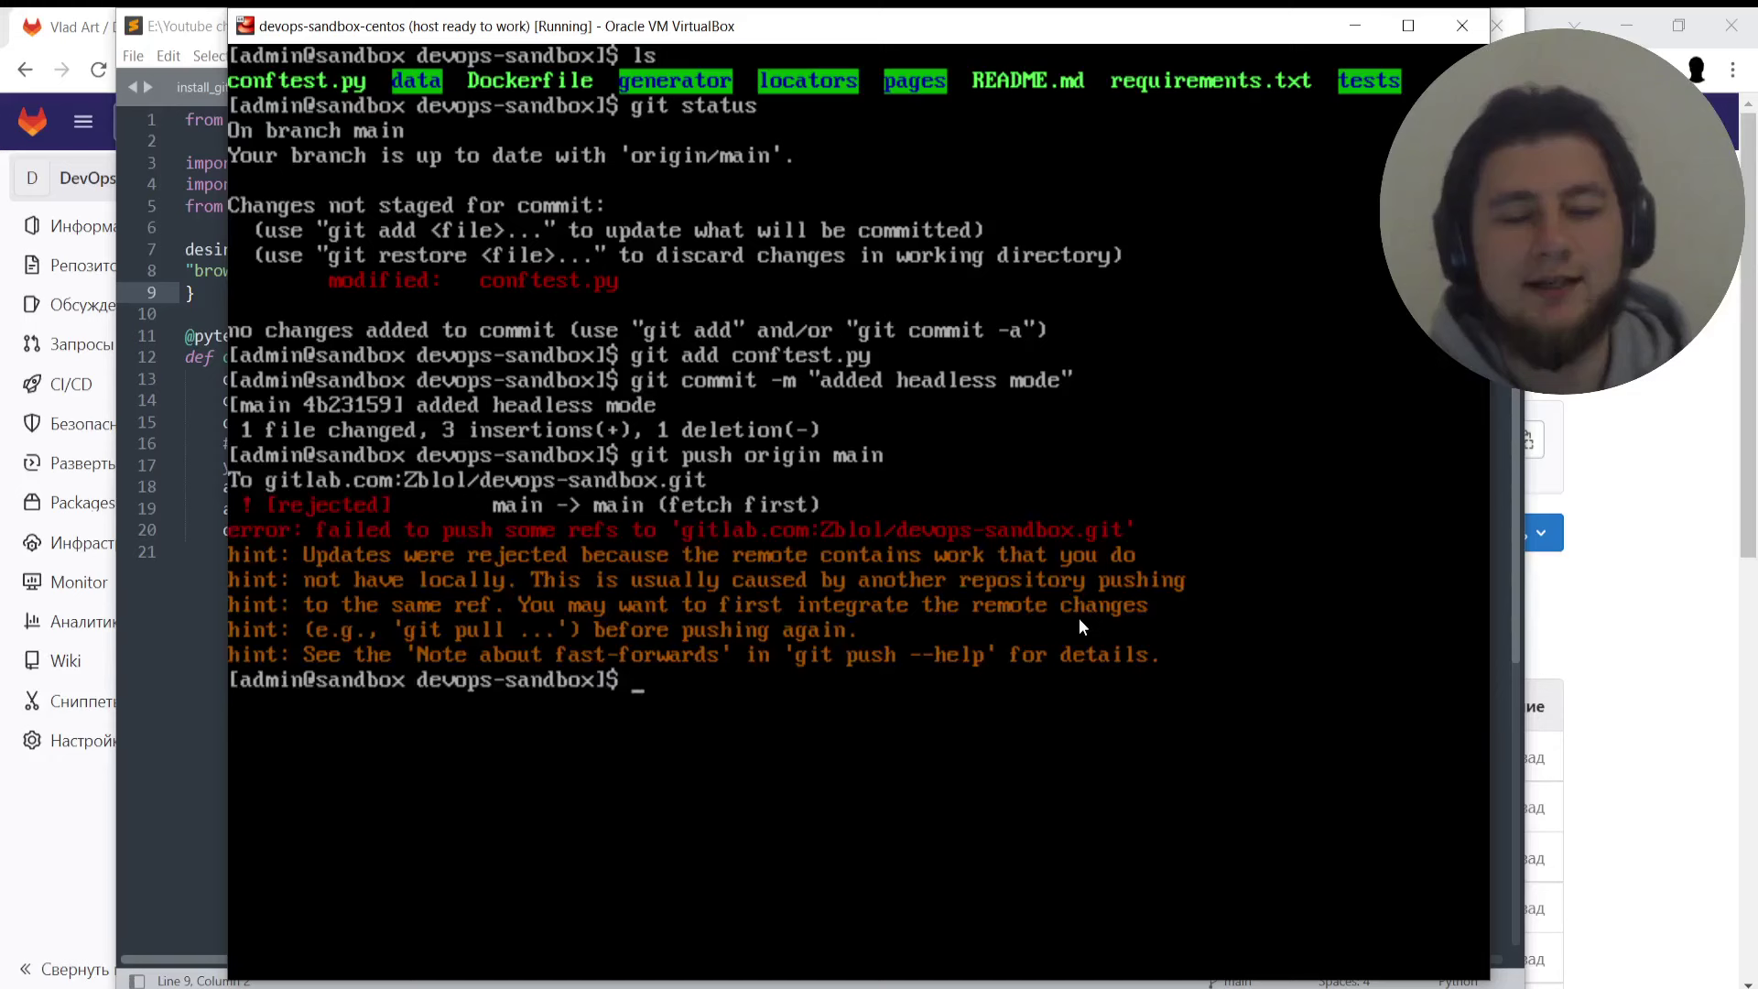
pyautogui.write('gi')
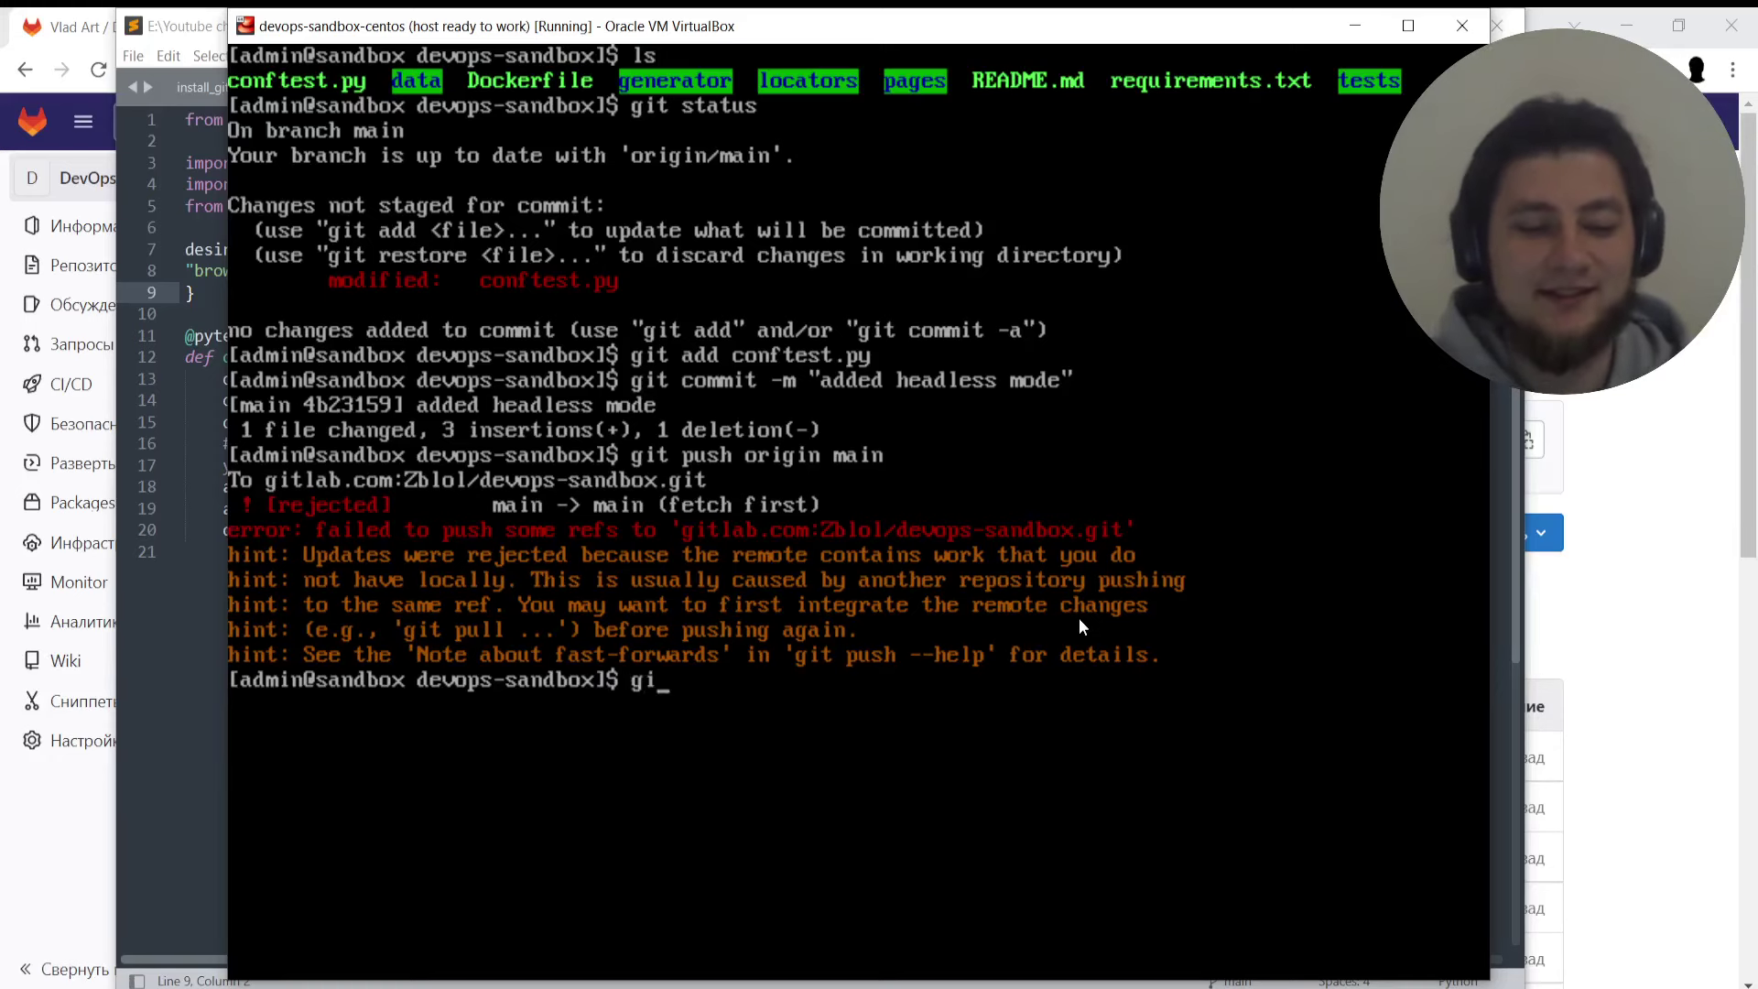
pyautogui.write('t pull')
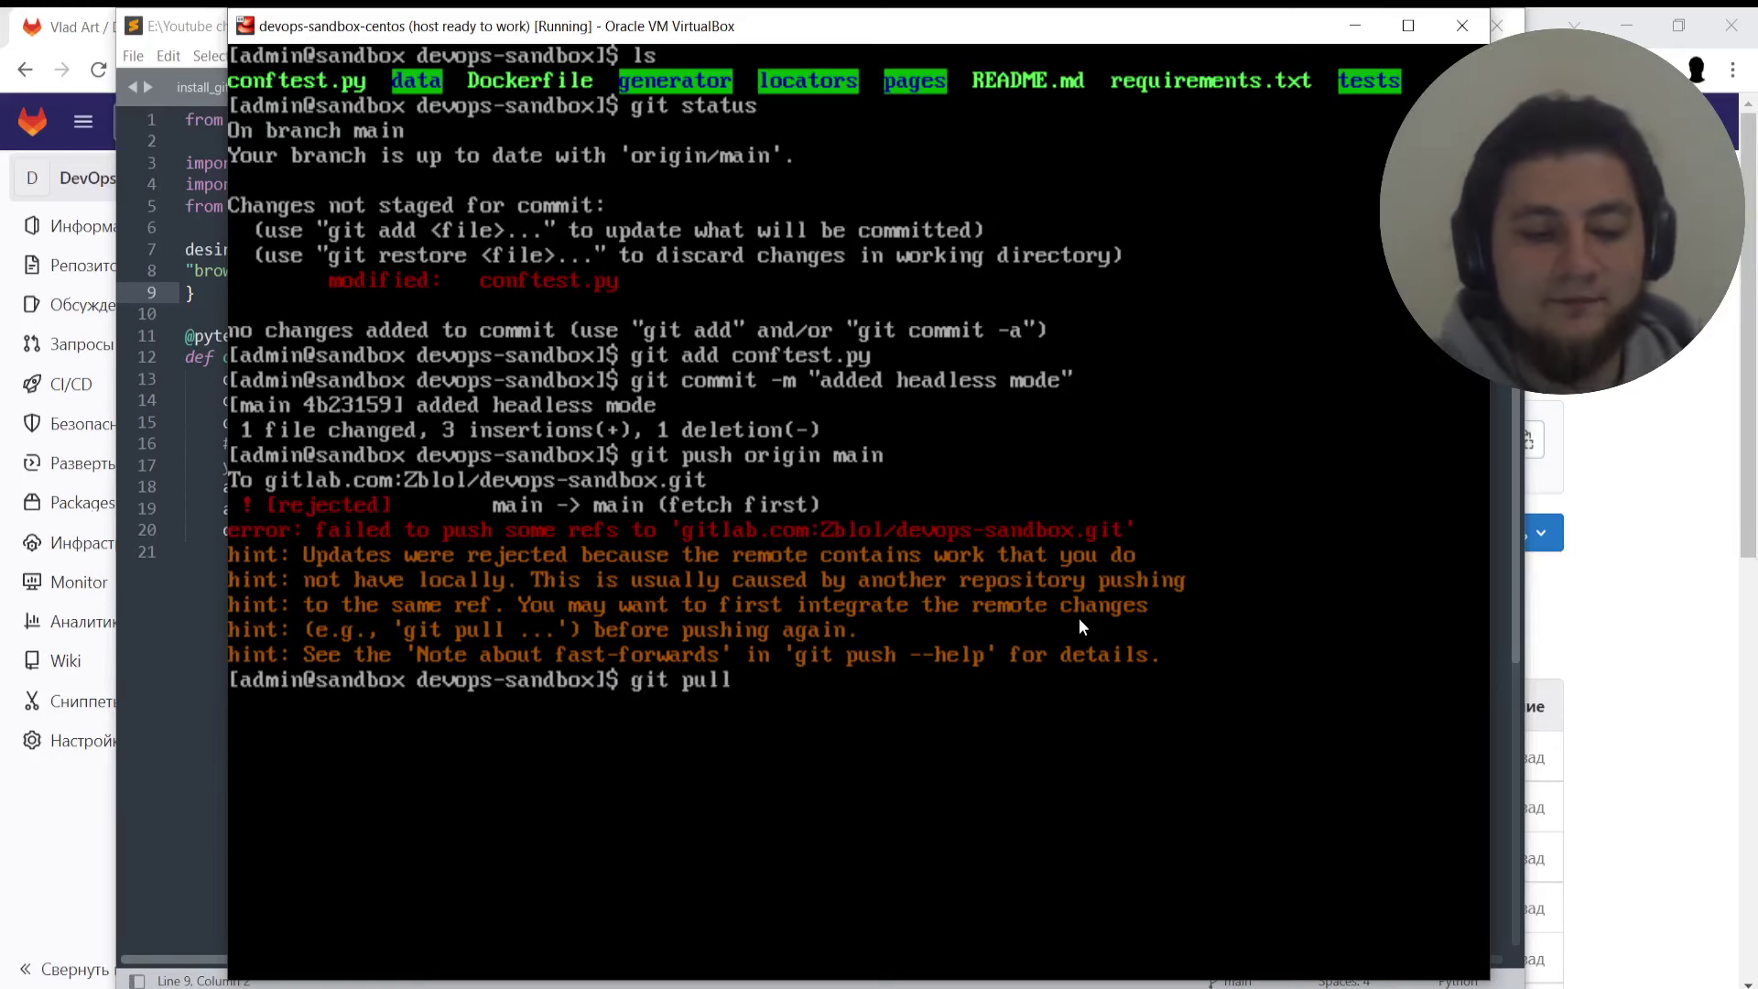
pyautogui.press('Return')
pyautogui.press('Down')
pyautogui.press('Down')
pyautogui.press('Down')
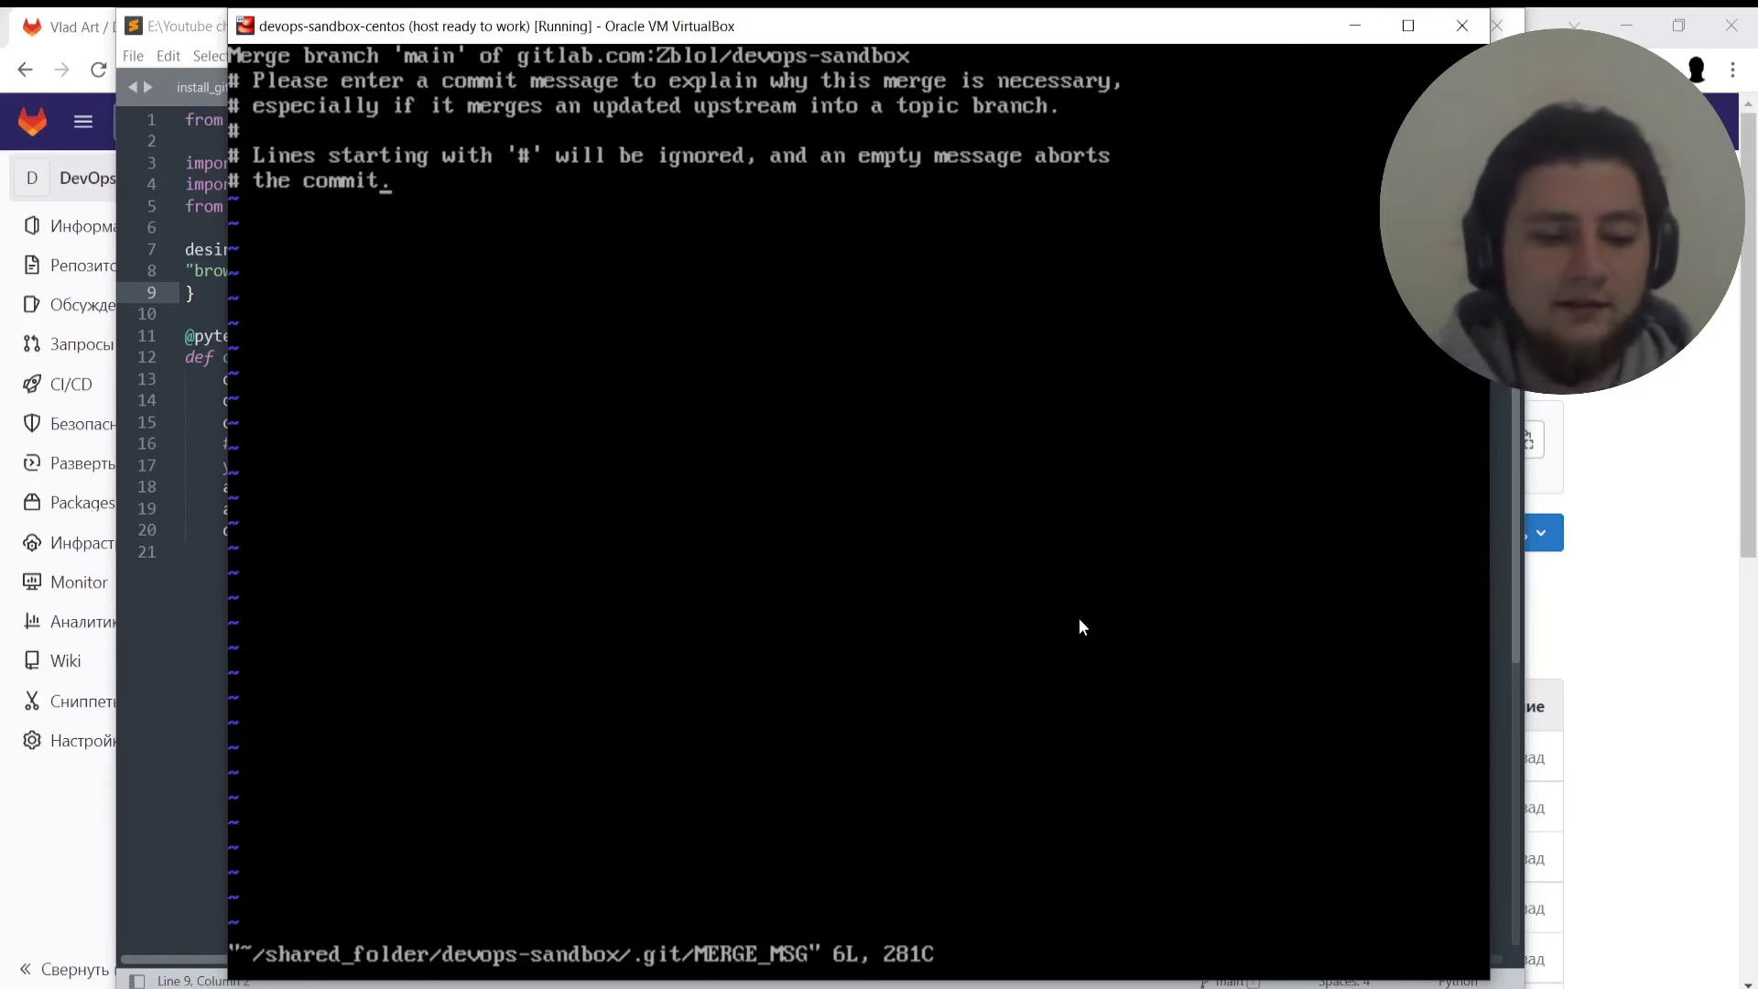
pyautogui.write(':q!')
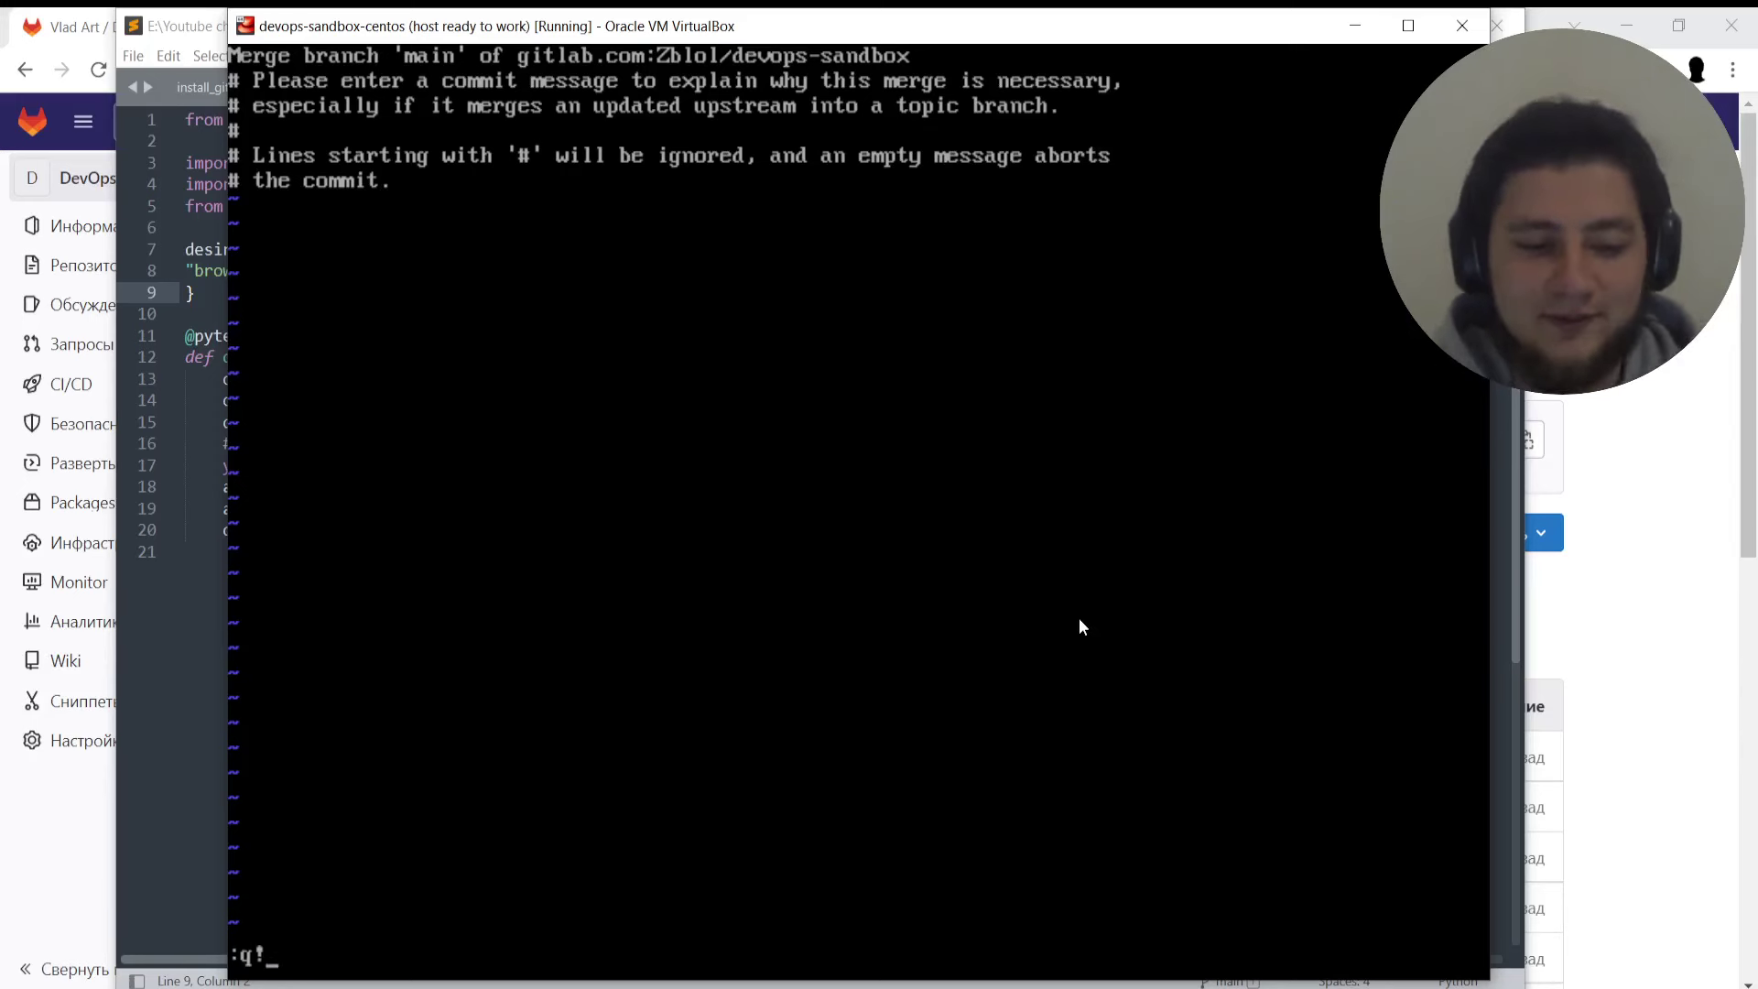
pyautogui.press('Return')
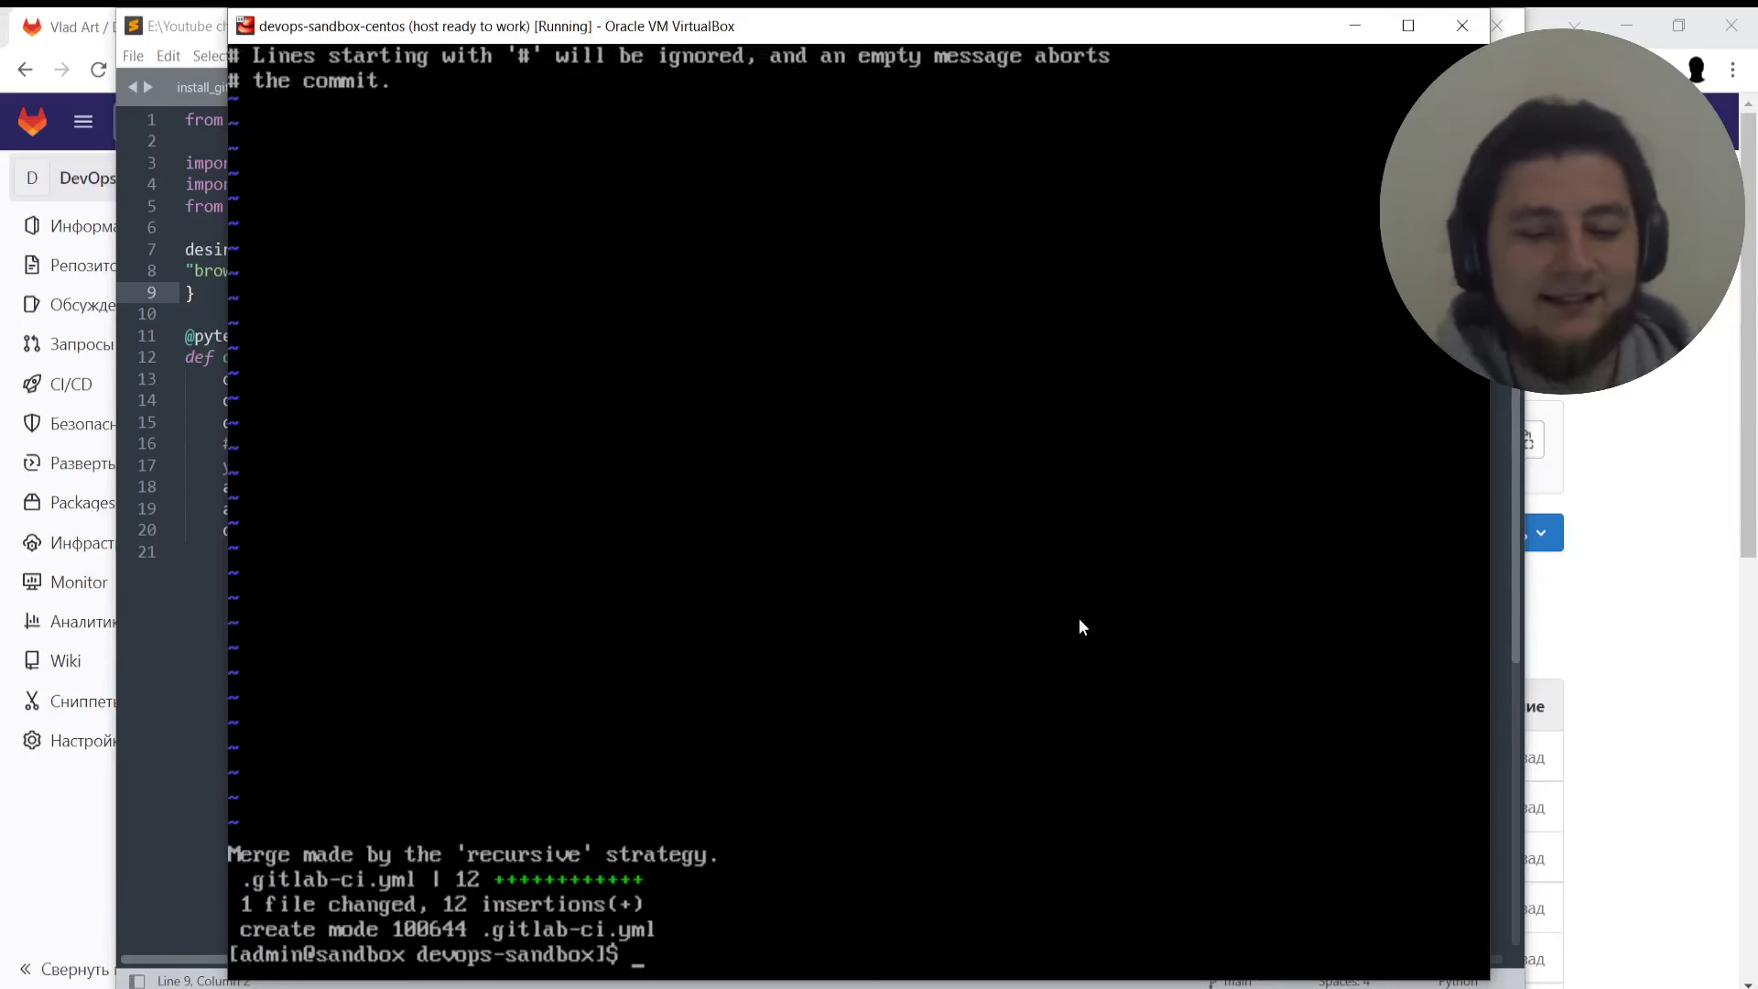
# Clear the terminal and push the merged commit to origin main.
pyautogui.write('clear')
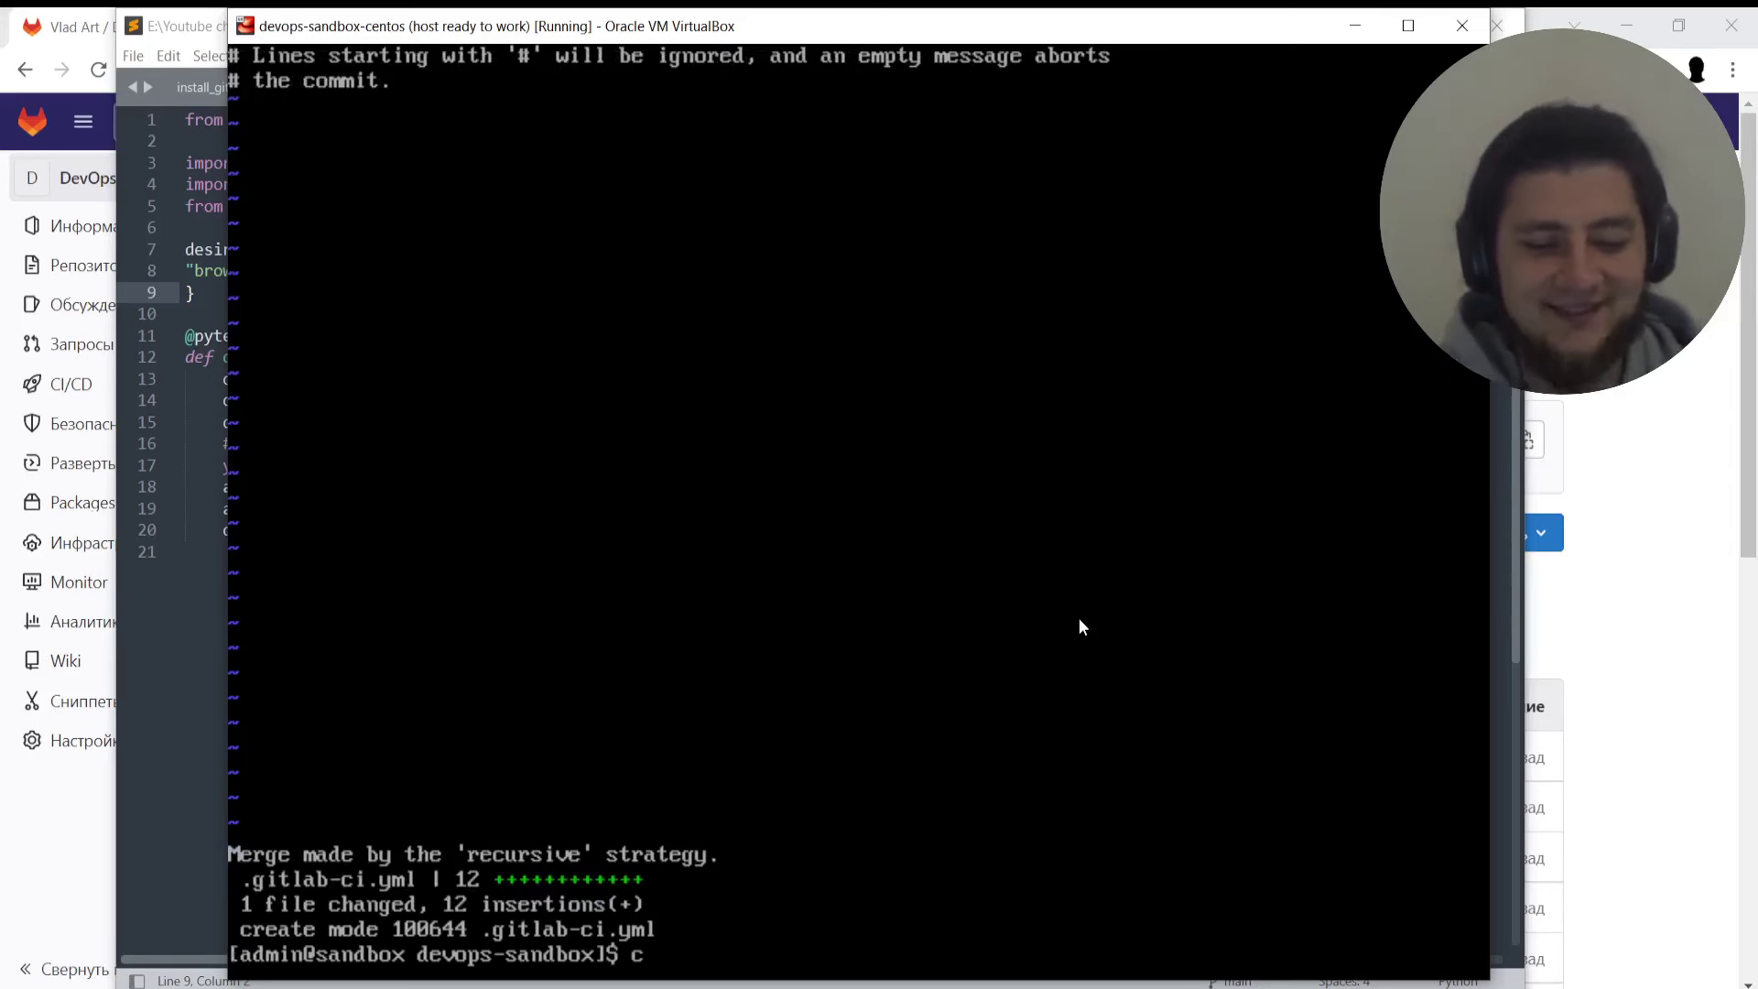
pyautogui.press('Return')
pyautogui.press('Up')
pyautogui.press('Up')
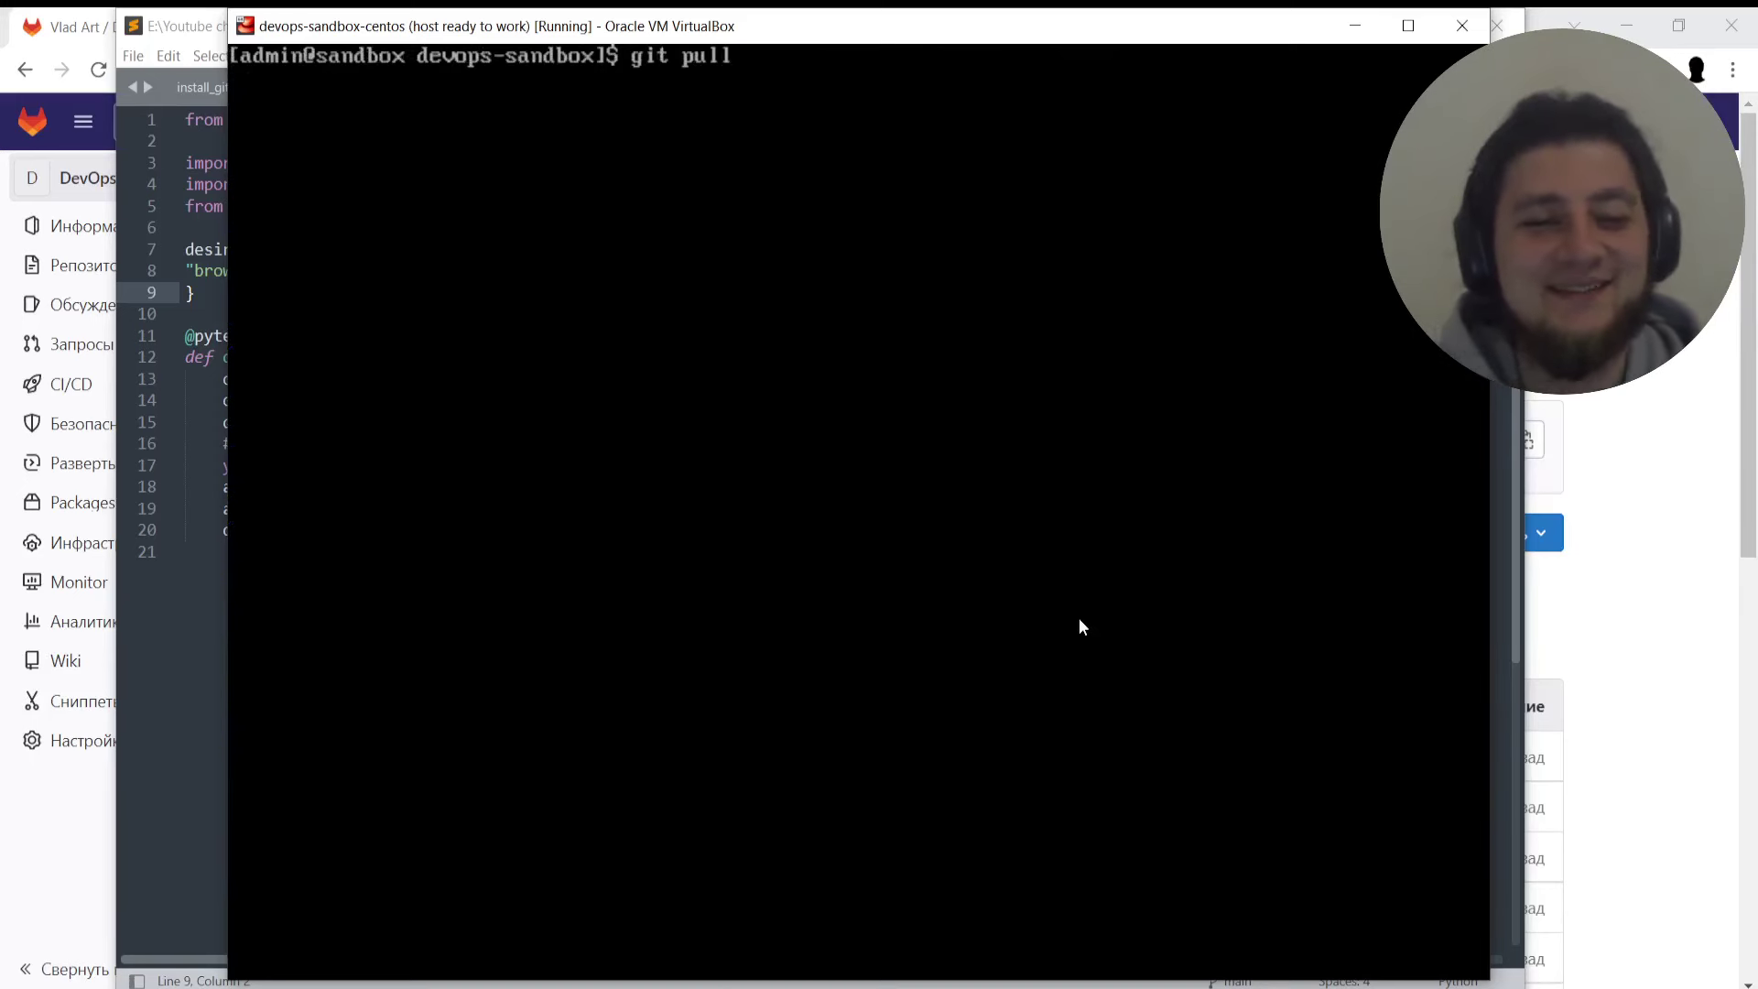
pyautogui.press('Up')
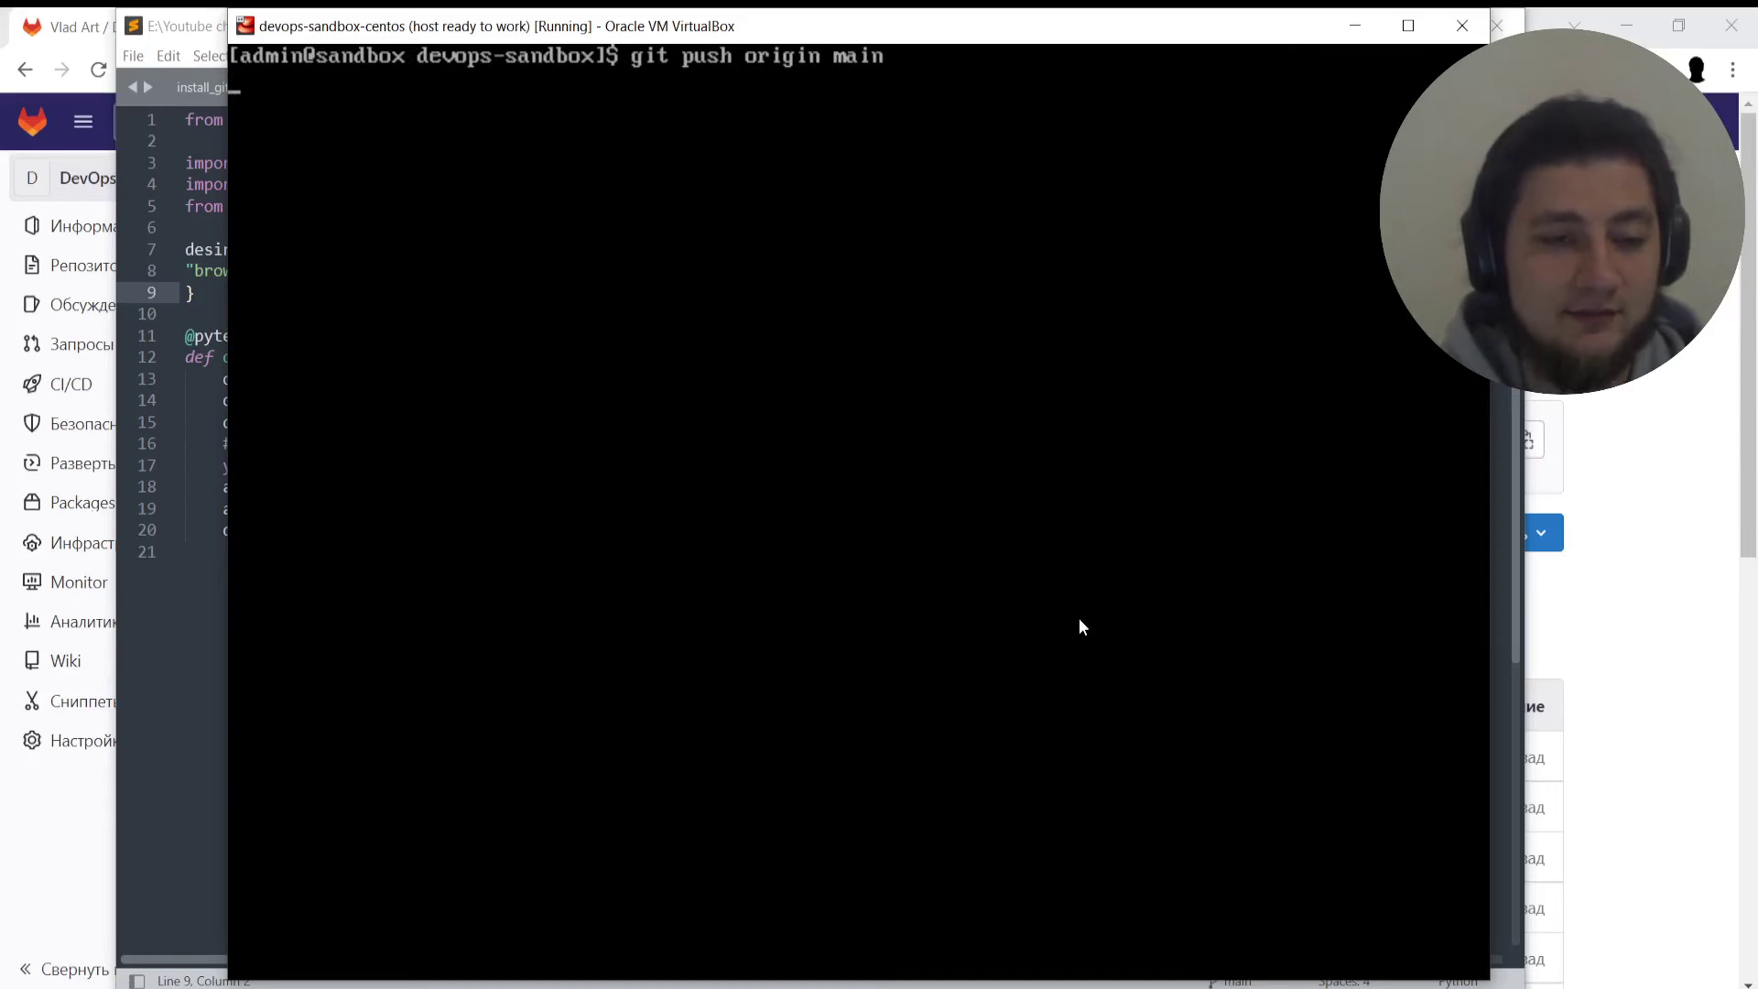
pyautogui.press('Return')
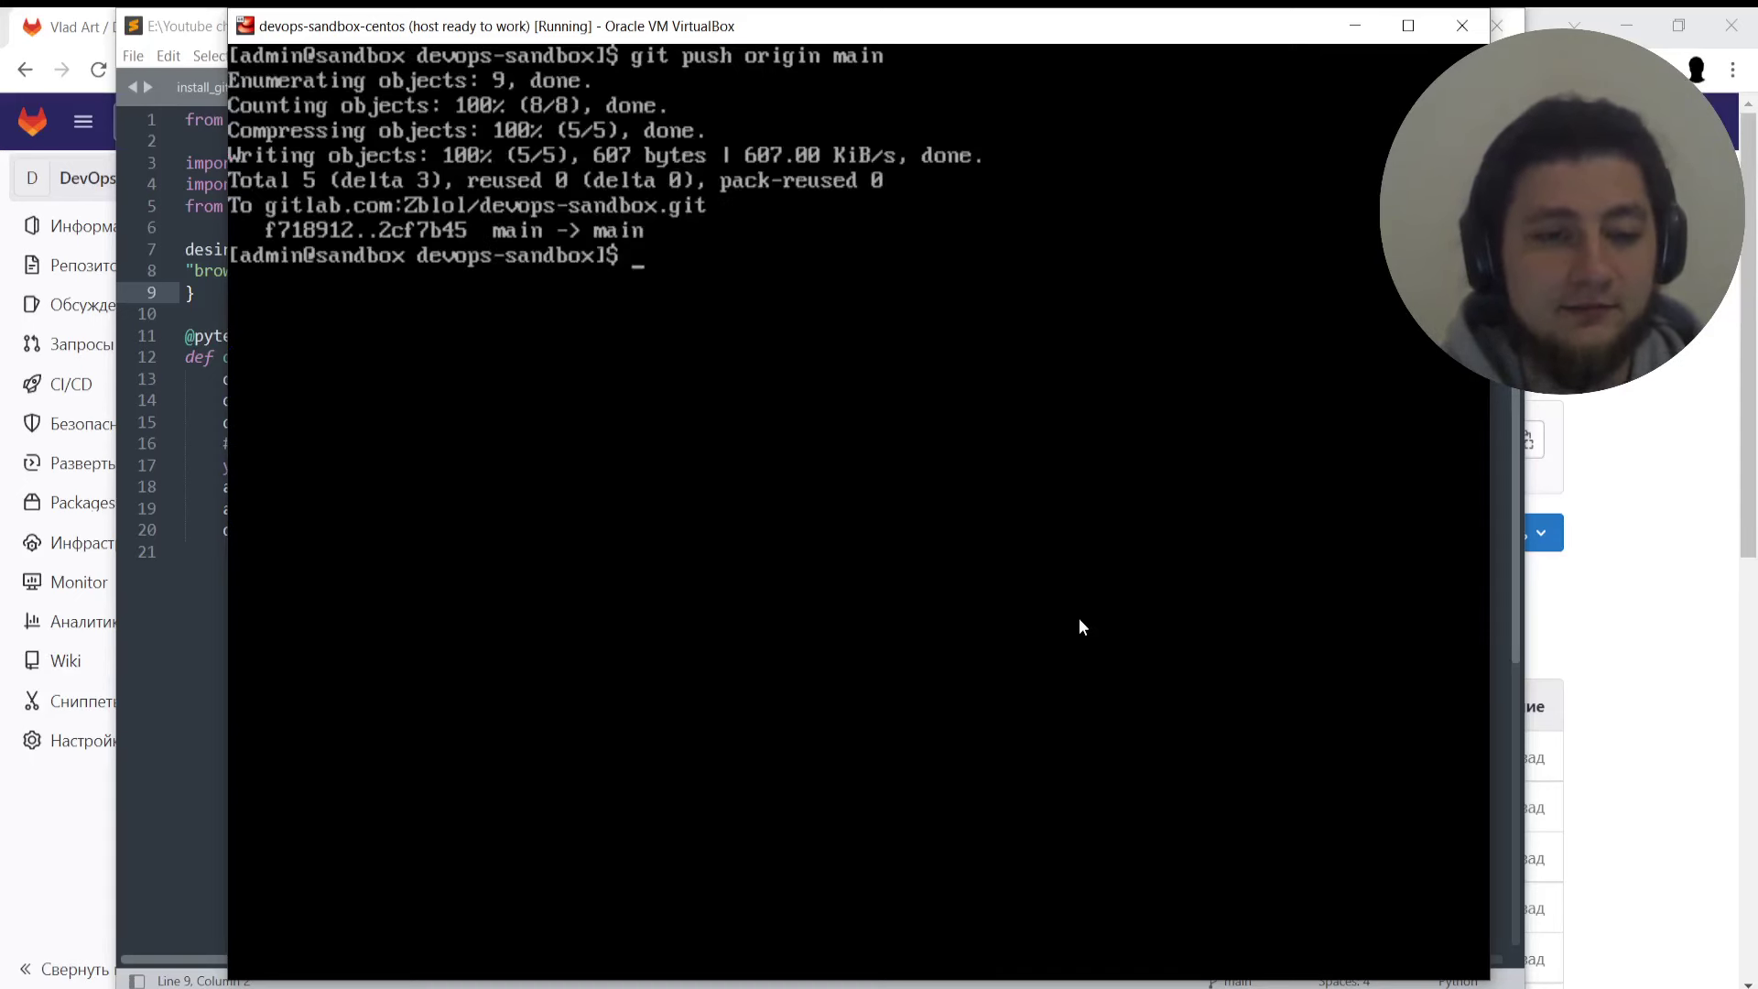
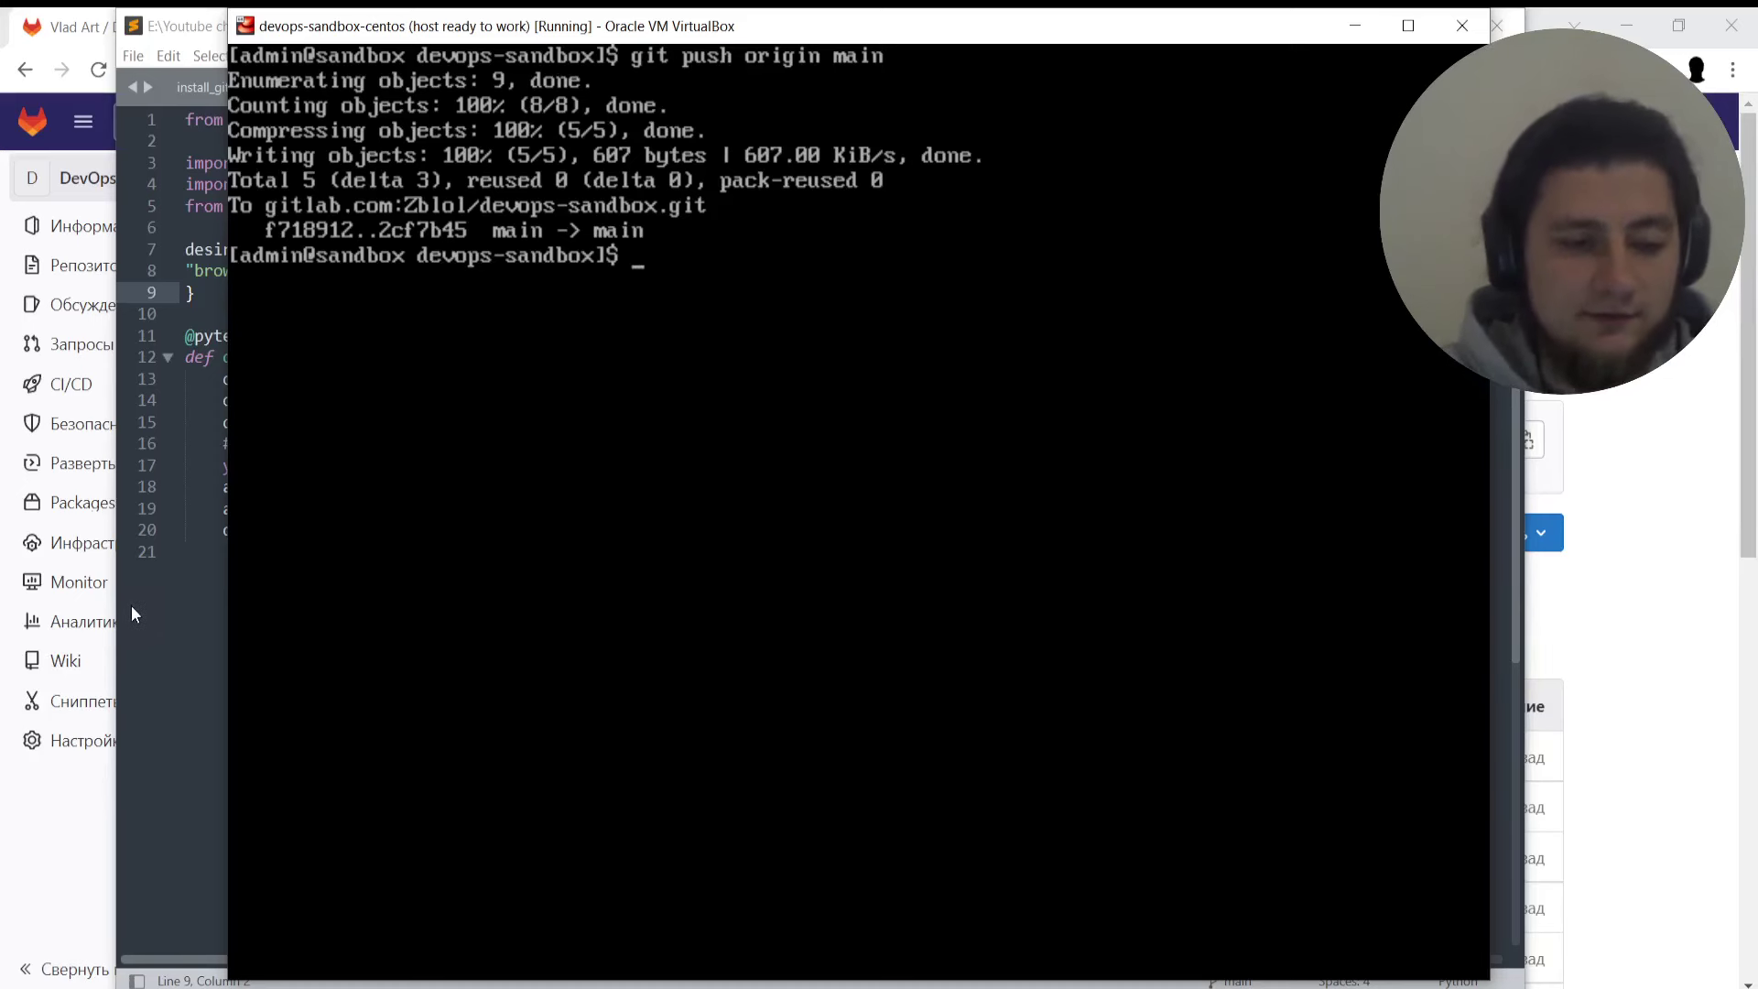
# Check the newest pipeline's test run job log, then bring up the conftest.py page on main.
pyautogui.click(176, 643)
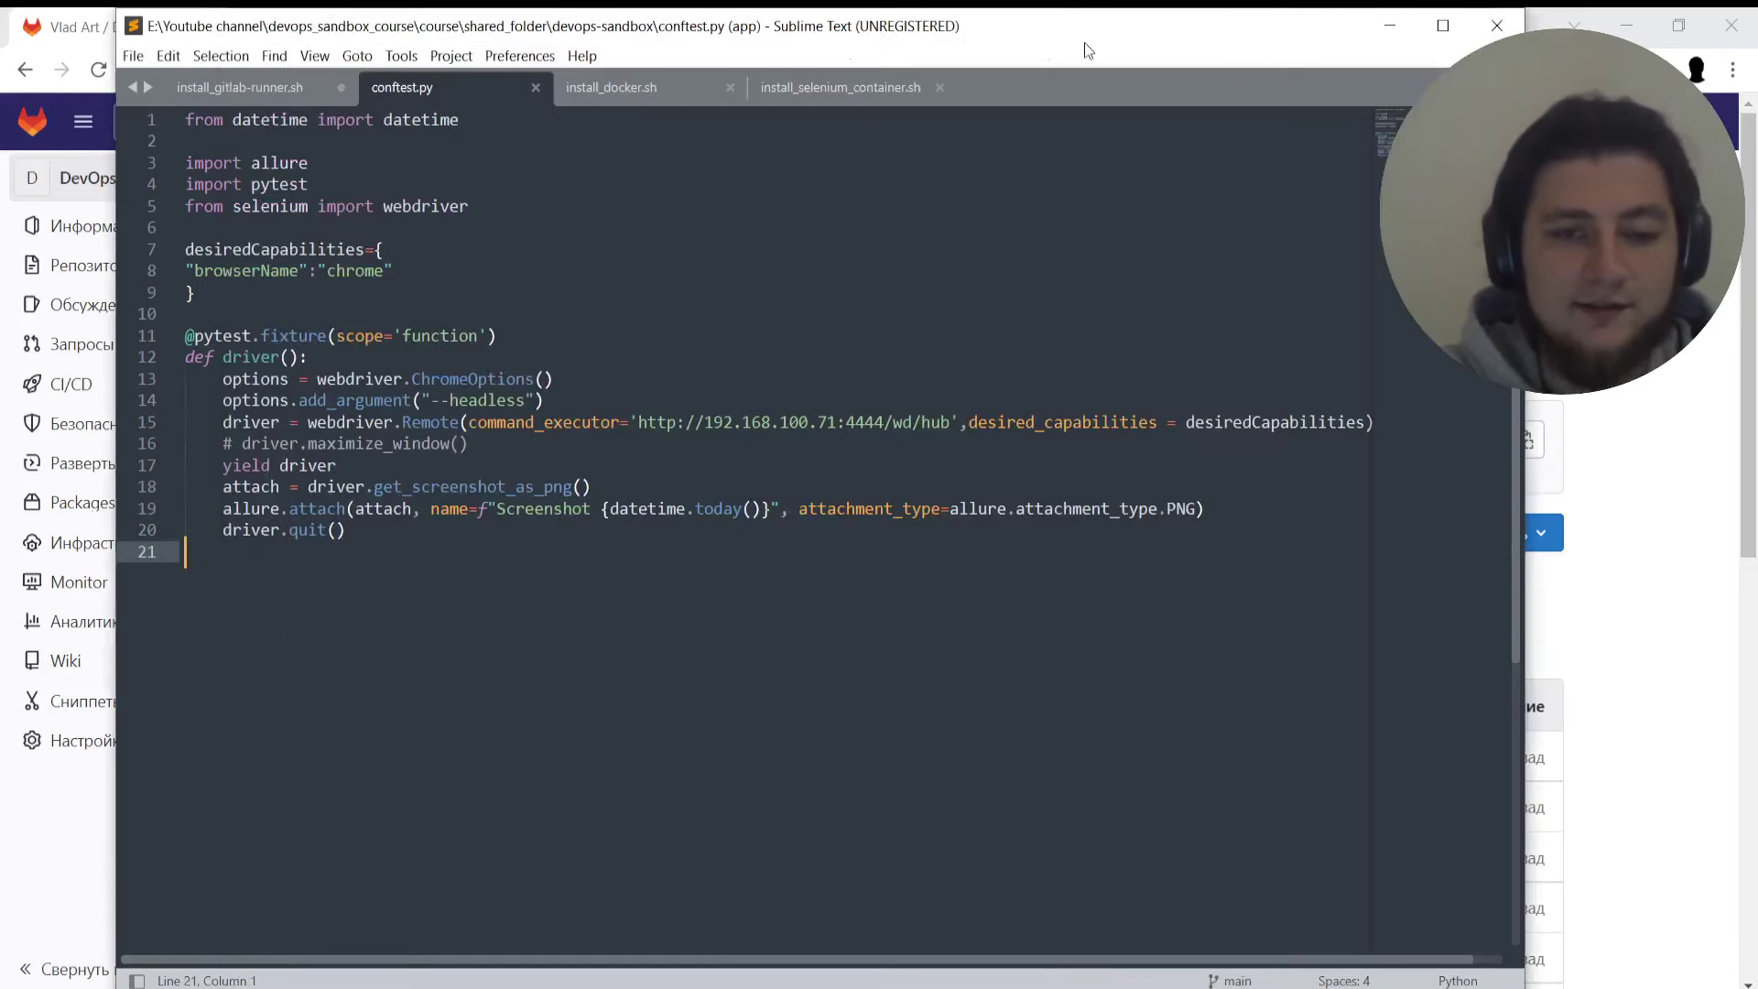
pyautogui.click(1389, 25)
pyautogui.click(83, 384)
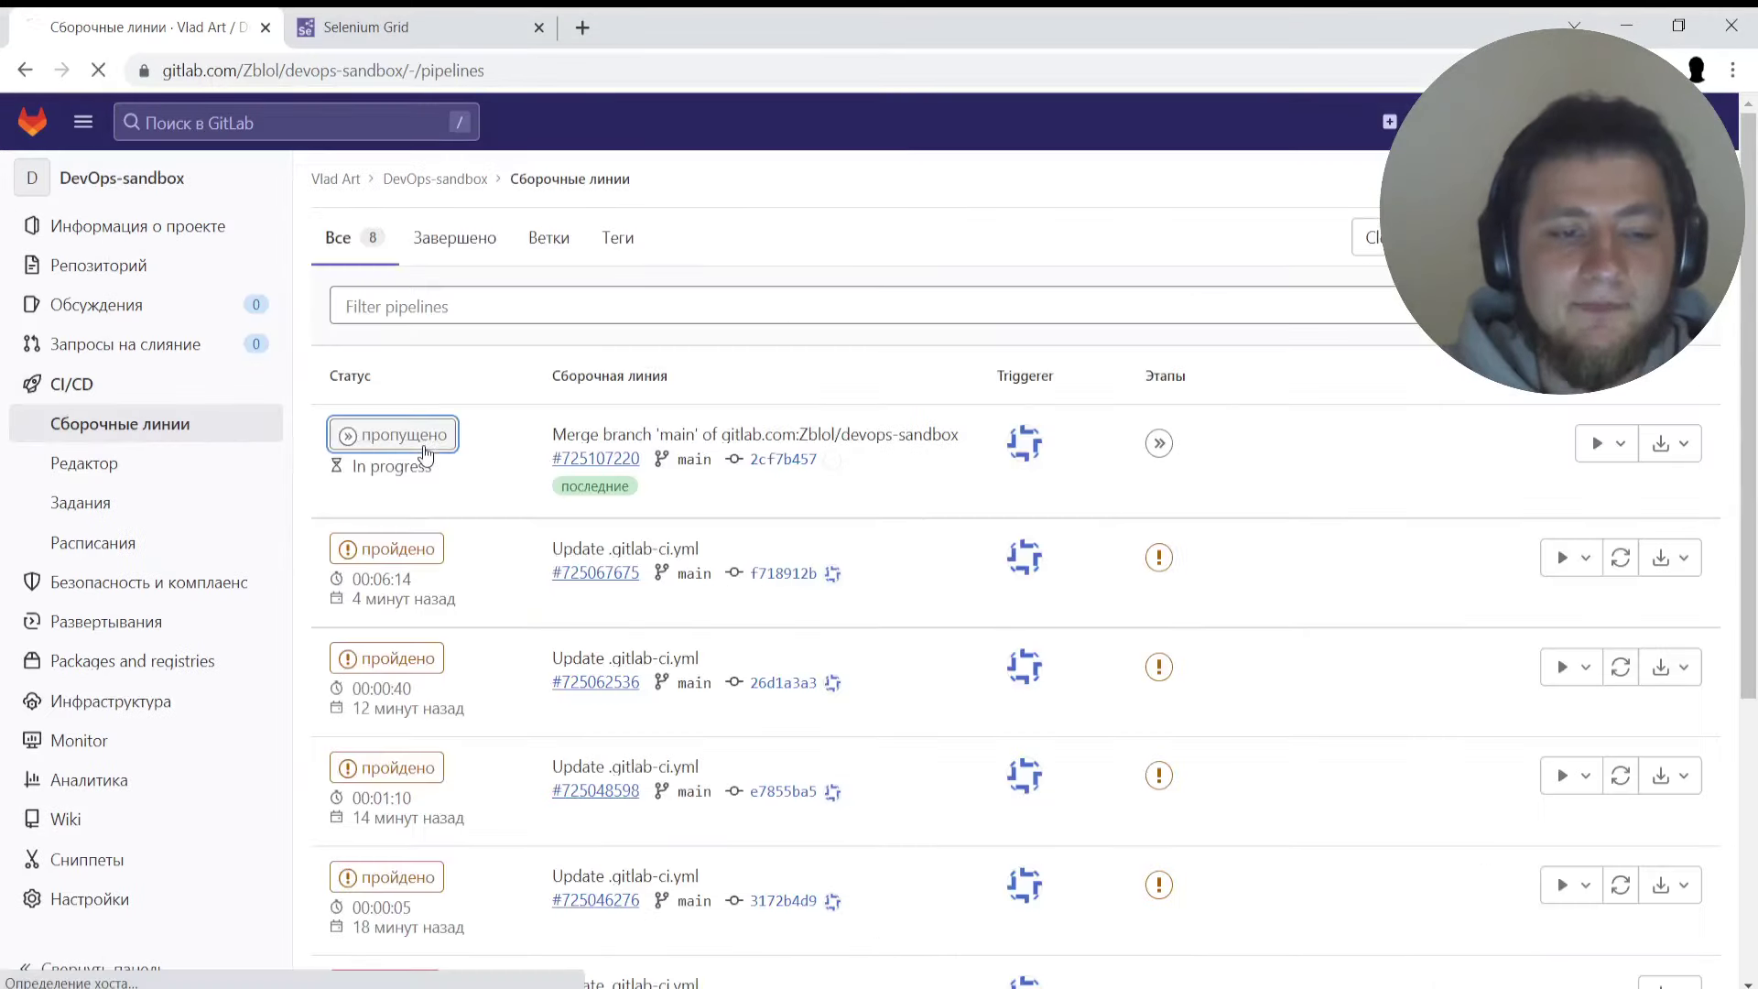
pyautogui.click(423, 440)
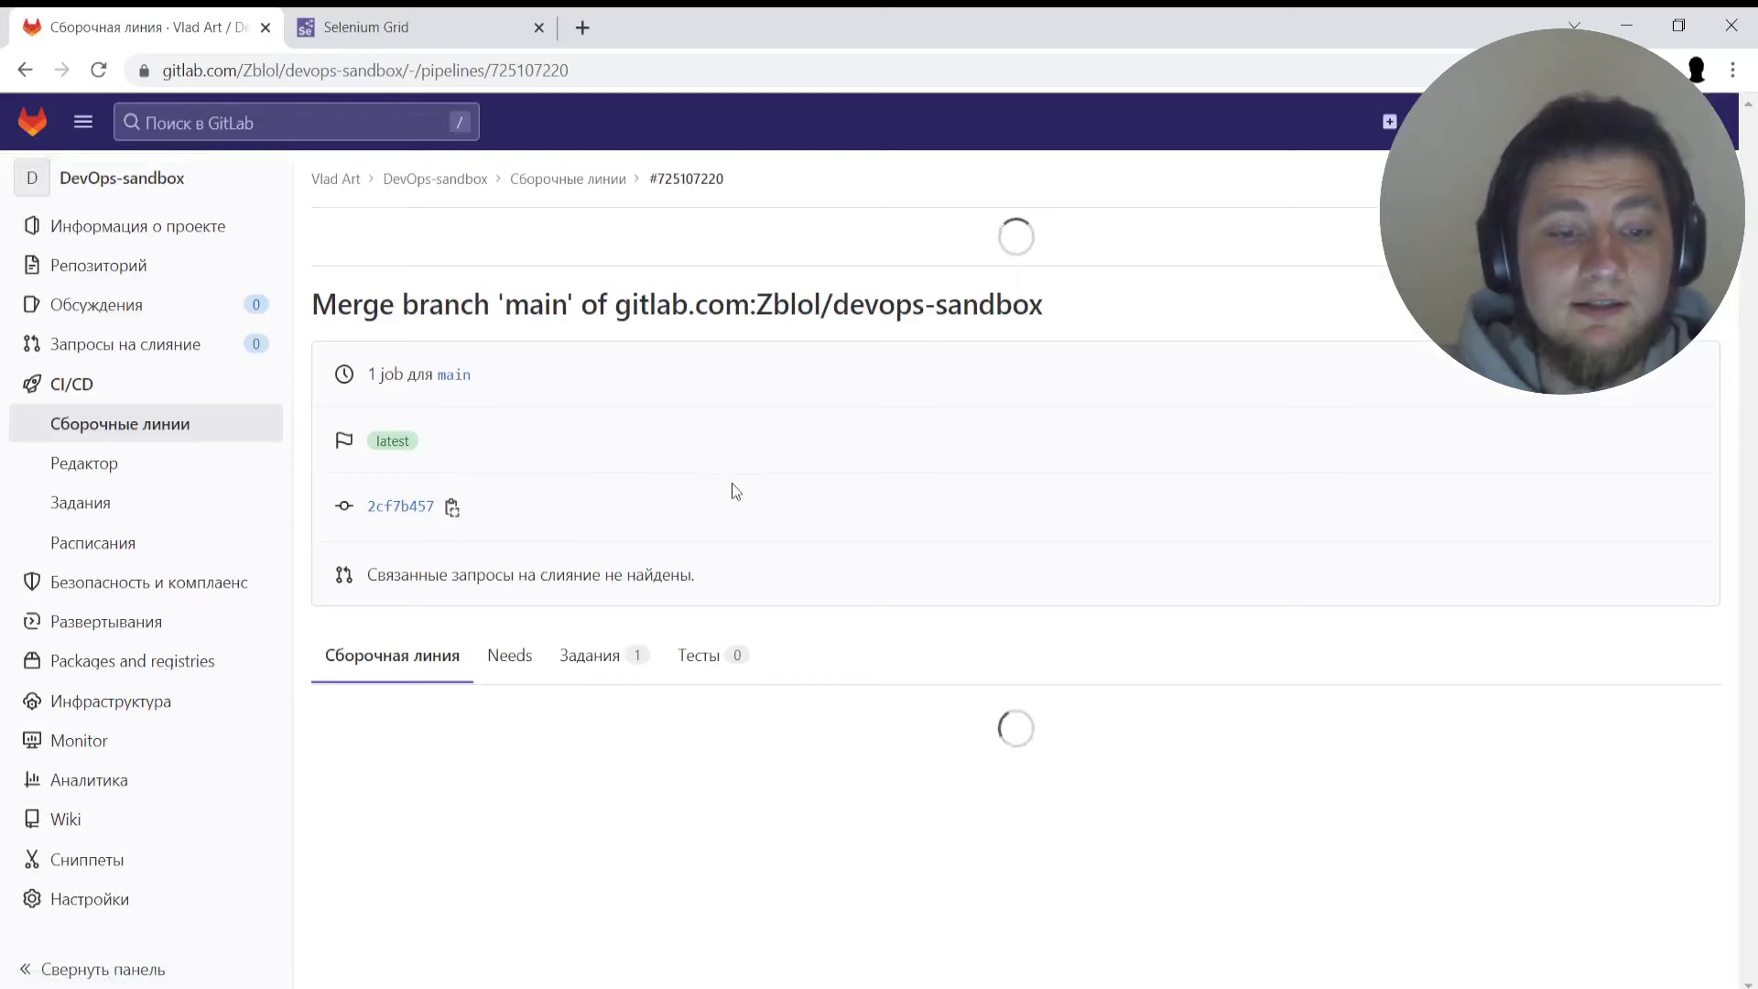
pyautogui.scroll(-3, 735, 486)
pyautogui.click(488, 566)
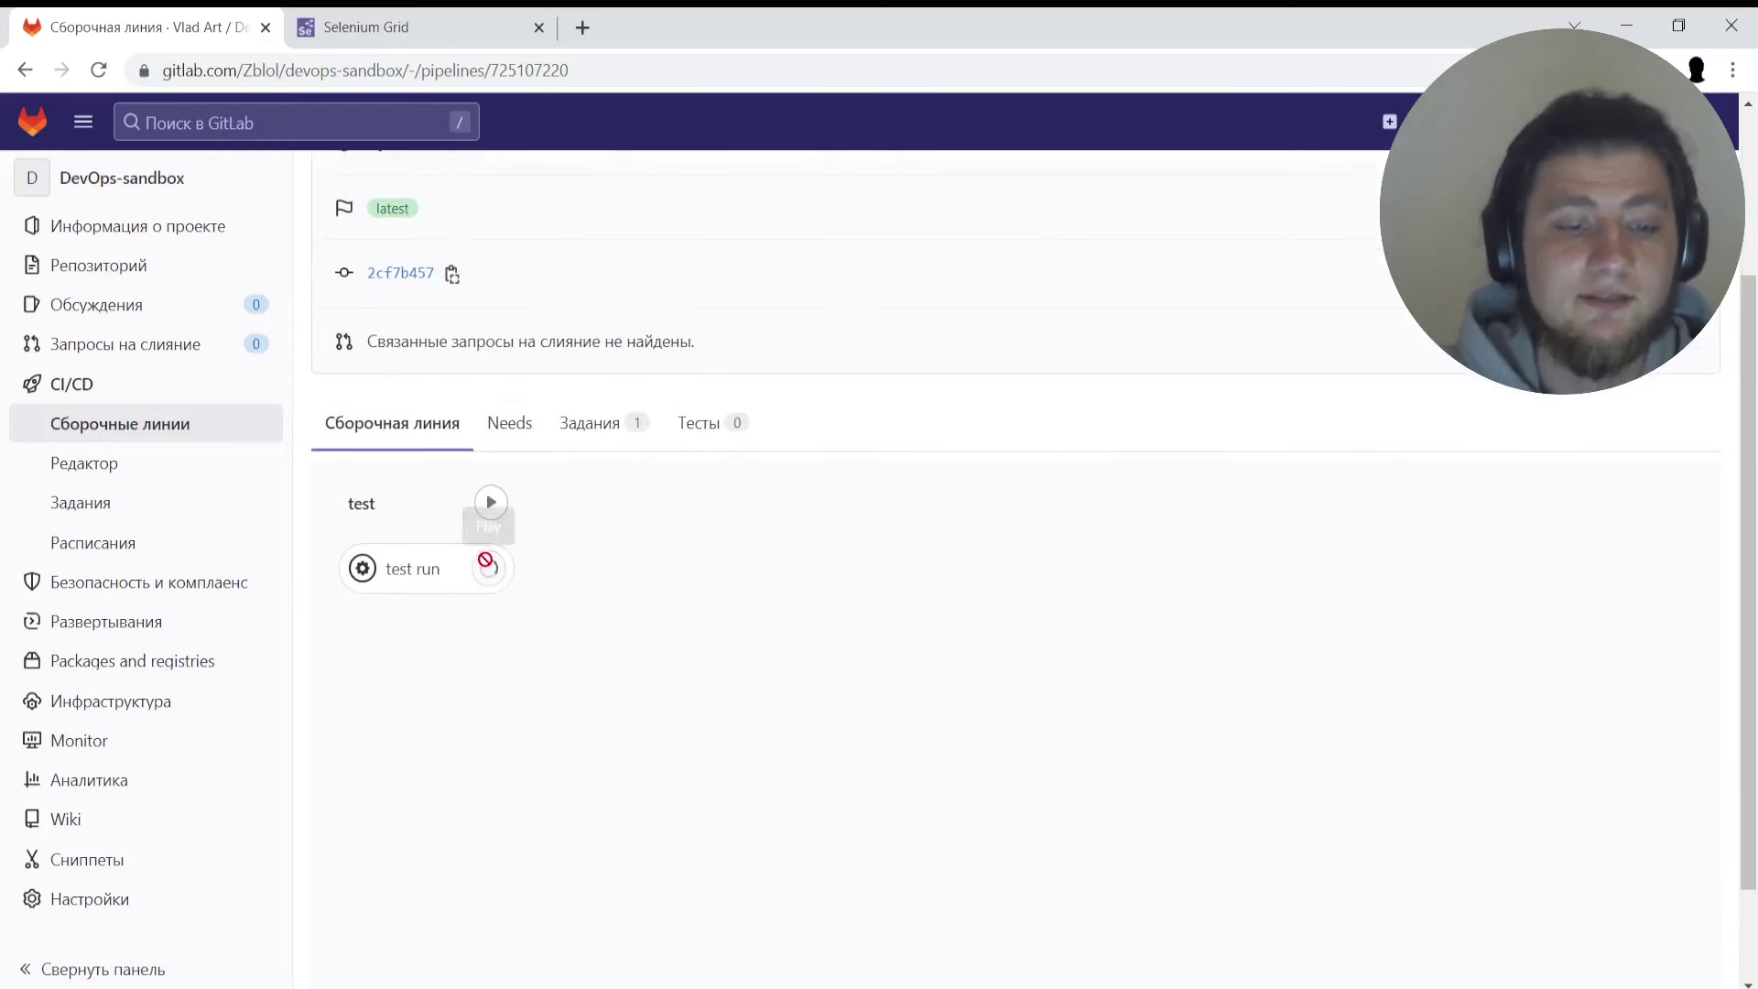
pyautogui.click(439, 572)
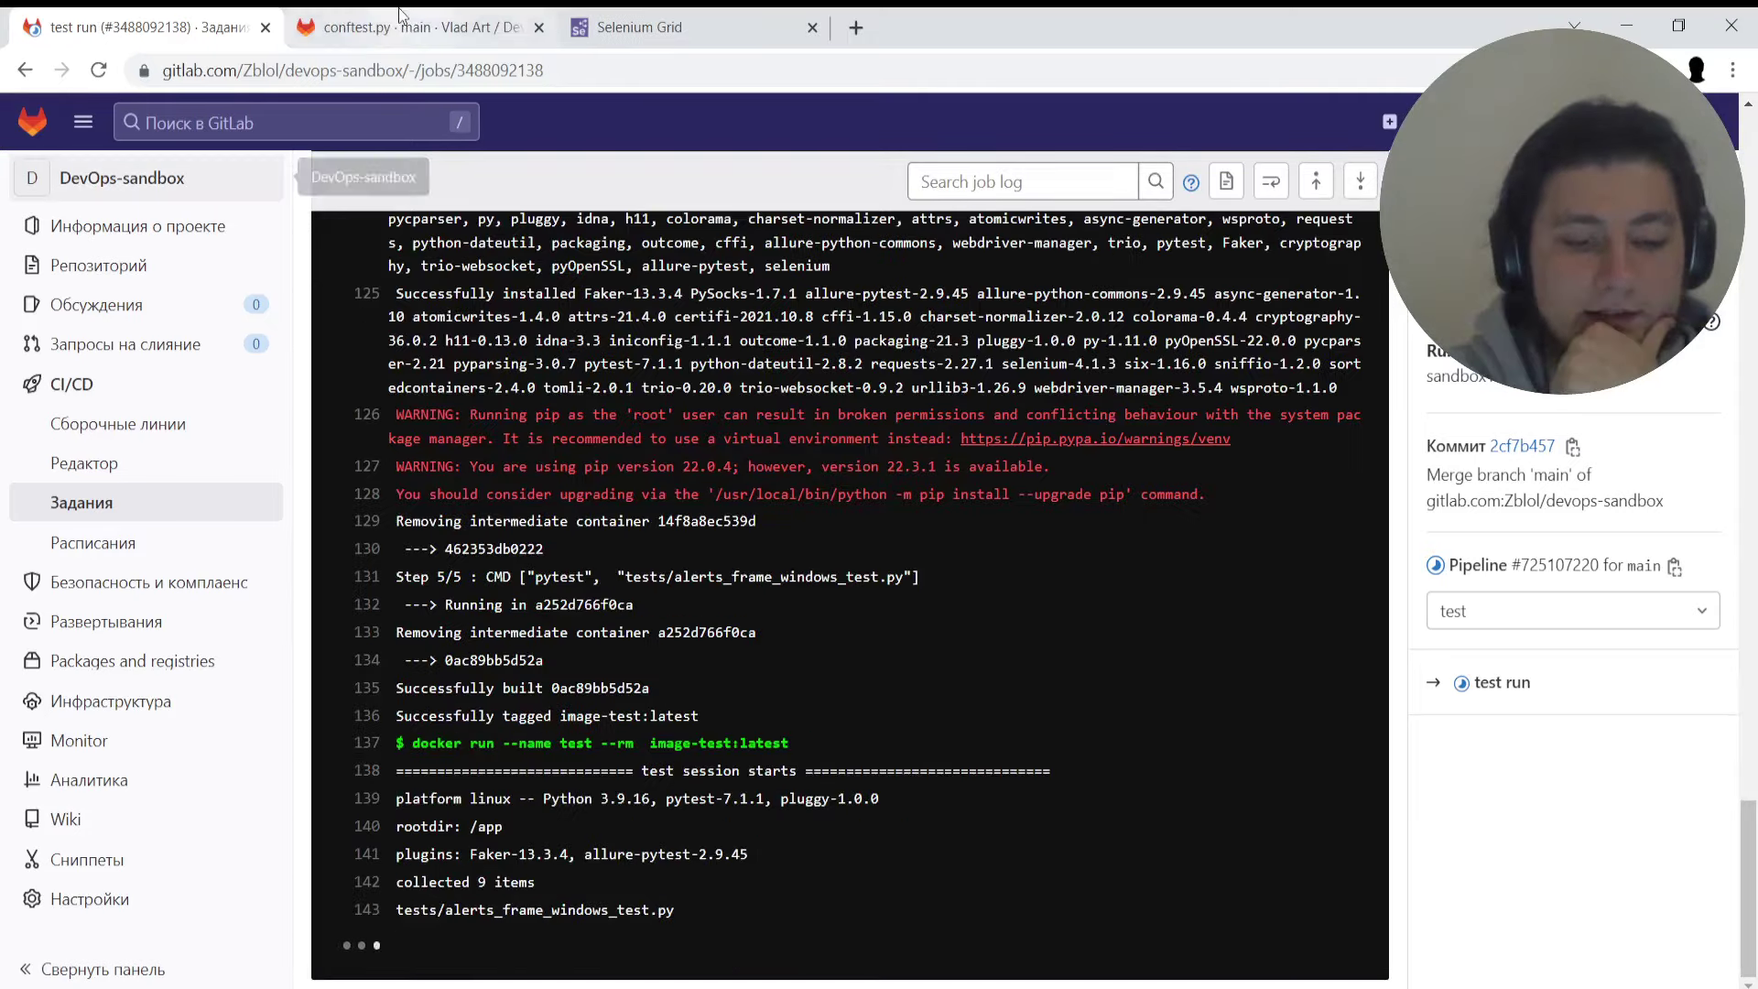
pyautogui.hotkey('ctrl', 'Tab')
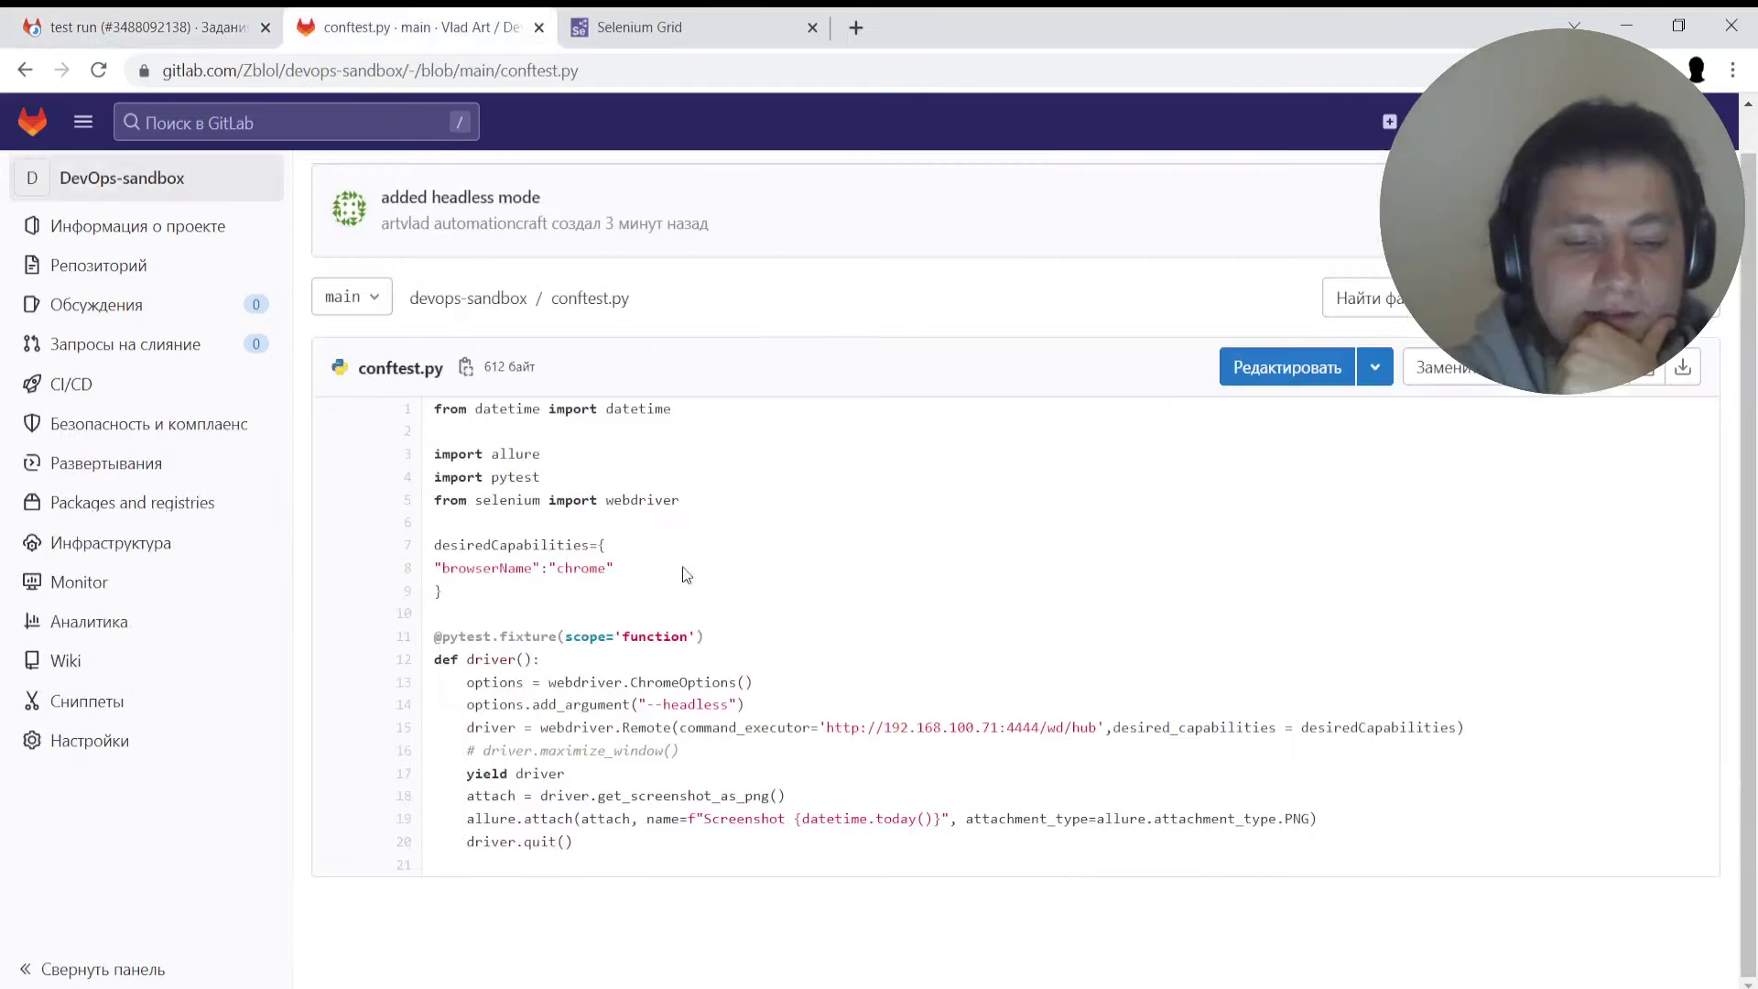
# Comment out the screenshot-attaching lines 18–19 in conftest.py and commit to main.
pyautogui.click(1288, 369)
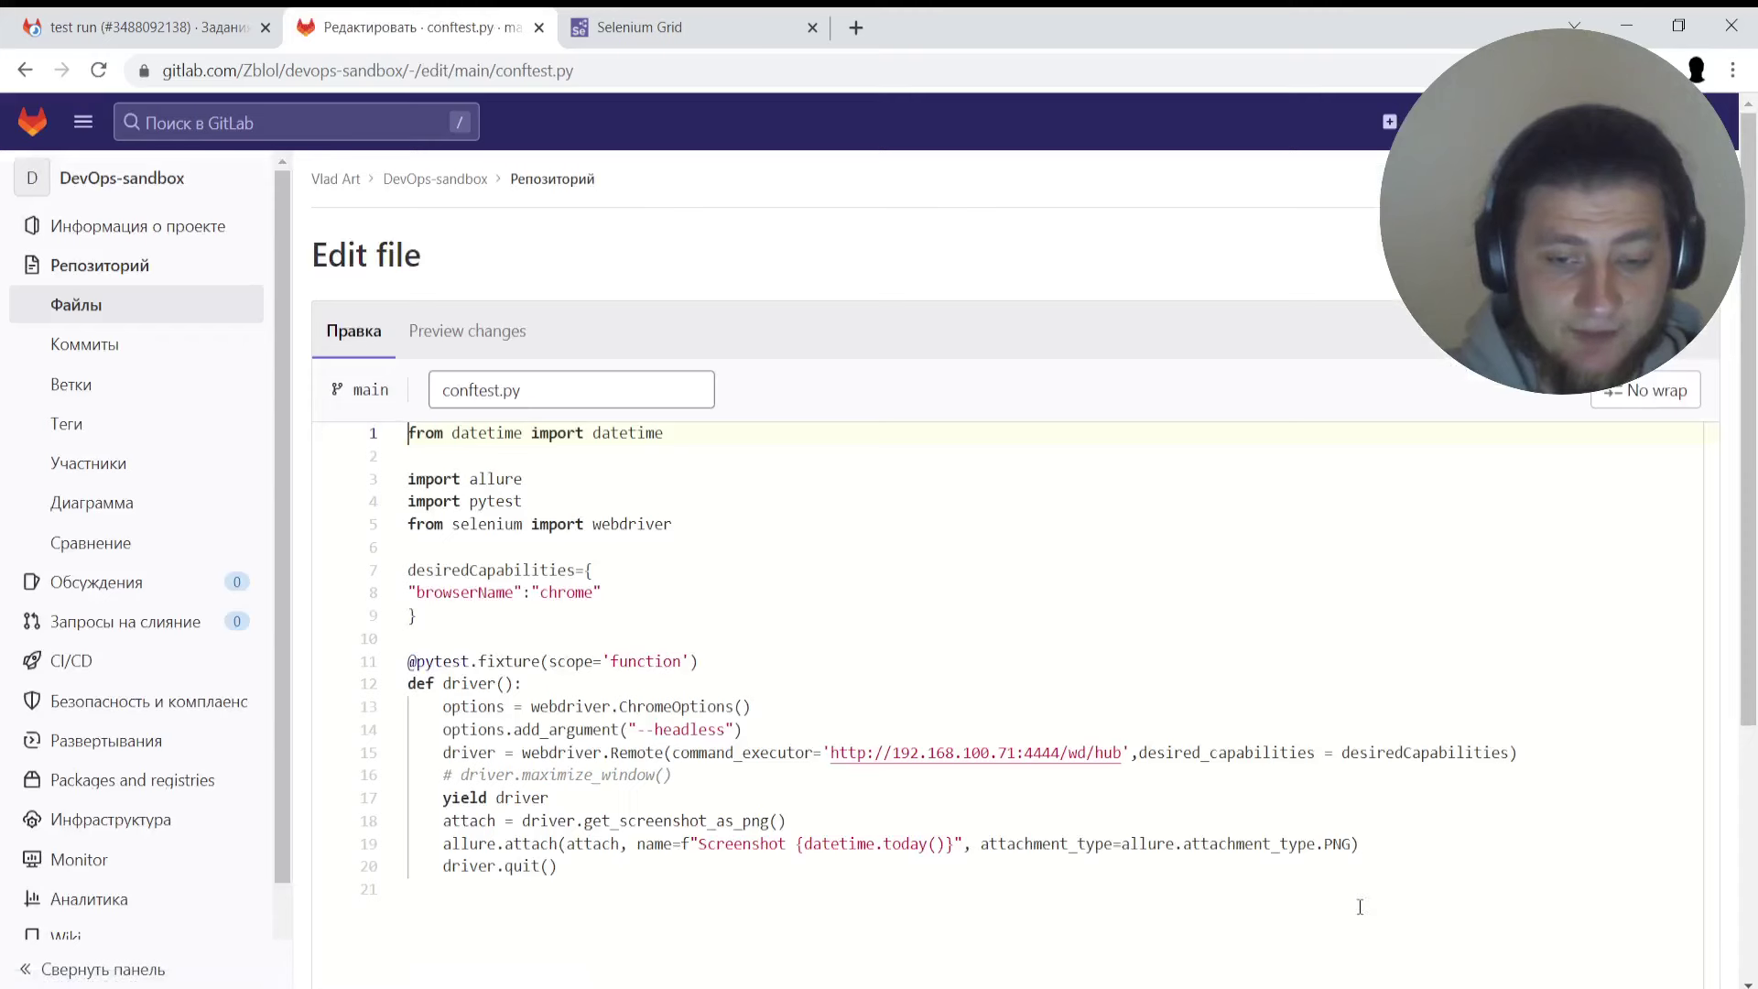
pyautogui.moveTo(1370, 849); pyautogui.dragTo(323, 829)
pyautogui.hotkey('ctrl', '/')
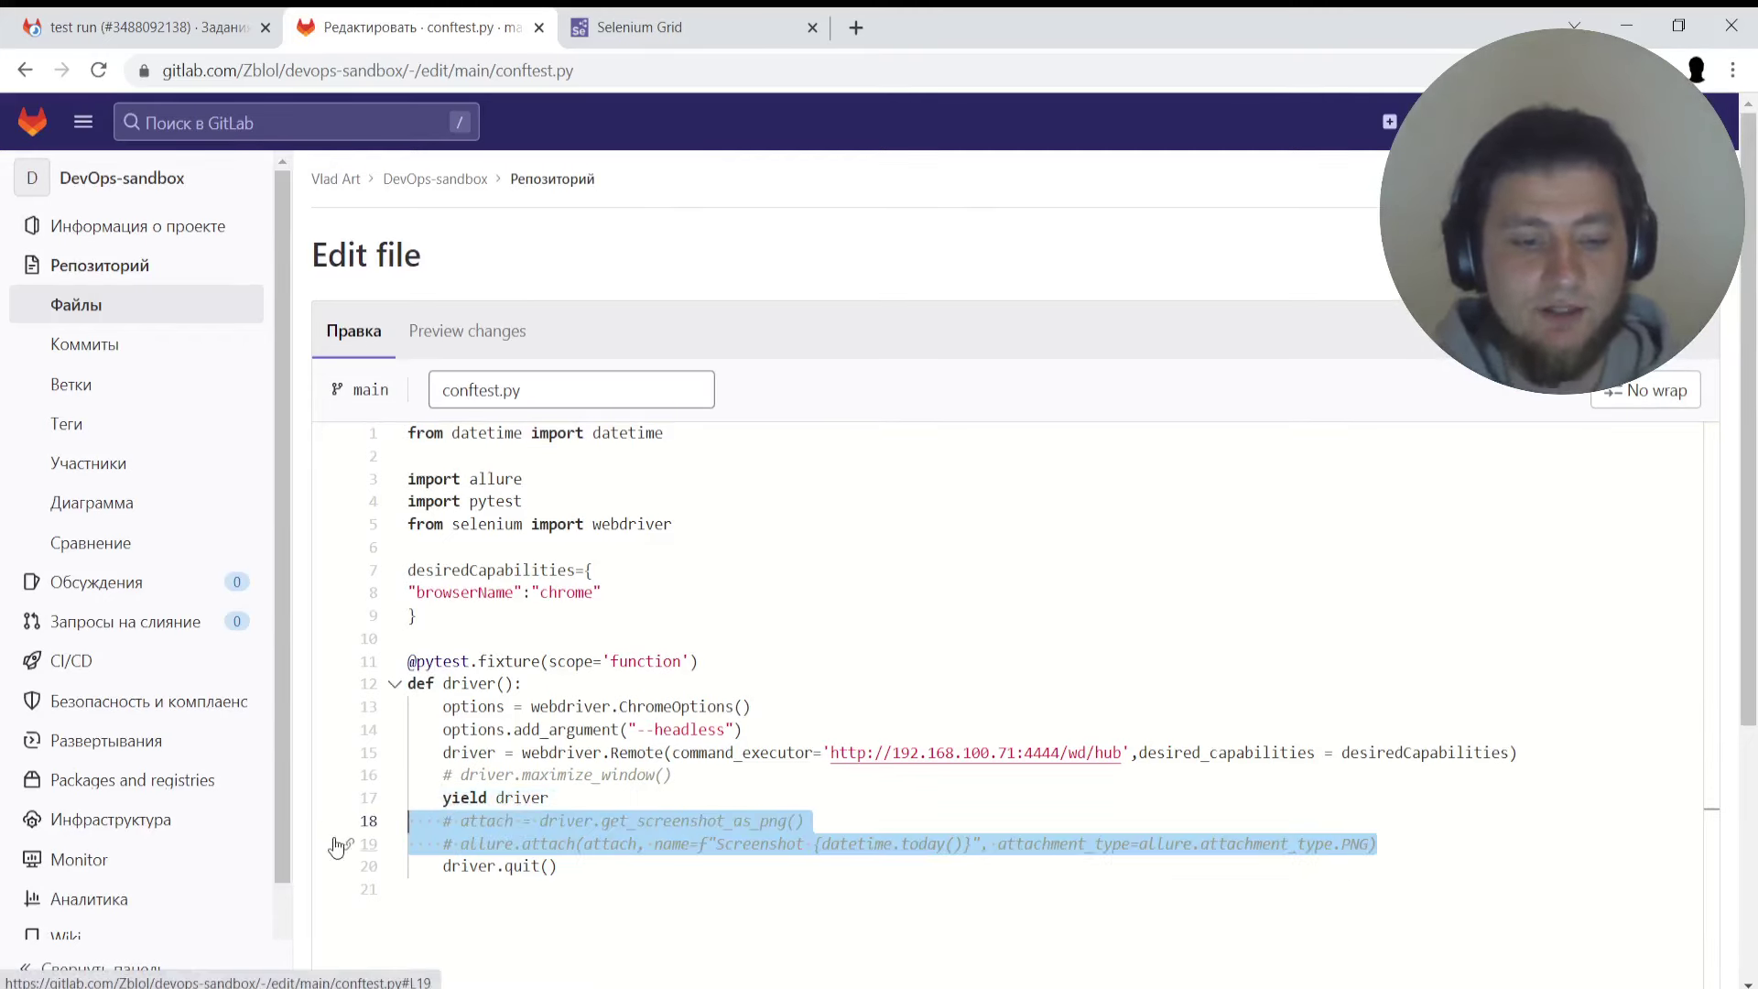
pyautogui.click(676, 775)
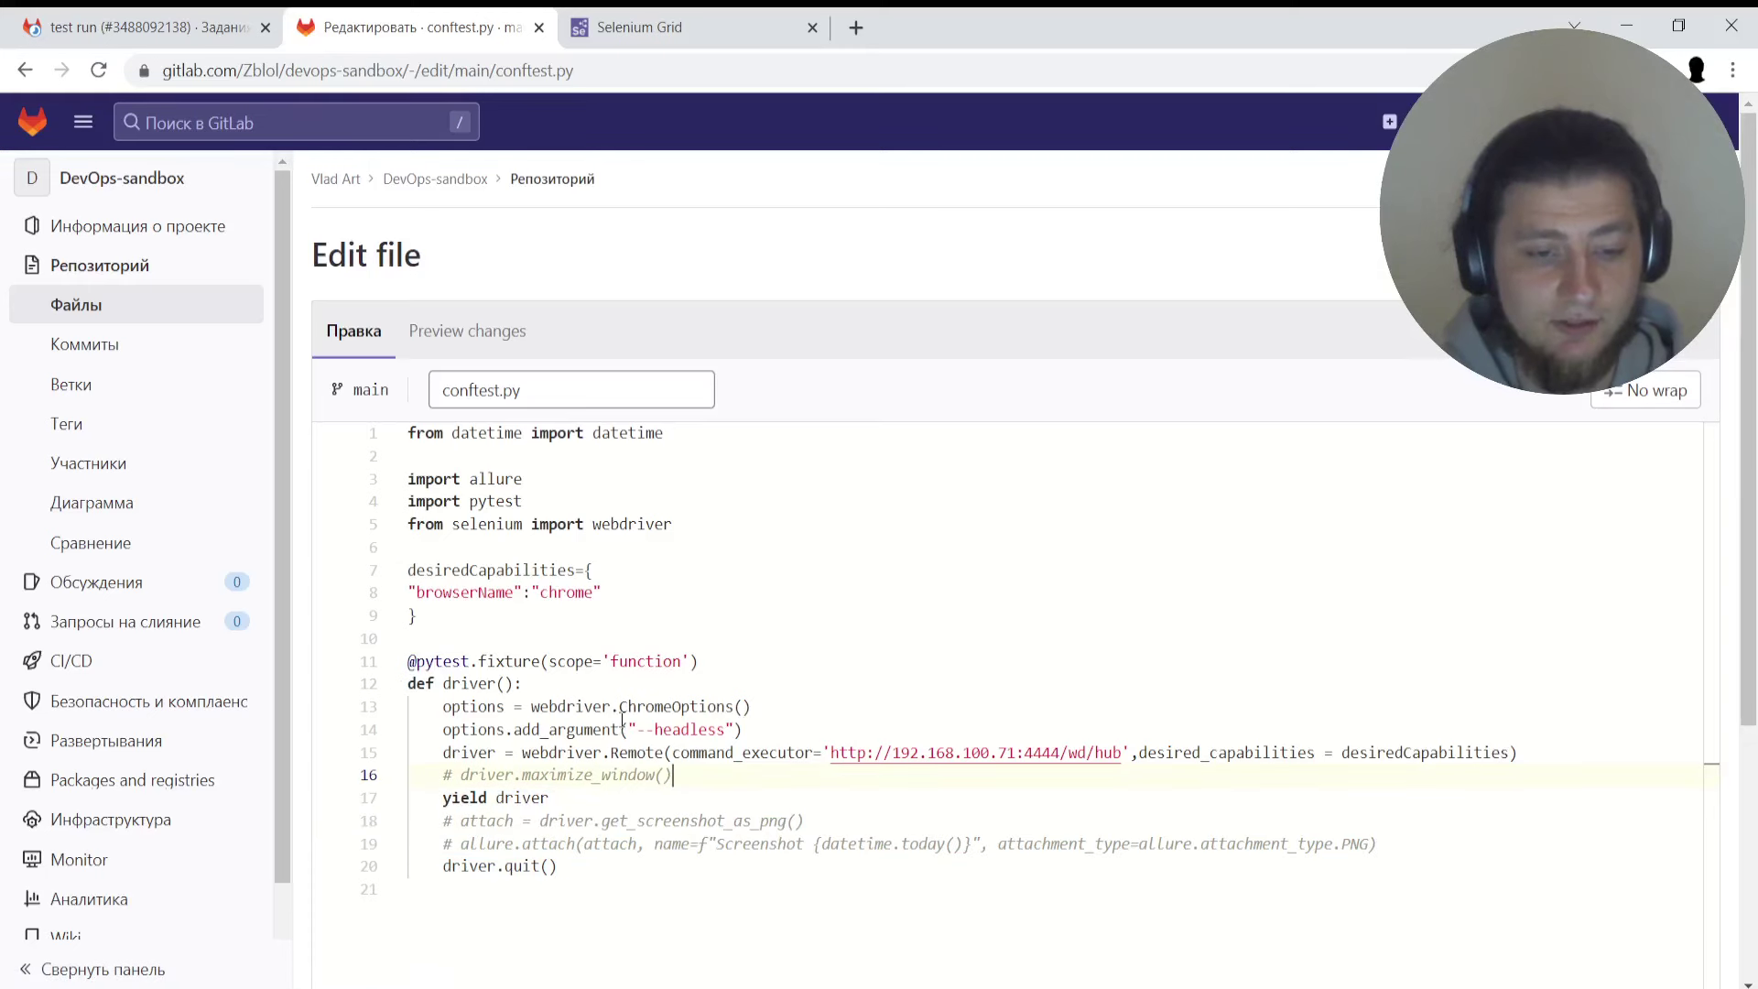
pyautogui.hotkey('shift', 'Home')
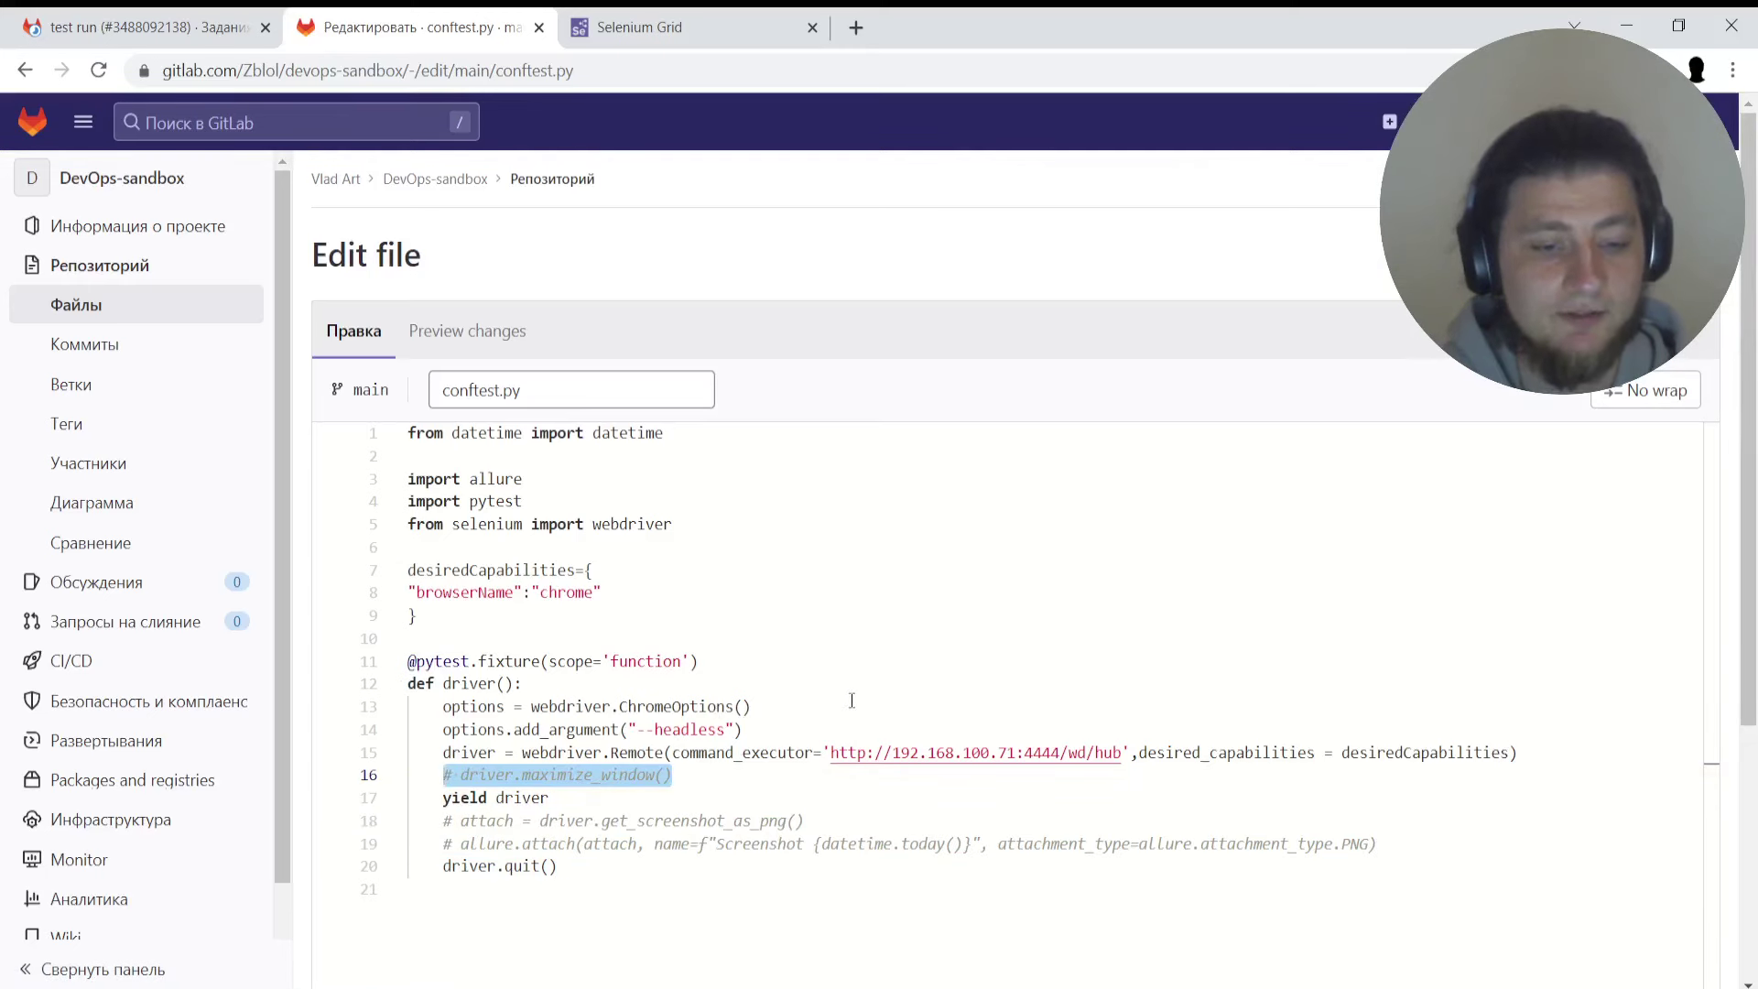
pyautogui.click(824, 592)
pyautogui.scroll(-4, 641, 696)
pyautogui.click(381, 851)
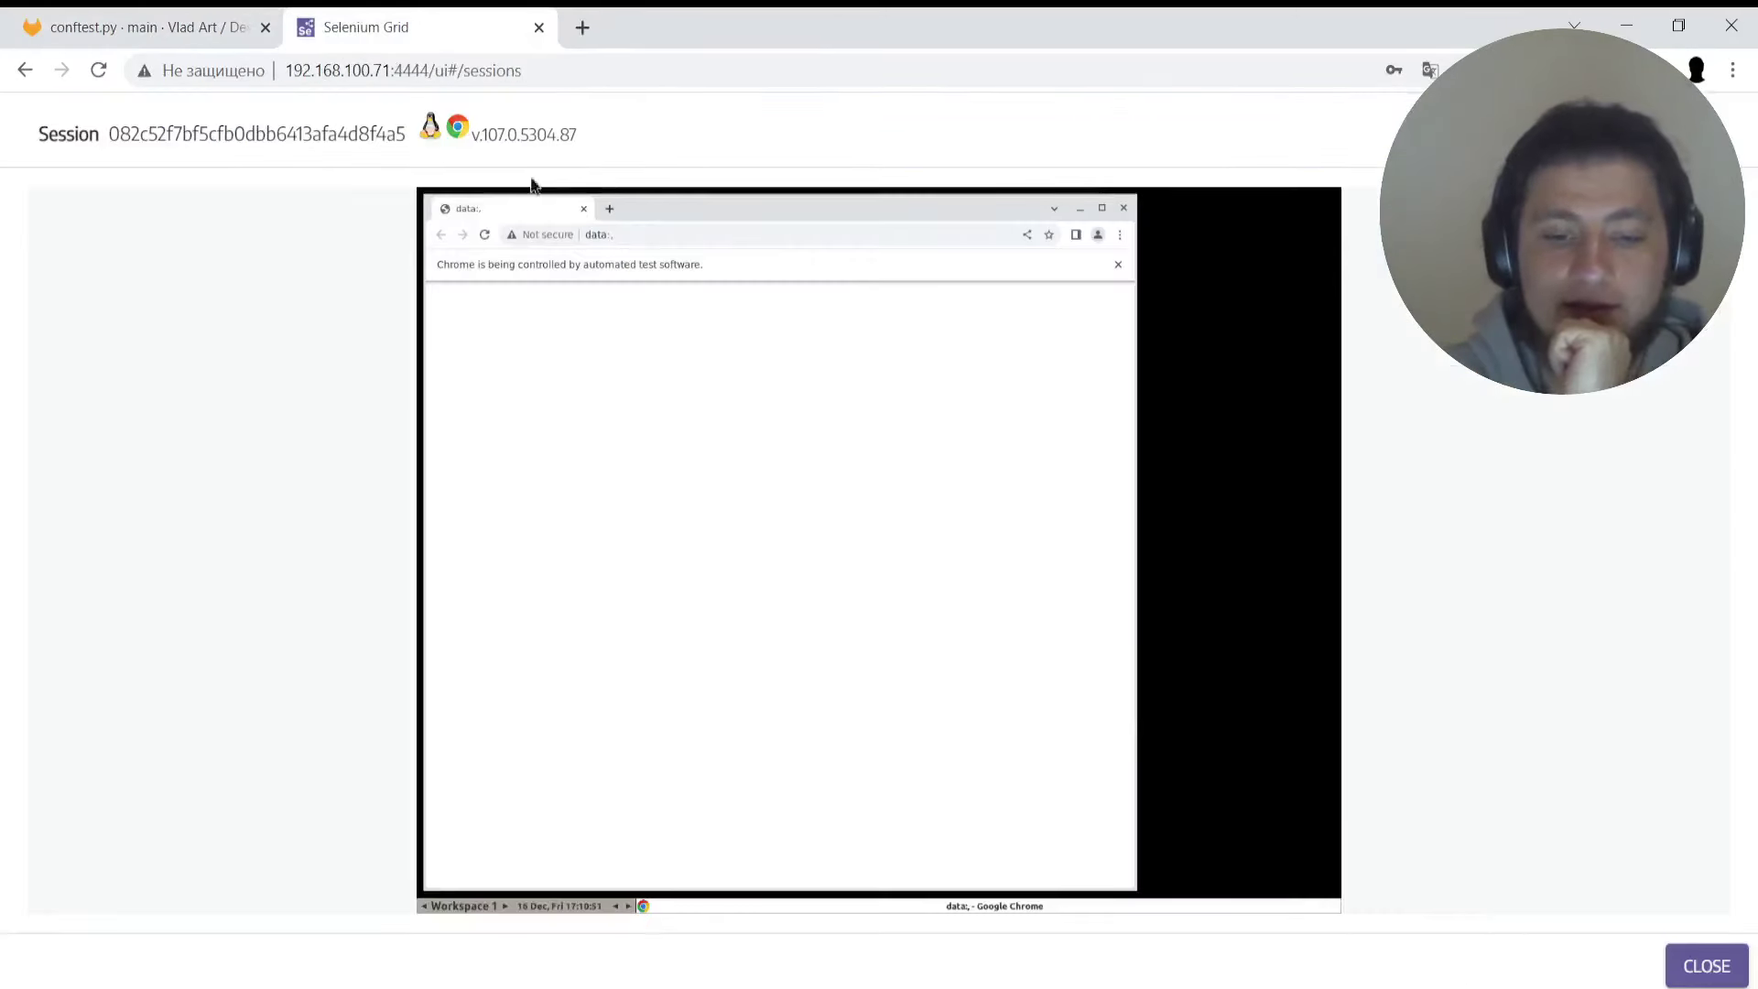
# Watch the running Chrome session's live view in Selenium Grid using the VNC password, then return to the VM.
pyautogui.click(1706, 966)
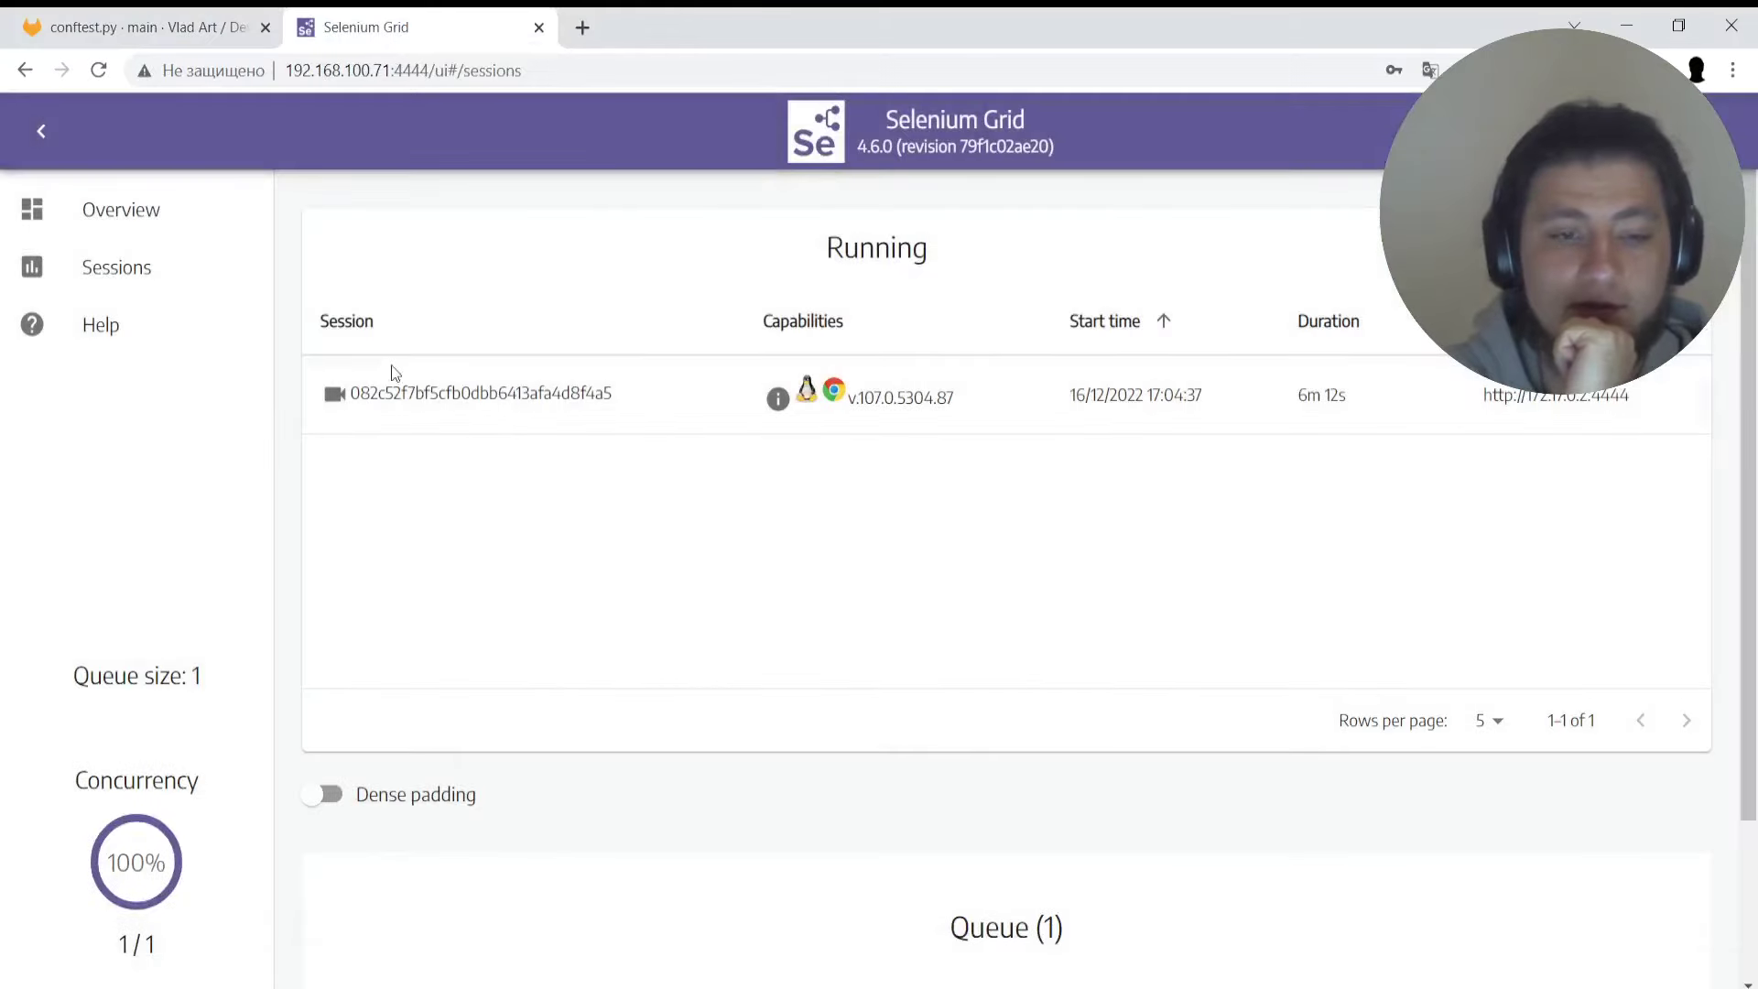
pyautogui.click(330, 393)
pyautogui.write('sec')
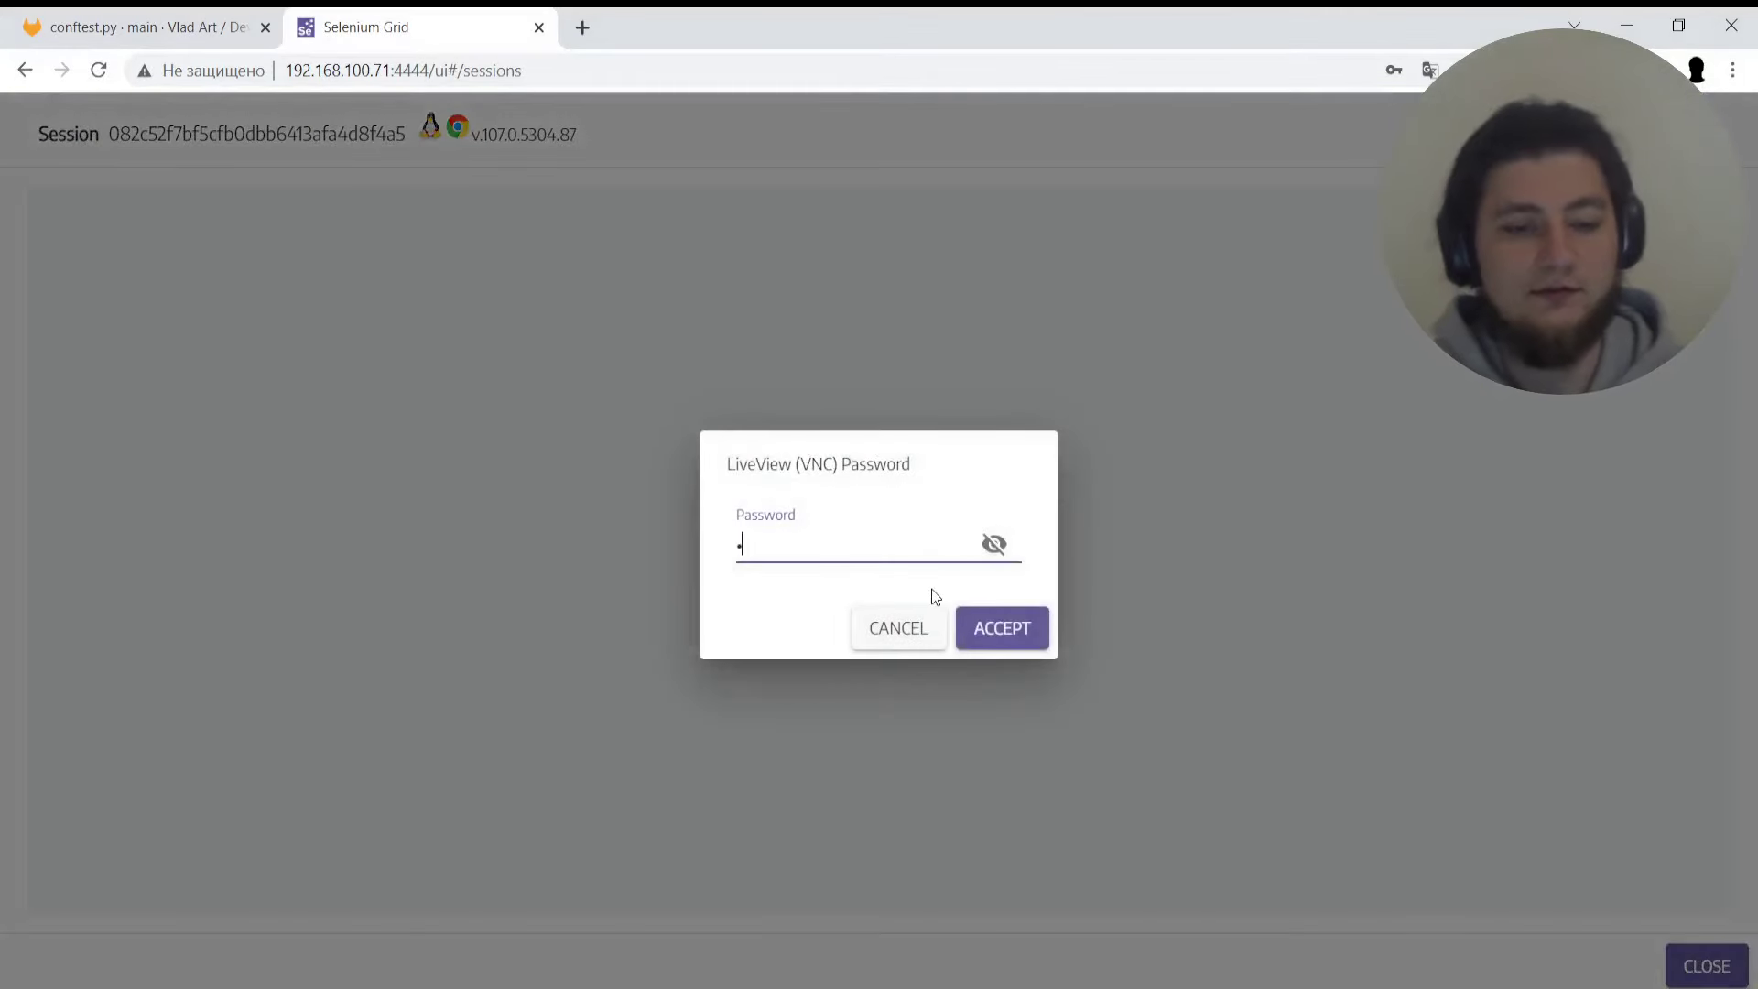
pyautogui.write('ret')
pyautogui.press('Return')
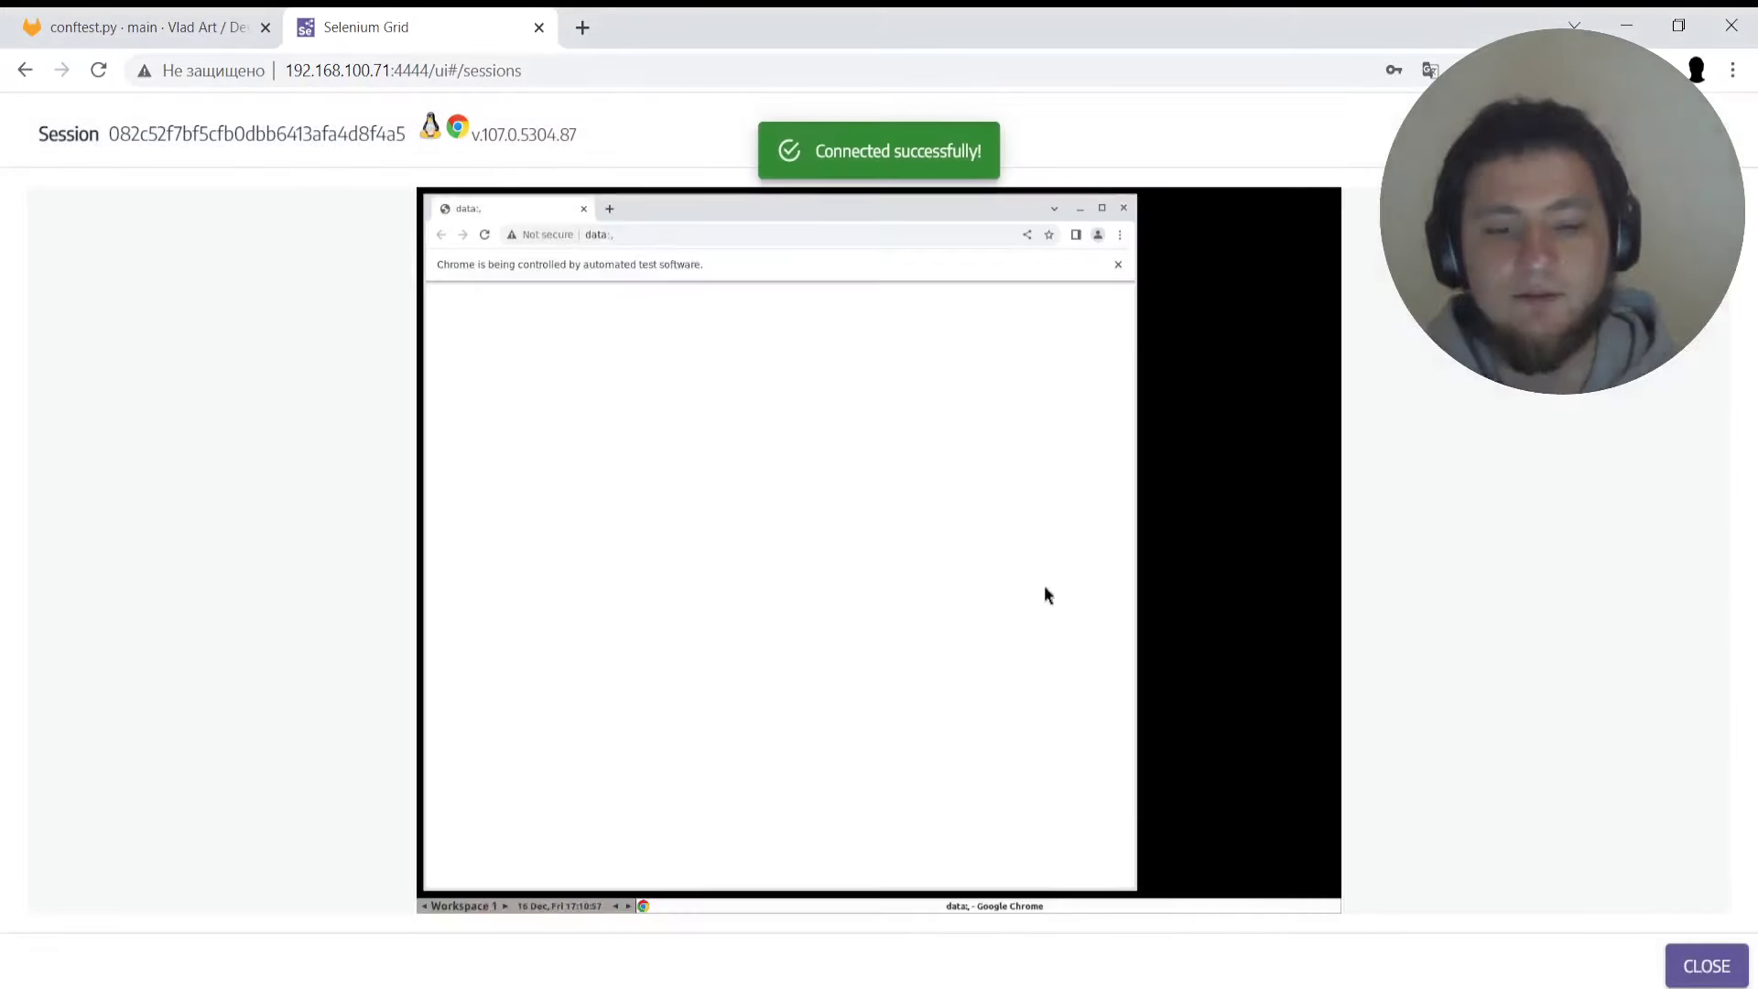
pyautogui.click(1723, 967)
pyautogui.hotkey('alt', 'Tab')
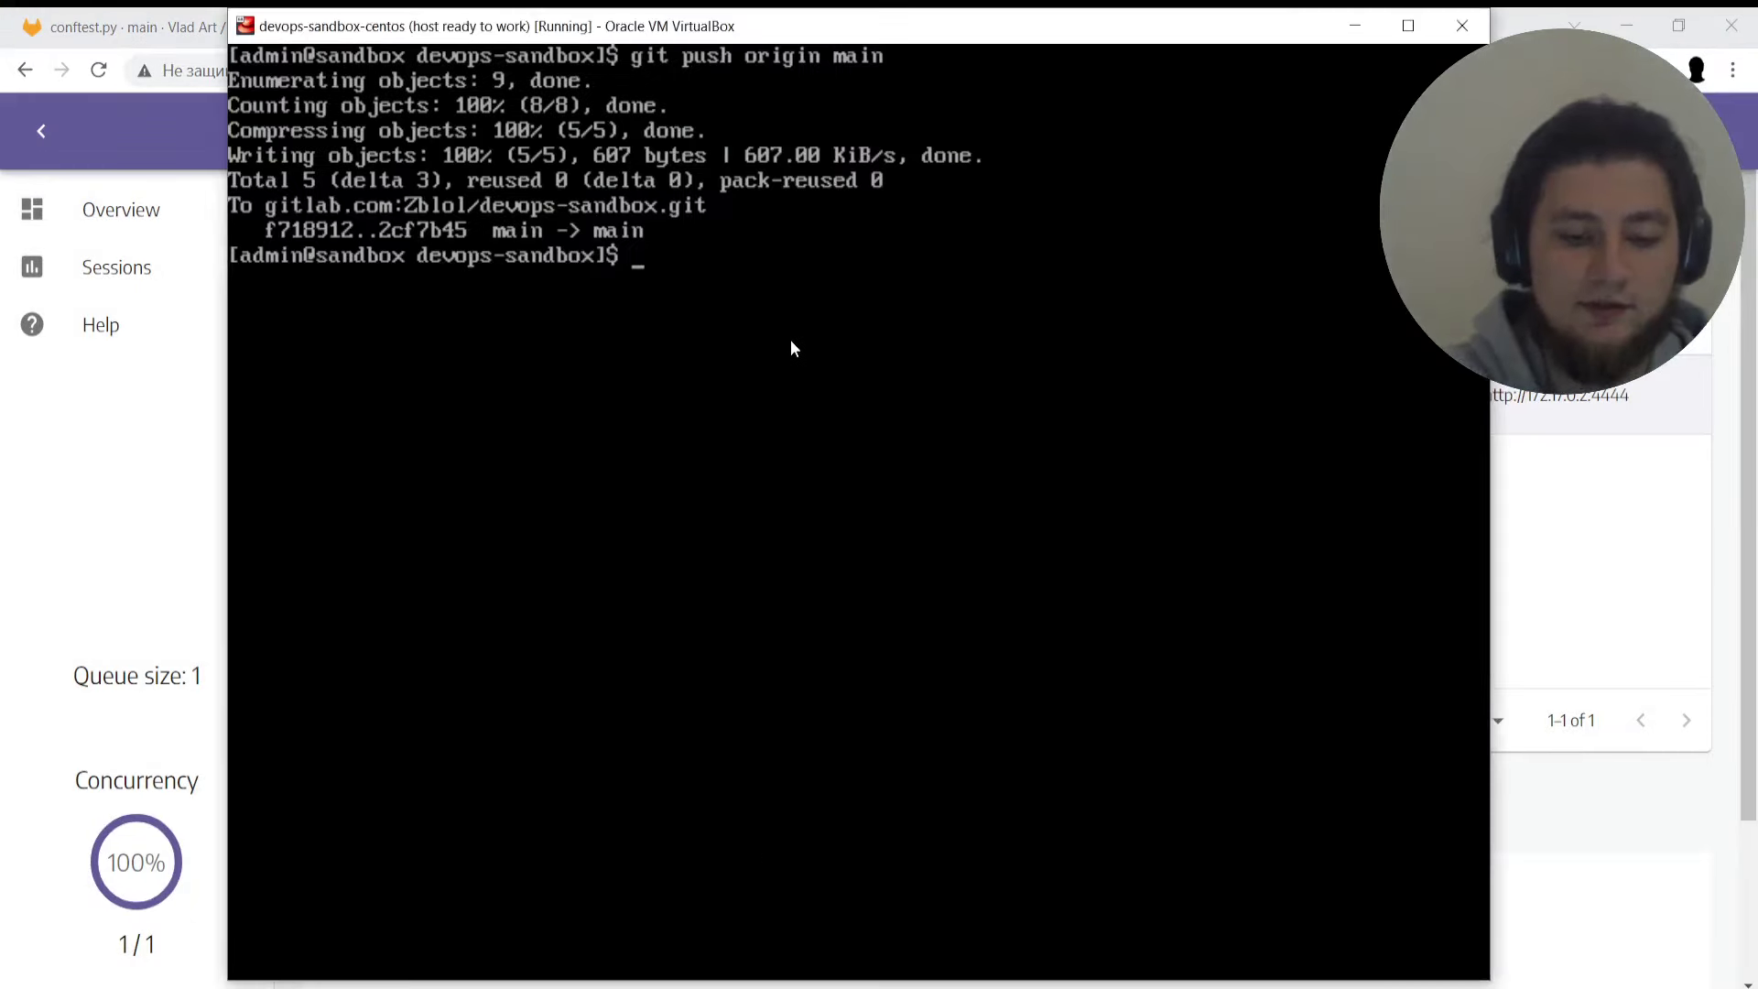
# Run 'sudo docker restart selenium' in the VM terminal.
pyautogui.write('docker')
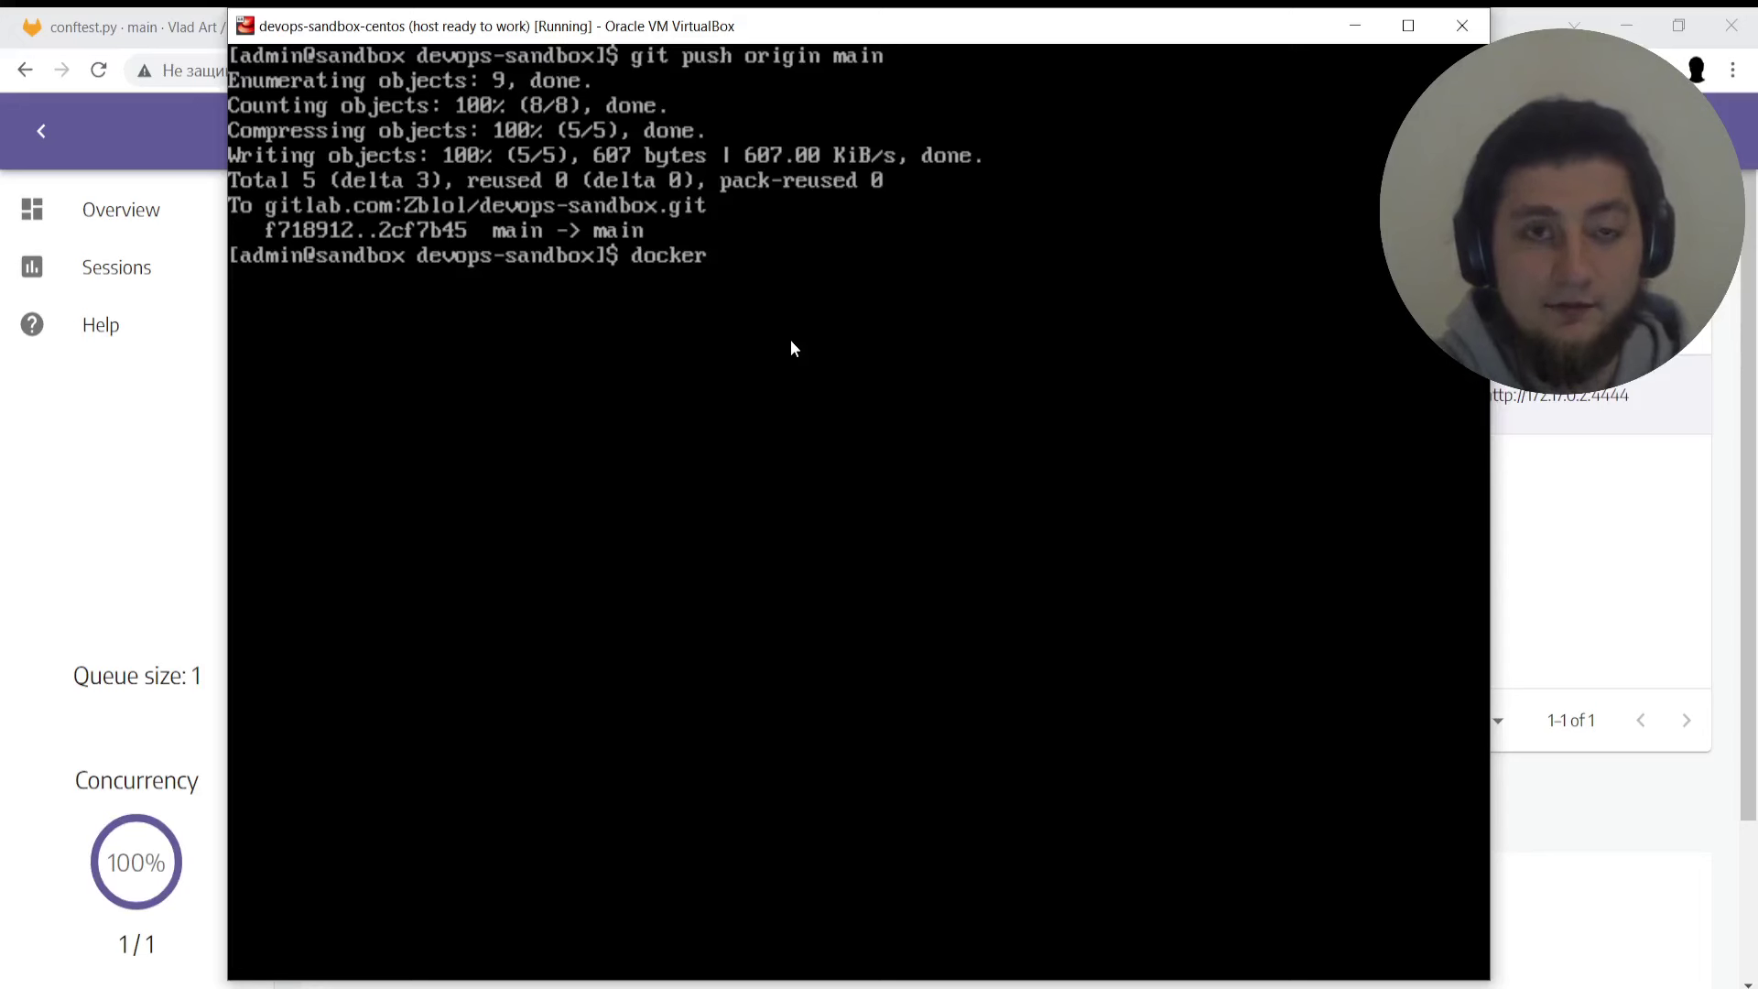
pyautogui.hotkey('ctrl', 'u')
pyautogui.write('sudo c')
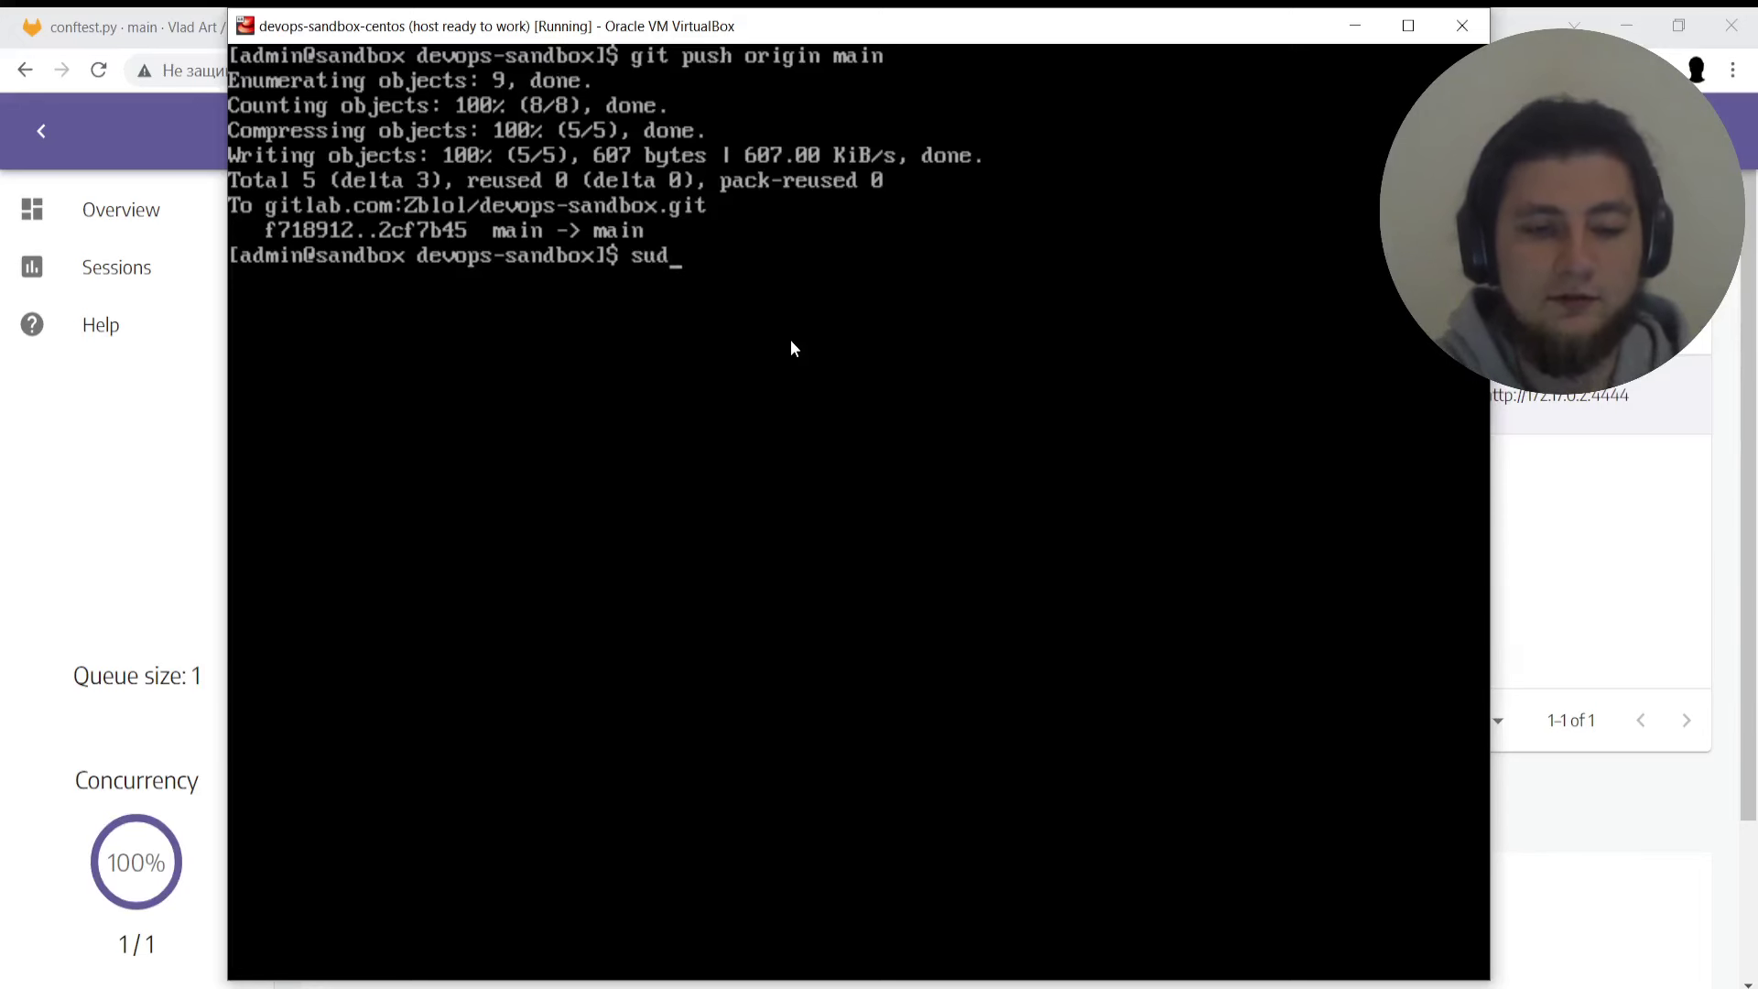
pyautogui.press('BackSpace')
pyautogui.write('docker')
pyautogui.press('BackSpace')
pyautogui.press('BackSpace')
pyautogui.press('BackSpace')
pyautogui.press('BackSpace')
pyautogui.press('BackSpace')
pyautogui.press('BackSpace')
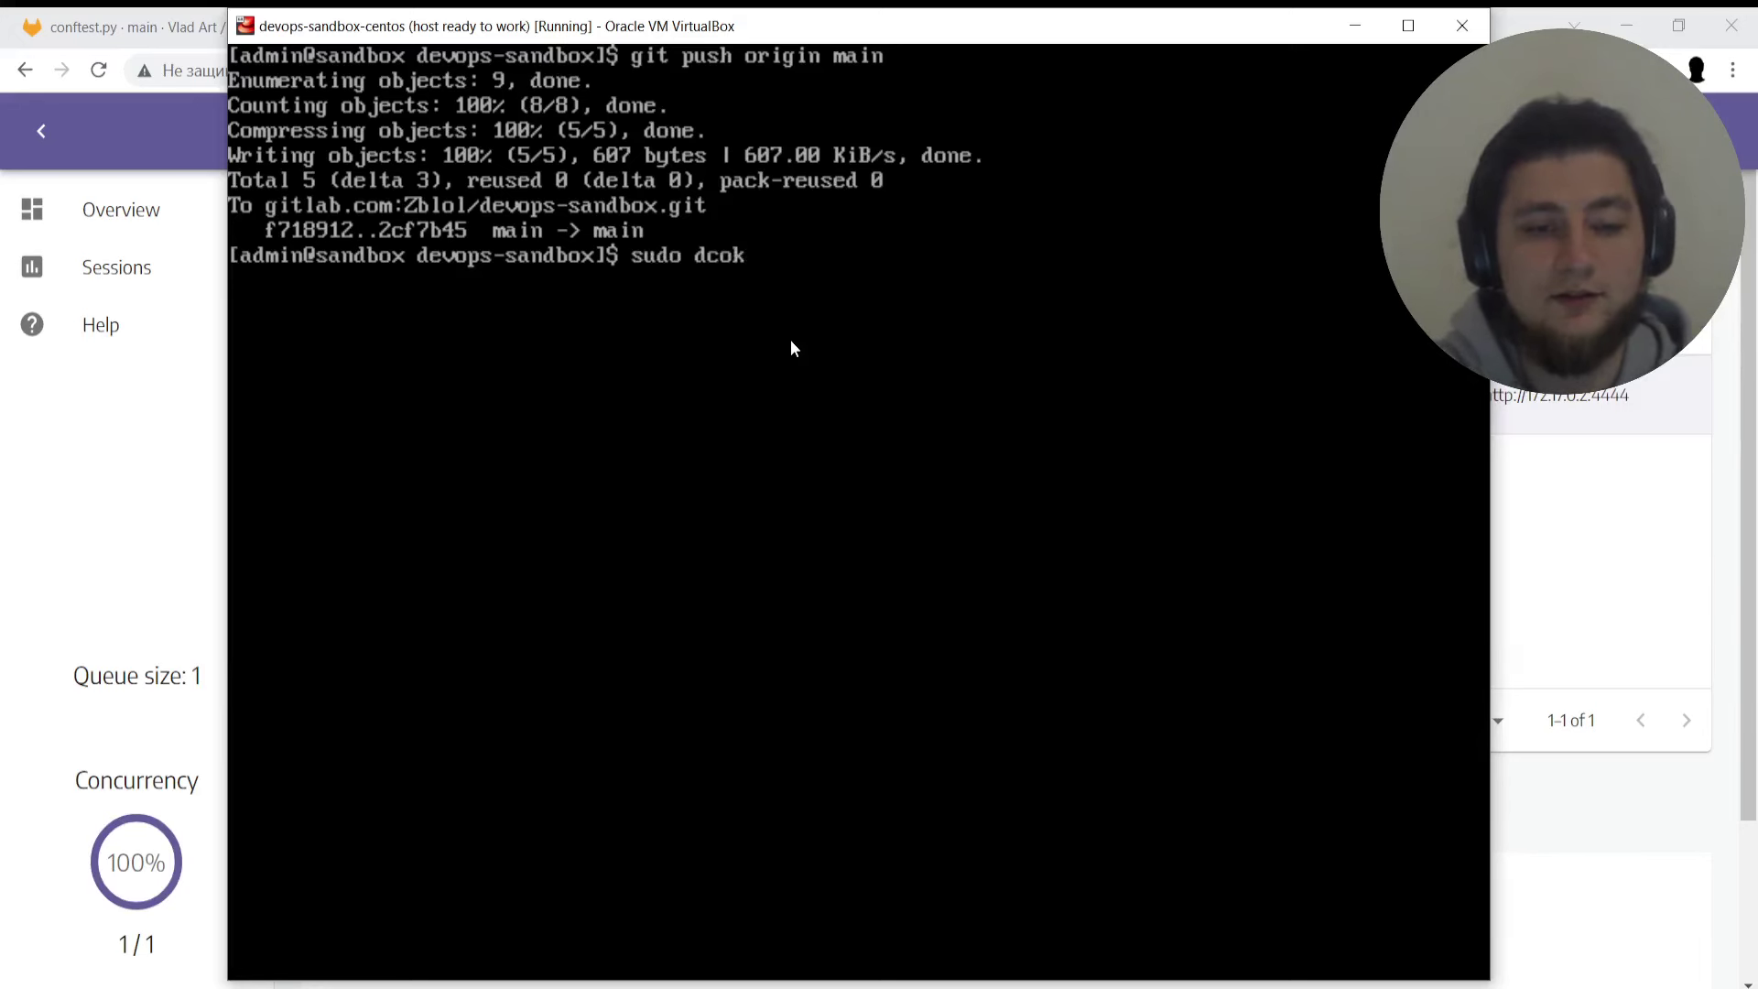
pyautogui.write('ocker')
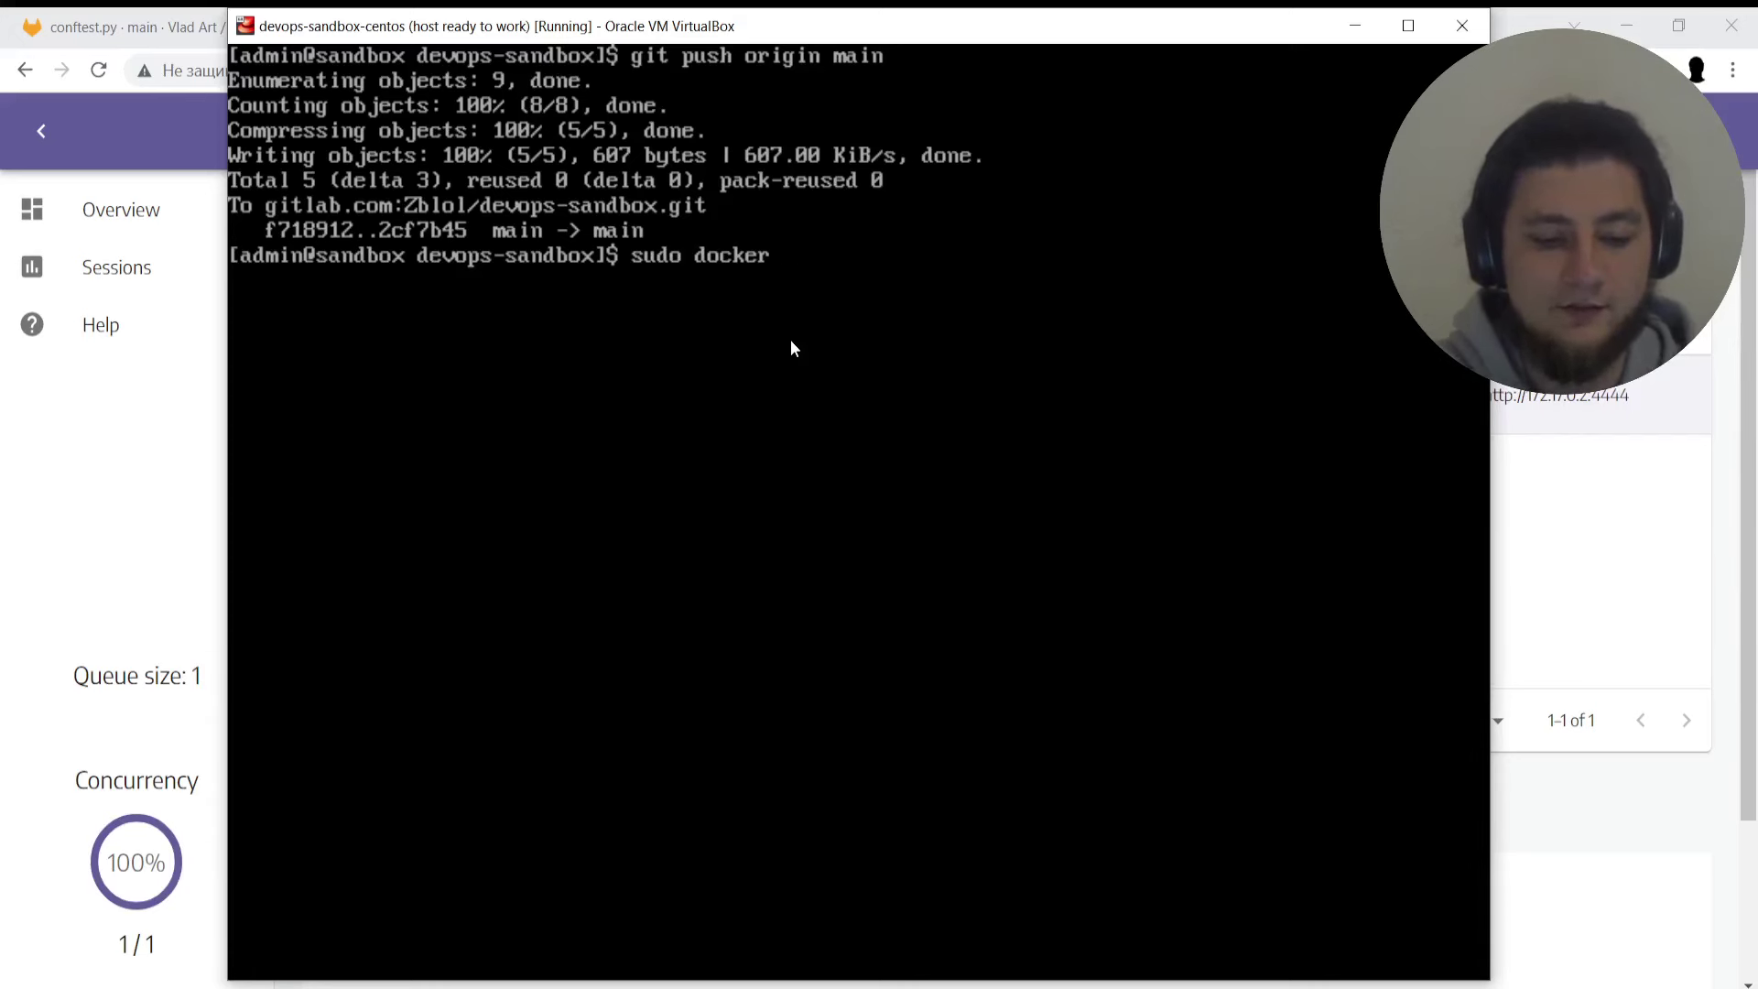
pyautogui.write(' re')
pyautogui.press('Tab')
pyautogui.press('Tab')
pyautogui.press('Tab')
pyautogui.write('s')
pyautogui.press('Tab')
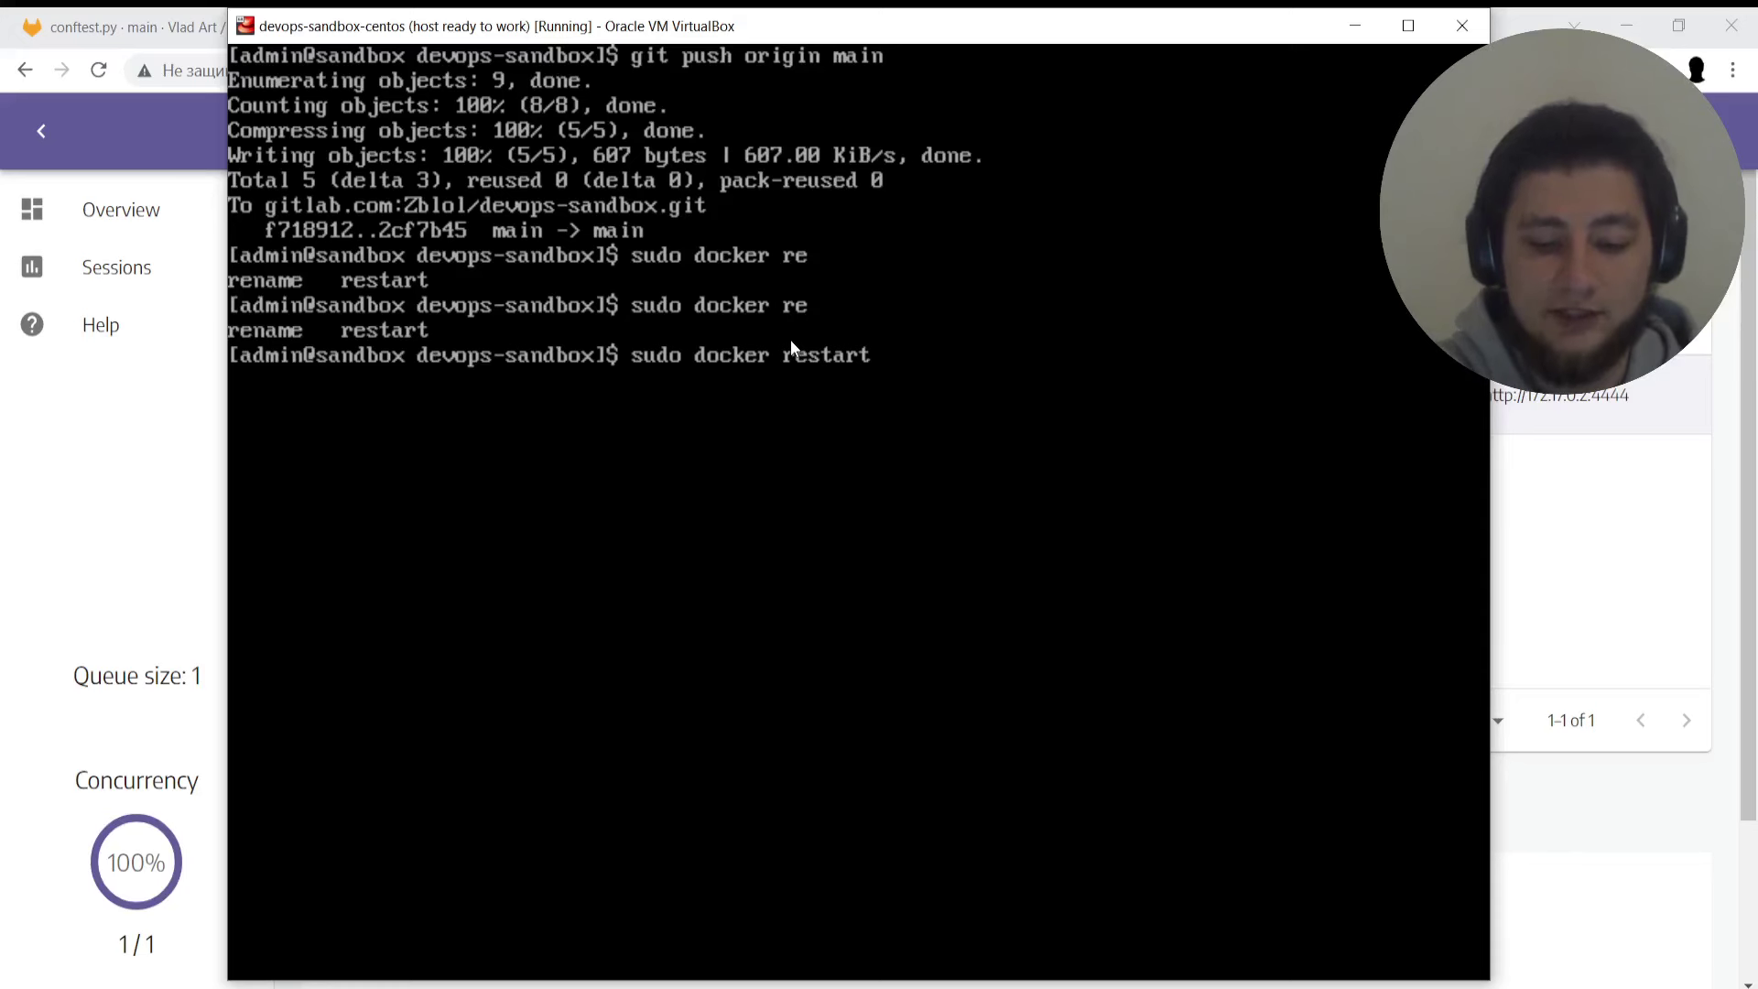
pyautogui.write('/')
pyautogui.press('BackSpace')
pyautogui.write('selenium')
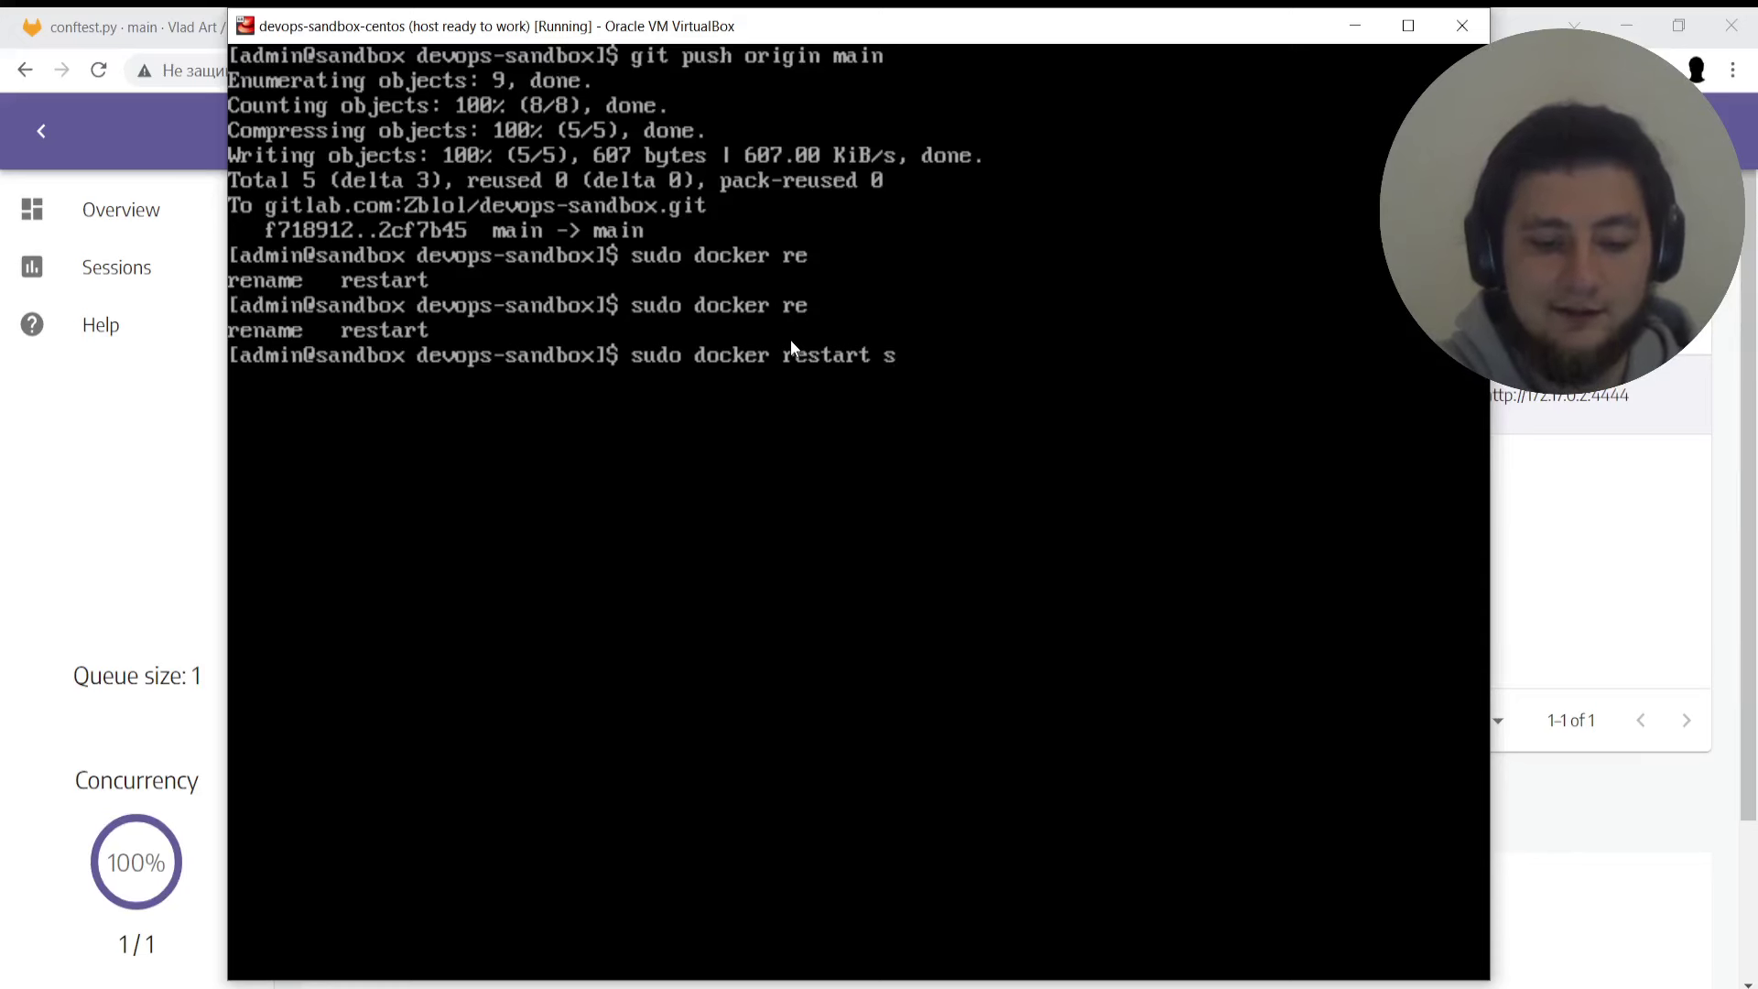
pyautogui.press('Return')
pyautogui.press('Return')
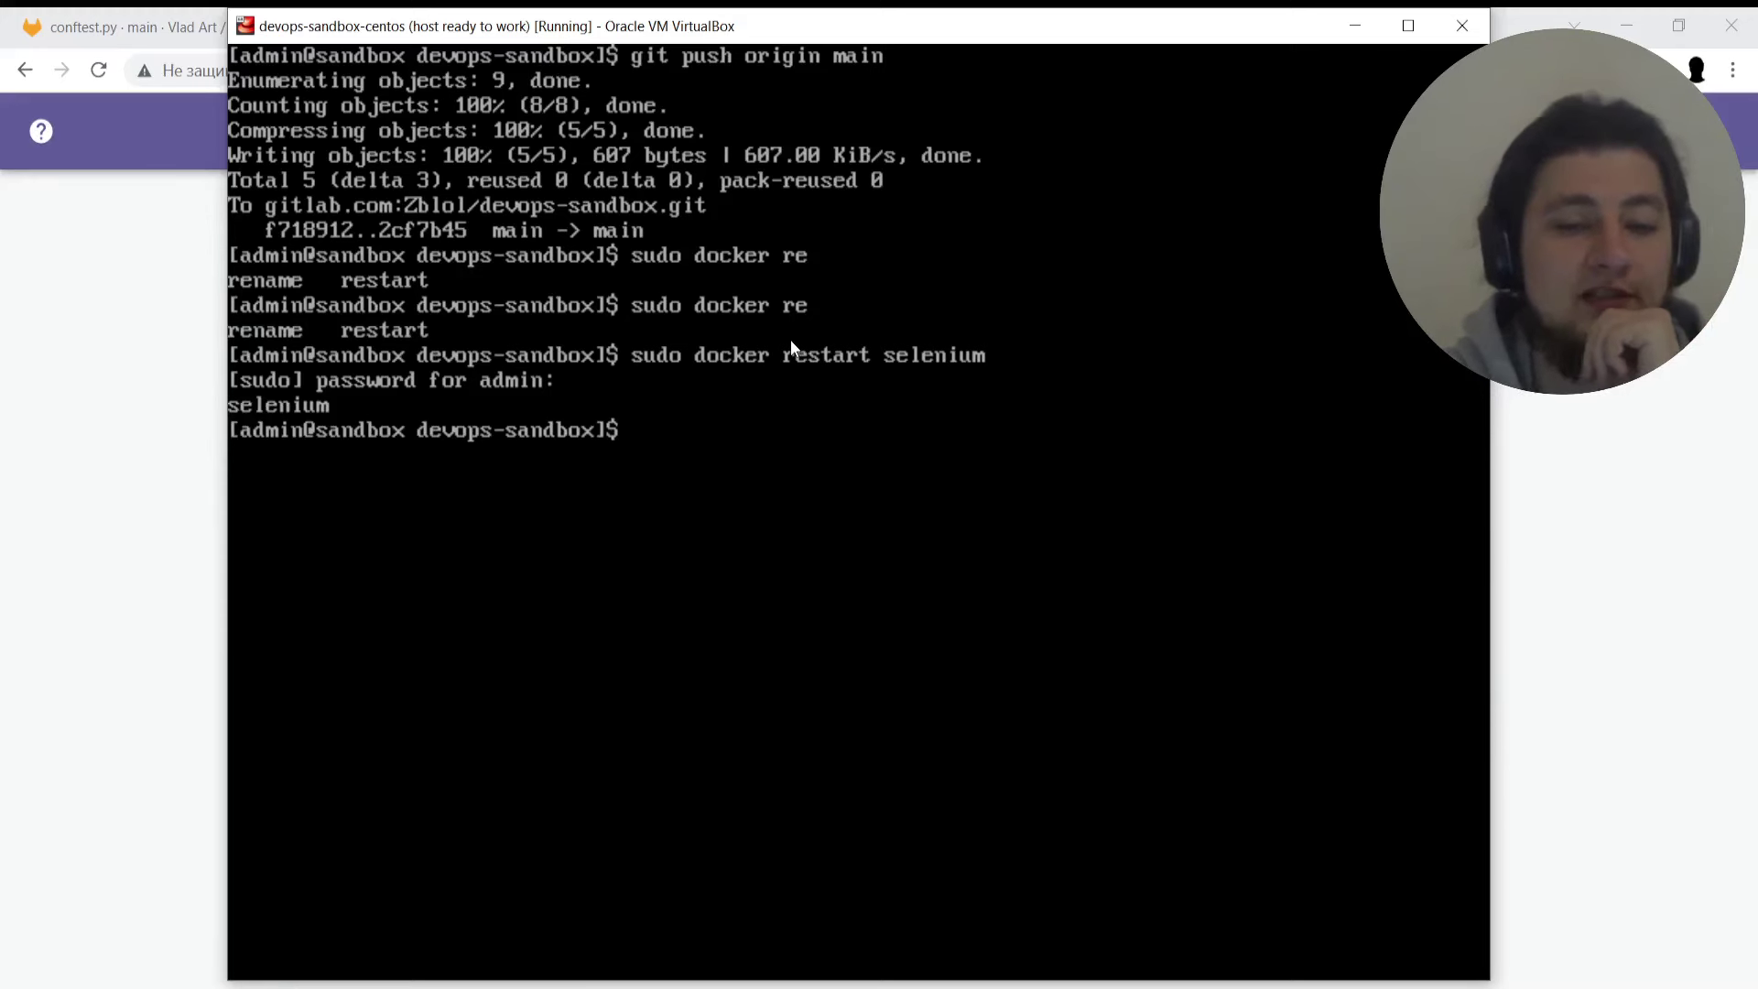
# Refresh Selenium Grid and confirm its overview and sessions list show nothing running or queued.
pyautogui.click(98, 71)
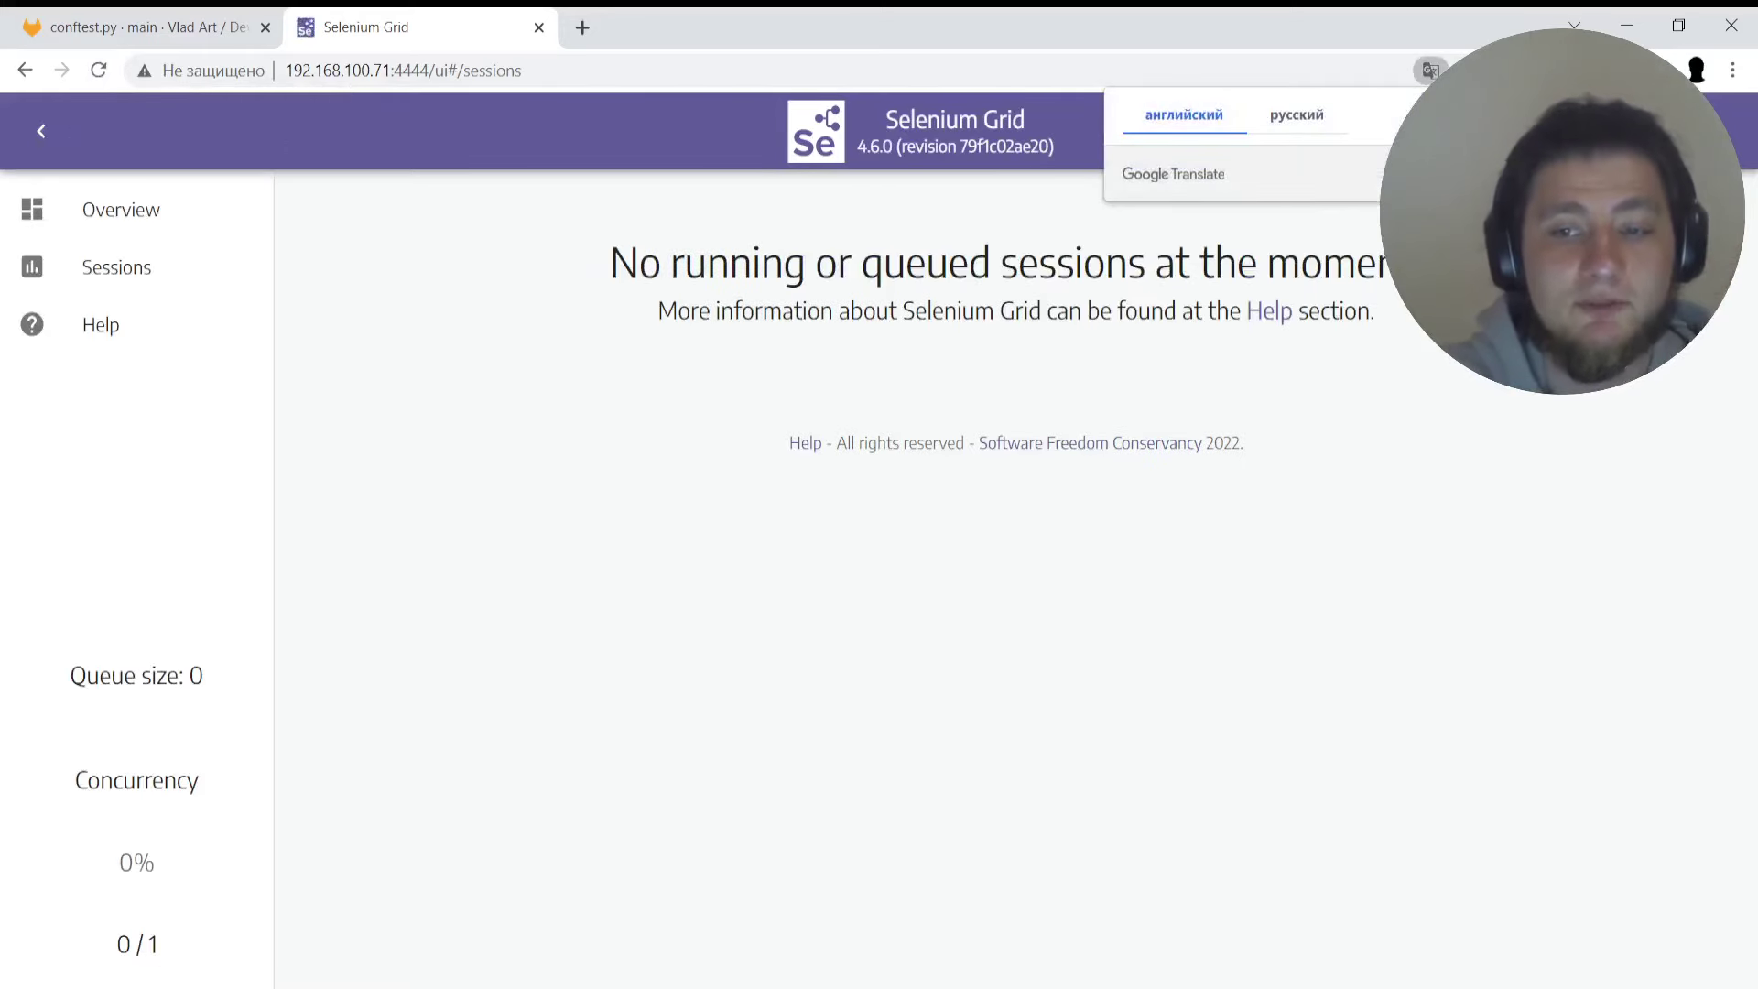
pyautogui.click(122, 210)
pyautogui.click(141, 265)
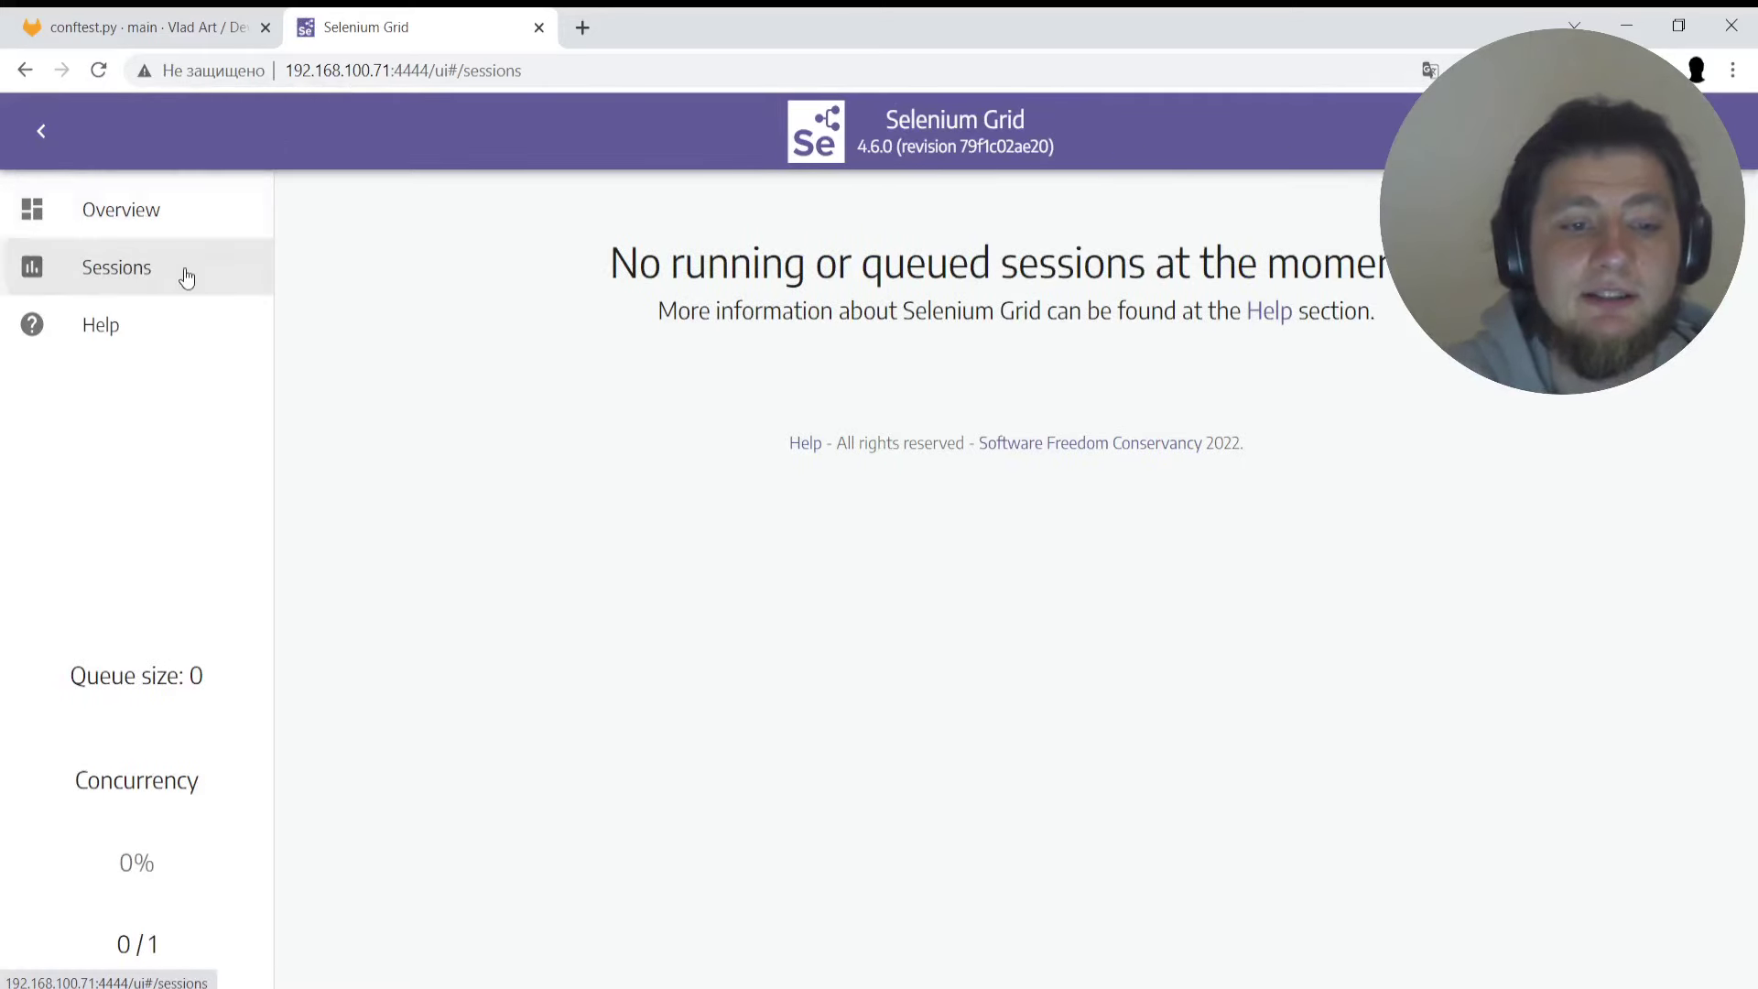
pyautogui.click(169, 233)
pyautogui.click(216, 18)
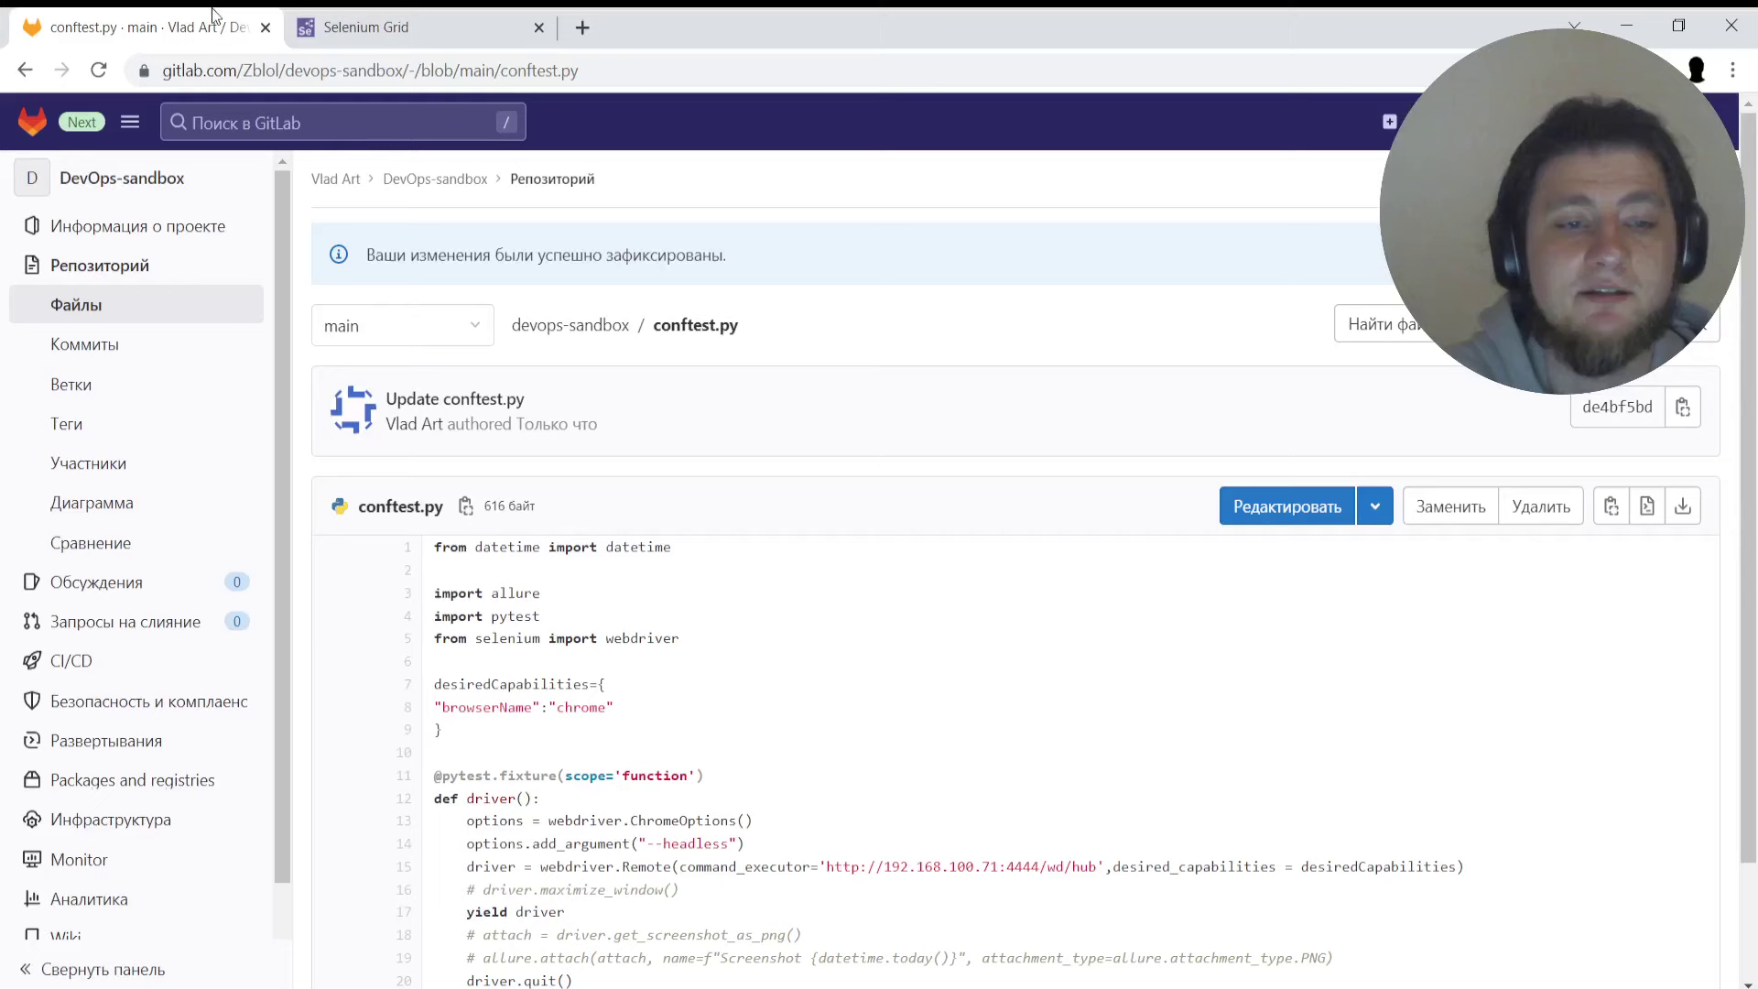
# Open the newest pipeline and trigger its manual test run job.
pyautogui.moveTo(157, 660)
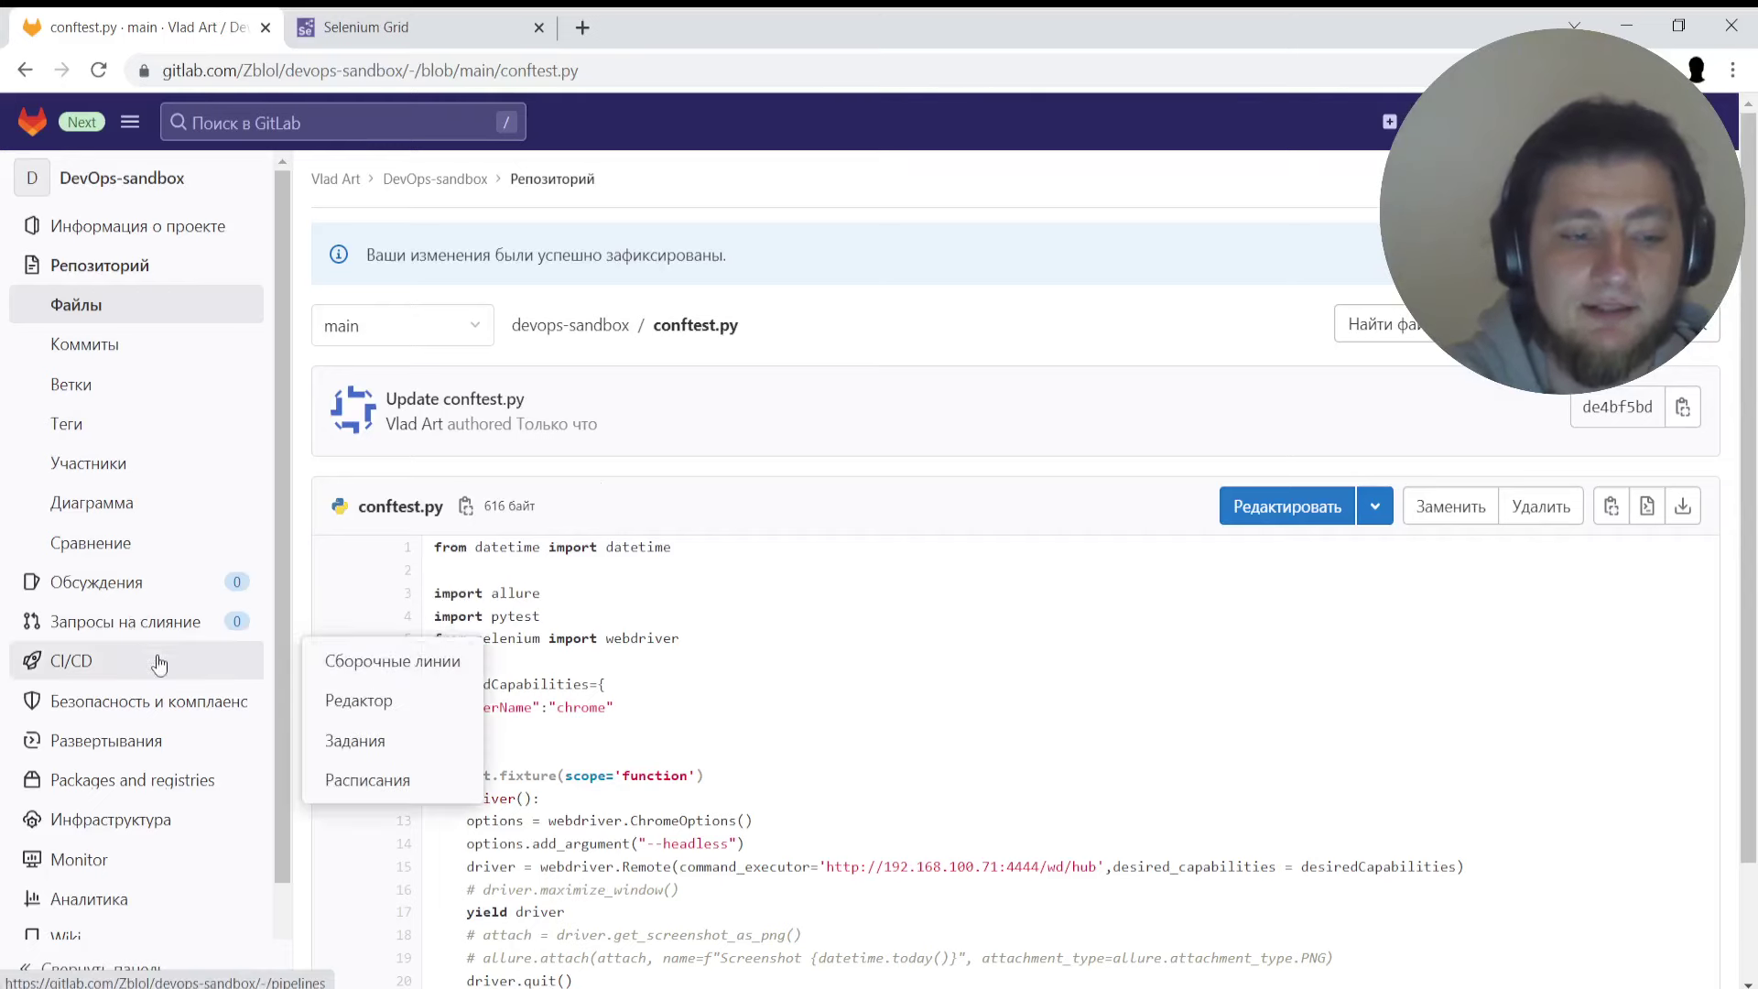
pyautogui.click(376, 663)
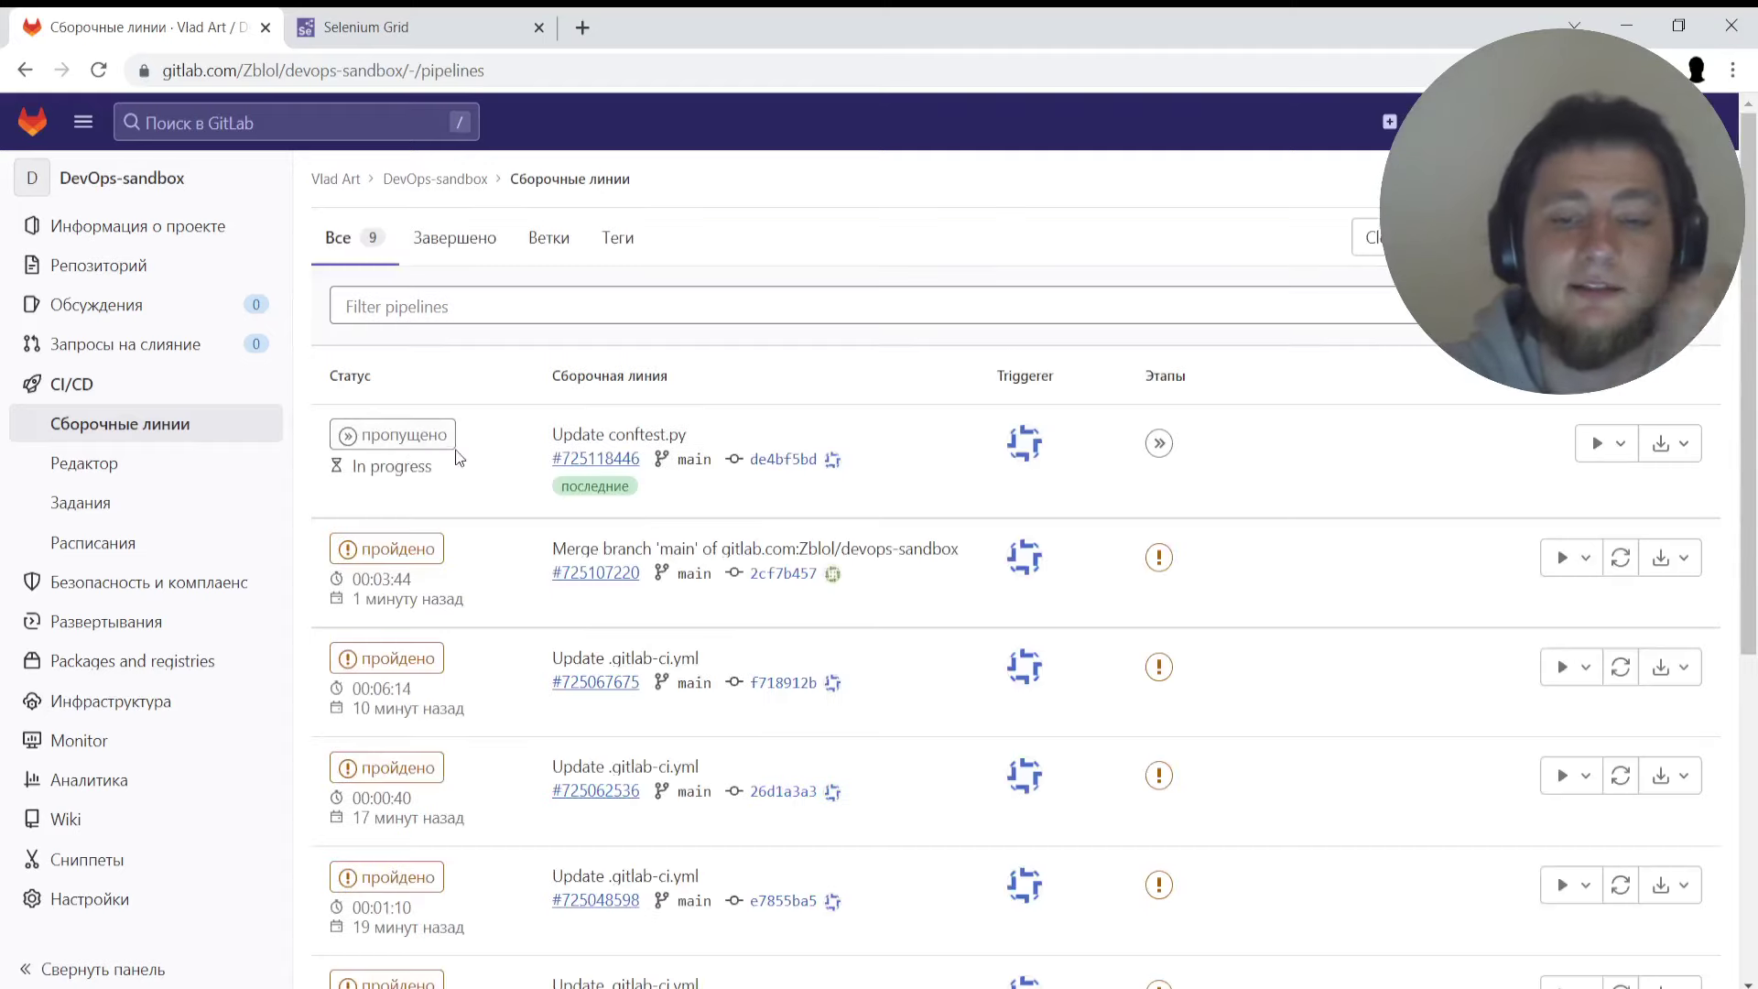
pyautogui.click(420, 445)
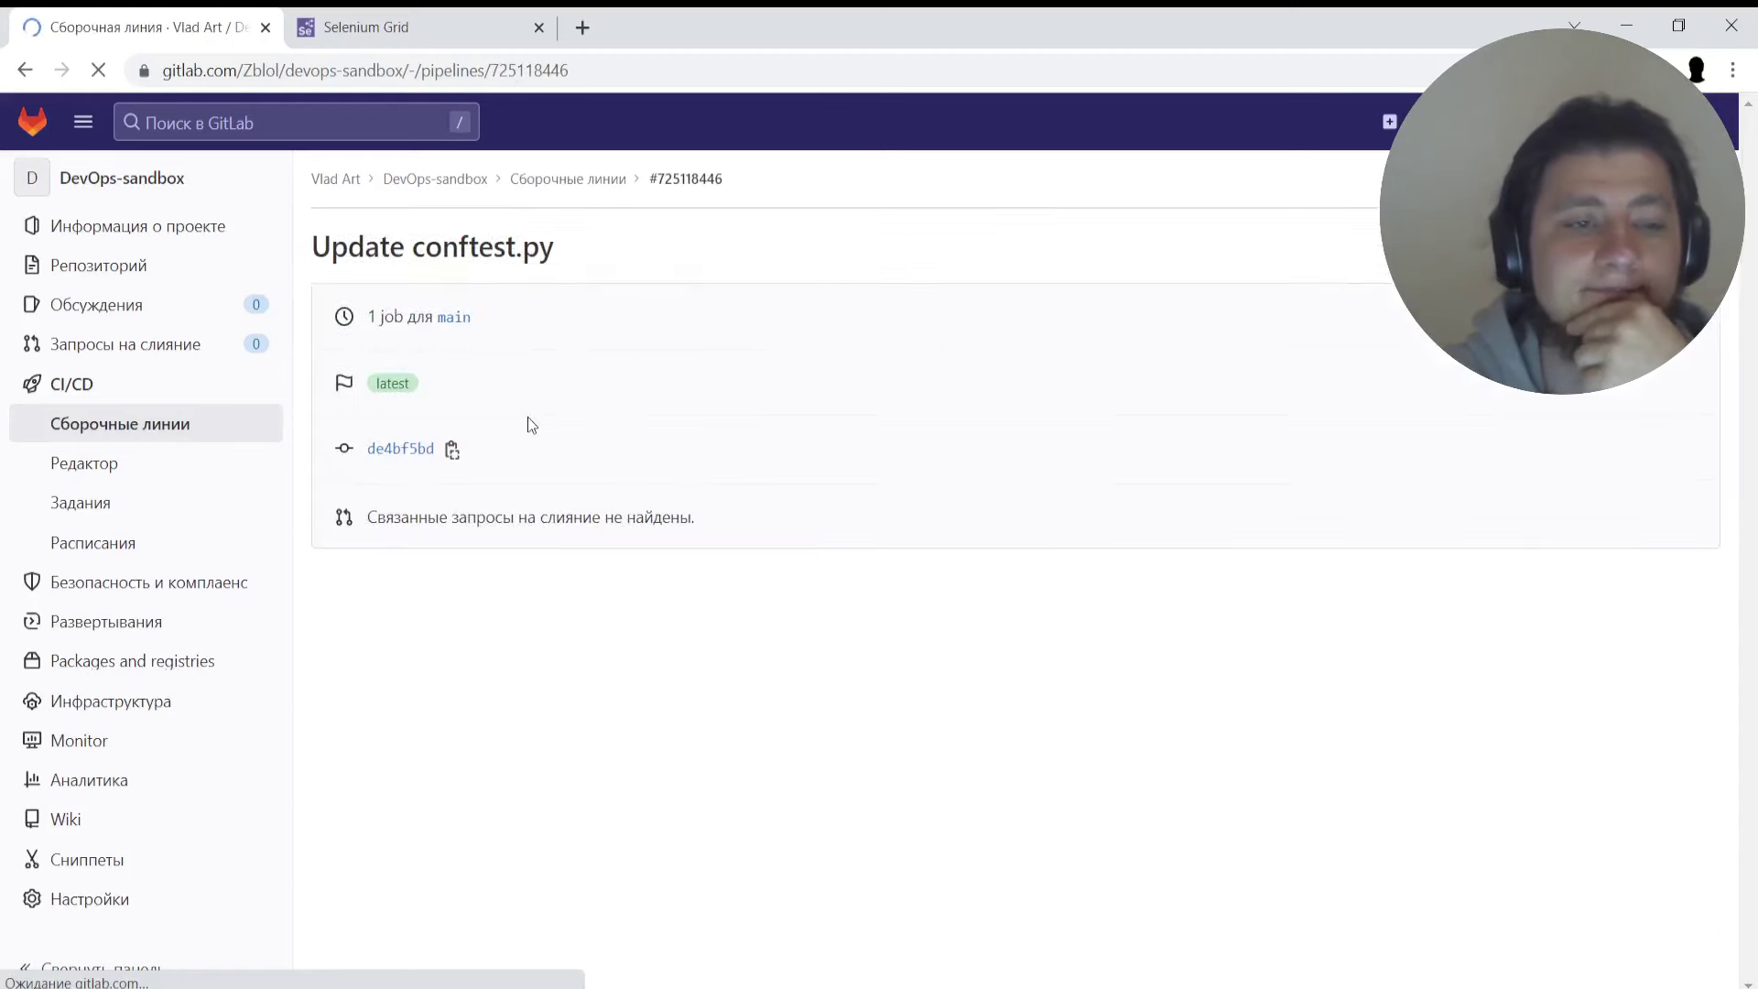
pyautogui.scroll(-4, 663, 711)
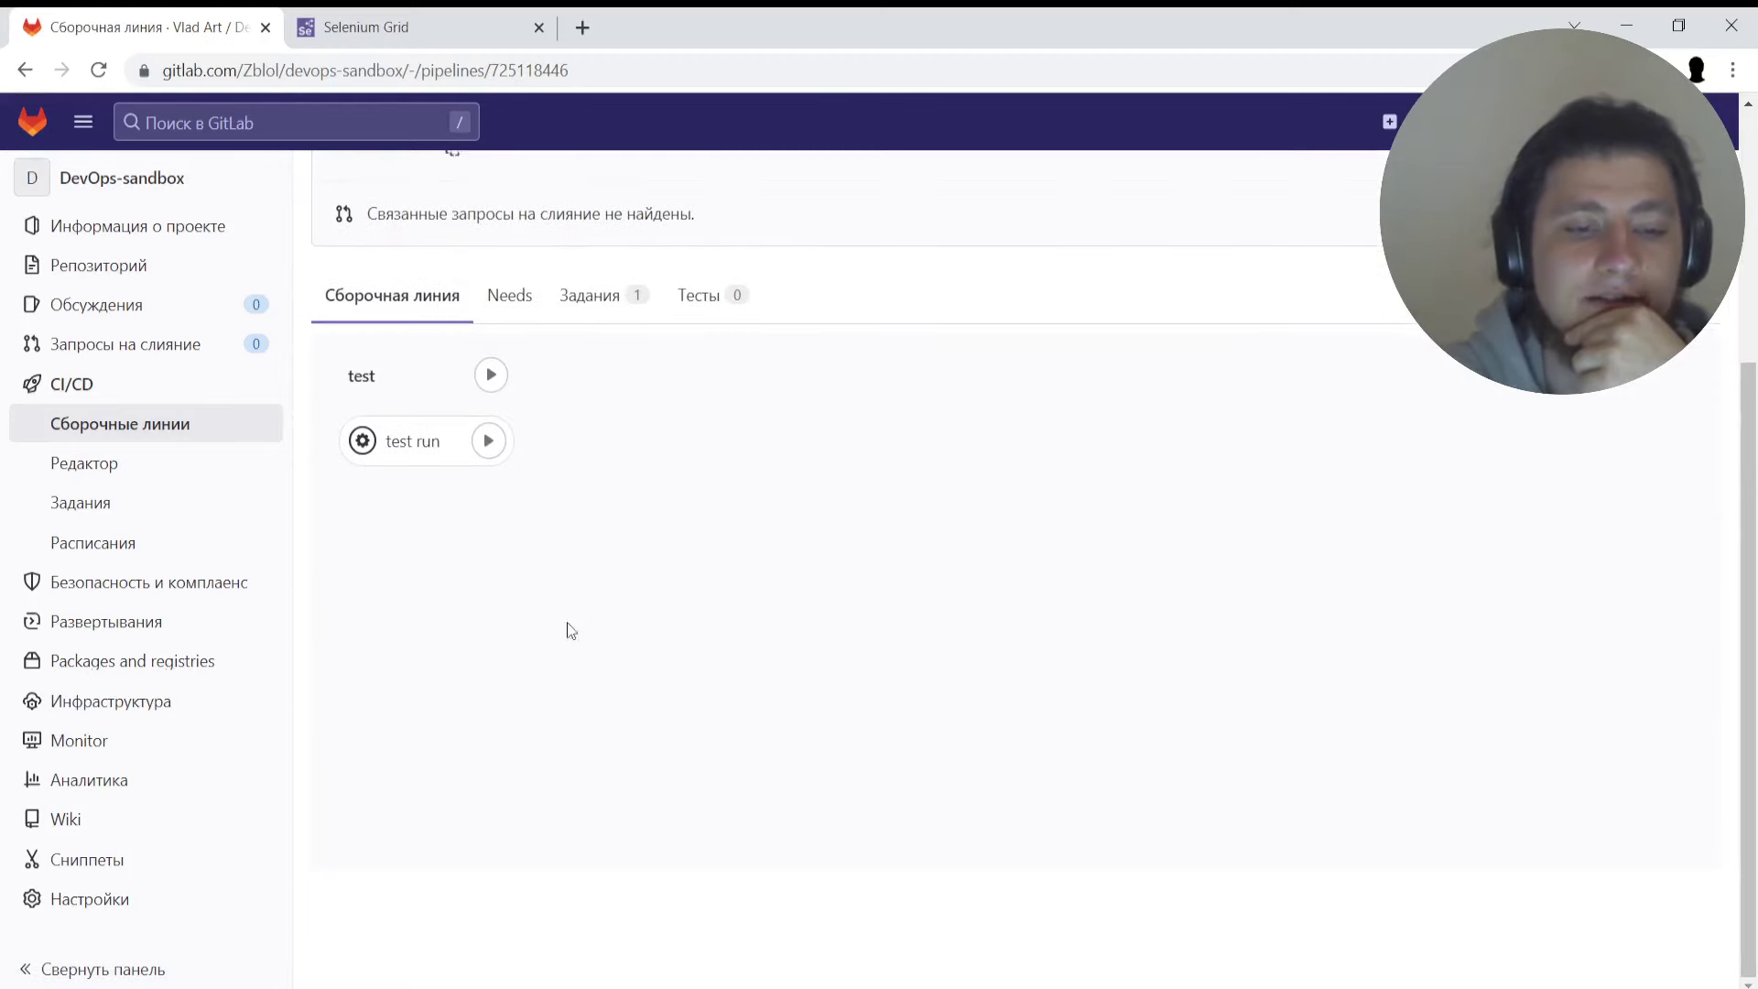
pyautogui.click(489, 440)
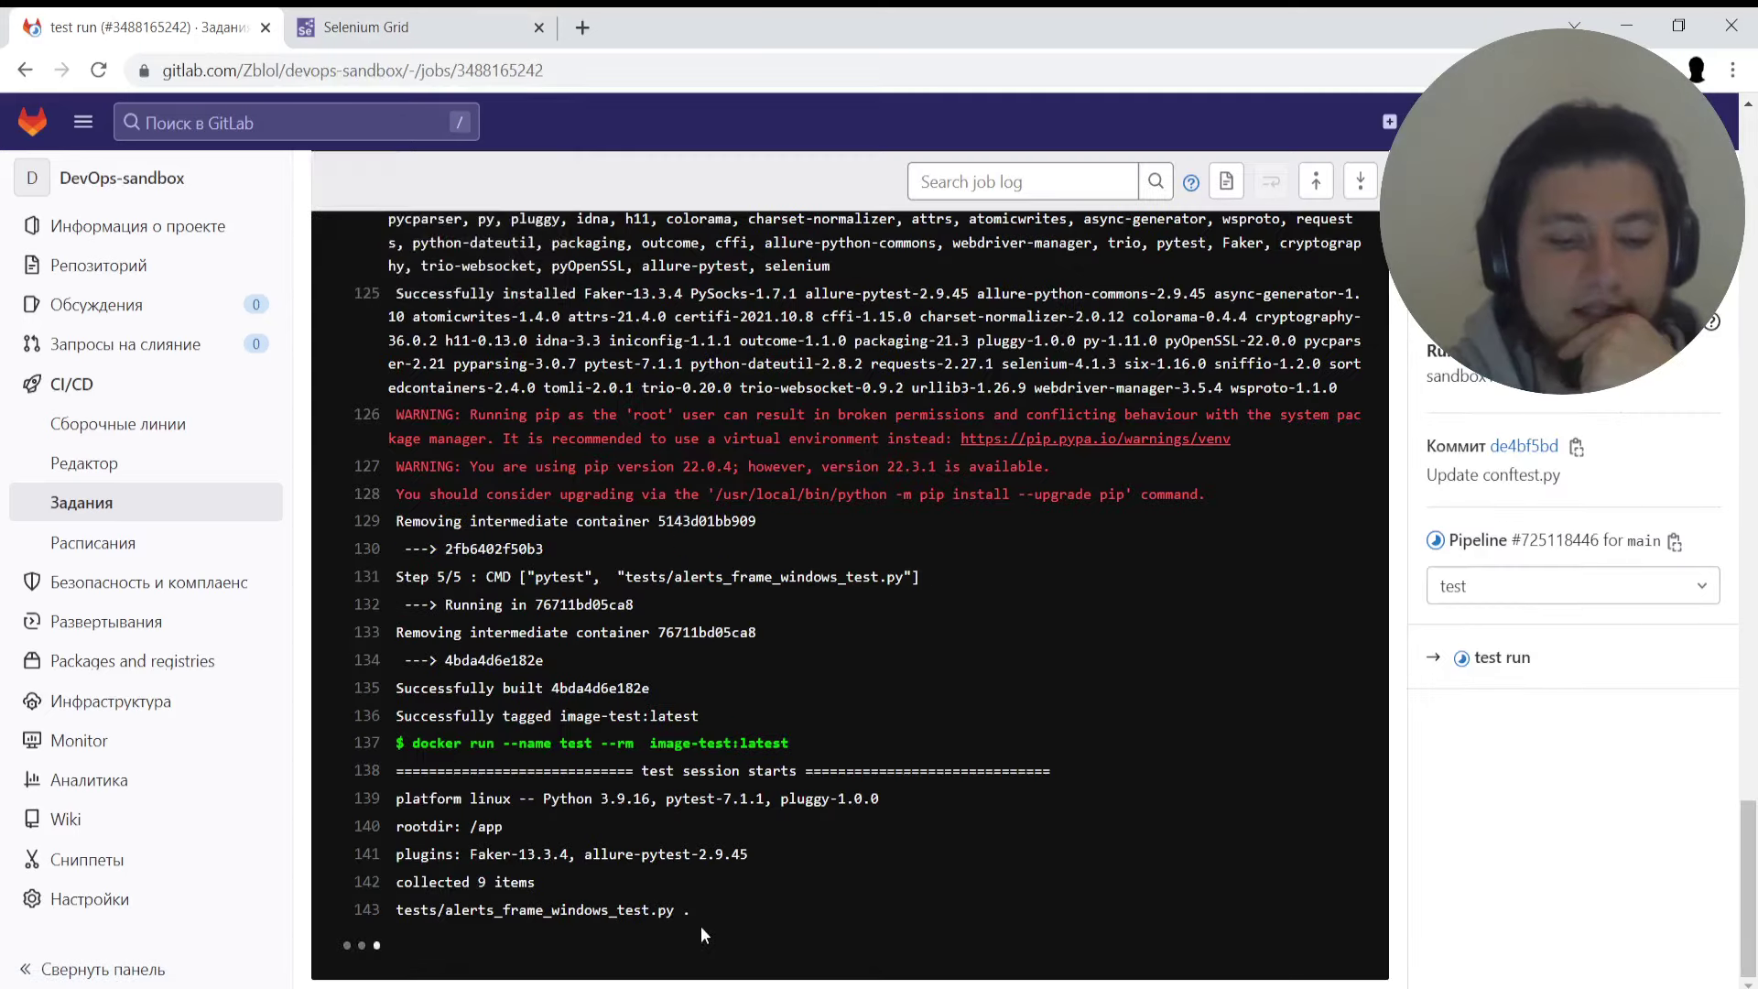
pyautogui.click(348, 27)
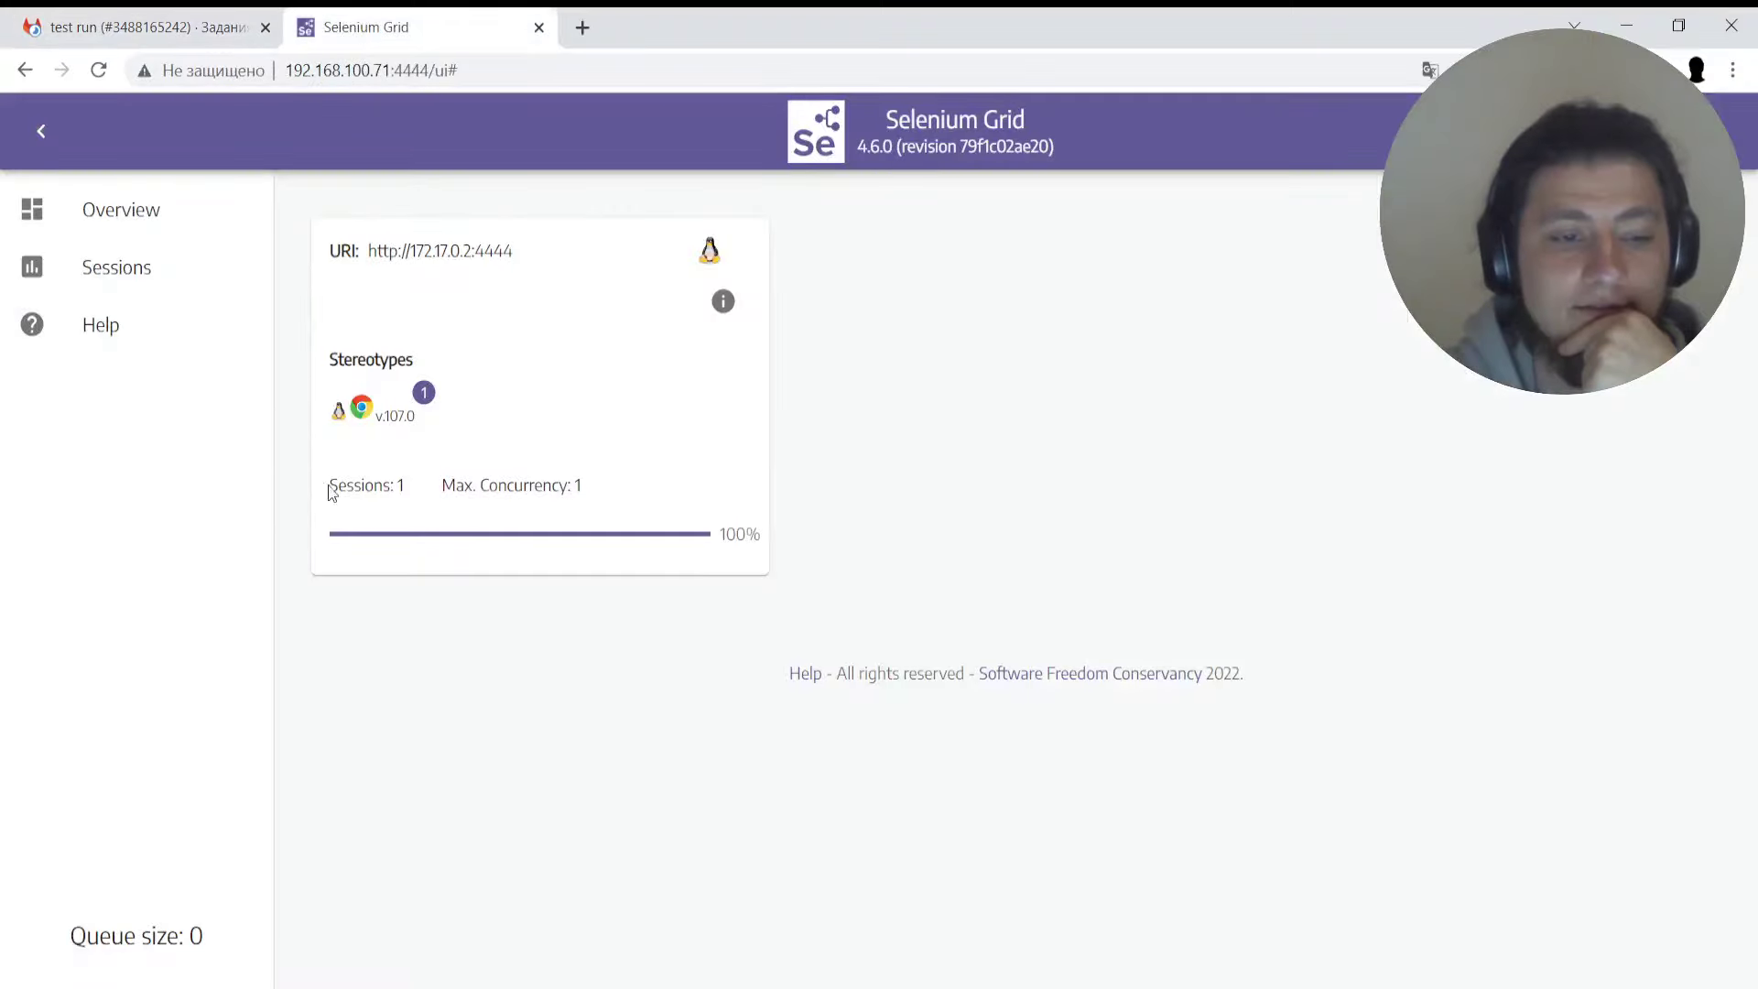
pyautogui.click(116, 291)
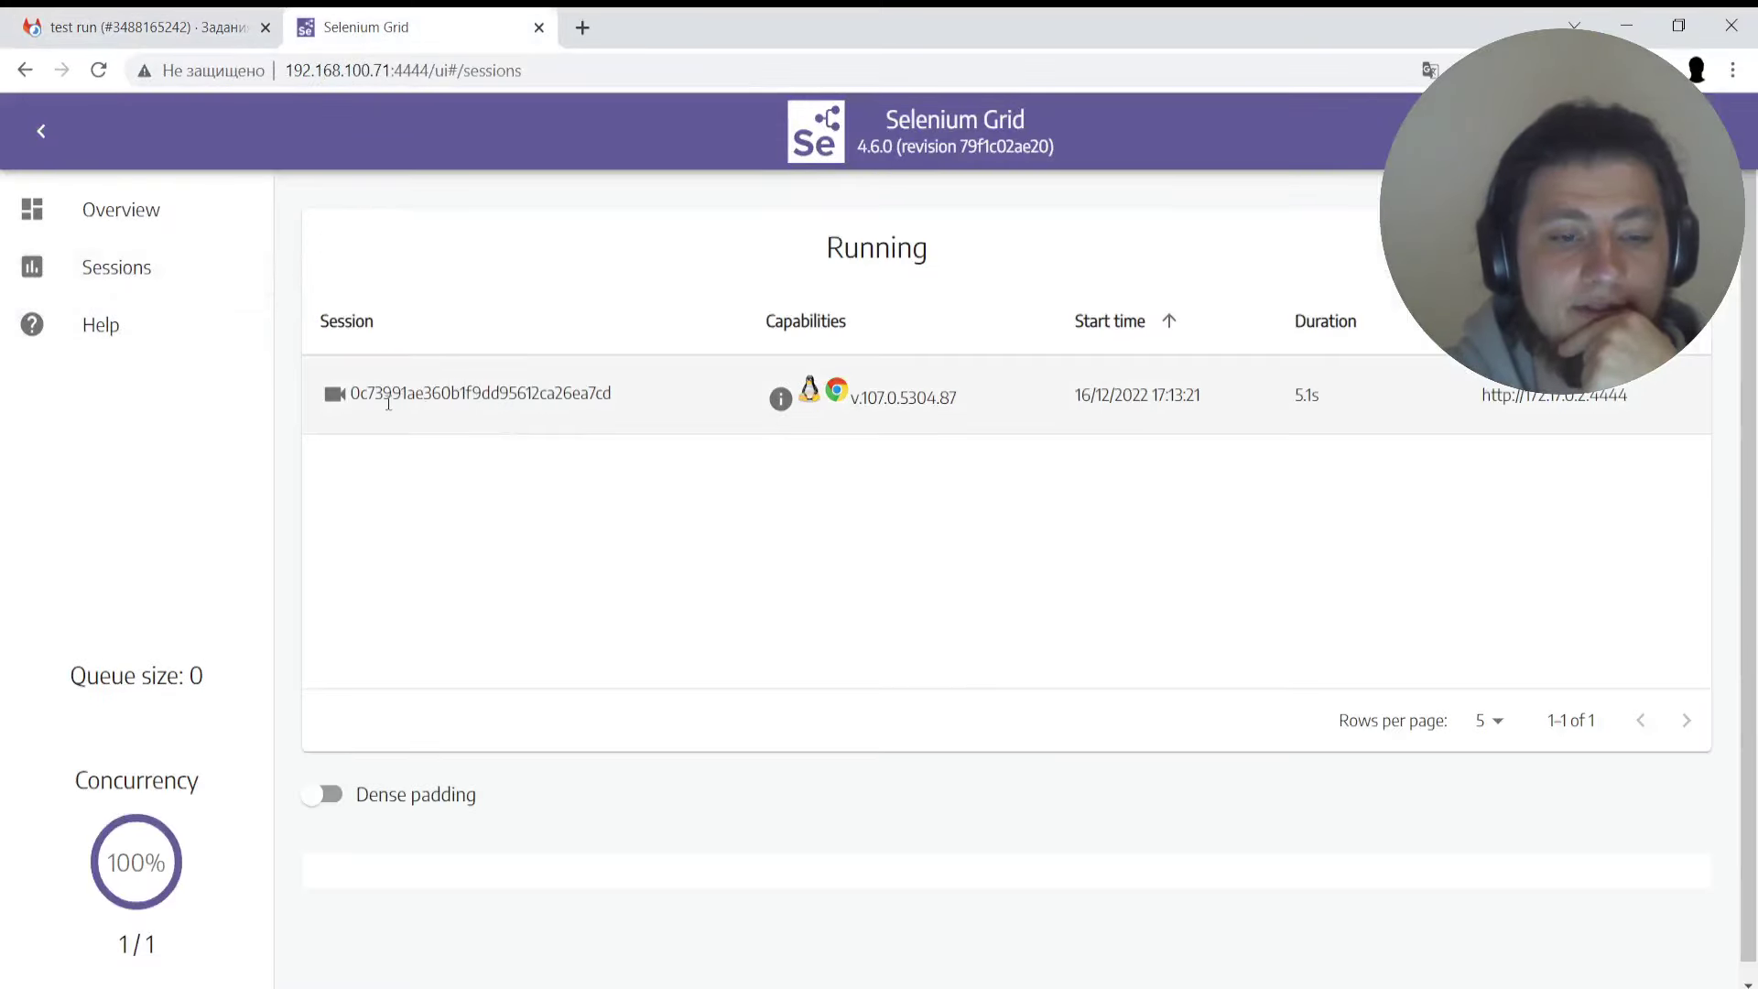
pyautogui.hotkey('ctrl', 'Tab')
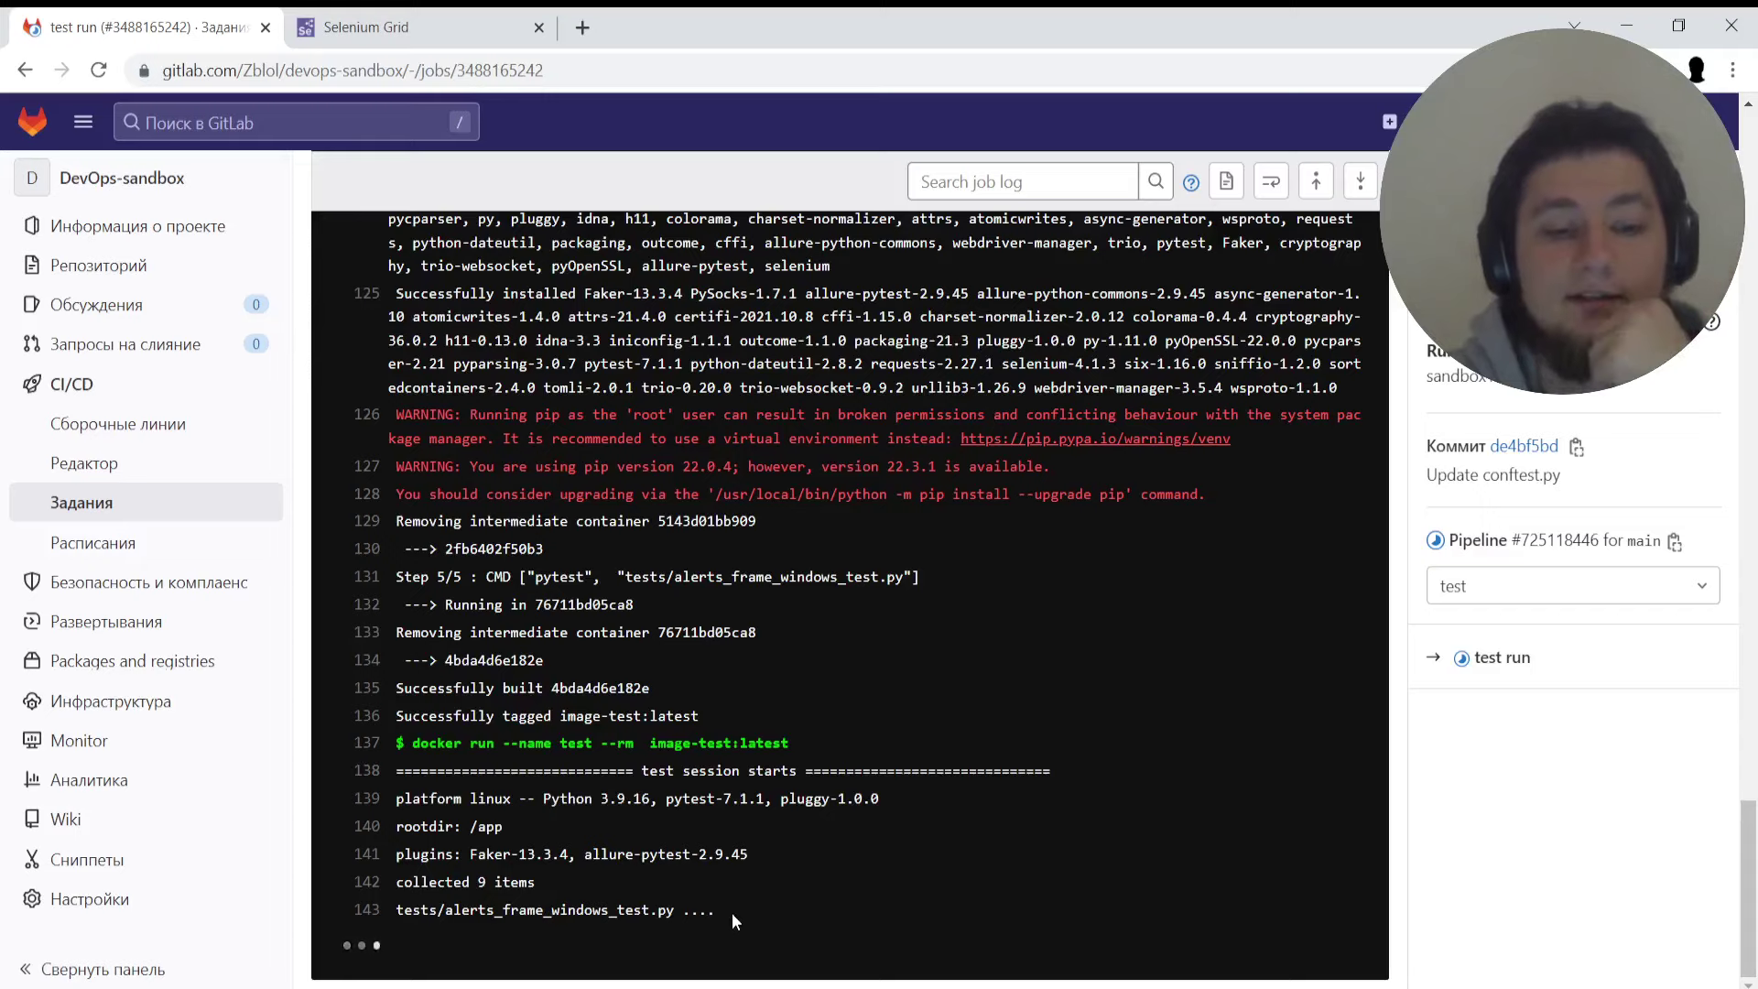
pyautogui.rightClick(1440, 761)
# Dismiss the popup and scroll through the running test run job log.
pyautogui.click(1555, 865)
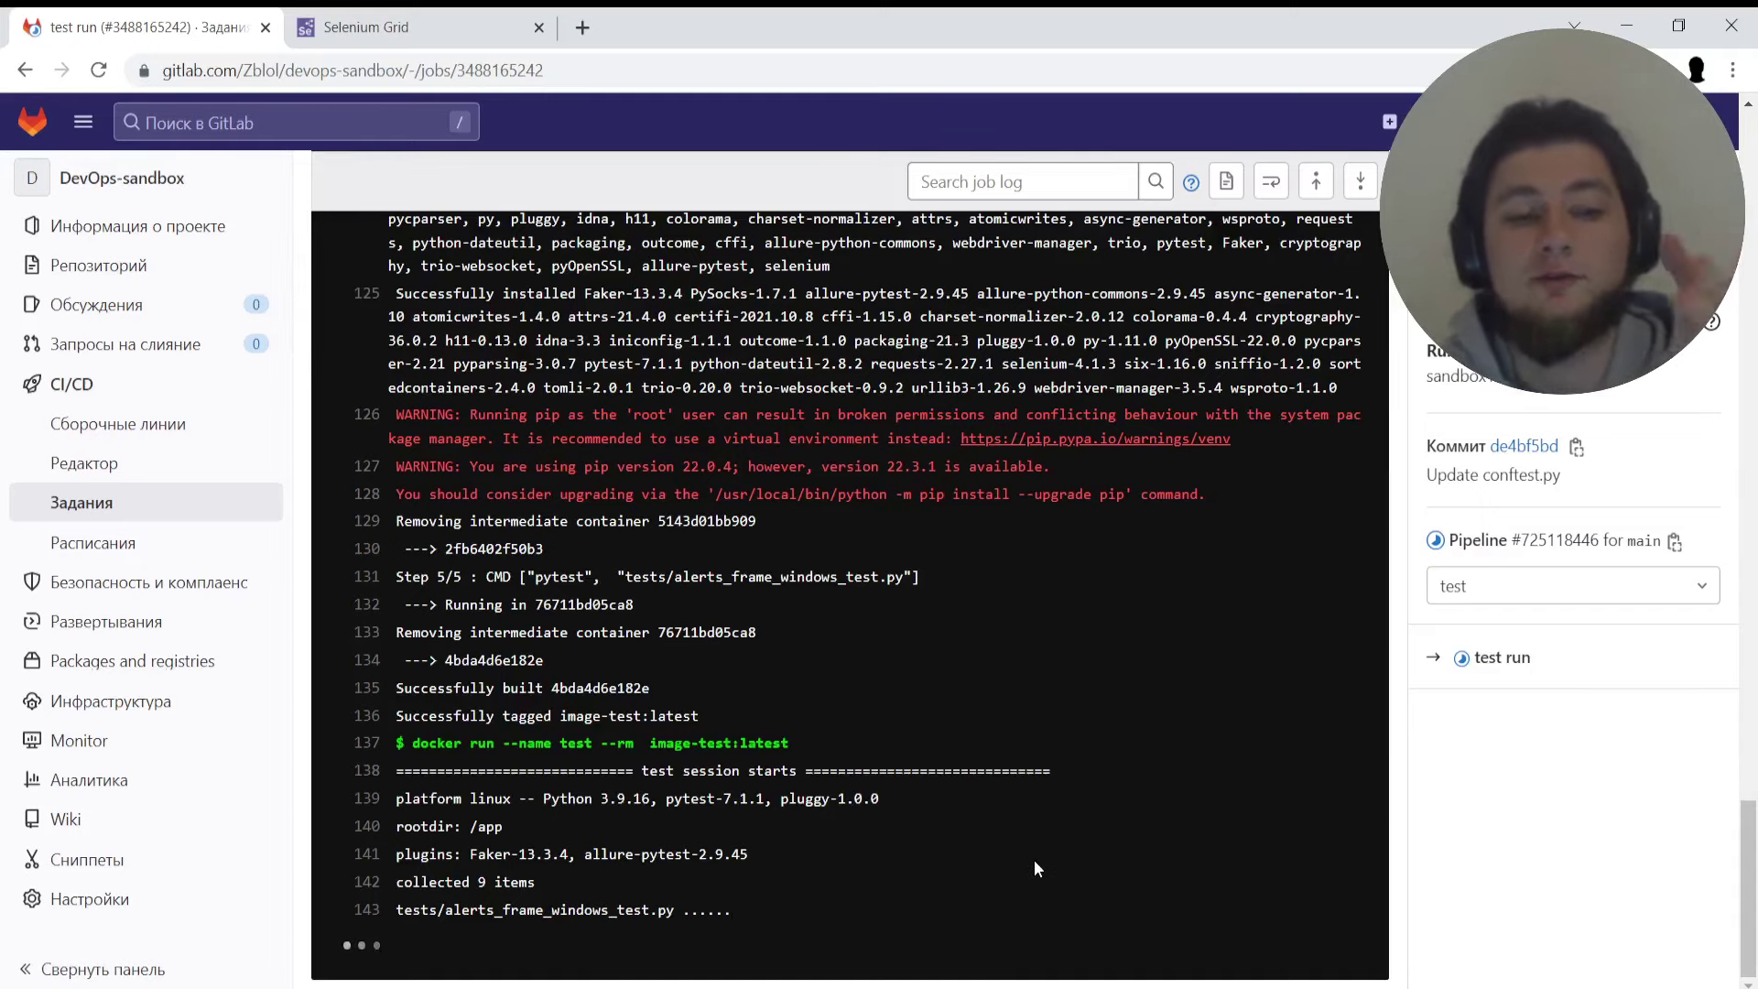
pyautogui.scroll(20, 700, 419)
pyautogui.scroll(14, 703, 483)
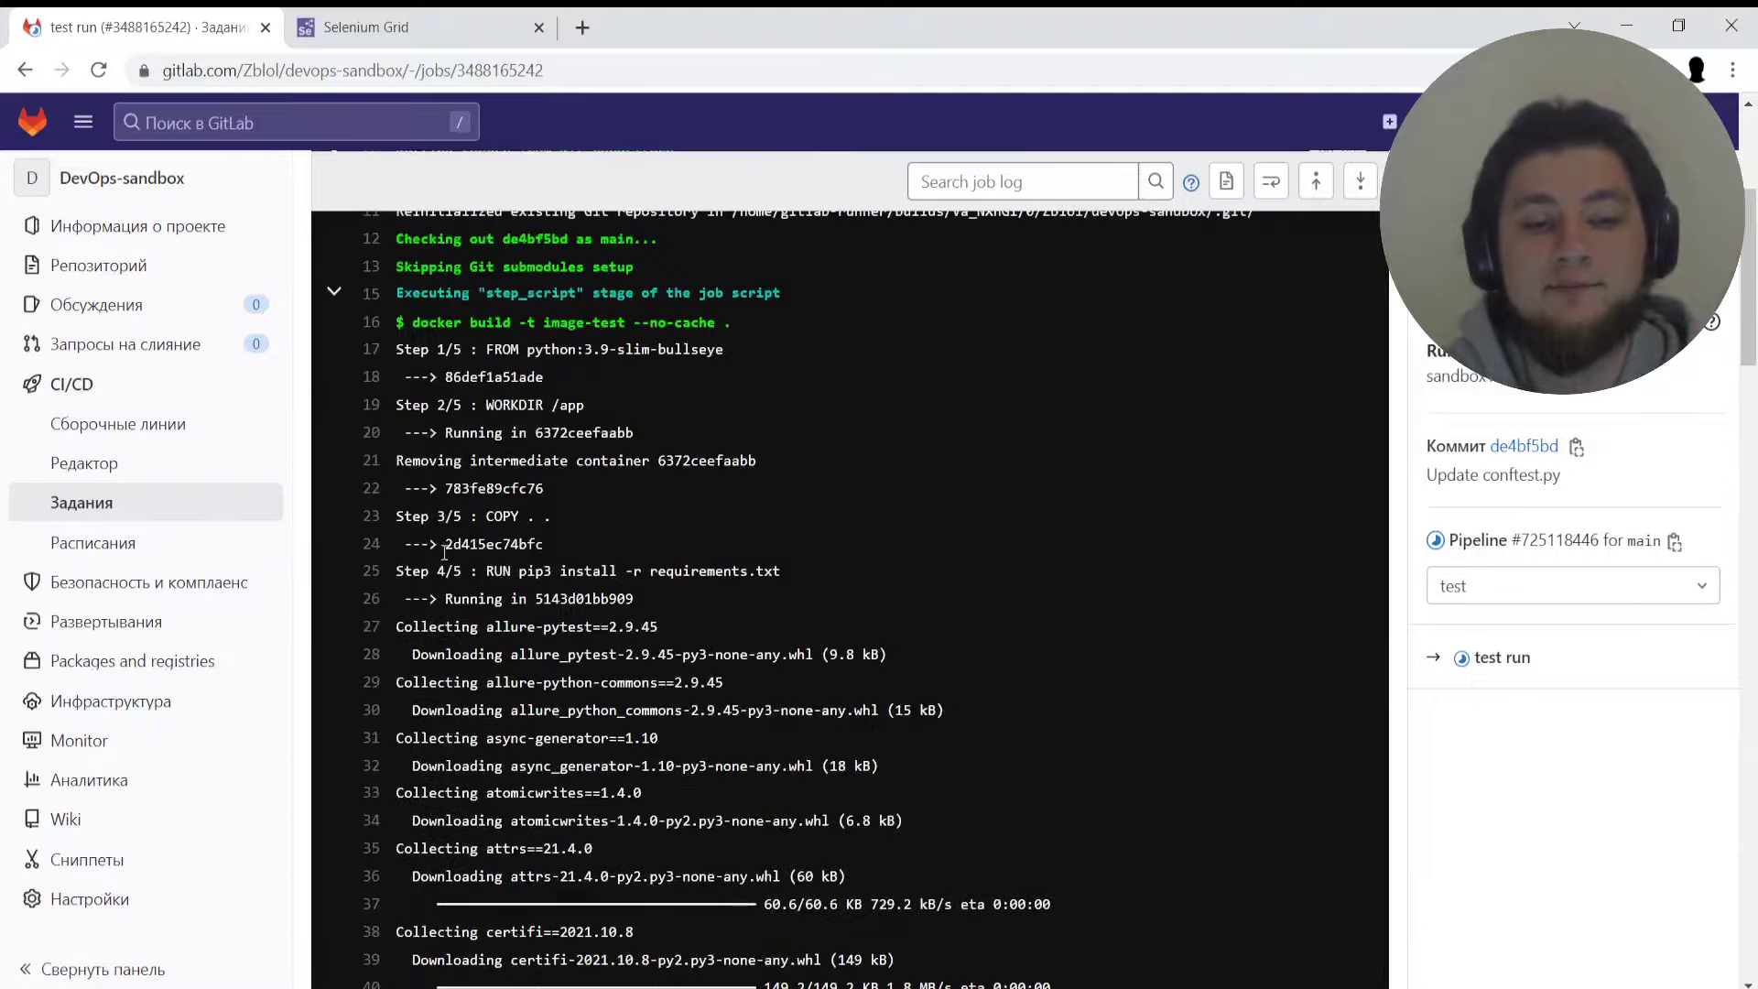
pyautogui.scroll(-8, 849, 511)
pyautogui.scroll(-9, 837, 481)
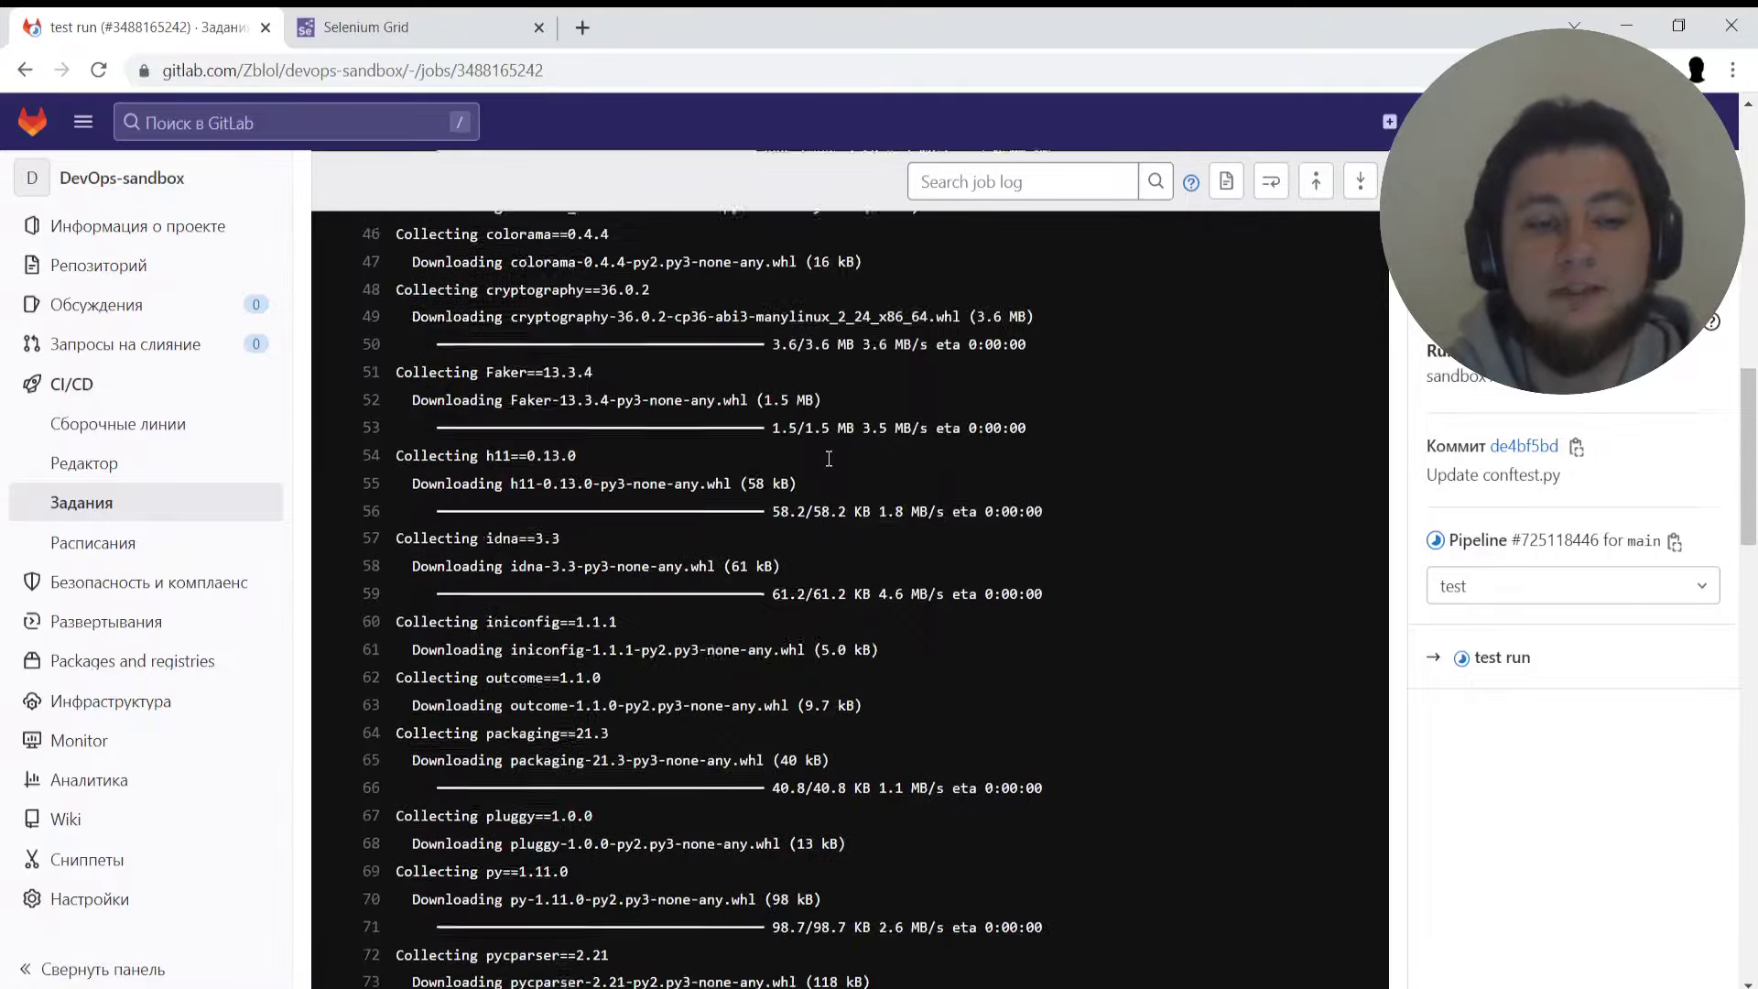
pyautogui.scroll(-10, 827, 447)
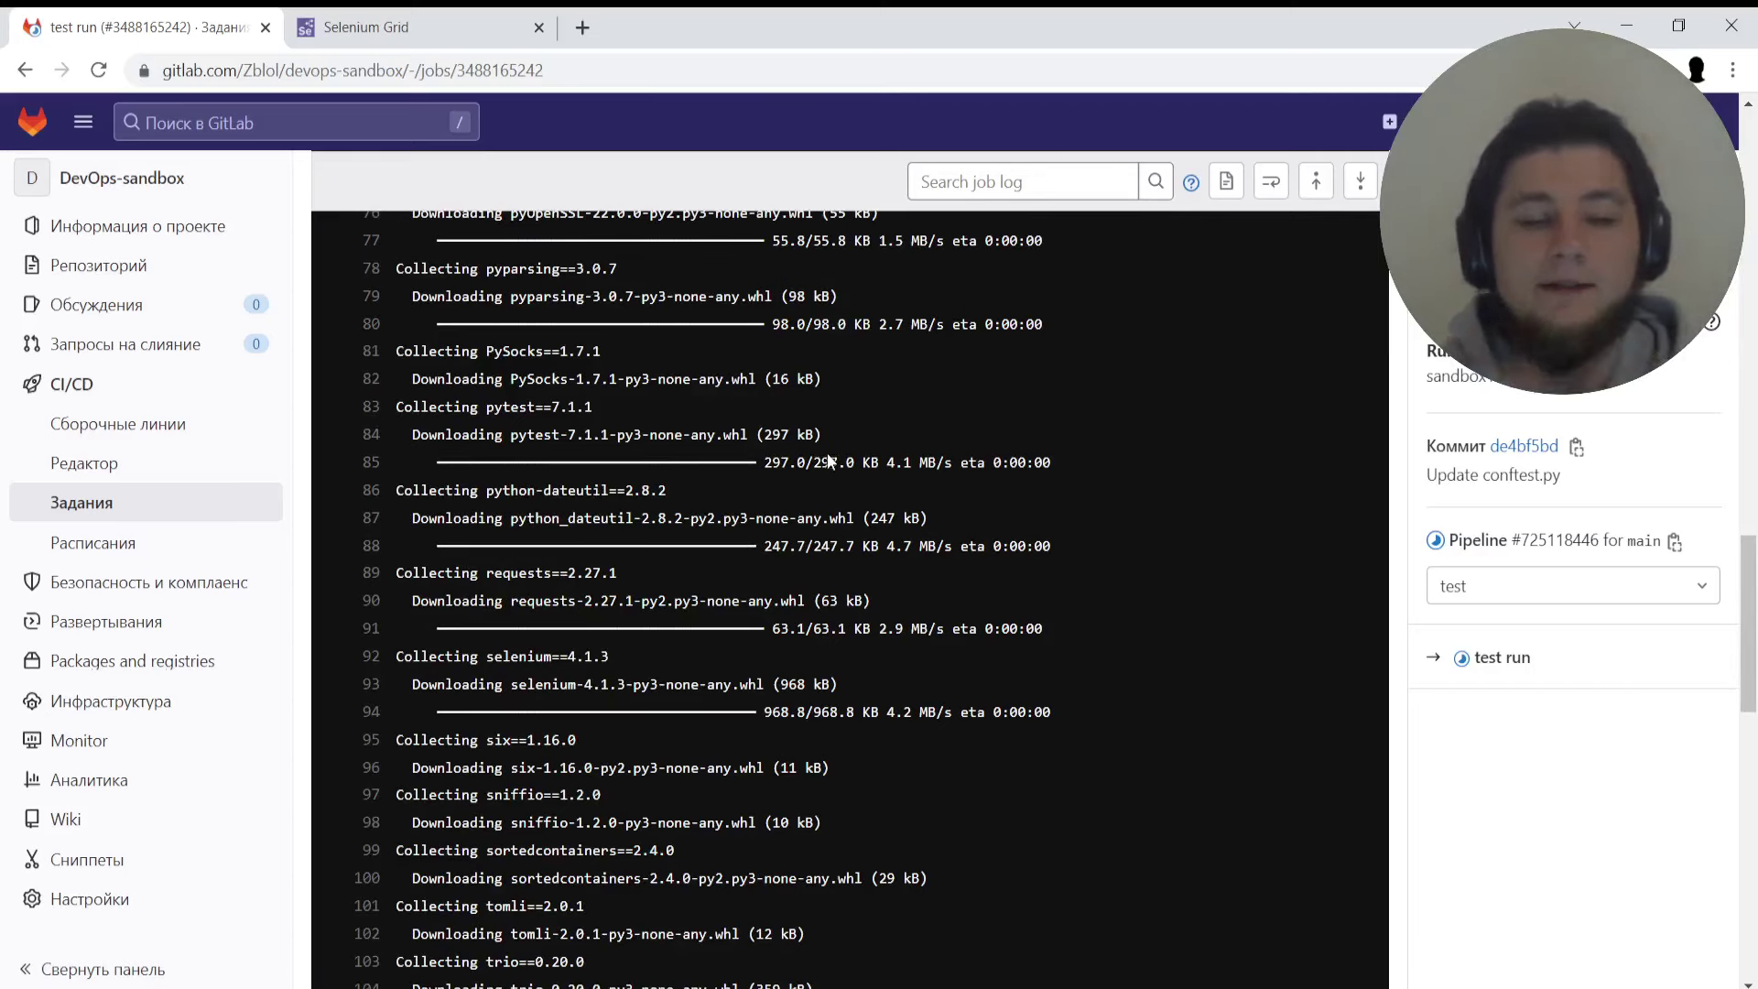
pyautogui.scroll(-15, 771, 471)
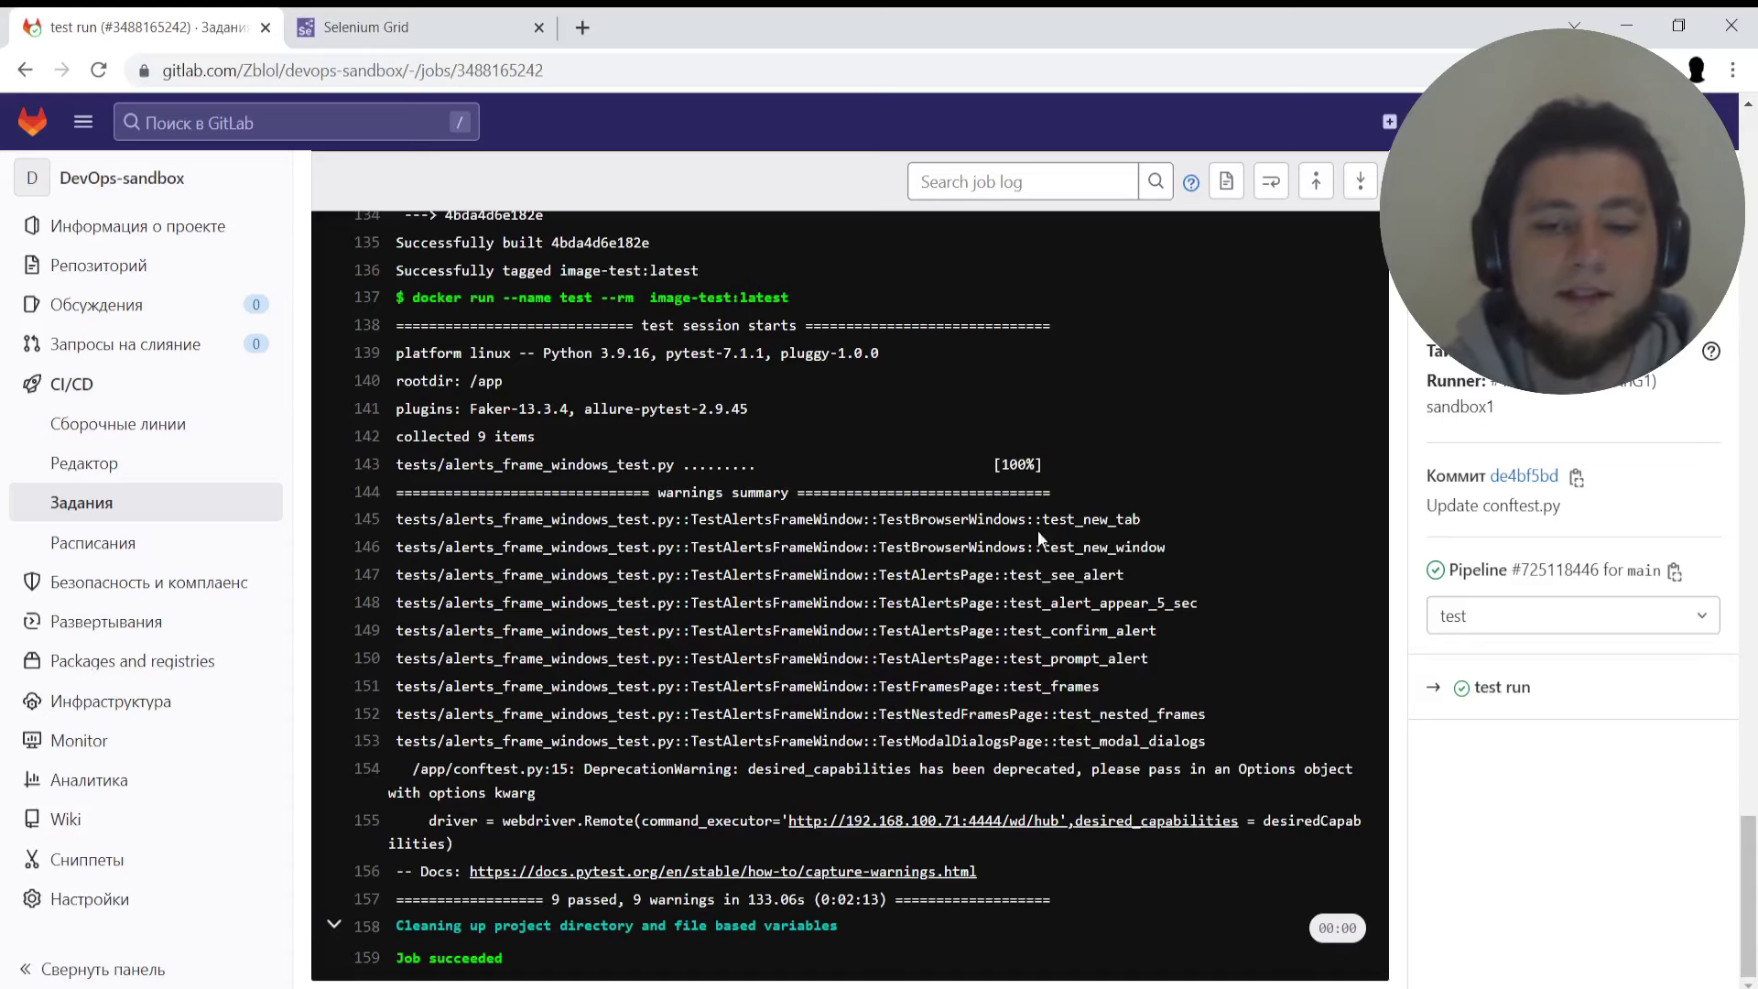
pyautogui.scroll(4, 894, 471)
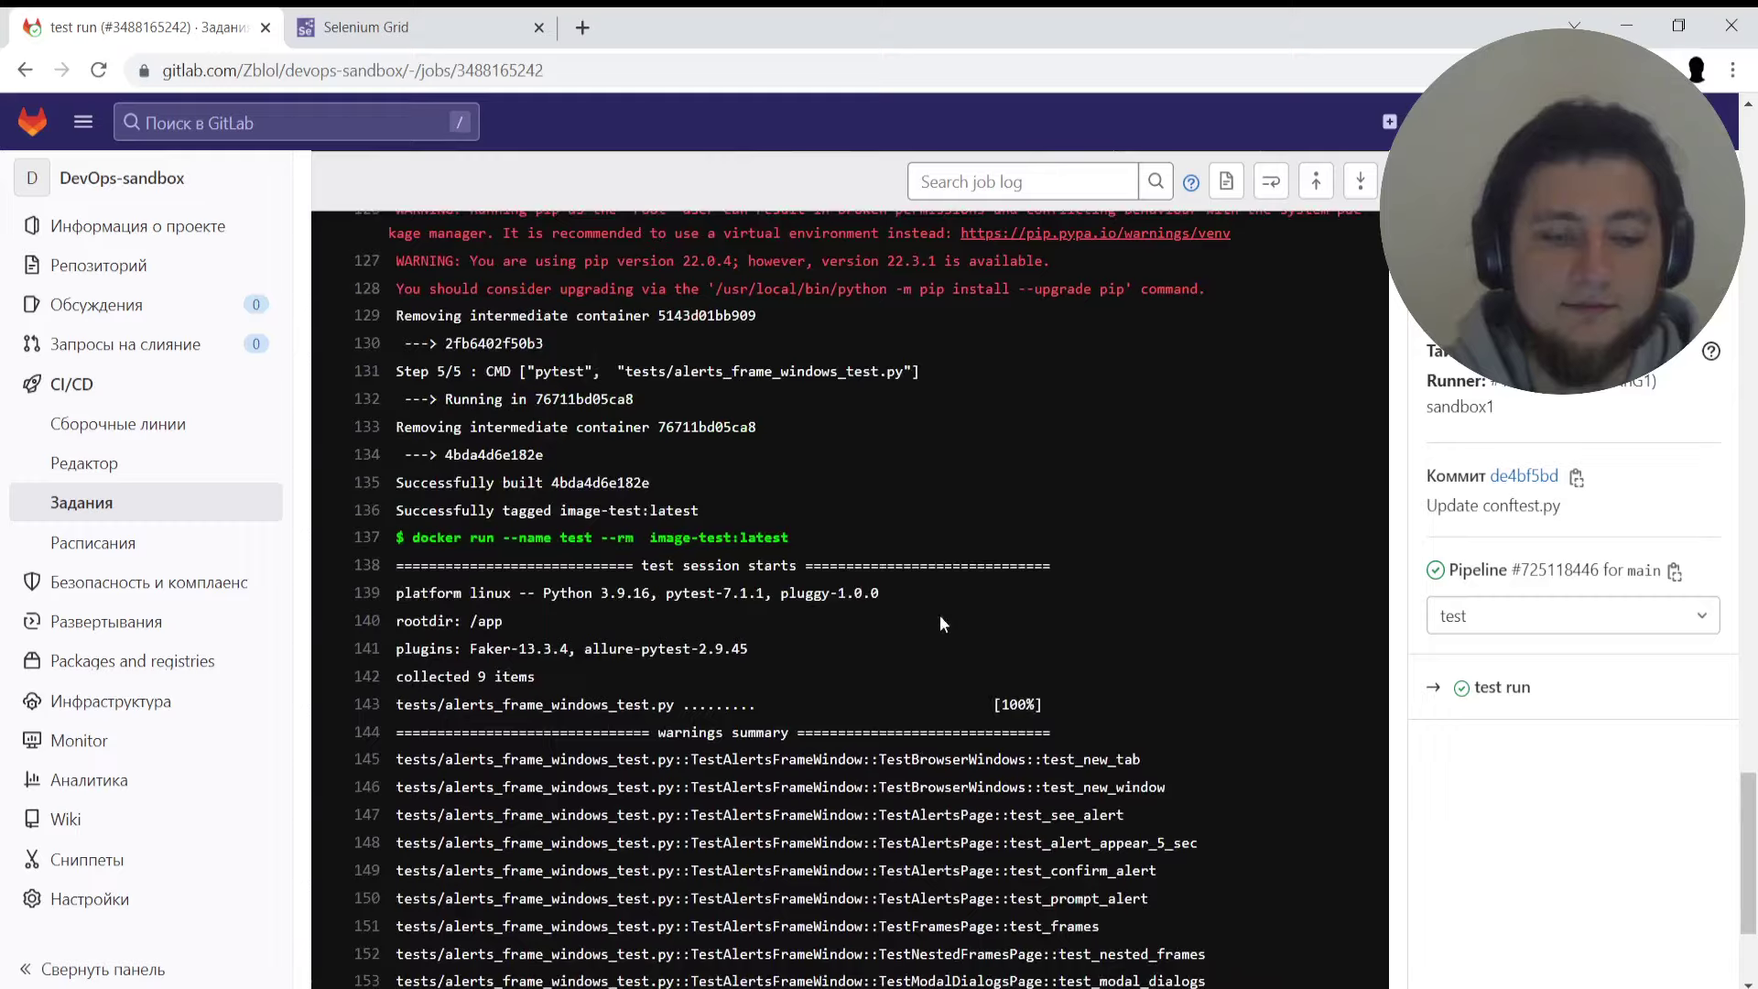
pyautogui.scroll(20, 680, 624)
# Highlight the base image name python:3.9-slim-bullseye in the job log.
pyautogui.moveTo(723, 496); pyautogui.dragTo(524, 498)
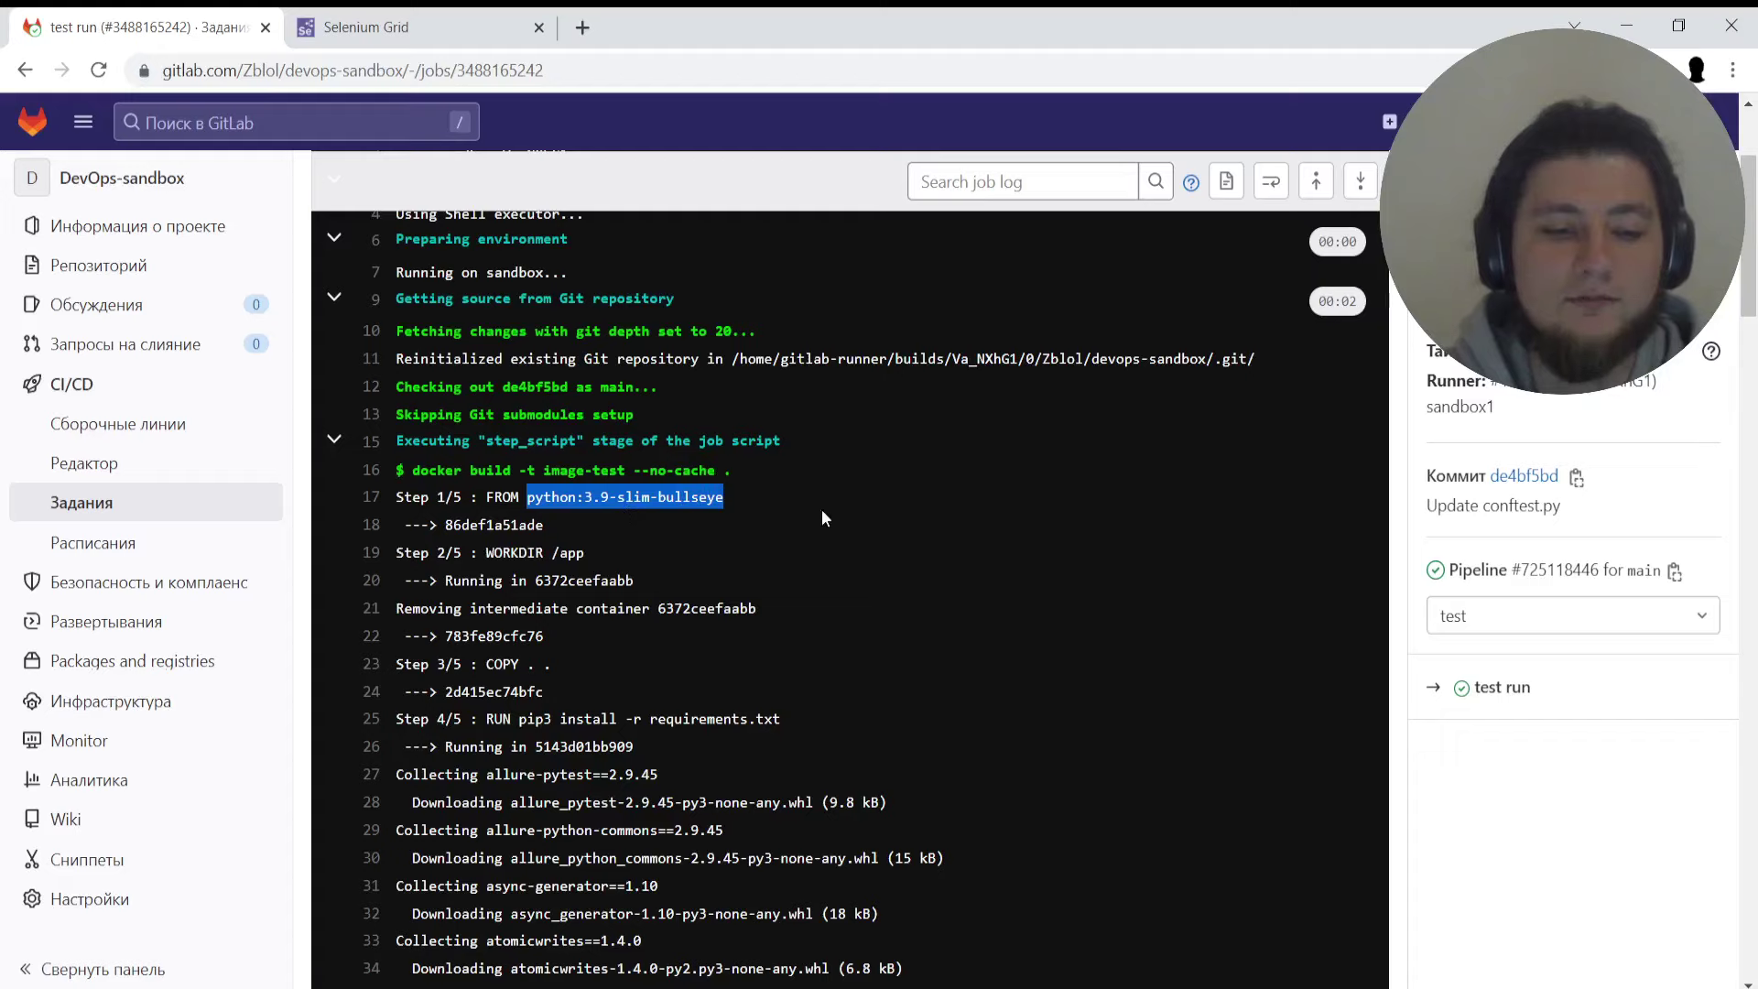
pyautogui.scroll(-4, 467, 547)
pyautogui.scroll(-5, 632, 531)
pyautogui.scroll(12, 632, 531)
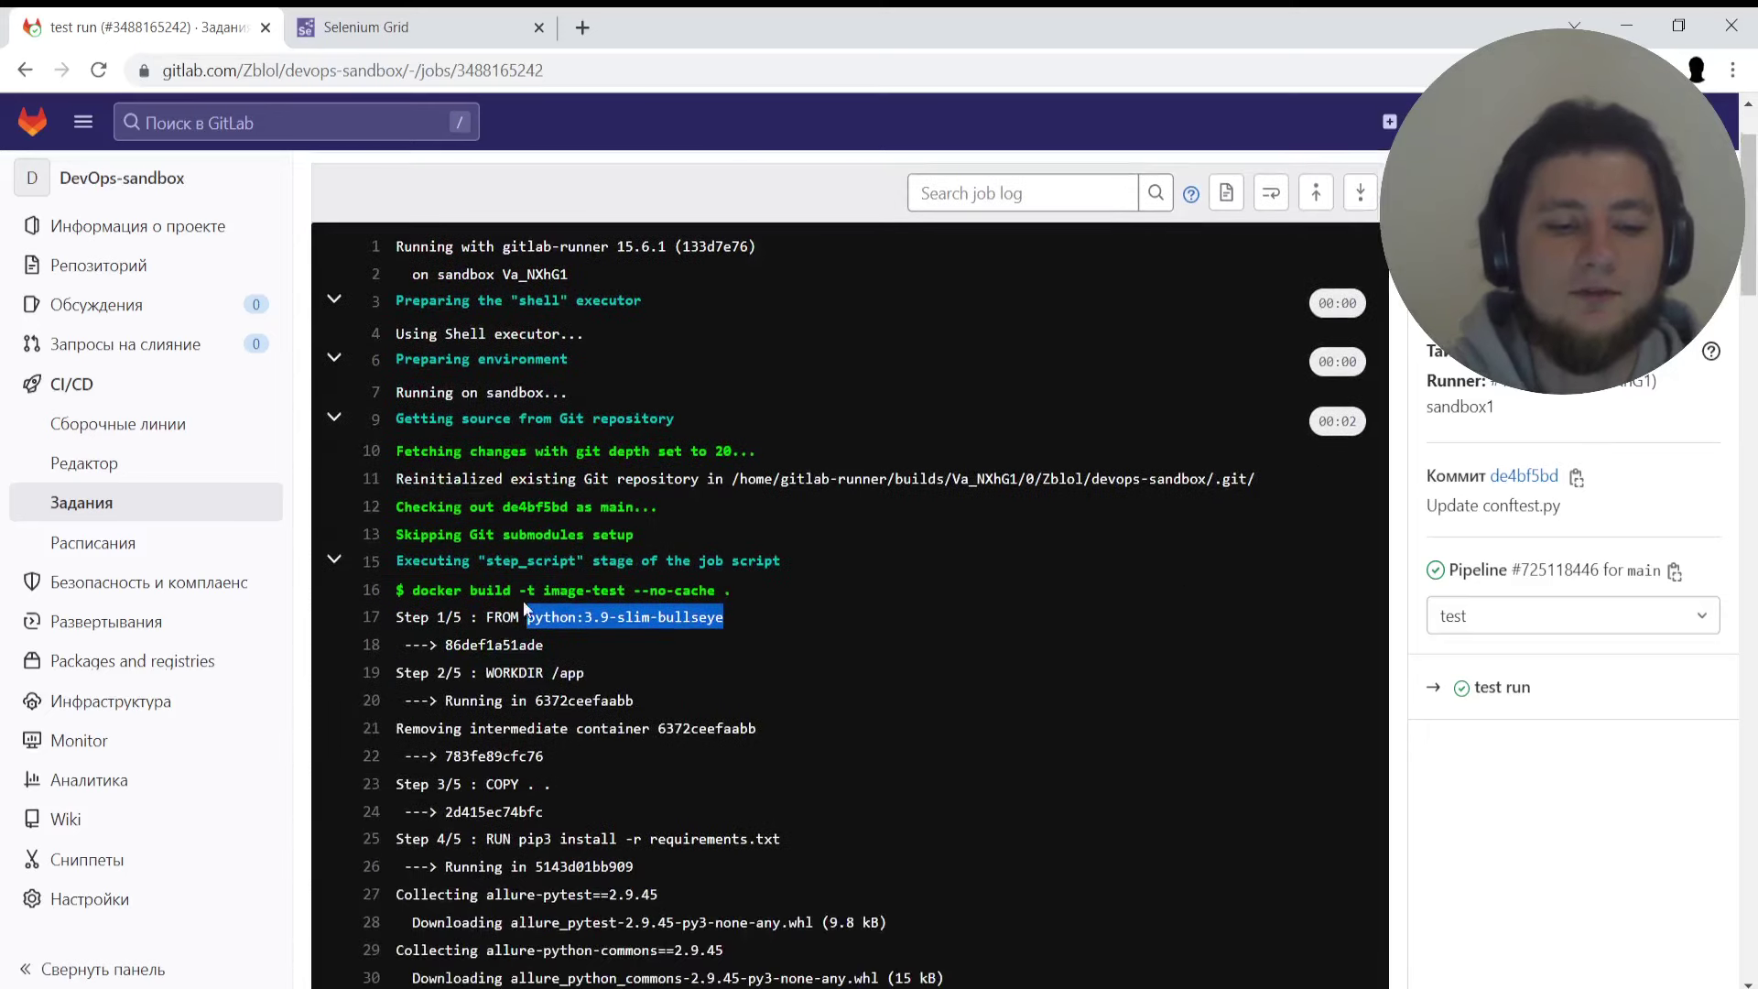
pyautogui.click(751, 626)
pyautogui.moveTo(750, 623); pyautogui.dragTo(526, 623)
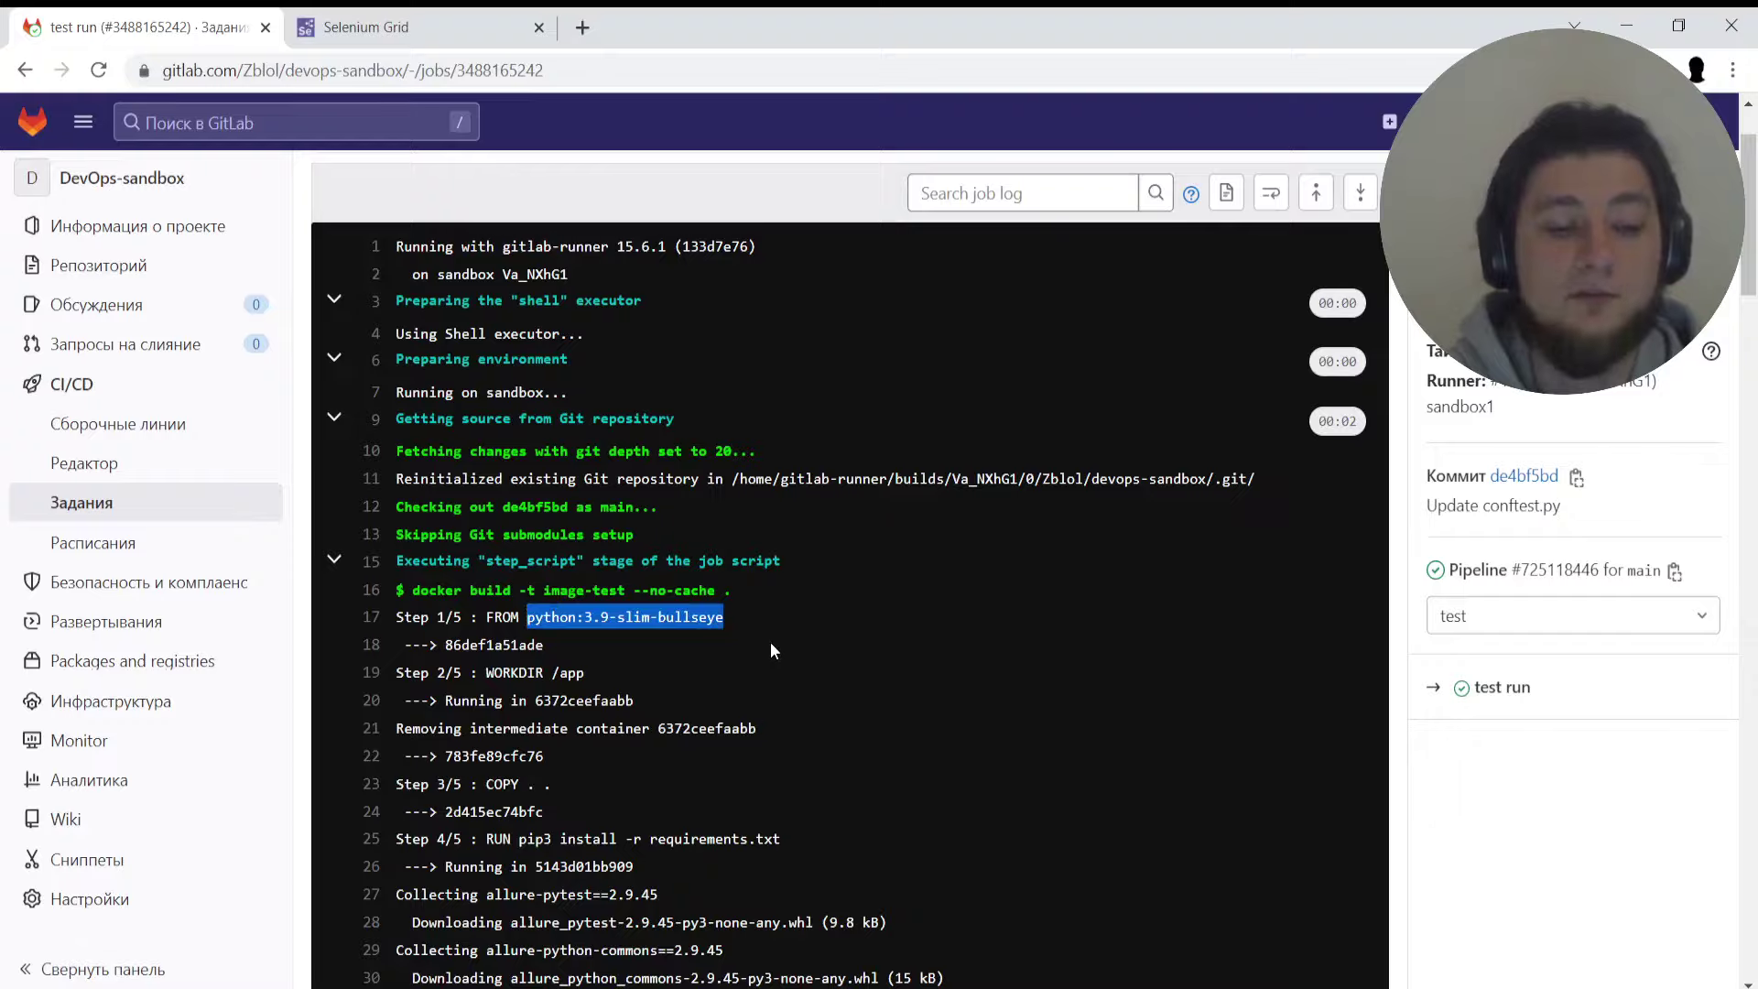
# Follow the job log until it reports Job succeeded with 9 tests passed.
pyautogui.scroll(-20, 771, 641)
pyautogui.scroll(-15, 775, 623)
pyautogui.scroll(12, 784, 626)
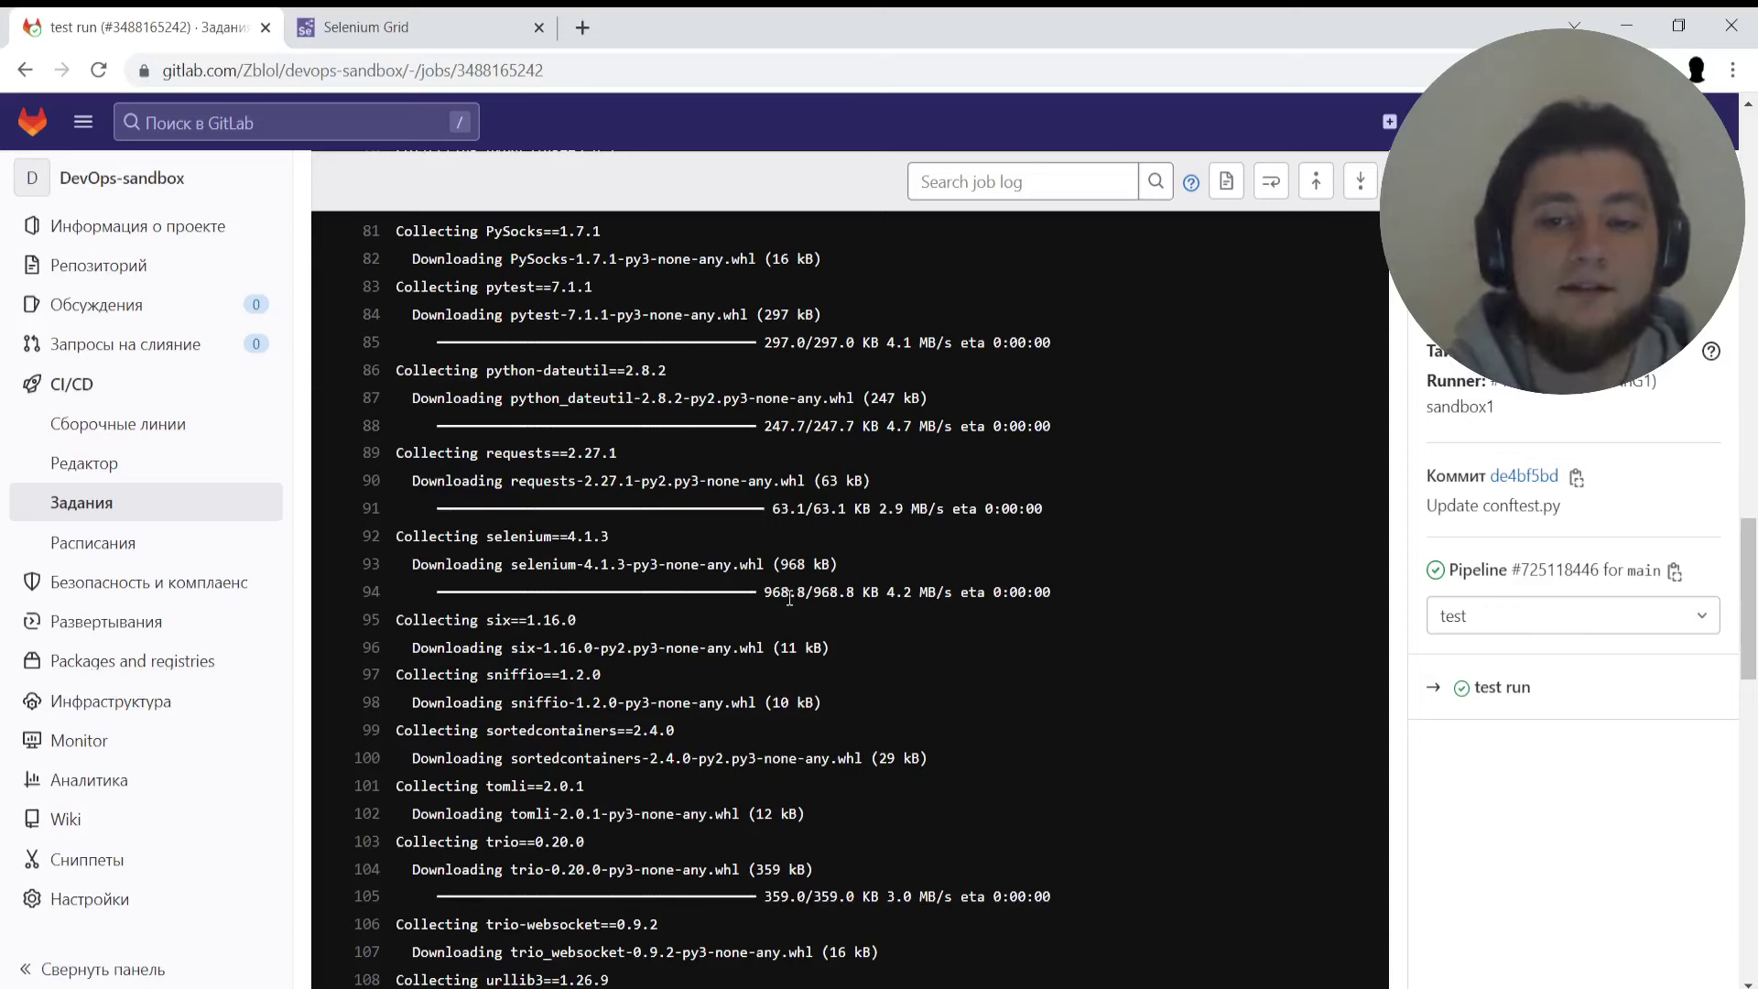
pyautogui.scroll(4, 767, 611)
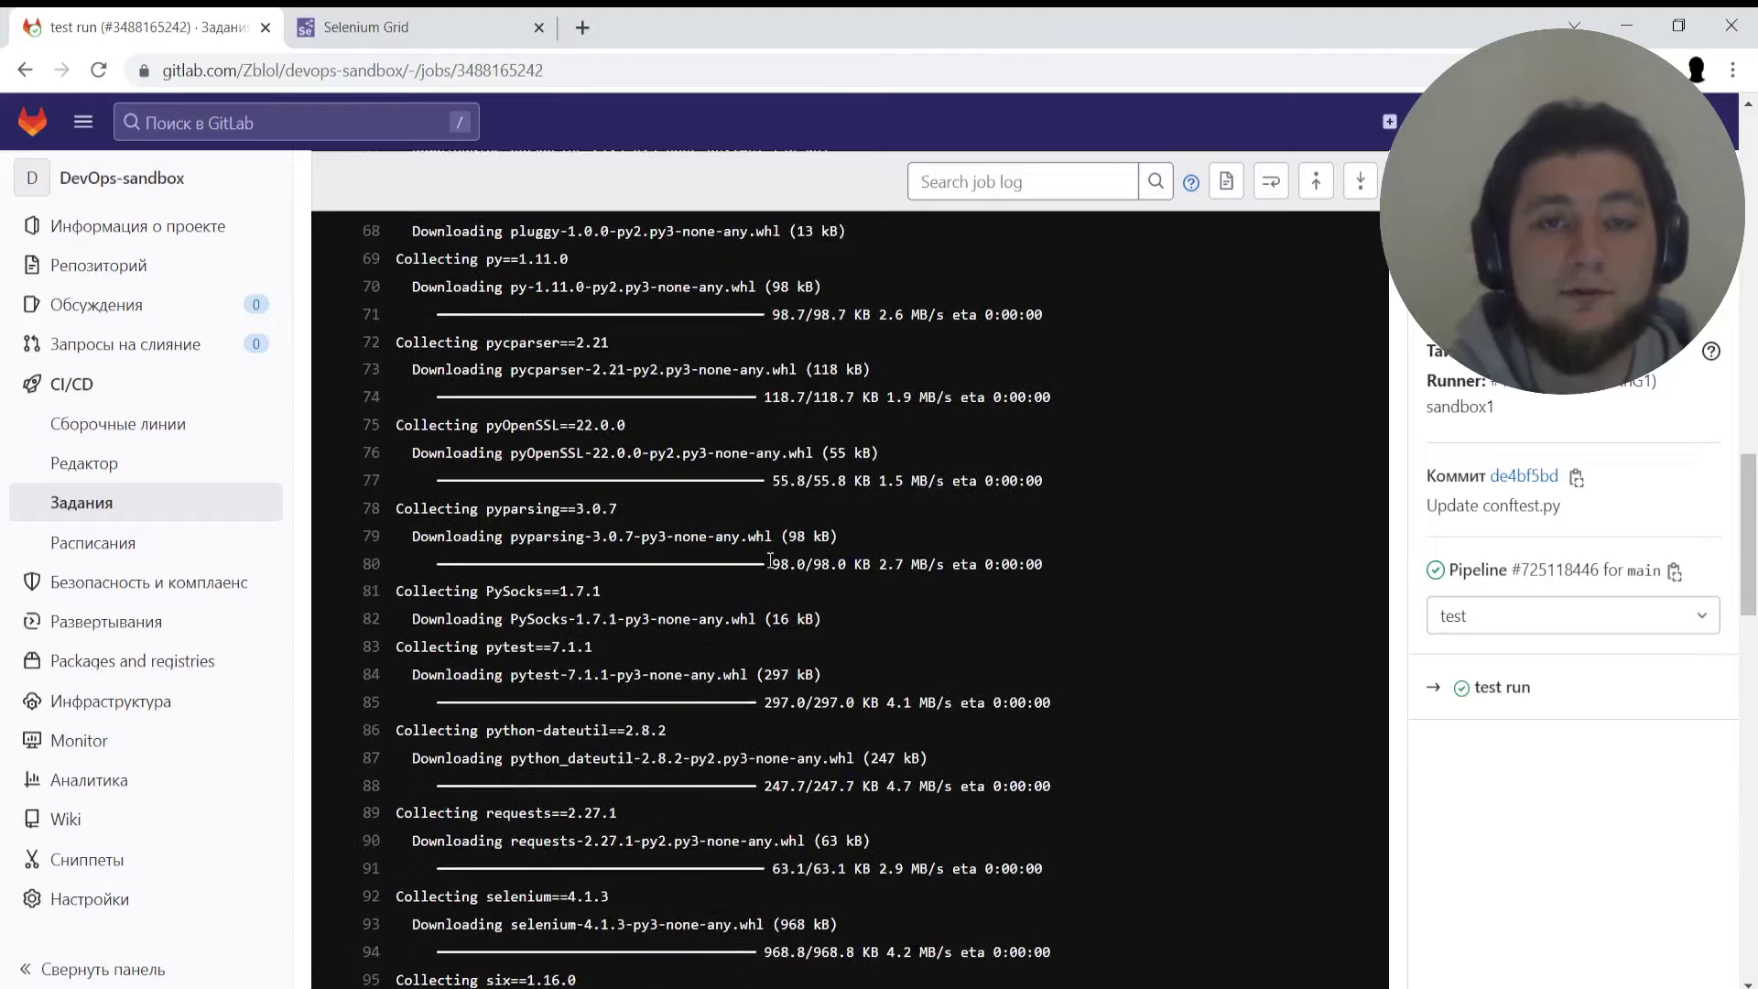
pyautogui.scroll(-9, 770, 561)
pyautogui.scroll(-9, 770, 554)
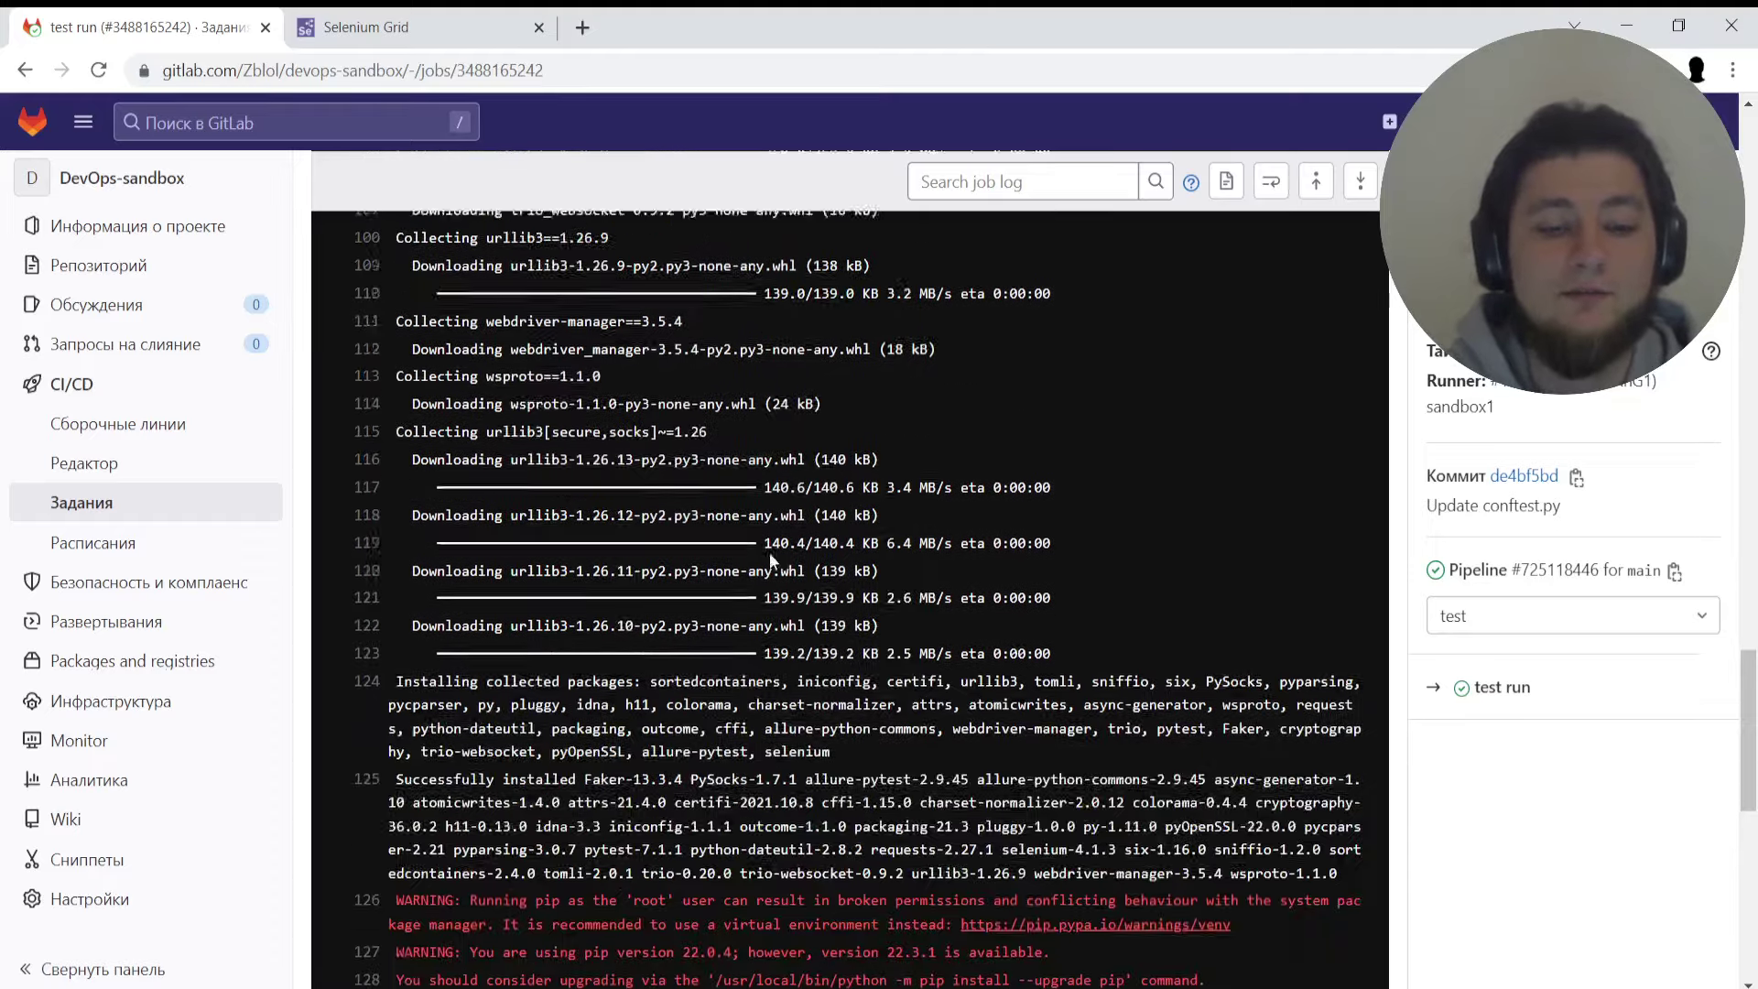
pyautogui.scroll(-3, 773, 471)
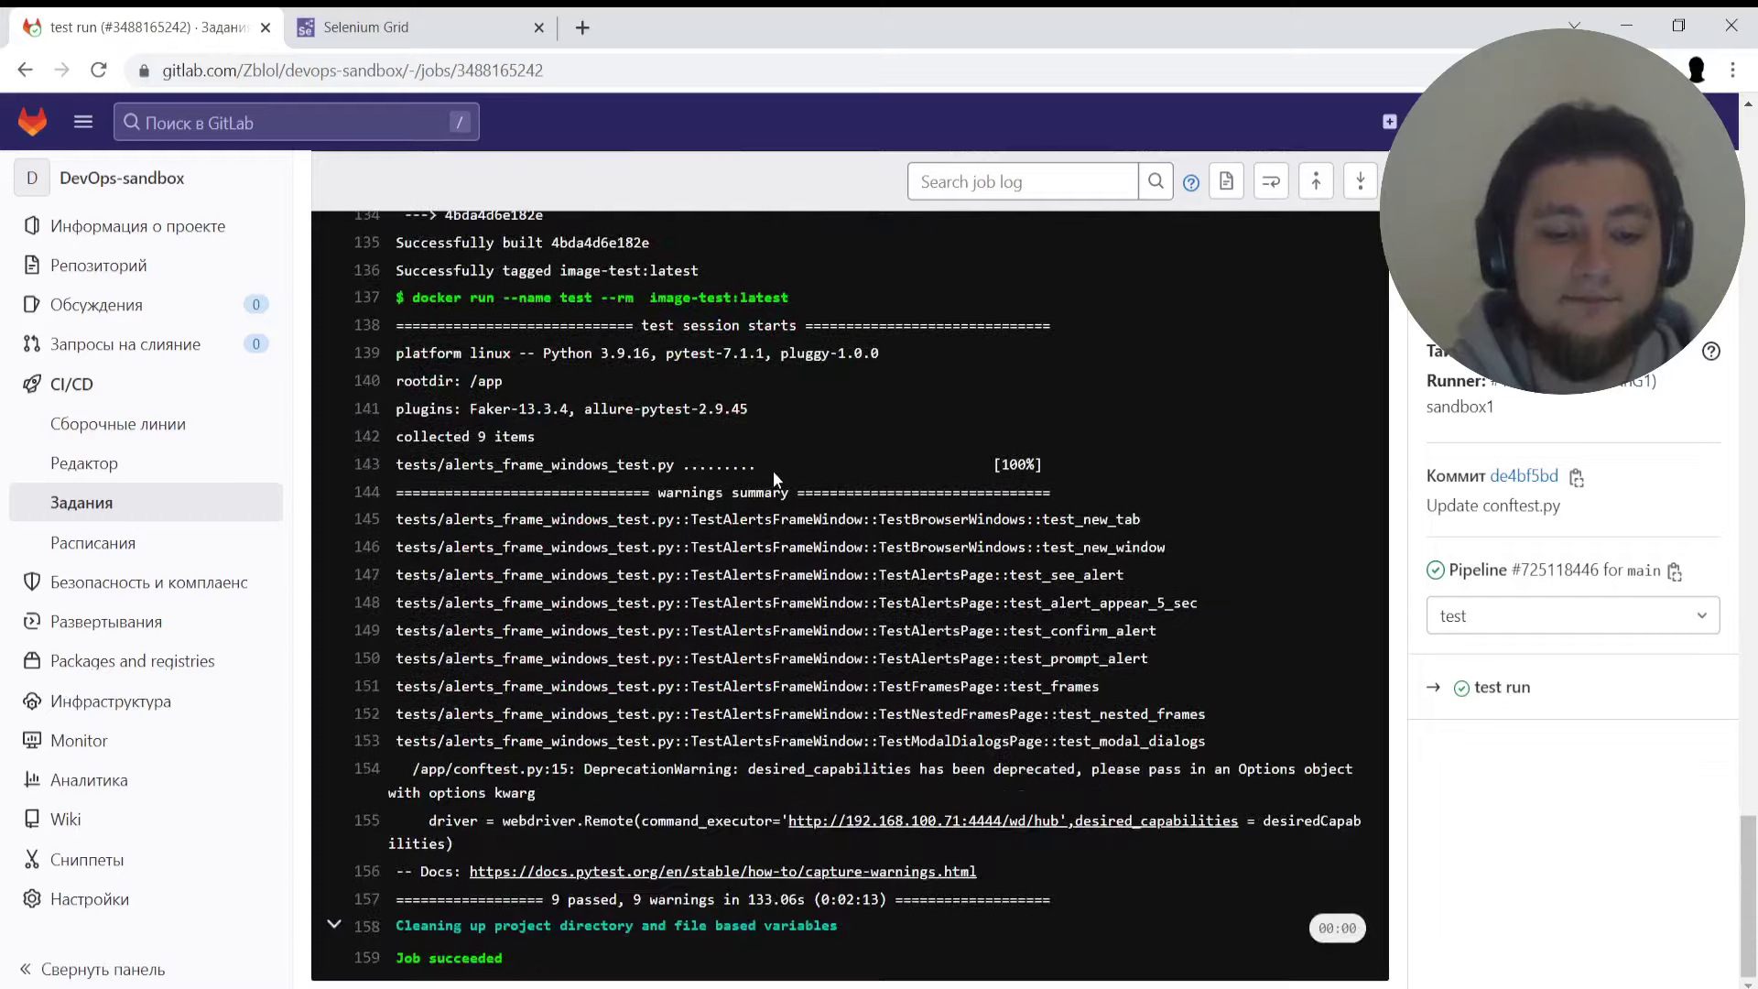
pyautogui.scroll(2, 599, 543)
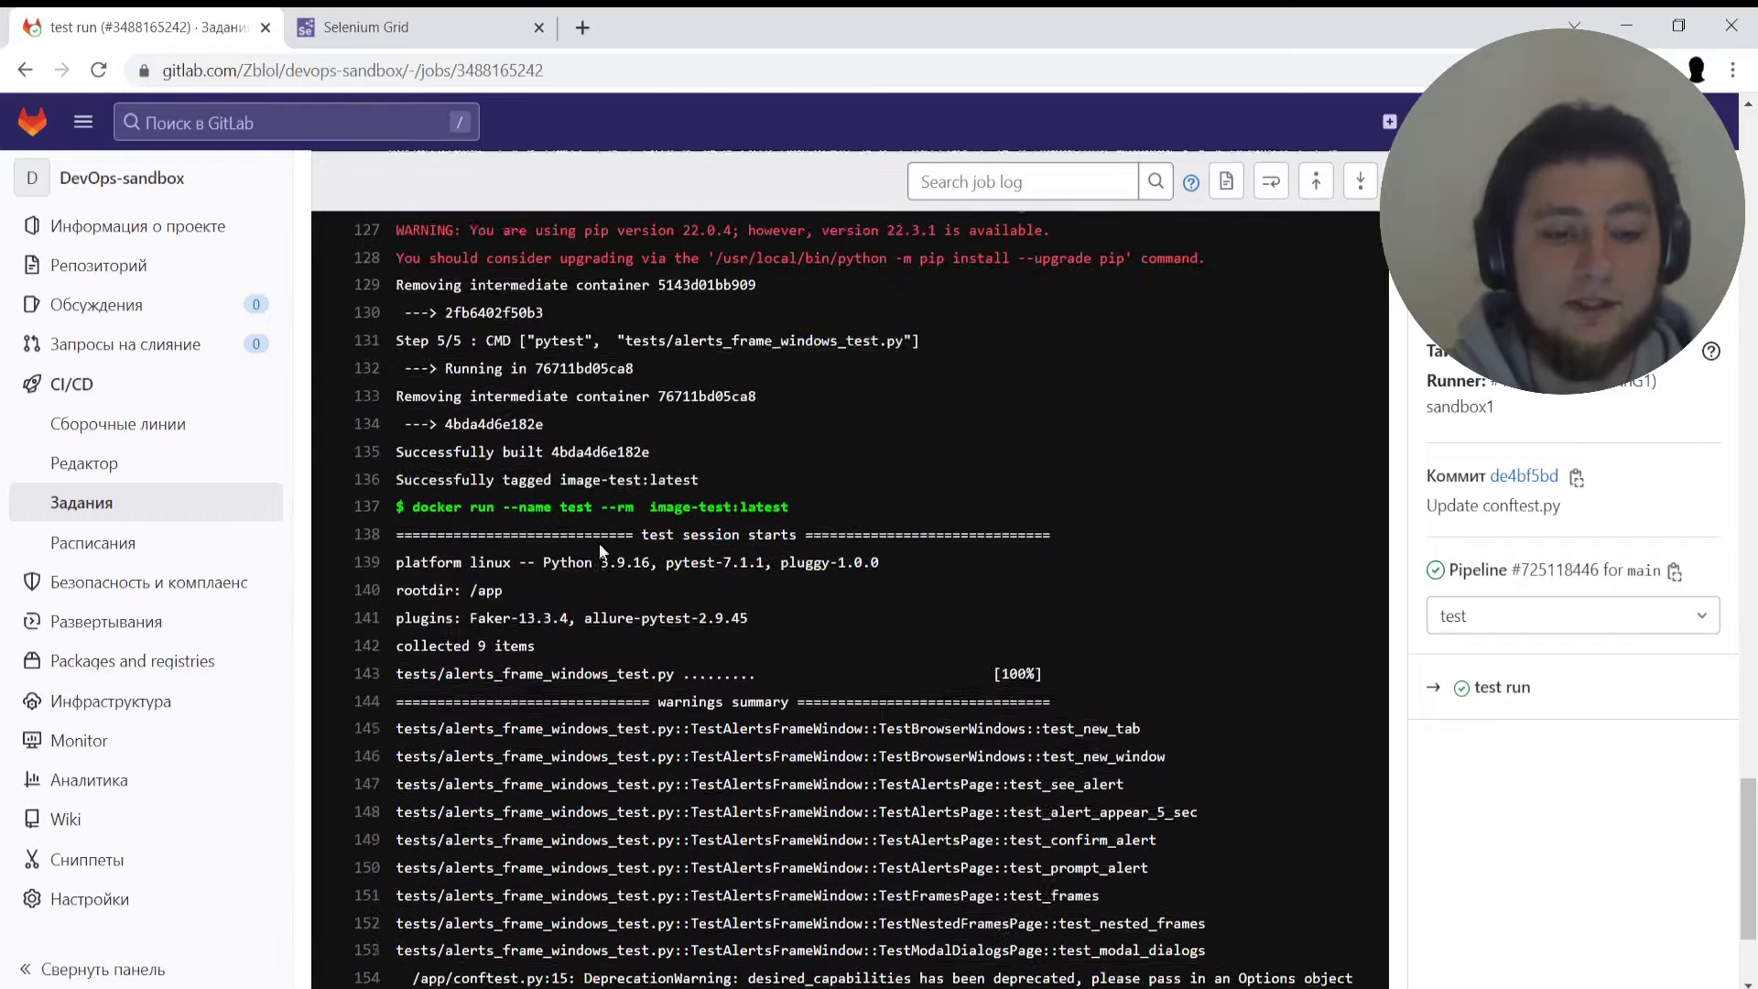
pyautogui.scroll(-2, 672, 593)
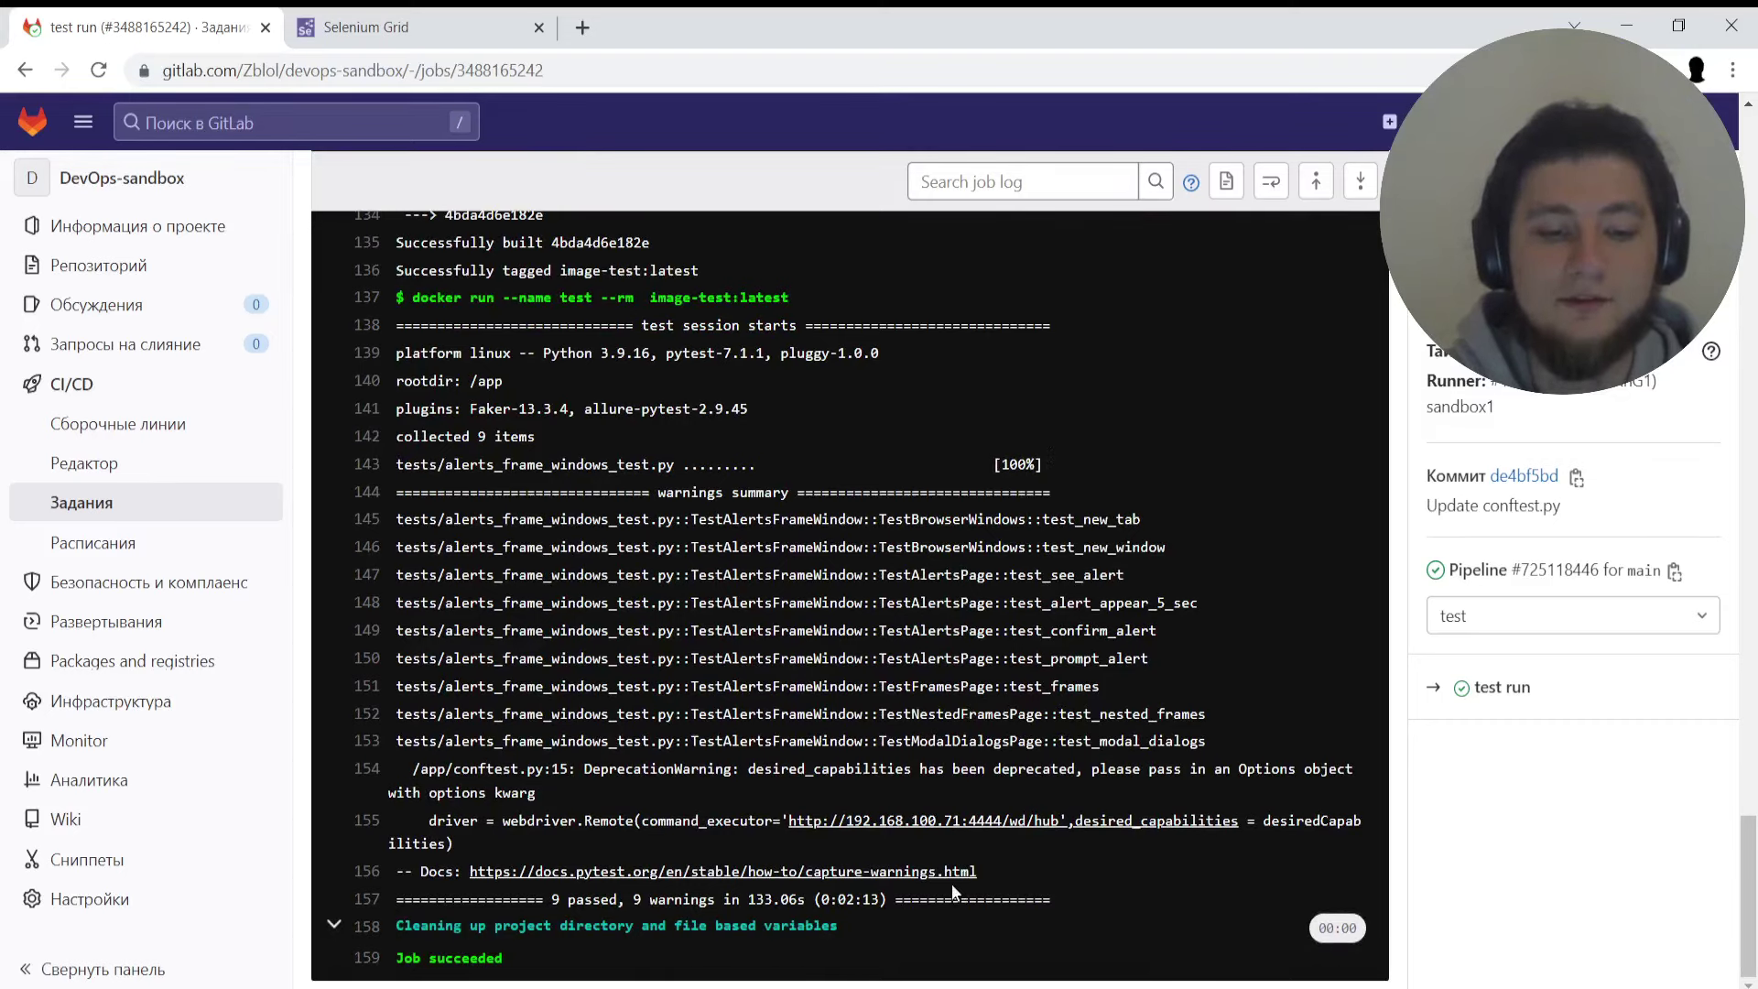
pyautogui.scroll(3, 850, 596)
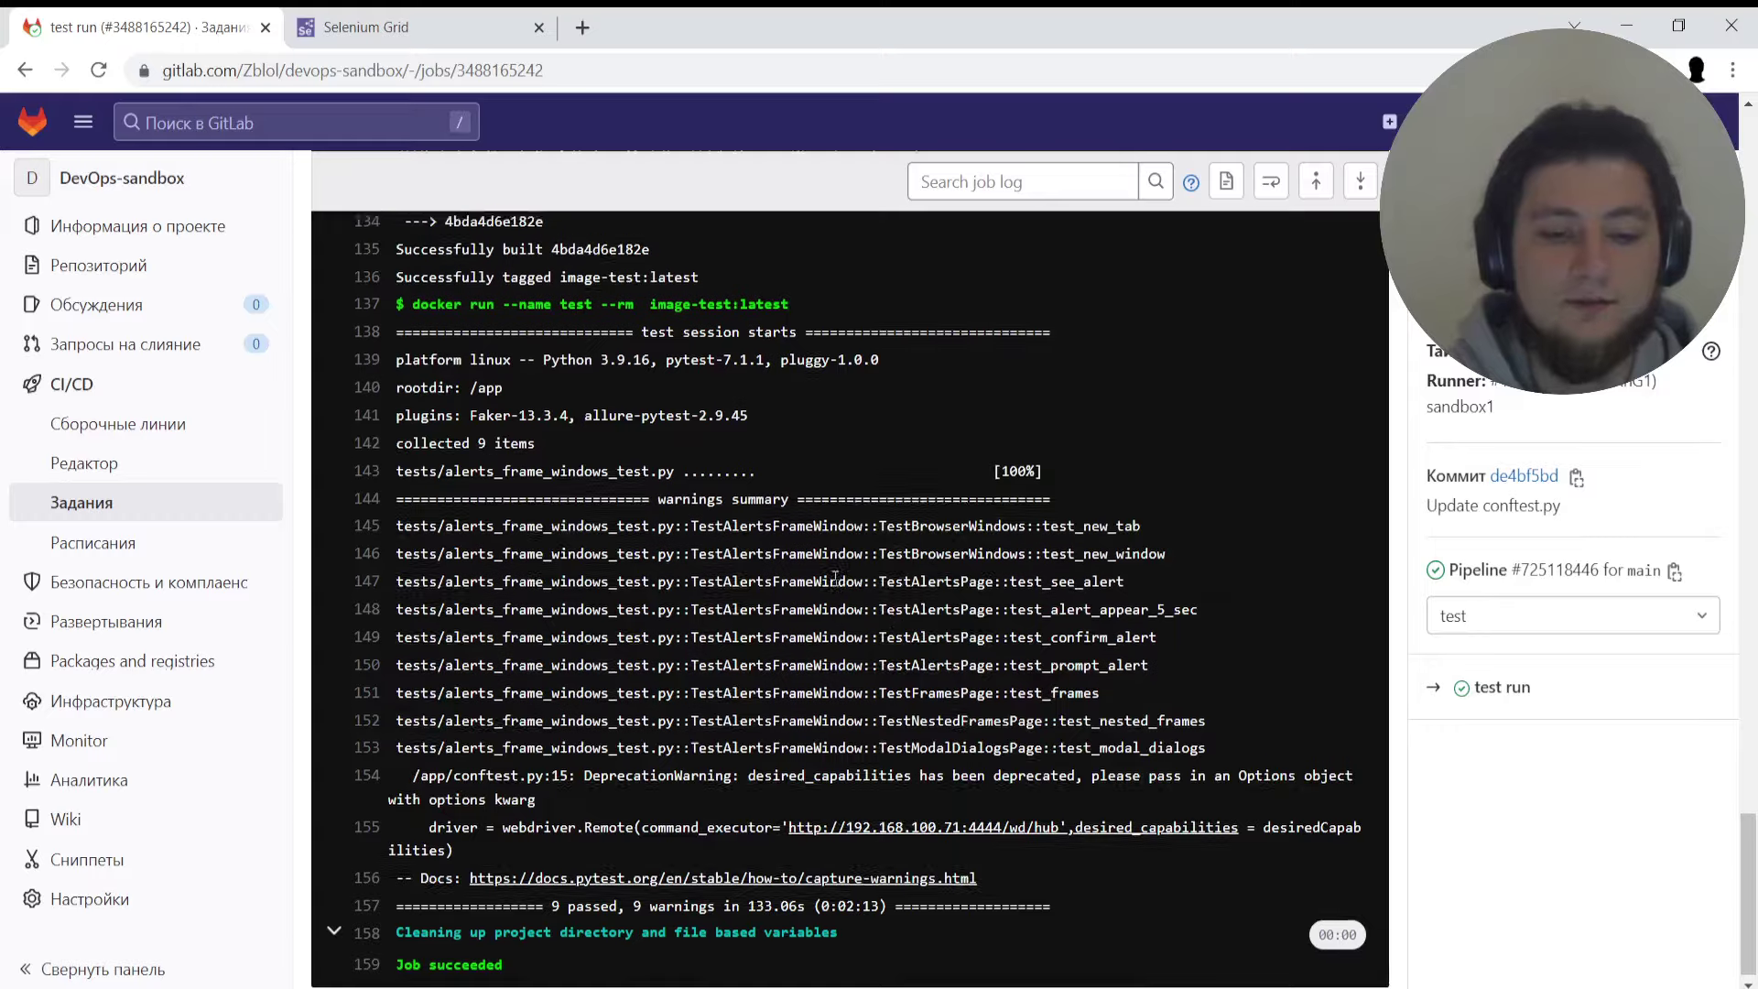
pyautogui.scroll(-3, 850, 596)
pyautogui.scroll(2, 846, 591)
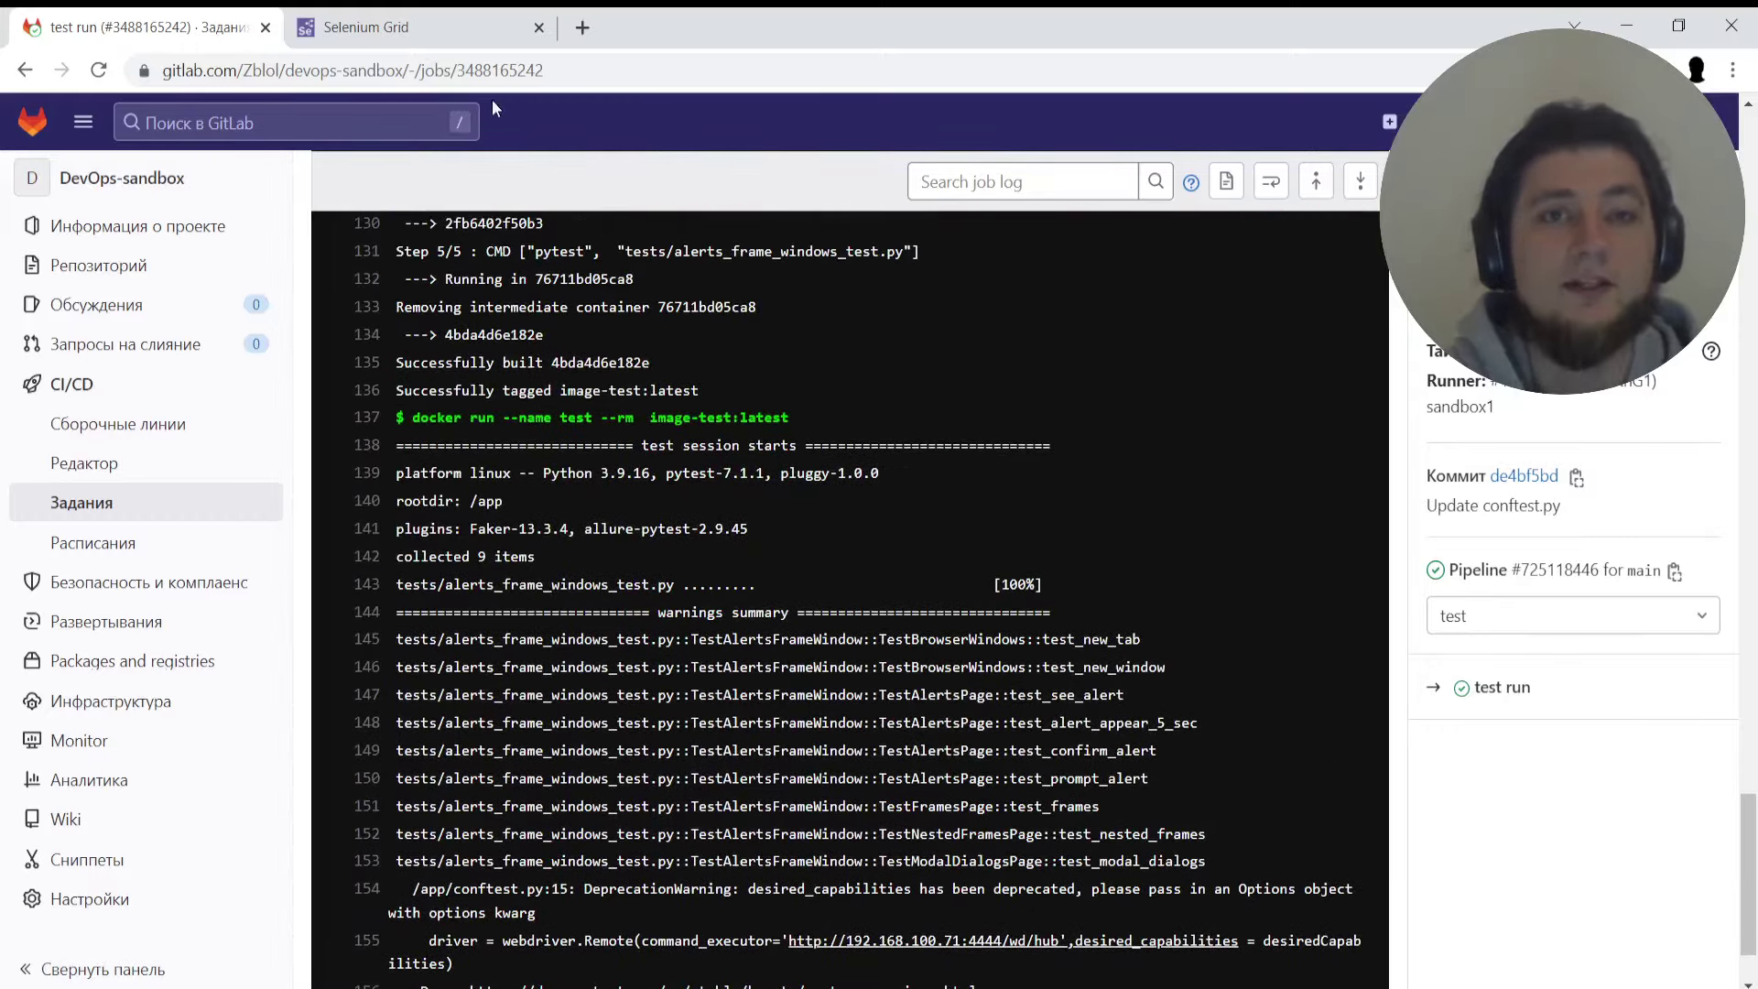
pyautogui.scroll(-2, 783, 595)
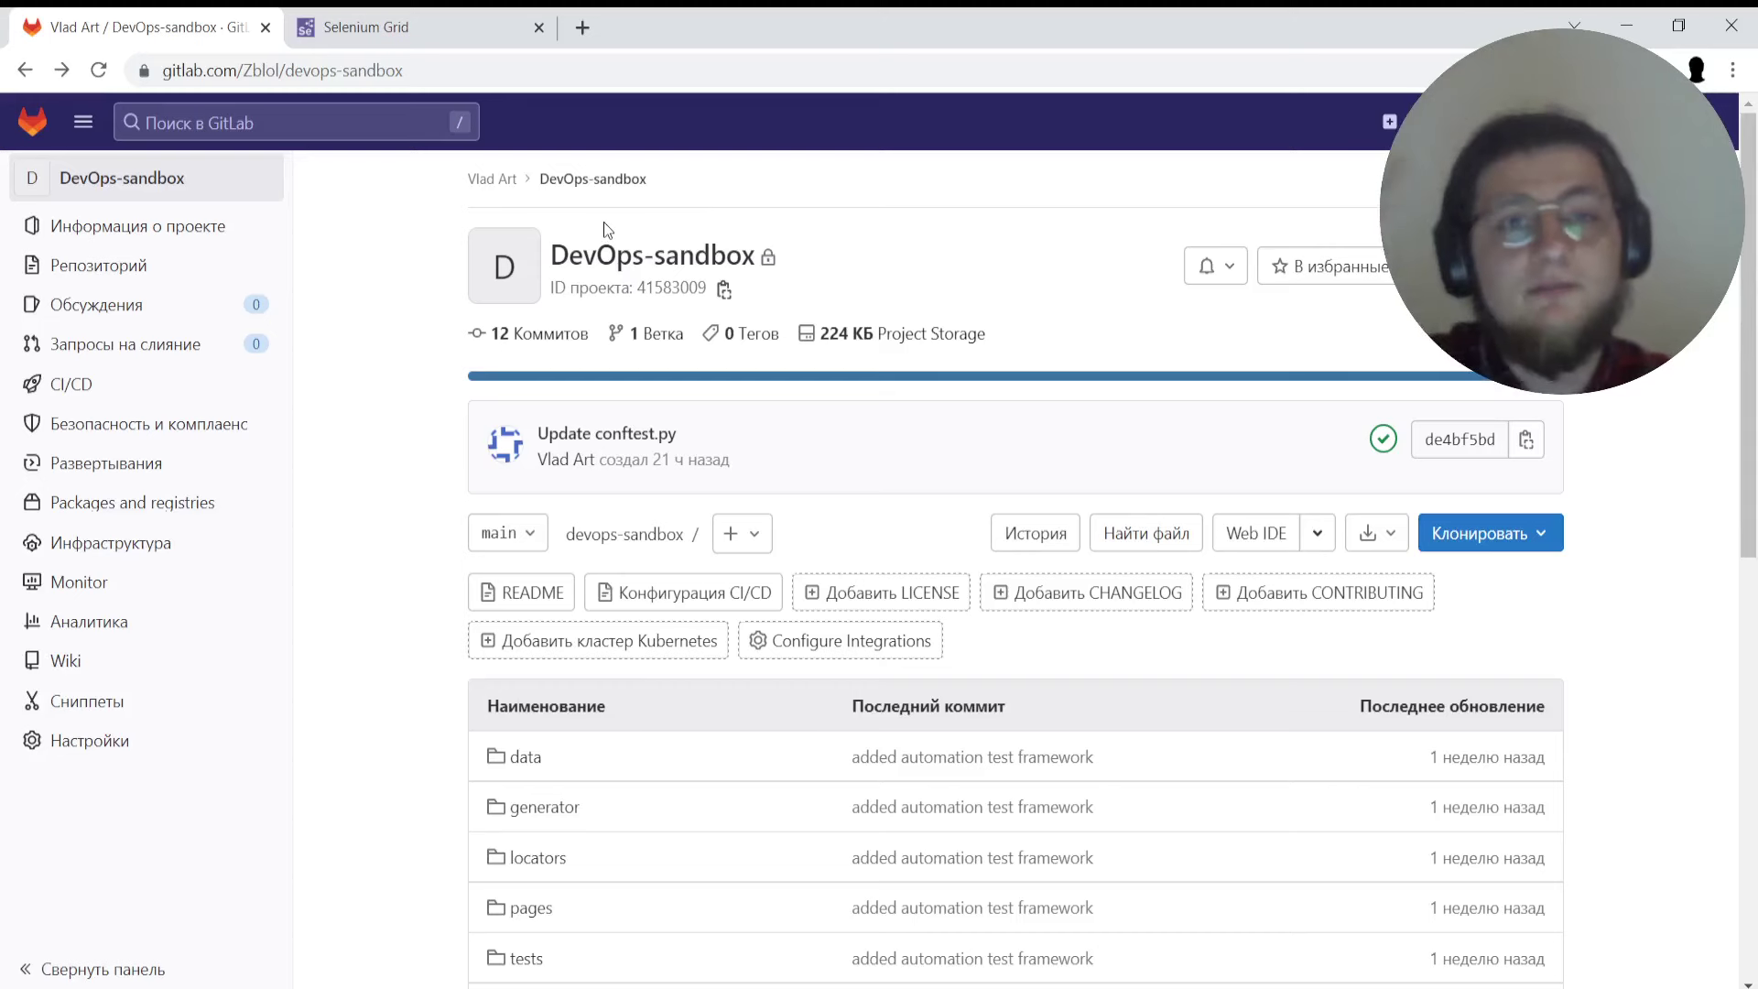
# Open .gitlab-ci.yml from the DevOps-sandbox project overview and review its pipeline configuration.
pyautogui.moveTo(73, 384)
pyautogui.click(355, 388)
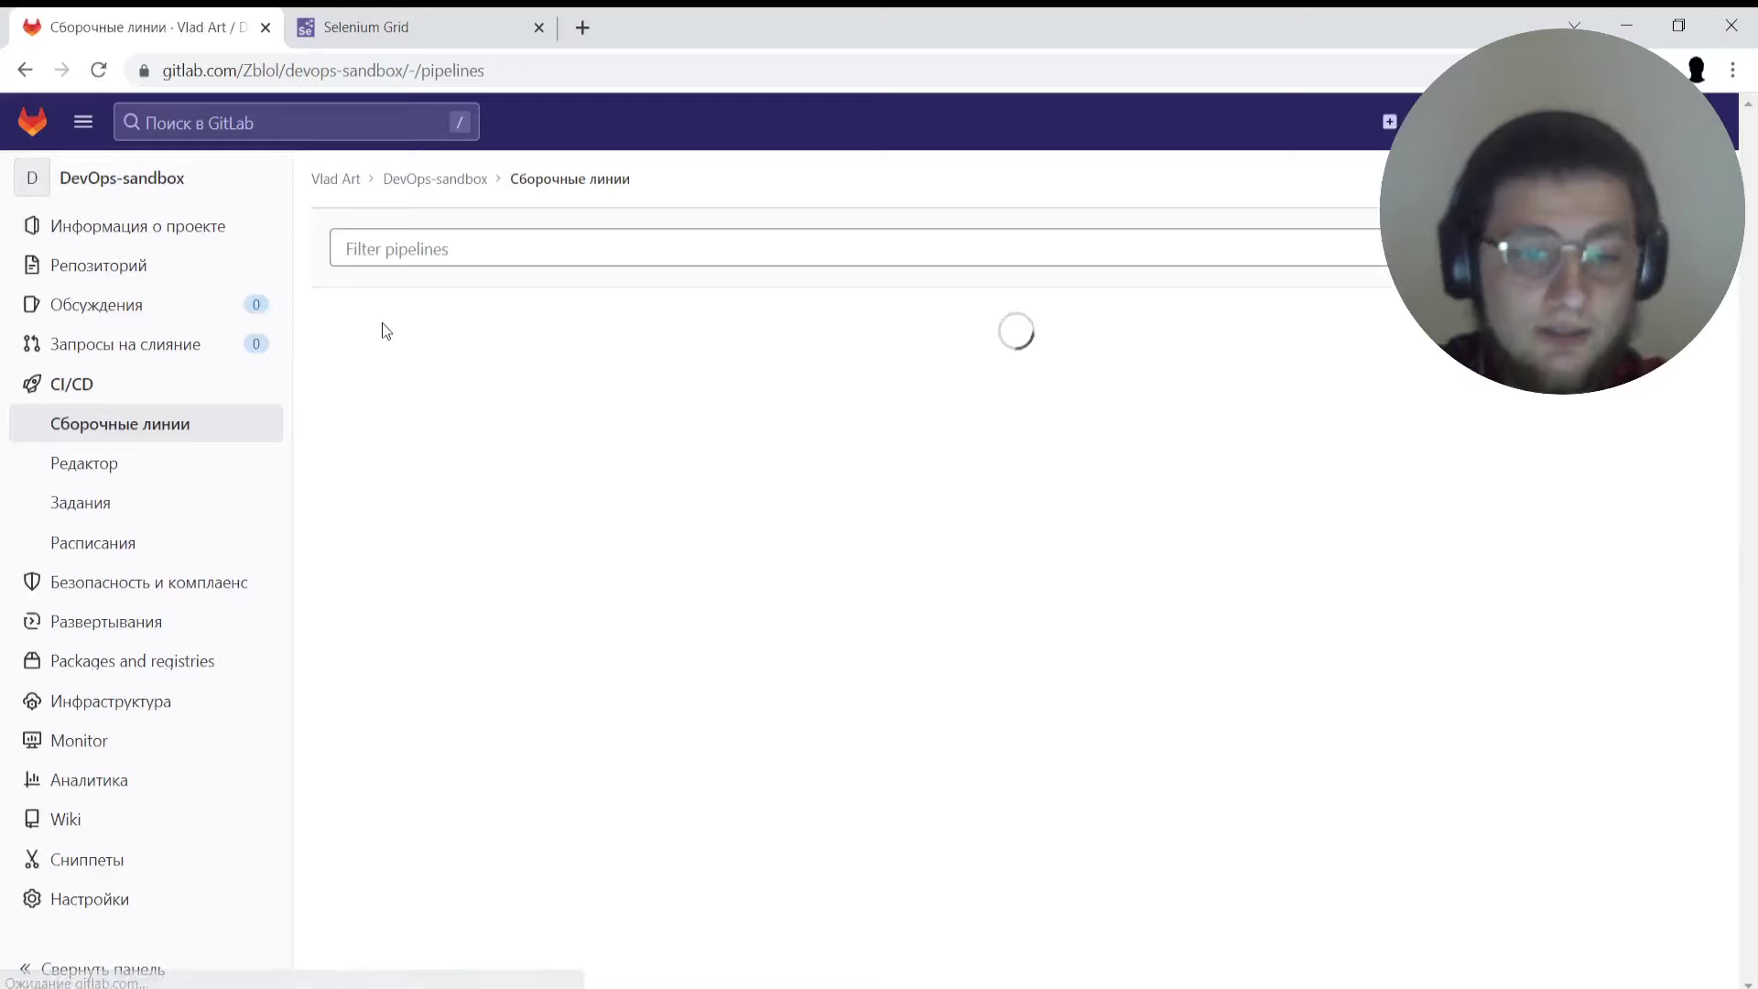
pyautogui.click(114, 178)
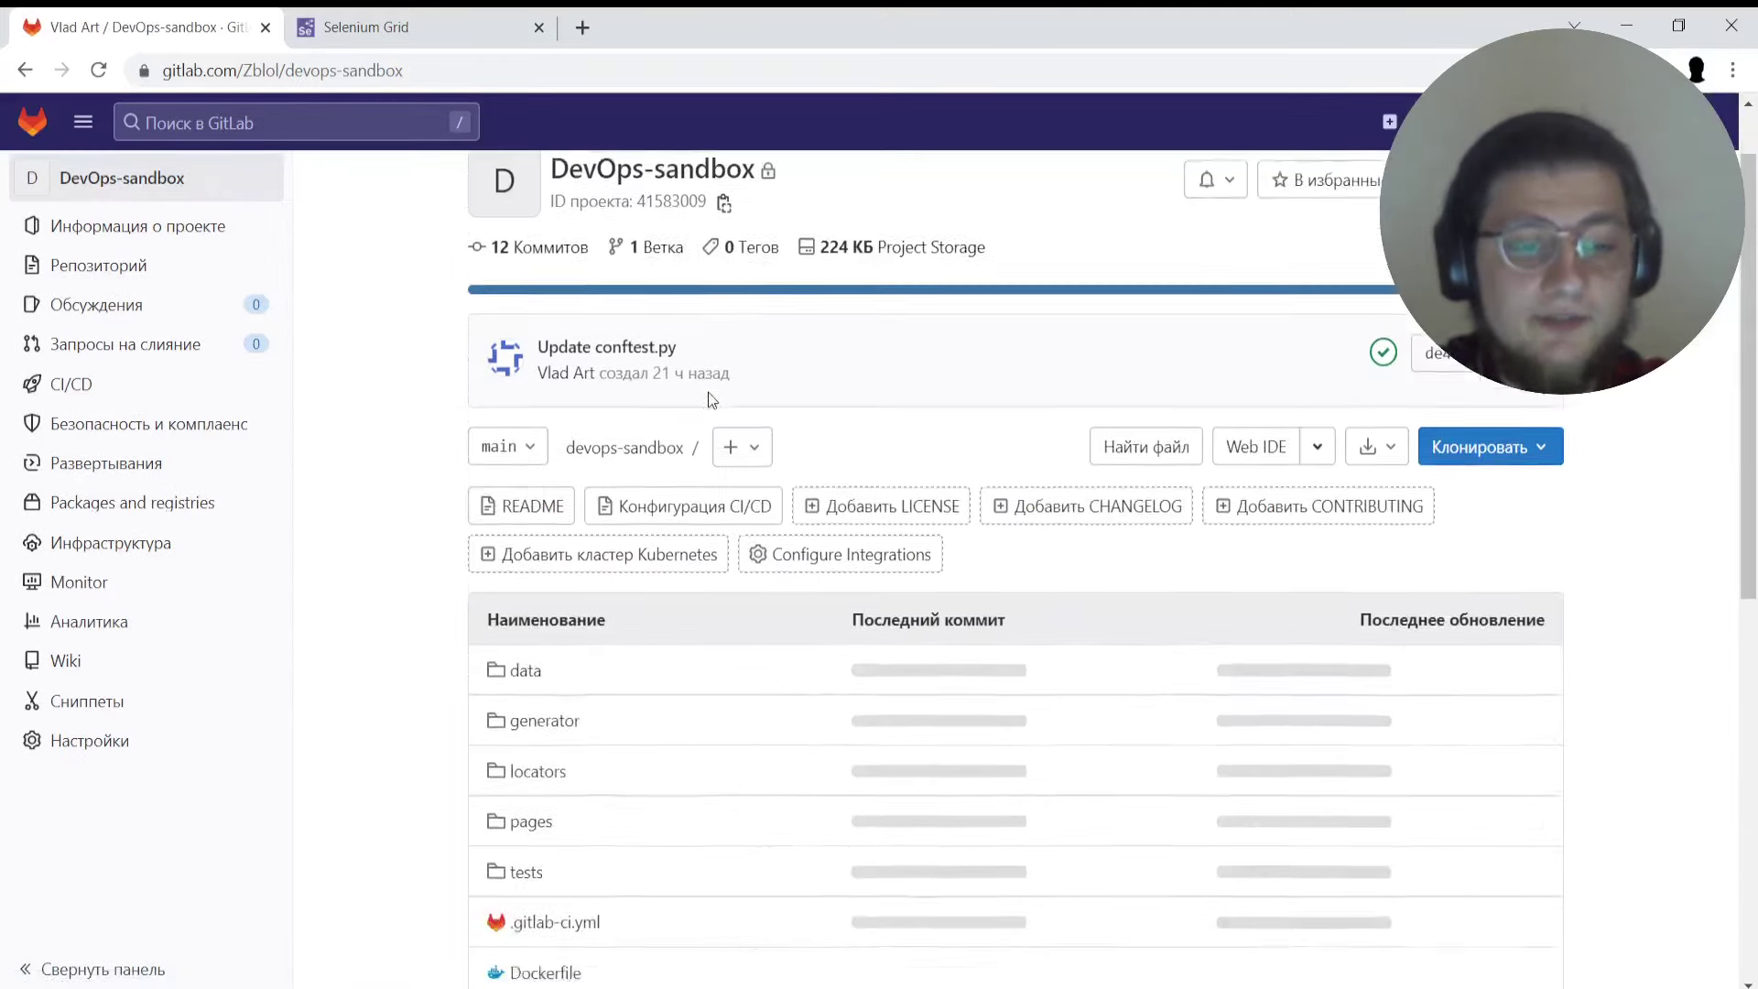
pyautogui.scroll(-3, 706, 398)
pyautogui.scroll(-3, 641, 449)
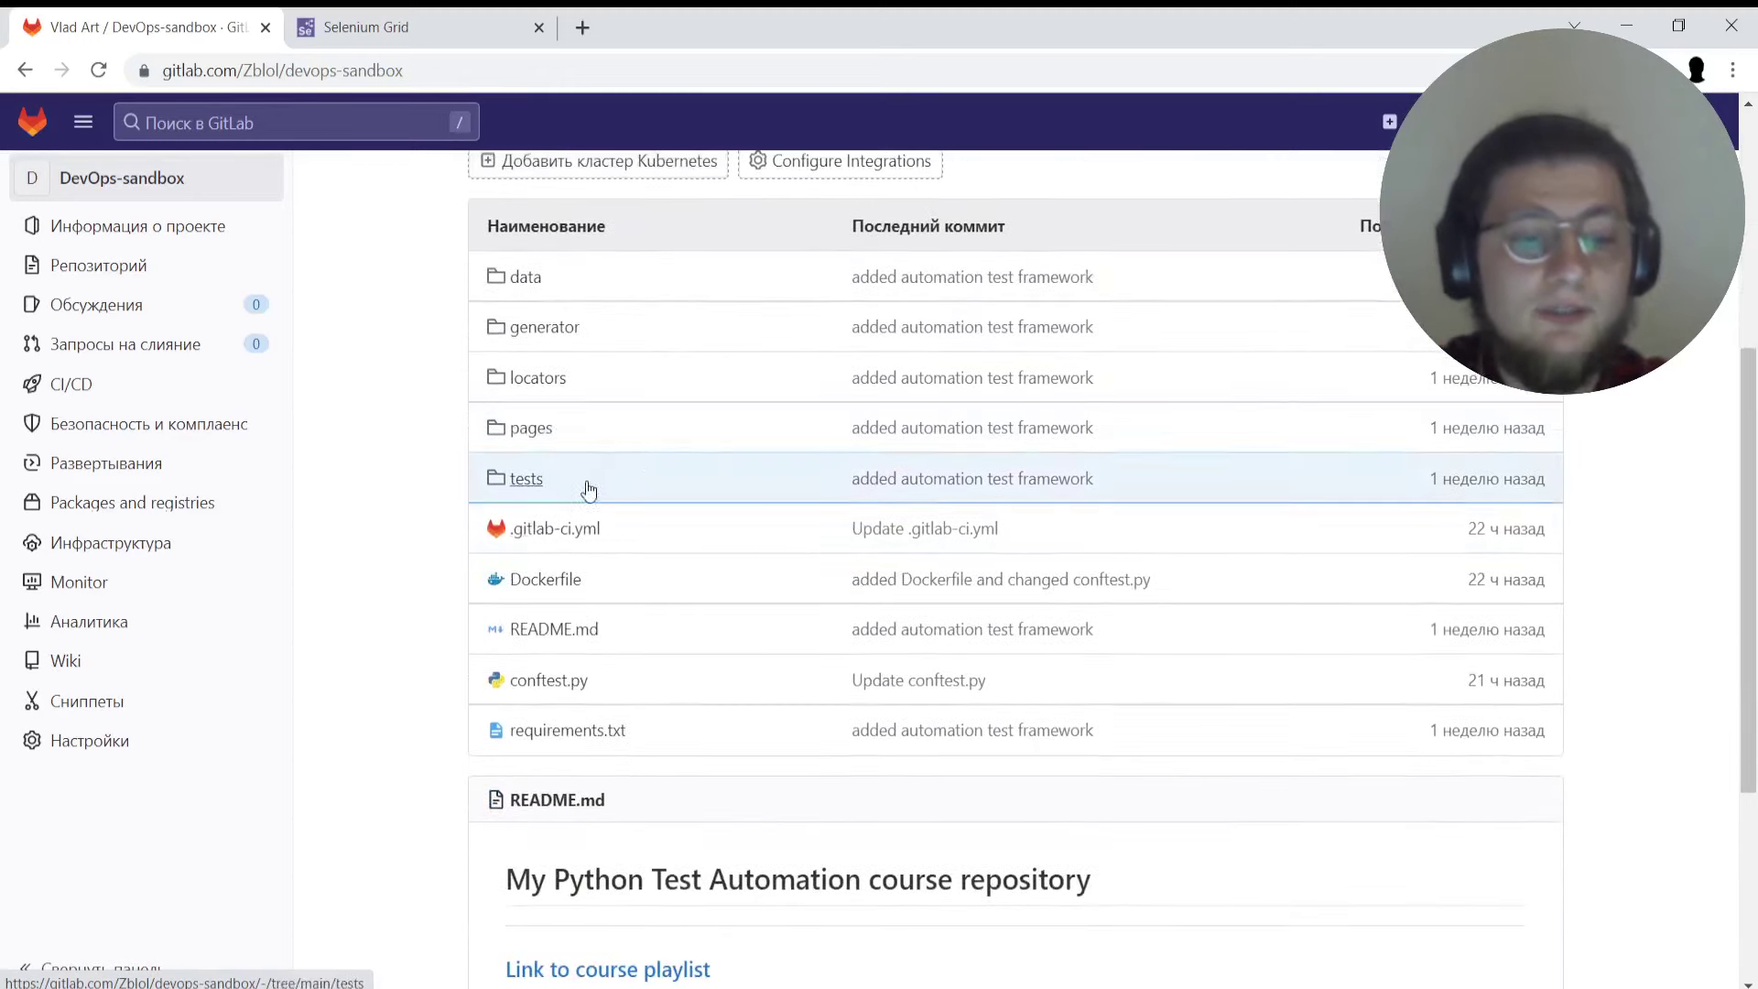
pyautogui.click(559, 526)
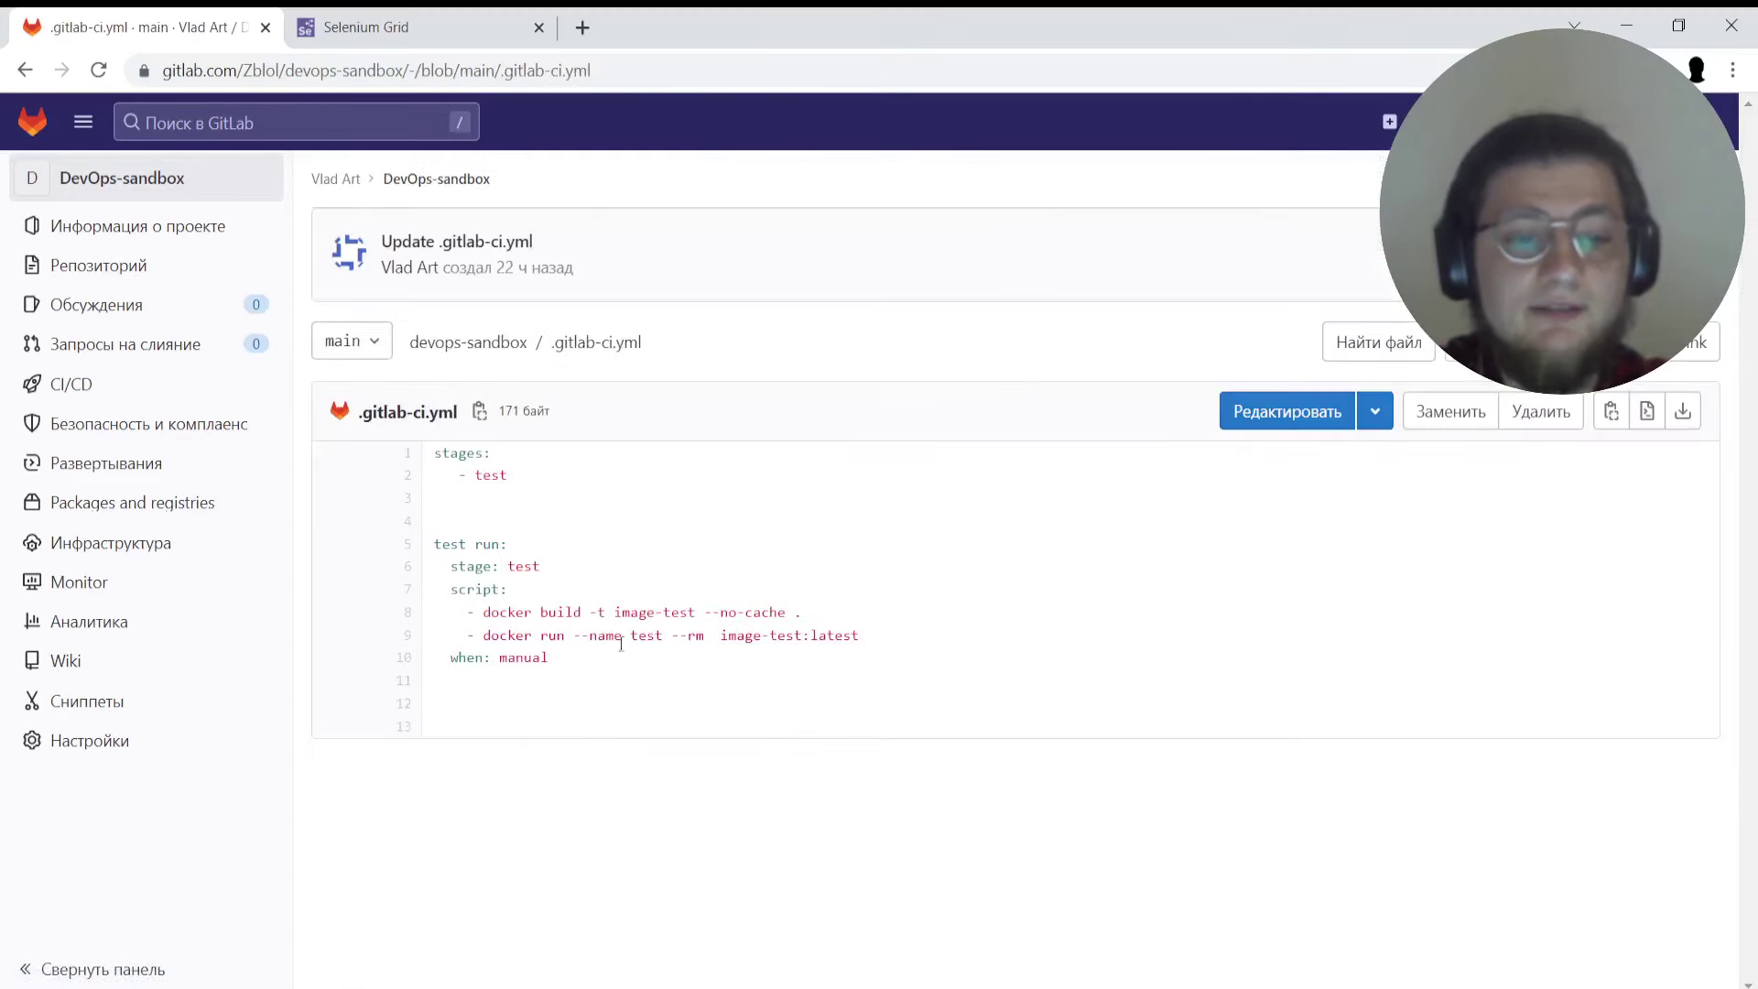
pyautogui.moveTo(578, 674); pyautogui.dragTo(430, 451)
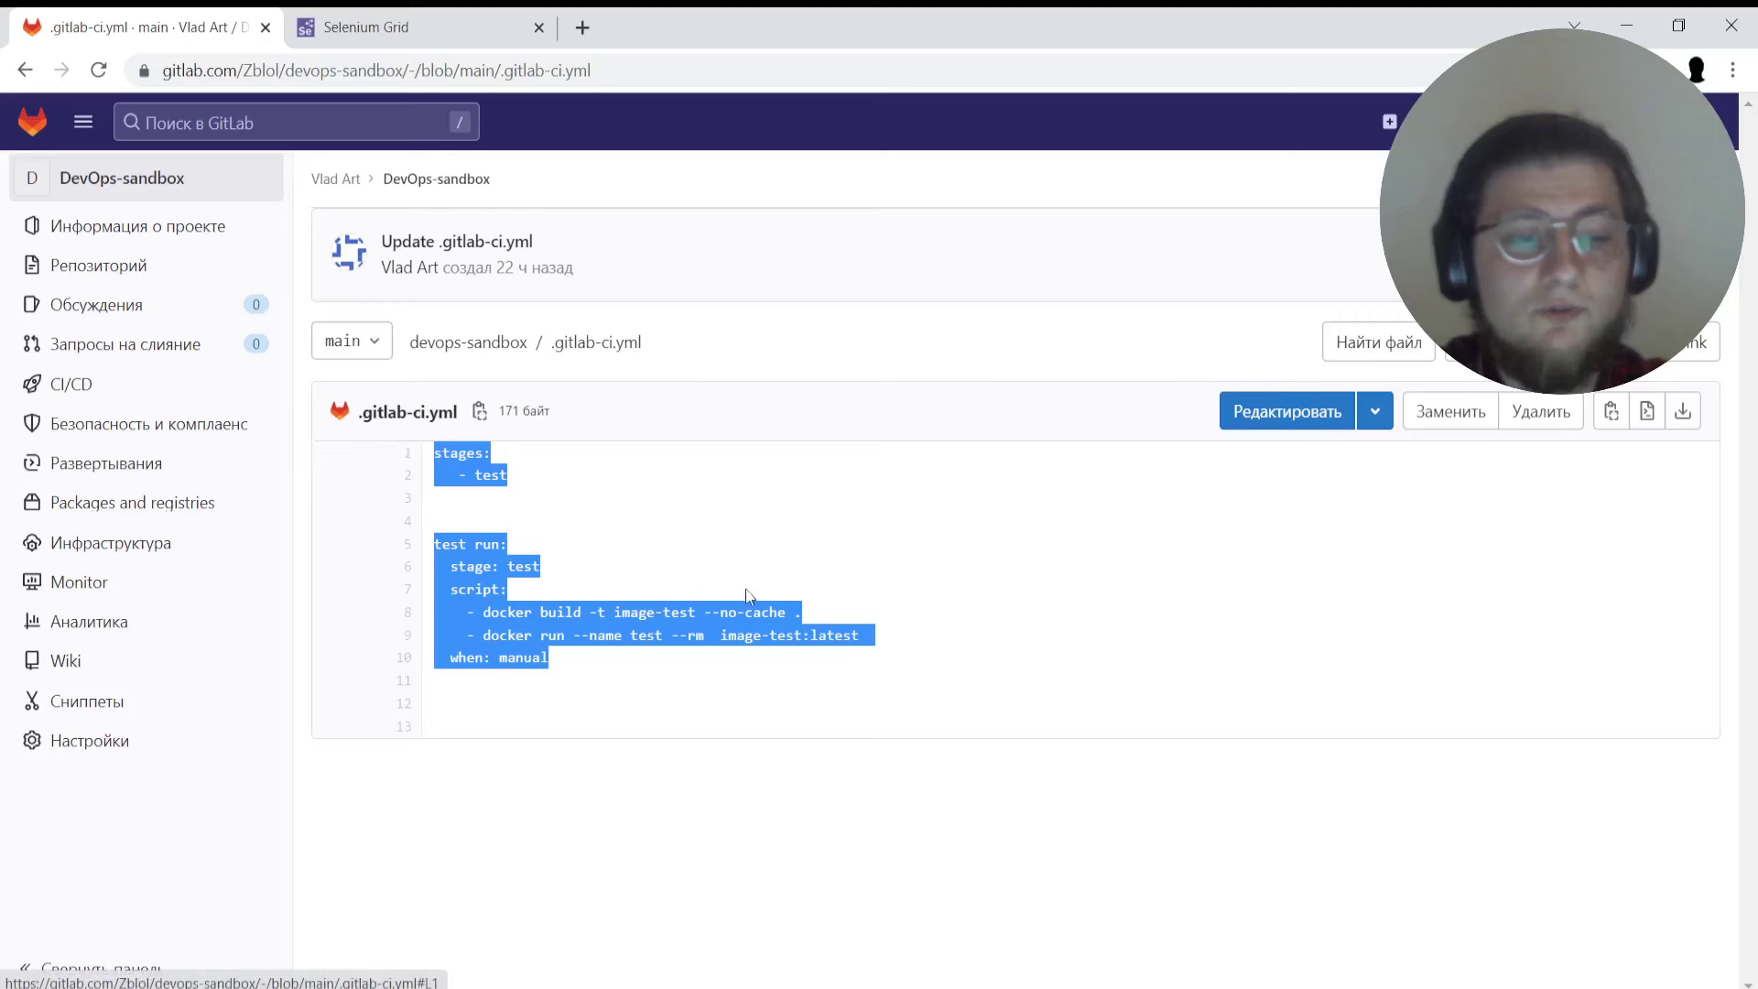
pyautogui.click(1228, 511)
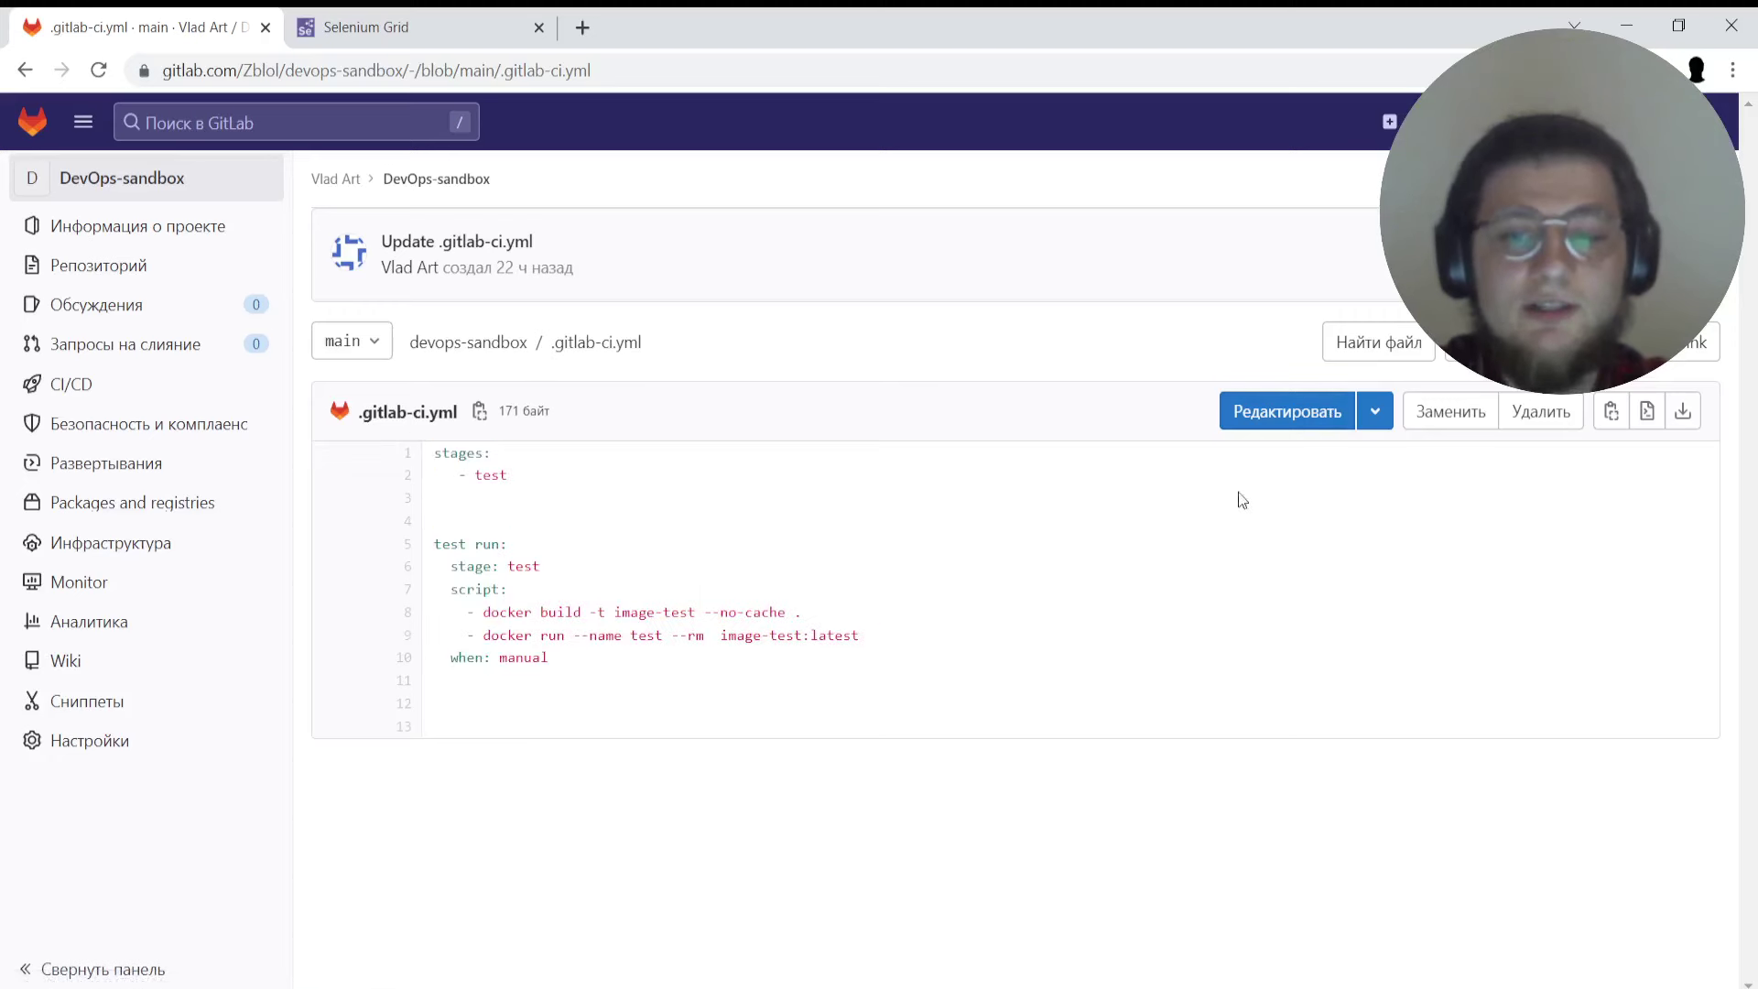
# Edit .gitlab-ci.yml and start a new list item under stages.
pyautogui.click(1299, 419)
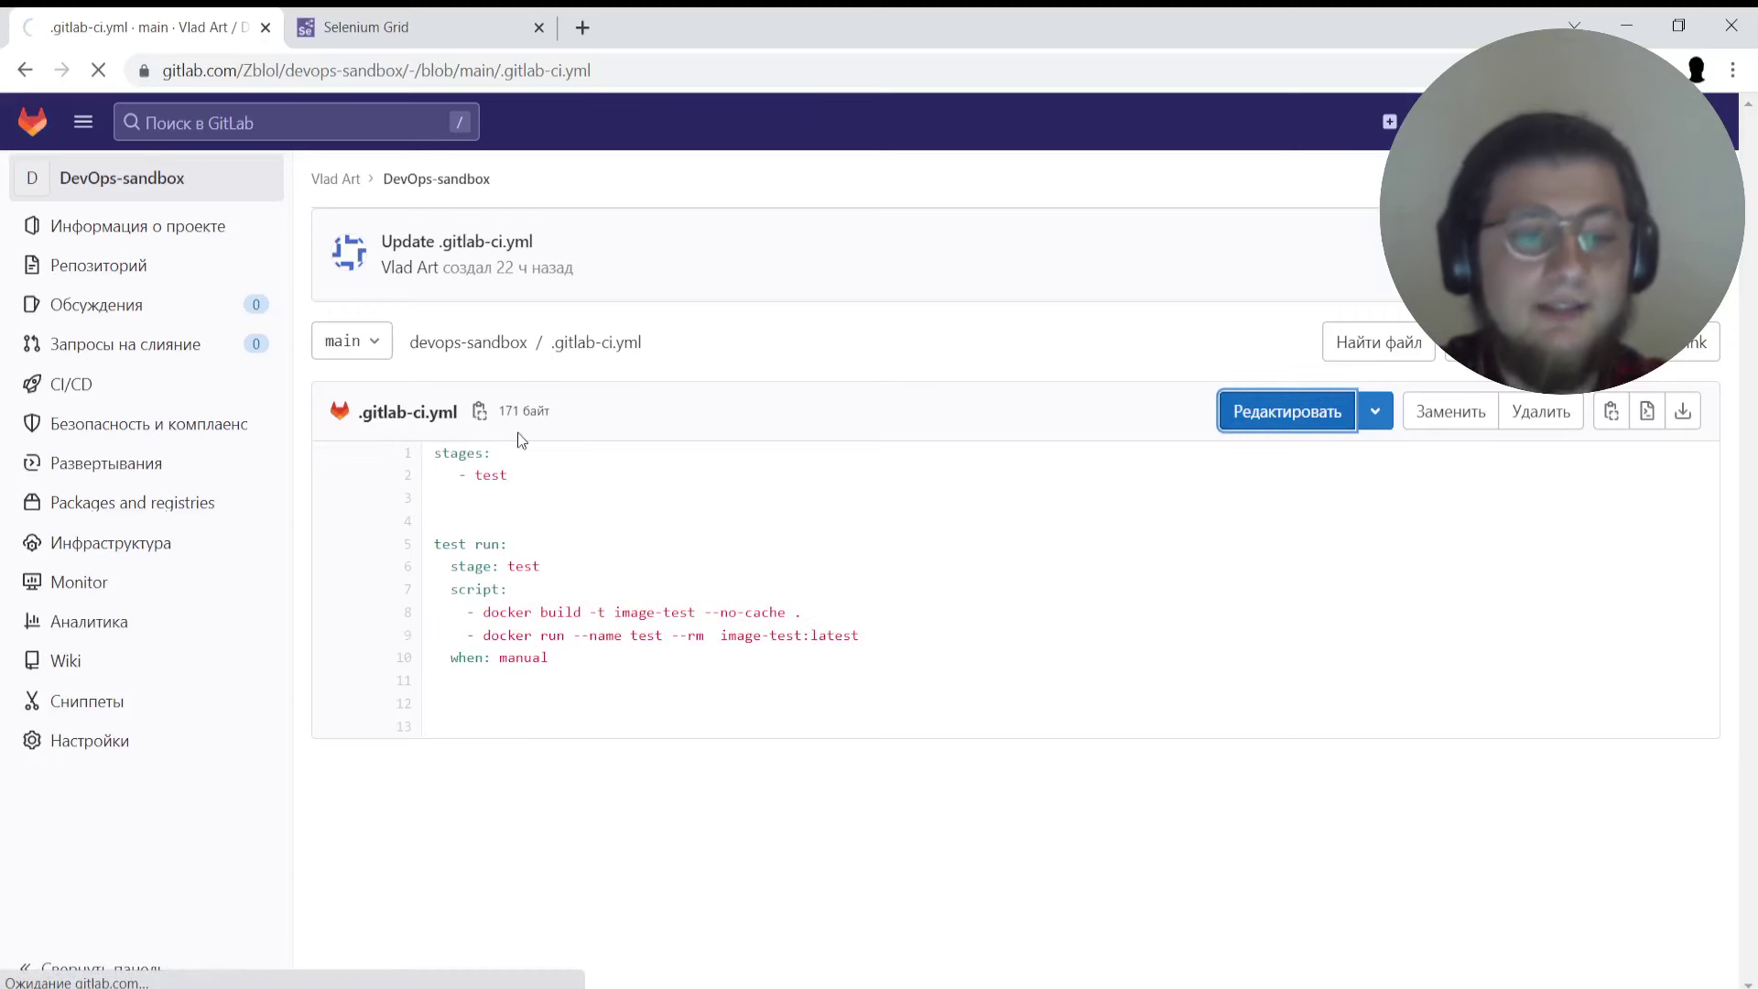
pyautogui.click(529, 458)
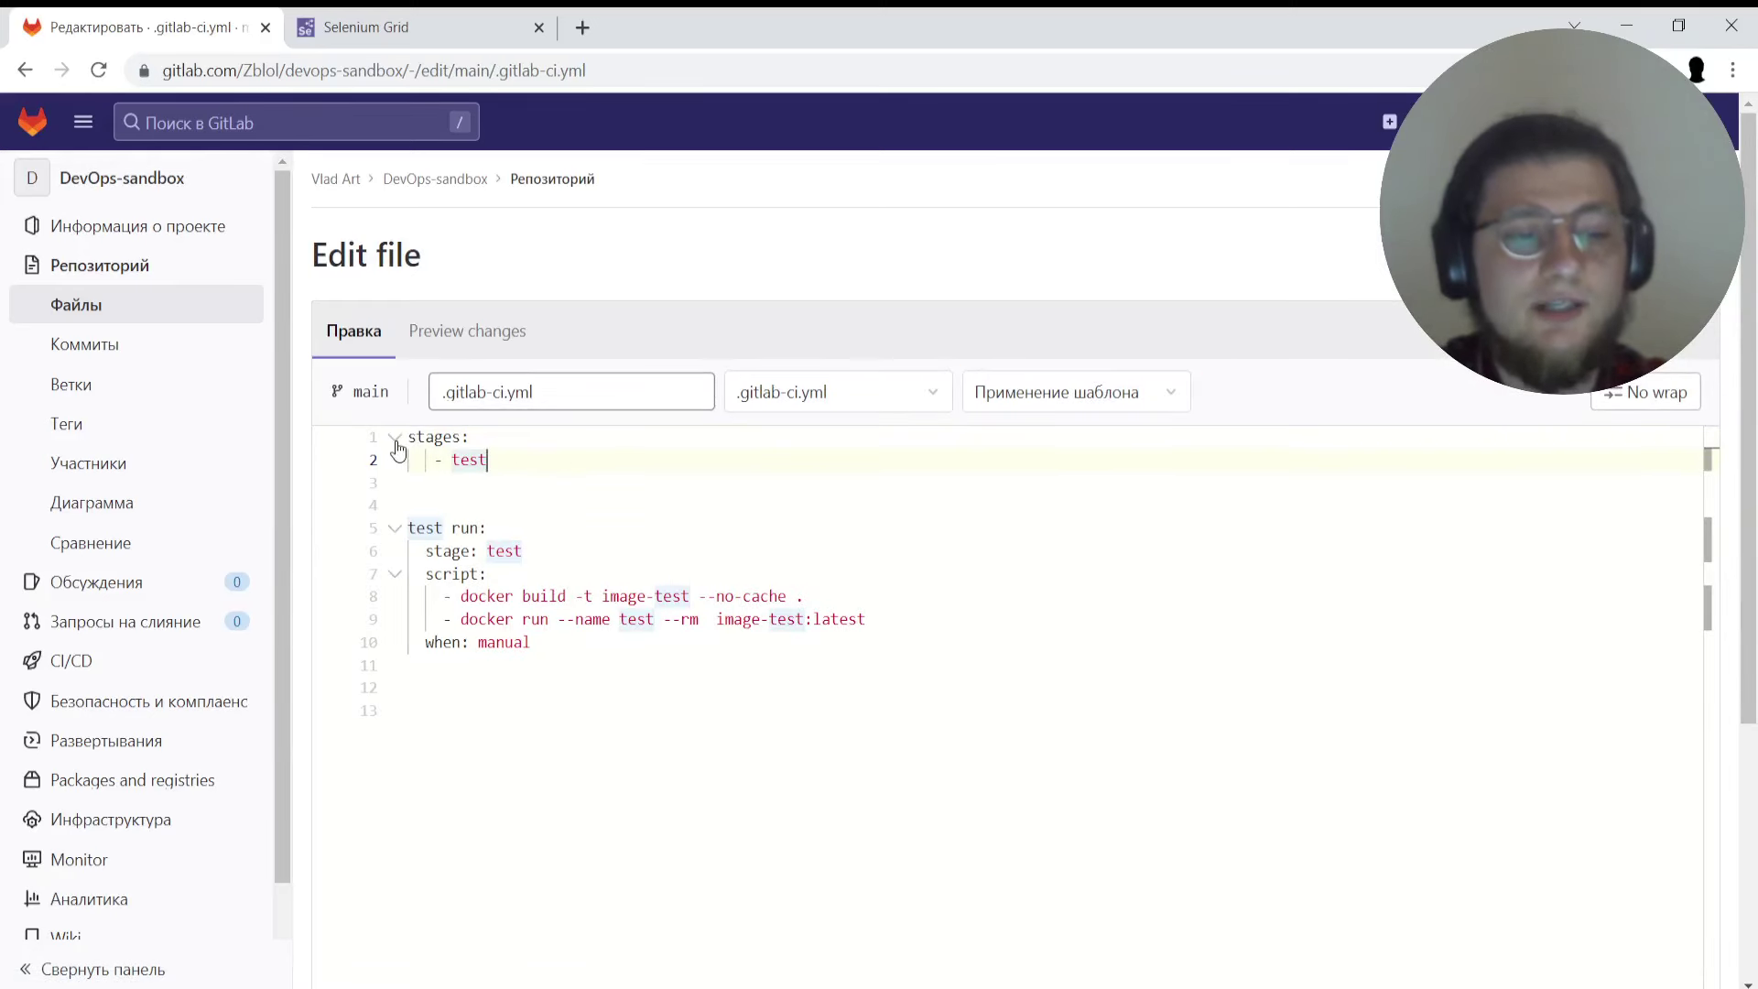
pyautogui.click(513, 445)
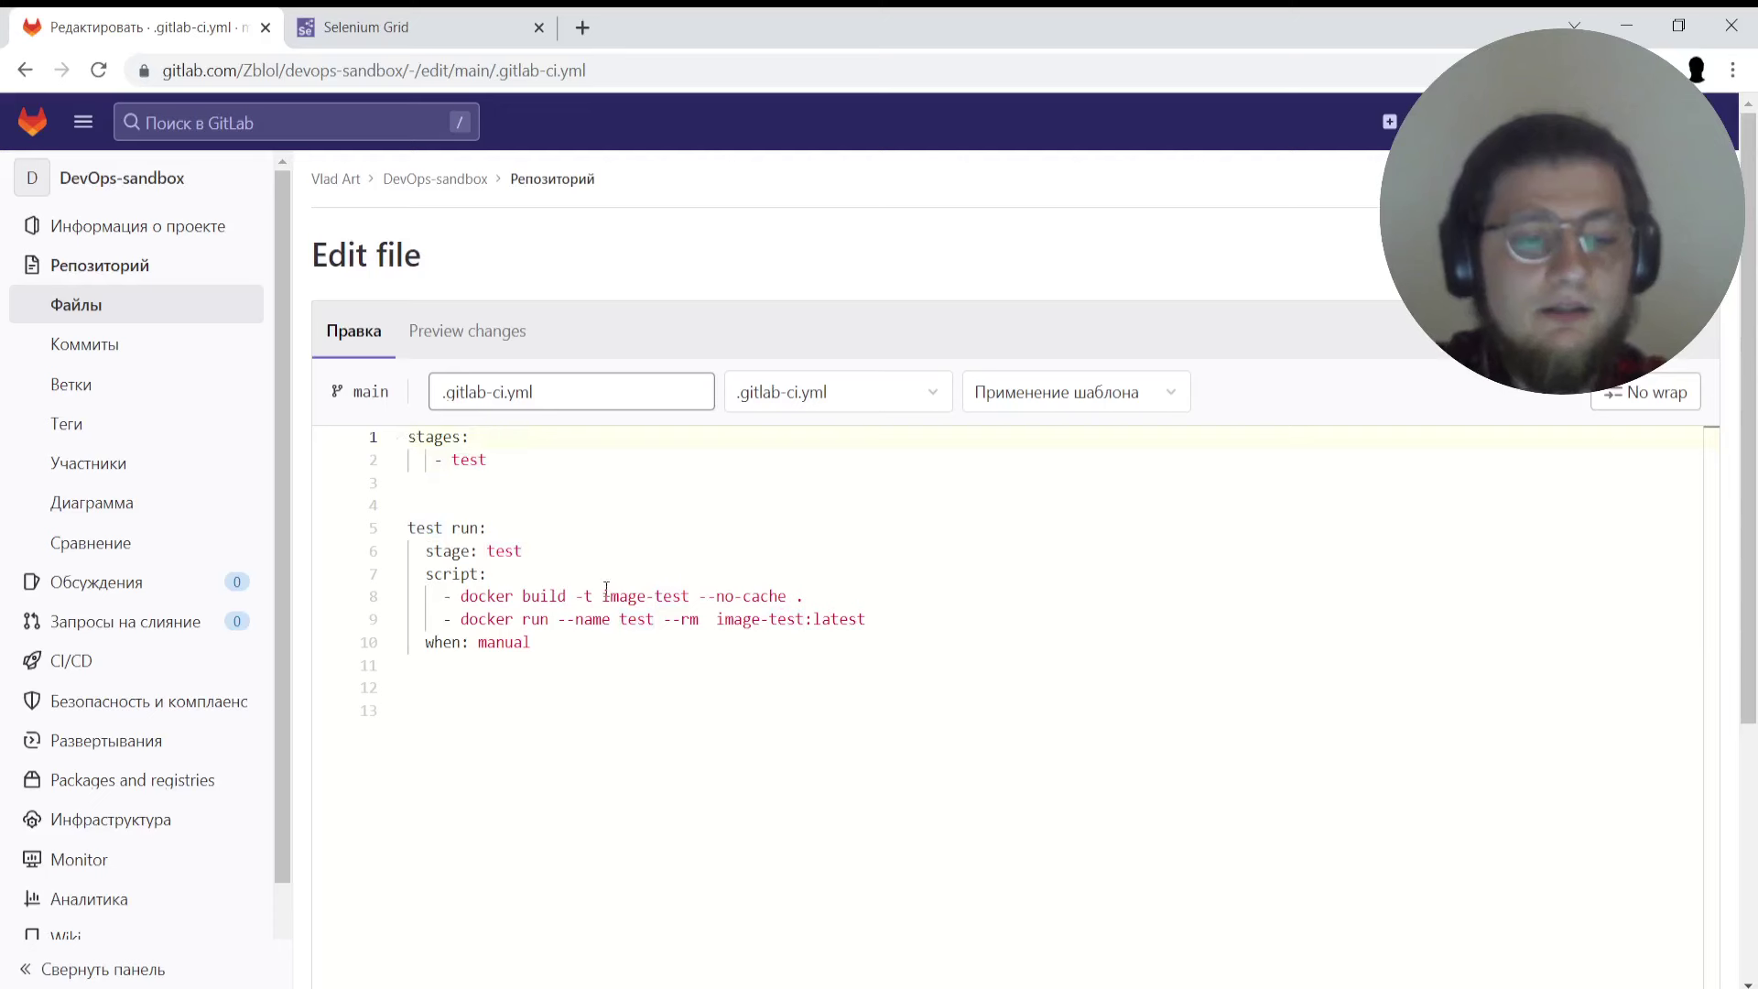
pyautogui.moveTo(806, 596); pyautogui.dragTo(436, 596)
pyautogui.click(482, 444)
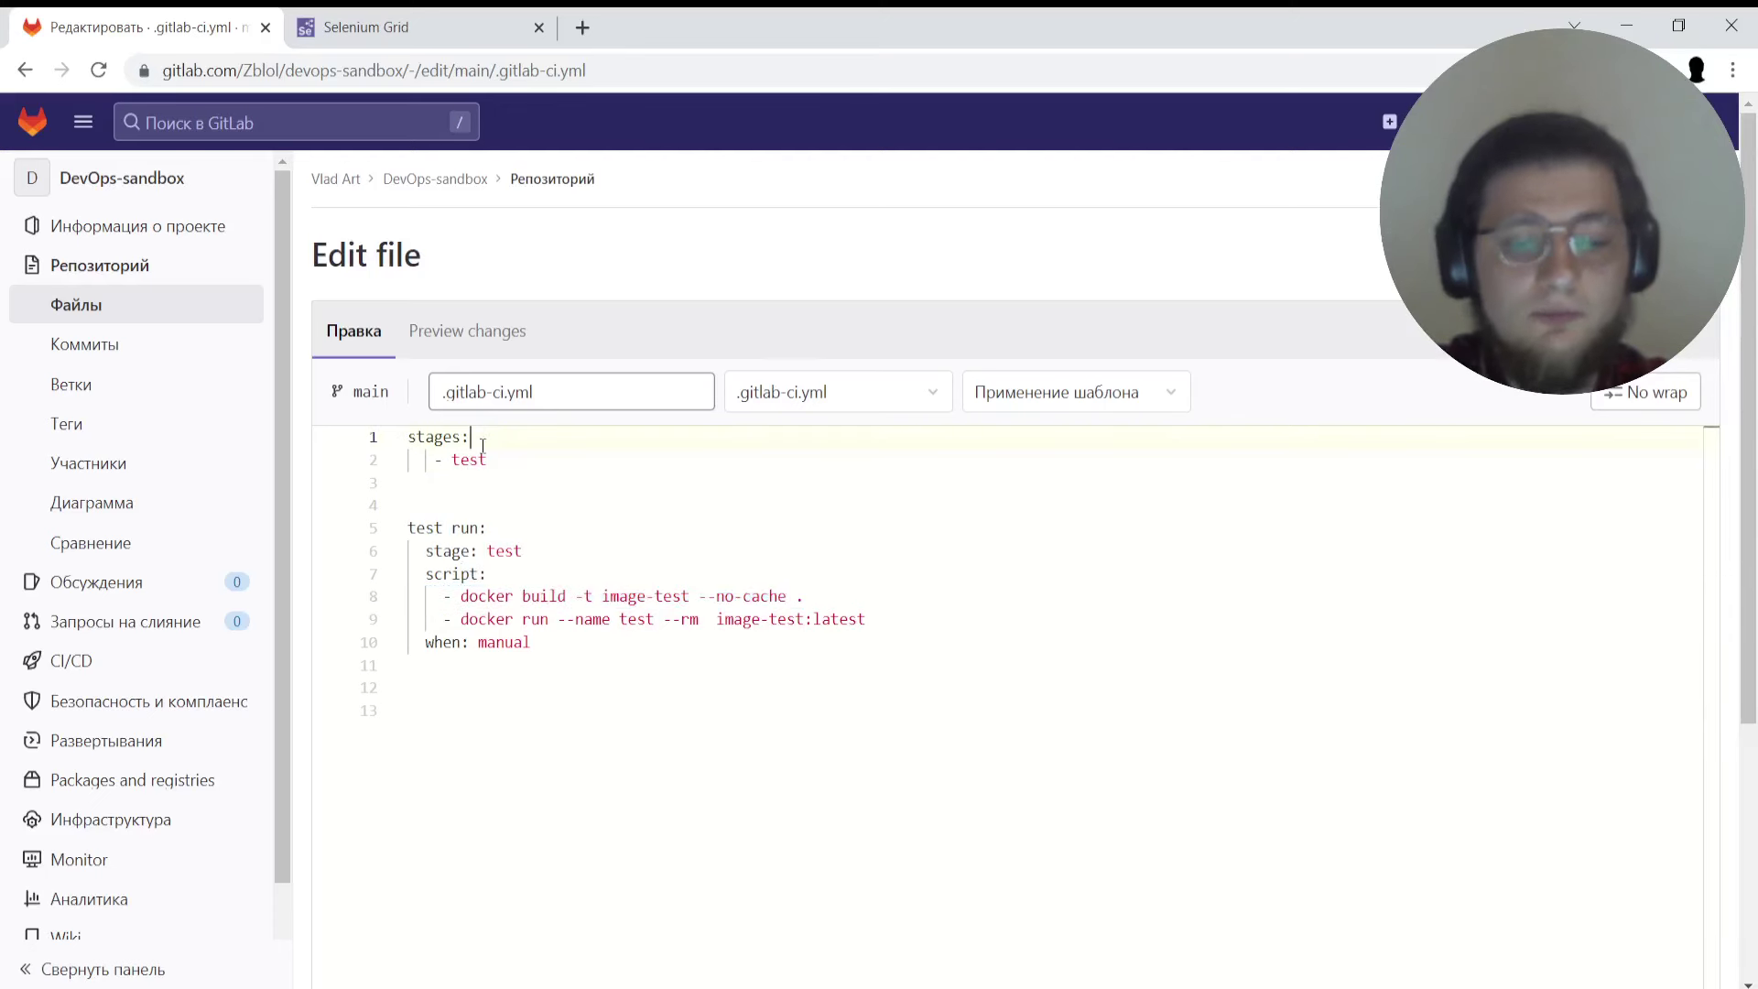
pyautogui.press('Return')
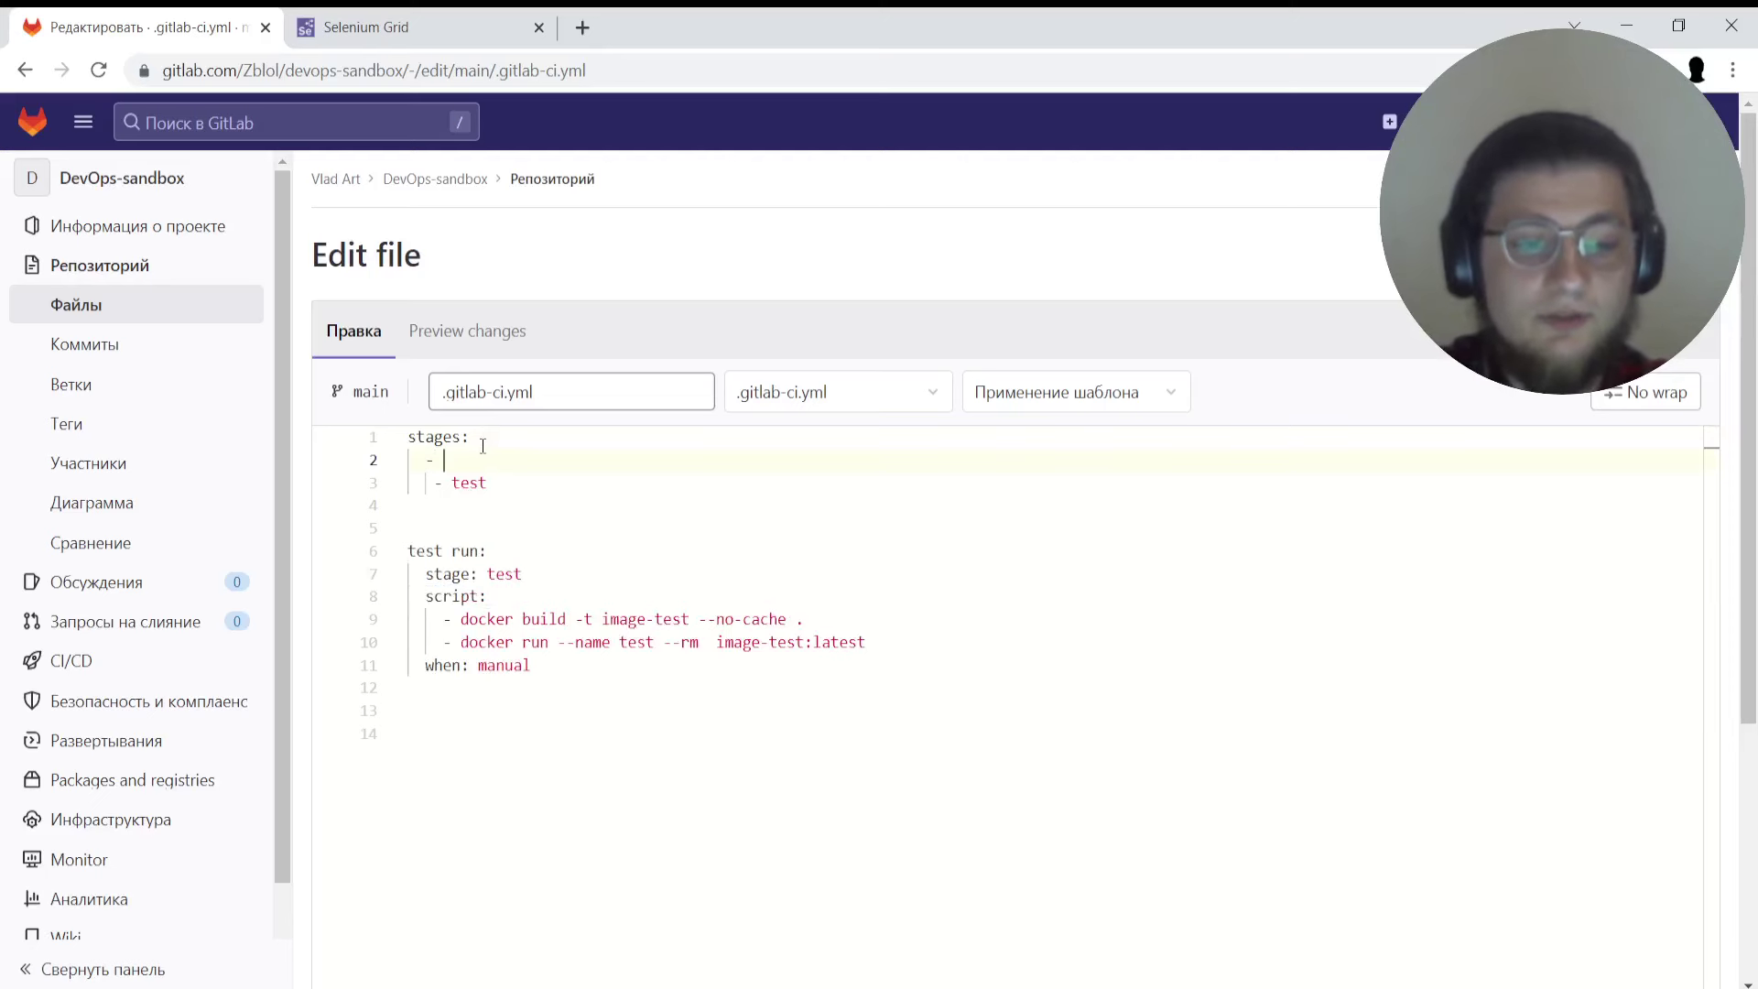
# Add '- build' and '- report' entries around test in the stages list.
pyautogui.press('BackSpace')
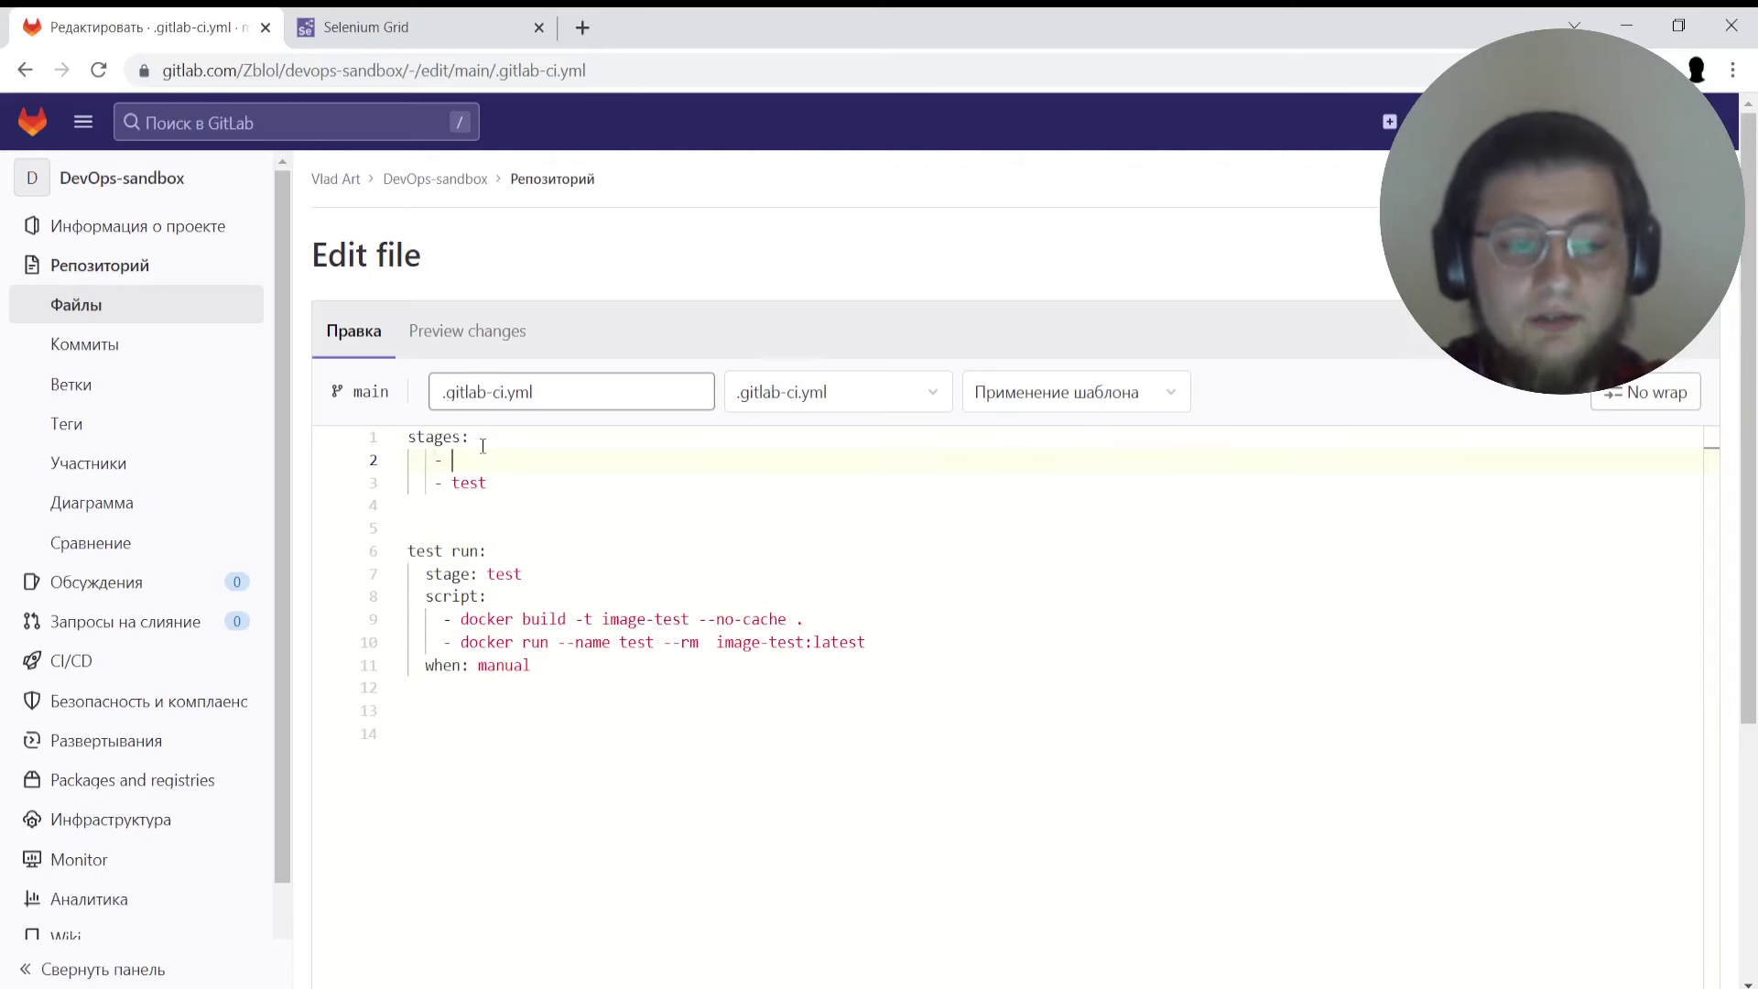
pyautogui.write('- build')
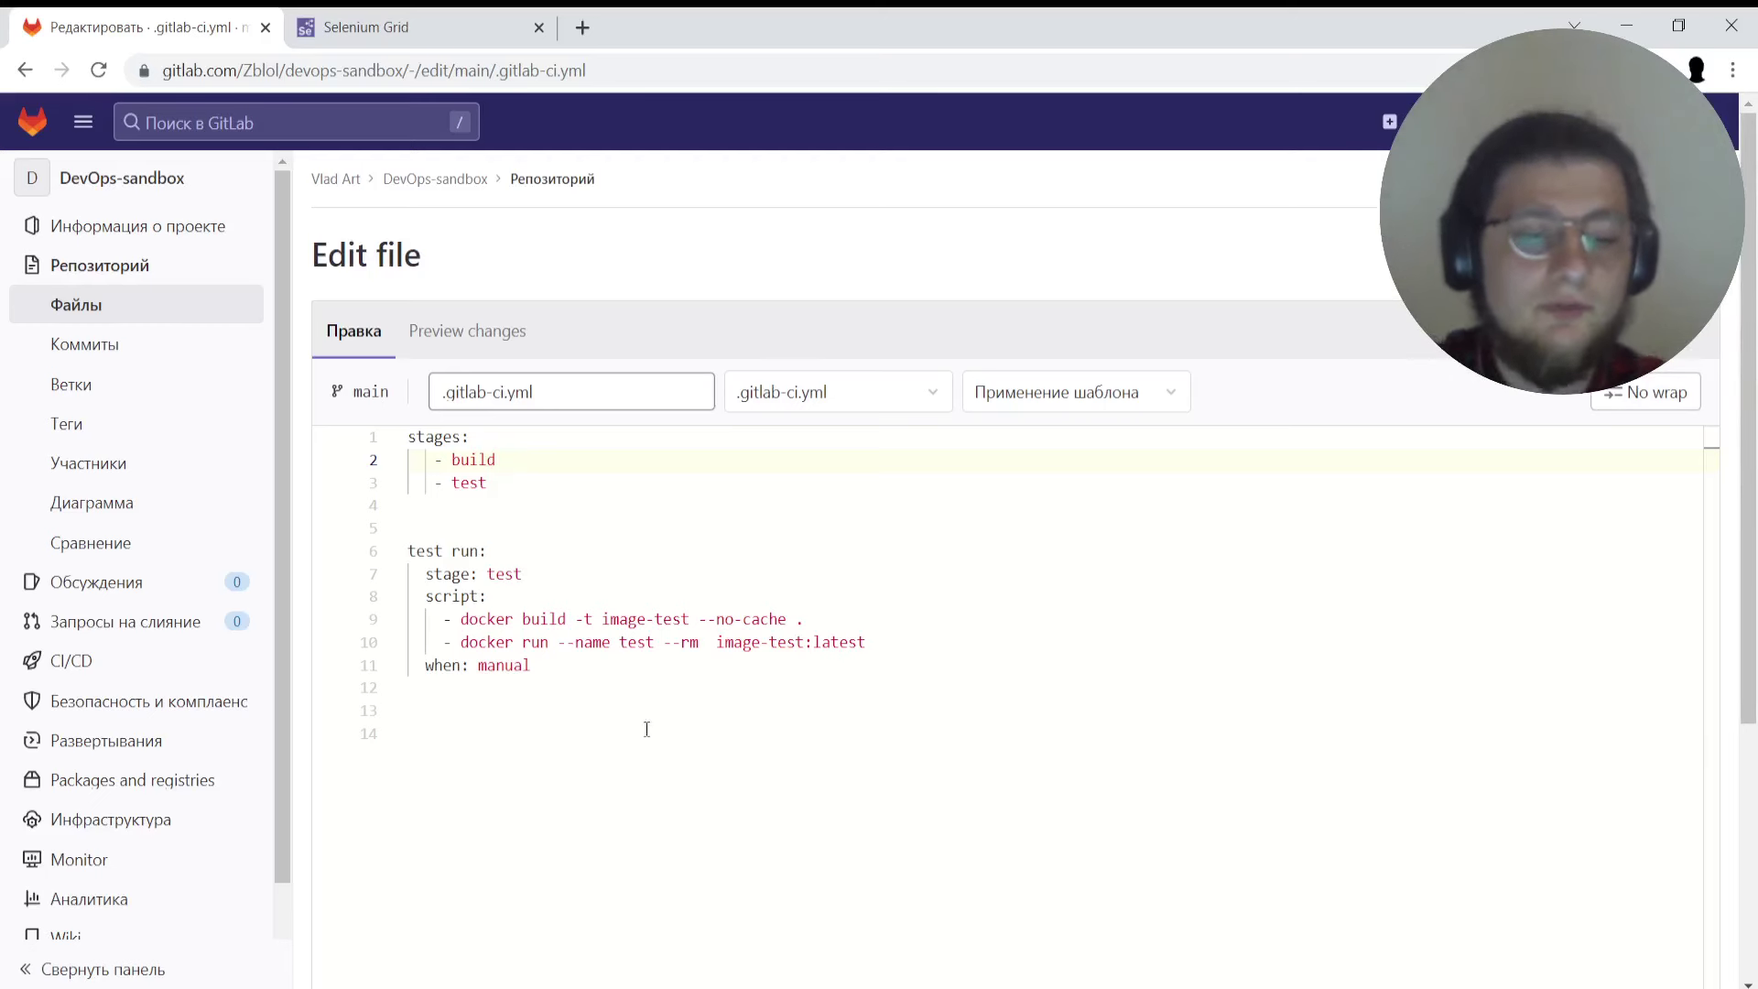
pyautogui.moveTo(531, 665); pyautogui.dragTo(409, 550)
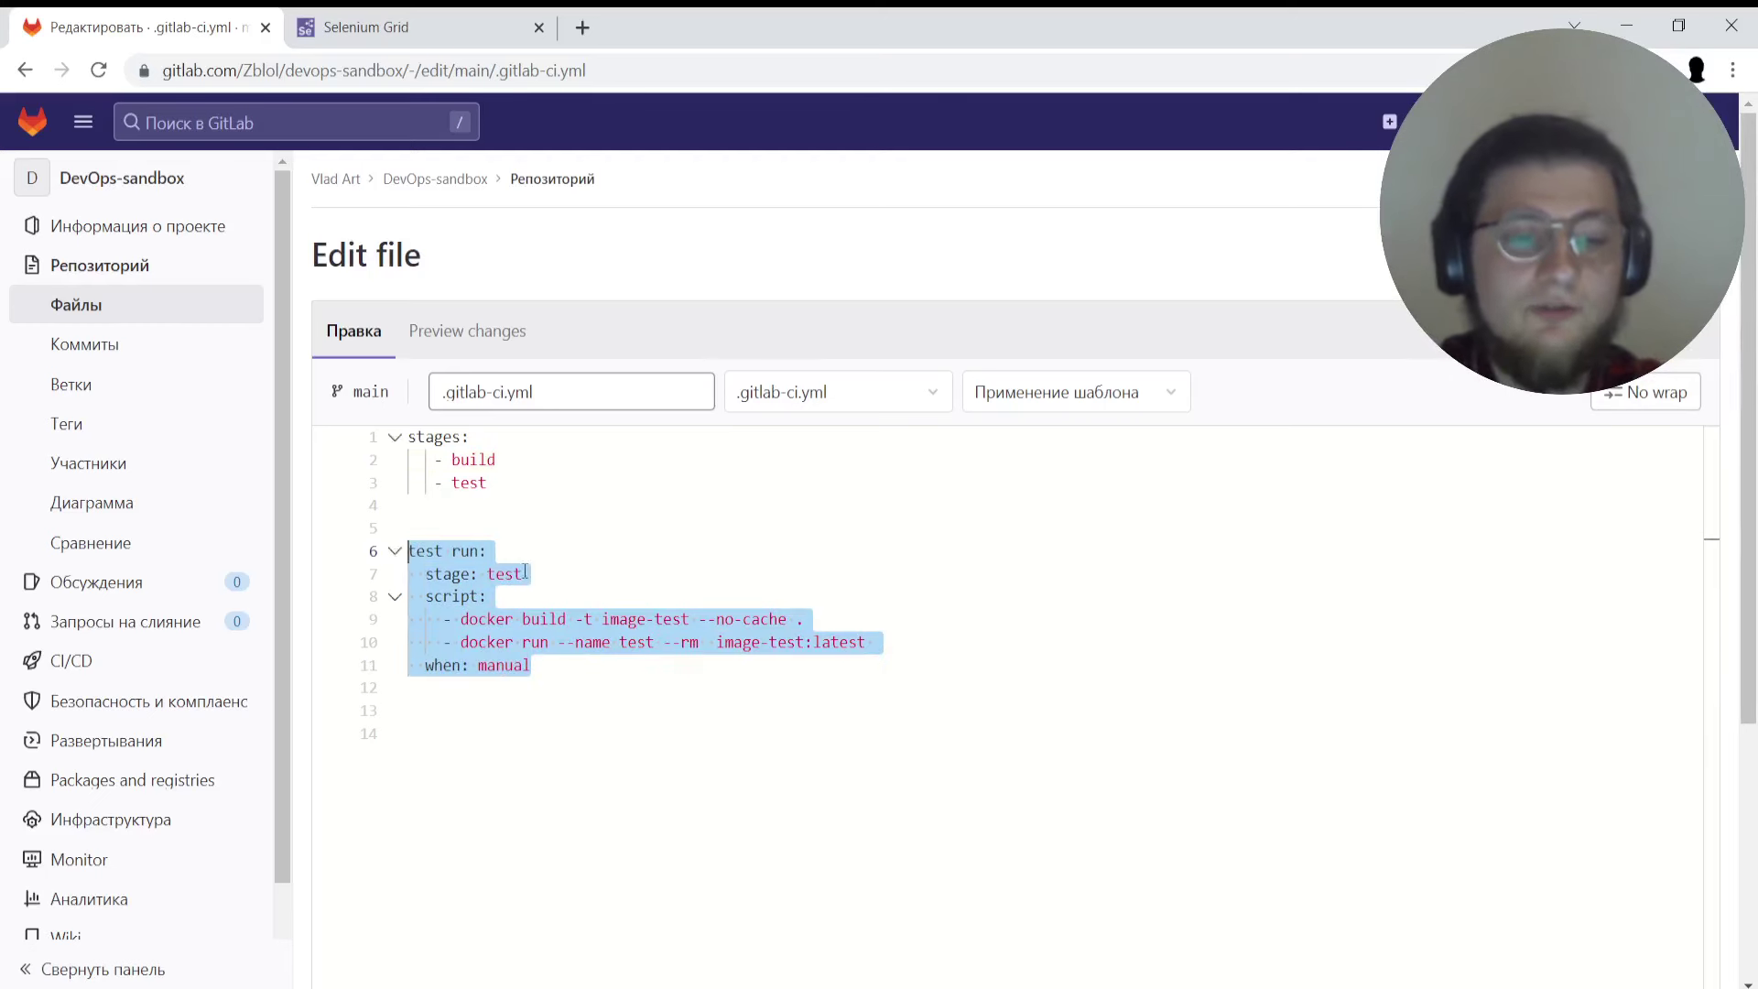
pyautogui.click(570, 520)
pyautogui.moveTo(531, 665); pyautogui.dragTo(408, 551)
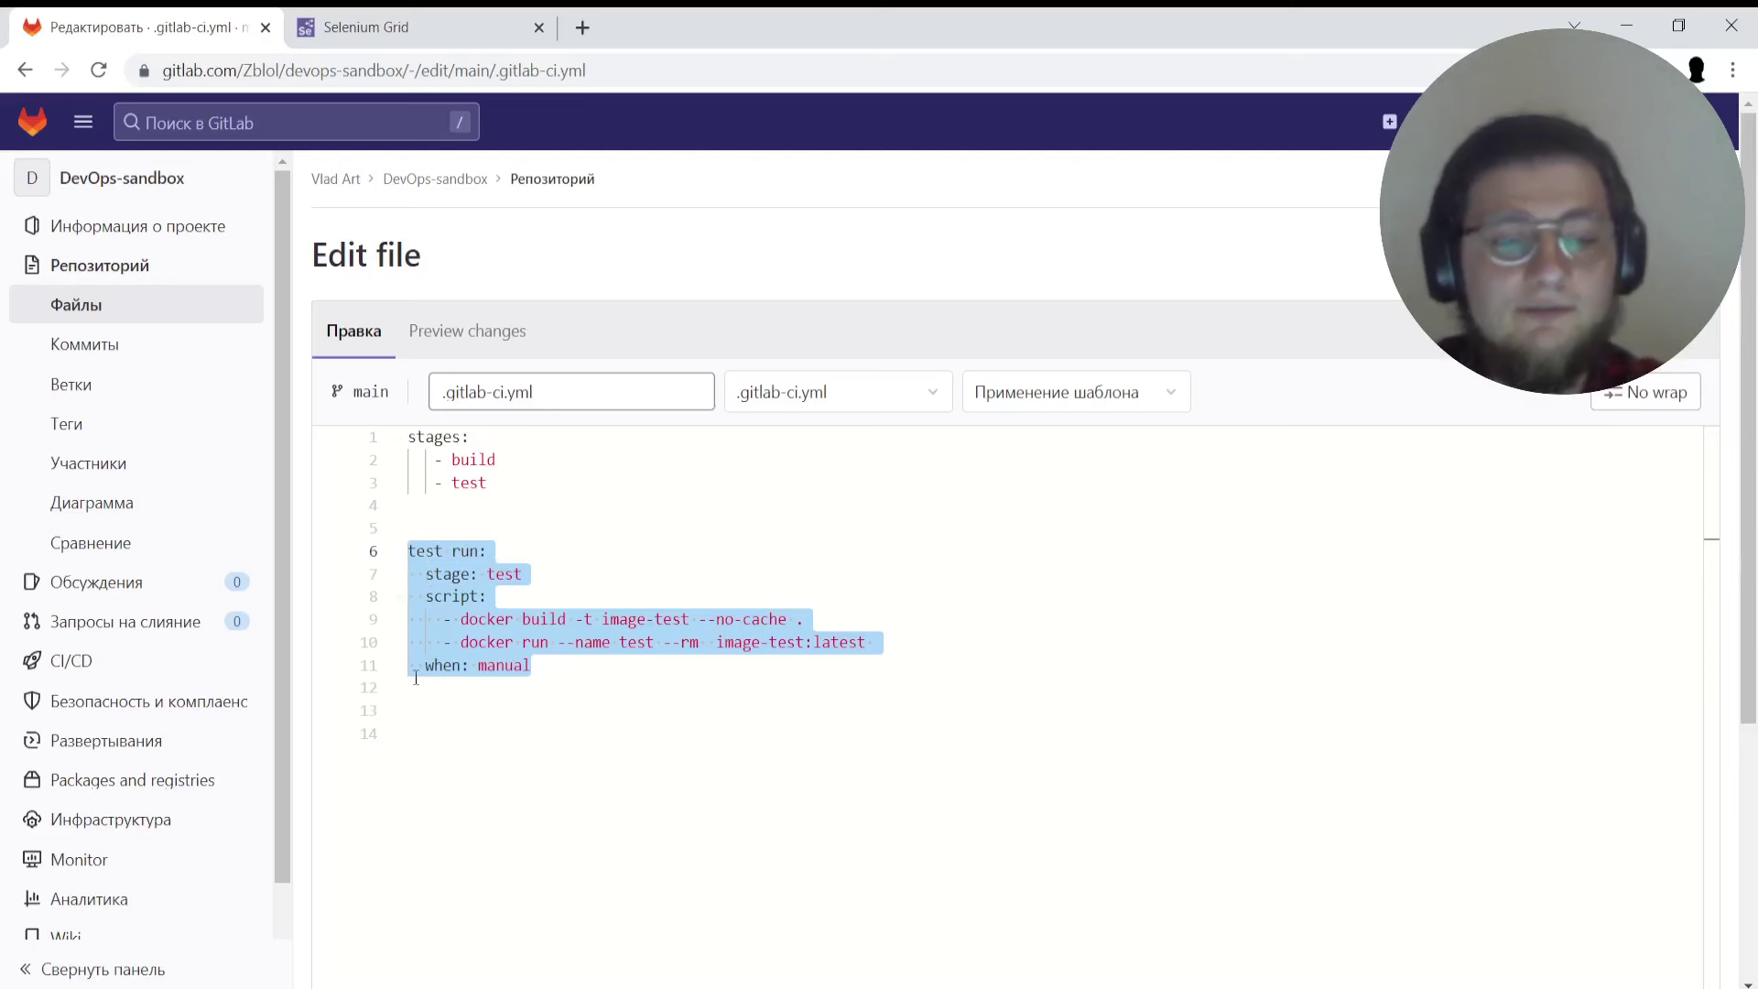
pyautogui.click(508, 472)
pyautogui.press('Return')
pyautogui.write('- report')
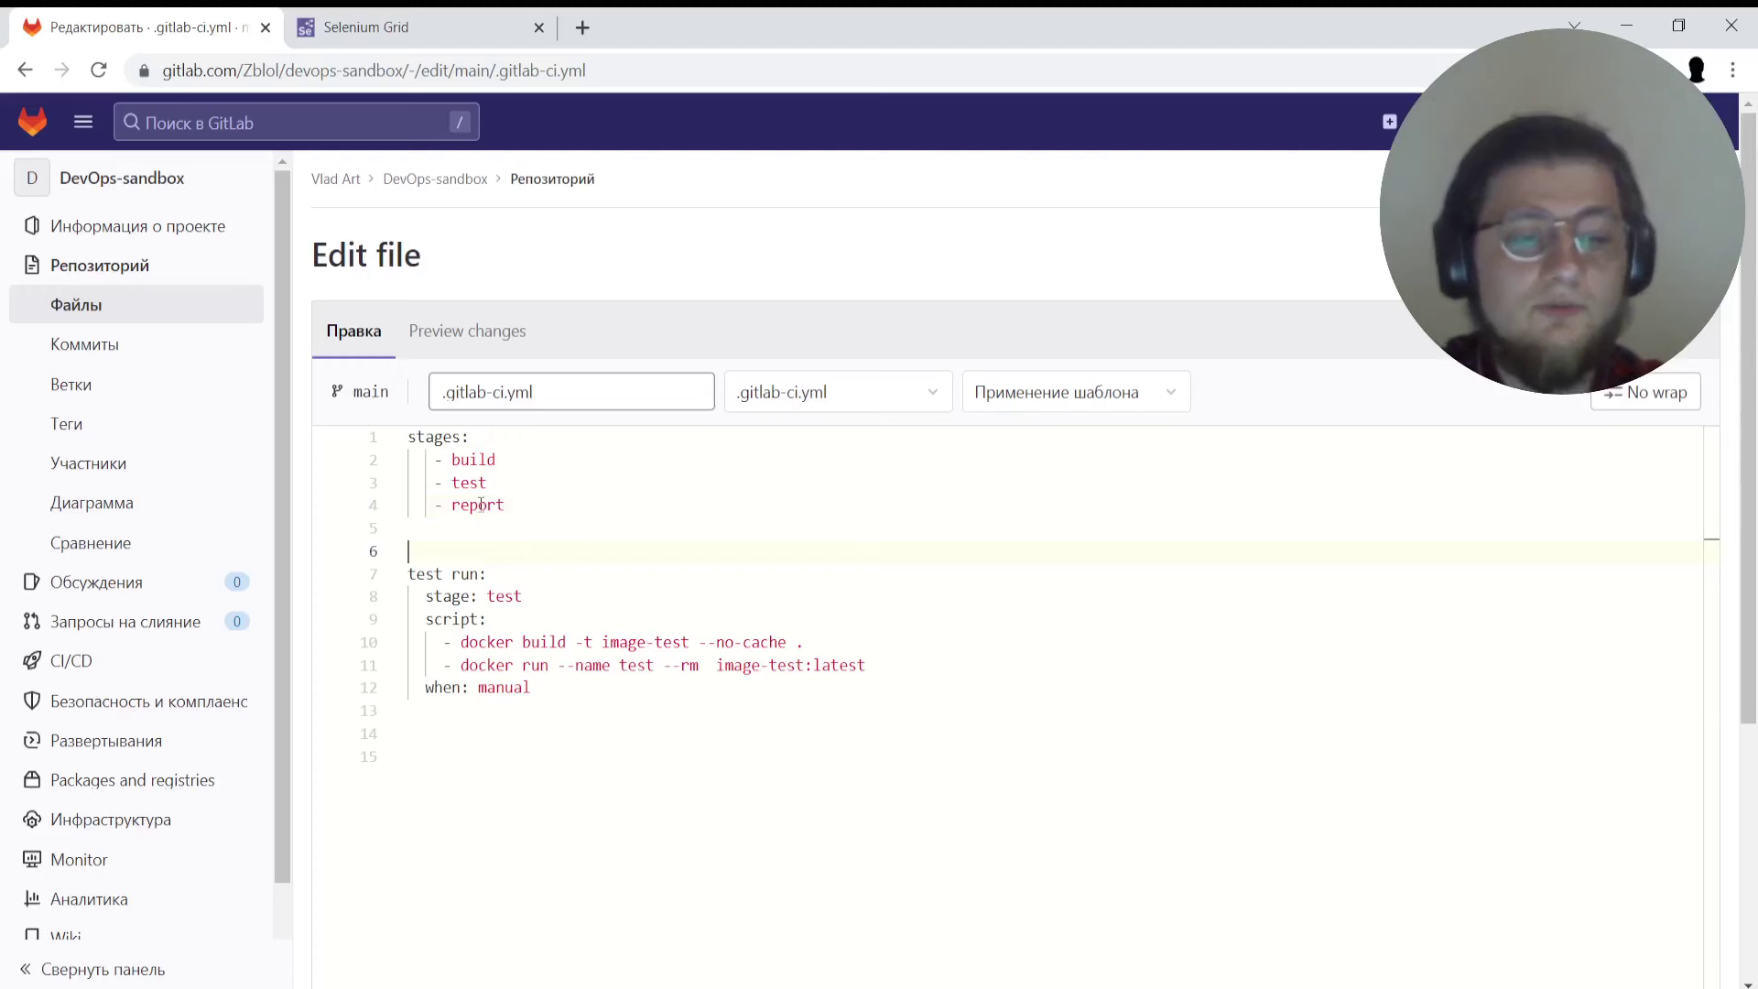
# Duplicate the test run job block twice.
pyautogui.moveTo(506, 506); pyautogui.dragTo(409, 438)
pyautogui.moveTo(534, 689); pyautogui.dragTo(392, 580)
pyautogui.hotkey('ctrl', 'c')
pyautogui.hotkey('ctrl', 'v')
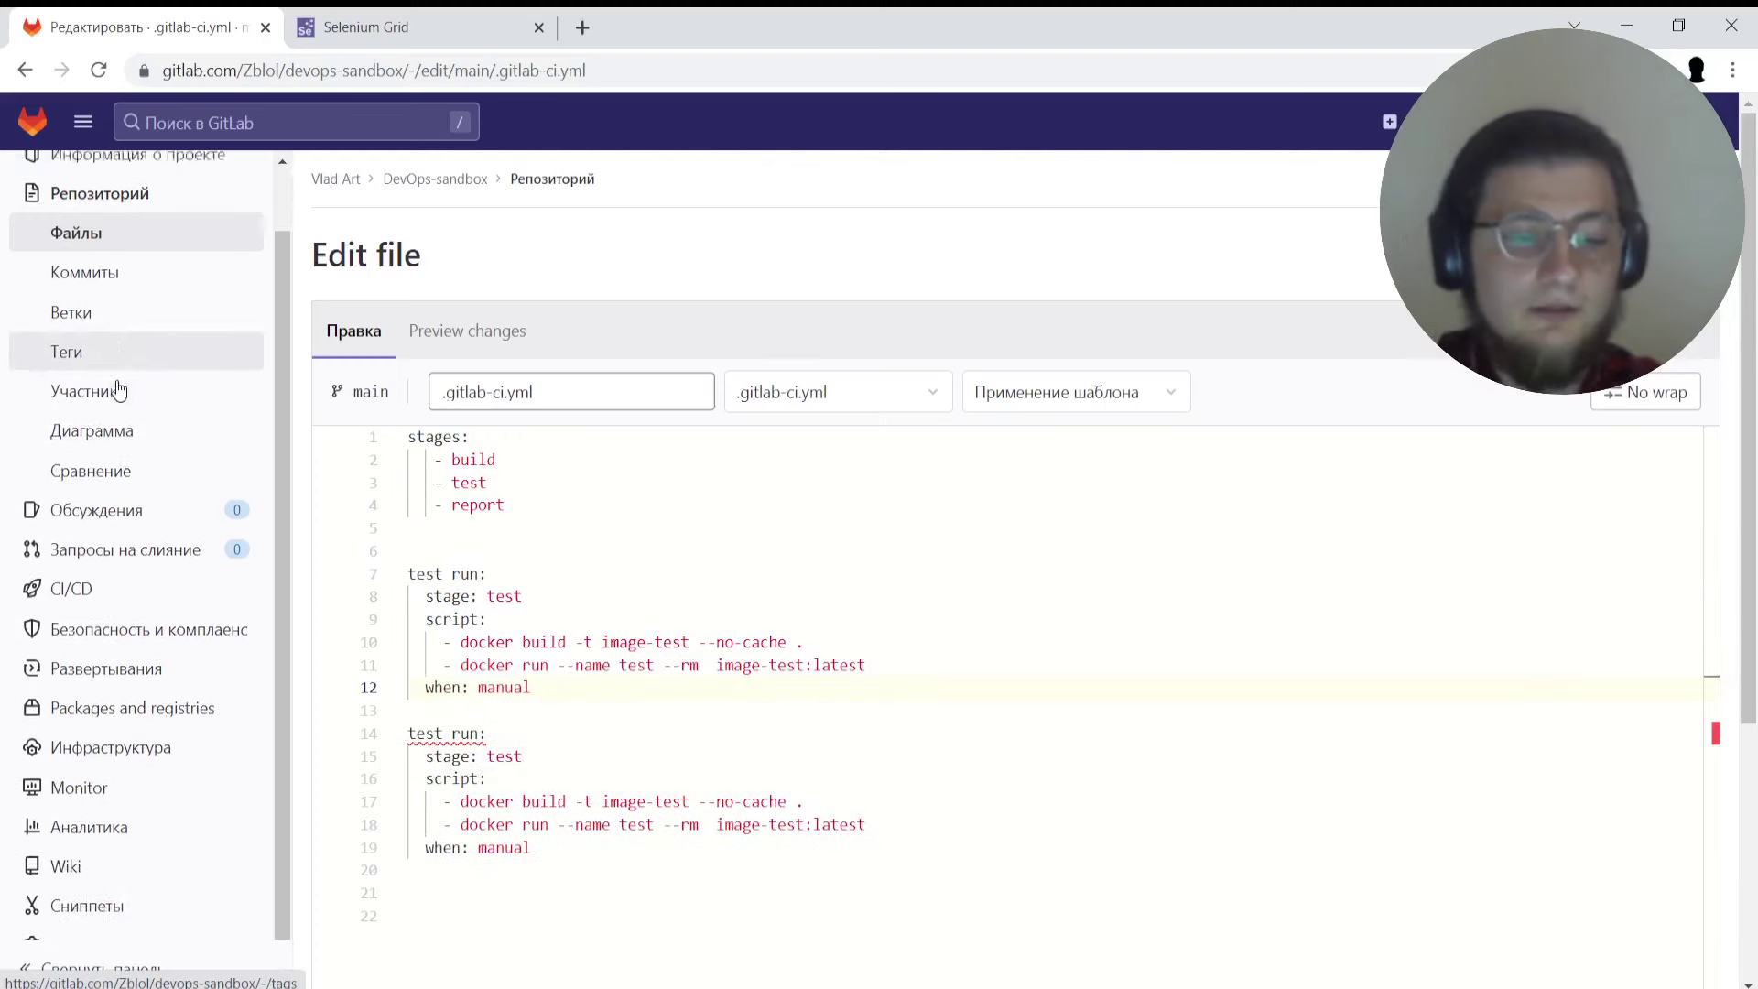
pyautogui.click(432, 847)
pyautogui.click(429, 881)
pyautogui.hotkey('ctrl', 'v')
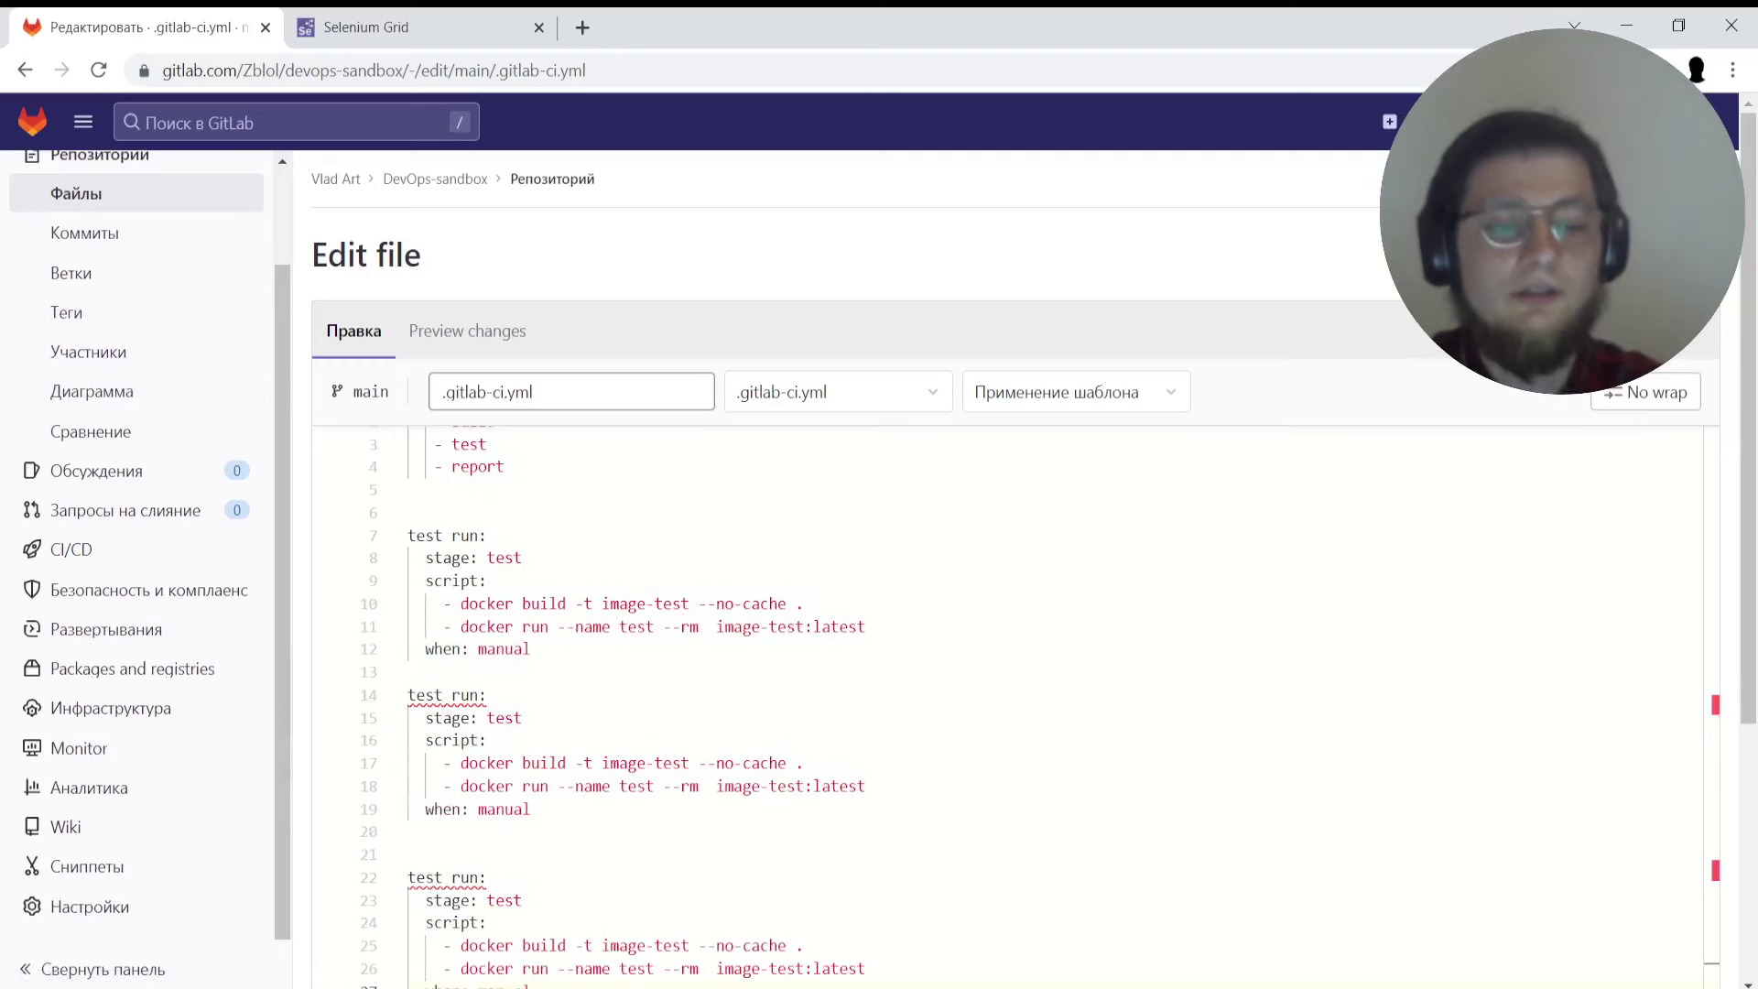
# Rename the first copy to 'build image' with stage build and remove its docker run line.
pyautogui.scroll(1, 605, 686)
pyautogui.moveTo(479, 574); pyautogui.dragTo(403, 578)
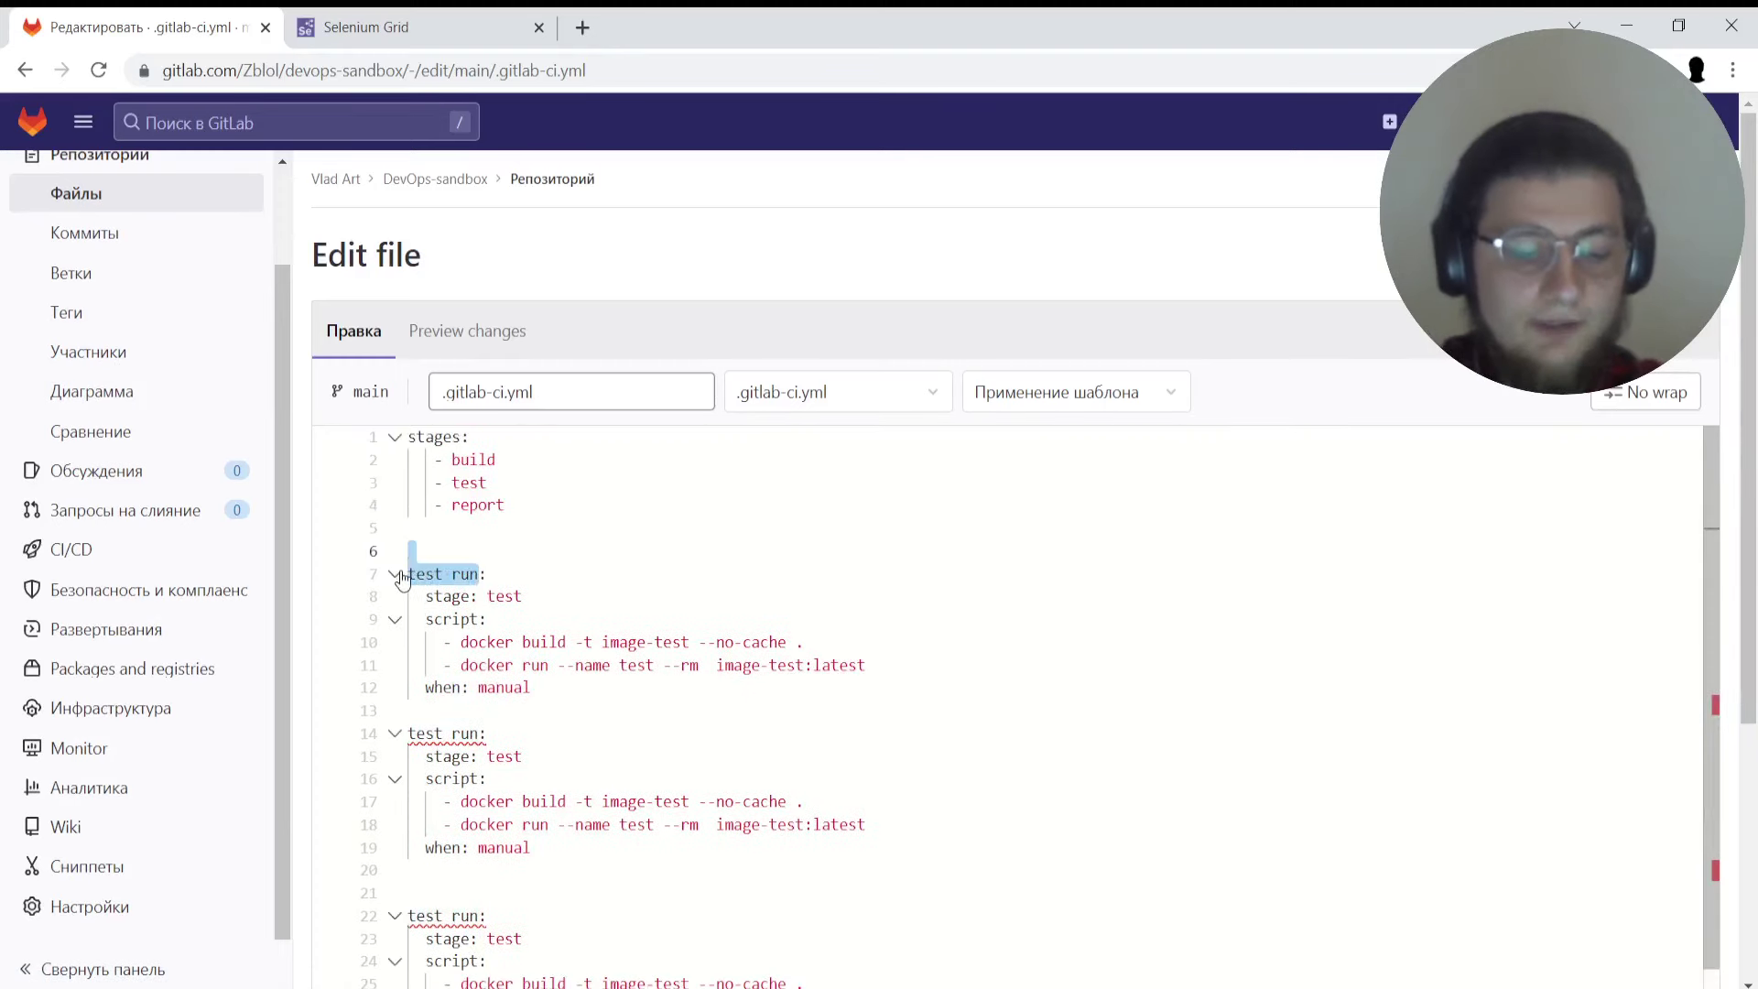
pyautogui.write('build image')
pyautogui.scroll(-1, 793, 476)
pyautogui.doubleClick(503, 536)
pyautogui.write('build')
pyautogui.moveTo(864, 604); pyautogui.dragTo(803, 580)
pyautogui.press('BackSpace')
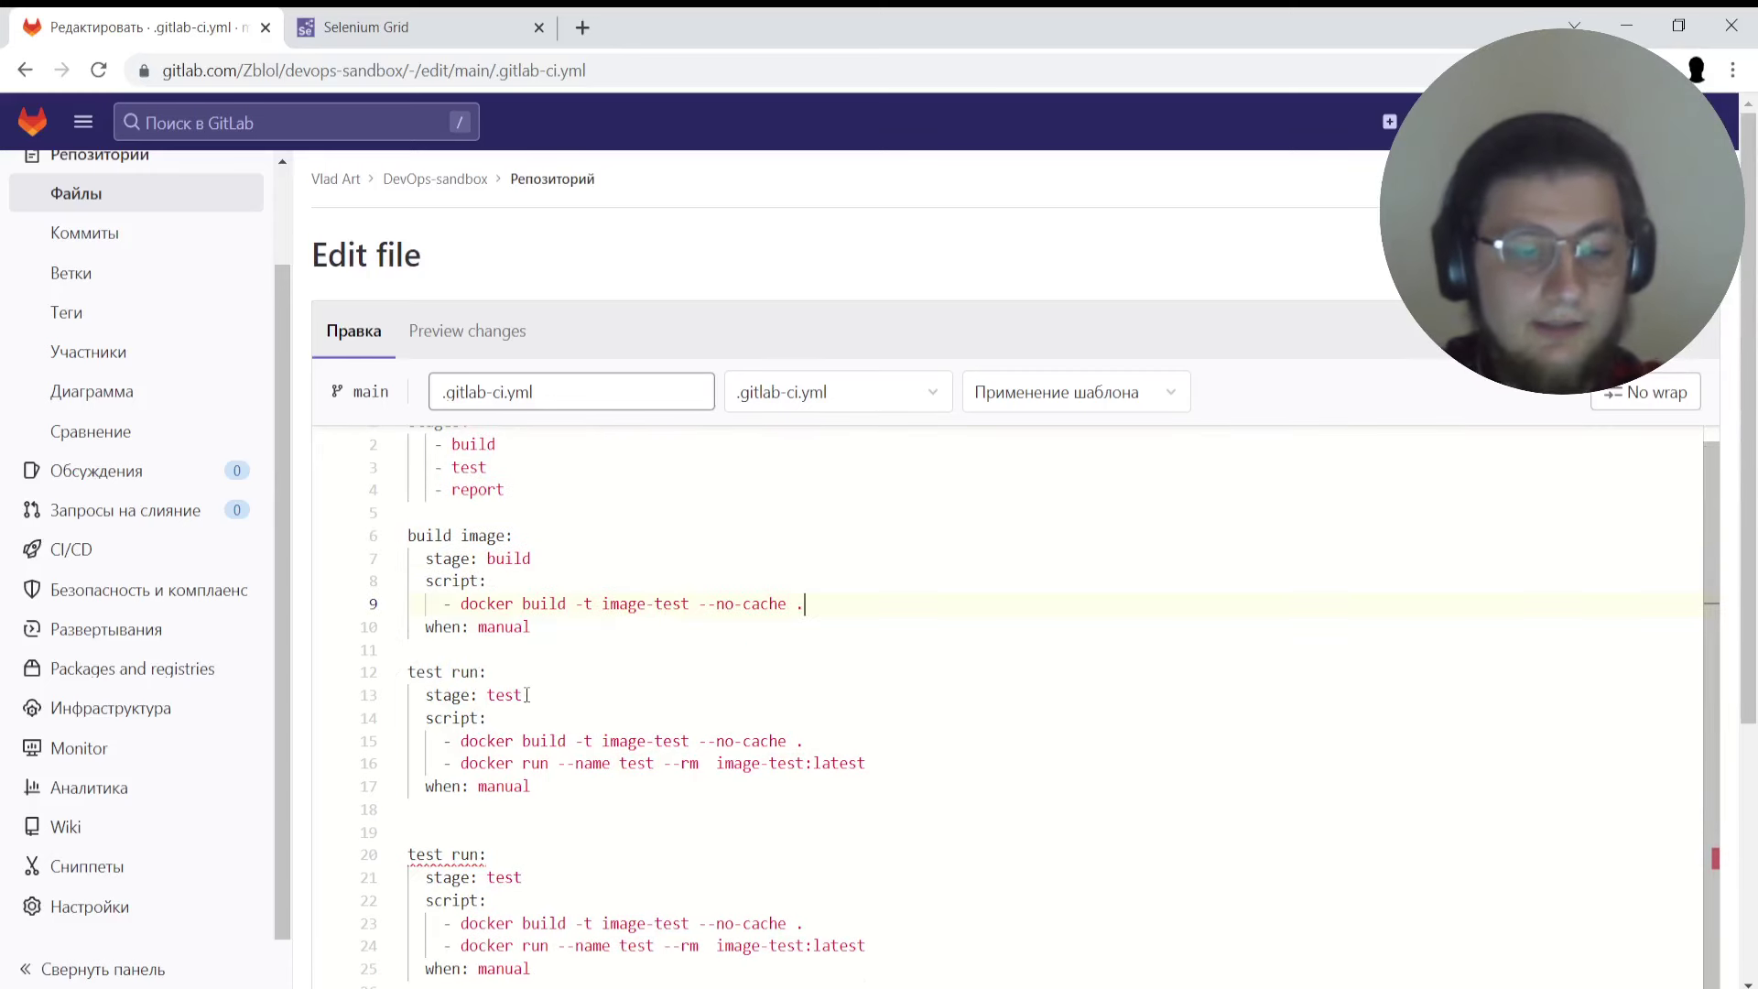
# Rename the last copy of the job to 'create report'.
pyautogui.moveTo(408, 854); pyautogui.dragTo(480, 855)
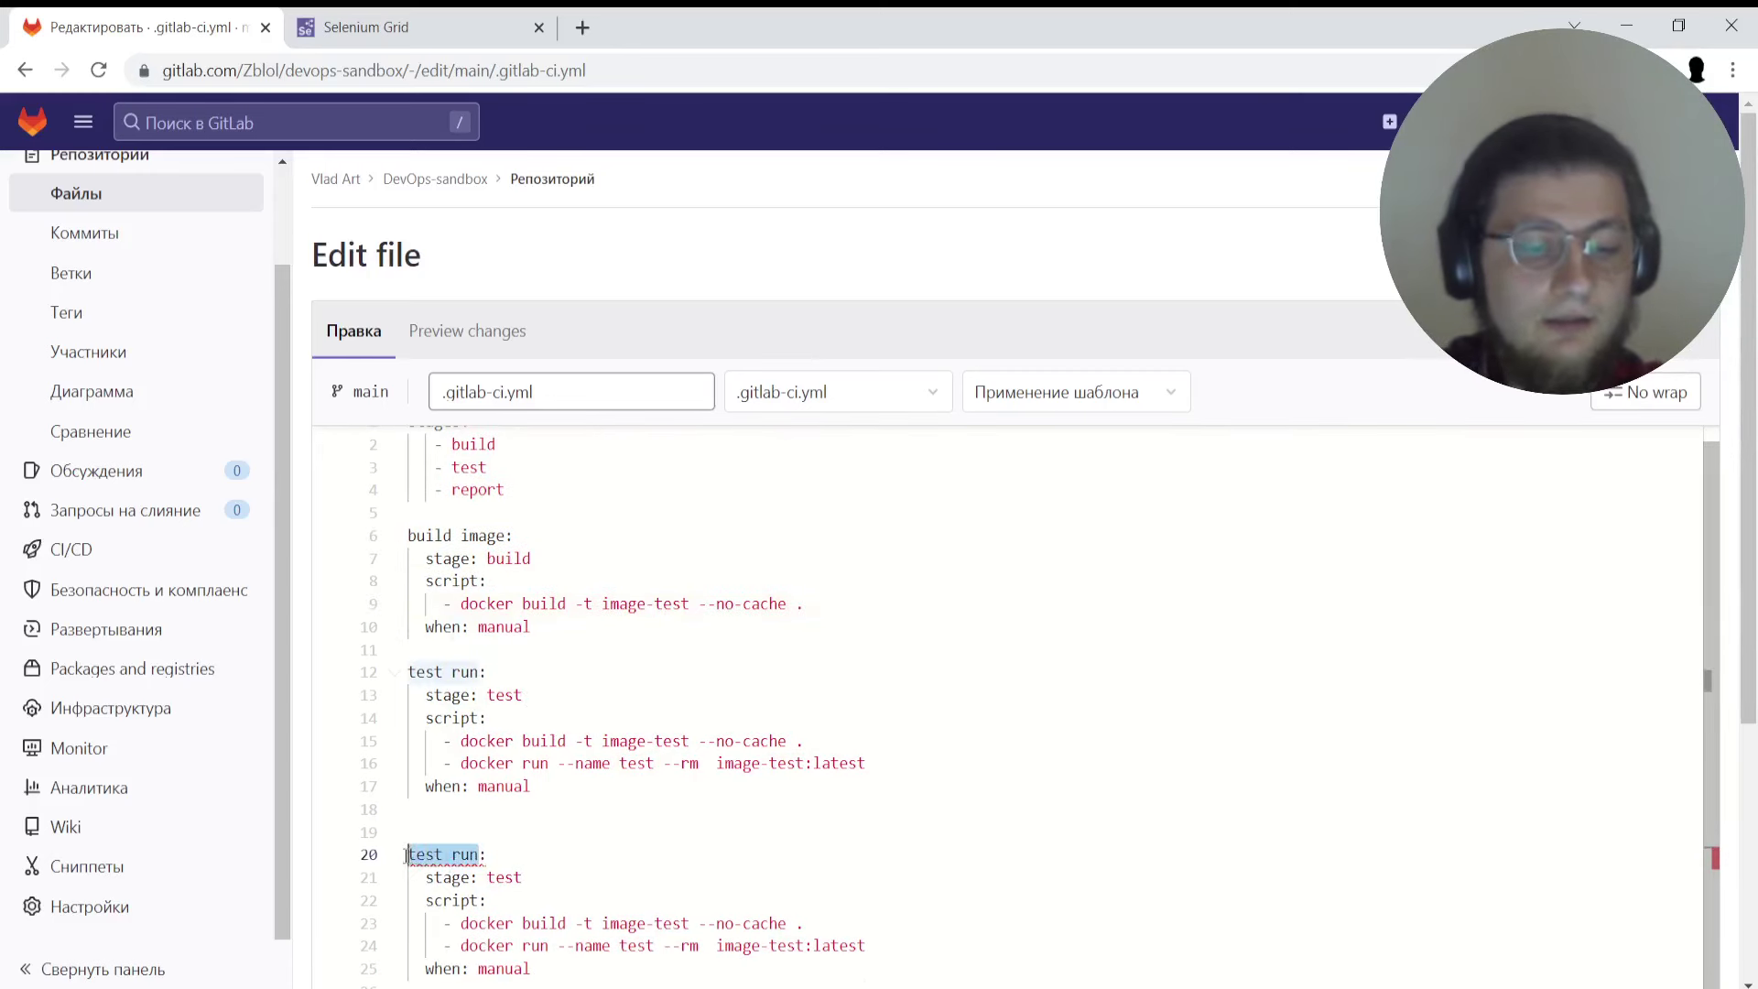
pyautogui.write('create report')
pyautogui.press('BackSpace')
pyautogui.click(748, 673)
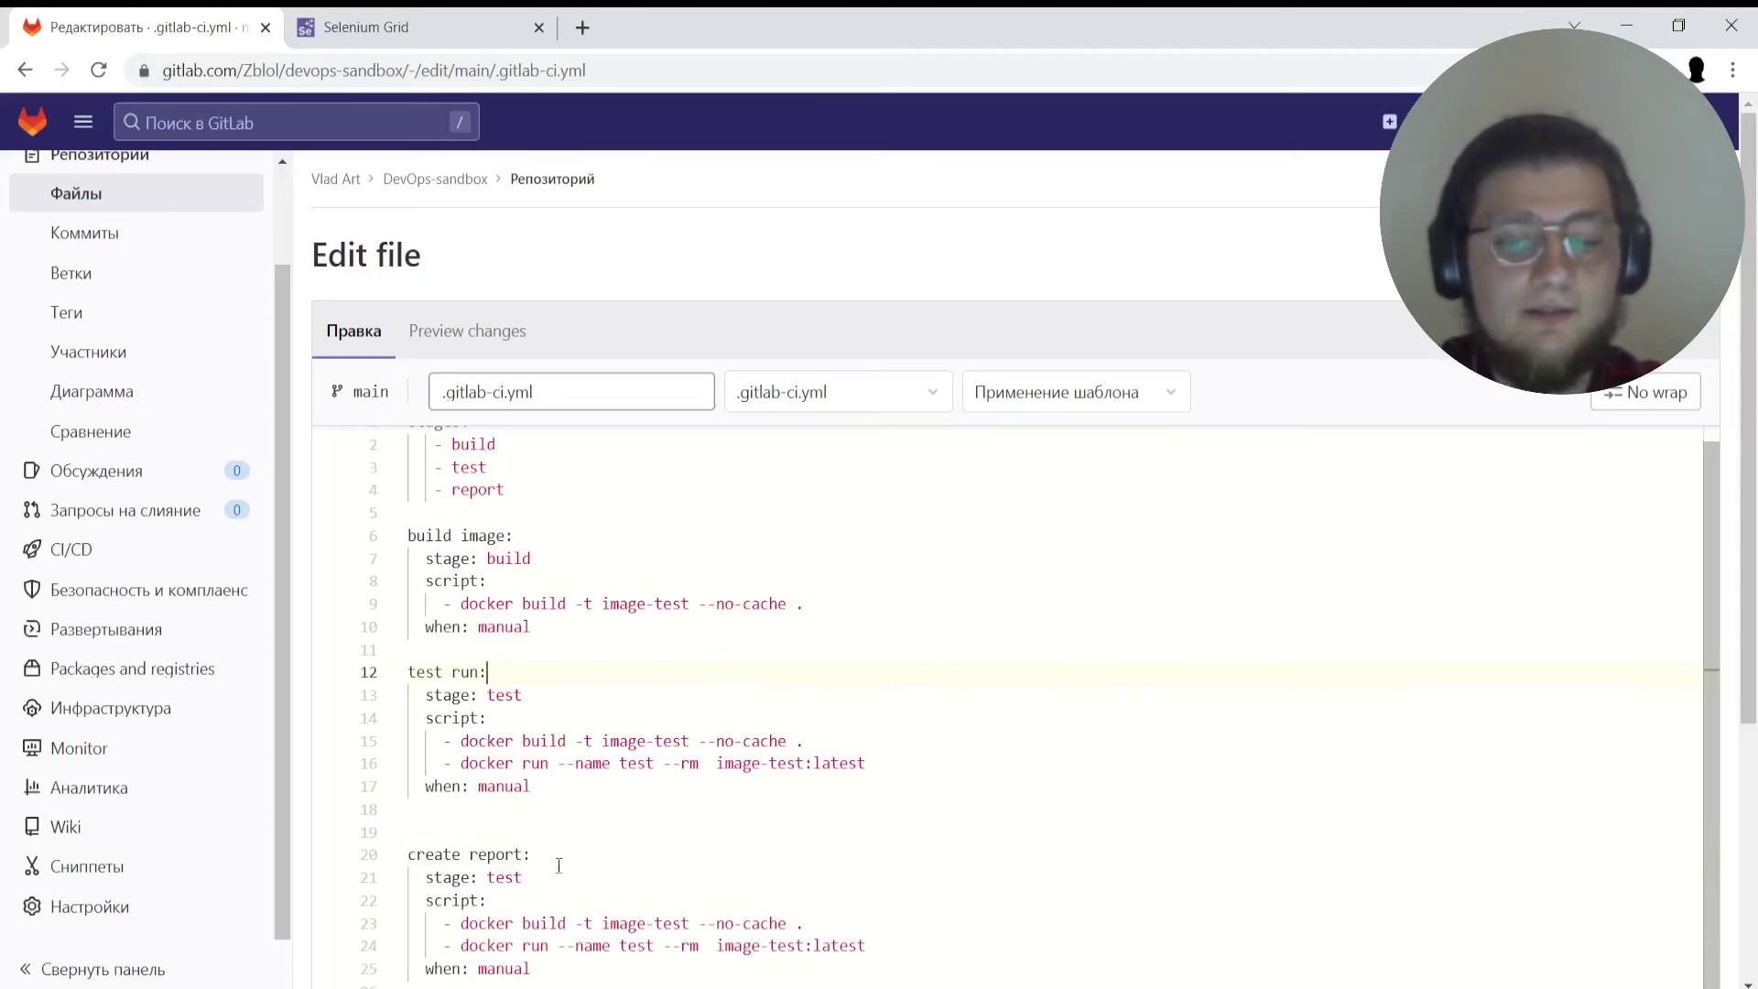
pyautogui.scroll(-4, 1753, 448)
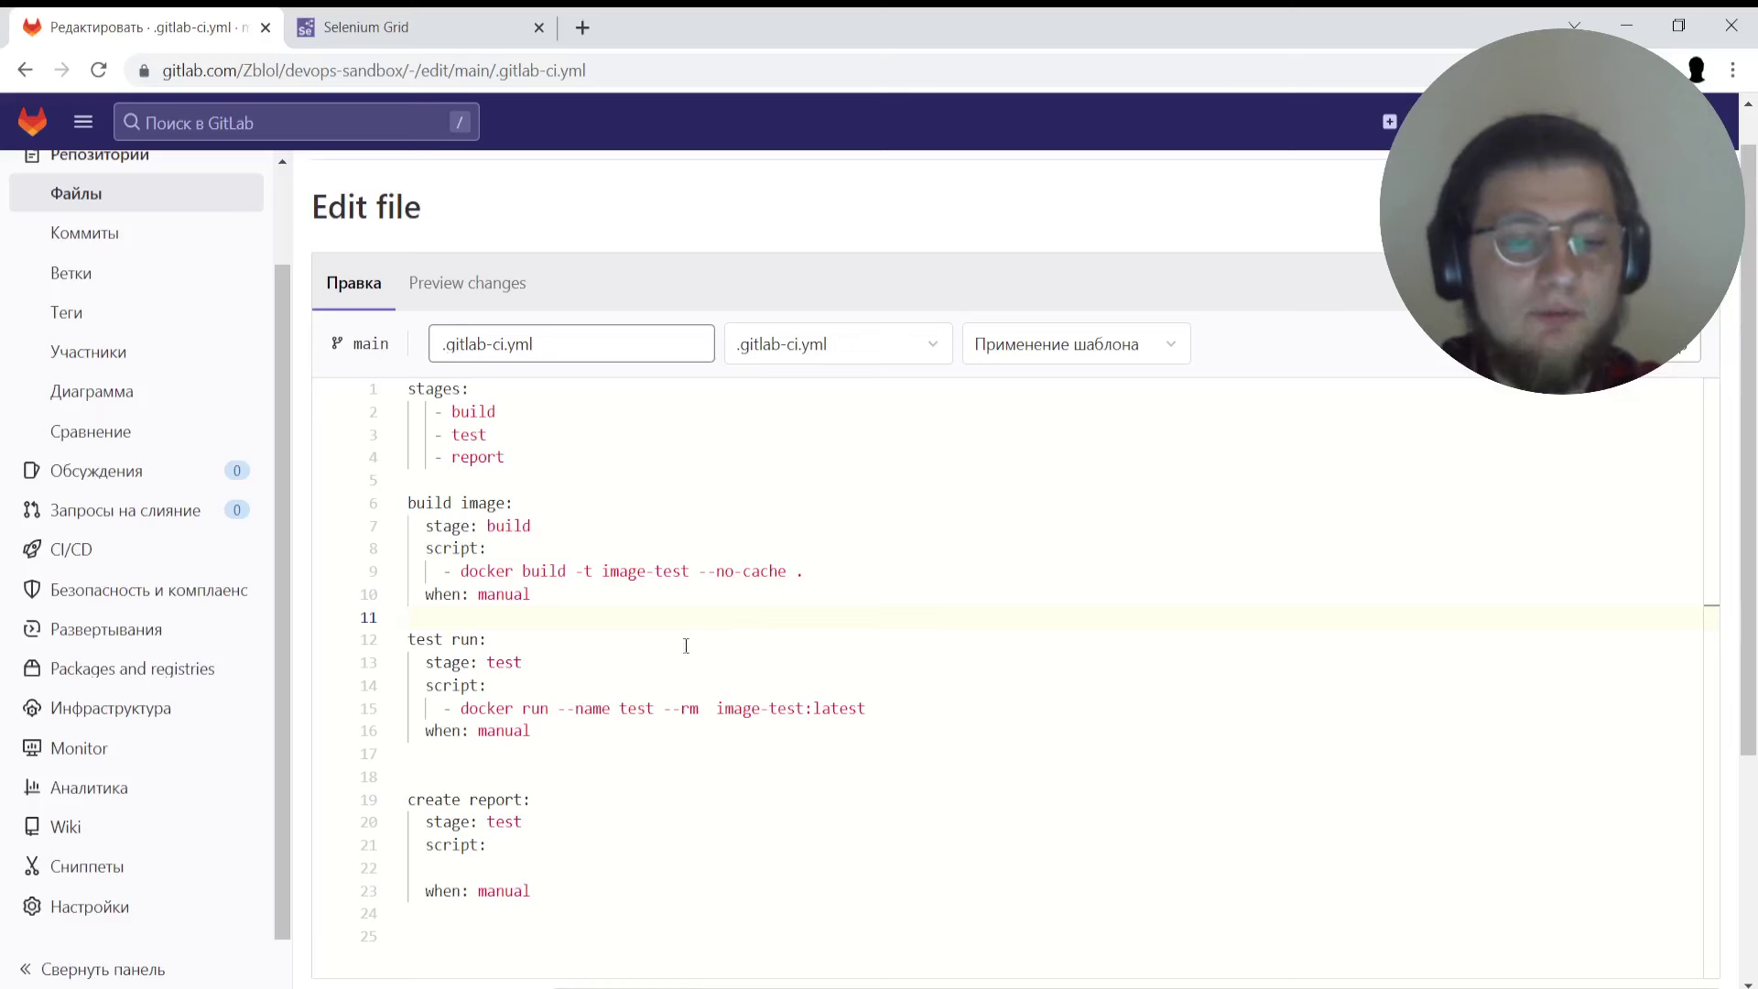
# Begin tagging the docker build image as 'image-test:$'.
pyautogui.click(696, 568)
pyautogui.write(':')
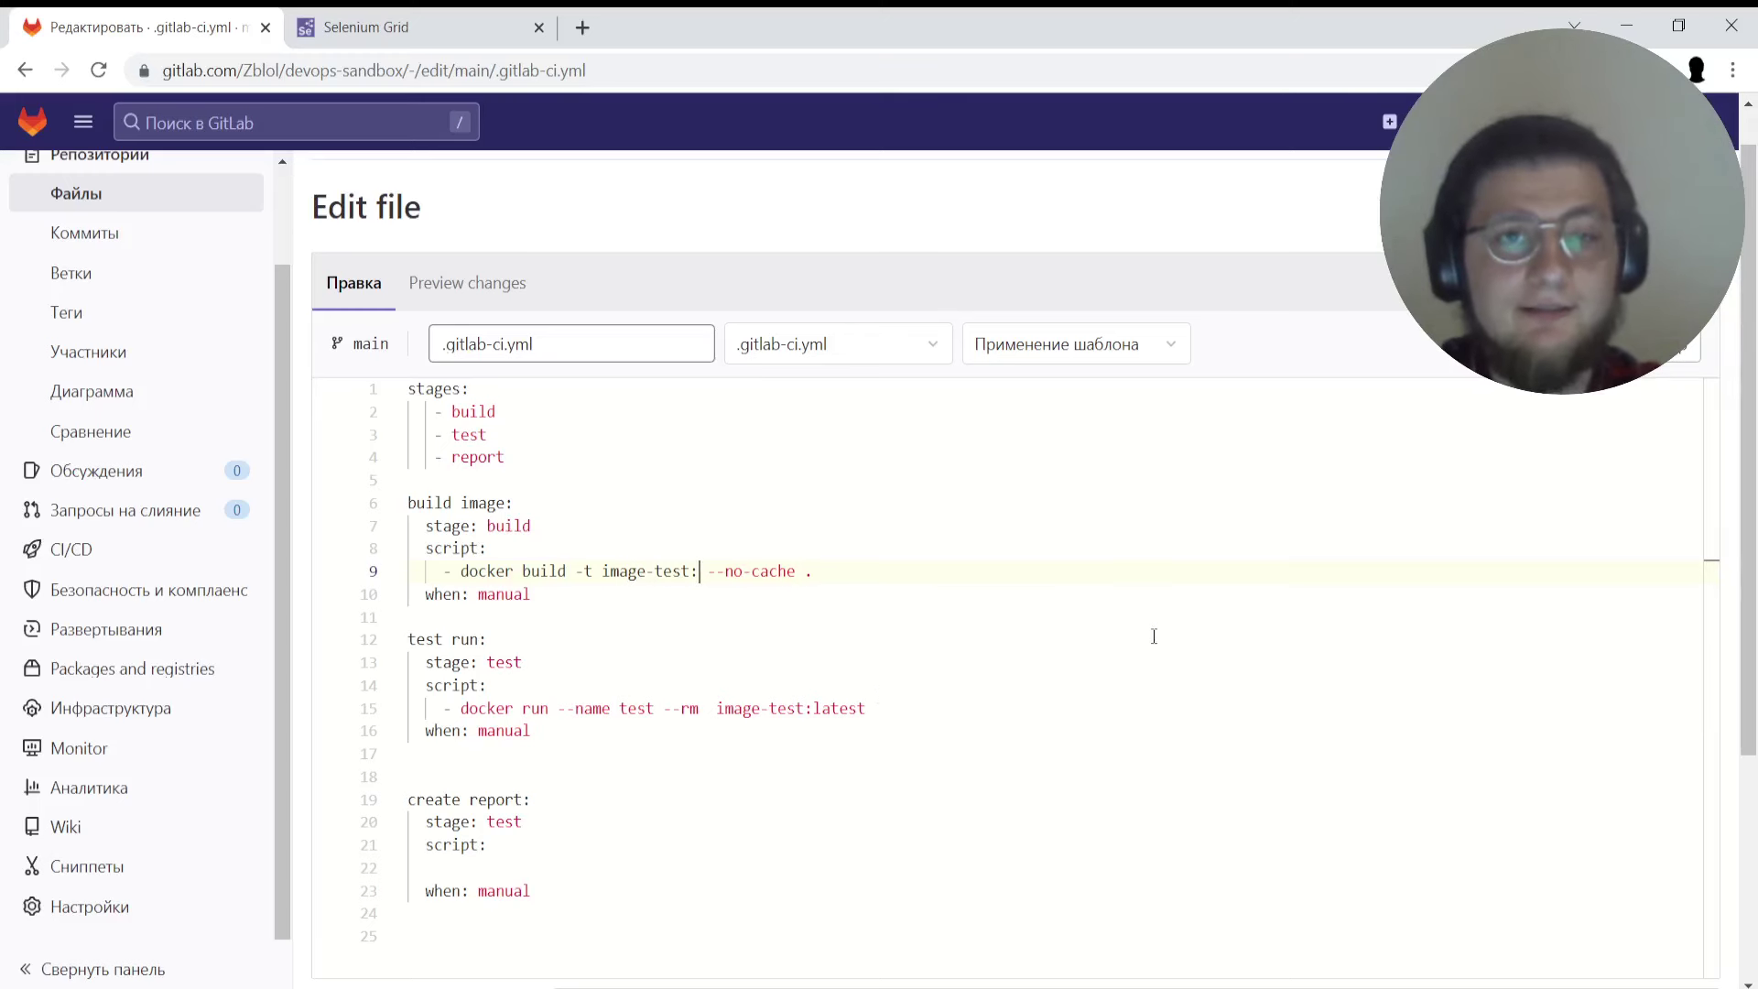
pyautogui.write('$')
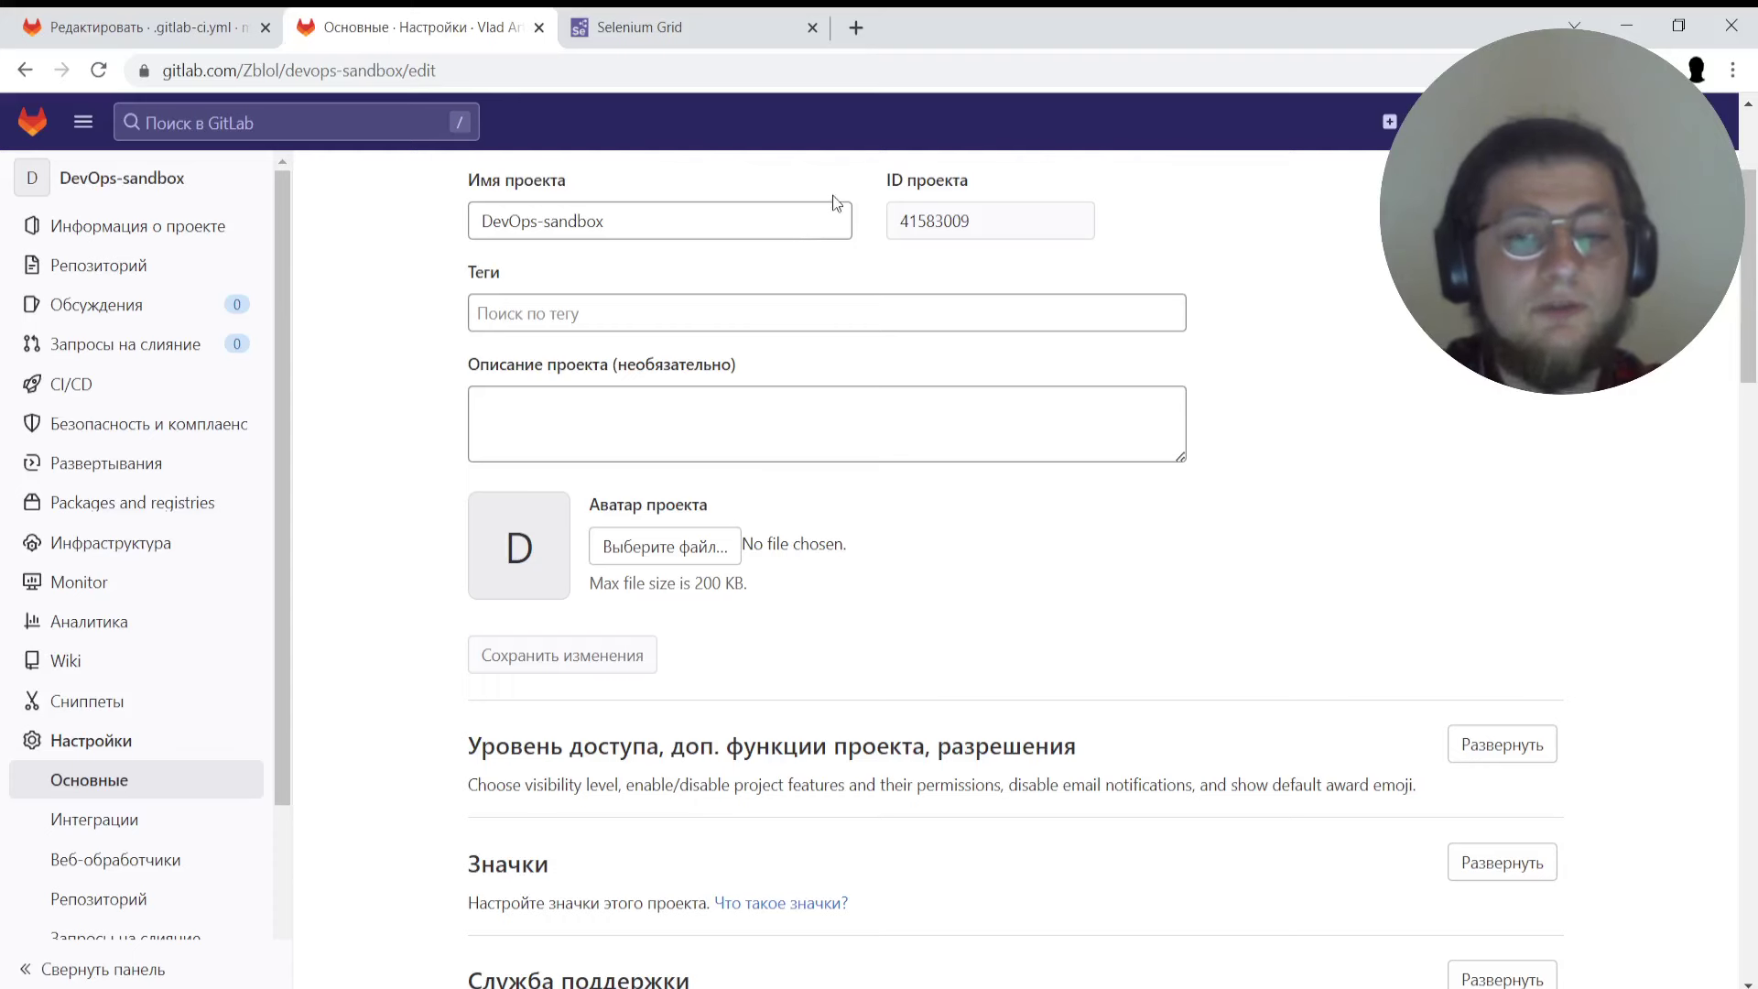
# Scroll the GitLab Docs predefined variables reference down to the CI_COMMIT_SHA entries.
pyautogui.scroll(3, 870, 195)
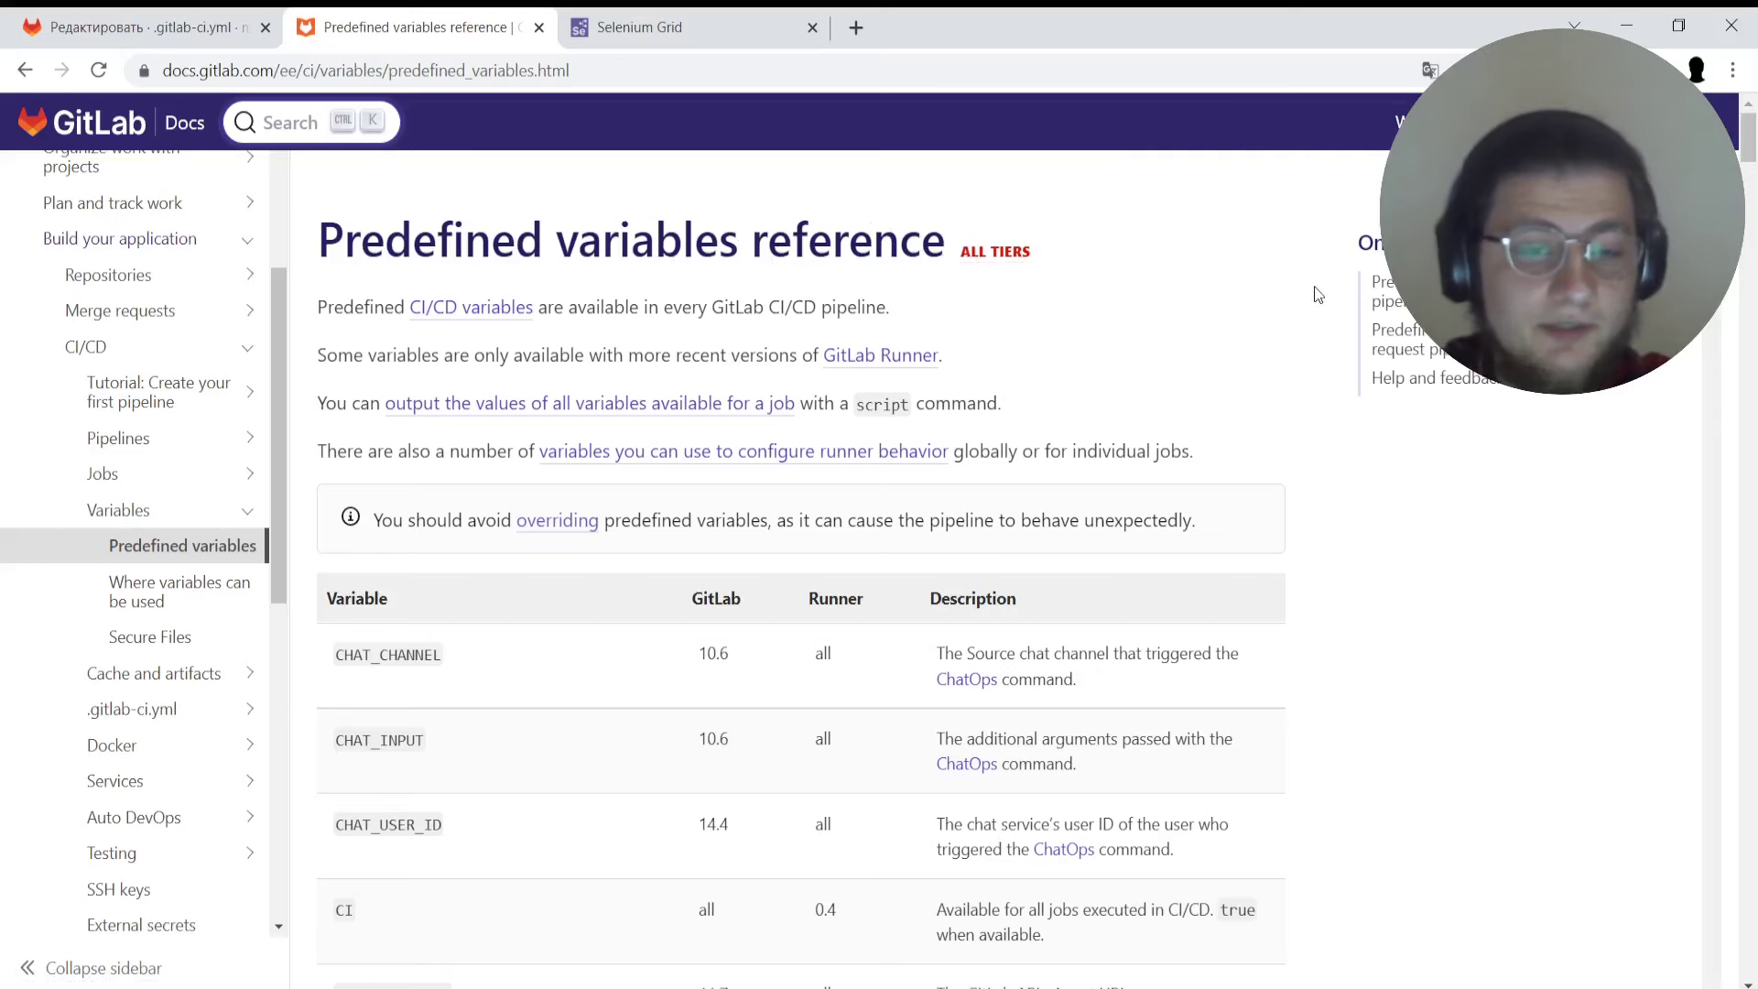
pyautogui.scroll(-5, 558, 397)
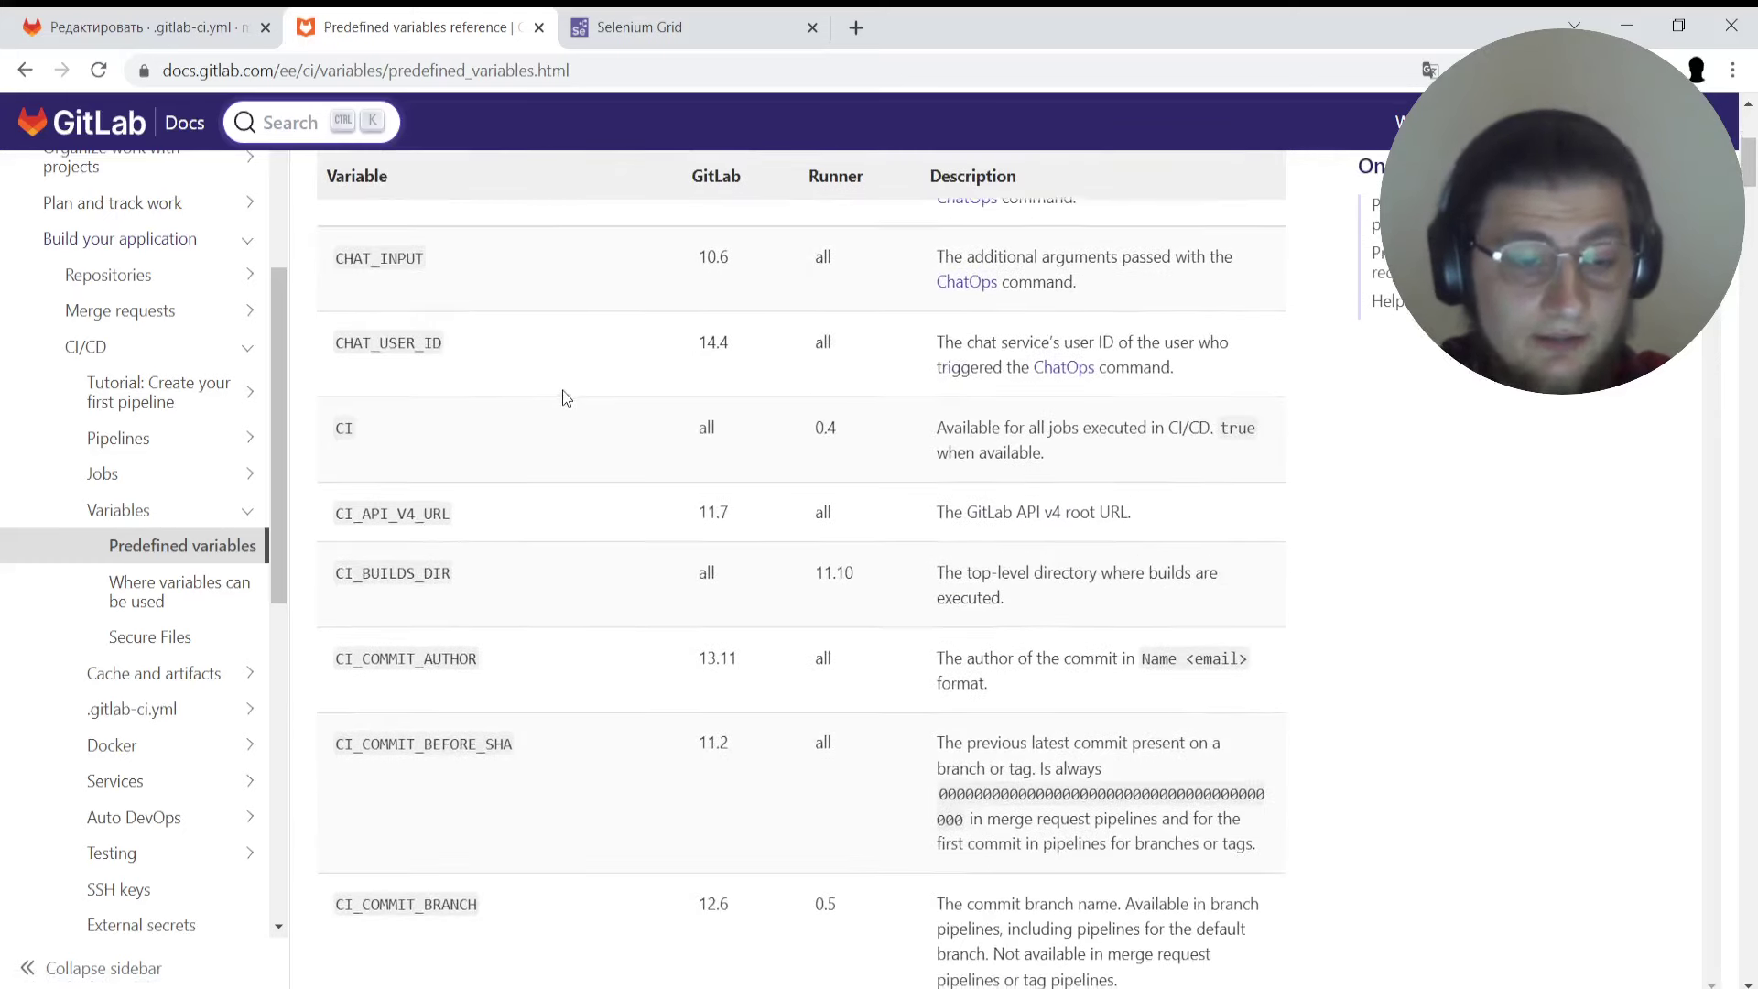
pyautogui.scroll(-3, 563, 396)
pyautogui.moveTo(512, 506); pyautogui.dragTo(487, 505)
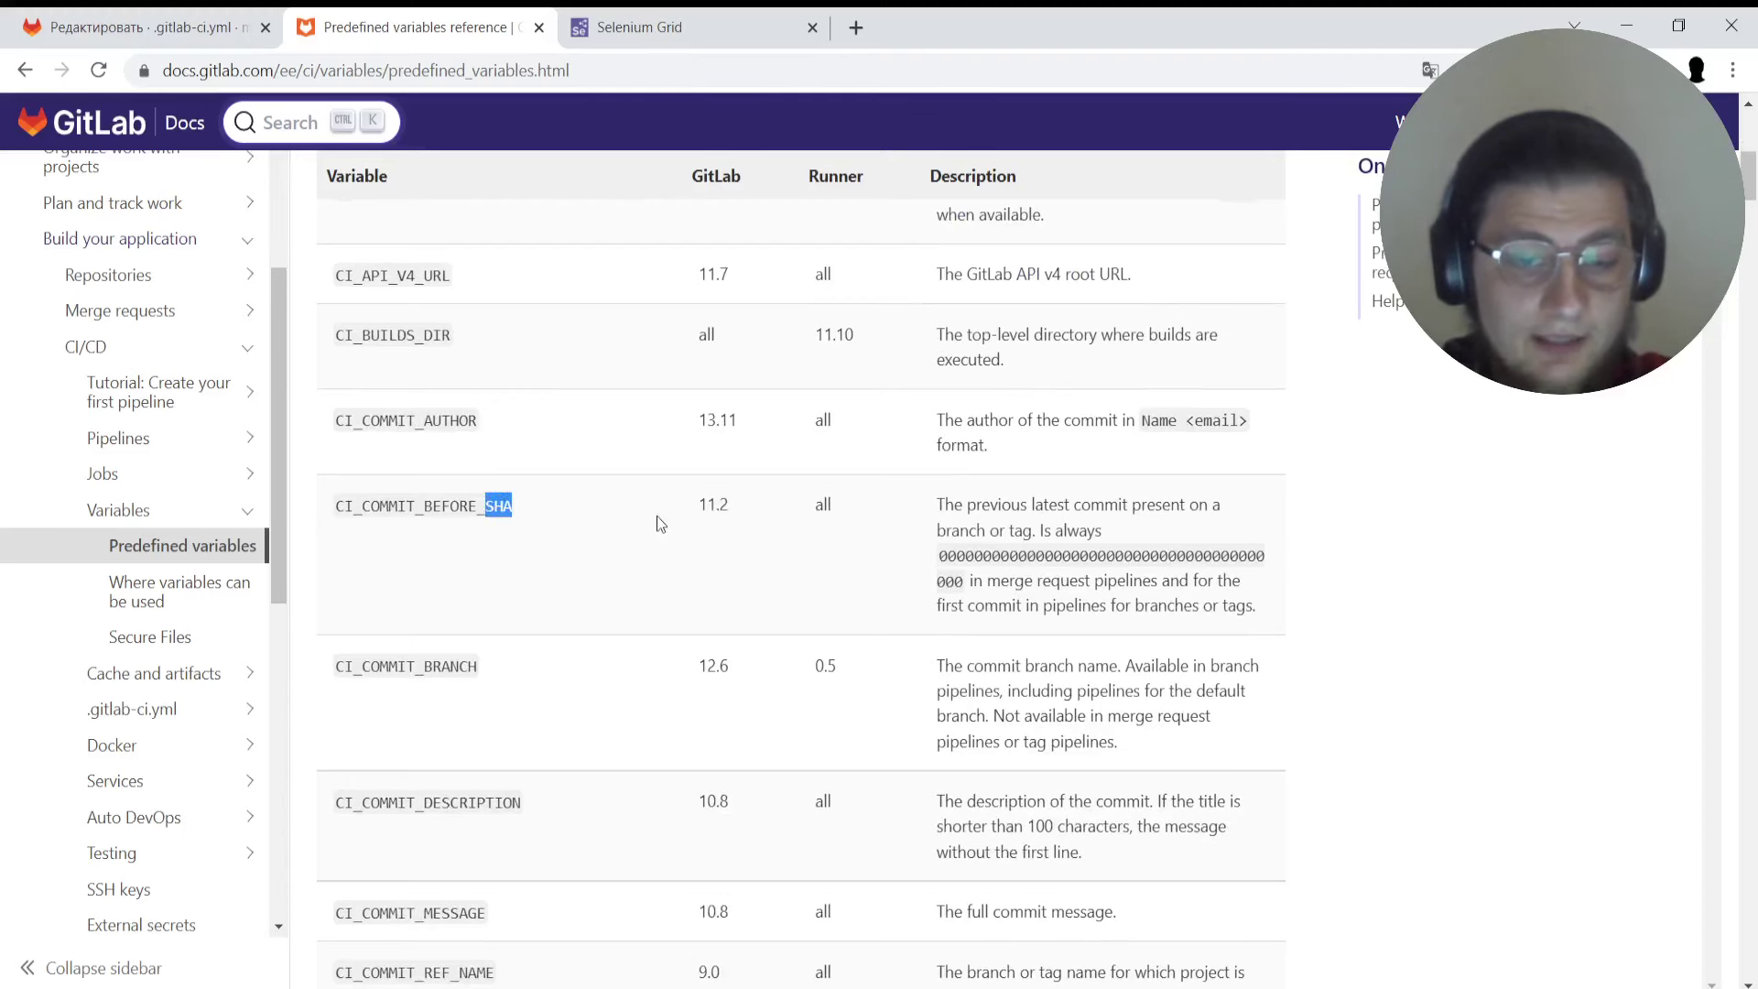
pyautogui.scroll(-3, 723, 480)
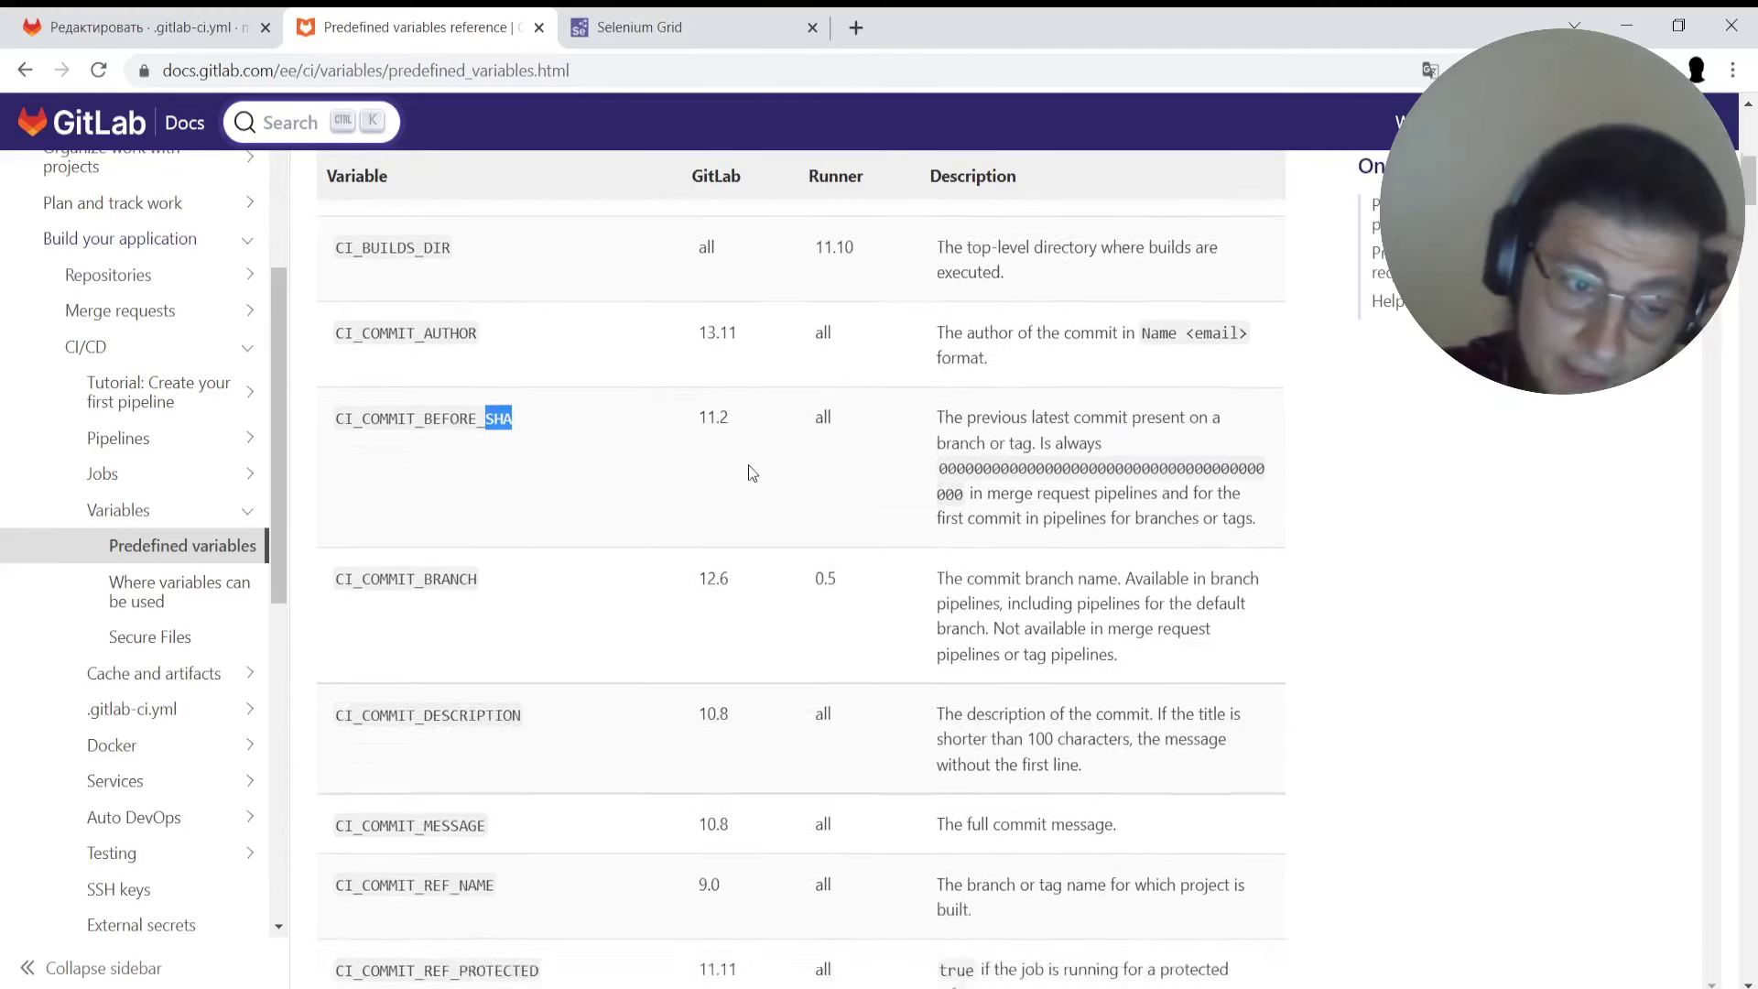
pyautogui.scroll(-2, 705, 474)
pyautogui.scroll(2, 797, 485)
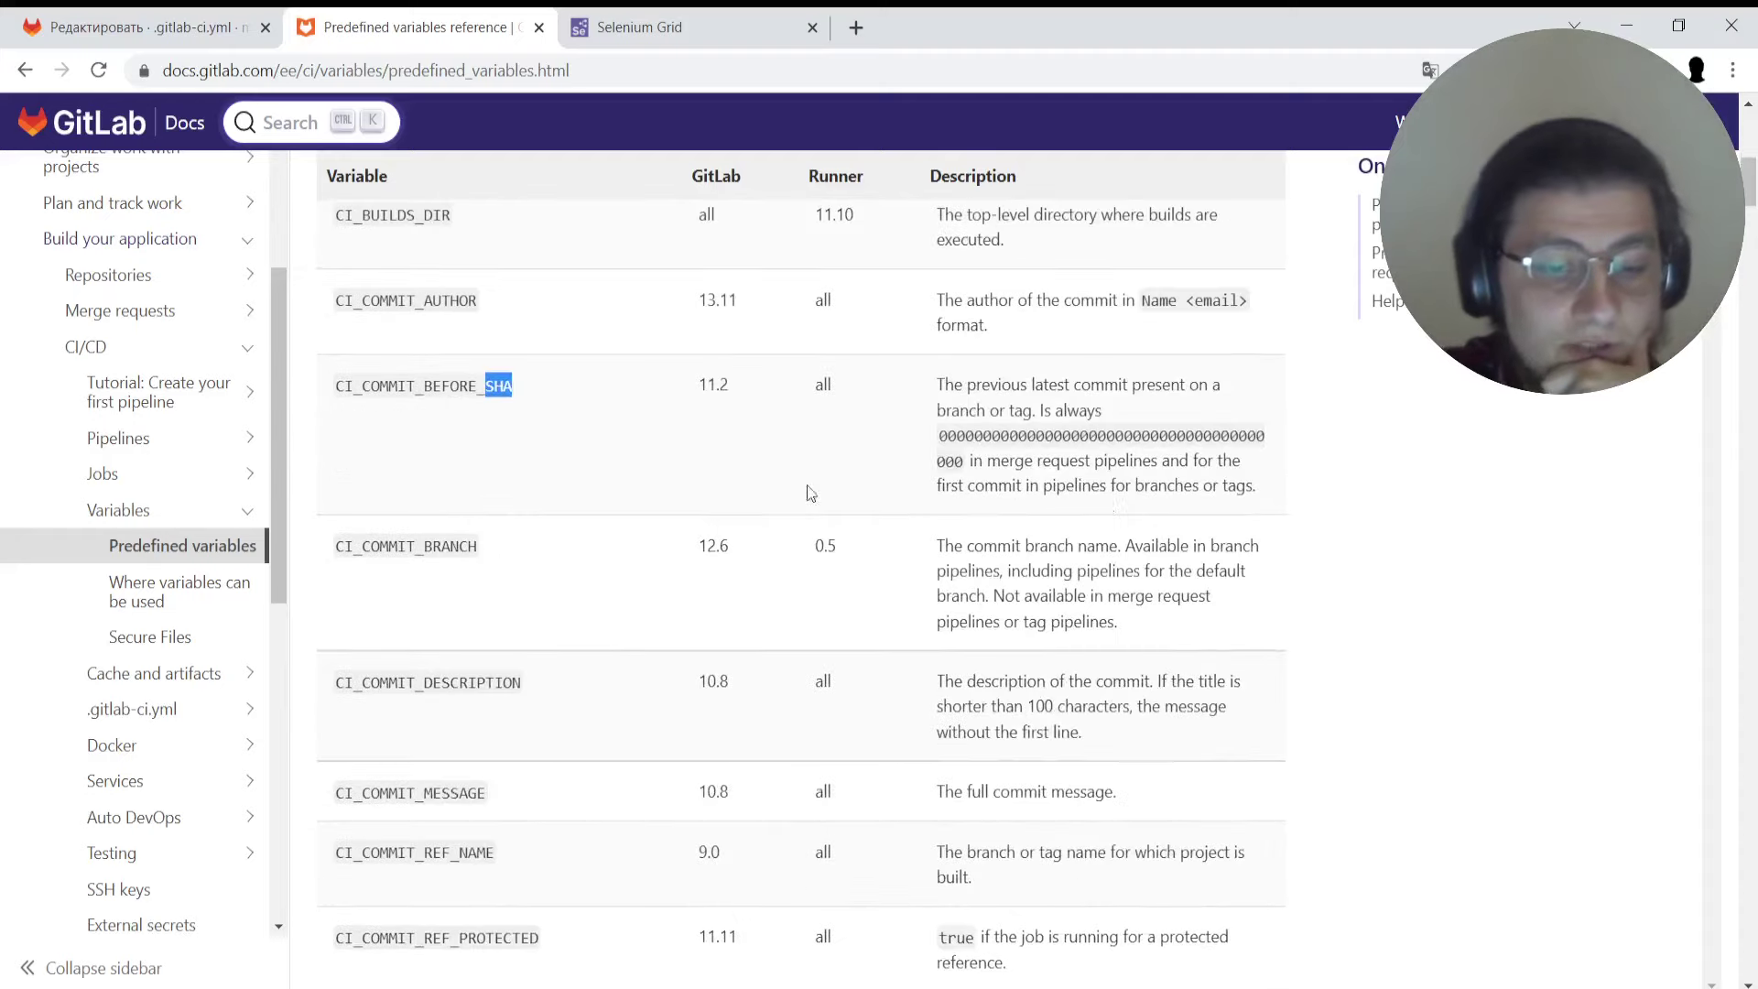
pyautogui.scroll(-2, 668, 549)
pyautogui.scroll(-3, 518, 517)
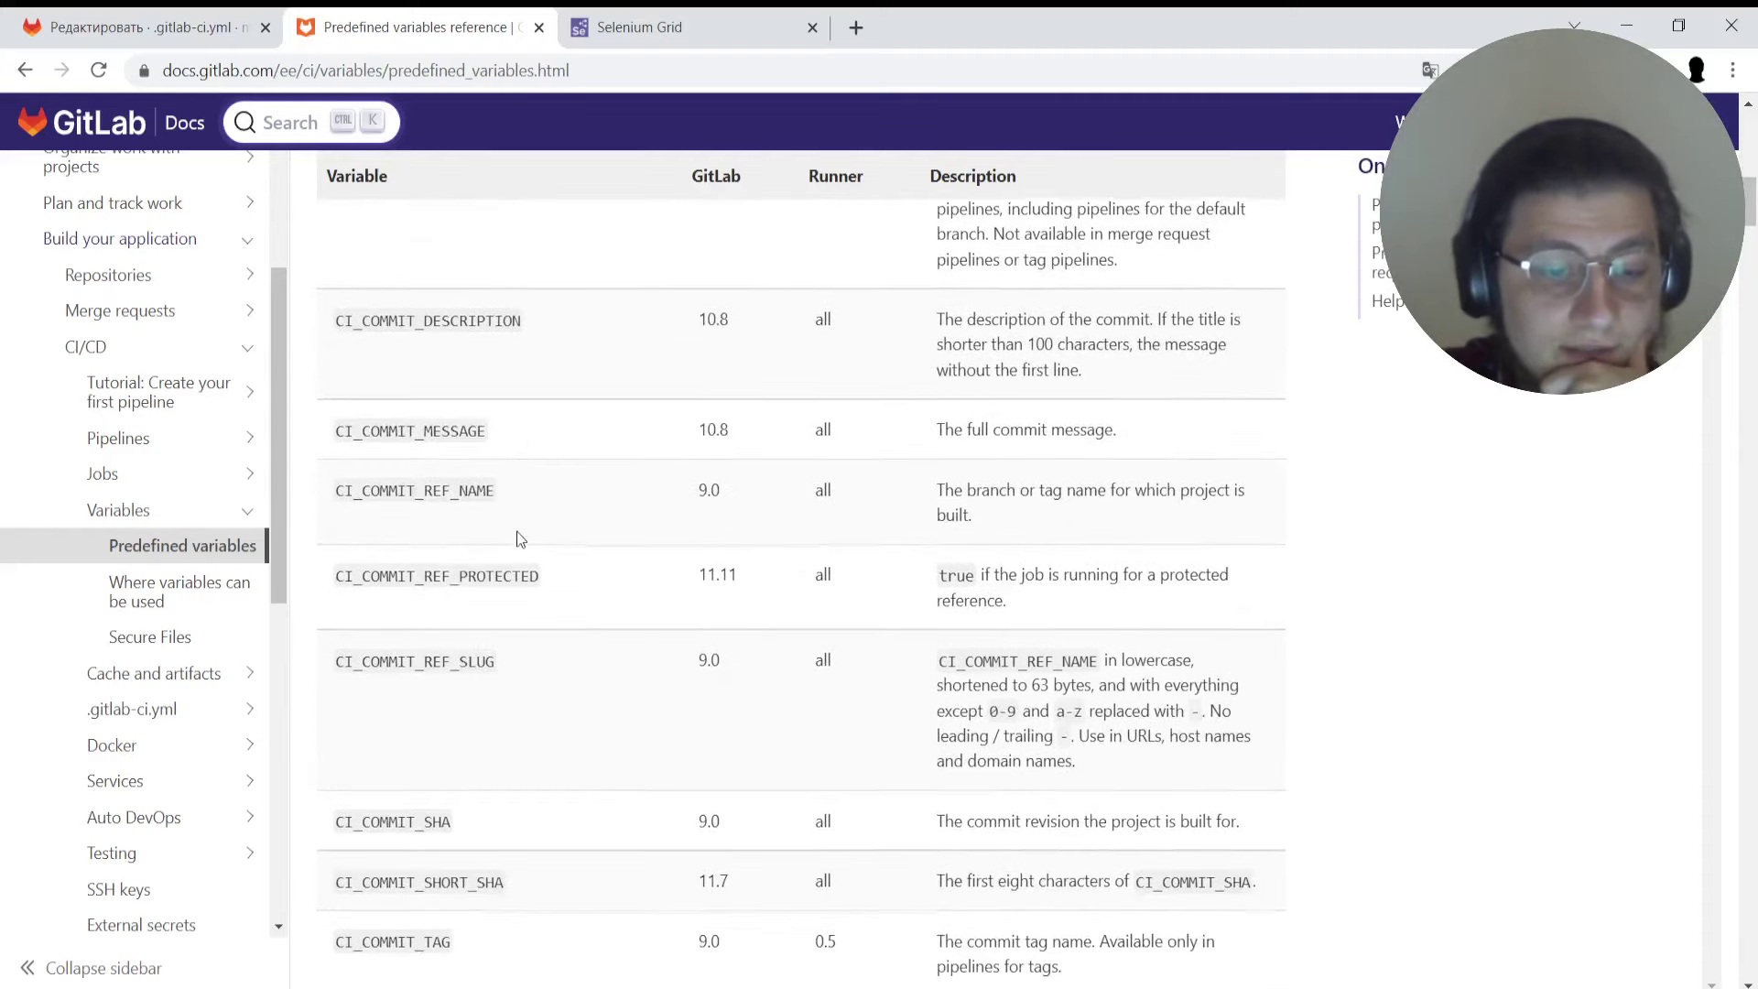
# Select the CI_COMMIT_SHORT_SHA name, read its description, and return to the CI file editor.
pyautogui.moveTo(450, 458)
pyautogui.mouseDown()
pyautogui.moveTo(345, 463)
pyautogui.moveTo(425, 464)
pyautogui.mouseUp()
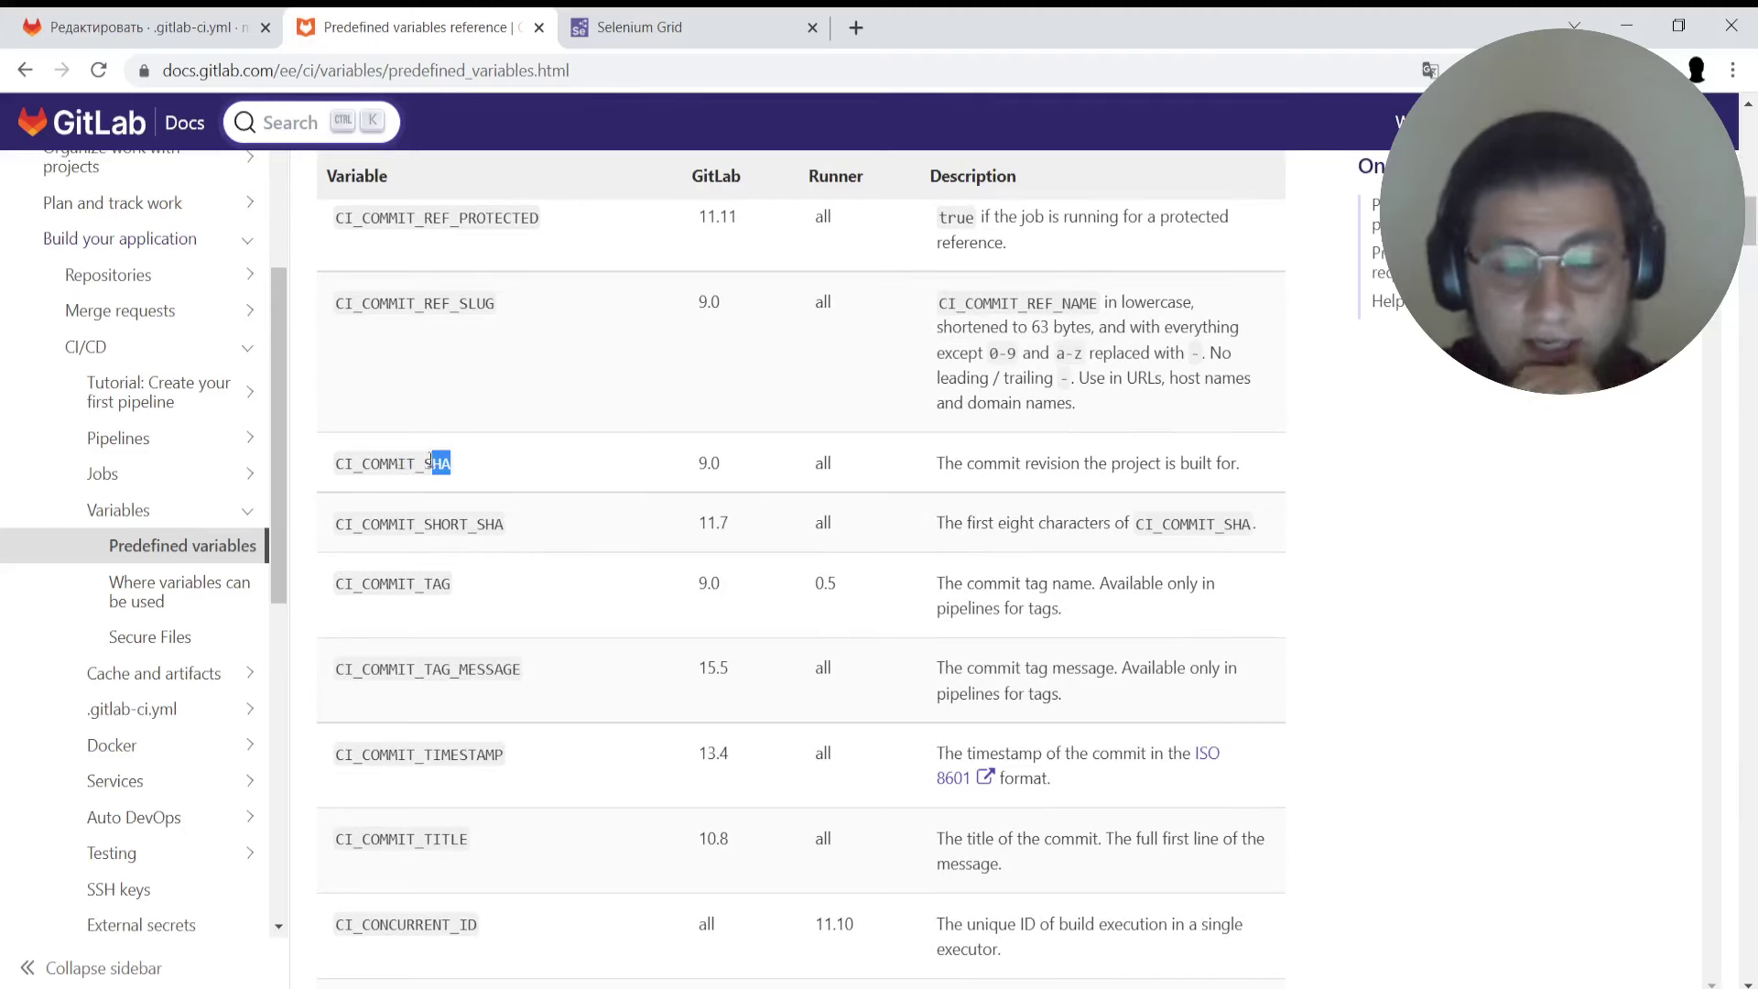
pyautogui.click(444, 515)
pyautogui.moveTo(332, 529); pyautogui.dragTo(503, 522)
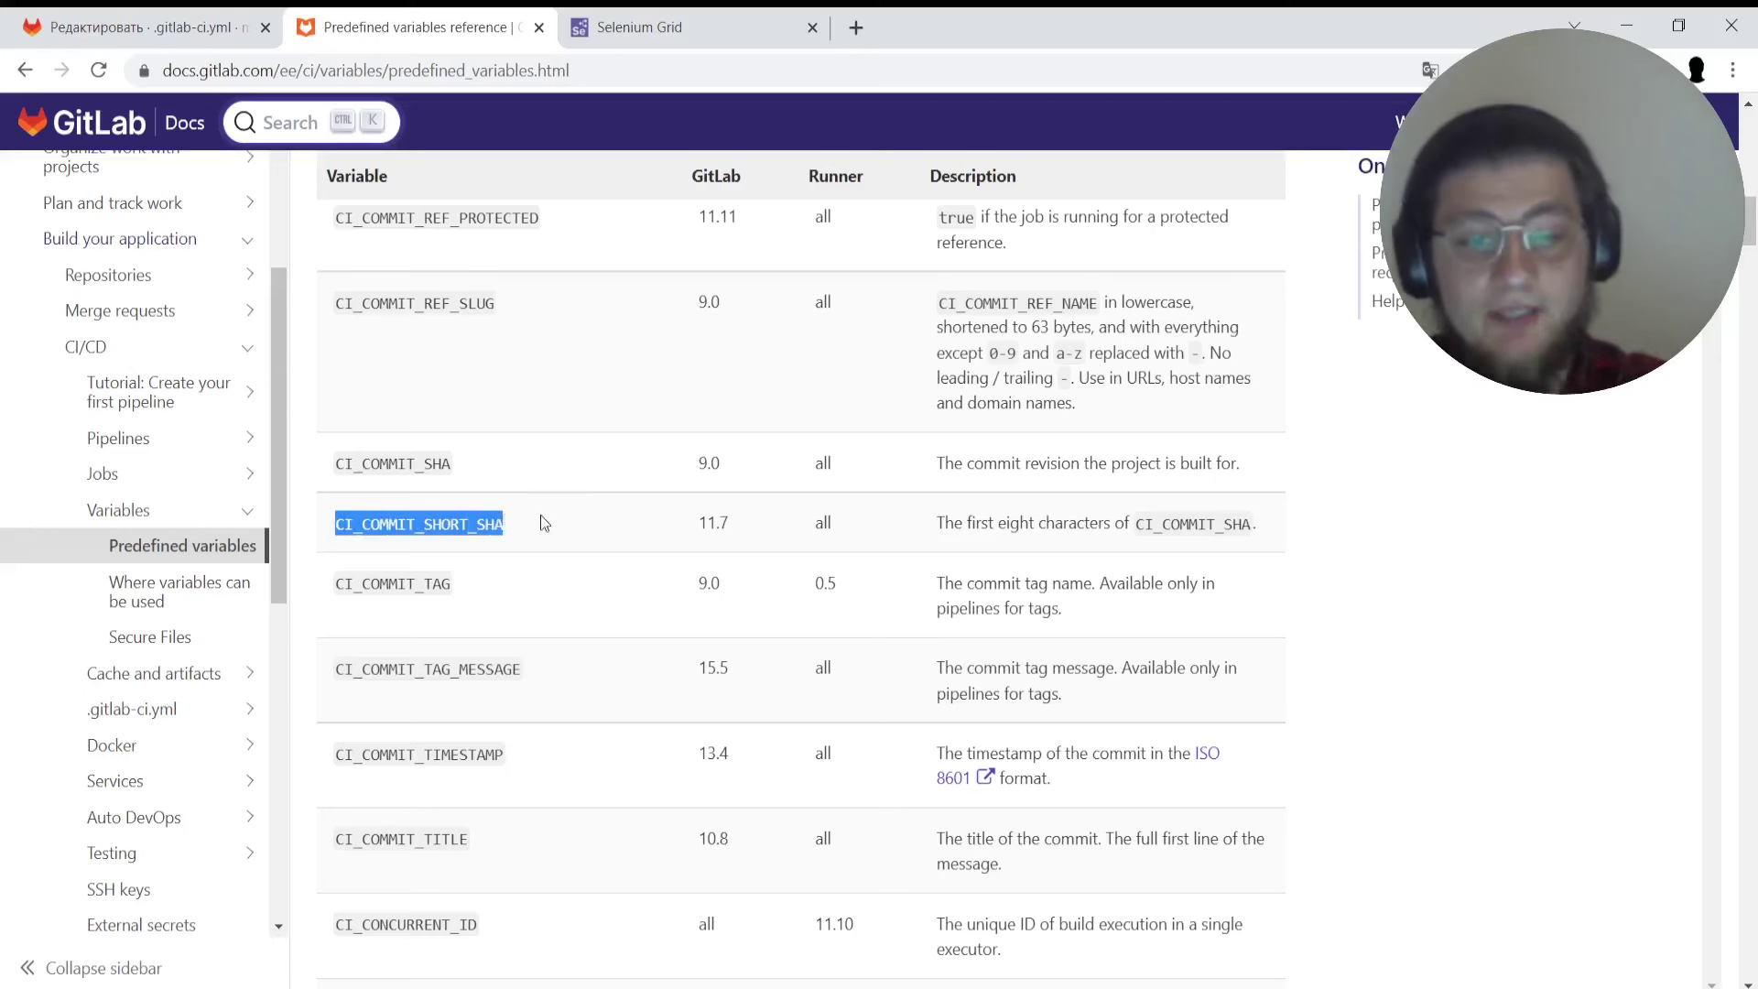
pyautogui.moveTo(934, 531); pyautogui.dragTo(1279, 522)
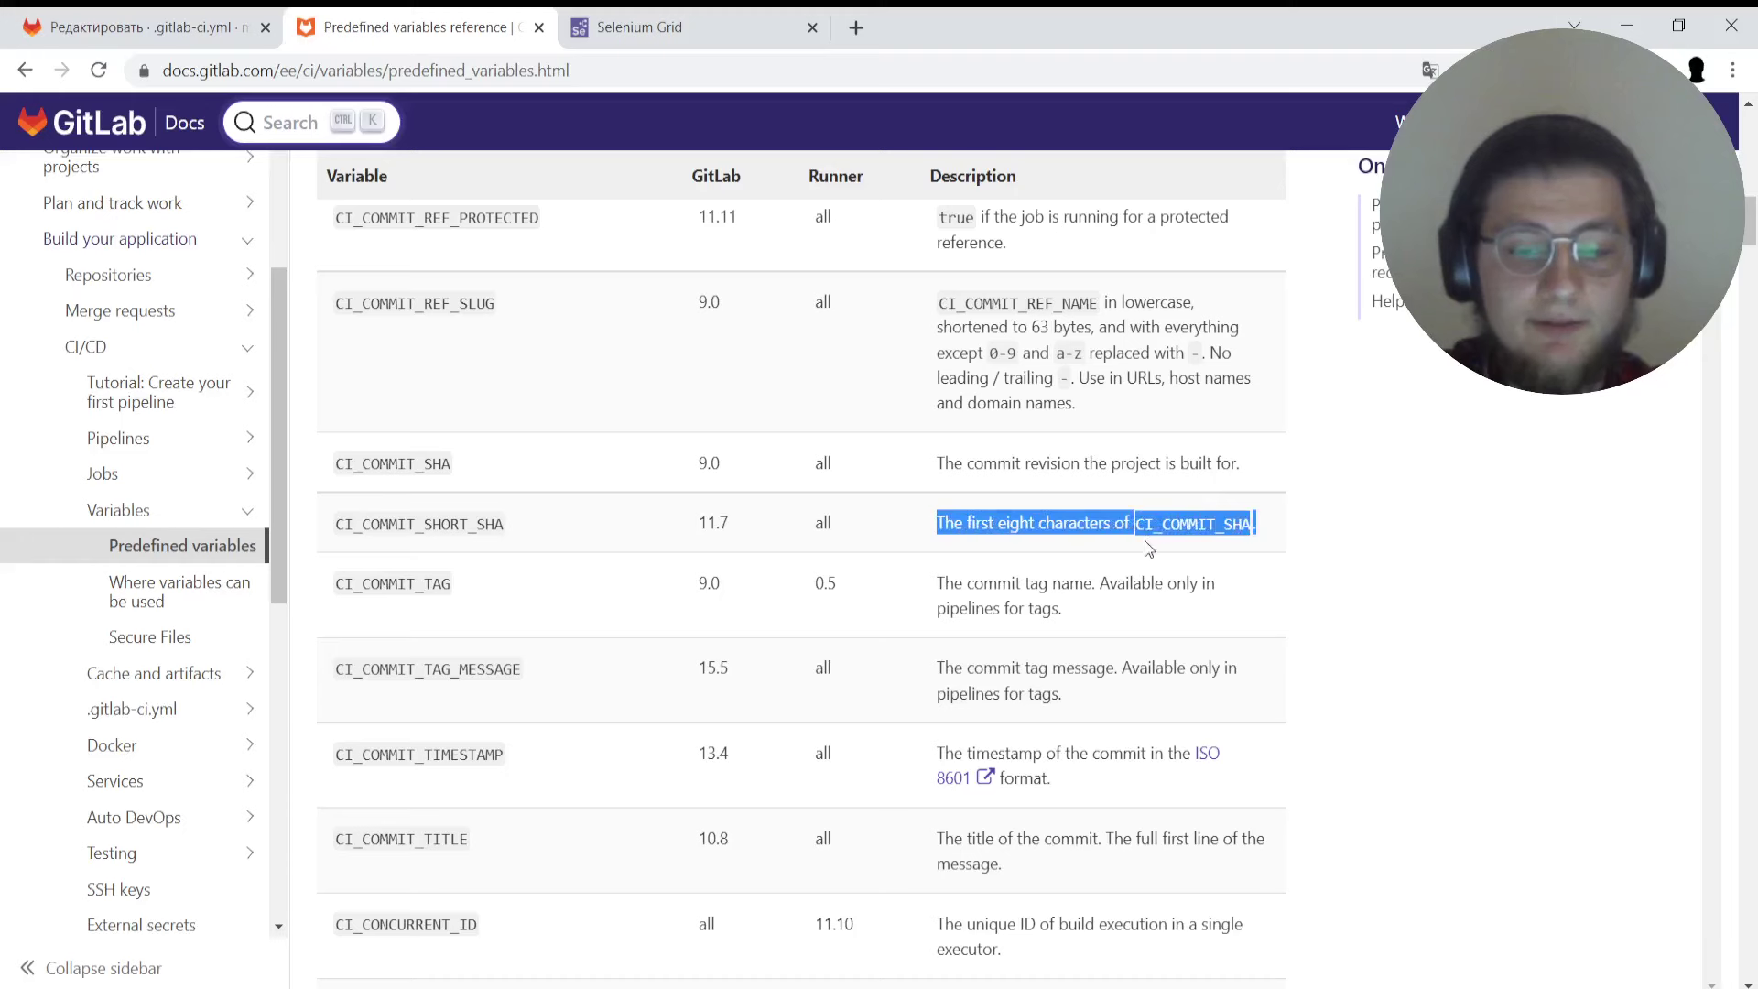
pyautogui.click(568, 523)
pyautogui.moveTo(509, 524); pyautogui.dragTo(327, 527)
pyautogui.click(234, 27)
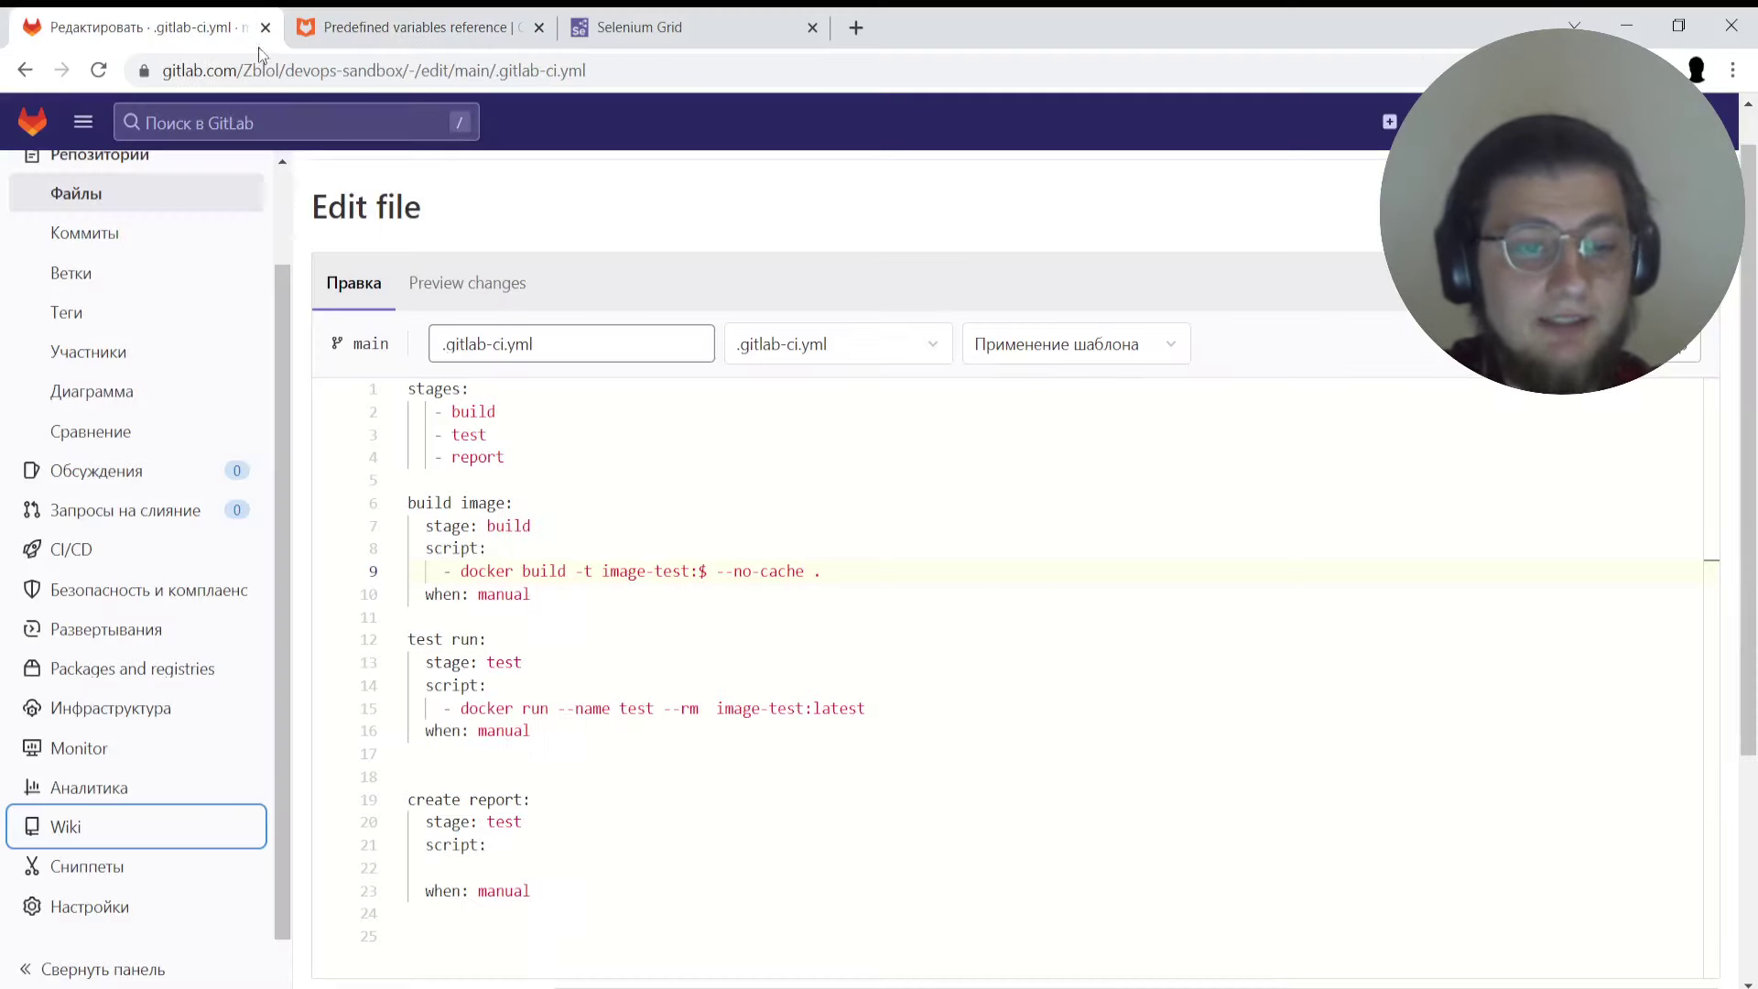
# Change the test run image tag from latest to $CI_COMMIT_SHORT_SHA.
pyautogui.hotkey('ctrl', 'v')
pyautogui.doubleClick(836, 709)
pyautogui.write('$')
pyautogui.hotkey('ctrl', 'v')
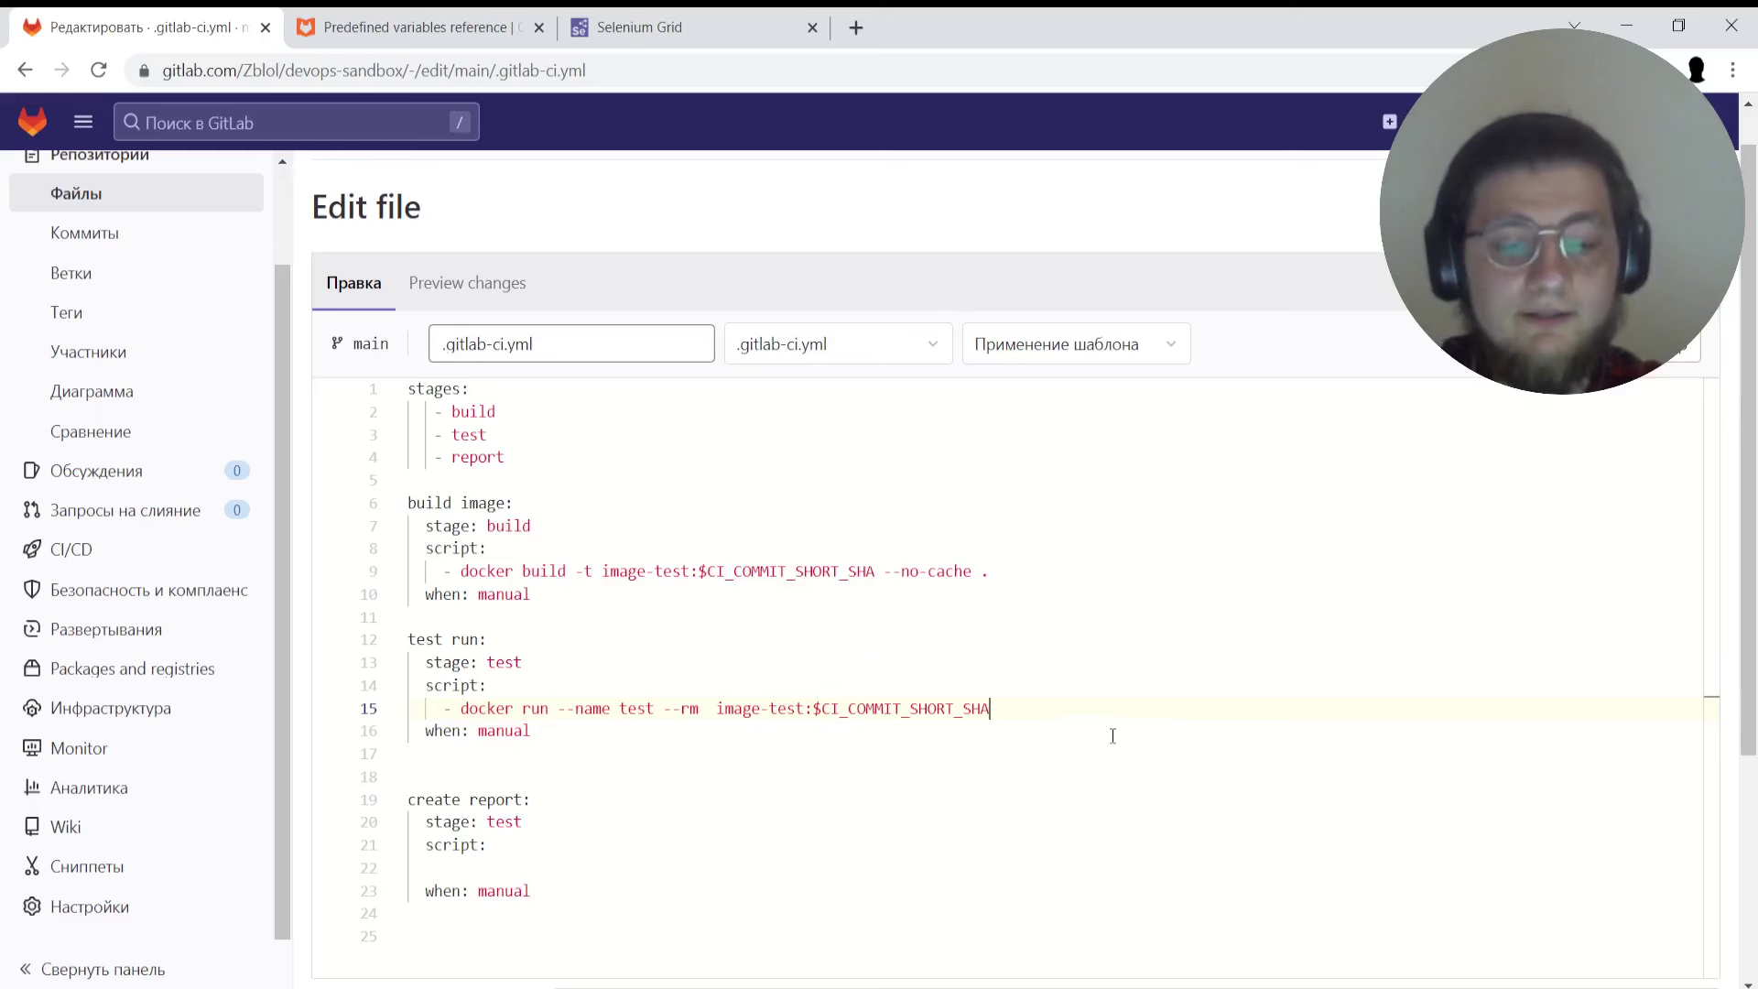
# Add an after_script: section below the docker run command with an empty '-' entry.
pyautogui.press('Return')
pyautogui.write('af')
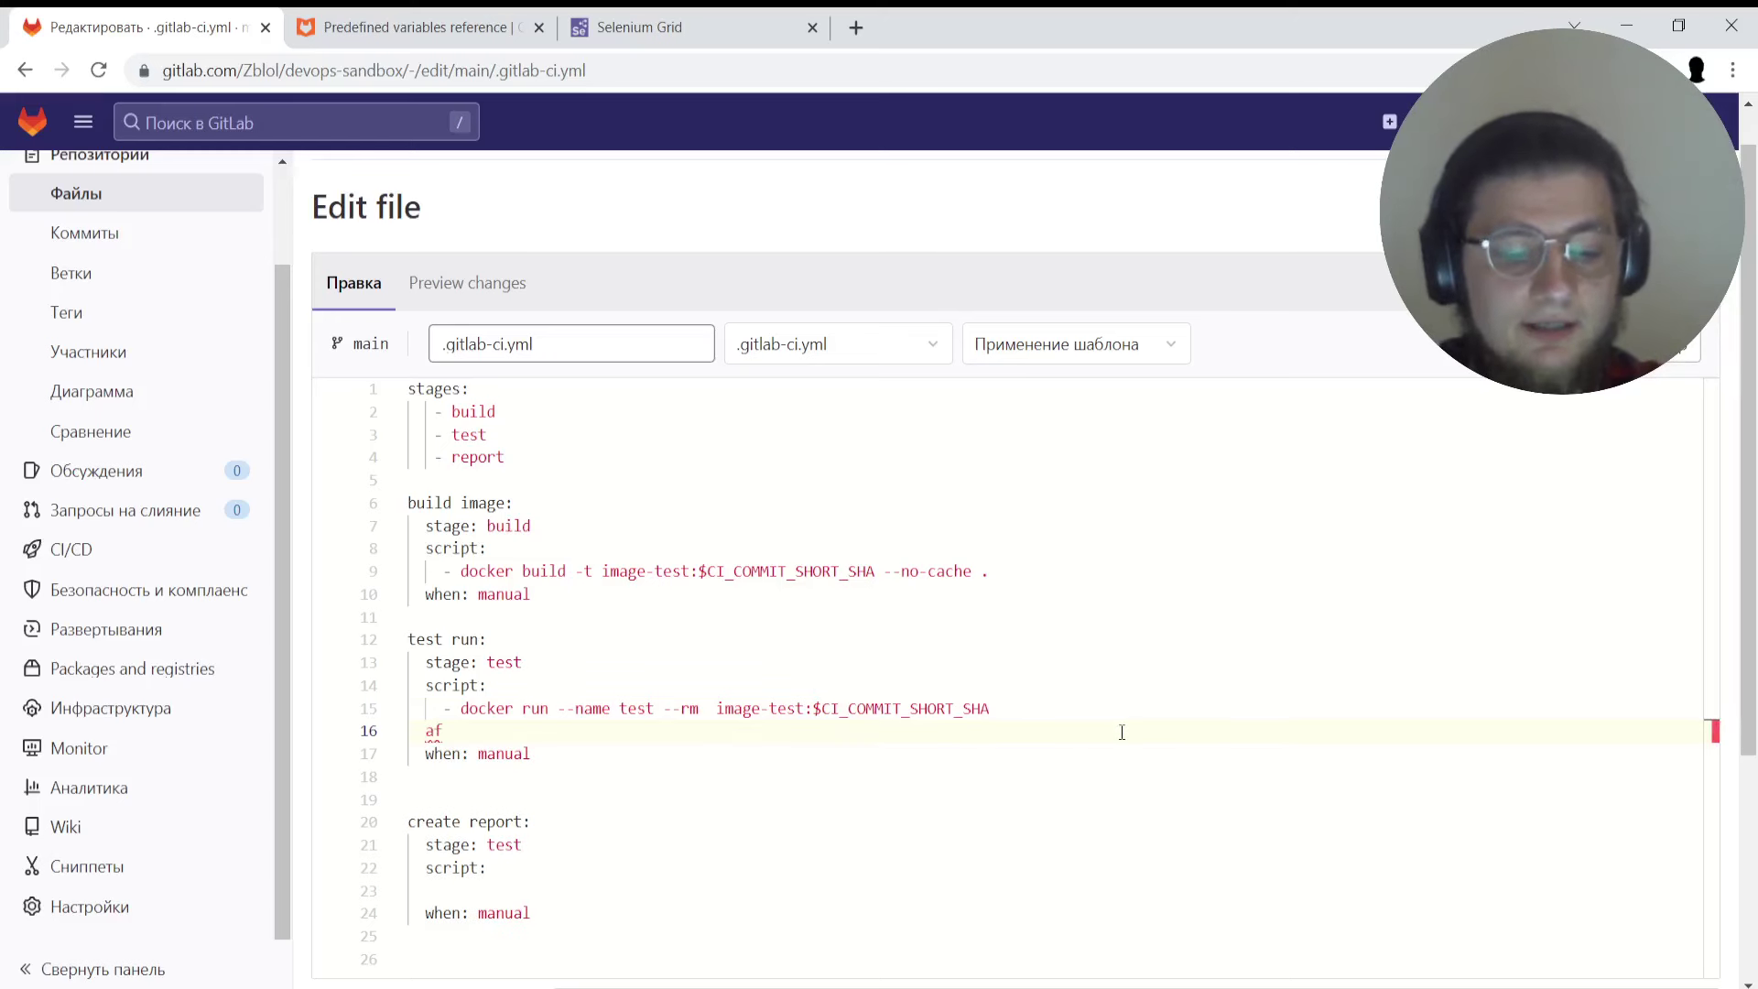
pyautogui.write('ter_script:')
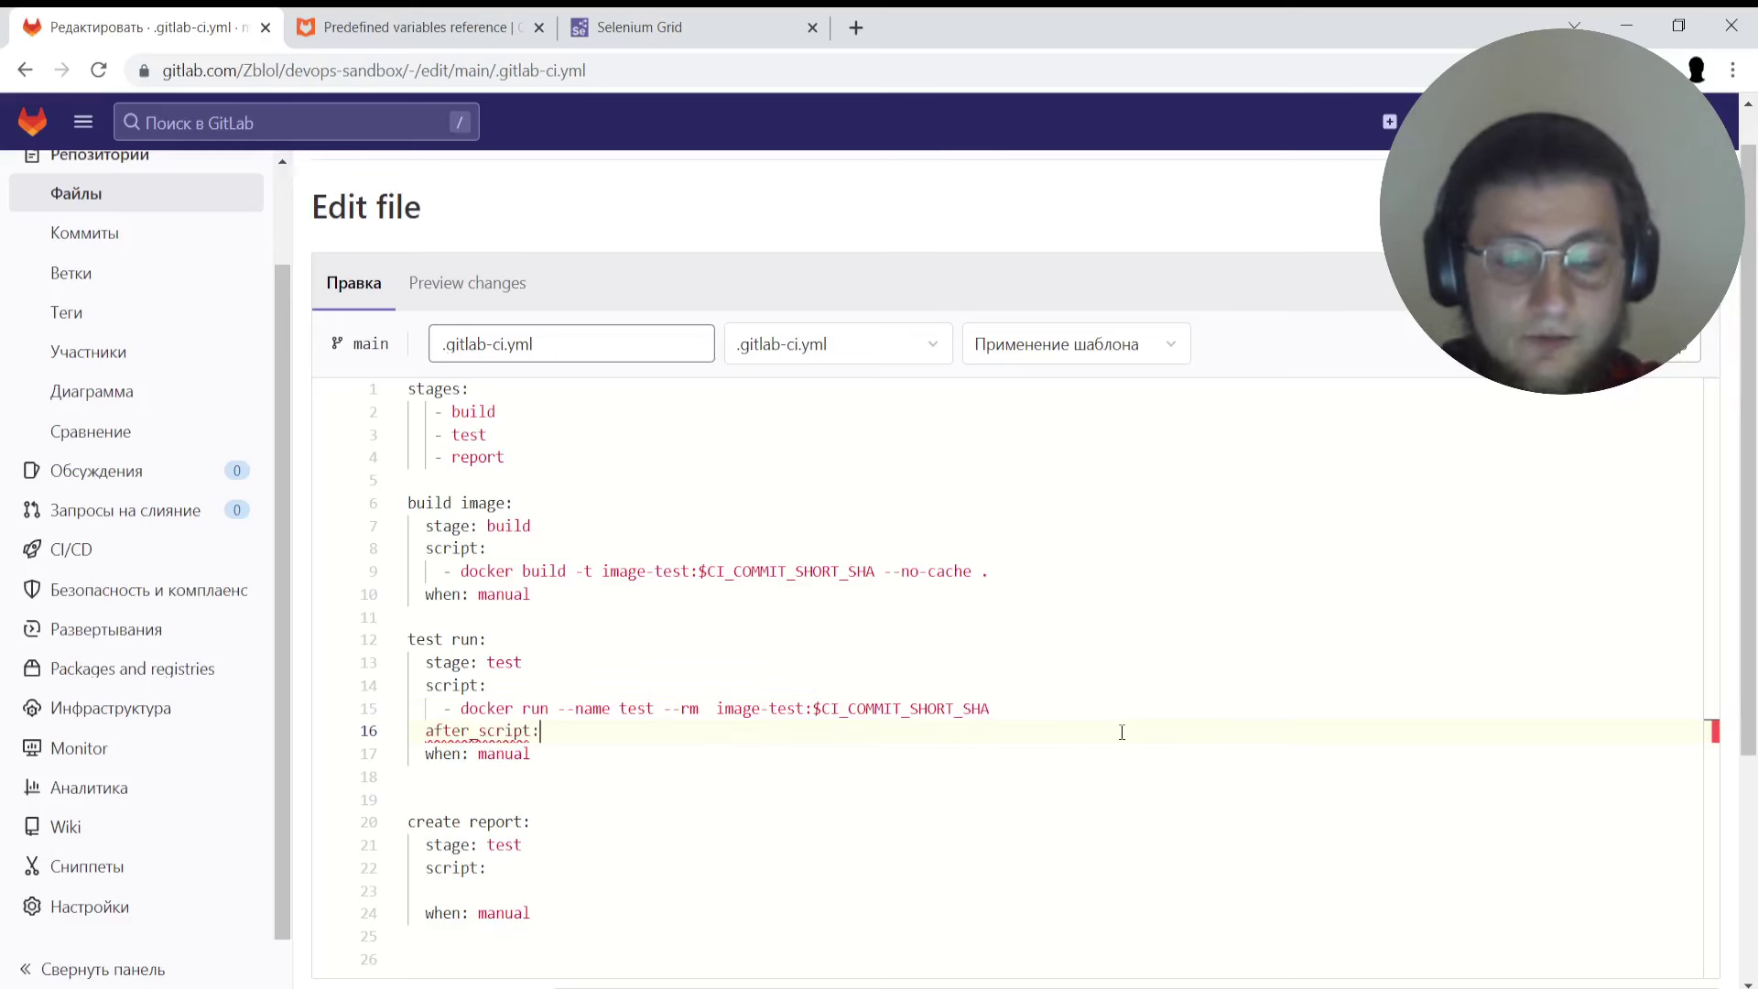
pyautogui.press('Return')
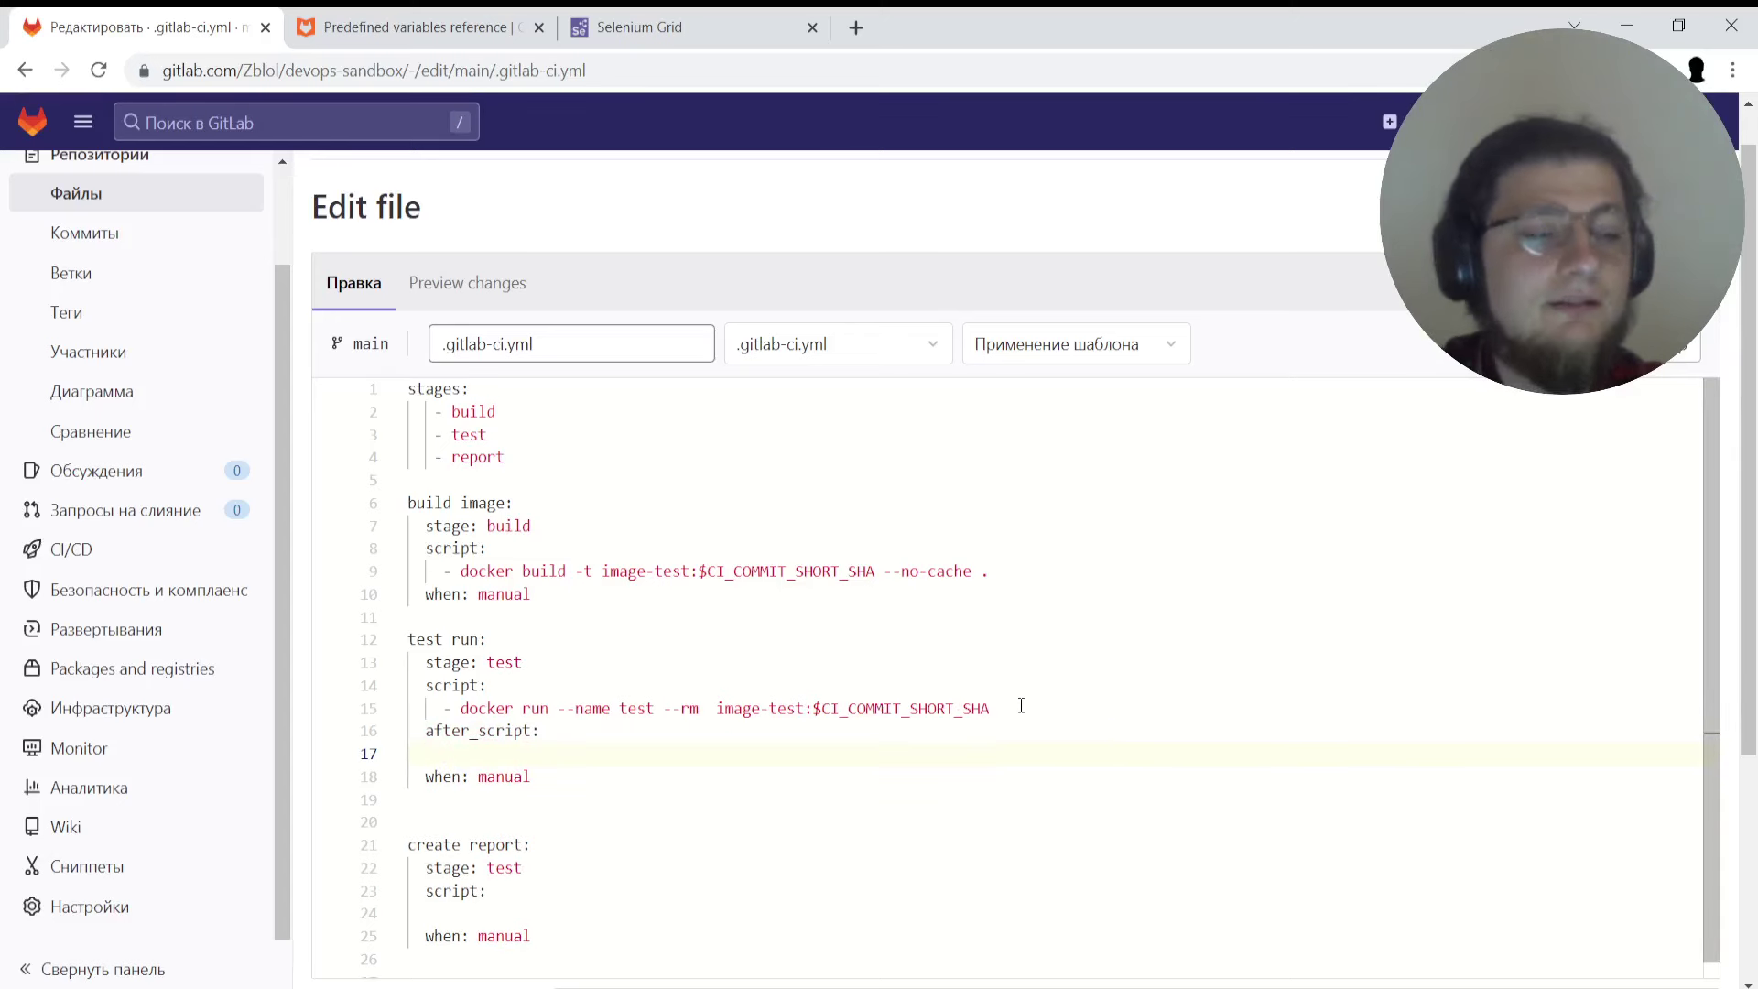
pyautogui.moveTo(1023, 703); pyautogui.dragTo(487, 705)
pyautogui.press('Up')
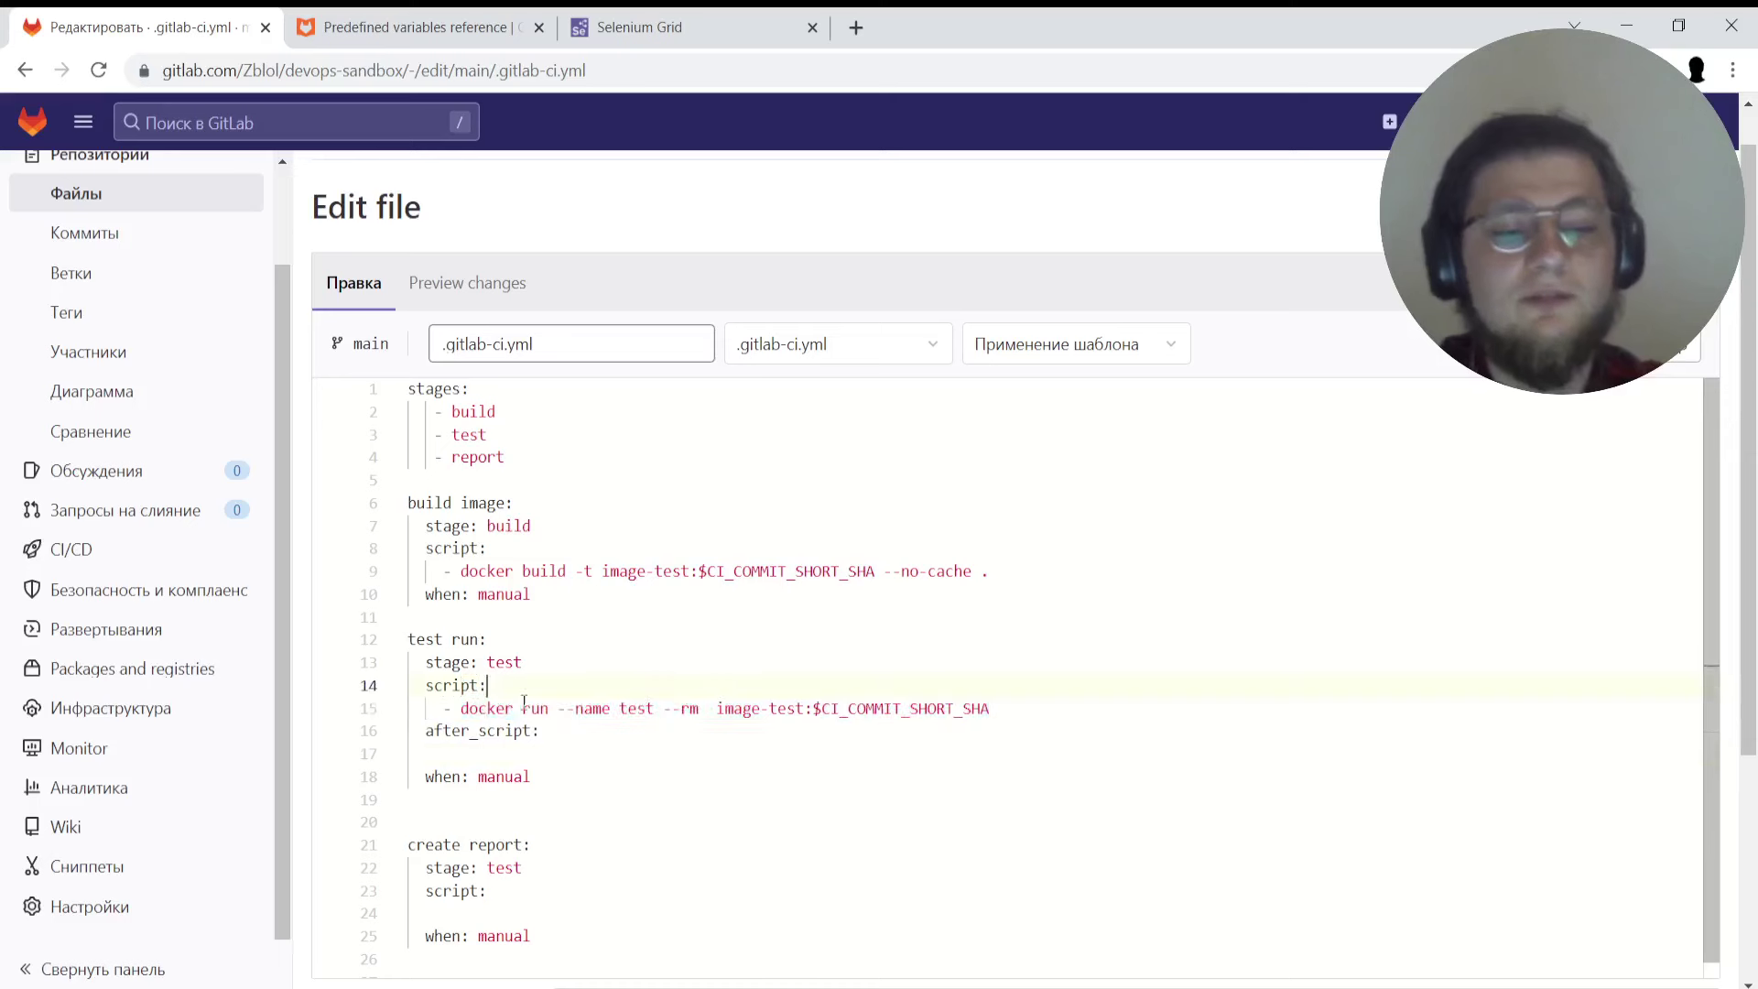
pyautogui.click(473, 754)
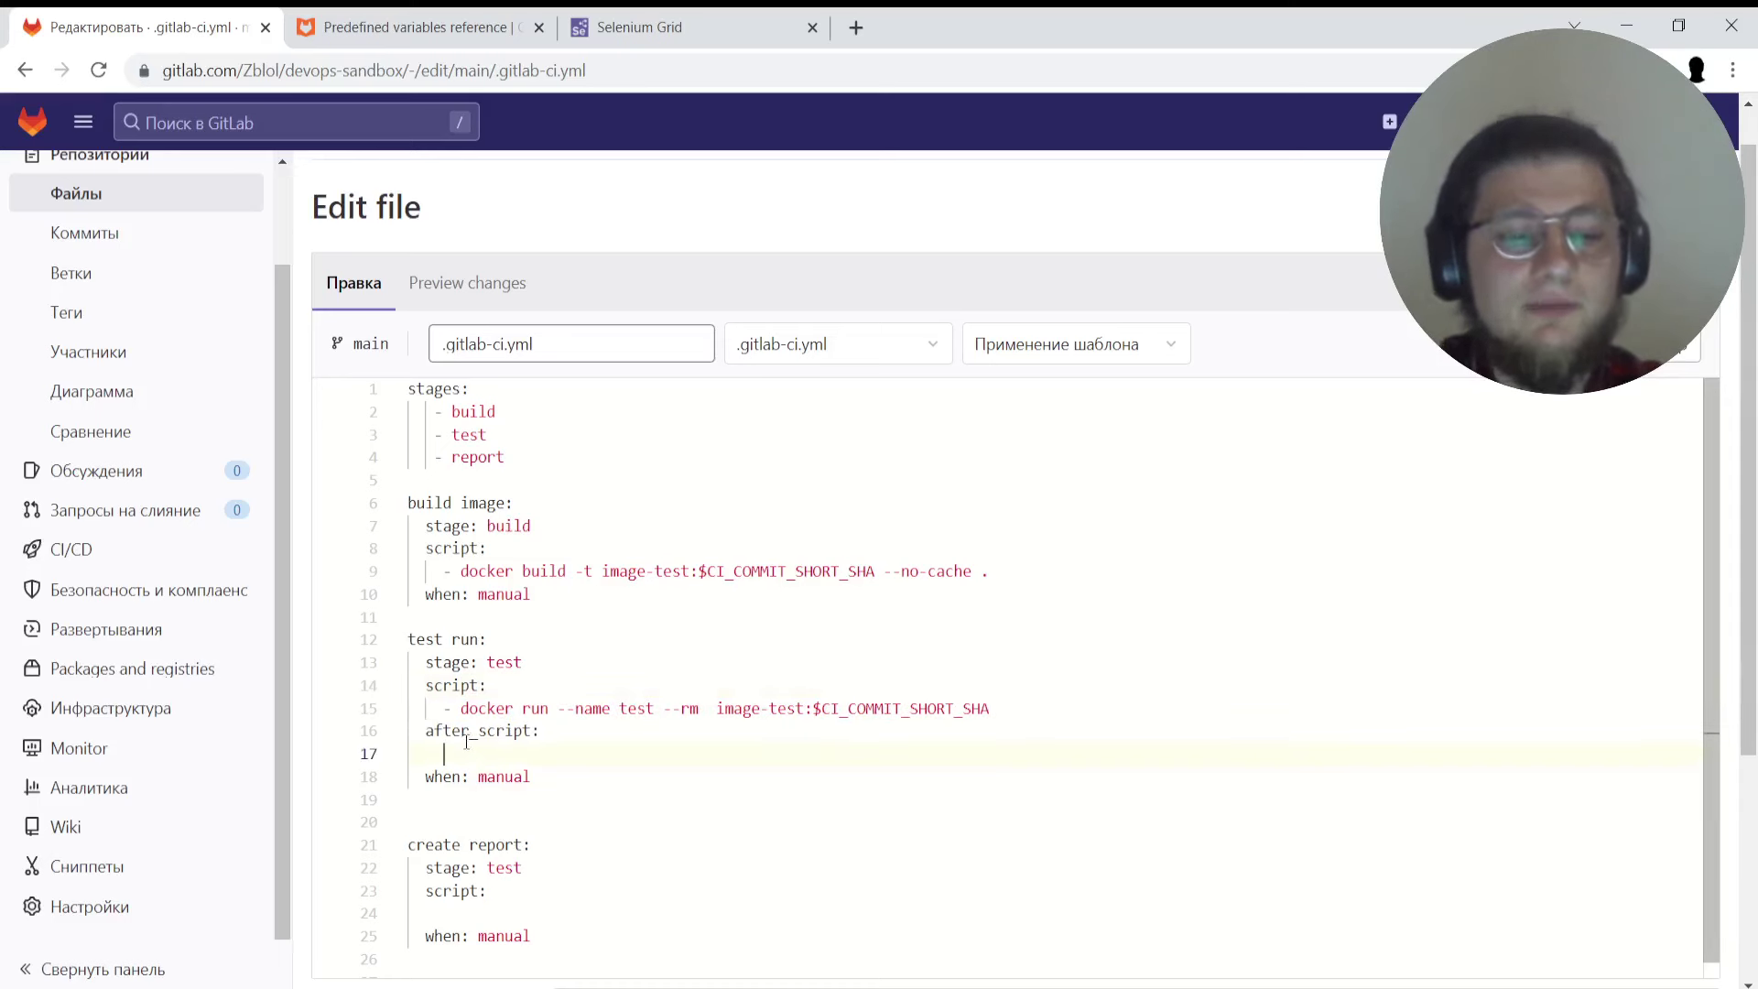
pyautogui.write('-')
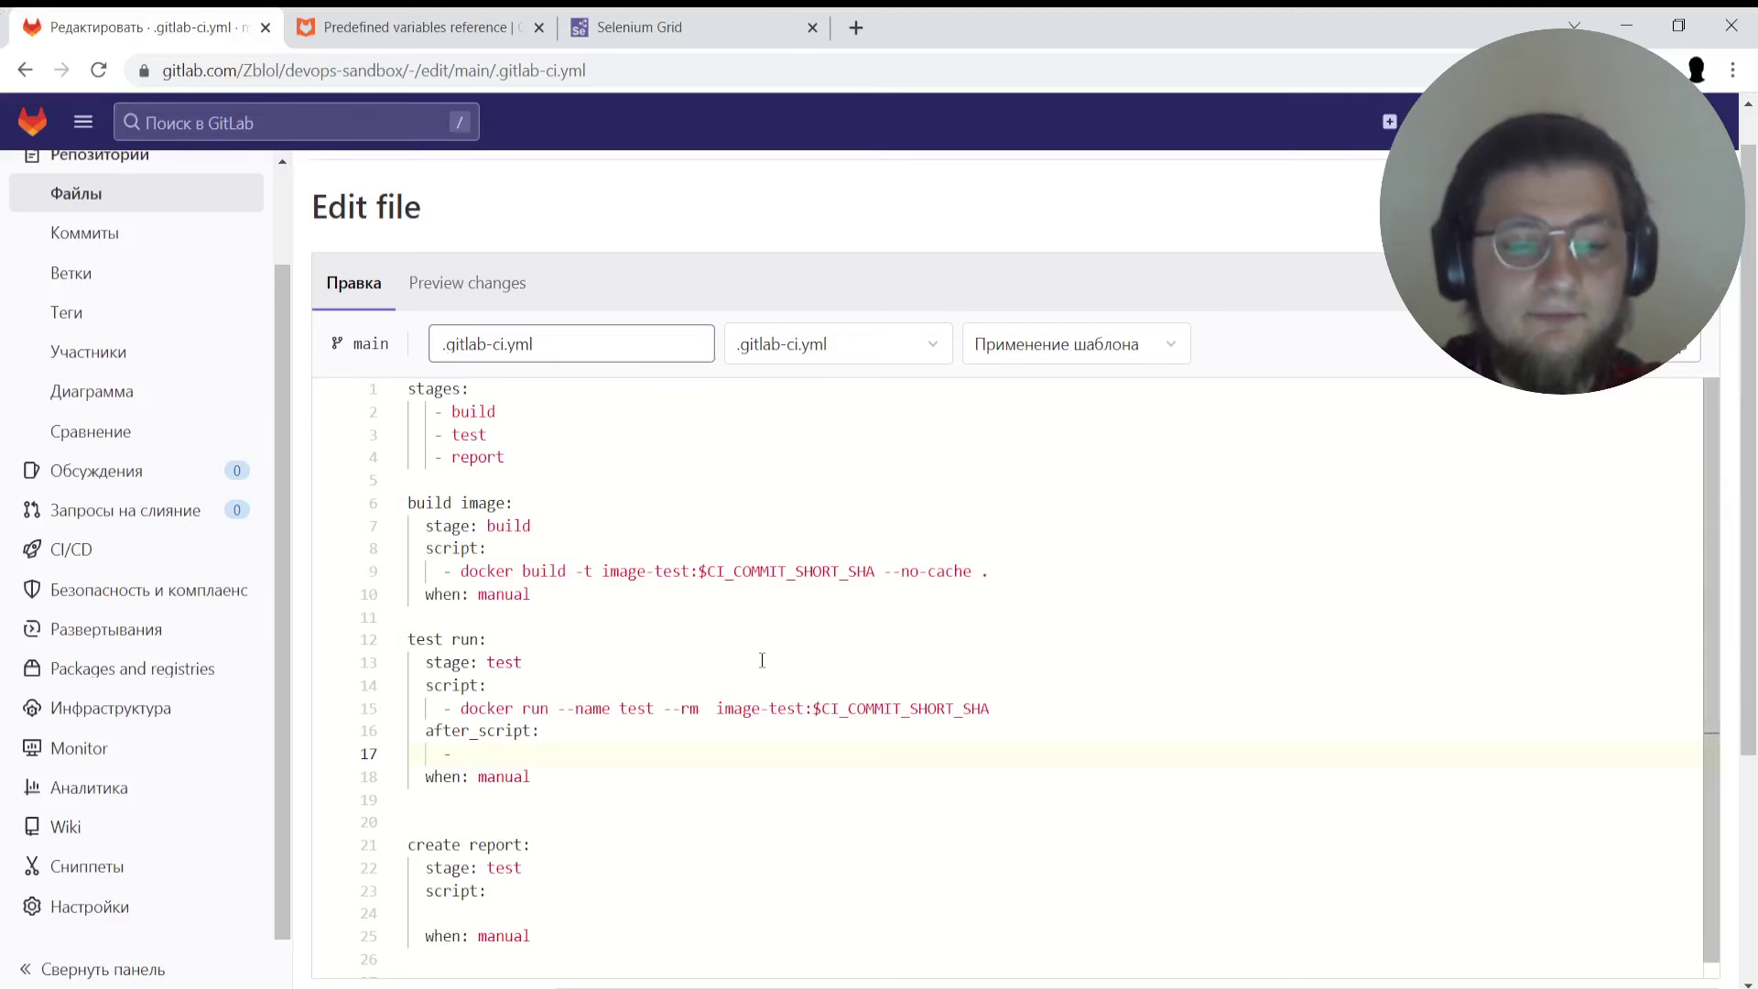
pyautogui.hotkey('alt', 'Tab')
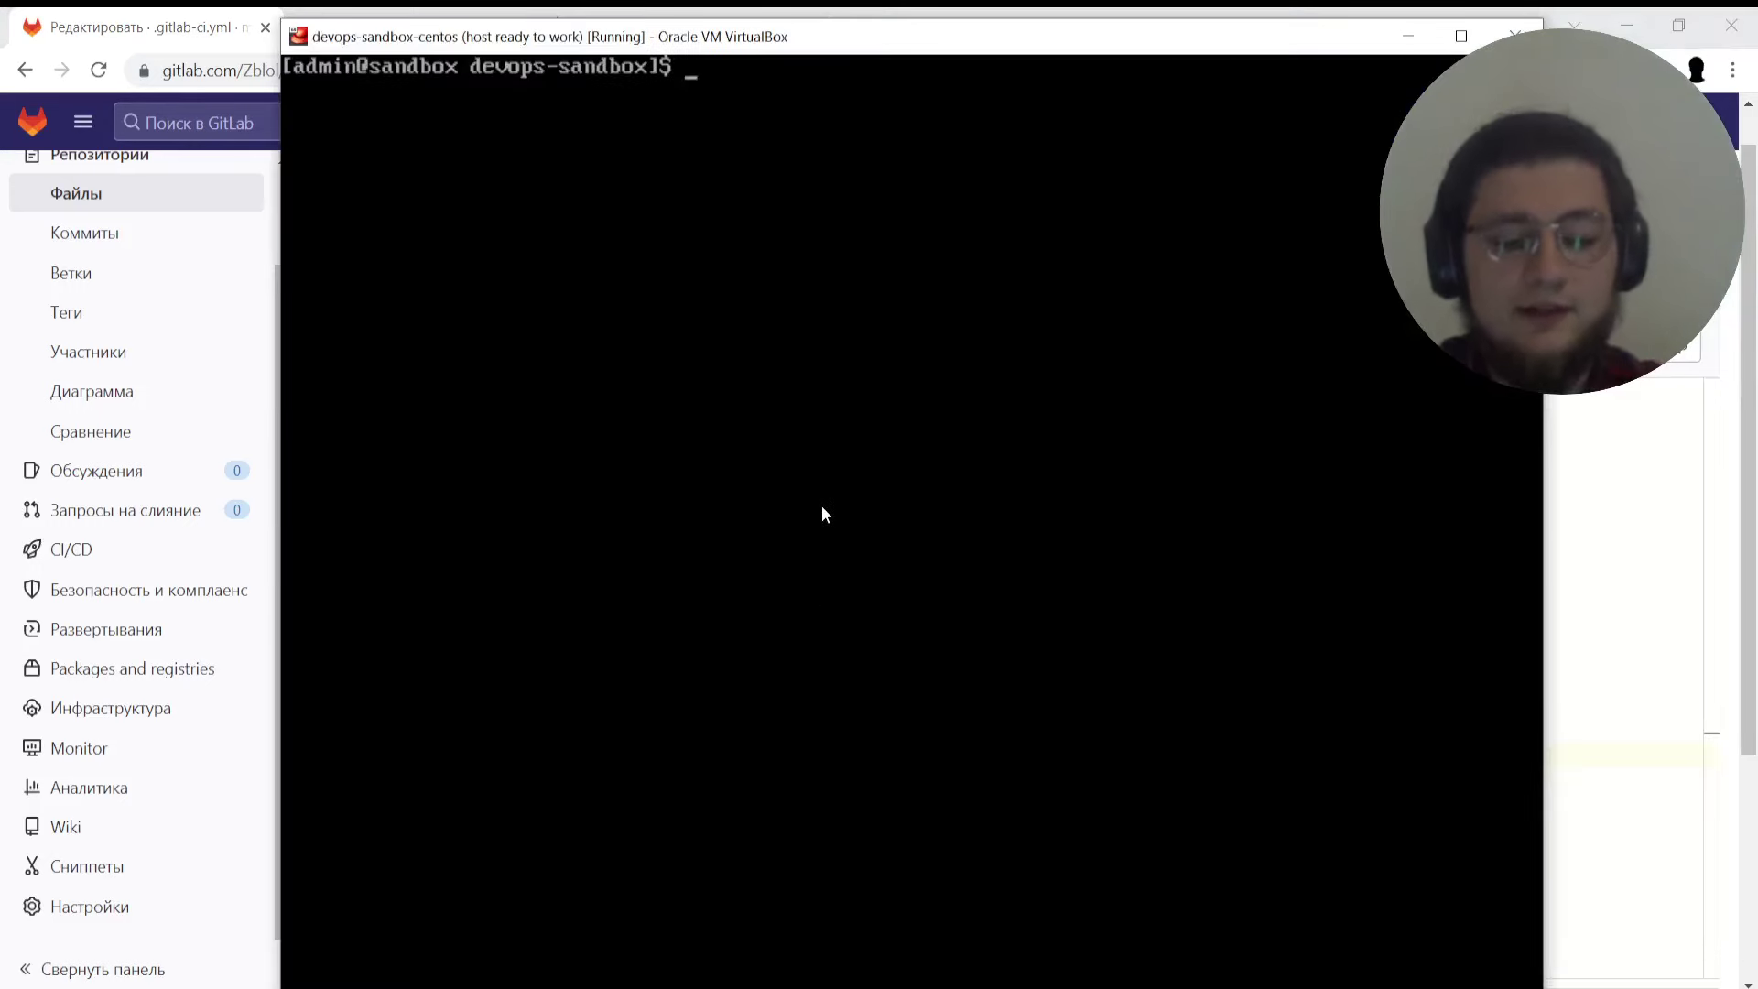
# List the VM's Docker images with sudo docker images, then list image-test:latest.
pyautogui.write('sudo docker images')
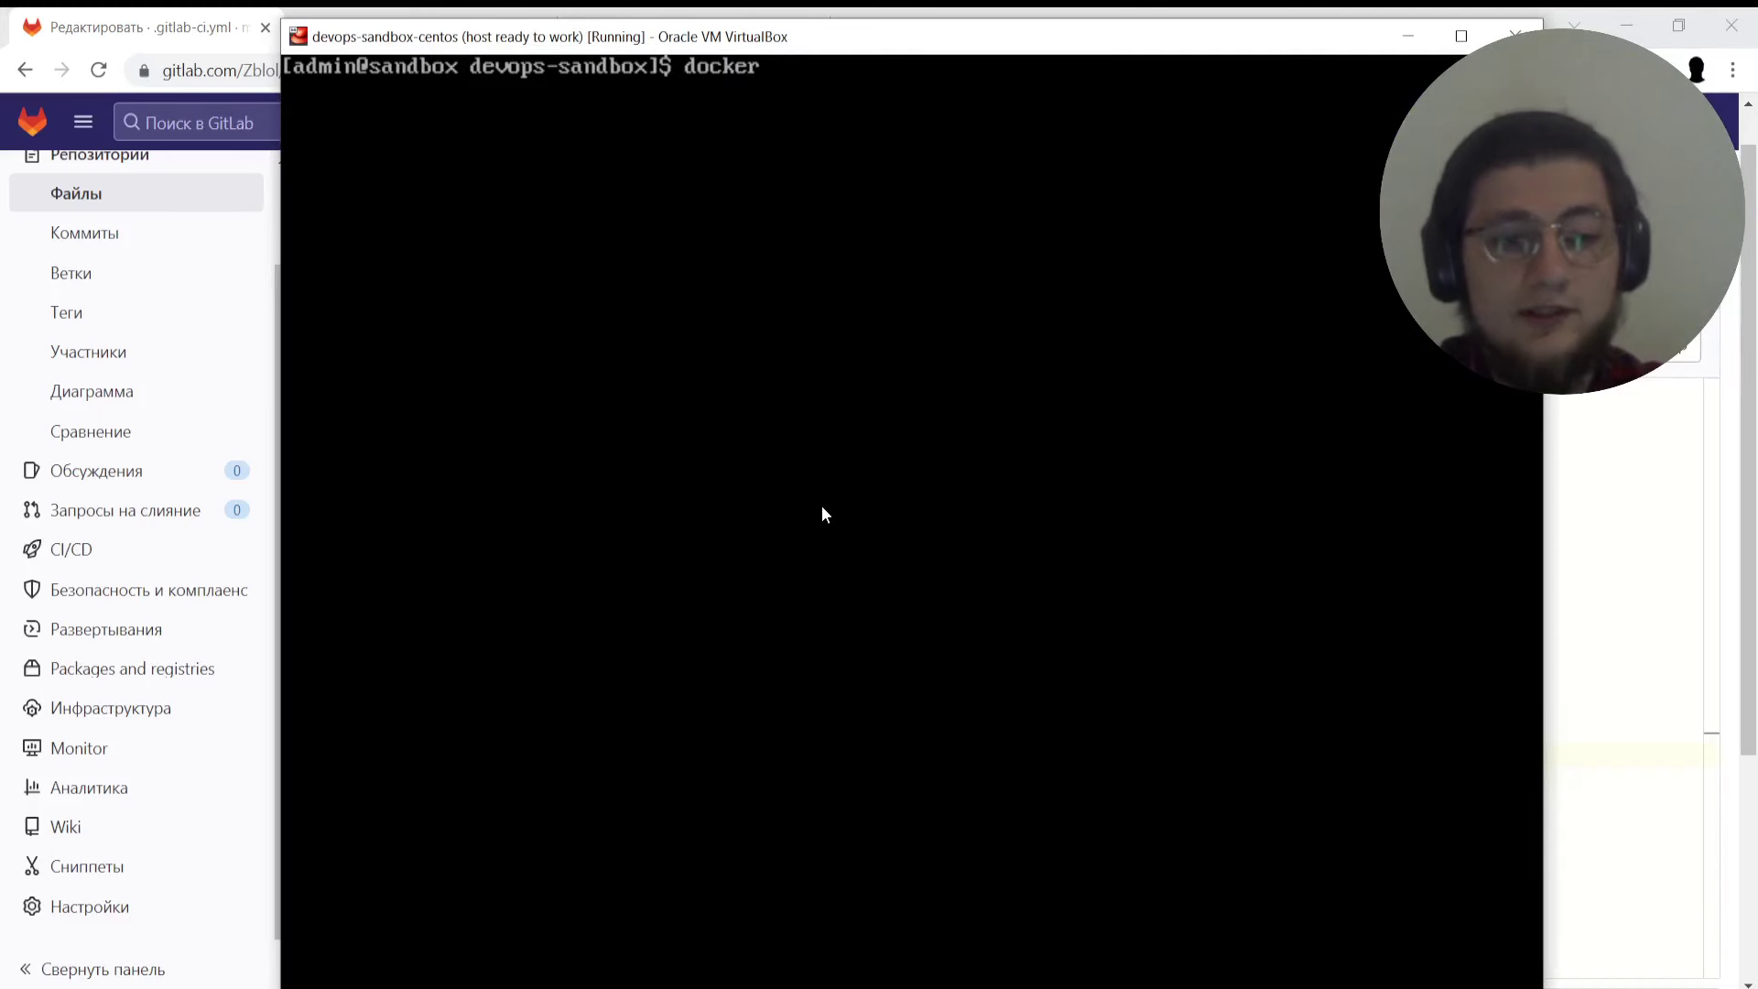
pyautogui.press('Return')
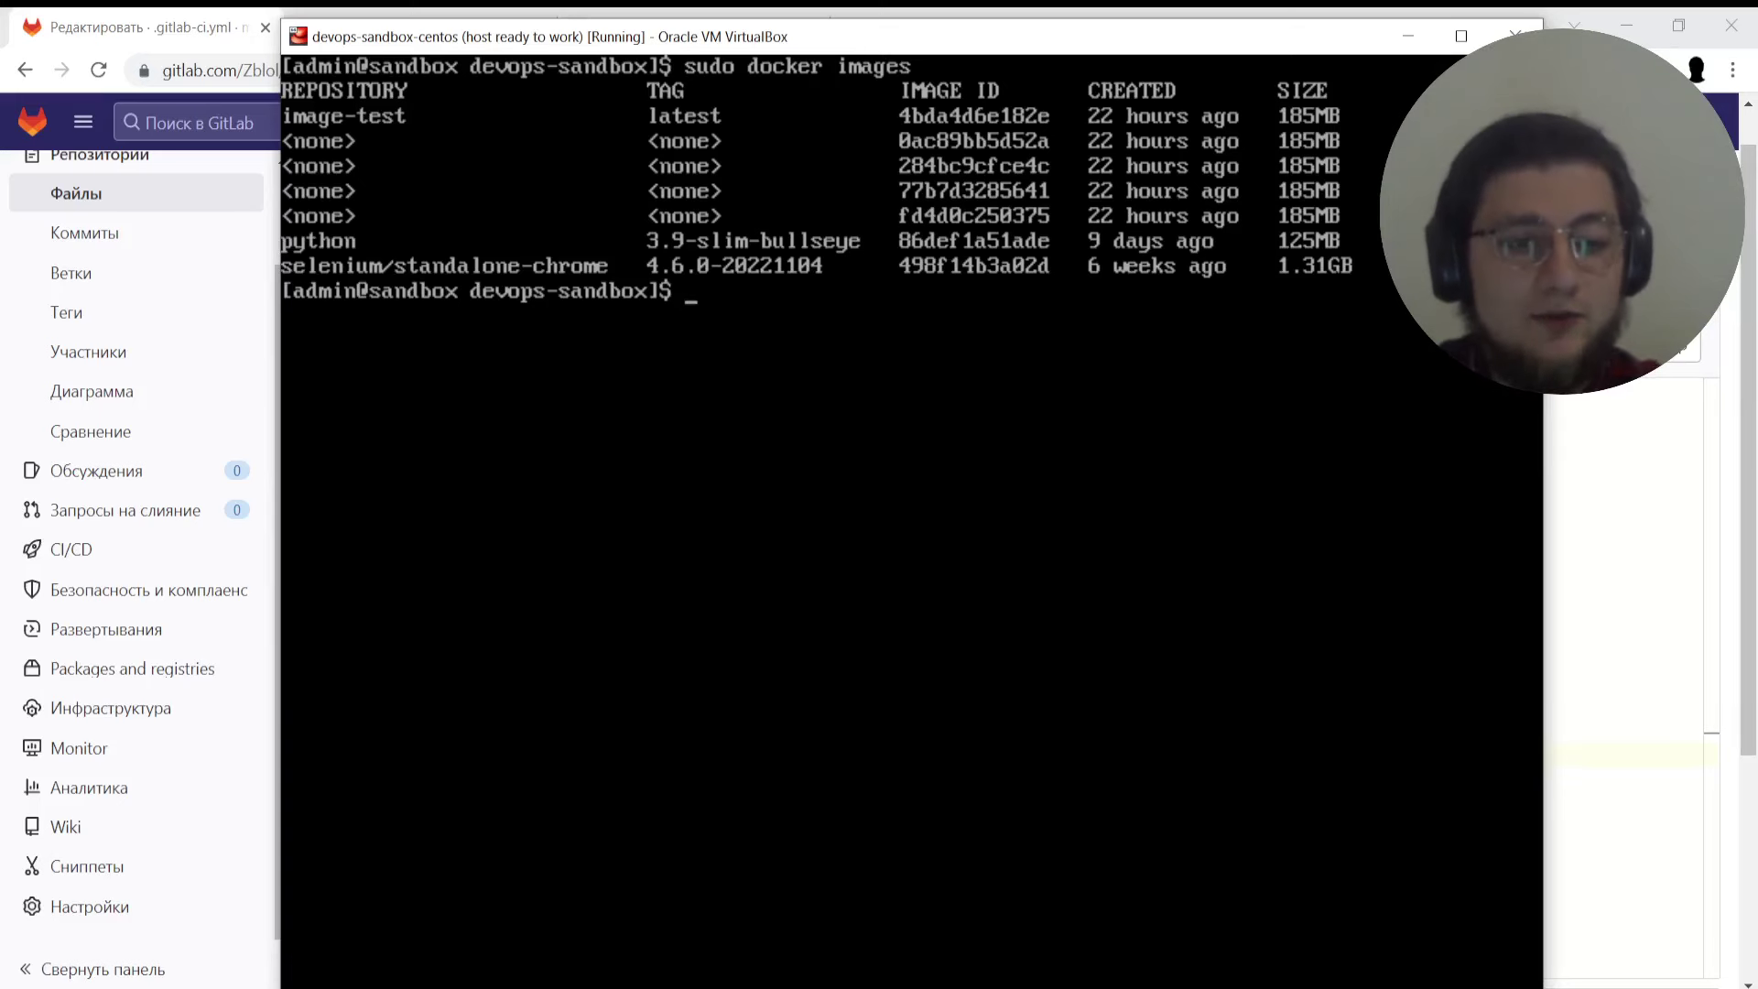
pyautogui.press('Up')
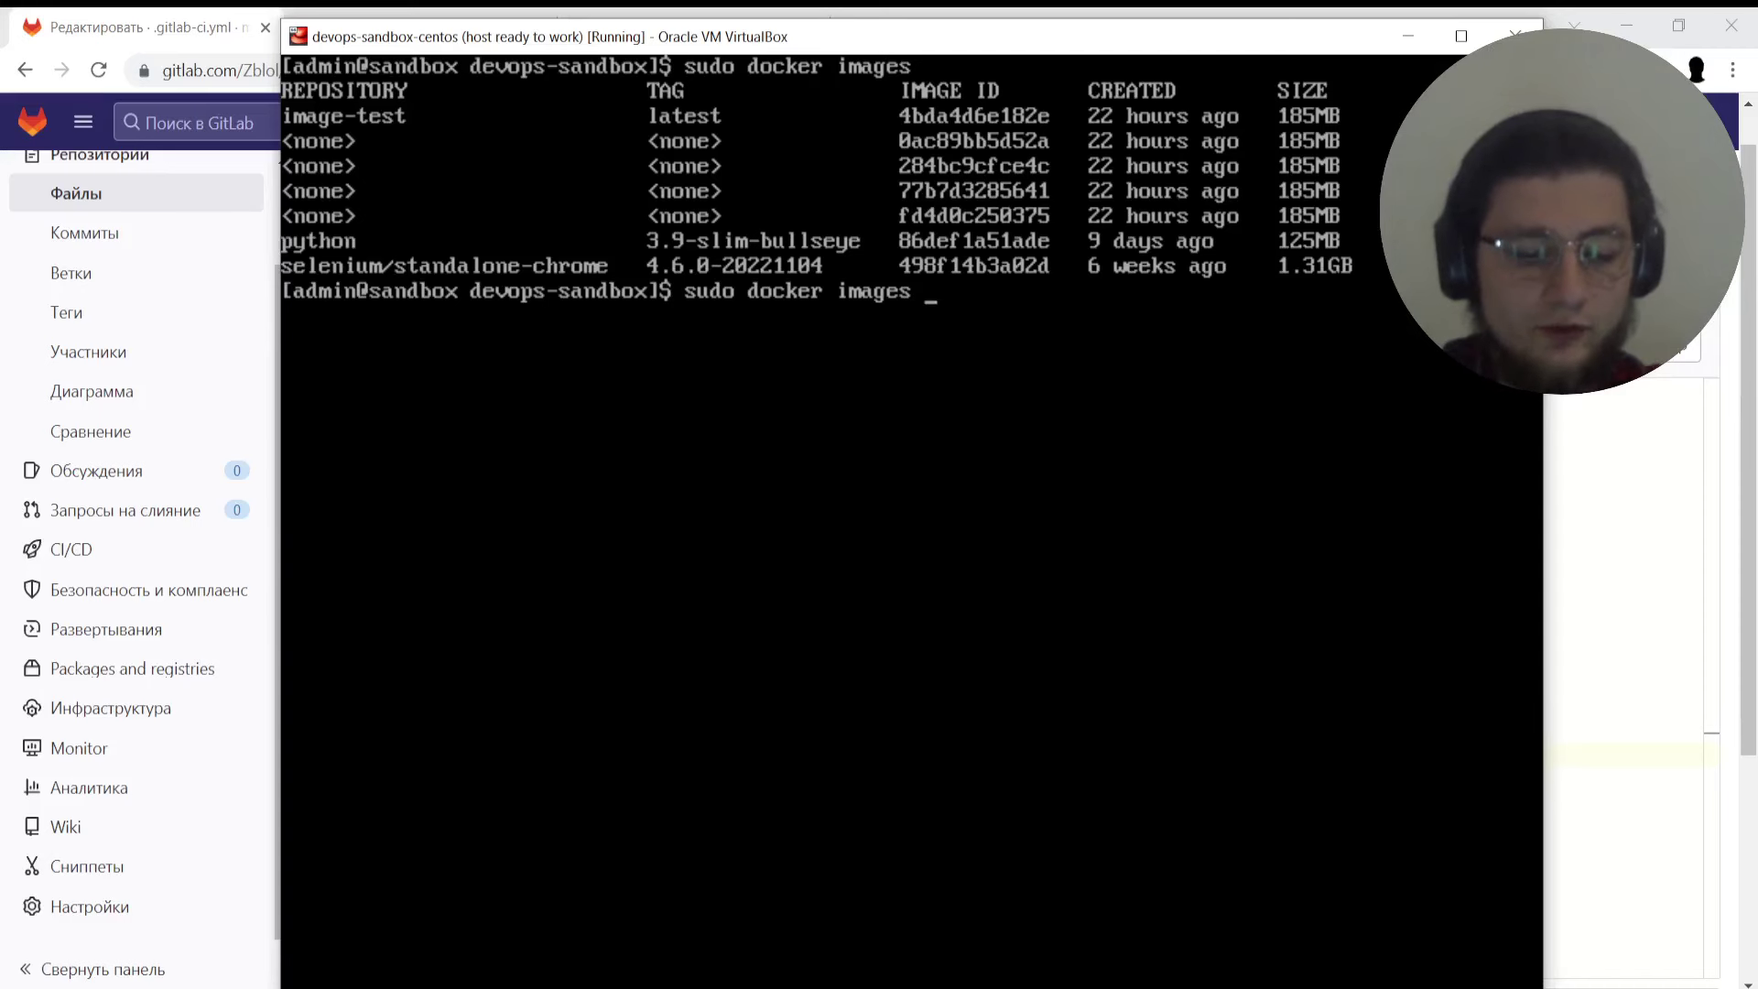
pyautogui.write('image-test:latest')
pyautogui.press('Return')
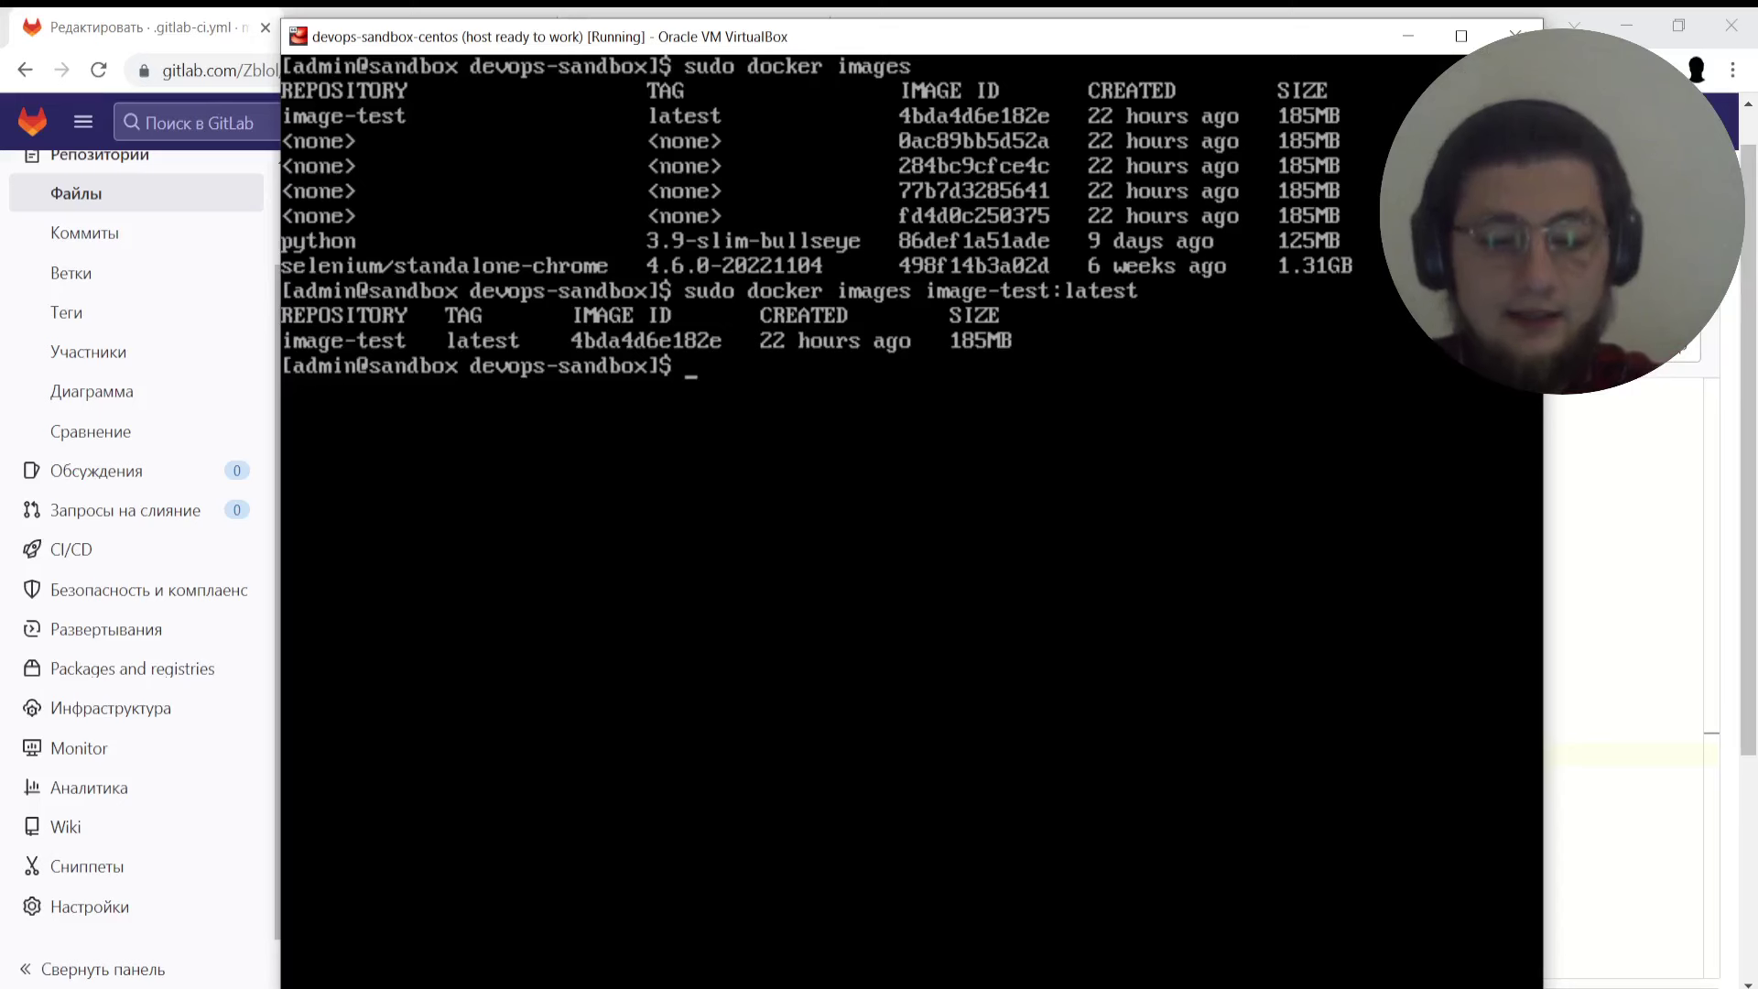
# Remove image-test:latest with sudo docker rmi and relist images to confirm it's gone.
pyautogui.press('Up')
pyautogui.press('Left')
pyautogui.press('Left')
pyautogui.press('Left')
pyautogui.press('Left')
pyautogui.press('Left')
pyautogui.press('Left')
pyautogui.press('Left')
pyautogui.press('Left')
pyautogui.press('Left')
pyautogui.press('Left')
pyautogui.press('Left')
pyautogui.press('Left')
pyautogui.press('Left')
pyautogui.press('Left')
pyautogui.press('Left')
pyautogui.press('Left')
pyautogui.press('Left')
pyautogui.press('Left')
pyautogui.press('Left')
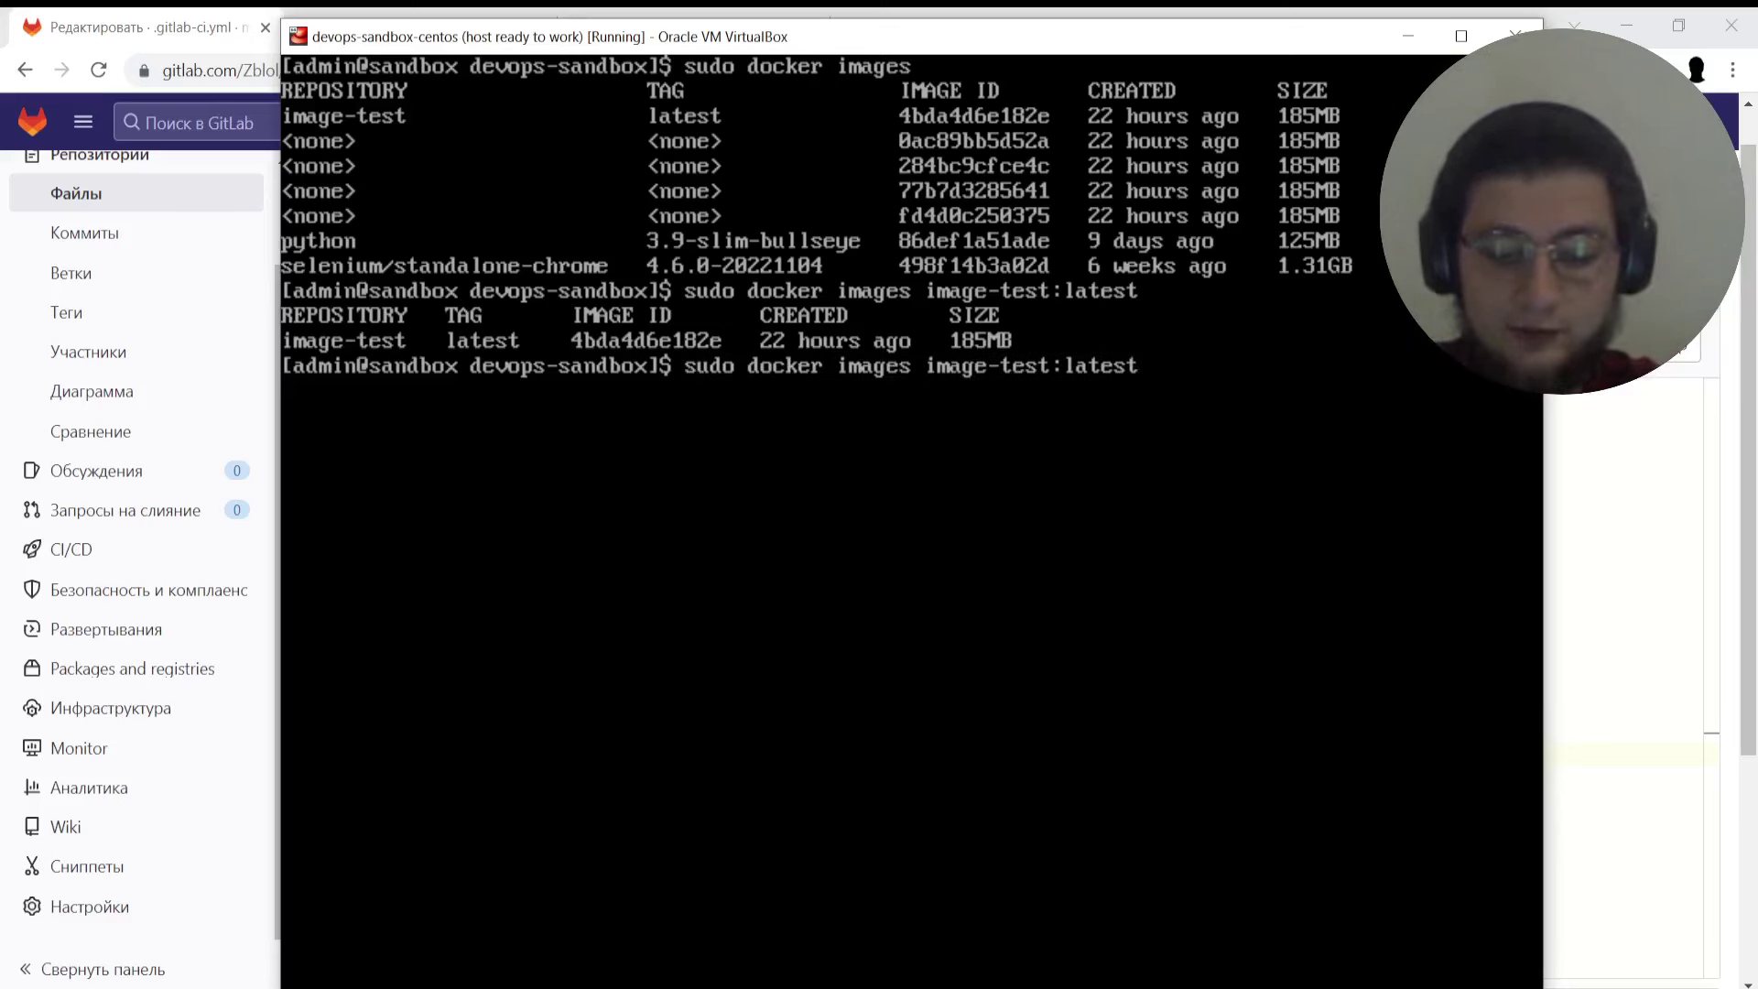
pyautogui.press('BackSpace')
pyautogui.press('BackSpace')
pyautogui.press('BackSpace')
pyautogui.press('BackSpace')
pyautogui.press('BackSpace')
pyautogui.press('BackSpace')
pyautogui.write('rmi')
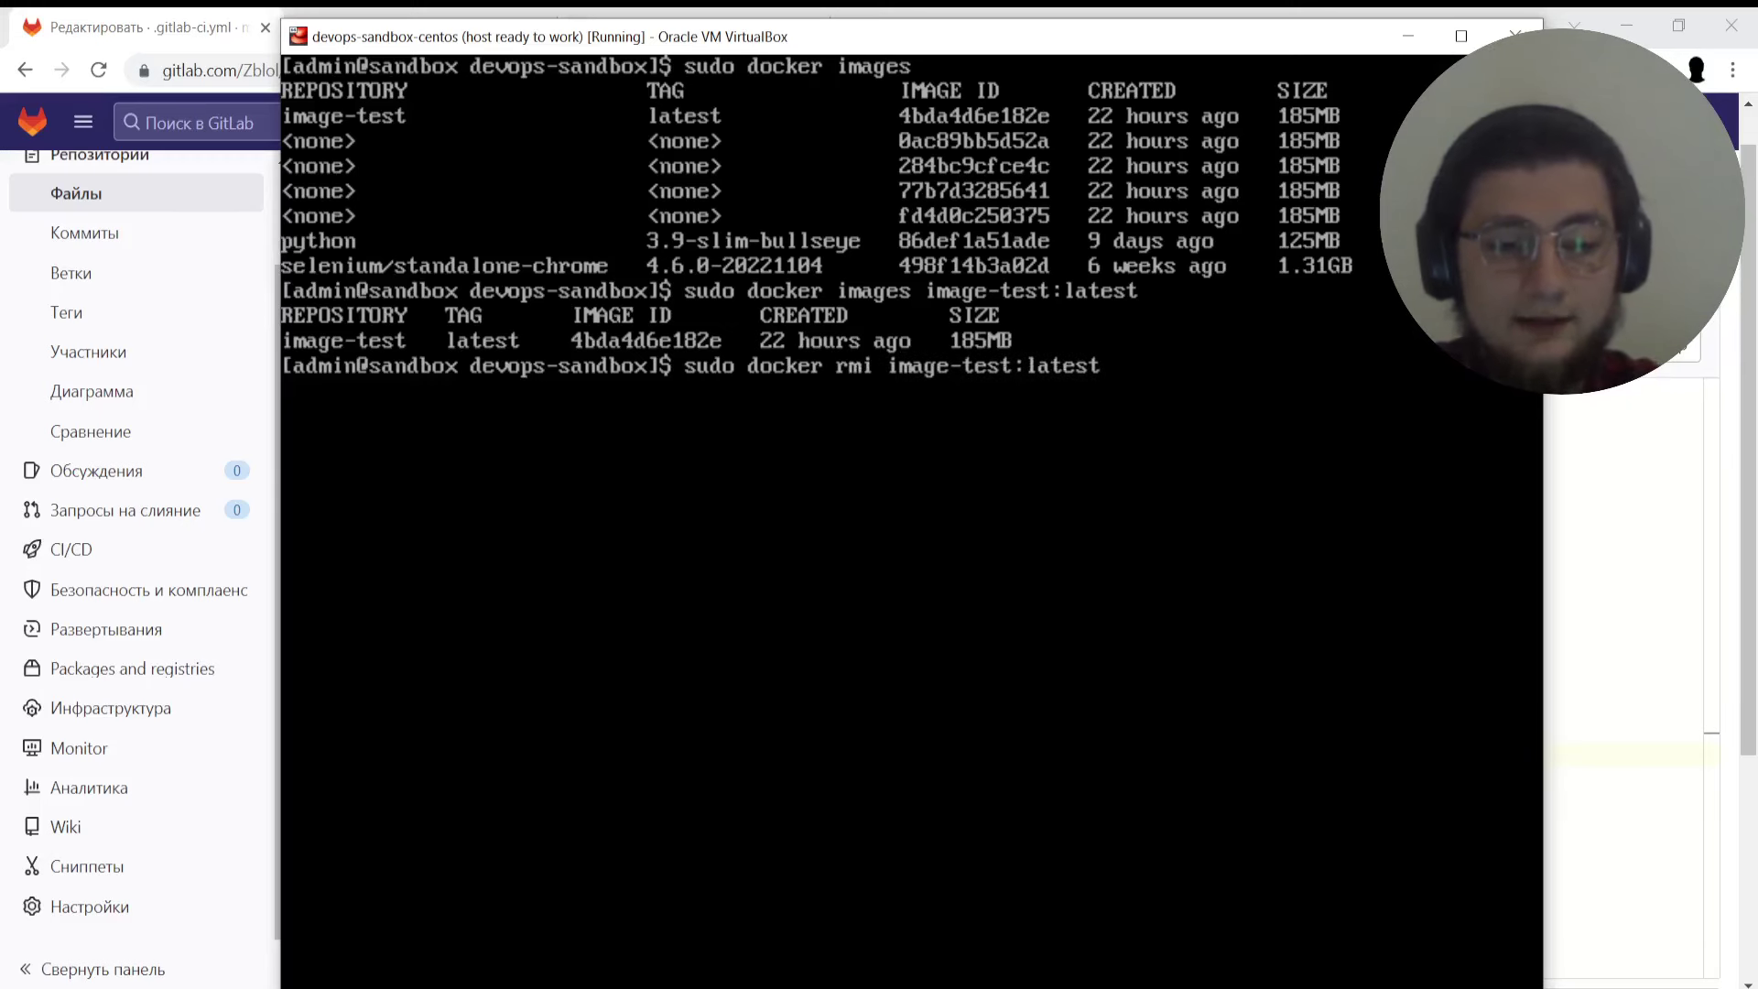
pyautogui.press('Return')
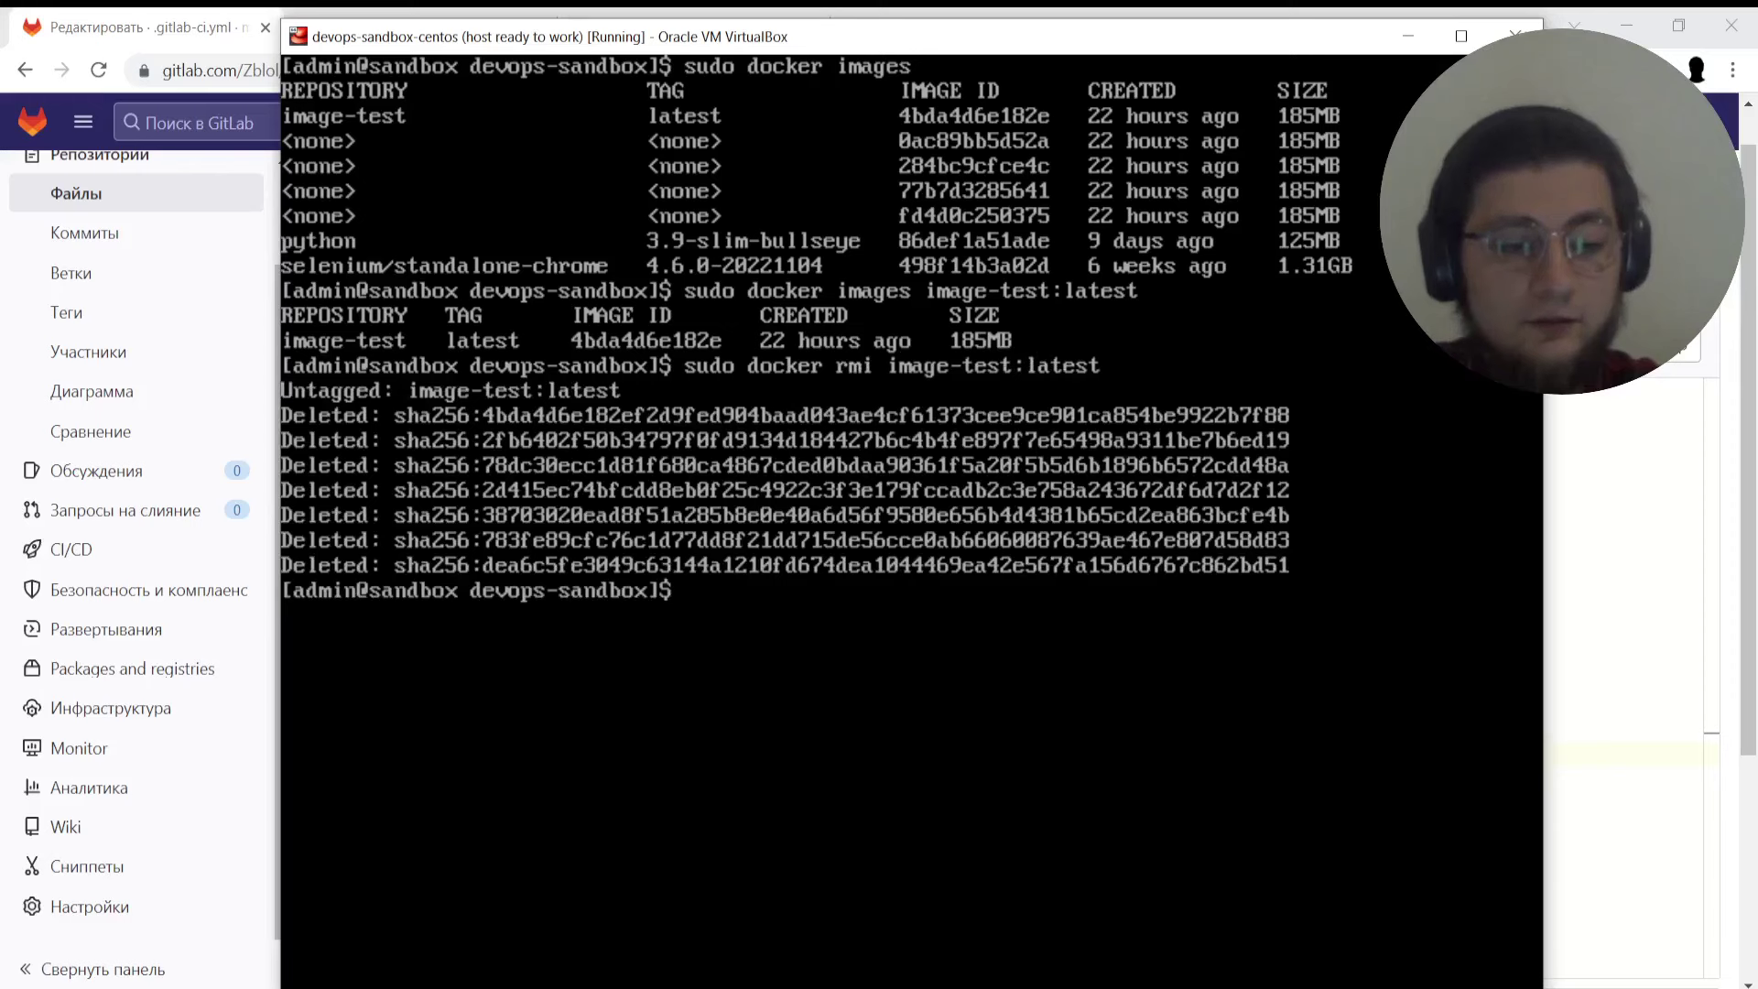
pyautogui.press('Up')
pyautogui.press('Up')
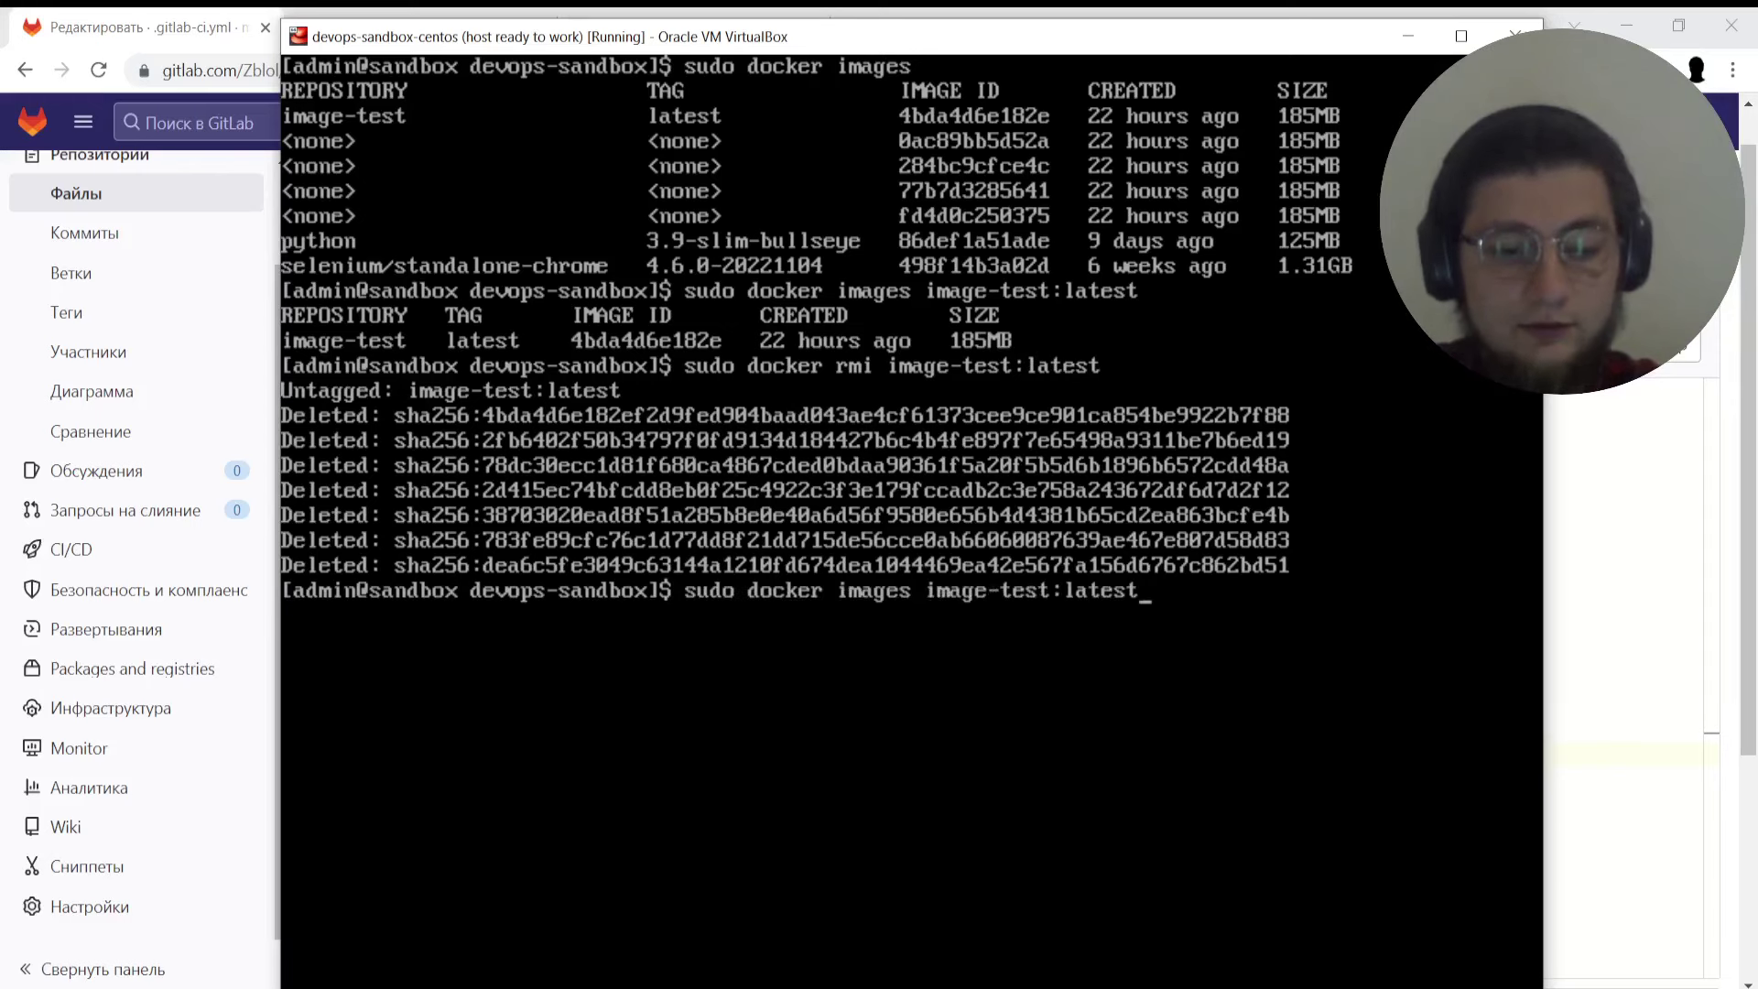
pyautogui.press('Up')
pyautogui.press('Up')
pyautogui.press('Down')
pyautogui.press('Return')
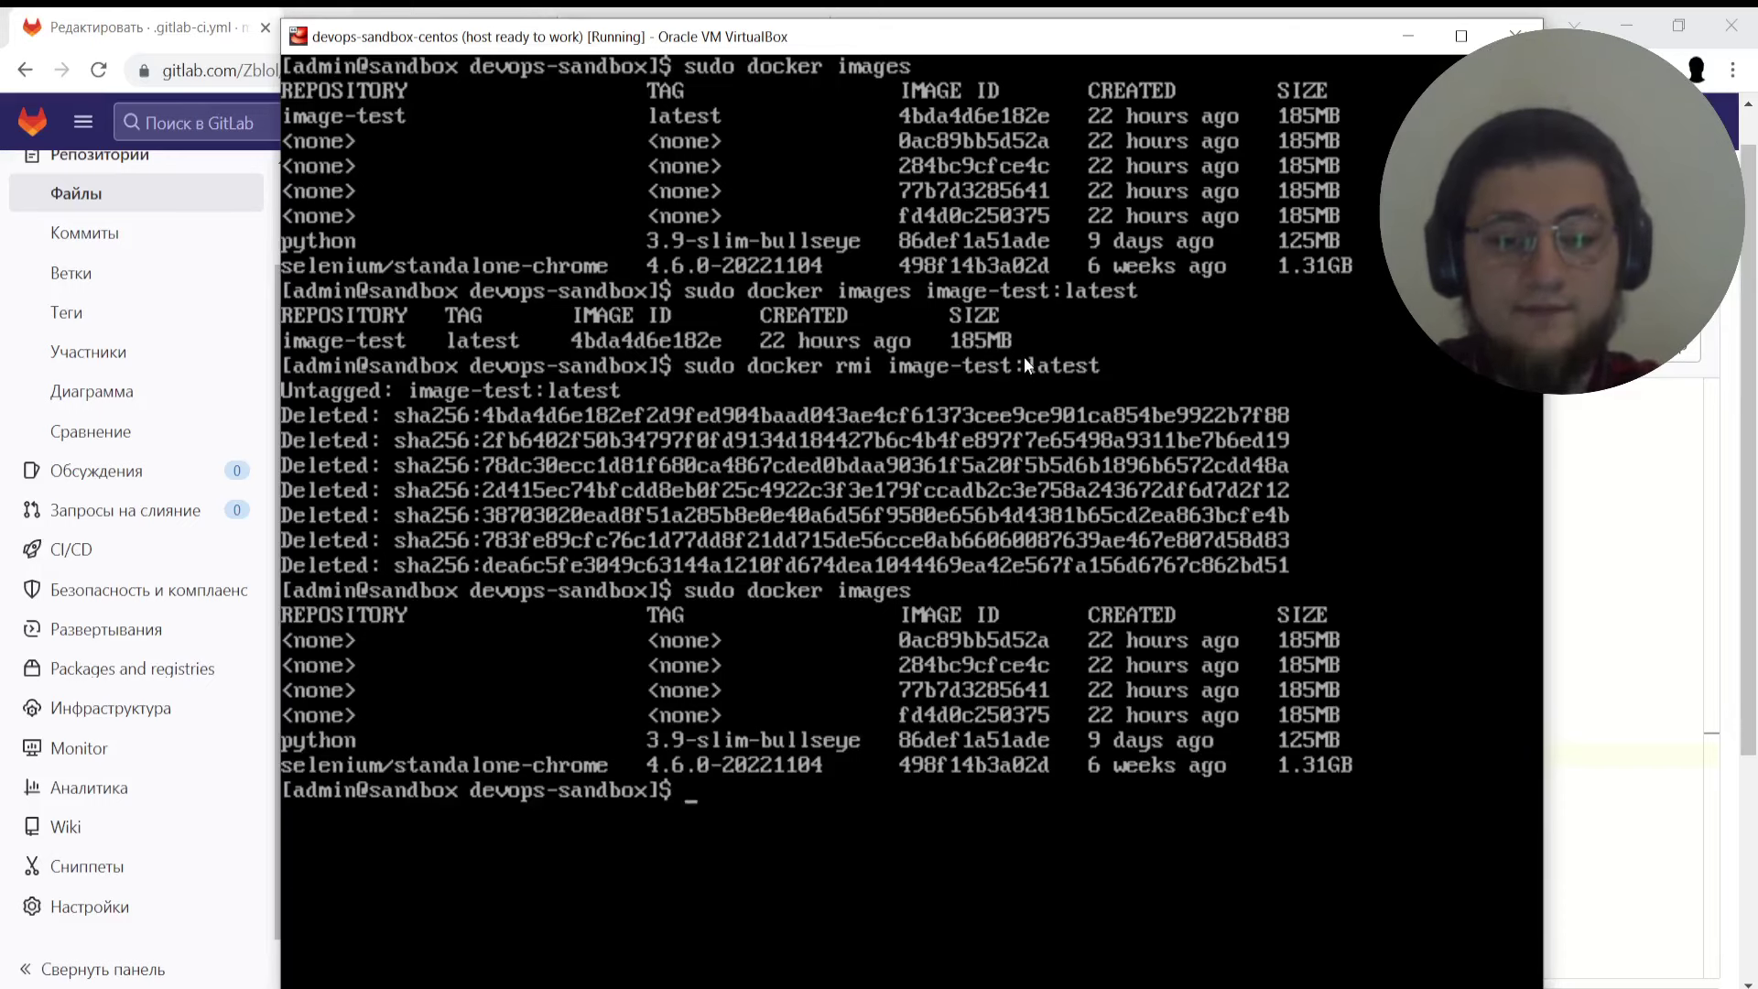
pyautogui.hotkey('alt', 'Tab')
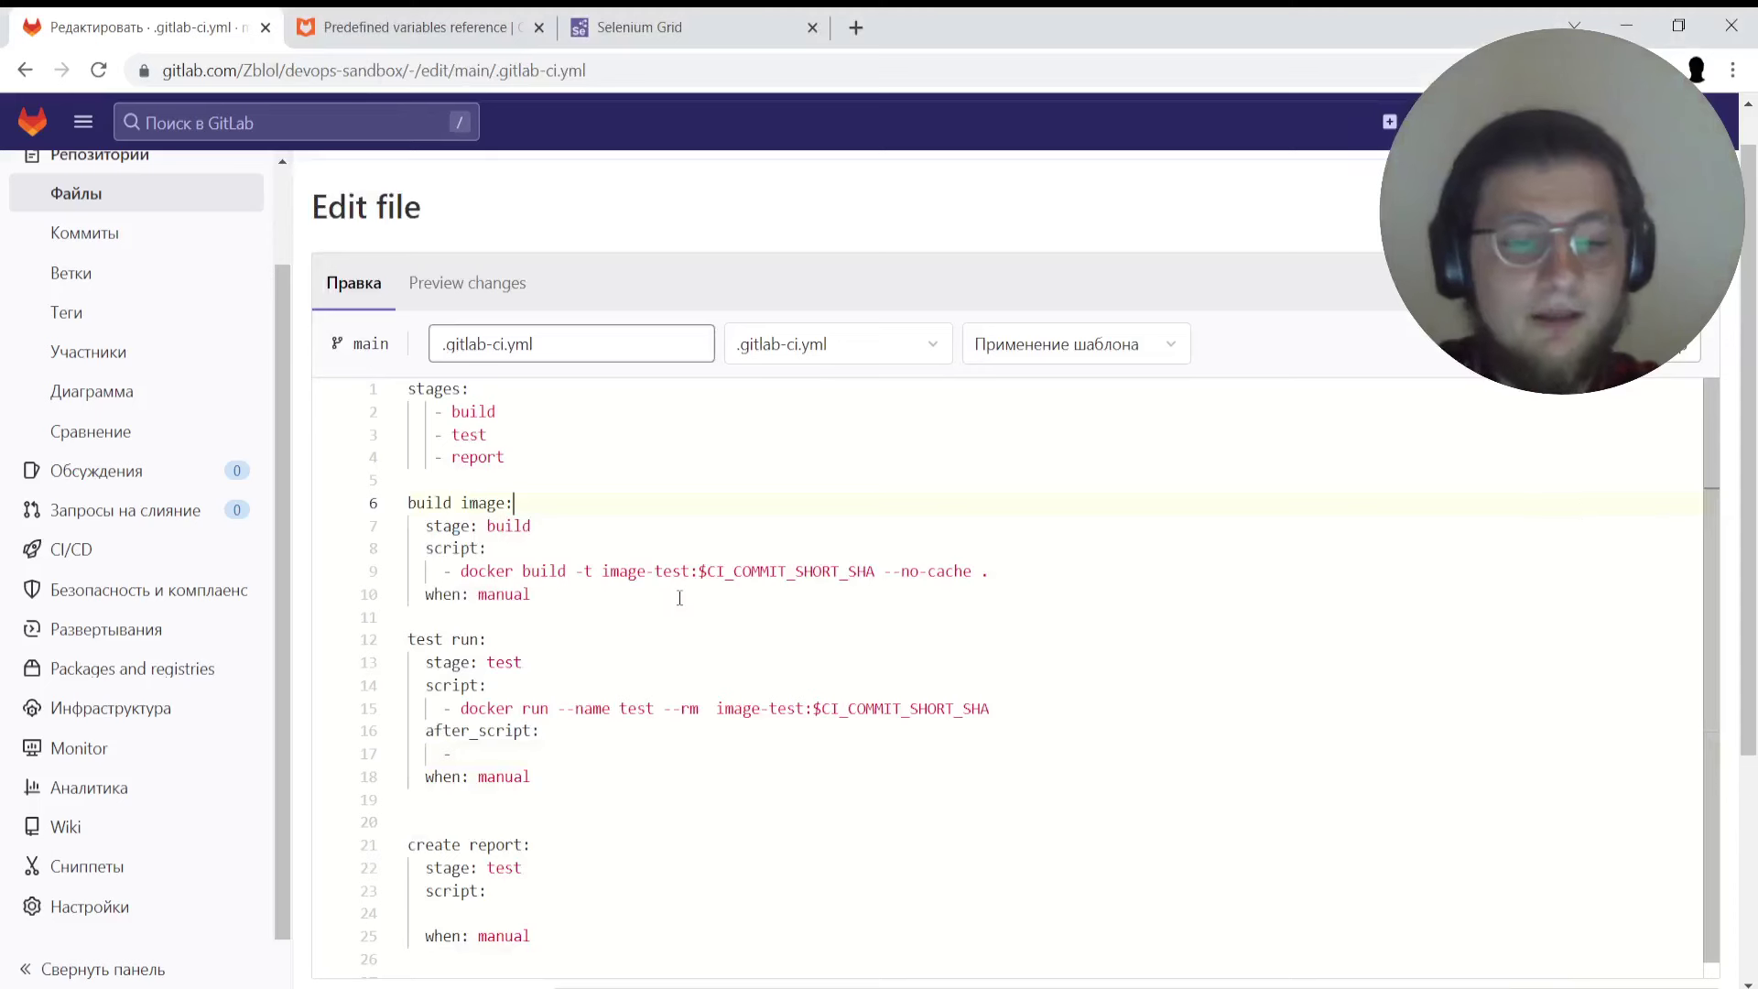
# Fill the after_script entry with 'docker rmi image-test:$CI_COMMIT_SHORT_SHA'.
pyautogui.click(506, 749)
pyautogui.write('docker rmi ')
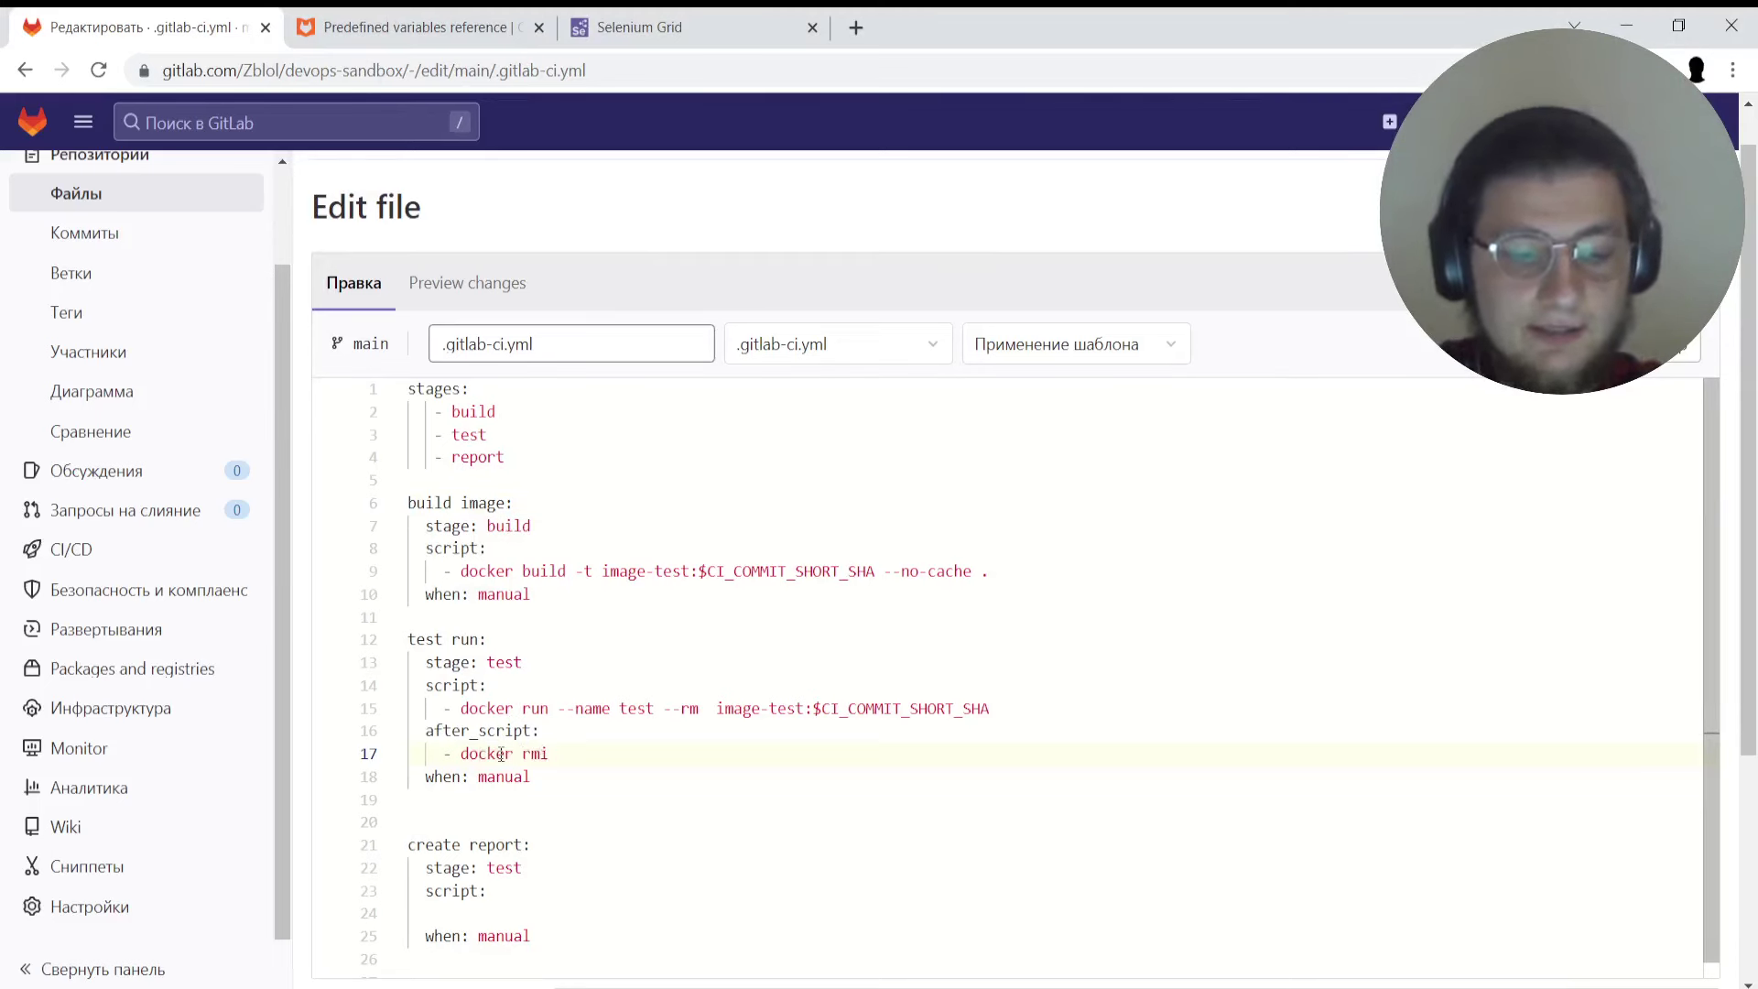
pyautogui.write('image-test:$C')
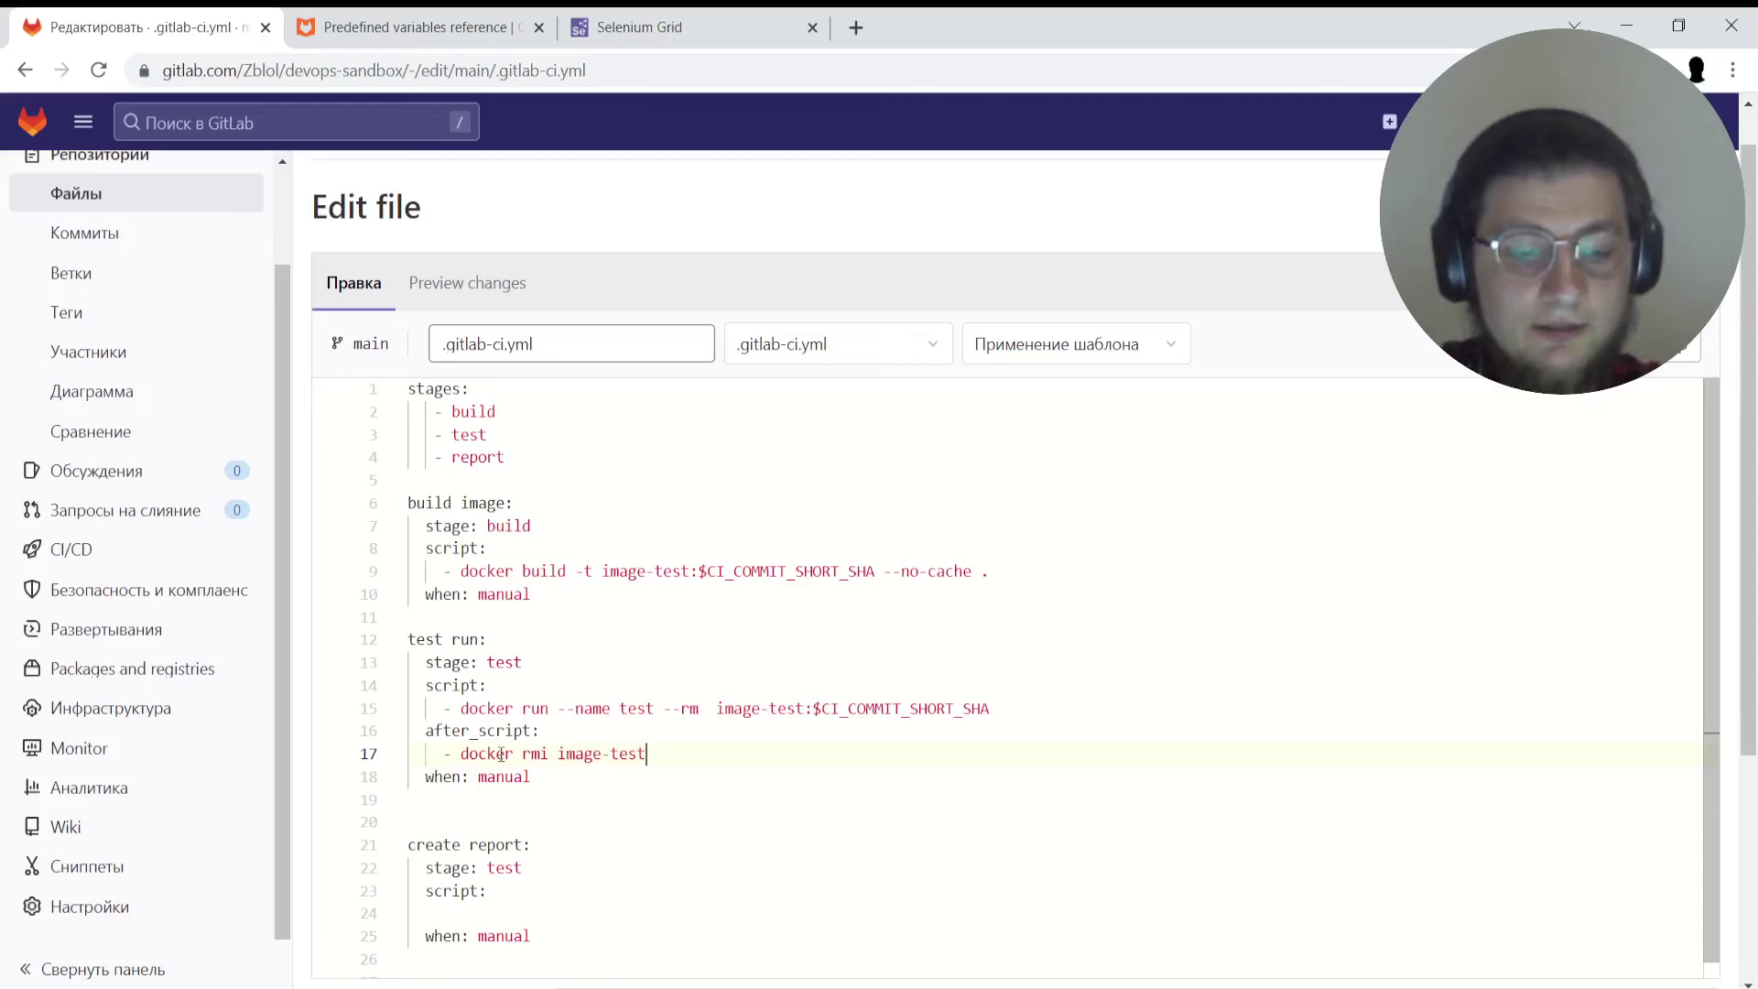
pyautogui.press('Tab')
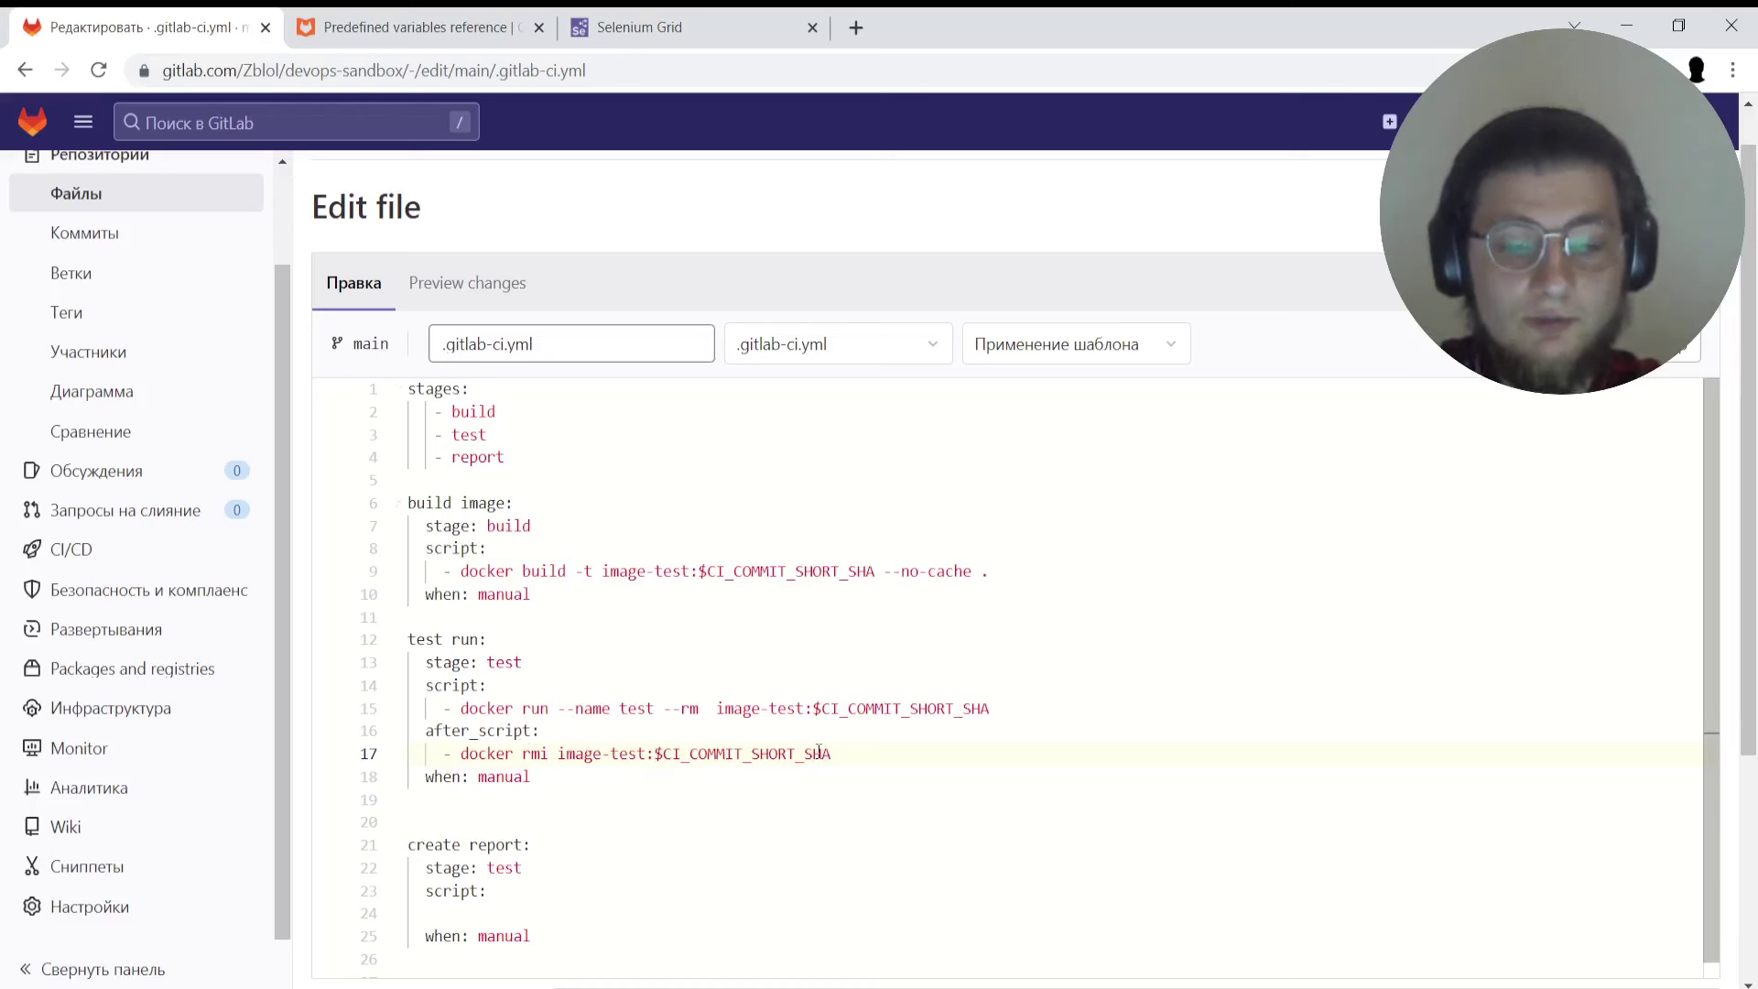
pyautogui.moveTo(699, 709); pyautogui.dragTo(665, 709)
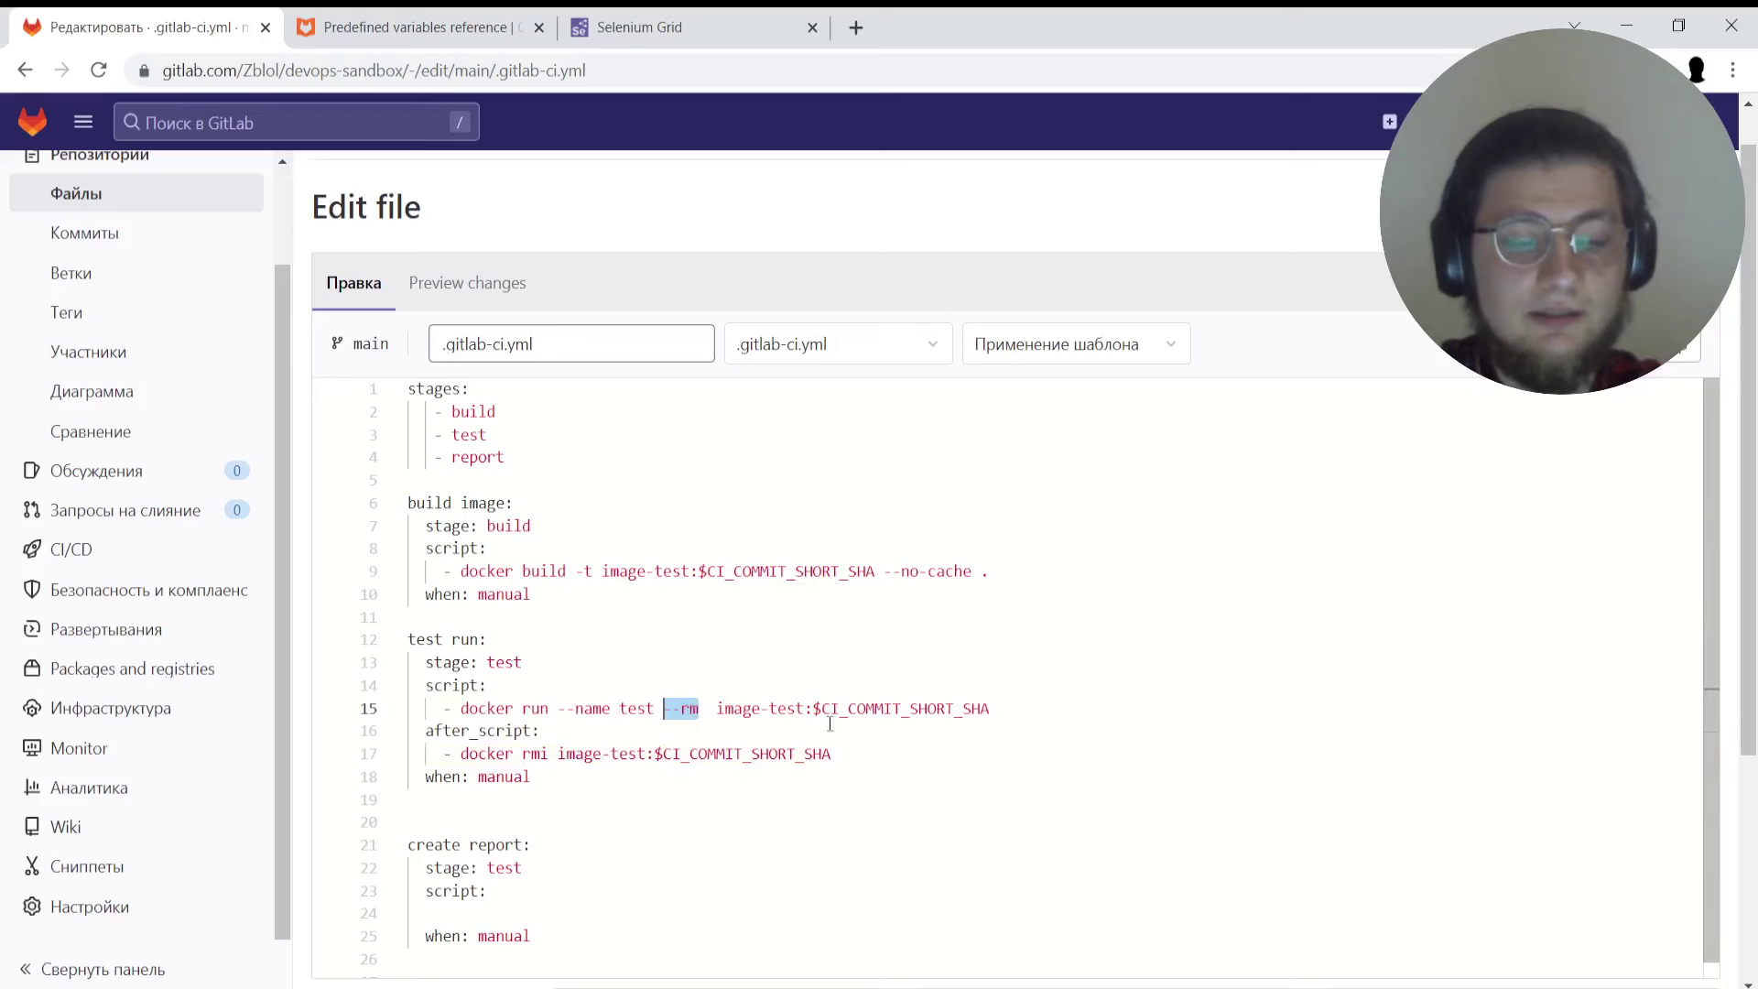
pyautogui.scroll(-1, 854, 666)
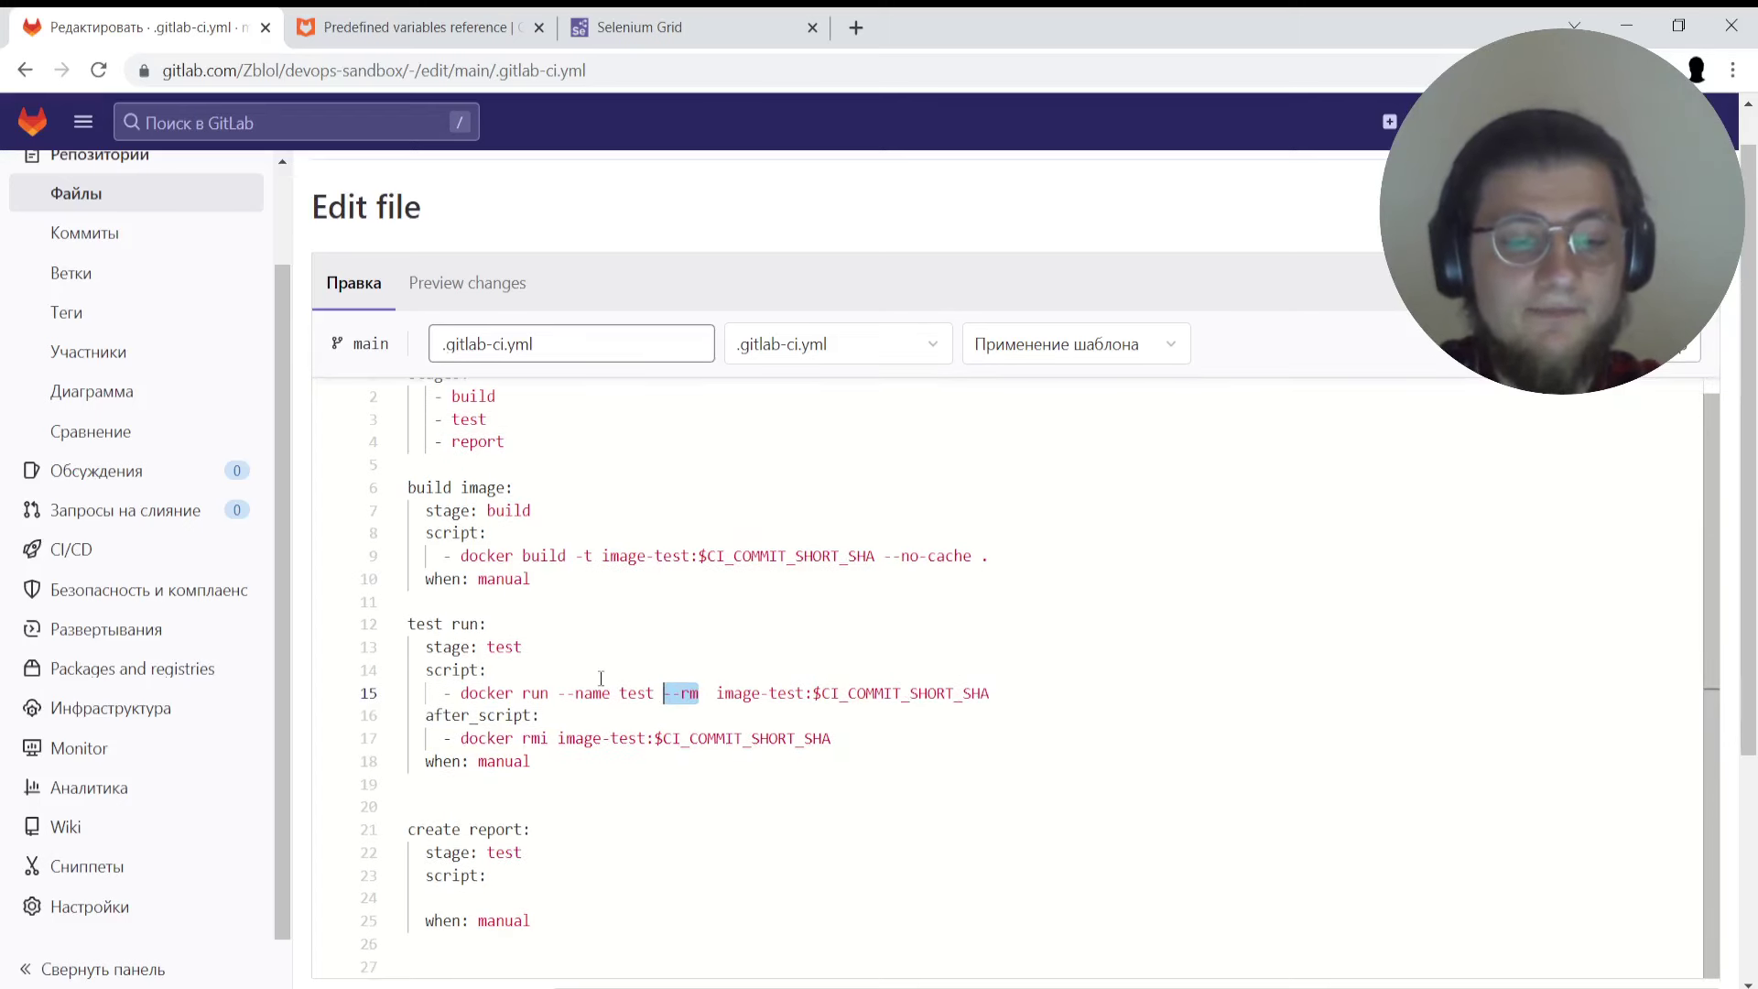
# Select all lines of the create report job and comment them out with Ctrl+/.
pyautogui.click(469, 892)
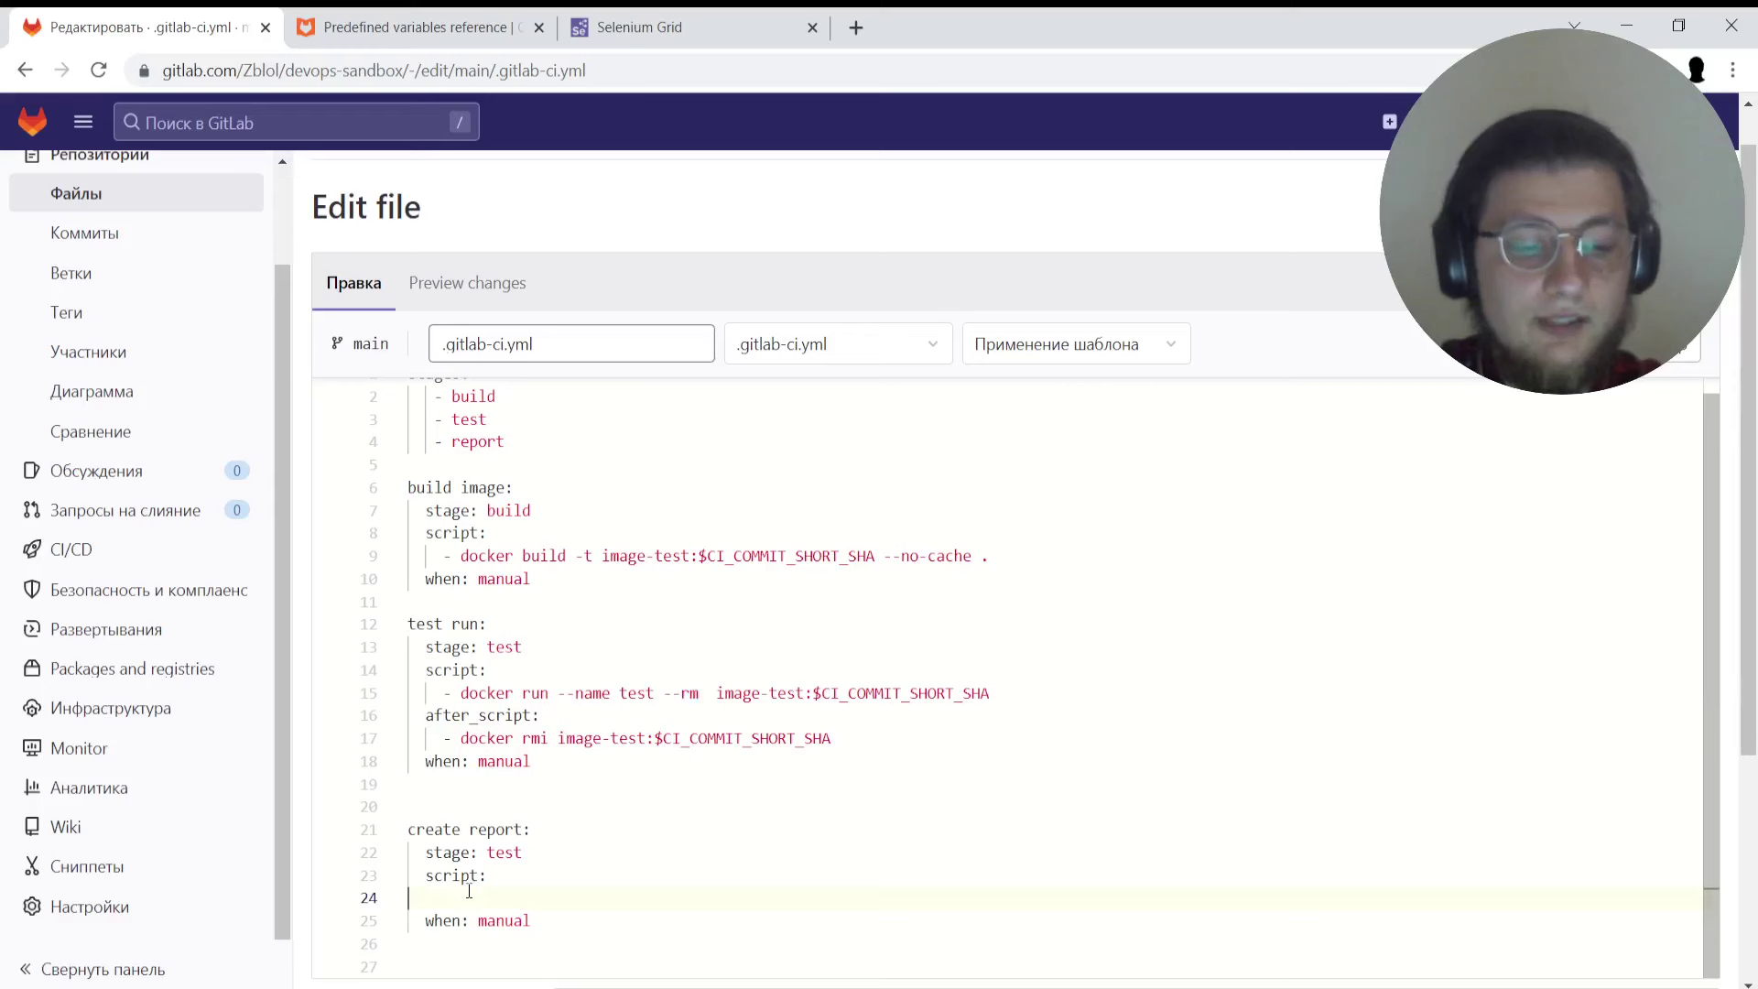
pyautogui.moveTo(552, 922); pyautogui.dragTo(405, 829)
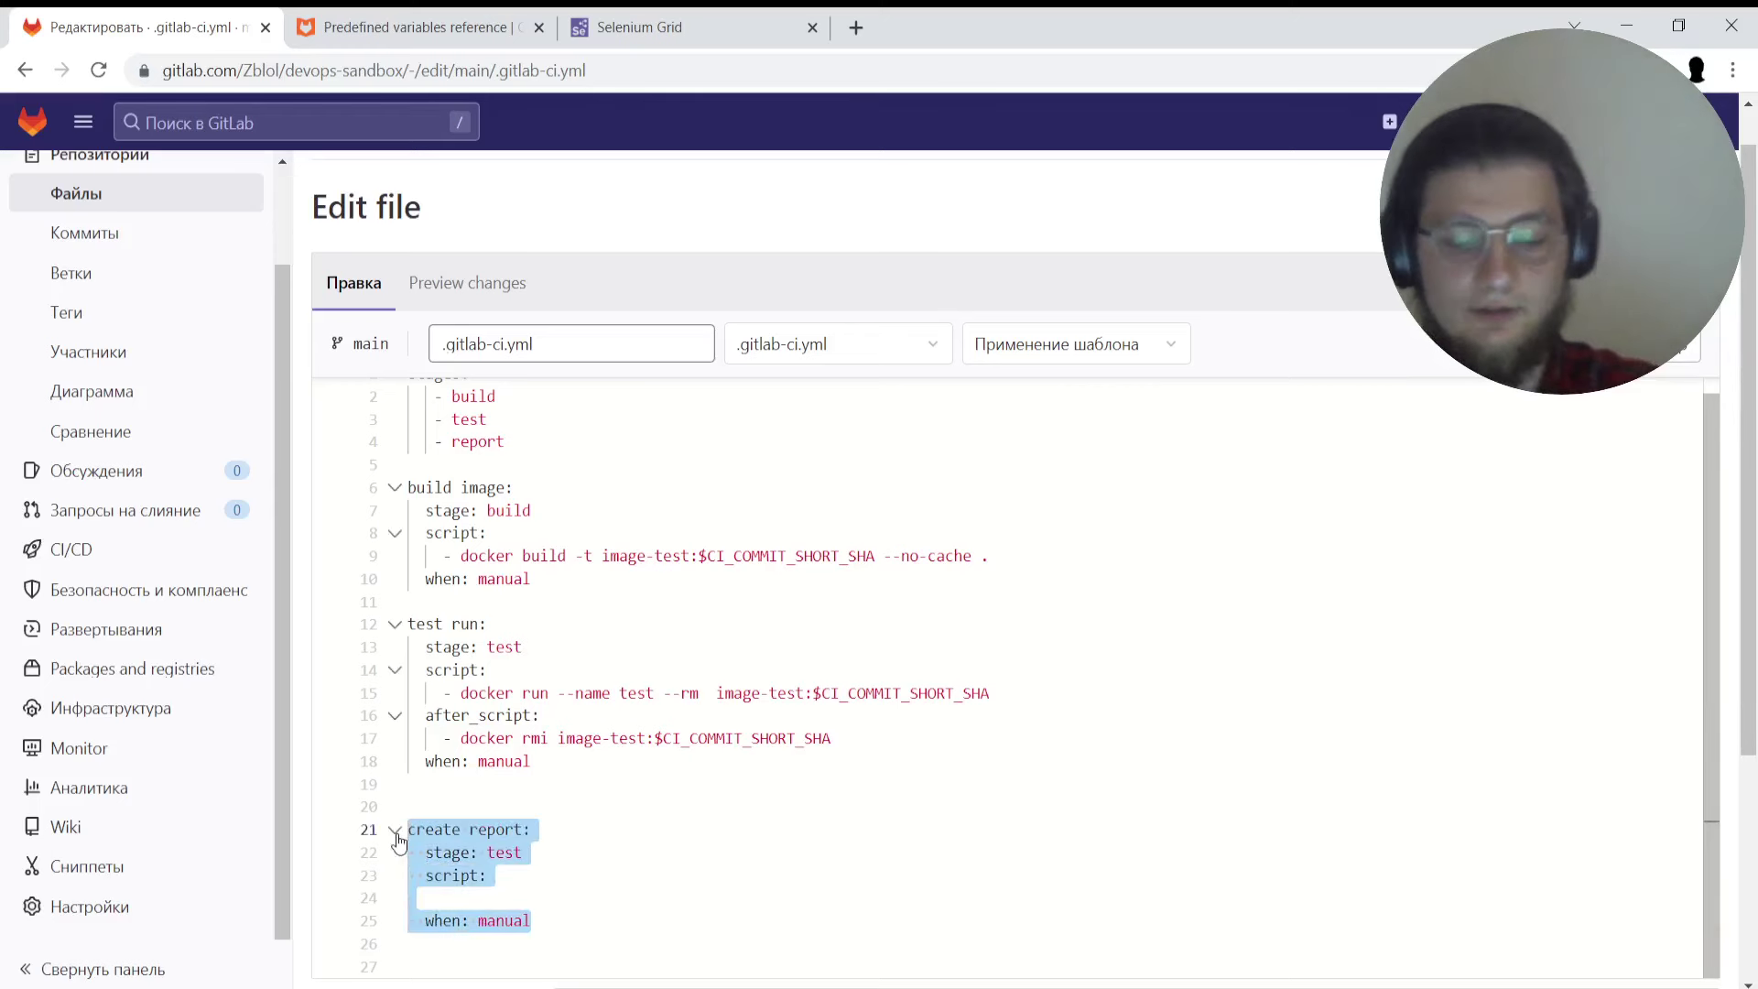
pyautogui.hotkey('ctrl', '/')
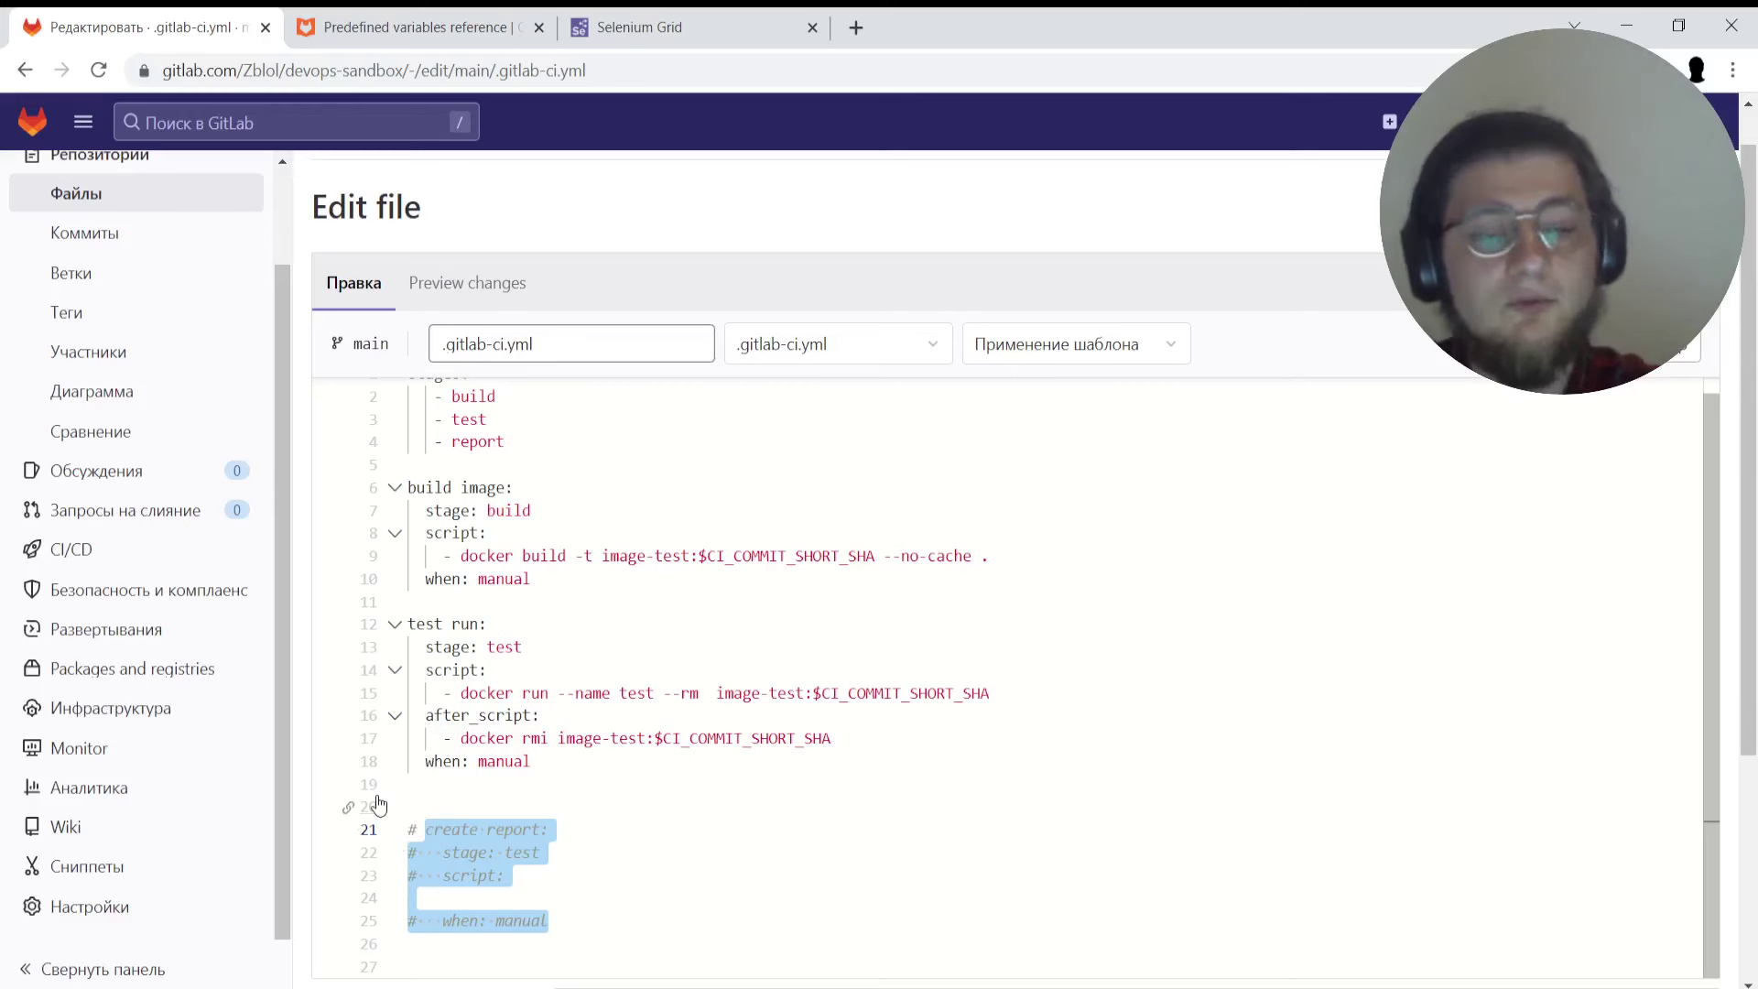
pyautogui.press('Up')
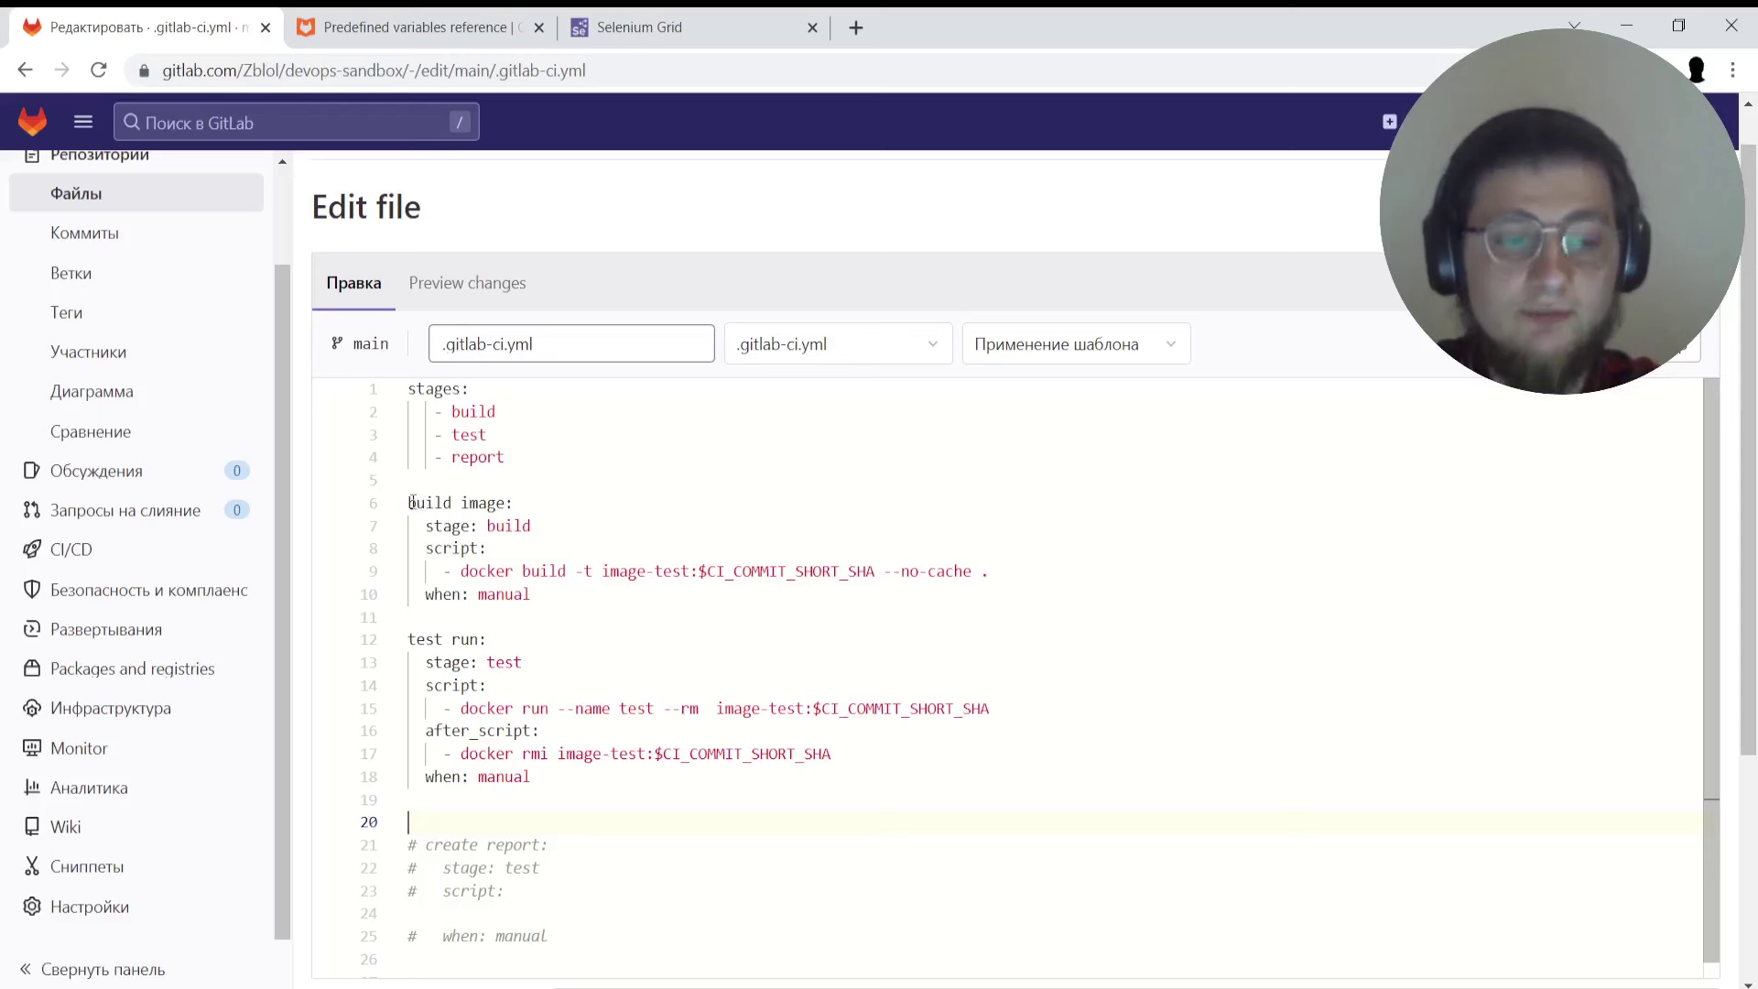
pyautogui.moveTo(412, 502); pyautogui.dragTo(511, 506)
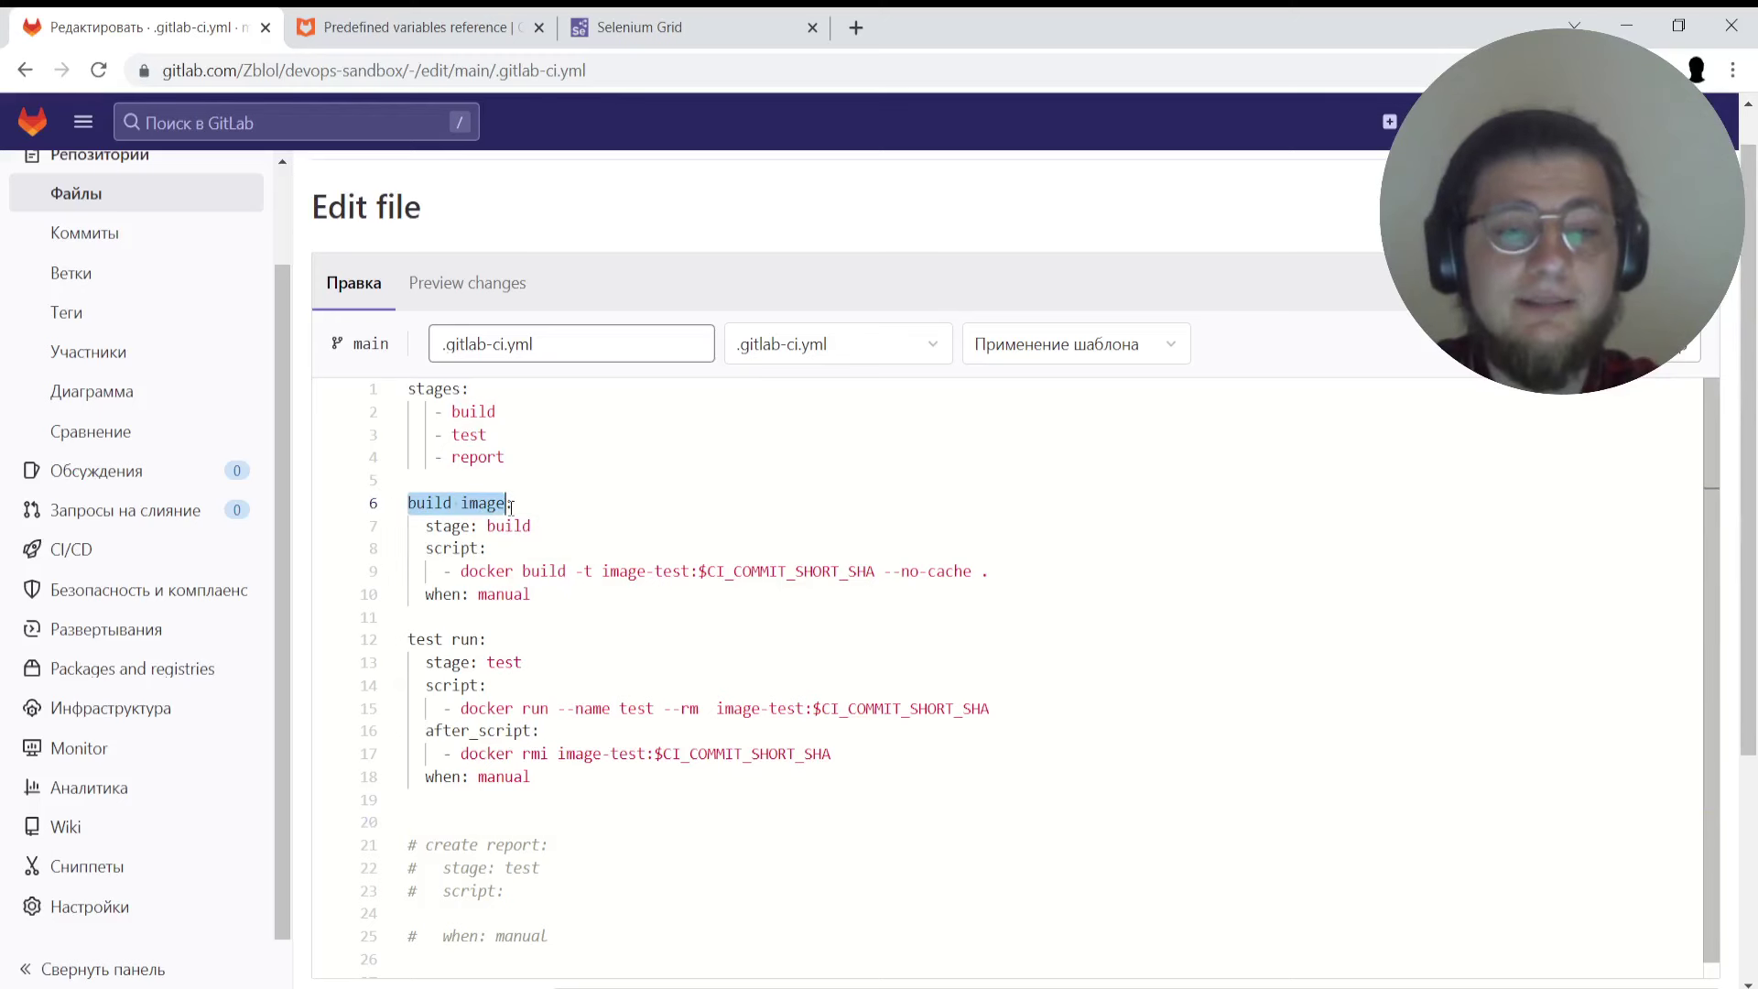
pyautogui.click(549, 504)
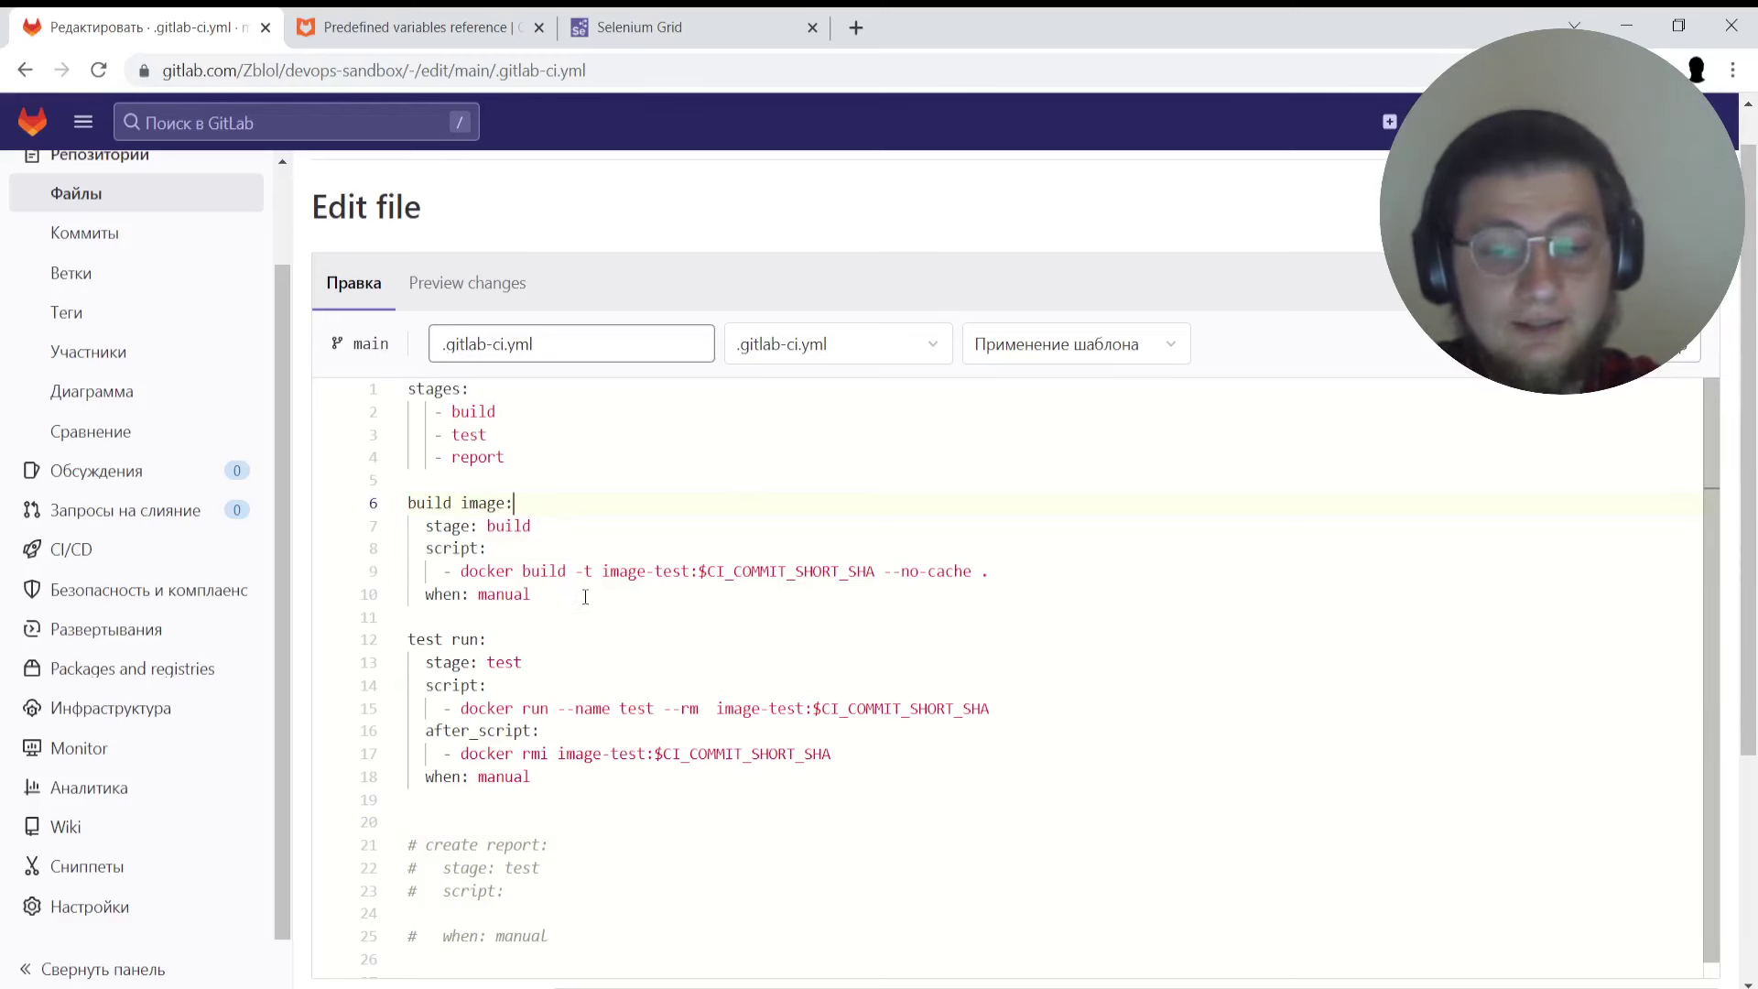
pyautogui.click(440, 18)
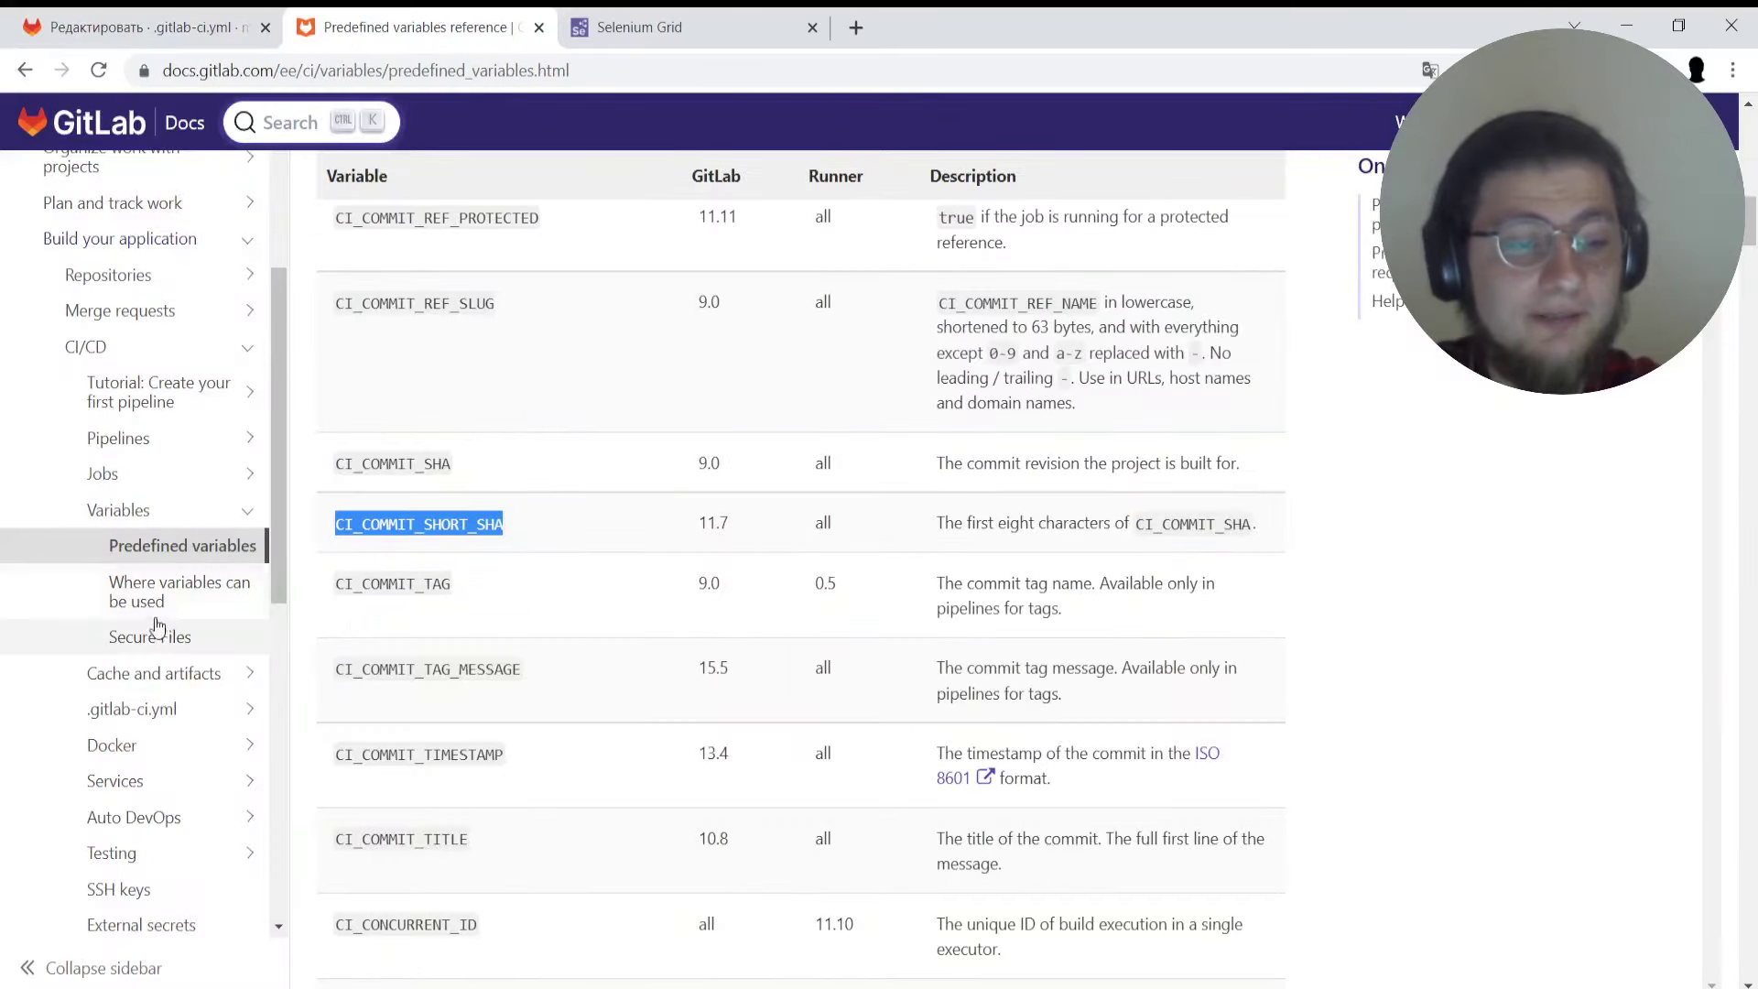
pyautogui.scroll(5, 157, 623)
pyautogui.scroll(-7, 163, 596)
pyautogui.hotkey('alt', 'Left')
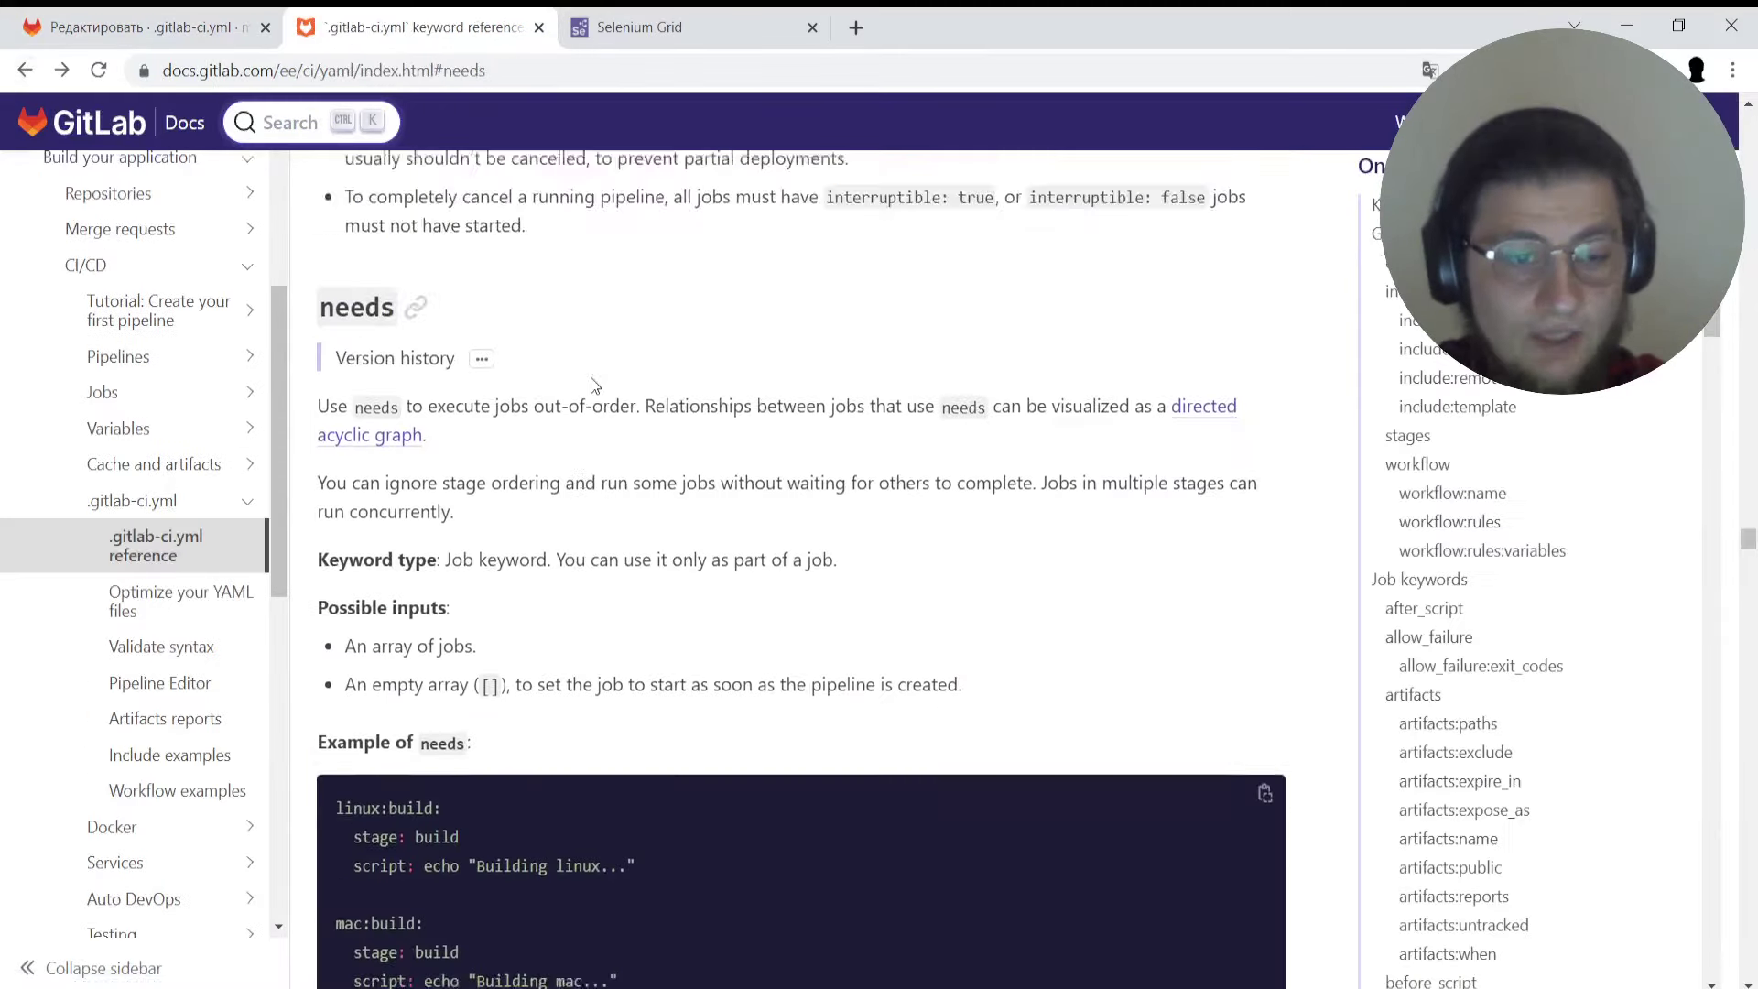
pyautogui.scroll(-5, 536, 567)
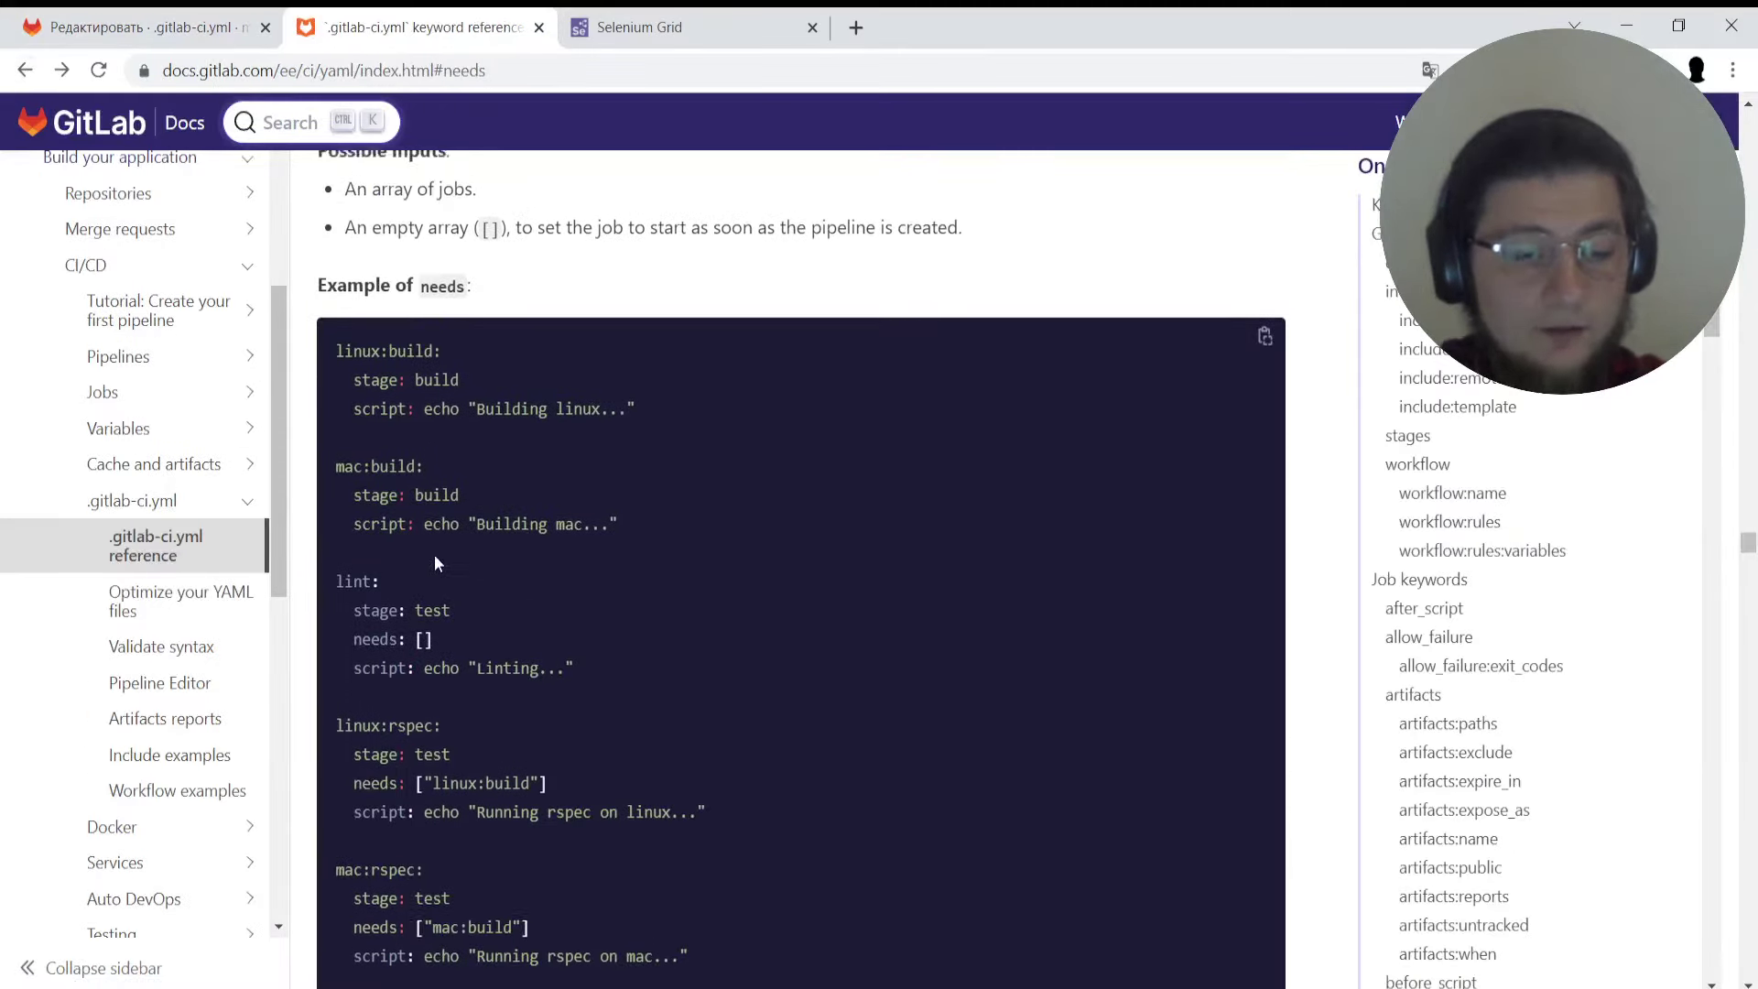
pyautogui.scroll(1, 432, 549)
pyautogui.scroll(-3, 437, 583)
pyautogui.moveTo(449, 512); pyautogui.dragTo(417, 513)
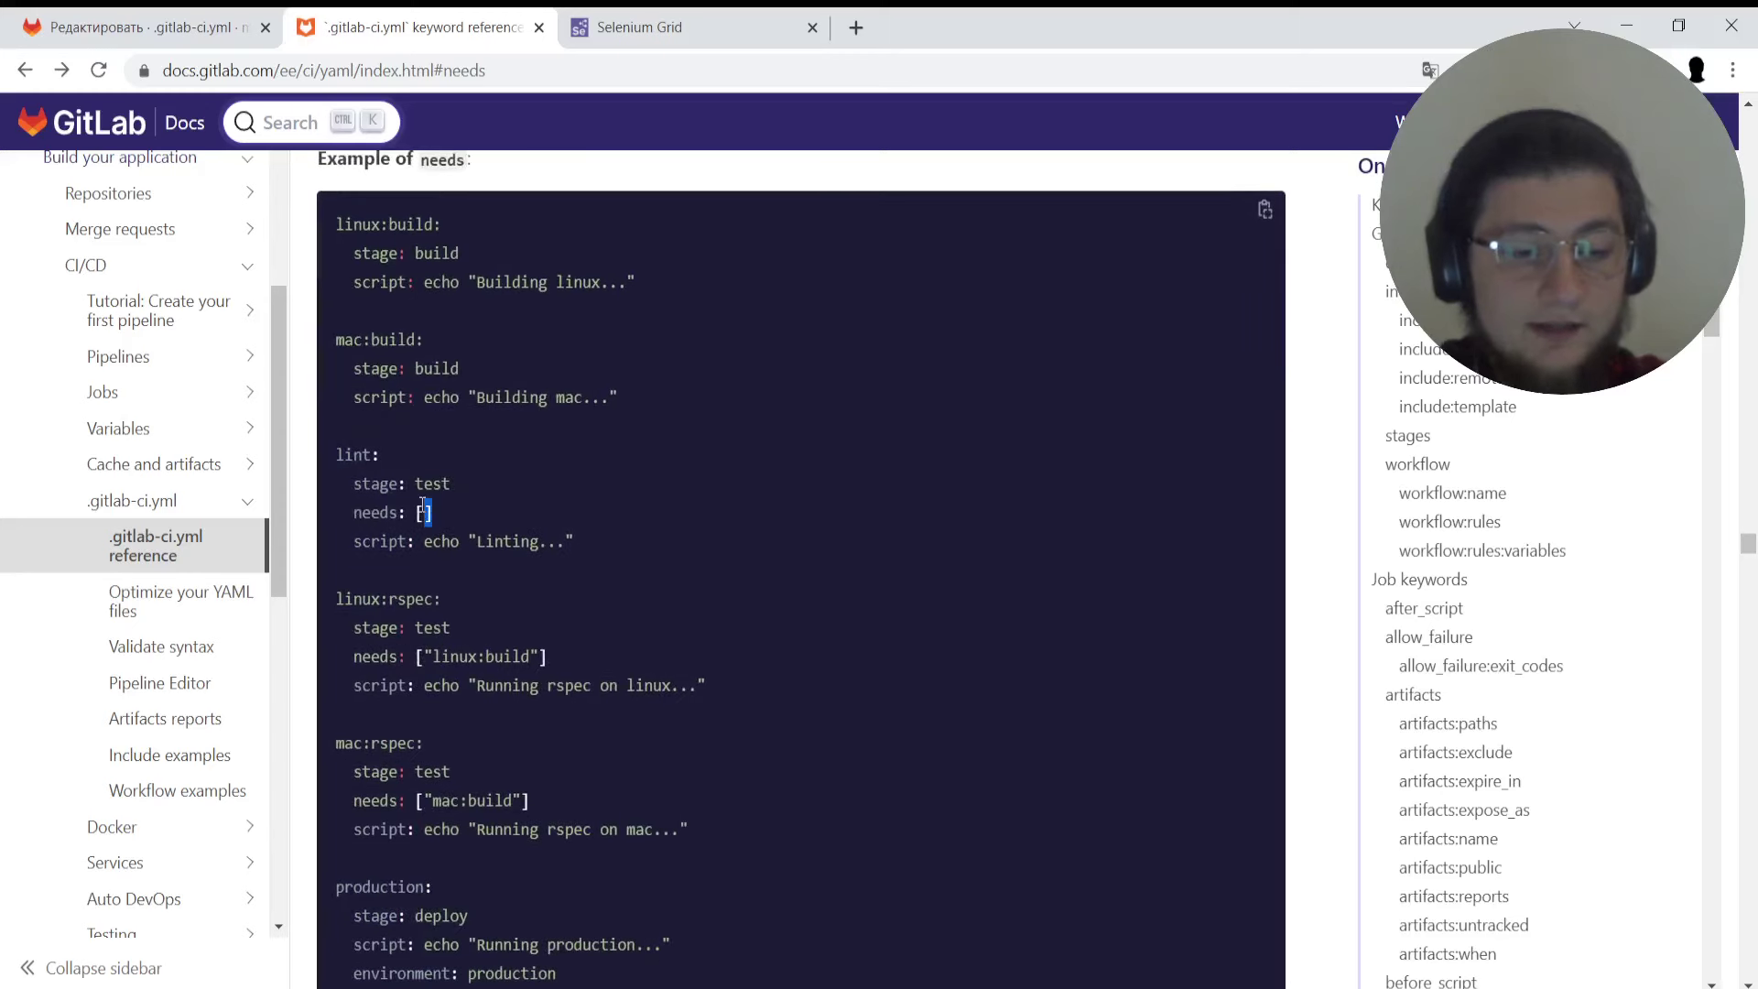
pyautogui.scroll(-1, 504, 590)
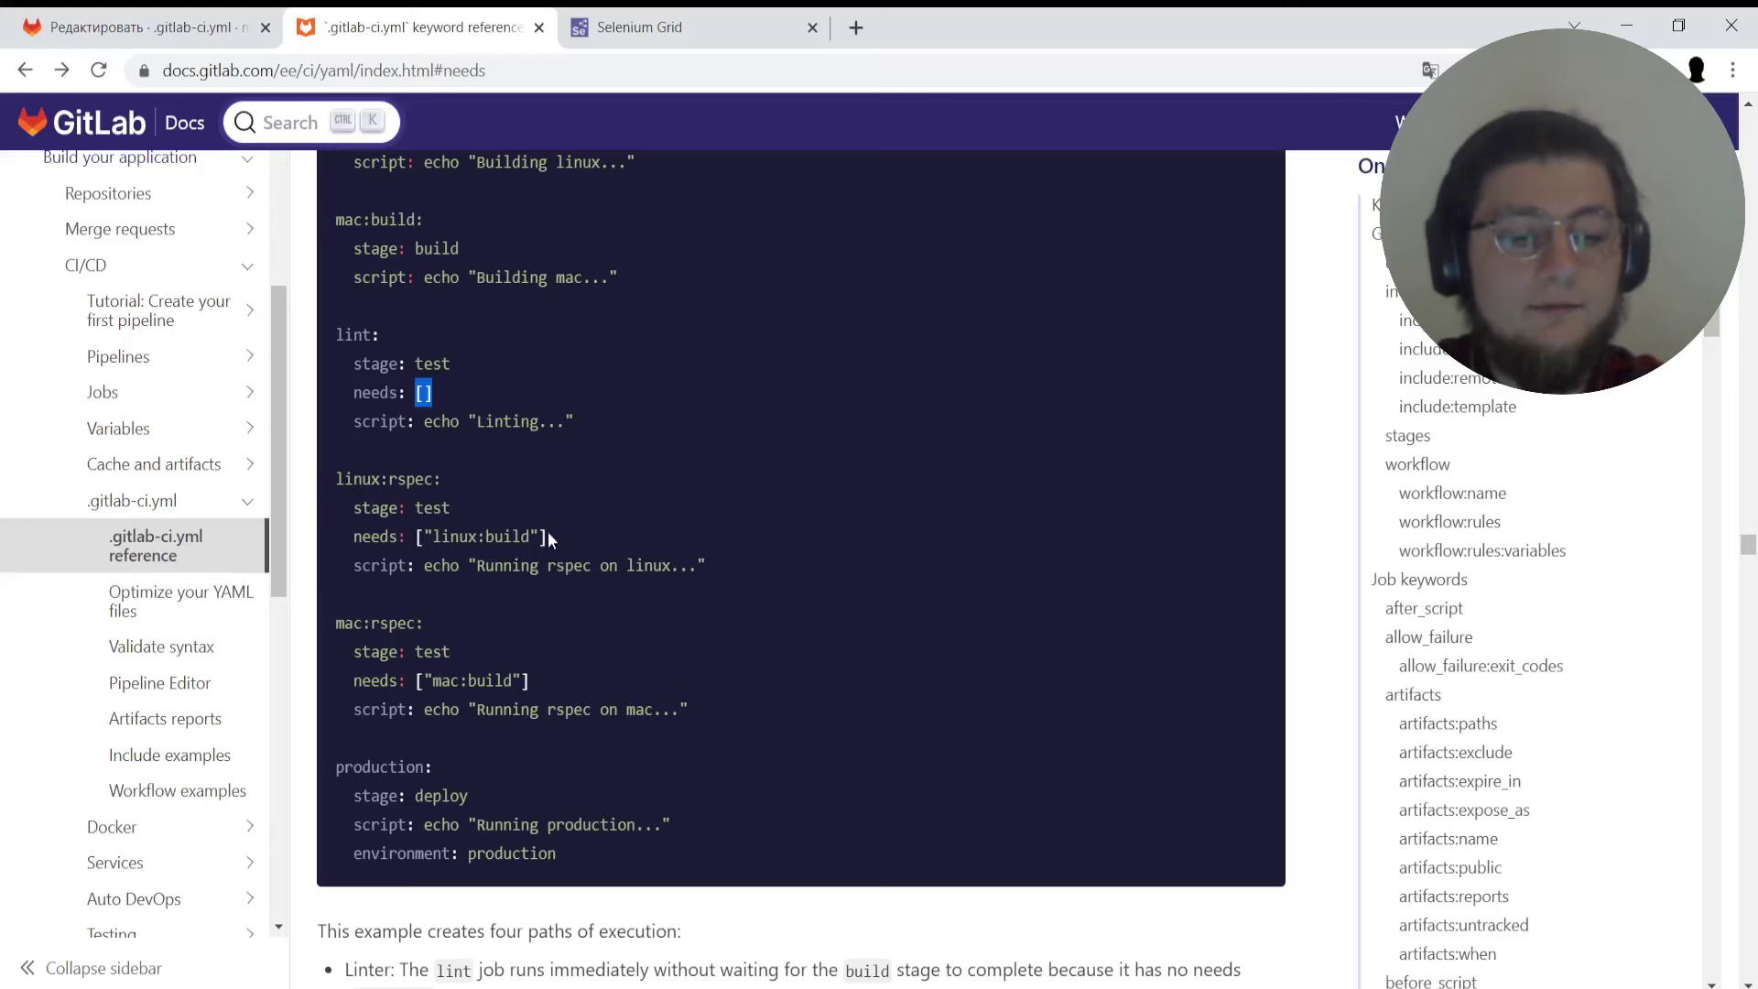
pyautogui.scroll(-1, 548, 531)
pyautogui.scroll(-2, 561, 552)
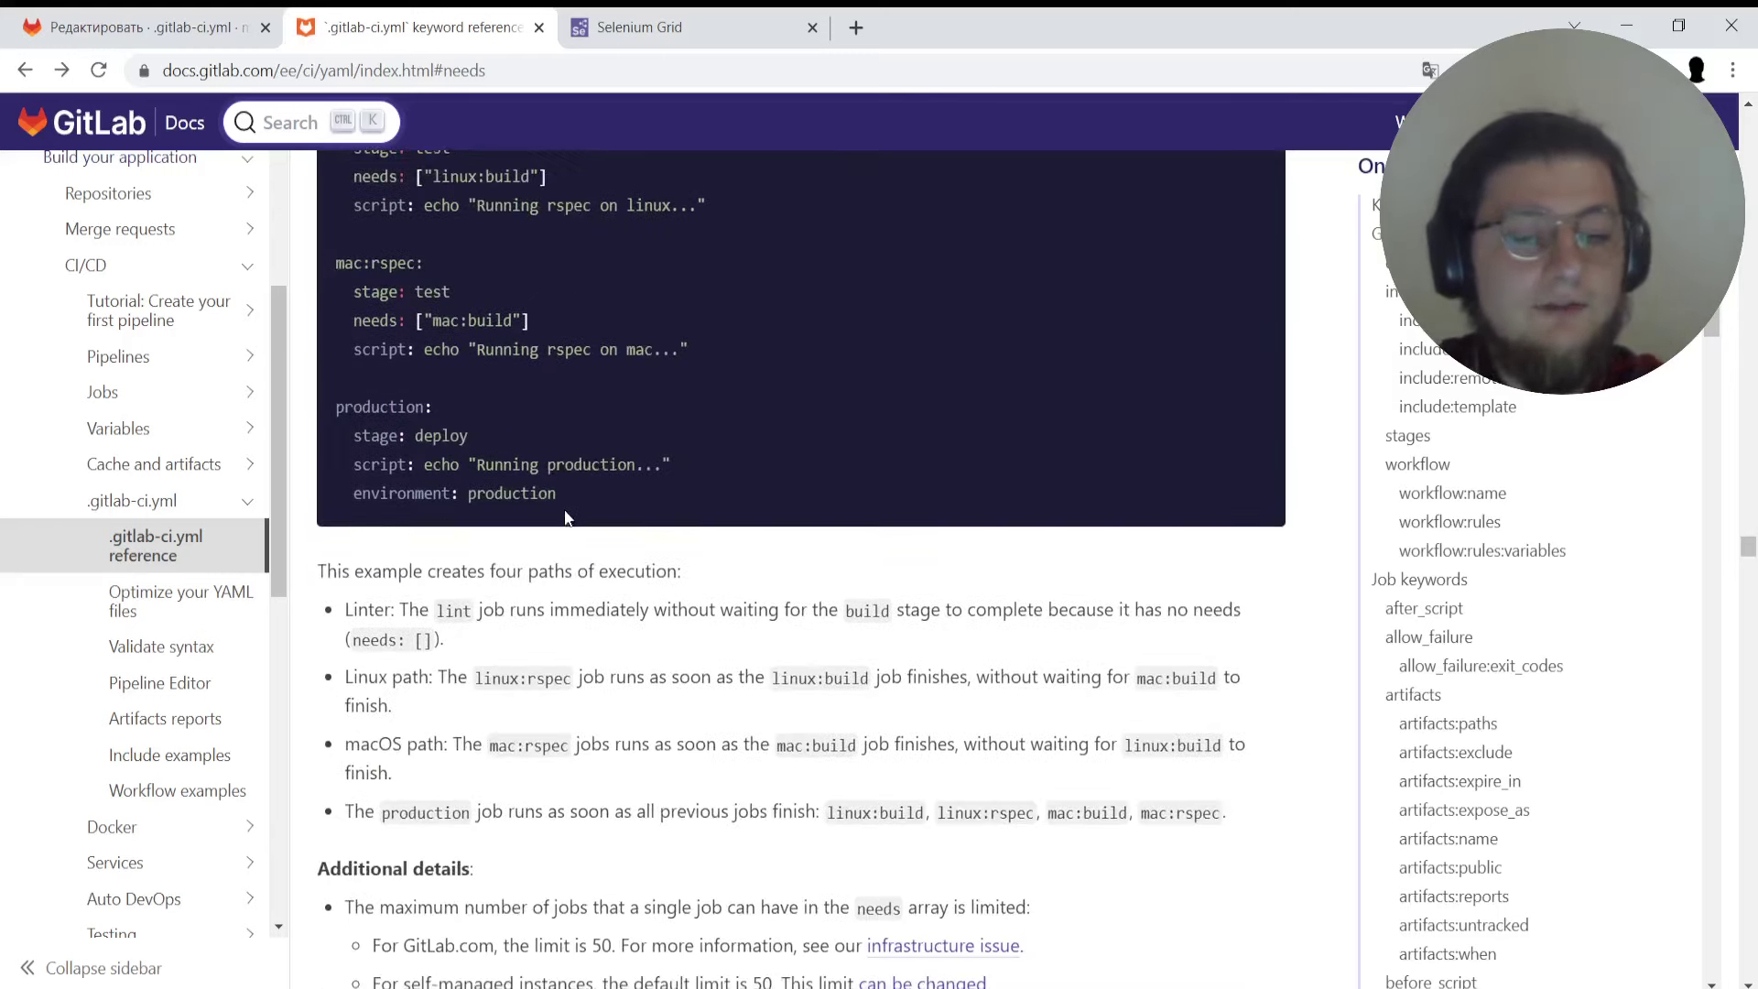
pyautogui.scroll(1, 568, 502)
pyautogui.hotkey('ctrl', 'pageup')
pyautogui.scroll(-1, 591, 637)
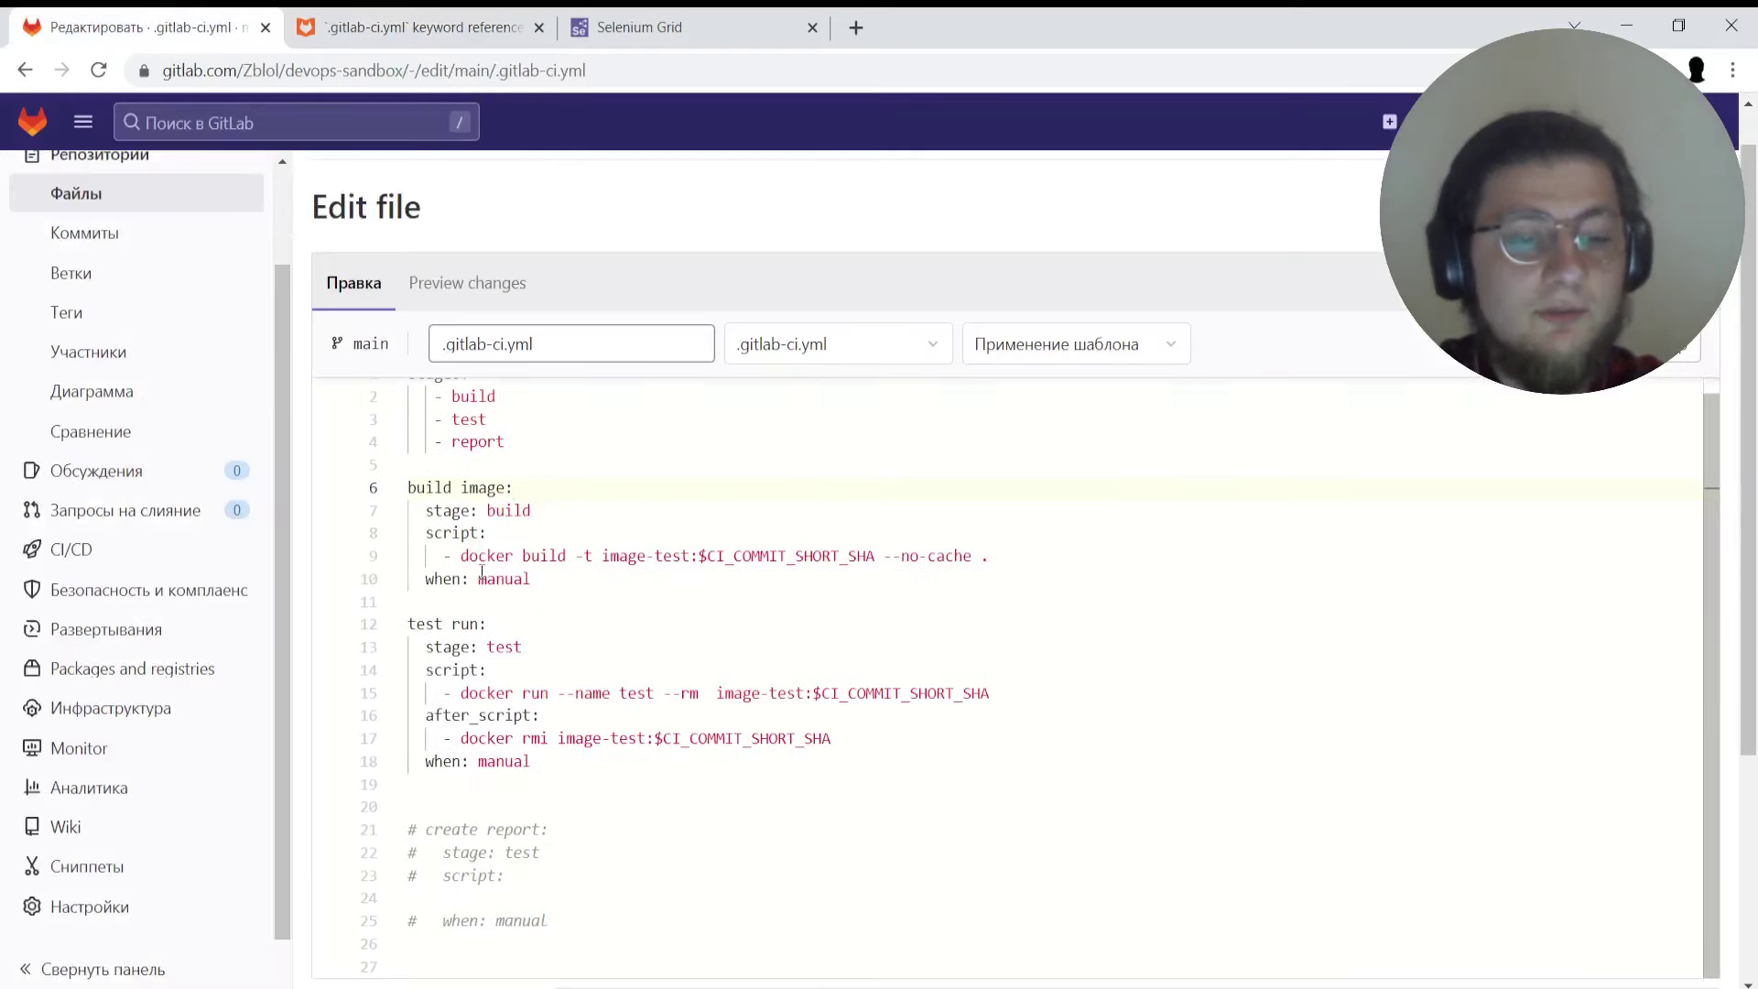
# Add 'needs: build image' under 'stage: test' in the test run job.
pyautogui.click(548, 649)
pyautogui.press('Return')
pyautogui.write('need')
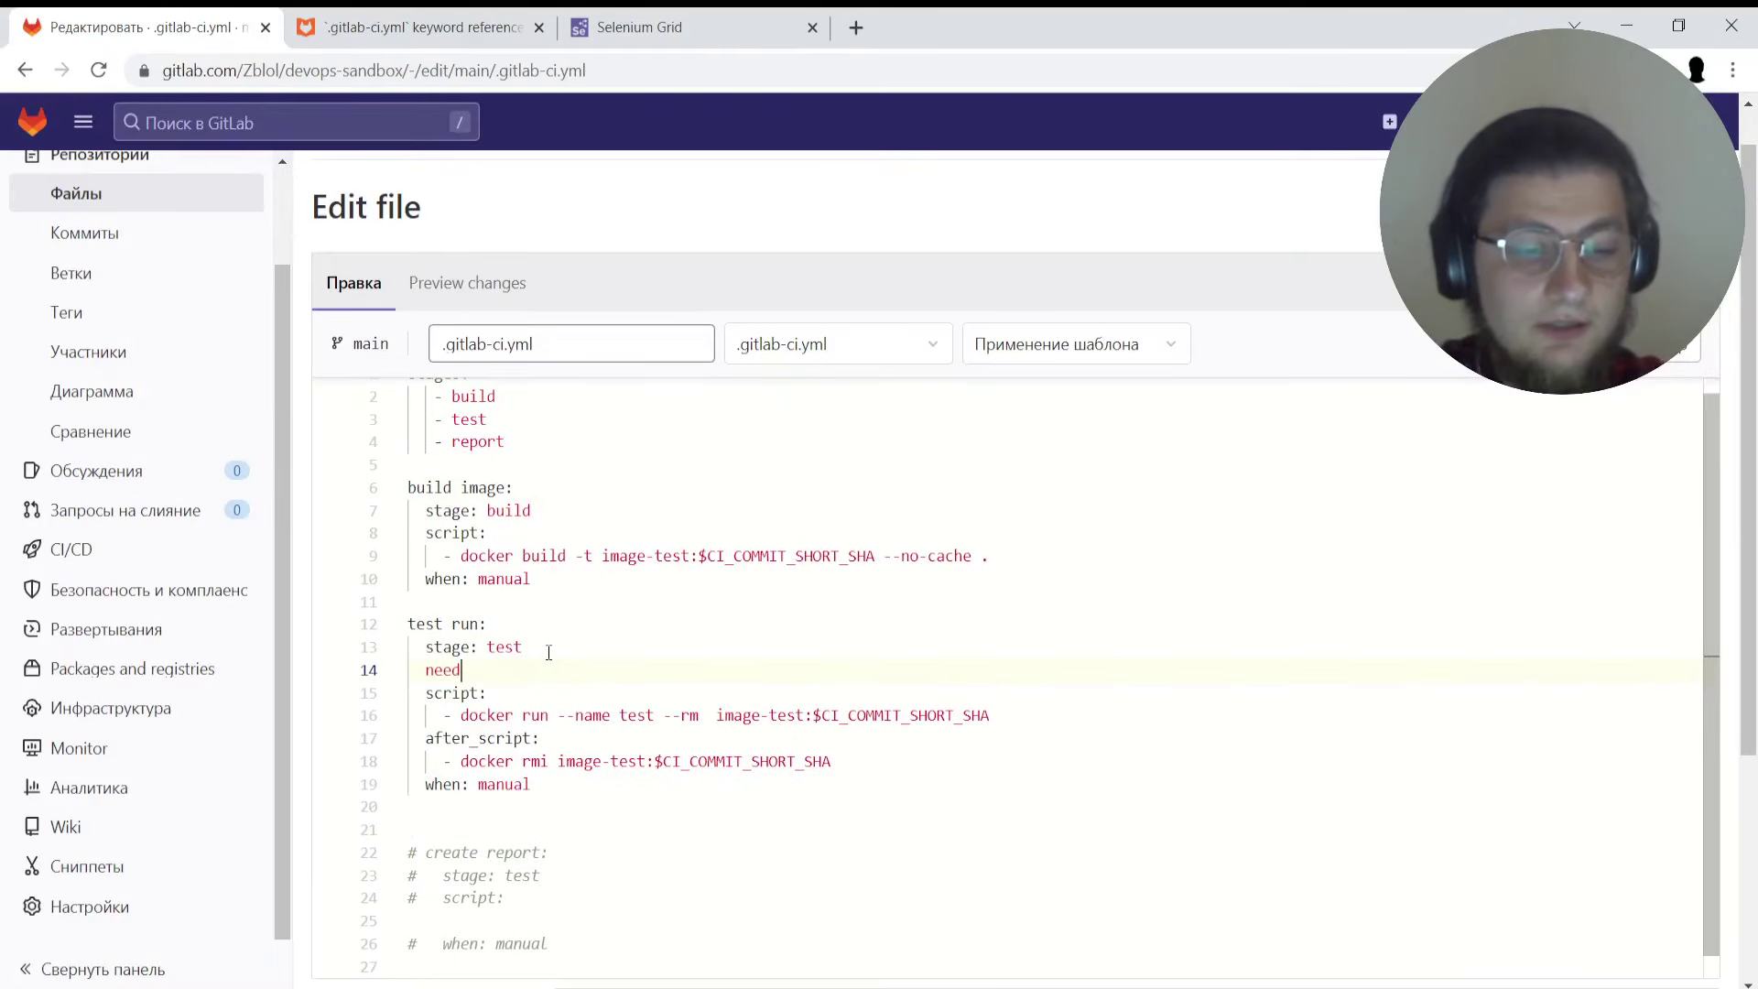
pyautogui.write('s:')
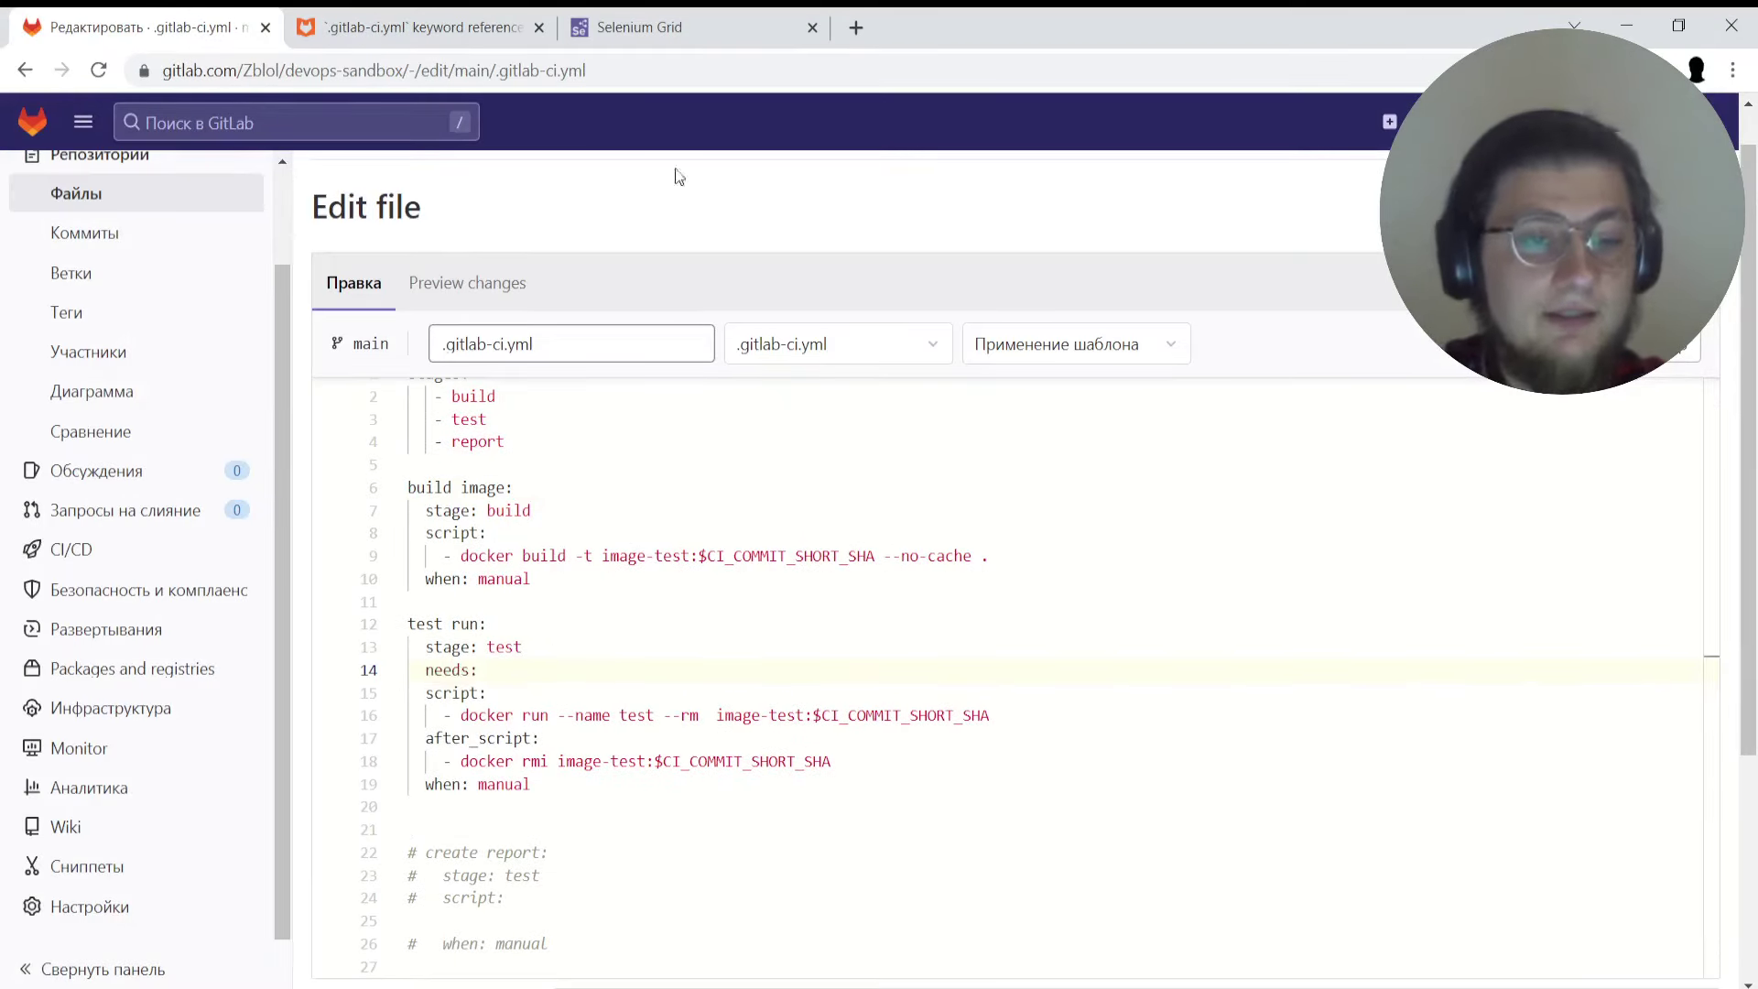
pyautogui.click(422, 27)
pyautogui.click(229, 26)
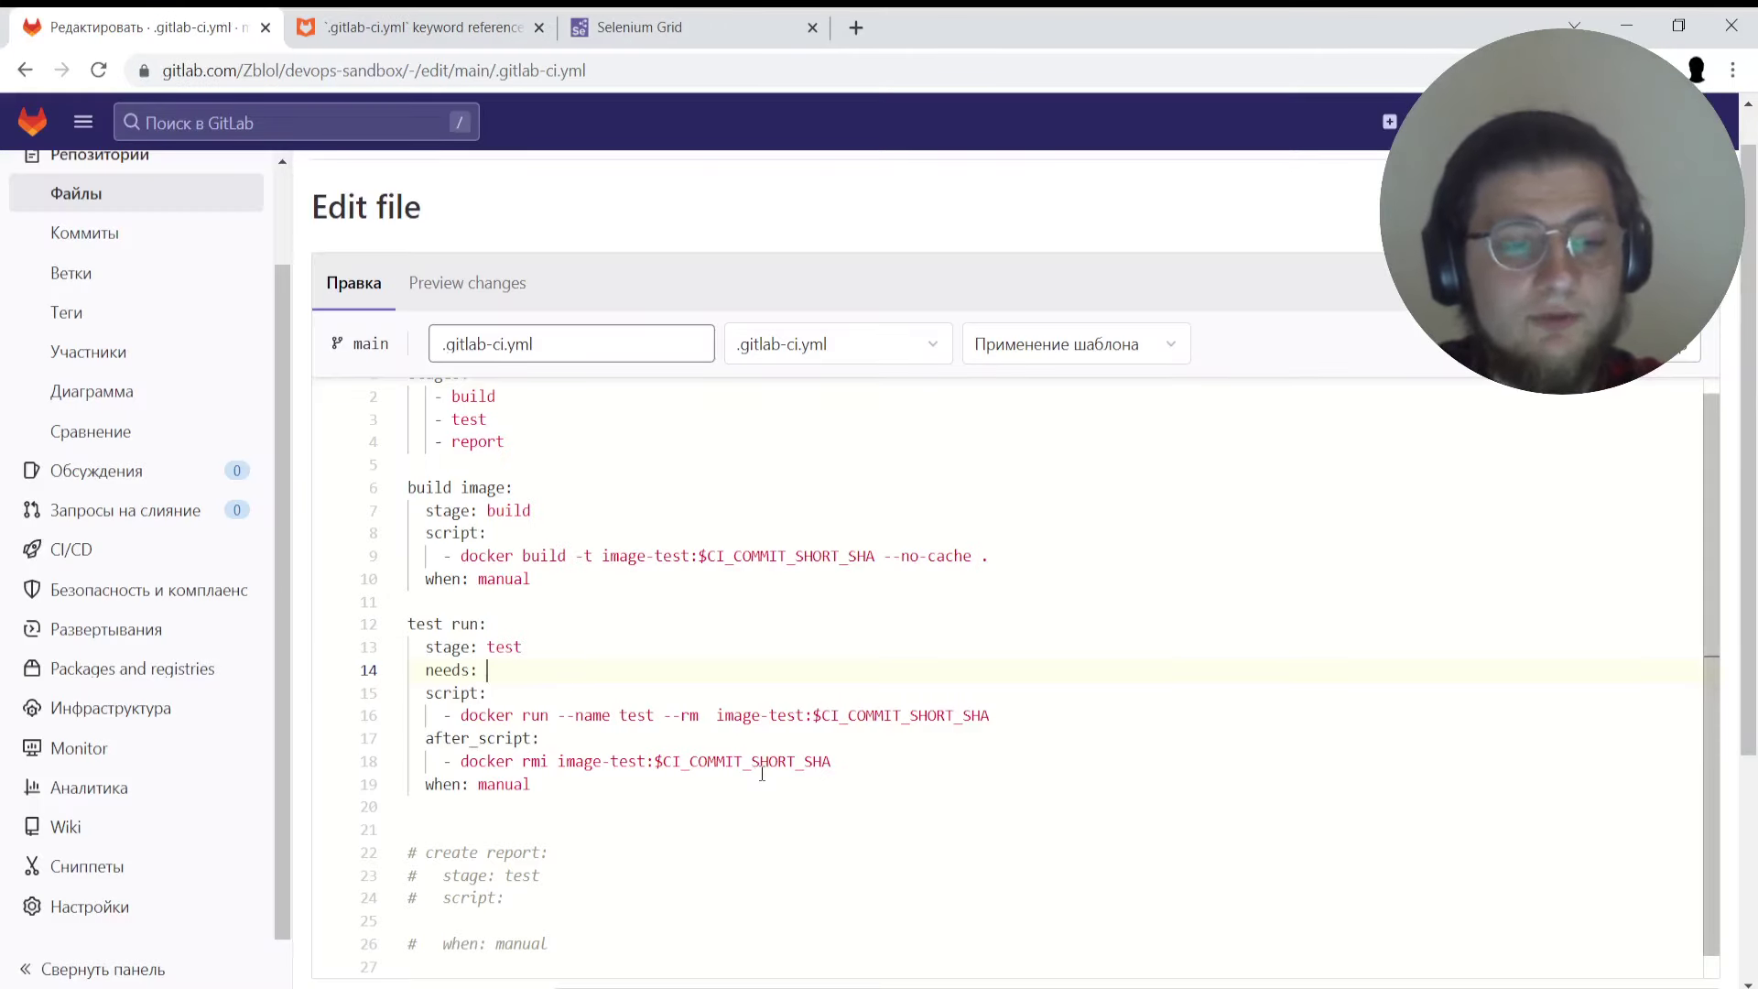
pyautogui.write('build o')
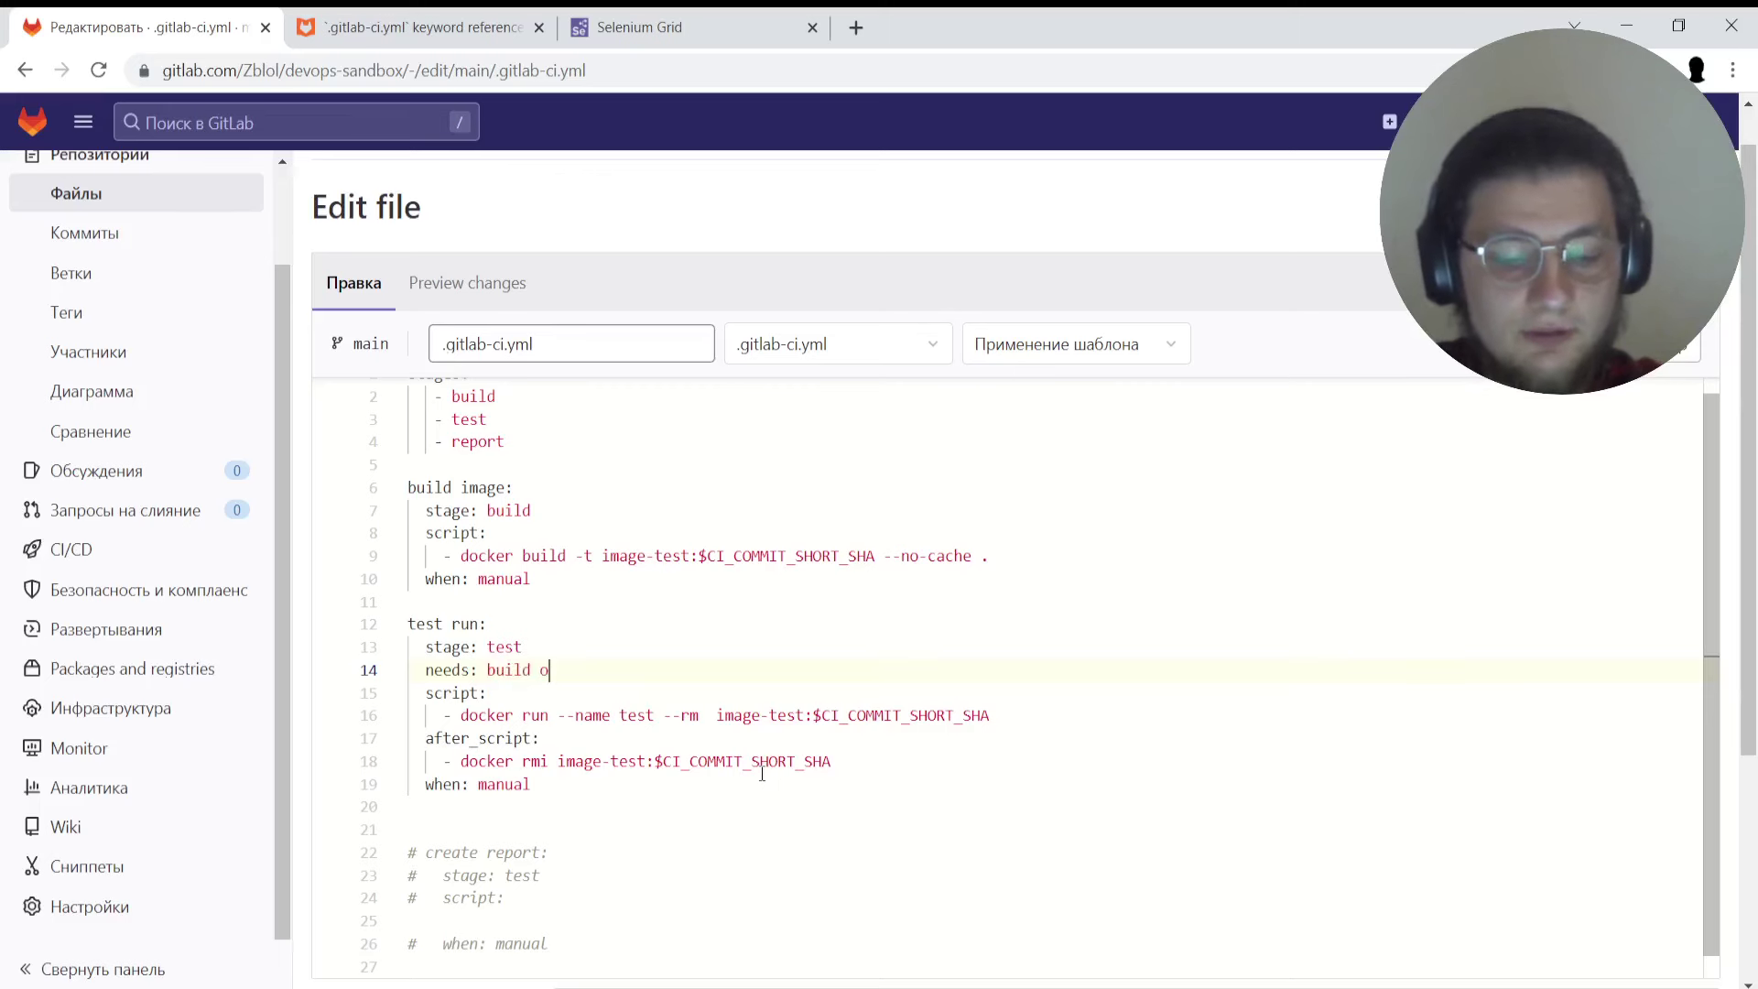
pyautogui.press('BackSpace')
pyautogui.write('image')
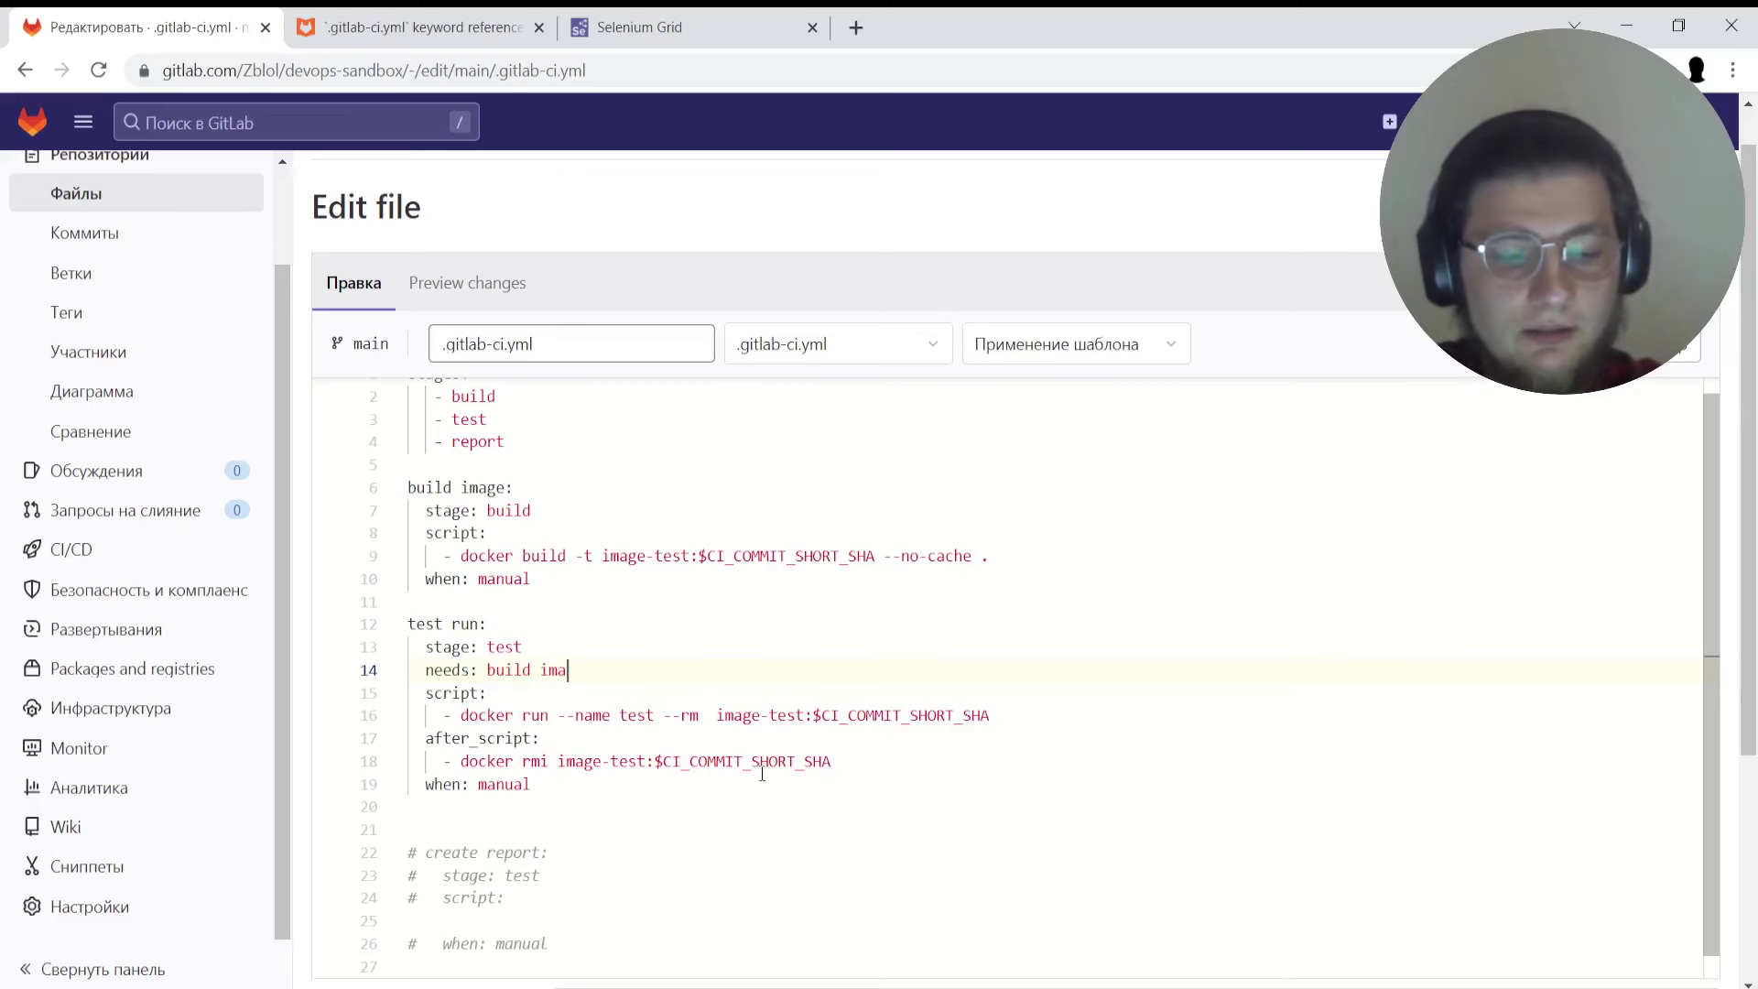
pyautogui.click(656, 522)
pyautogui.scroll(1, 675, 595)
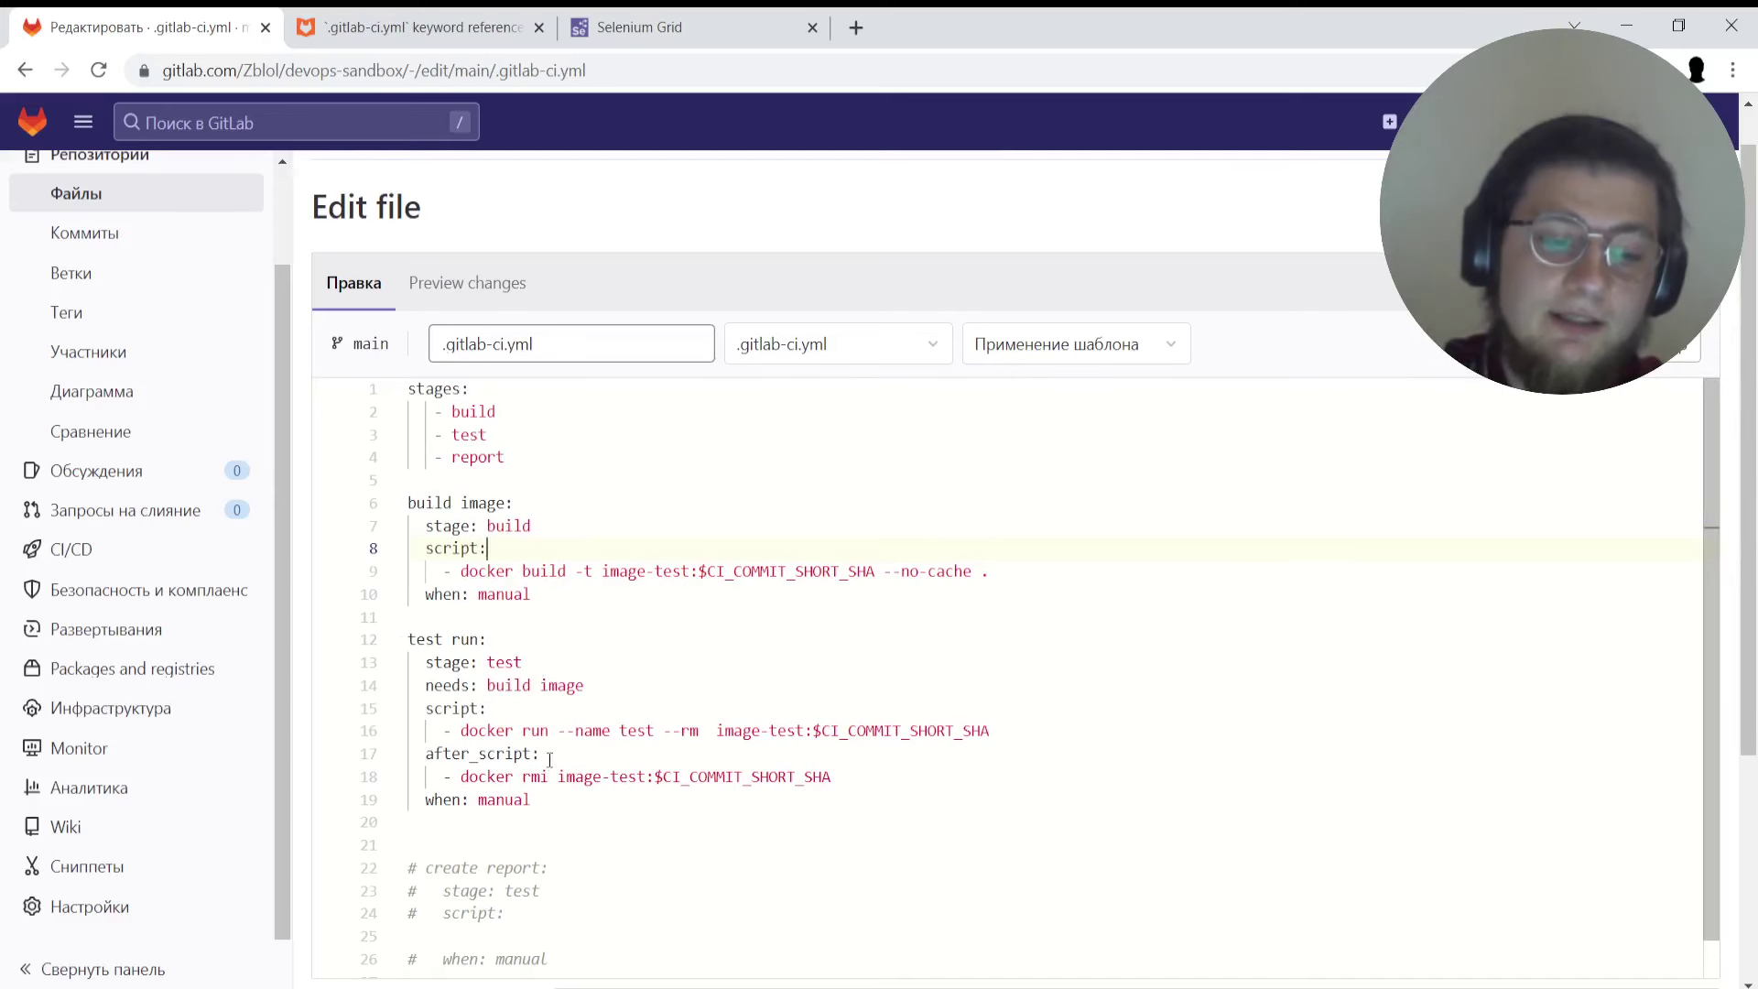
pyautogui.scroll(-1, 551, 776)
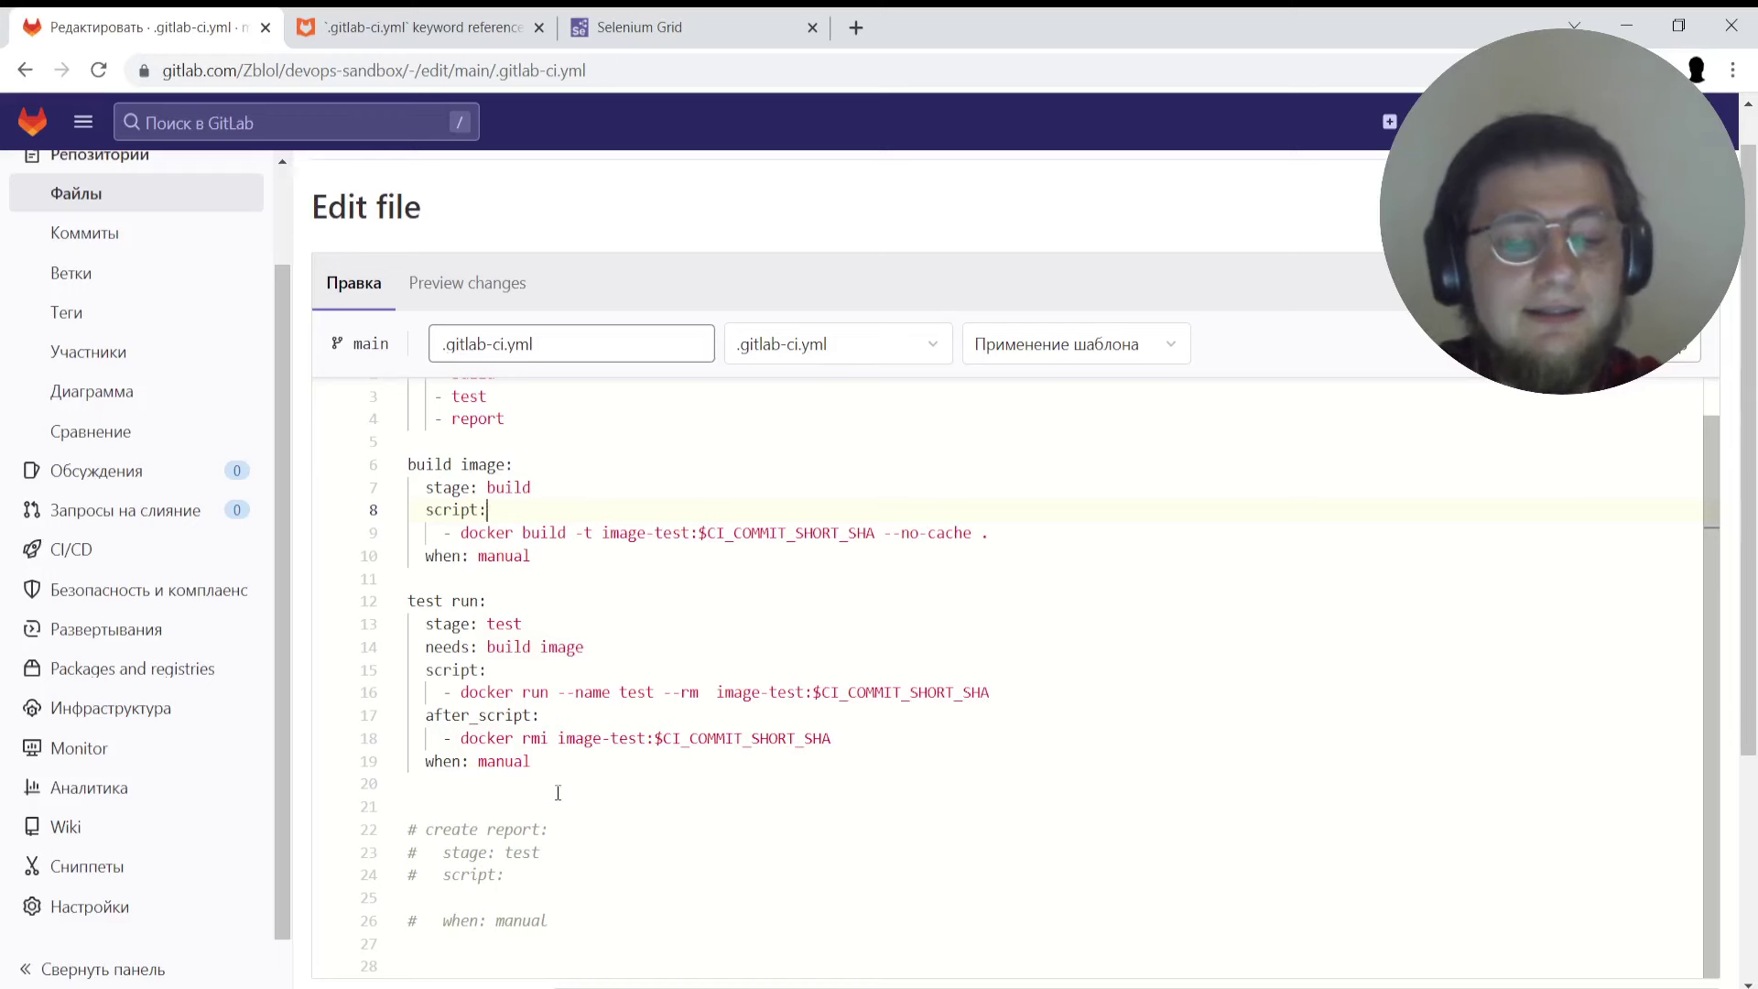
# Find and copy the 'allow_failure: true' example from the keyword docs for the test run job.
pyautogui.click(871, 746)
pyautogui.click(353, 23)
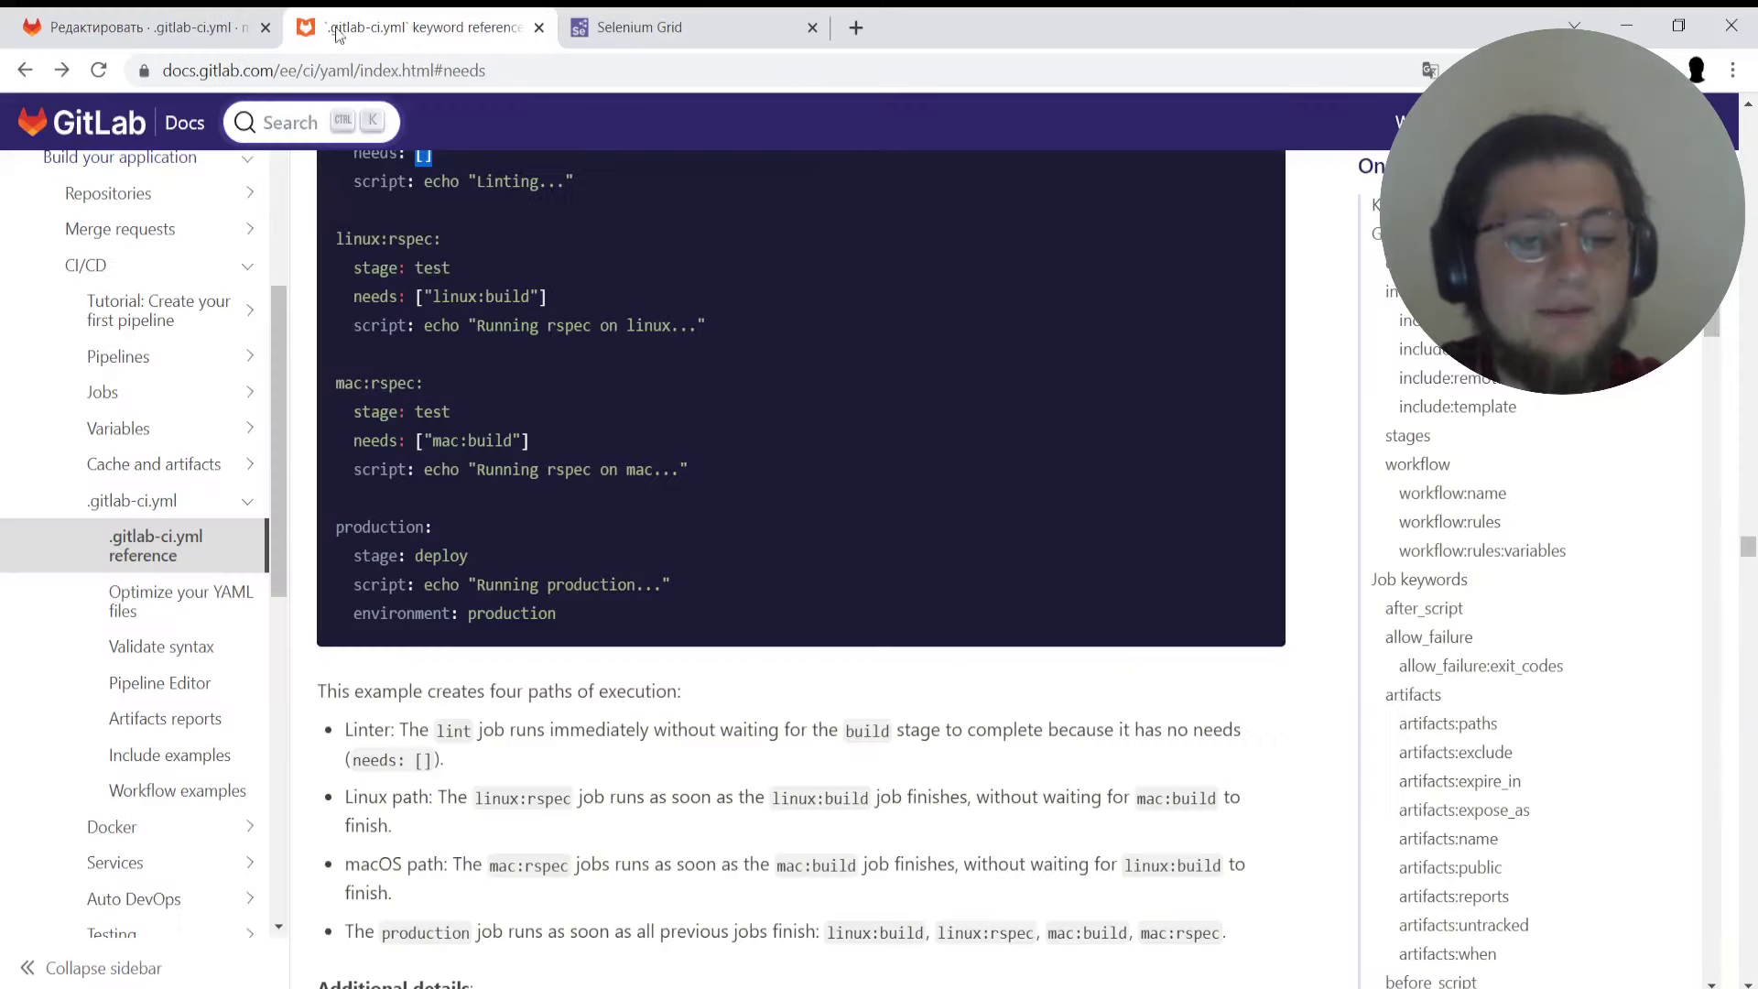
pyautogui.scroll(15, 641, 468)
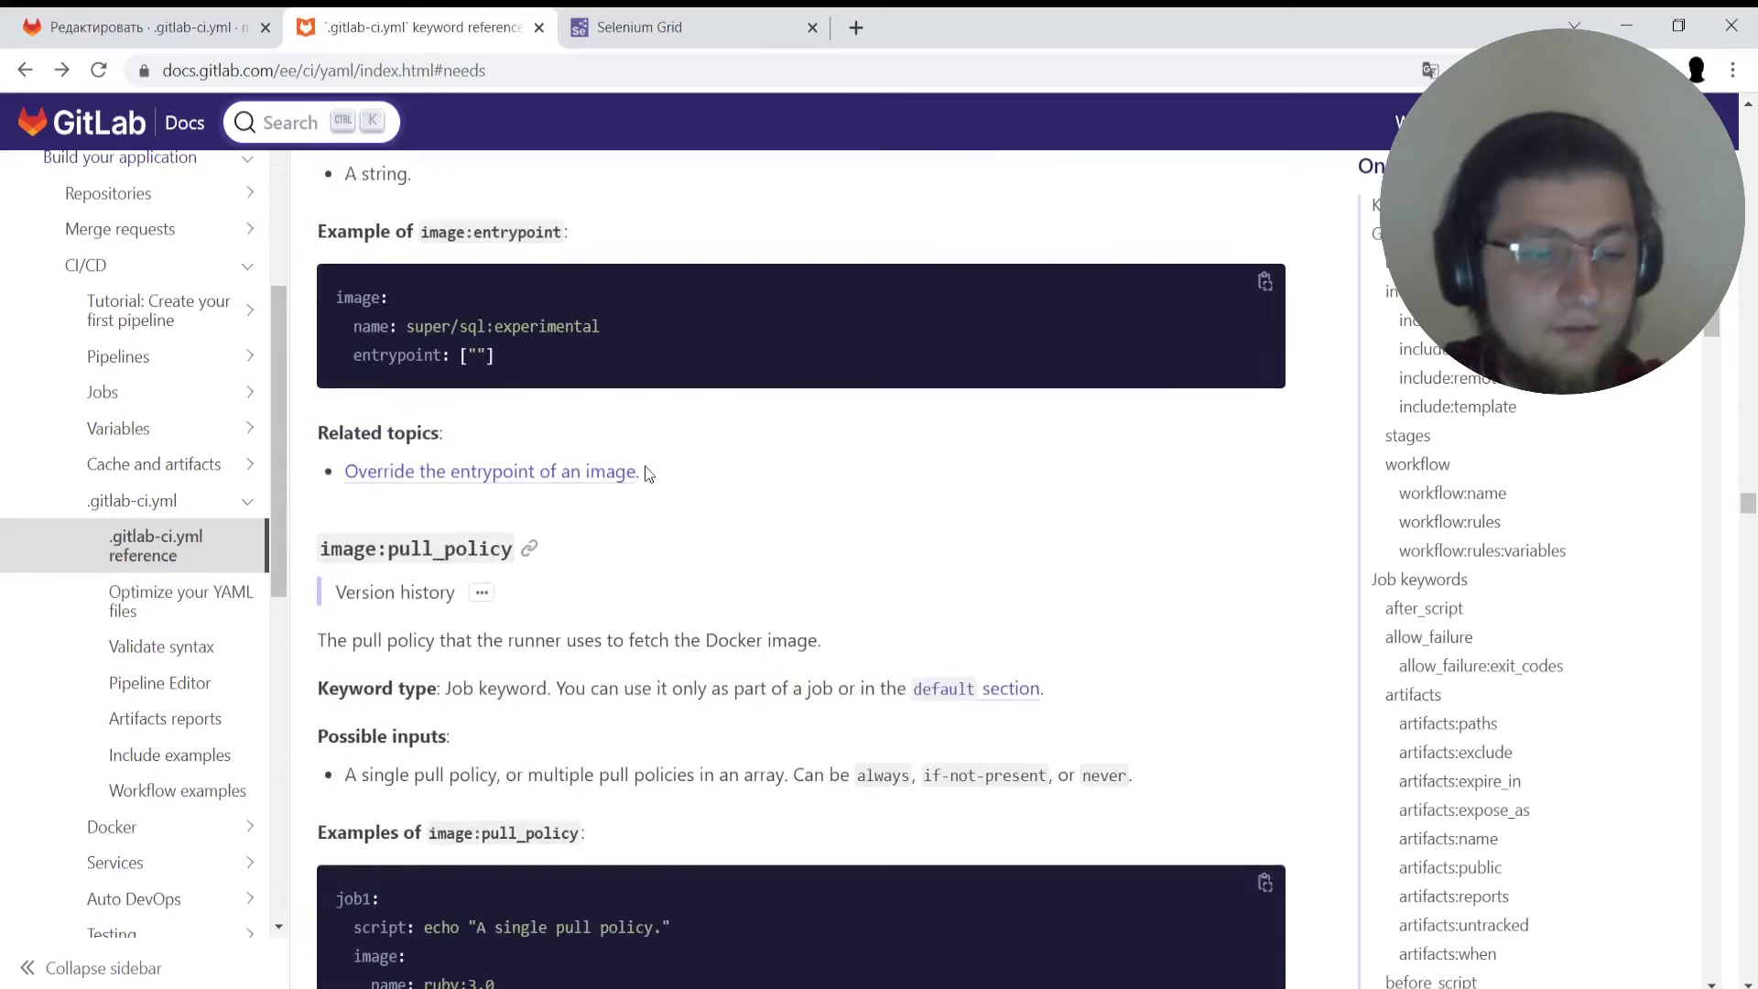
pyautogui.hotkey('ctrl', 'f')
pyautogui.write('allow')
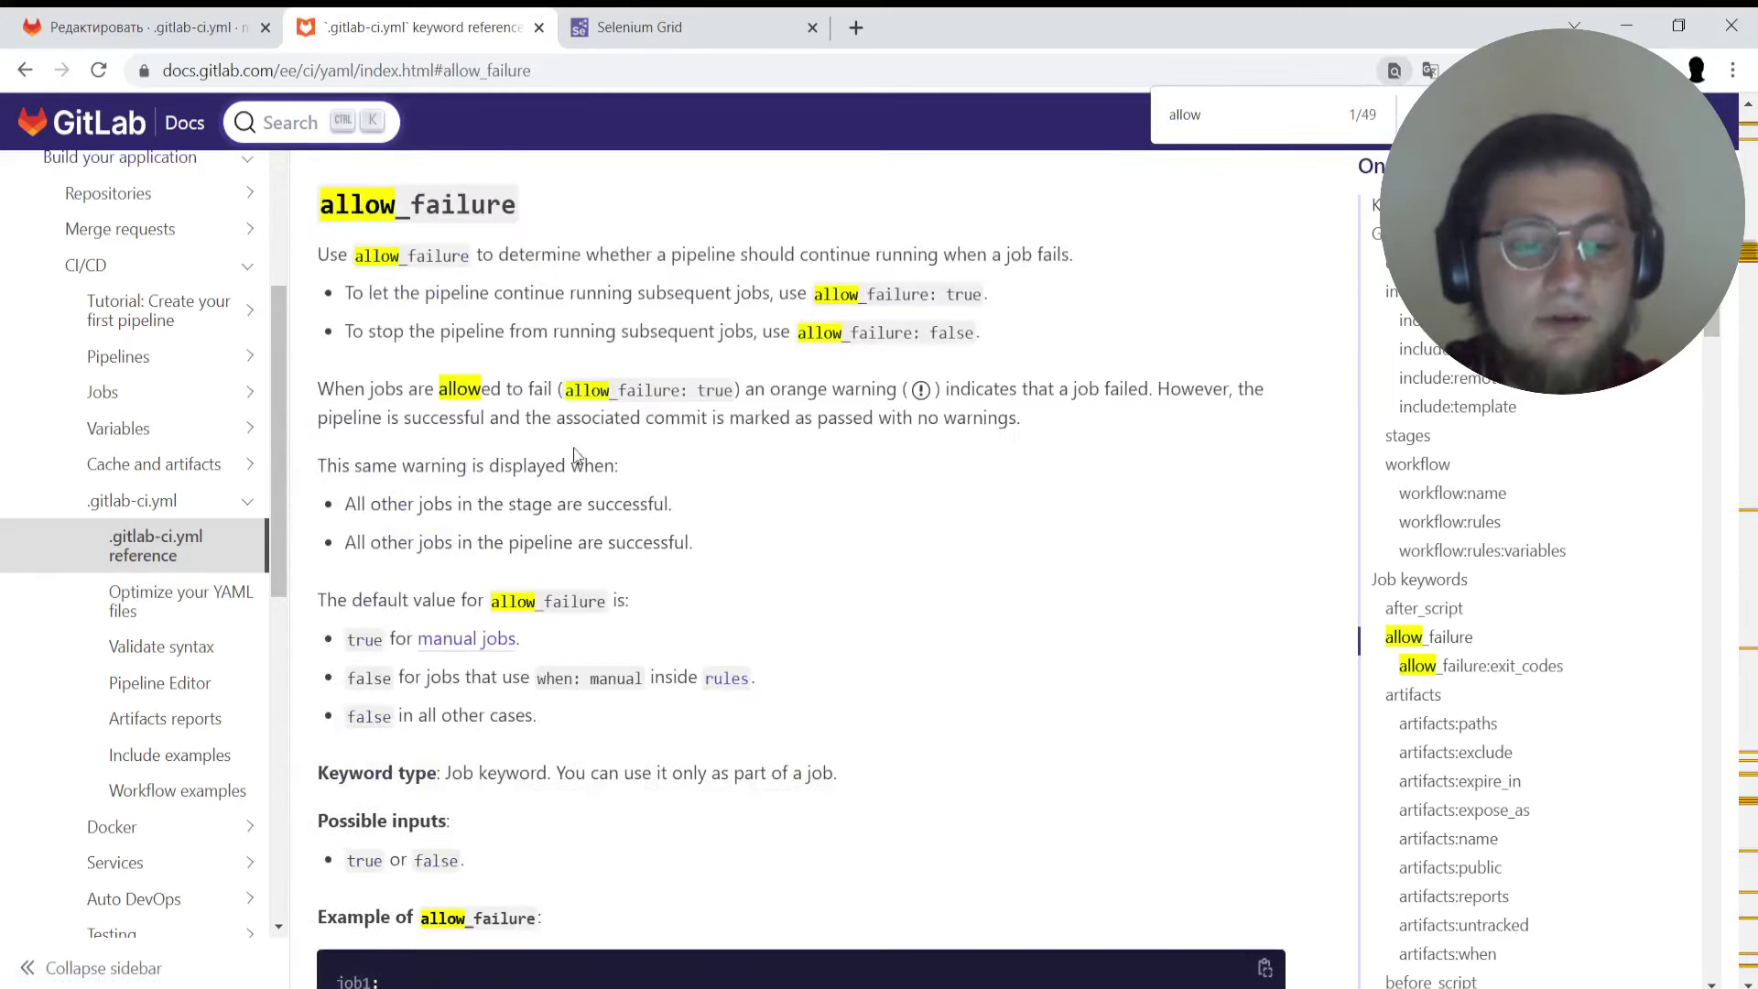
pyautogui.scroll(-5, 513, 513)
pyautogui.scroll(-1, 495, 541)
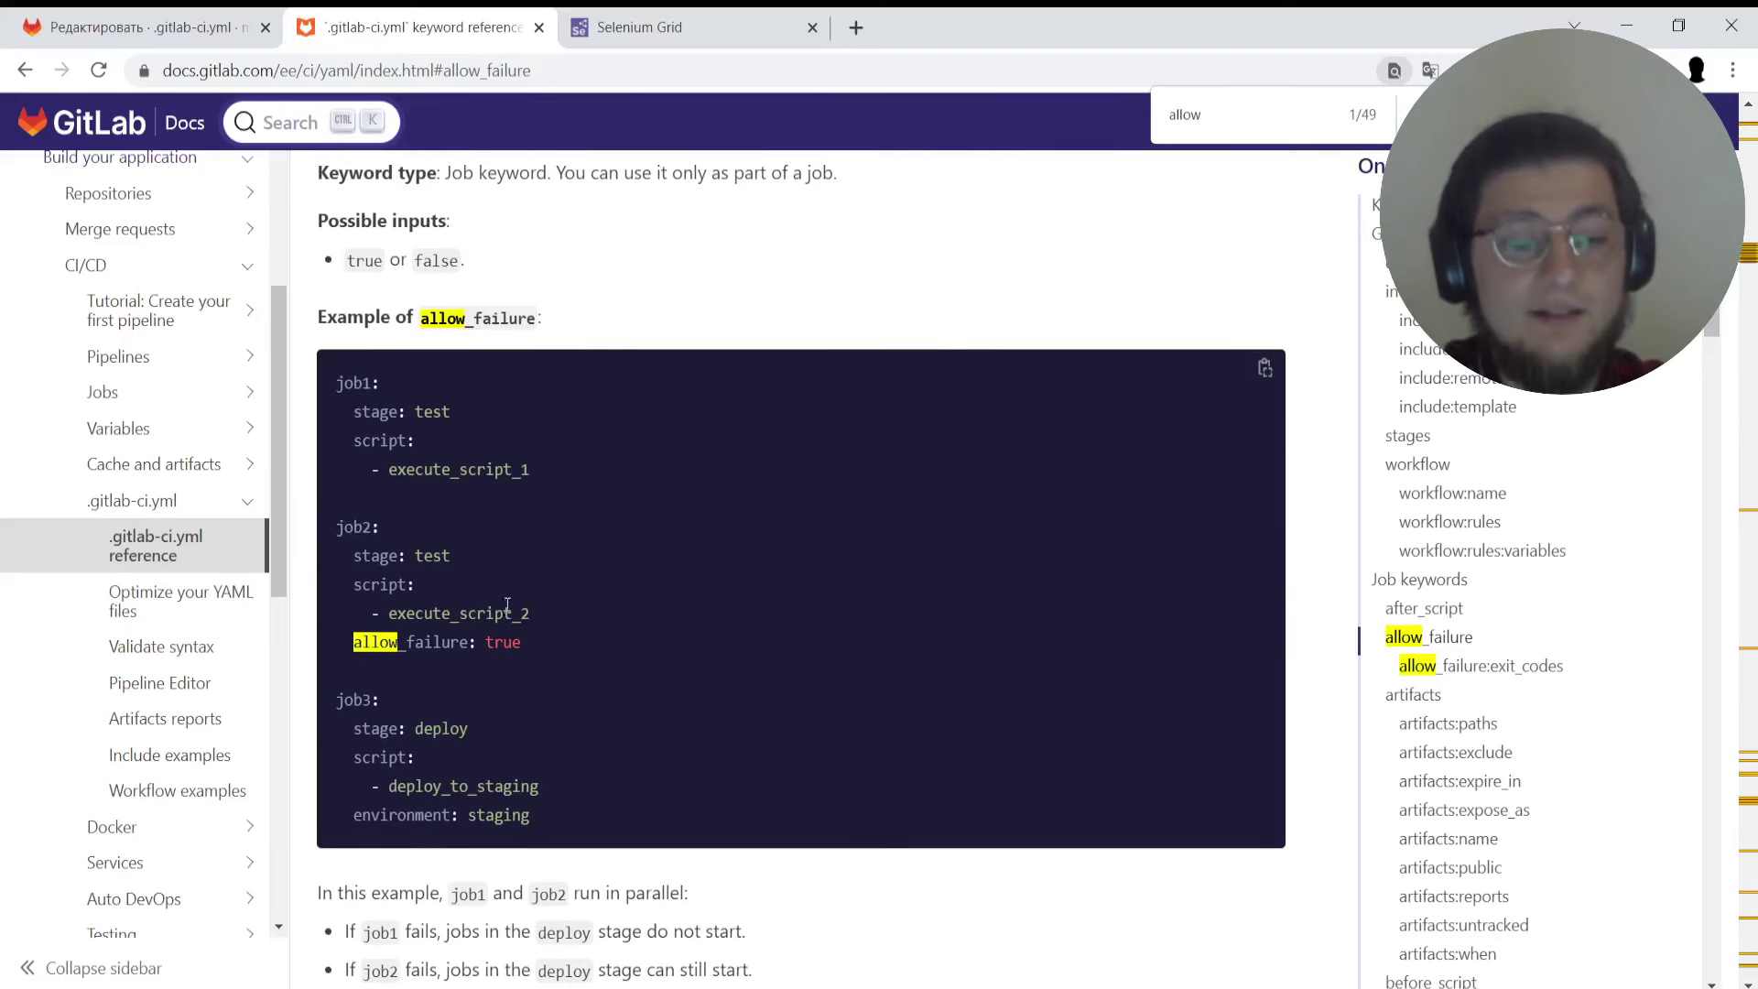
pyautogui.moveTo(522, 642); pyautogui.dragTo(349, 641)
pyautogui.hotkey('ctrl', 'shift', 'Tab')
pyautogui.scroll(-1, 687, 600)
pyautogui.scroll(2, 538, 642)
pyautogui.click(366, 457)
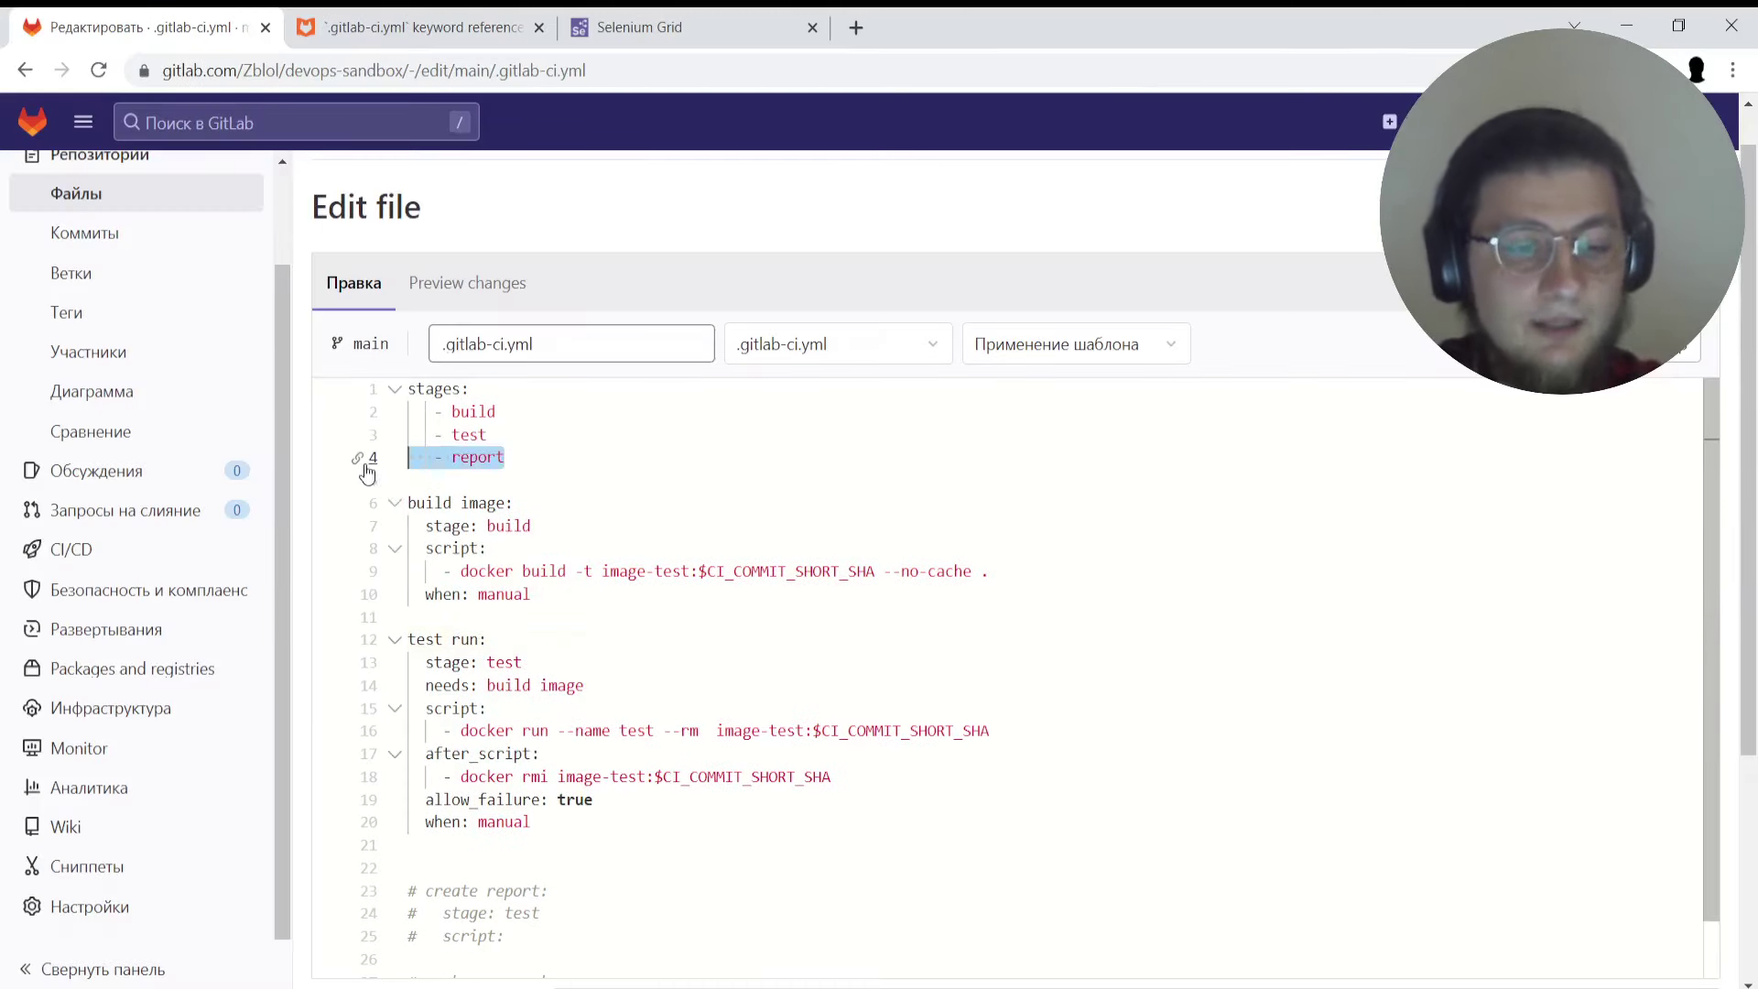
# Comment out the '- report' entry in the stages list.
pyautogui.hotkey('ctrl', '/')
pyautogui.scroll(-1, 758, 488)
pyautogui.scroll(1, 806, 487)
pyautogui.click(794, 488)
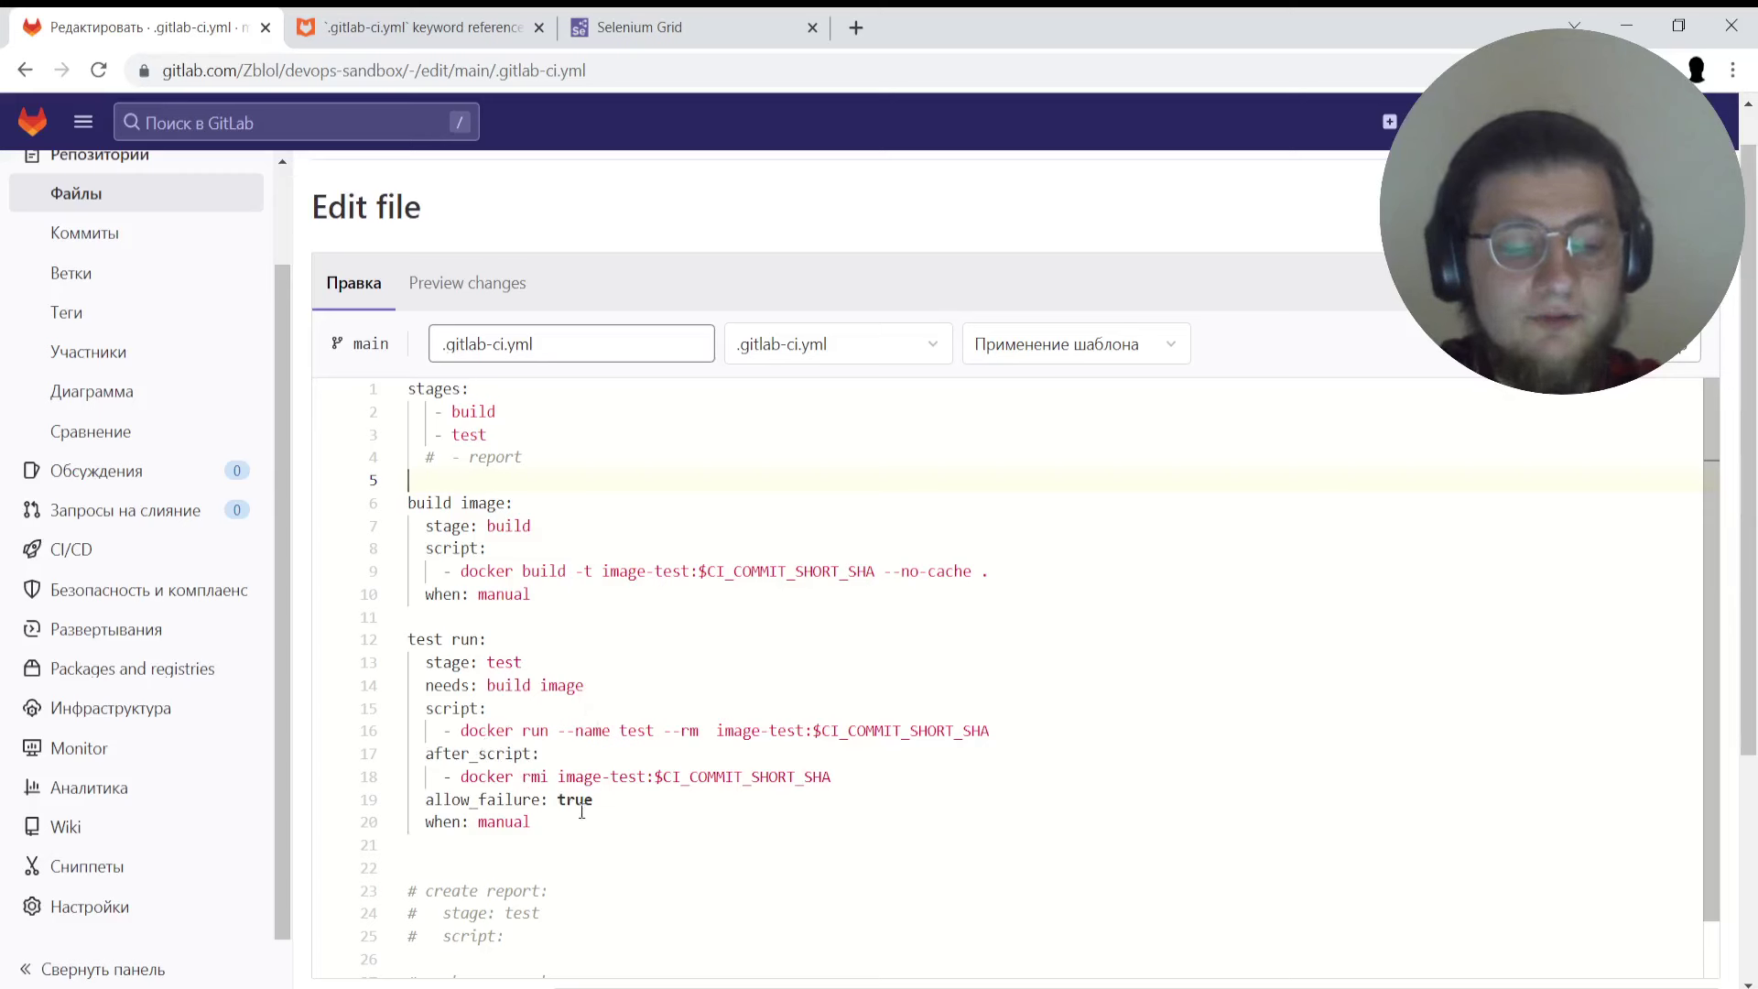
# Uncomment the create report job lines and restore the '- report' stage entry.
pyautogui.scroll(-1, 550, 824)
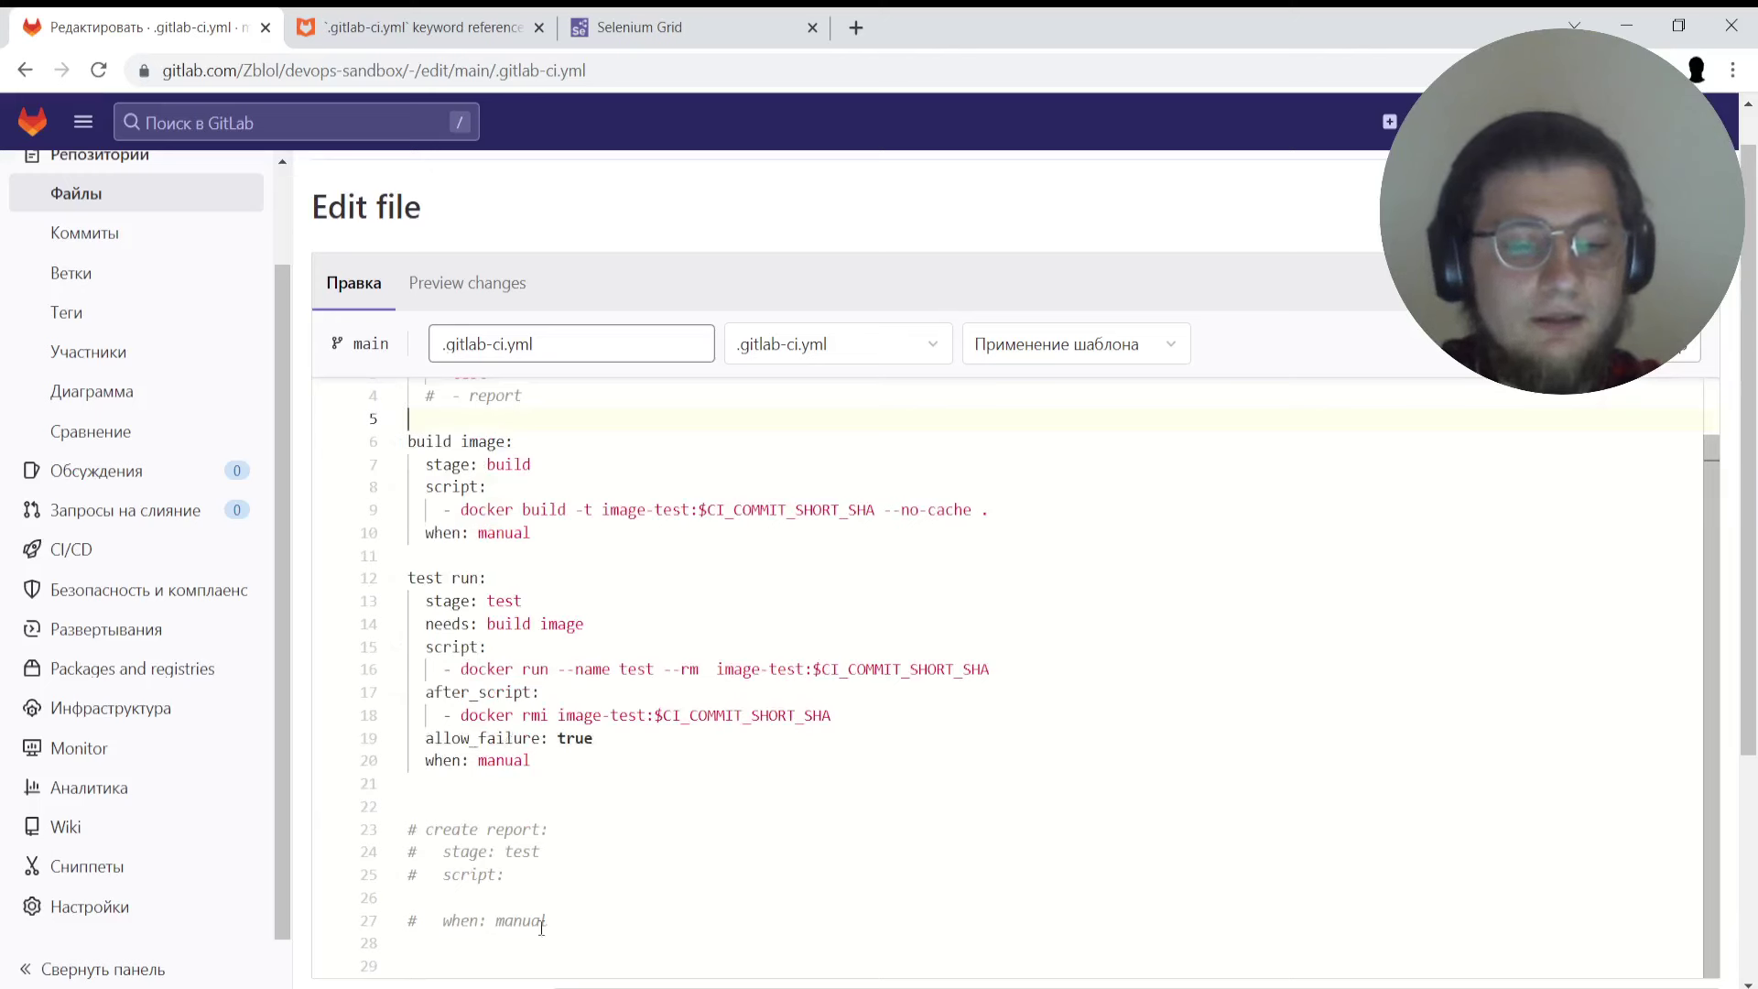
pyautogui.moveTo(557, 931); pyautogui.dragTo(363, 833)
pyautogui.hotkey('ctrl', '/')
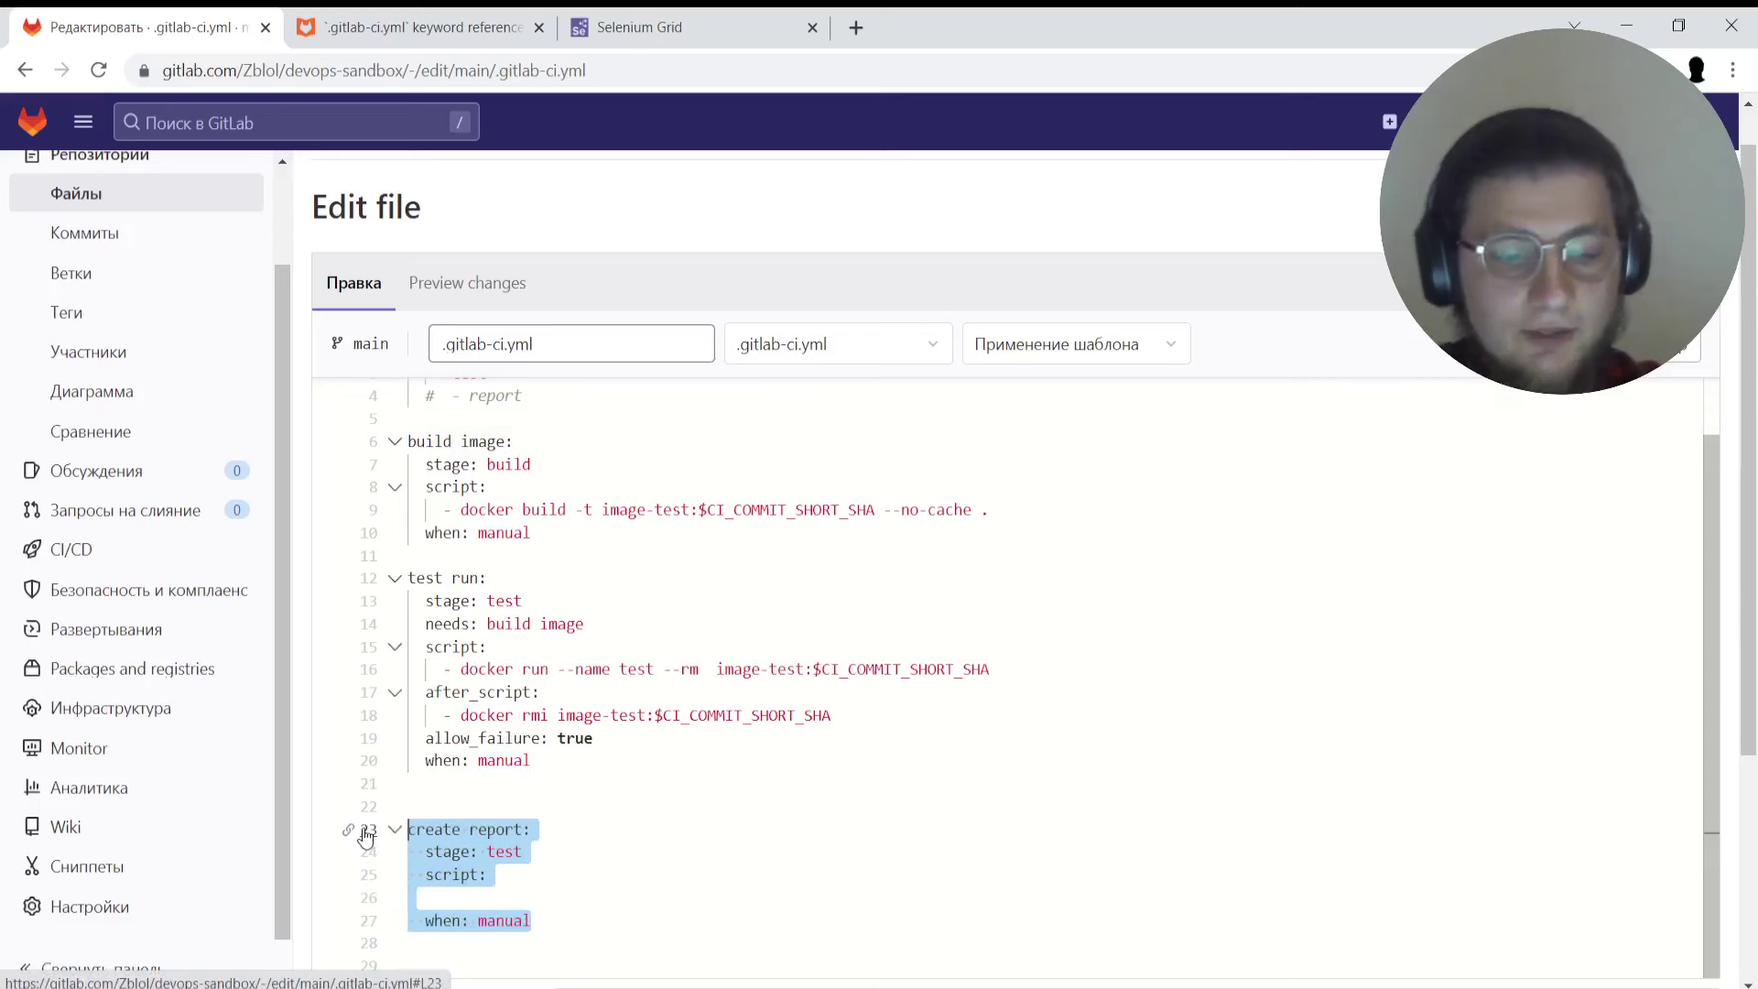
pyautogui.scroll(1, 549, 677)
pyautogui.moveTo(522, 460); pyautogui.dragTo(293, 469)
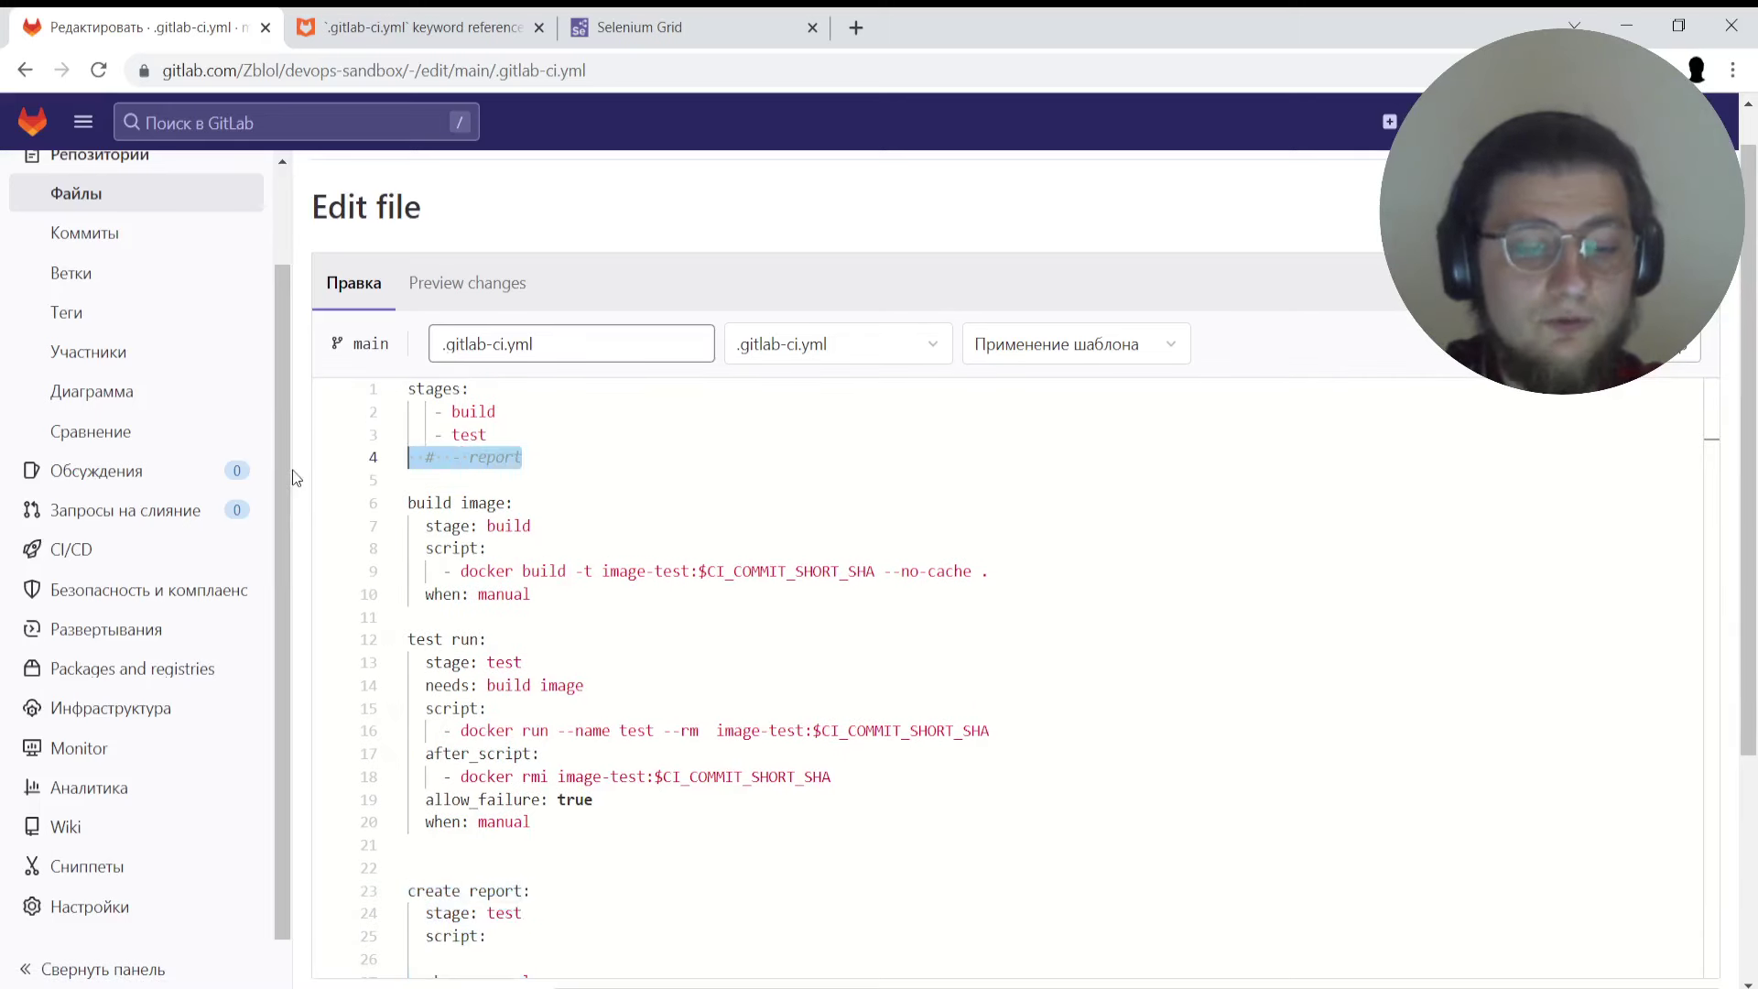
pyautogui.write('/')
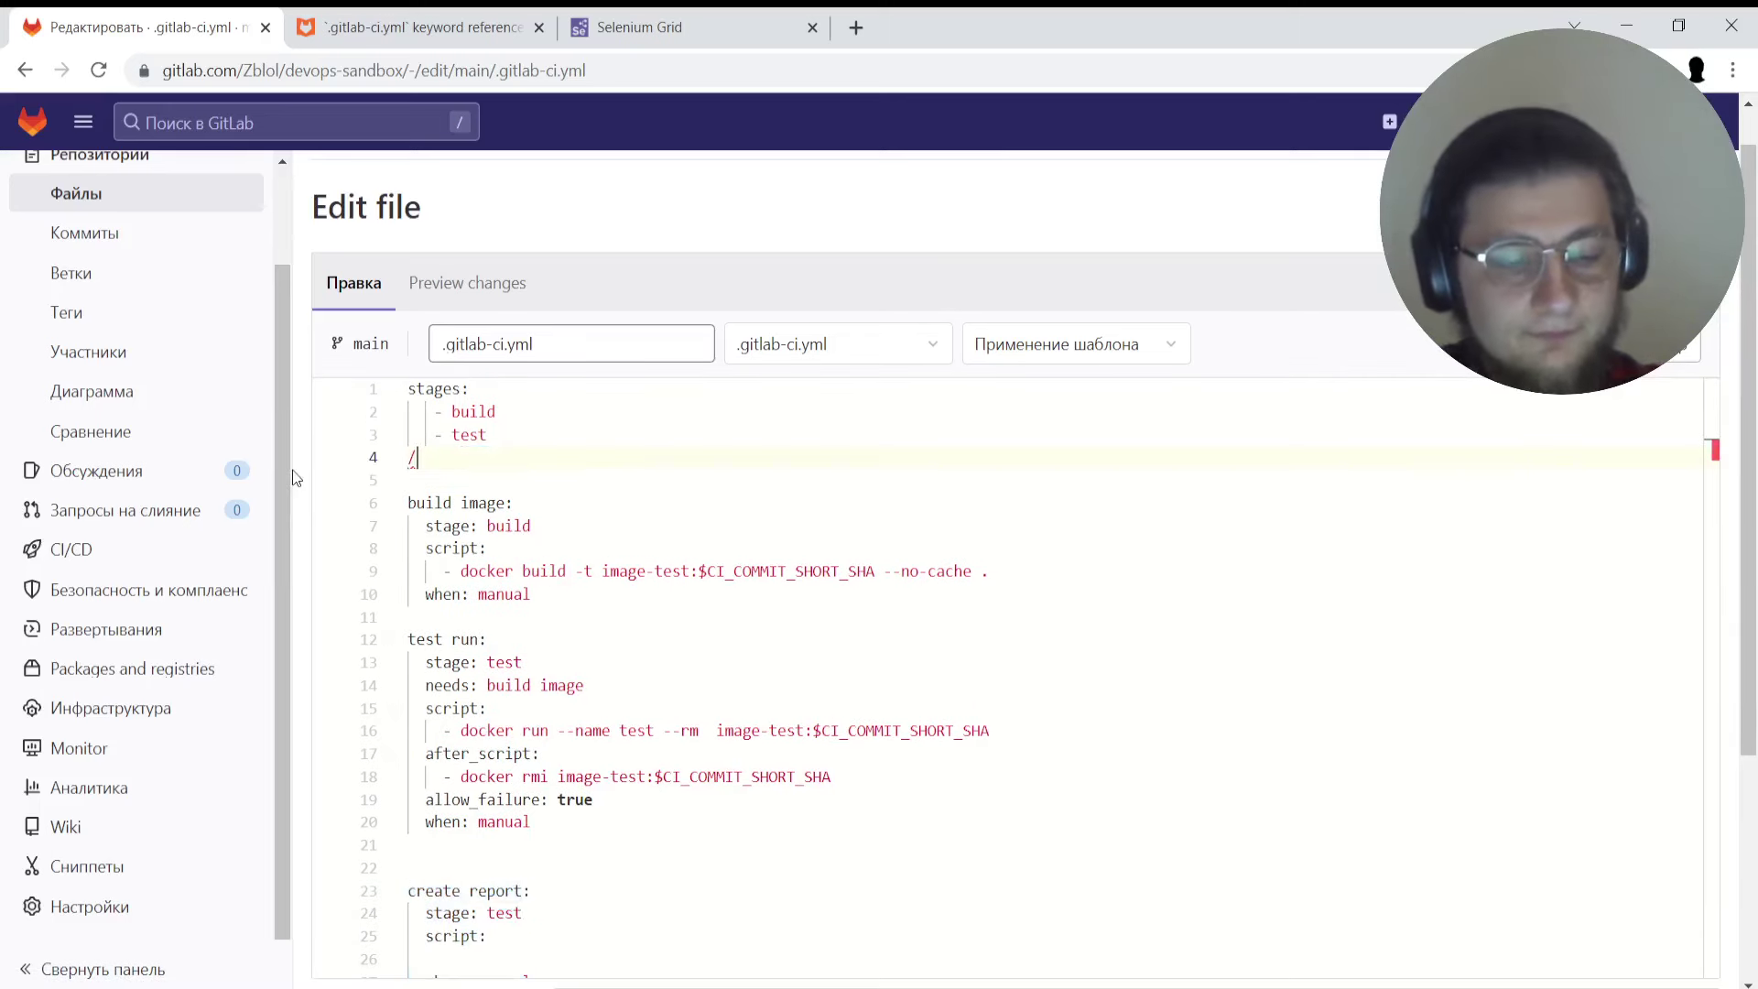
pyautogui.hotkey('ctrl', 'z')
pyautogui.hotkey('ctrl', '/')
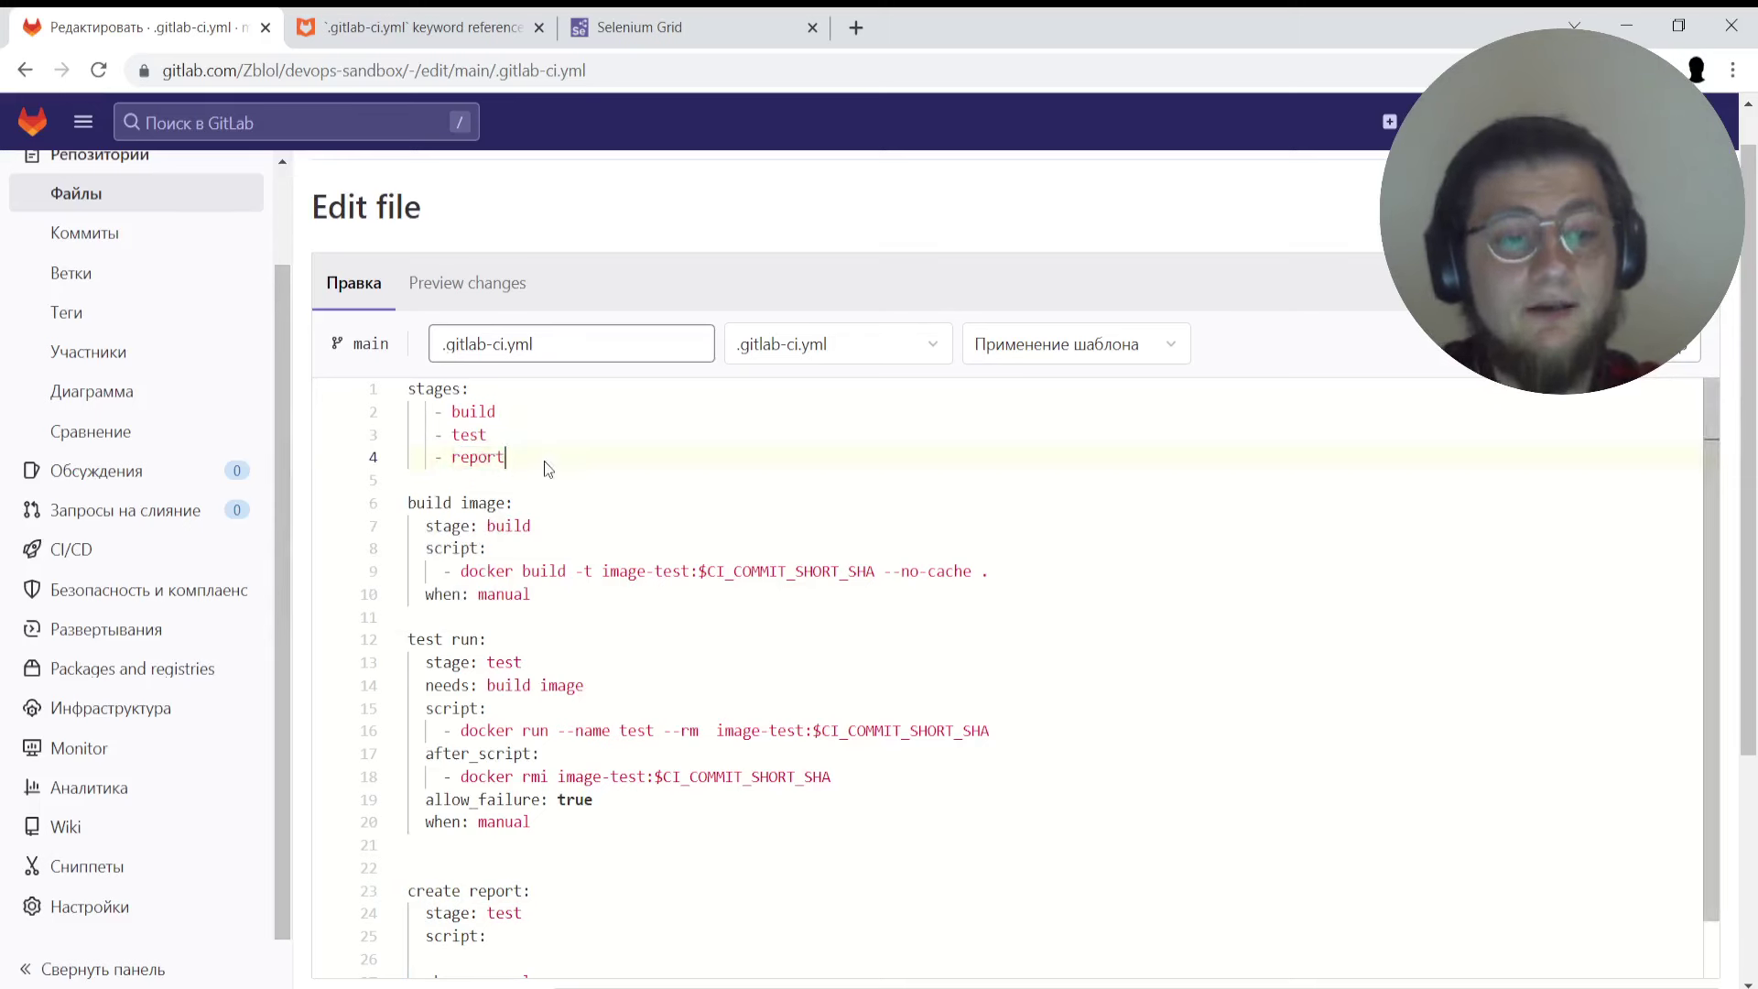
pyautogui.click(547, 469)
pyautogui.scroll(-1, 550, 472)
pyautogui.click(492, 895)
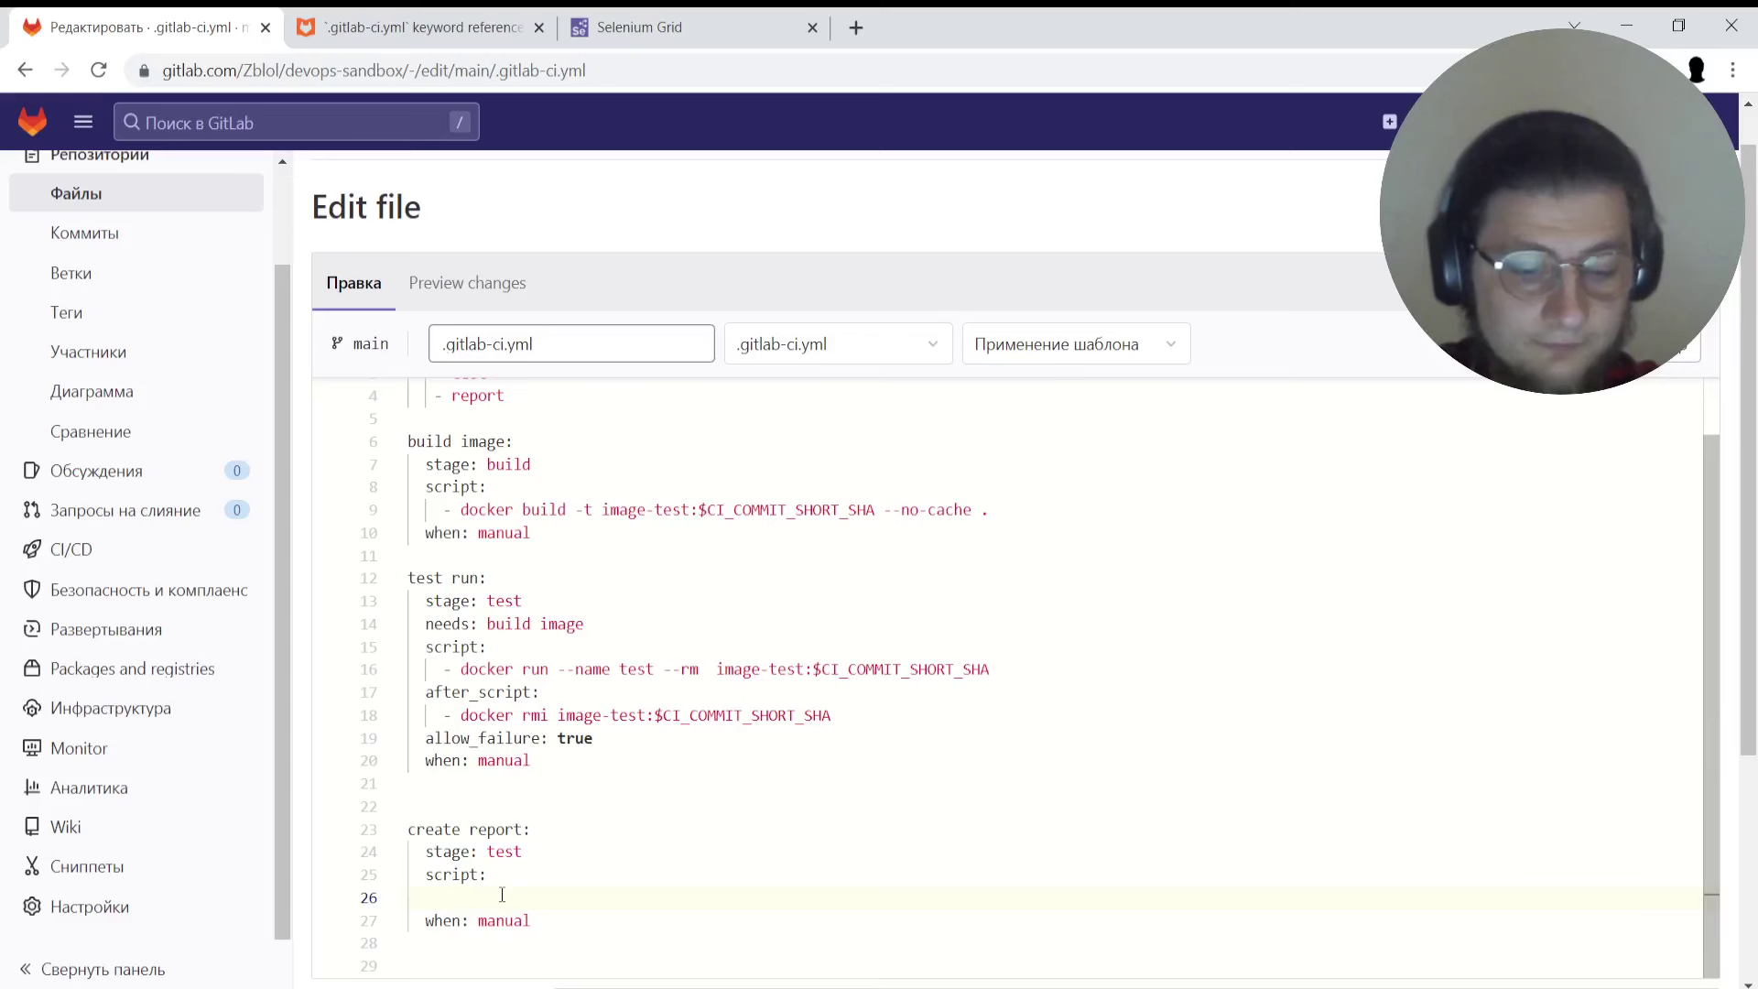
# Make create report echo "report has been created" and change its stage from test to report.
pyautogui.write('echo ')
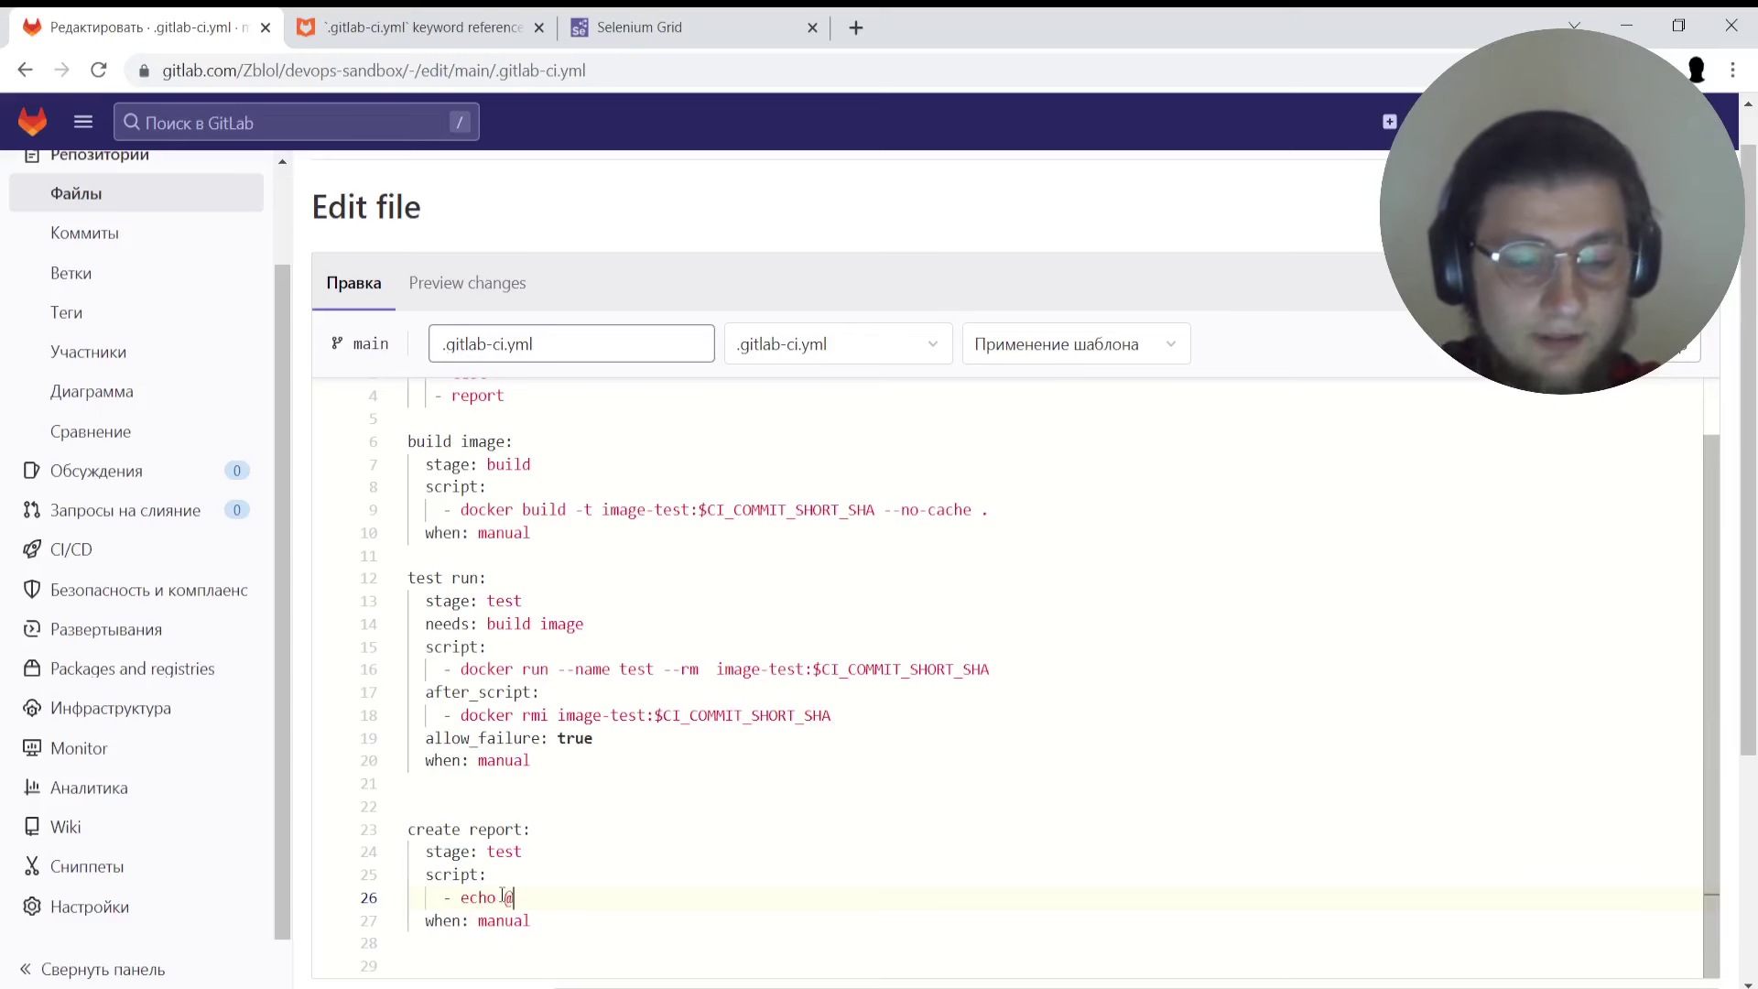
pyautogui.write('"report has been created')
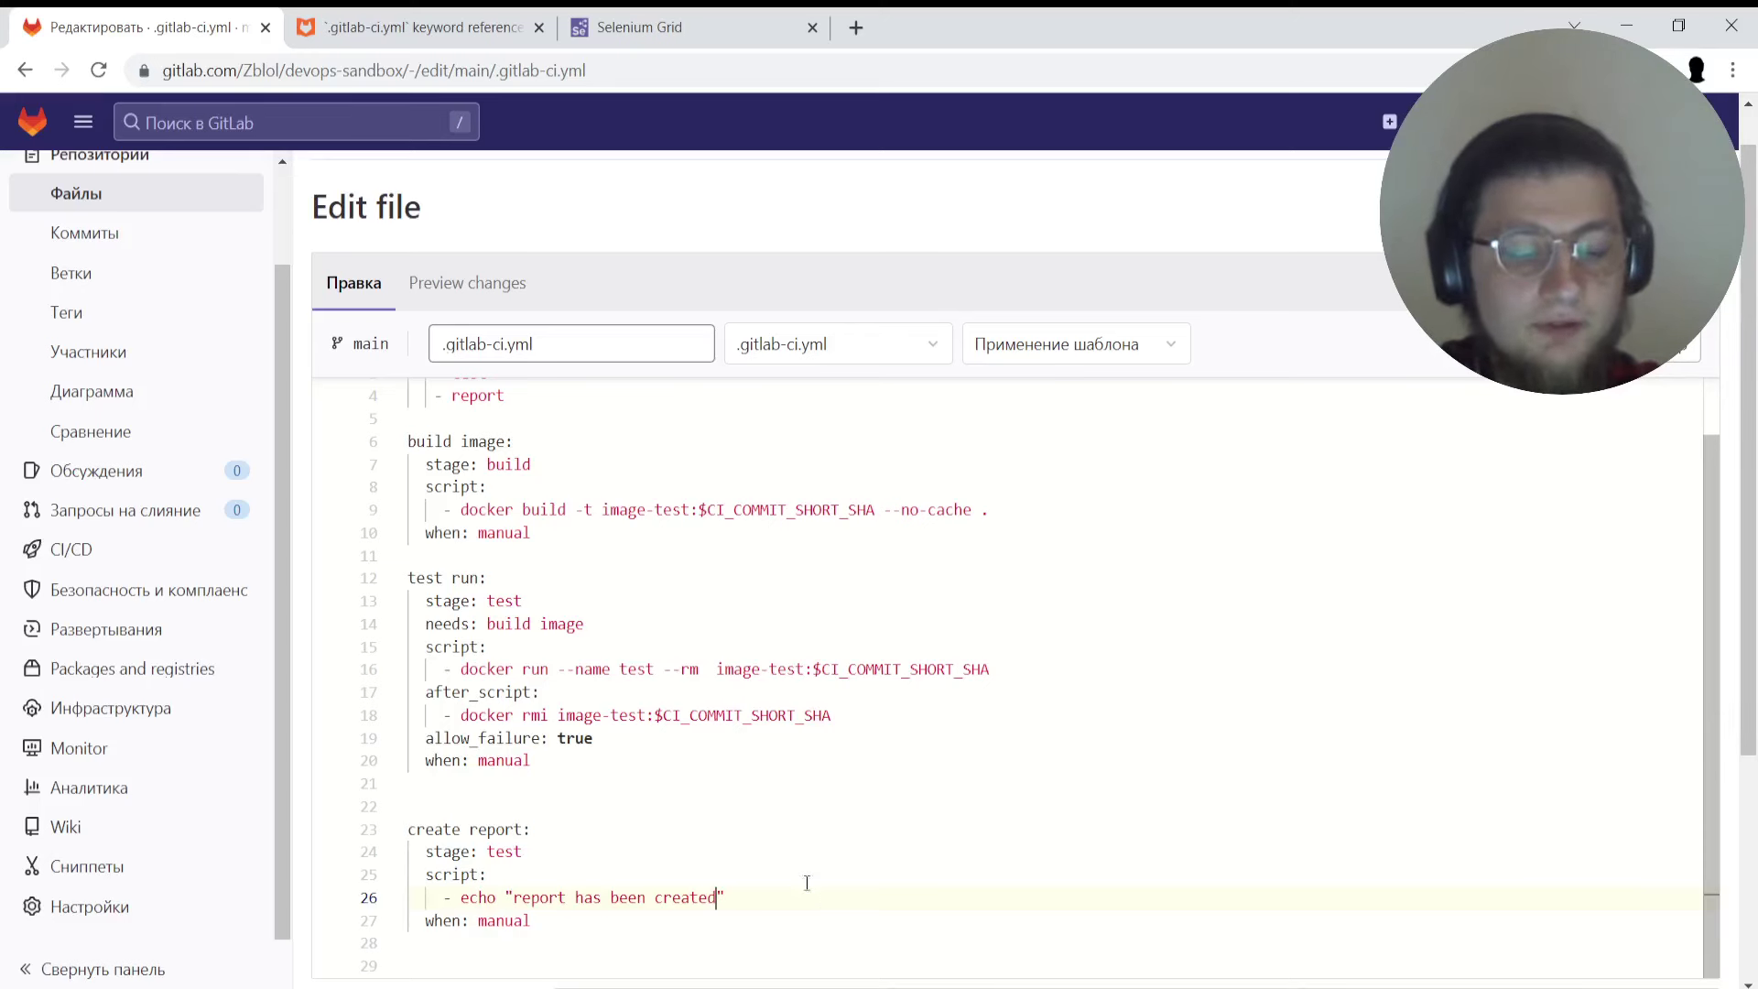
pyautogui.click(608, 833)
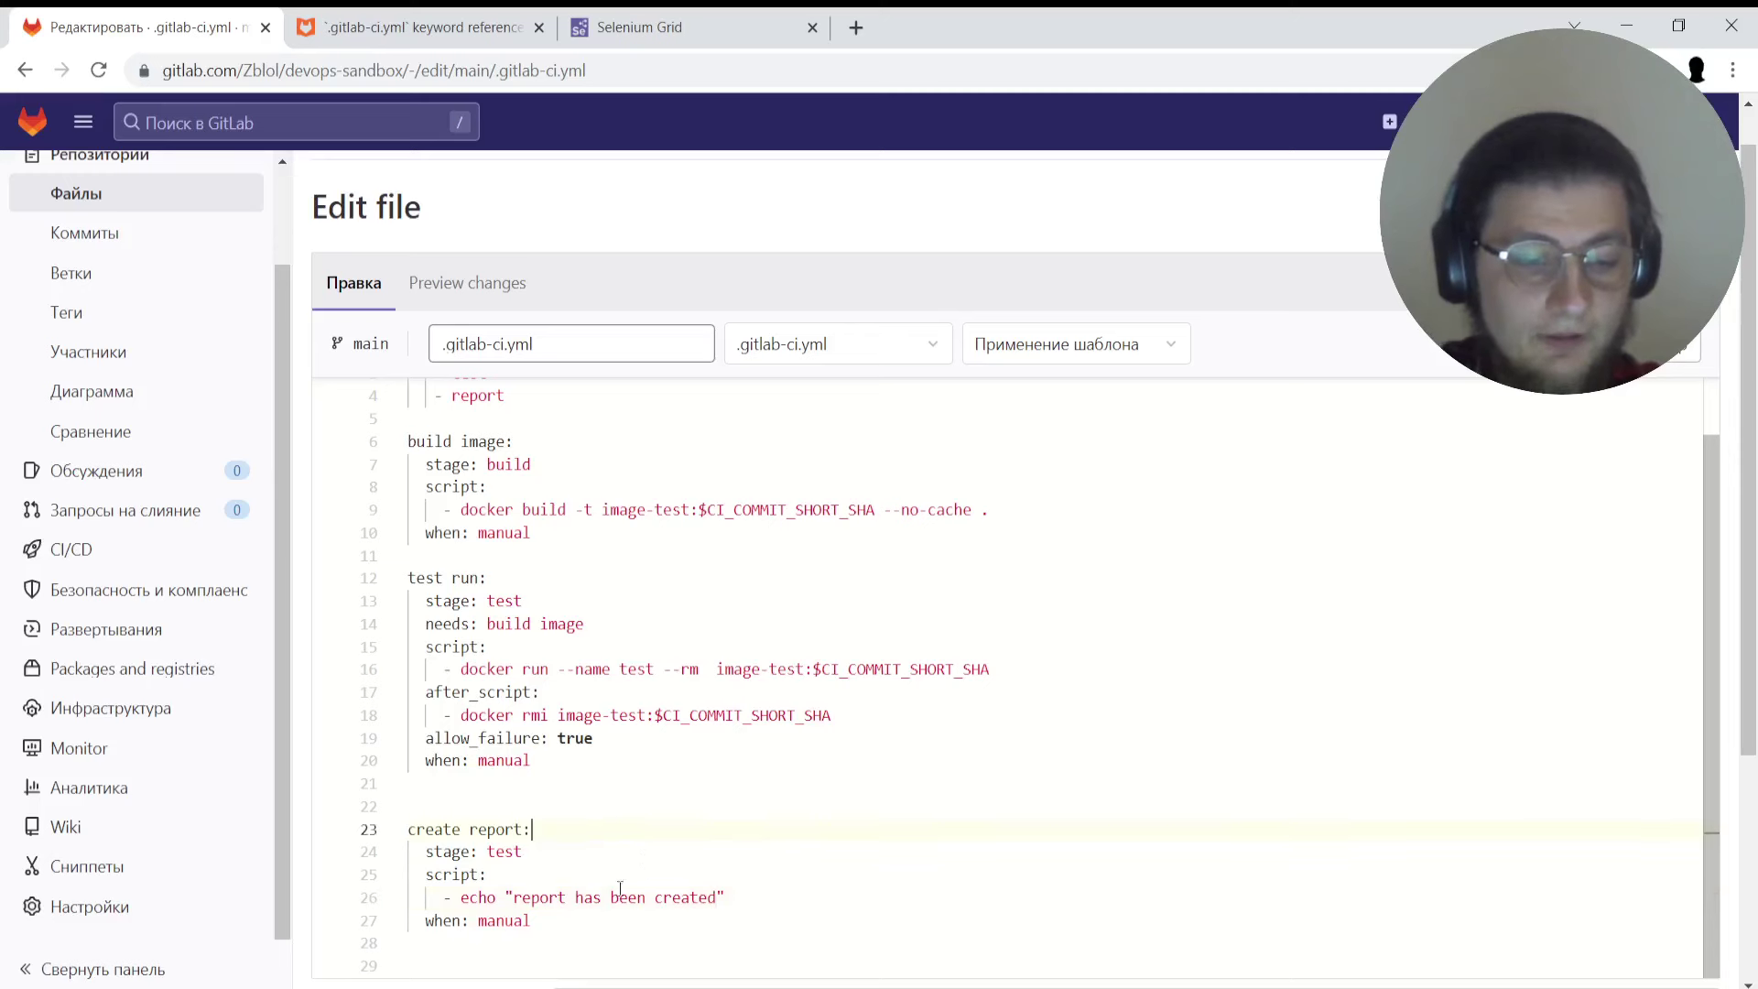
pyautogui.moveTo(540, 852); pyautogui.dragTo(487, 851)
pyautogui.write('repor')
# Add 'needs: test' under the create report job's stage and commit the file.
pyautogui.click(744, 793)
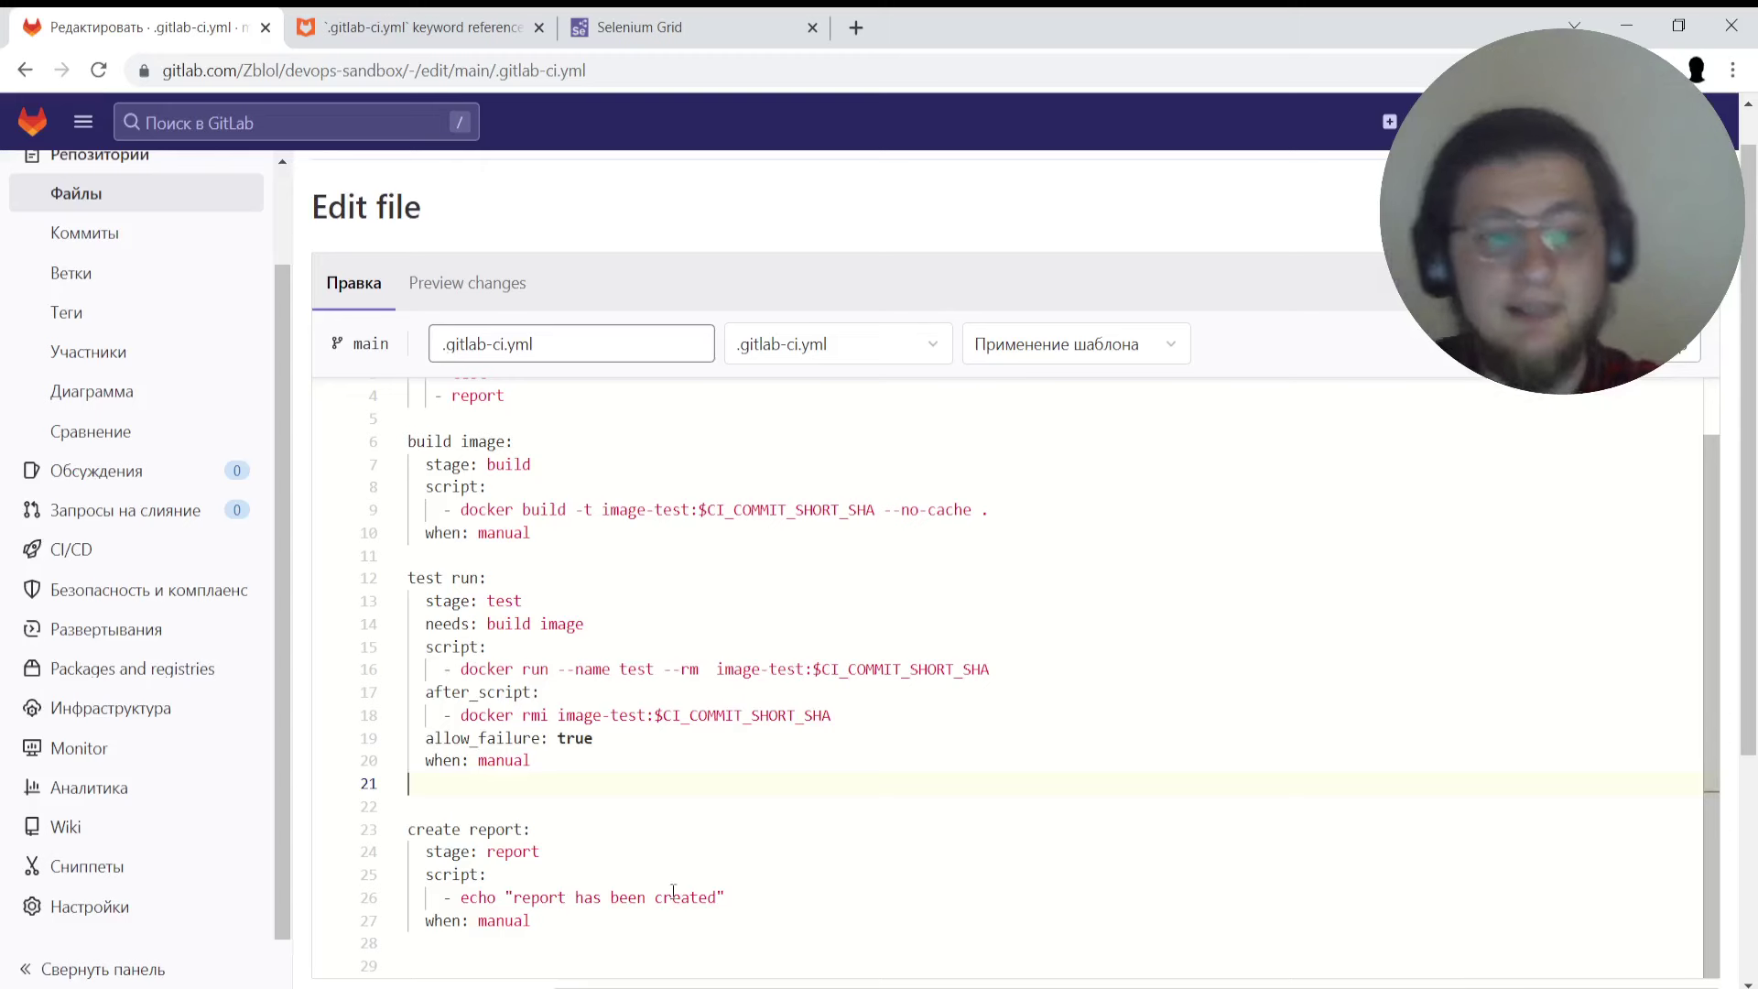
pyautogui.click(587, 832)
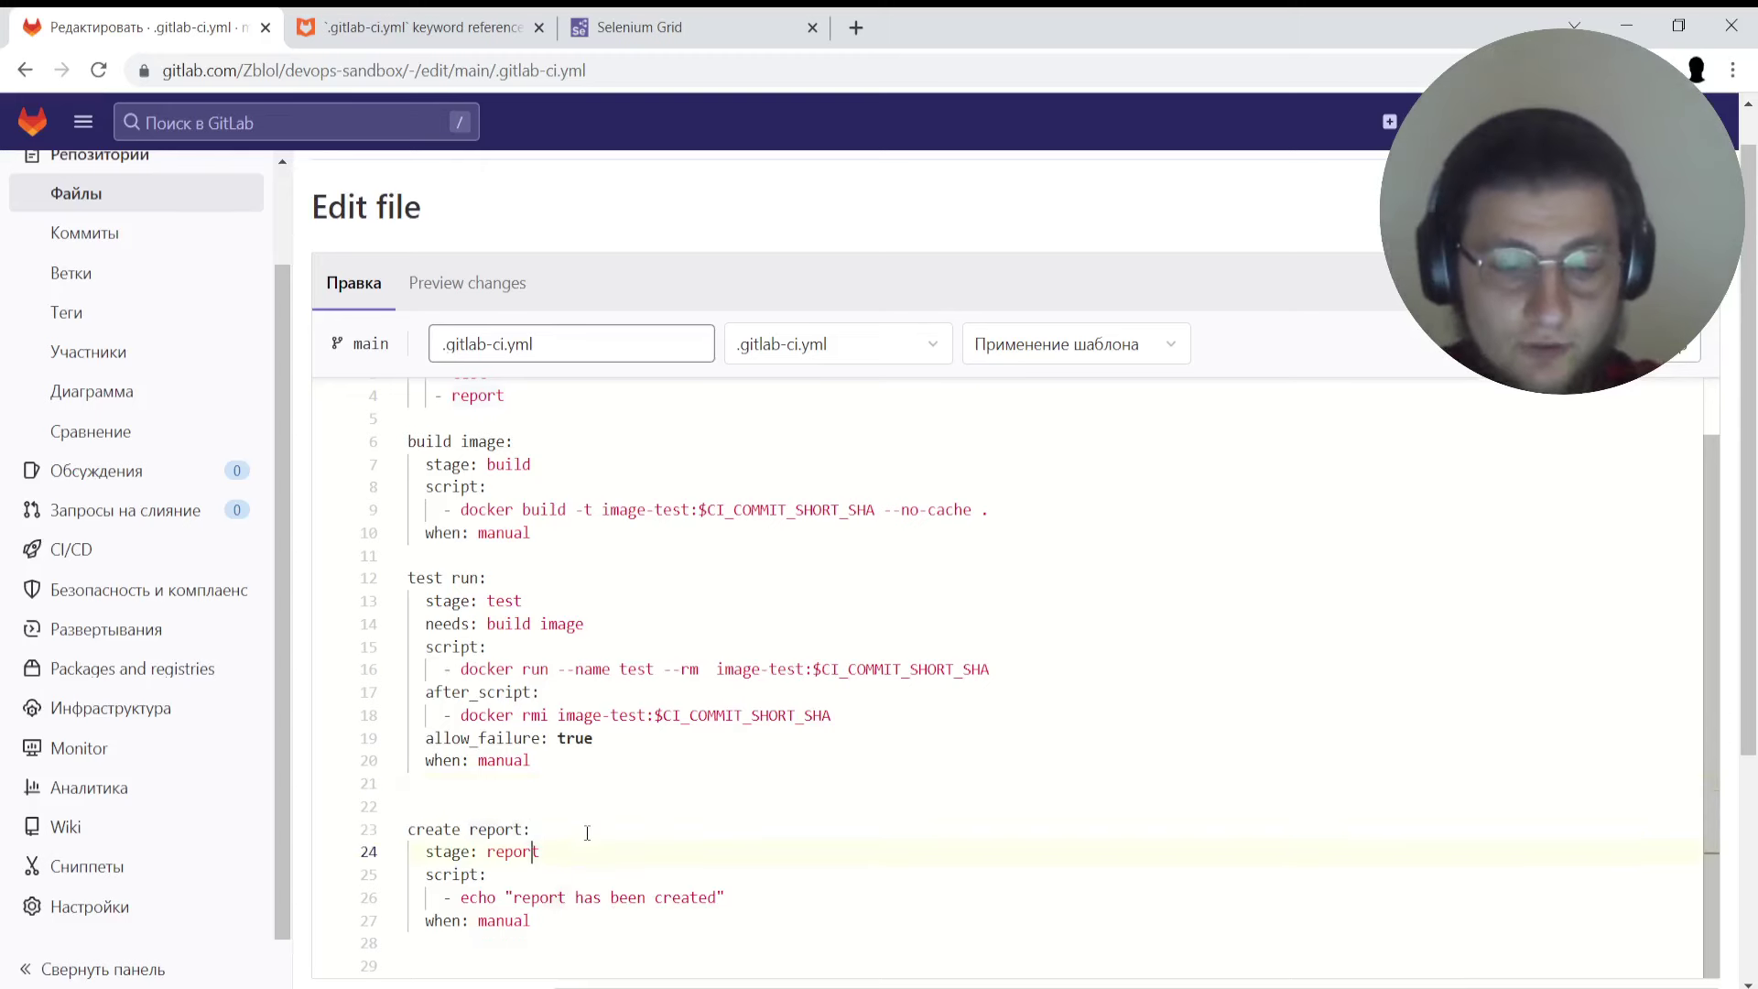
pyautogui.hotkey('ctrl', 'z')
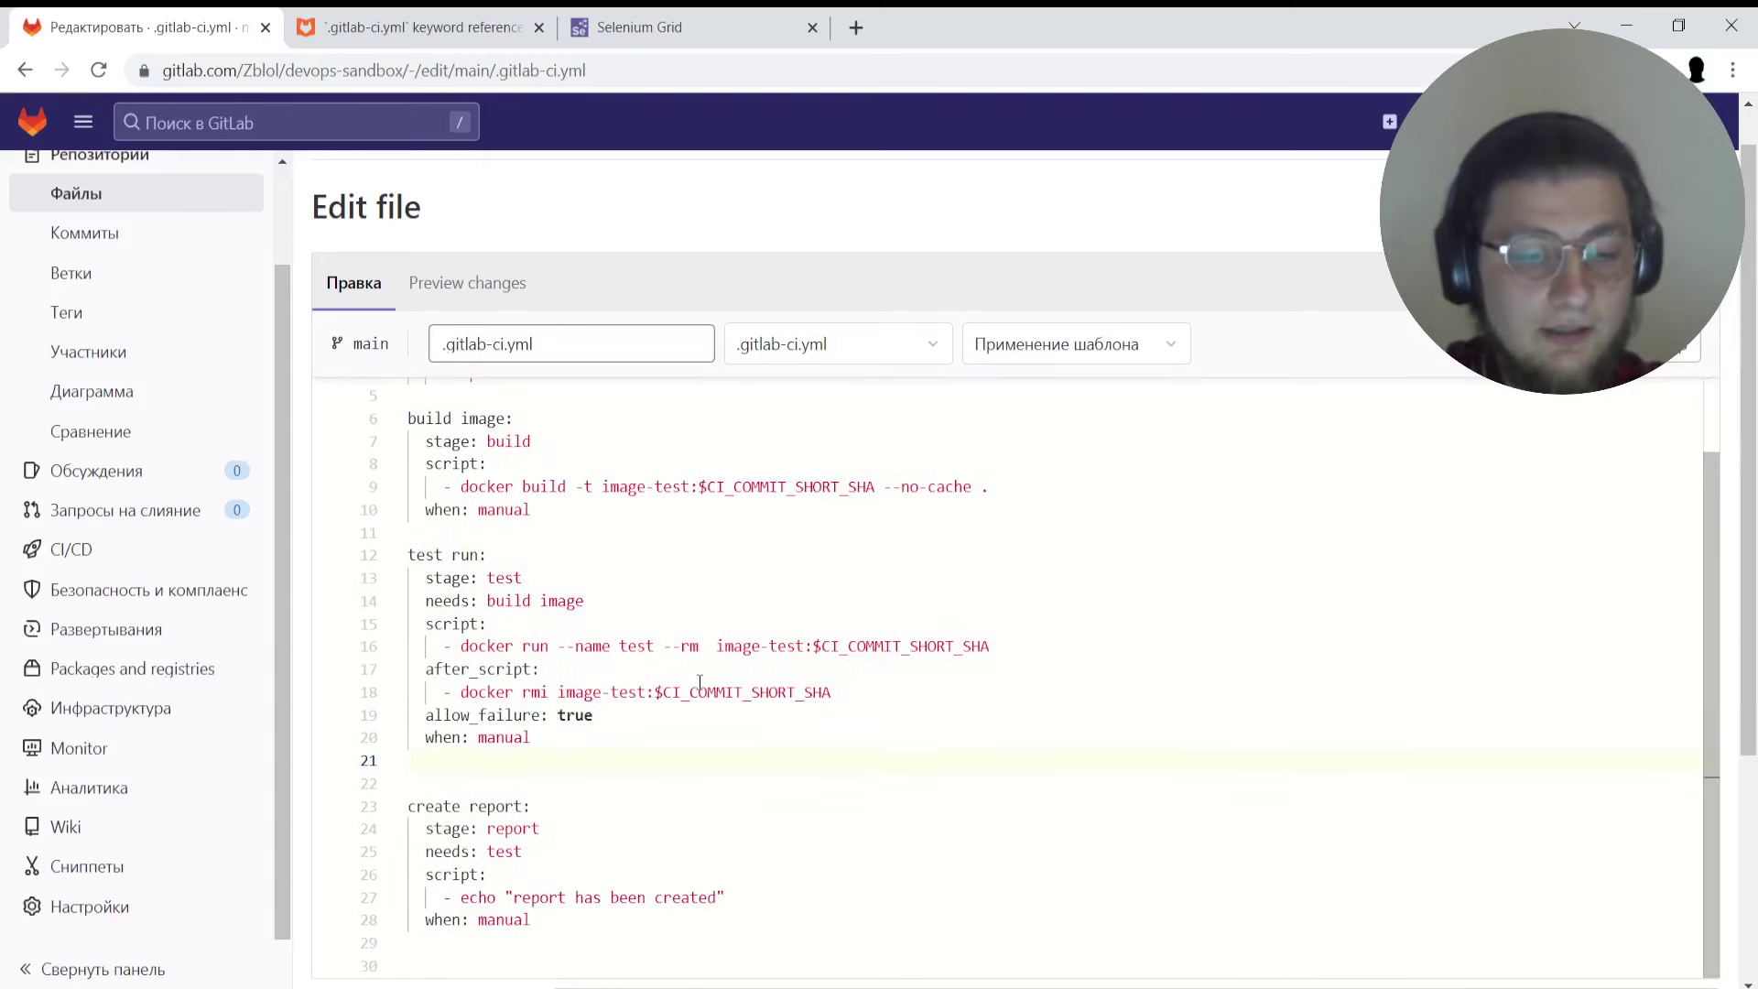
pyautogui.scroll(-4, 1008, 641)
pyautogui.click(424, 852)
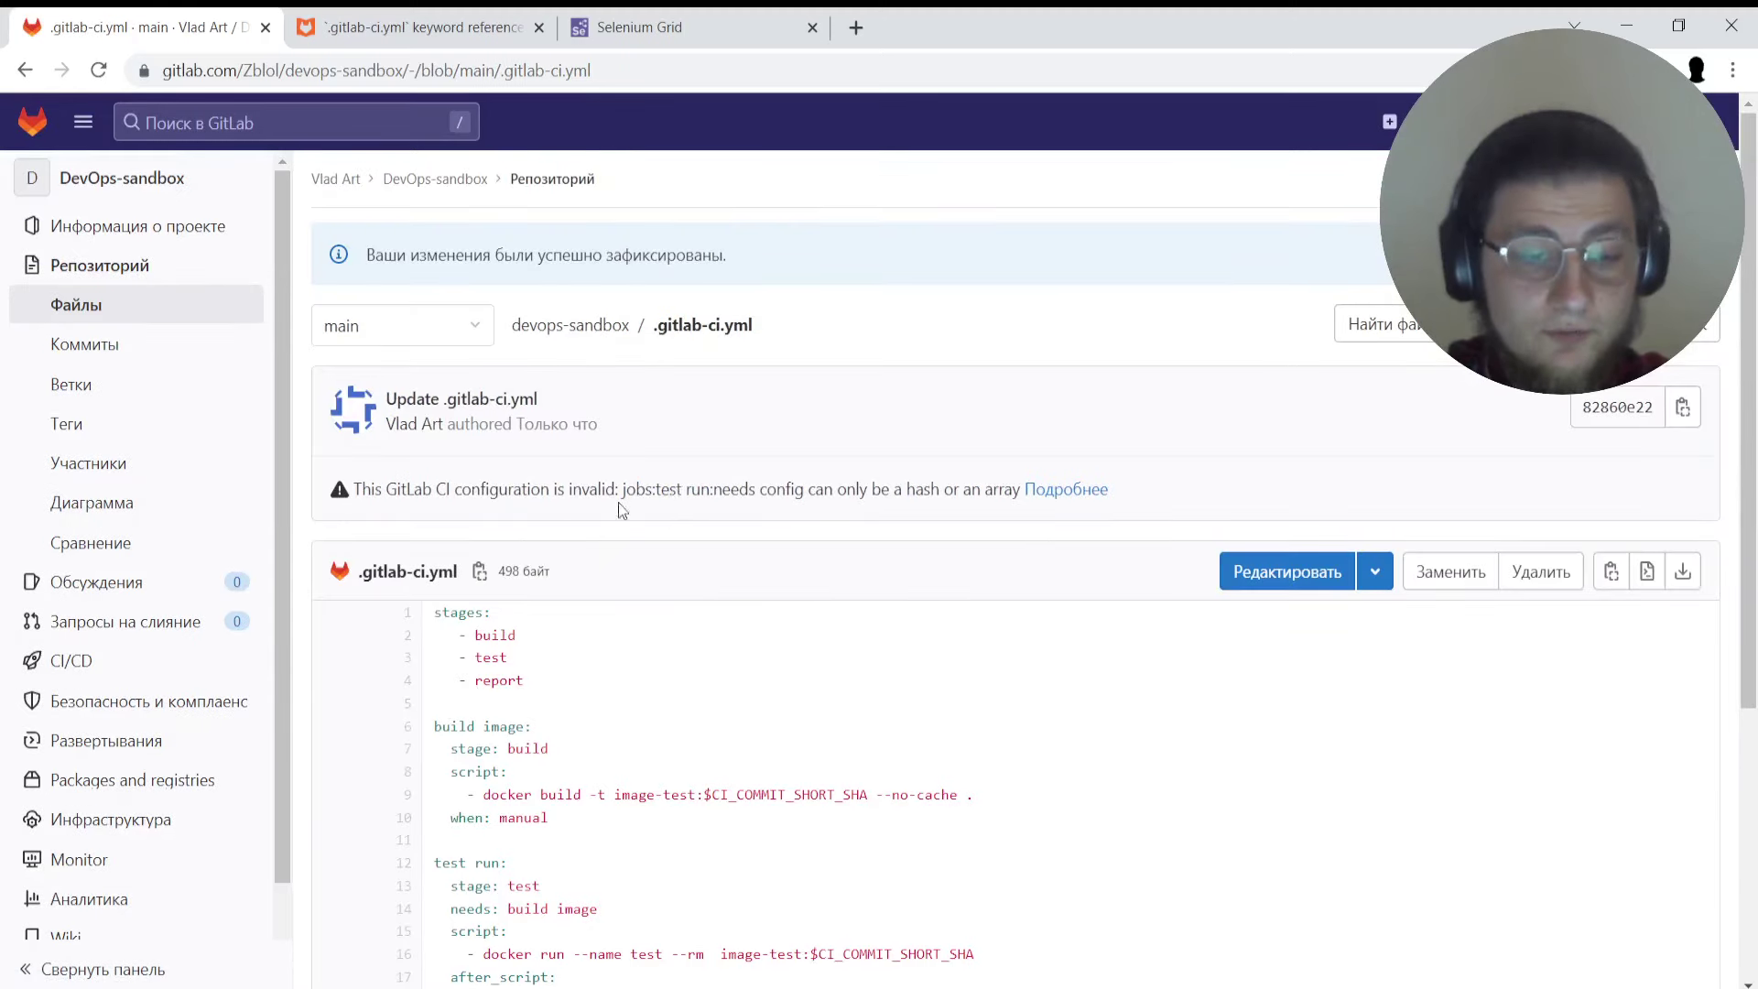
# Turn test run's needs into a '- build image' list item and delete the stray e before stages.
pyautogui.press('e')
pyautogui.click(481, 732)
pyautogui.press('BackSpace')
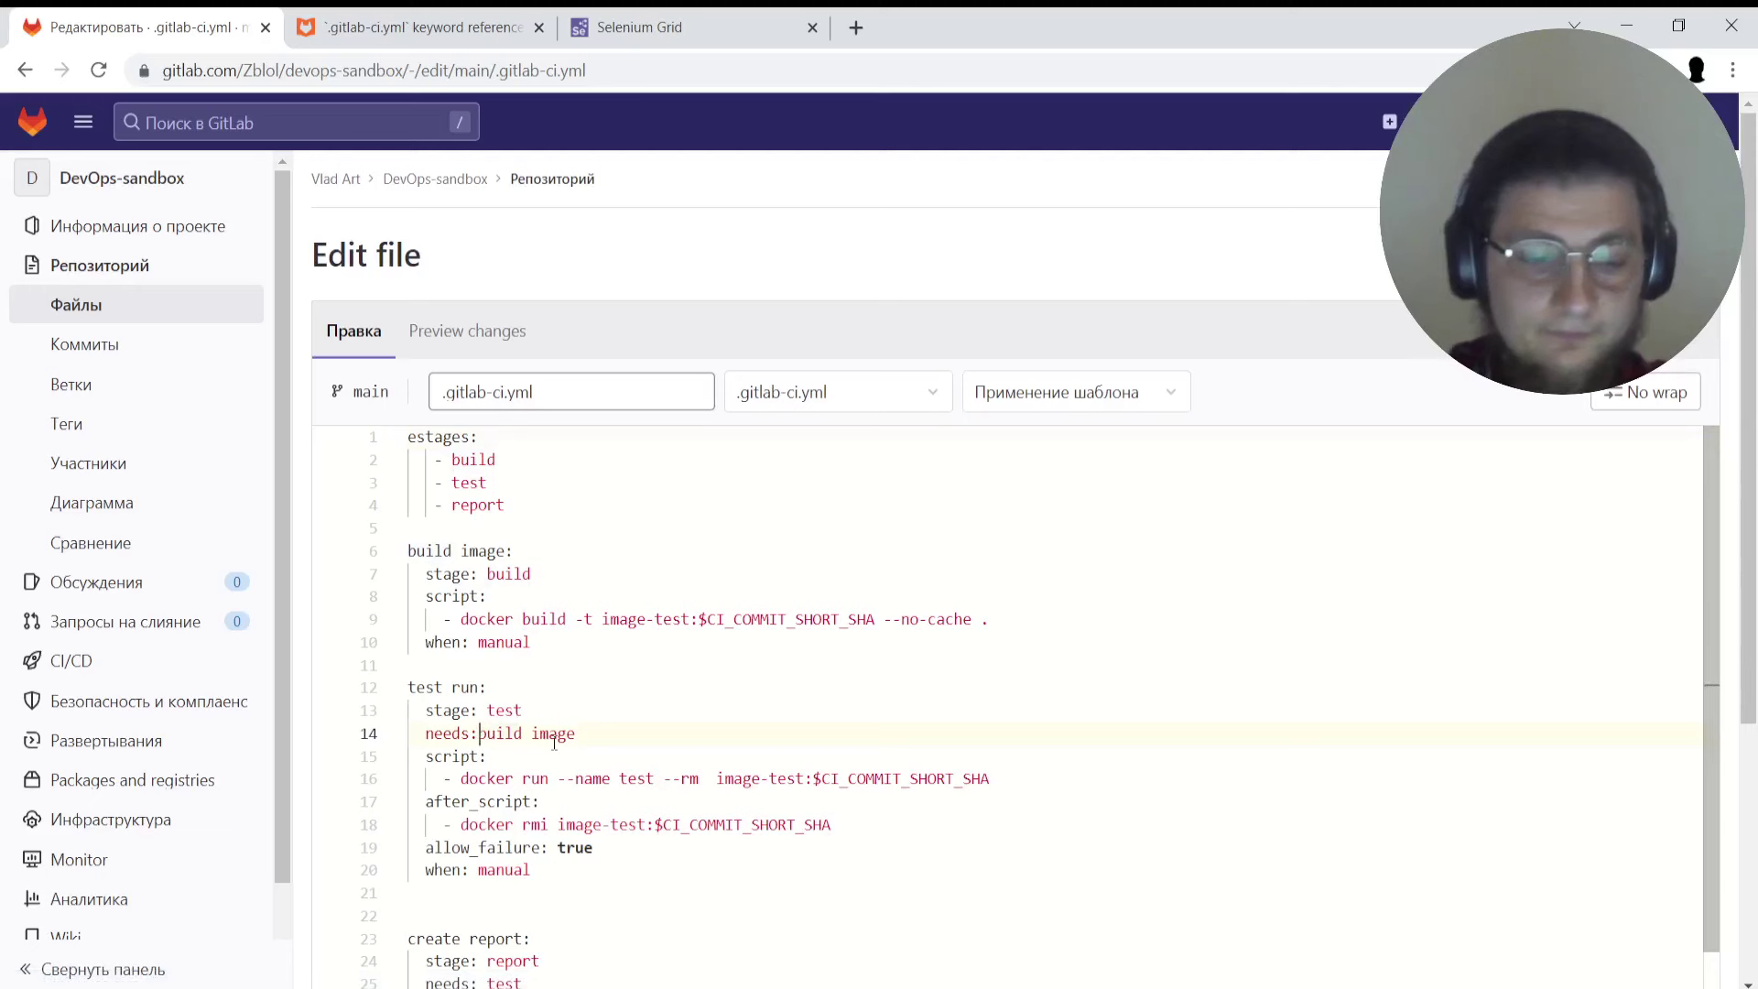
pyautogui.press('Return')
pyautogui.write('-')
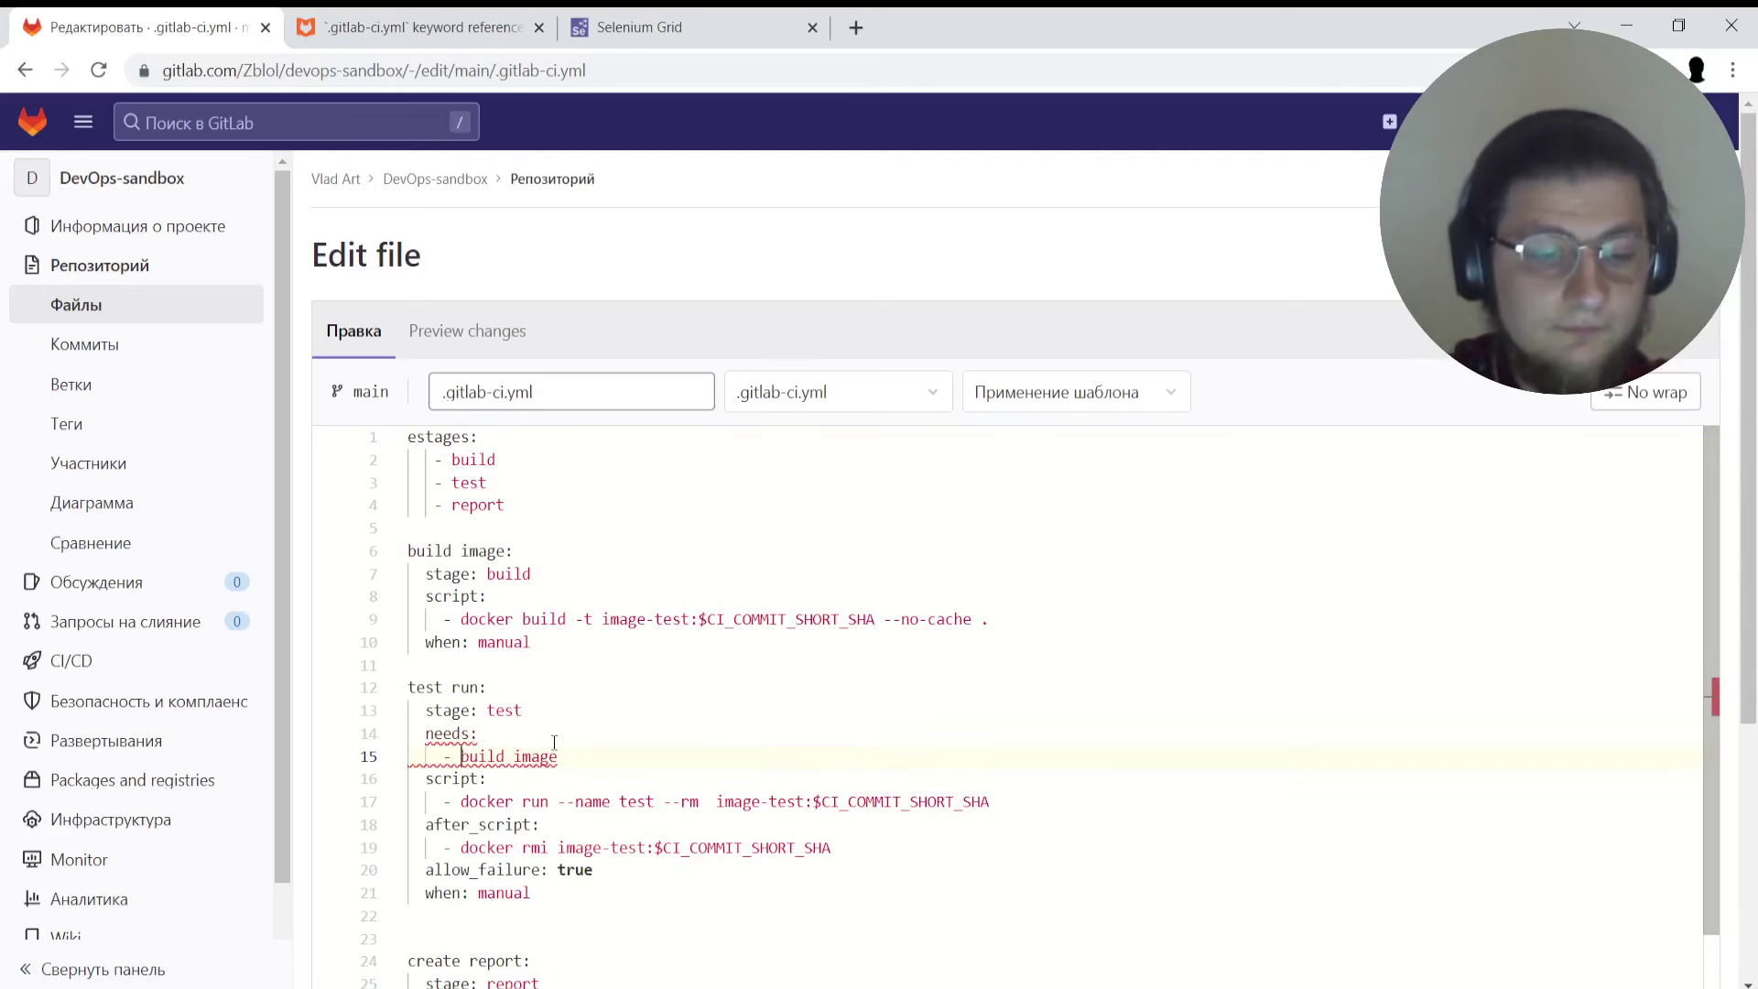
pyautogui.click(417, 437)
pyautogui.press('BackSpace')
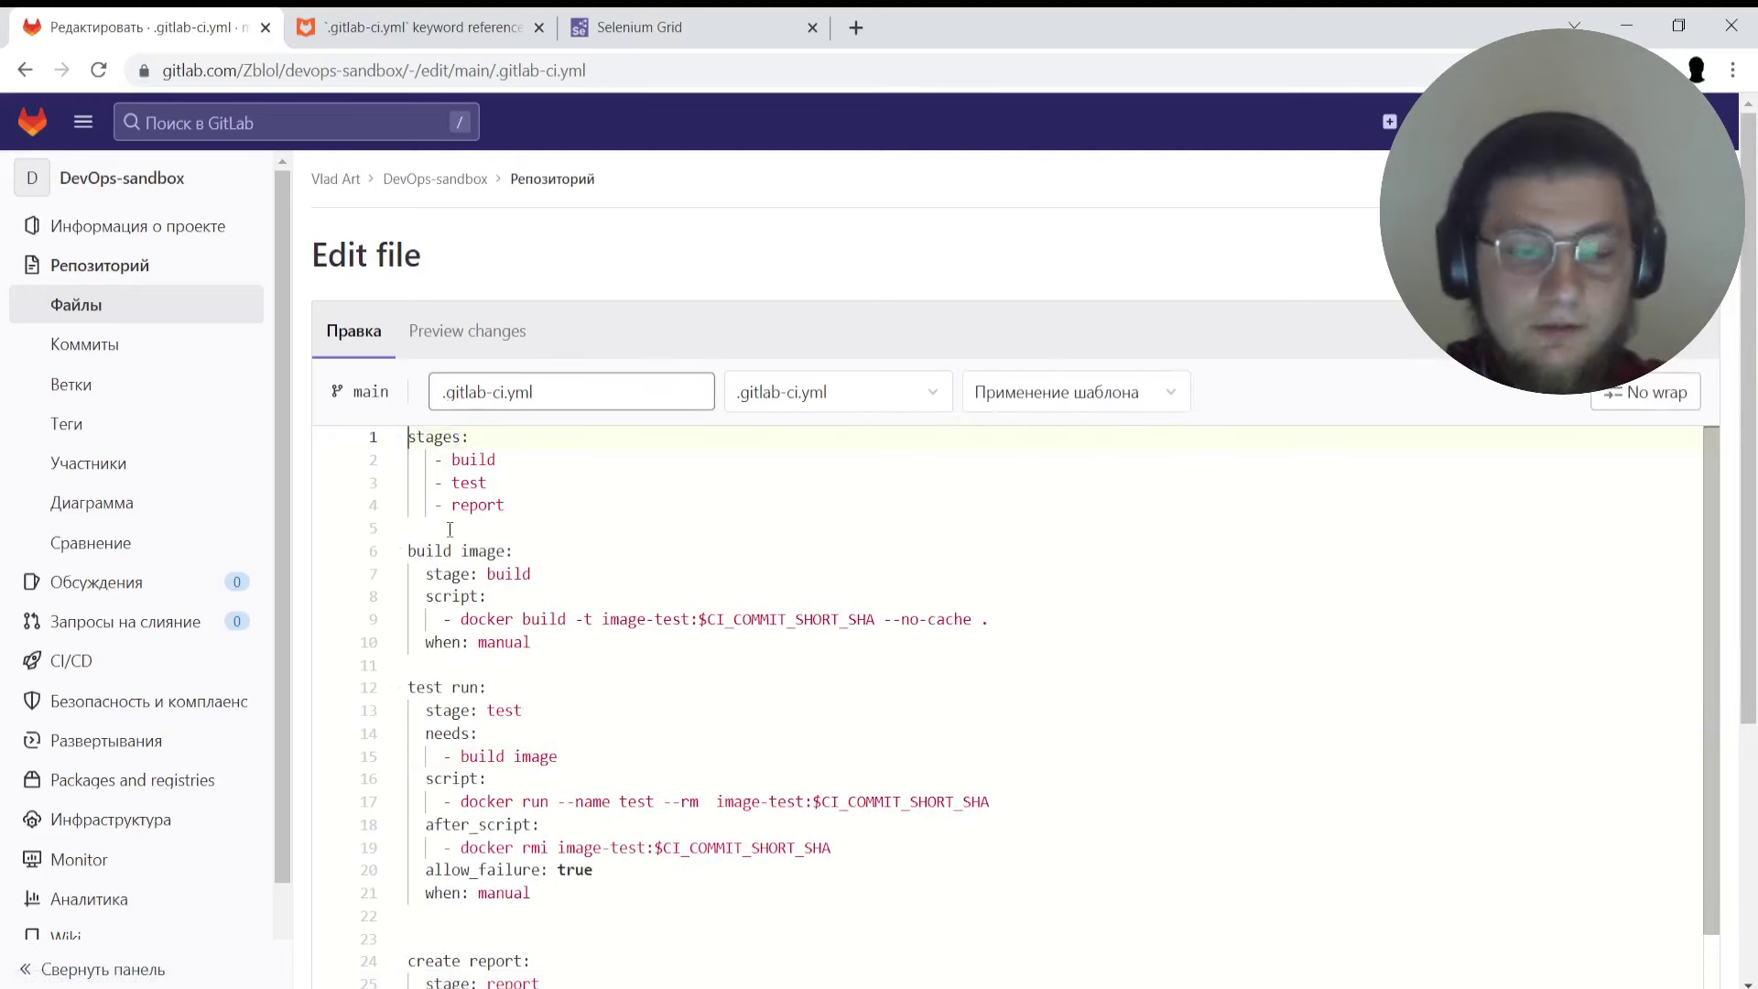
# Give create report's needs a '- test run' list entry on its own line.
pyautogui.scroll(-1, 702, 658)
pyautogui.click(527, 900)
pyautogui.write('test')
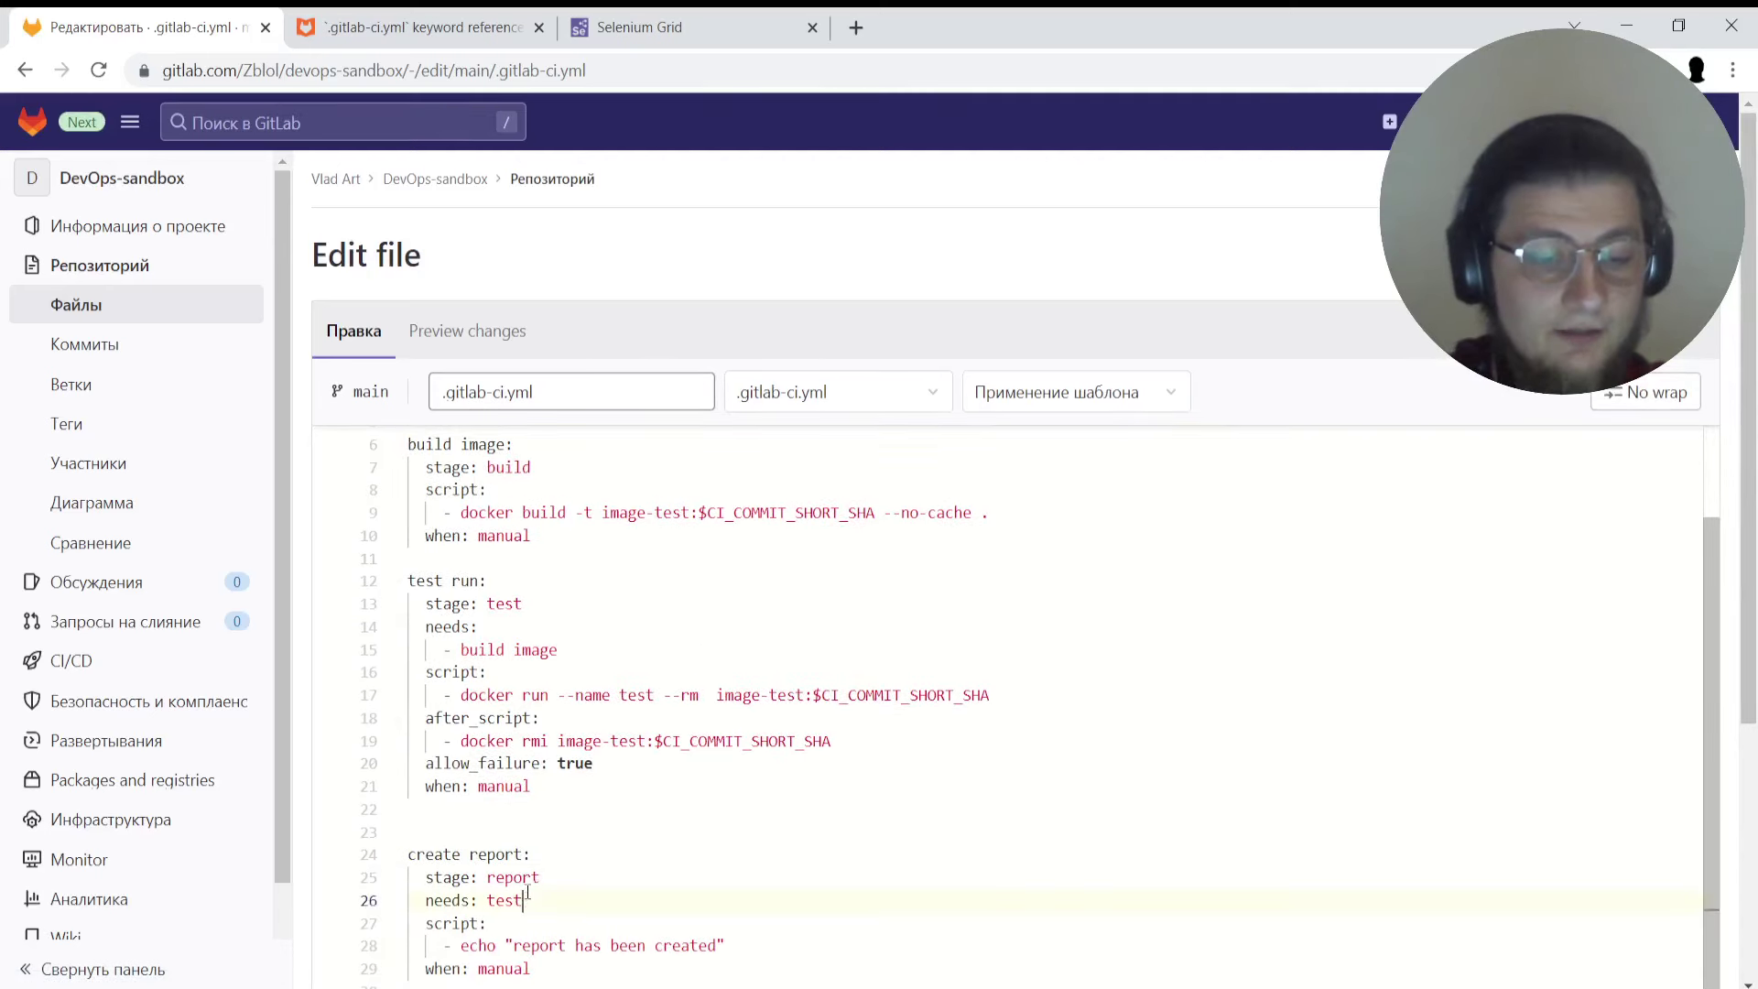
pyautogui.write(' run')
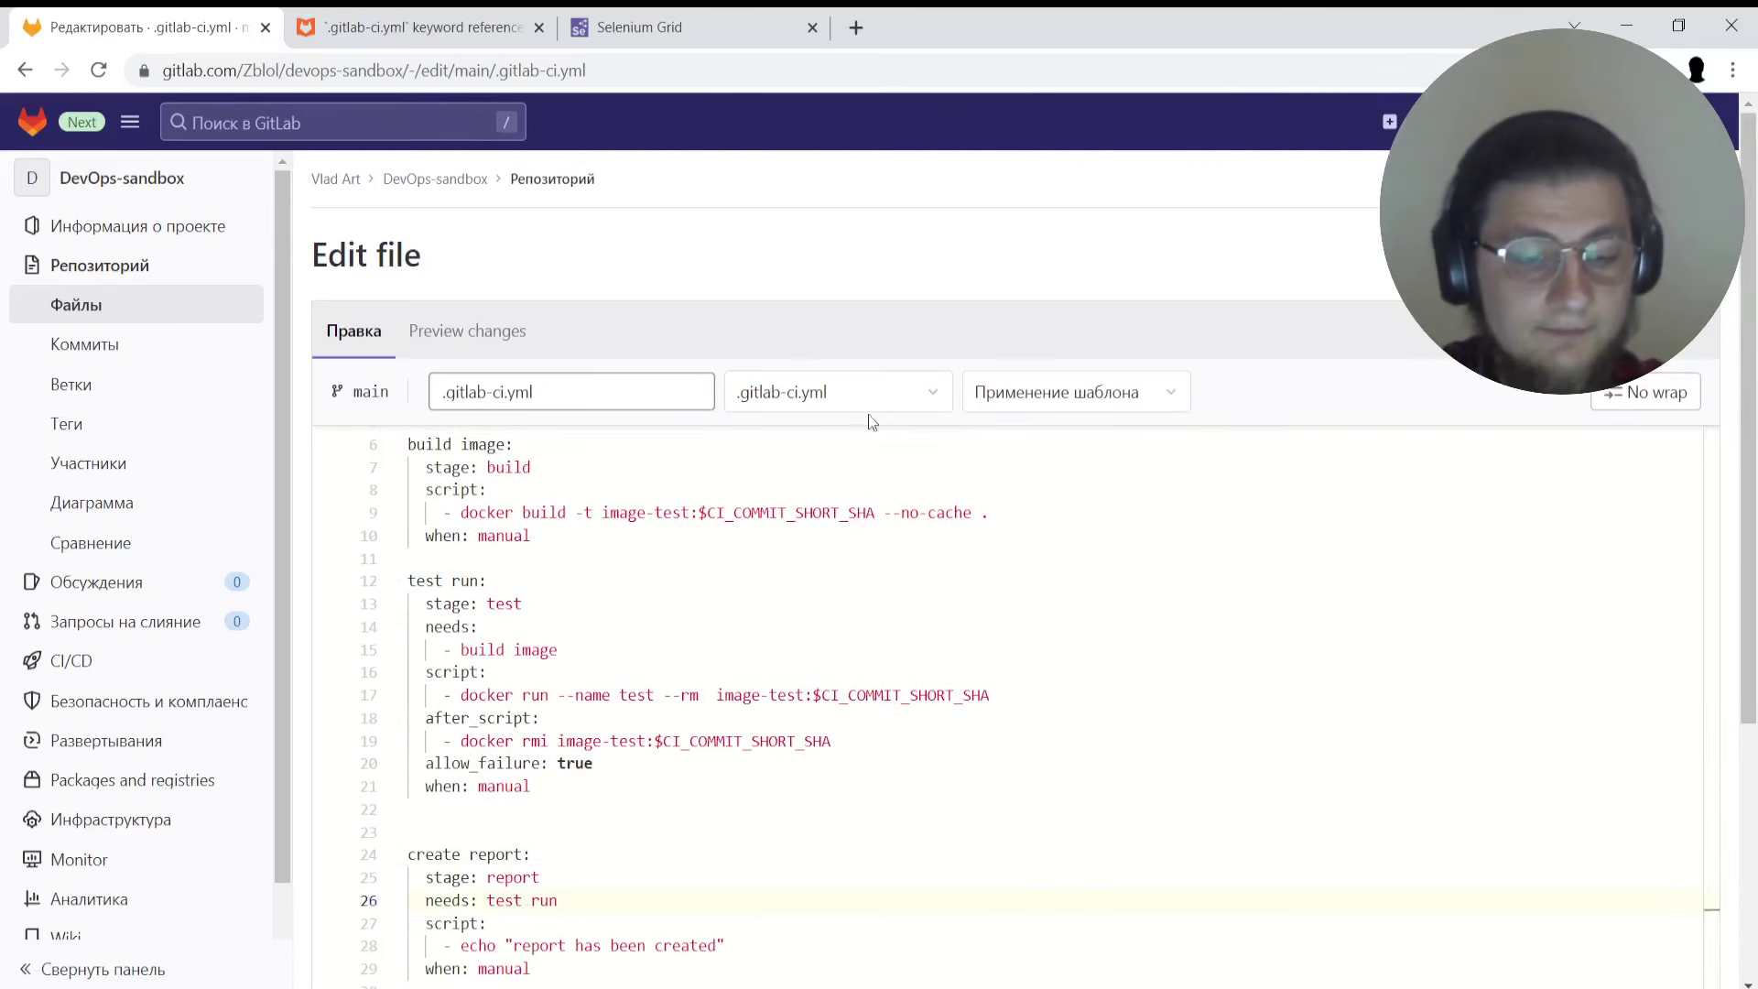
pyautogui.click(485, 900)
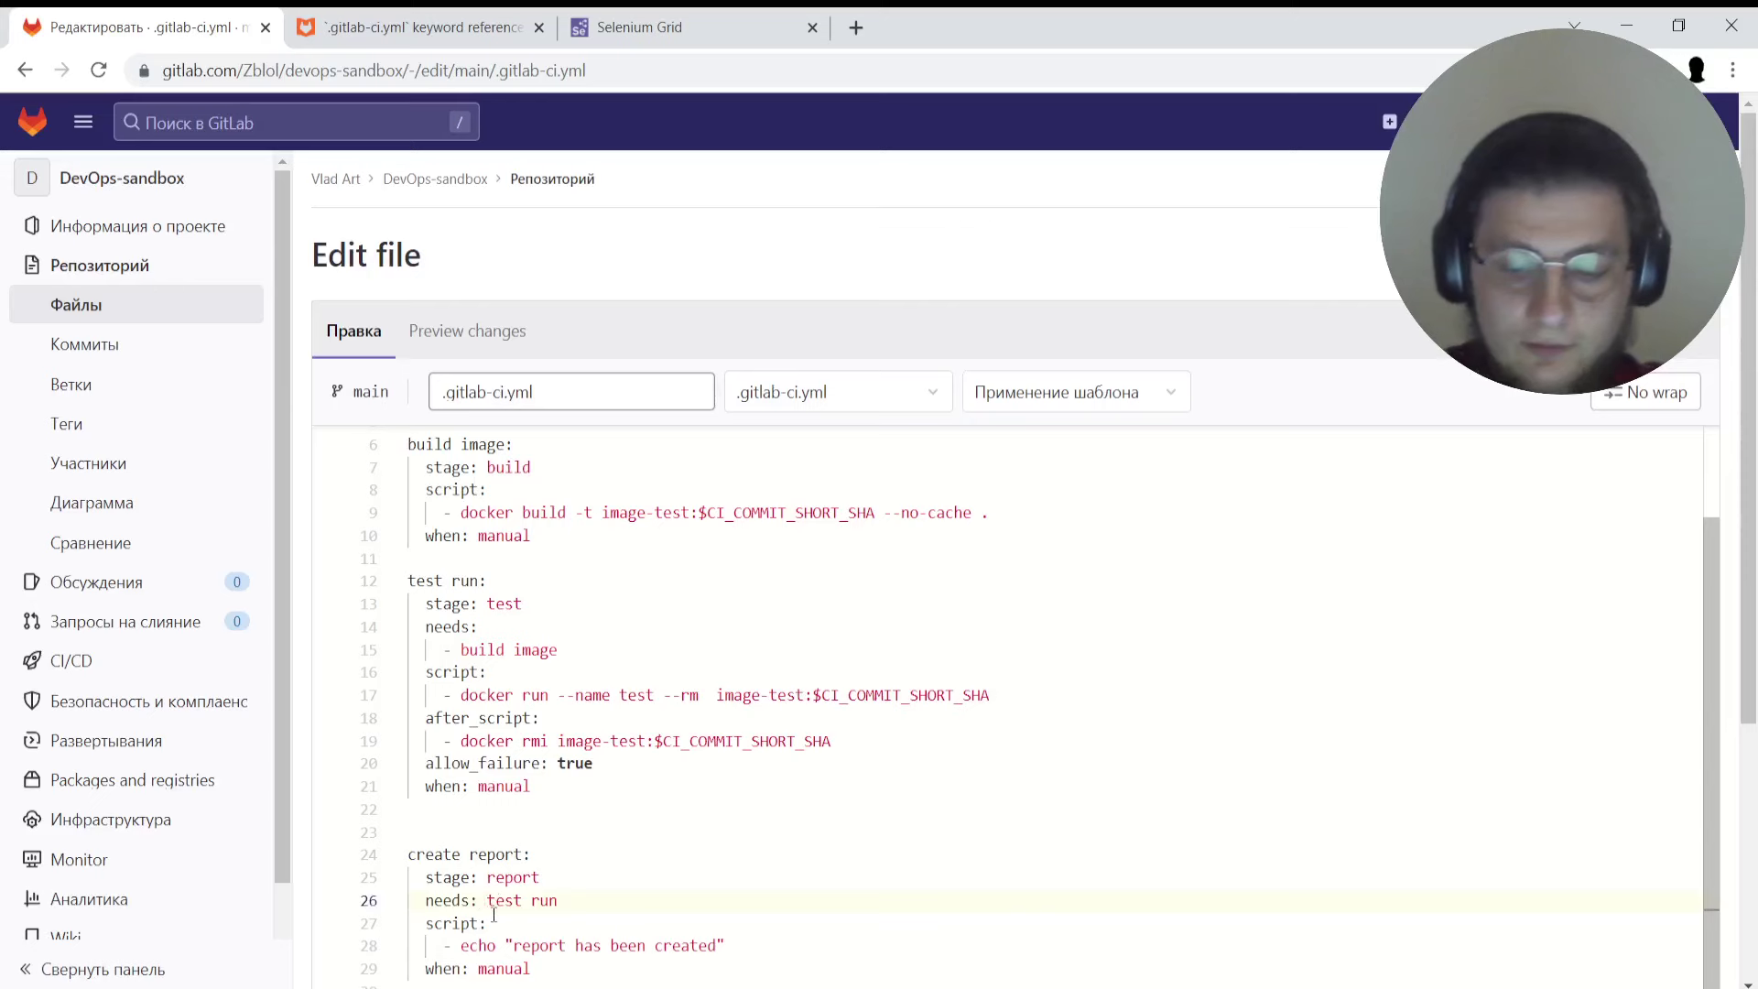
pyautogui.press('Return')
pyautogui.write('-')
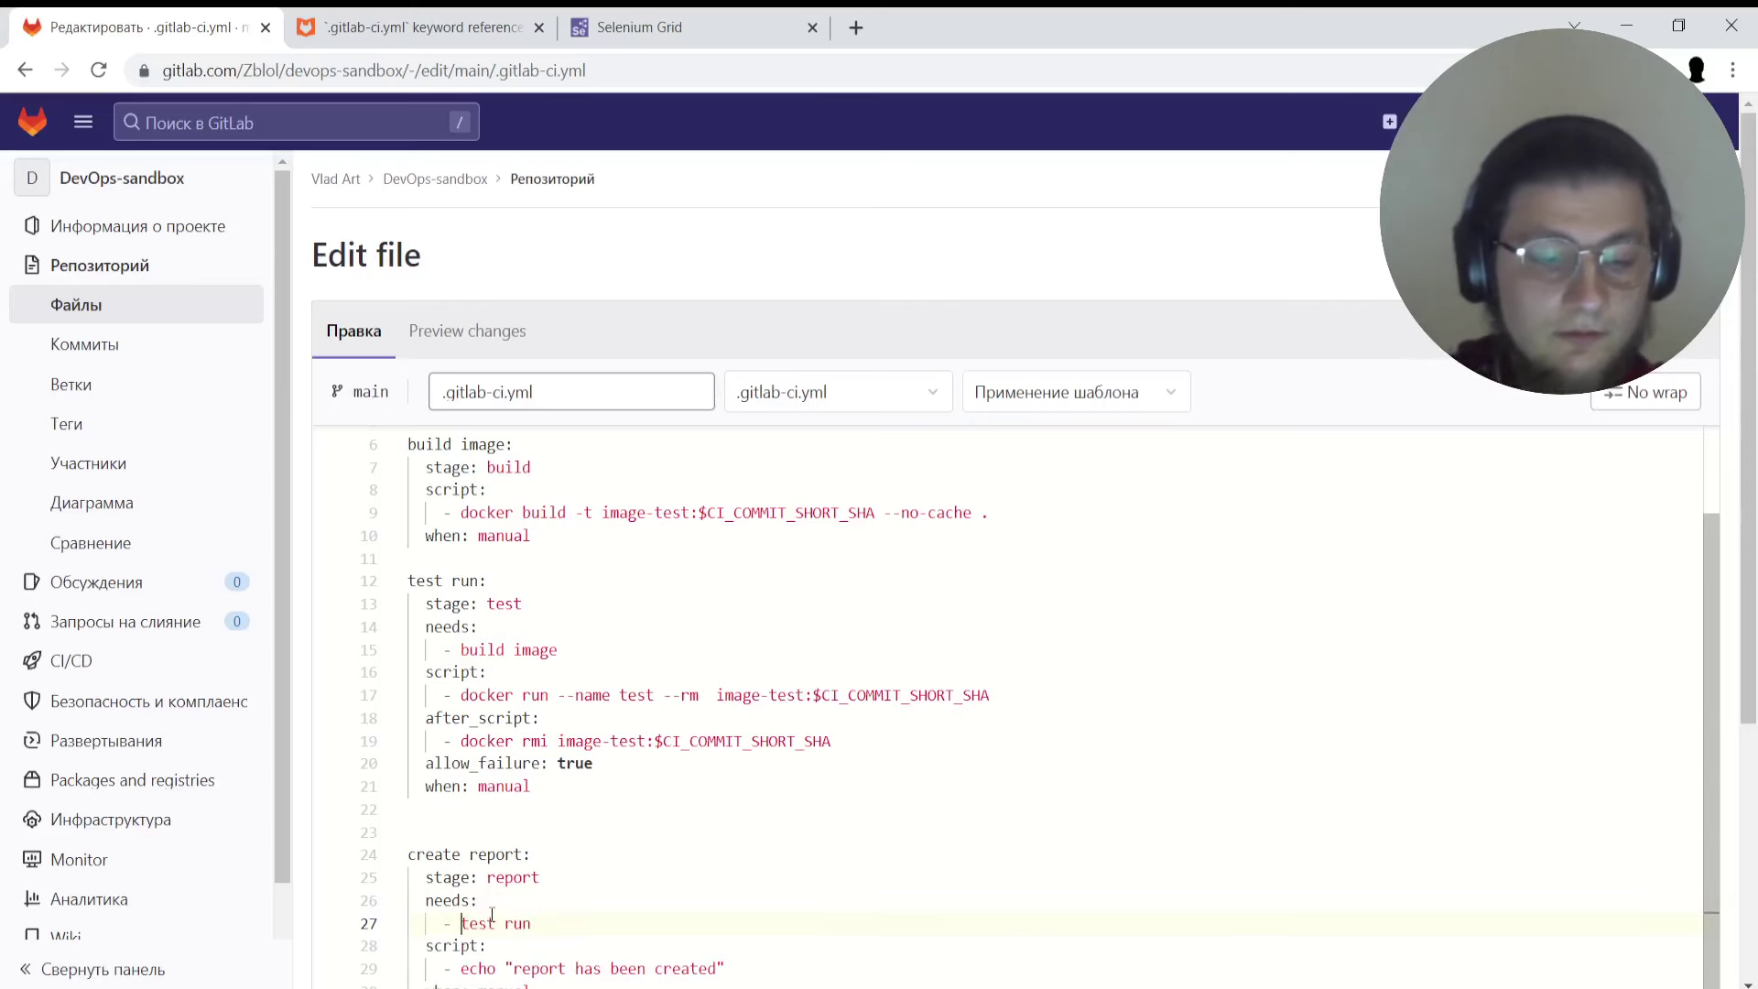
pyautogui.scroll(3, 931, 618)
pyautogui.scroll(-4, 1416, 362)
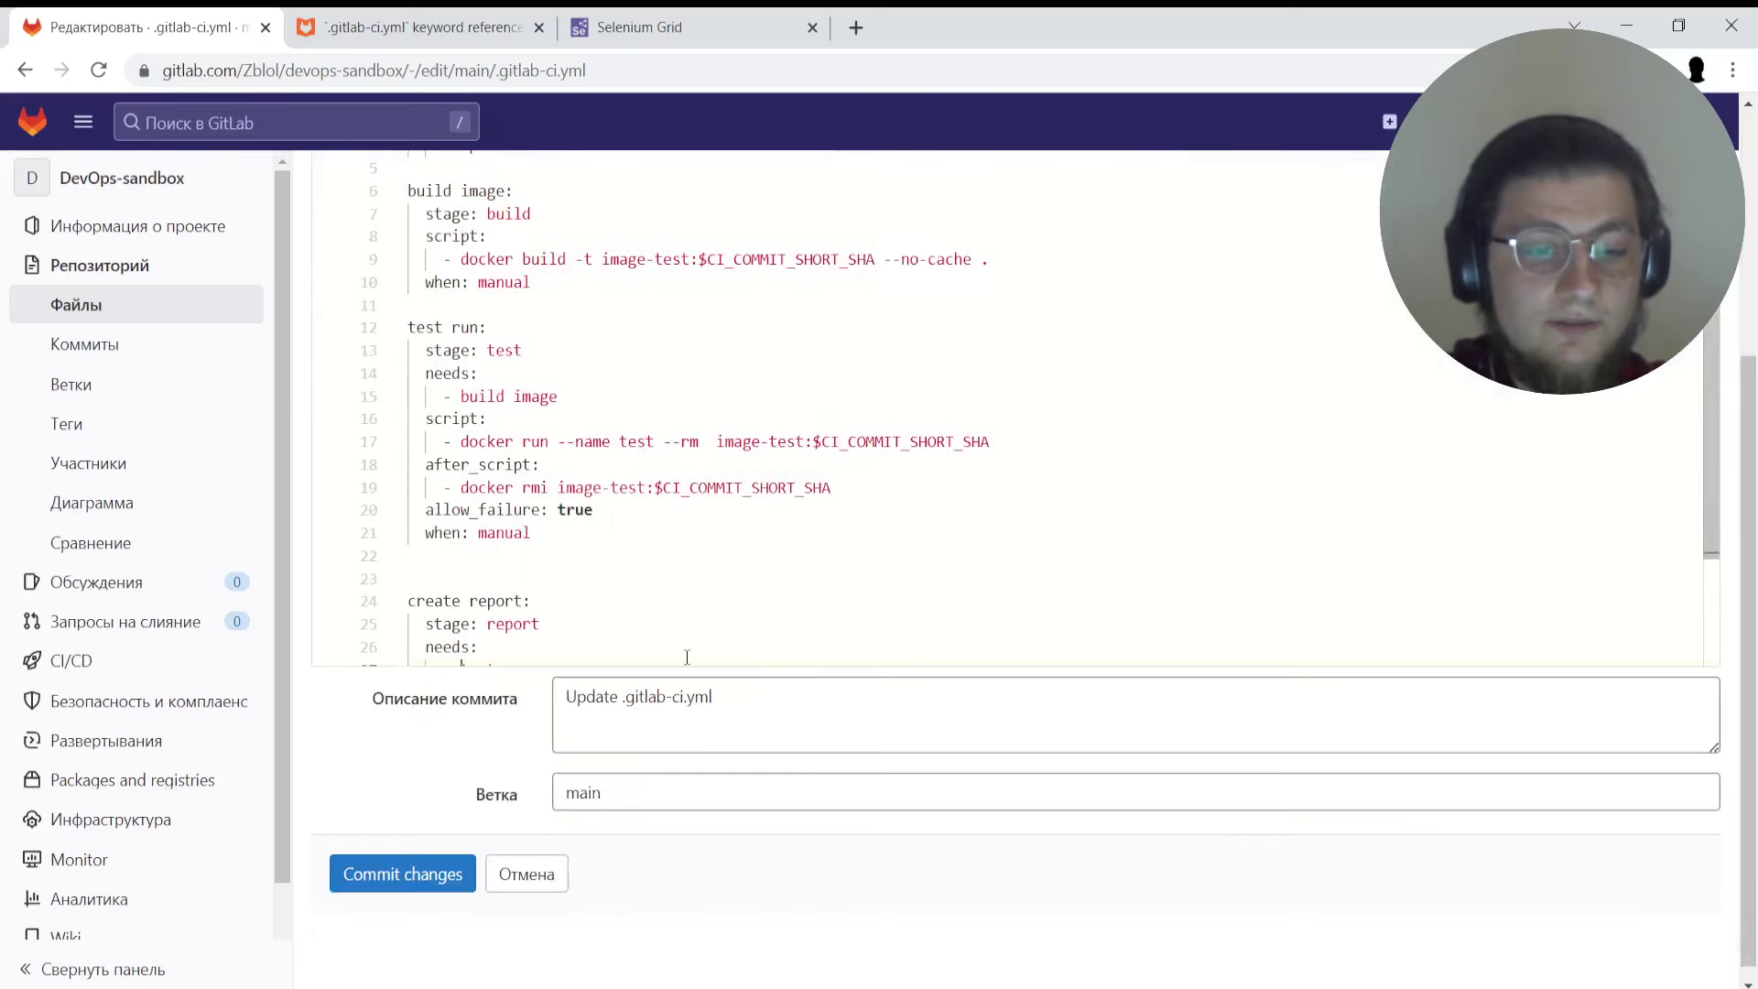
pyautogui.scroll(4, 376, 718)
pyautogui.scroll(-6, 472, 554)
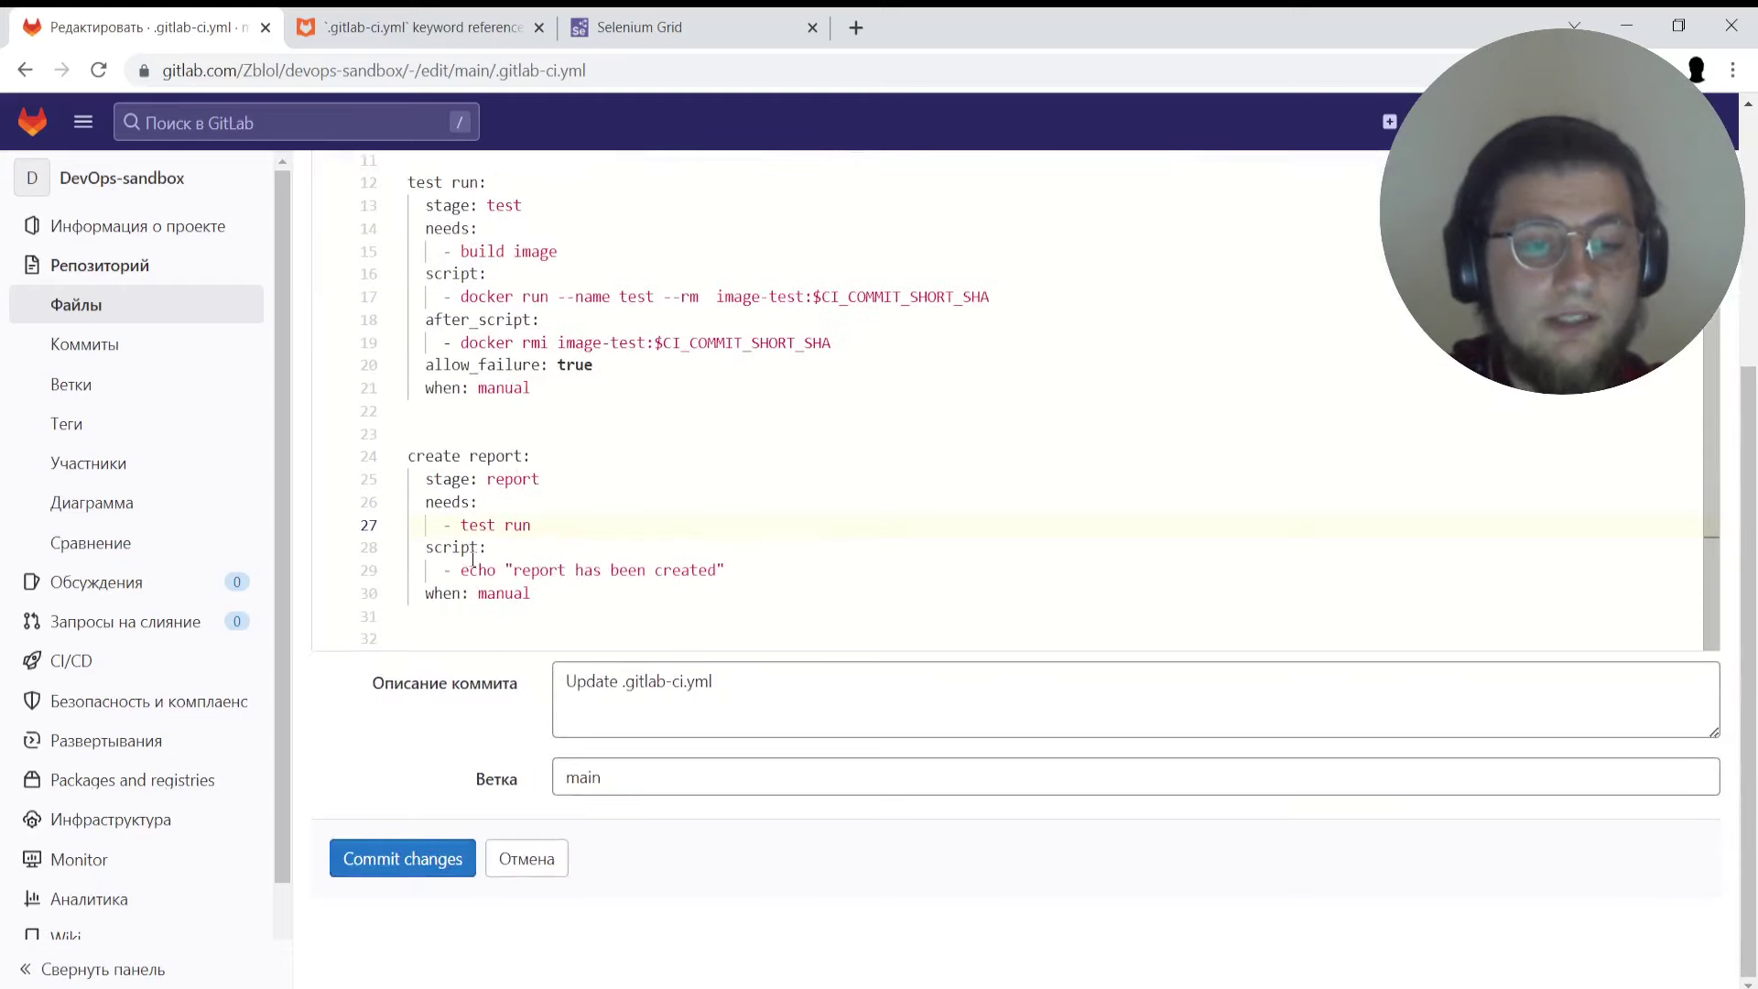
pyautogui.scroll(3, 472, 595)
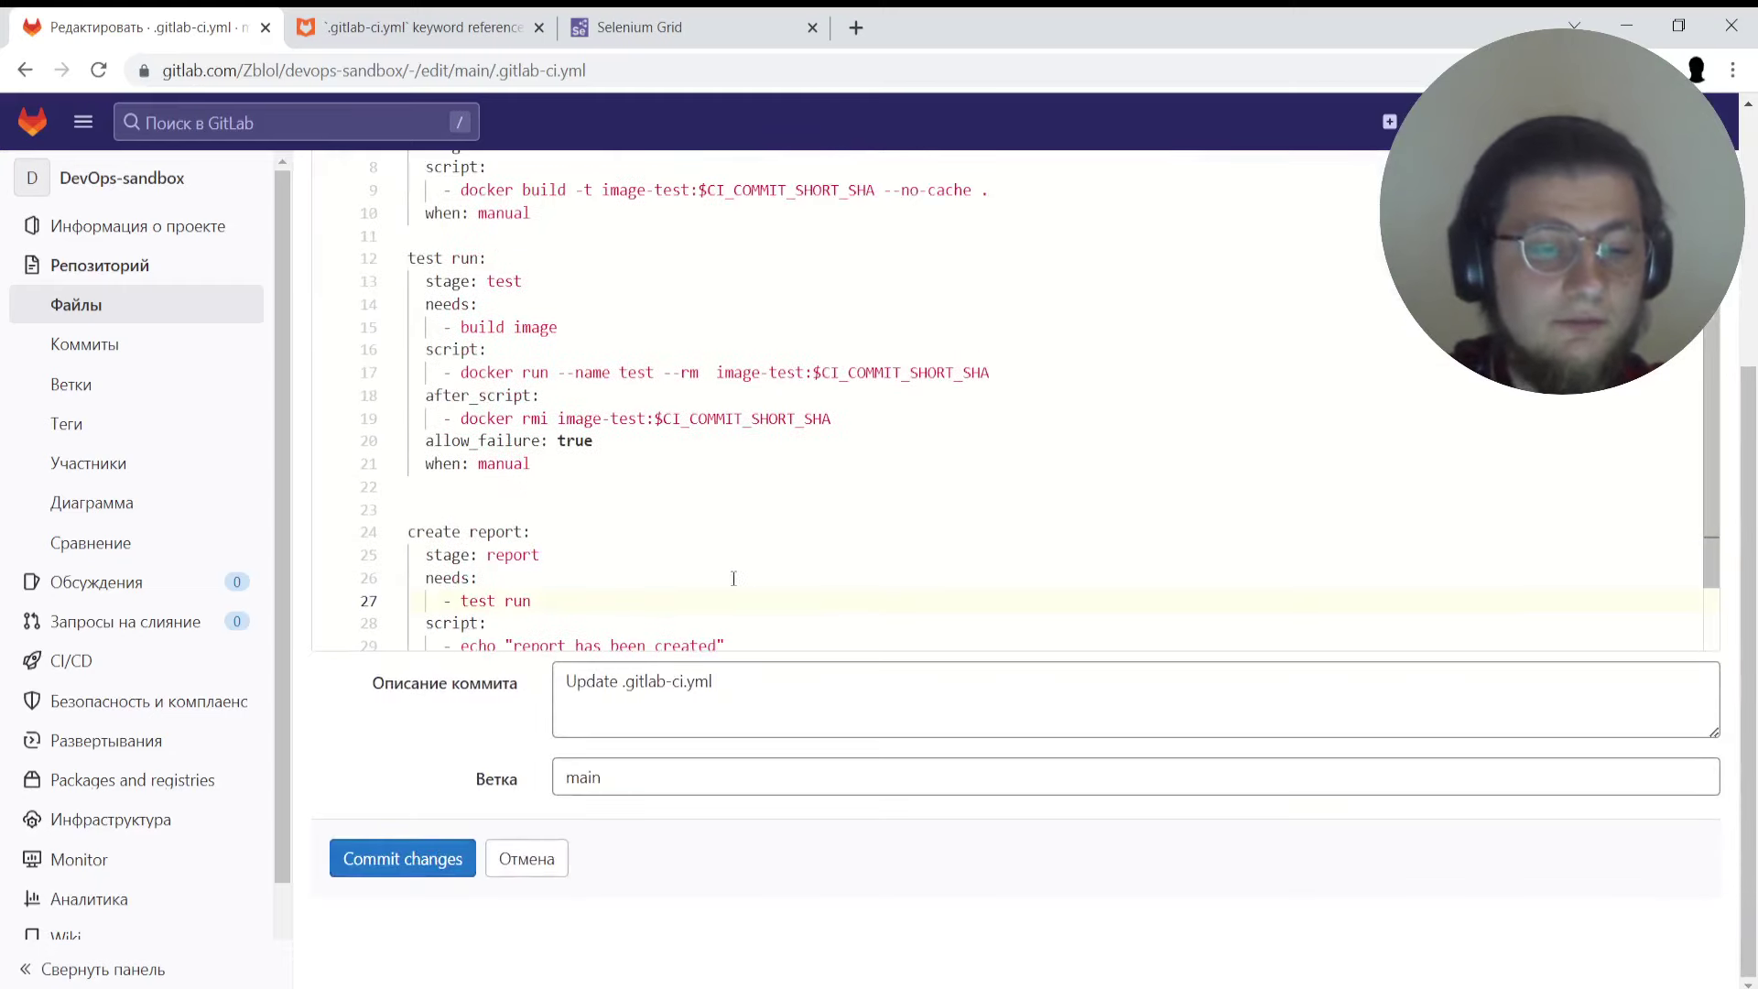
# Commit the corrected file and open the latest pipeline from CI/CD > Pipelines.
pyautogui.click(423, 857)
pyautogui.moveTo(229, 660)
pyautogui.middleClick(366, 660)
pyautogui.click(688, 14)
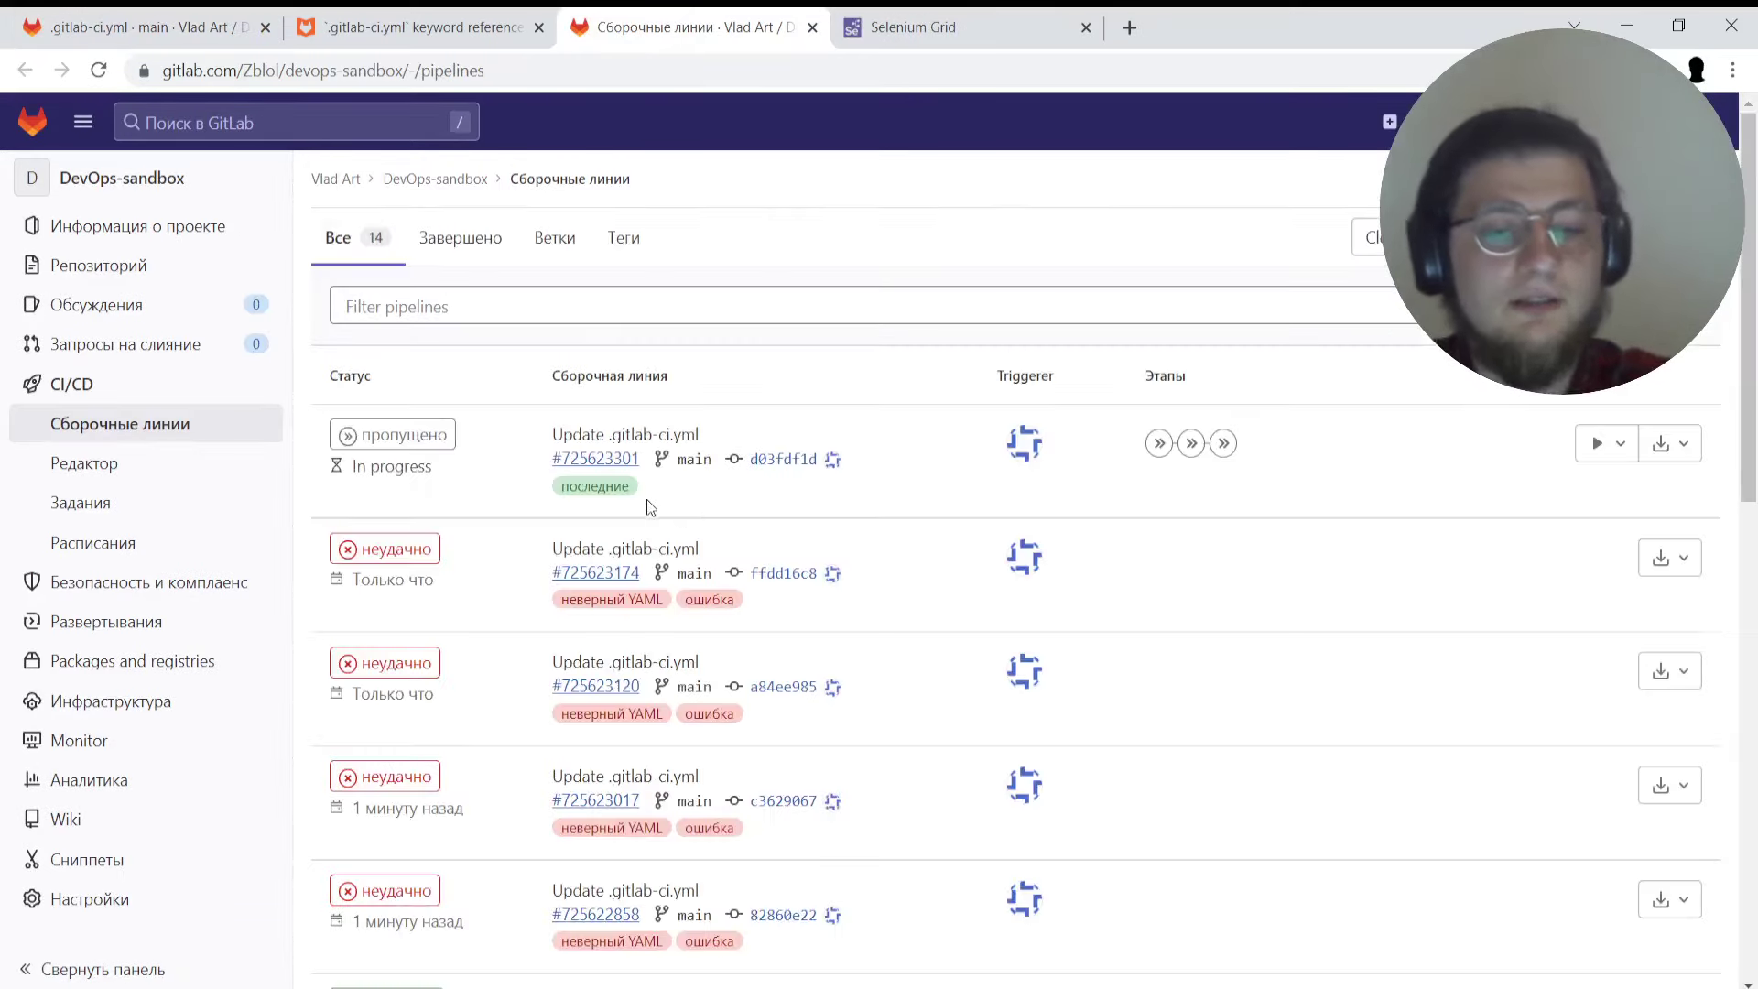
pyautogui.click(396, 443)
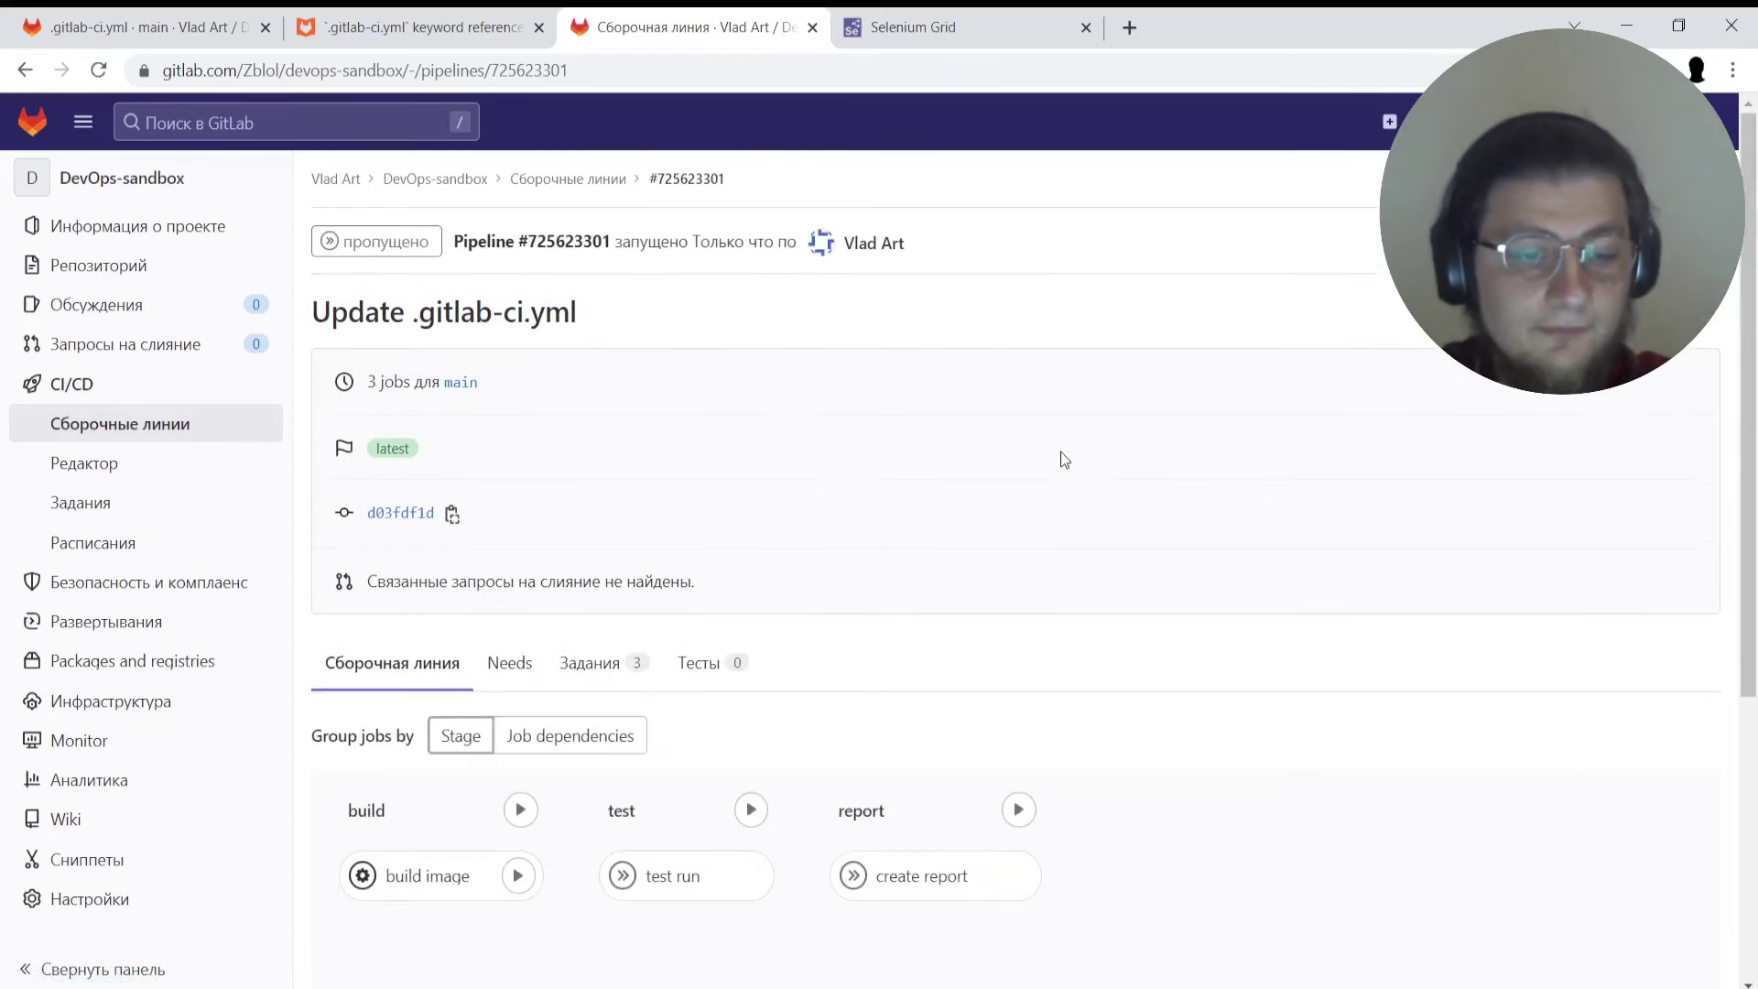
pyautogui.scroll(-3, 1062, 455)
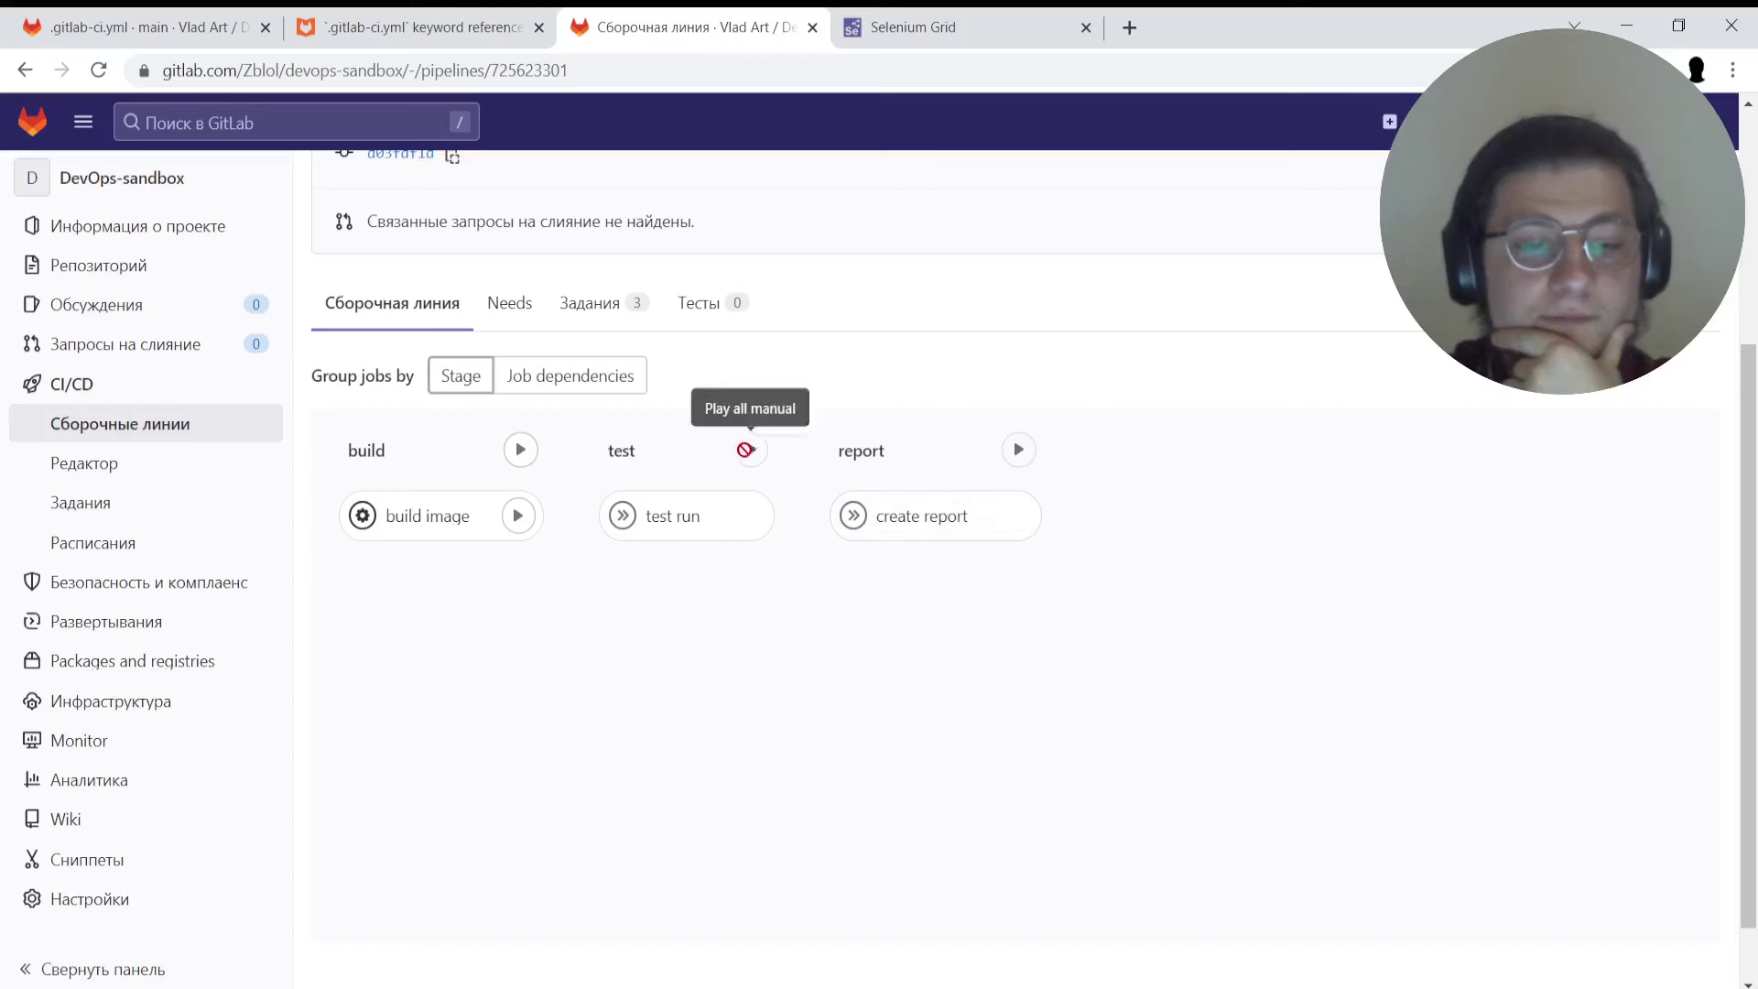
# Inspect the test run job, then view the pipeline by job dependencies with dependency lines shown.
pyautogui.click(656, 531)
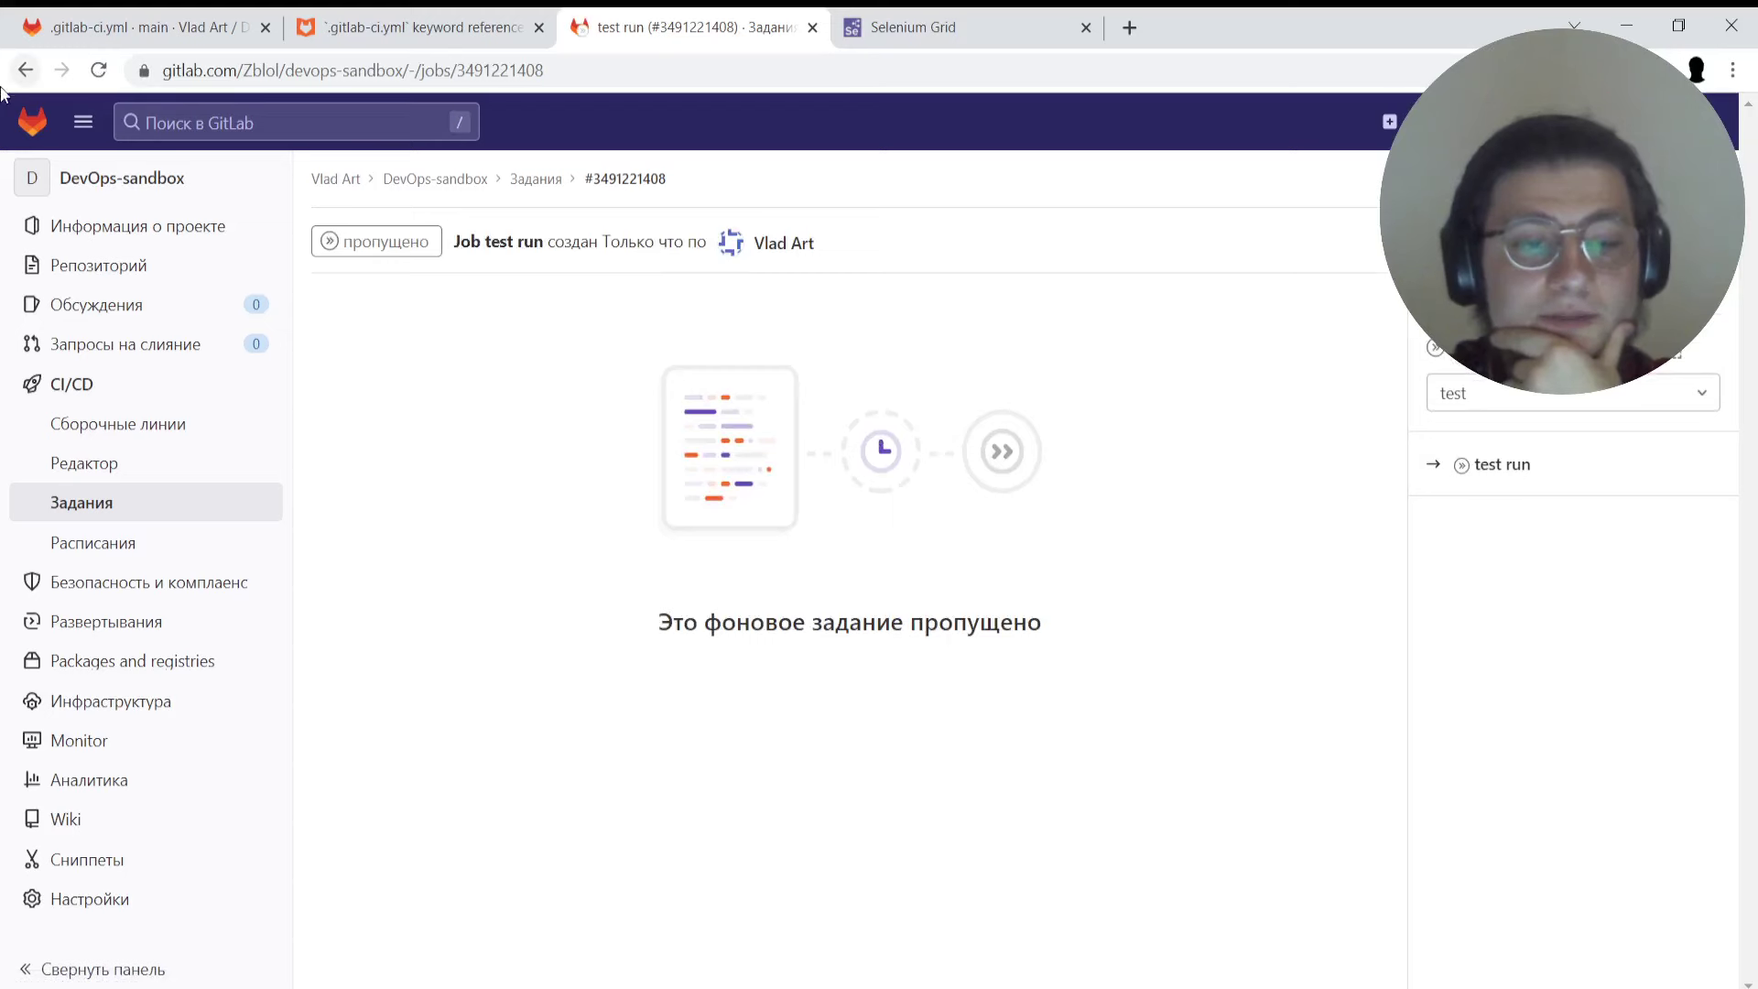
pyautogui.click(25, 70)
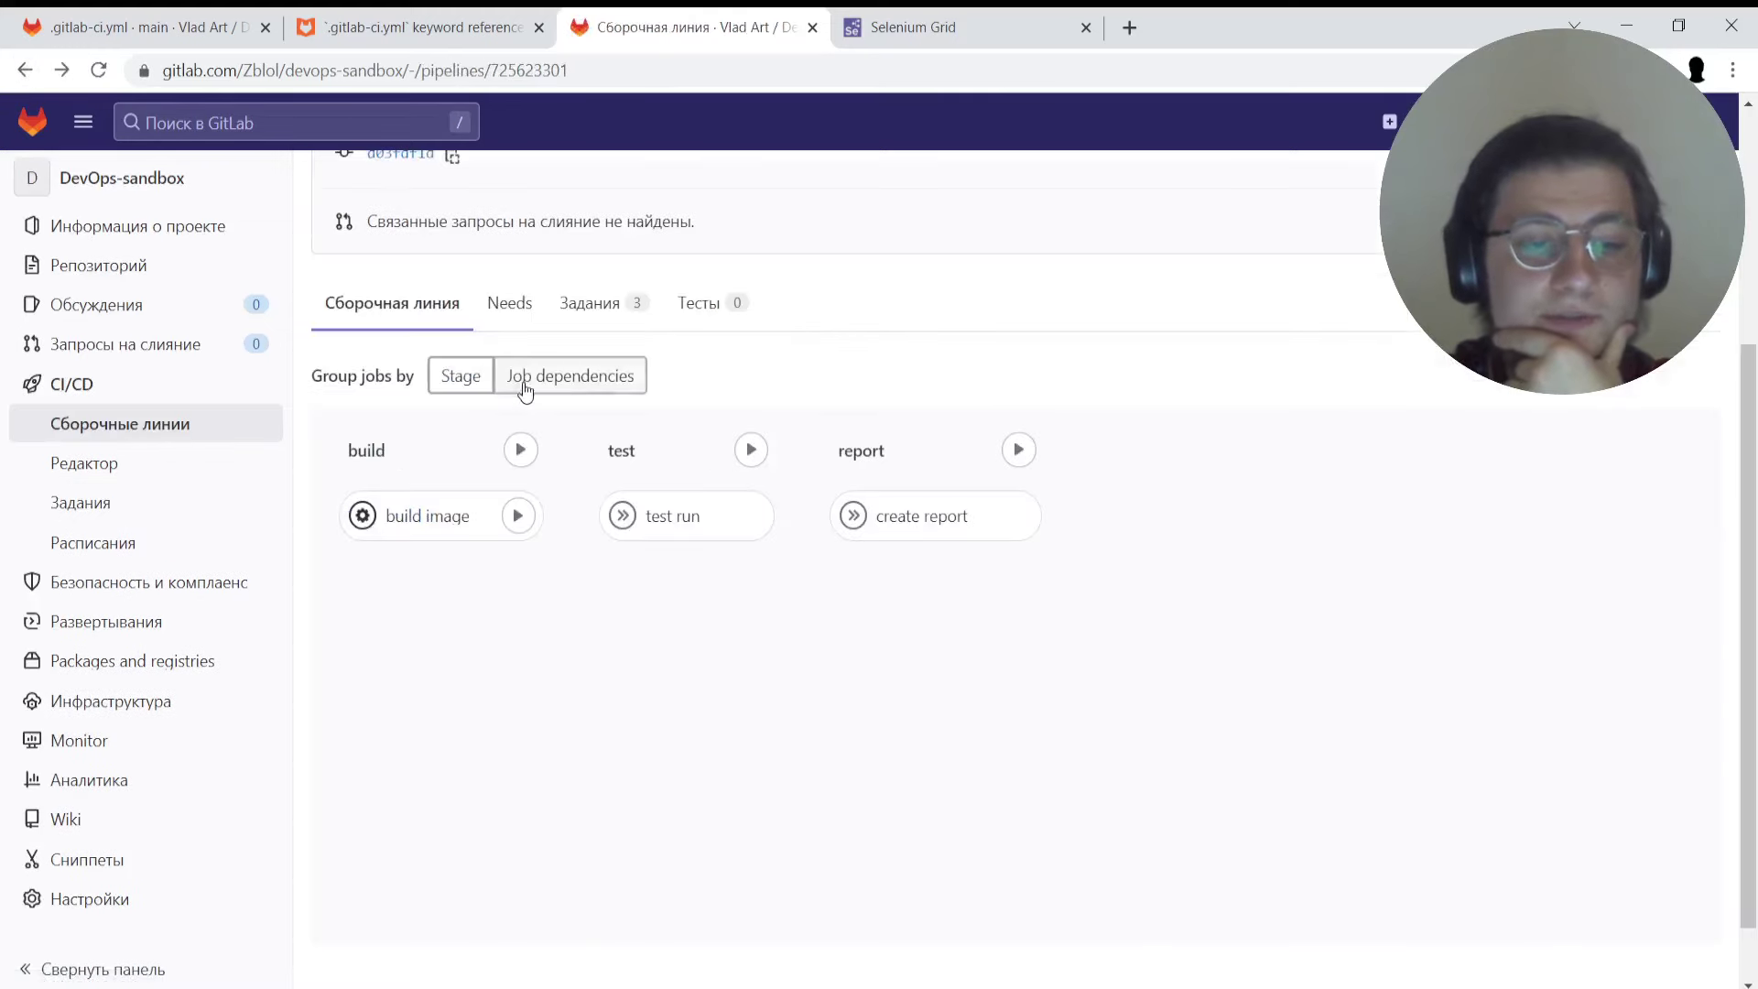
pyautogui.click(529, 383)
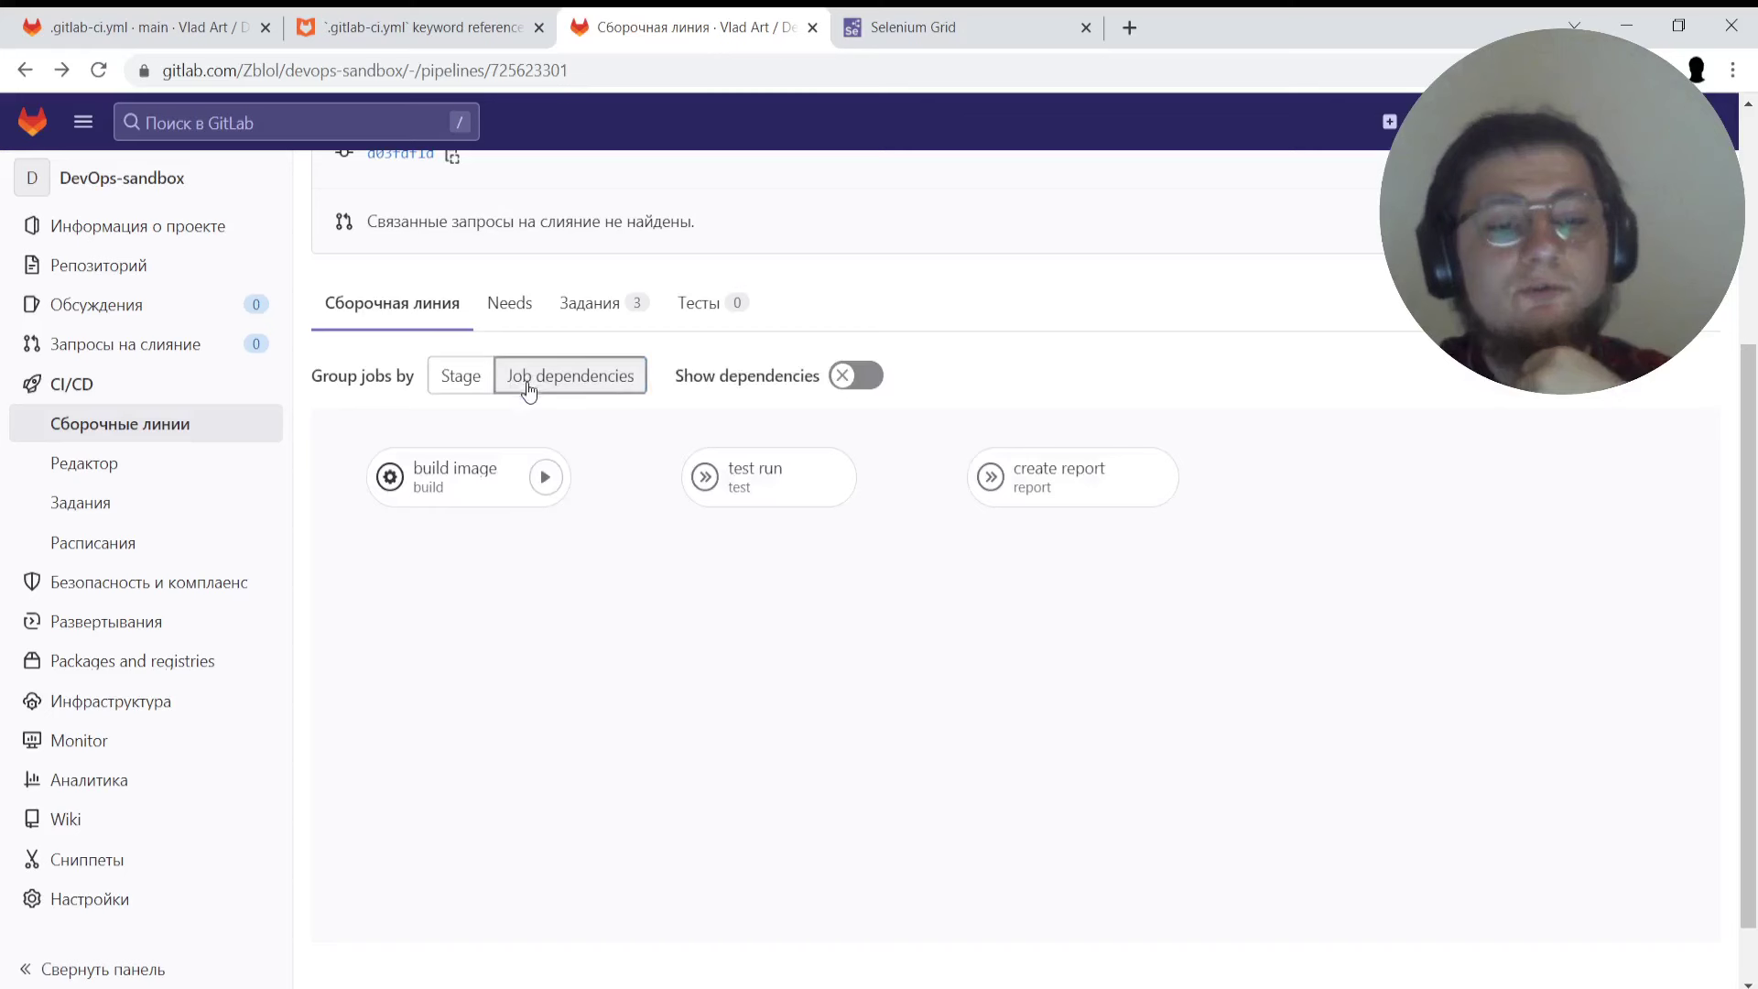
pyautogui.click(847, 380)
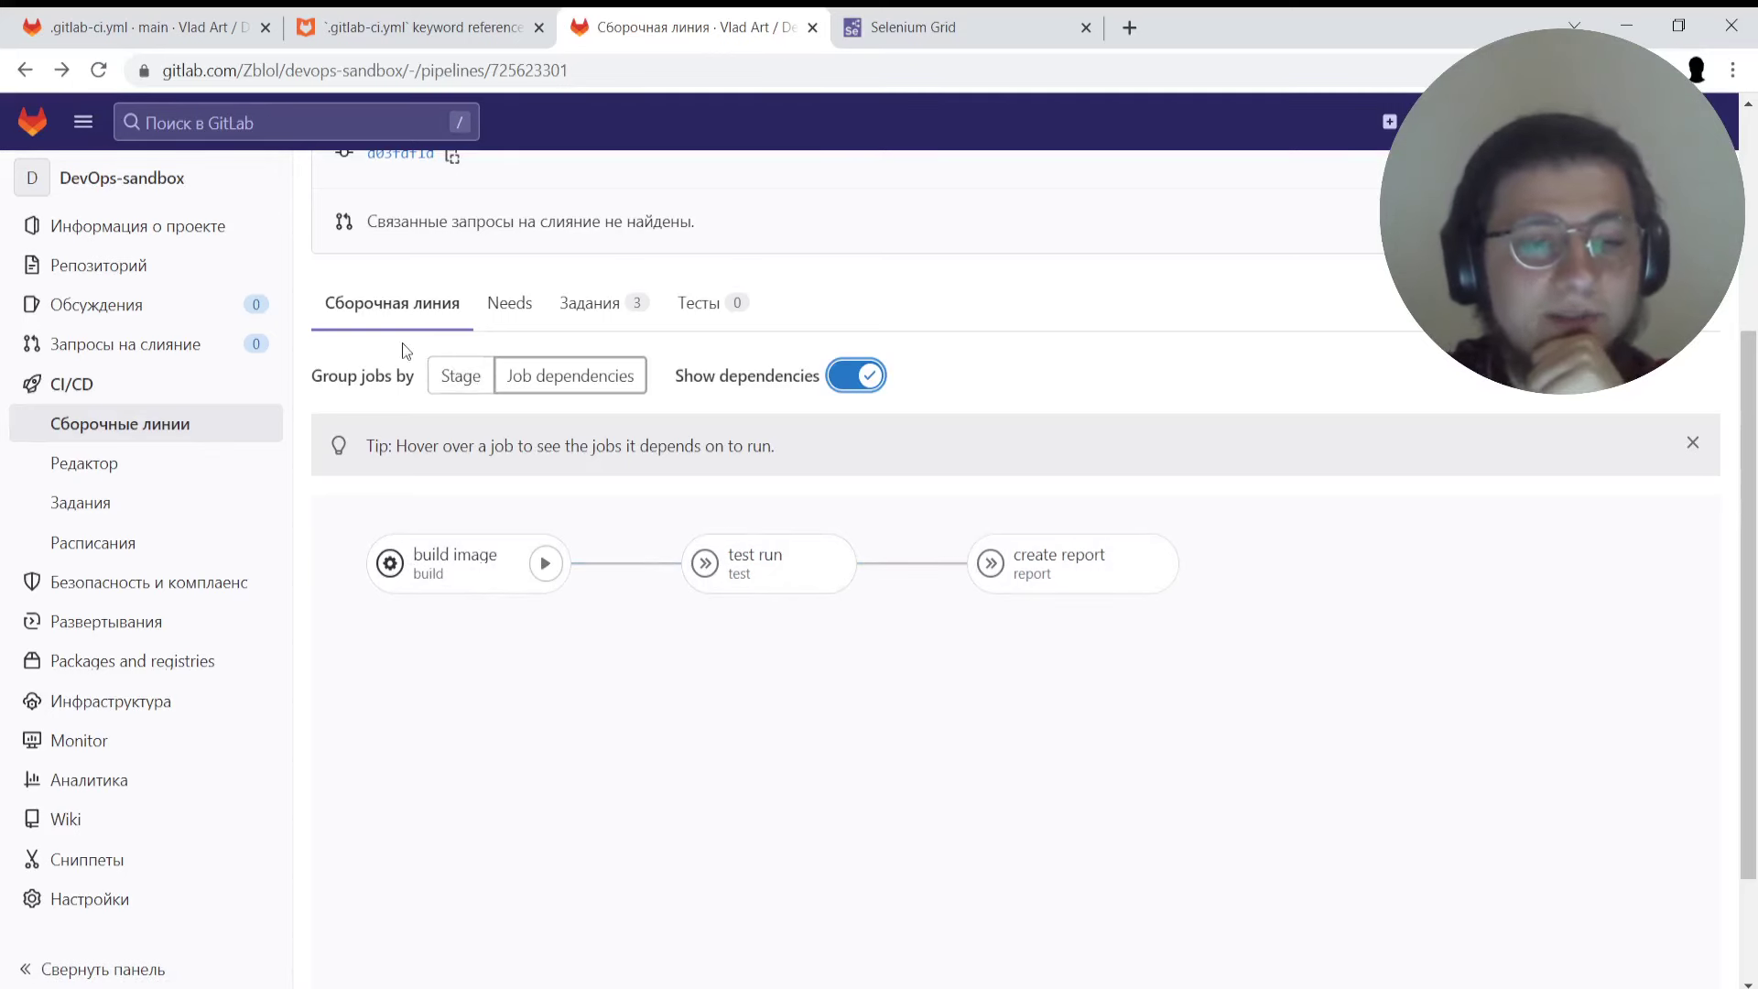
pyautogui.click(184, 462)
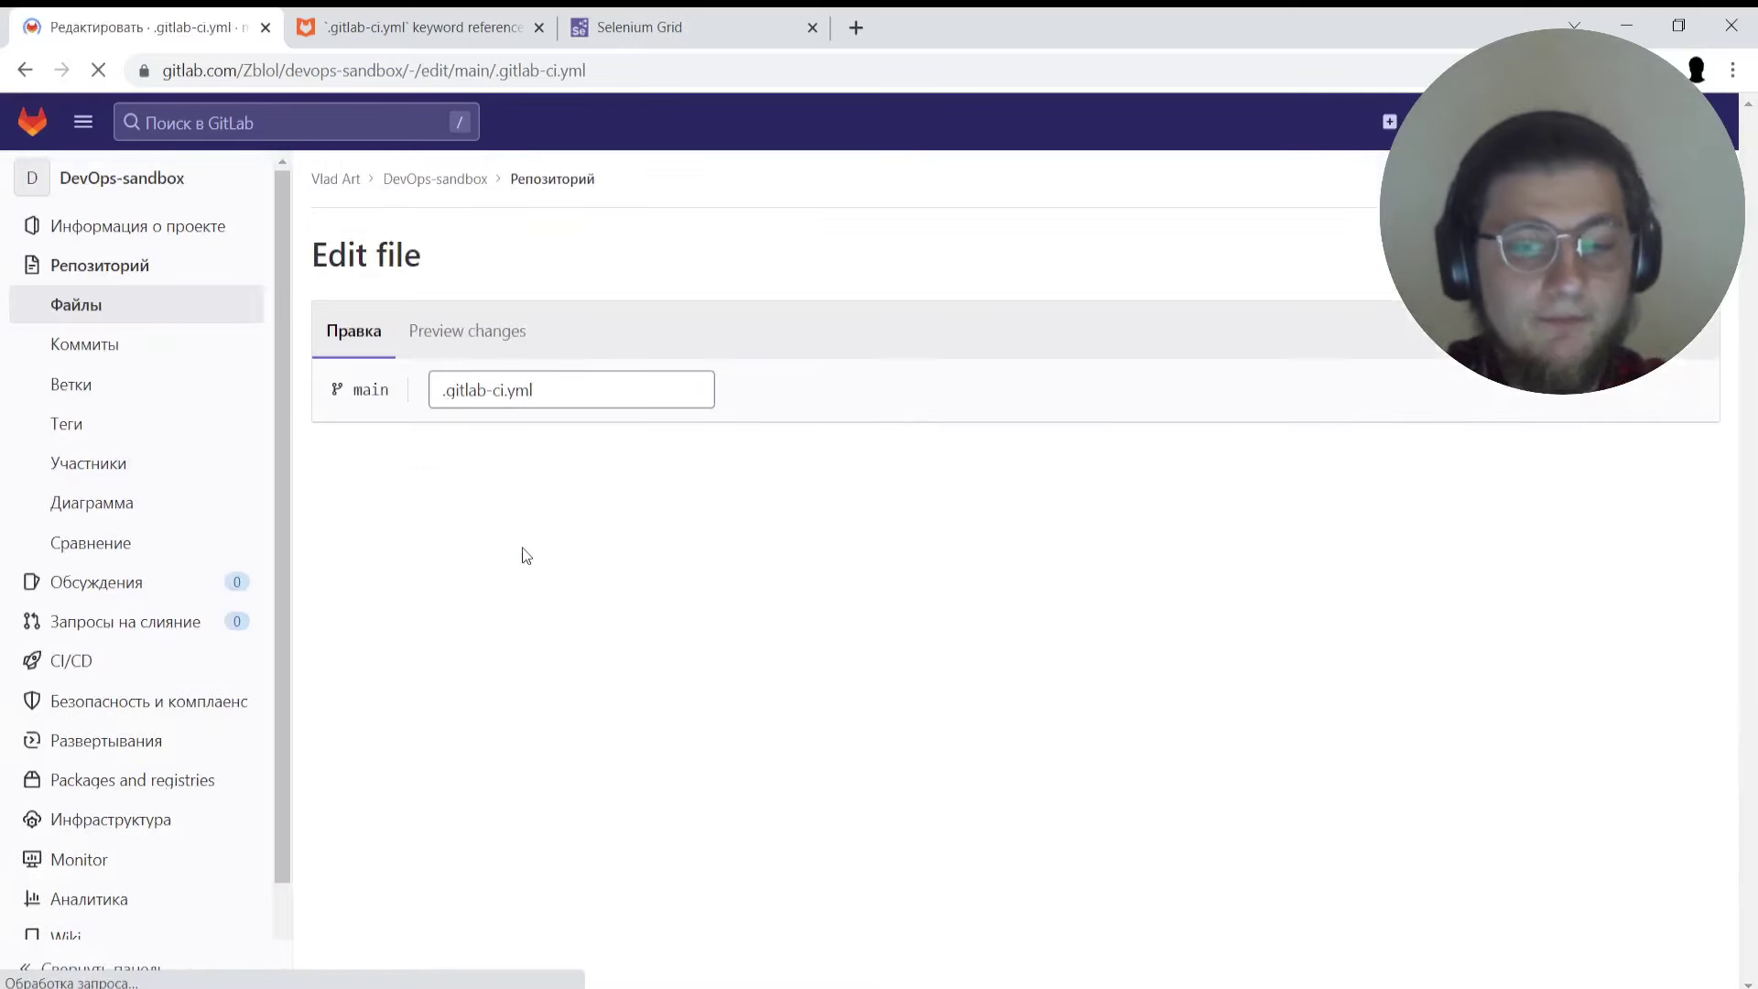
# Delete 'when: manual' from the test run and create report jobs, leaving only build image manual.
pyautogui.scroll(-3, 1007, 696)
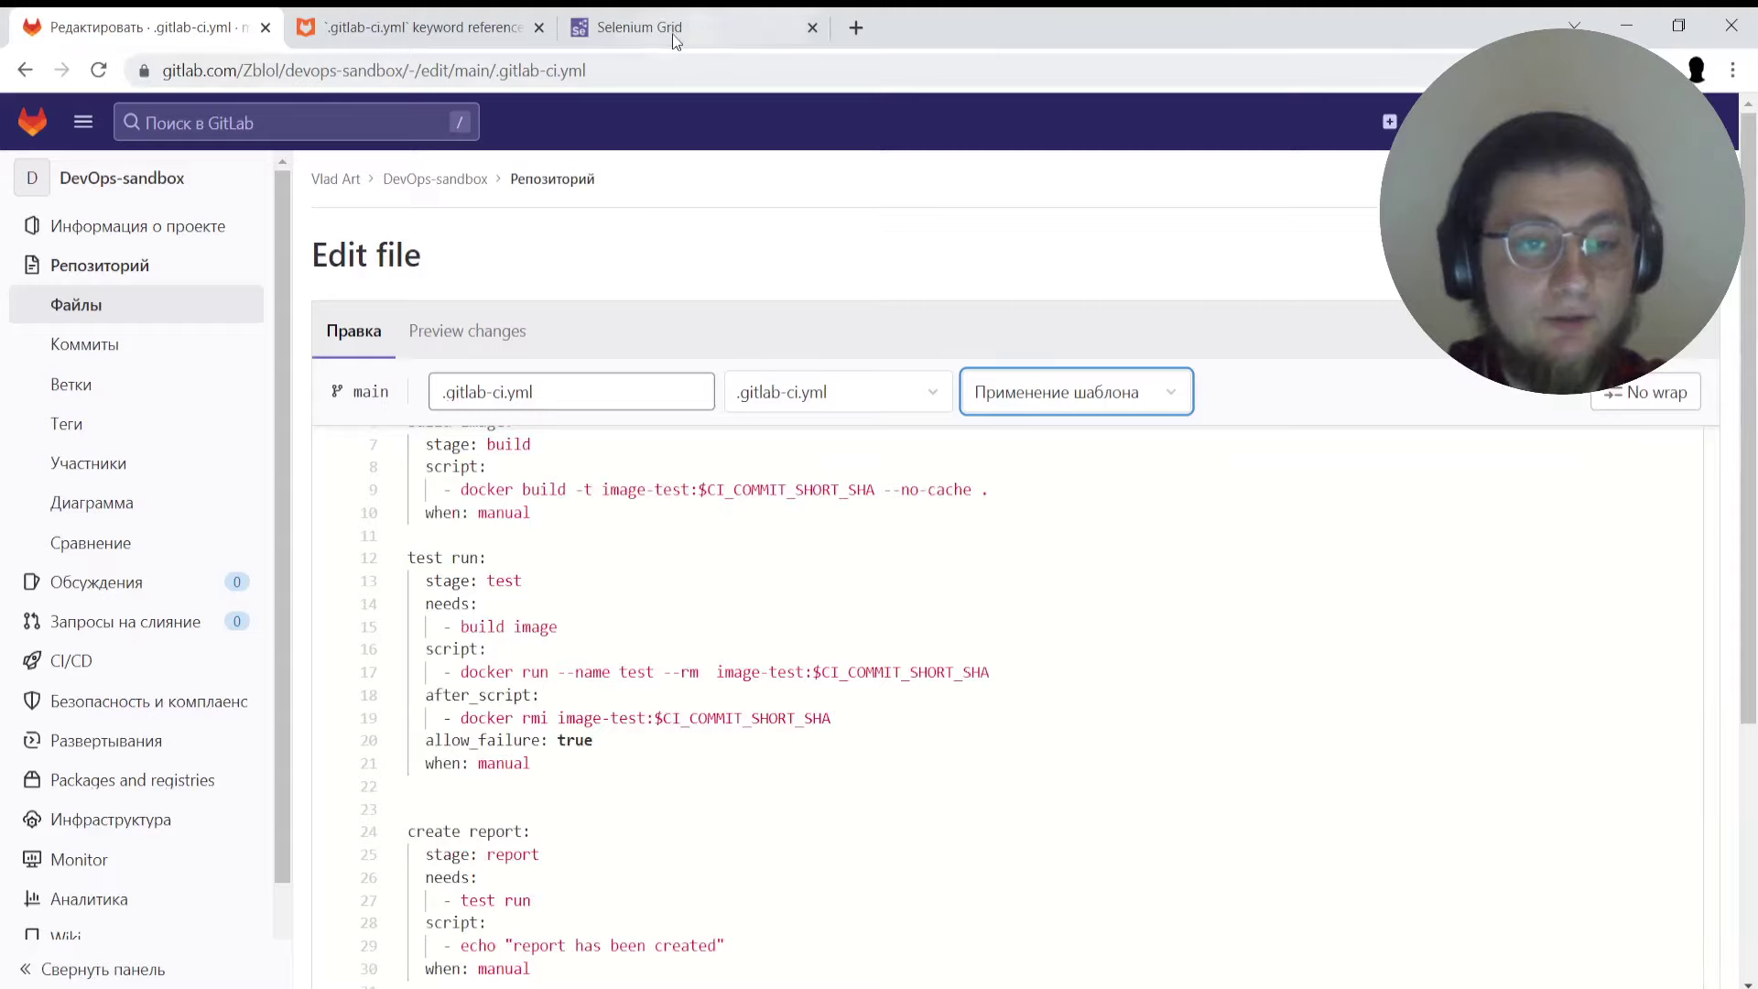
pyautogui.click(678, 32)
pyautogui.click(195, 27)
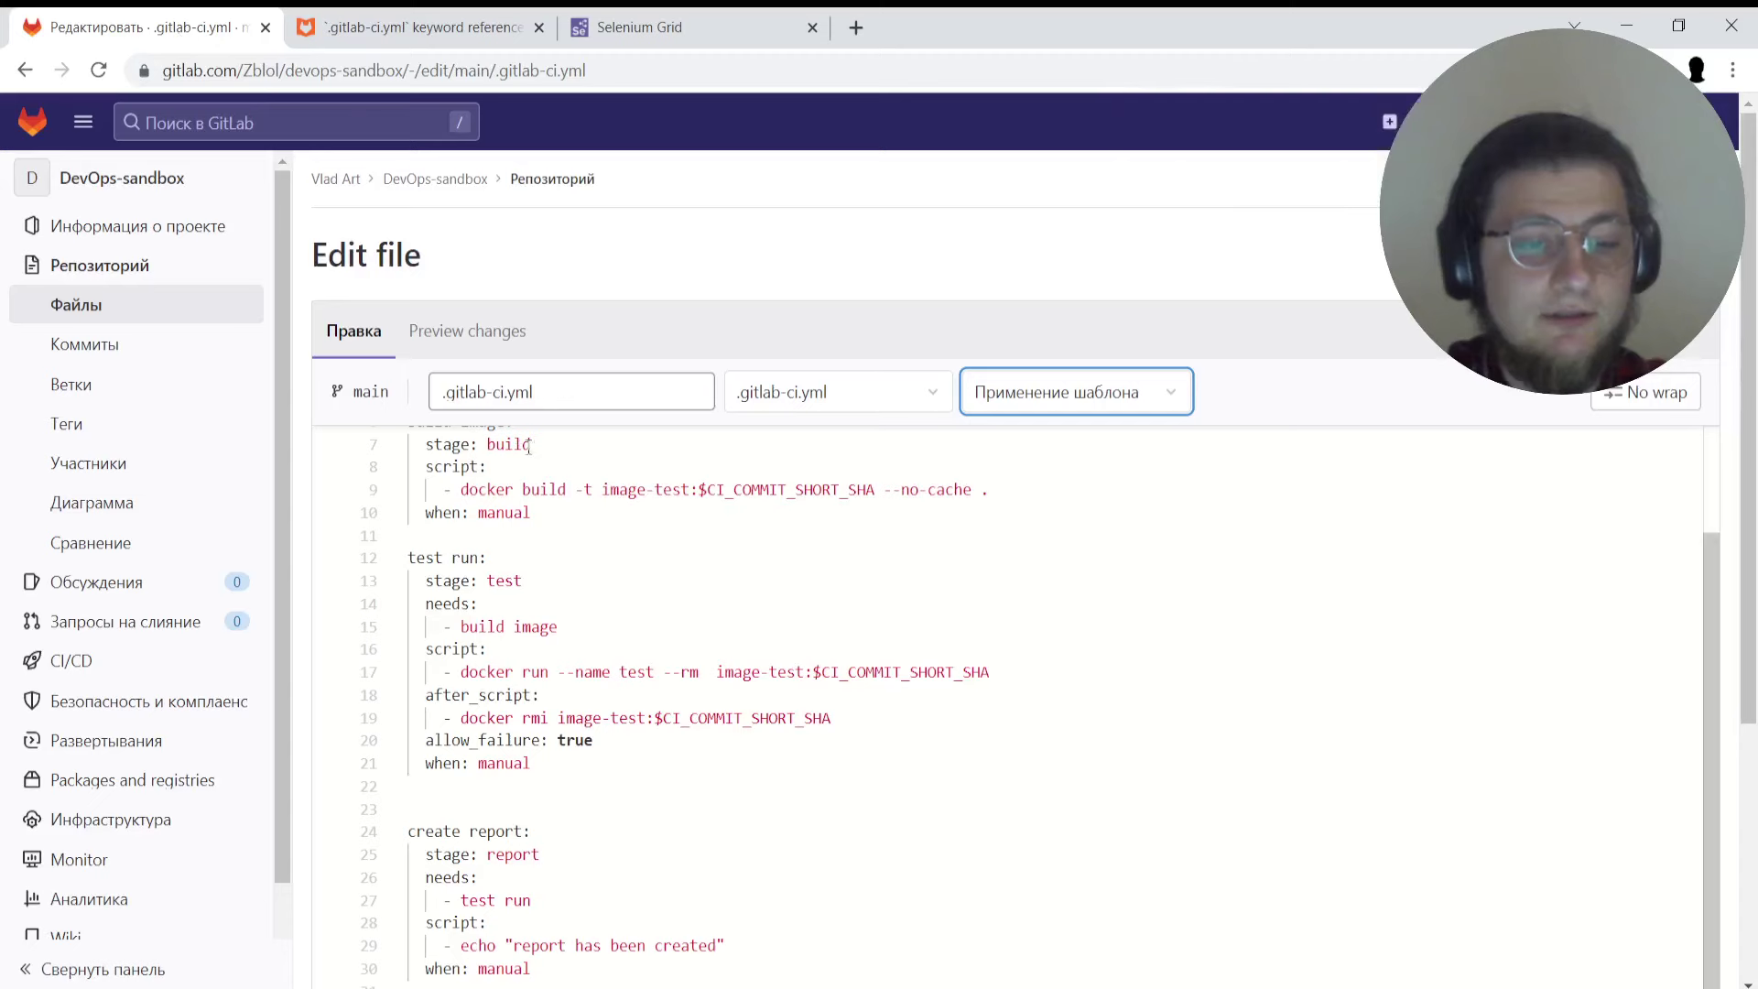
pyautogui.scroll(2, 555, 535)
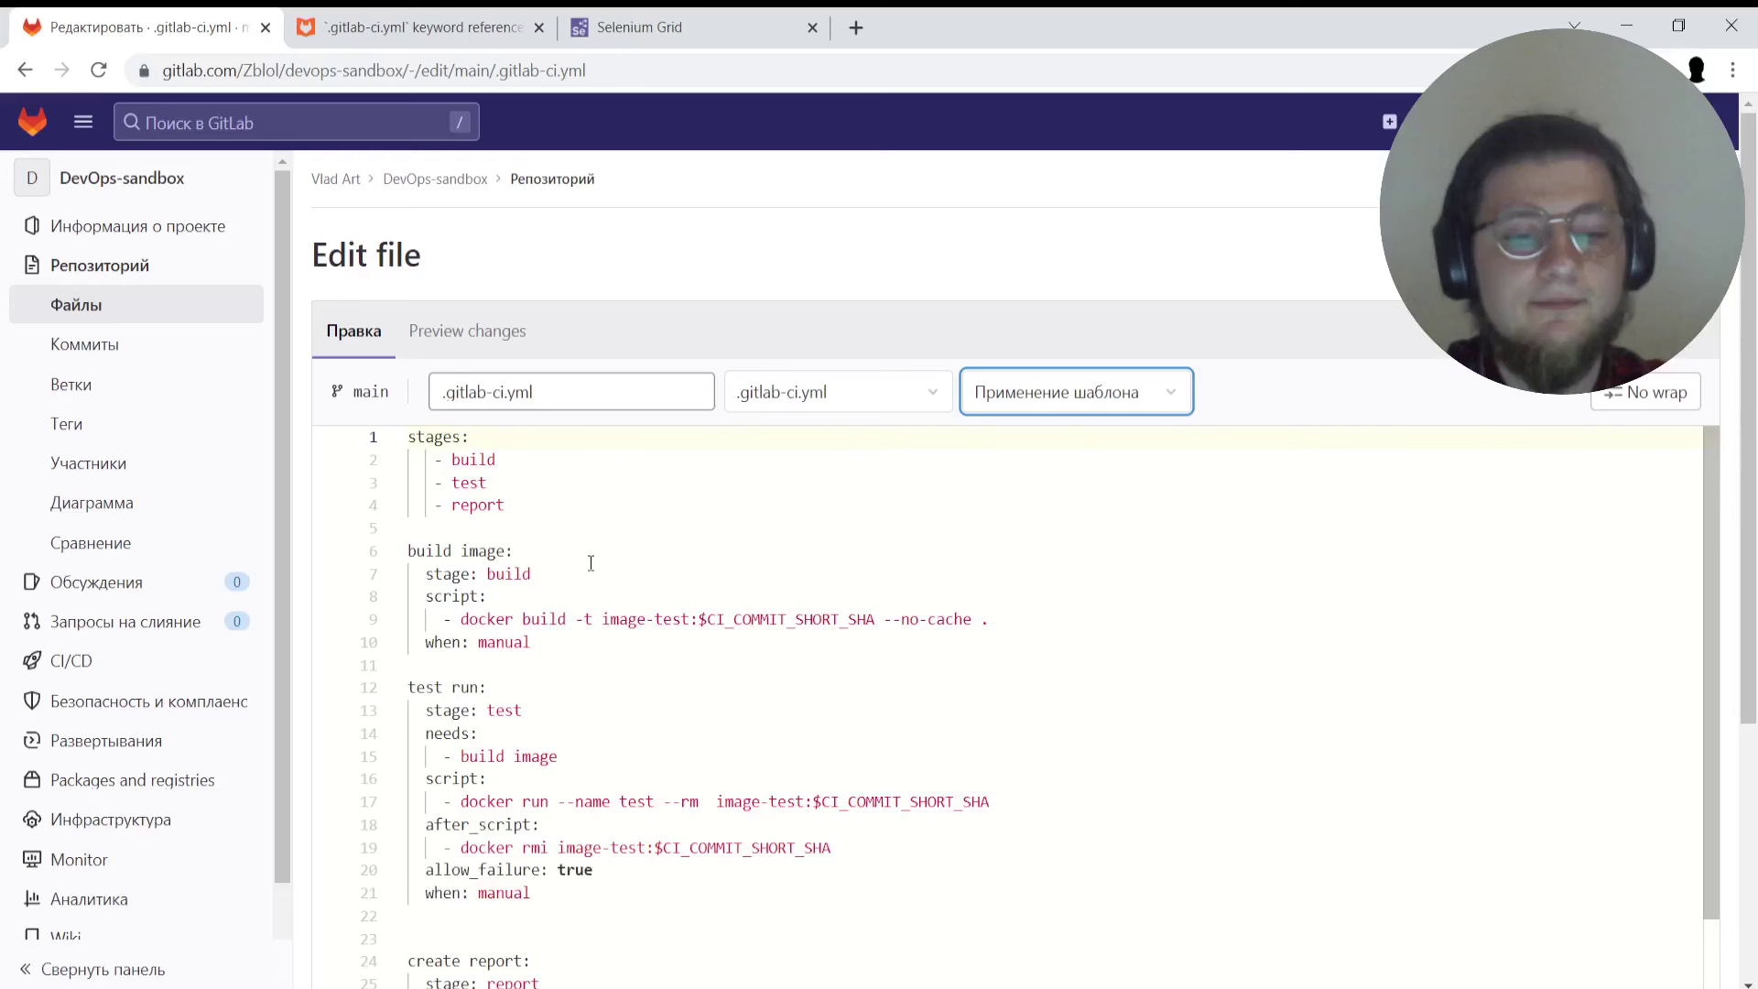
pyautogui.scroll(-2, 590, 563)
pyautogui.moveTo(537, 764); pyautogui.dragTo(420, 758)
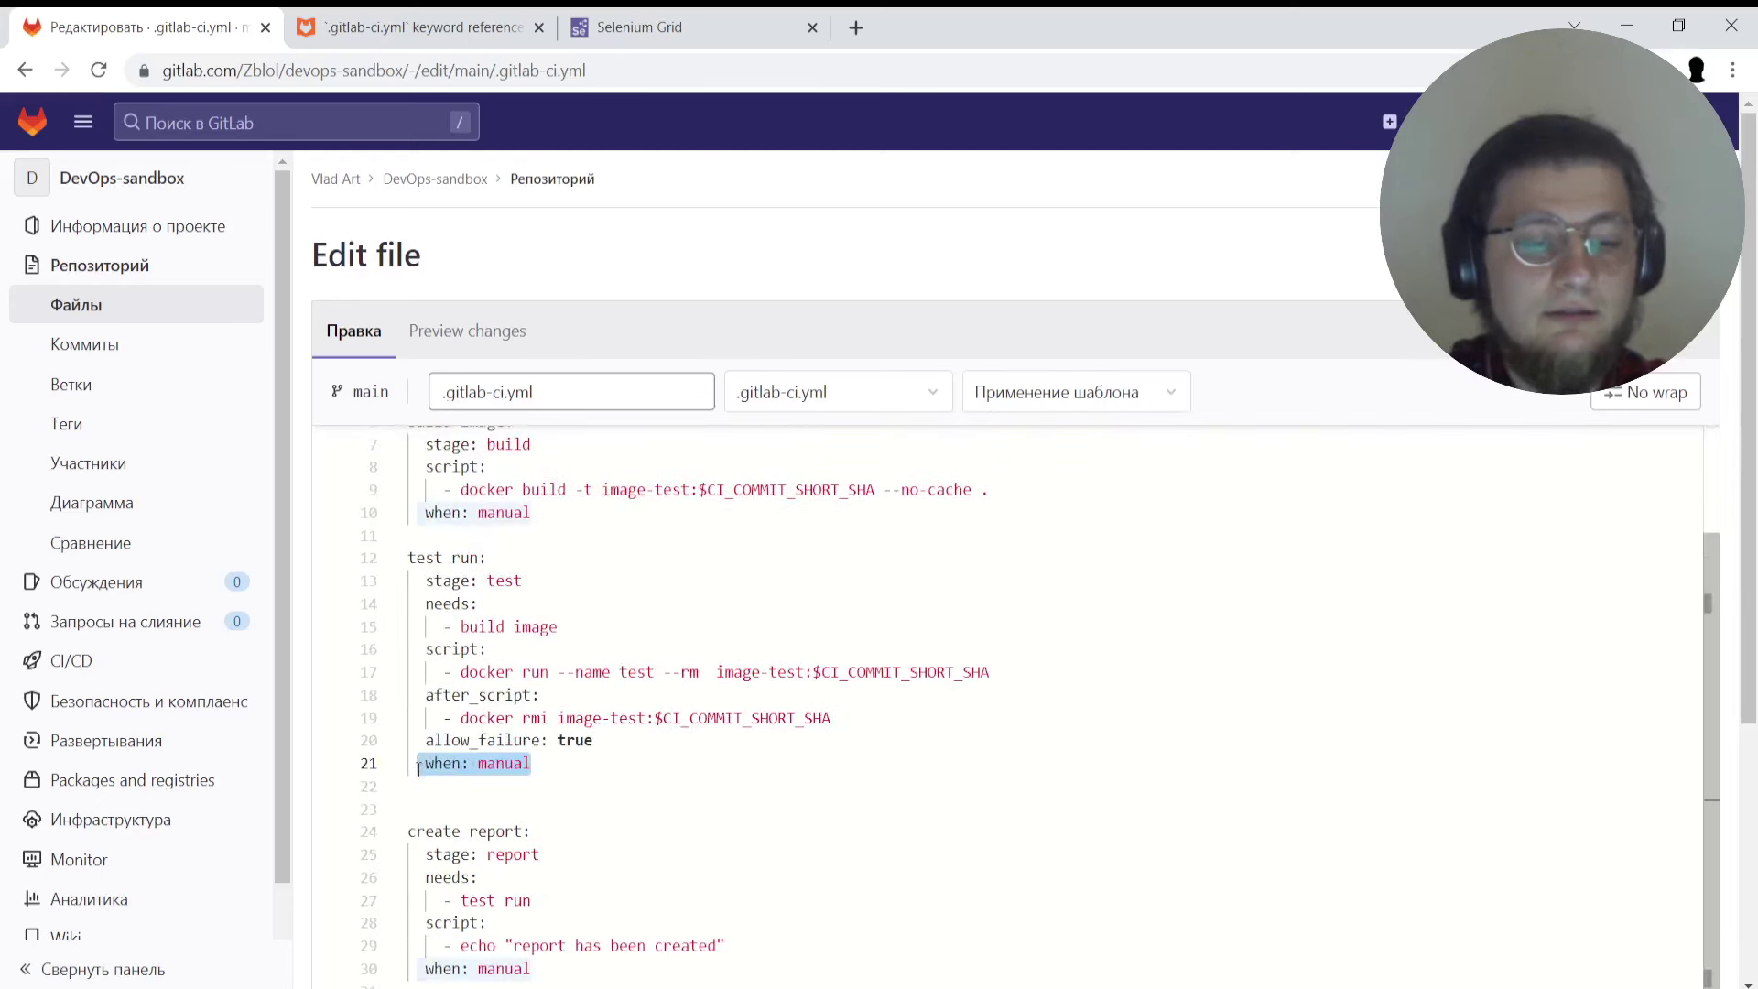
pyautogui.press('BackSpace')
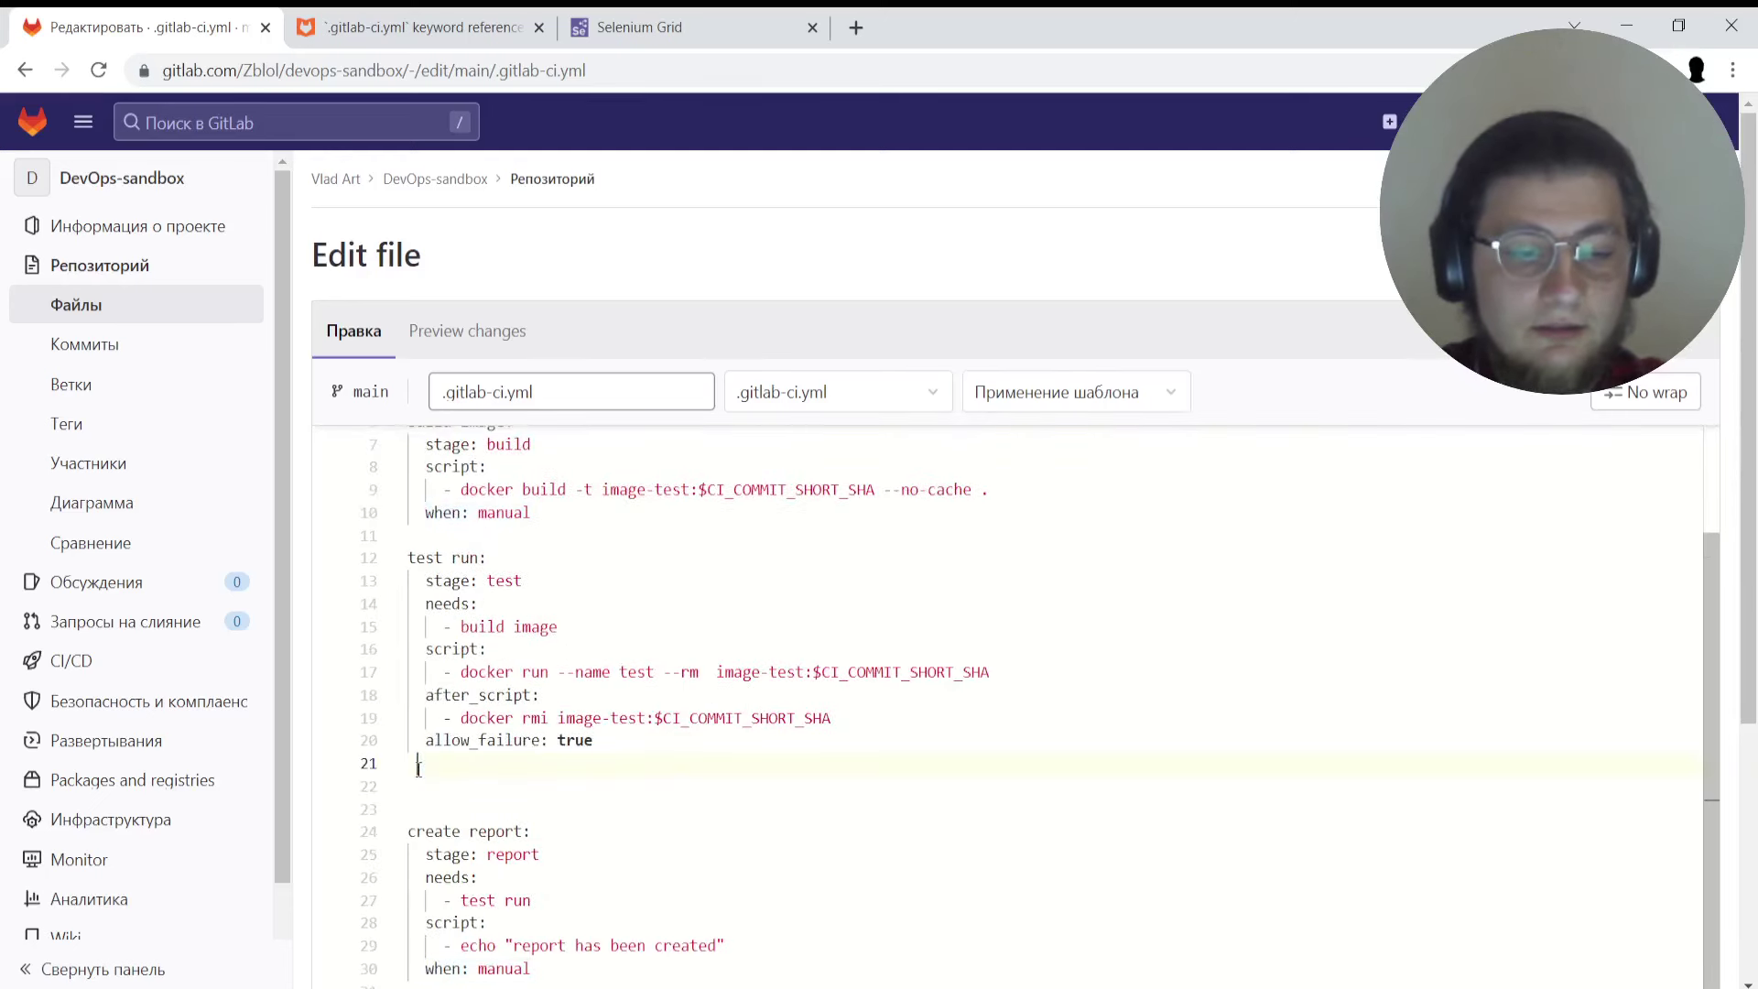
pyautogui.moveTo(538, 968); pyautogui.dragTo(420, 969)
pyautogui.press('BackSpace')
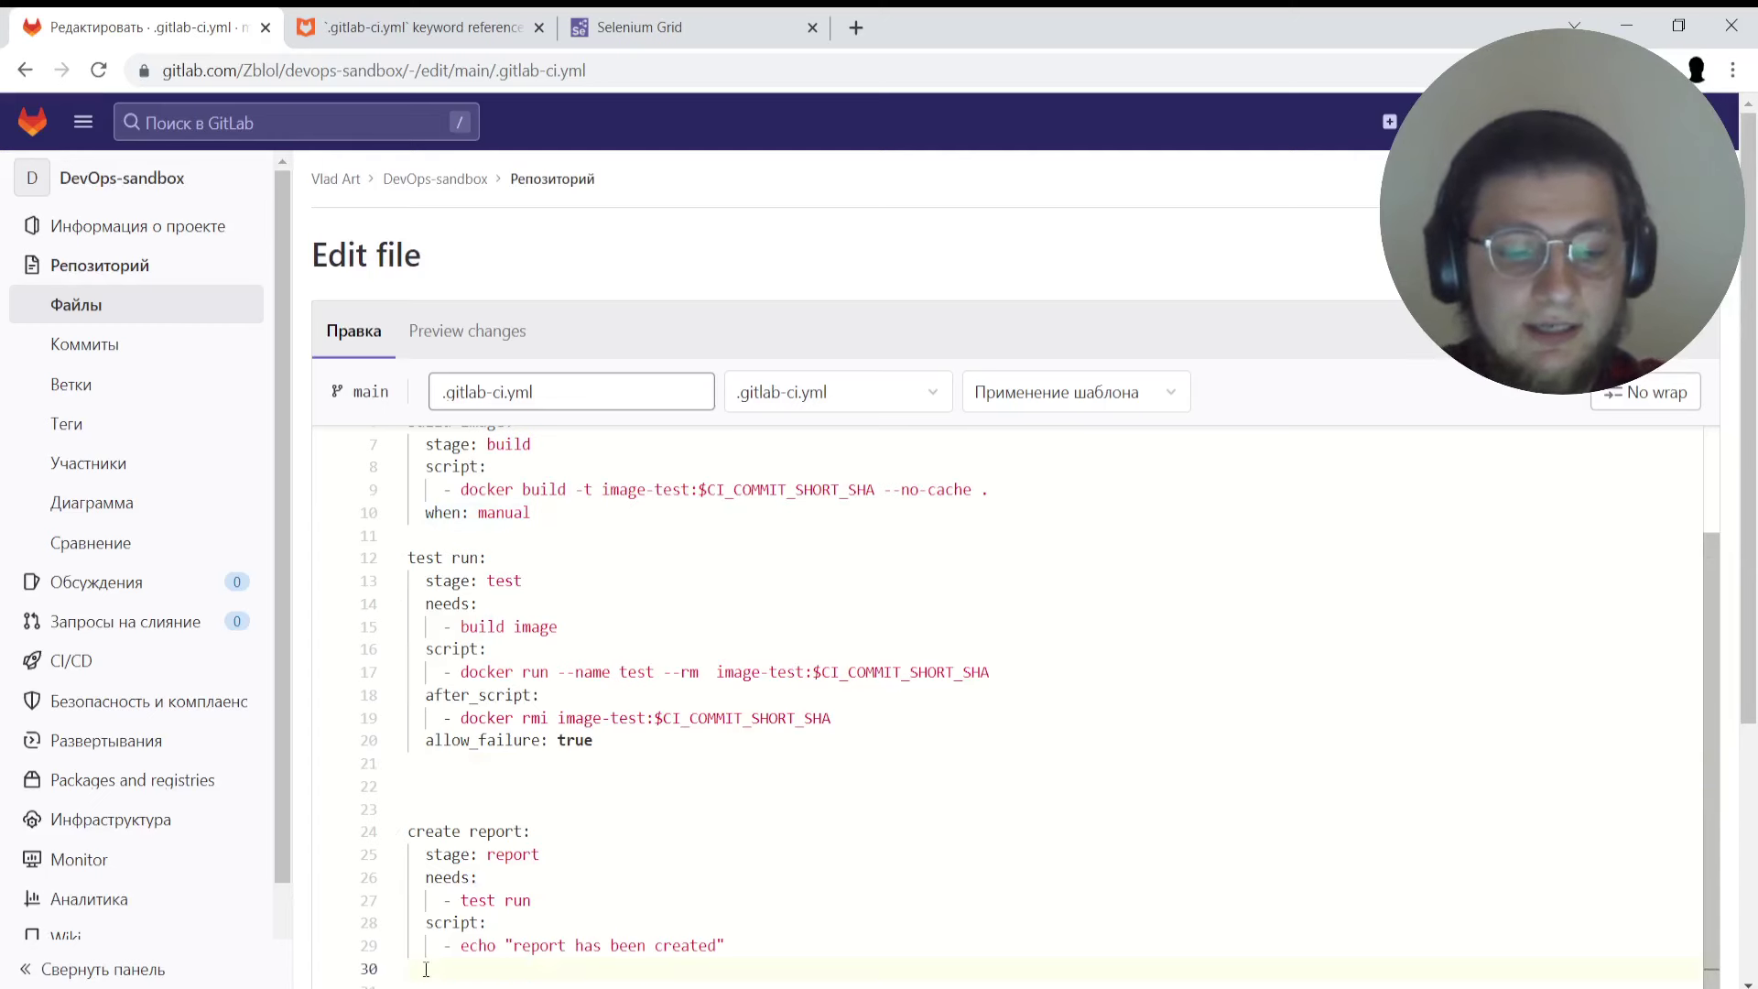
pyautogui.press('BackSpace')
pyautogui.press('BackSpace')
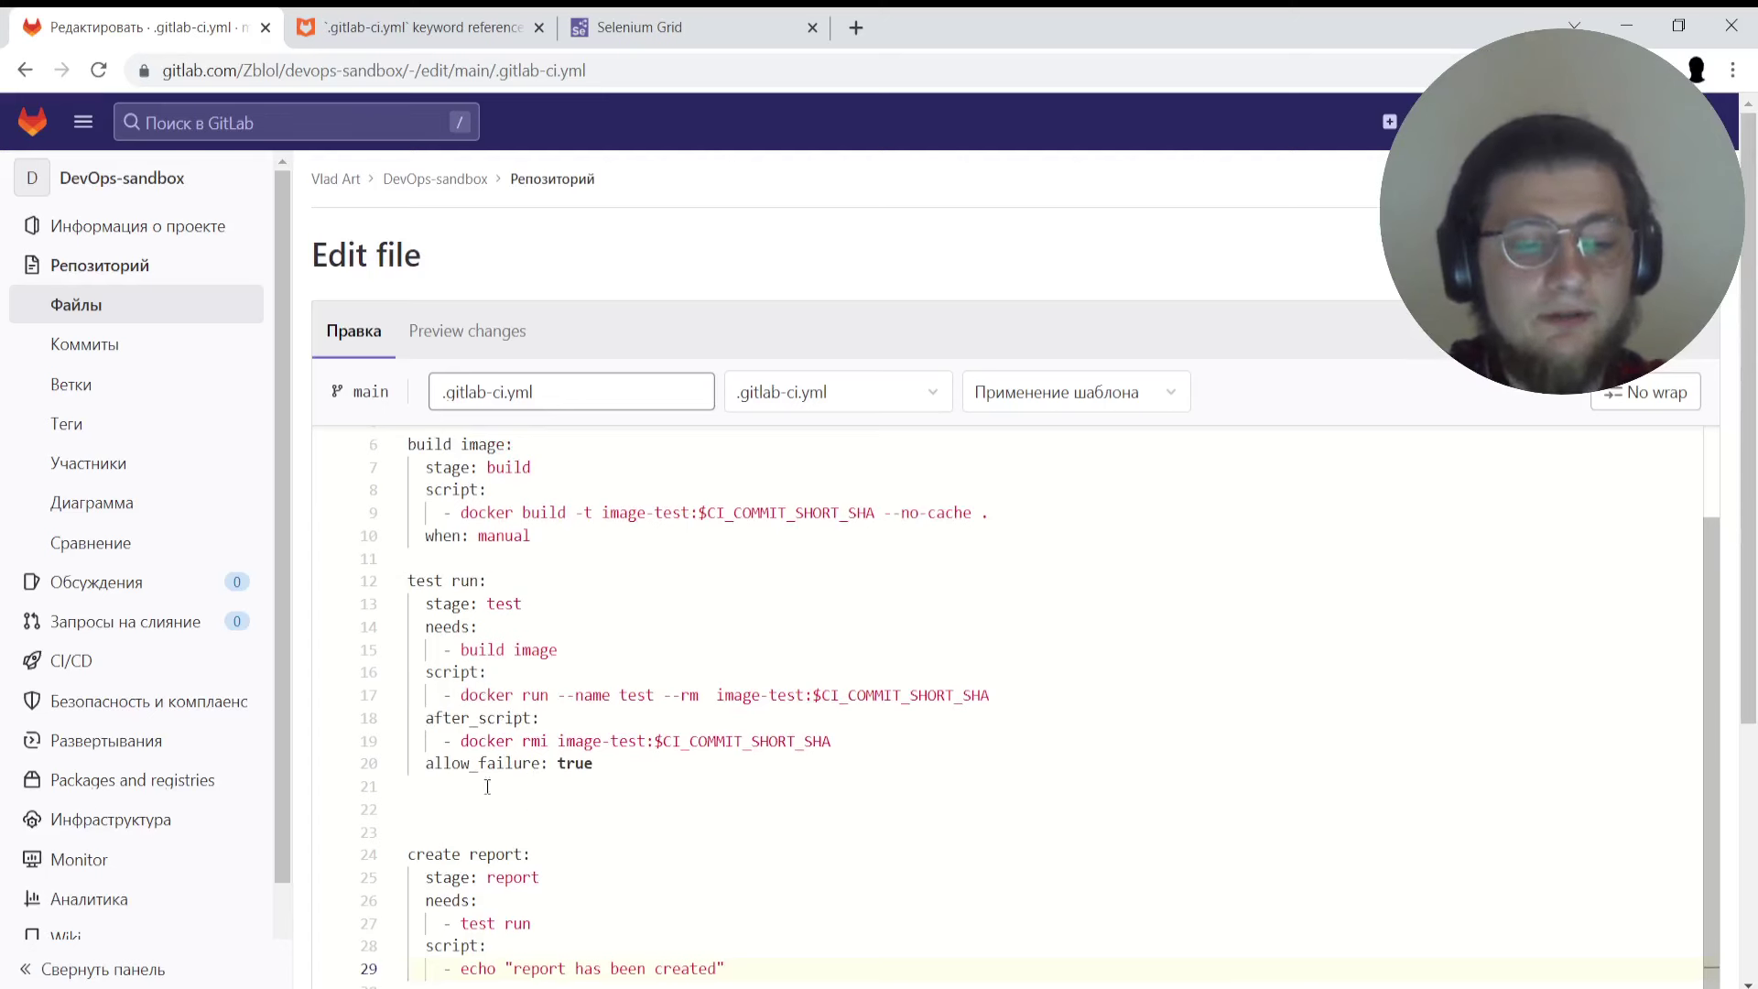
pyautogui.scroll(2, 613, 718)
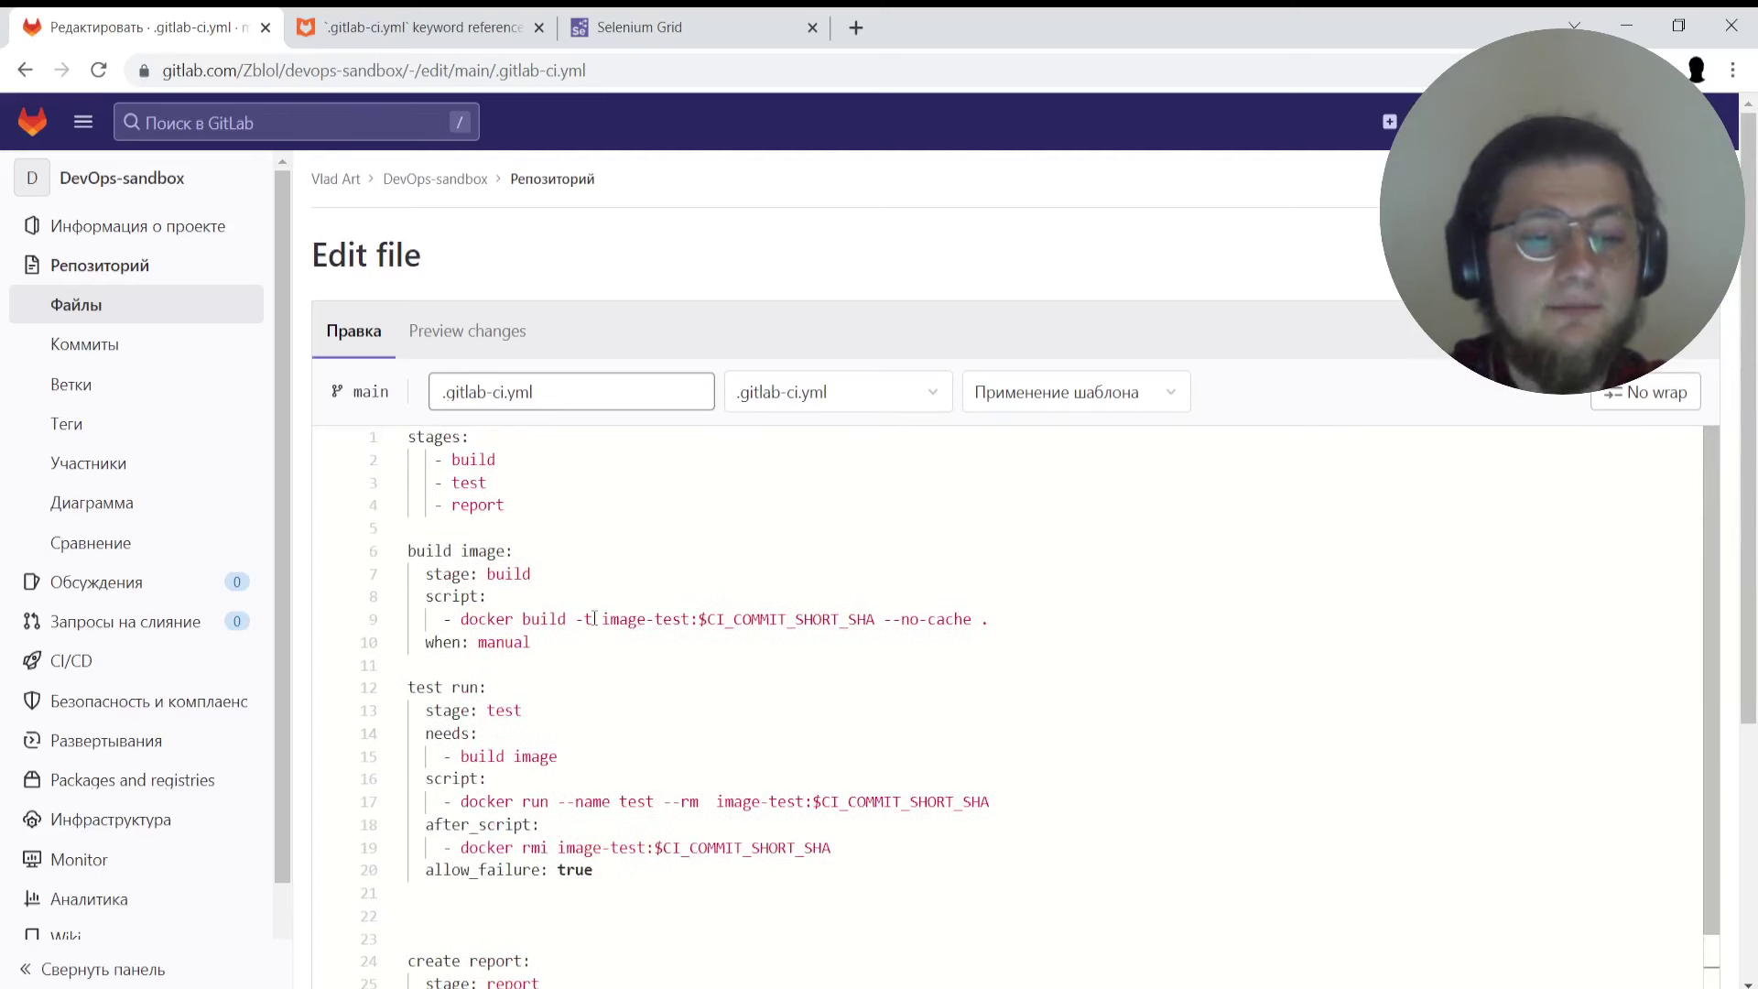
pyautogui.scroll(-4, 1035, 398)
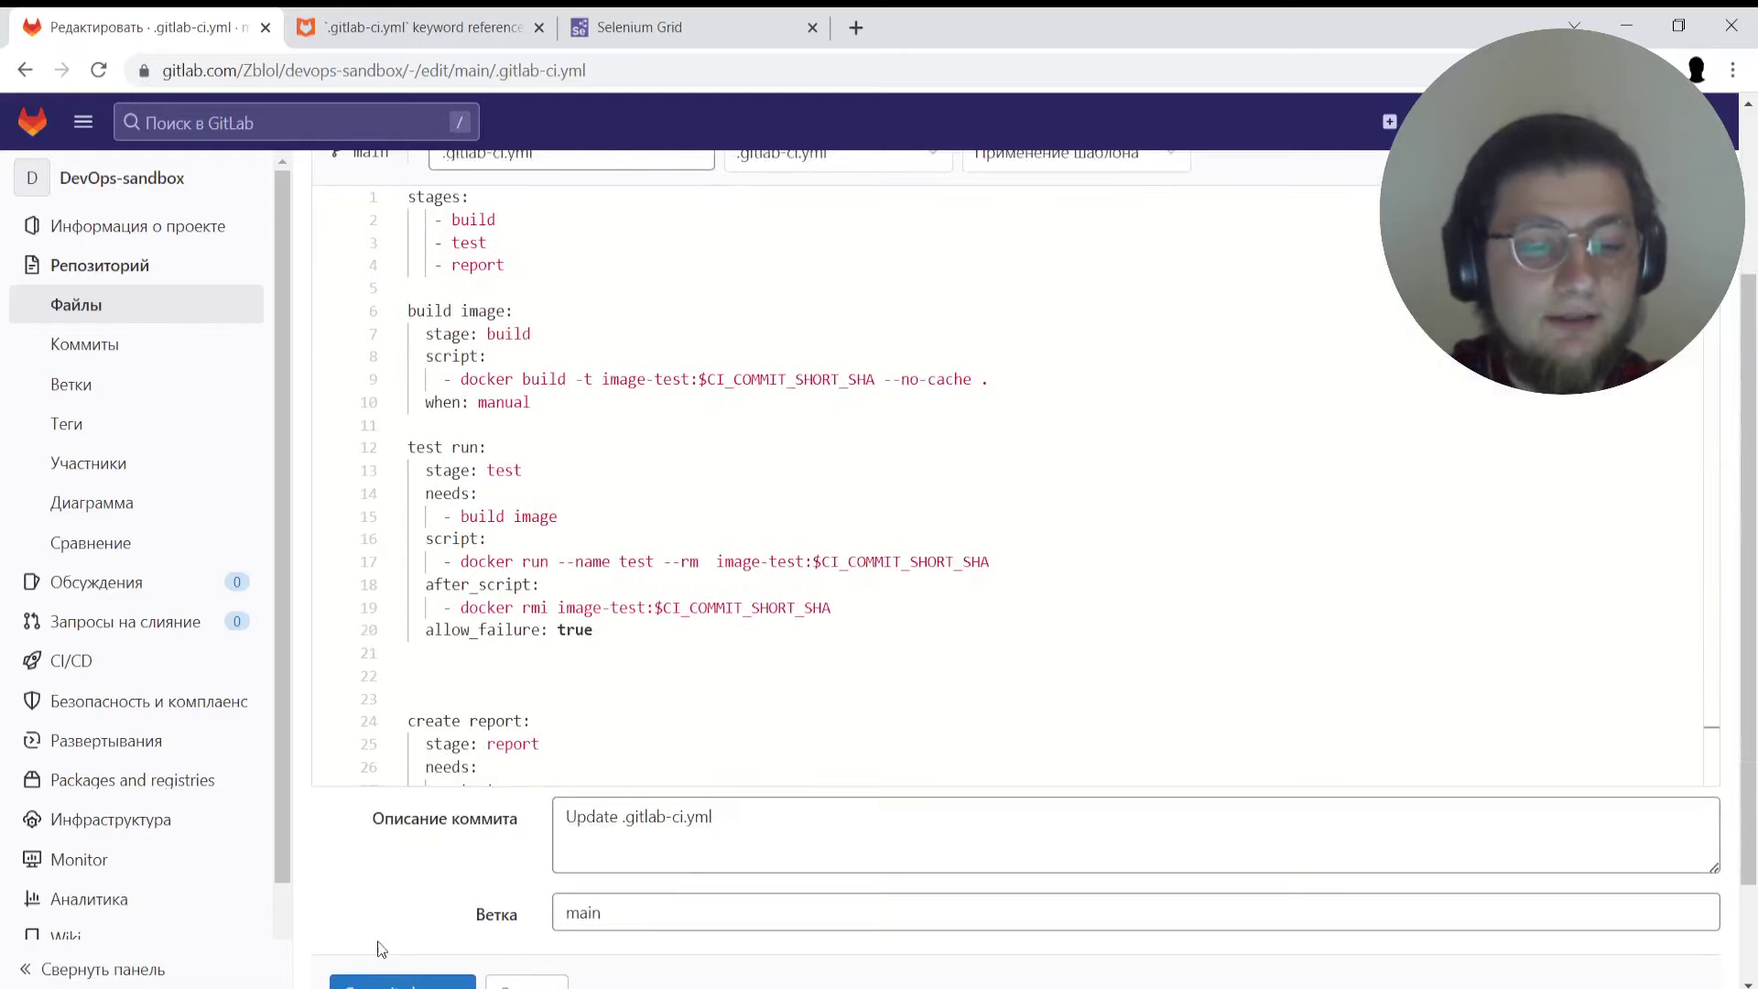
# Commit the CI changes to main, start the build image job, and list the VM's docker images.
pyautogui.click(348, 856)
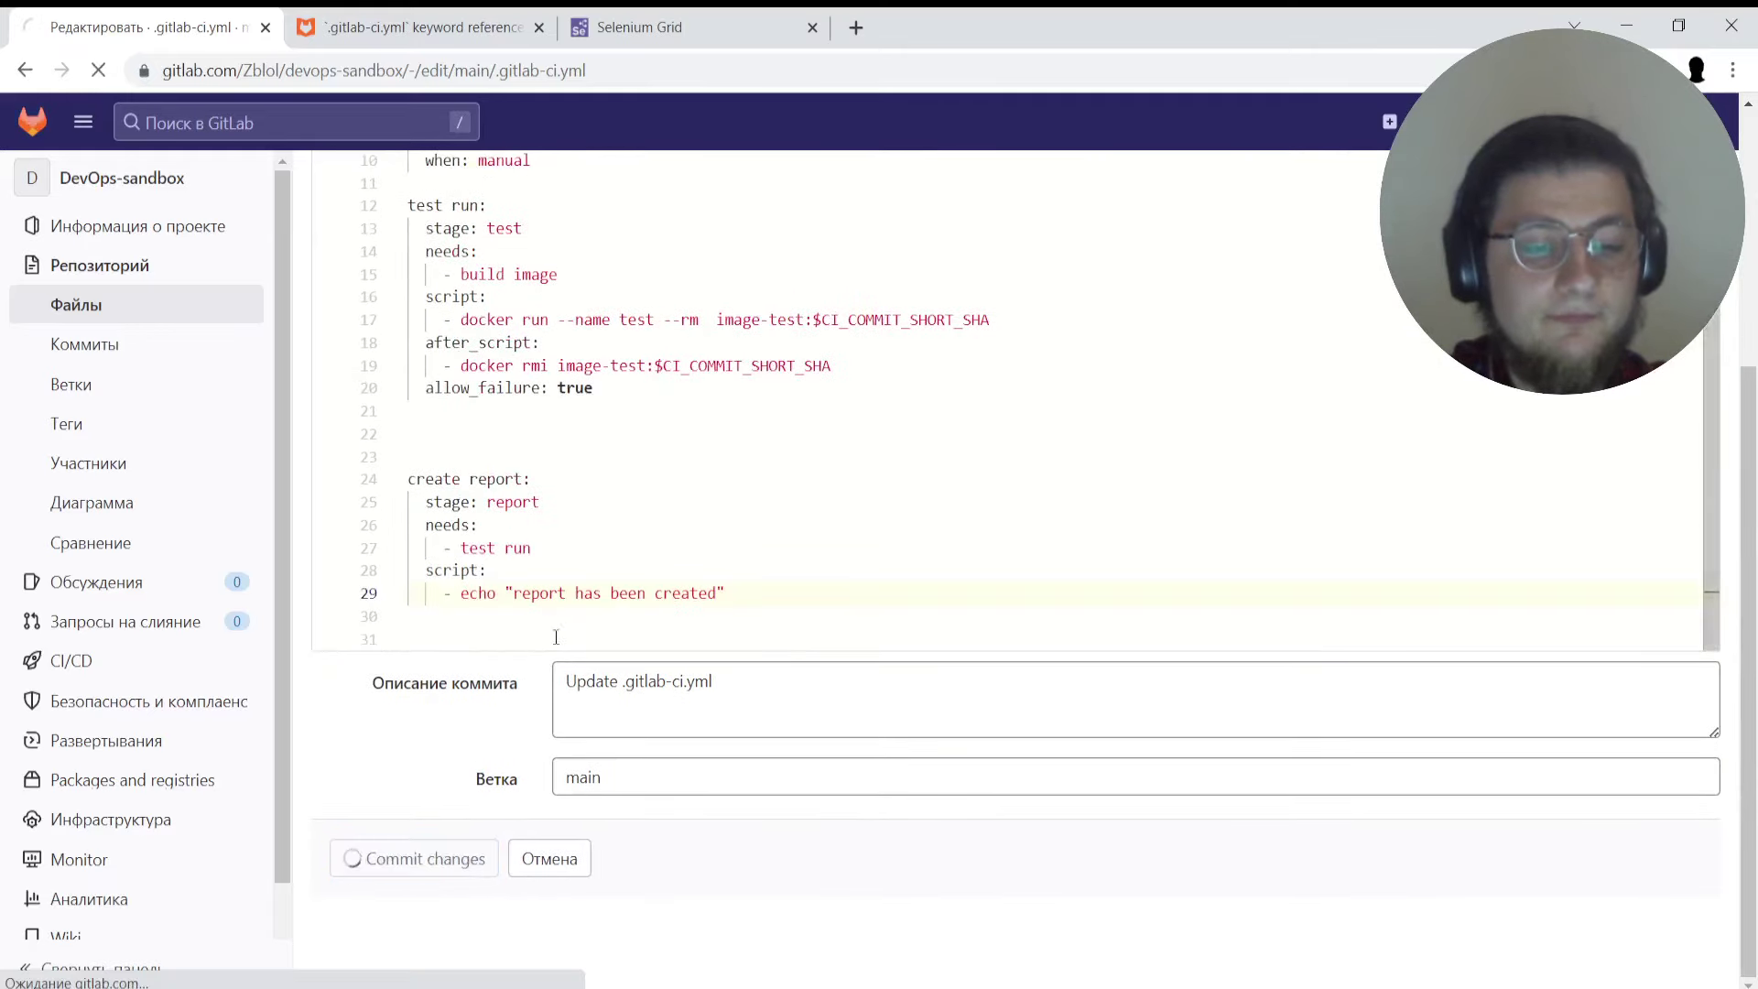
pyautogui.click(546, 595)
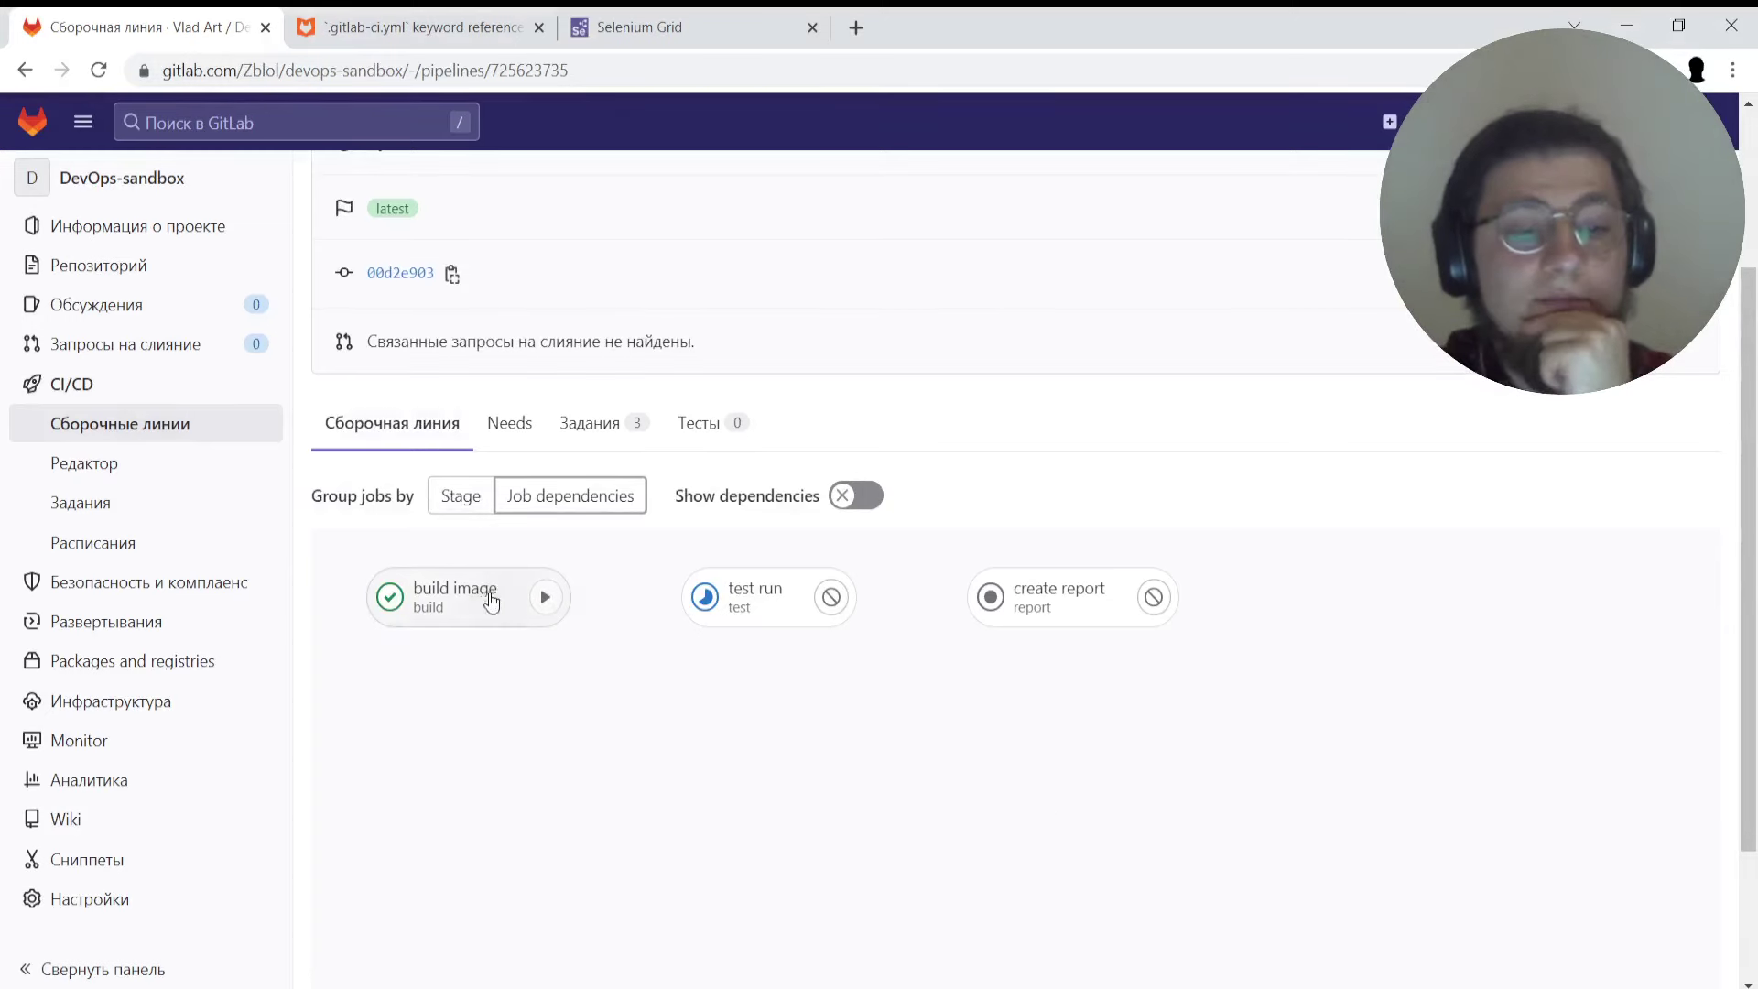
pyautogui.hotkey('alt', 'Tab')
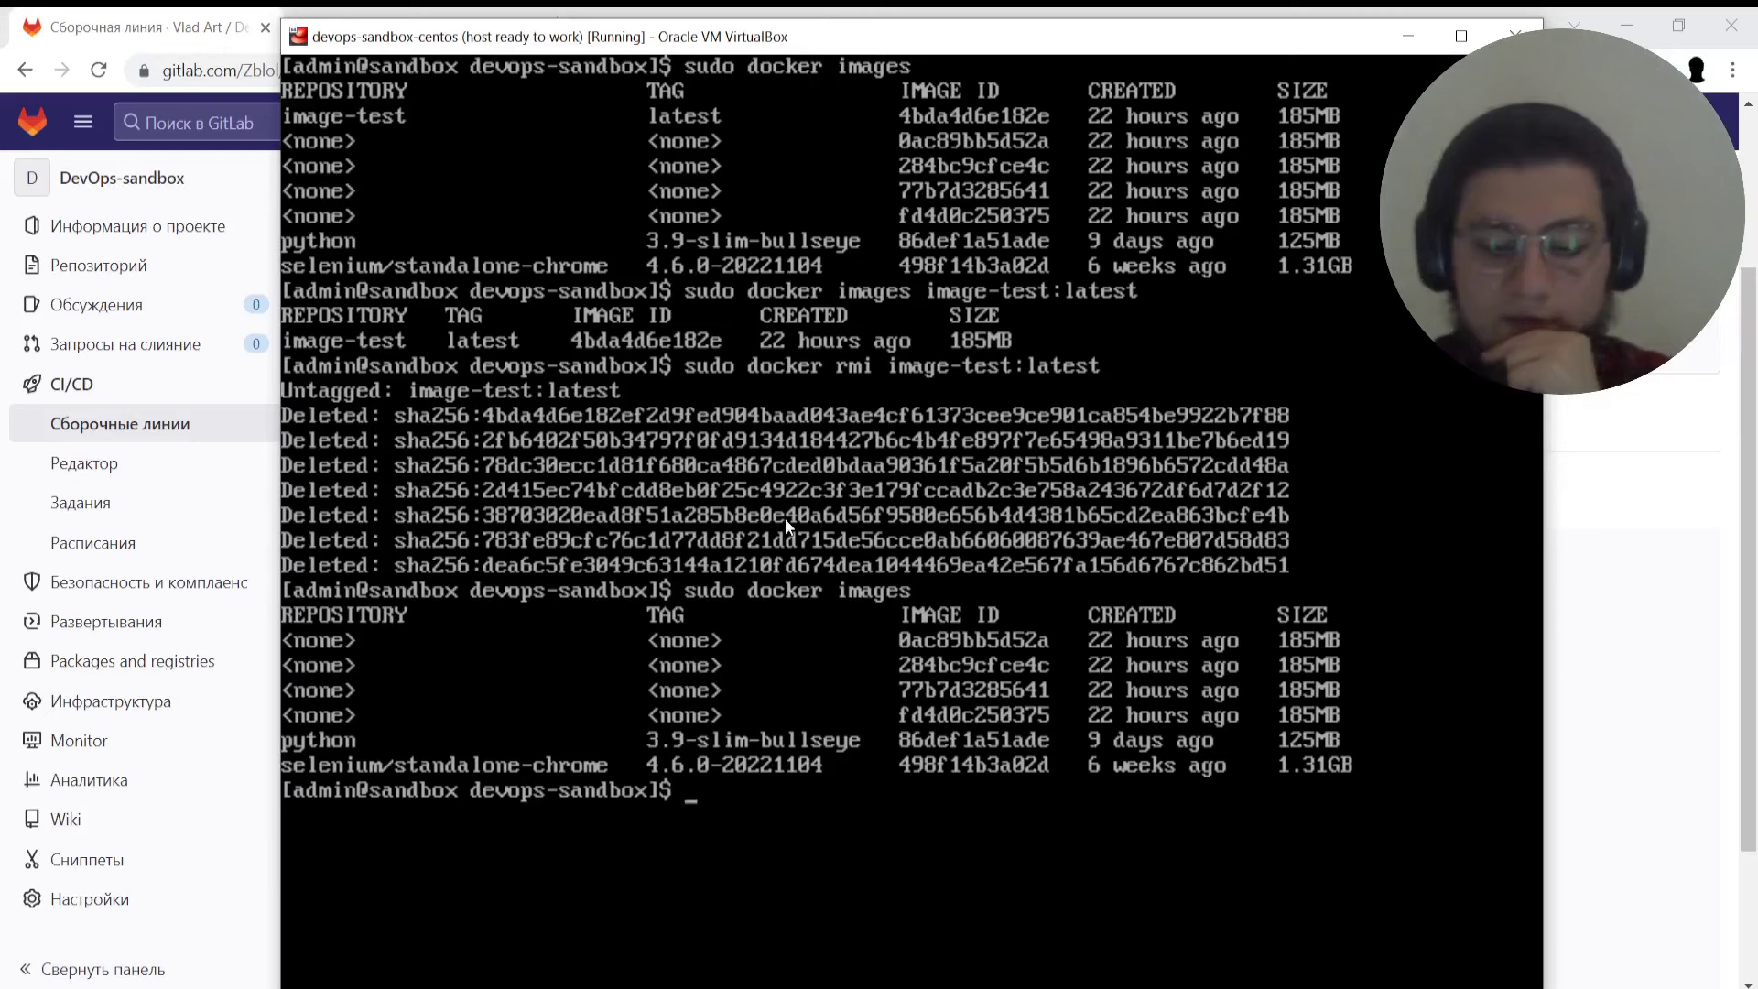
pyautogui.press('Up')
pyautogui.press('Return')
pyautogui.press('Return')
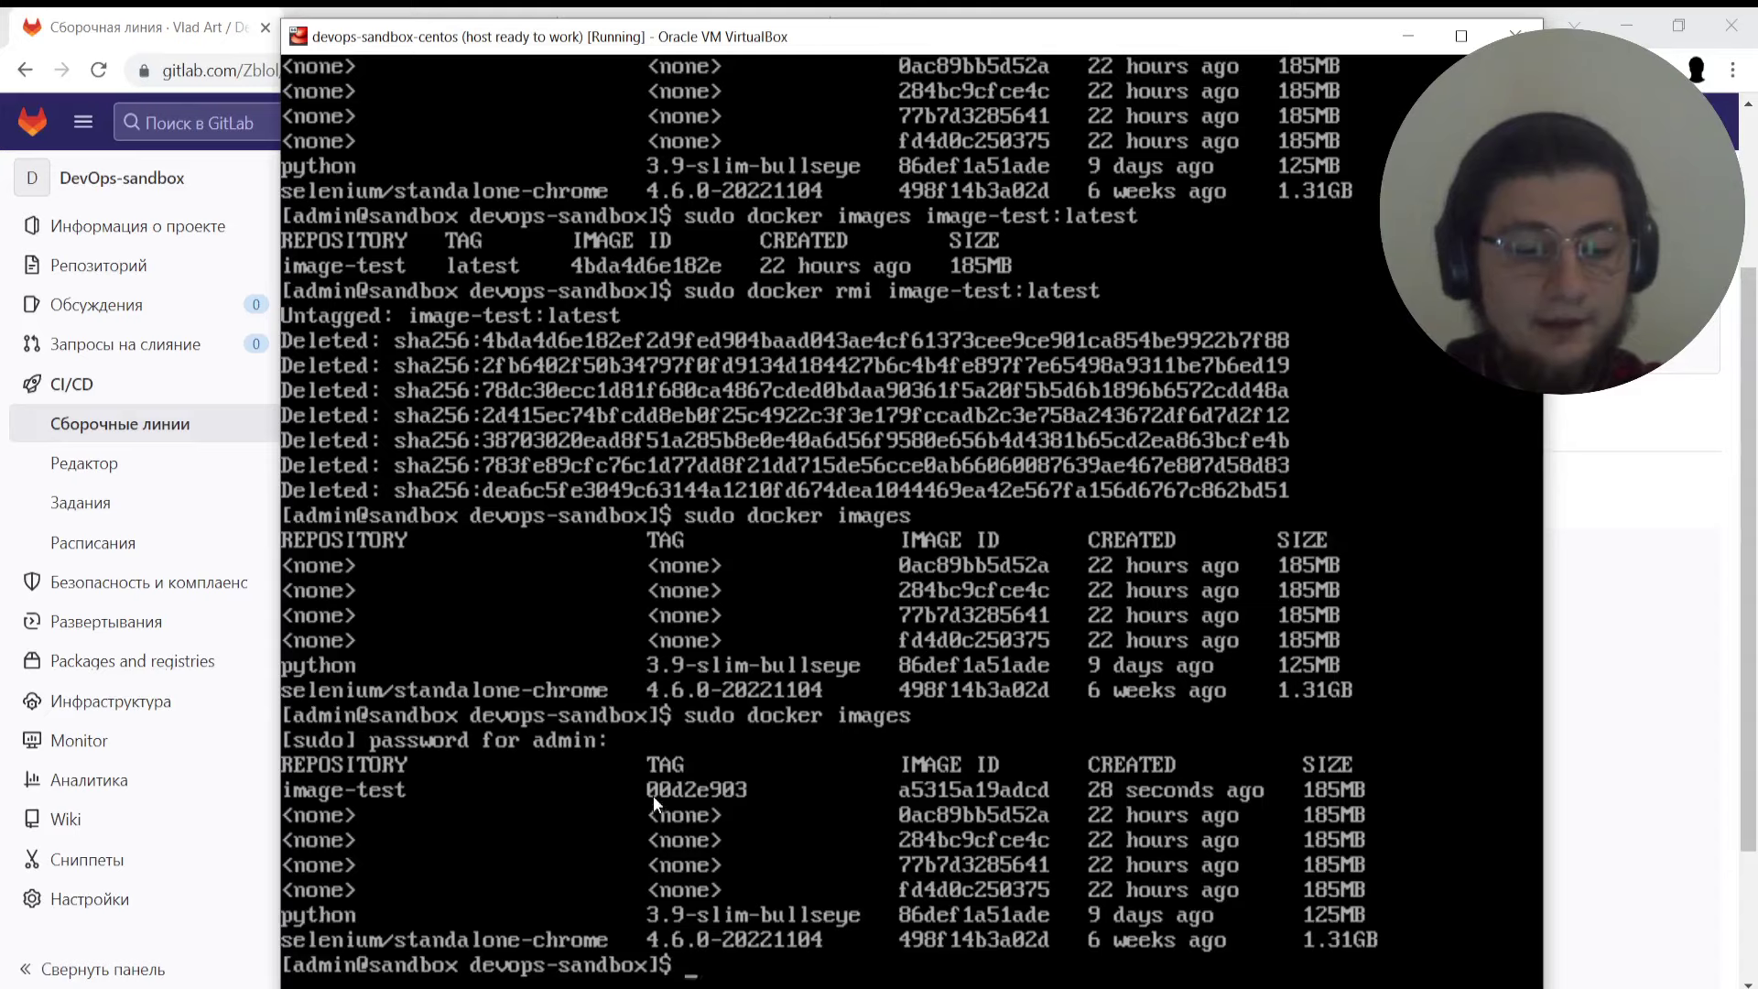
# Check the running Selenium Grid sessions, then open the test run job's log.
pyautogui.click(1556, 512)
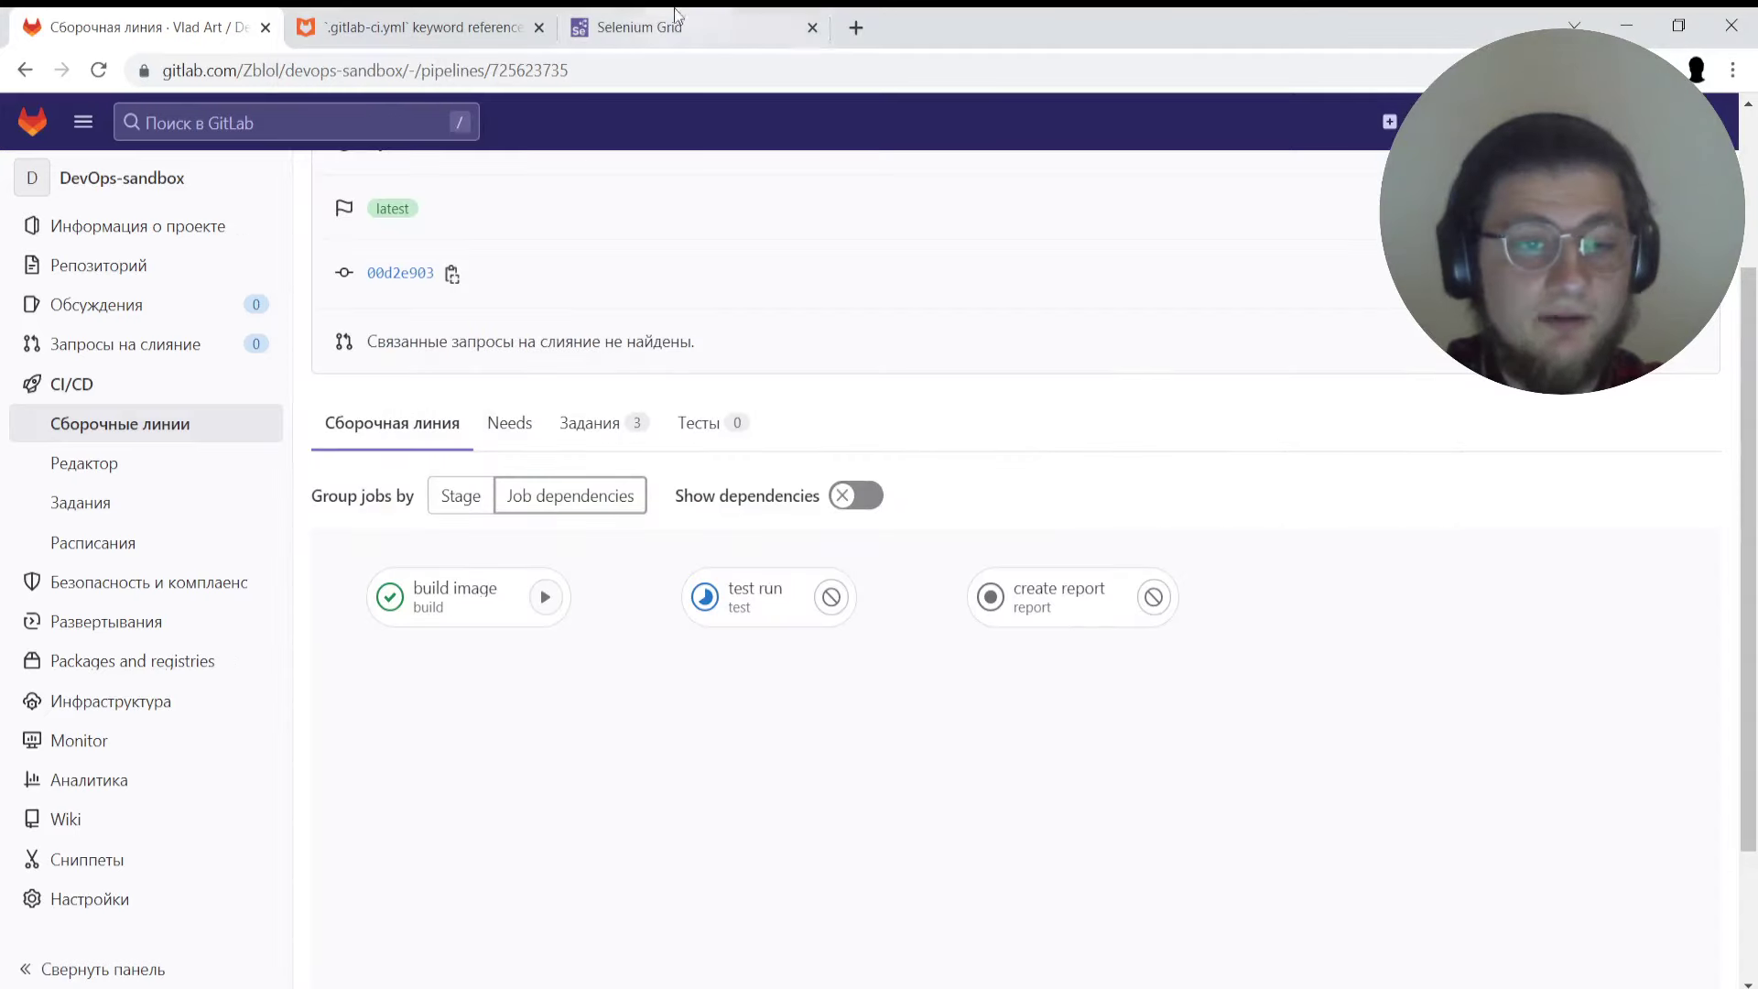
pyautogui.click(632, 27)
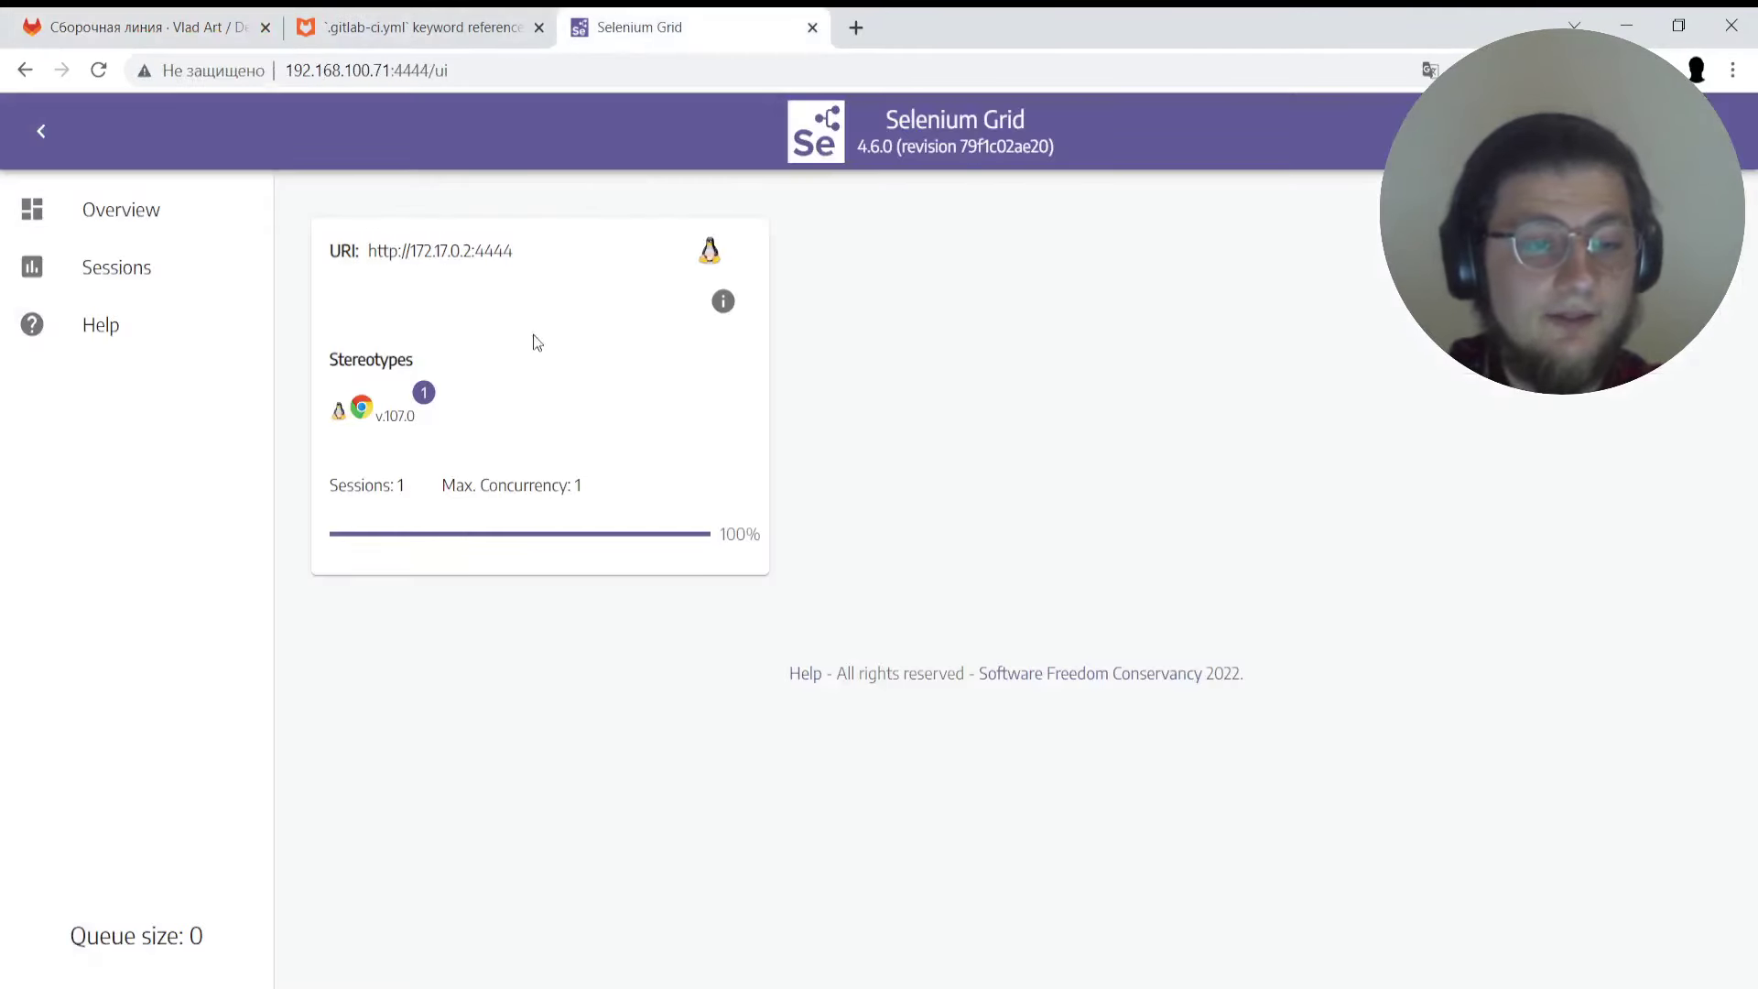
pyautogui.click(105, 260)
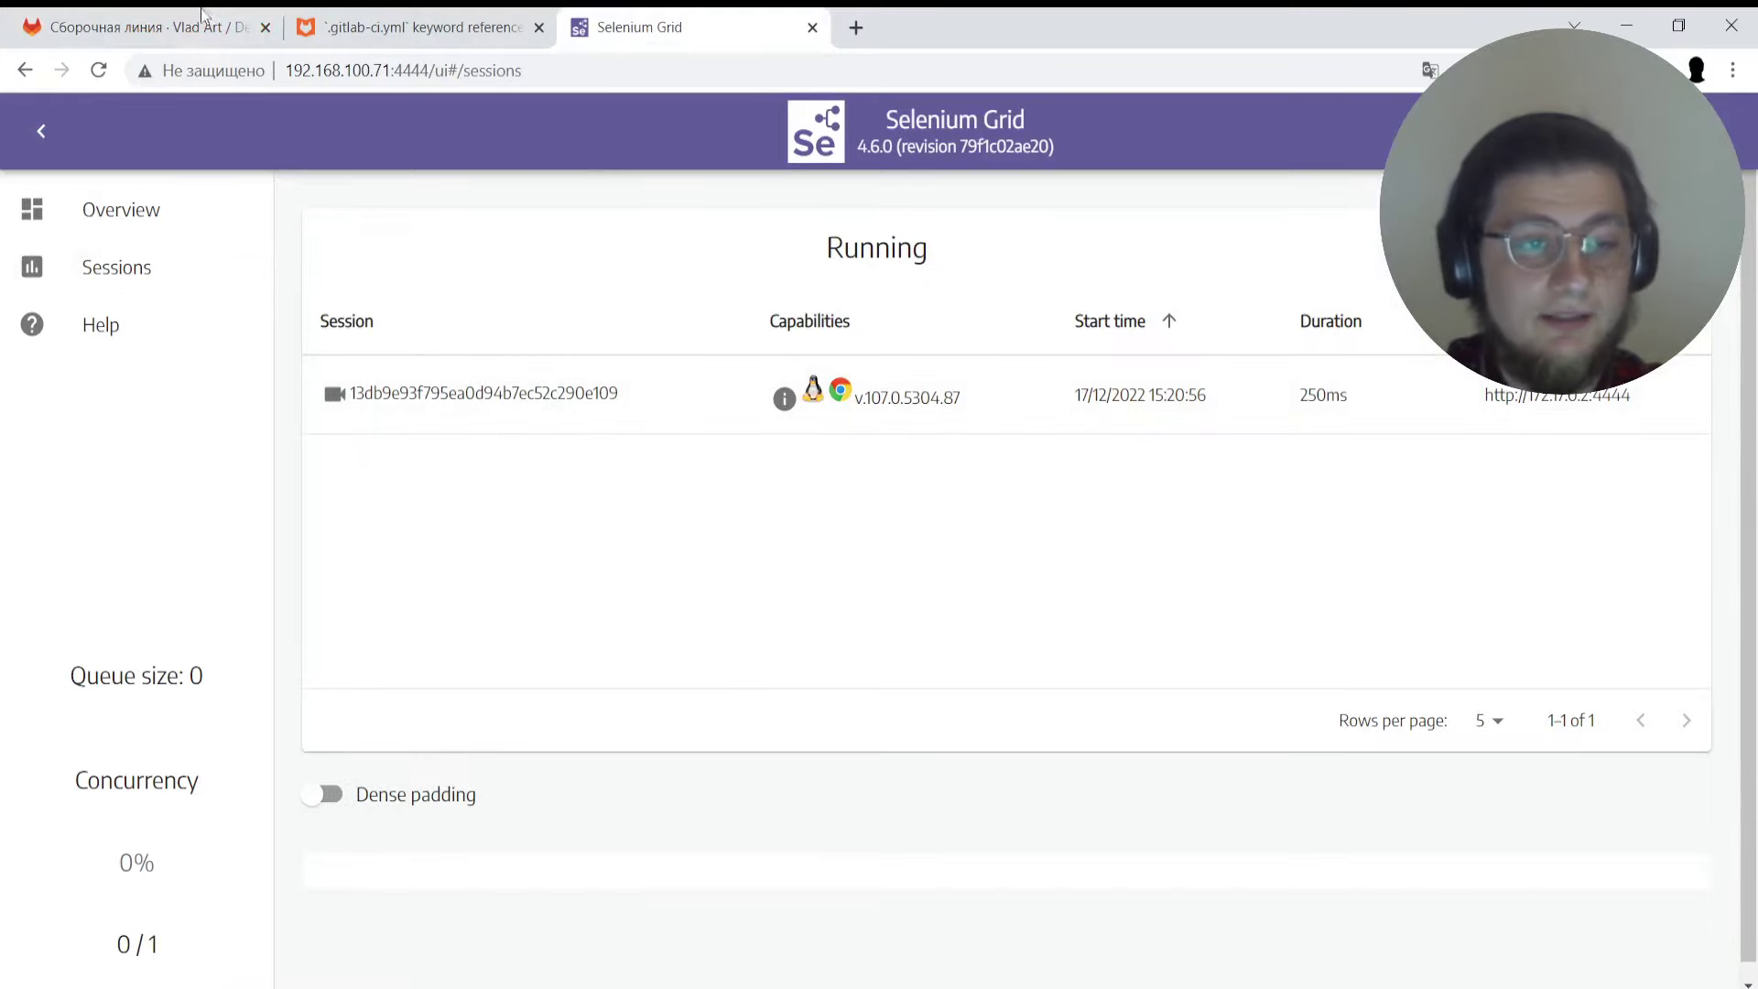
pyautogui.click(146, 26)
pyautogui.click(779, 612)
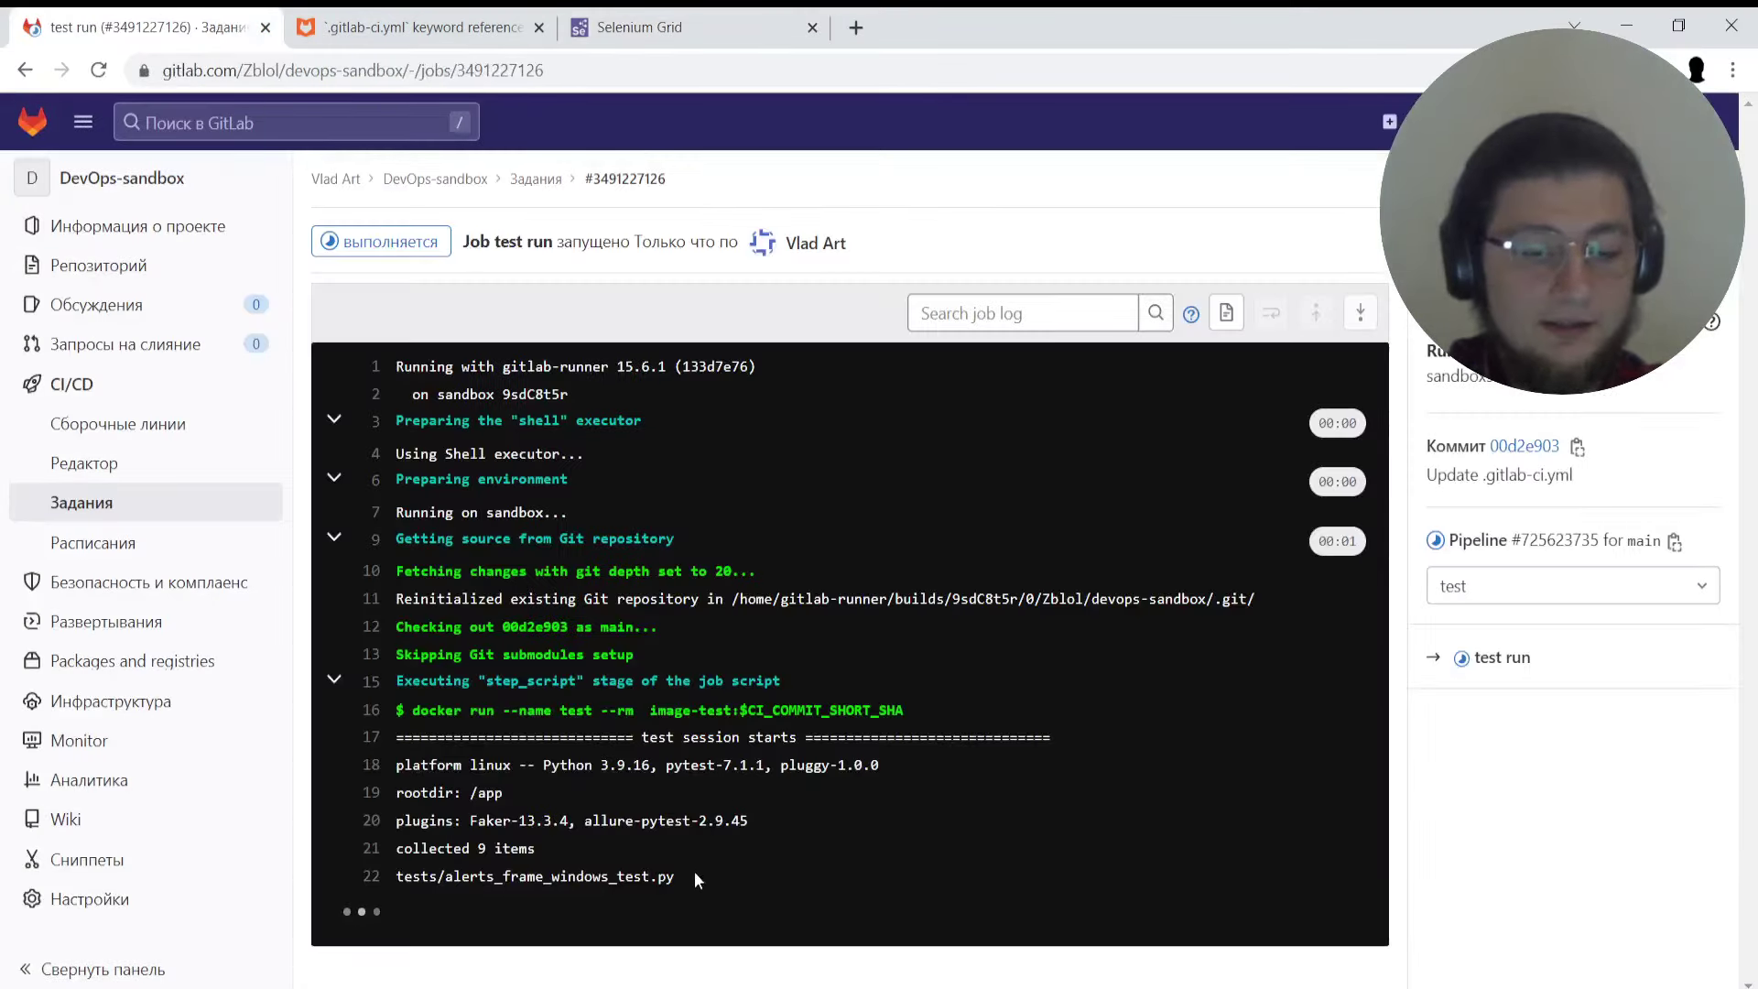
# Confirm from the test run log and the VM's docker images that the test image was removed.
pyautogui.scroll(-3, 861, 820)
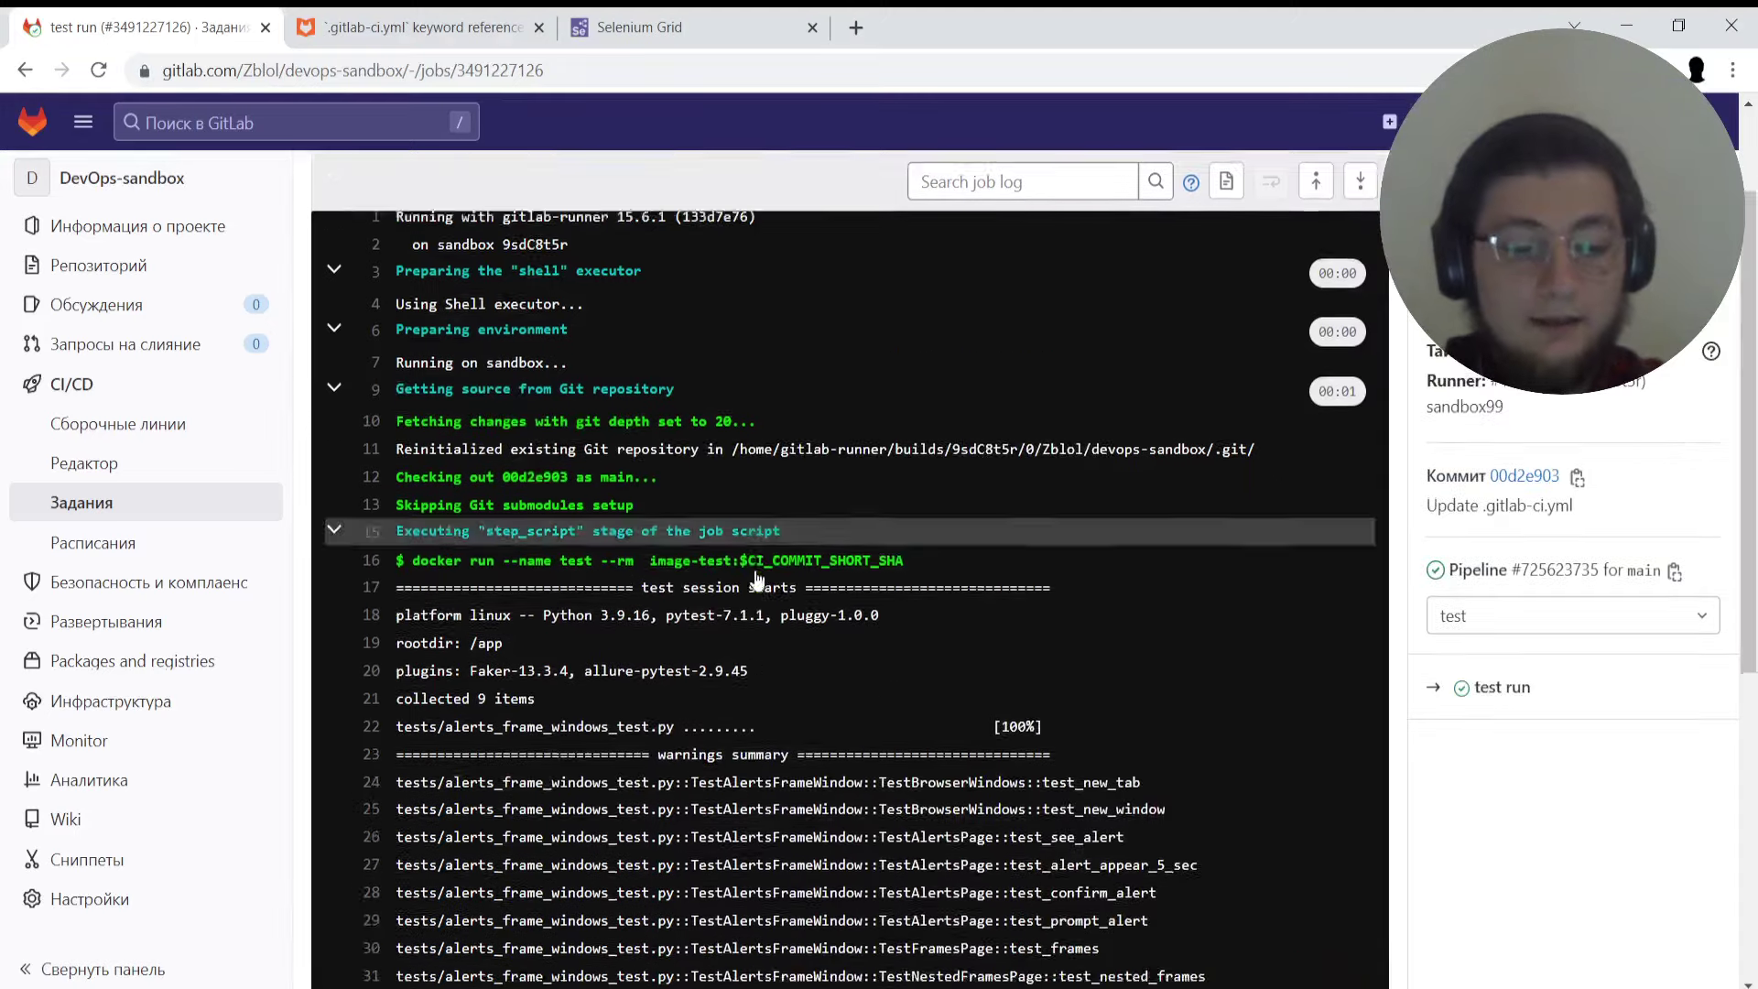
pyautogui.scroll(-5, 753, 601)
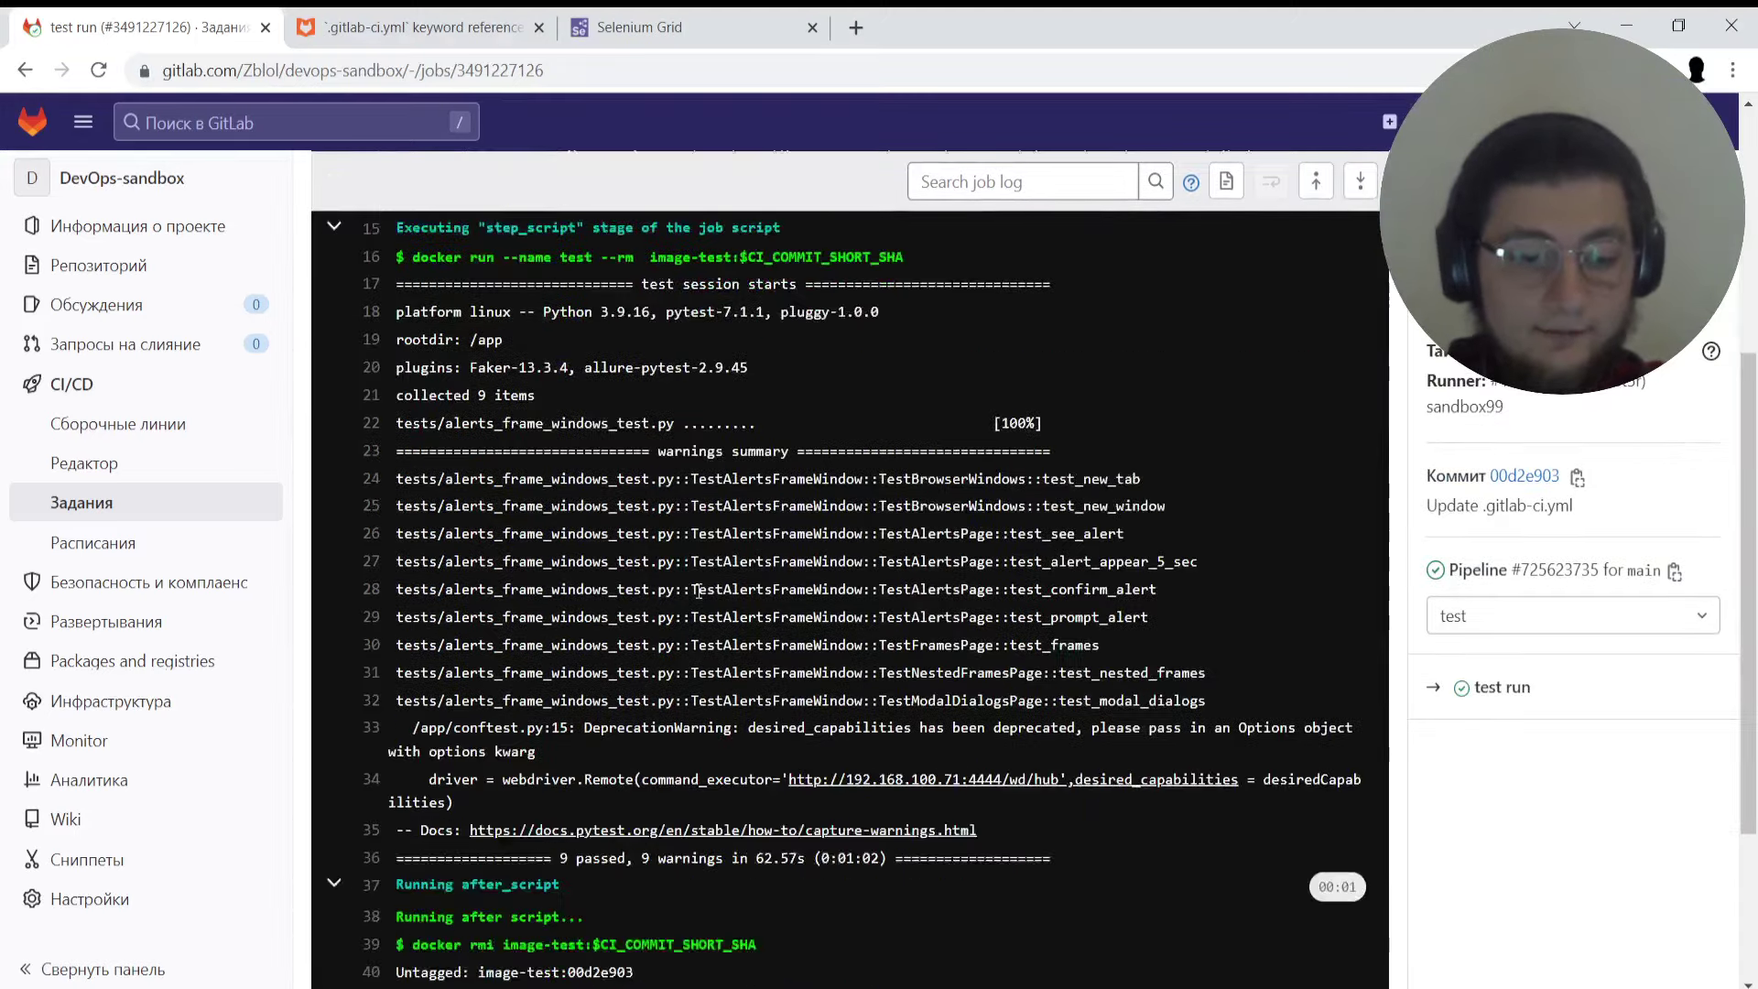
pyautogui.moveTo(781, 682); pyautogui.dragTo(474, 682)
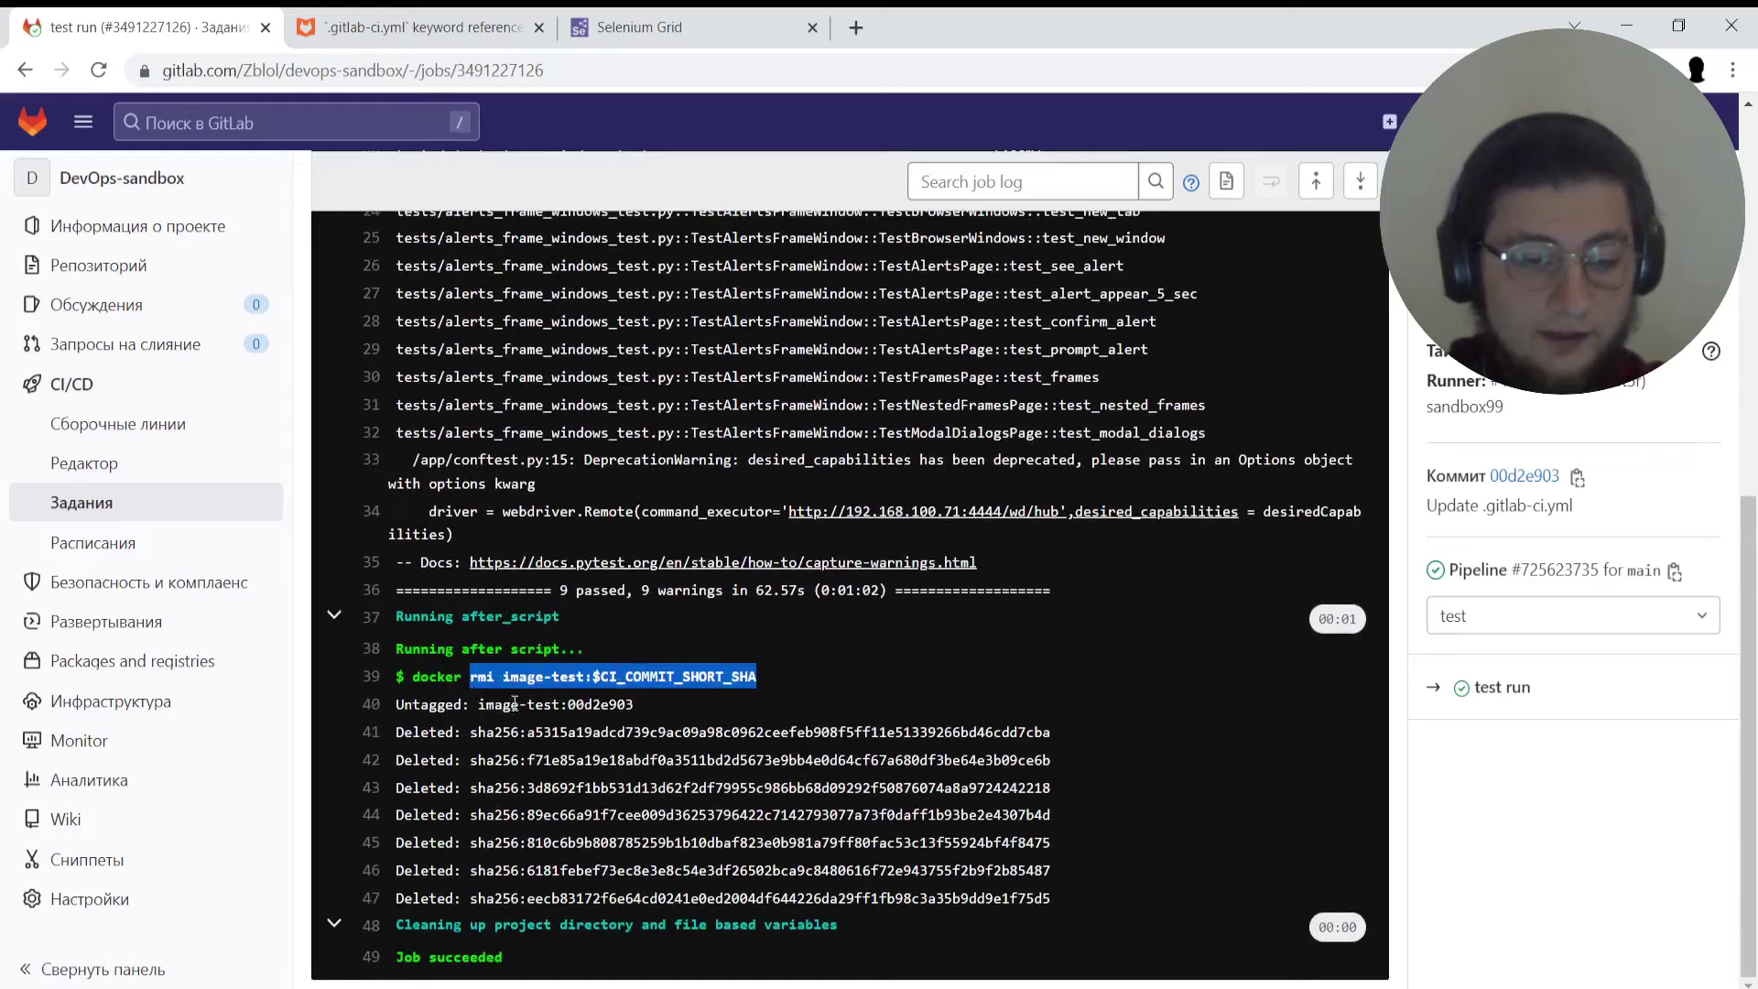
pyautogui.click(661, 984)
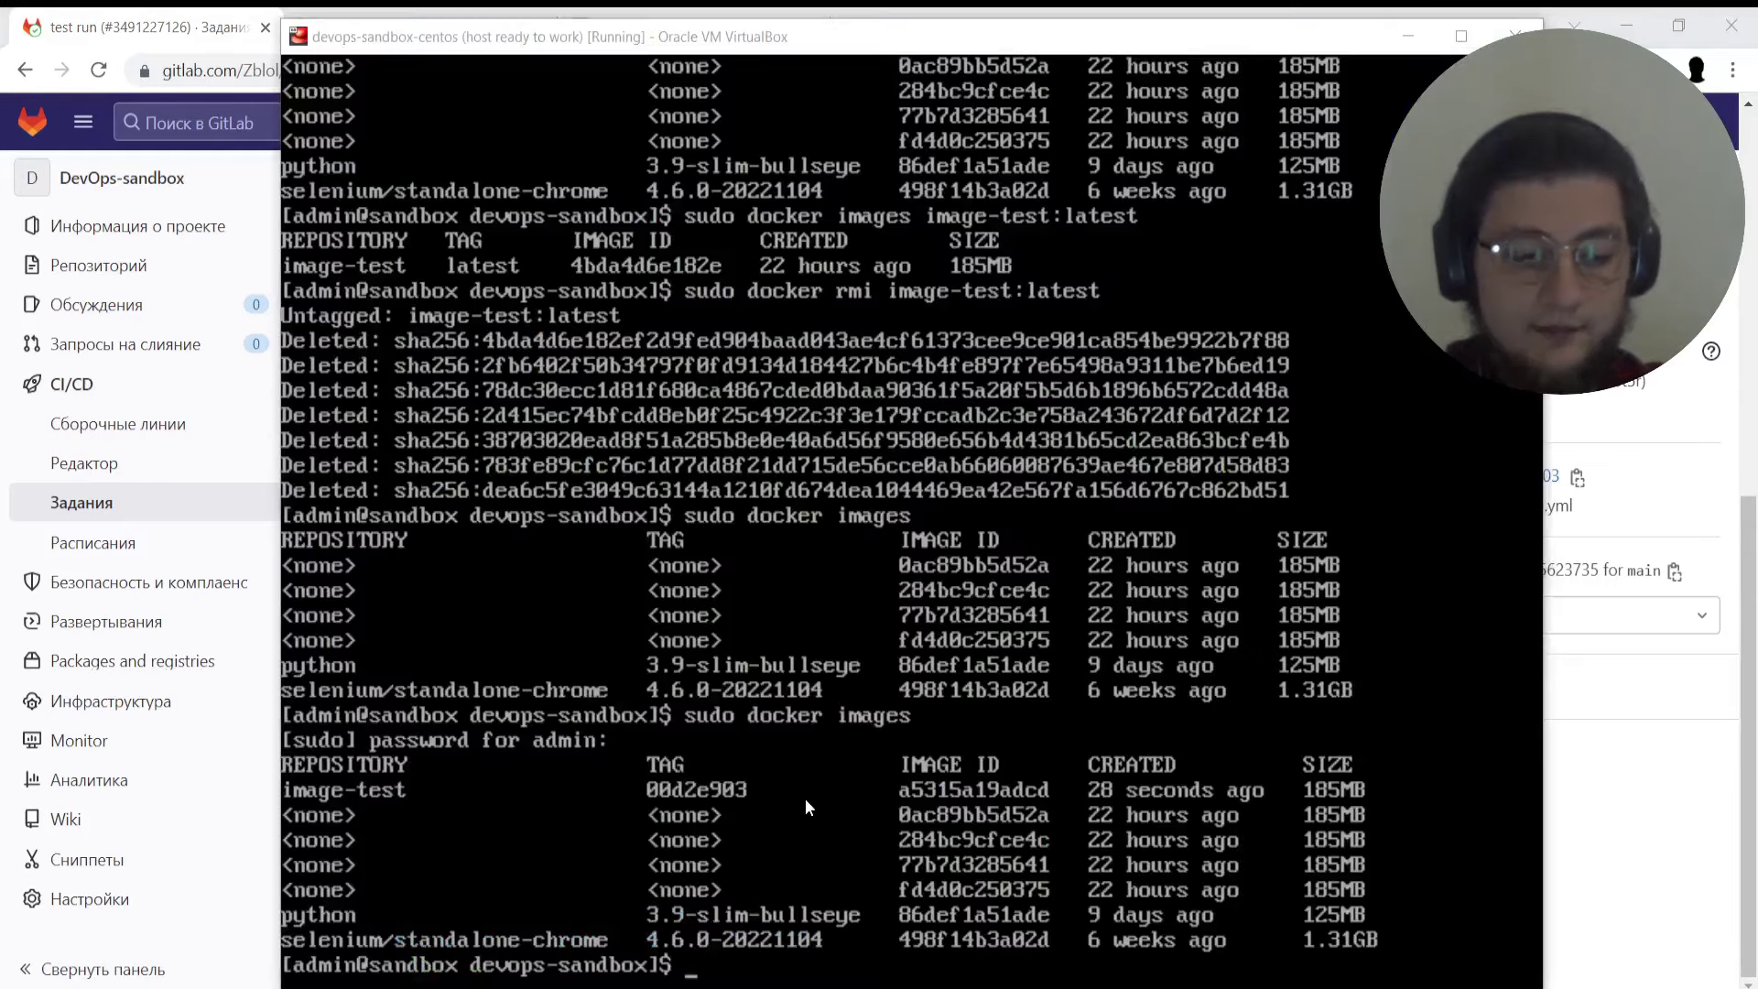
pyautogui.press('Up')
pyautogui.press('Return')
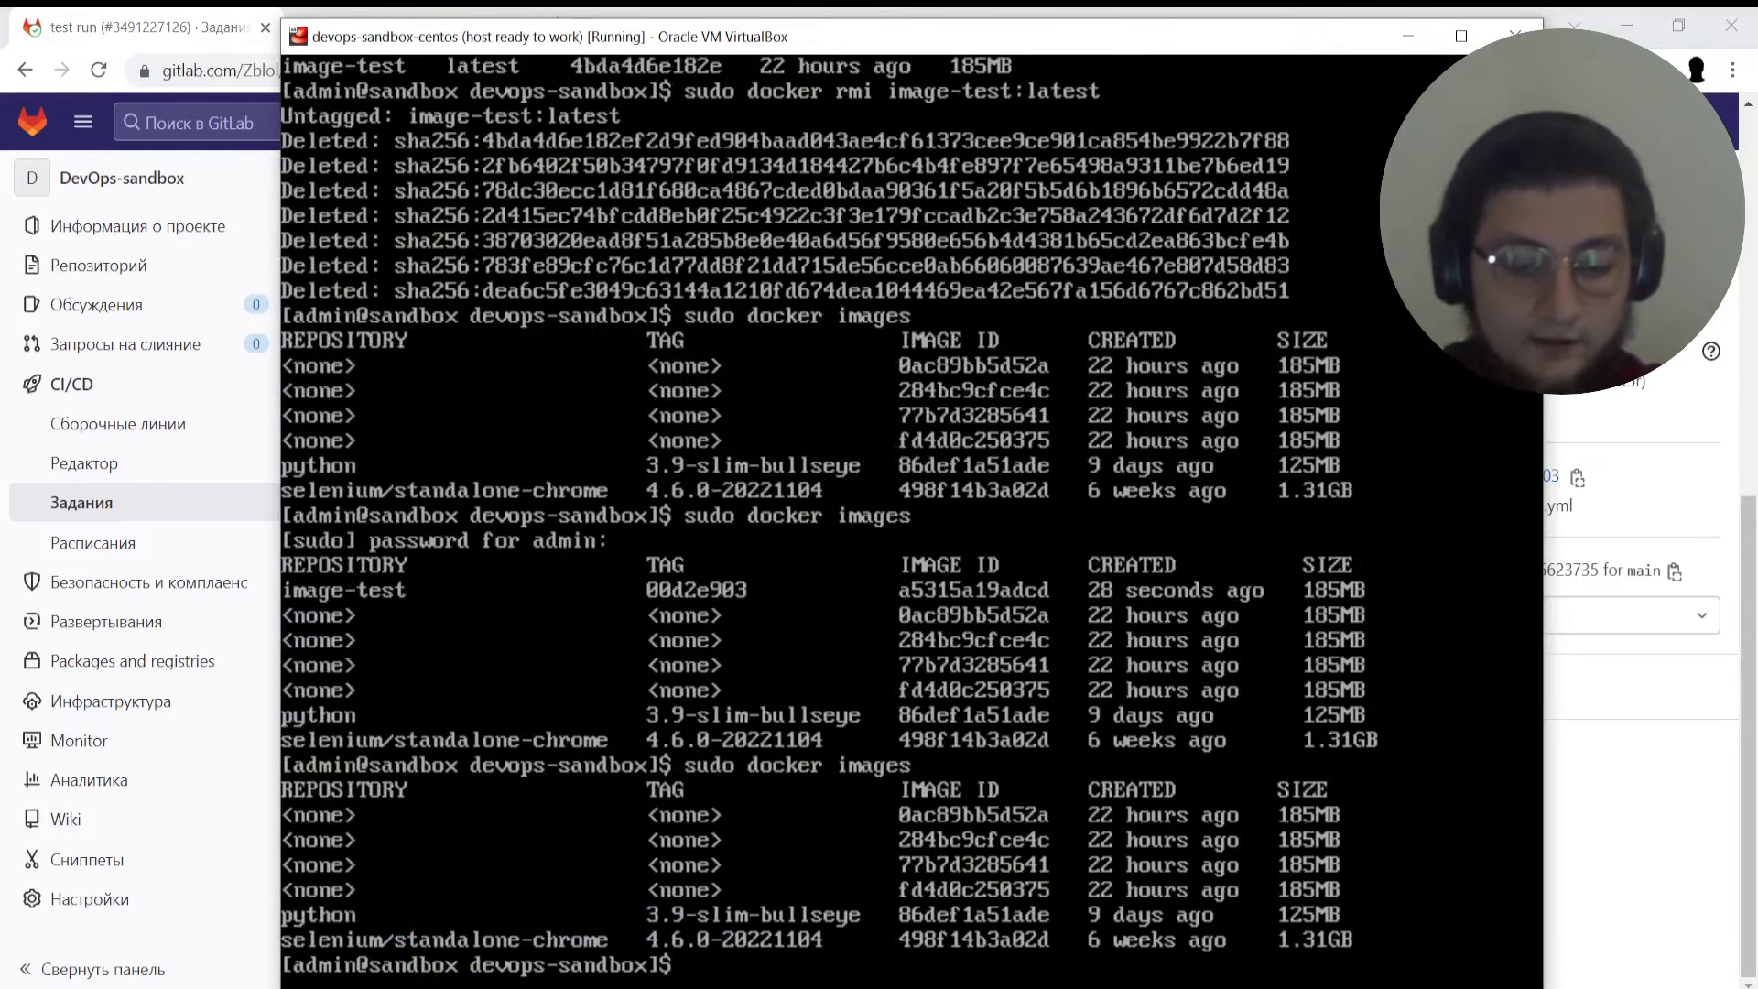
pyautogui.write('clear')
pyautogui.hotkey('alt', 'Tab')
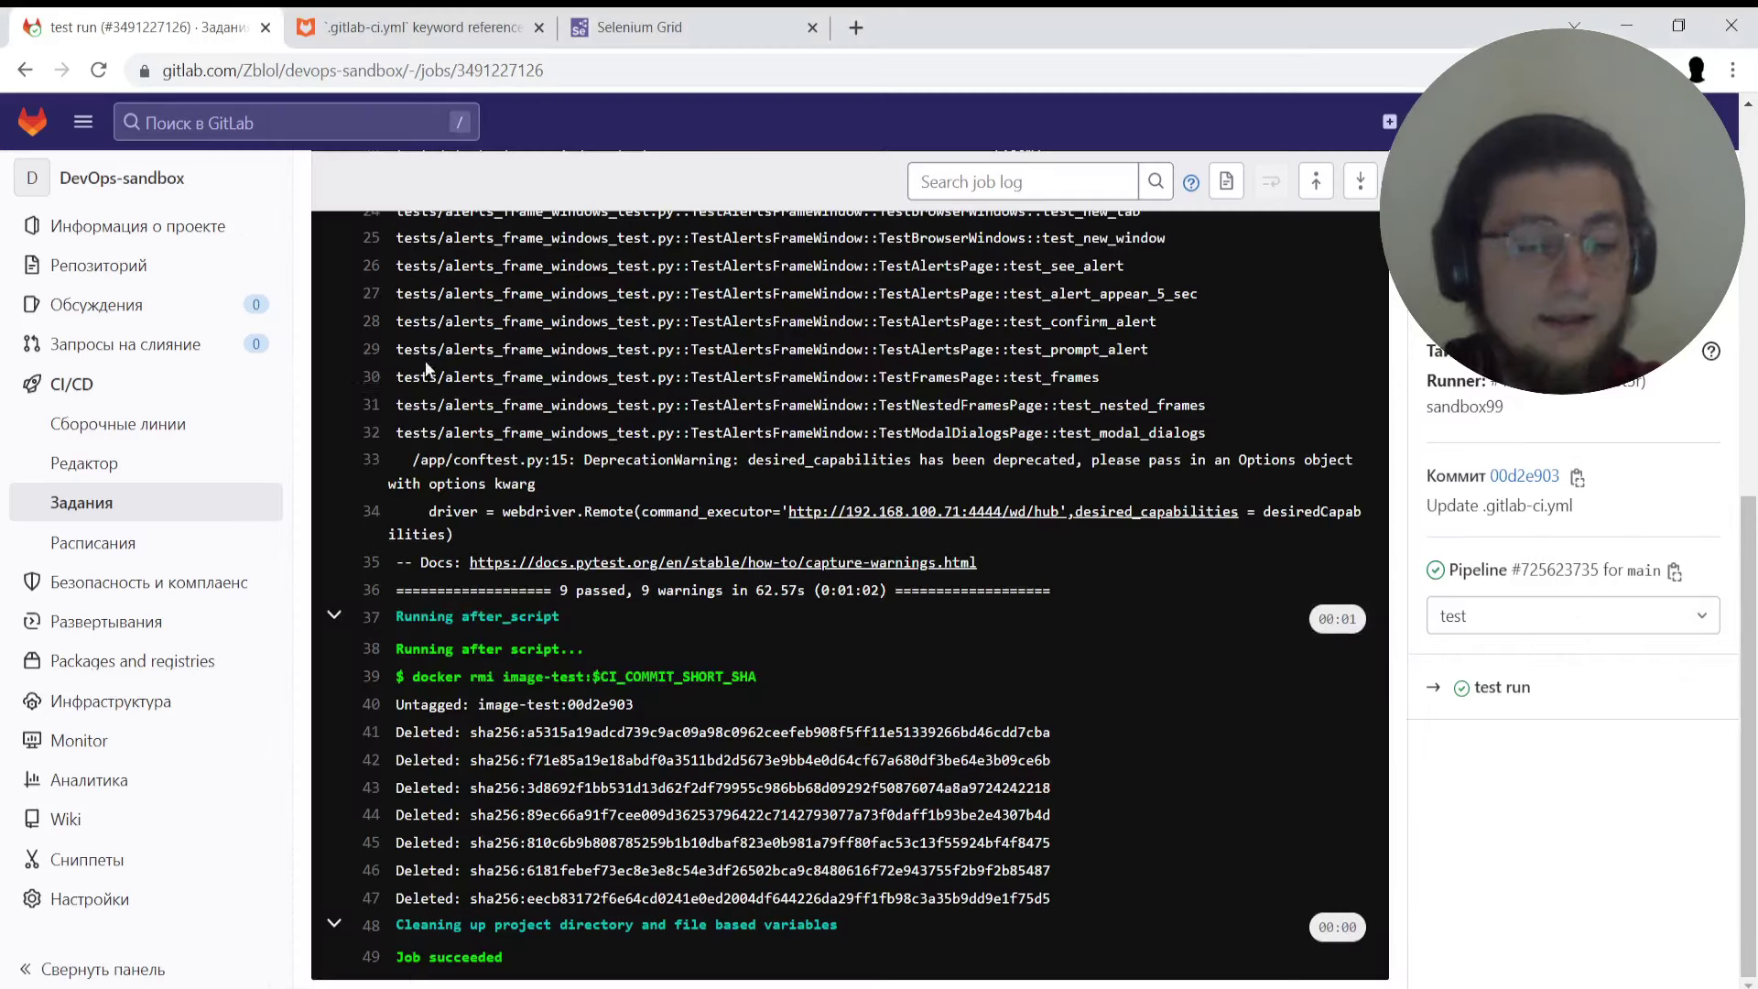
# Check the latest pipeline's create report job output, then return to the DevOps-sandbox project.
pyautogui.click(119, 424)
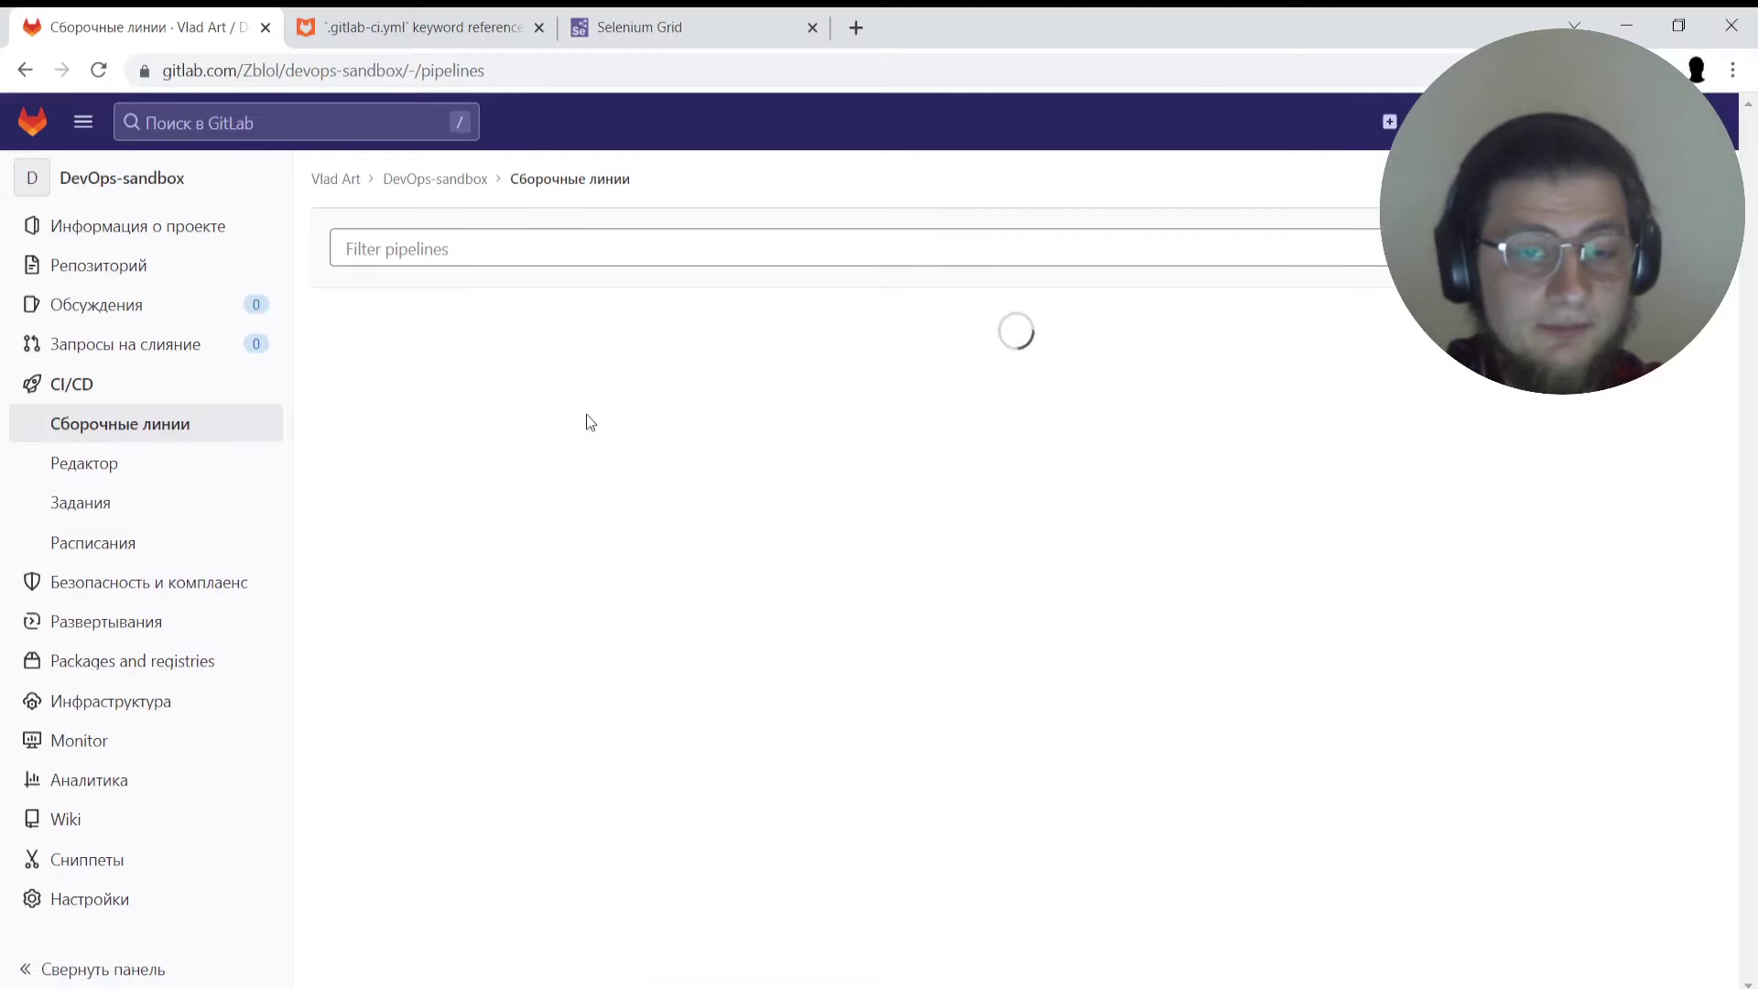
pyautogui.click(781, 429)
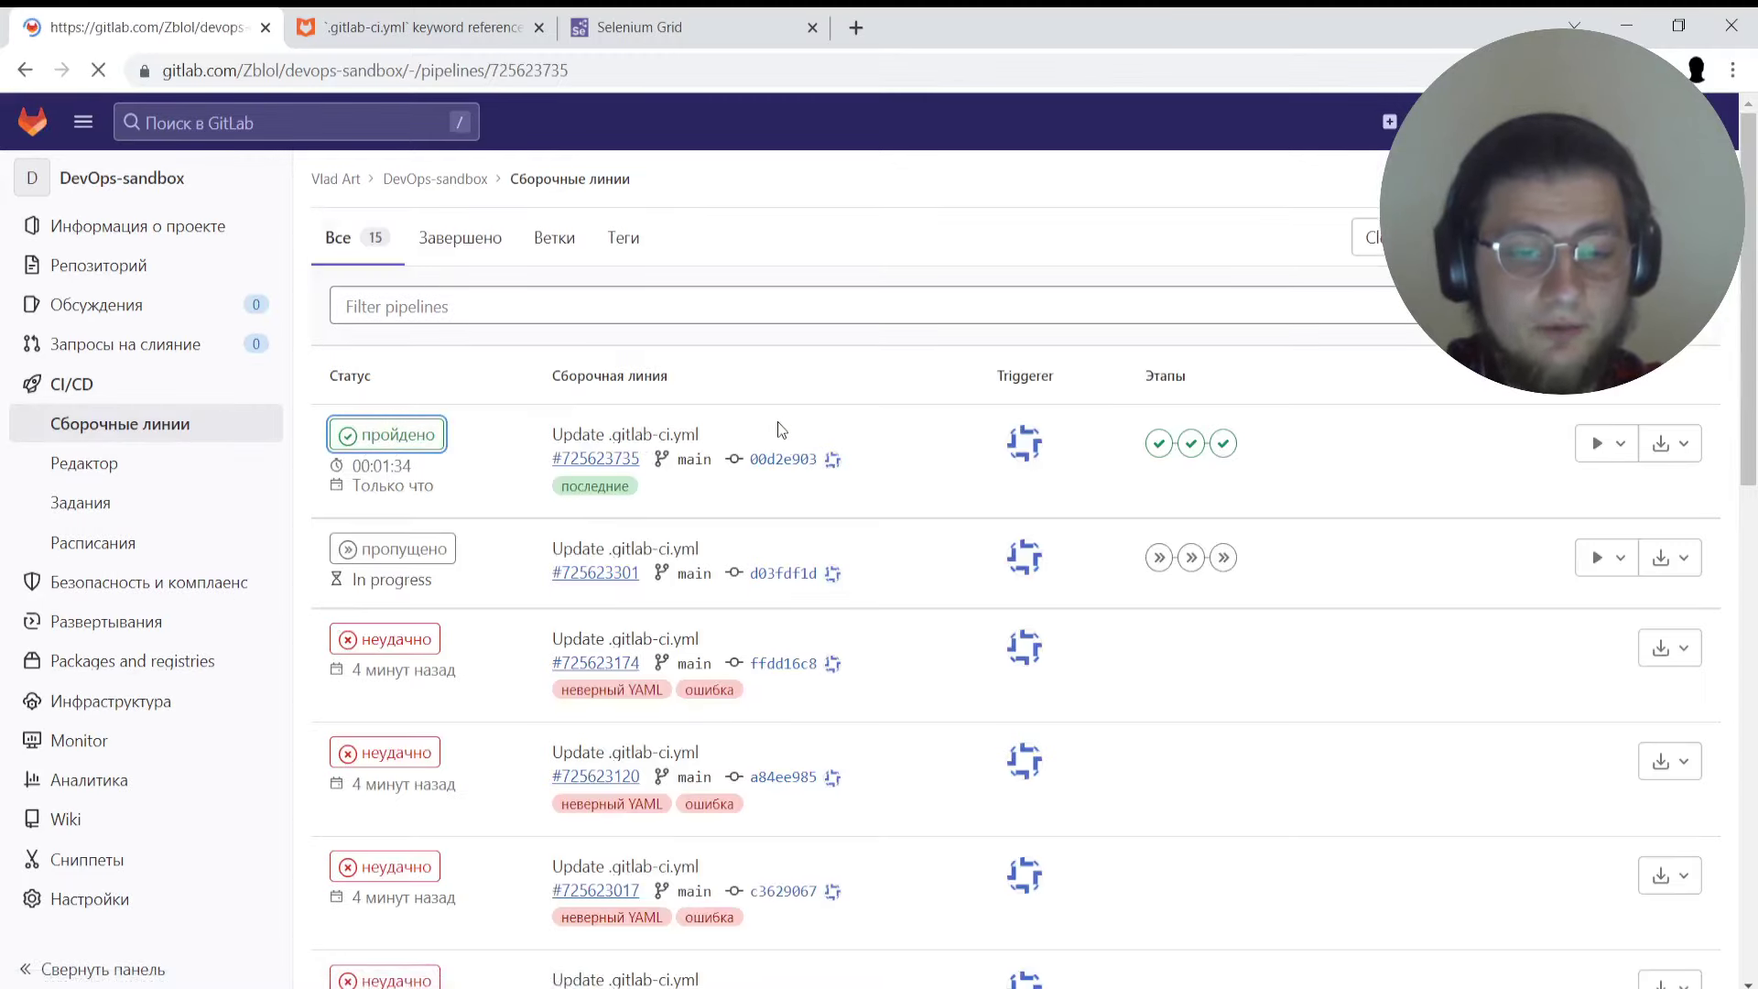
pyautogui.click(996, 600)
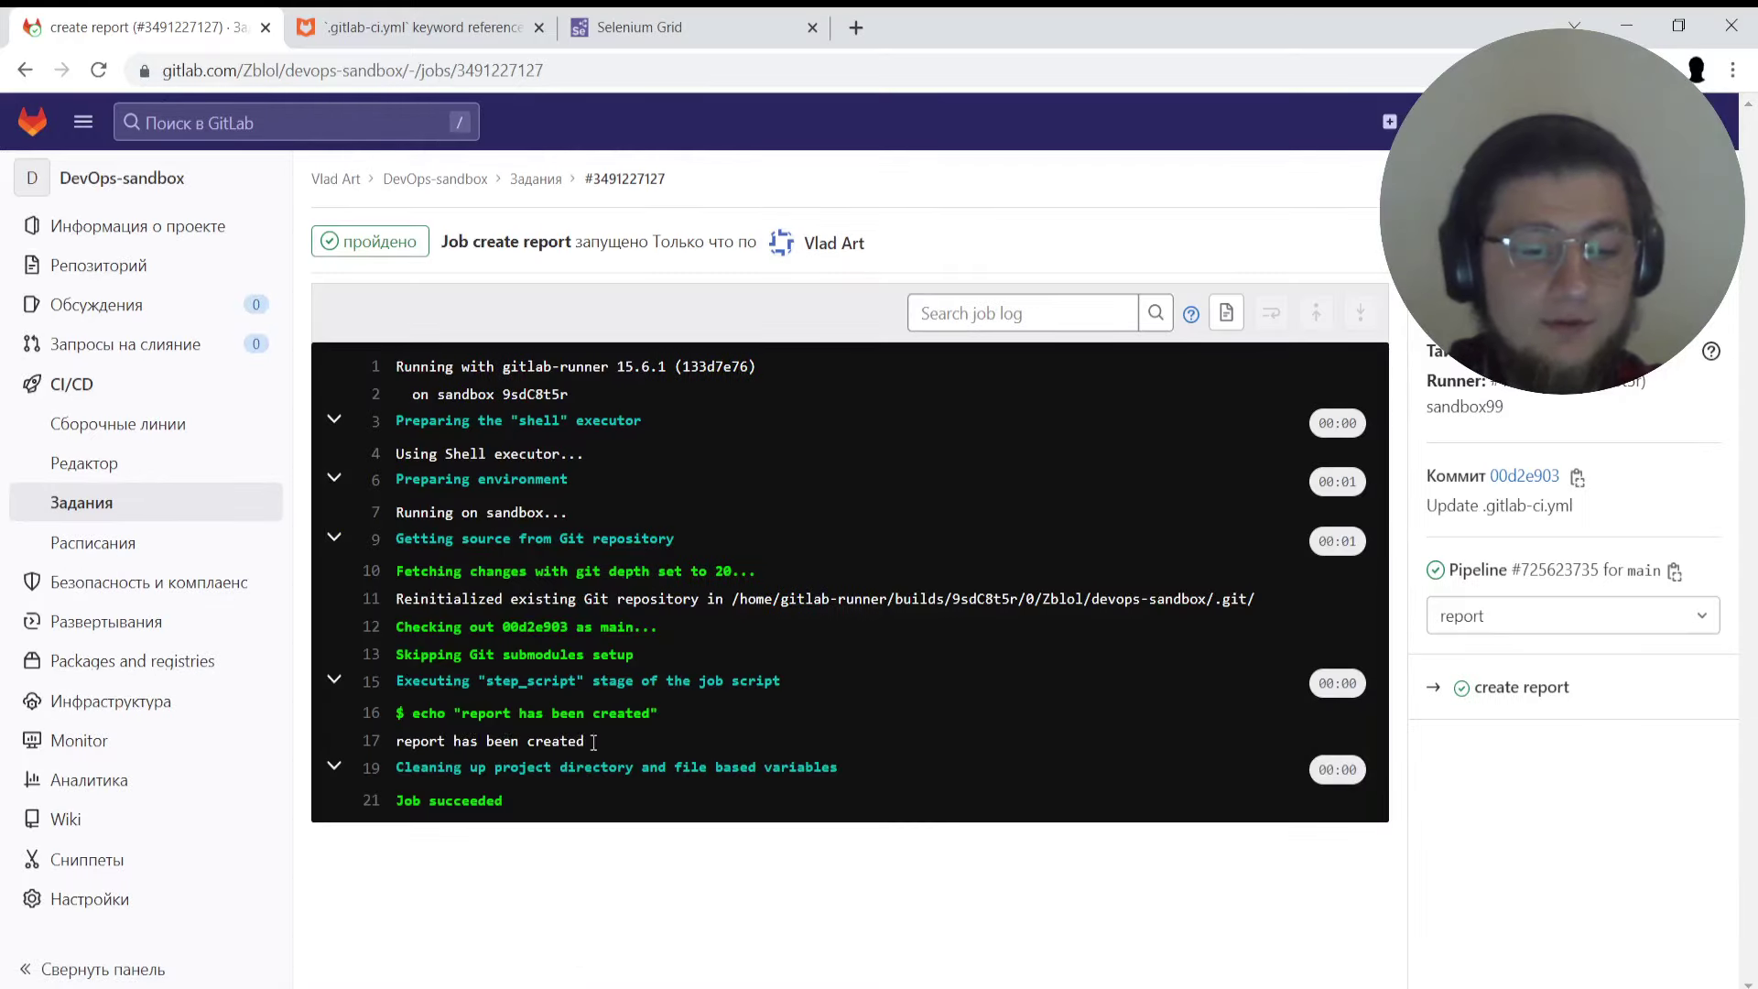
pyautogui.moveTo(610, 749); pyautogui.dragTo(419, 738)
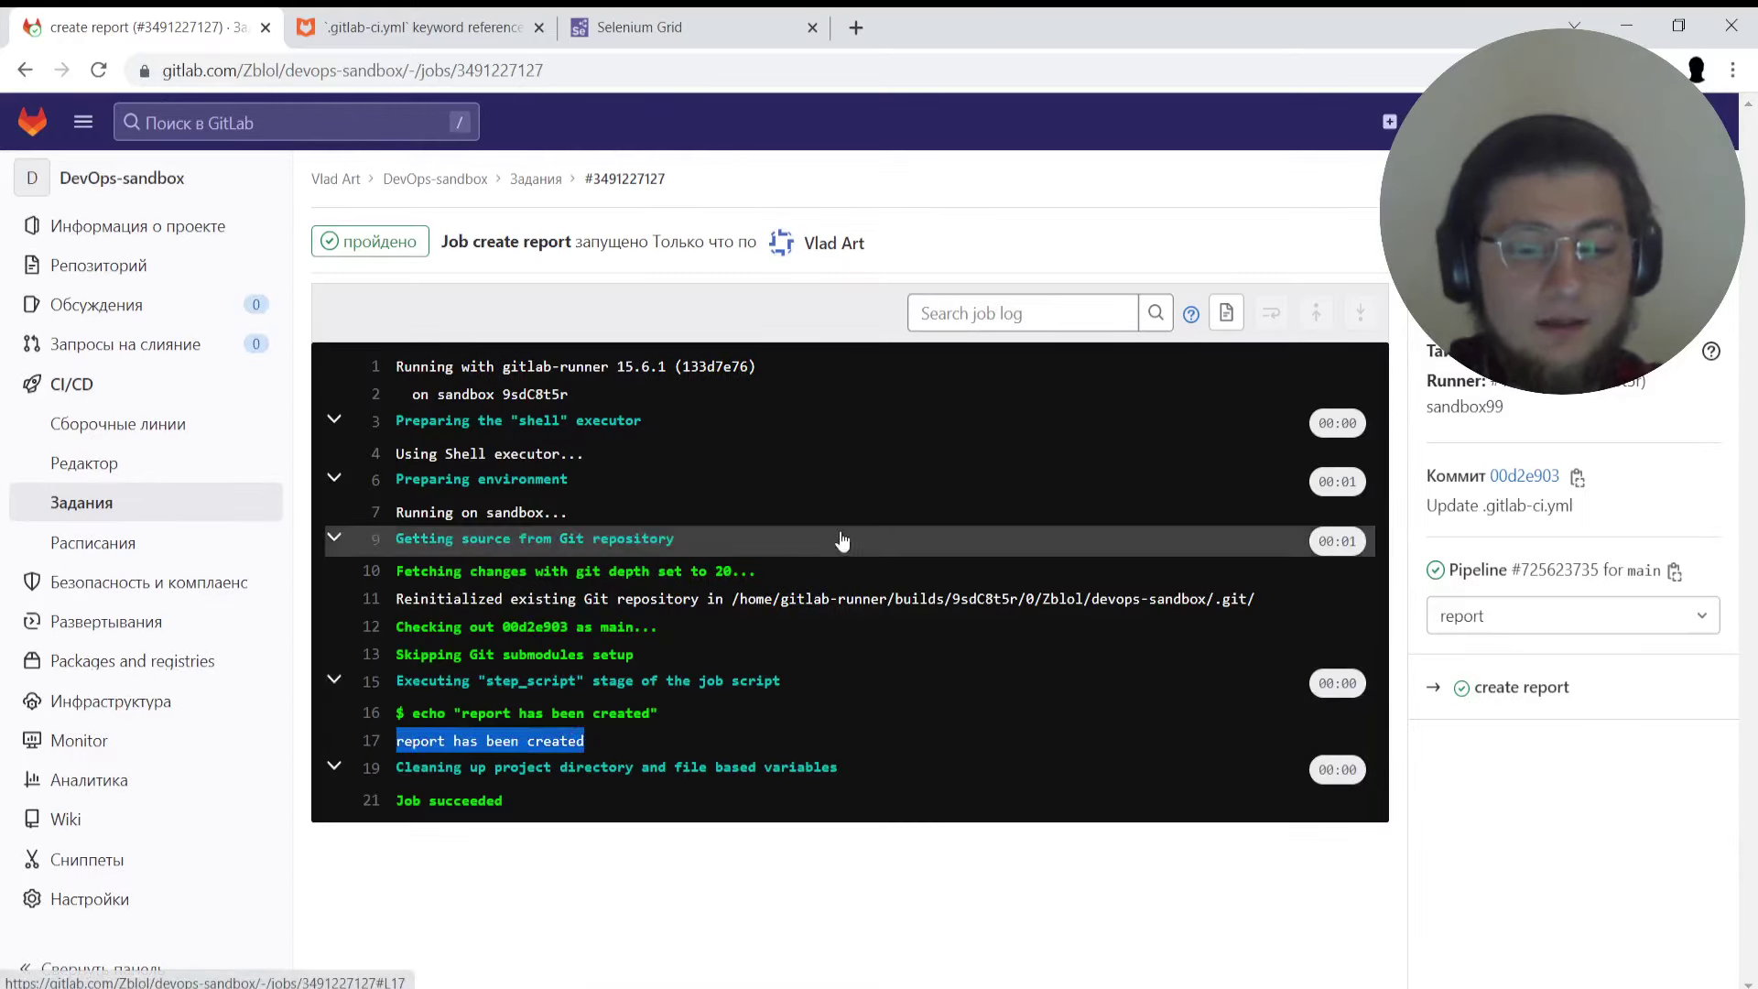
pyautogui.click(175, 196)
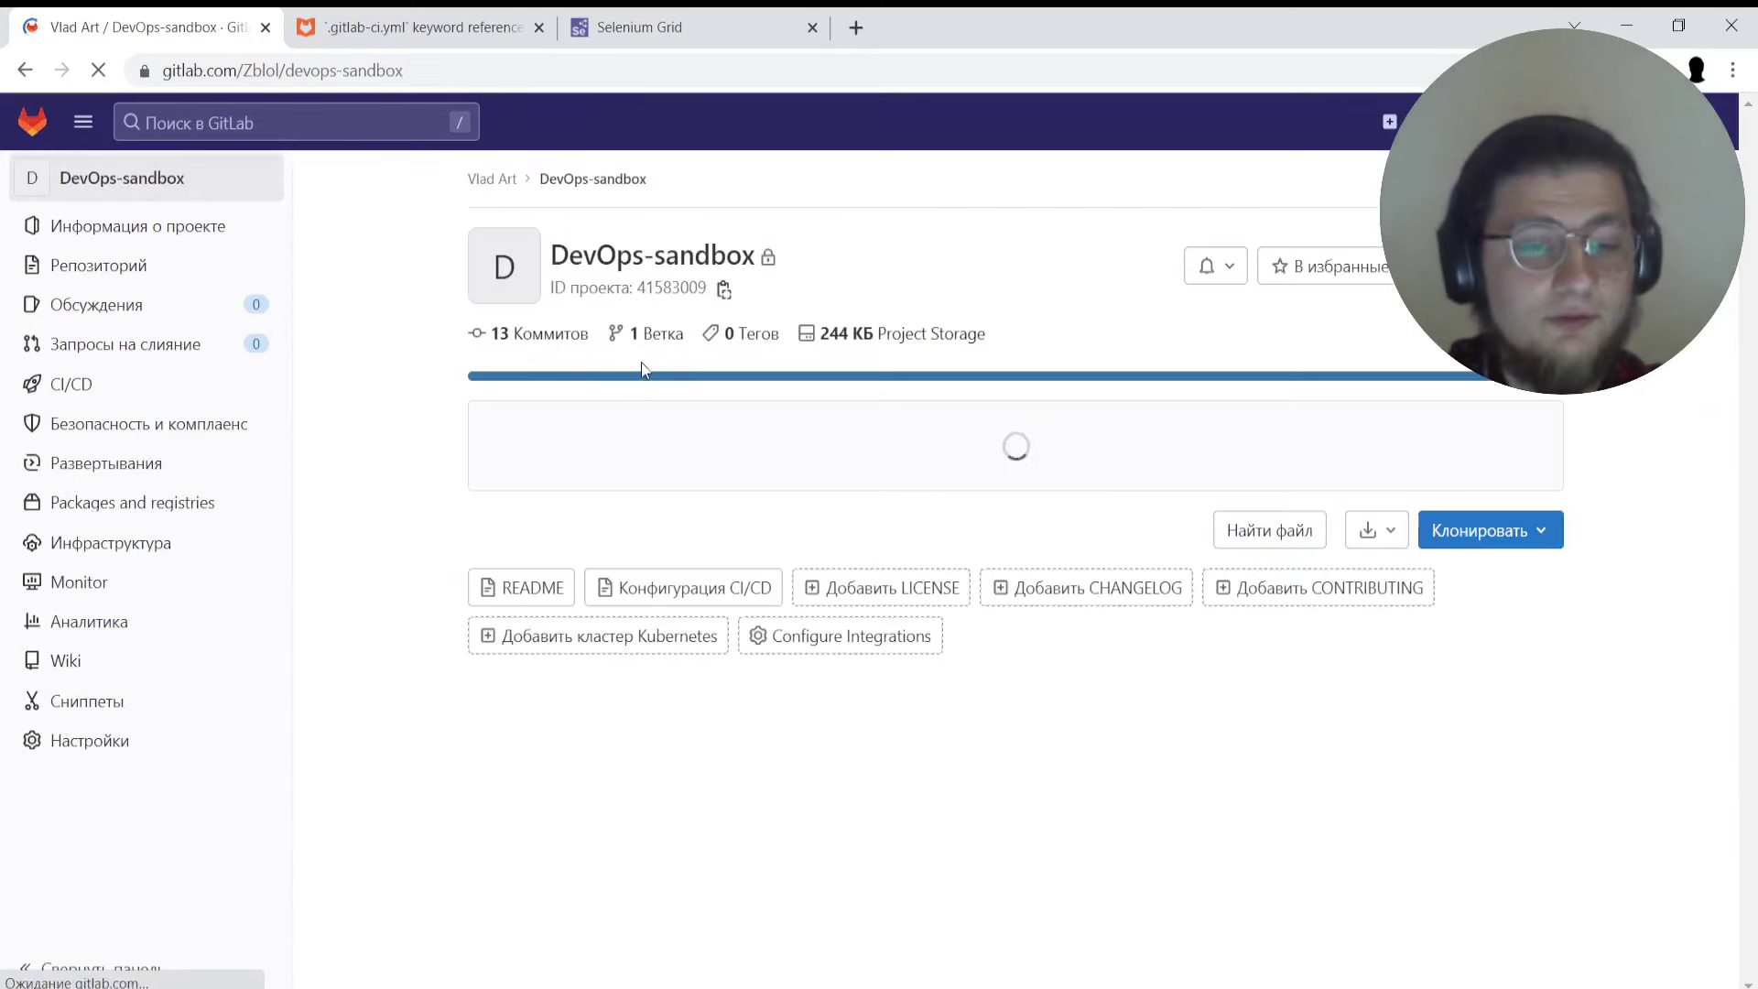
# List the VM's docker images, then only their IDs with sudo docker images -q.
pyautogui.hotkey('alt', 'Tab')
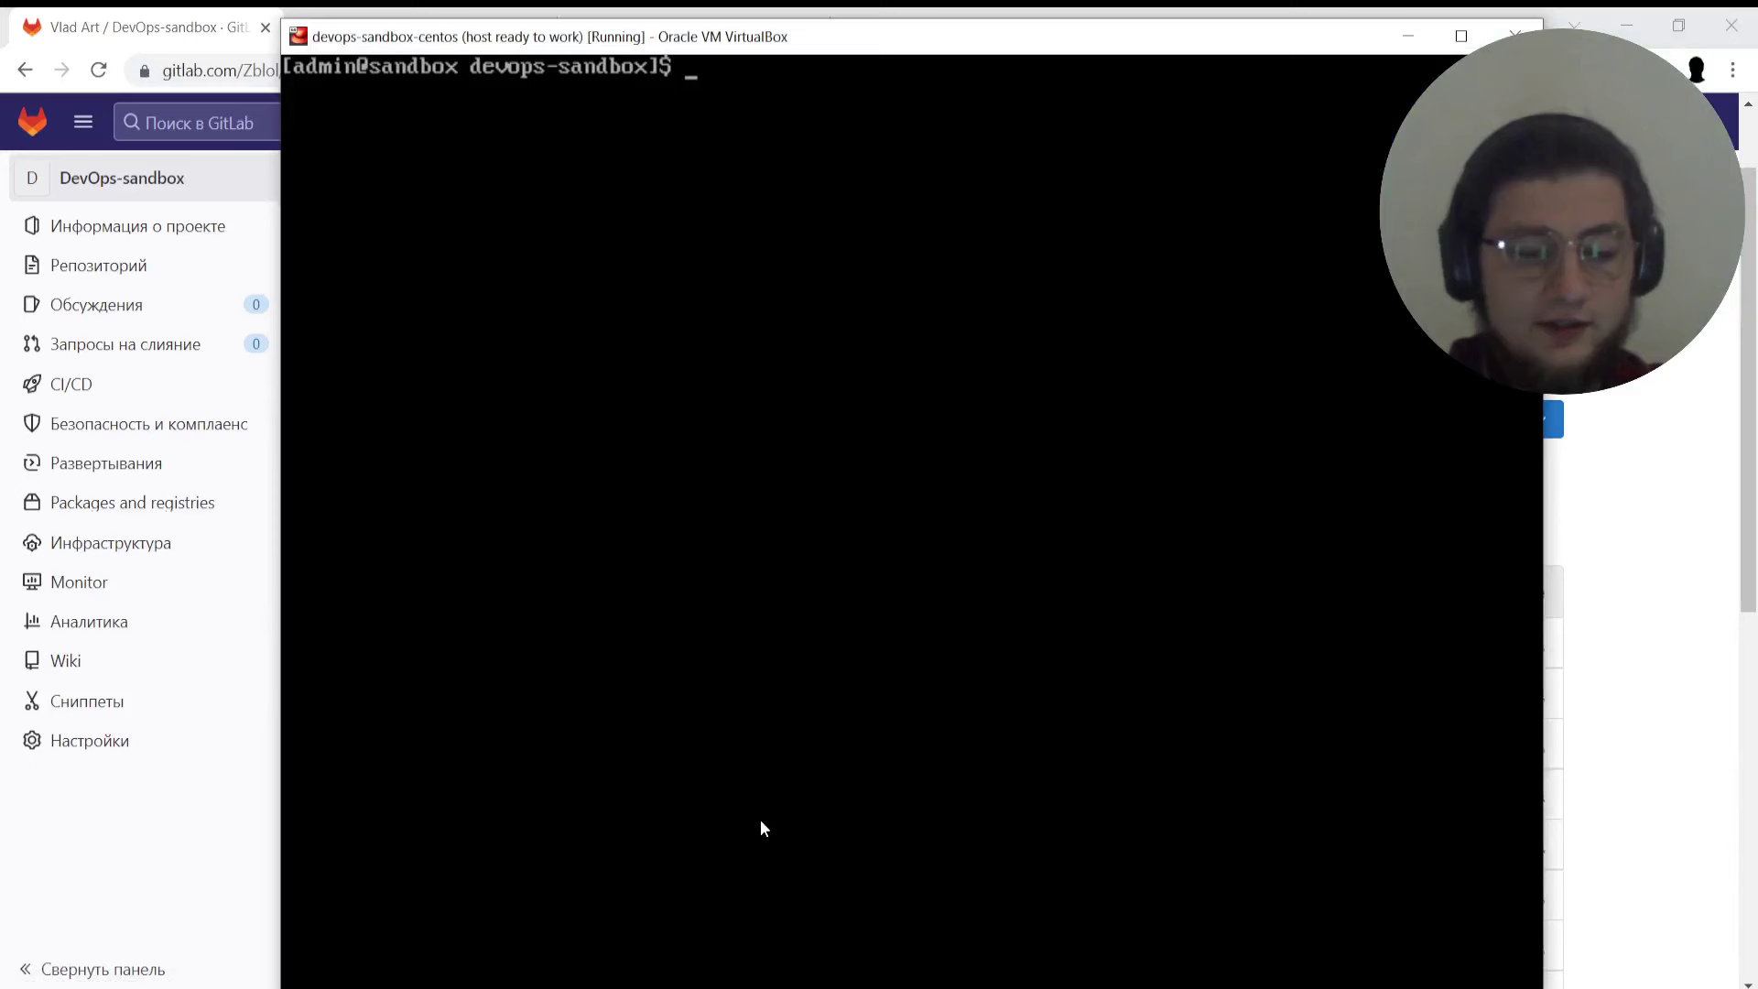
pyautogui.write('sudo docker images')
pyautogui.press('Return')
pyautogui.press('Up')
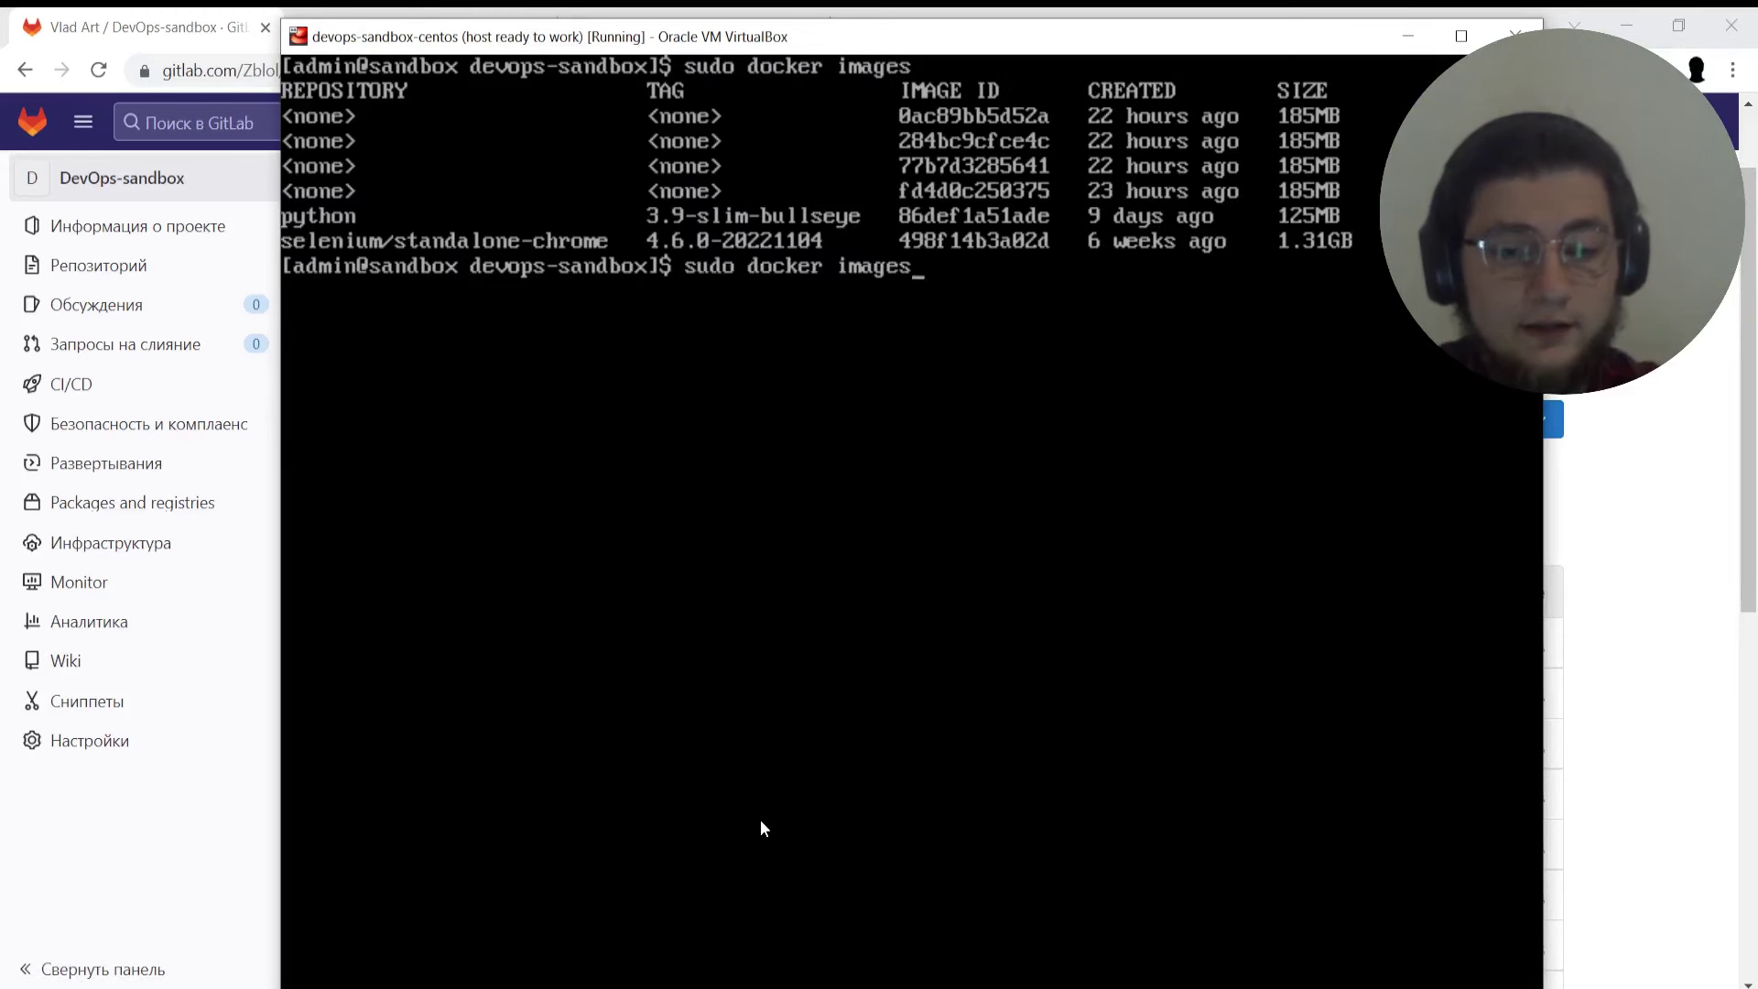
pyautogui.write('-q')
pyautogui.press('Return')
pyautogui.press('Up')
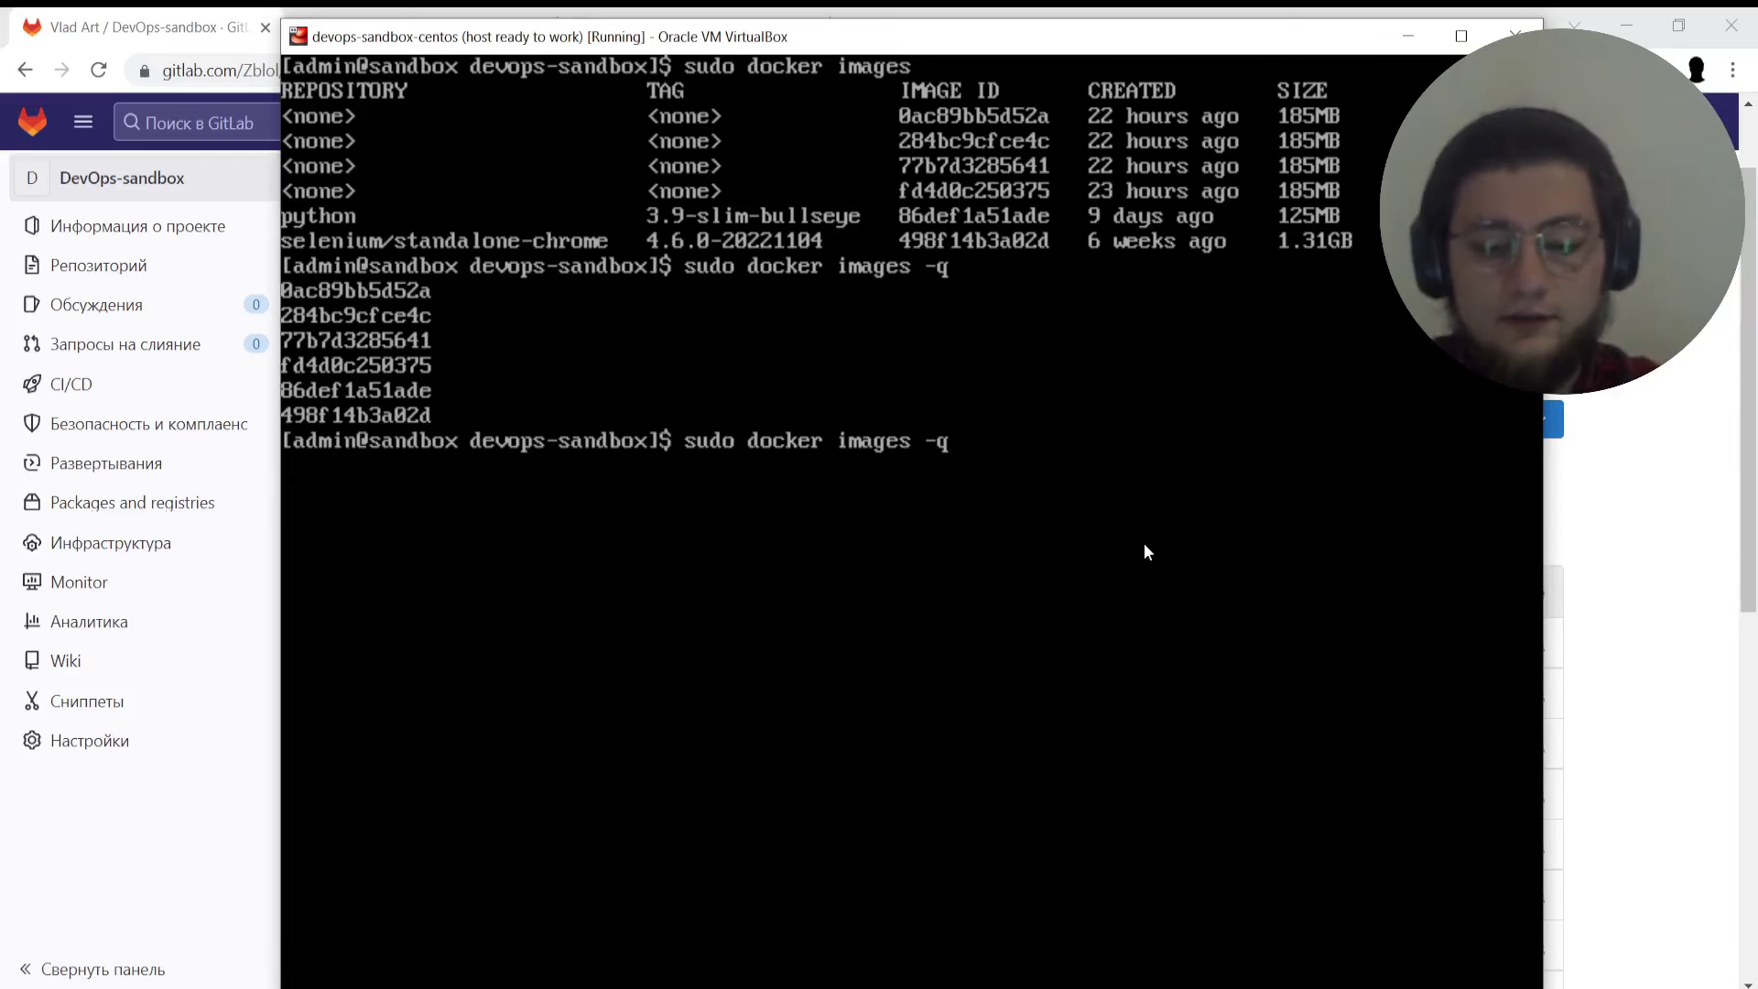
# Remove all docker images with sudo docker rmi $(sudo docker images -q).
pyautogui.press('BackSpace')
pyautogui.press('BackSpace')
pyautogui.press('BackSpace')
pyautogui.press('BackSpace')
pyautogui.press('BackSpace')
pyautogui.press('BackSpace')
pyautogui.press('BackSpace')
pyautogui.press('BackSpace')
pyautogui.press('BackSpace')
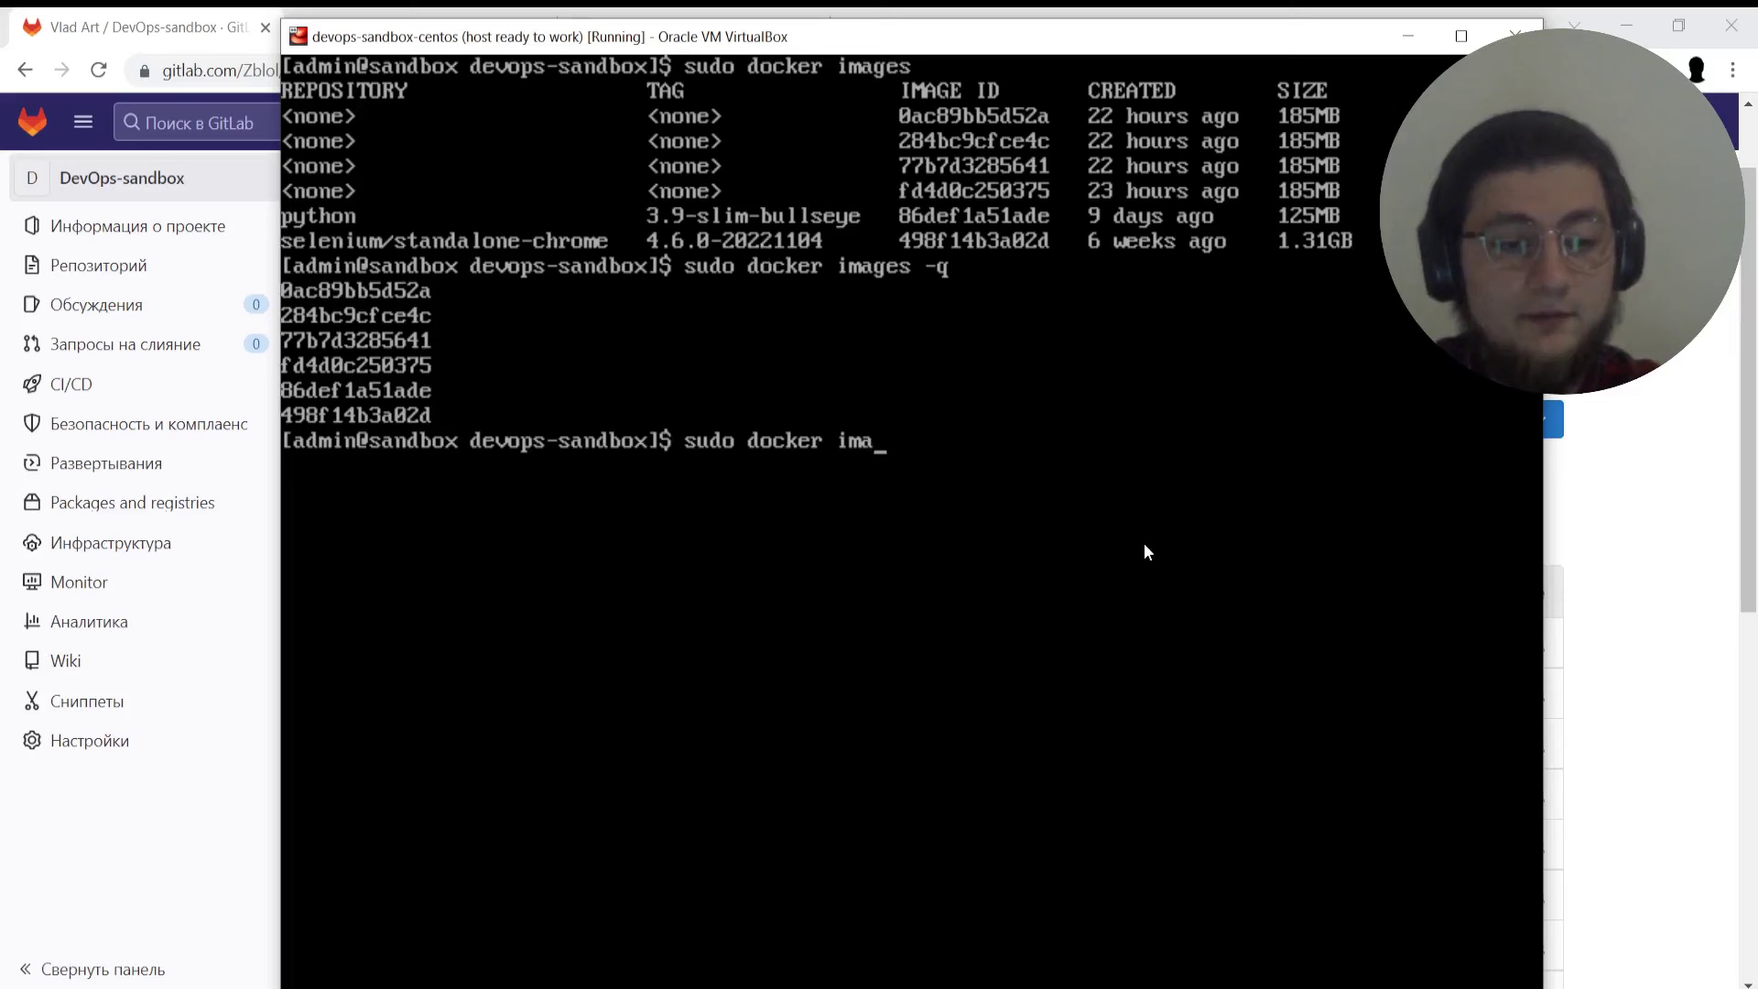
pyautogui.write('ri')
pyautogui.press('BackSpace')
pyautogui.write('mi $(sudo )')
pyautogui.press('Left')
pyautogui.write('sudo ')
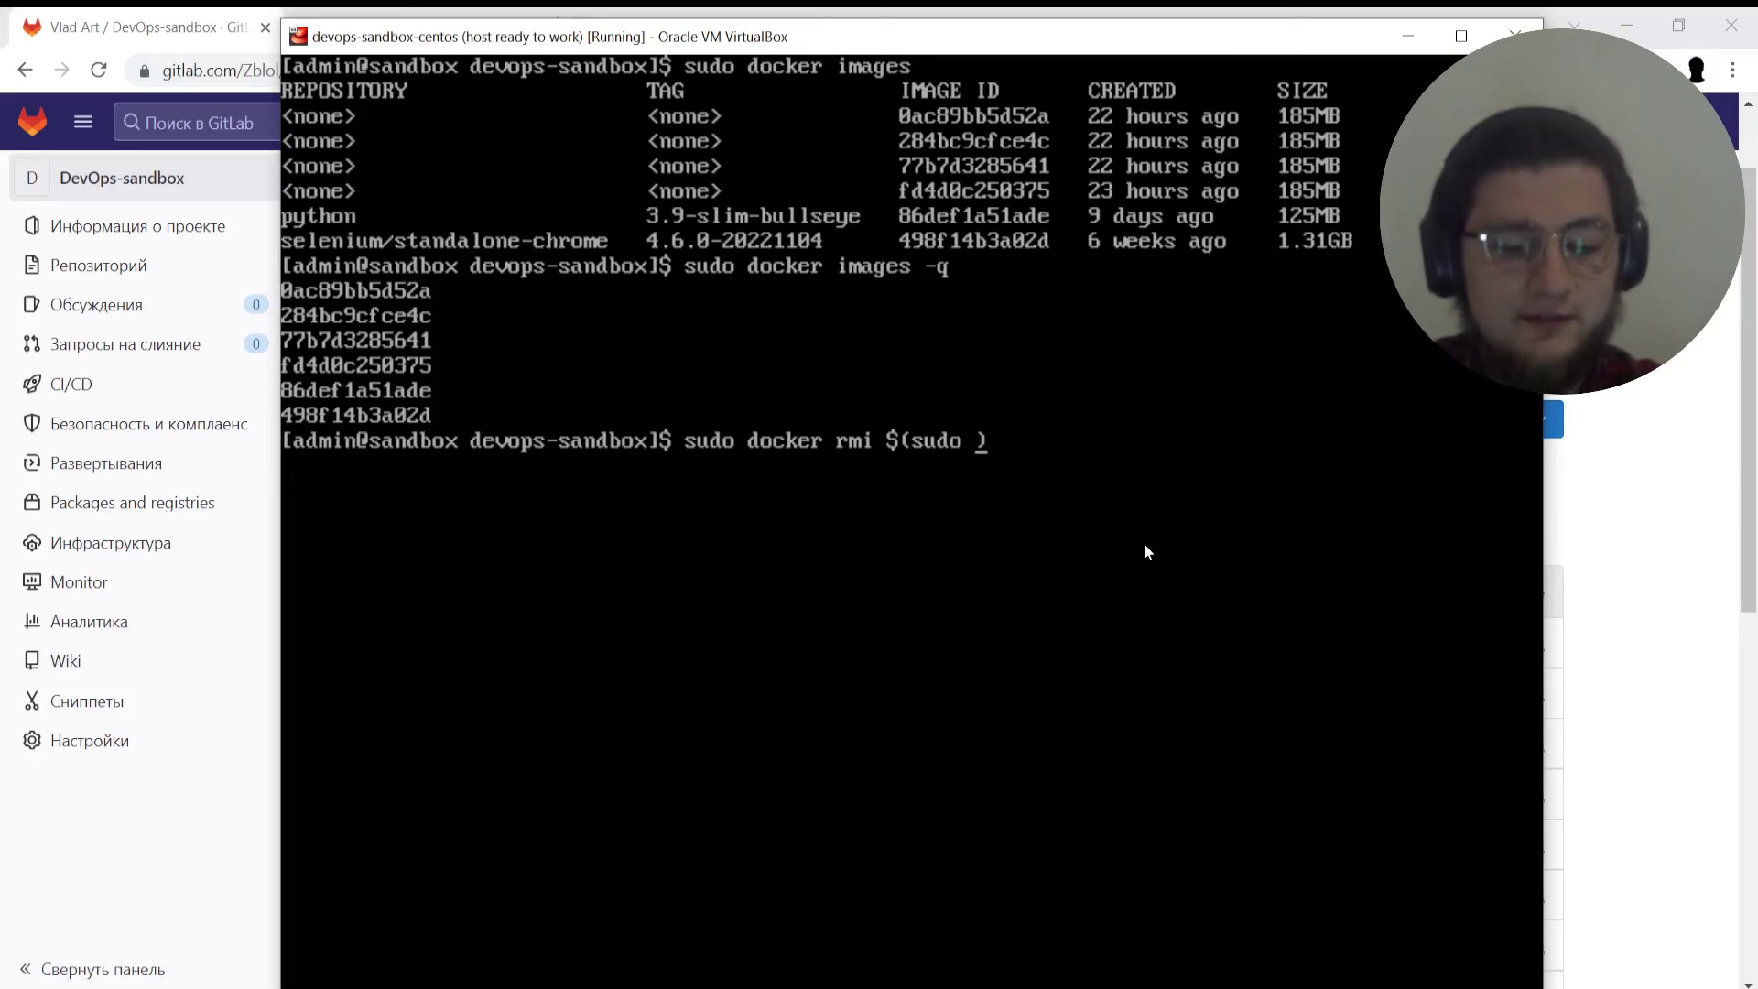
pyautogui.write('ss')
pyautogui.press('BackSpace')
pyautogui.press('BackSpace')
pyautogui.write('docker ')
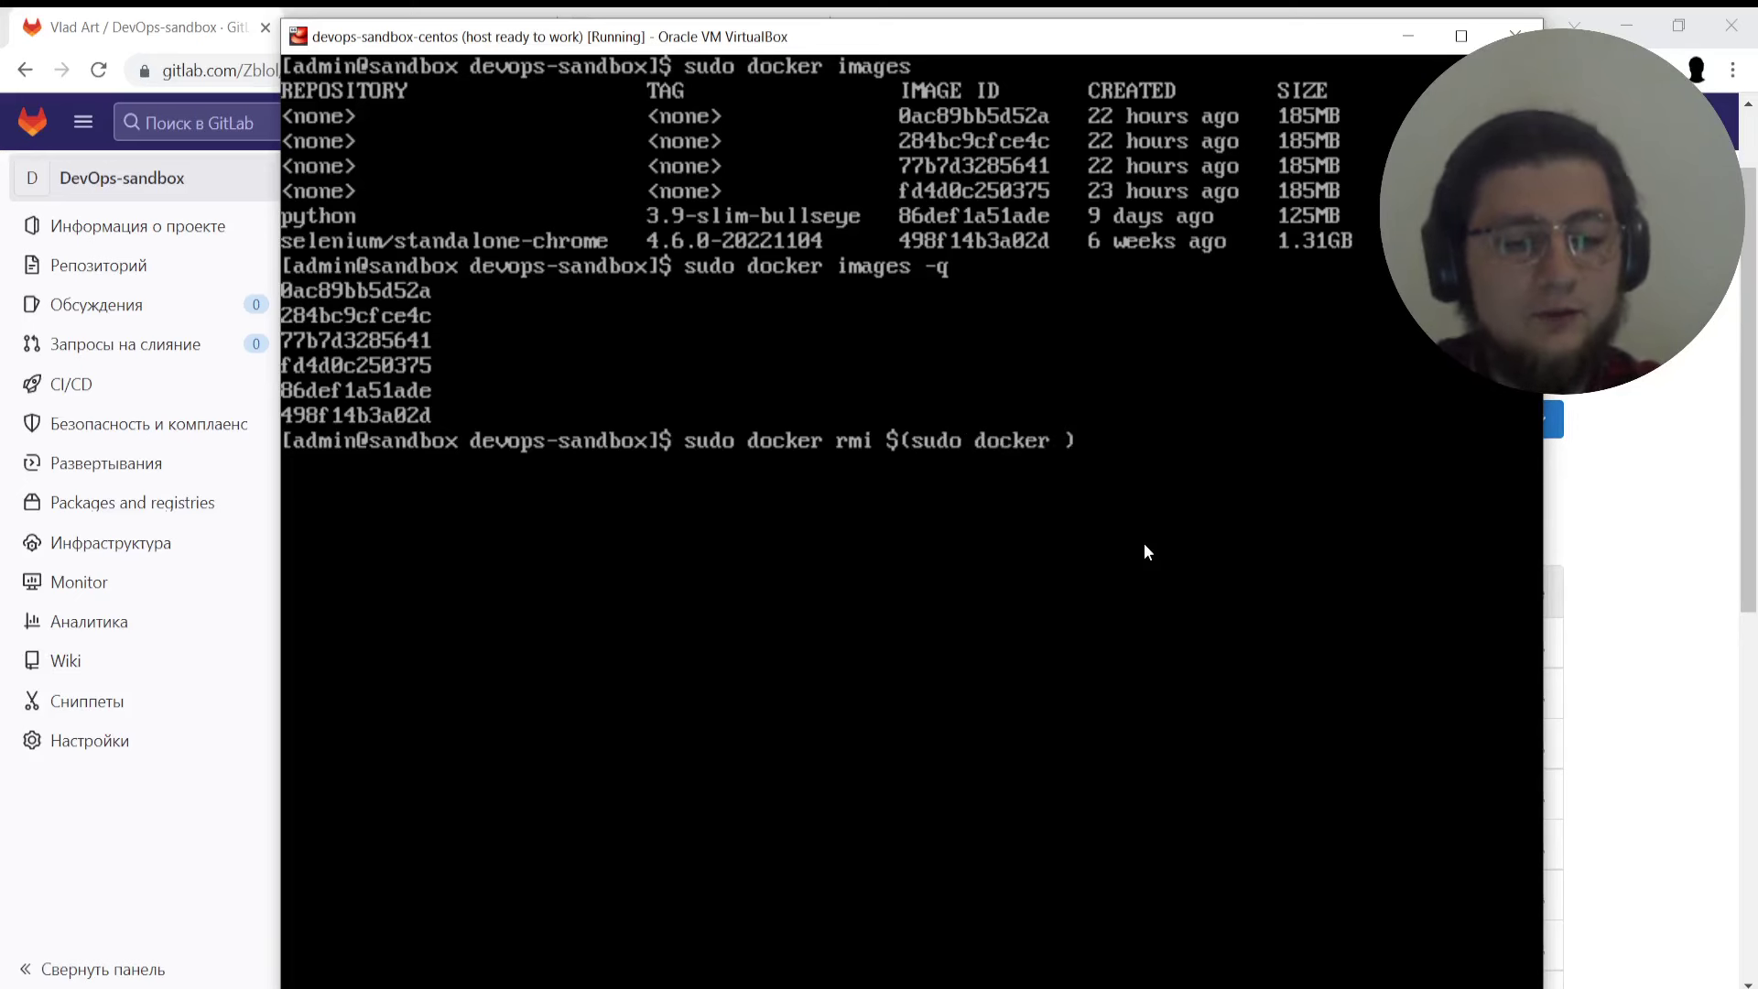
pyautogui.write('images -q')
pyautogui.press('Return')
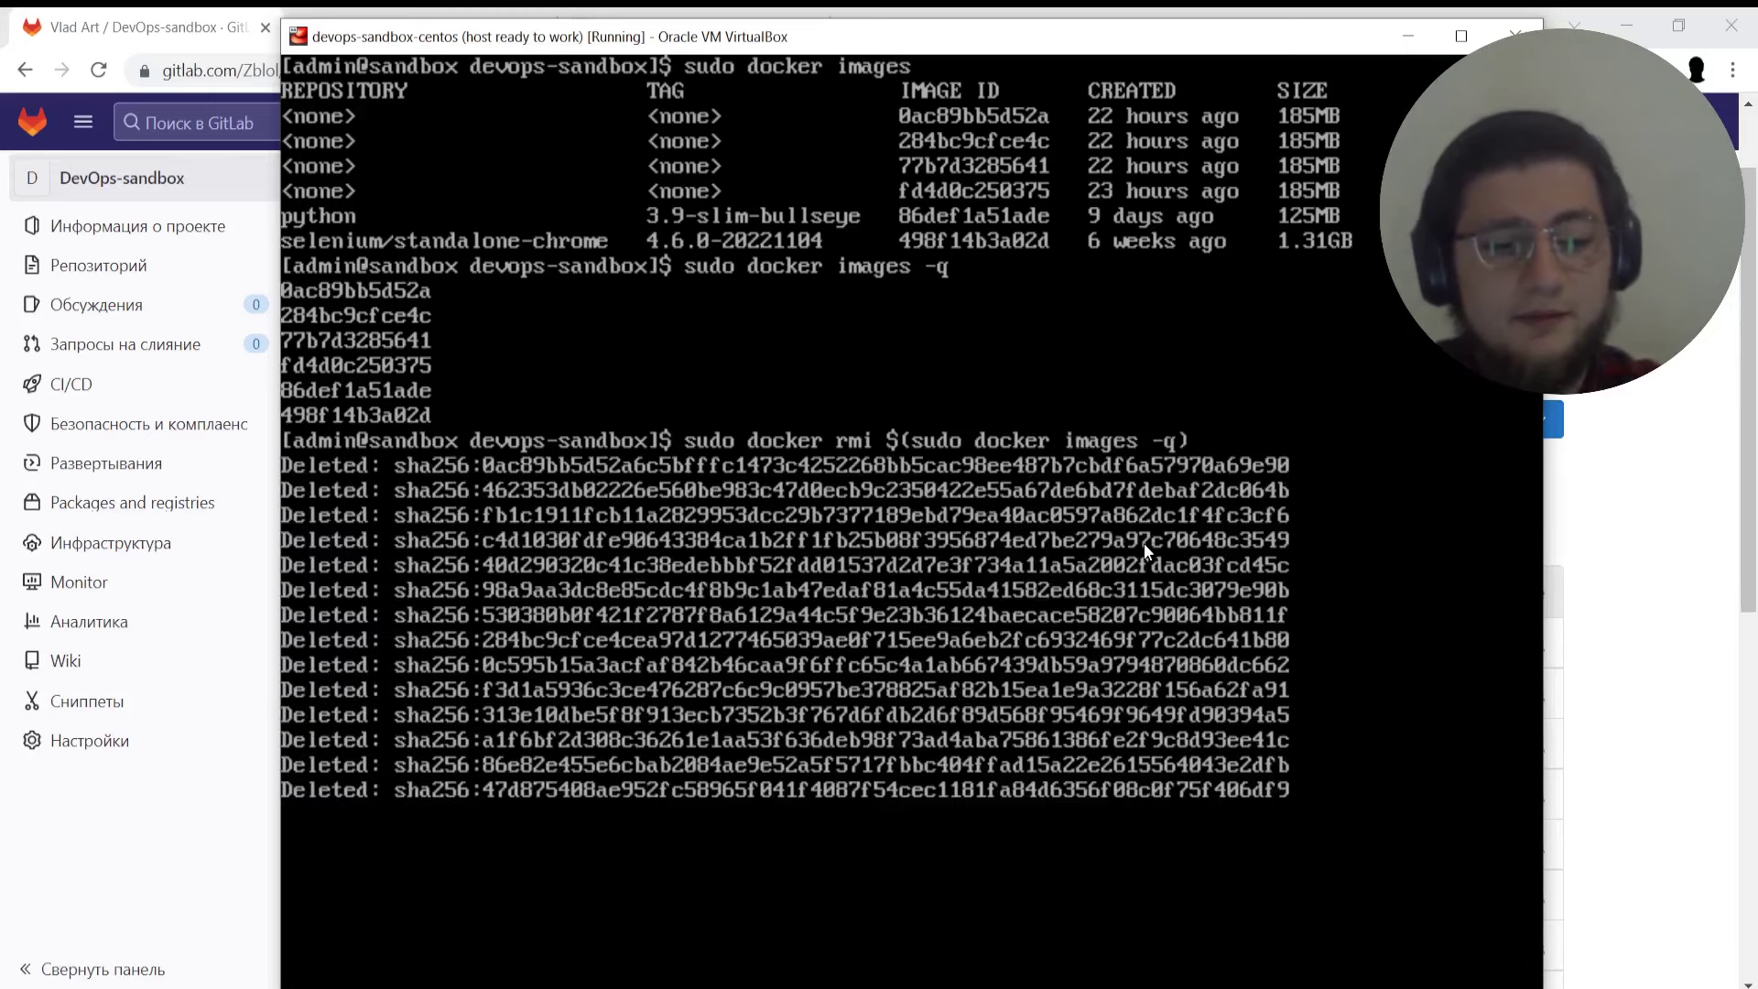
# List the remaining images, clear the screen, and confirm the running container with sudo docker ps.
pyautogui.hotkey('ctrl', 'l')
pyautogui.press('Up')
pyautogui.press('Up')
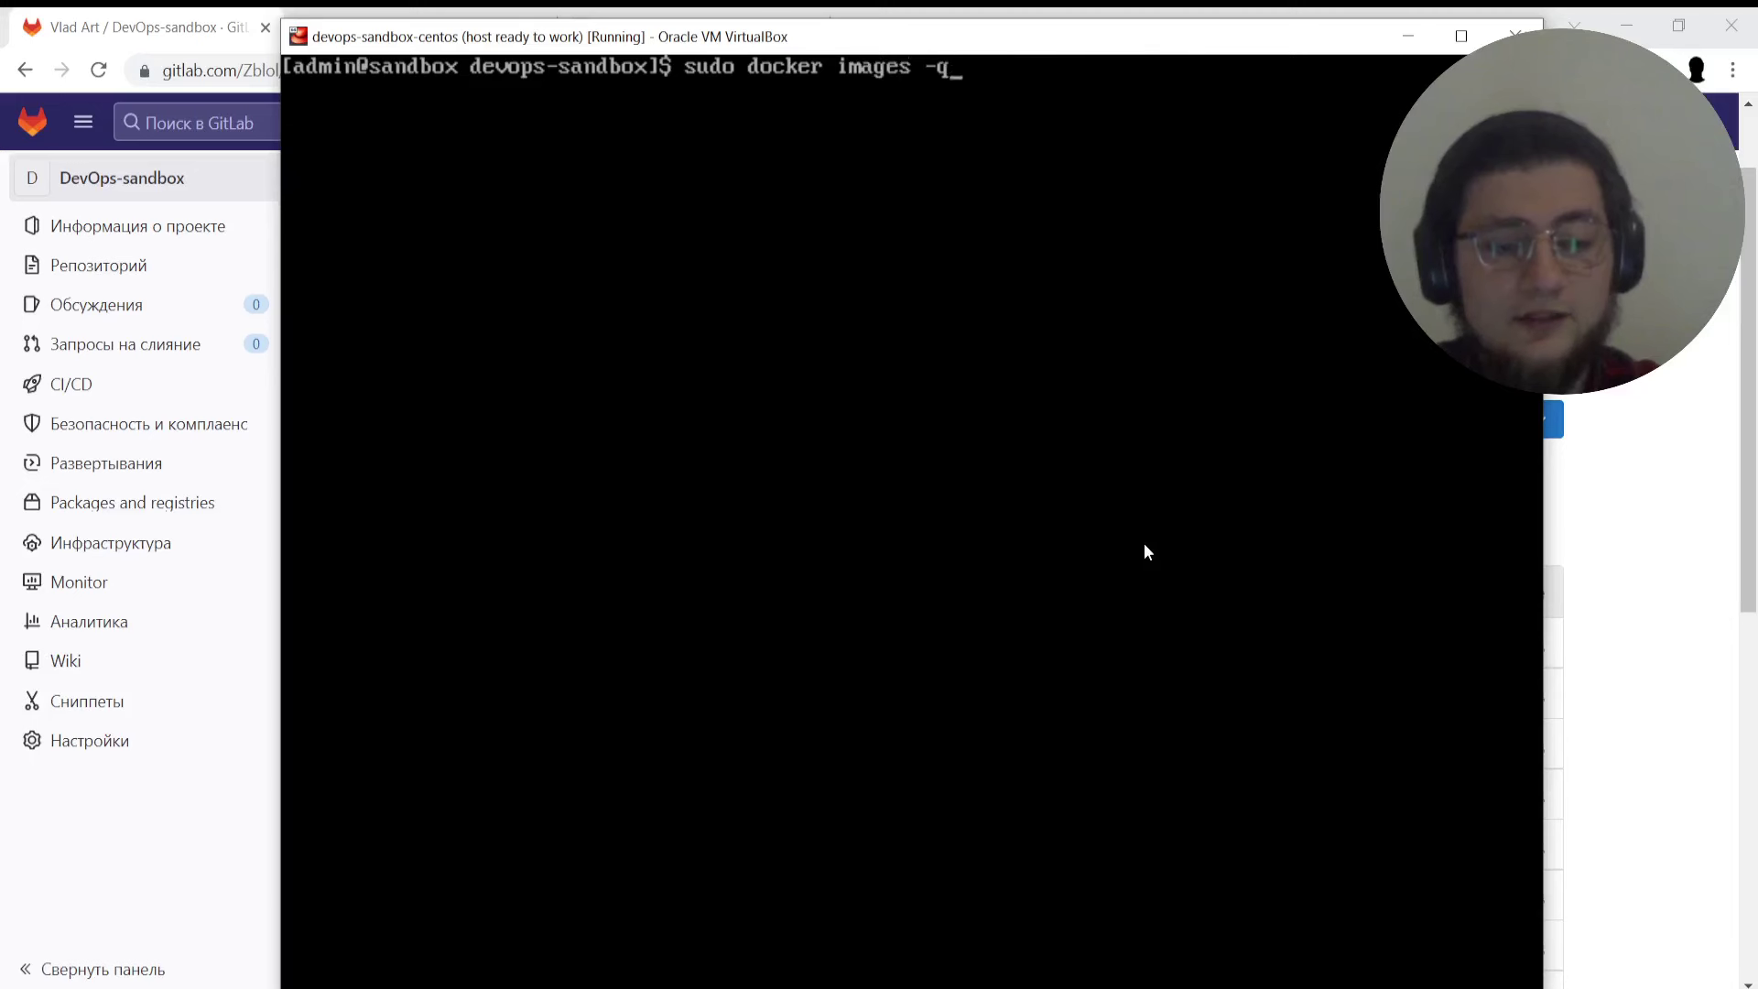
pyautogui.press('BackSpace')
pyautogui.press('BackSpace')
pyautogui.press('BackSpace')
pyautogui.press('Return')
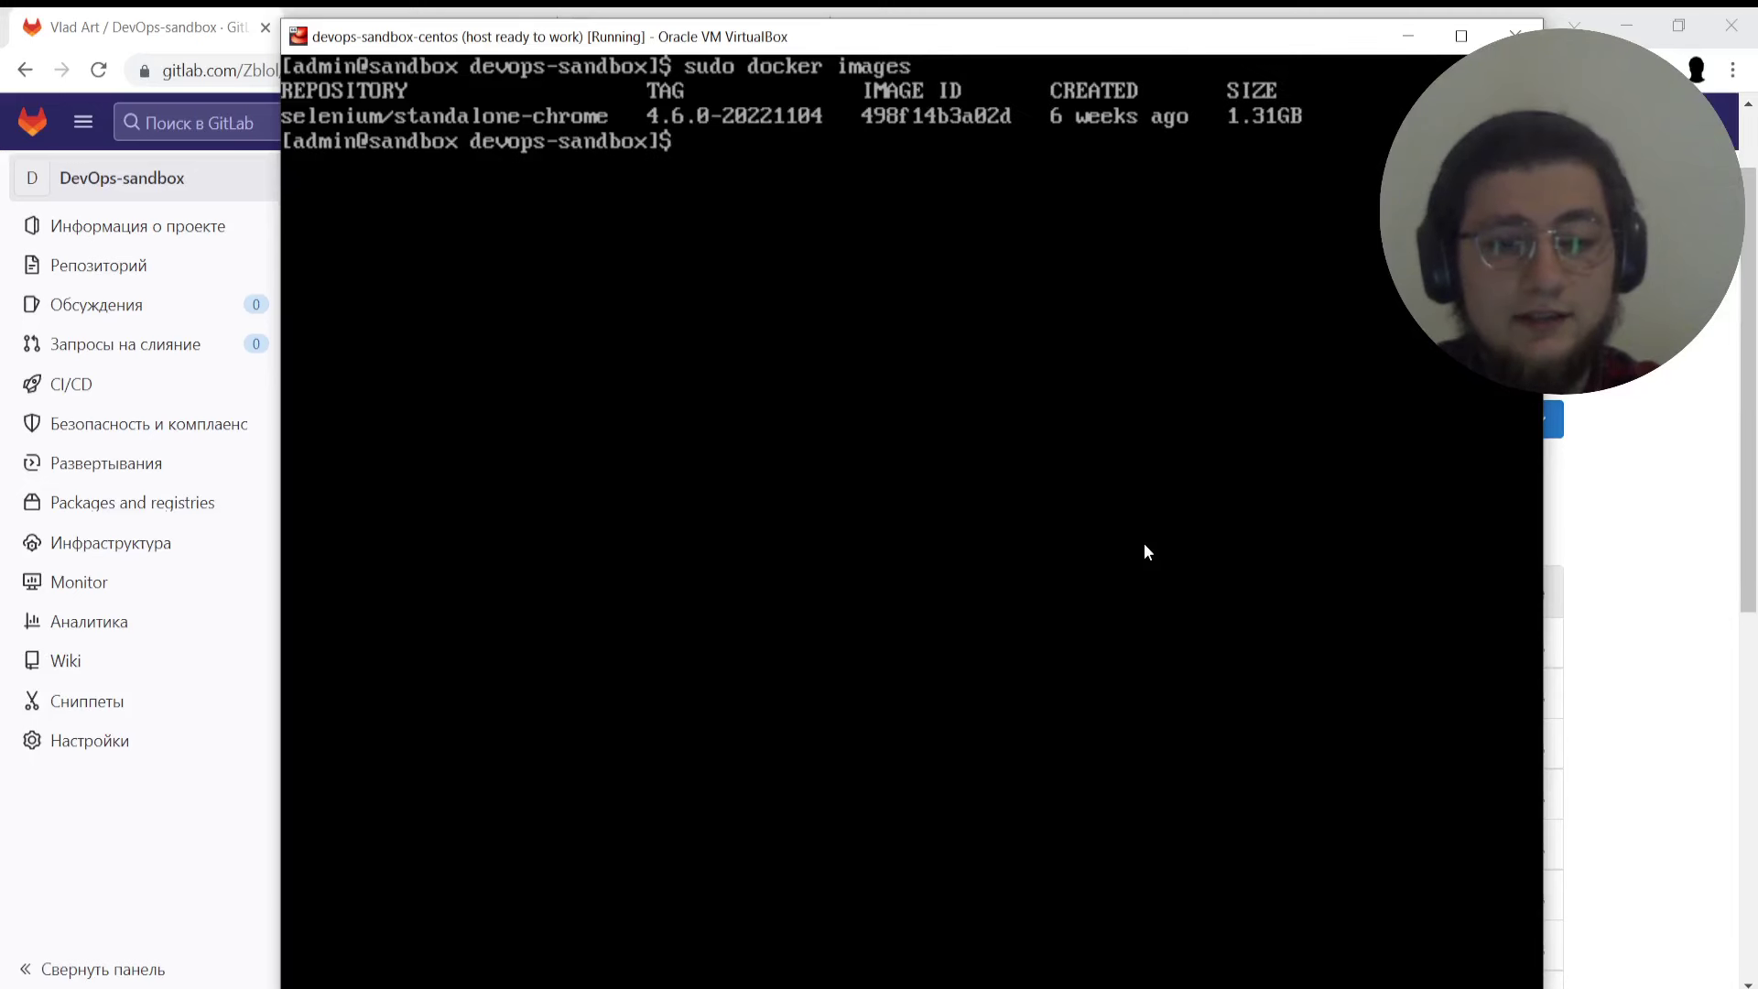
pyautogui.write('clear')
pyautogui.press('Return')
pyautogui.write('sudo docker ps')
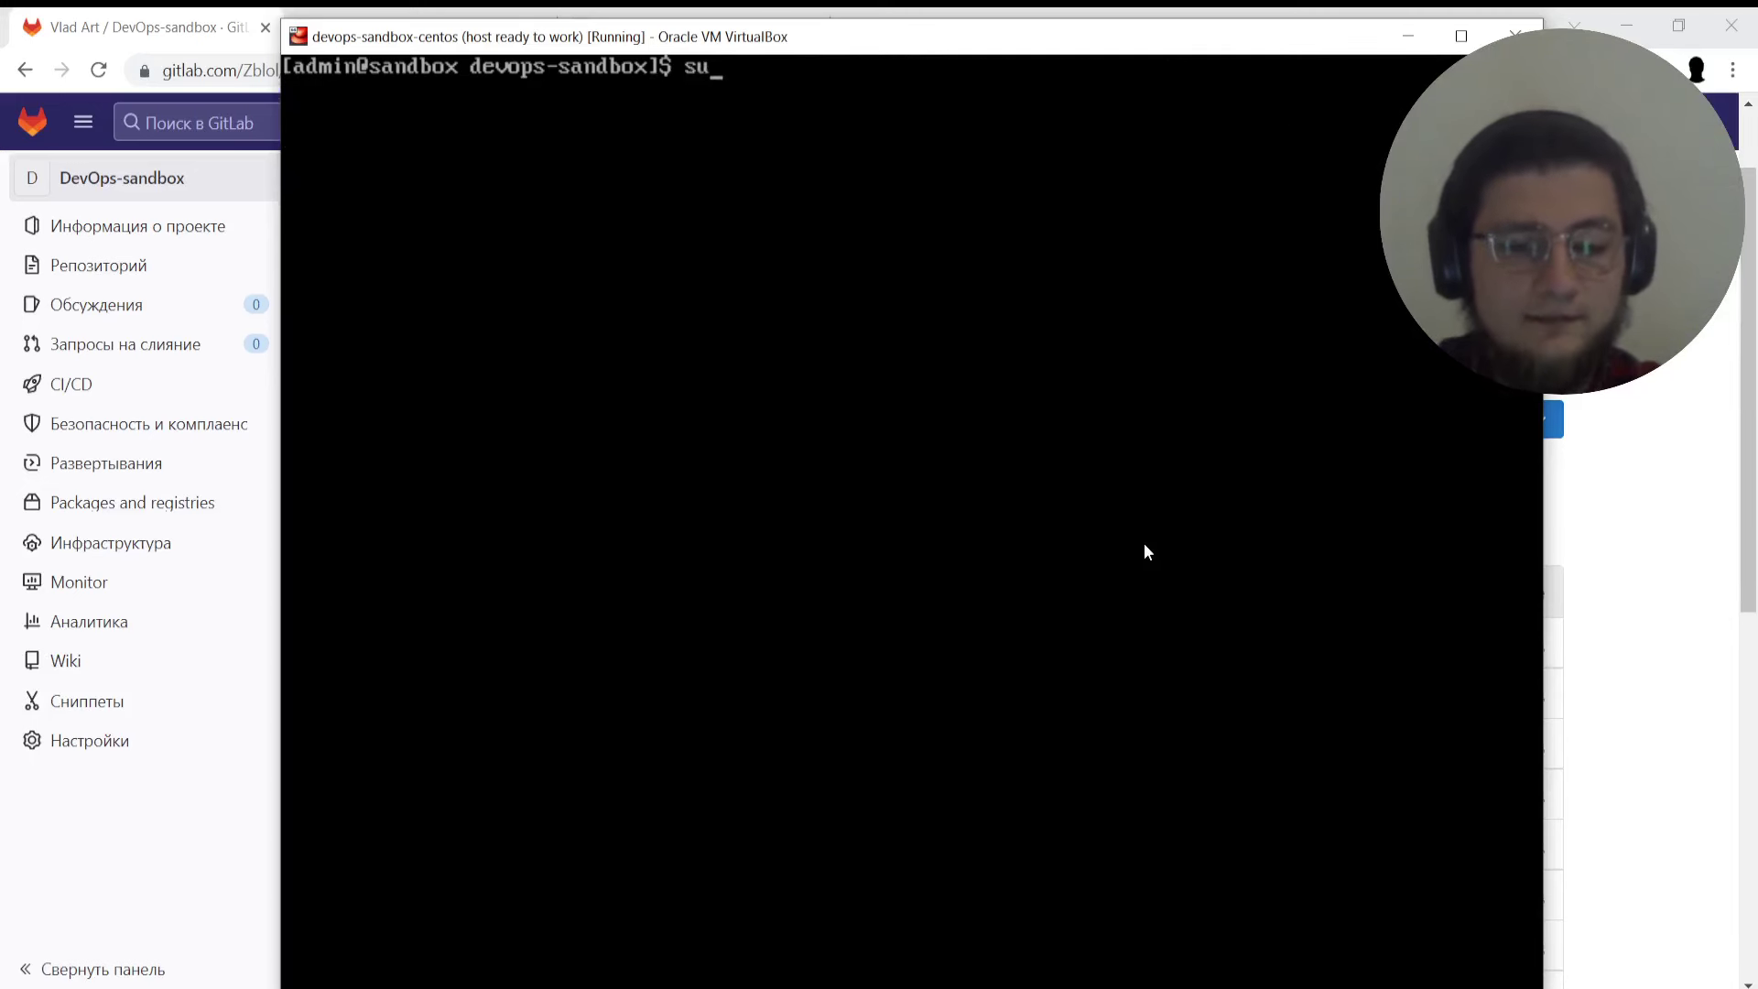
pyautogui.press('Return')
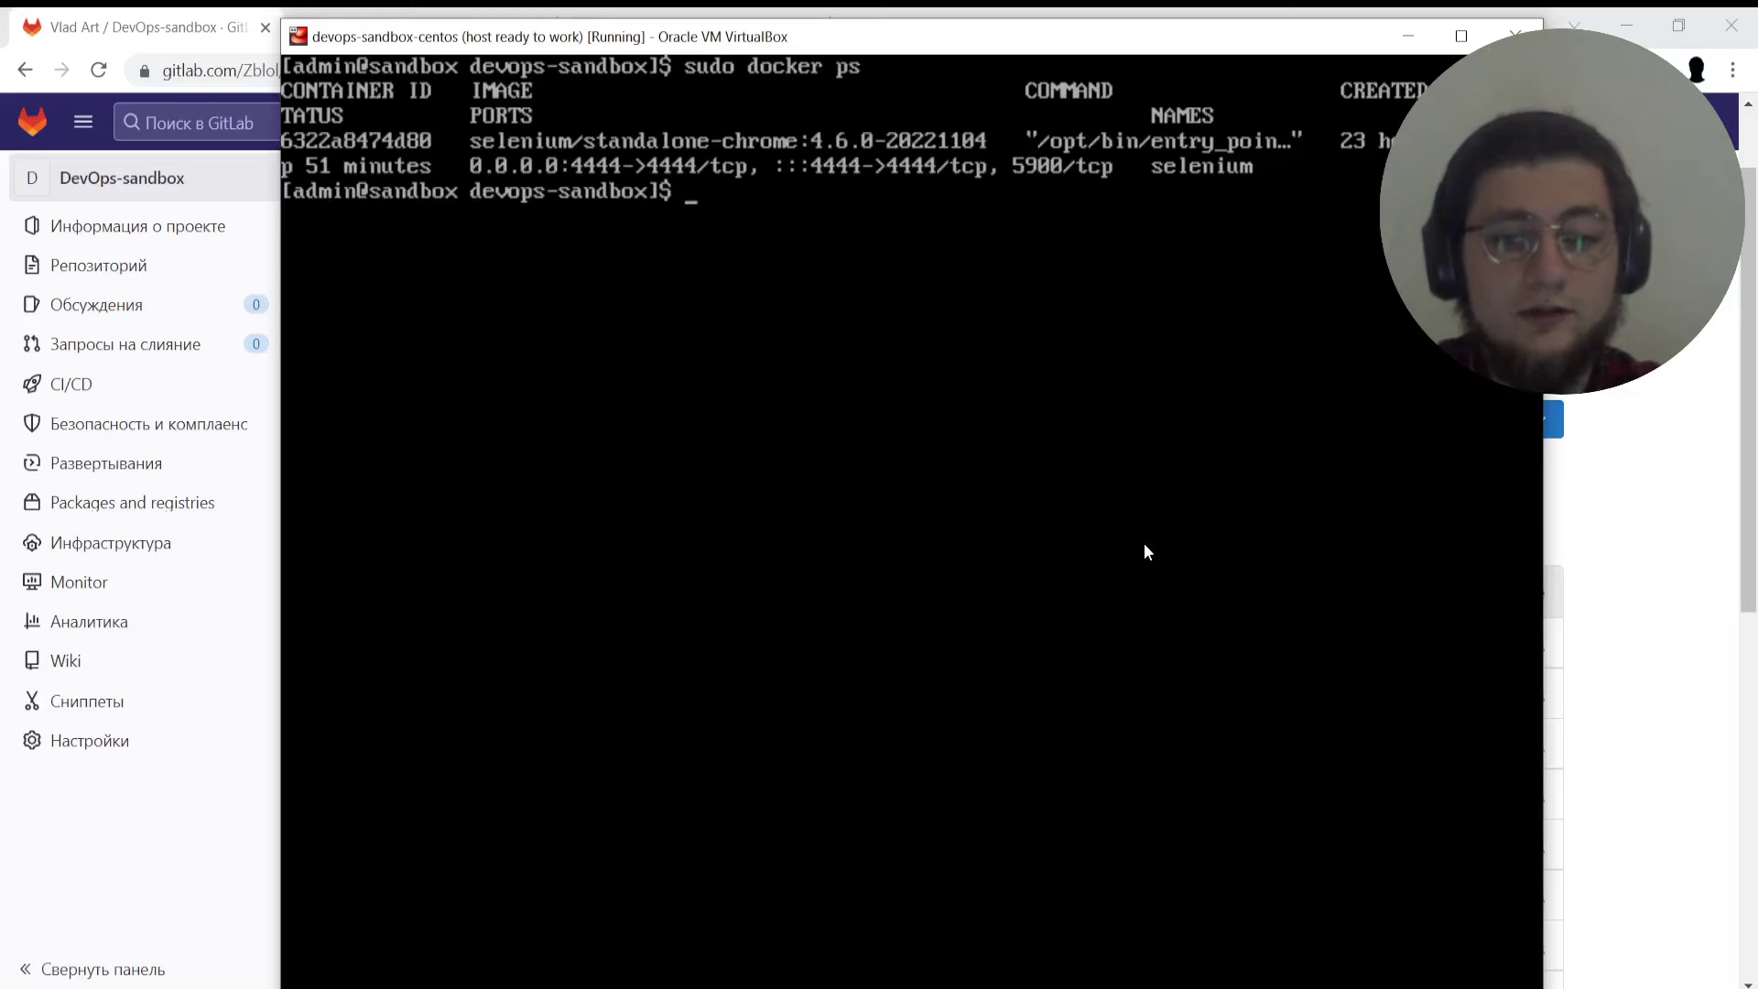
pyautogui.hotkey('alt', 'Tab')
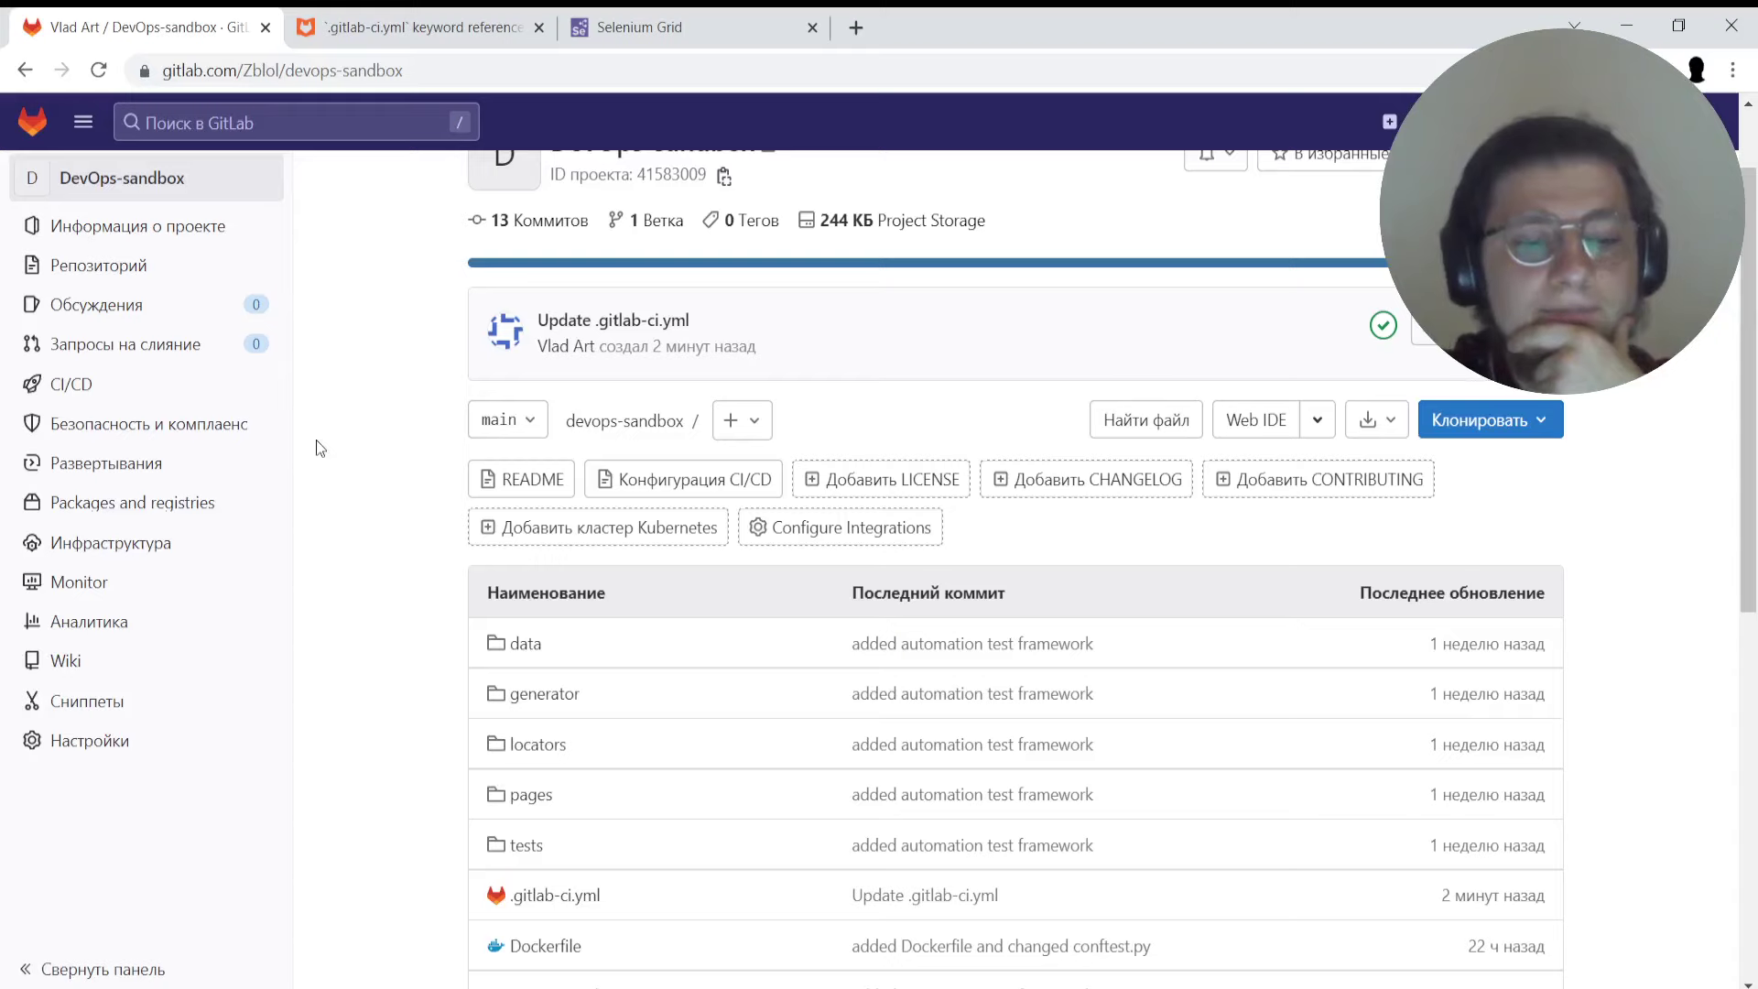
pyautogui.scroll(-3, 316, 439)
pyautogui.hotkey('alt', 'Tab')
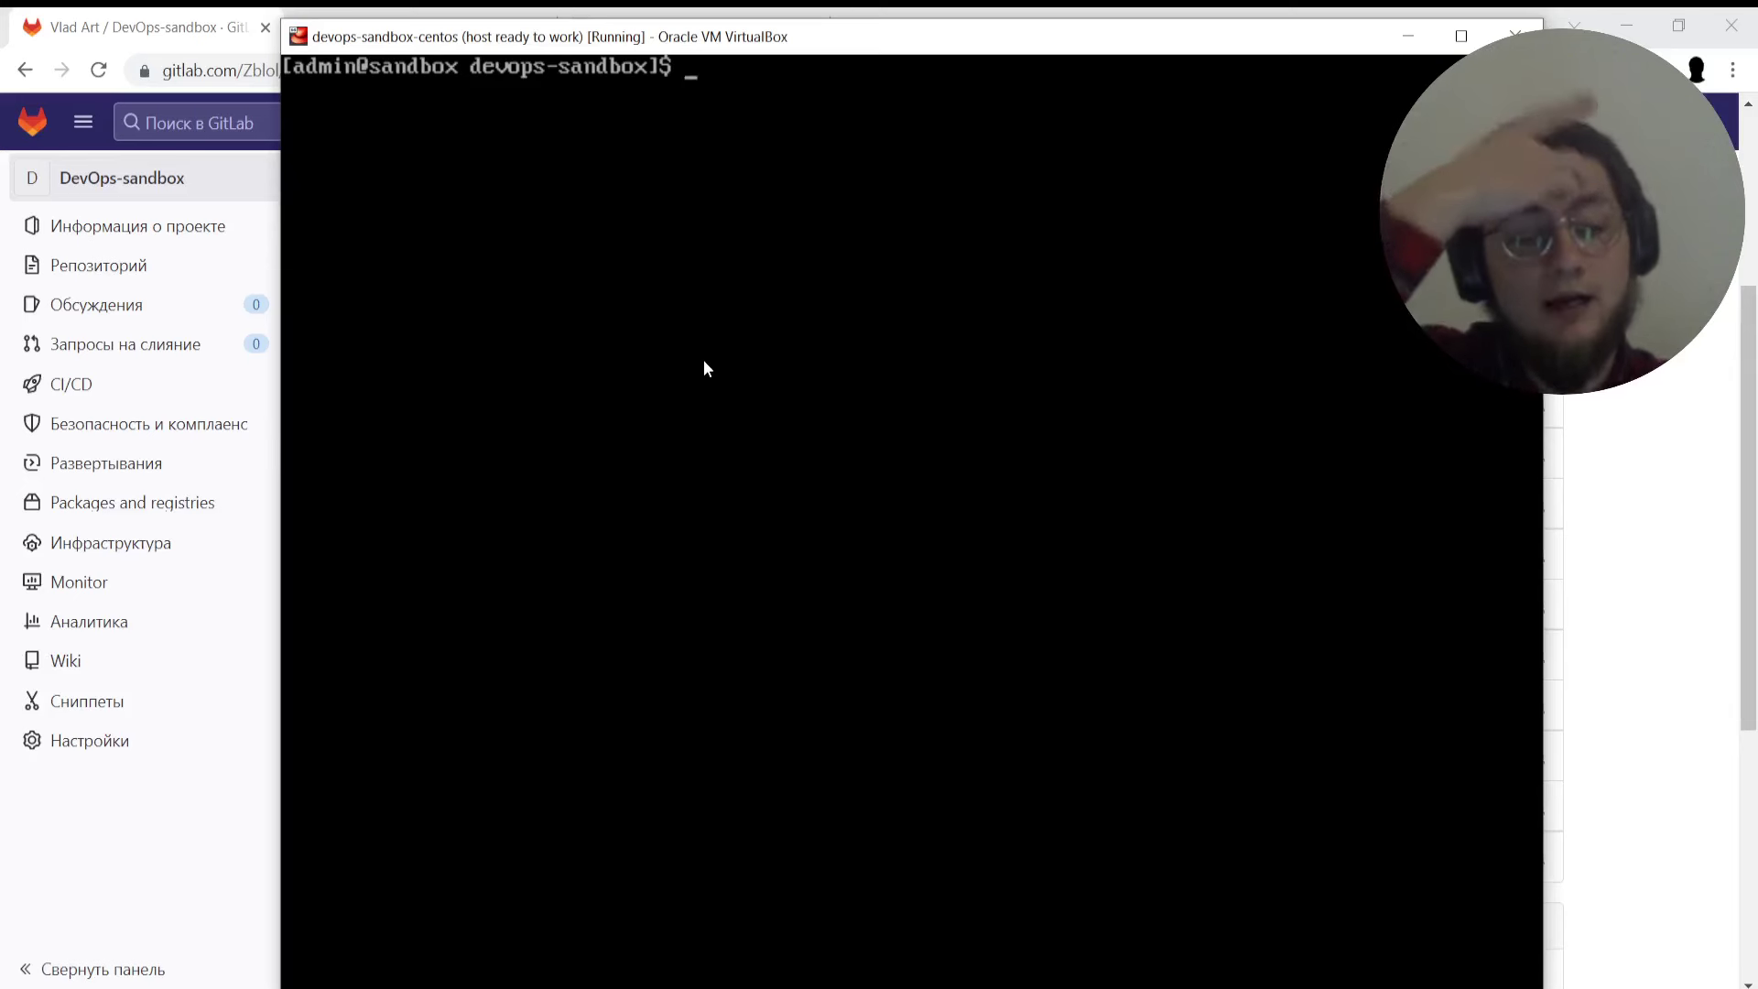
# Open the Dockerfile in nano and rewrite CMD as pytest --allure-dir=/app/allure-results test.
pyautogui.press('Up')
pyautogui.press('Up')
pyautogui.press('Down')
pyautogui.press('Up')
pyautogui.press('Down')
pyautogui.press('Down')
pyautogui.write('nano Dockerfile')
pyautogui.press('Return')
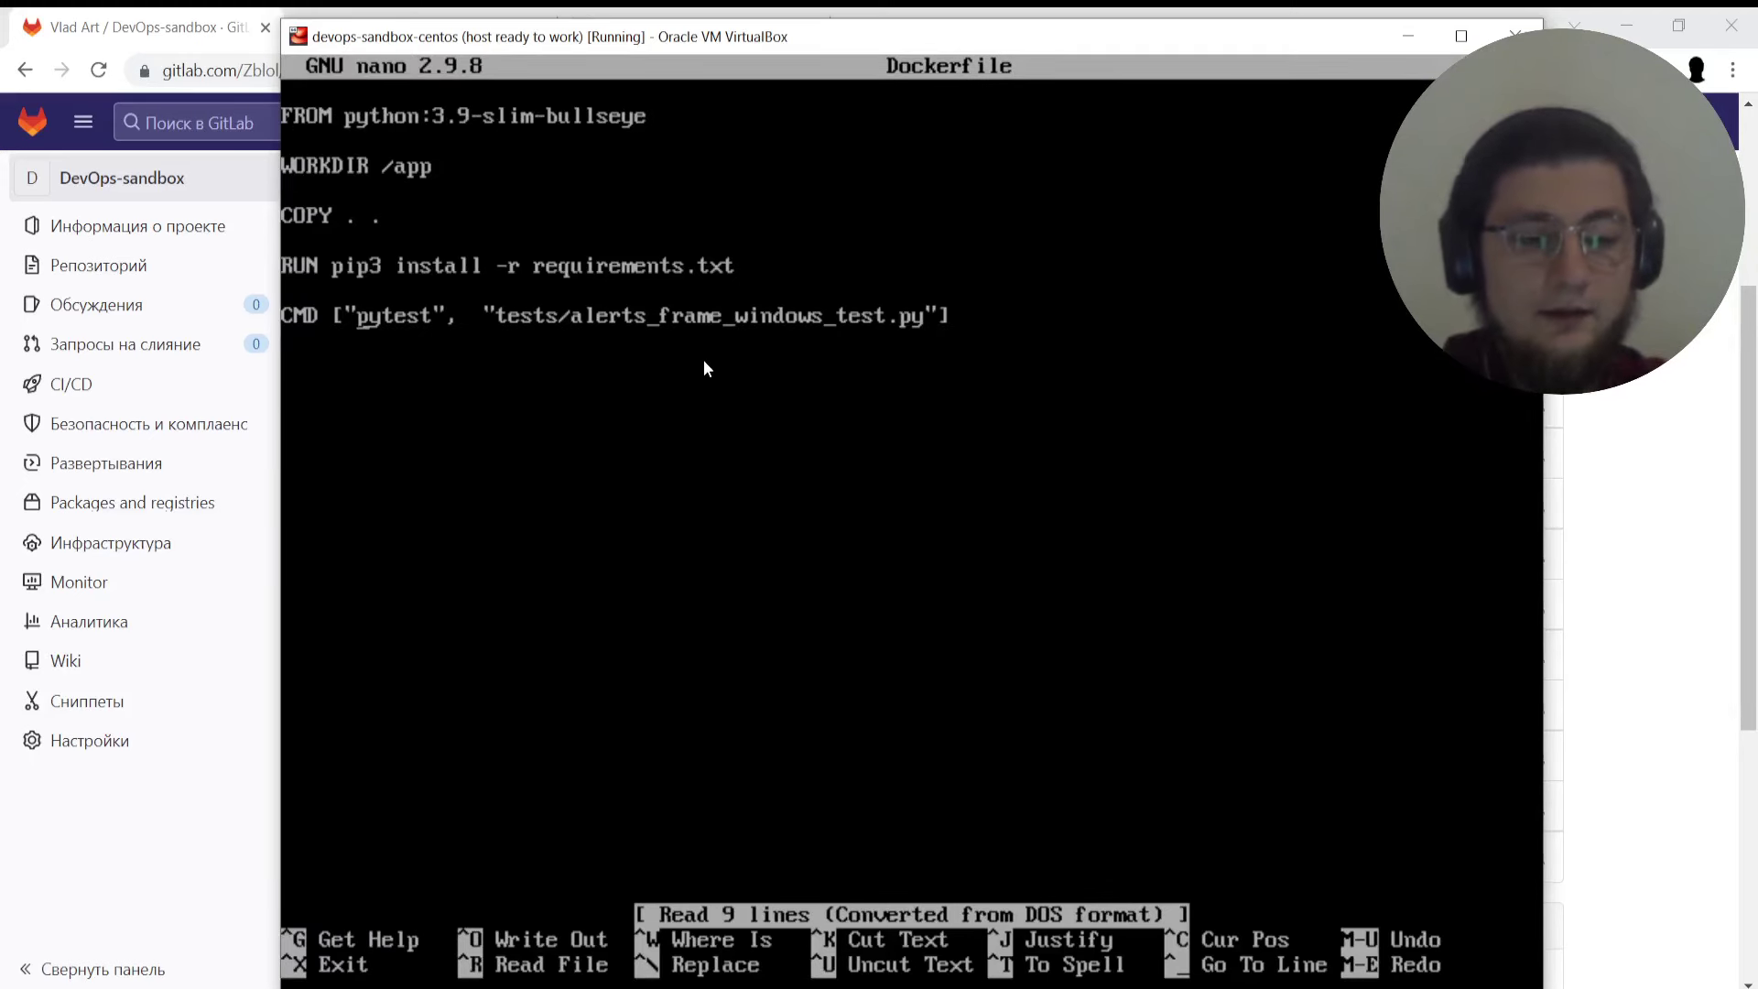
pyautogui.press('Delete')
pyautogui.press('Delete')
pyautogui.press('Right')
pyautogui.press('Right')
pyautogui.press('Right')
pyautogui.press('Right')
pyautogui.press('Right')
pyautogui.press('Right')
pyautogui.press('Delete')
pyautogui.press('Delete')
pyautogui.press('Right')
pyautogui.press('Right')
pyautogui.press('Delete')
pyautogui.press('Delete')
pyautogui.press('Delete')
pyautogui.press('Delete')
pyautogui.press('Delete')
pyautogui.press('Delete')
pyautogui.press('Delete')
pyautogui.press('Delete')
pyautogui.press('Delete')
pyautogui.press('Delete')
pyautogui.press('Delete')
pyautogui.press('Delete')
pyautogui.press('Delete')
pyautogui.press('Delete')
pyautogui.press('Delete')
pyautogui.press('Delete')
pyautogui.press('Delete')
pyautogui.press('Delete')
pyautogui.press('Delete')
pyautogui.press('Delete')
pyautogui.press('Delete')
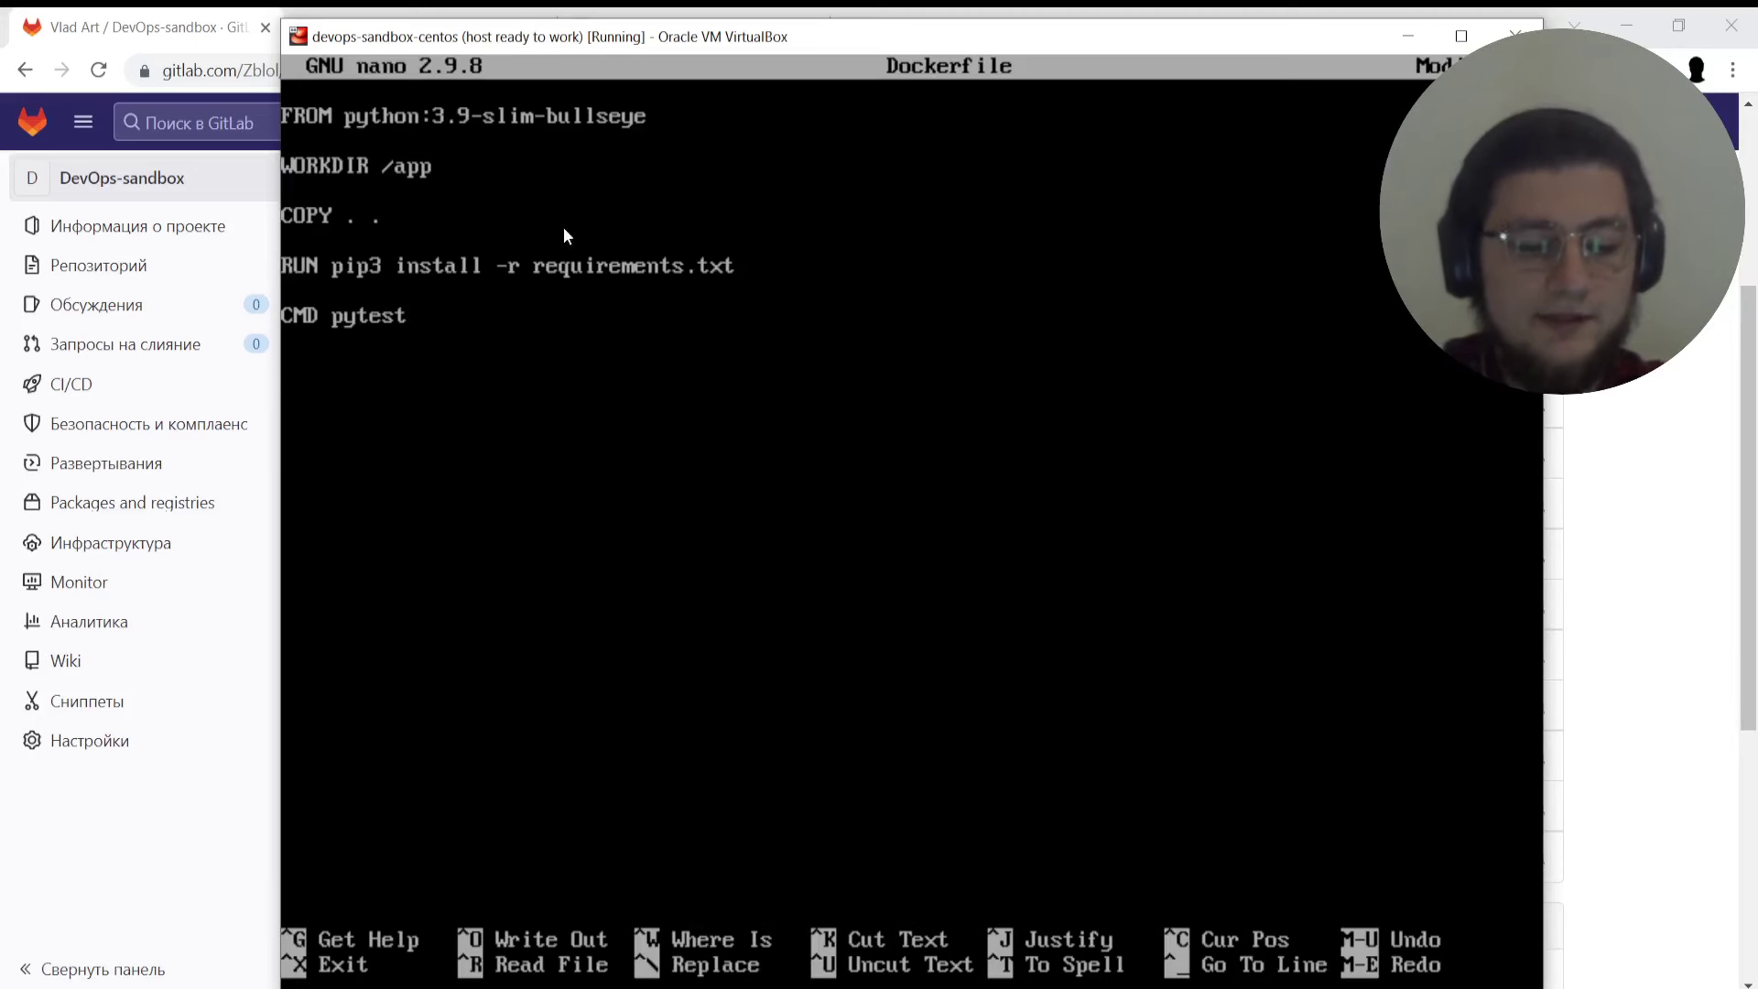
pyautogui.write('--allure')
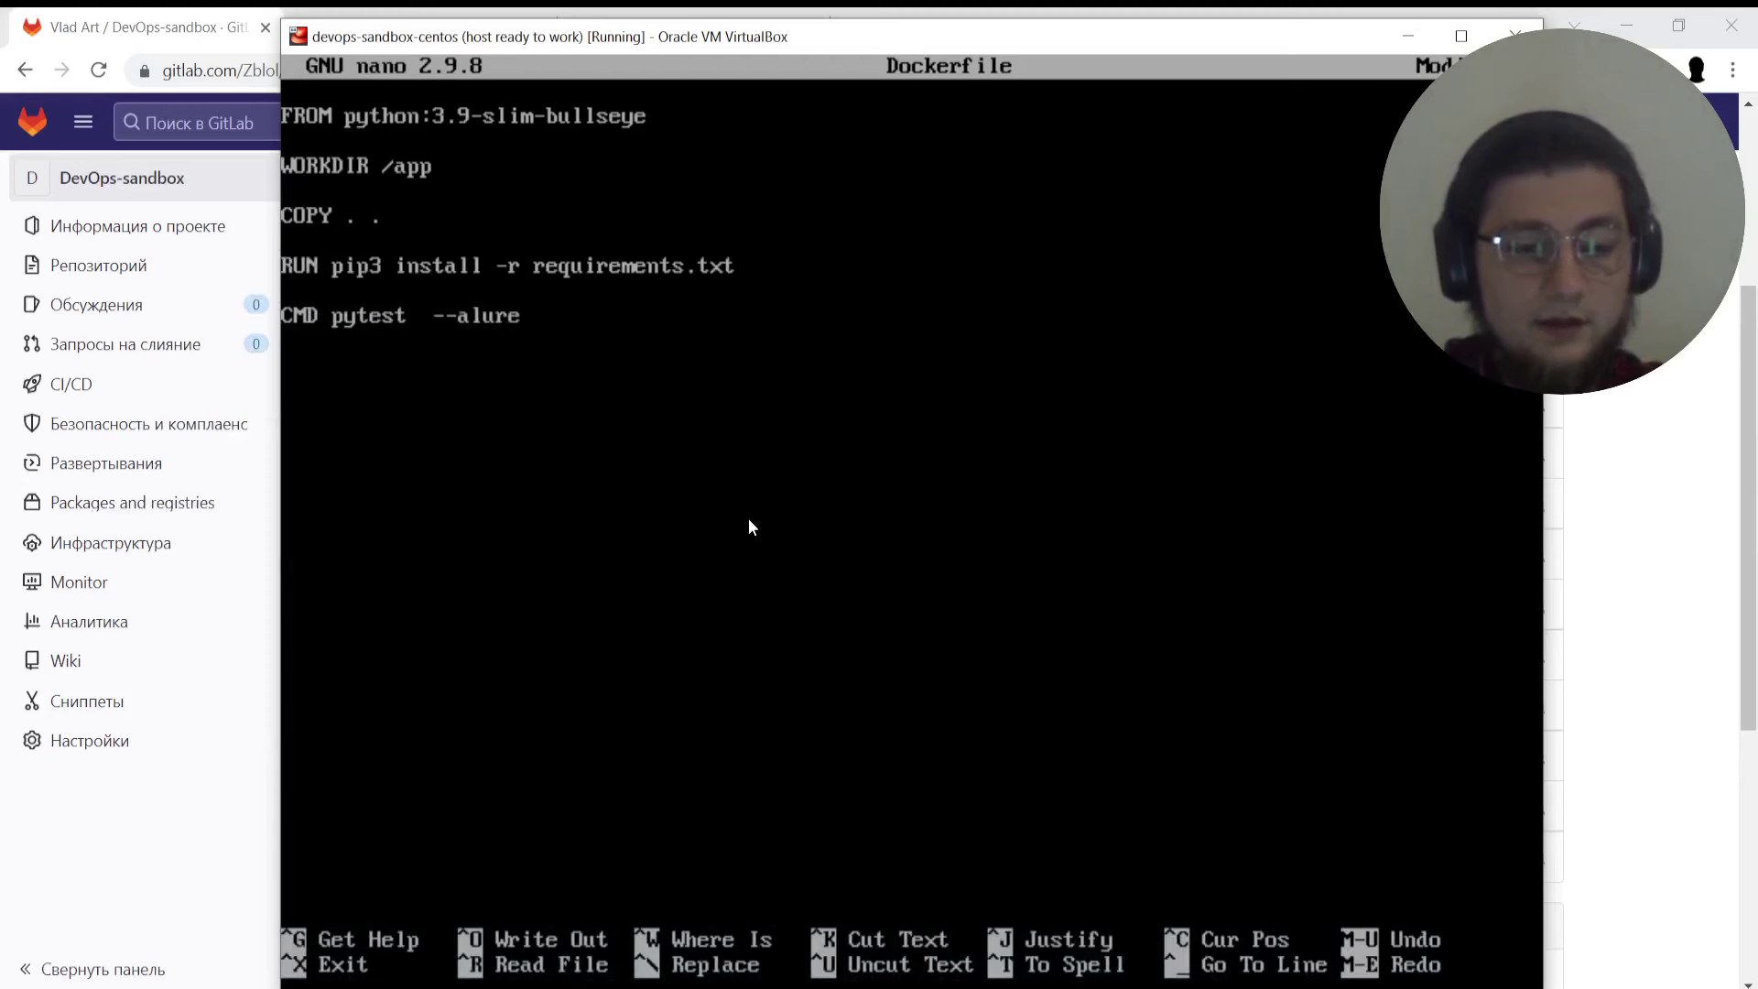
pyautogui.write('-dir')
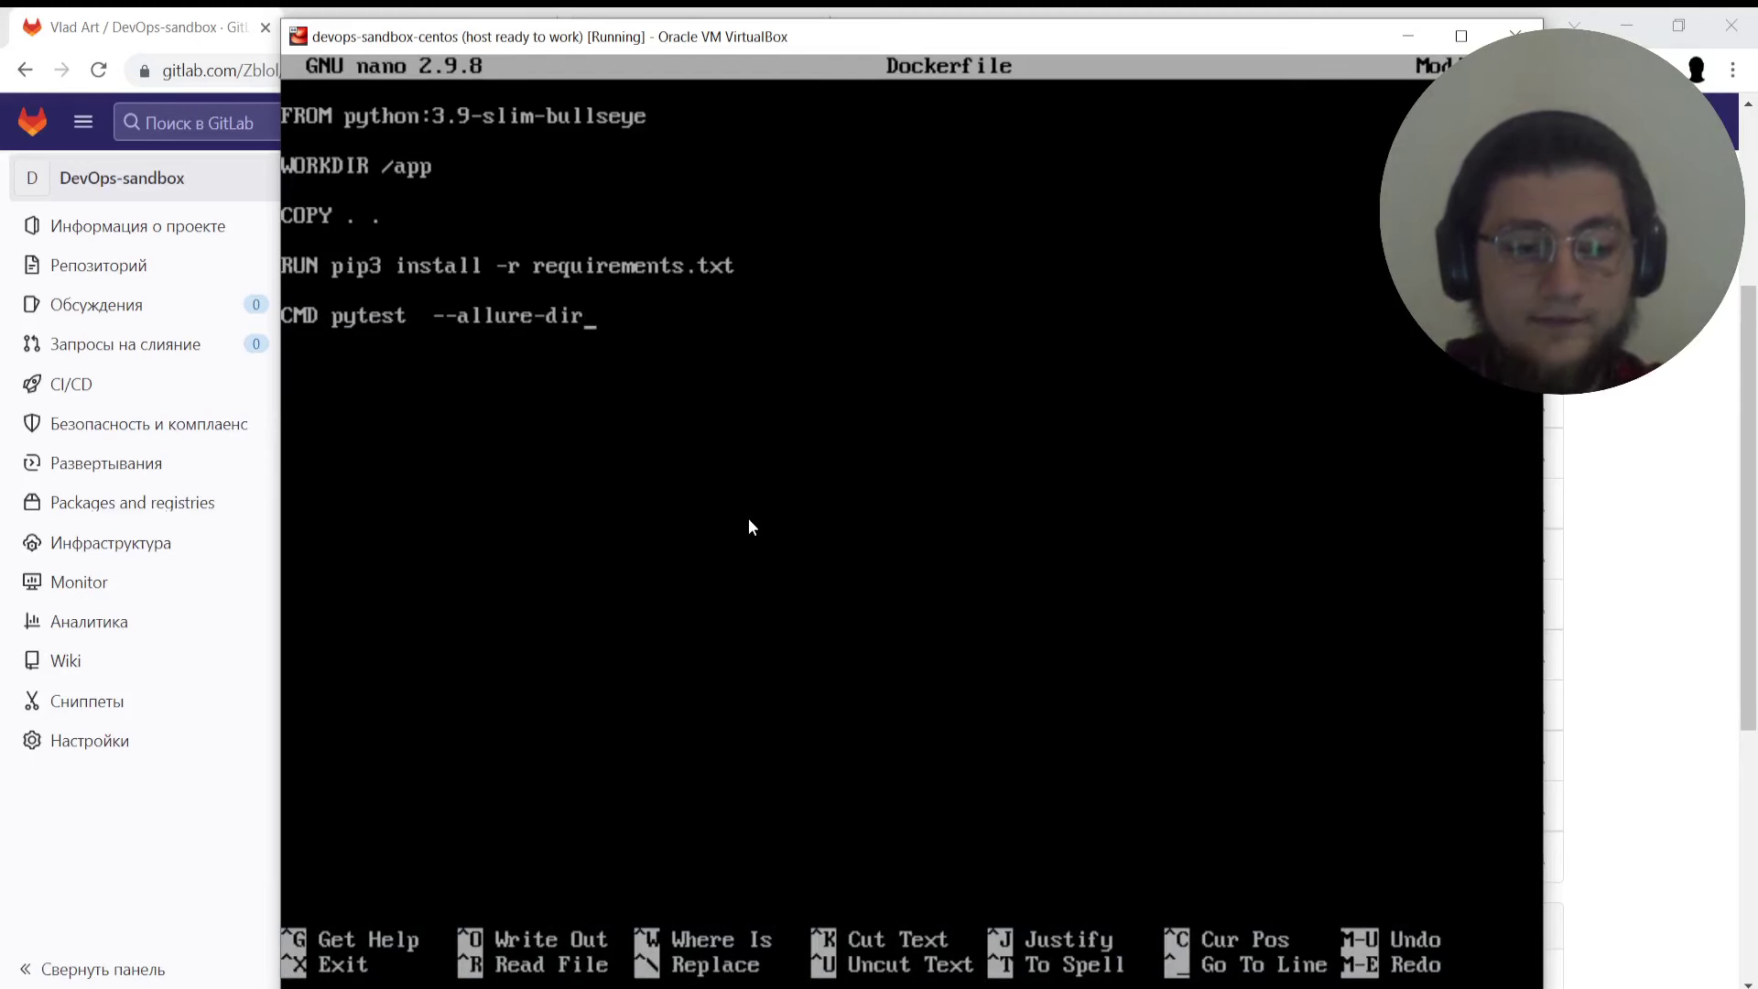
pyautogui.write('=')
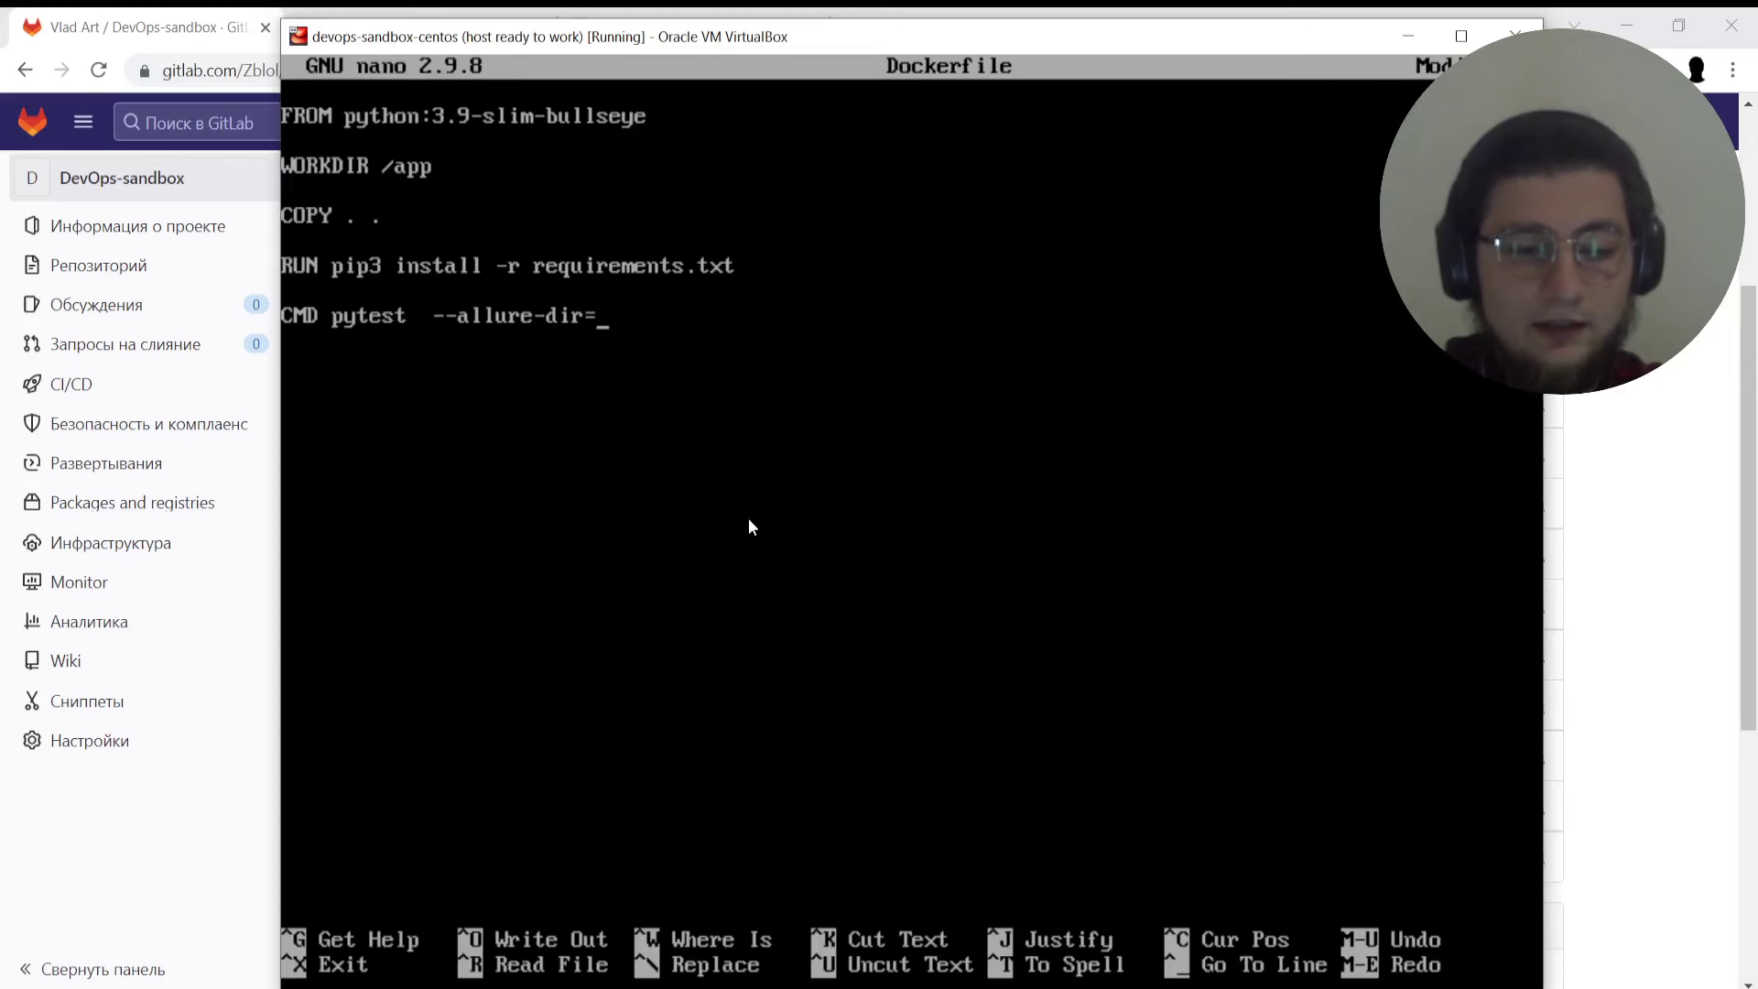
pyautogui.write('/app/')
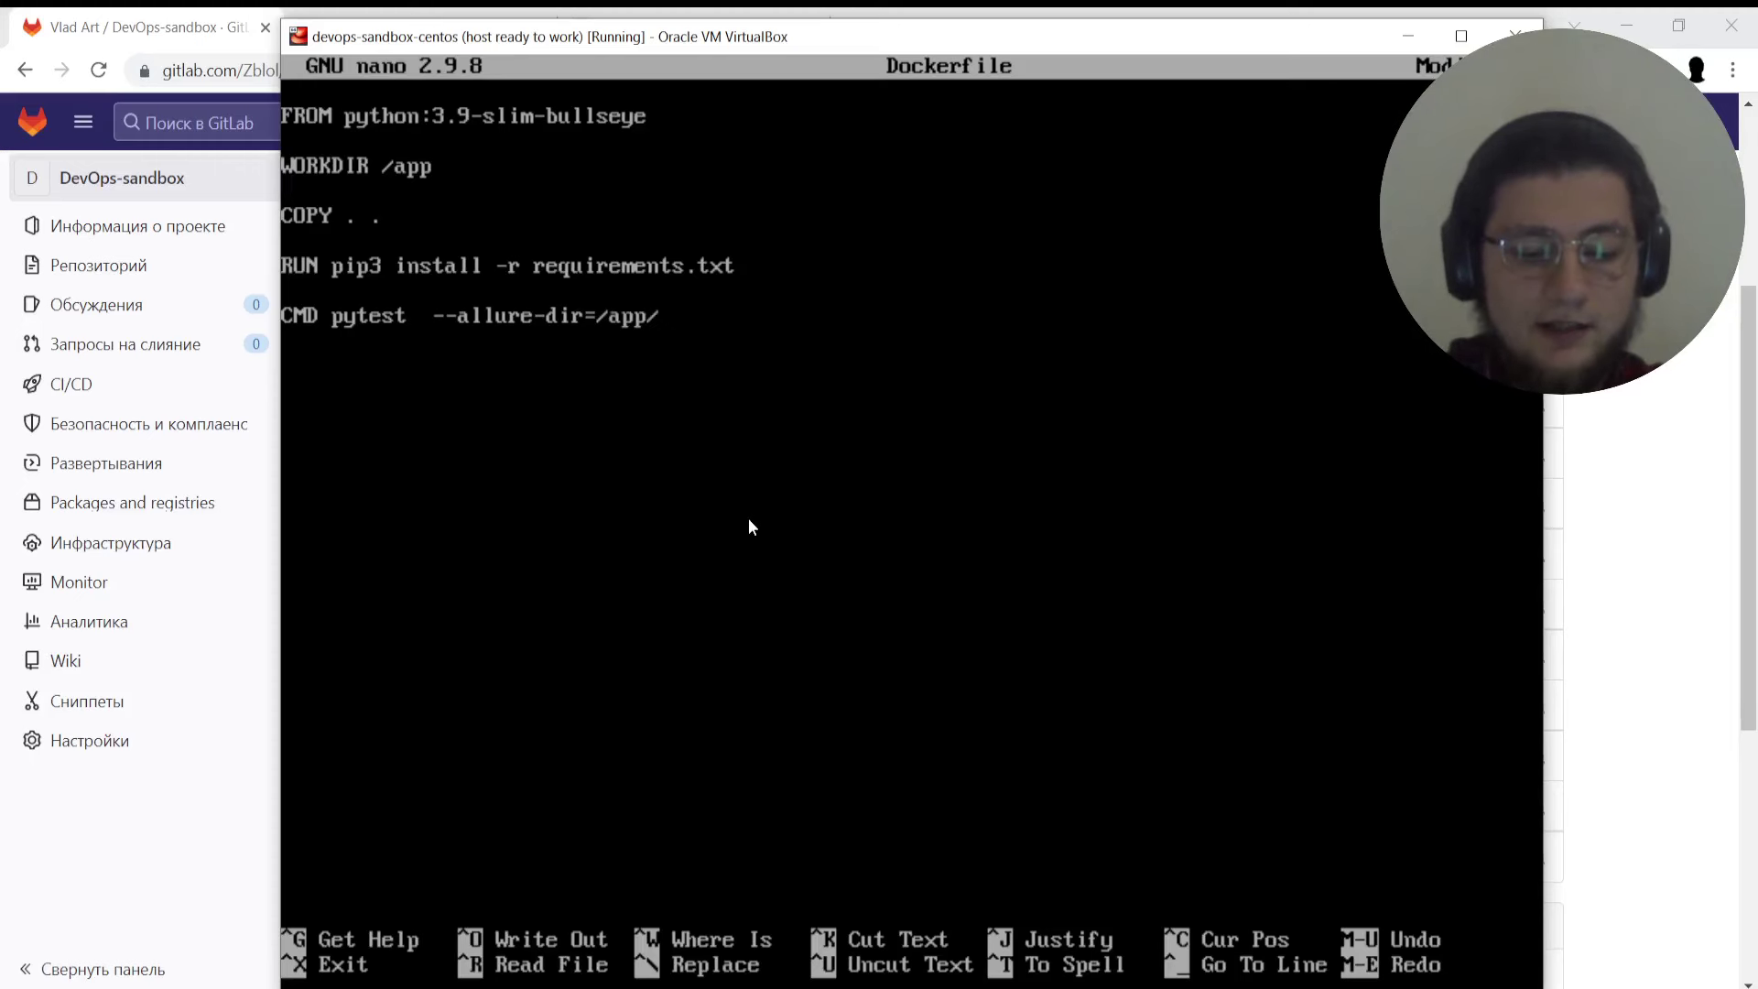
pyautogui.write('allure-results')
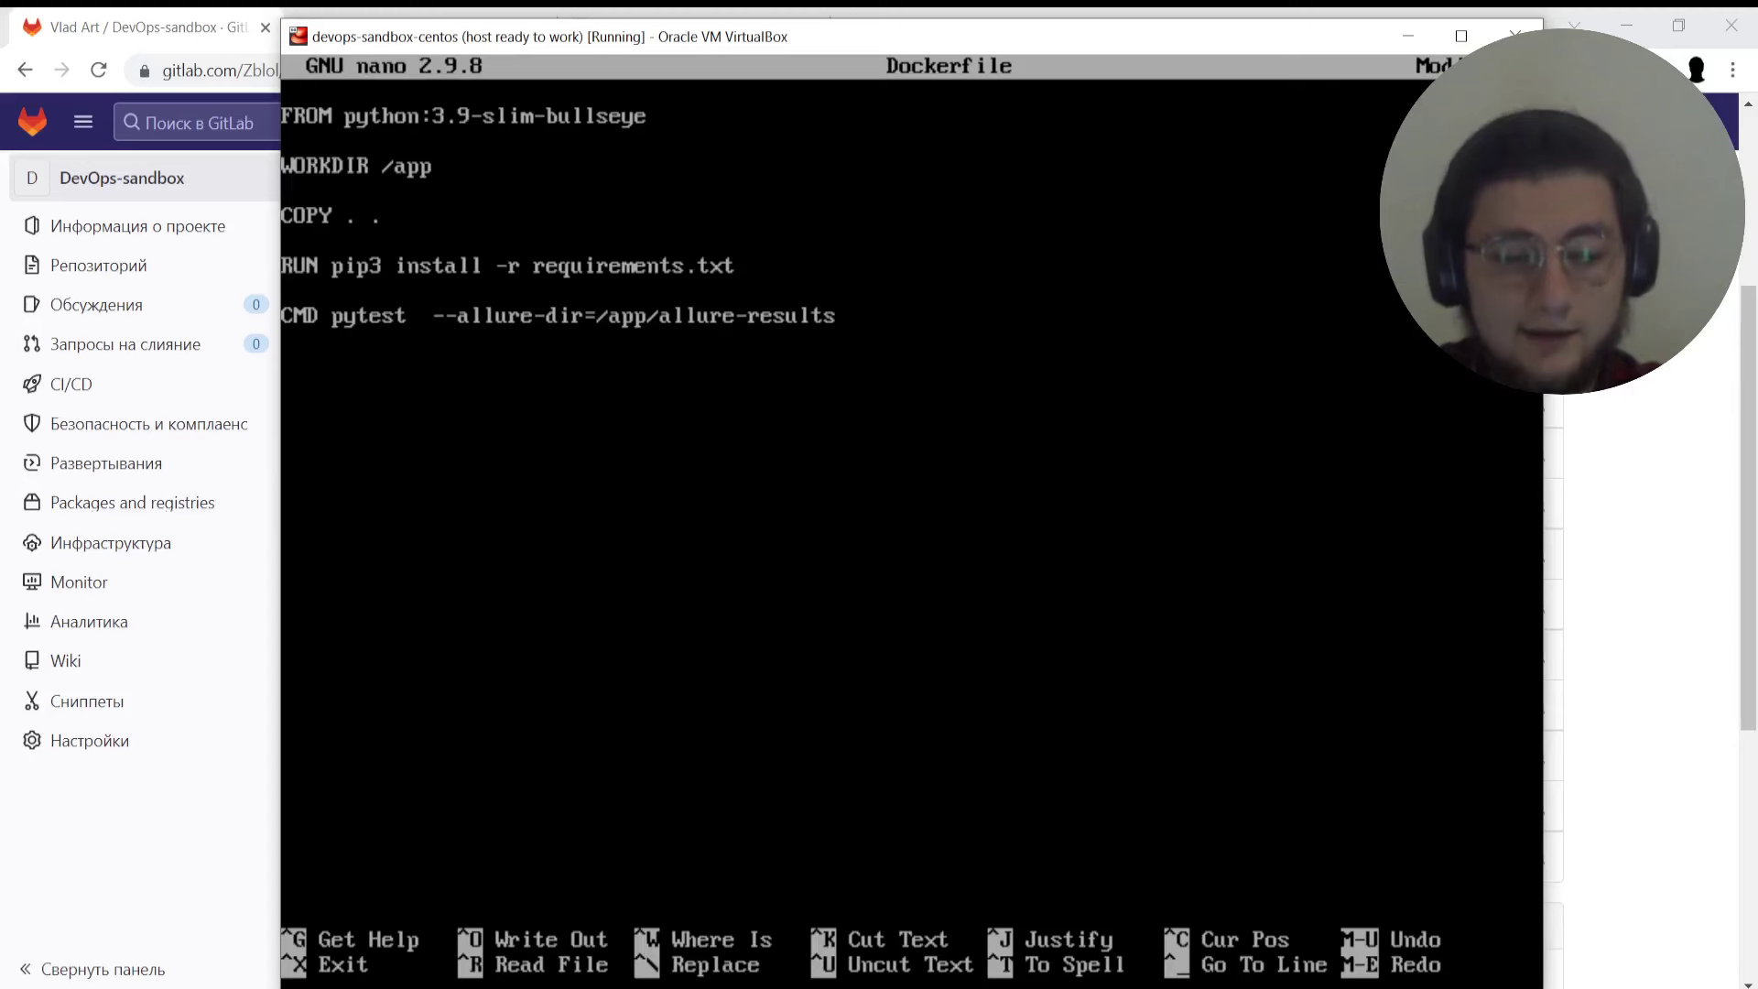
pyautogui.write(' test')
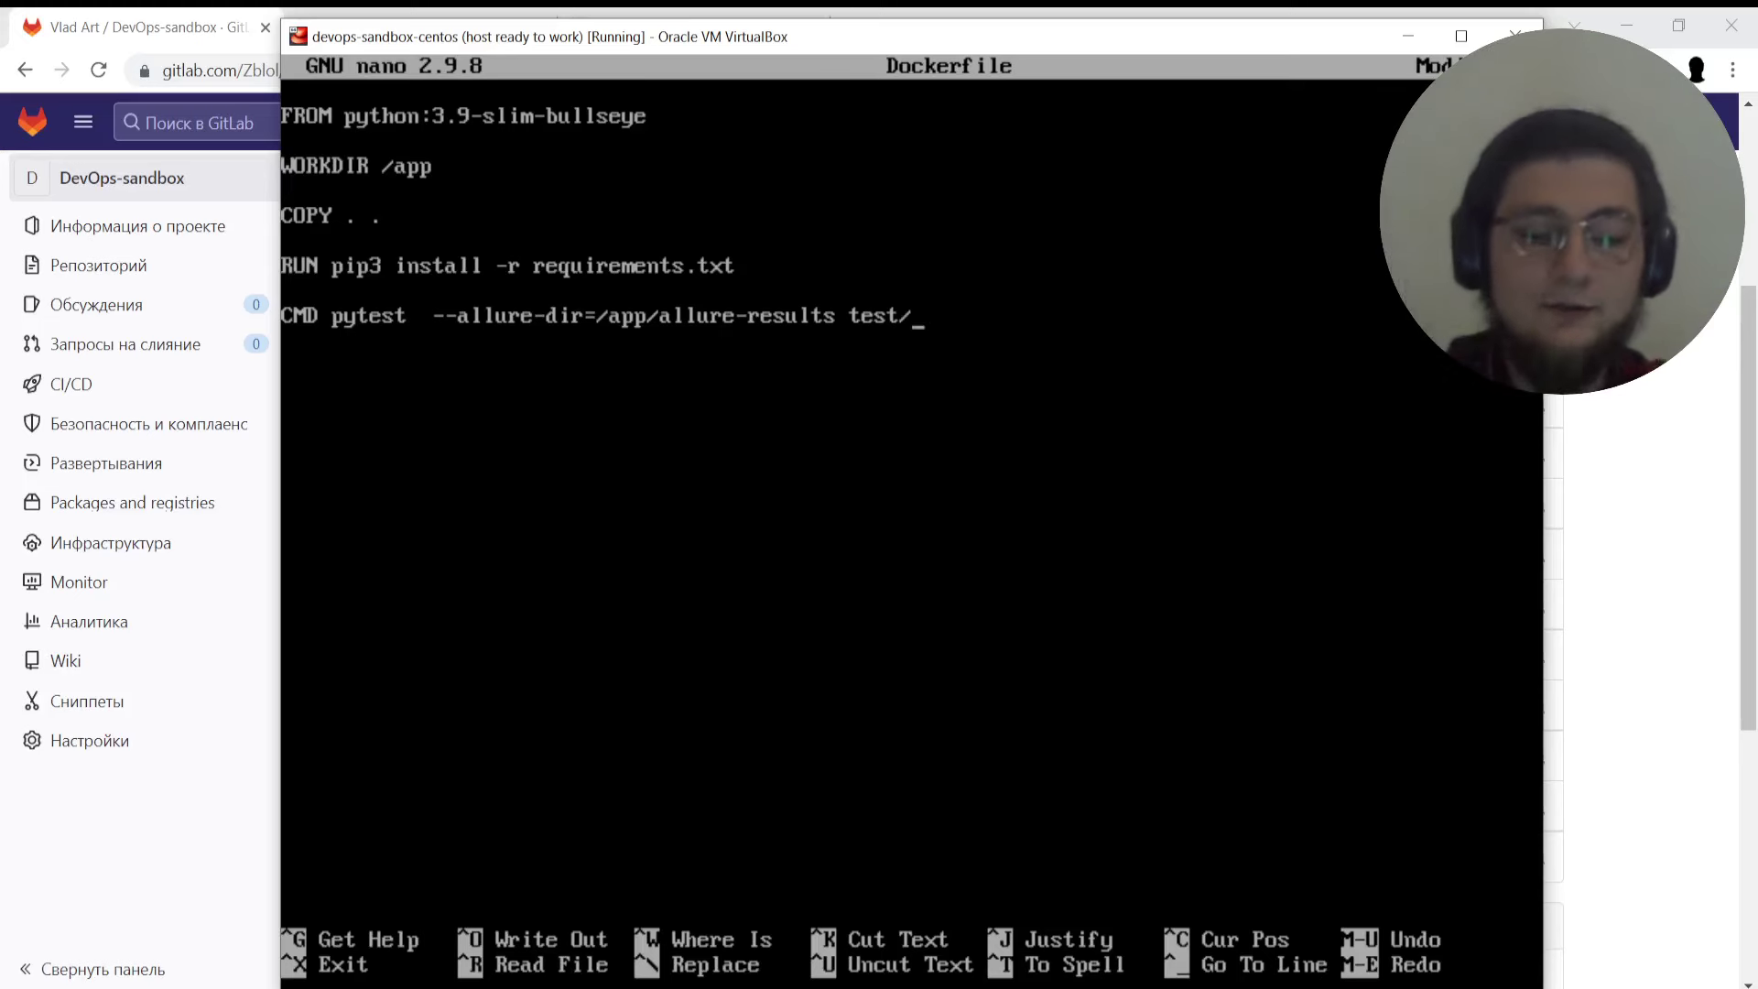
# Complete the CMD test path as test/alerts_frame_windows_test.py, then run git pull.
pyautogui.write('/')
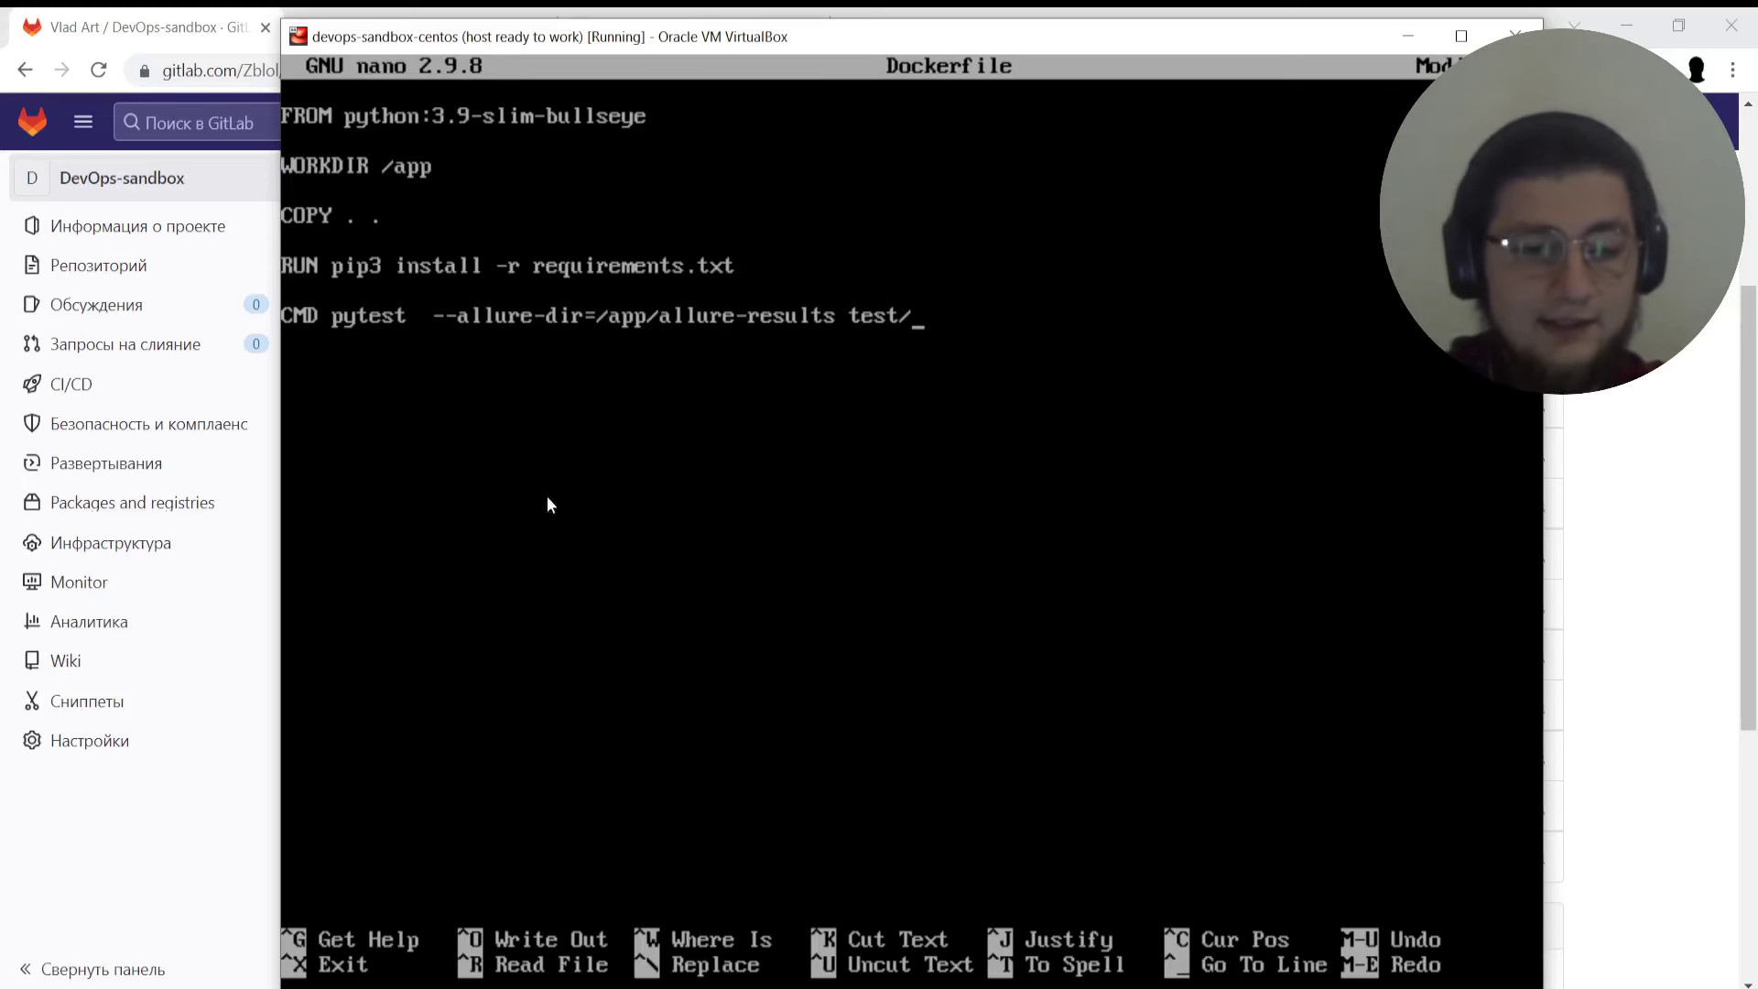
pyautogui.click(14, 961)
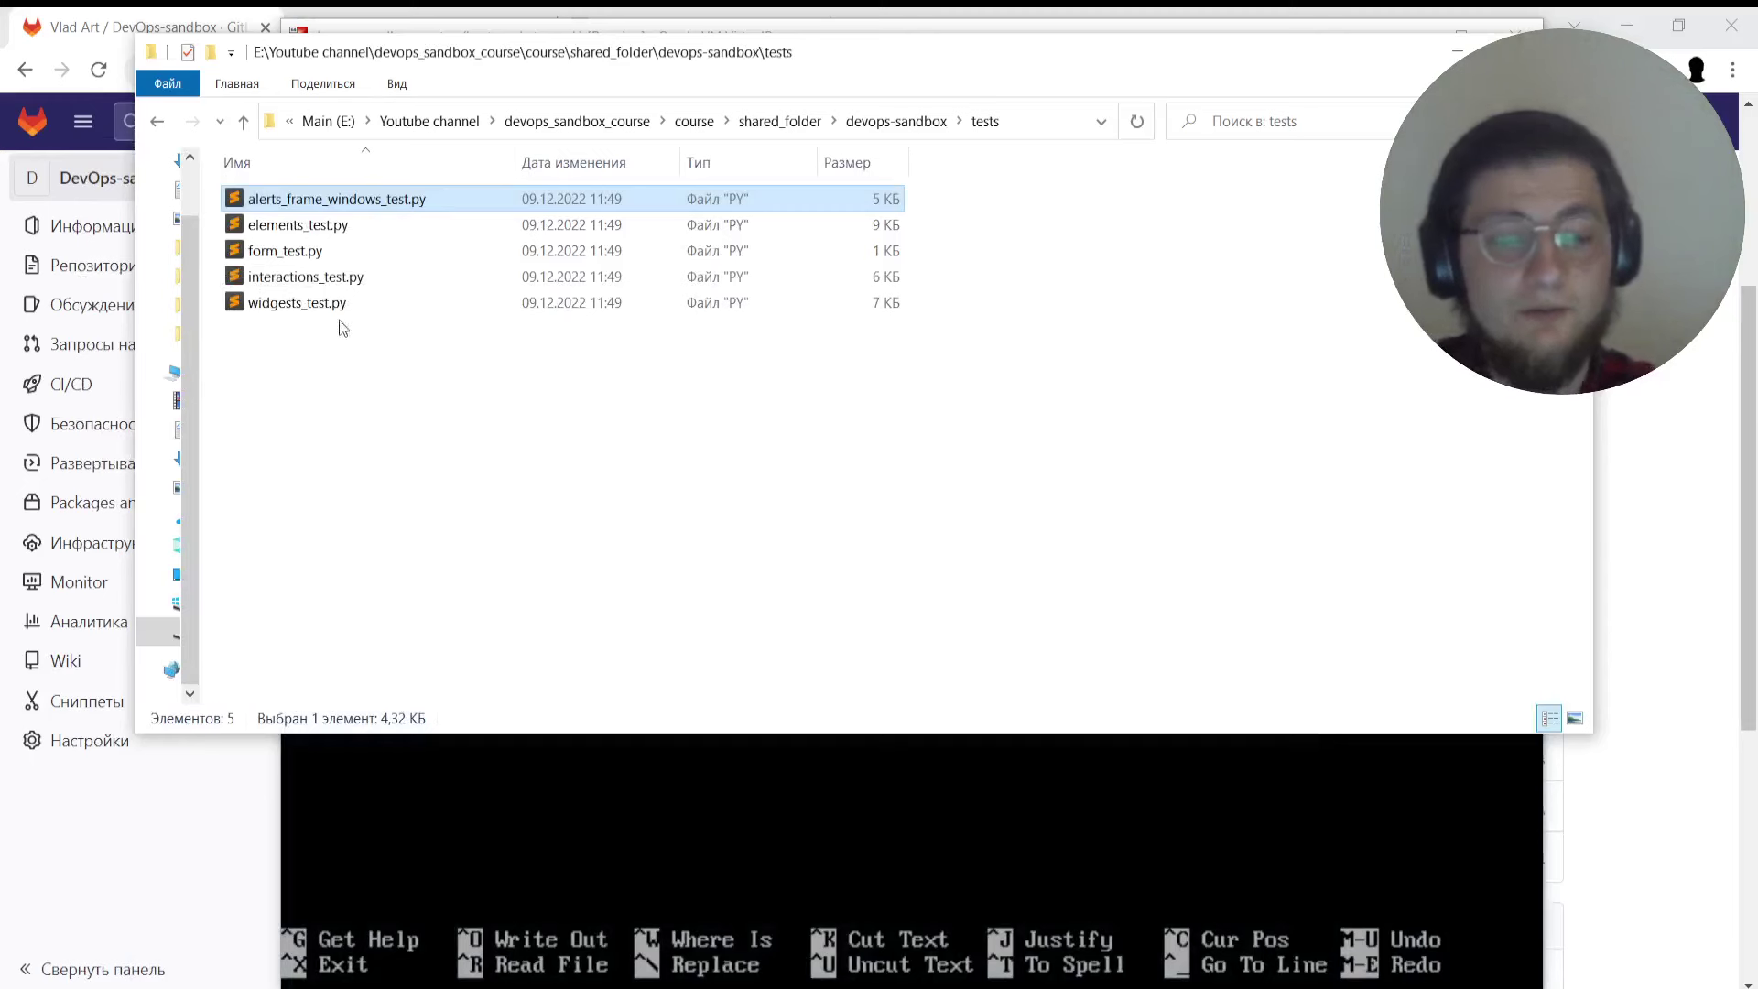
pyautogui.click(324, 200)
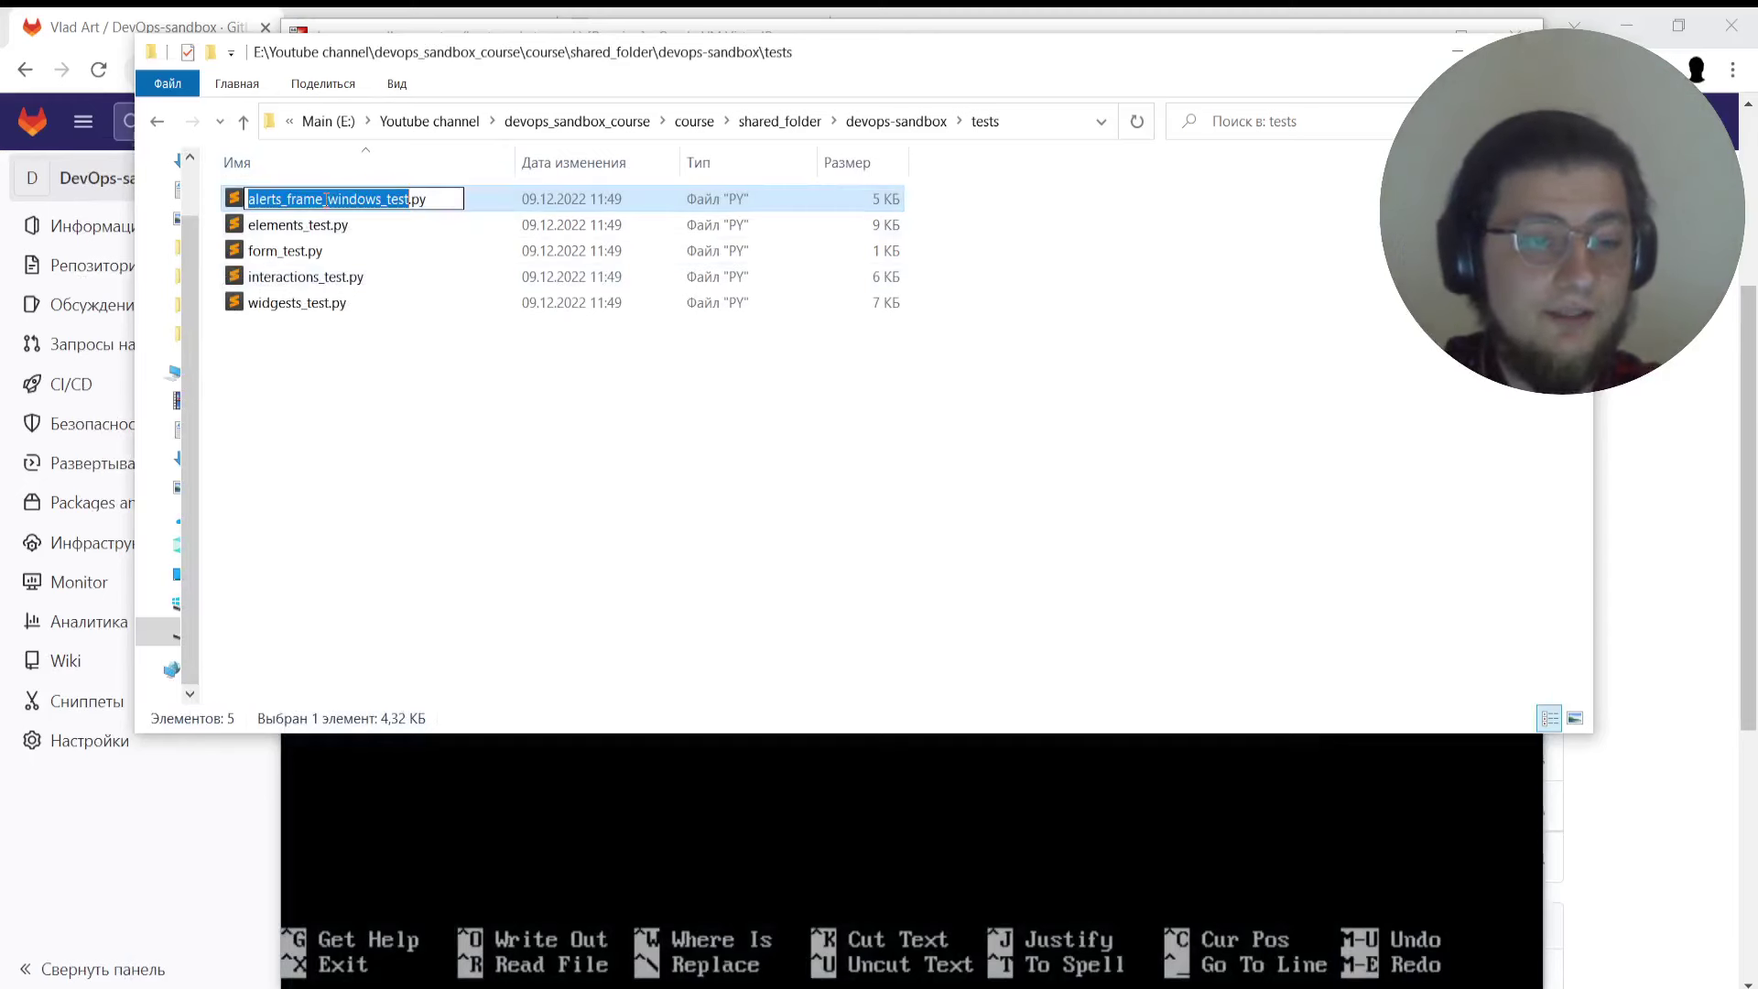
pyautogui.press('Escape')
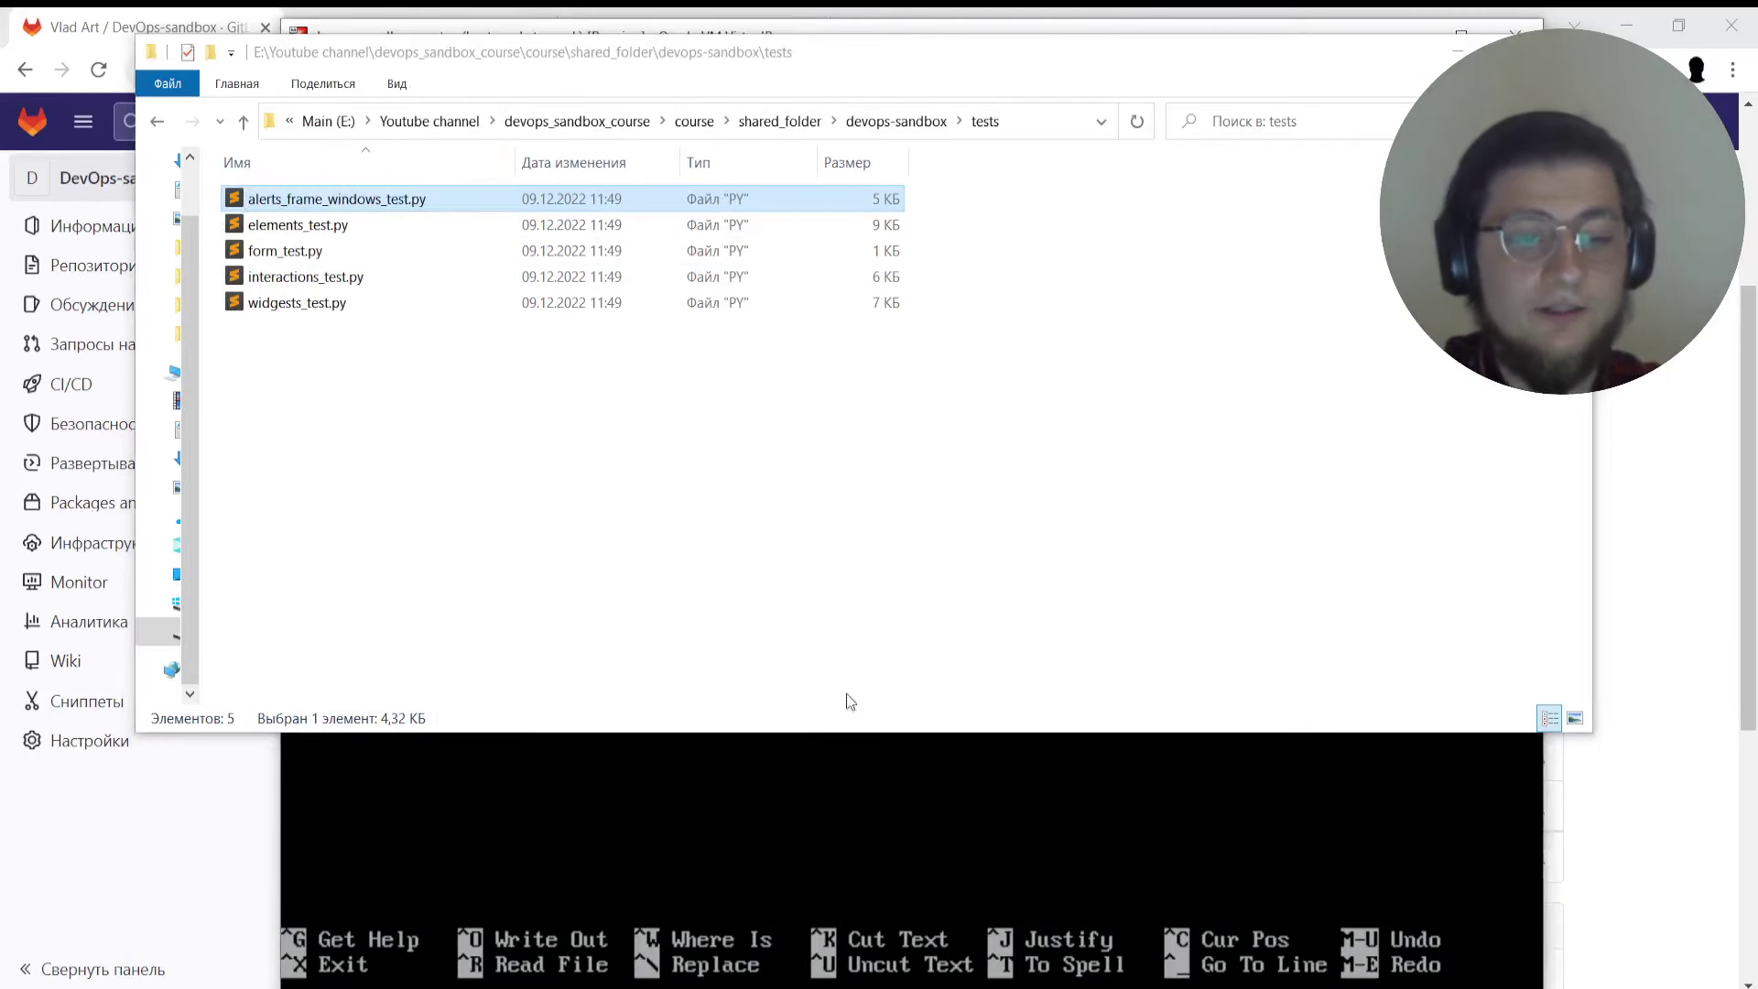
pyautogui.moveTo(851, 25); pyautogui.dragTo(845, 266)
pyautogui.write('alerts_frame_windows_test.py')
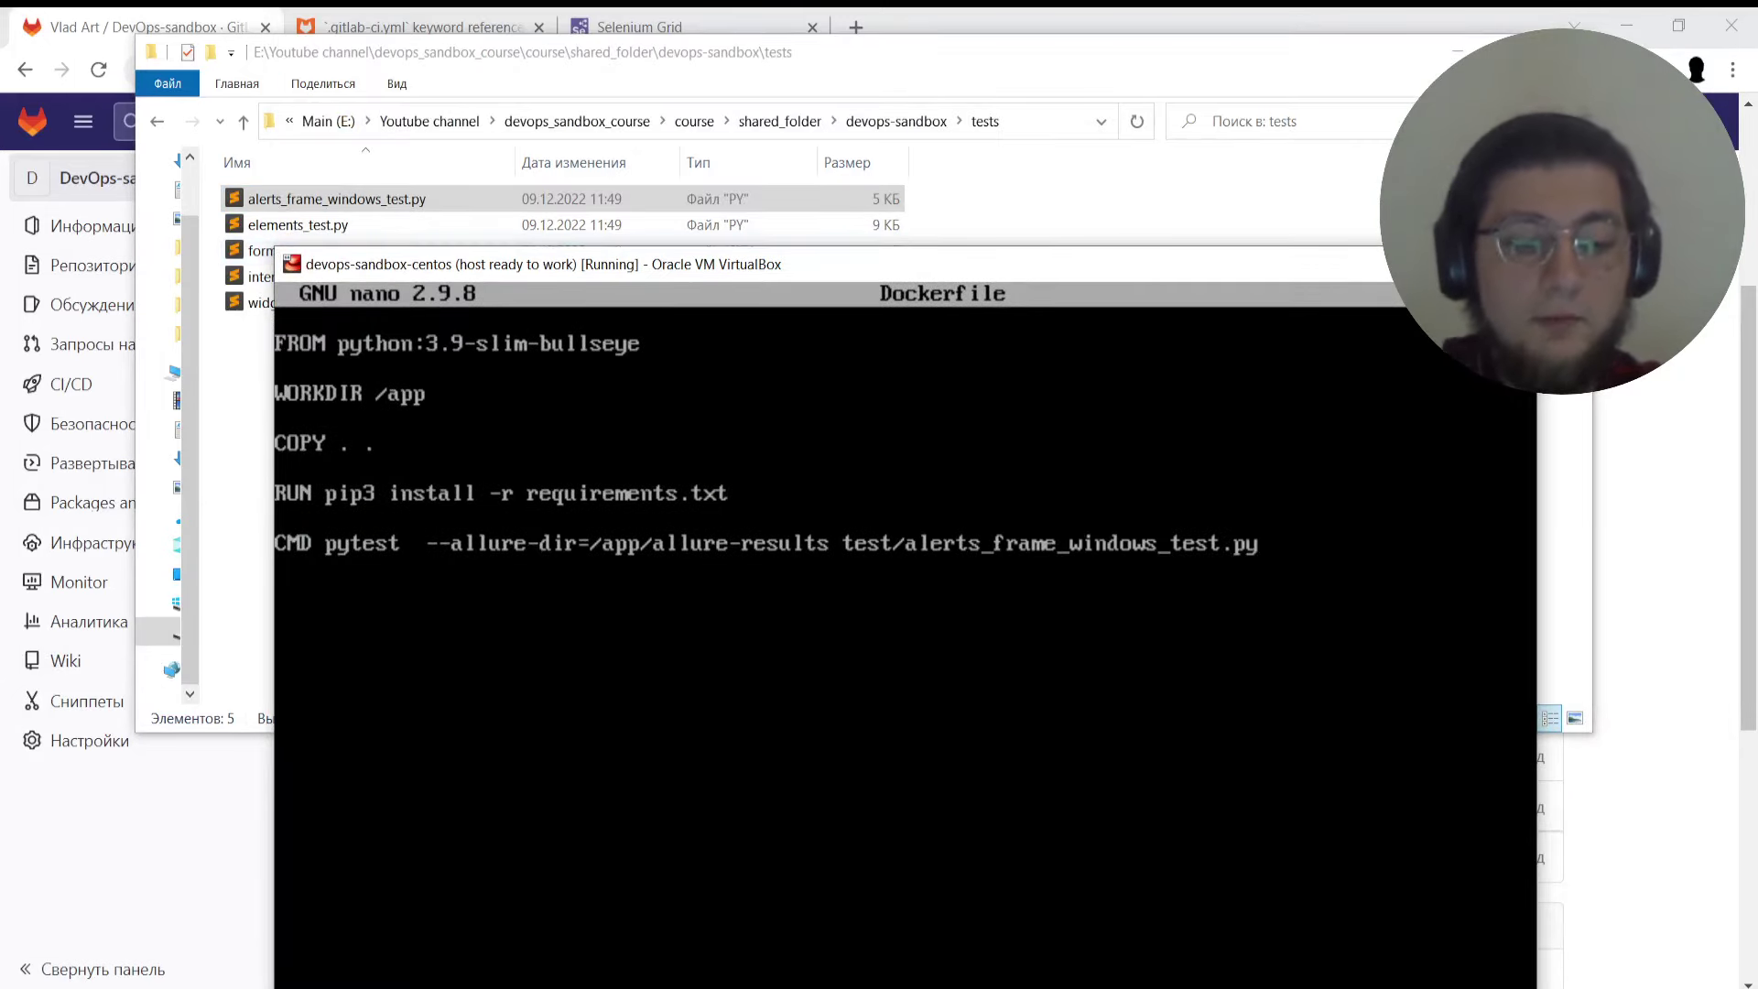
pyautogui.moveTo(852, 263); pyautogui.dragTo(946, 165)
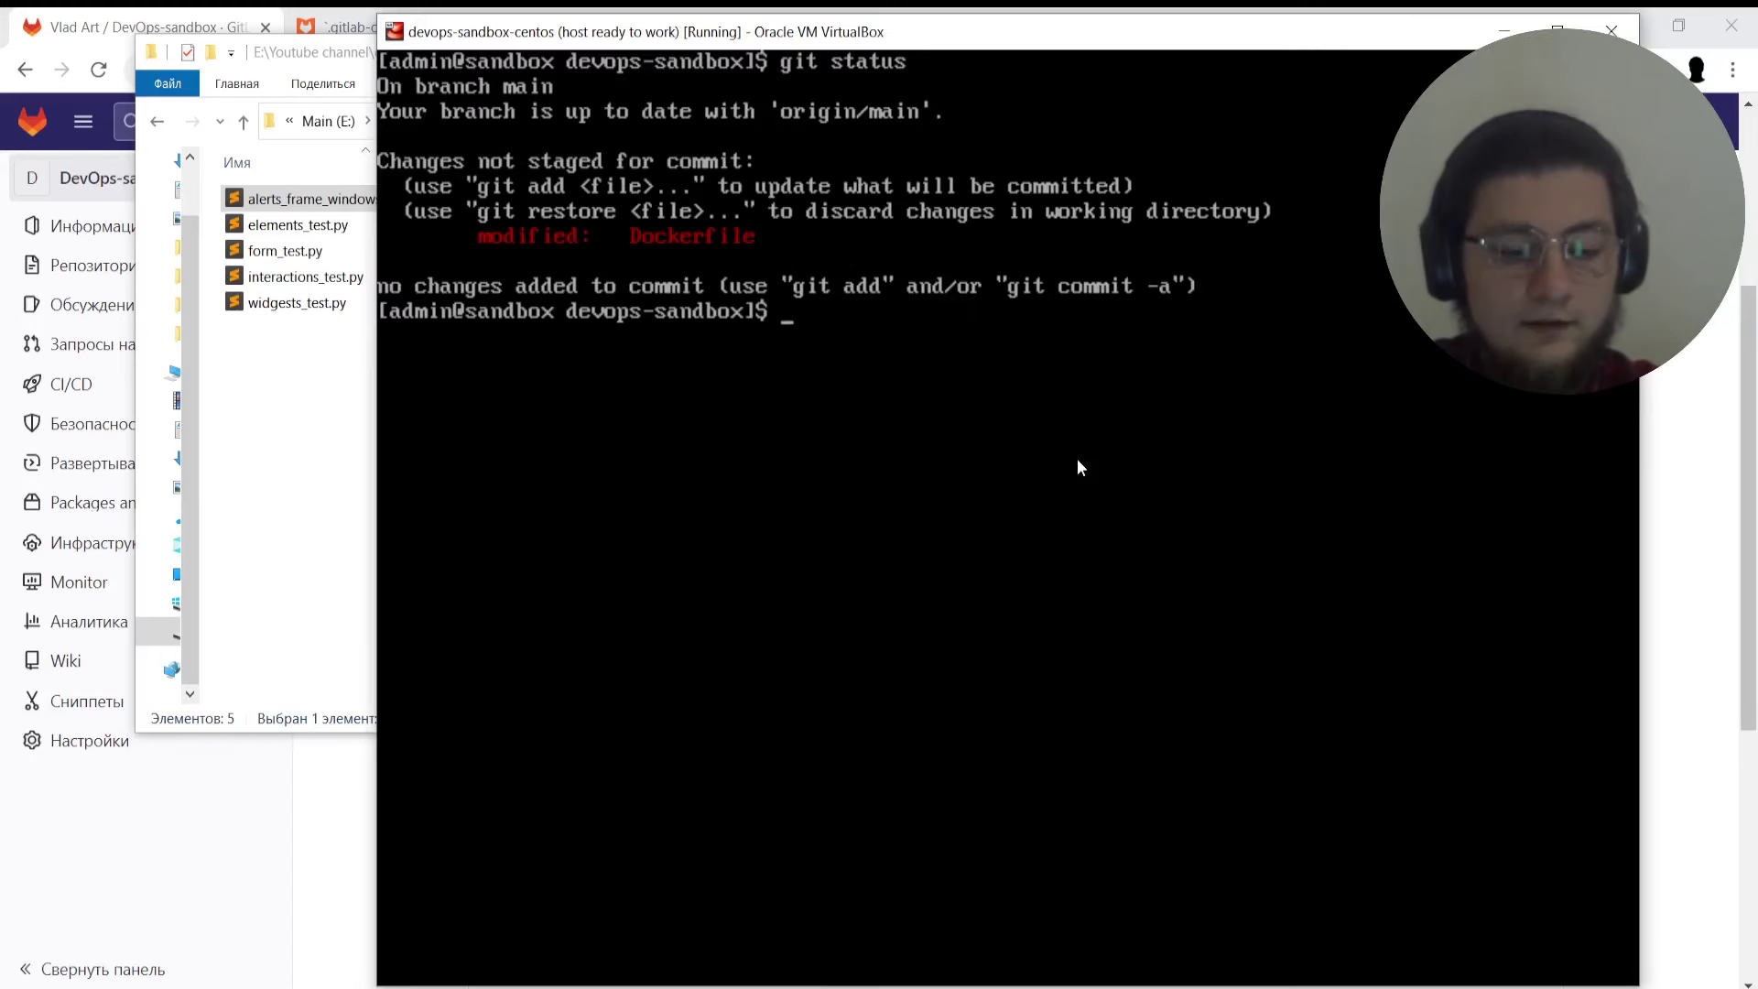
pyautogui.write('git pull')
pyautogui.press('Return')
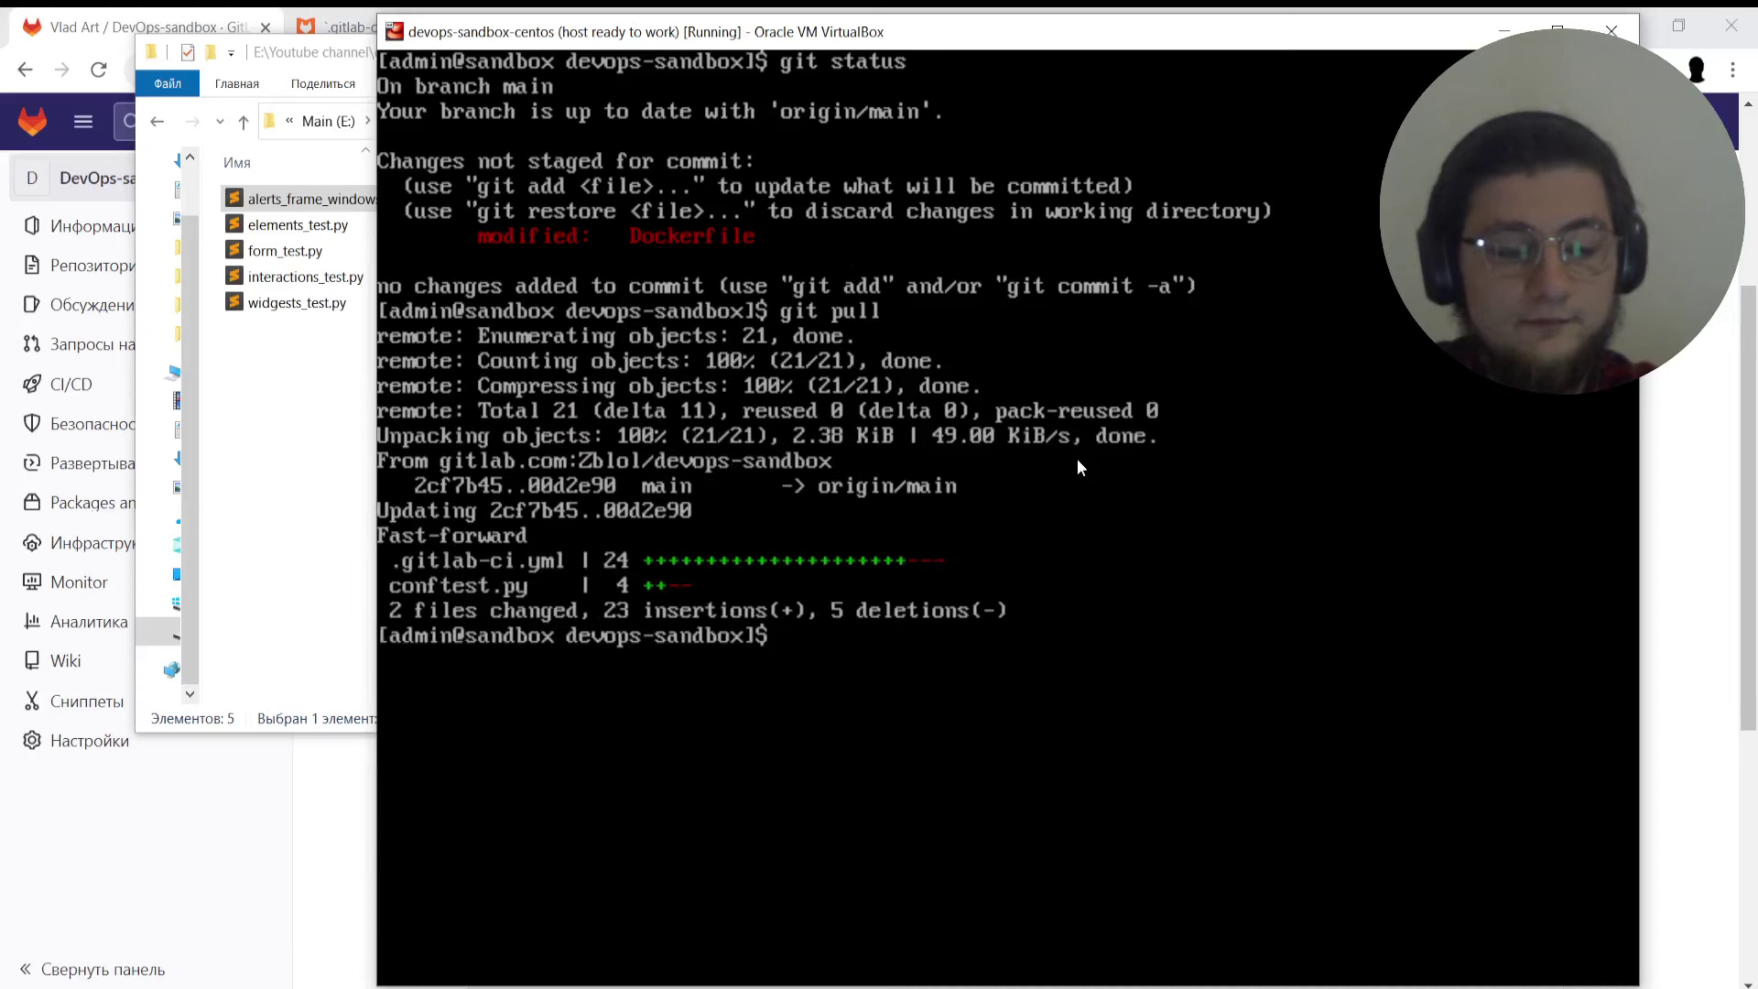
# Stage the modified Dockerfile with git add, checking git status before and after.
pyautogui.write('git t')
pyautogui.press('BackSpace')
pyautogui.write('status')
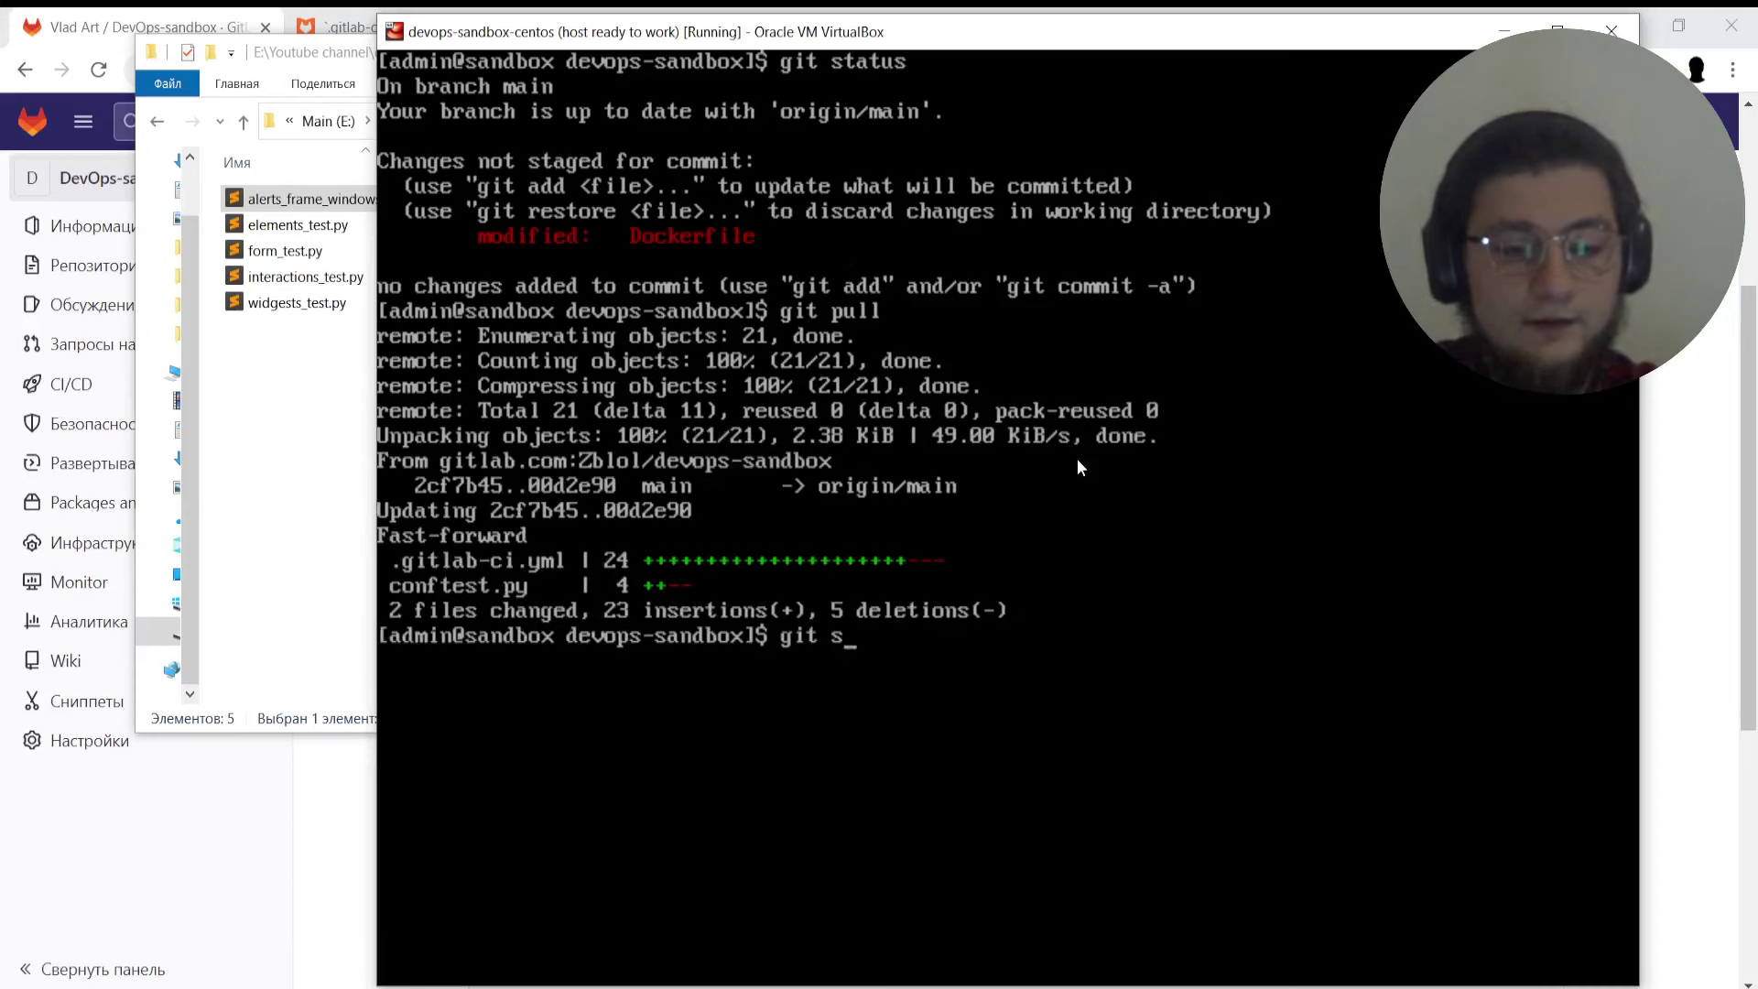
pyautogui.press('Return')
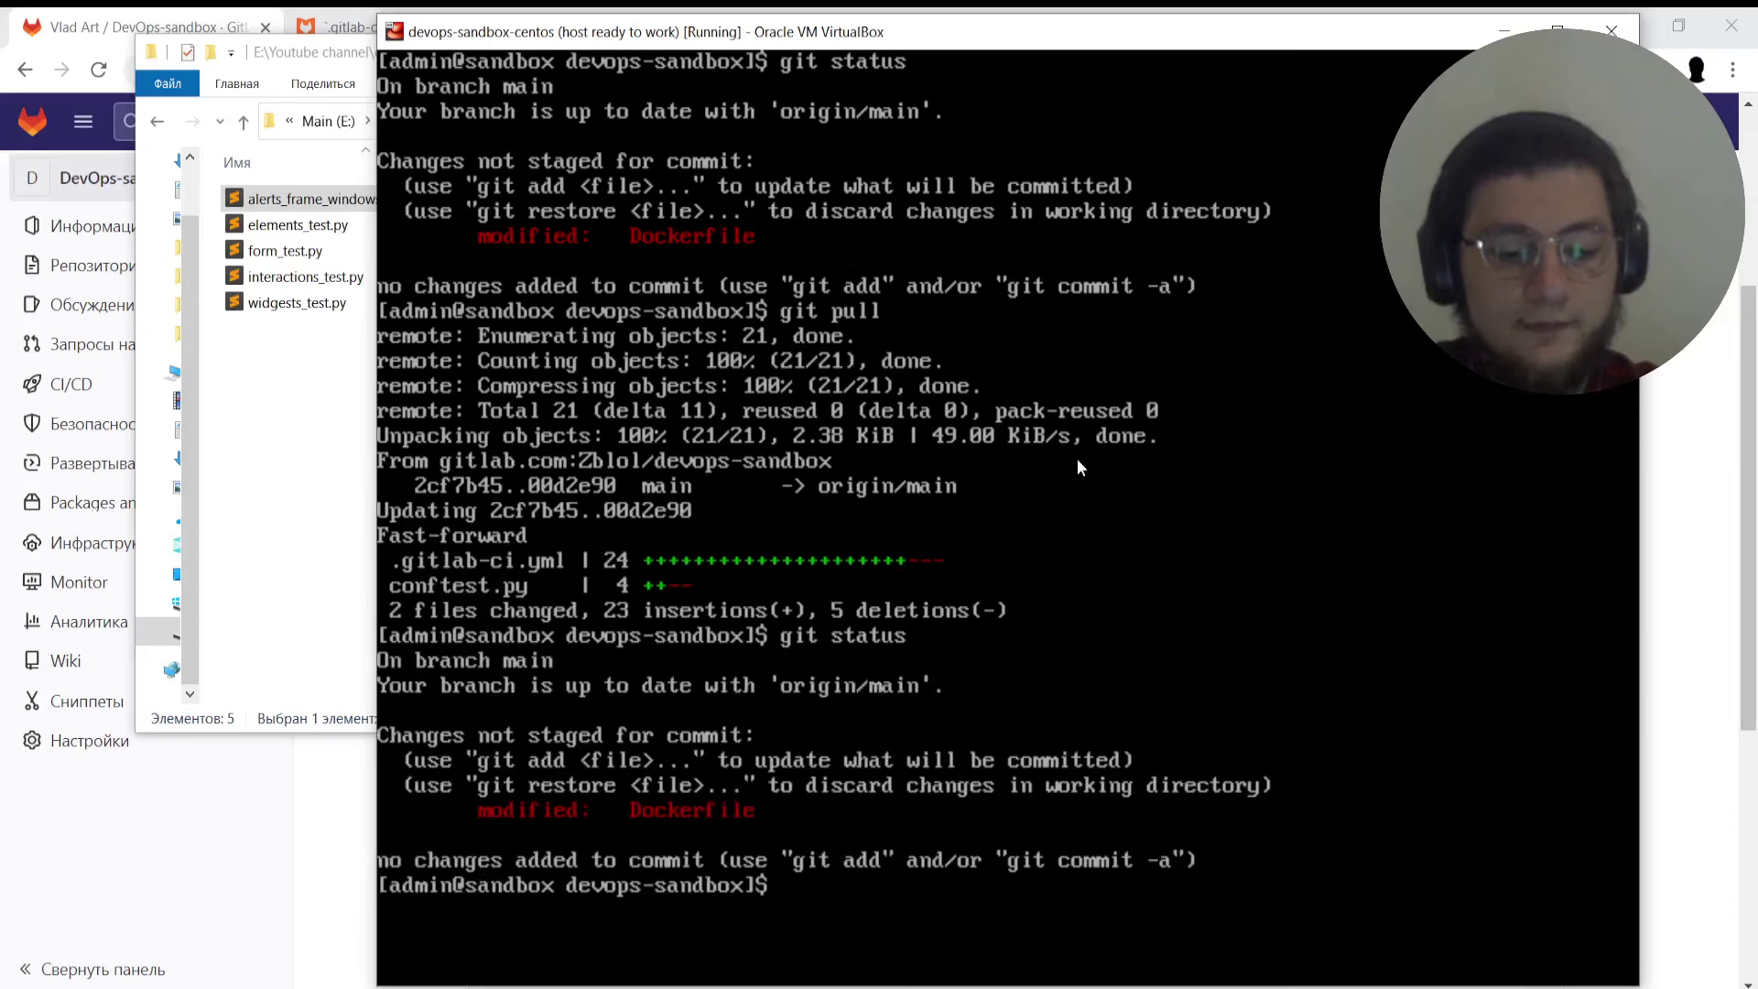
pyautogui.write('git add D')
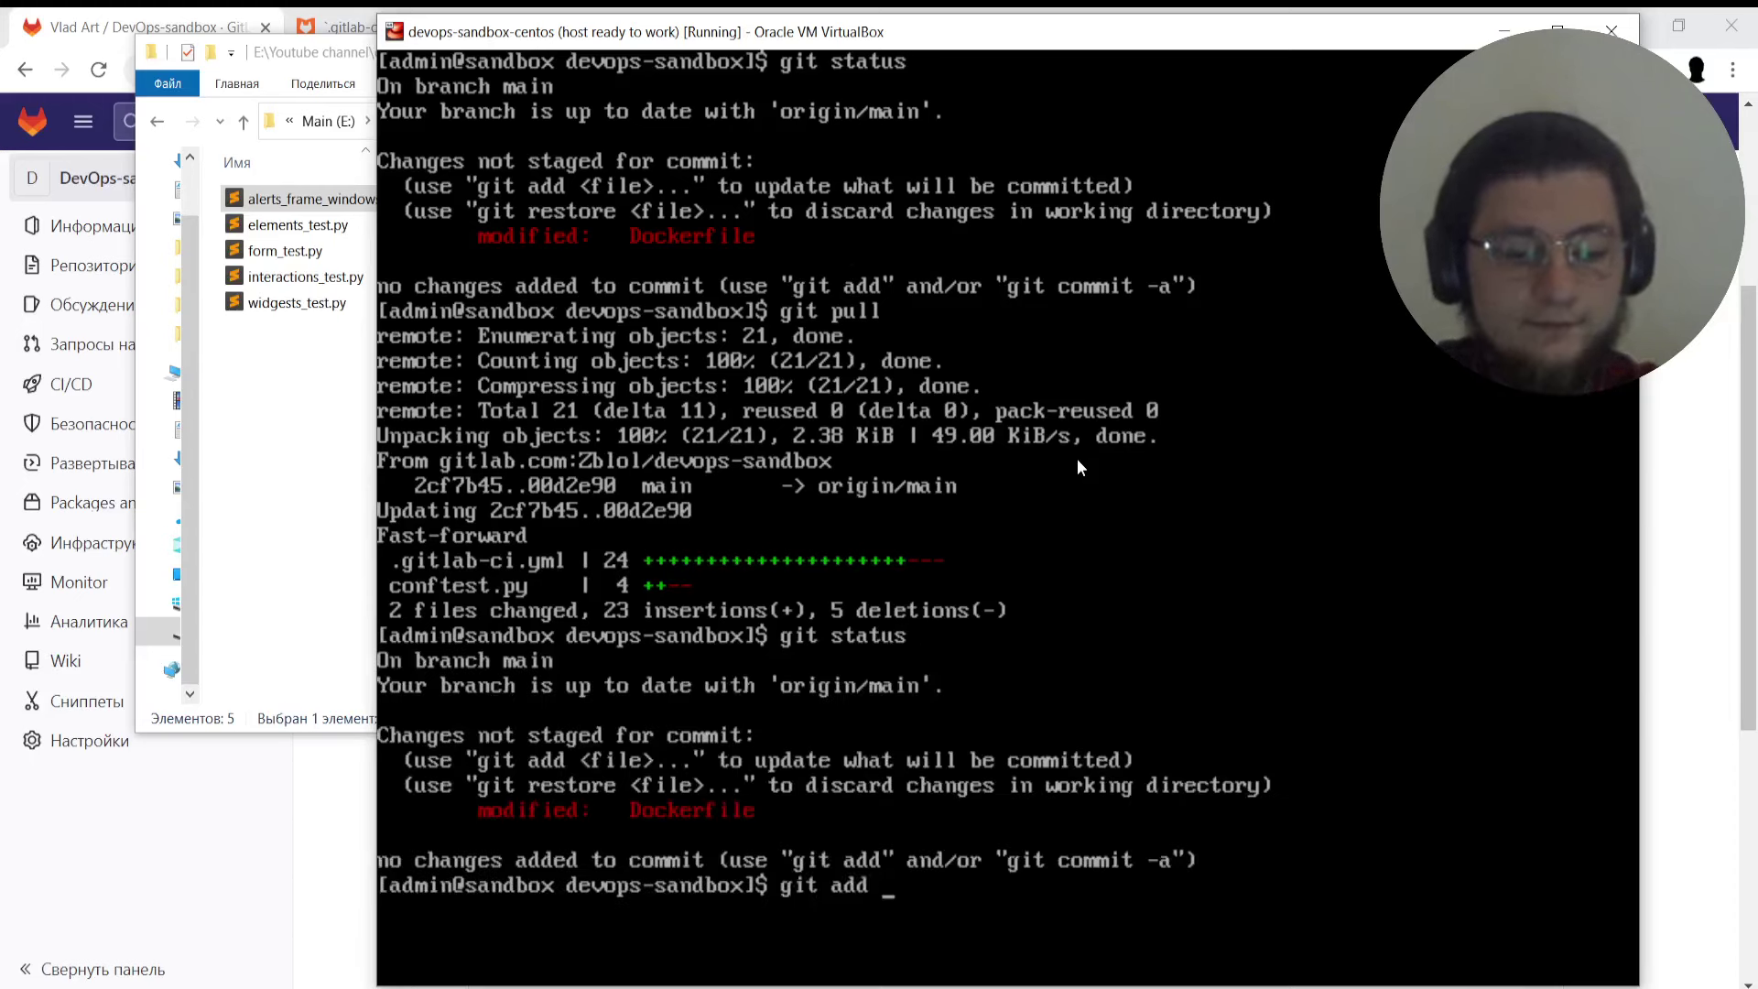
pyautogui.press('Return')
pyautogui.press('Up')
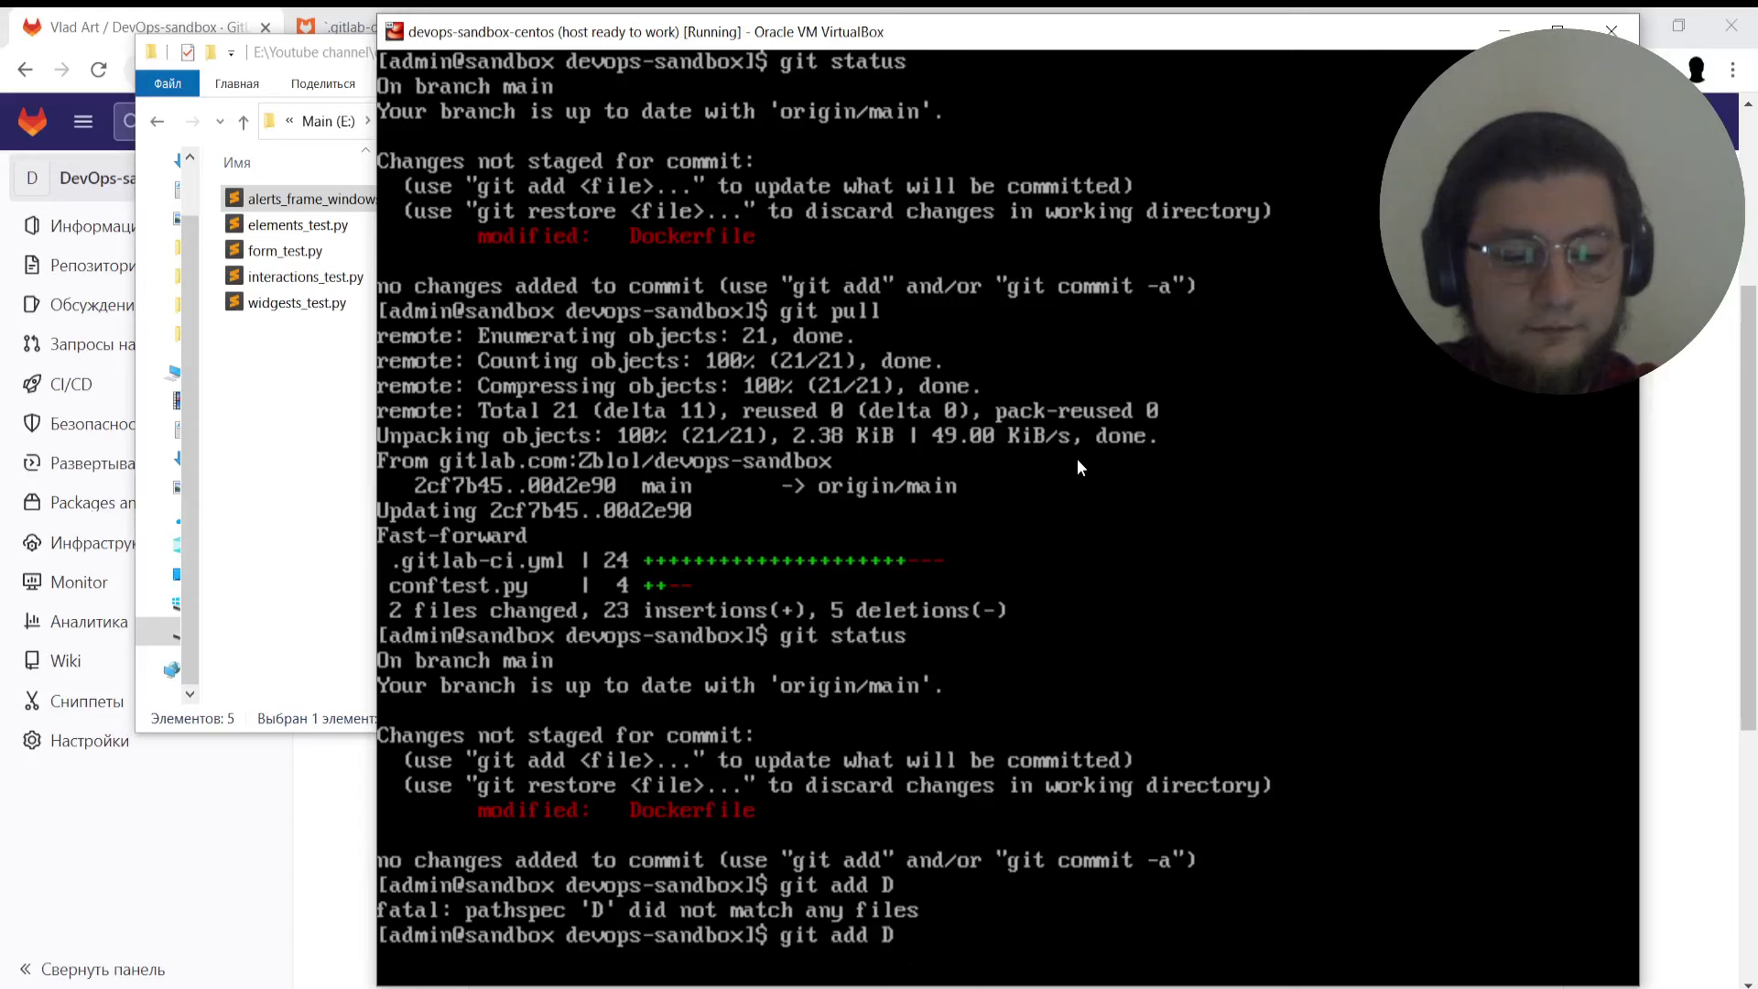
pyautogui.press('Tab')
pyautogui.press('Return')
pyautogui.write('clear')
pyautogui.press('Return')
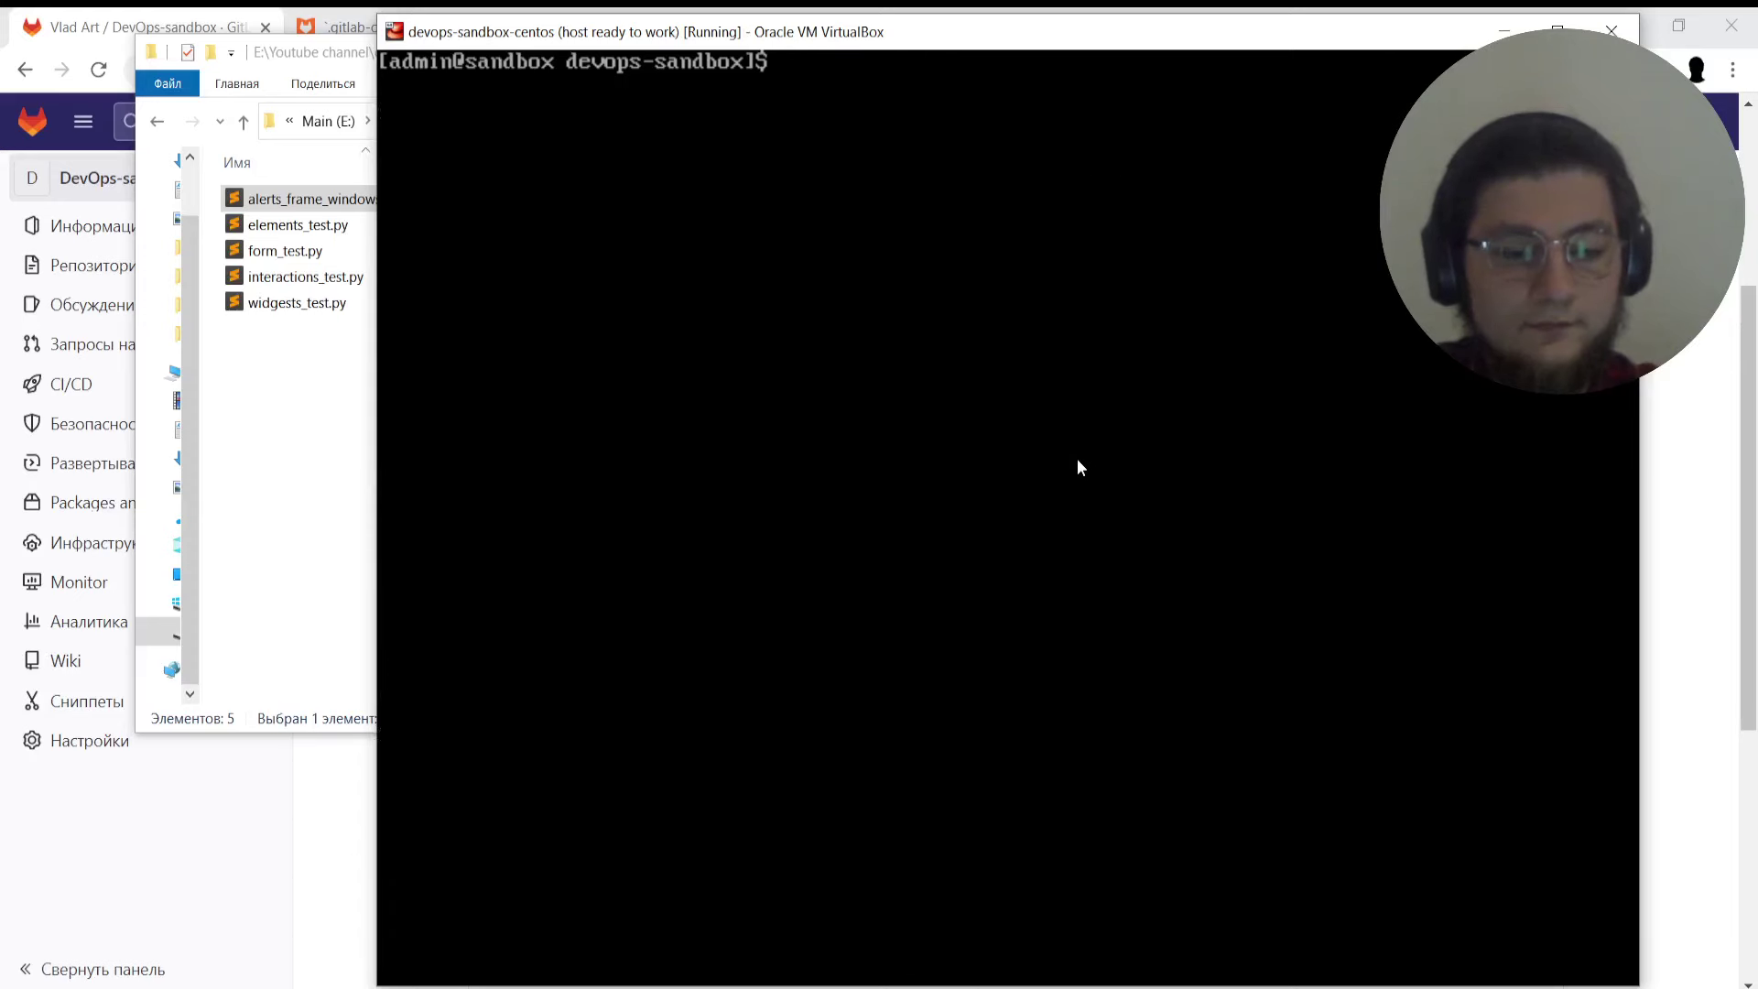
pyautogui.write('git status')
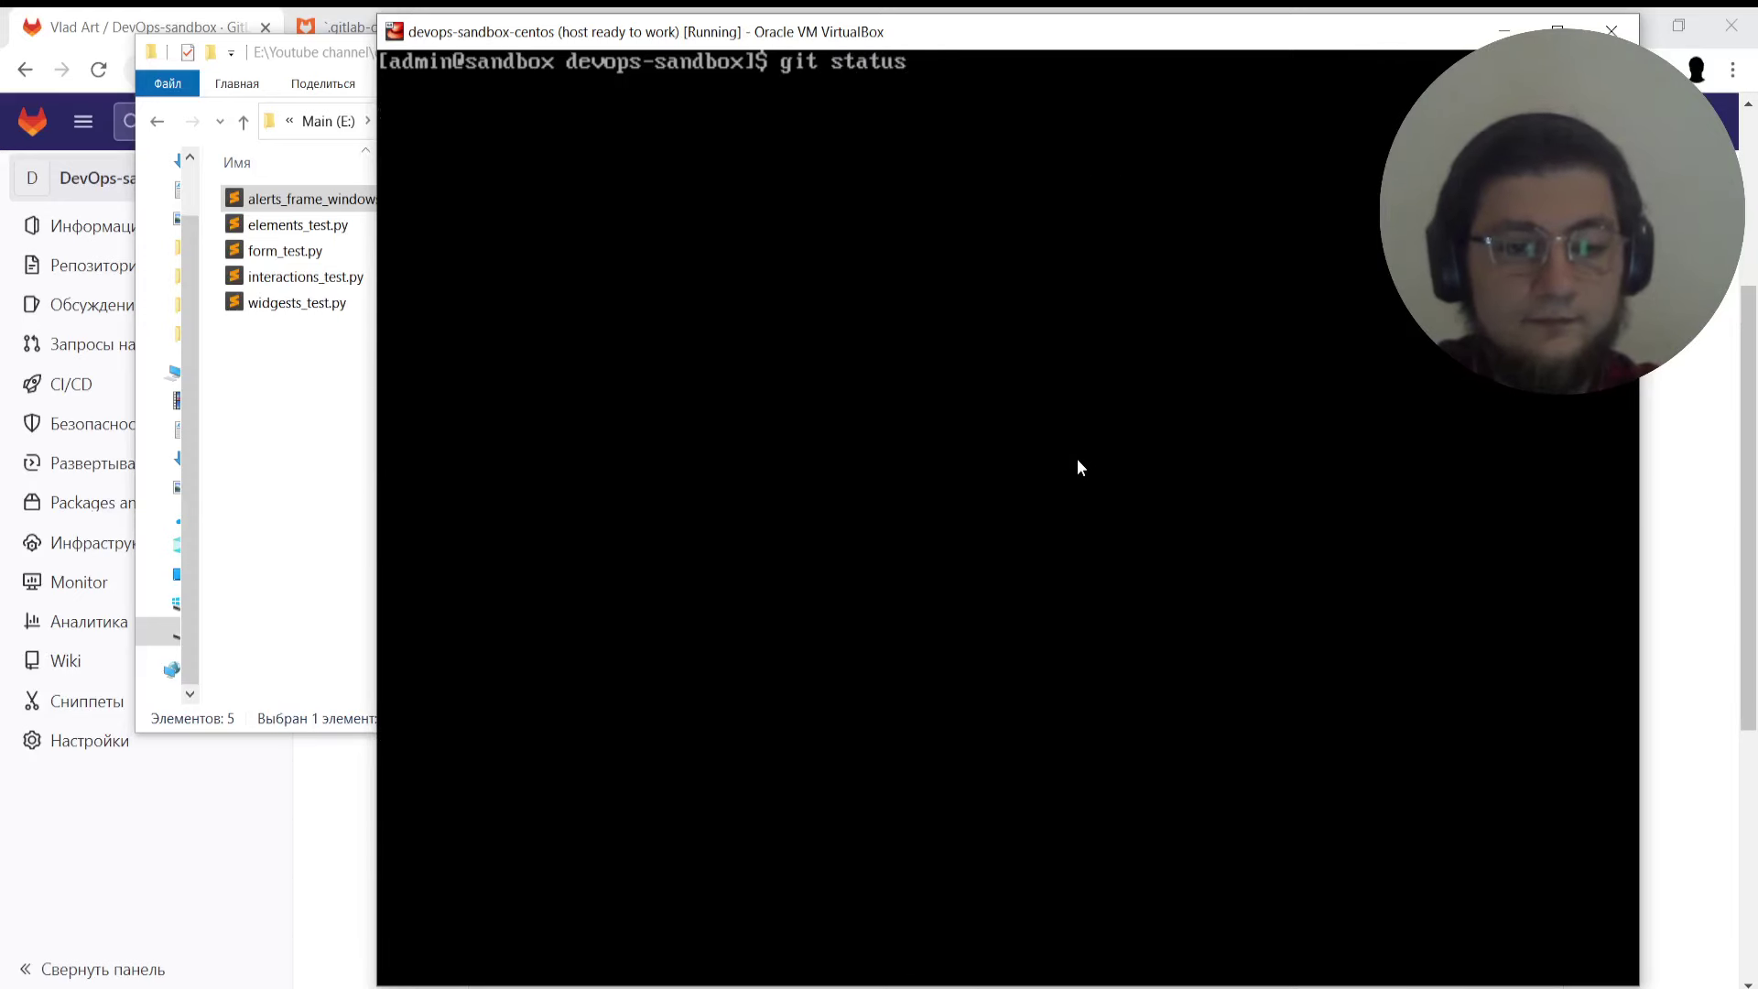
pyautogui.press('Return')
# Commit the Dockerfile as 'update Dockerfile' and push it to origin main.
pyautogui.write('git c')
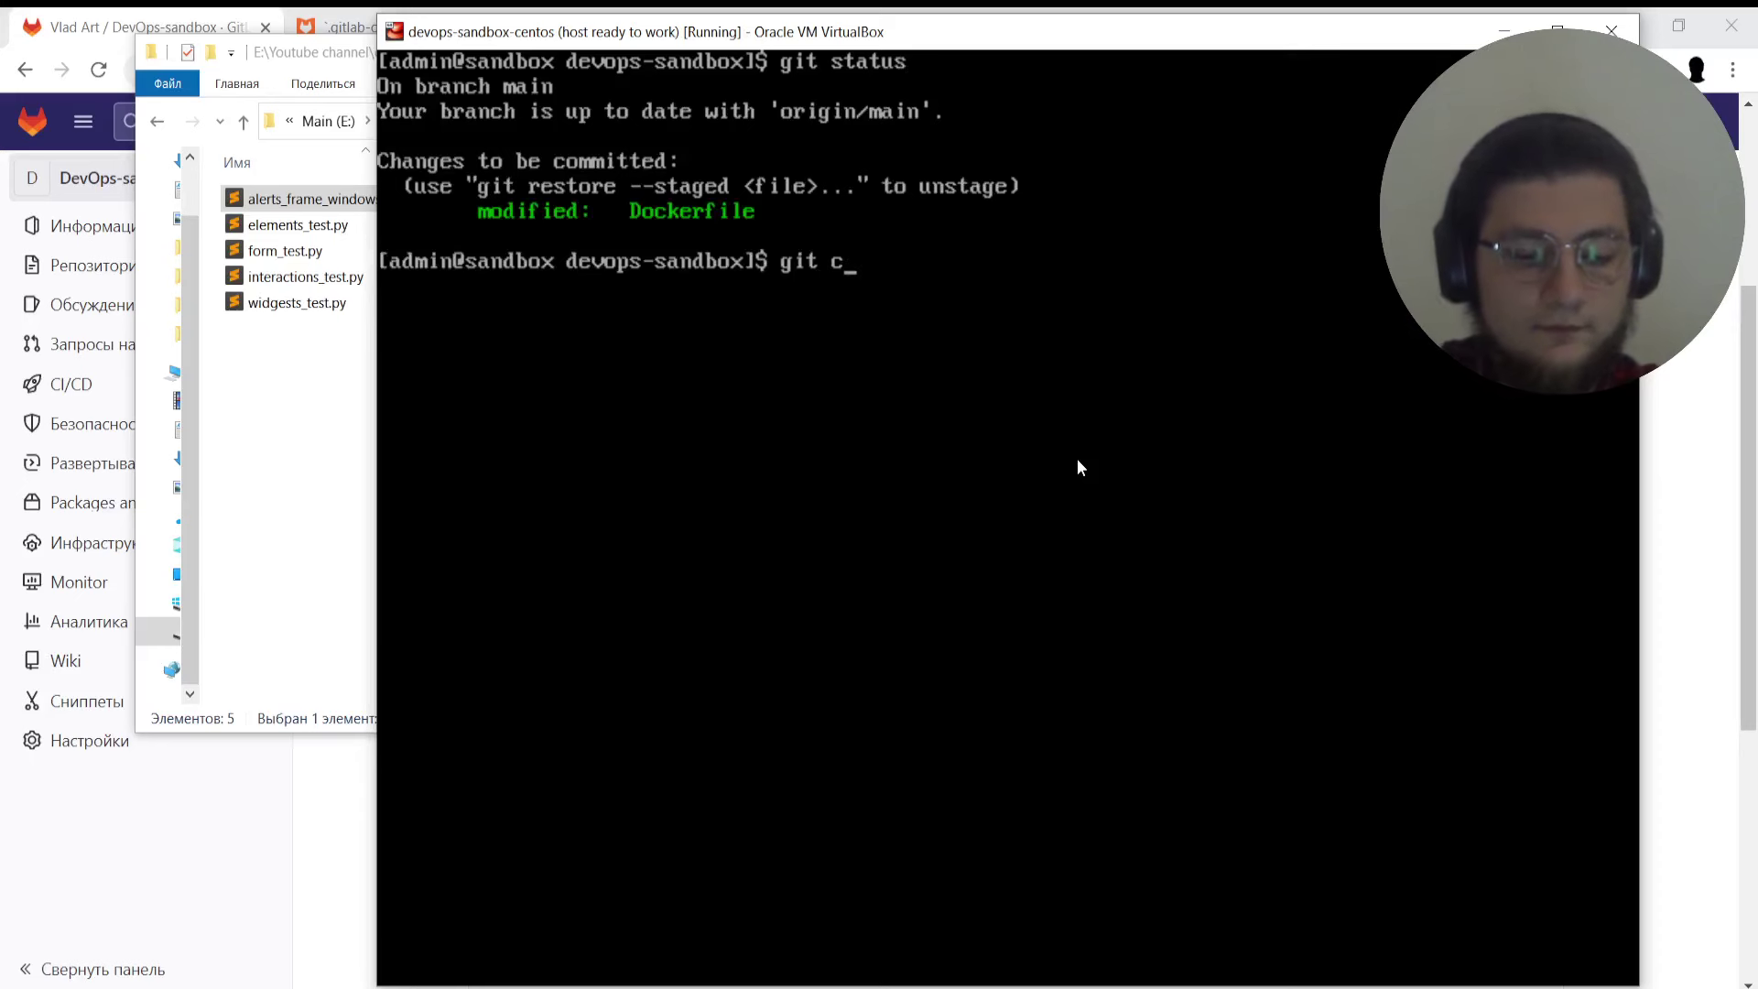
pyautogui.write('ommit -m ""')
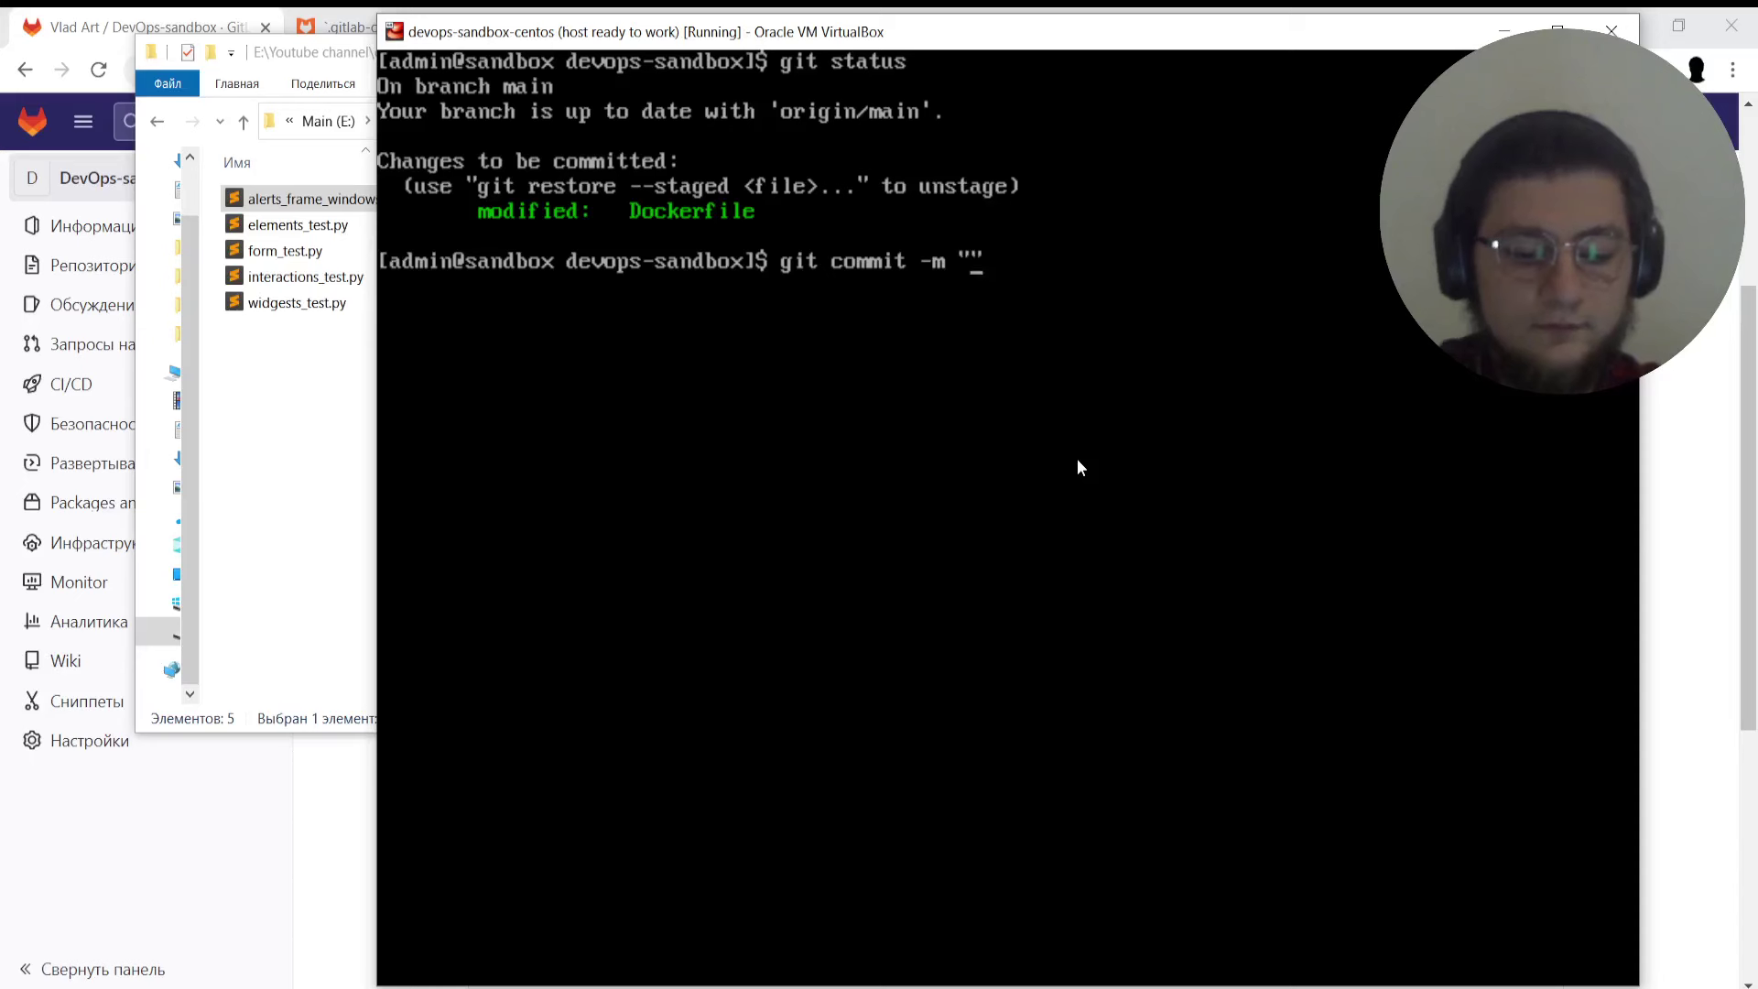
pyautogui.write('update Dockerfile')
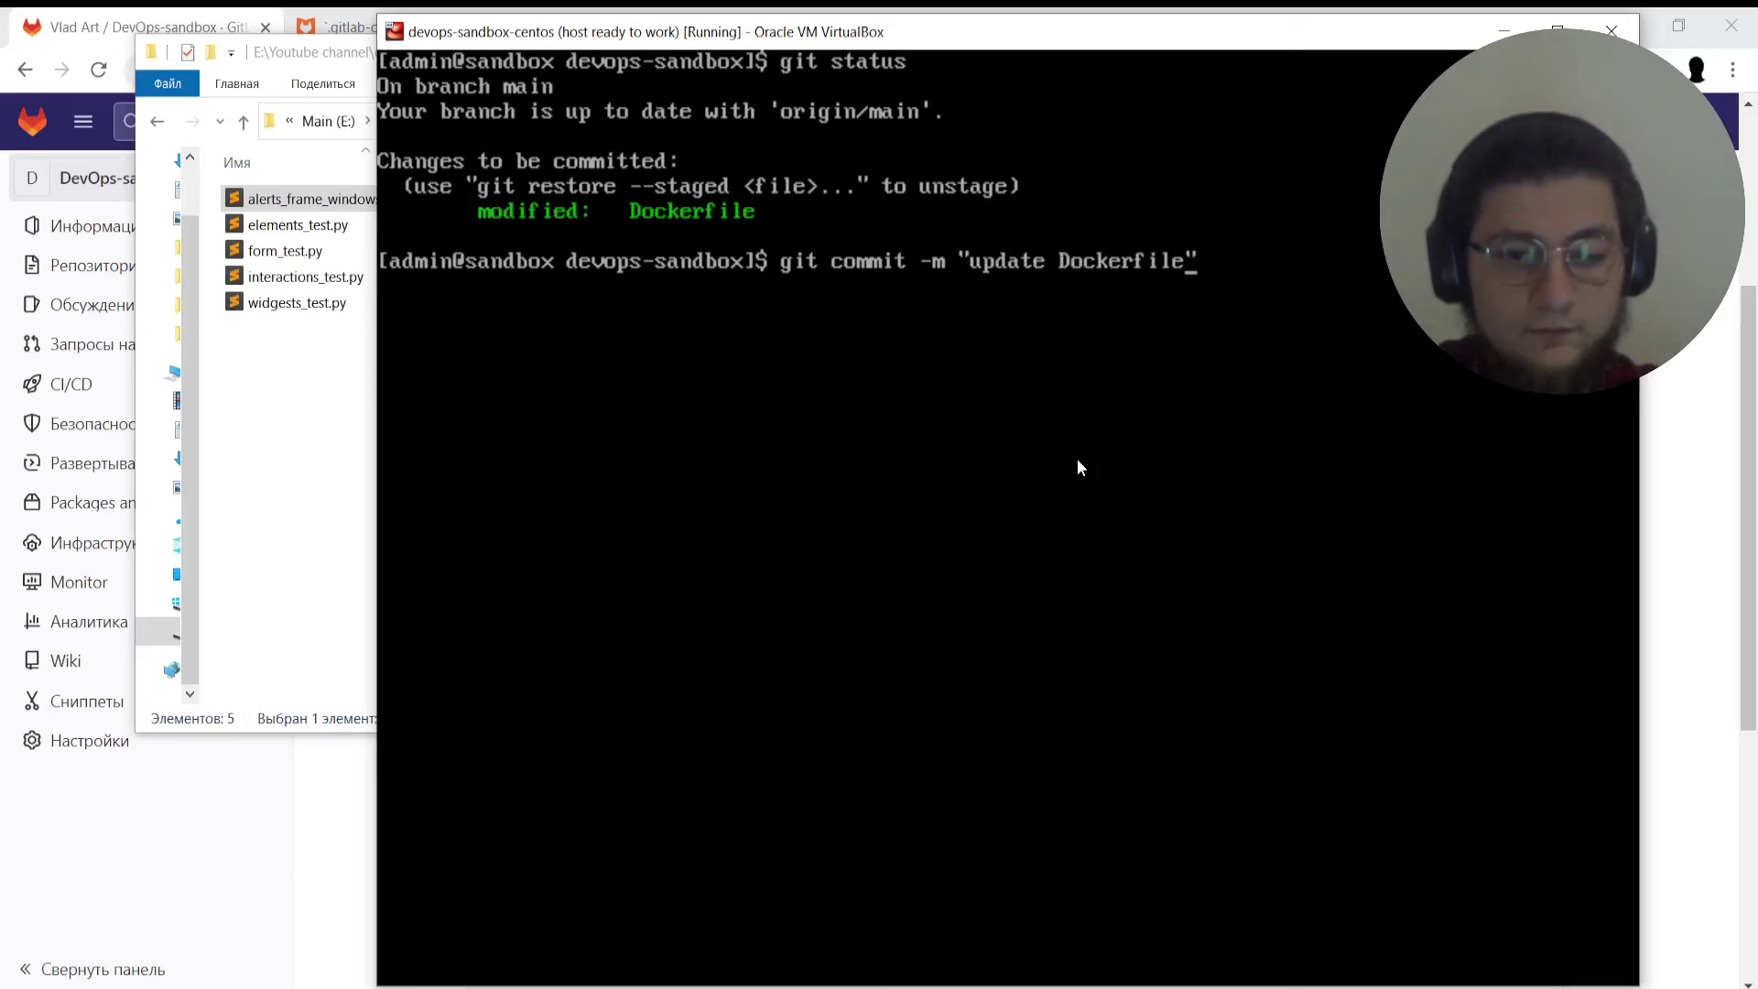
pyautogui.press('Return')
pyautogui.write('git push')
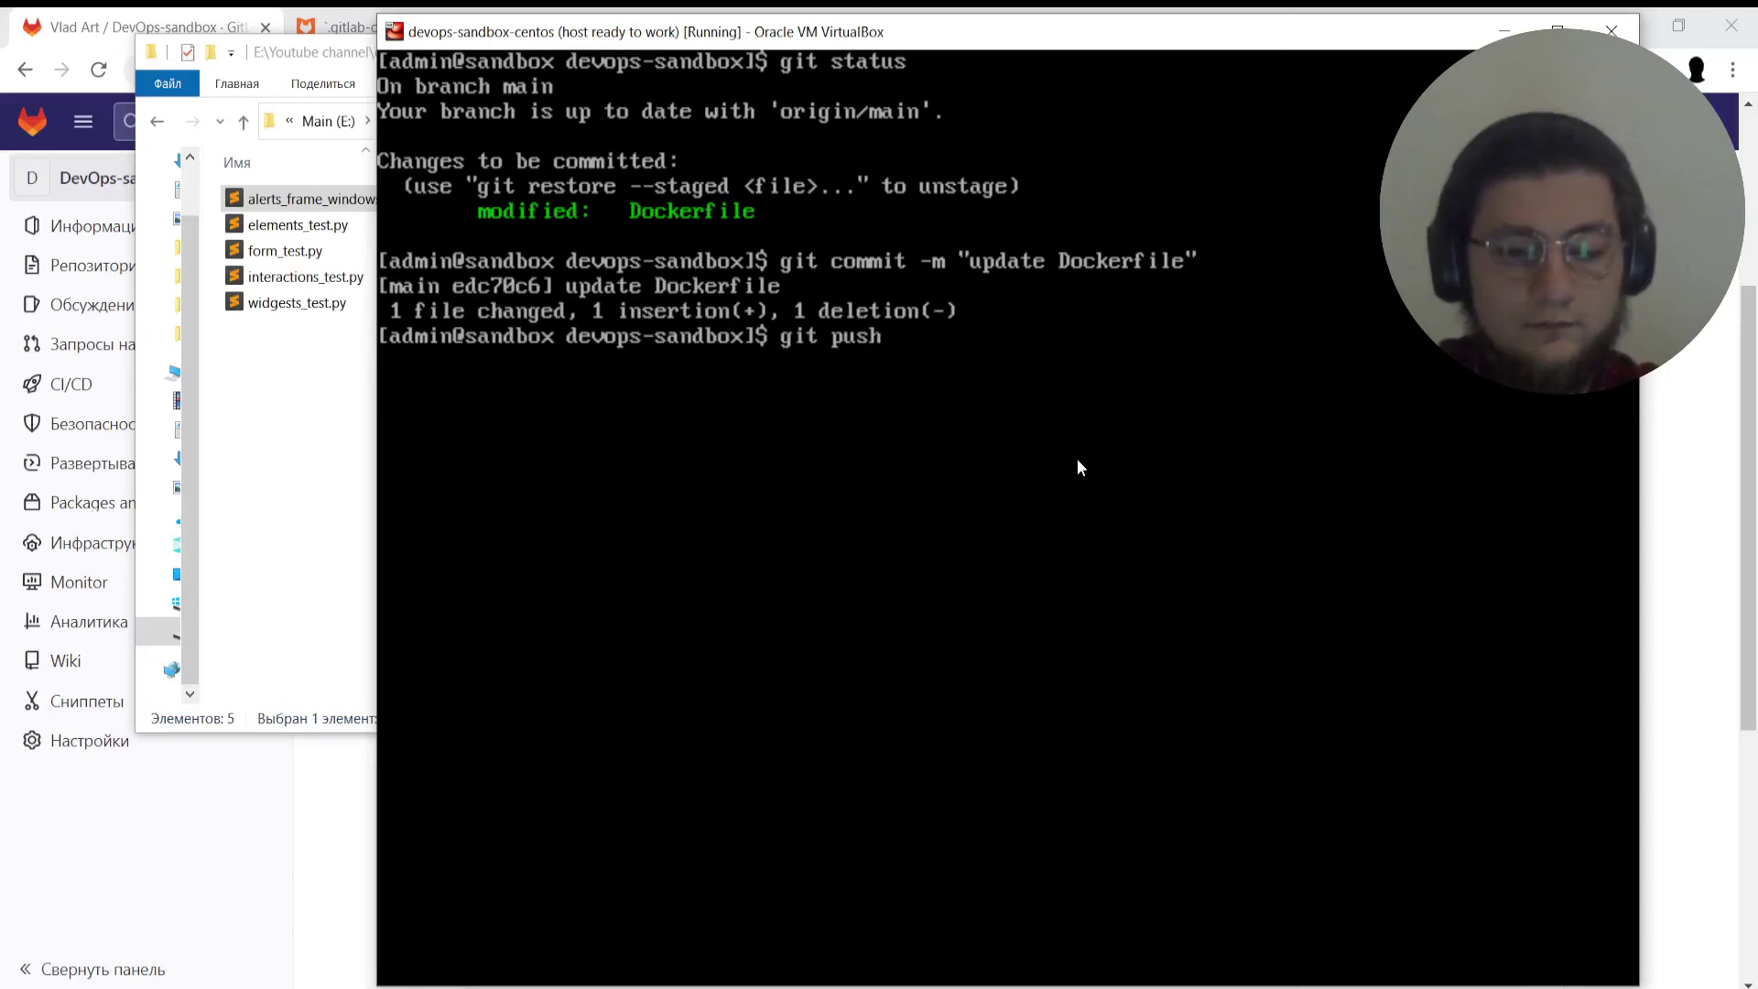
pyautogui.write(' origin main')
pyautogui.press('Return')
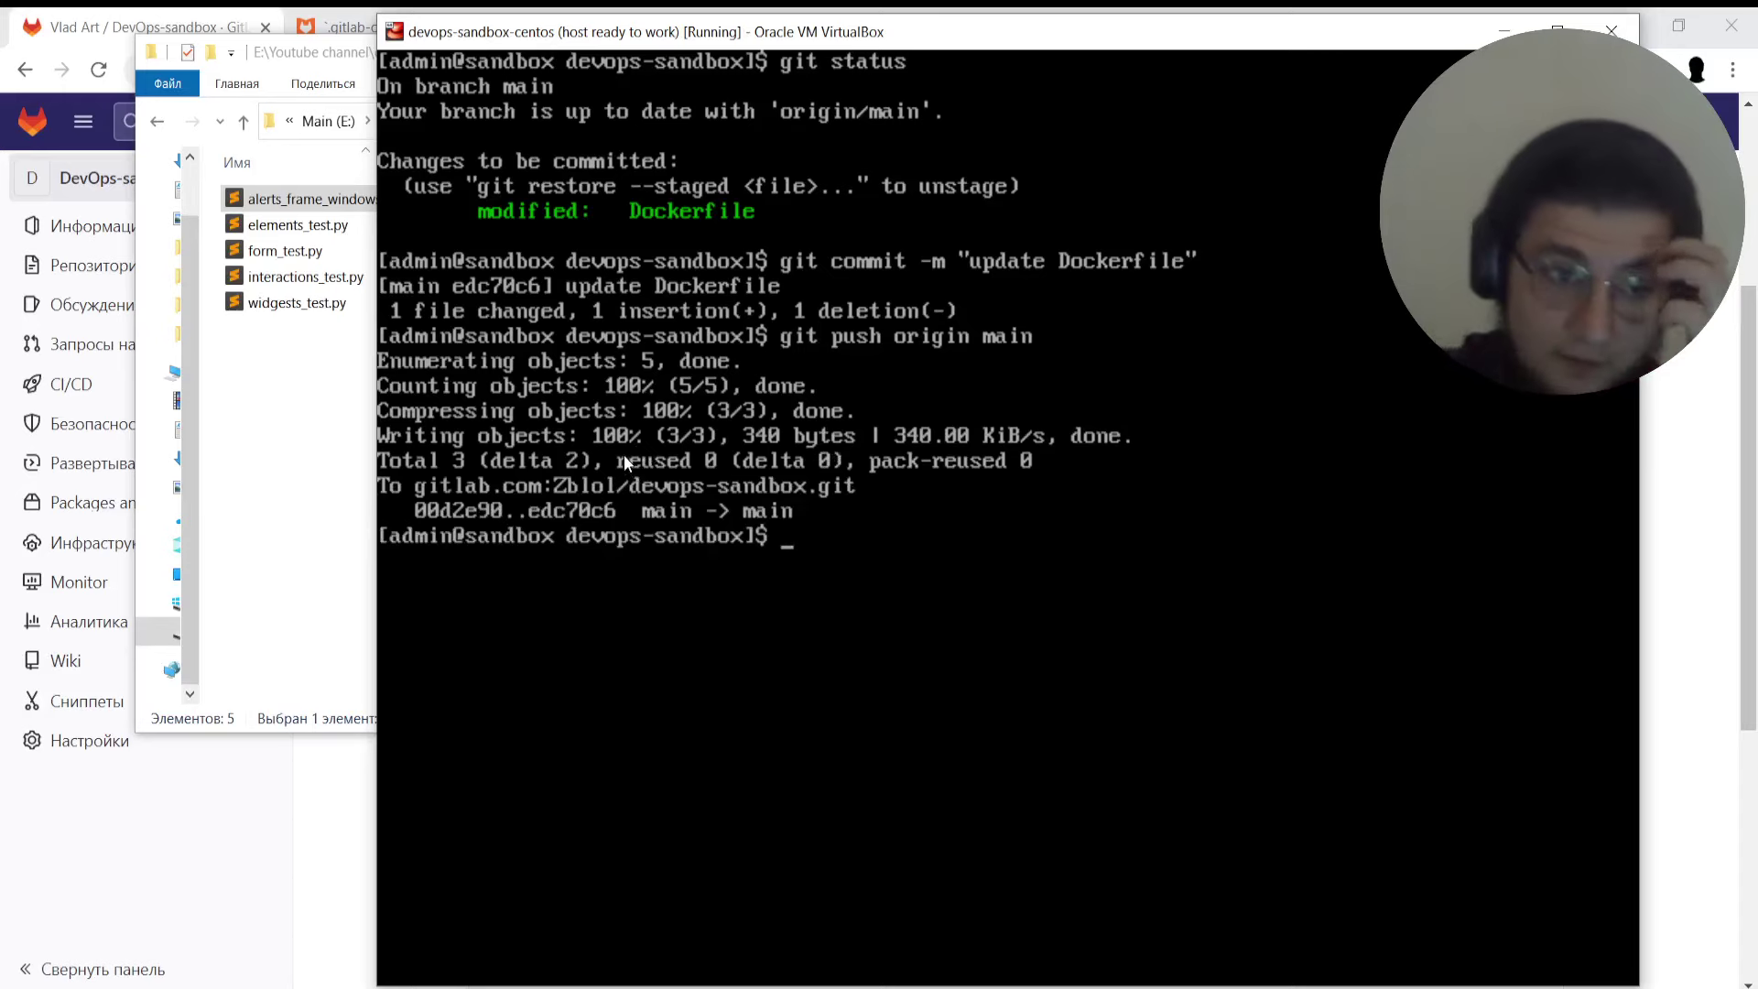
# Reload the project and view the new 'update Dockerfile' pipeline #725629660 in the pipelines list.
pyautogui.click(312, 818)
pyautogui.press('F5')
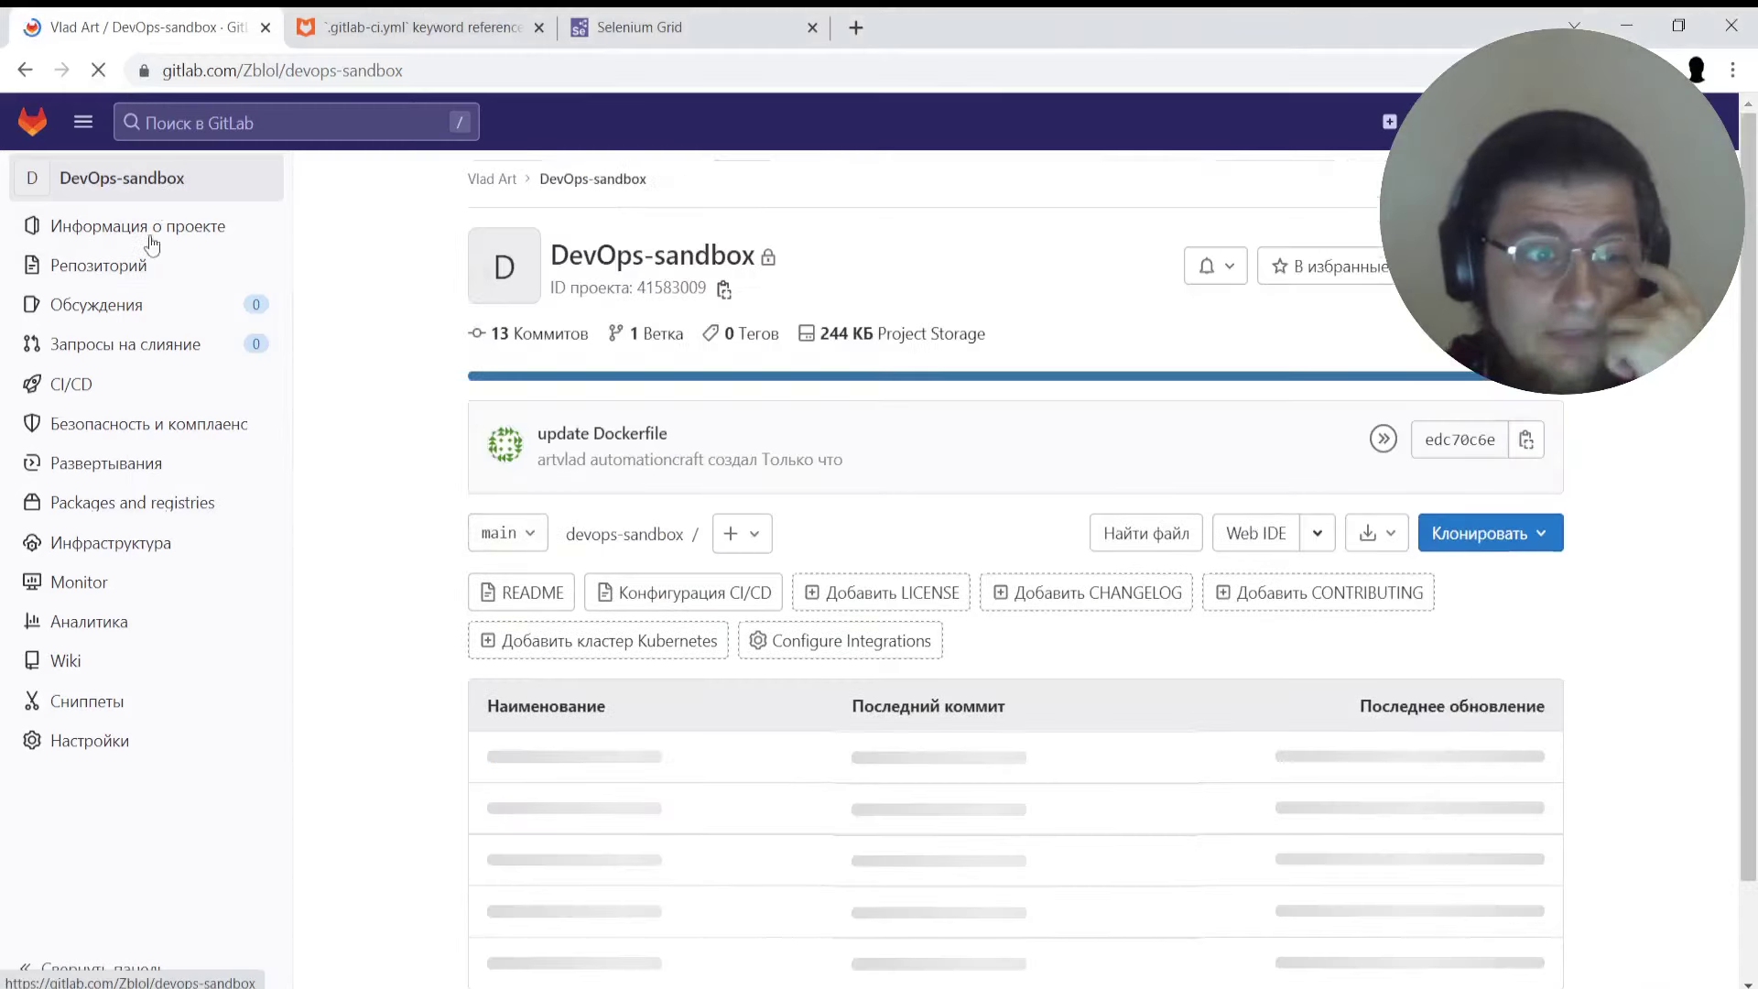
pyautogui.moveTo(137, 383)
pyautogui.click(375, 384)
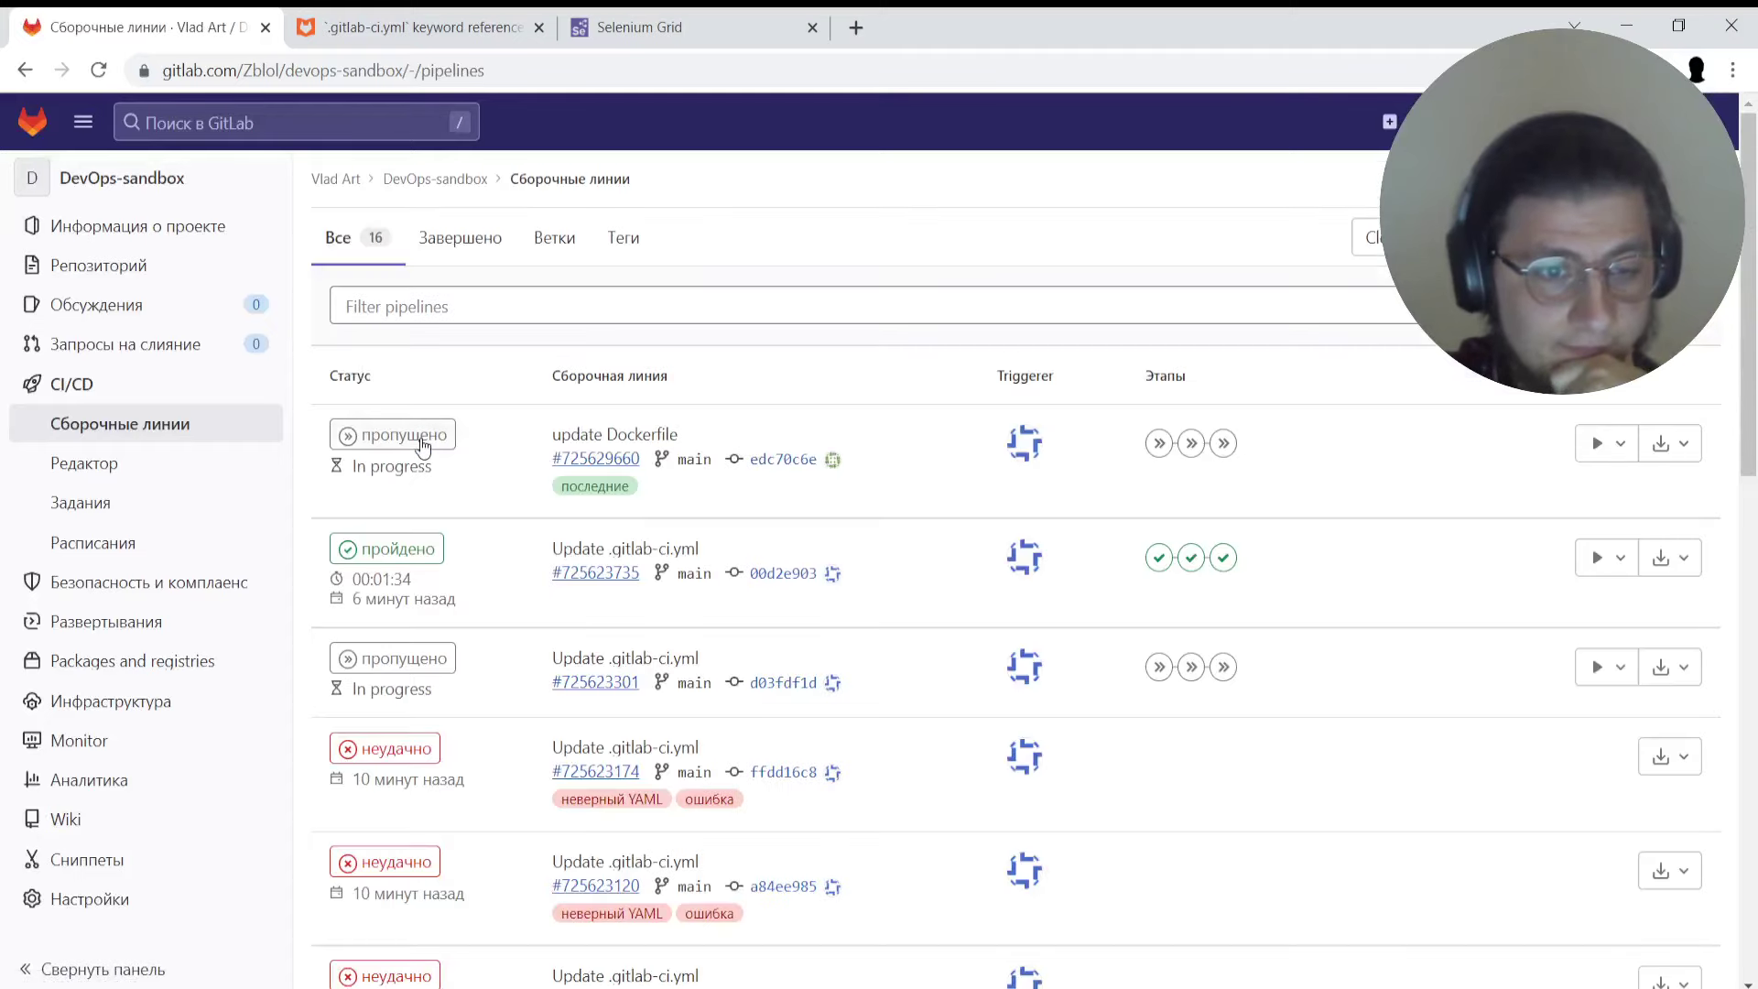
pyautogui.click(424, 440)
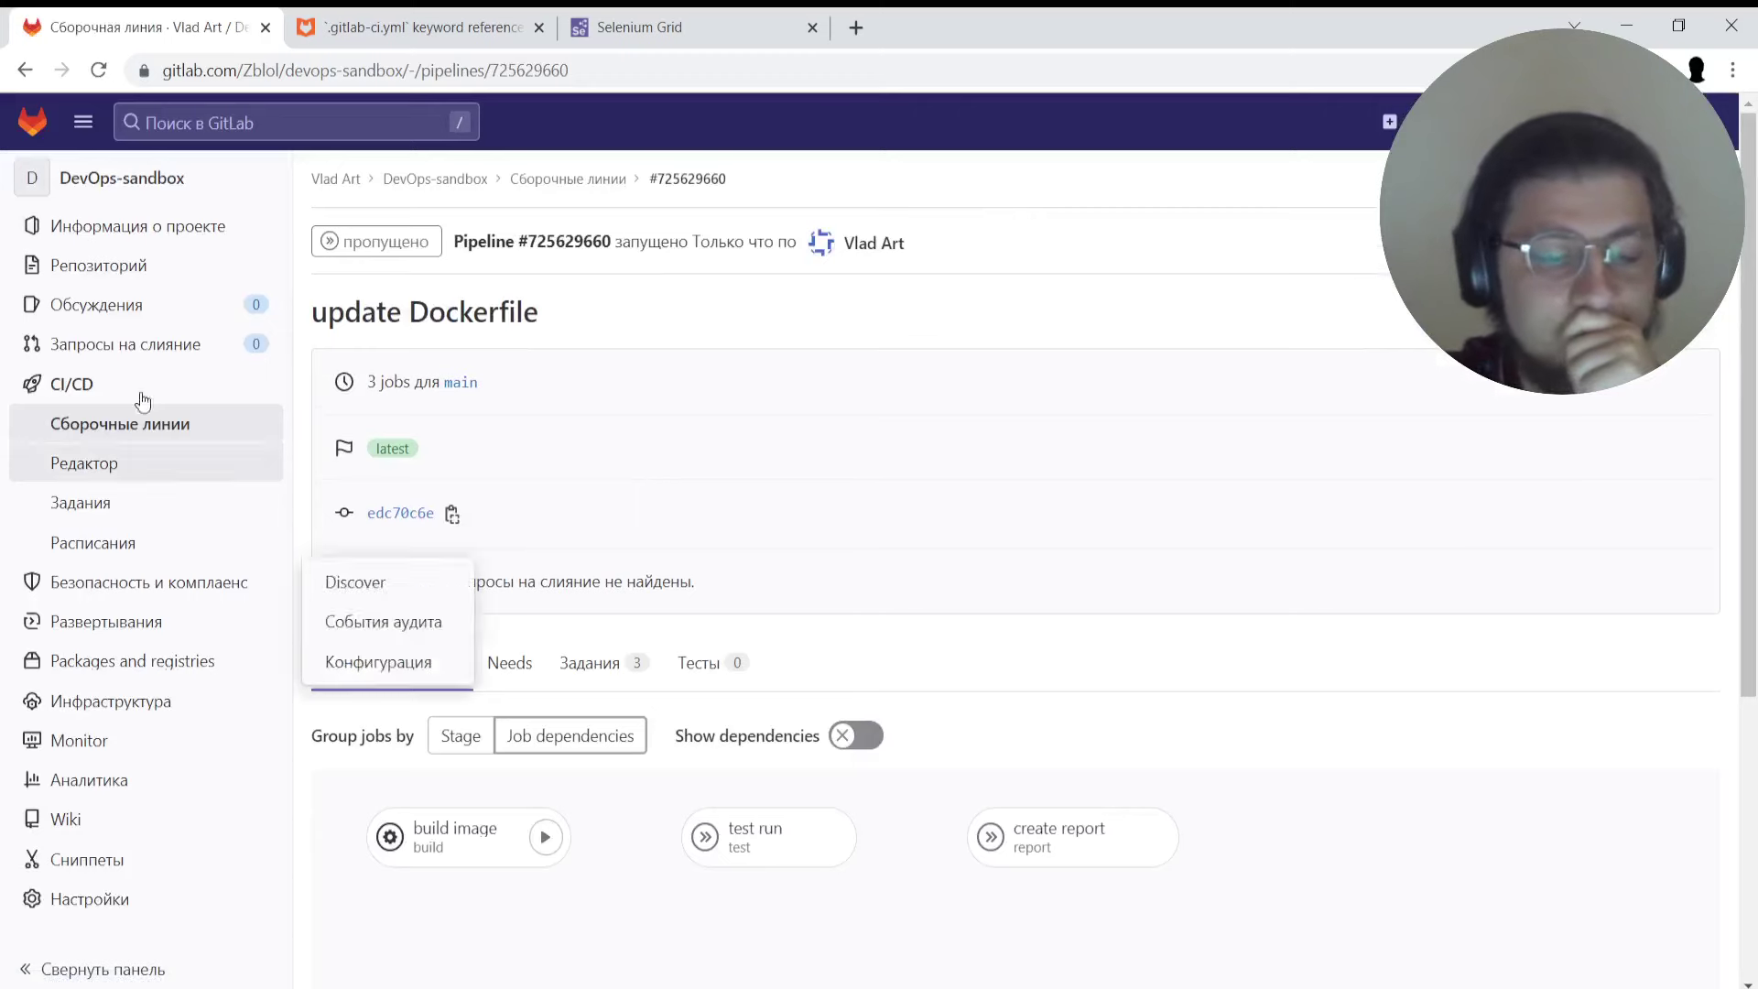
pyautogui.click(25, 68)
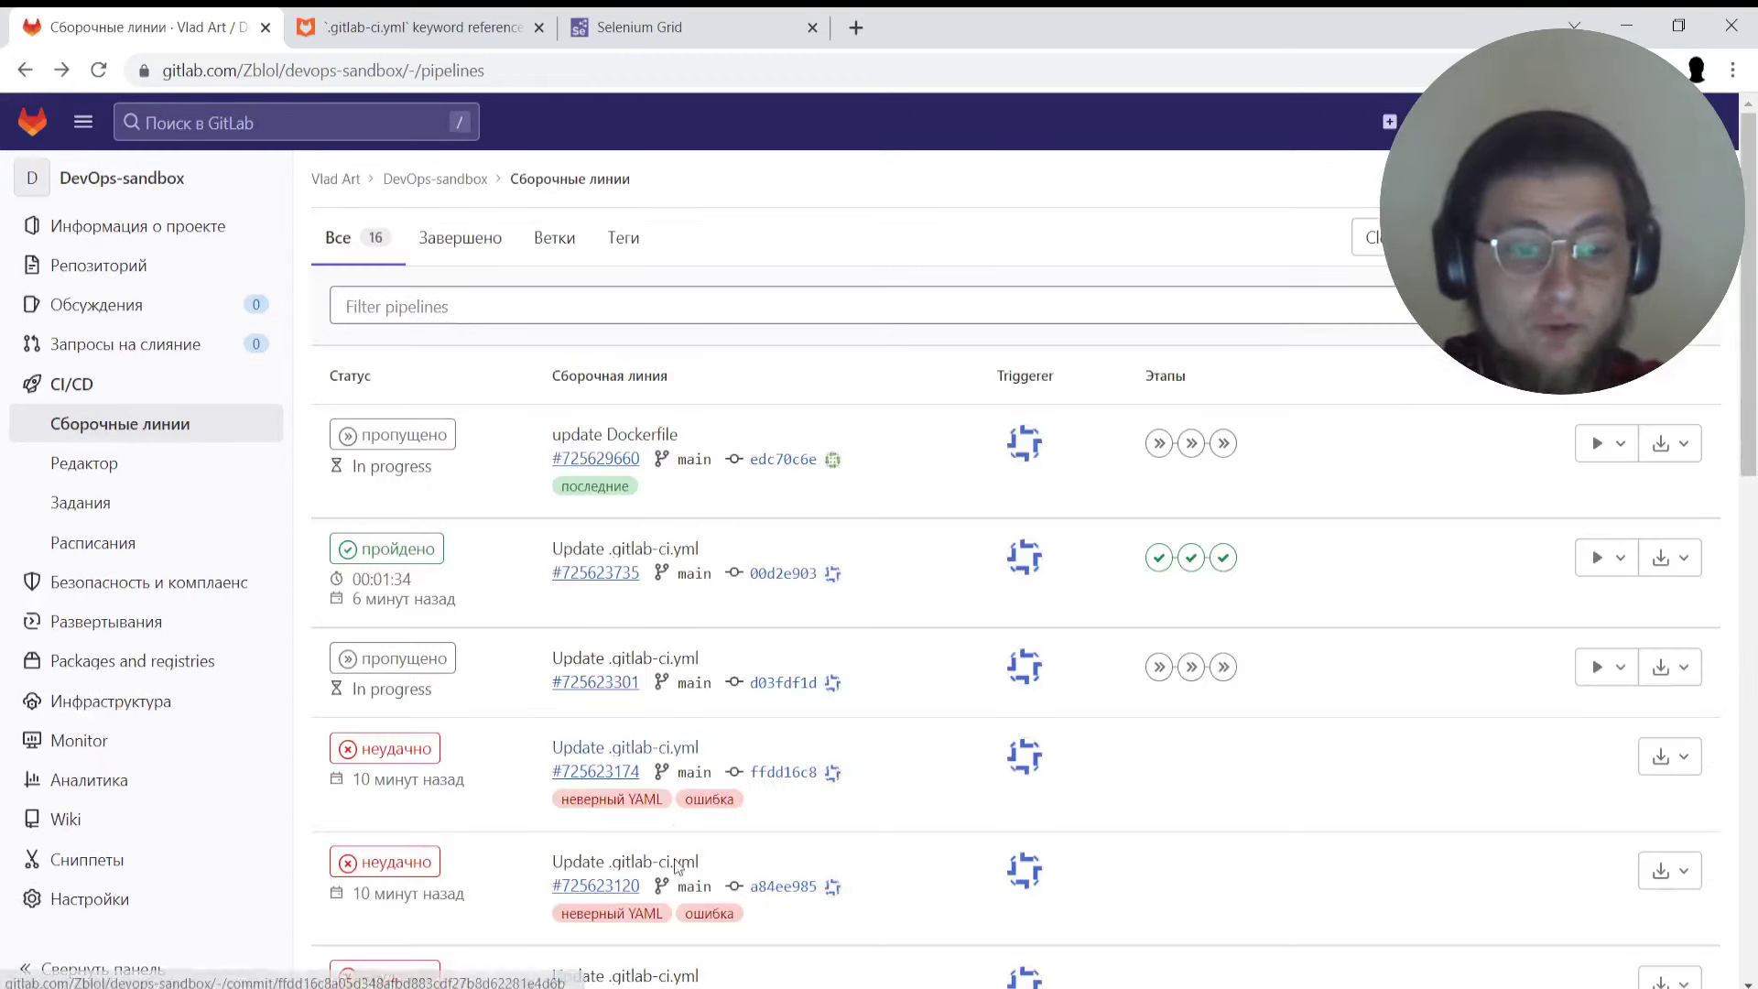
pyautogui.click(652, 982)
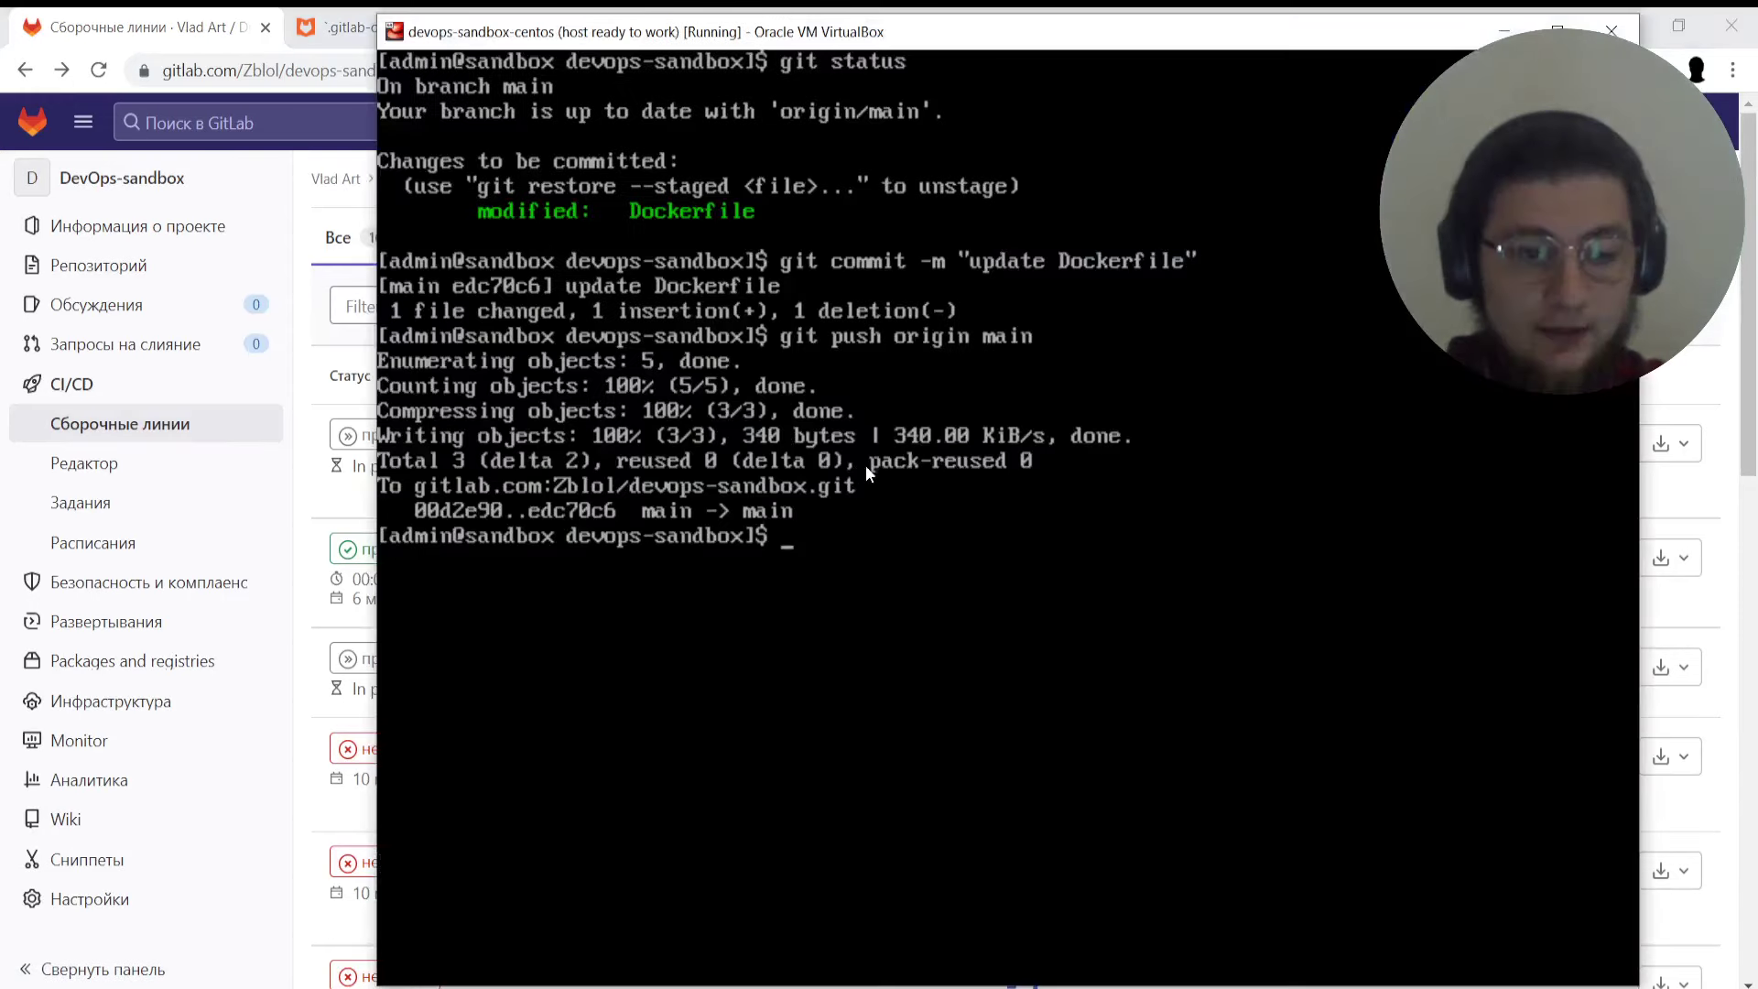
# Clear the terminal and list the contents of the root directory.
pyautogui.write('clear')
pyautogui.press('Return')
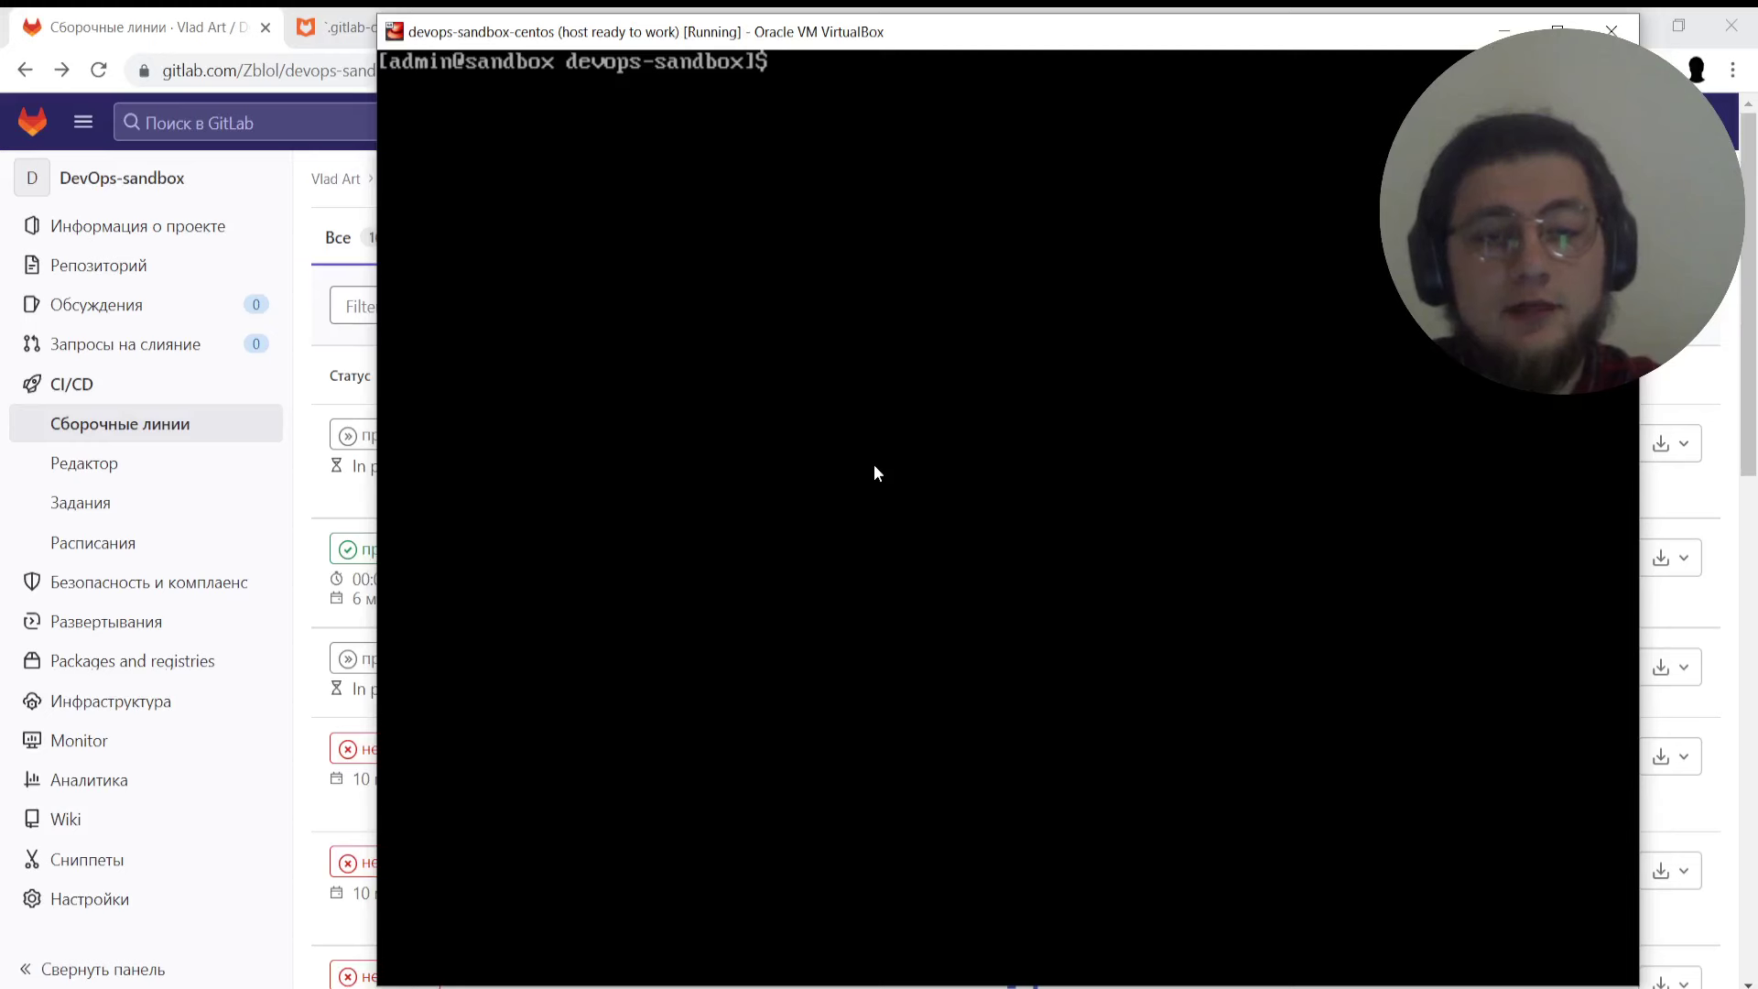
pyautogui.write('s')
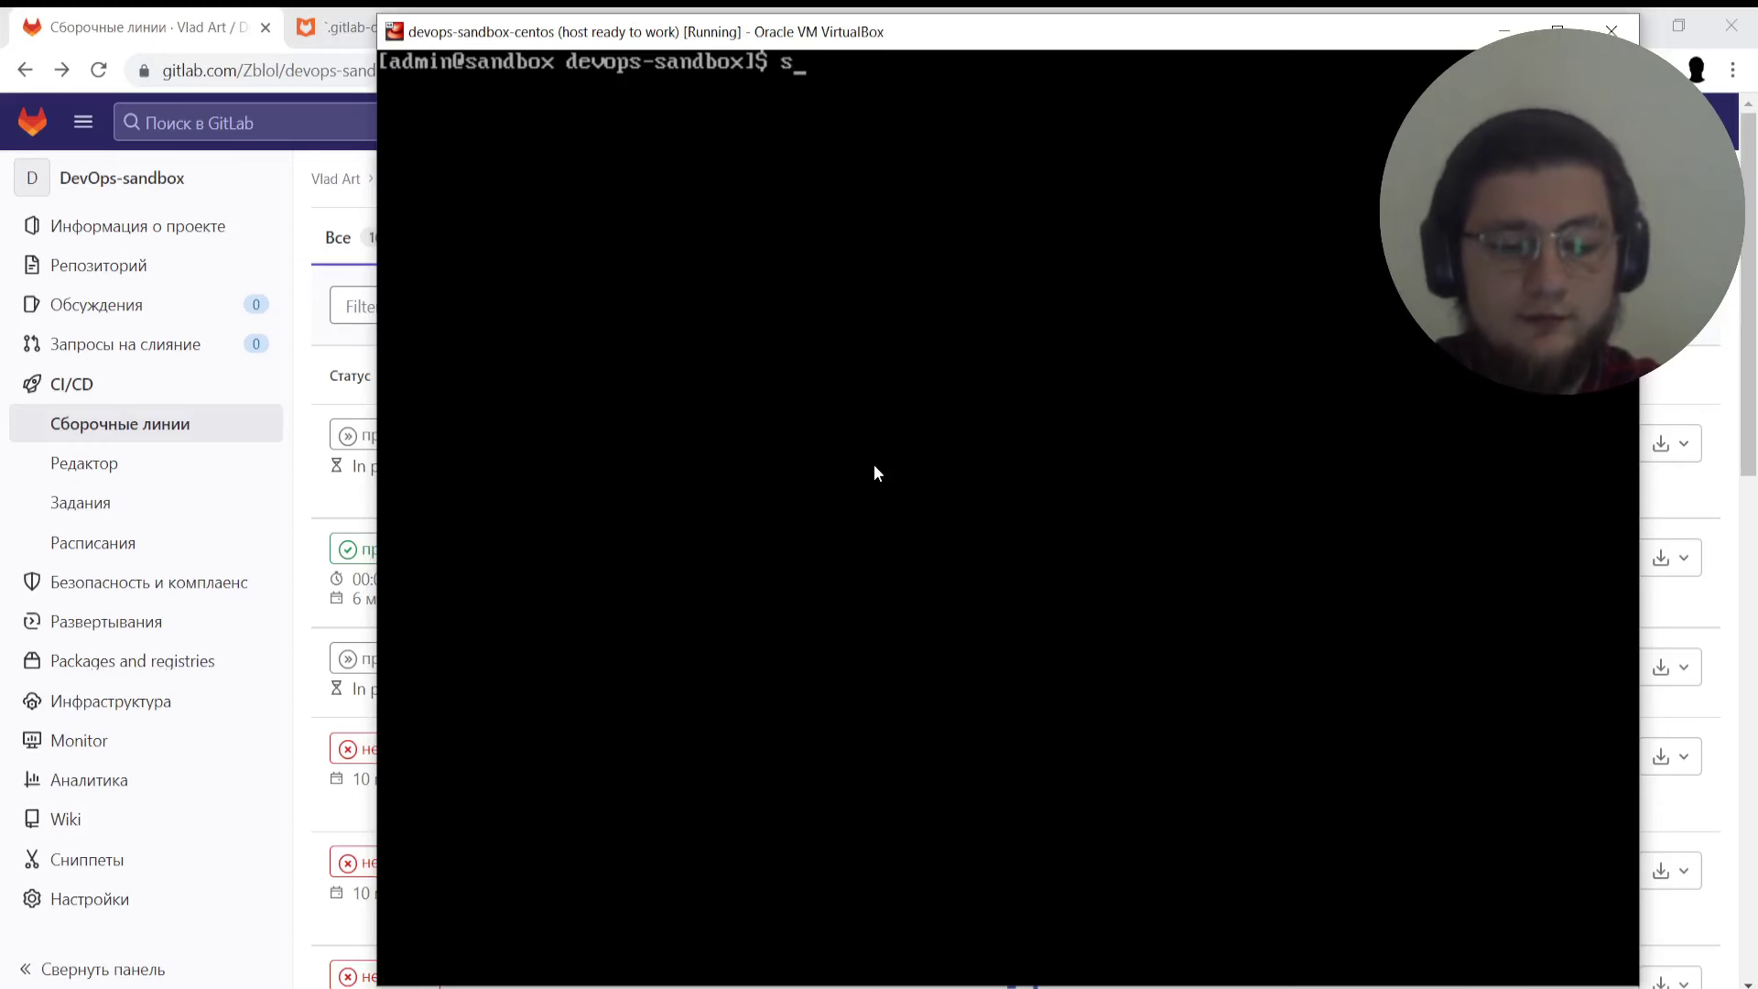
pyautogui.press('Return')
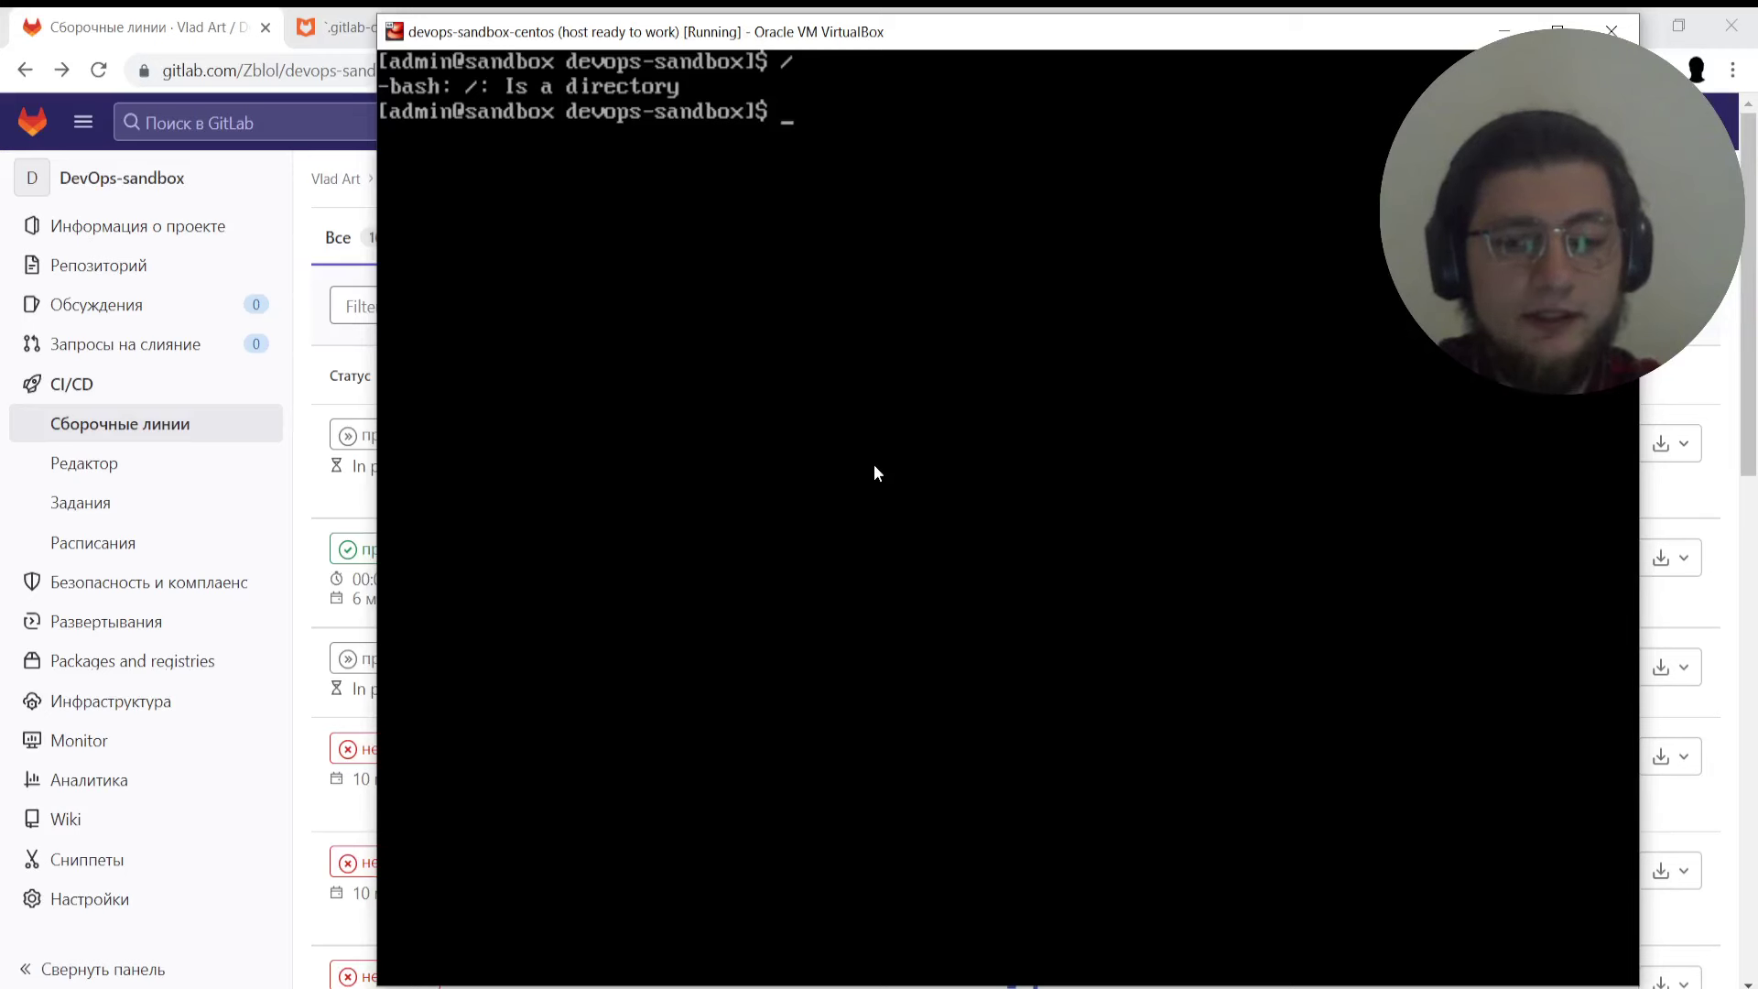
pyautogui.write('ls/')
pyautogui.write(' /')
pyautogui.press('Return')
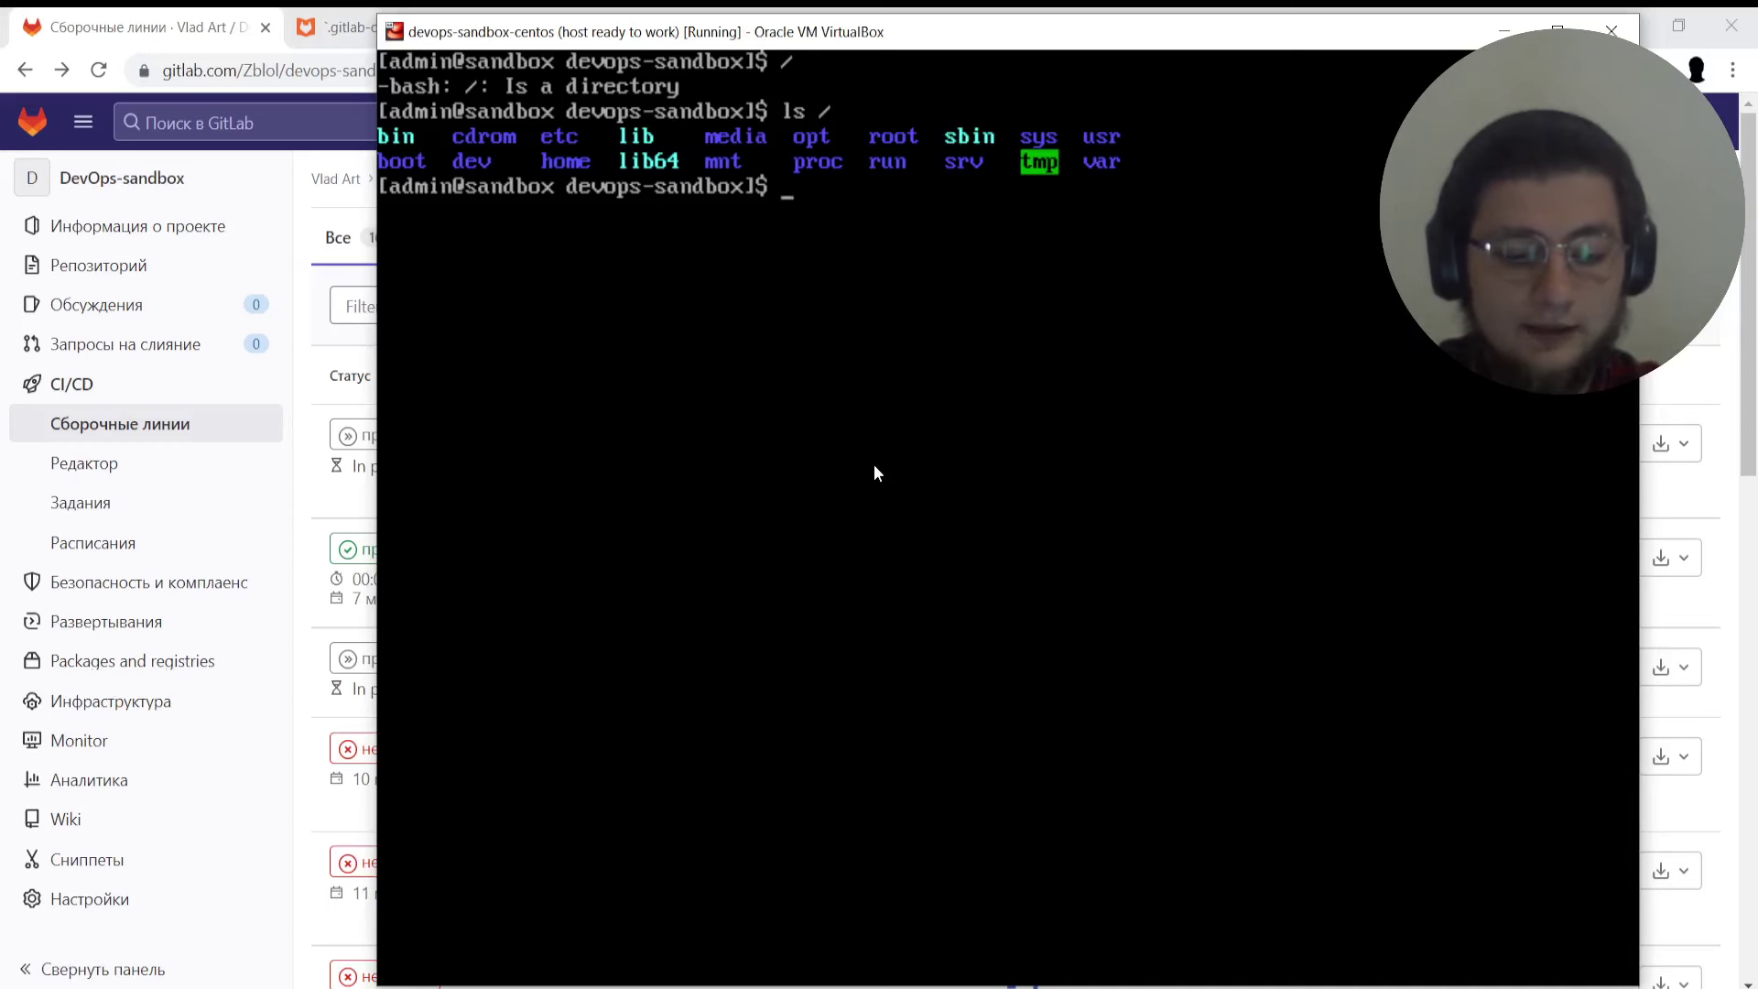
# Create /data with sudo mkdir, then check it exists under / and inspect its ownership.
pyautogui.write('mkdir /data')
pyautogui.press('Return')
pyautogui.press('Up')
pyautogui.press('Left')
pyautogui.press('Left')
pyautogui.press('Left')
pyautogui.press('Left')
pyautogui.press('Left')
pyautogui.press('Left')
pyautogui.press('Left')
pyautogui.write('sudo')
pyautogui.press('Return')
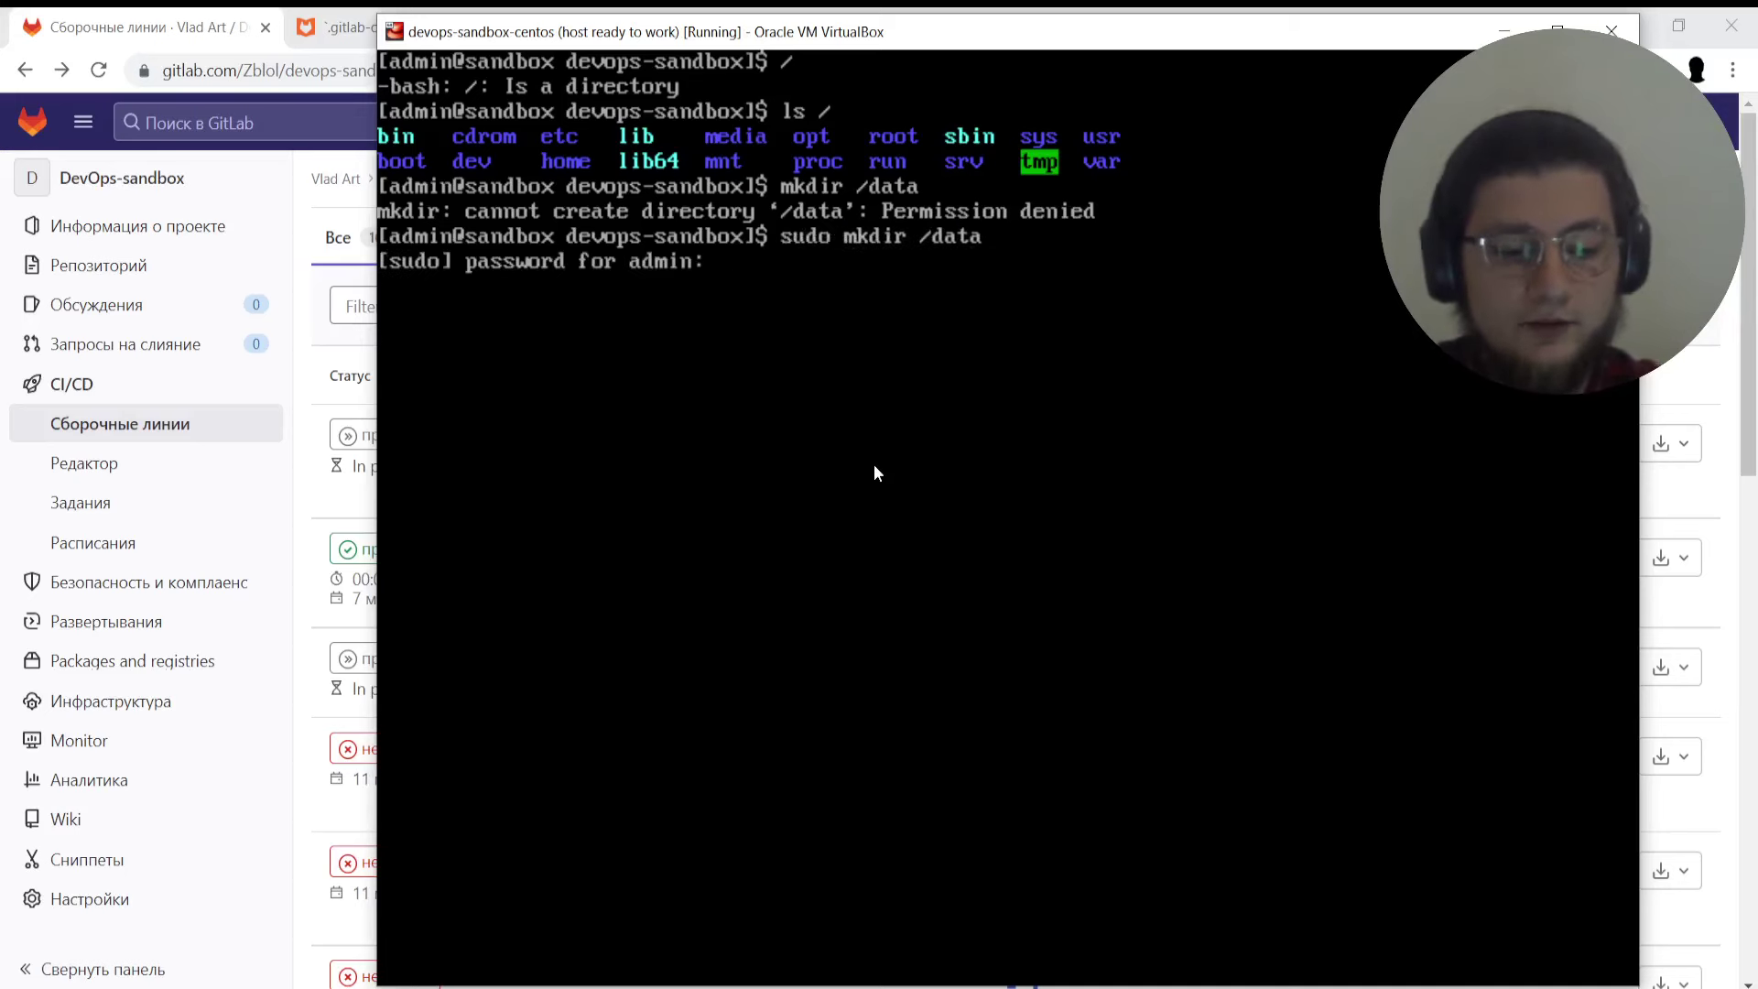
pyautogui.press('Return')
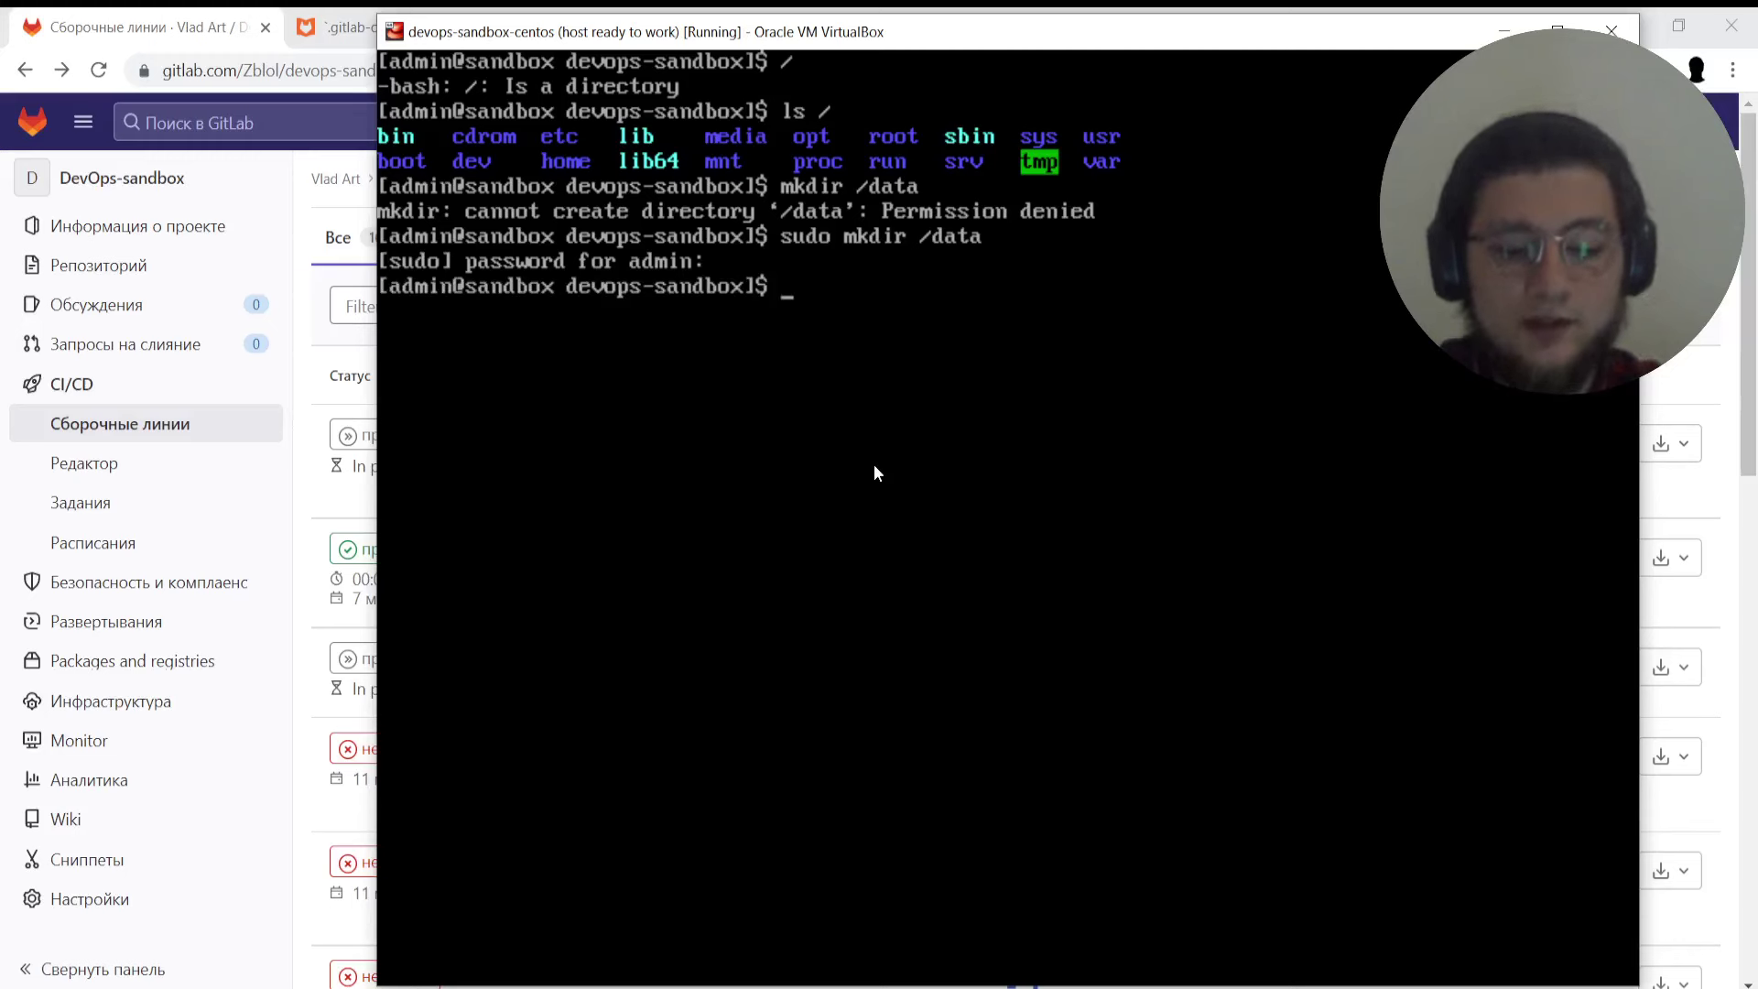
pyautogui.write('cd /')
pyautogui.press('Return')
pyautogui.write('l')
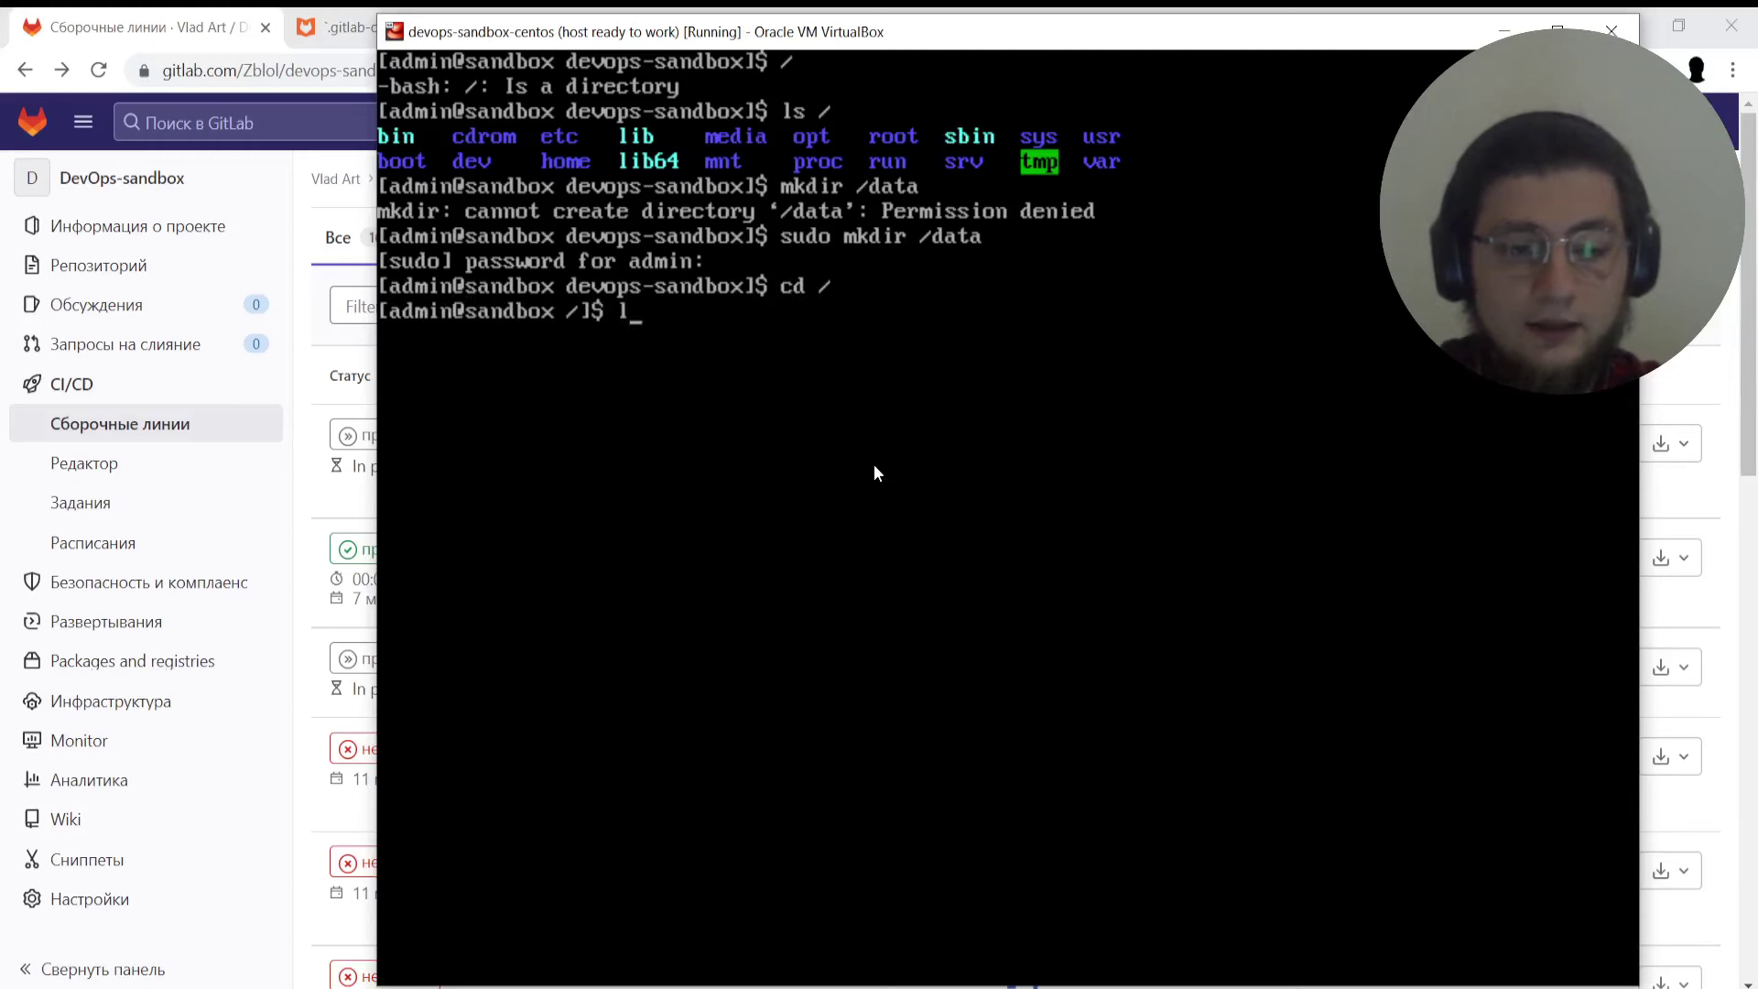
pyautogui.write('s')
pyautogui.press('Return')
pyautogui.write('ls -la /data/')
pyautogui.press('Return')
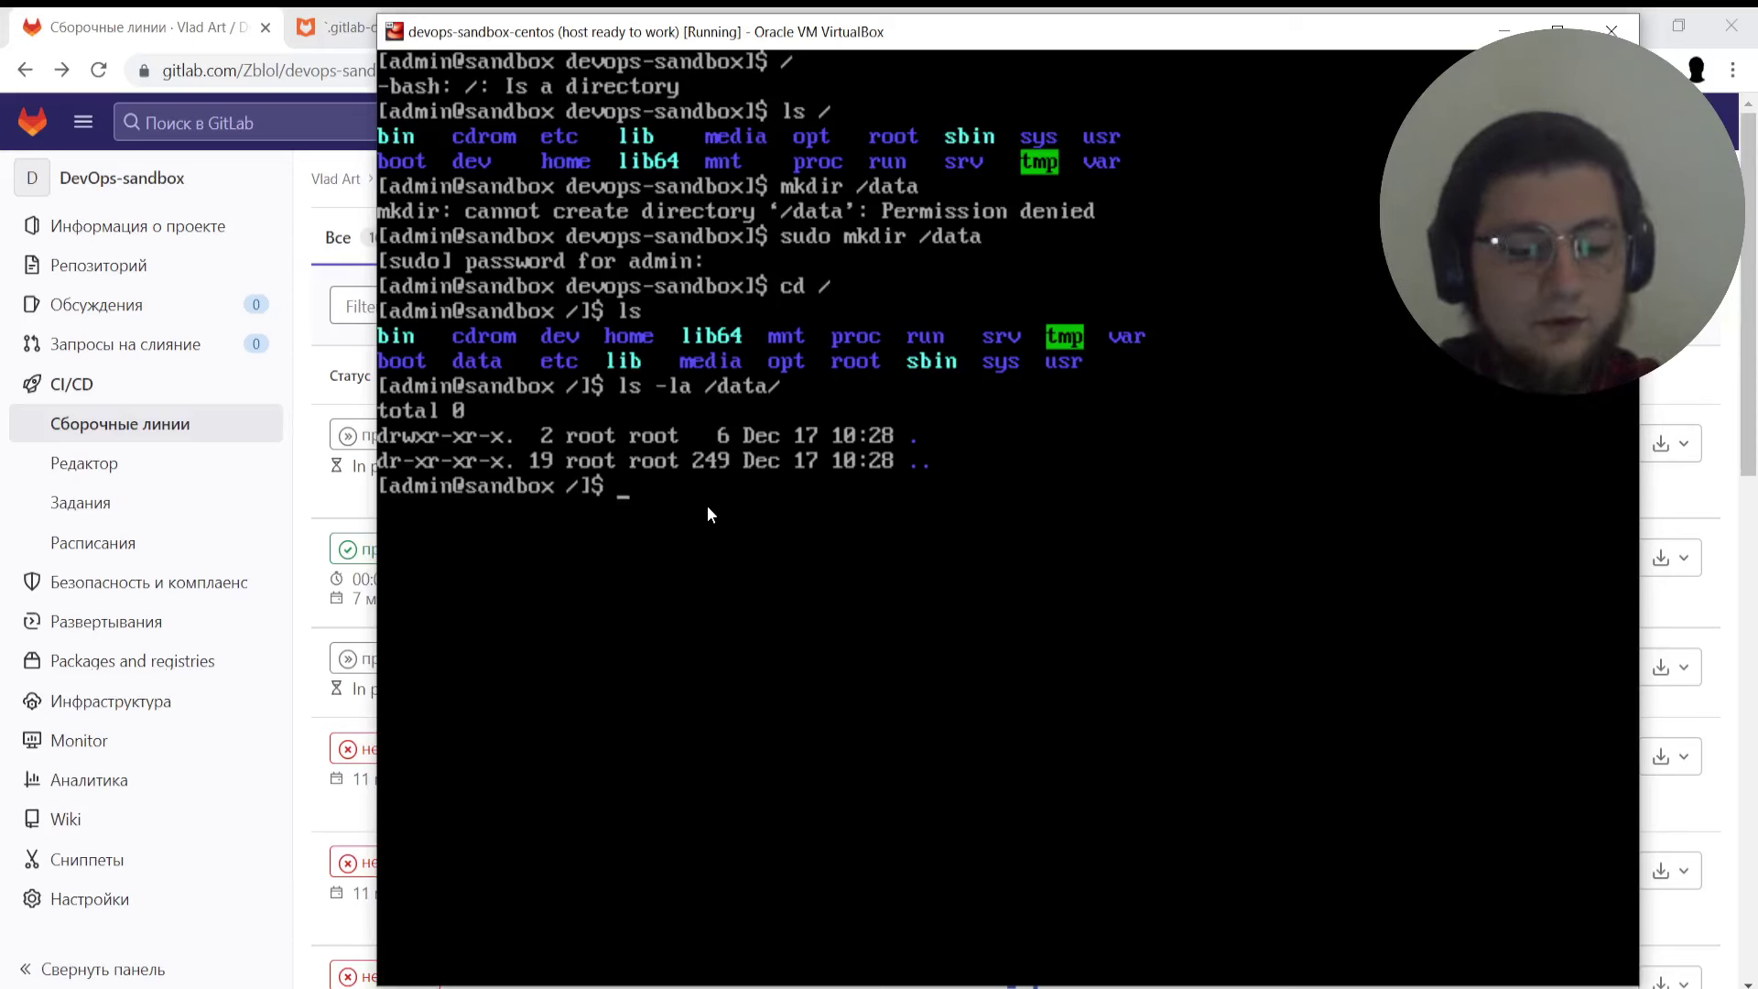
# Set /data ownership to root:gitlab-runner with sudo chown and verify with ls -la.
pyautogui.write('sudo')
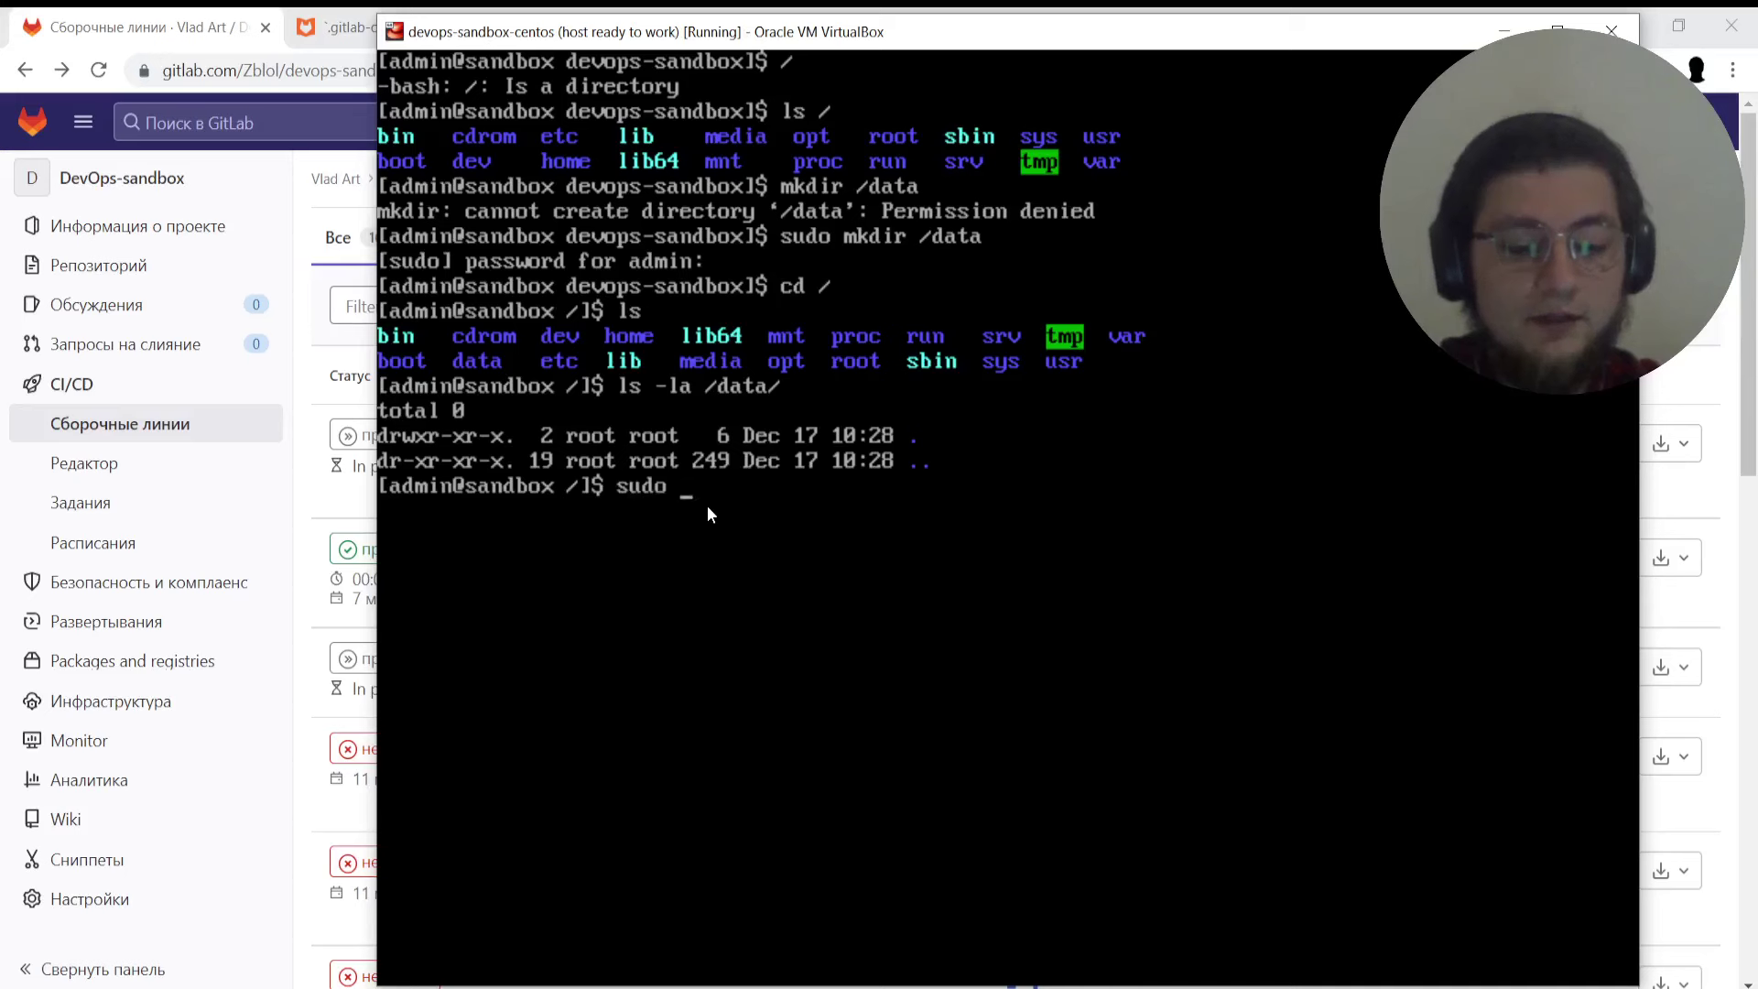
pyautogui.write(' usermod -aG')
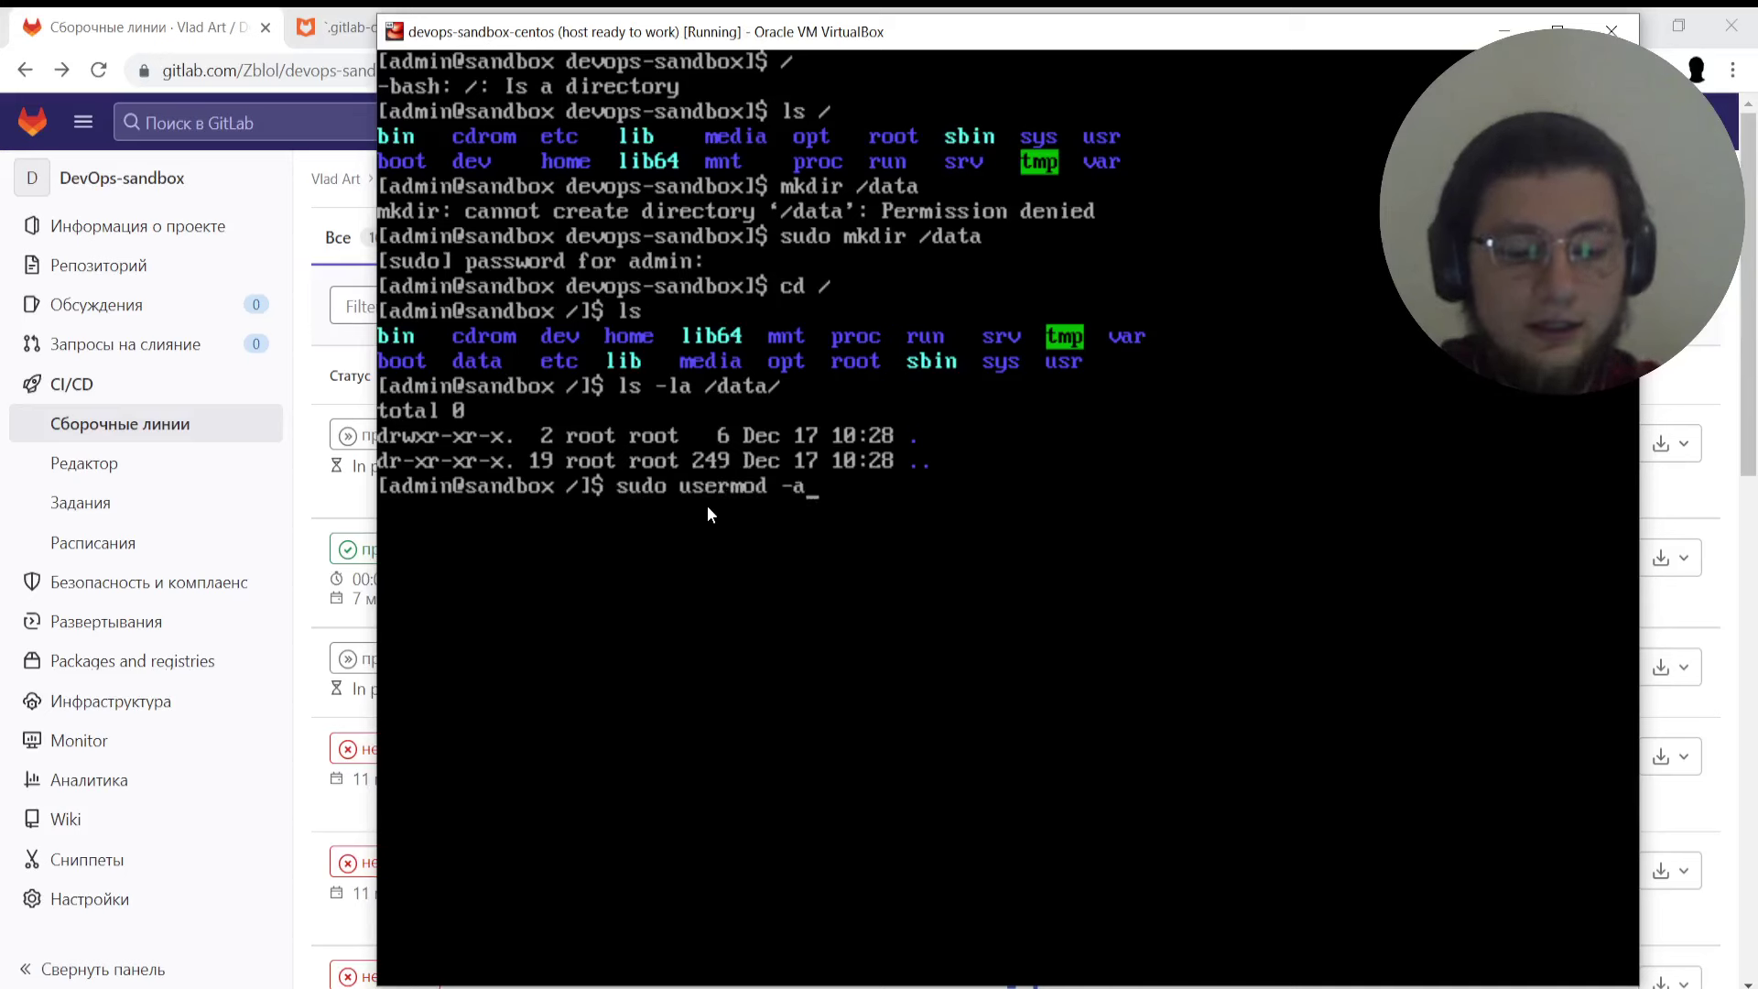
pyautogui.press('BackSpace')
pyautogui.press('BackSpace')
pyautogui.press('BackSpace')
pyautogui.press('BackSpace')
pyautogui.press('BackSpace')
pyautogui.press('BackSpace')
pyautogui.press('BackSpace')
pyautogui.press('BackSpace')
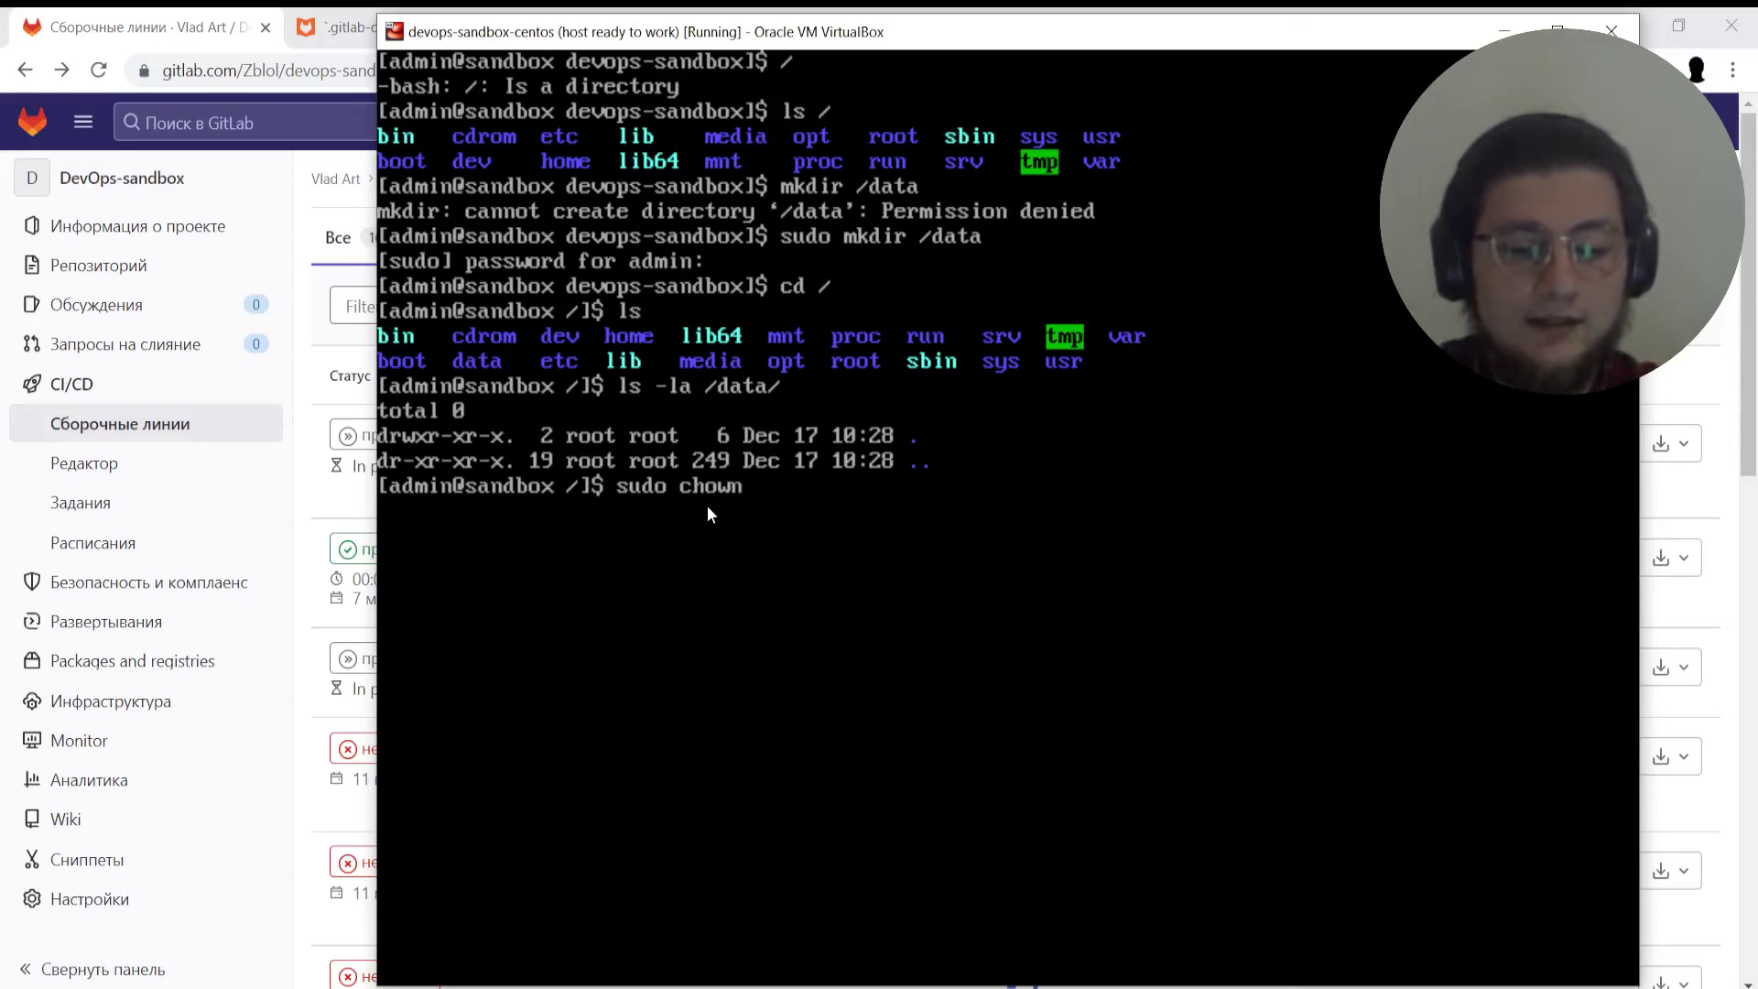
pyautogui.write('root:')
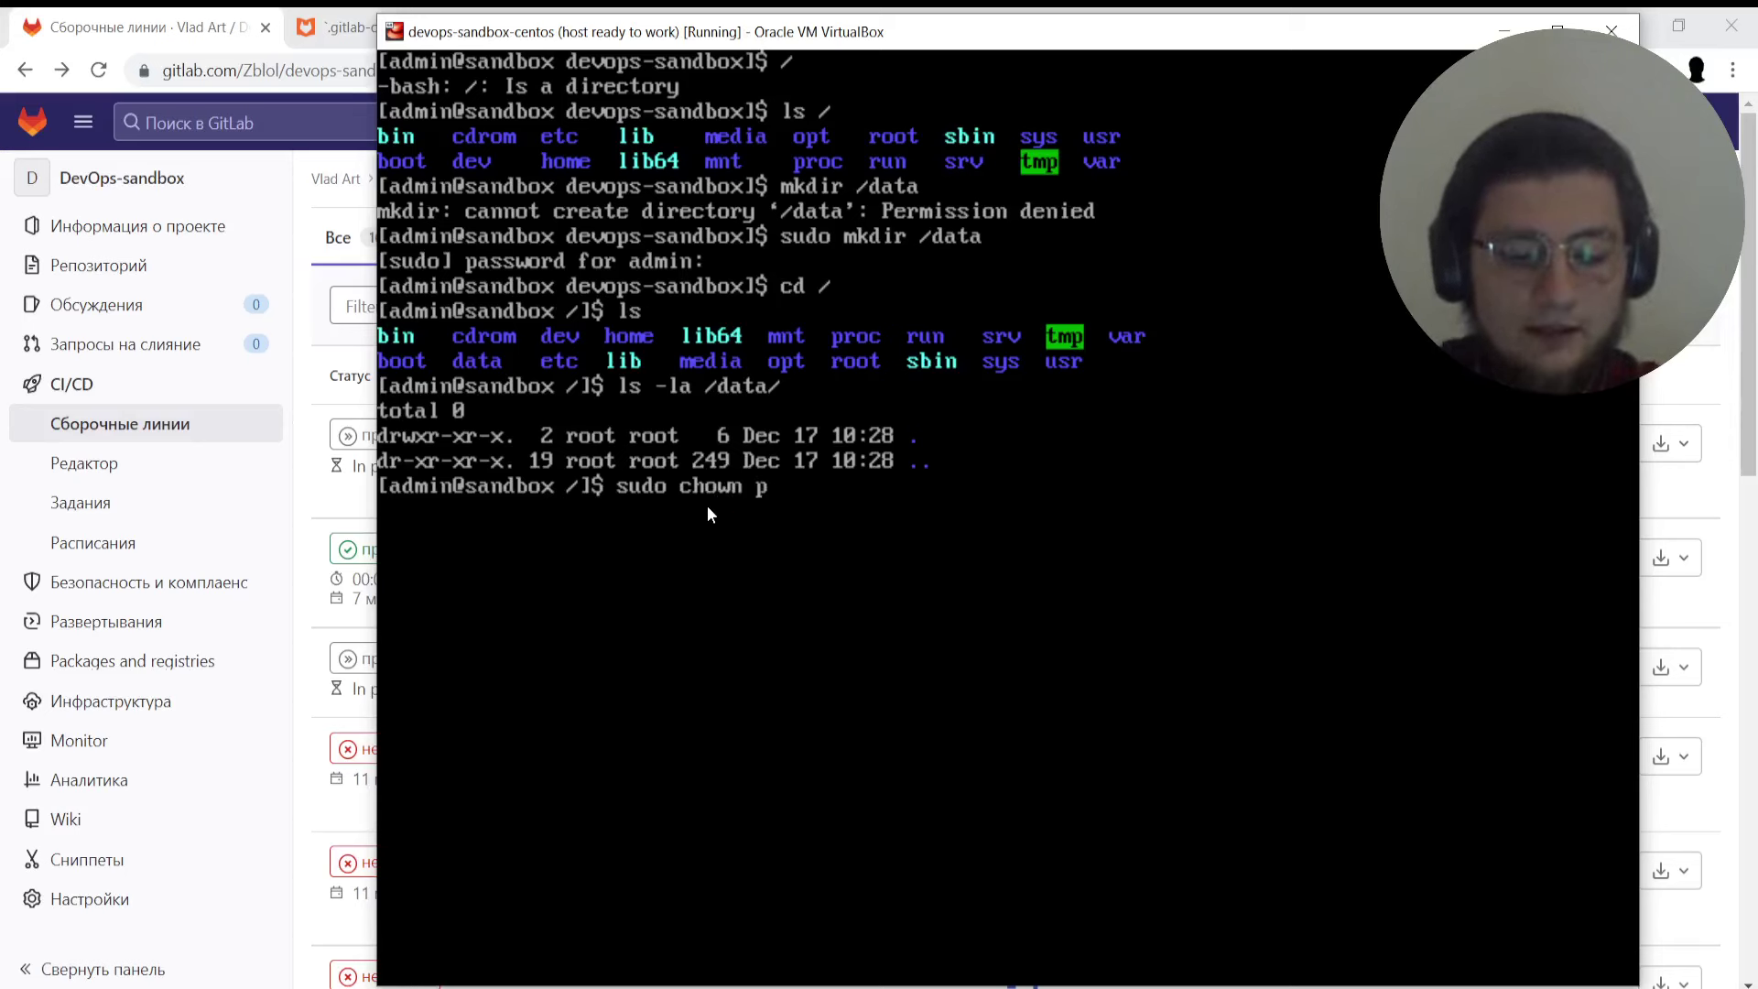
pyautogui.write('gitlab-ru')
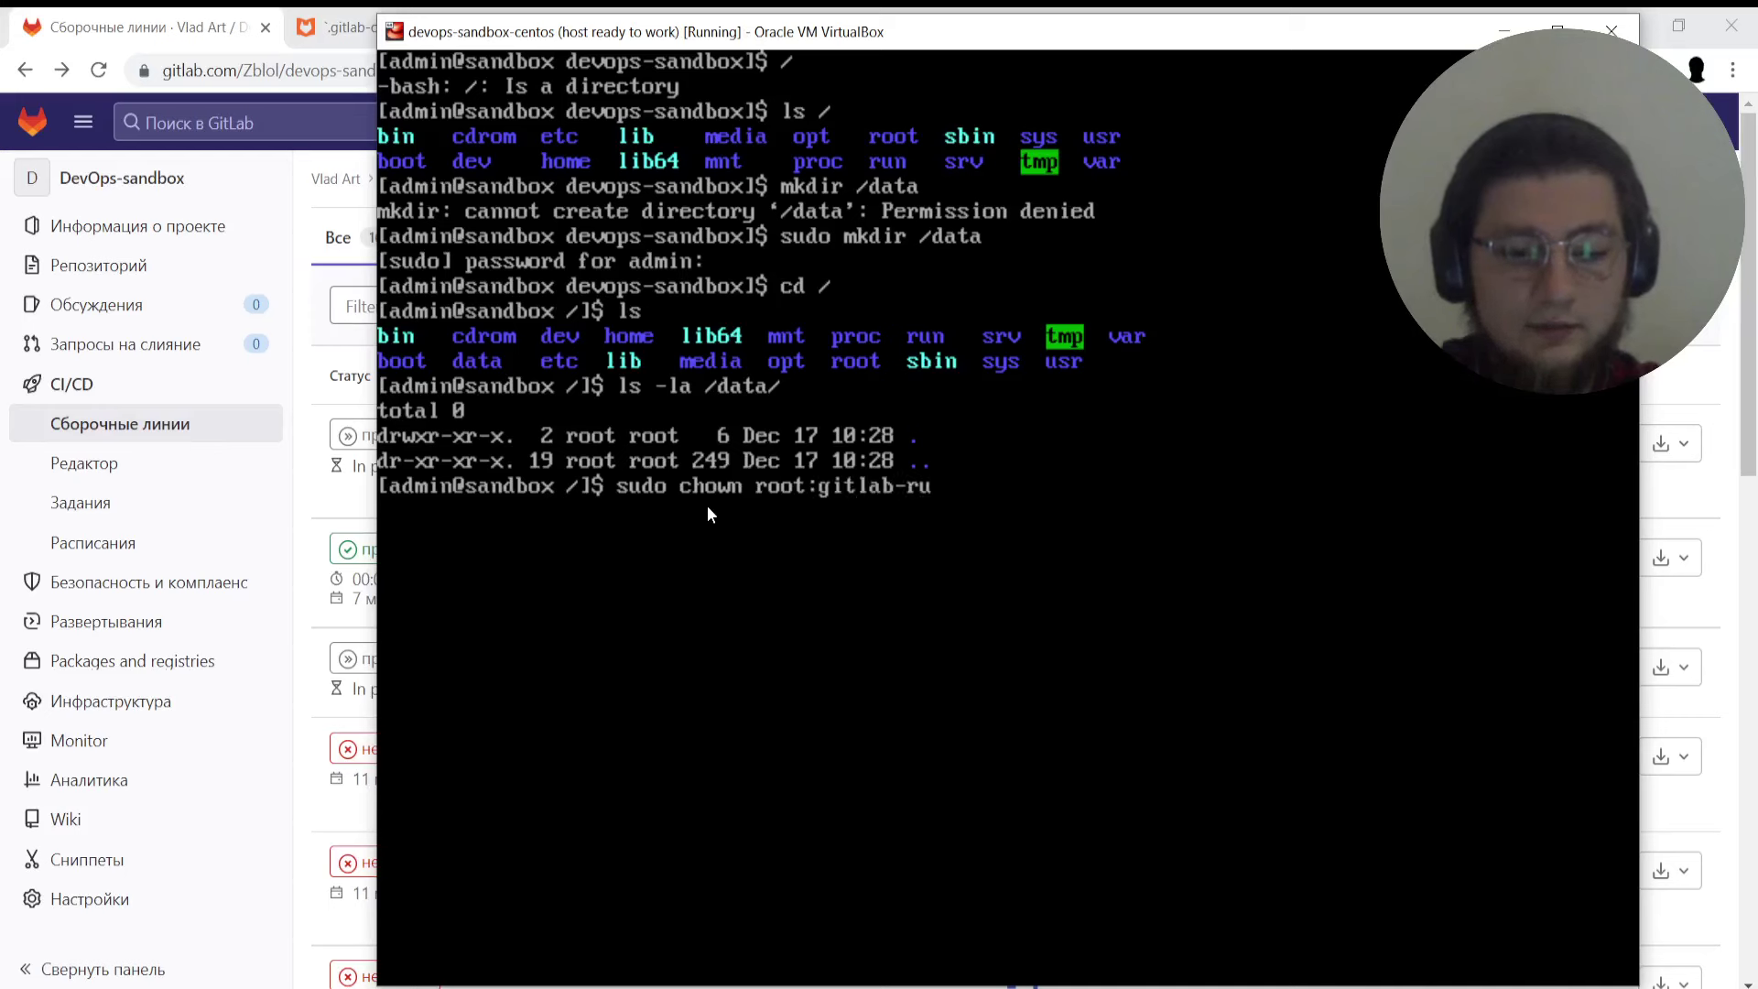
pyautogui.press('Tab')
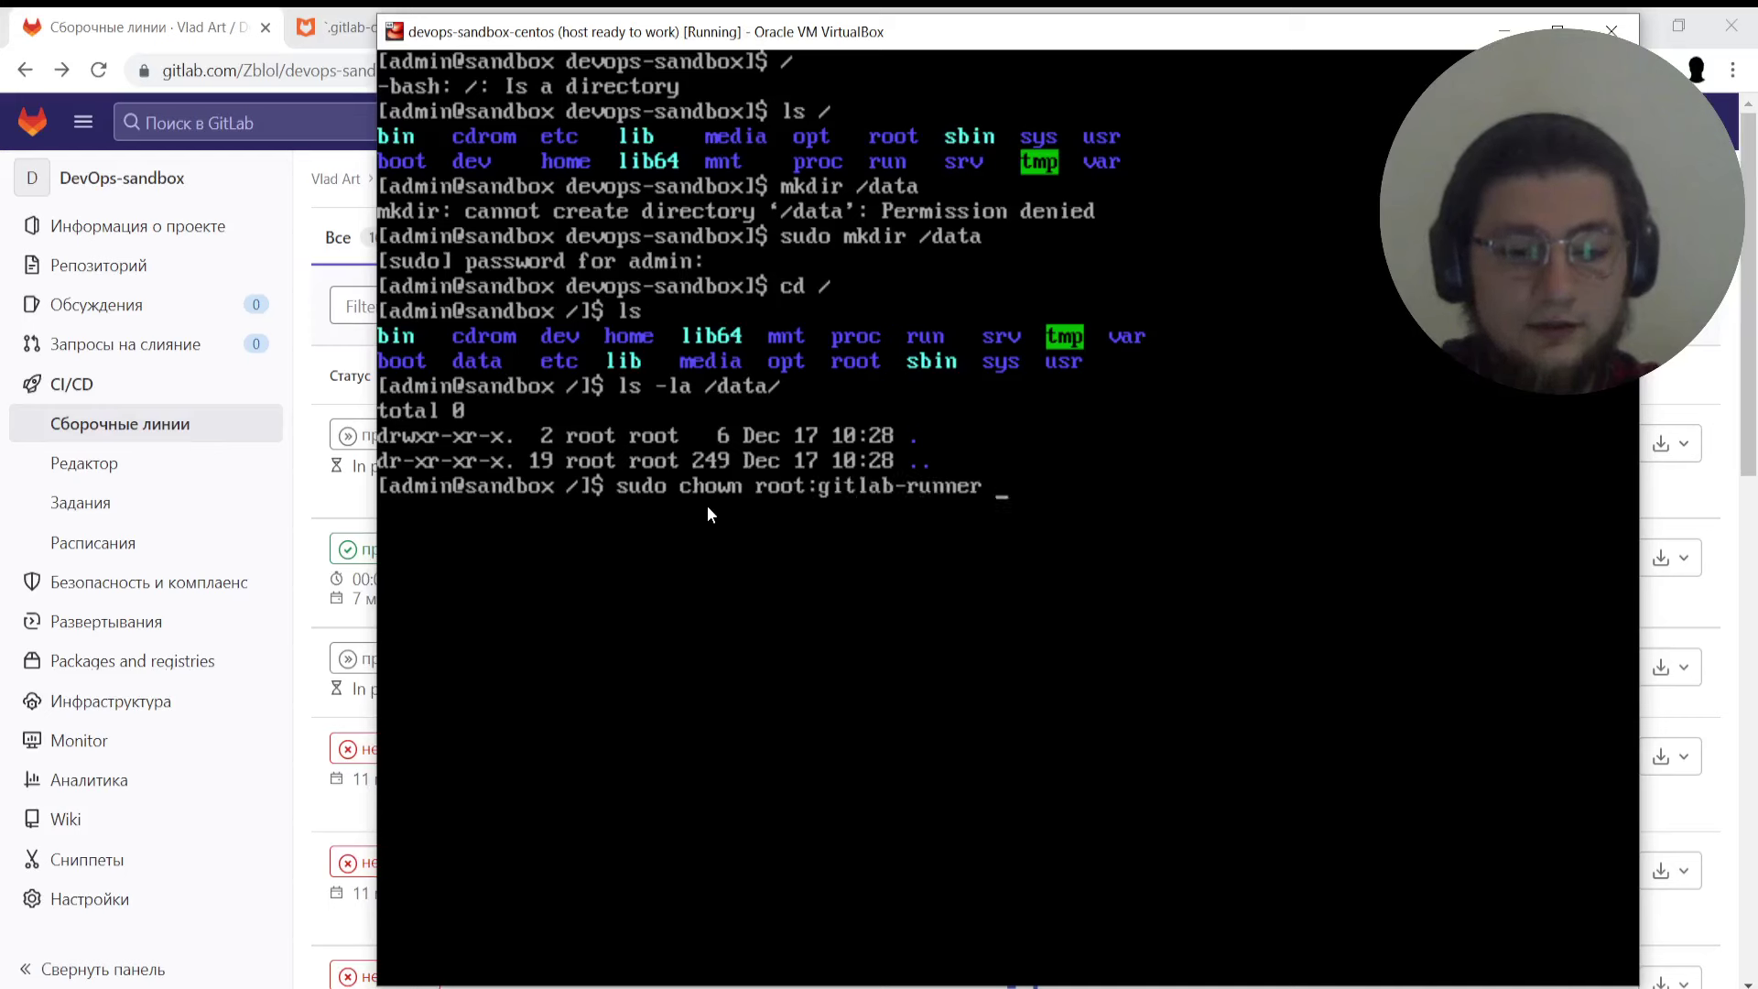
pyautogui.write('/da')
pyautogui.press('Tab')
pyautogui.press('Return')
pyautogui.write('ls -la ')
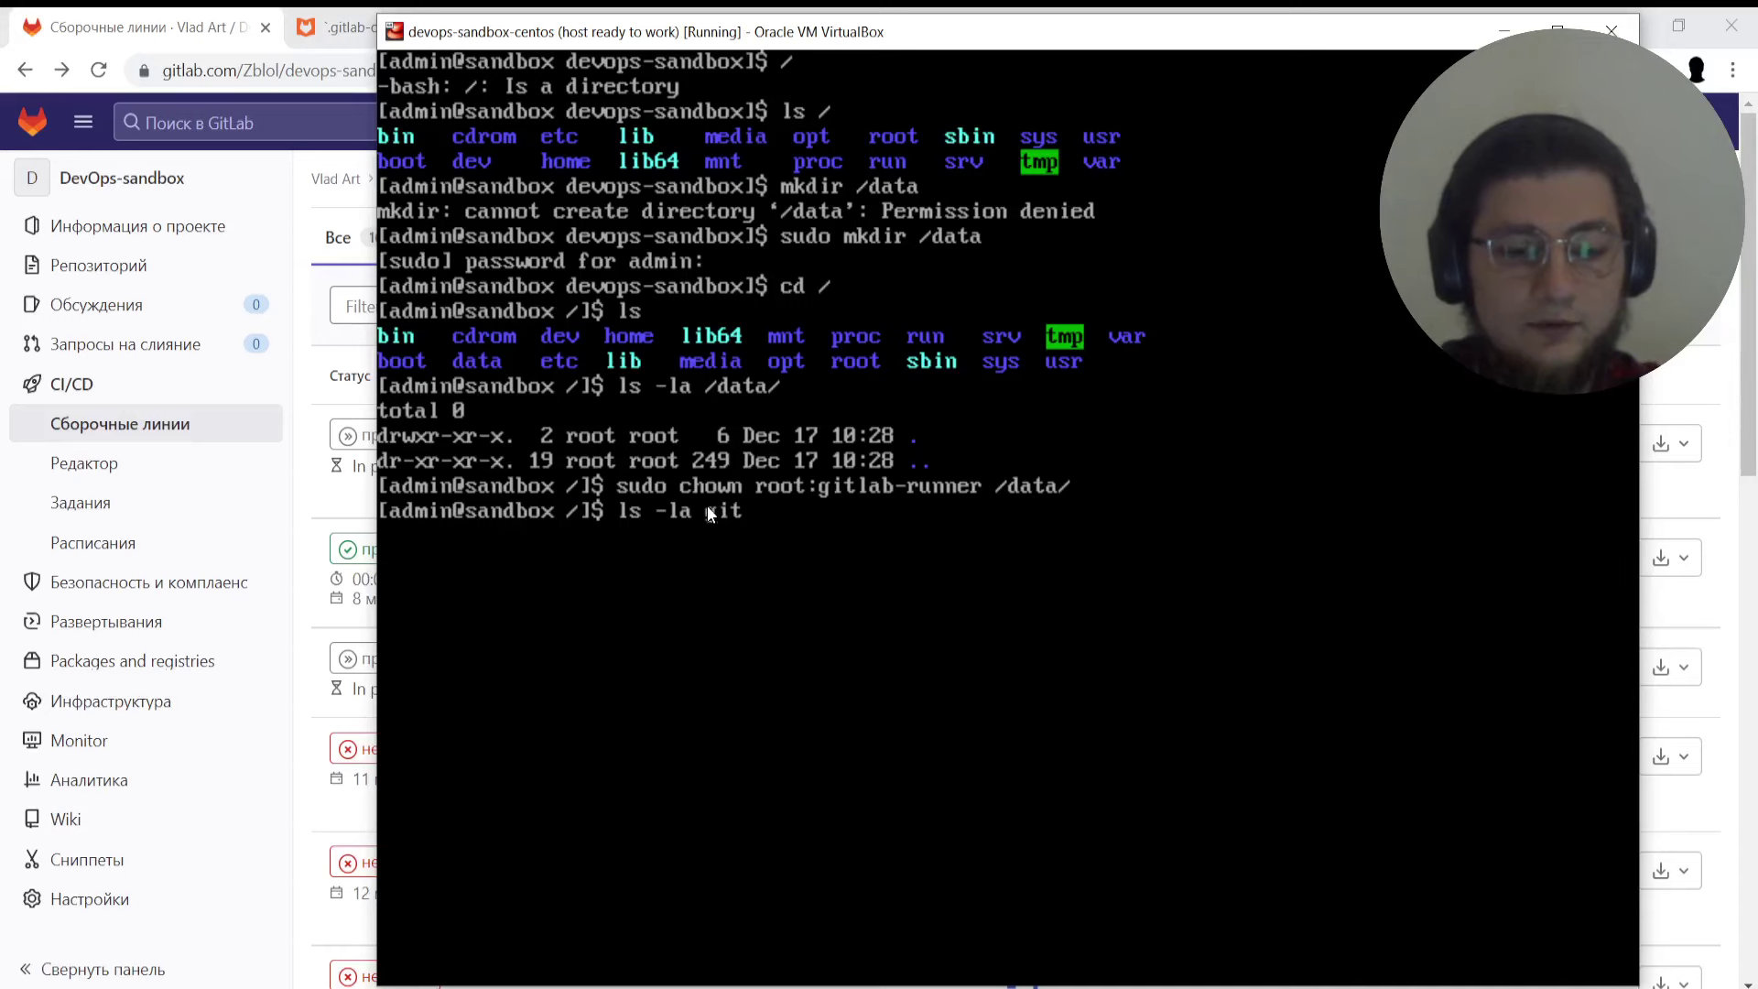
pyautogui.write('/data/')
pyautogui.press('Return')
pyautogui.write('ls -la /')
pyautogui.press('Return')
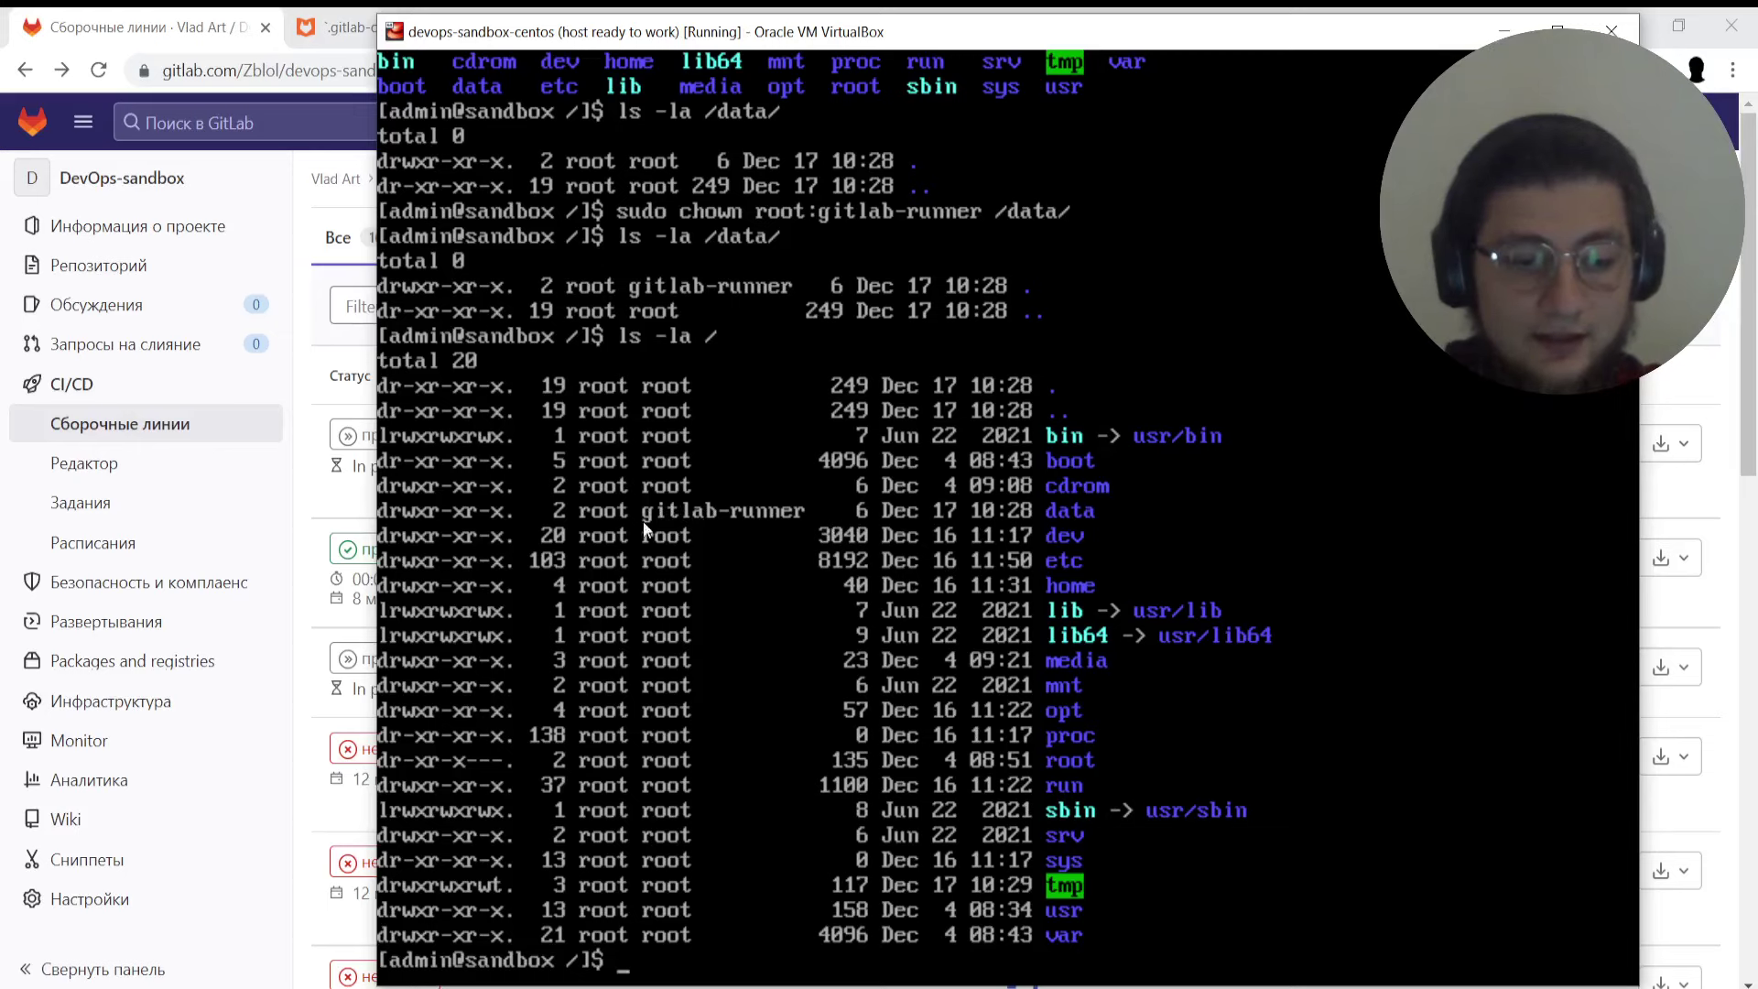
# Clear the terminal, run ls, and print ~/shared_folder/devops-sandbox/Dockerfile with cat.
pyautogui.write('clear')
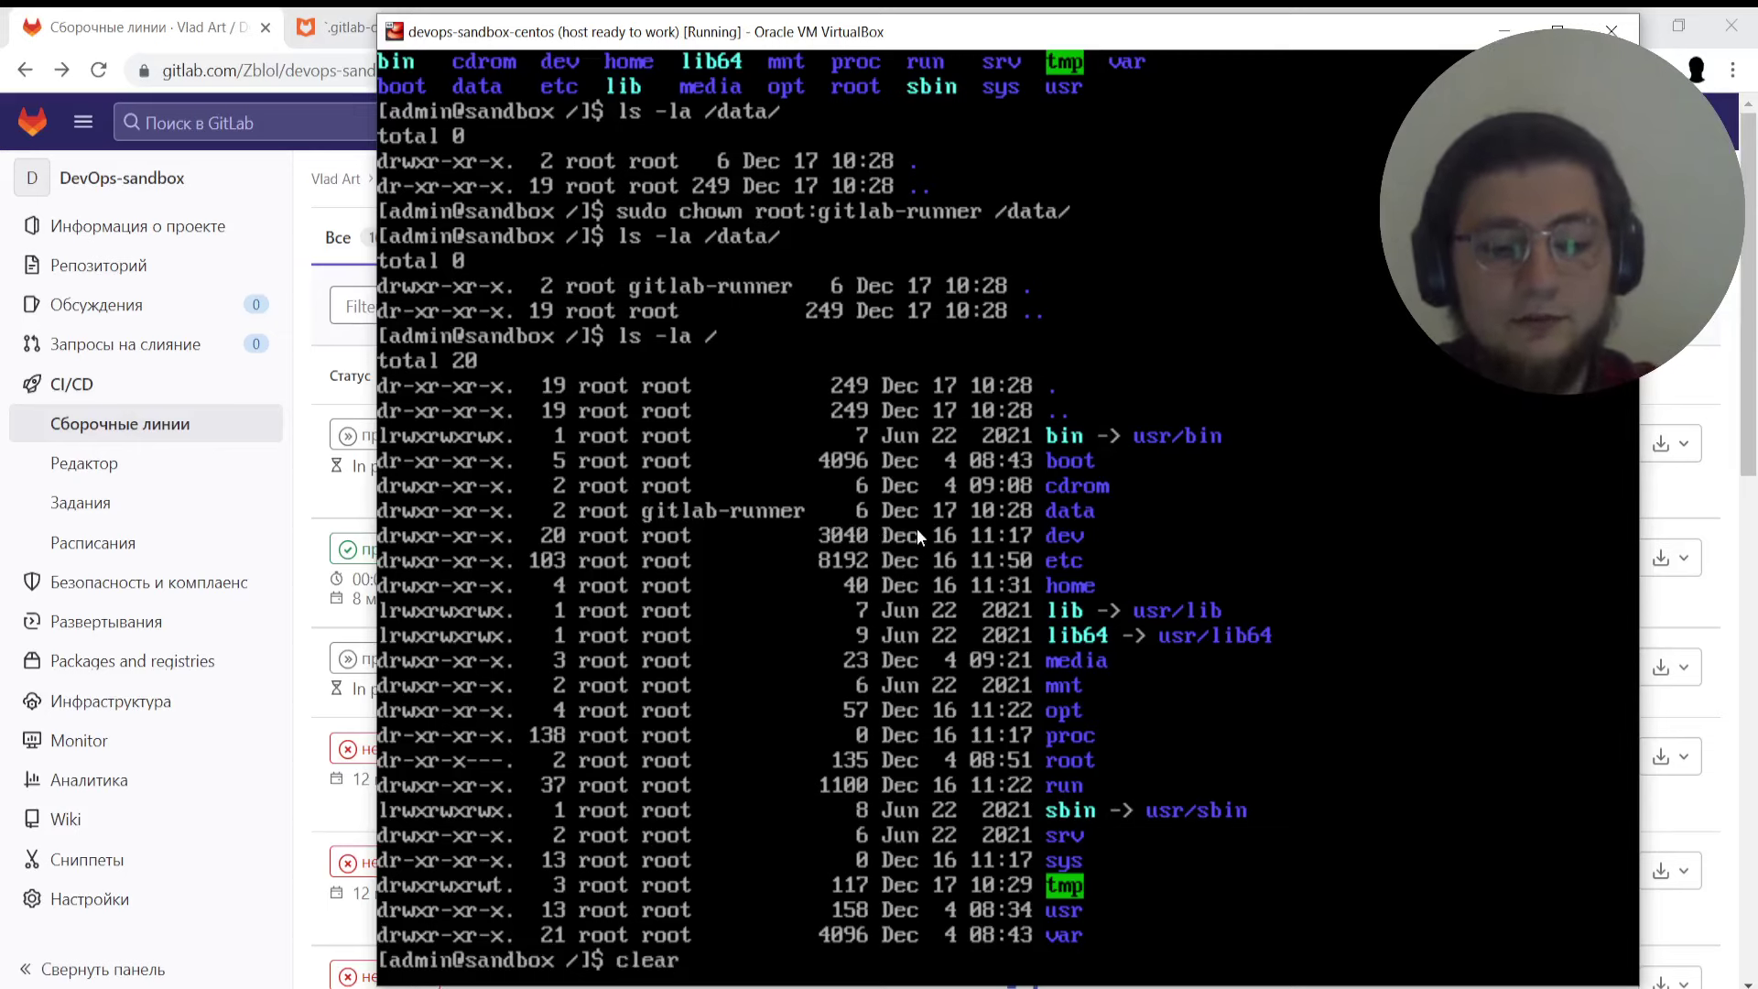
pyautogui.press('Return')
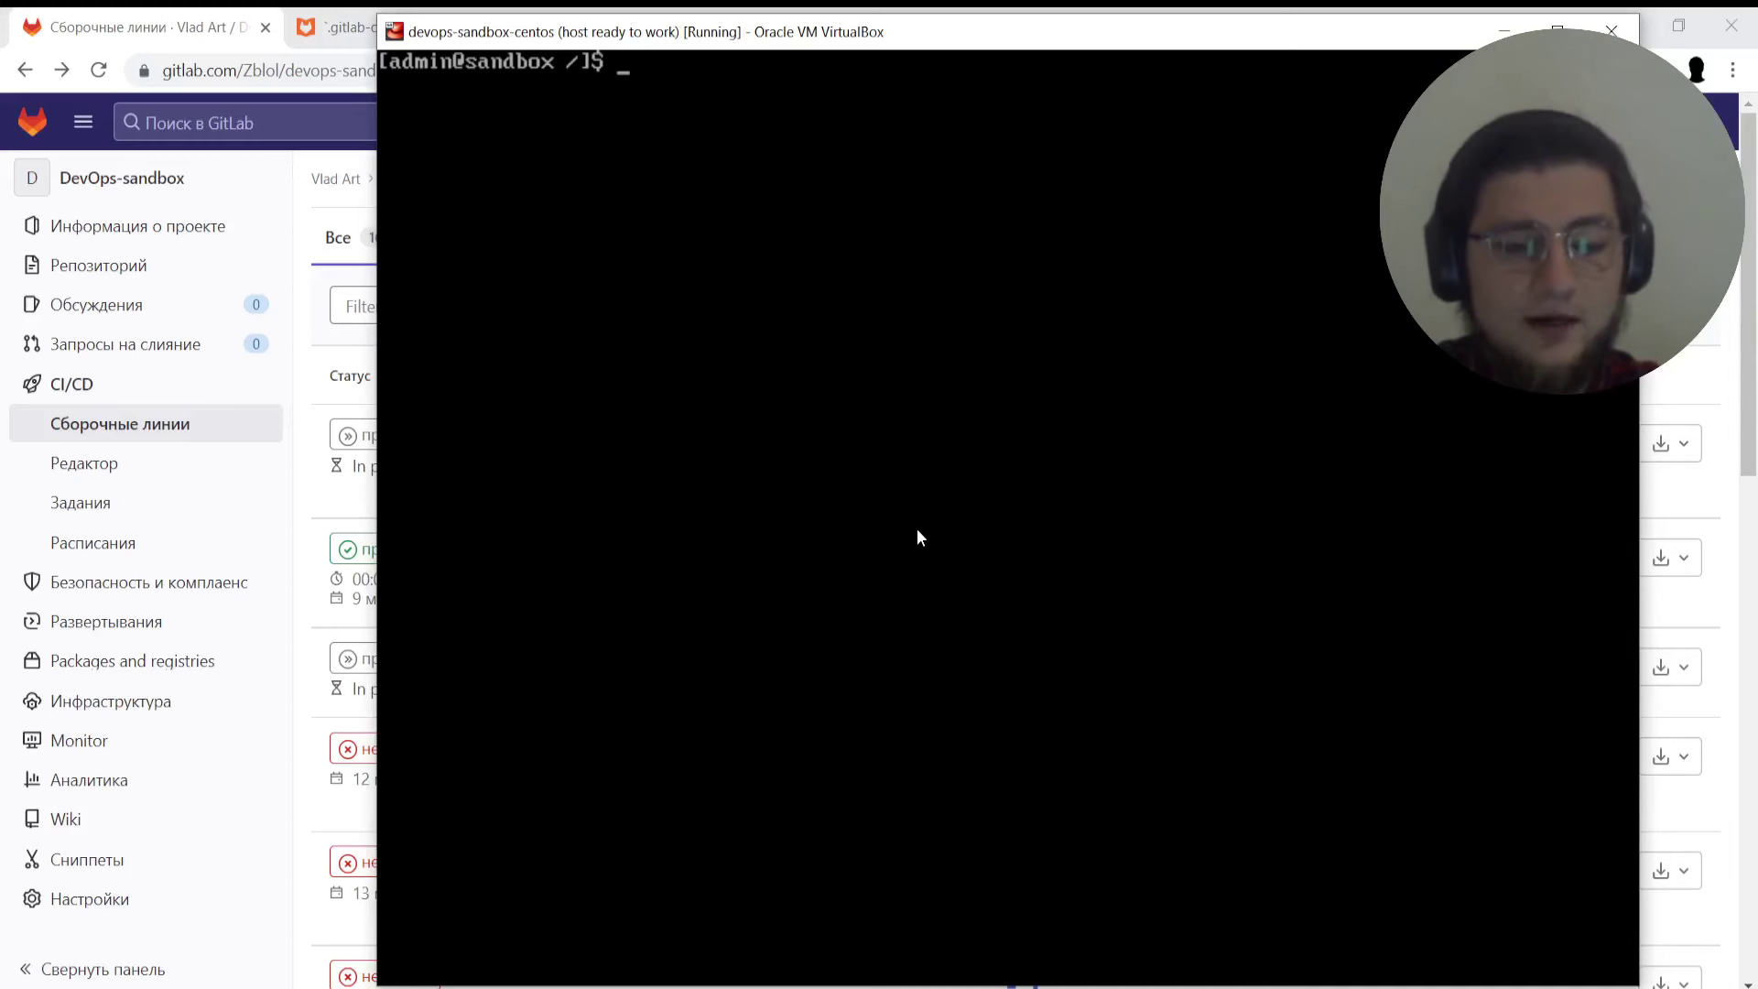
pyautogui.write('ls')
pyautogui.press('Return')
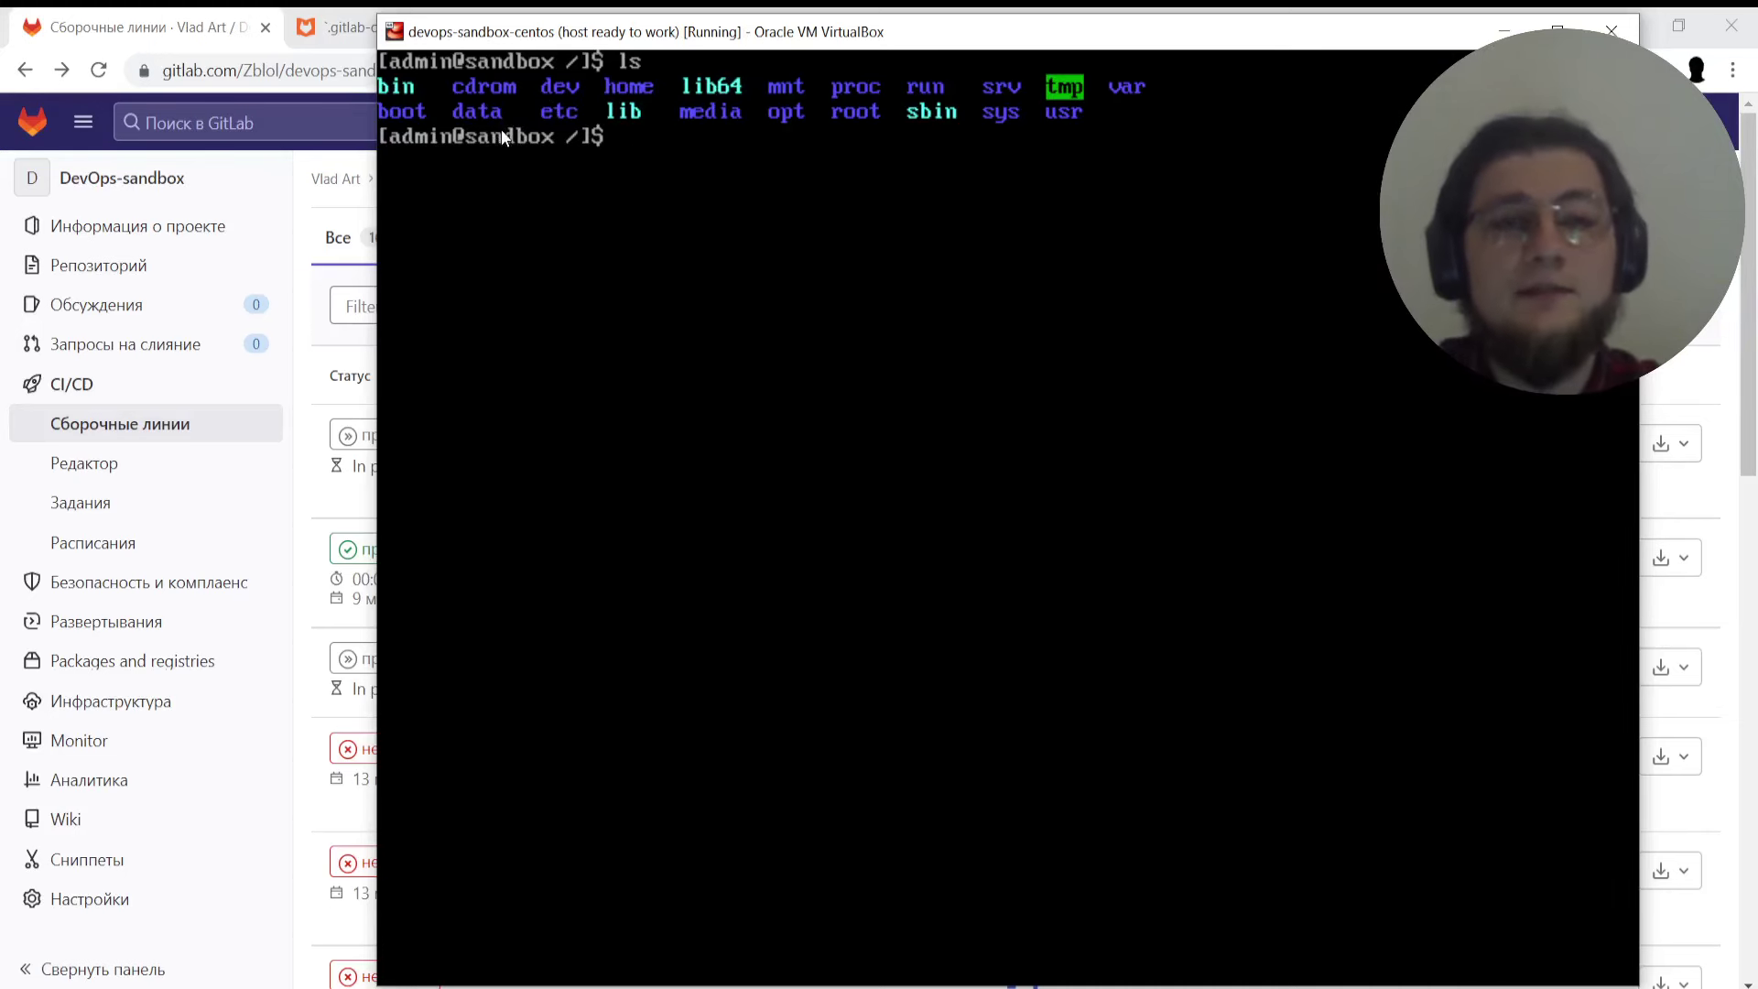
pyautogui.write('cat ~/shared_folder/devops-sandbox/Dockerfile')
pyautogui.press('Return')
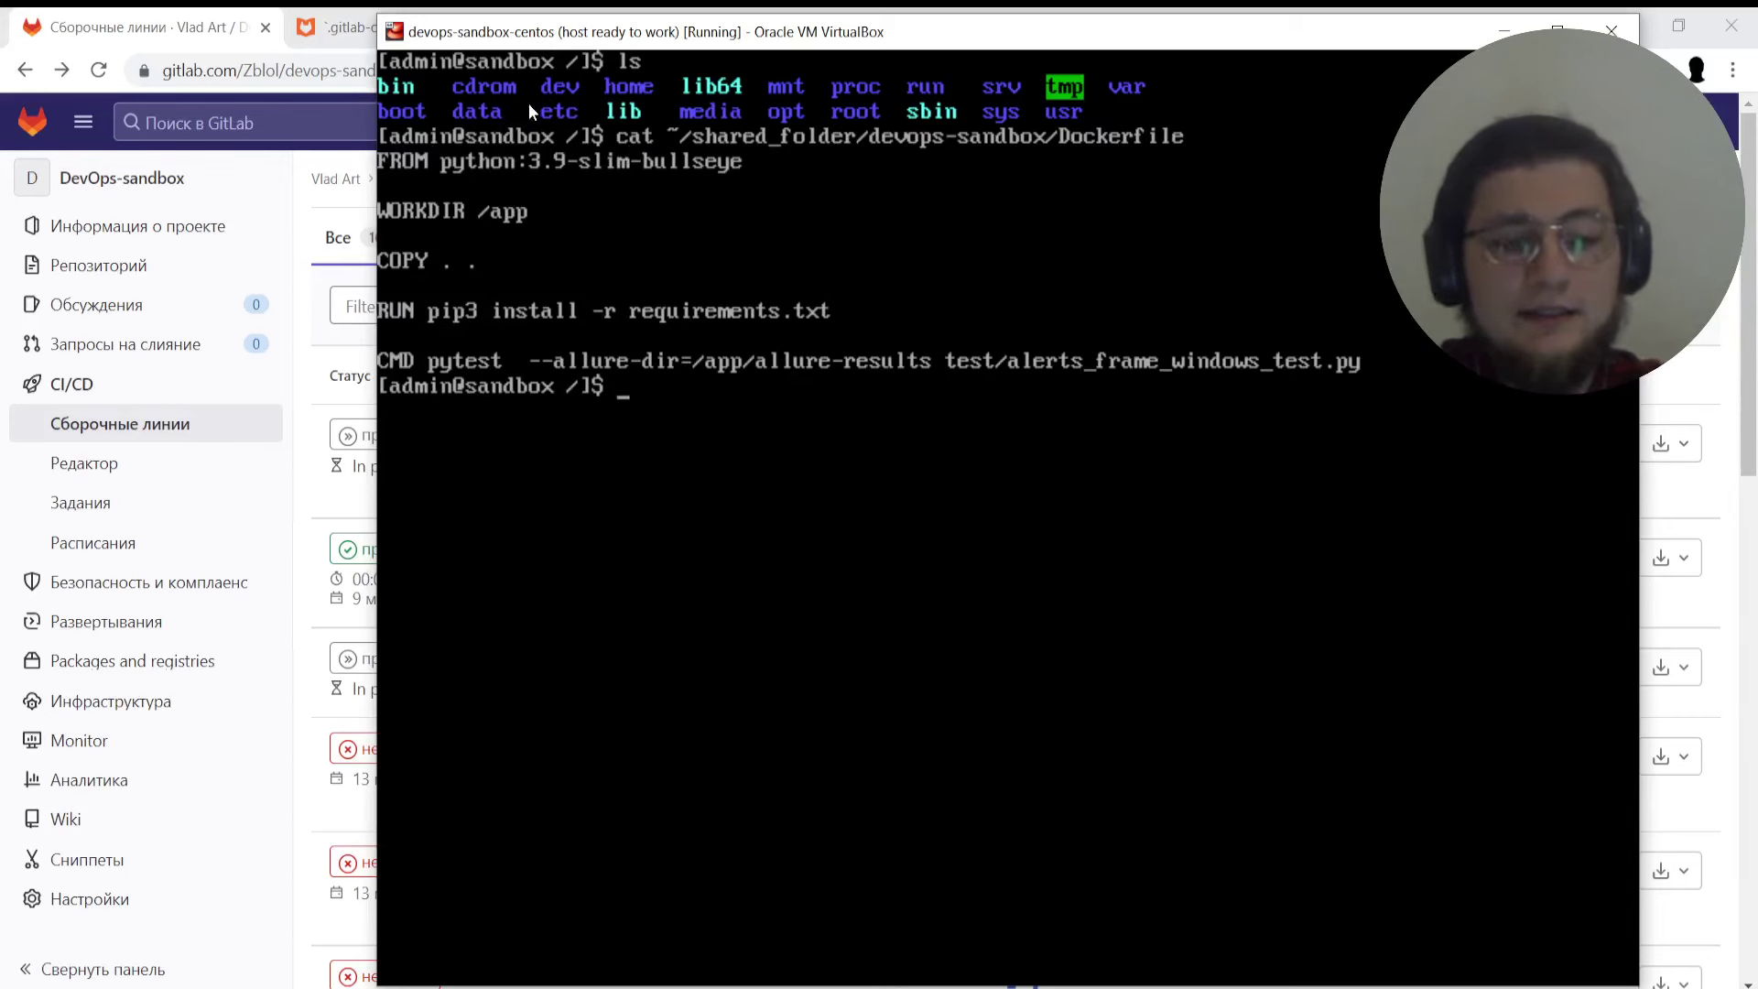
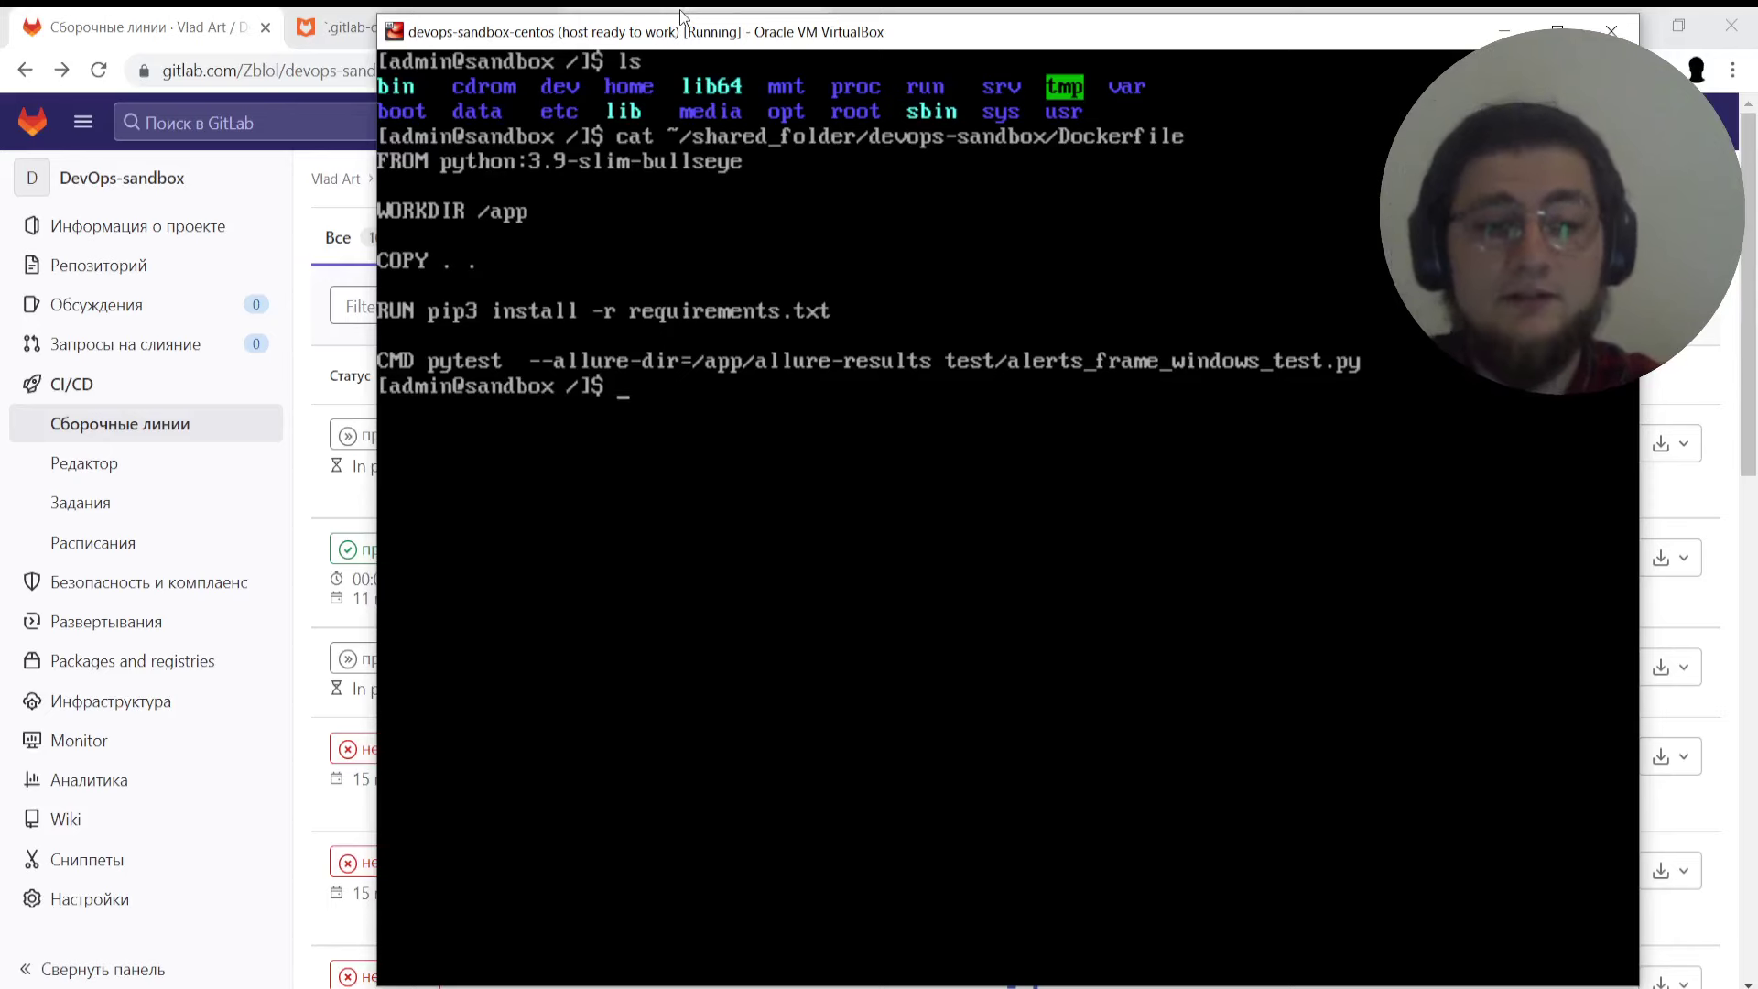
# Open the DevOps-sandbox project's .gitlab-ci.yml in the editor.
pyautogui.click(952, 22)
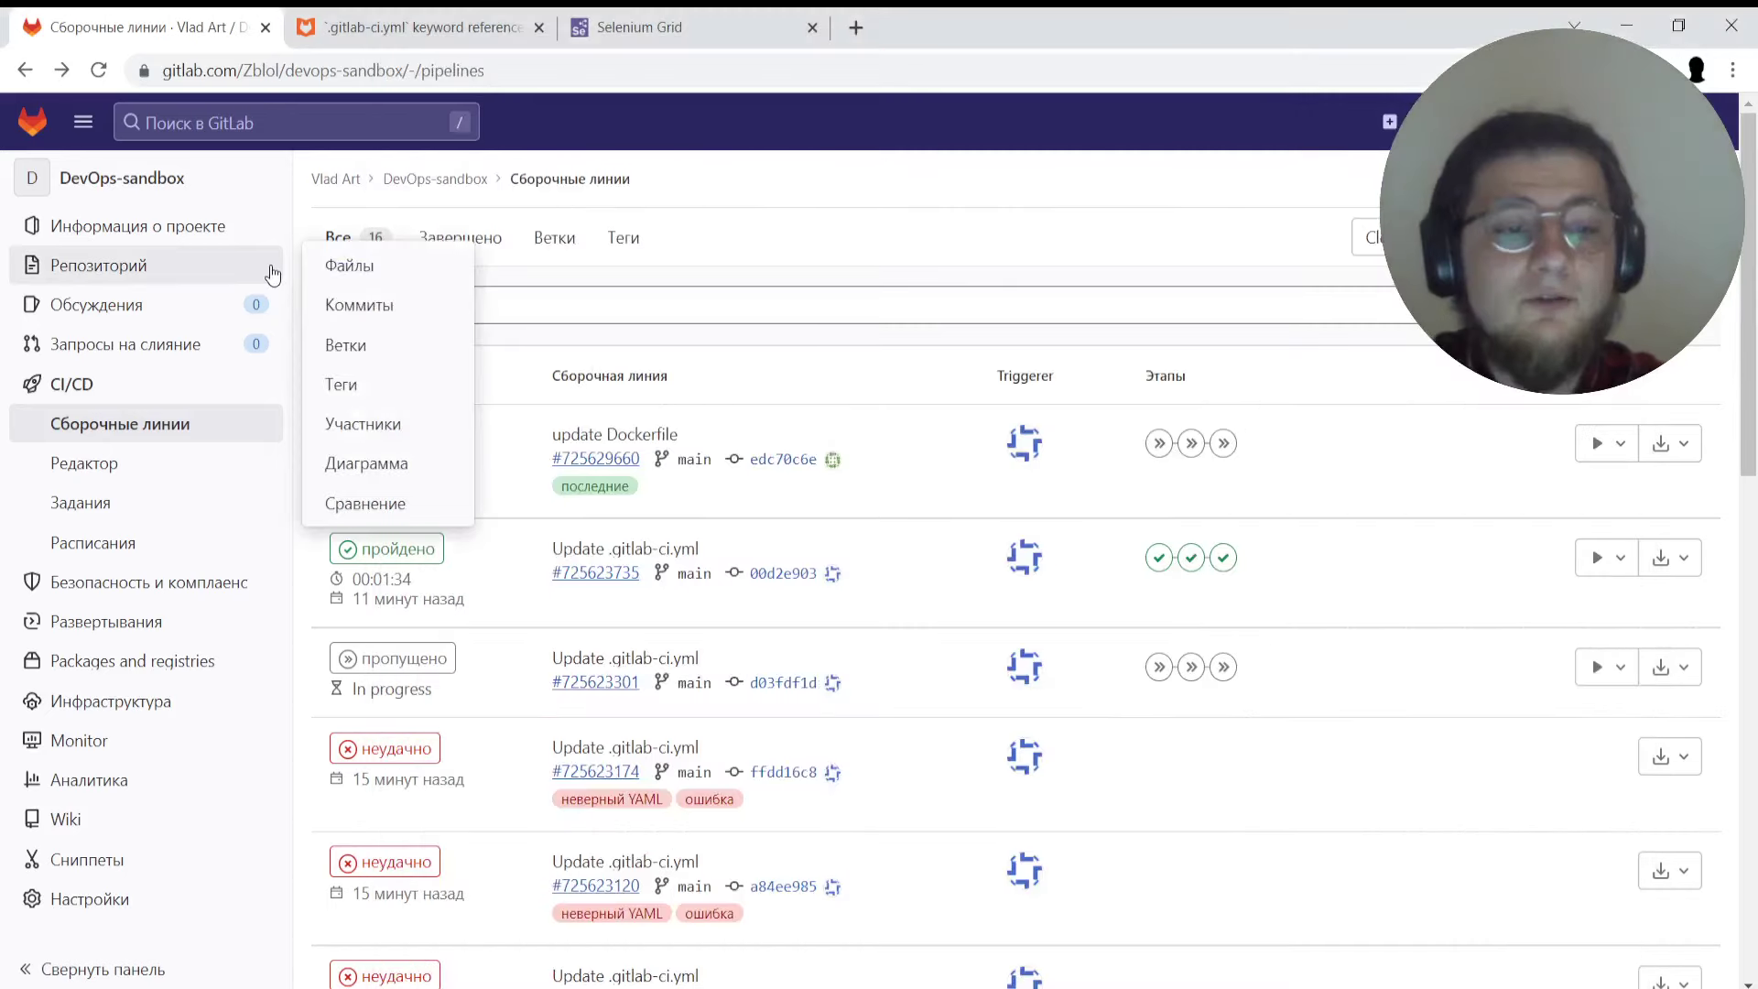
pyautogui.click(114, 179)
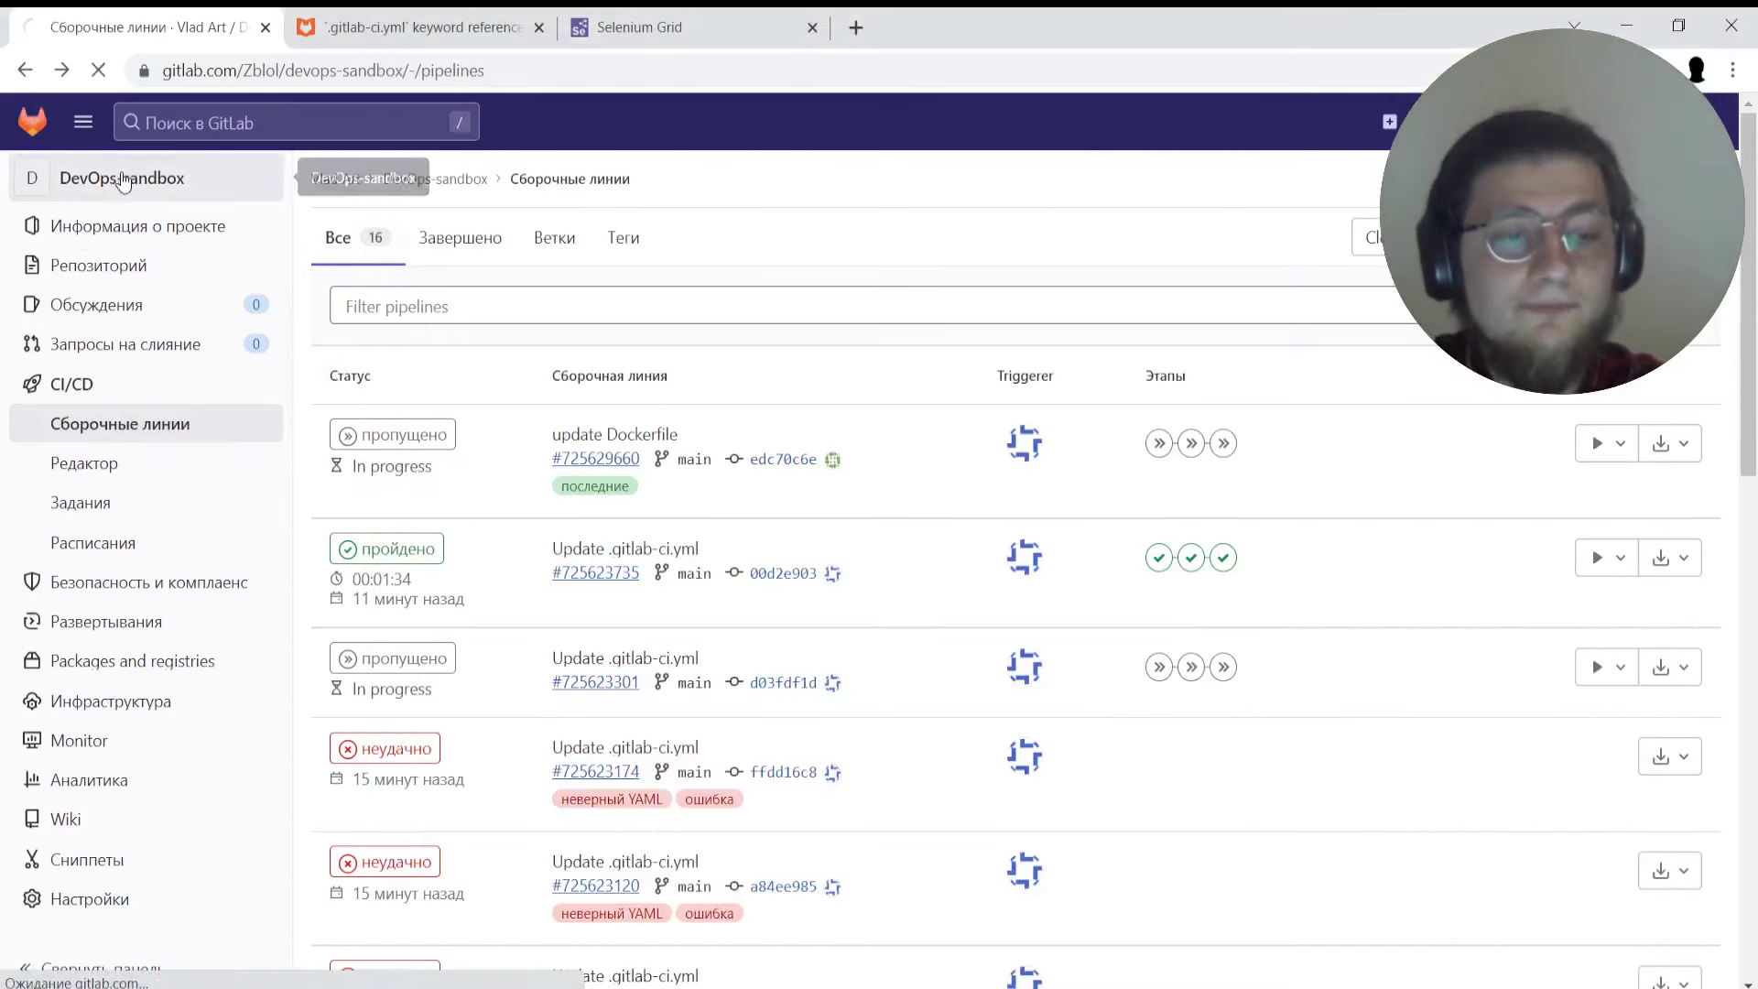
pyautogui.scroll(-1, 559, 673)
pyautogui.click(531, 887)
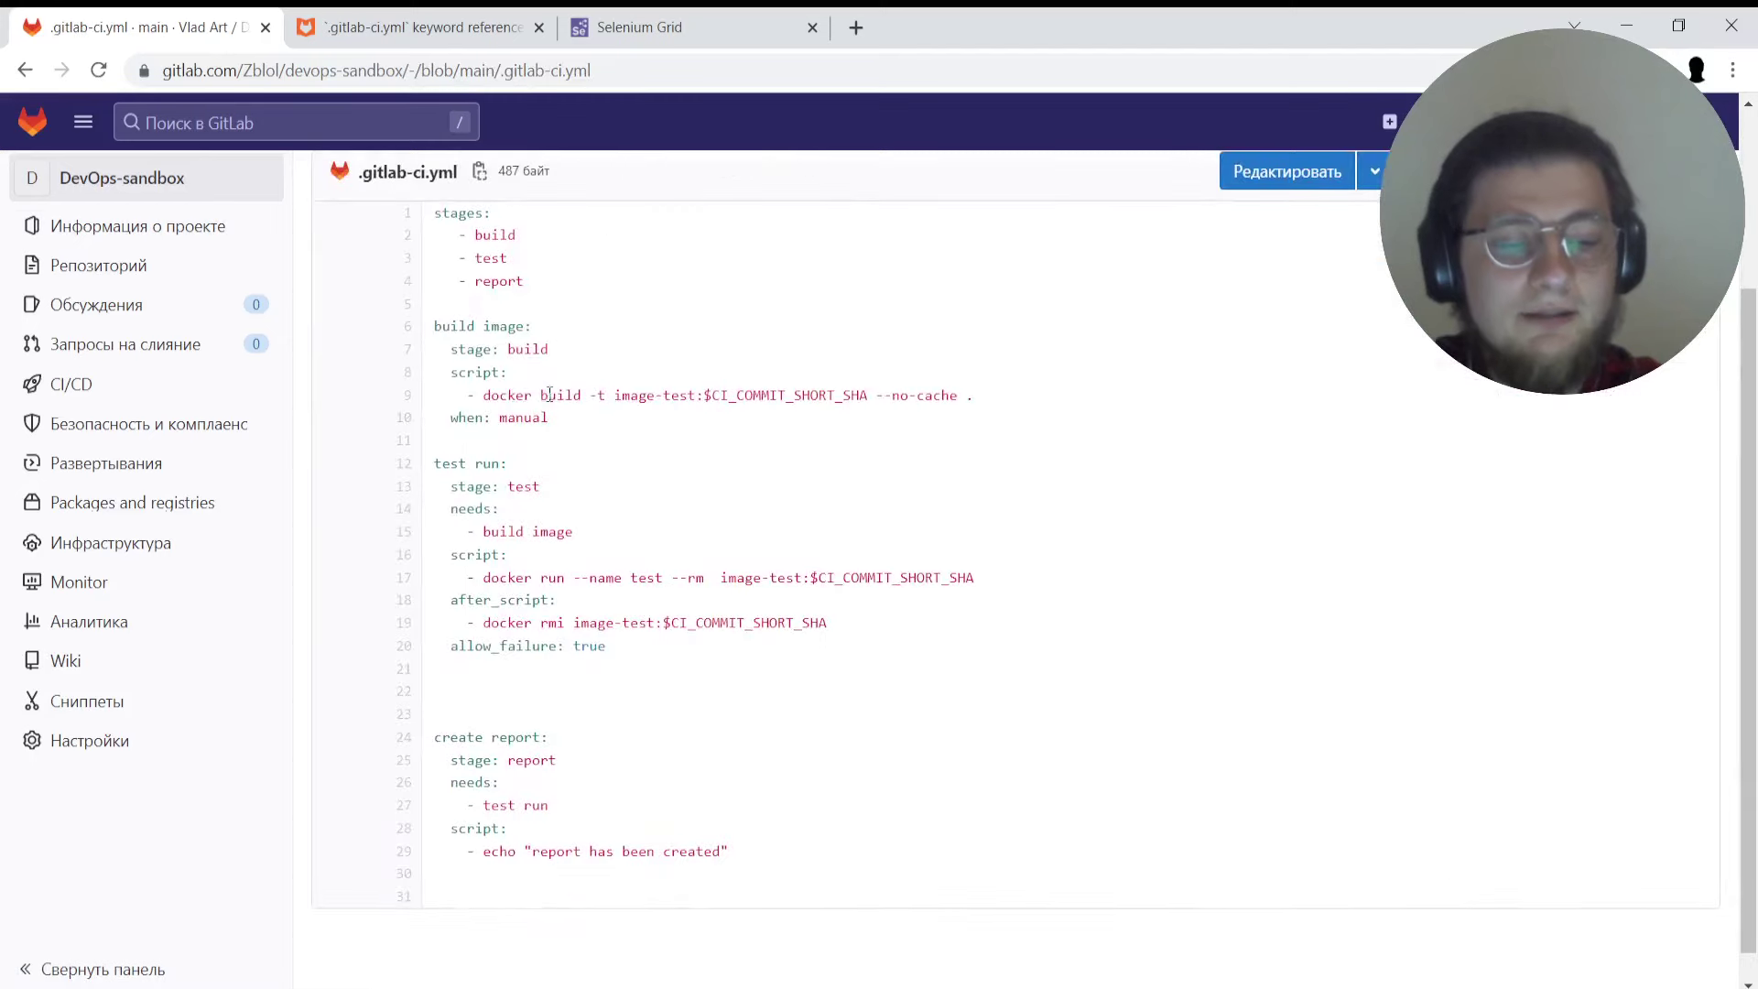
pyautogui.click(1273, 417)
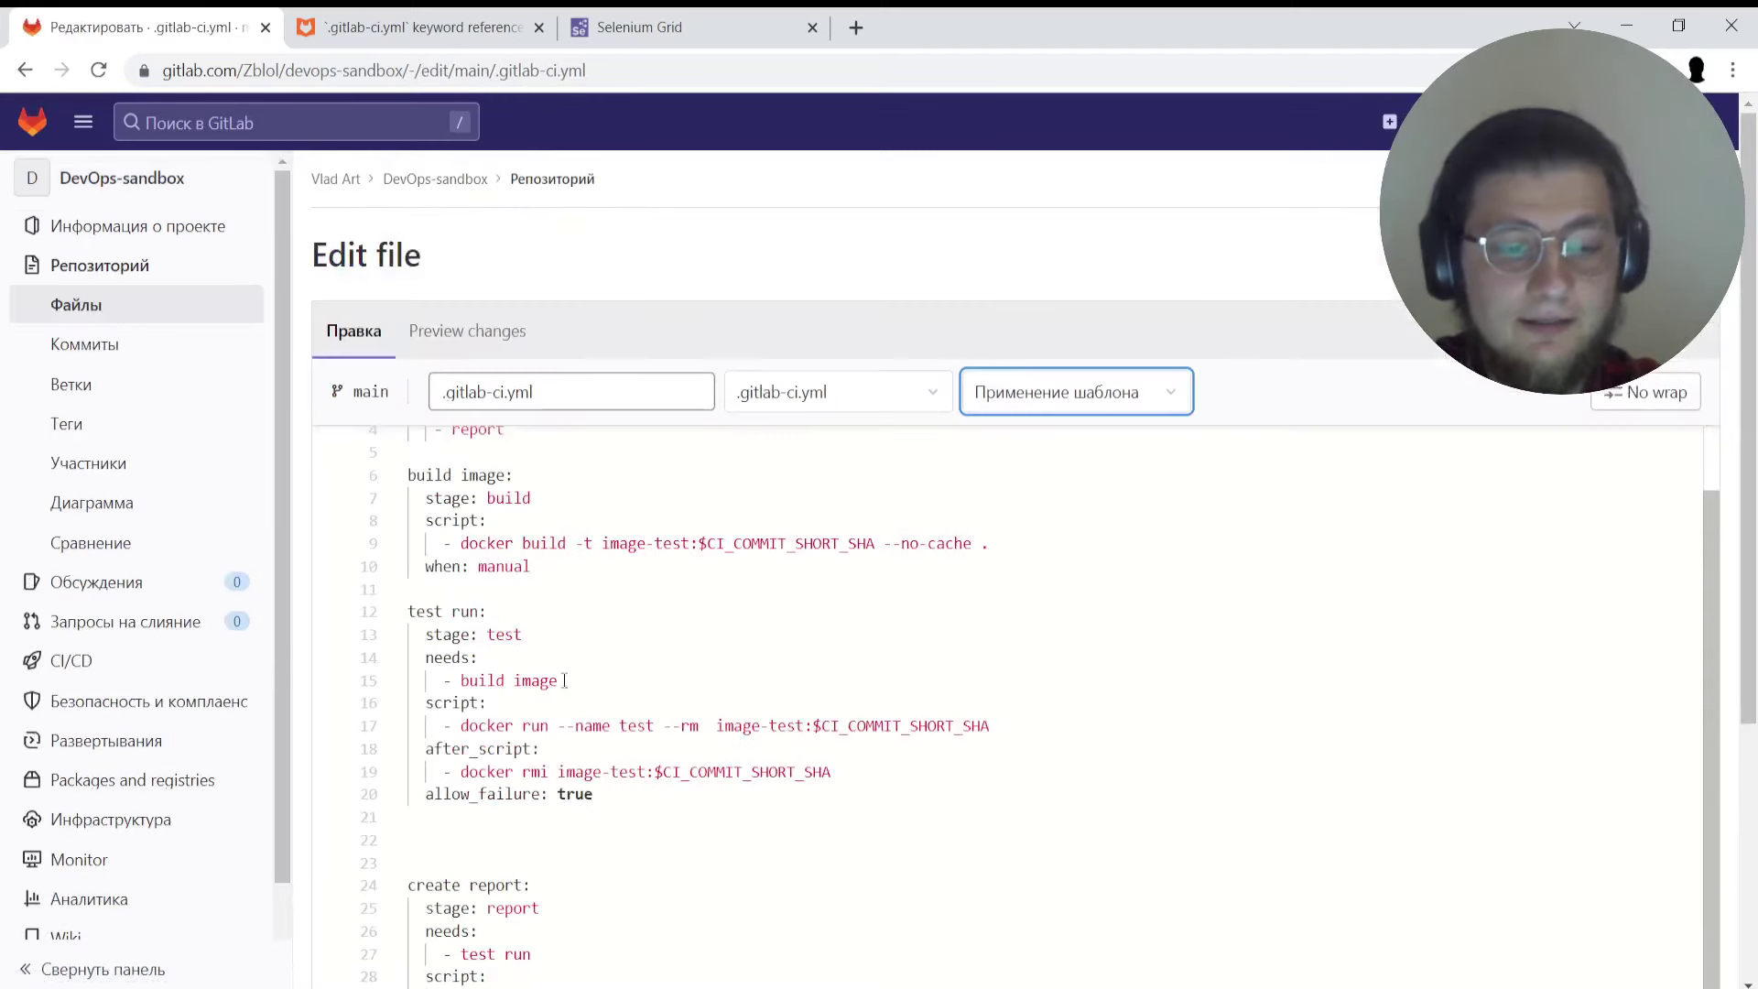
pyautogui.scroll(-1, 682, 724)
# Break the test run docker run command so --rm starts a new indented line.
pyautogui.click(658, 695)
pyautogui.press('Right')
pyautogui.press('Return')
pyautogui.press('Tab')
pyautogui.press('Tab')
pyautogui.press('Tab')
pyautogui.press('Tab')
pyautogui.press('Tab')
pyautogui.press('Tab')
pyautogui.click(911, 718)
# Add a -v /data/allure-results:/app/applure-resluts volume line below --rm.
pyautogui.press('Return')
pyautogui.write('--')
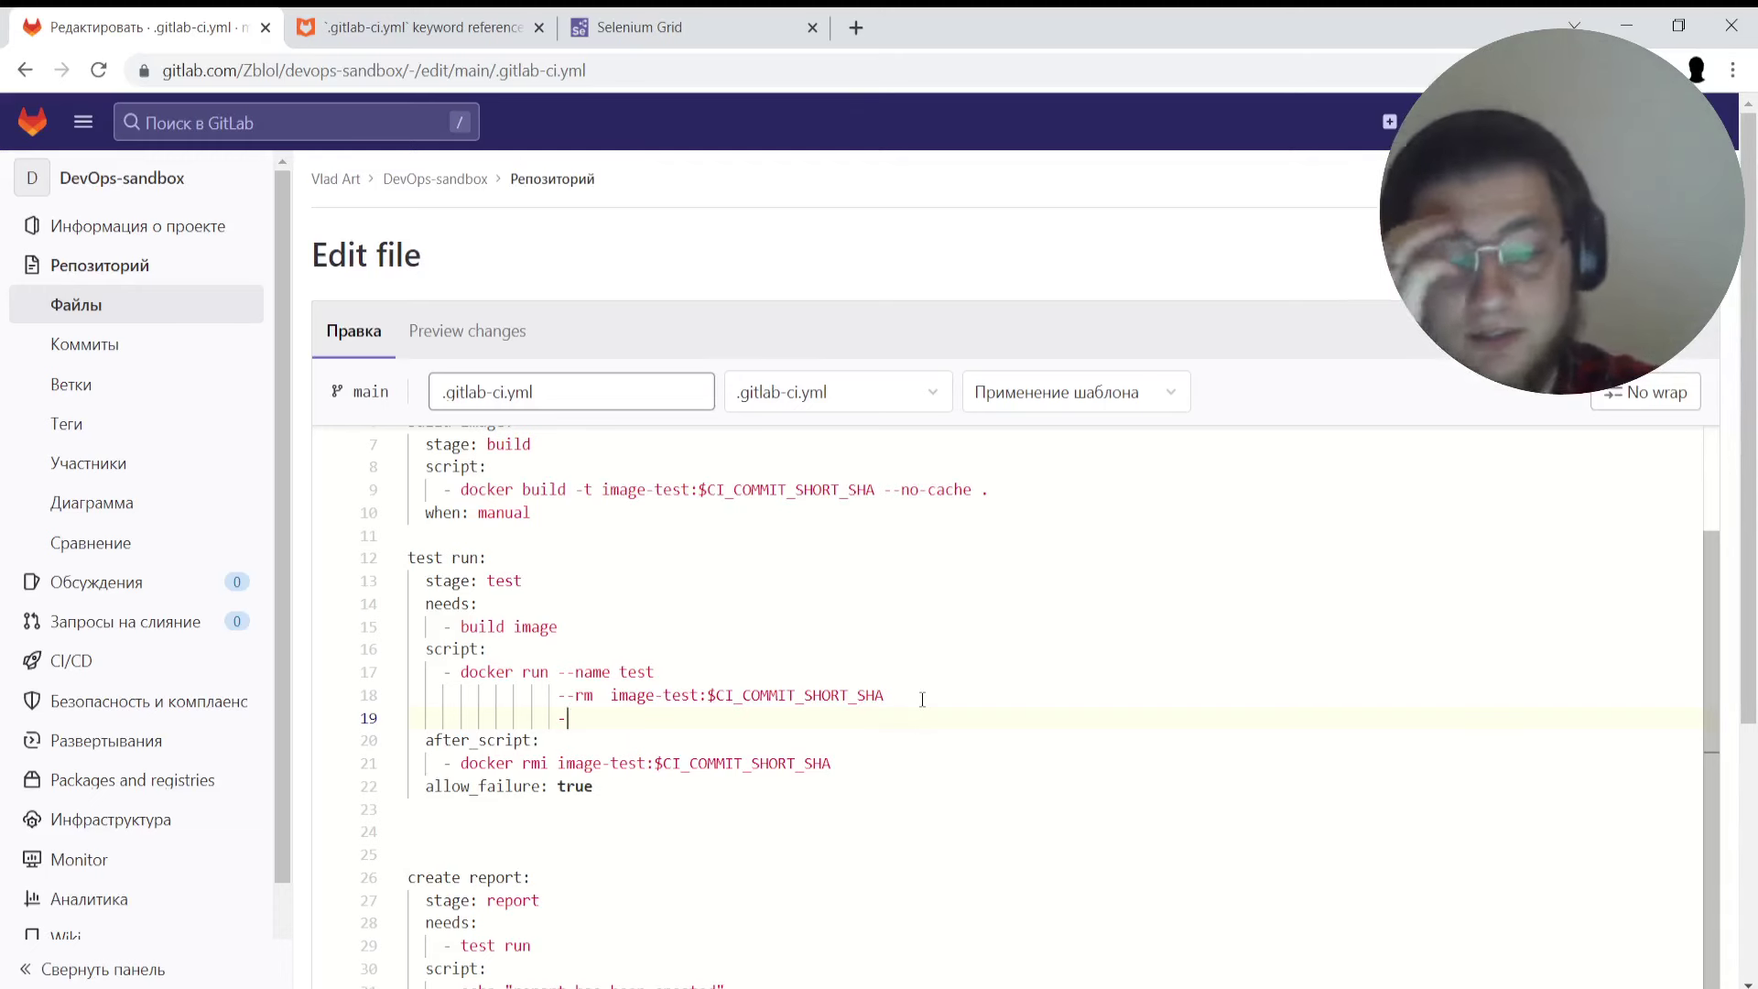
pyautogui.write('v')
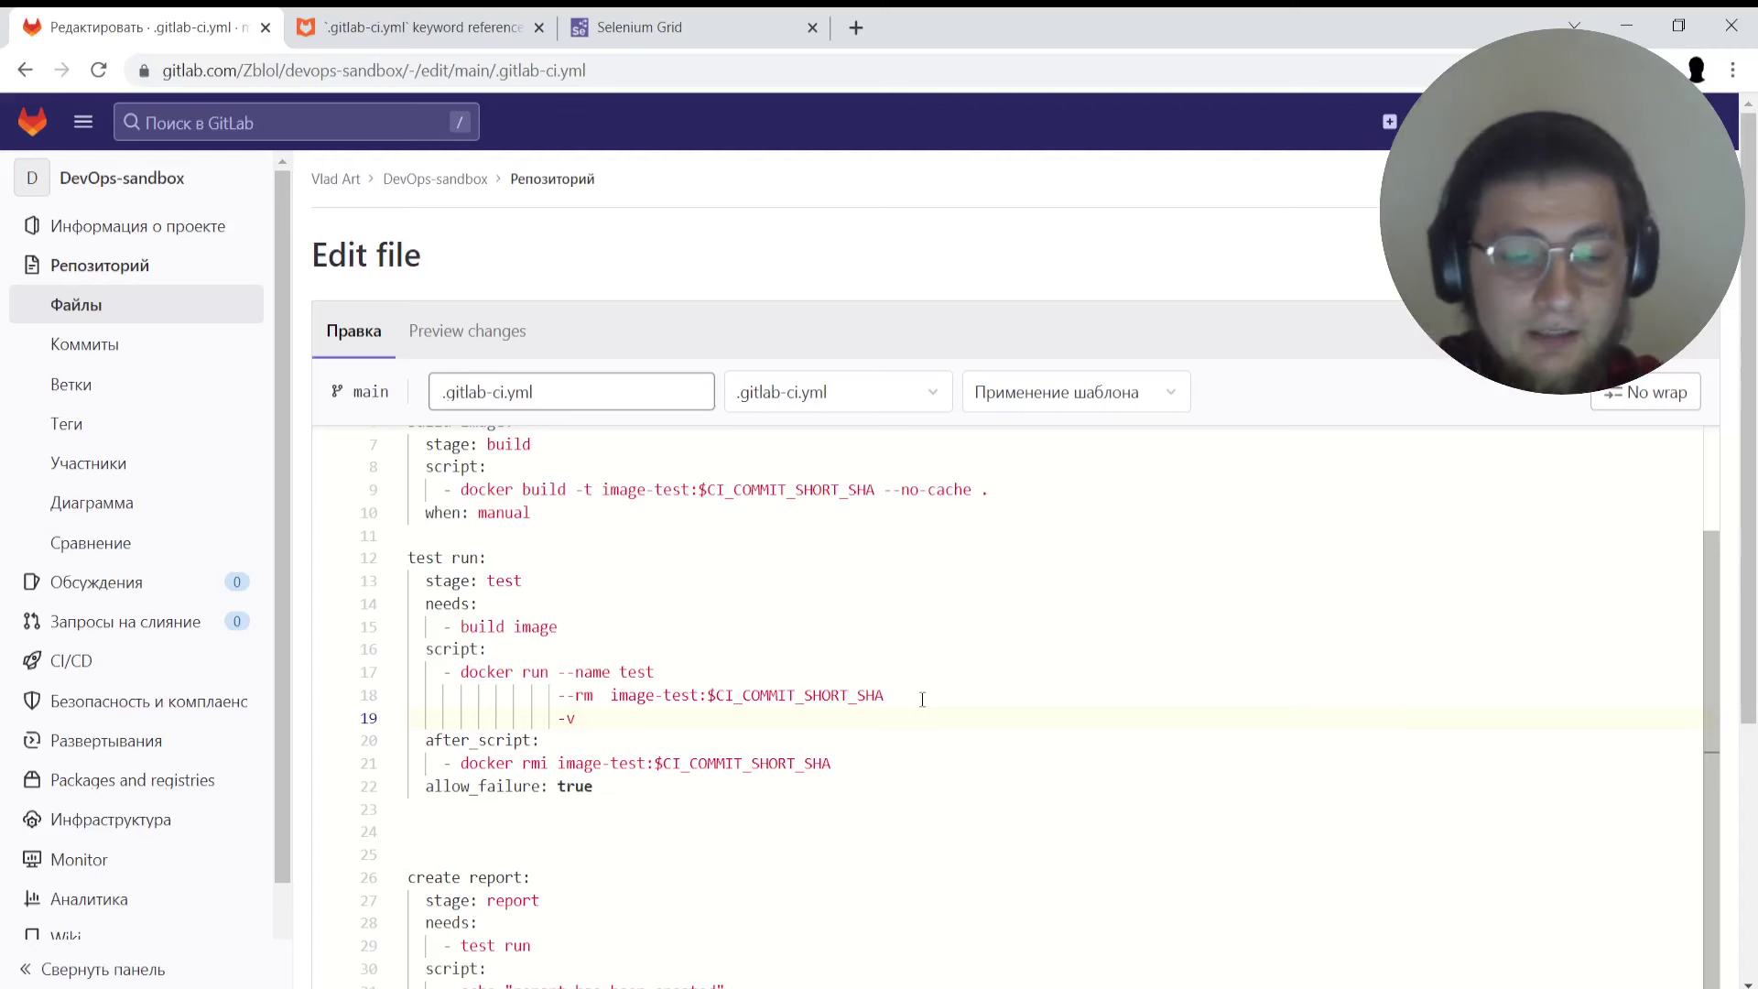
pyautogui.write('/data')
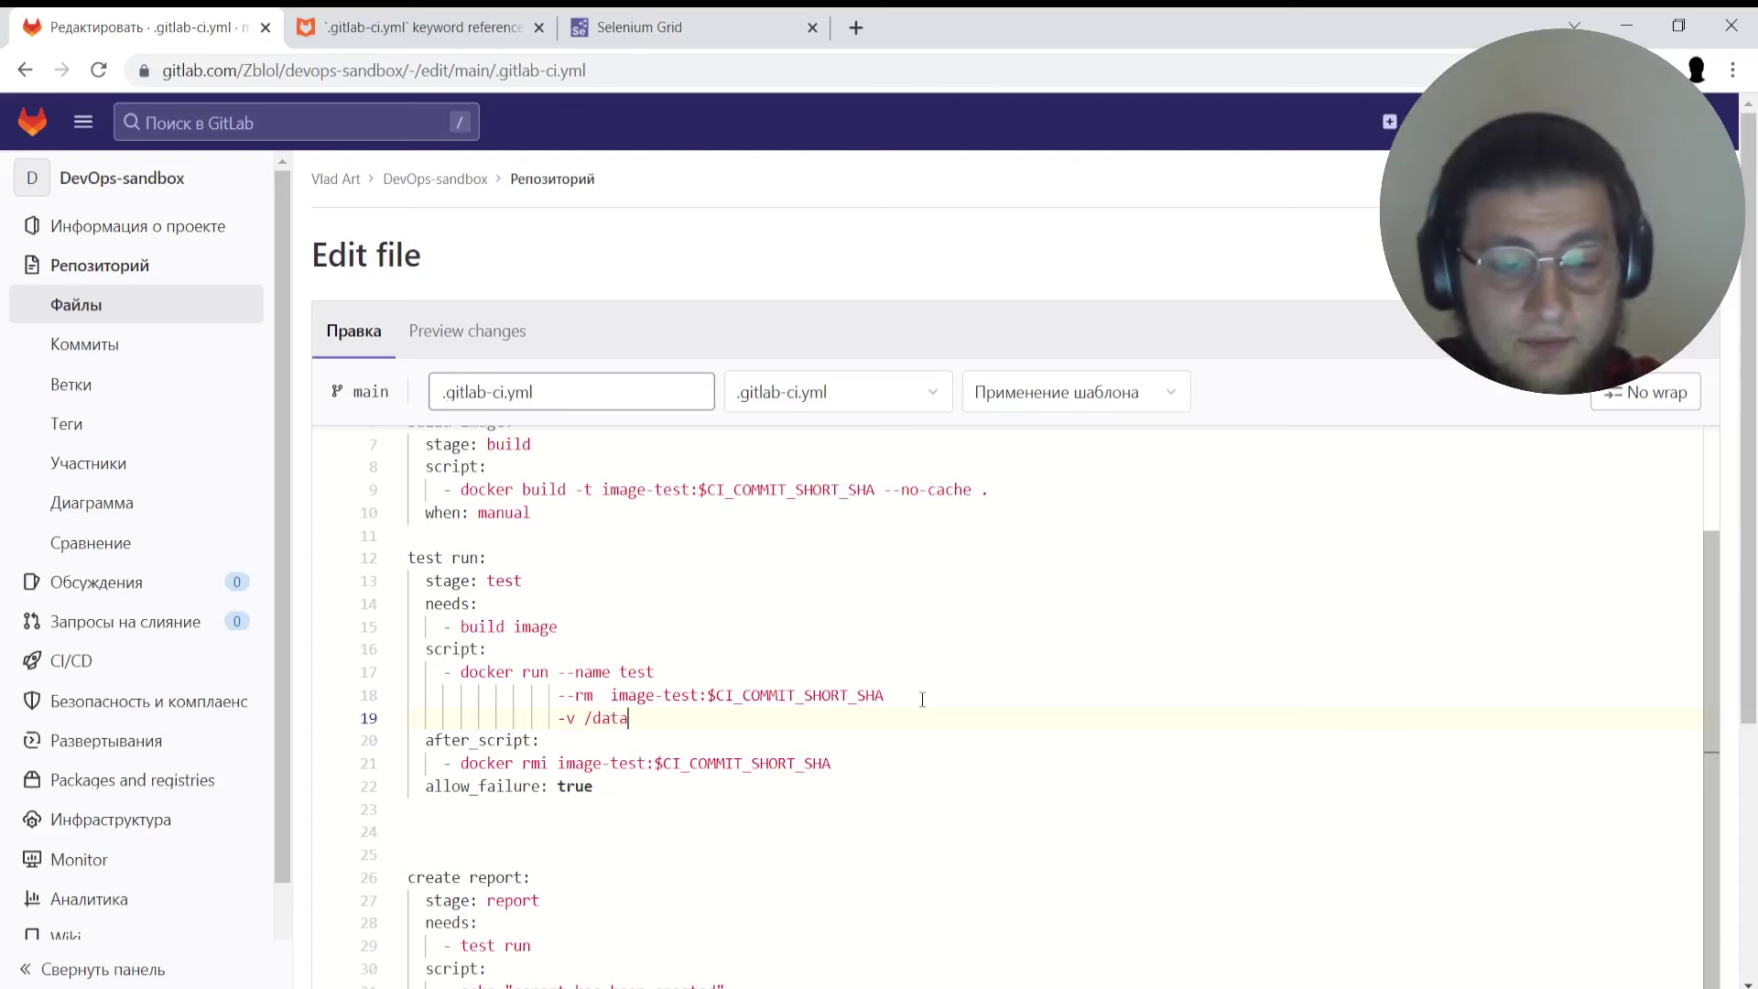
pyautogui.write('/allure-results:')
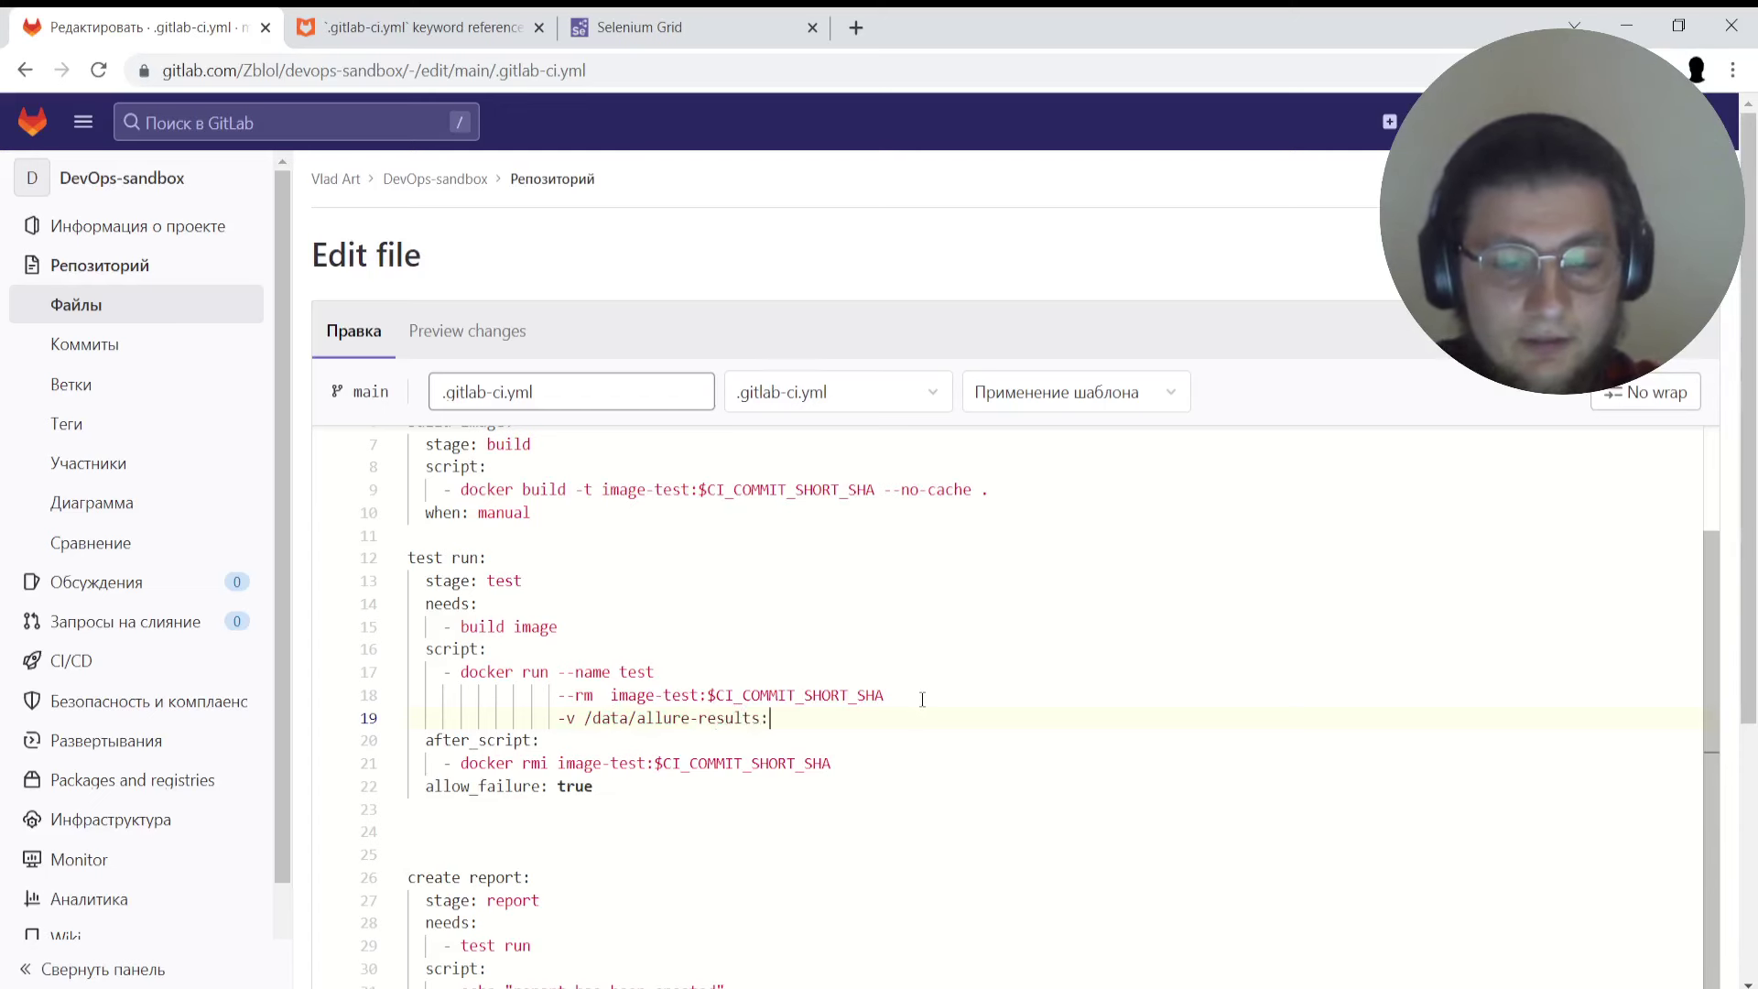
pyautogui.write('/app/applure-resluts')
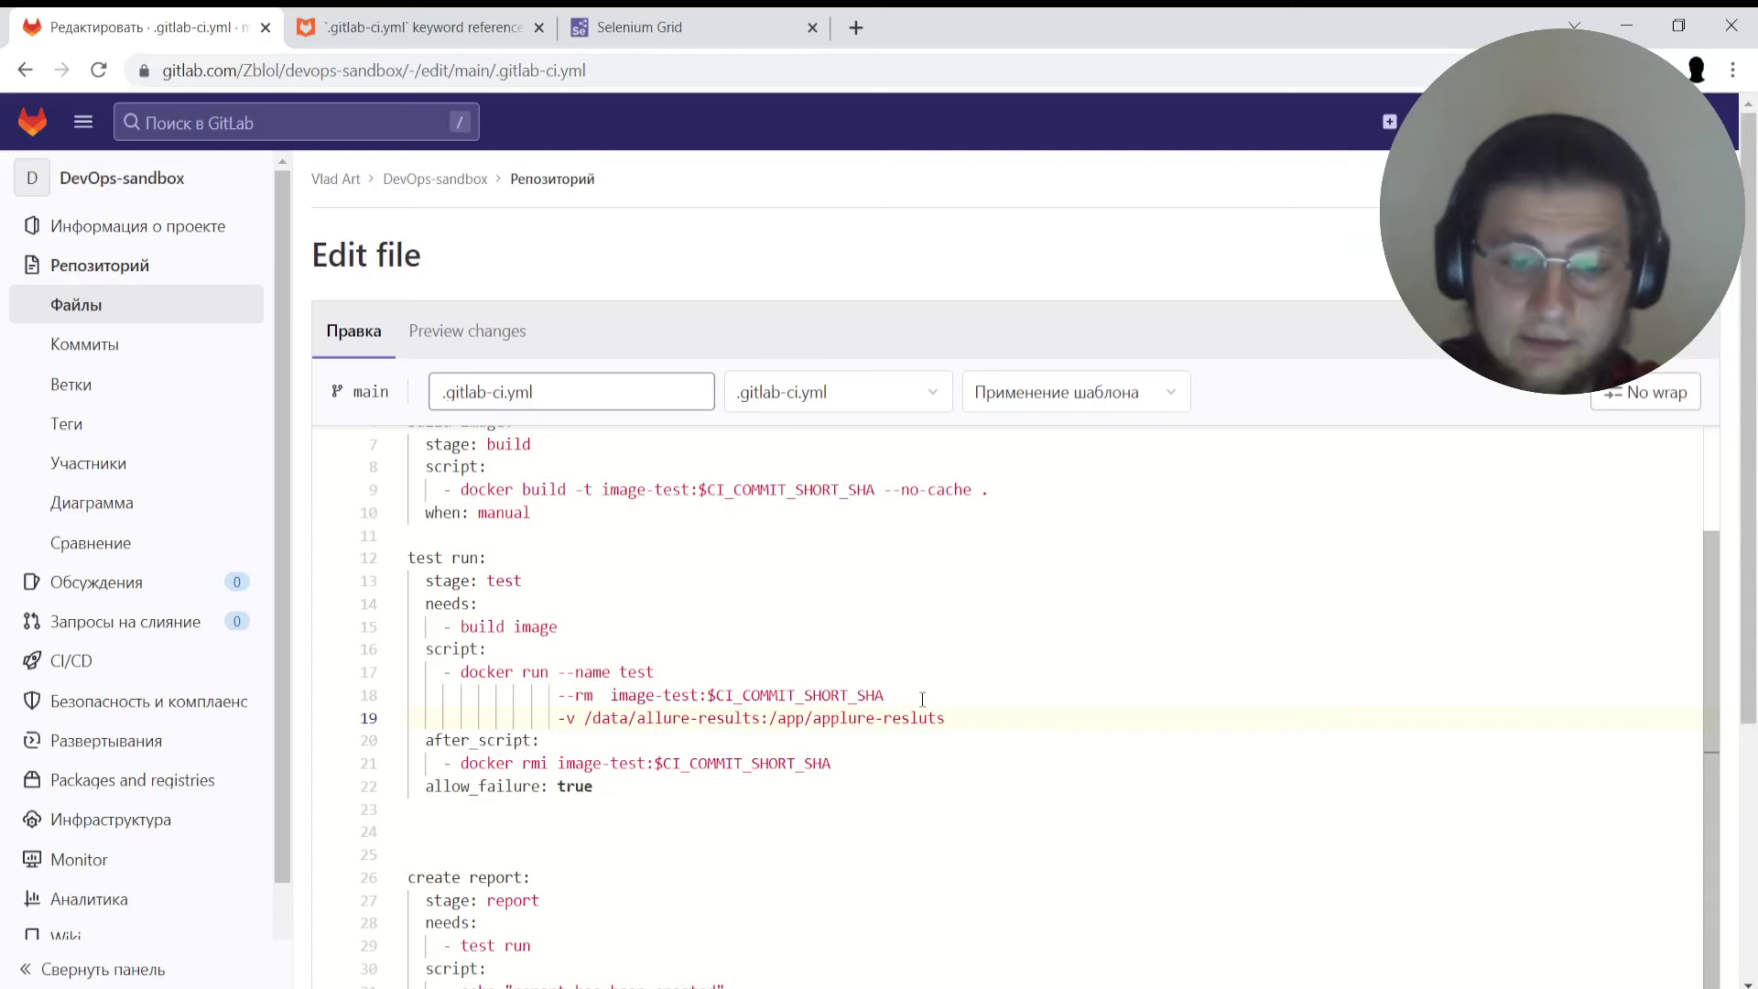
pyautogui.click(971, 648)
pyautogui.click(1029, 681)
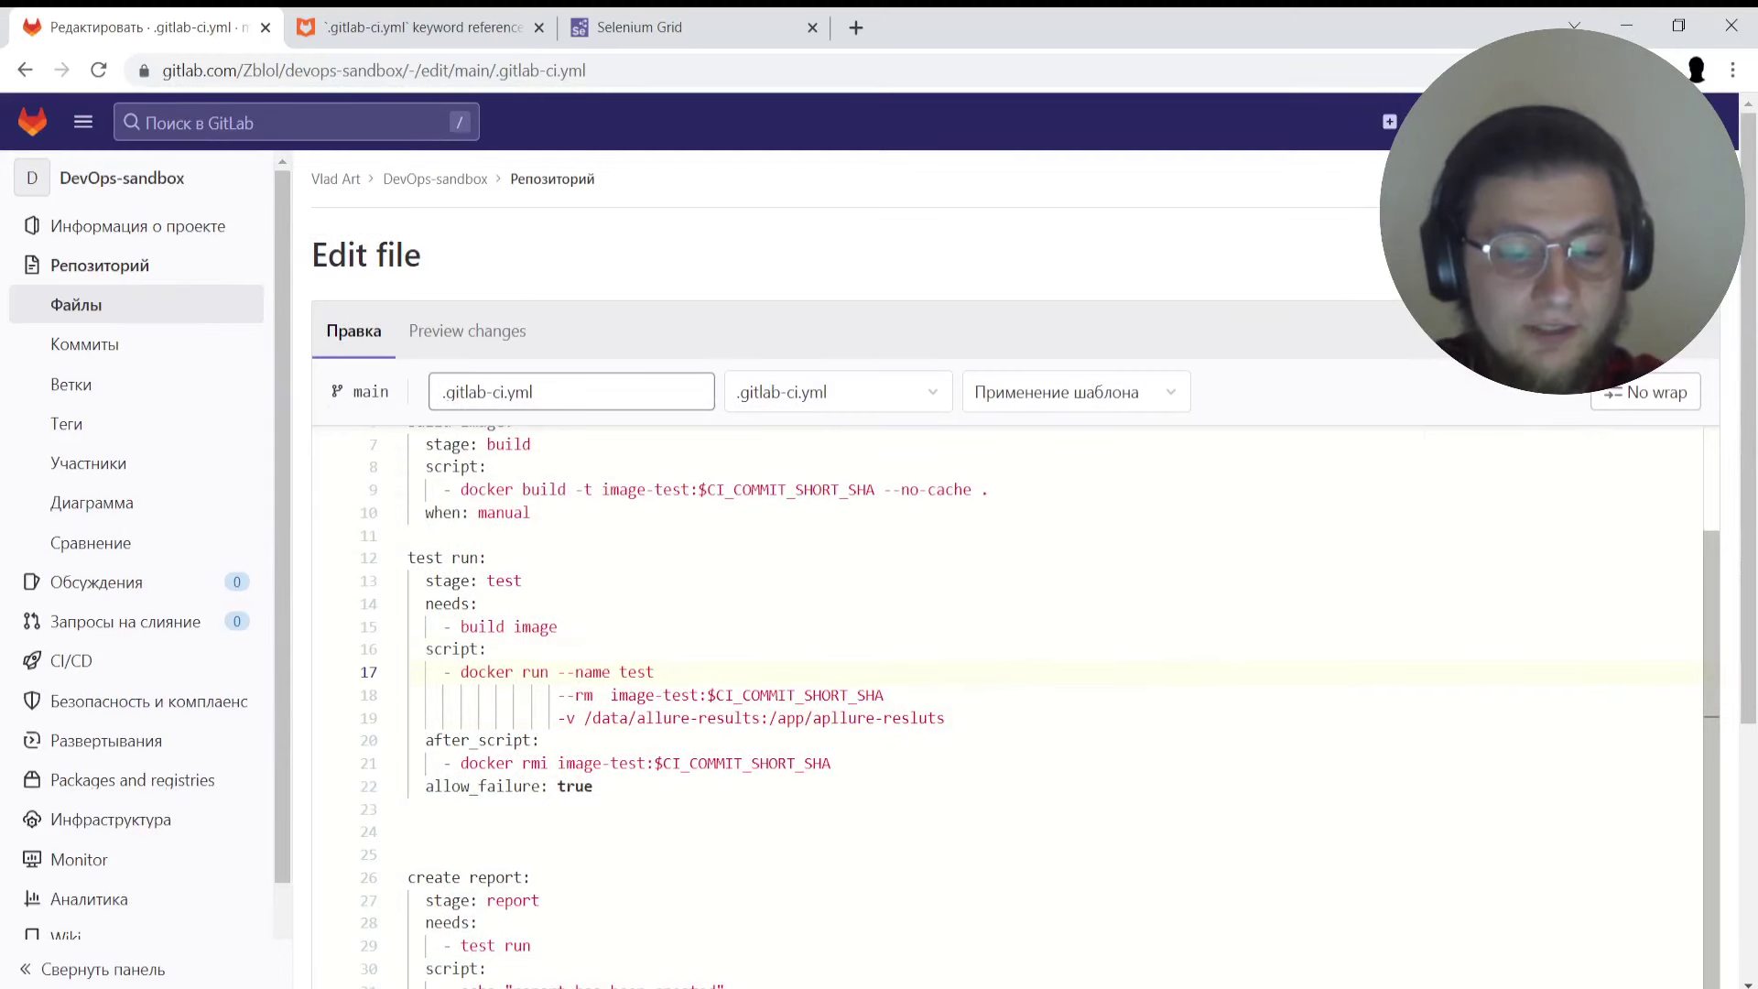
pyautogui.hotkey('alt', 'Tab')
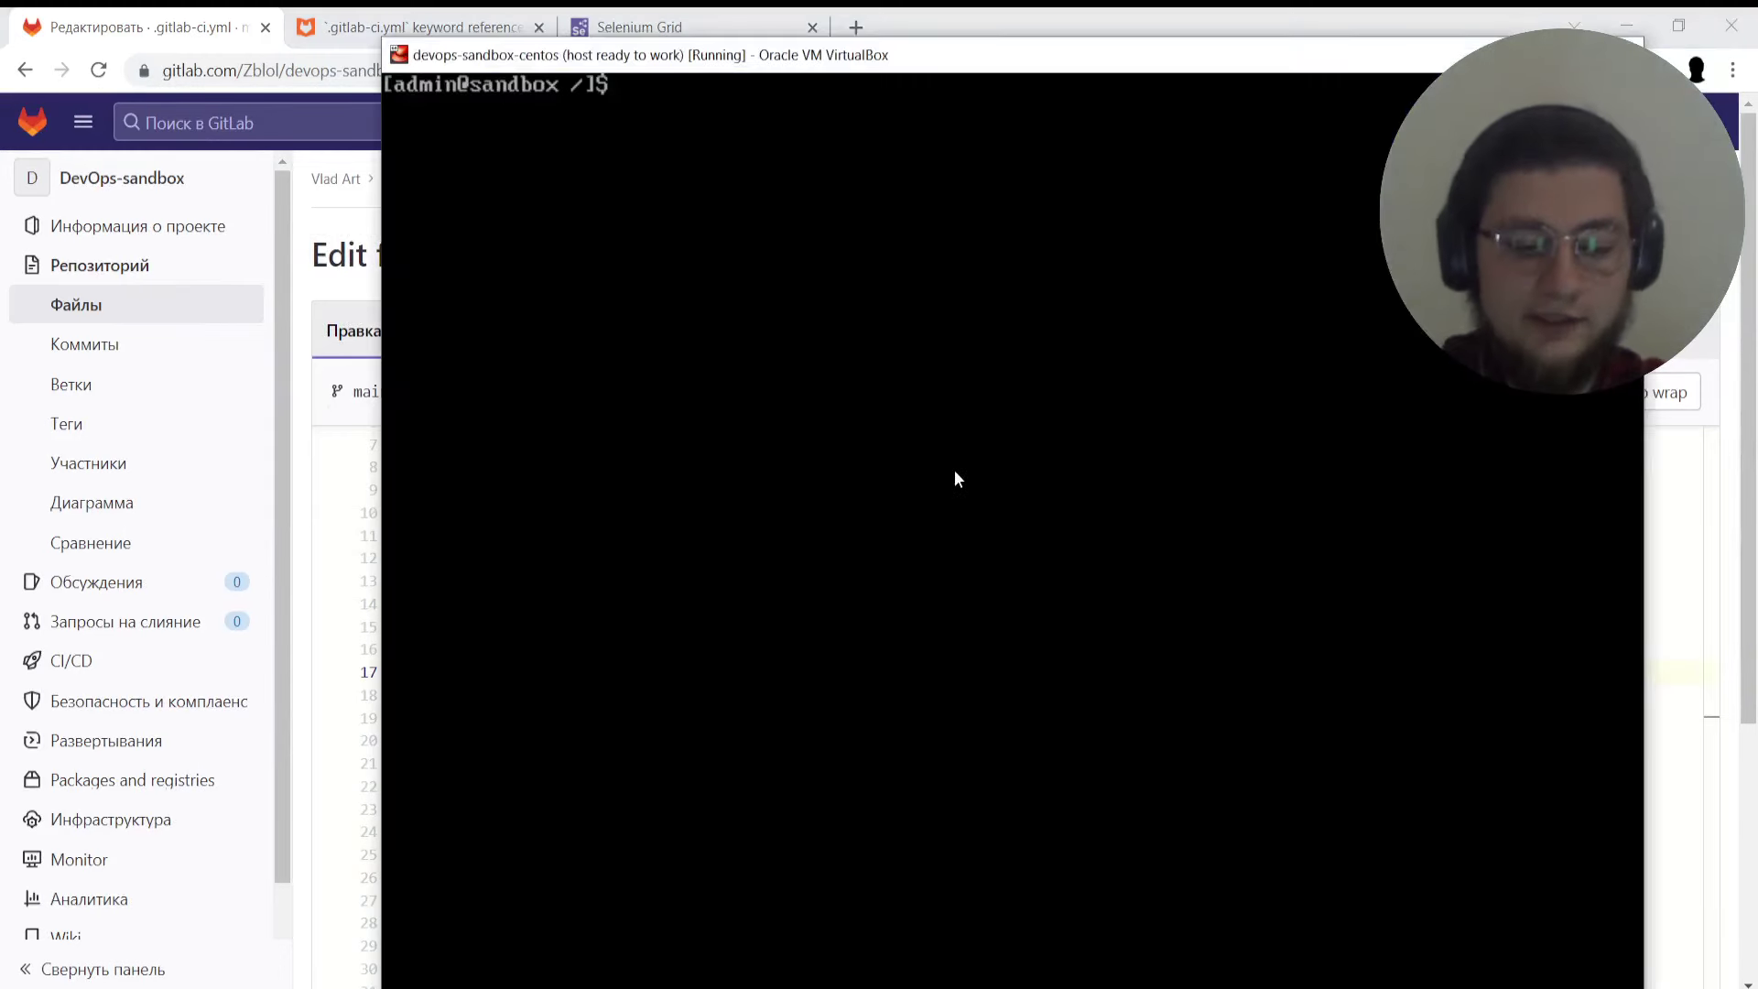
# In /data, create the allure-results and allure-reports folders with sudo mkdir.
pyautogui.write('cd')
pyautogui.press('BackSpace')
pyautogui.press('BackSpace')
pyautogui.write('ls')
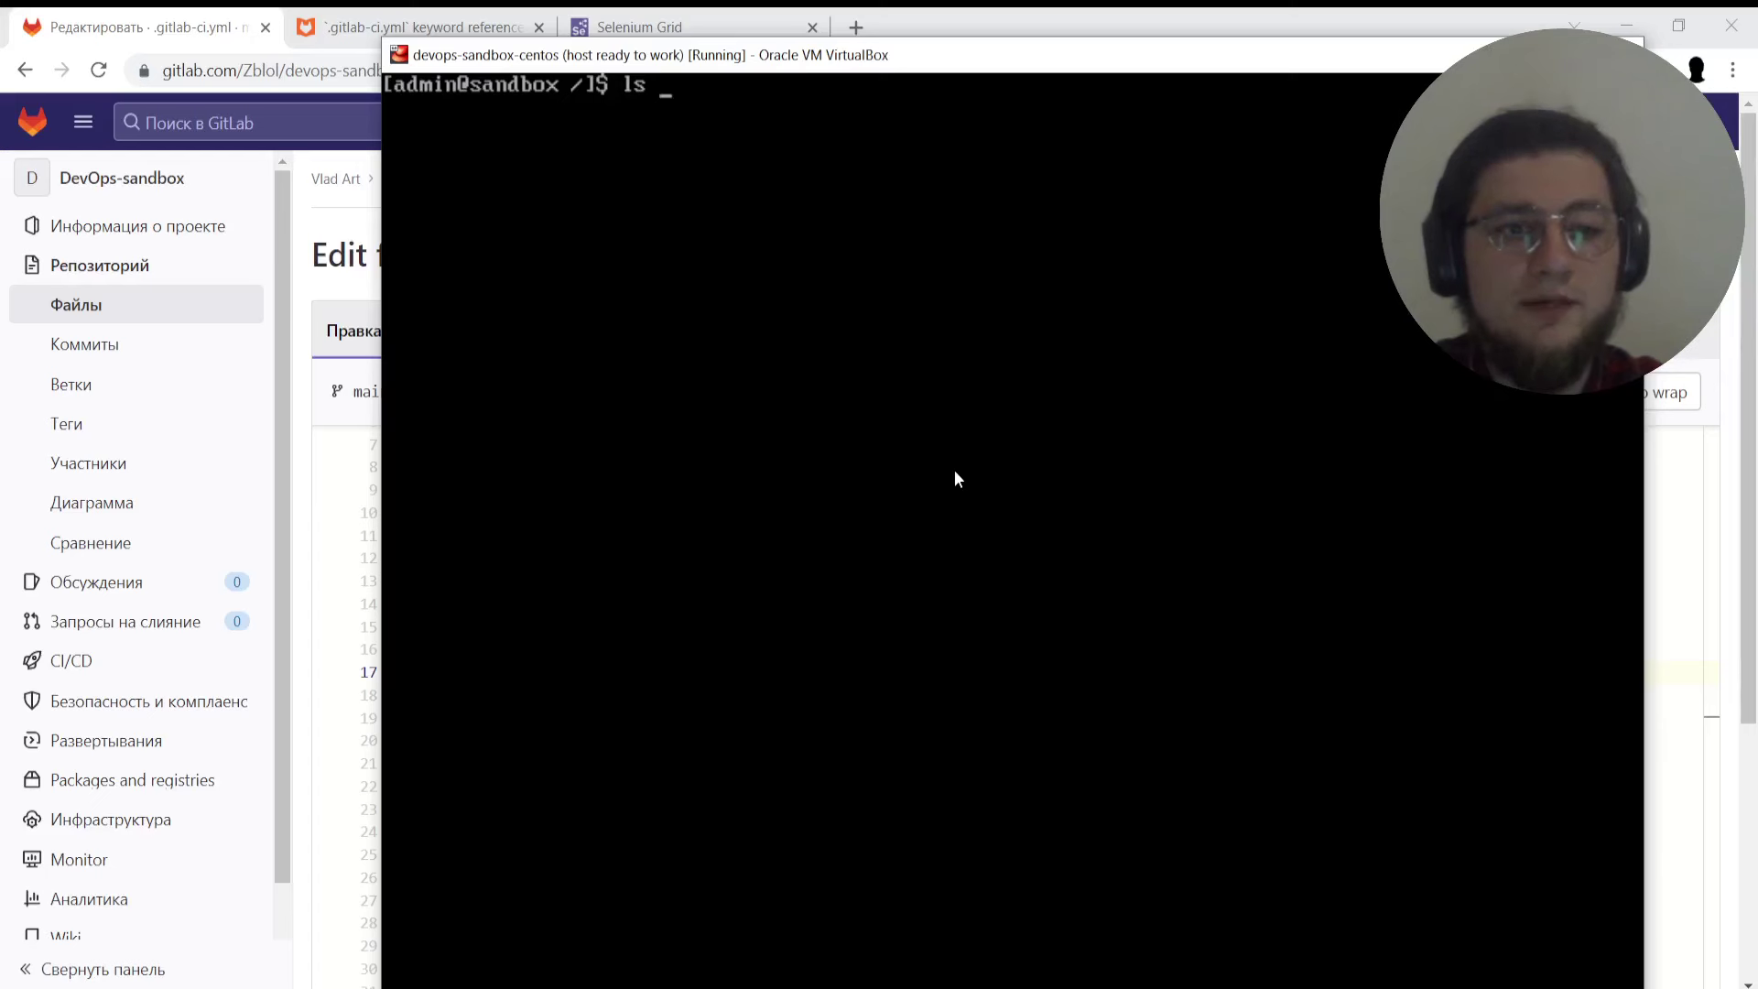
pyautogui.press('BackSpace')
pyautogui.press('BackSpace')
pyautogui.write('cd /data/')
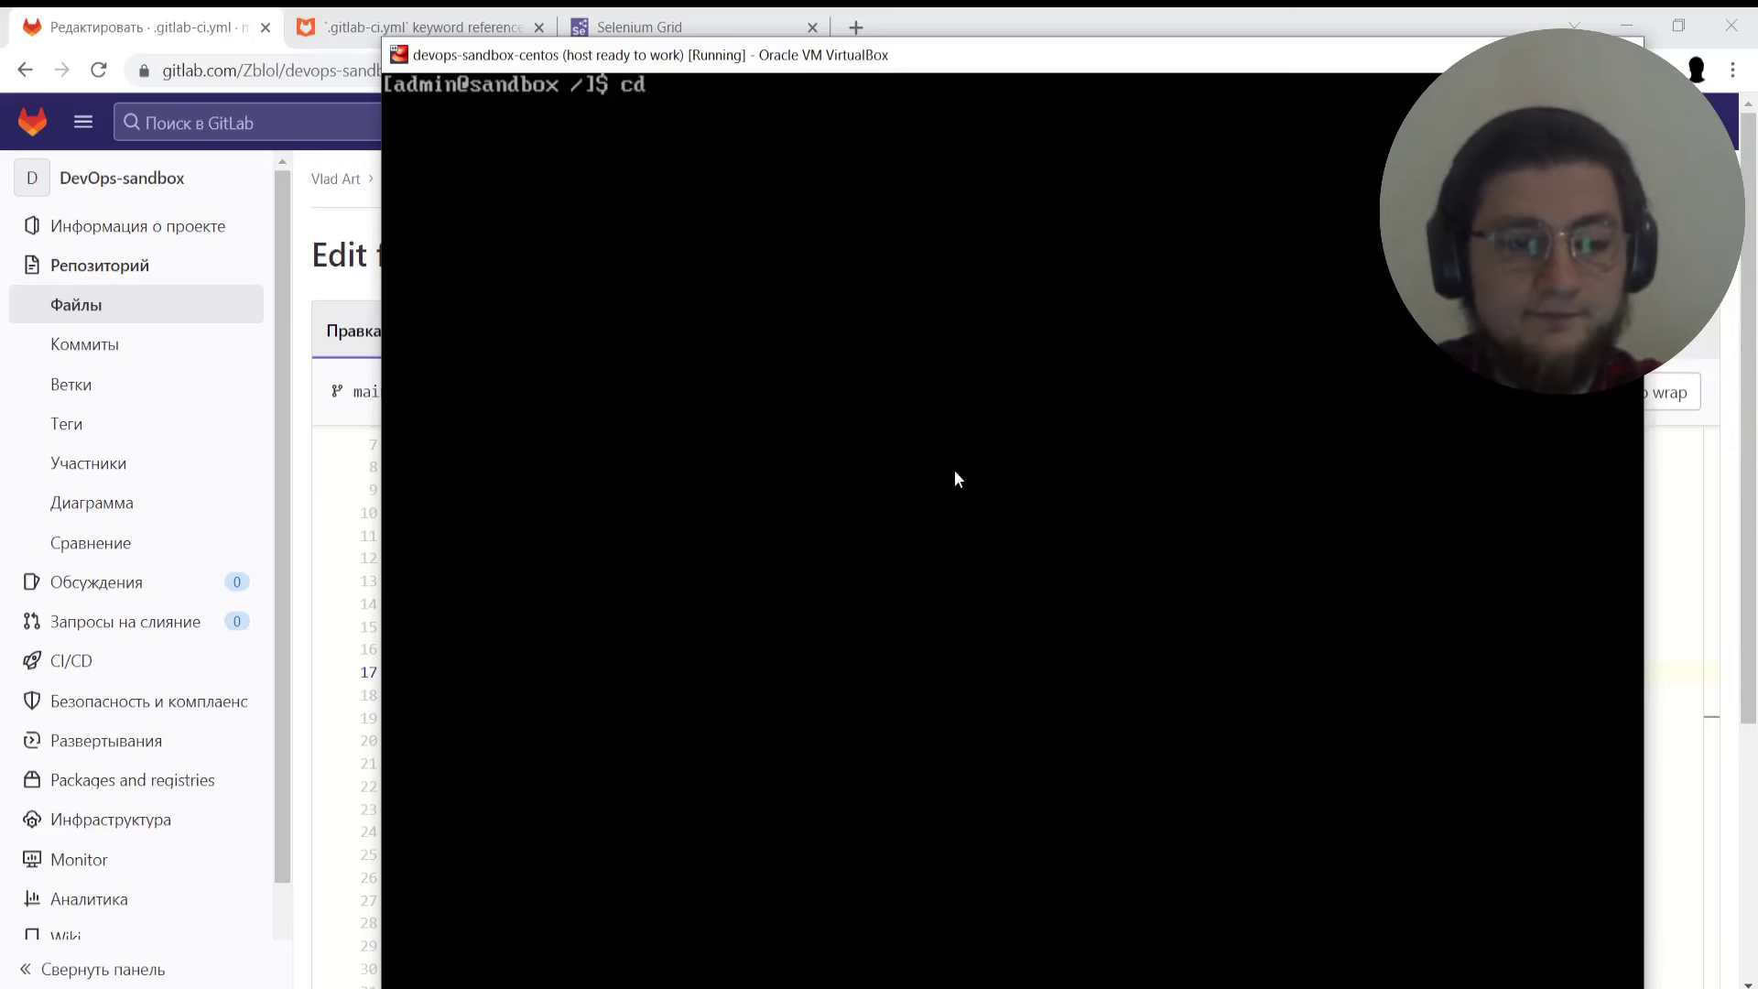
pyautogui.press('Return')
pyautogui.write('sudo mkdir all')
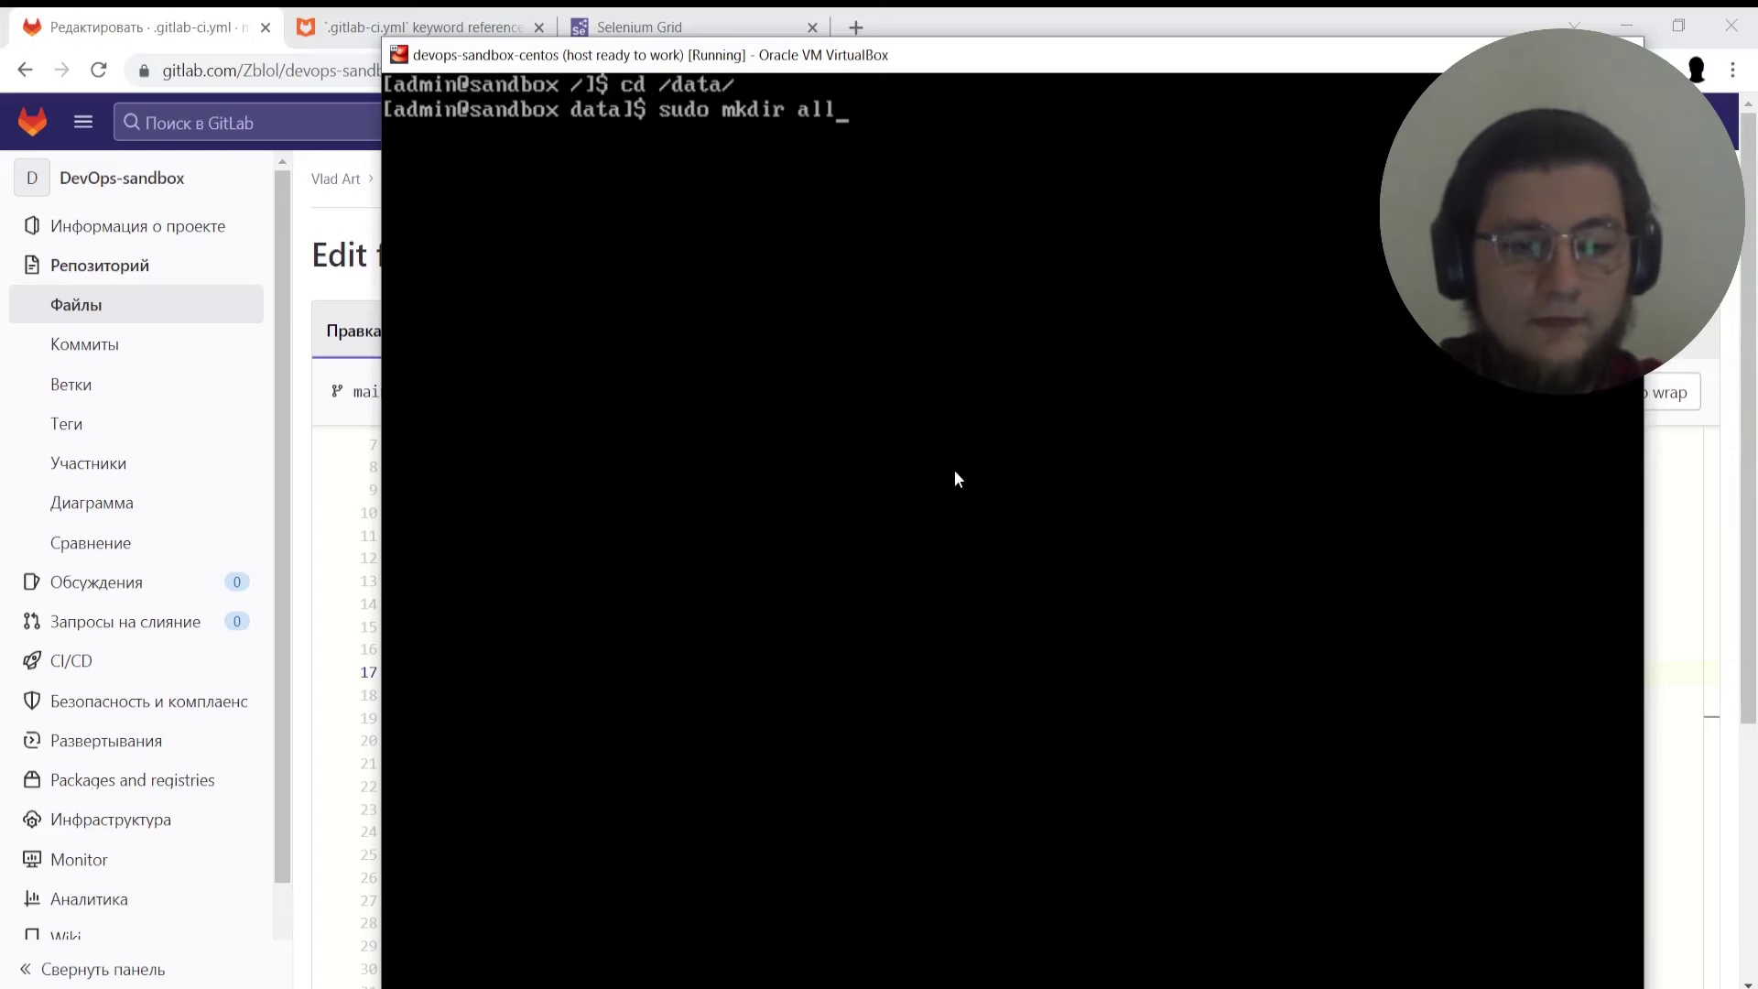
pyautogui.write('ure-results')
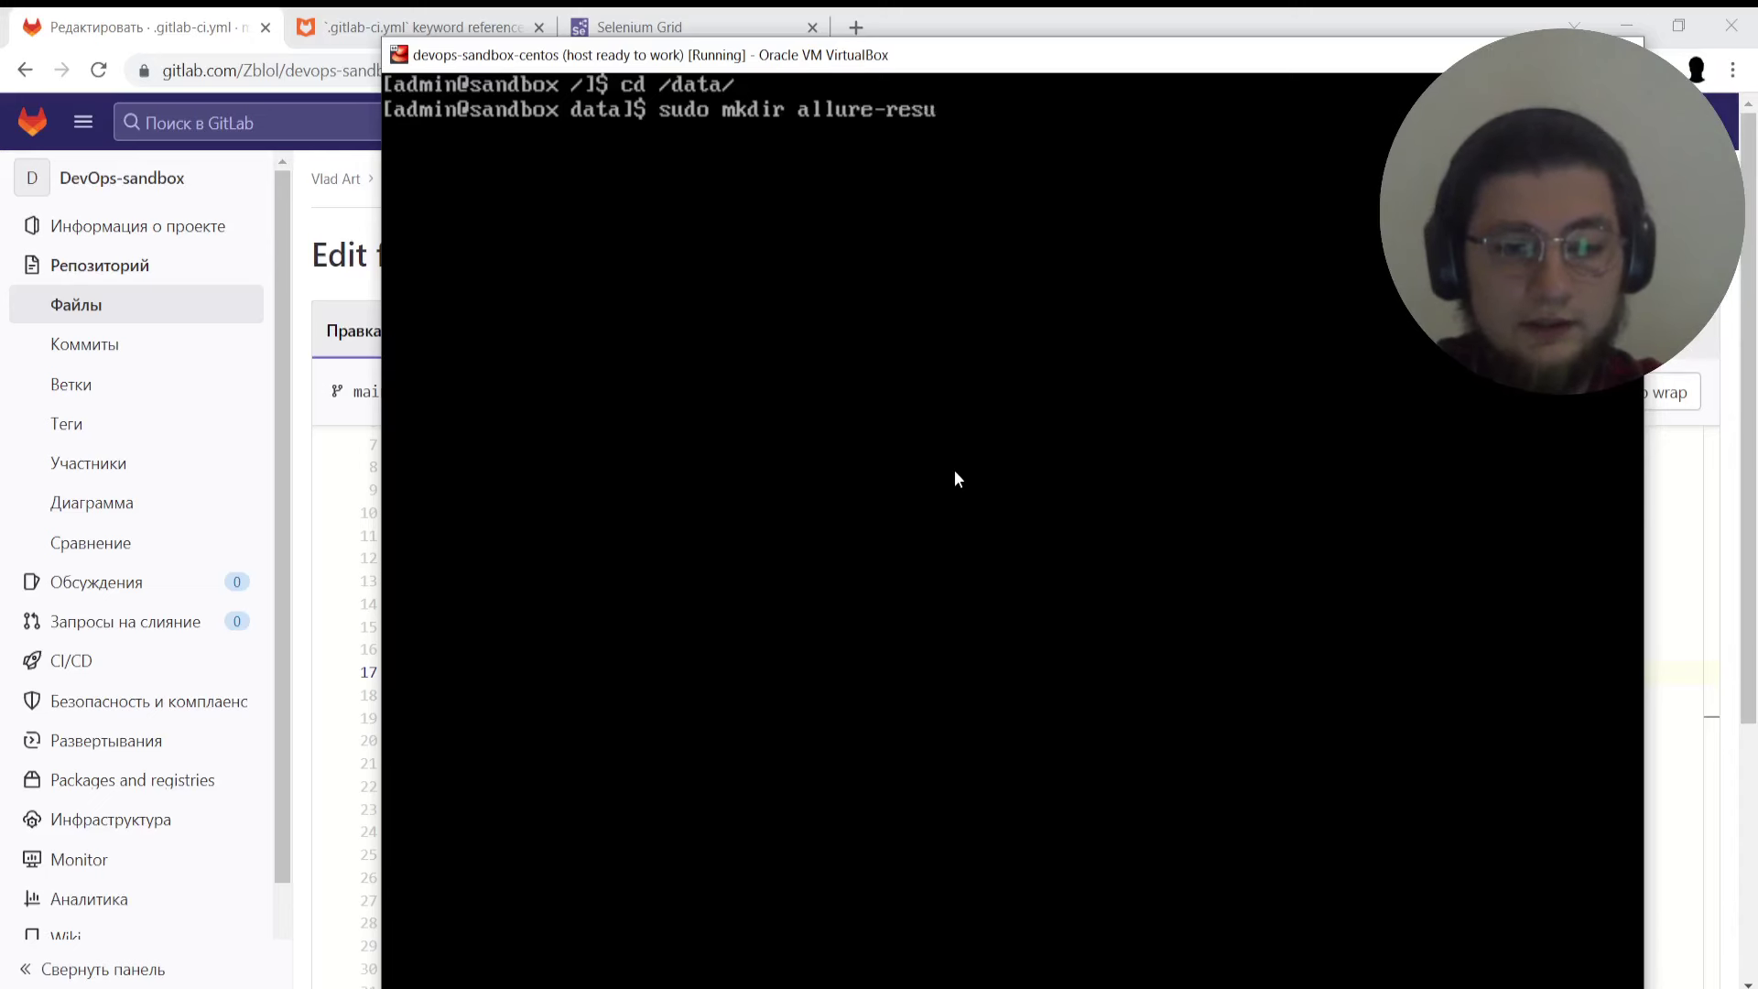
pyautogui.press('Return')
pyautogui.write('sudo mkdir allure-reports')
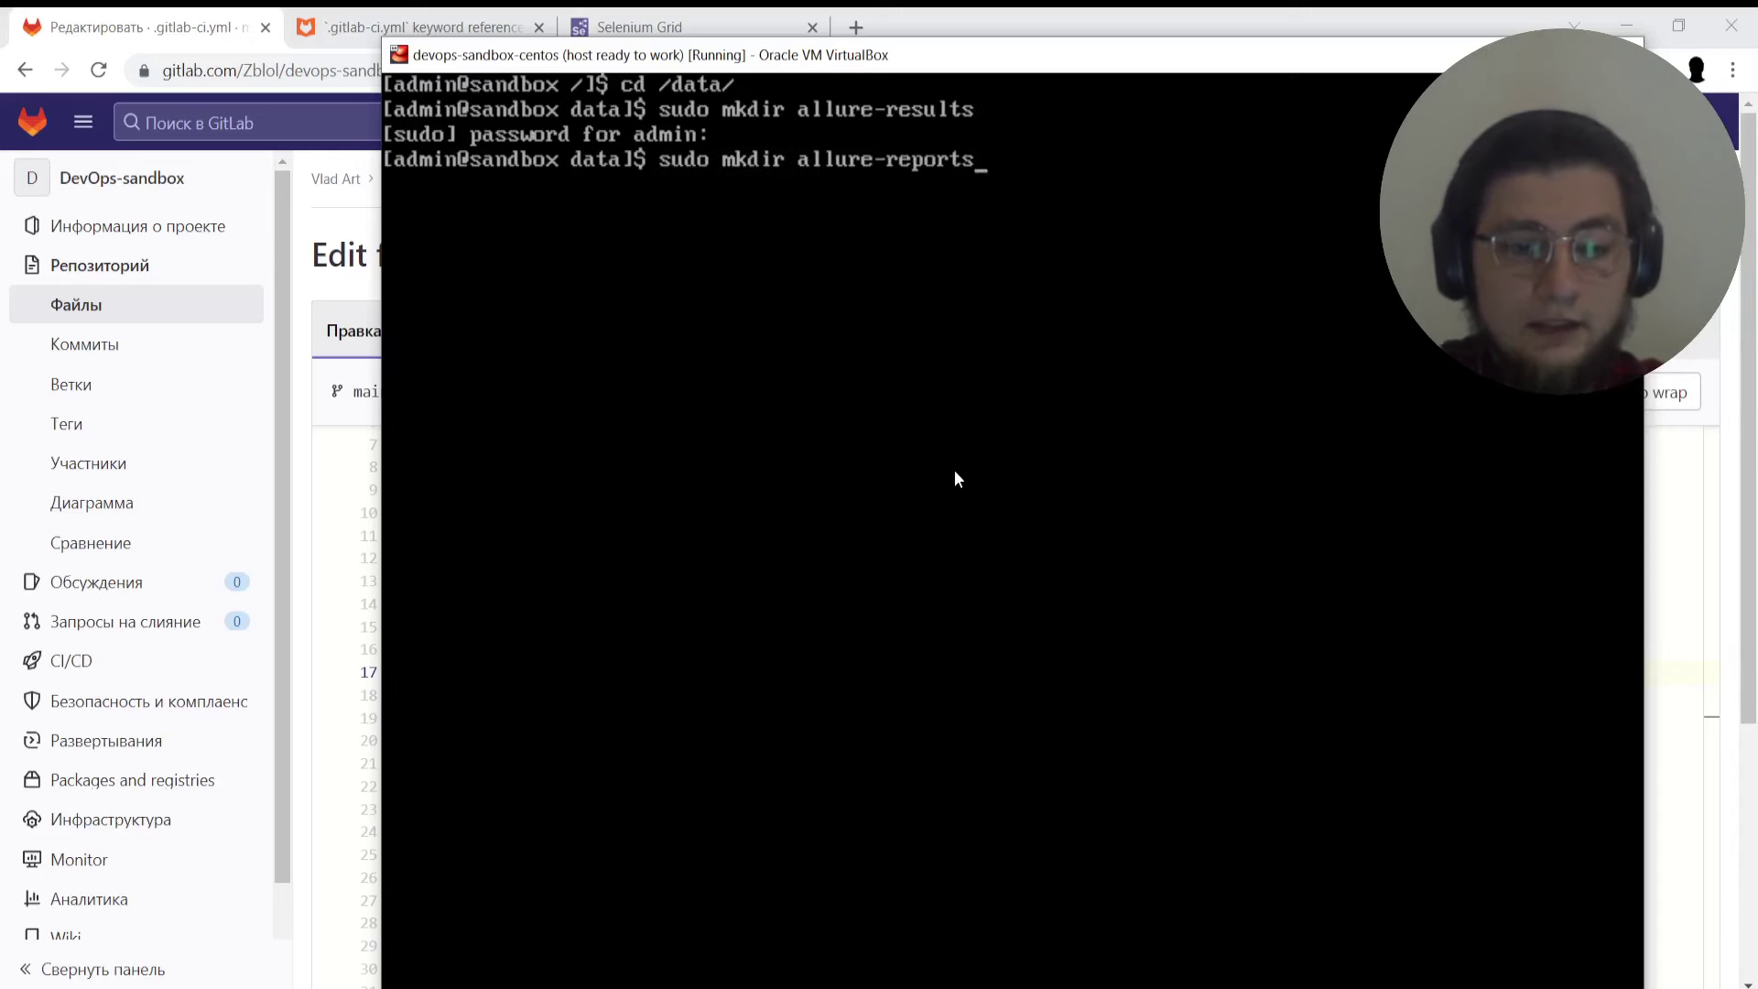
pyautogui.press('Return')
# Give group gitlab-runner recursive ownership of /data with sudo chown -R, then clear the terminal.
pyautogui.write('c')
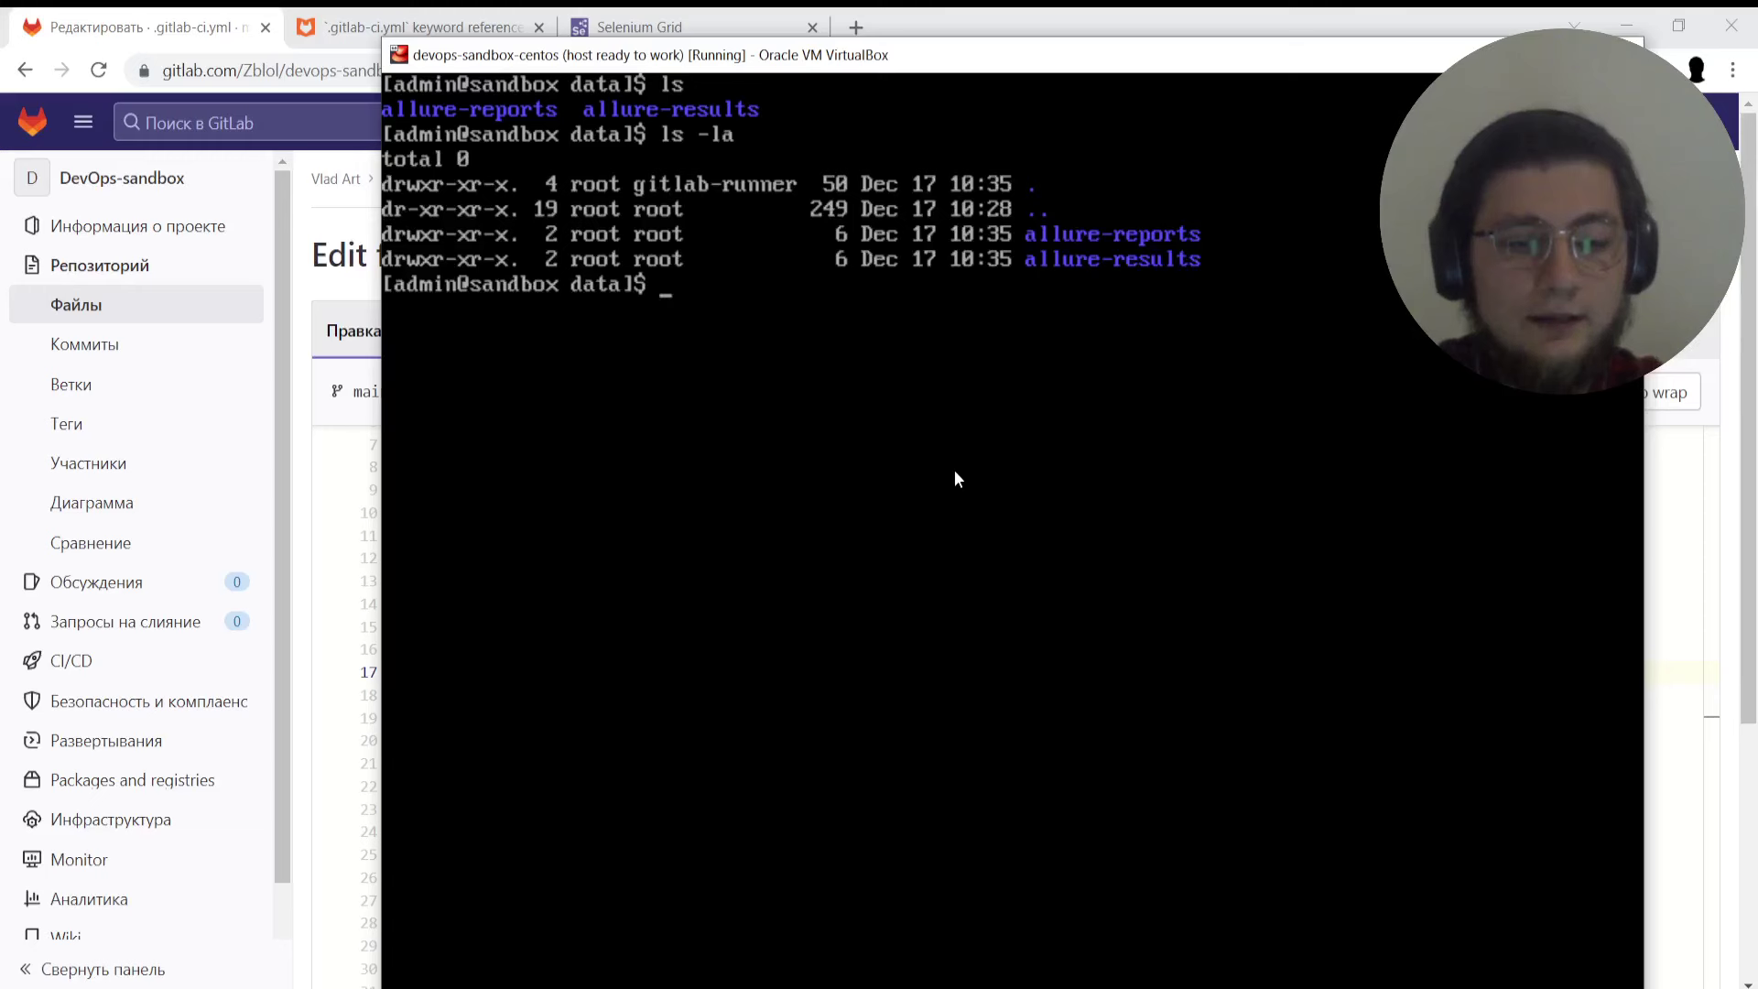
pyautogui.press('Up')
pyautogui.press('Up')
pyautogui.press('Up')
pyautogui.press('Up')
pyautogui.press('BackSpace')
pyautogui.press('BackSpace')
pyautogui.press('BackSpace')
pyautogui.press('BackSpace')
pyautogui.press('BackSpace')
pyautogui.press('BackSpace')
pyautogui.press('BackSpace')
pyautogui.press('BackSpace')
pyautogui.press('BackSpace')
pyautogui.press('BackSpace')
pyautogui.press('BackSpace')
pyautogui.press('BackSpace')
pyautogui.press('BackSpace')
pyautogui.press('BackSpace')
pyautogui.press('BackSpace')
pyautogui.press('BackSpace')
pyautogui.press('BackSpace')
pyautogui.press('BackSpace')
pyautogui.press('BackSpace')
pyautogui.press('BackSpace')
pyautogui.write('sudo chom')
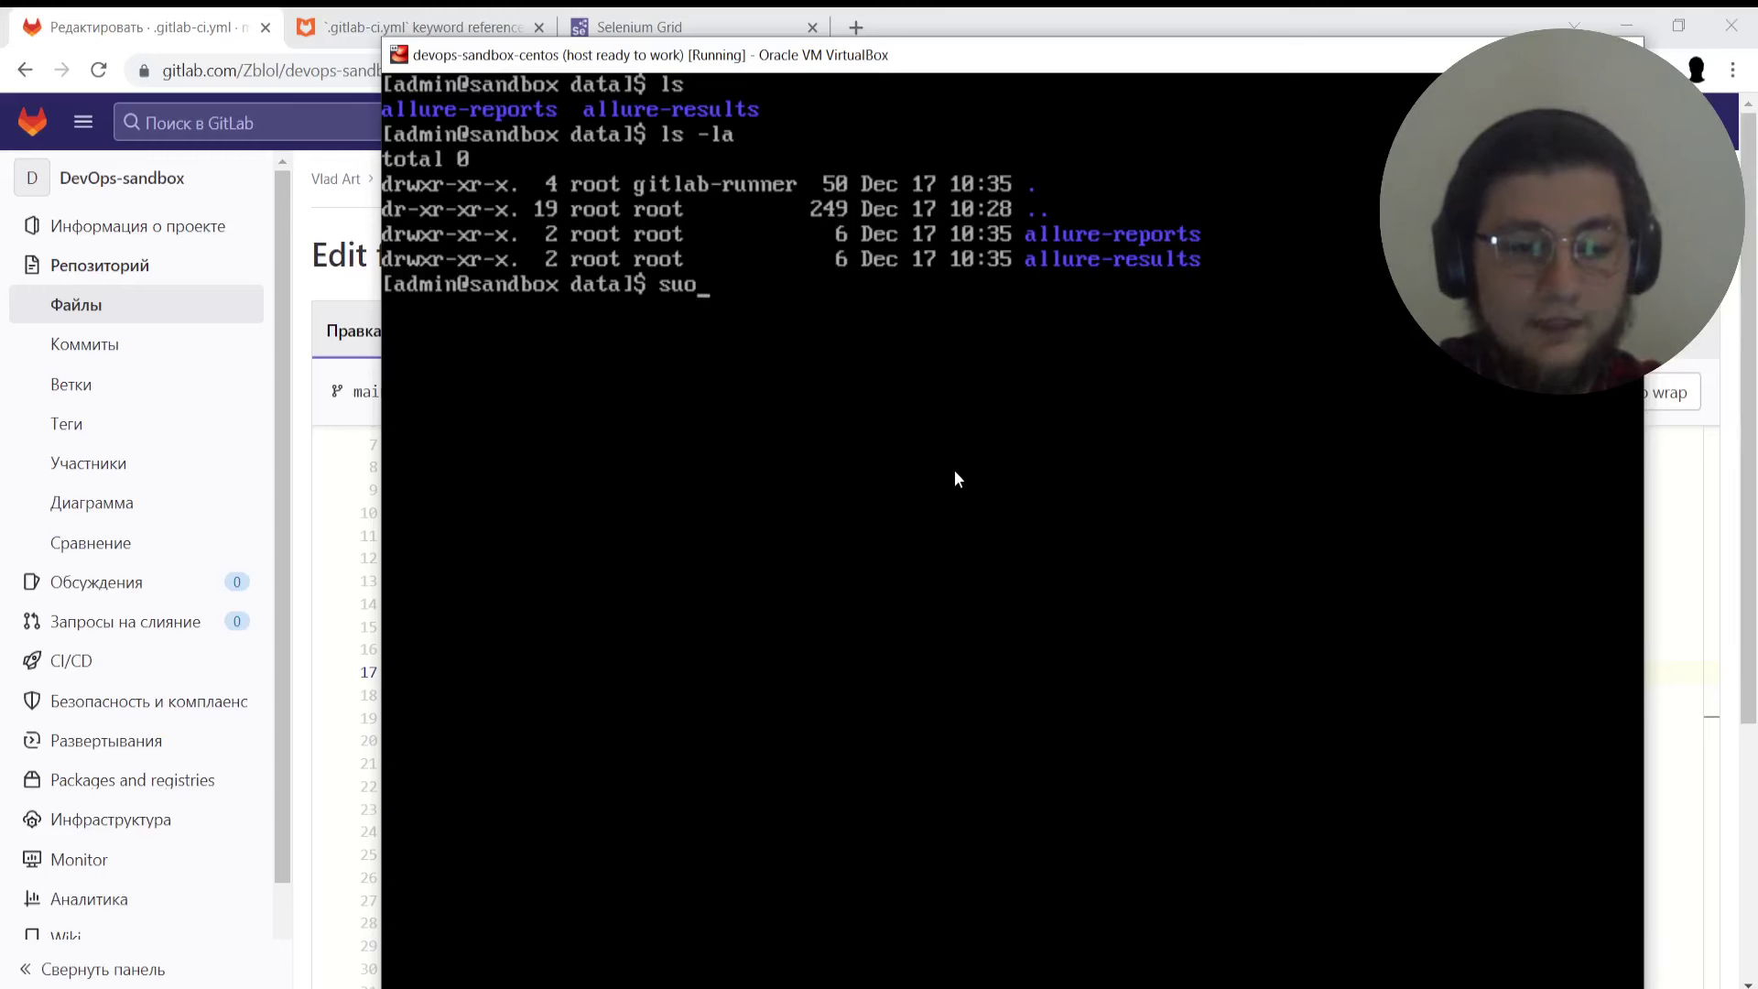
pyautogui.press('BackSpace')
pyautogui.write('wn -R :gitlab-runner /data/')
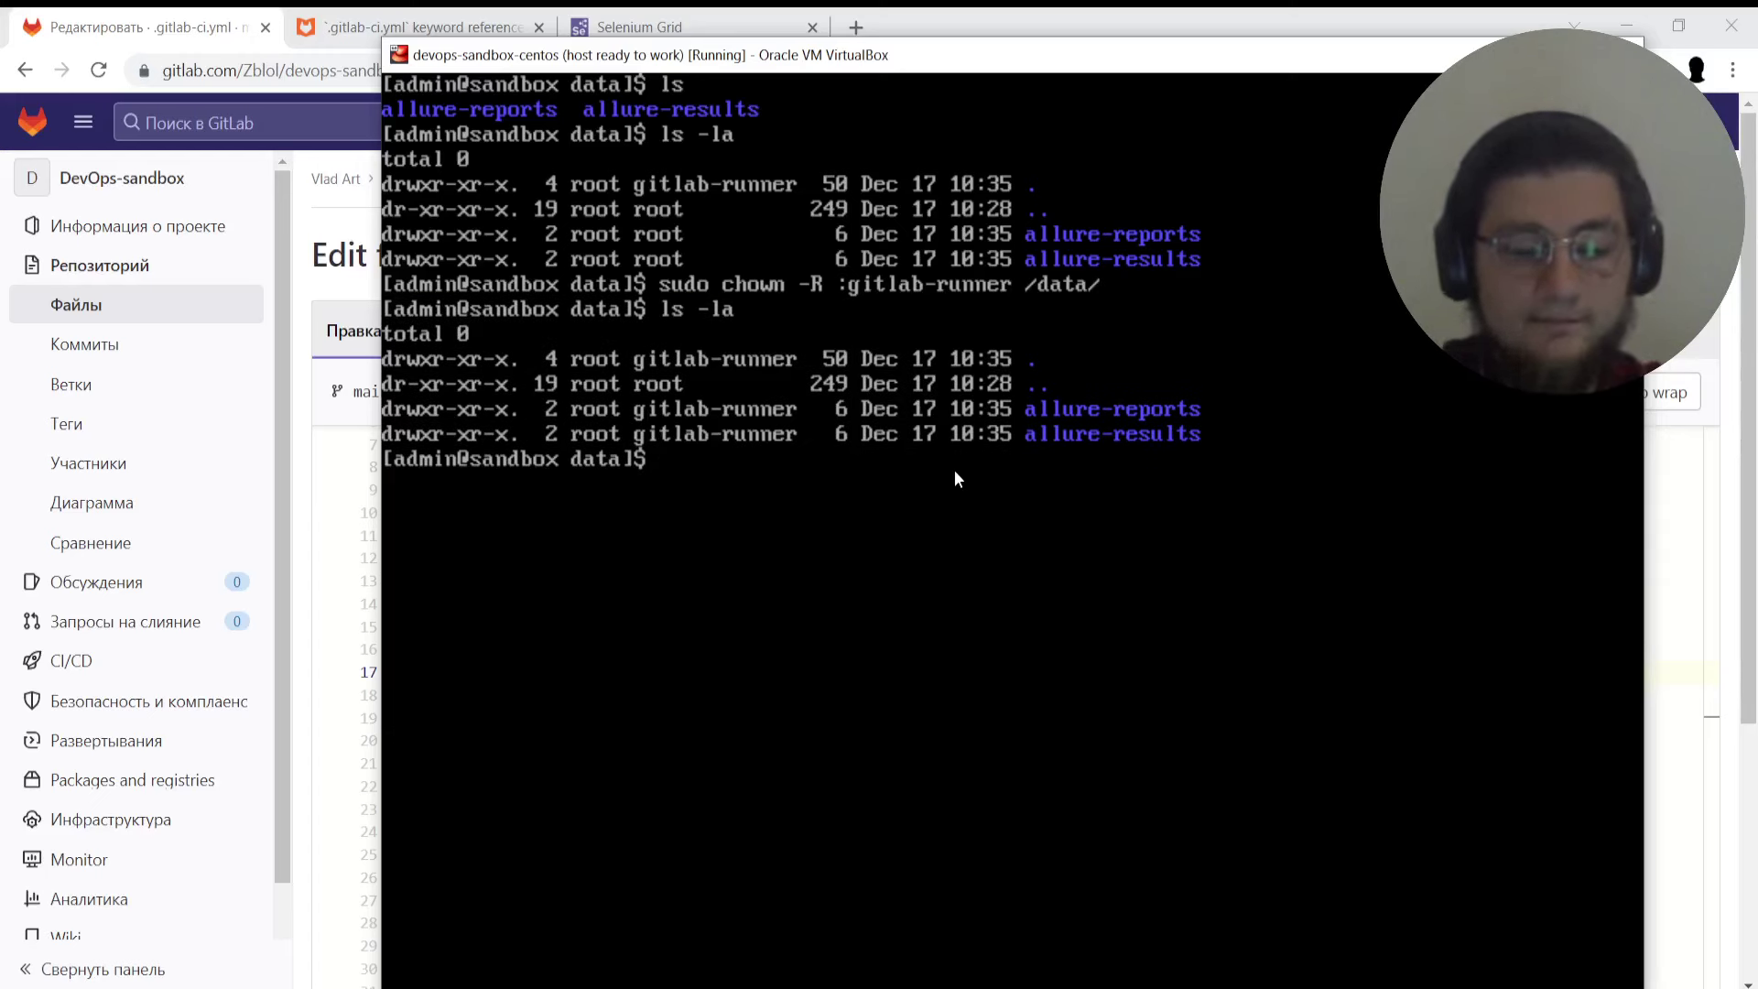
pyautogui.write('clear')
pyautogui.press('Return')
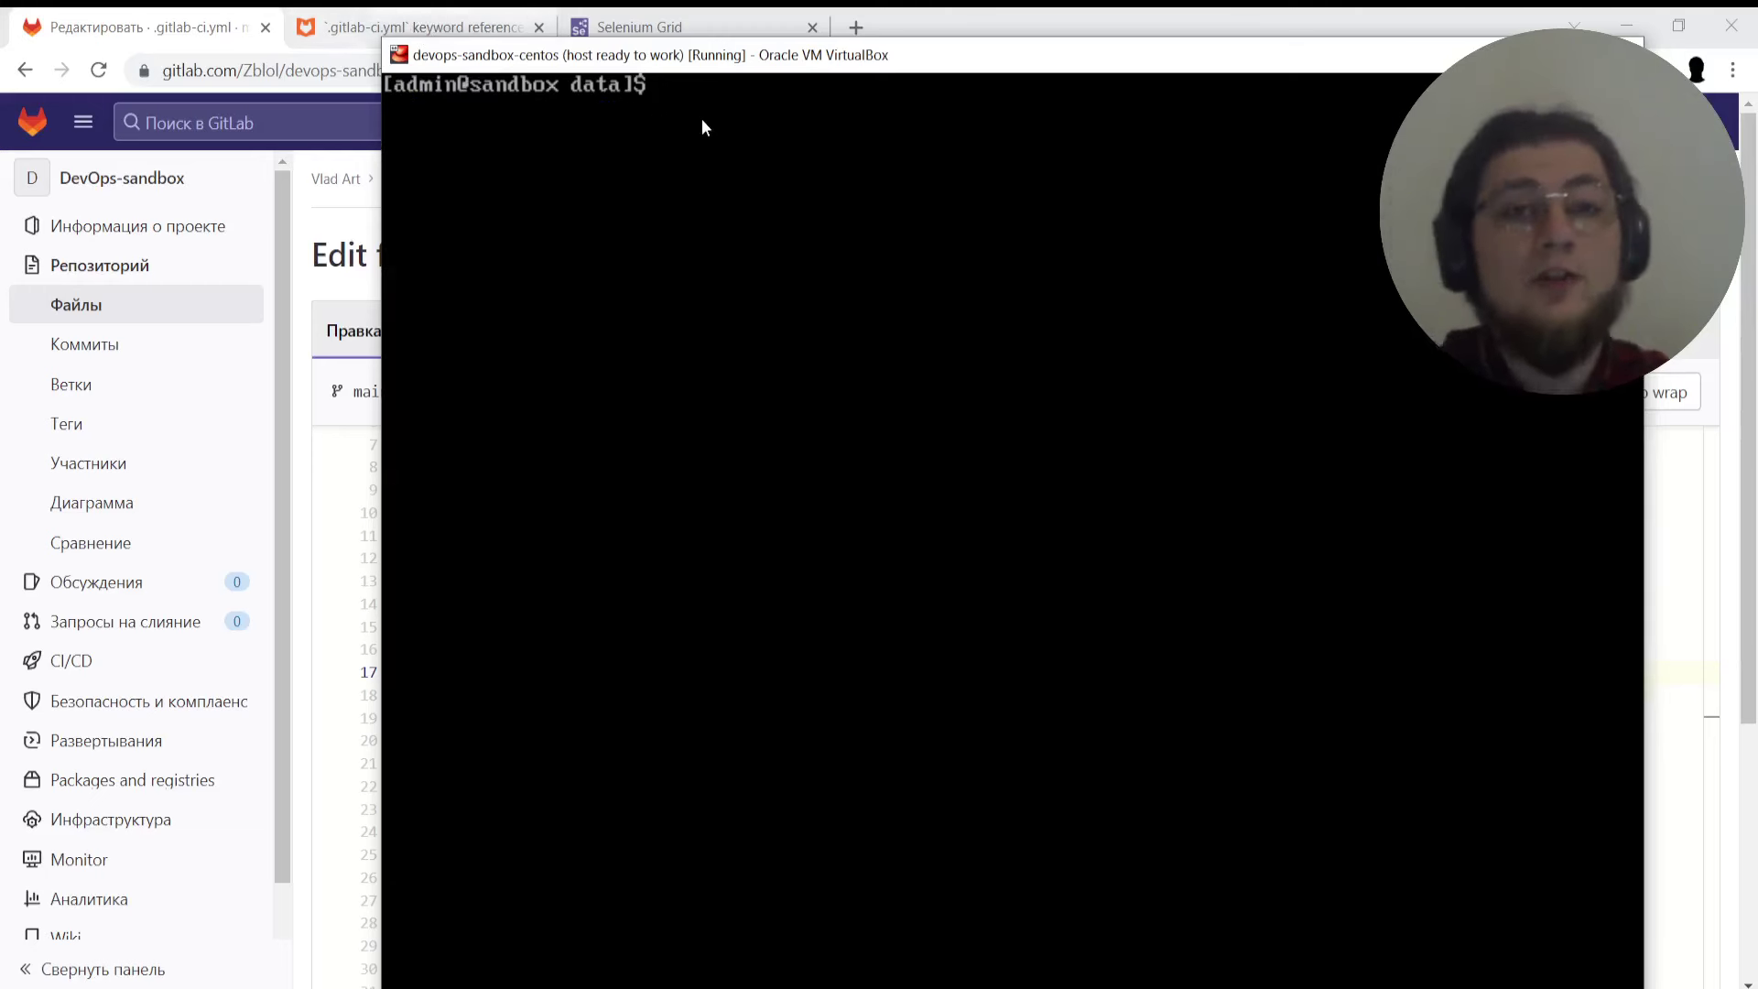
pyautogui.click(190, 20)
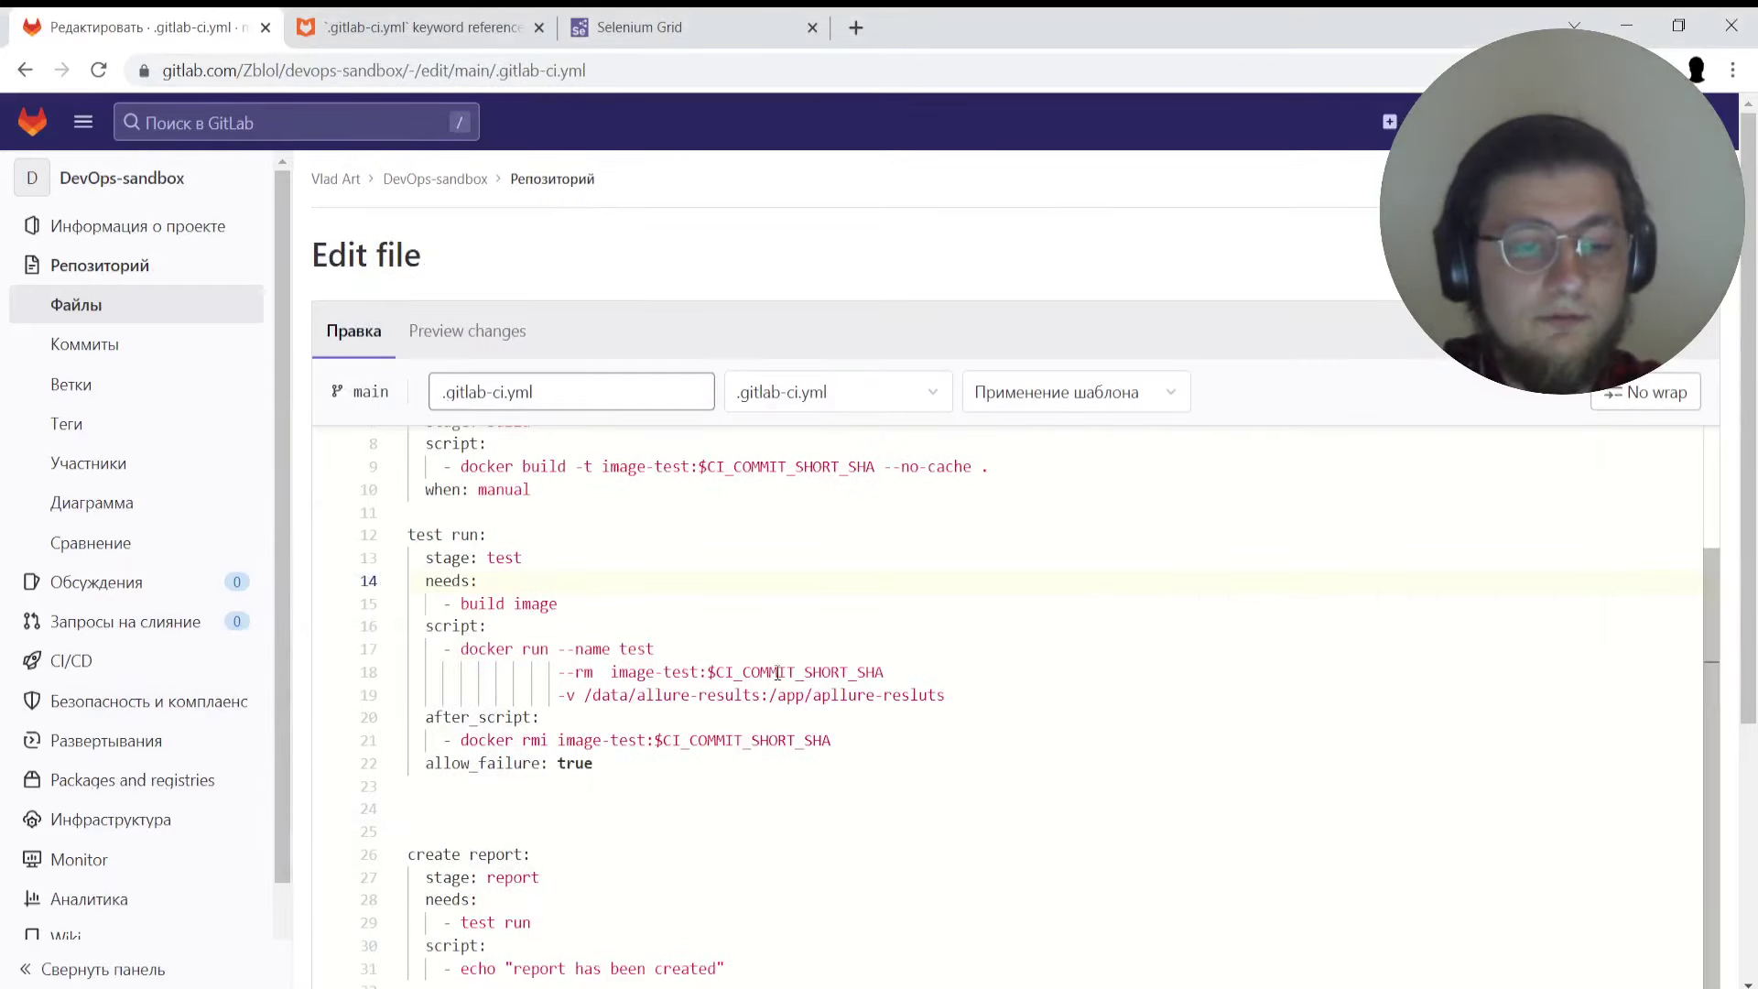
# Open the project in a new tab and view the committed .gitlab-ci.yml.
pyautogui.moveTo(968, 687); pyautogui.dragTo(560, 673)
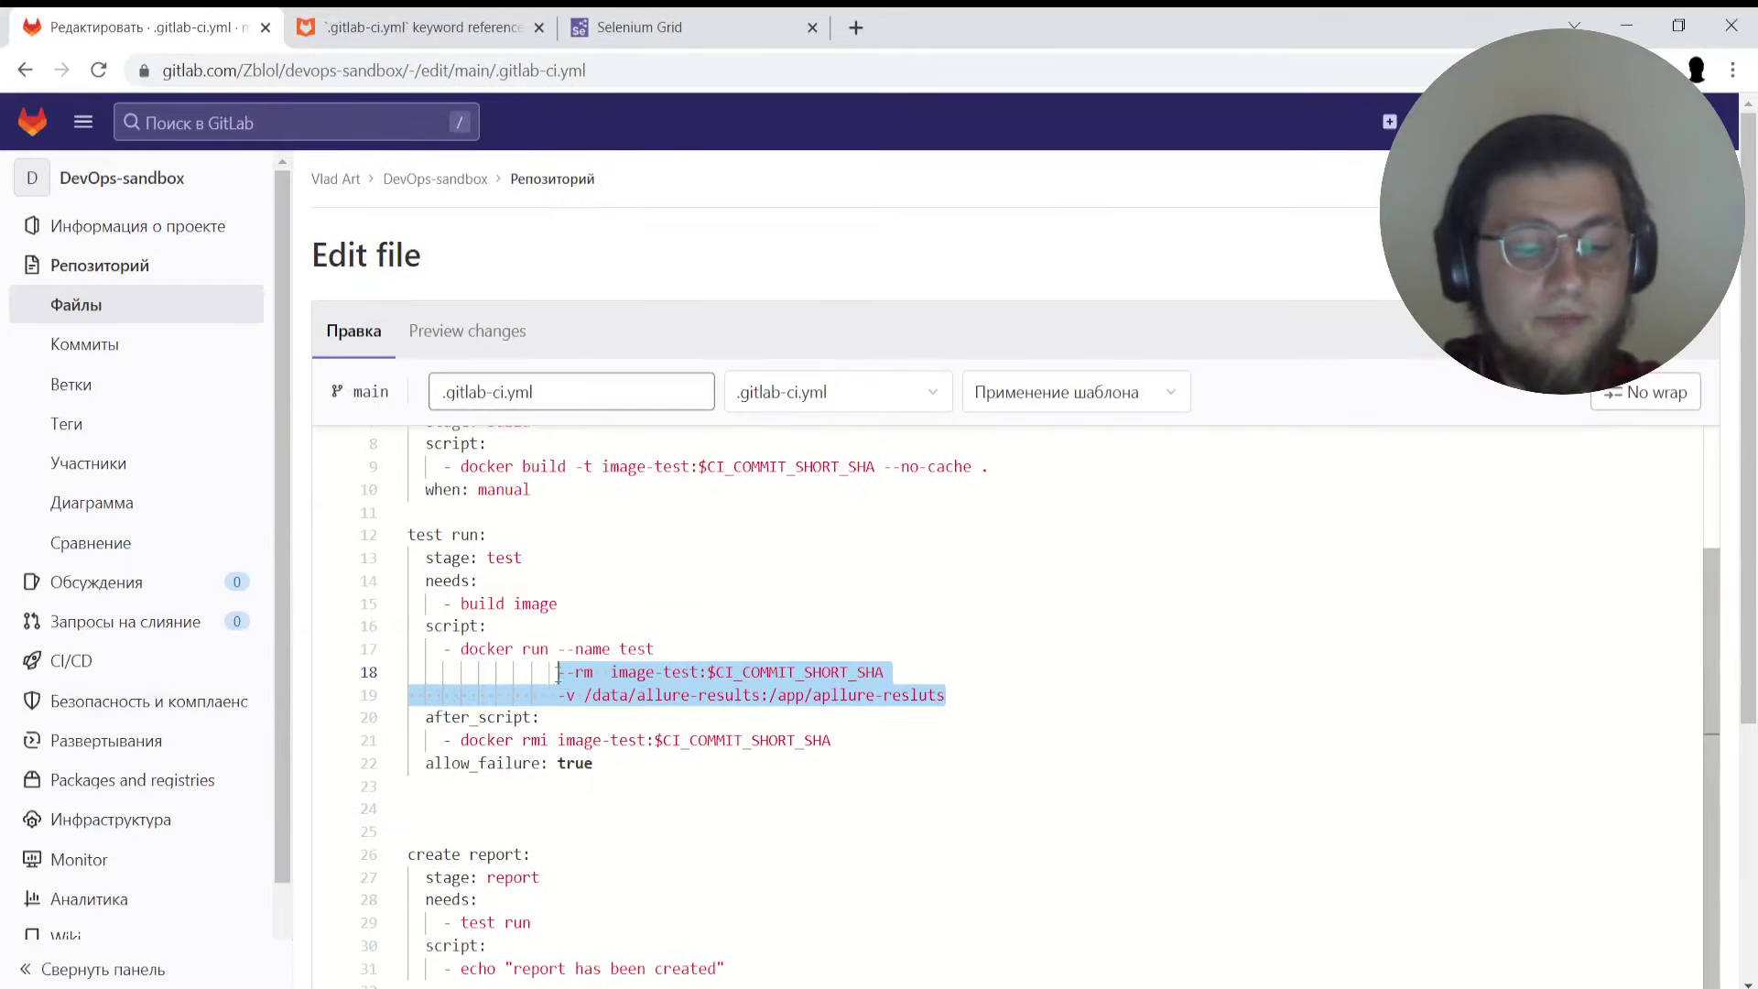
pyautogui.click(749, 586)
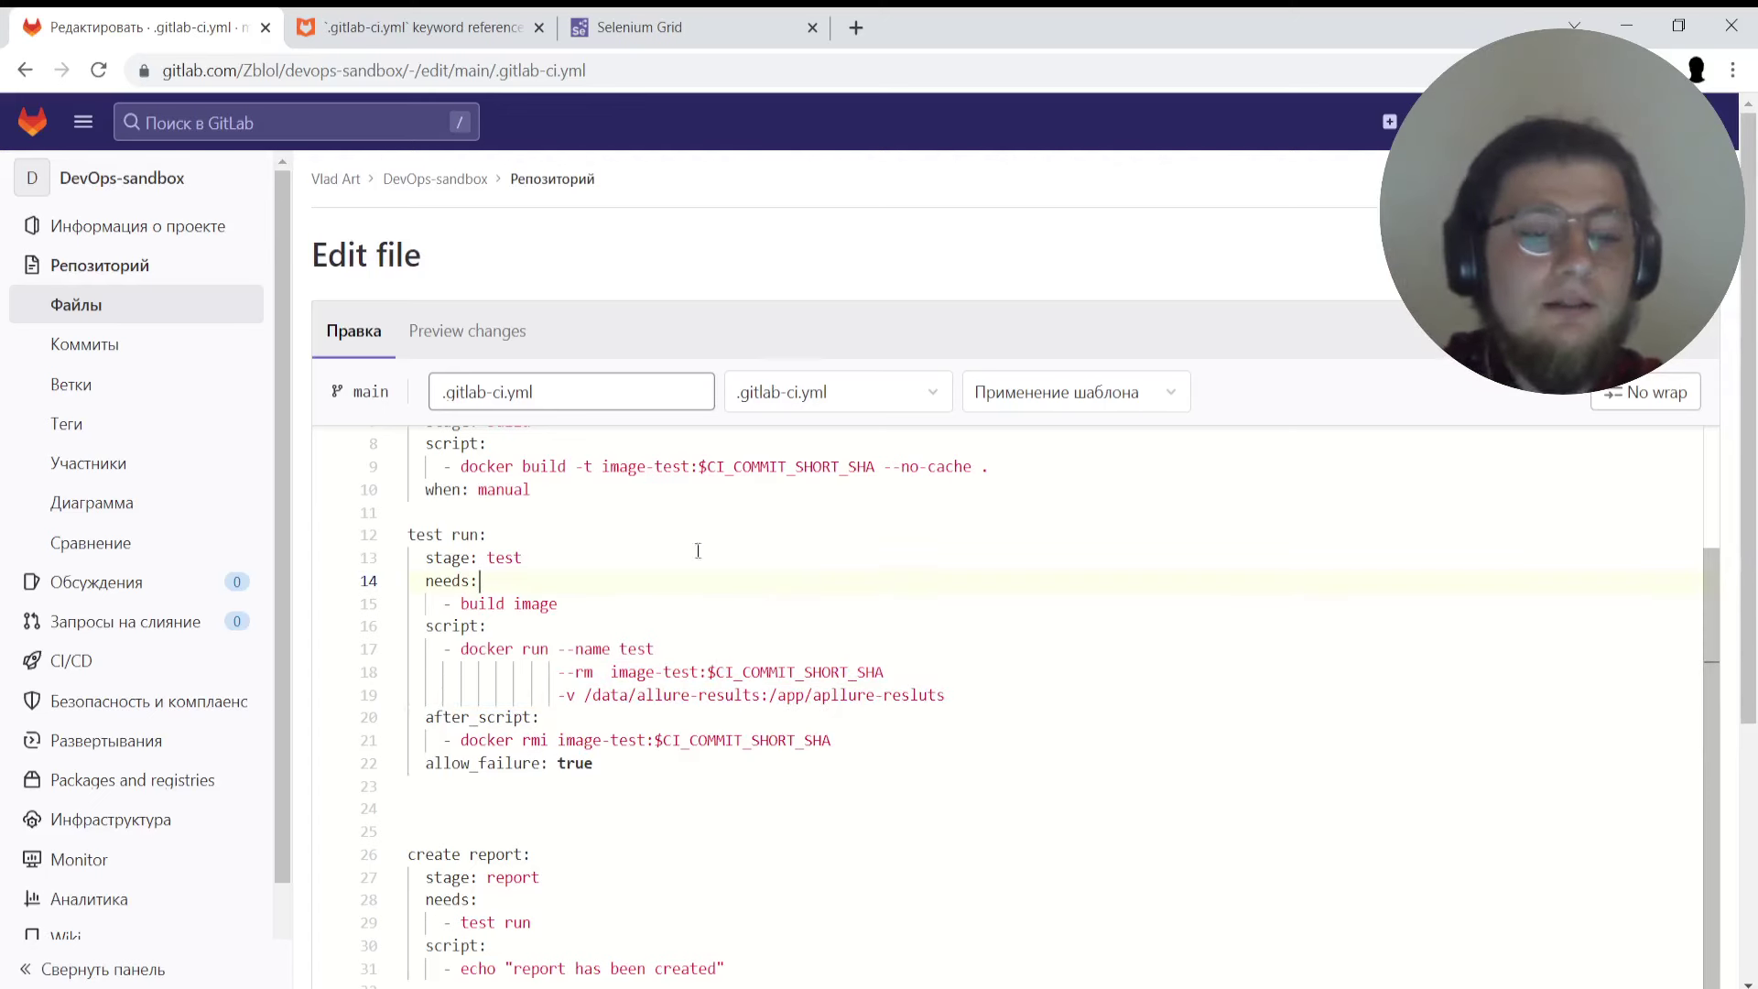
pyautogui.middleClick(129, 178)
pyautogui.click(407, 26)
pyautogui.scroll(-3, 585, 613)
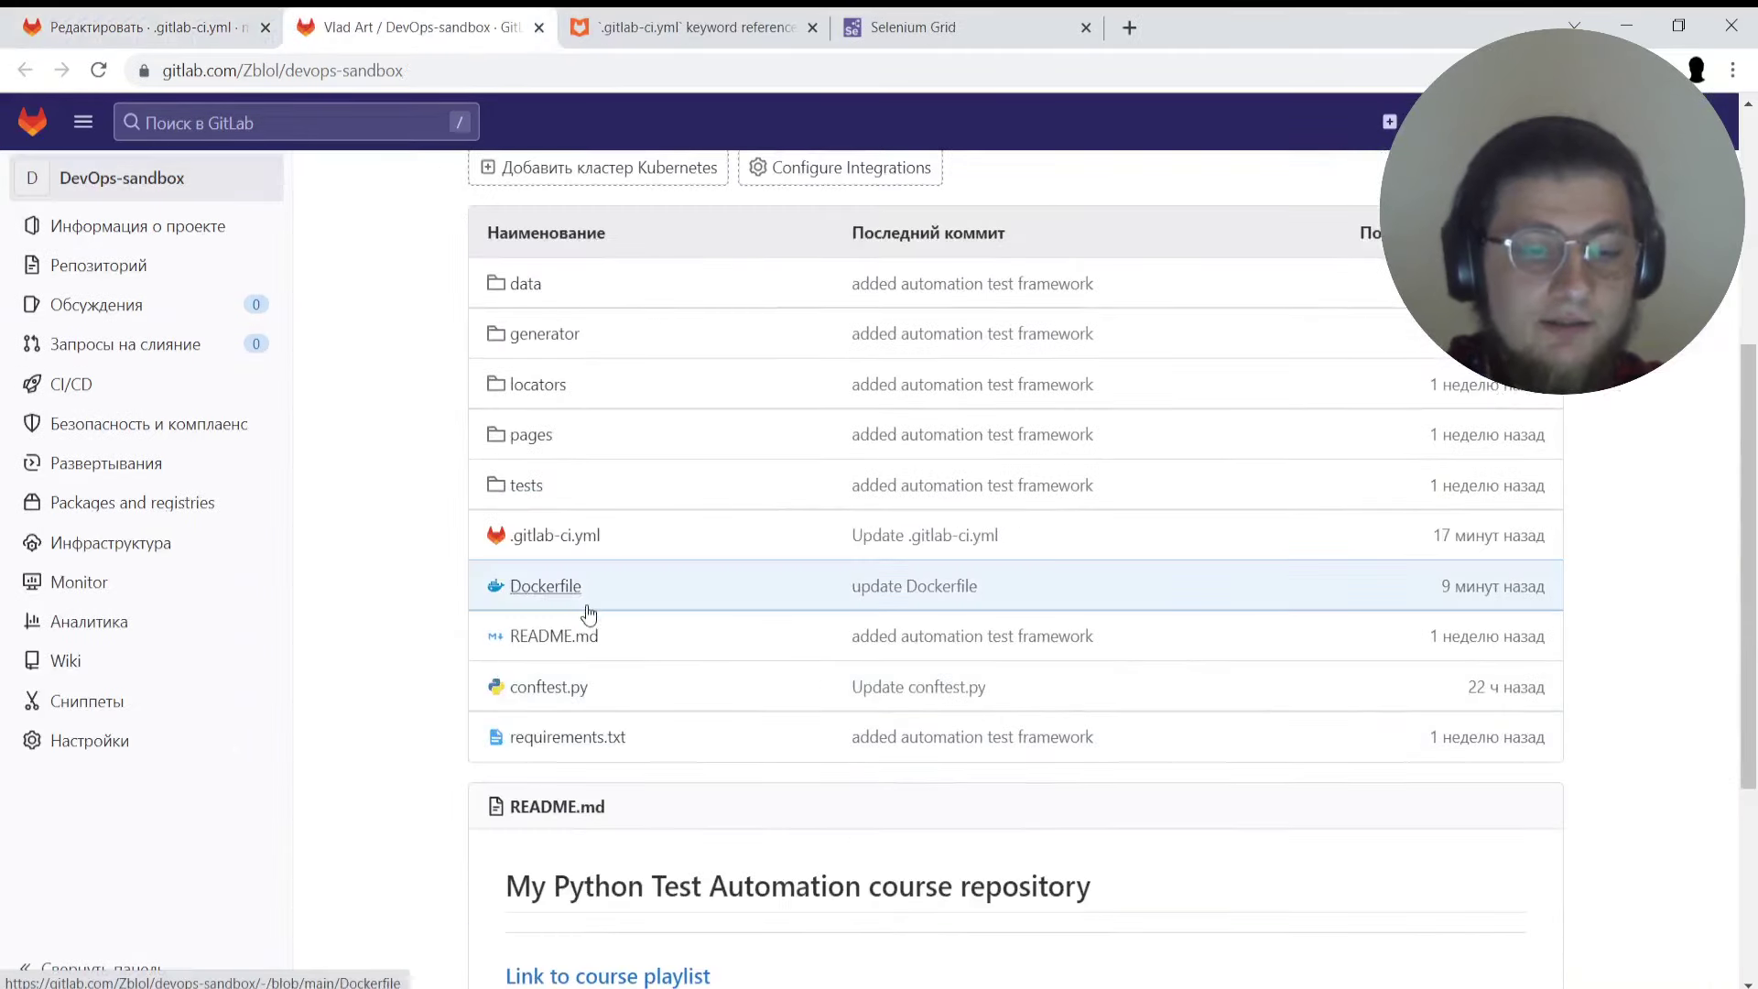
pyautogui.click(596, 538)
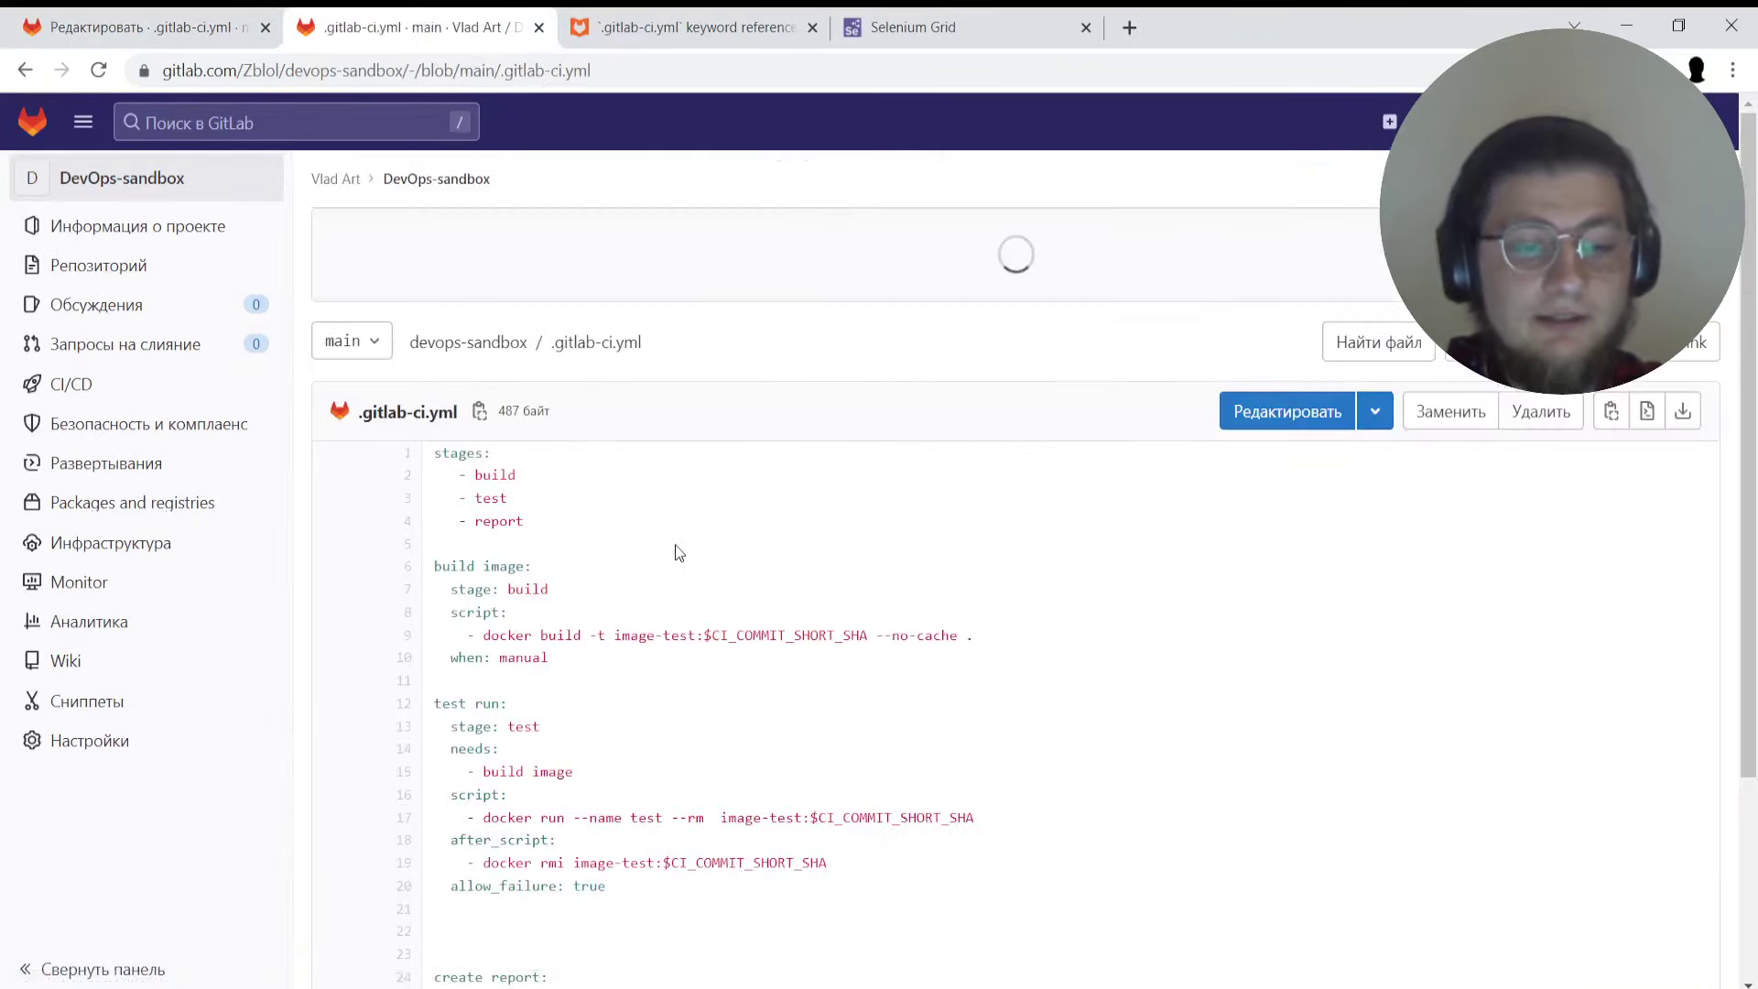
# Open conftest.py and highlight the Selenium hub IP 192.168.100.71.
pyautogui.scroll(-3, 699, 546)
pyautogui.click(25, 70)
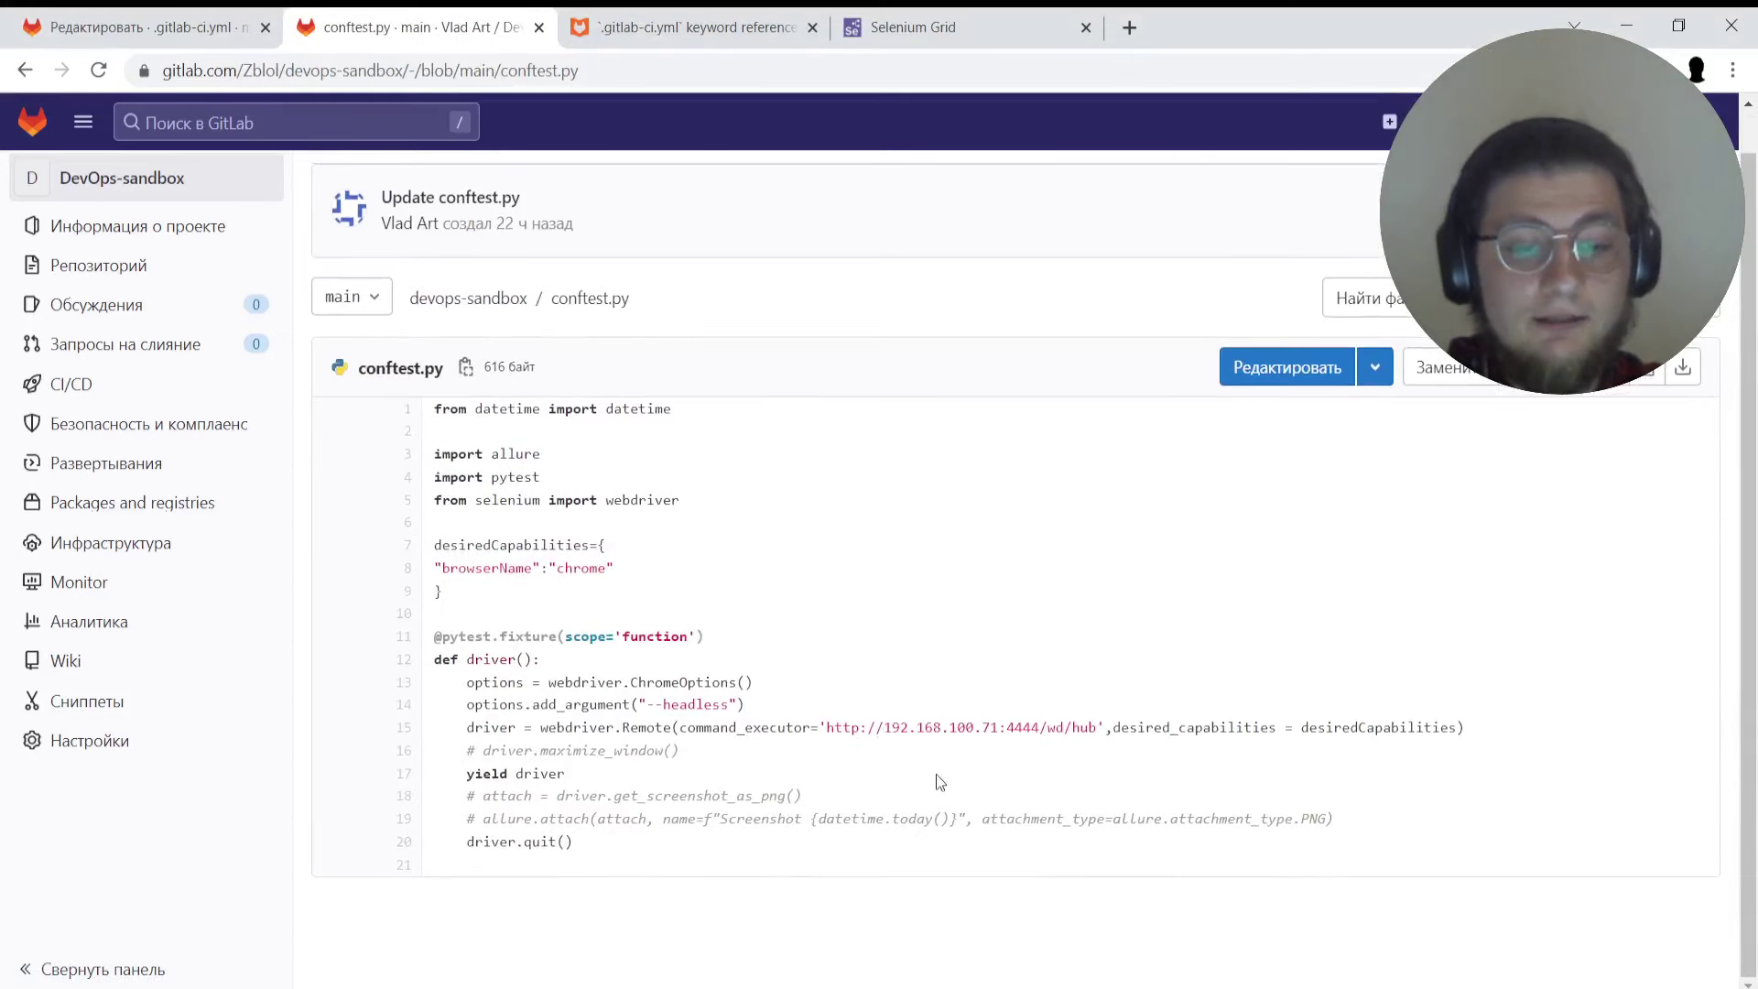
pyautogui.moveTo(883, 728); pyautogui.dragTo(1031, 727)
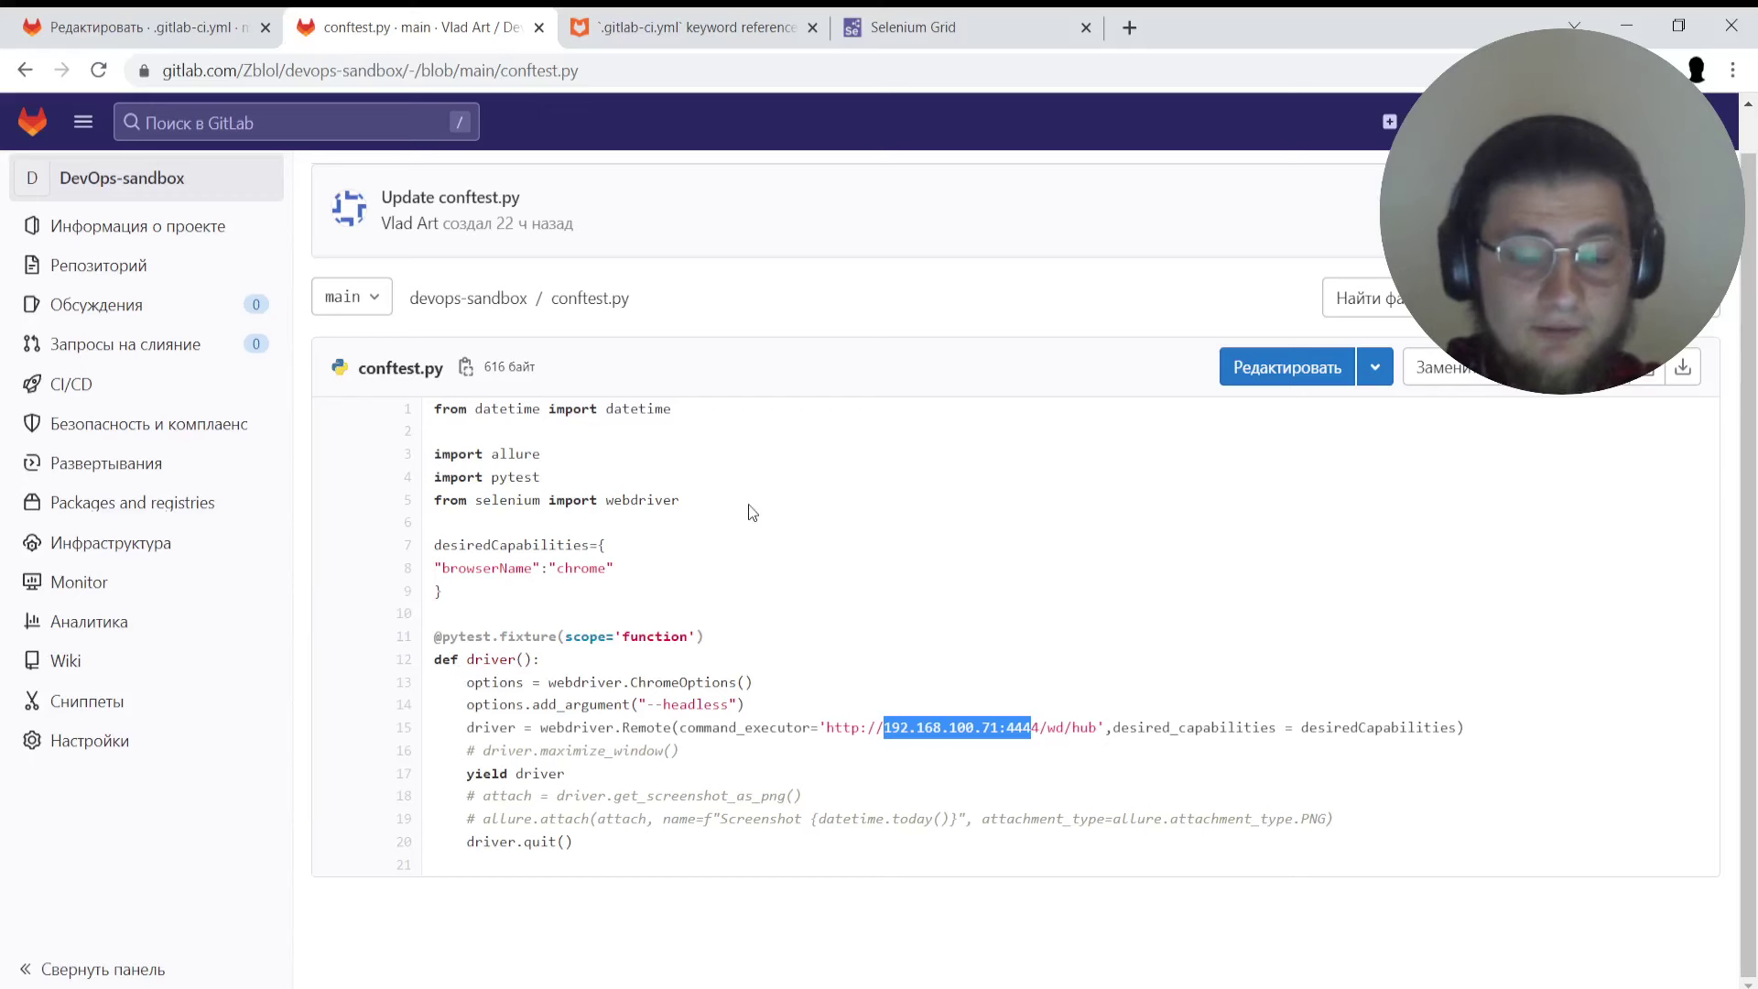
pyautogui.moveTo(135, 577)
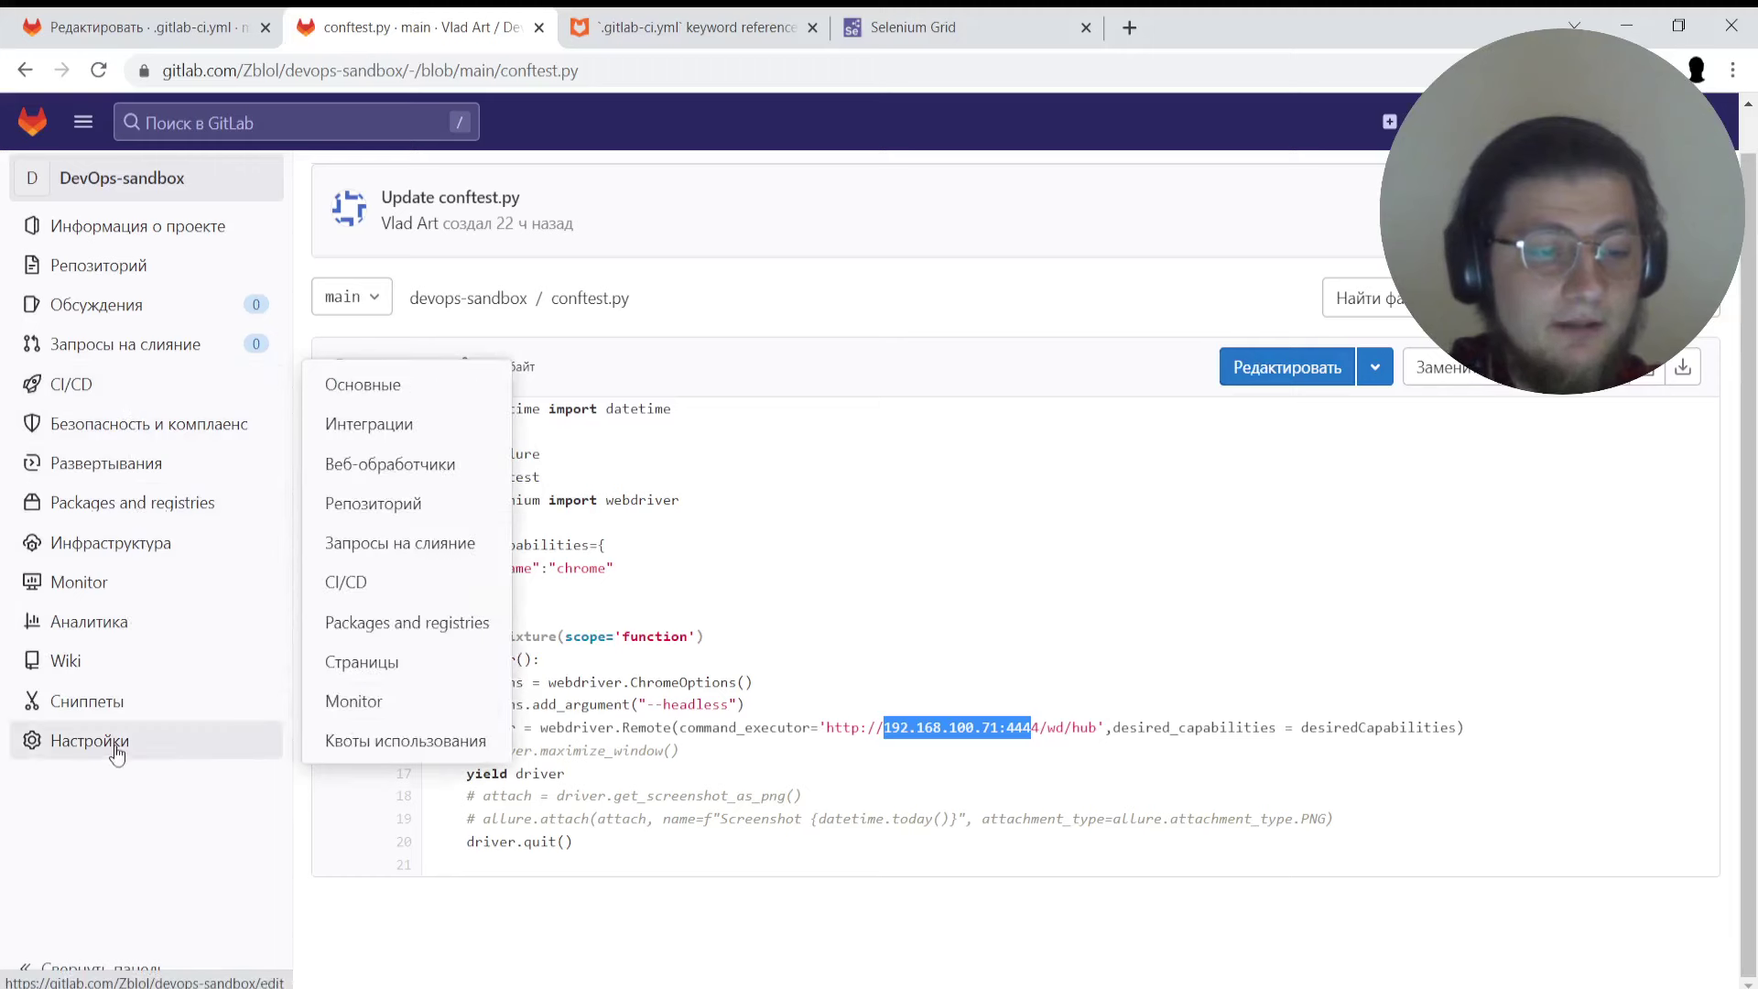
# Open the project's CI/CD settings in a new tab and expand the Variables section.
pyautogui.middleClick(431, 577)
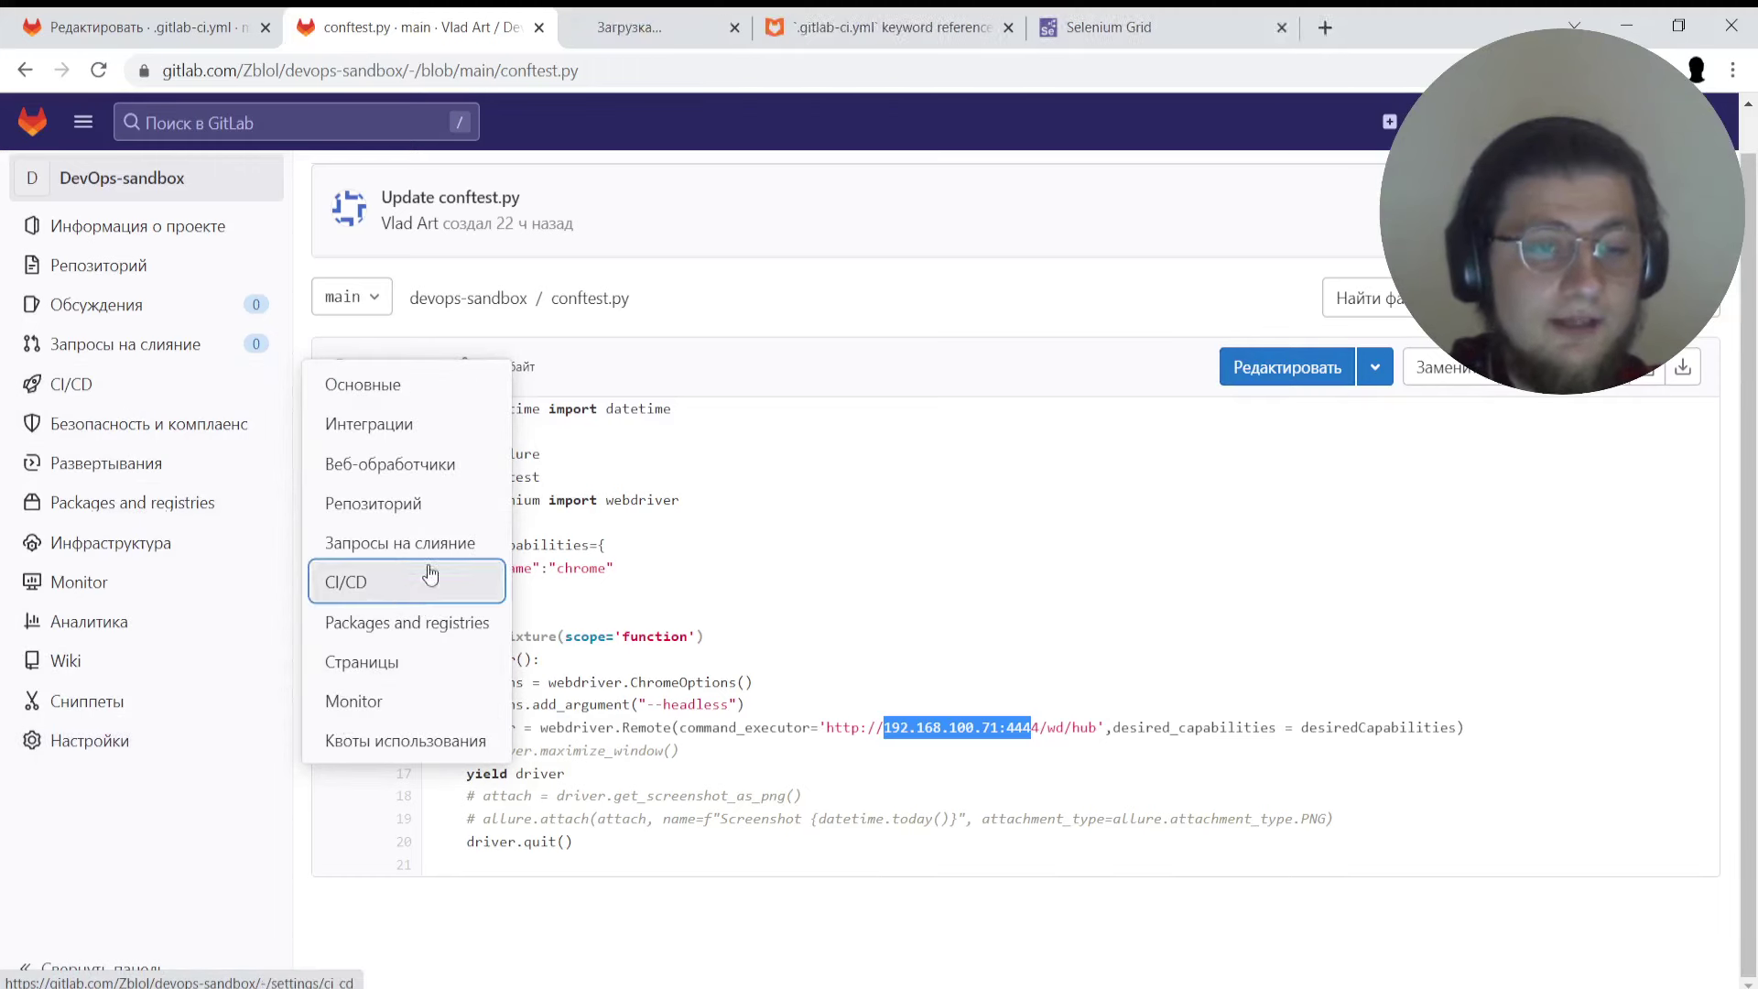
pyautogui.click(717, 15)
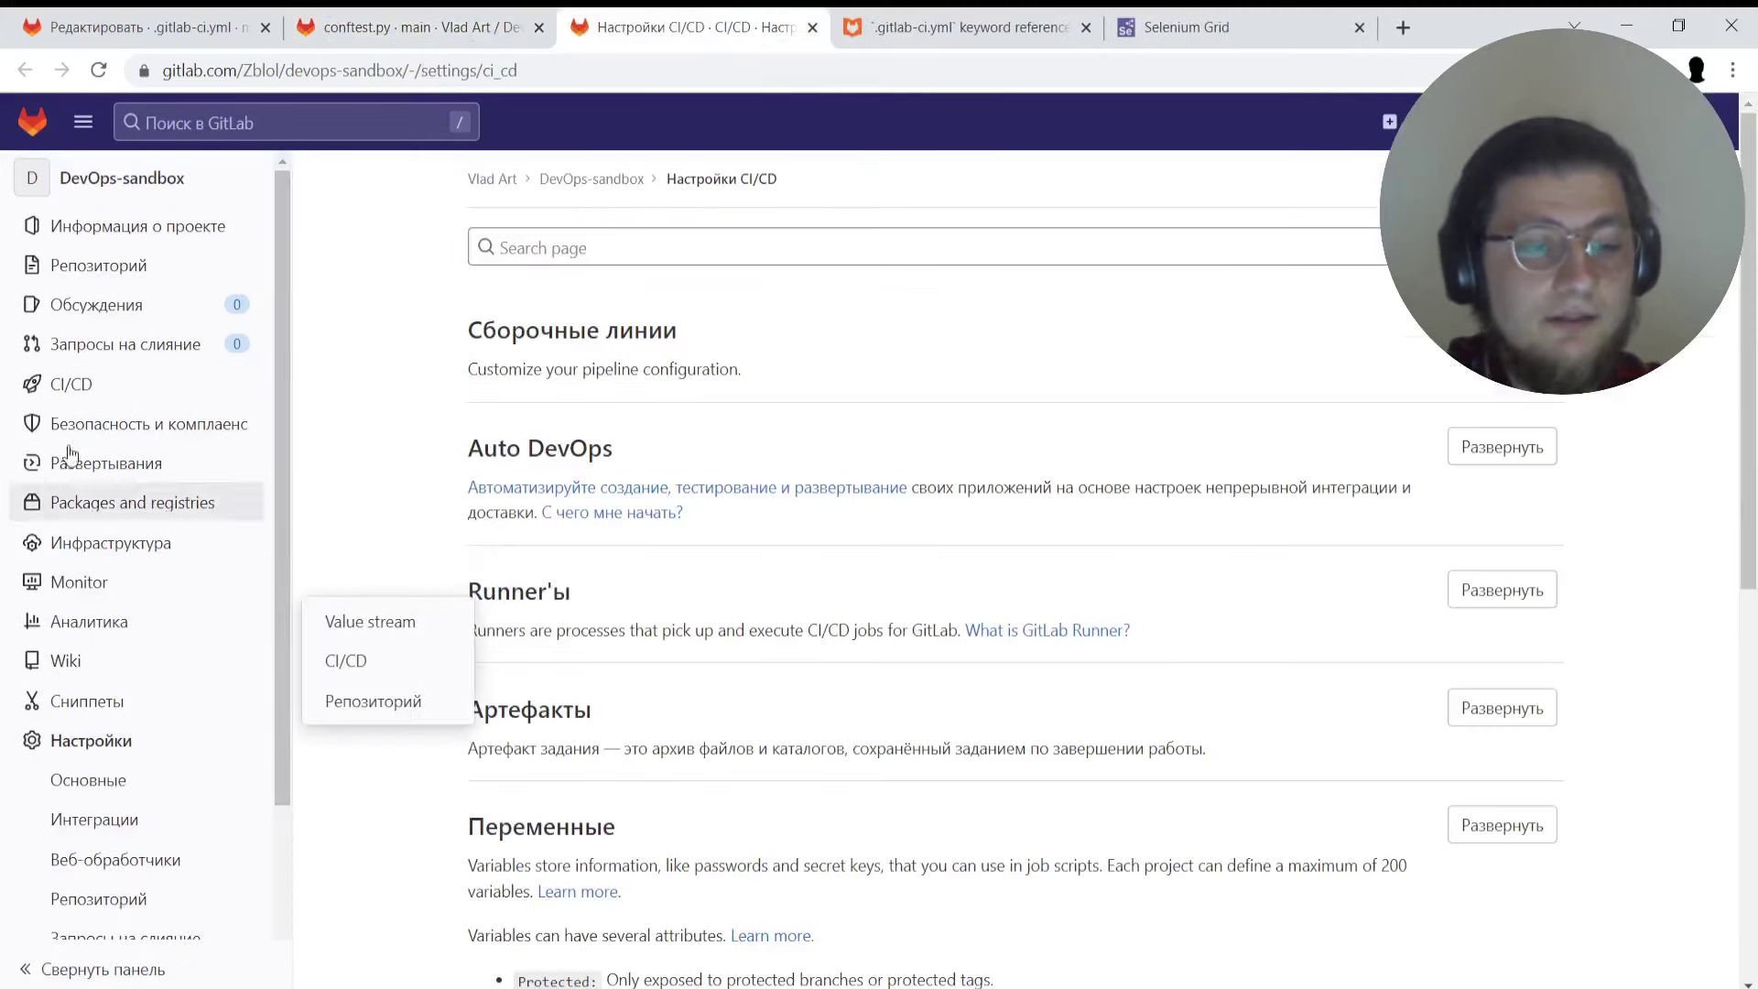
pyautogui.scroll(-4, 785, 403)
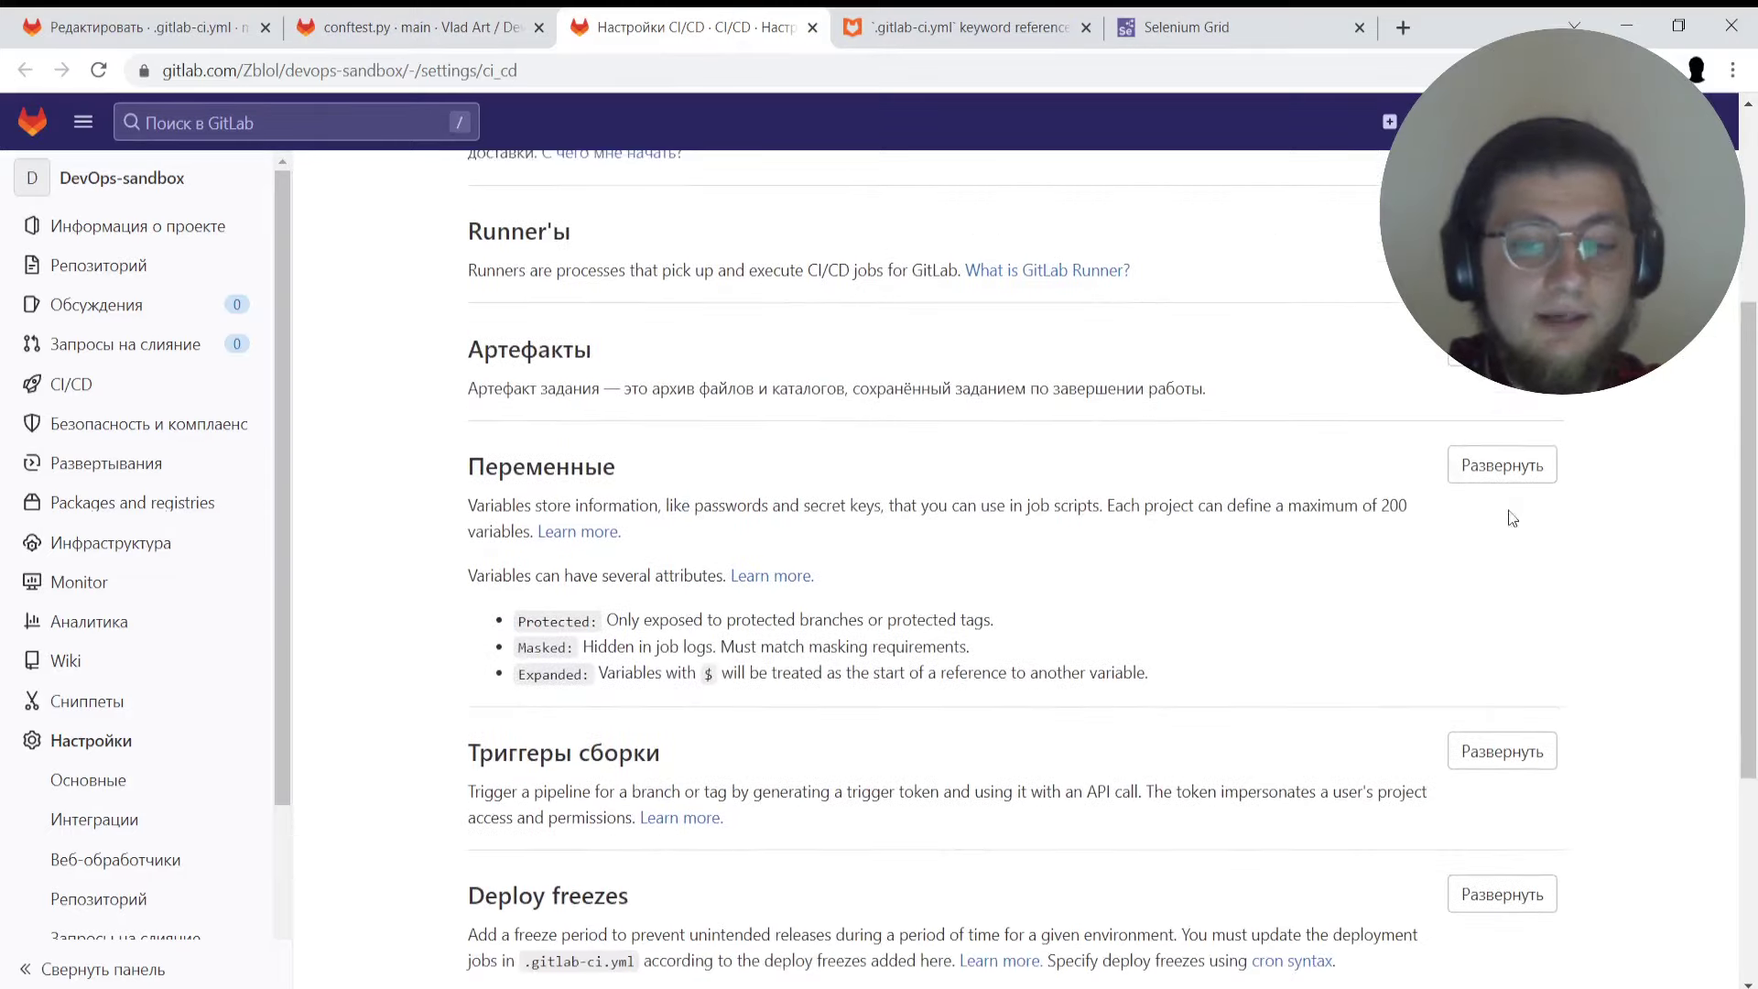
pyautogui.click(1502, 465)
pyautogui.scroll(-4, 577, 589)
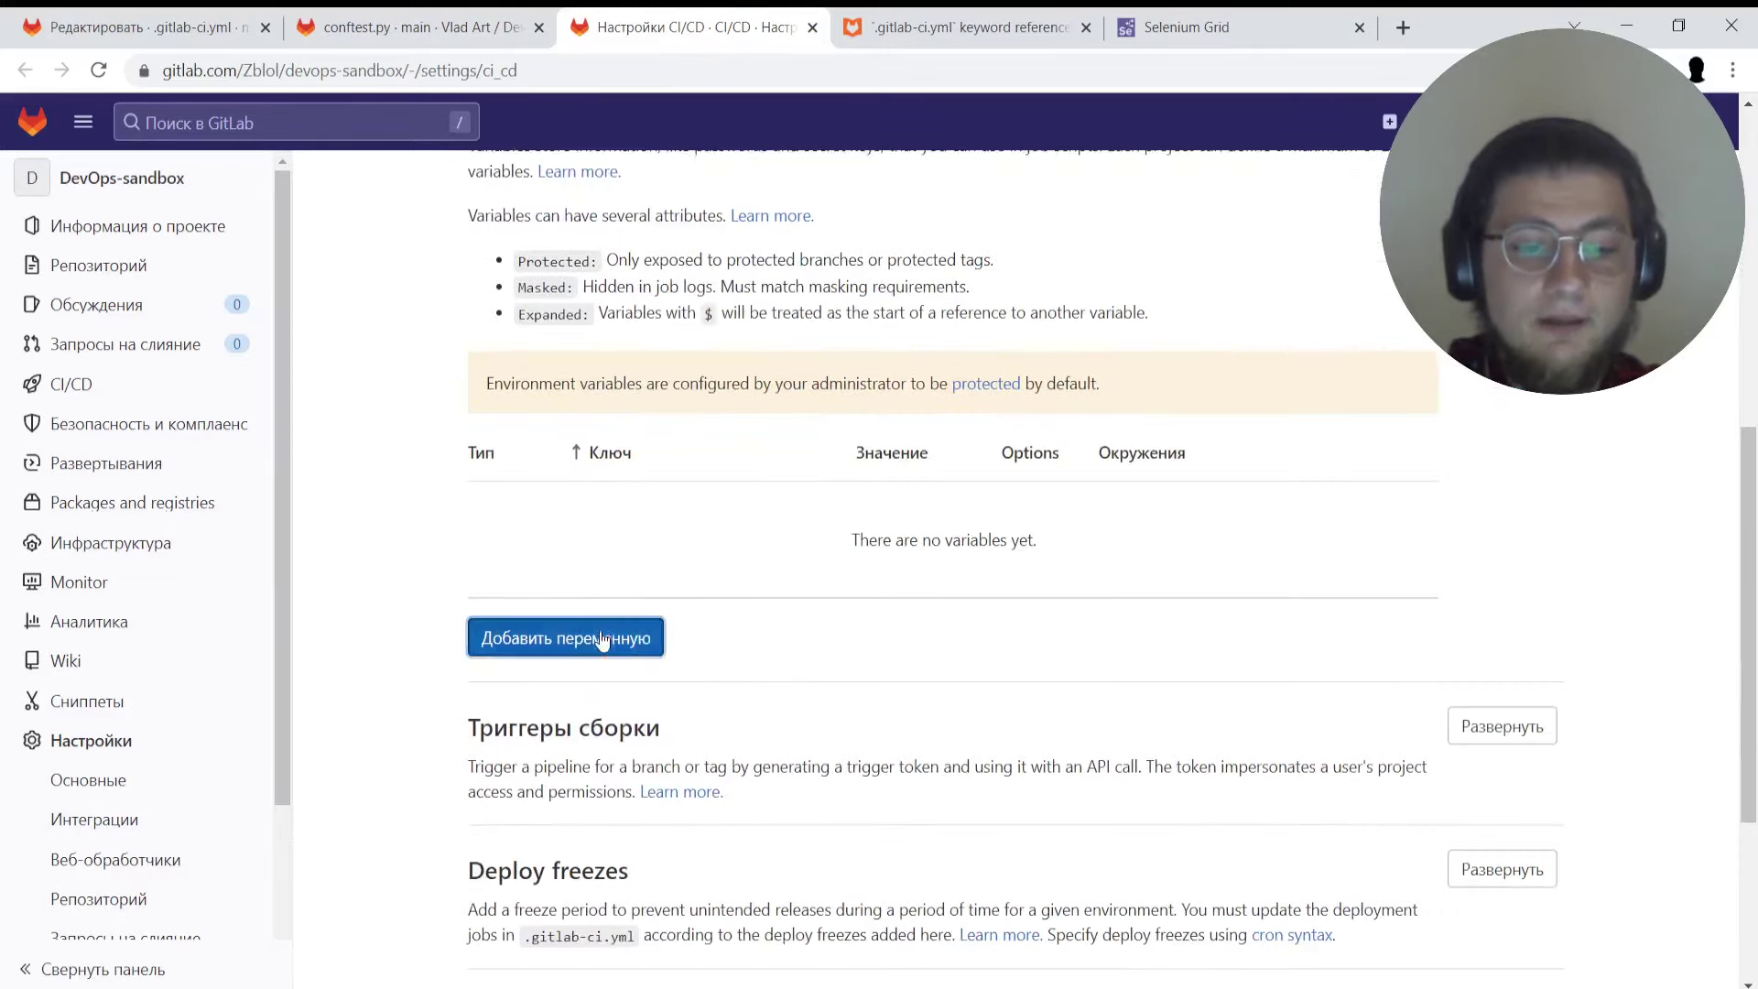
# Add a MAIN_HOST variable with value 192.168.100.71, checking the IP with ifconfig.
pyautogui.click(601, 635)
pyautogui.write('MAIN')
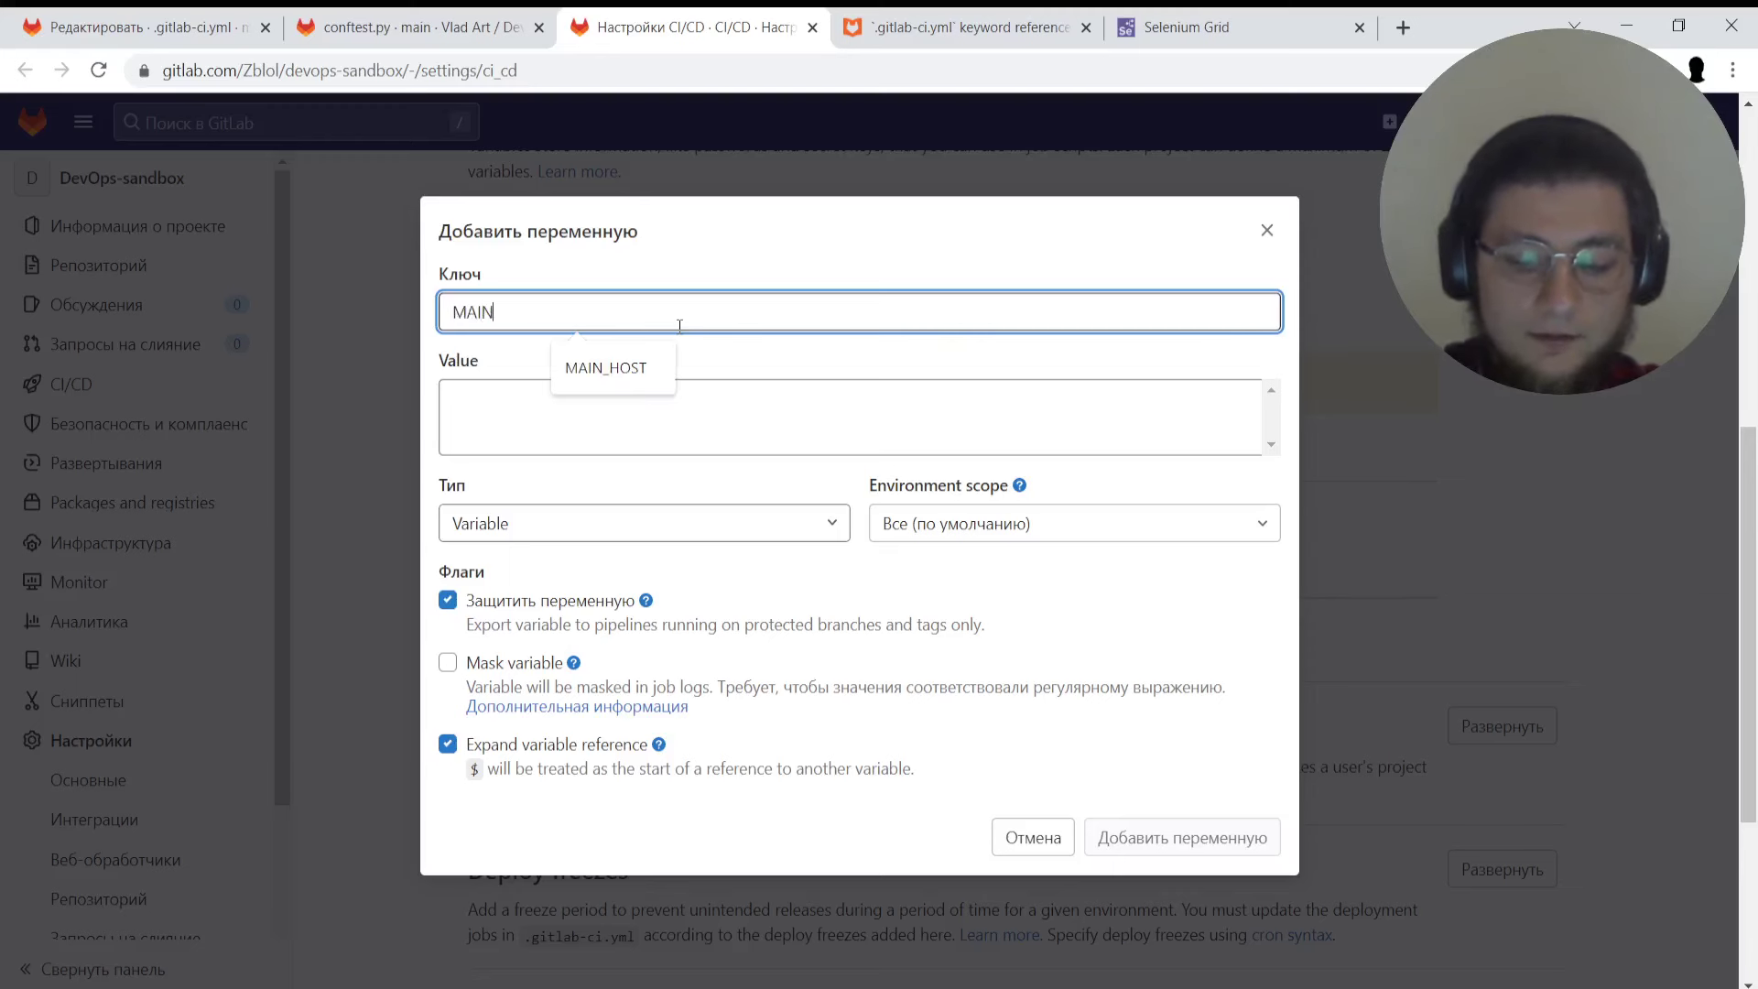
pyautogui.press('Down')
pyautogui.press('Return')
pyautogui.click(641, 451)
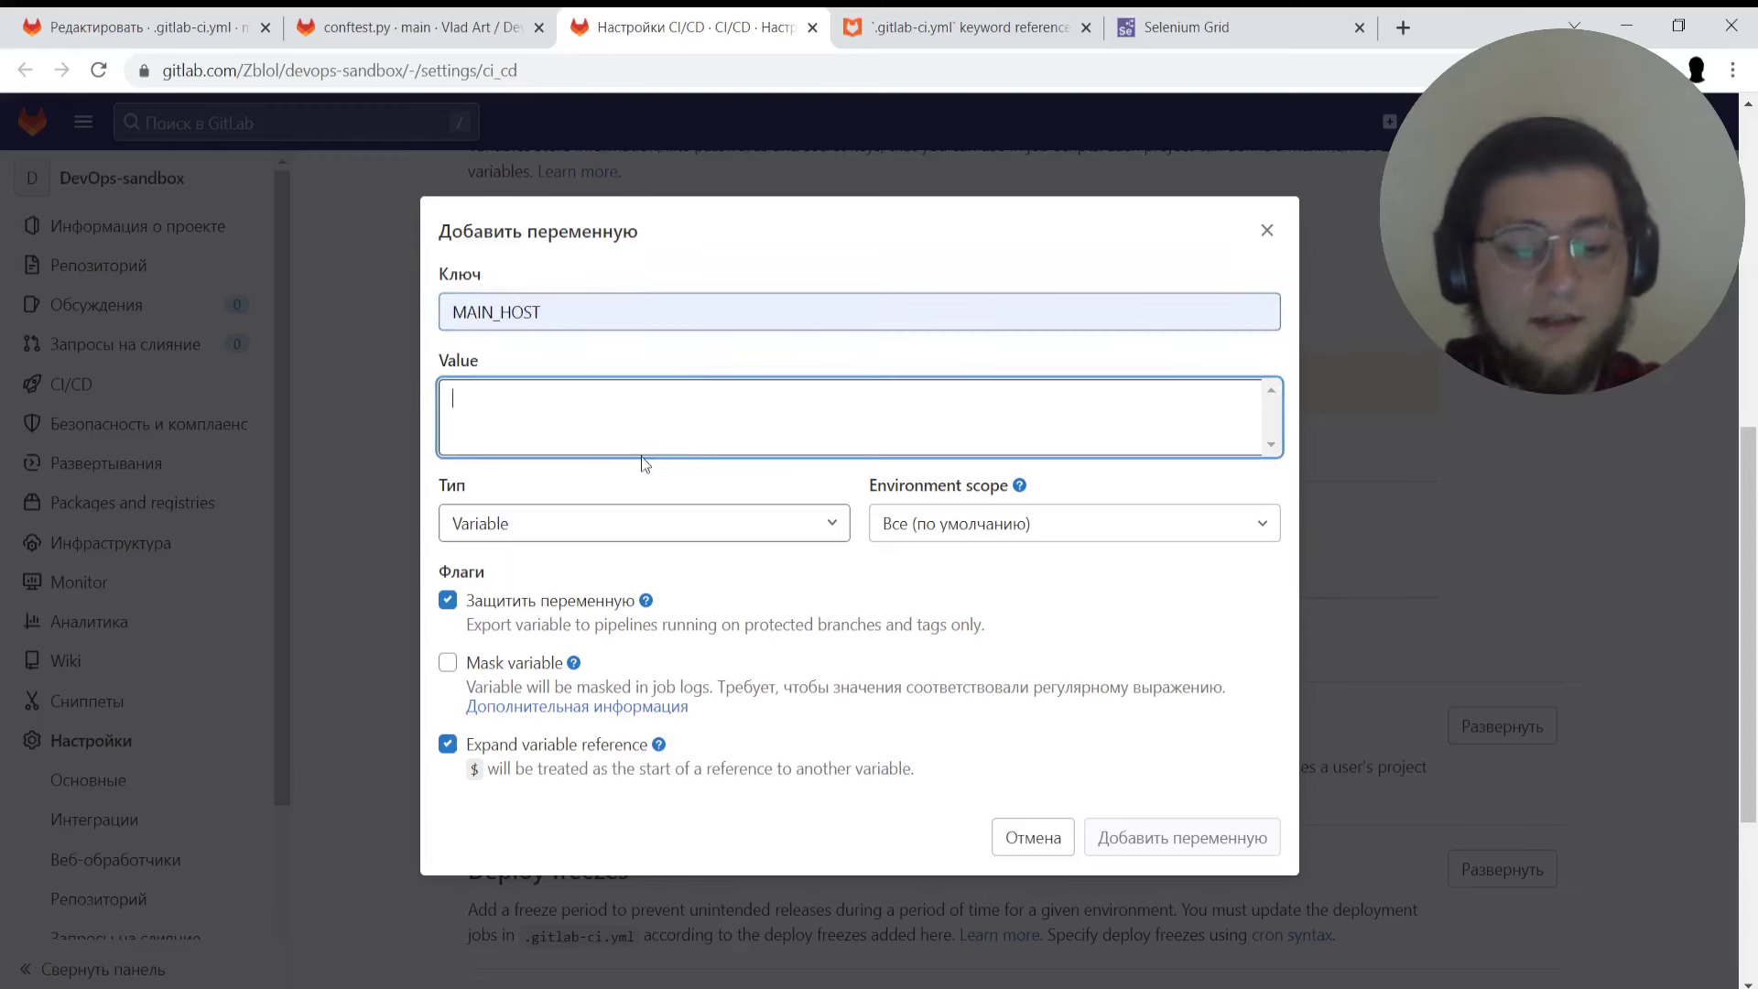
pyautogui.write('1')
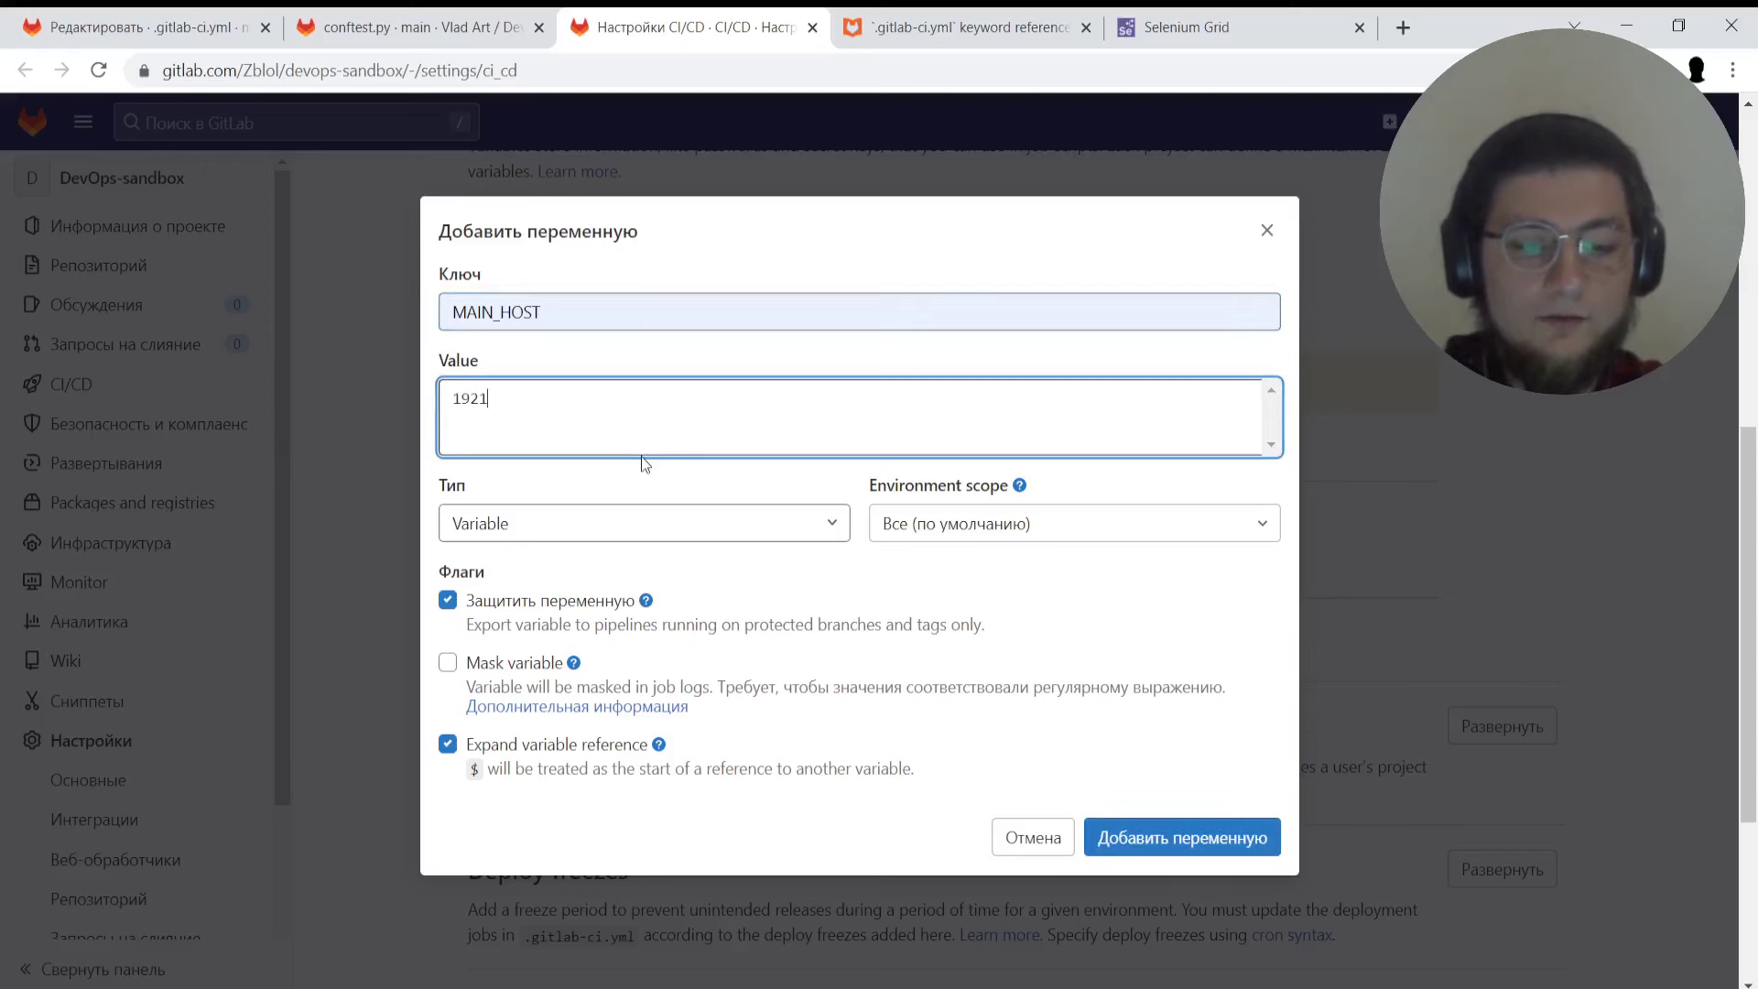
pyautogui.write('92.168.1.')
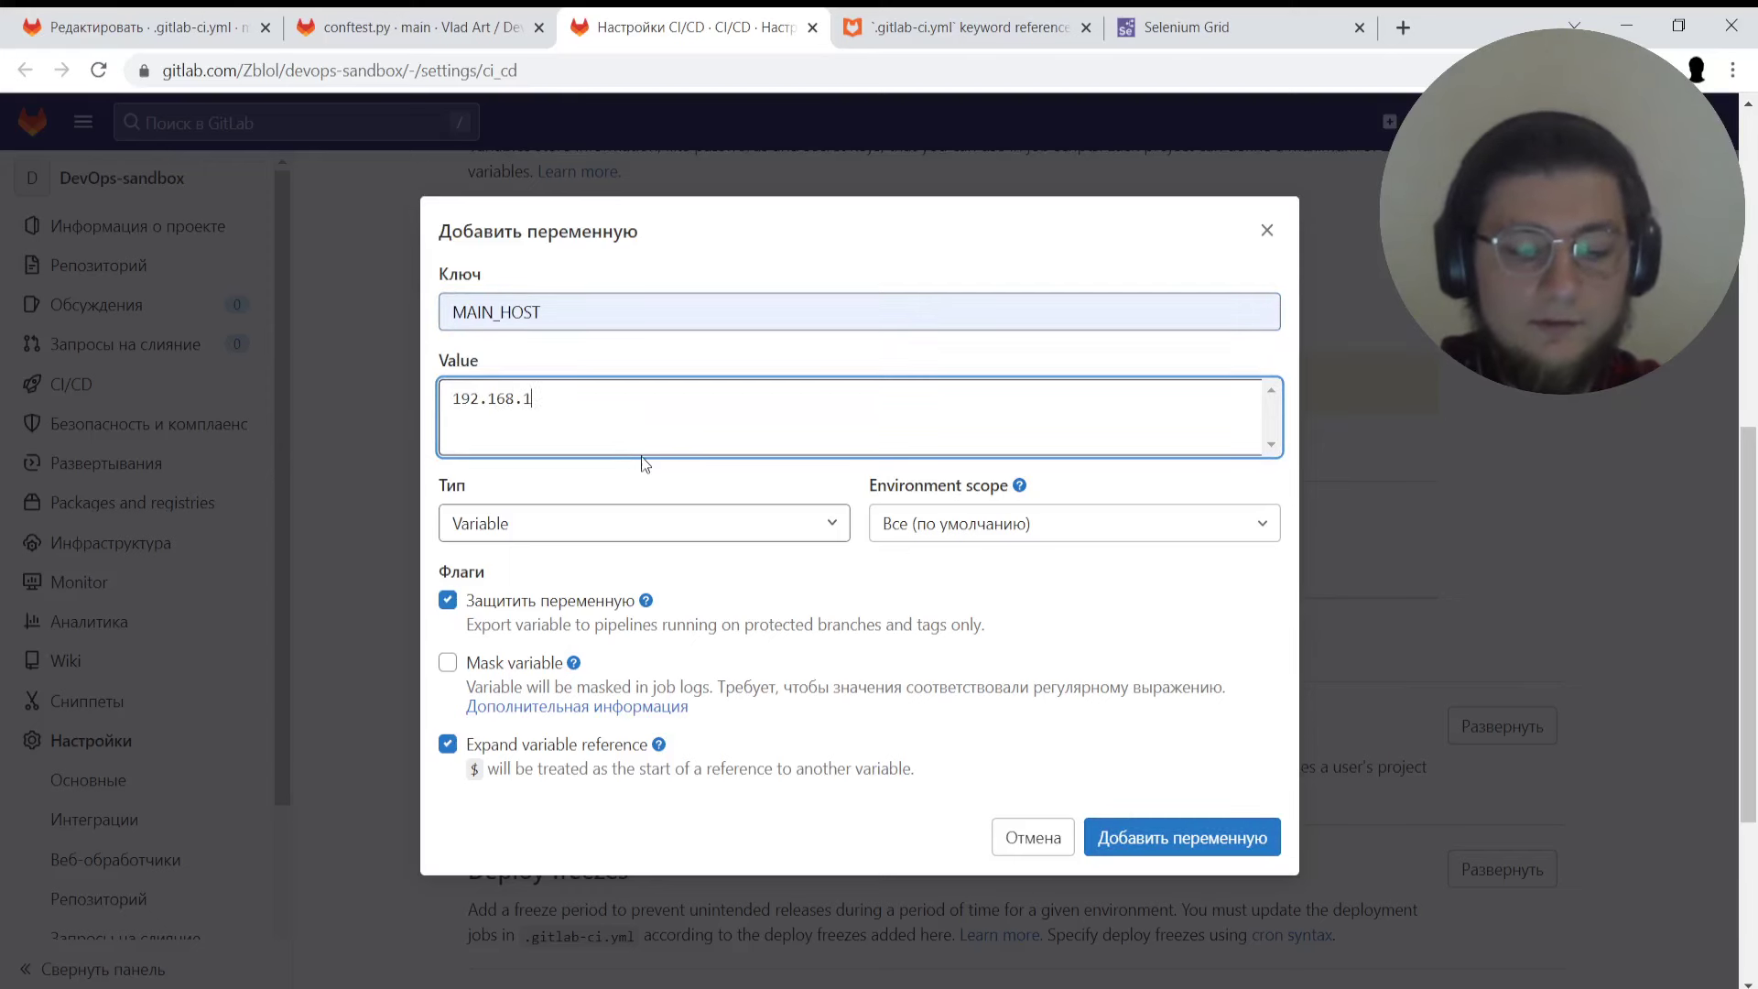
pyautogui.write('00.71')
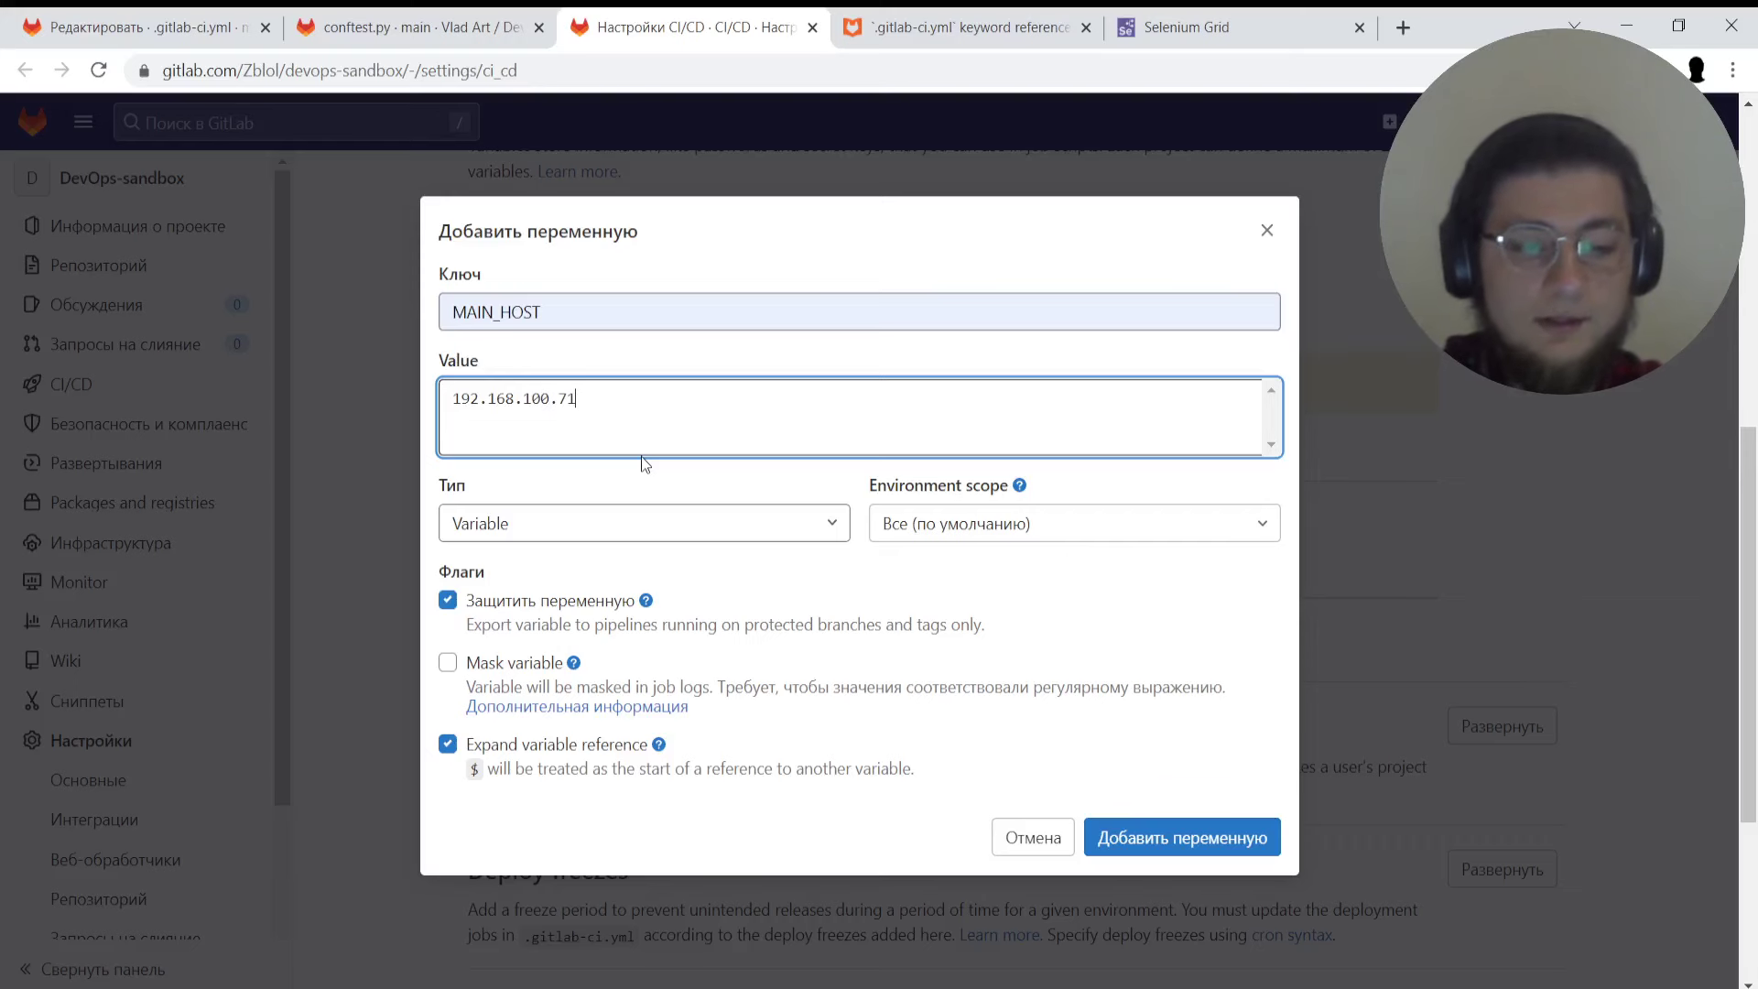
pyautogui.hotkey('alt', 'Tab')
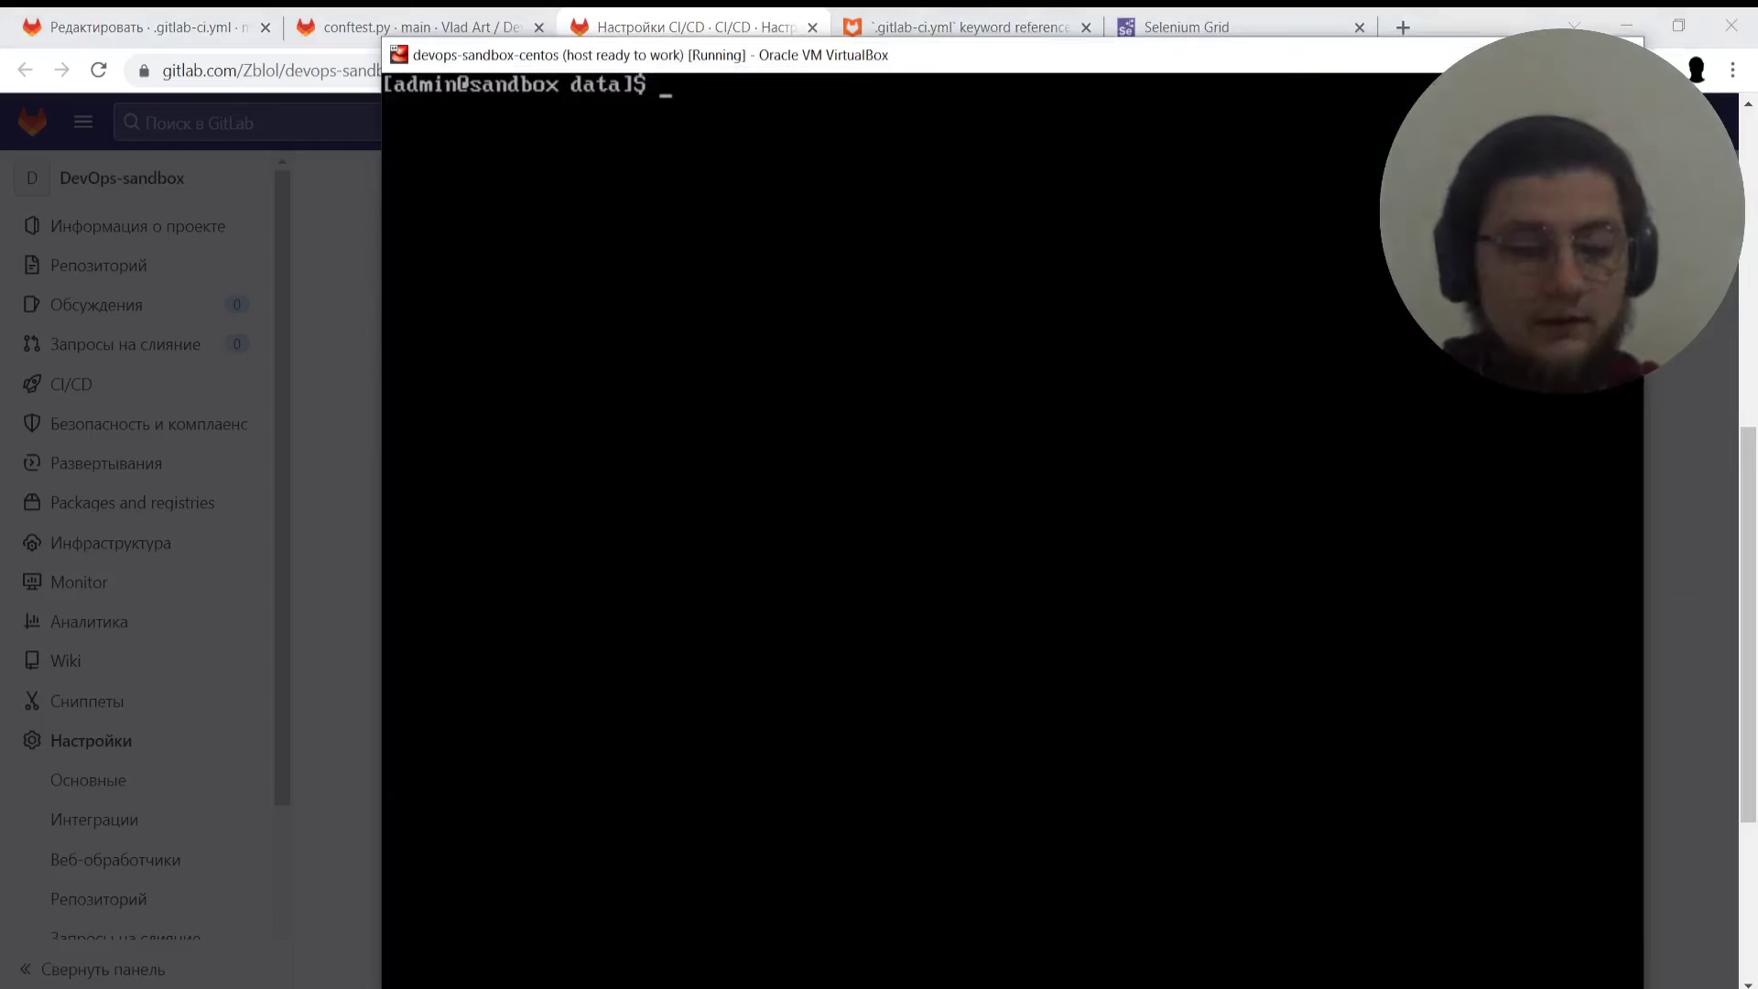
pyautogui.write('ifconfig')
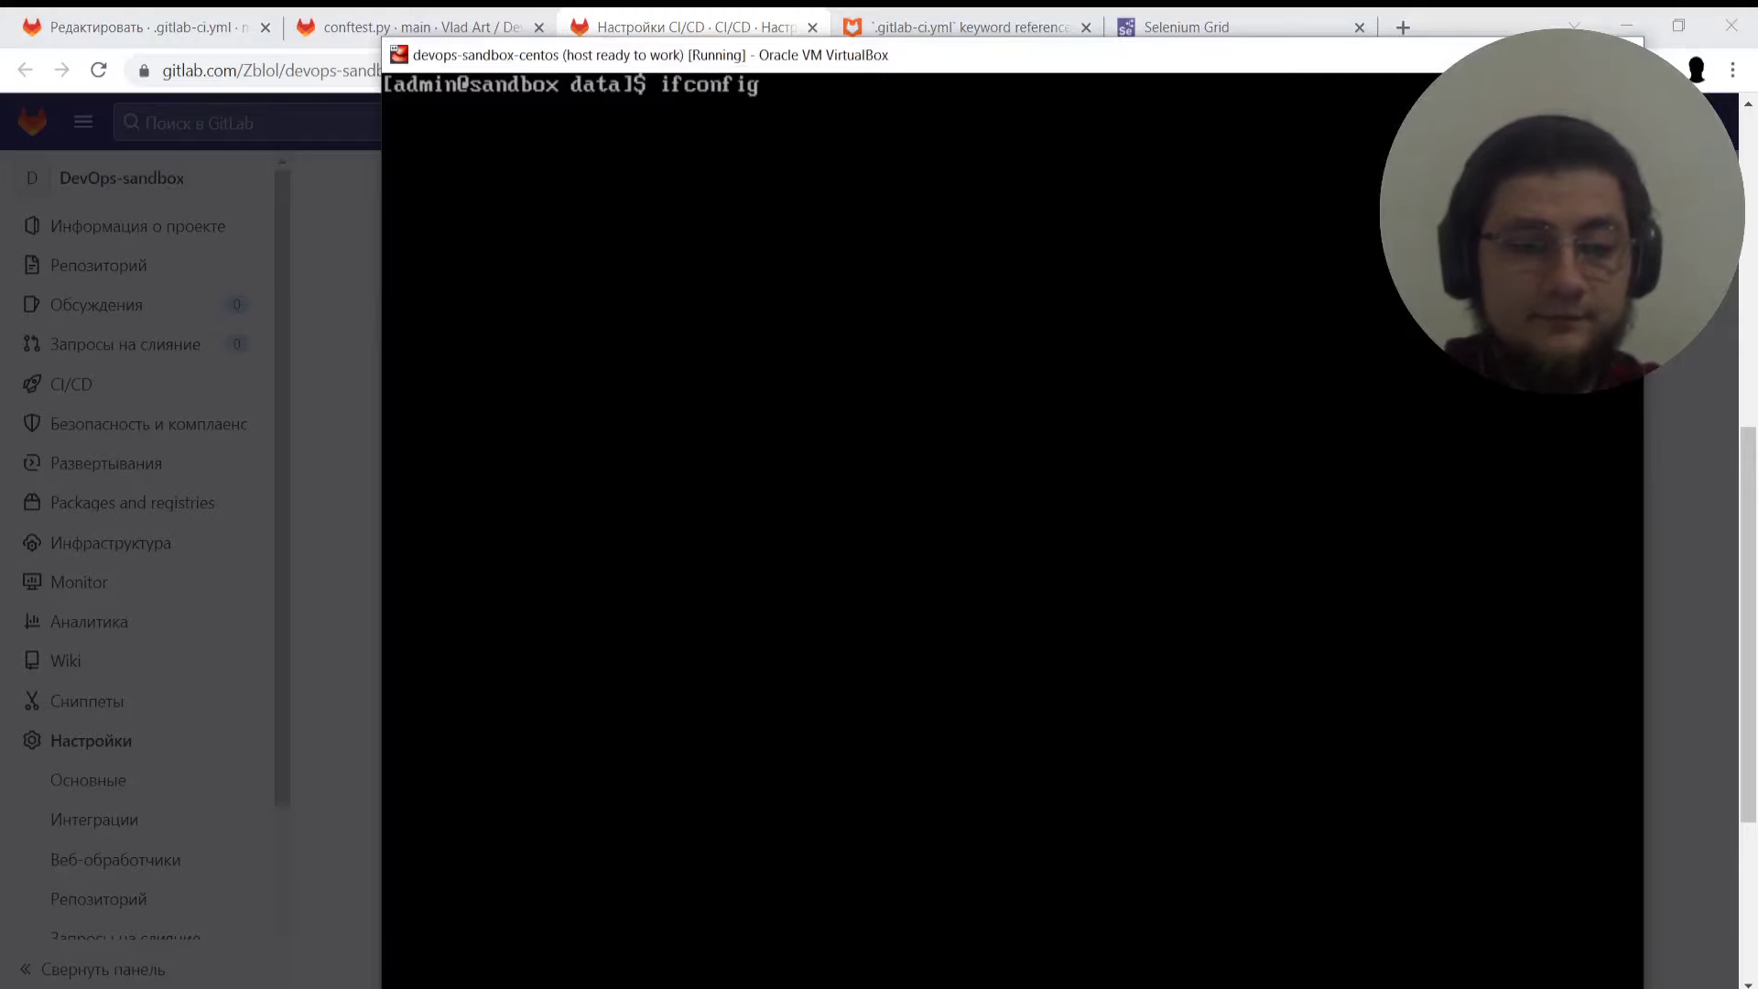
pyautogui.press('Return')
pyautogui.click(1493, 28)
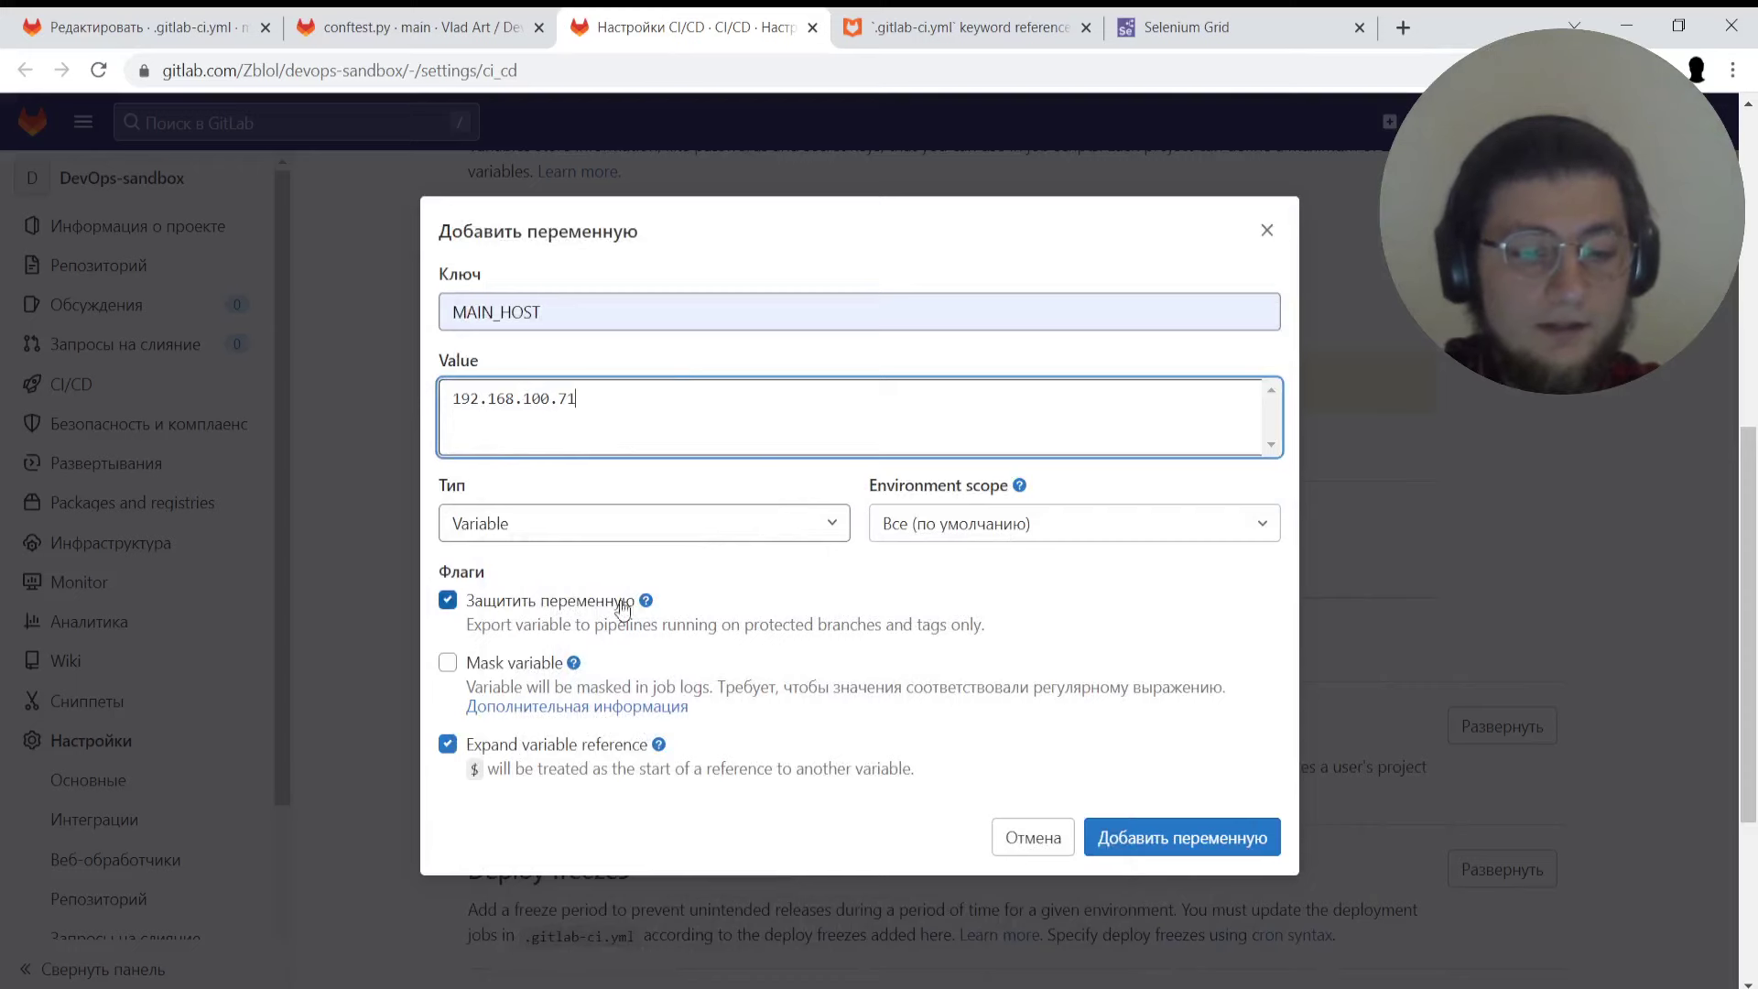
pyautogui.click(1191, 838)
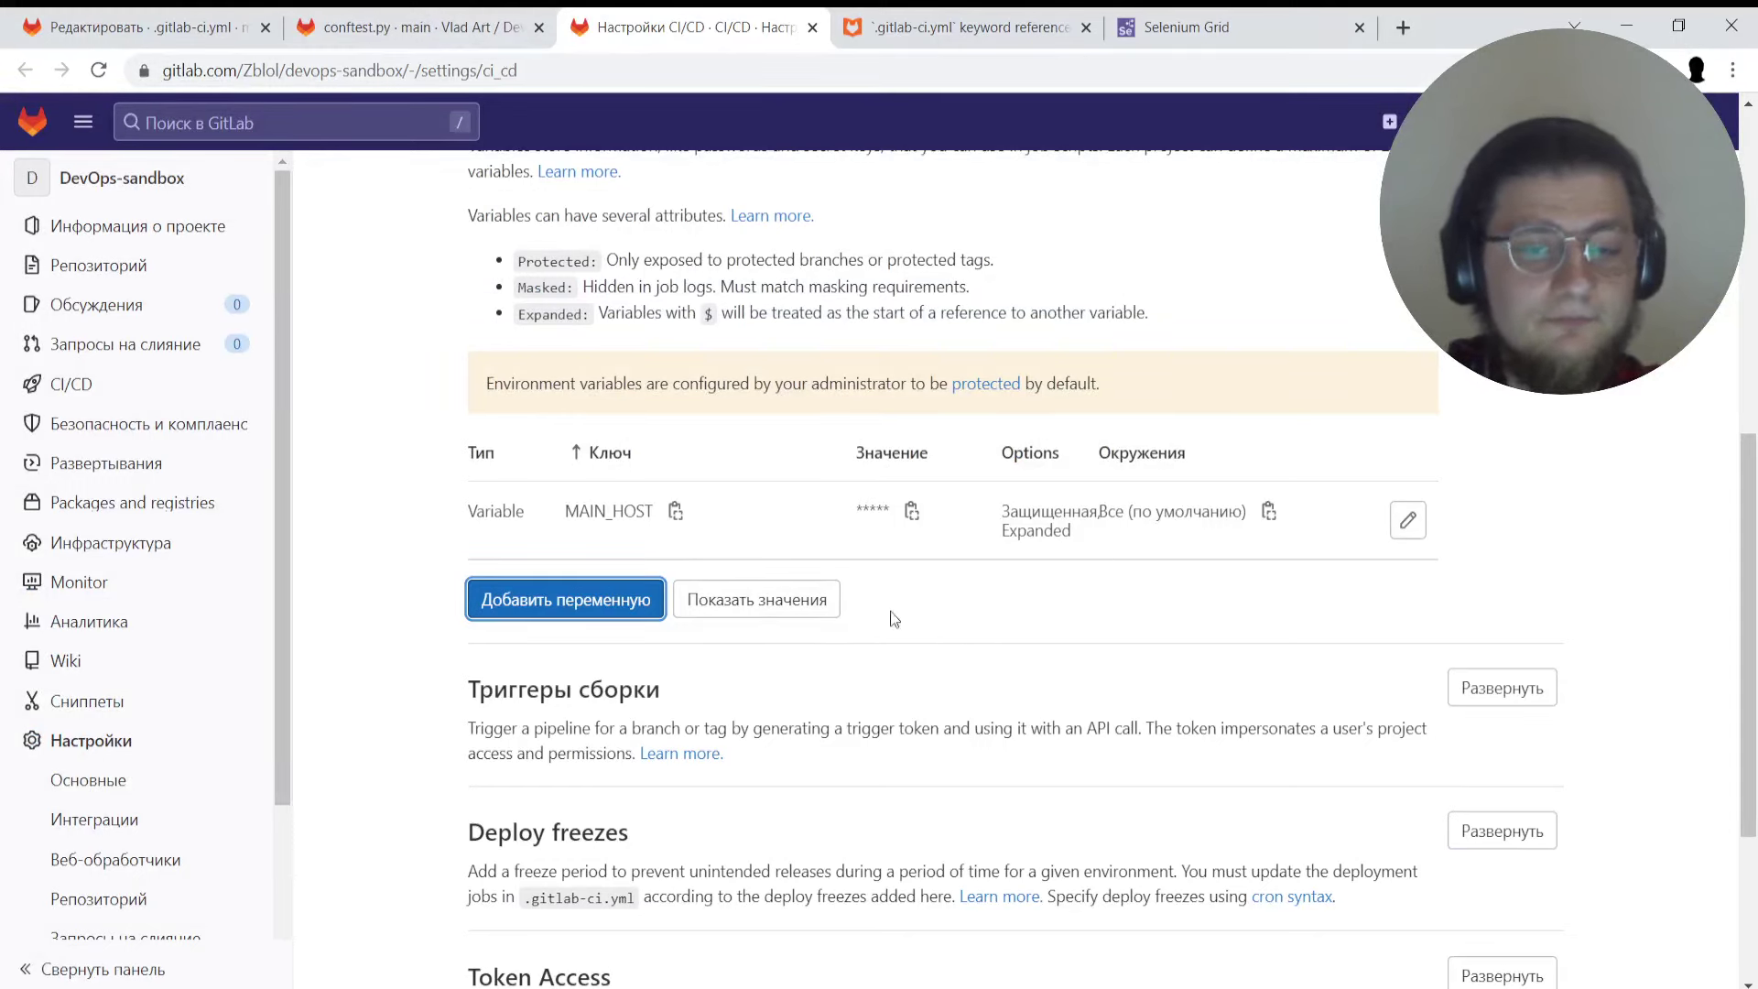
# Edit MAIN_HOST to turn off 'Protect variable' and save it.
pyautogui.click(1407, 519)
pyautogui.click(448, 600)
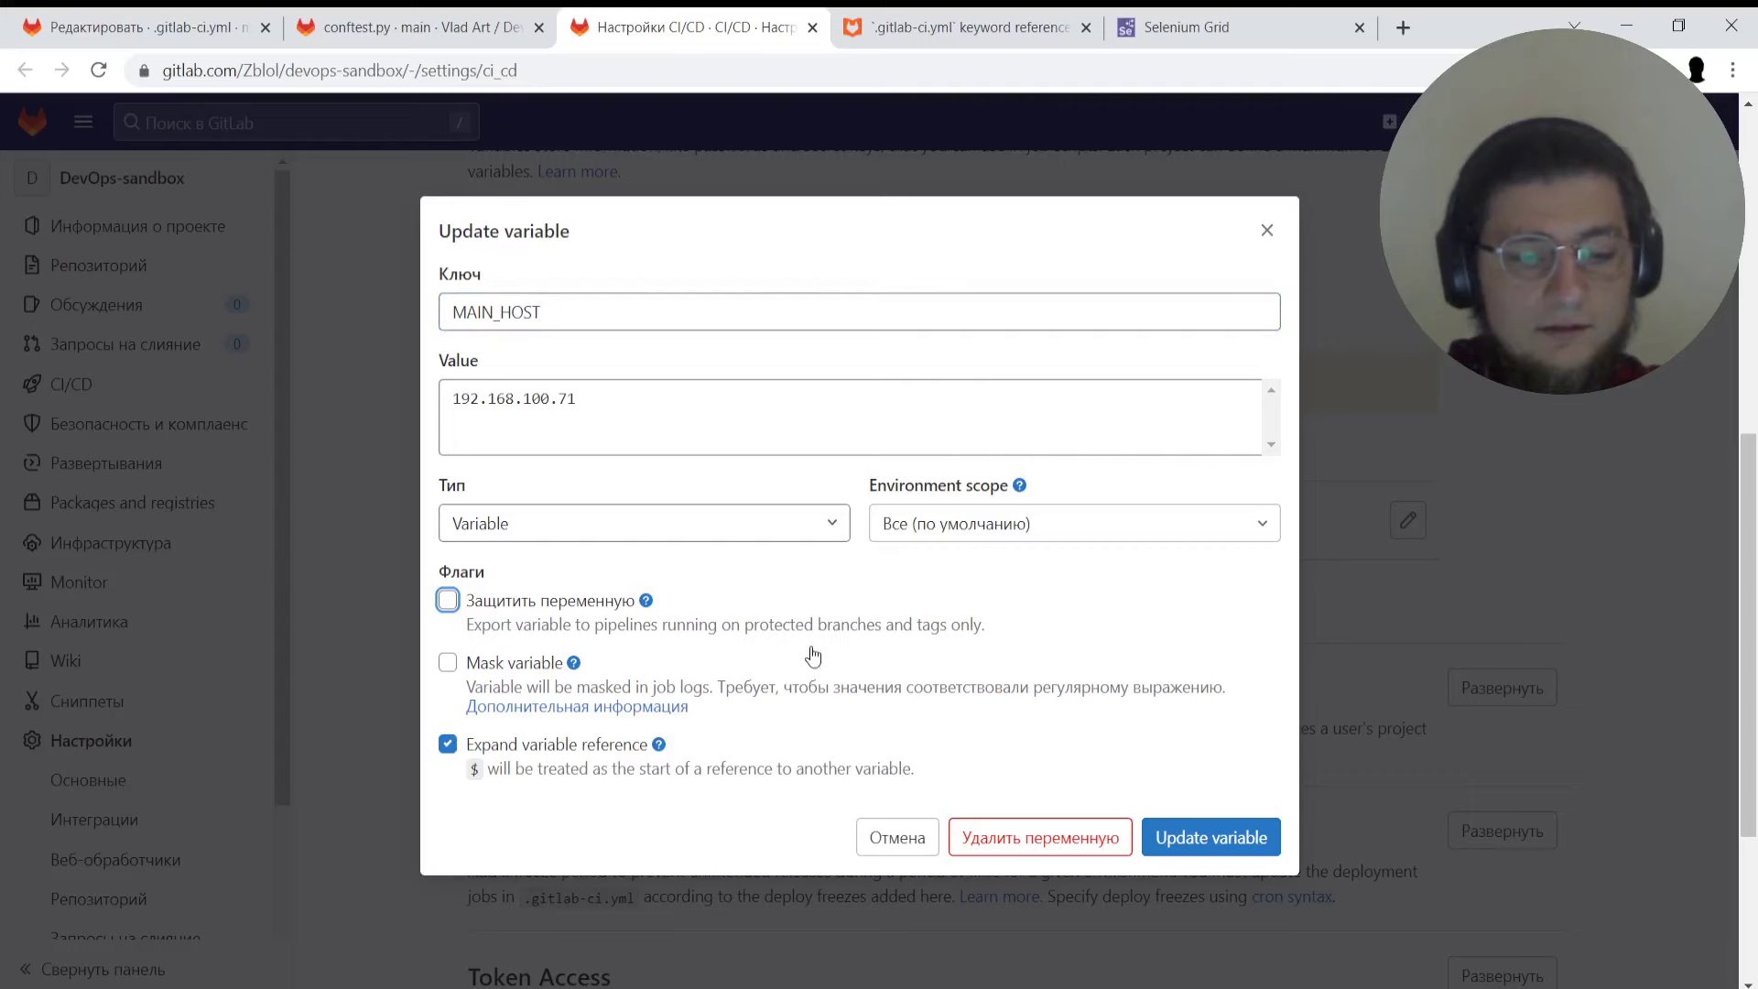
pyautogui.press('Return')
pyautogui.press('Return')
pyautogui.press('Return')
pyautogui.press('Return')
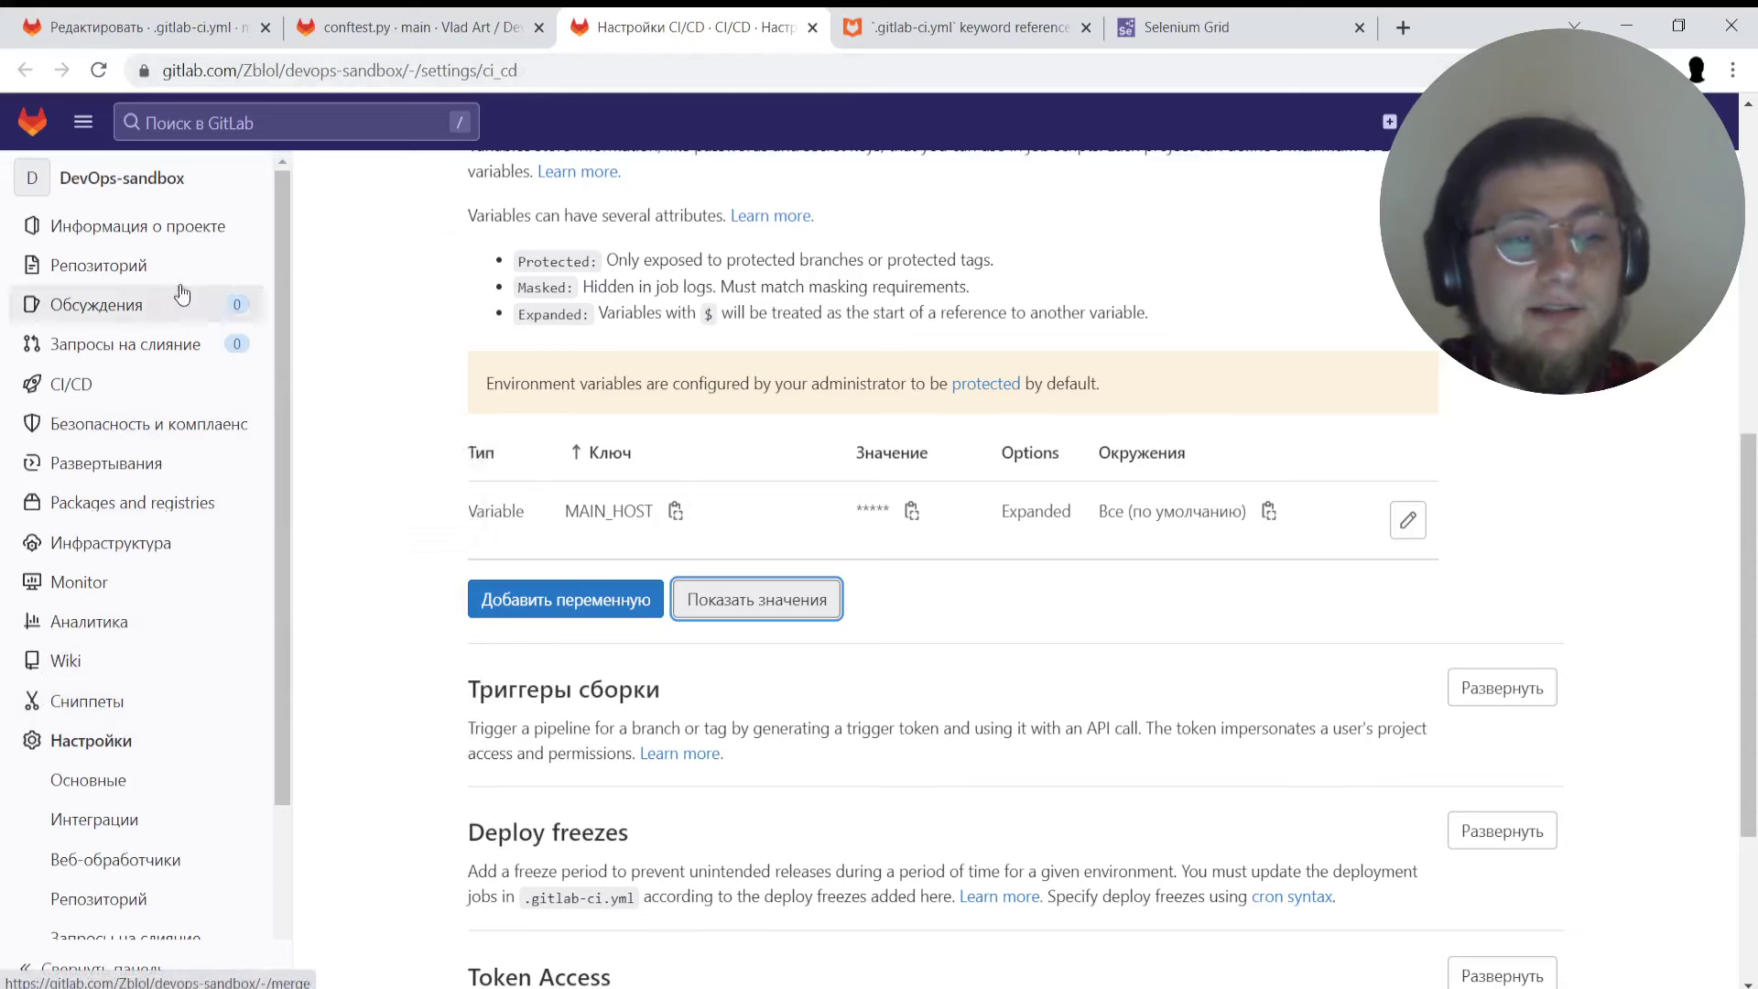
pyautogui.click(174, 184)
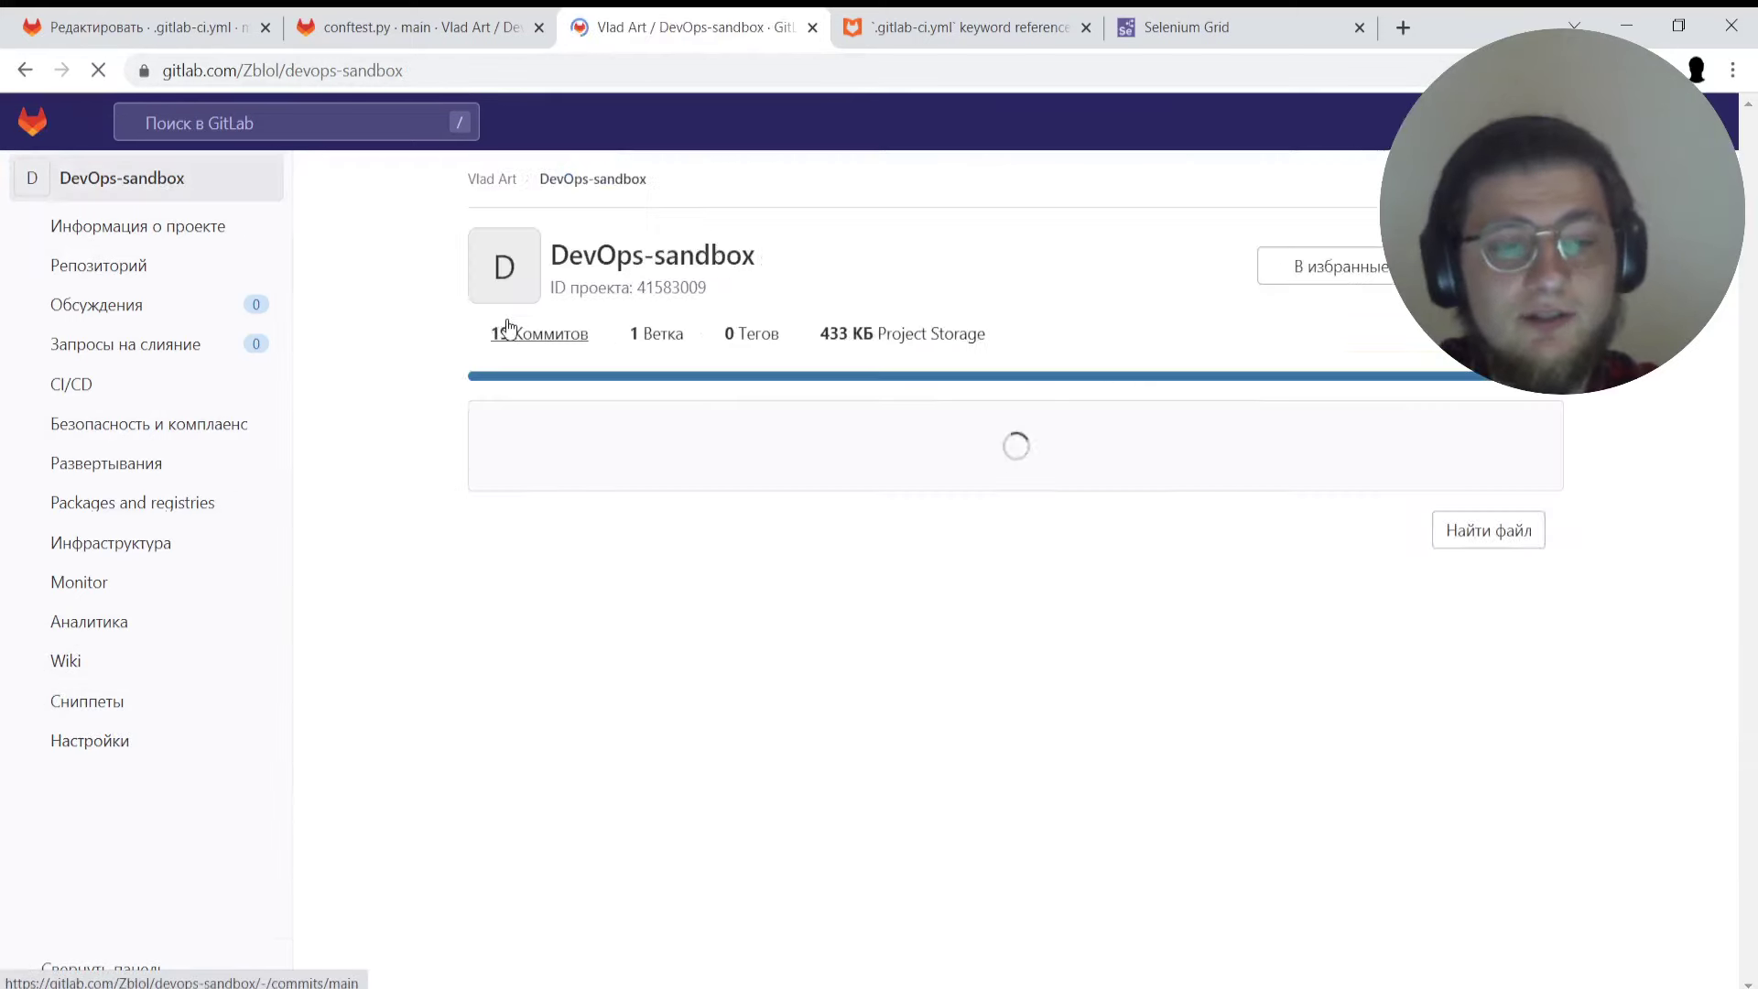
# Open conftest.py for editing and add an 'import os' line at the top.
pyautogui.scroll(-3, 553, 569)
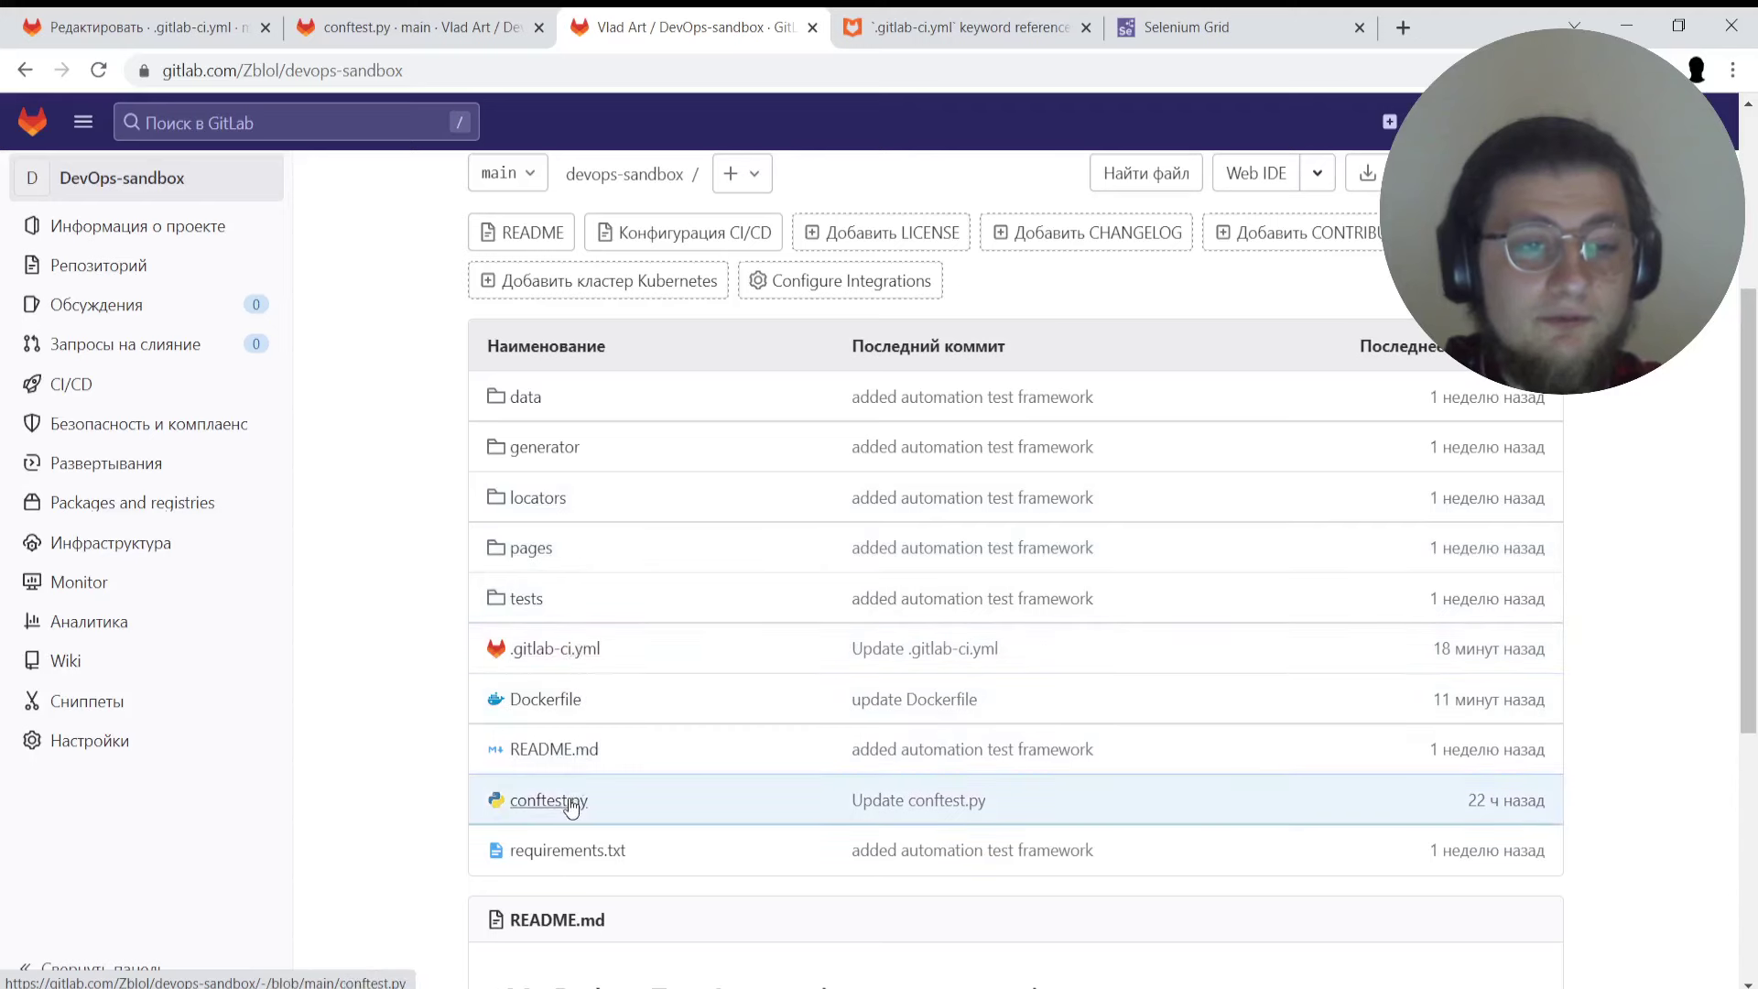
pyautogui.click(549, 799)
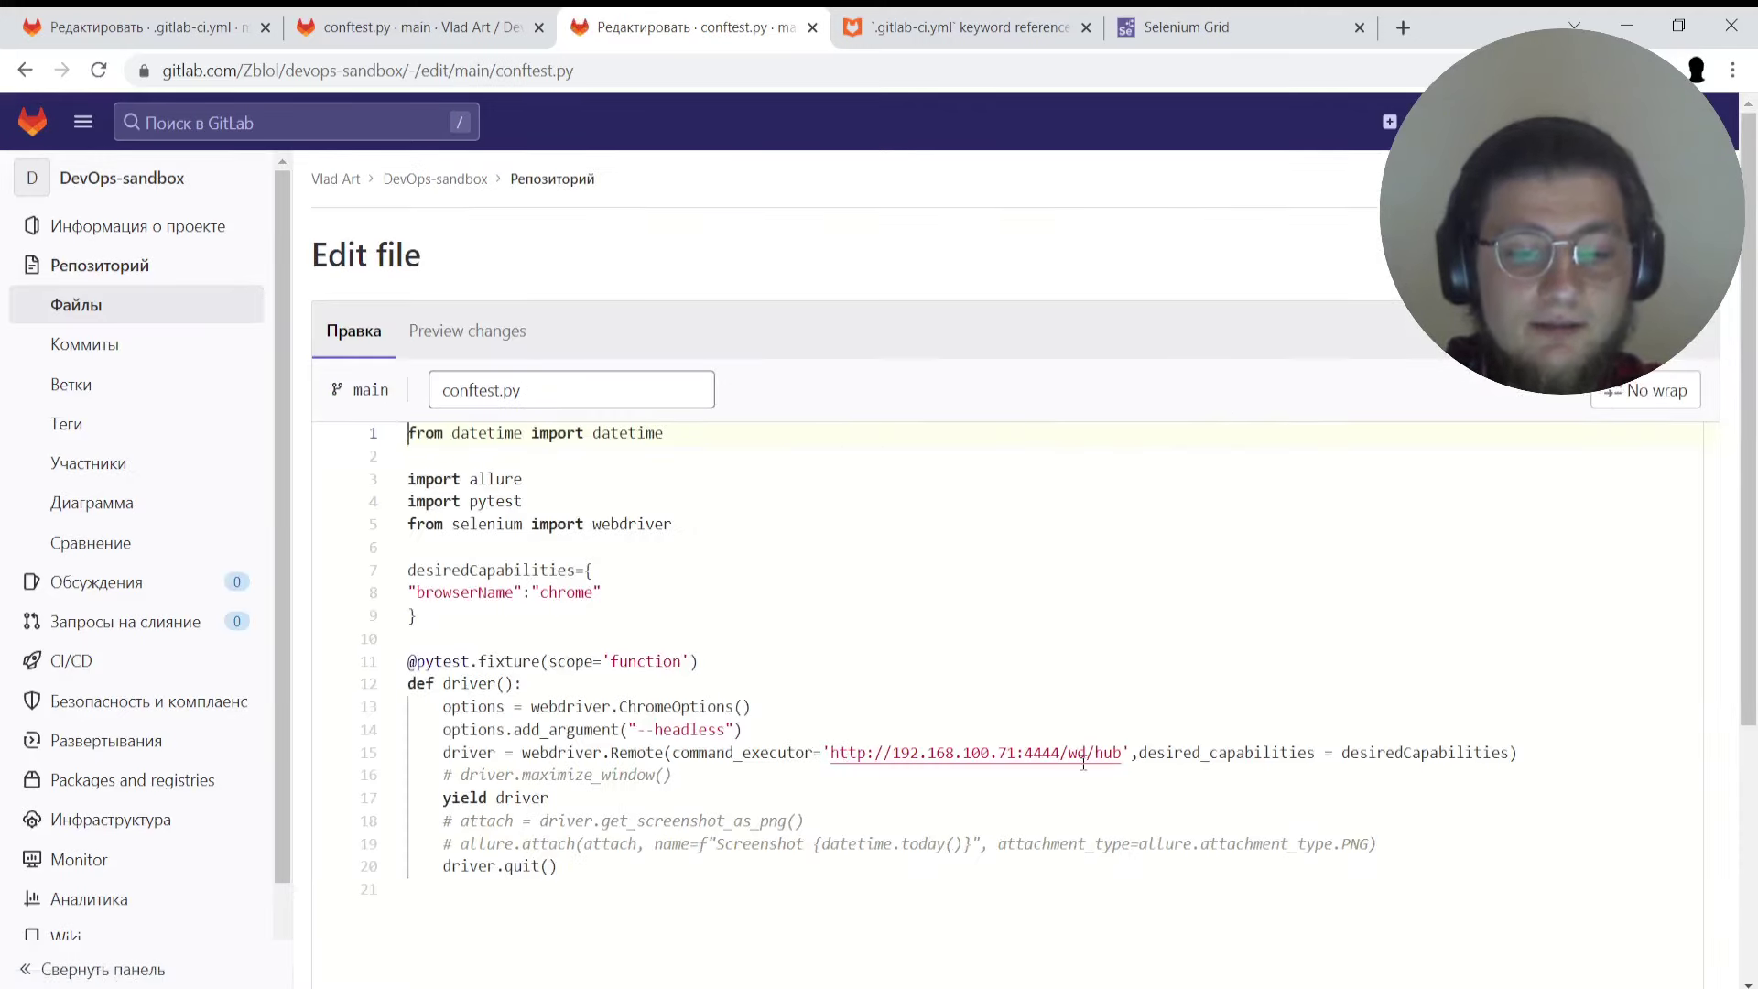
pyautogui.moveTo(1015, 753); pyautogui.dragTo(894, 752)
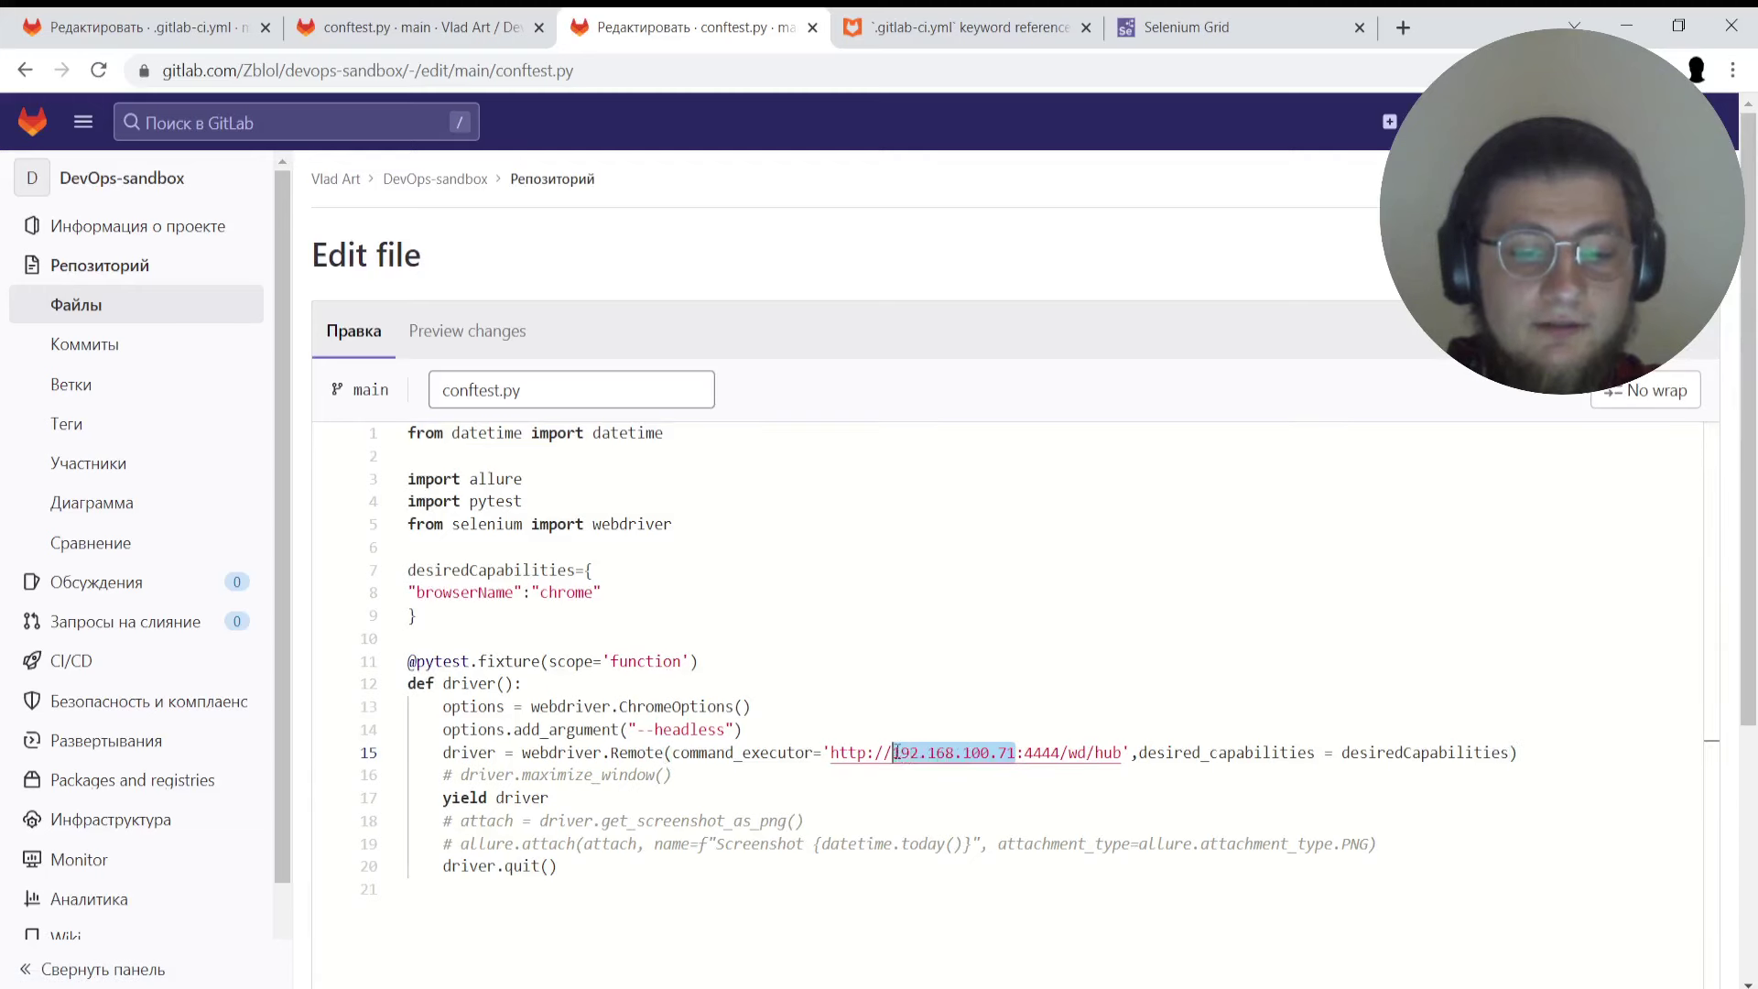
pyautogui.click(485, 632)
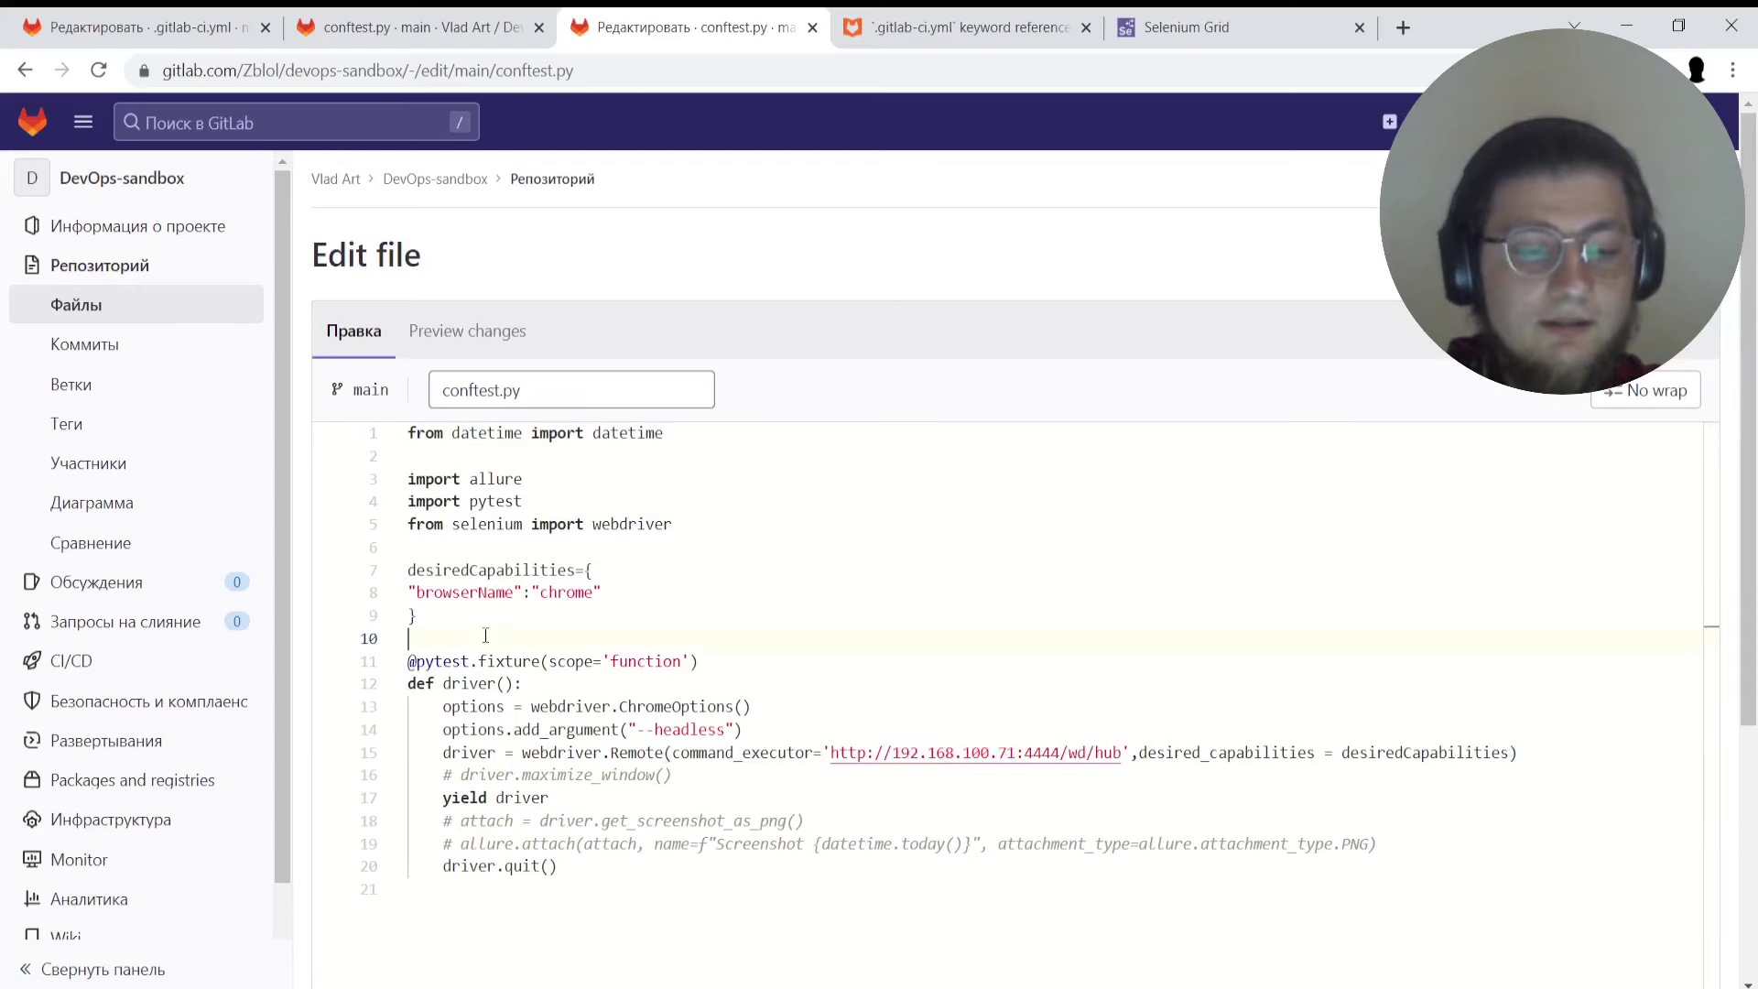
pyautogui.click(579, 457)
pyautogui.write('import')
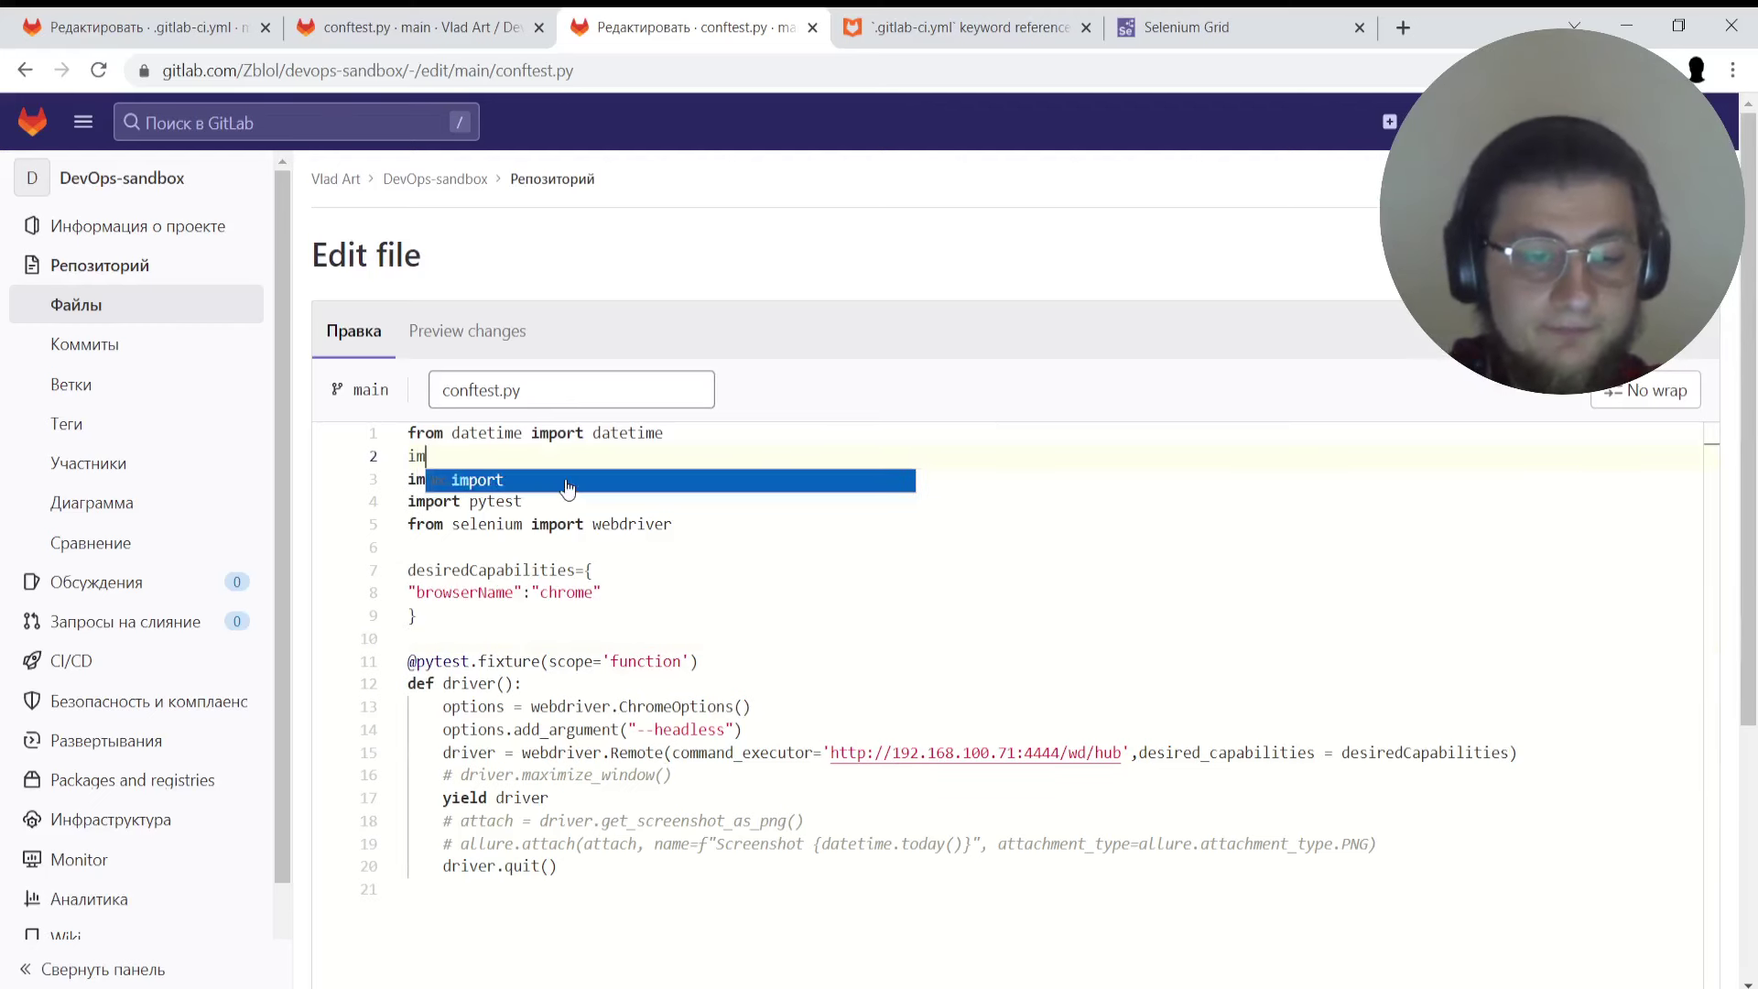
pyautogui.write('os')
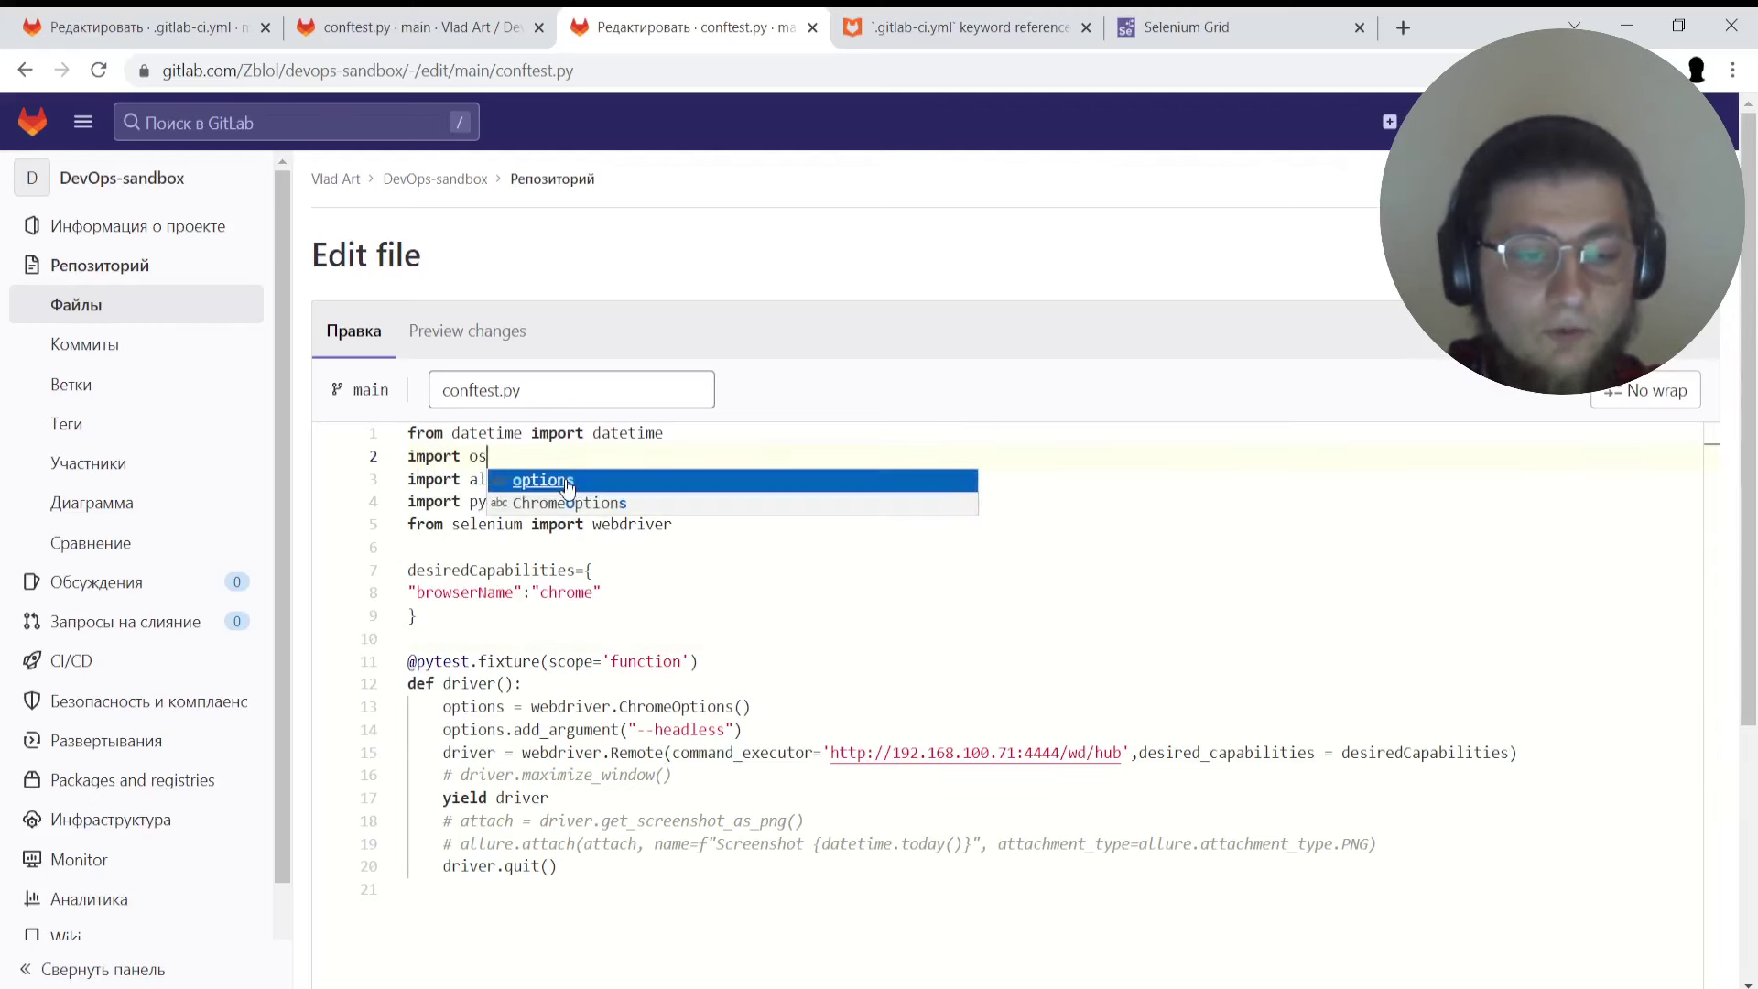
pyautogui.click(1182, 471)
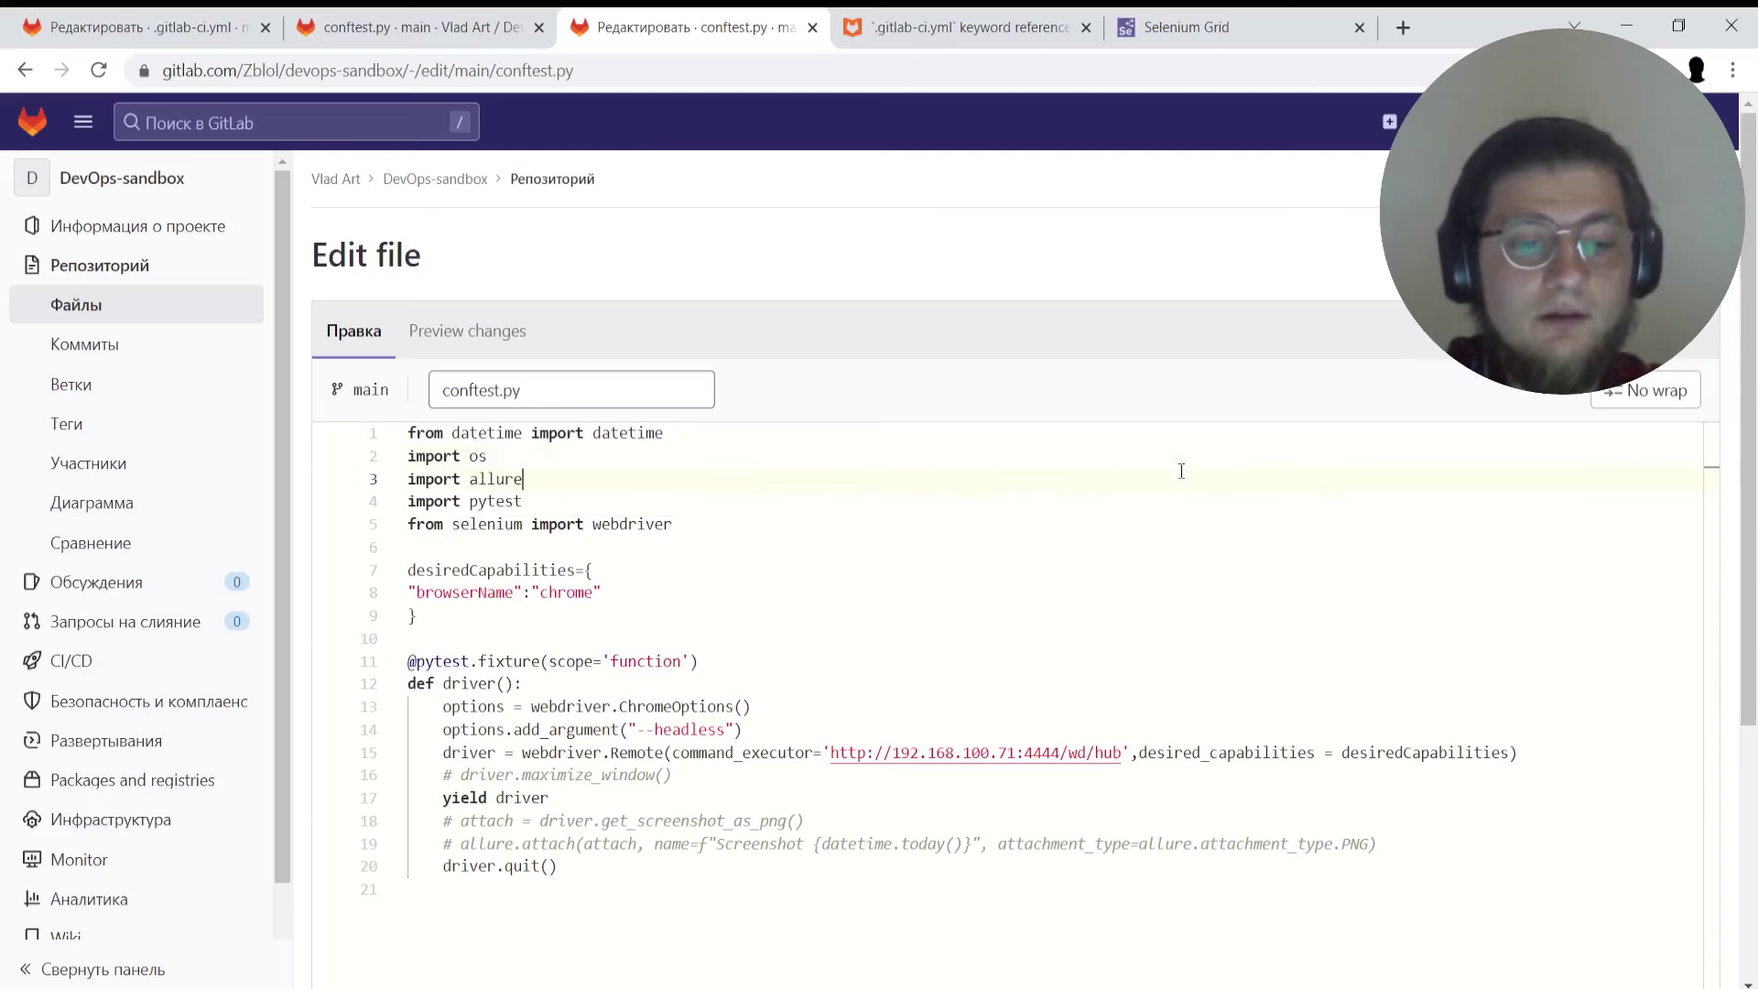
pyautogui.click(488, 440)
pyautogui.click(478, 455)
# Add a line host = os.environ.get('MAIN_HOST') below the capabilities block.
pyautogui.click(452, 632)
pyautogui.press('Return')
pyautogui.press('Return')
pyautogui.press('Up')
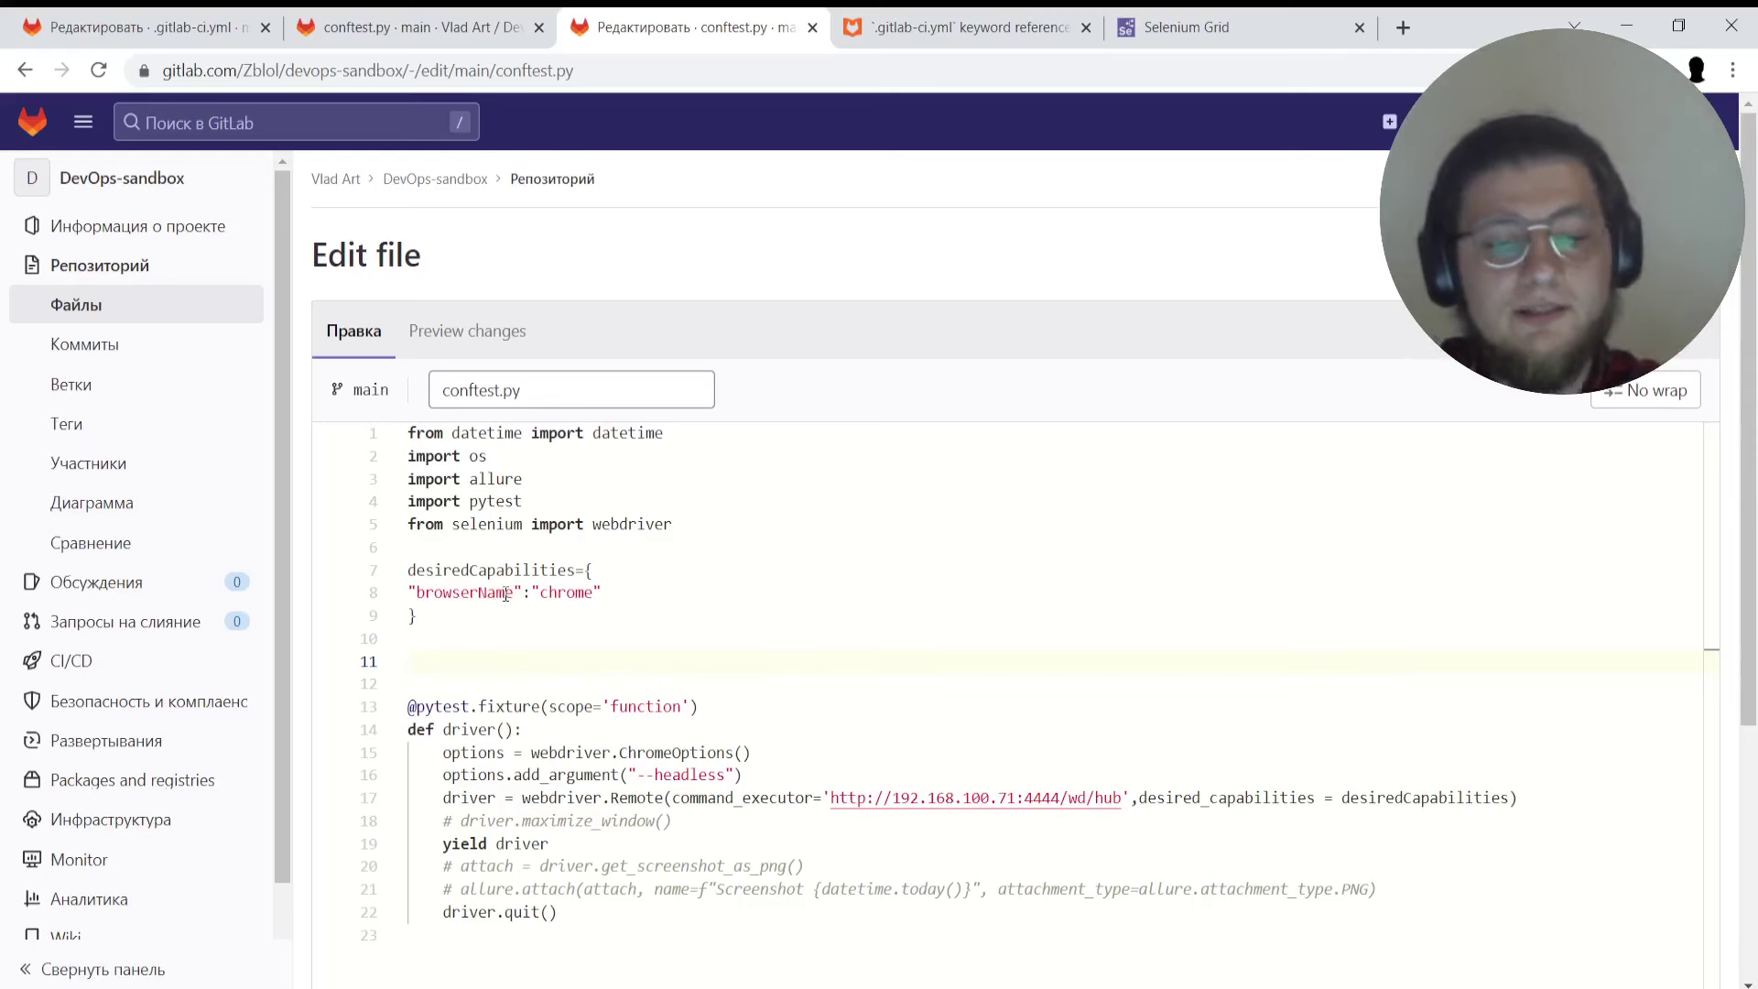
pyautogui.write('im')
pyautogui.press('BackSpace')
pyautogui.press('BackSpace')
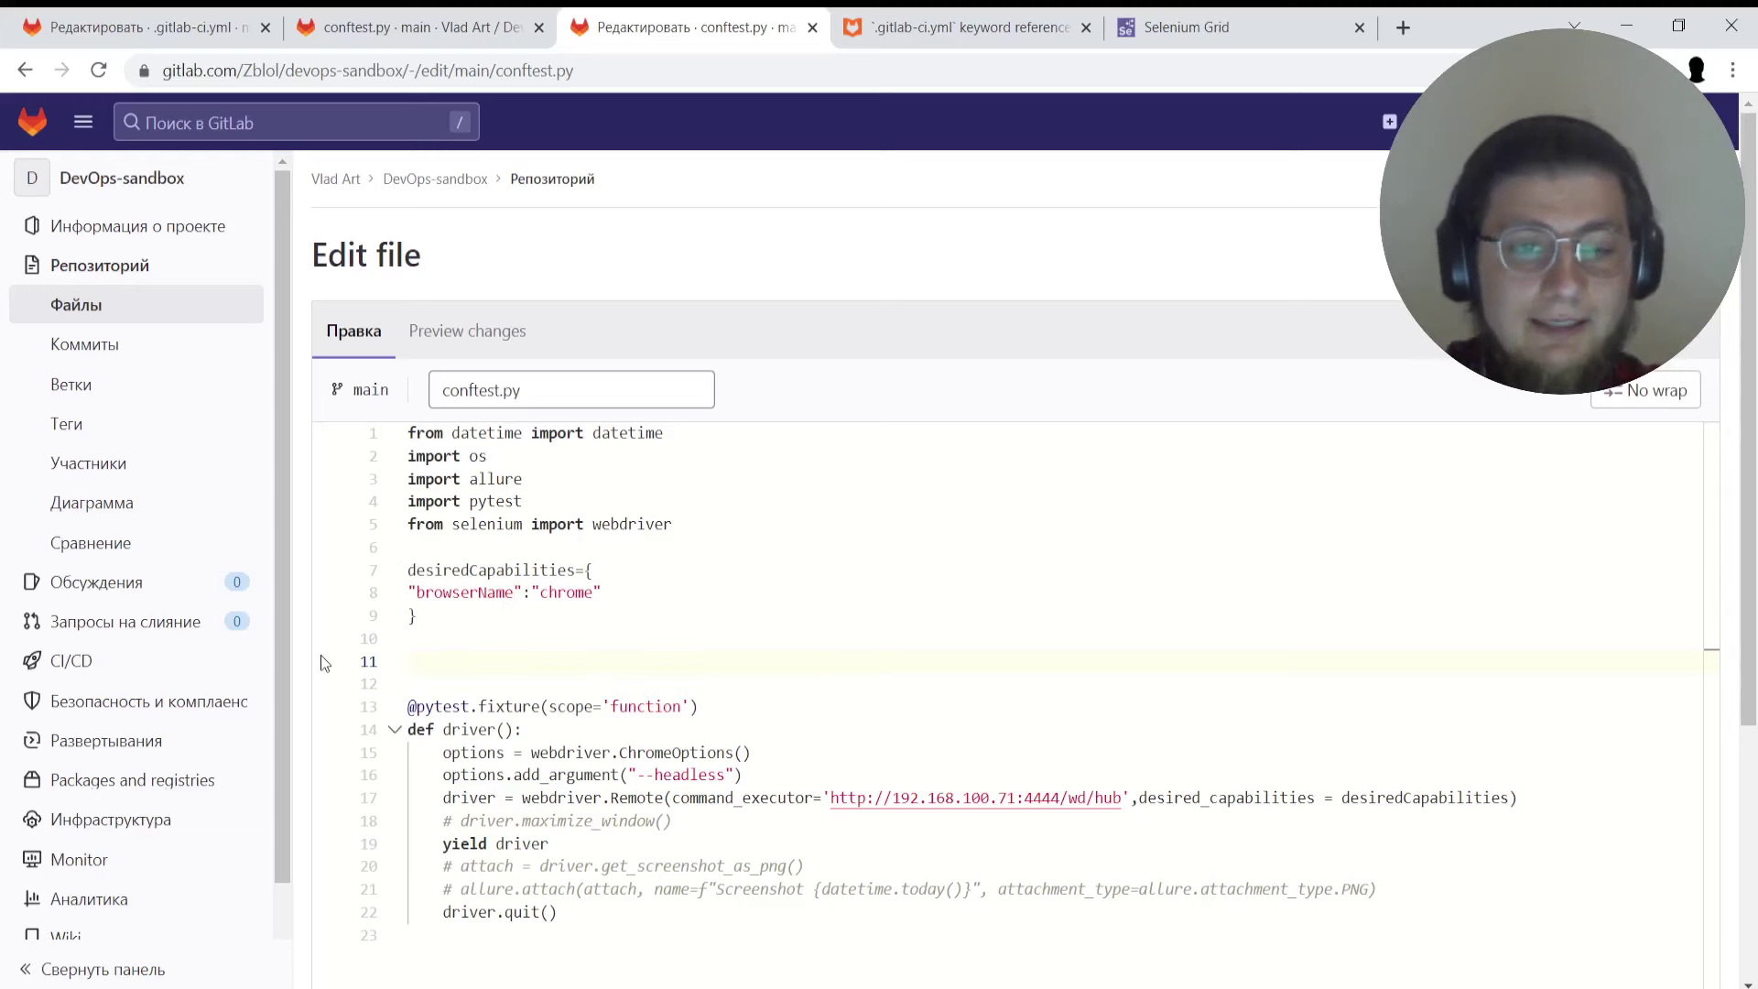
pyautogui.write('host =')
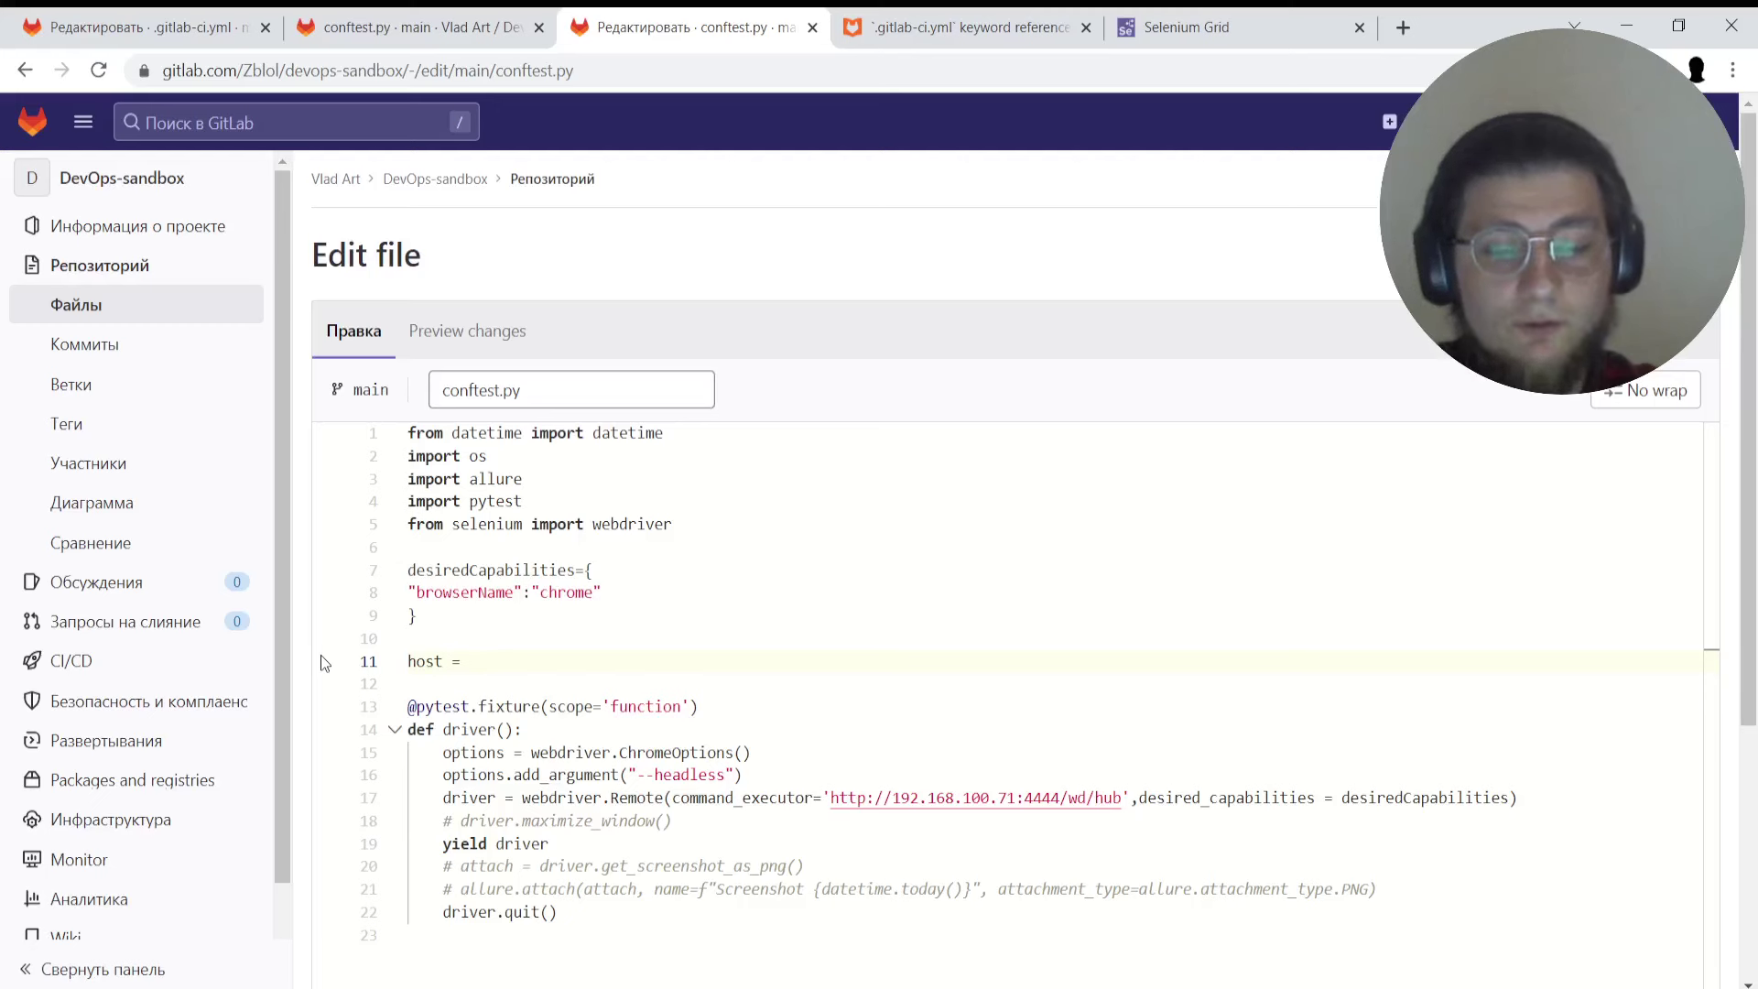
pyautogui.write('os.')
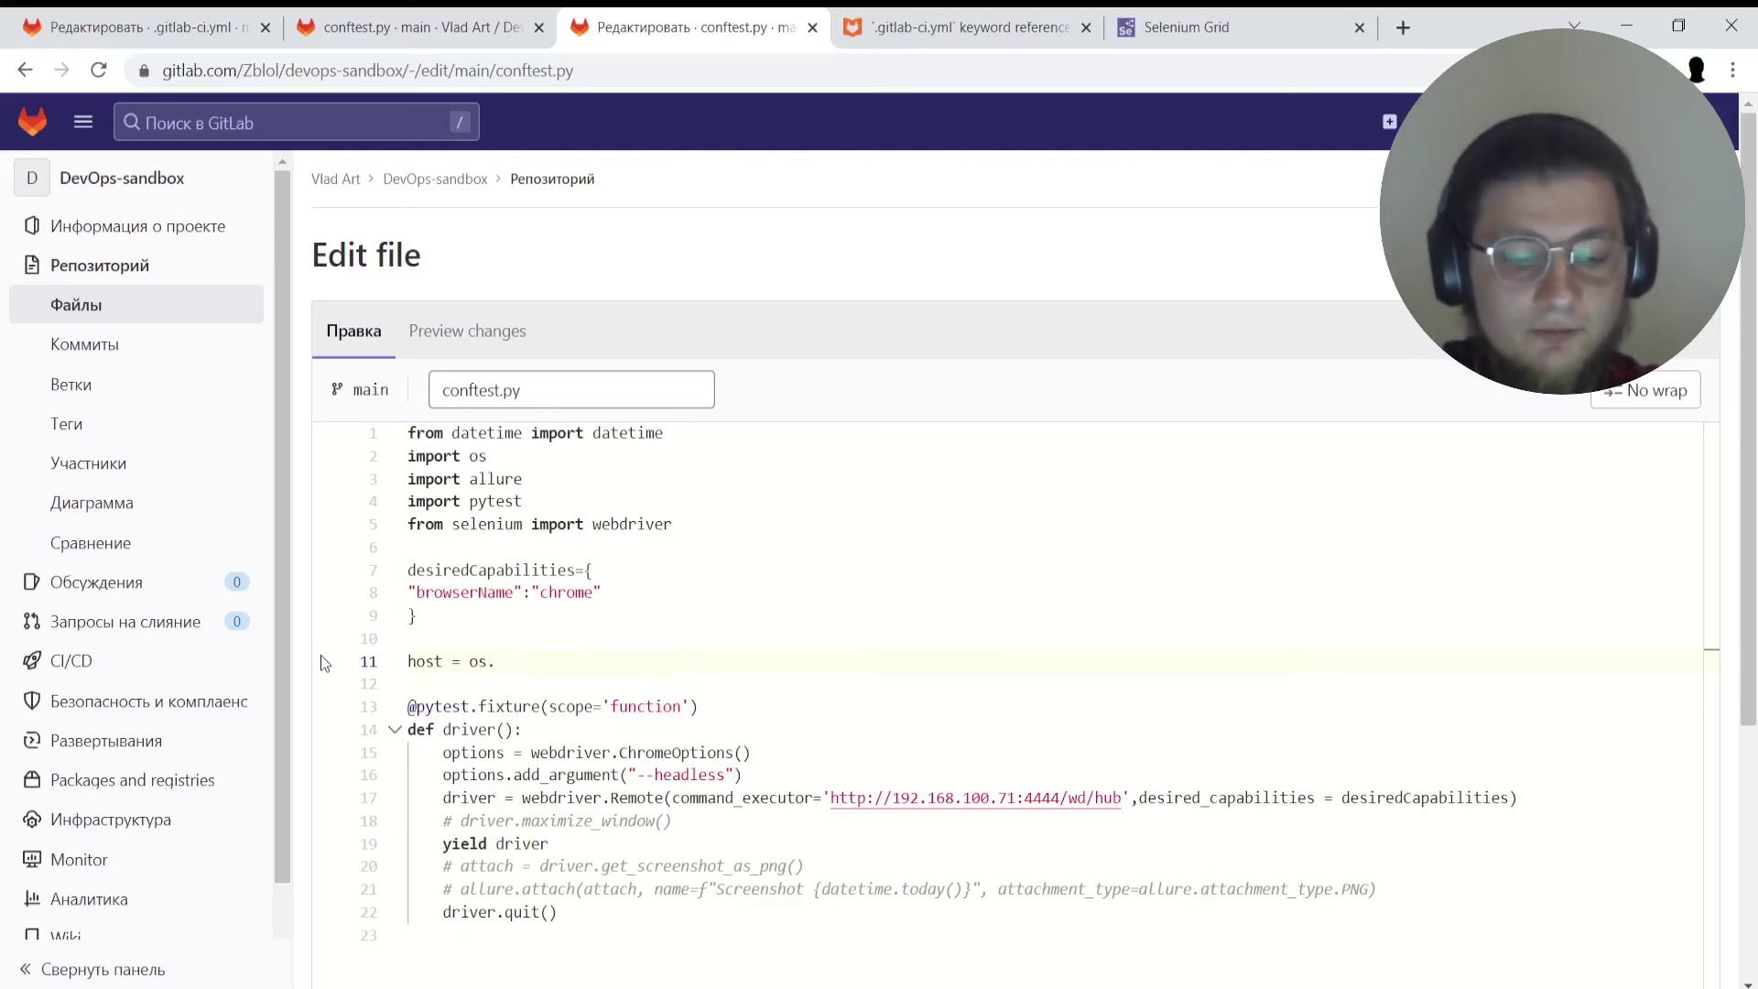
pyautogui.write('envir')
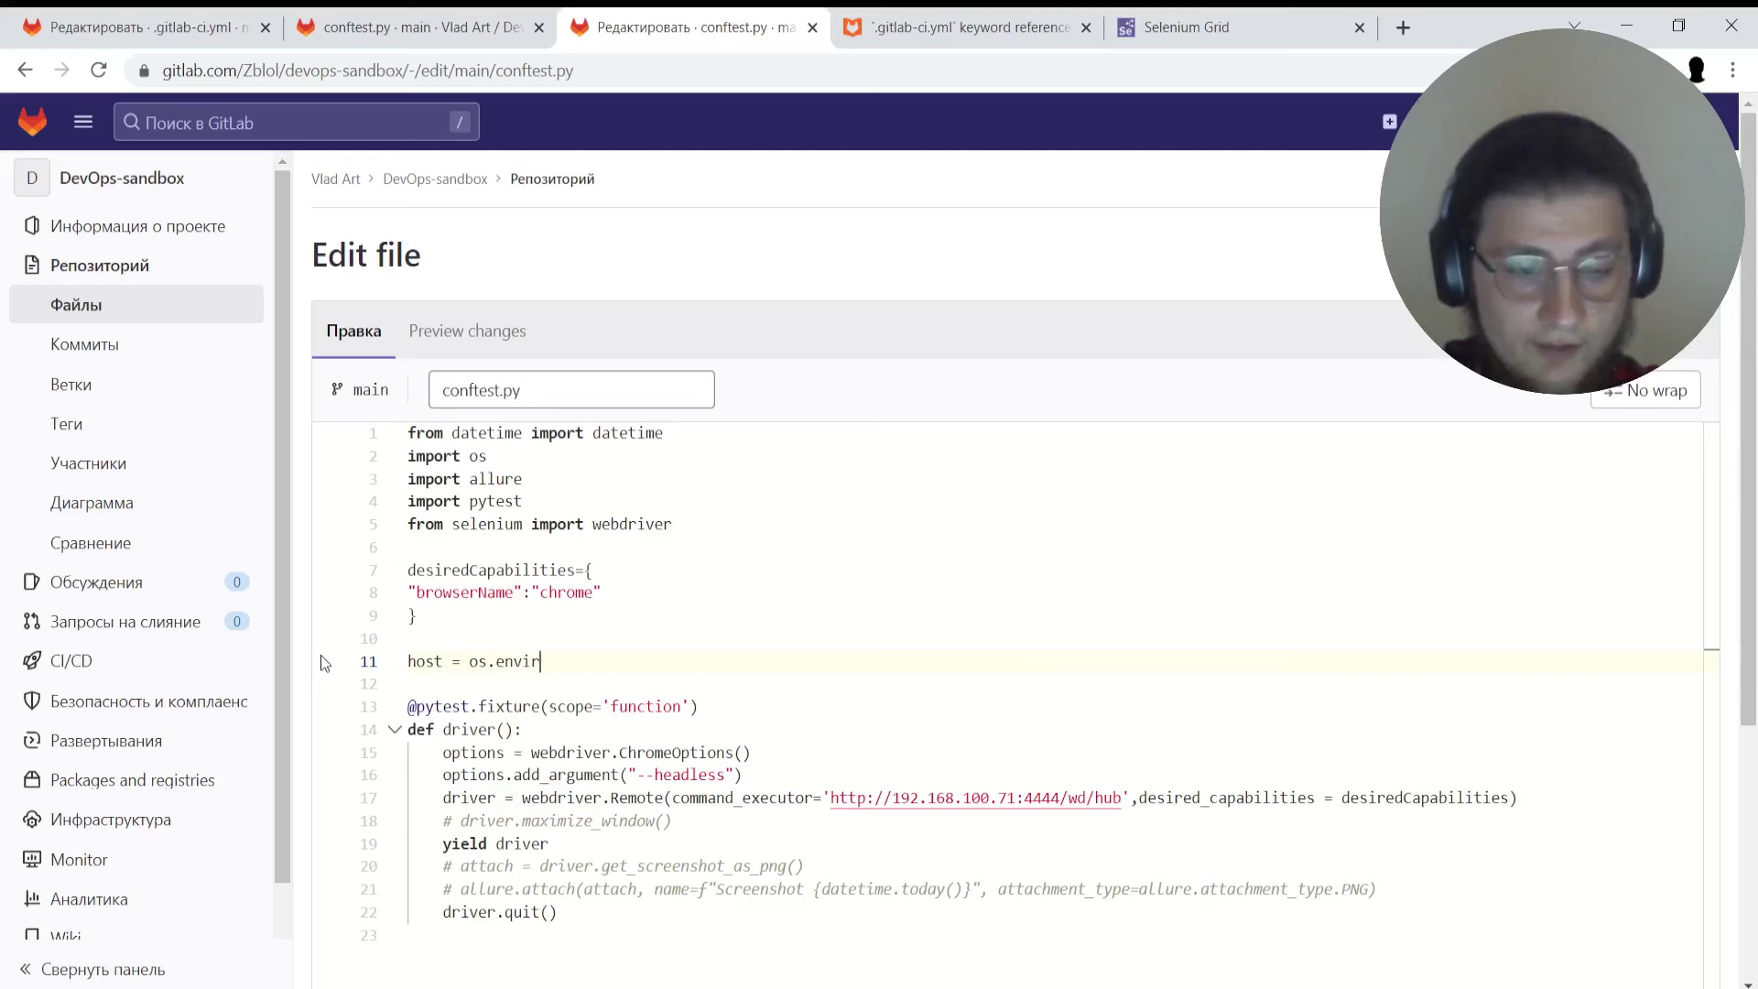
pyautogui.write('on')
pyautogui.write('.')
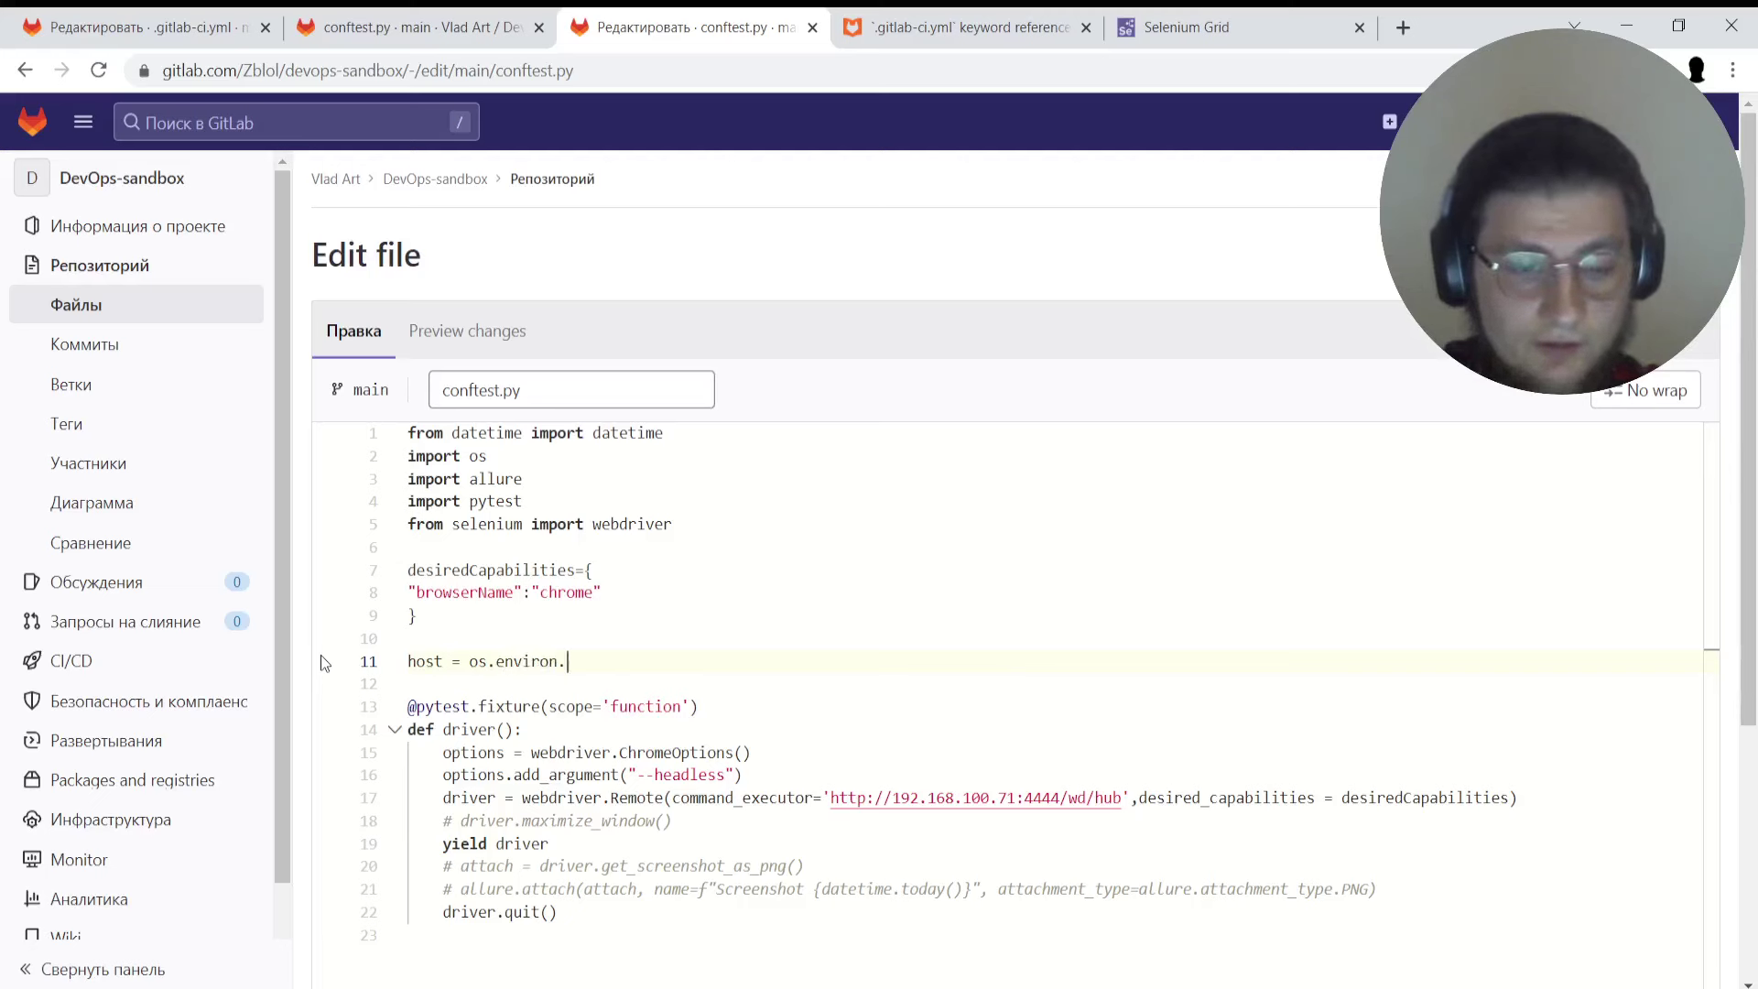
pyautogui.write("get('")
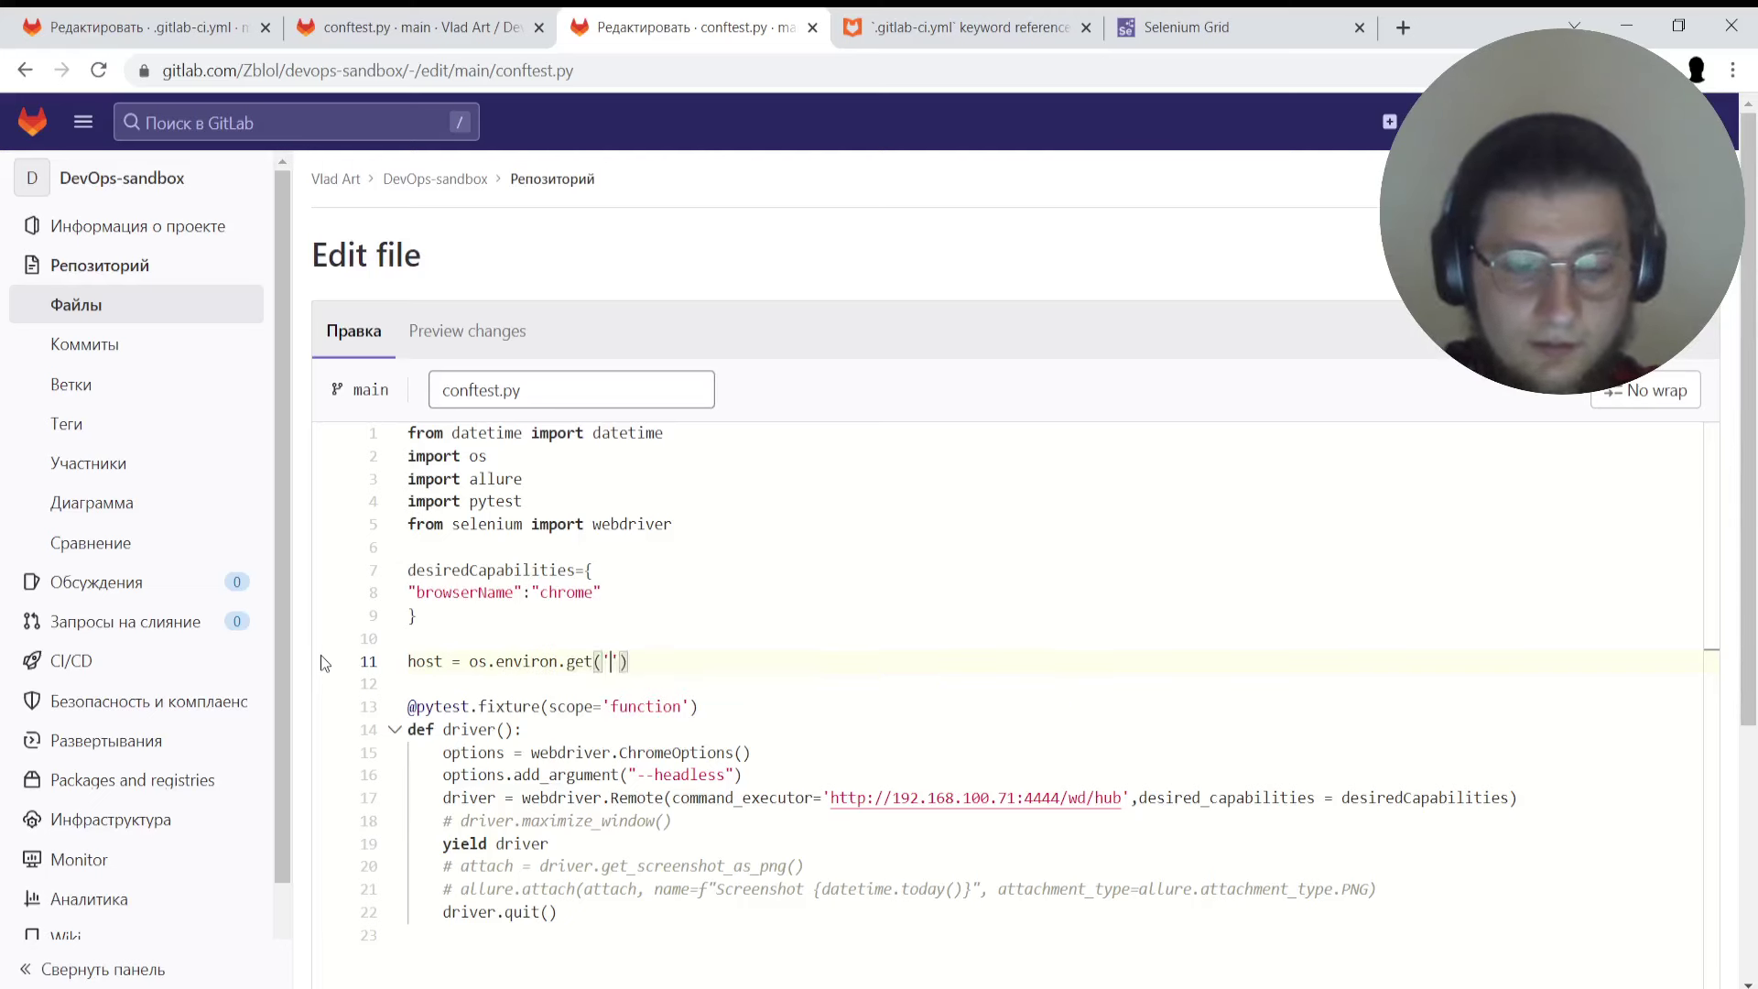
pyautogui.write('MAIN')
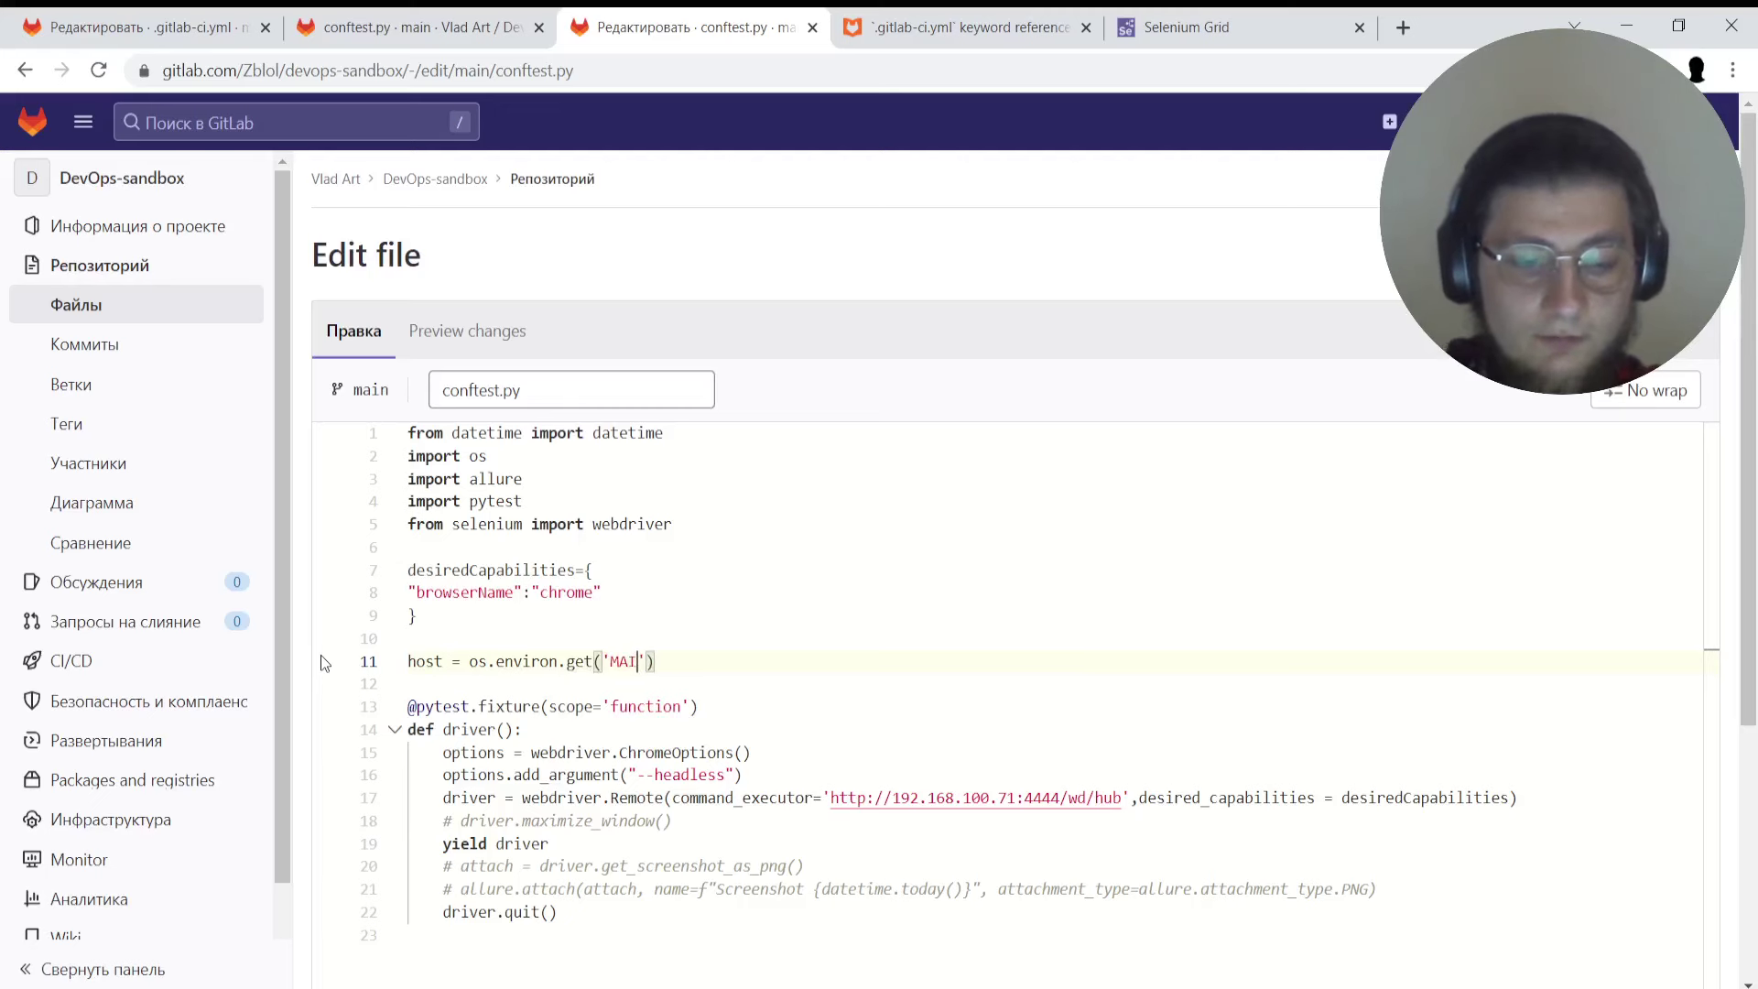
pyautogui.write('_')
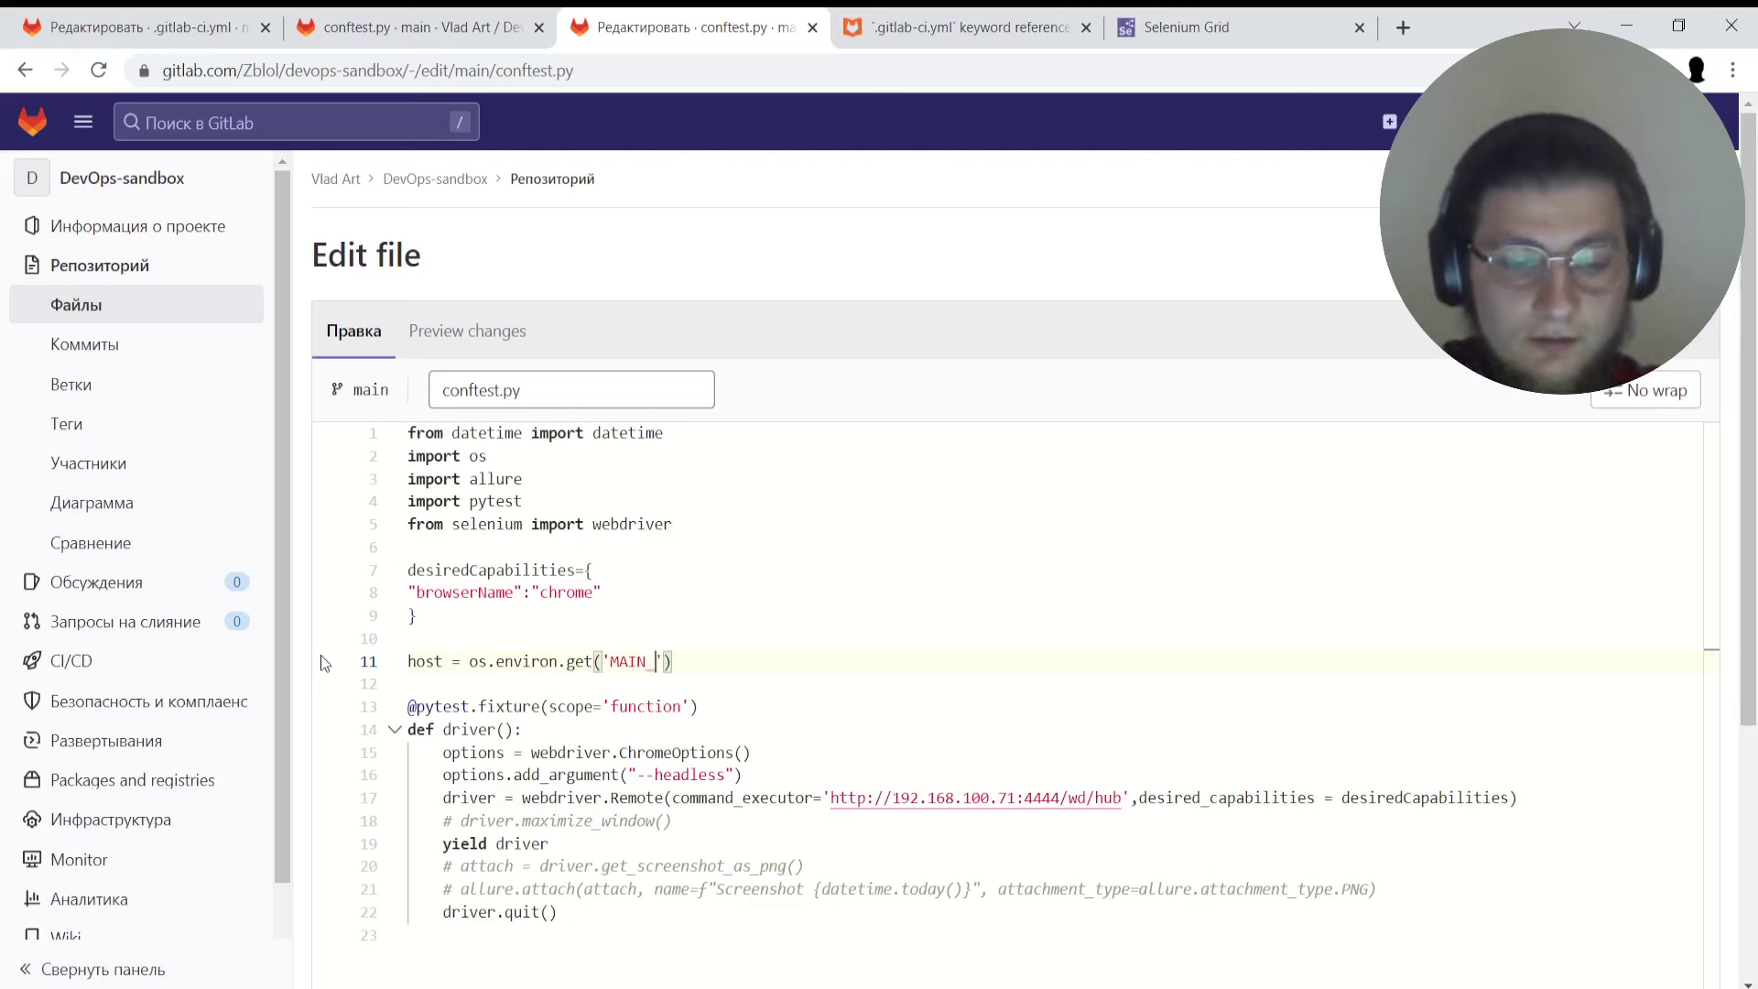
pyautogui.write('HOST')
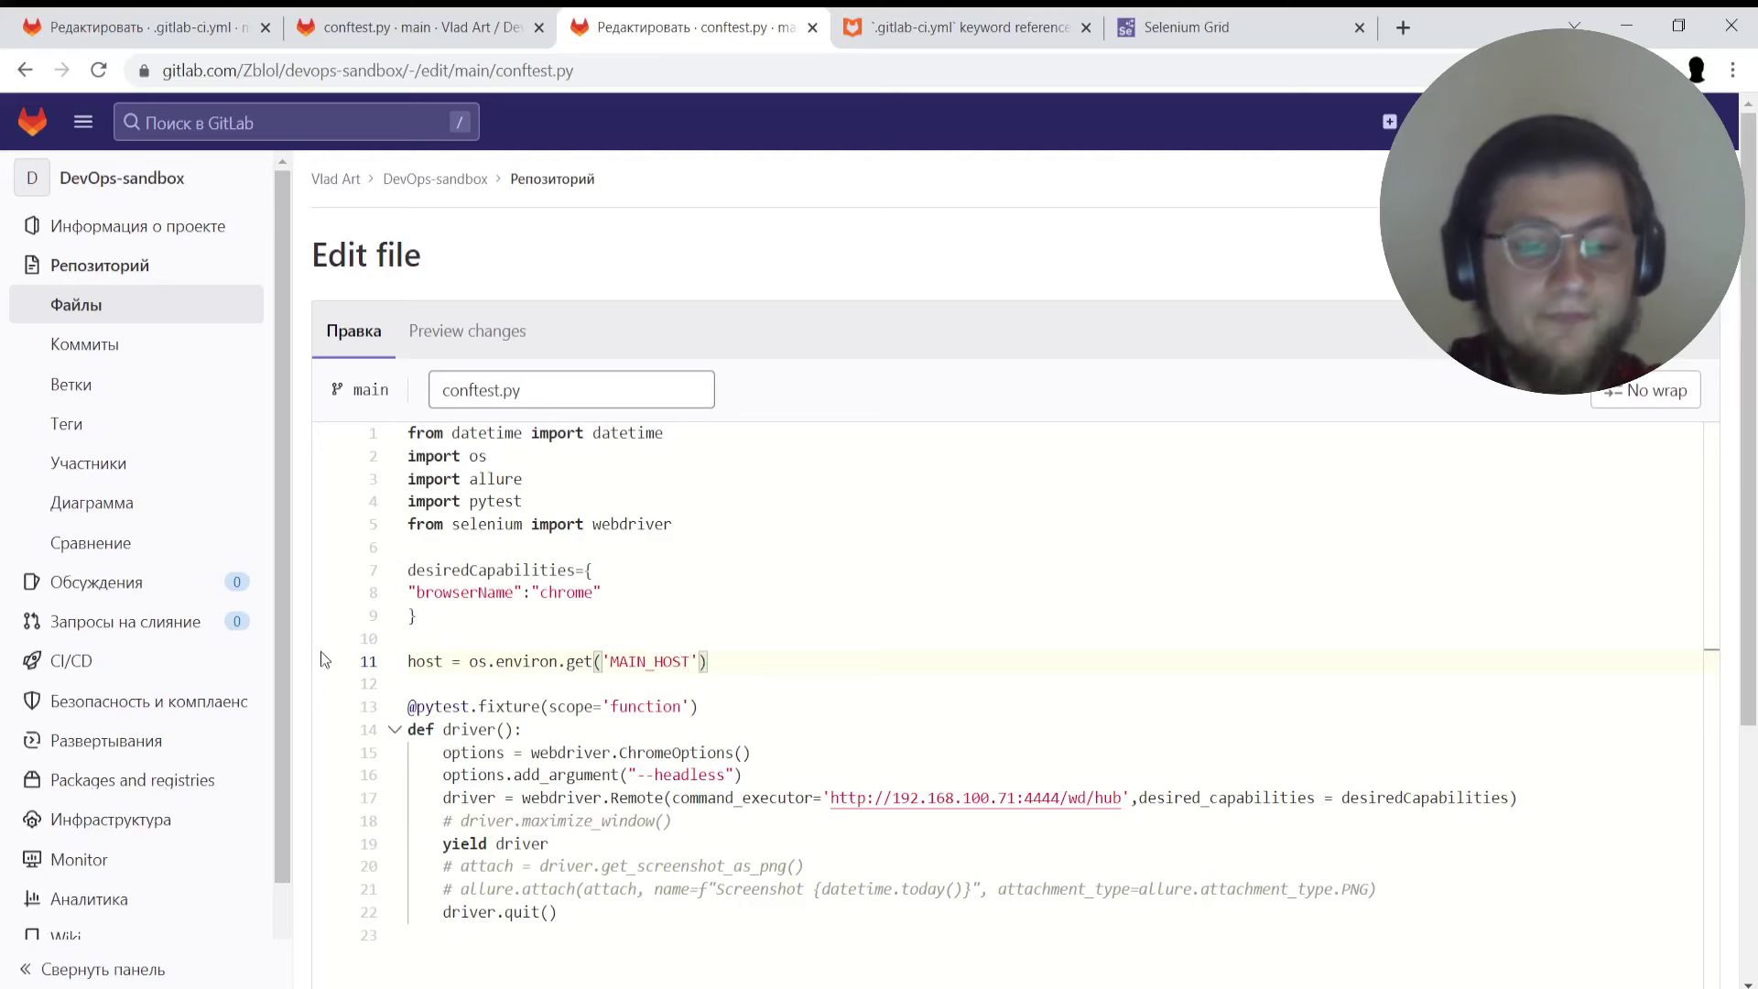
pyautogui.click(887, 605)
pyautogui.click(732, 658)
pyautogui.click(882, 576)
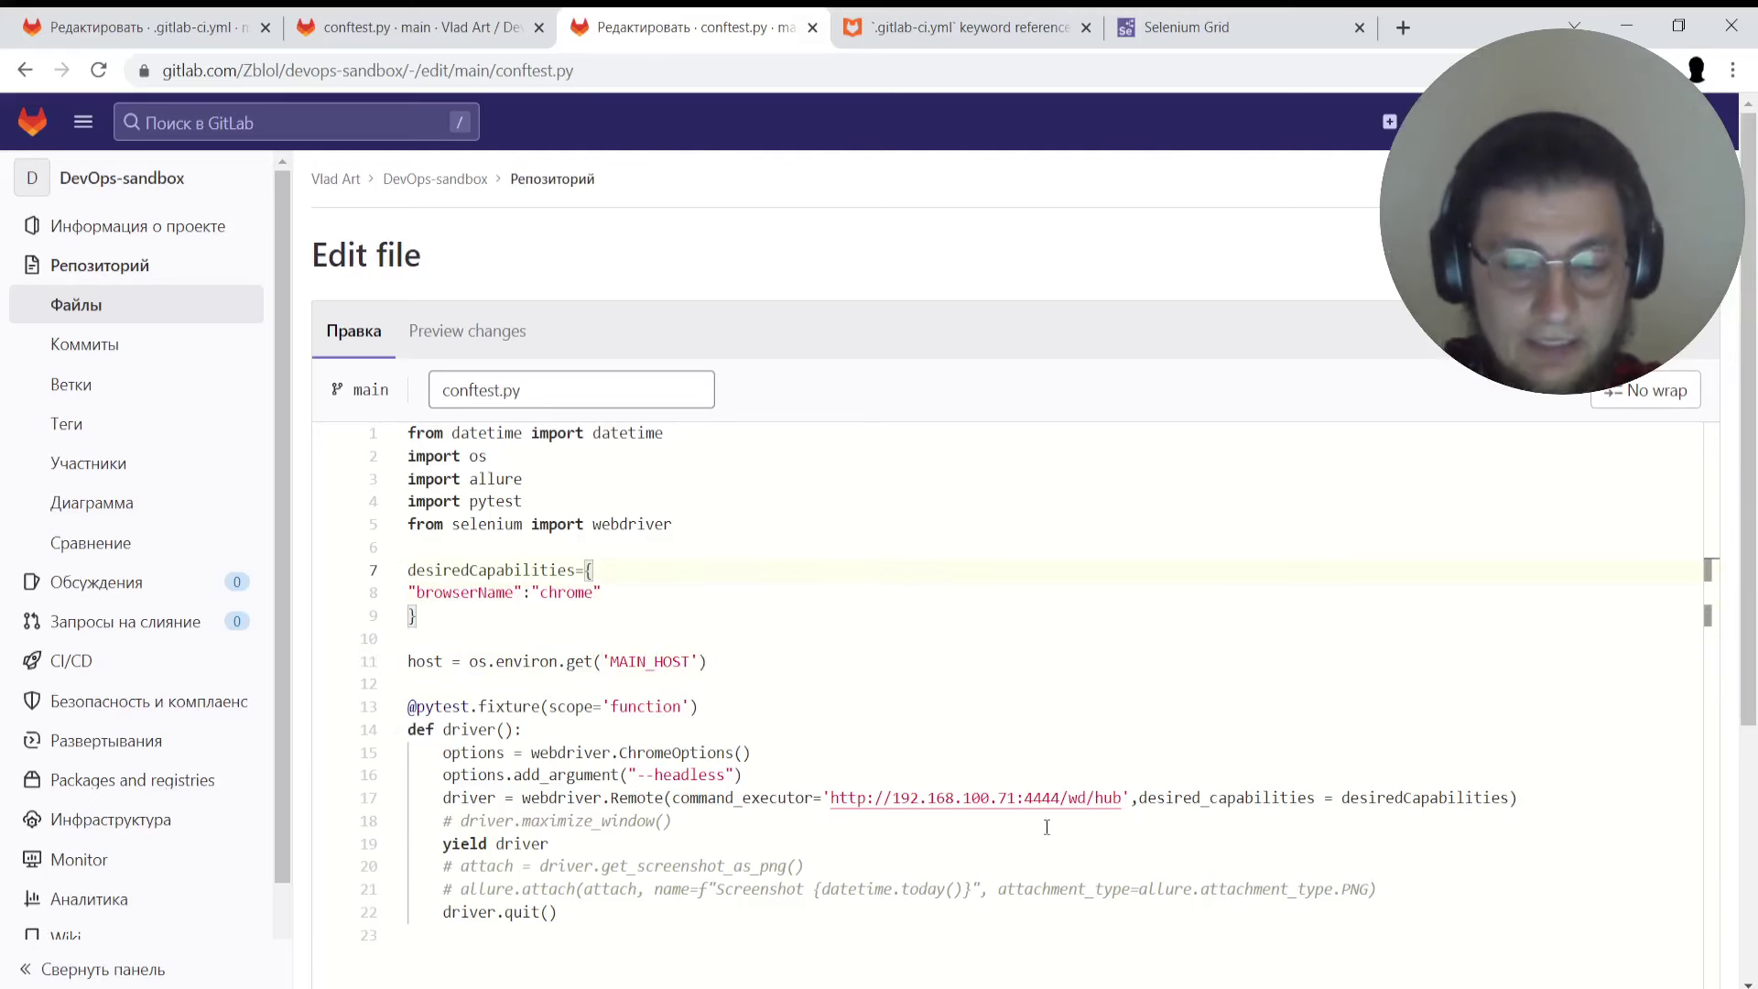
# Make the hub URL an f-string with {host} replacing the hard-coded IP.
pyautogui.moveTo(1012, 804); pyautogui.dragTo(823, 803)
pyautogui.press('Left')
pyautogui.write('f')
pyautogui.press('Escape')
pyautogui.press('Up')
pyautogui.press('Up')
pyautogui.press('Up')
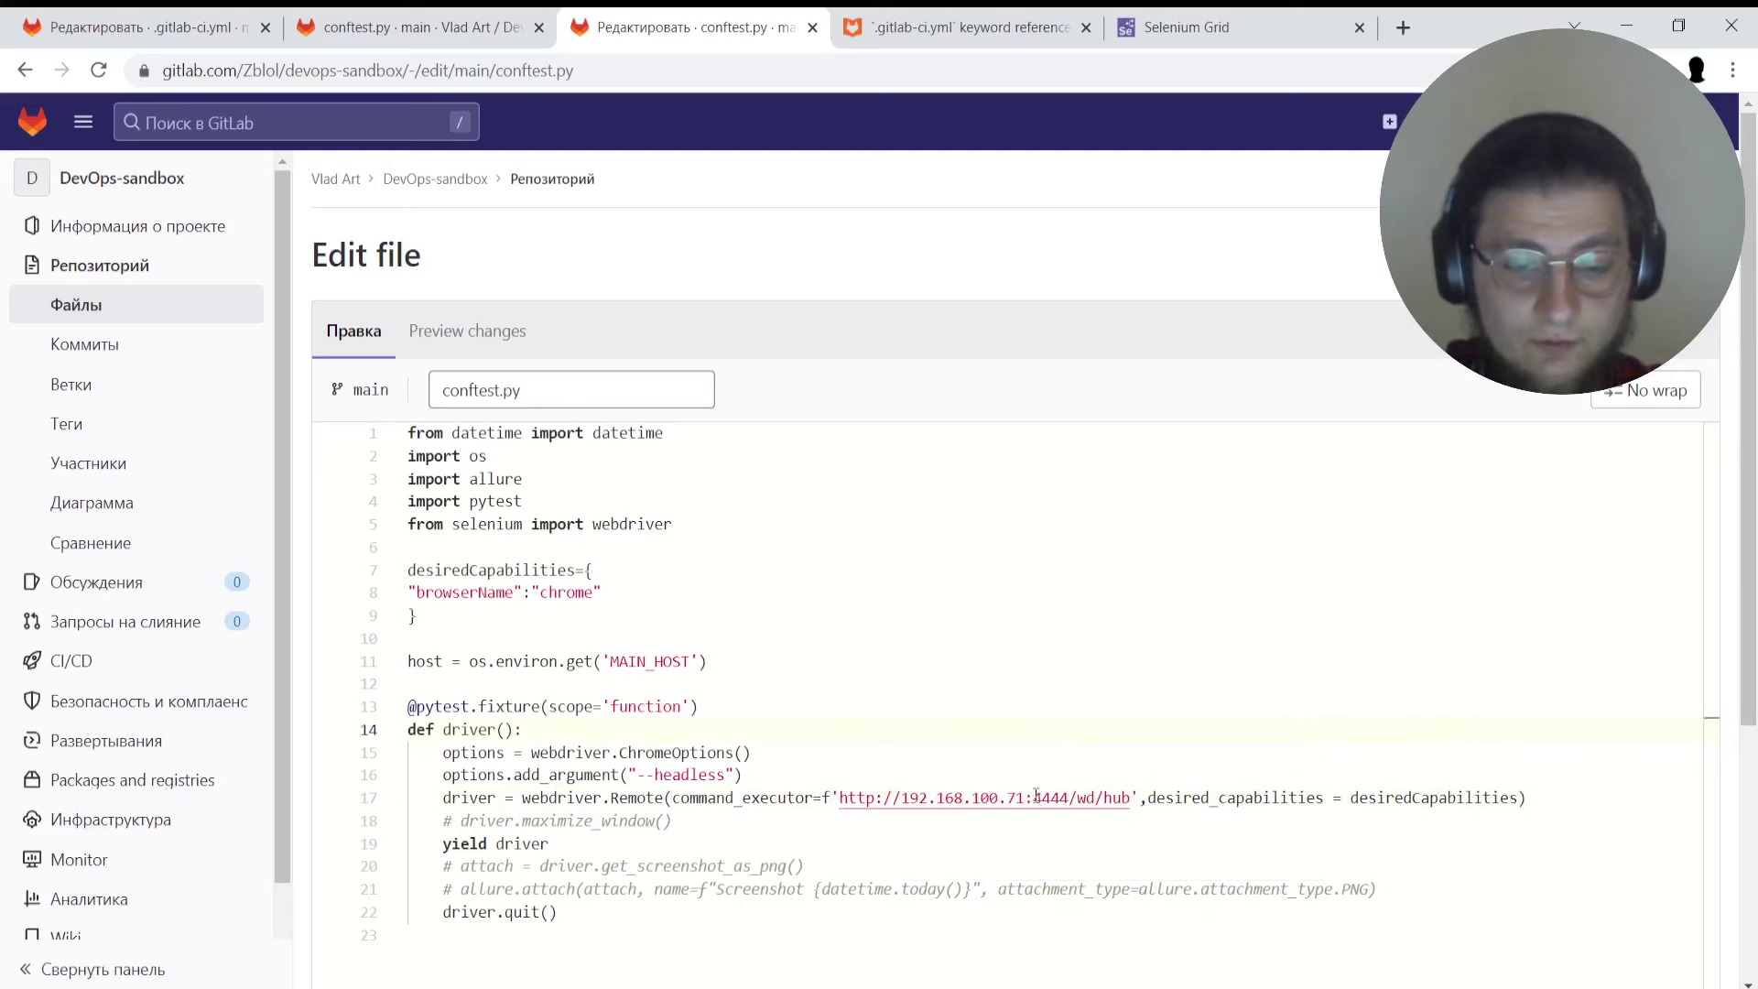
pyautogui.moveTo(1026, 803); pyautogui.dragTo(904, 804)
pyautogui.write('{host')
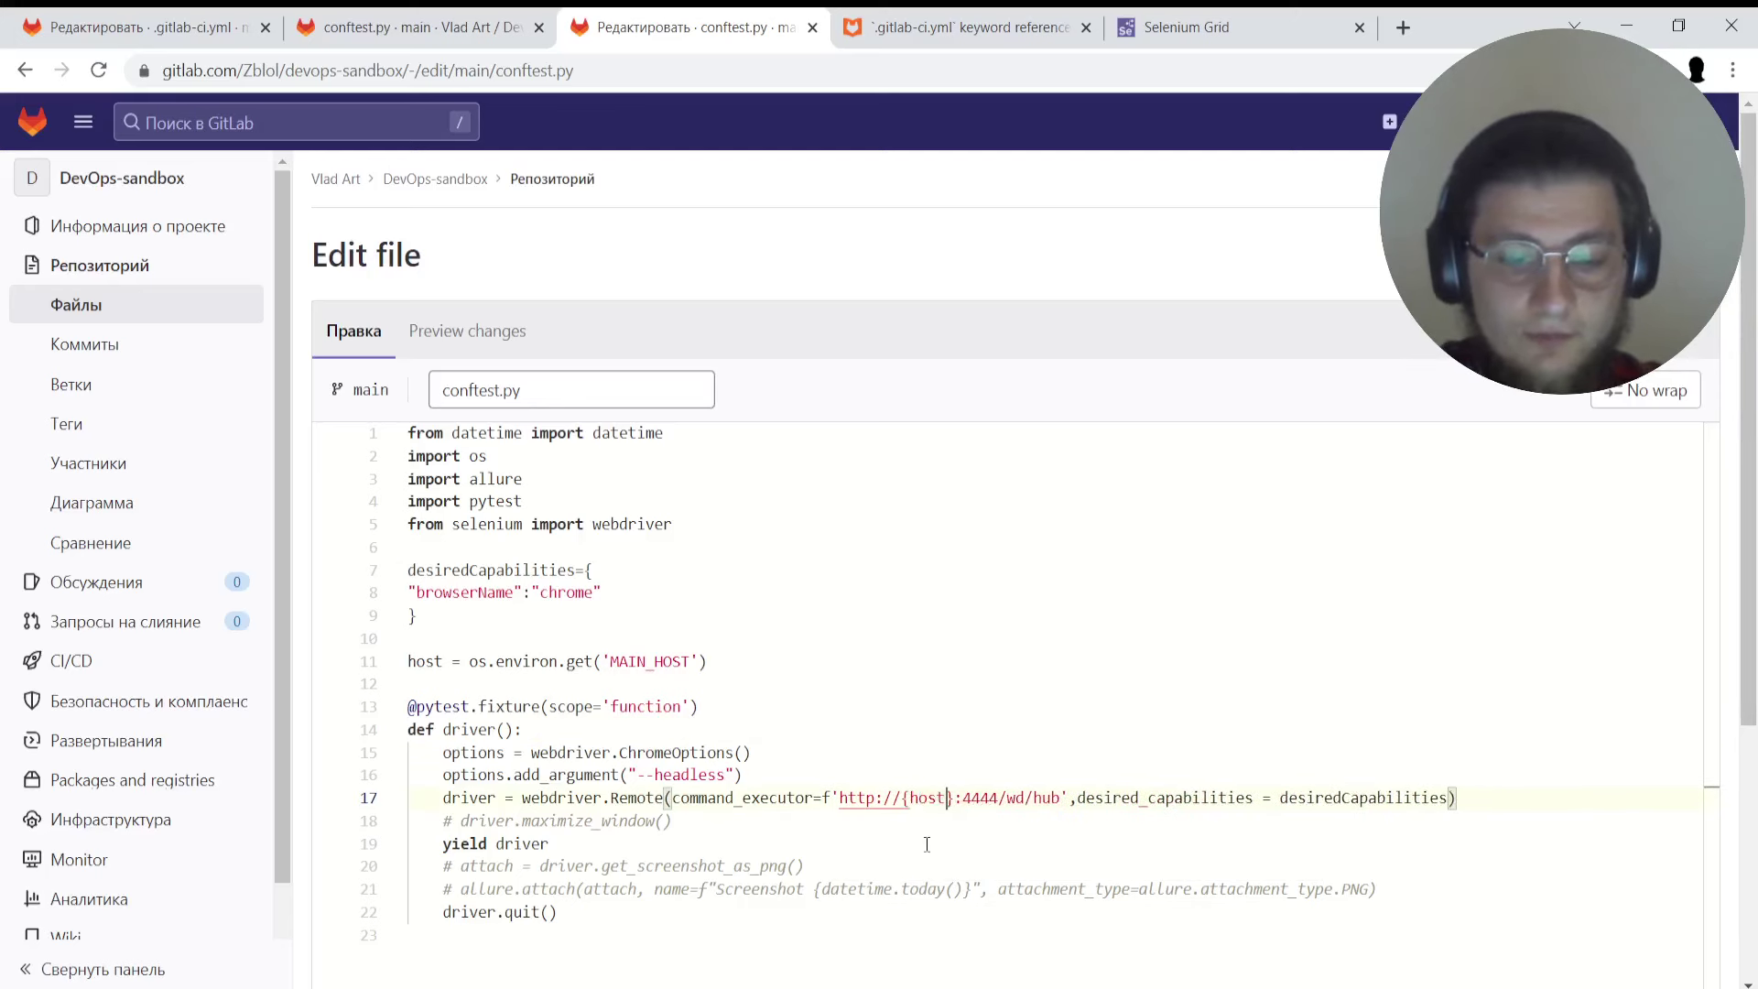
pyautogui.press('Up')
pyautogui.press('Up')
pyautogui.press('Up')
pyautogui.press('Up')
pyautogui.press('Up')
pyautogui.press('Up')
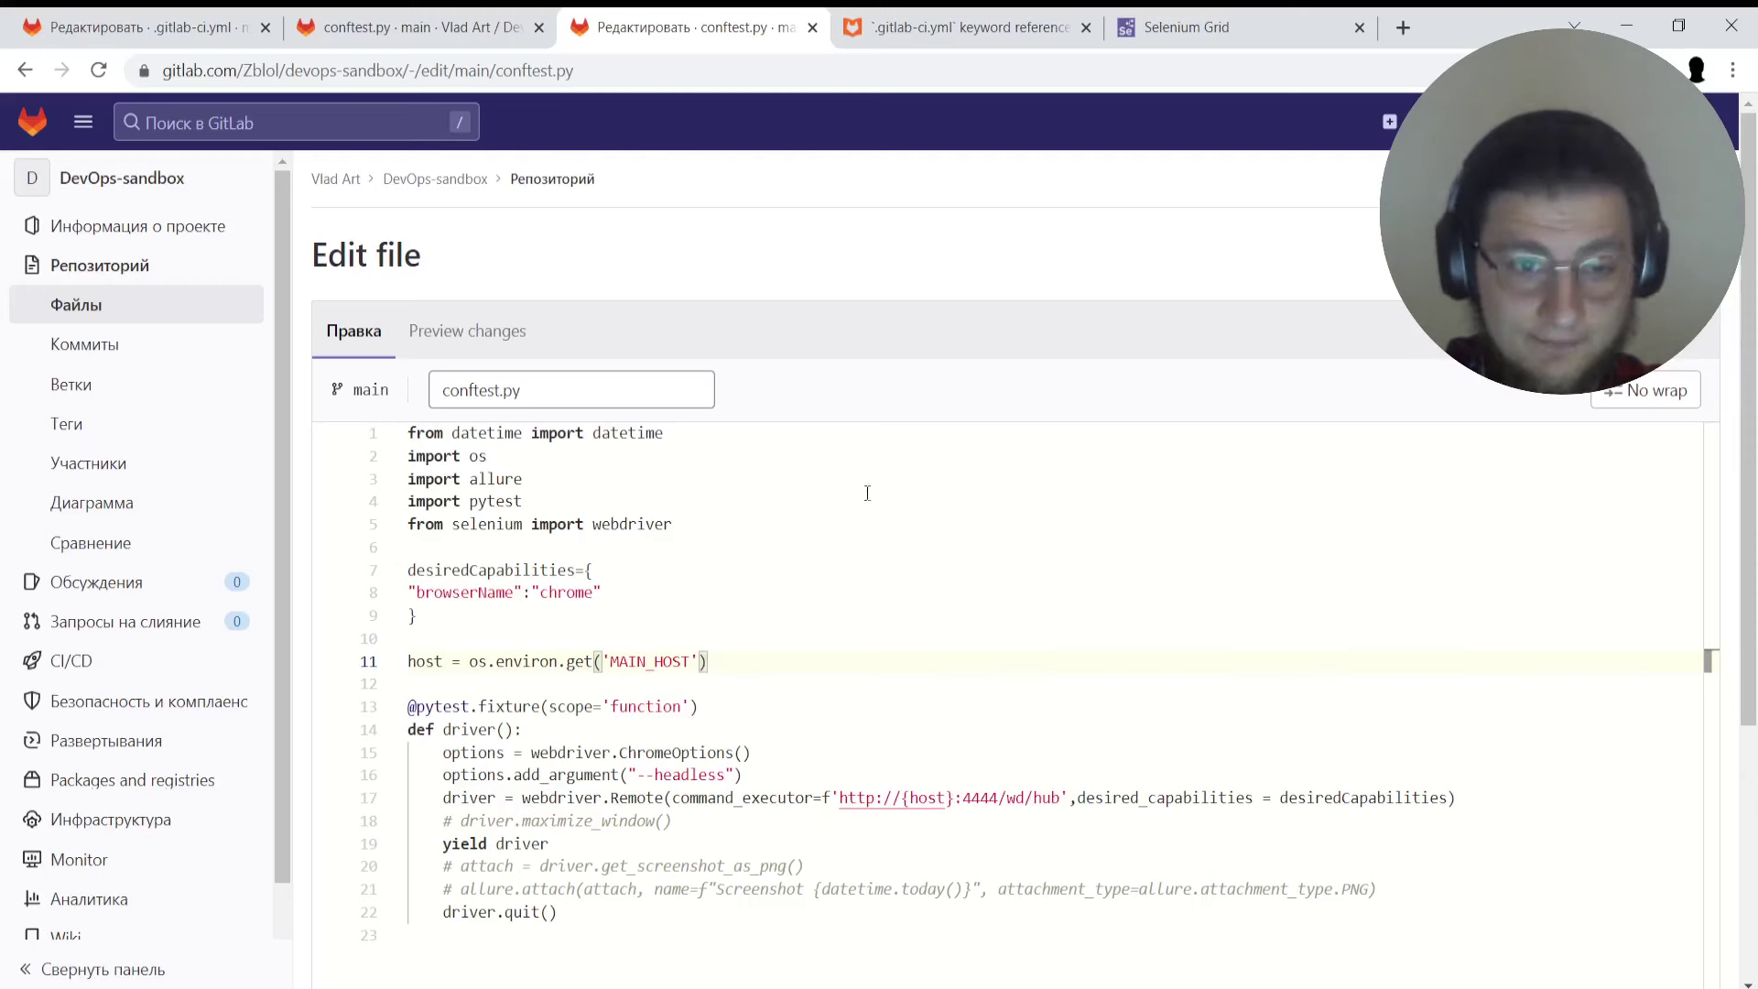
# Commit the conftest.py changes to the main branch.
pyautogui.click(534, 549)
pyautogui.scroll(-2, 290, 793)
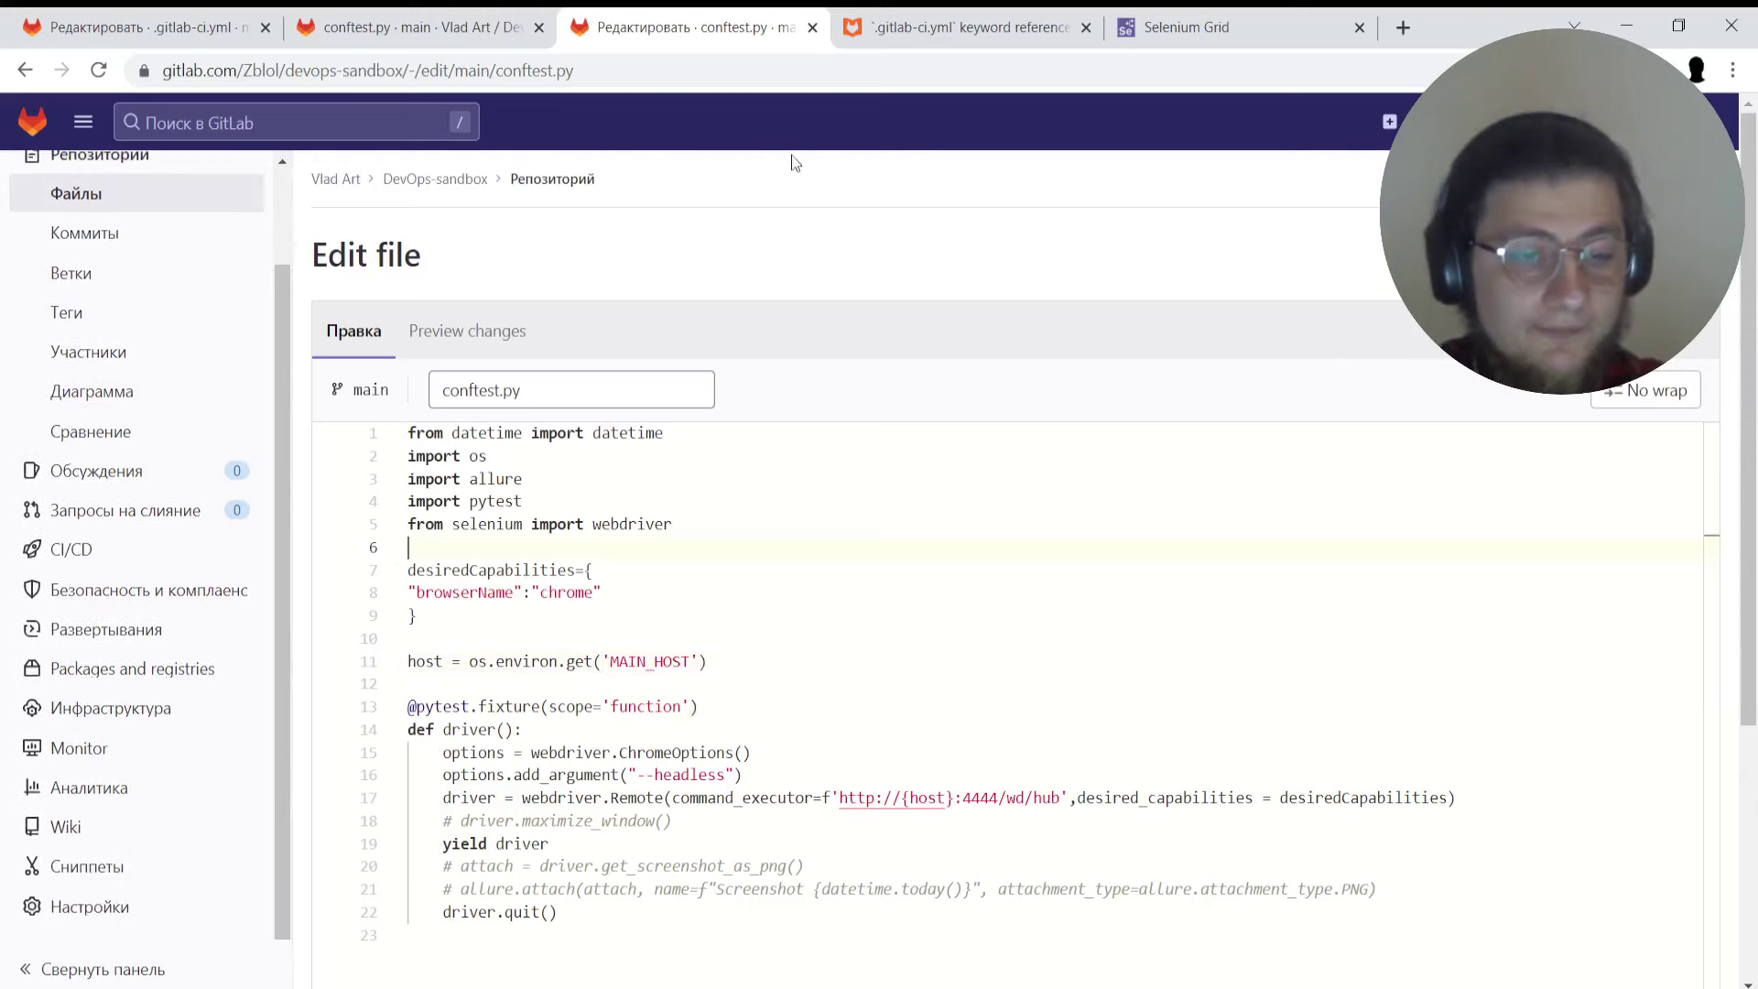
pyautogui.scroll(-4, 794, 163)
pyautogui.click(361, 859)
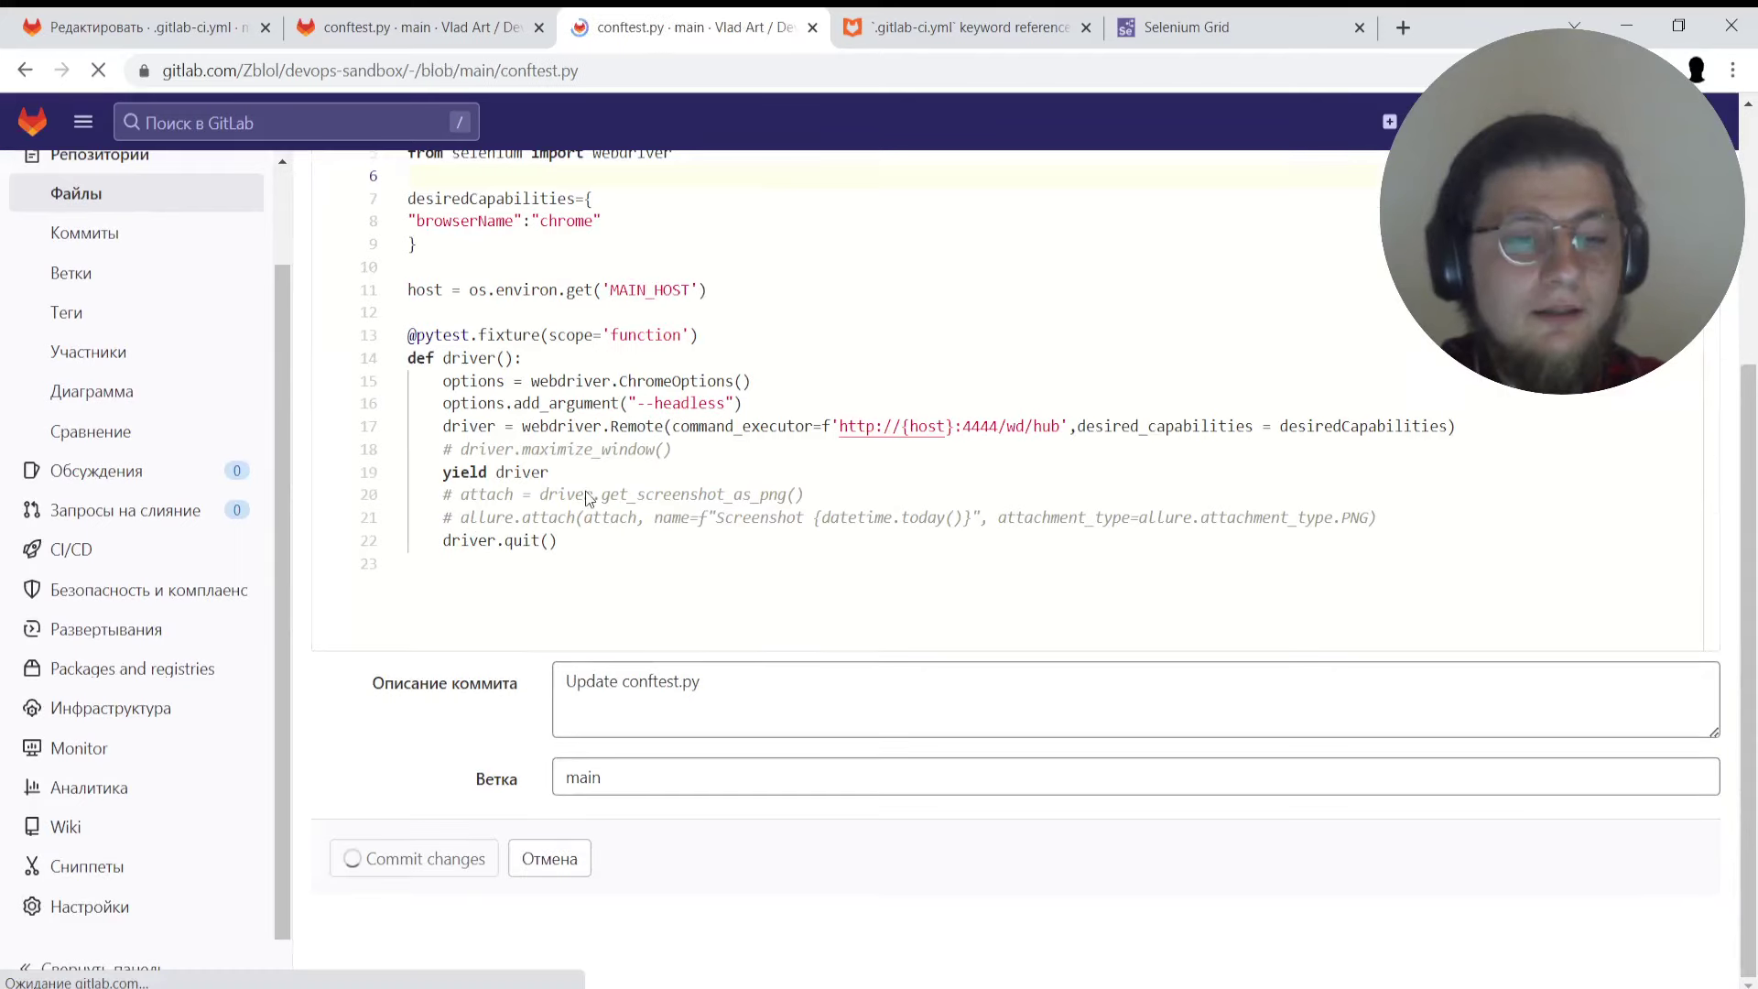
pyautogui.moveTo(117, 663)
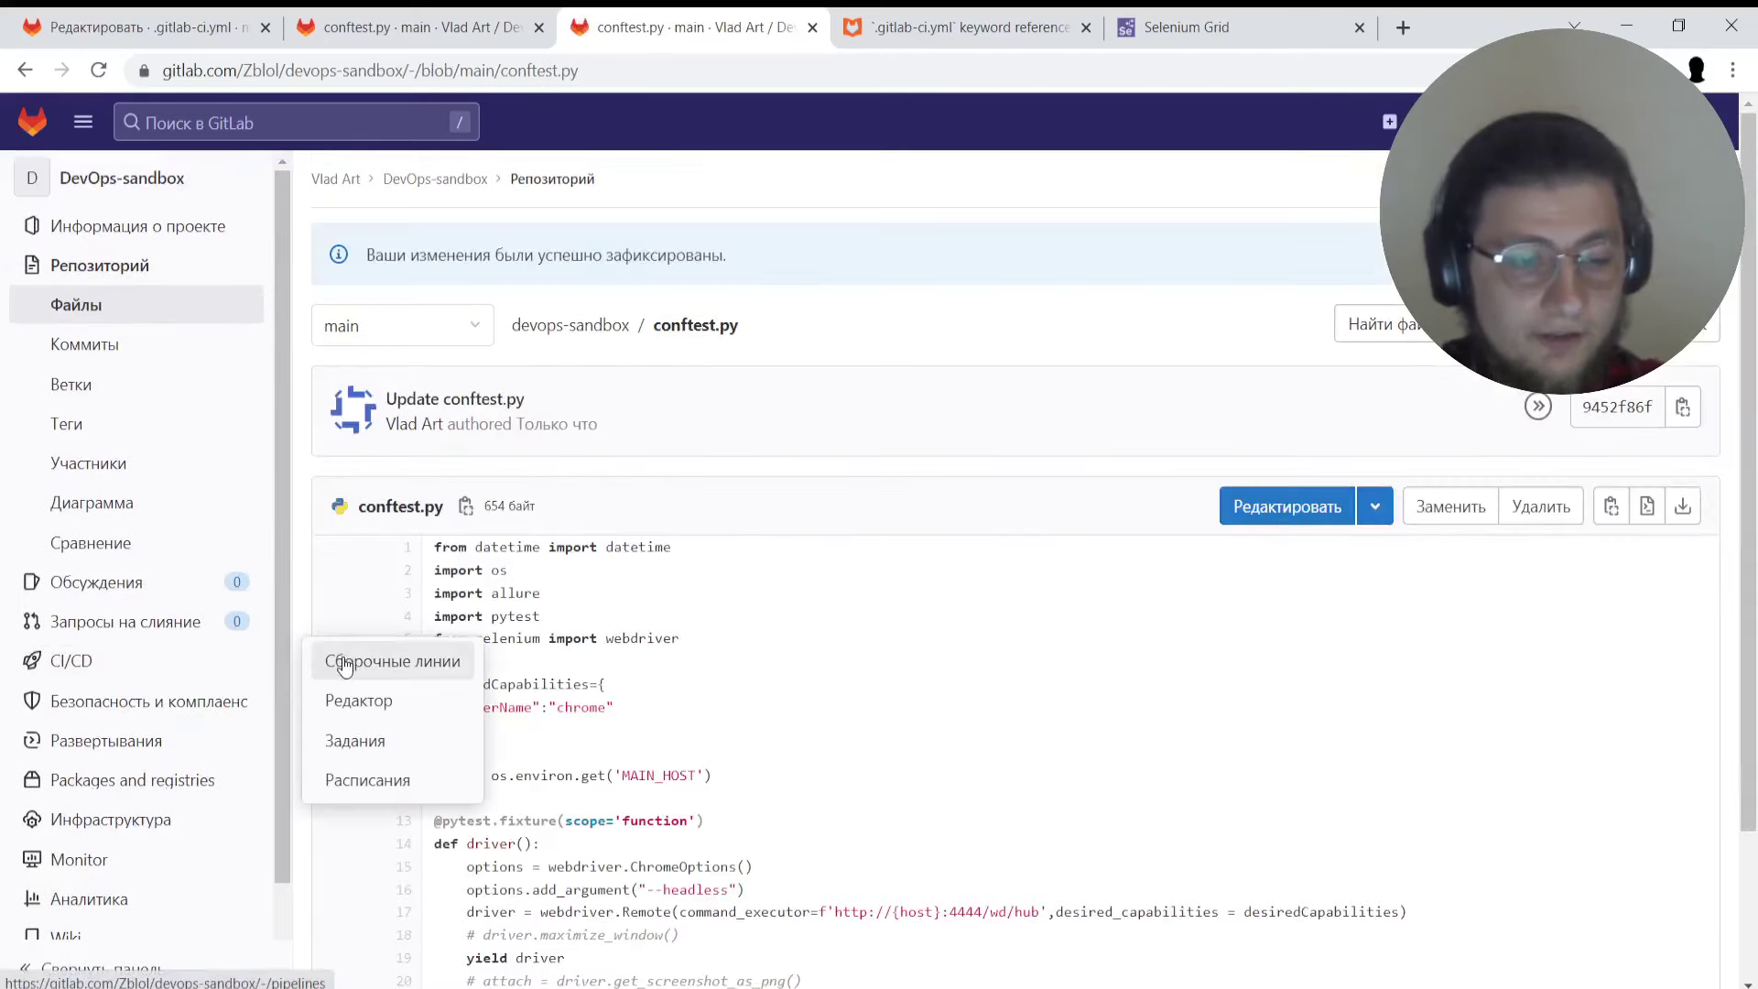
pyautogui.click(147, 178)
# Open .gitlab-ci.yml for editing and close the extra conftest.py and duplicate editor tabs.
pyautogui.click(547, 890)
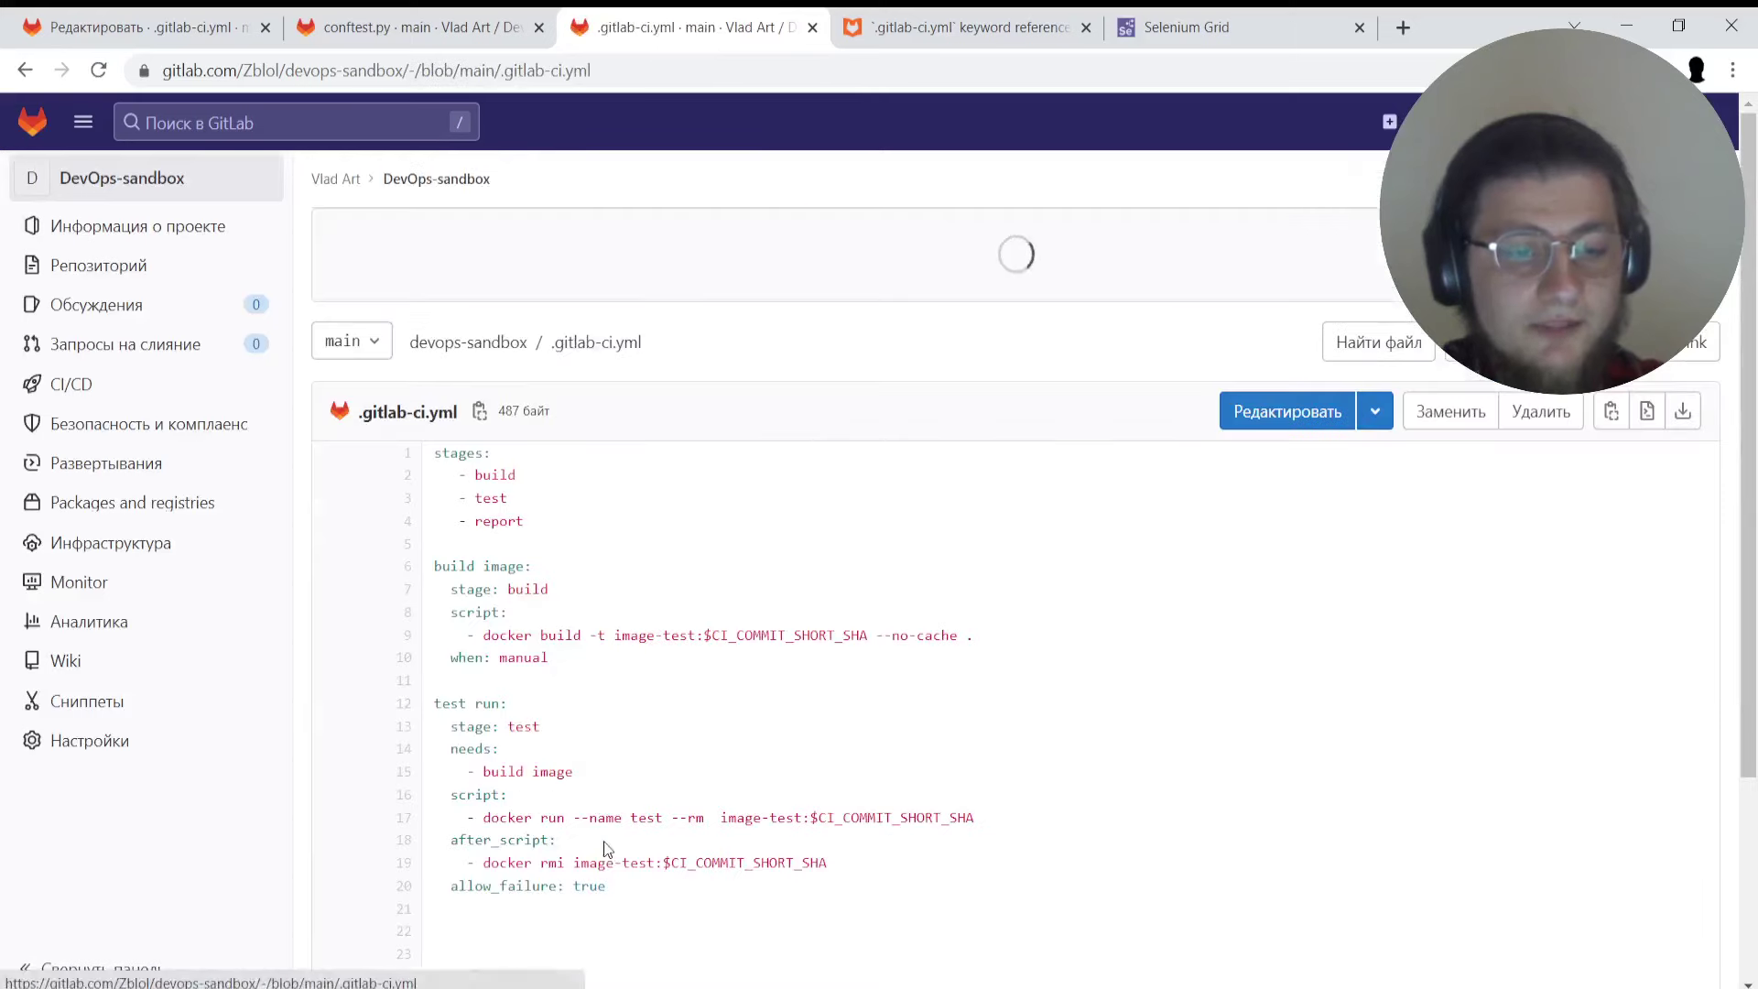
pyautogui.click(1287, 411)
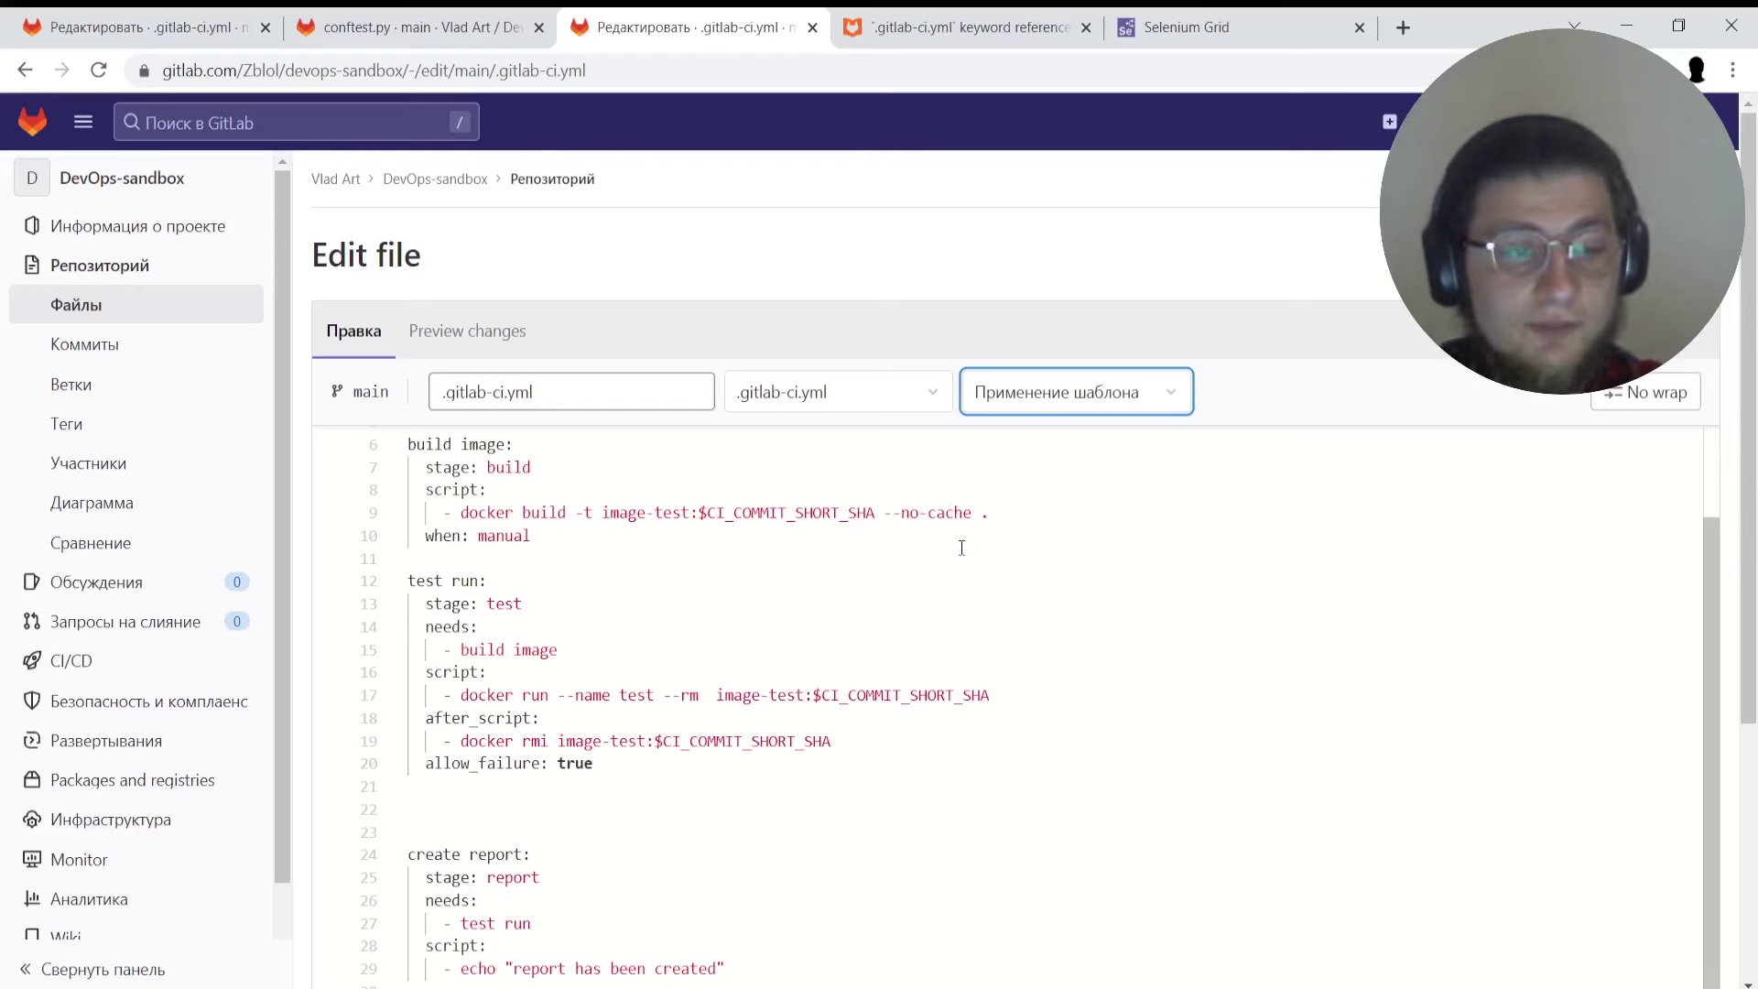
pyautogui.click(417, 28)
pyautogui.click(142, 27)
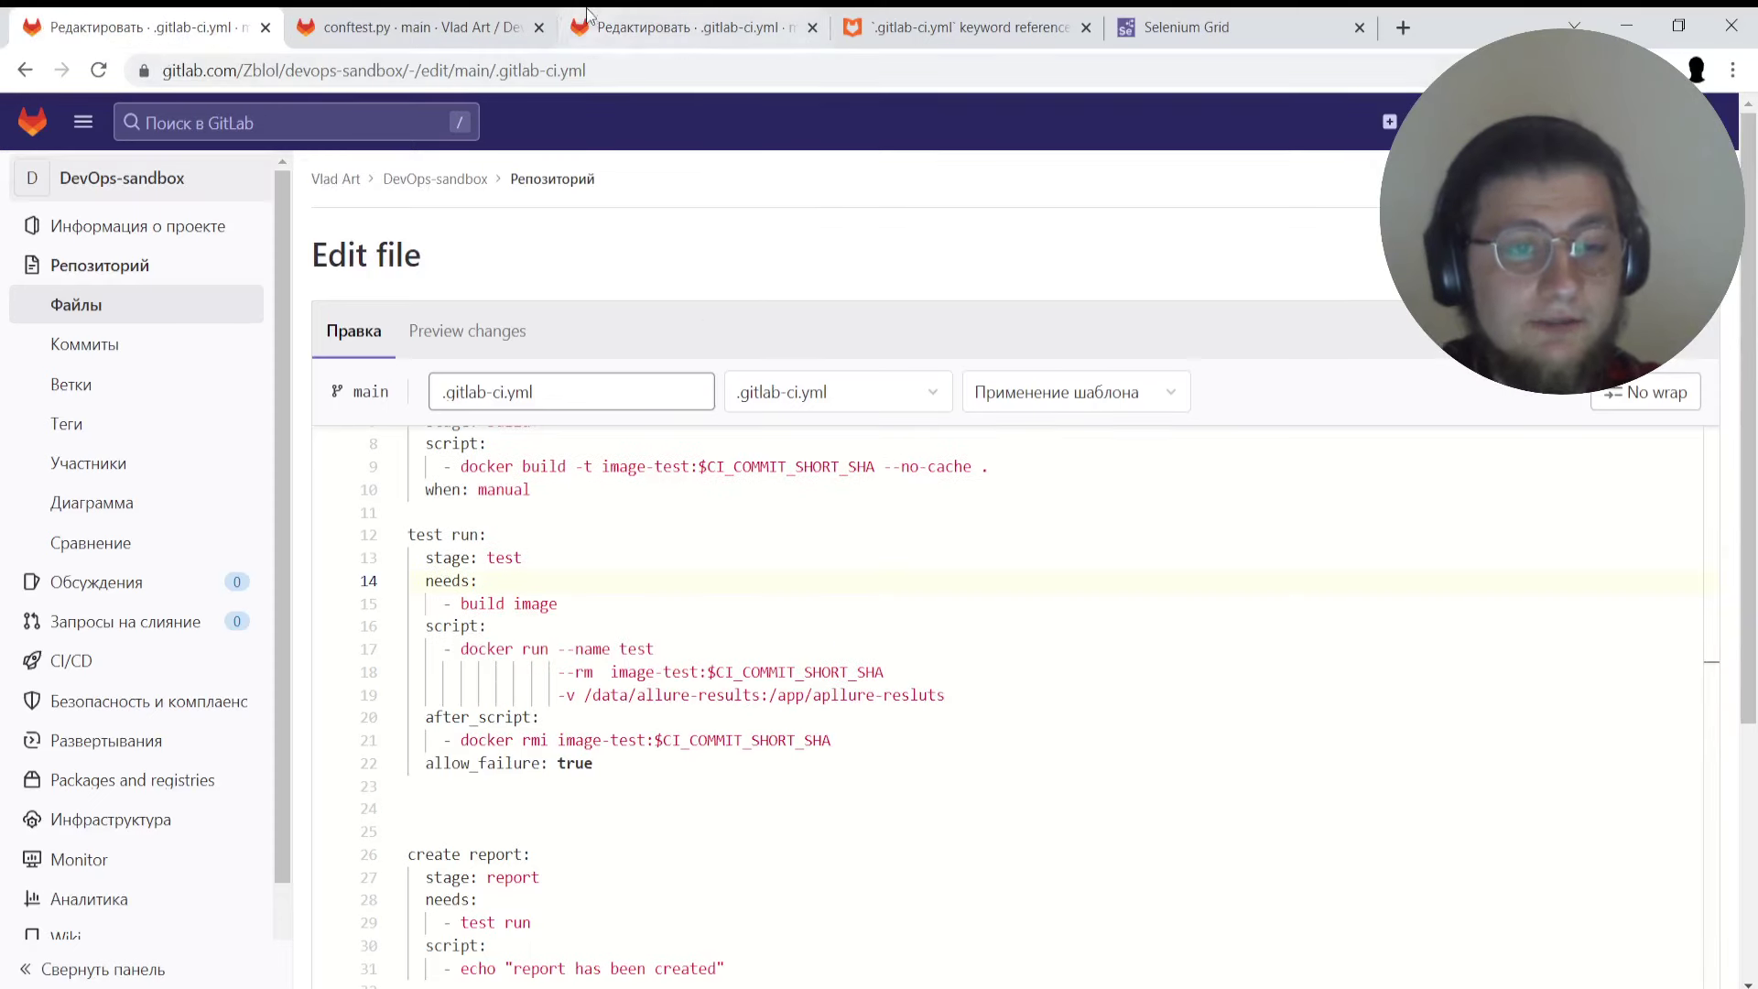
pyautogui.click(538, 28)
pyautogui.click(539, 28)
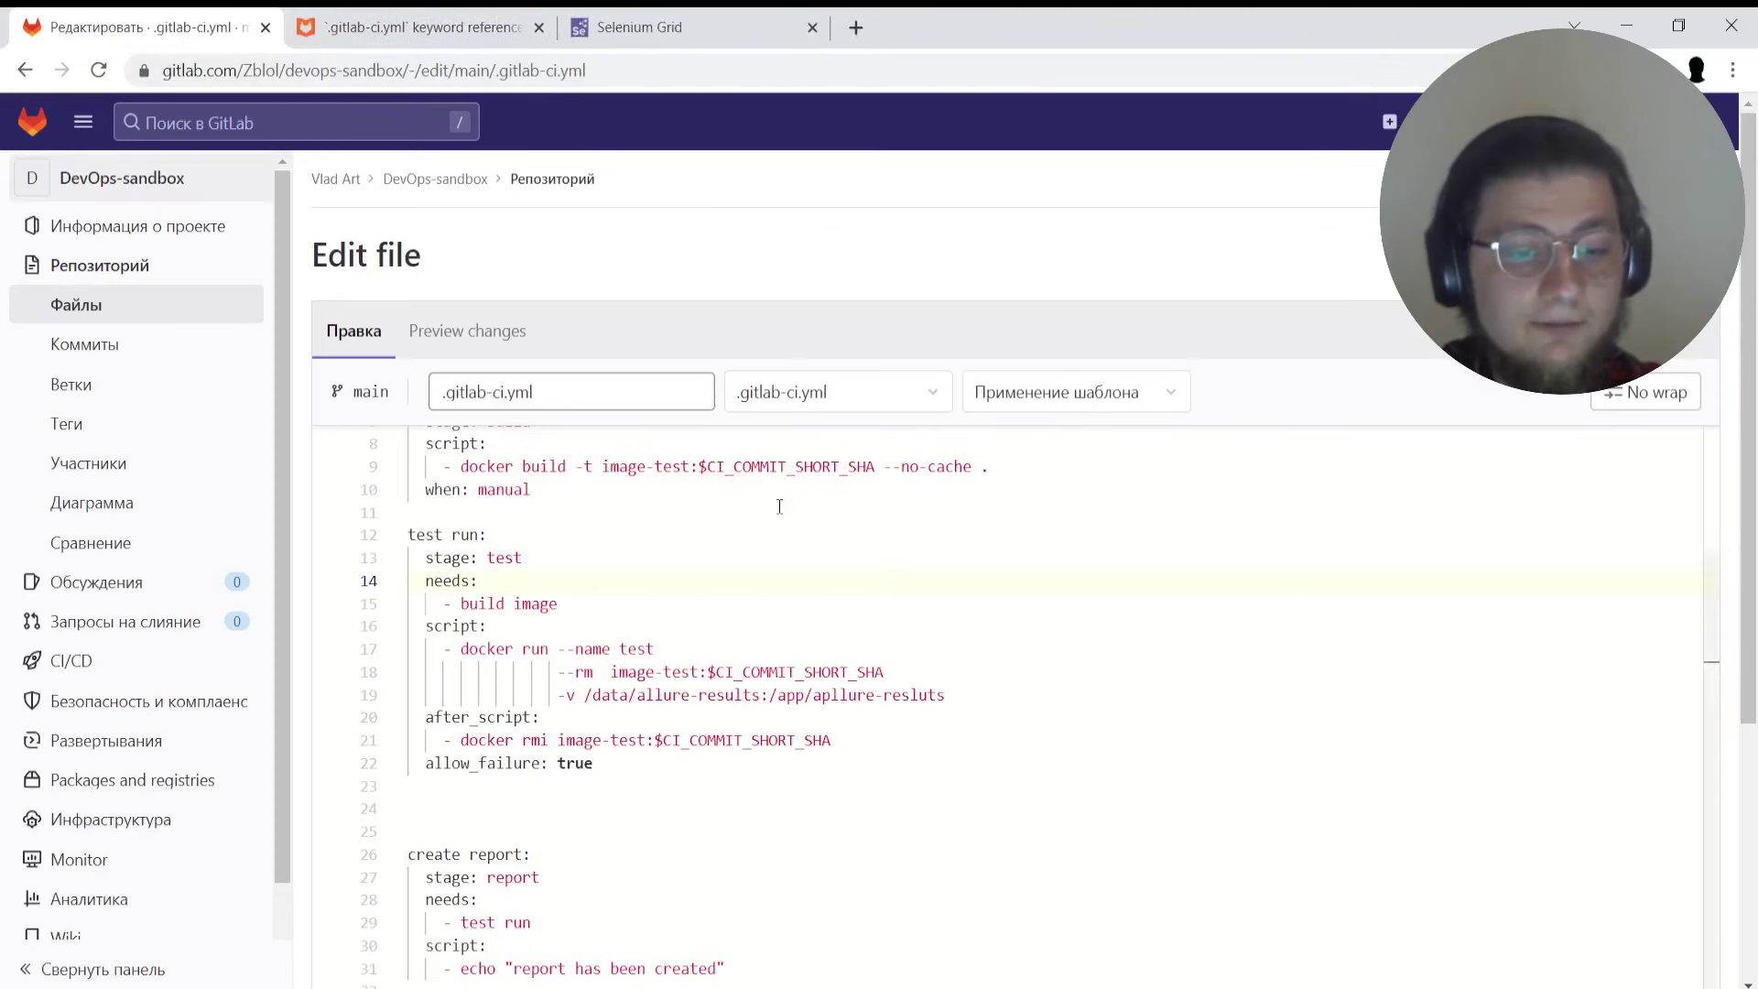
# Add '-e MAIN_HOST=$MAIN_HOST' after line 18 of the docker run command and commit to main.
pyautogui.click(920, 678)
pyautogui.press('Return')
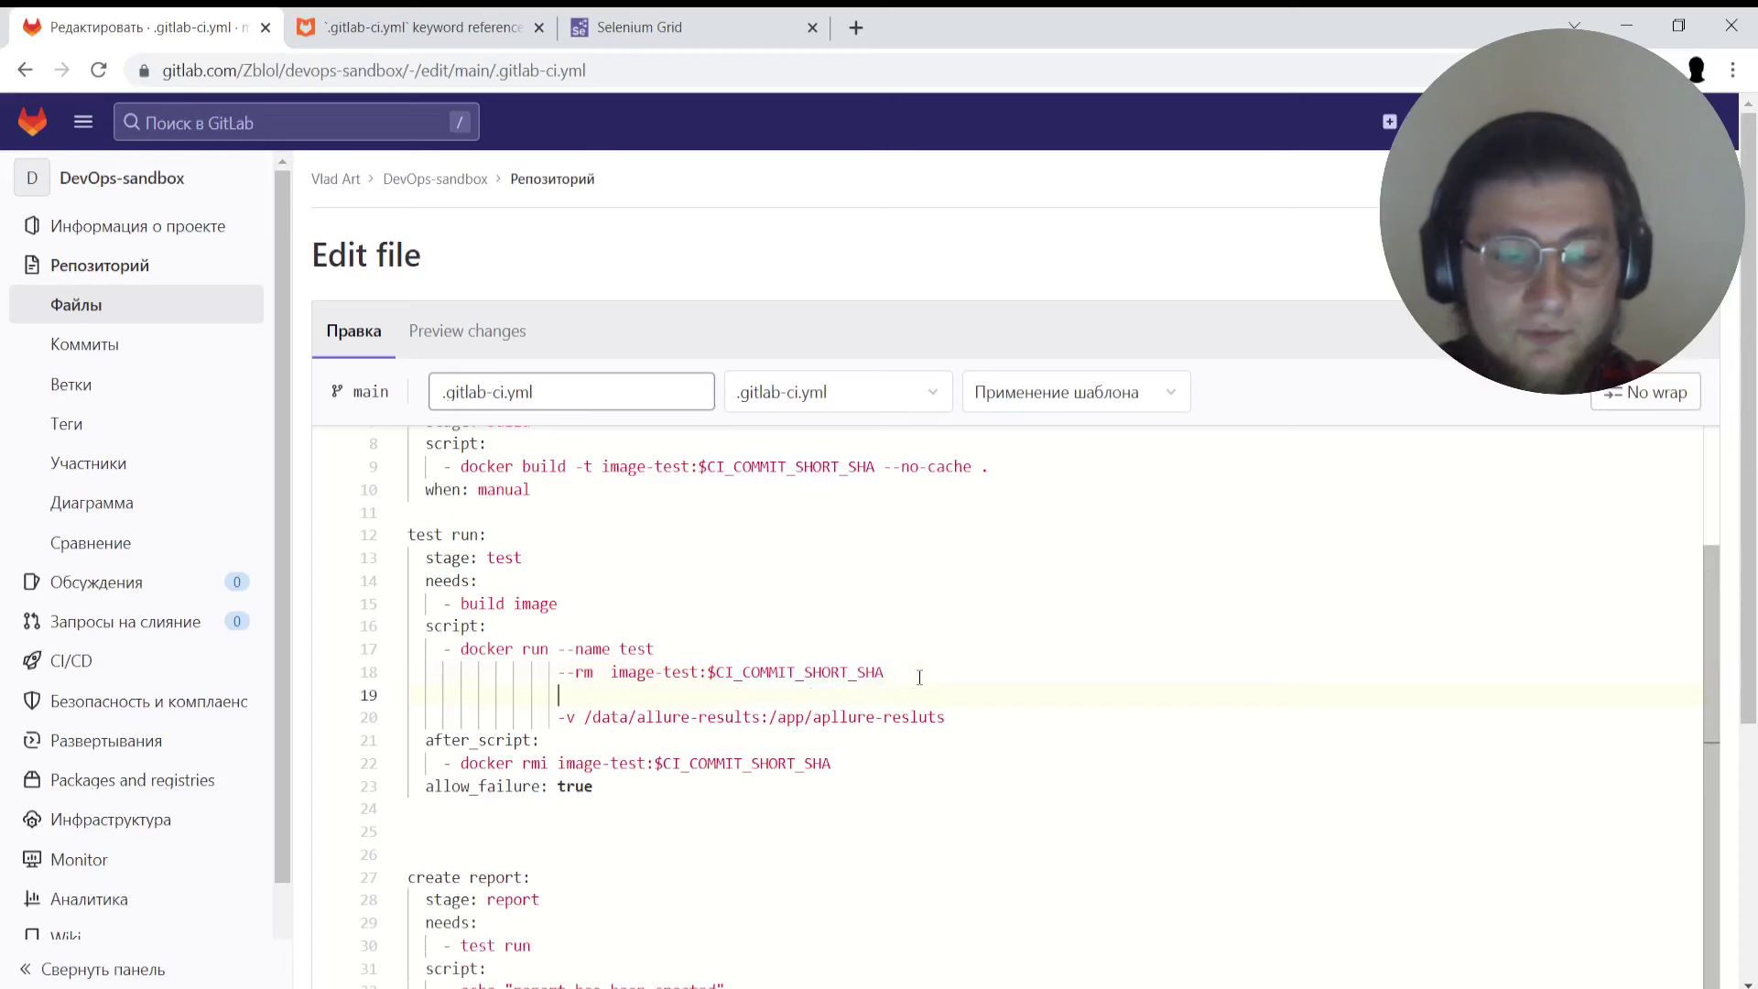
pyautogui.write('-e ')
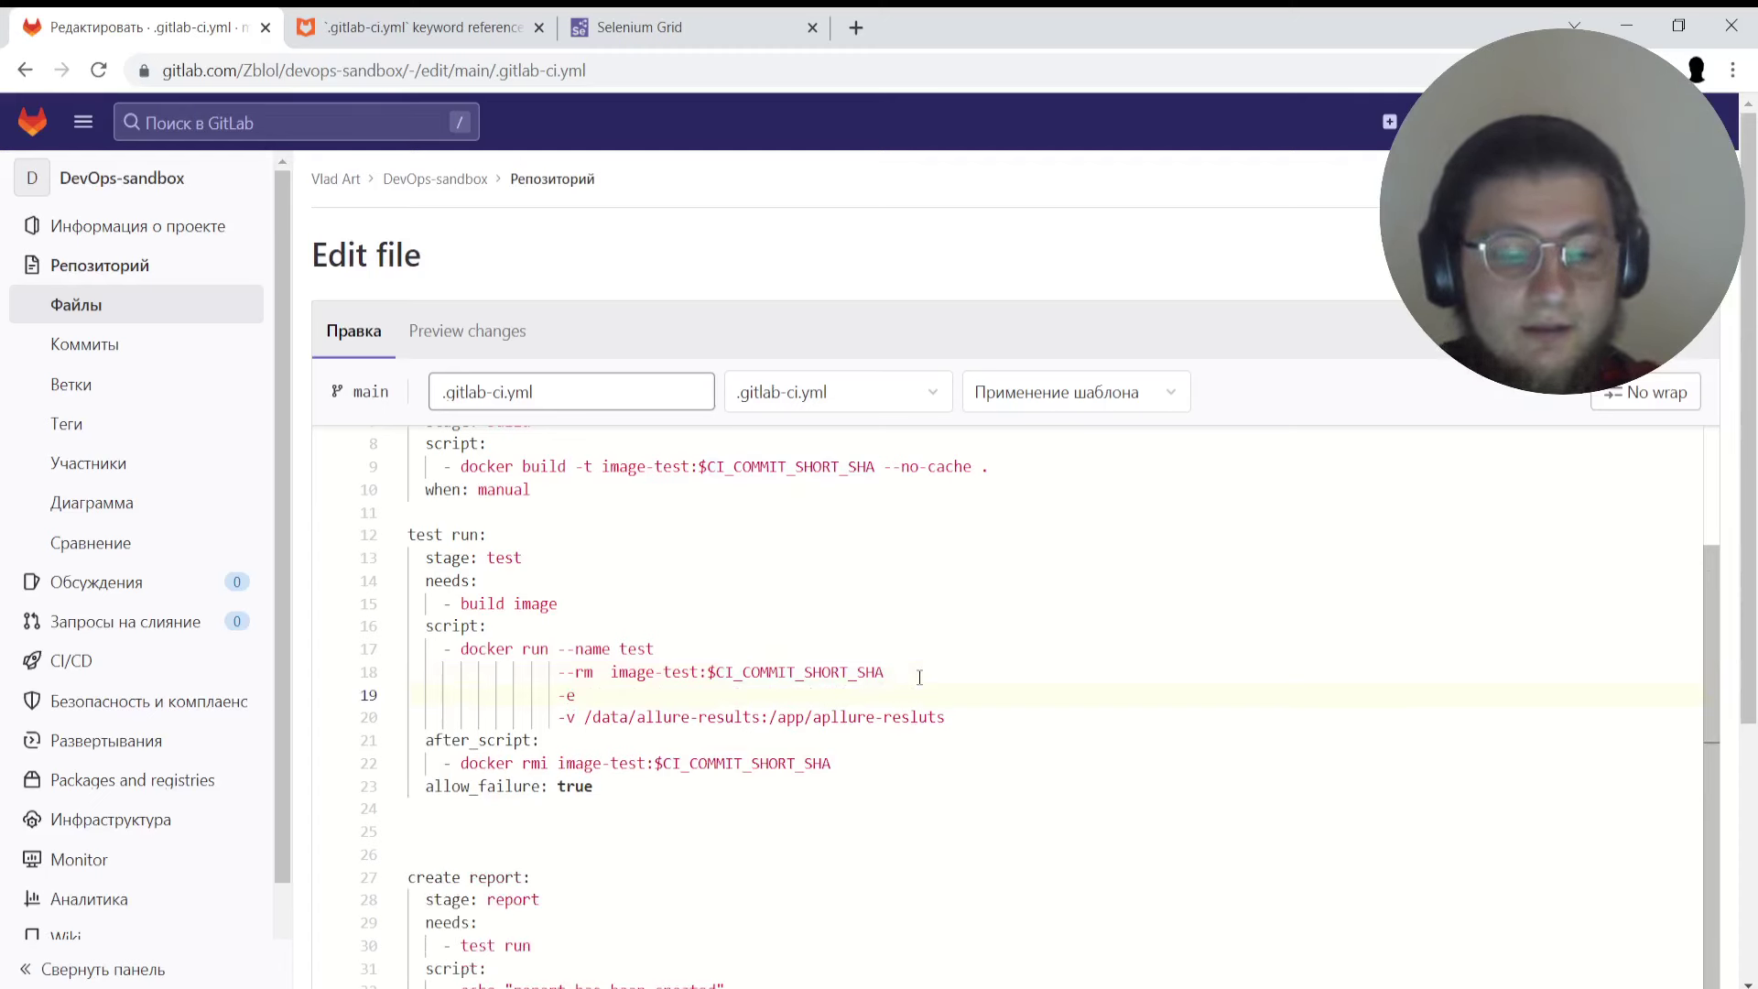
pyautogui.write('$MA')
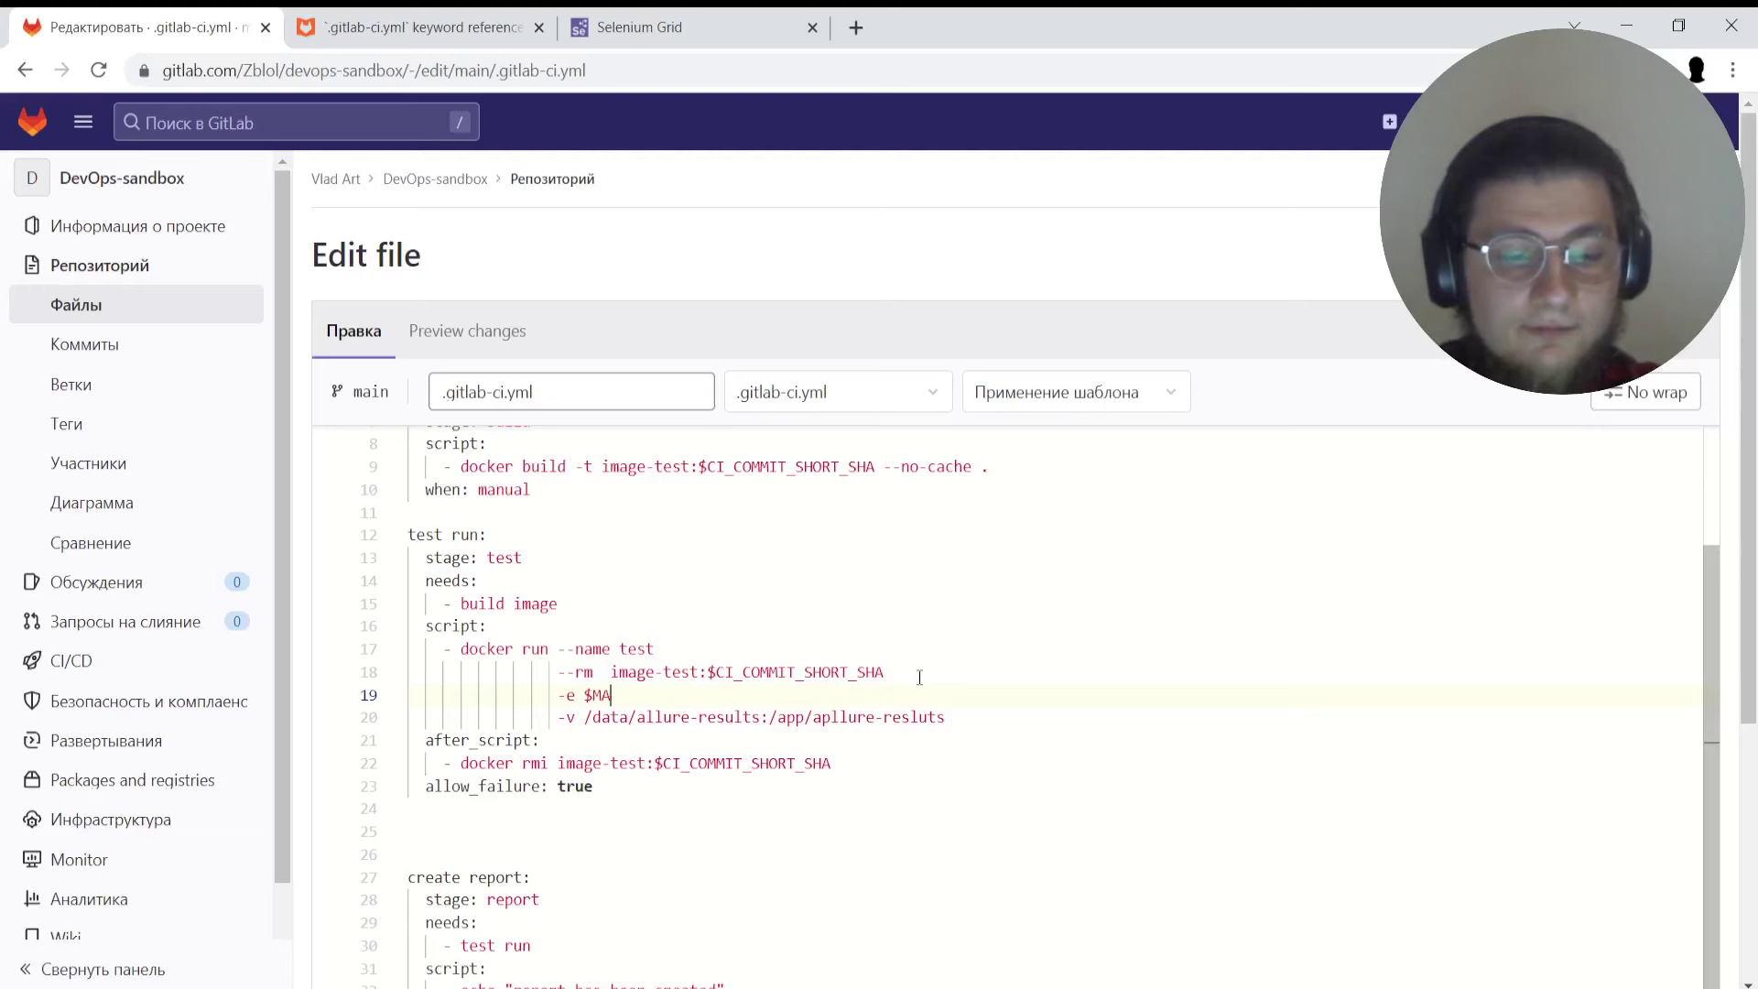
pyautogui.press('BackSpace')
pyautogui.press('BackSpace')
pyautogui.press('BackSpace')
pyautogui.write('MAI')
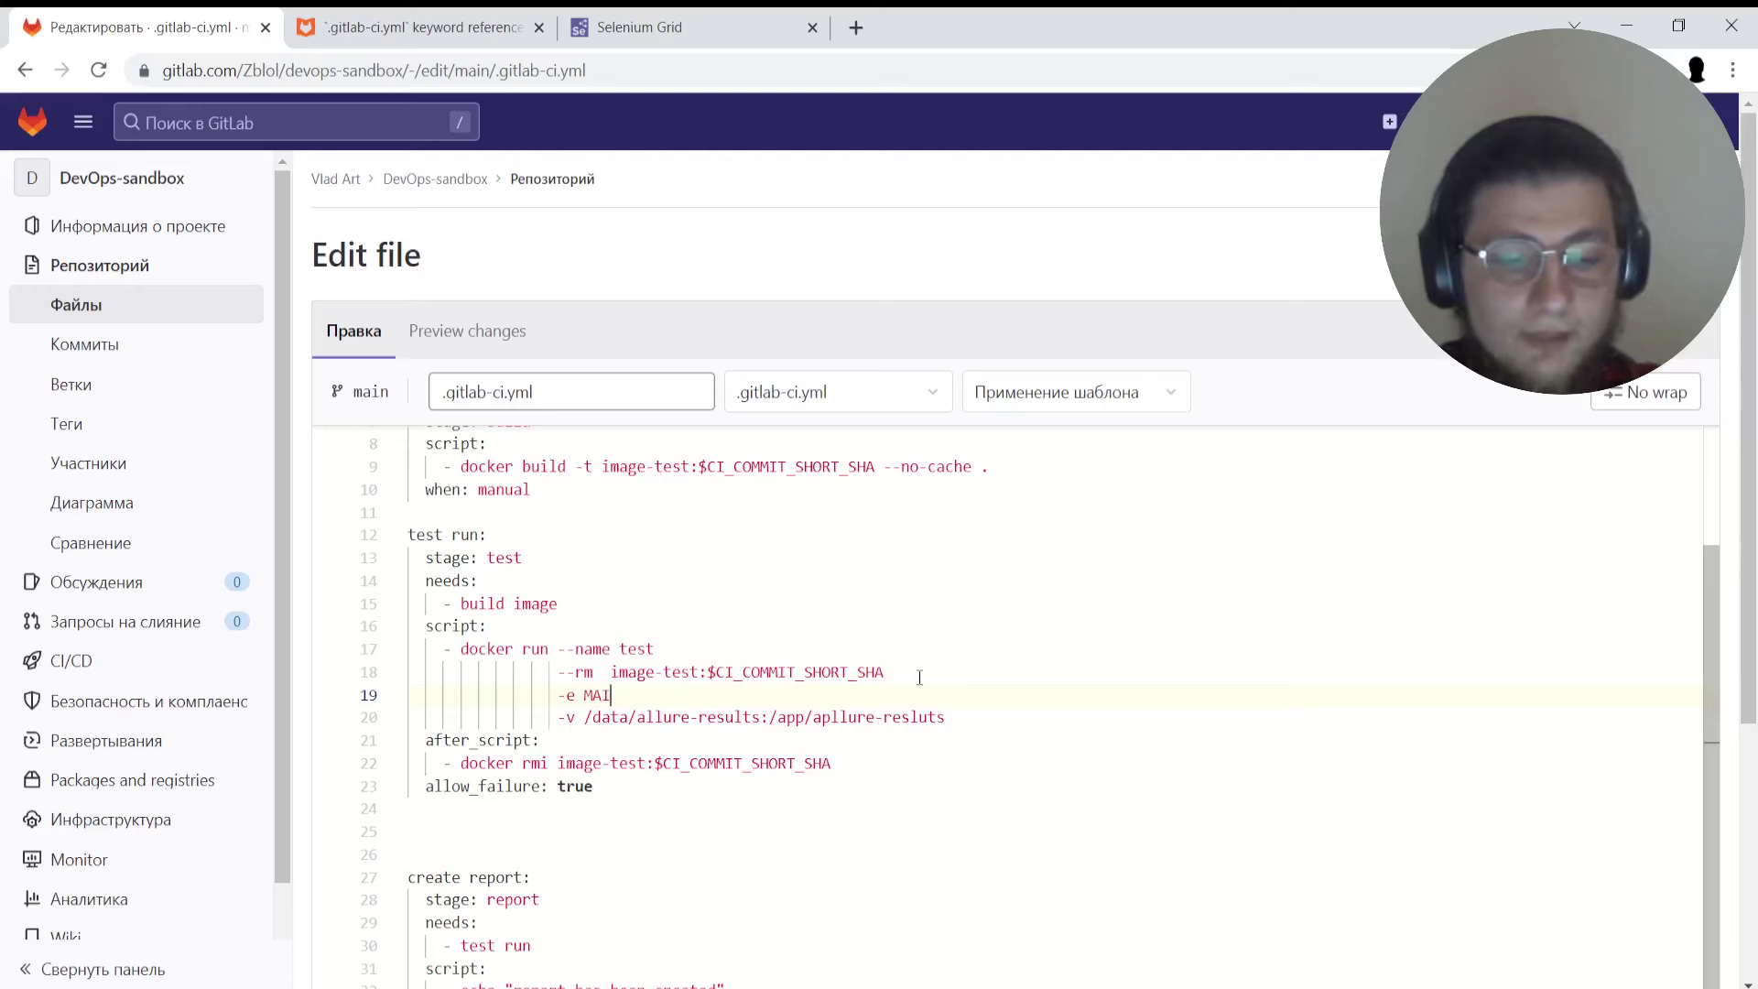
pyautogui.write('N_HOST')
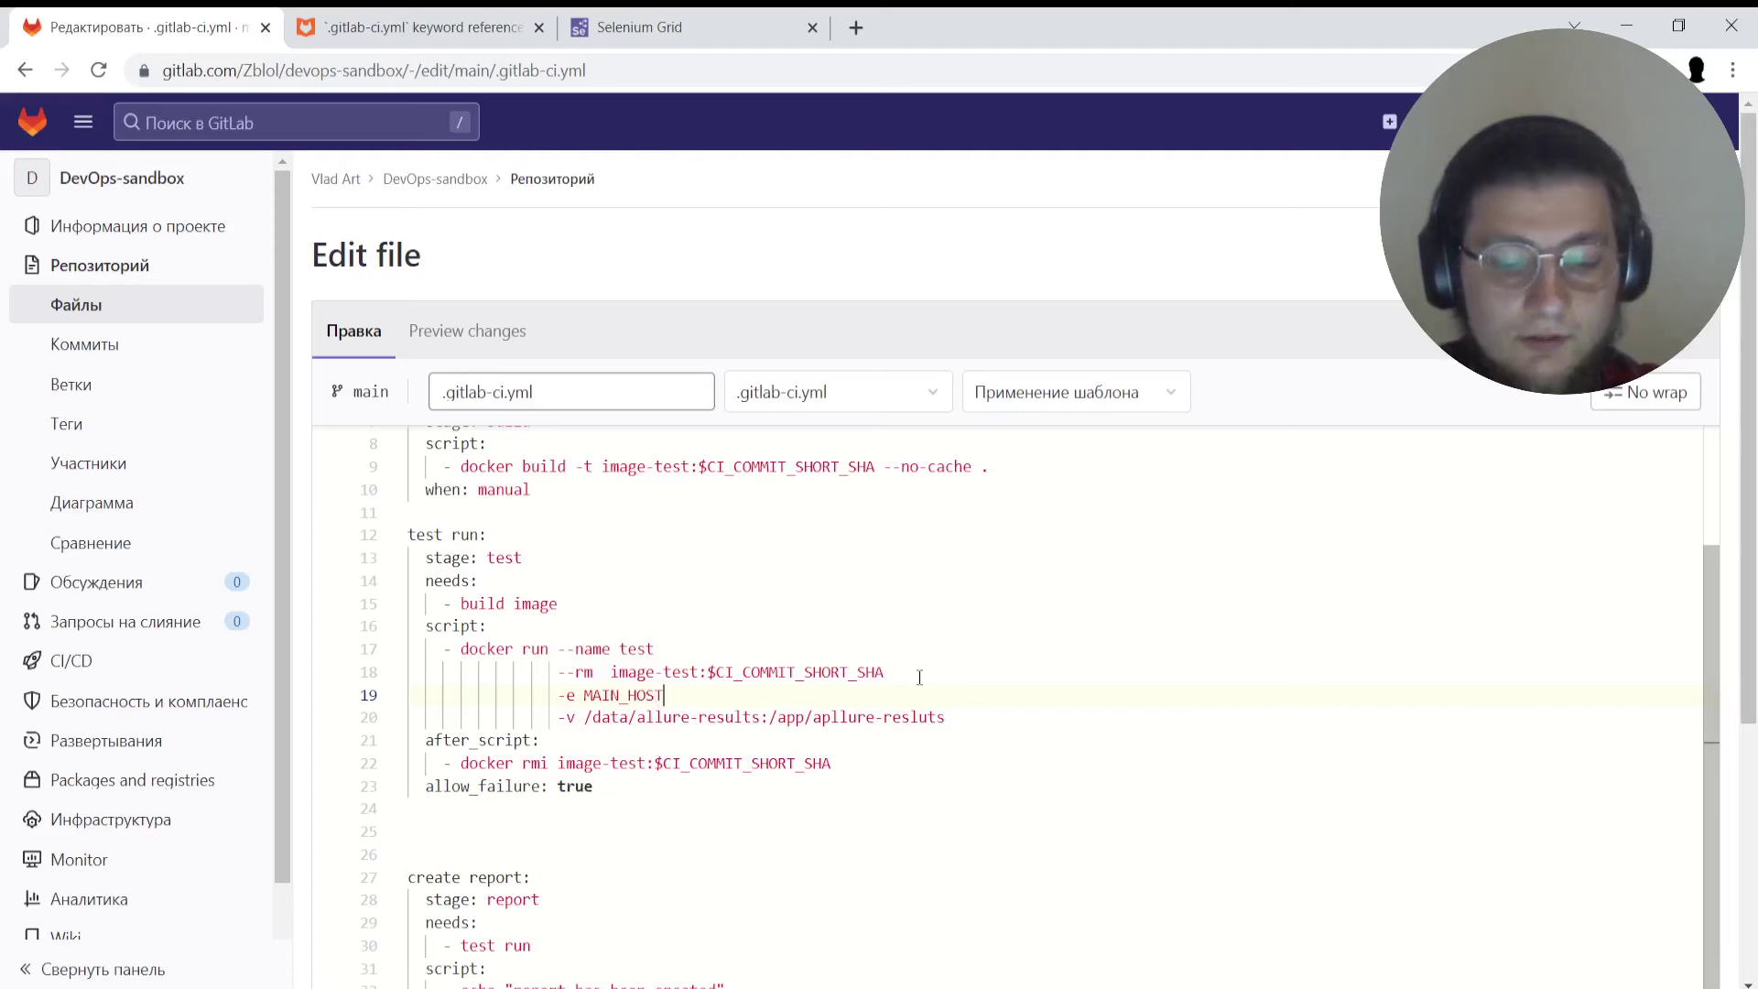
pyautogui.write('=@')
pyautogui.write('MAIN')
pyautogui.write('_HOST')
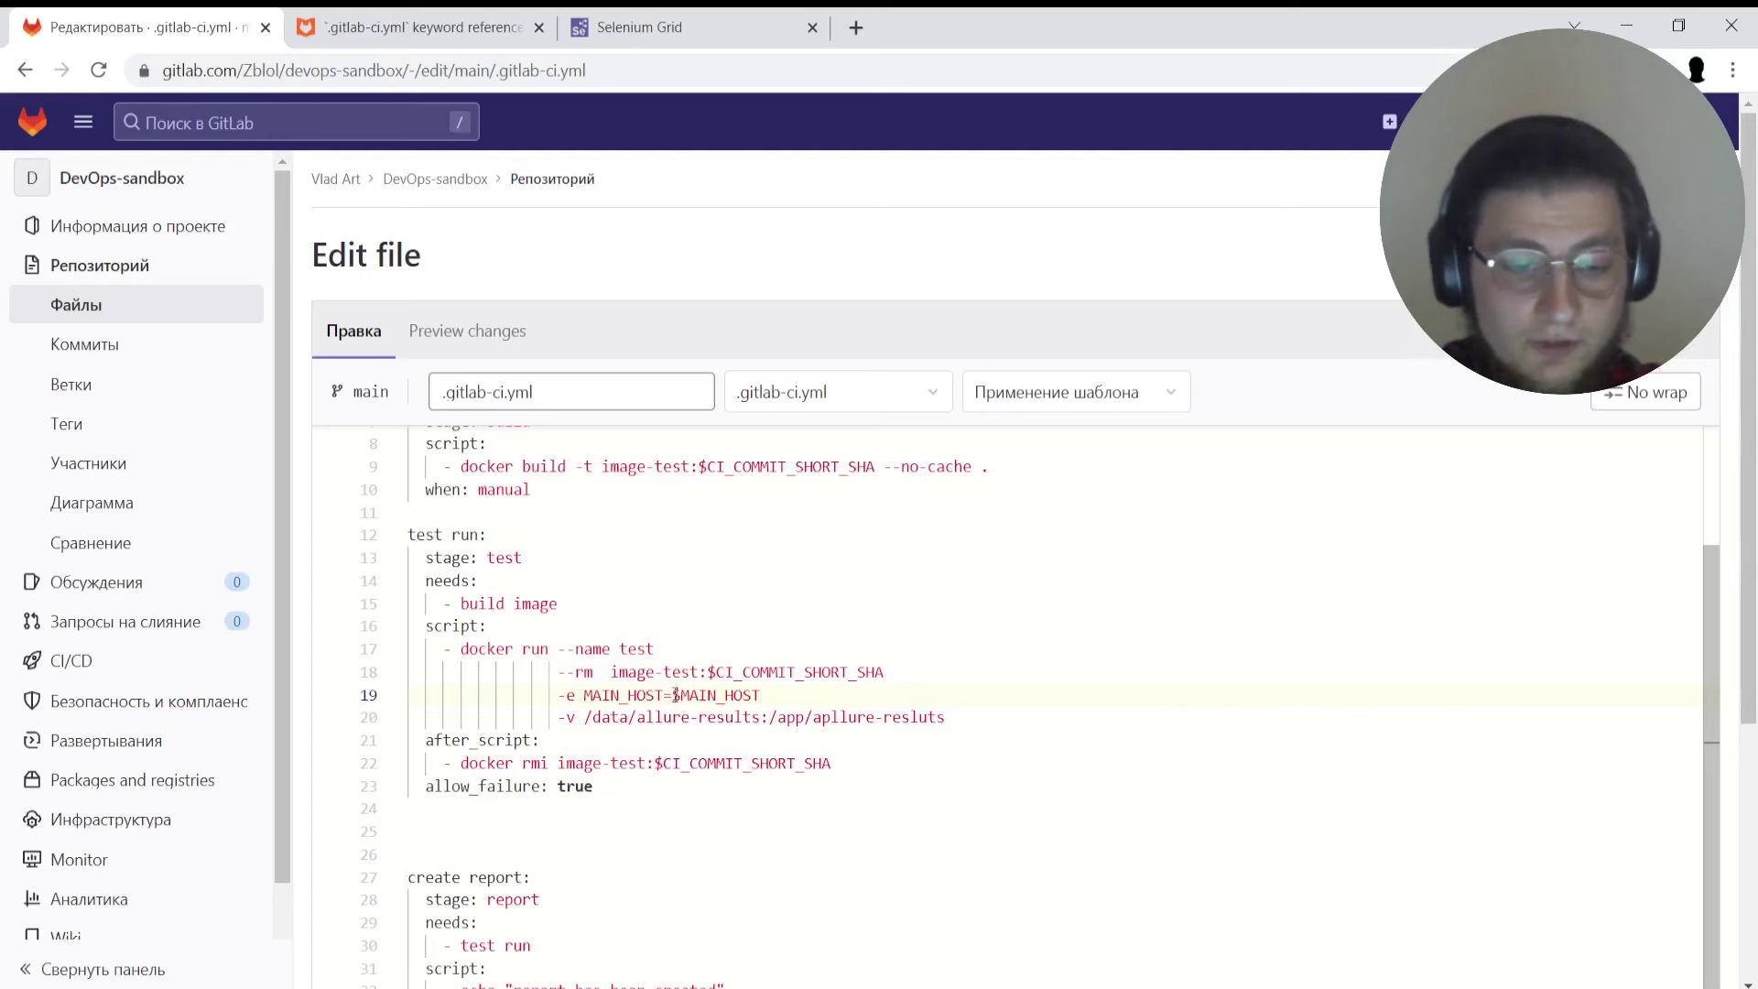
pyautogui.moveTo(672, 695); pyautogui.dragTo(763, 695)
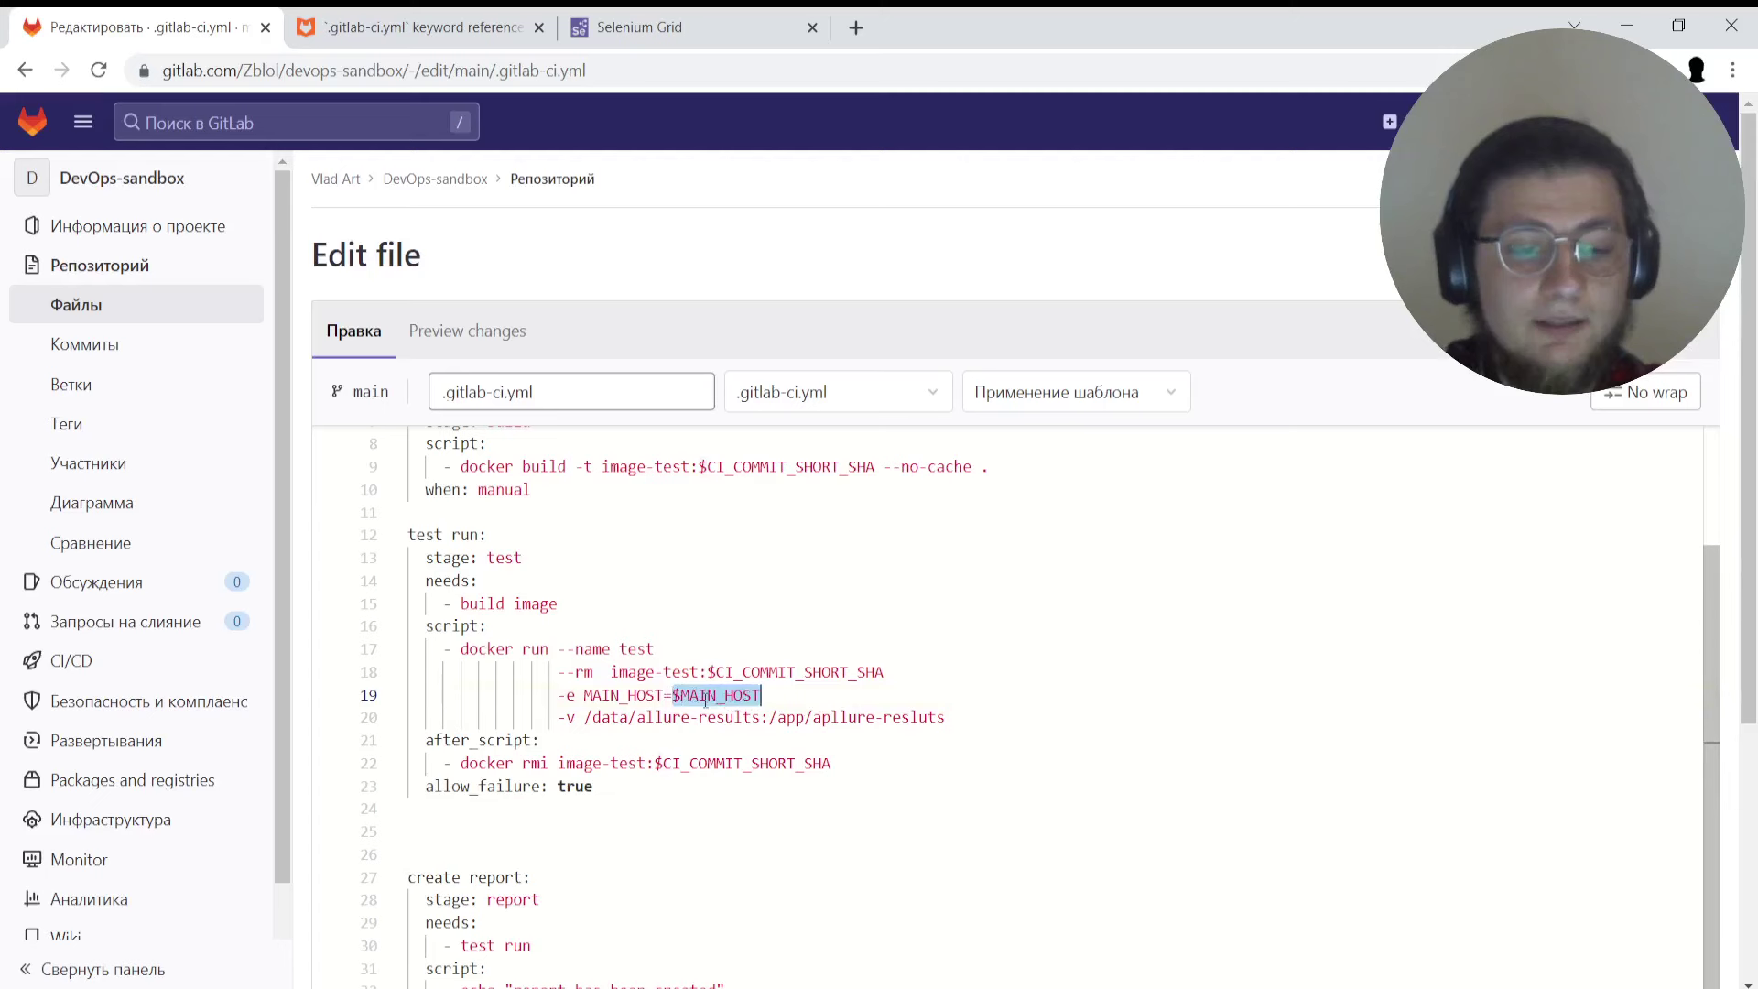
pyautogui.moveTo(654, 695); pyautogui.dragTo(583, 695)
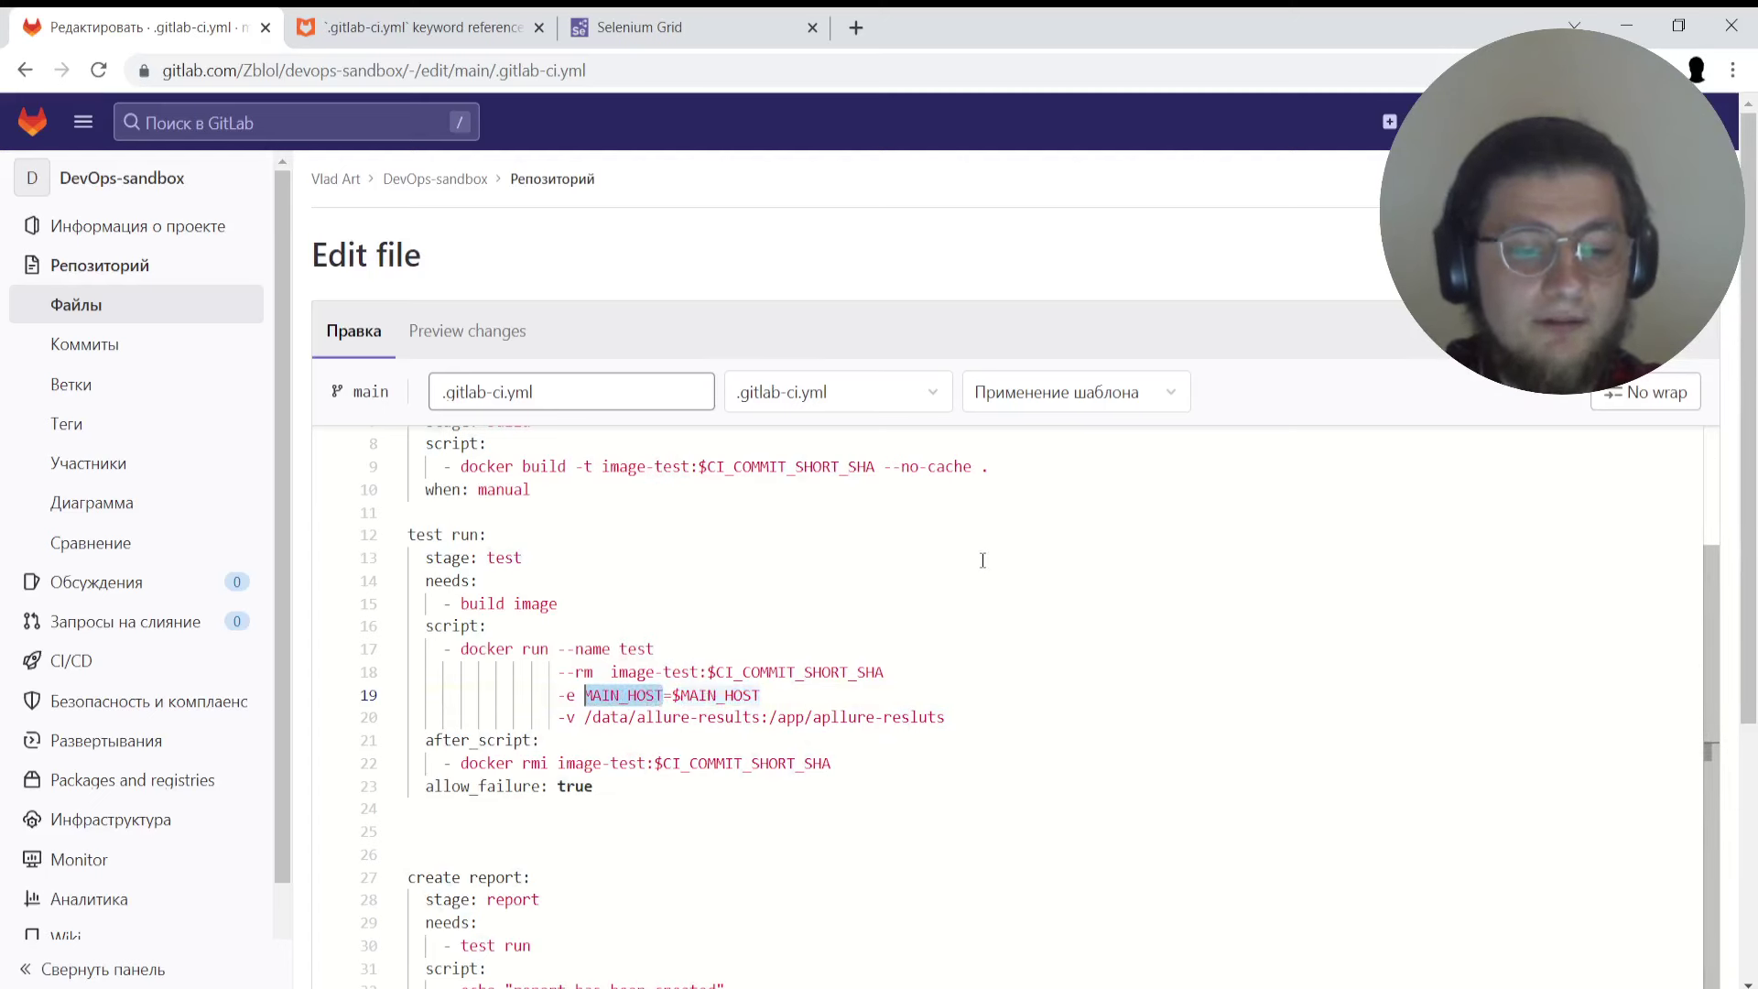
pyautogui.moveTo(761, 695); pyautogui.dragTo(560, 696)
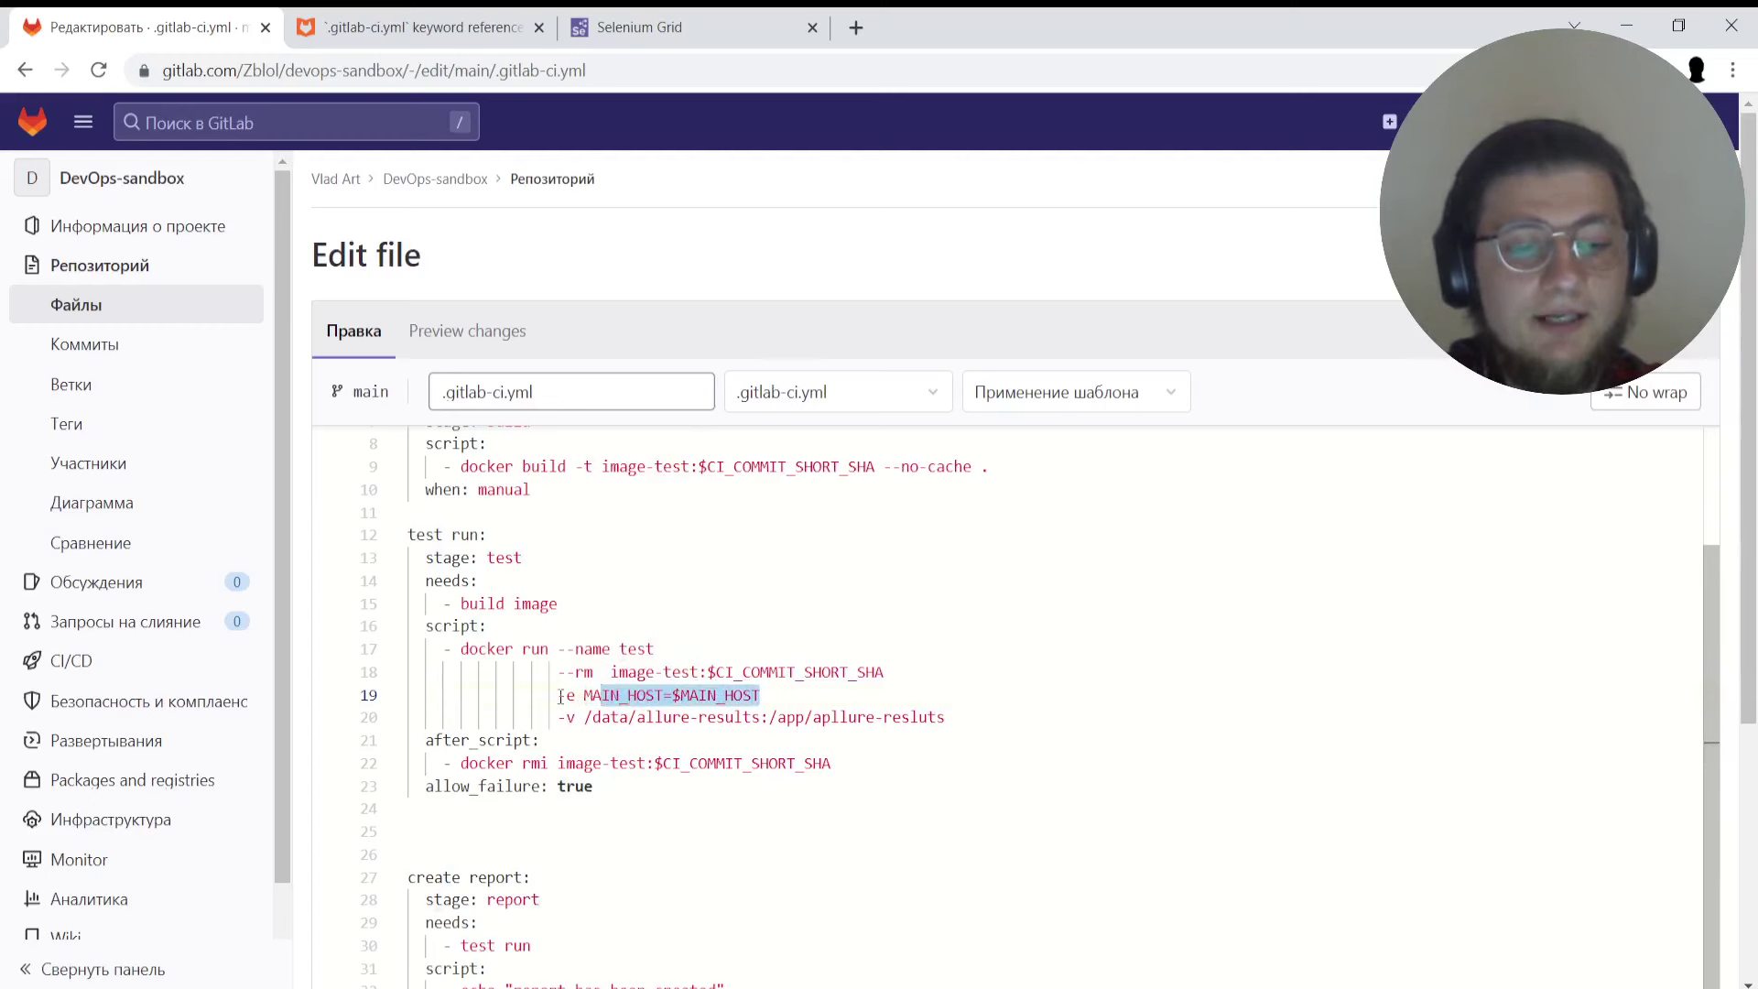
pyautogui.moveTo(566, 696); pyautogui.dragTo(790, 694)
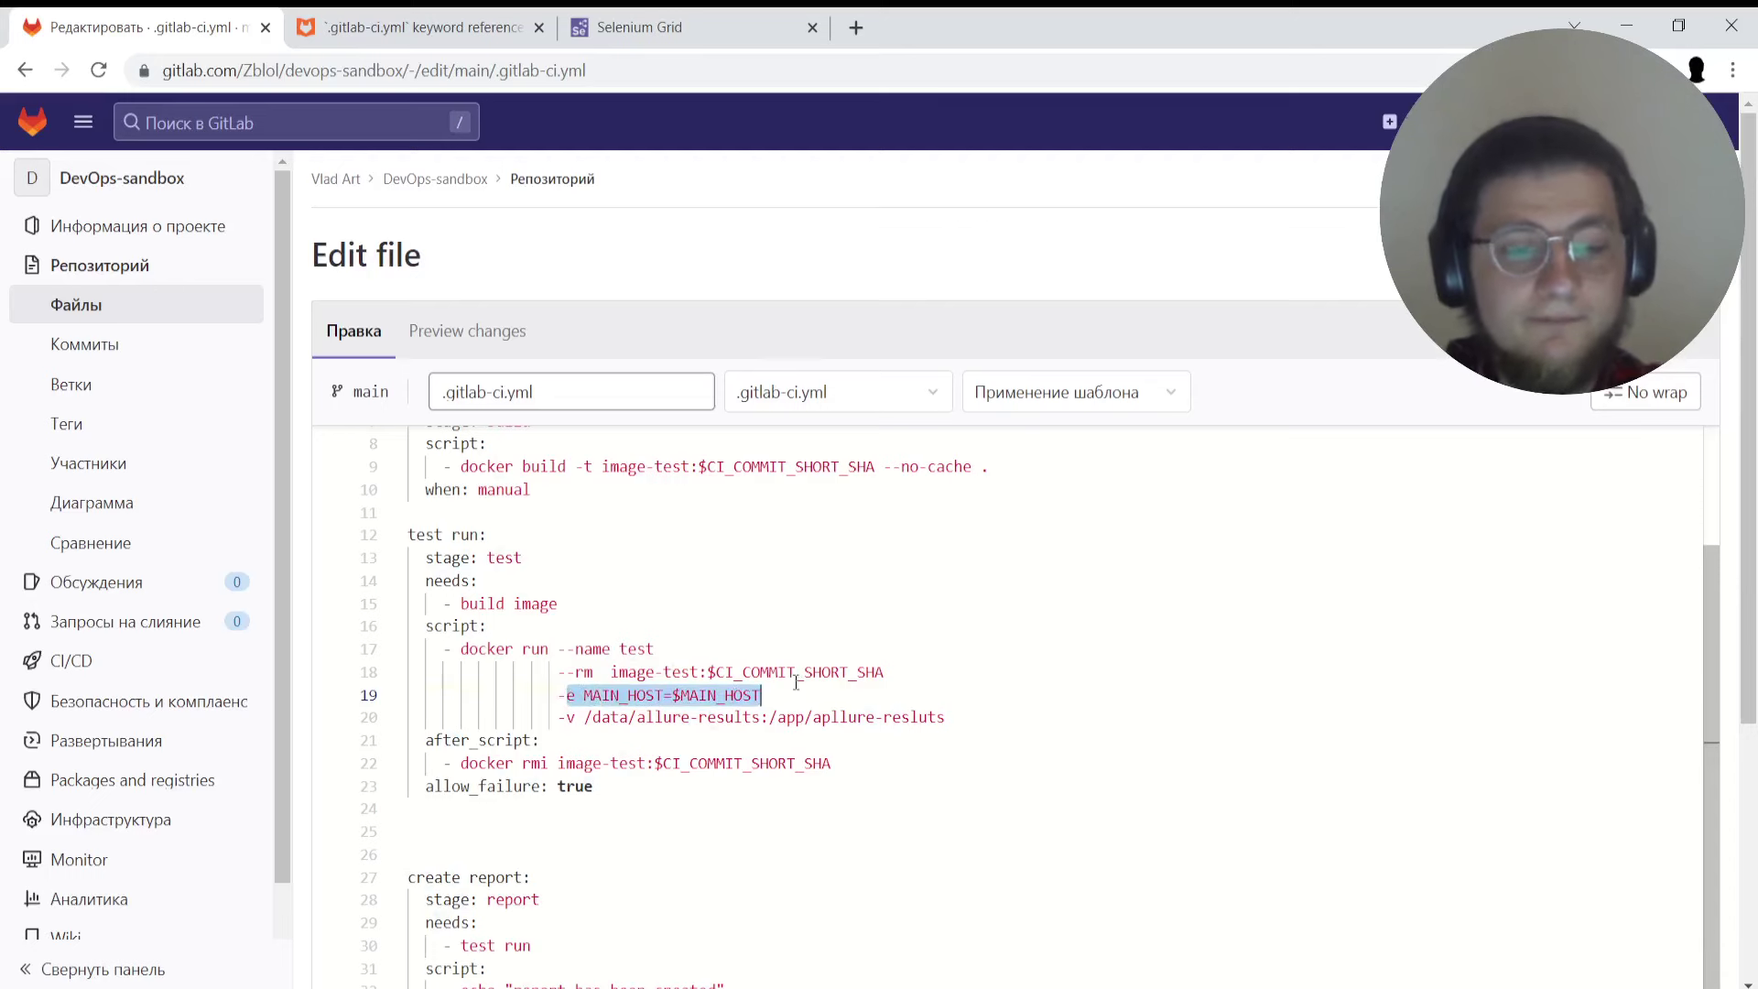
pyautogui.click(536, 604)
pyautogui.scroll(-5, 886, 216)
pyautogui.click(416, 858)
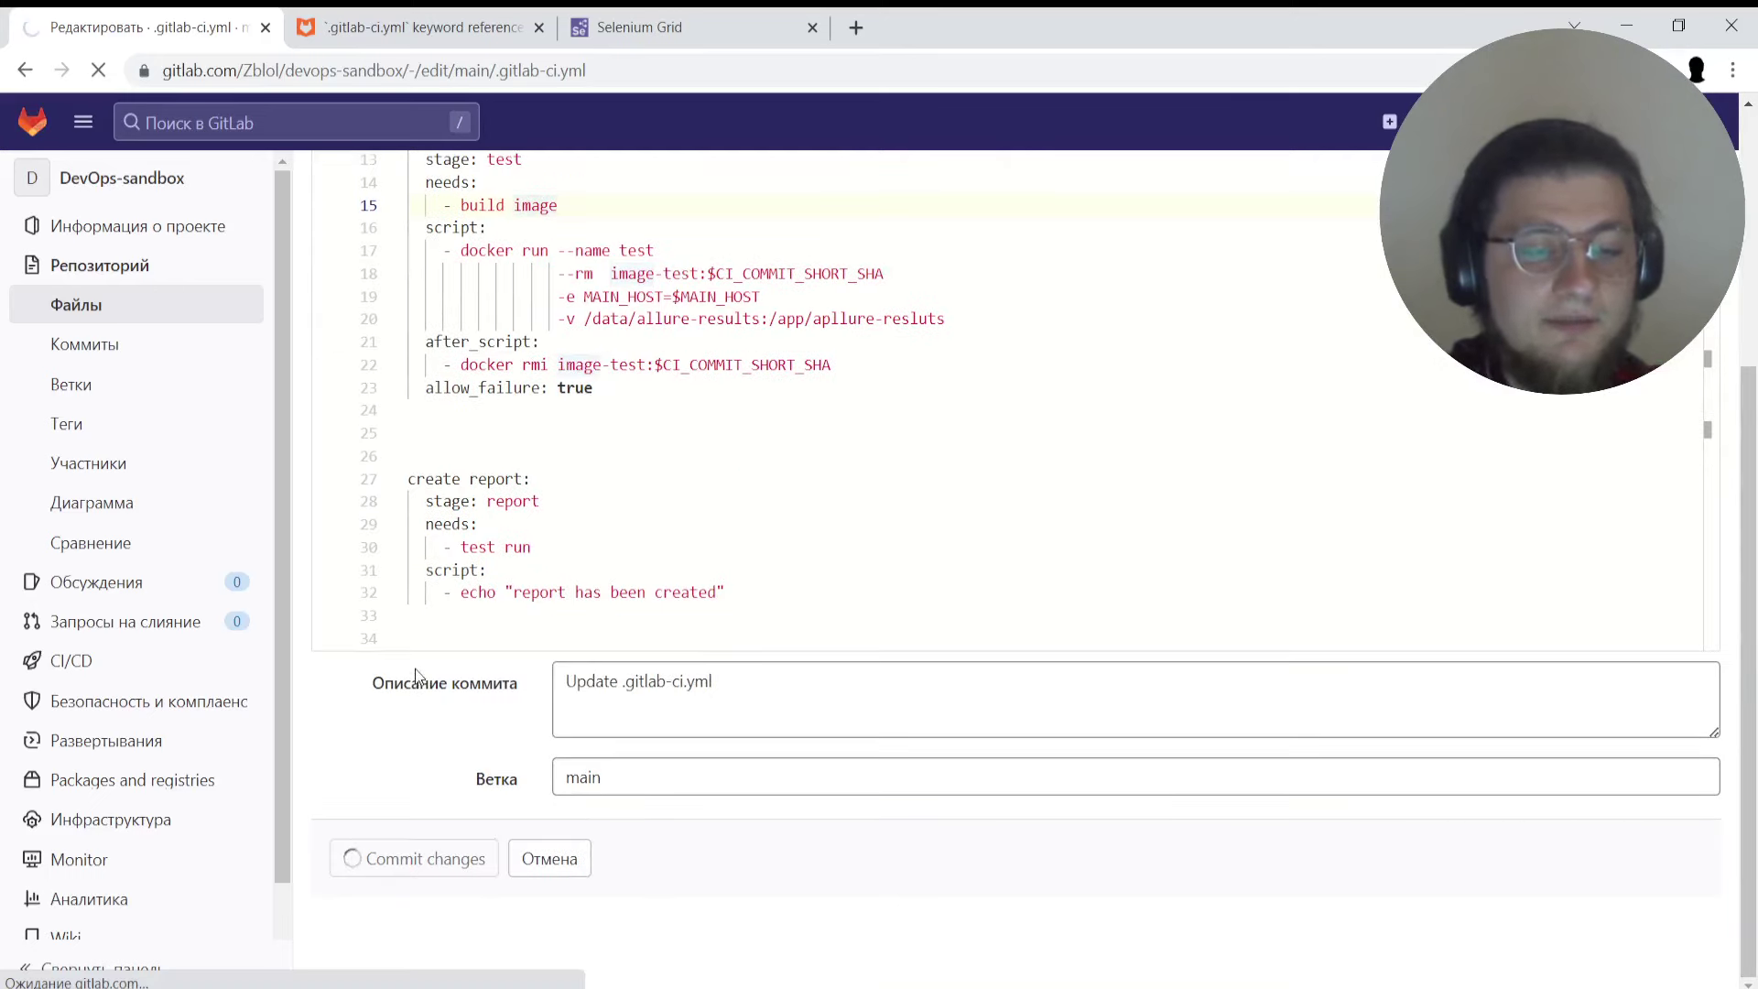
# Open the latest pipeline's failed test run log and highlight the image name in the docker command.
pyautogui.scroll(2, 691, 618)
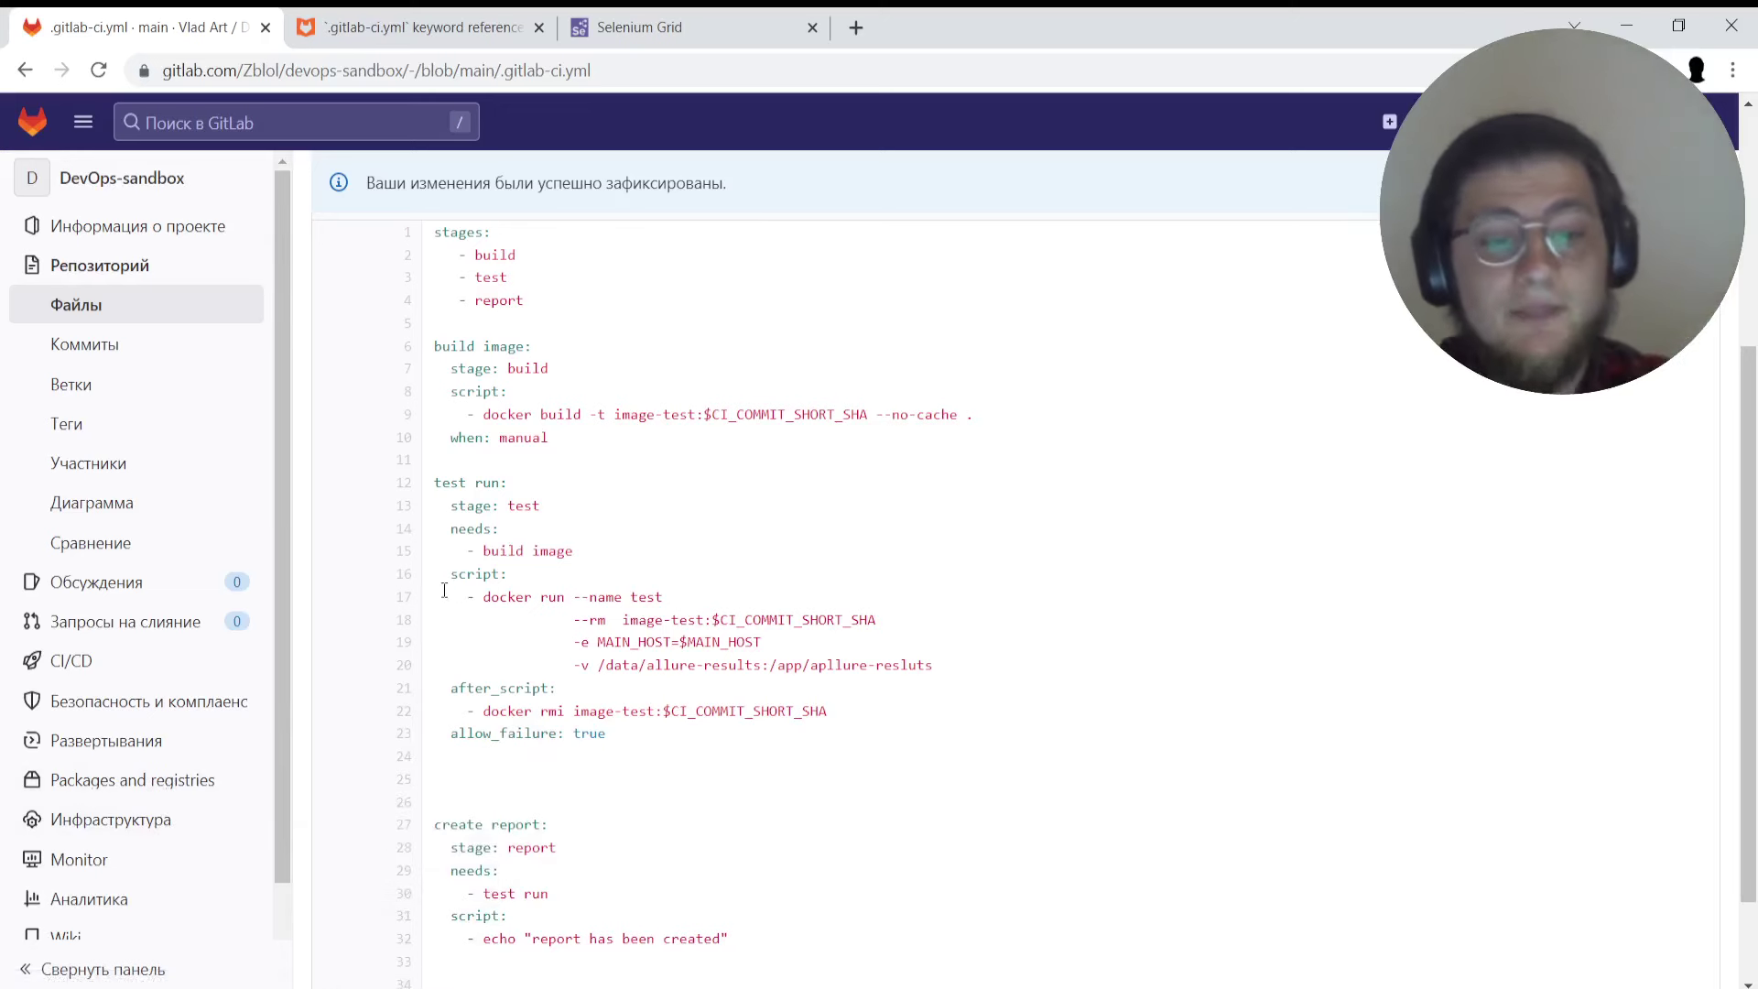
pyautogui.moveTo(114, 664)
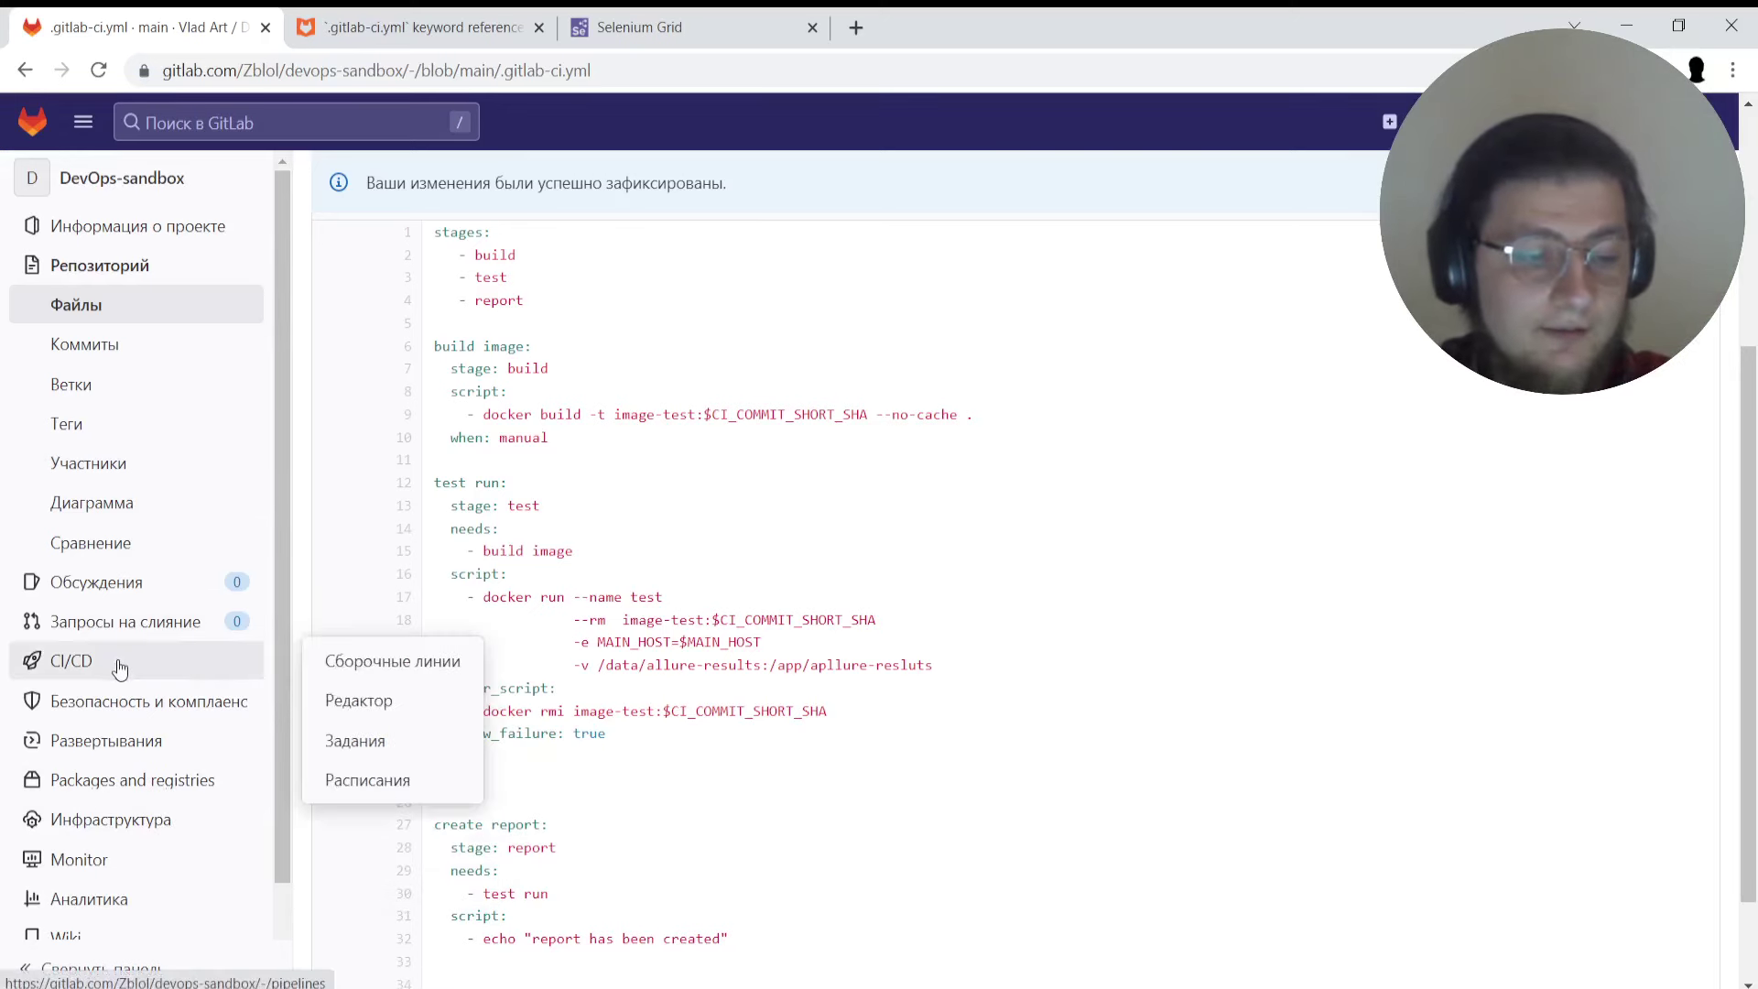
pyautogui.click(351, 664)
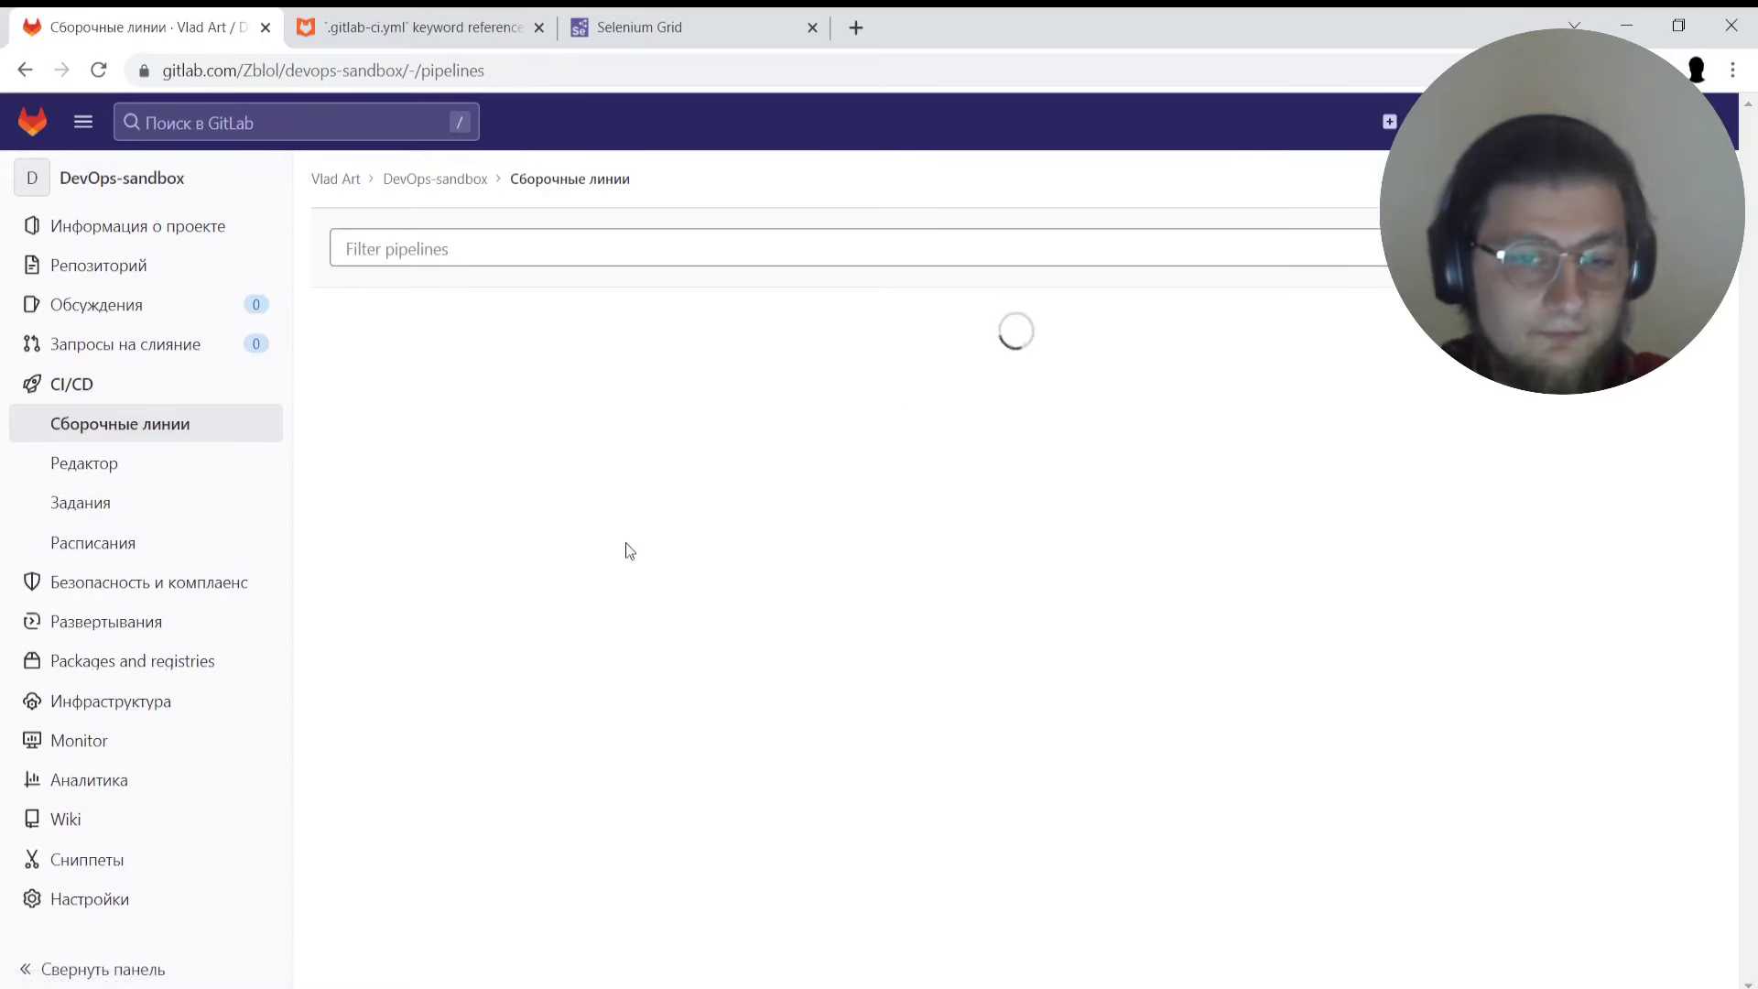
pyautogui.click(379, 436)
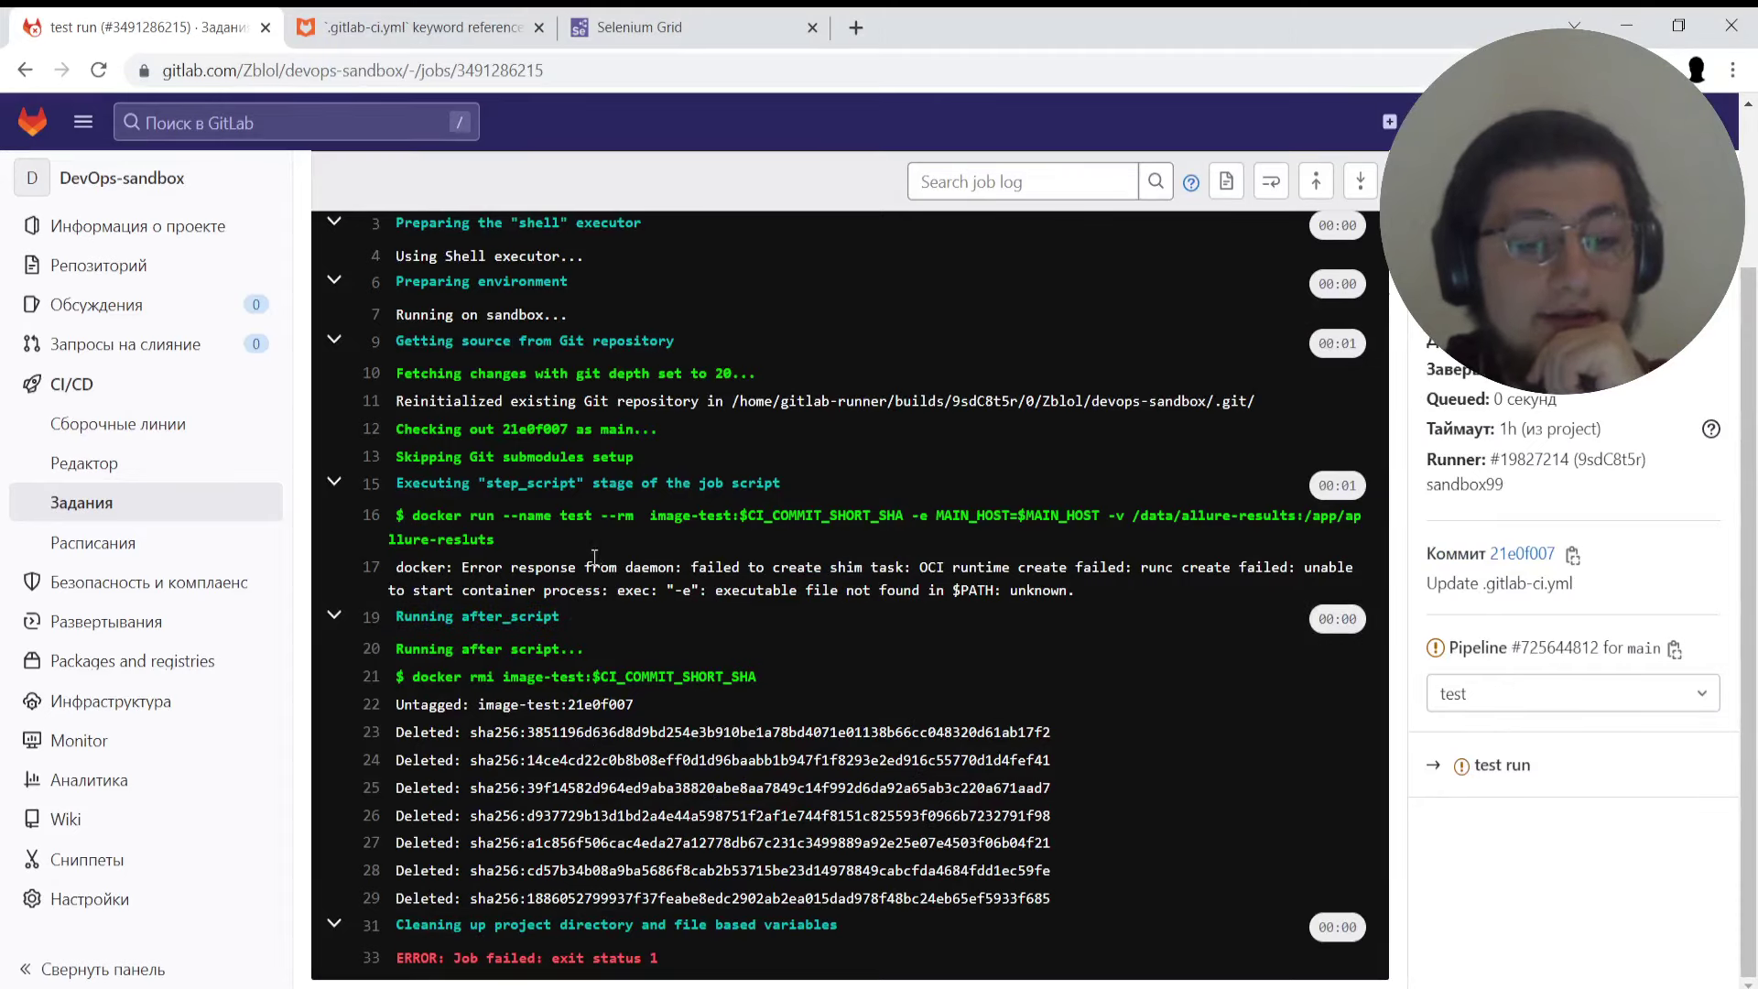
pyautogui.moveTo(646, 519); pyautogui.dragTo(893, 519)
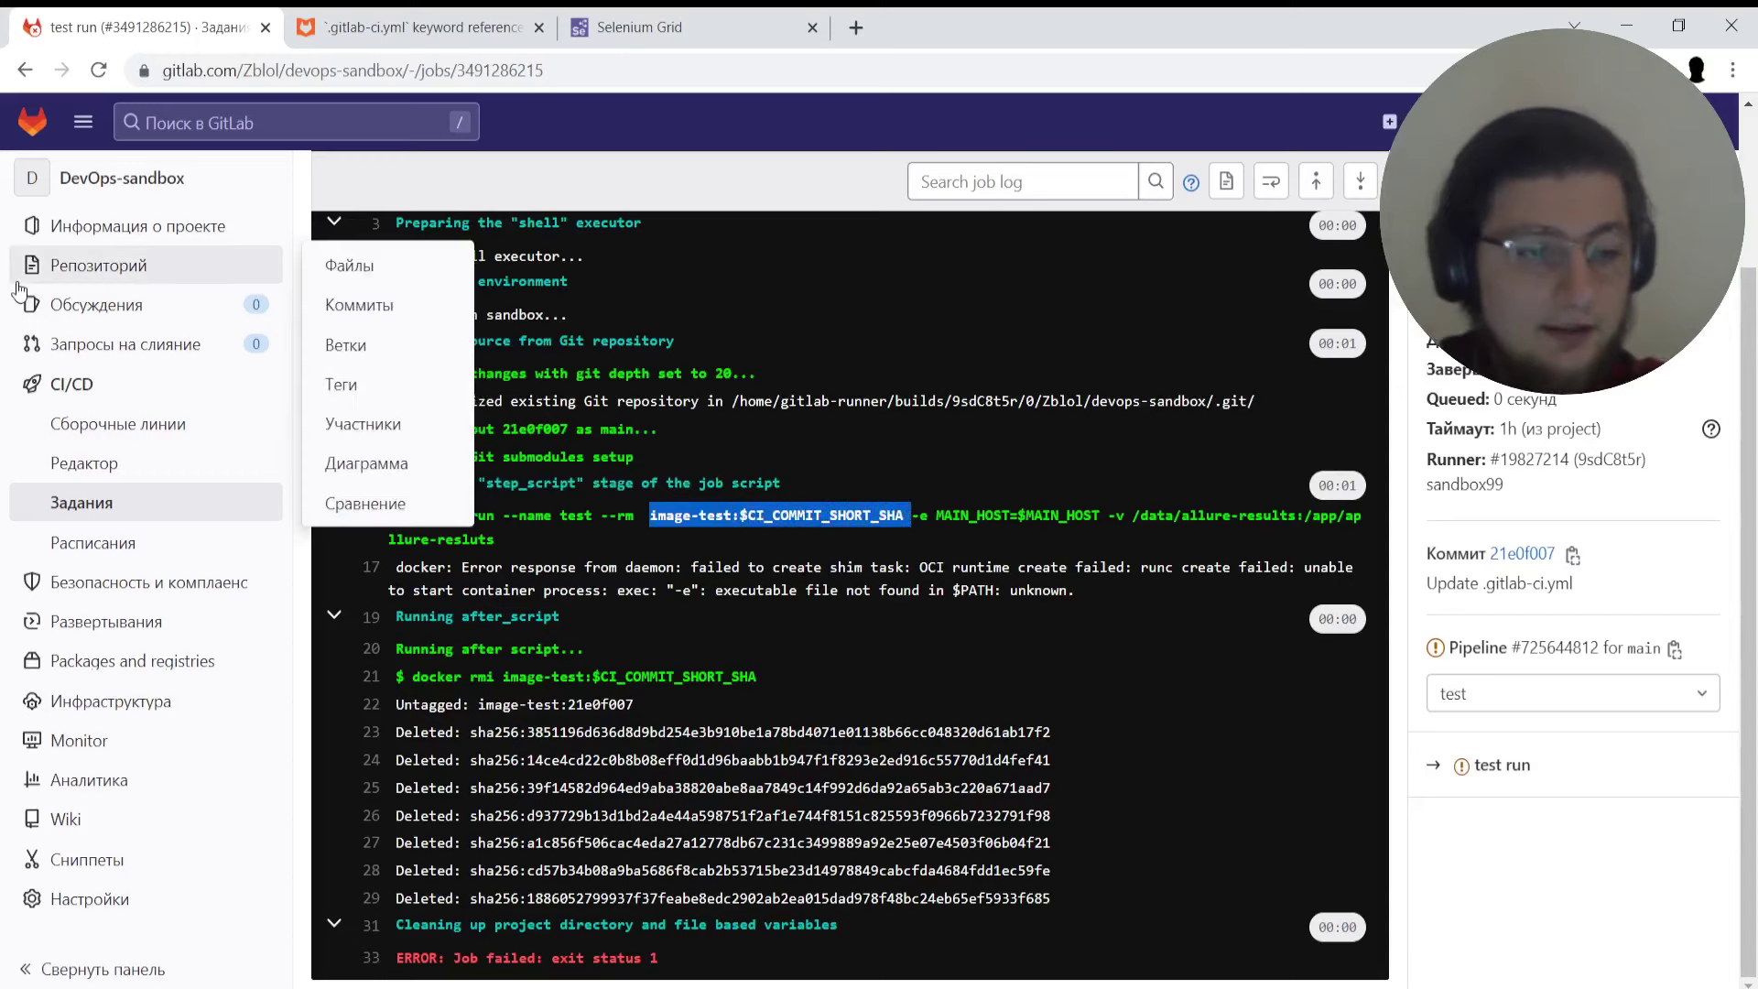
# Open .gitlab-ci.yml from the DevOps-sandbox project overview.
pyautogui.click(235, 232)
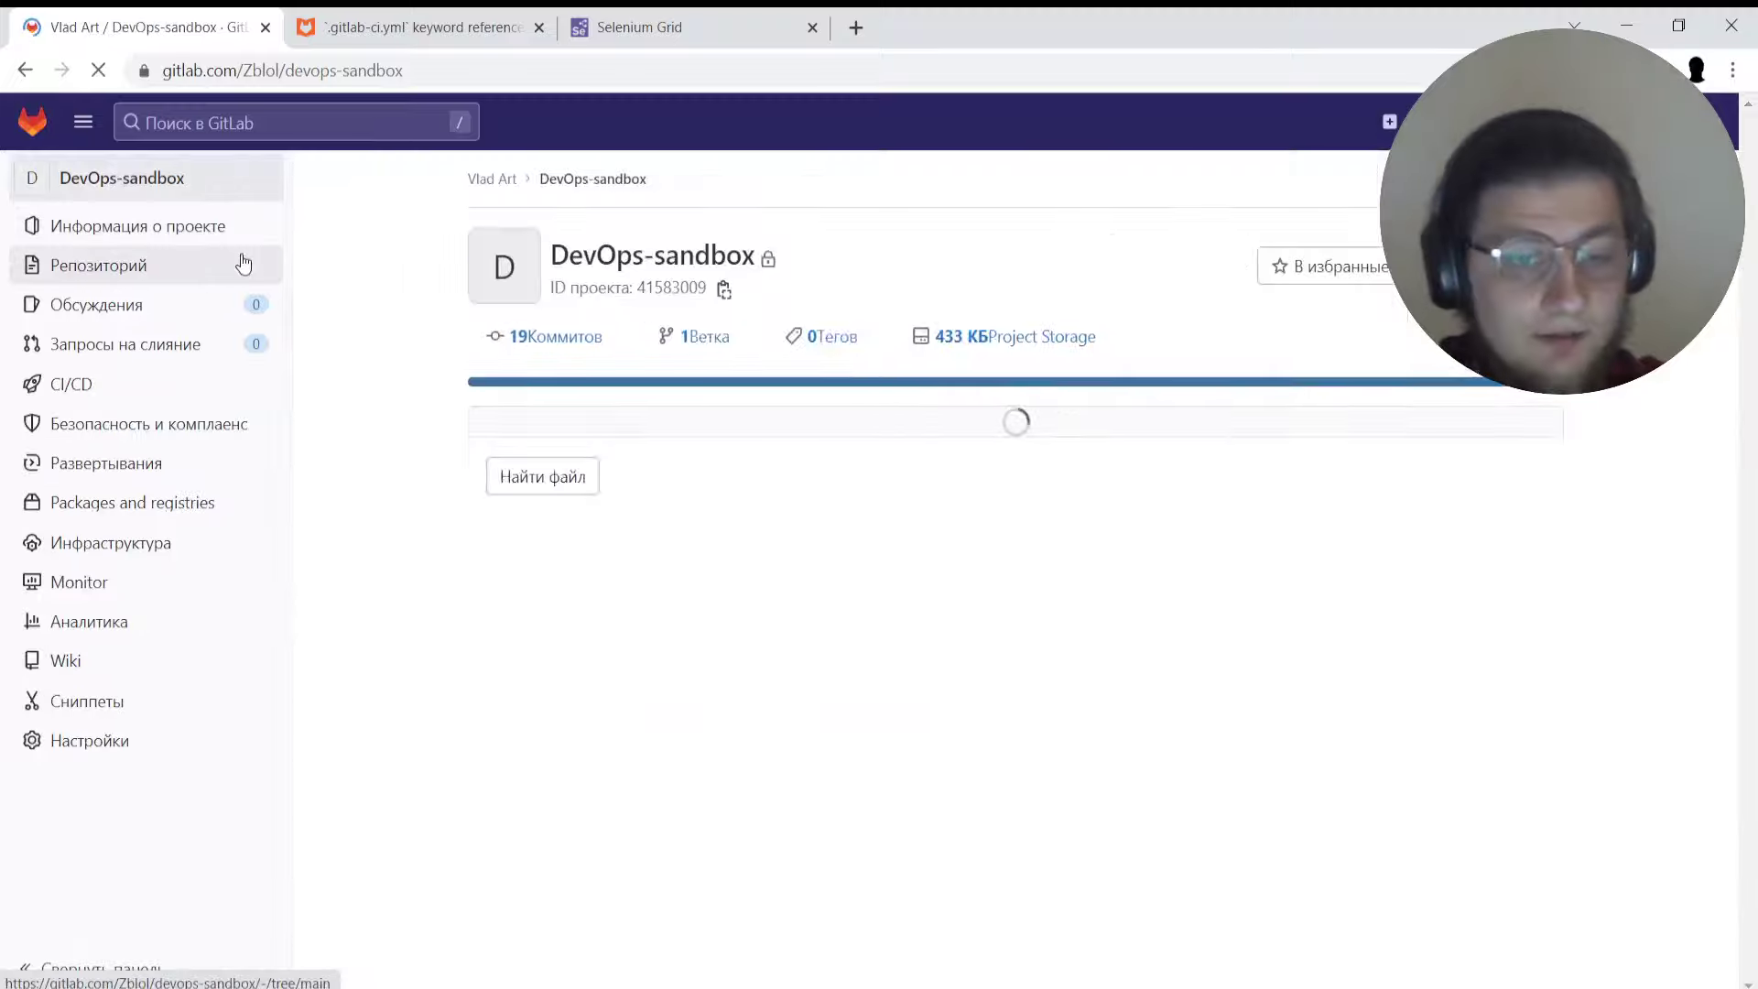
pyautogui.scroll(-2, 637, 636)
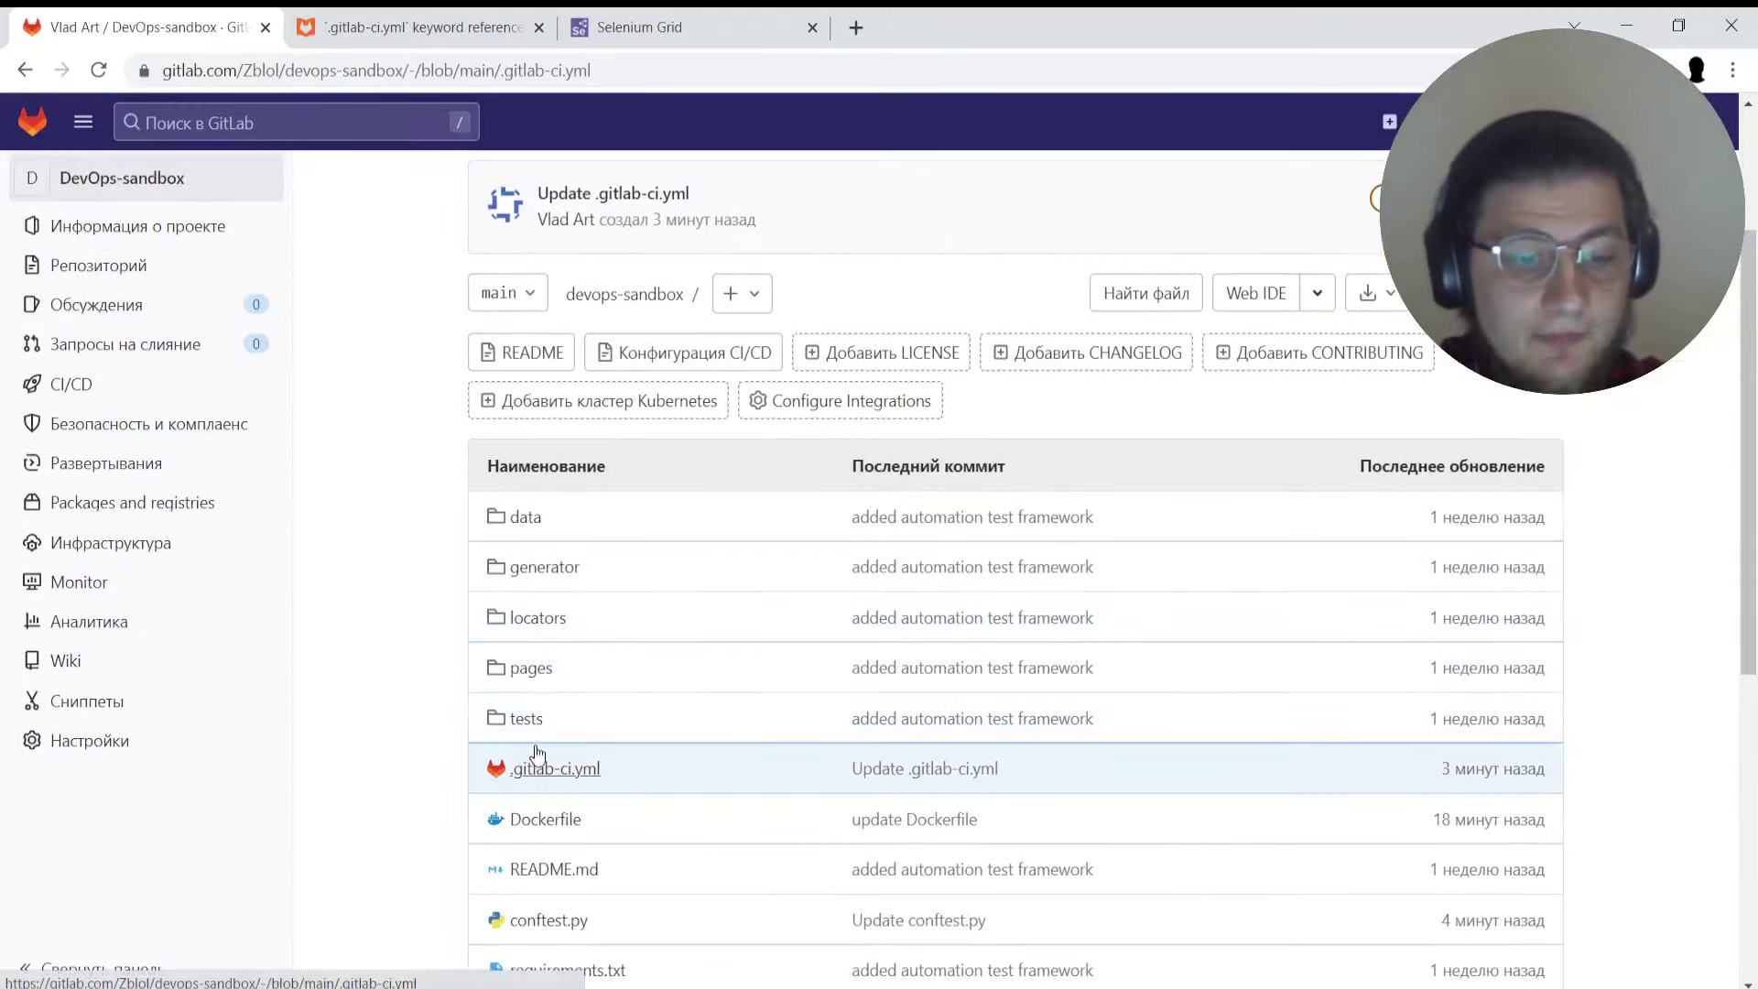
pyautogui.click(540, 769)
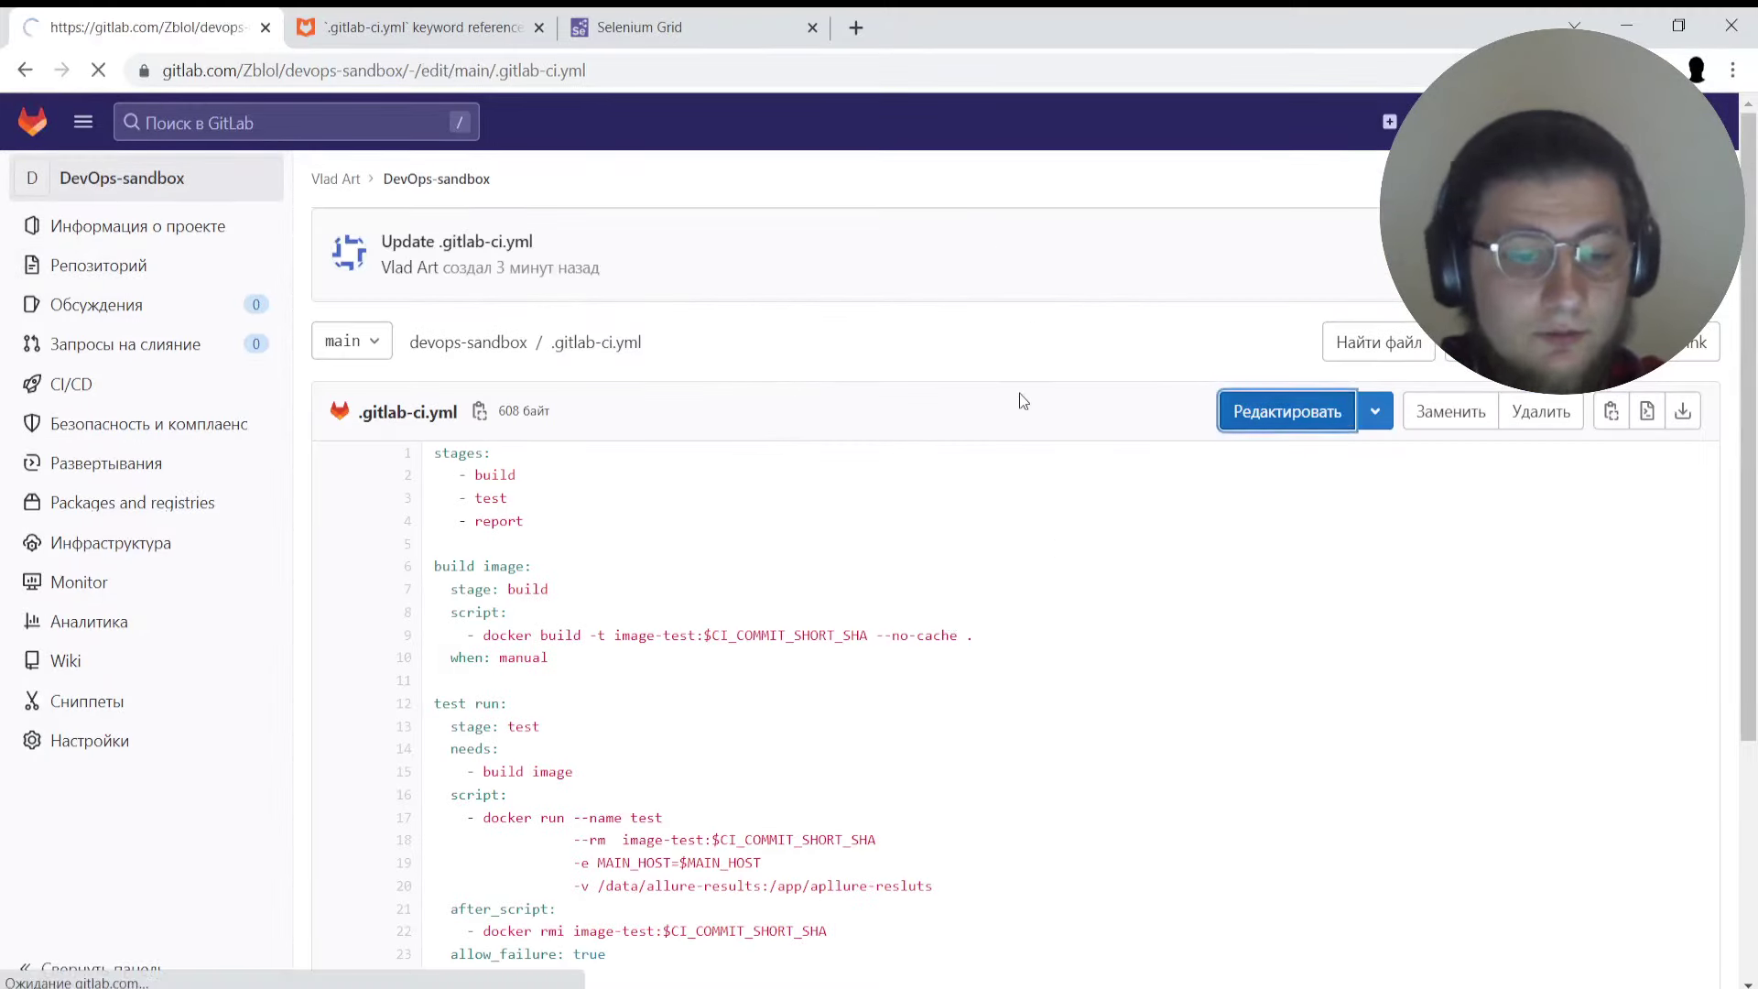
pyautogui.scroll(-3, 685, 624)
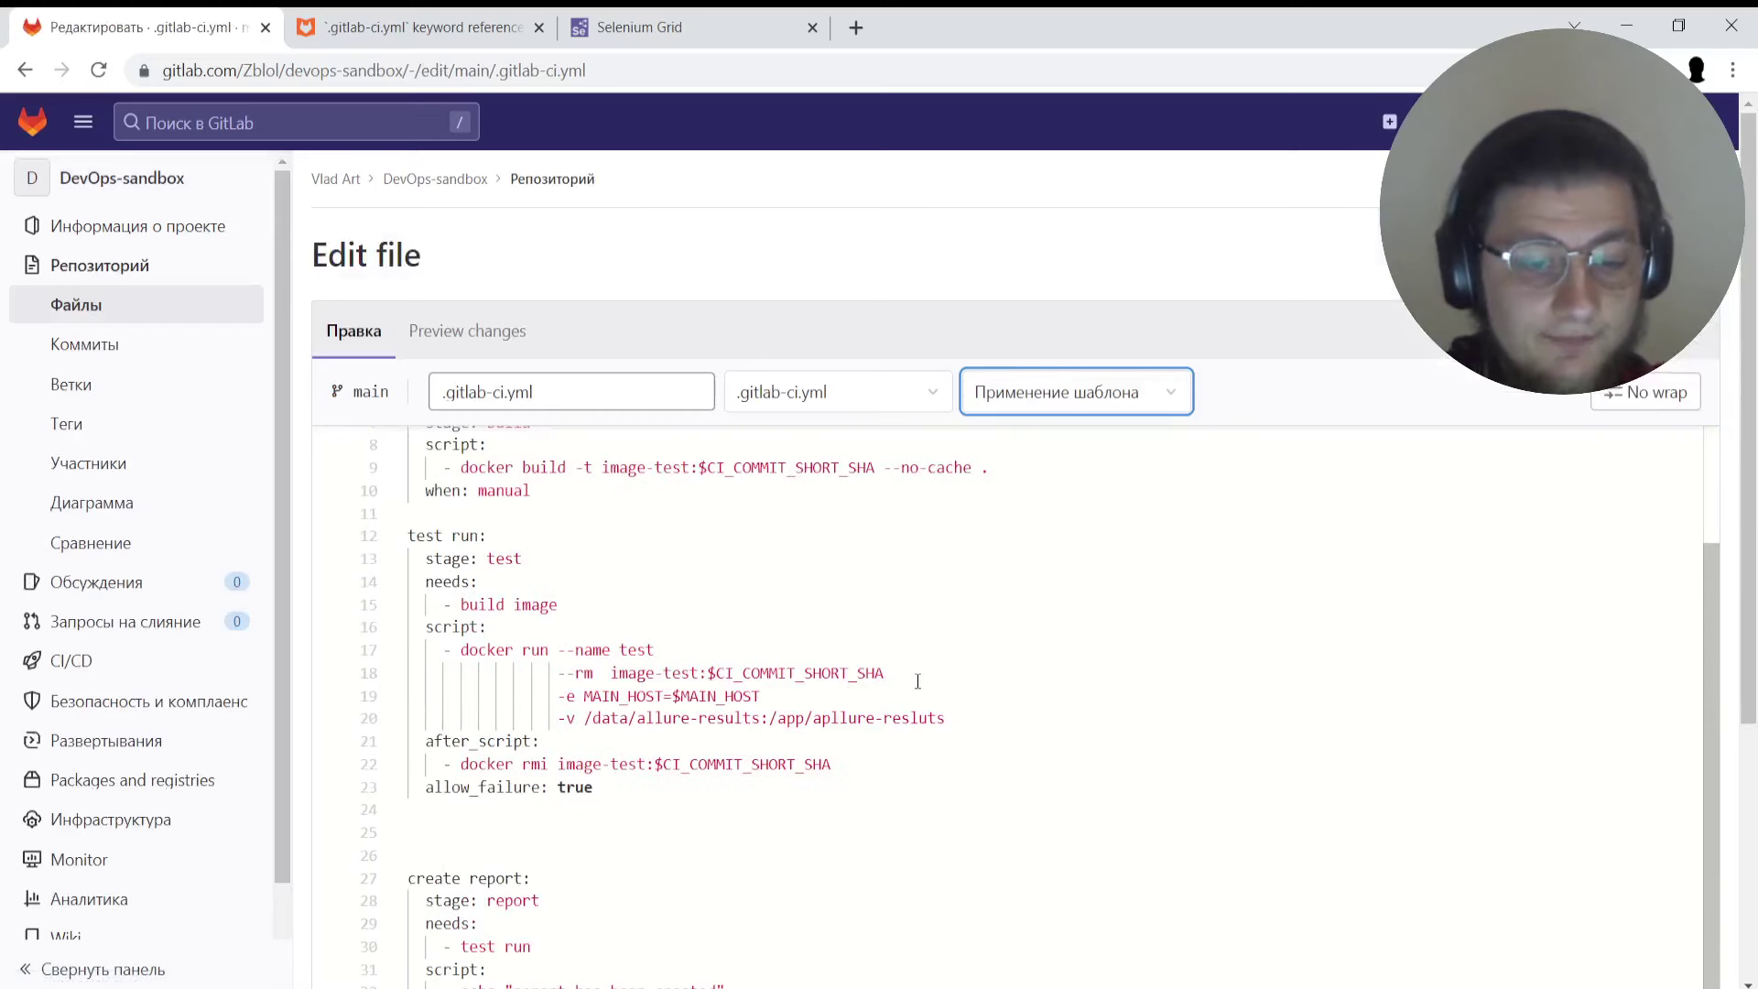
# Move image-test:$CI_COMMIT_SHORT_SHA from line 18 onto a new line after the -v option.
pyautogui.moveTo(884, 674); pyautogui.dragTo(612, 672)
pyautogui.hotkey('ctrl', 'c')
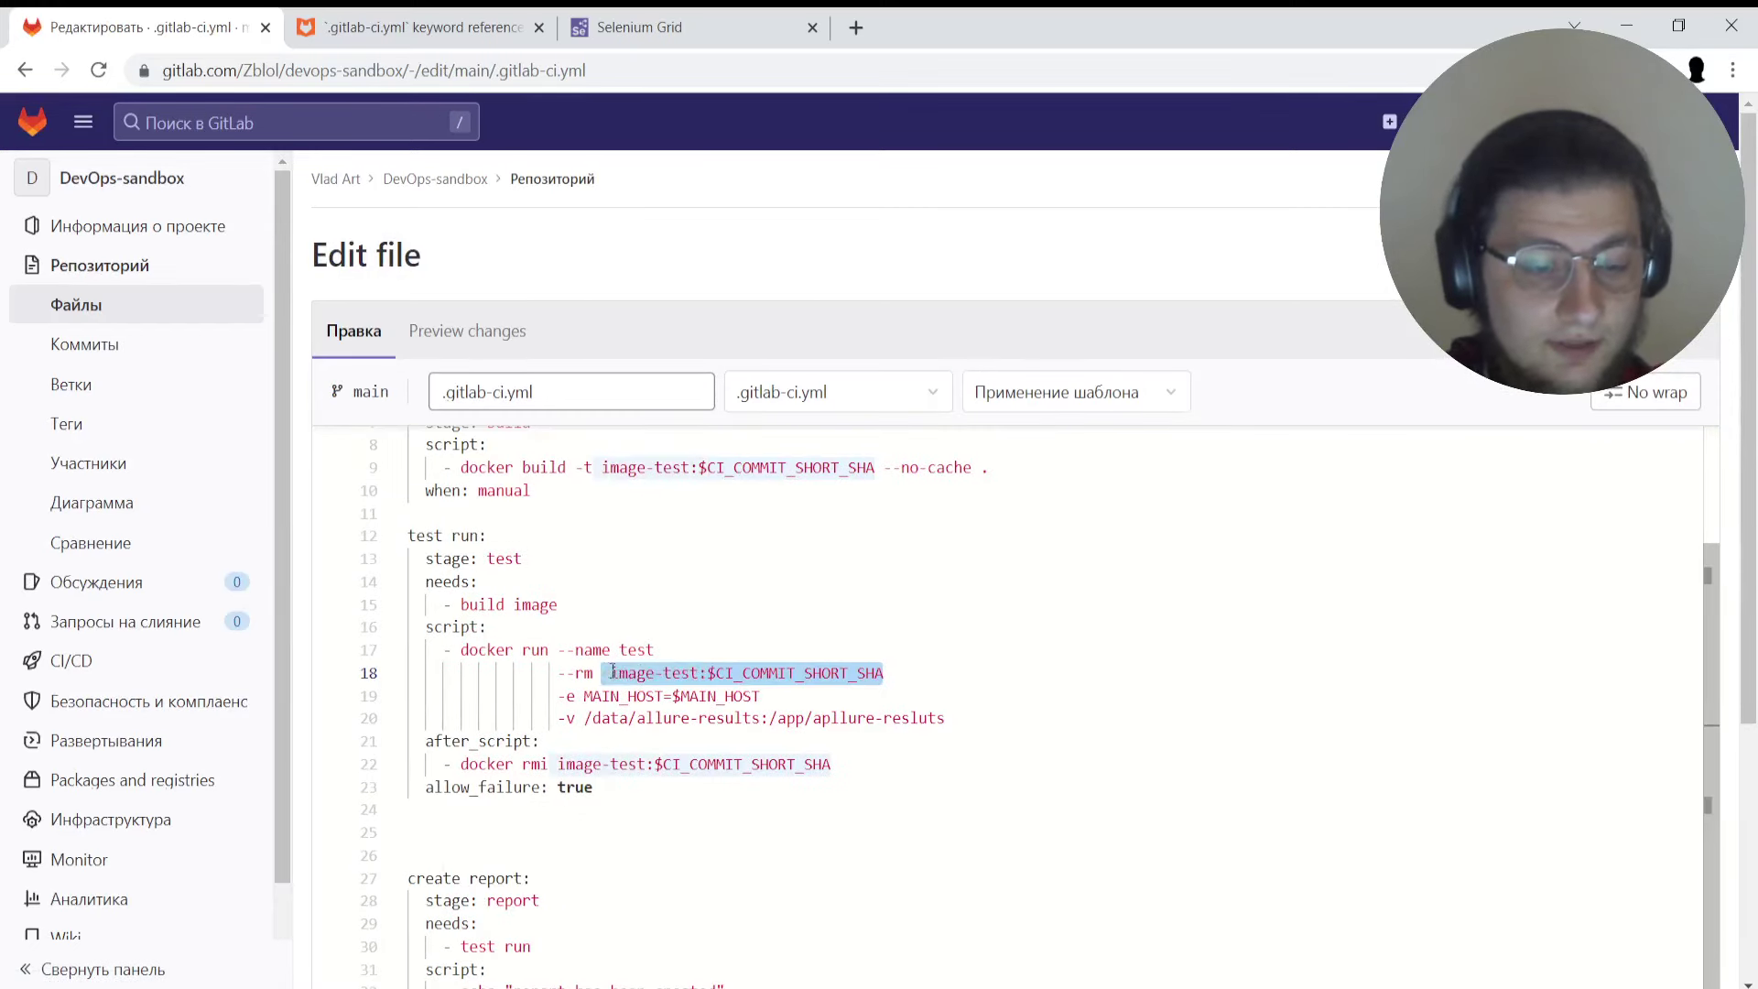
pyautogui.press('BackSpace')
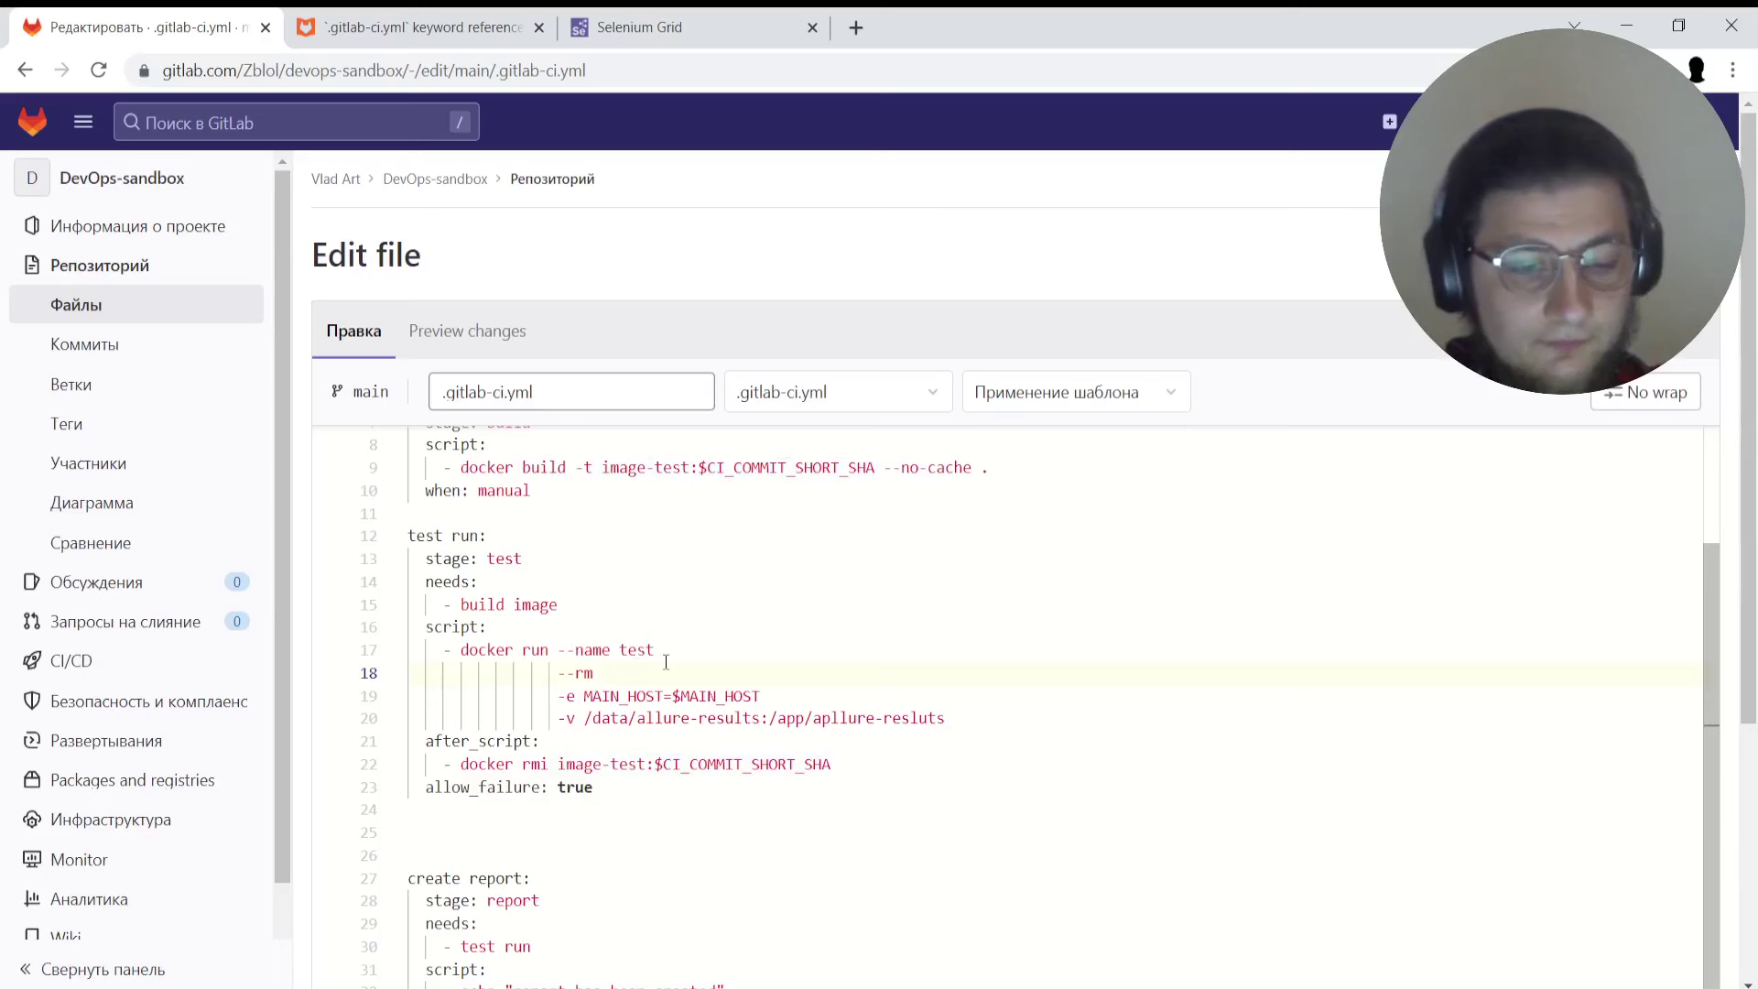
pyautogui.click(974, 718)
pyautogui.press('Return')
pyautogui.hotkey('ctrl', 'v')
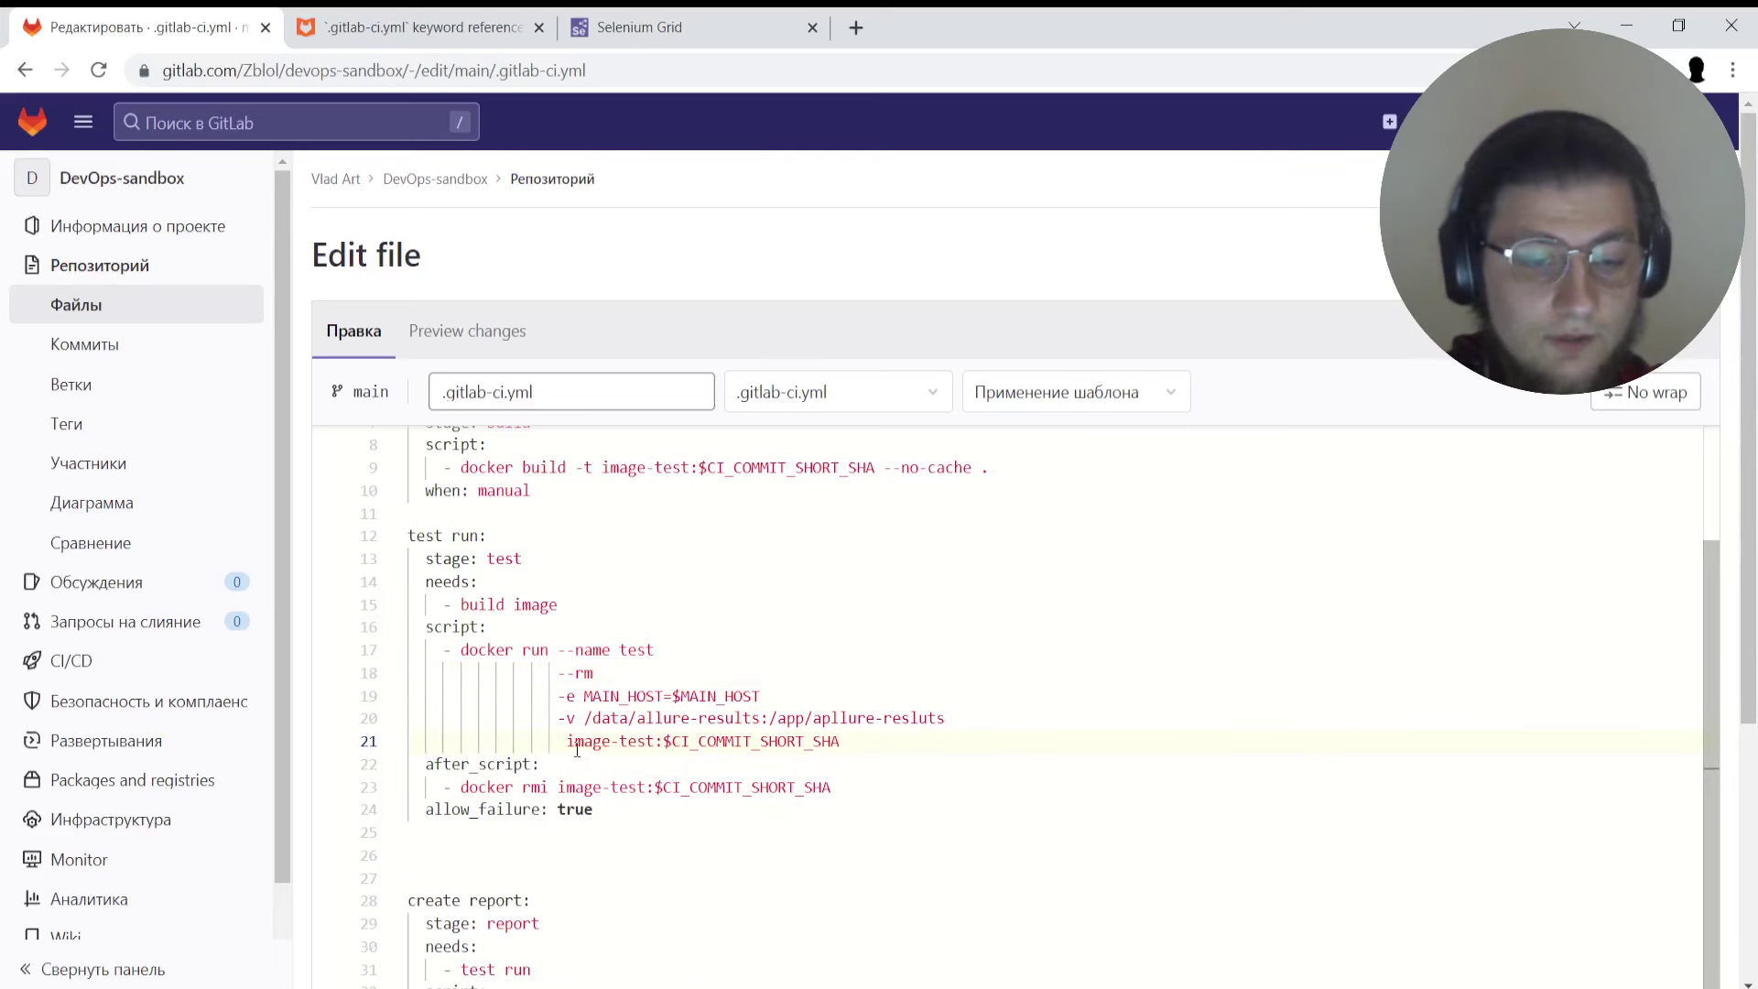
pyautogui.click(569, 741)
pyautogui.press('BackSpace')
# Tidy the indentation and remove the leftover empty line 19 after the --rm option.
pyautogui.click(603, 669)
pyautogui.press('Return')
pyautogui.press('BackSpace')
pyautogui.press('BackSpace')
pyautogui.press('BackSpace')
pyautogui.press('BackSpace')
pyautogui.press('BackSpace')
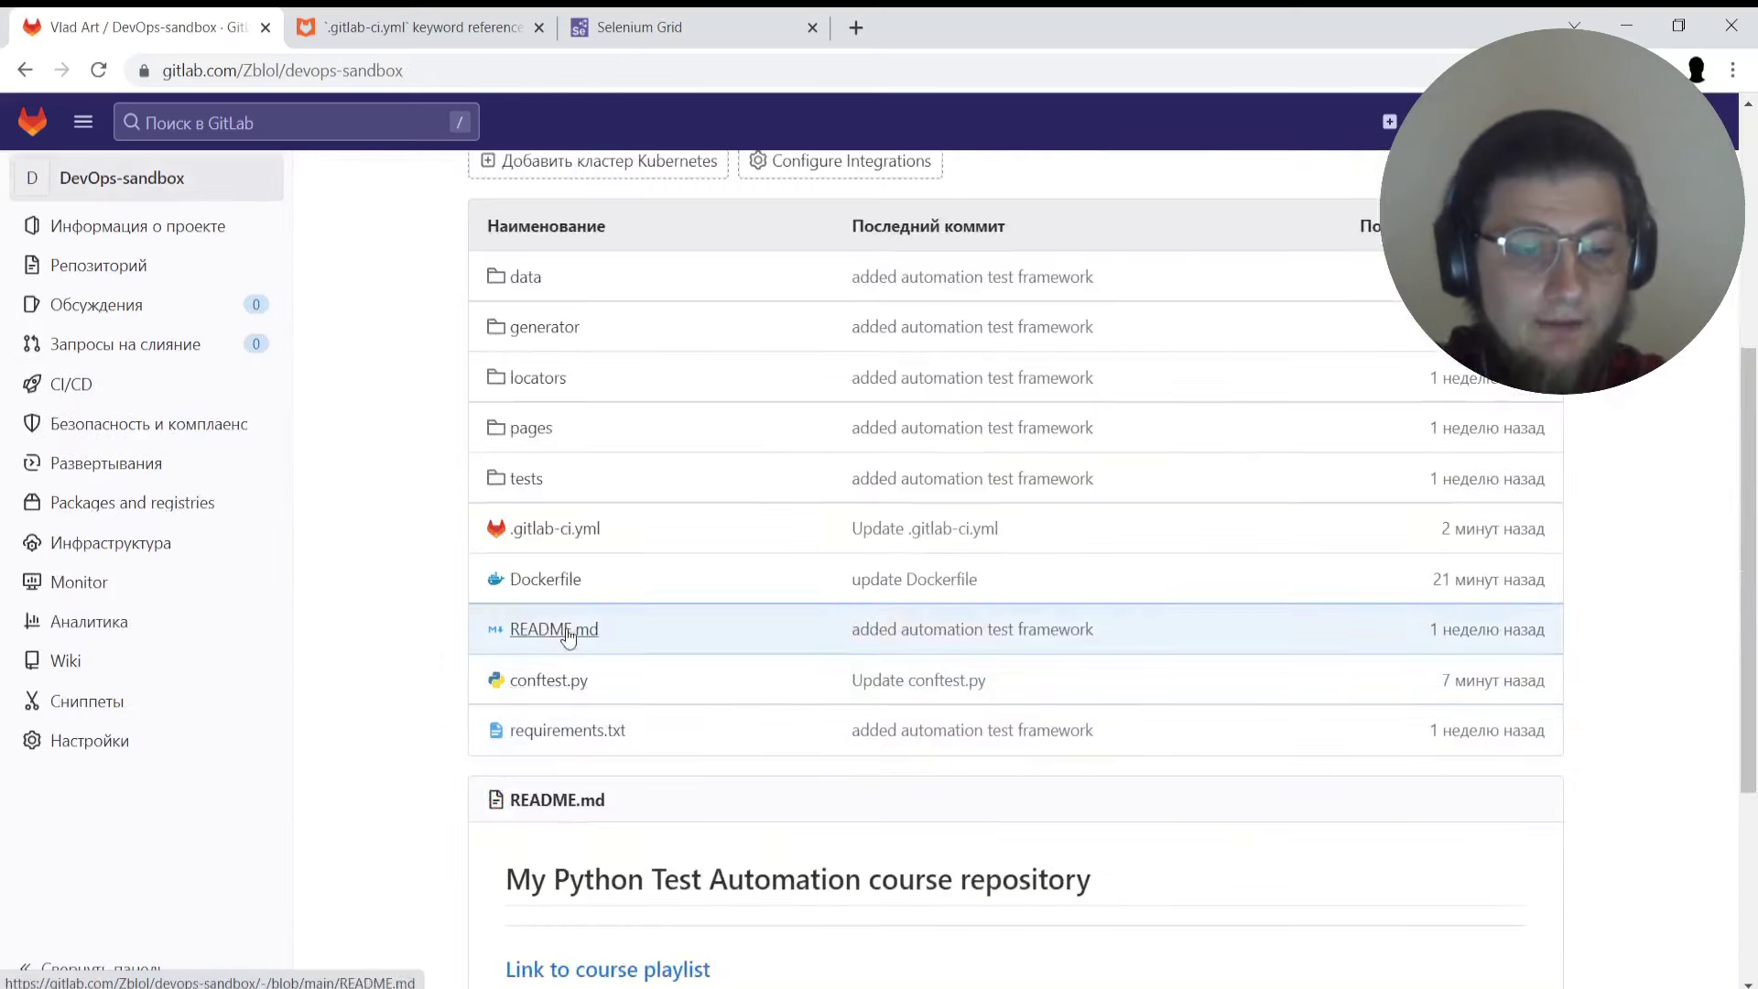
pyautogui.click(561, 579)
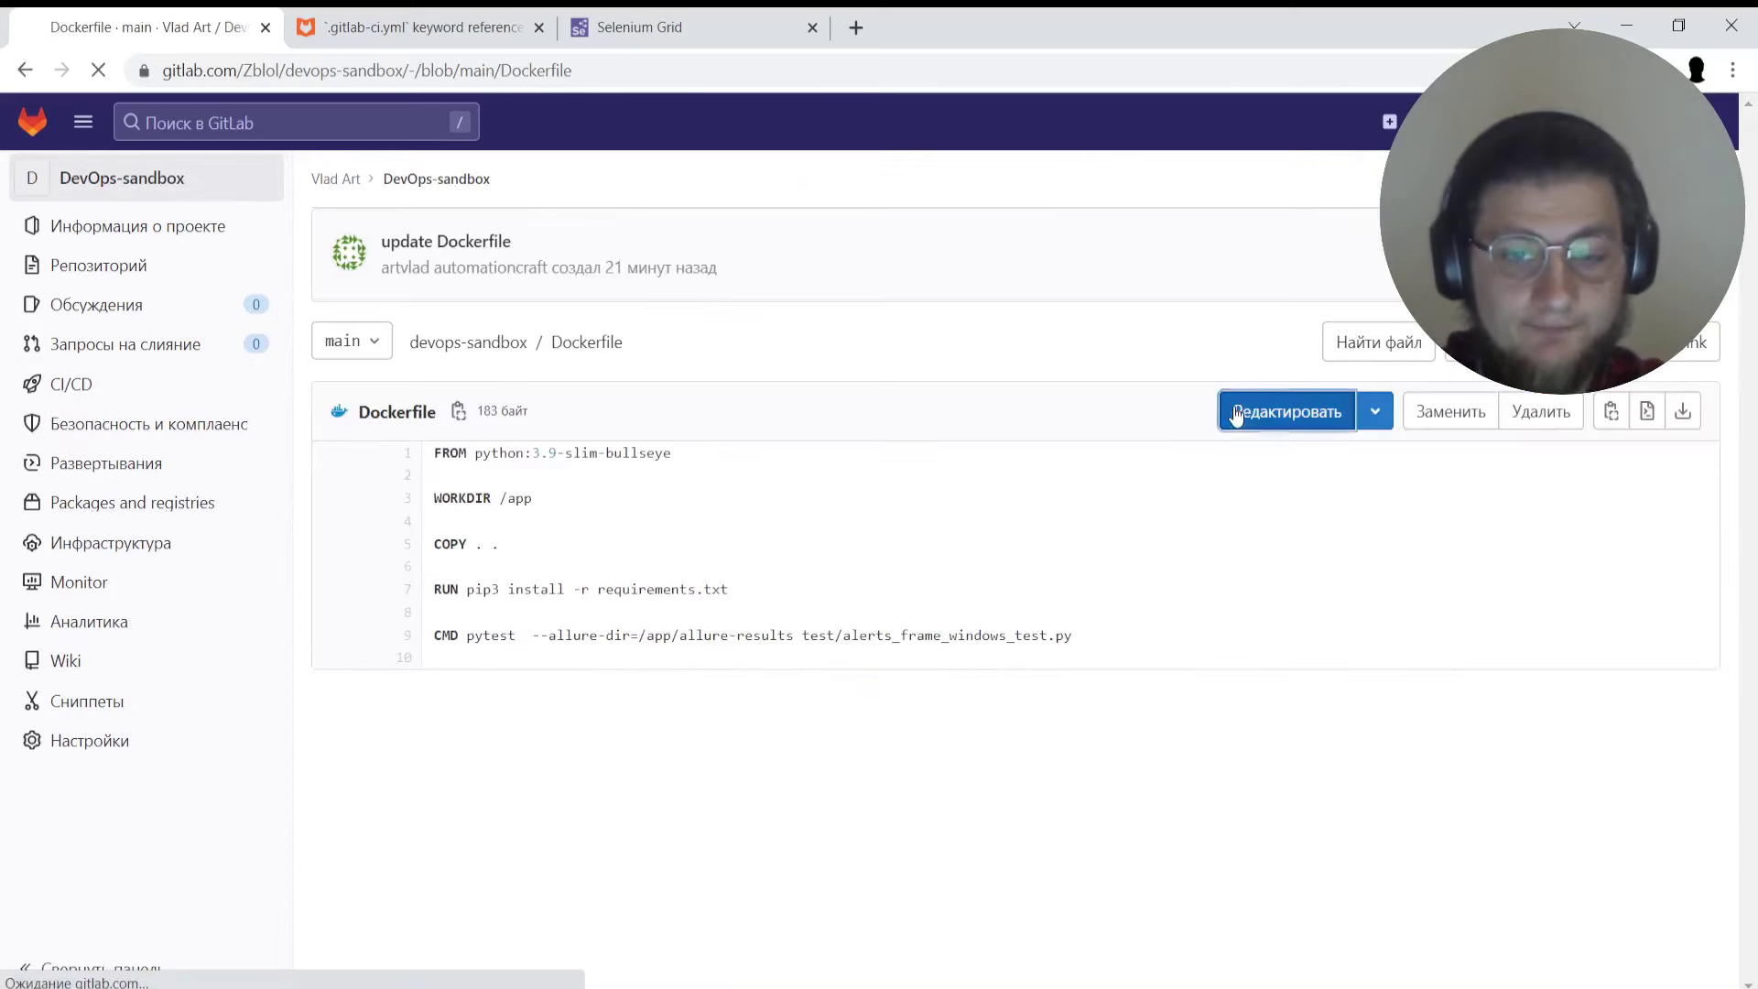
# Fix the Dockerfile pytest command to --alluredir and tests/, then view the test run job log.
pyautogui.click(1238, 411)
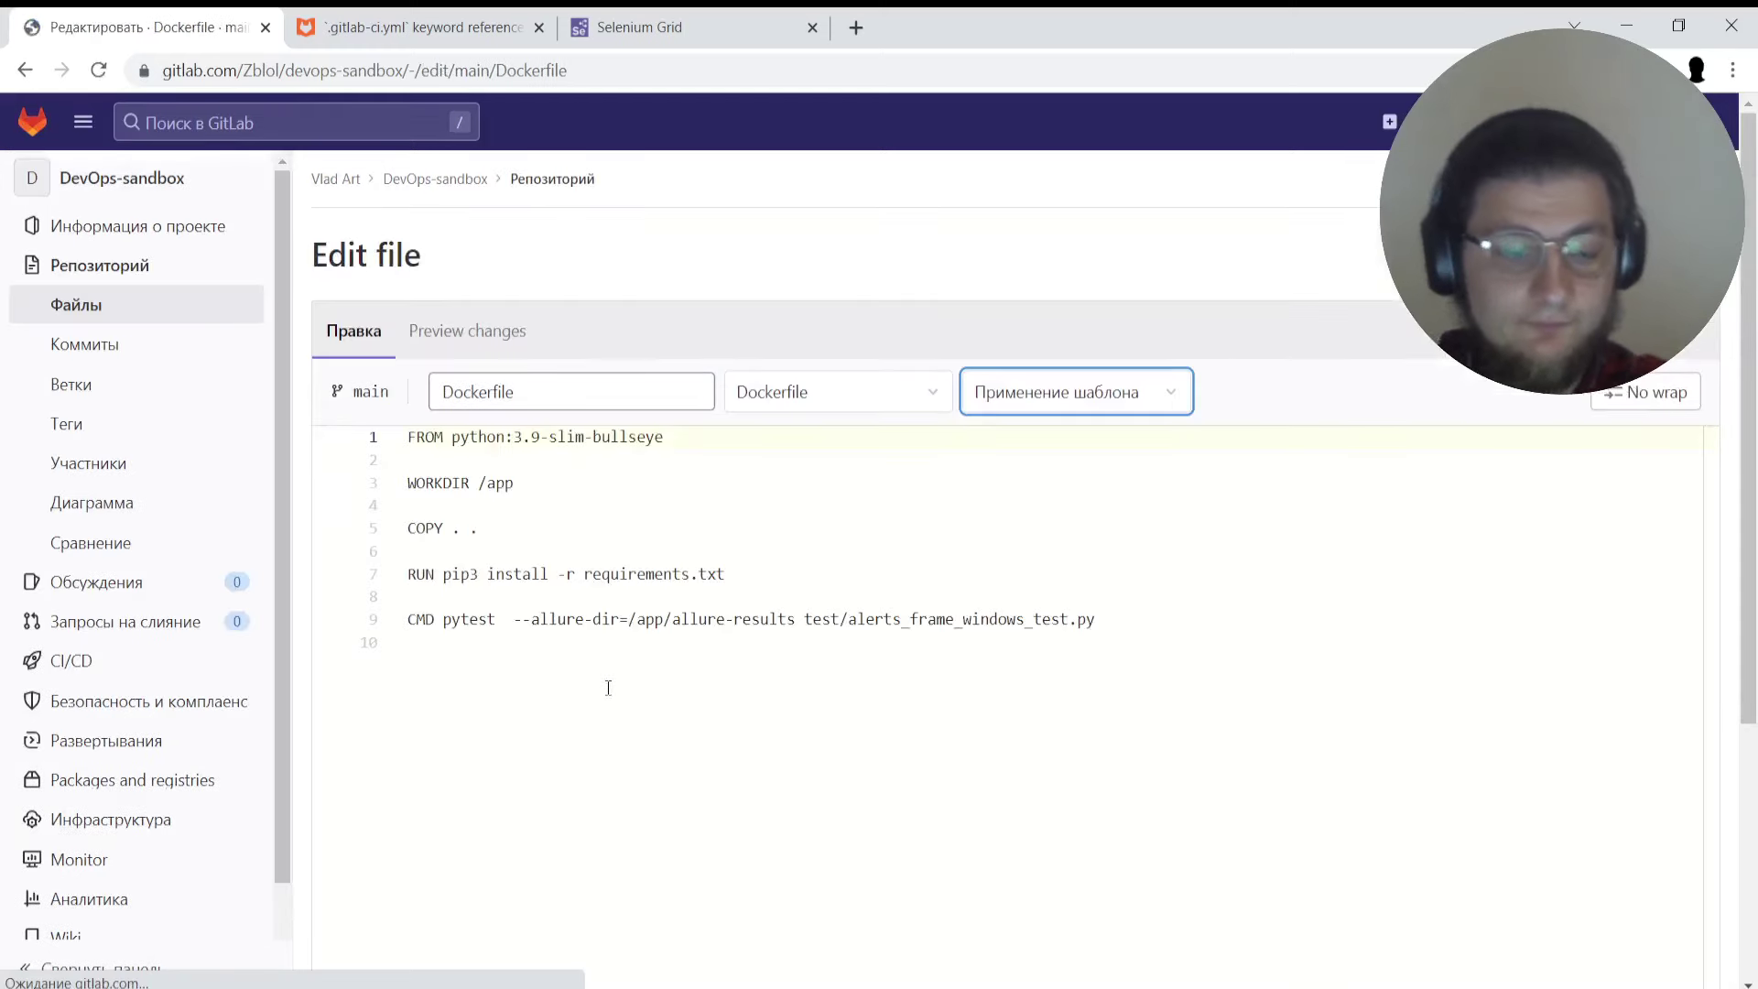
pyautogui.click(590, 616)
pyautogui.press('BackSpace')
pyautogui.scroll(-3, 726, 628)
pyautogui.scroll(3, 726, 628)
pyautogui.click(830, 619)
pyautogui.write('s')
pyautogui.click(946, 545)
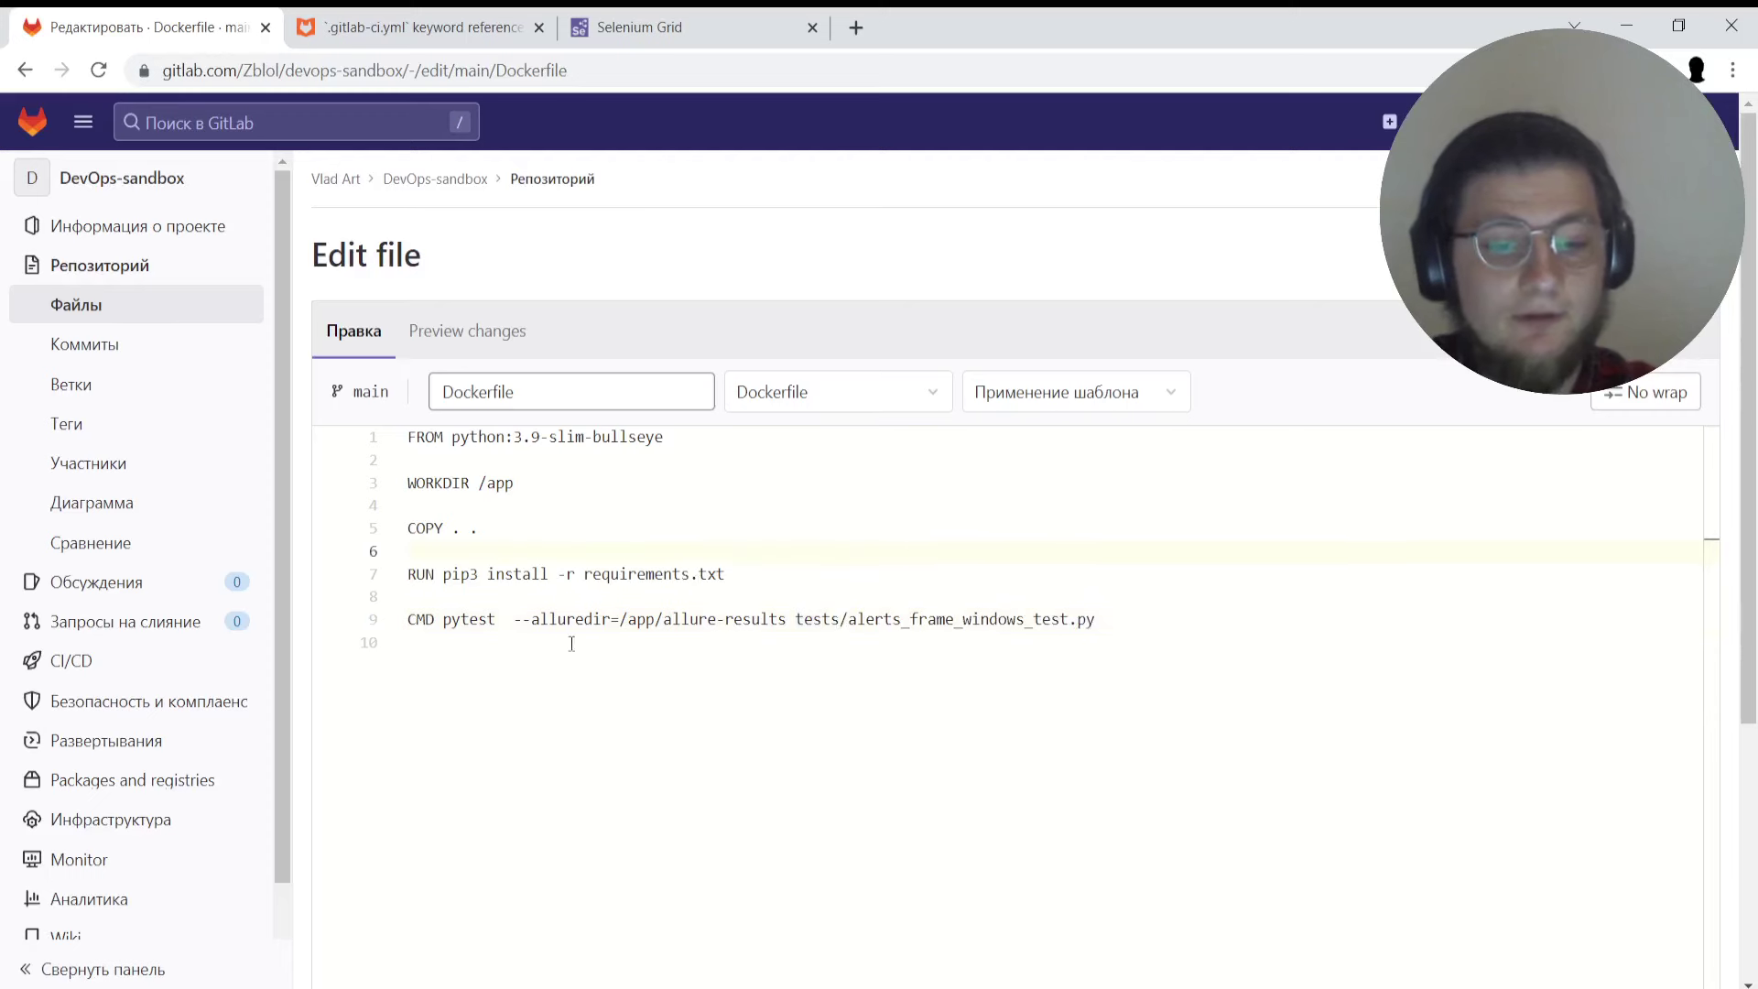
pyautogui.scroll(-4, 486, 717)
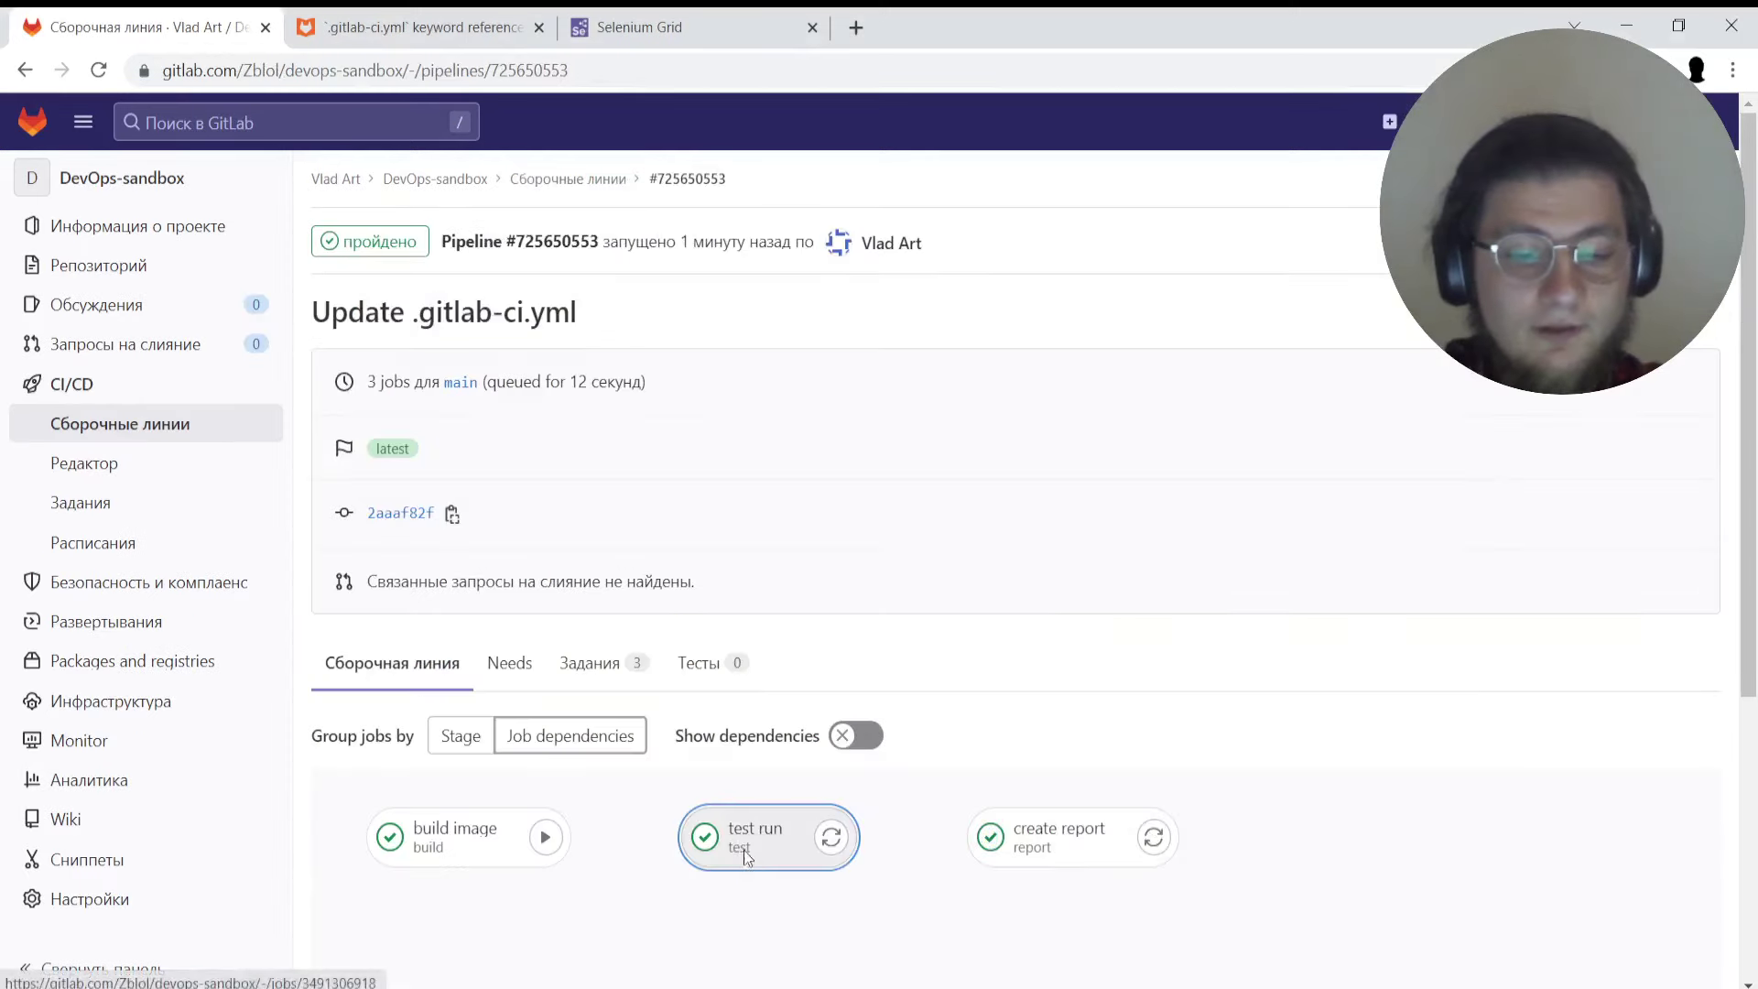
pyautogui.click(743, 850)
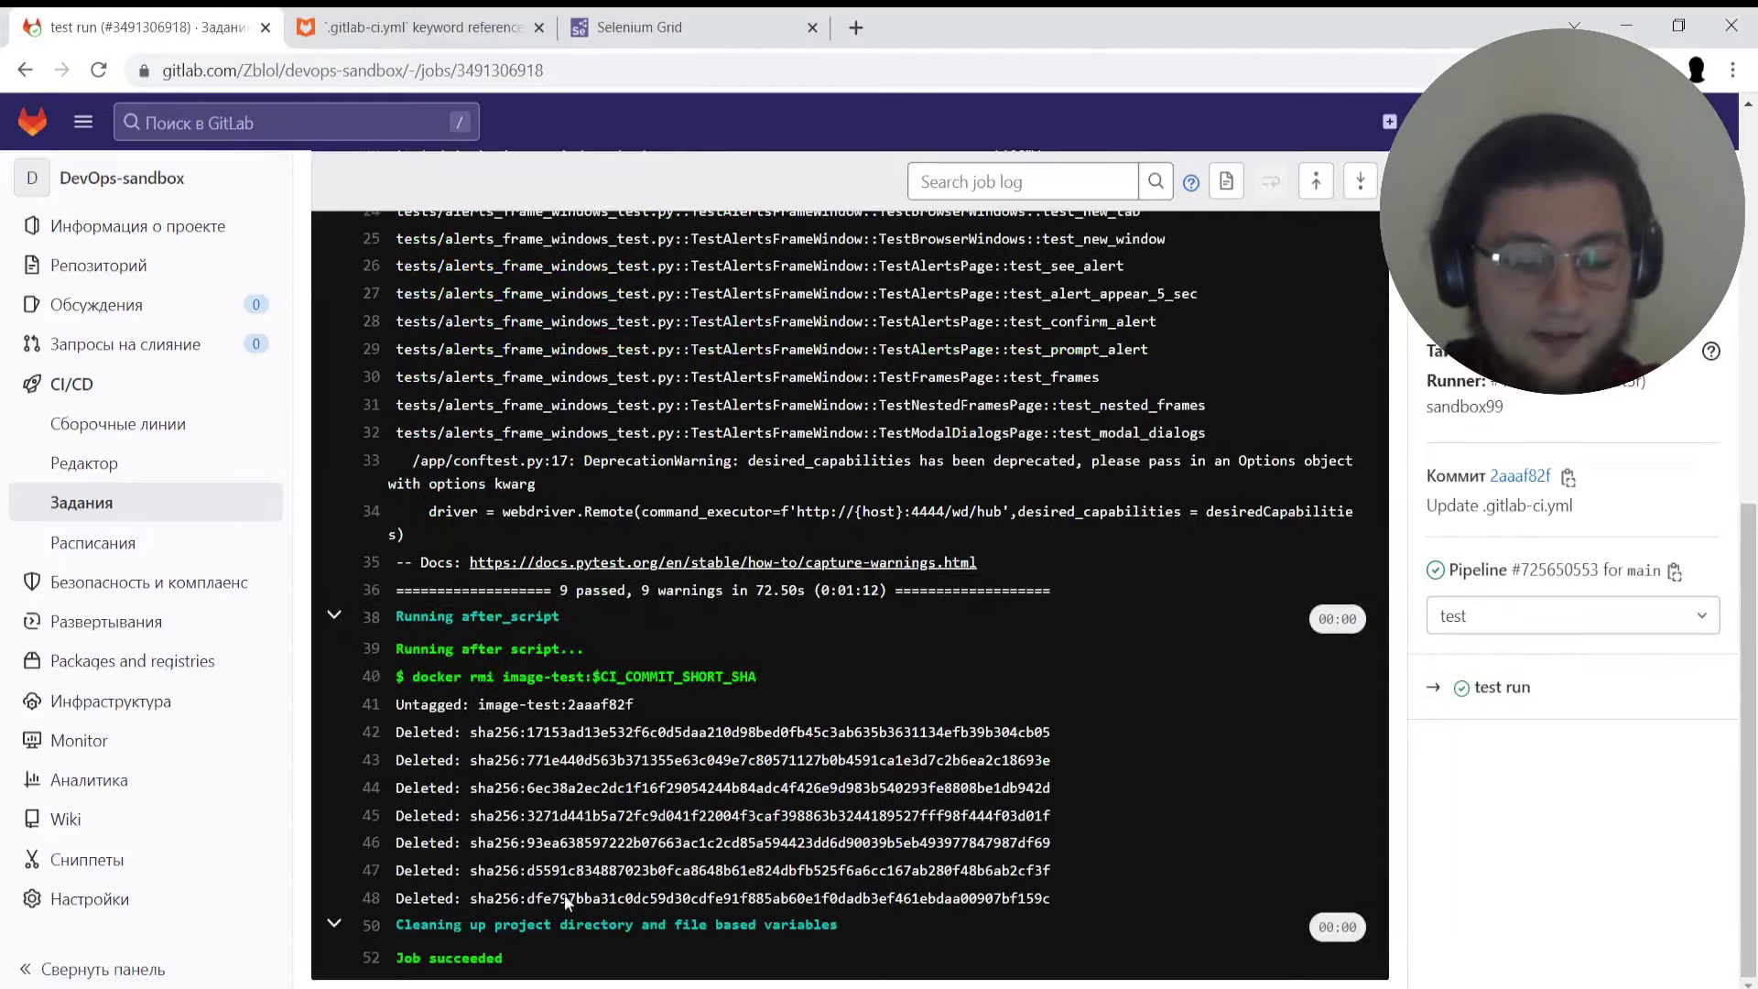
# Run ls allure-results/ in the VM terminal to list the generated JSON results.
pyautogui.hotkey('alt', 'Tab')
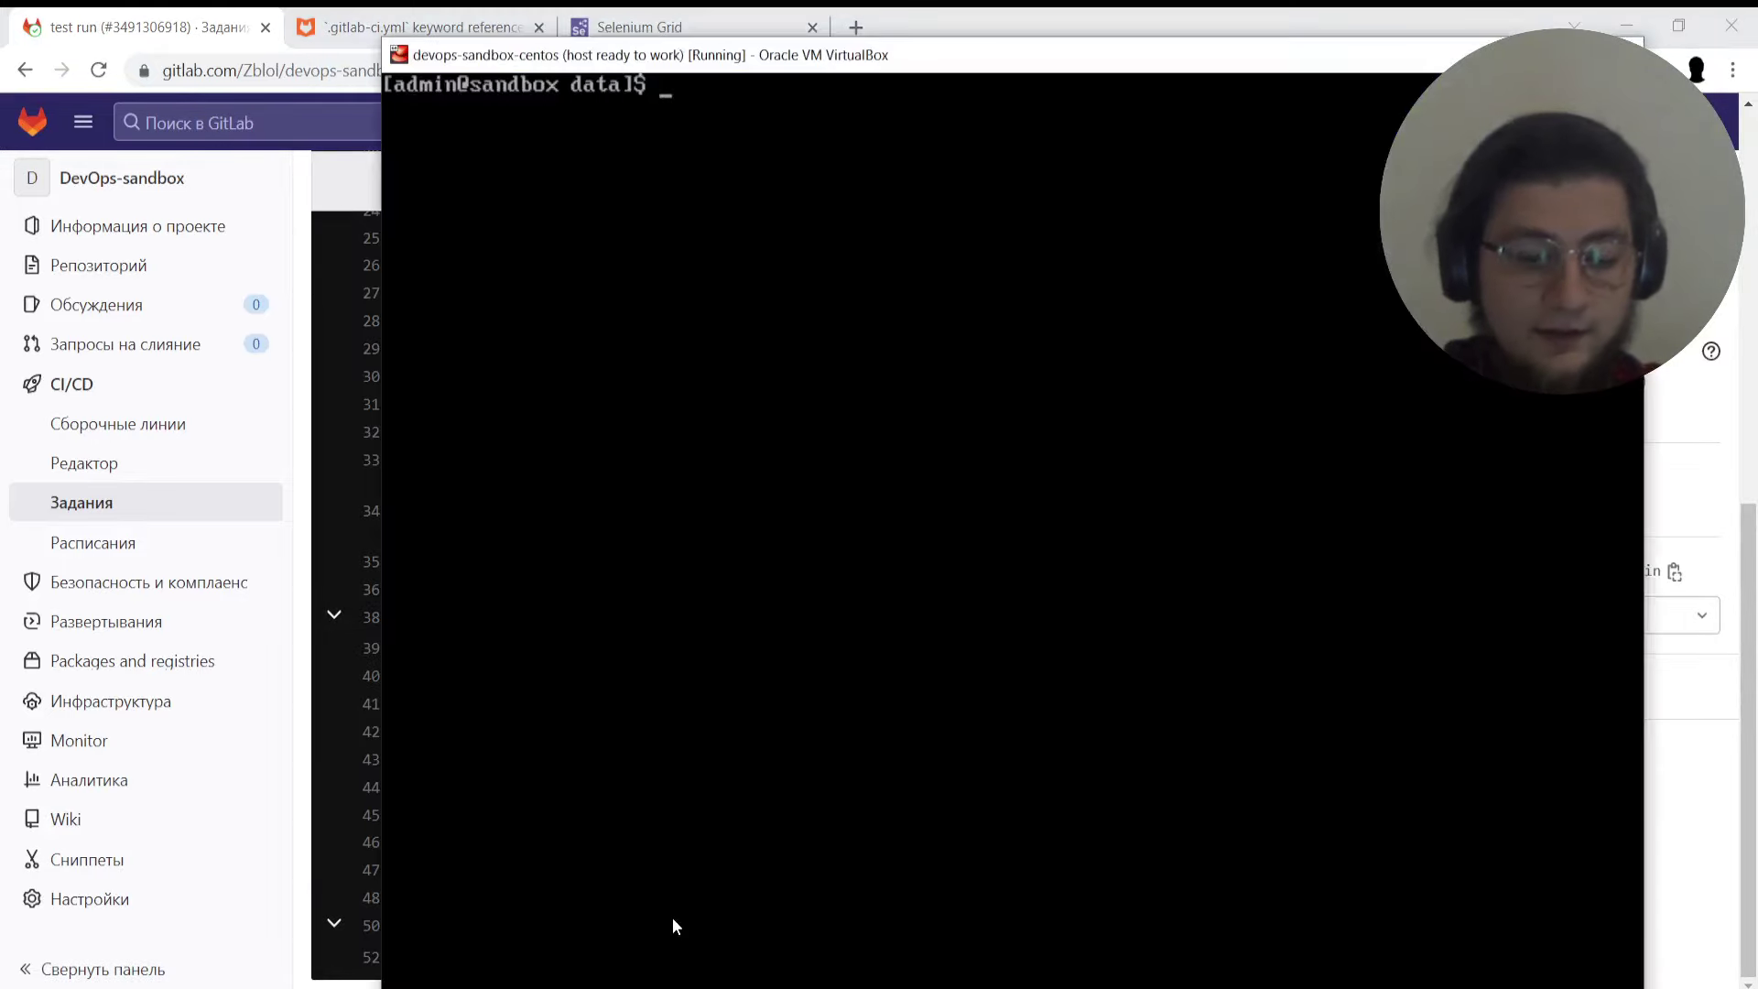
pyautogui.write('ls al')
pyautogui.press('Tab')
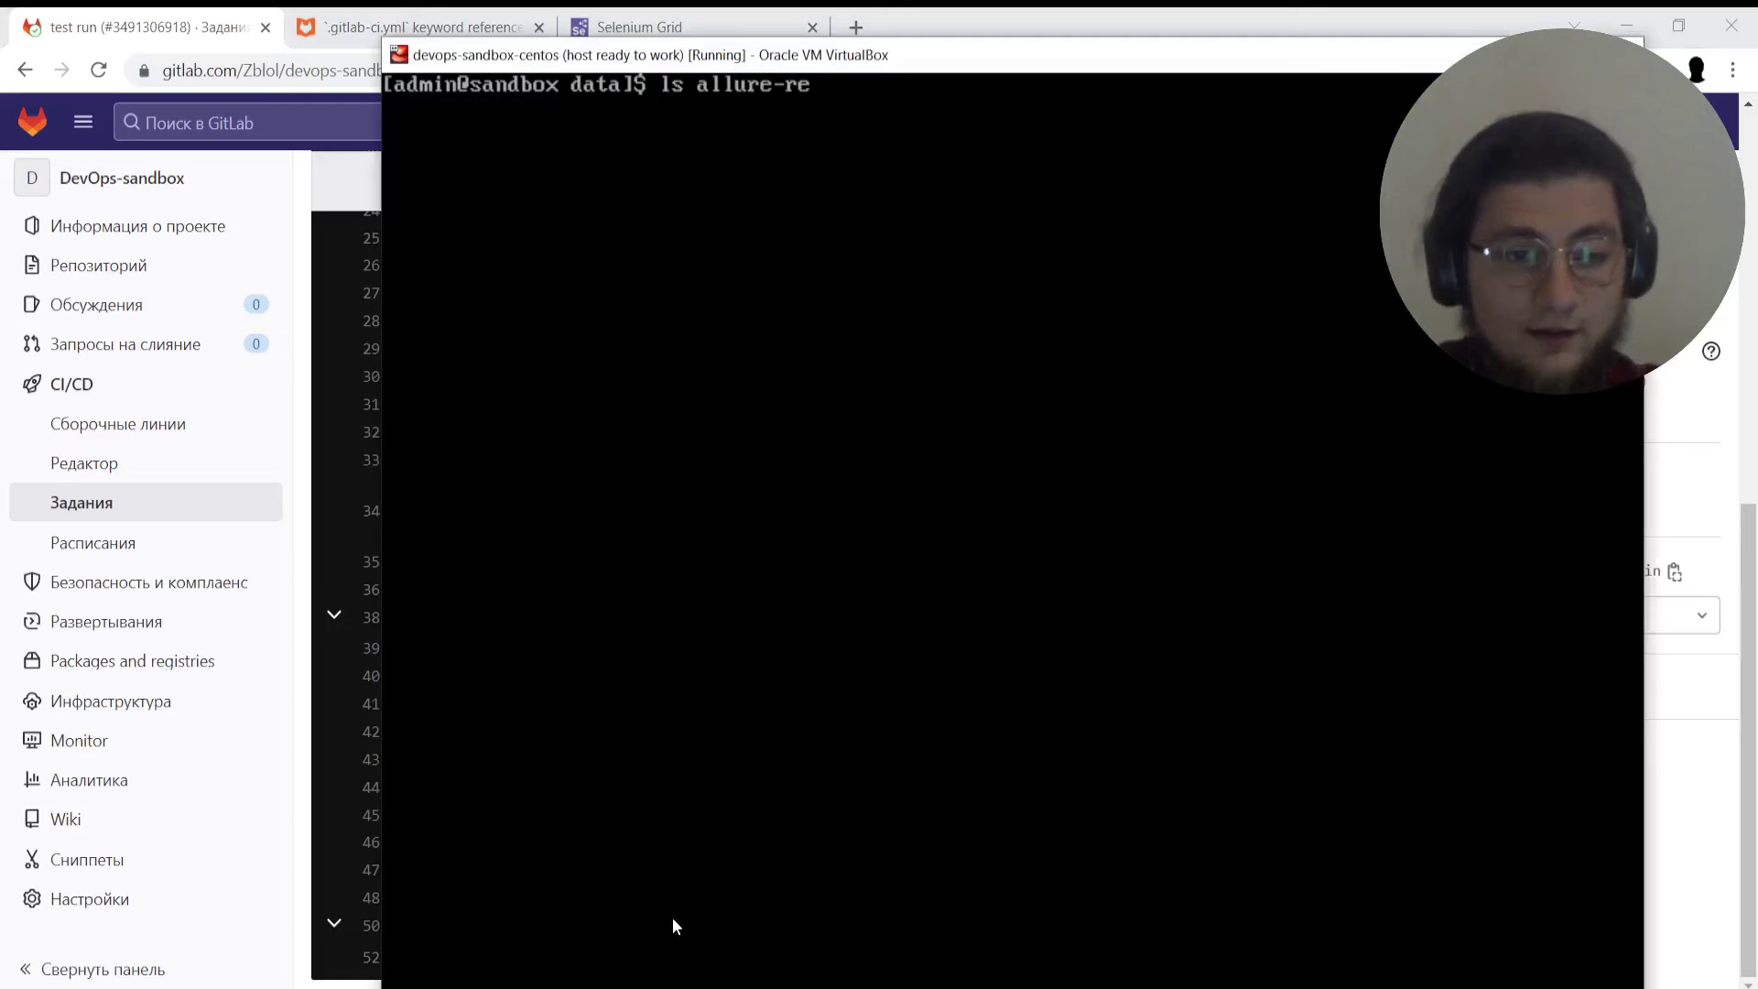
pyautogui.write('s')
pyautogui.press('Tab')
pyautogui.press('Return')
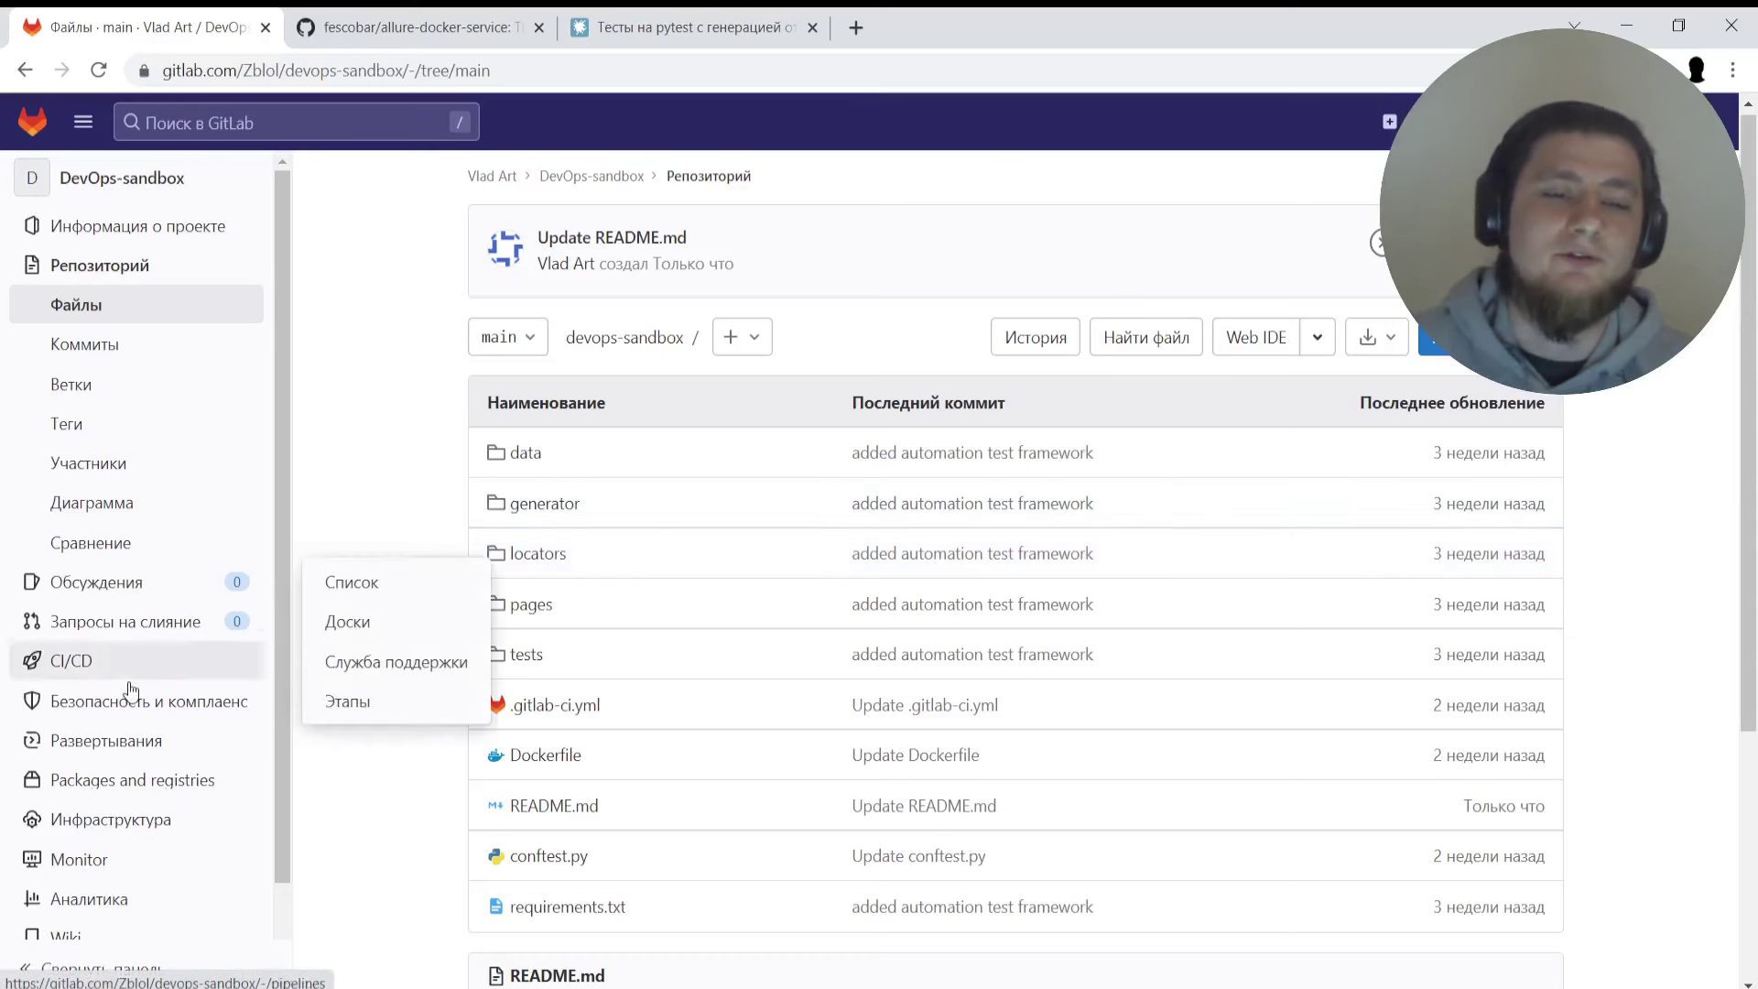
# Switch to the fescobar/allure-docker-service GitHub tab.
pyautogui.moveTo(129, 698)
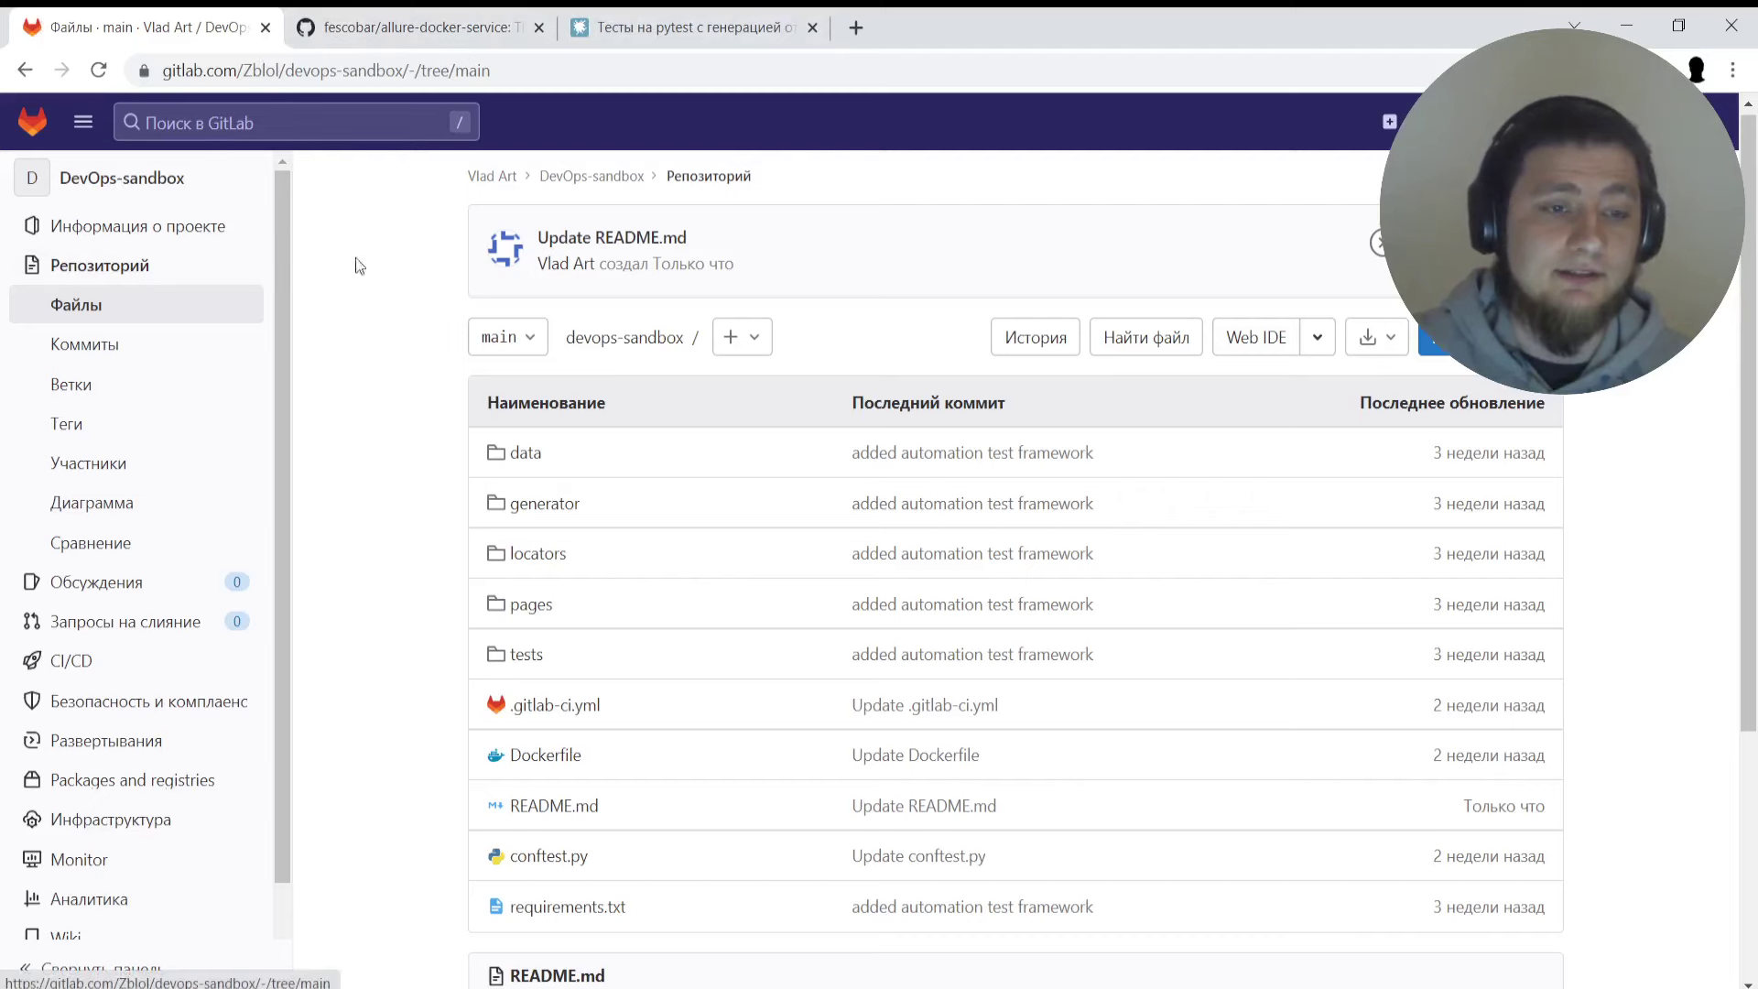
pyautogui.click(448, 30)
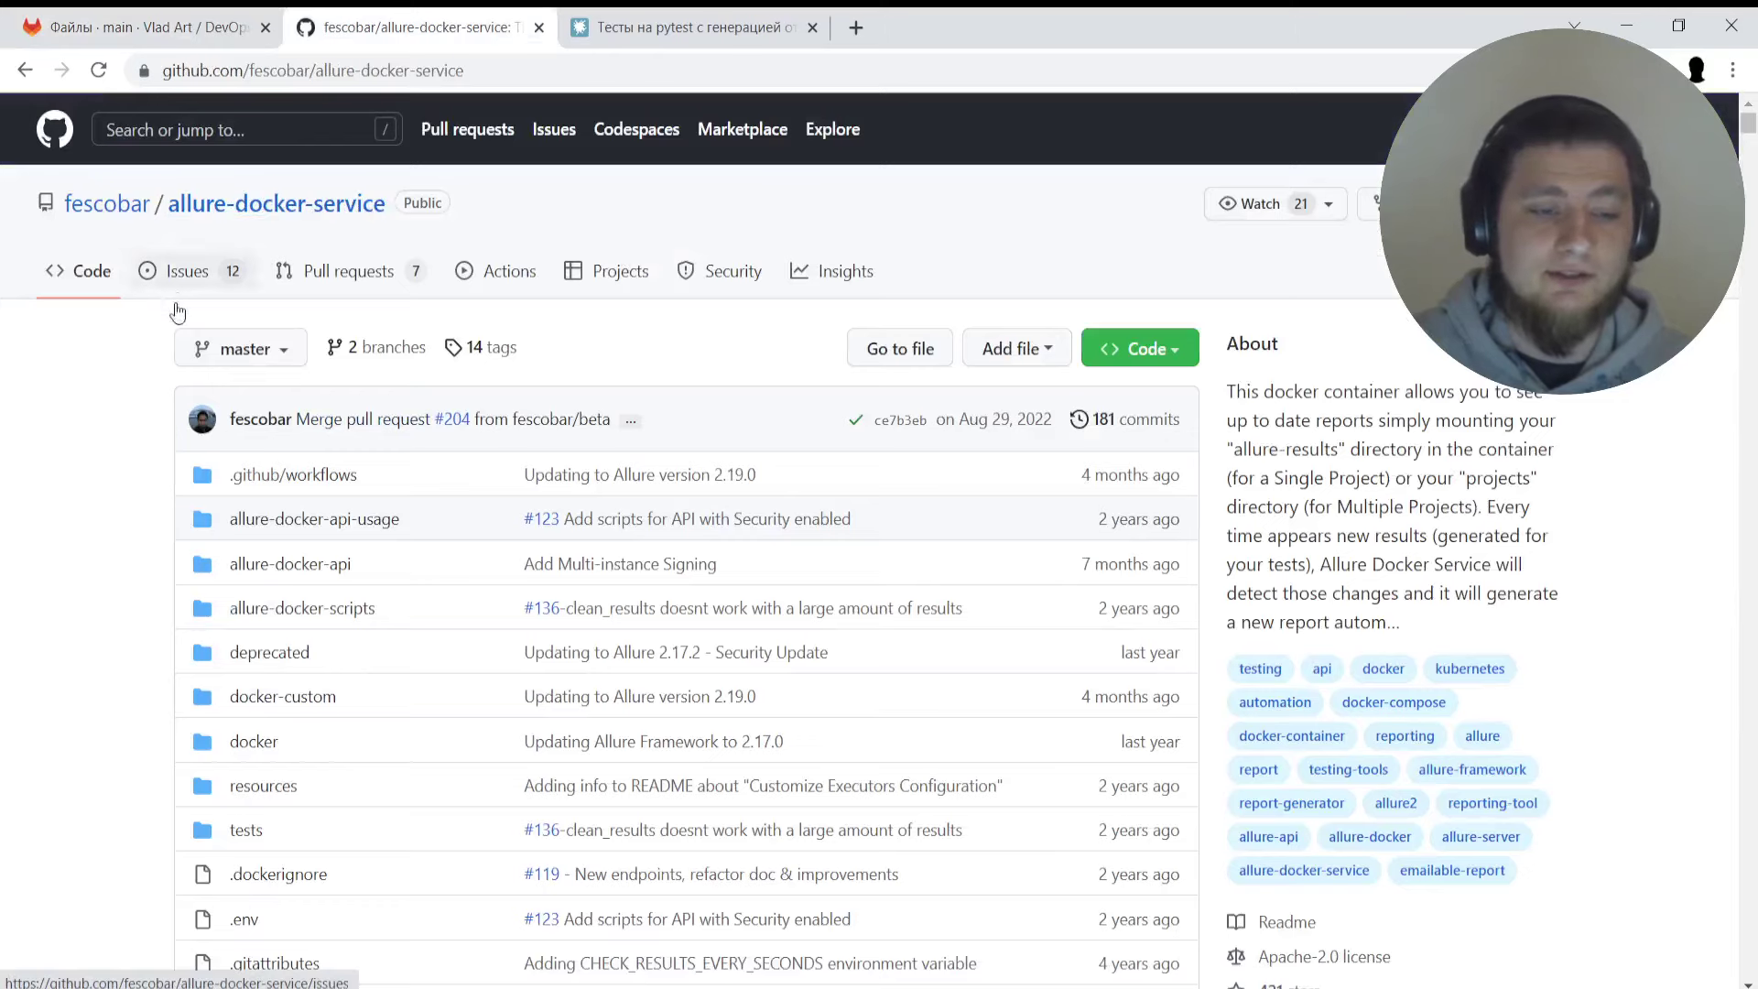
# Scroll the allure-docker-service page to the README title and table of contents.
pyautogui.scroll(-15, 120, 376)
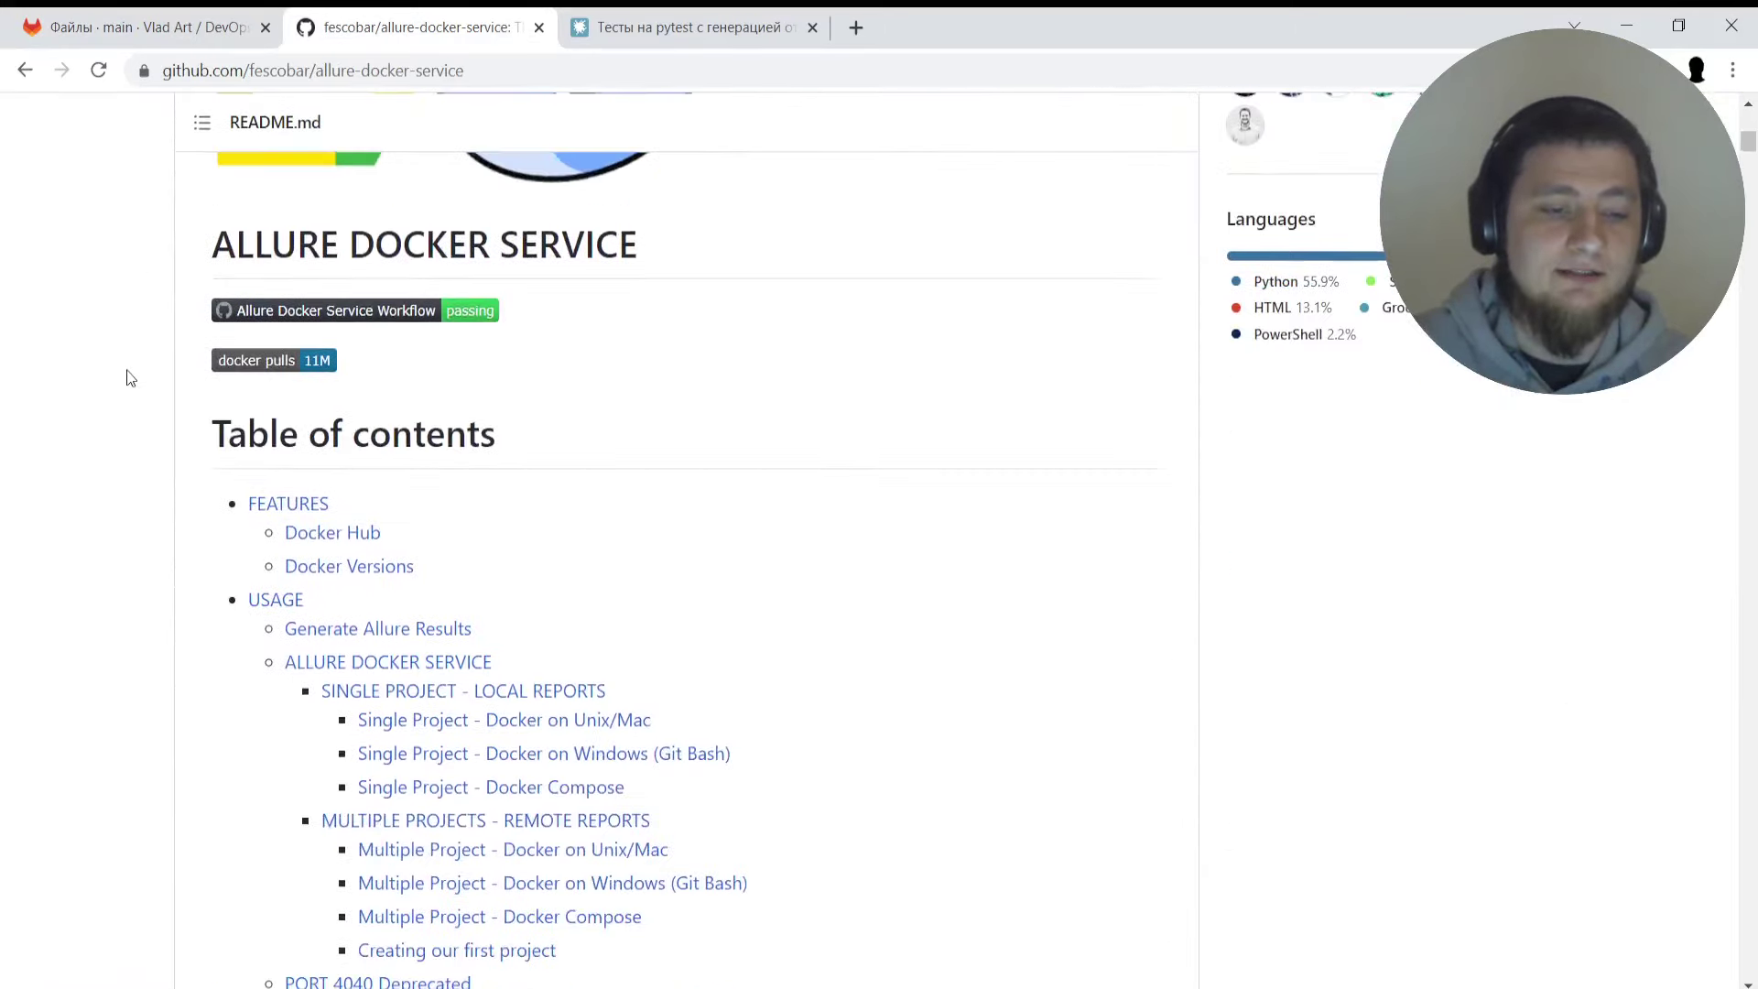
pyautogui.scroll(4, 132, 325)
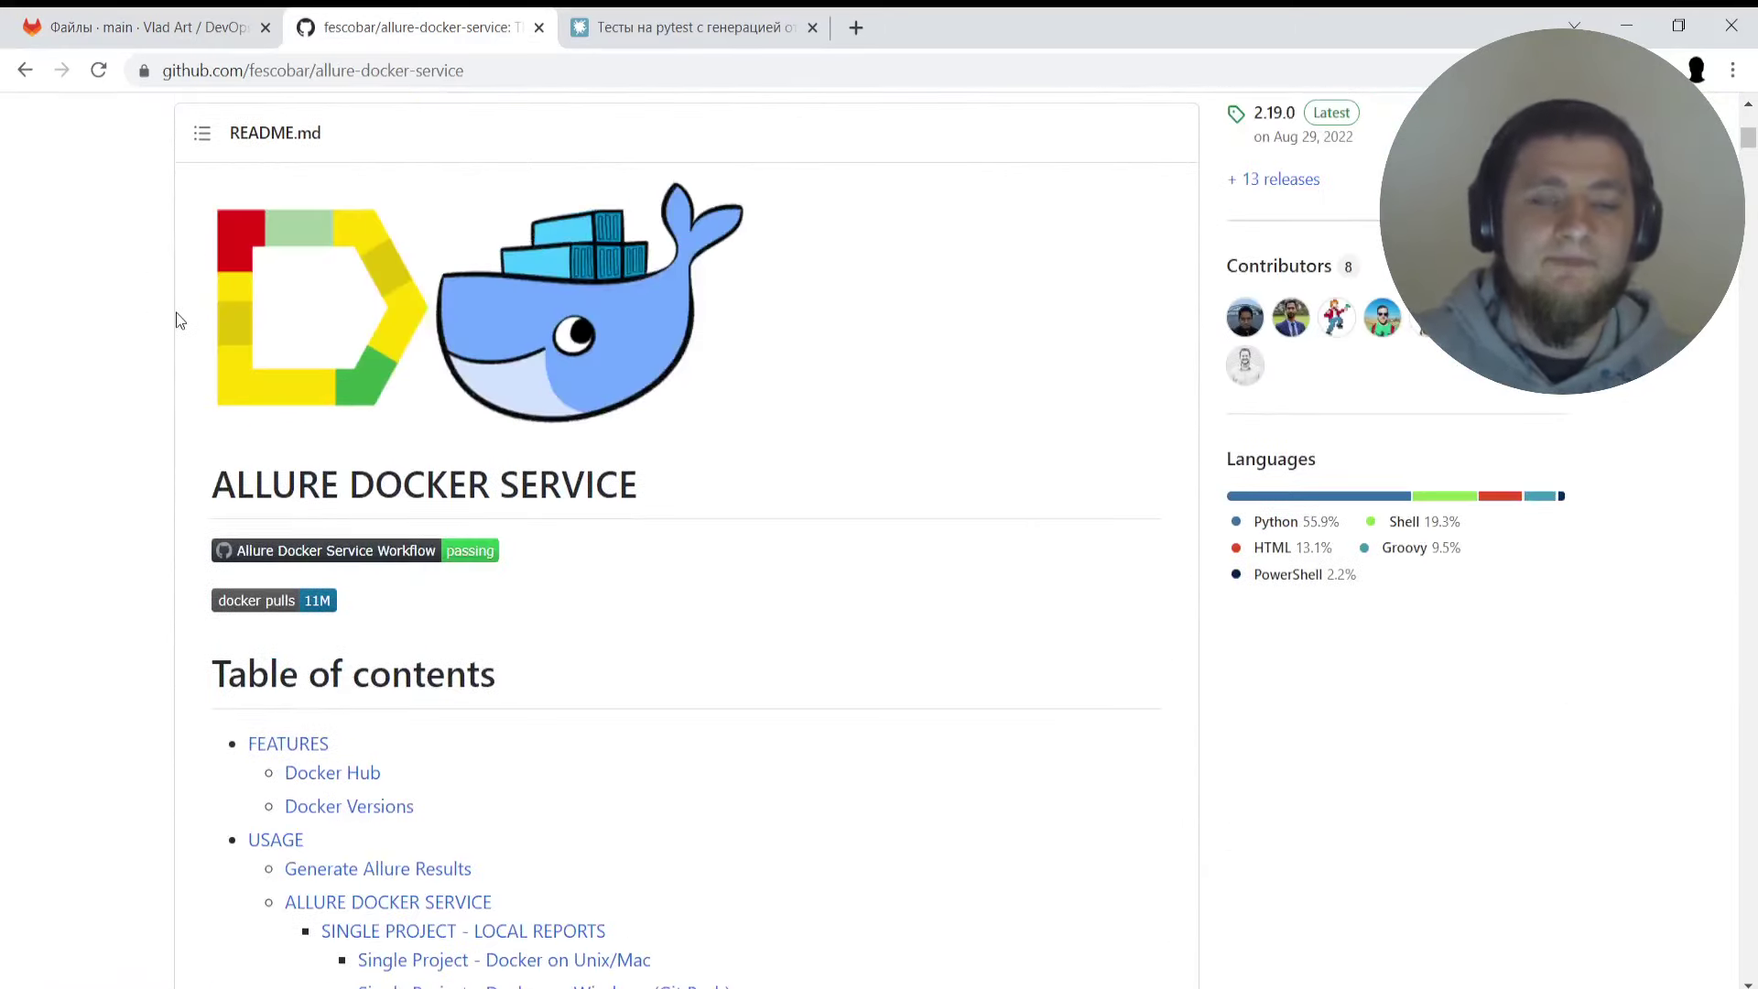
pyautogui.scroll(-2, 162, 294)
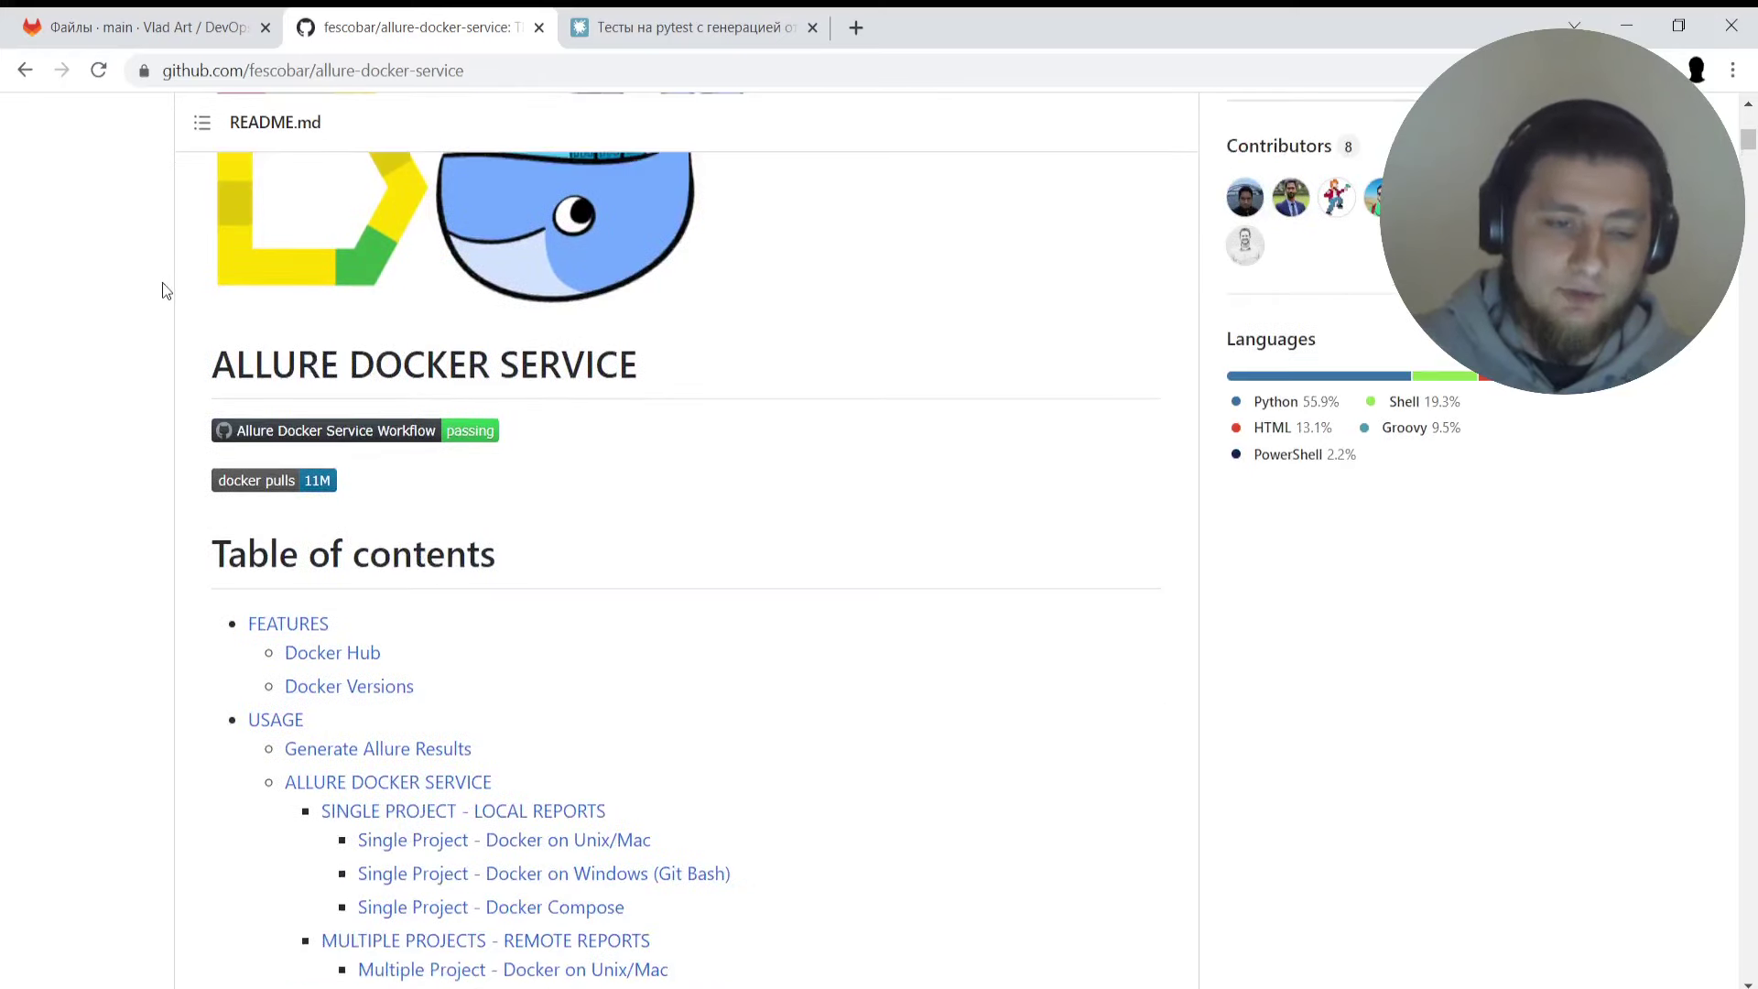
pyautogui.scroll(-1, 163, 282)
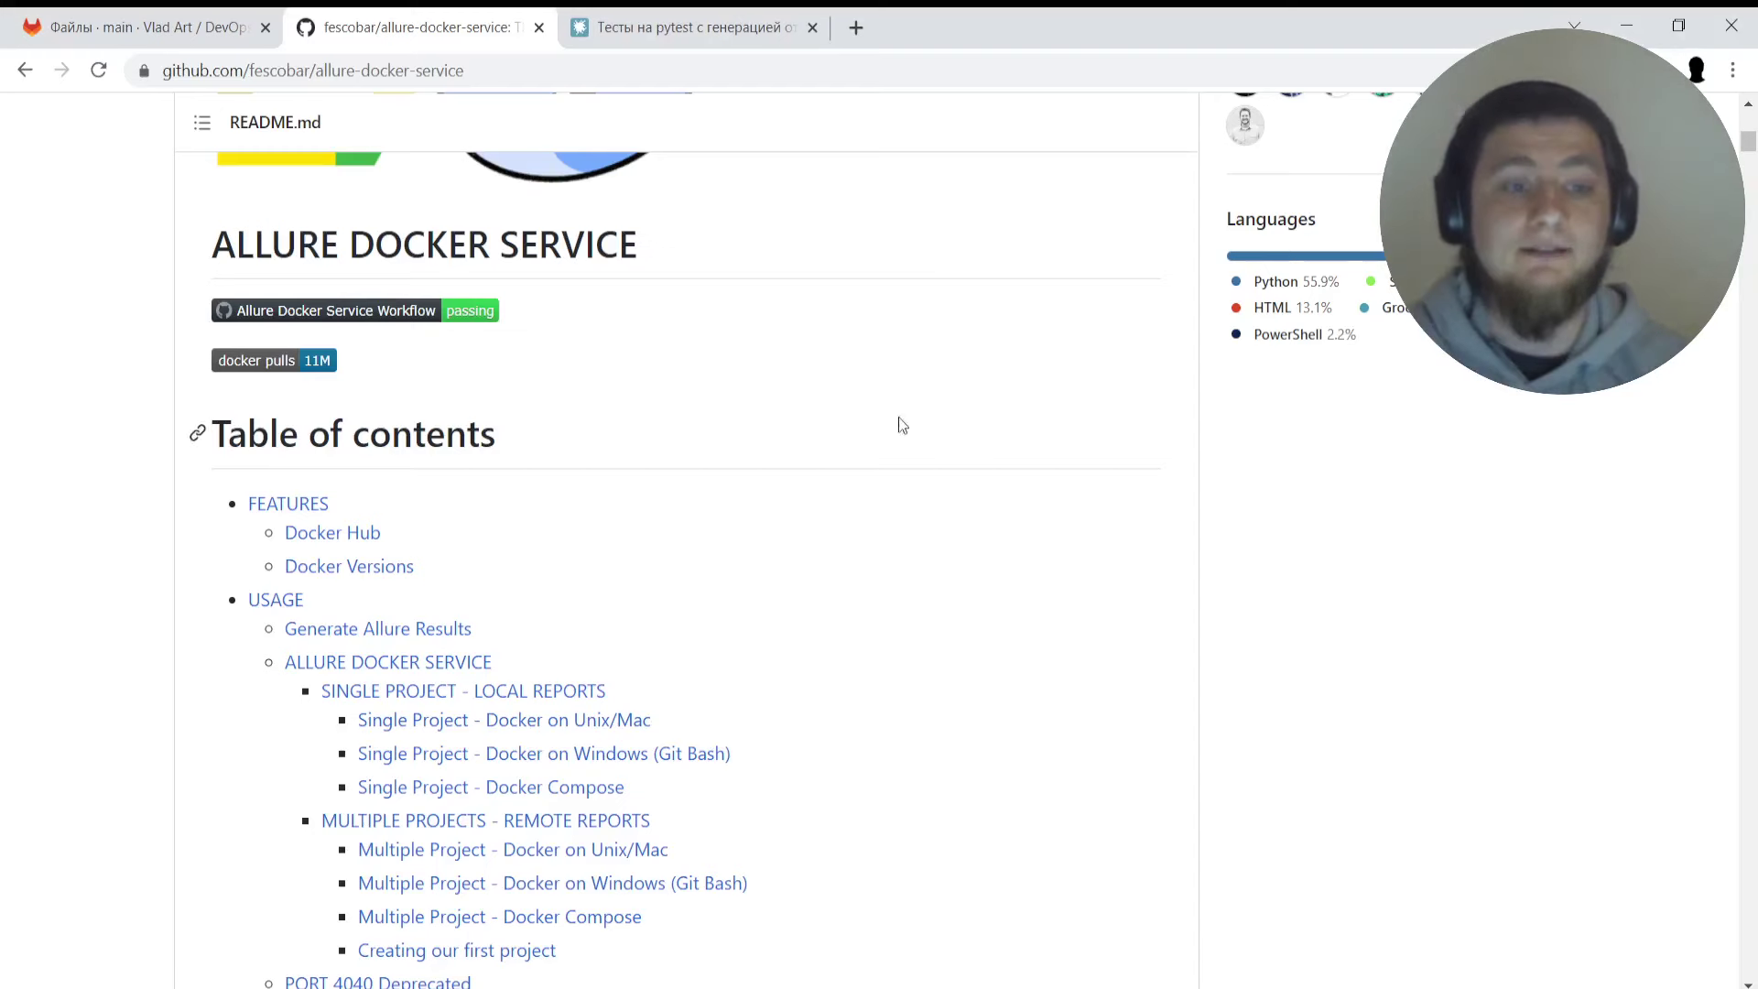
pyautogui.scroll(4, 861, 407)
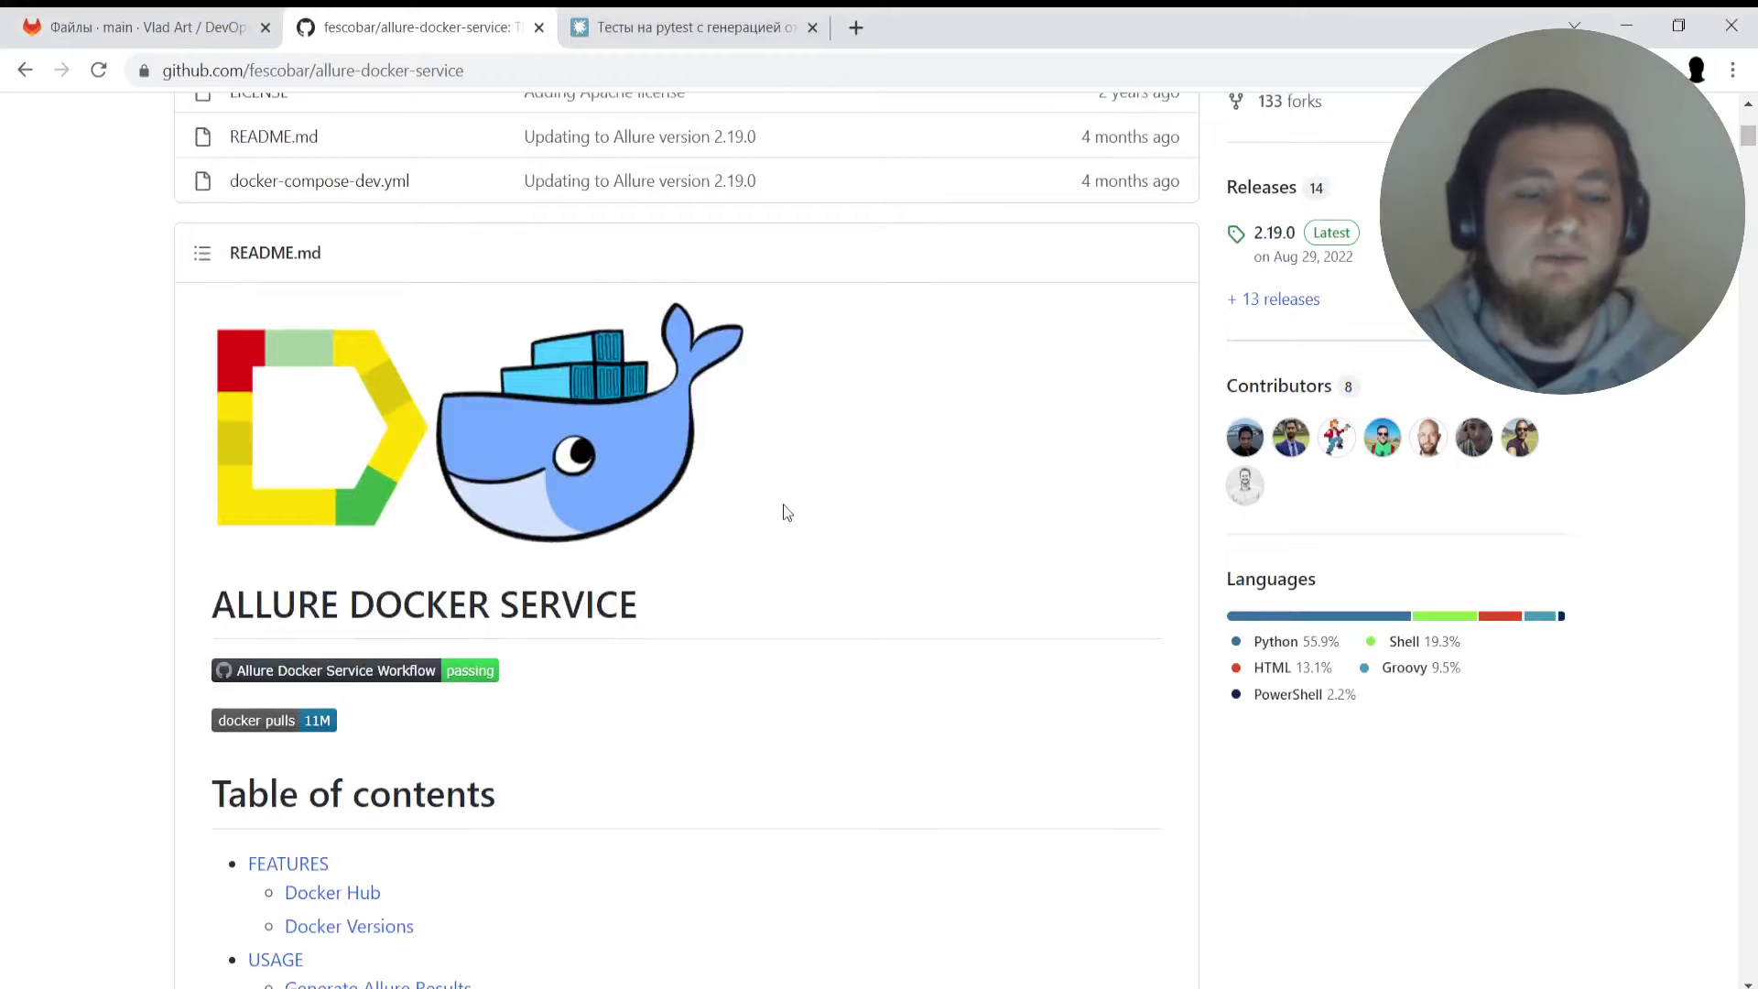
pyautogui.scroll(-4, 781, 510)
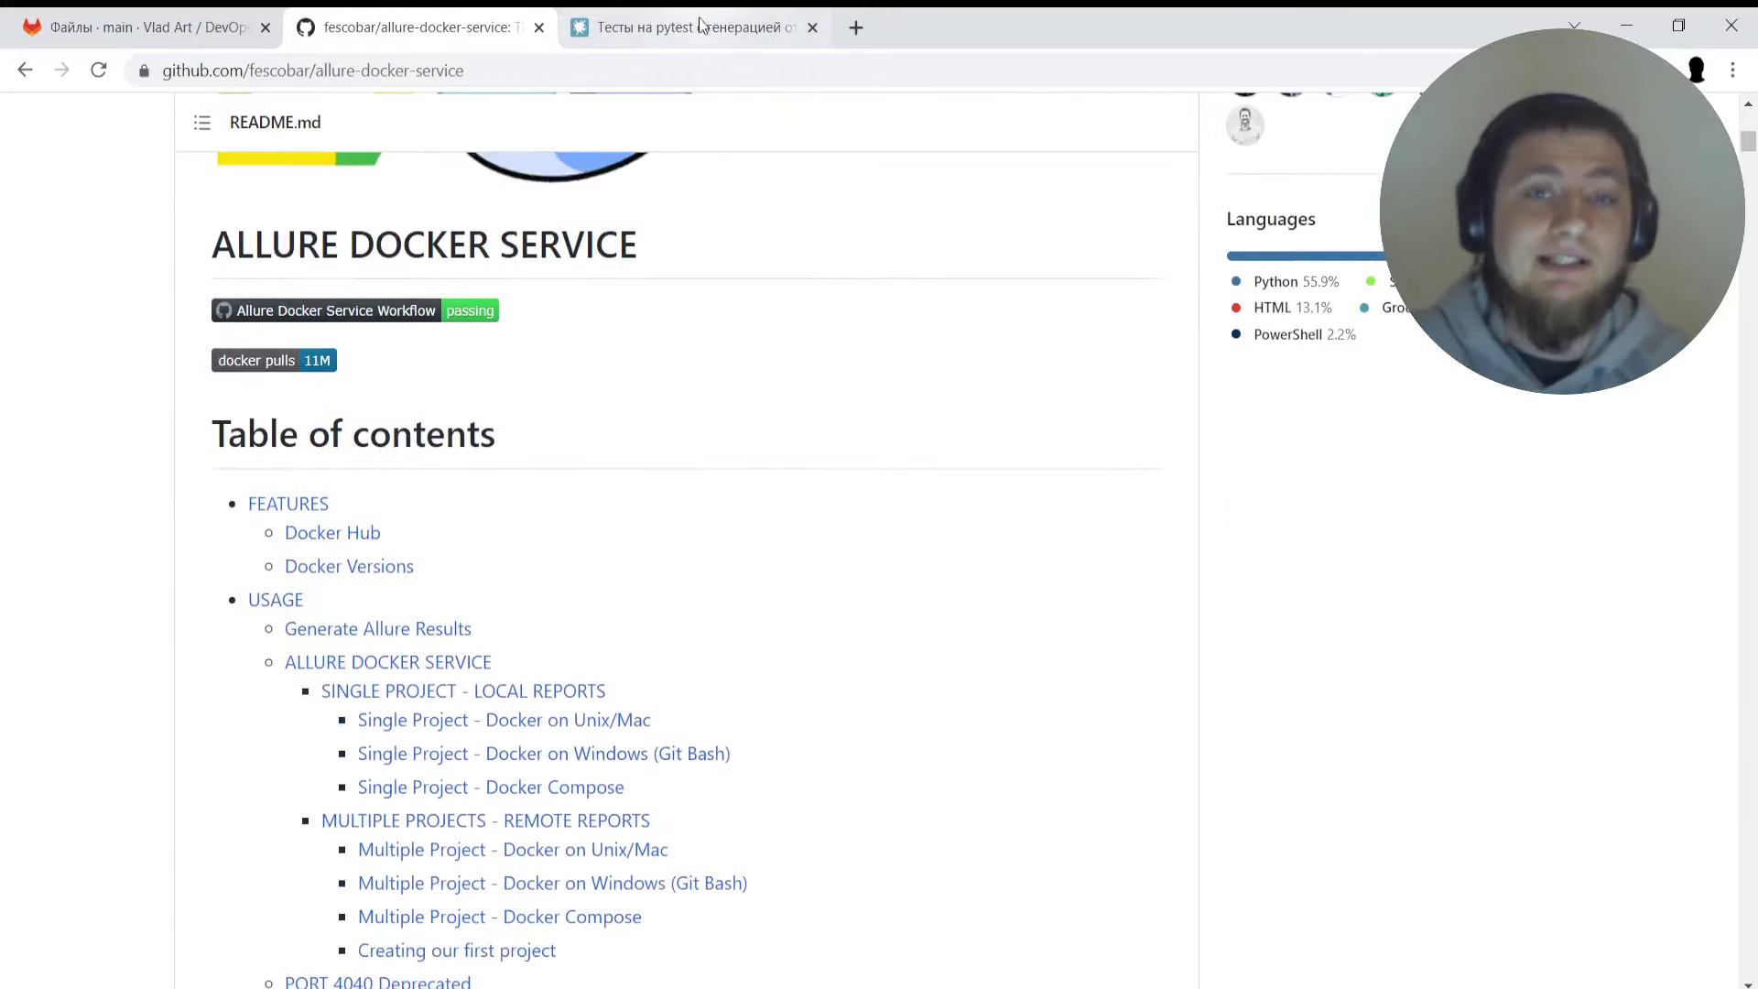
pyautogui.click(703, 27)
pyautogui.scroll(20, 842, 456)
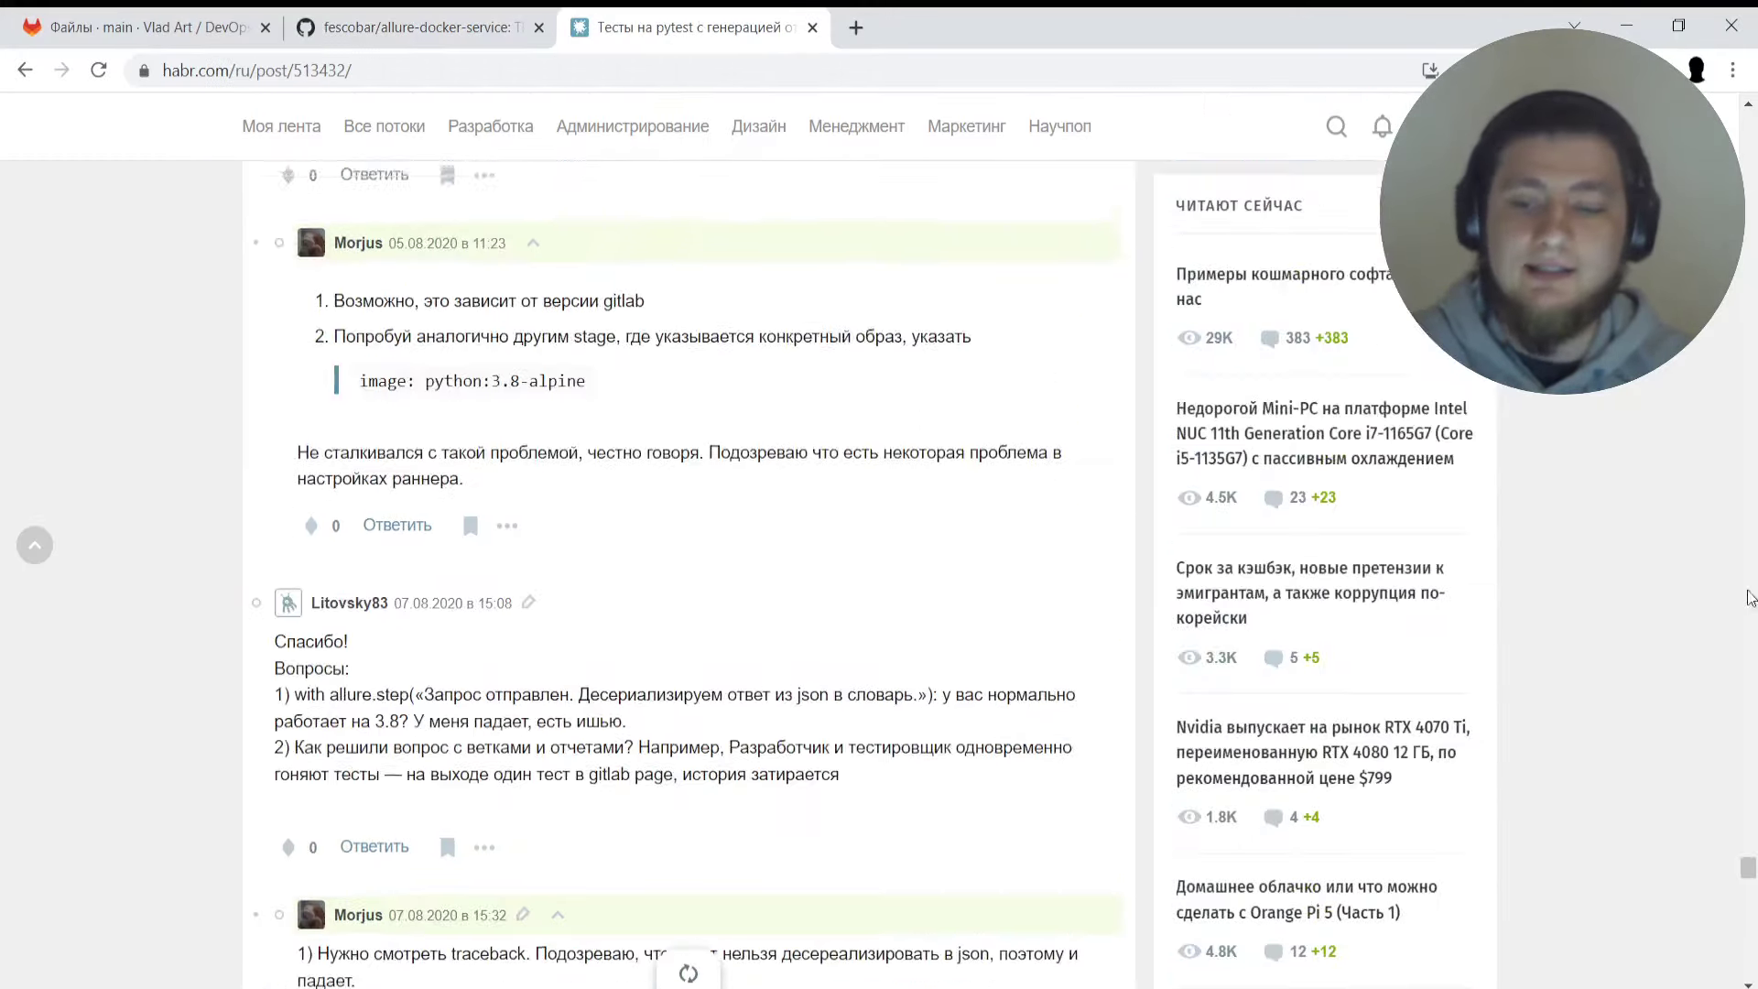
pyautogui.scroll(10, 233, 364)
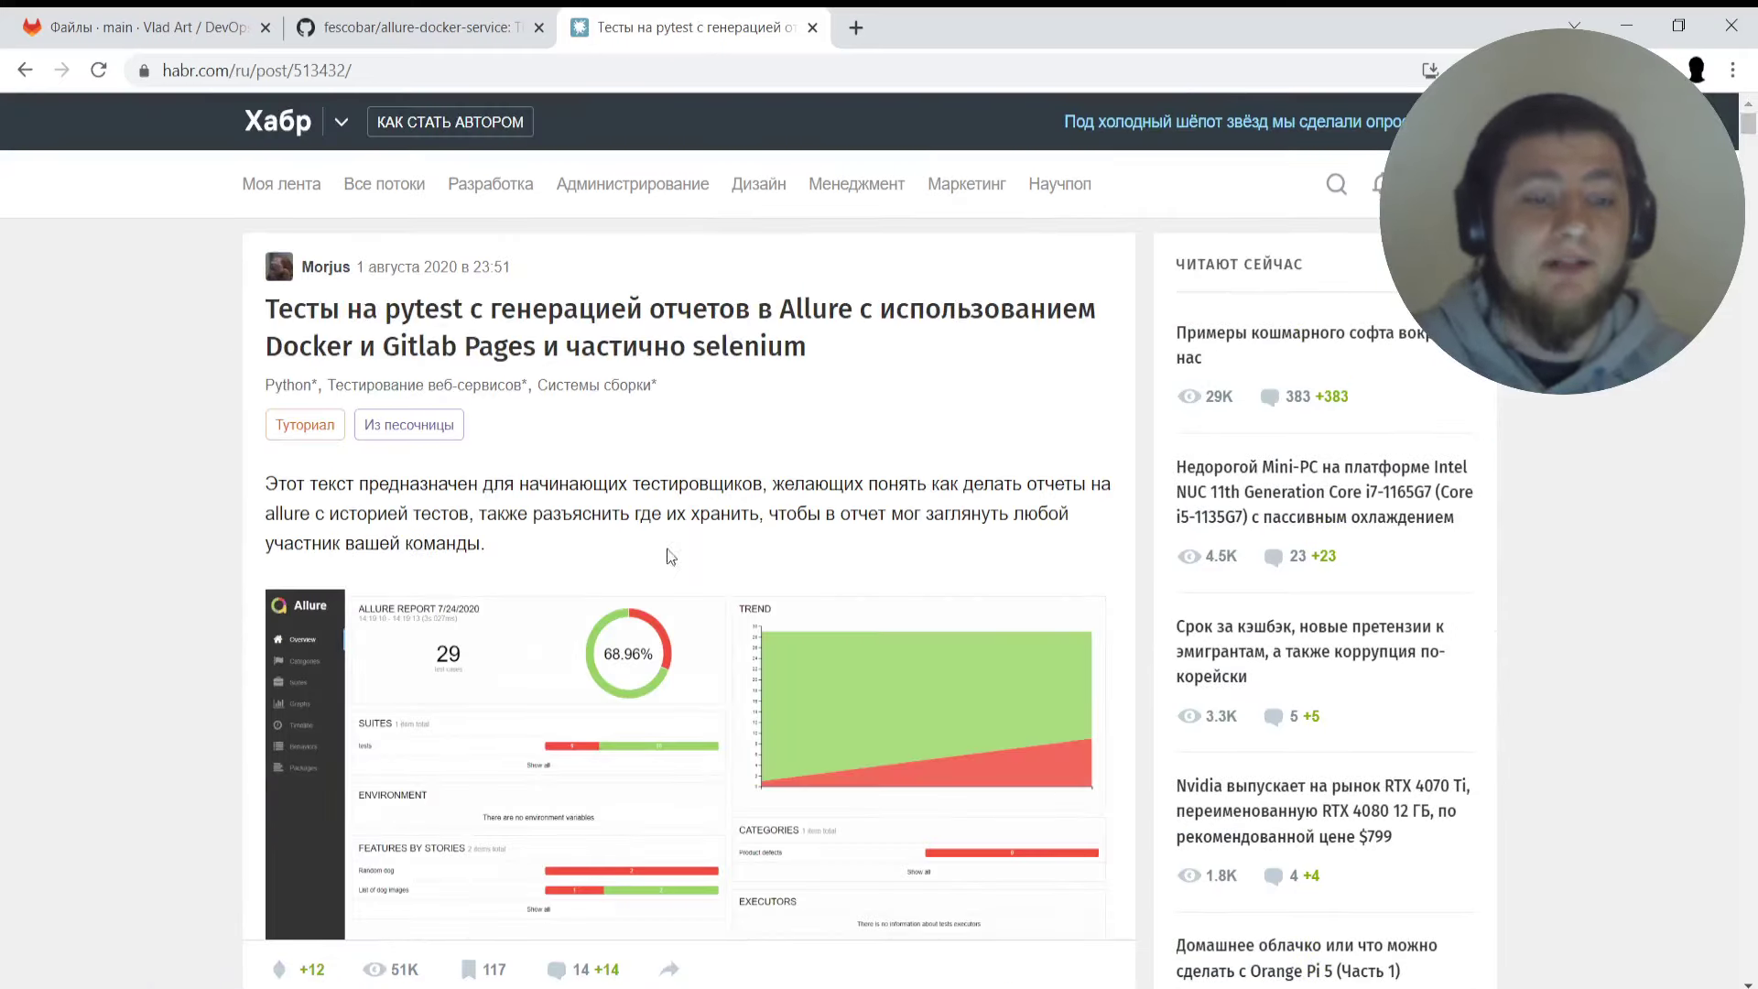
pyautogui.scroll(-4, 745, 437)
pyautogui.scroll(3, 745, 437)
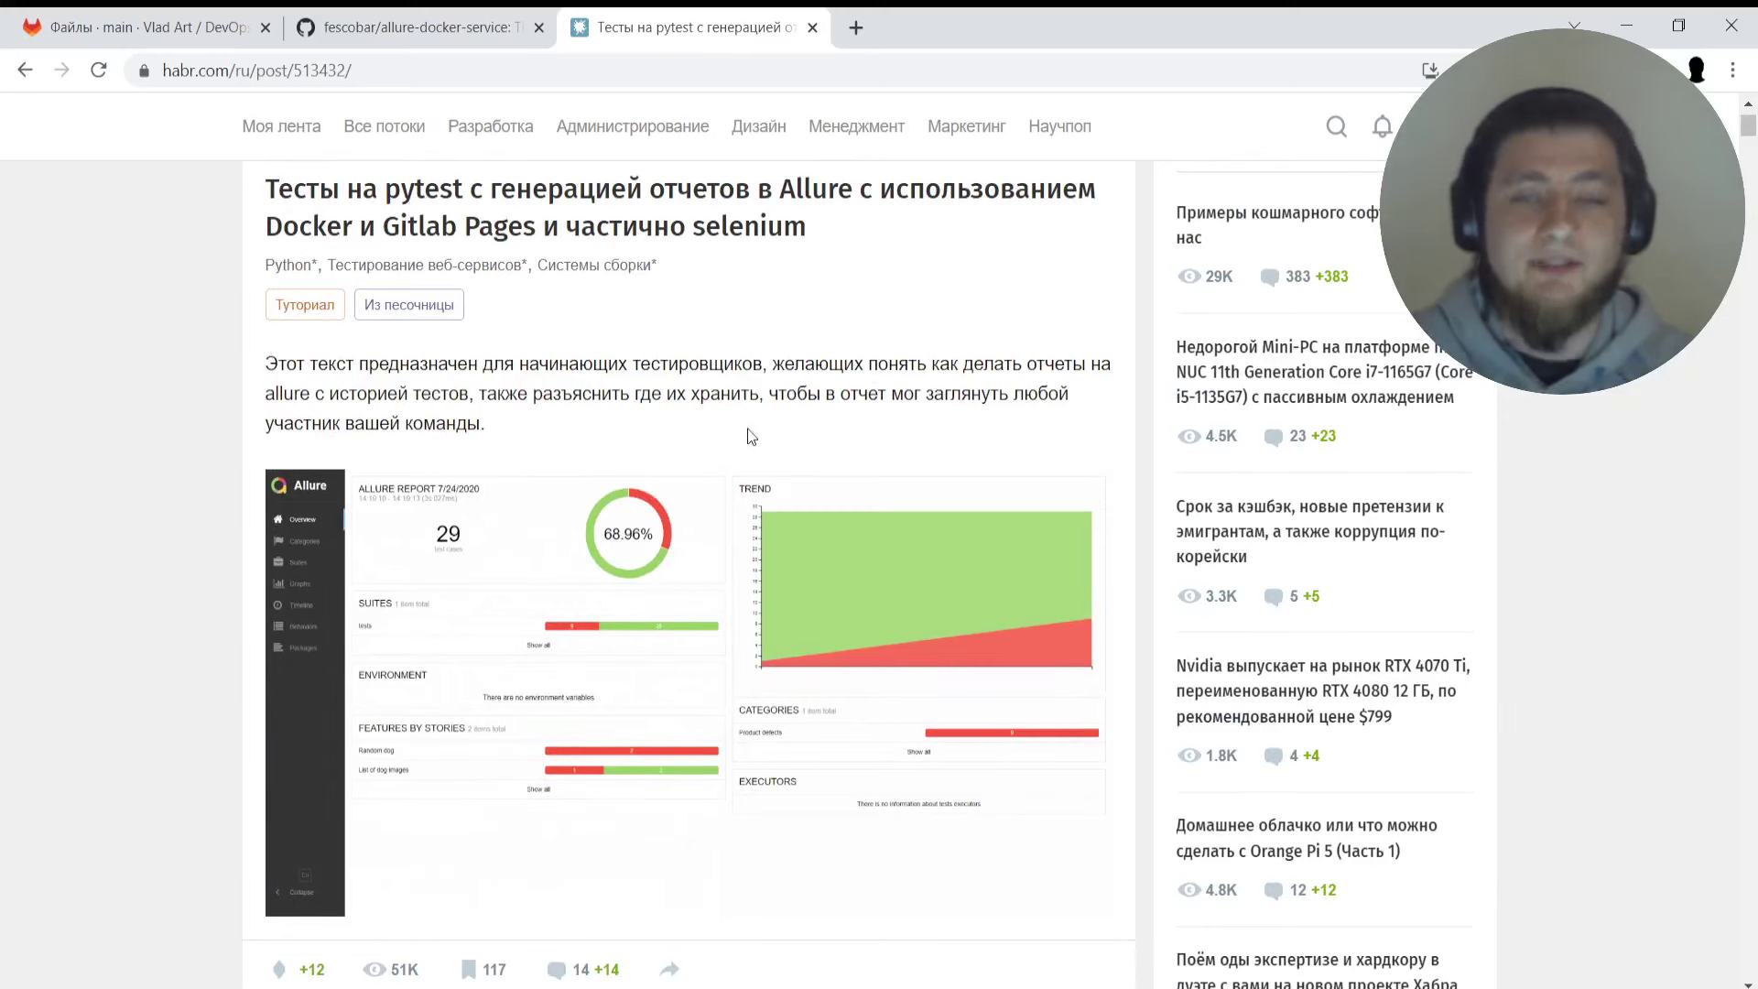
pyautogui.scroll(2, 688, 419)
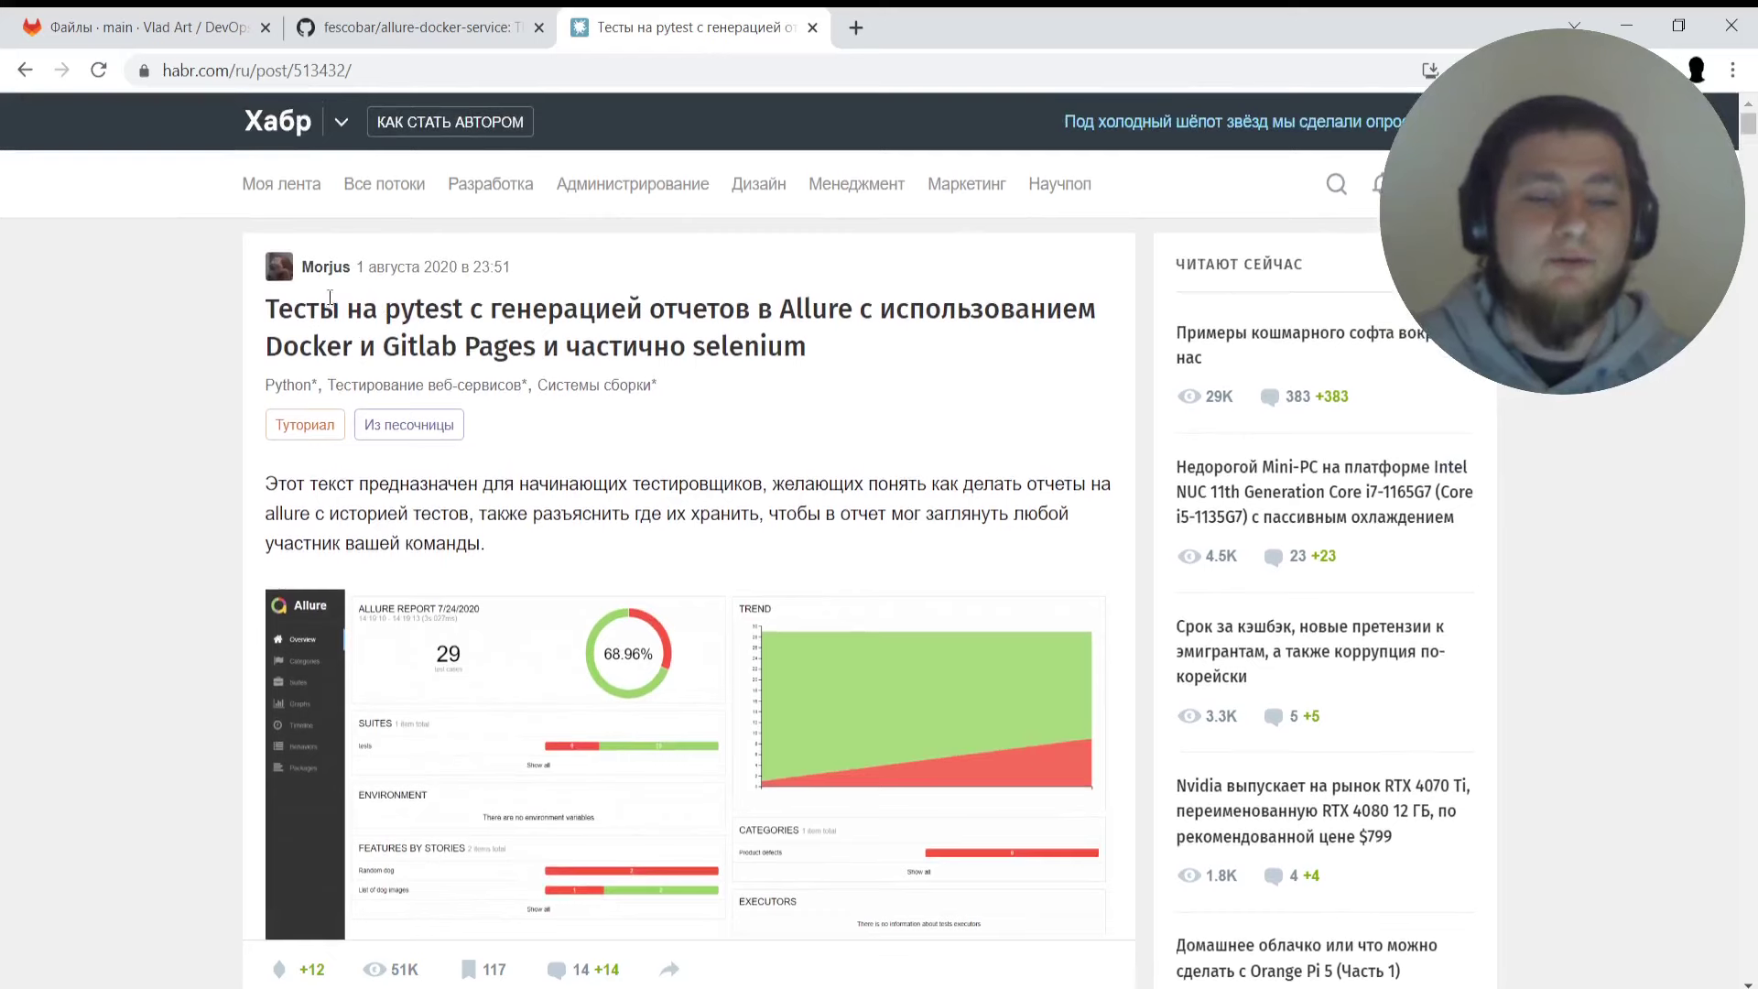
pyautogui.moveTo(844, 353); pyautogui.dragTo(212, 322)
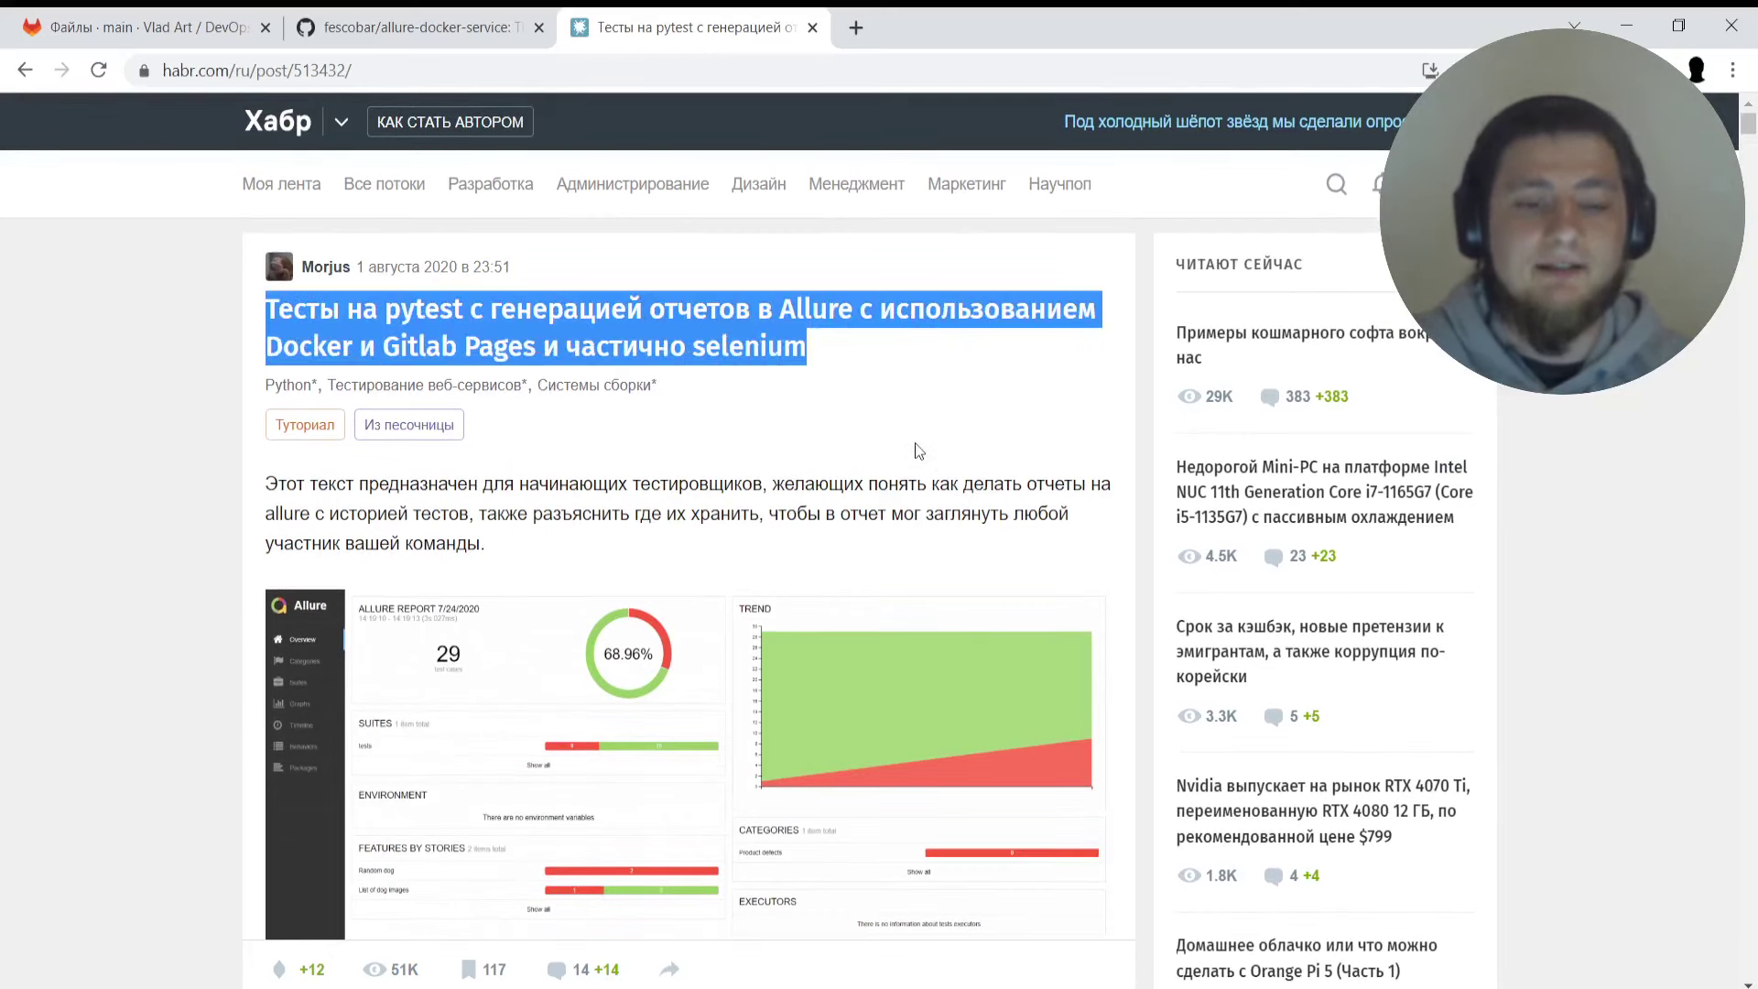
pyautogui.scroll(-1, 920, 449)
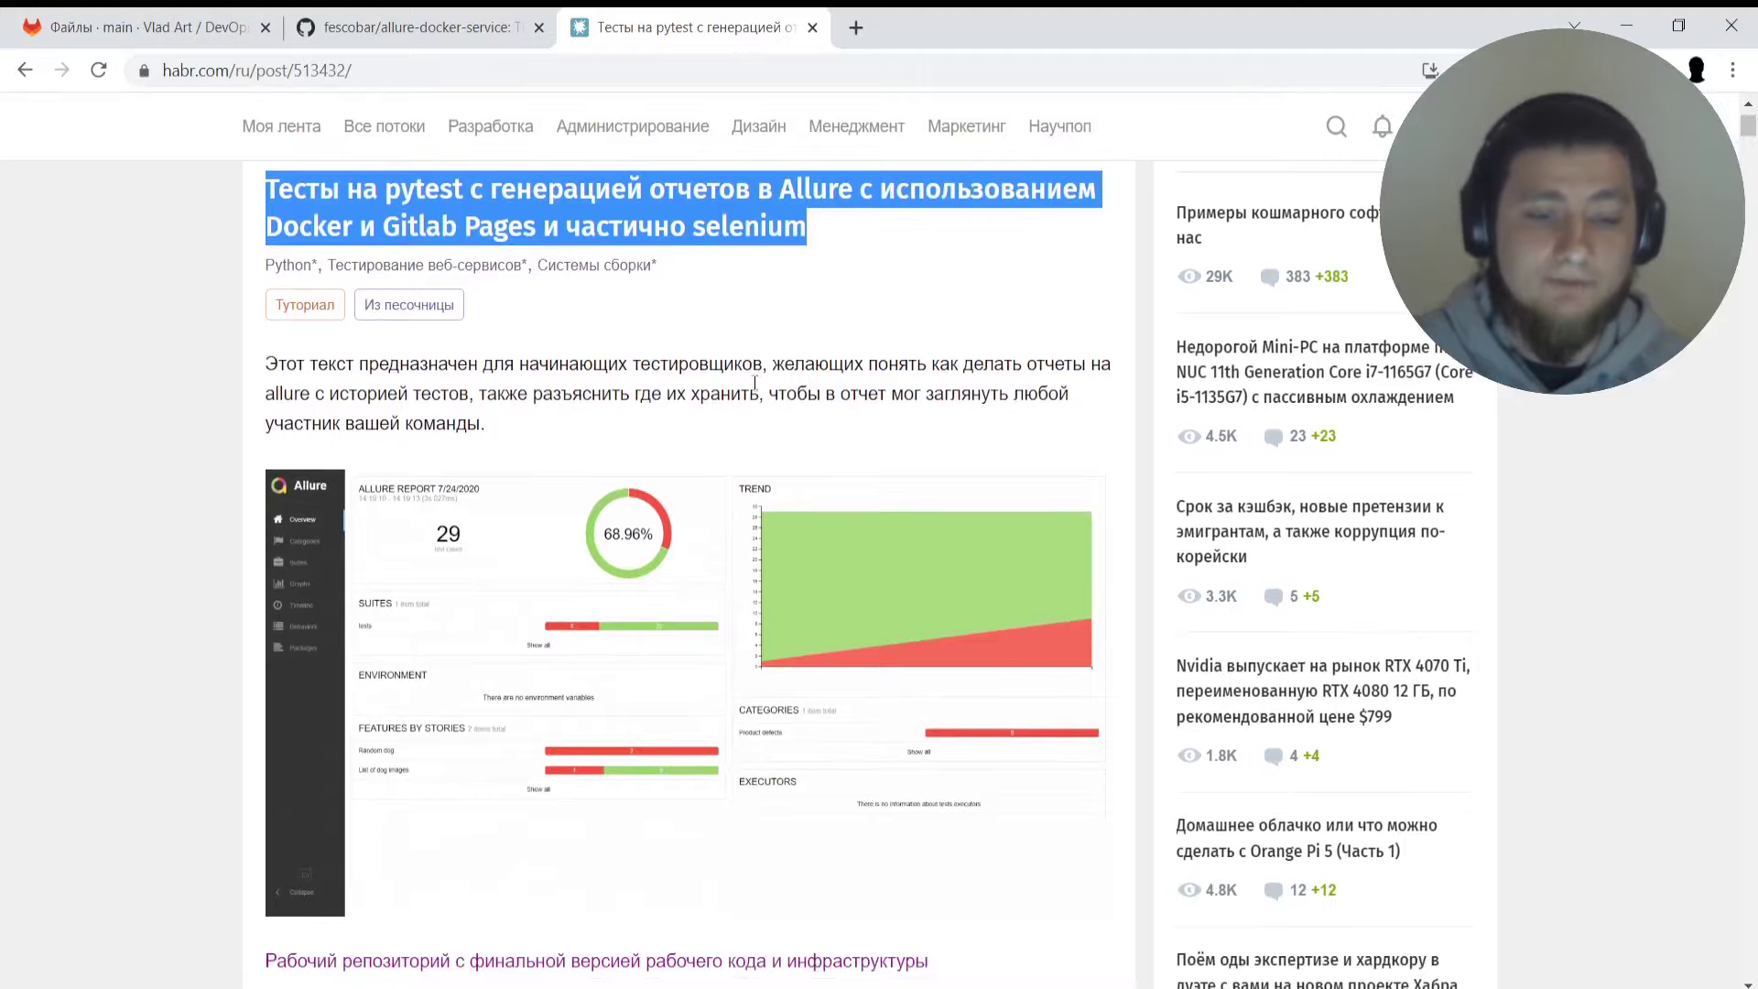
pyautogui.scroll(-10, 754, 383)
pyautogui.scroll(4, 647, 351)
pyautogui.scroll(1, 647, 351)
pyautogui.scroll(-2, 646, 351)
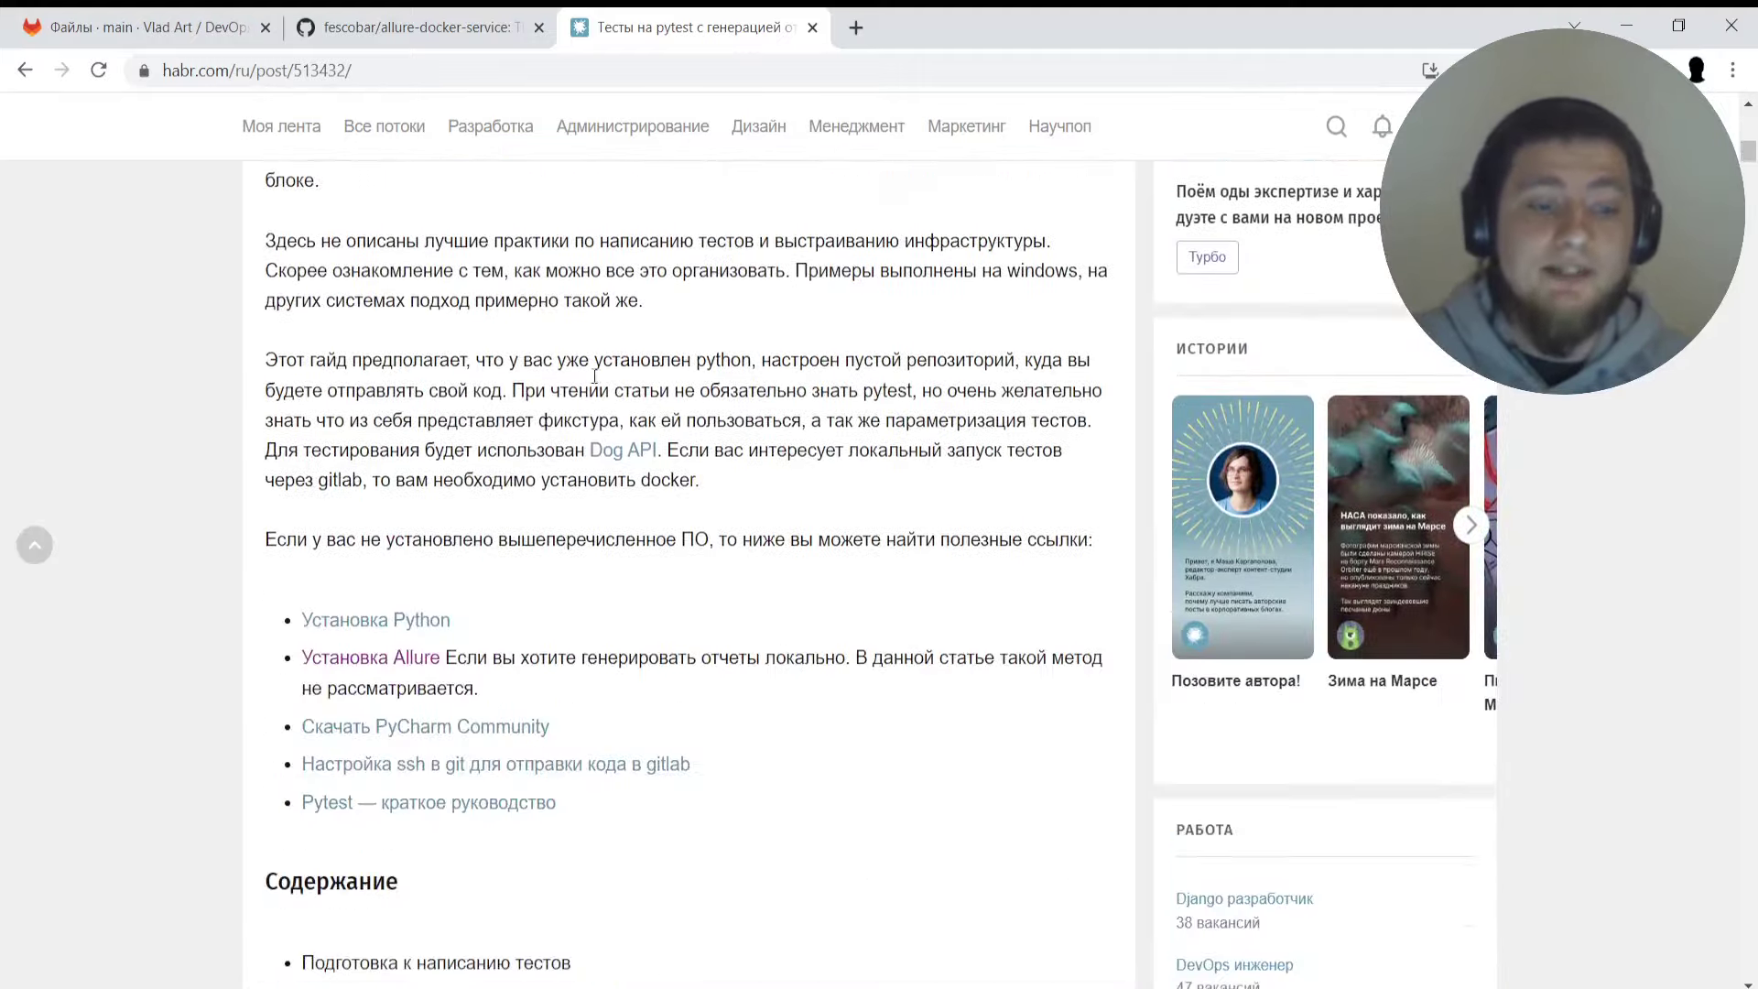
pyautogui.scroll(2, 630, 416)
pyautogui.scroll(3, 630, 416)
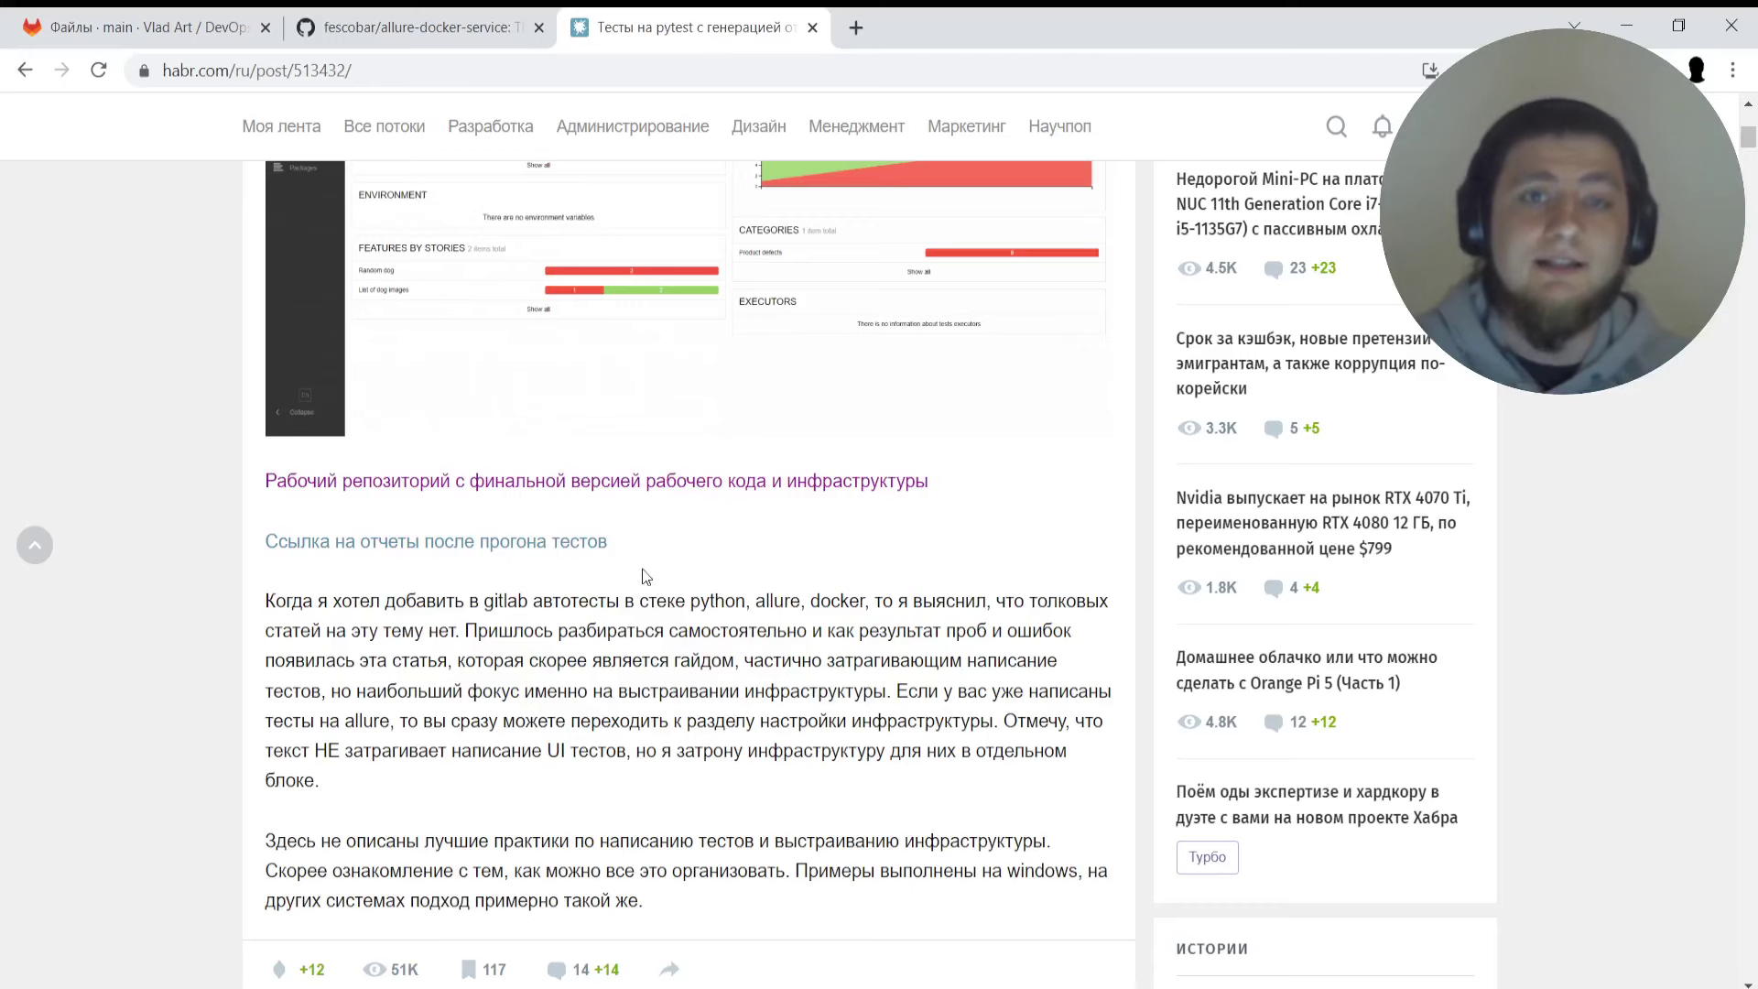
pyautogui.scroll(-5, 701, 591)
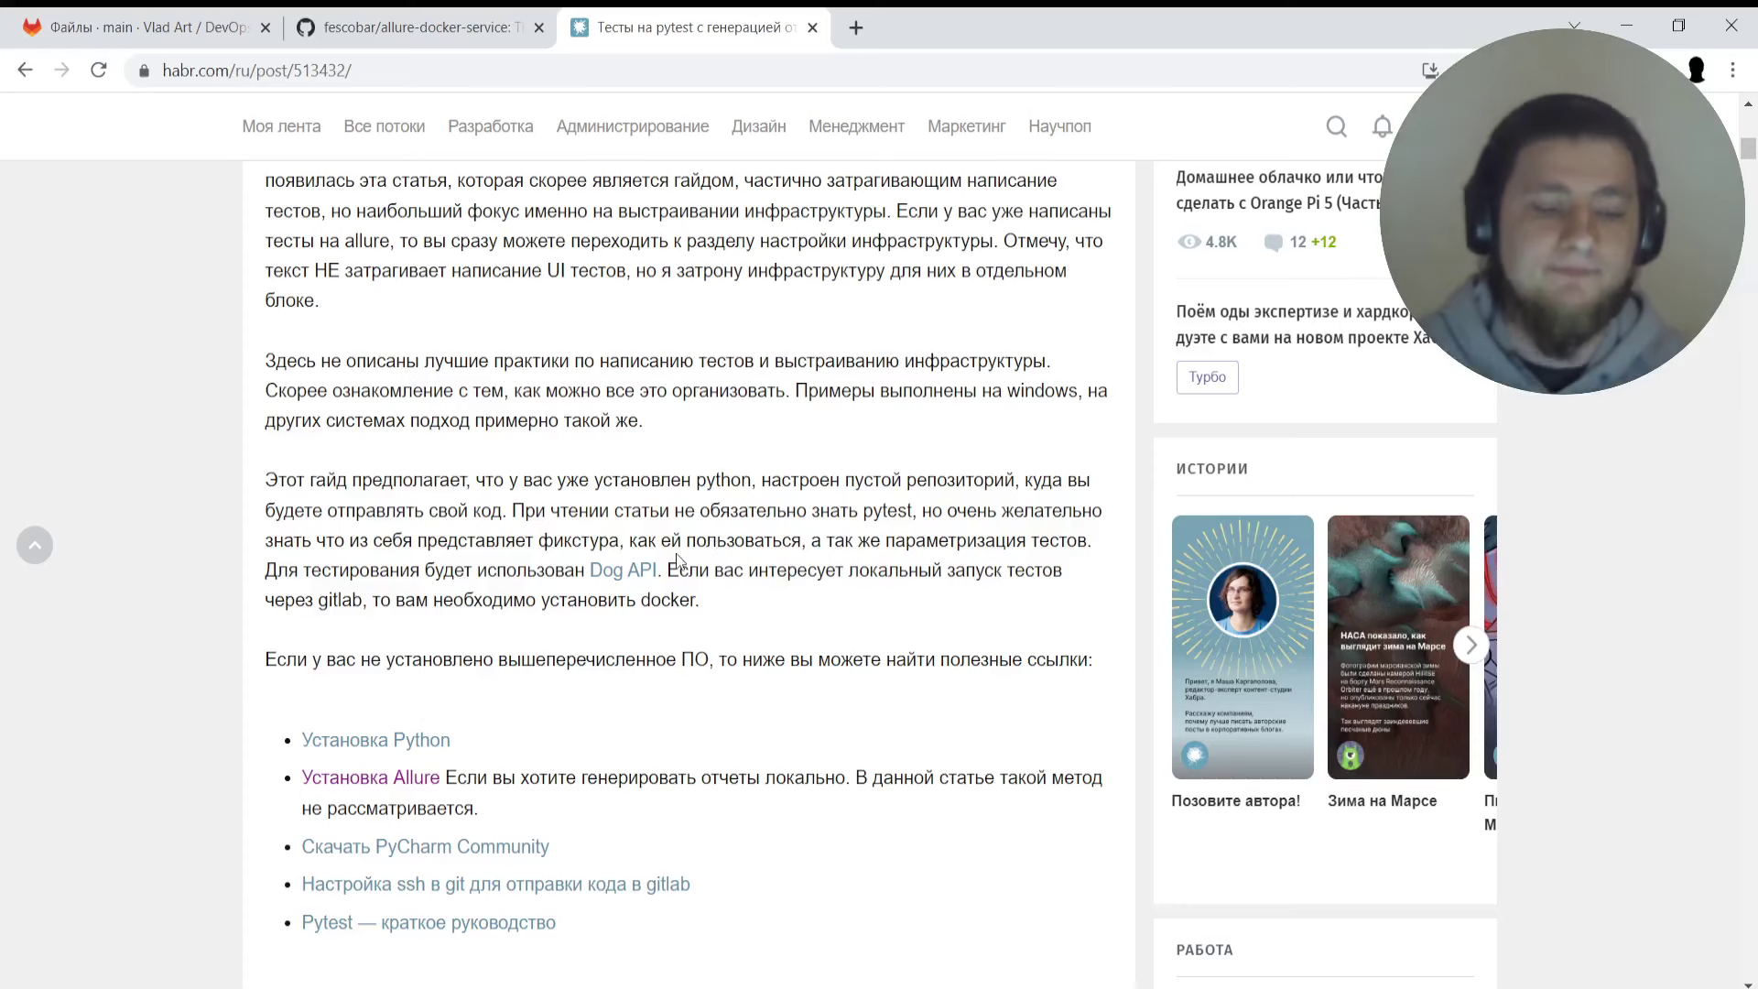
pyautogui.scroll(-4, 679, 457)
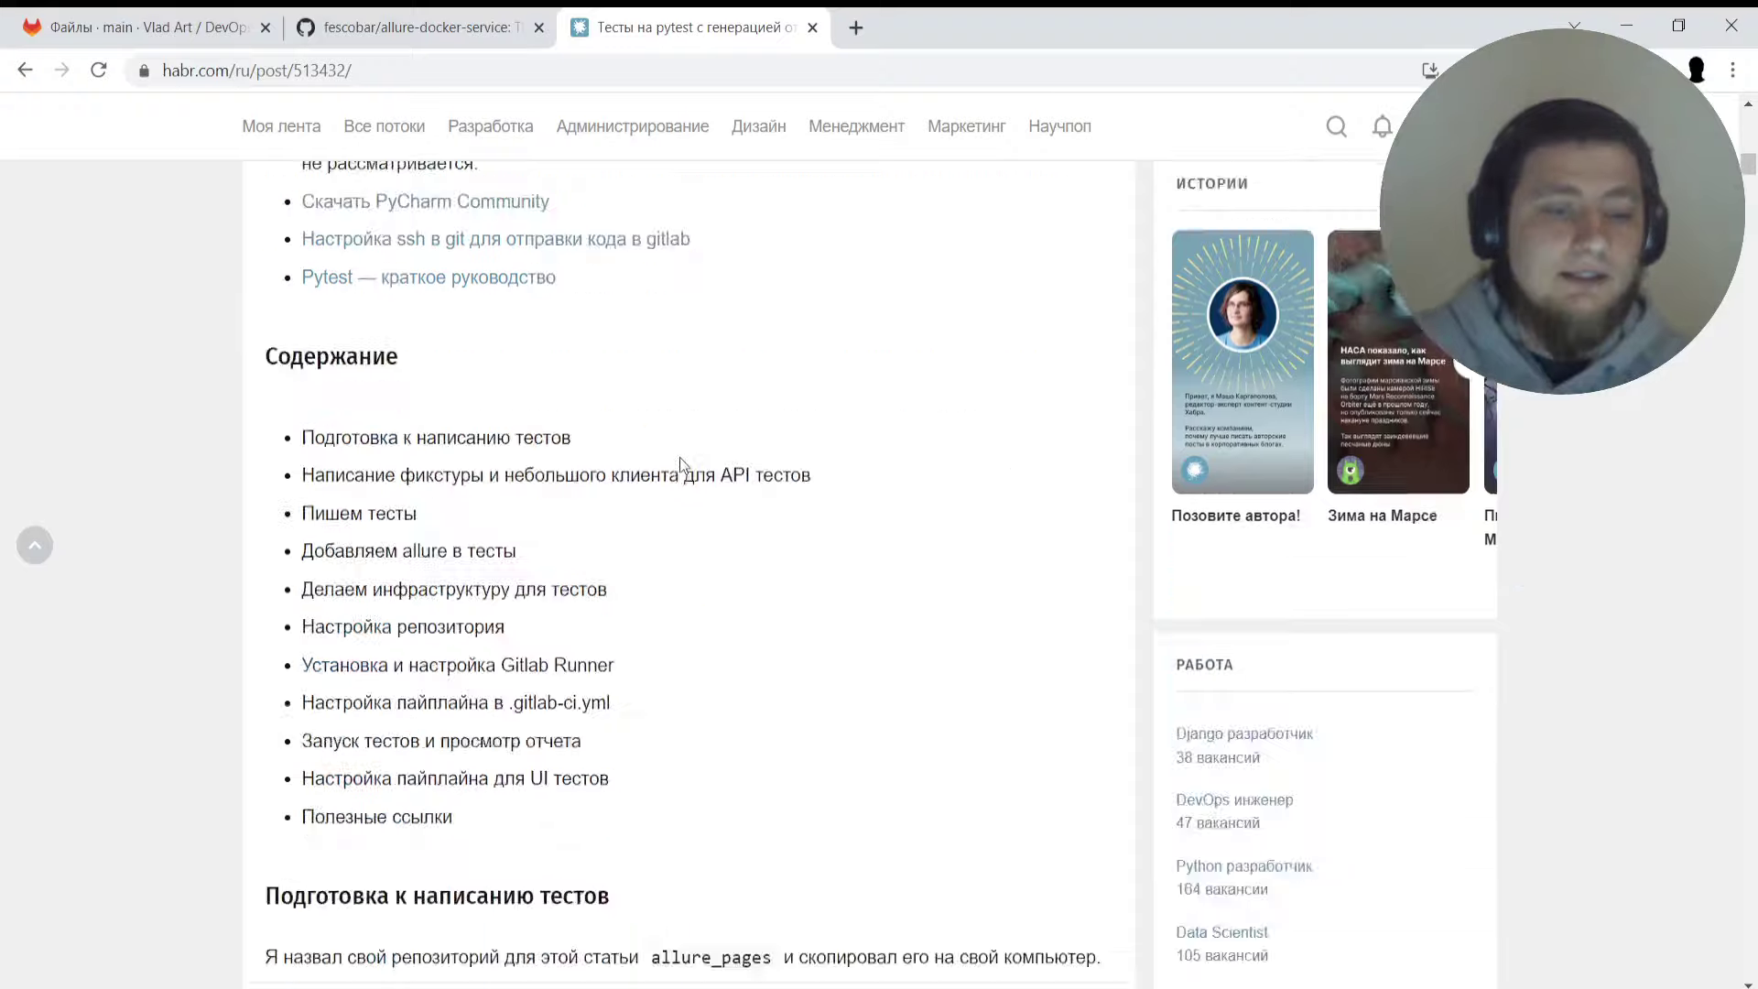
pyautogui.scroll(-2, 750, 373)
pyautogui.scroll(15, 621, 626)
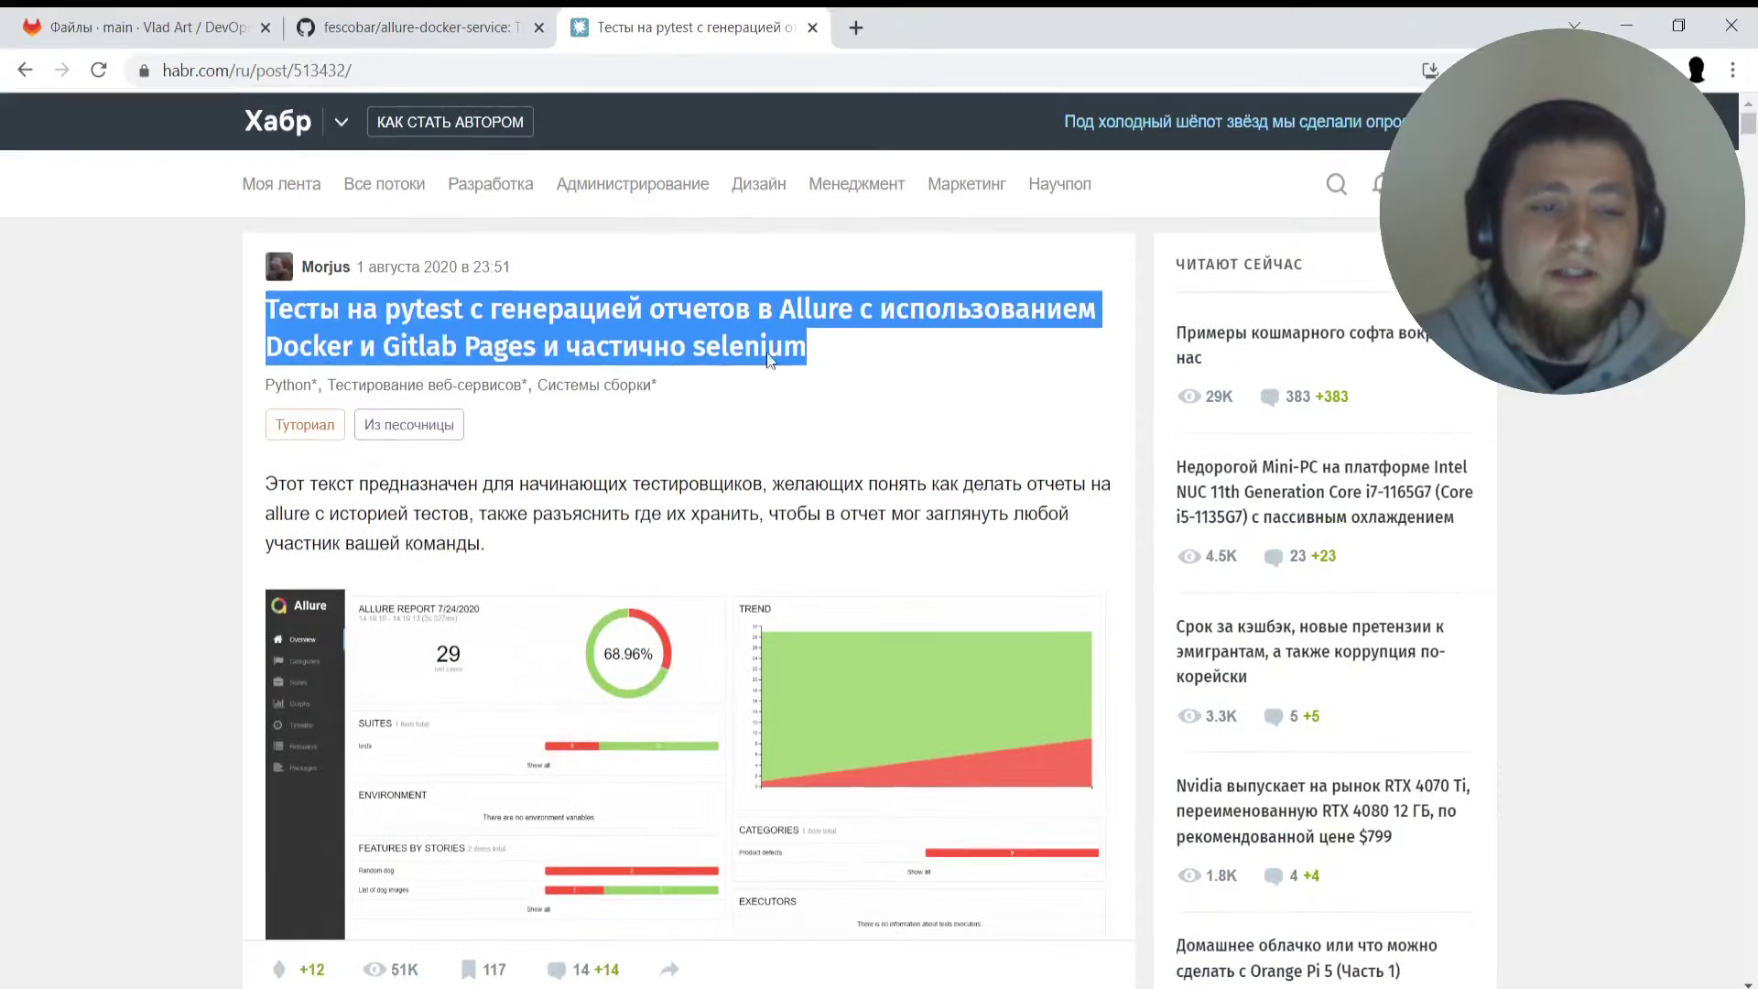
pyautogui.click(840, 453)
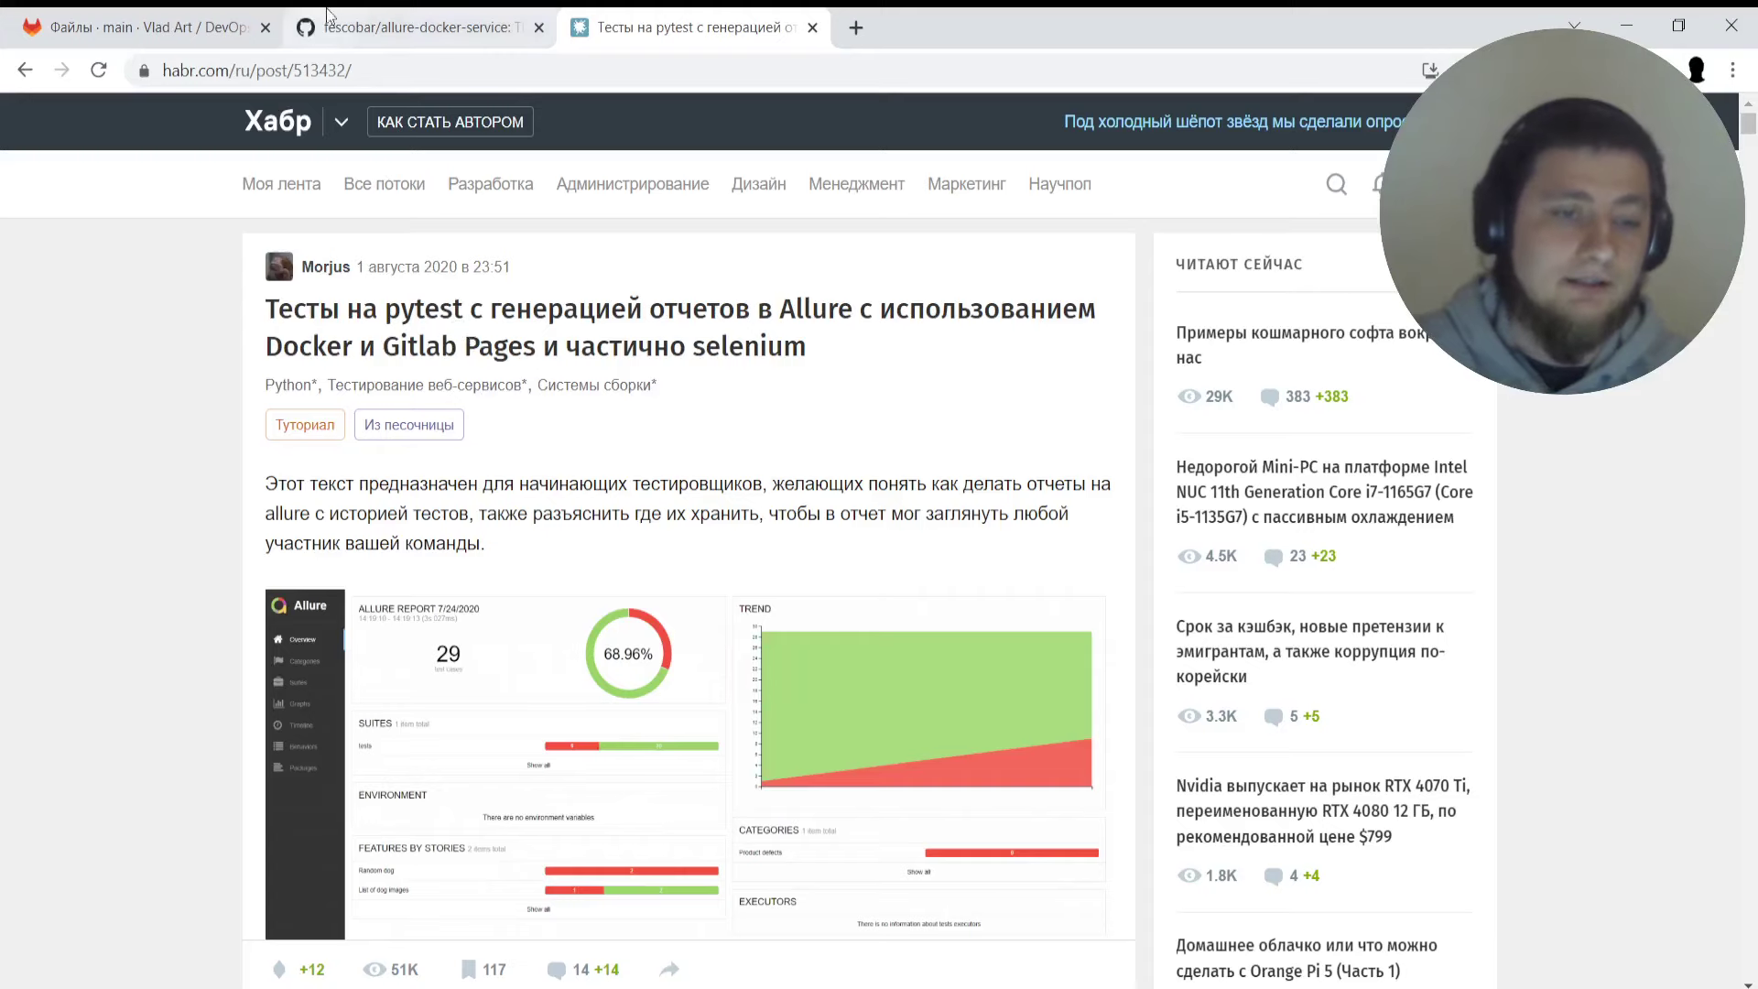
pyautogui.click(390, 28)
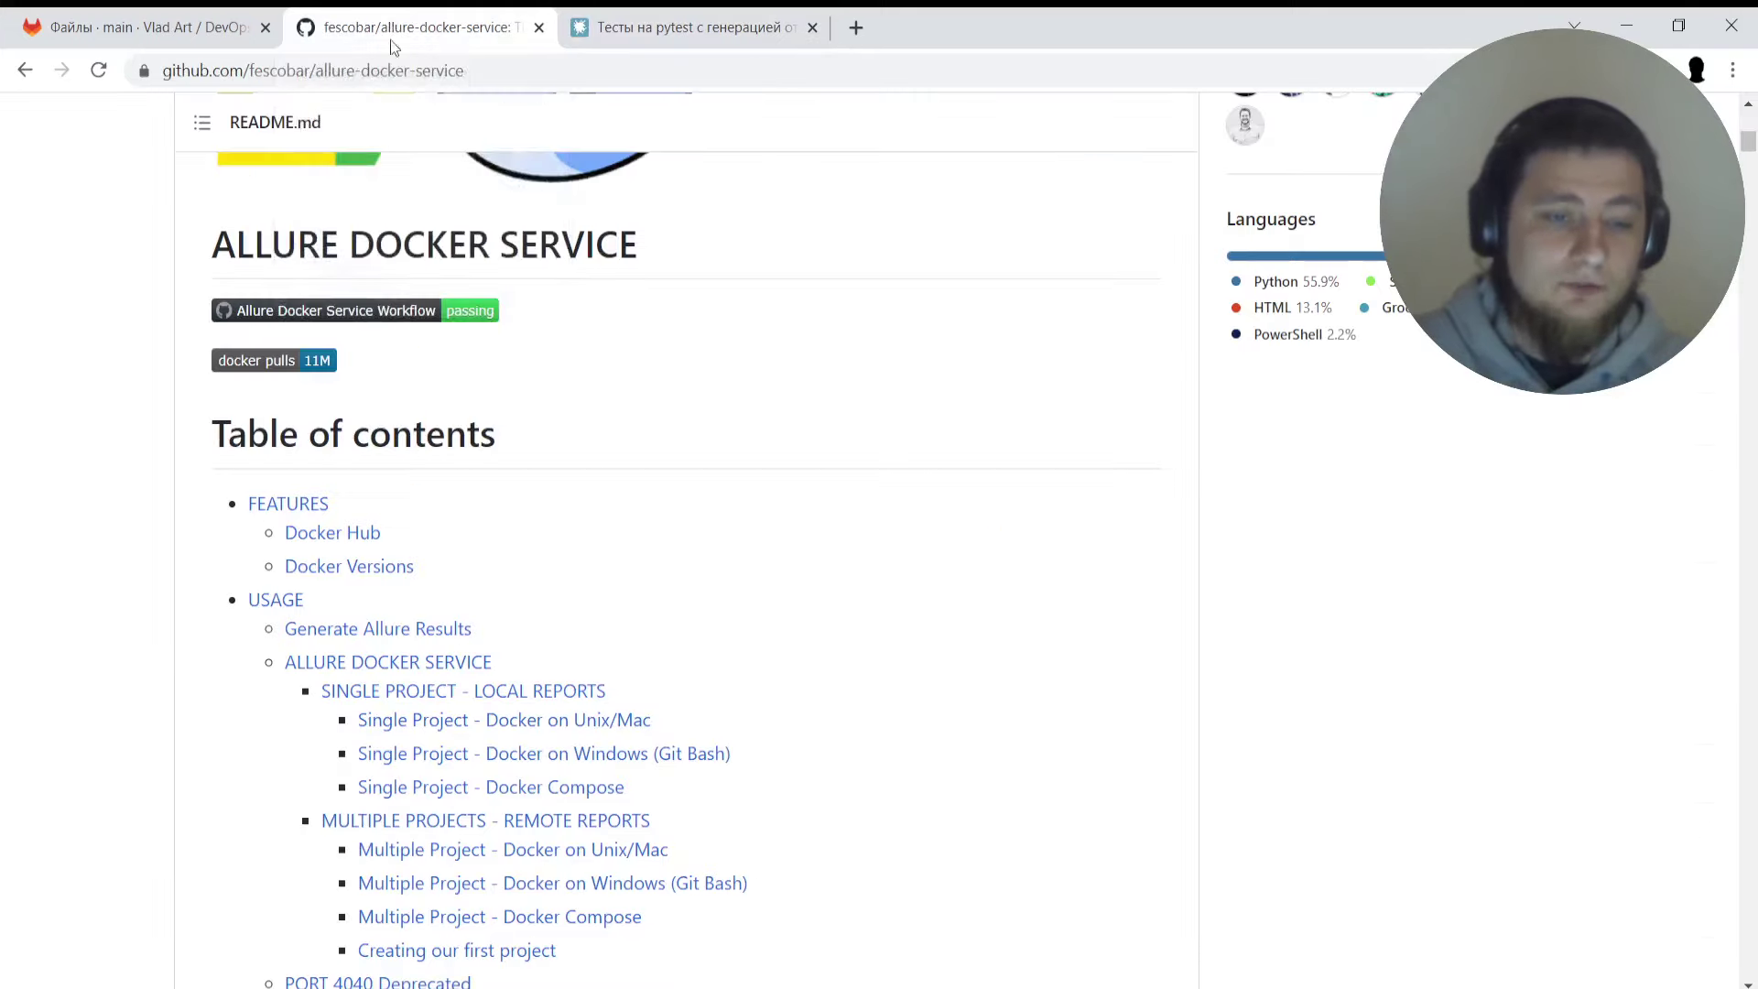
# Scroll the README to the Usage entries: Generate Allure Results, Port 4040 Deprecated, Known Issues.
pyautogui.scroll(15, 772, 646)
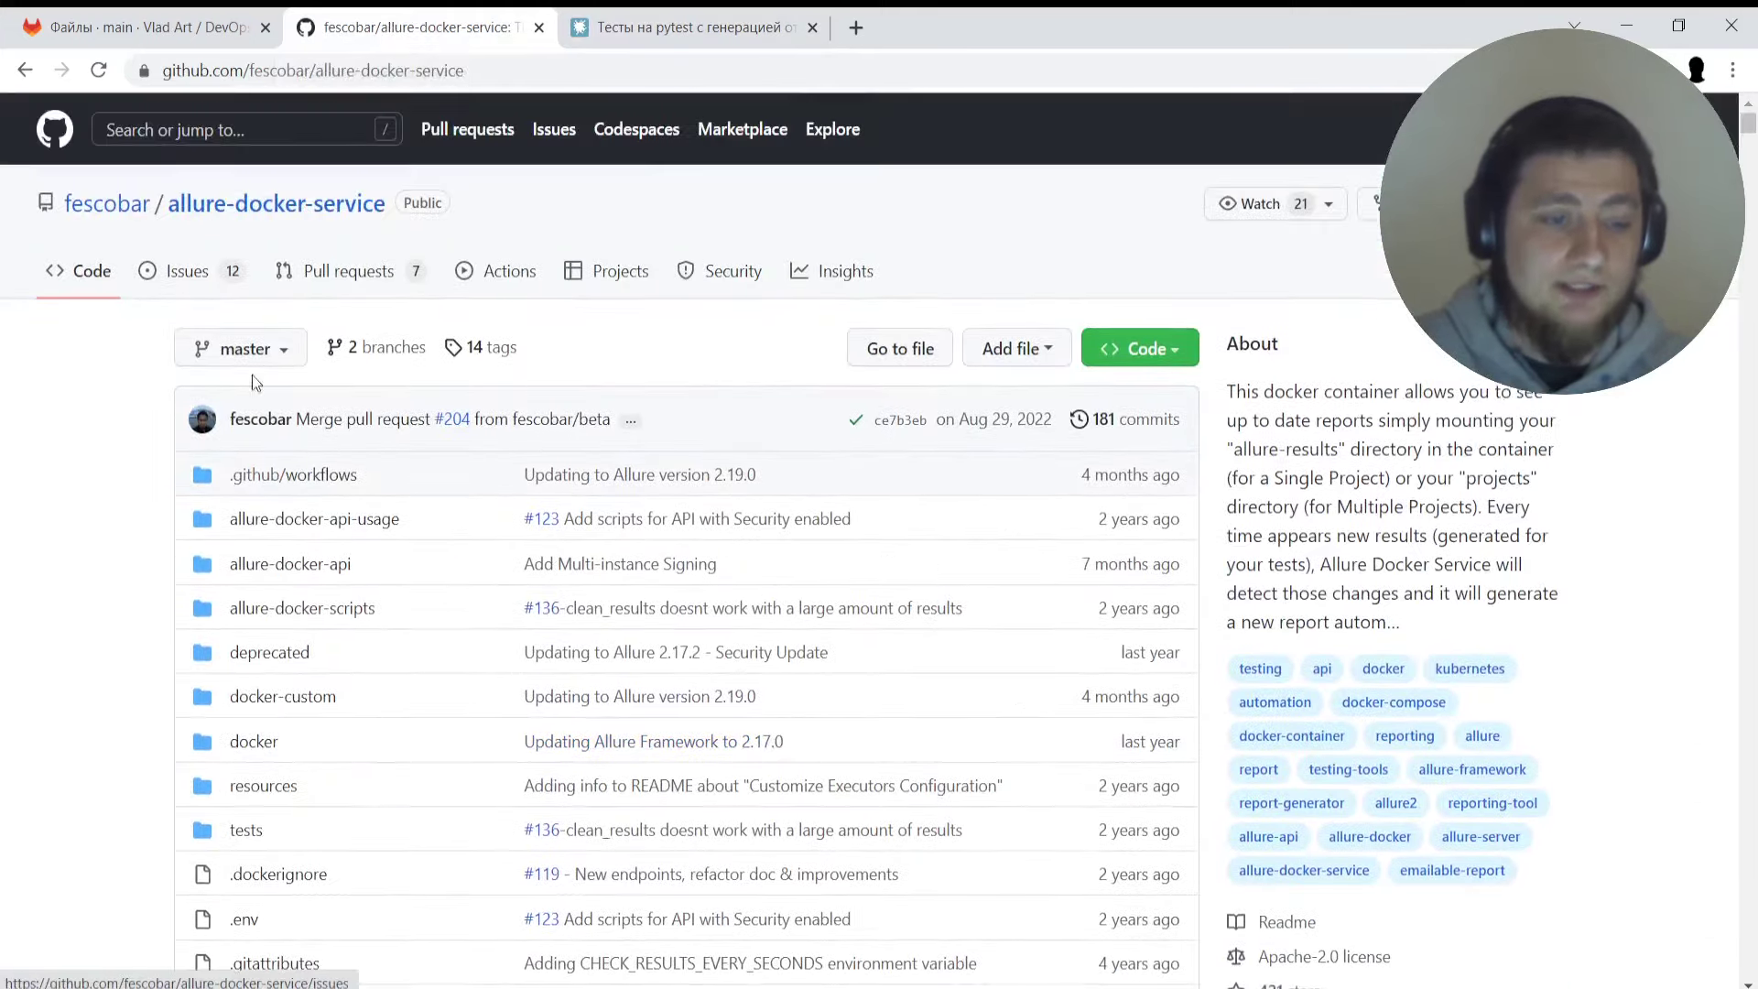
pyautogui.scroll(-9, 723, 781)
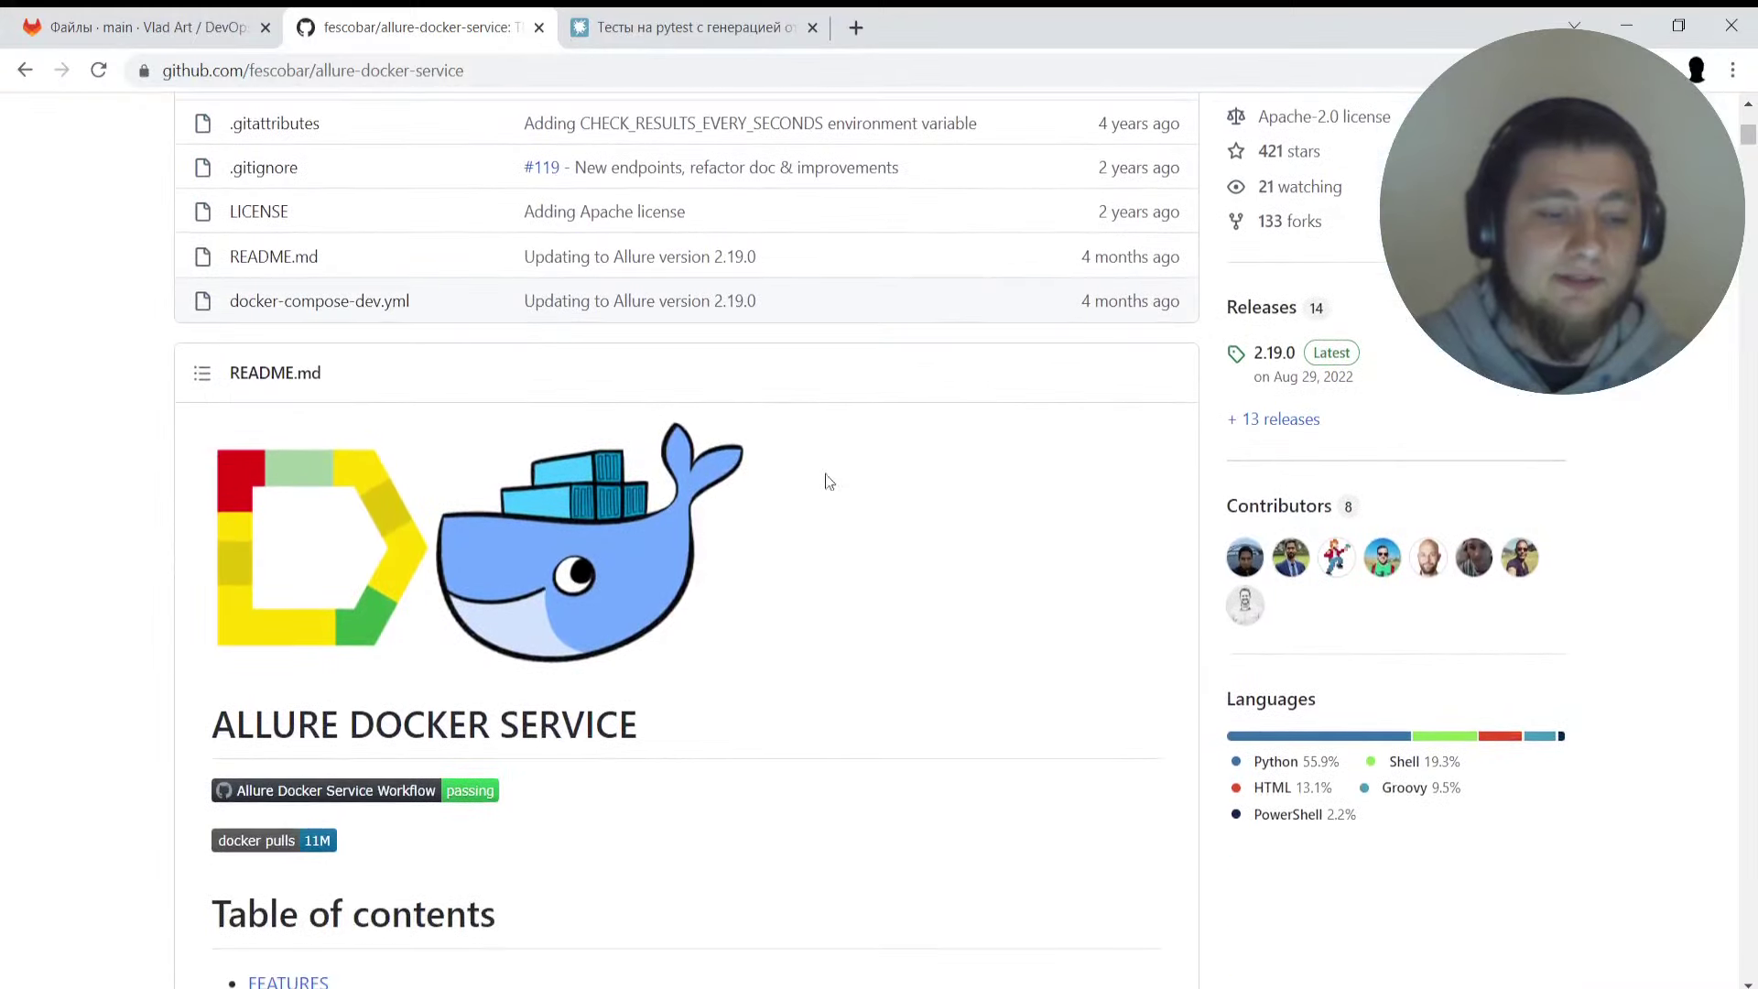
pyautogui.scroll(-10, 747, 641)
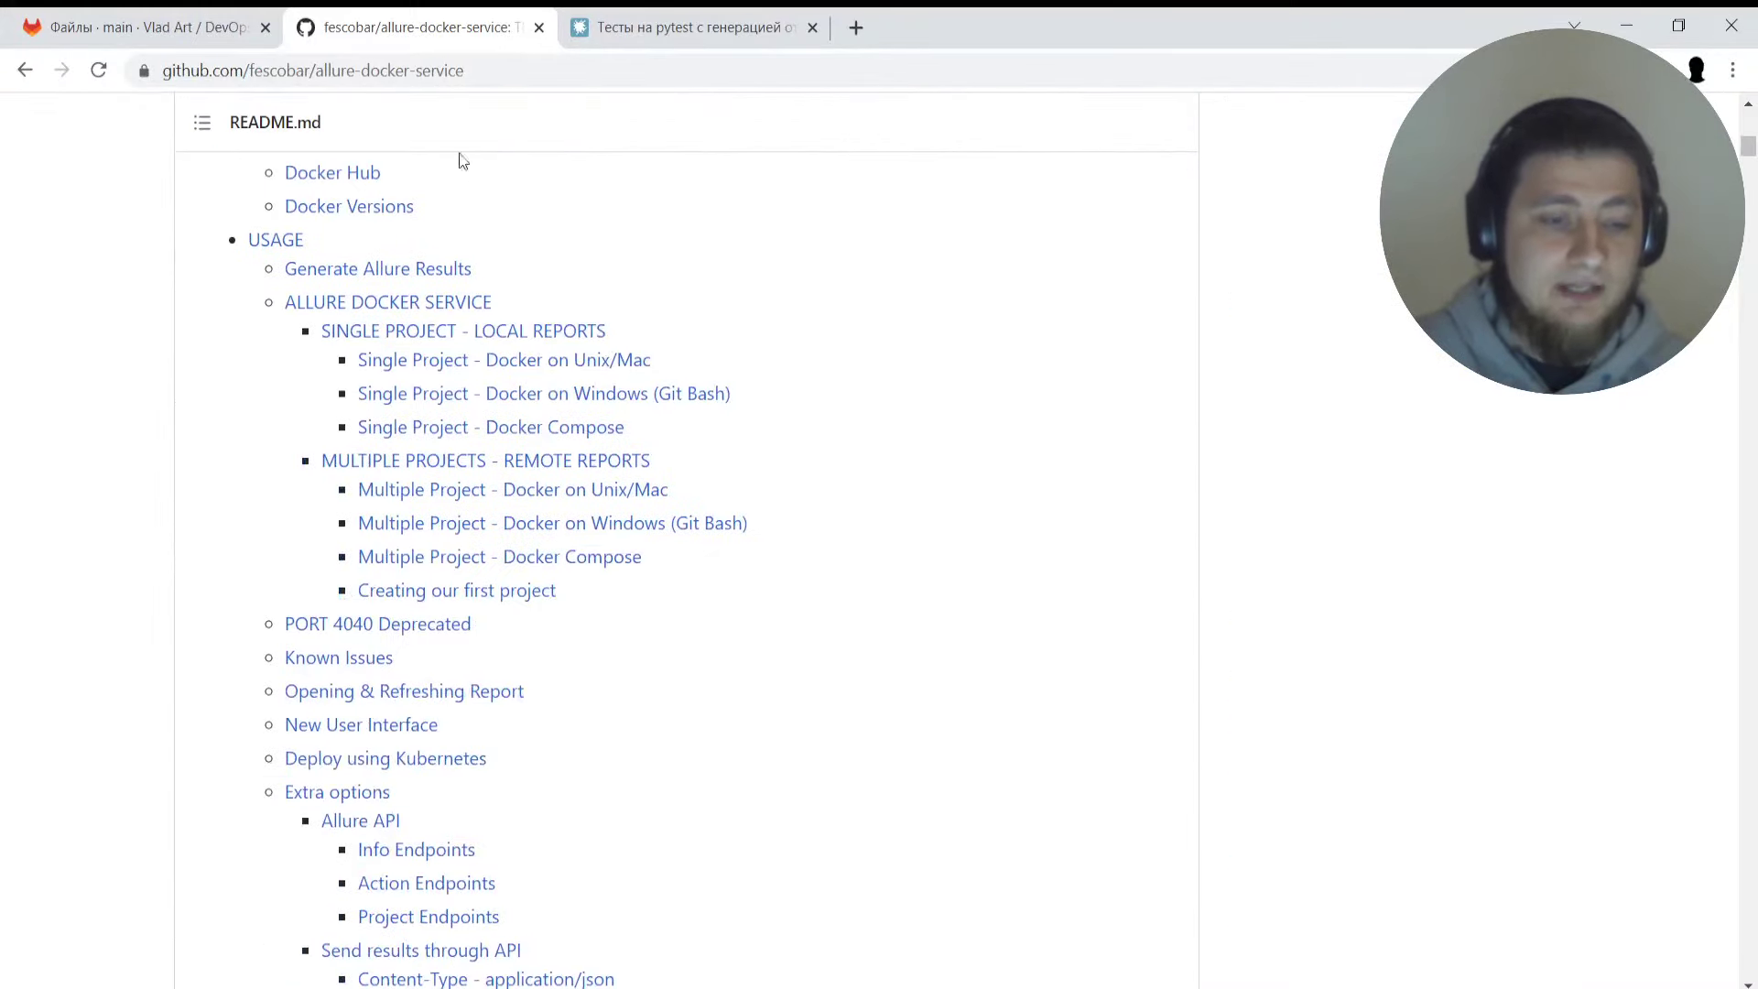
pyautogui.scroll(4, 476, 229)
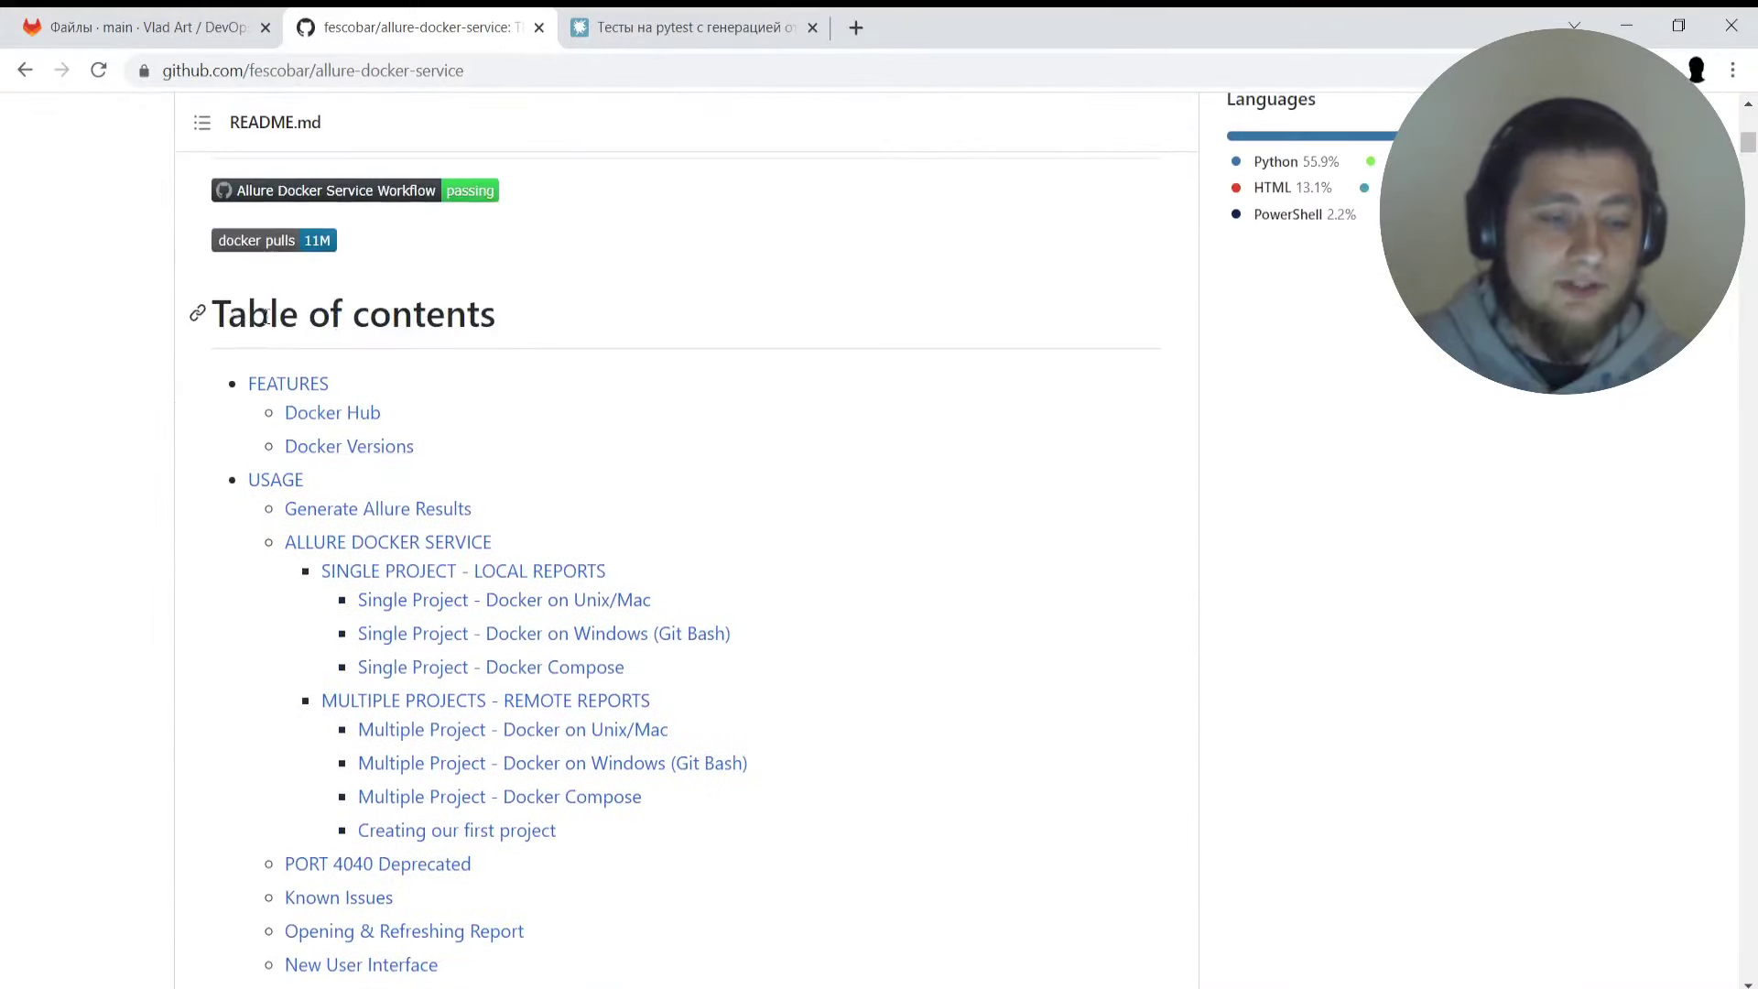
pyautogui.scroll(-1, 509, 453)
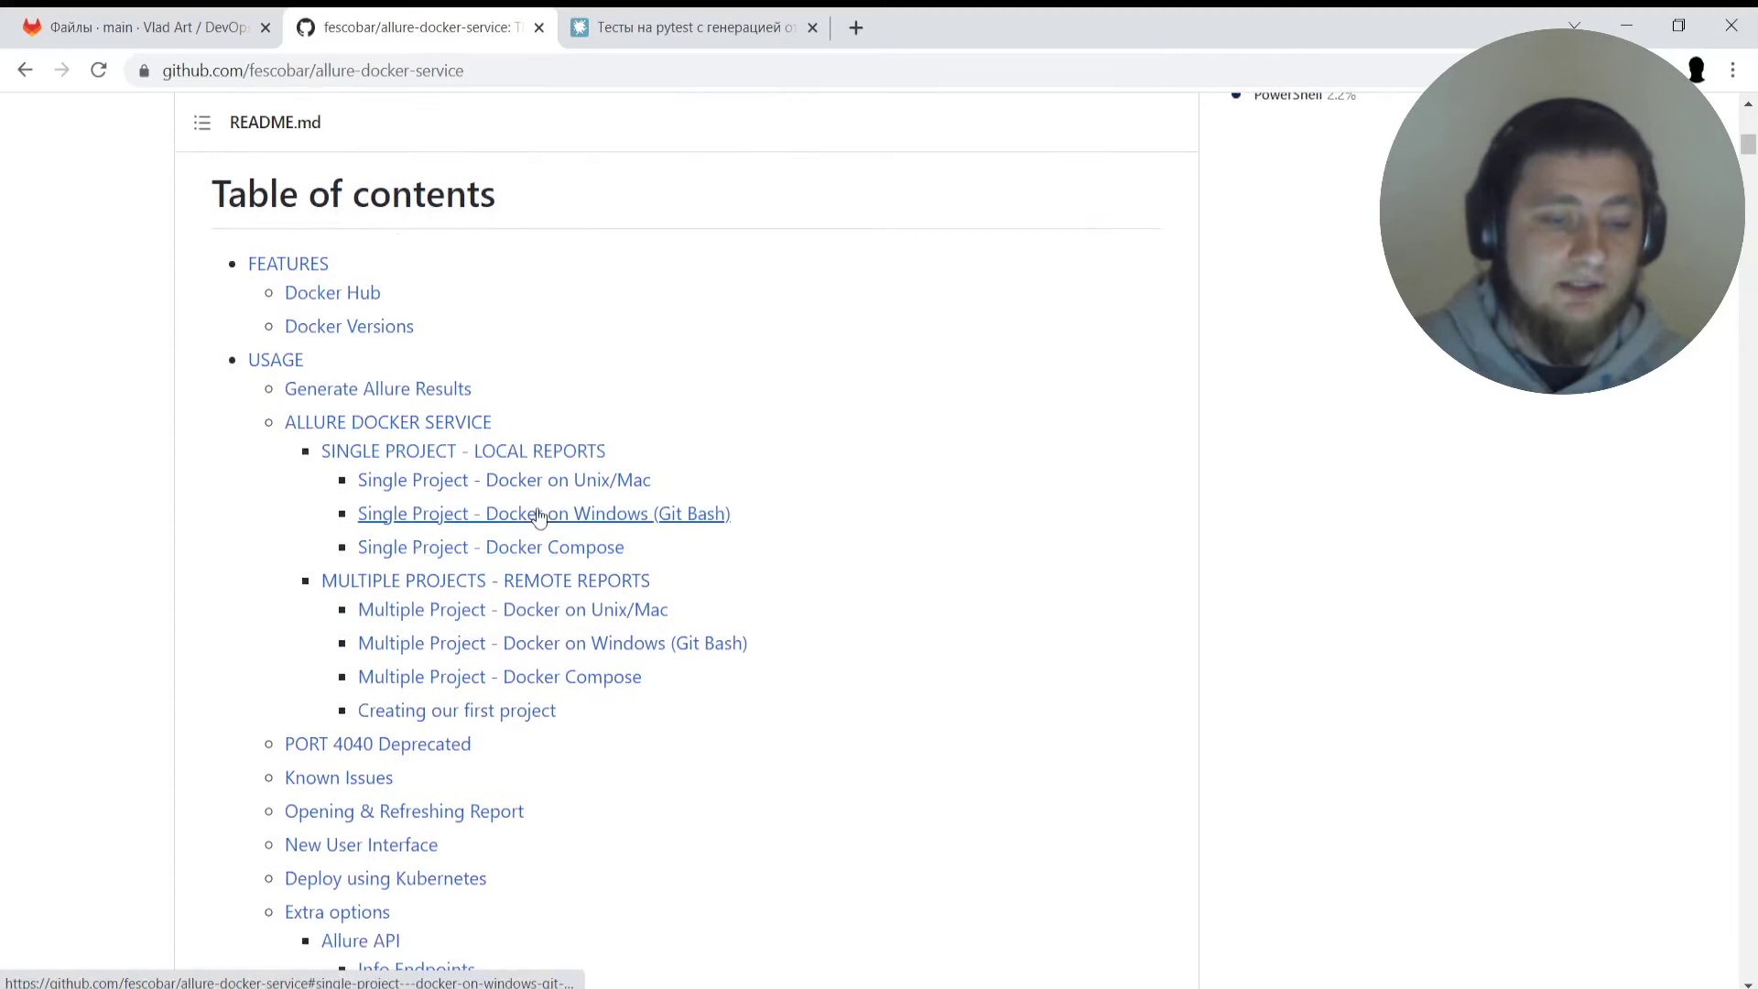
pyautogui.scroll(-5, 526, 640)
pyautogui.scroll(-10, 336, 597)
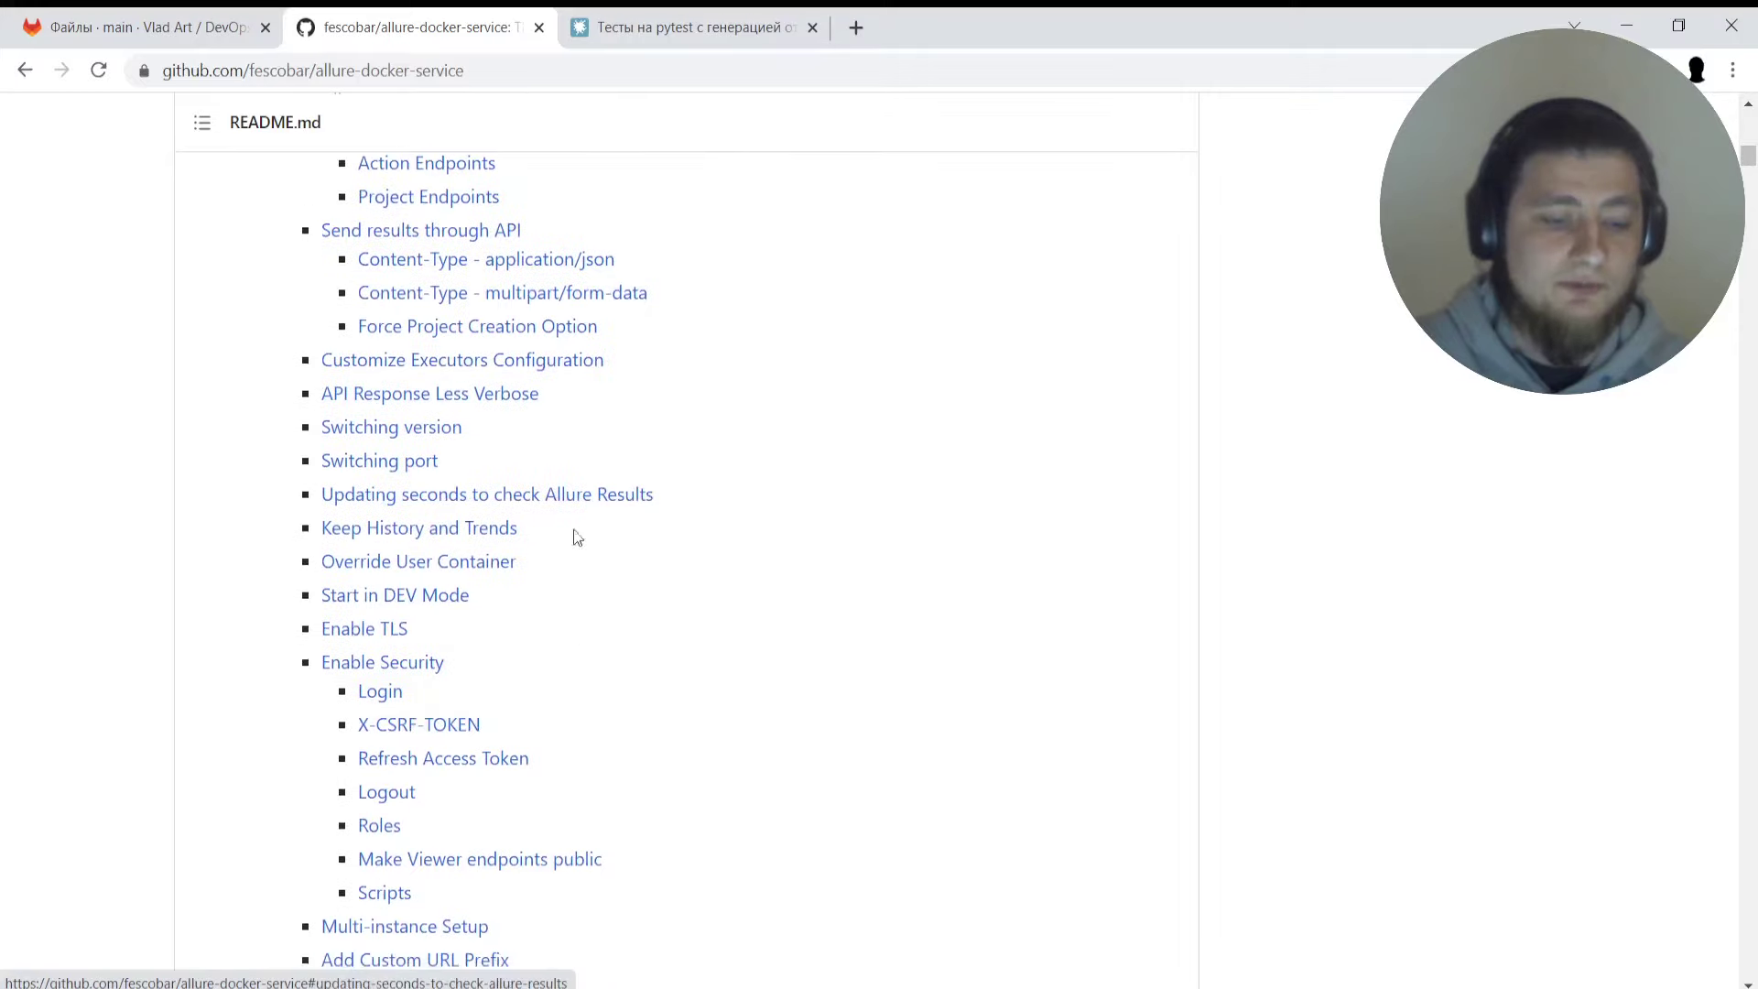
pyautogui.scroll(17, 527, 477)
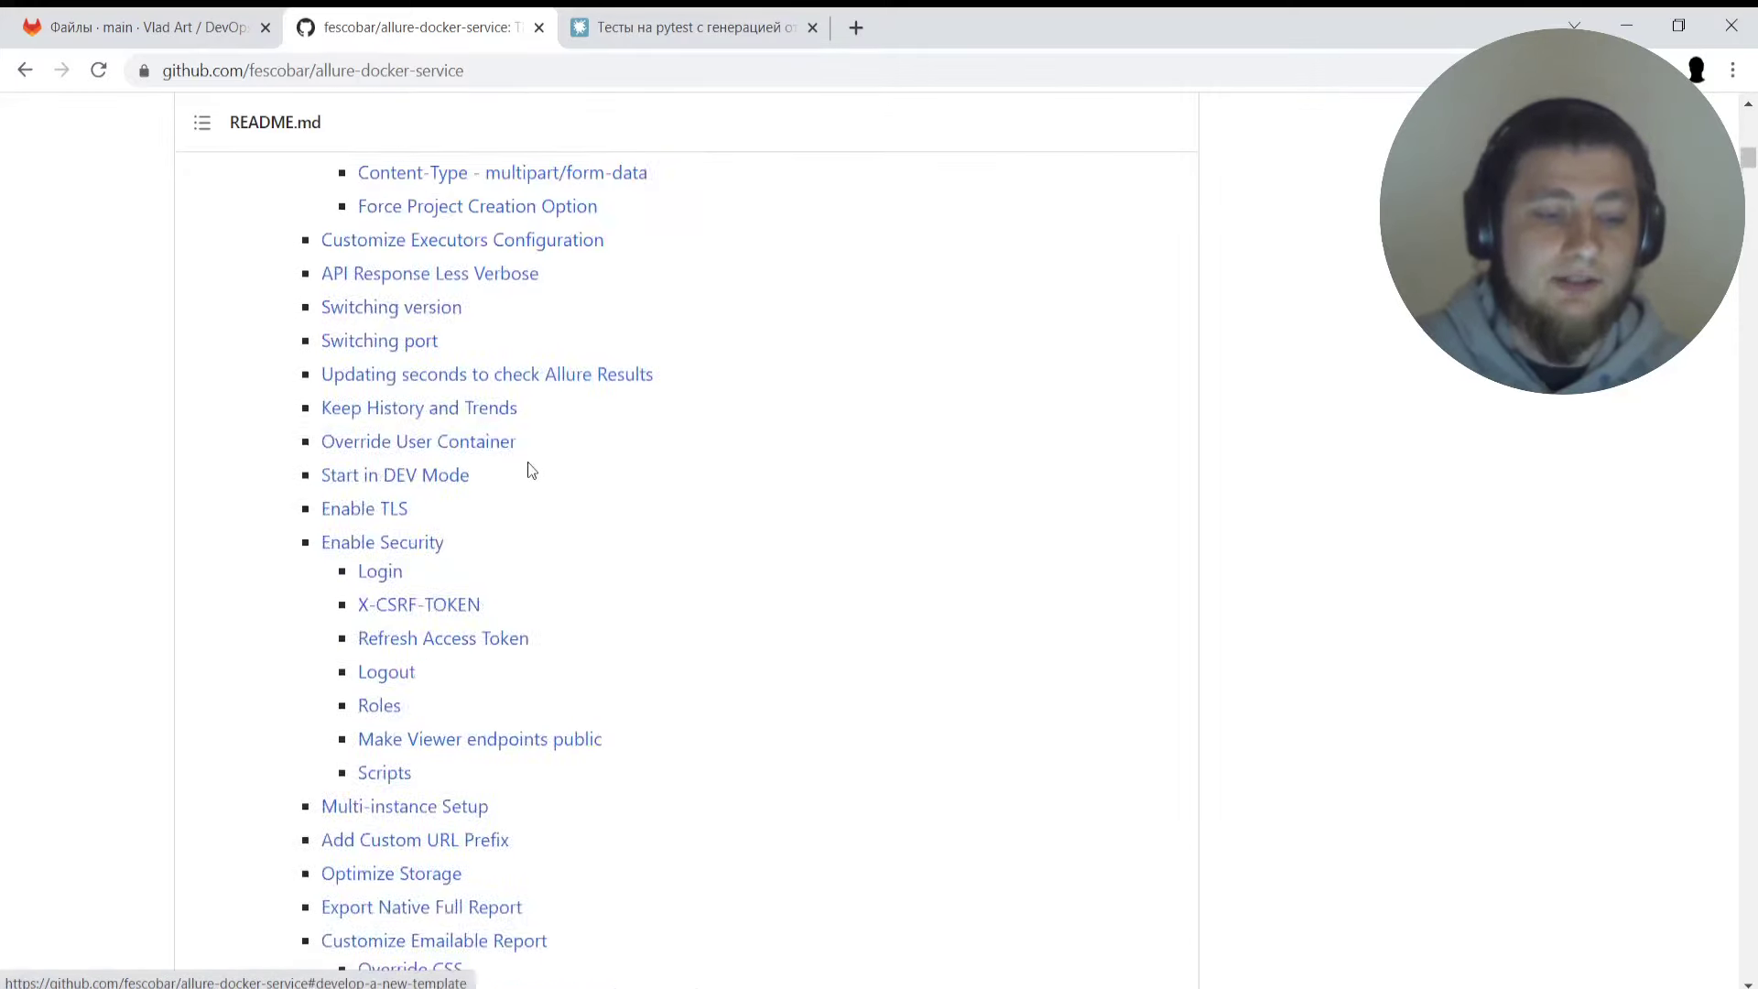
pyautogui.scroll(6, 535, 477)
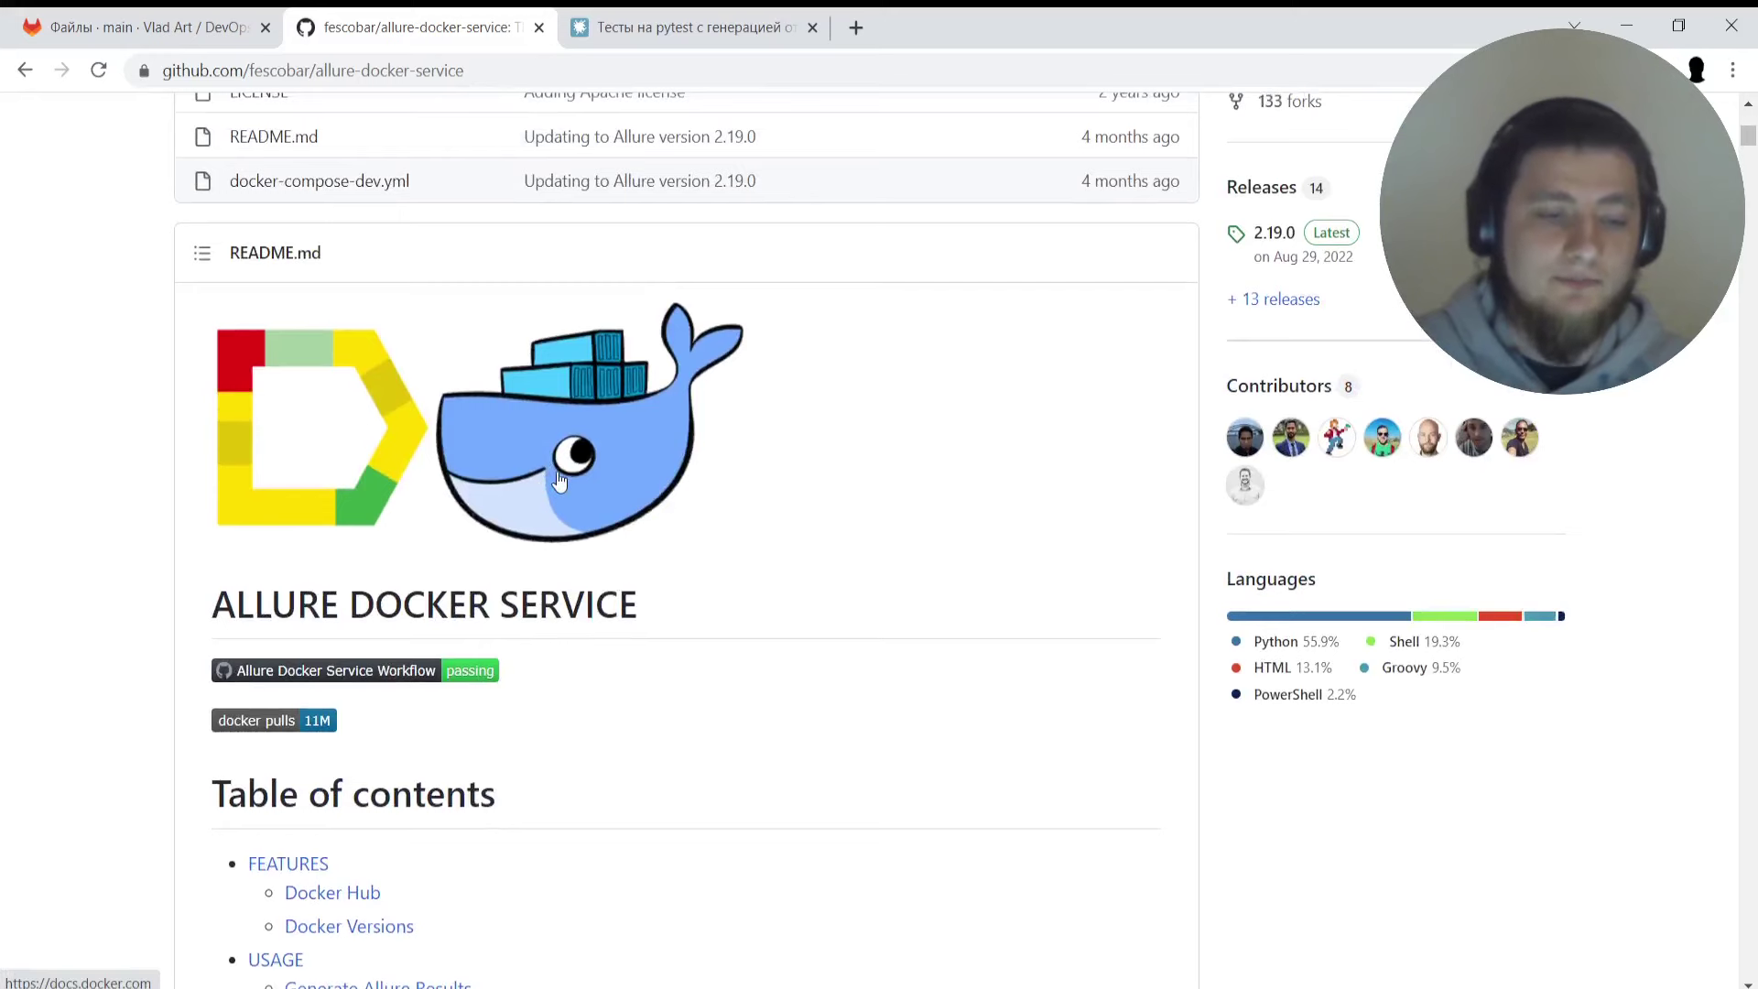
pyautogui.scroll(-2, 555, 441)
pyautogui.scroll(-2, 555, 443)
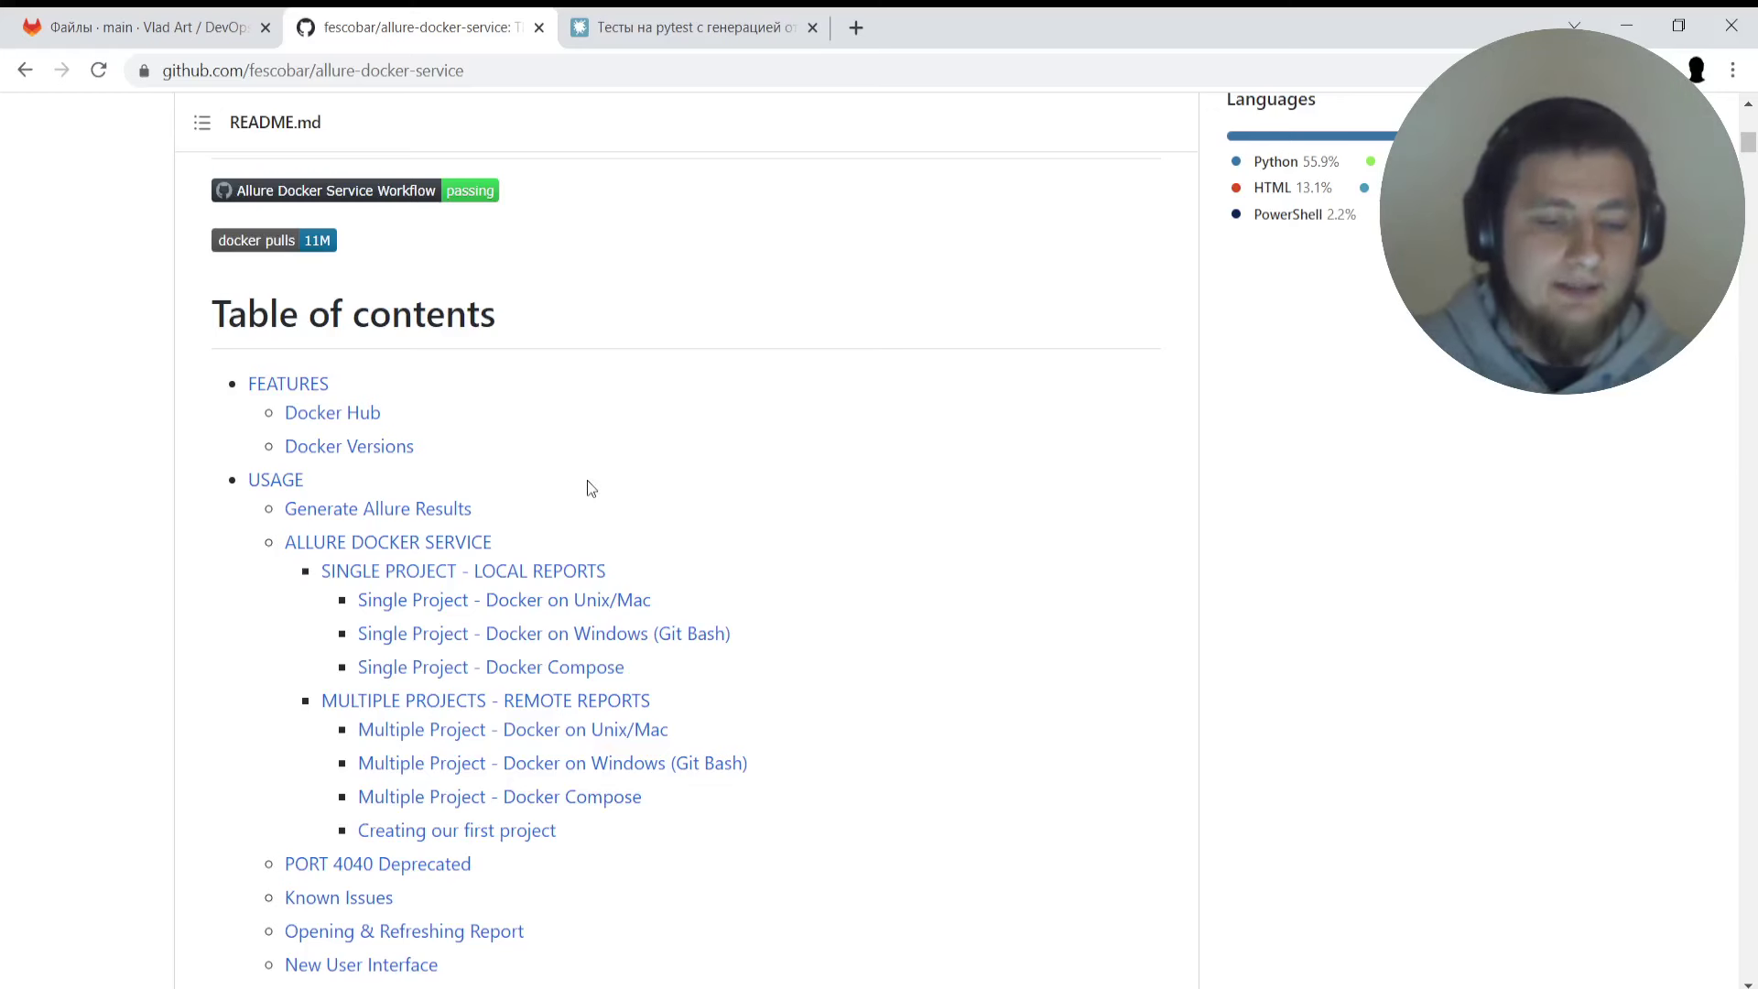
# Jump to Generate Allure Results and highlight the Single Project Unix/Mac heading.
pyautogui.click(432, 518)
pyautogui.scroll(-20, 724, 414)
pyautogui.scroll(1, 724, 414)
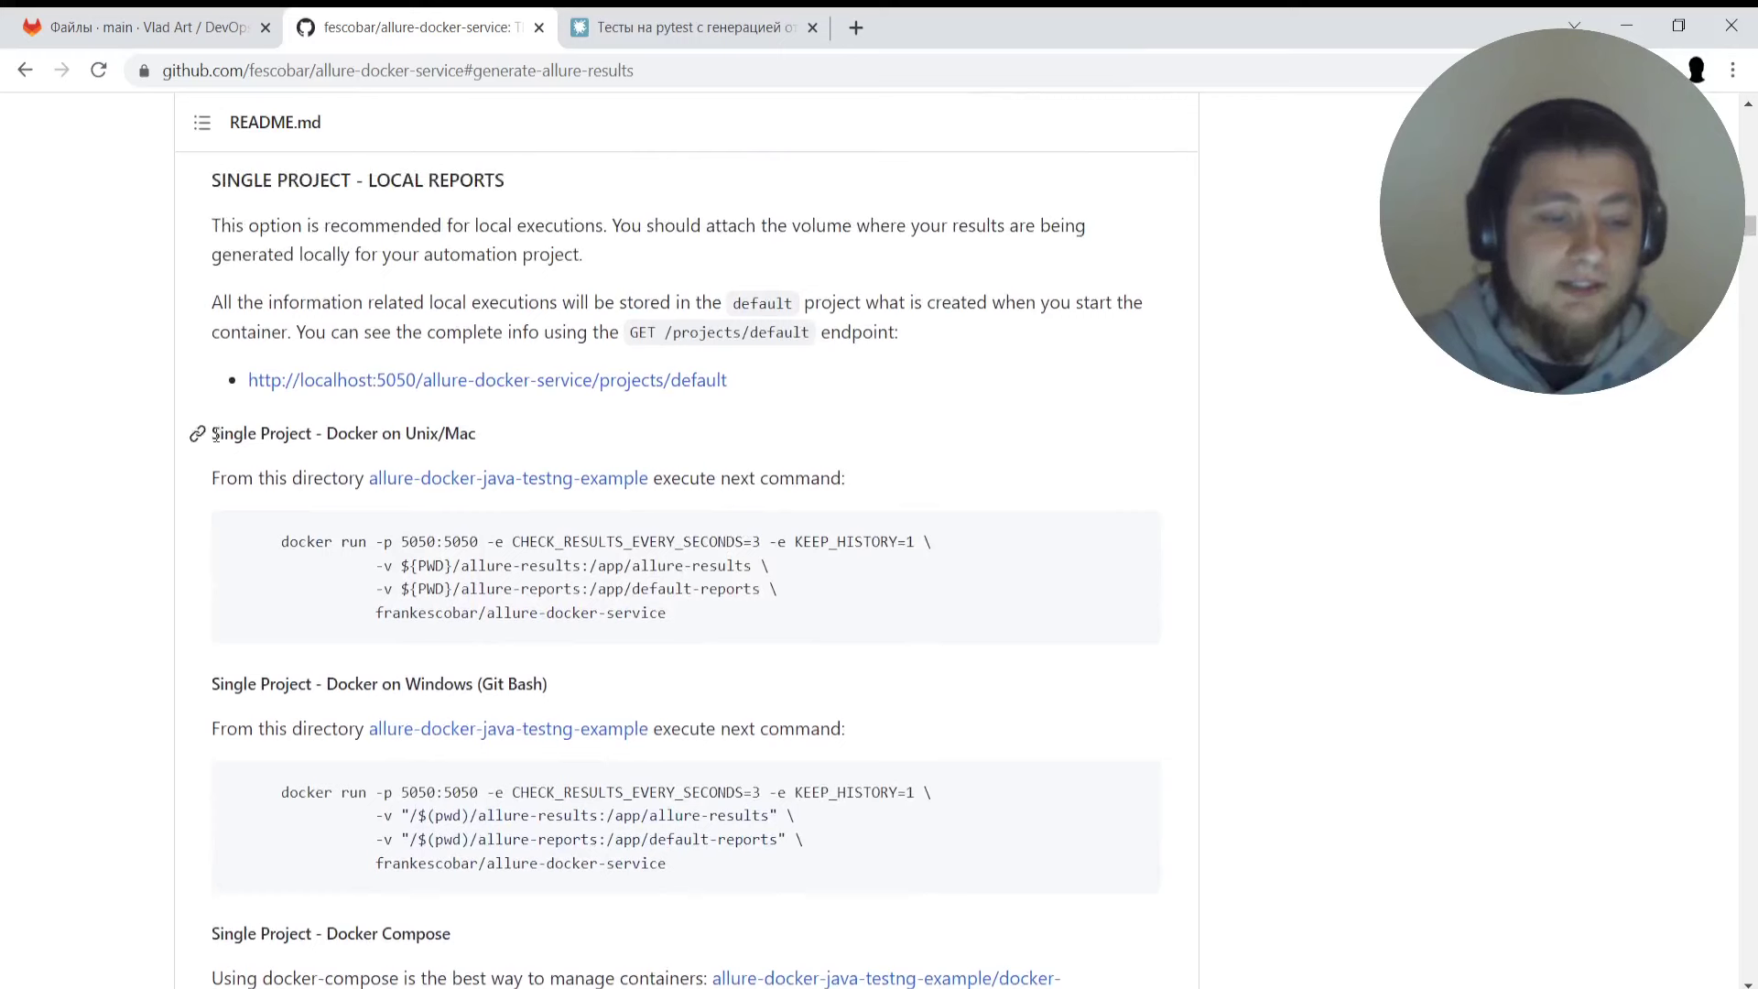
pyautogui.moveTo(213, 435); pyautogui.dragTo(490, 436)
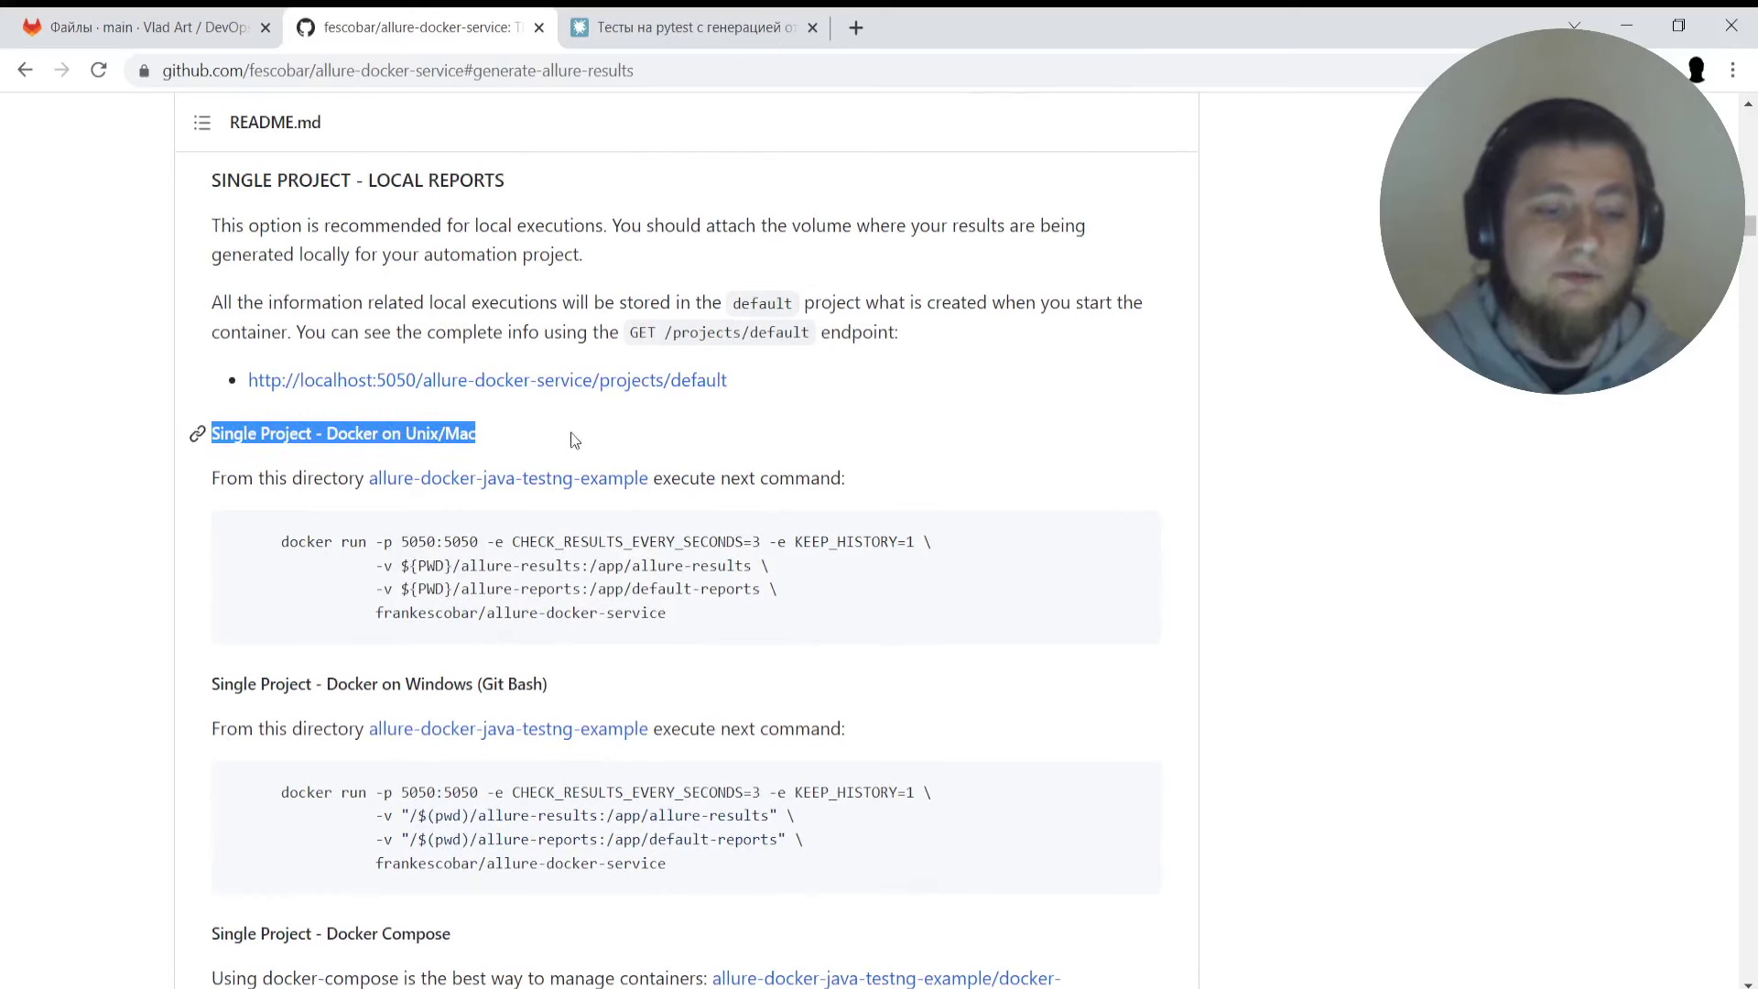
pyautogui.click(449, 455)
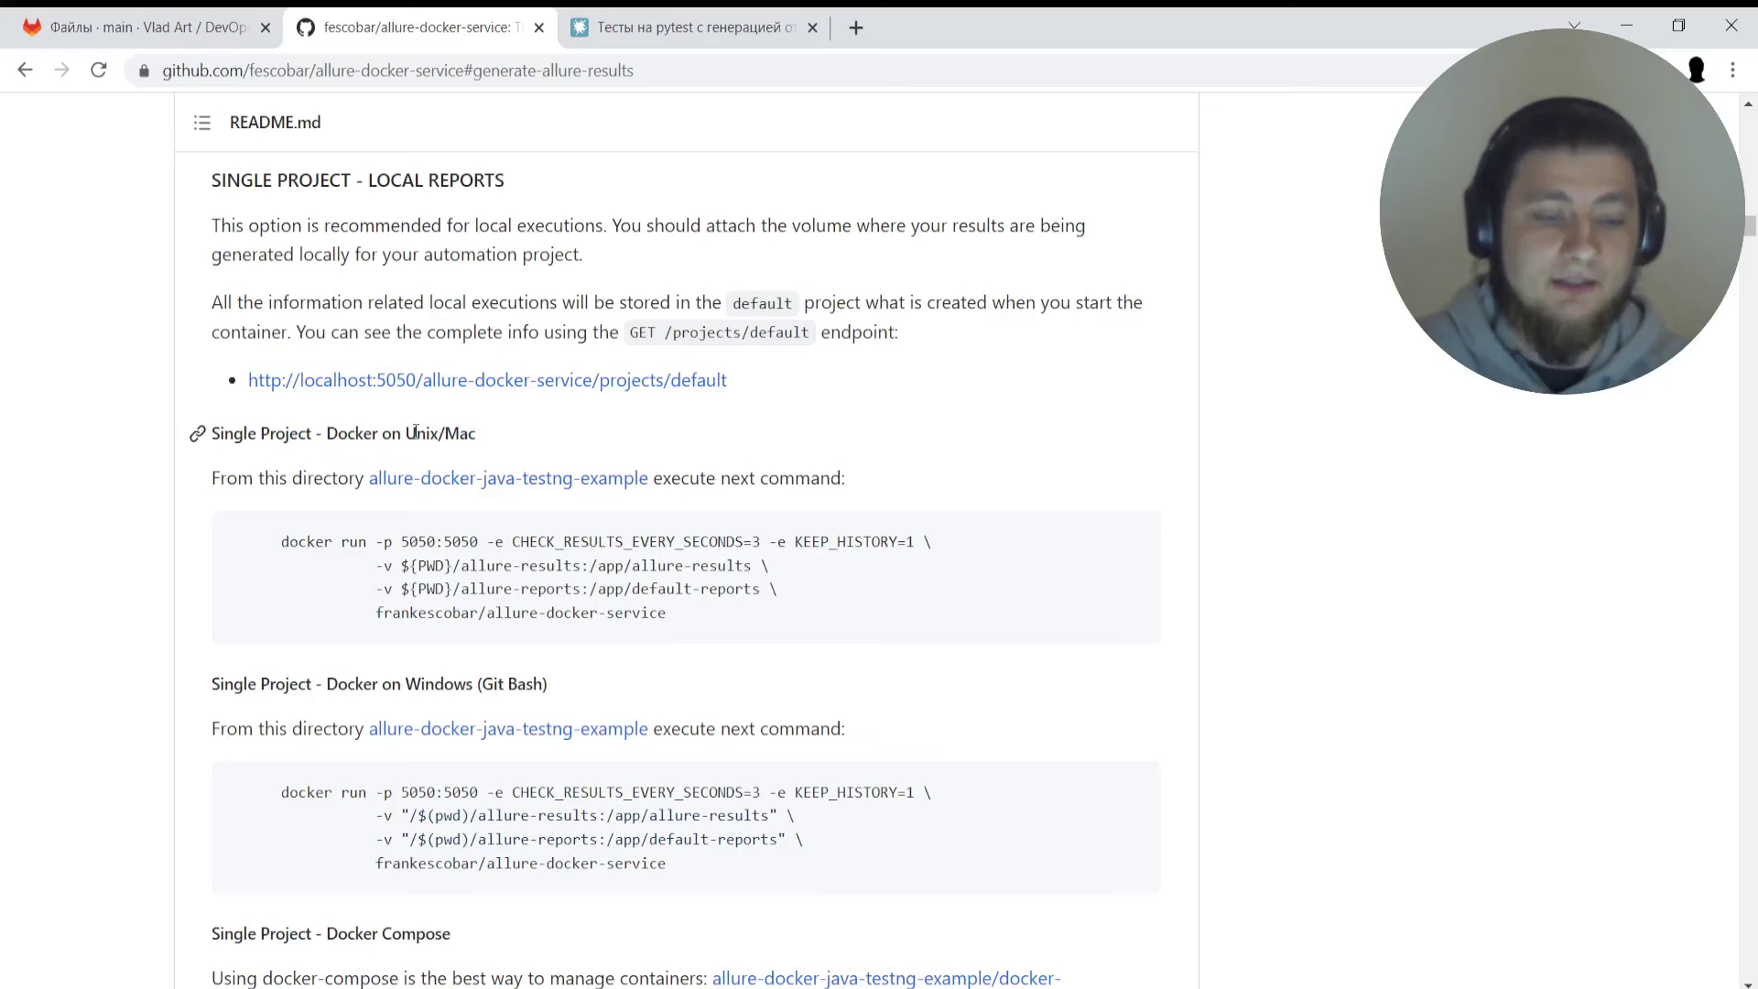
pyautogui.moveTo(403, 433); pyautogui.dragTo(572, 443)
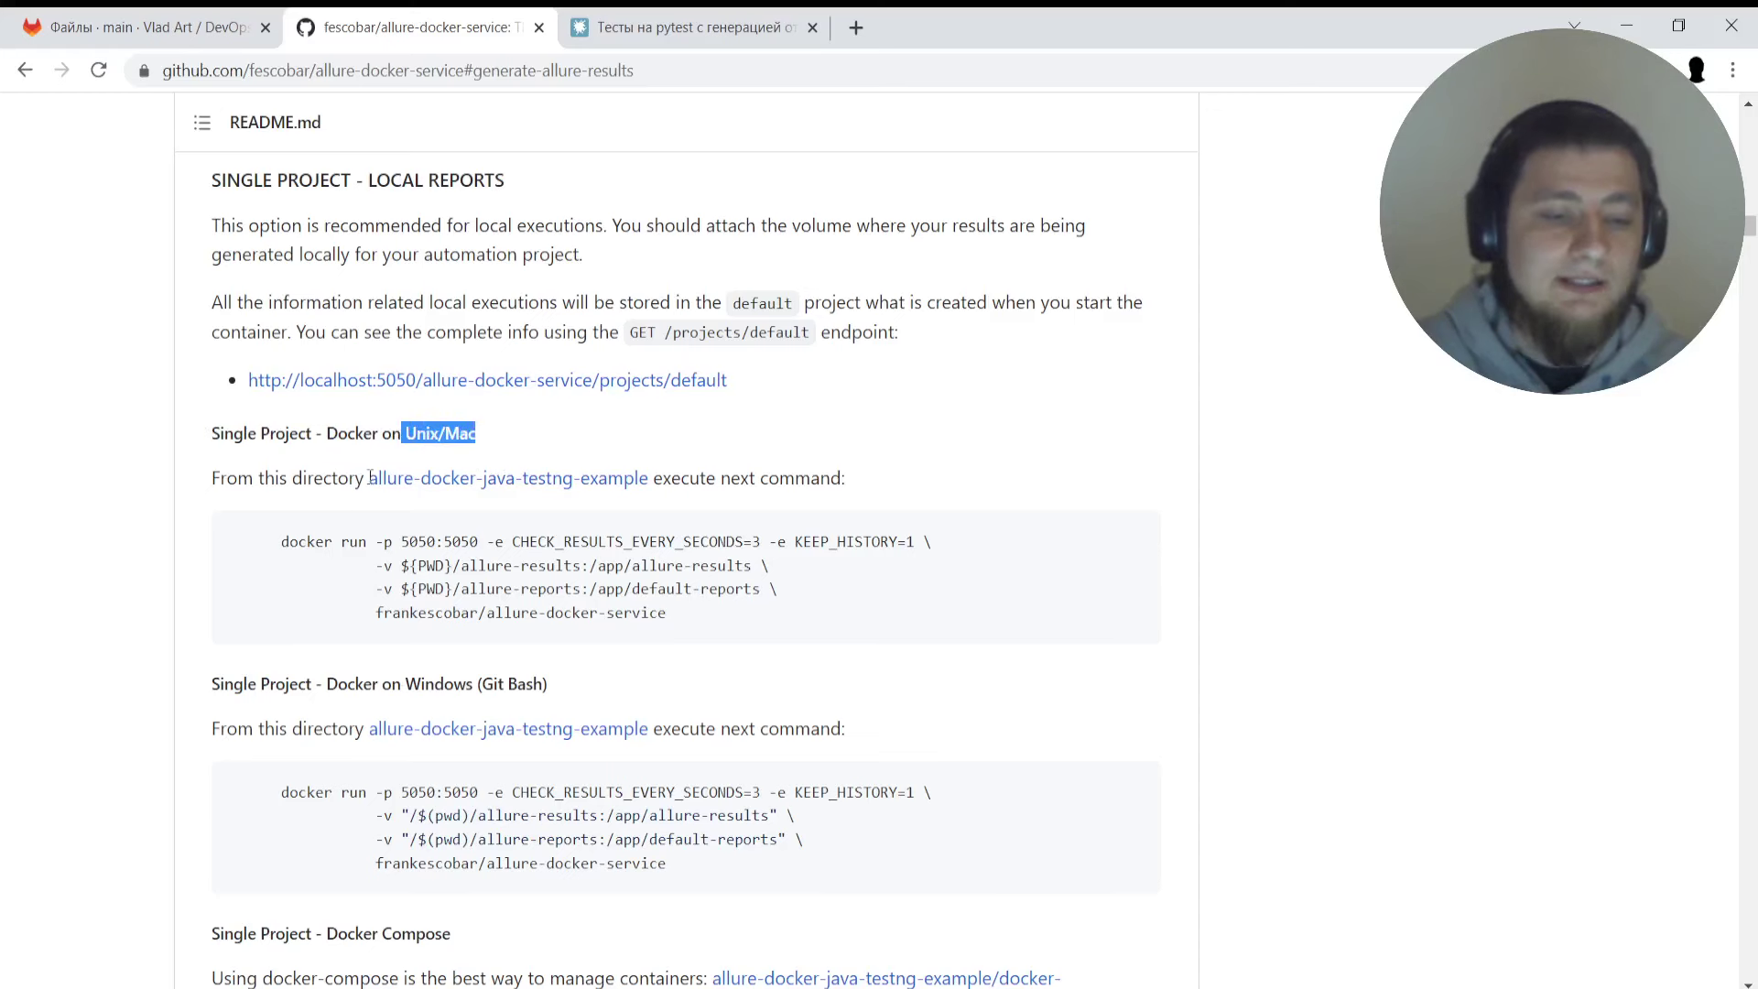
pyautogui.click(497, 419)
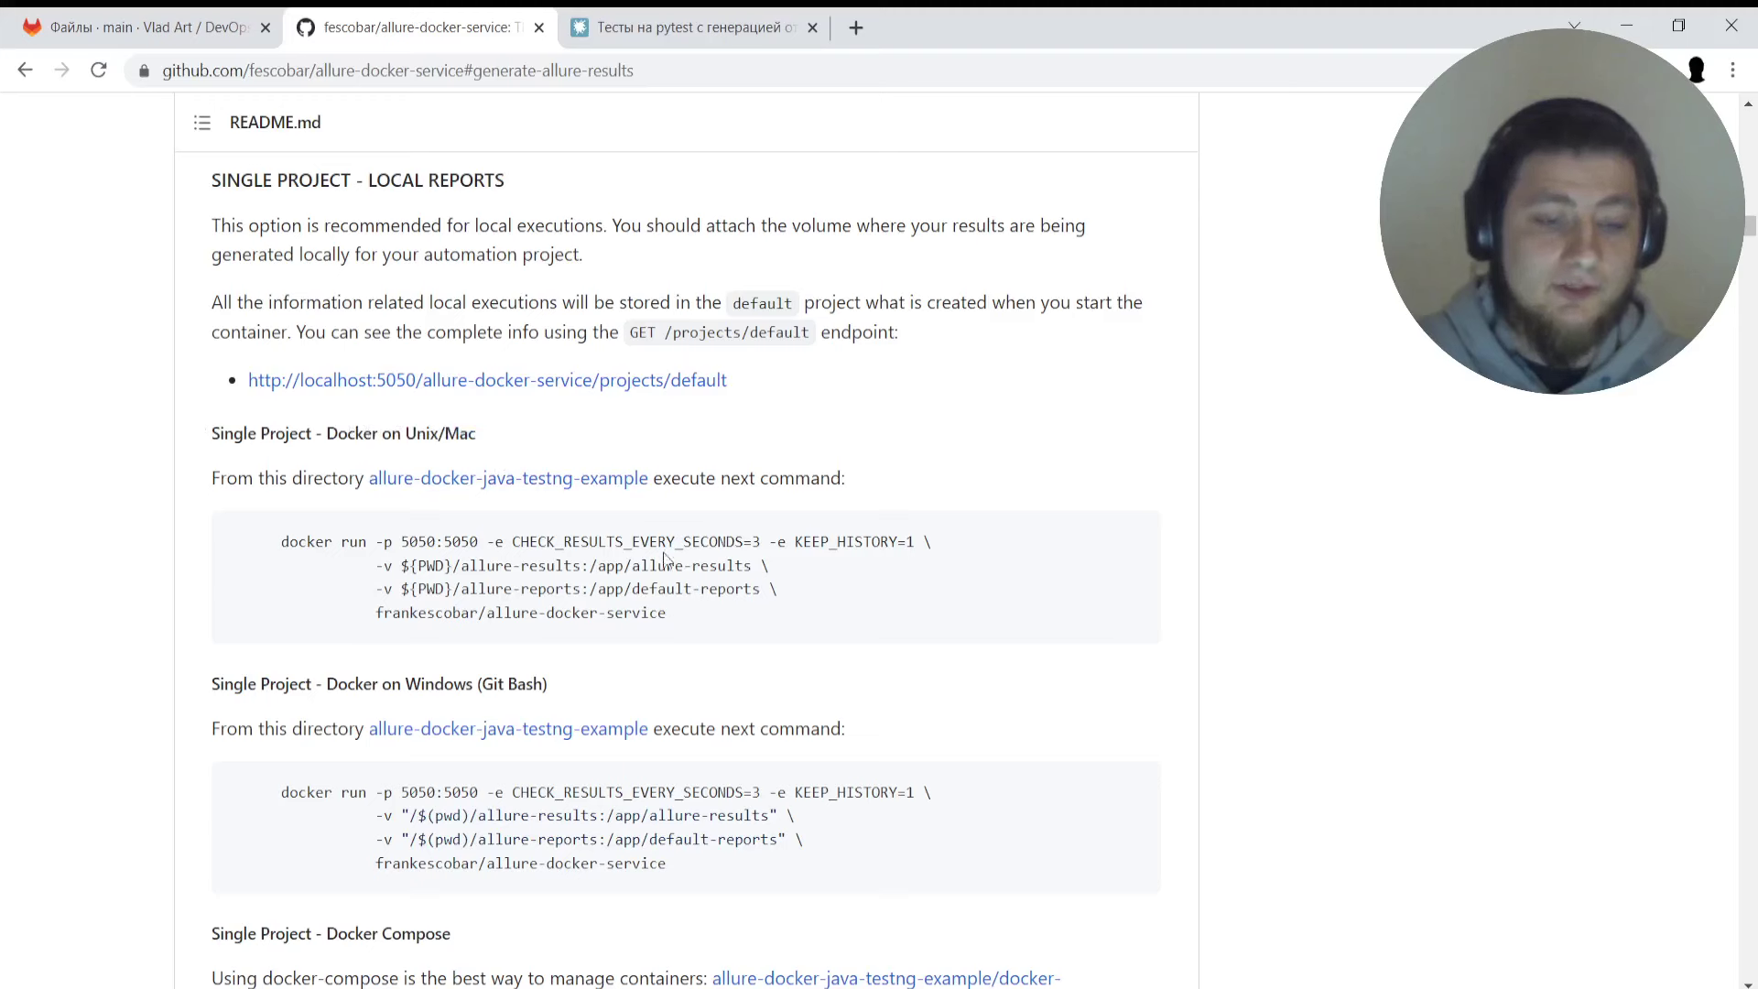
# Select the complete Unix/Mac docker run command that uses port 5050.
pyautogui.moveTo(693, 630); pyautogui.dragTo(229, 533)
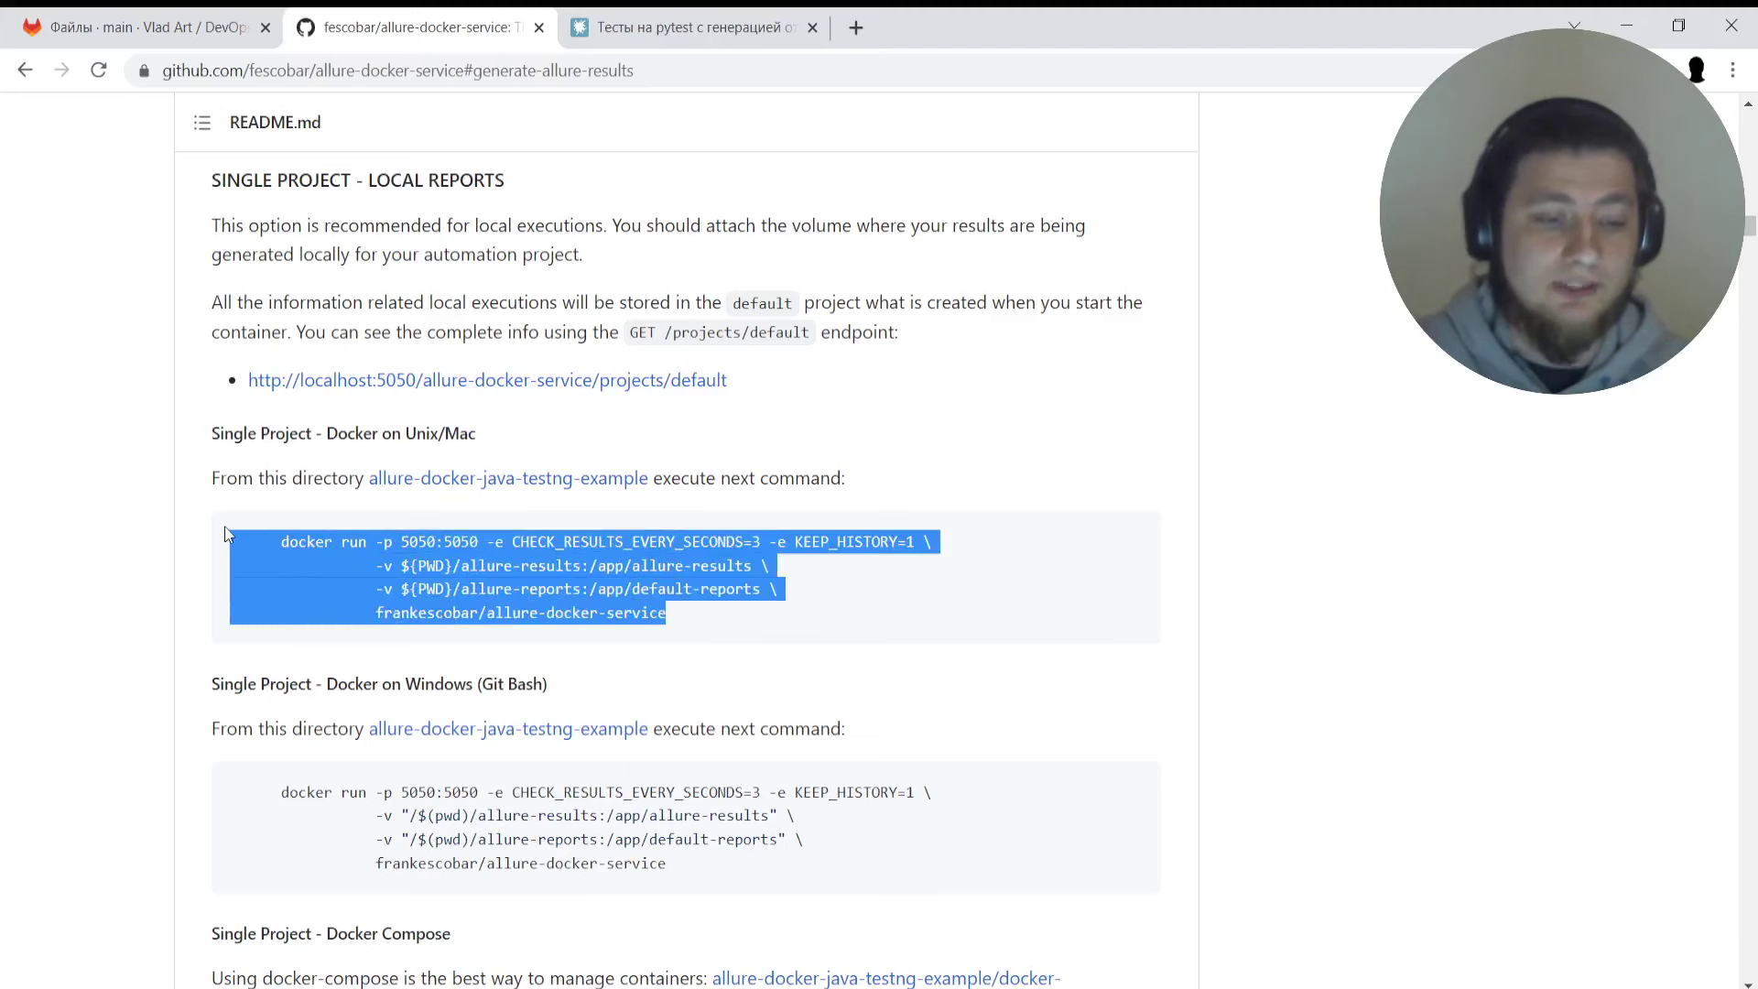
pyautogui.click(957, 434)
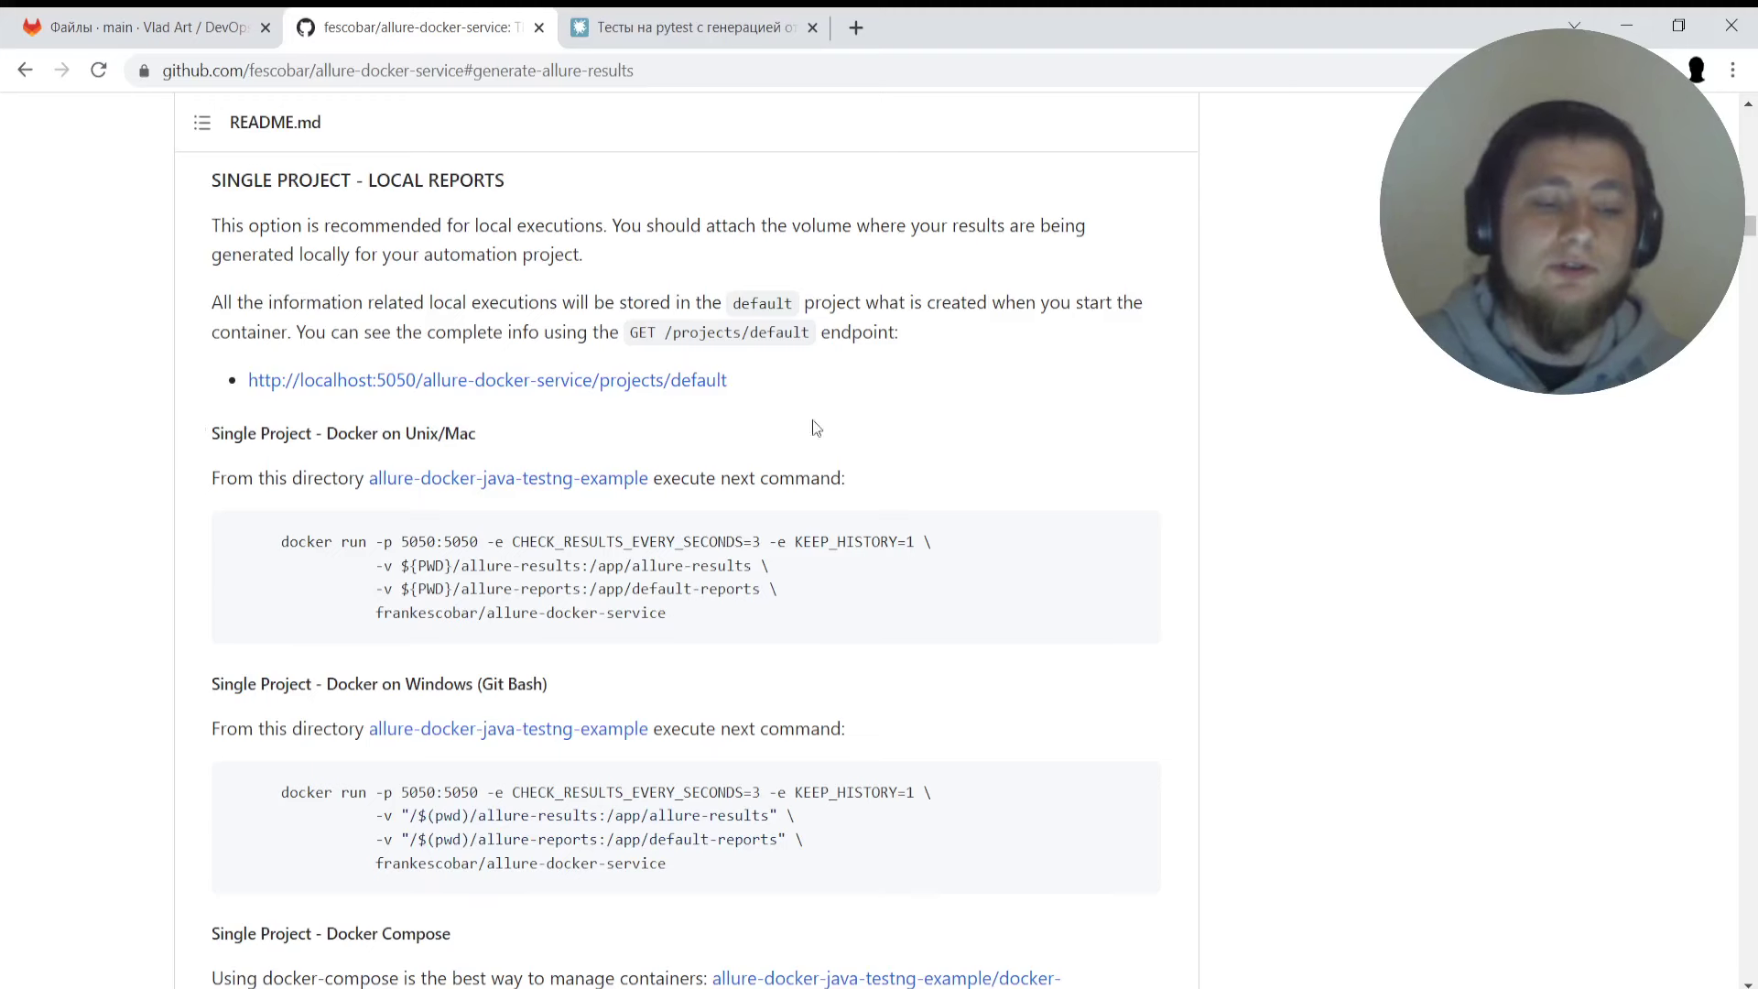
pyautogui.moveTo(686, 621); pyautogui.dragTo(264, 542)
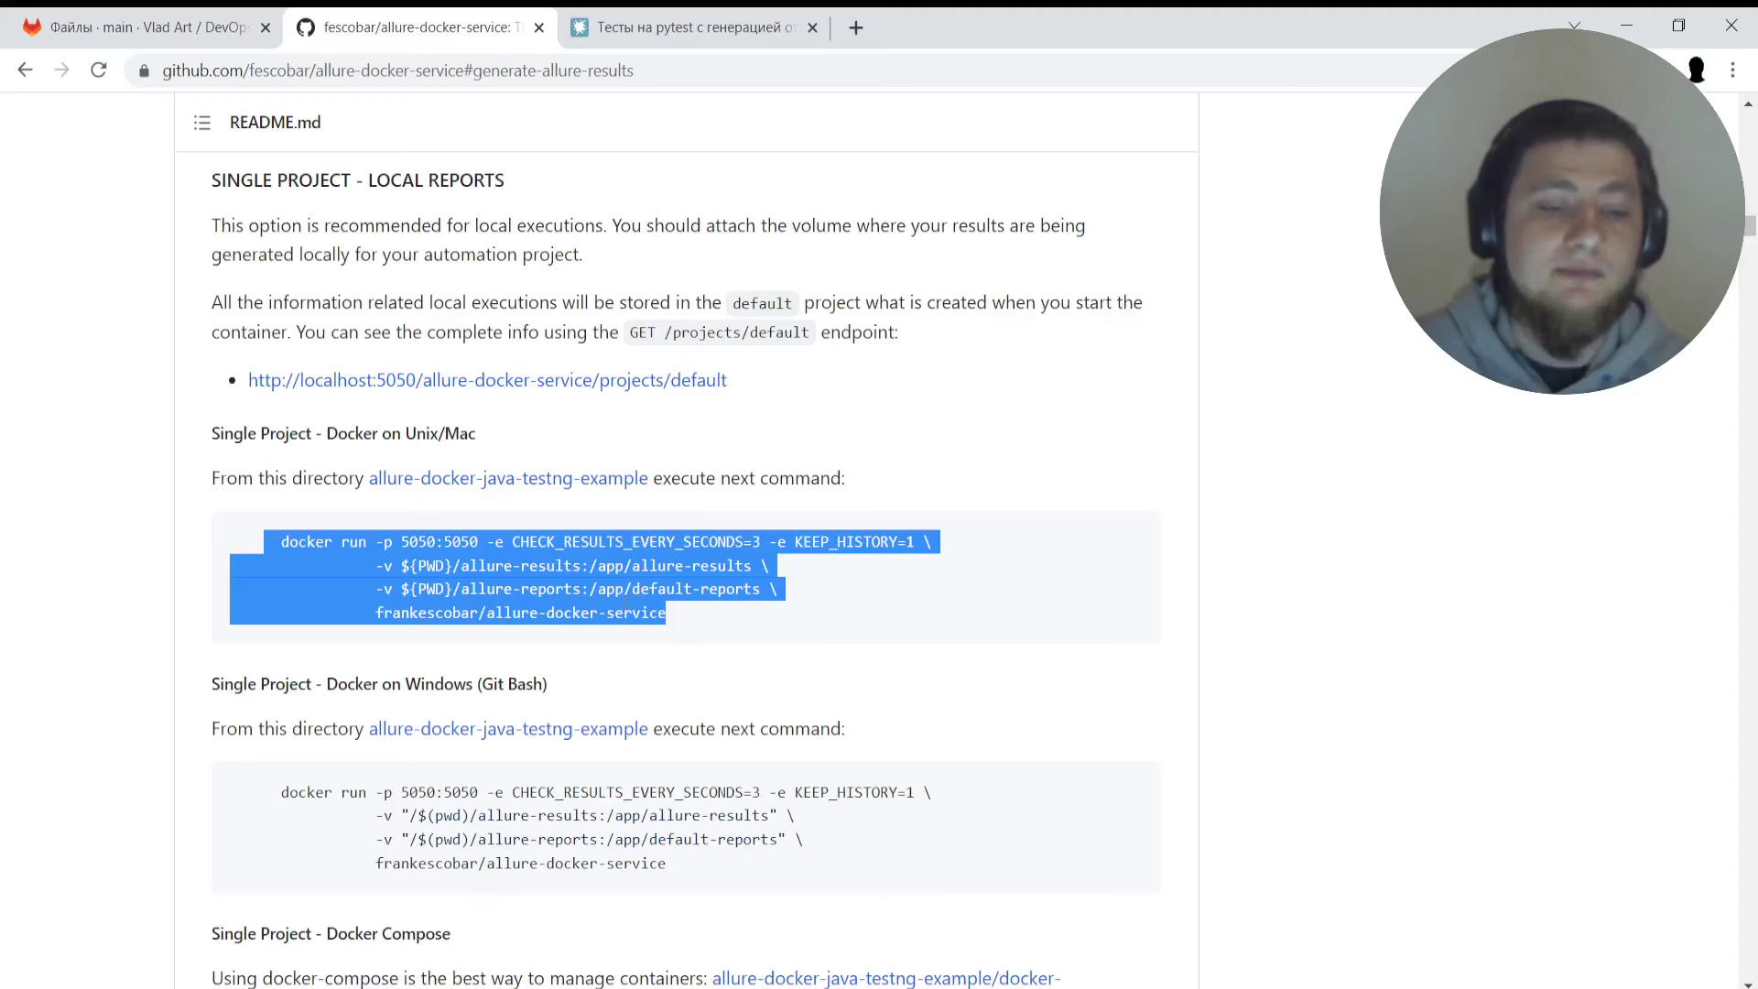
pyautogui.click(702, 620)
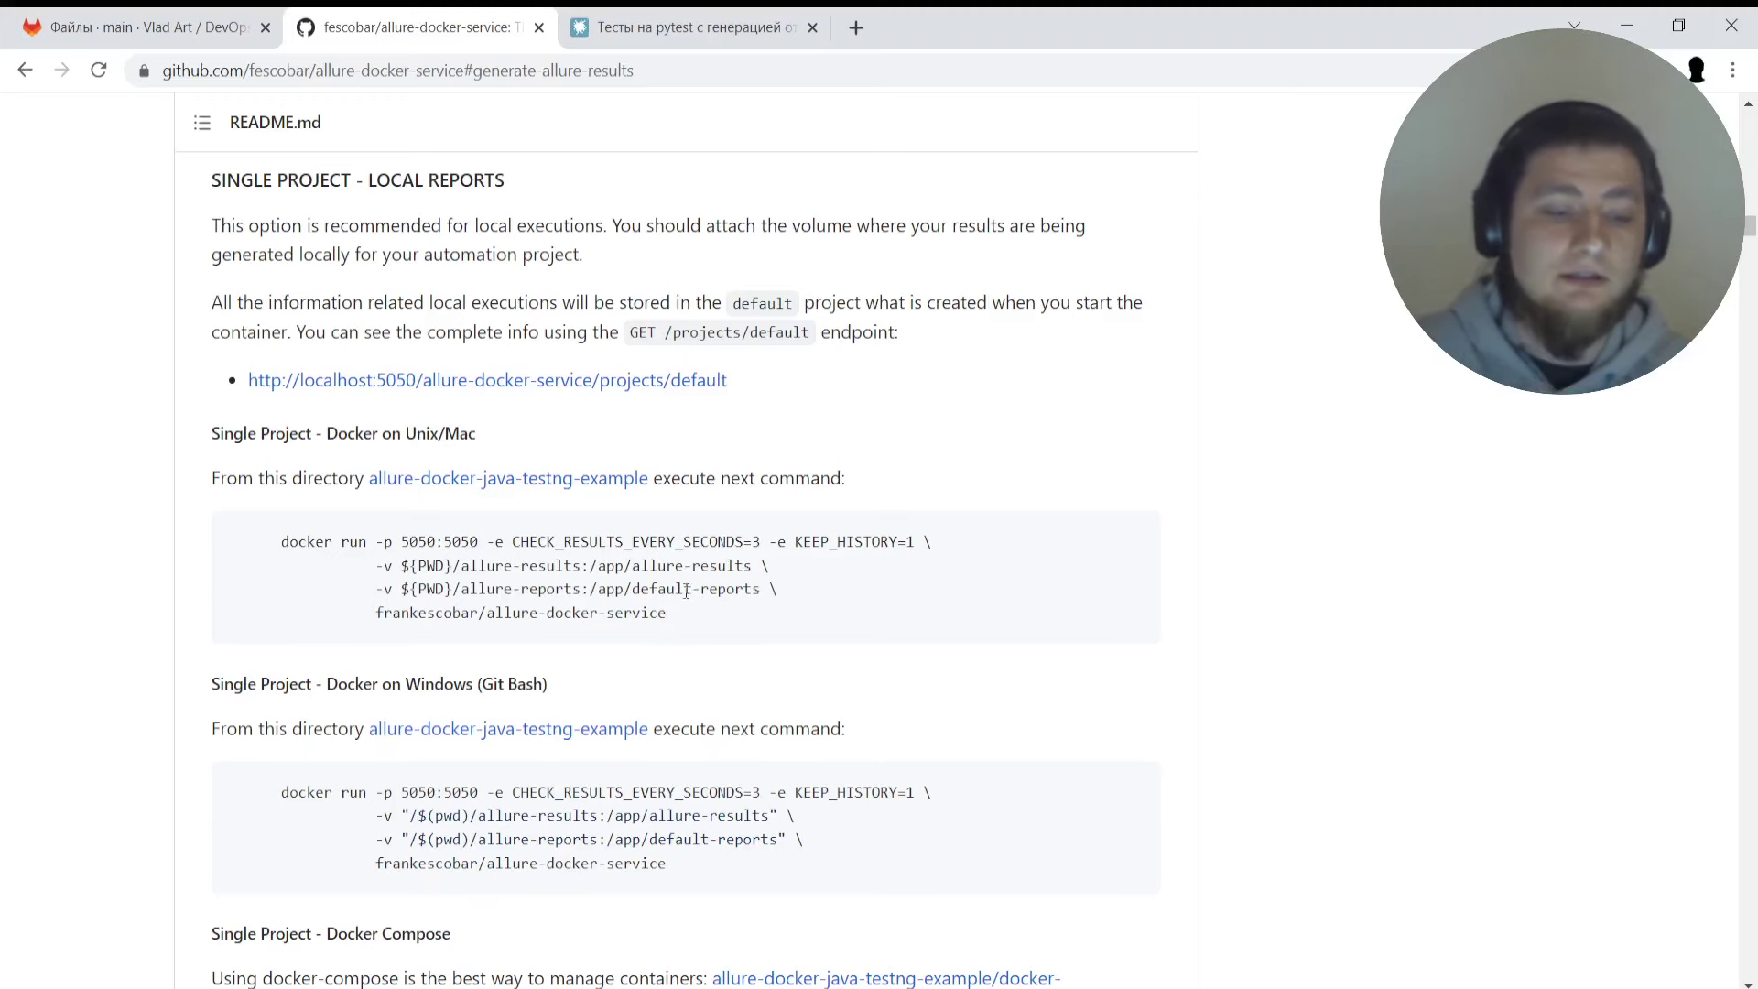
pyautogui.moveTo(700, 623); pyautogui.dragTo(267, 538)
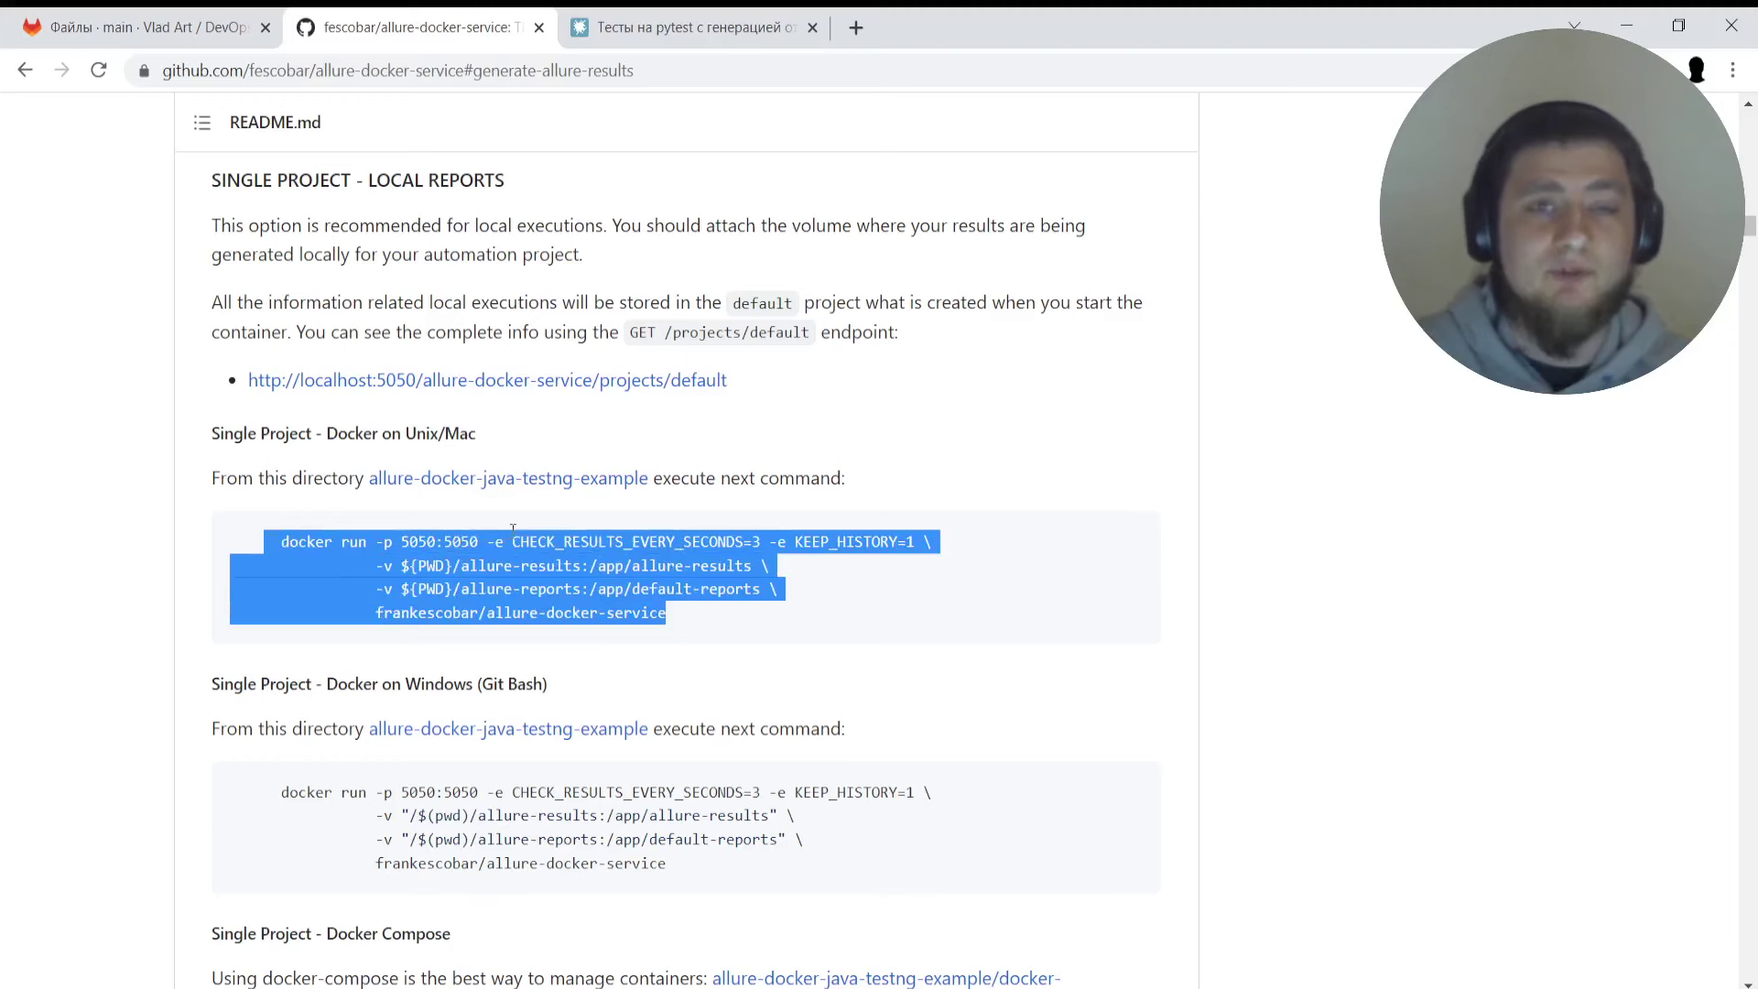
pyautogui.click(870, 450)
pyautogui.moveTo(673, 618); pyautogui.dragTo(280, 543)
pyautogui.hotkey('ctrl', 'c')
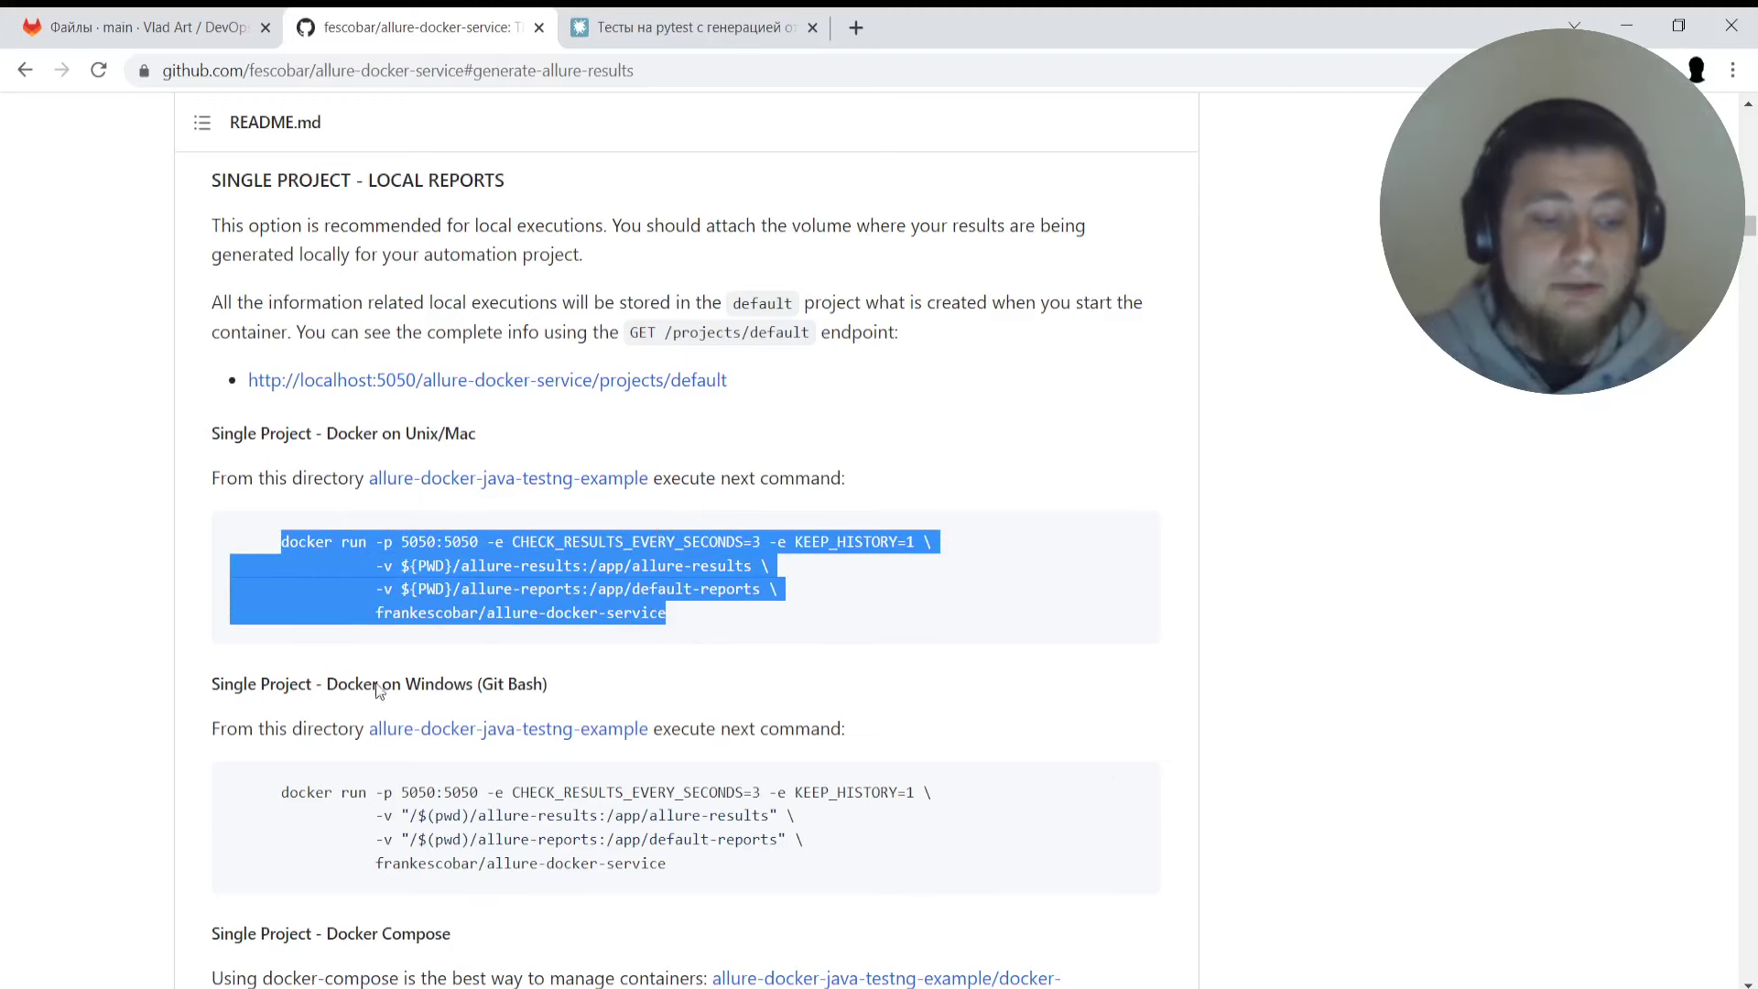
# Create a new file named install_allure in the shared_folder scripts folder.
pyautogui.click(245, 988)
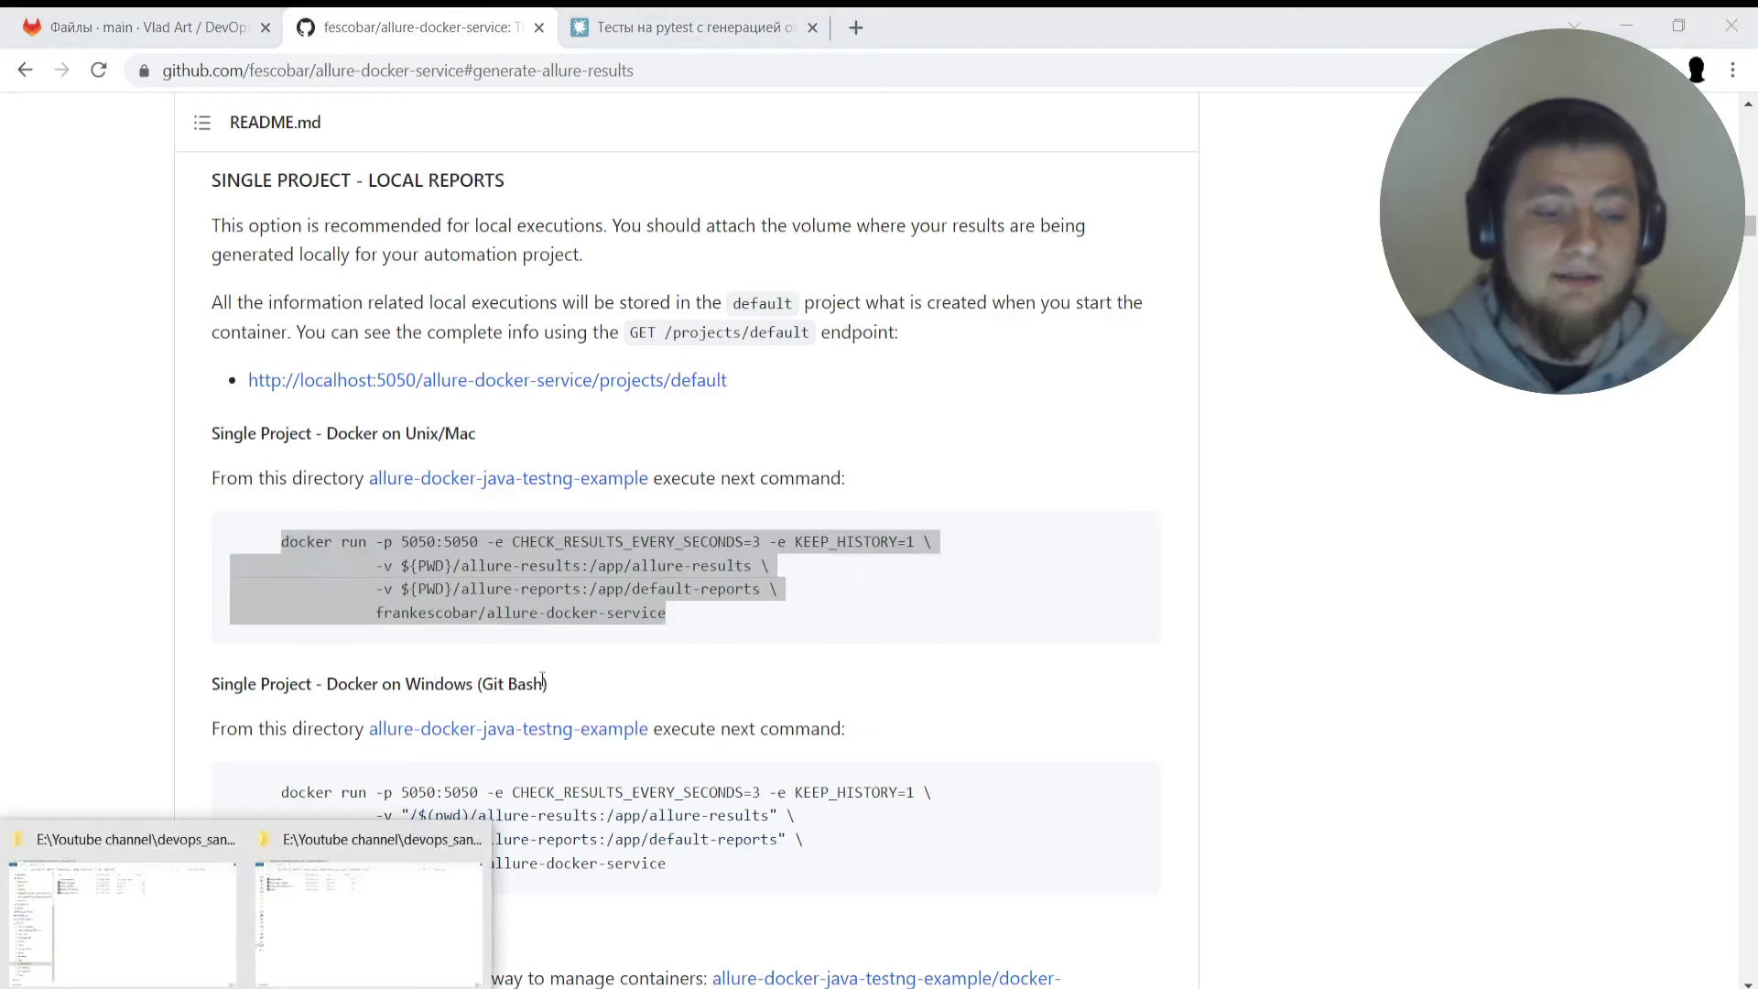
pyautogui.click(368, 920)
pyautogui.rightClick(243, 366)
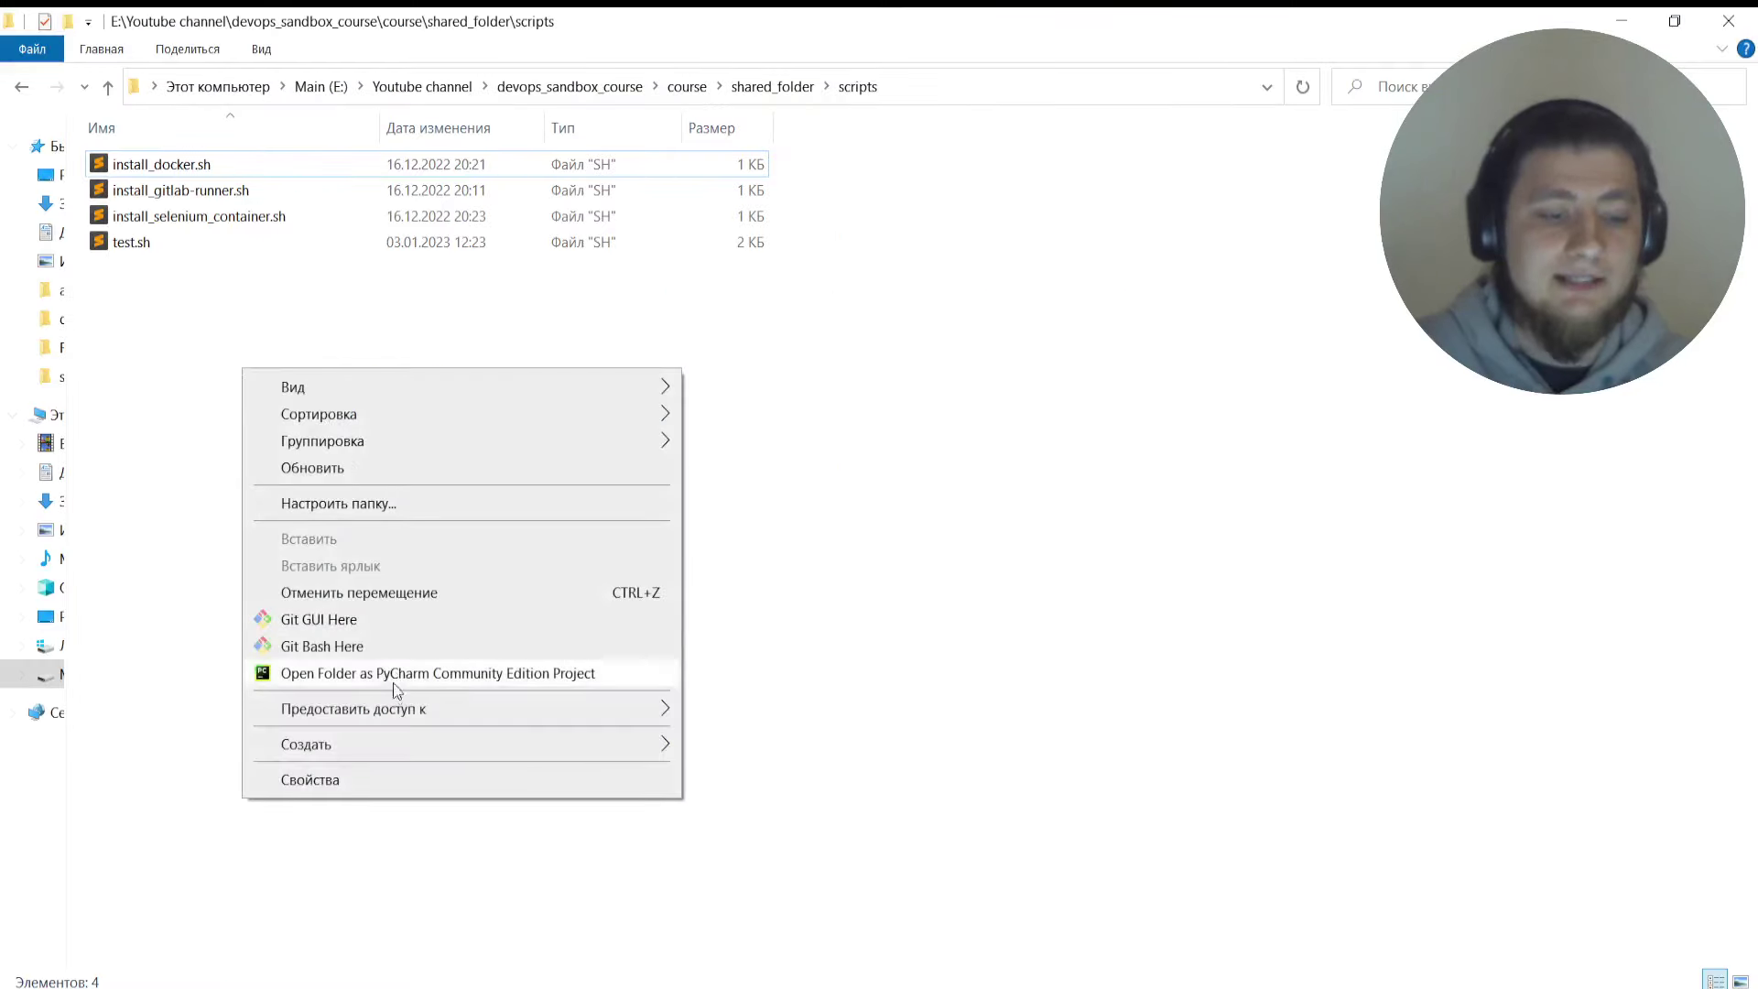
pyautogui.moveTo(396, 748)
pyautogui.click(813, 921)
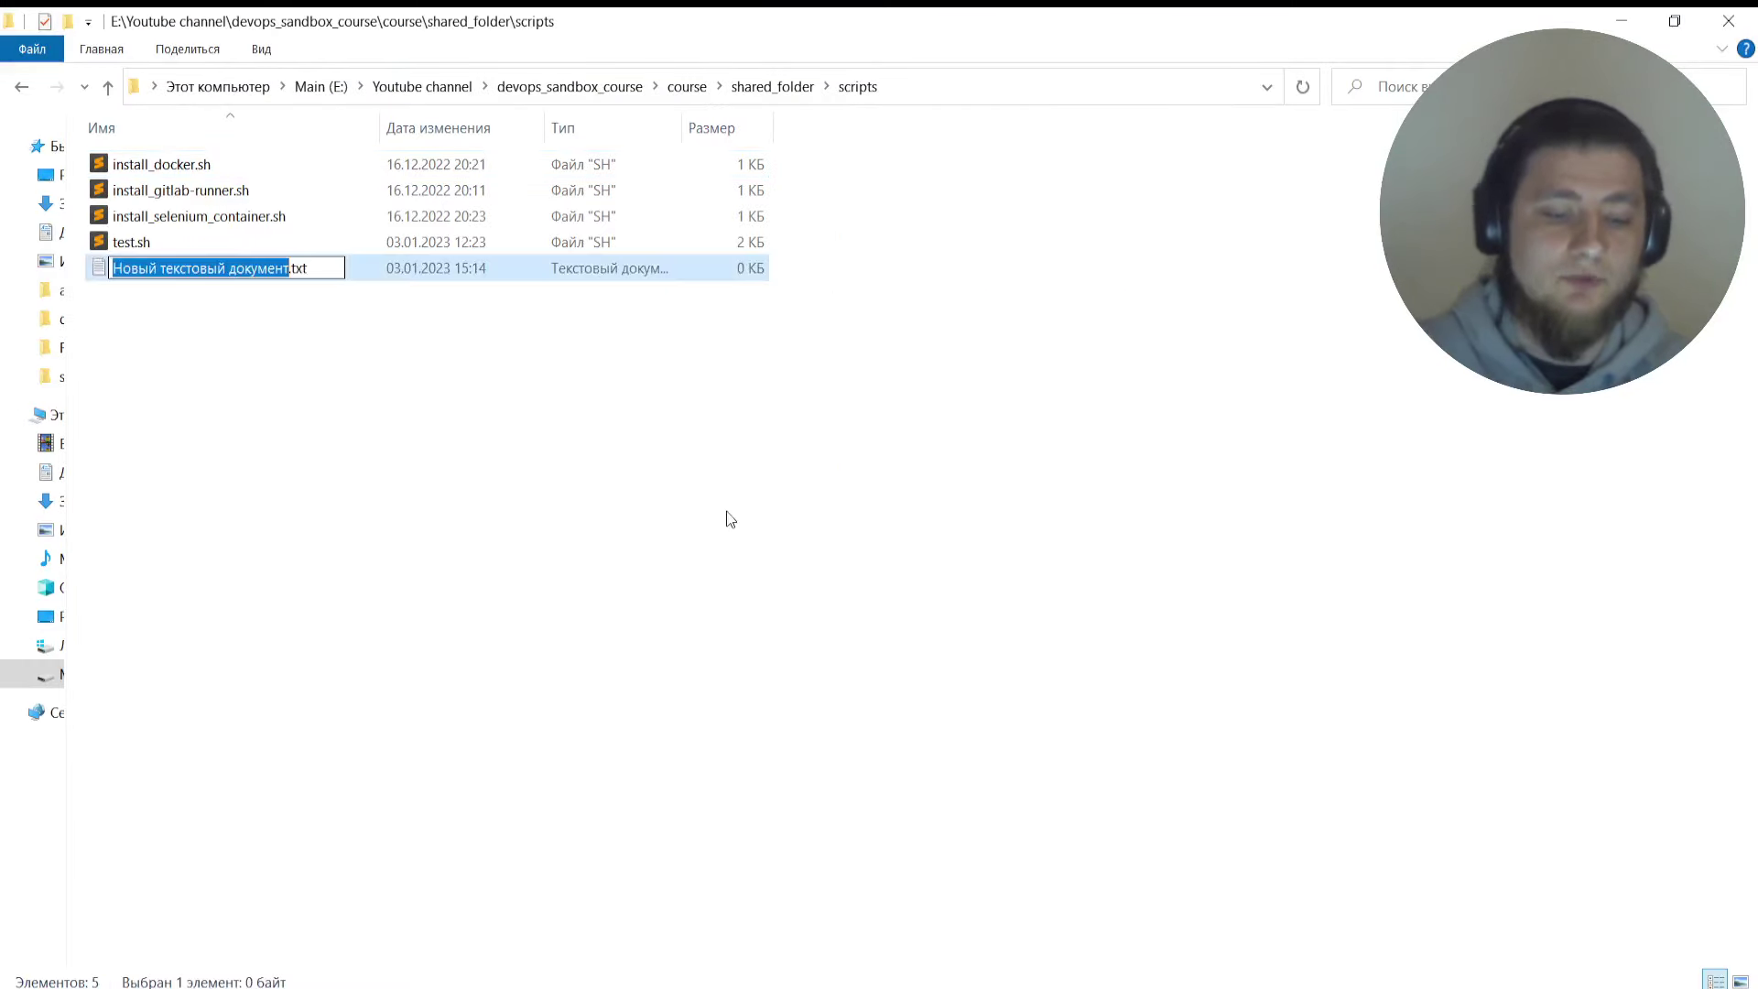
pyautogui.write('install_allure')
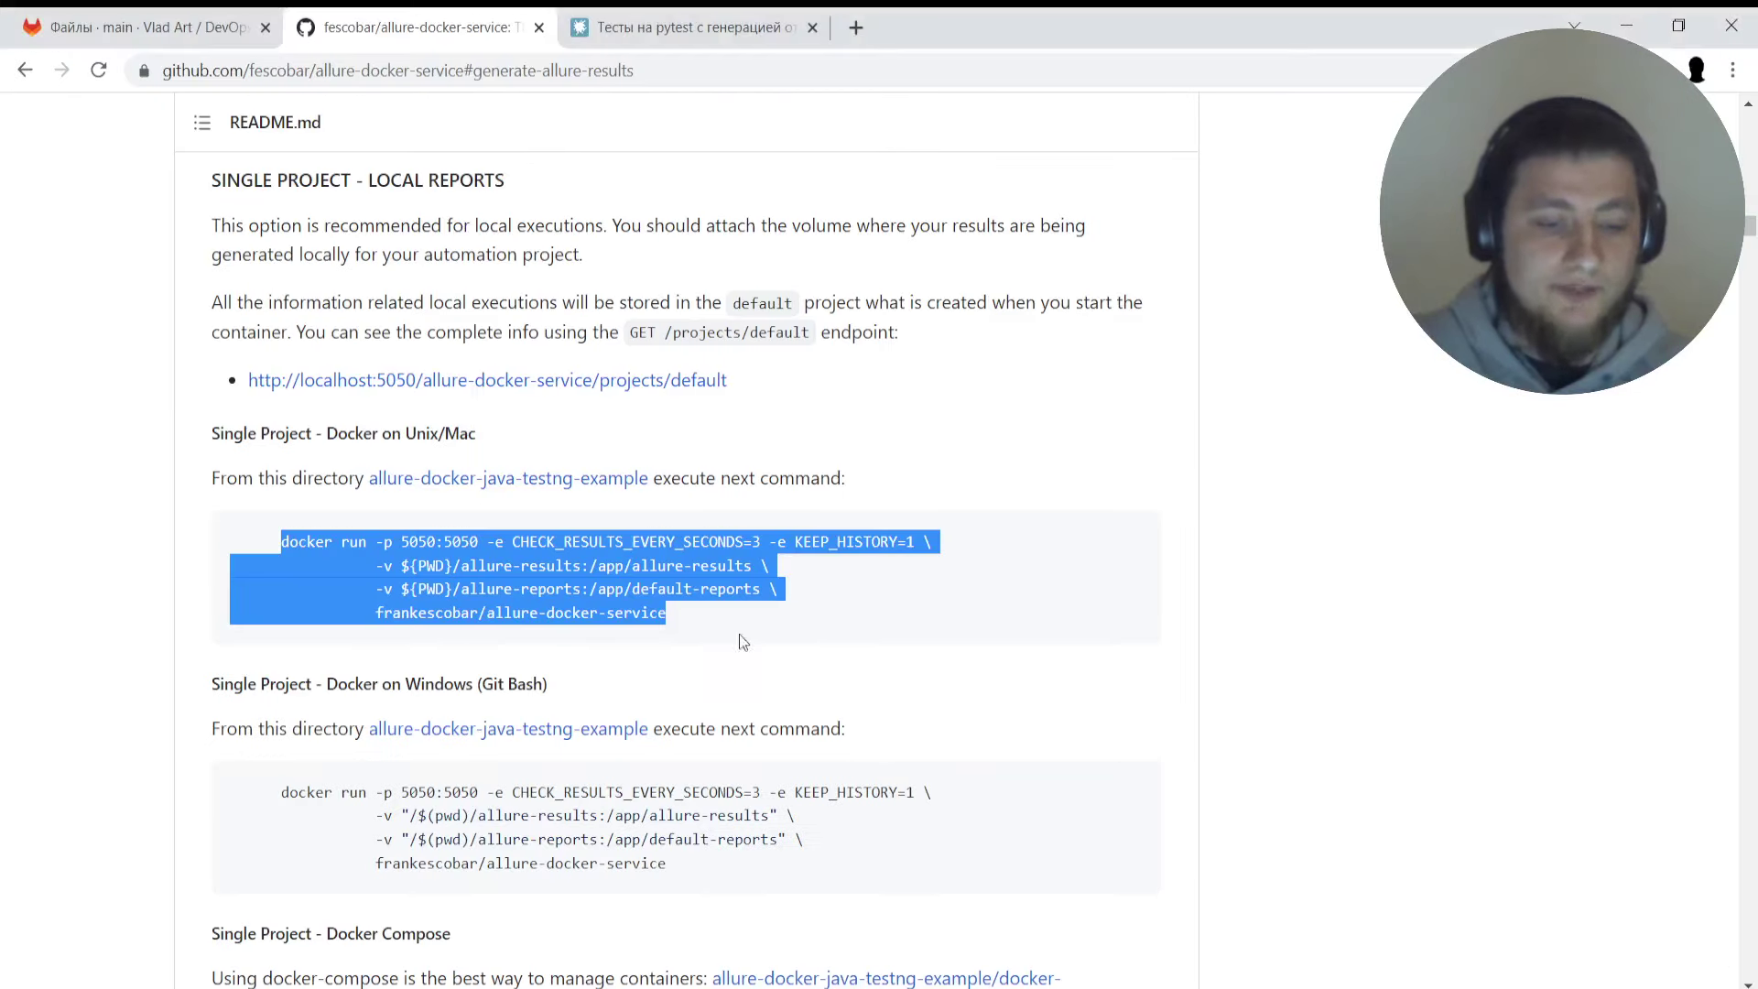
# Paste the README's Unix/Mac docker run command into install_allure.sh.
pyautogui.click(747, 637)
pyautogui.moveTo(705, 606); pyautogui.dragTo(235, 549)
pyautogui.moveTo(704, 619); pyautogui.dragTo(232, 555)
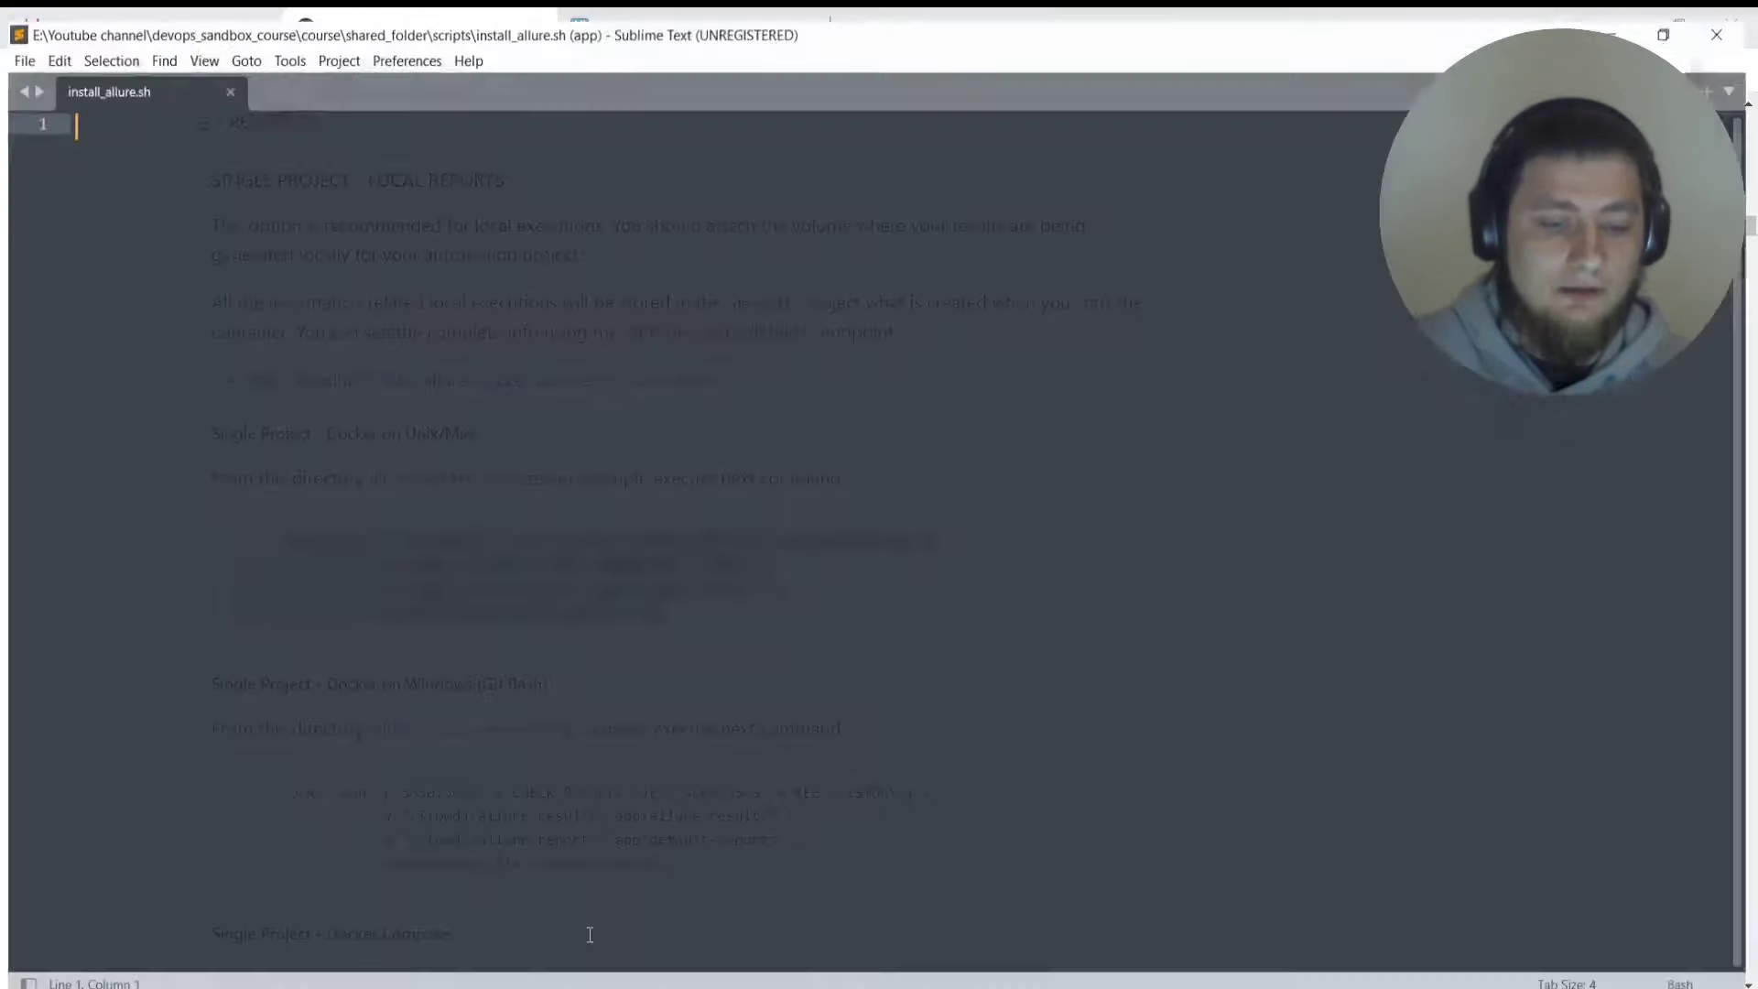
pyautogui.hotkey('ctrl', 'v')
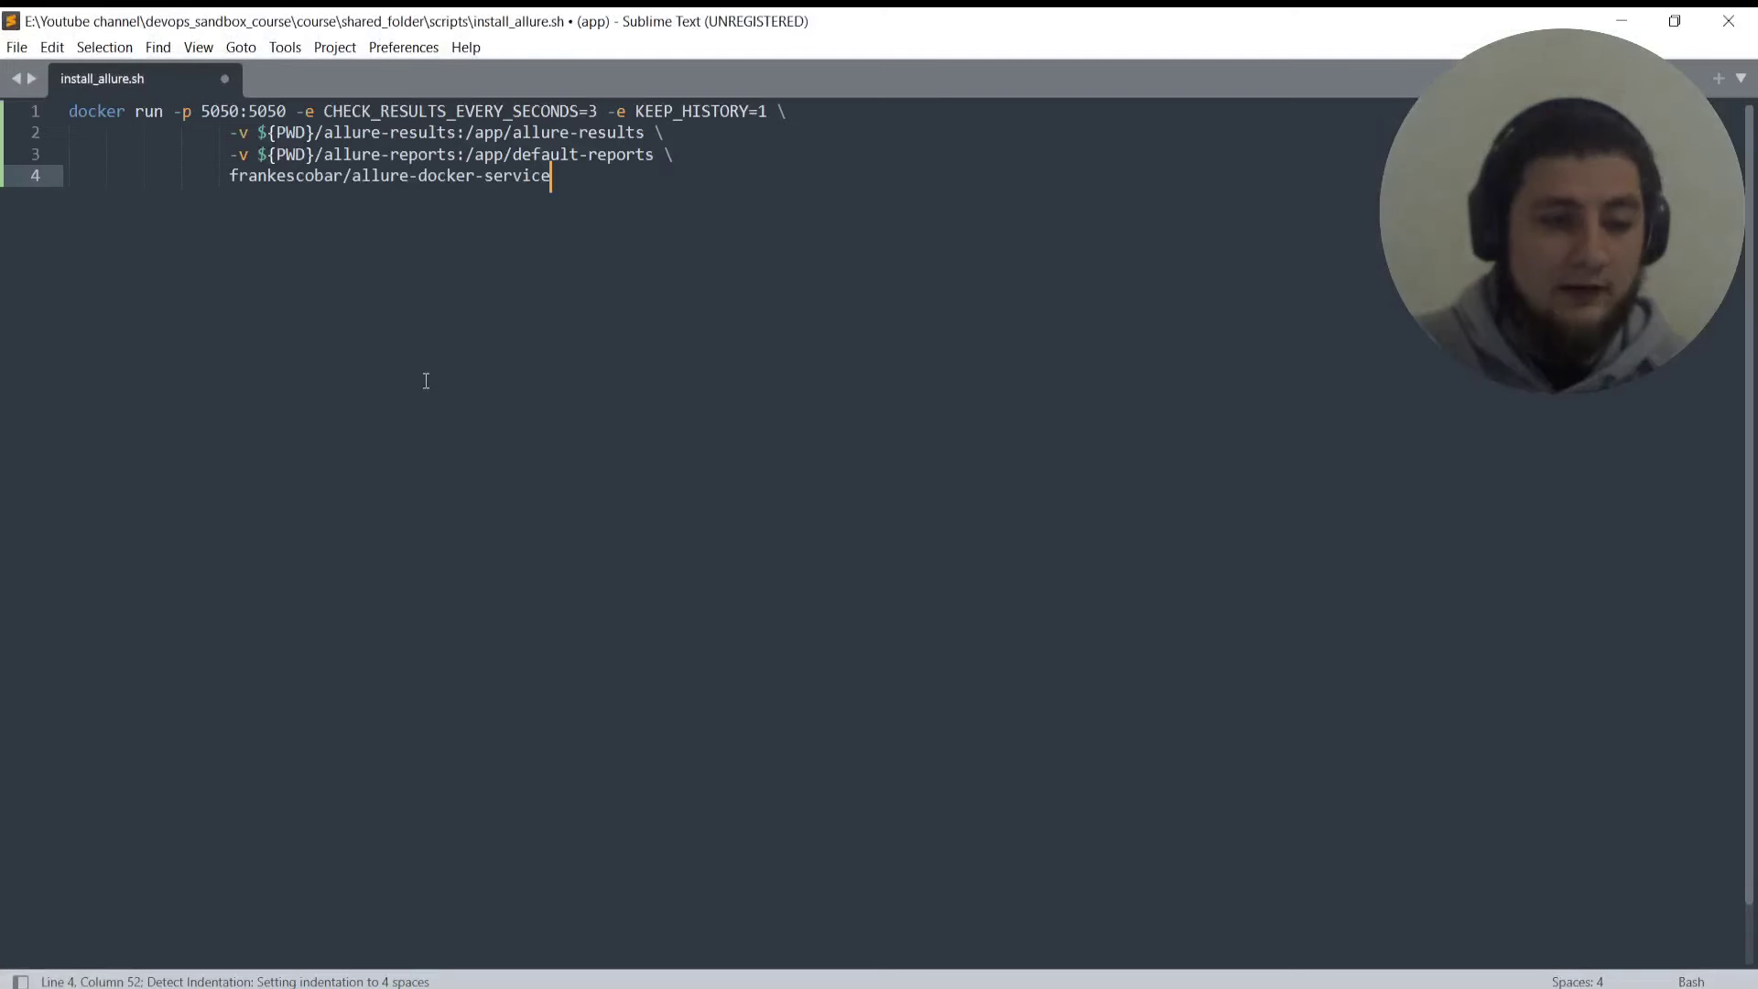
# Add #!/bin/bash and set -e lines above the docker run command.
pyautogui.click(66, 109)
pyautogui.press('Return')
pyautogui.press('Return')
pyautogui.press('Up')
pyautogui.press('Up')
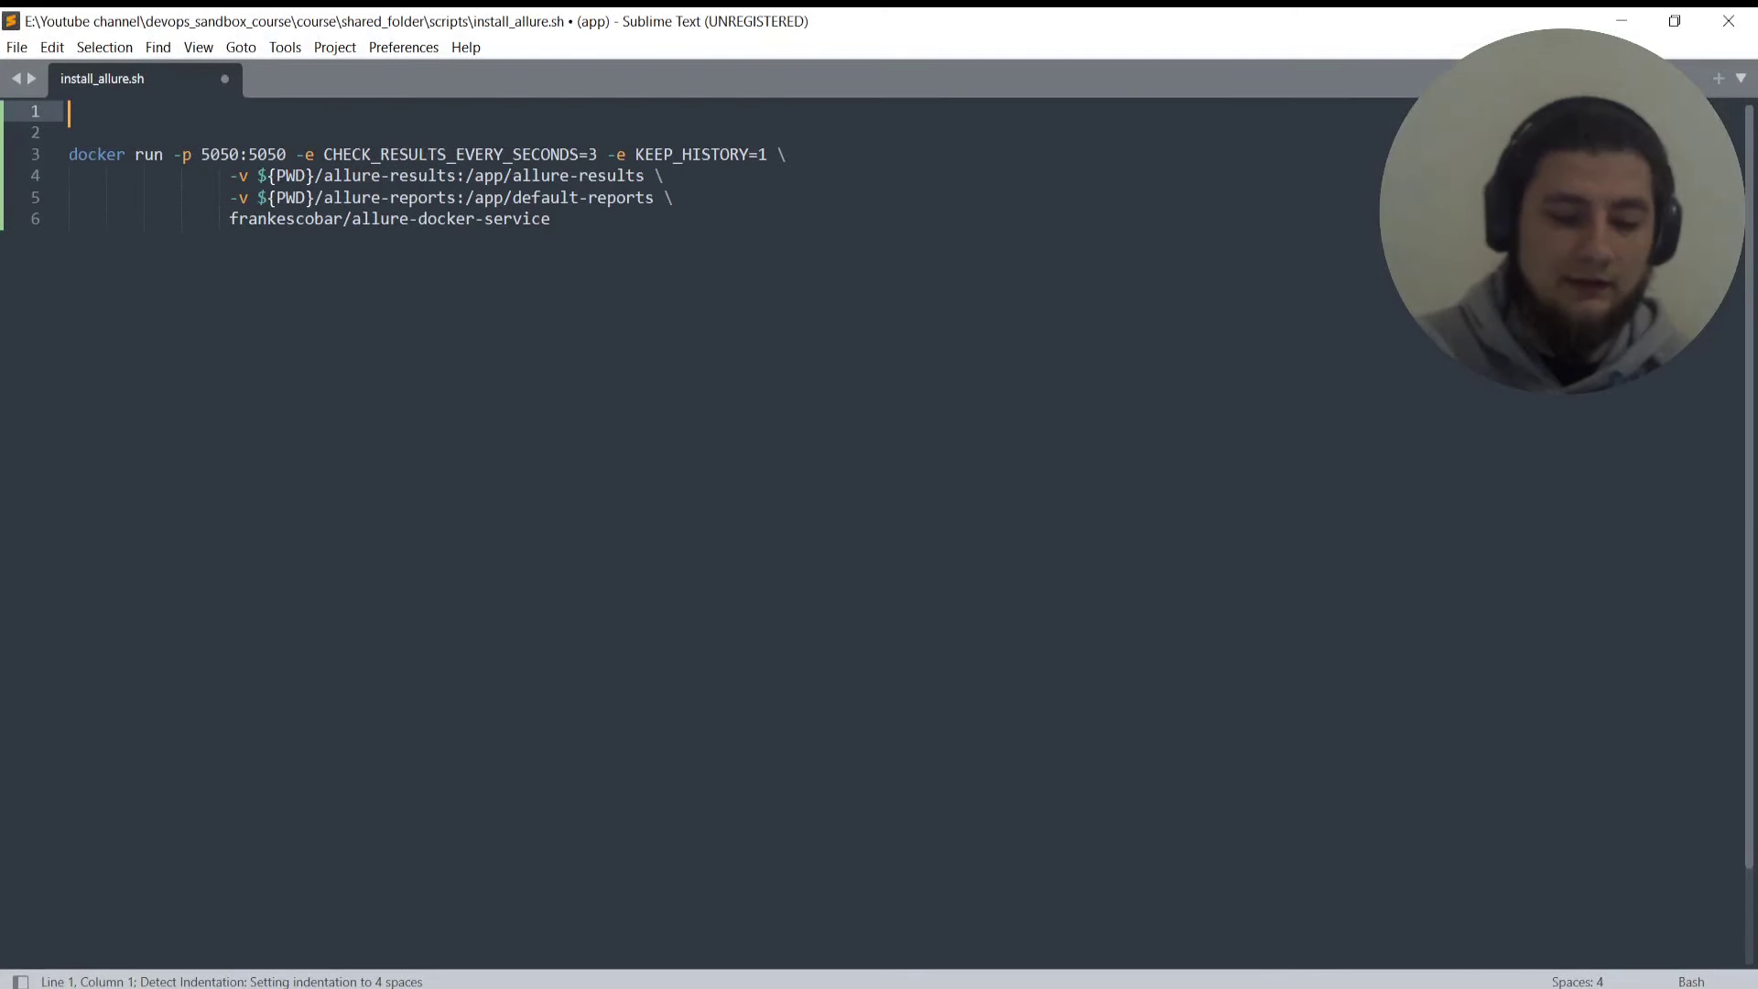
pyautogui.write('#!/bin')
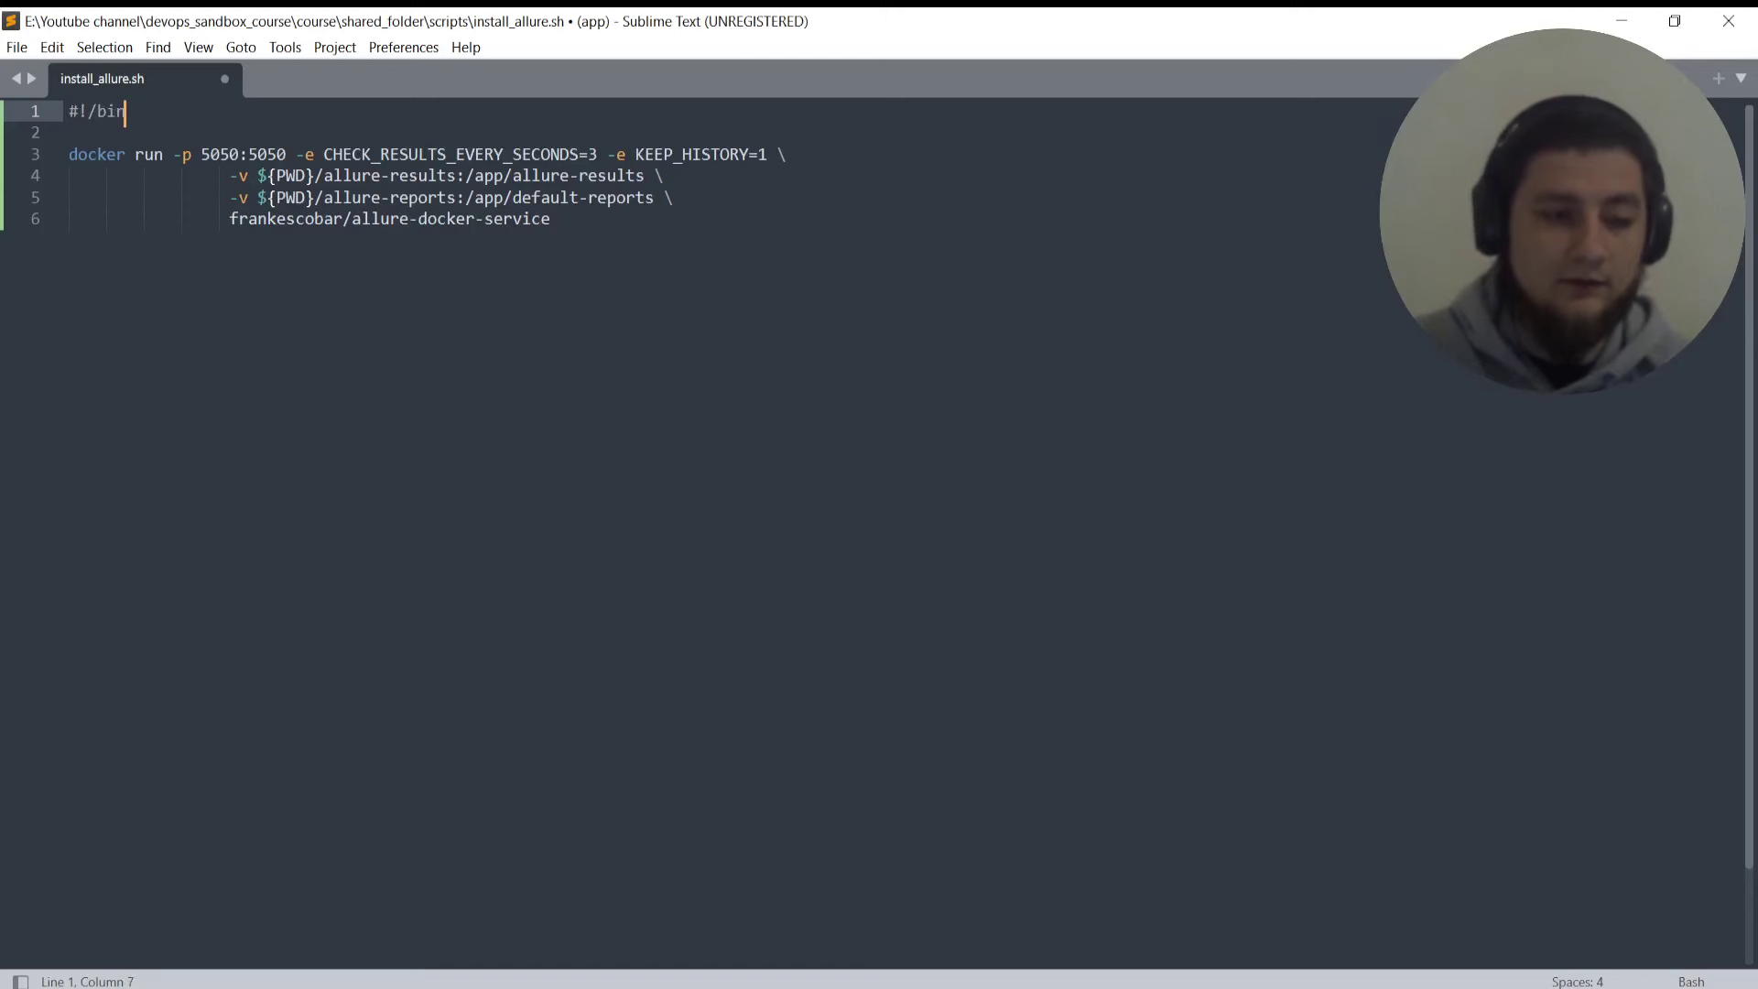
pyautogui.write('/bash')
pyautogui.press('Return')
pyautogui.press('Return')
pyautogui.write('set -e')
pyautogui.press('Return')
pyautogui.press('Down')
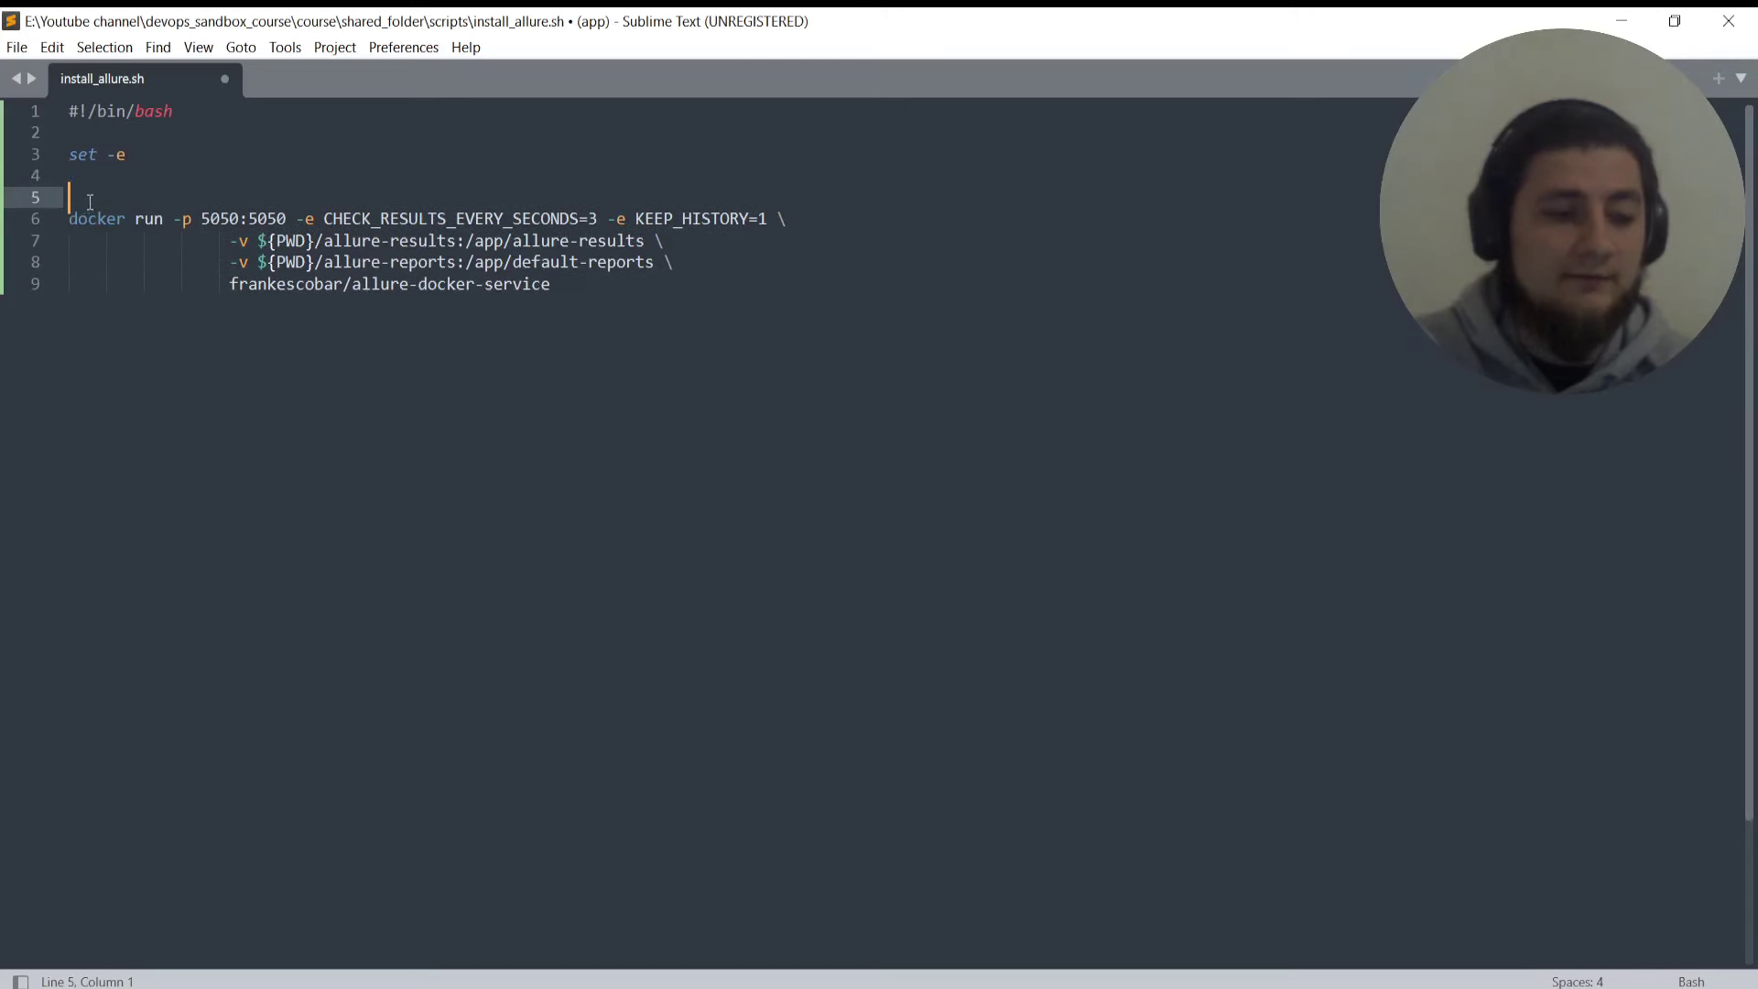
pyautogui.press('Delete')
pyautogui.hotkey('ctrl', 'End')
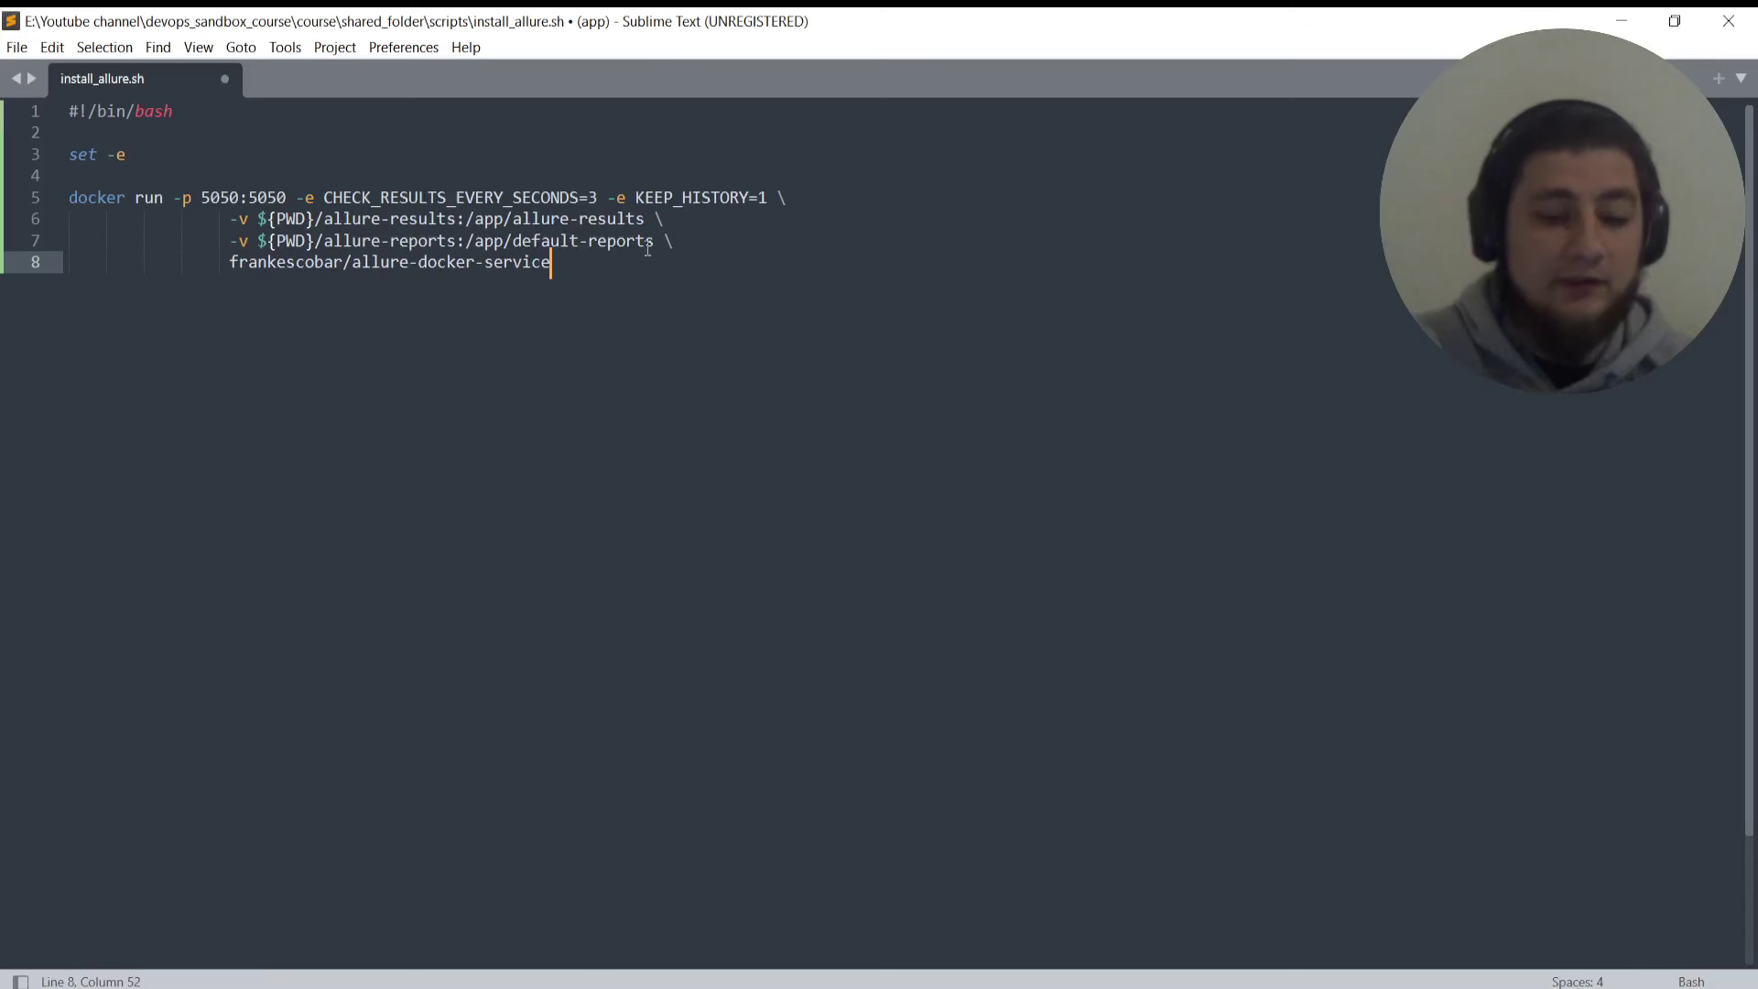
pyautogui.moveTo(230, 219); pyautogui.dragTo(248, 220)
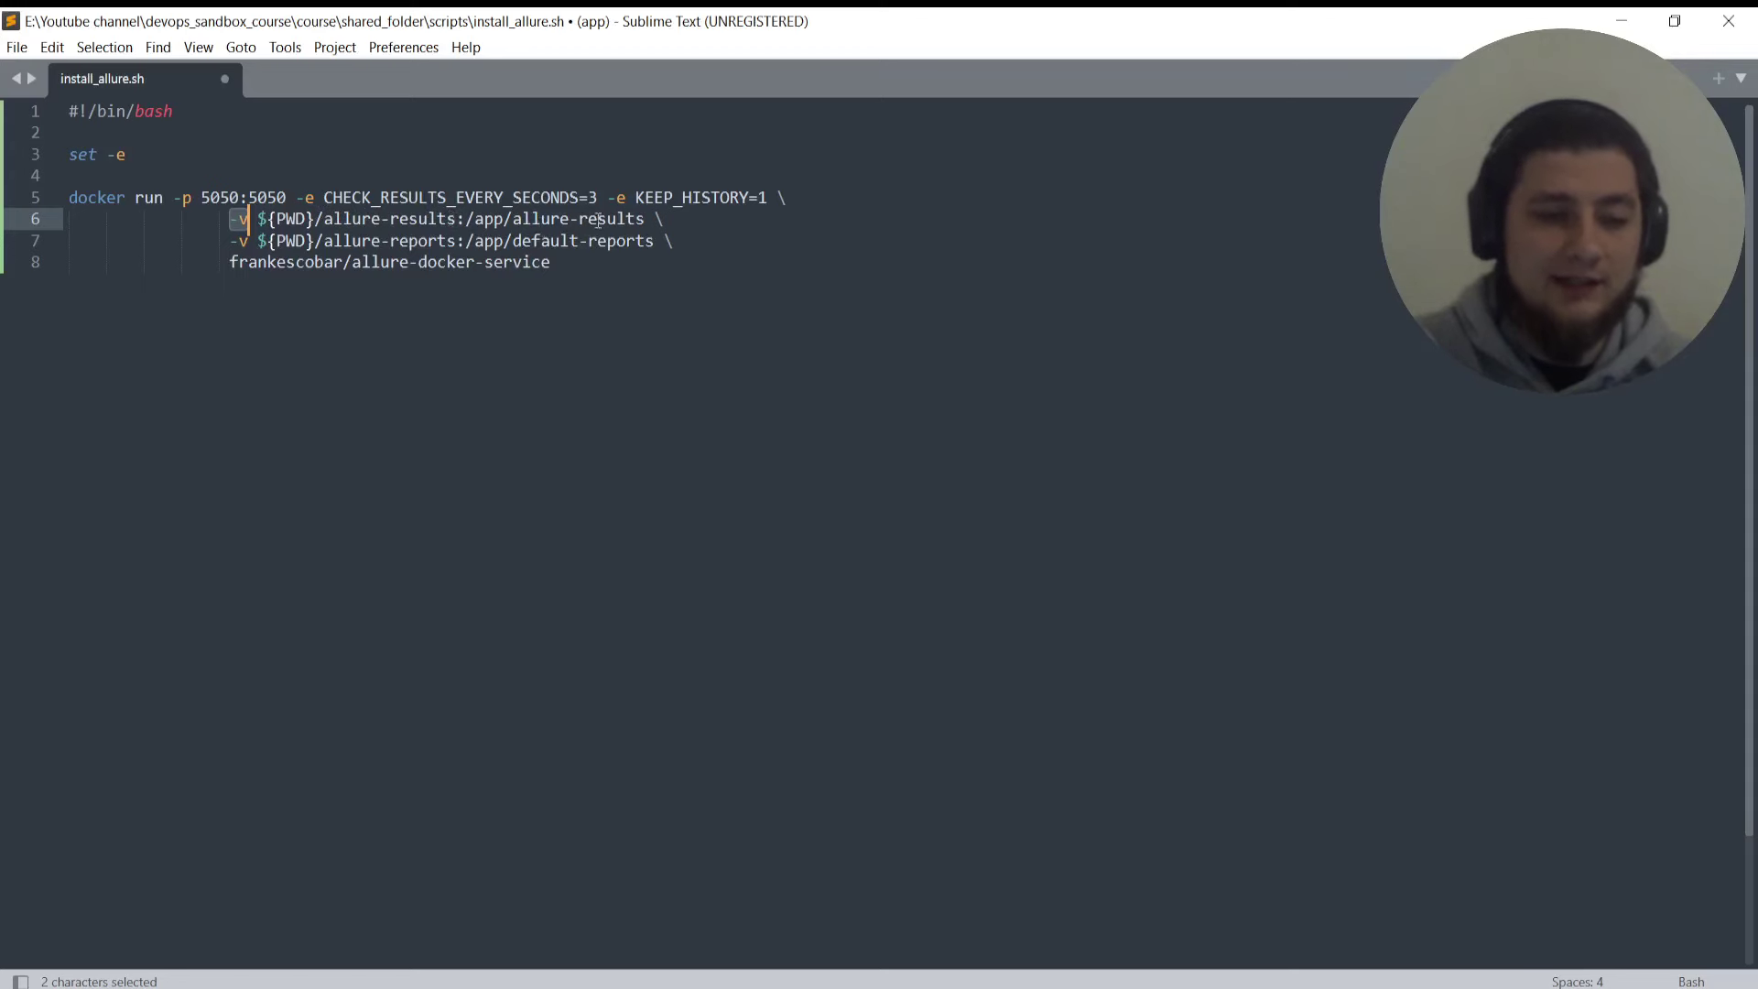
pyautogui.hotkey('alt', 'Tab')
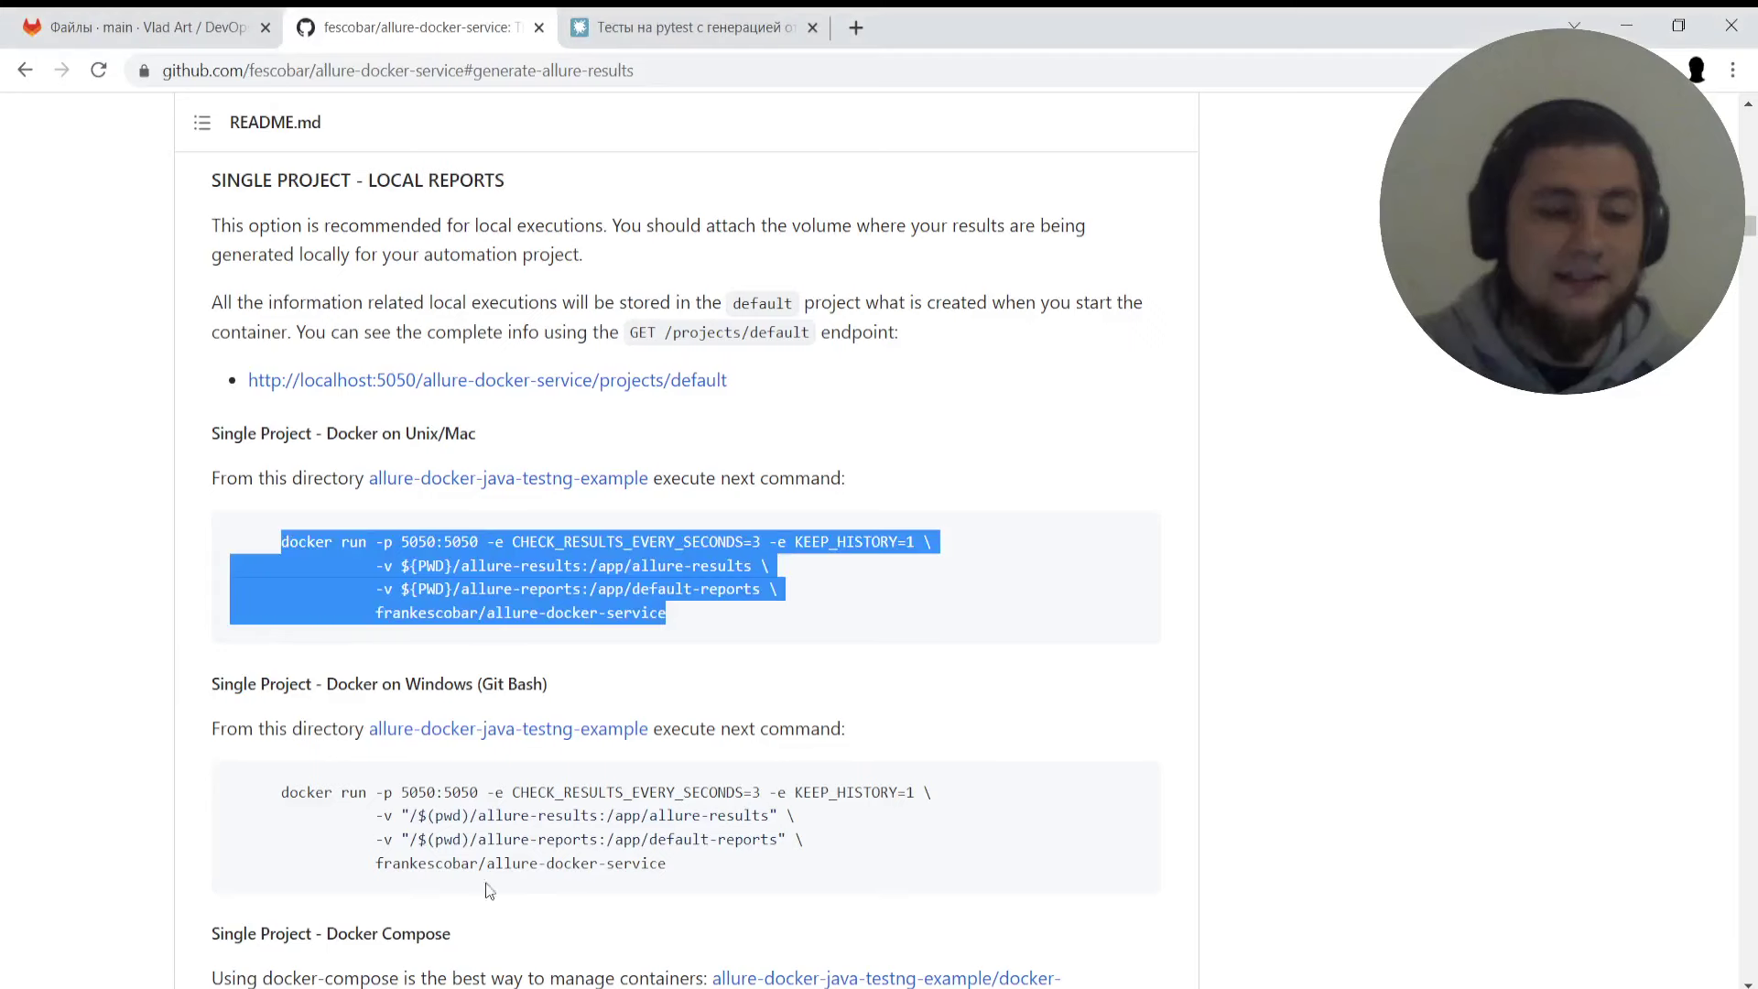
# Open .gitlab-ci.yml and inspect the -v /data/allure-results mount on line 20.
pyautogui.click(137, 28)
pyautogui.click(563, 703)
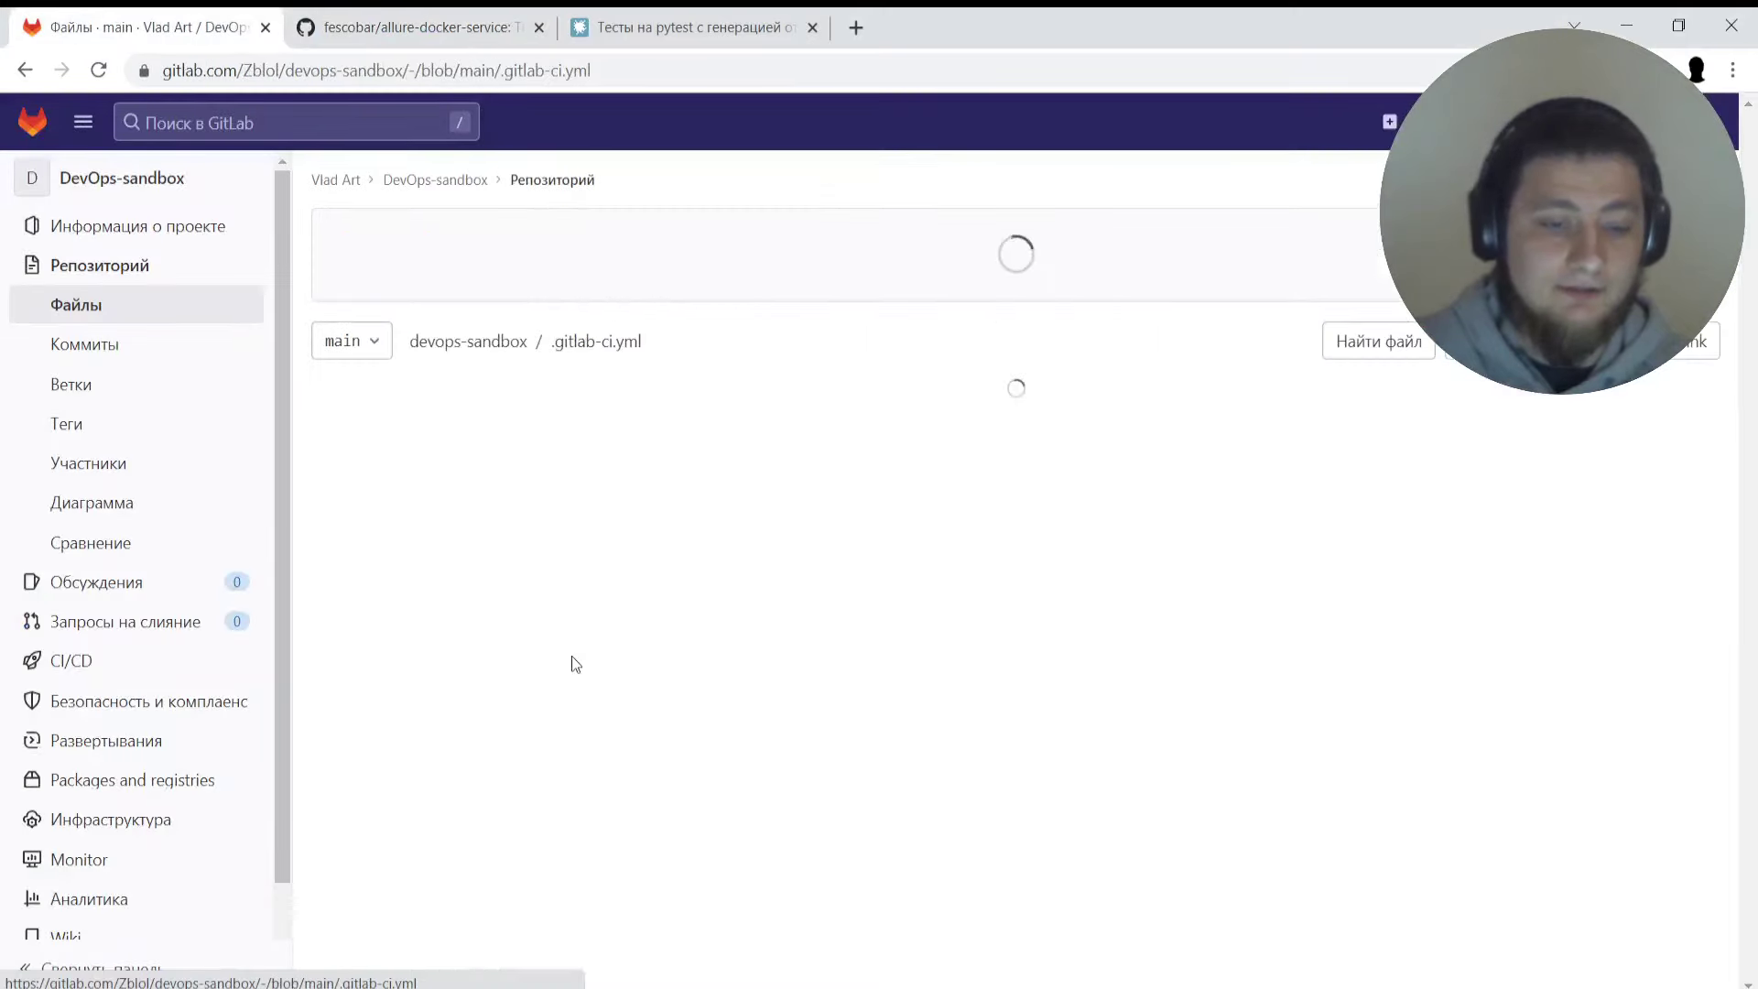
pyautogui.scroll(-2, 638, 591)
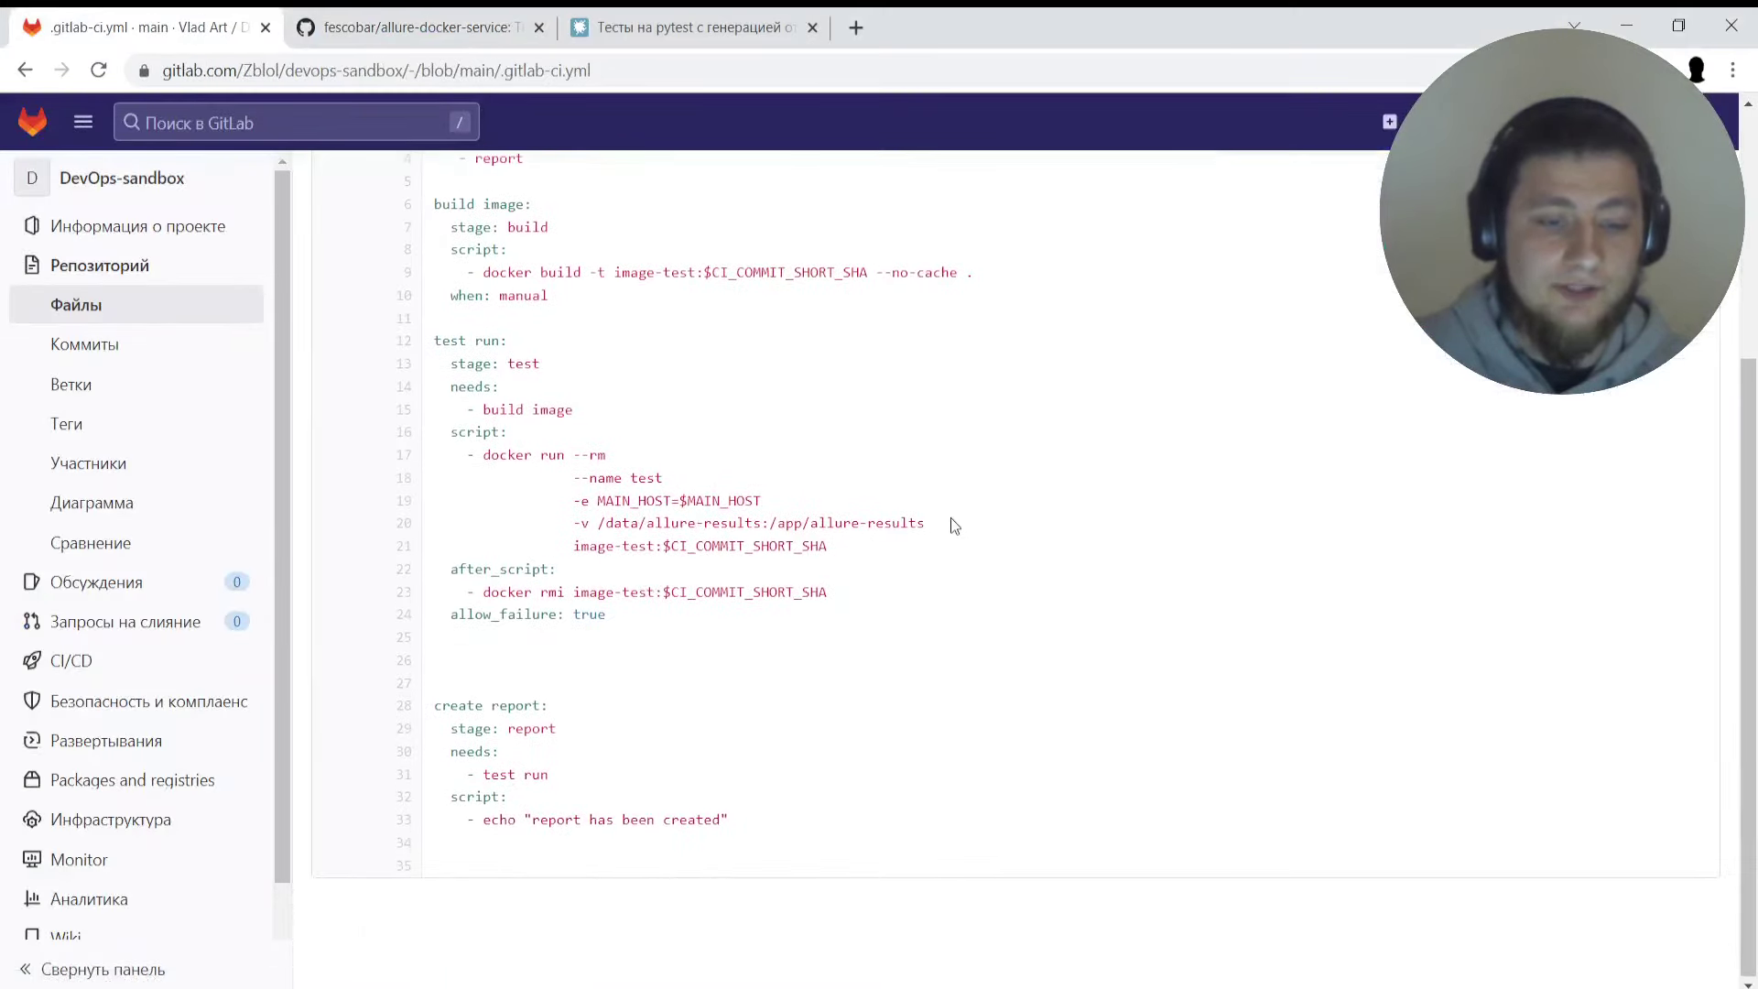
pyautogui.moveTo(926, 523); pyautogui.dragTo(580, 531)
pyautogui.click(767, 528)
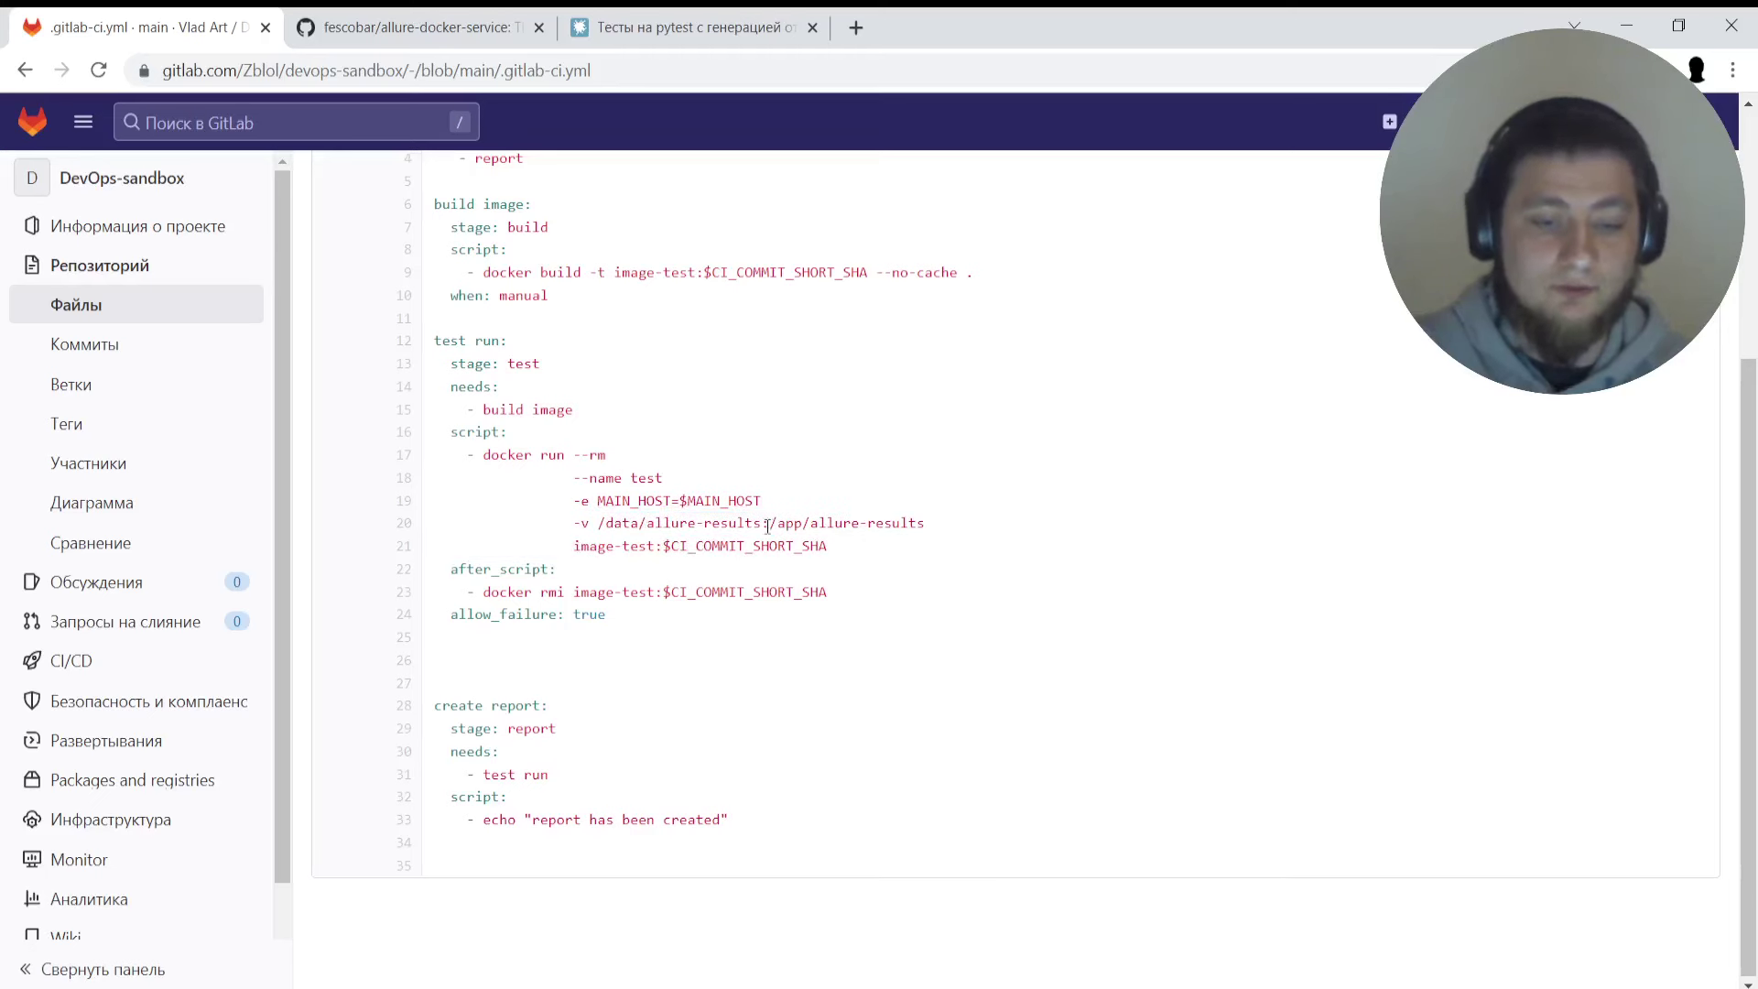
pyautogui.moveTo(597, 525); pyautogui.dragTo(931, 519)
pyautogui.click(947, 568)
pyautogui.scroll(2, 907, 605)
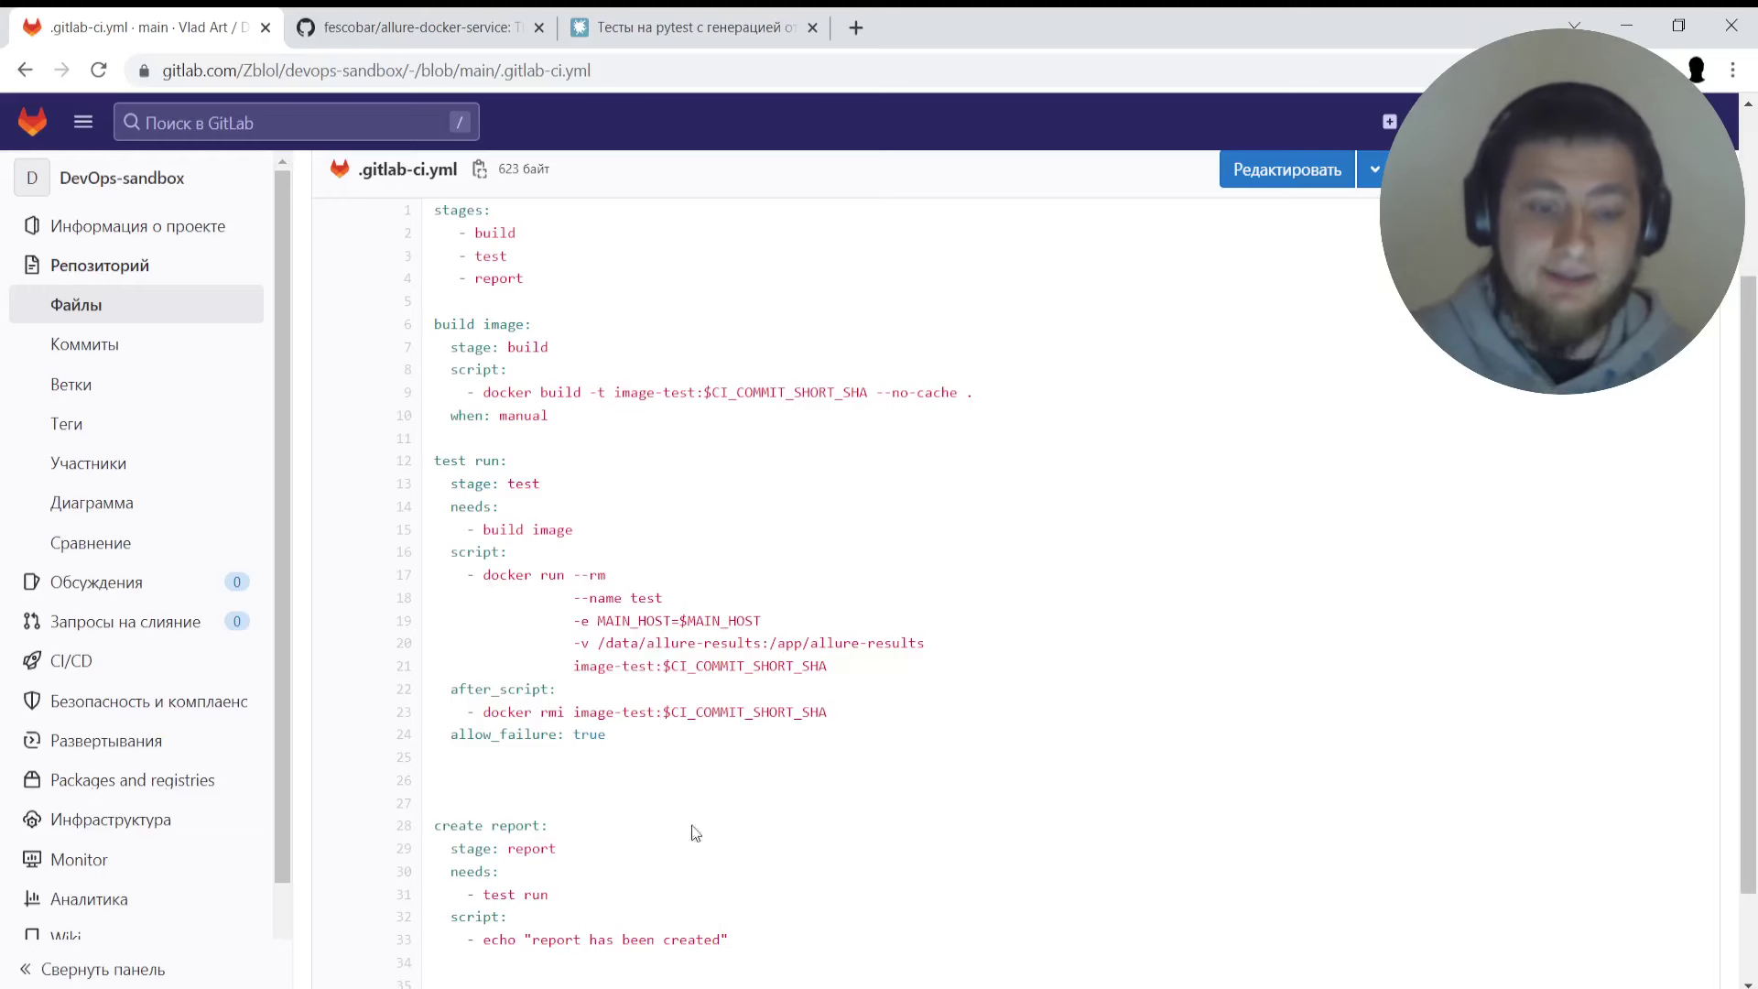
# List /data in the VM terminal, showing allure-reports and allure-results.
pyautogui.hotkey('alt', 'Tab')
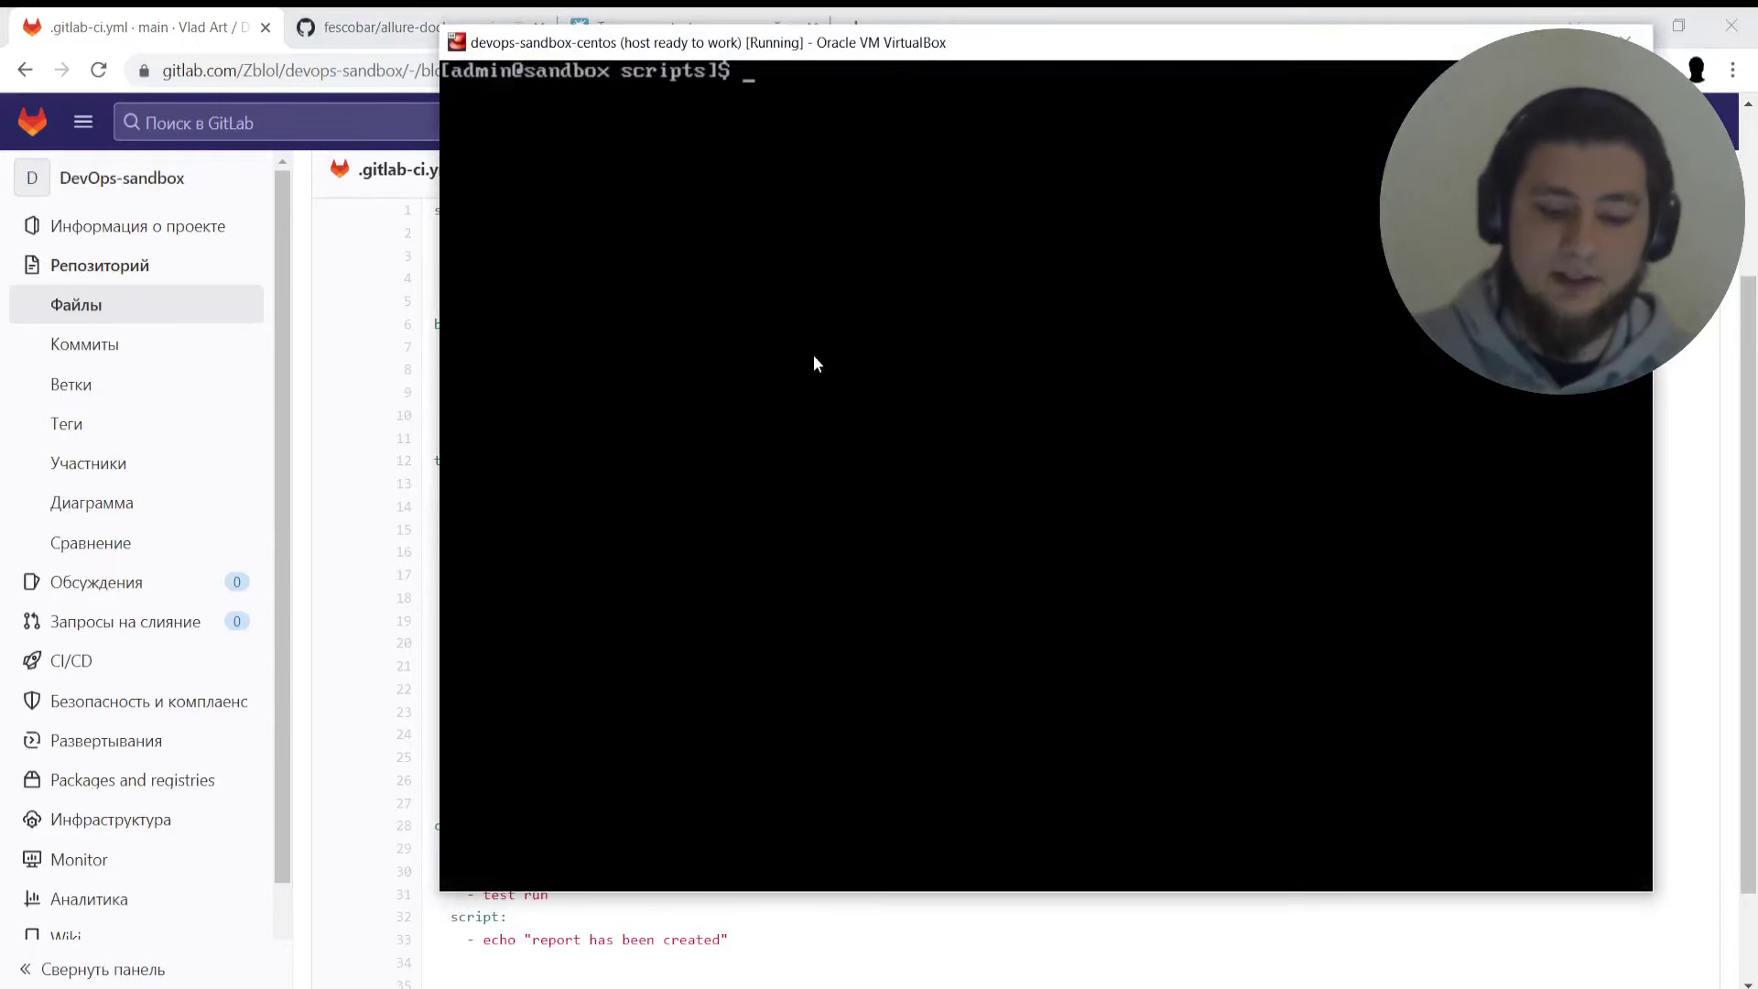
pyautogui.write('ls /data/')
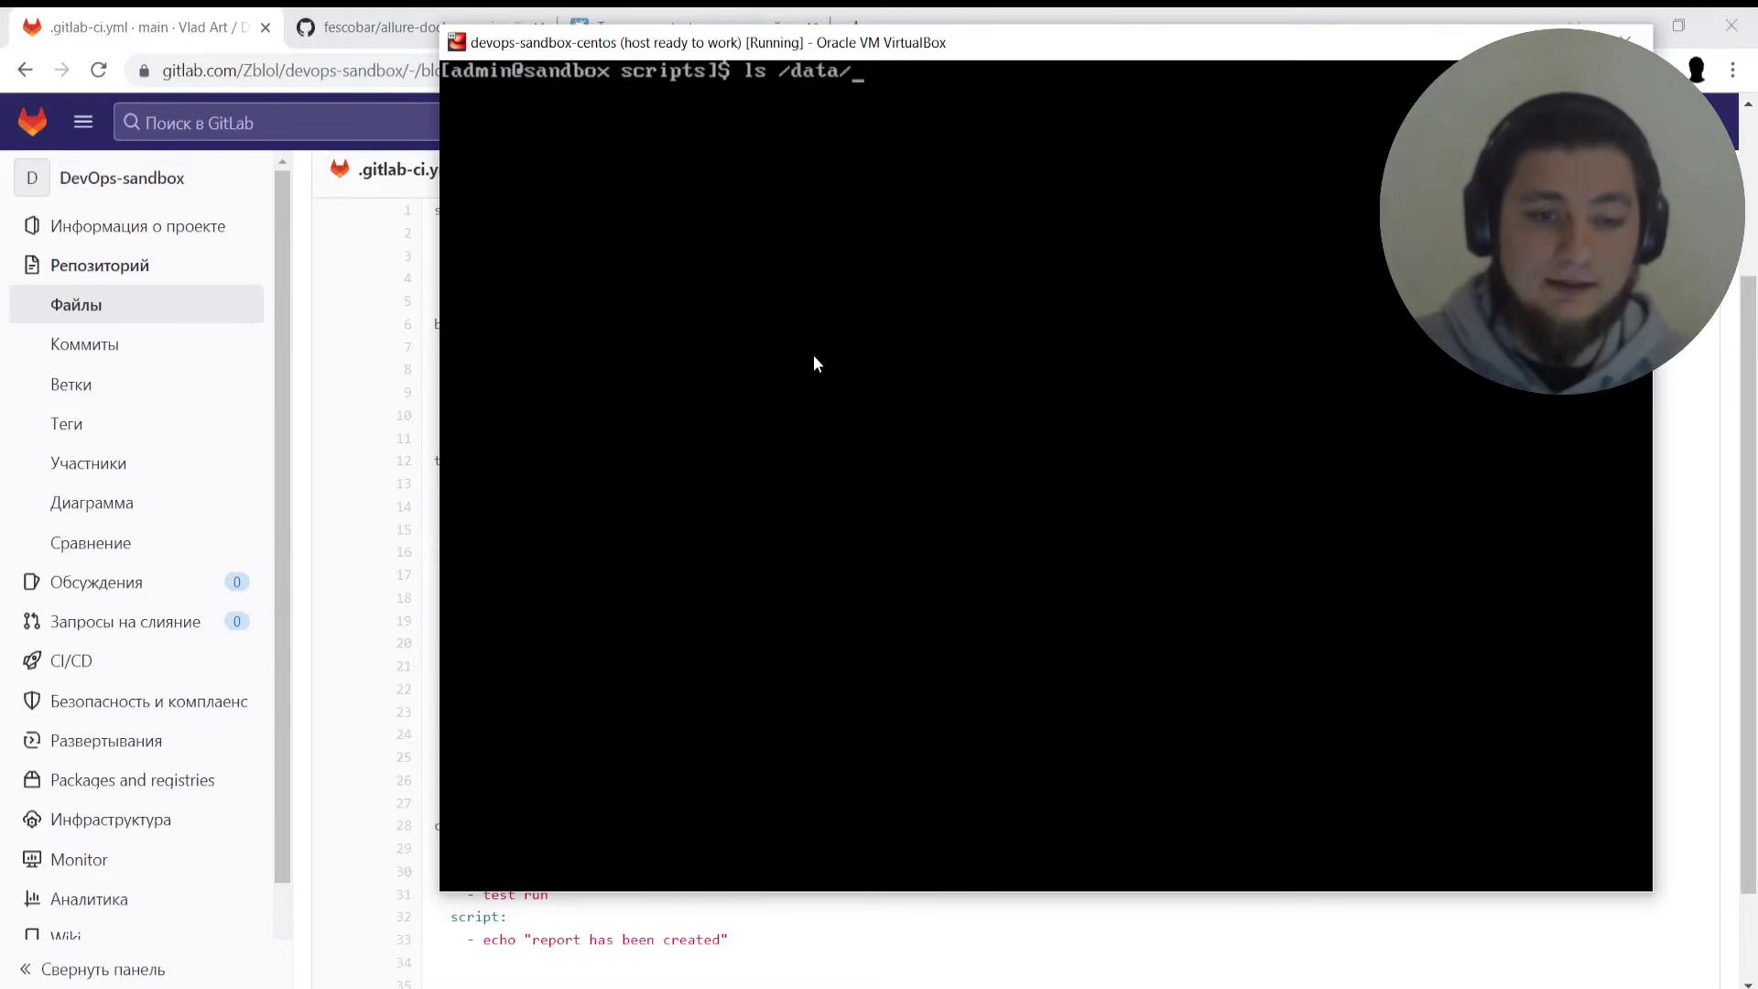
pyautogui.press('Return')
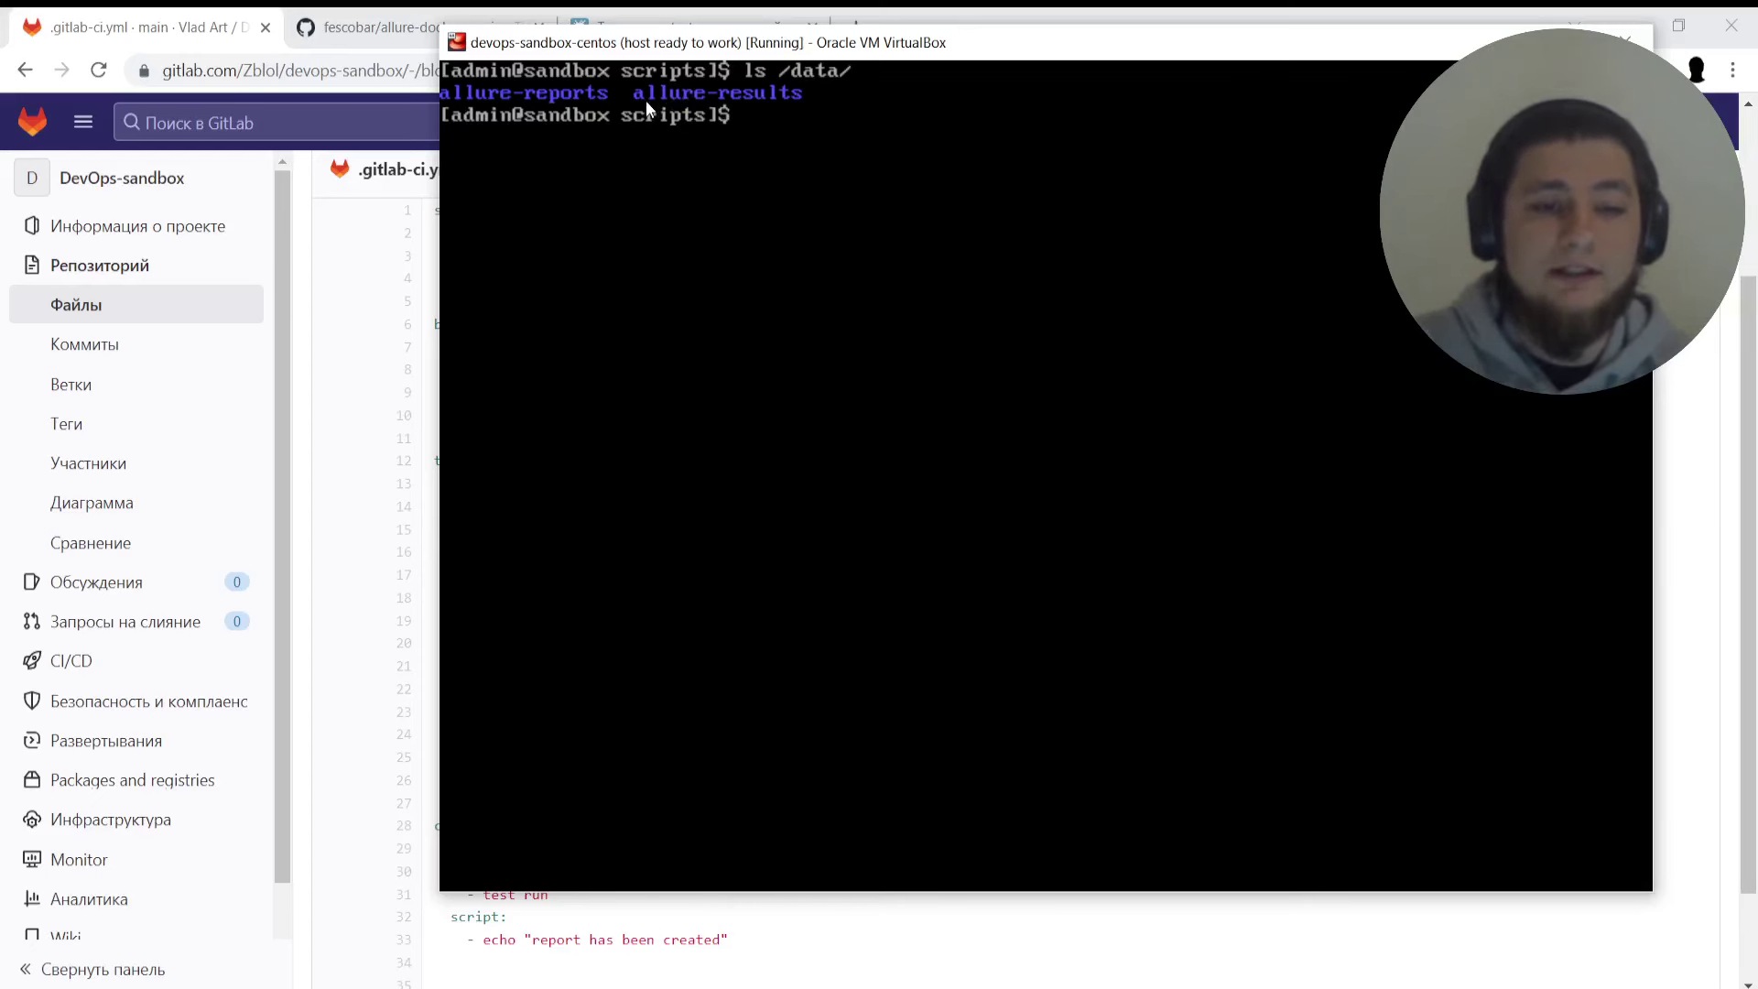
# List the JSON result and container files inside /data/allure-results.
pyautogui.write('ls /data/allure-re')
pyautogui.press('Return')
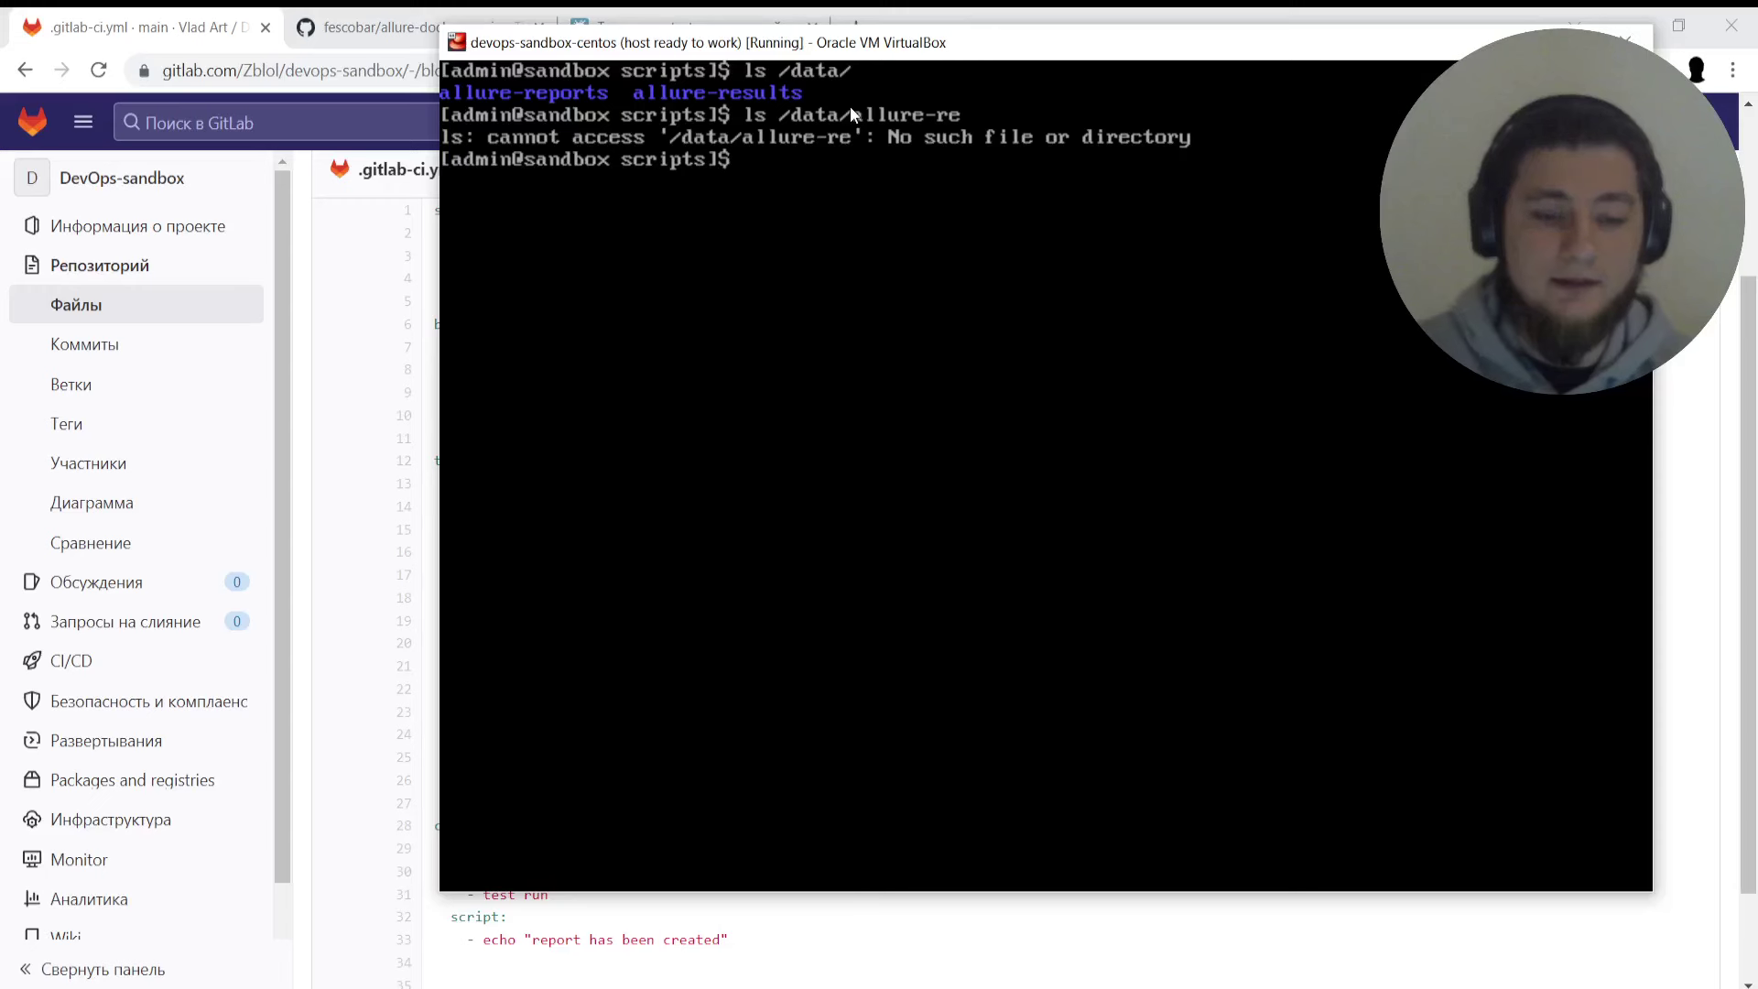
pyautogui.press('Up')
pyautogui.press('Tab')
pyautogui.press('Return')
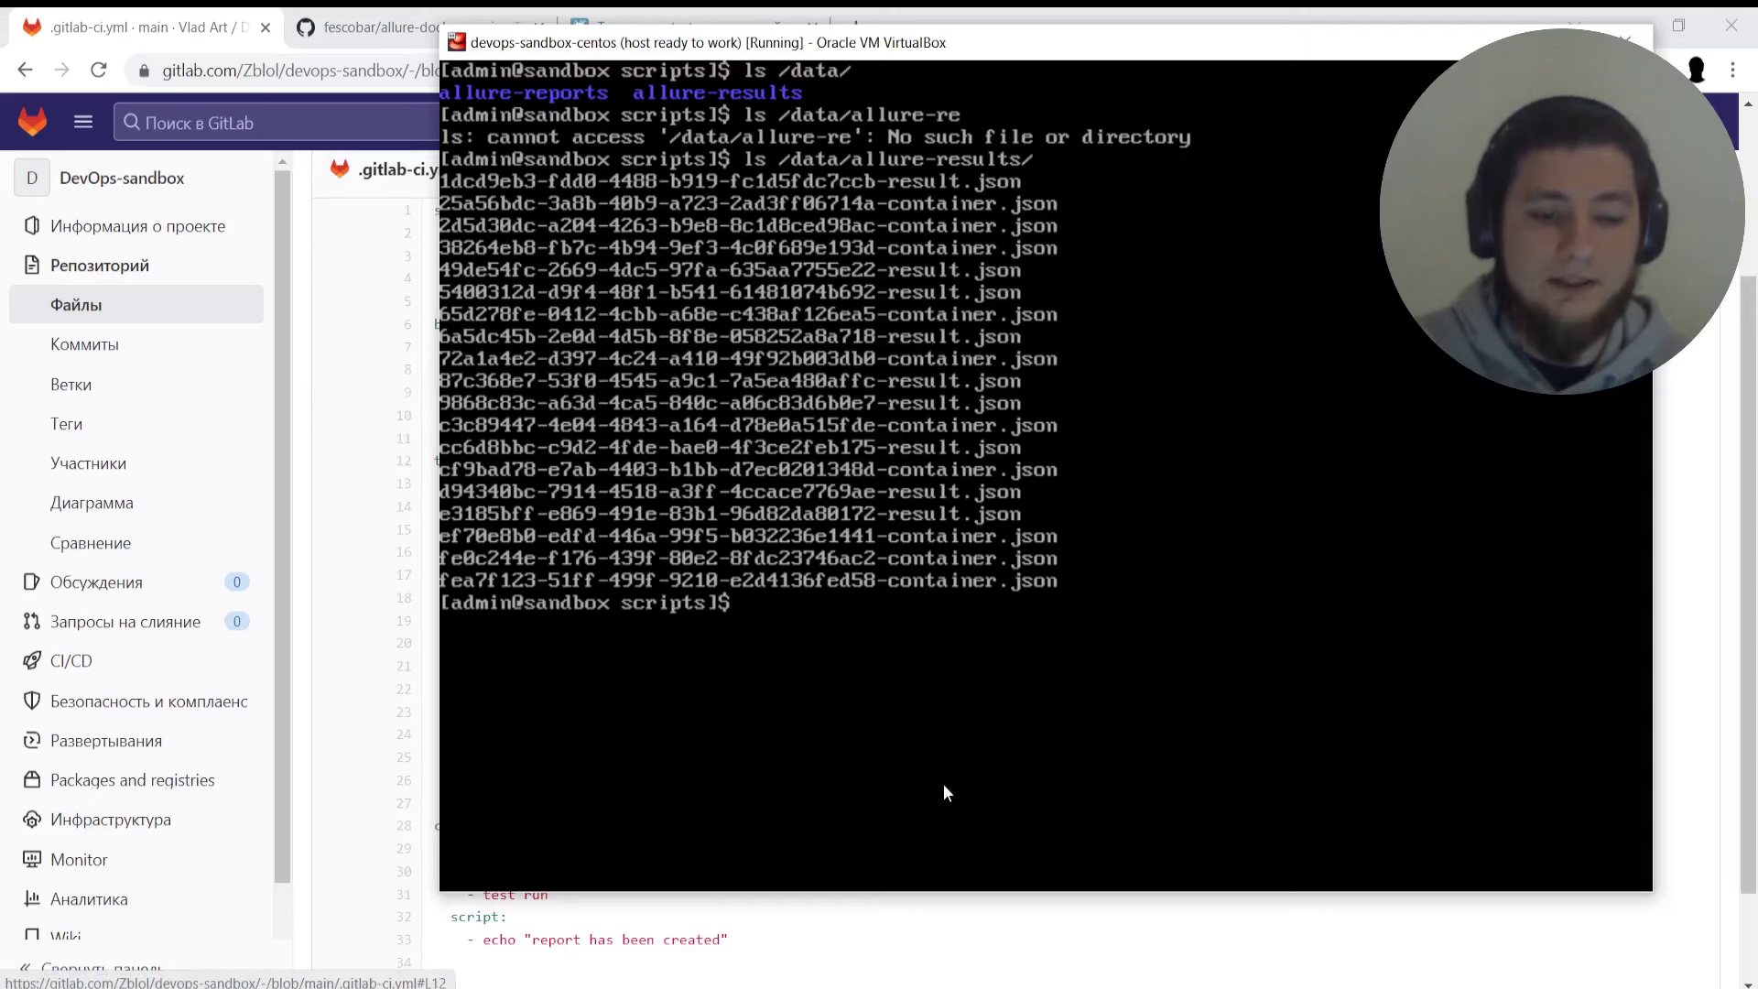
pyautogui.click(431, 595)
pyautogui.scroll(-2, 797, 572)
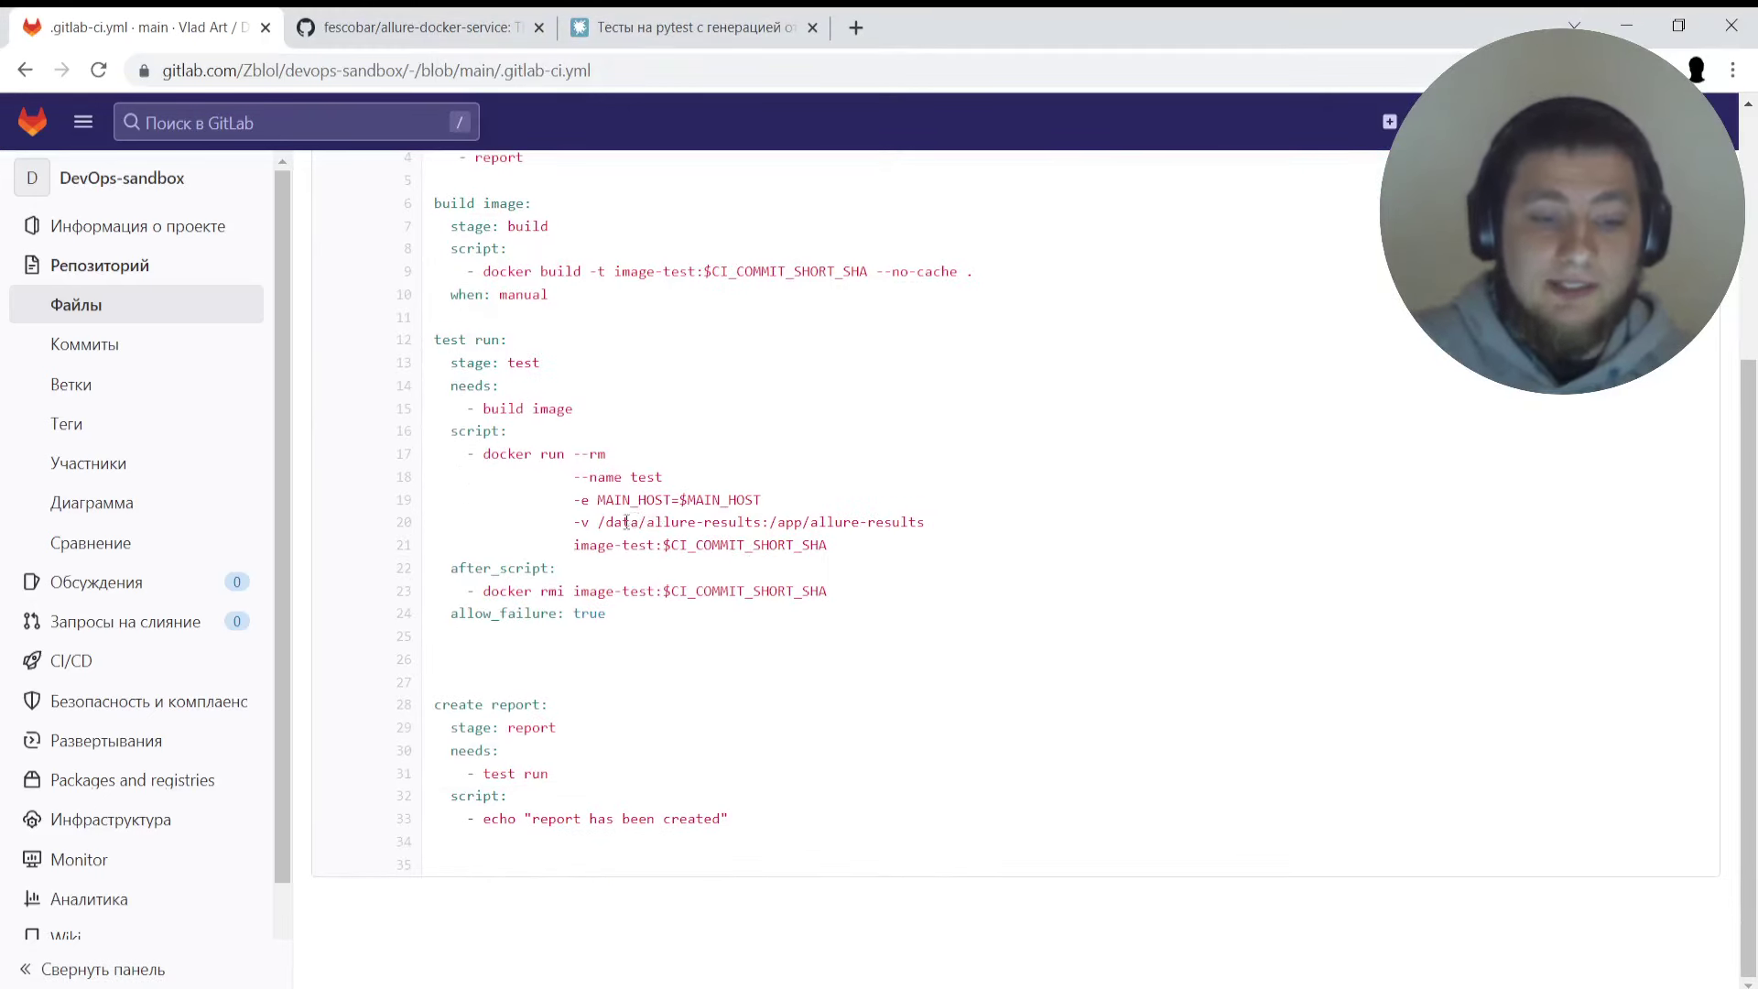
# Replace the ${PWD} volume host paths with /data/allure-results and /data/allure-reports.
pyautogui.moveTo(598, 522); pyautogui.dragTo(765, 529)
pyautogui.hotkey('ctrl', 'c')
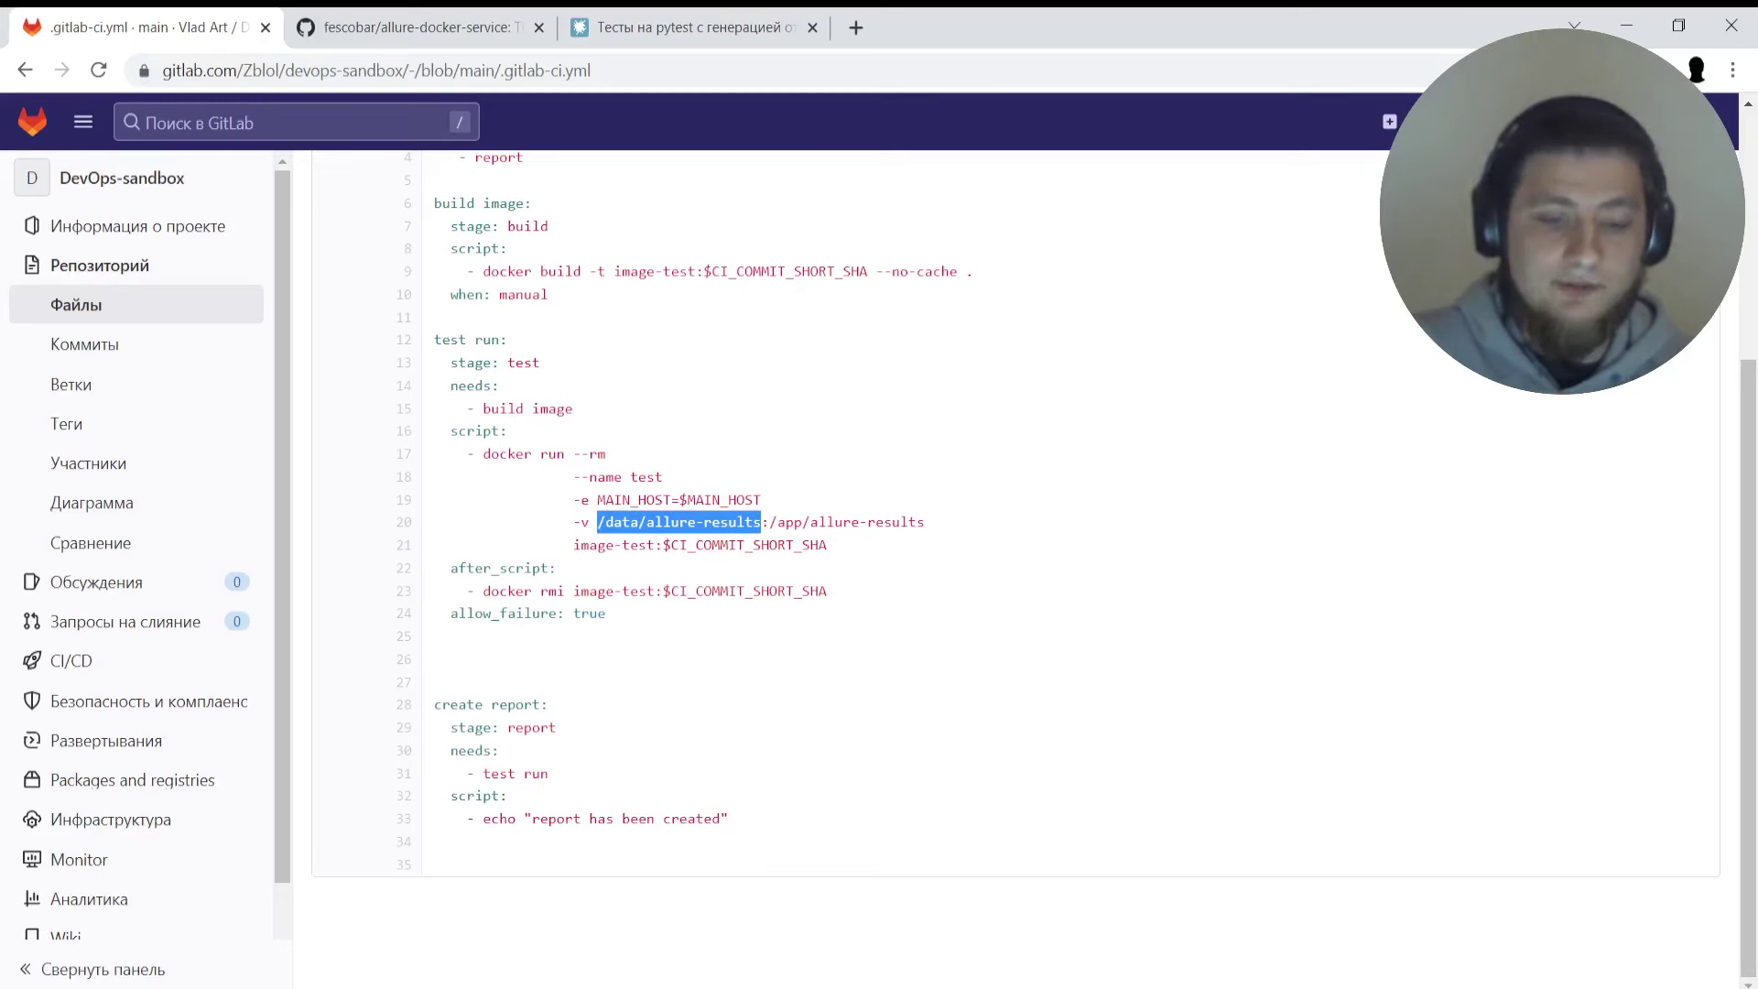
pyautogui.hotkey('alt', 'Tab')
pyautogui.moveTo(457, 220); pyautogui.dragTo(257, 218)
pyautogui.hotkey('ctrl', 'v')
pyautogui.moveTo(457, 240); pyautogui.dragTo(257, 240)
pyautogui.hotkey('ctrl', 'v')
pyautogui.hotkey('alt', 'Tab')
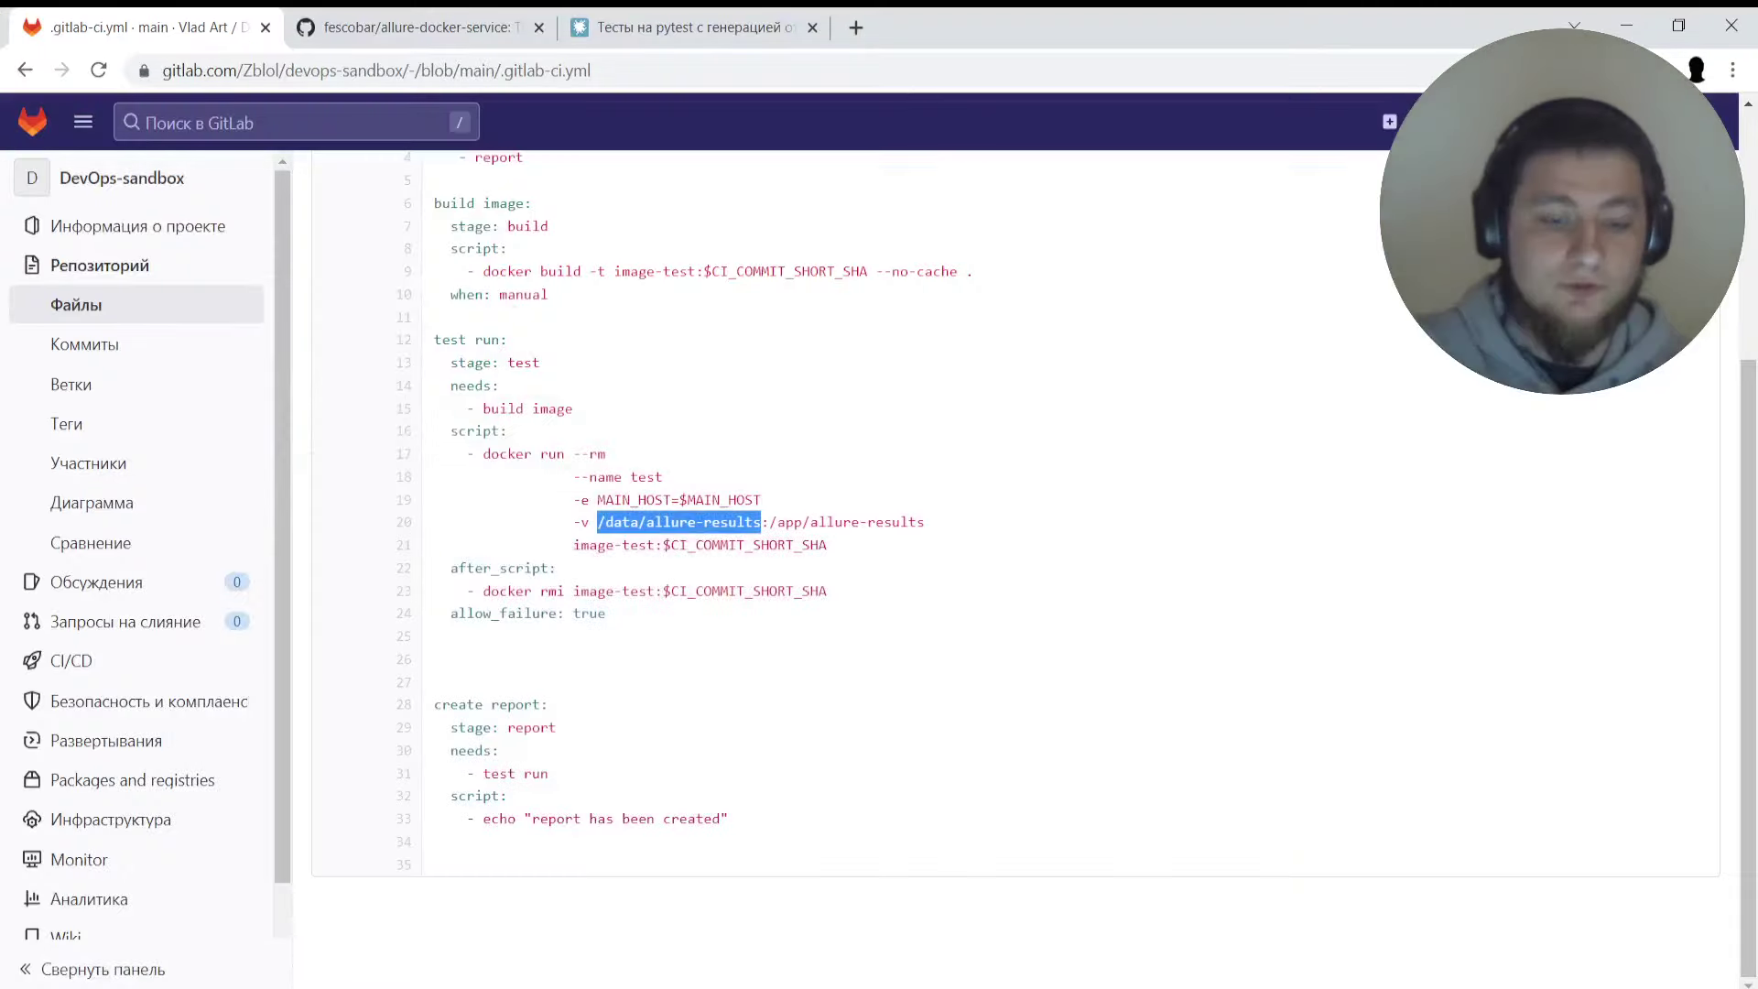
pyautogui.hotkey('alt', 'Tab')
pyautogui.hotkey('alt', 'Tab')
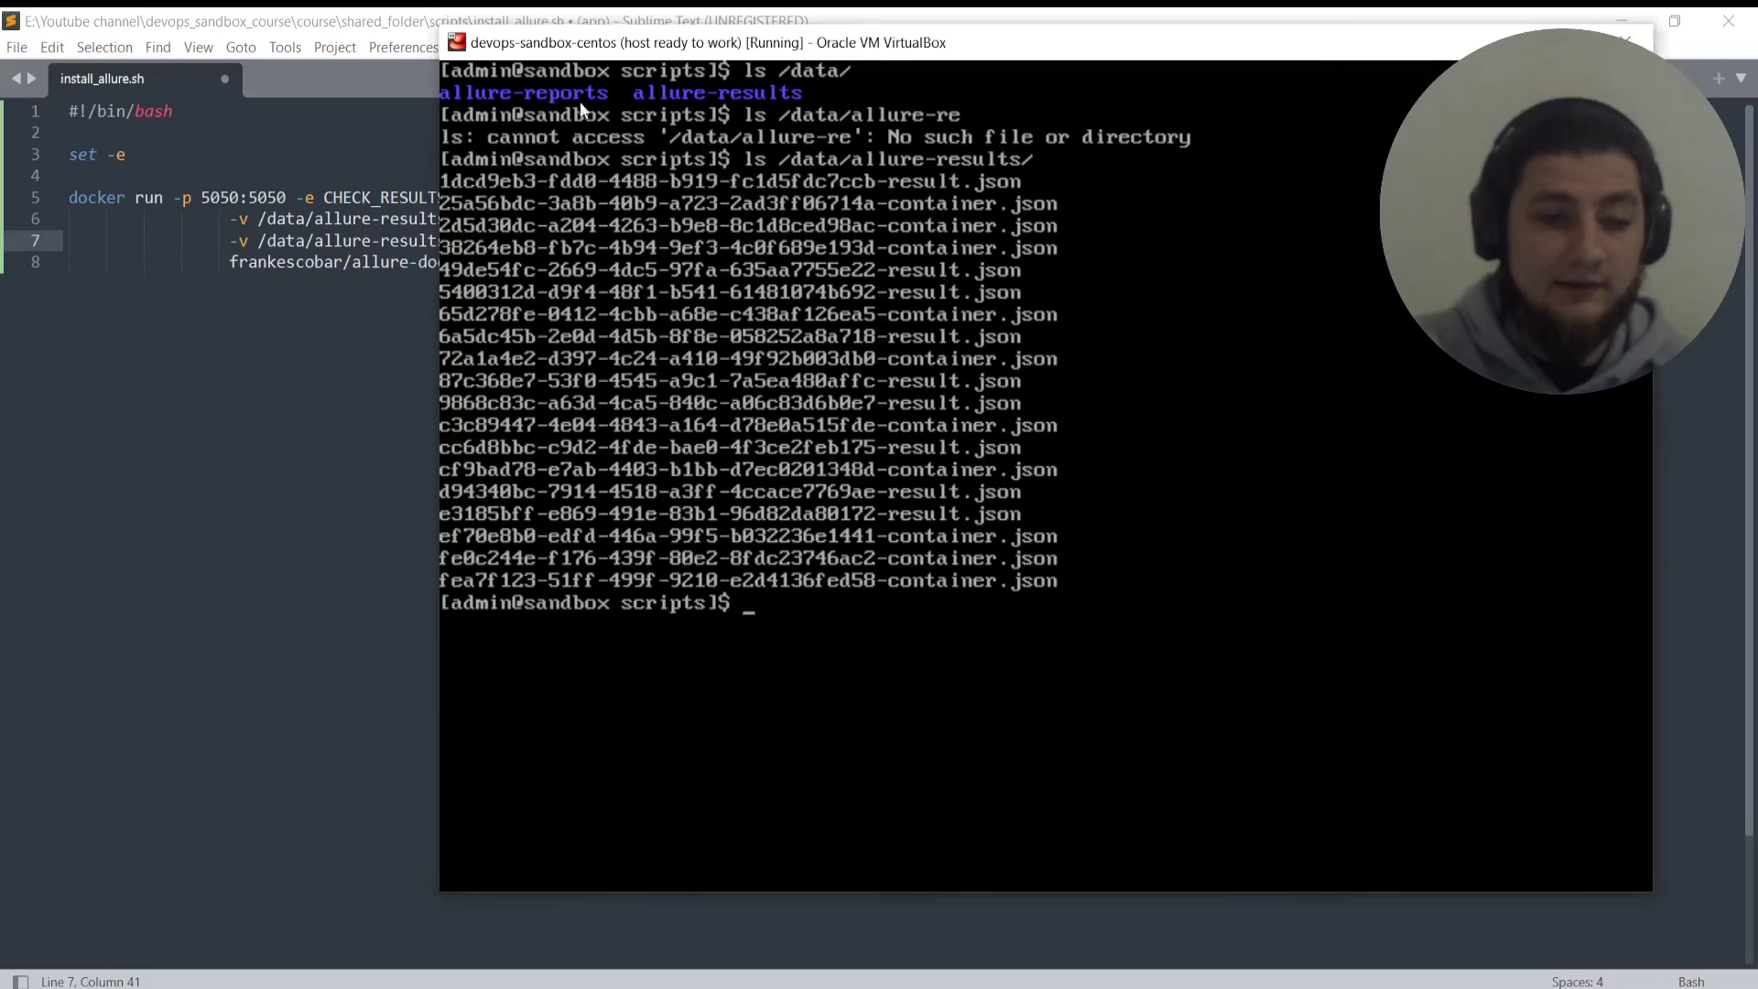
pyautogui.hotkey('alt', 'Tab')
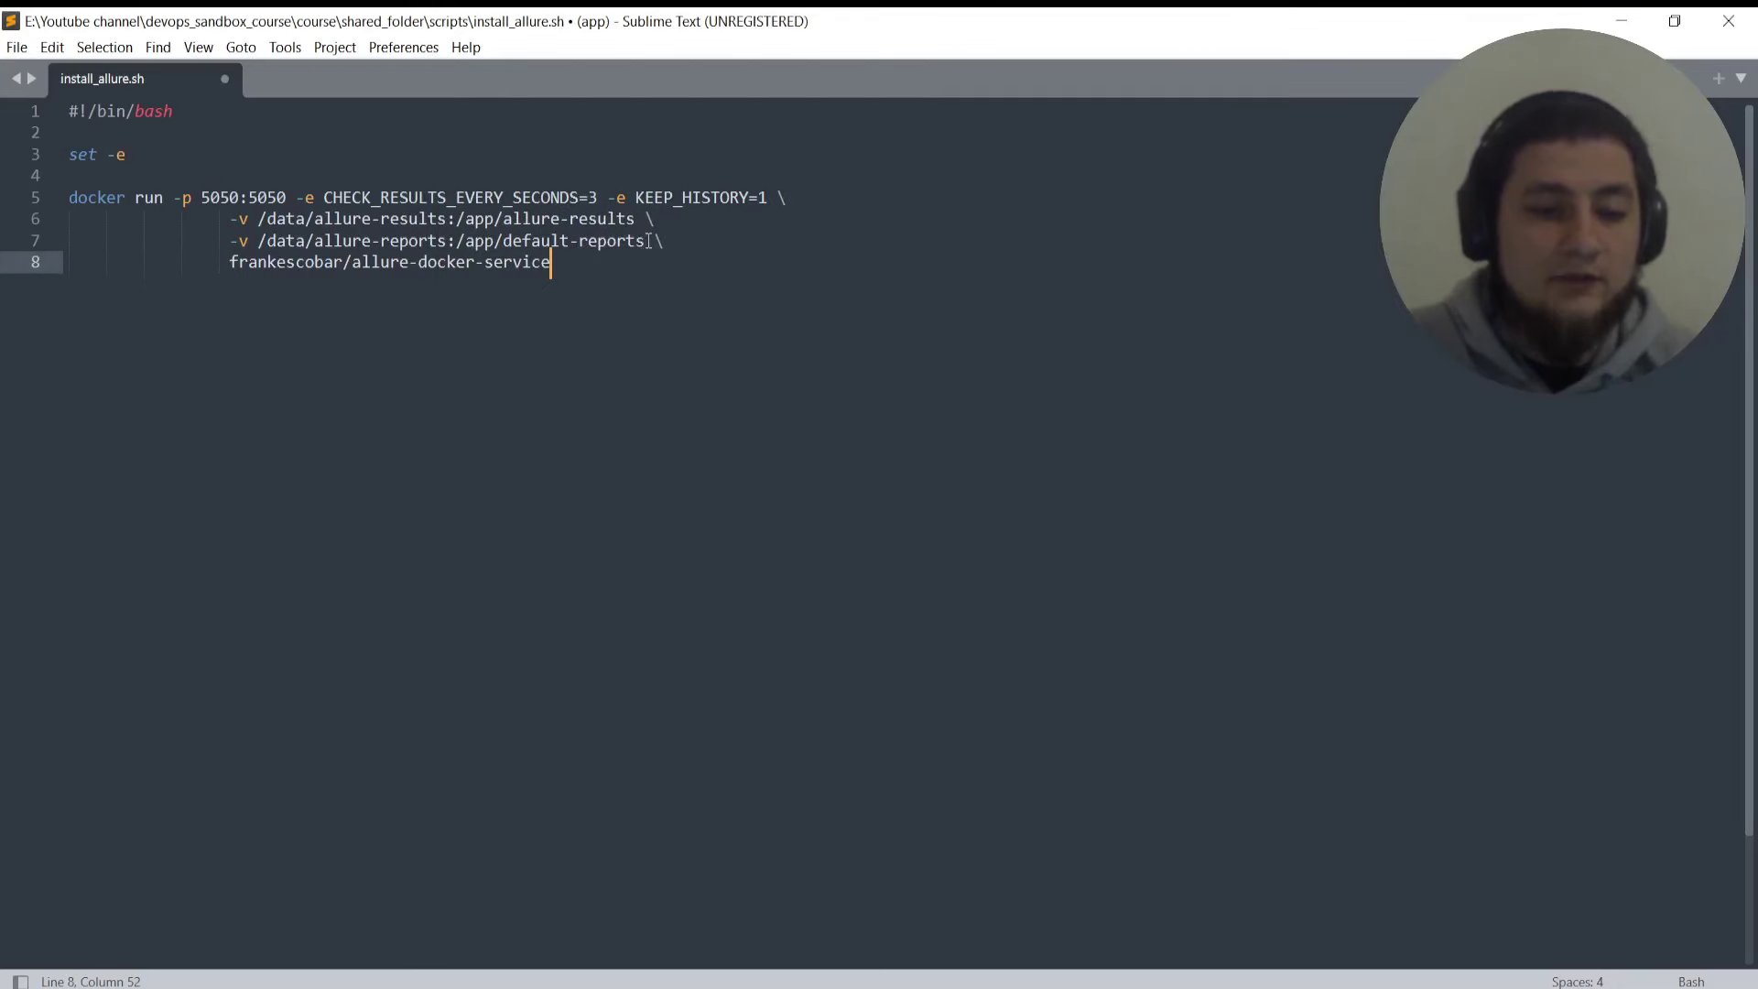
# Put the KEEP_HISTORY and CHECK_RESULTS_EVERY_SECONDS options on their own indented lines.
pyautogui.moveTo(647, 240); pyautogui.dragTo(490, 259)
pyautogui.click(682, 345)
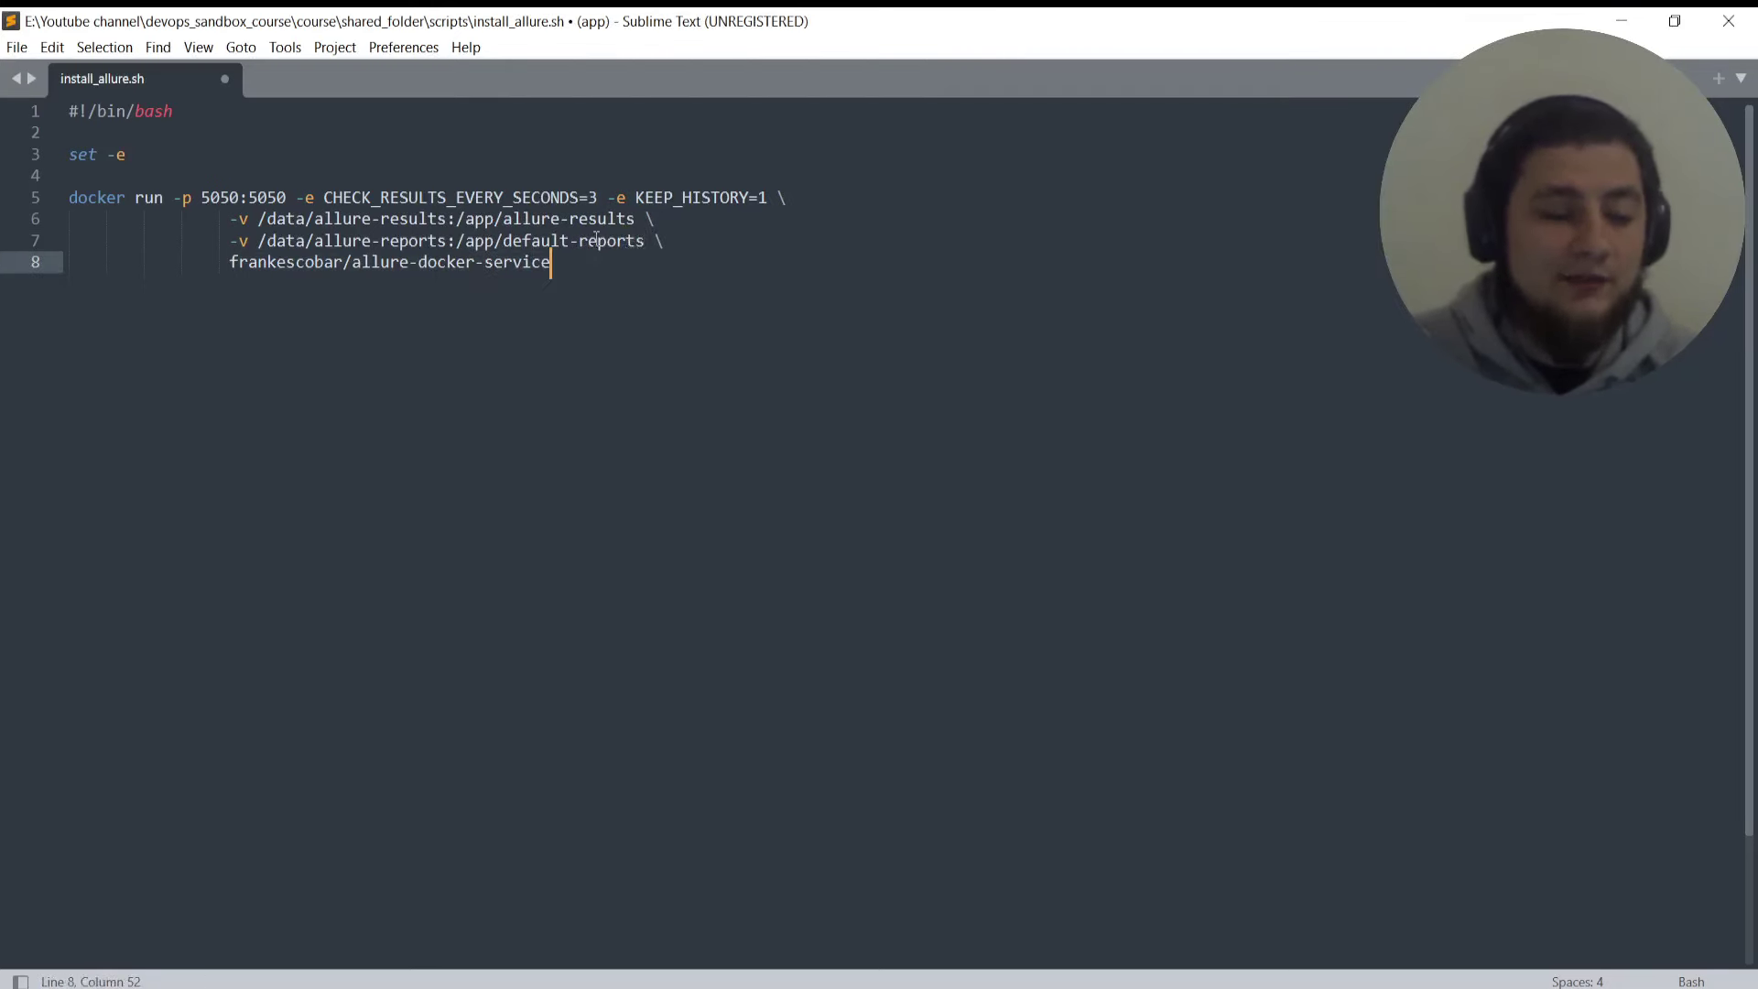
pyautogui.click(608, 197)
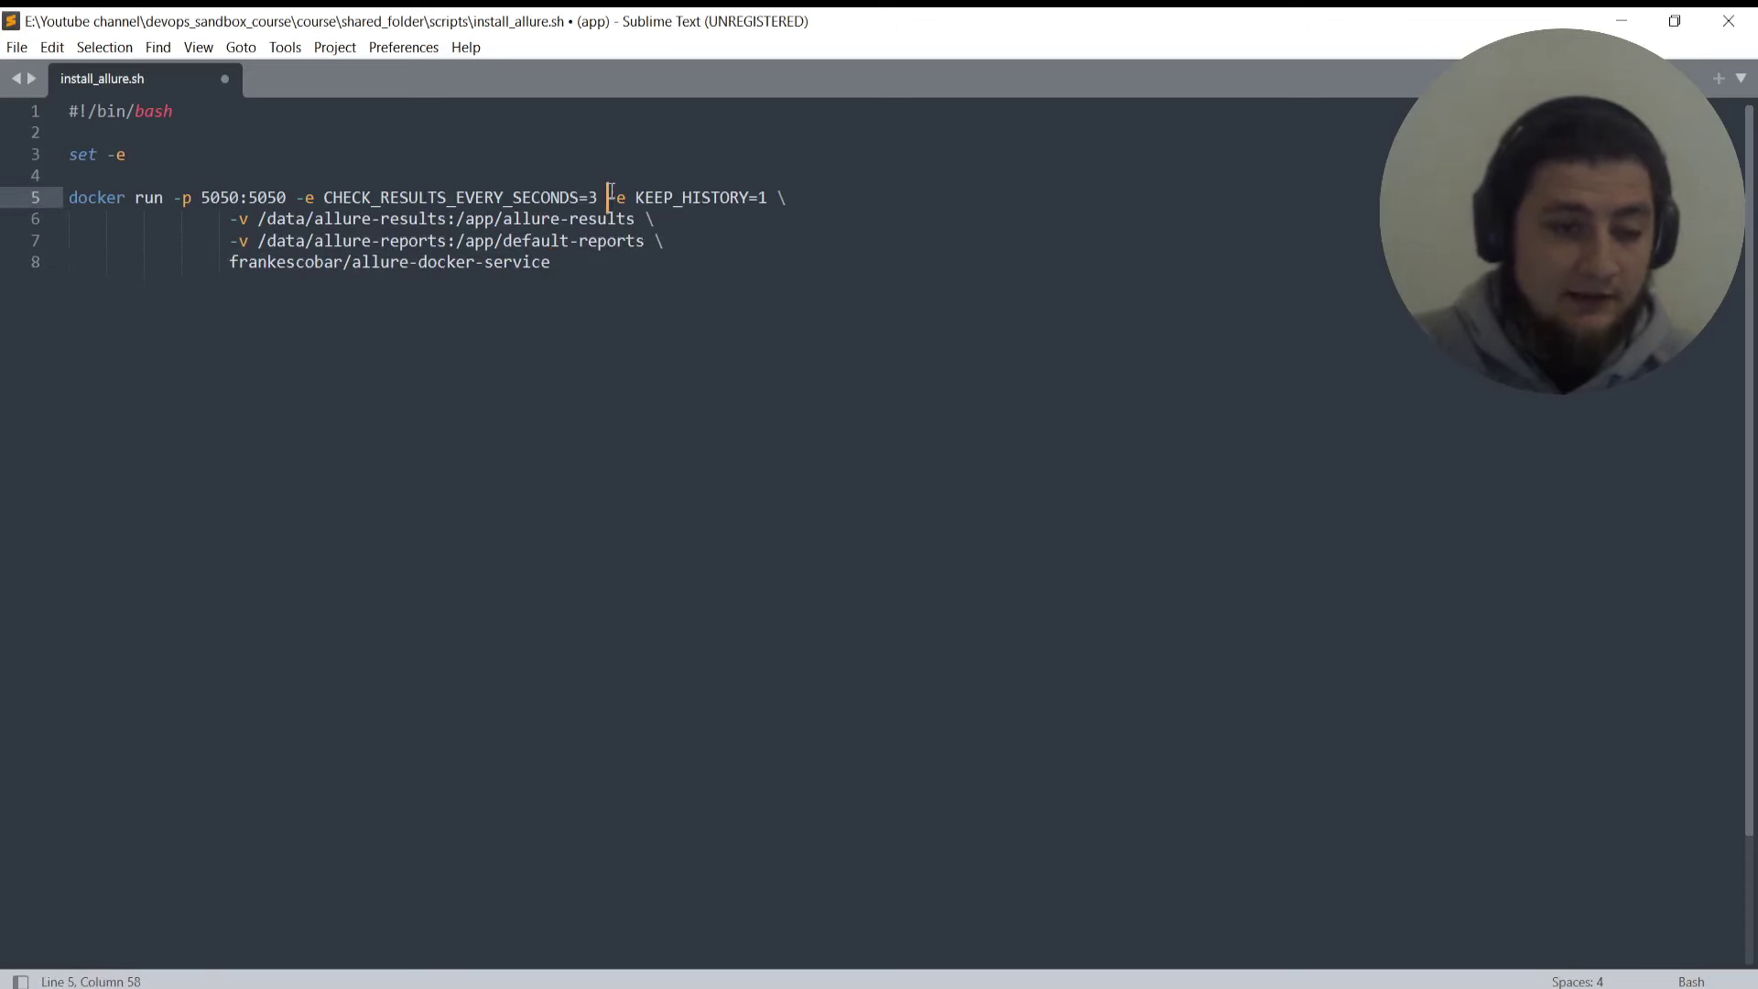
pyautogui.press('Return')
pyautogui.press('Tab')
pyautogui.press('Tab')
pyautogui.press('Tab')
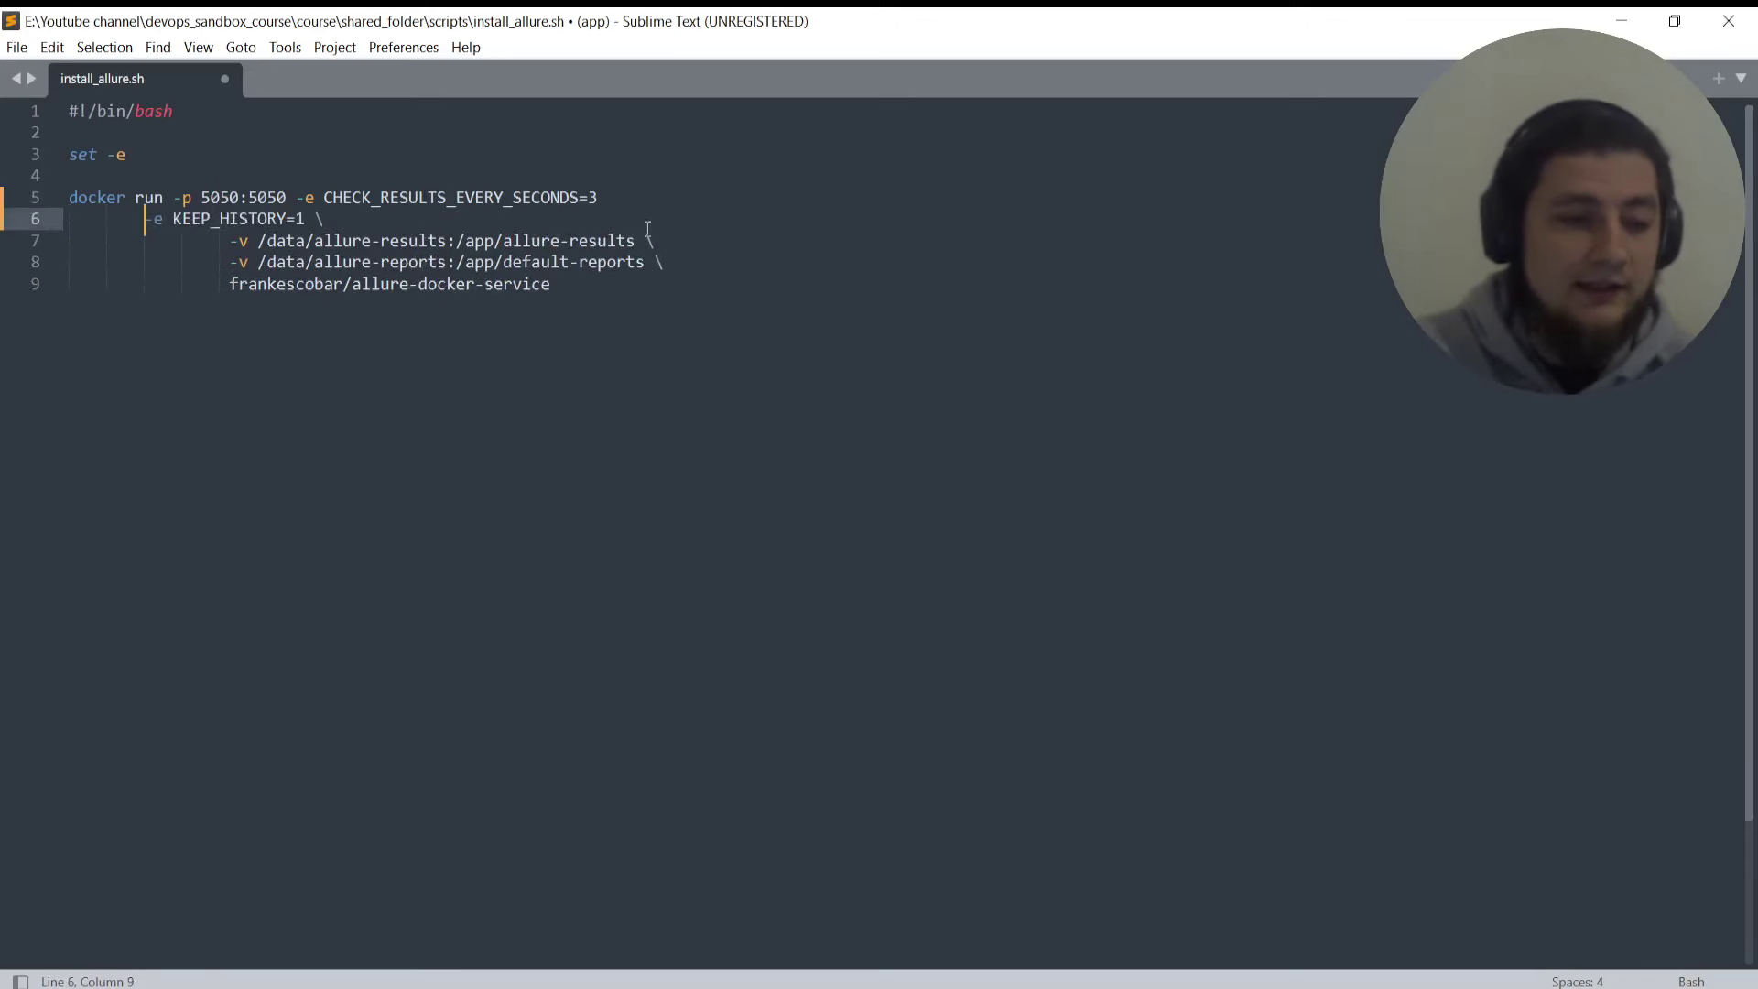
pyautogui.click(295, 197)
pyautogui.press('Return')
pyautogui.press('Tab')
pyautogui.press('Tab')
pyautogui.press('Tab')
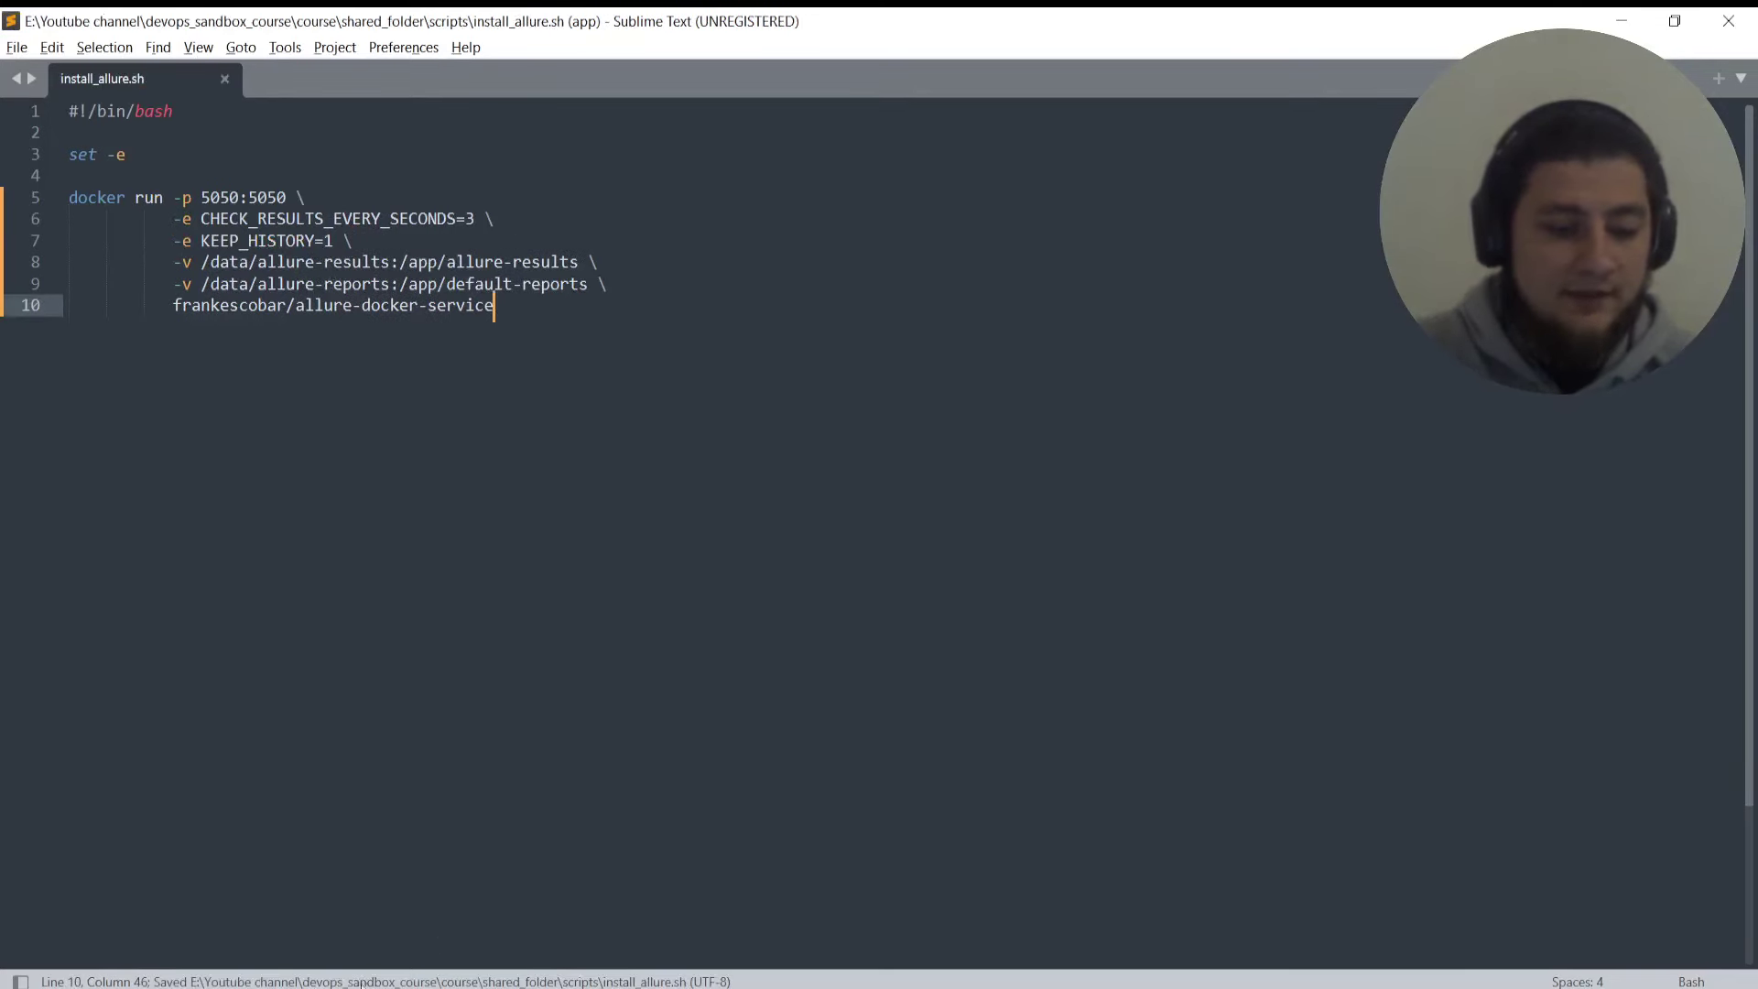
pyautogui.hotkey('alt', 'Tab')
pyautogui.hotkey('ctrl', 'shift', 'Tab')
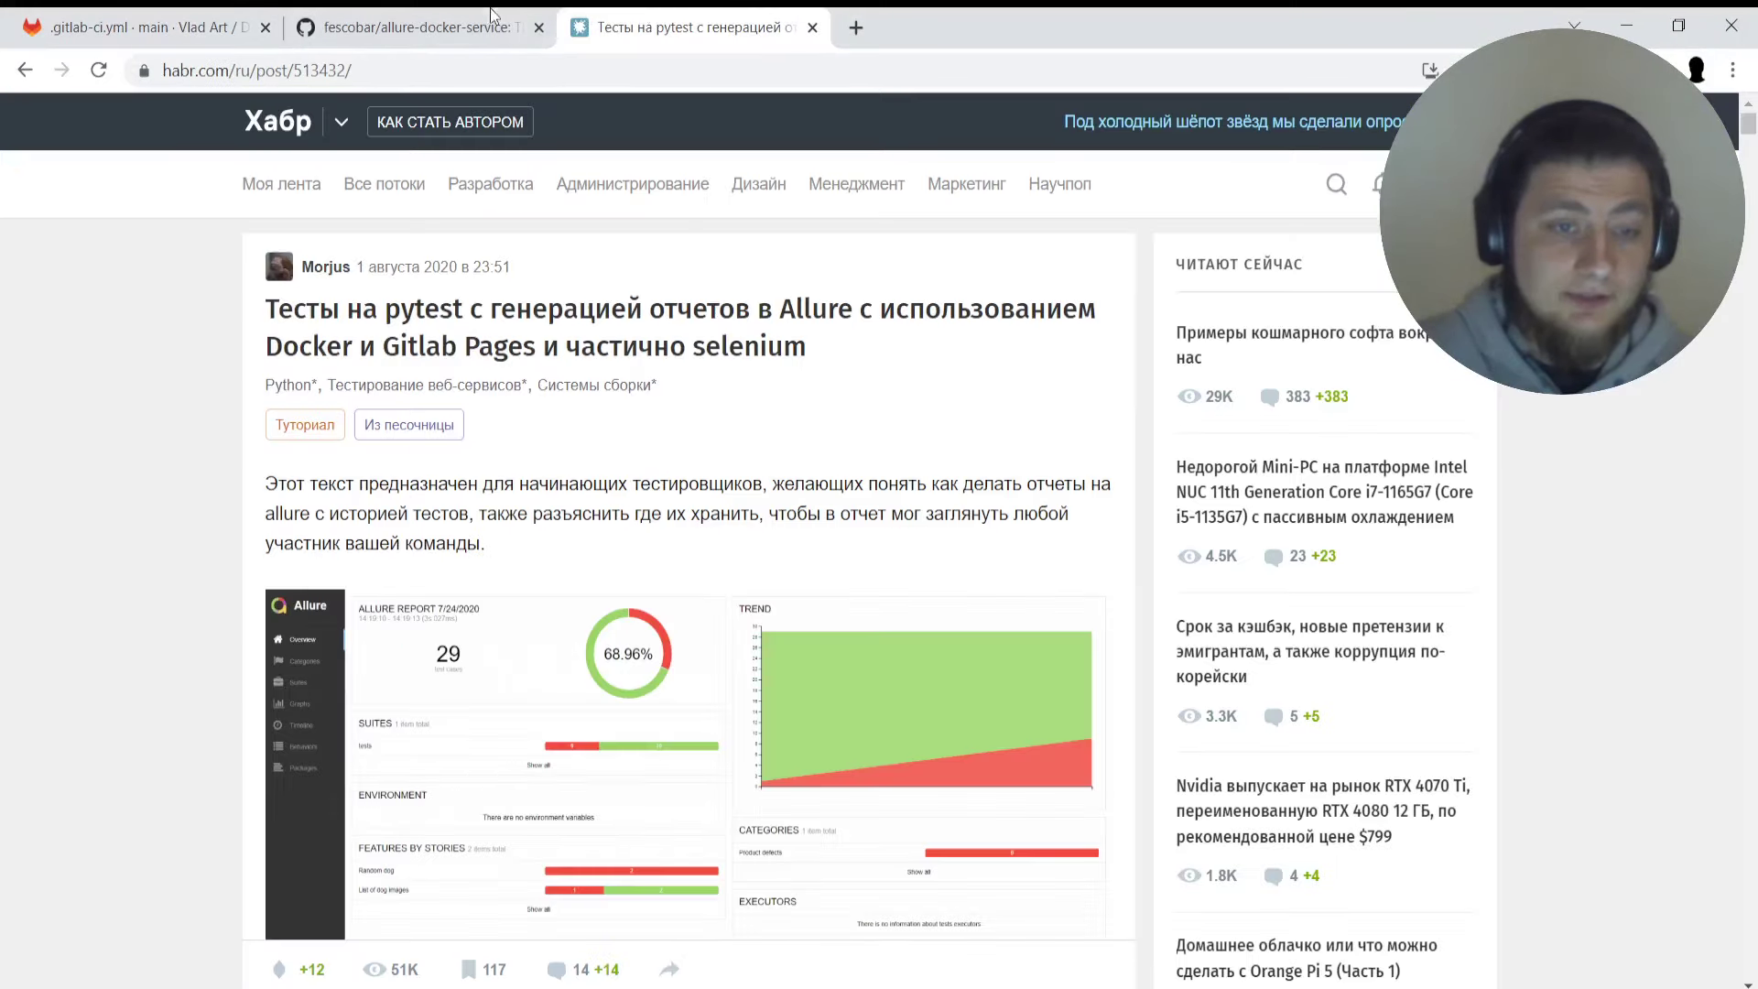
# Compare the README's docker command with the script's CHECK_RESULTS and KEEP_HISTORY lines.
pyautogui.hotkey('ctrl', 'shift', 'Tab')
pyautogui.click(665, 861)
pyautogui.scroll(-5, 664, 861)
pyautogui.scroll(1, 546, 526)
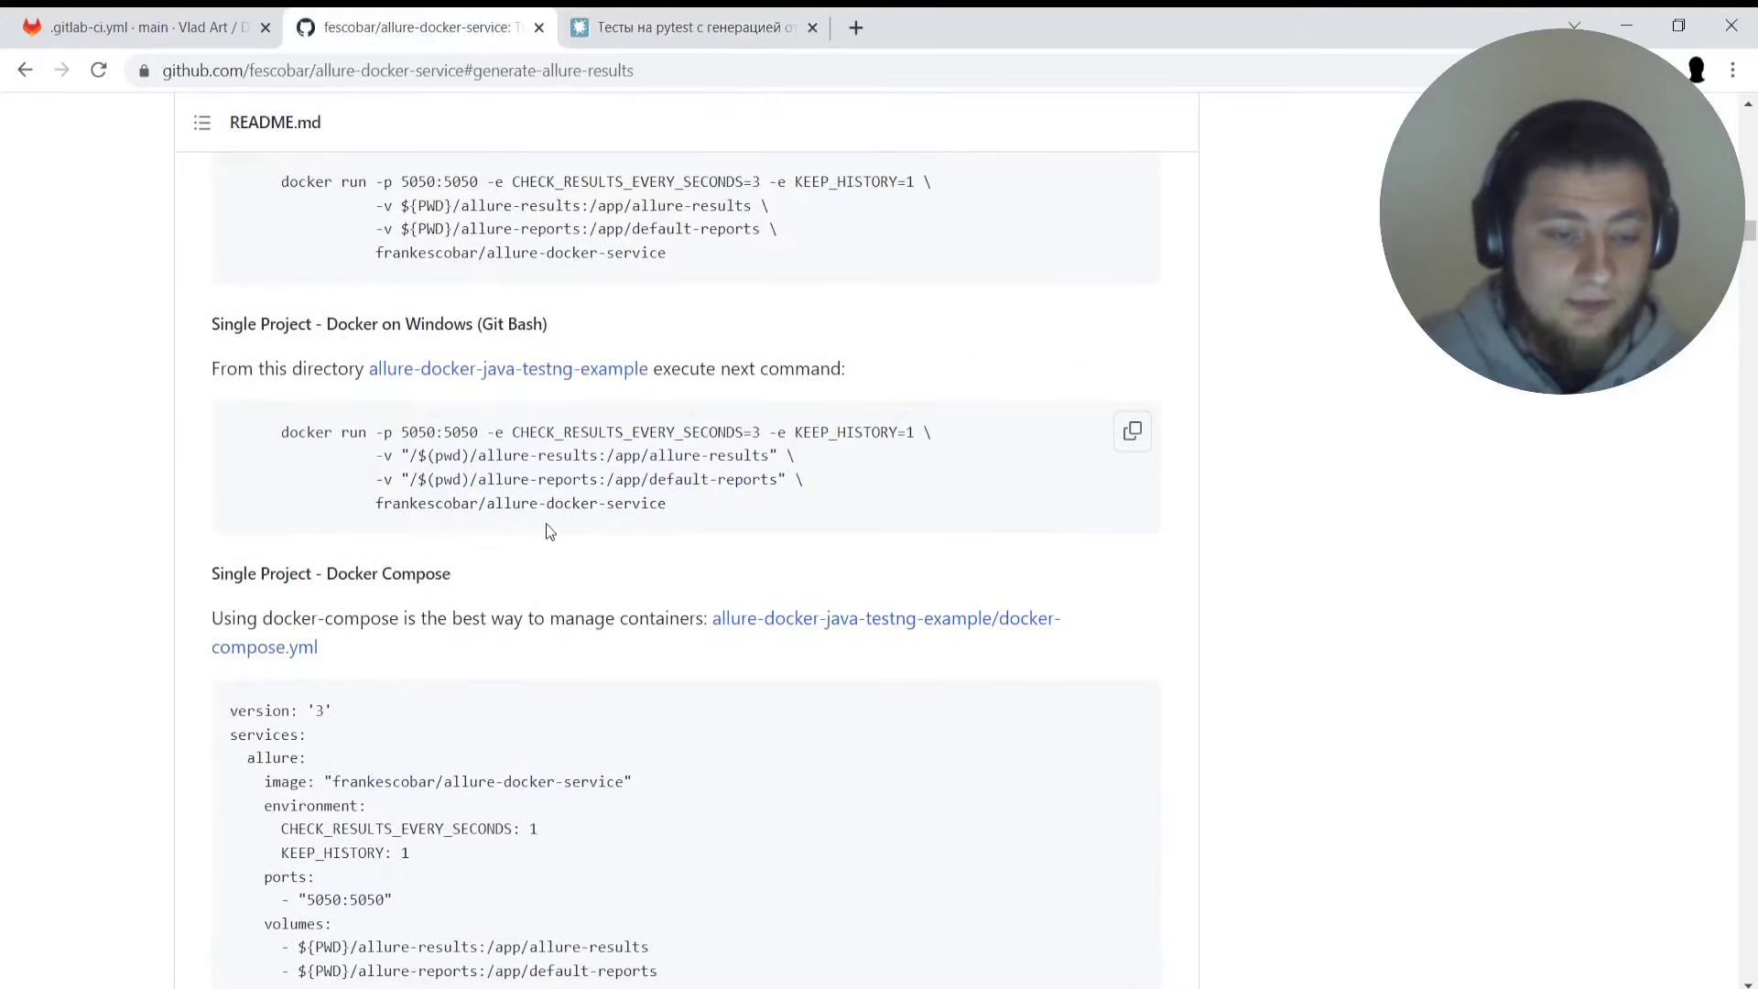
pyautogui.scroll(5, 836, 483)
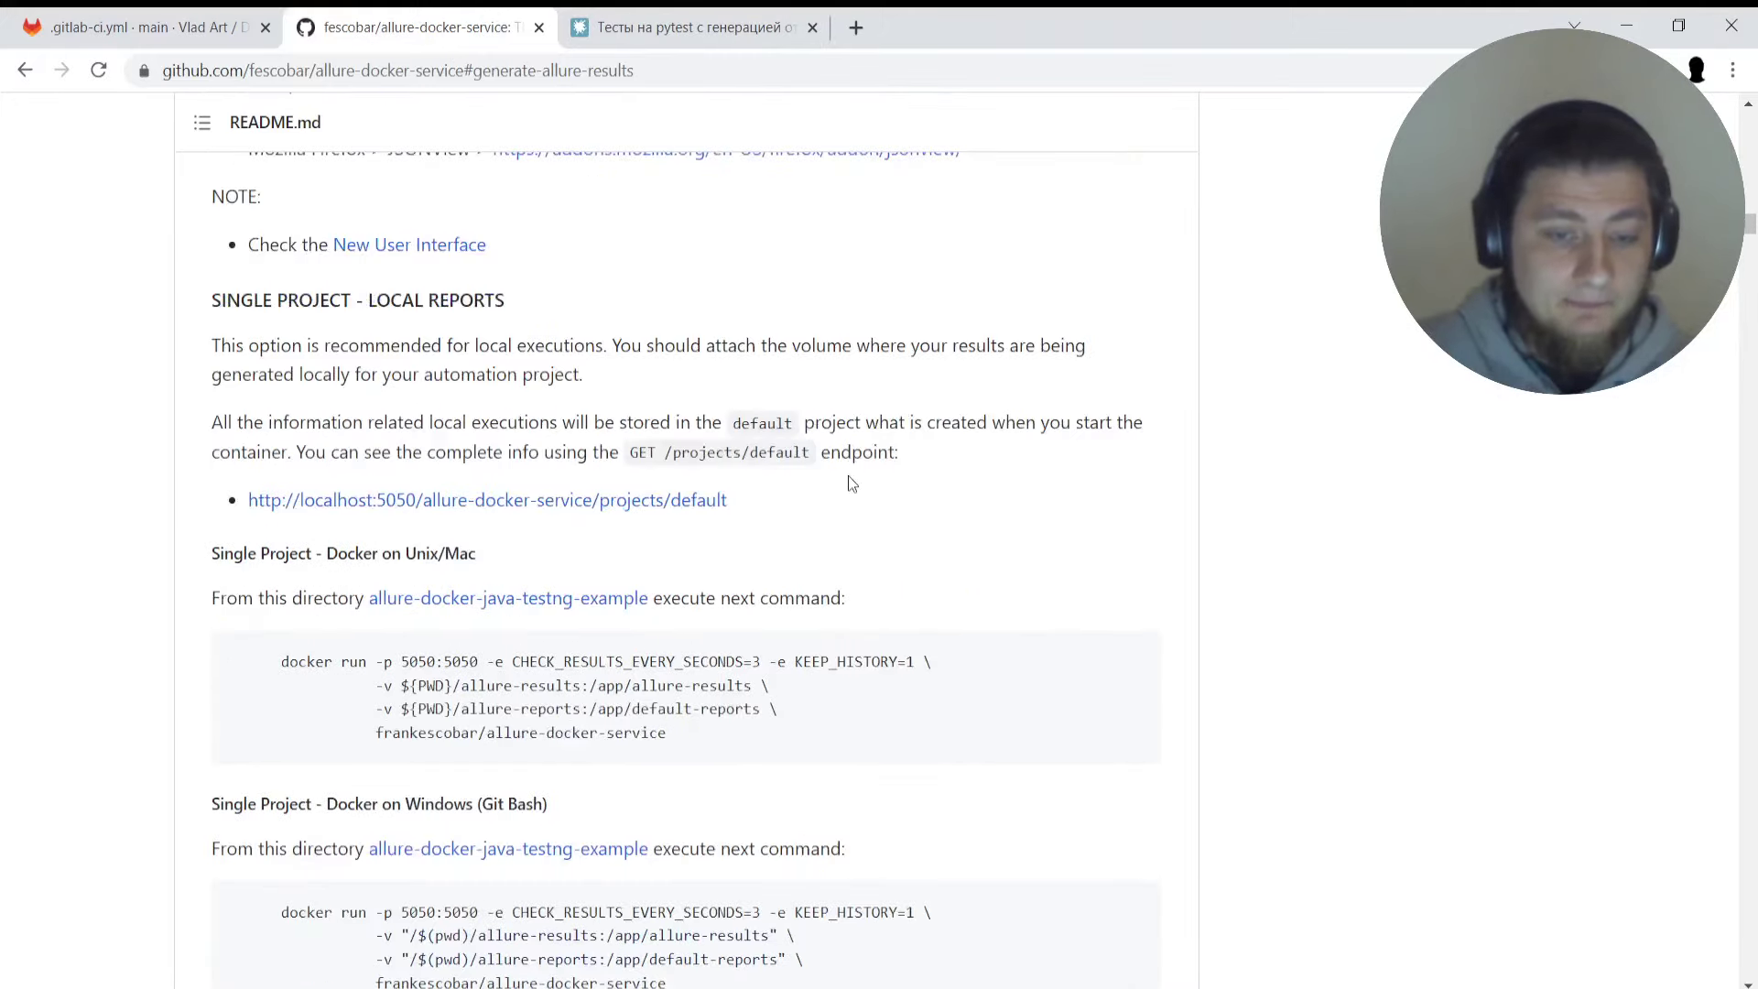
pyautogui.scroll(-15, 848, 476)
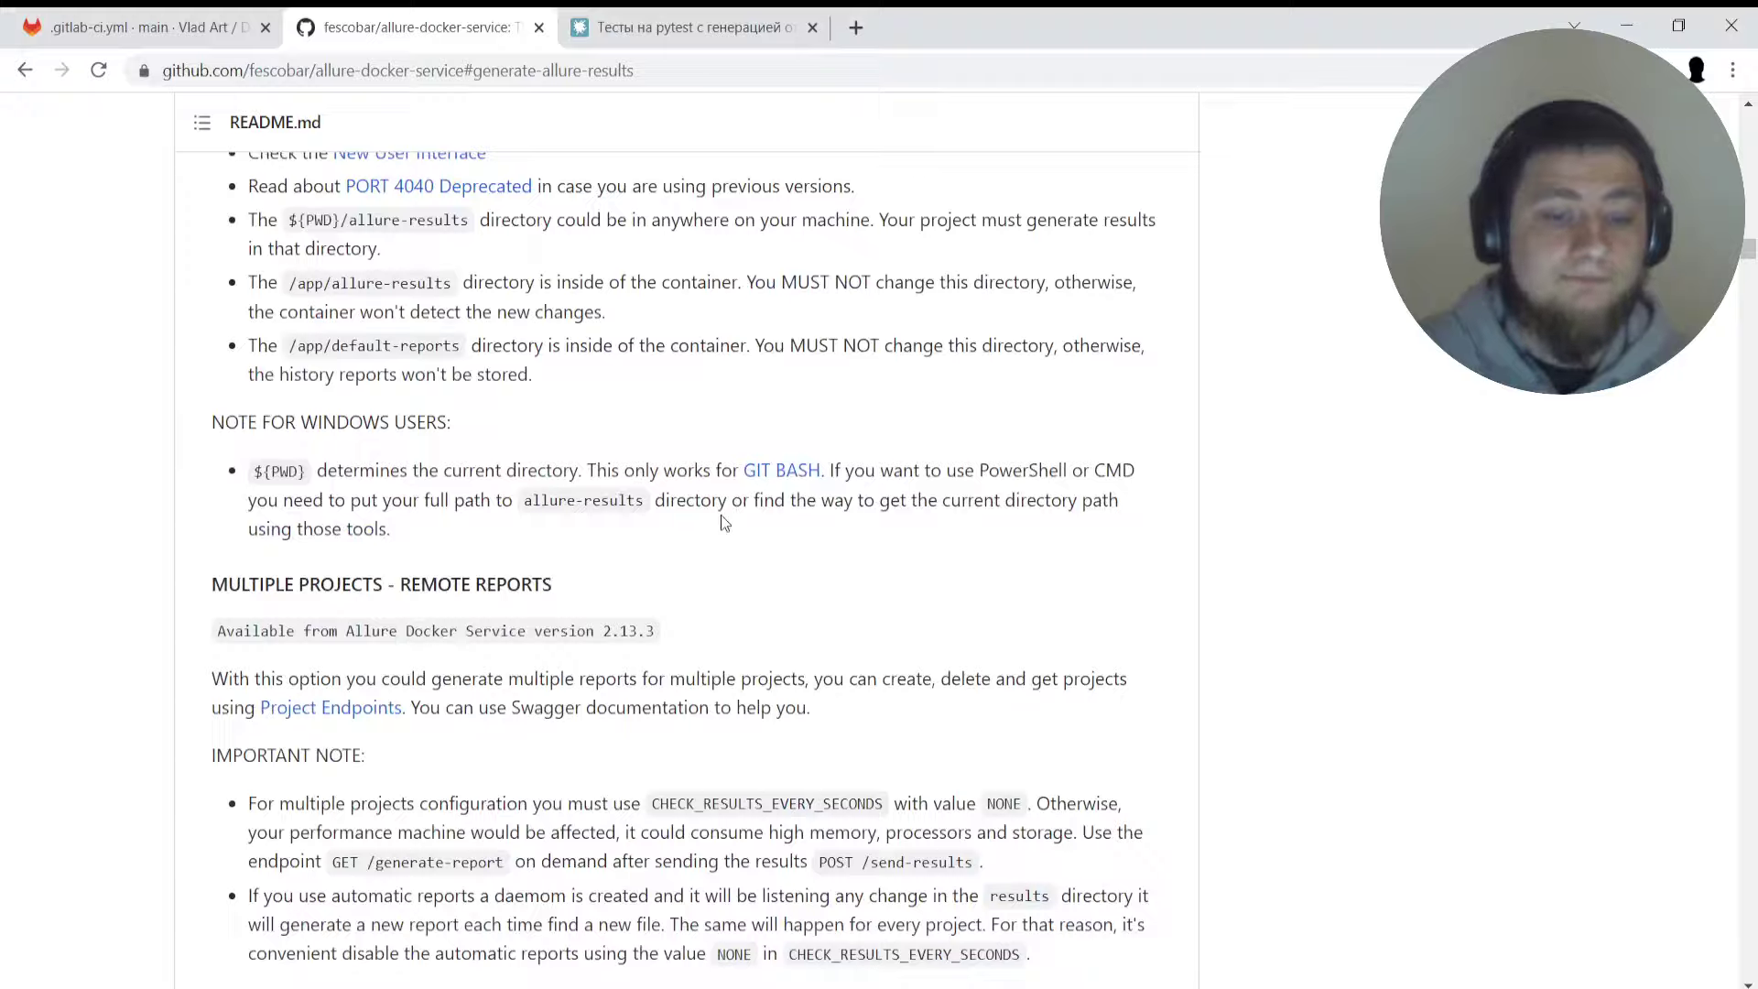
pyautogui.hotkey('alt', 'Tab')
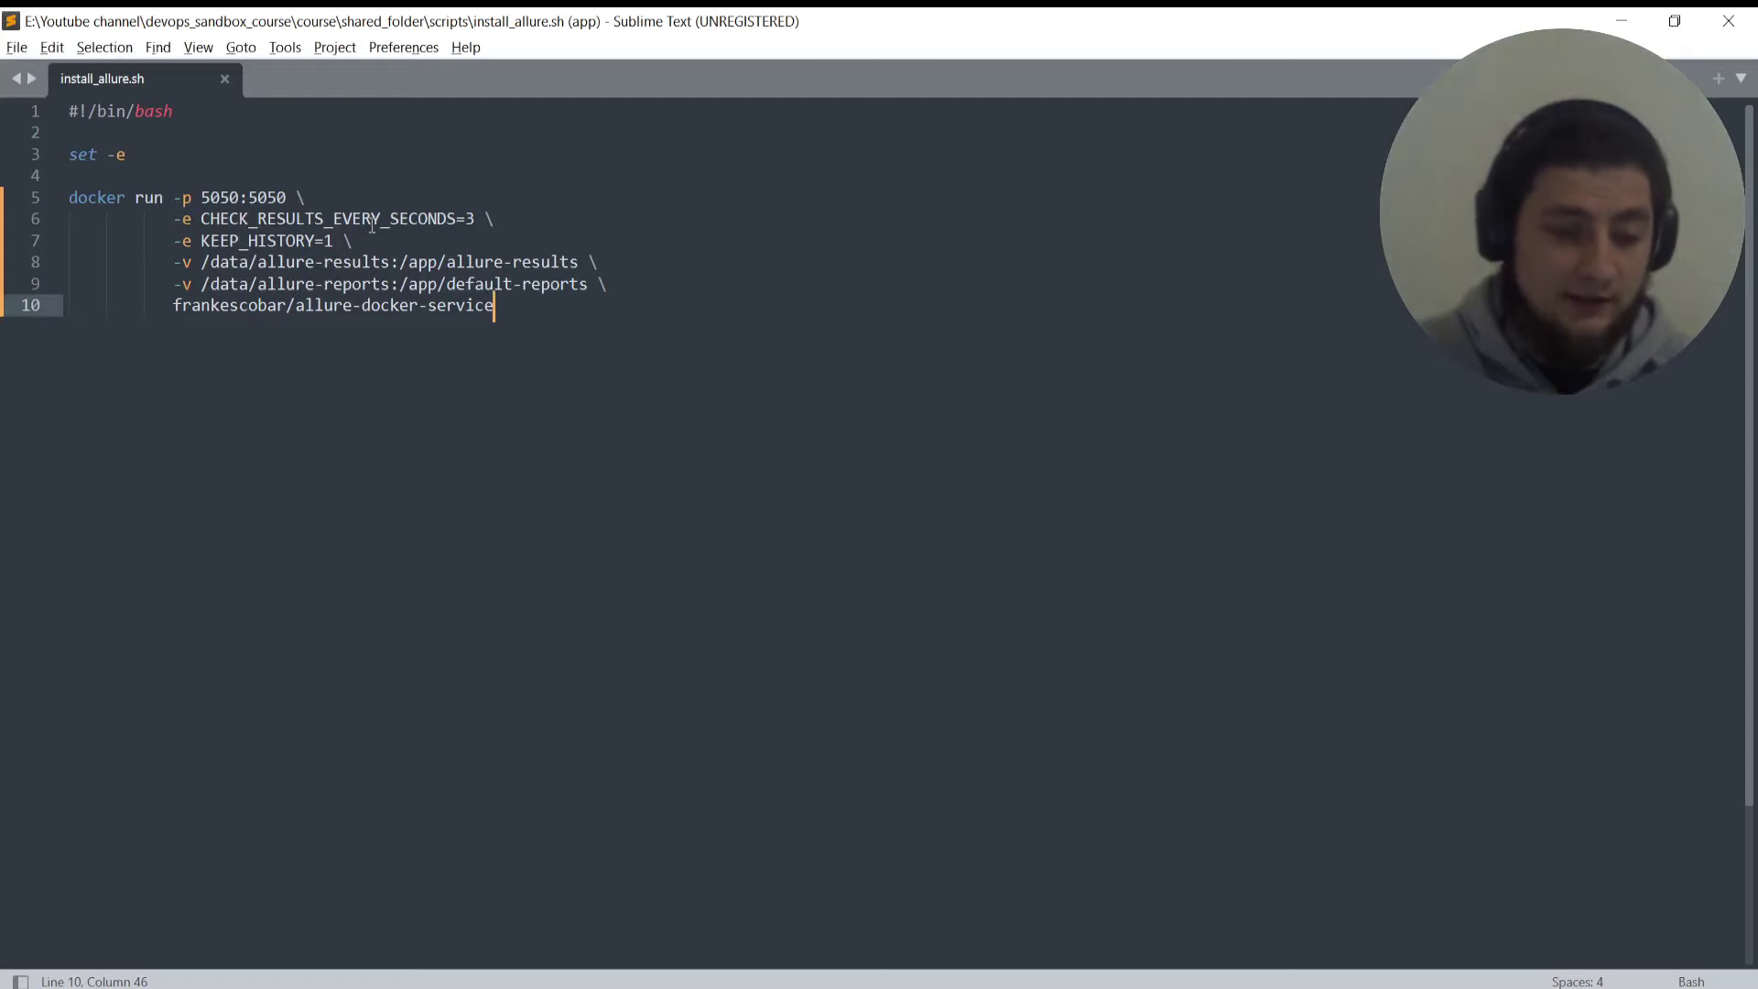
pyautogui.moveTo(335, 240); pyautogui.dragTo(202, 220)
pyautogui.hotkey('alt', 'Tab')
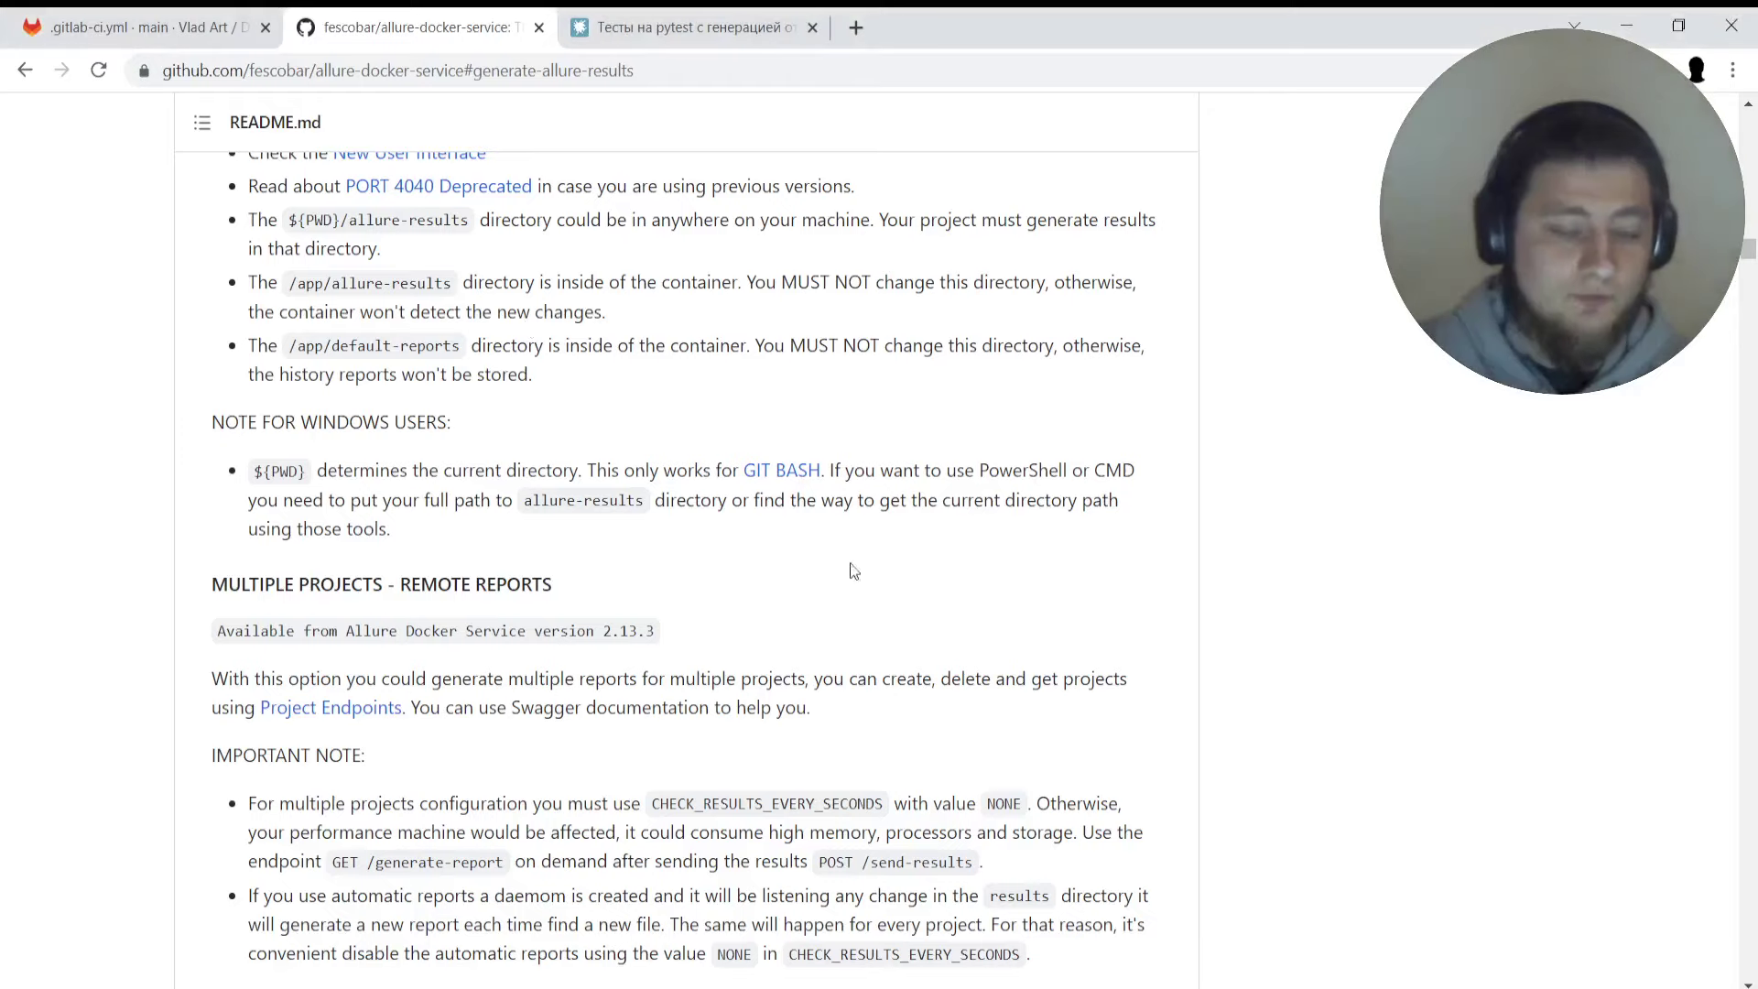
# Read the README note about CHECK_RESULTS_EVERY_SECONDS.
pyautogui.scroll(-3, 741, 576)
pyautogui.scroll(10, 824, 549)
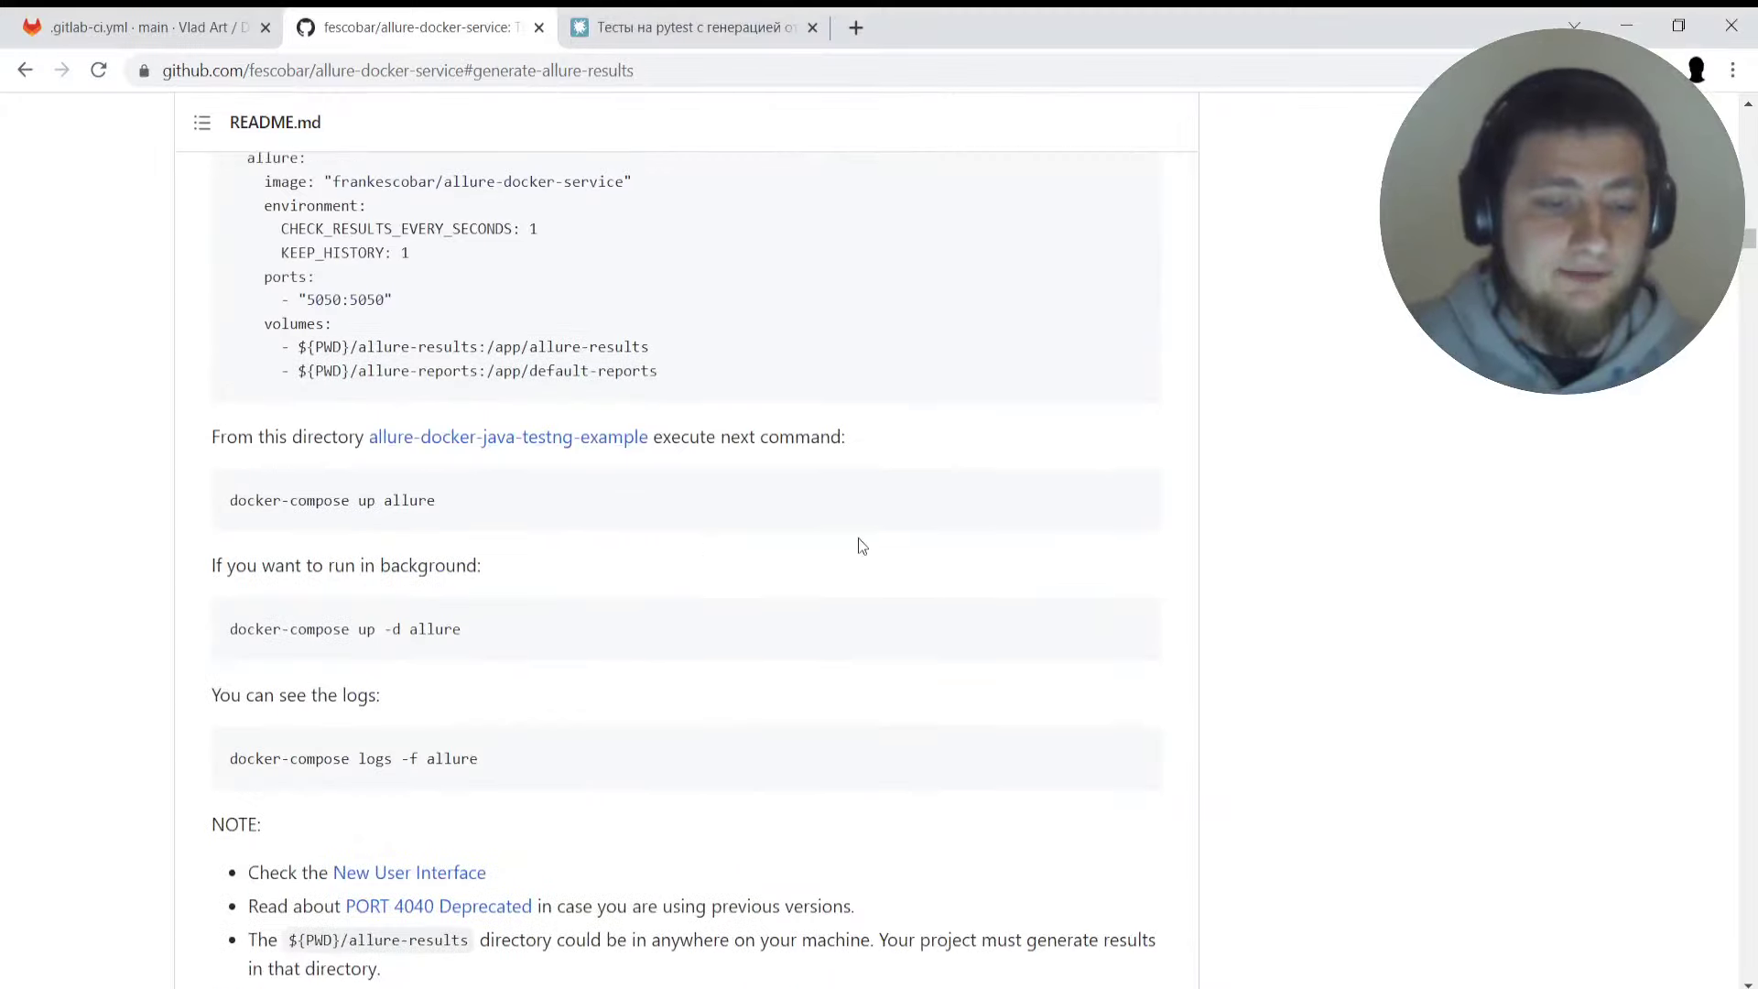
pyautogui.scroll(-9, 855, 541)
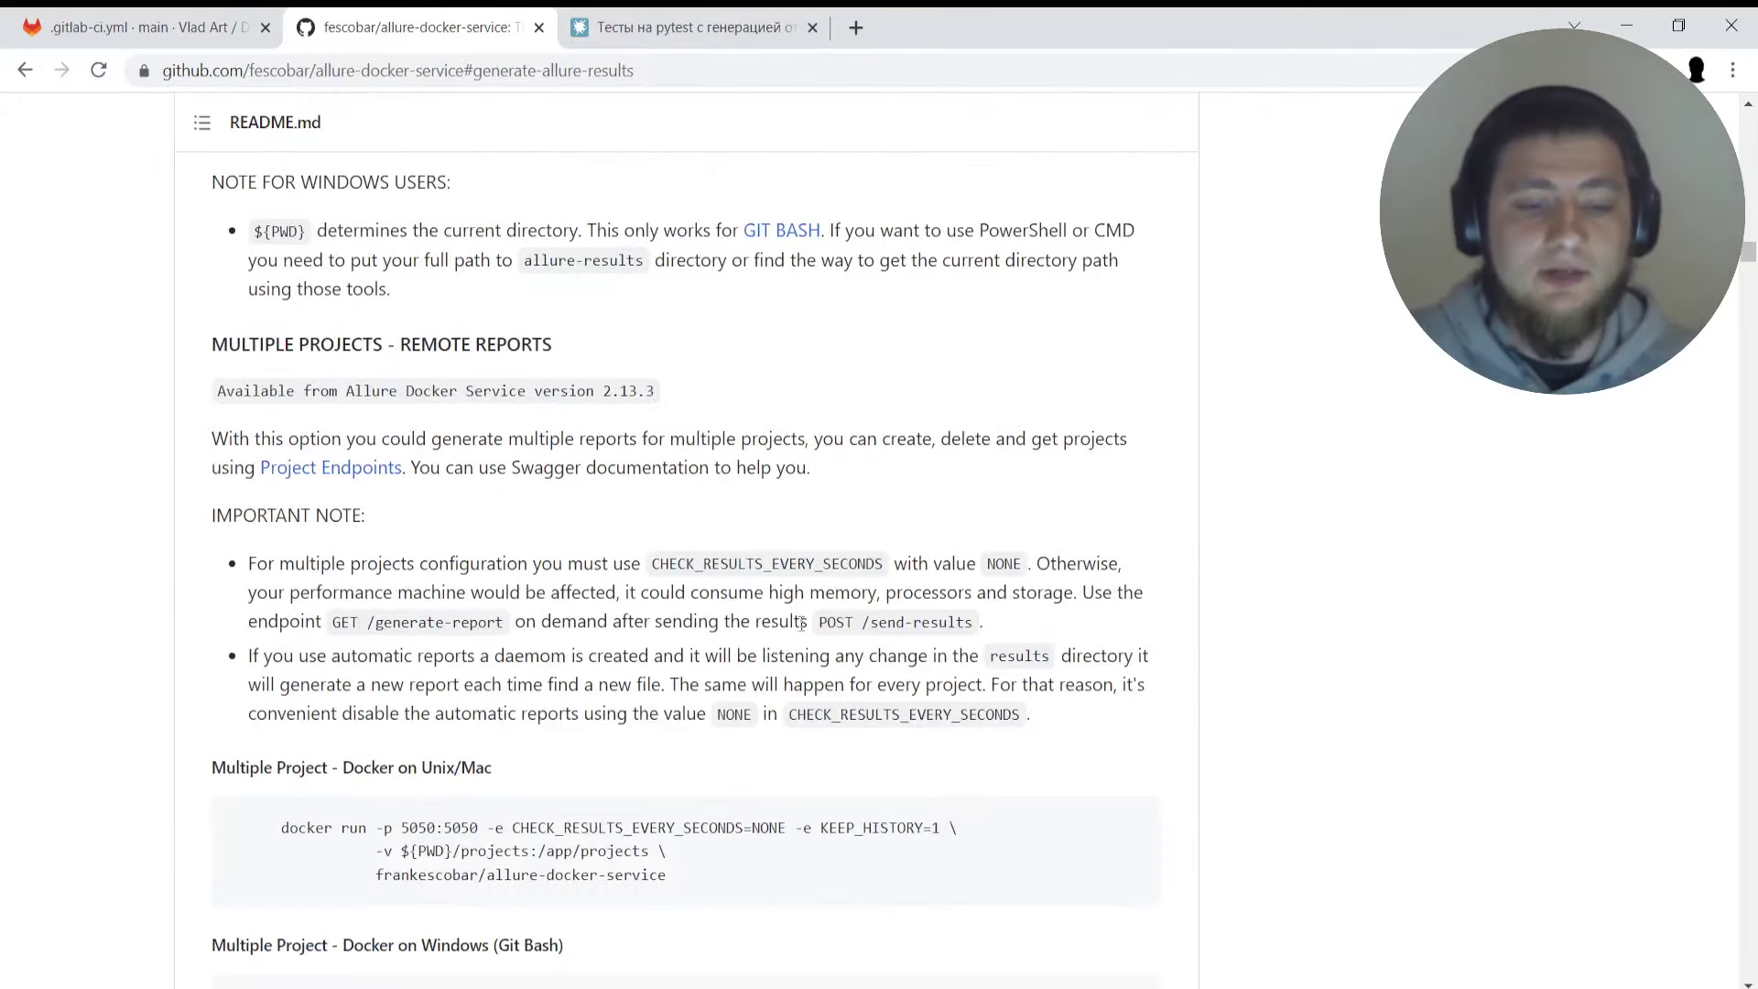
pyautogui.moveTo(652, 563); pyautogui.dragTo(1026, 571)
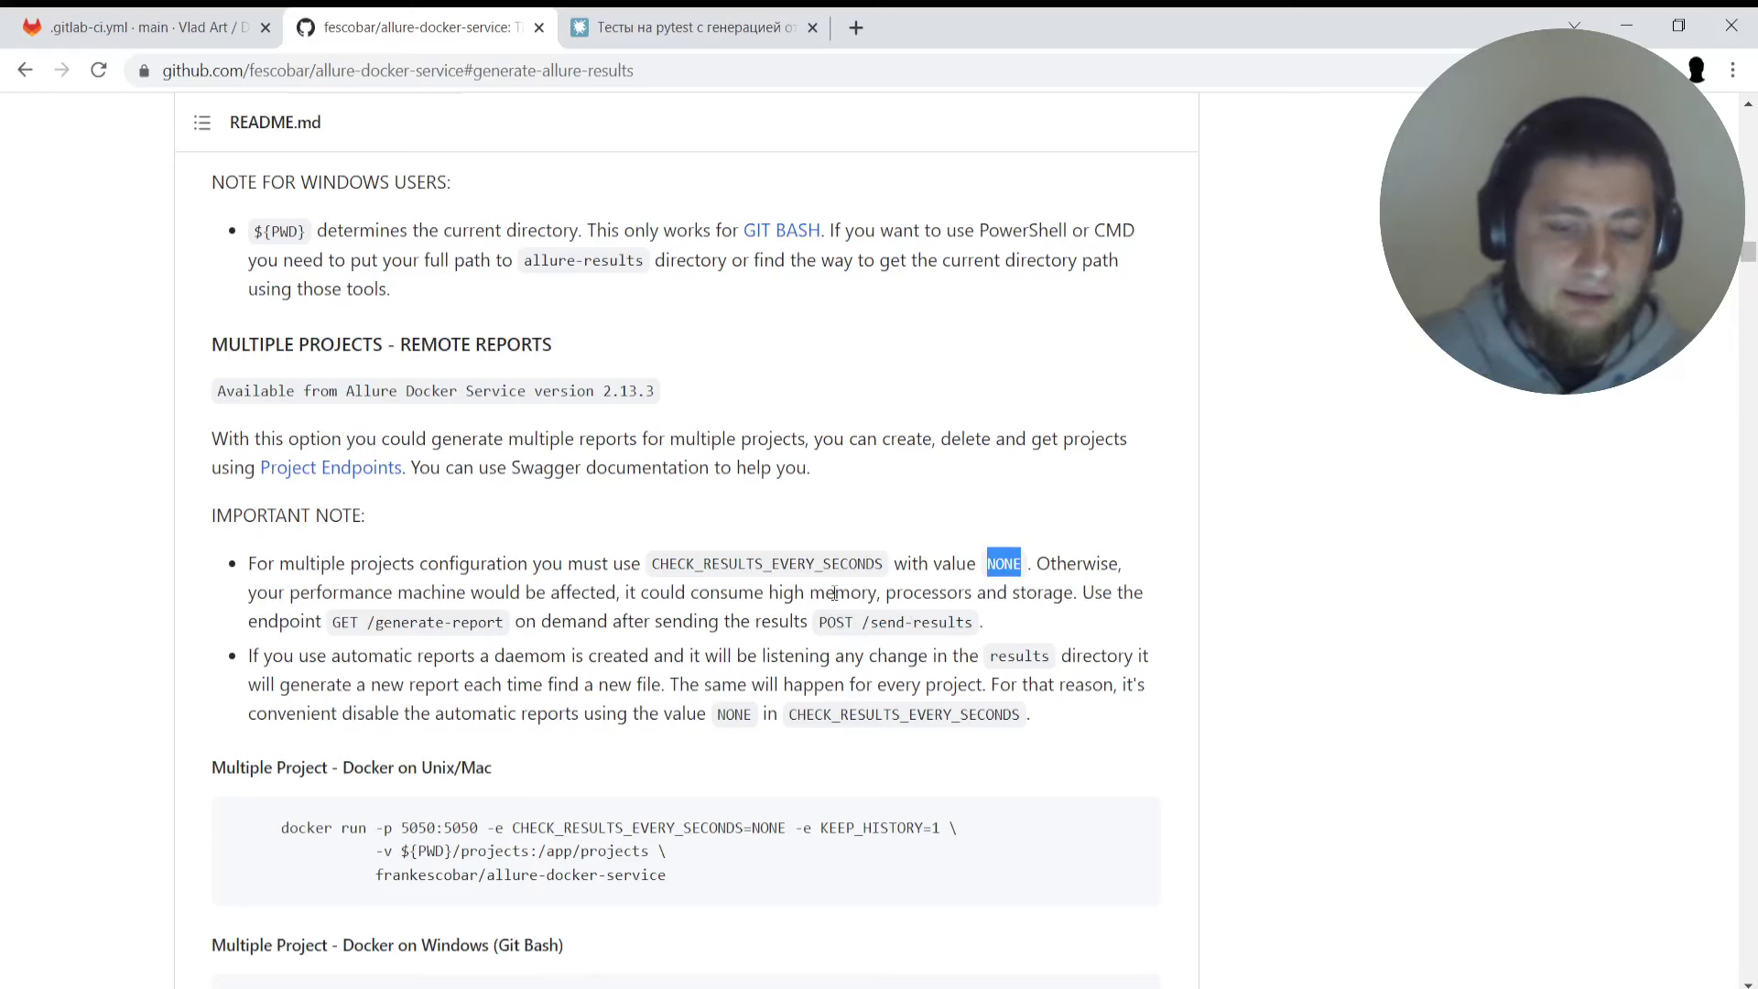
pyautogui.scroll(-4, 813, 499)
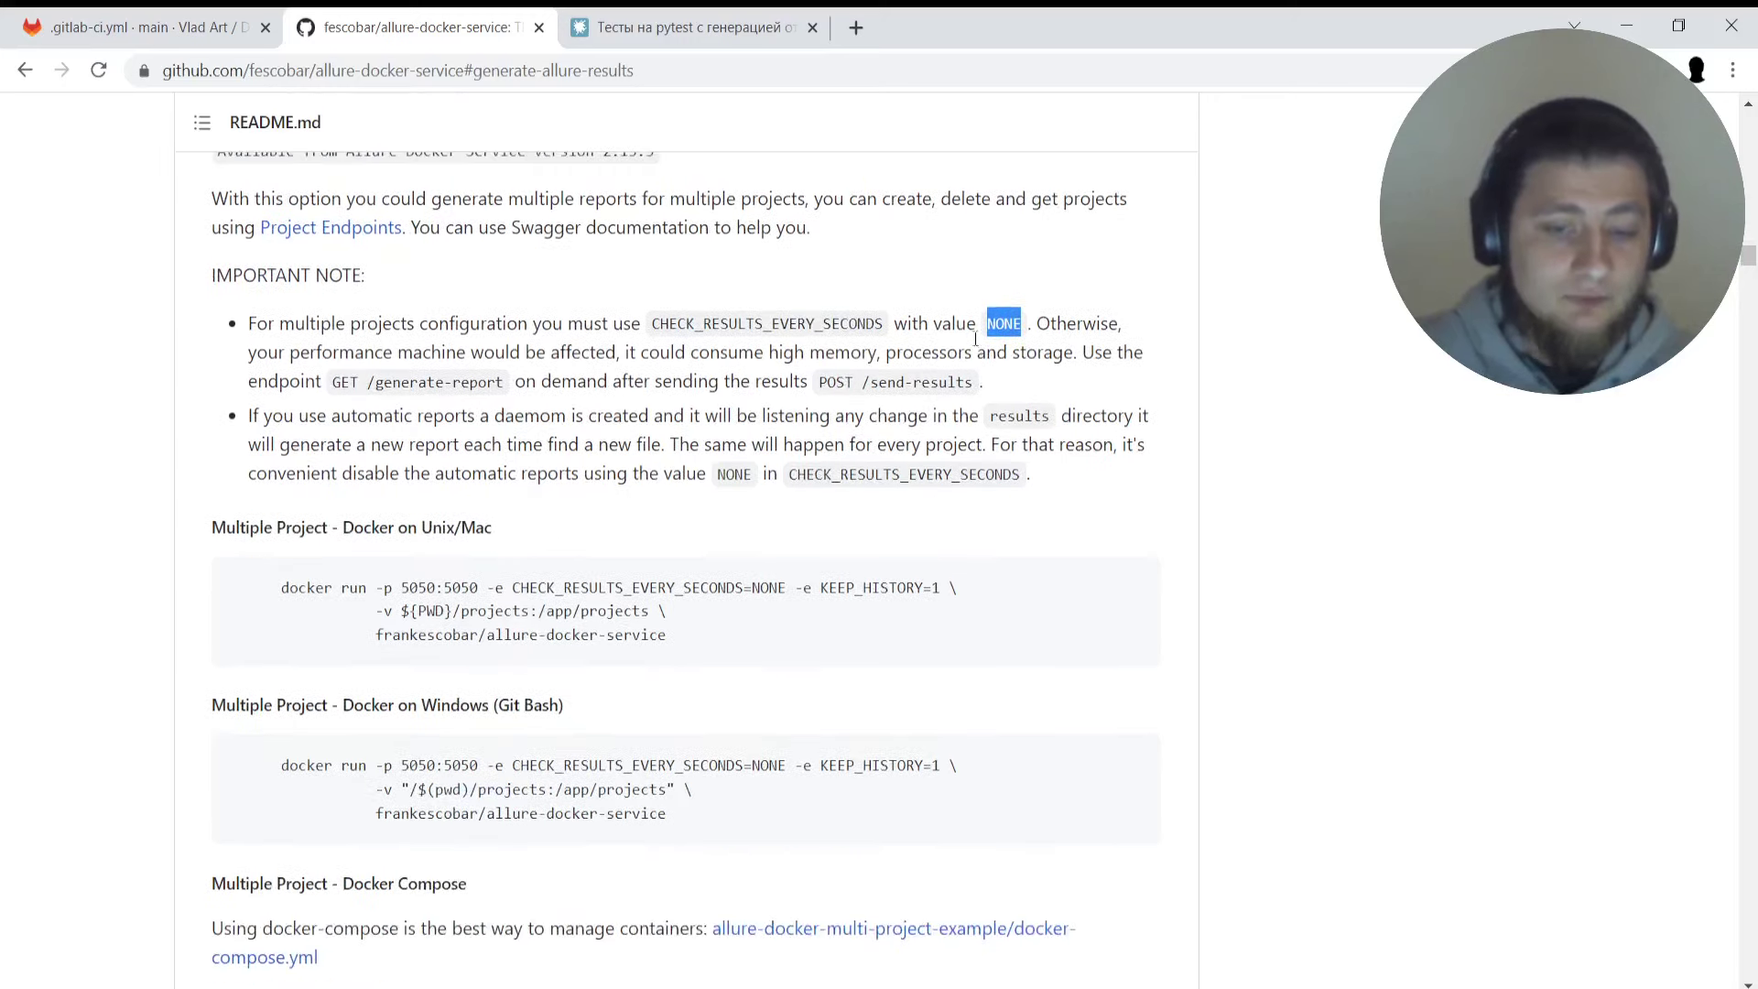
pyautogui.scroll(3, 906, 575)
pyautogui.scroll(-3, 815, 630)
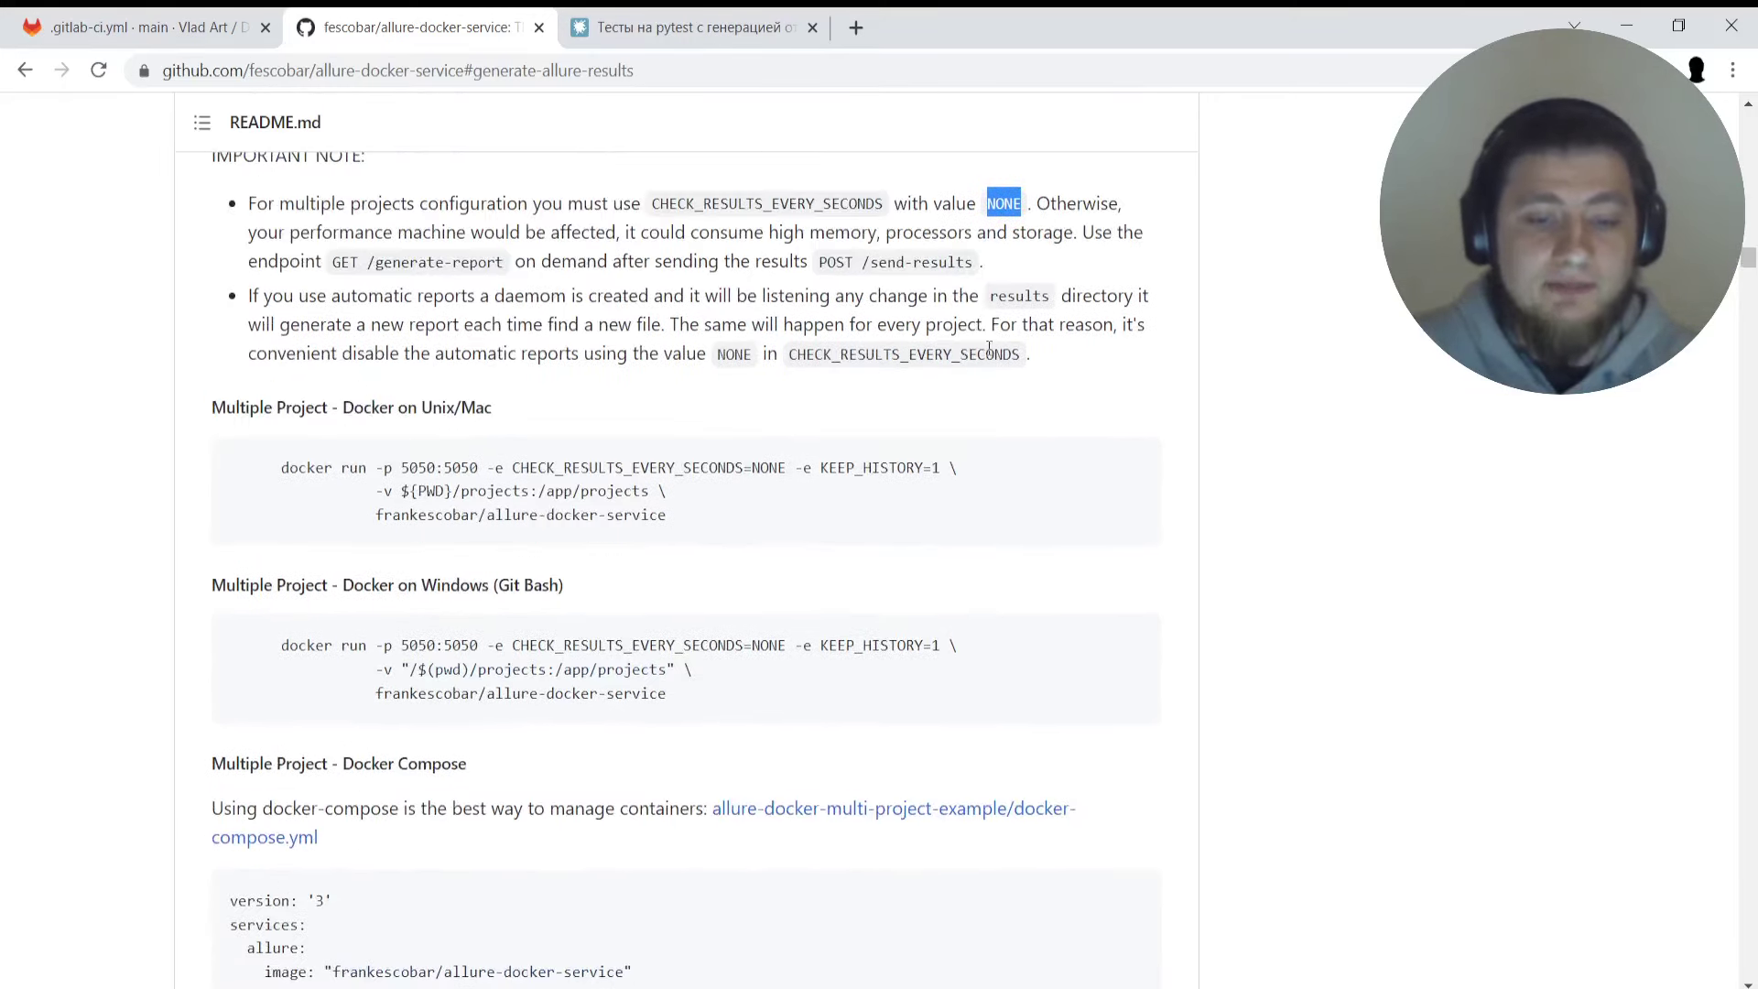
pyautogui.scroll(1, 968, 417)
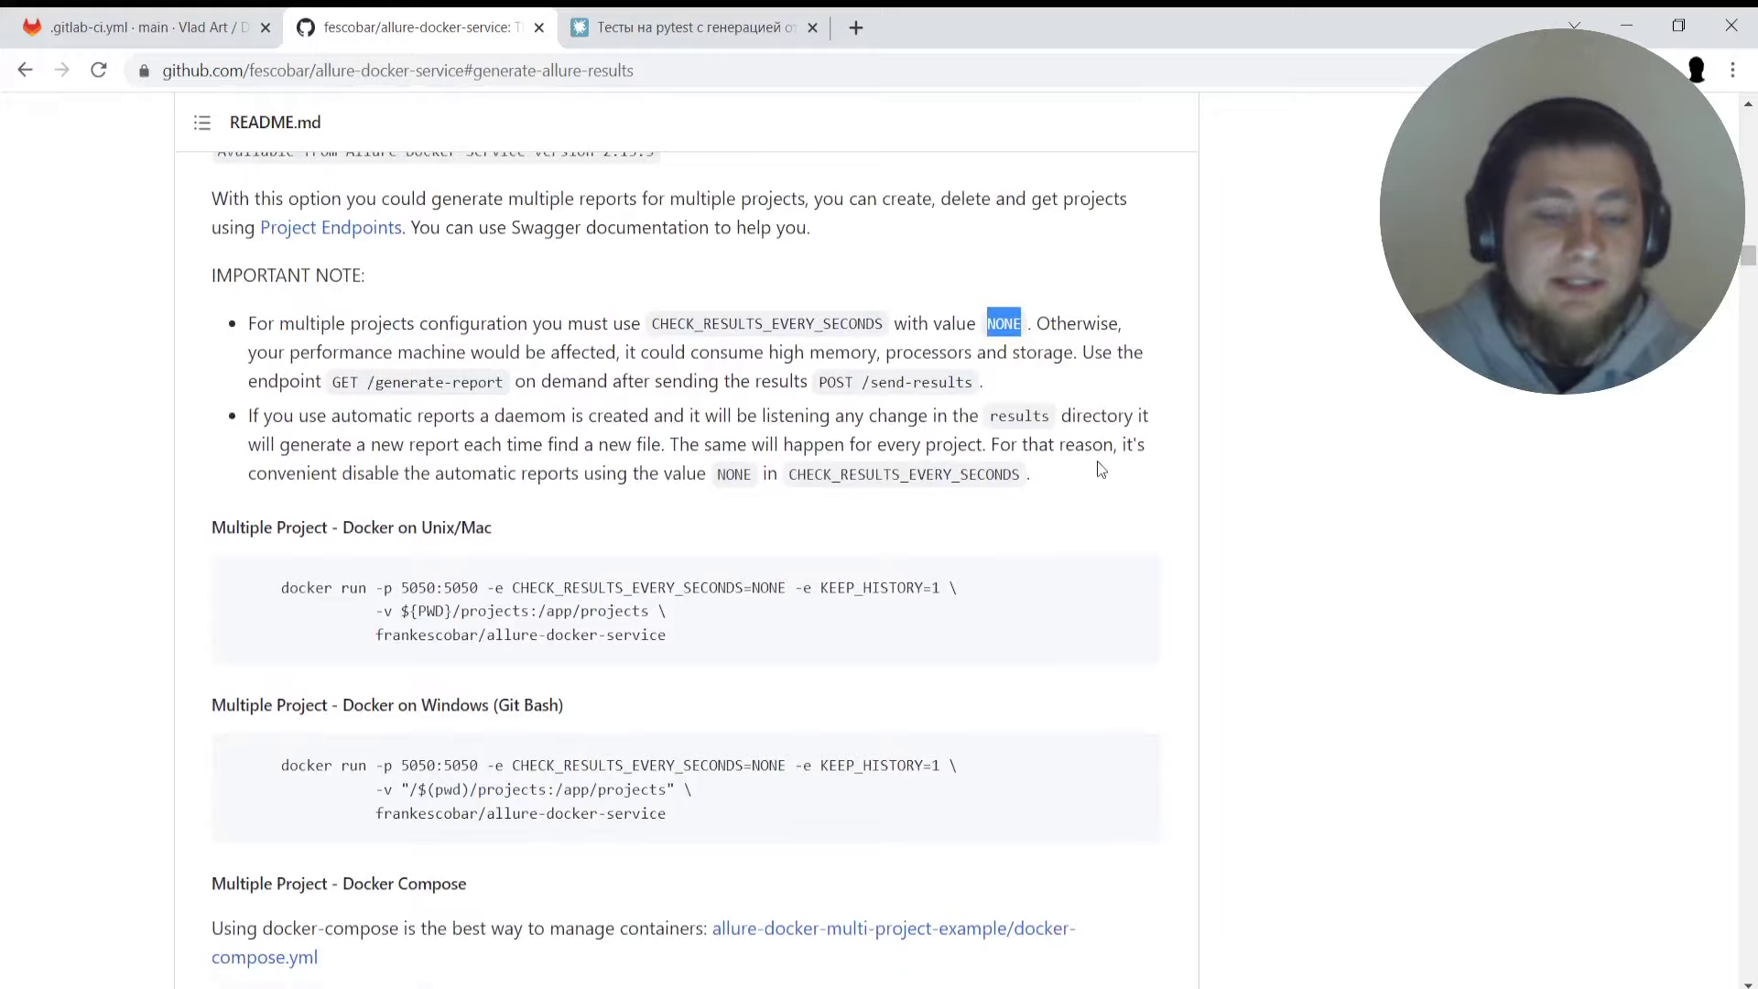
pyautogui.scroll(-2, 1097, 469)
pyautogui.scroll(2, 965, 498)
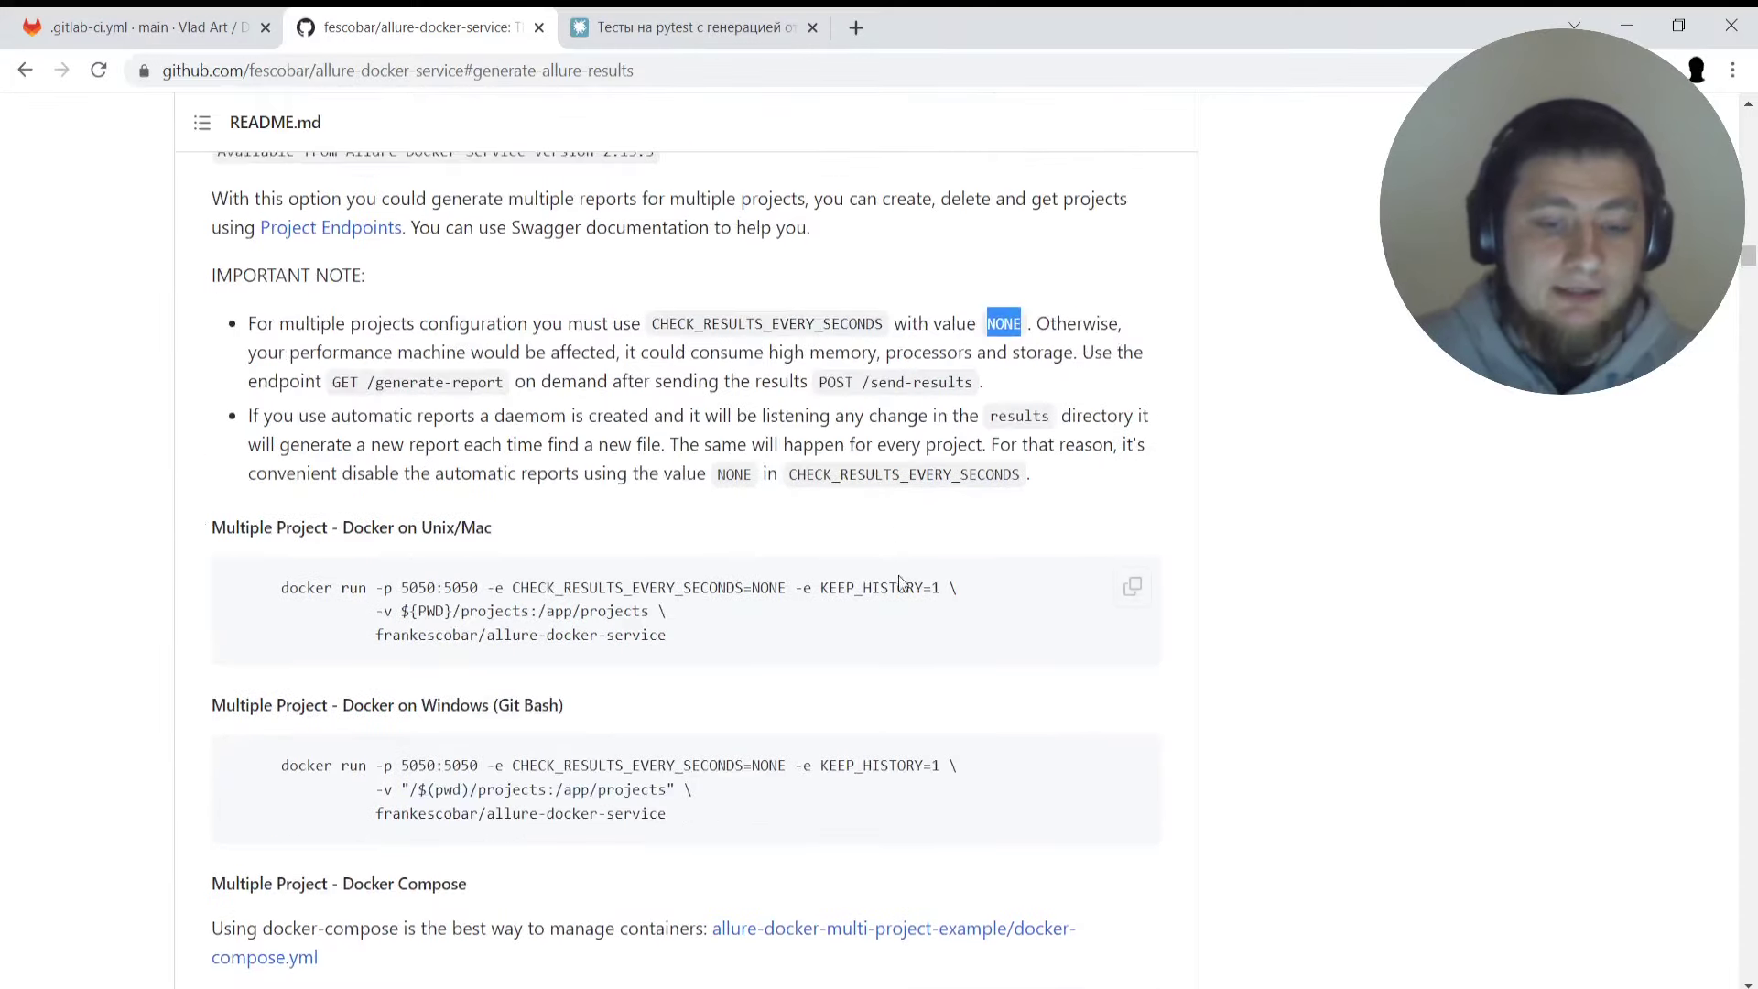
pyautogui.scroll(-6, 969, 594)
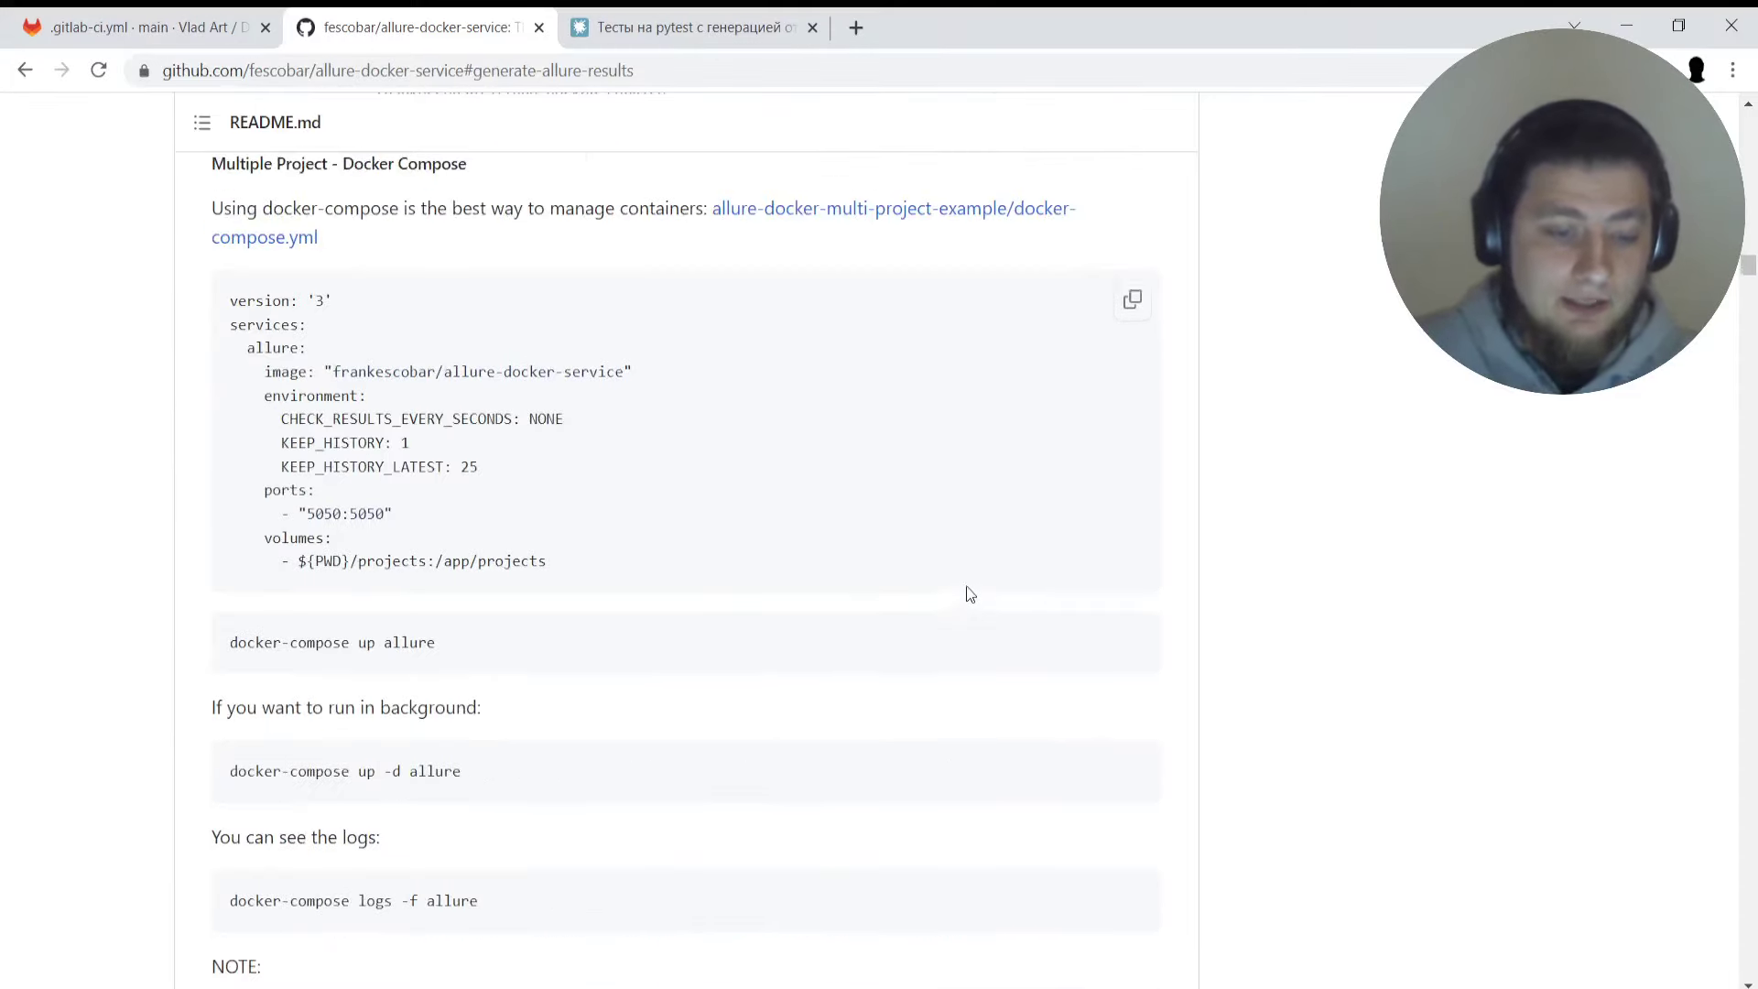
pyautogui.scroll(-6, 970, 595)
pyautogui.scroll(-8, 826, 526)
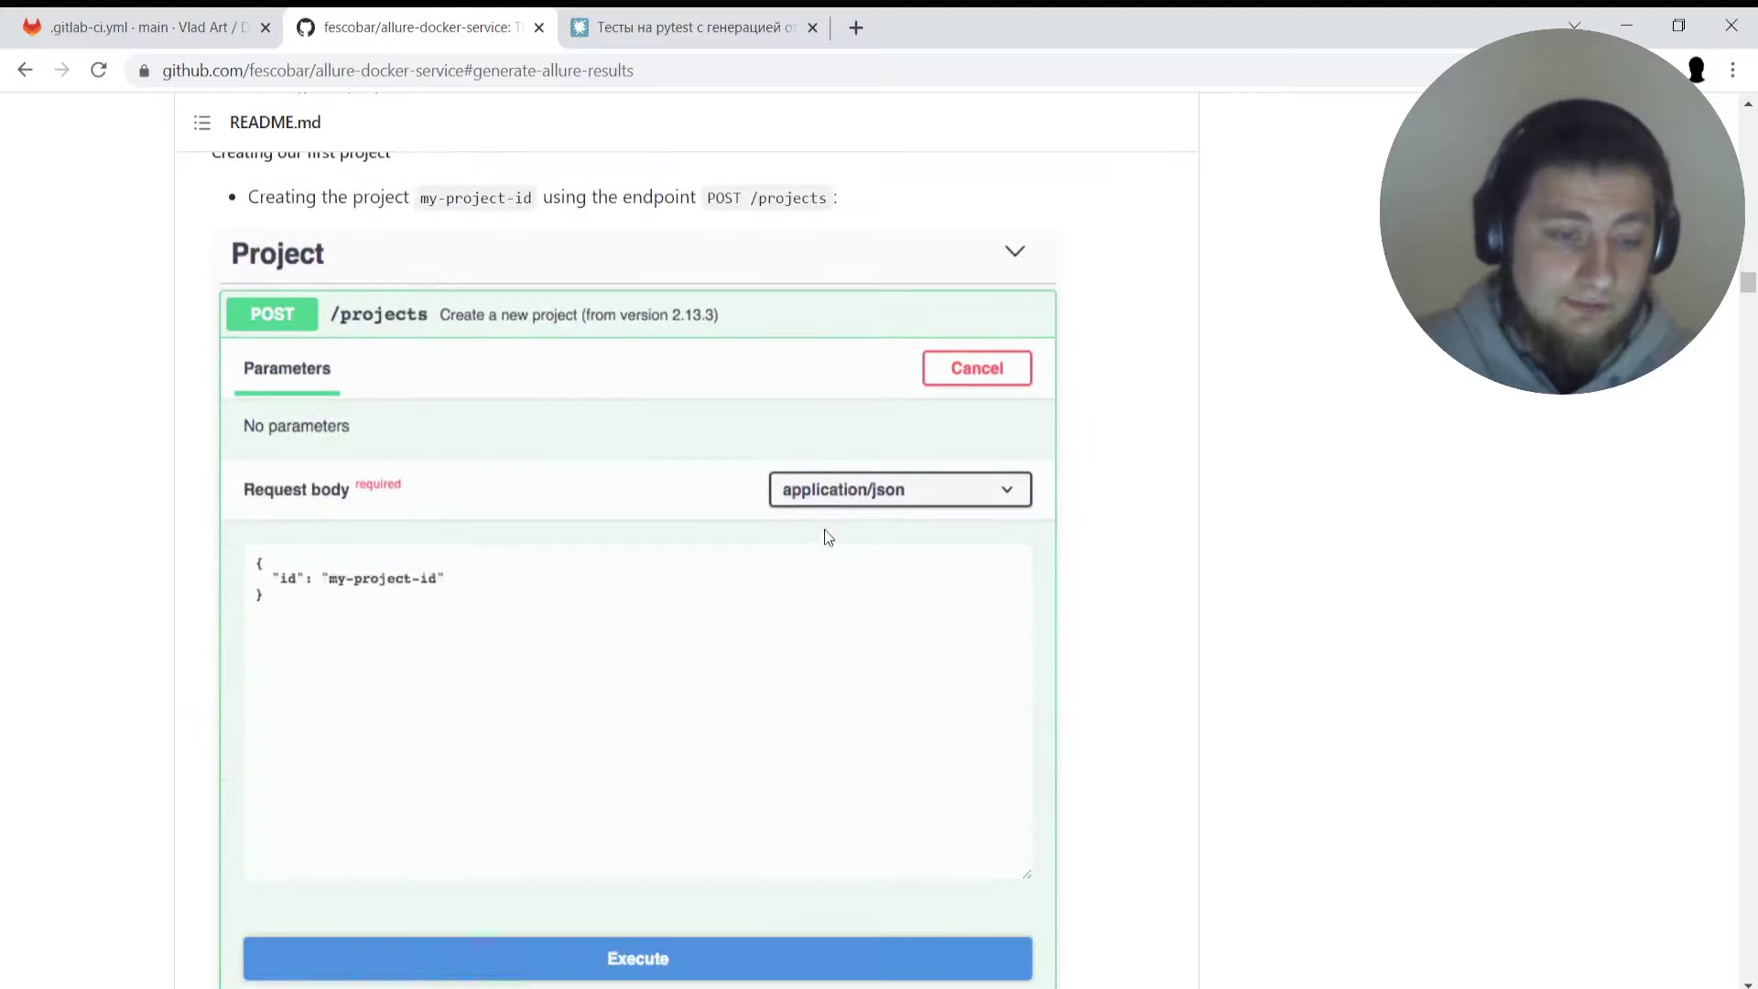
pyautogui.scroll(-9, 826, 526)
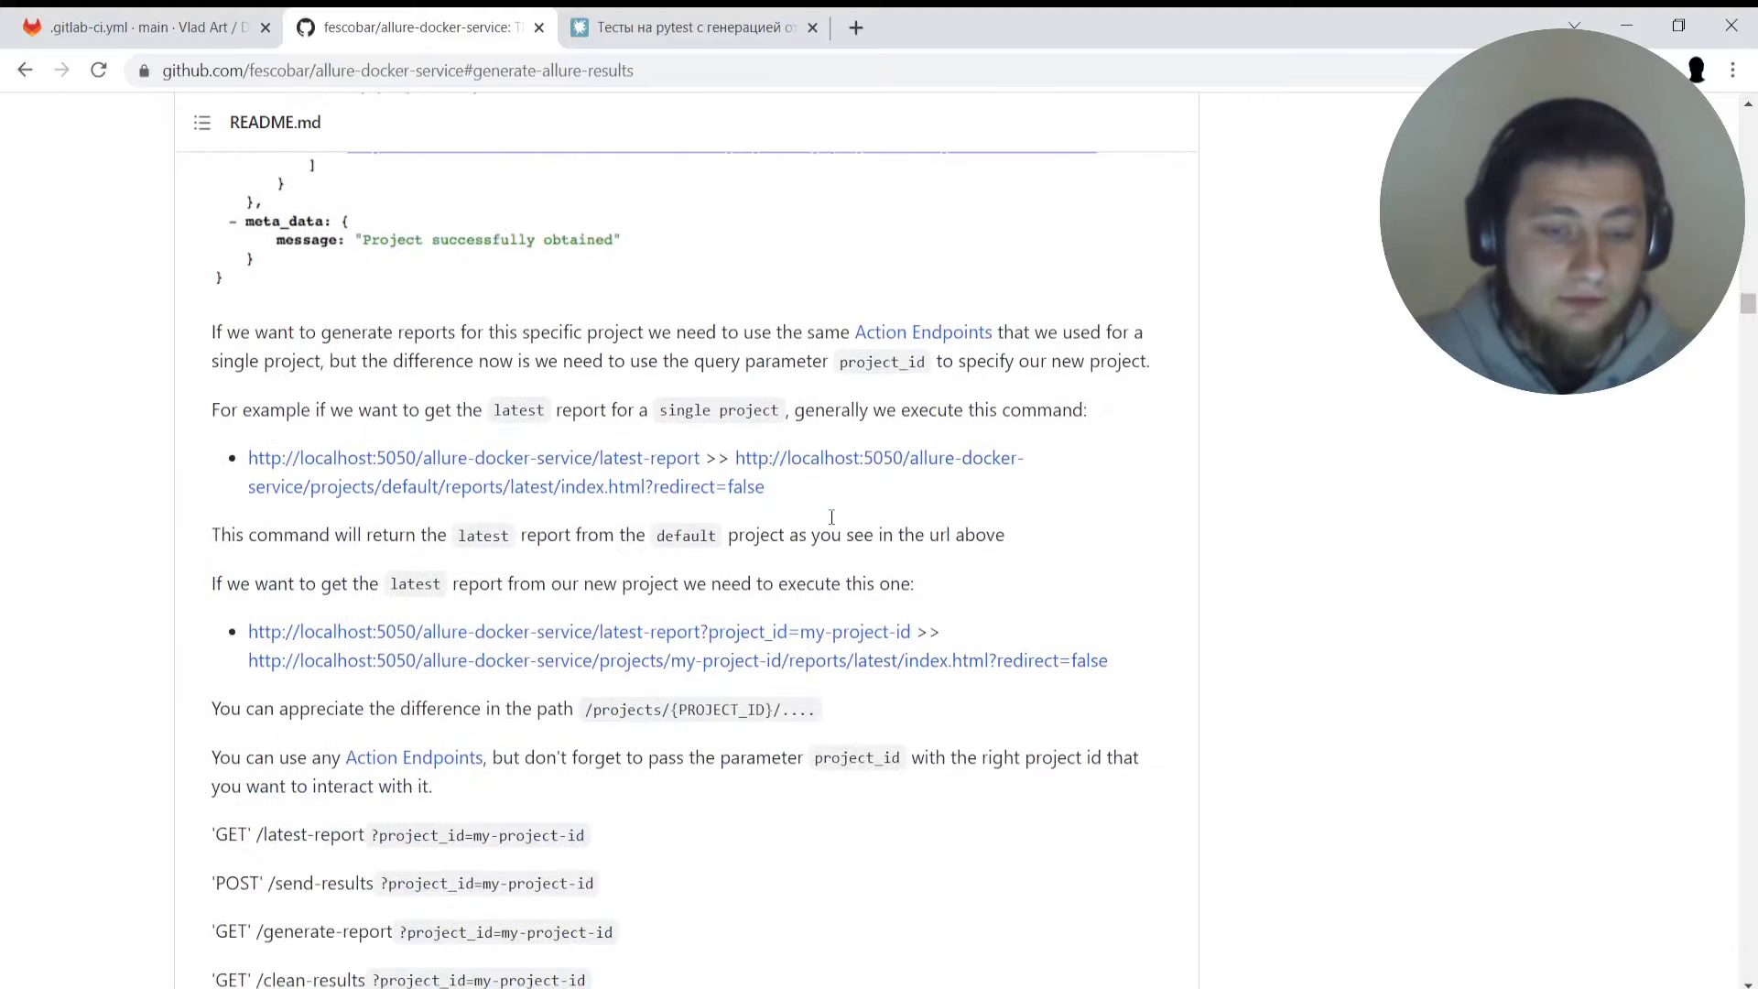
pyautogui.scroll(8, 832, 513)
pyautogui.scroll(-9, 827, 517)
pyautogui.scroll(17, 824, 504)
pyautogui.scroll(12, 957, 527)
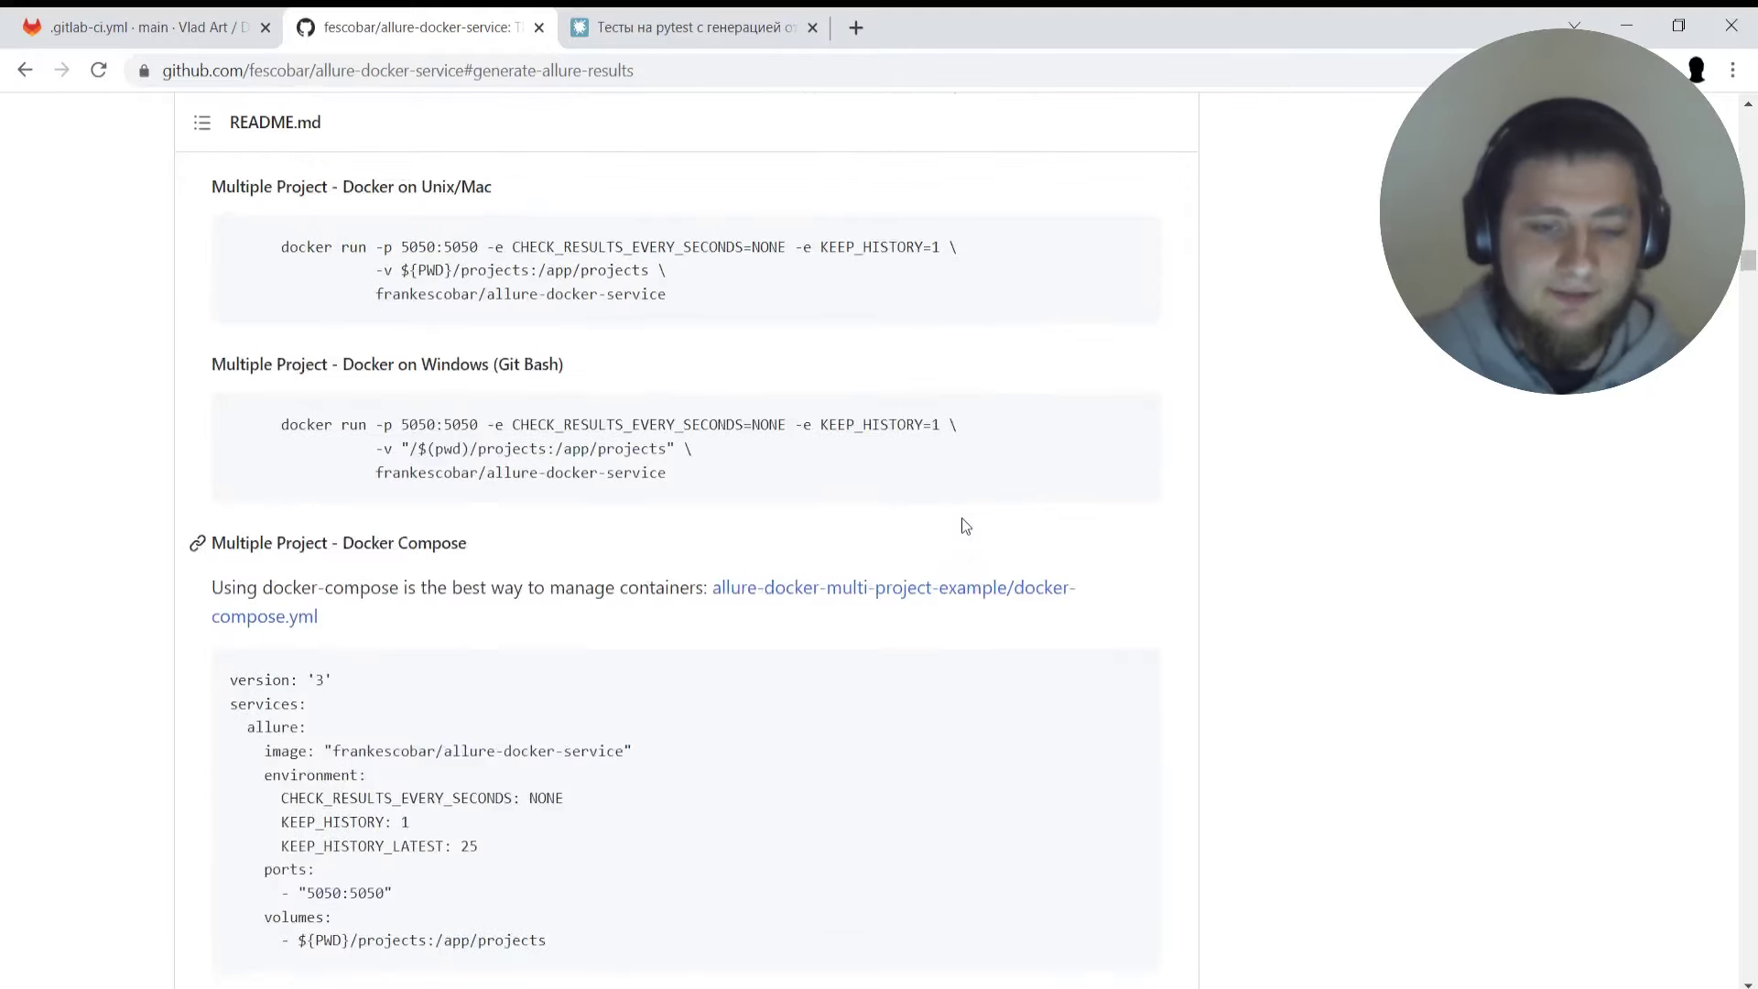
# Search the README for KEEP_HISTORY and cycle through its matches.
pyautogui.moveTo(921, 590); pyautogui.dragTo(820, 592)
pyautogui.hotkey('ctrl', 'f')
pyautogui.press('Return')
pyautogui.press('Return')
pyautogui.press('Return')
pyautogui.press('Return')
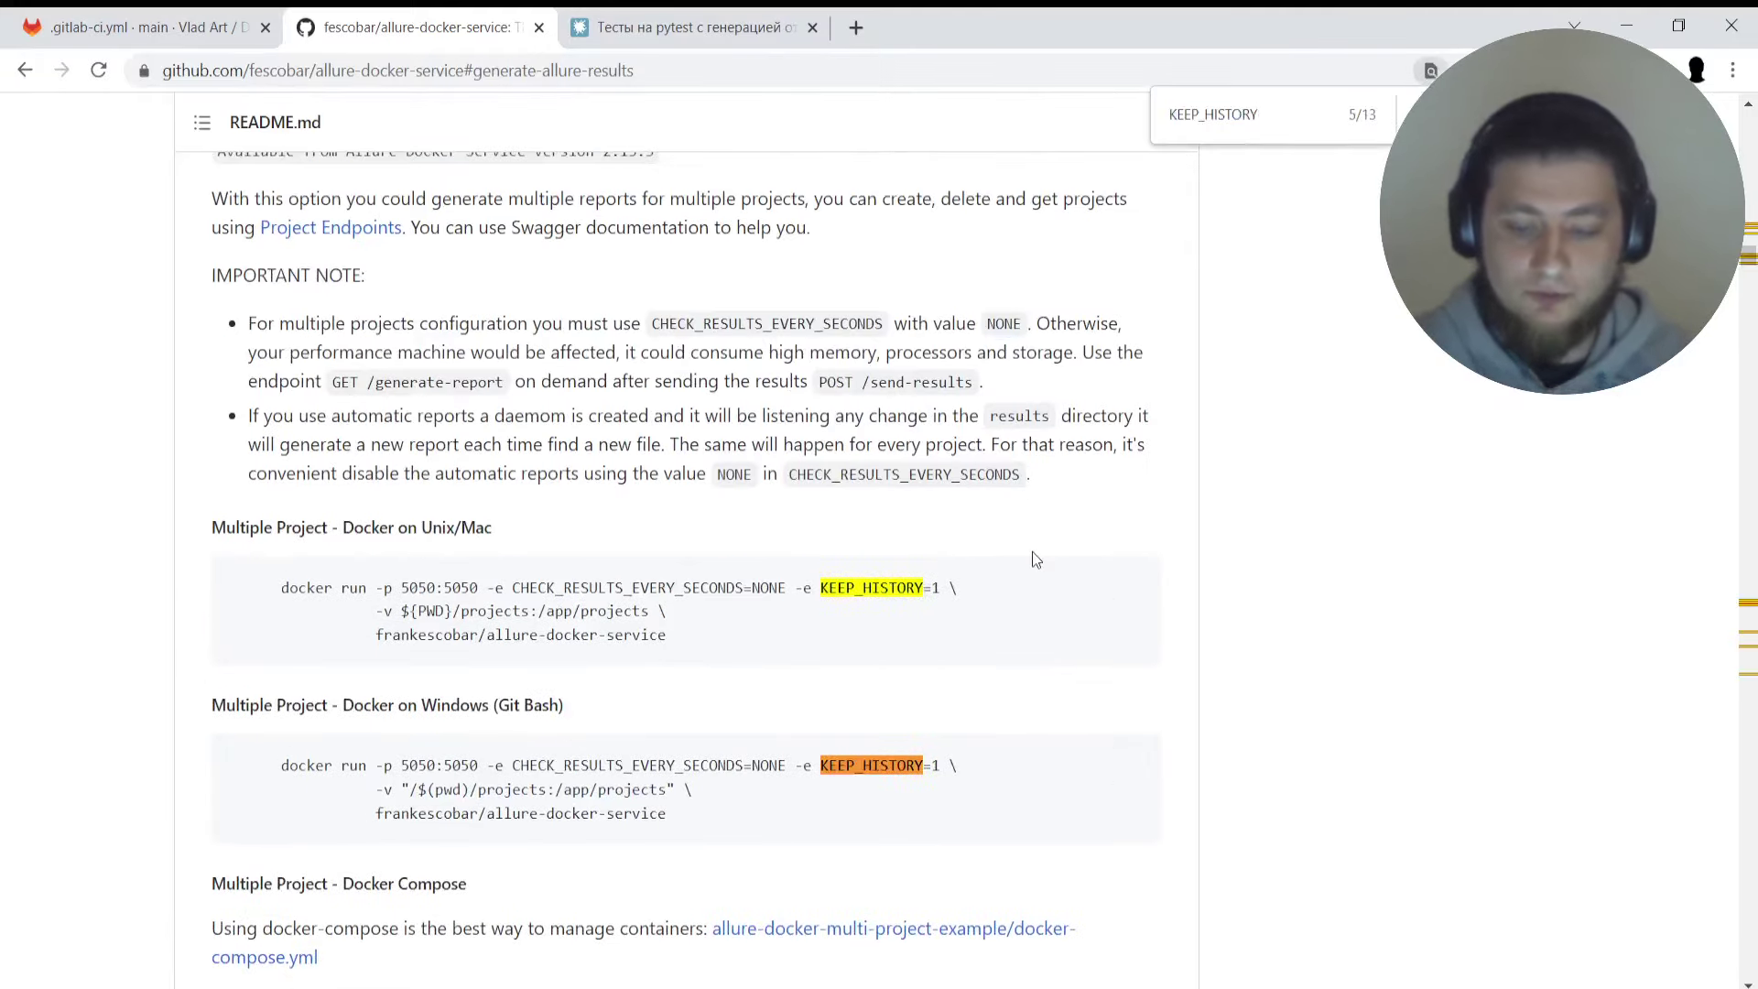
pyautogui.press('Return')
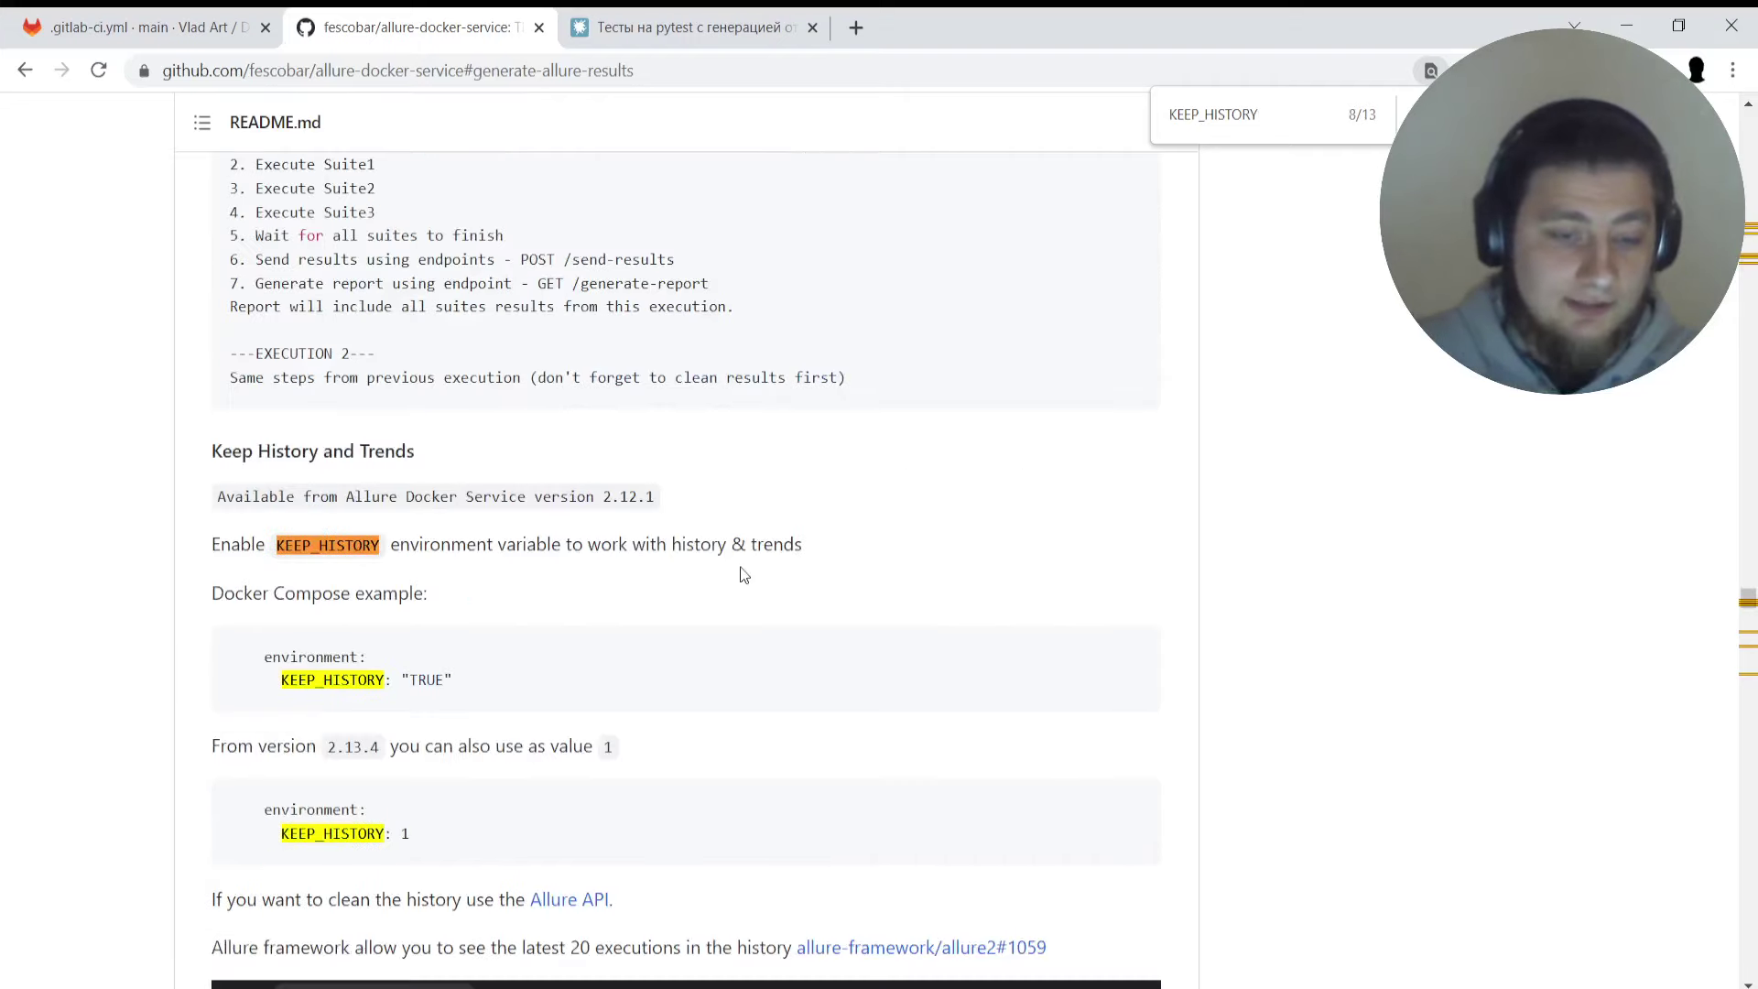
pyautogui.press('Return')
pyautogui.press('Return')
pyautogui.press('Return')
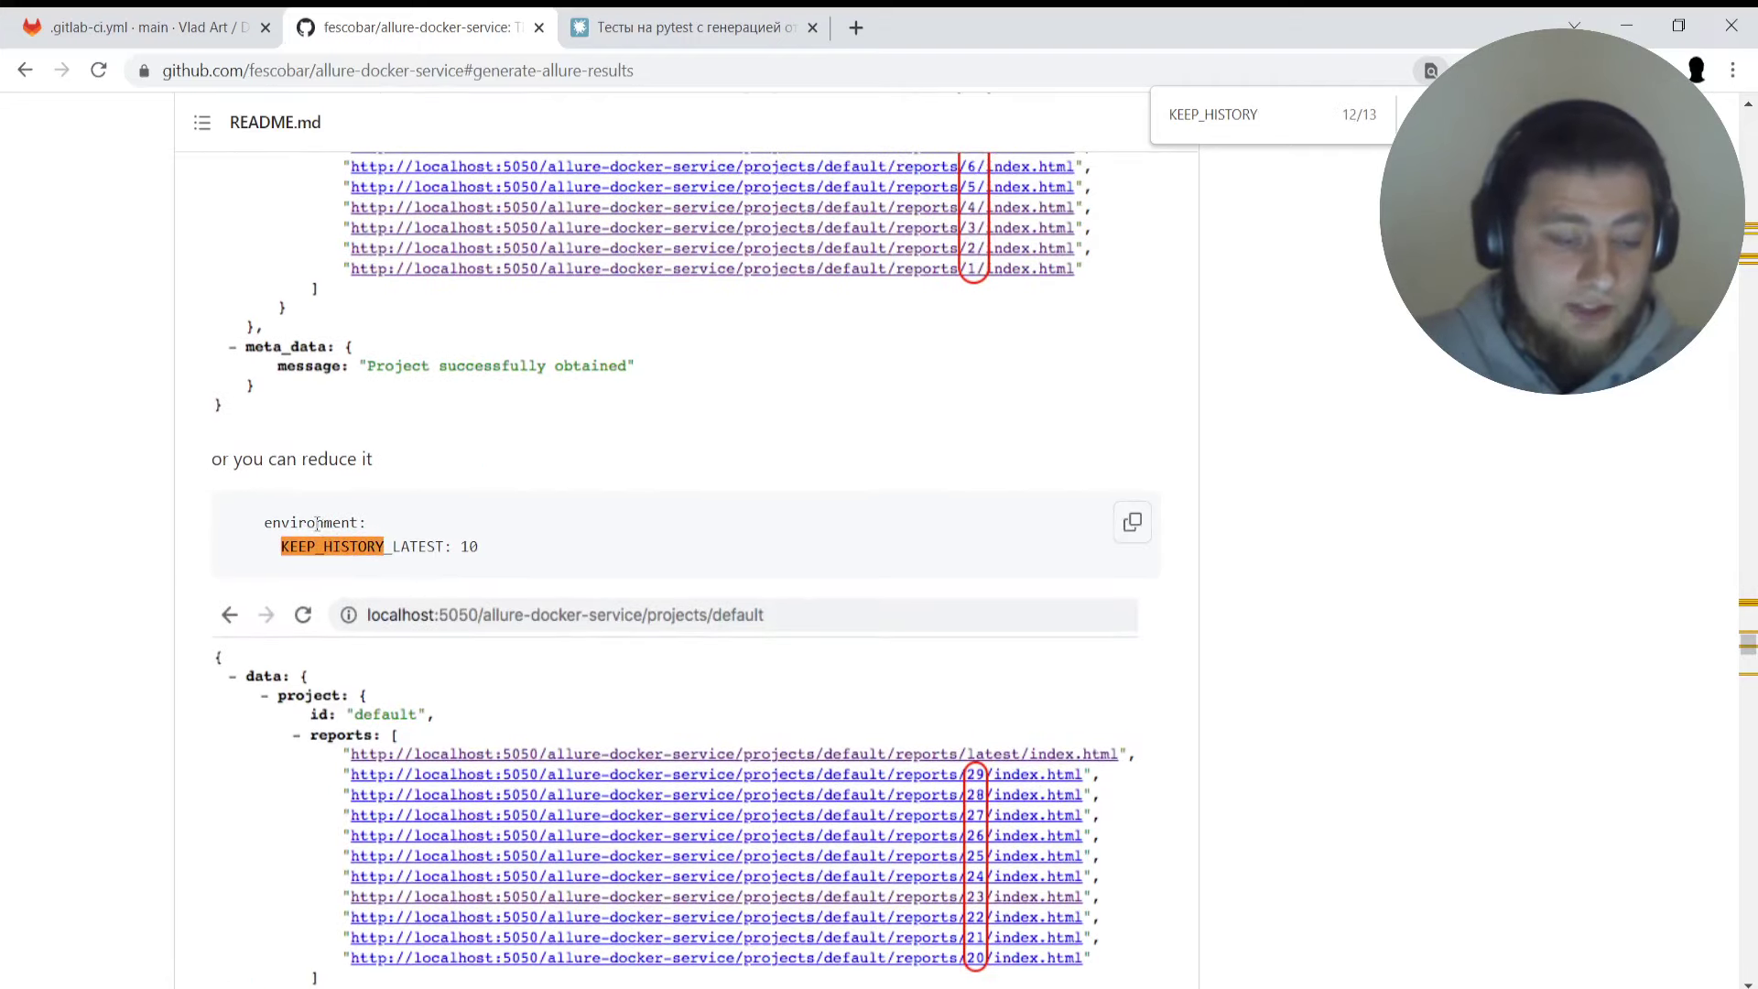
pyautogui.scroll(9, 440, 550)
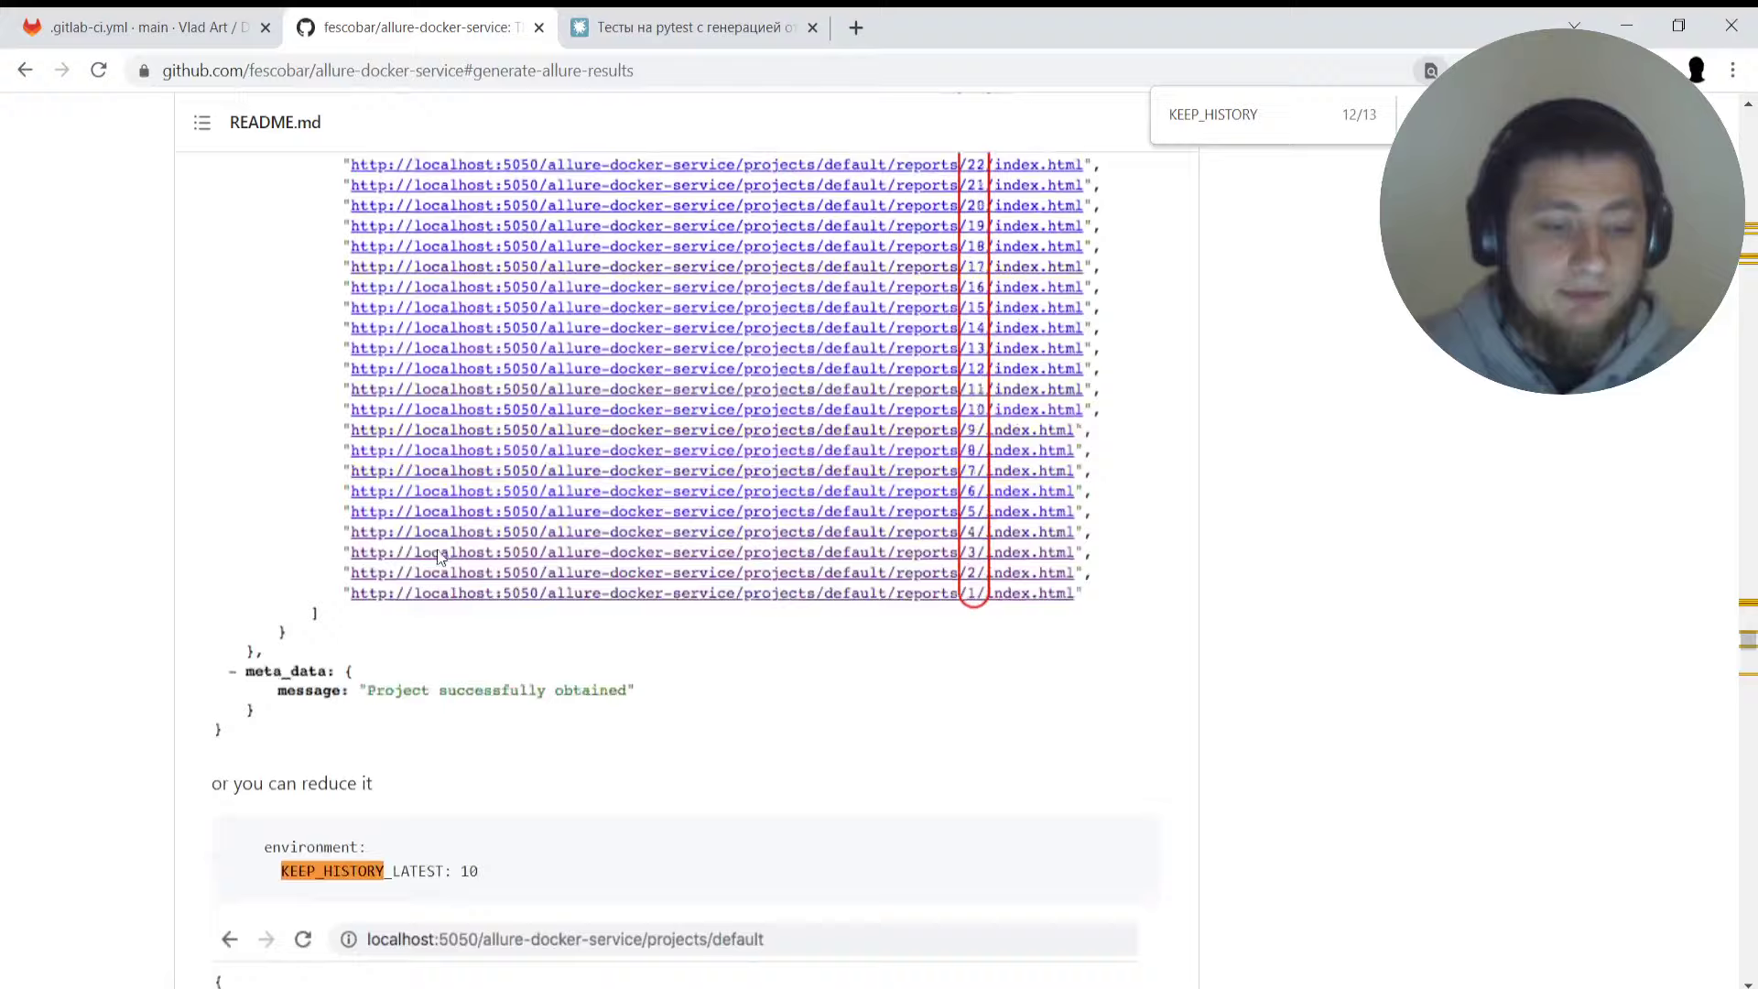
pyautogui.scroll(5, 443, 561)
pyautogui.scroll(-3, 455, 687)
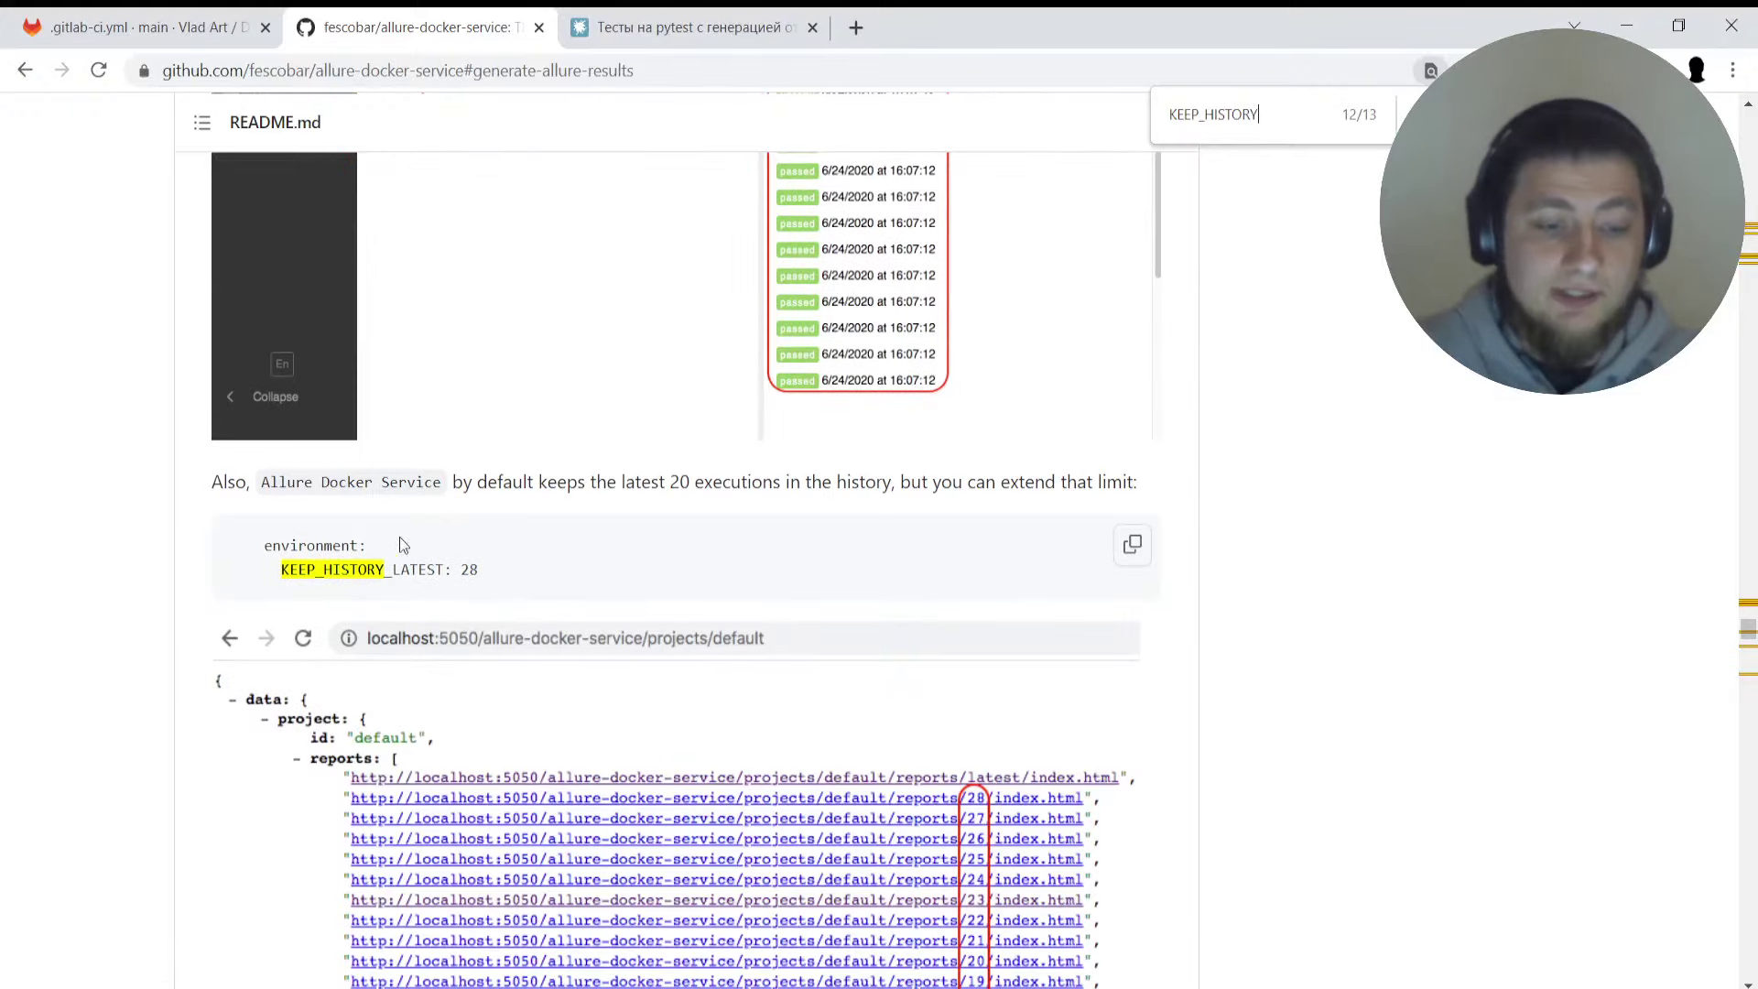
pyautogui.scroll(-4, 473, 553)
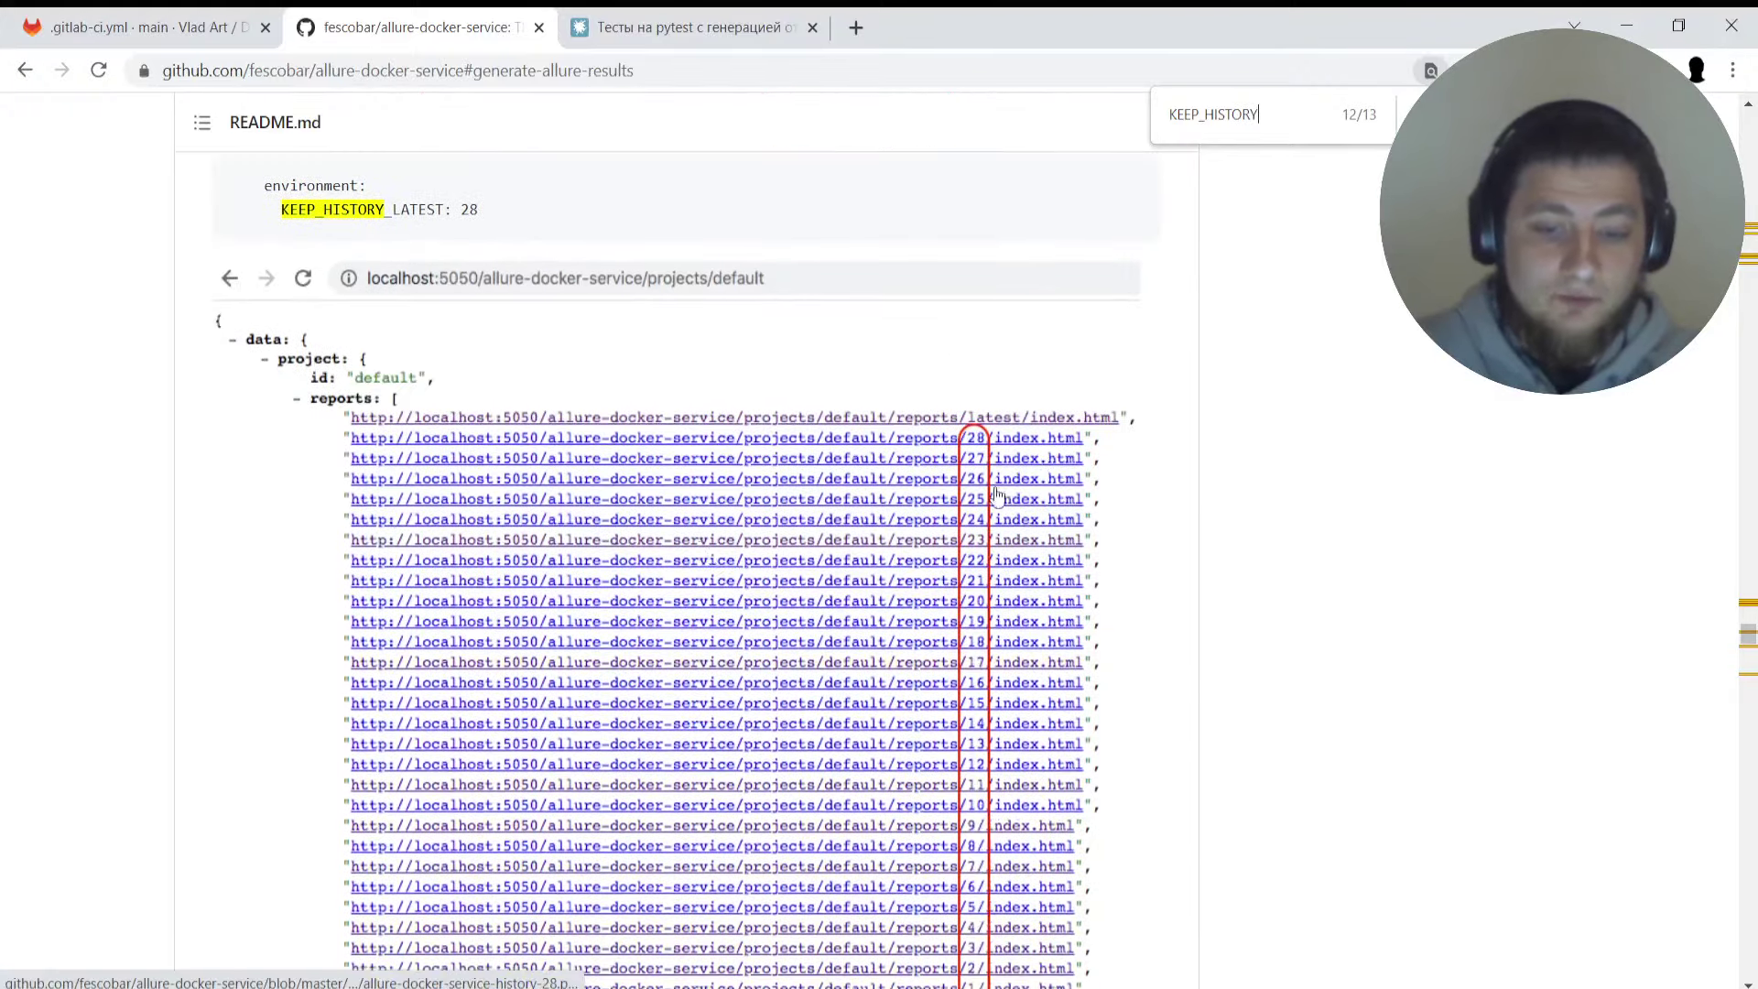
pyautogui.scroll(-8, 980, 476)
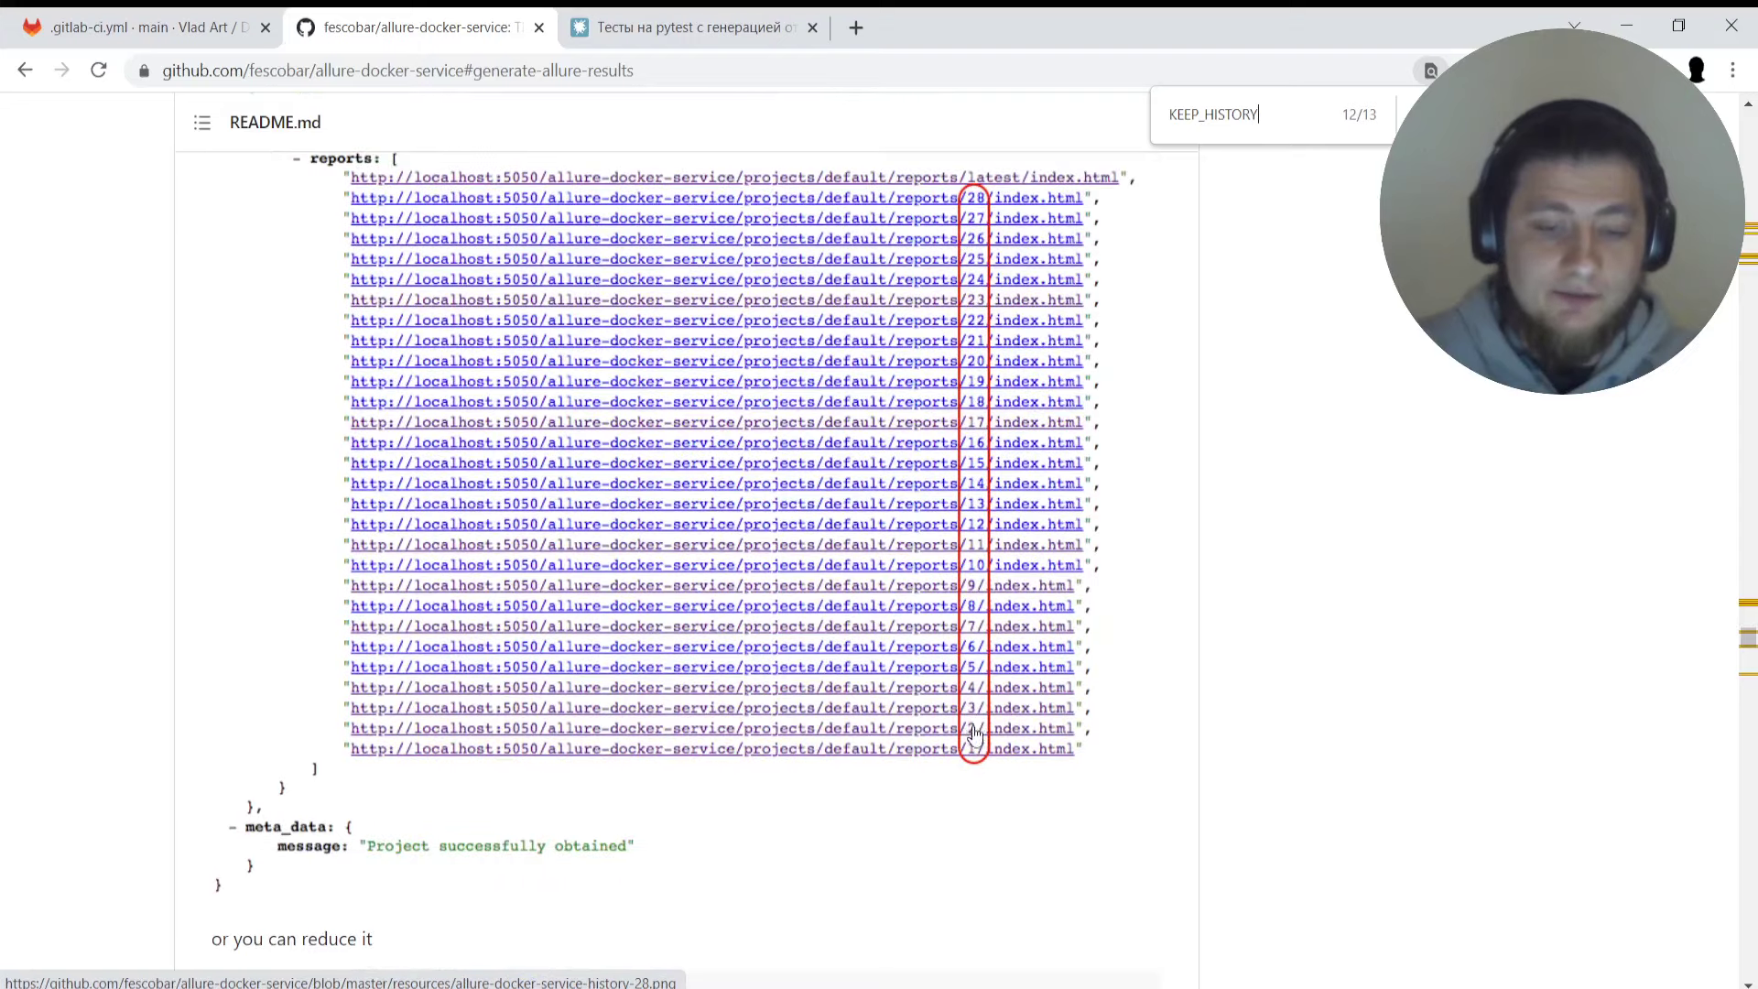
pyautogui.scroll(-15, 985, 687)
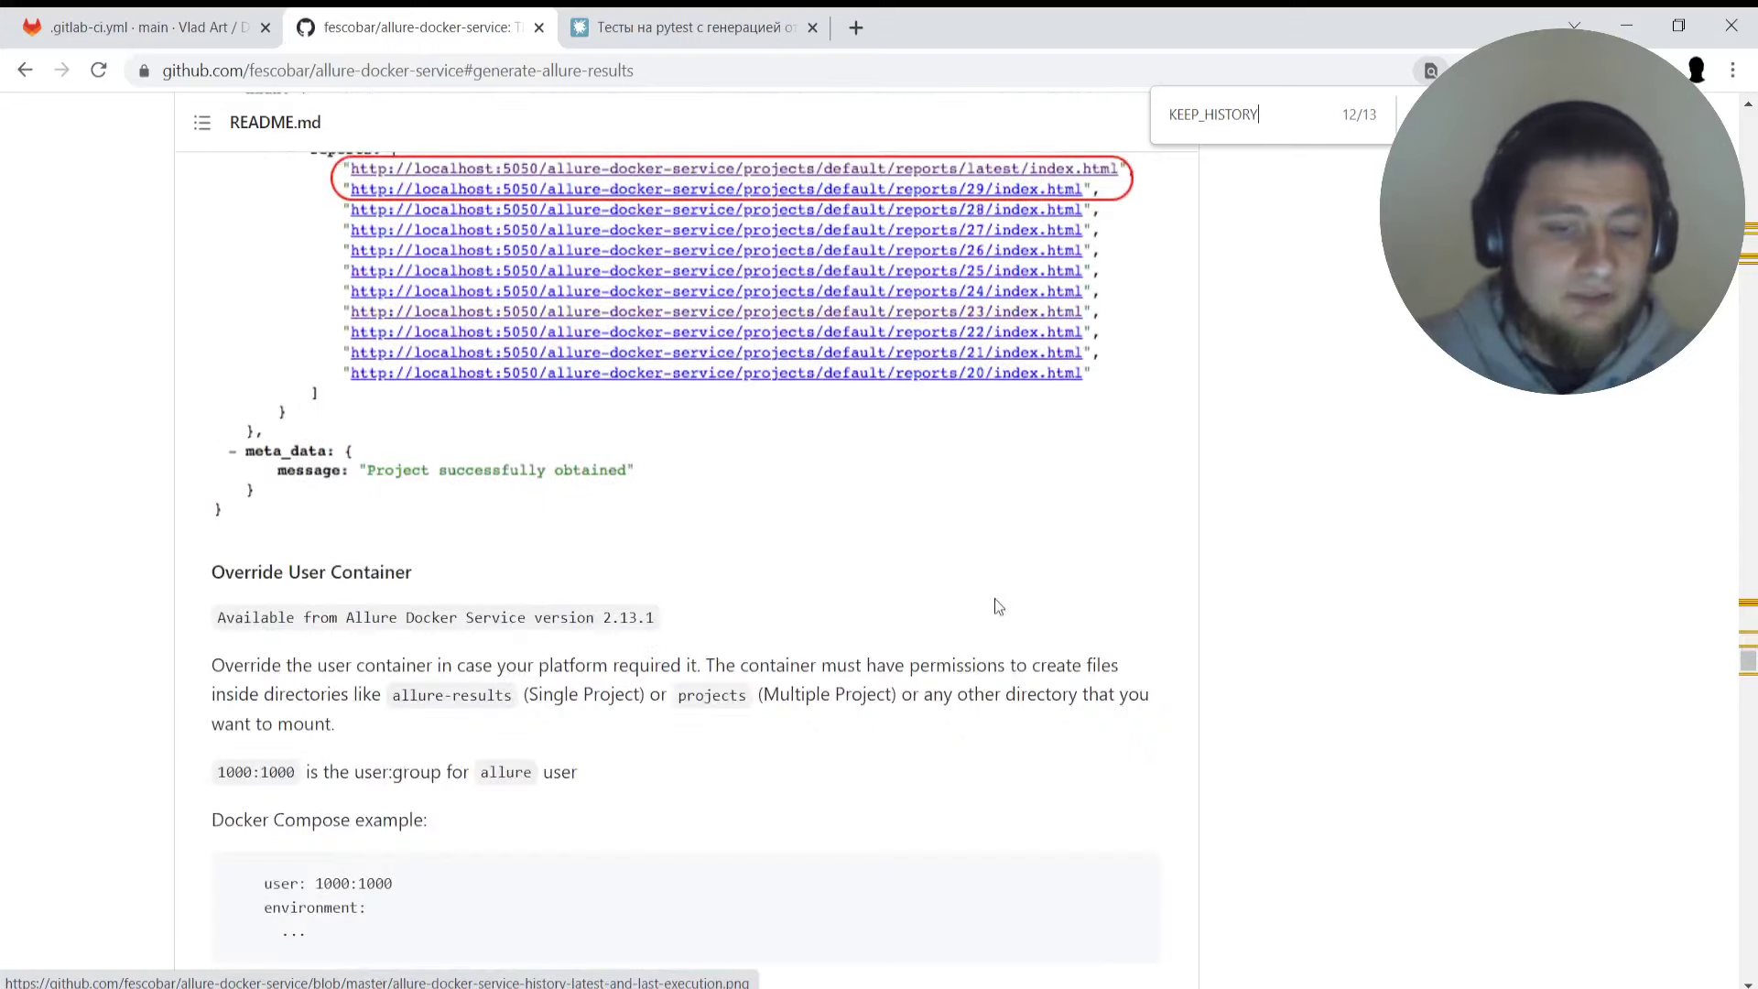
pyautogui.scroll(-1, 949, 494)
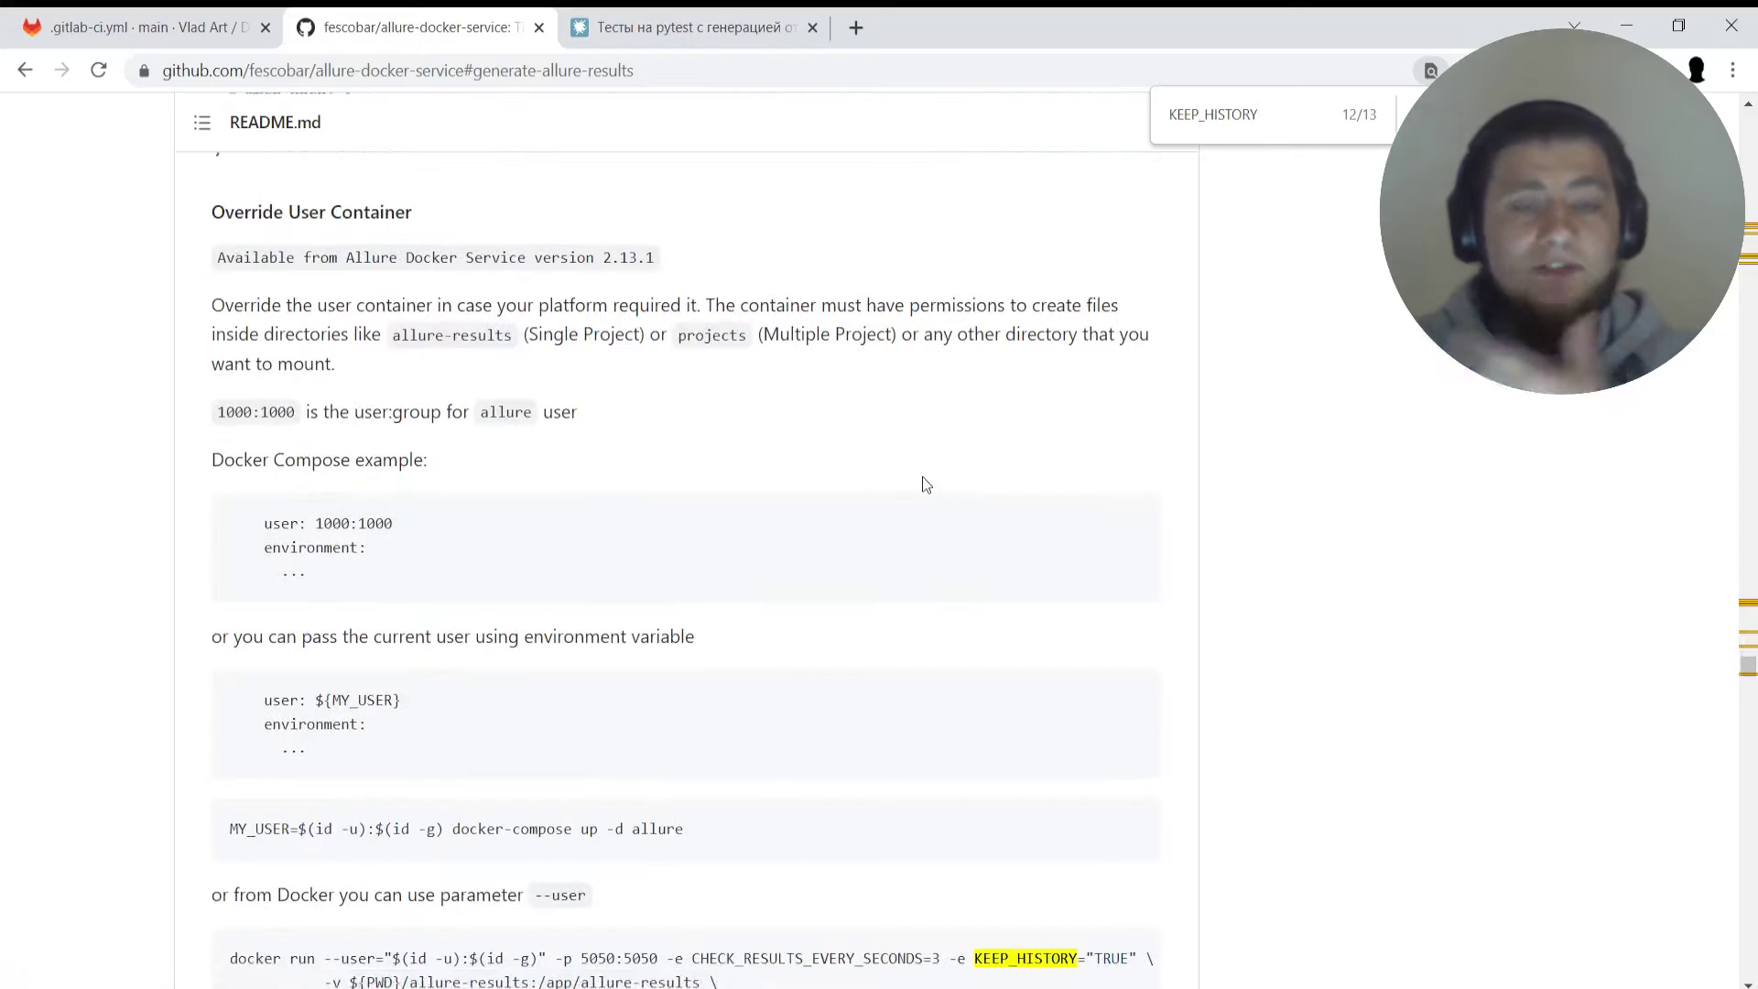
pyautogui.scroll(-2, 853, 475)
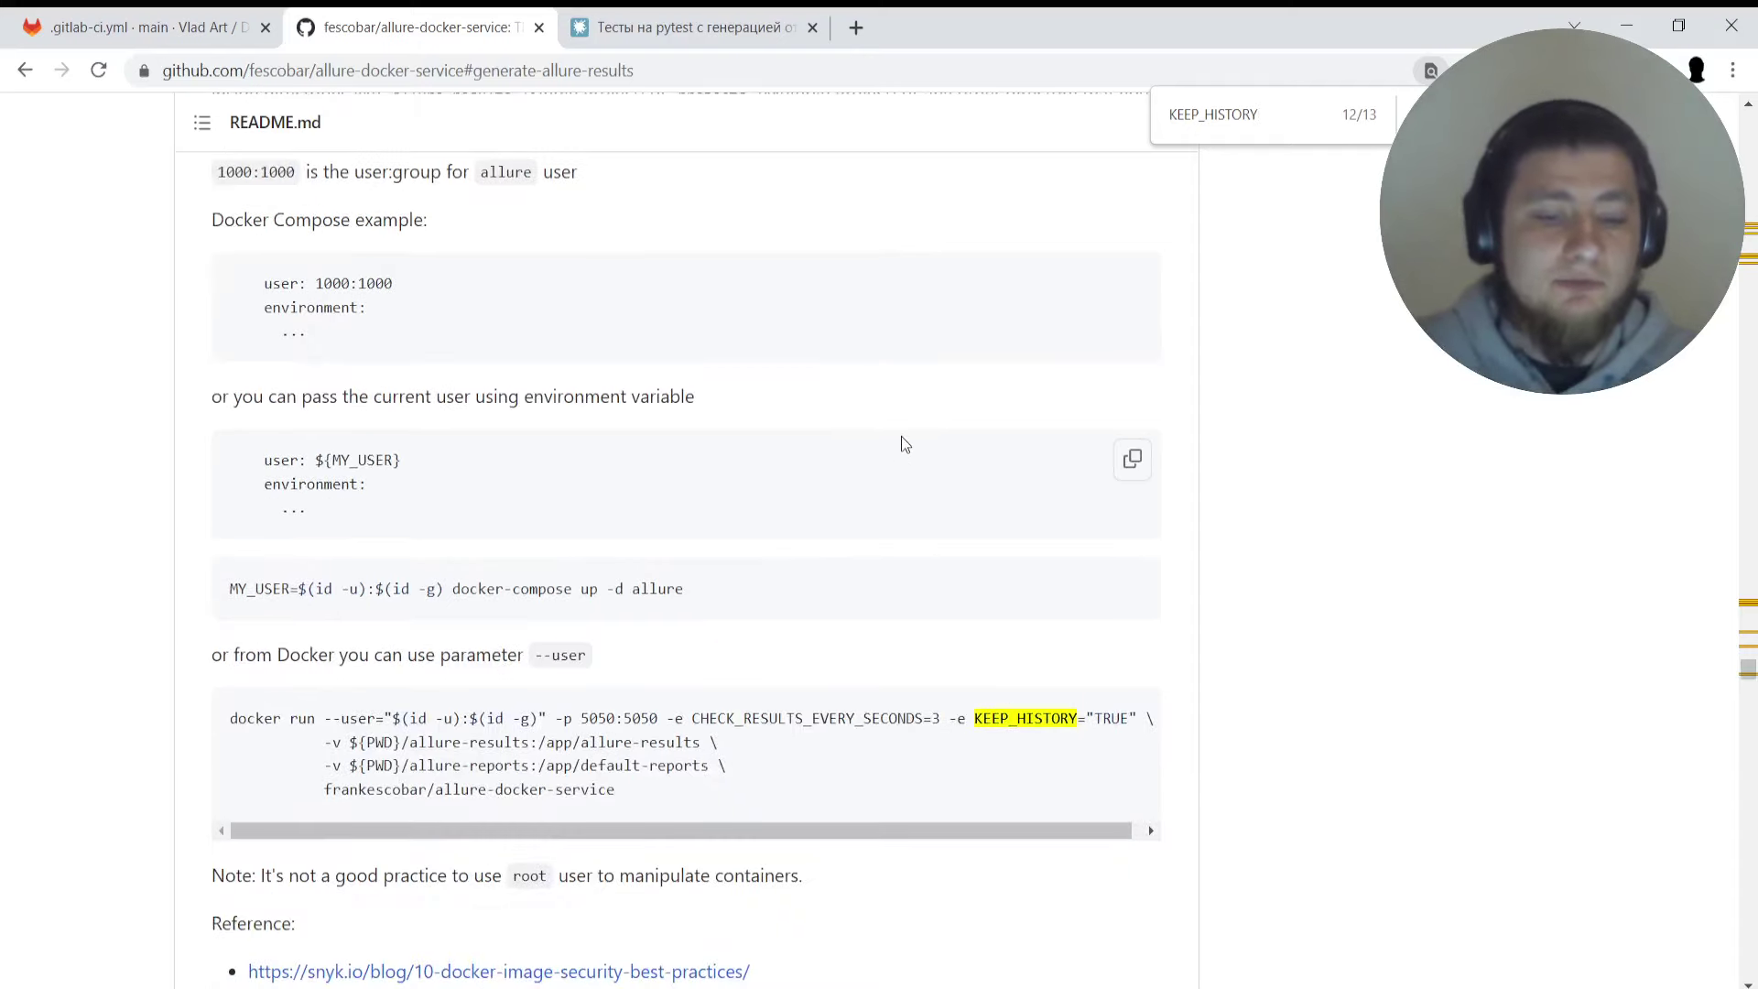
pyautogui.scroll(-2, 904, 444)
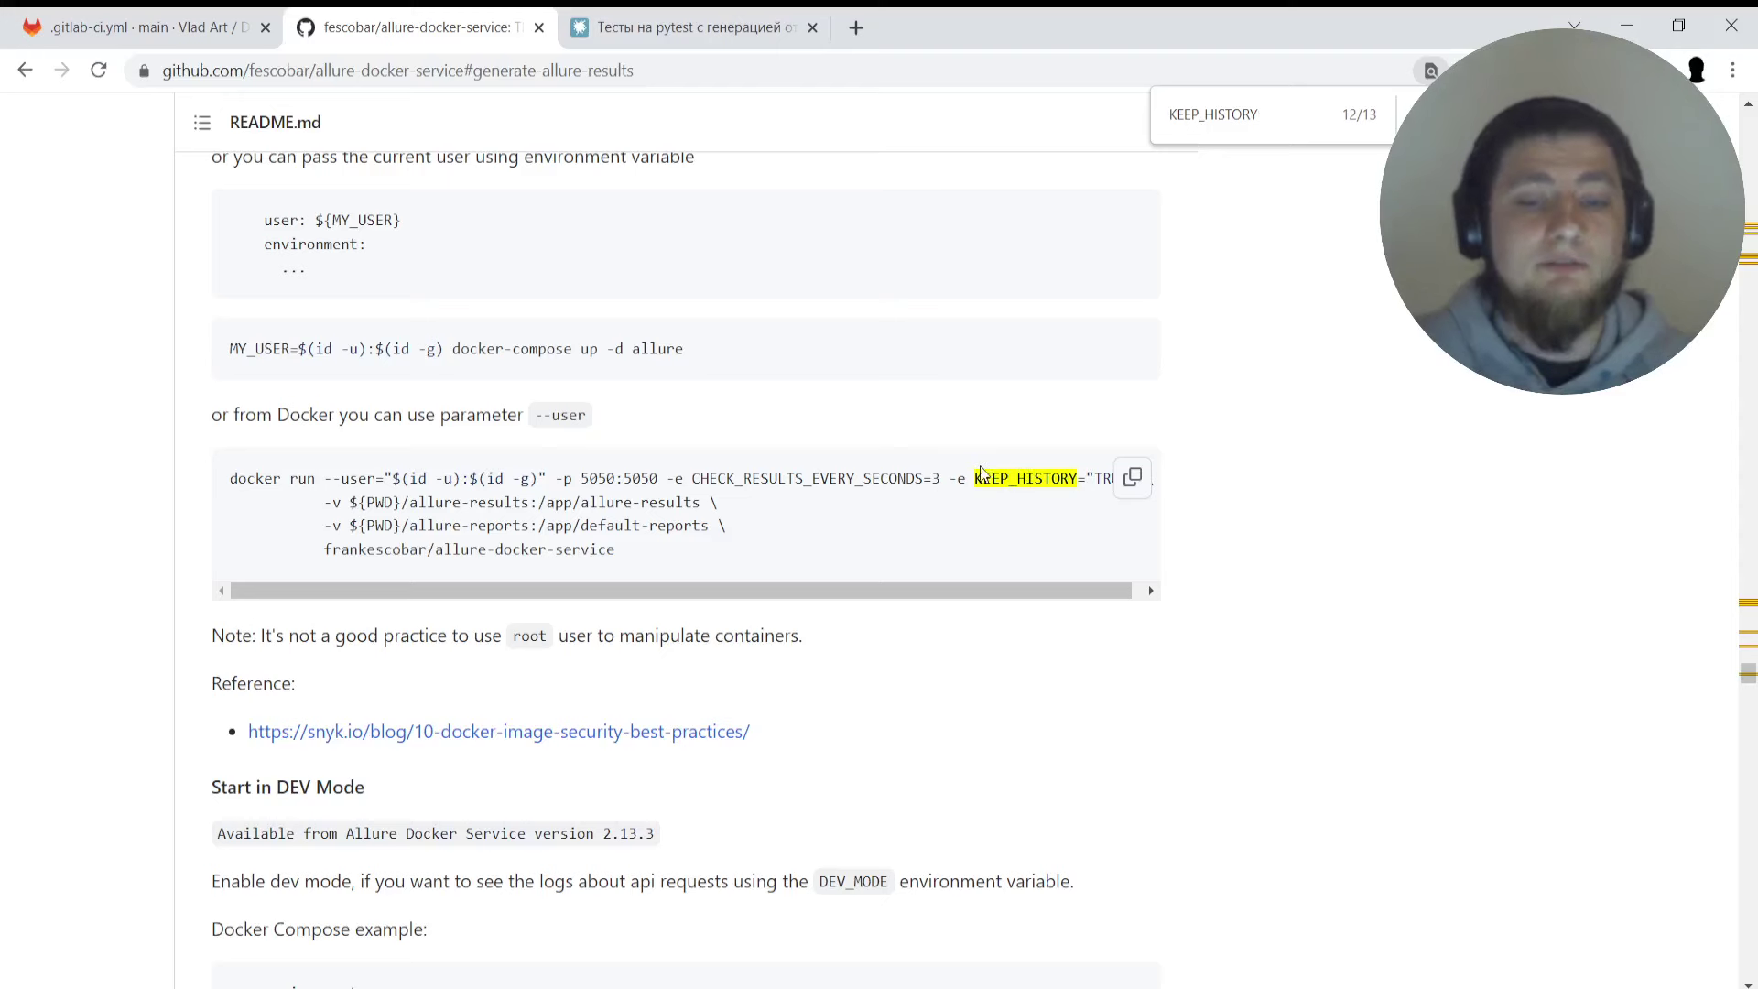
pyautogui.scroll(2, 948, 431)
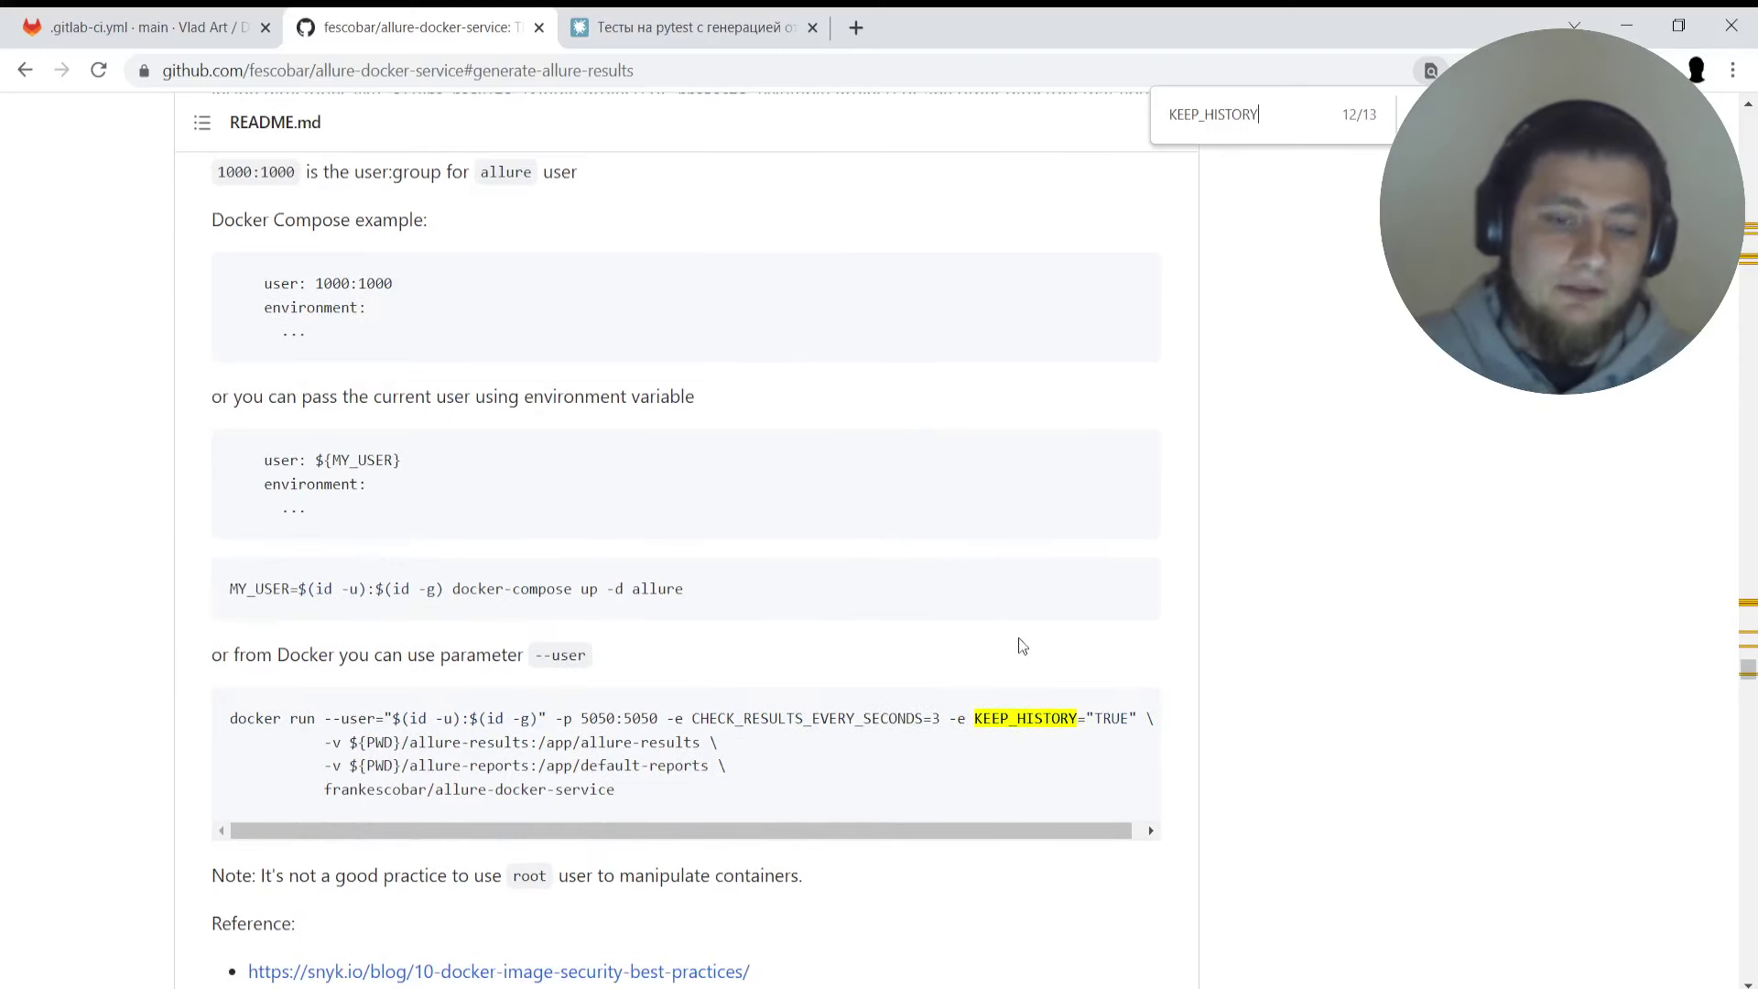
pyautogui.scroll(1, 862, 497)
pyautogui.scroll(2, 1321, 404)
pyautogui.scroll(-2, 1111, 372)
pyautogui.press('Return')
pyautogui.press('Return')
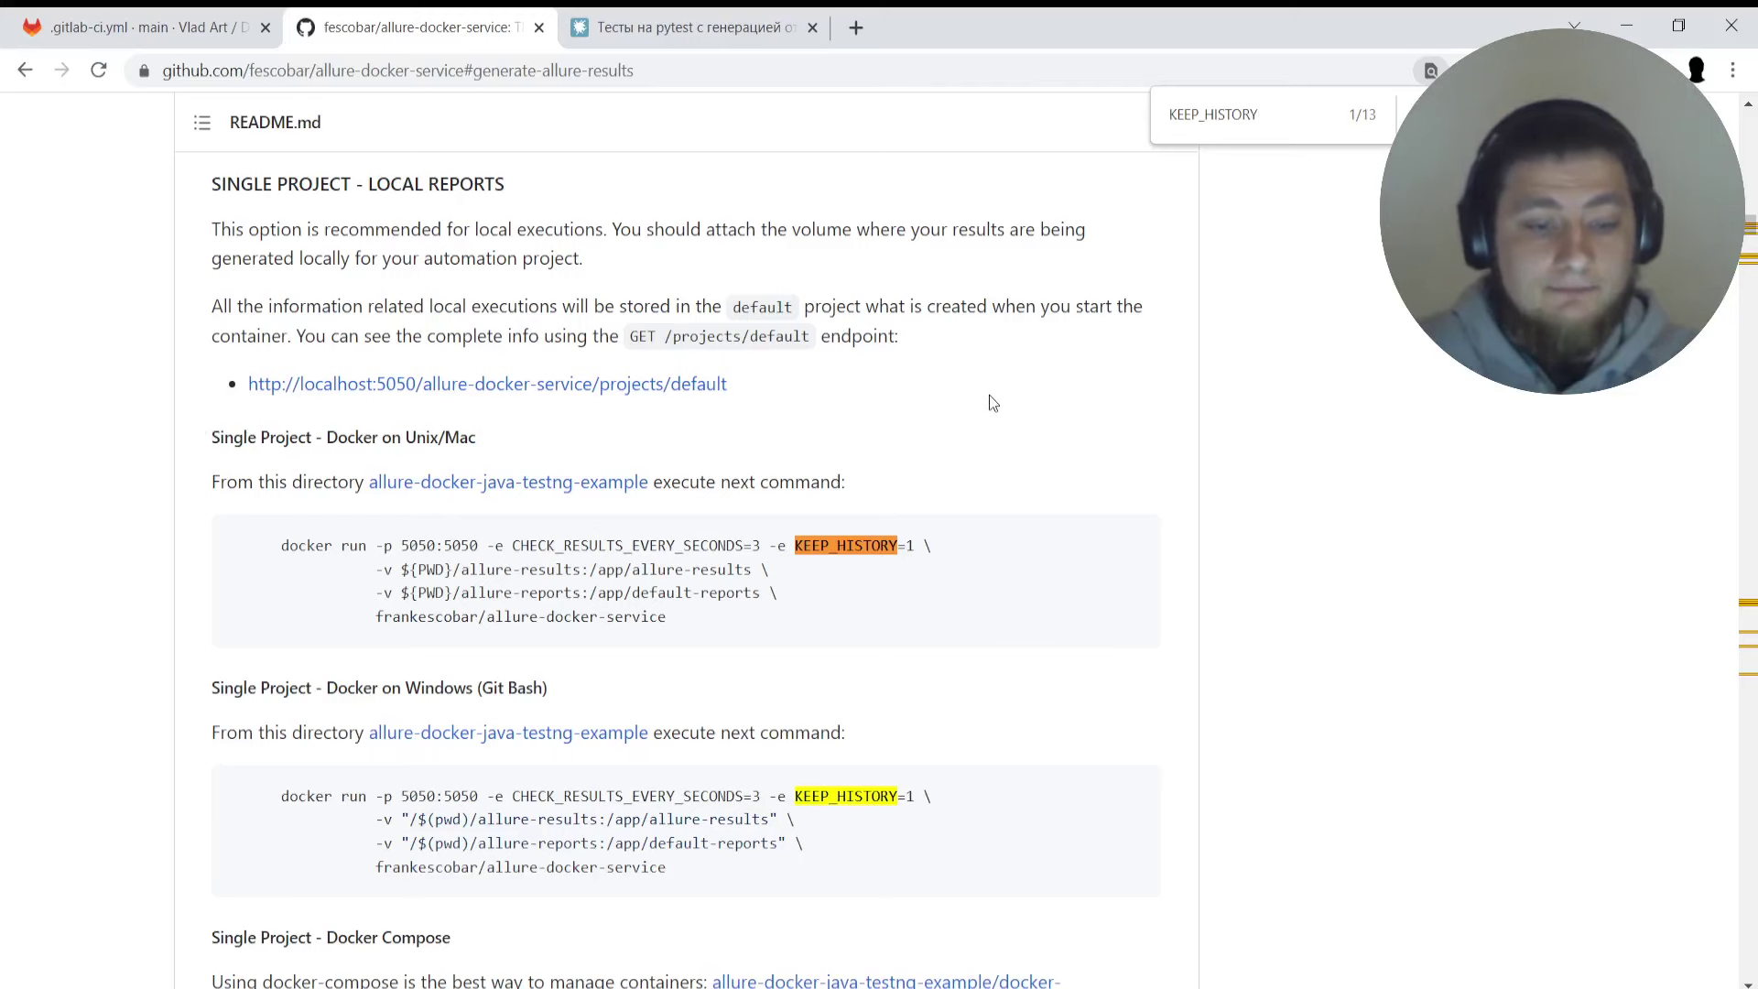
# Go to the Generate Allure Results section via the table of contents.
pyautogui.scroll(-5, 991, 401)
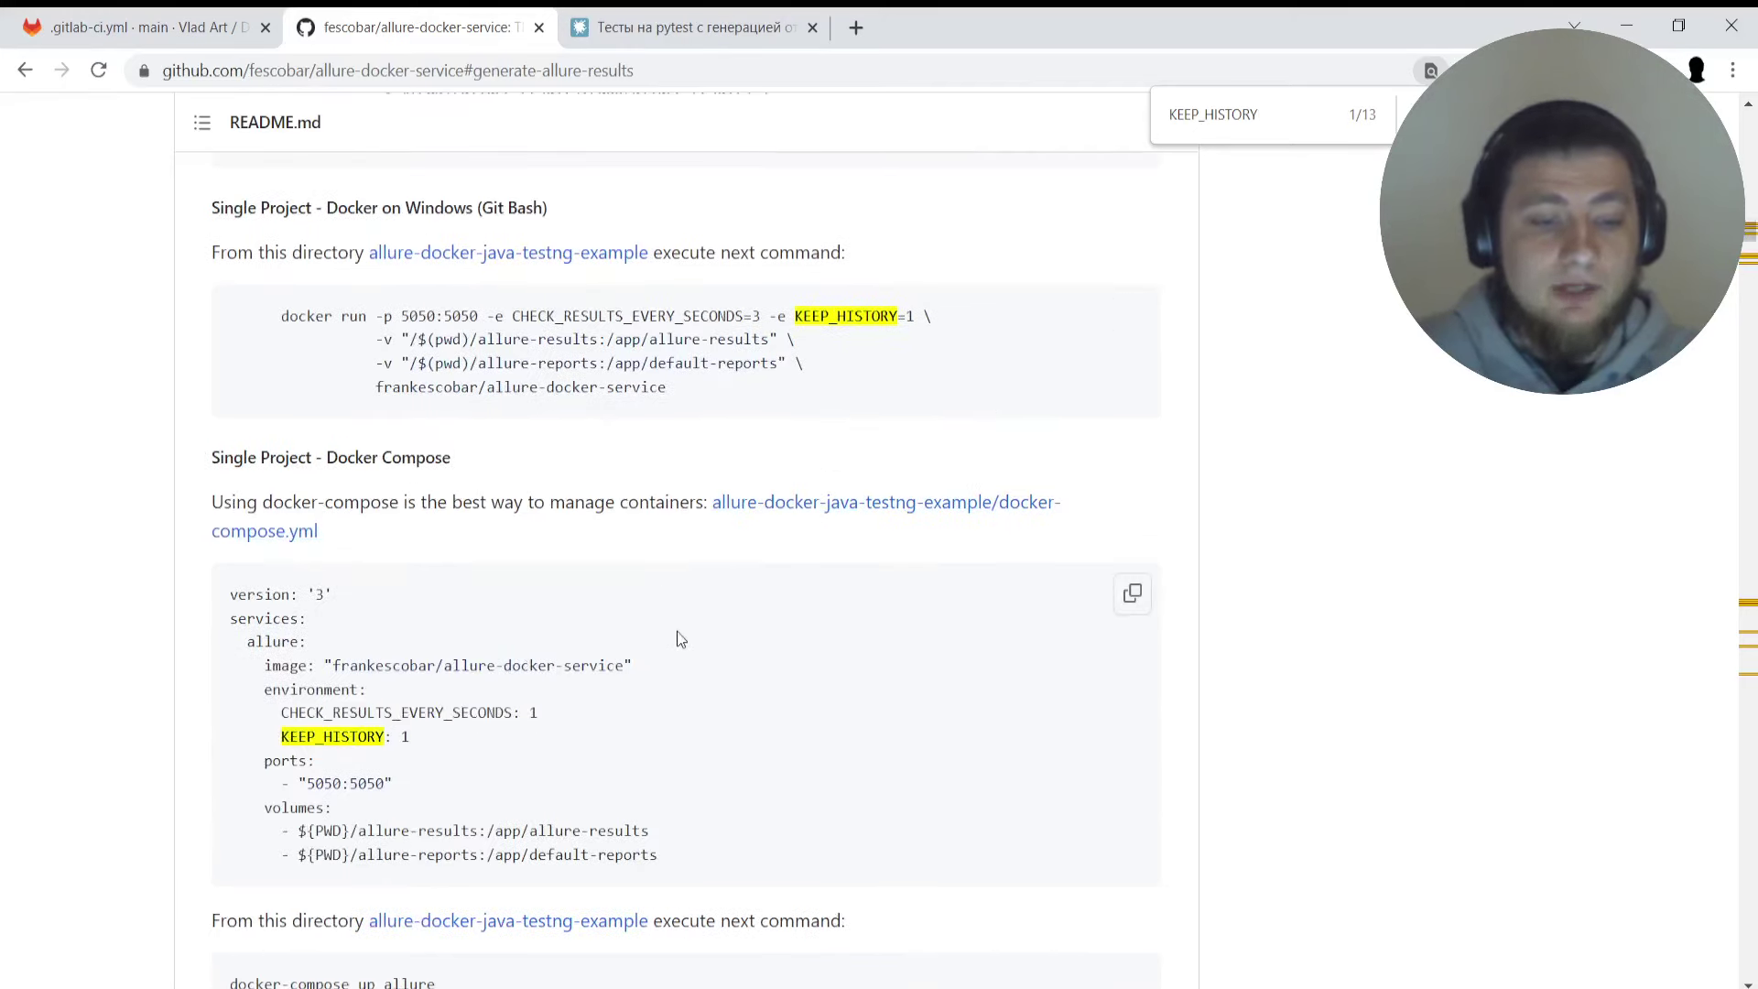
pyautogui.scroll(7, 696, 623)
pyautogui.scroll(-1, 443, 532)
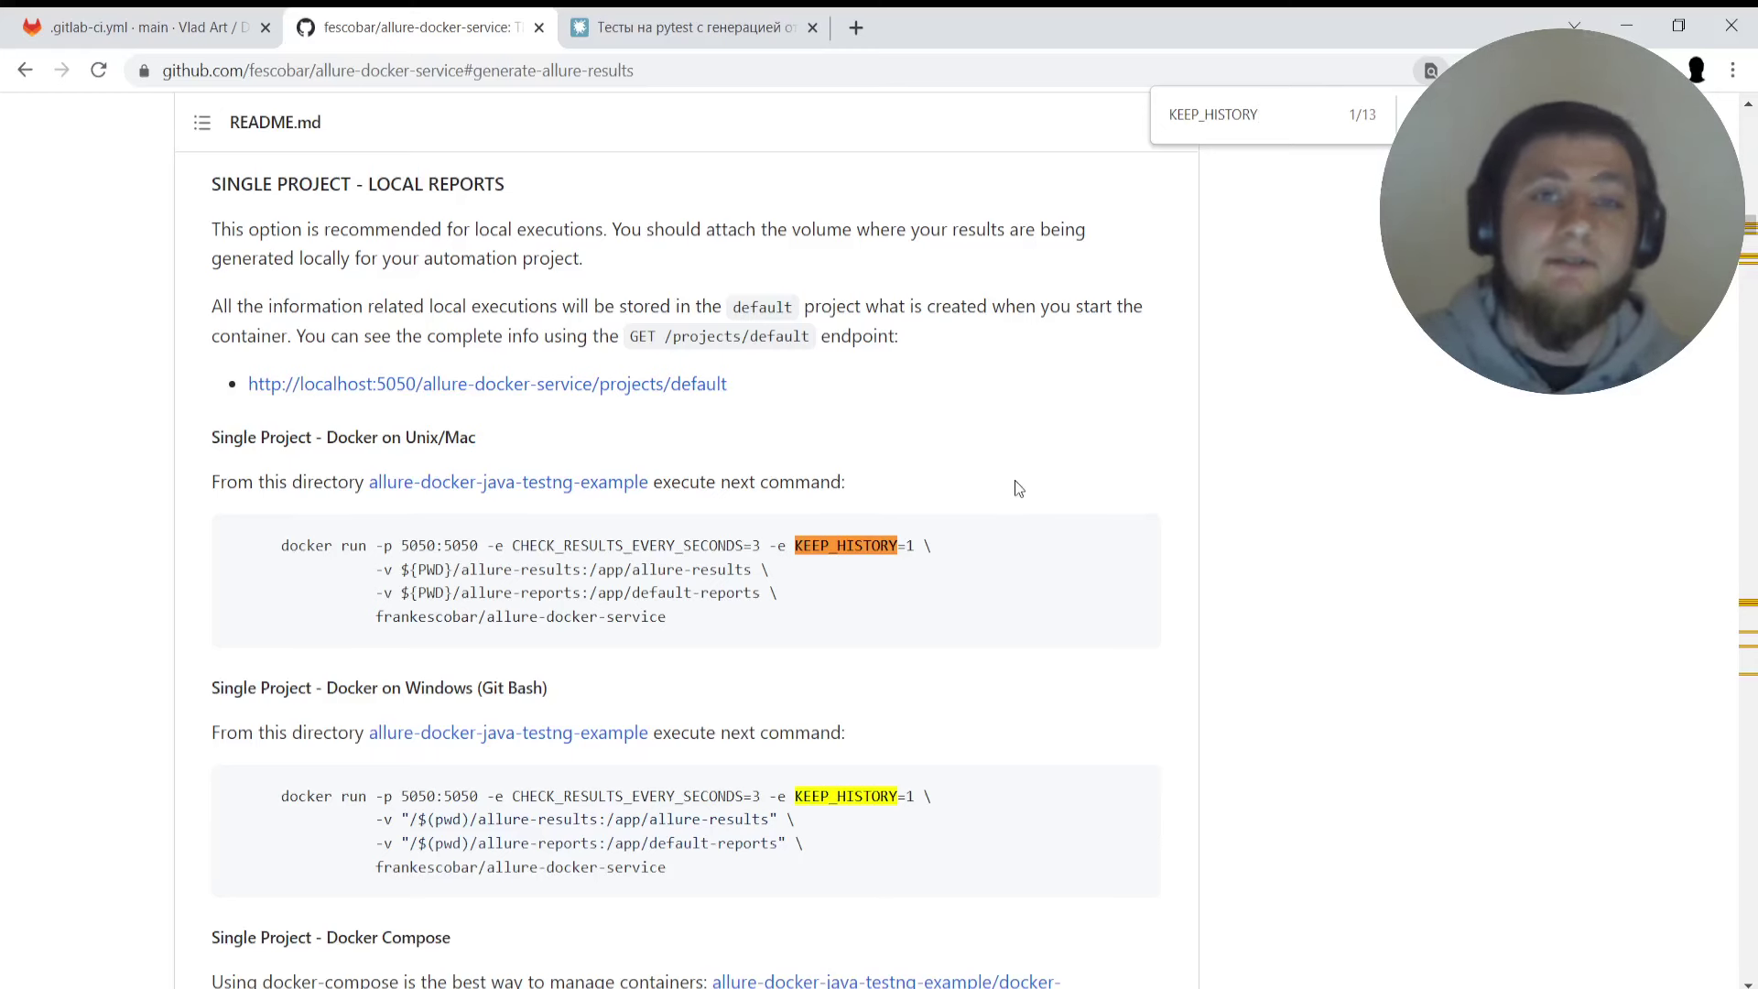
pyautogui.scroll(8, 923, 510)
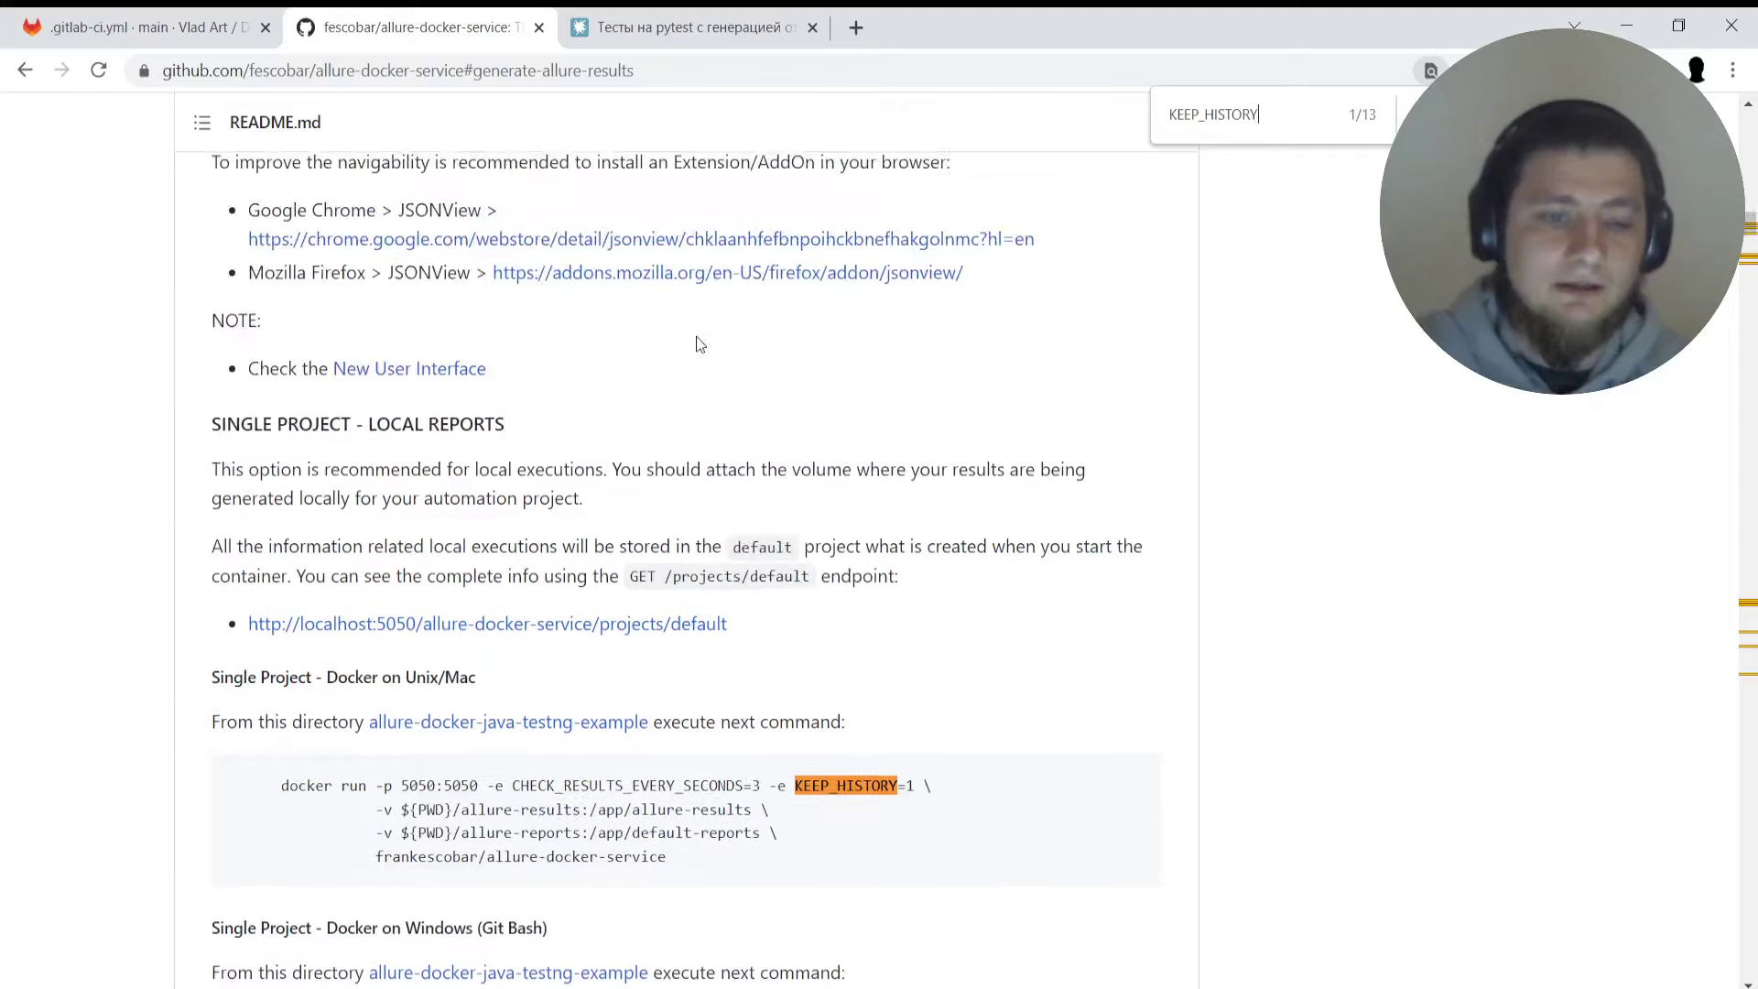
pyautogui.scroll(-4, 987, 335)
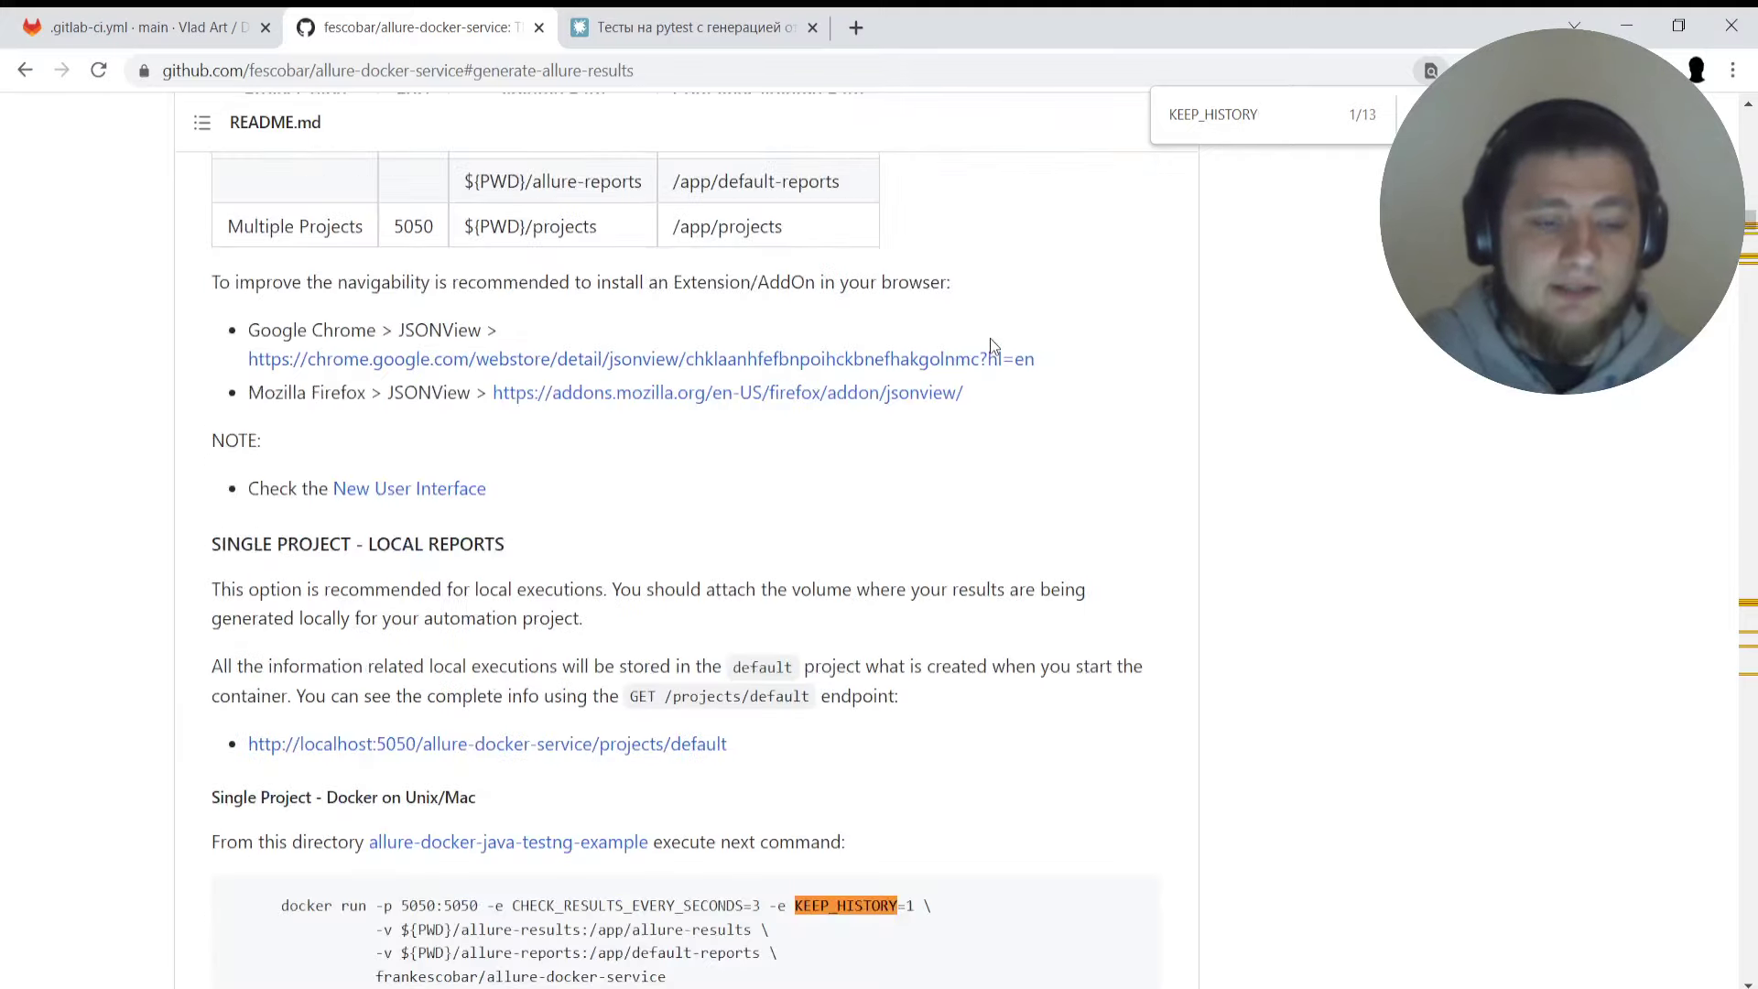
pyautogui.scroll(20, 1044, 473)
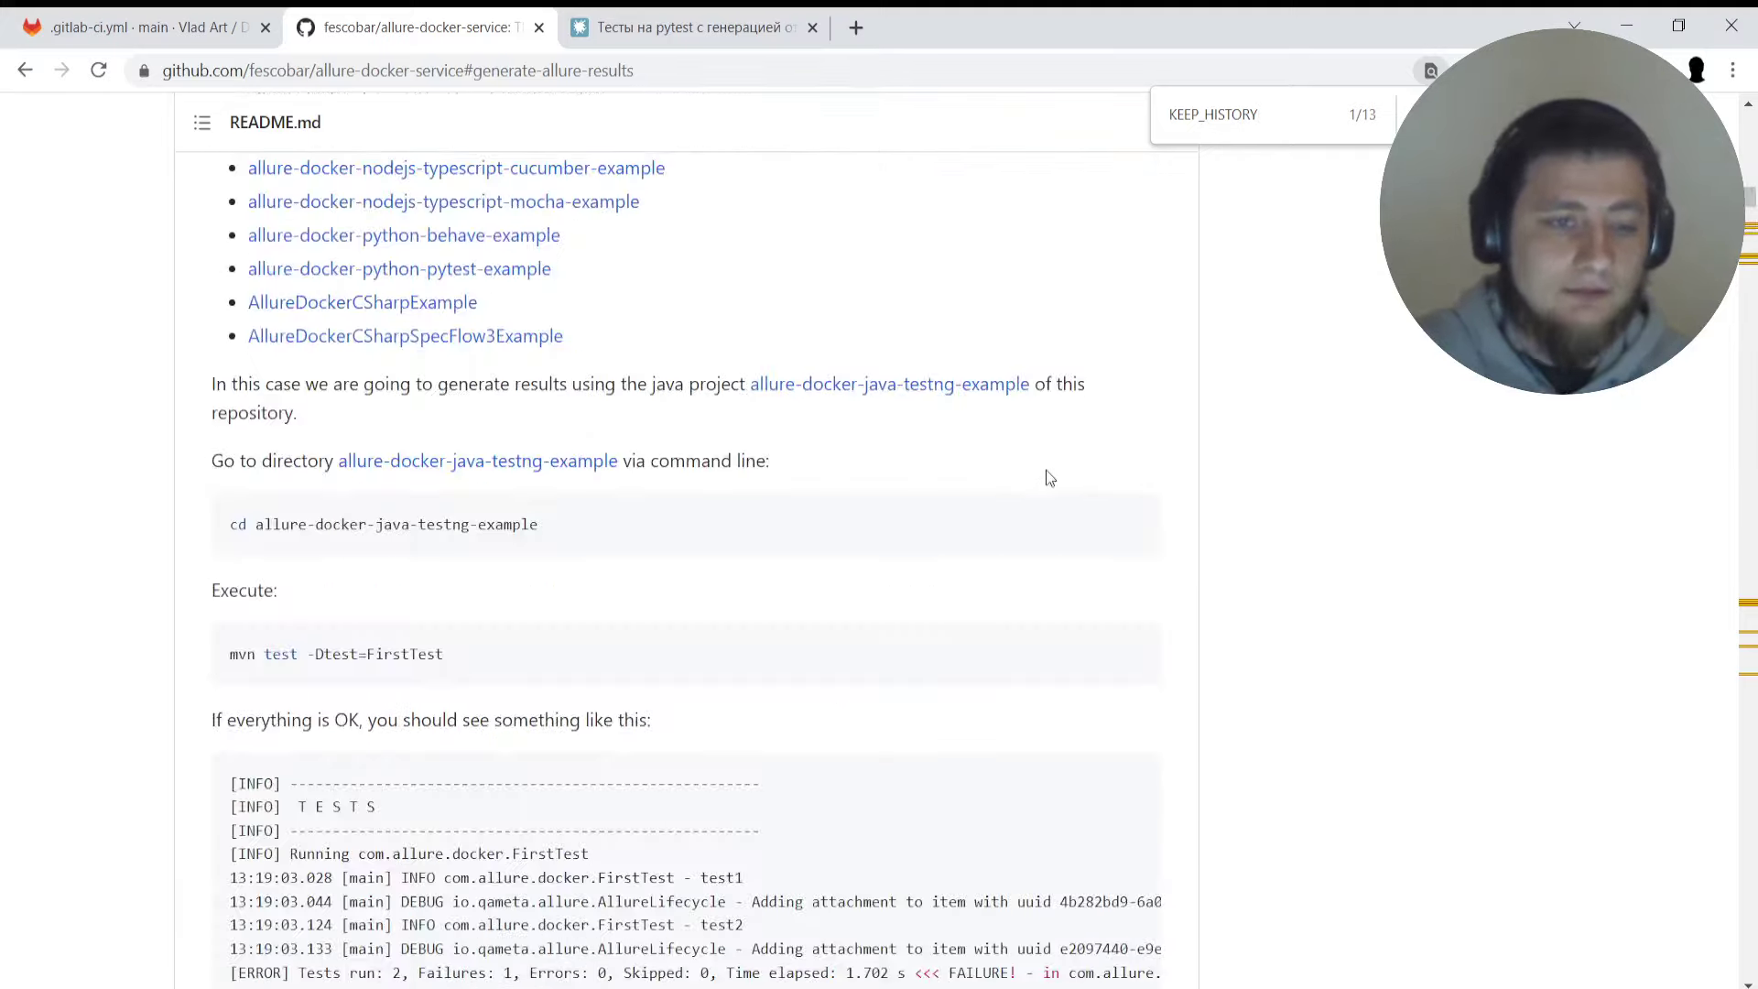
pyautogui.scroll(4, 934, 471)
pyautogui.scroll(-17, 936, 464)
pyautogui.scroll(20, 952, 403)
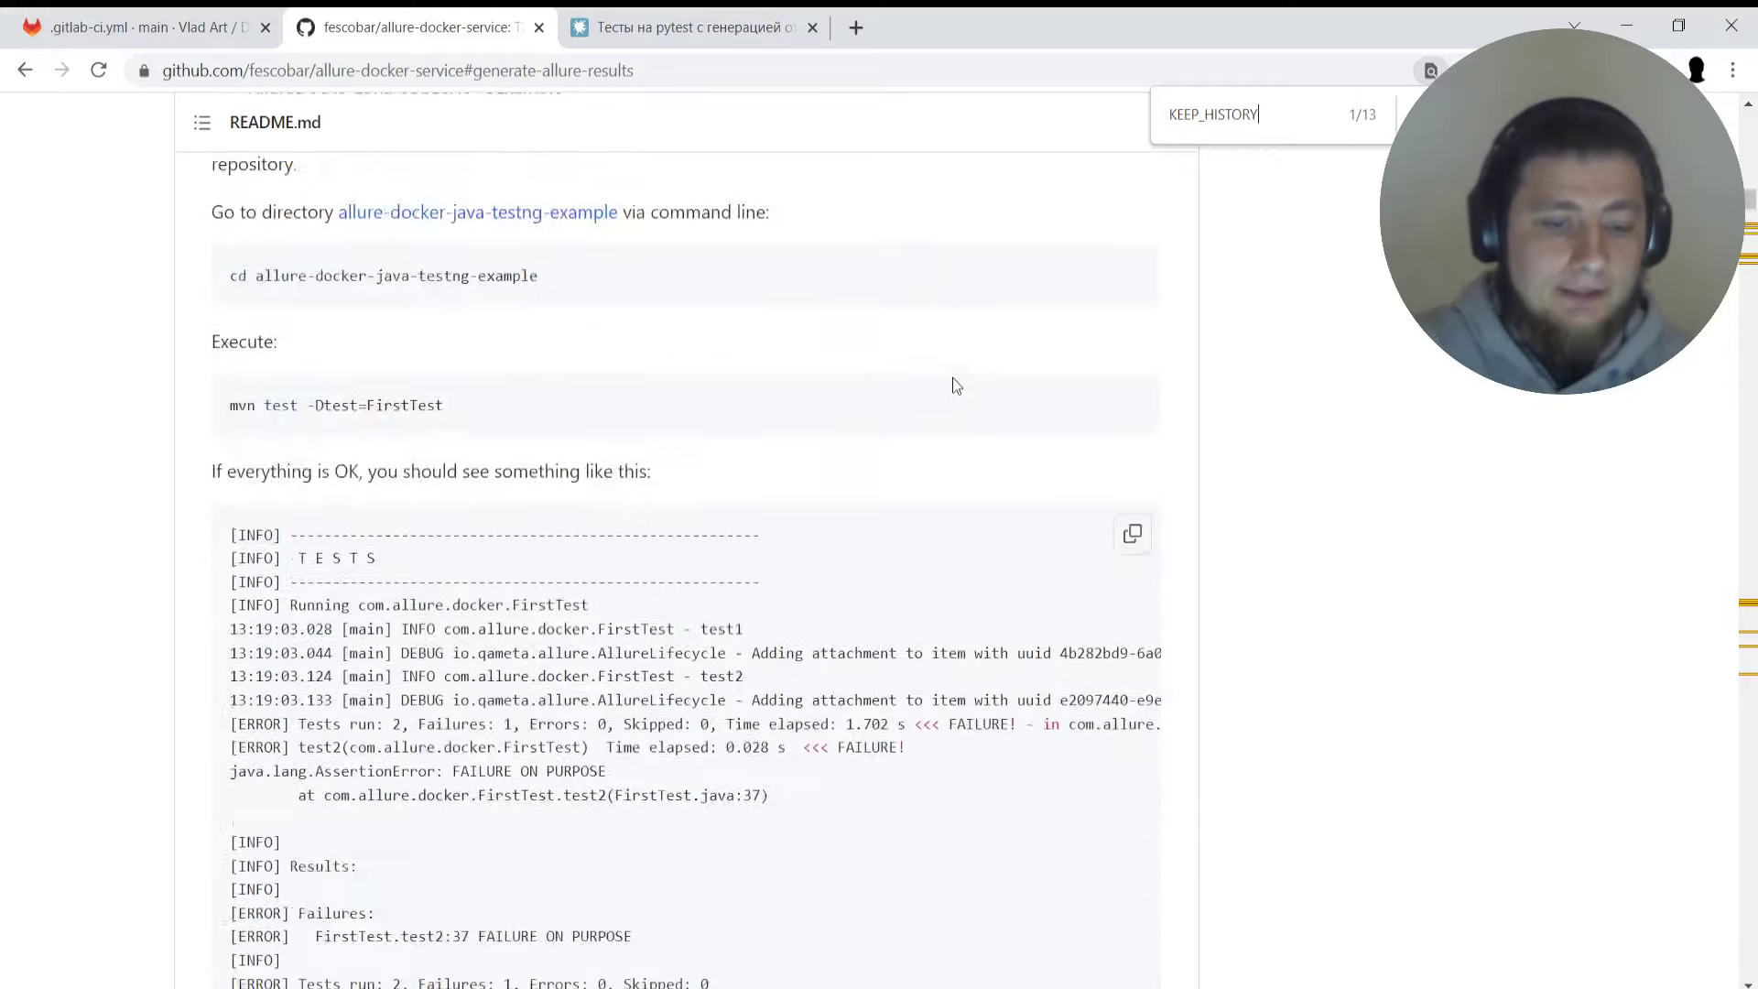
pyautogui.scroll(15, 997, 416)
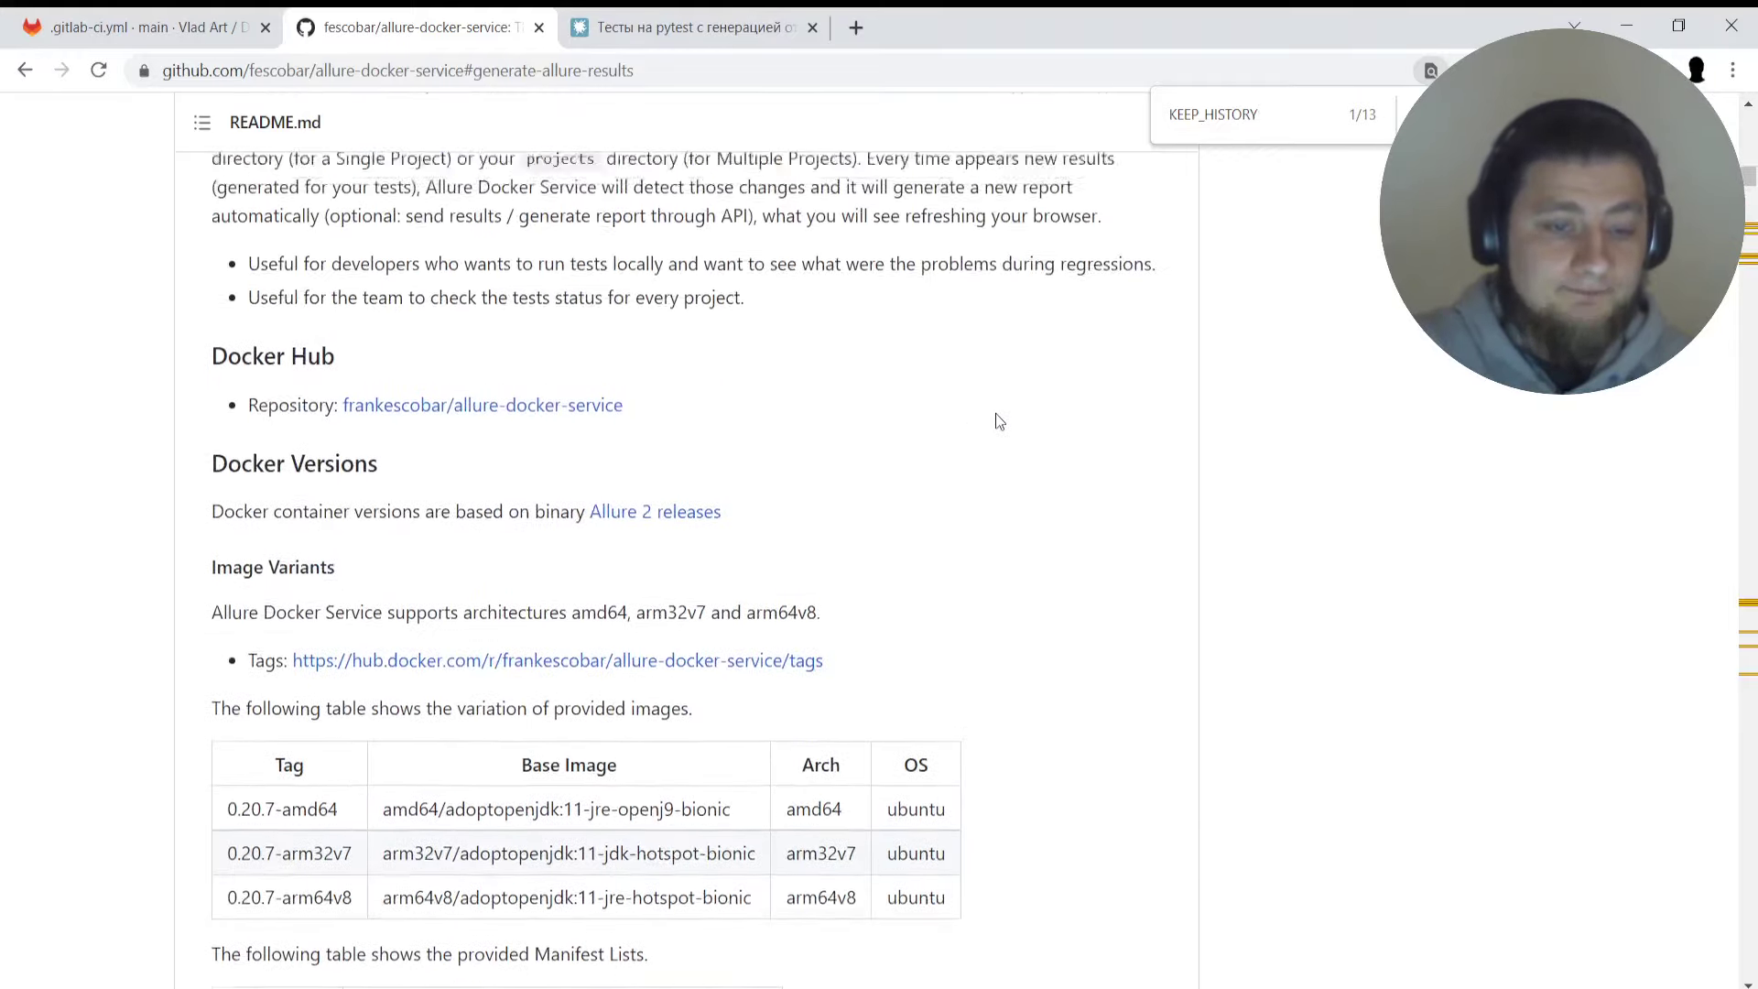
pyautogui.scroll(4, 840, 573)
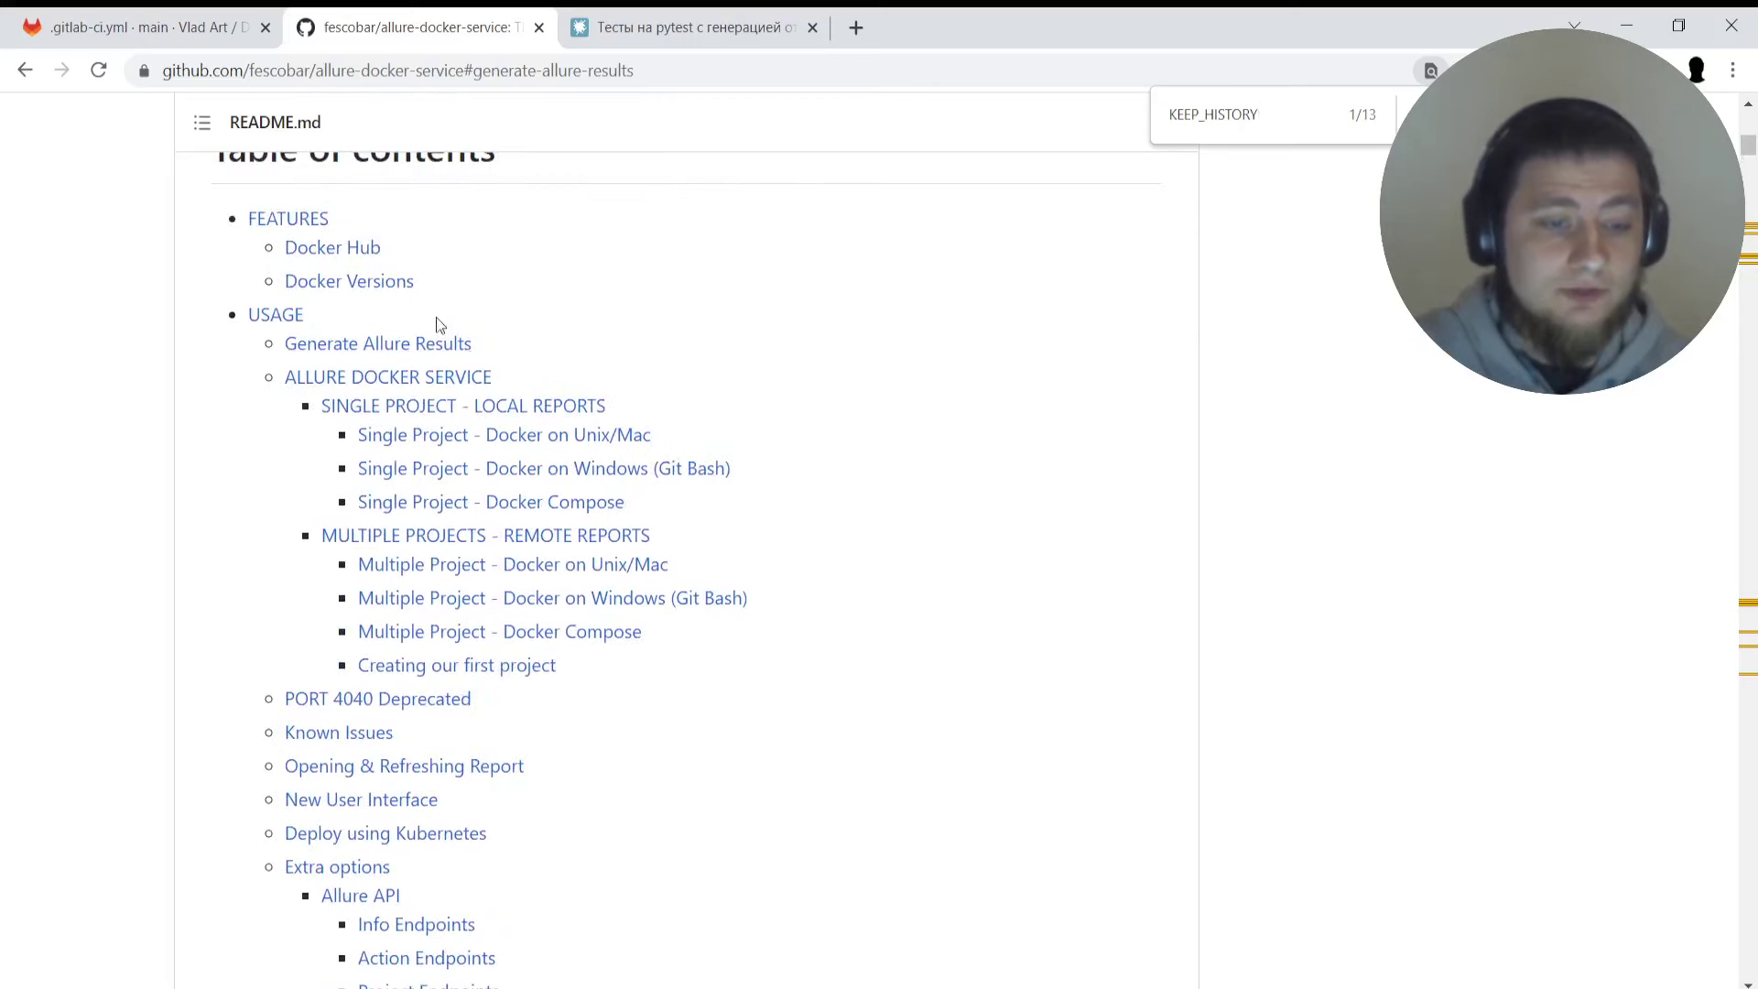
pyautogui.click(436, 348)
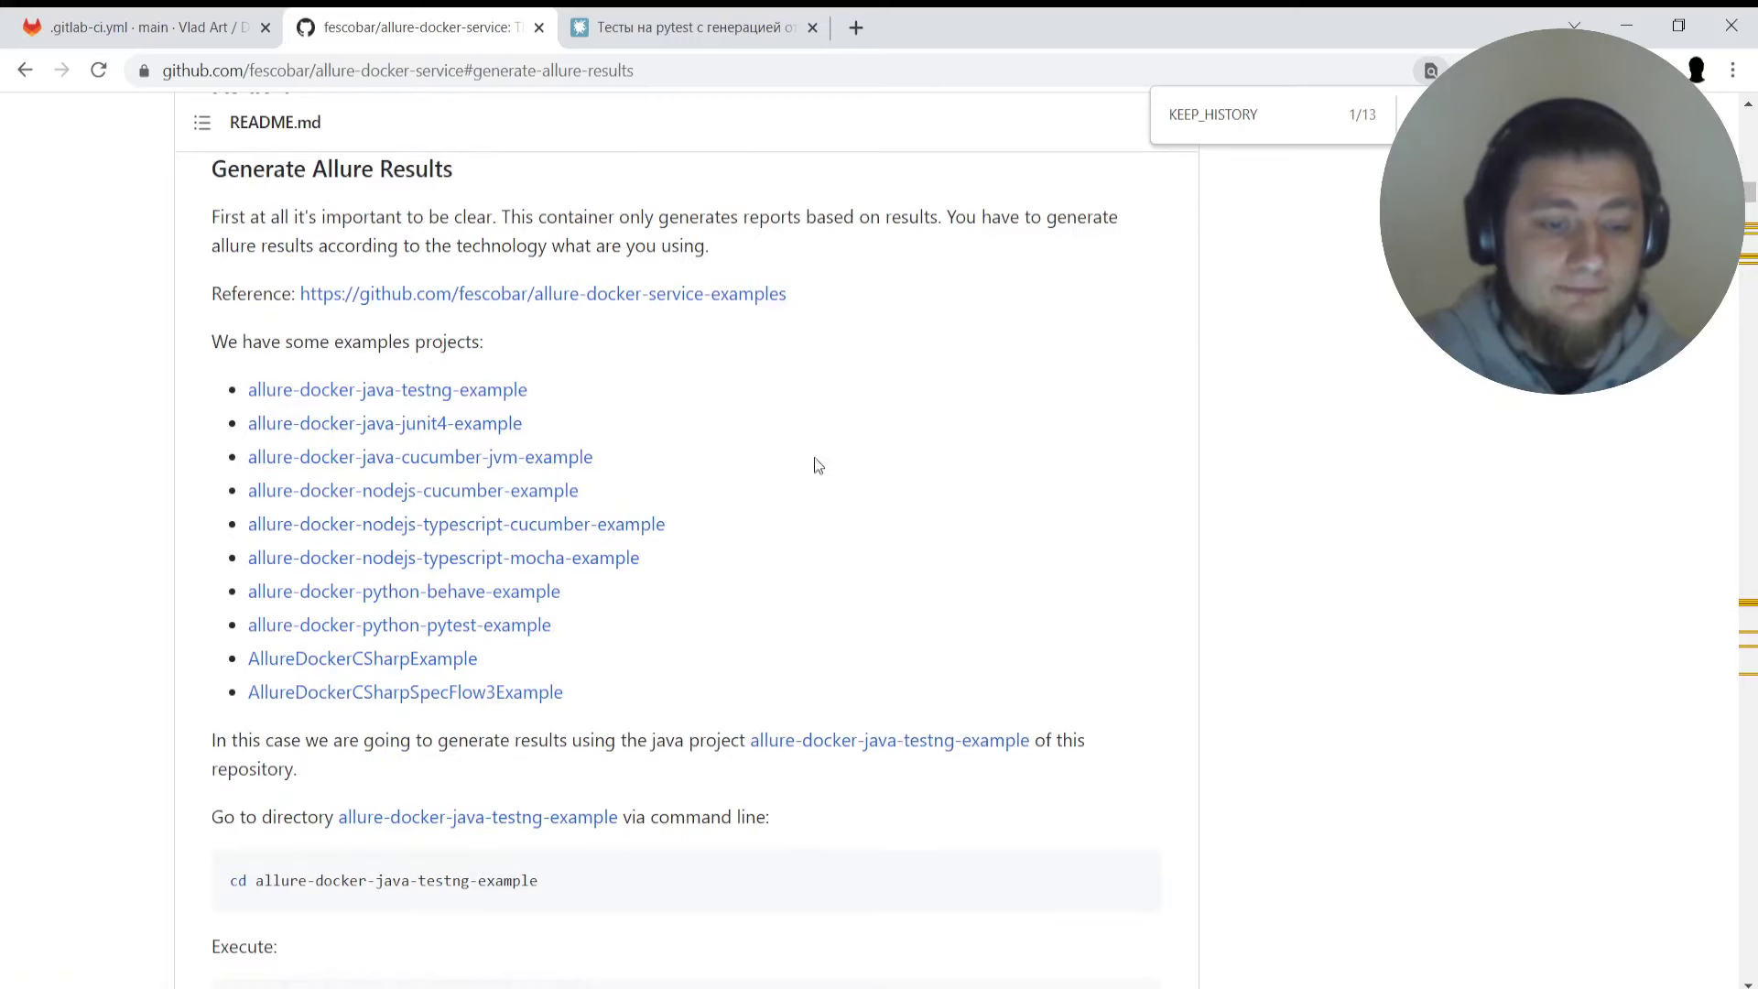
# Highlight the user key and its 1000:1000 user and group ids in Override User Container.
pyautogui.scroll(-8, 822, 452)
pyautogui.scroll(-8, 833, 449)
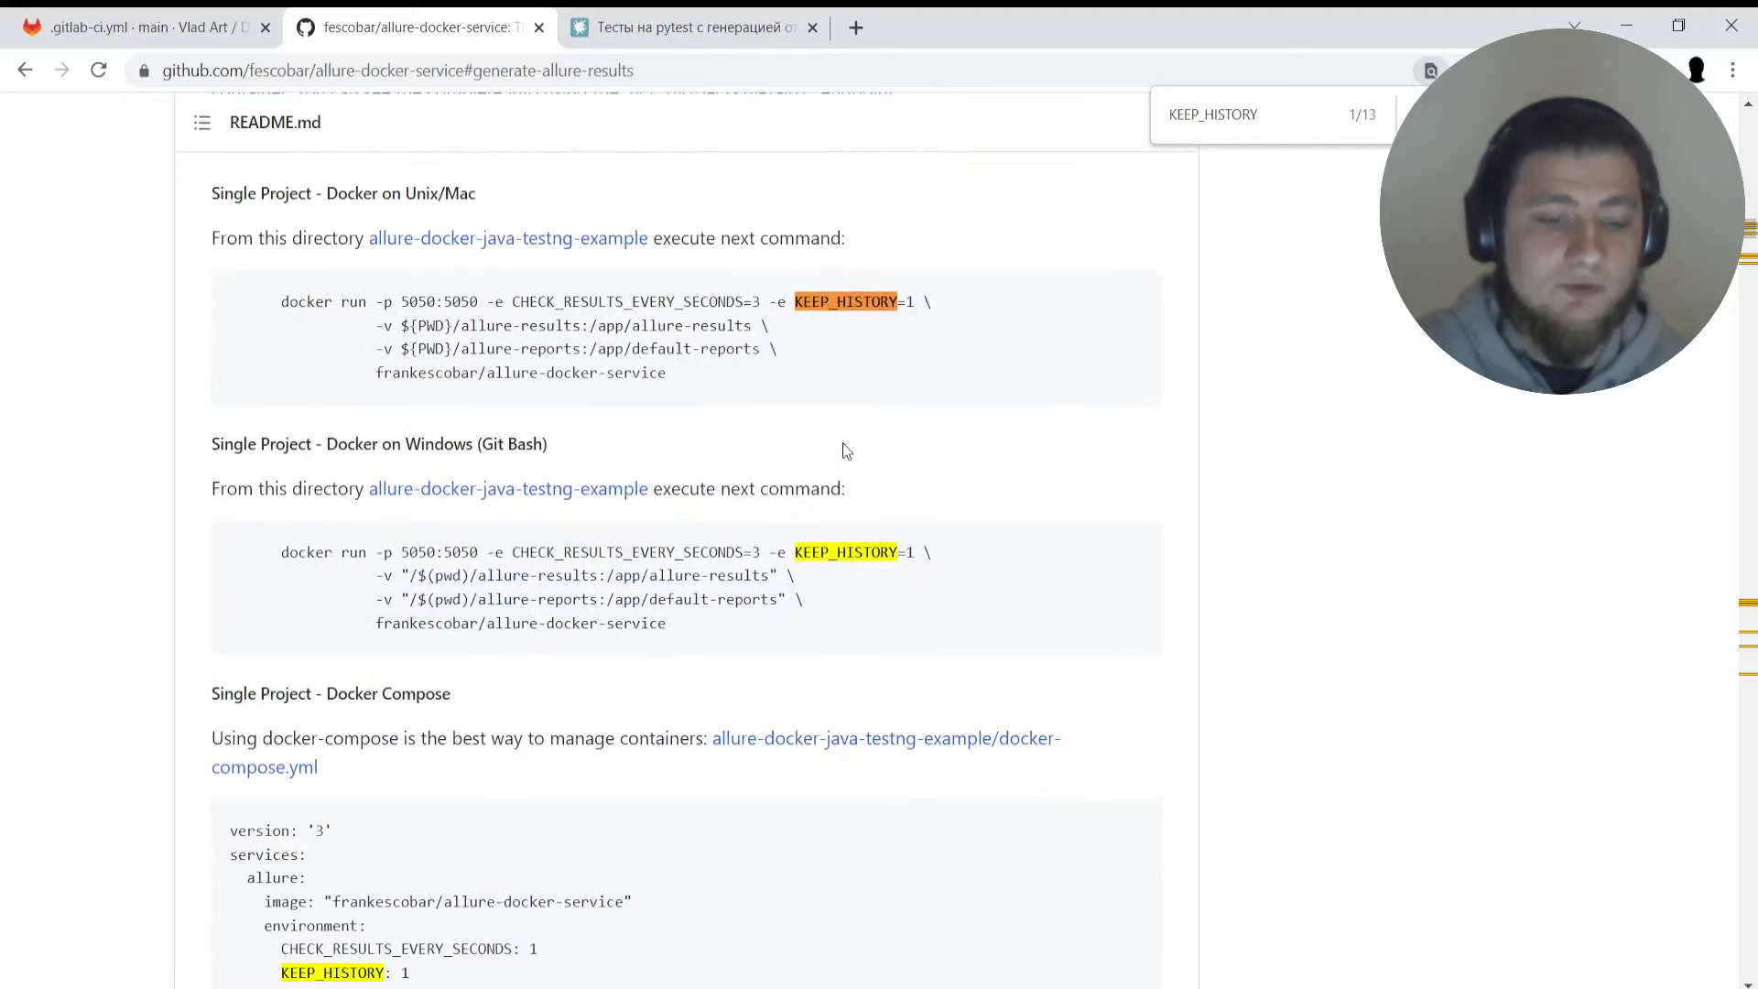
pyautogui.scroll(-15, 866, 401)
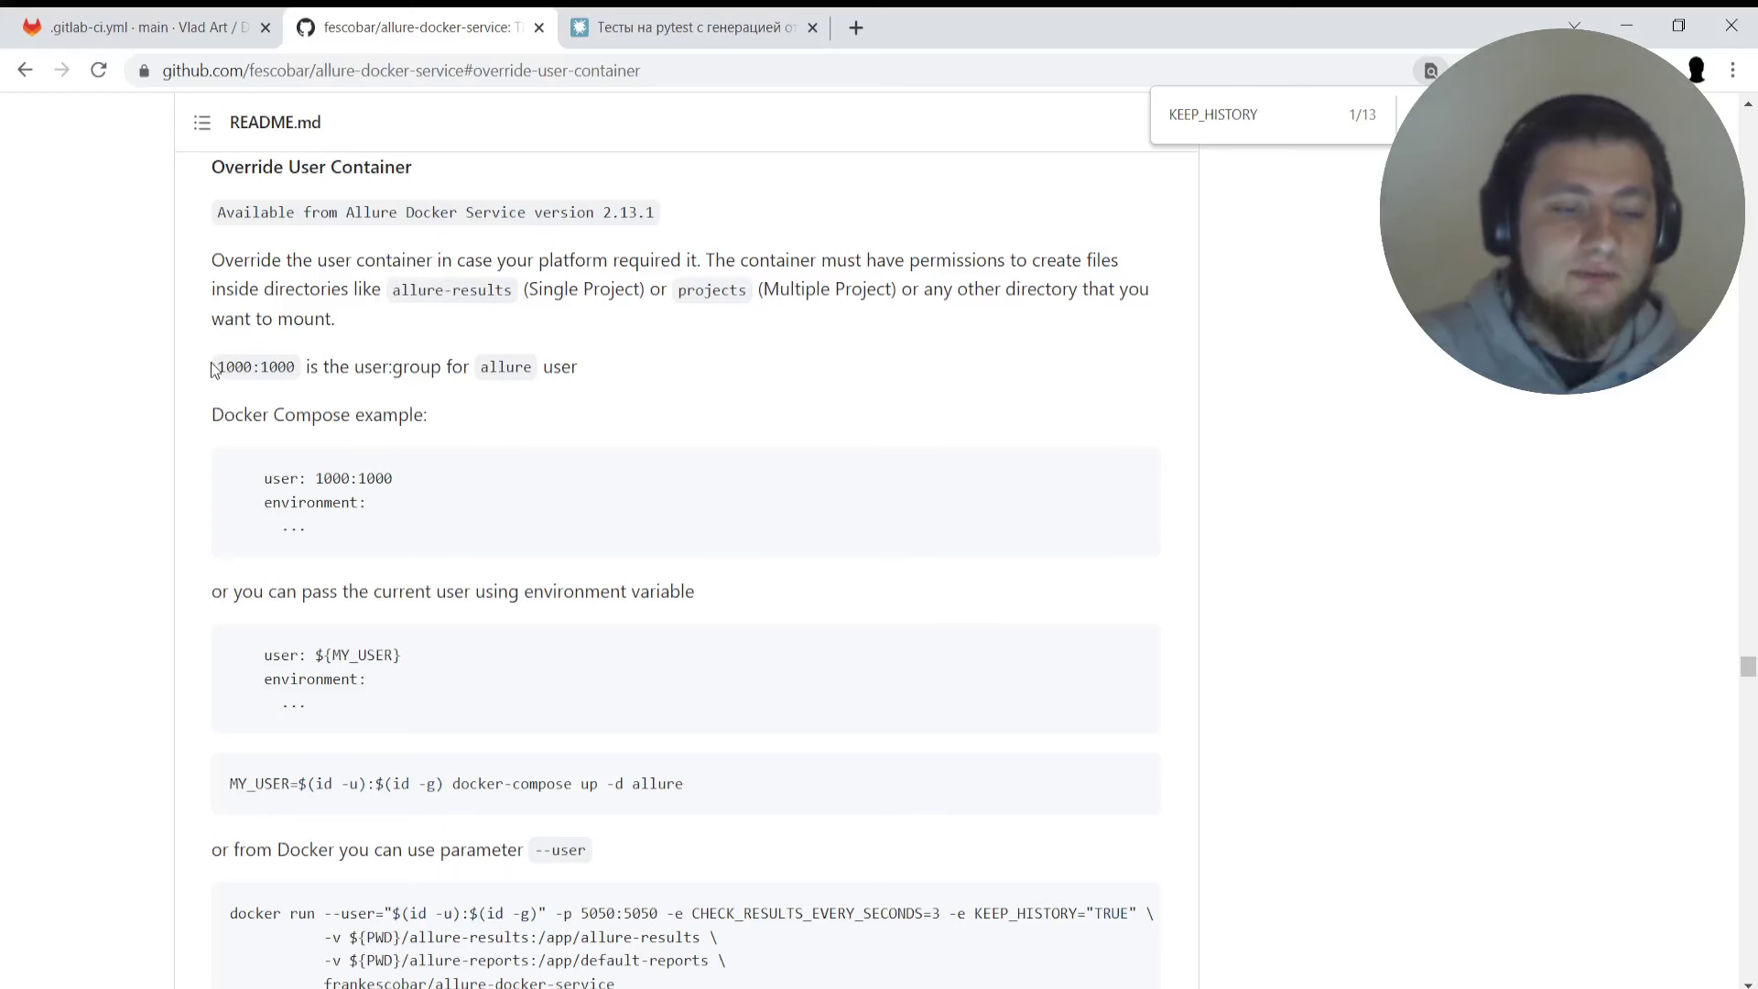
pyautogui.moveTo(216, 366); pyautogui.dragTo(304, 365)
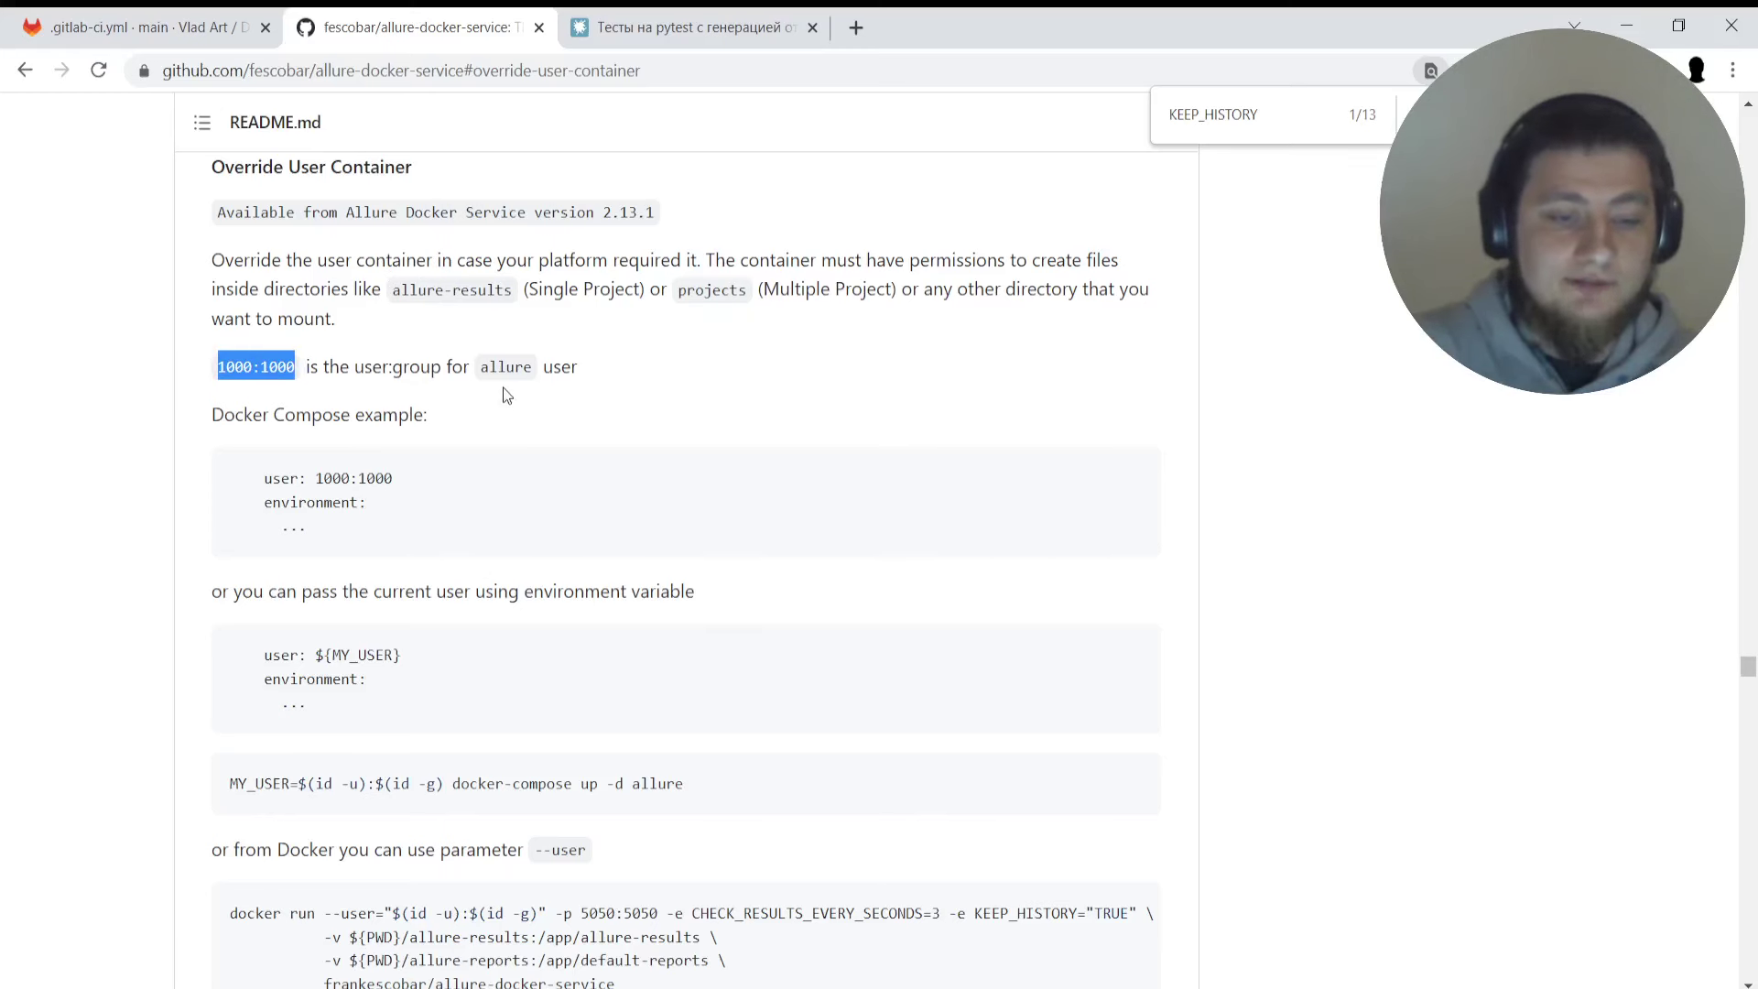
pyautogui.moveTo(272, 477); pyautogui.dragTo(301, 476)
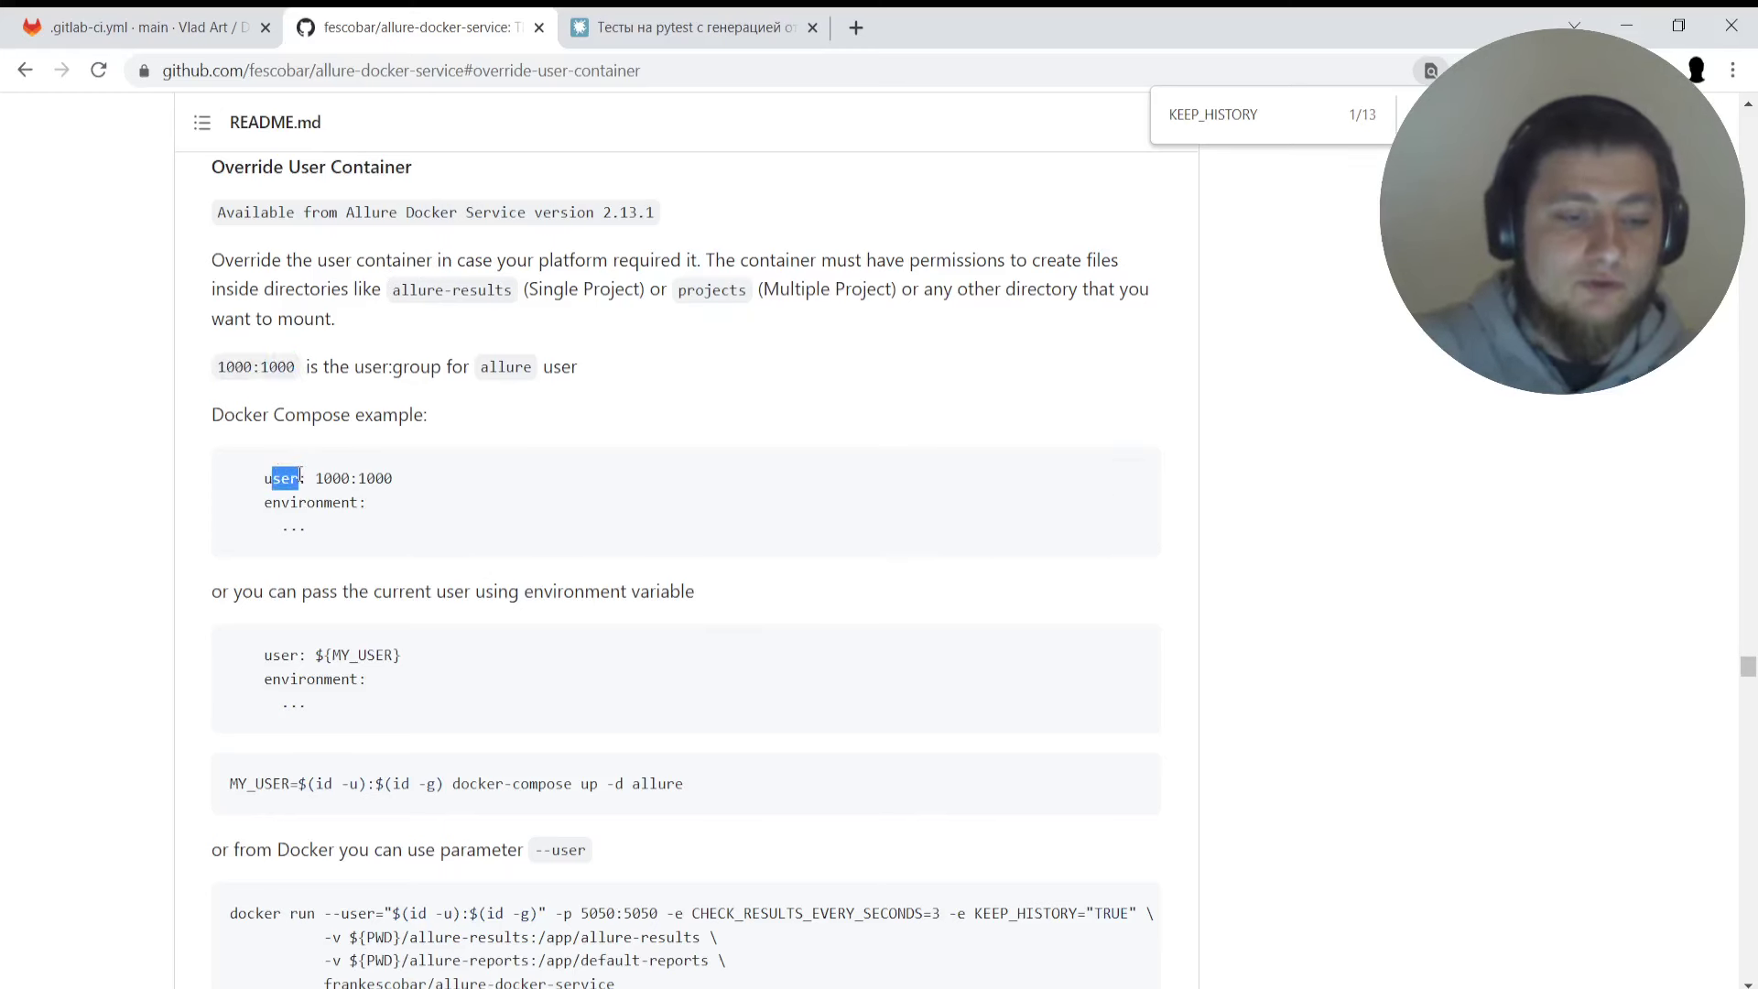
pyautogui.moveTo(317, 478); pyautogui.dragTo(354, 478)
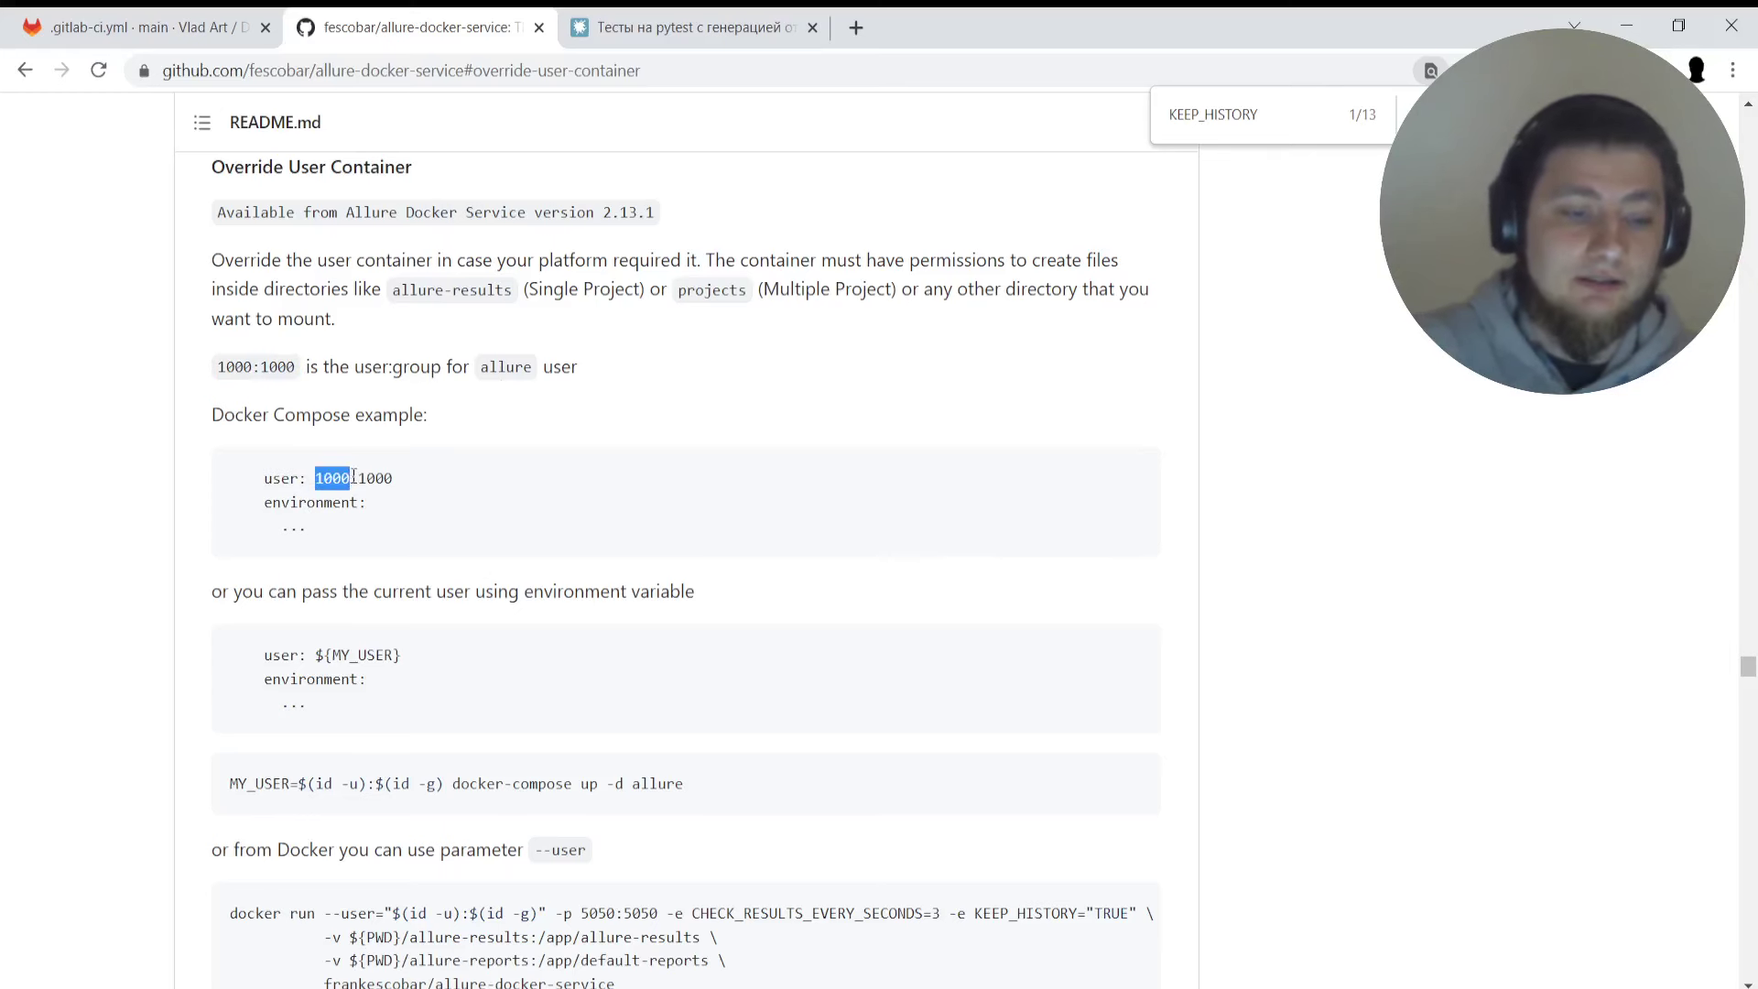
pyautogui.moveTo(358, 478); pyautogui.dragTo(395, 478)
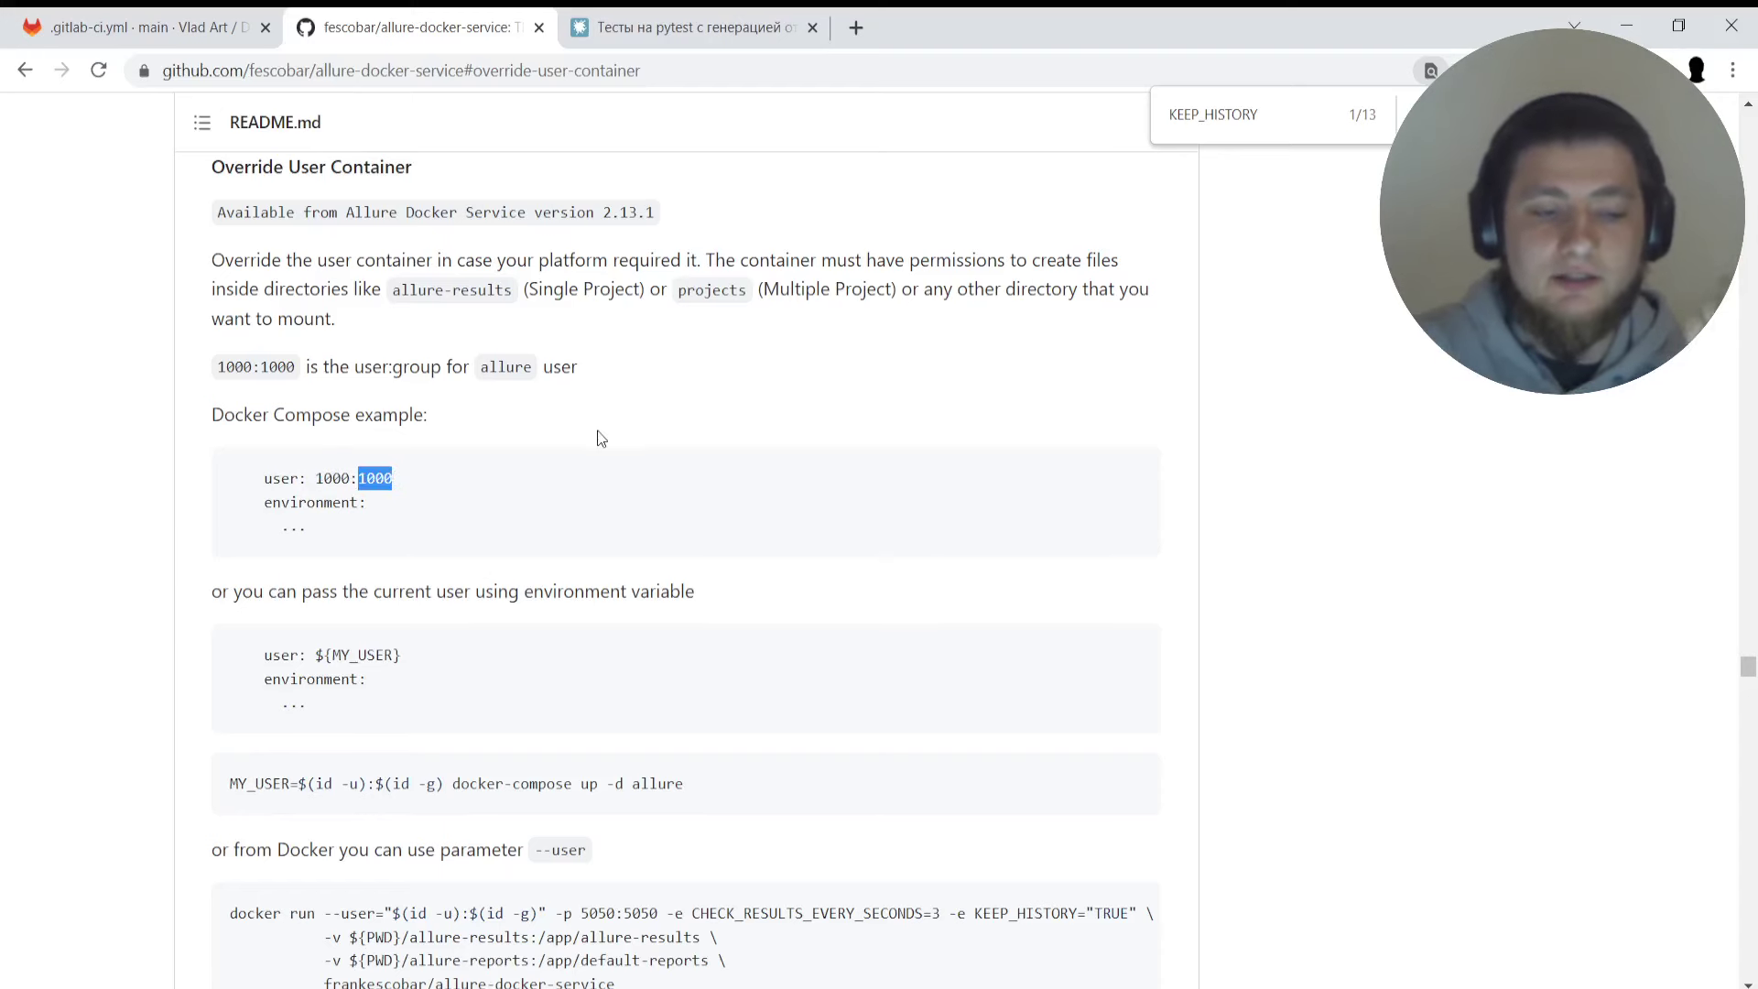
pyautogui.scroll(-2, 604, 426)
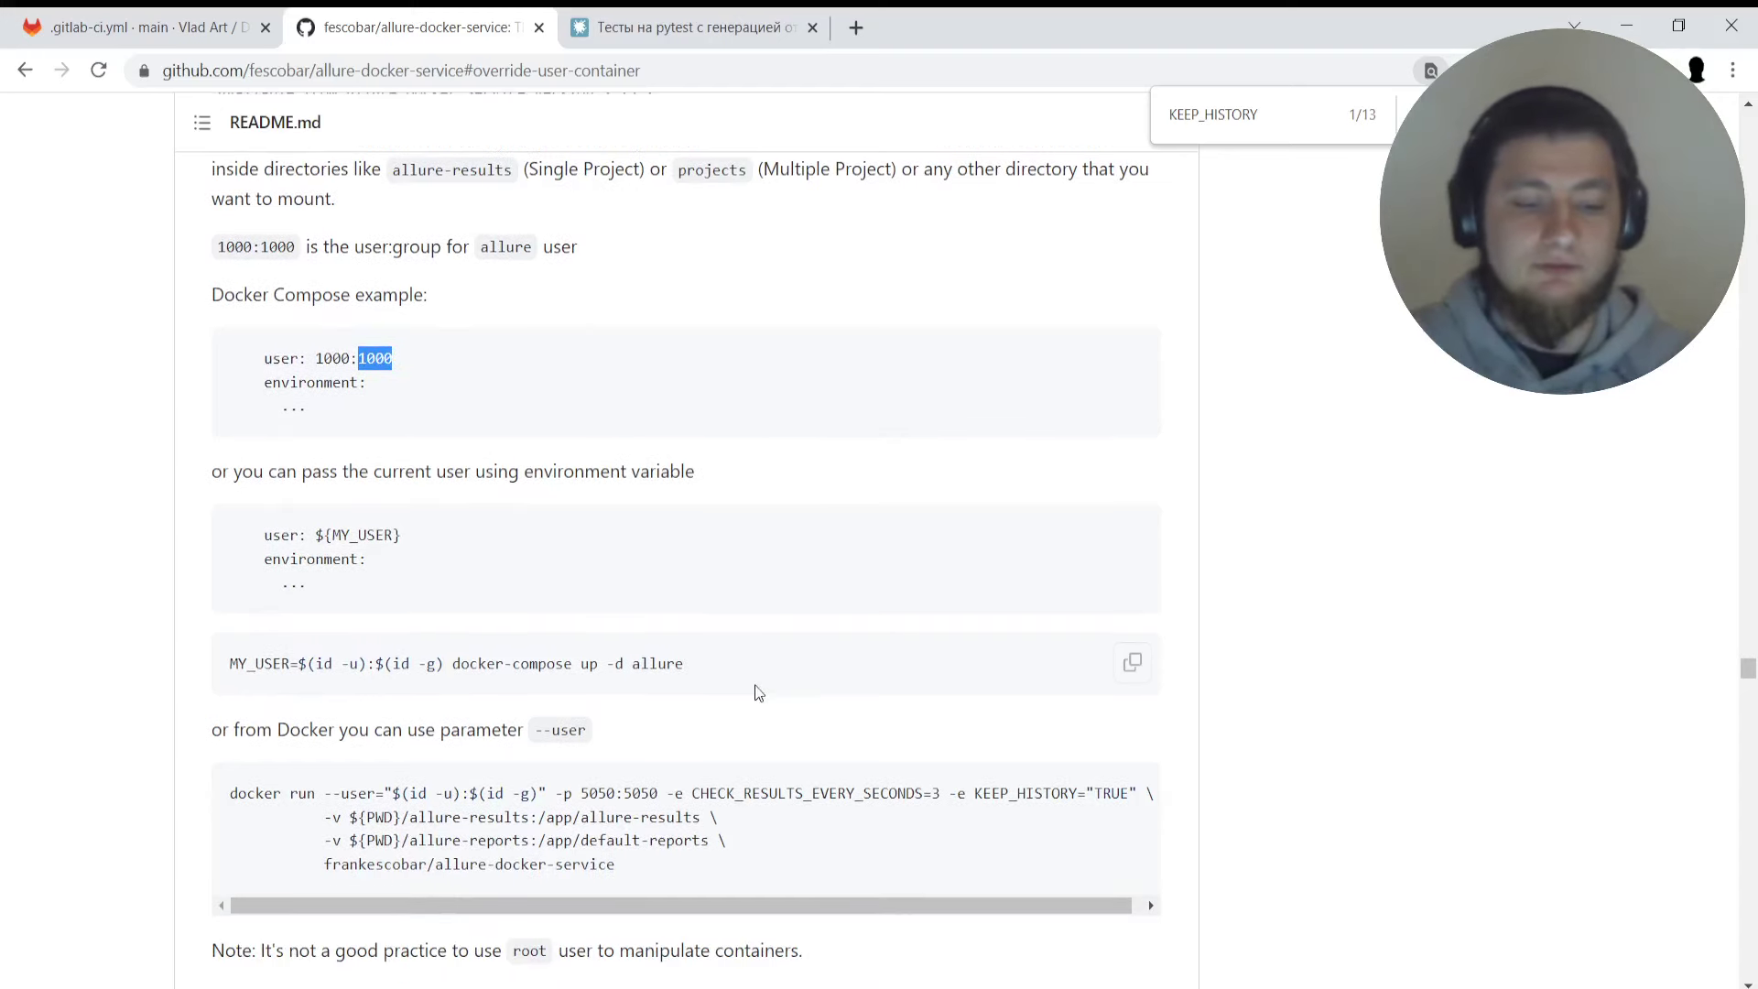
pyautogui.hotkey('alt', 'Tab')
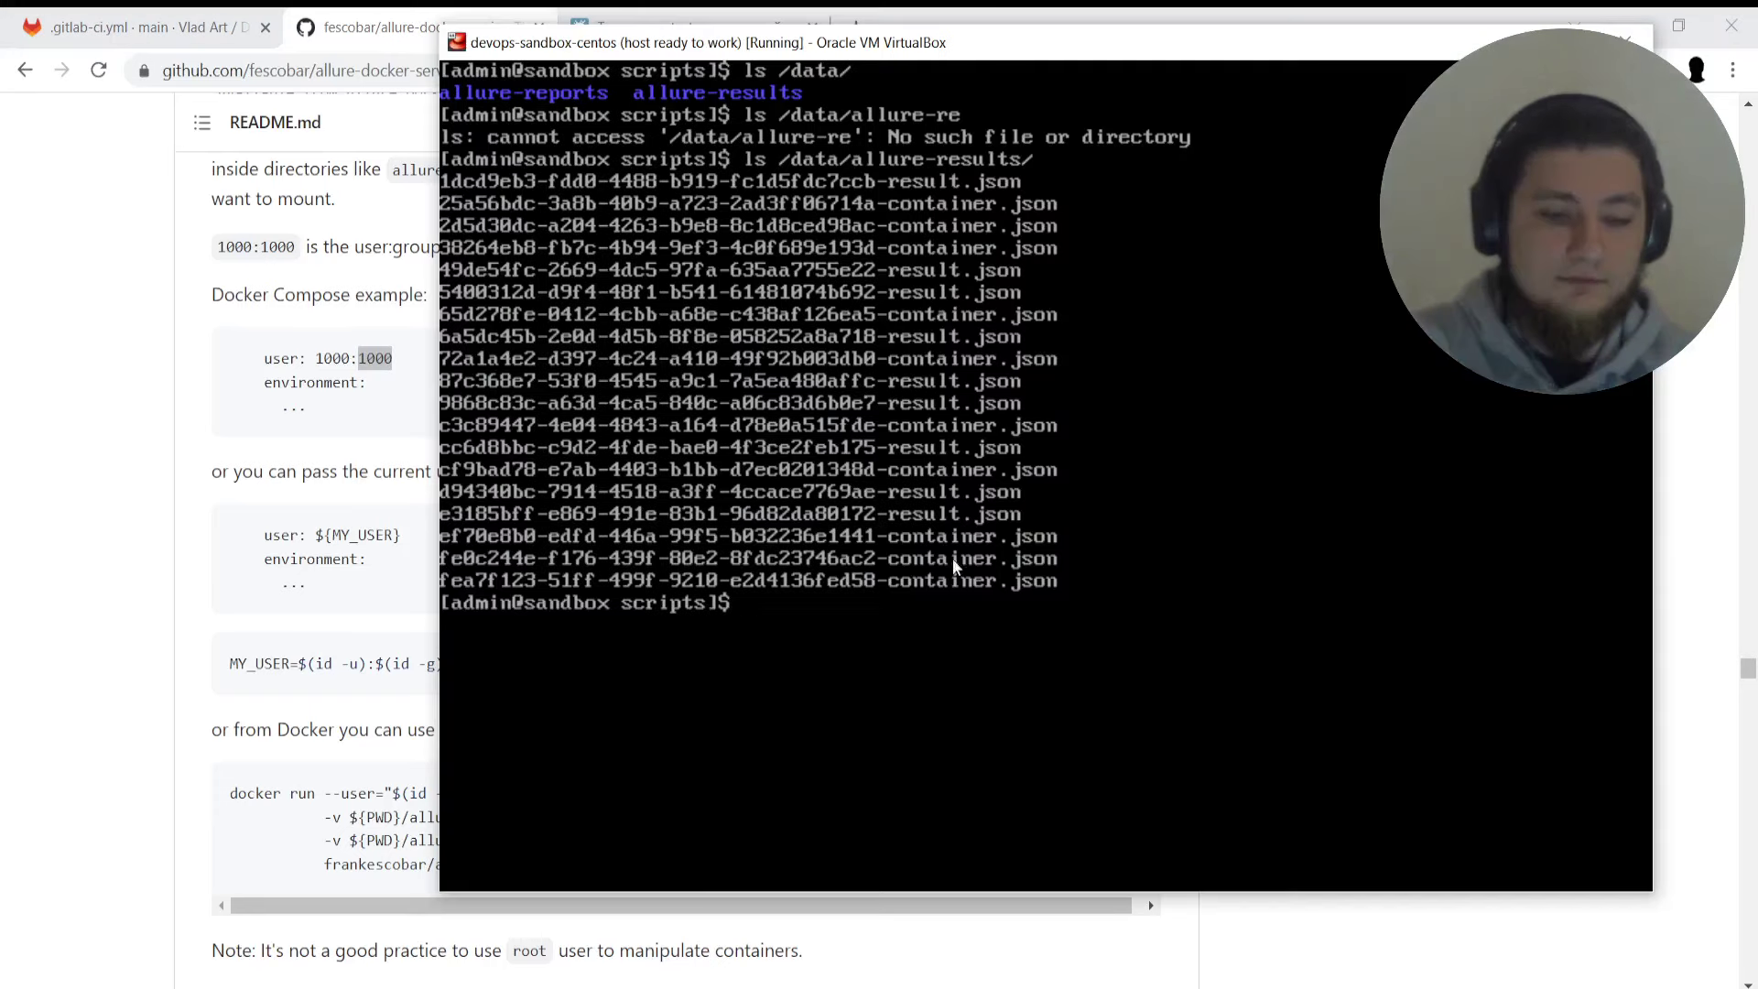
# Print /etc/passwd in the CentOS terminal to look up user ids.
pyautogui.write('cat /')
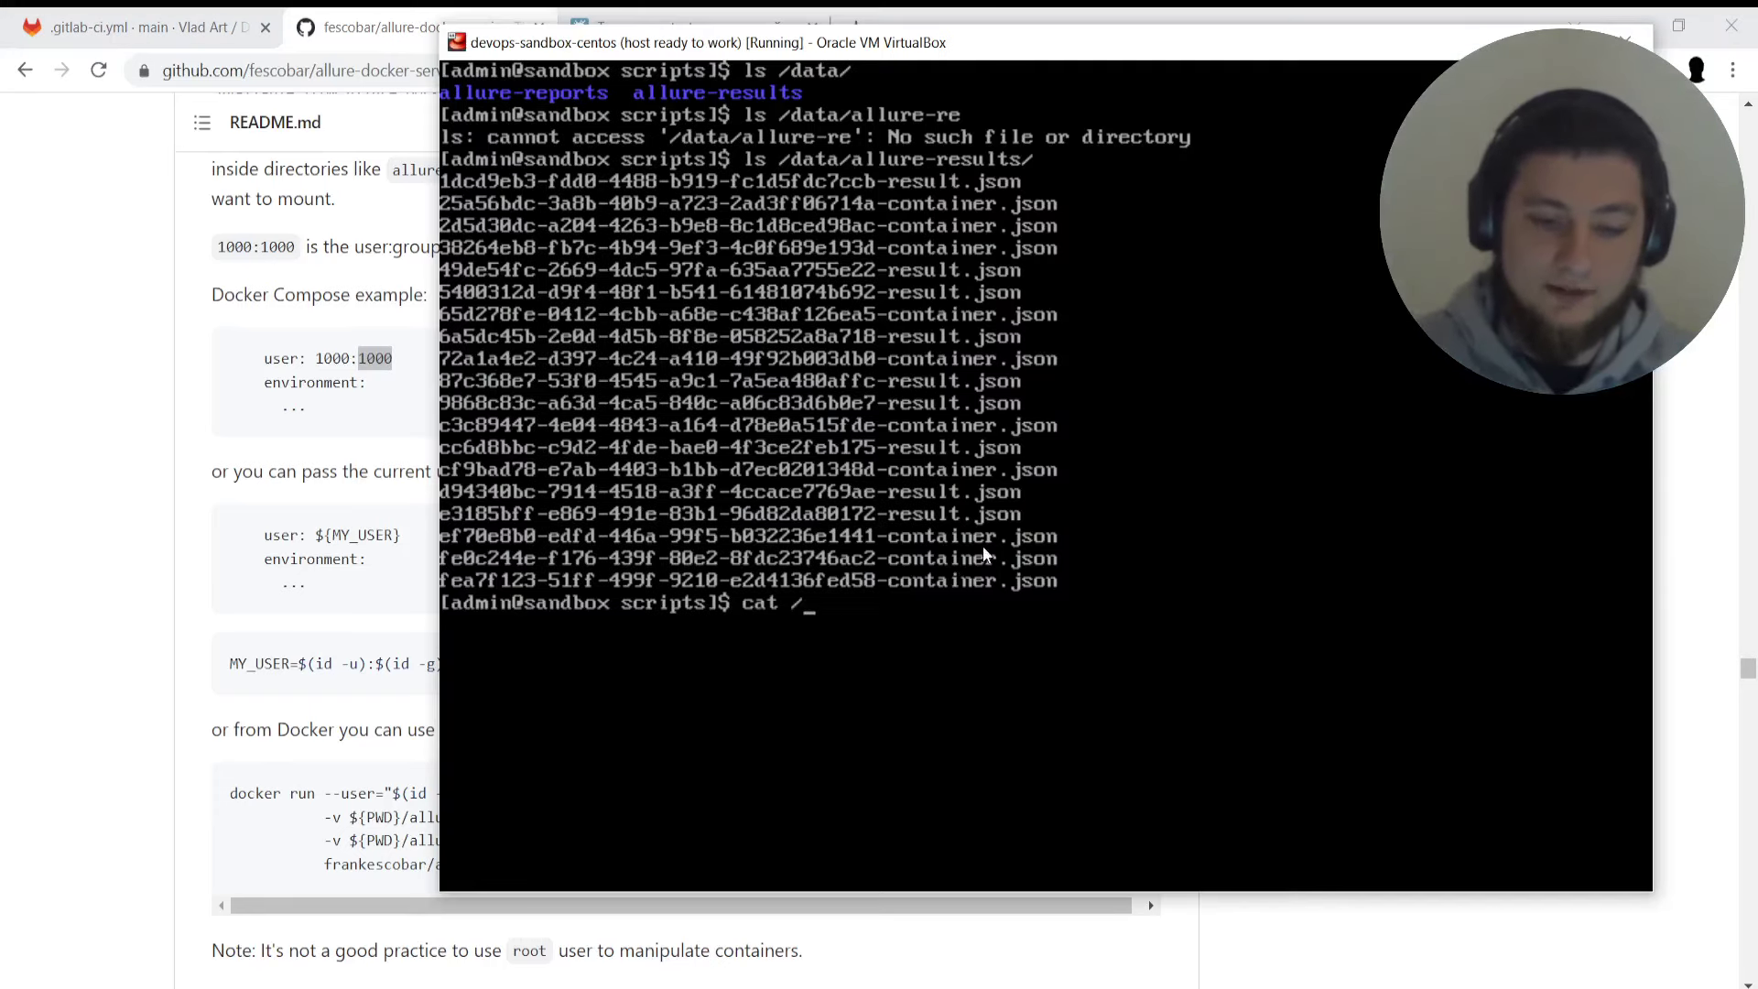
pyautogui.write('etc/passwd')
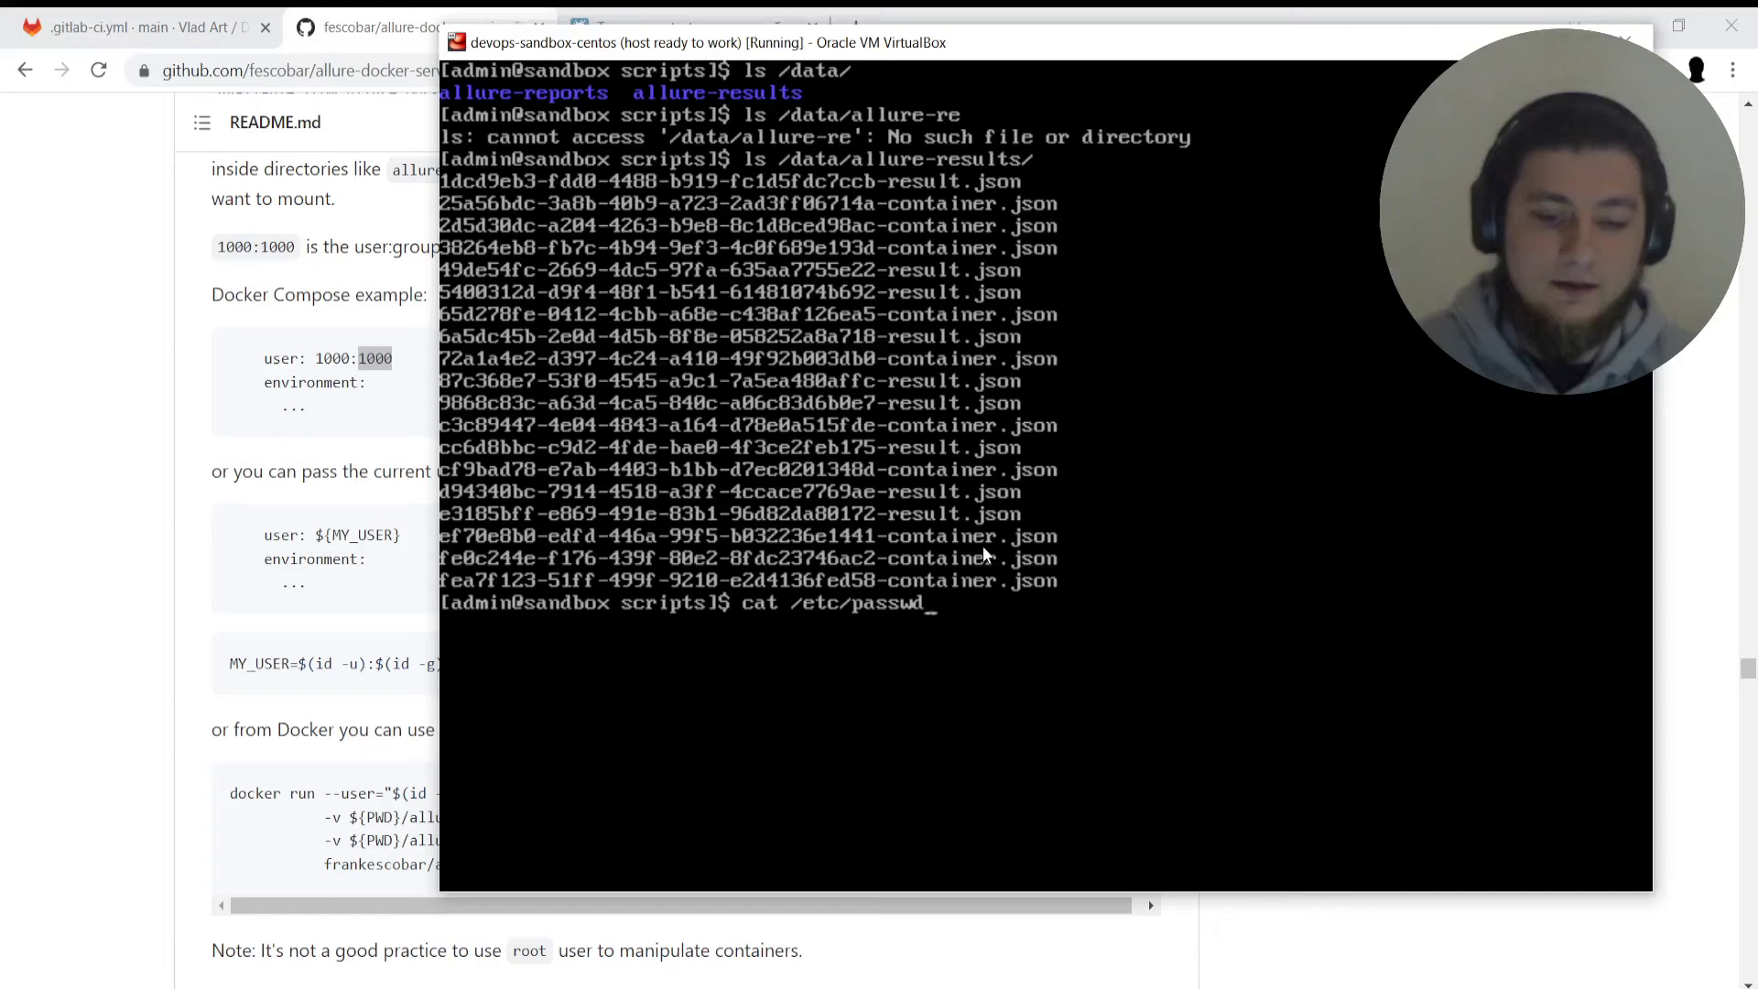
pyautogui.press('Return')
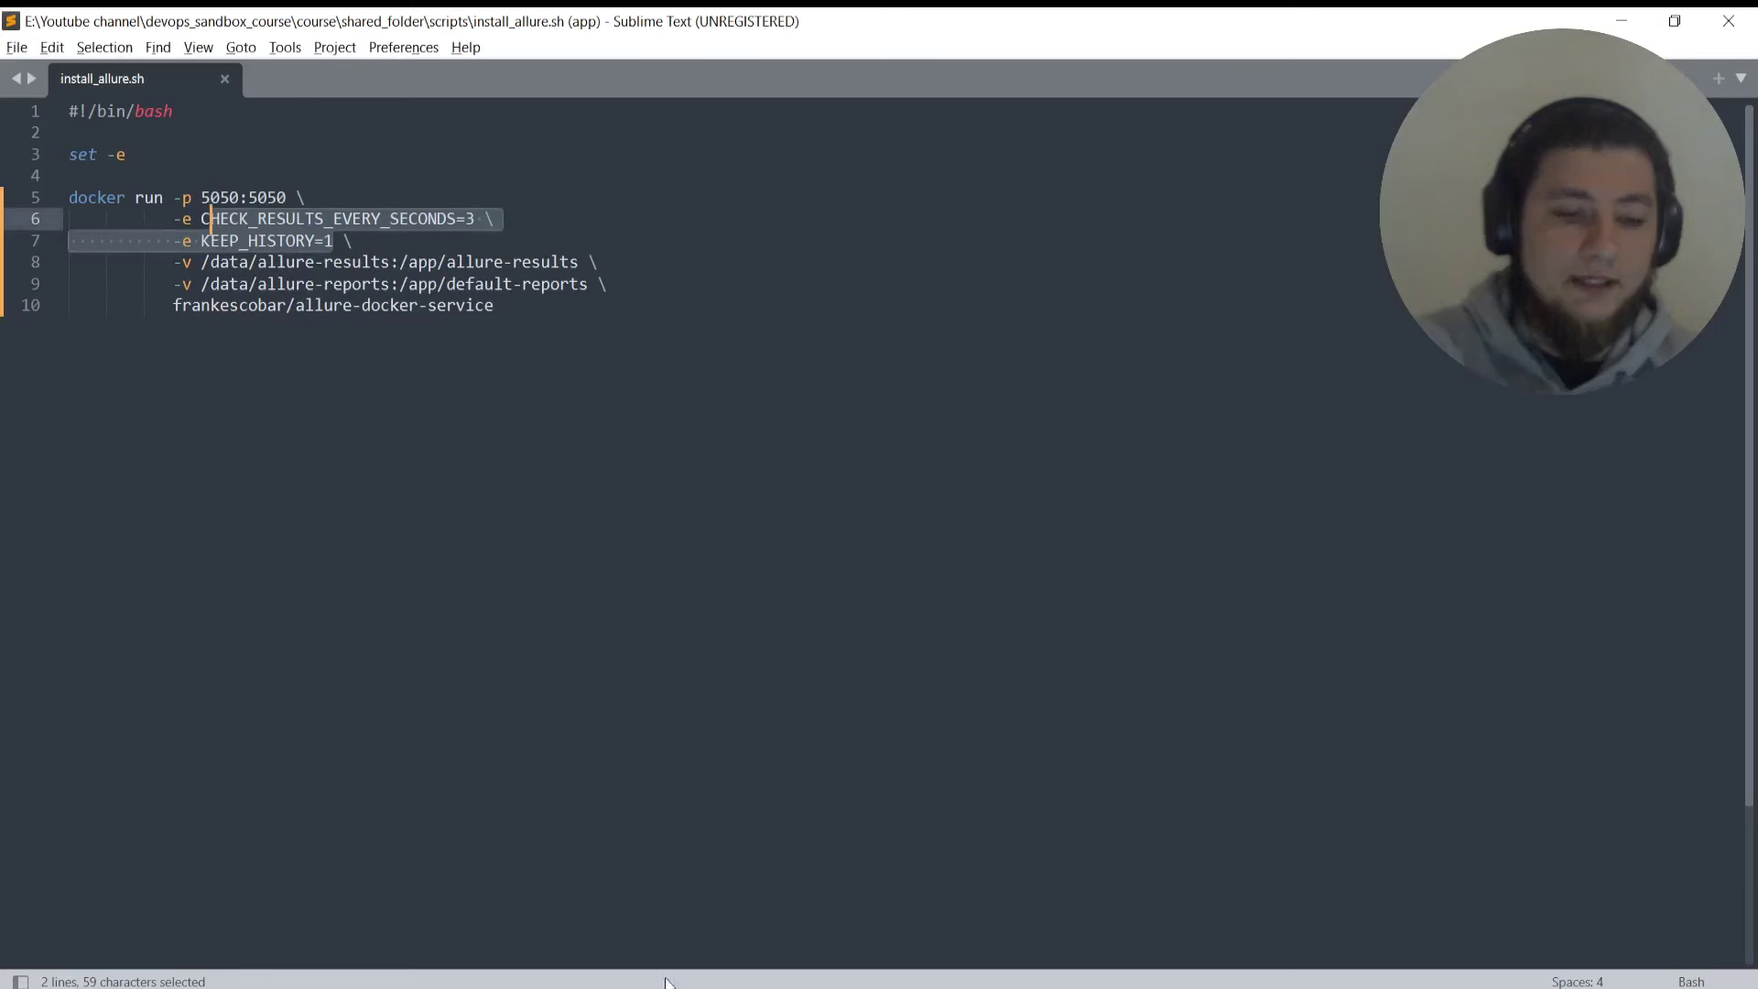
# Add a new option line -e user="1000:1000 after the docker run line.
pyautogui.click(473, 133)
pyautogui.click(397, 196)
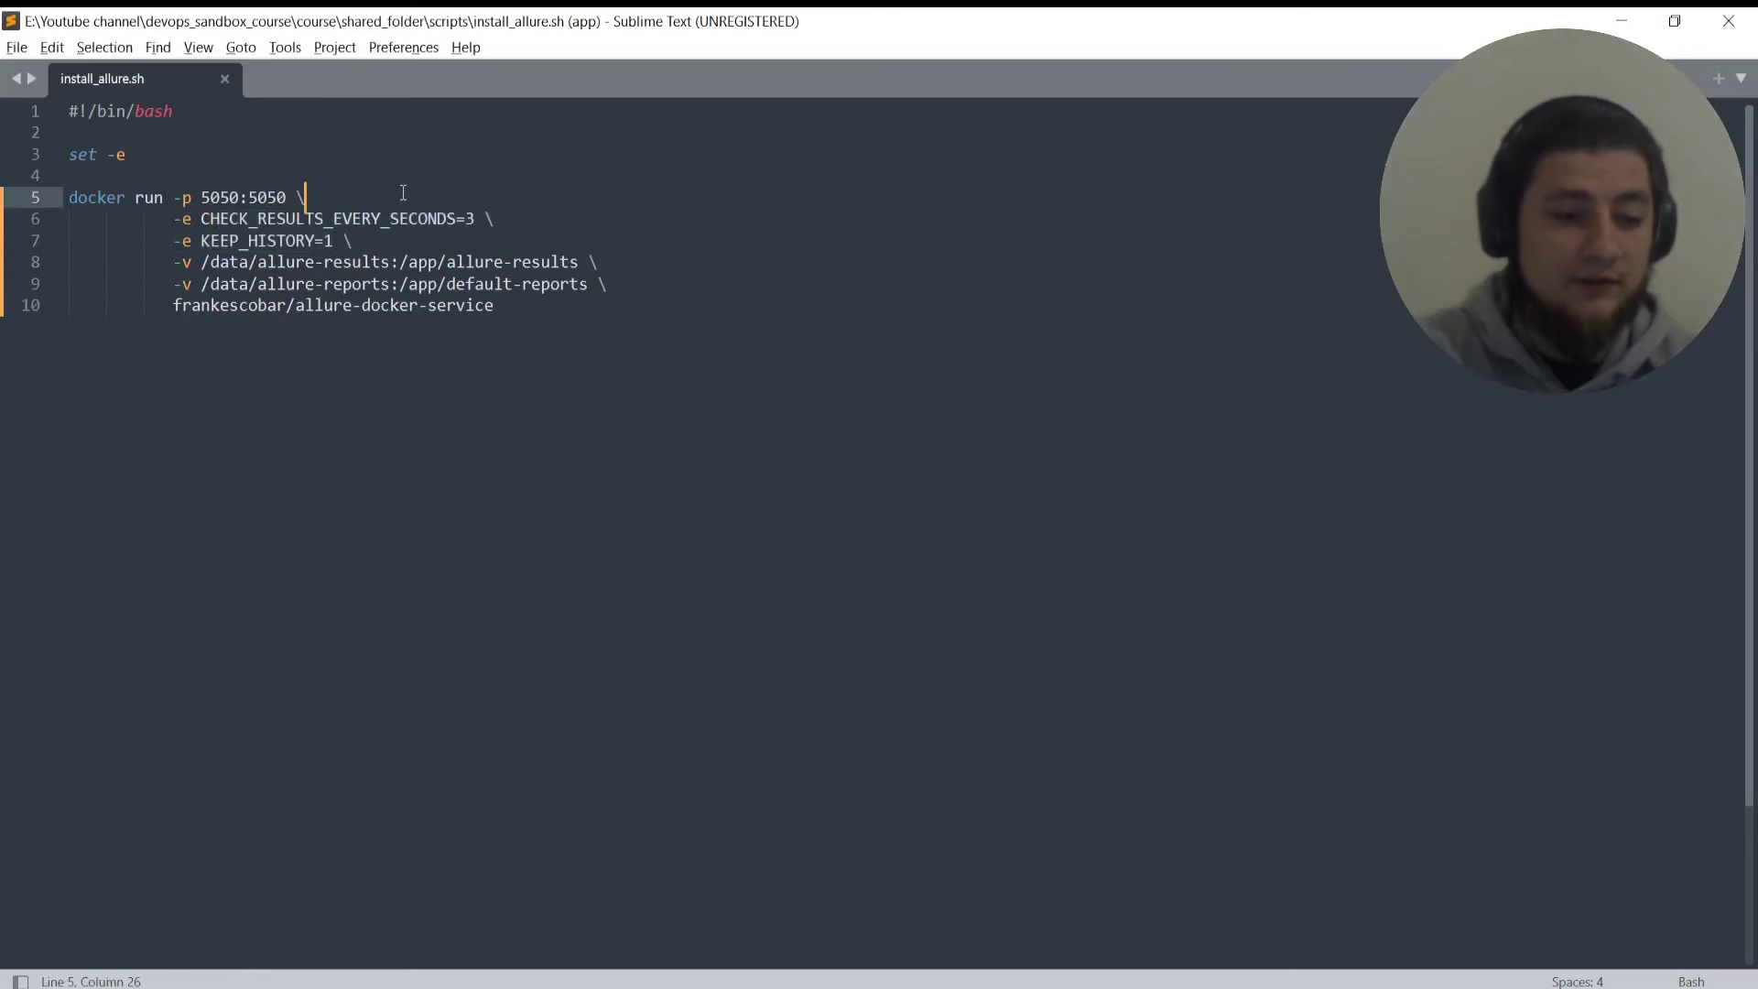
pyautogui.press('Return')
pyautogui.press('Tab')
pyautogui.press('Tab')
pyautogui.press('Tab')
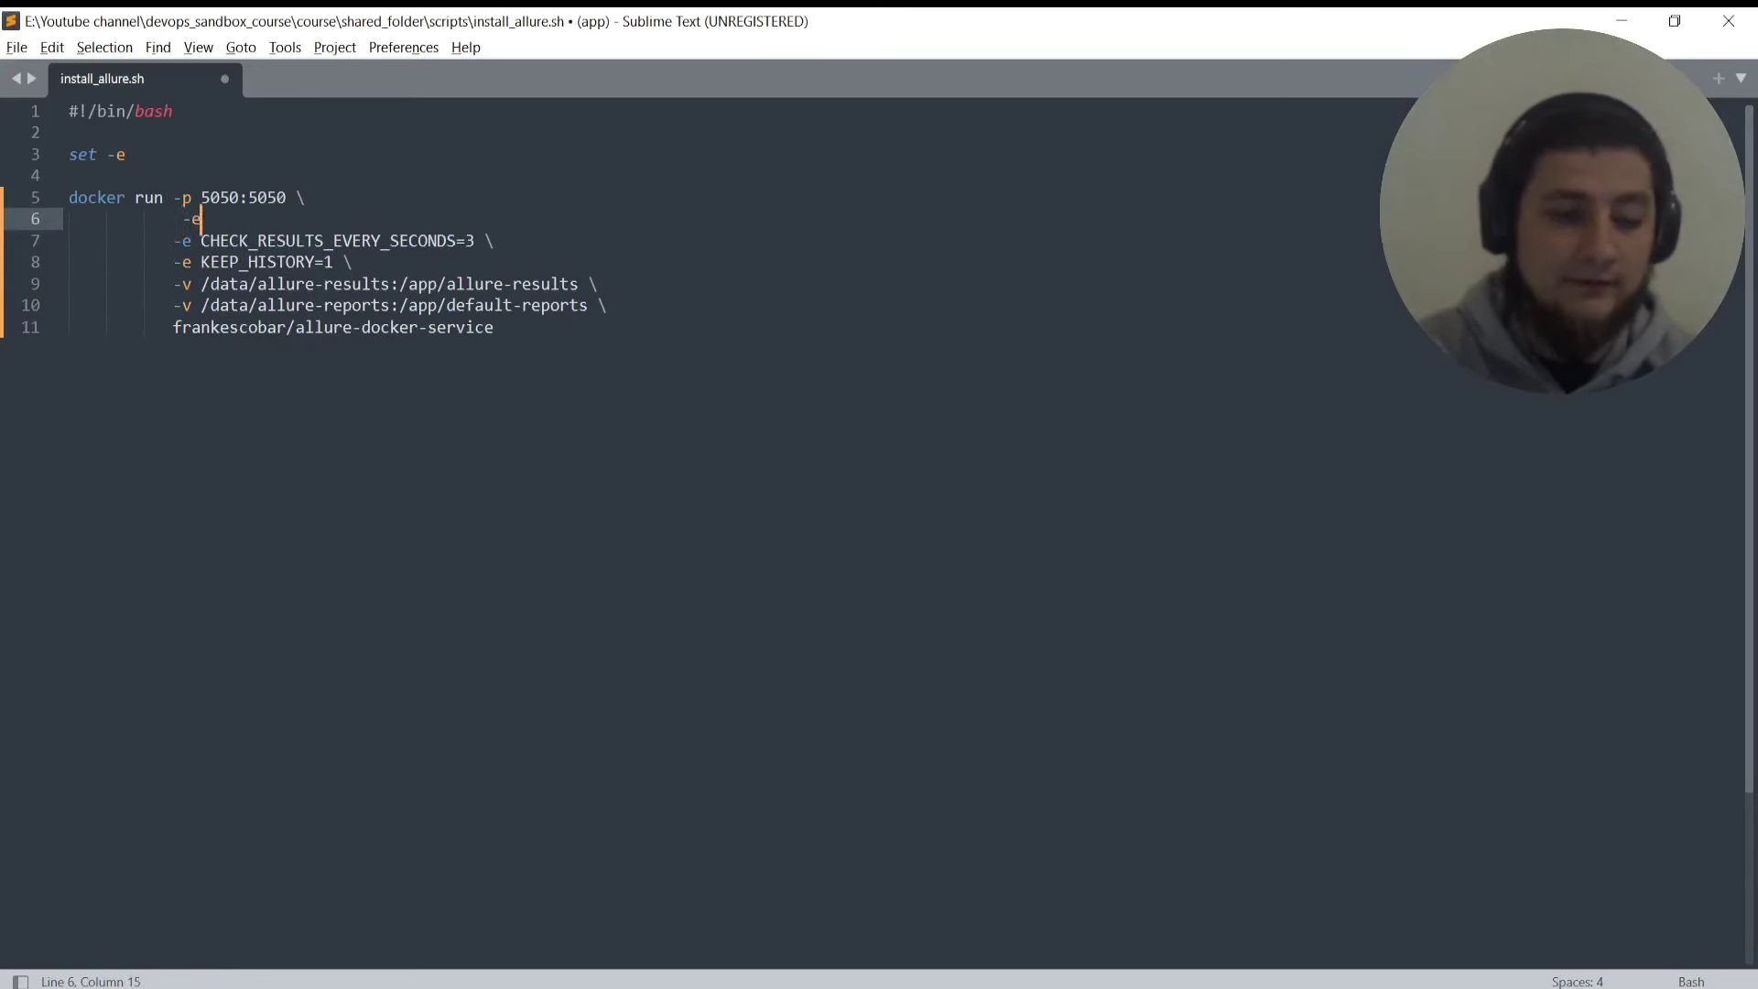
pyautogui.press('BackSpace')
pyautogui.write('-e user')
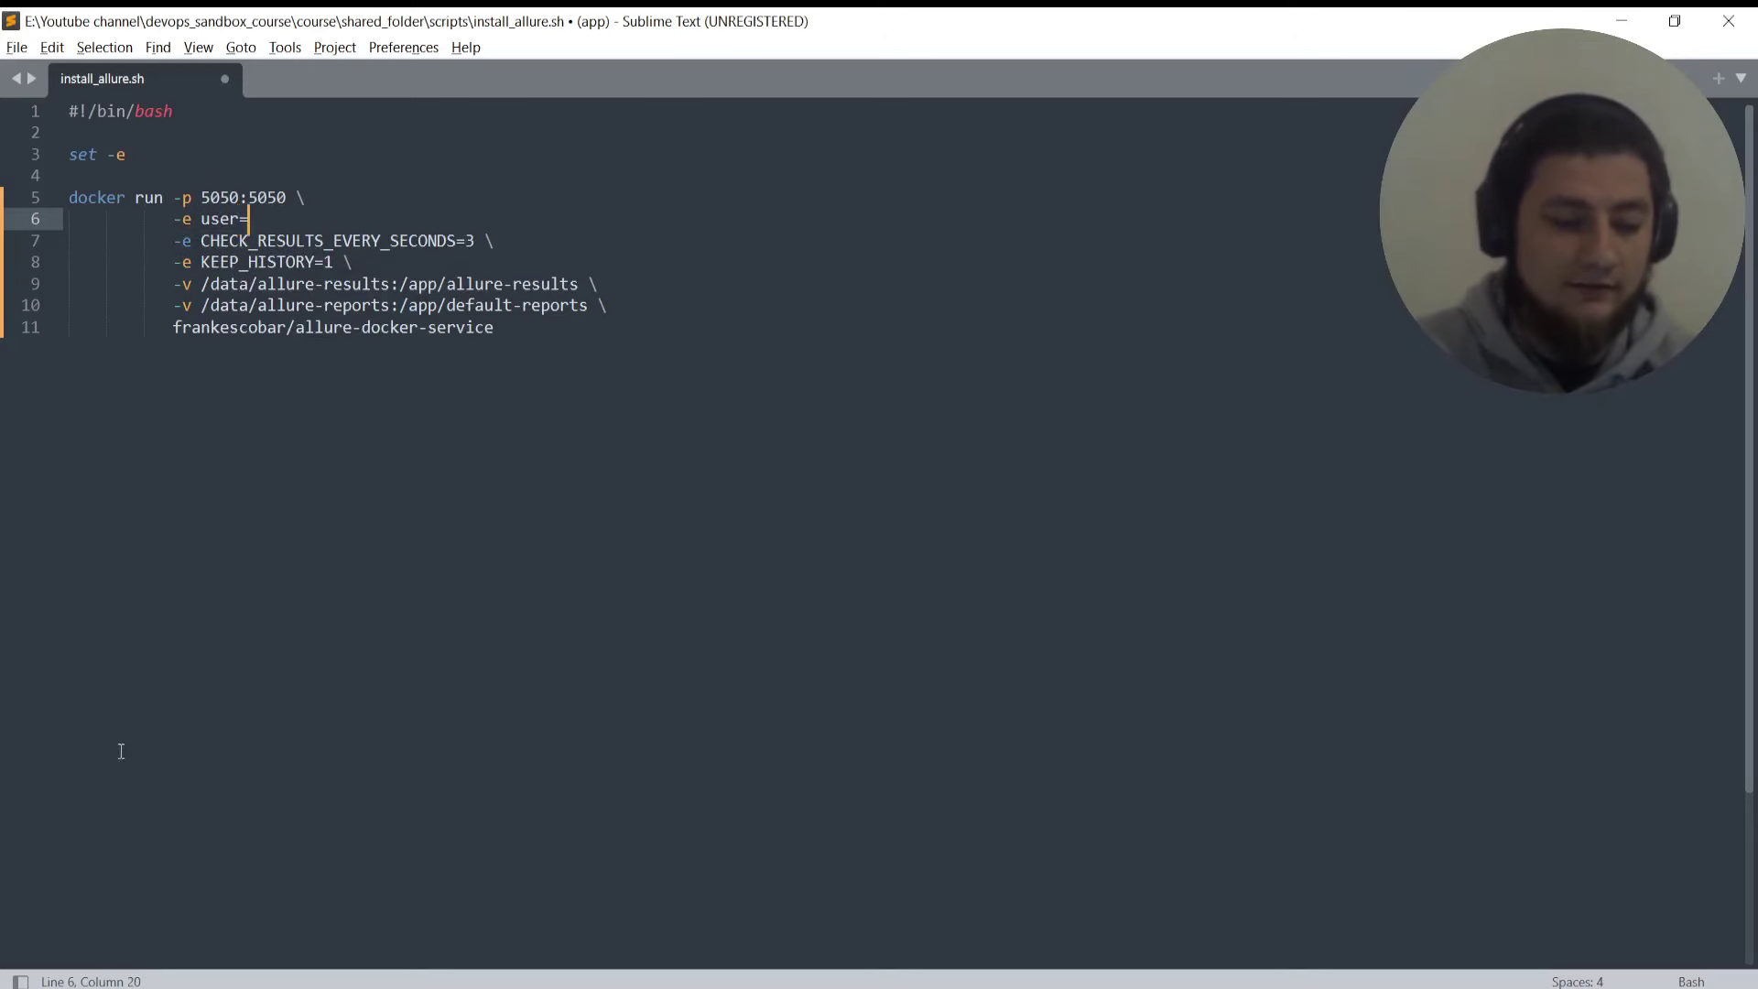
pyautogui.write('="1000:1000')
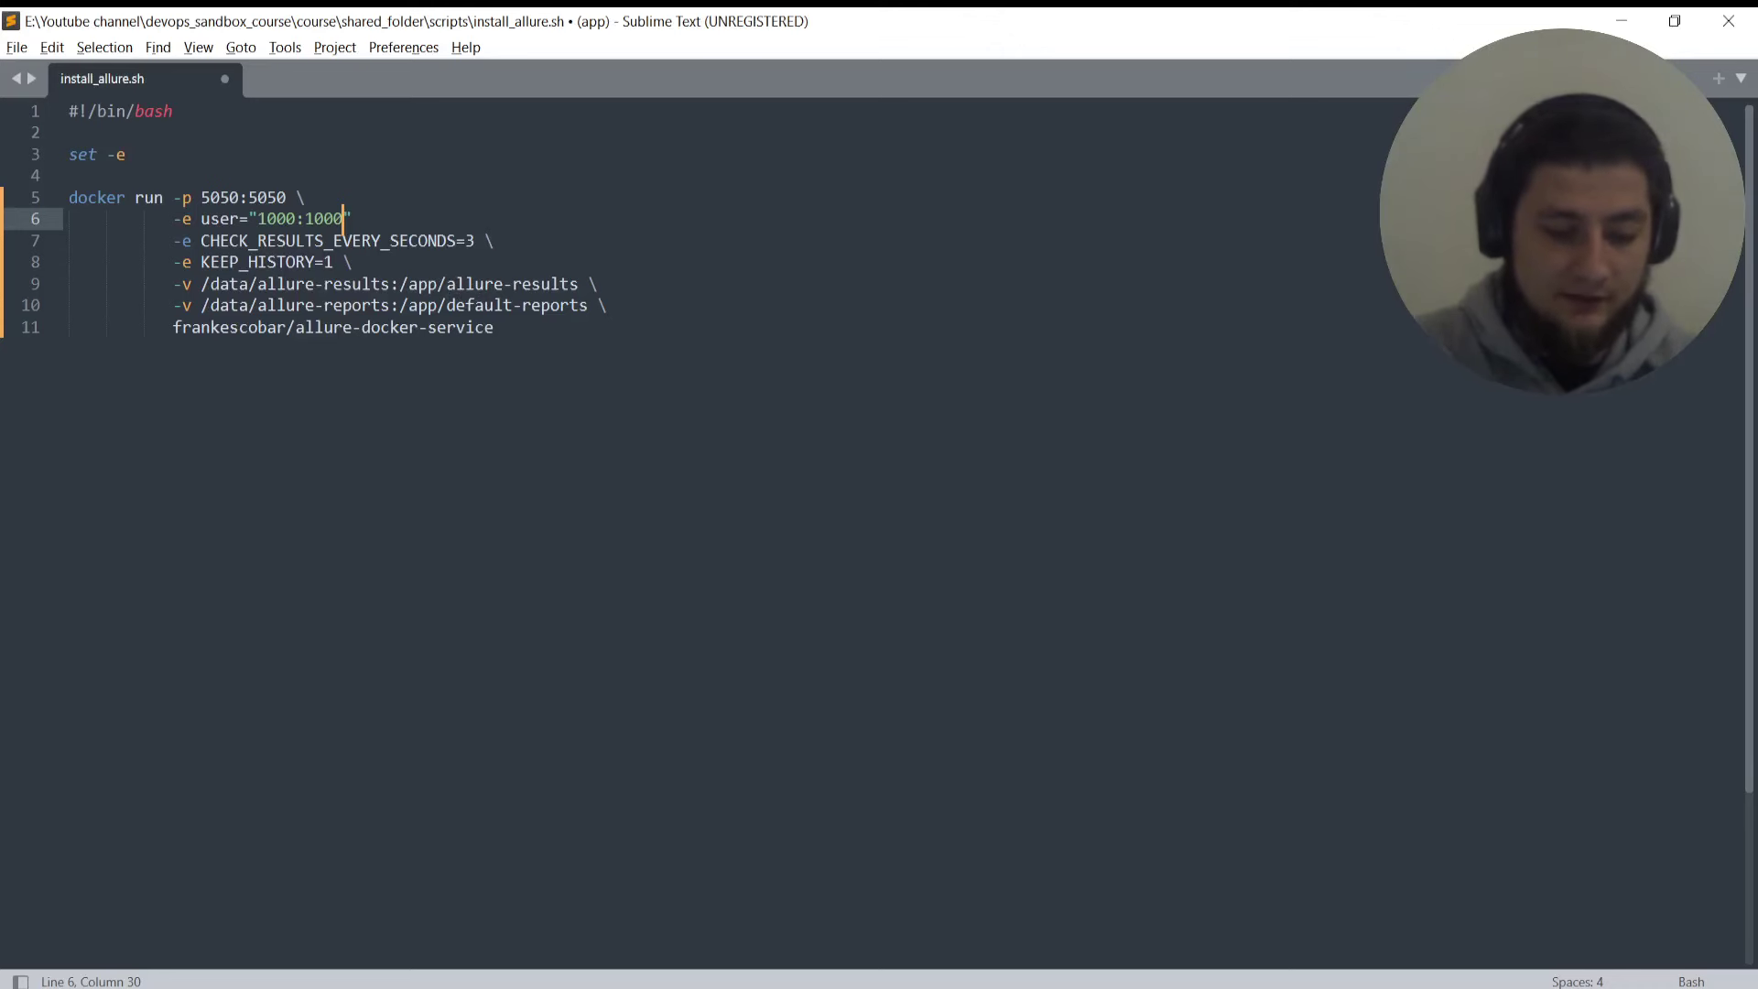
# Check the system accounts' ids with cat /etc/passwd in the VM terminal.
pyautogui.hotkey('alt', 'Tab')
pyautogui.write('cat /etc/passwd')
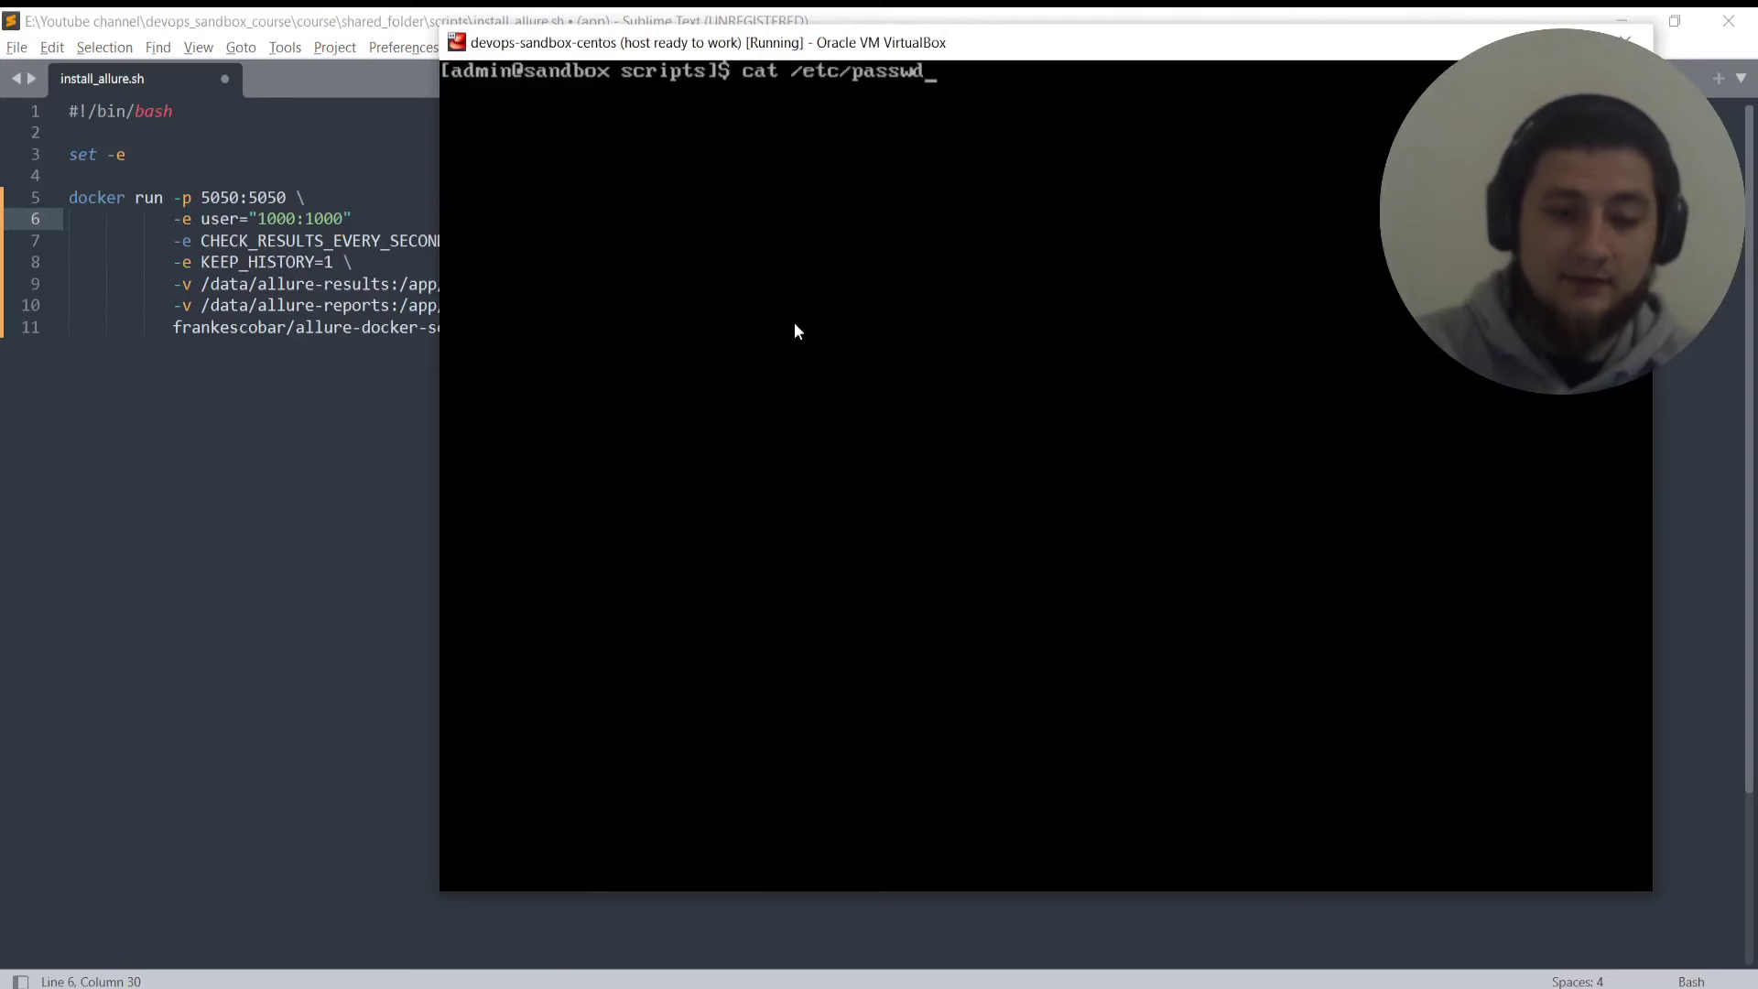
pyautogui.press('Return')
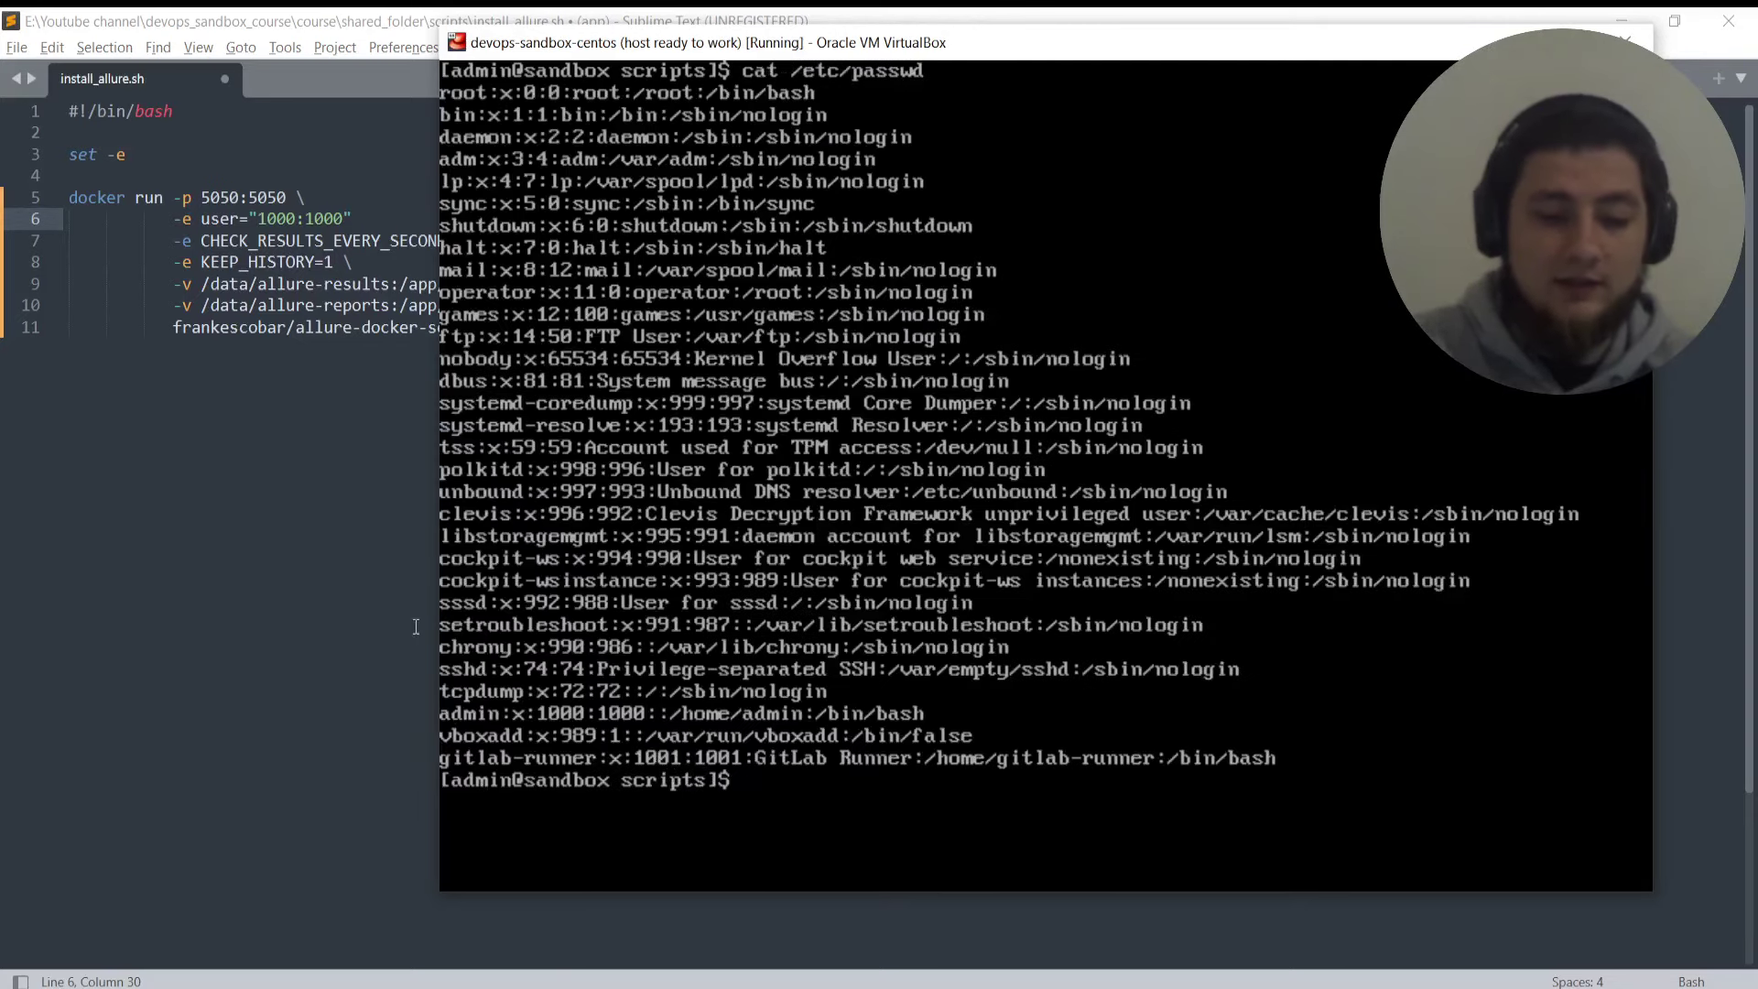
# Change the user to 1001:1001, add the trailing backslash, and save the script.
pyautogui.click(366, 385)
pyautogui.click(345, 218)
pyautogui.press('BackSpace')
pyautogui.write('1')
pyautogui.click(293, 218)
pyautogui.press('BackSpace')
pyautogui.write('1')
pyautogui.click(431, 220)
pyautogui.write('\\')
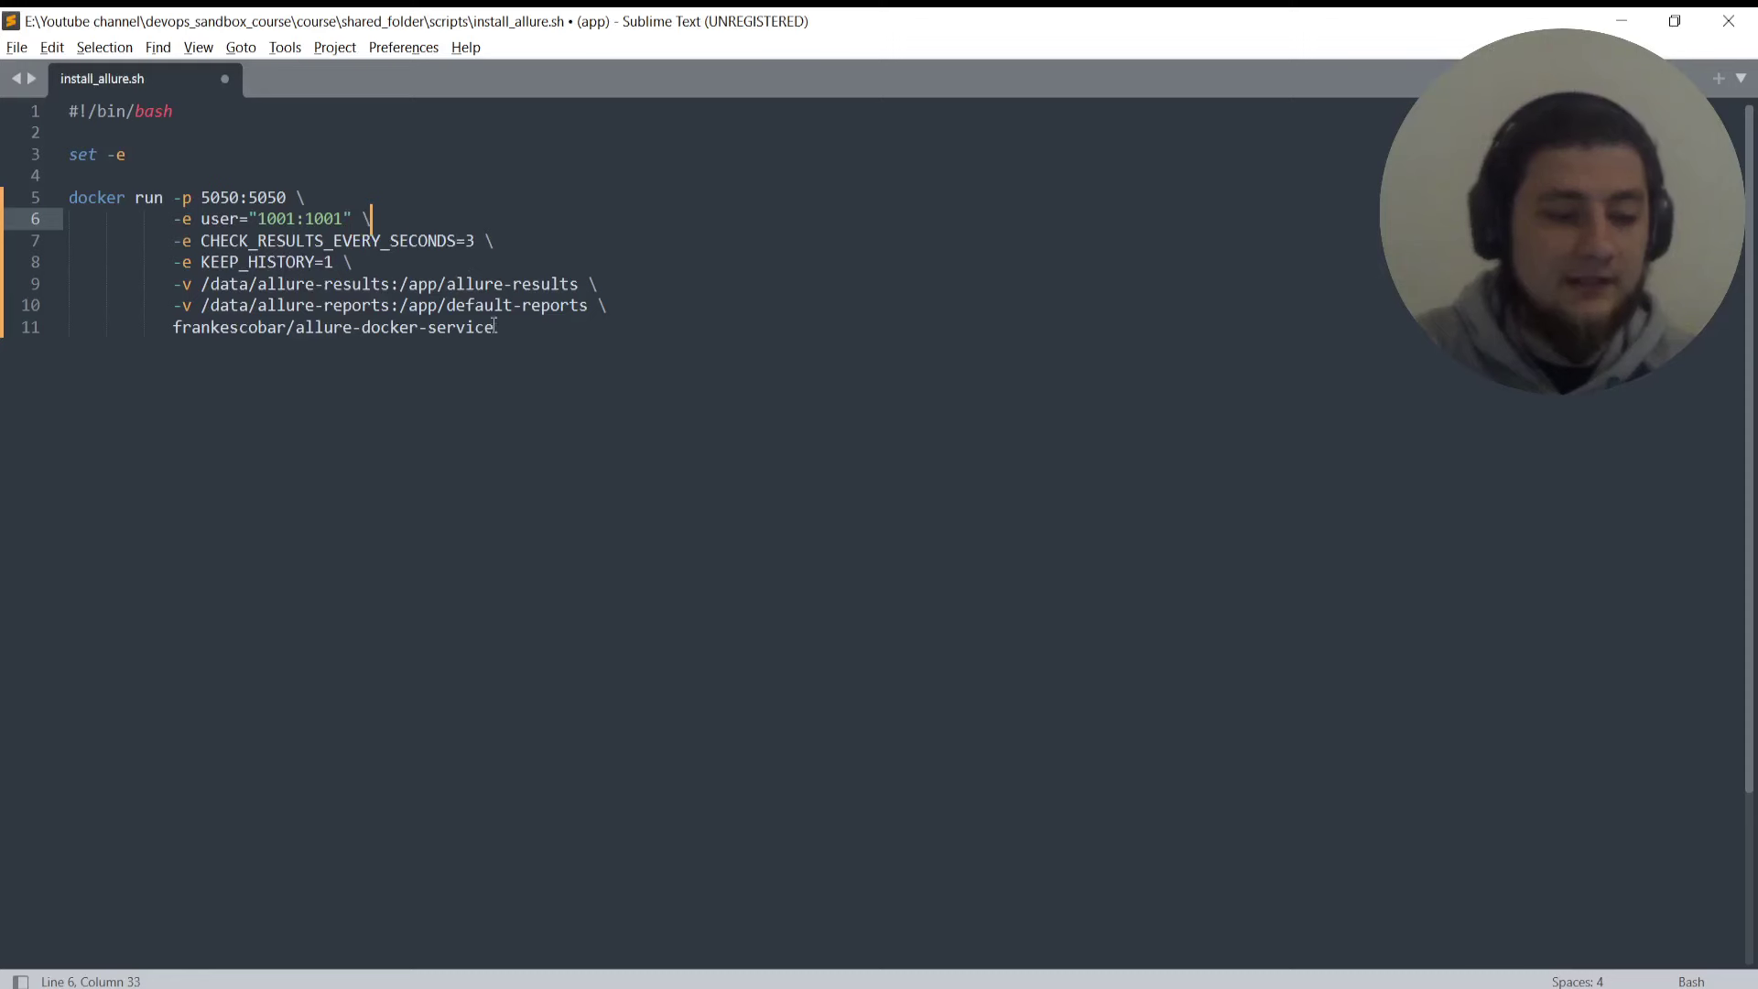
pyautogui.click(547, 363)
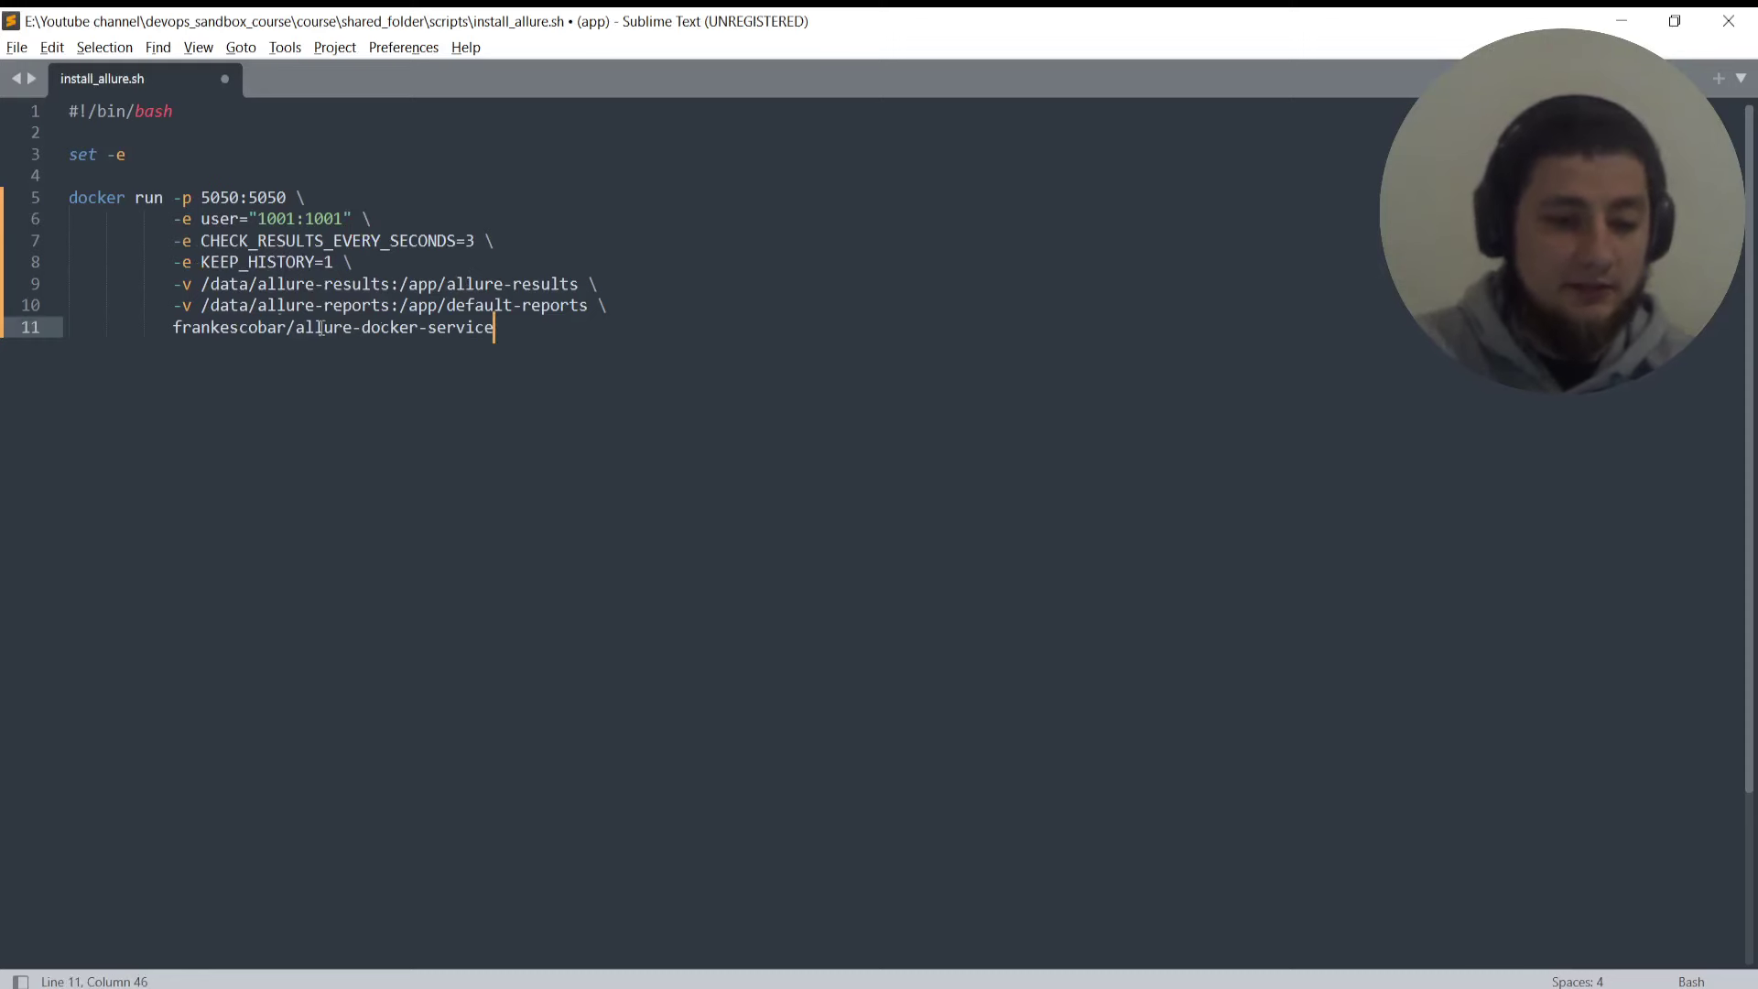
pyautogui.click(667, 305)
pyautogui.hotkey('ctrl', 's')
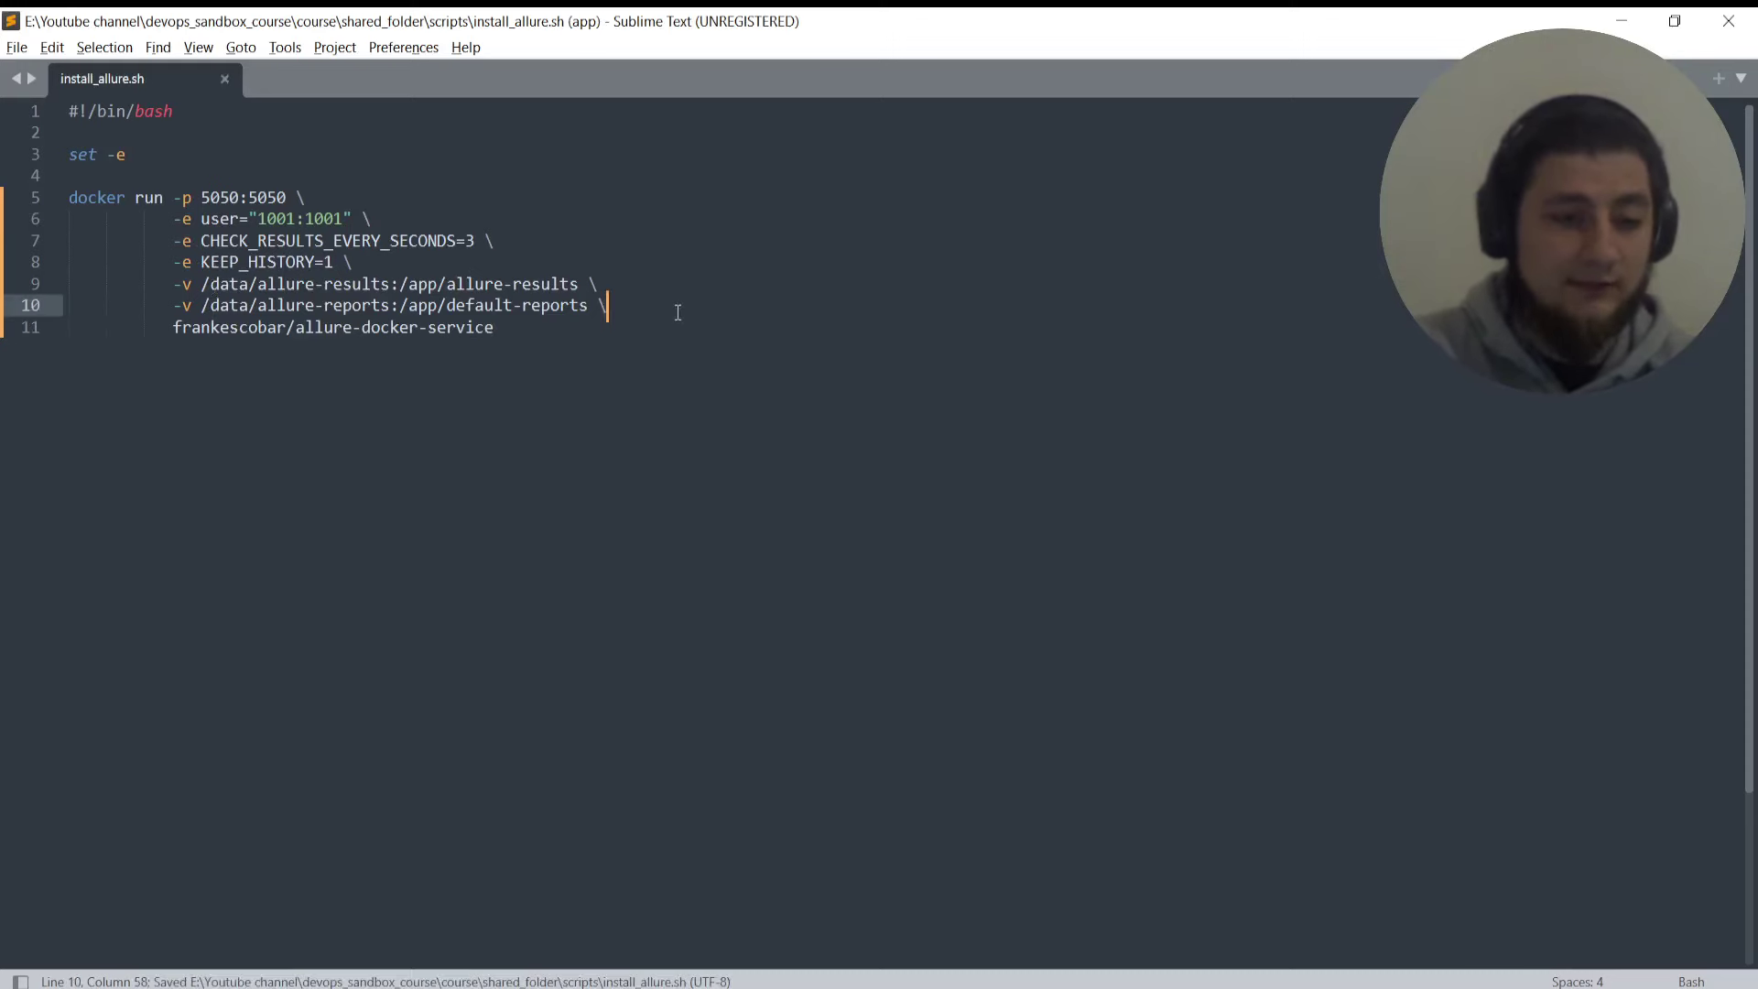
pyautogui.hotkey('alt', 'Tab')
pyautogui.scroll(5, 679, 314)
pyautogui.scroll(-3, 679, 314)
pyautogui.scroll(10, 682, 318)
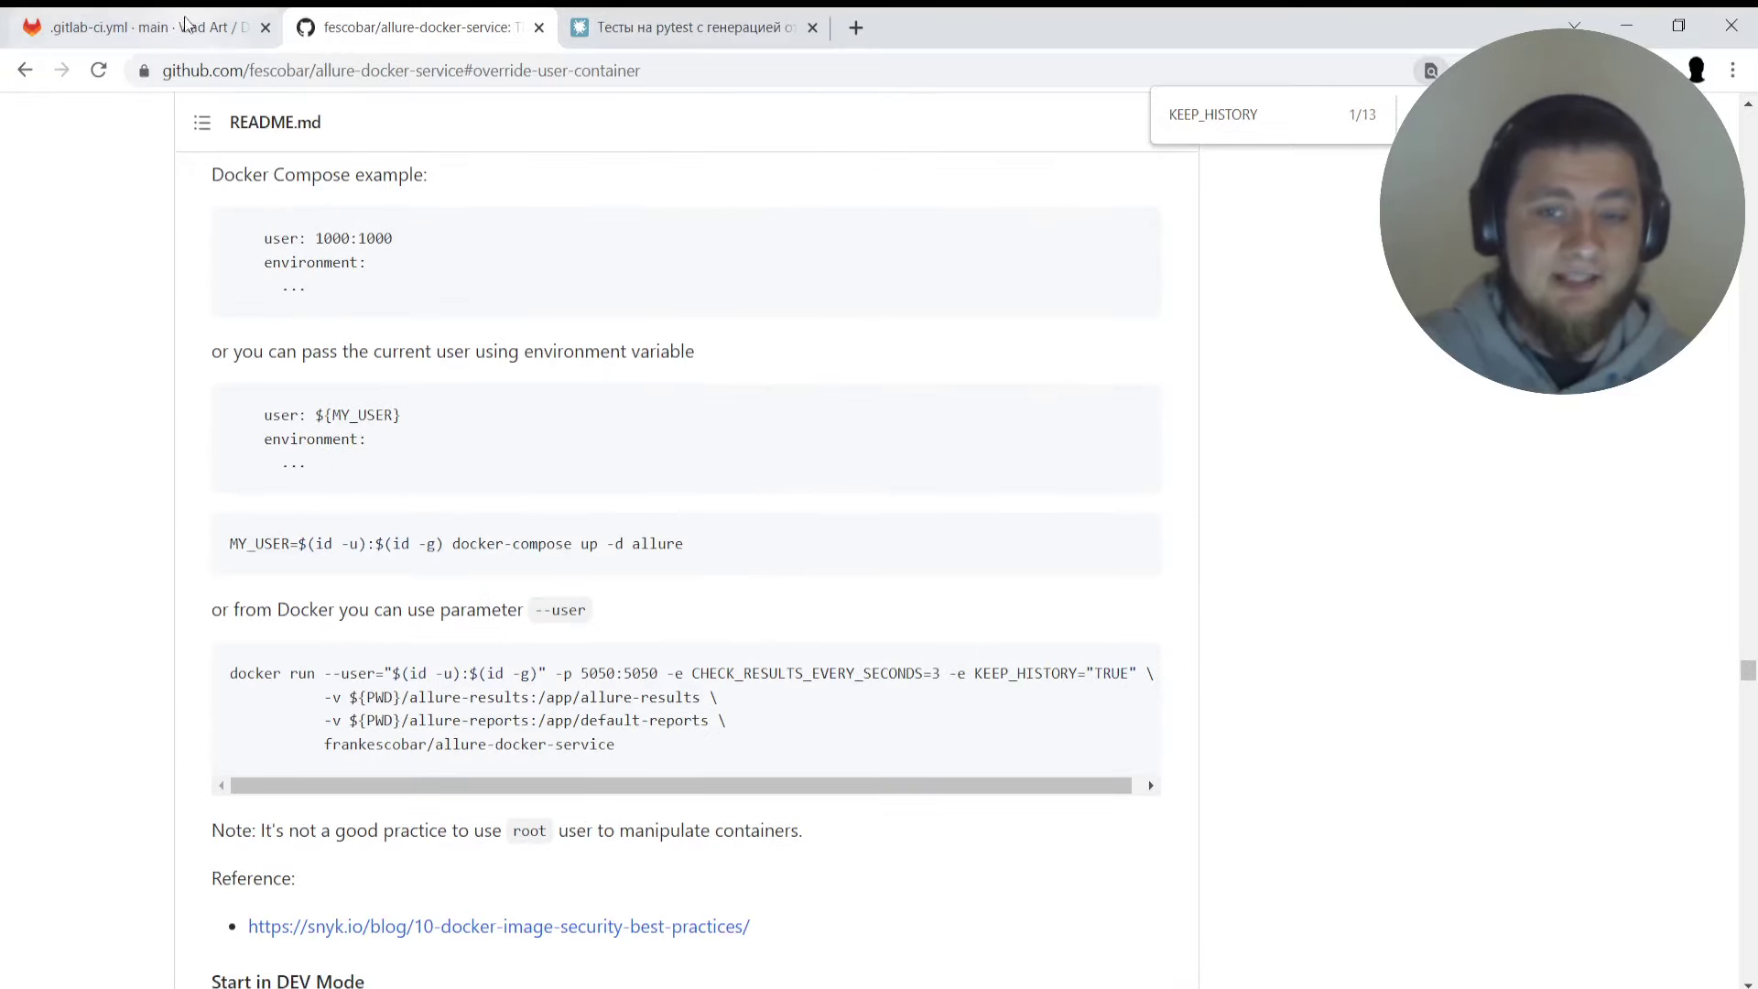
# Close the README search and look over the Habr article on Allure reports.
pyautogui.press('Escape')
pyautogui.click(733, 32)
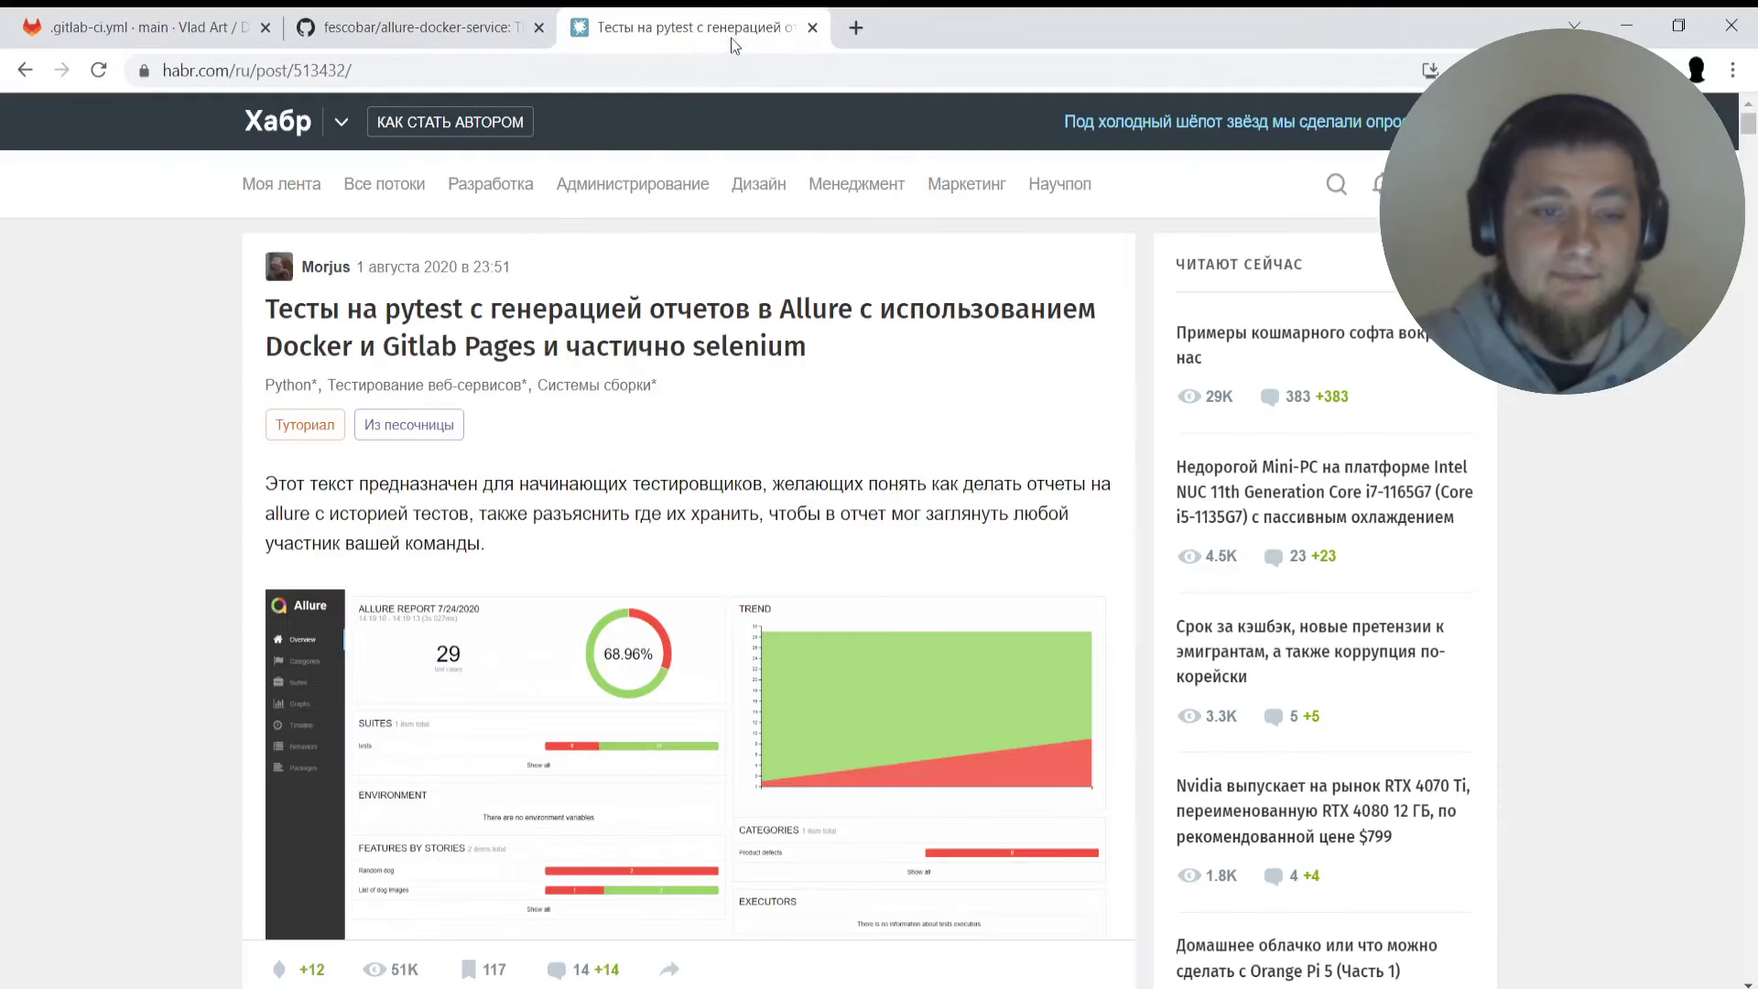
pyautogui.scroll(-7, 457, 266)
# Scroll through .gitlab-ci.yml's jobs and select the report job's echo command.
pyautogui.click(165, 14)
pyautogui.click(824, 565)
pyautogui.scroll(3, 818, 572)
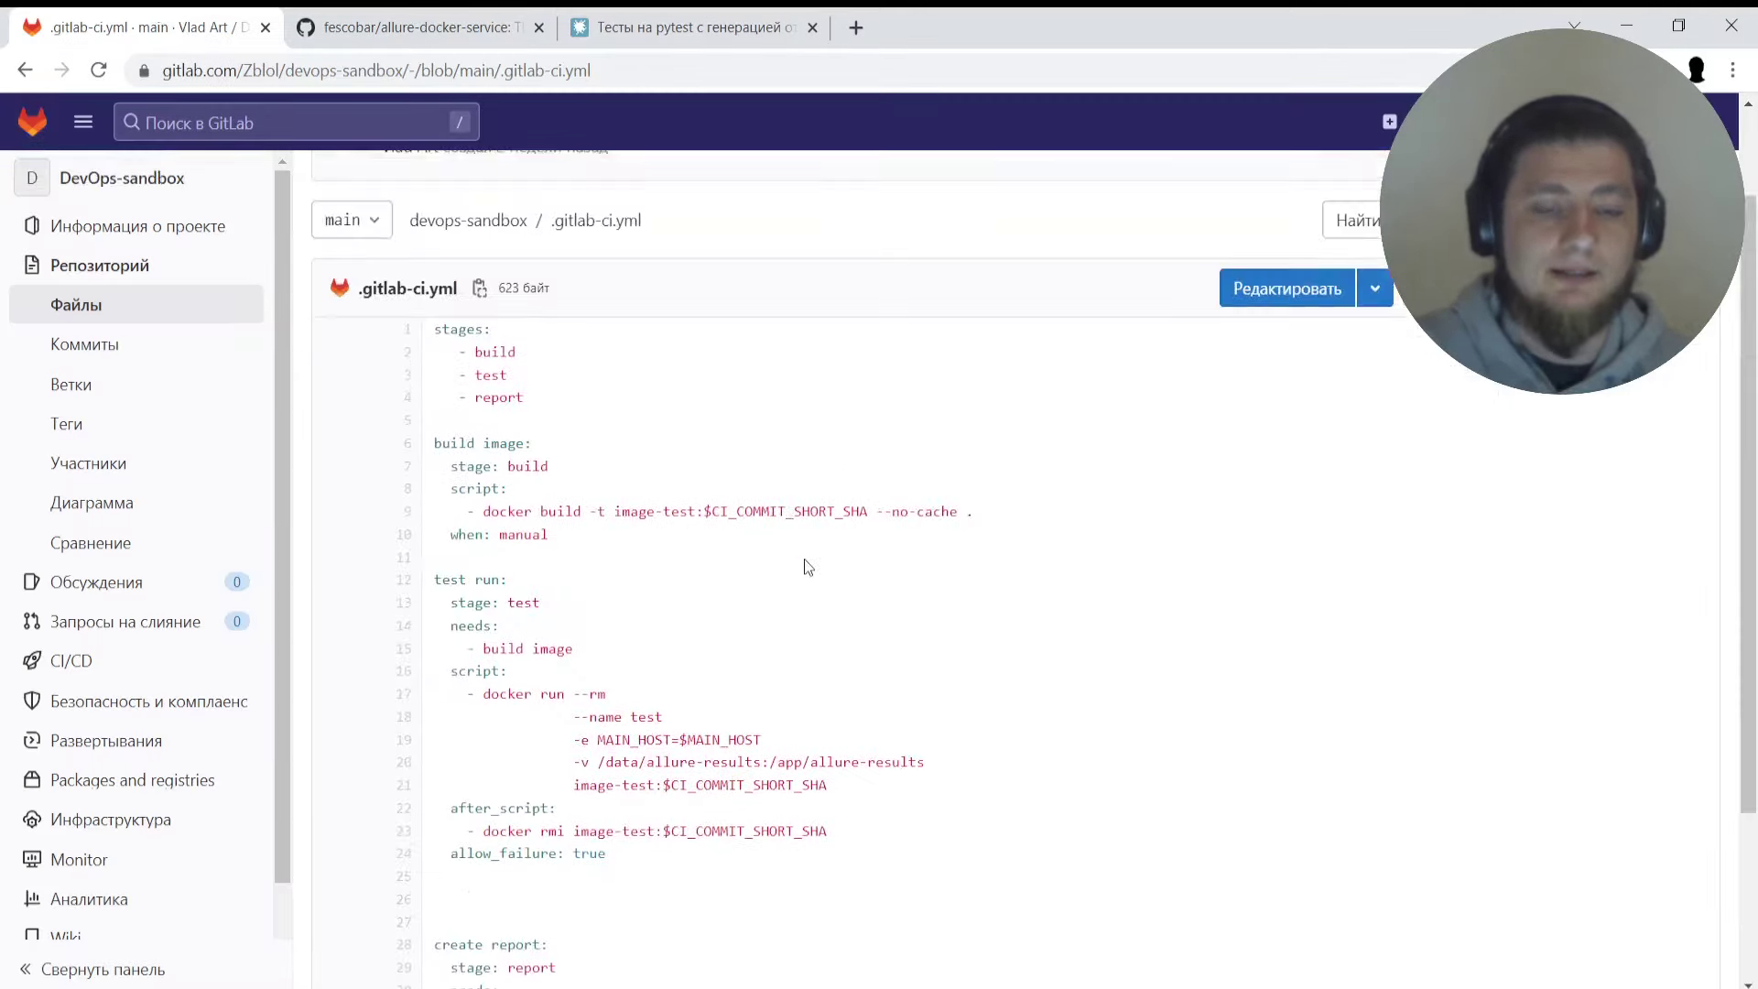
pyautogui.scroll(-3, 779, 562)
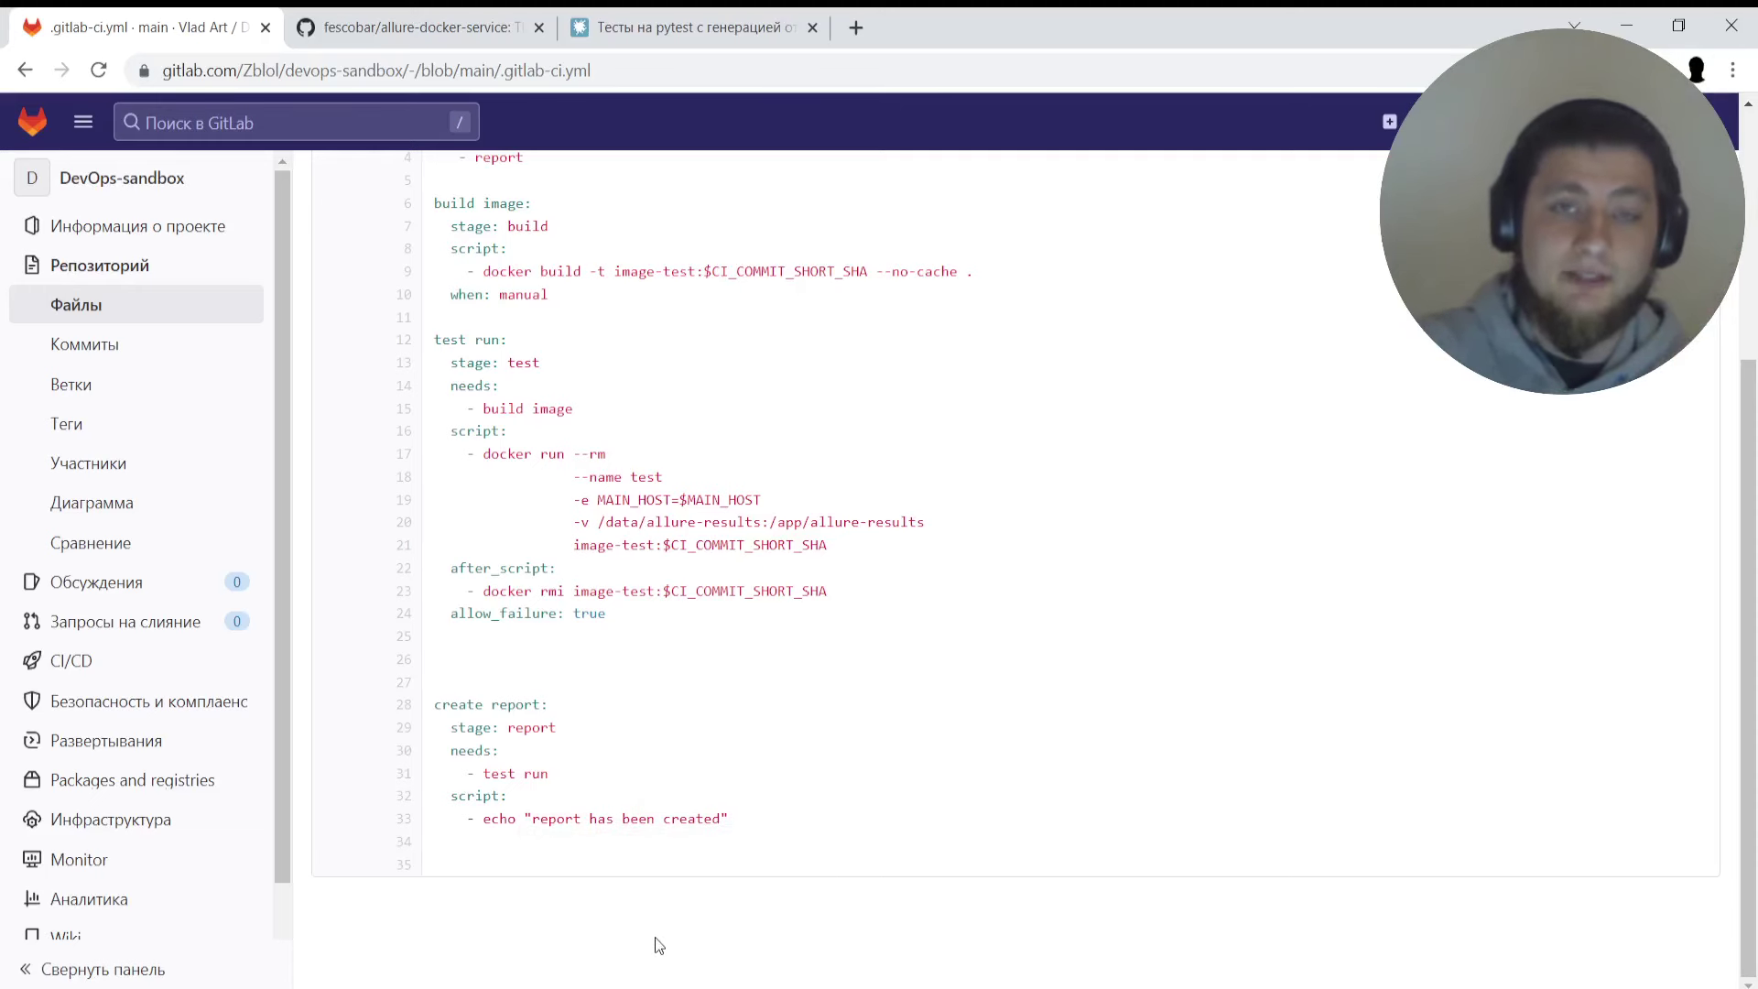
pyautogui.scroll(3, 706, 678)
pyautogui.scroll(-3, 725, 639)
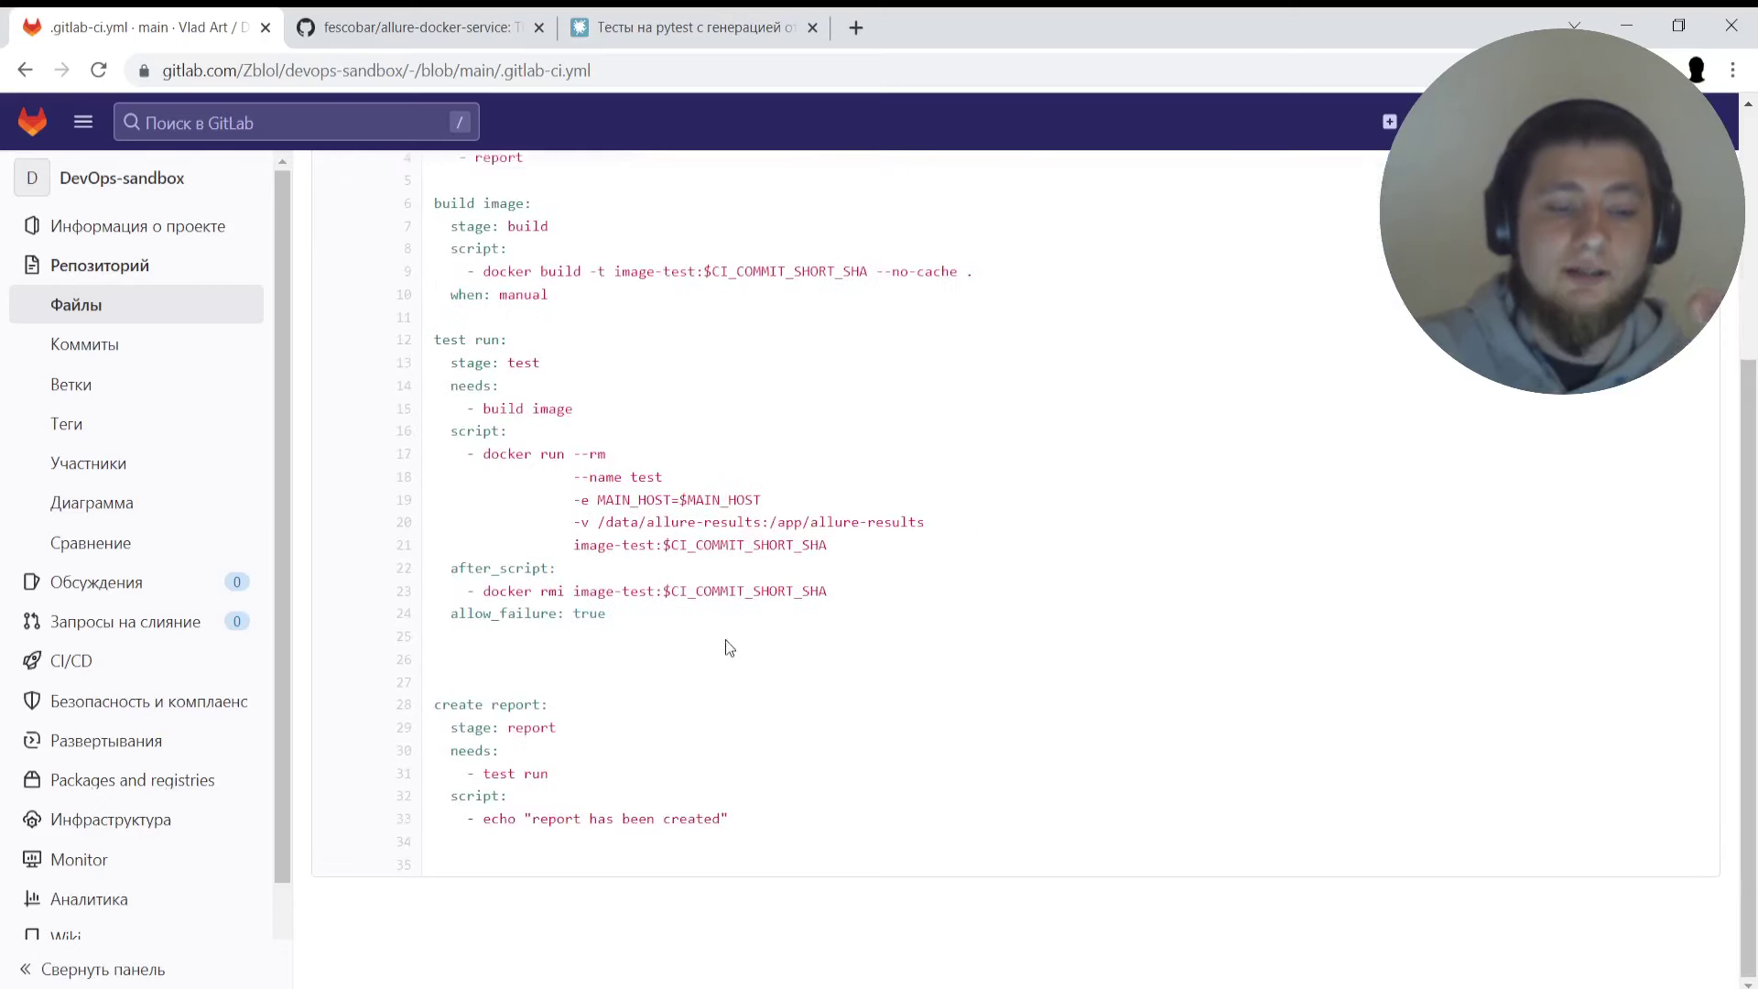
pyautogui.scroll(1, 746, 574)
pyautogui.scroll(2, 746, 574)
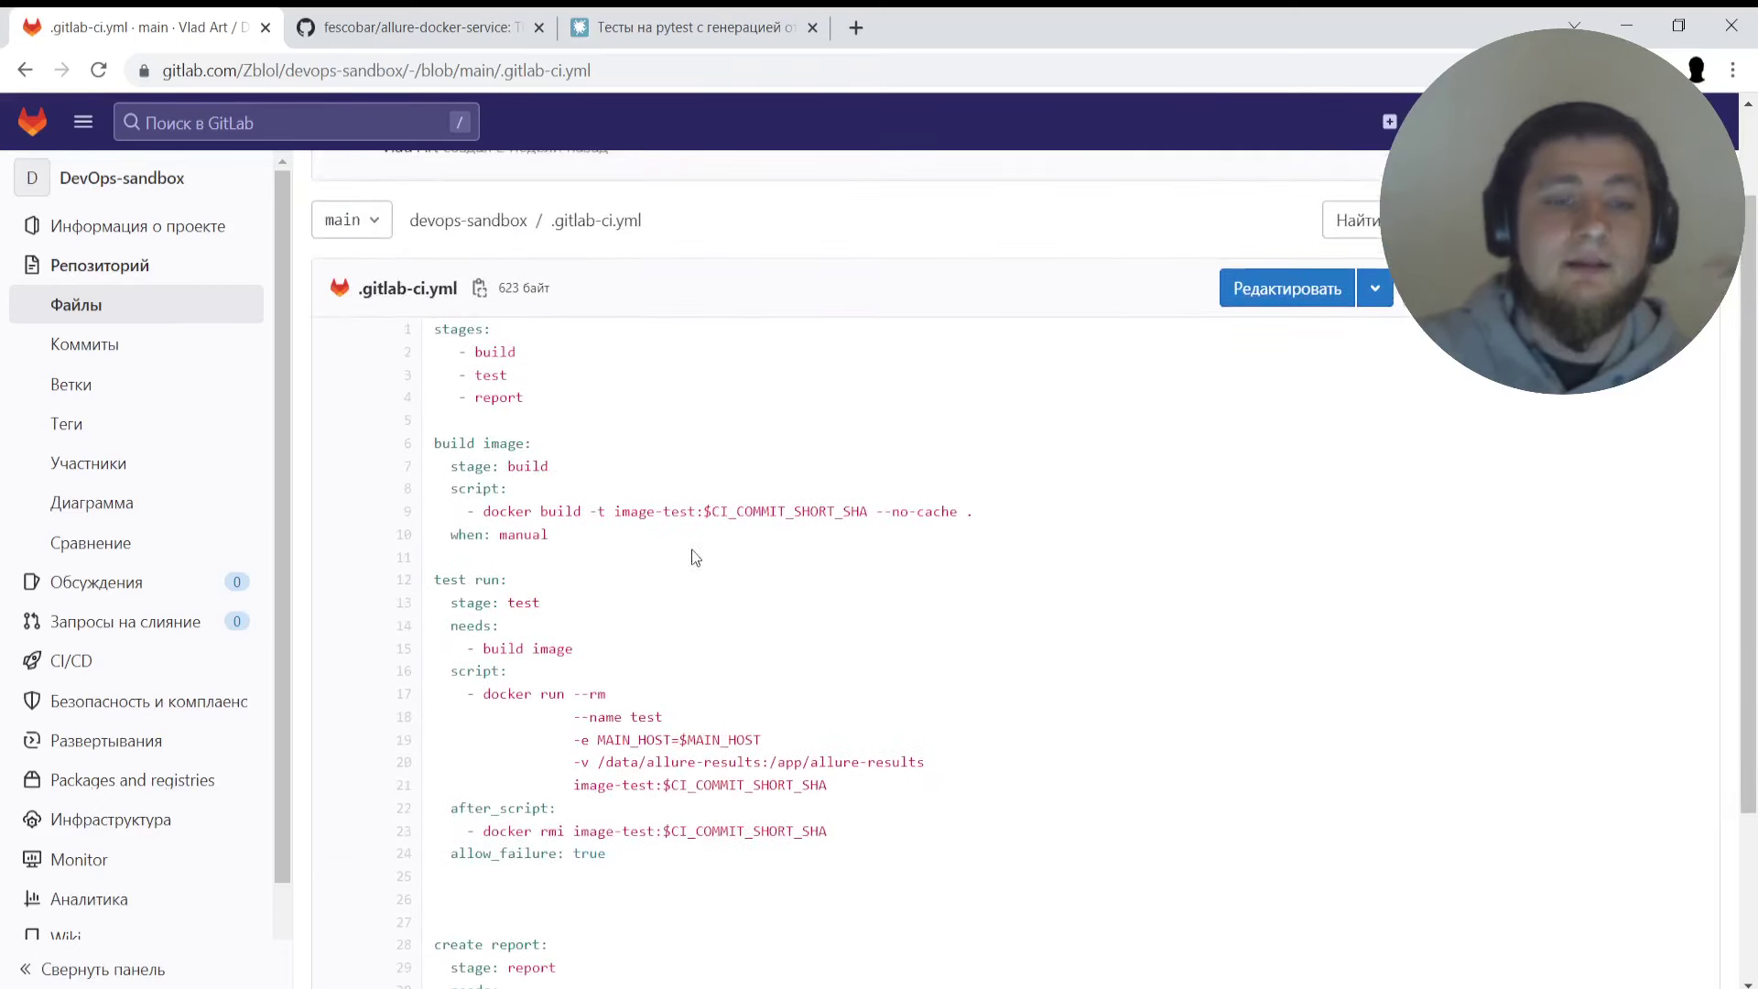
pyautogui.scroll(-3, 674, 575)
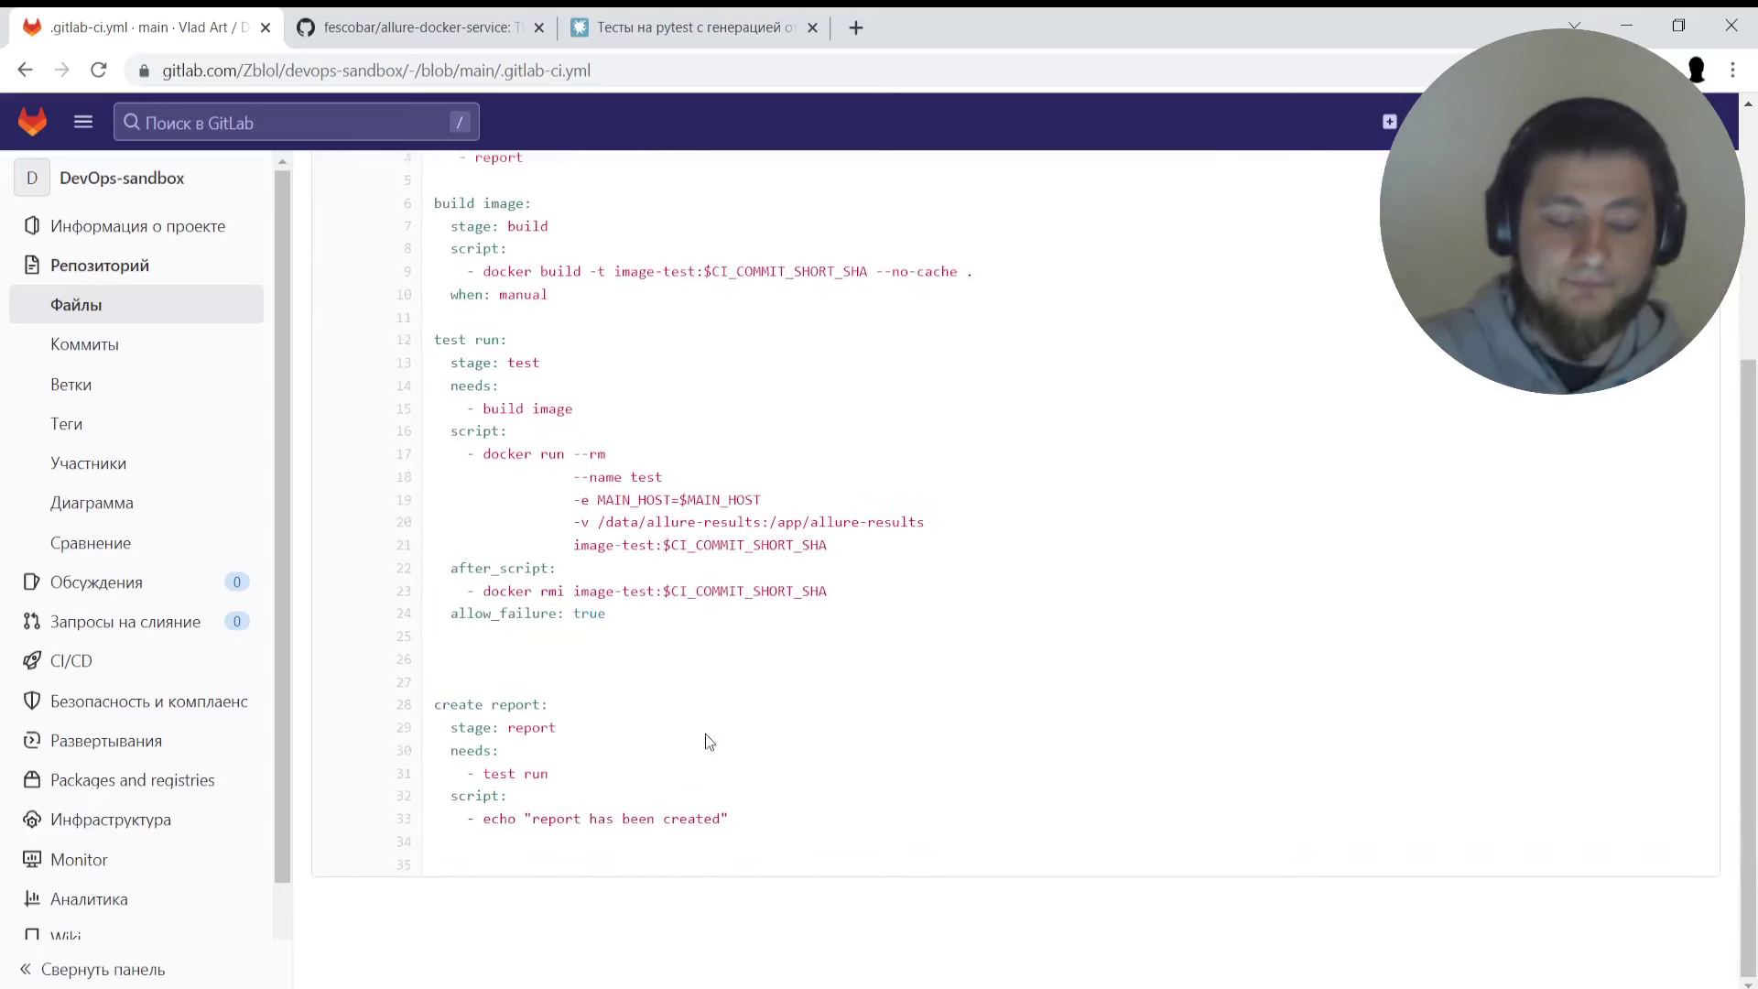
pyautogui.moveTo(772, 827); pyautogui.dragTo(472, 814)
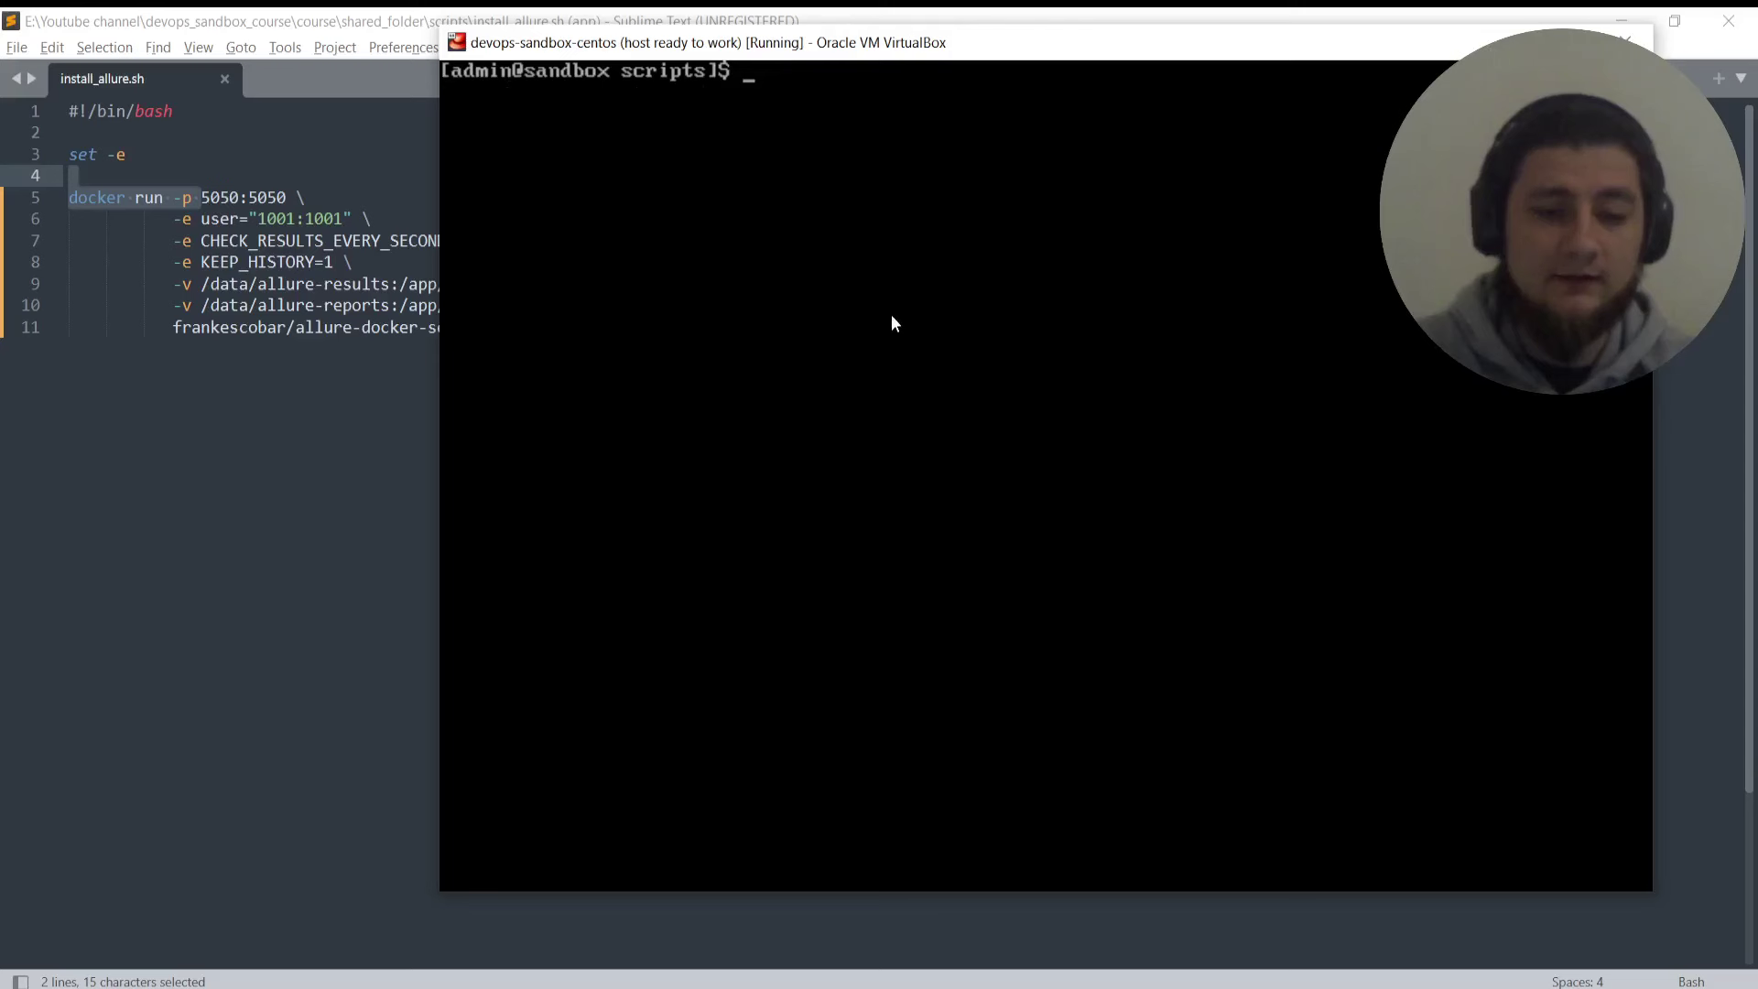
# Run the Allure install script with sudo bash install_allure.sh.
pyautogui.write('sudo ')
pyautogui.write('bash')
pyautogui.press('BackSpace')
pyautogui.write('sh')
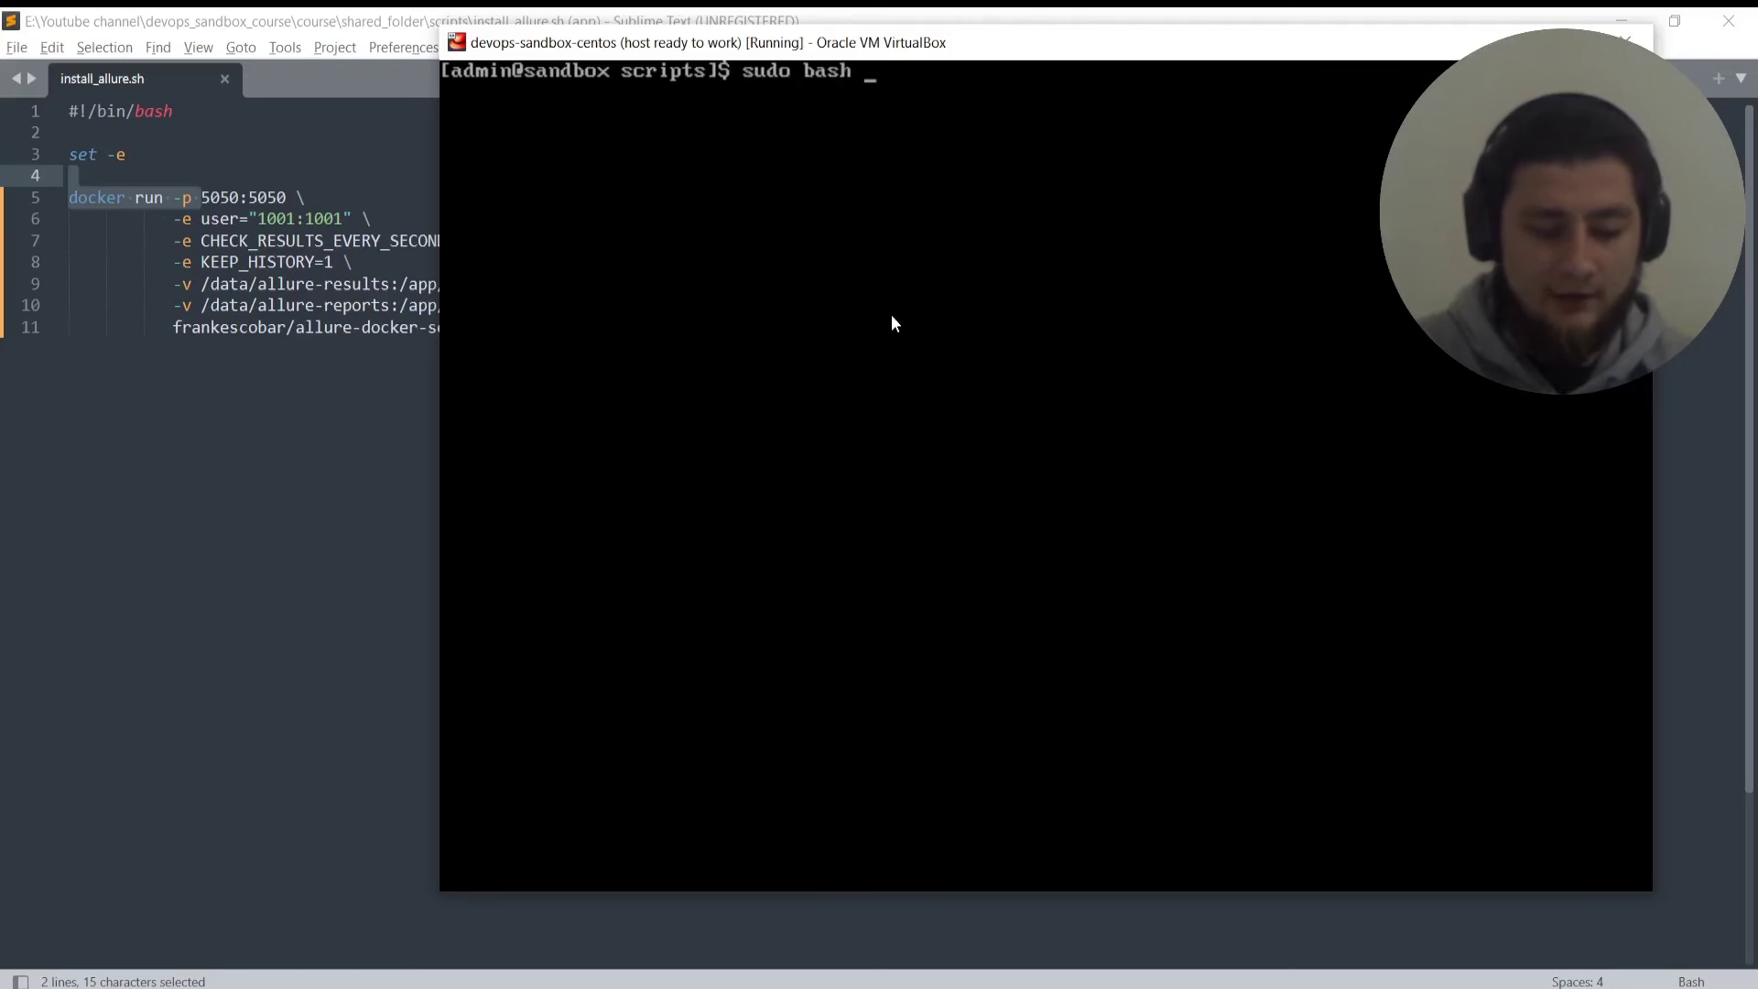
pyautogui.write(' install_allure.sh')
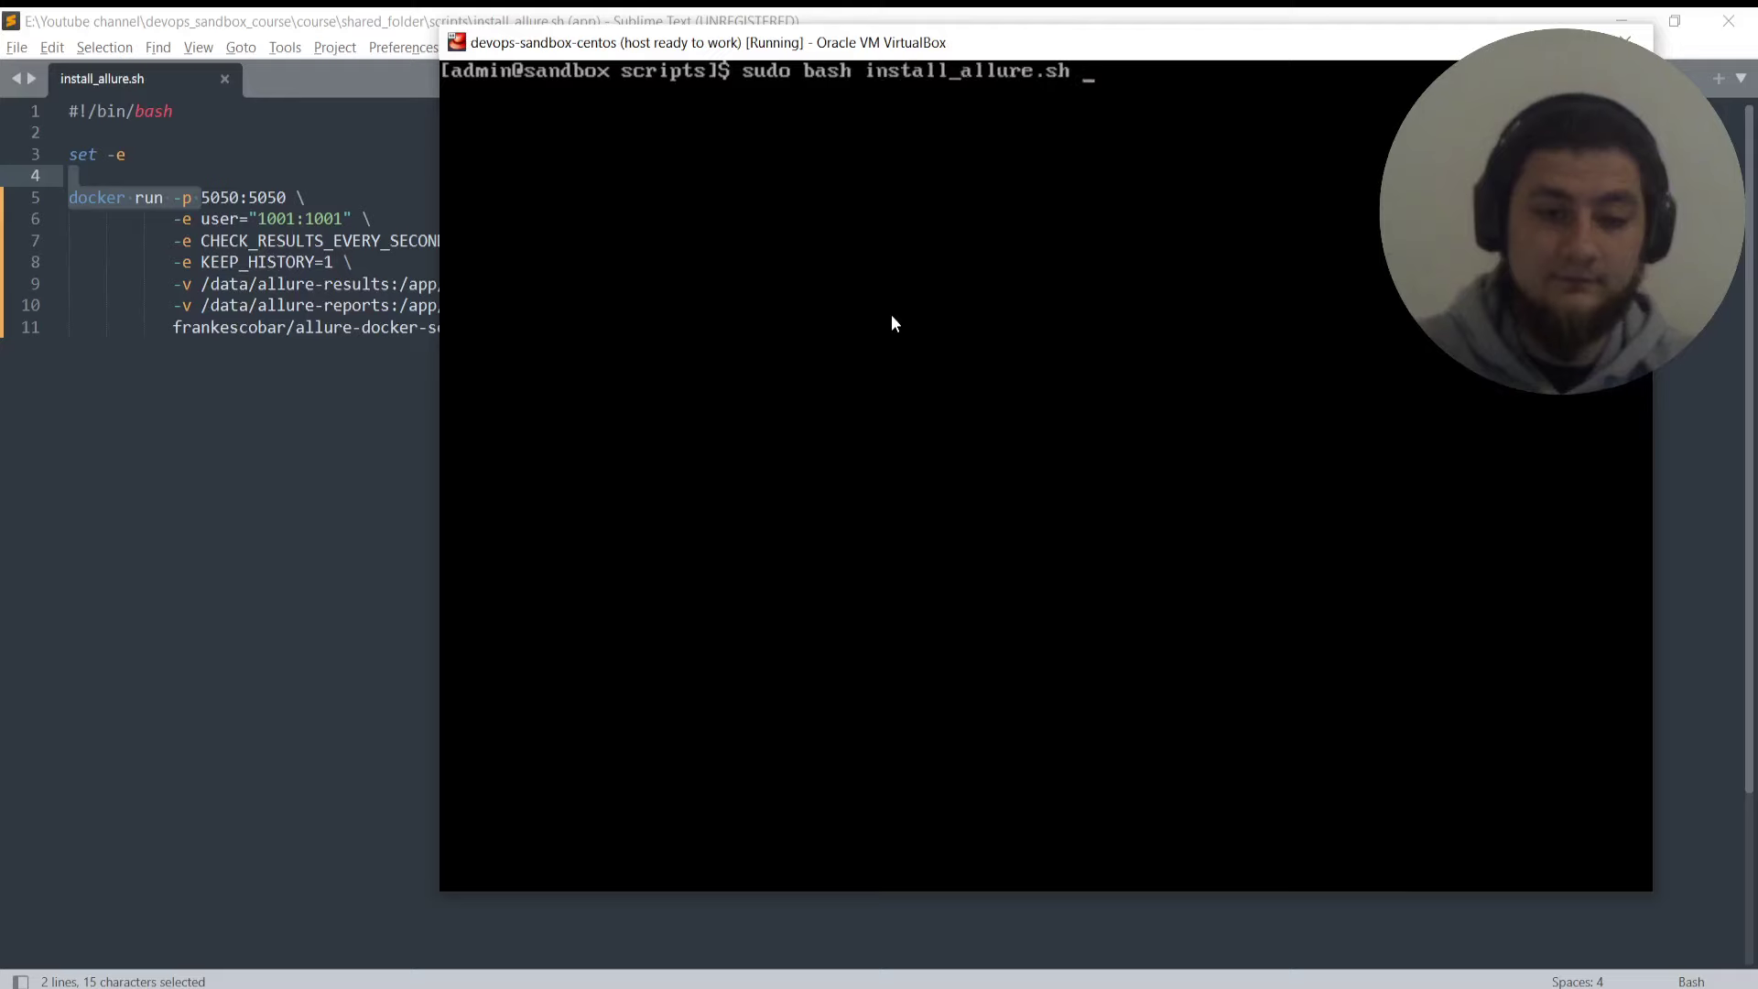
pyautogui.press('Return')
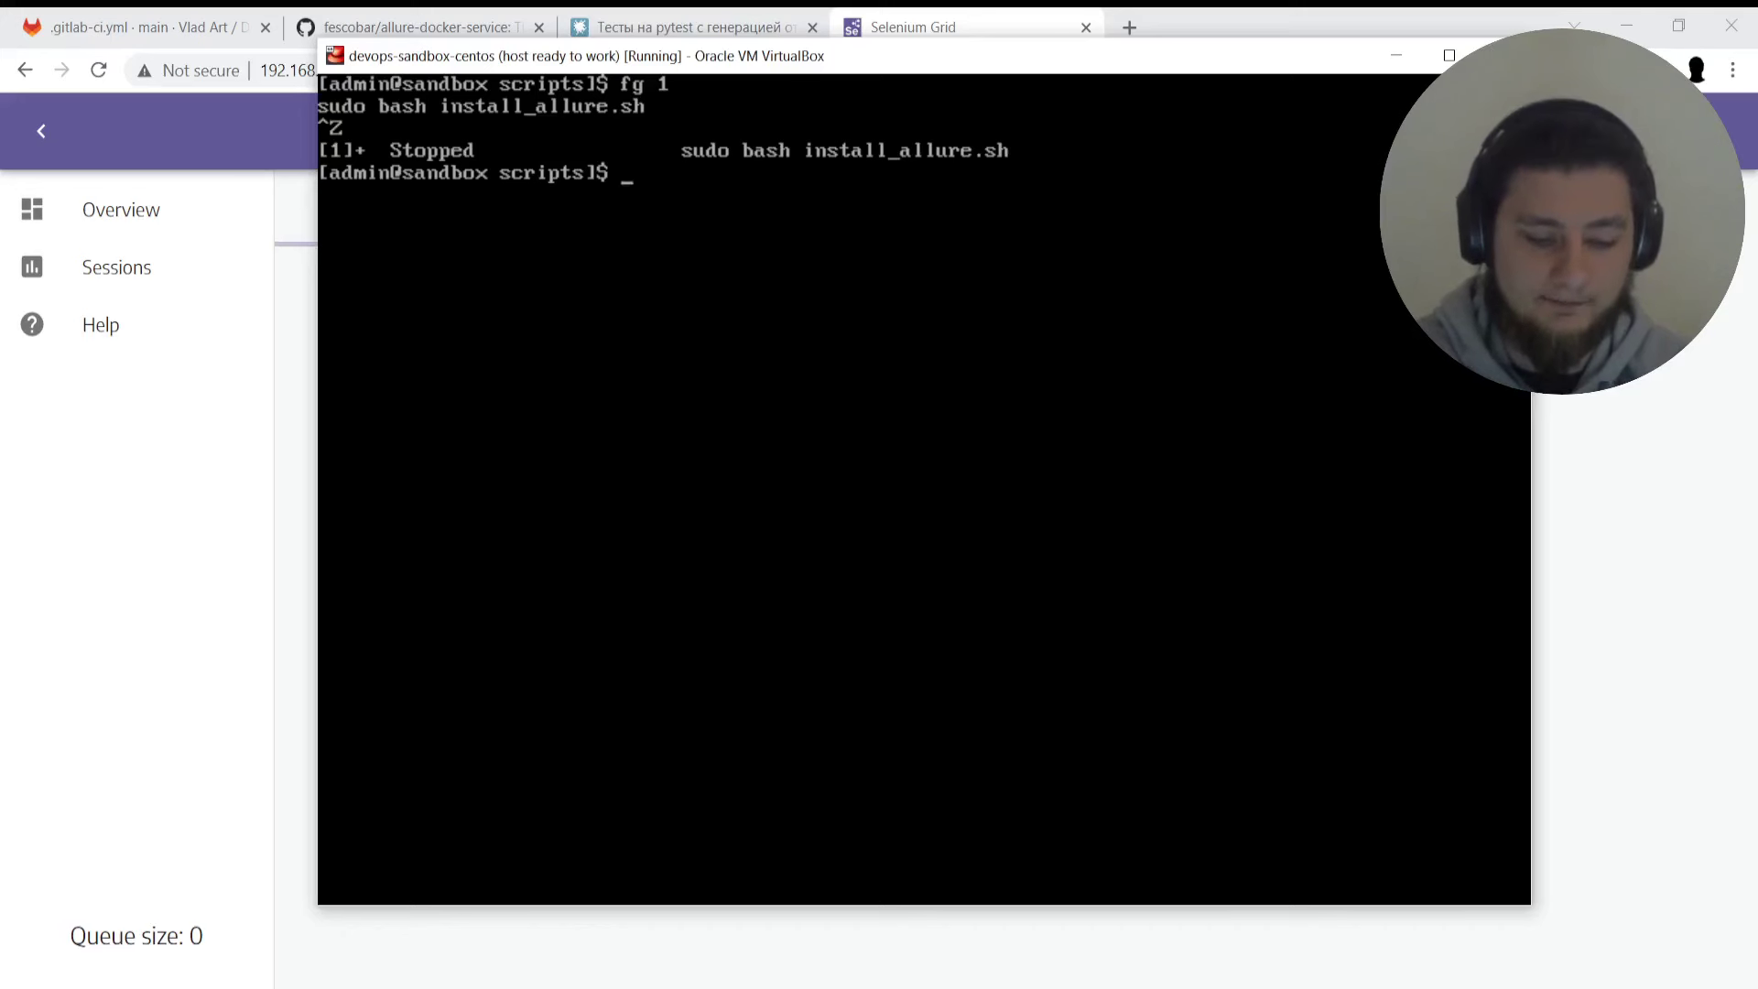
# List running containers with sudo docker ps, stop container e8a2a78b215d, and clear the terminal.
pyautogui.write('sudo docker ps')
pyautogui.press('Return')
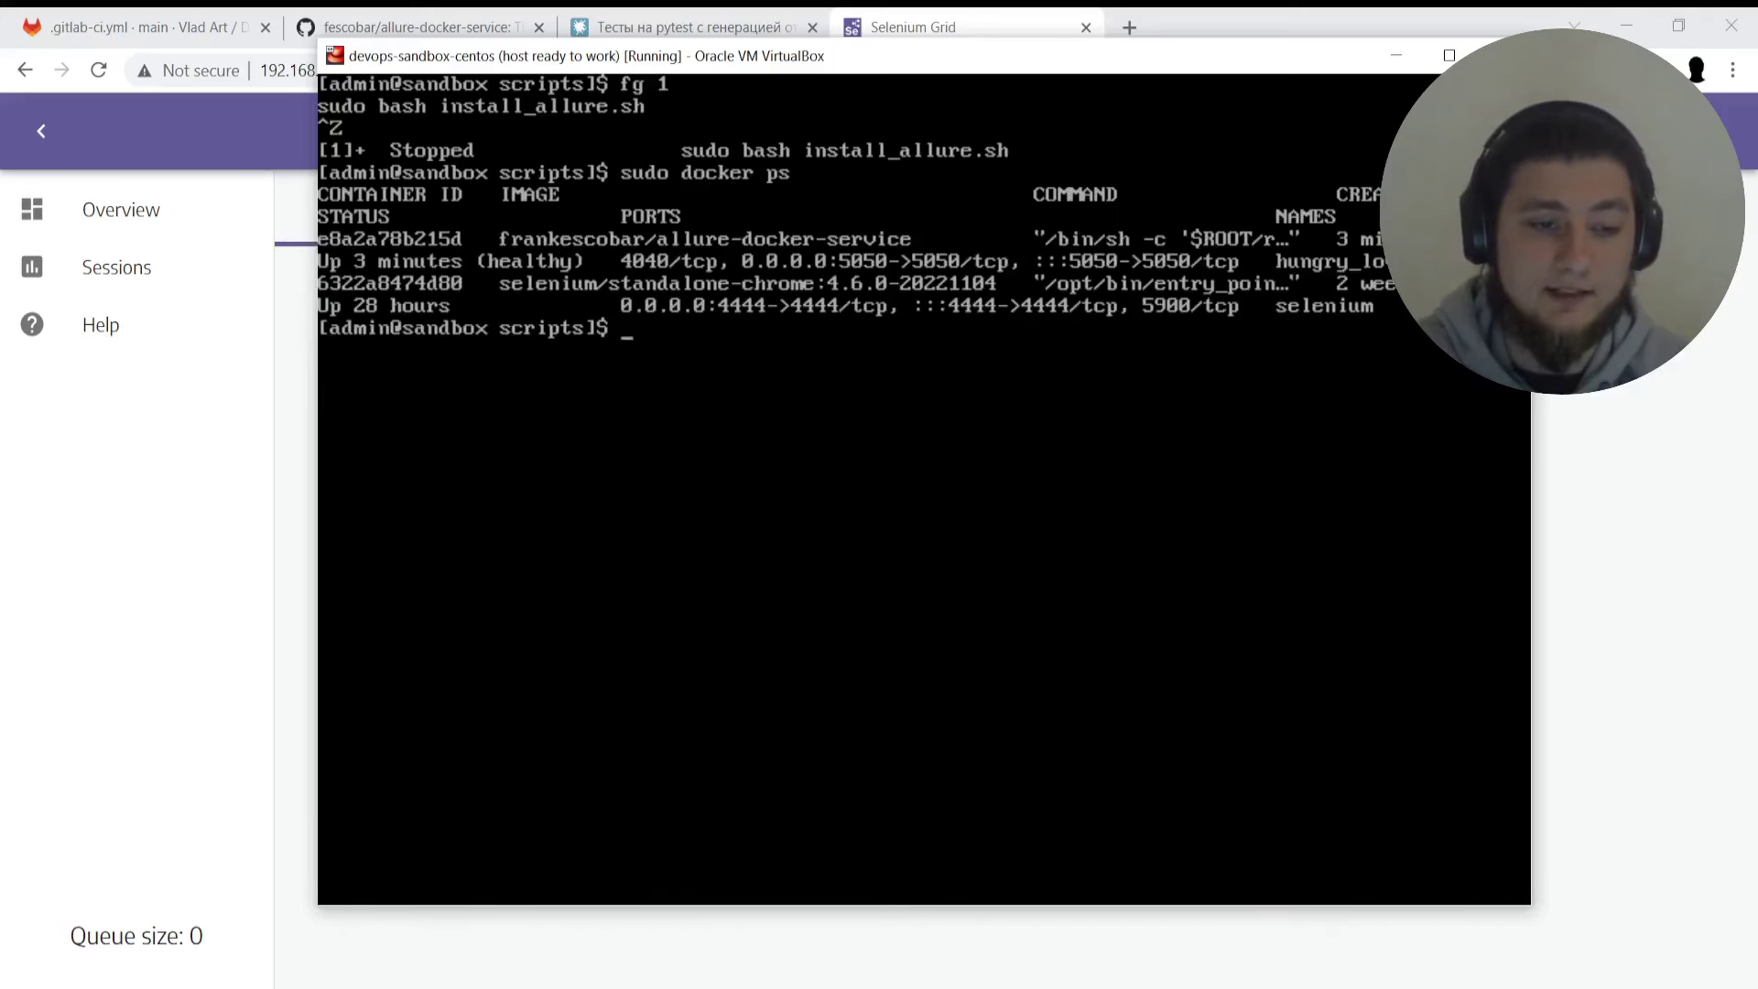
pyautogui.press('Up')
pyautogui.press('BackSpace')
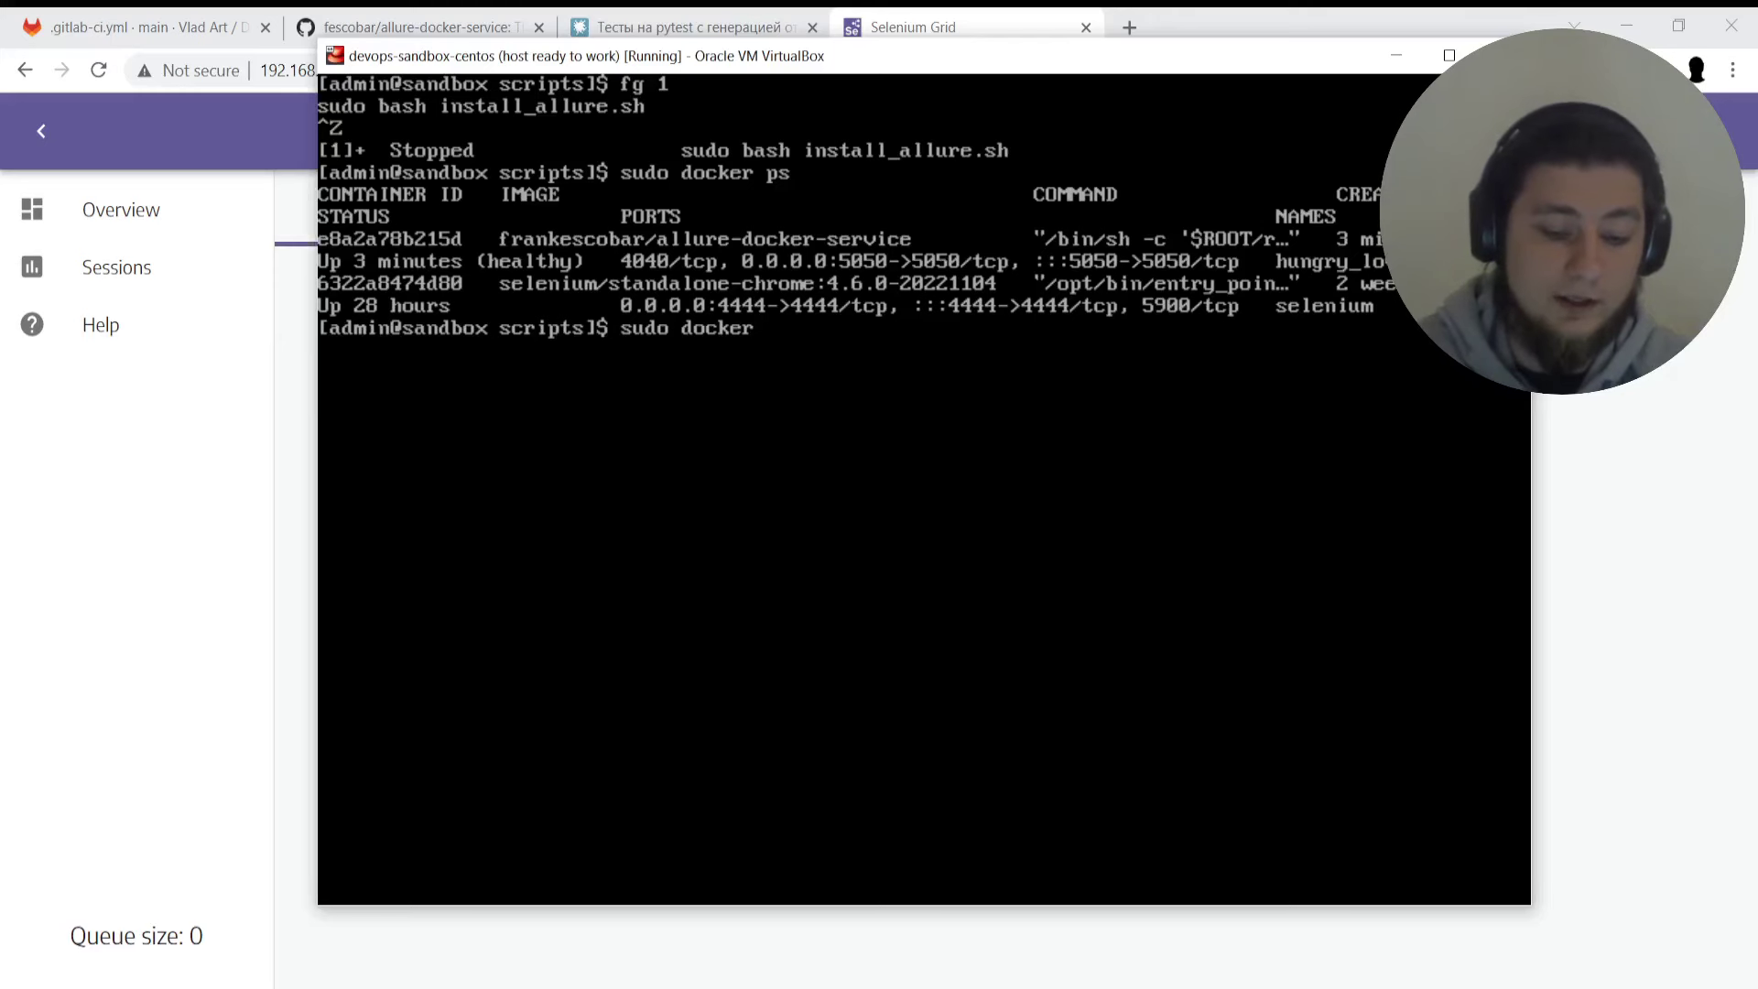
pyautogui.write('stop e8a2a78b215d')
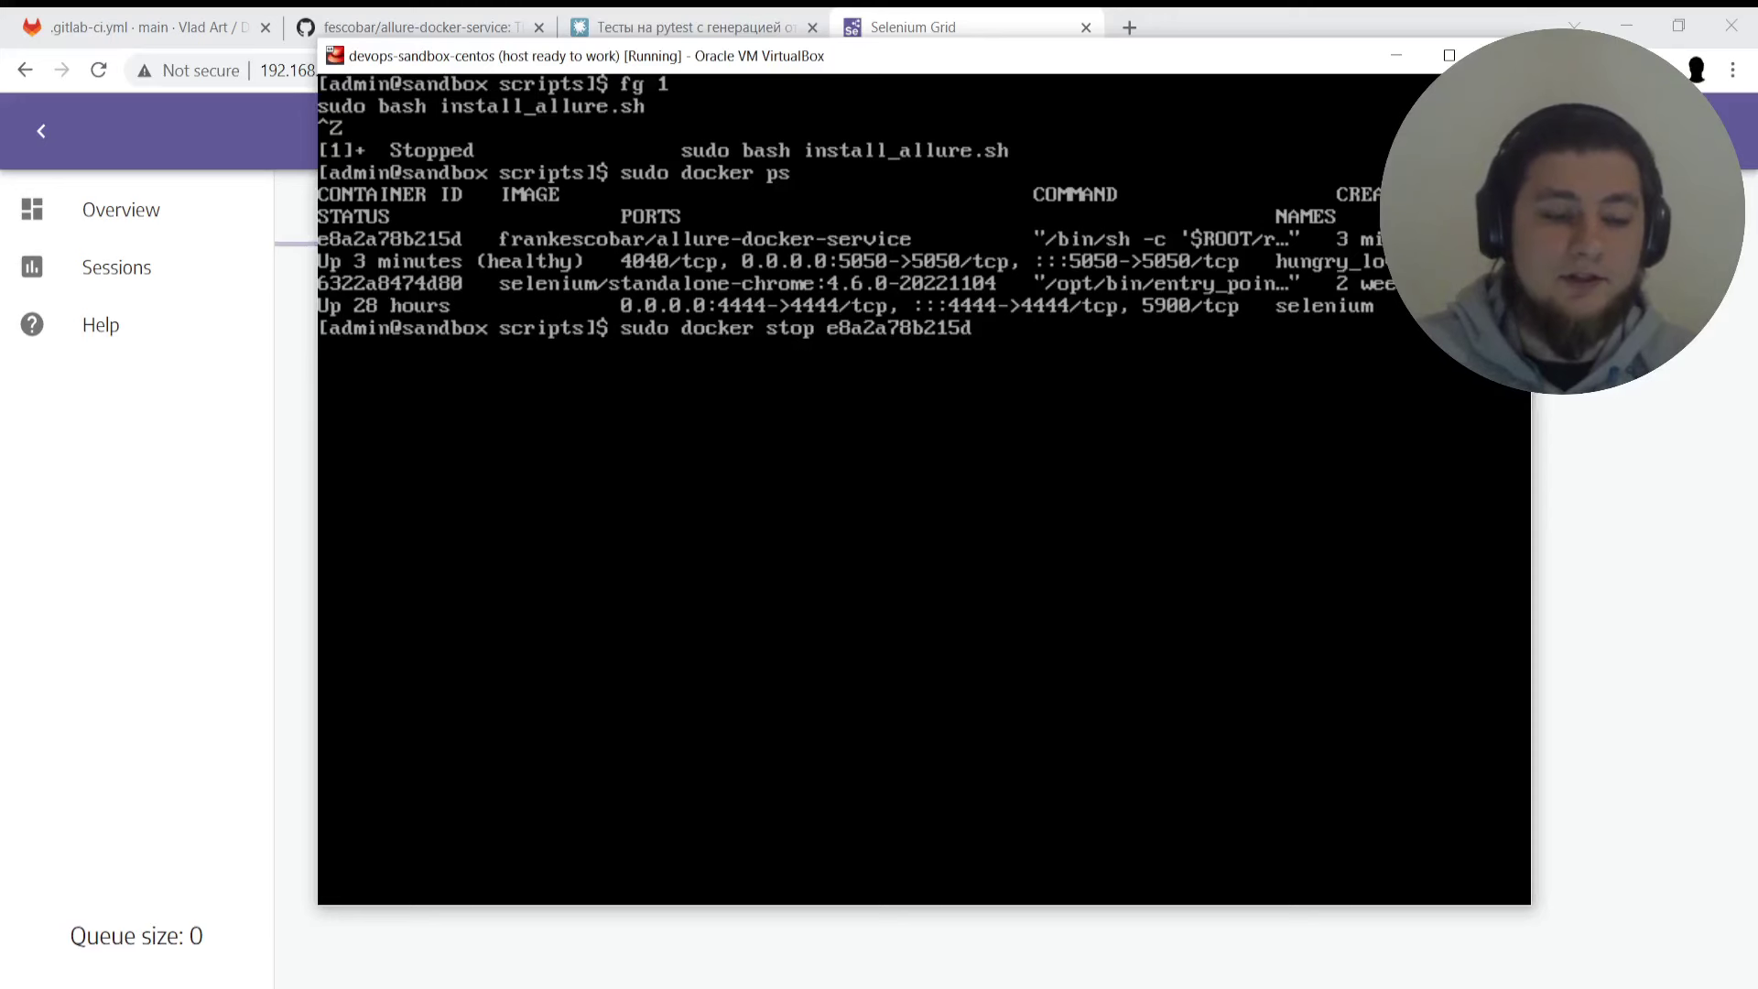
pyautogui.hotkey('ctrl', 'l')
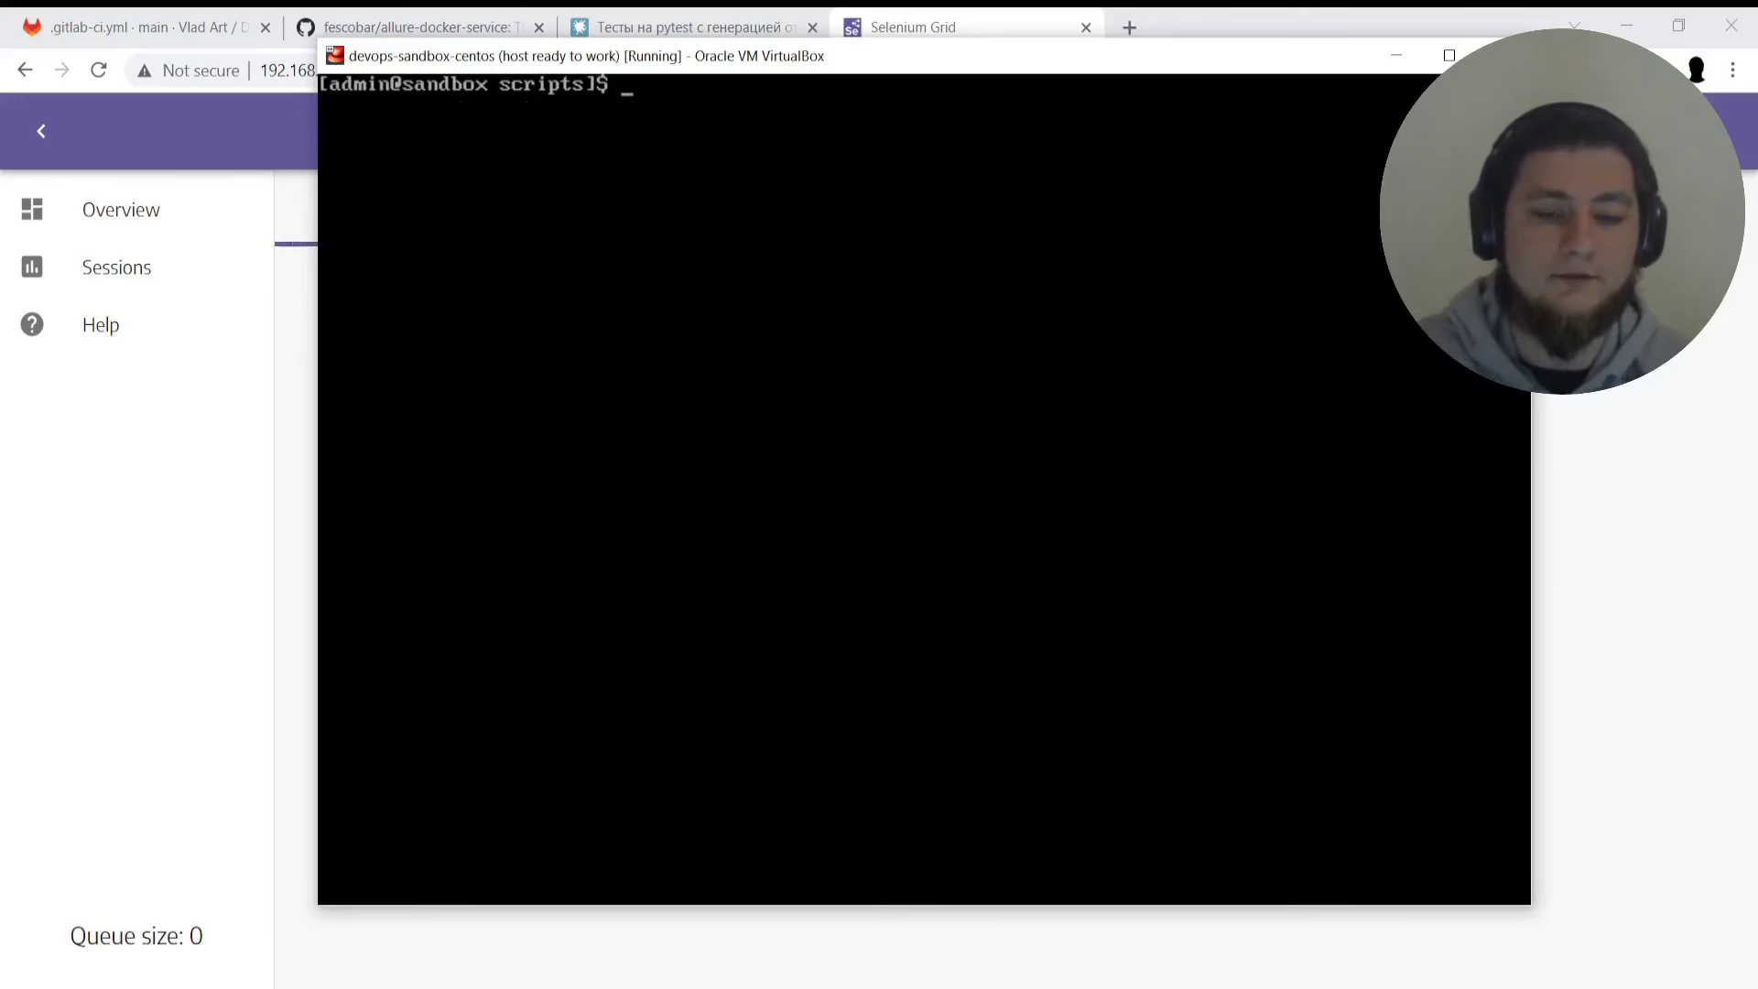
# Insert -d before the image and add a --restart=always line to the docker run command.
pyautogui.hotkey('alt', 'Tab')
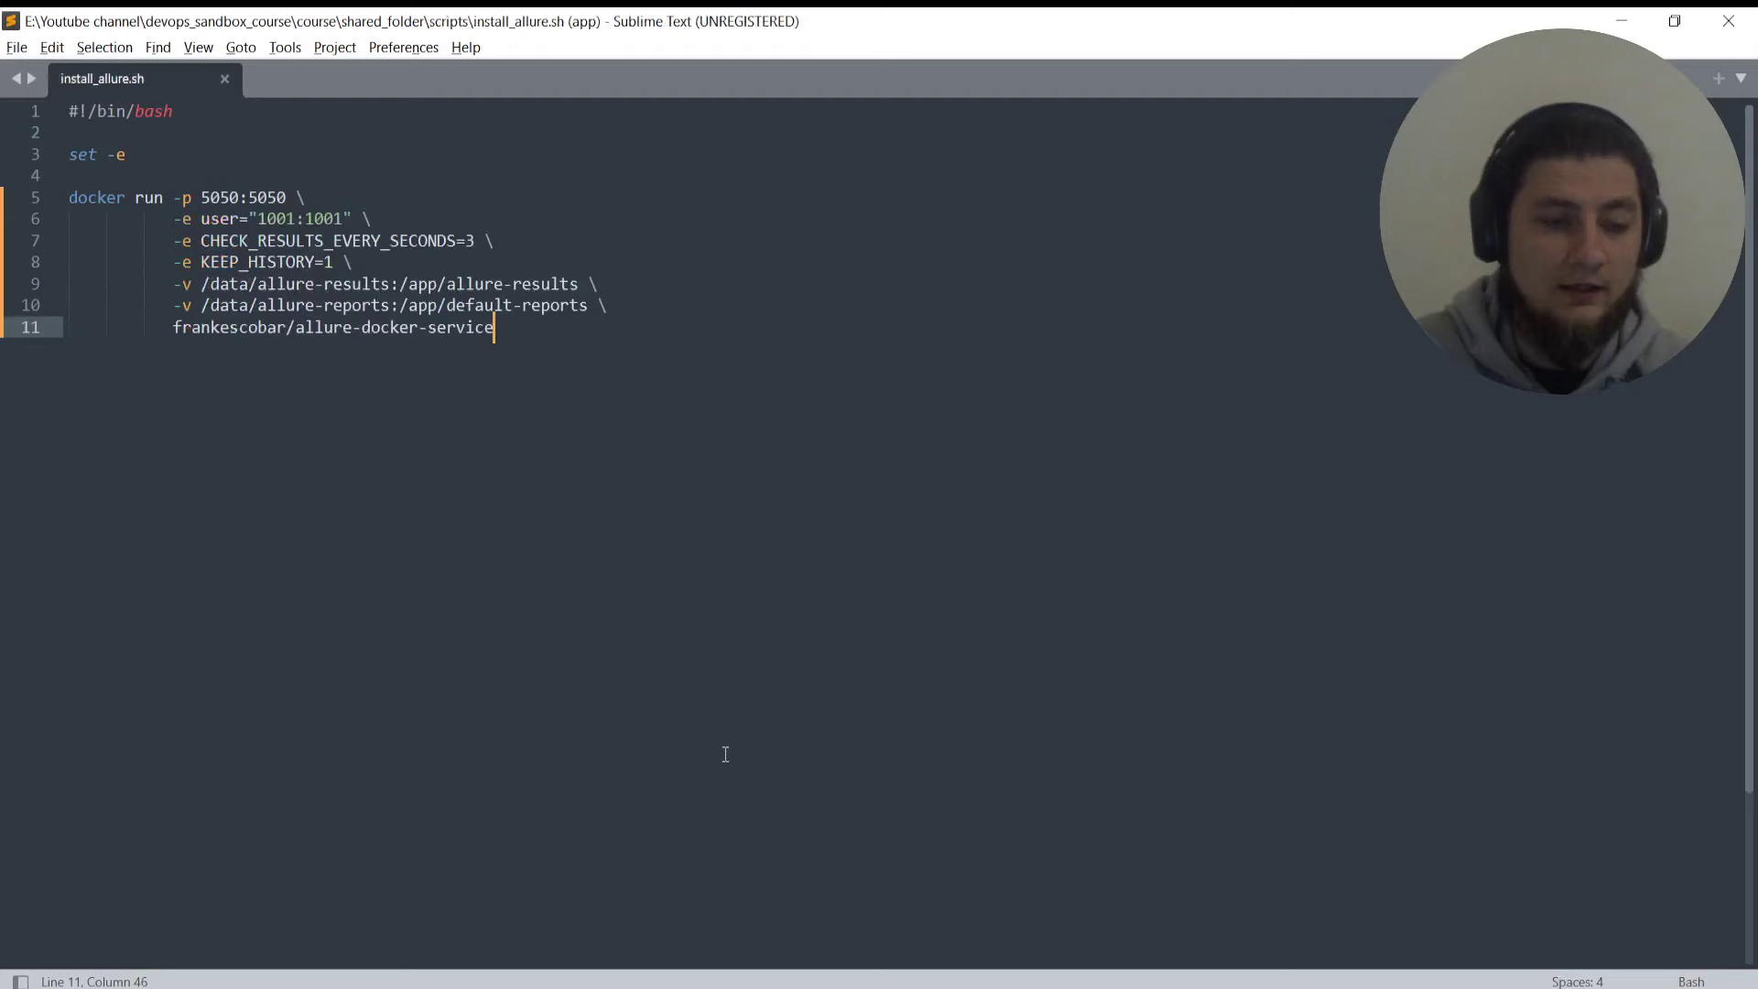
pyautogui.click(173, 334)
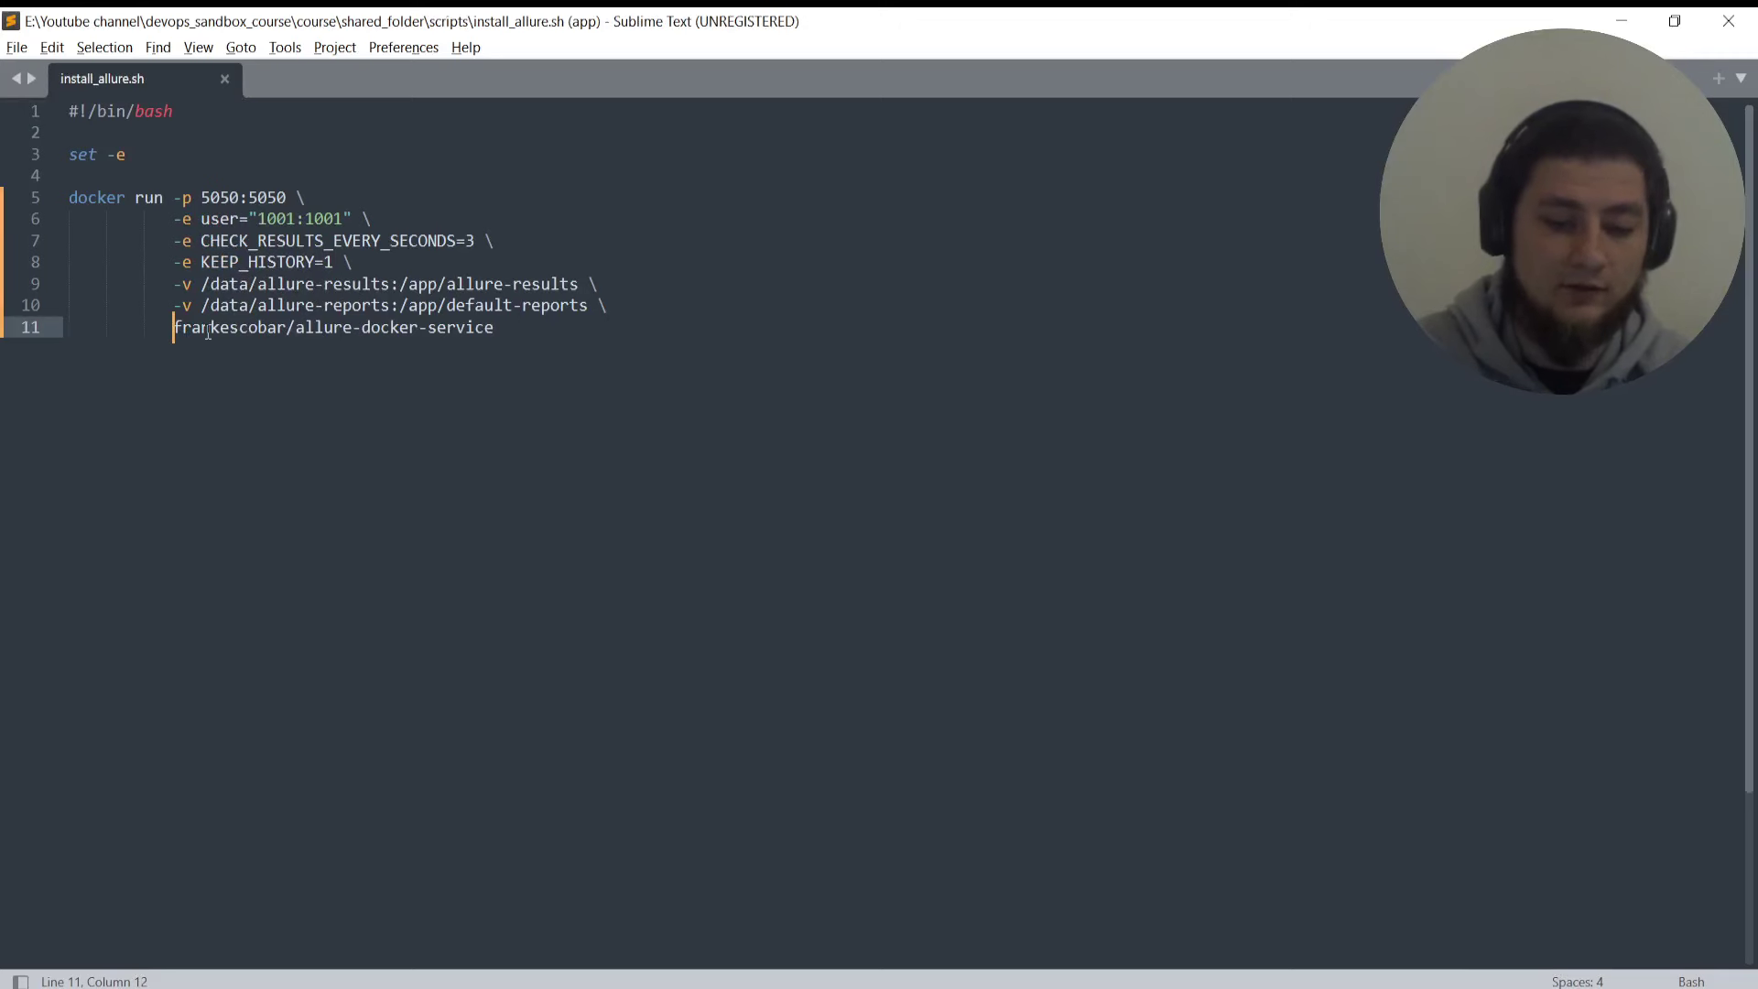
pyautogui.write('-d')
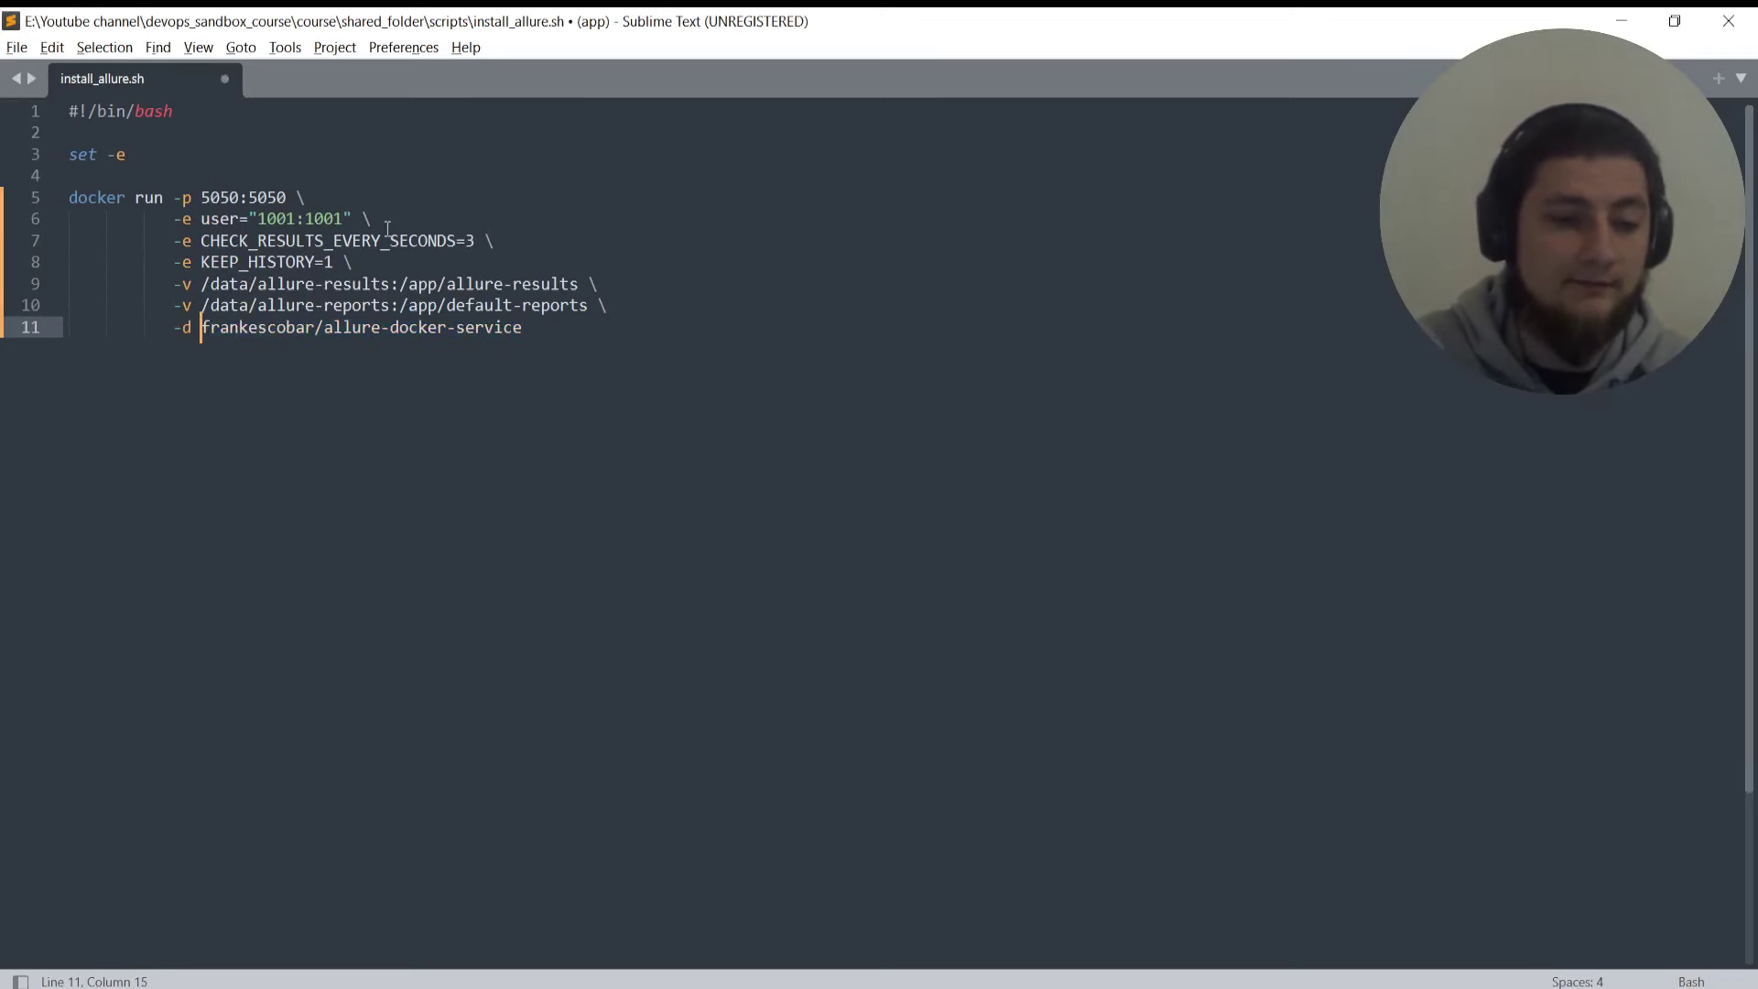
pyautogui.click(387, 228)
pyautogui.press('Return')
pyautogui.write('-restarn')
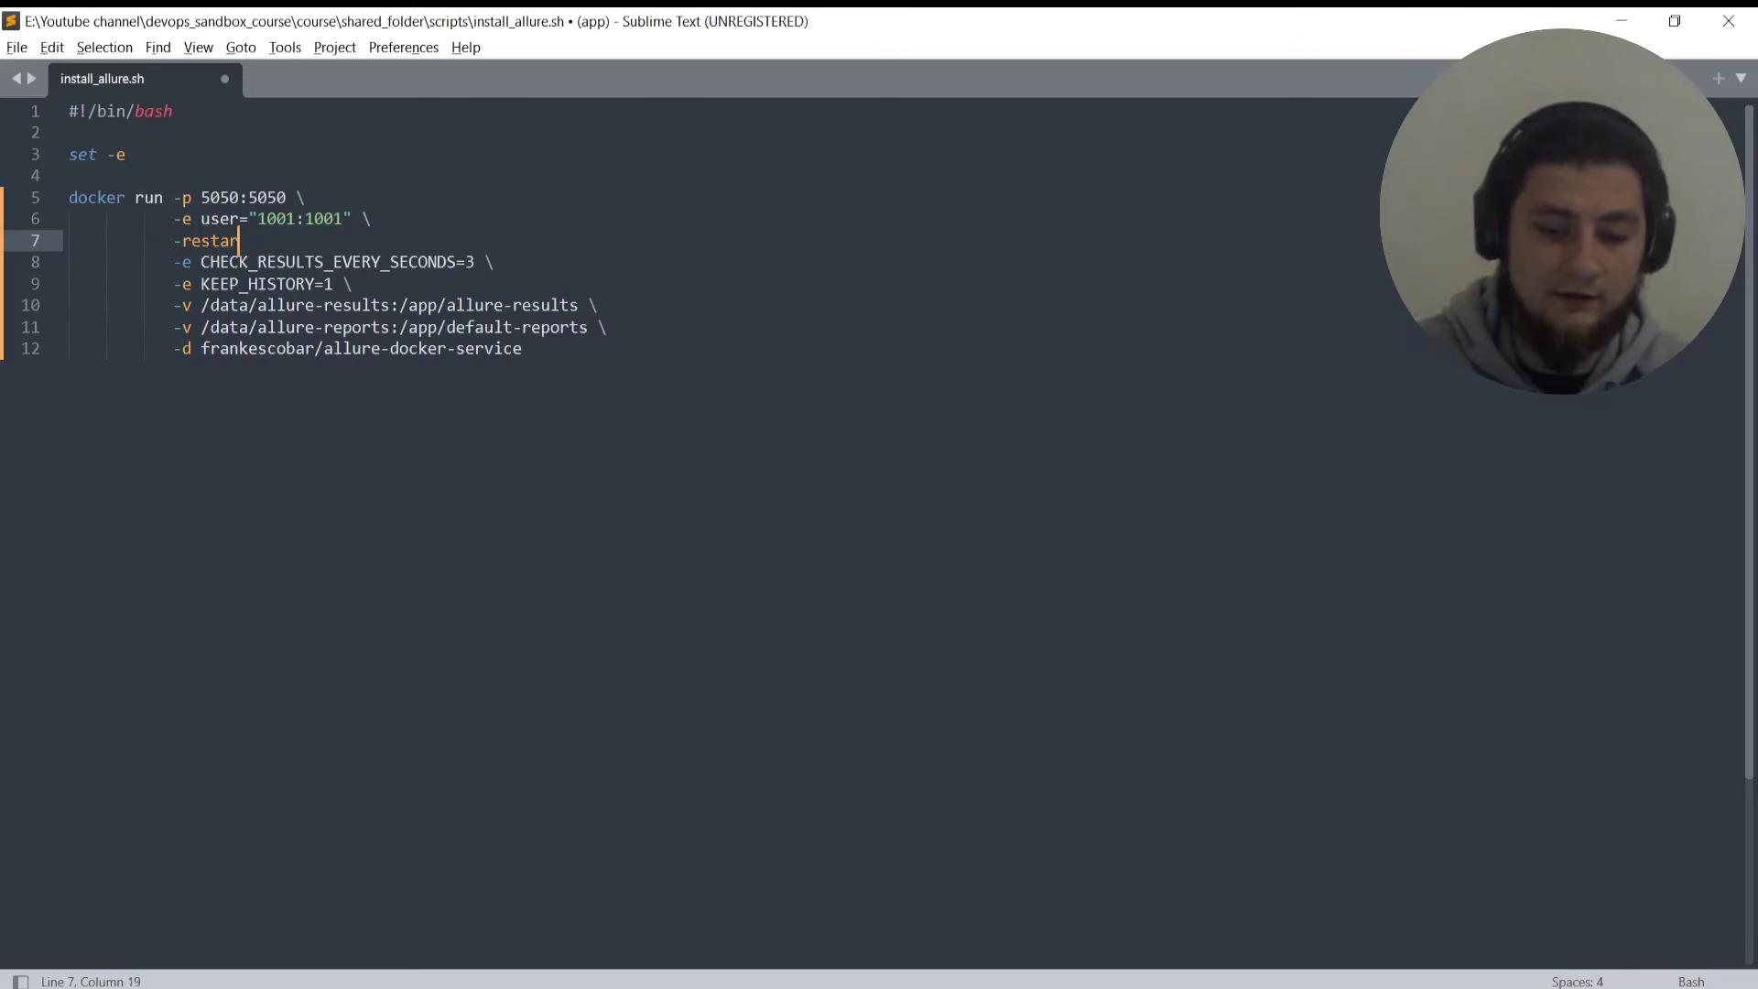
pyautogui.press('BackSpace')
pyautogui.write('t=always')
pyautogui.press('Home')
pyautogui.press('Right')
pyautogui.write('-')
pyautogui.click(433, 237)
pyautogui.write('\\')
# Add an indented --name allure line, change the -e user flag to --user, and save.
pyautogui.click(353, 194)
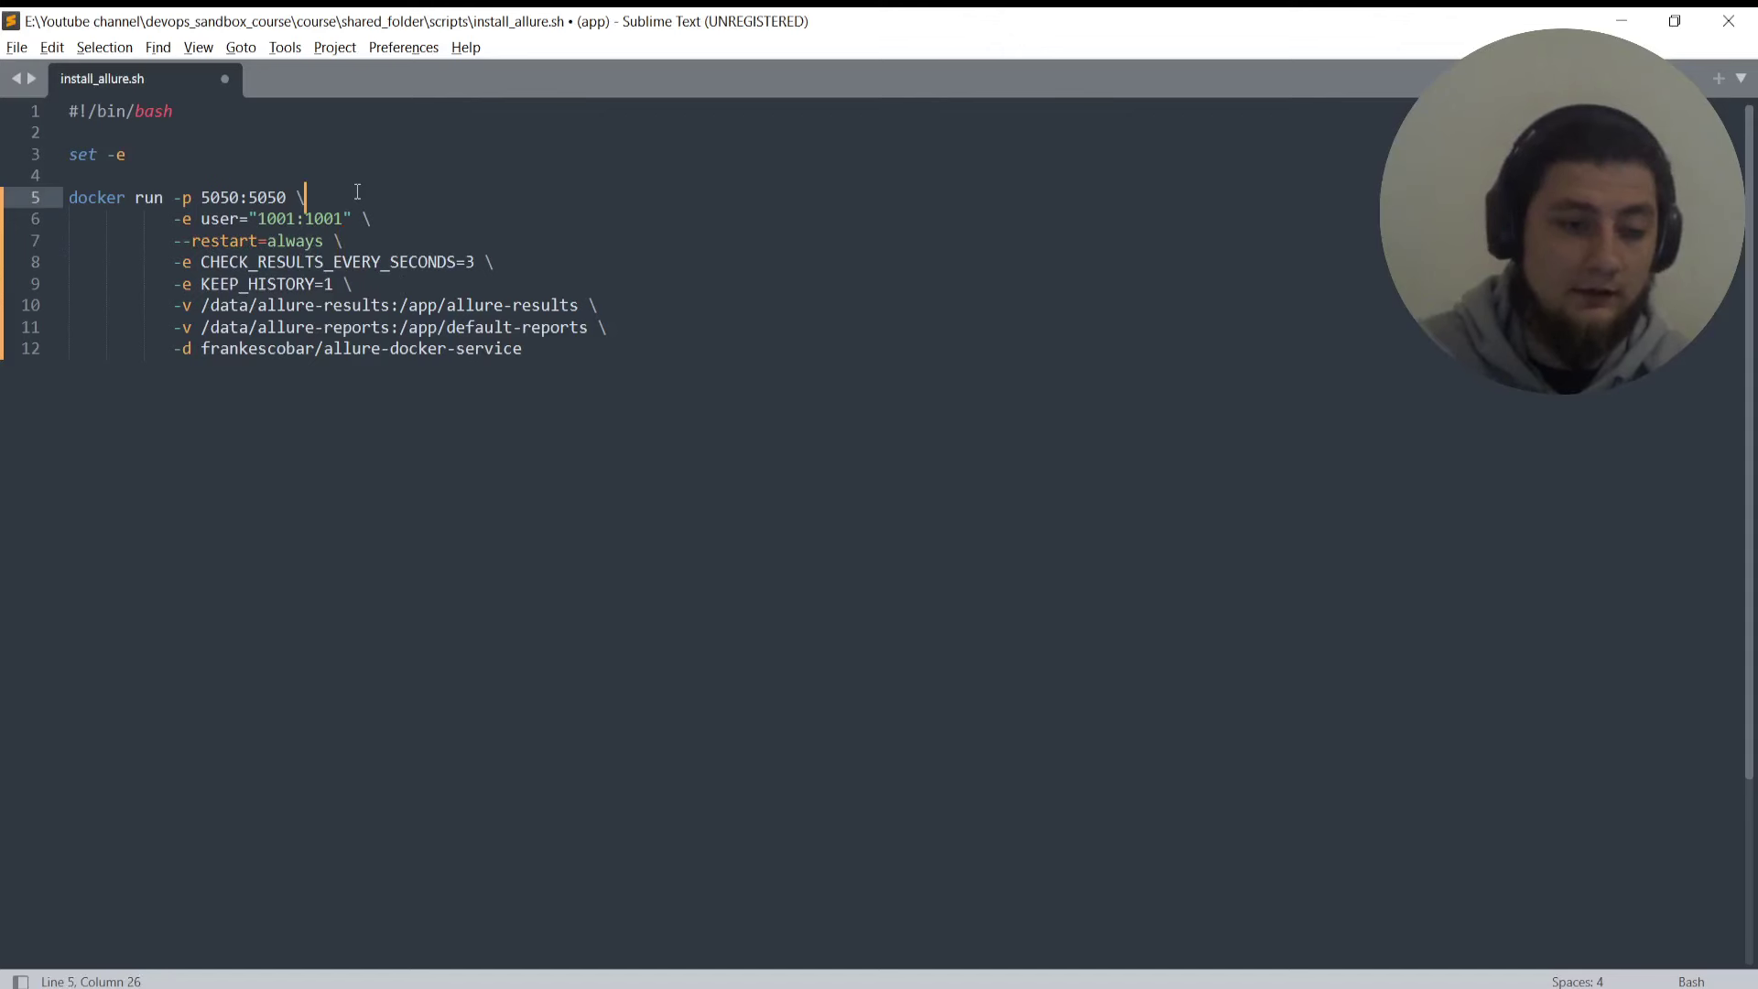
pyautogui.press('Return')
pyautogui.press('Tab')
pyautogui.press('Tab')
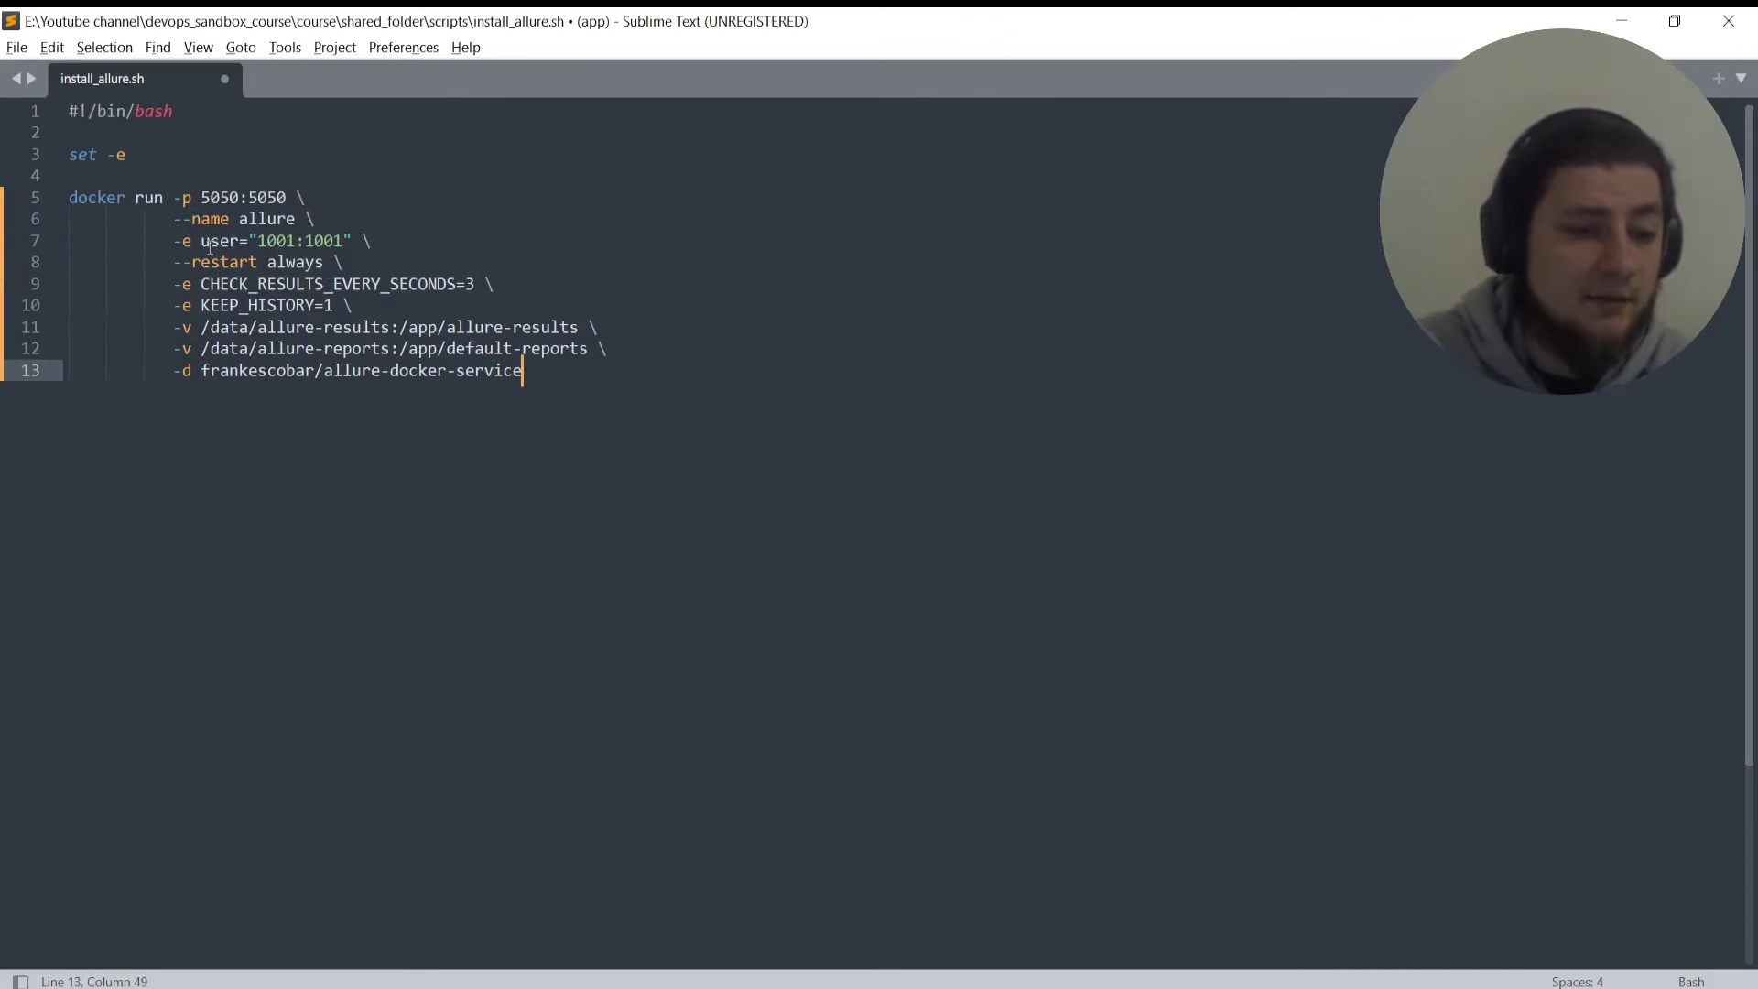
pyautogui.click(202, 246)
pyautogui.press('BackSpace')
pyautogui.press('BackSpace')
pyautogui.write('-')
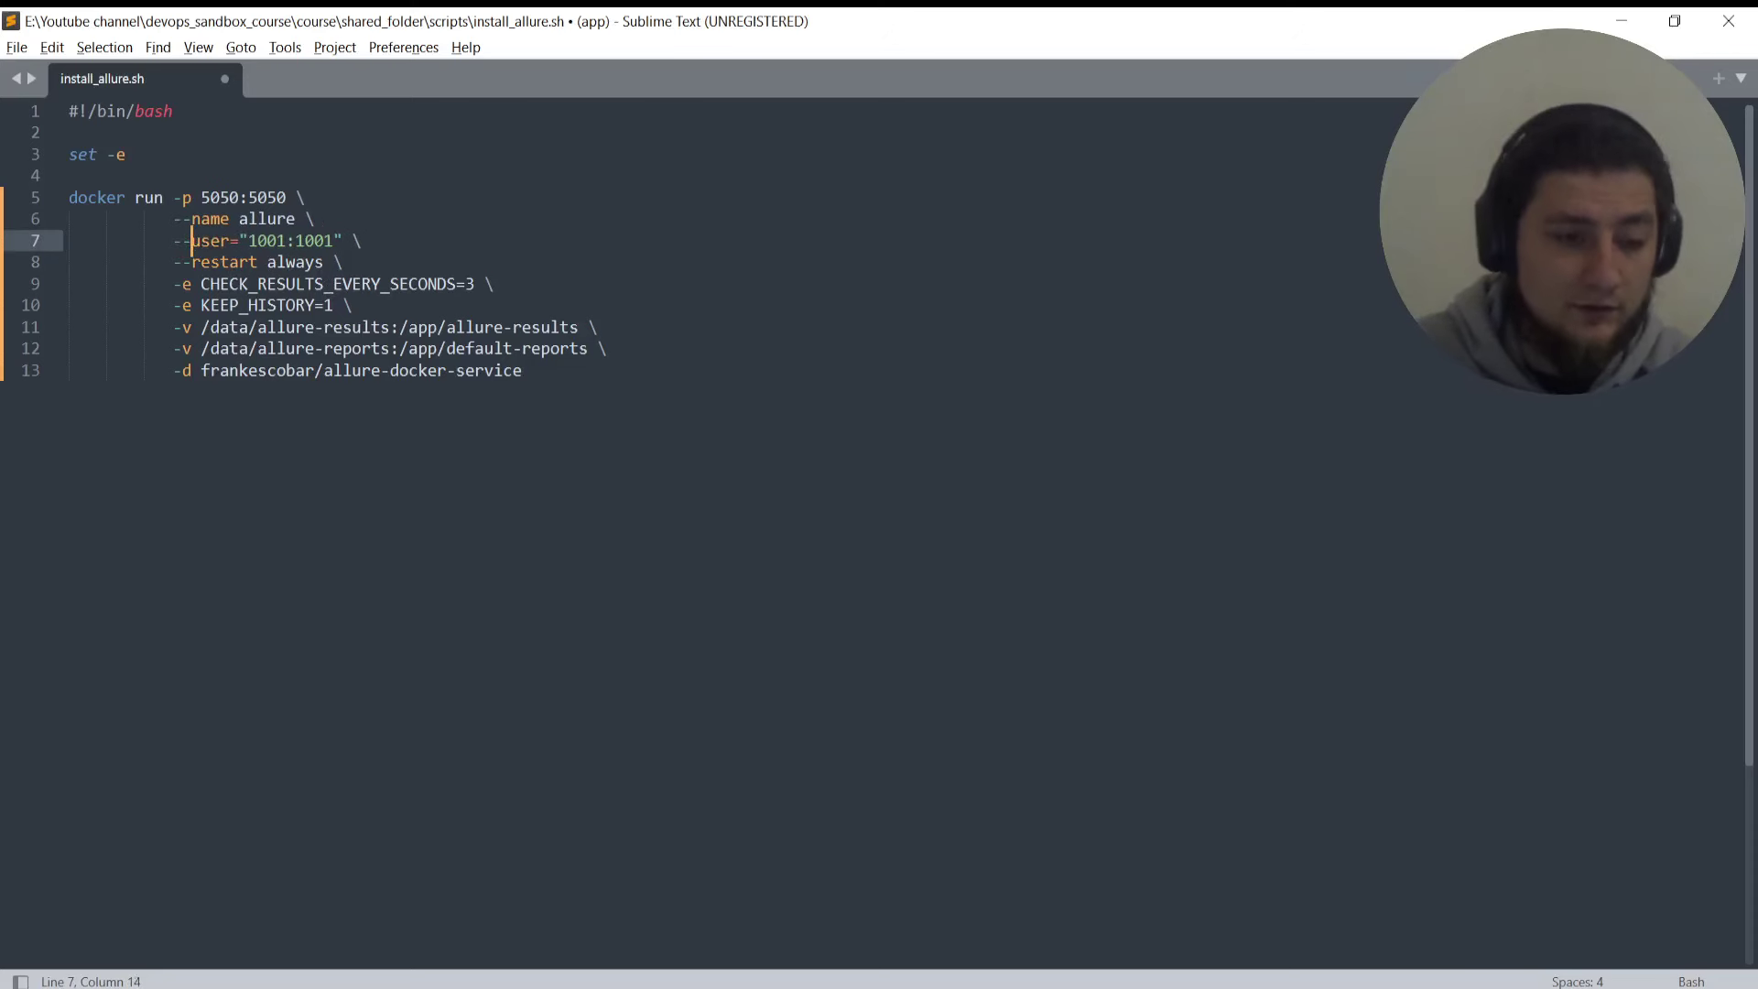
pyautogui.click(616, 392)
pyautogui.hotkey('ctrl', 's')
pyautogui.hotkey('alt', 'Tab')
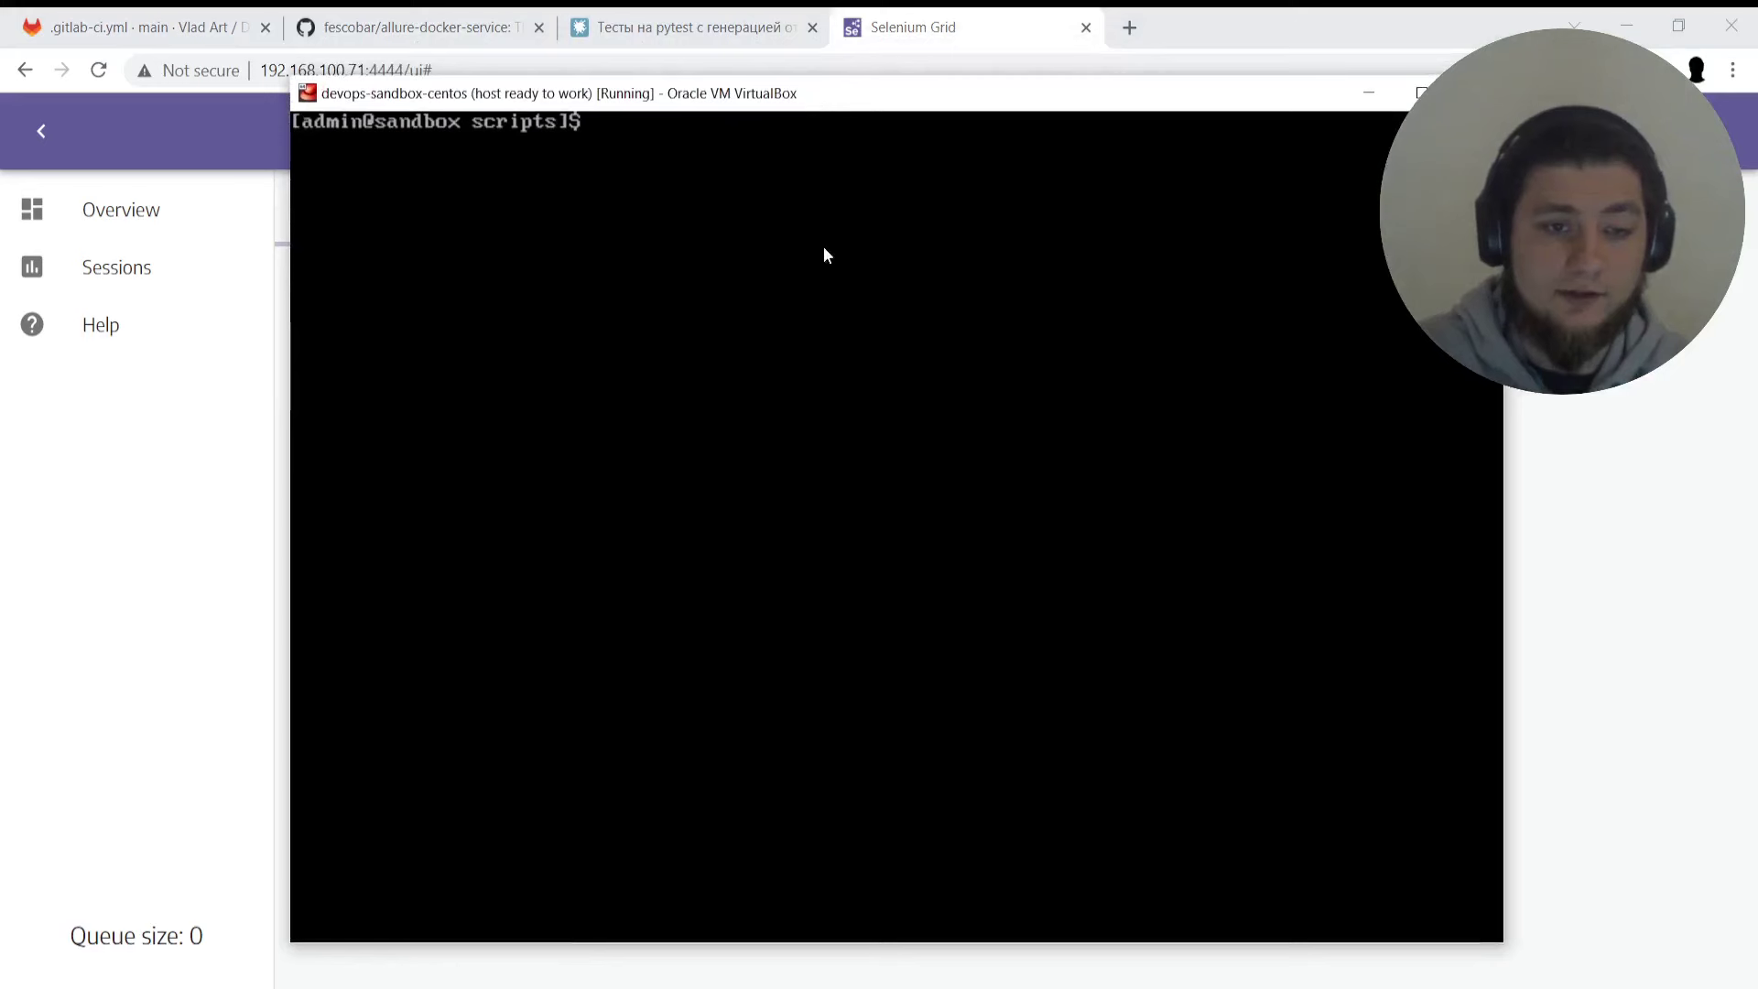
# Clear the terminal and rerun the updated install_allure.sh with sudo bash.
pyautogui.write('clear')
pyautogui.press('Return')
pyautogui.write('sudo')
pyautogui.press('BackSpace')
pyautogui.press('BackSpace')
pyautogui.press('BackSpace')
pyautogui.press('BackSpace')
pyautogui.write('sudo bash')
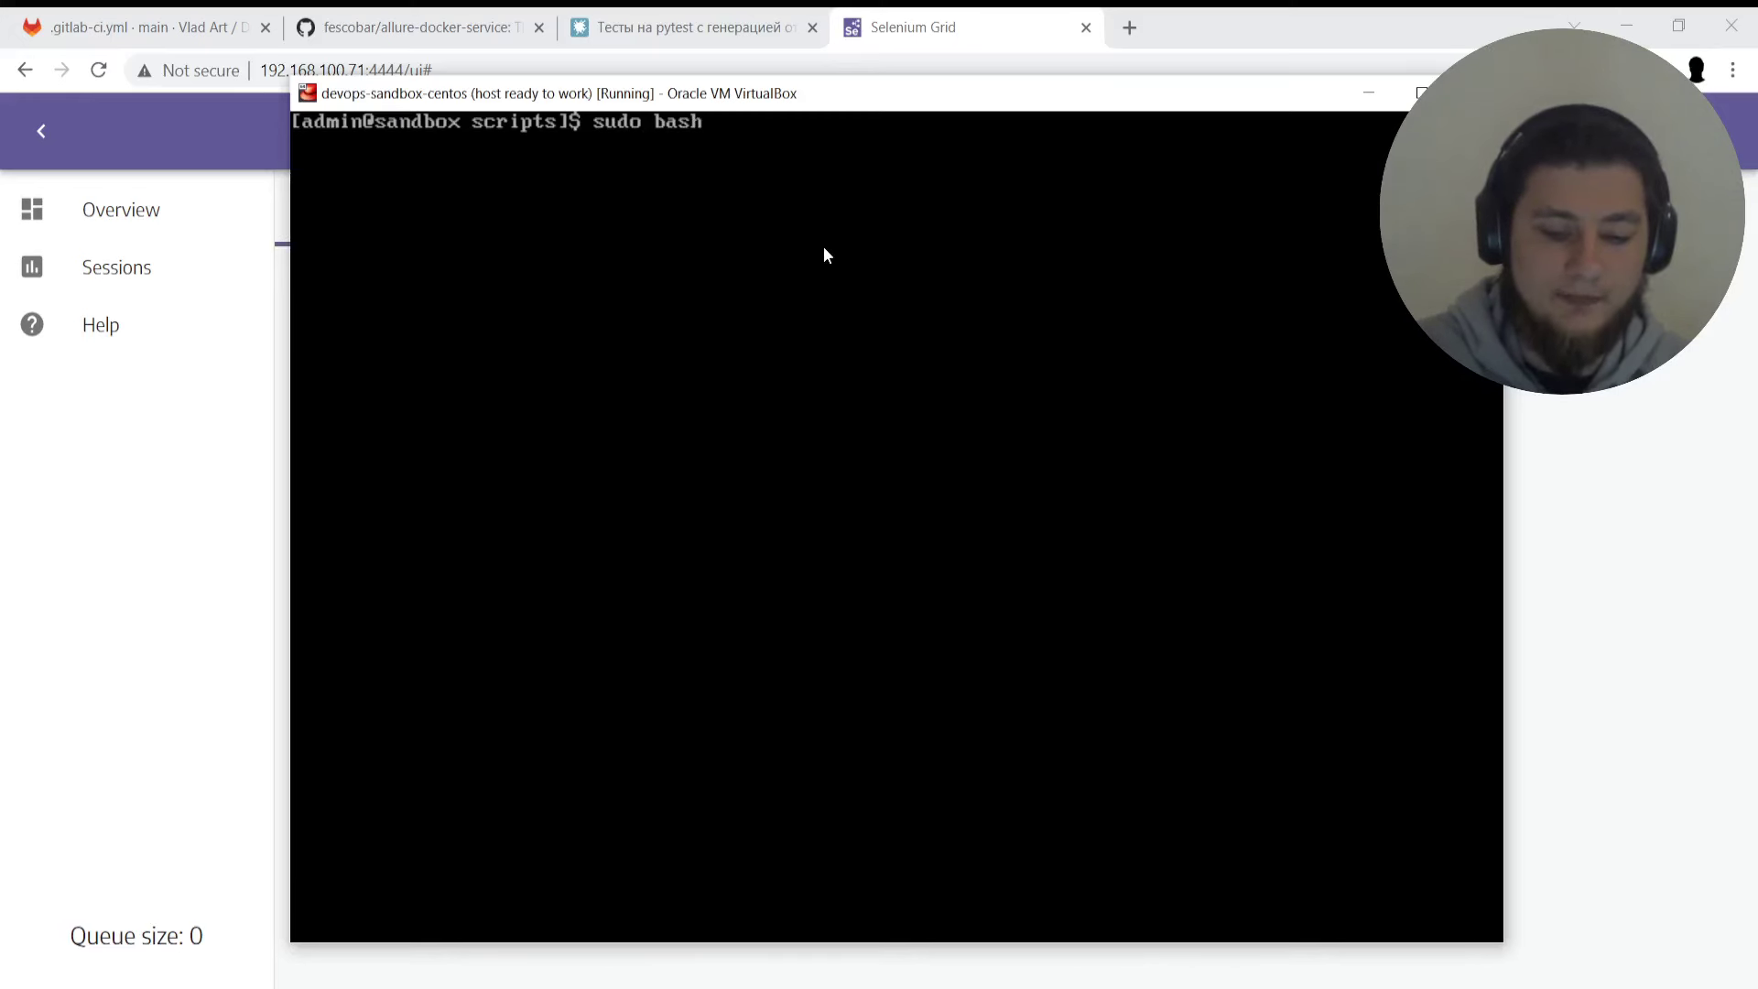
pyautogui.write(' in')
pyautogui.press('Tab')
pyautogui.press('Return')
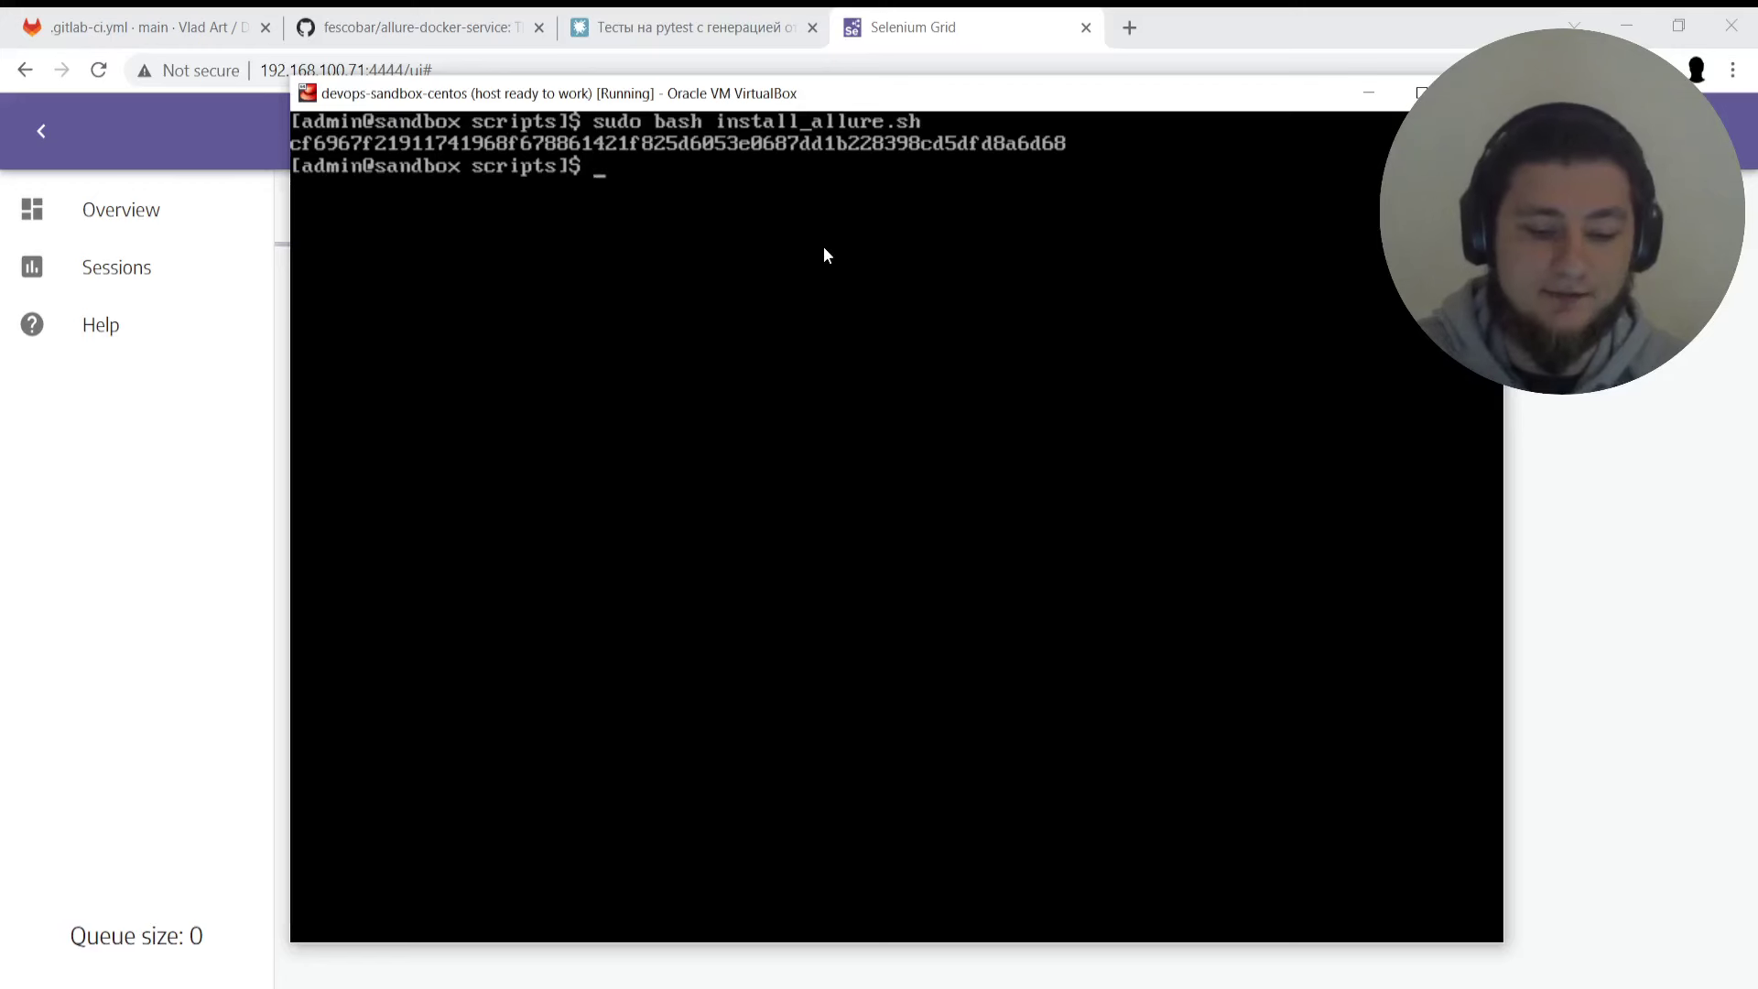
# Run sudo docker ps to confirm the allure container is up on port 5050.
pyautogui.write('dc')
pyautogui.press('BackSpace')
pyautogui.press('BackSpace')
pyautogui.write('sudo c')
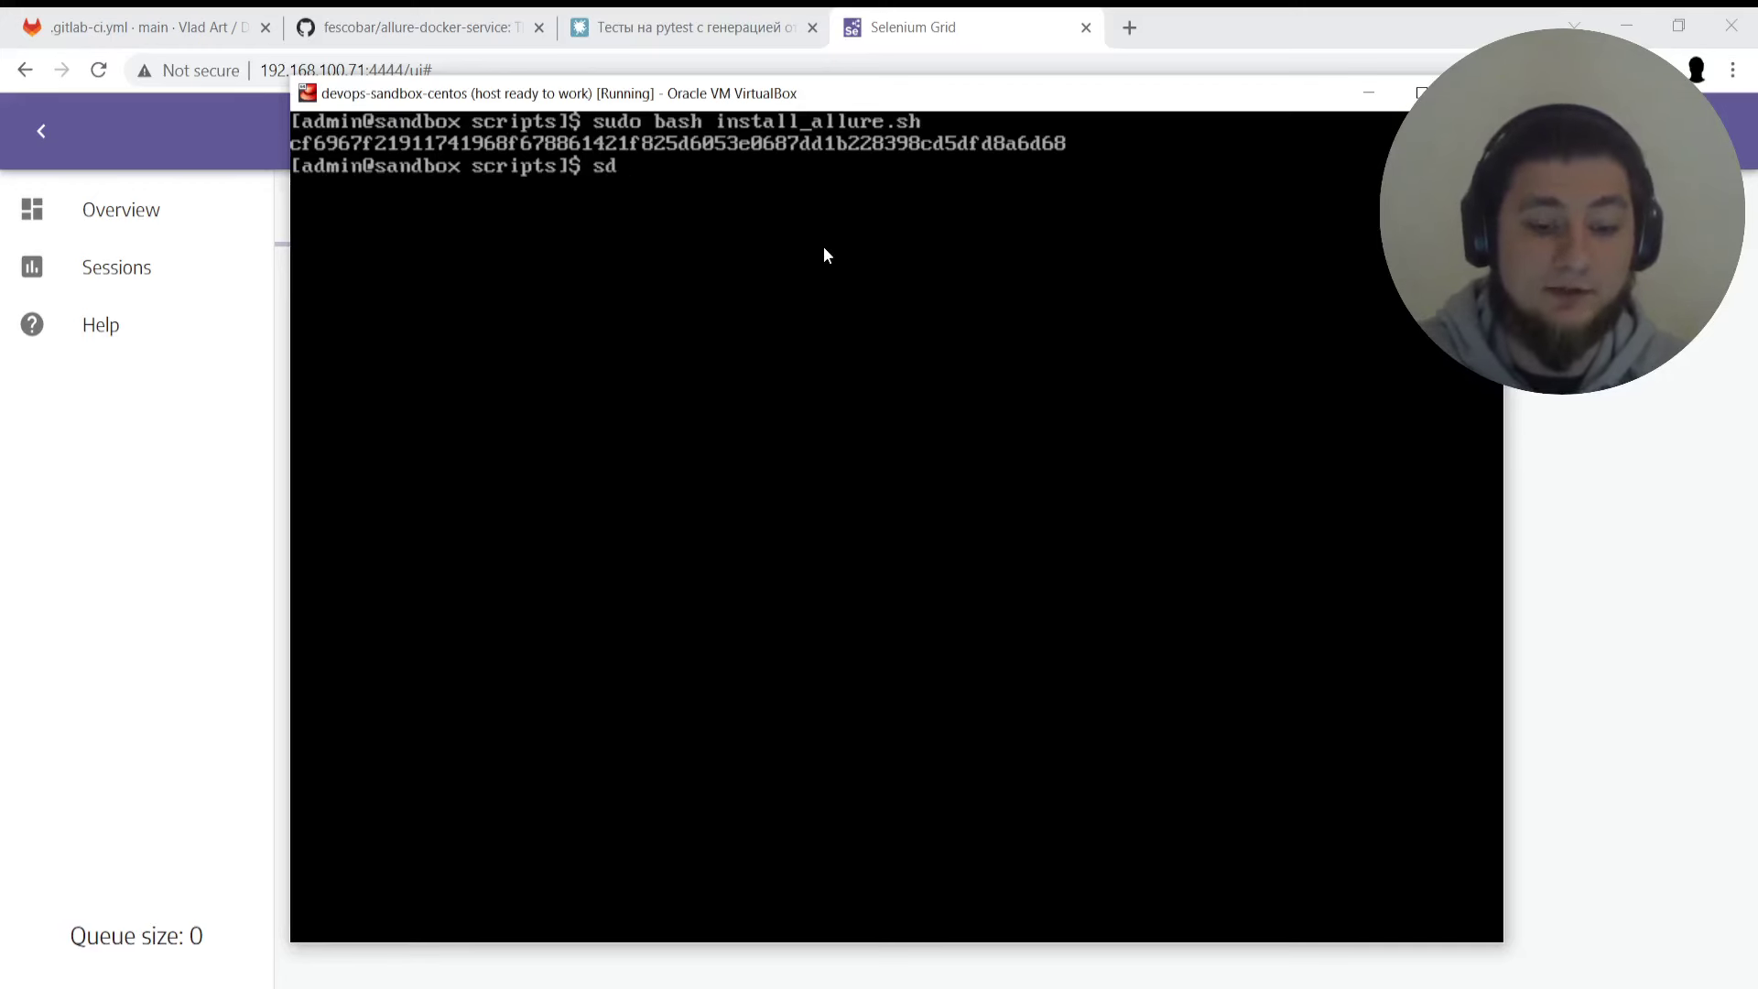
pyautogui.press('BackSpace')
pyautogui.write('docker ps')
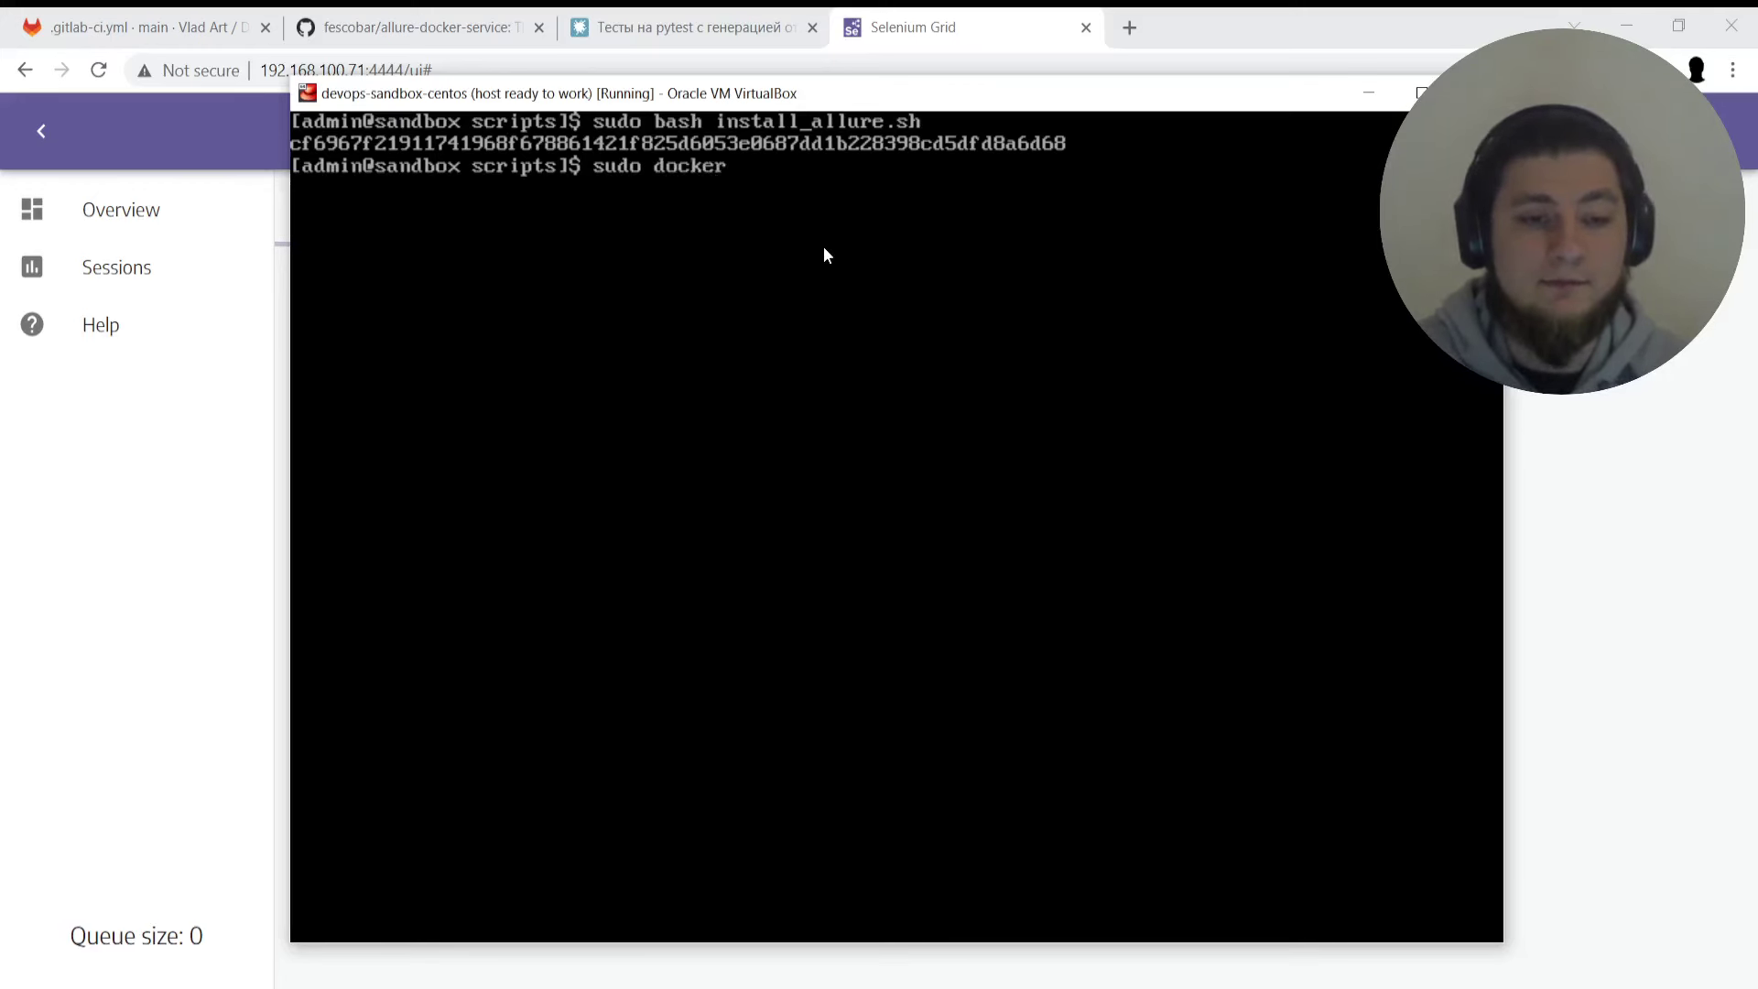
pyautogui.press('Return')
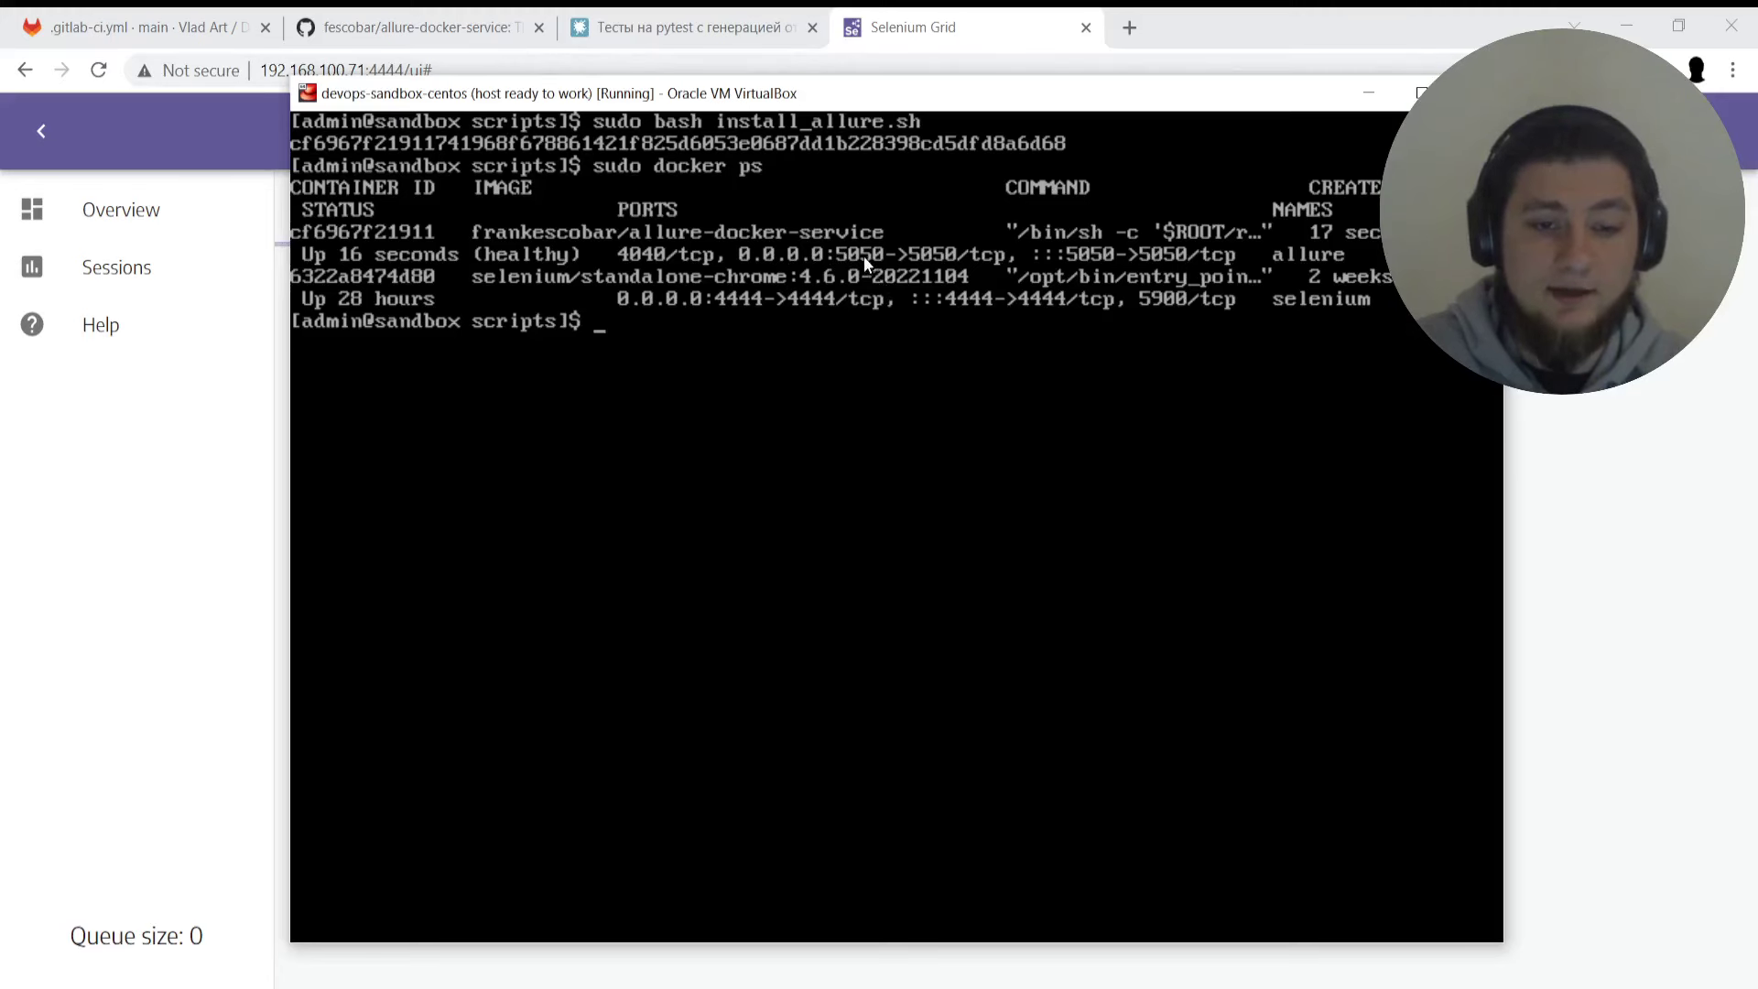
# Load the Allure Swagger UI by changing the browser address port to 5050.
pyautogui.click(1009, 19)
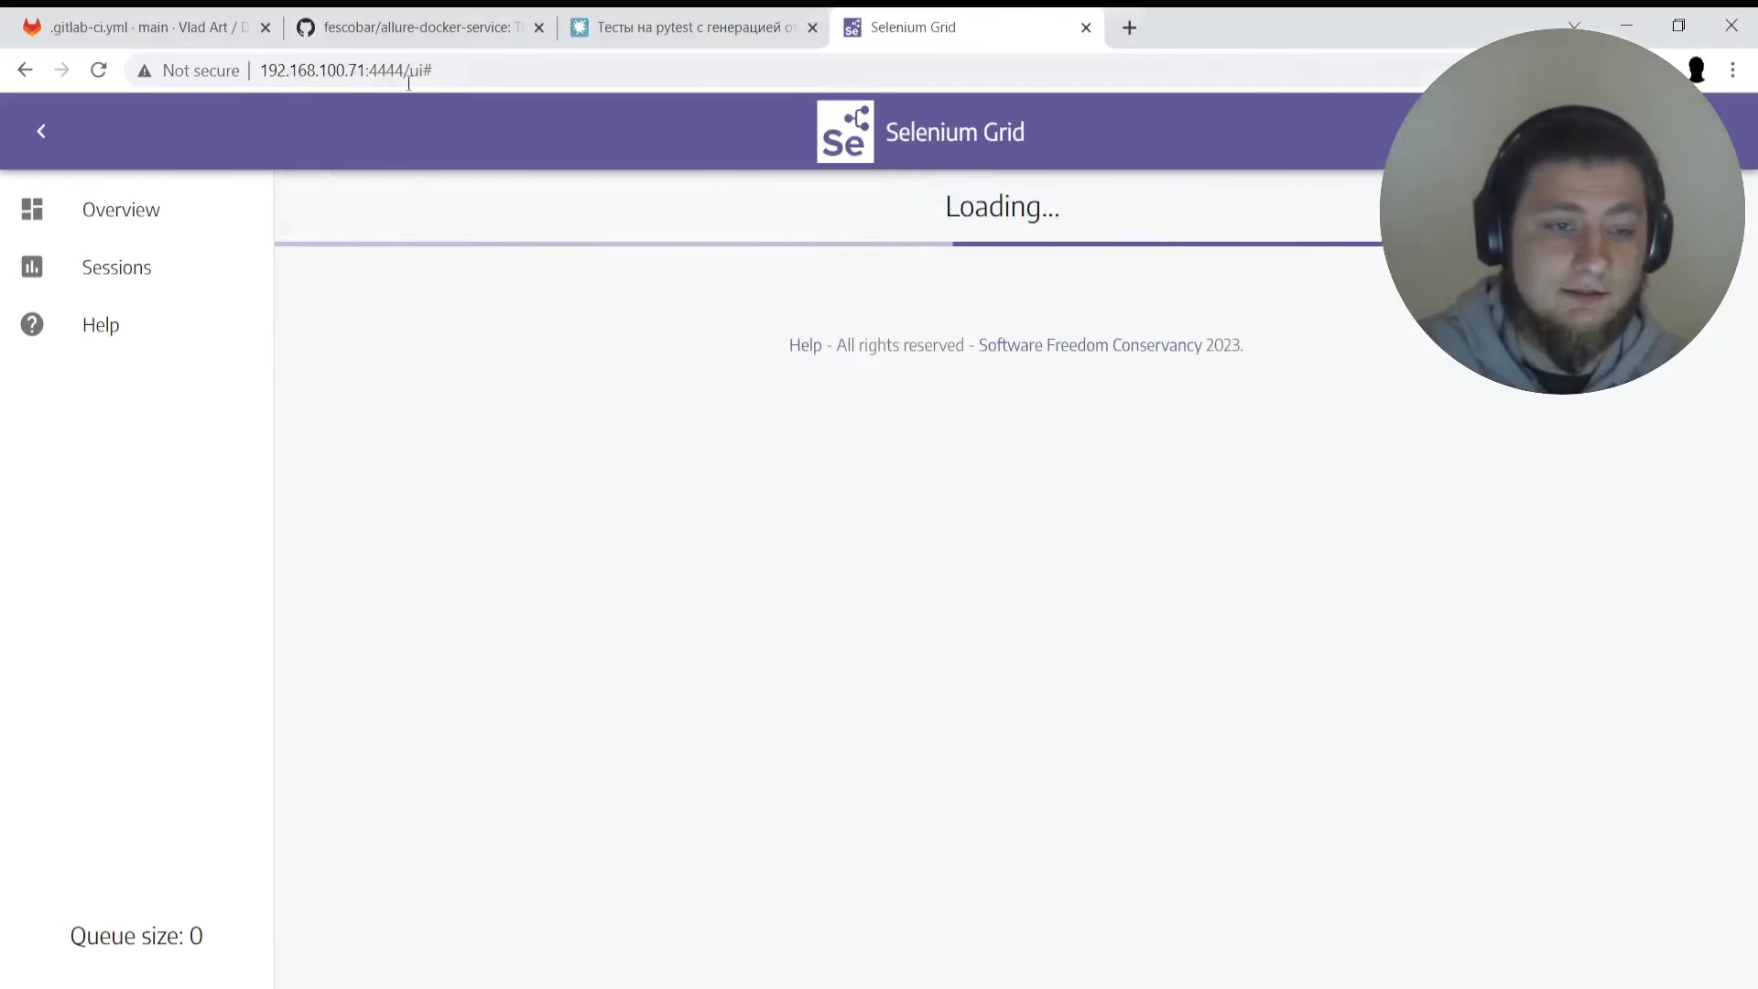
pyautogui.click(445, 67)
pyautogui.moveTo(445, 66); pyautogui.dragTo(372, 70)
pyautogui.write('5050')
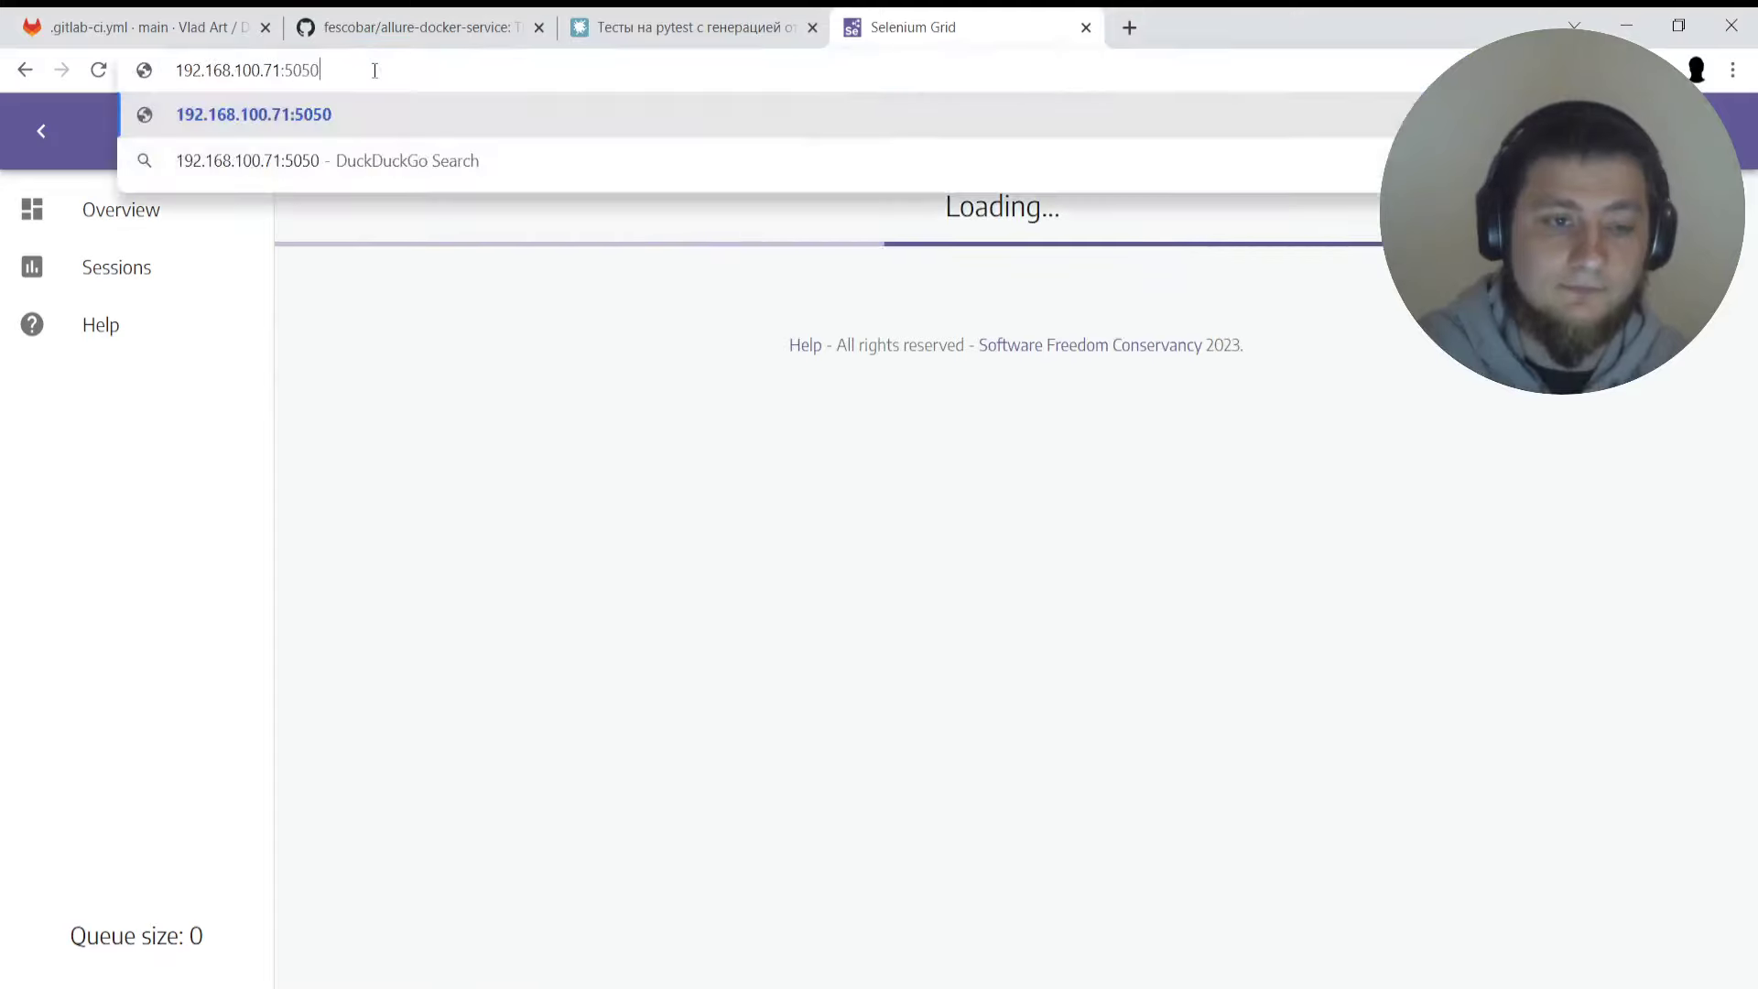
pyautogui.press('Return')
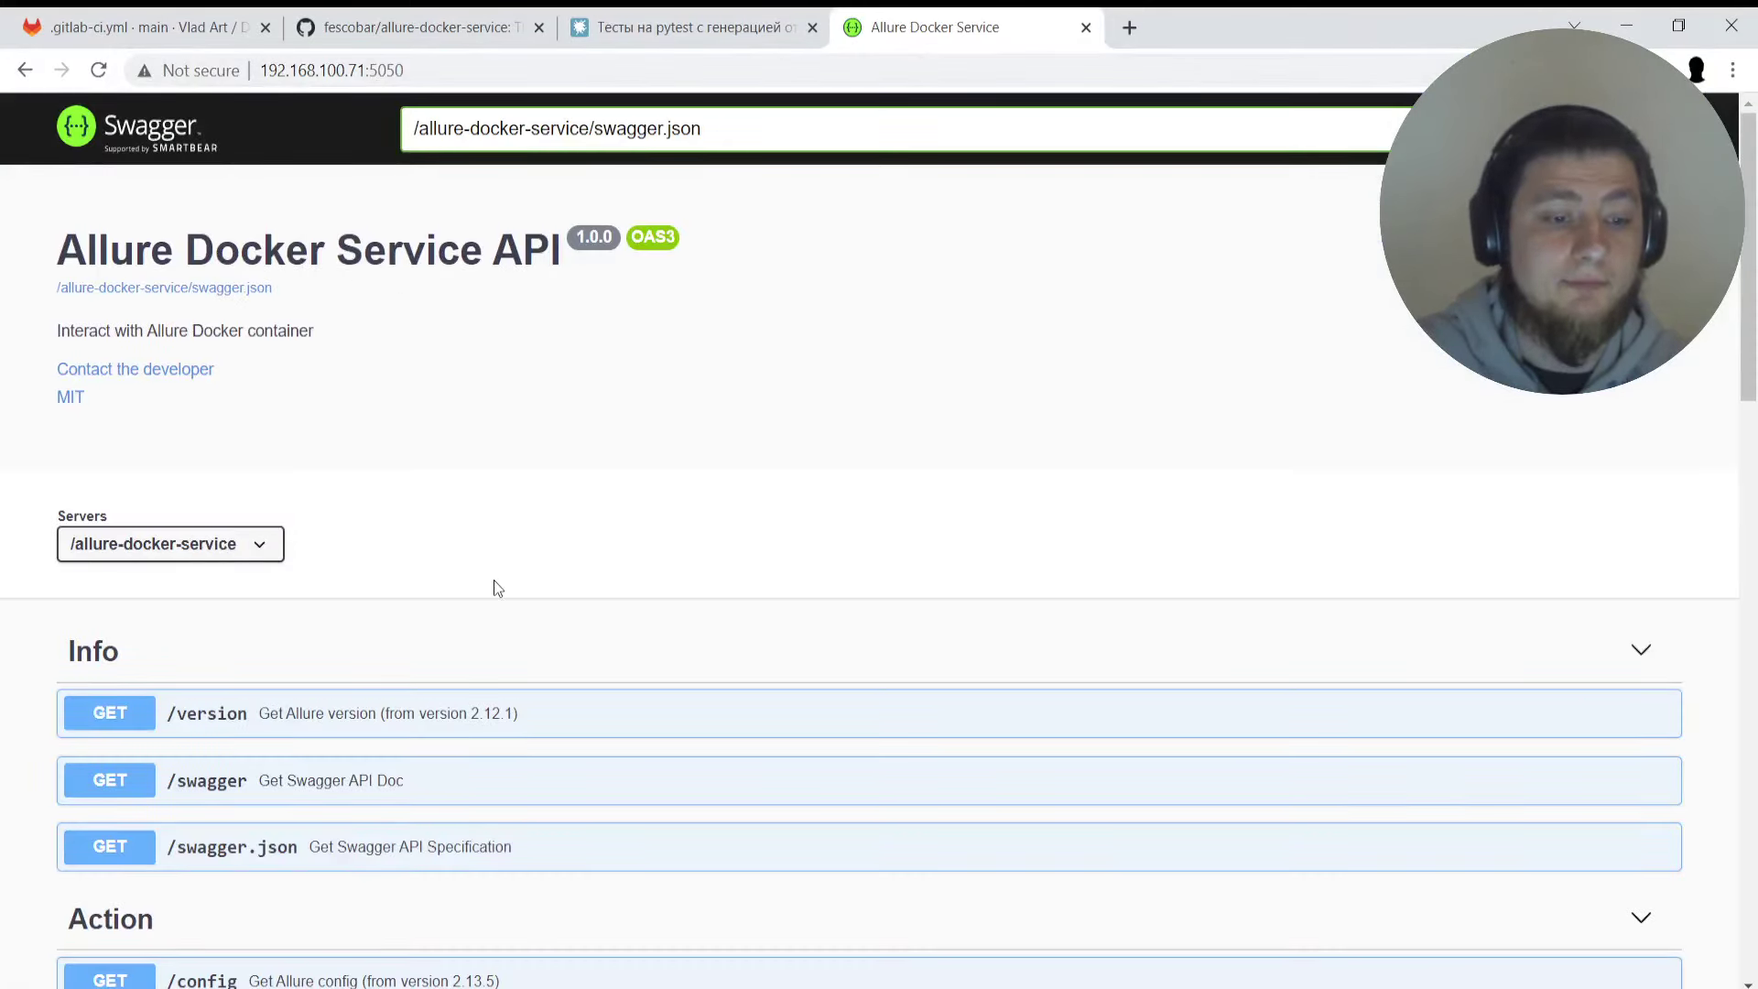
pyautogui.scroll(-10, 494, 577)
pyautogui.scroll(9, 543, 547)
pyautogui.scroll(2, 543, 546)
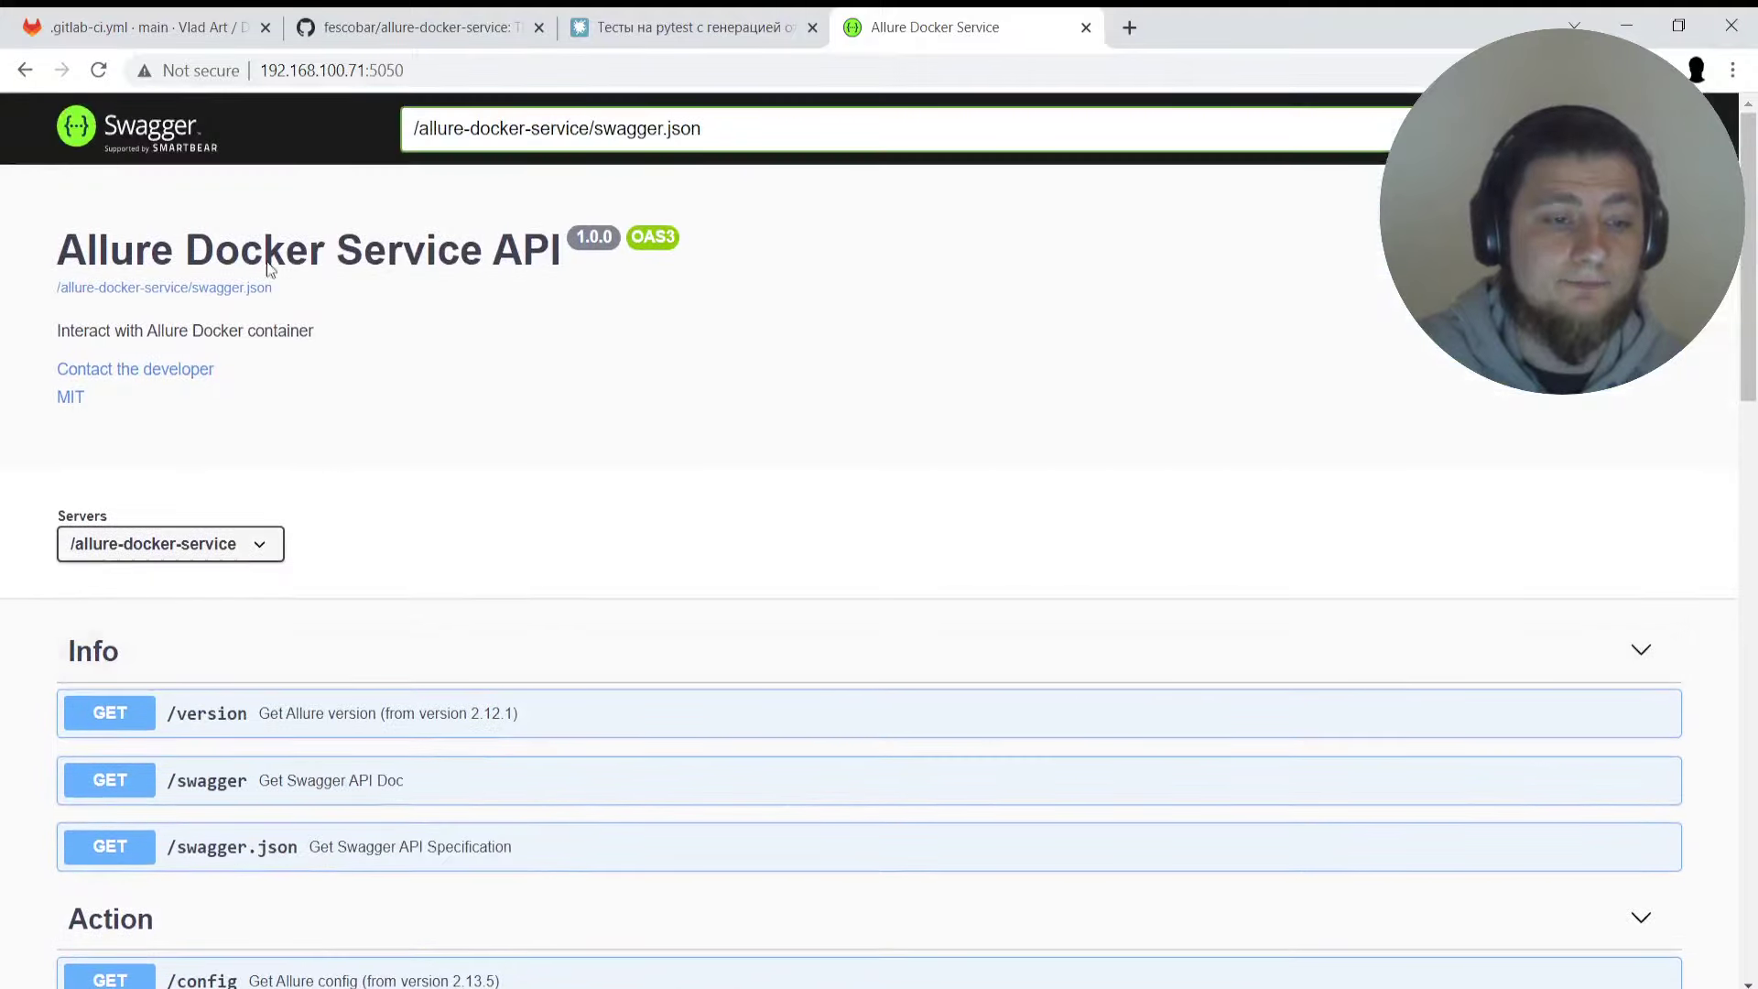
pyautogui.scroll(-6, 531, 303)
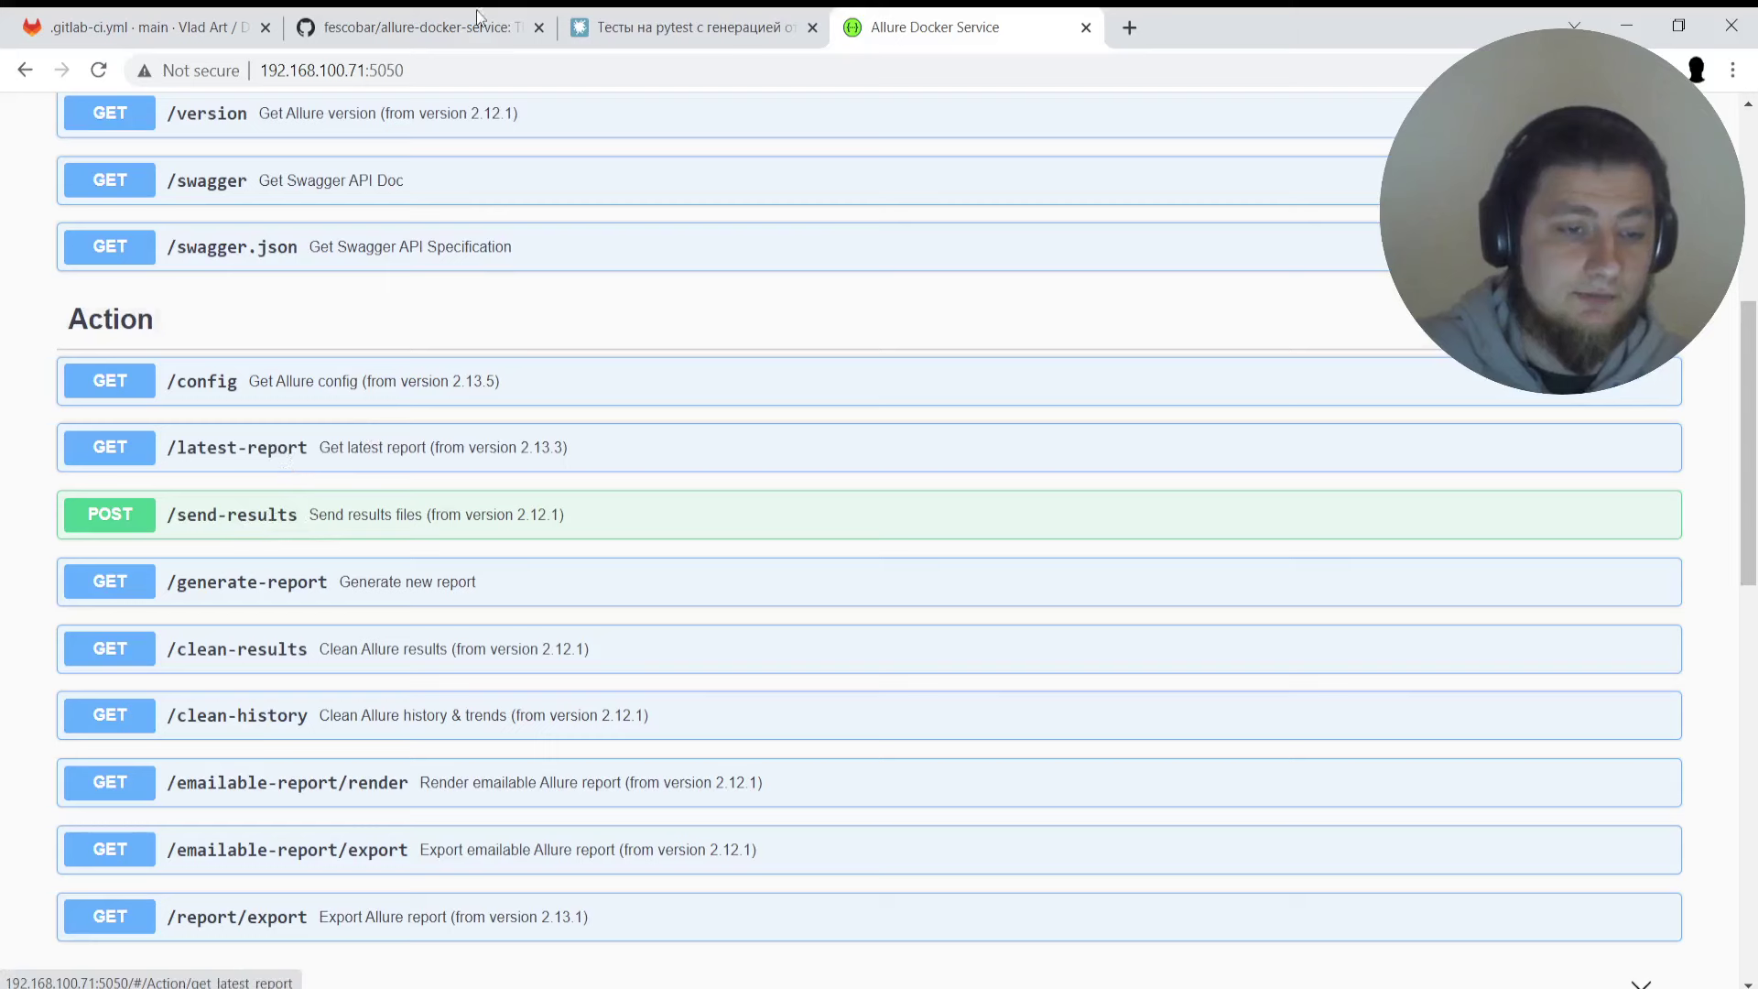
# Try the /lates path on the 5050 address, then return to the GitHub README.
pyautogui.click(454, 71)
pyautogui.write('/lates')
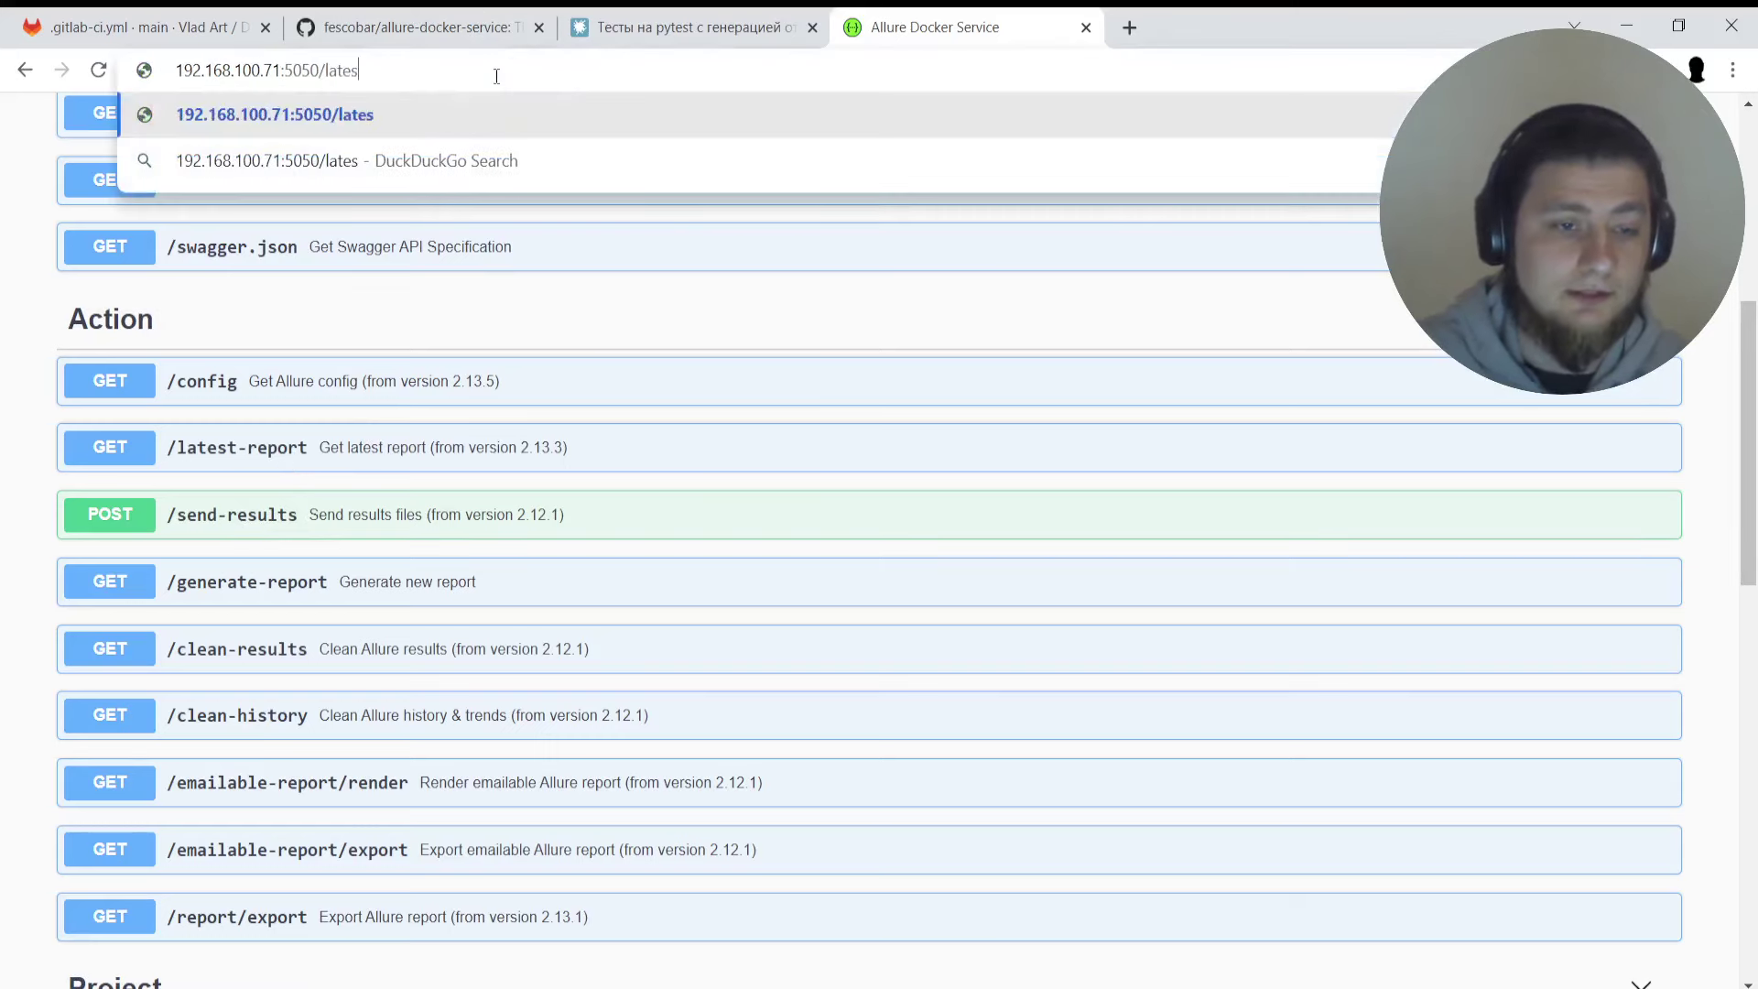
pyautogui.press('Return')
pyautogui.click(412, 28)
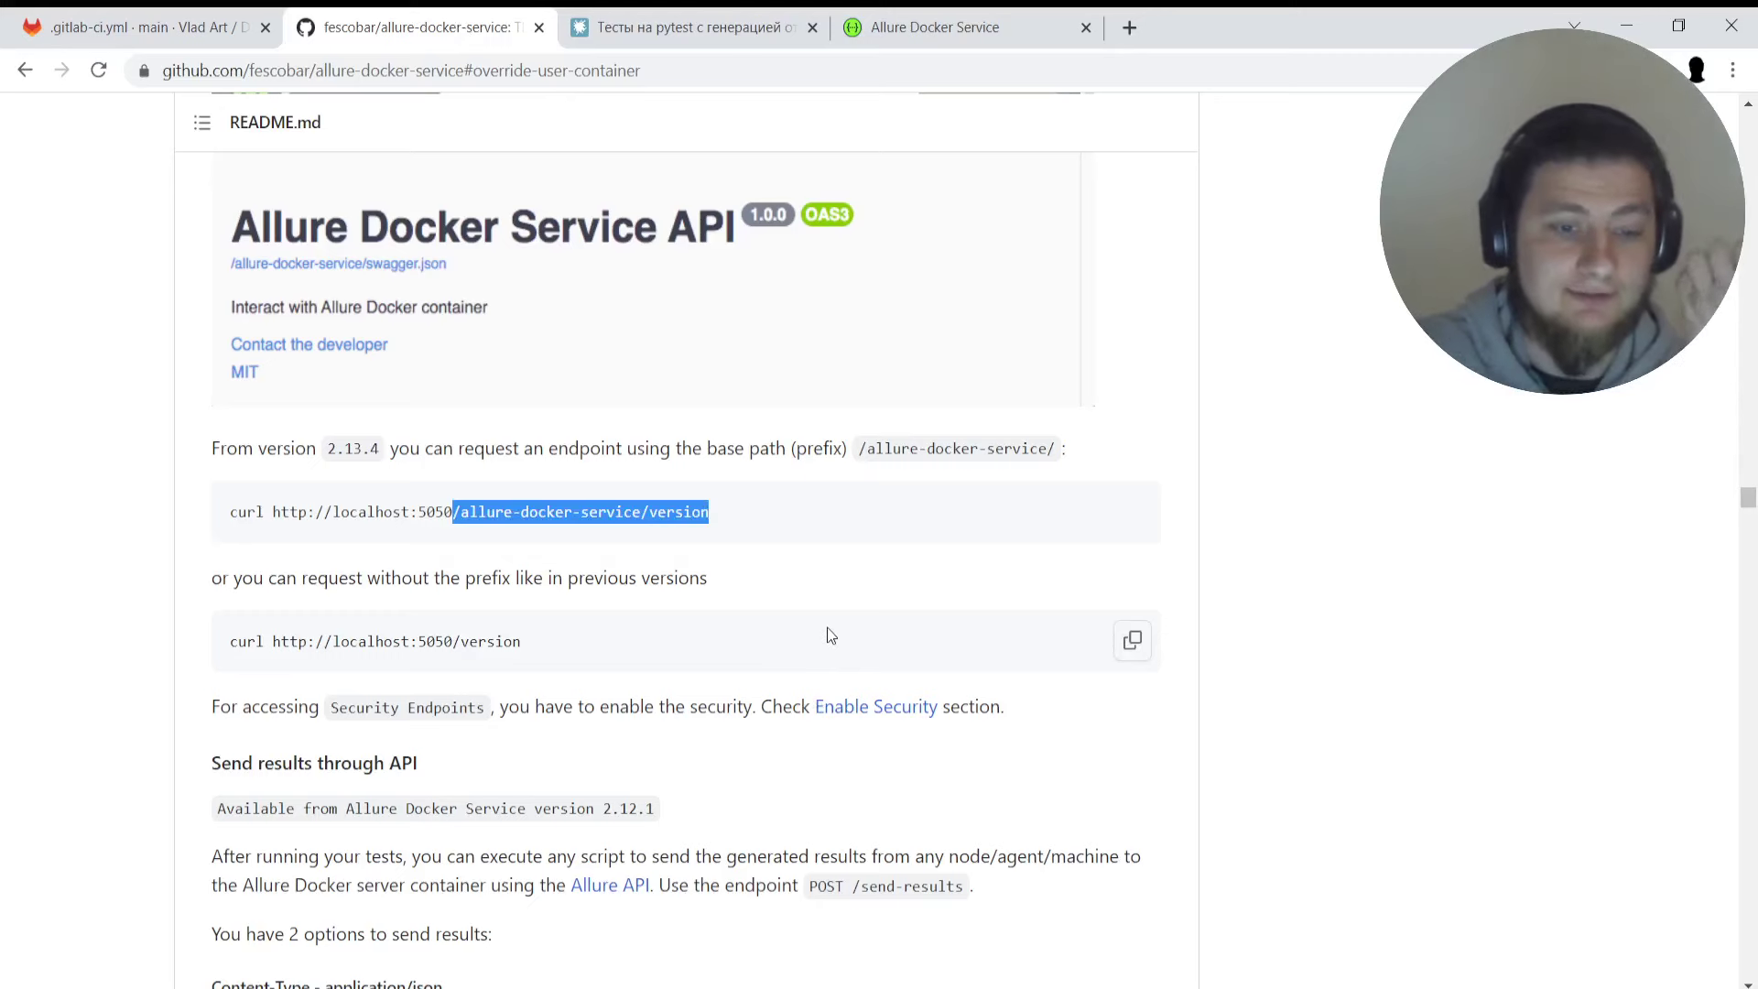
# Highlight /generate-report in the README's Action Endpoints, then return to the Swagger page's Action section.
pyautogui.scroll(-1, 831, 636)
pyautogui.scroll(10, 831, 636)
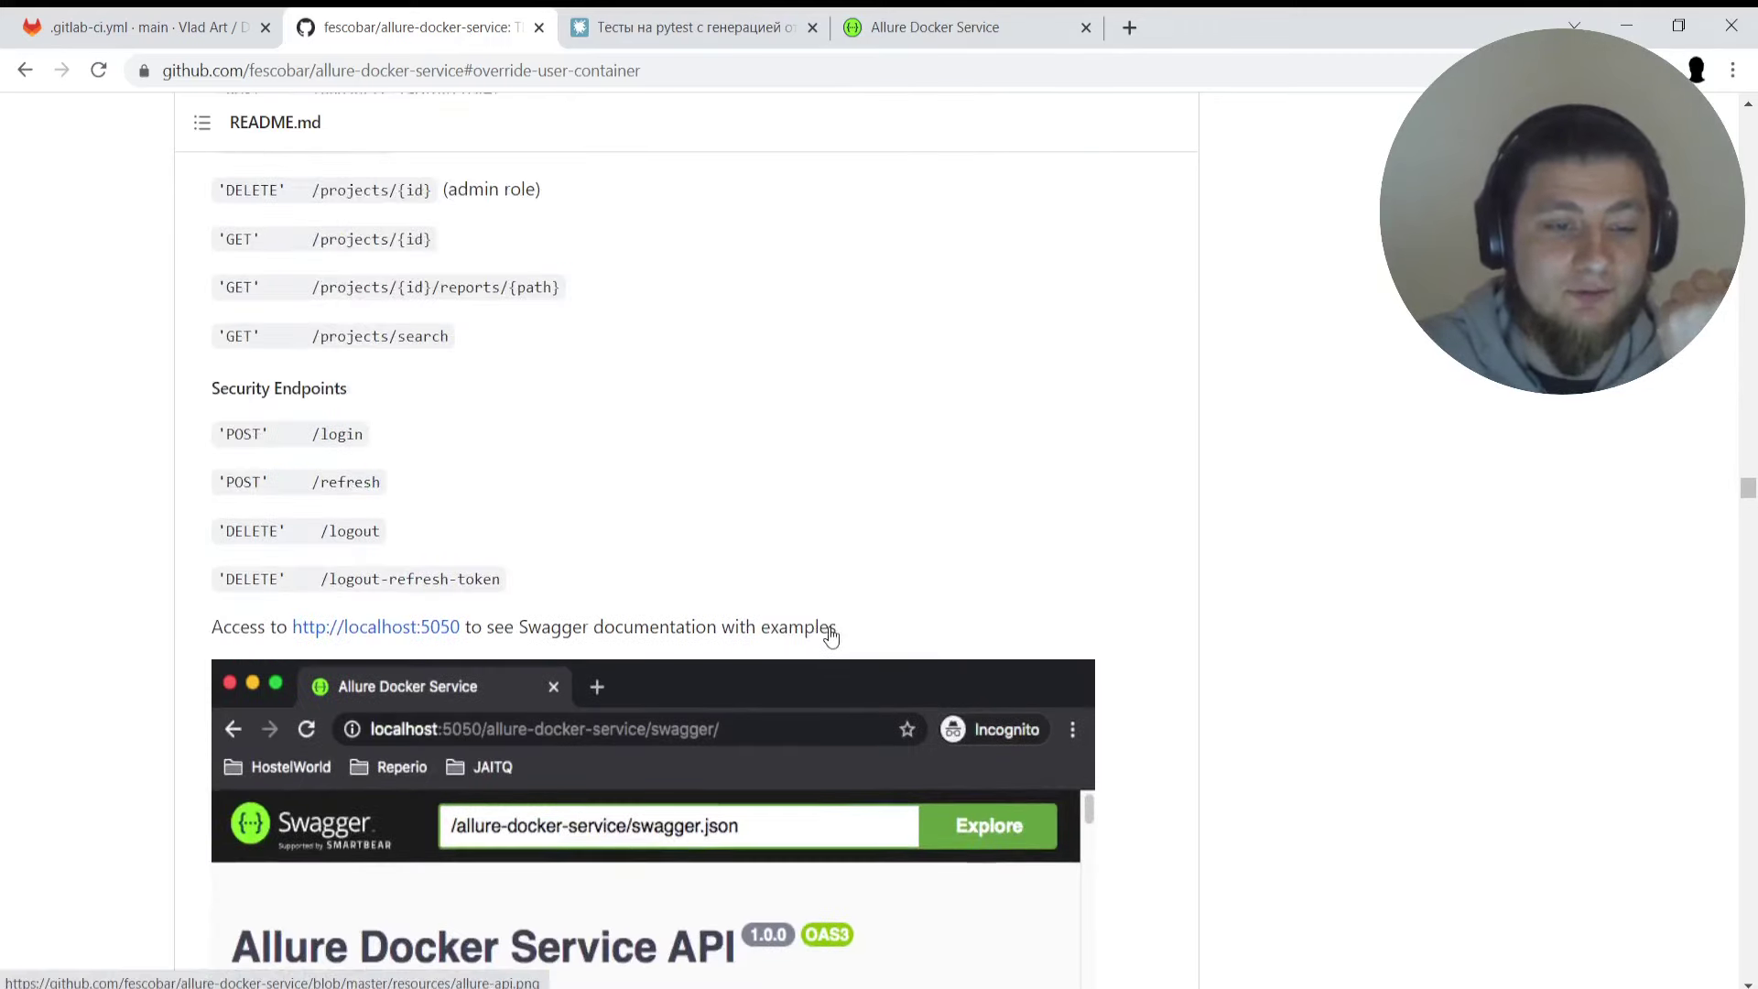
pyautogui.scroll(1, 817, 628)
pyautogui.scroll(6, 777, 609)
pyautogui.scroll(4, 624, 579)
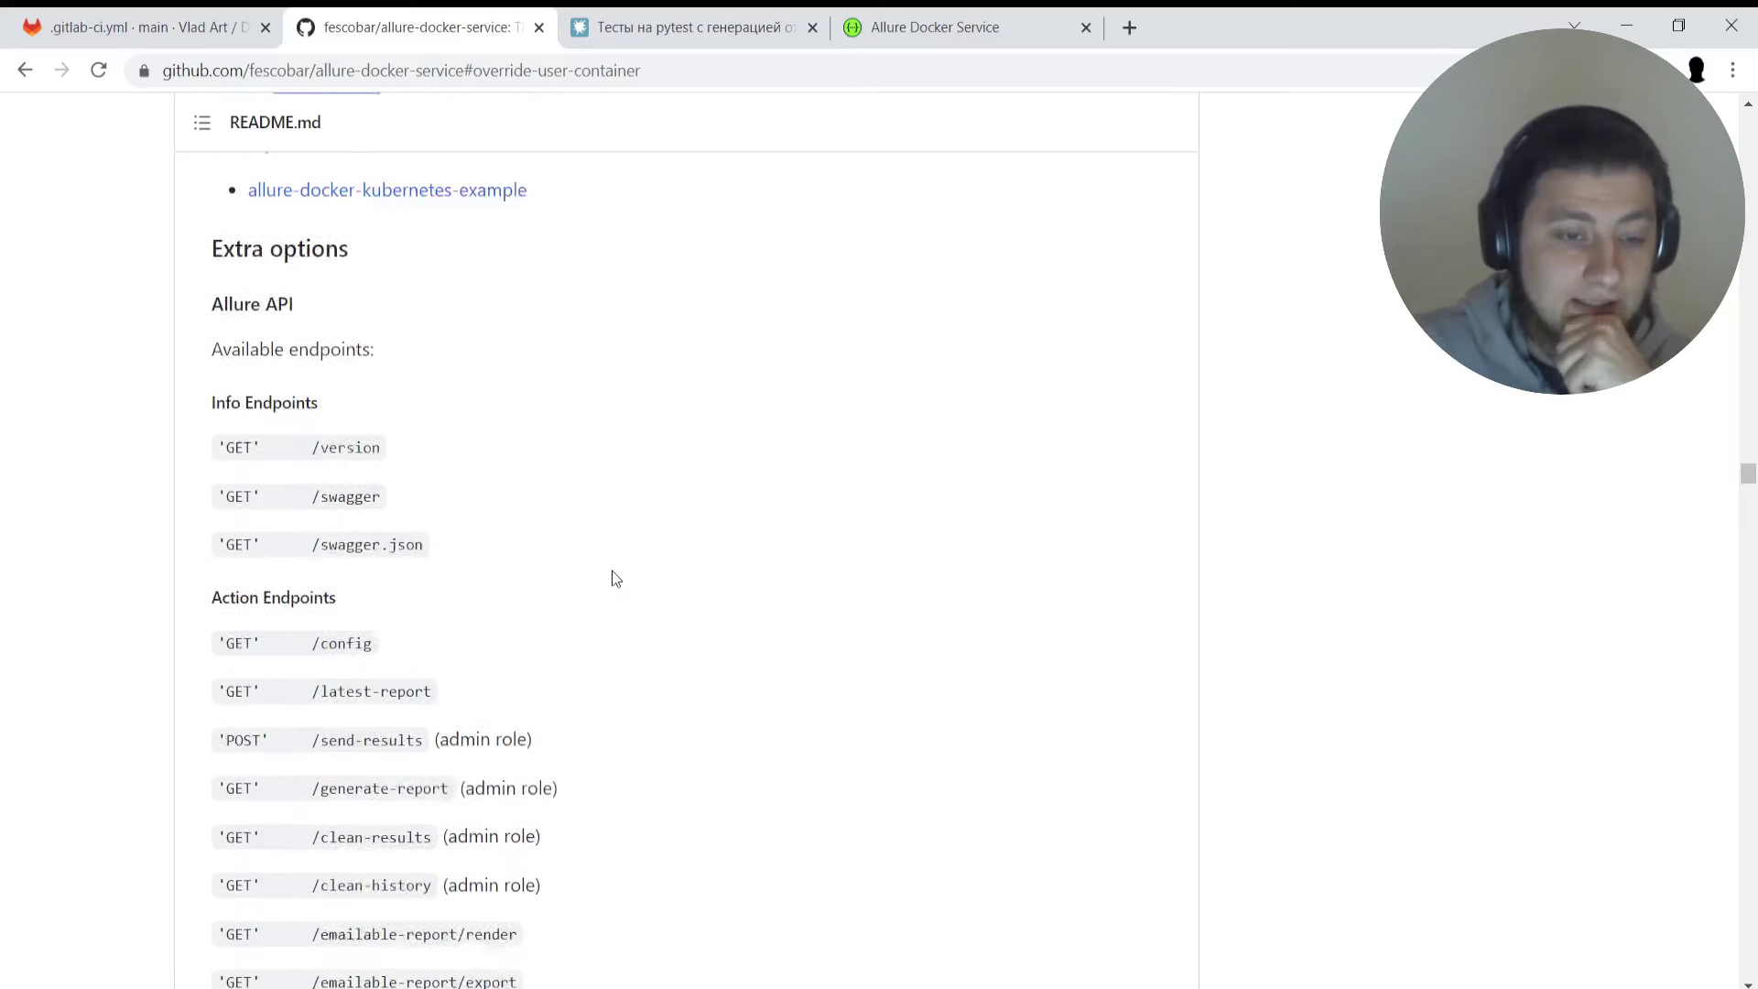
pyautogui.scroll(-5, 540, 558)
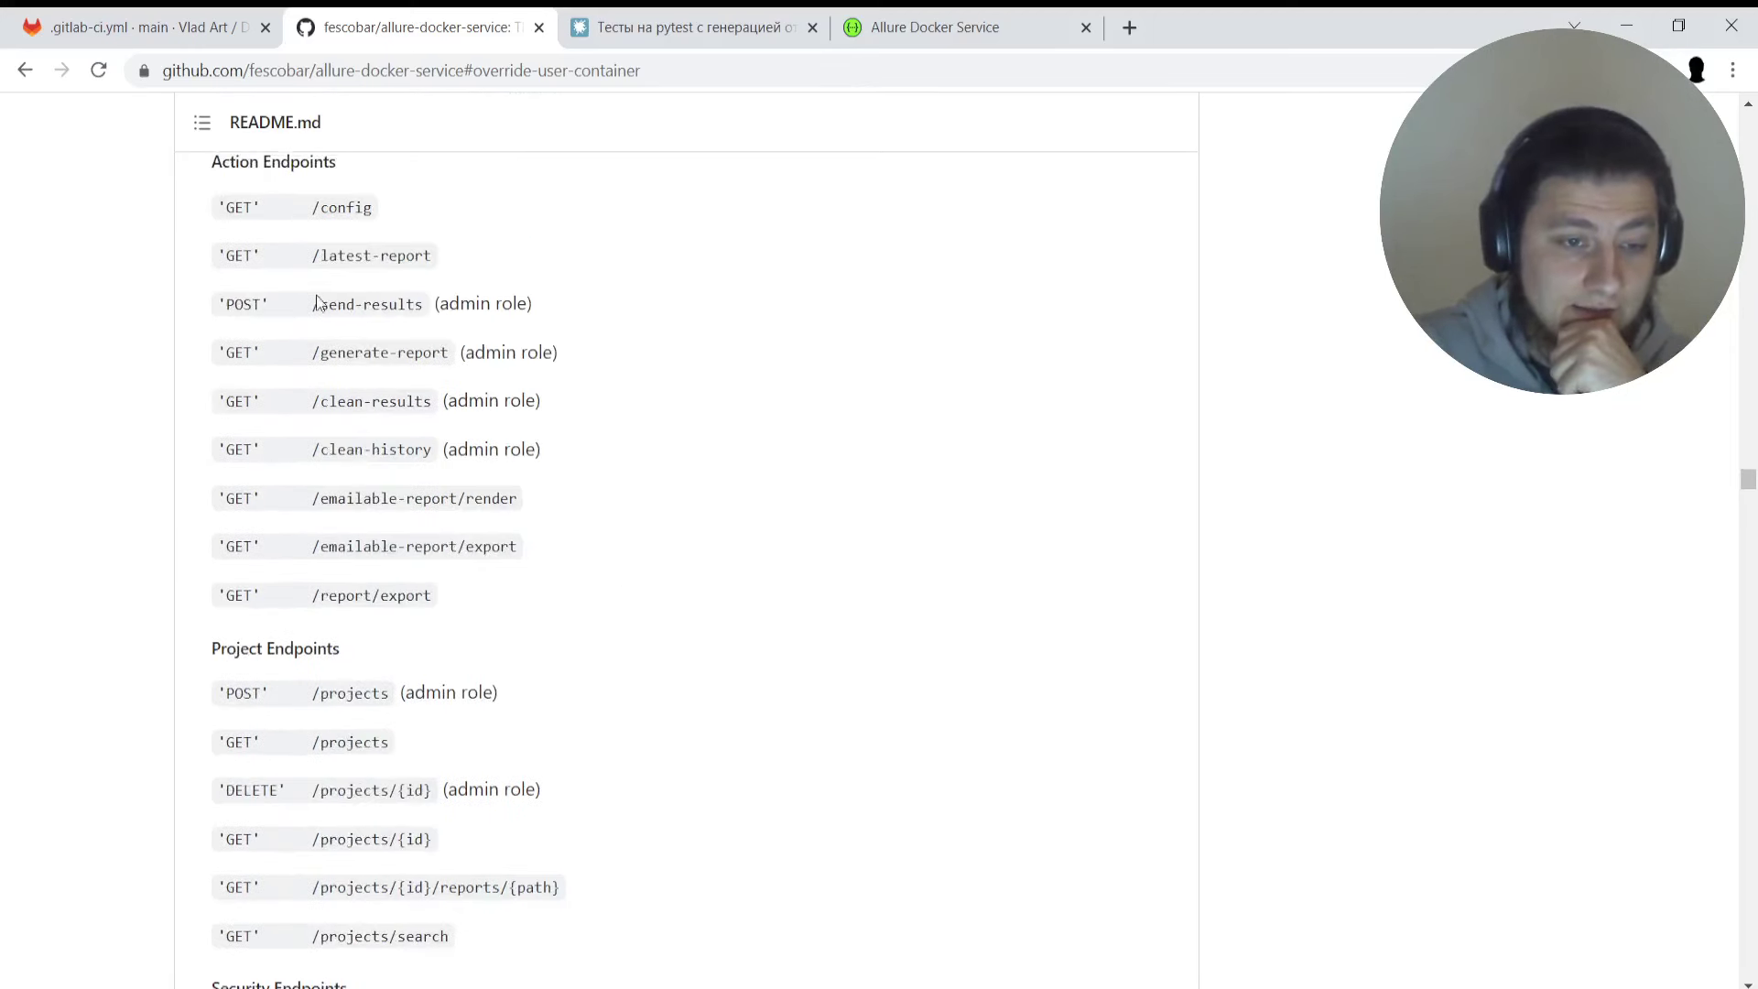
pyautogui.moveTo(449, 355); pyautogui.dragTo(314, 353)
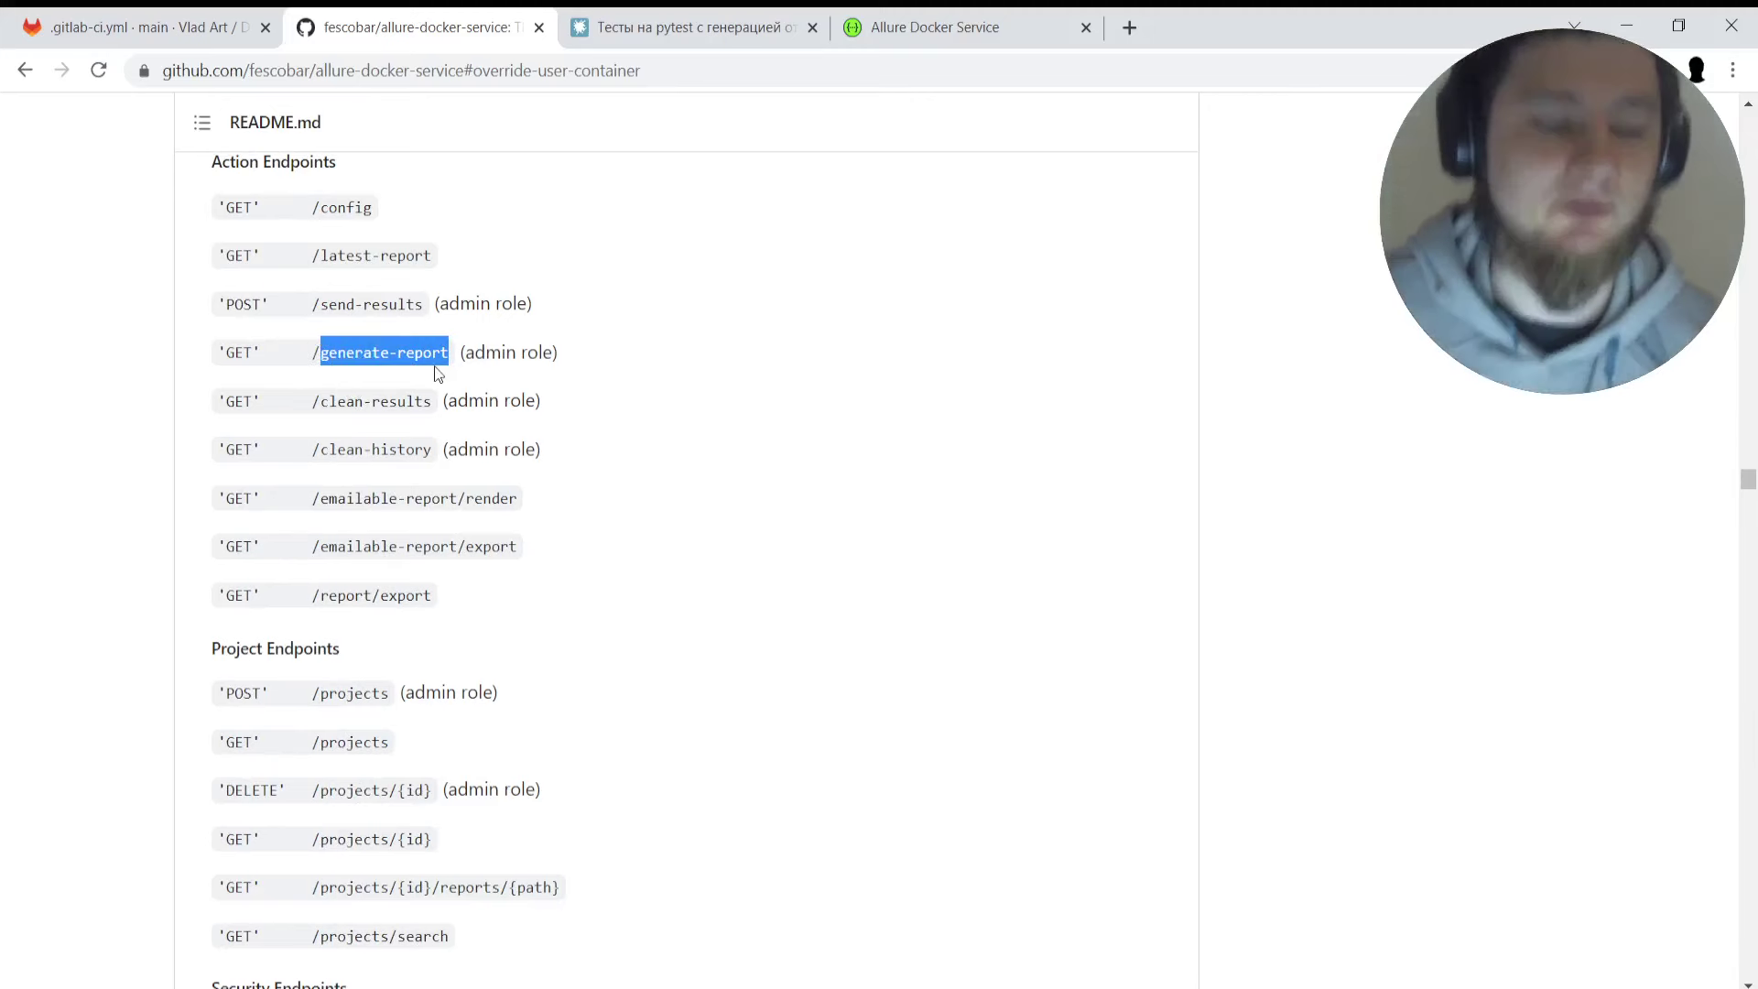
pyautogui.click(586, 298)
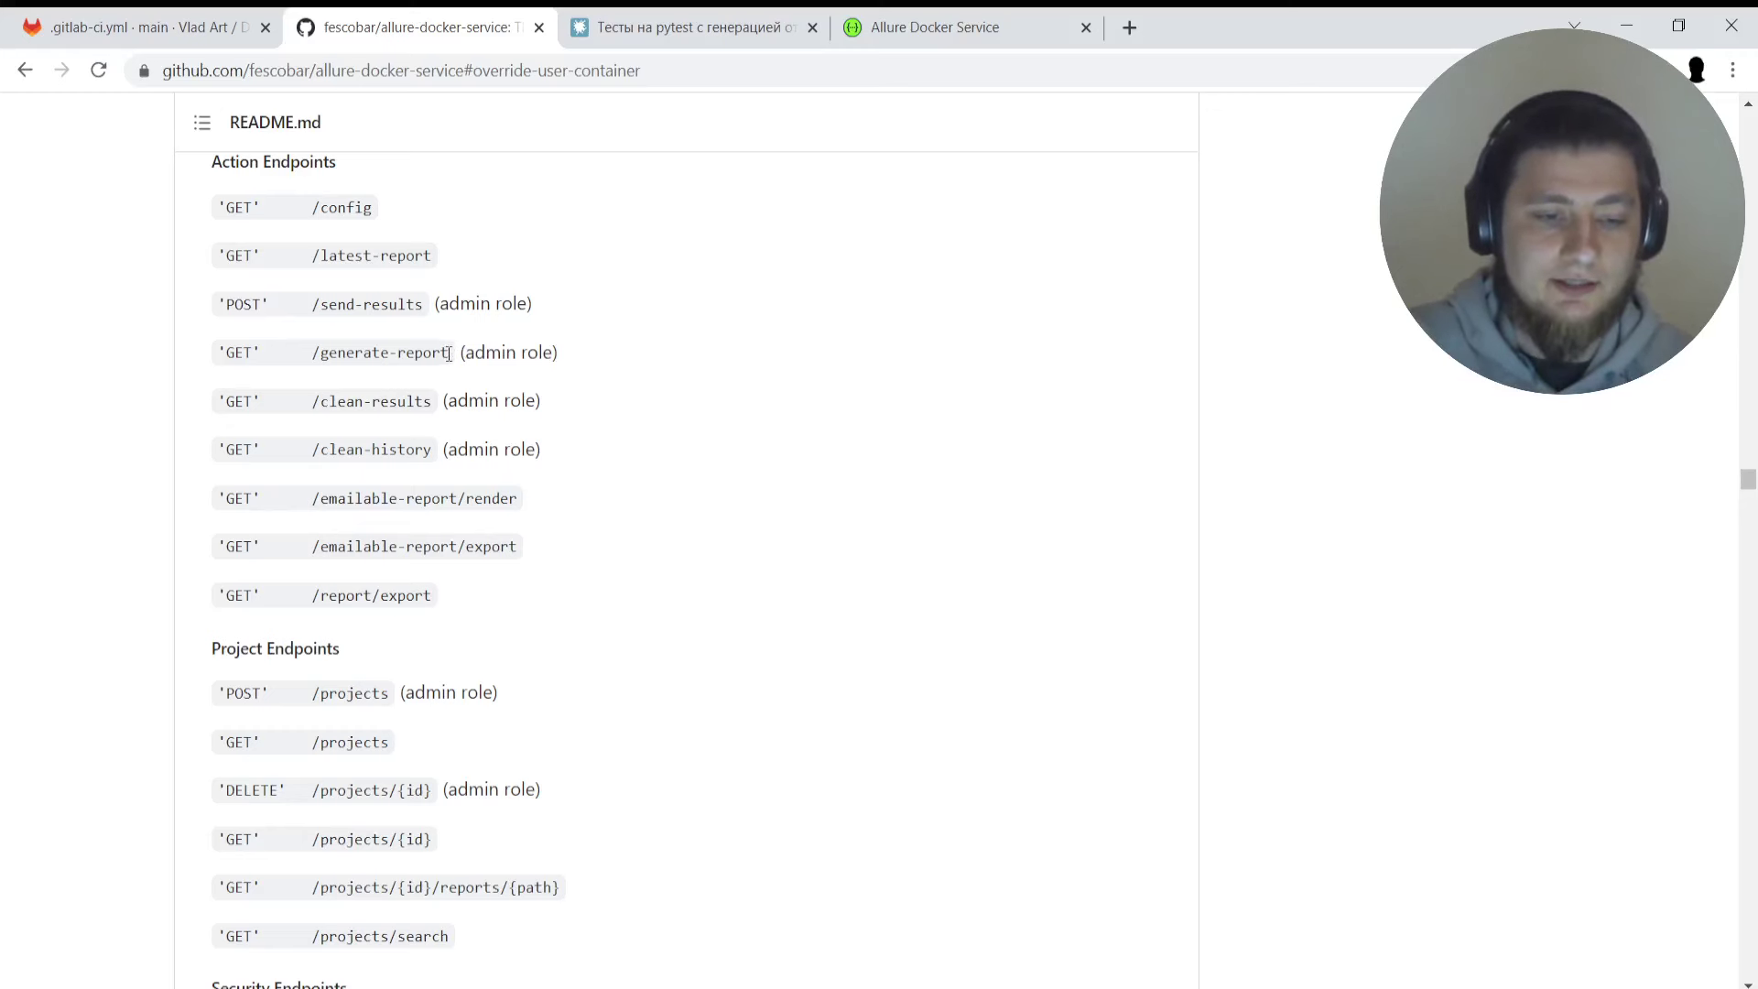
pyautogui.moveTo(449, 353); pyautogui.dragTo(310, 352)
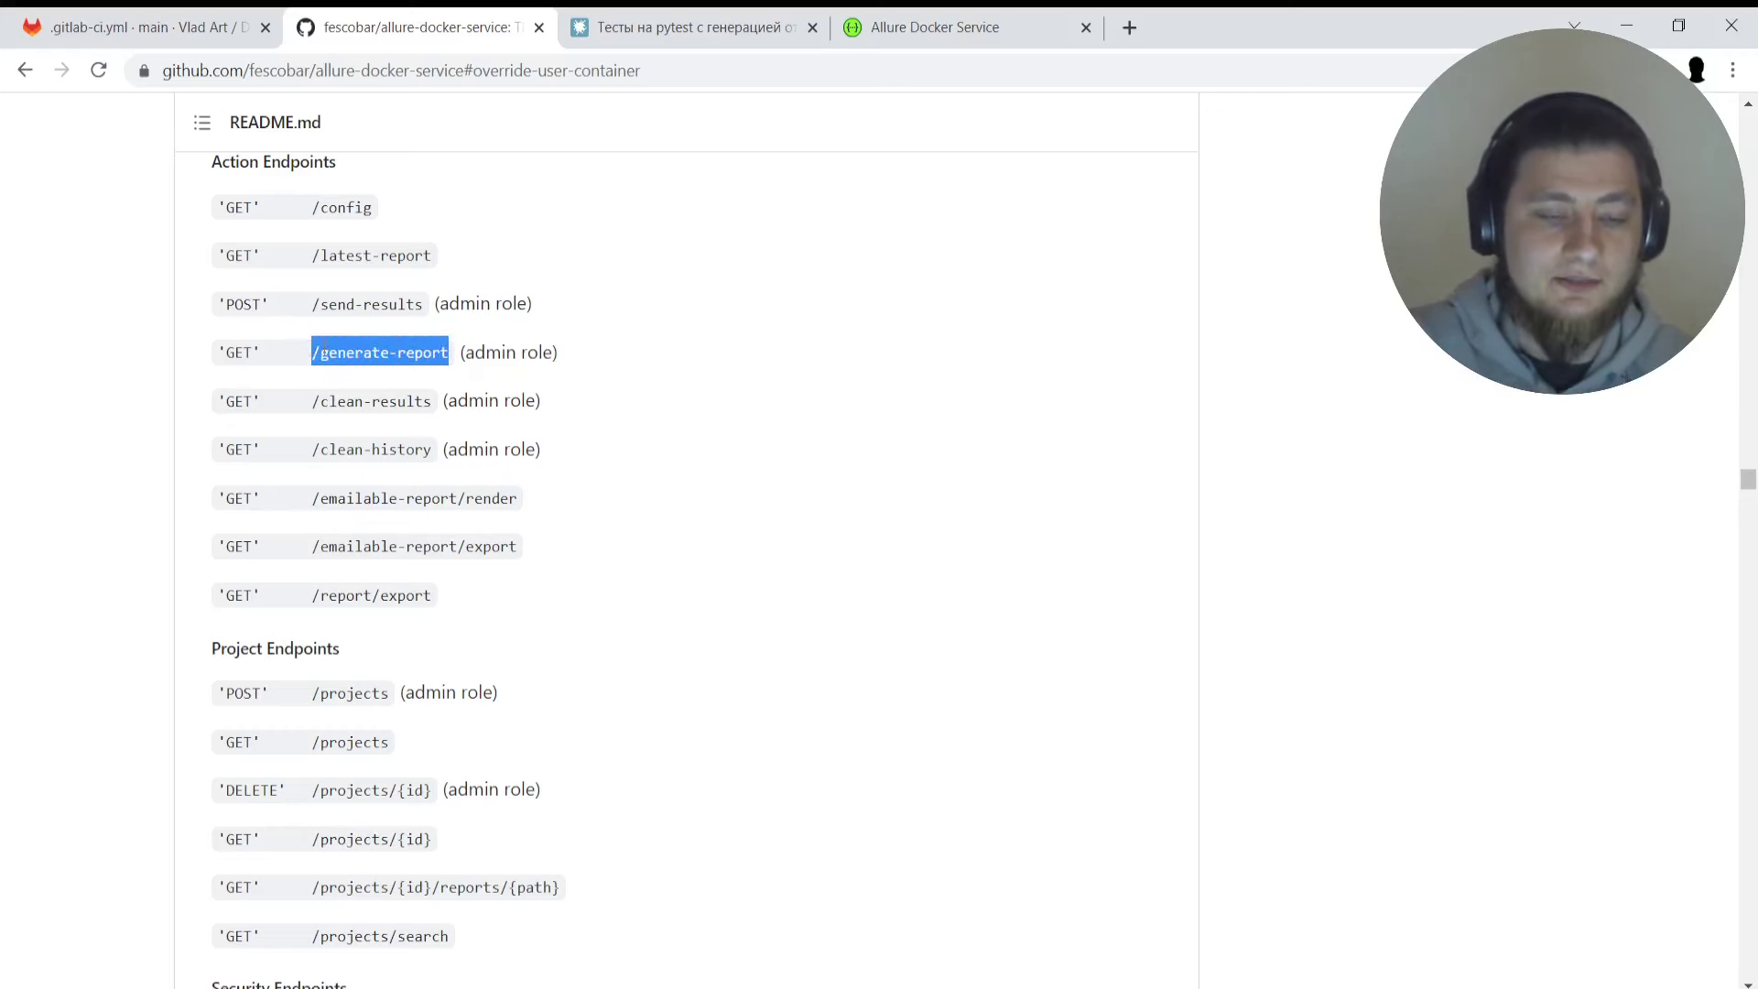
pyautogui.click(912, 19)
pyautogui.scroll(-8, 471, 675)
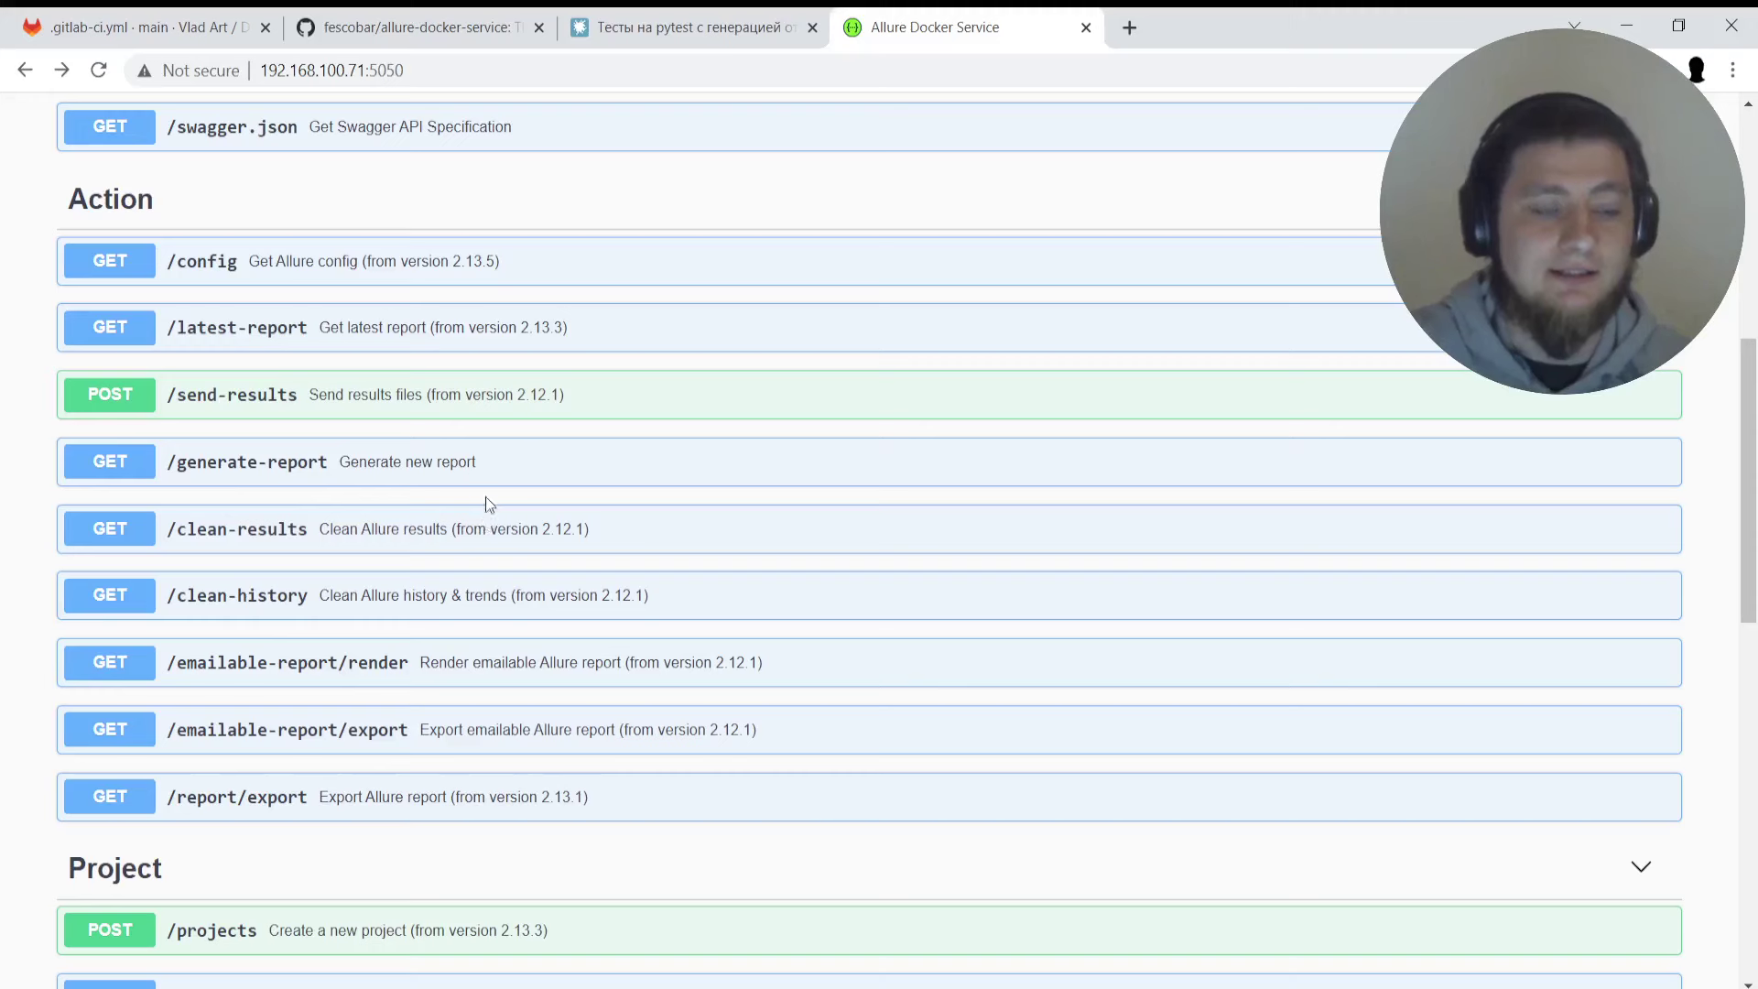
# Expand the GET /generate-report endpoint in Swagger to view its parameters.
pyautogui.click(314, 467)
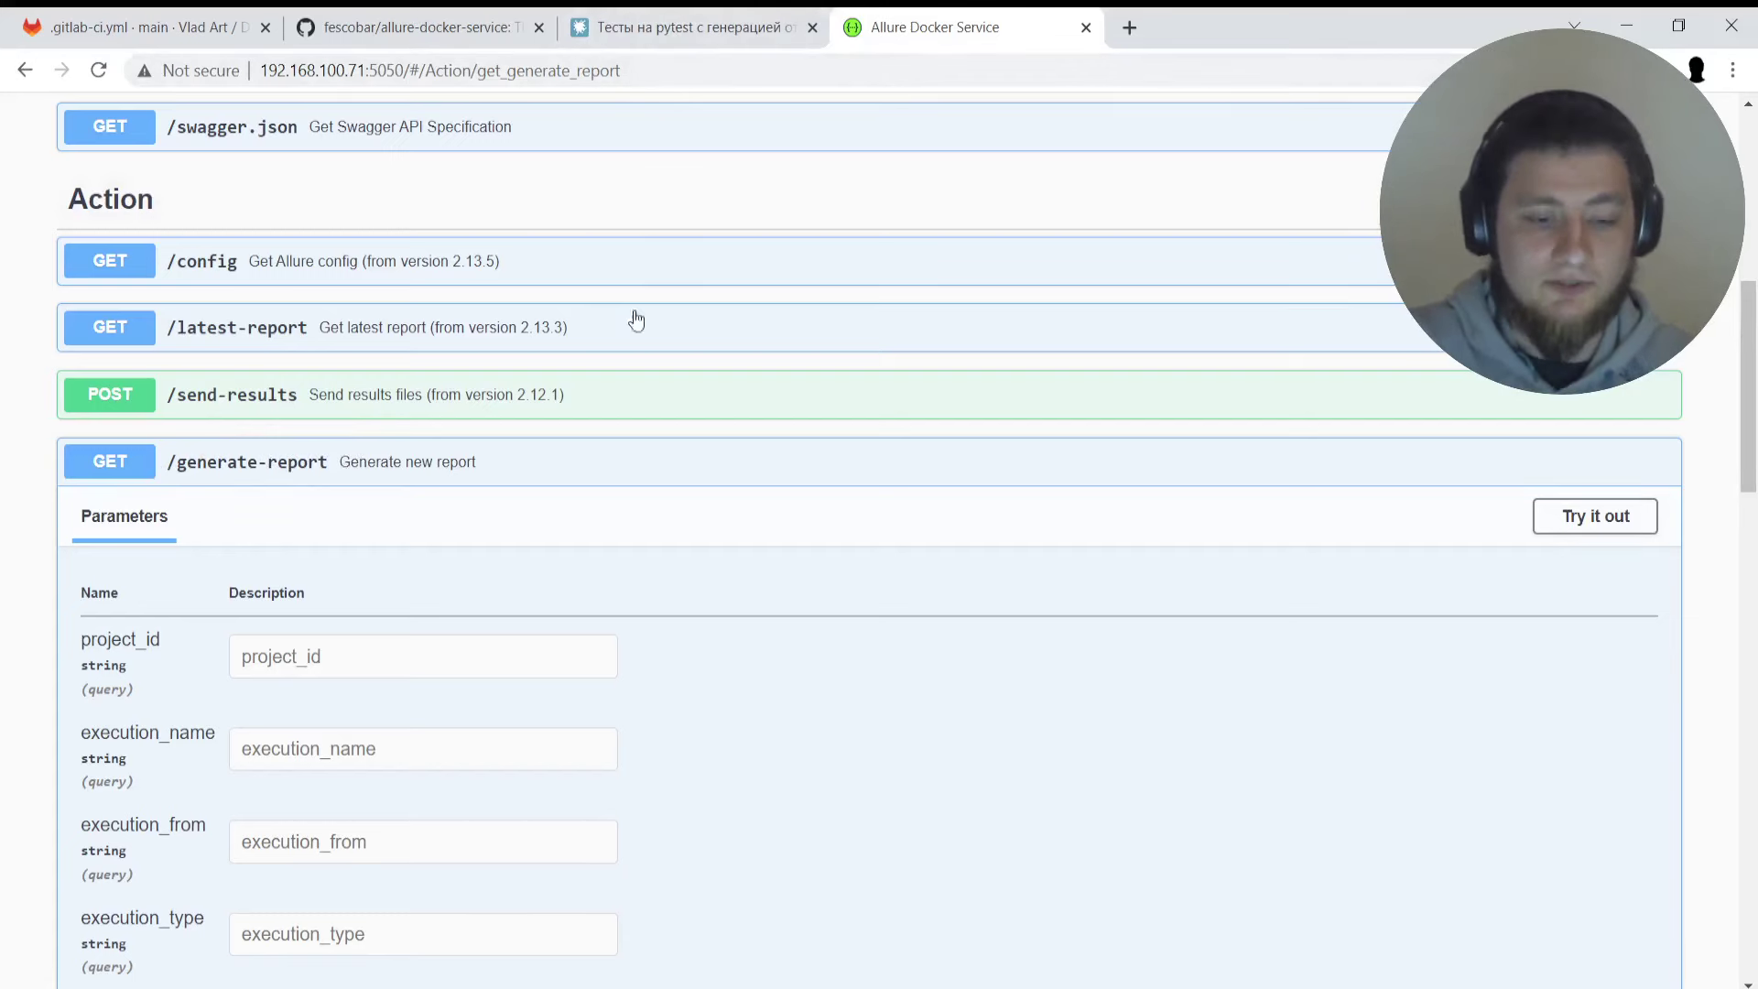
pyautogui.hotkey('alt', 'Tab')
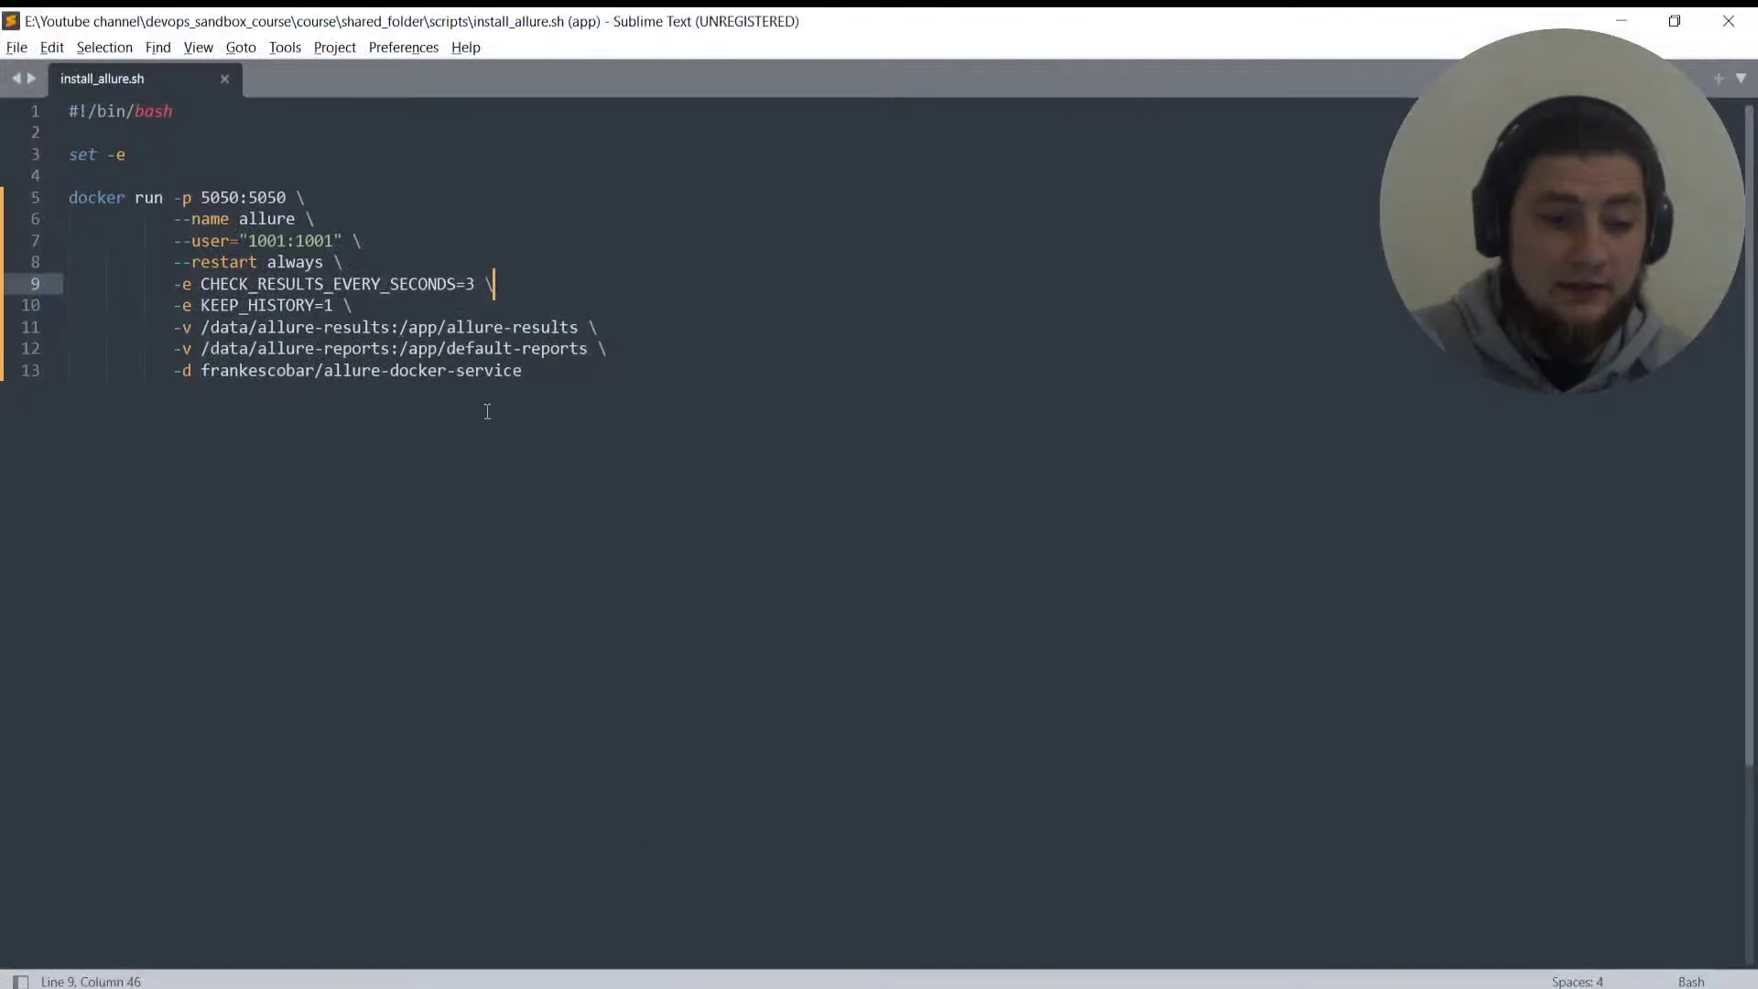
# Highlight the host and container allure-results volume paths, then minimize Sublime Text.
pyautogui.moveTo(306, 318); pyautogui.dragTo(403, 322)
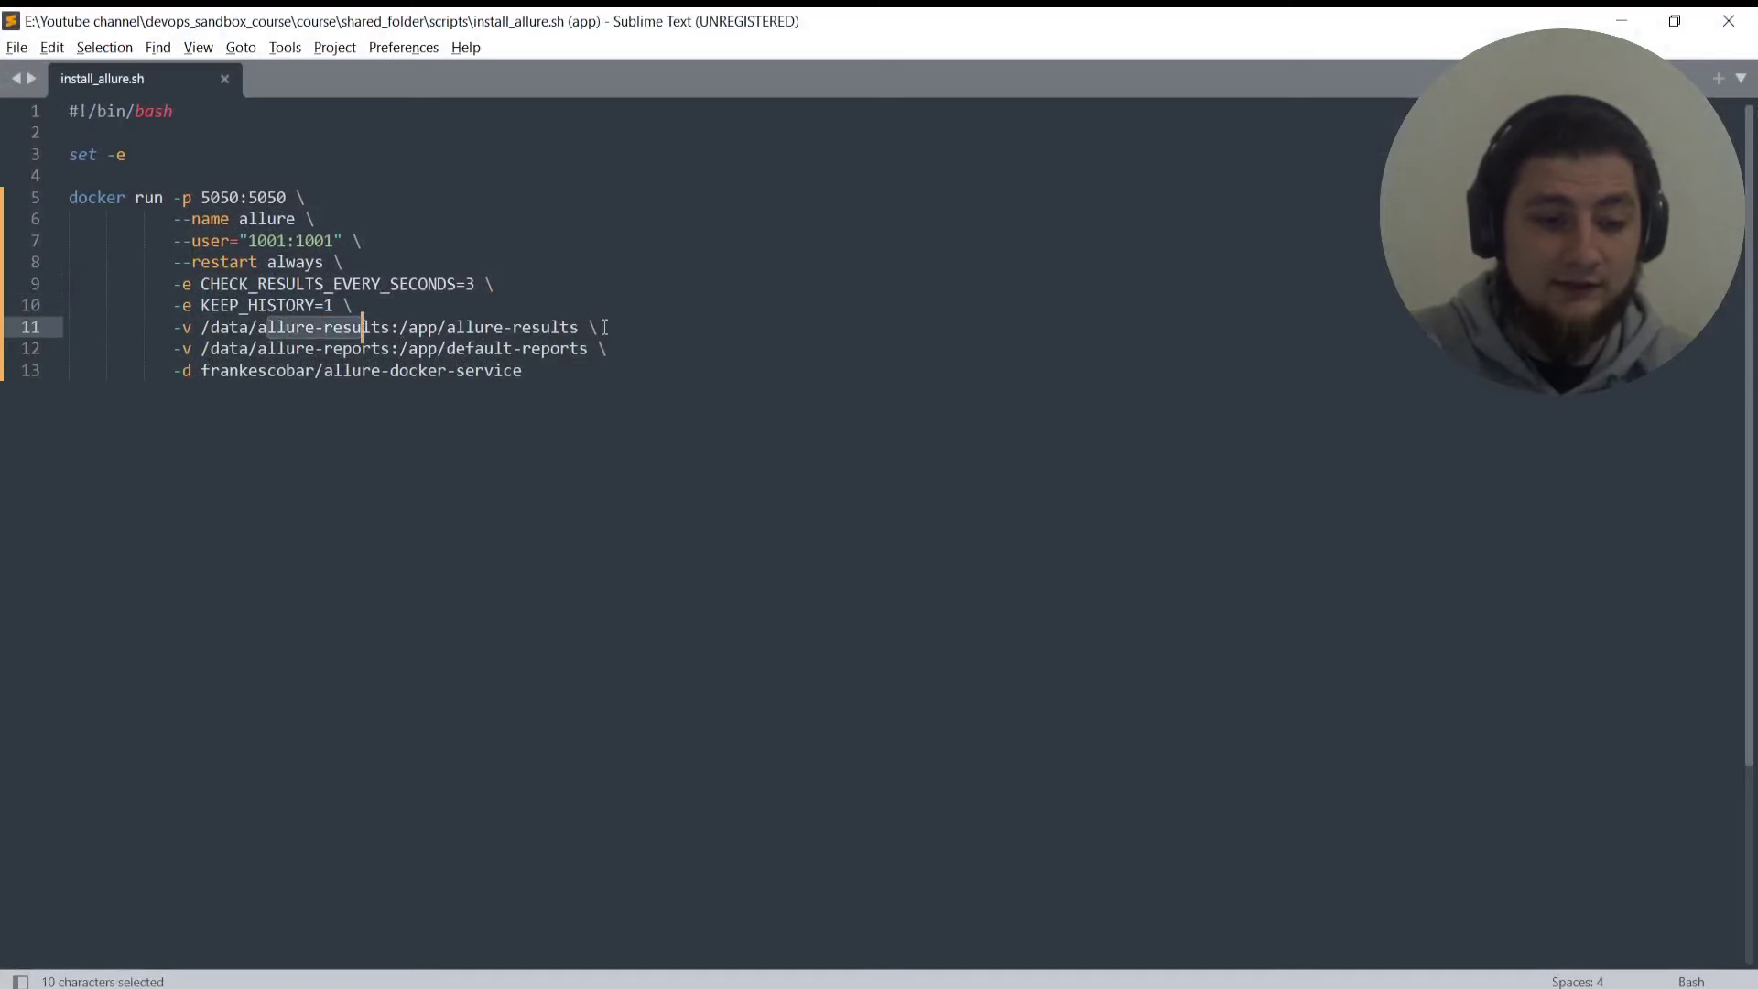
pyautogui.moveTo(580, 330); pyautogui.dragTo(480, 328)
pyautogui.moveTo(461, 327); pyautogui.dragTo(512, 327)
pyautogui.click(663, 277)
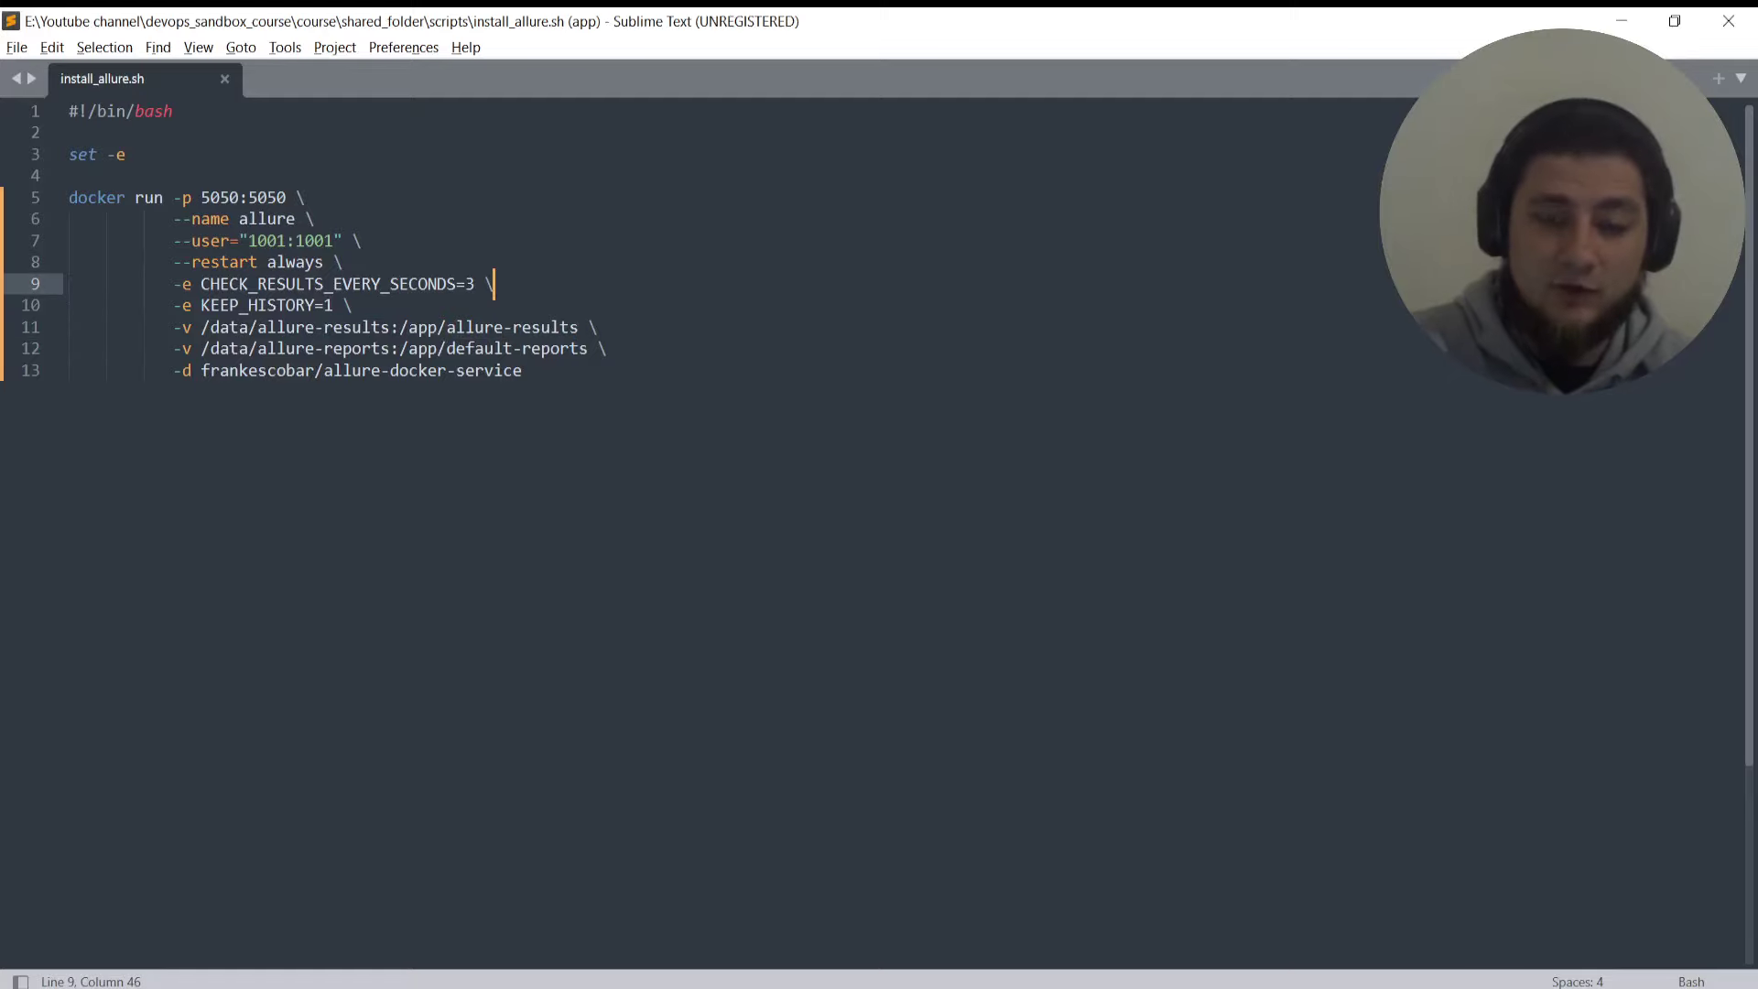
pyautogui.click(1621, 20)
pyautogui.scroll(1, 432, 440)
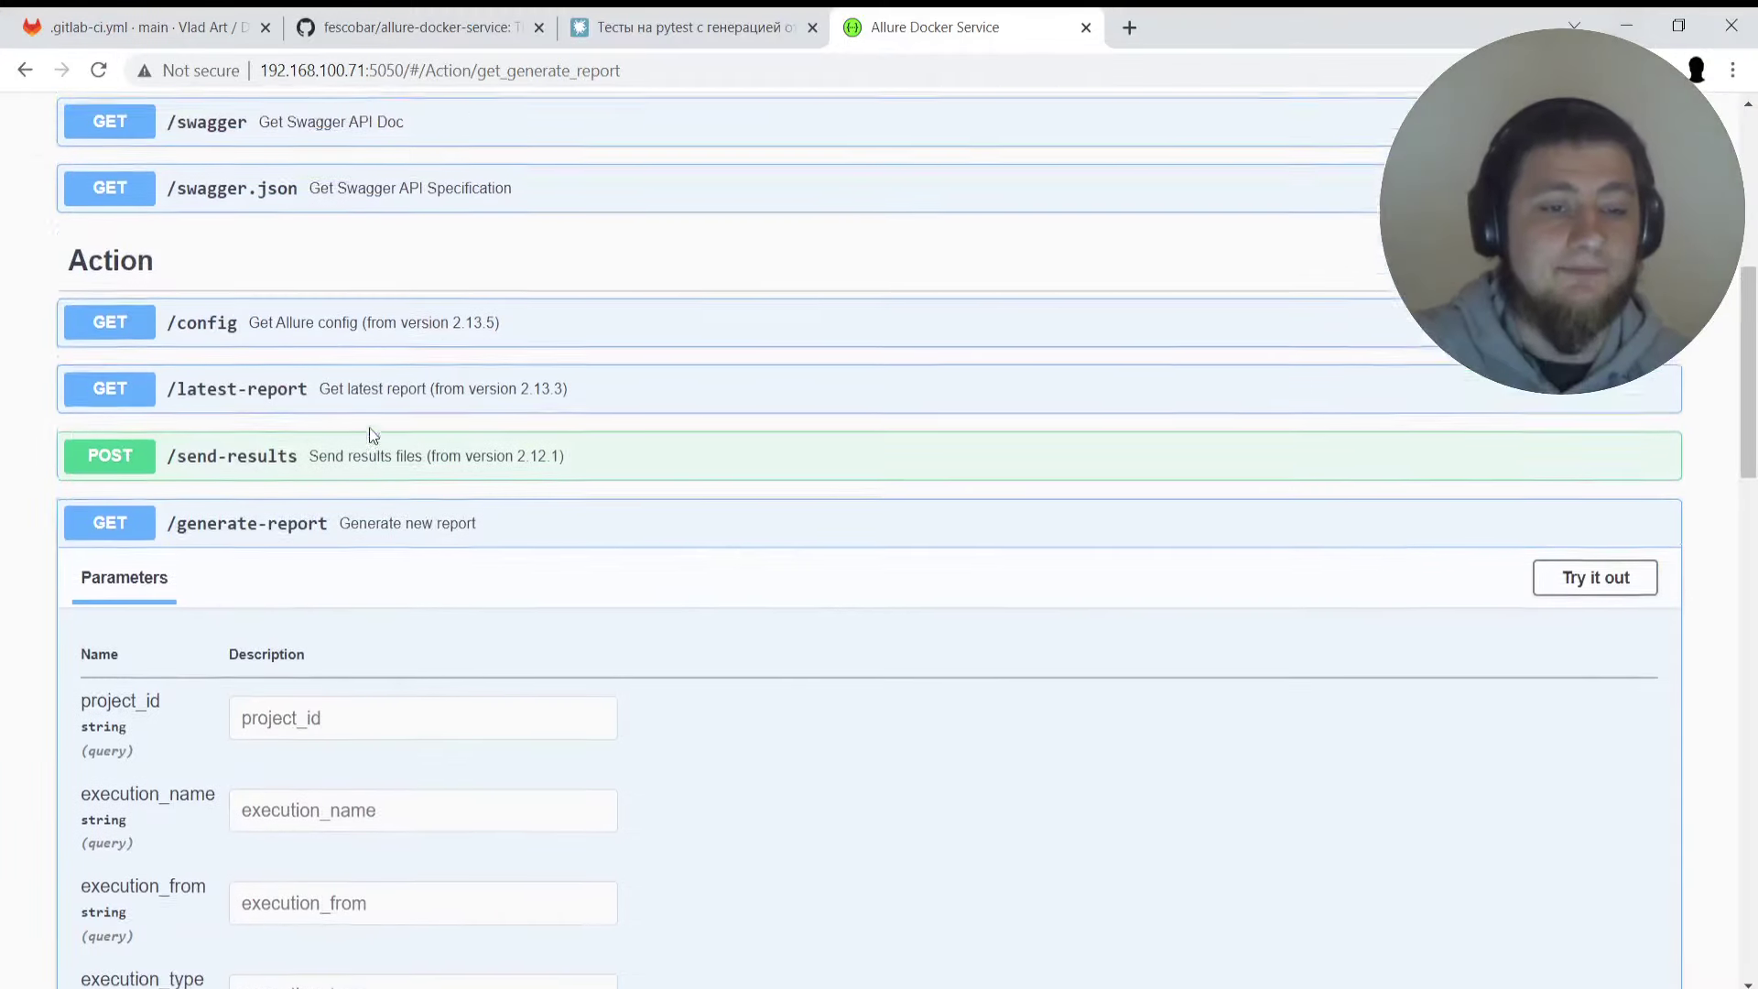
pyautogui.scroll(-2, 656, 484)
pyautogui.scroll(2, 635, 616)
pyautogui.hotkey('alt', 'Tab')
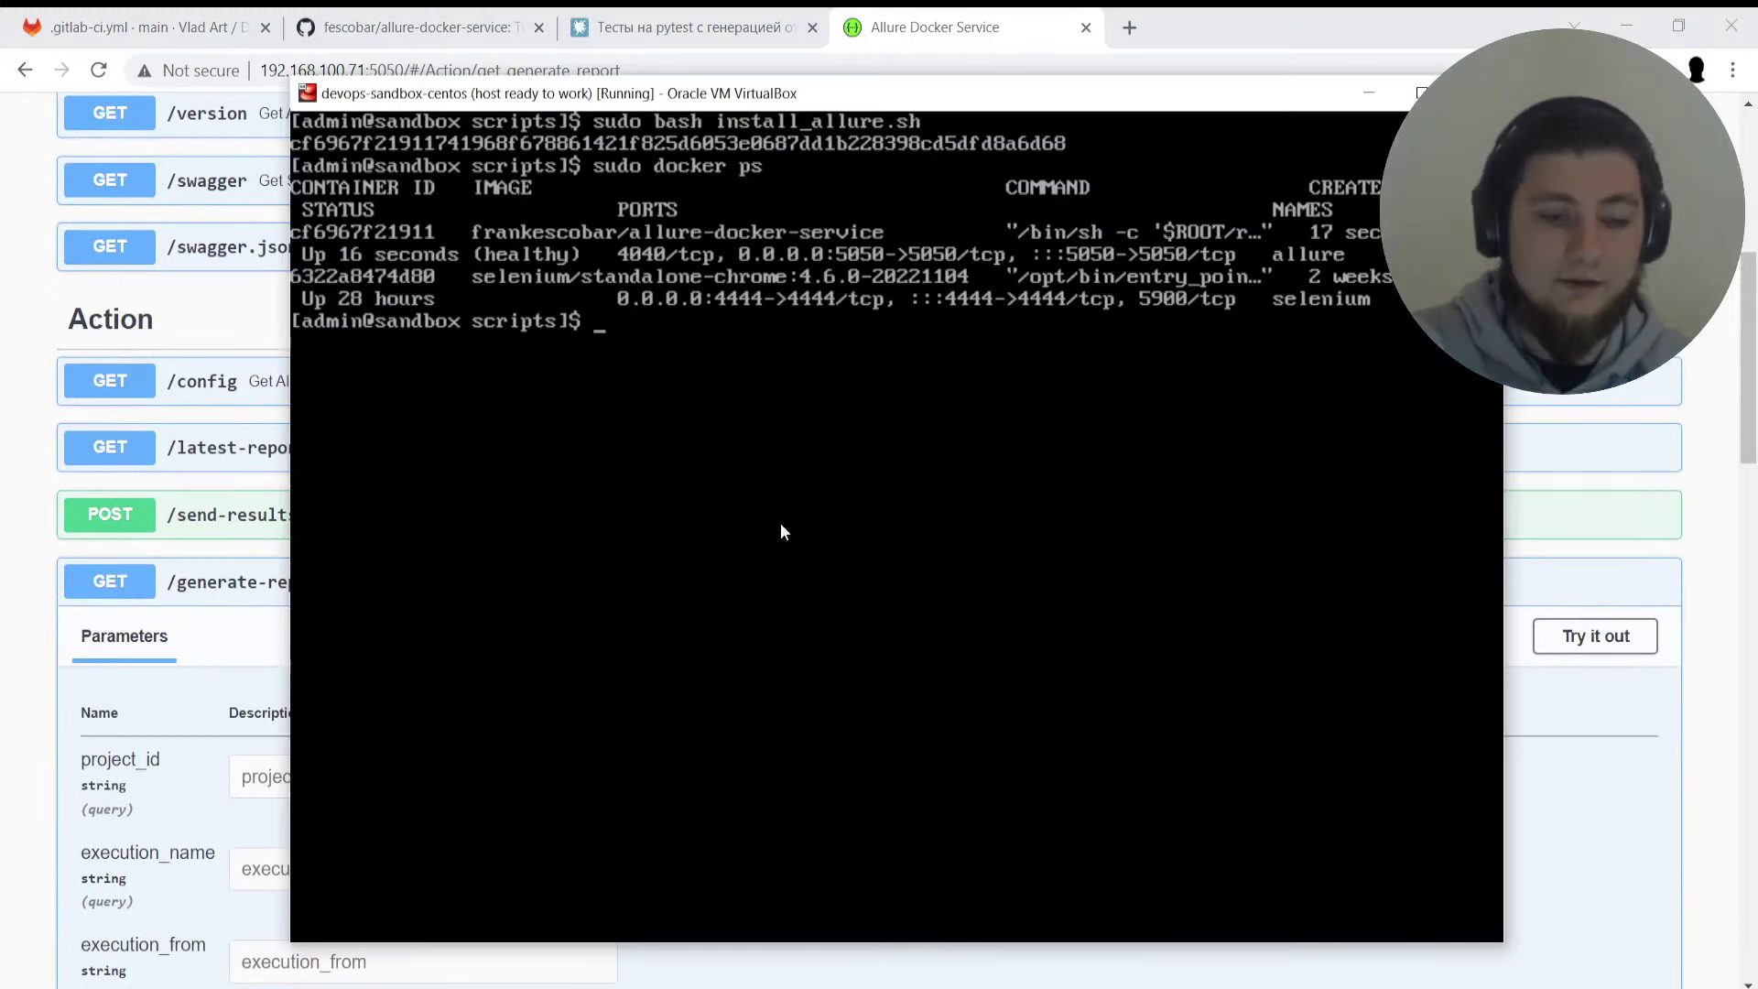
pyautogui.write('curl')
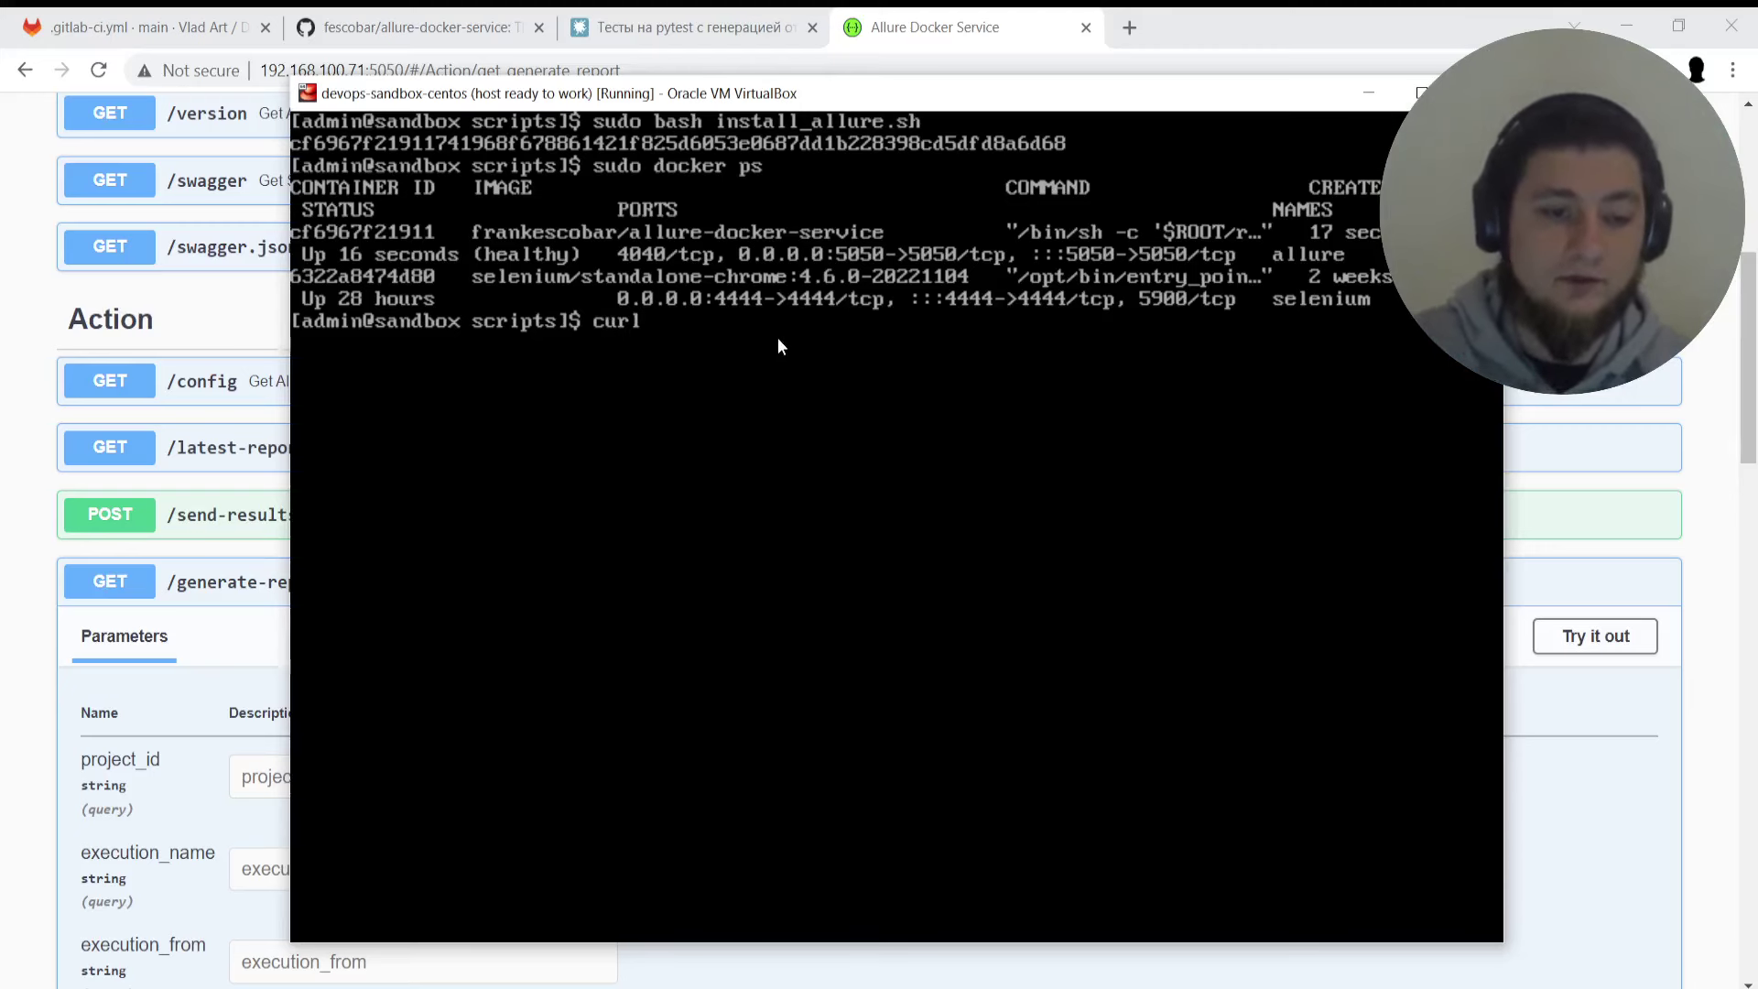
pyautogui.write(' httpL')
pyautogui.press('BackSpace')
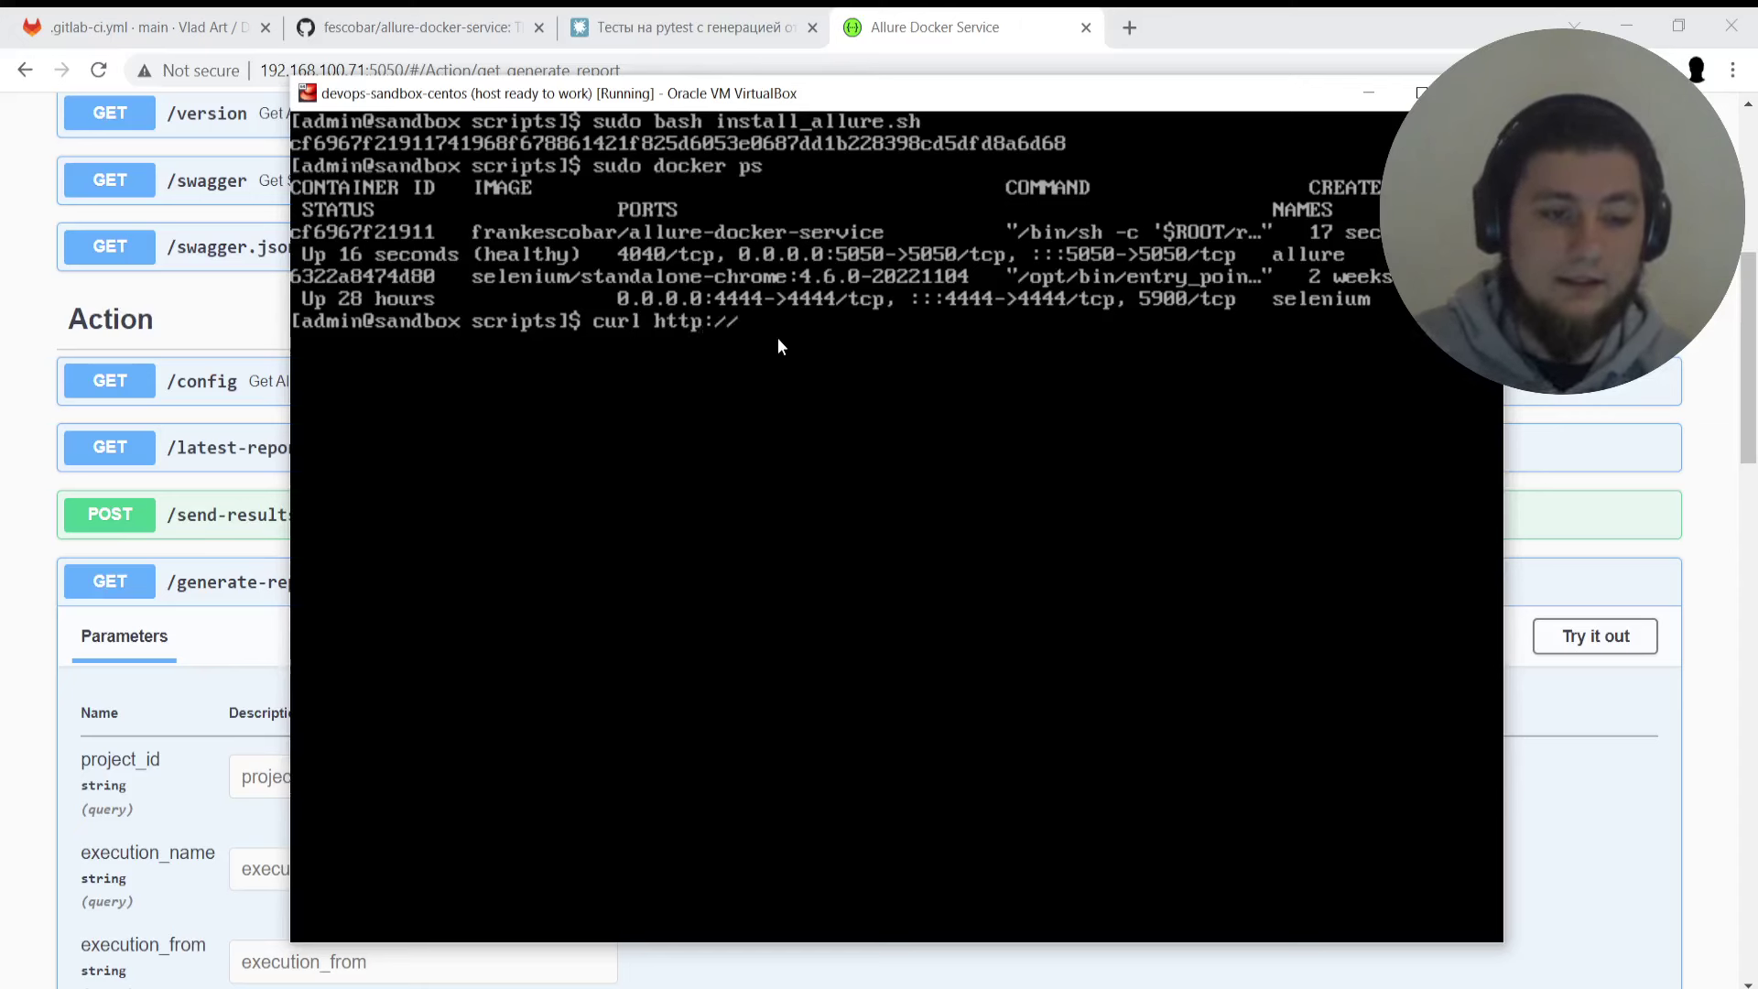
pyautogui.write('192.168.100.71:5050/generate')
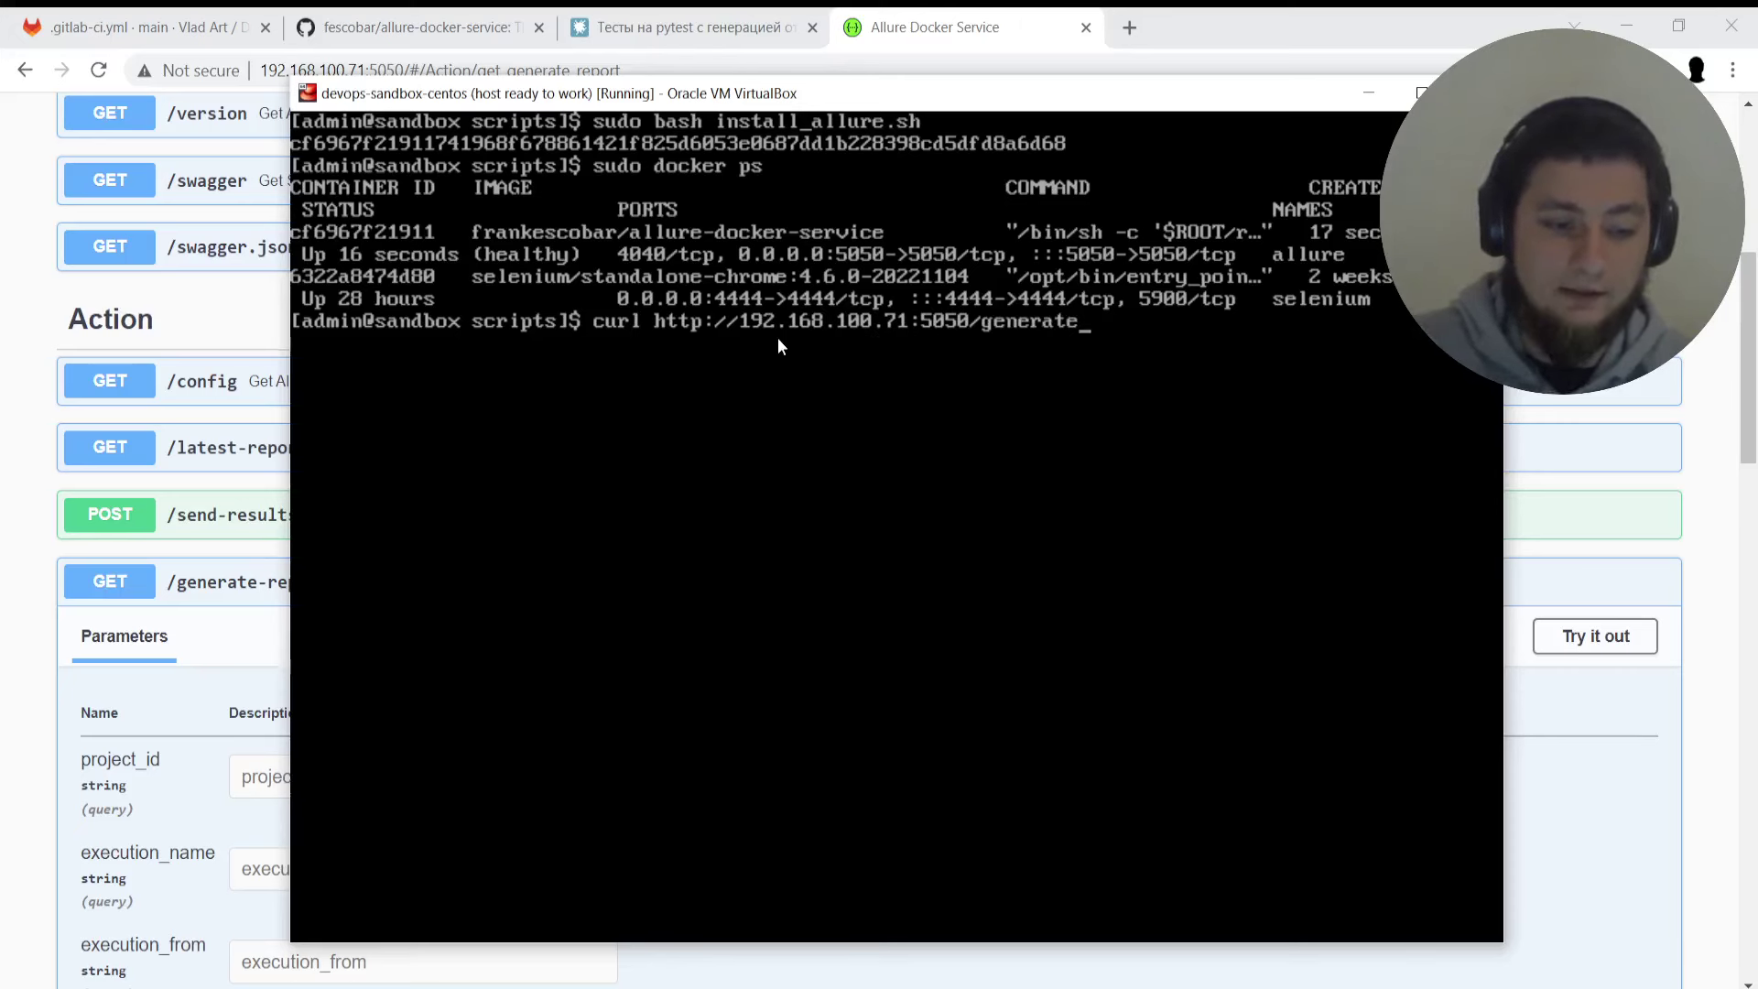
pyautogui.write('-report')
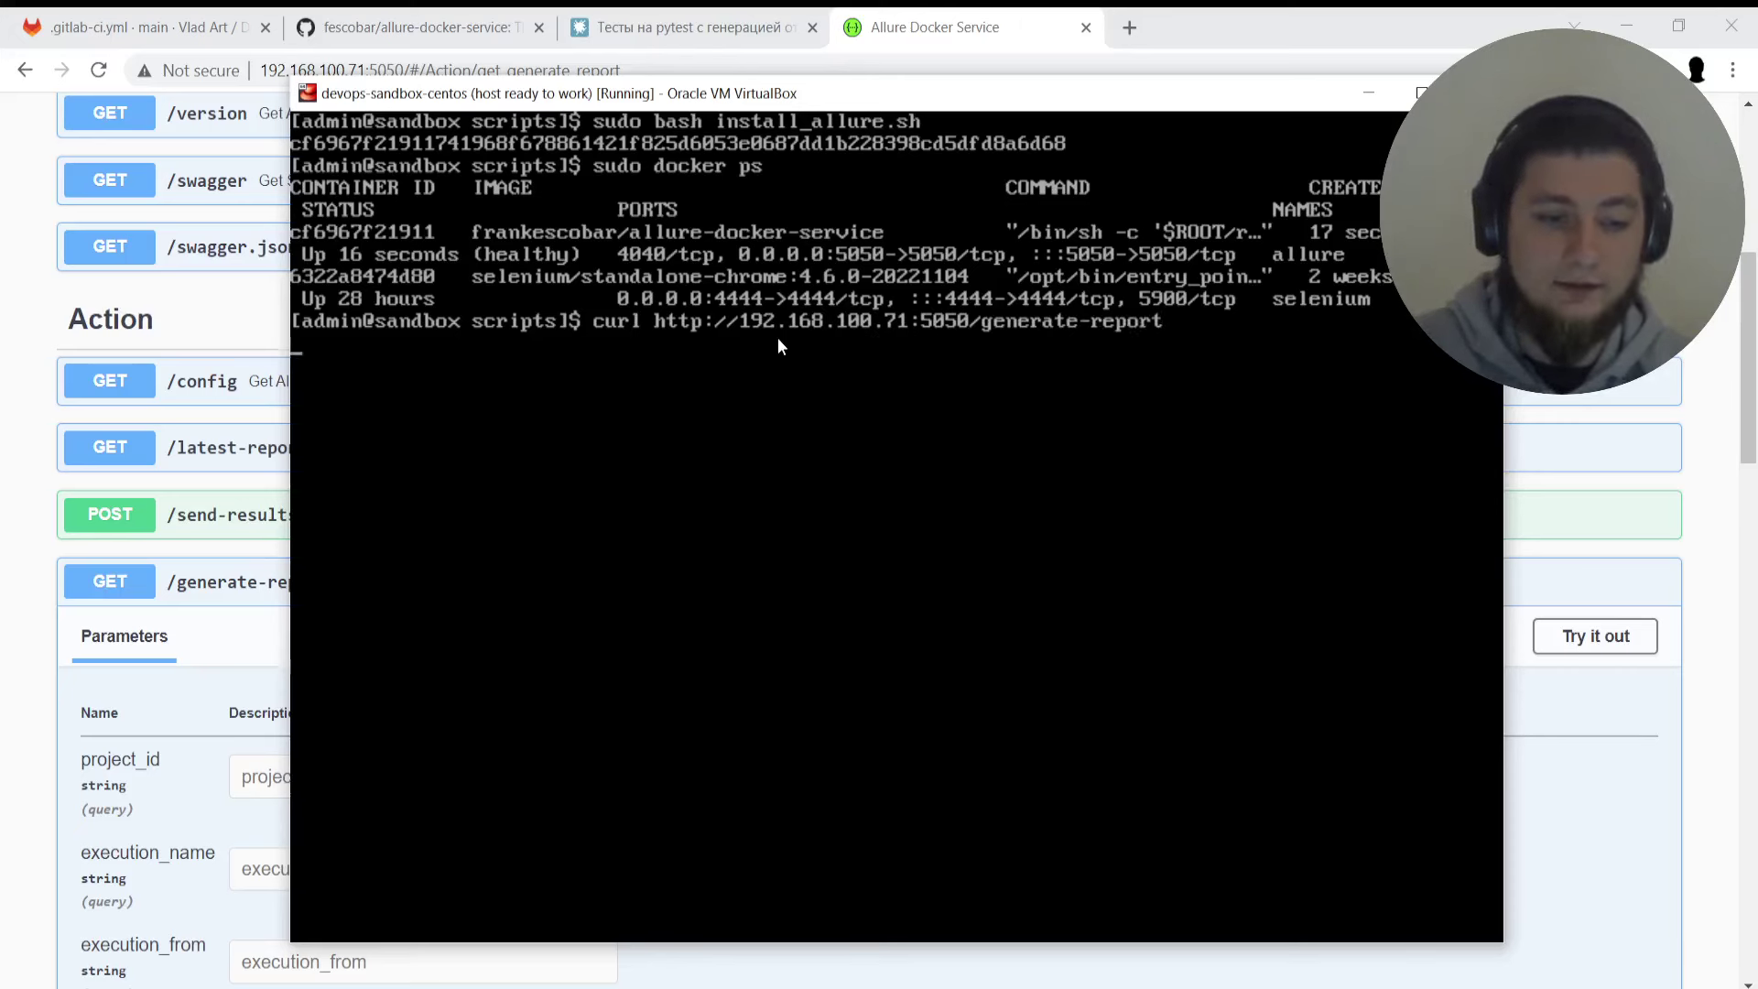
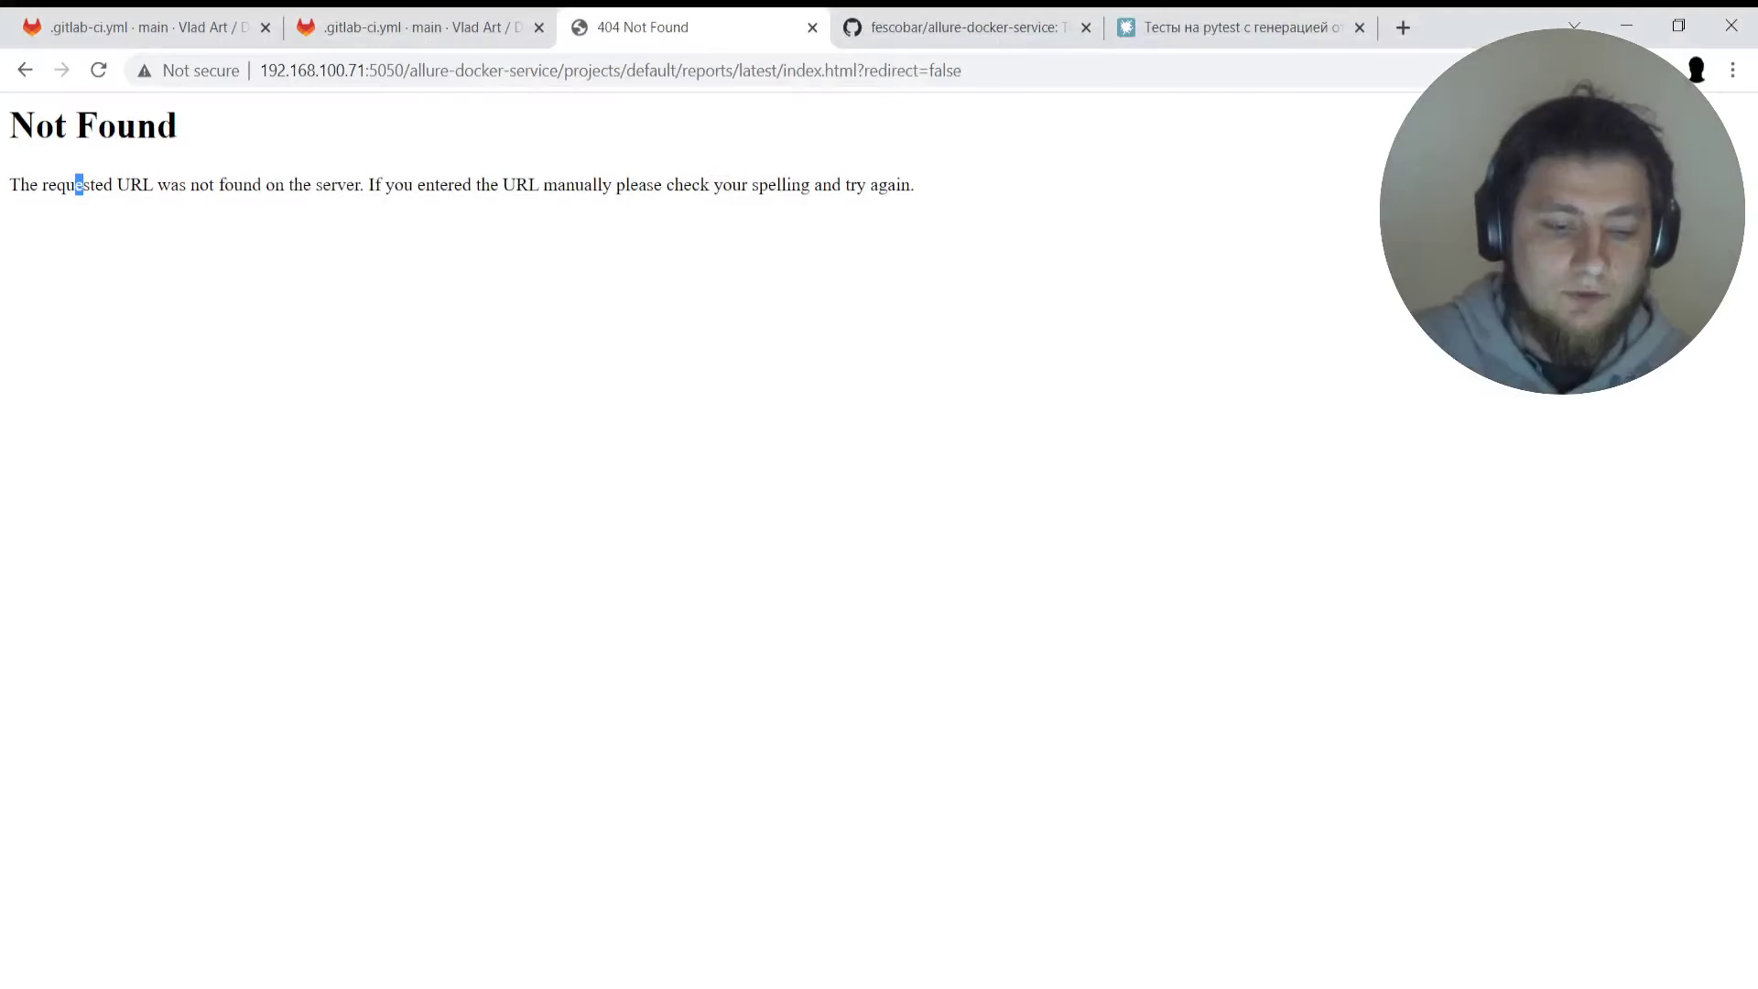
# Retry the allure-docker-service/latest-report URL (still Not Found), then type sudo docker logs allure in the VM terminal.
pyautogui.hotkey('alt', 'Tab')
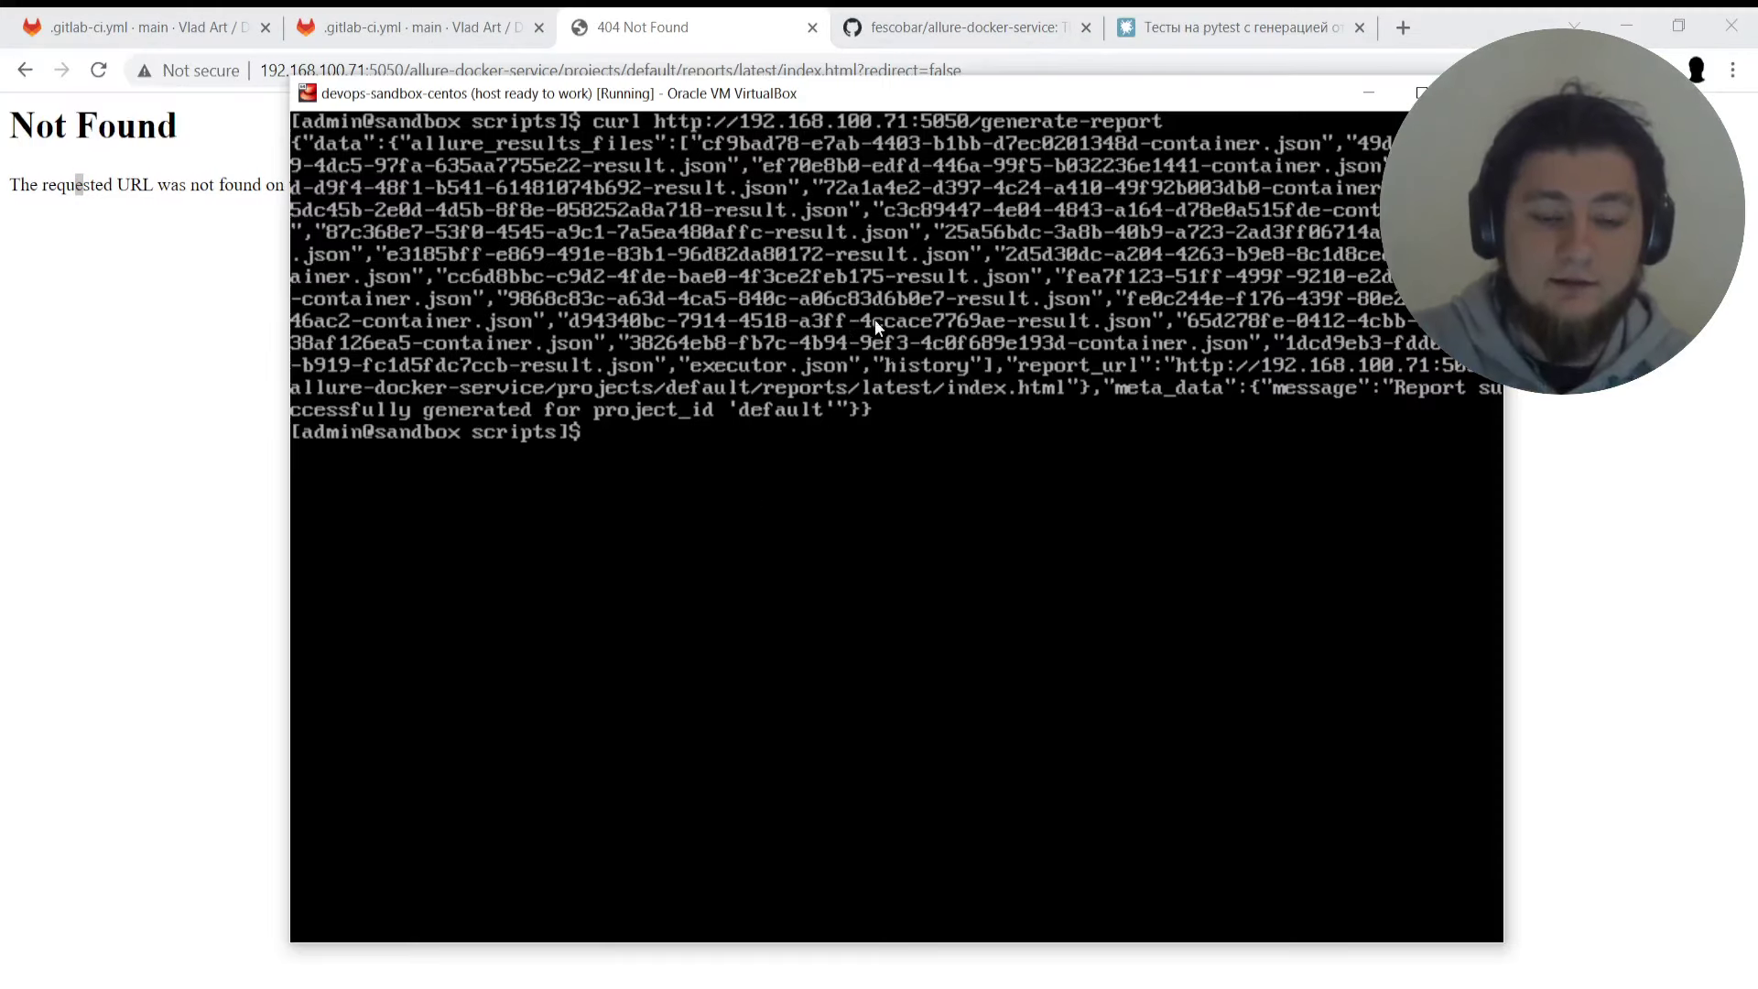
pyautogui.hotkey('alt', 'Tab')
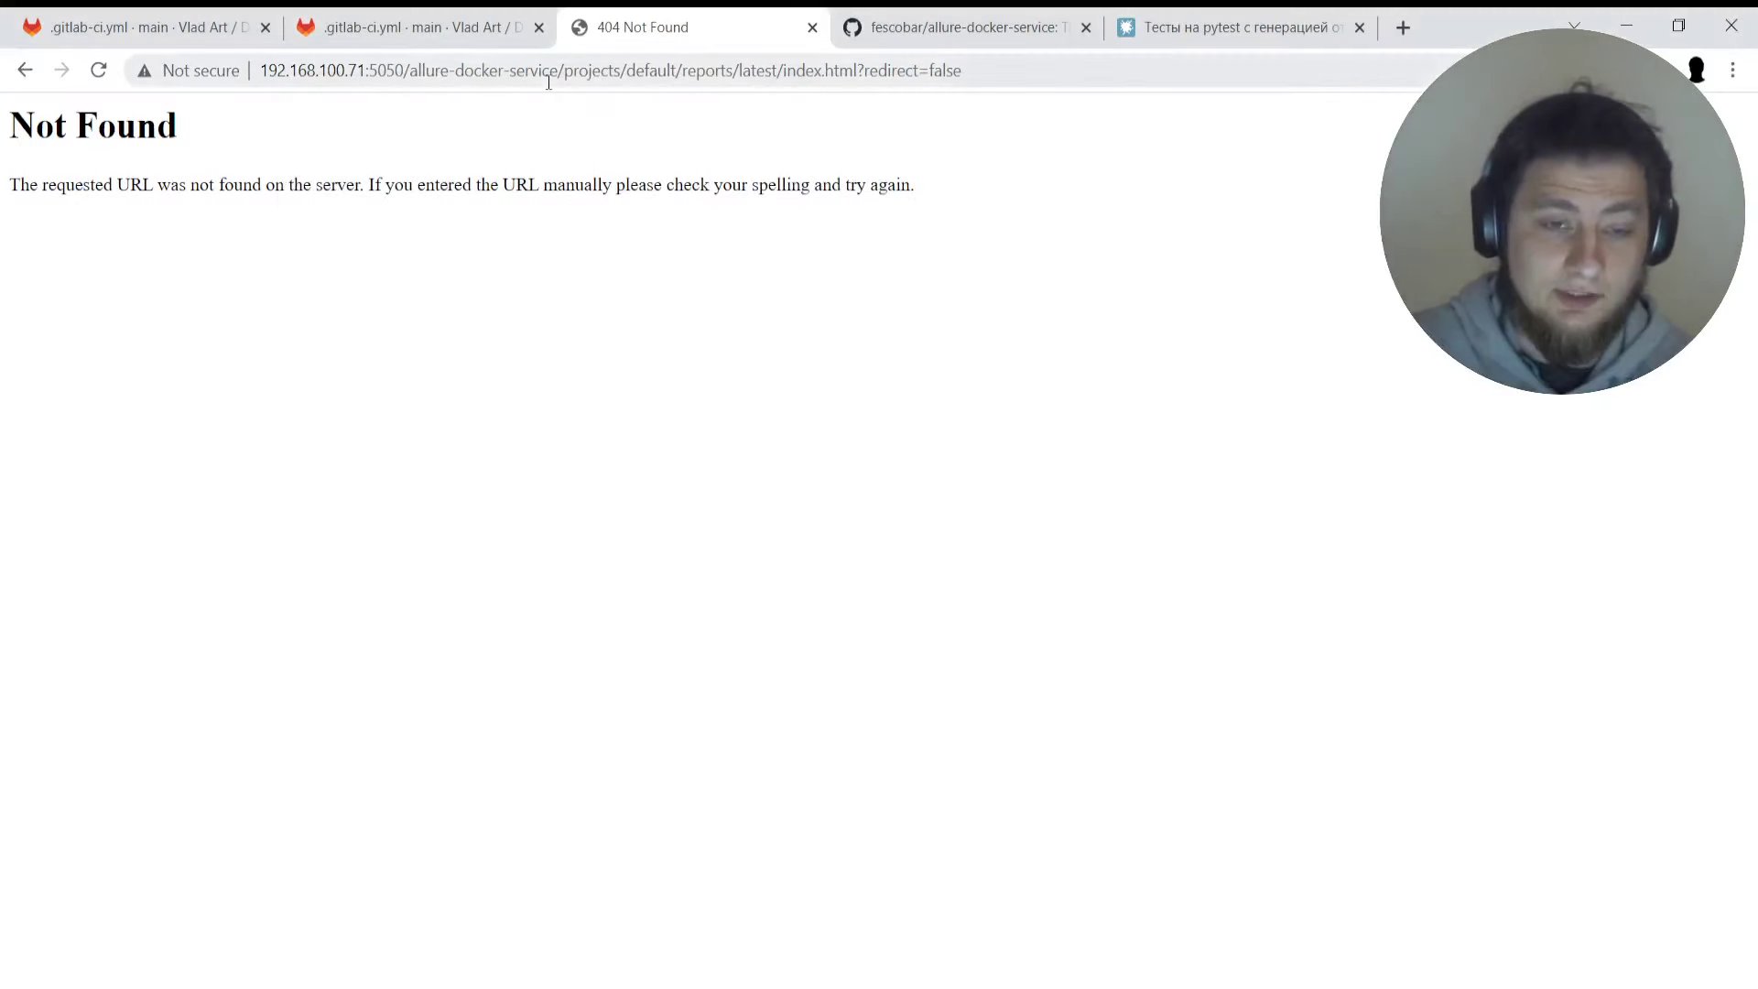
pyautogui.moveTo(1013, 60); pyautogui.dragTo(564, 77)
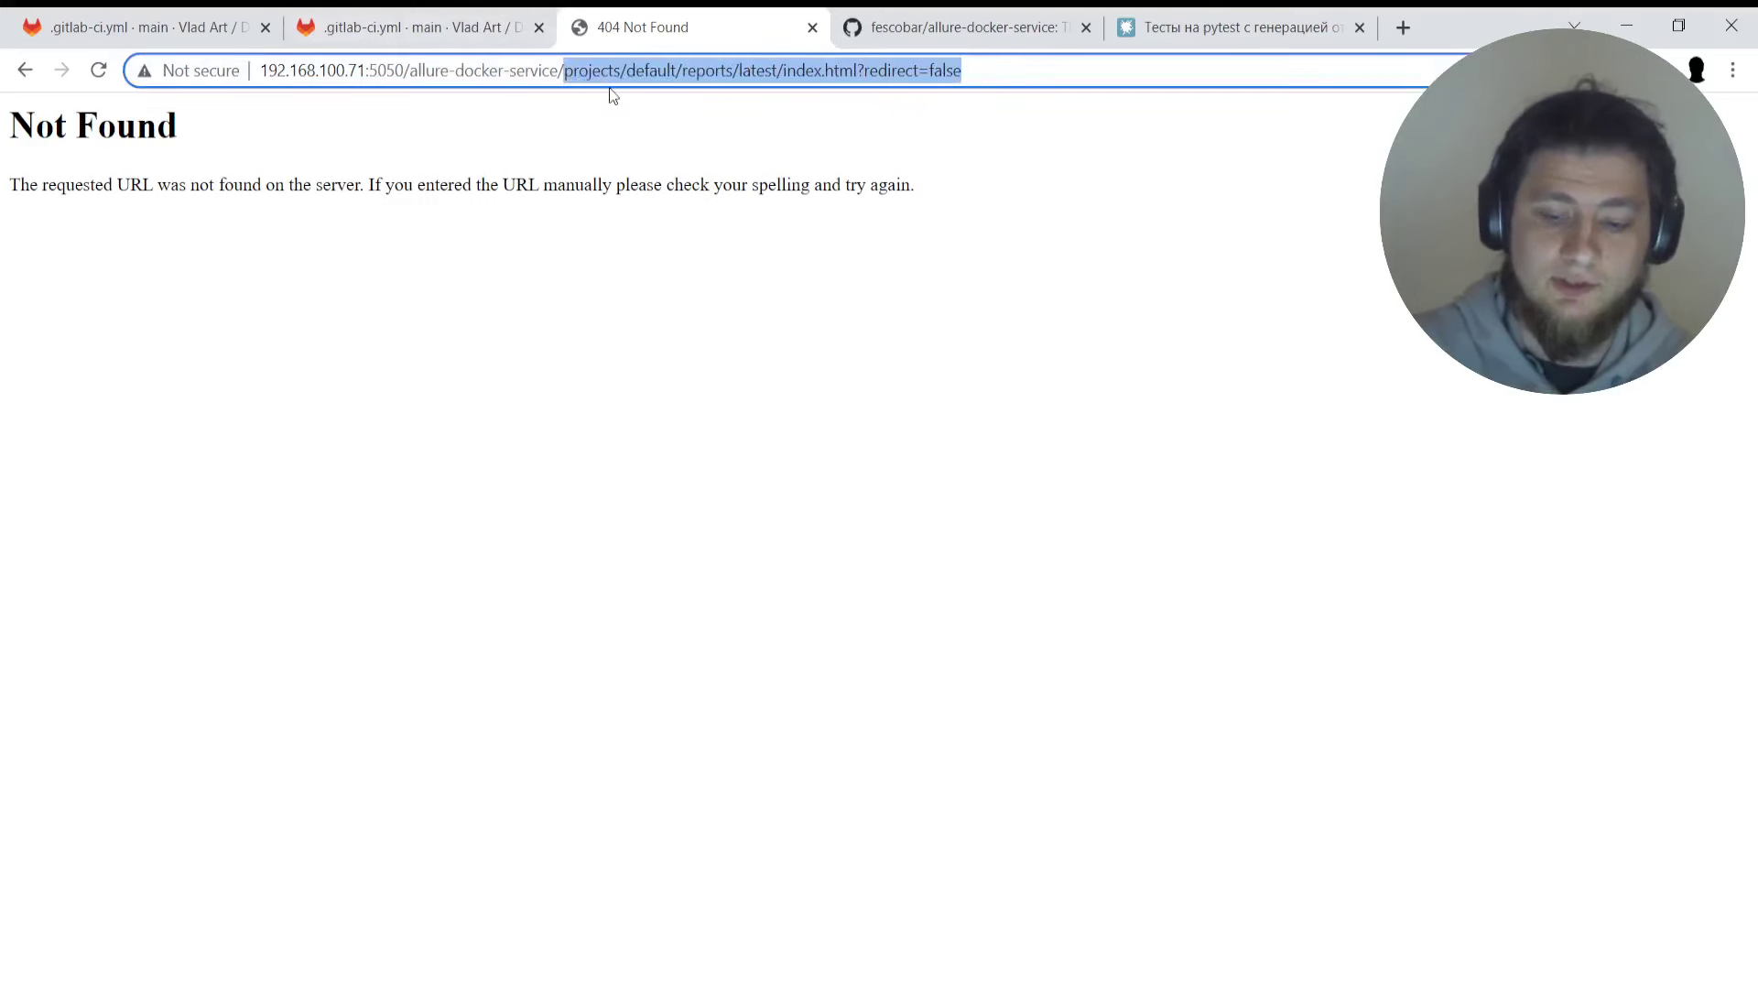
pyautogui.press('BackSpace')
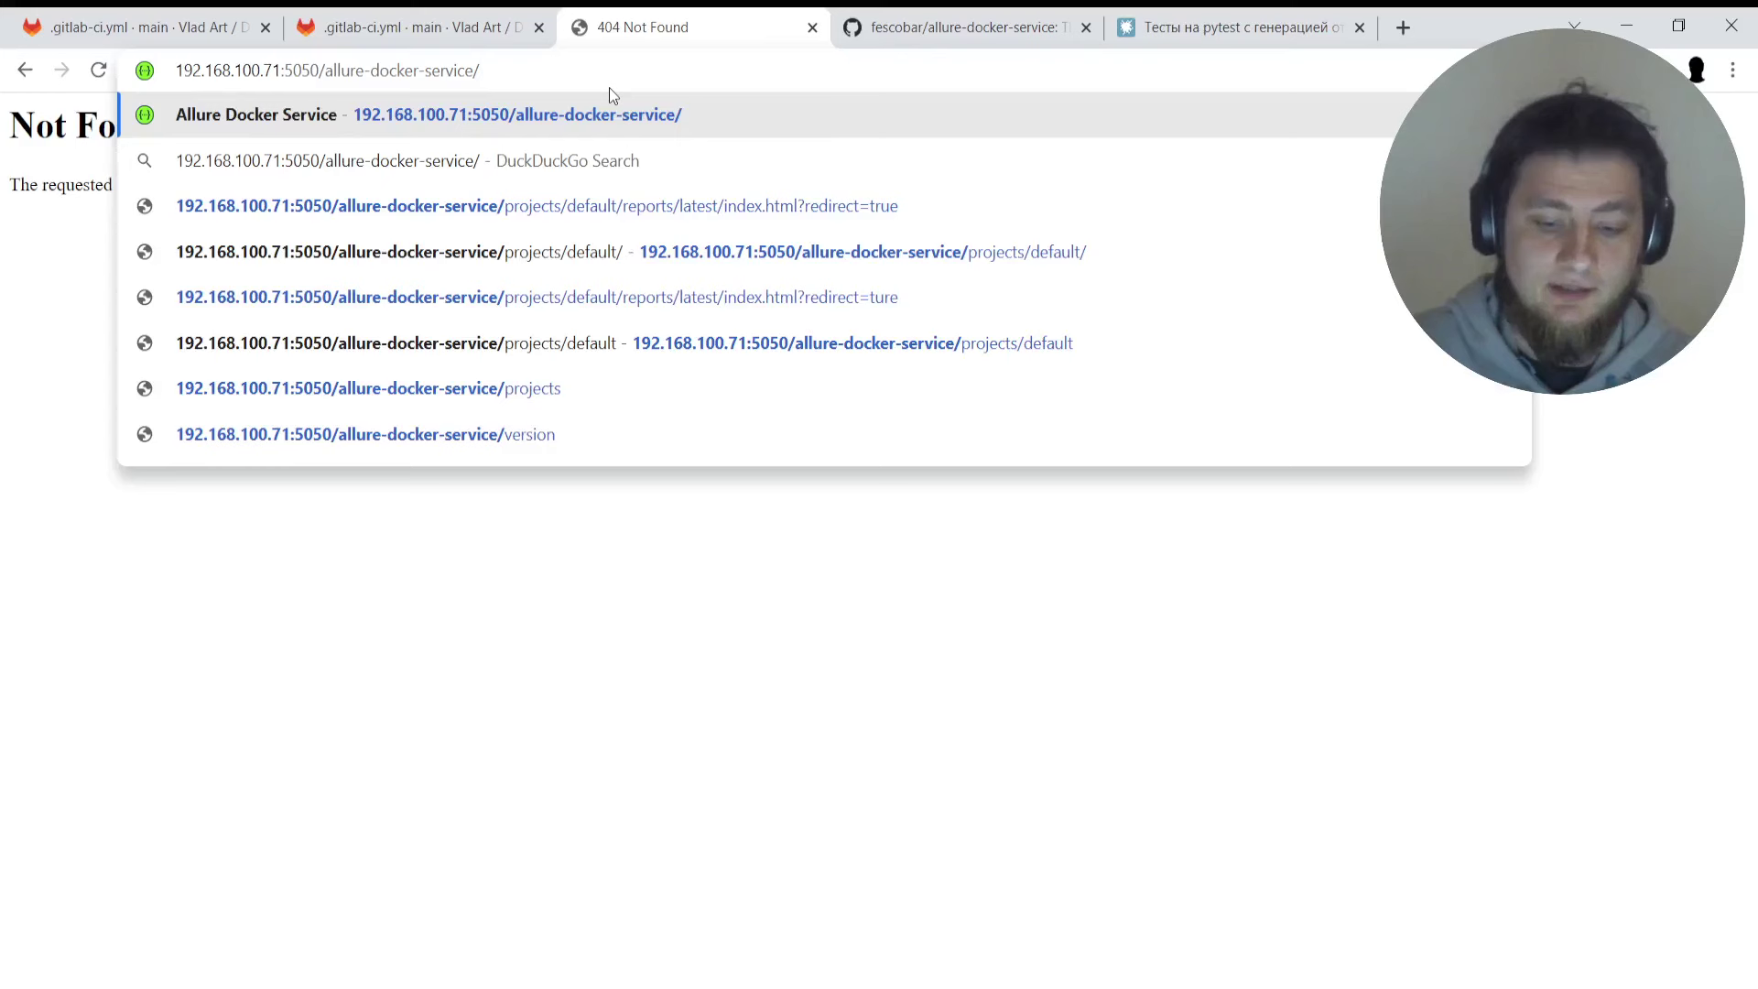
pyautogui.write('late')
pyautogui.press('Down')
pyautogui.press('Down')
pyautogui.press('Up')
pyautogui.press('Up')
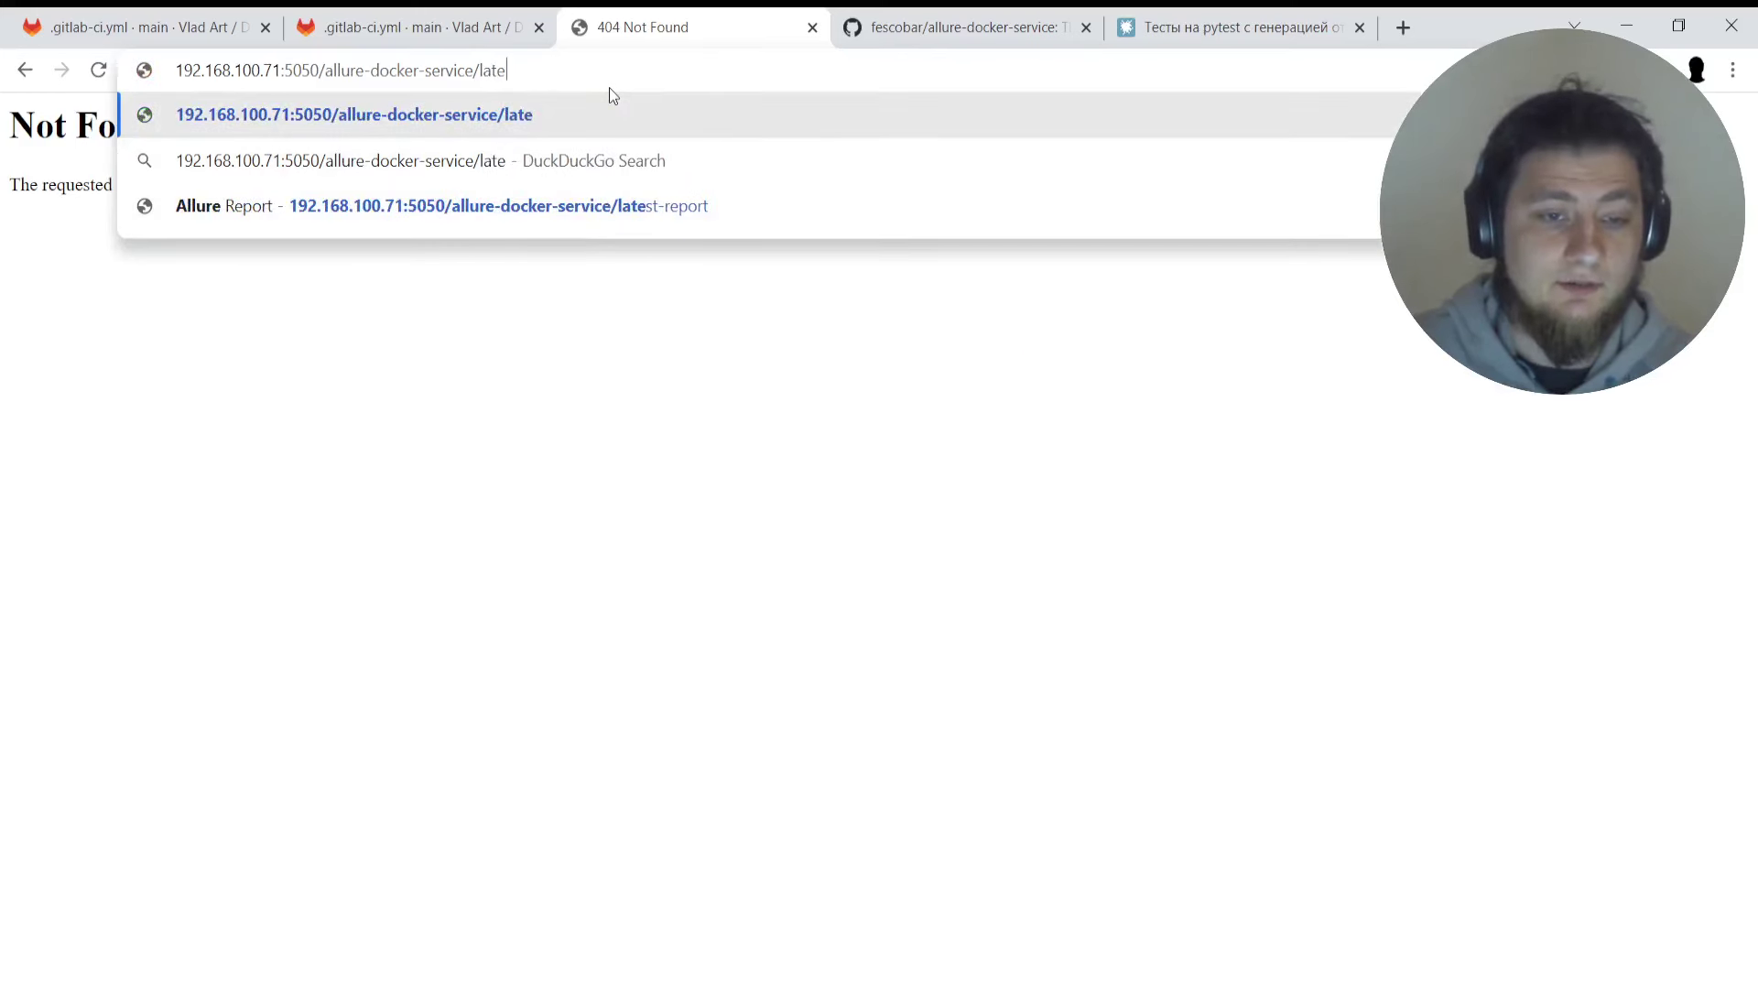
pyautogui.press('Down')
pyautogui.press('Down')
pyautogui.press('Return')
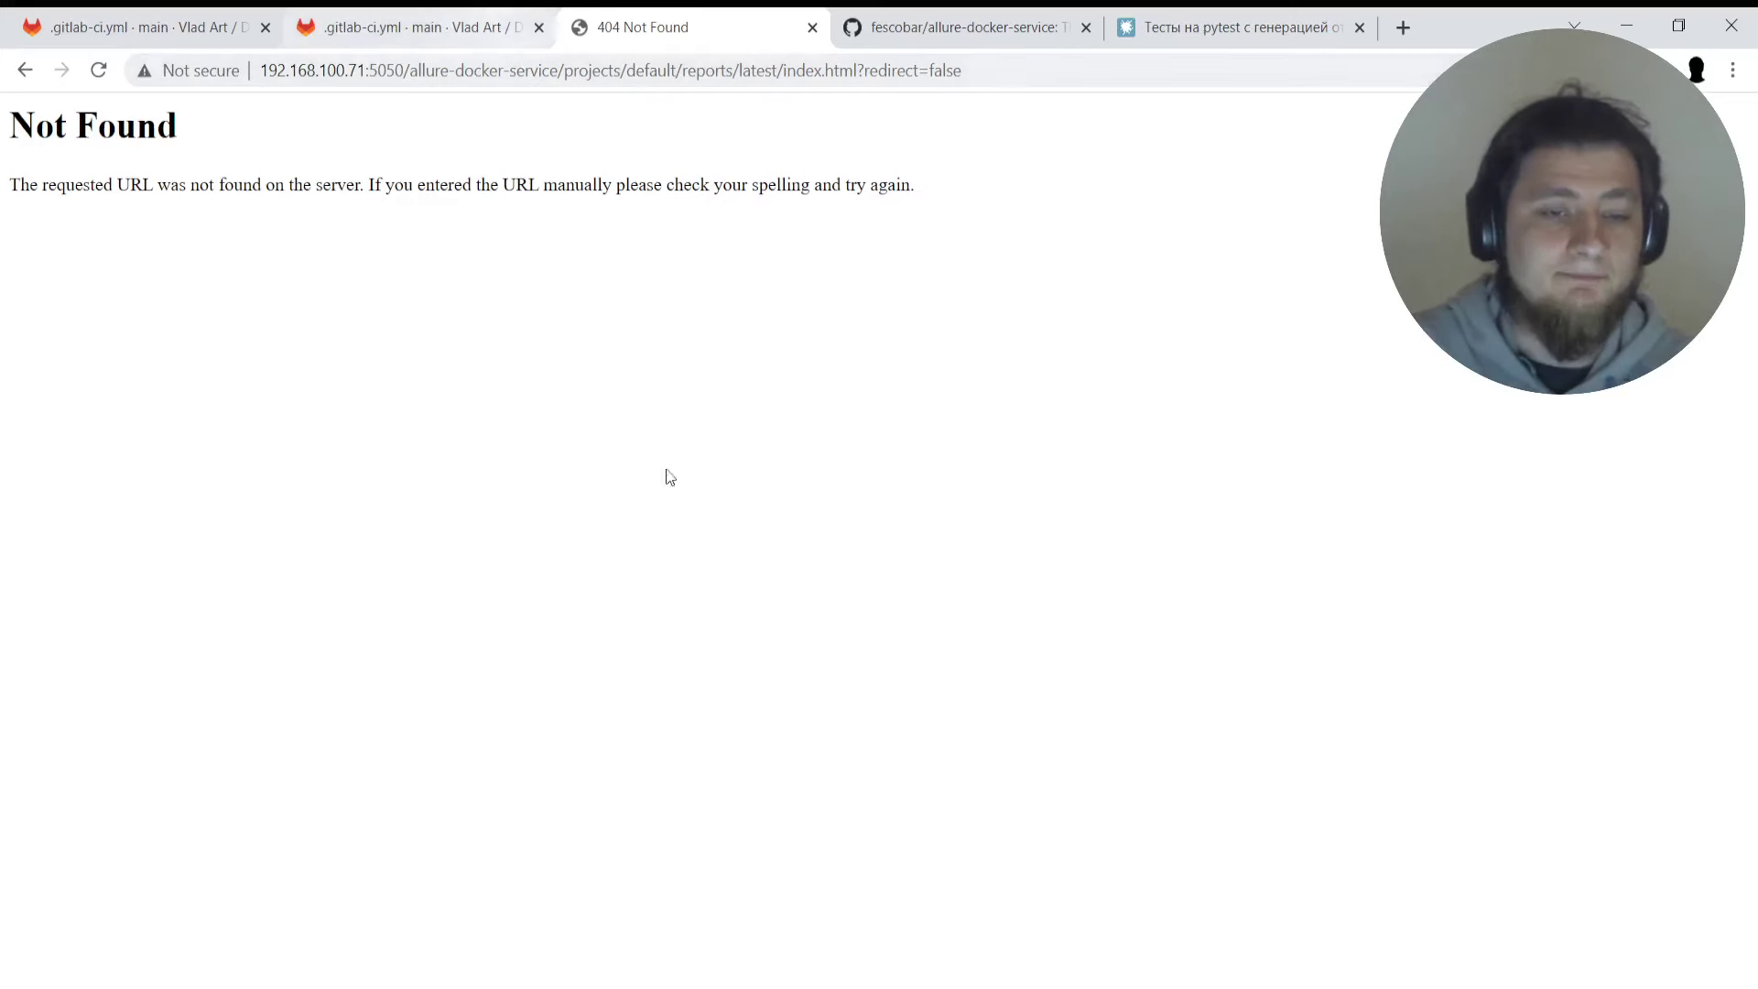
pyautogui.hotkey('alt', 'Tab')
pyautogui.write('sudo ')
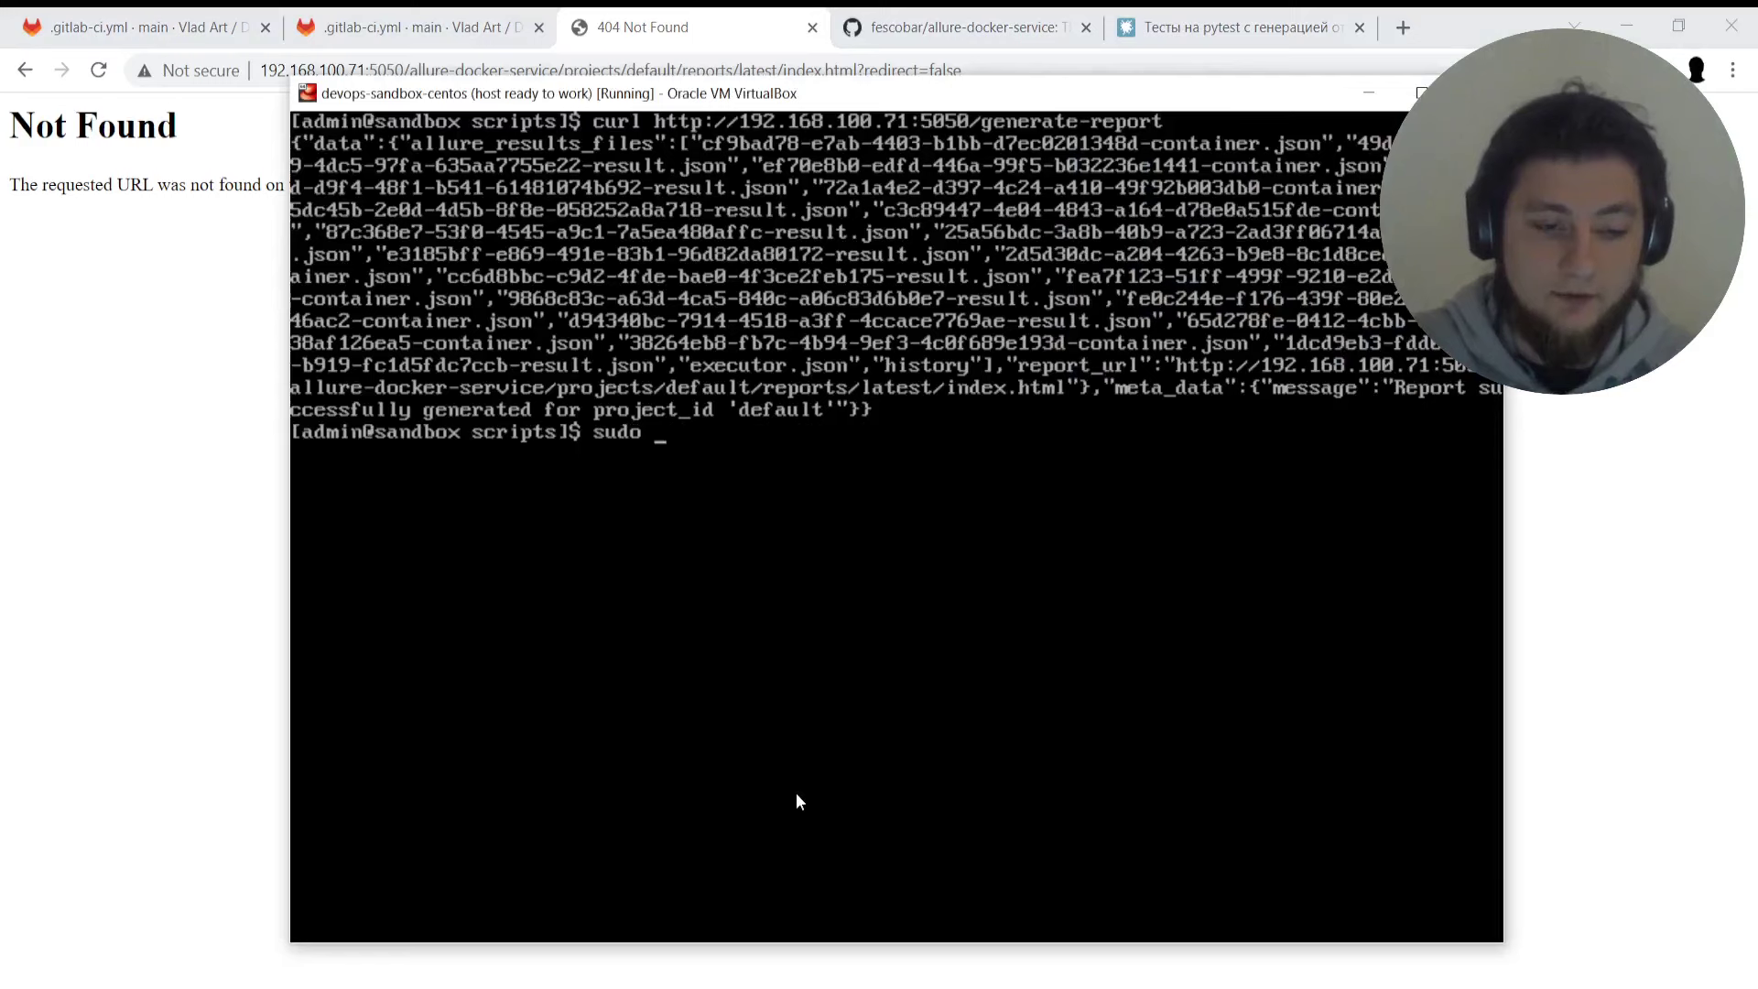
pyautogui.write('docker logs')
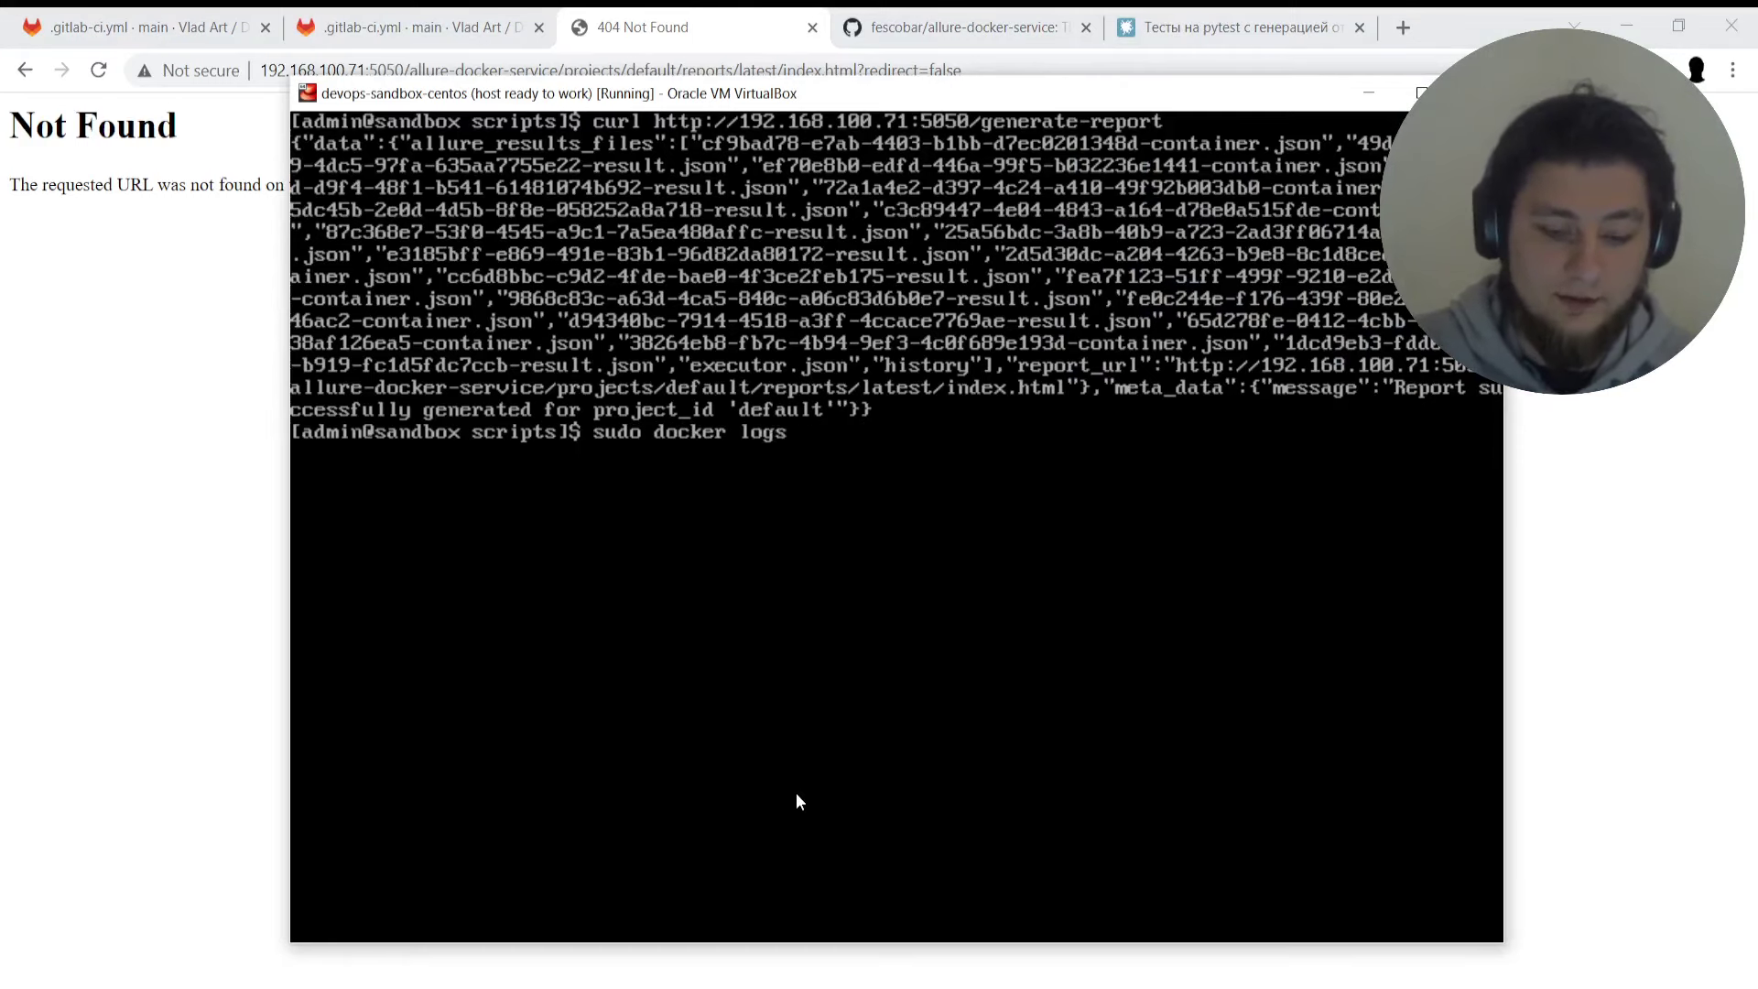
pyautogui.write(' allure')
# Check the allure container logs, then list /data/ with ls -la to see file owners.
pyautogui.press('Return')
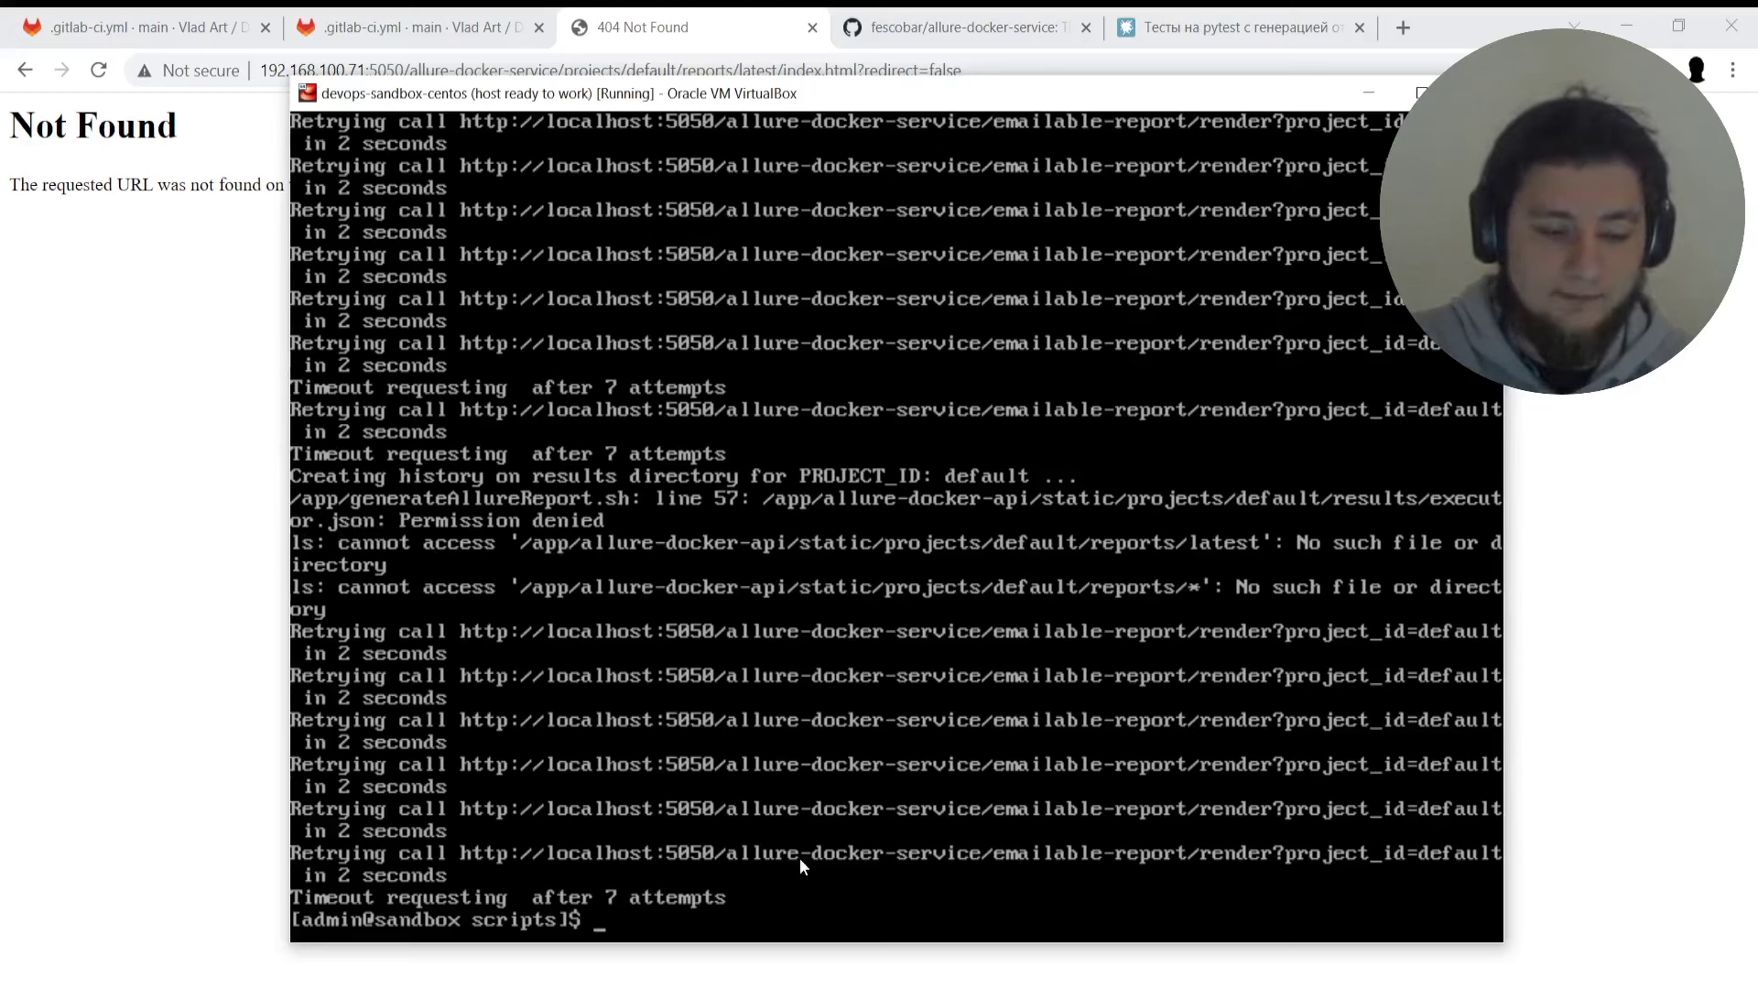
pyautogui.write('ls /d')
pyautogui.press('BackSpace')
pyautogui.press('BackSpace')
pyautogui.press('BackSpace')
pyautogui.press('BackSpace')
pyautogui.press('BackSpace')
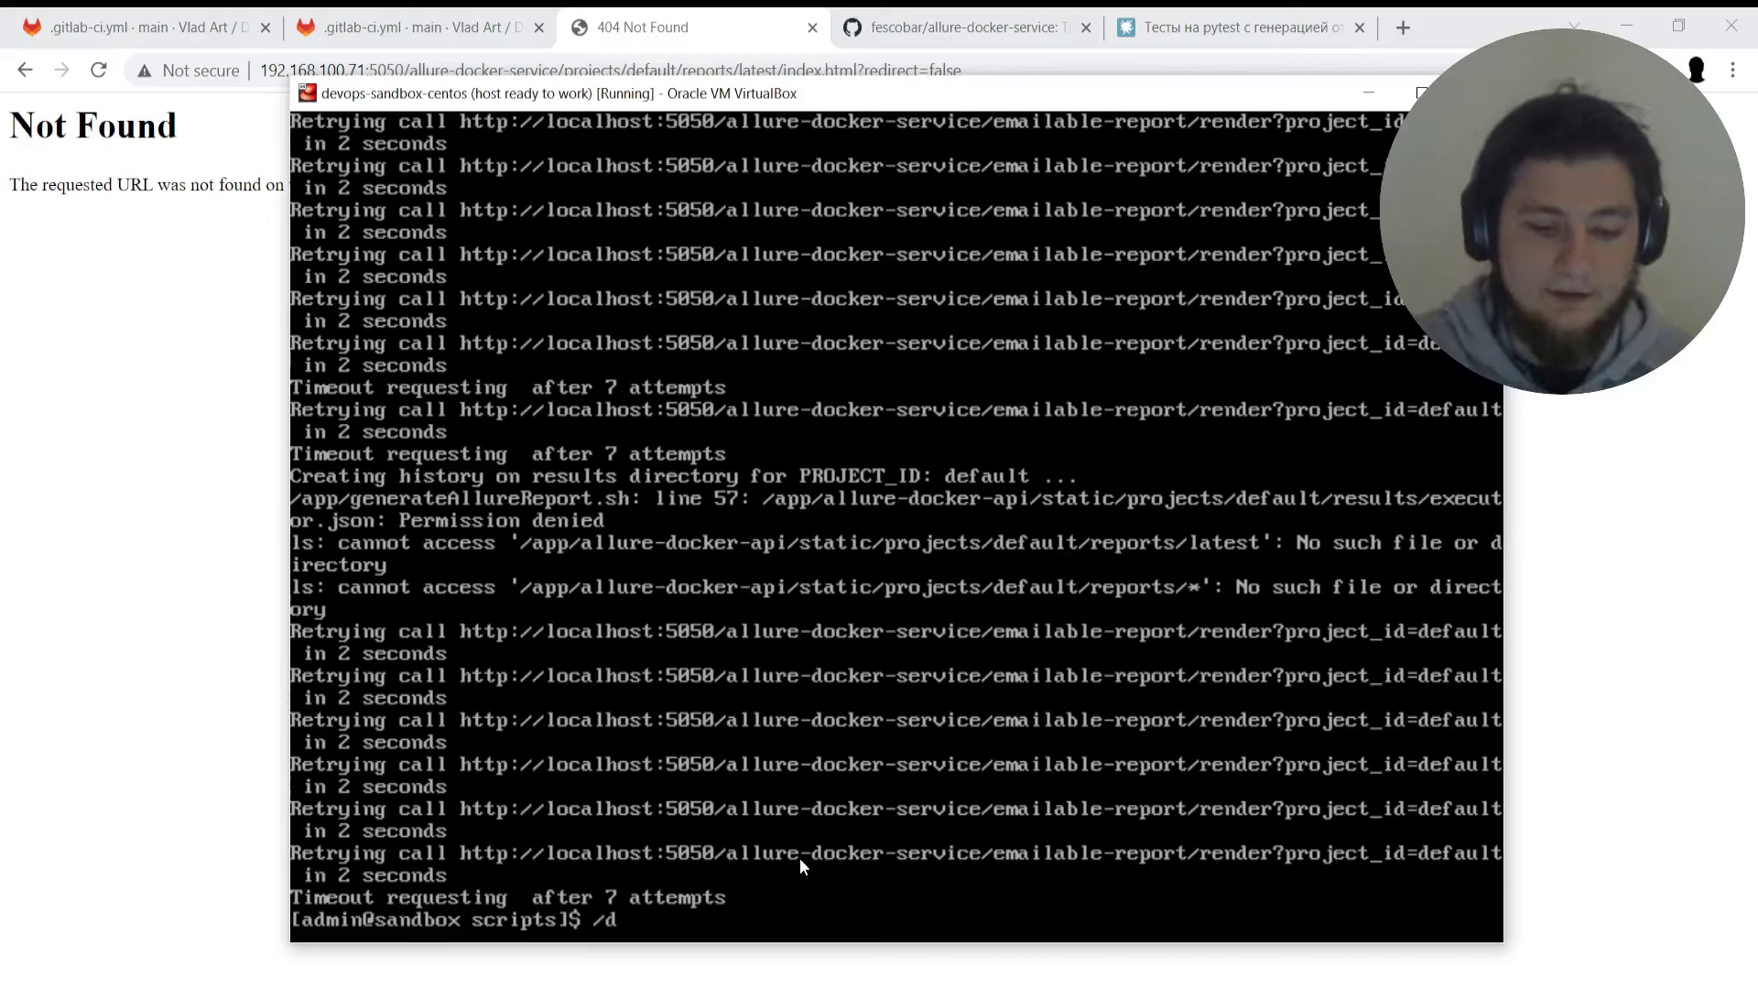
pyautogui.write('ls /')
pyautogui.press('BackSpace')
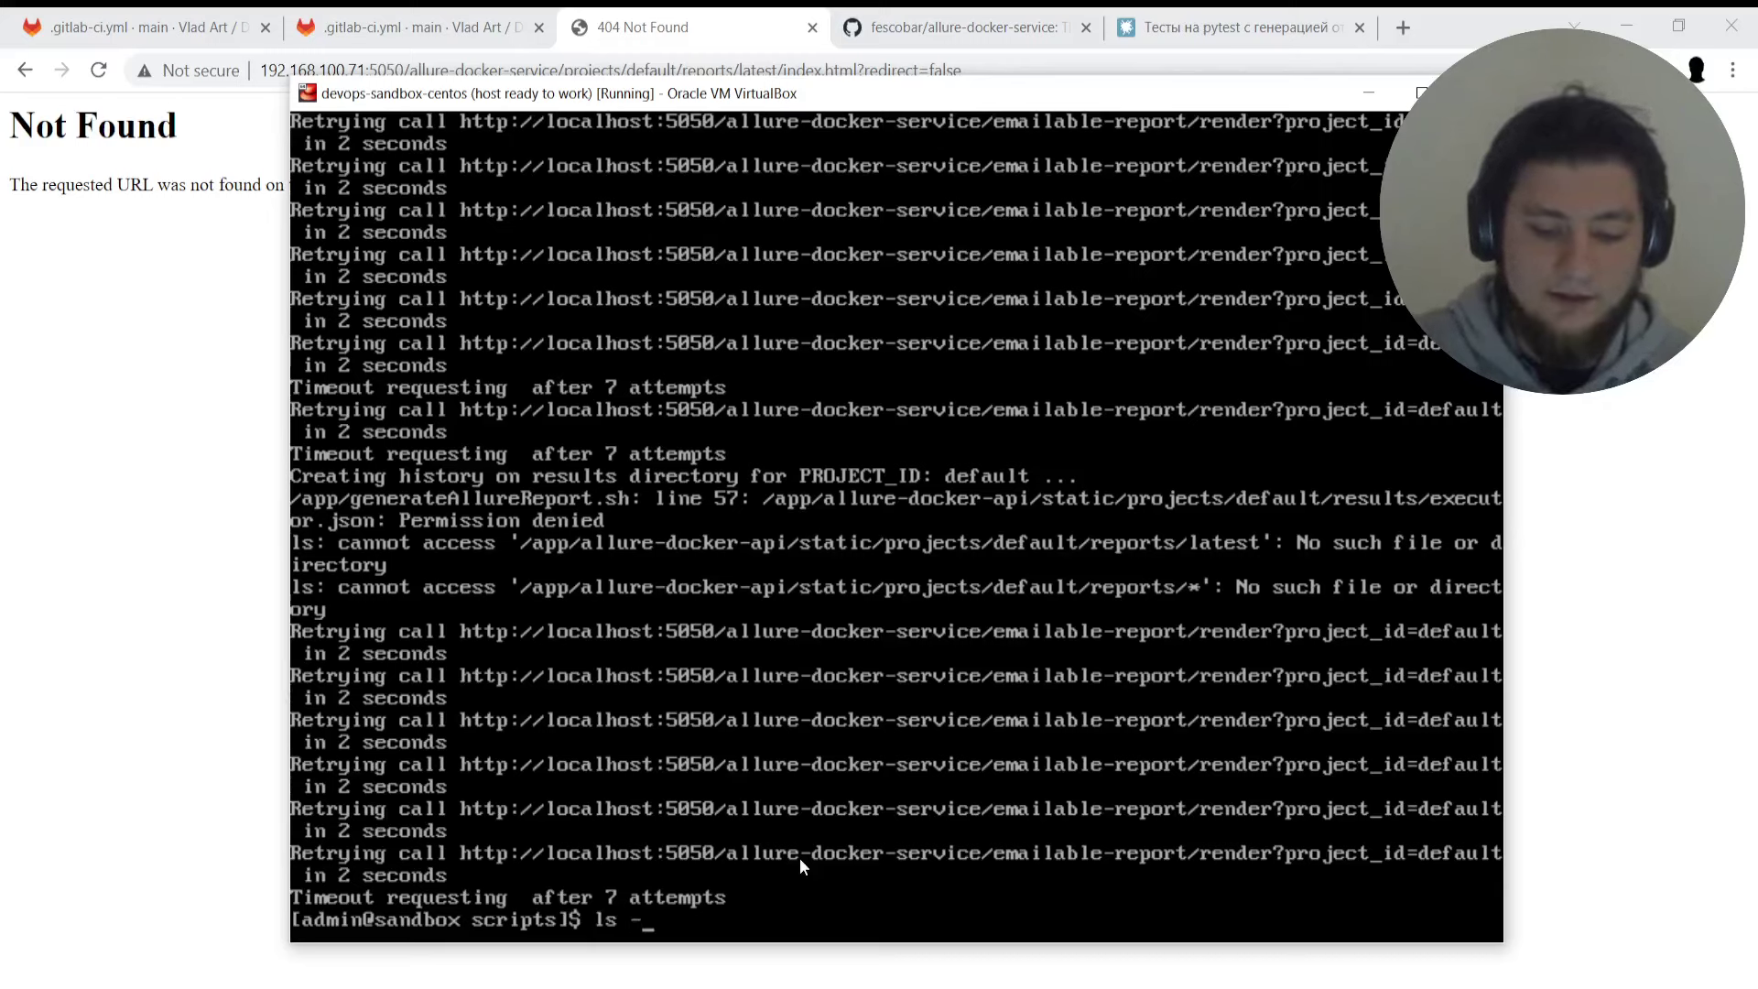
pyautogui.write('-la /data/')
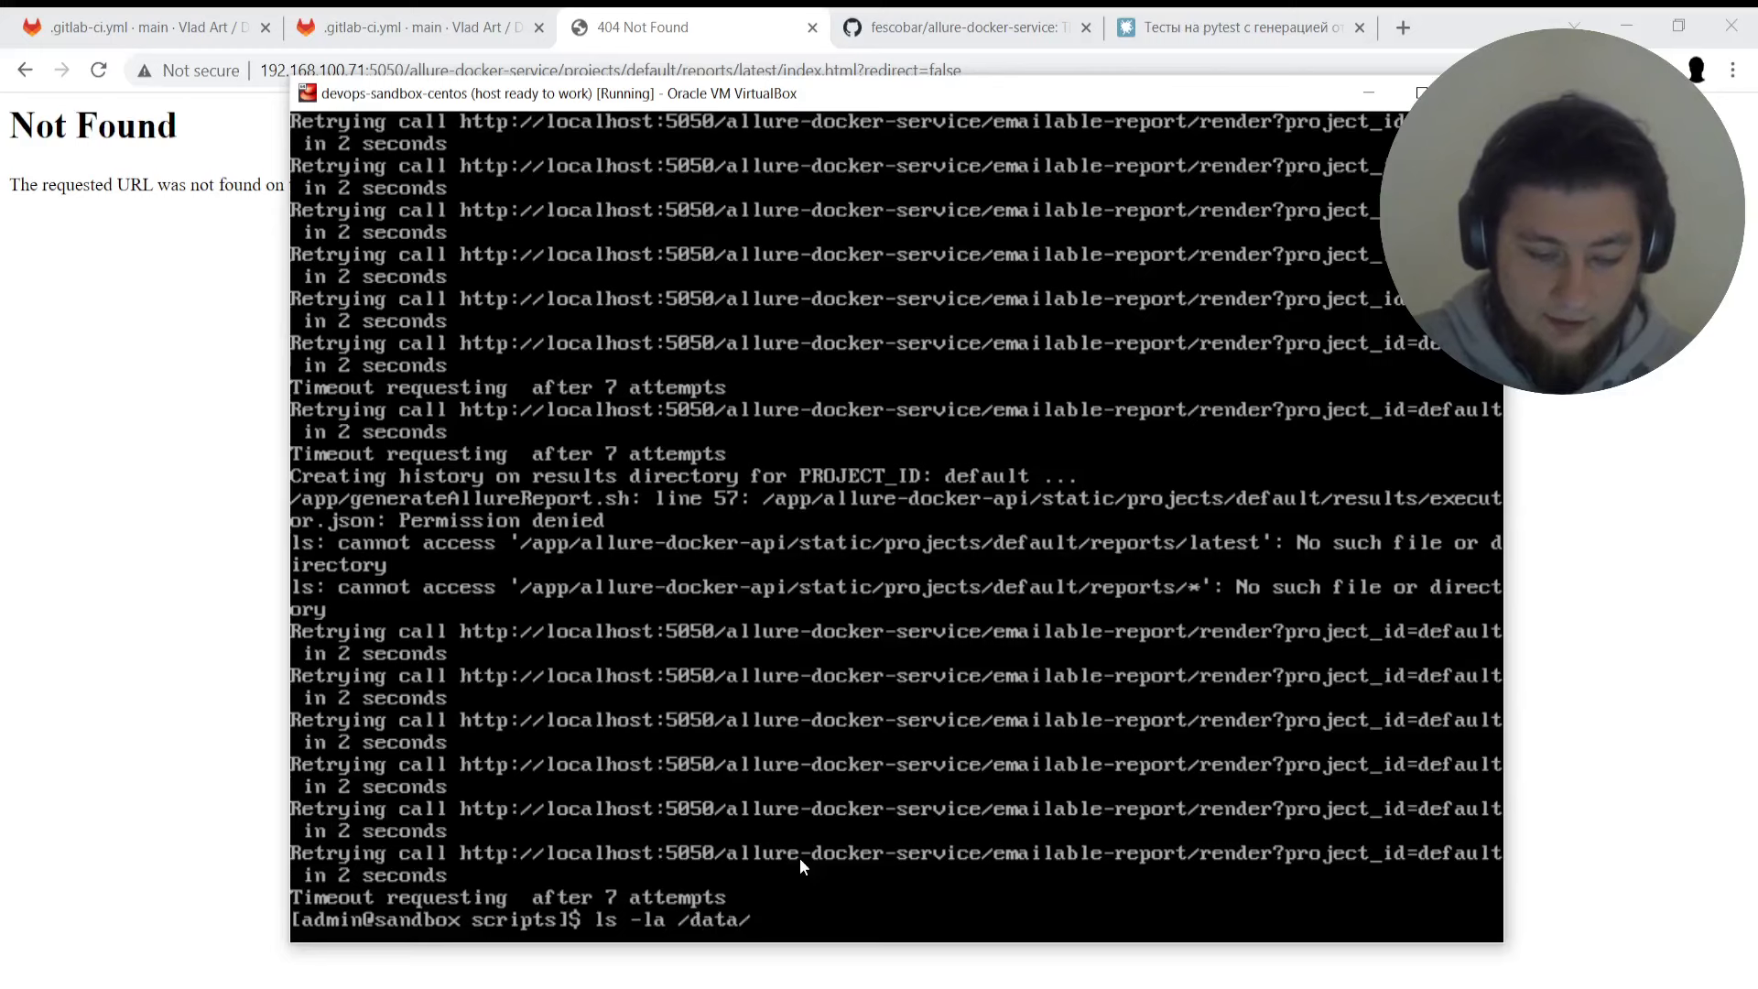
pyautogui.press('Return')
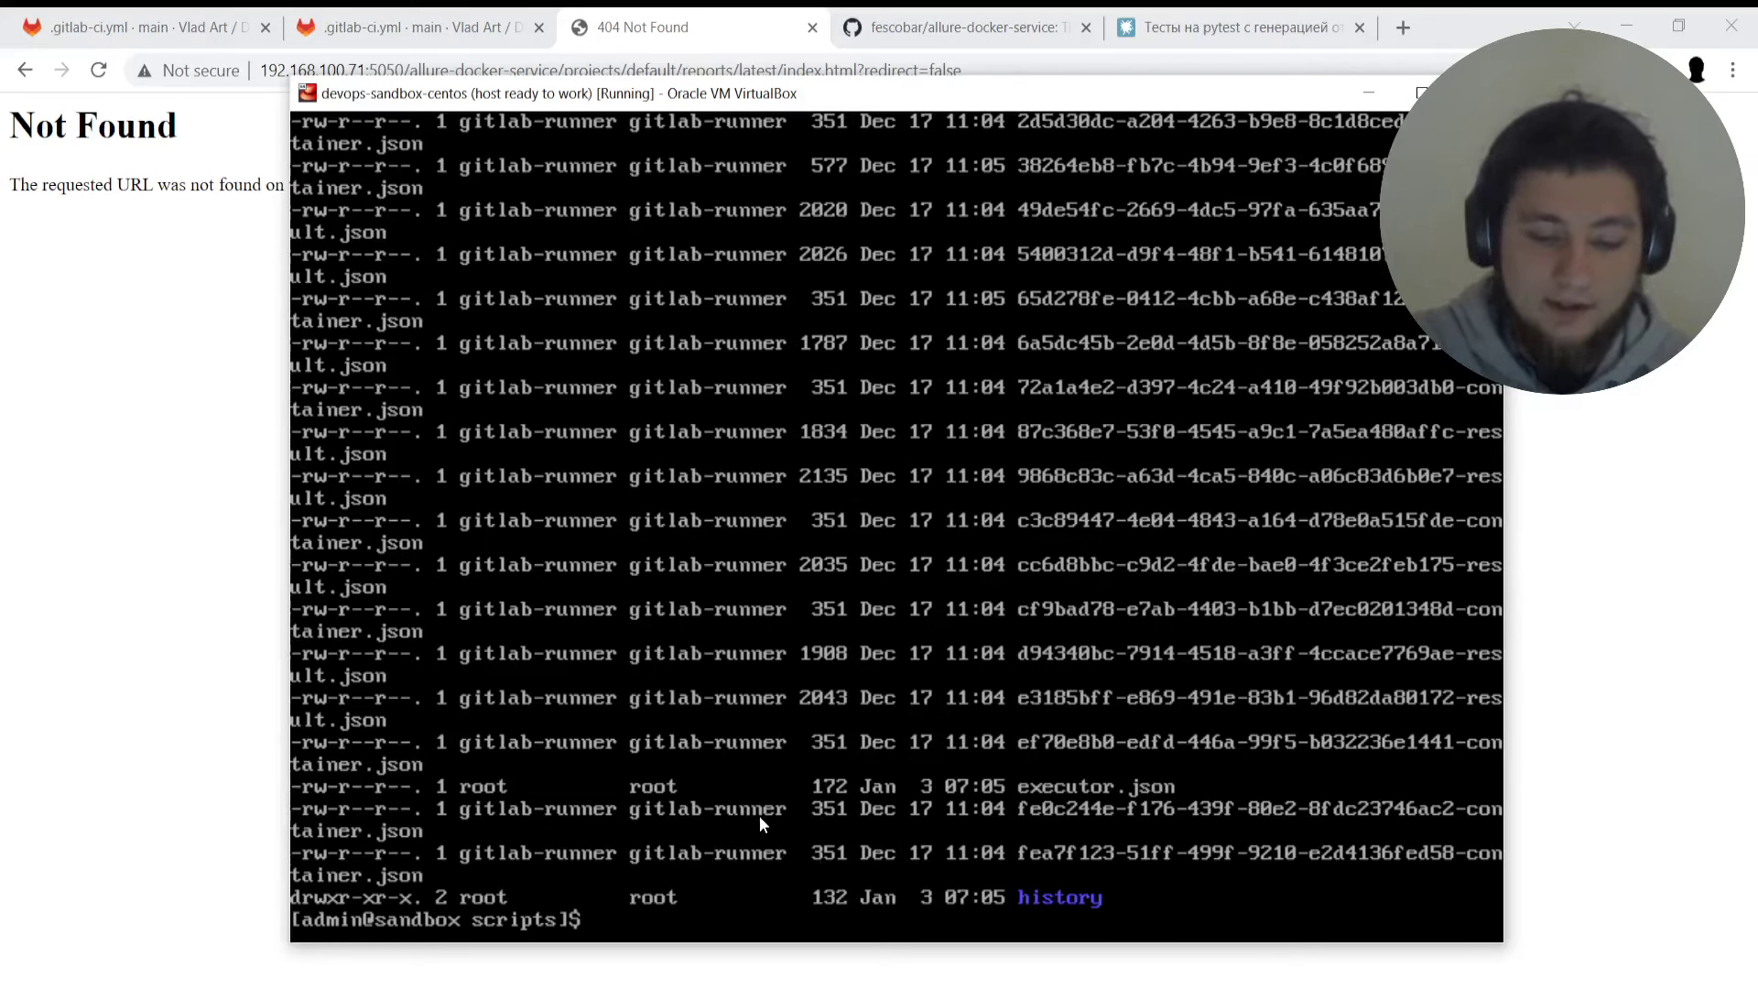
# Retype sudo docker logs allure at a fresh prompt.
pyautogui.press('Up')
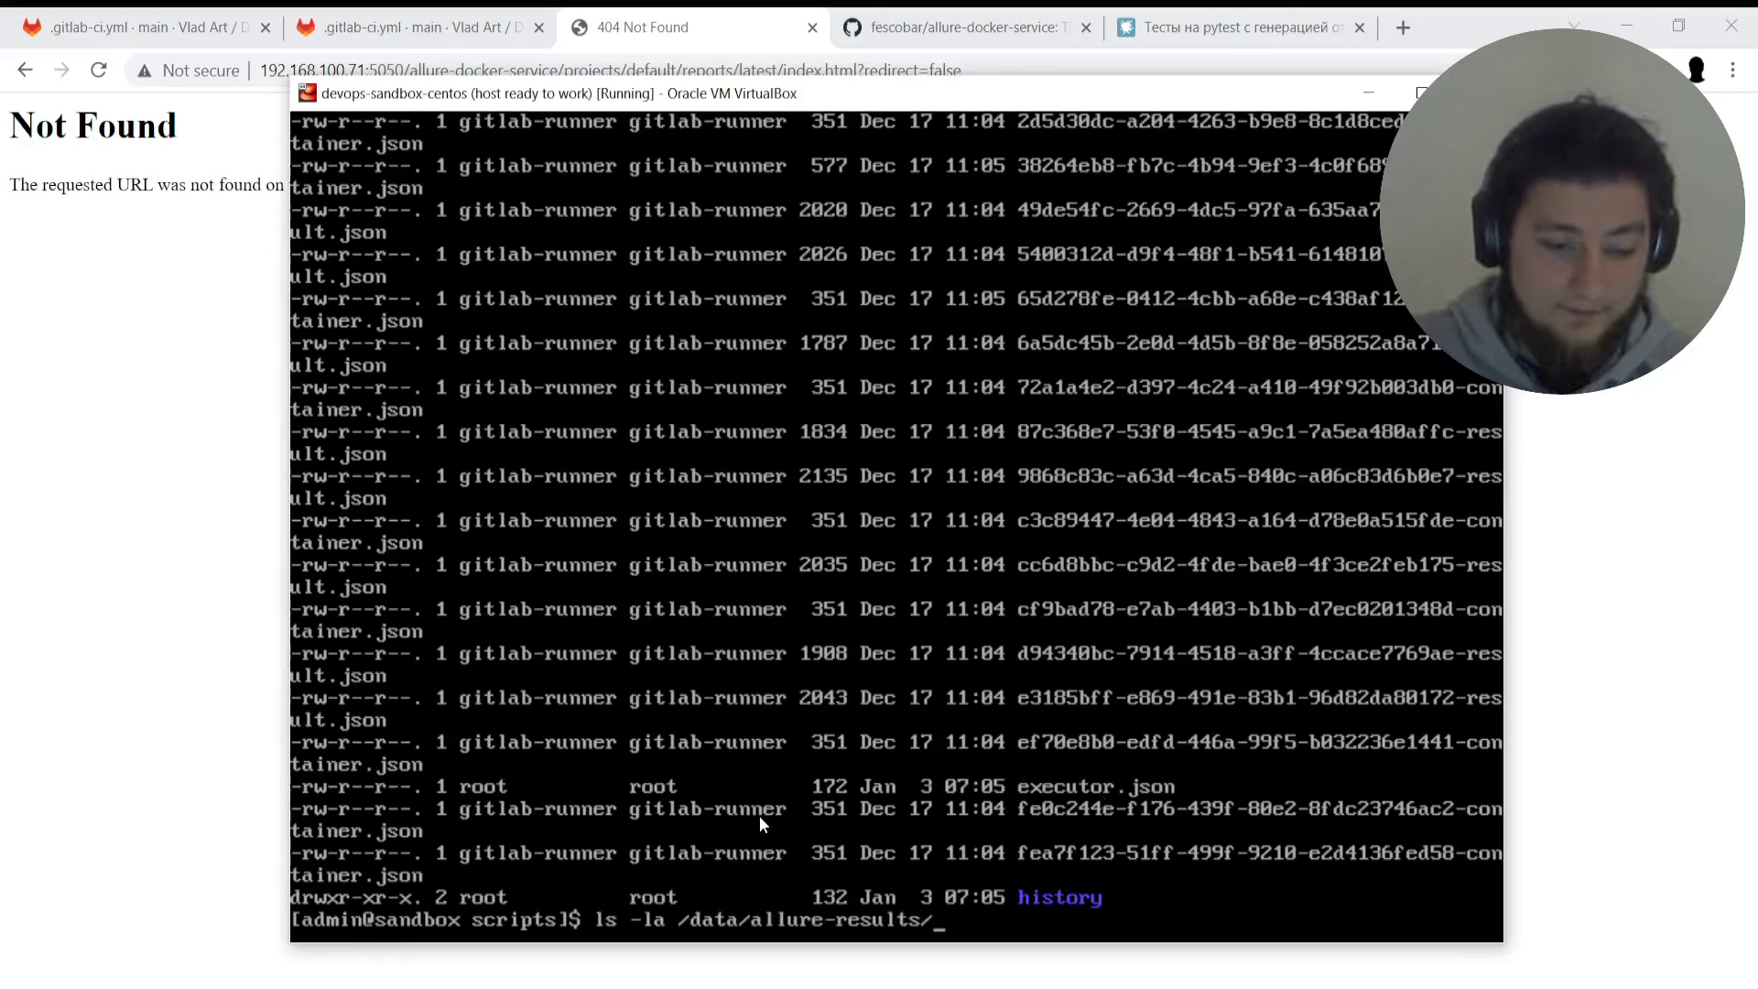
pyautogui.press('Down')
pyautogui.write('sudo docker logs allure')
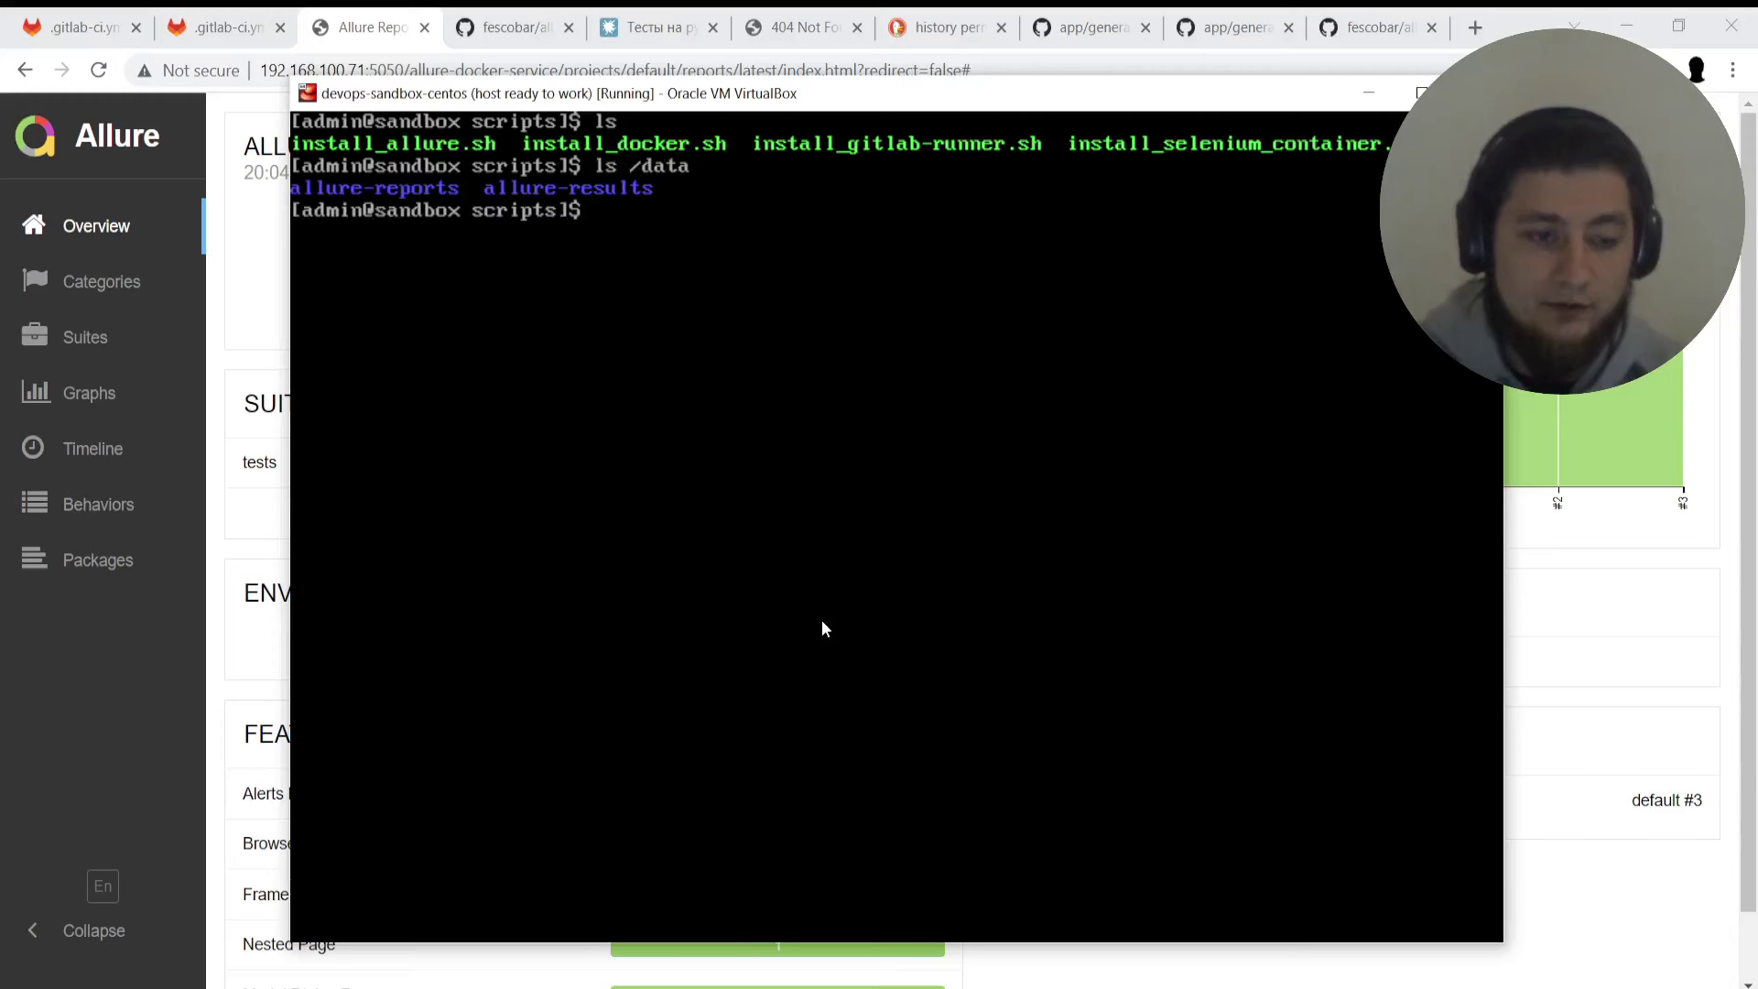
# List the contents of /data in detail with ls -la /data.
pyautogui.press('Up')
pyautogui.press('Left')
pyautogui.press('Left')
pyautogui.press('Left')
pyautogui.press('Left')
pyautogui.write('-la')
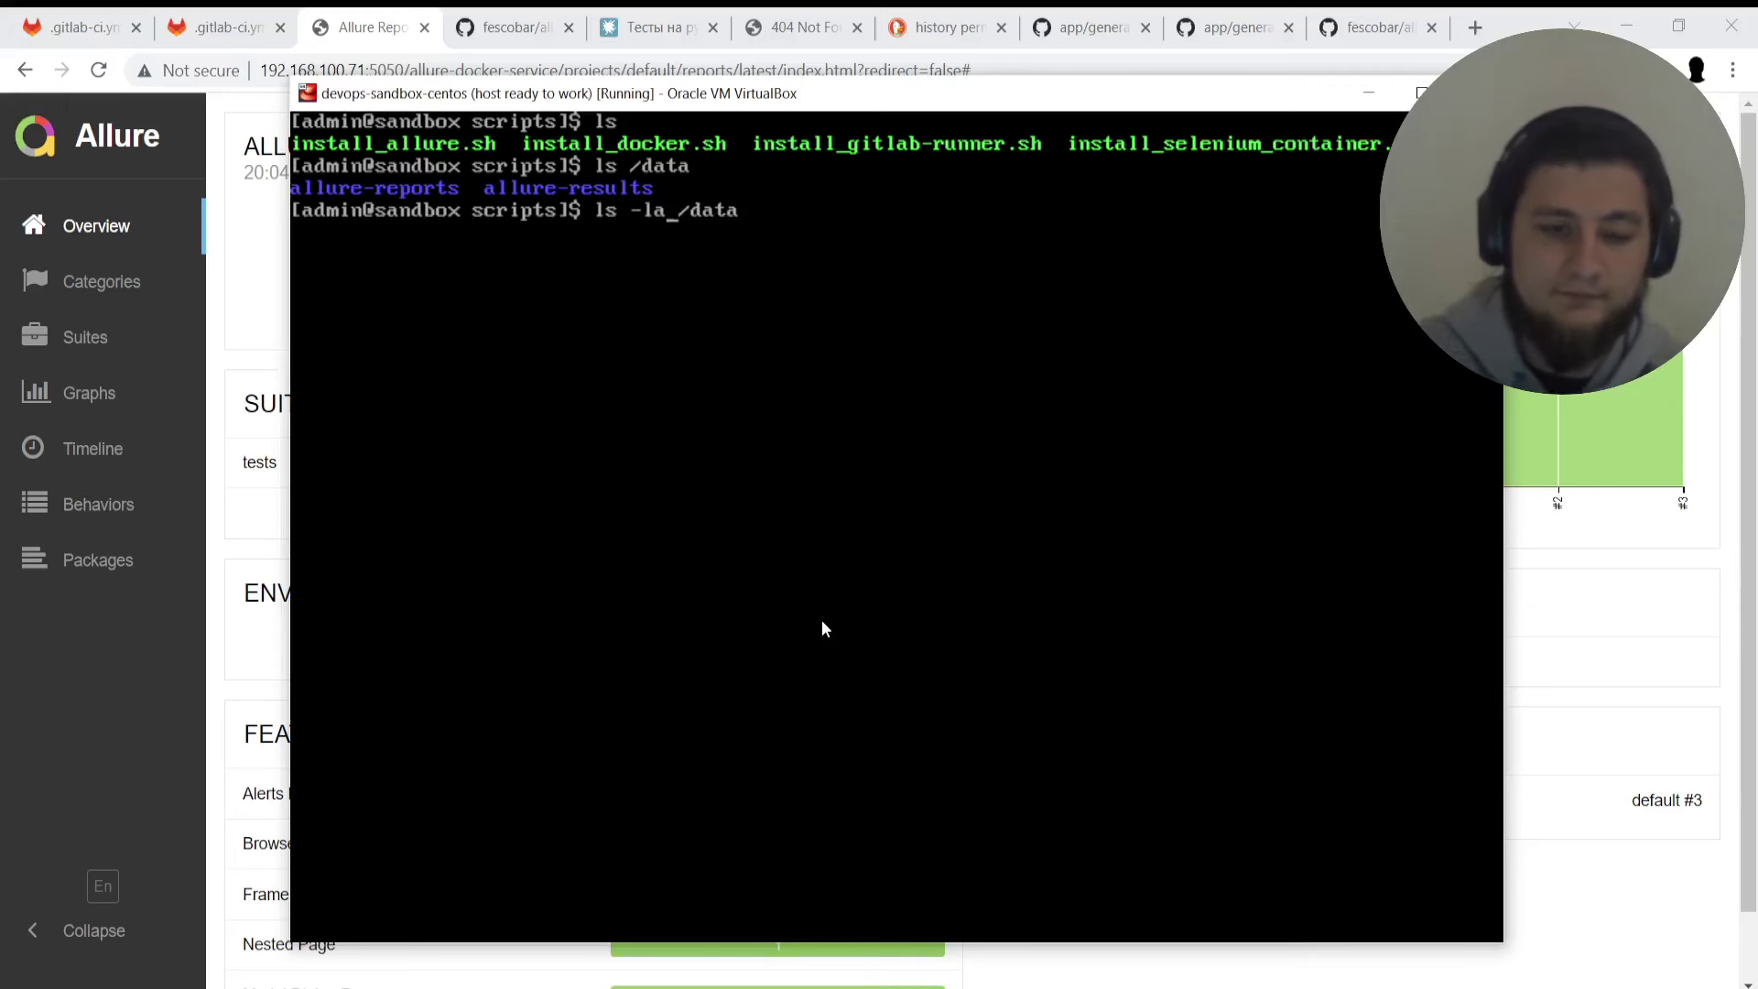
pyautogui.press('Return')
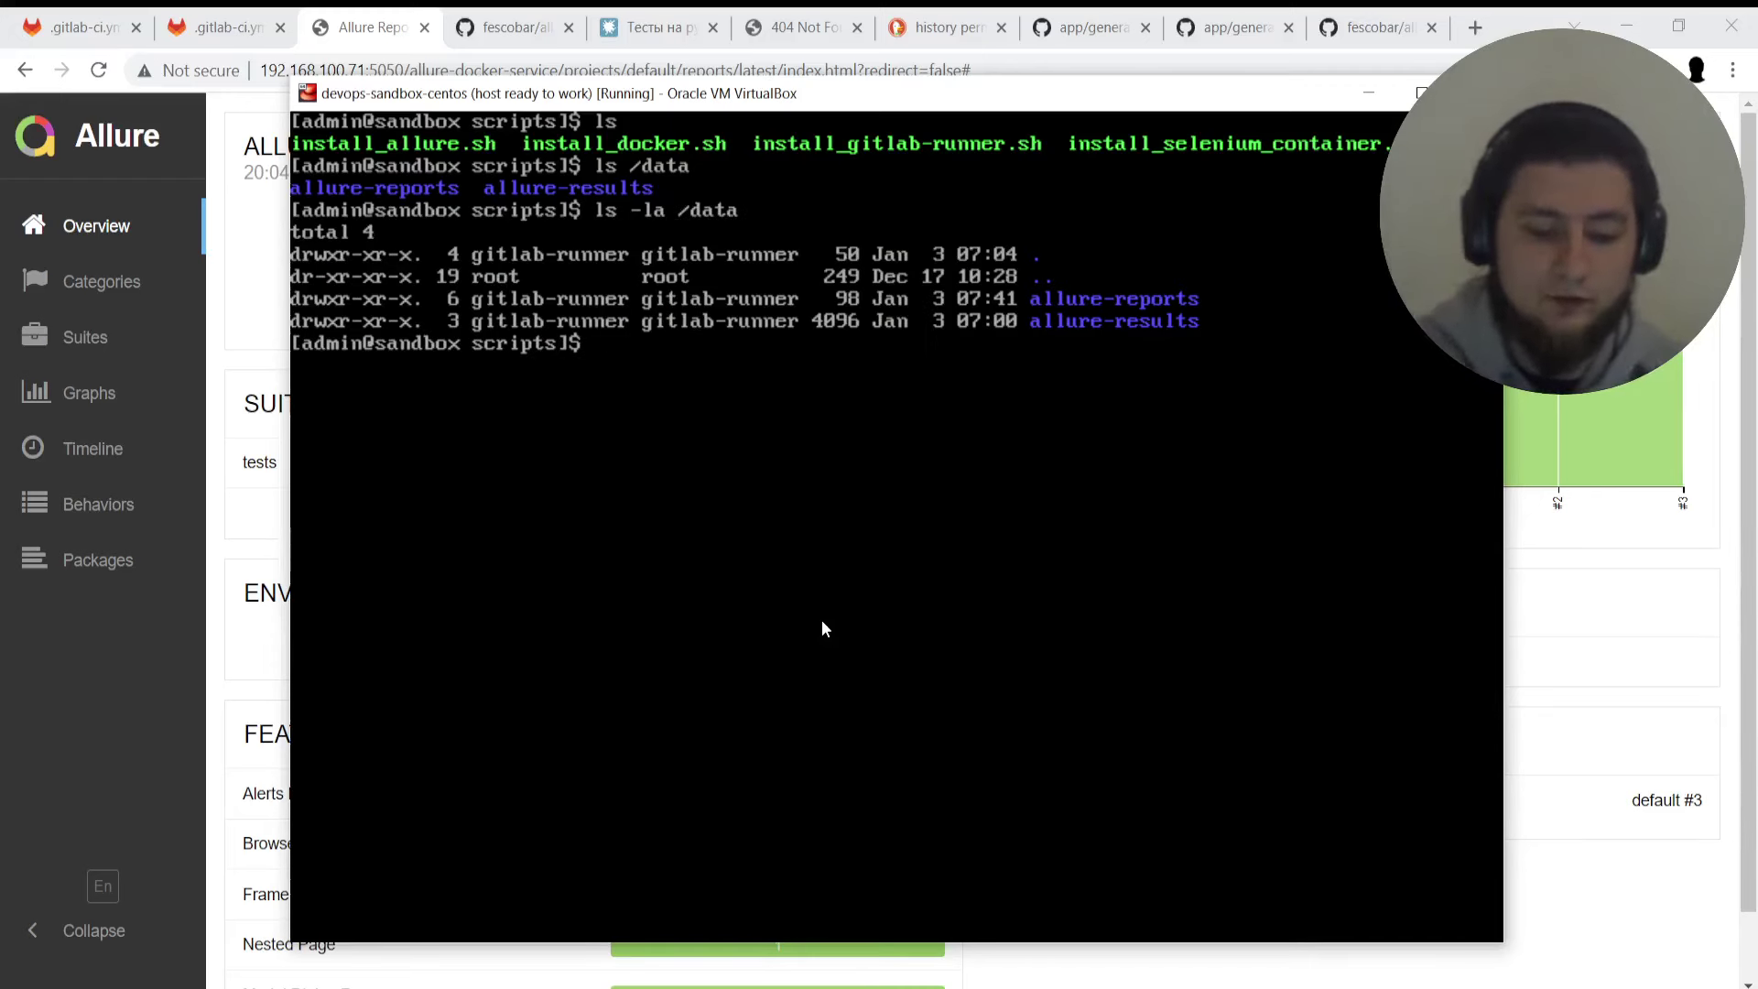
# Recursively set /data ownership to gitlab-runner:gitlab-runner, then clear the terminal.
pyautogui.write('sudo ch')
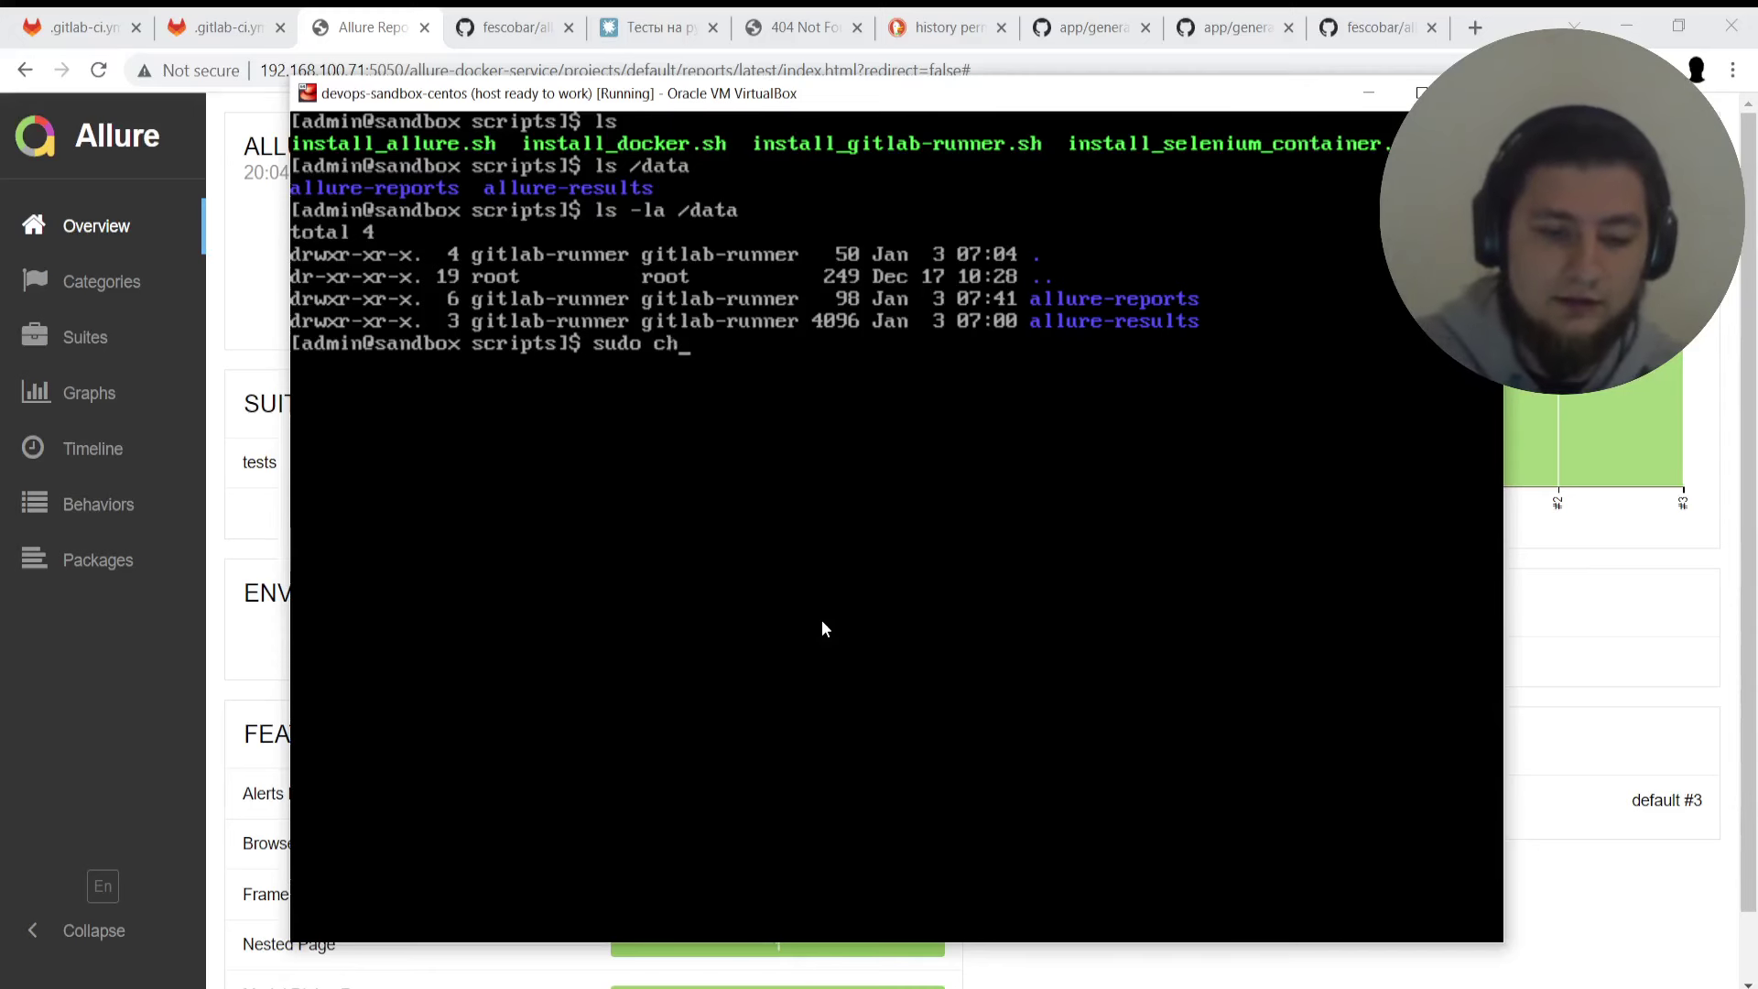
pyautogui.write('own')
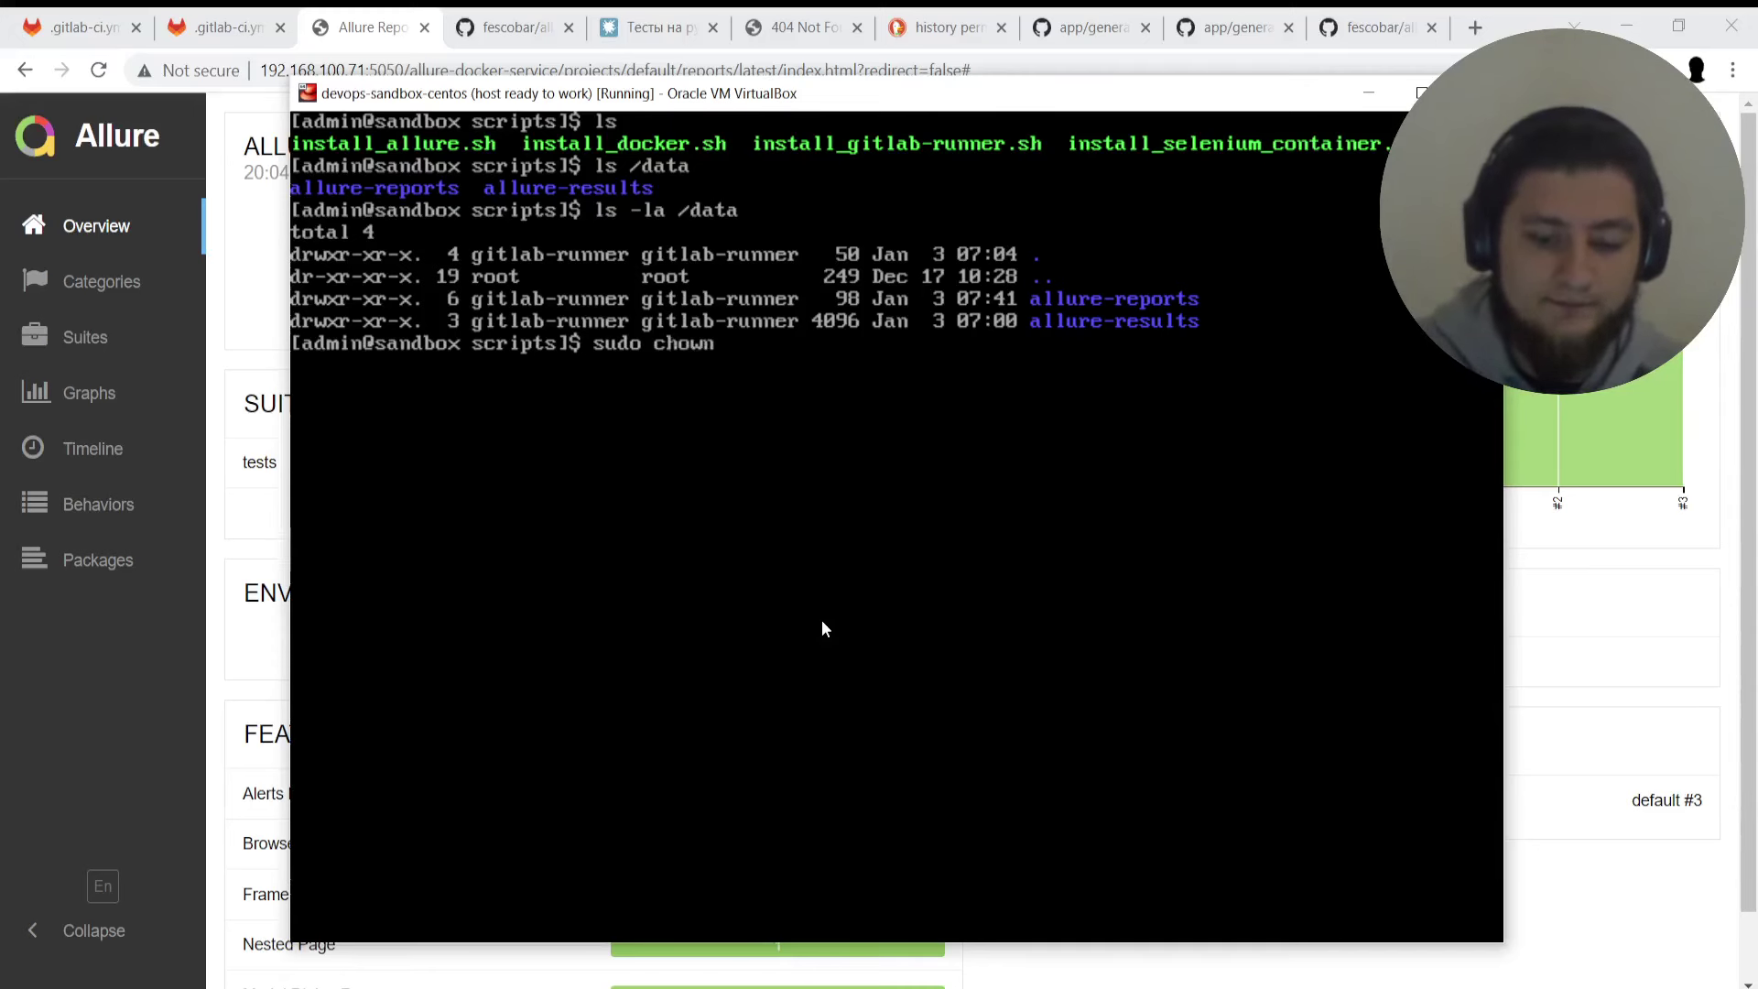
pyautogui.write(' -R gitlab-runner :')
pyautogui.press('BackSpace')
pyautogui.press('BackSpace')
pyautogui.write(':gitlab-runner /data')
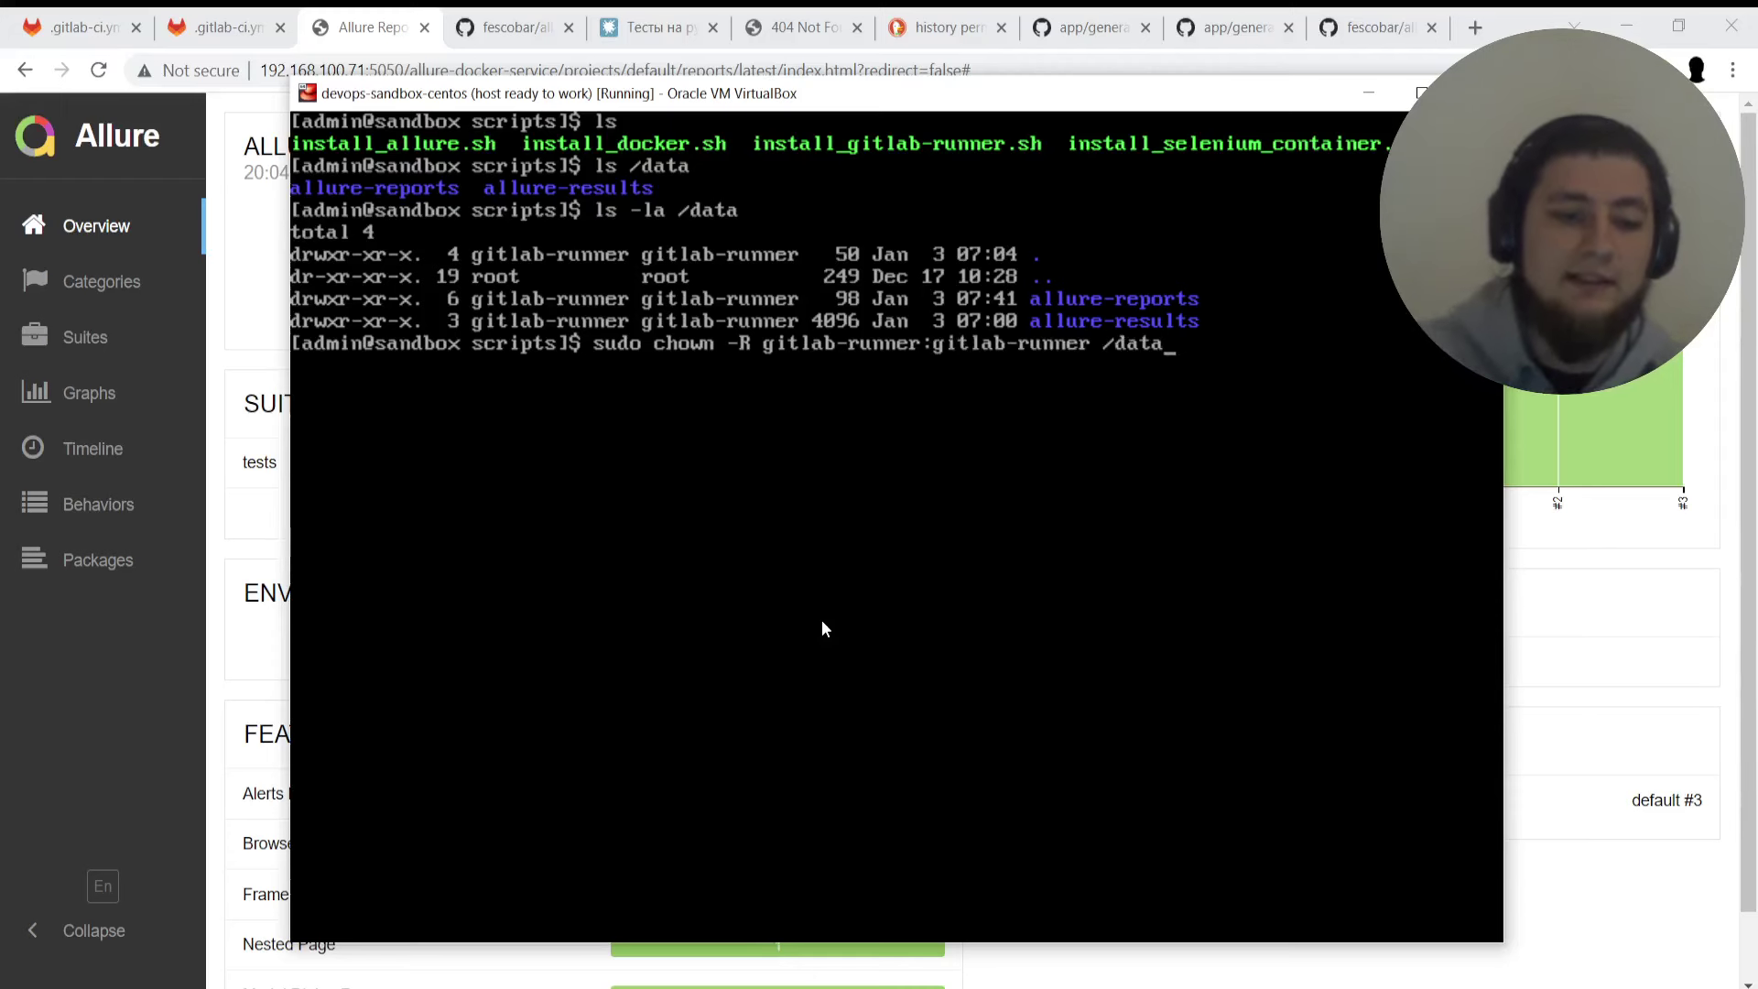
pyautogui.press('Return')
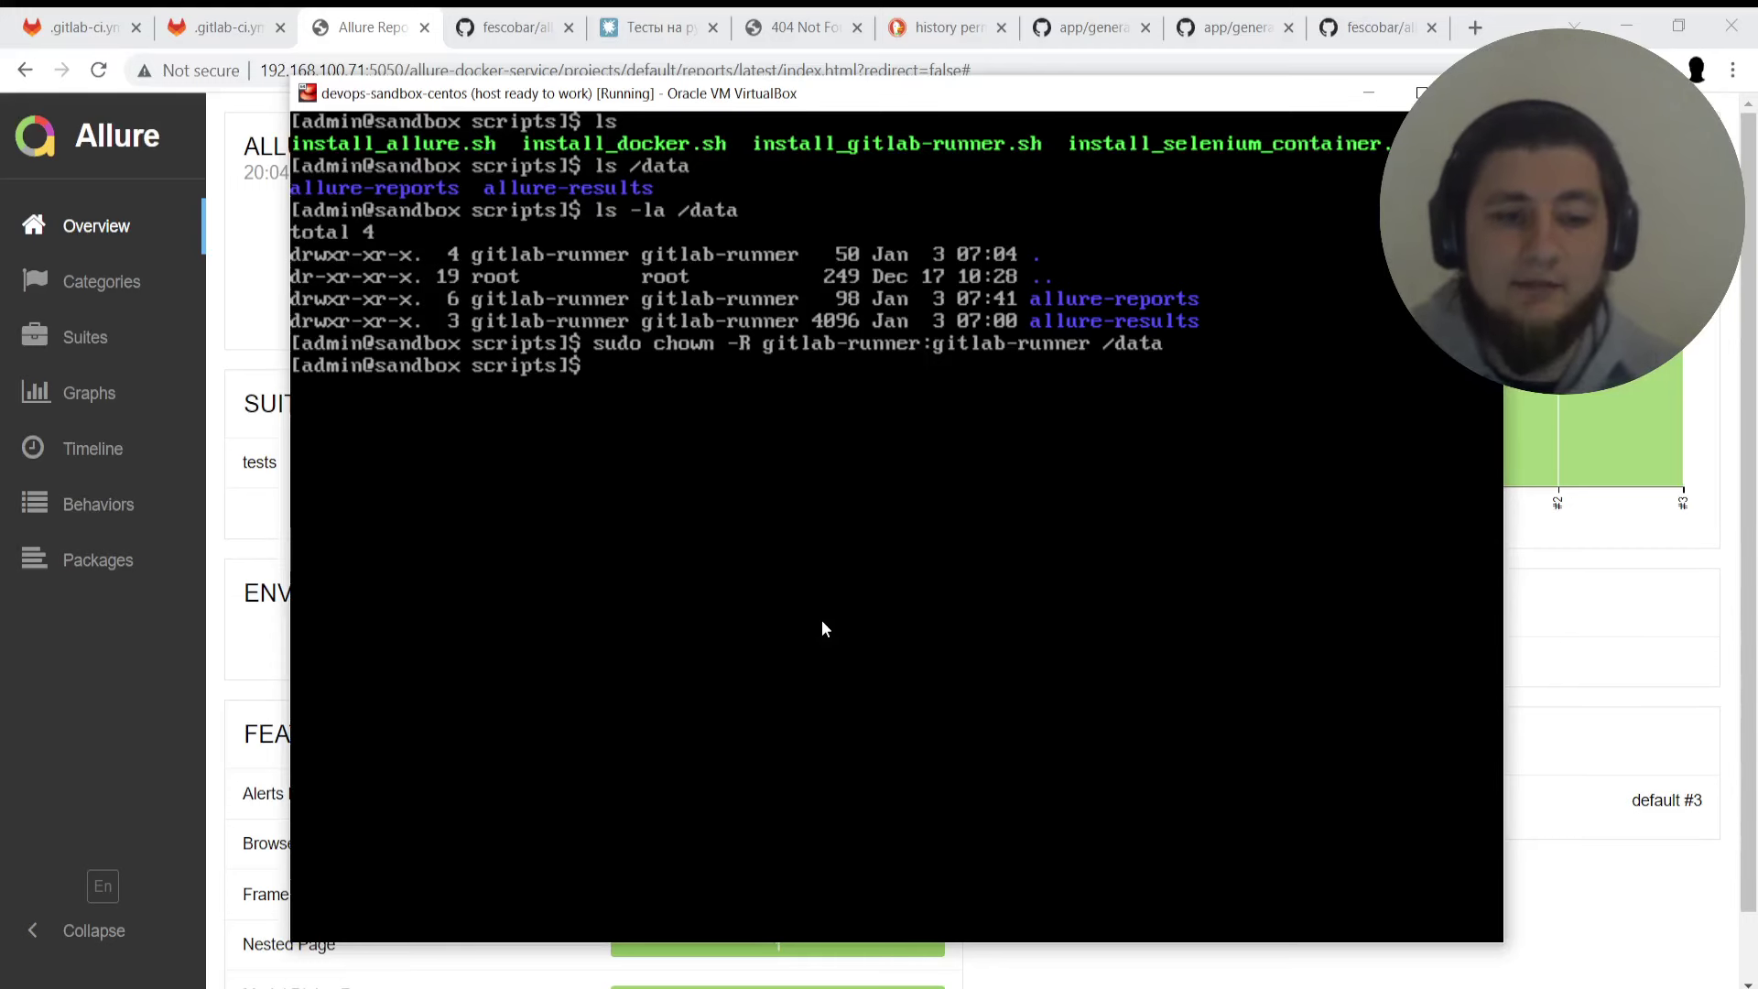
pyautogui.hotkey('ctrl', 'l')
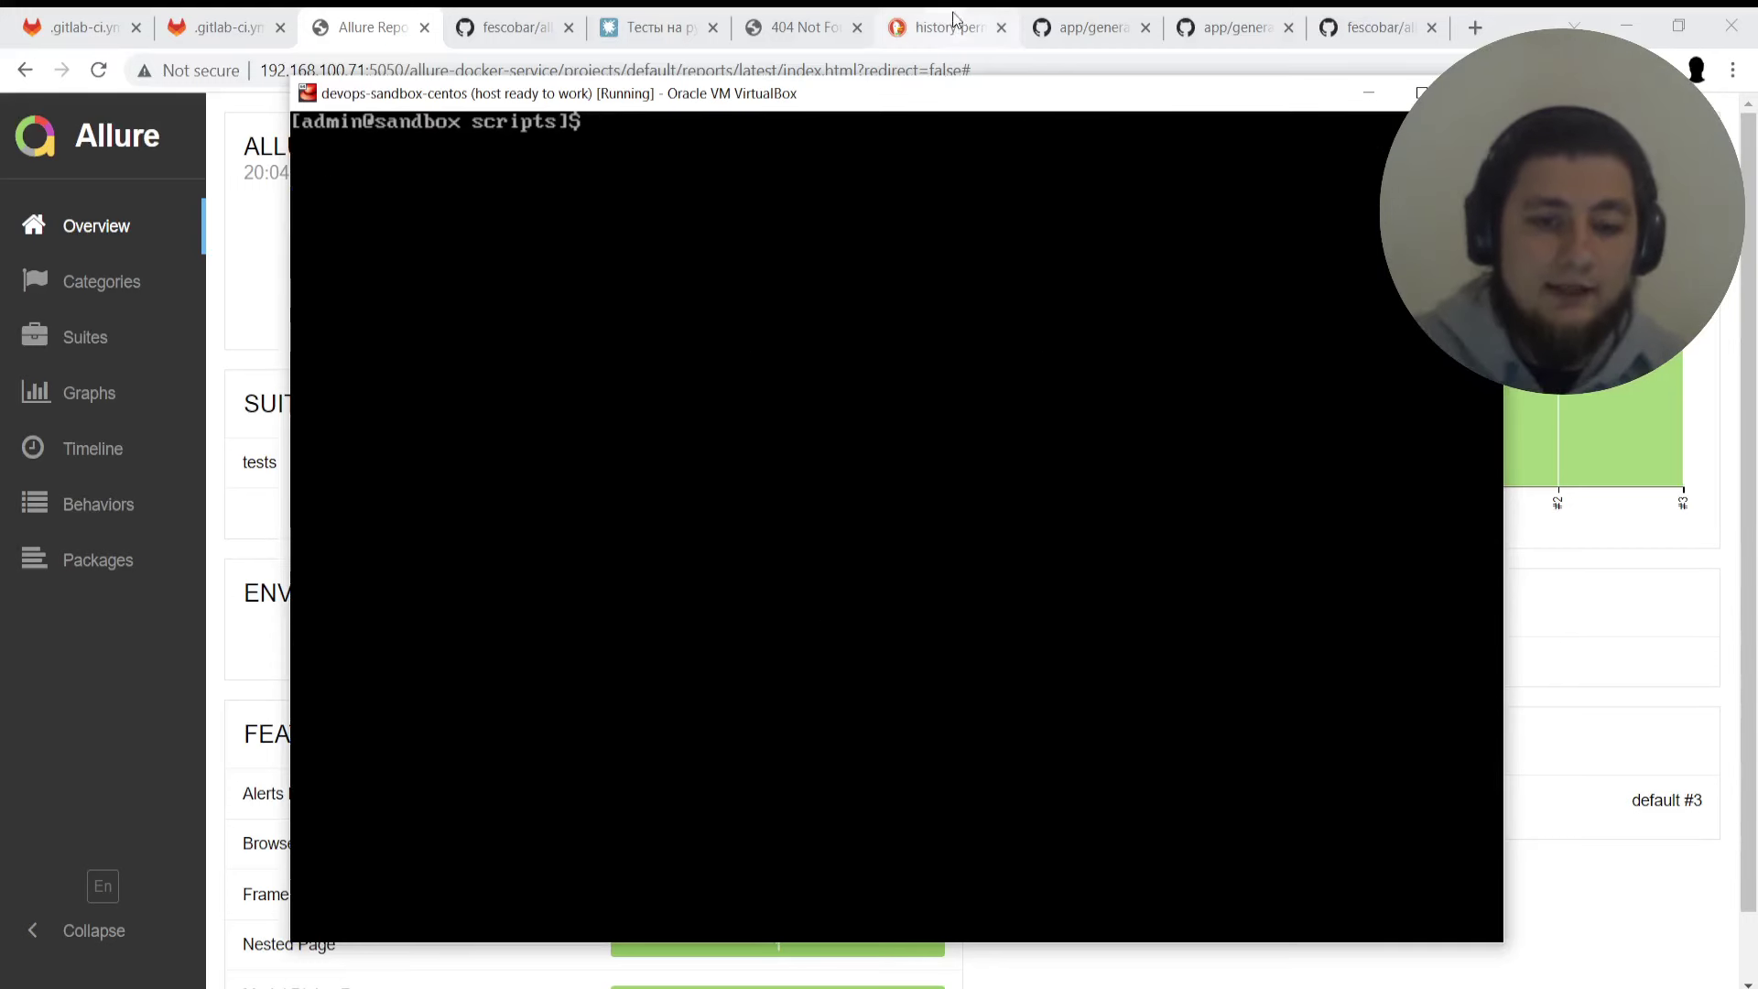
# Inspect the Allure tests suite, expanding Alerts, Frame & Windows and TestAlertsFrameWindow to confirm nine passing tests.
pyautogui.hotkey('alt', 'Tab')
pyautogui.scroll(-2, 633, 497)
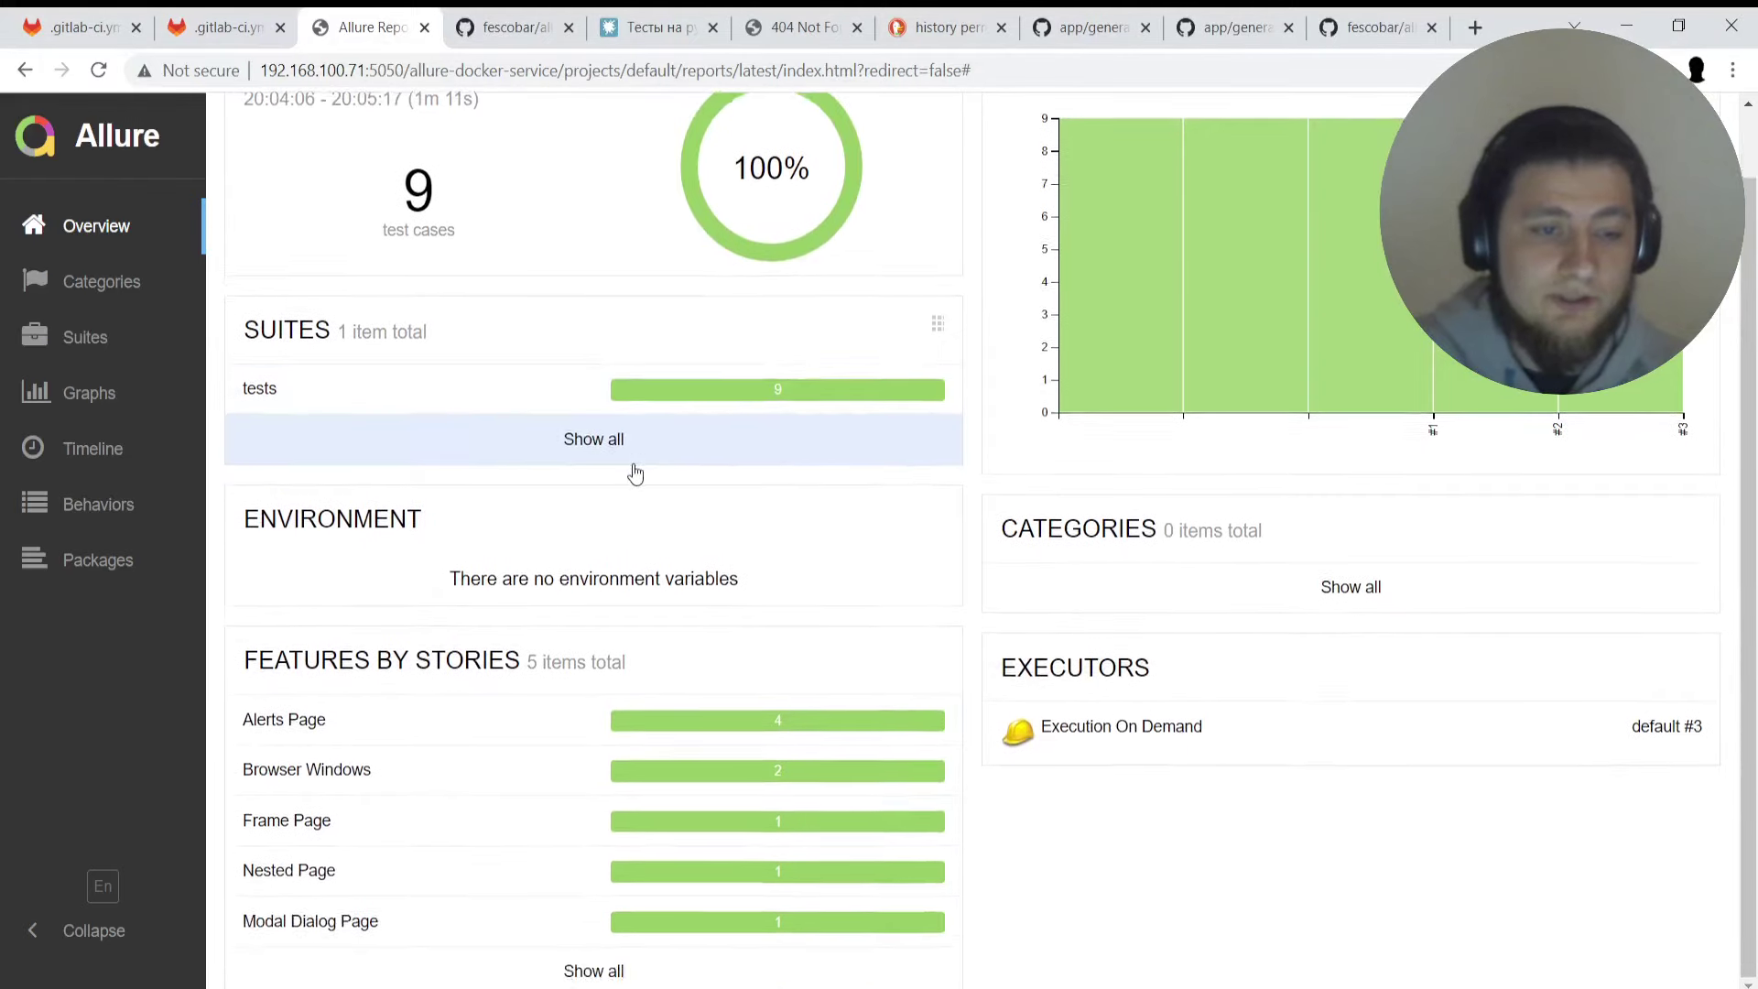
pyautogui.scroll(2, 550, 366)
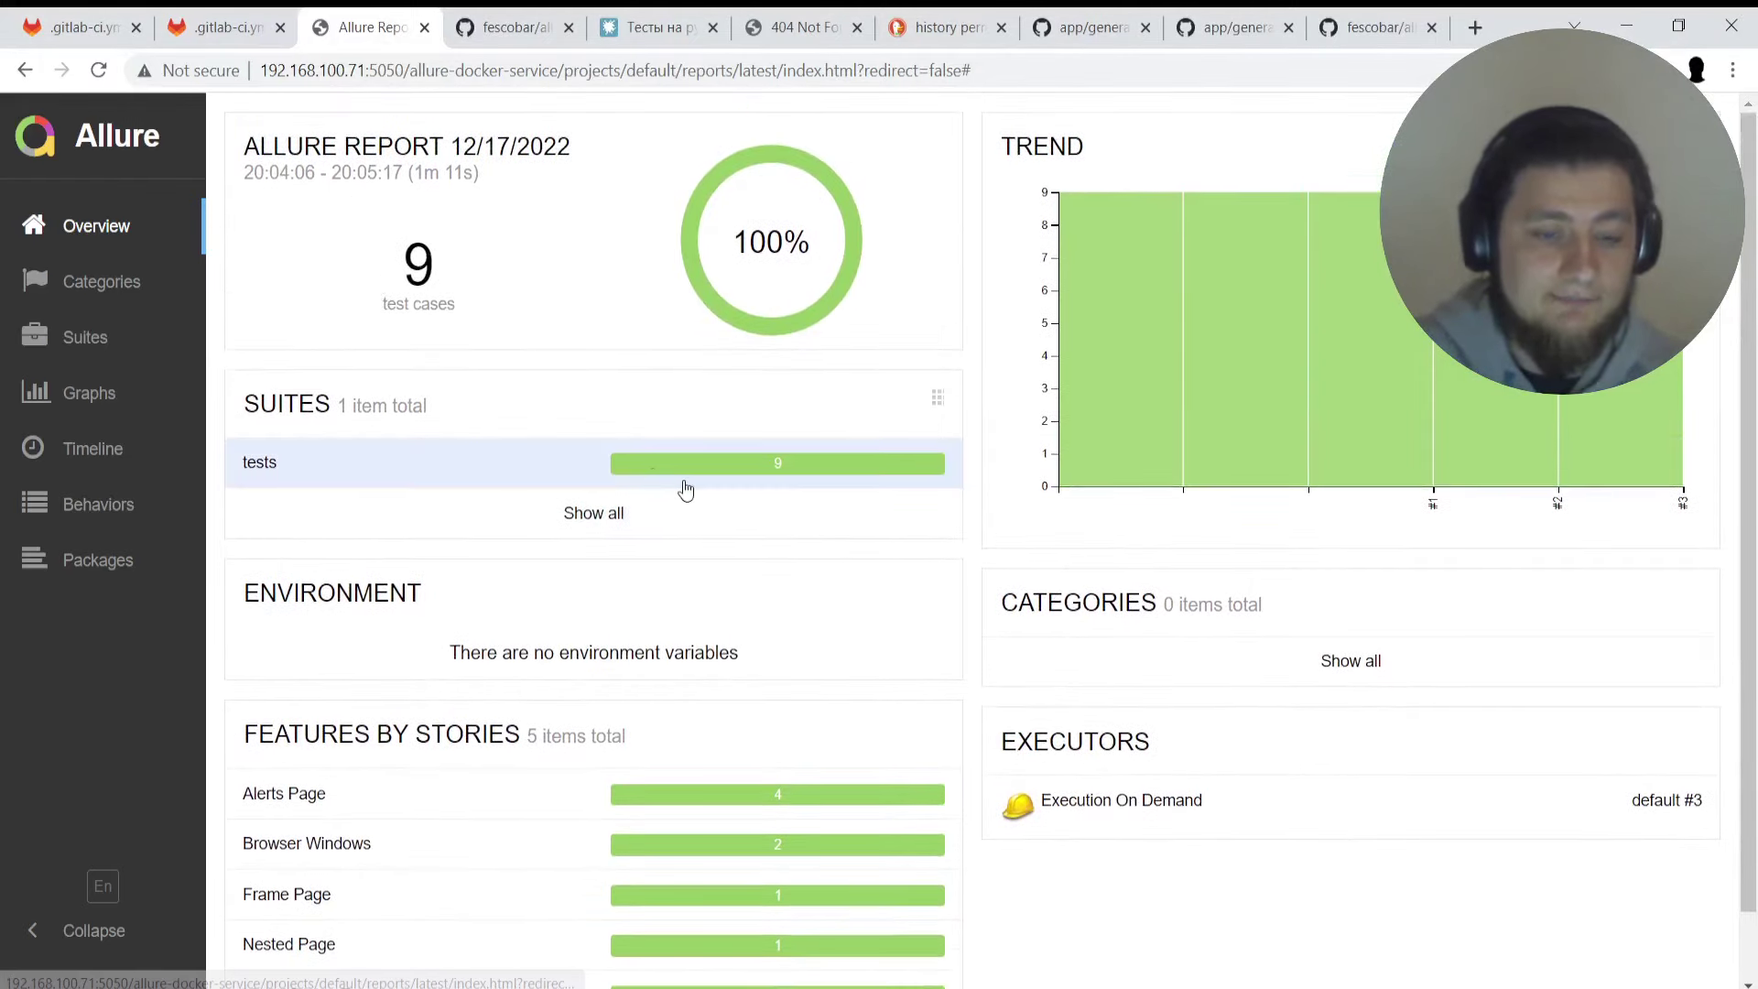
pyautogui.click(684, 476)
pyautogui.click(236, 279)
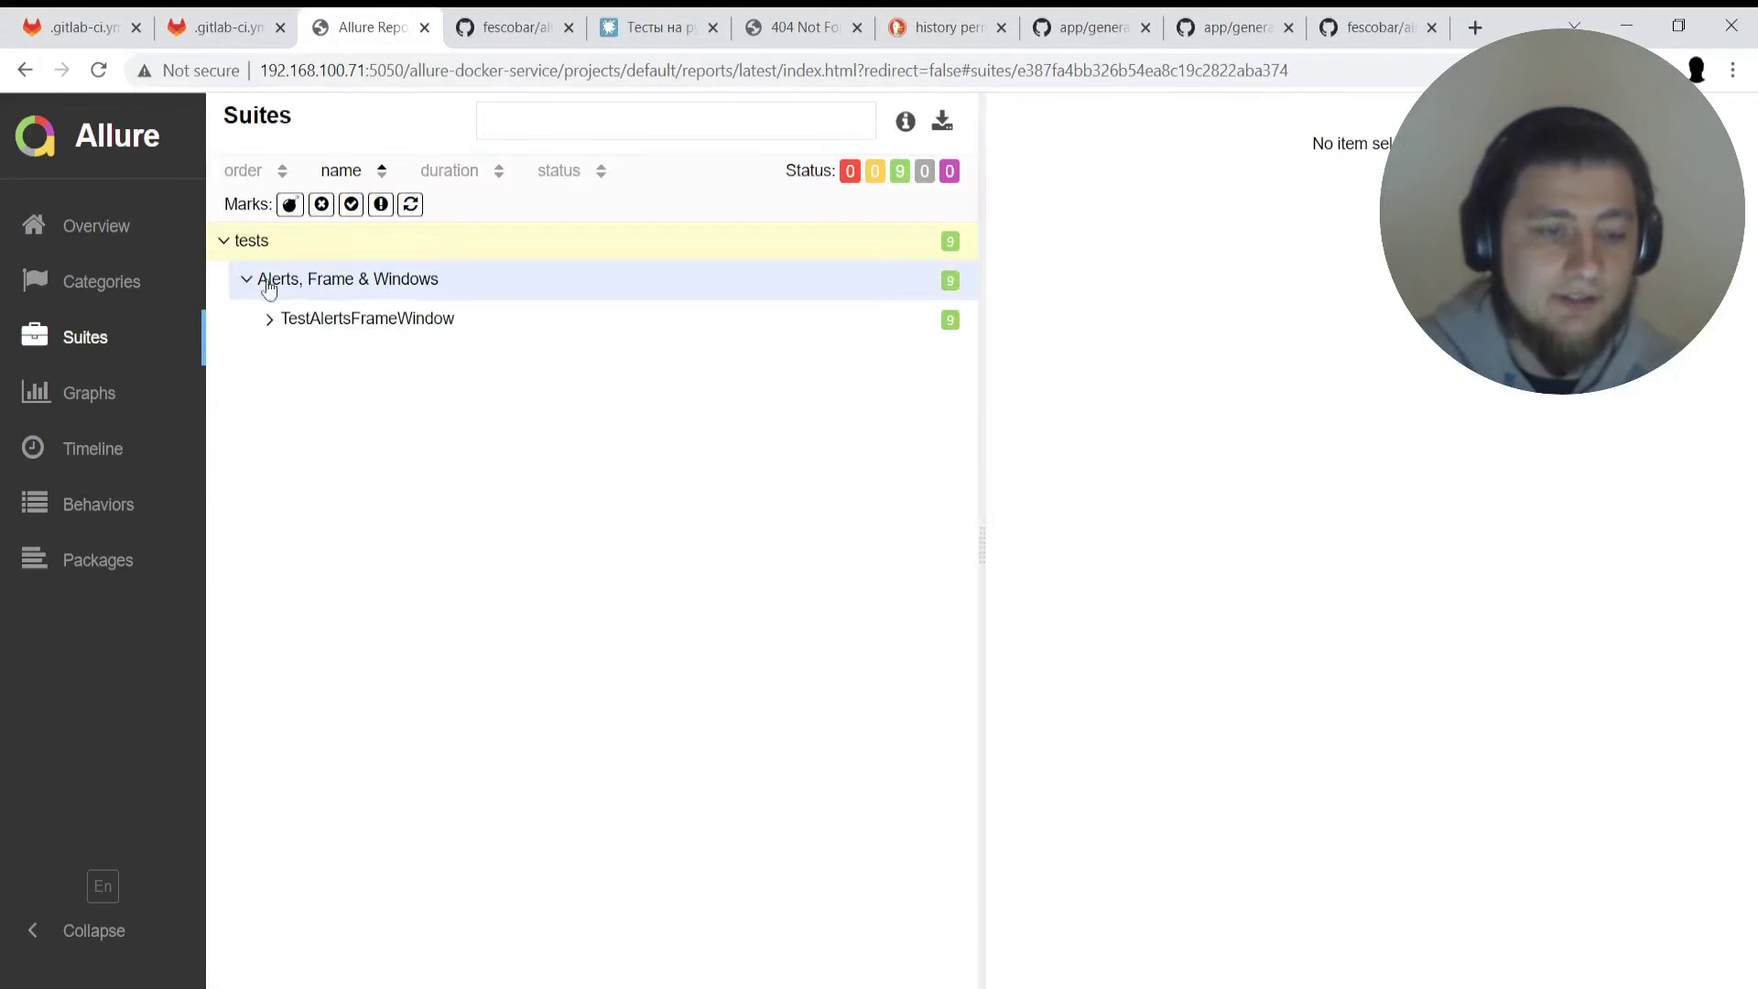
pyautogui.click(268, 319)
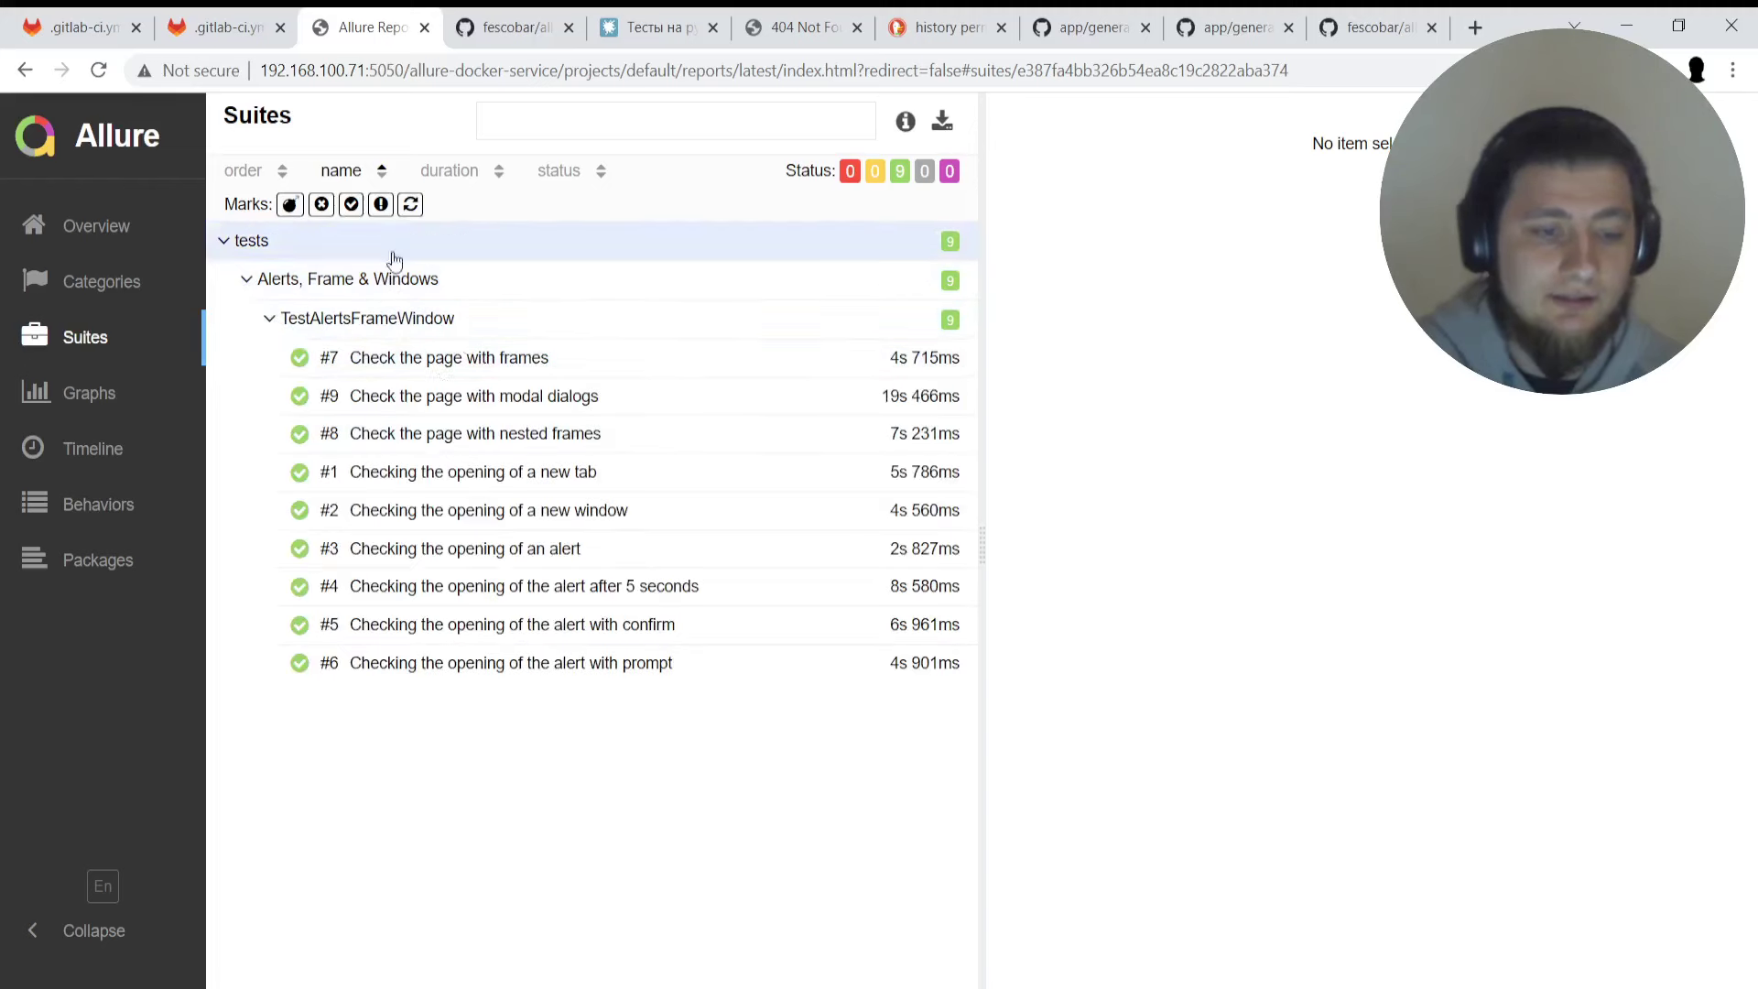
pyautogui.click(253, 286)
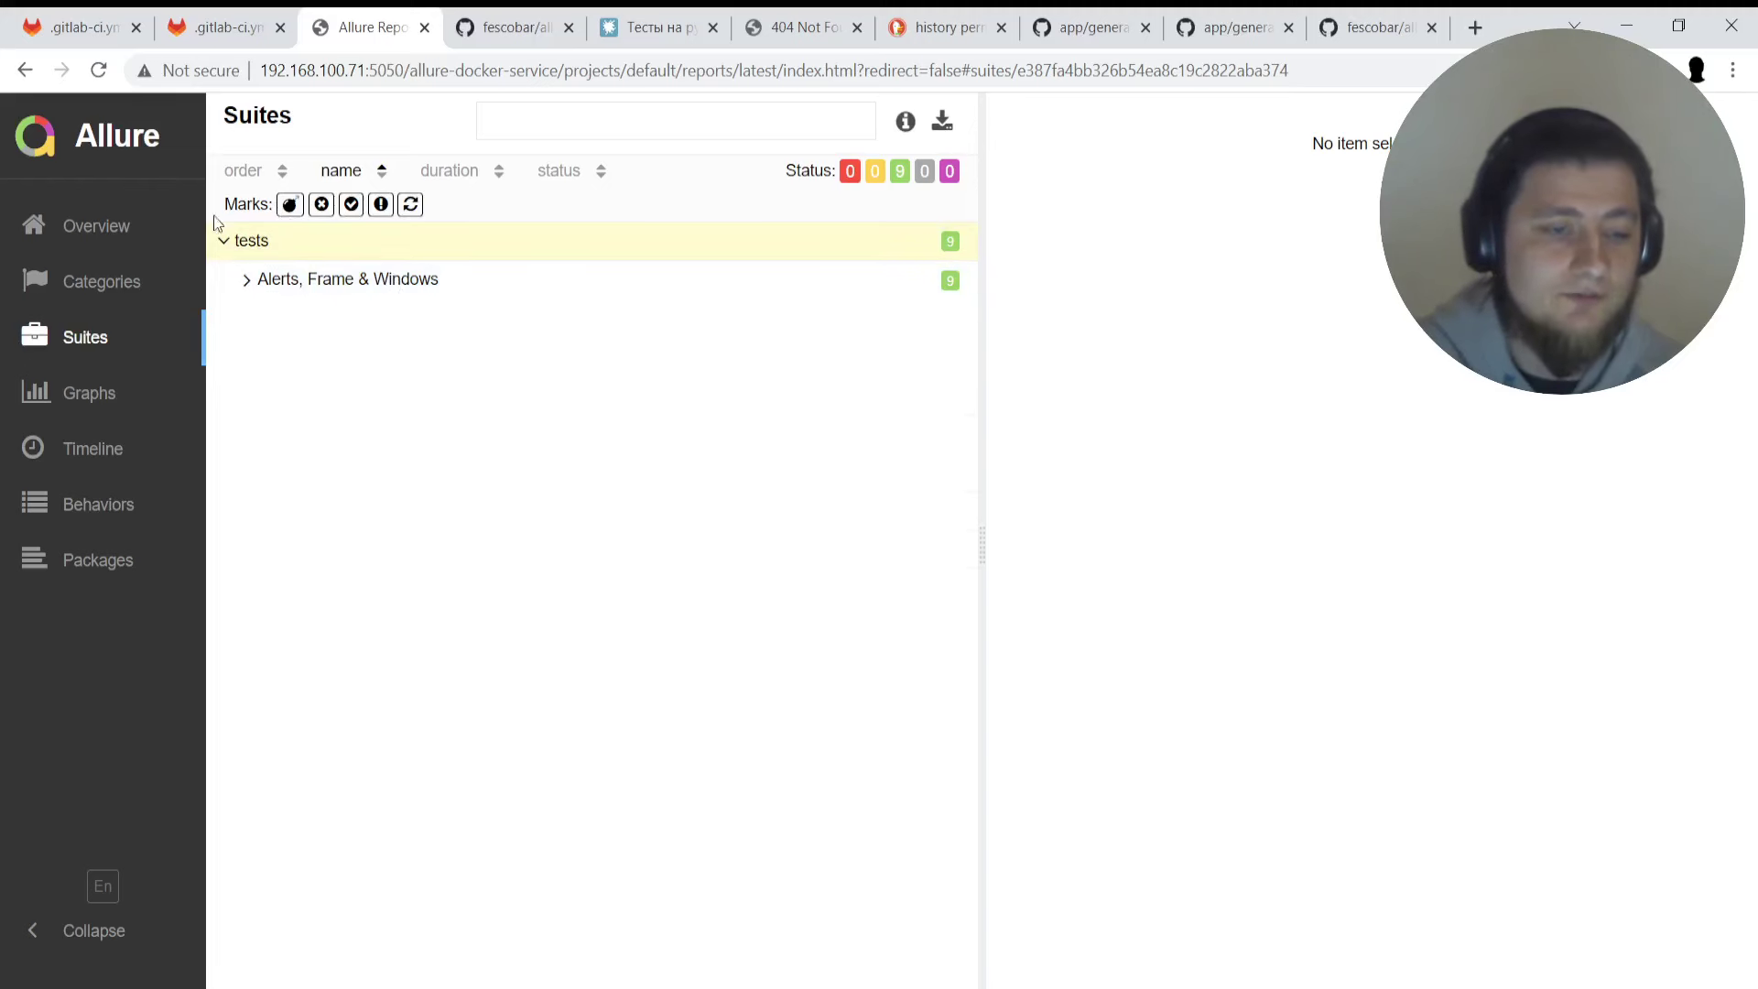
pyautogui.click(254, 28)
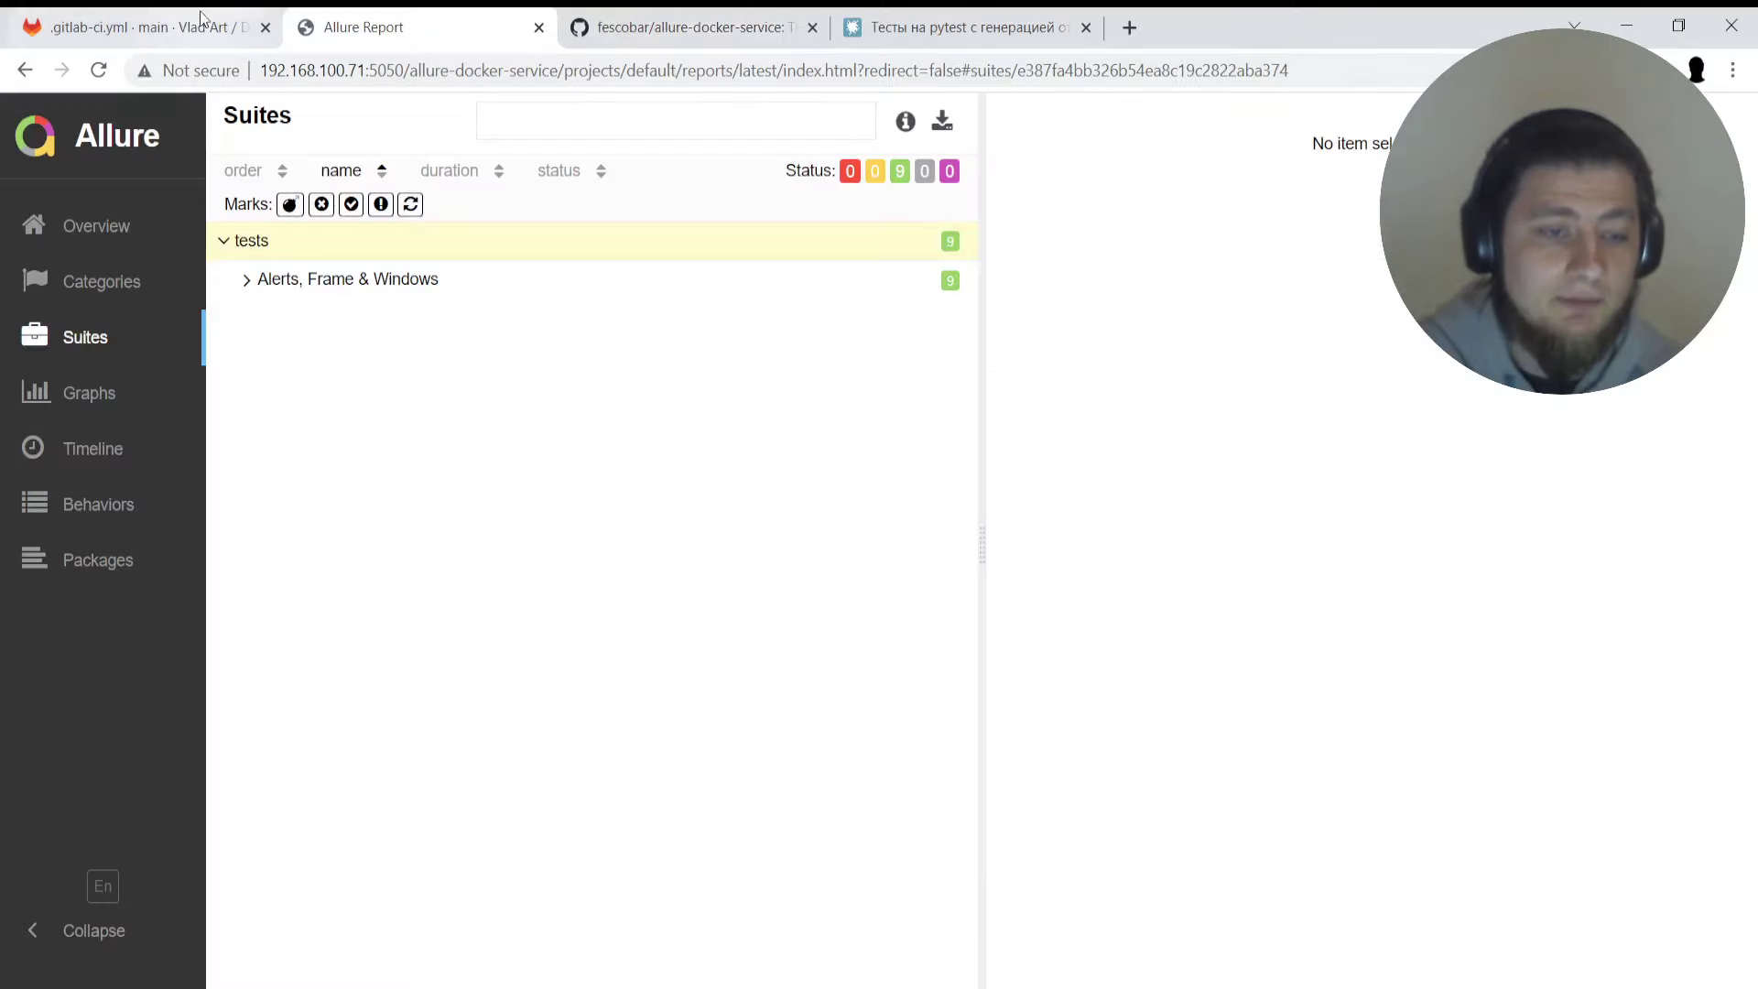
# Open .gitlab-ci.yml for editing and add a new first line under the test run script.
pyautogui.click(201, 22)
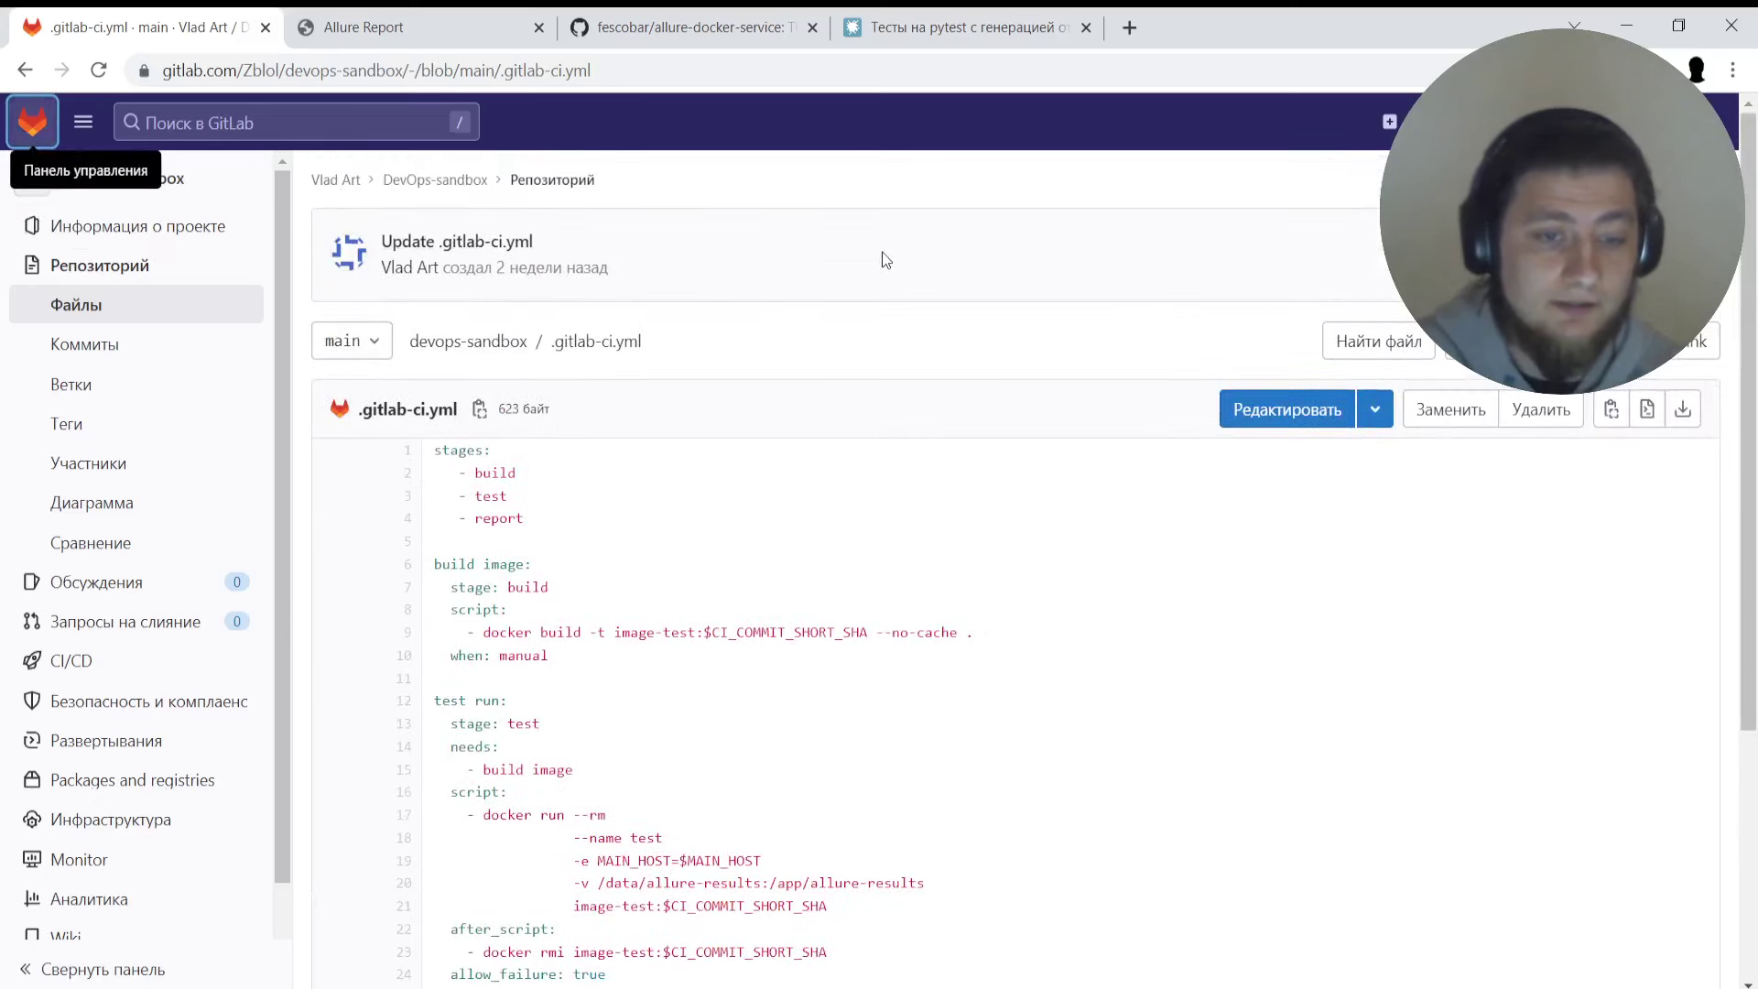
pyautogui.scroll(-1, 806, 295)
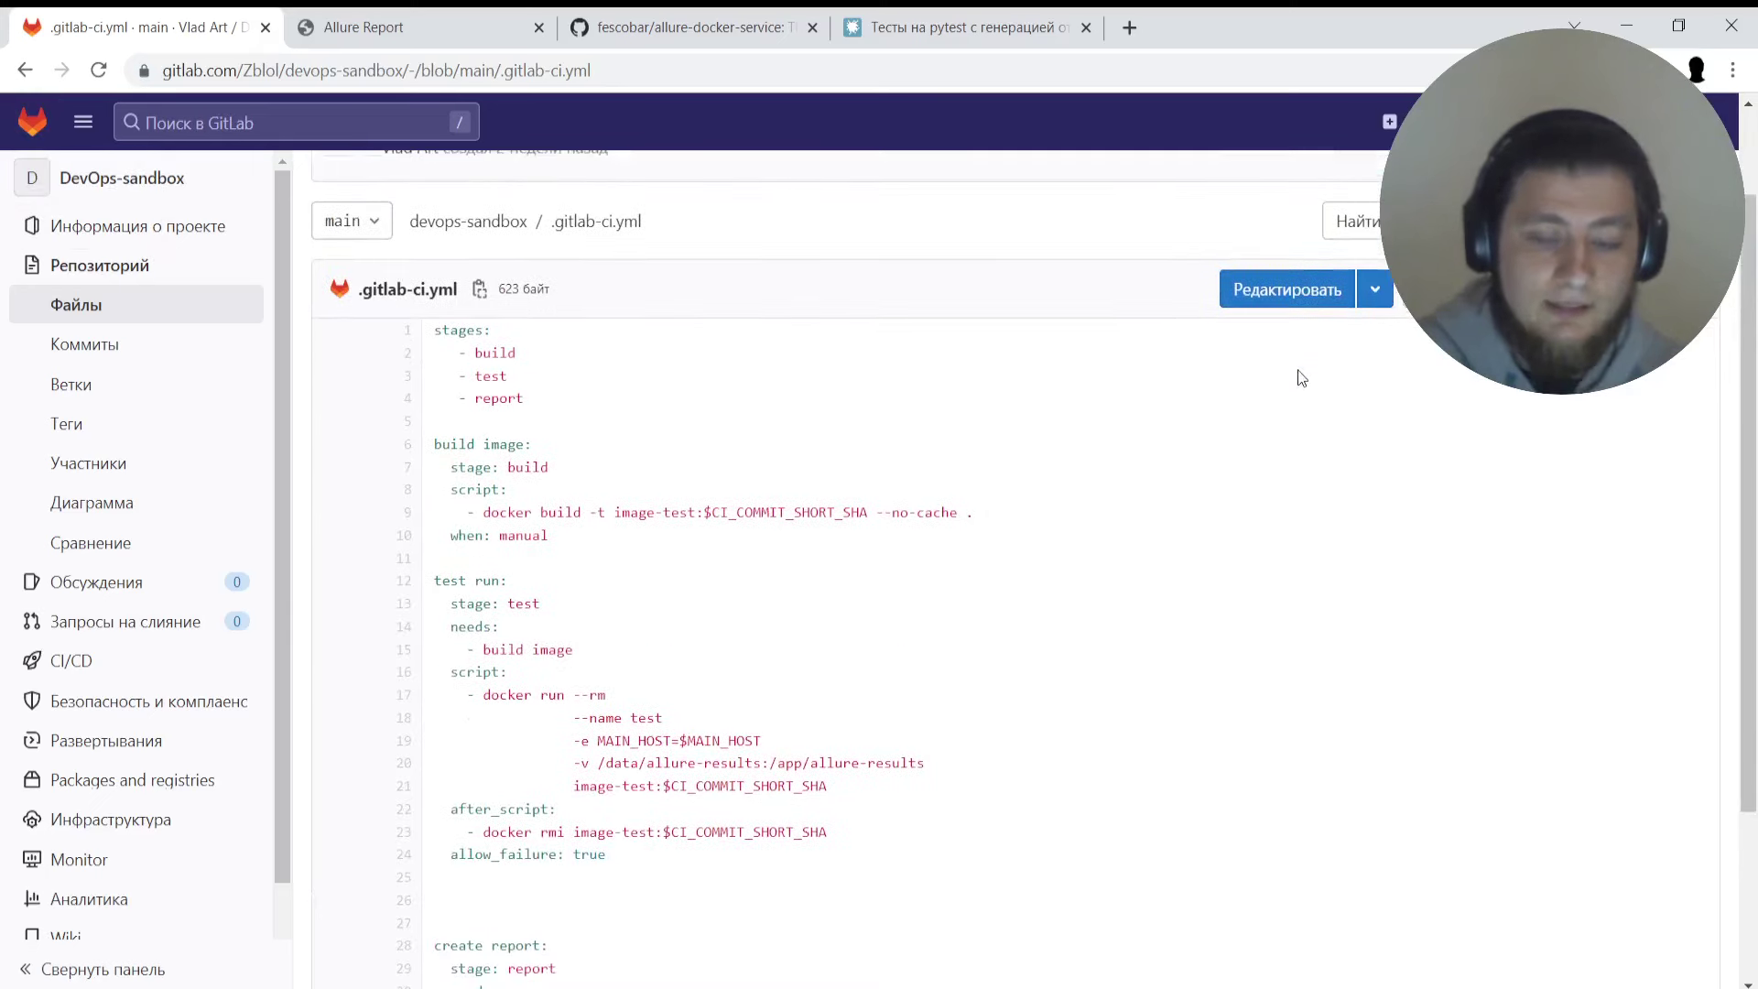
pyautogui.click(1285, 289)
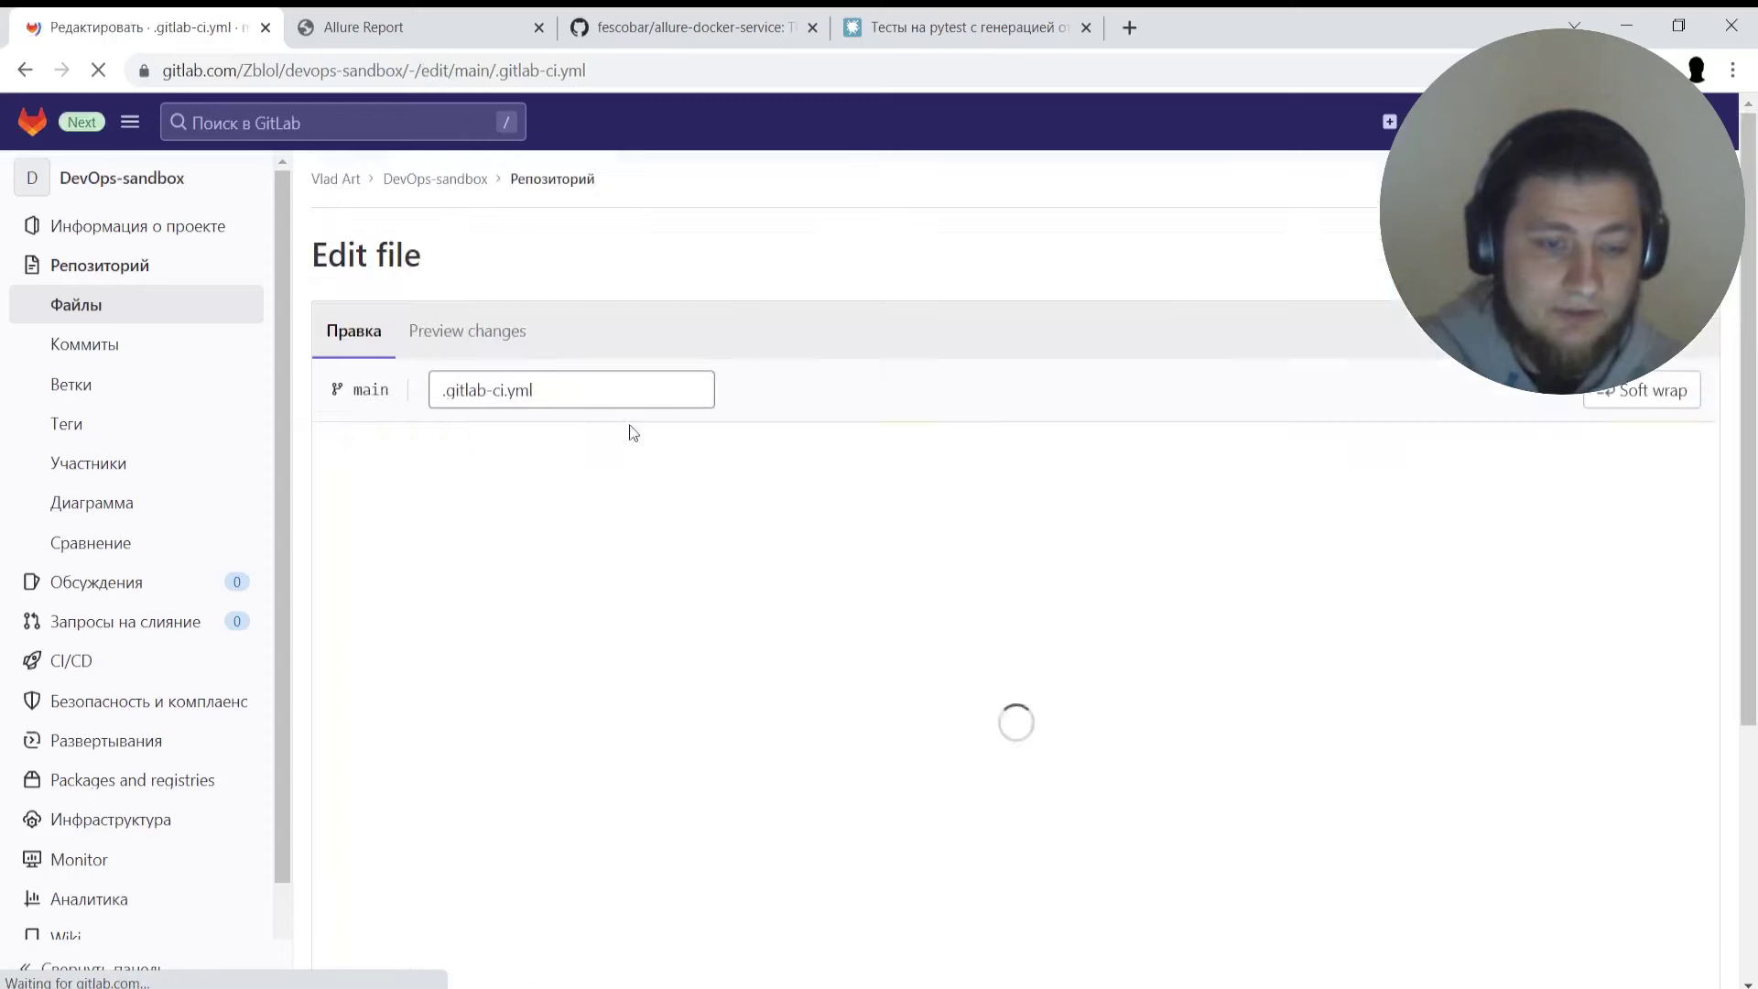
pyautogui.scroll(-1, 793, 548)
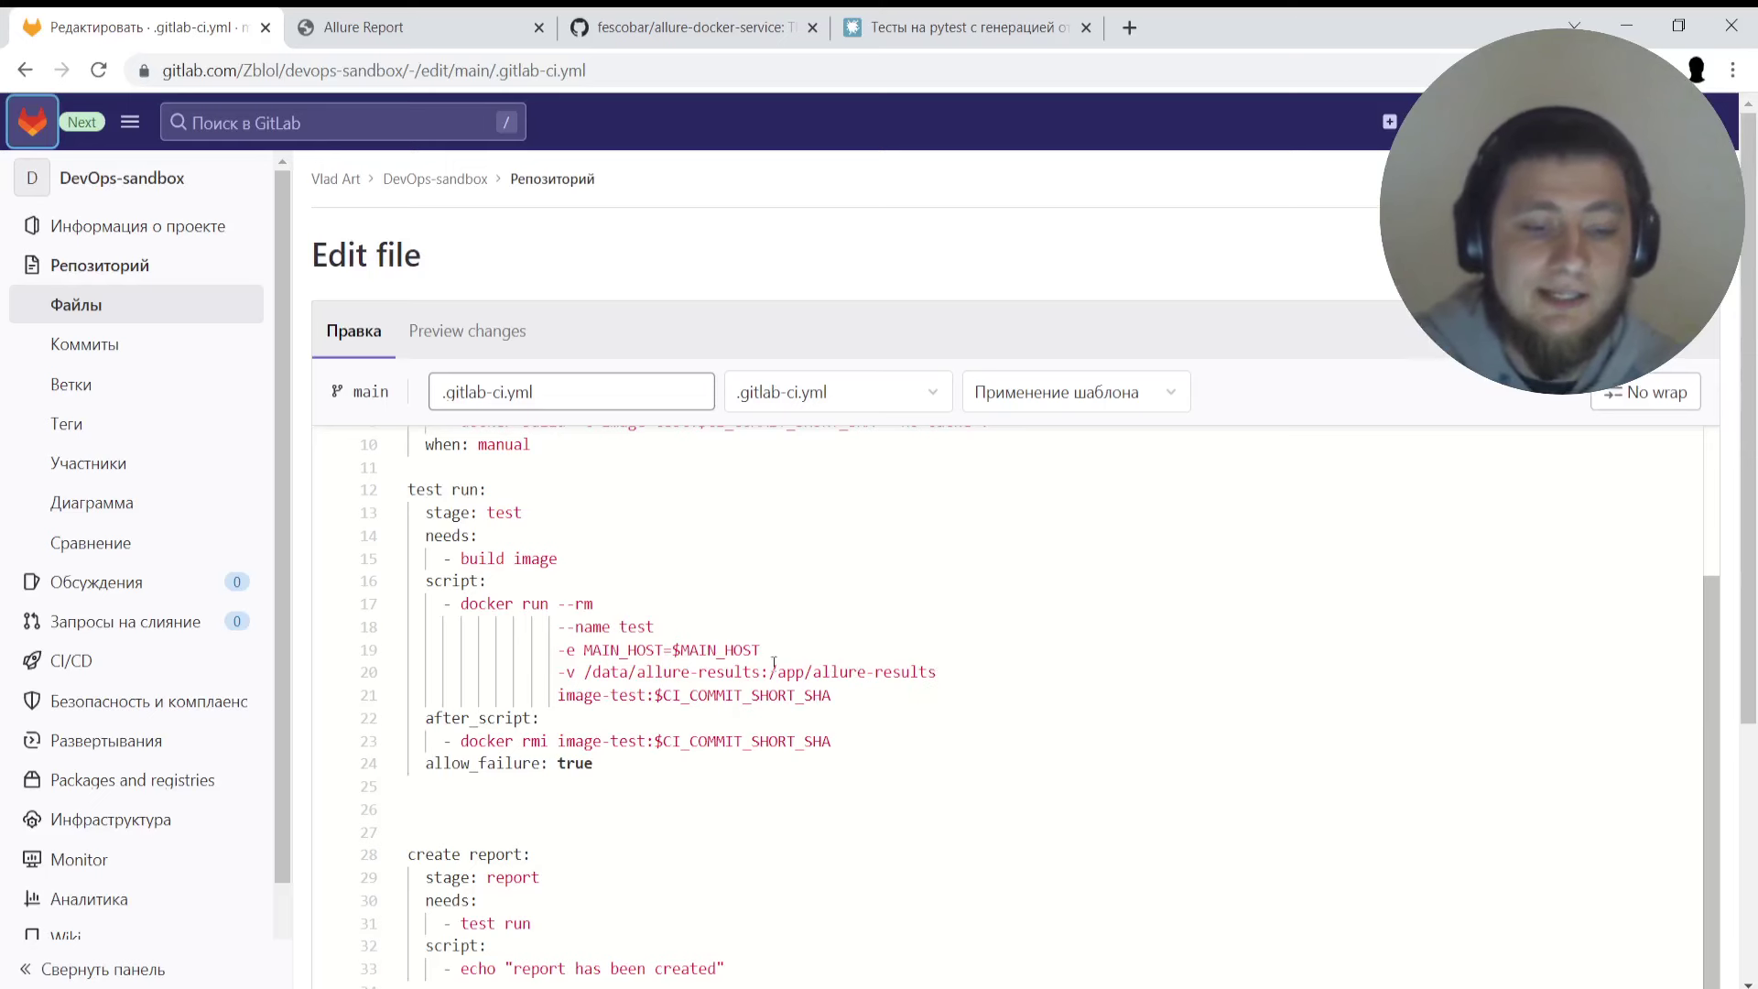
pyautogui.click(546, 578)
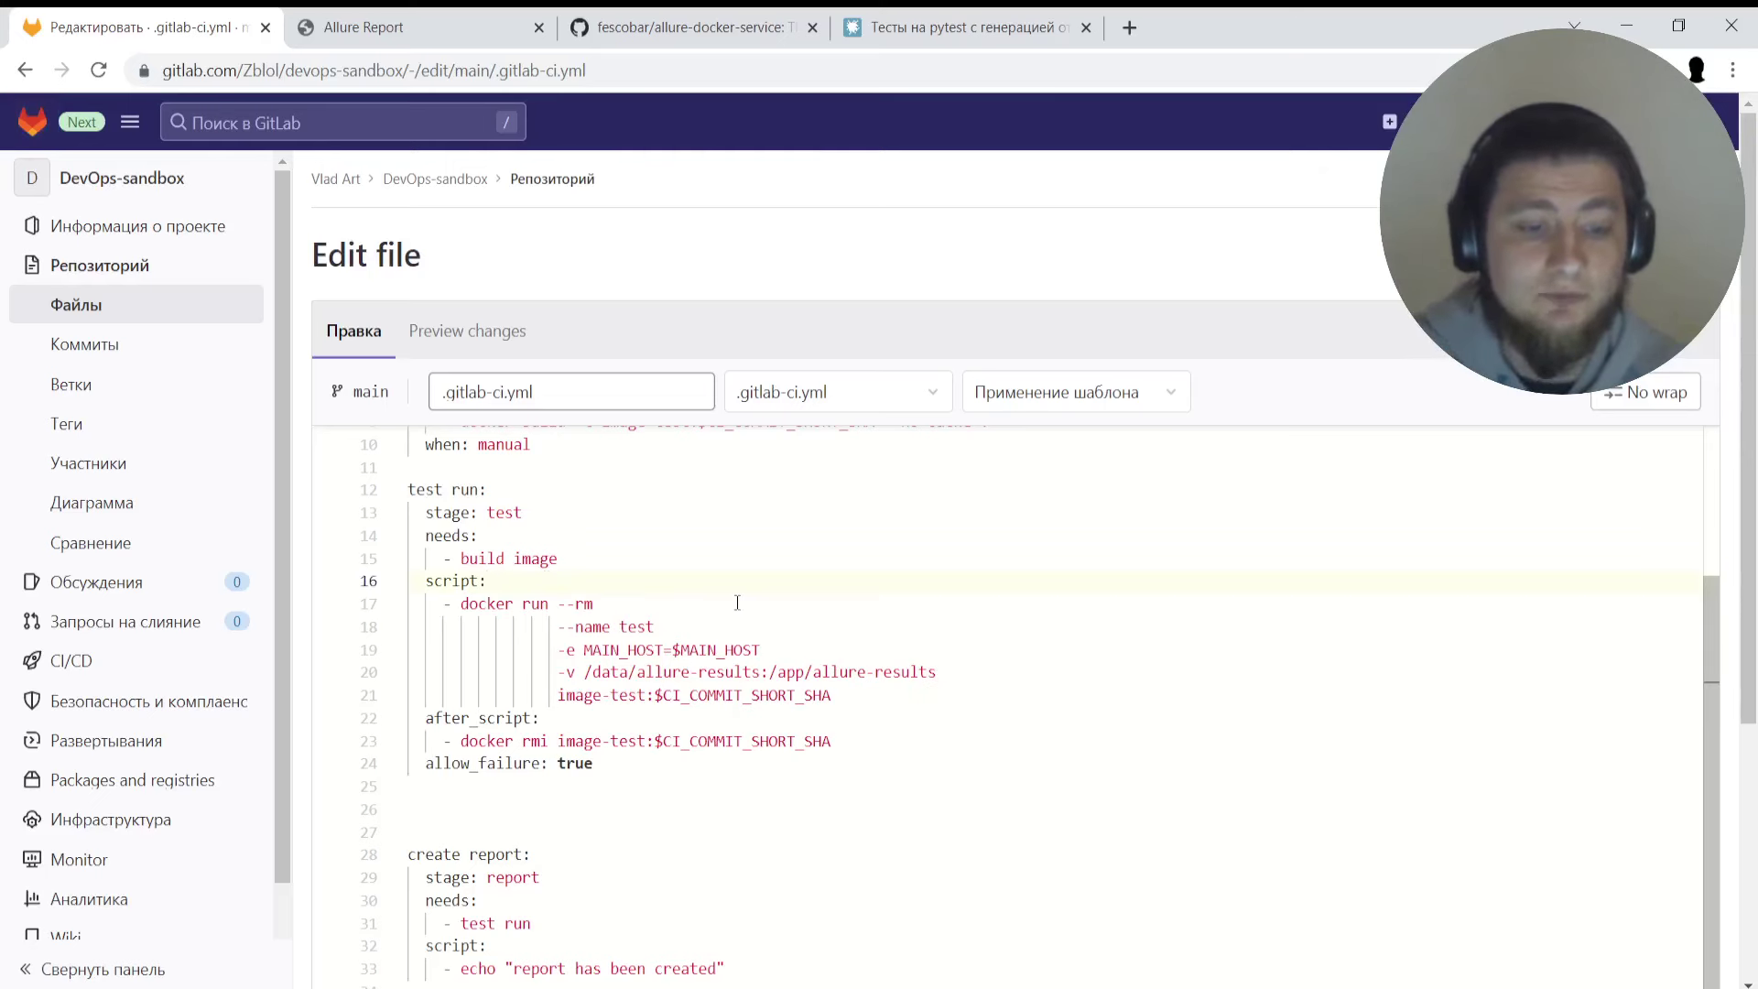
pyautogui.press('Return')
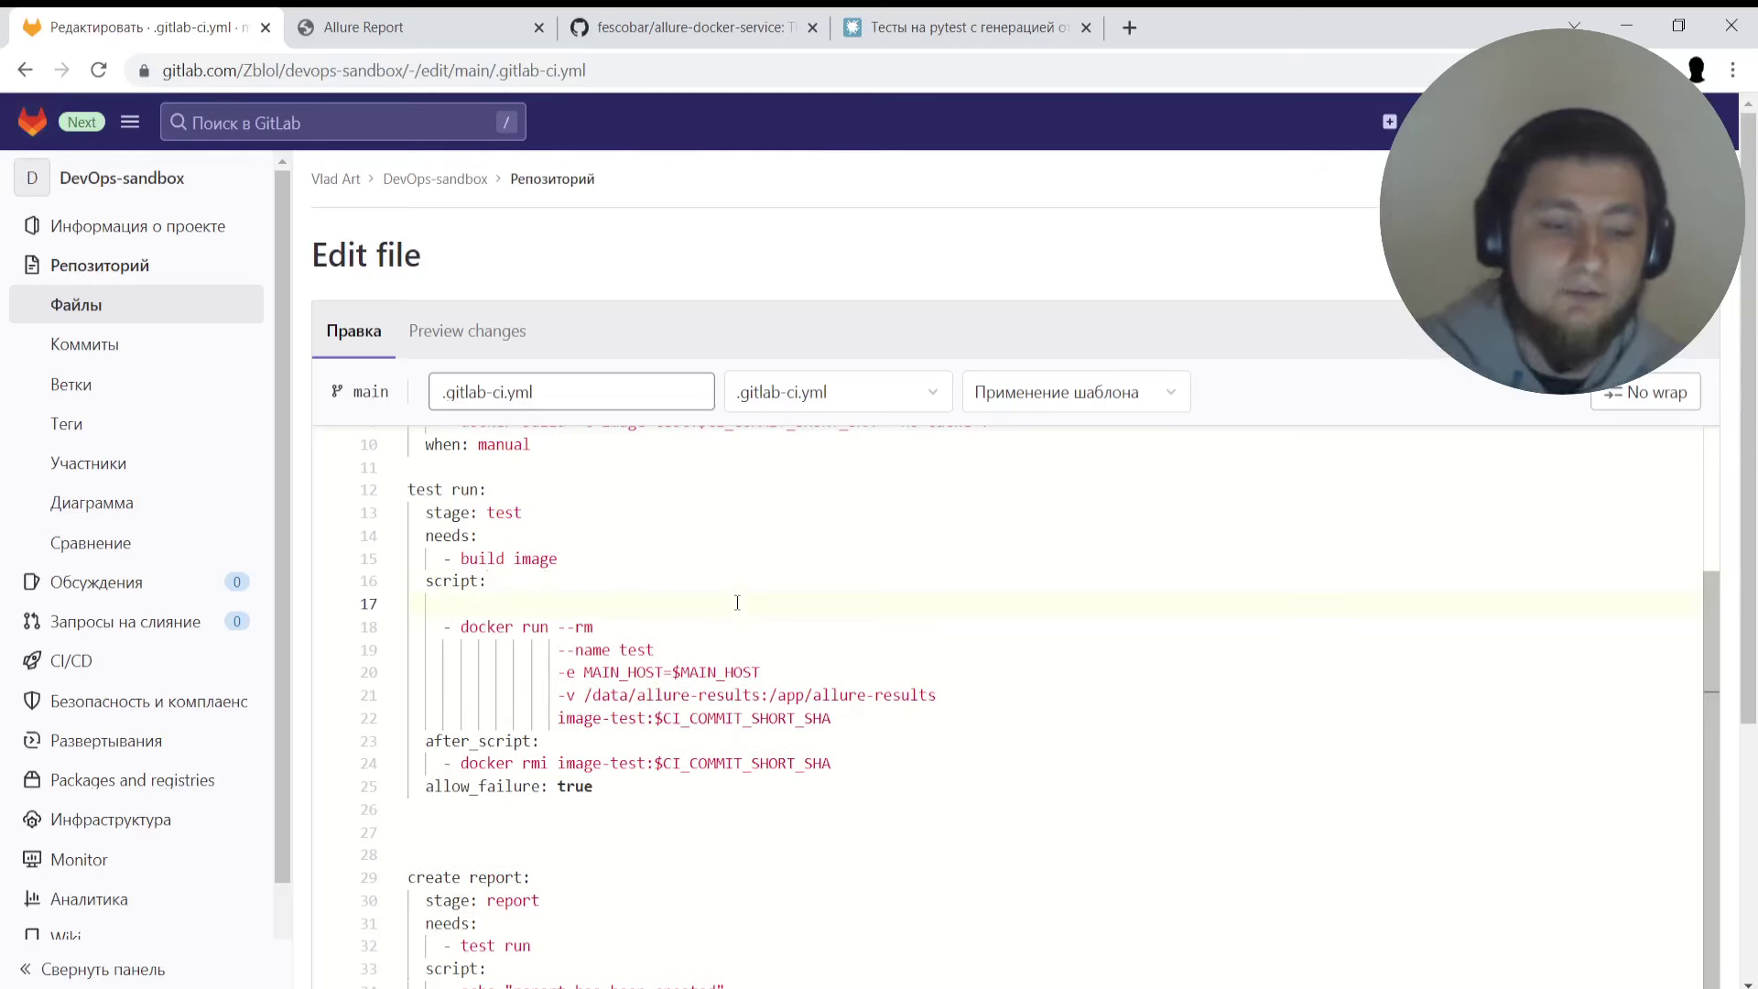
# Write 'rm -rf /data/allure-results/*' as the first test run script command.
pyautogui.scroll(3, 724, 590)
pyautogui.scroll(1, 698, 608)
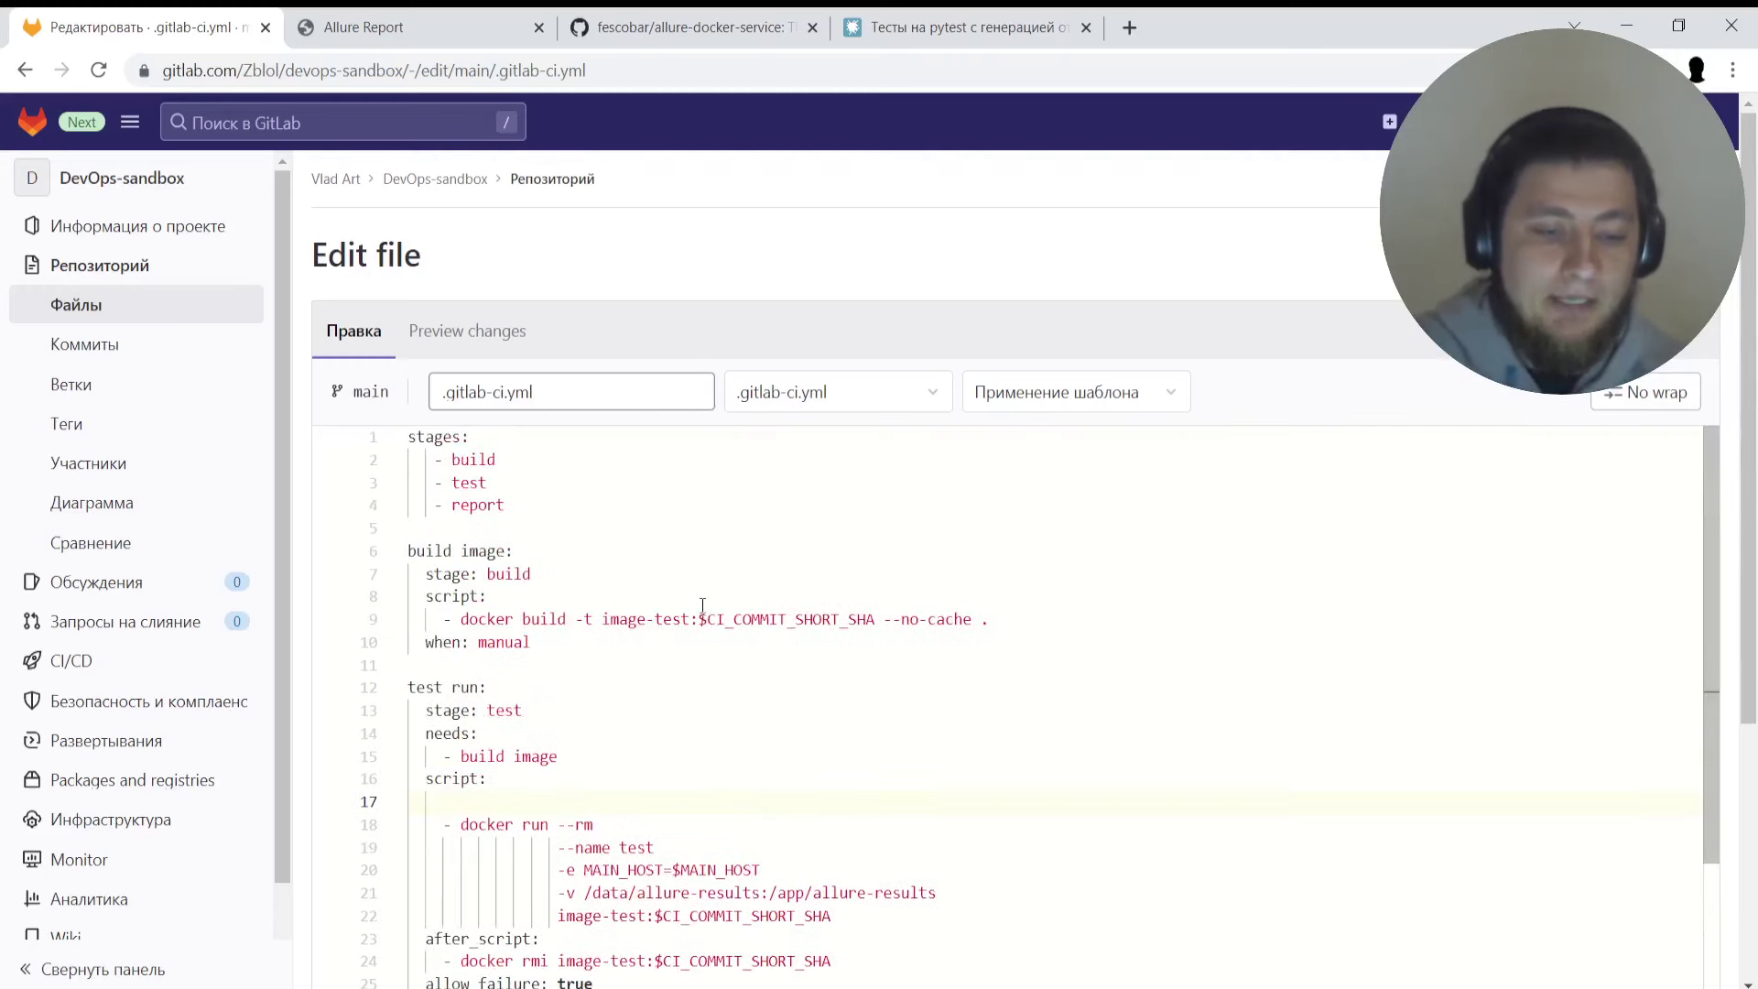
pyautogui.scroll(-4, 655, 600)
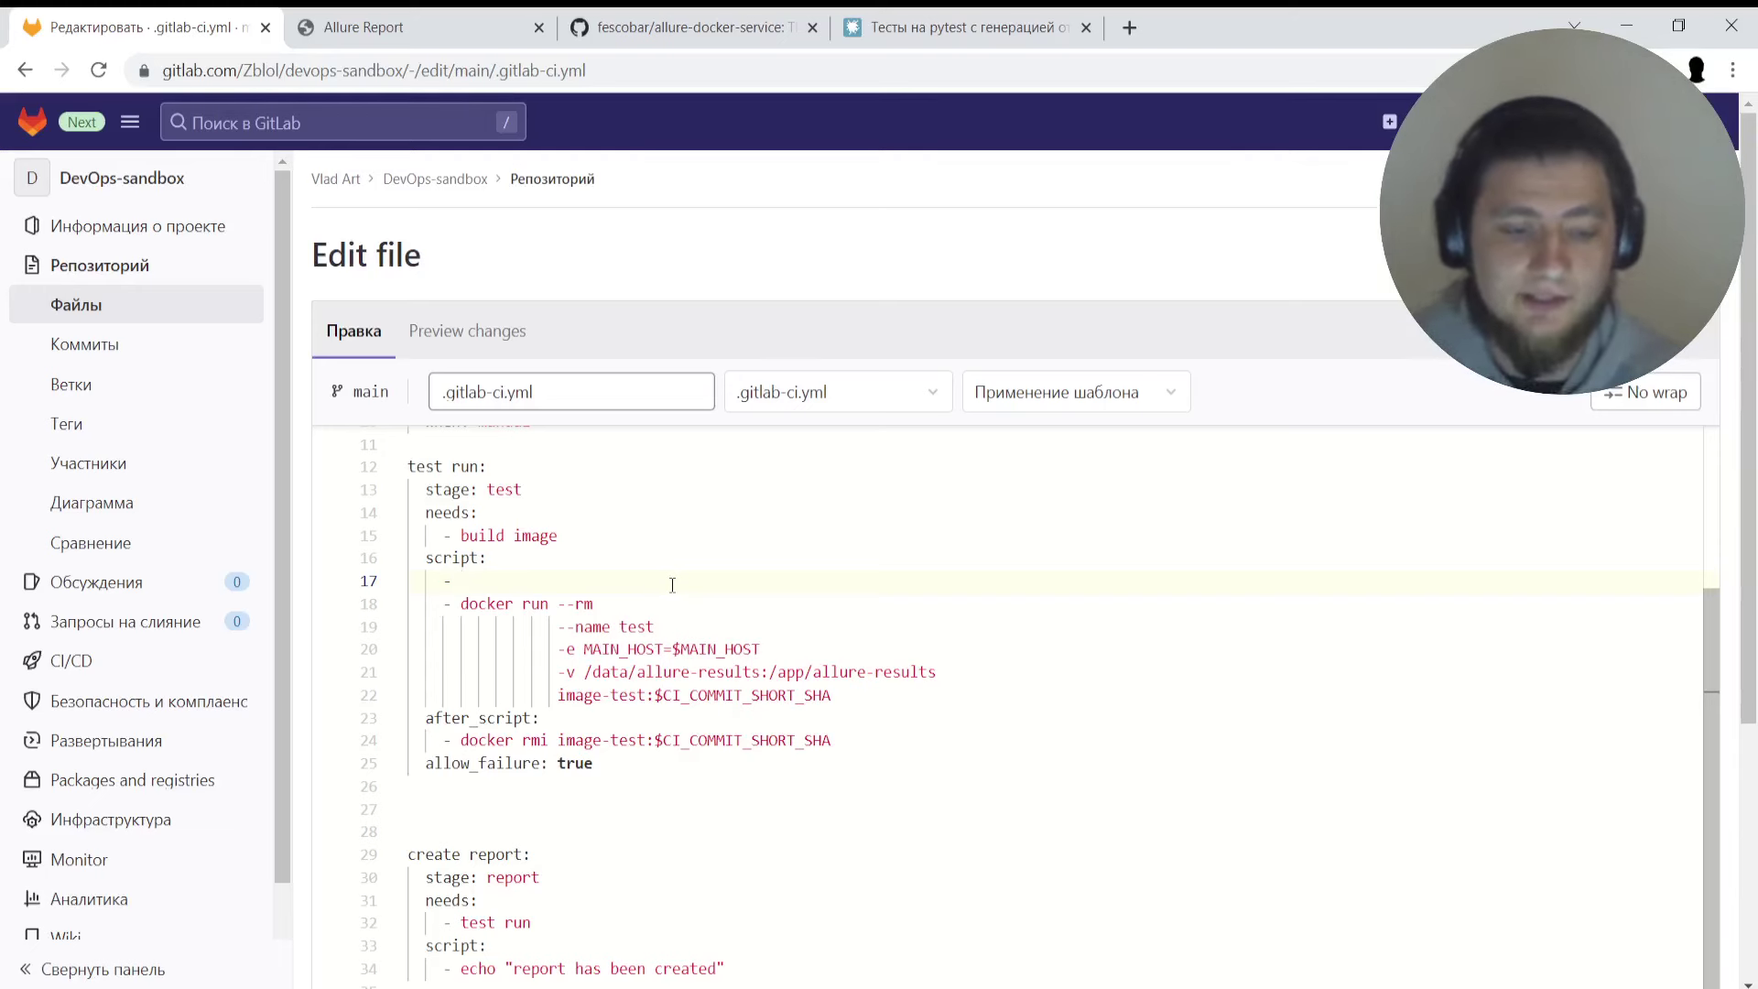
pyautogui.write('rm')
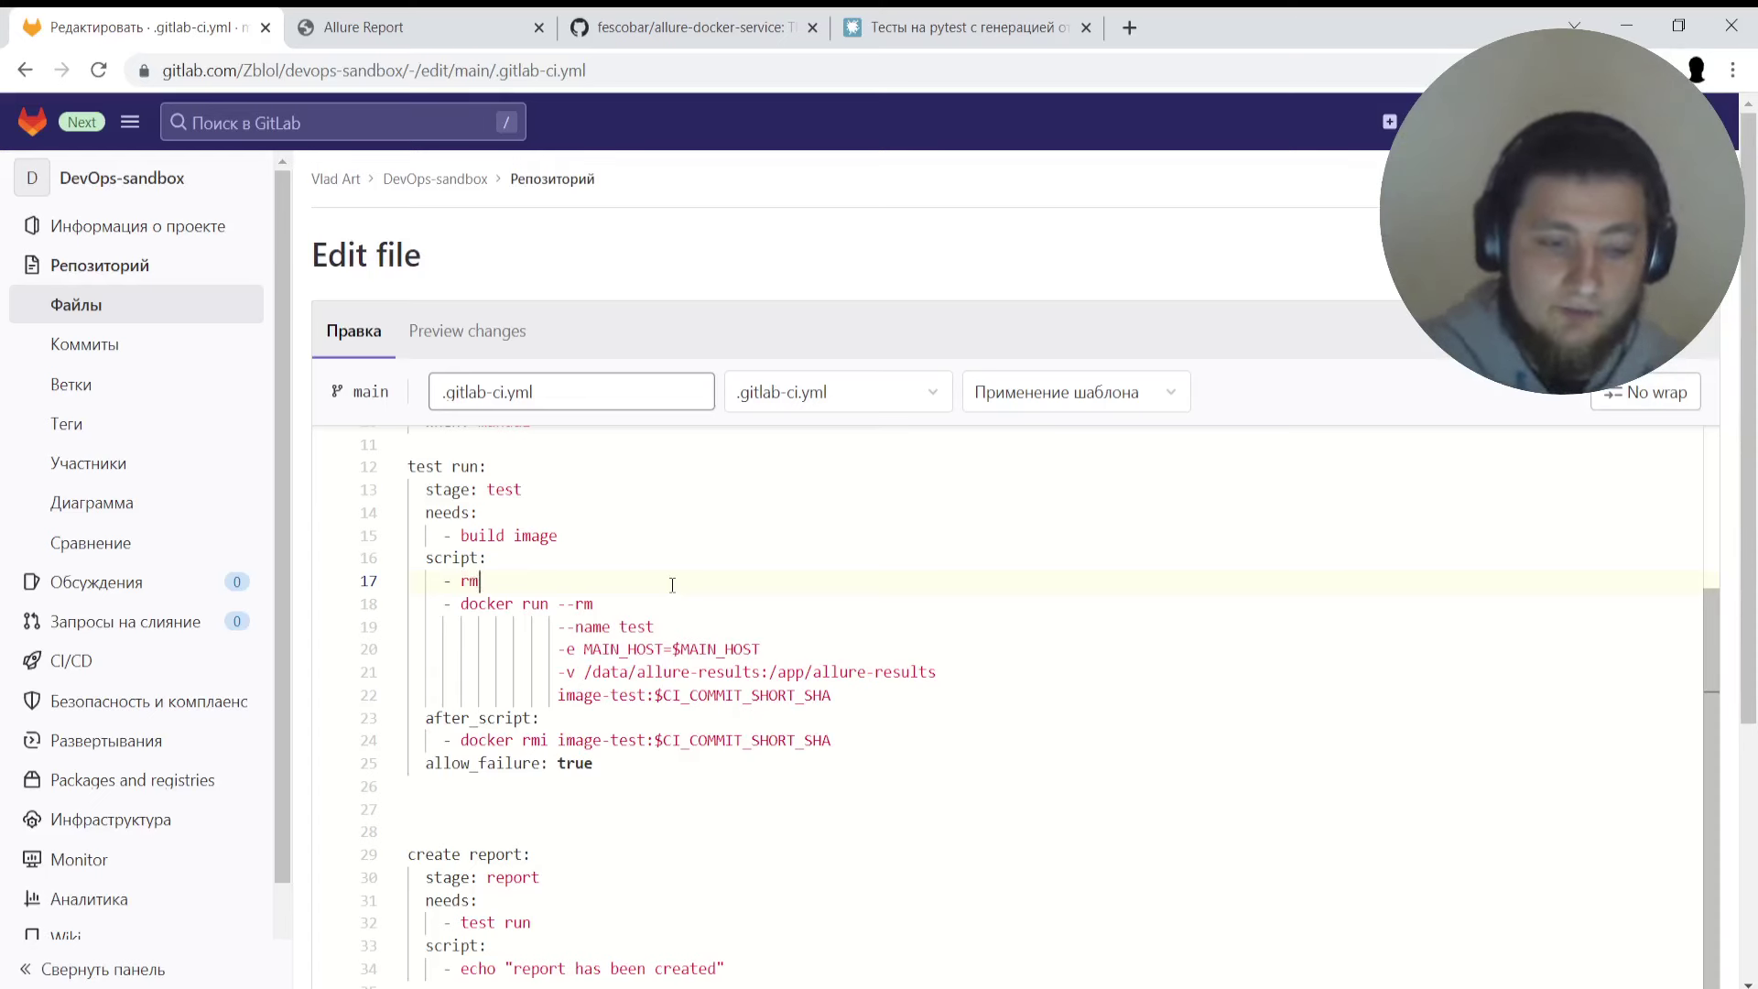
pyautogui.write(' -rf')
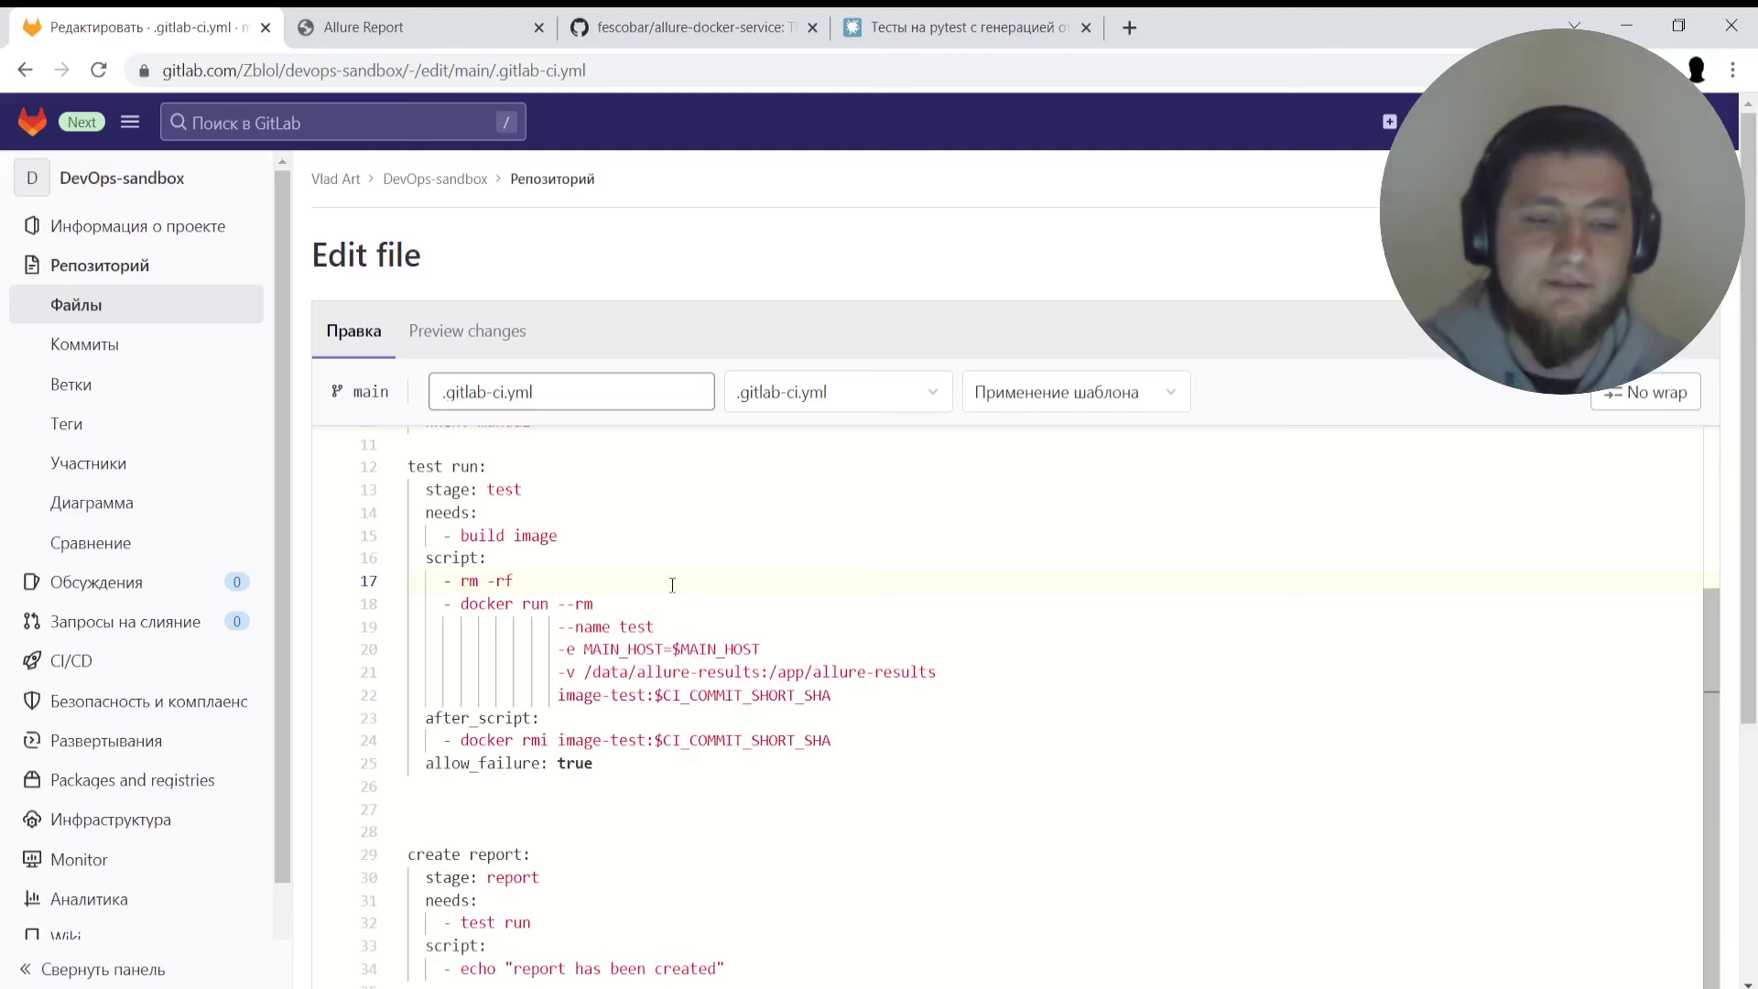
pyautogui.click(519, 568)
pyautogui.moveTo(518, 570); pyautogui.dragTo(518, 582)
pyautogui.click(522, 582)
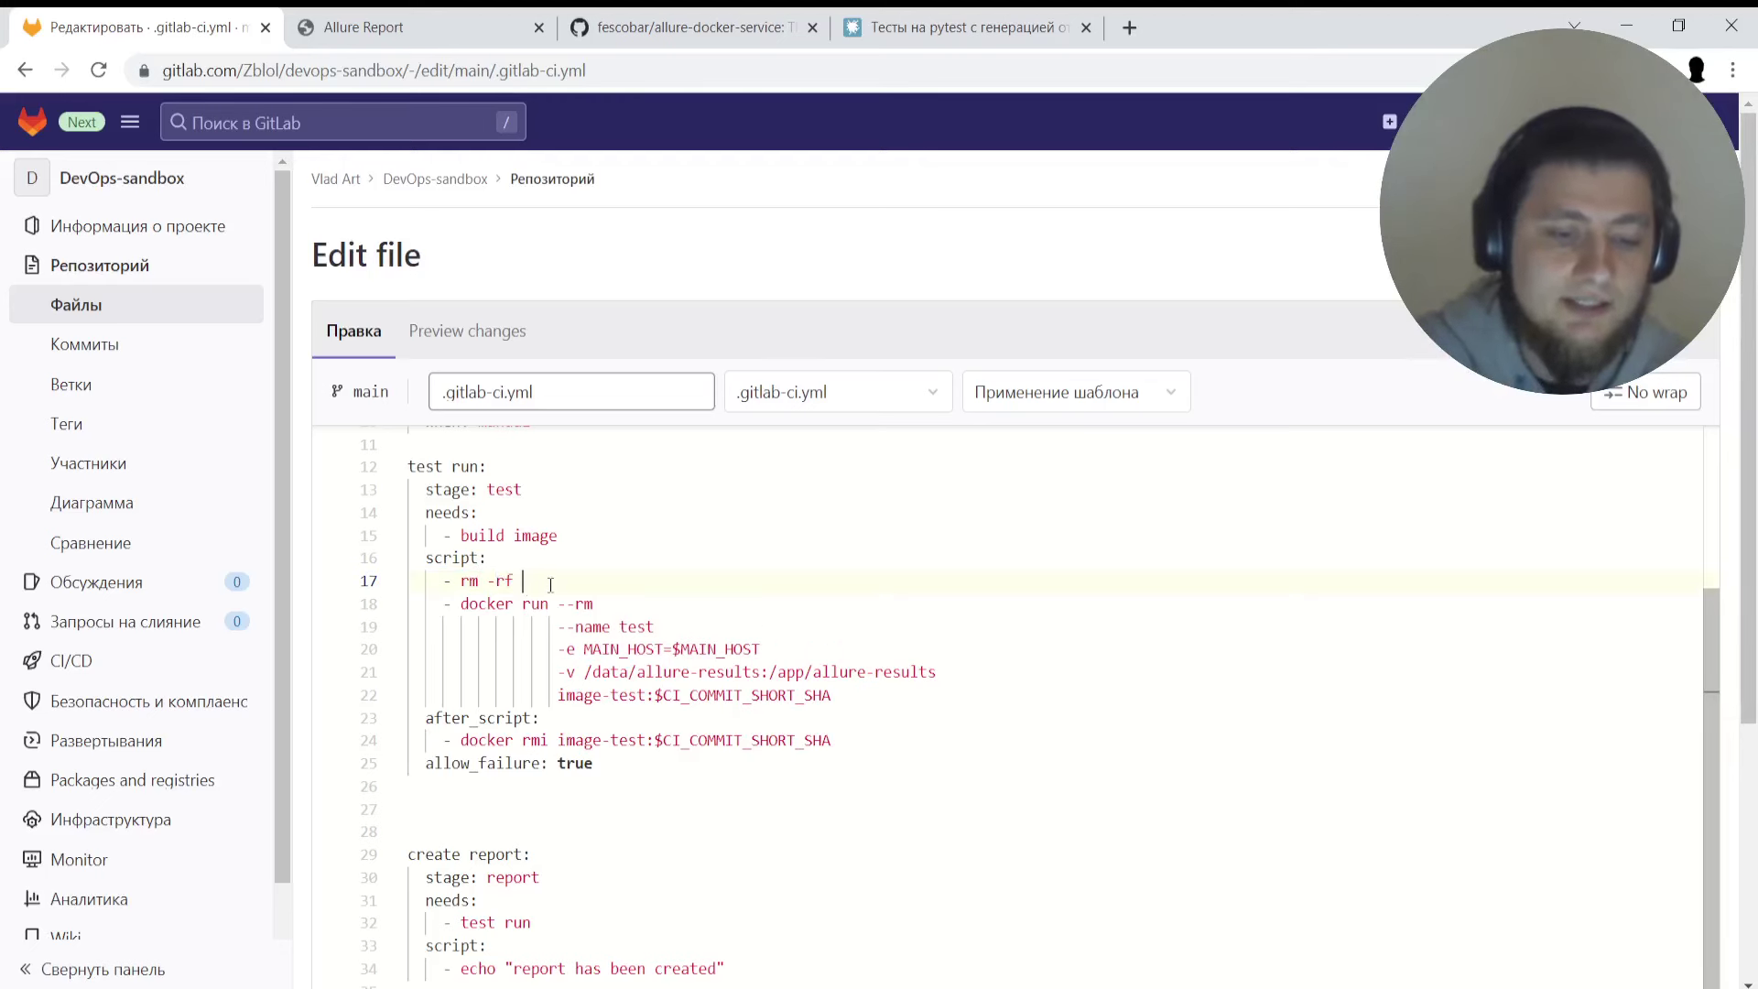
pyautogui.write('/data/allure-results/*')
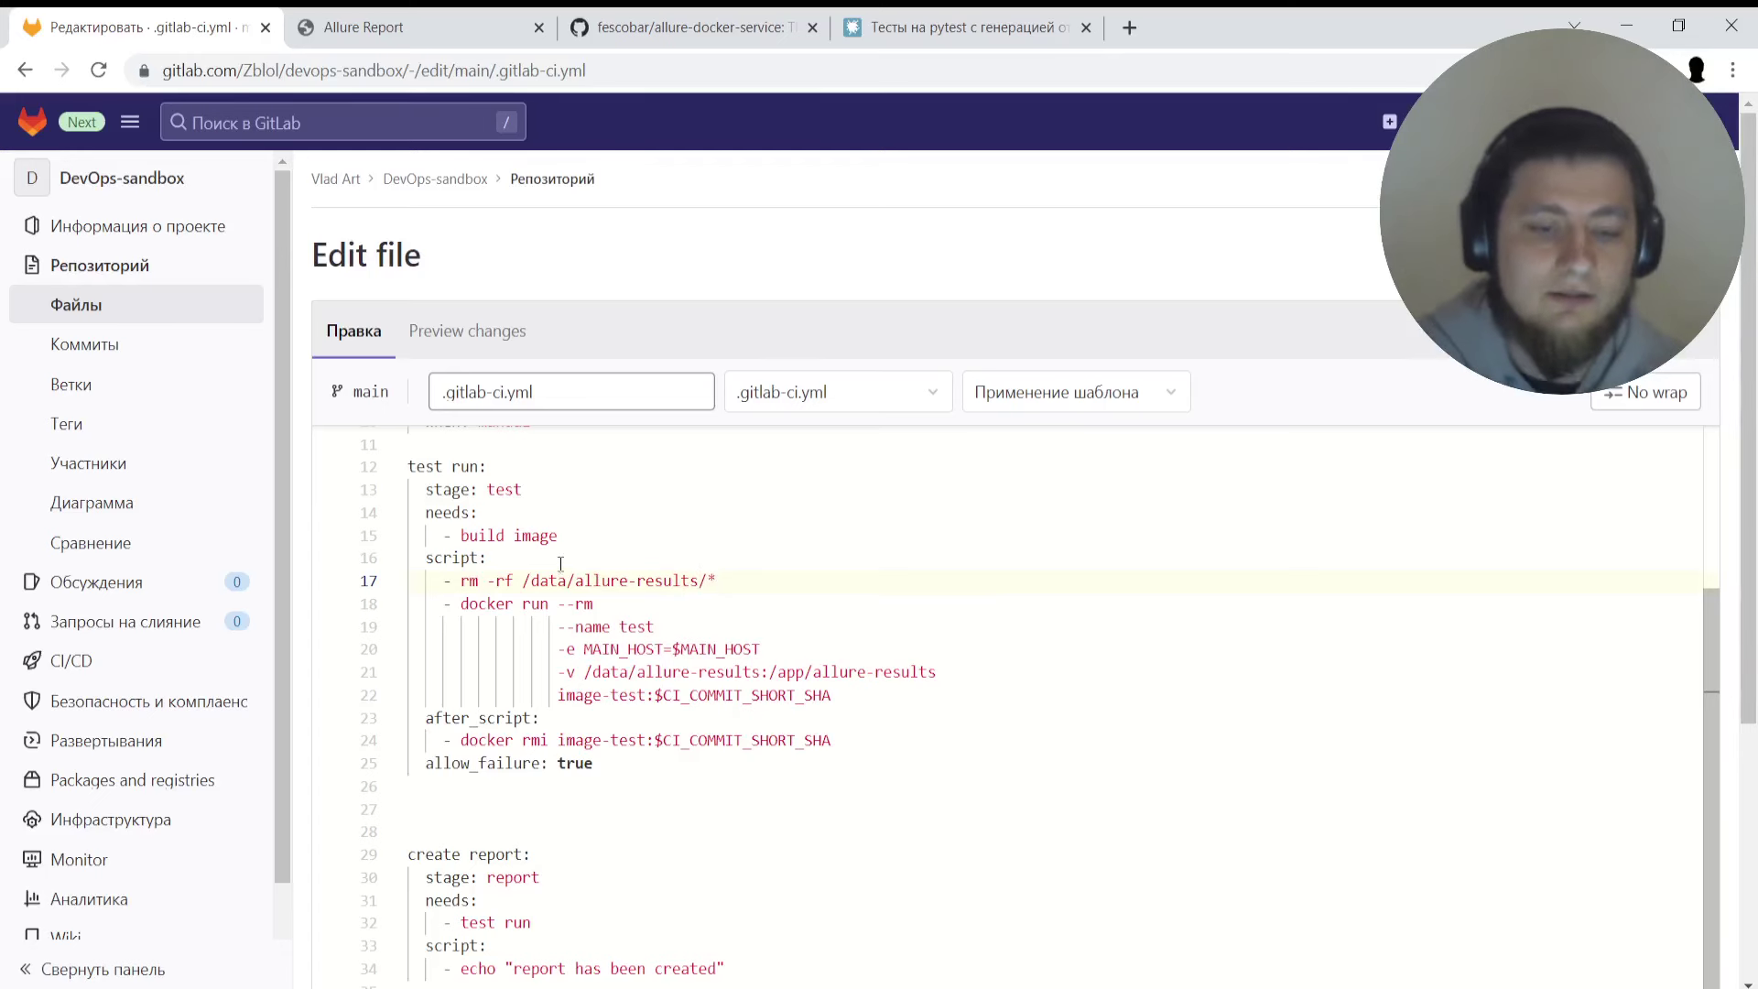
pyautogui.hotkey('shift', 'Left')
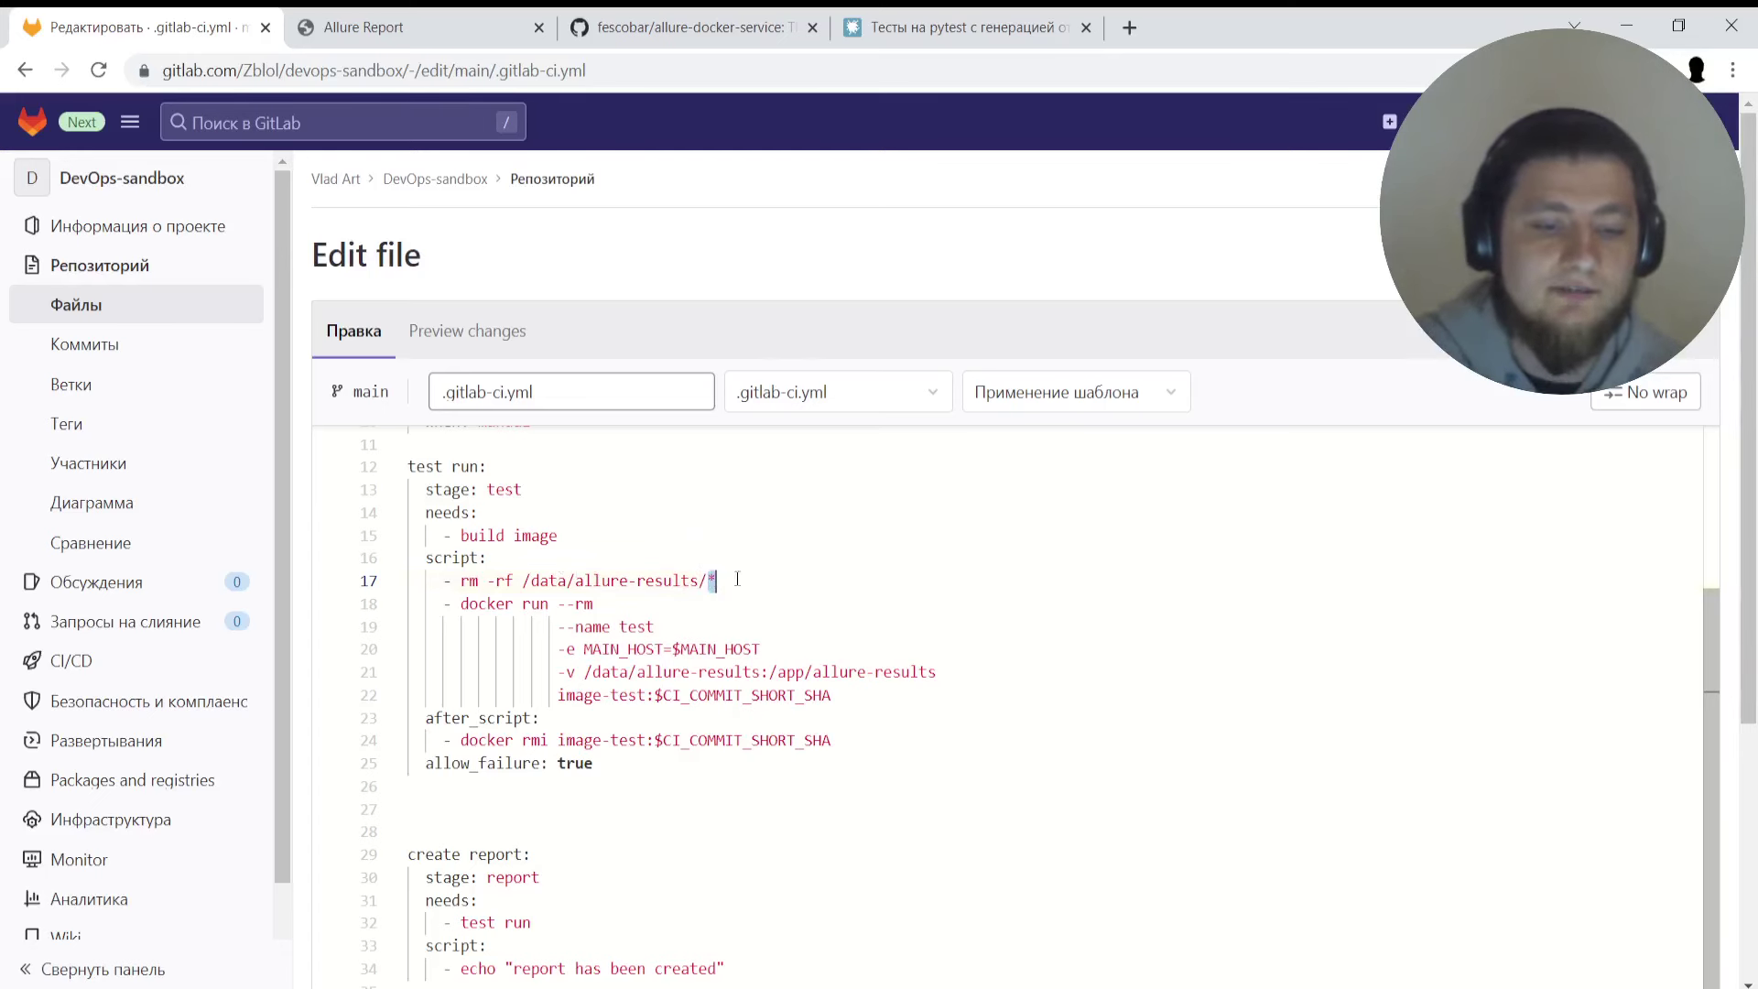
pyautogui.click(733, 582)
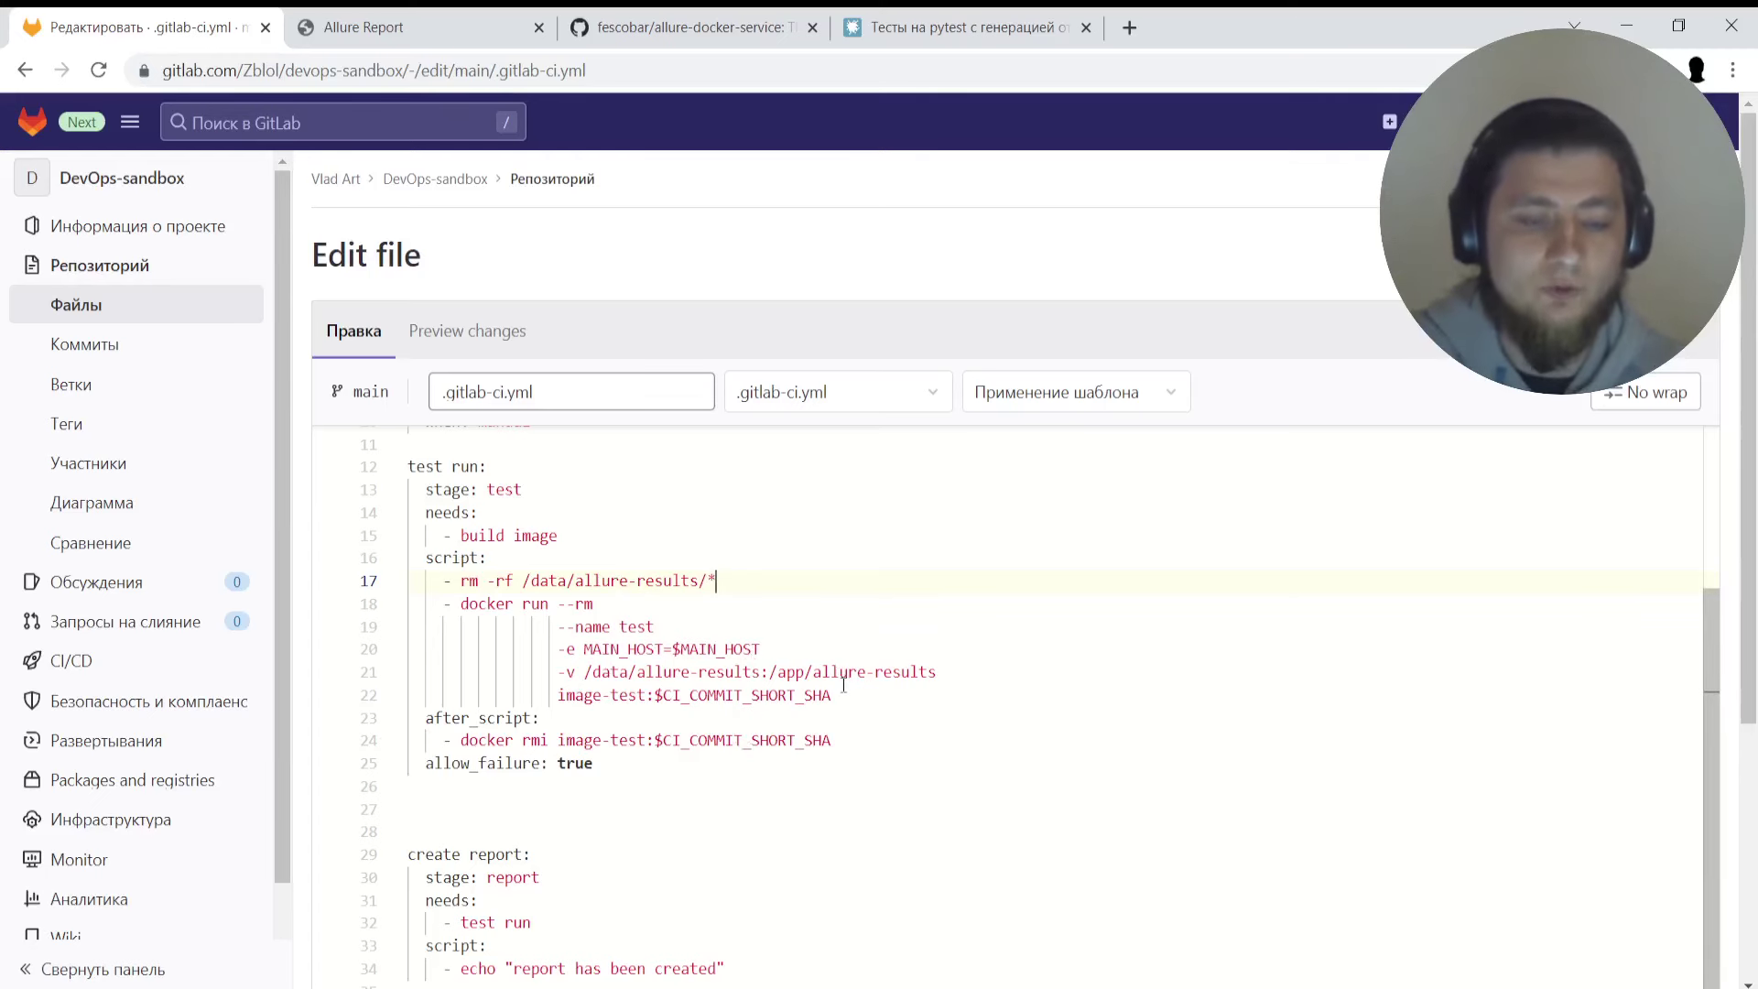
pyautogui.press('BackSpace')
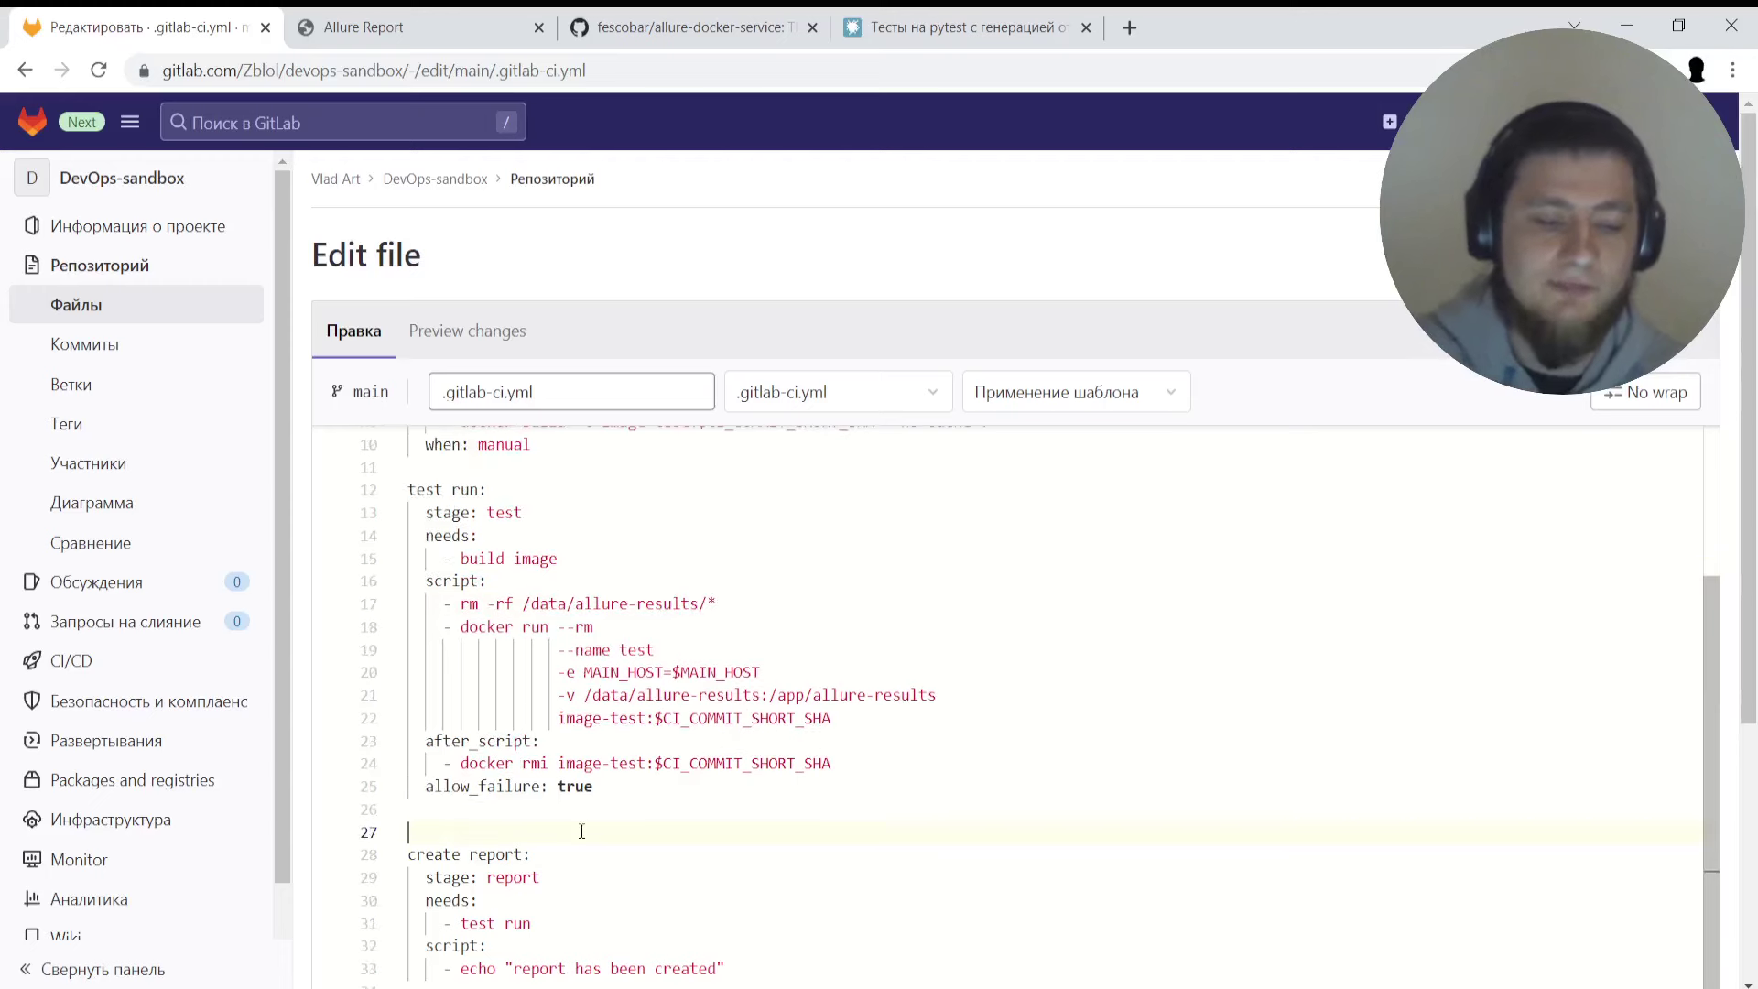
pyautogui.click(895, 681)
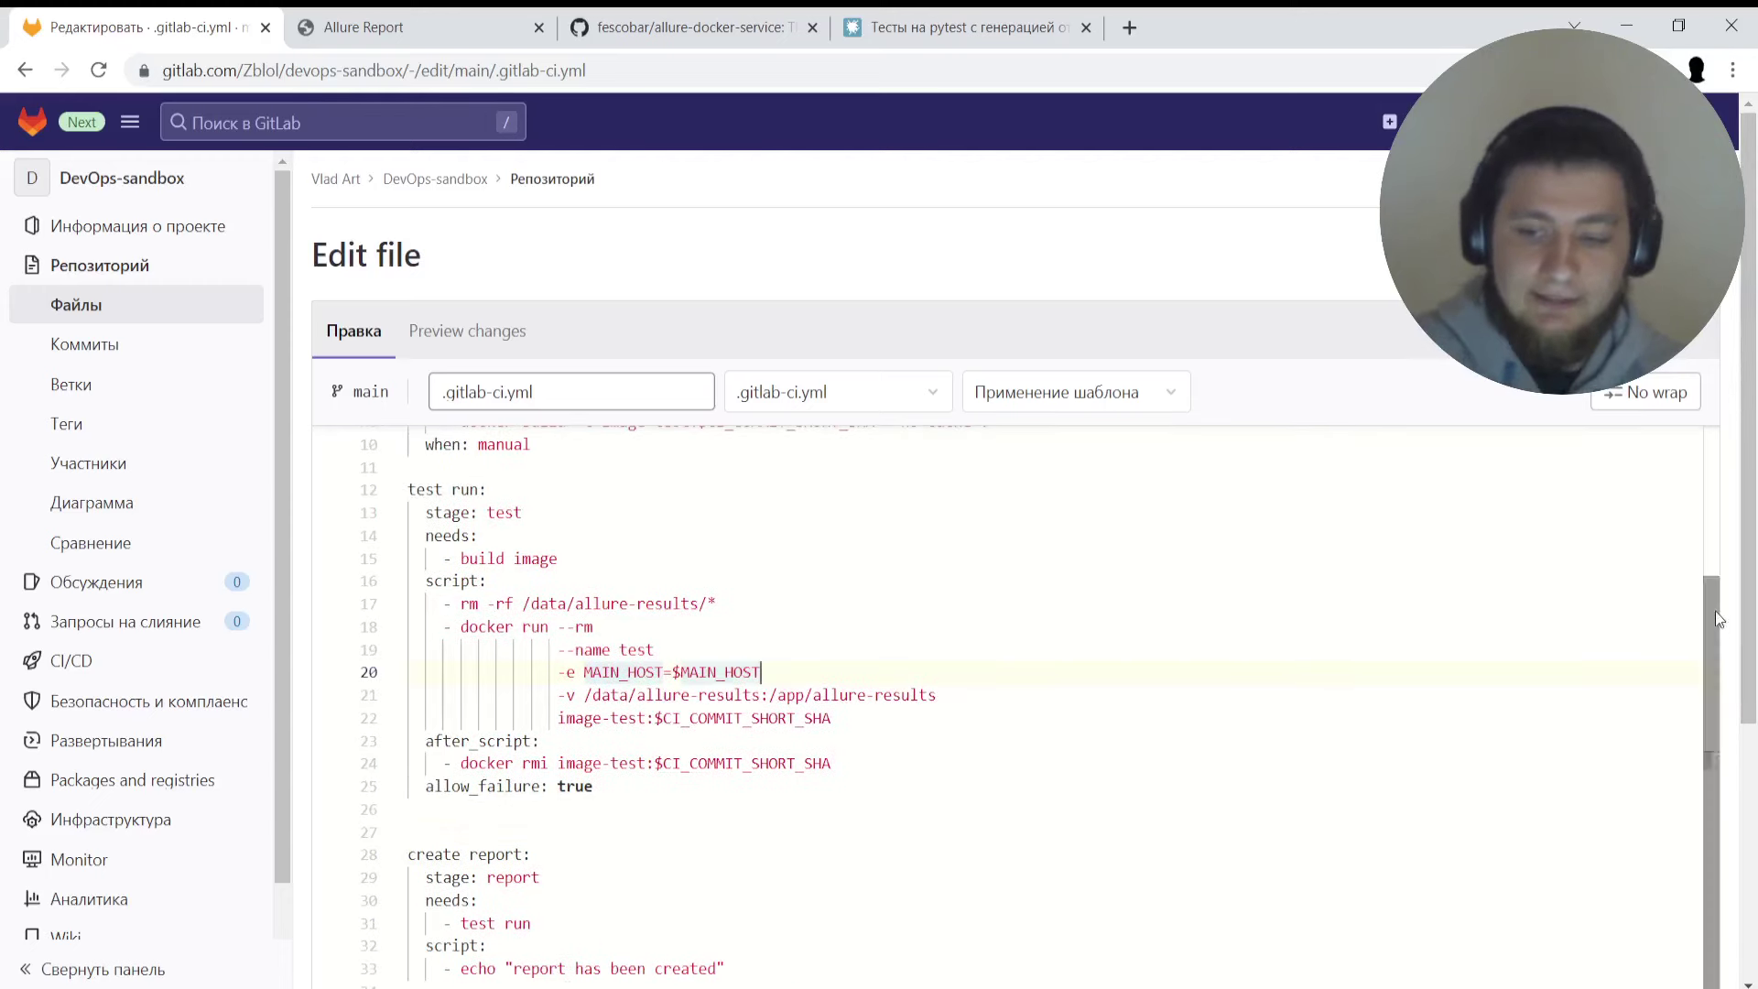
pyautogui.scroll(-4, 1746, 567)
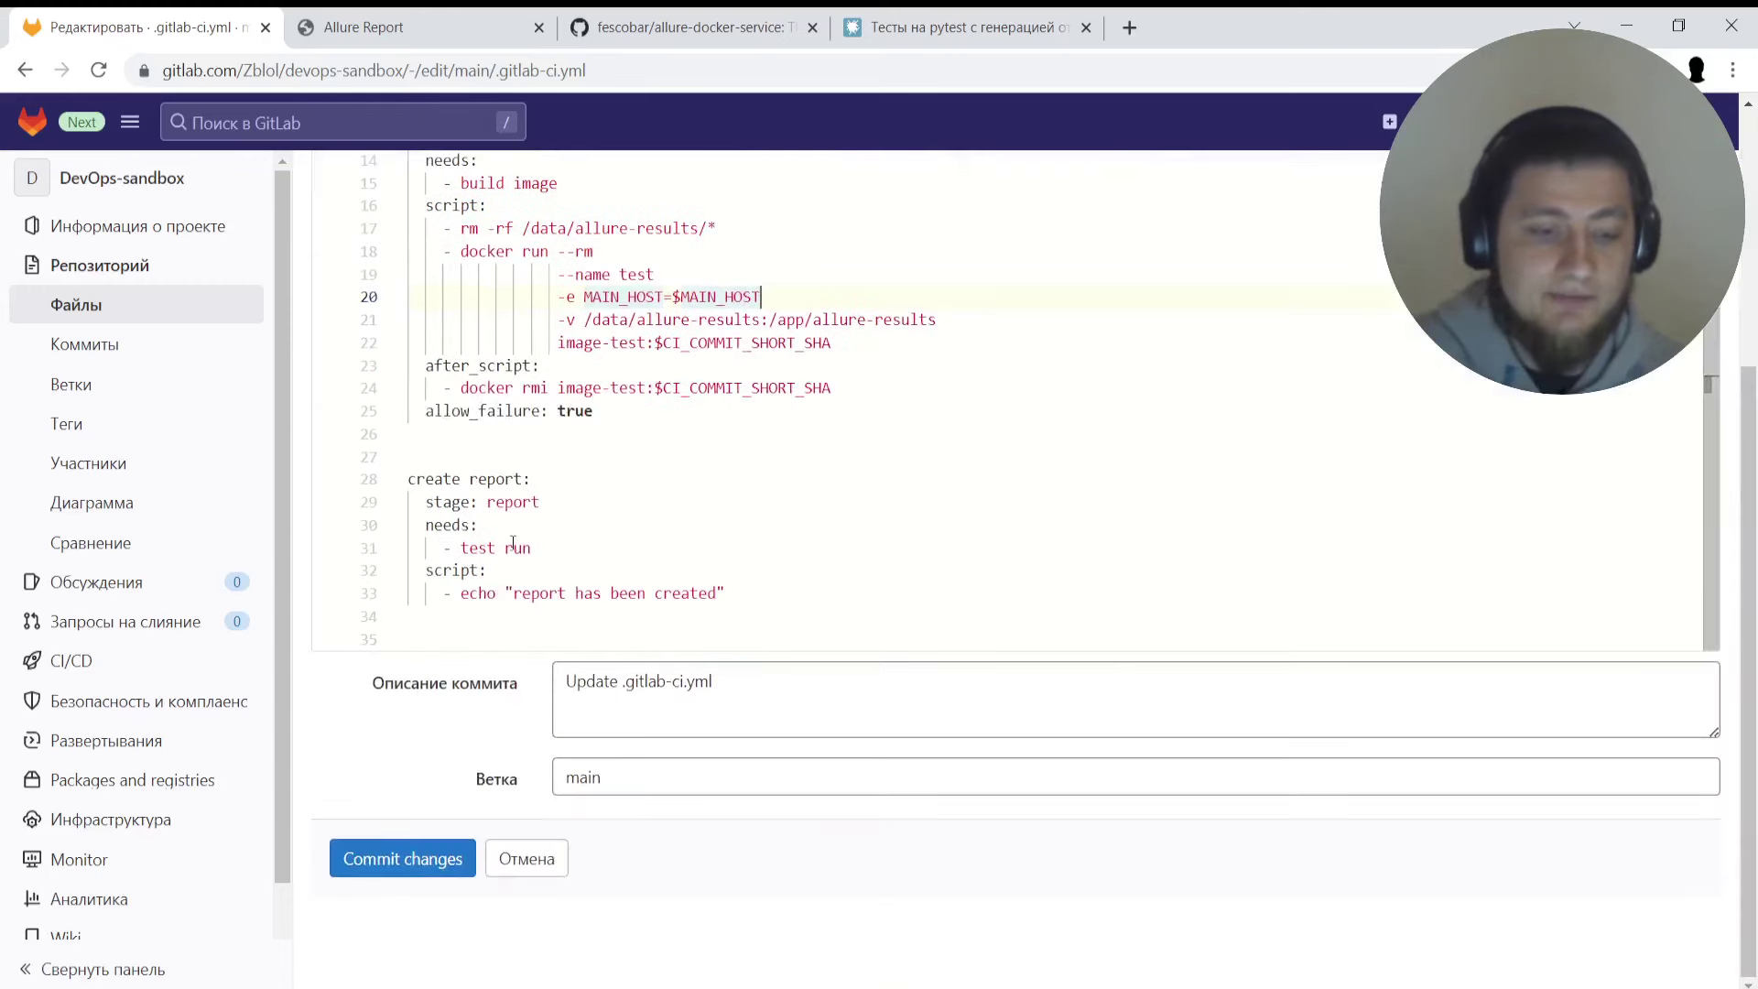
pyautogui.moveTo(537, 546); pyautogui.dragTo(462, 549)
pyautogui.write('cur')
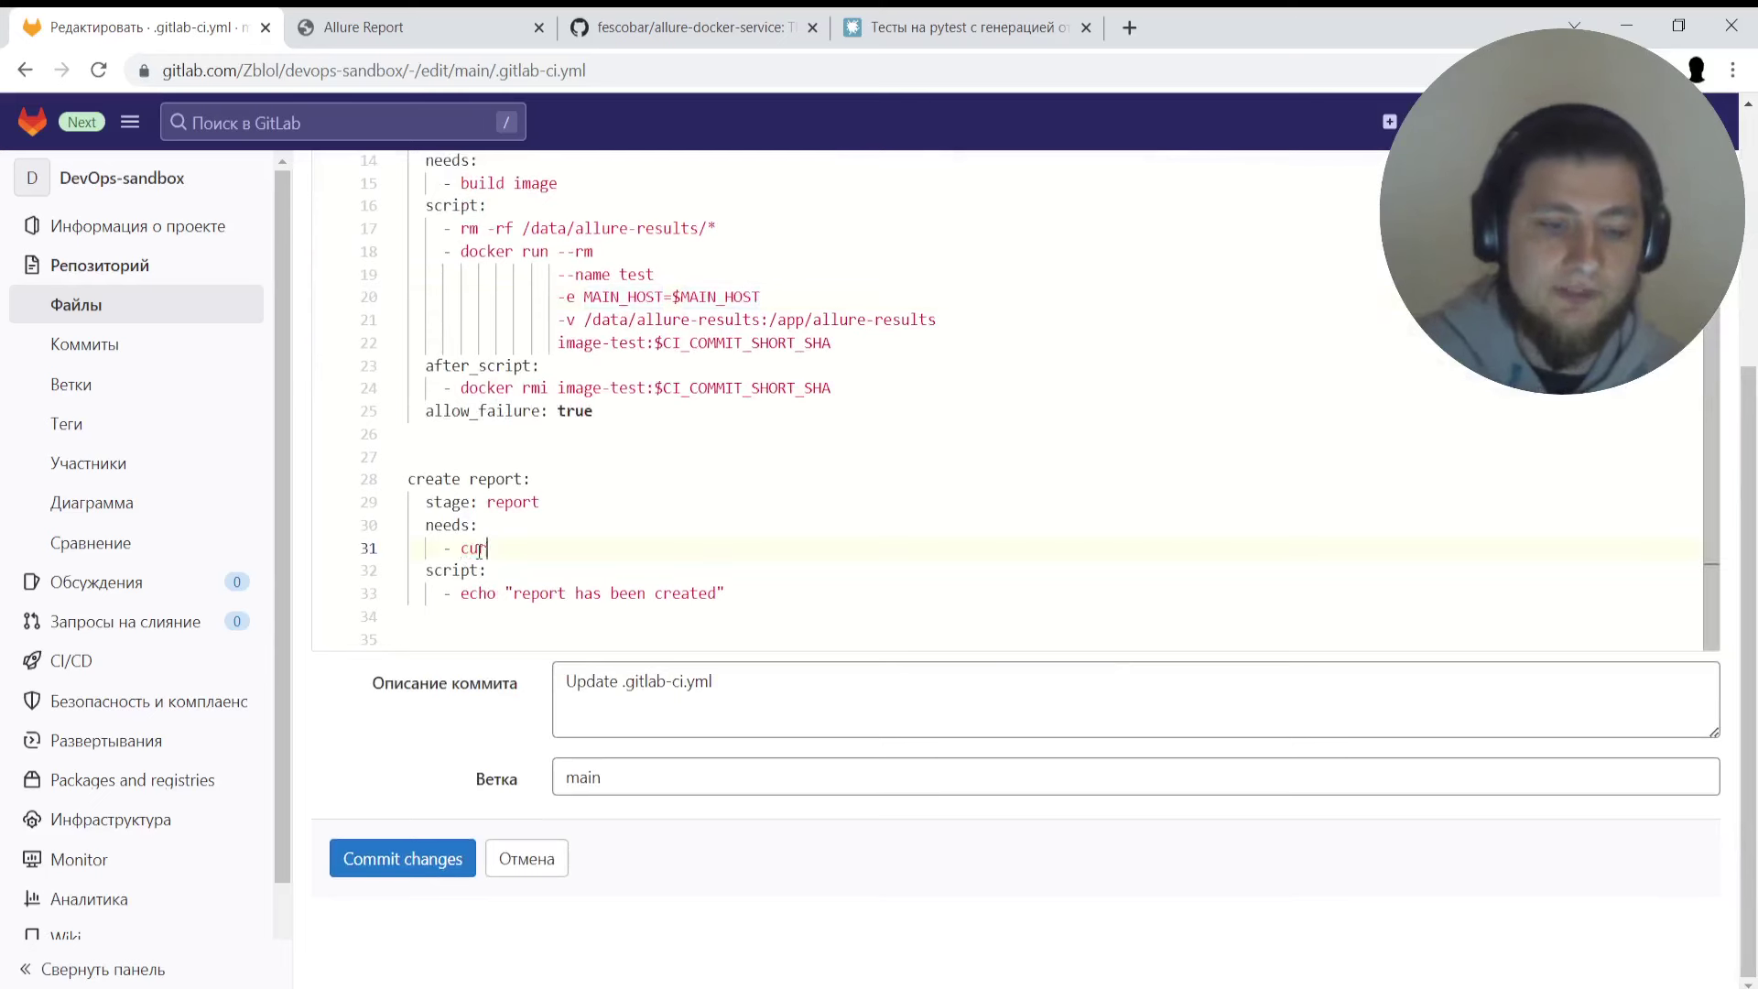
pyautogui.write('l "ht')
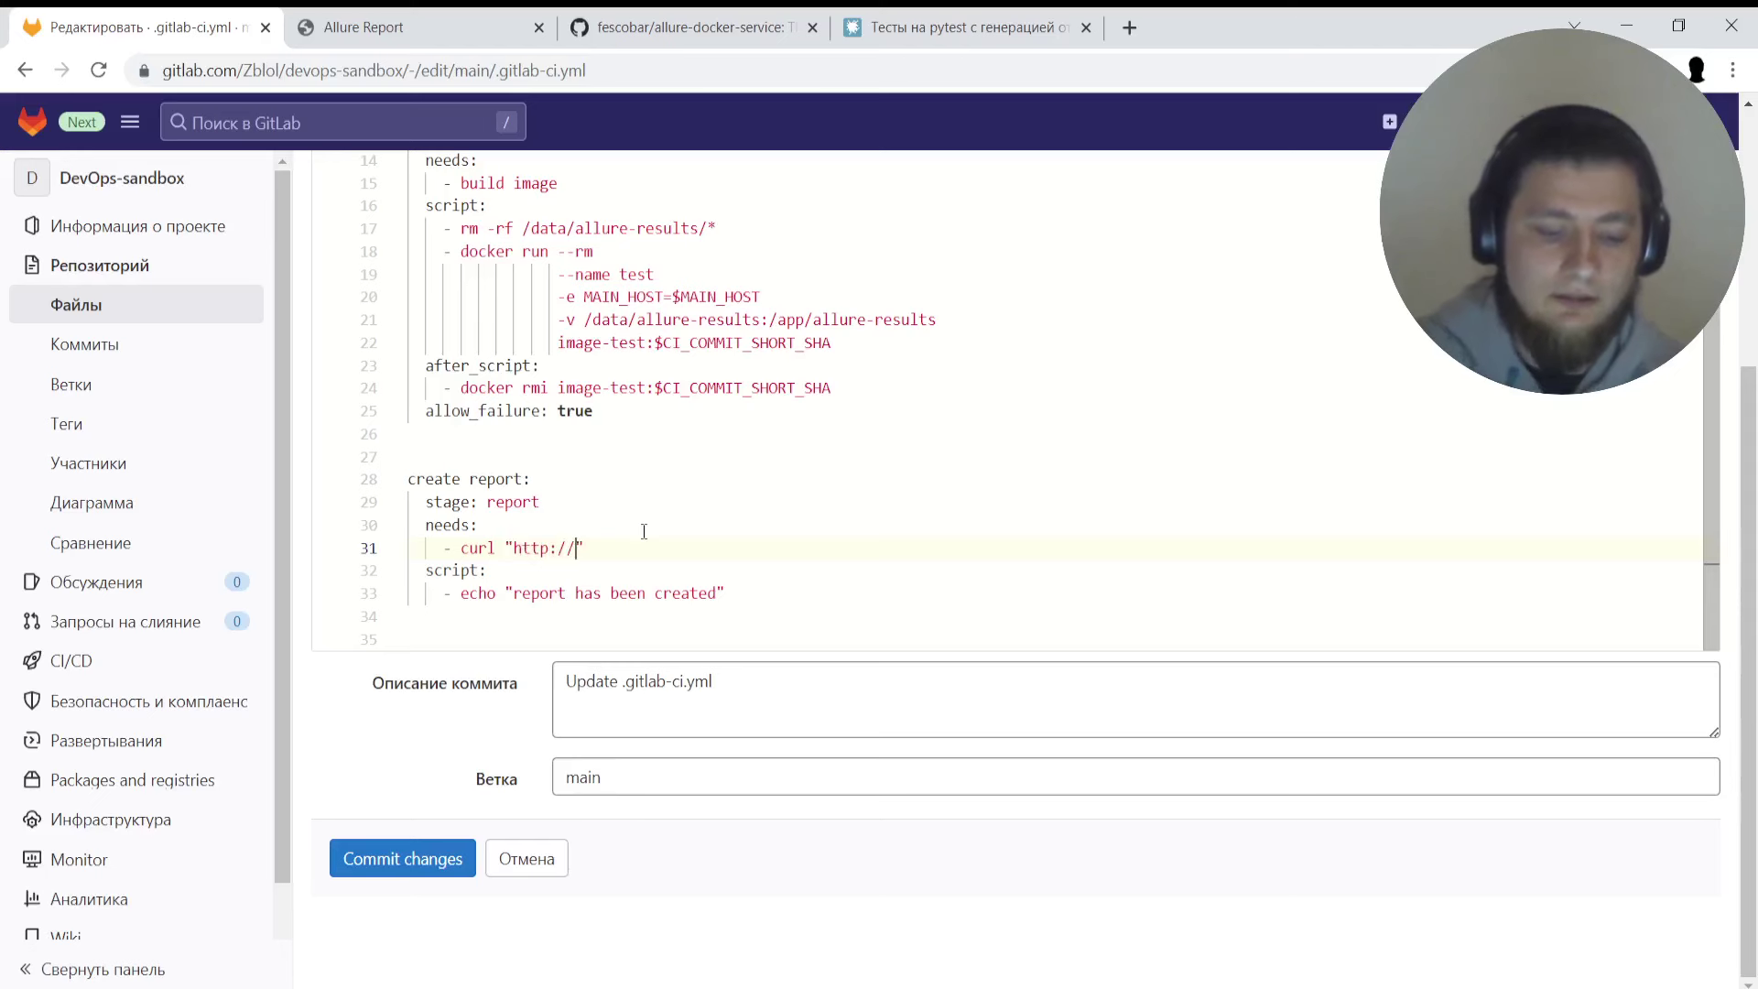
pyautogui.write('tp://$')
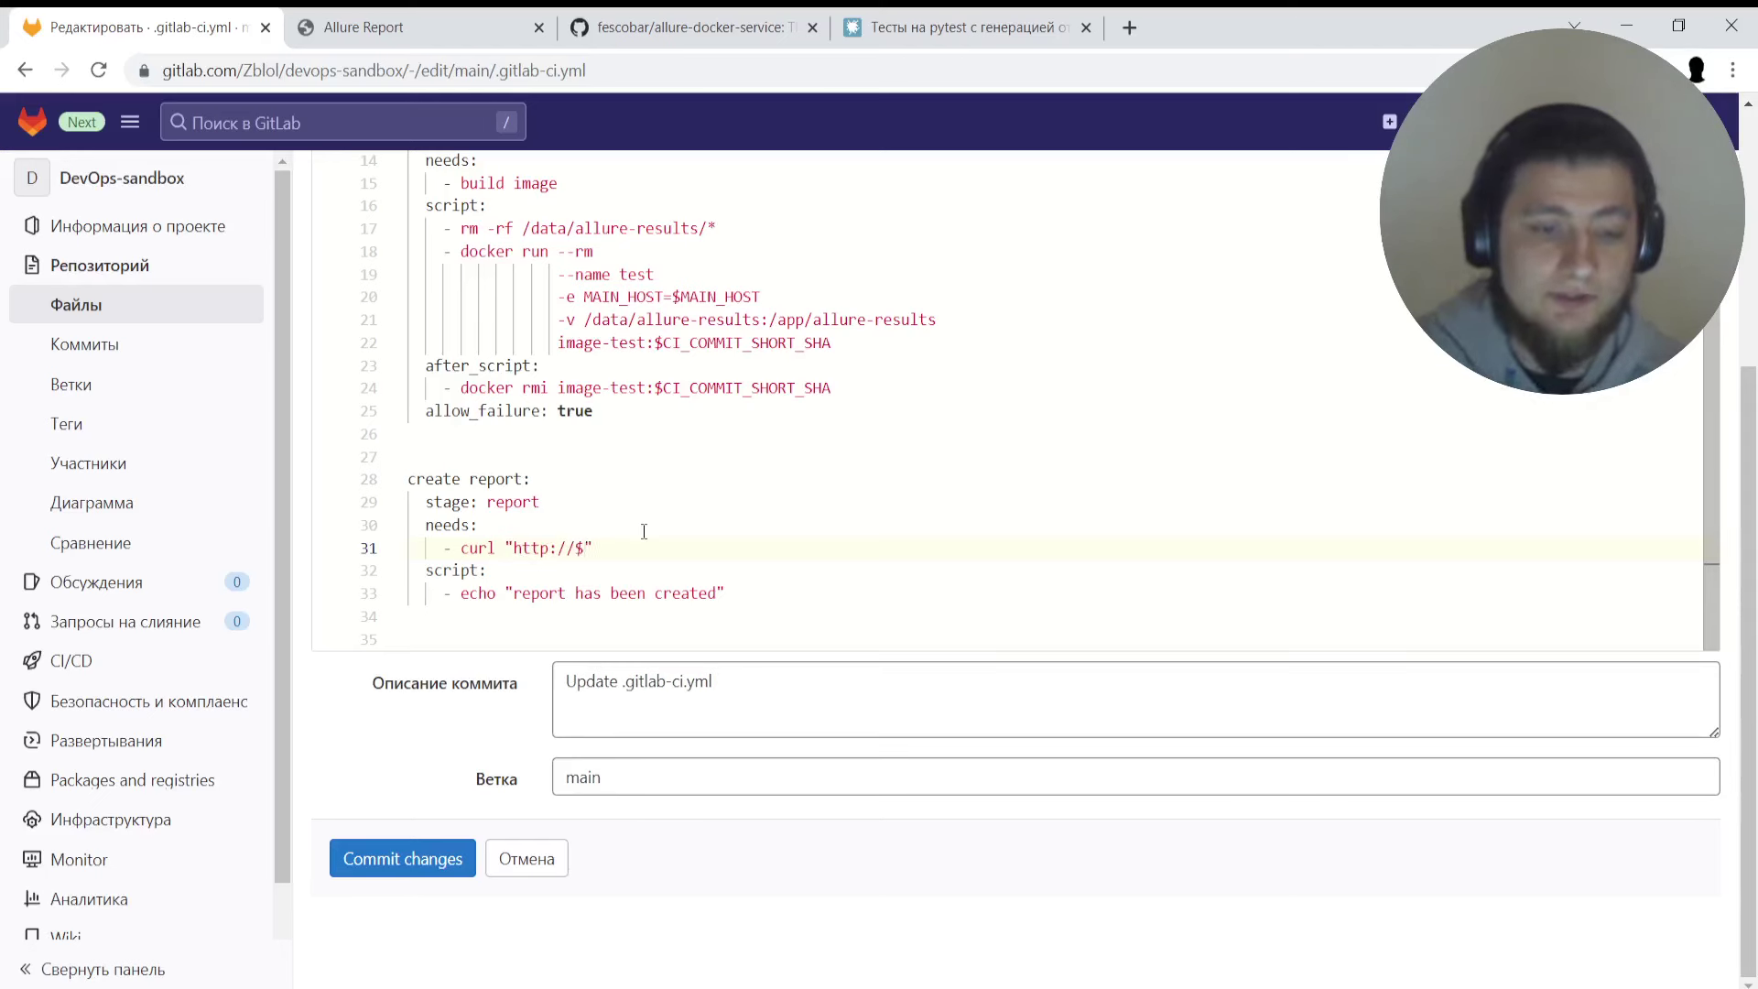
pyautogui.write('{MAIN_HOST')
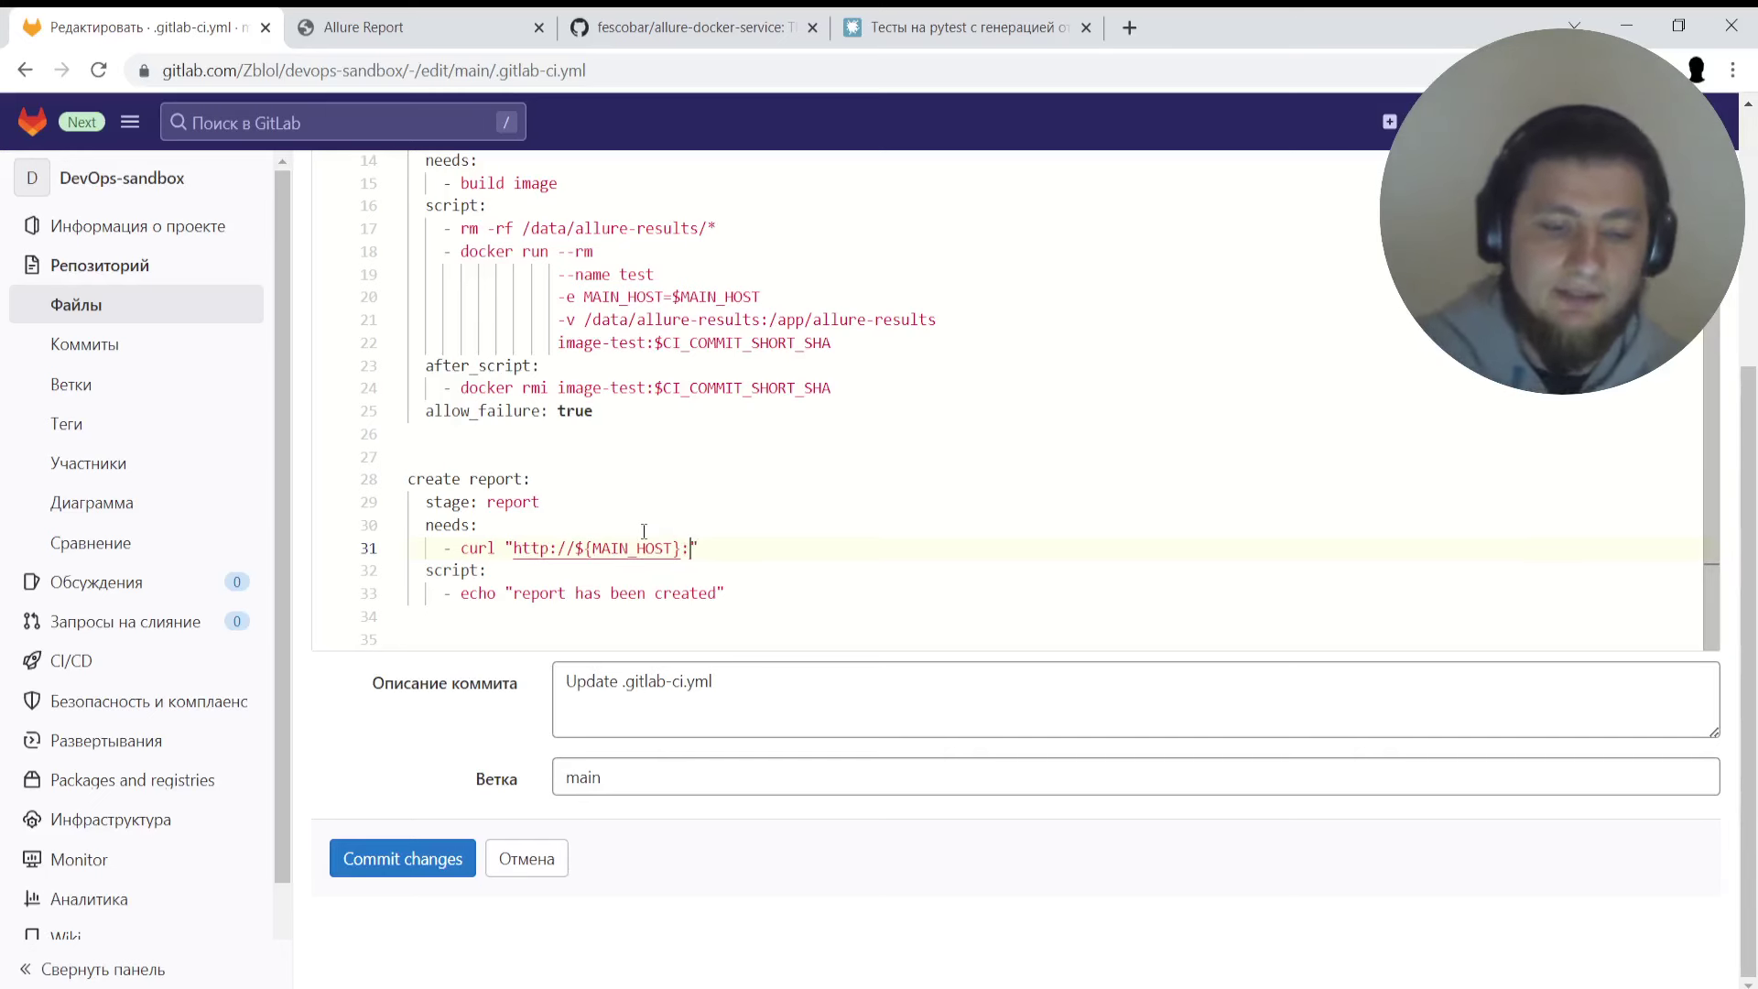
pyautogui.write(':5050')
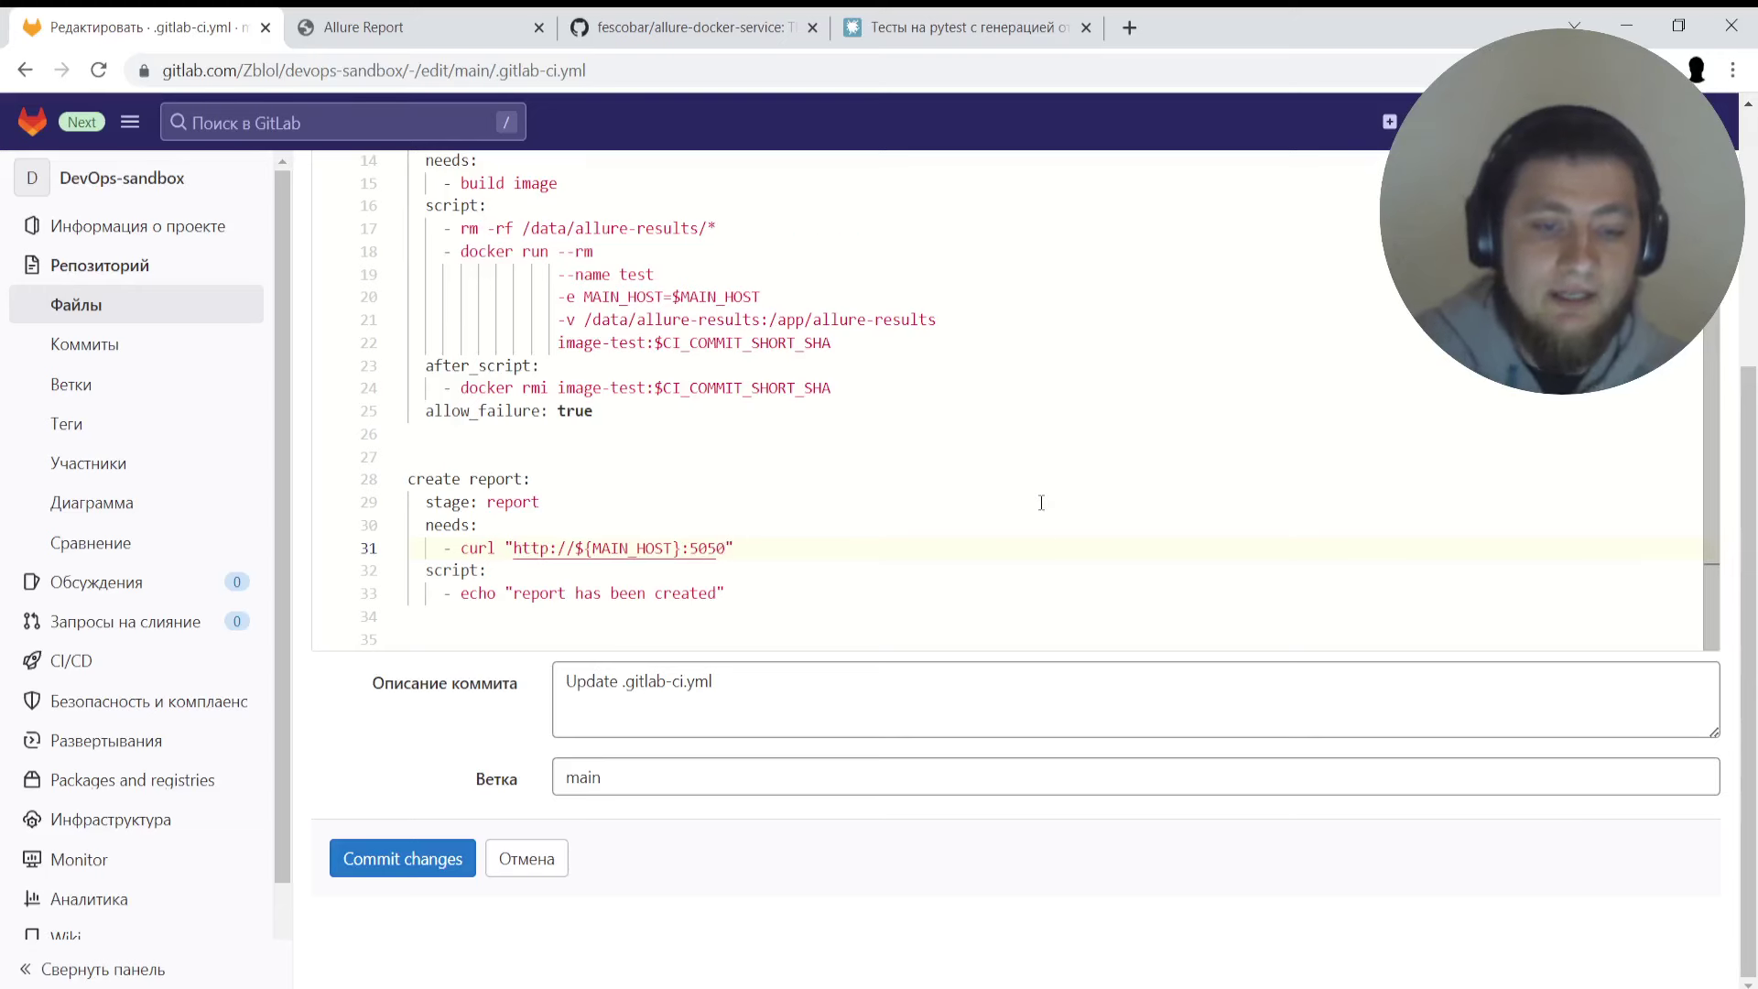
pyautogui.scroll(2, 1041, 503)
pyautogui.scroll(-2, 1037, 496)
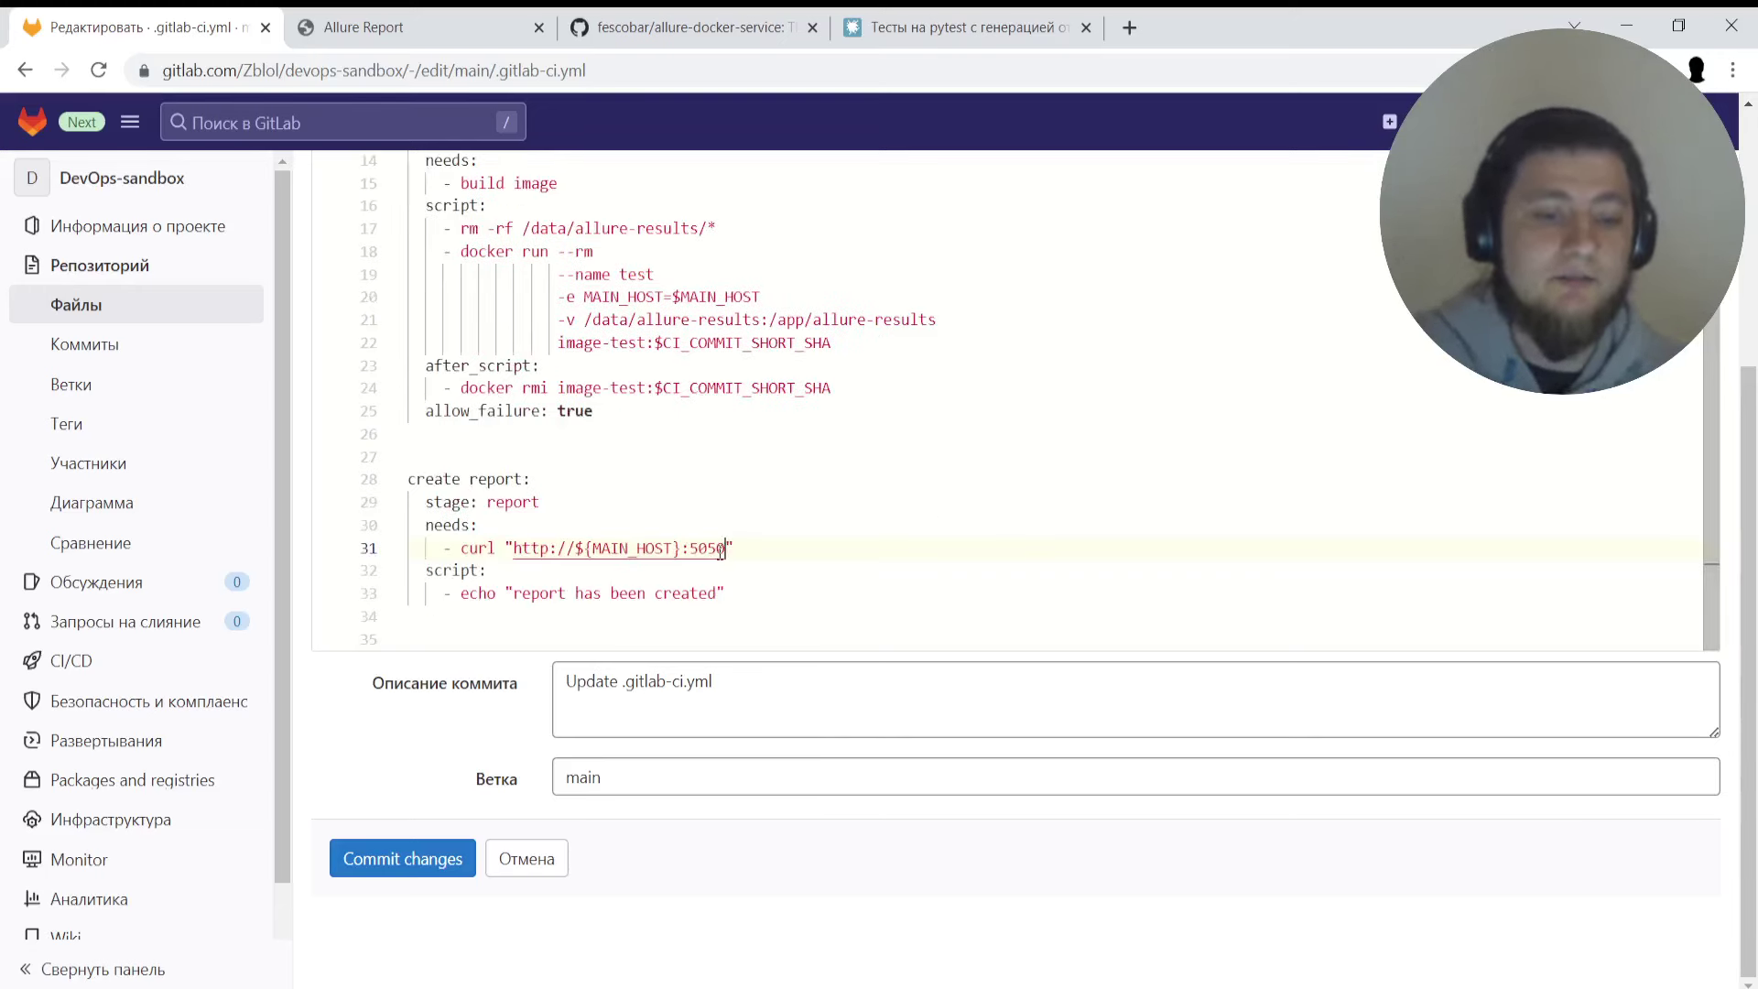
pyautogui.moveTo(149, 758)
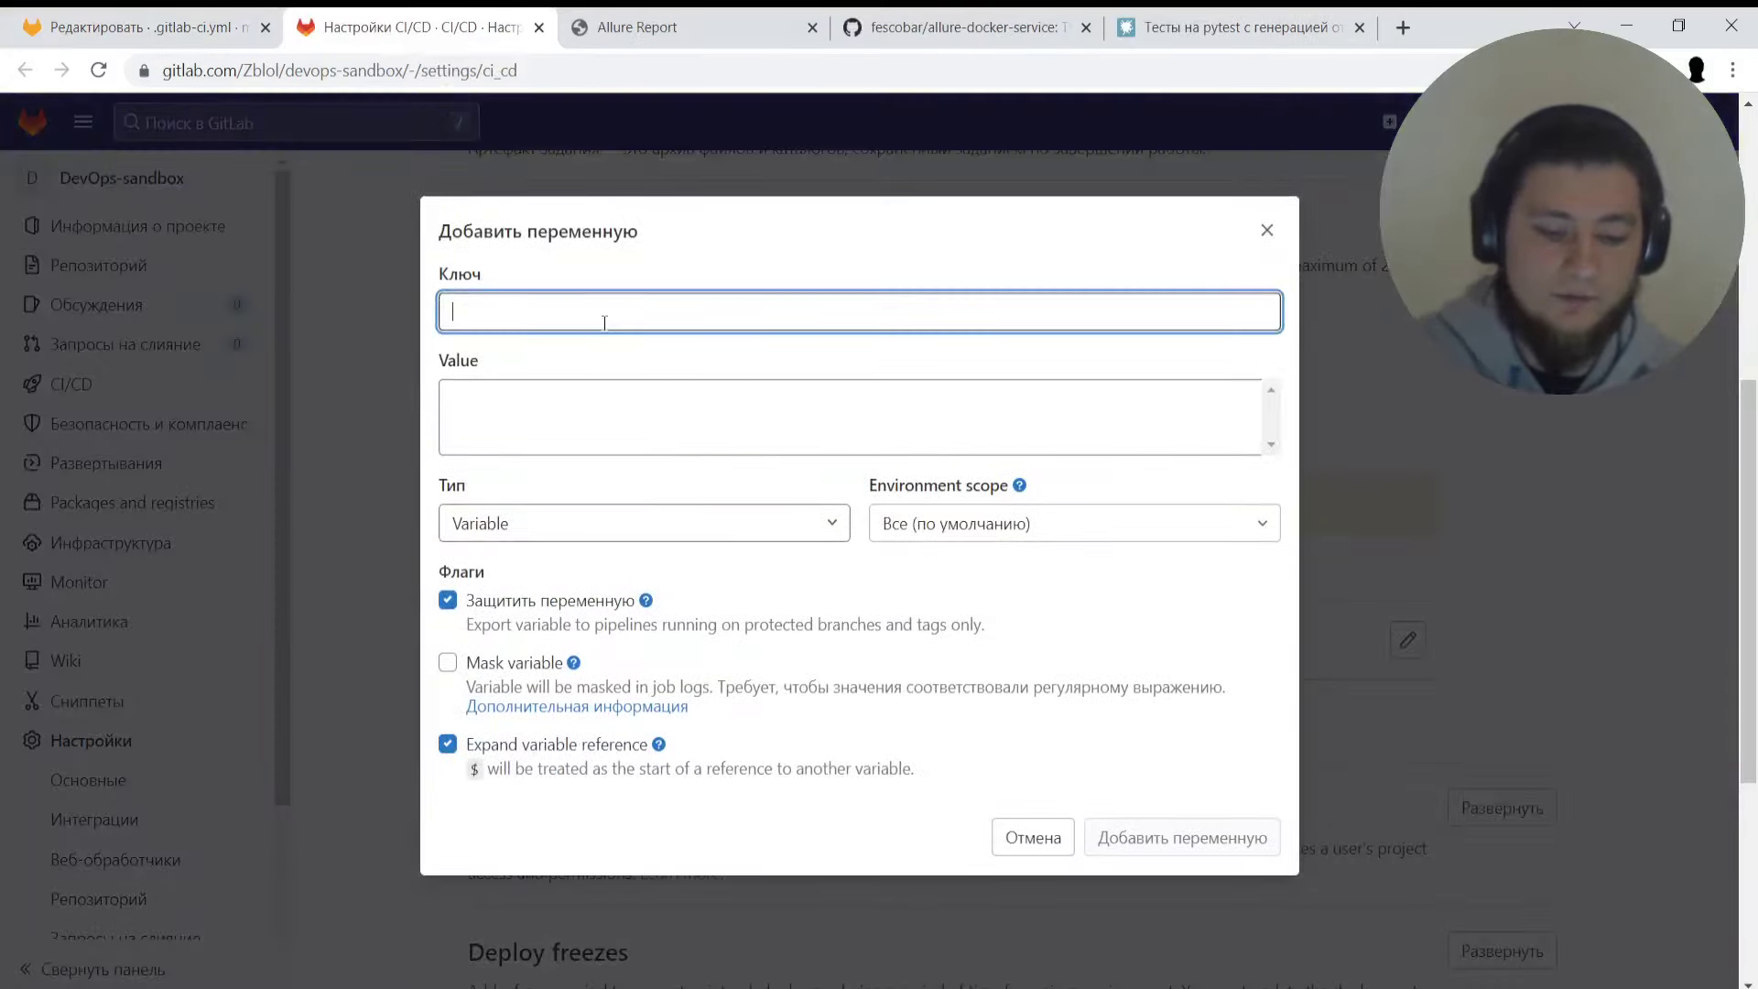
# Add the CI/CD variable ALLURE_PORT with value 5050.
pyautogui.click(605, 323)
pyautogui.write('AL')
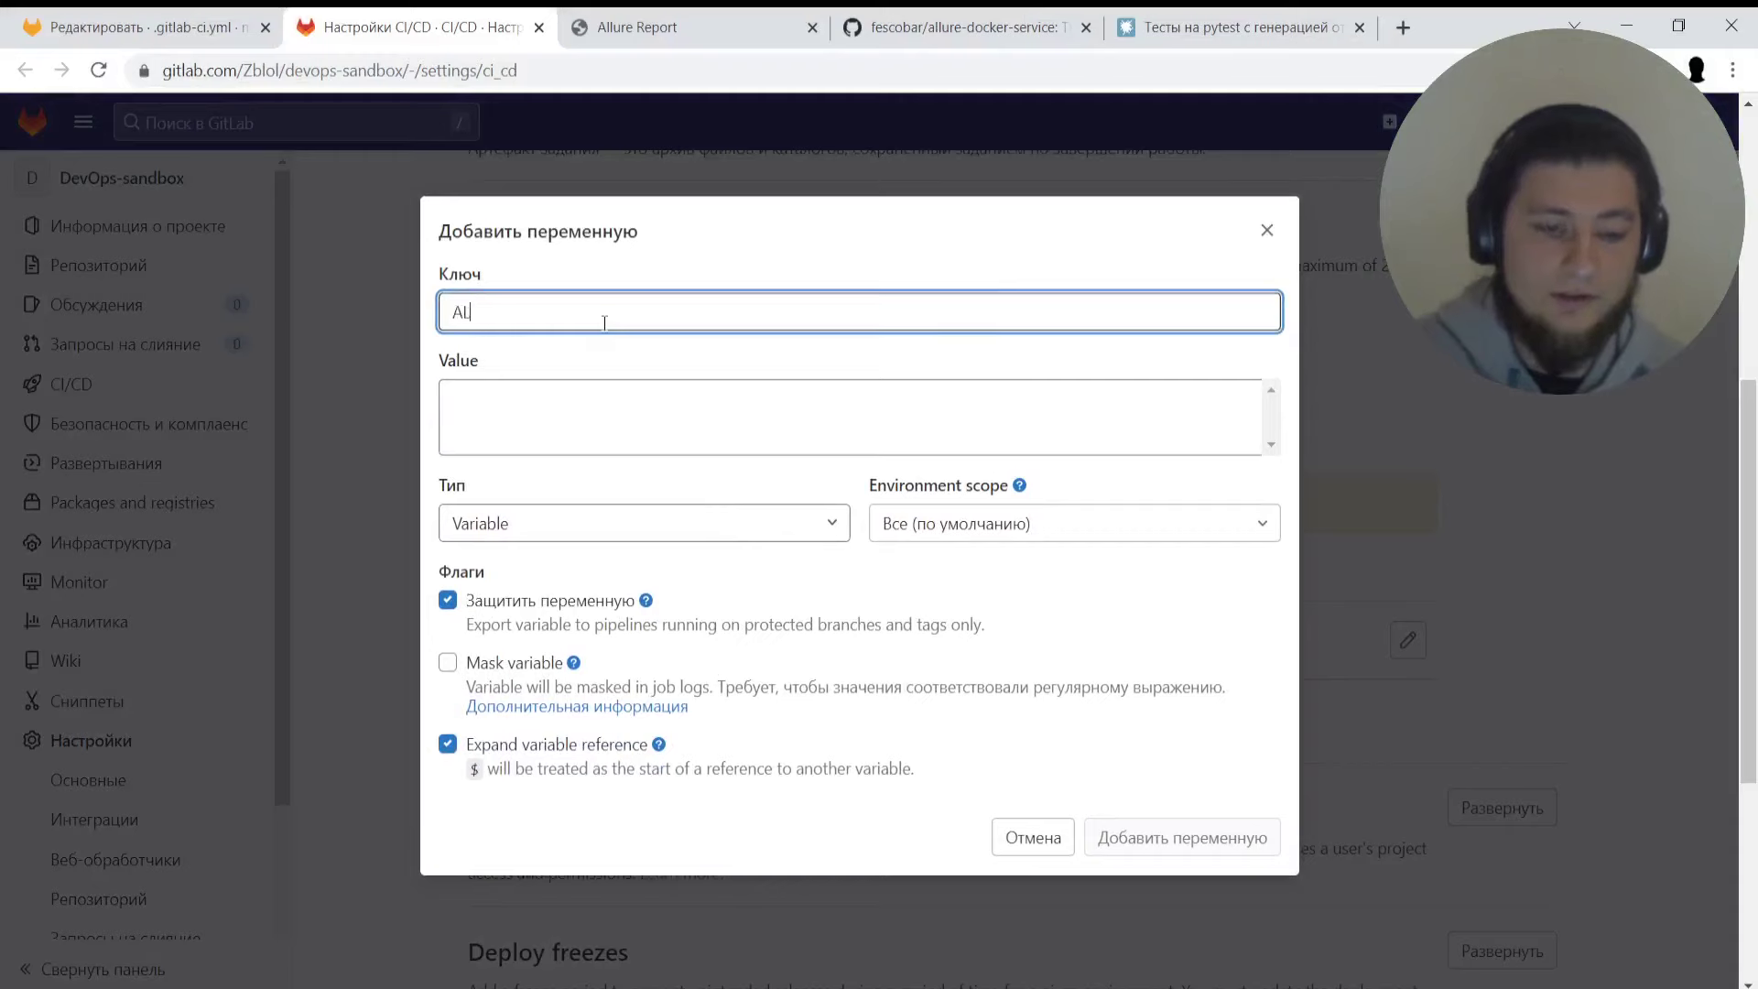
pyautogui.write('LURE_PORT')
pyautogui.click(579, 411)
pyautogui.write('5050')
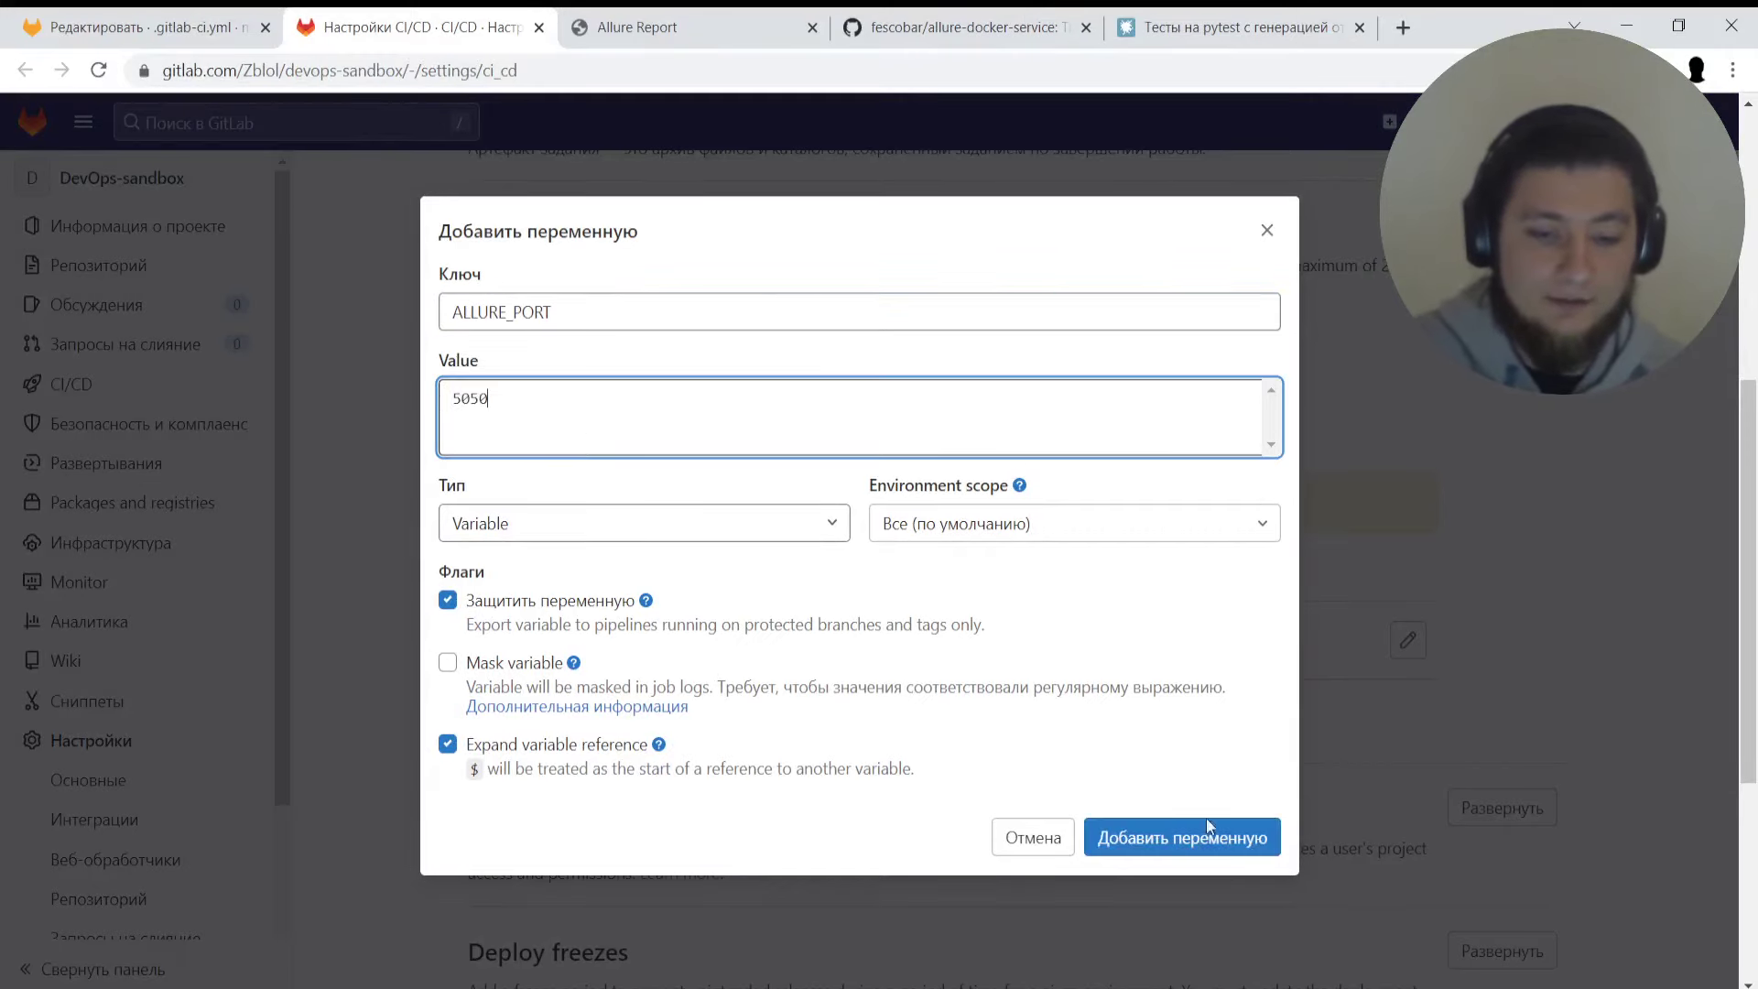
pyautogui.click(1189, 829)
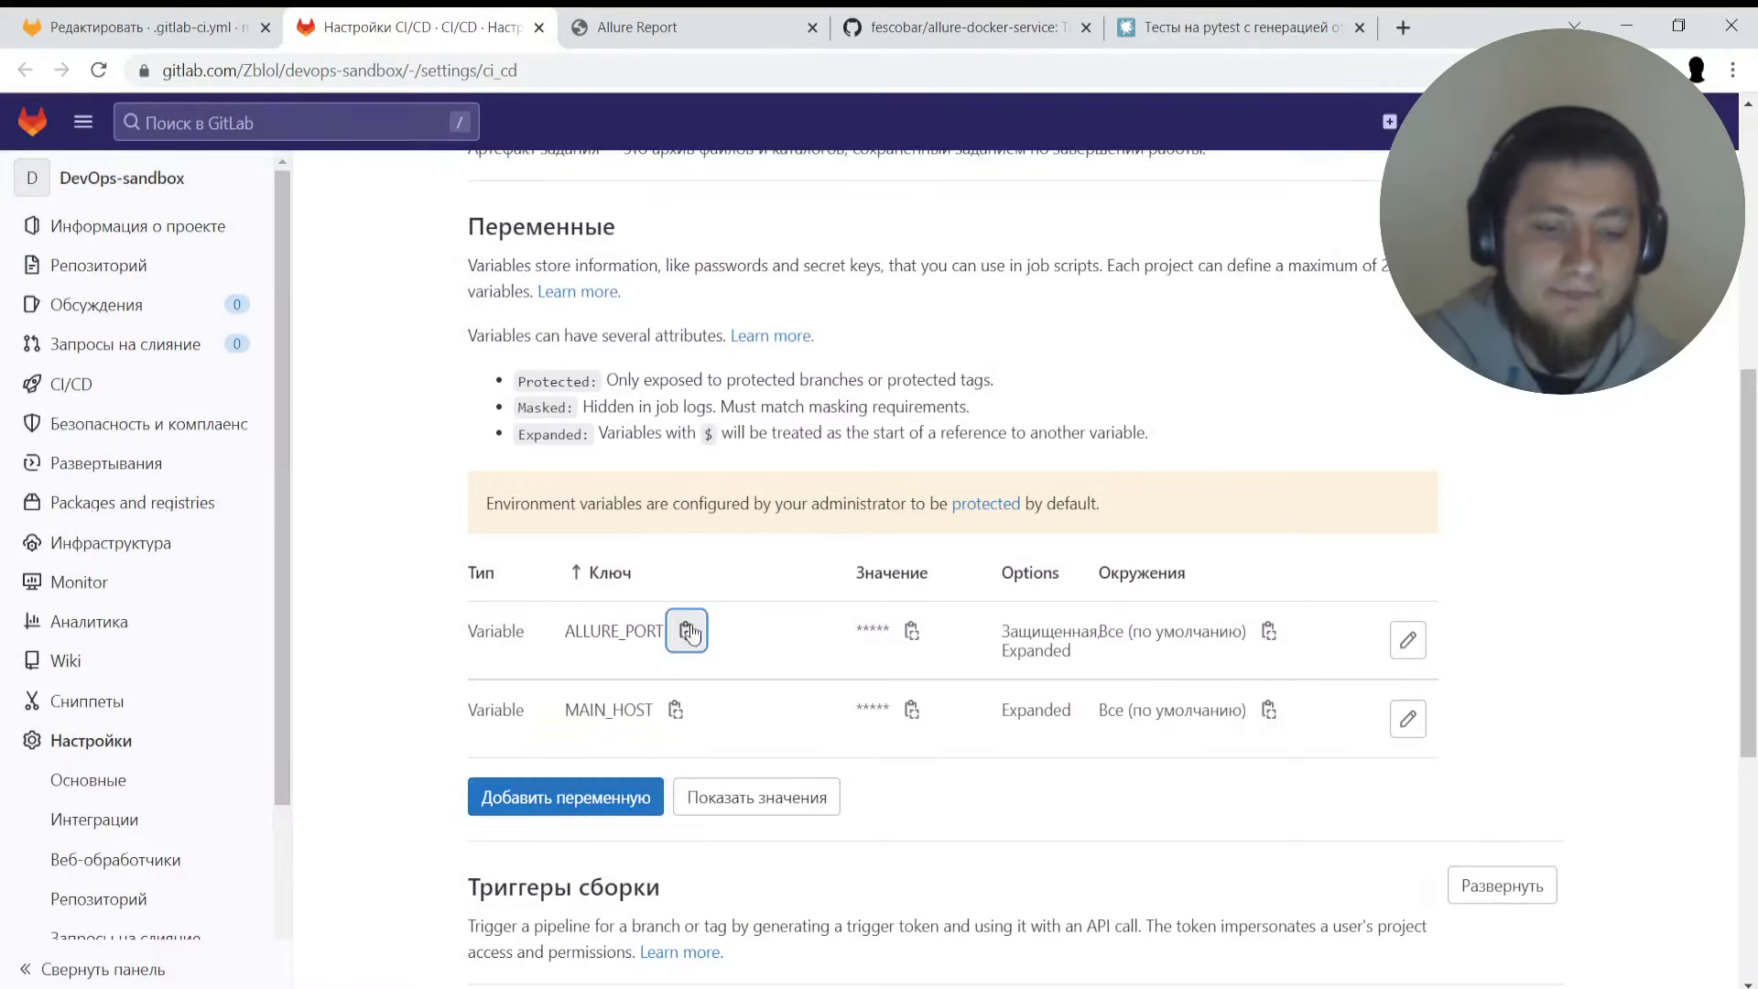
# Replace port 5050 with ${ALLURE_PORT} in the curl URL and append /allure-docker-service.
pyautogui.hotkey('ctrl', '1')
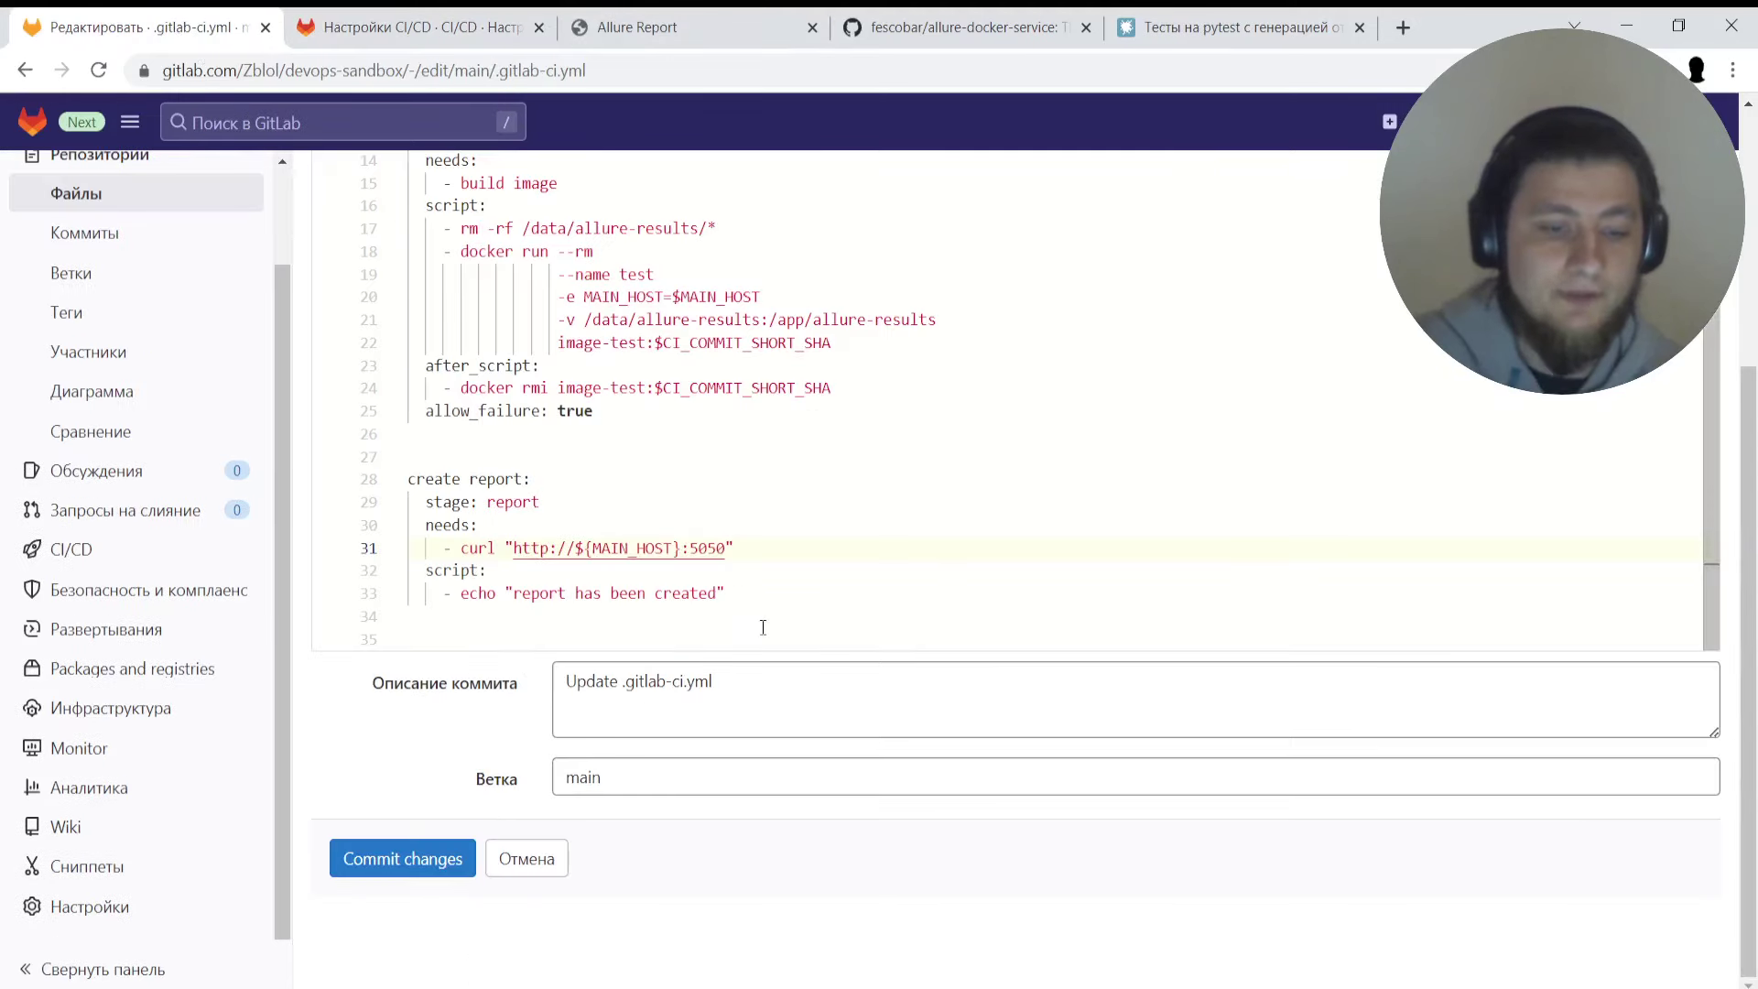
pyautogui.moveTo(725, 546); pyautogui.dragTo(690, 546)
pyautogui.write('$')
pyautogui.write('{ALLURE_PORT')
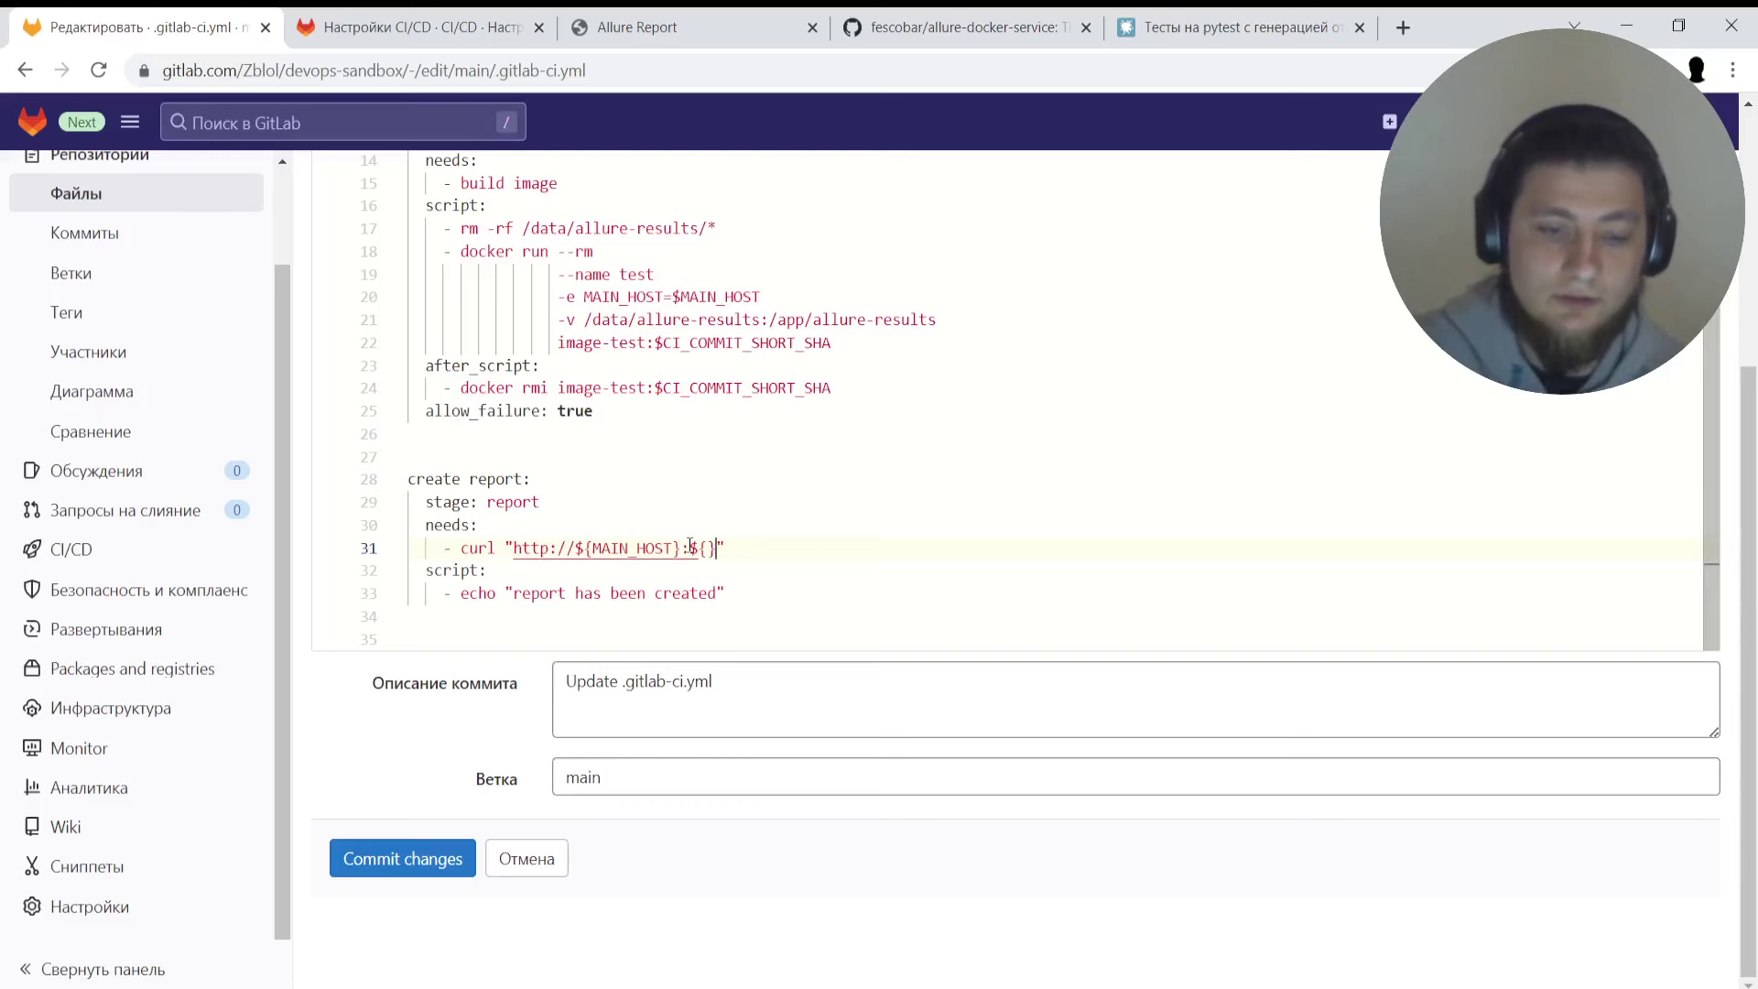
pyautogui.press('Right')
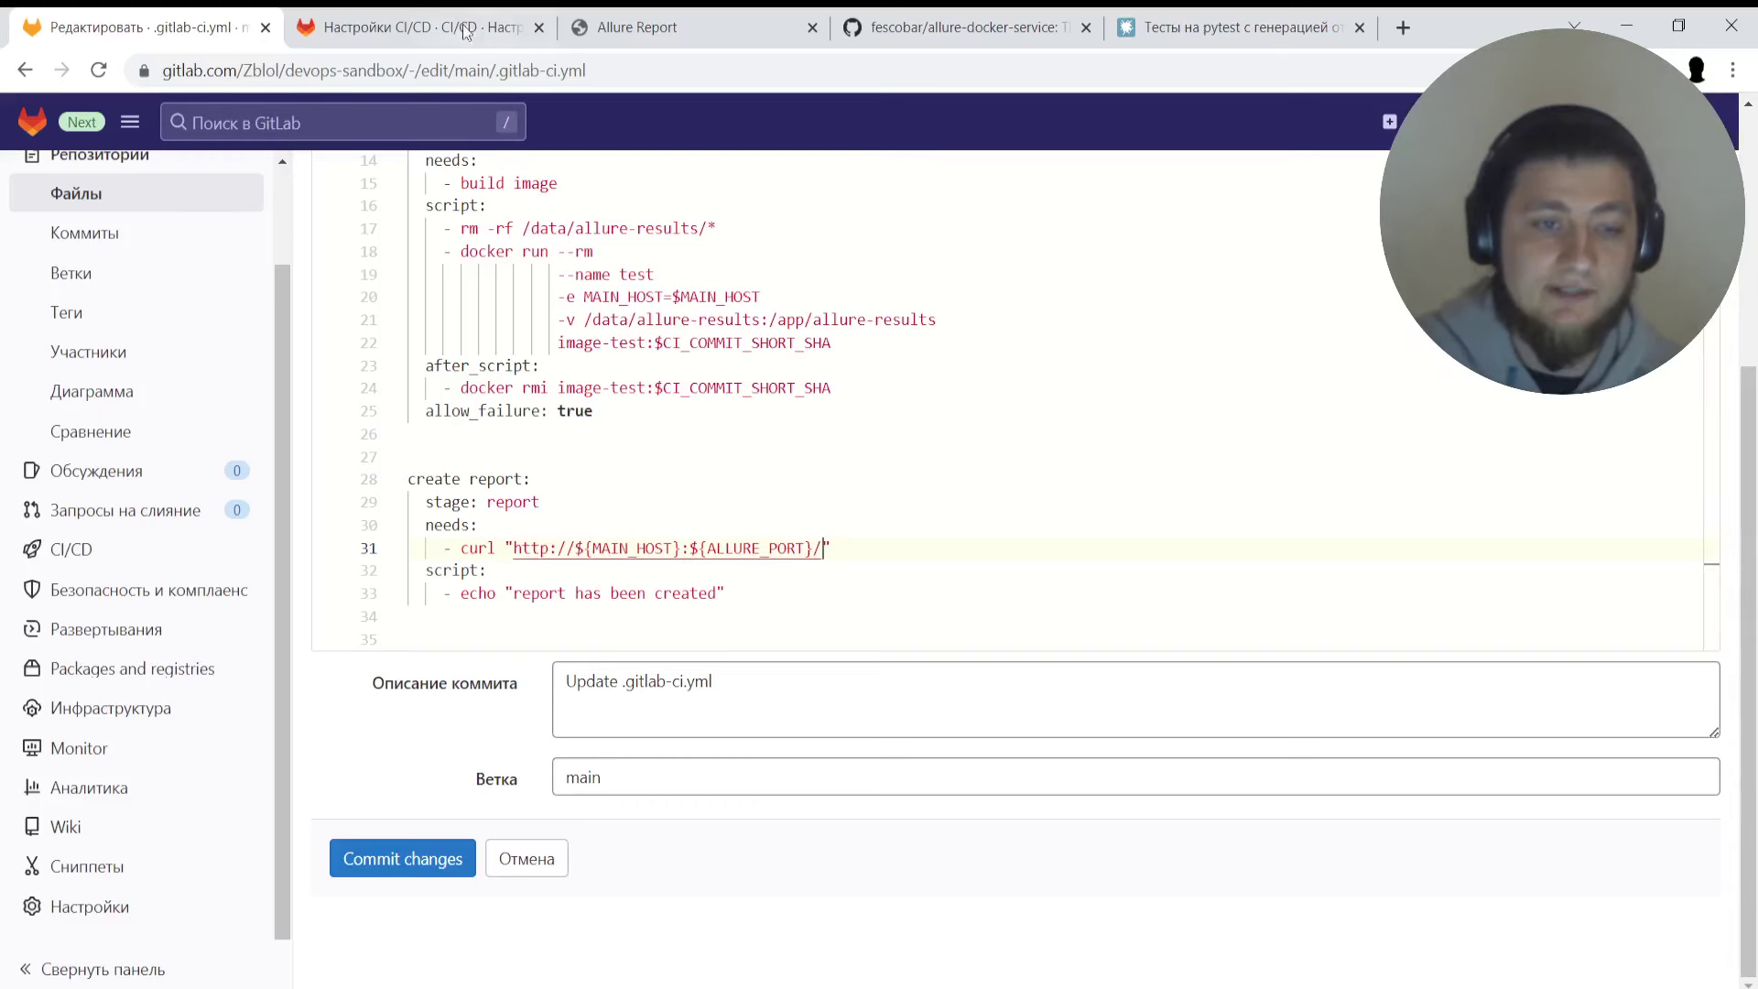
pyautogui.click(611, 29)
pyautogui.moveTo(405, 71); pyautogui.dragTo(555, 71)
pyautogui.hotkey('ctrl', 'c')
pyautogui.hotkey('ctrl', '1')
pyautogui.hotkey('ctrl', 'v')
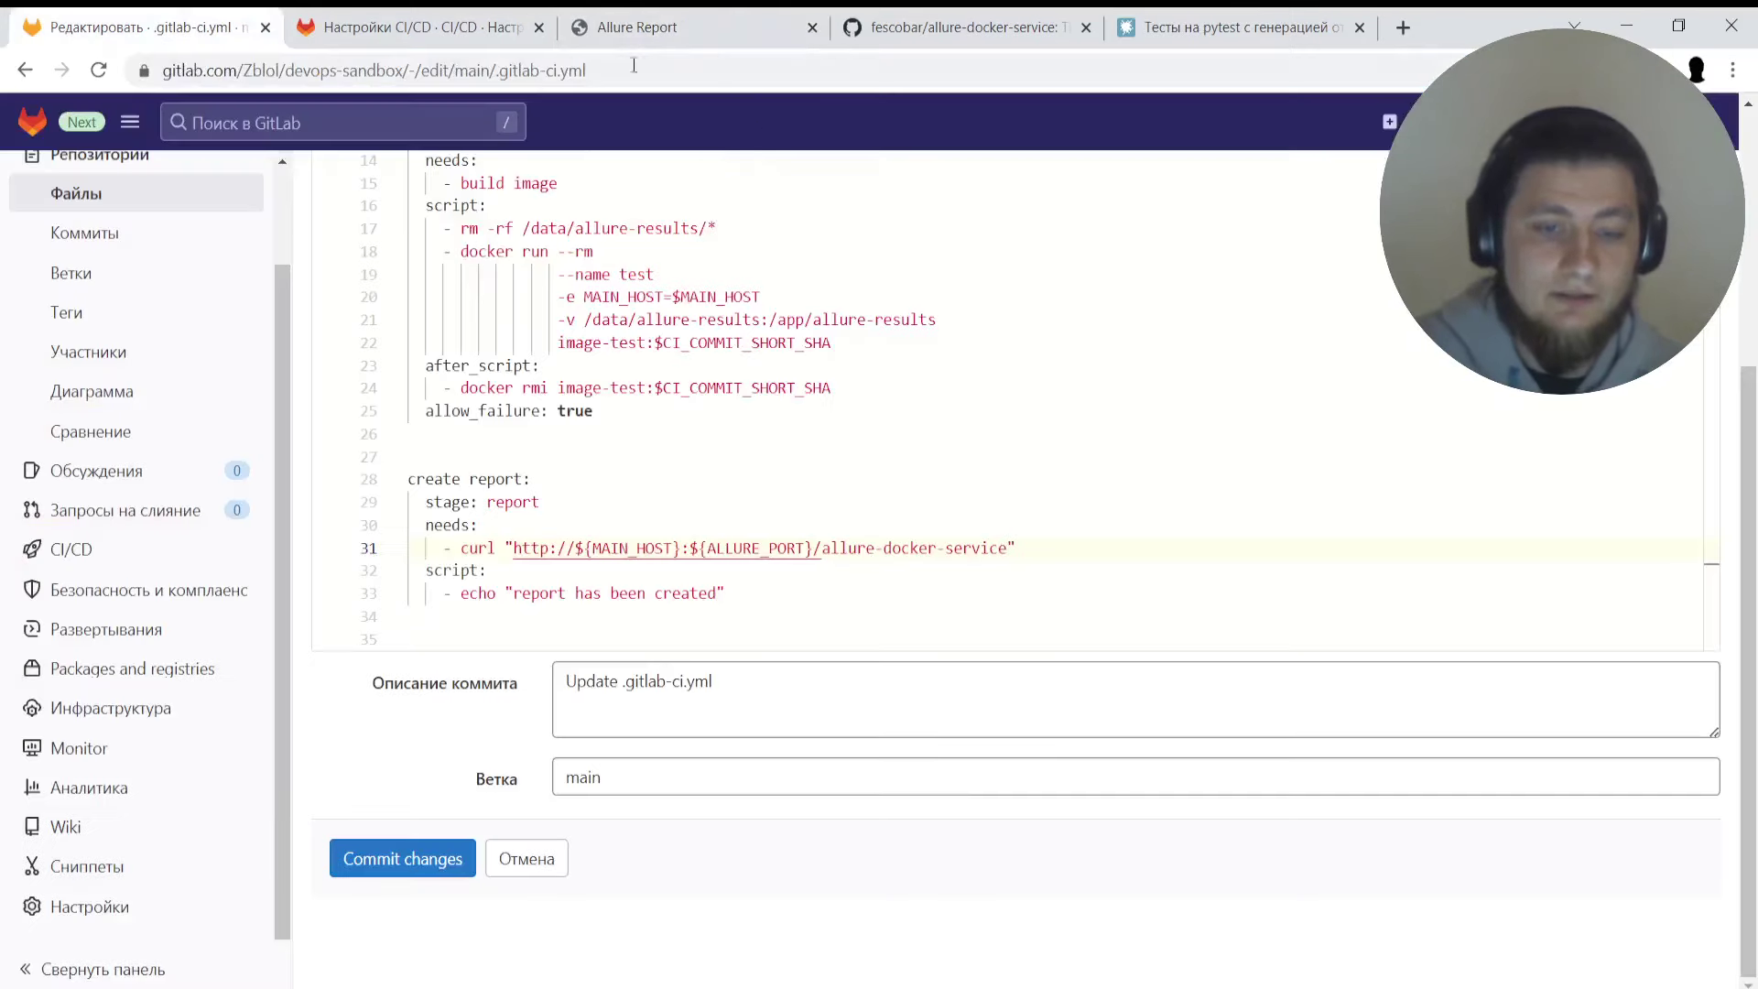
pyautogui.hotkey('ctrl', '2')
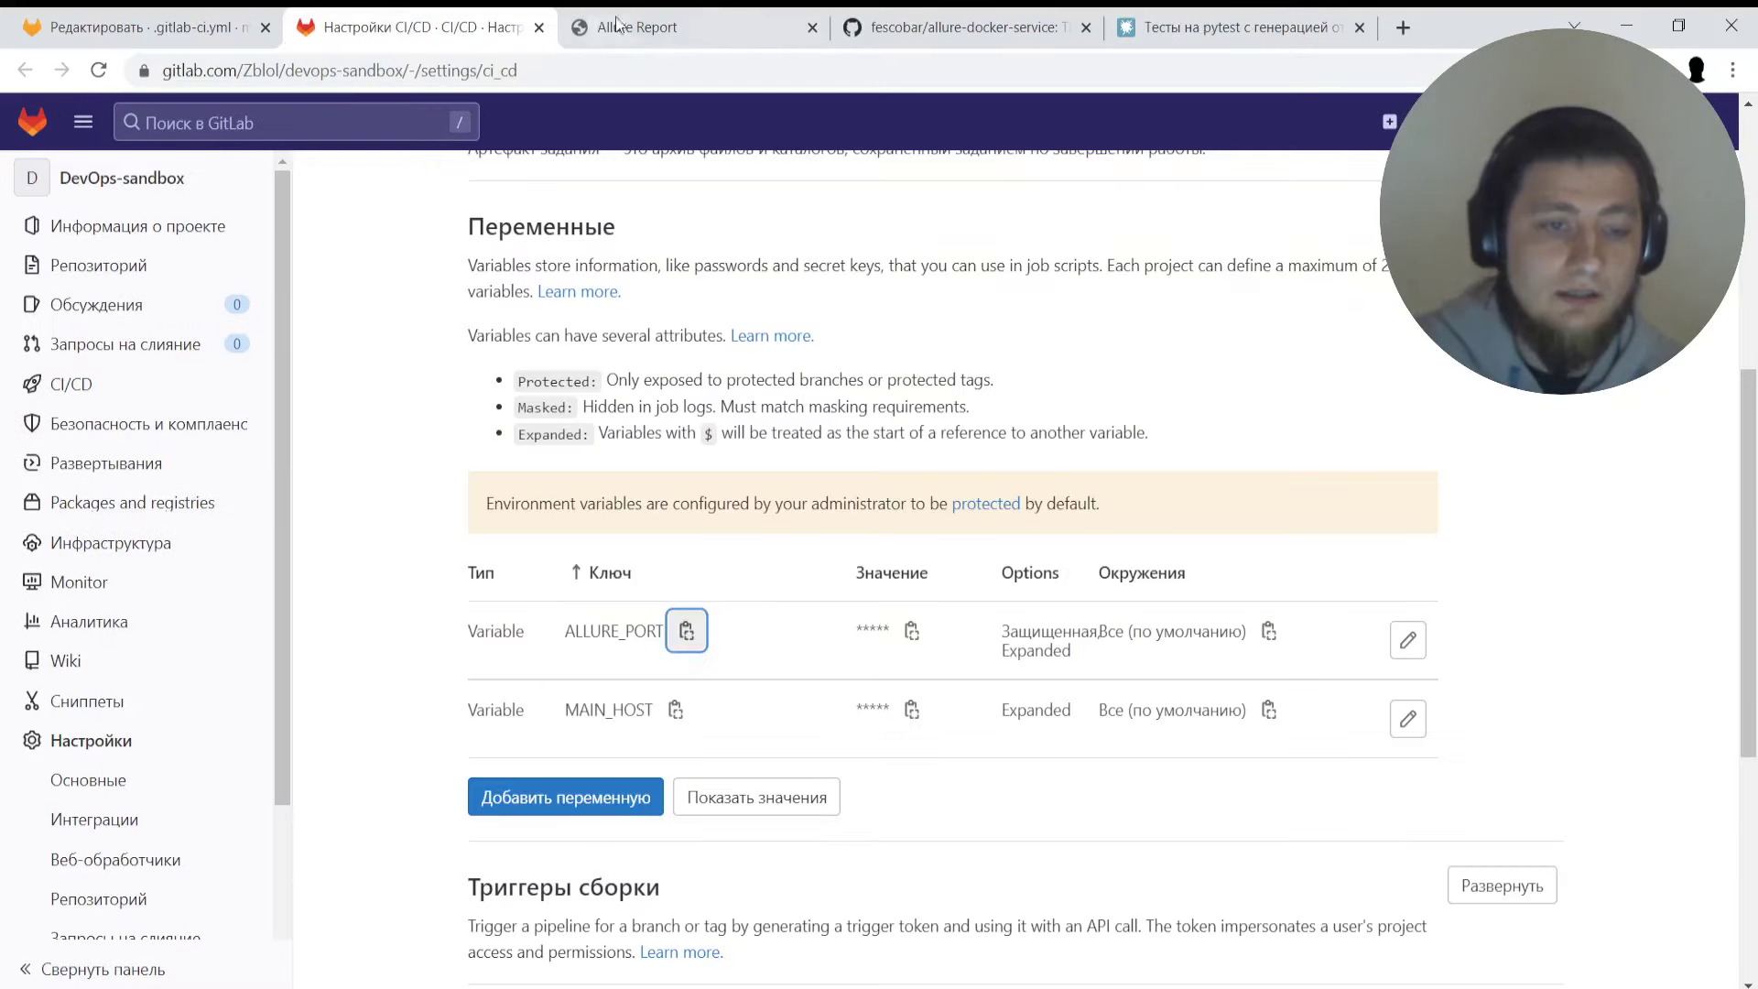
# Copy /generate-report from the Allure API page into the end of the curl URL.
pyautogui.click(616, 24)
pyautogui.moveTo(412, 70); pyautogui.dragTo(1063, 70)
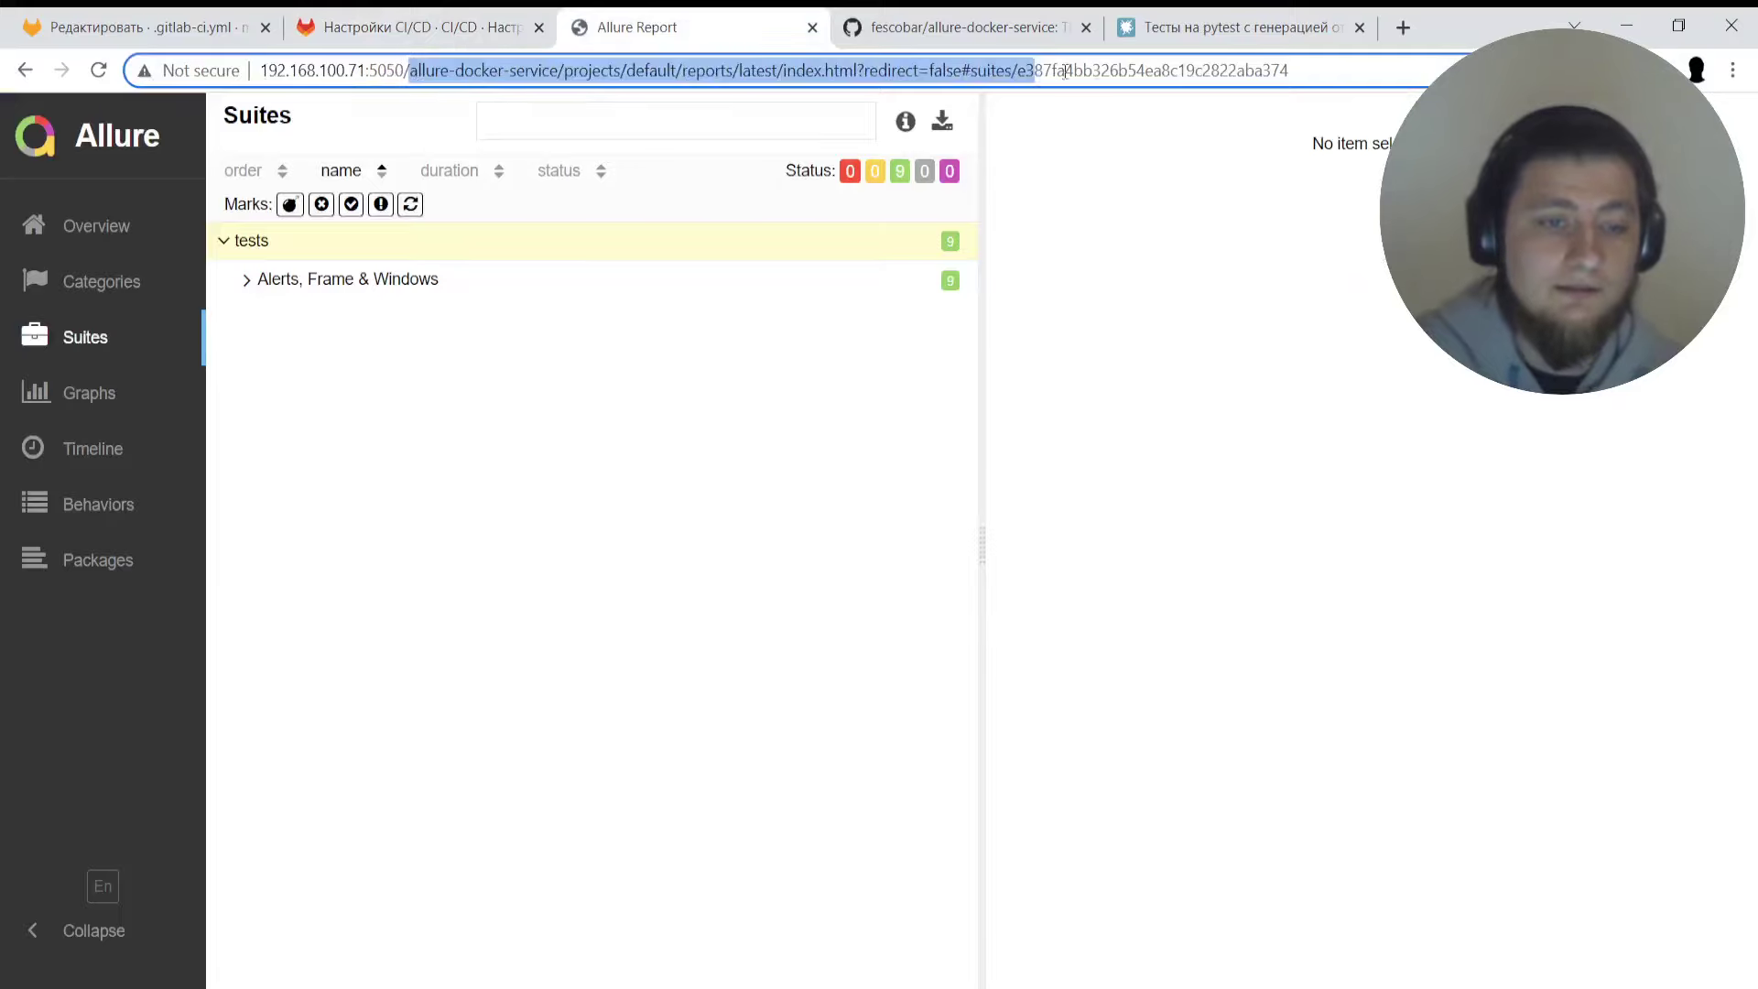
pyautogui.hotkey('alt', 'Left')
pyautogui.scroll(4, 345, 397)
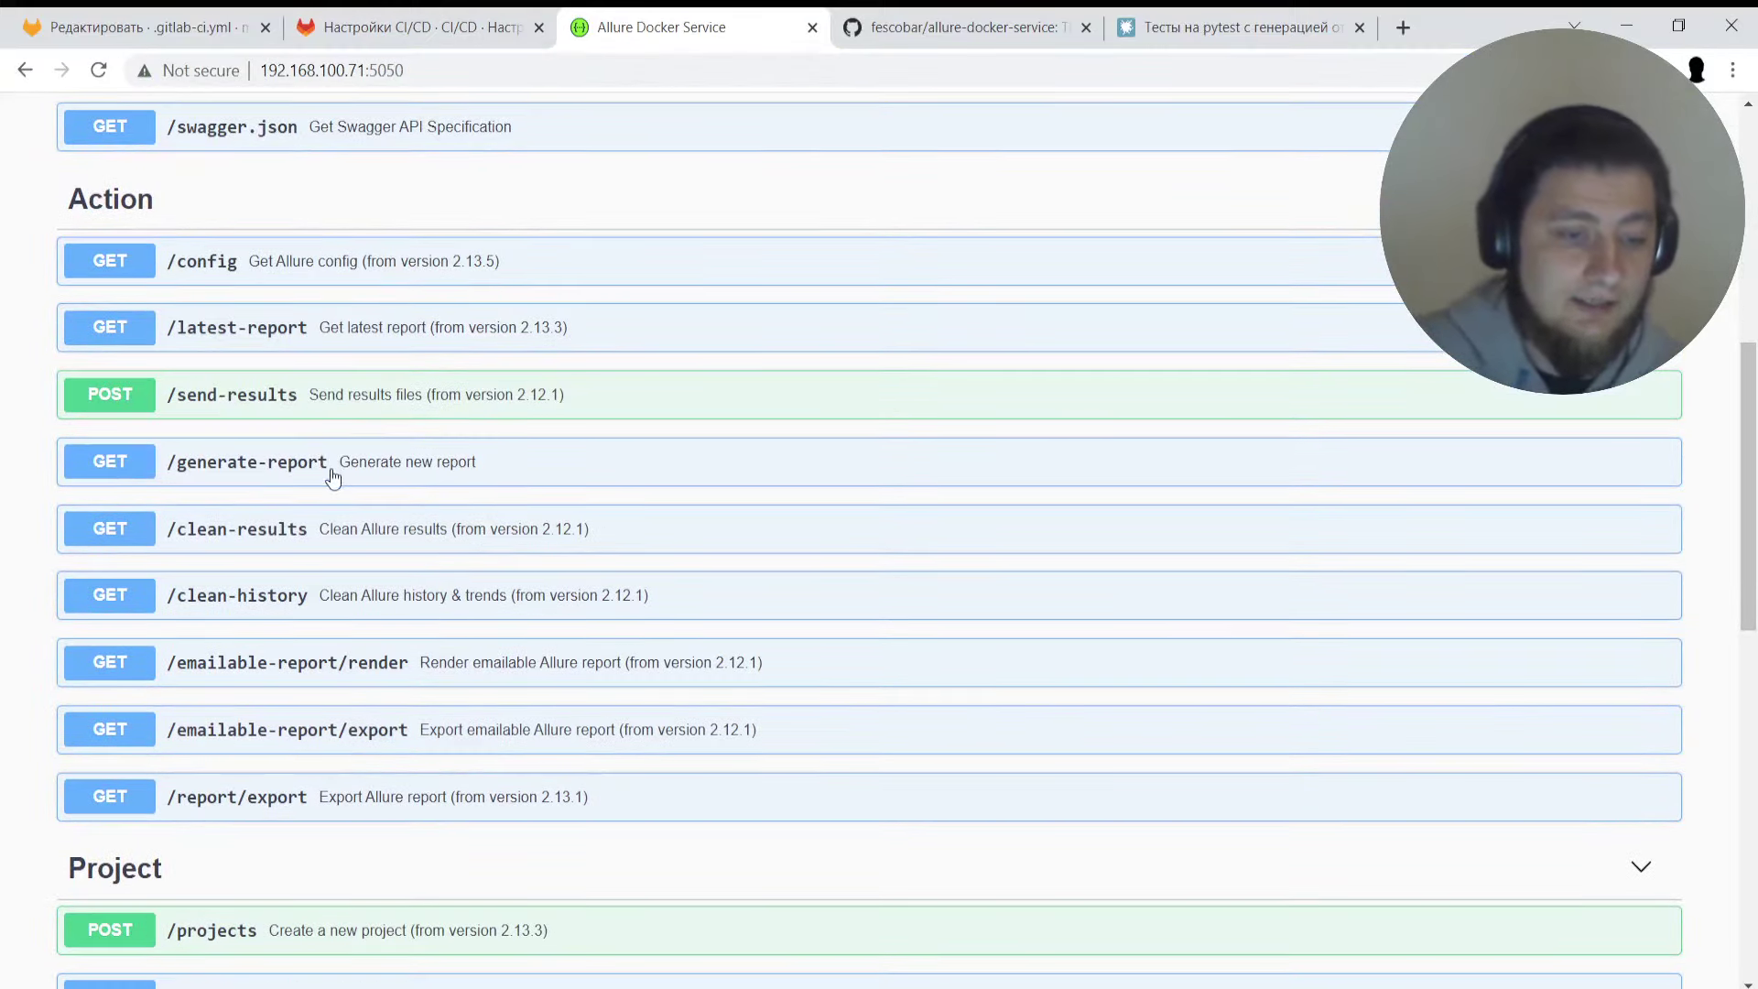
pyautogui.moveTo(328, 462); pyautogui.dragTo(165, 463)
pyautogui.hotkey('ctrl', 'c')
pyautogui.hotkey('ctrl', '1')
pyautogui.hotkey('ctrl', 'v')
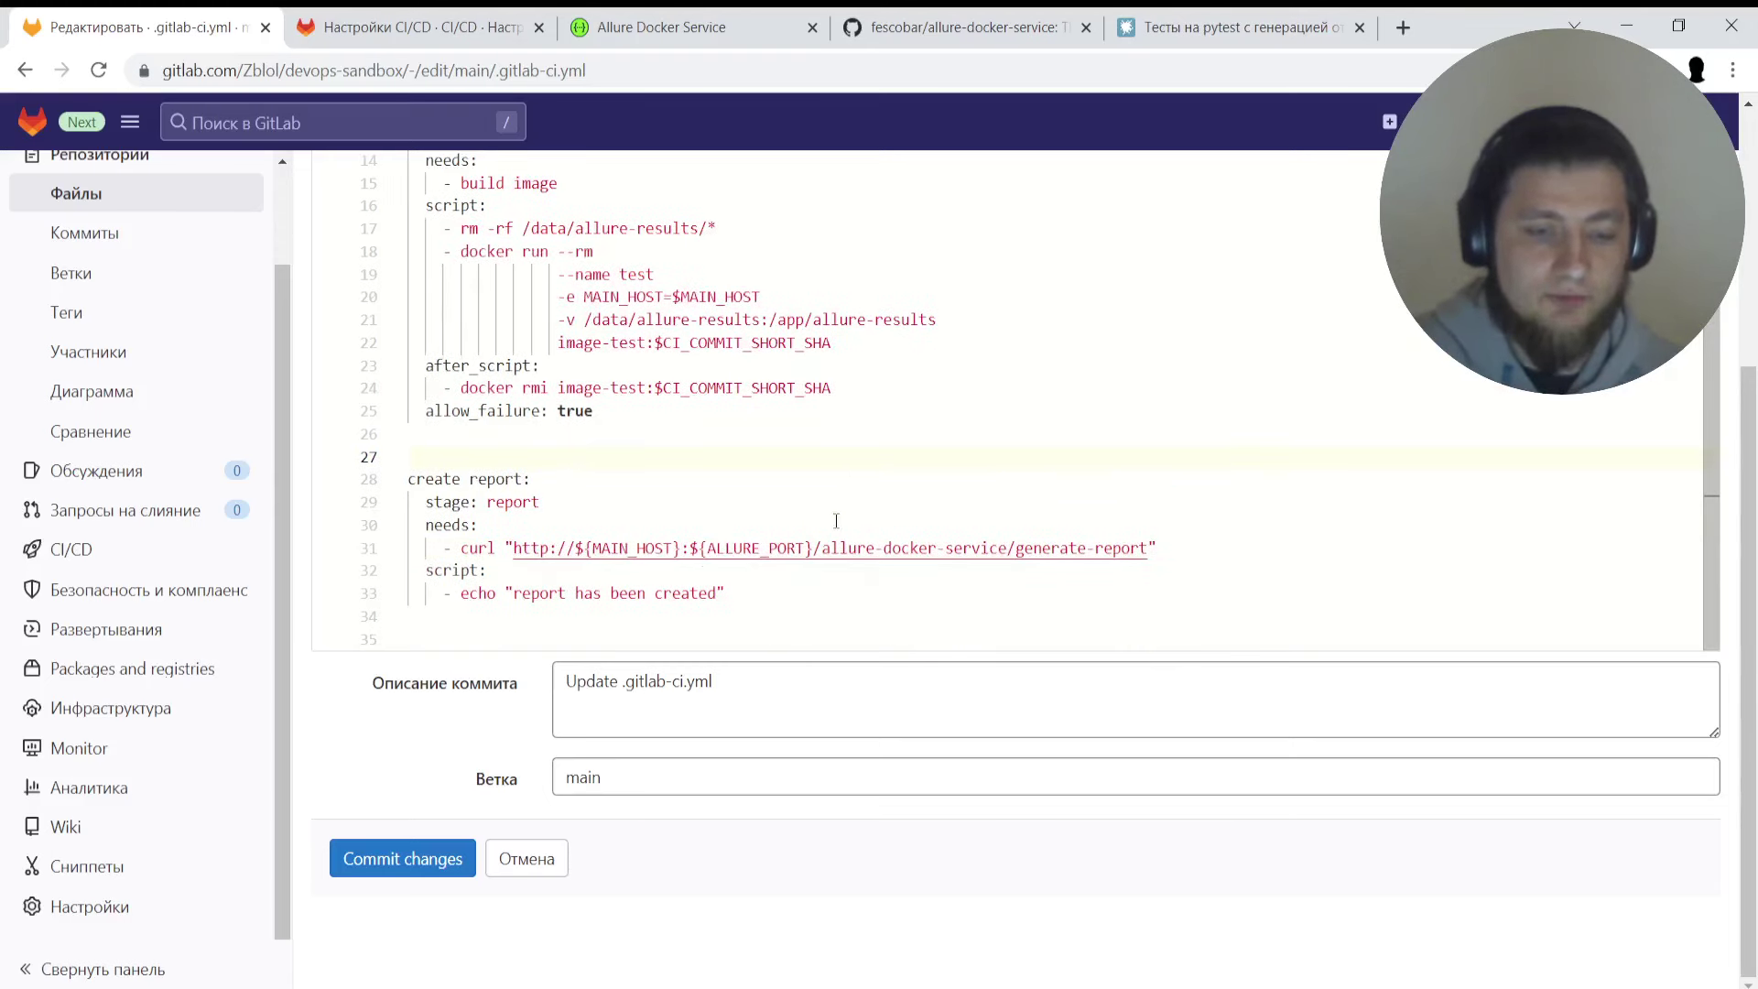
pyautogui.scroll(5, 836, 523)
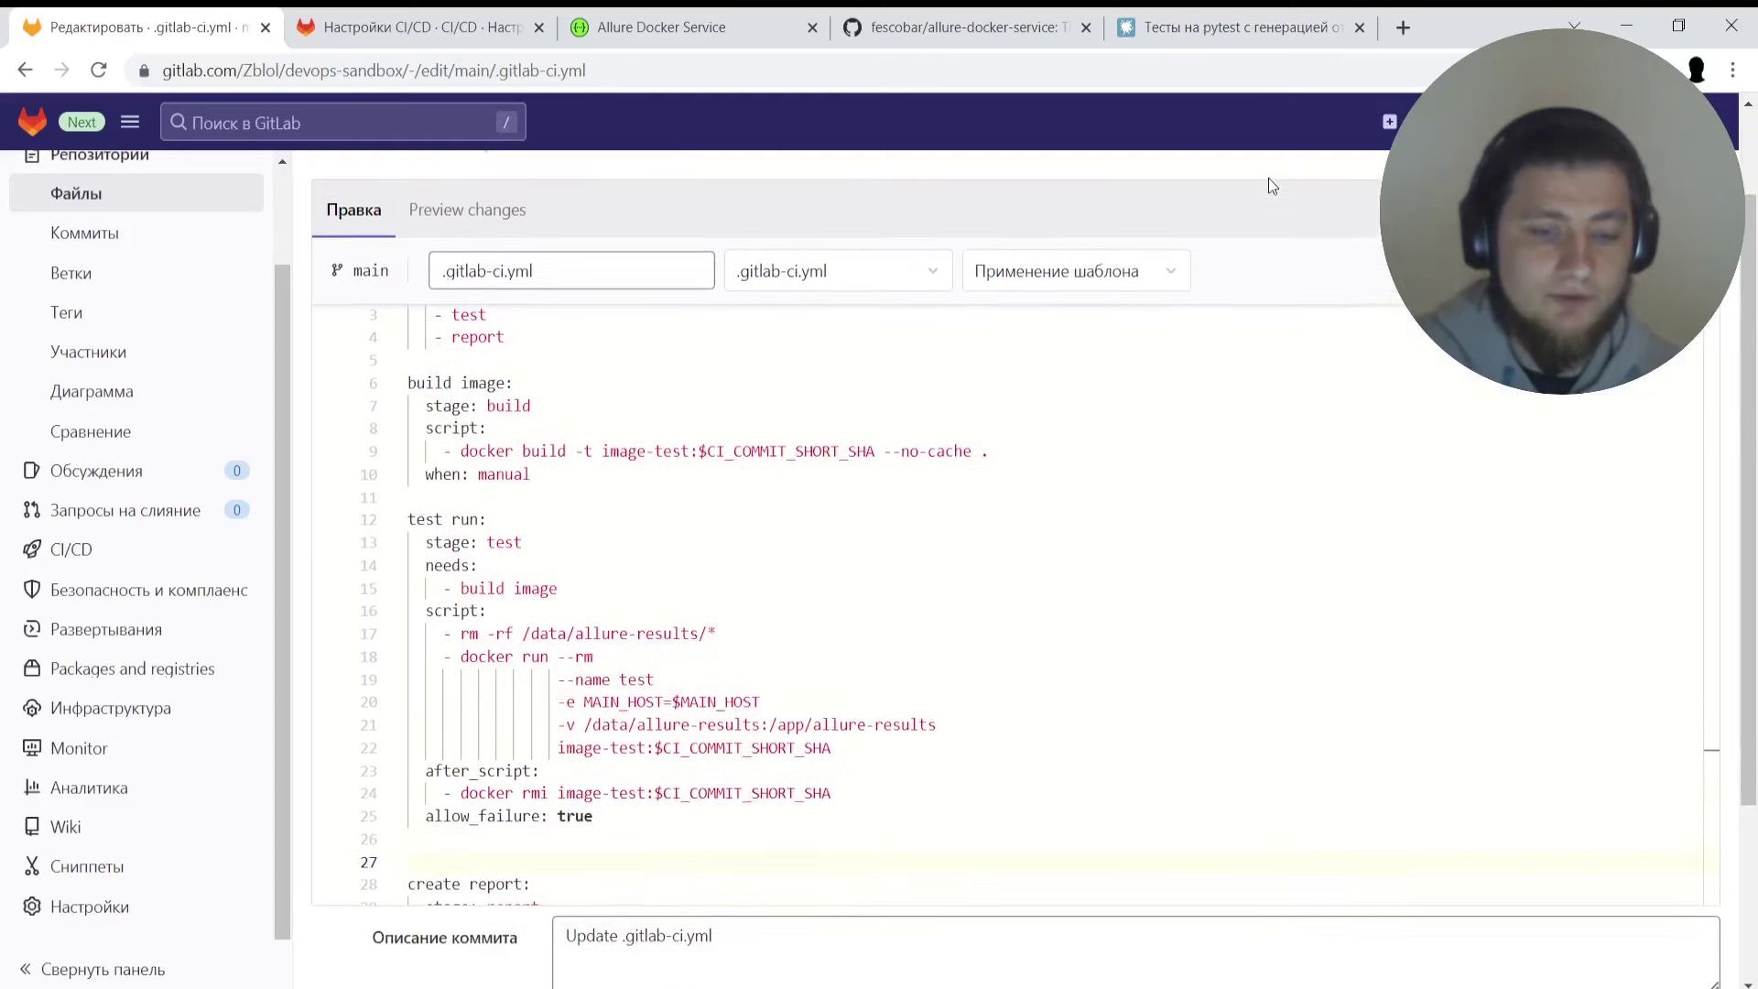
pyautogui.scroll(-2, 1262, 186)
pyautogui.scroll(-2, 1263, 187)
pyautogui.click(416, 852)
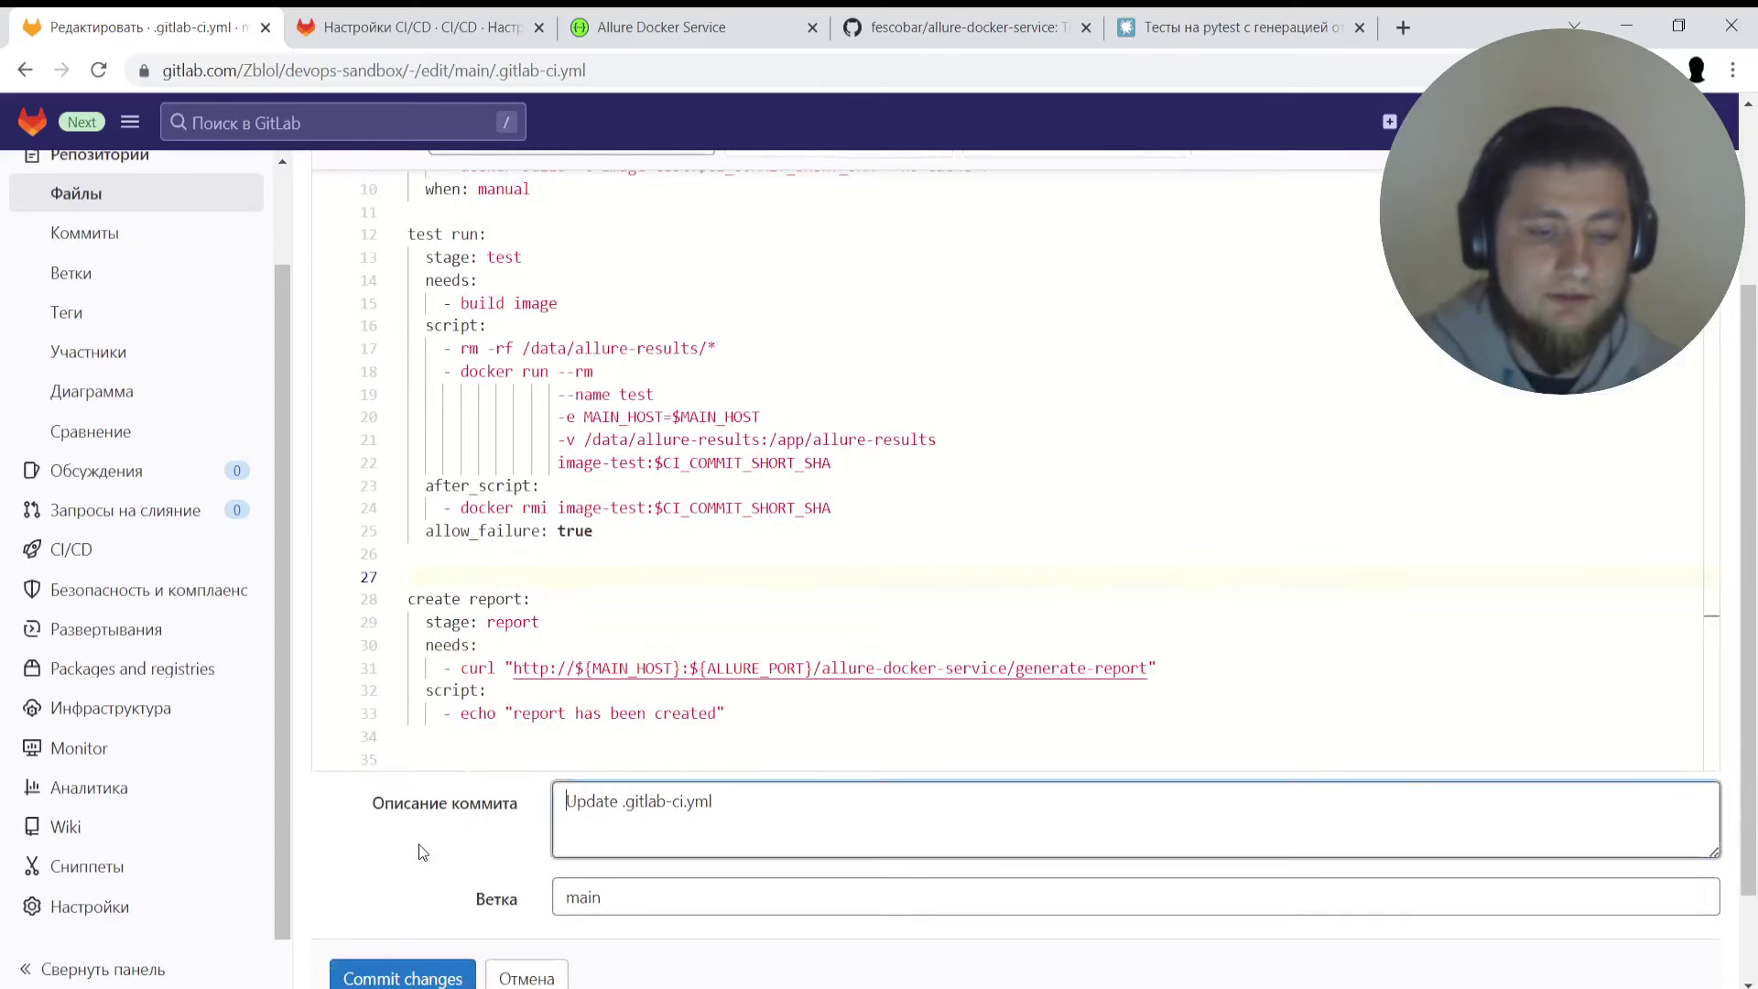
pyautogui.scroll(-1, 416, 852)
# Commit the .gitlab-ci.yml changes and check the pipelines list, which reports invalid YAML.
pyautogui.click(414, 844)
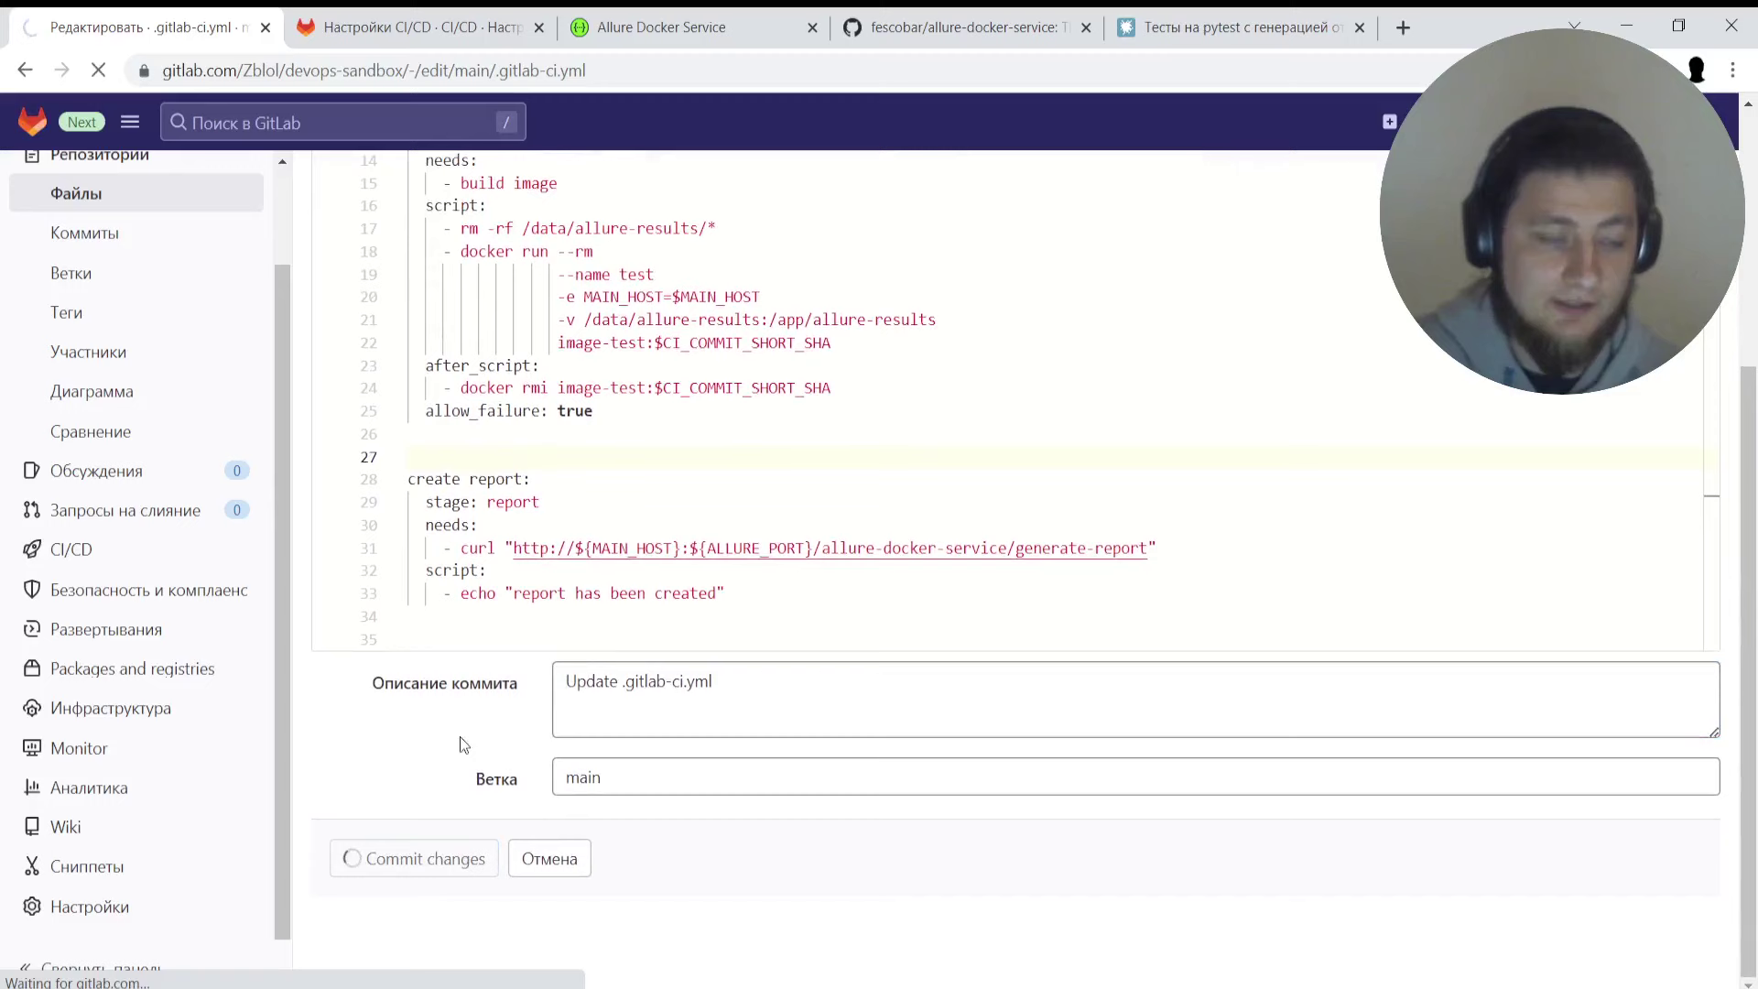
pyautogui.moveTo(115, 659)
pyautogui.click(377, 661)
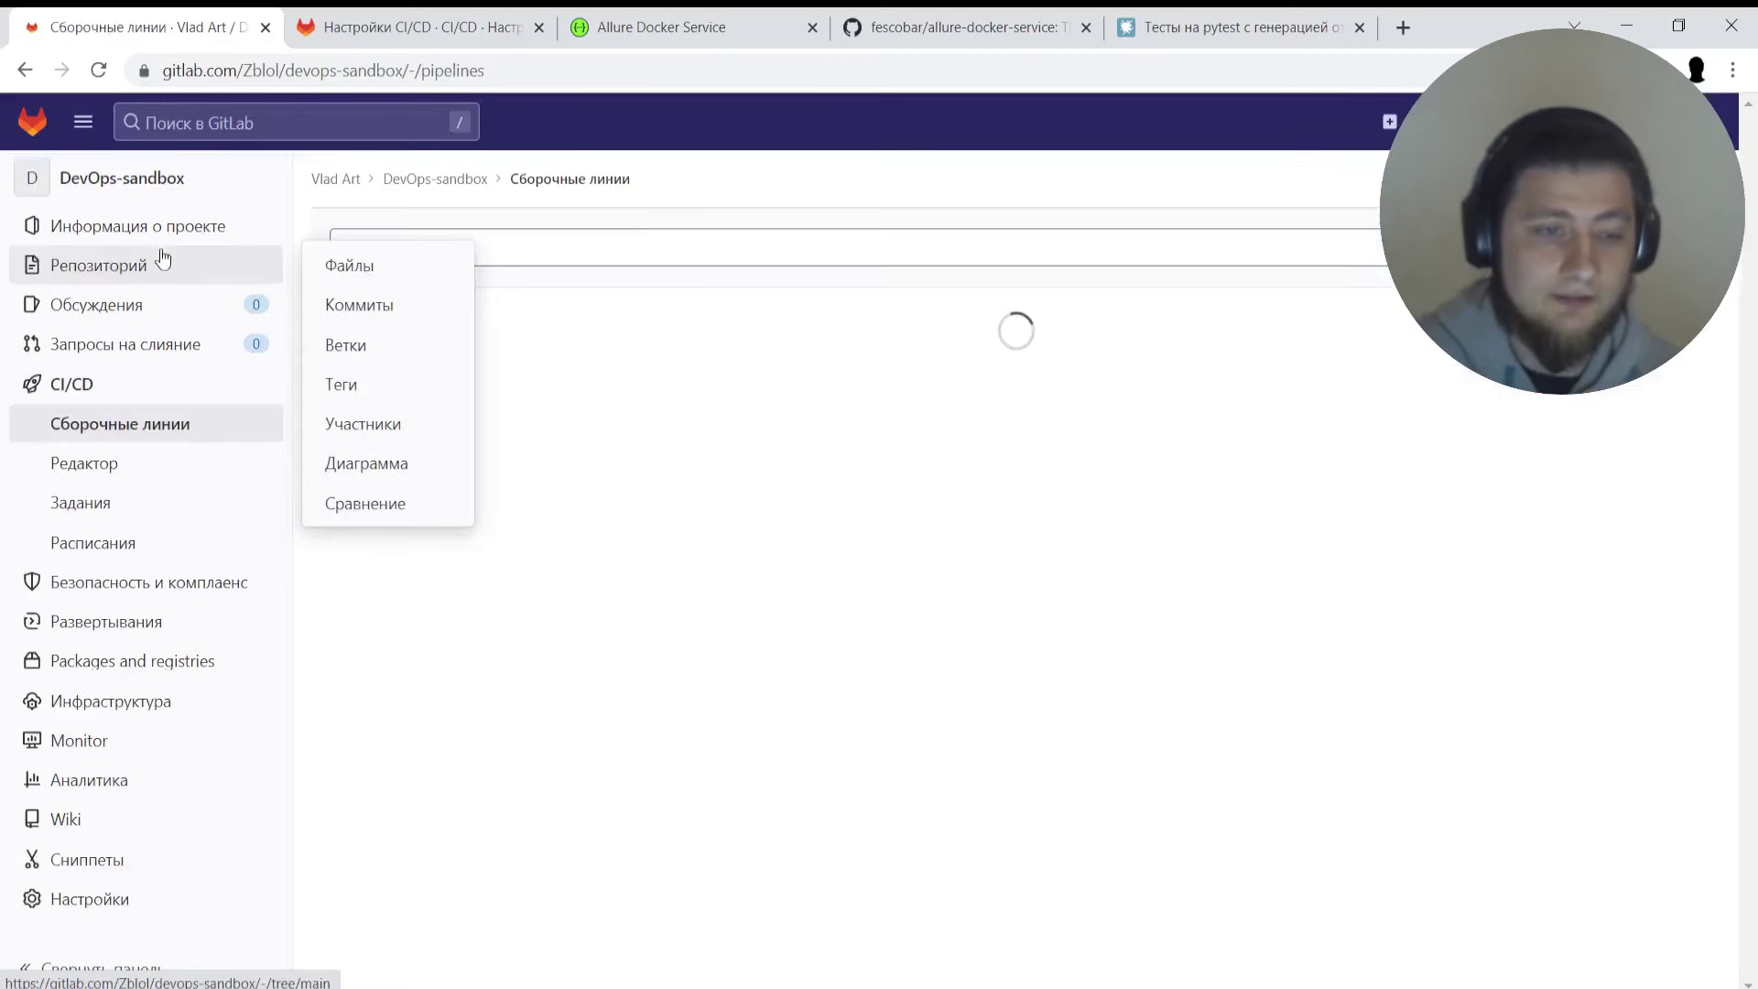
pyautogui.click(26, 71)
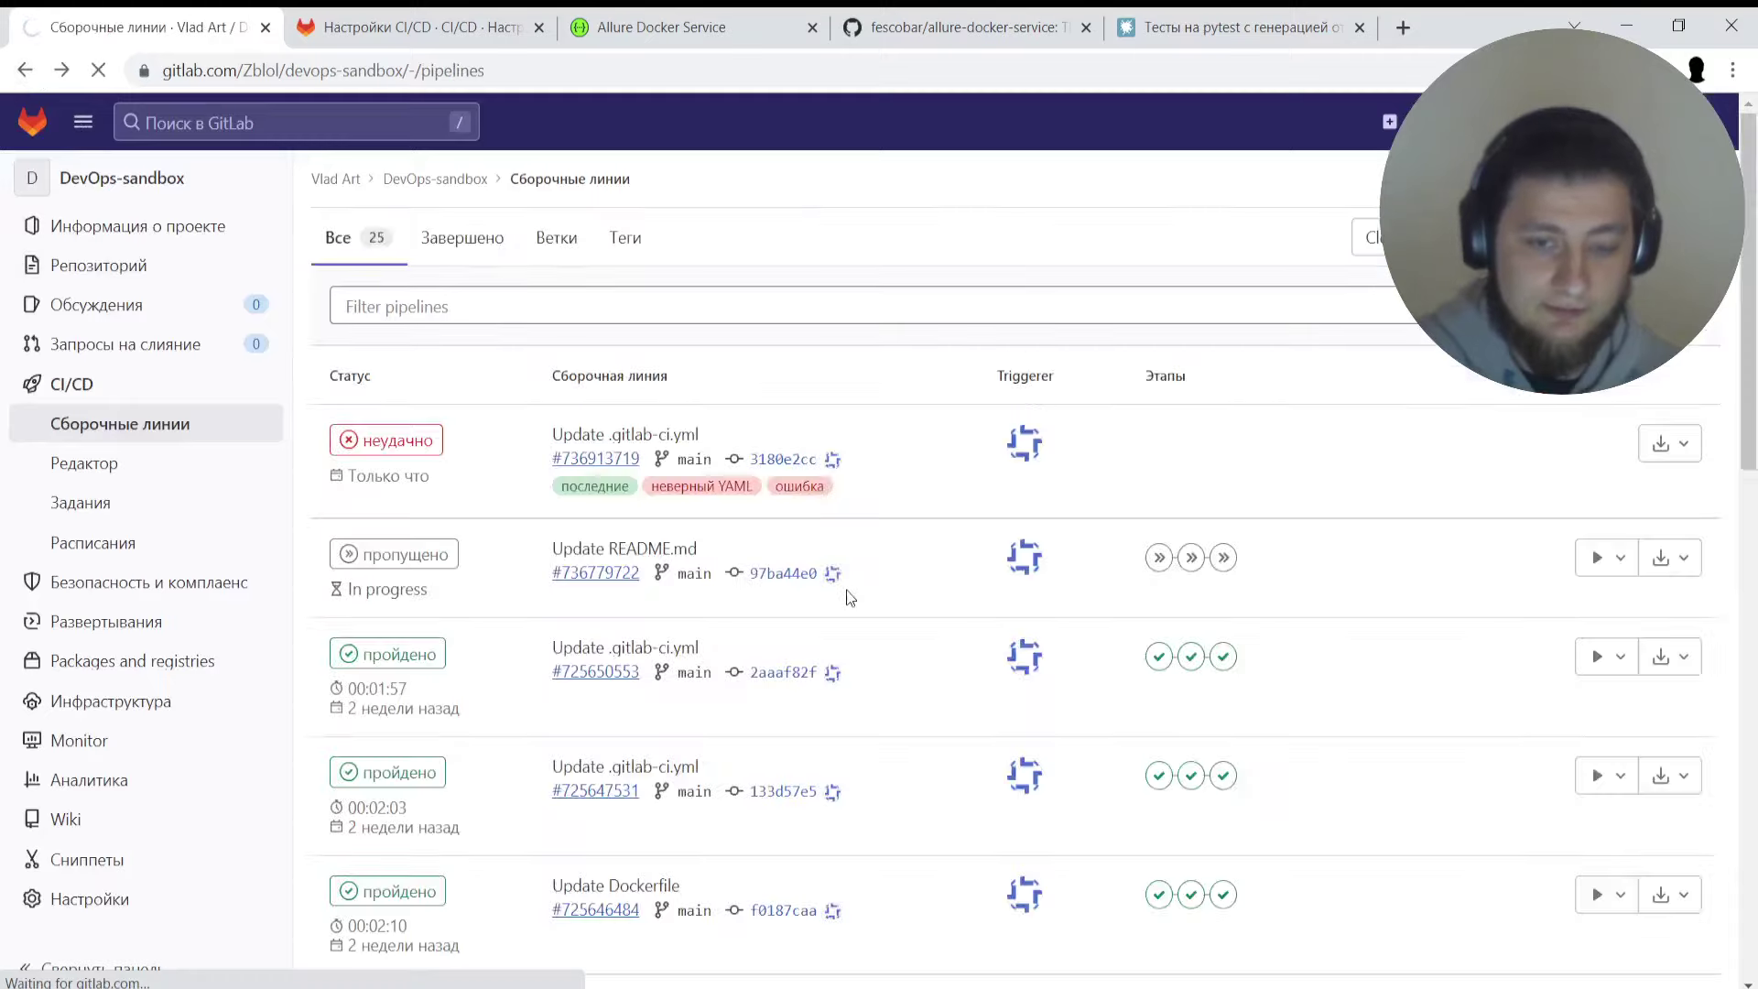
# Move the curl command into create report's script replacing echo, restore 'test run' under needs, and commit.
pyautogui.click(1287, 572)
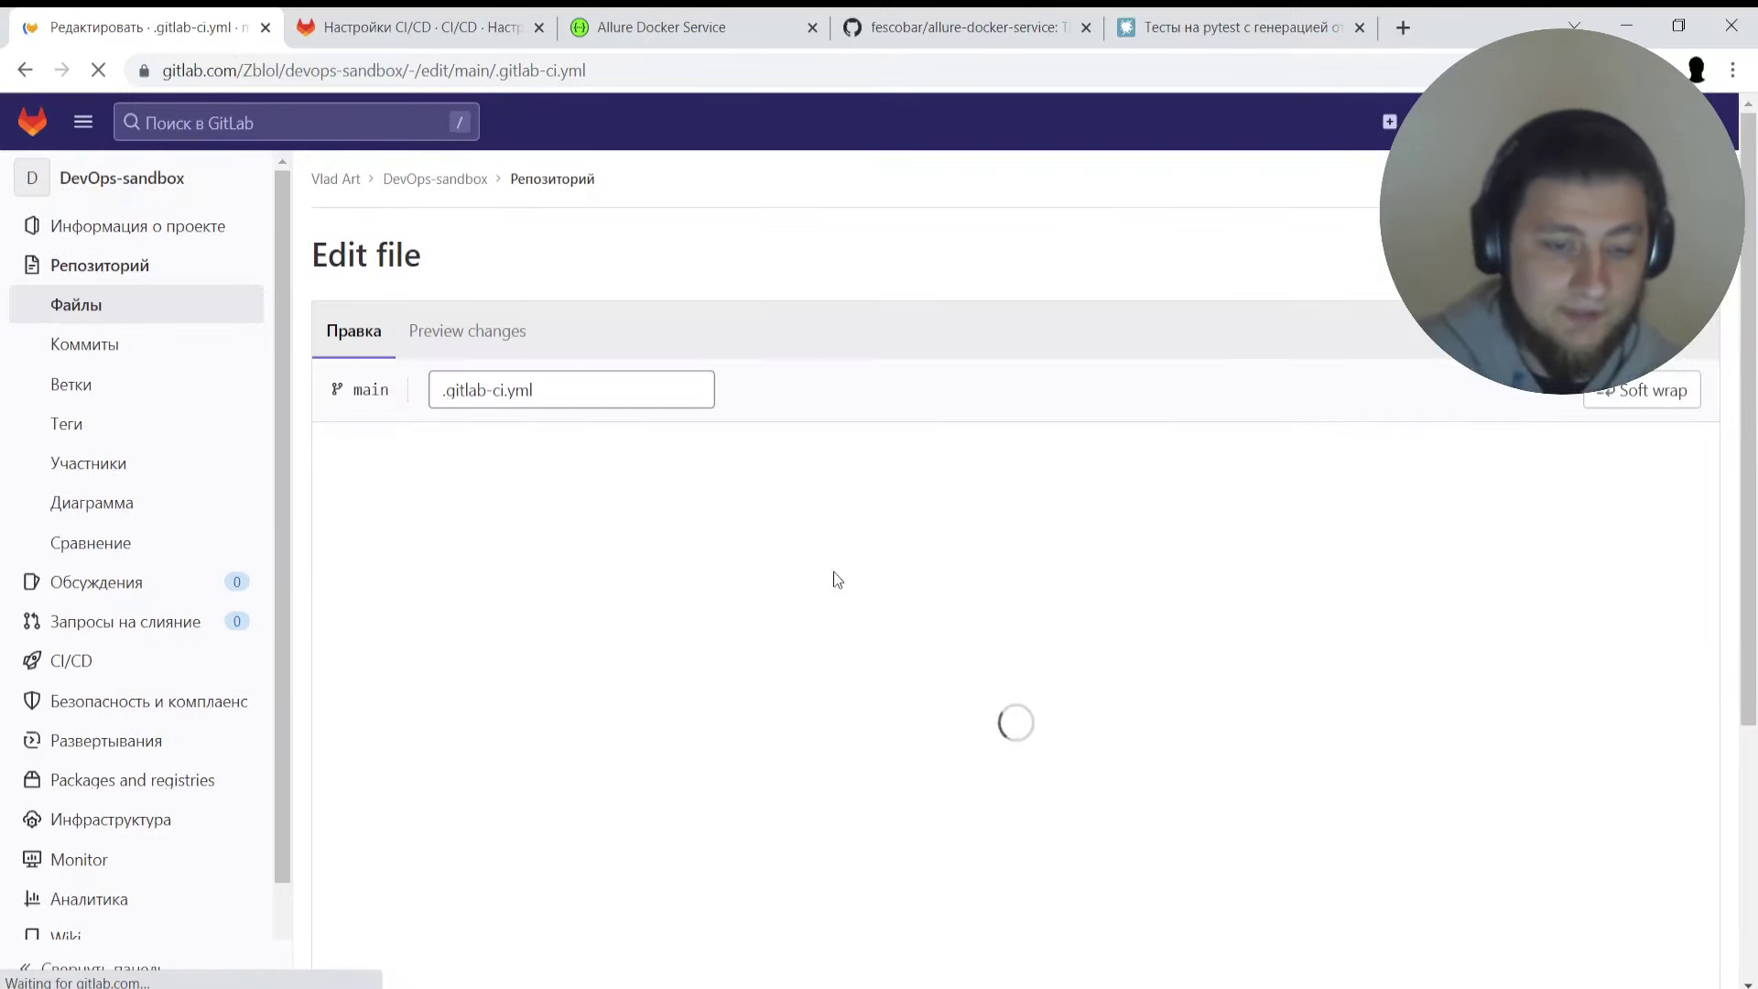
pyautogui.scroll(-2, 881, 817)
pyautogui.moveTo(1158, 923); pyautogui.dragTo(459, 925)
pyautogui.hotkey('ctrl', 'x')
pyautogui.moveTo(725, 969); pyautogui.dragTo(461, 969)
pyautogui.hotkey('ctrl', 'v')
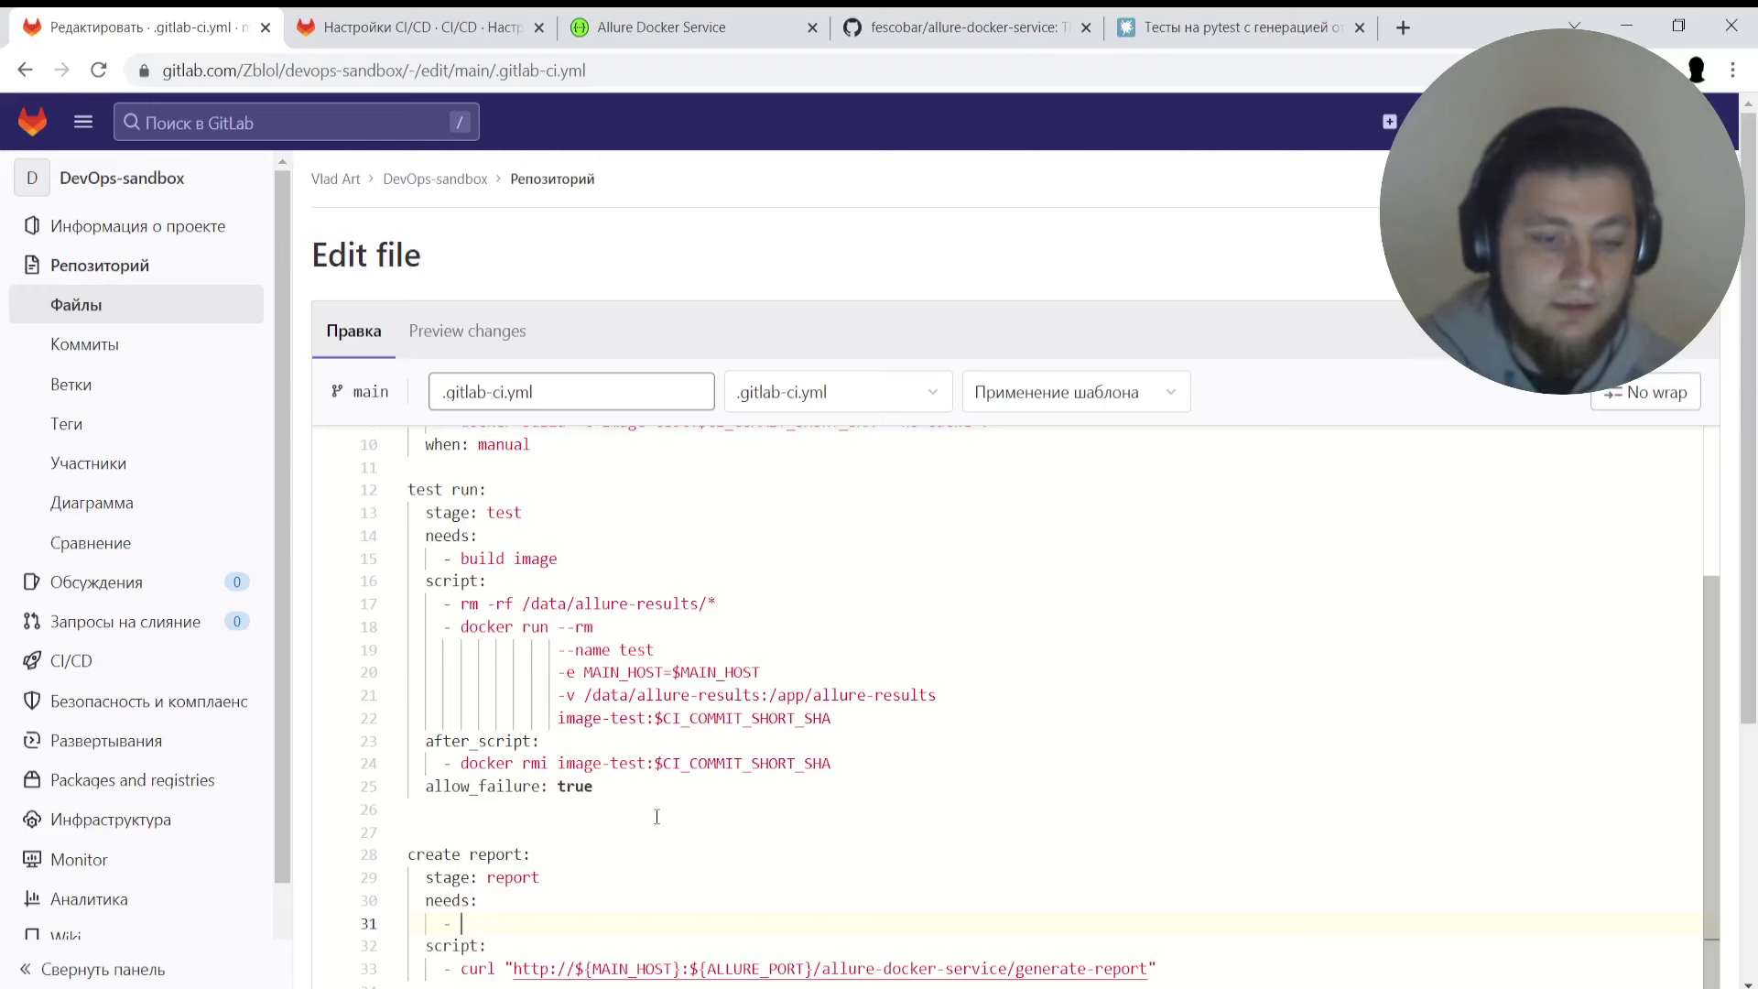
pyautogui.write('test run')
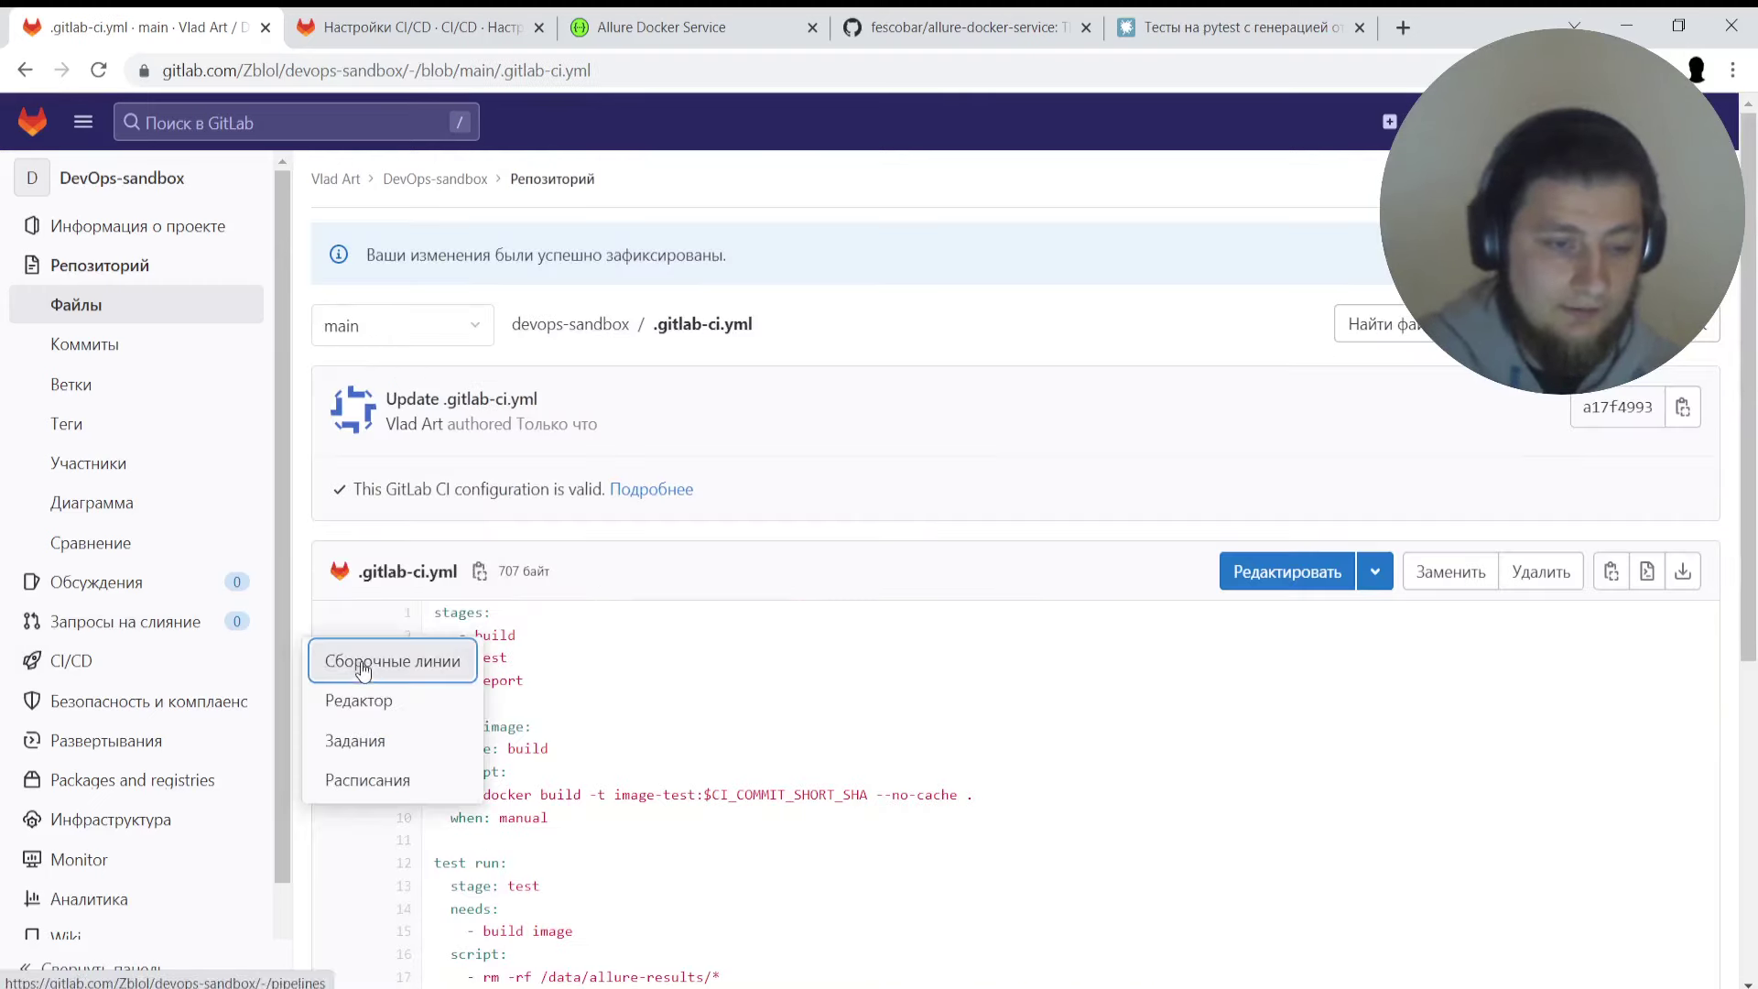
pyautogui.click(393, 659)
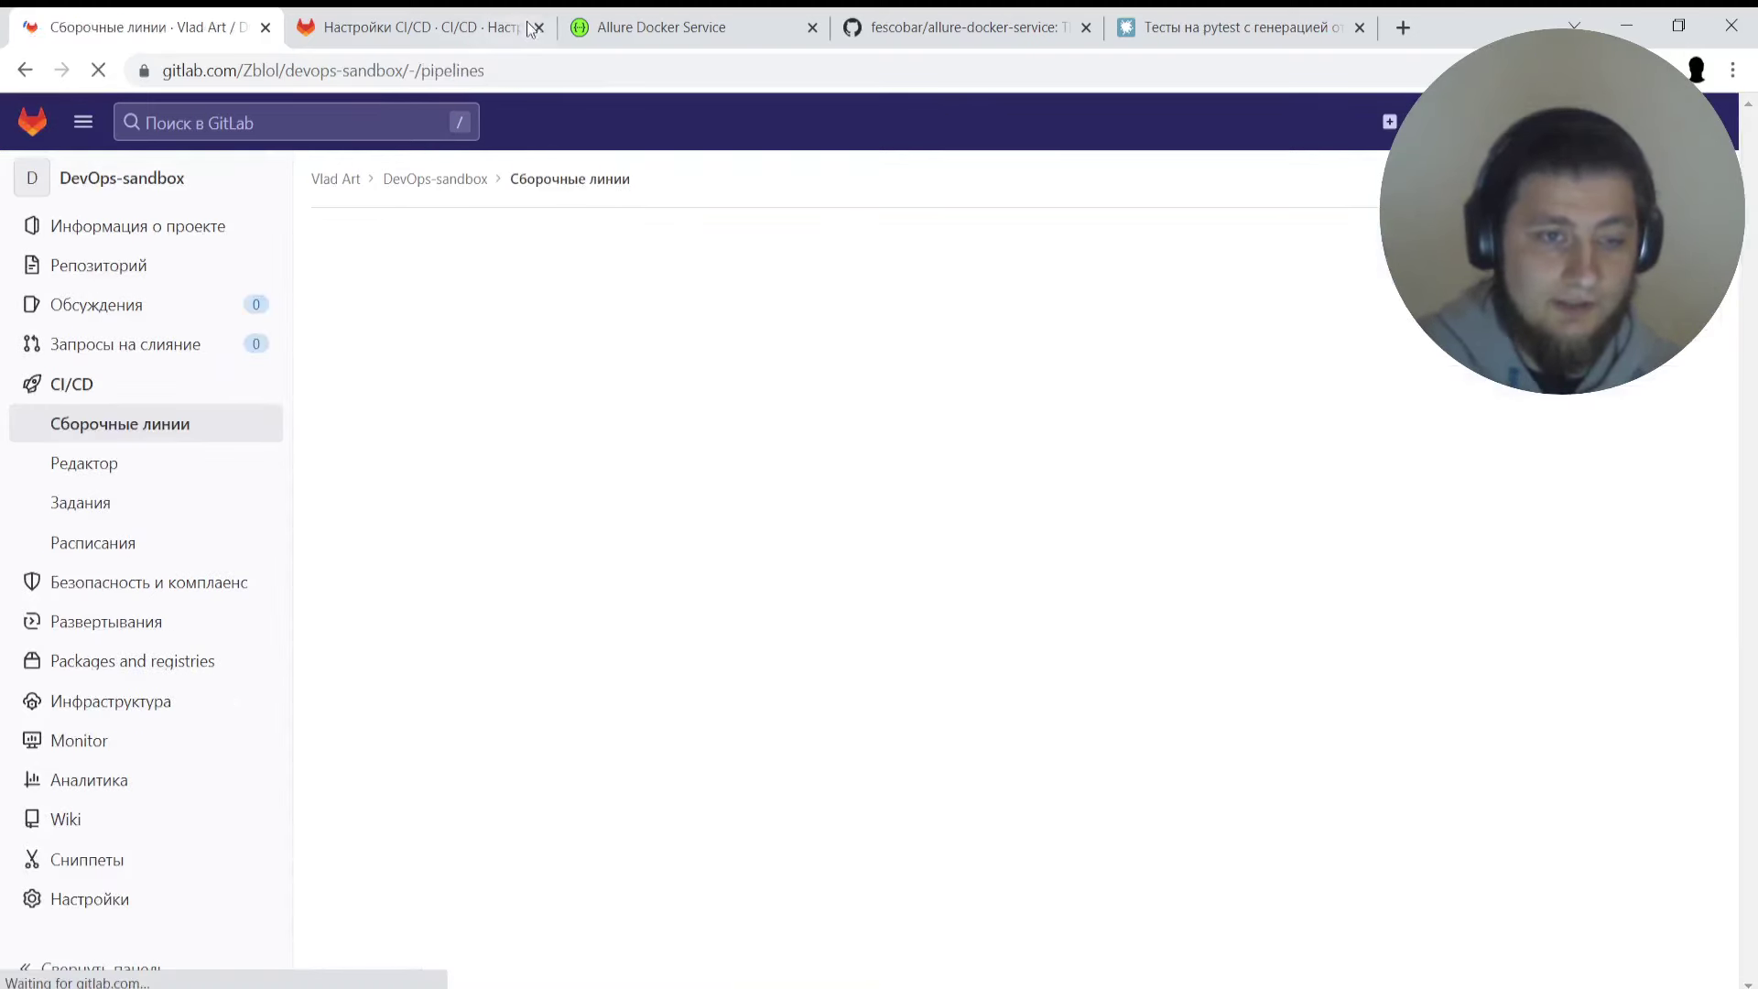
# Open pipeline #736914086 and start its build image job.
pyautogui.click(538, 27)
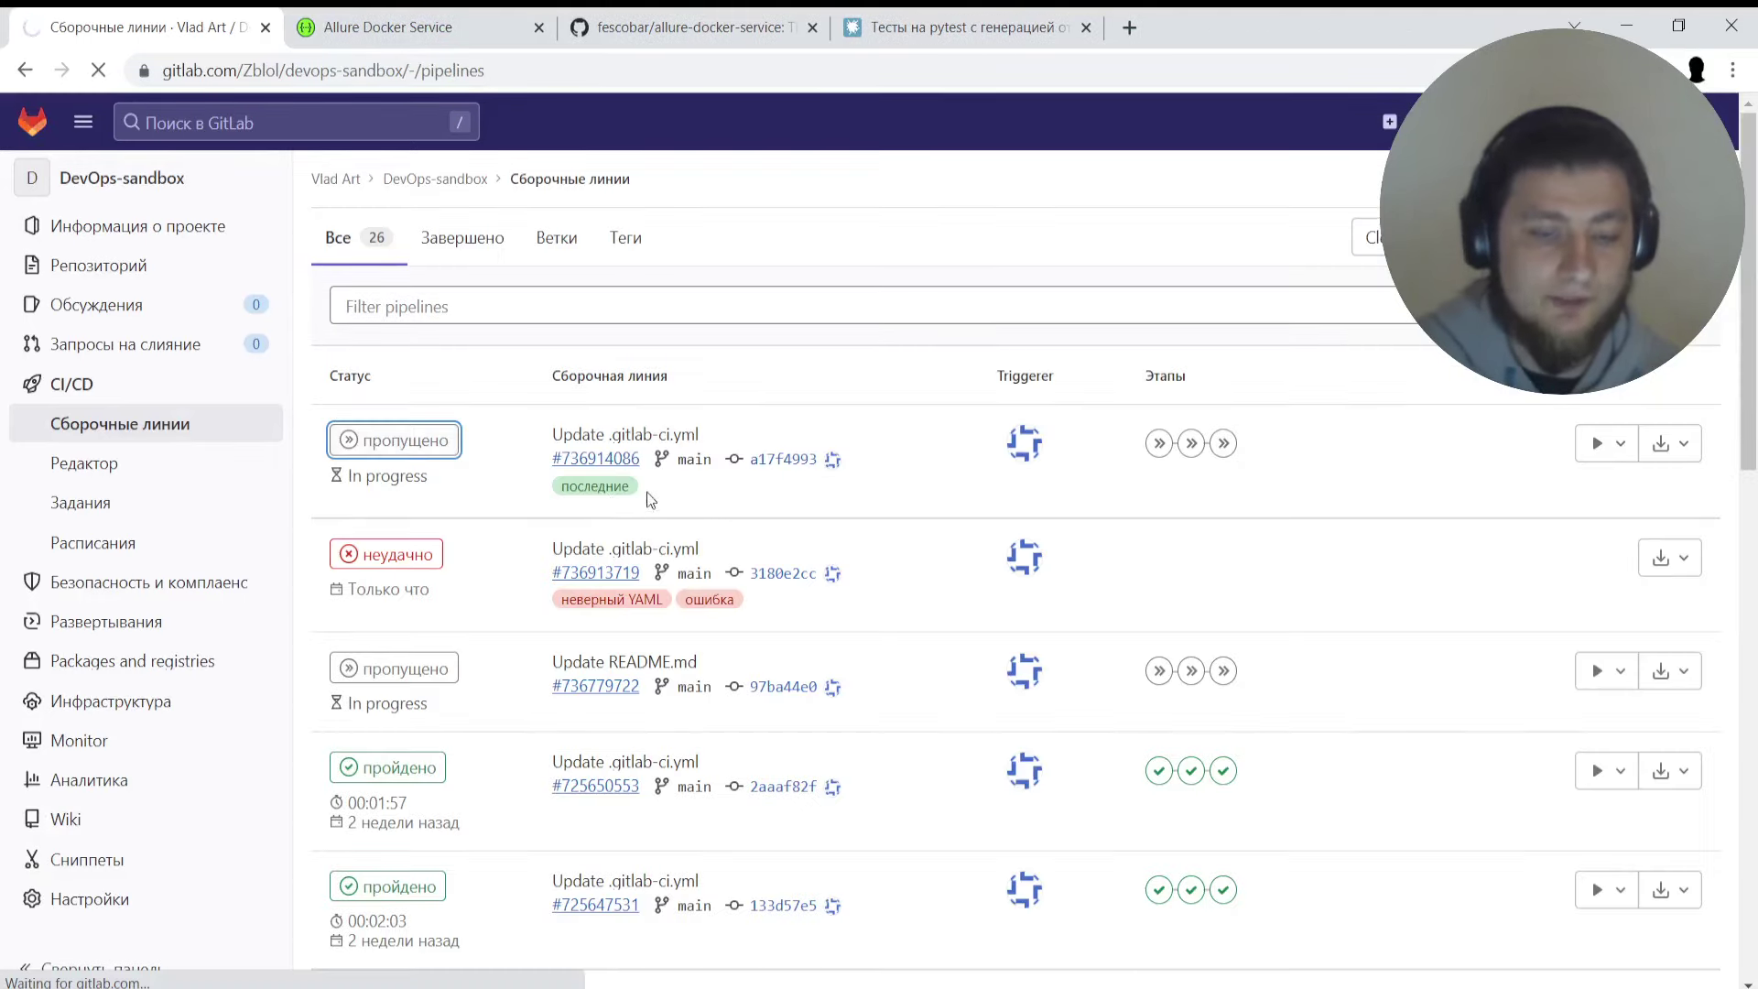
pyautogui.click(549, 431)
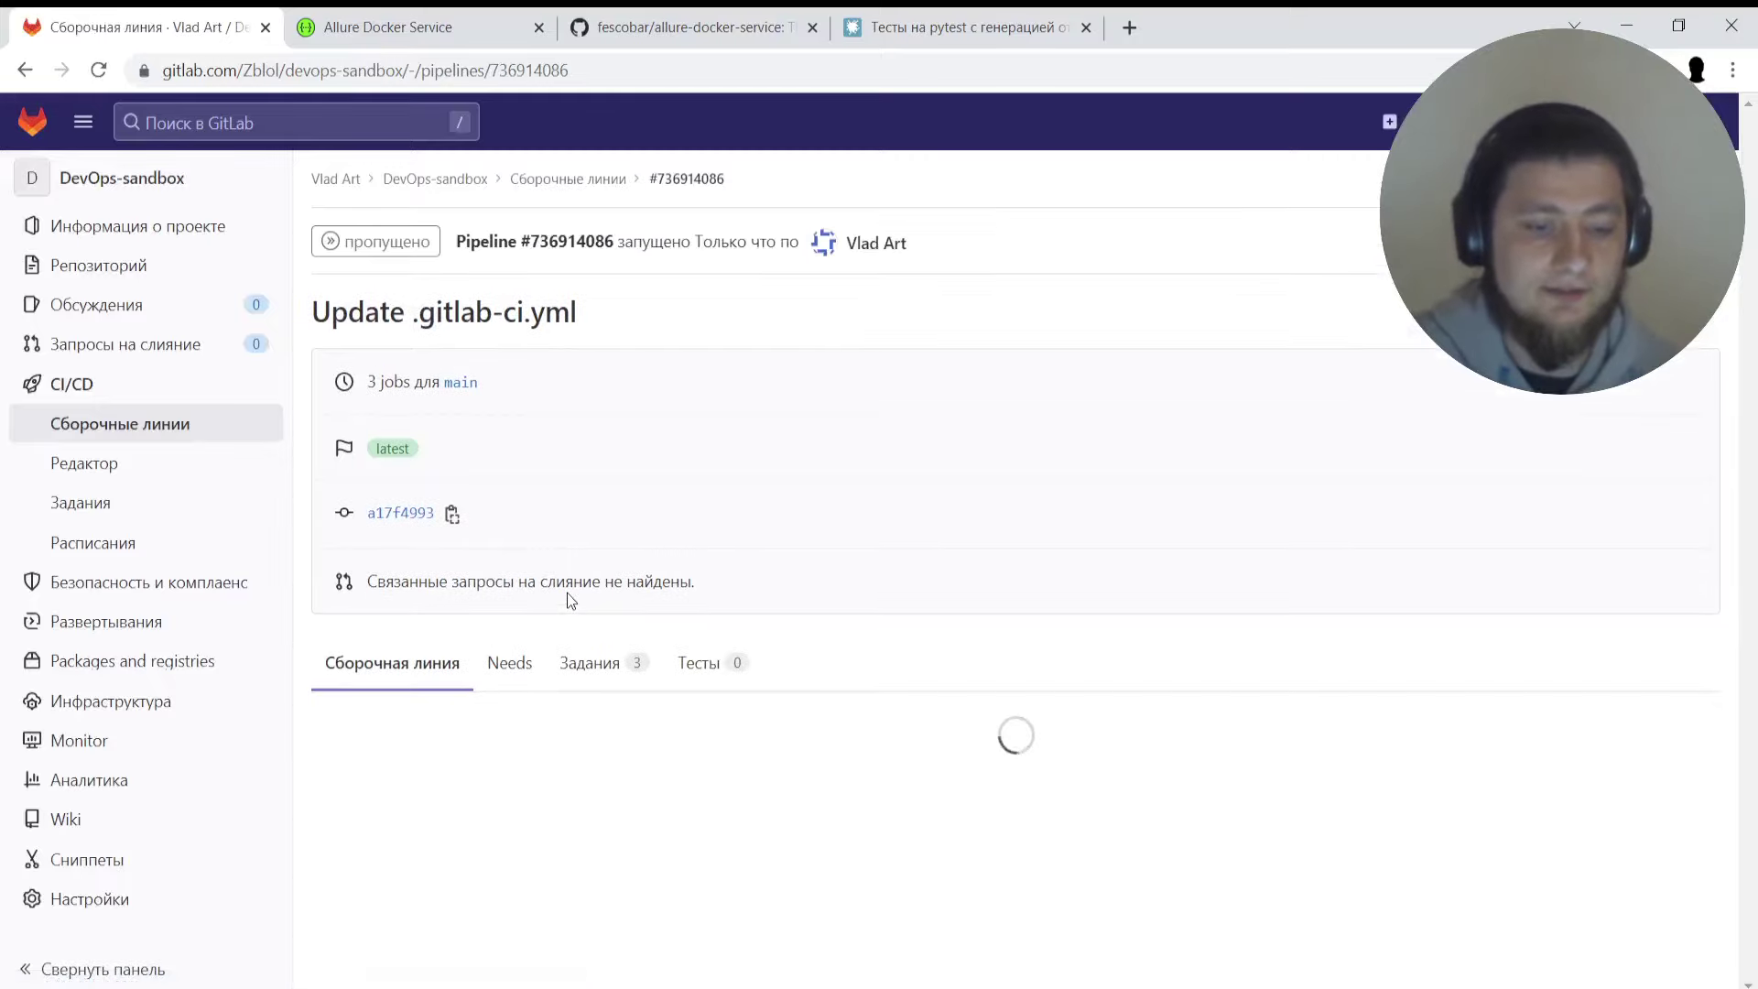
pyautogui.scroll(-3, 568, 596)
pyautogui.click(543, 597)
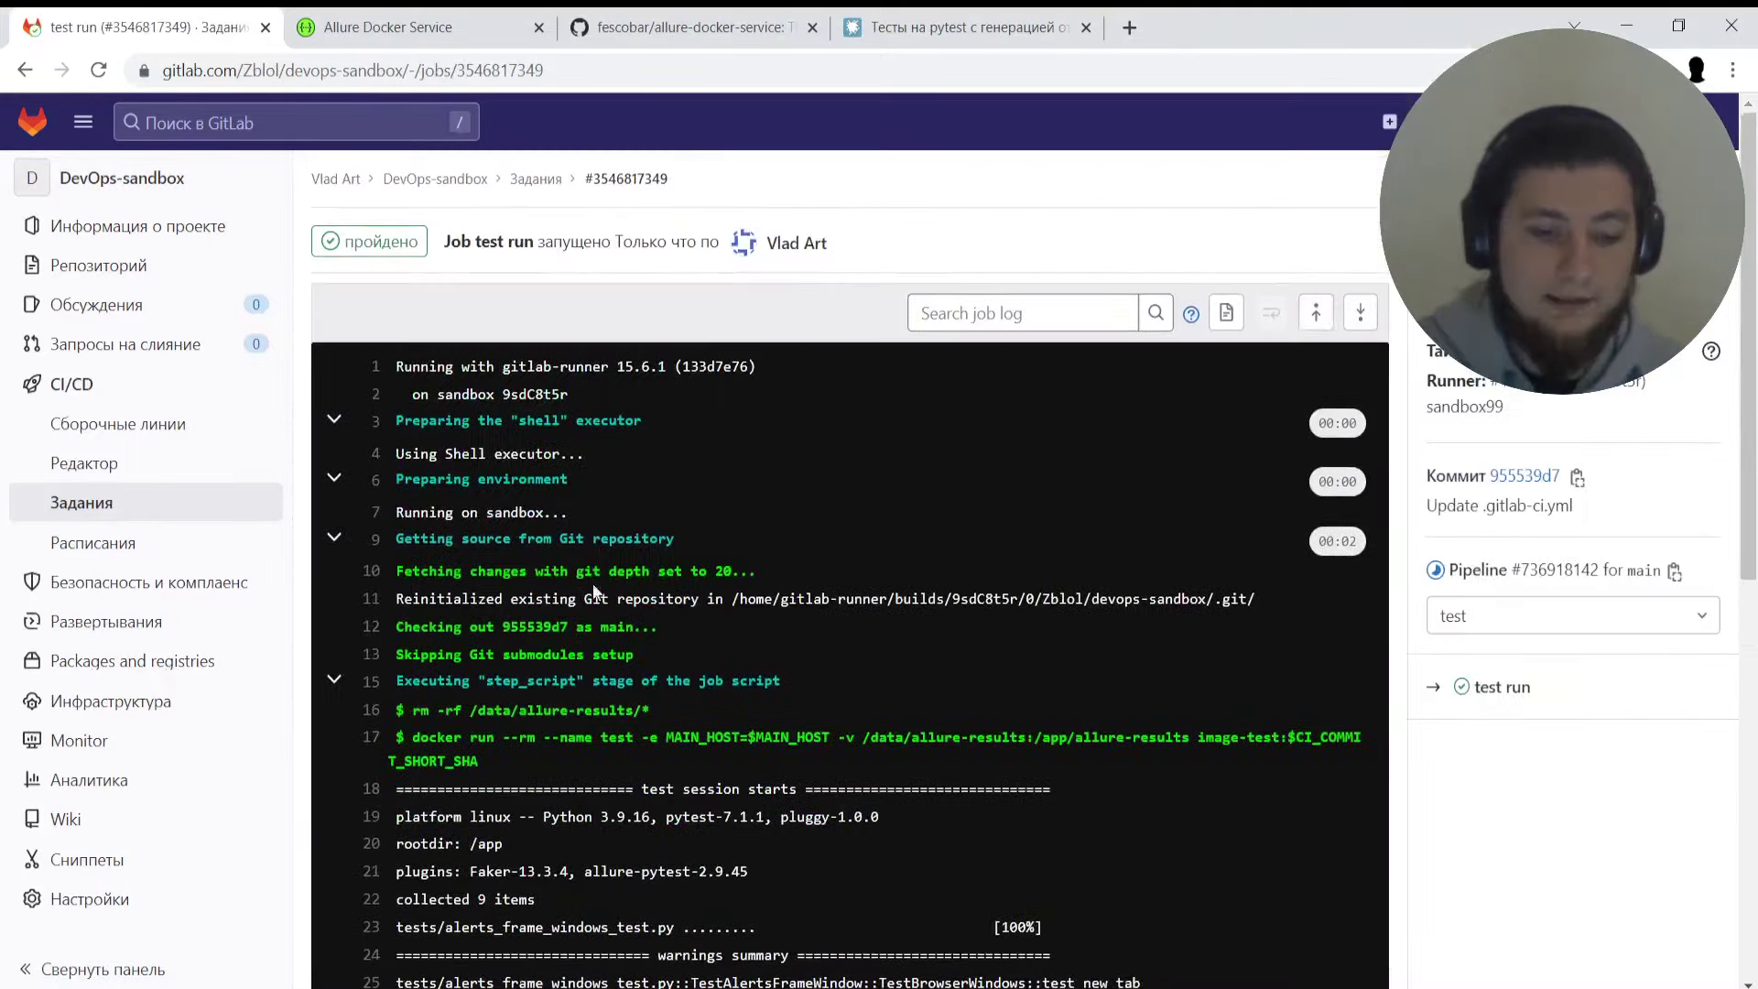
pyautogui.scroll(-9, 593, 590)
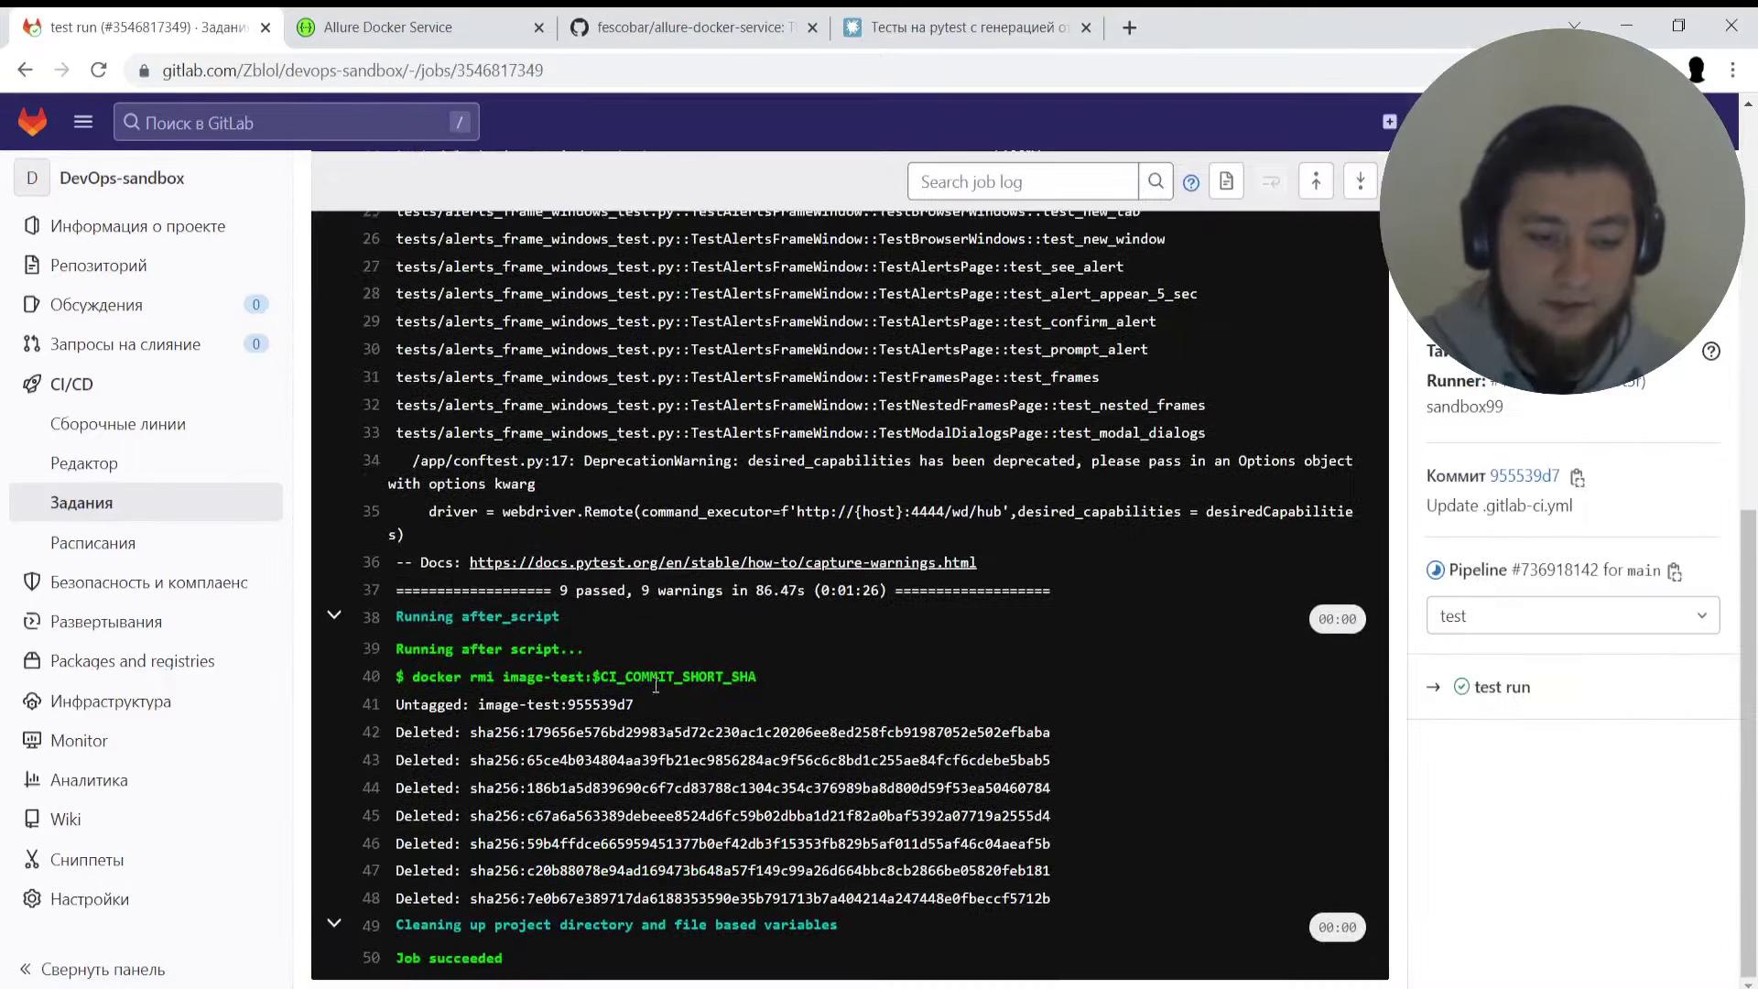
pyautogui.click(119, 424)
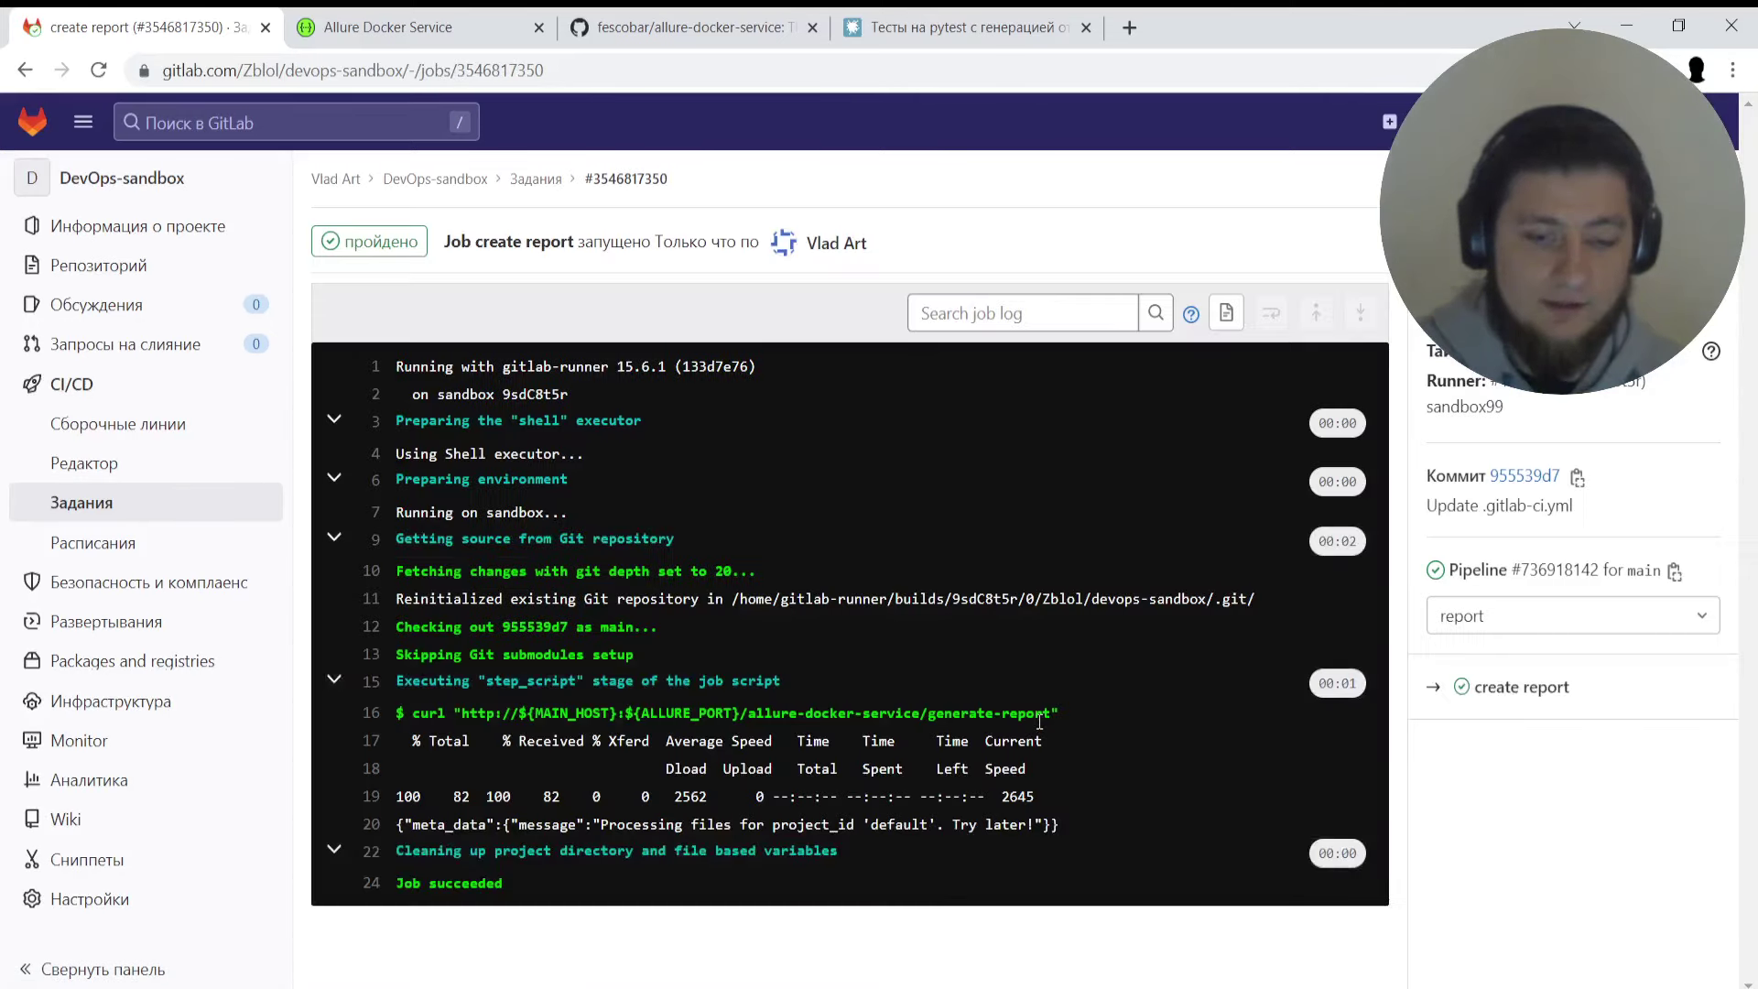
# Review the report processing output and the Allure tests suite, then open the create report job log.
pyautogui.moveTo(600, 824); pyautogui.dragTo(860, 828)
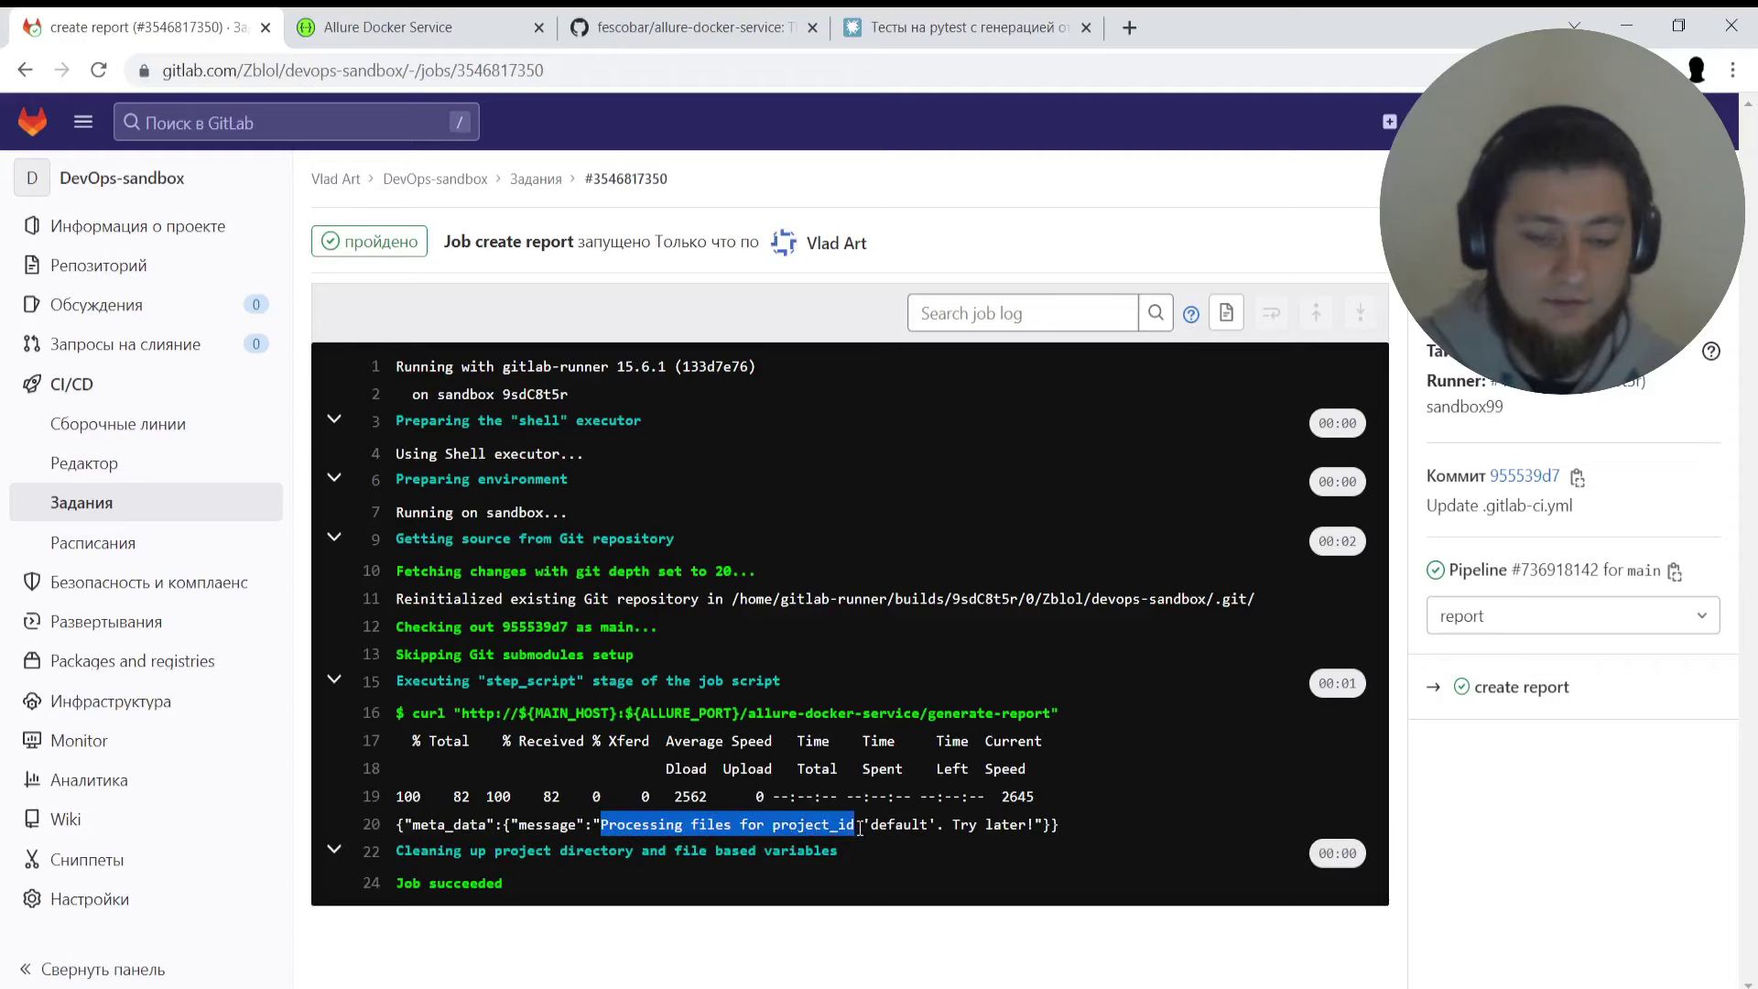
pyautogui.hotkey('ctrl', 'Tab')
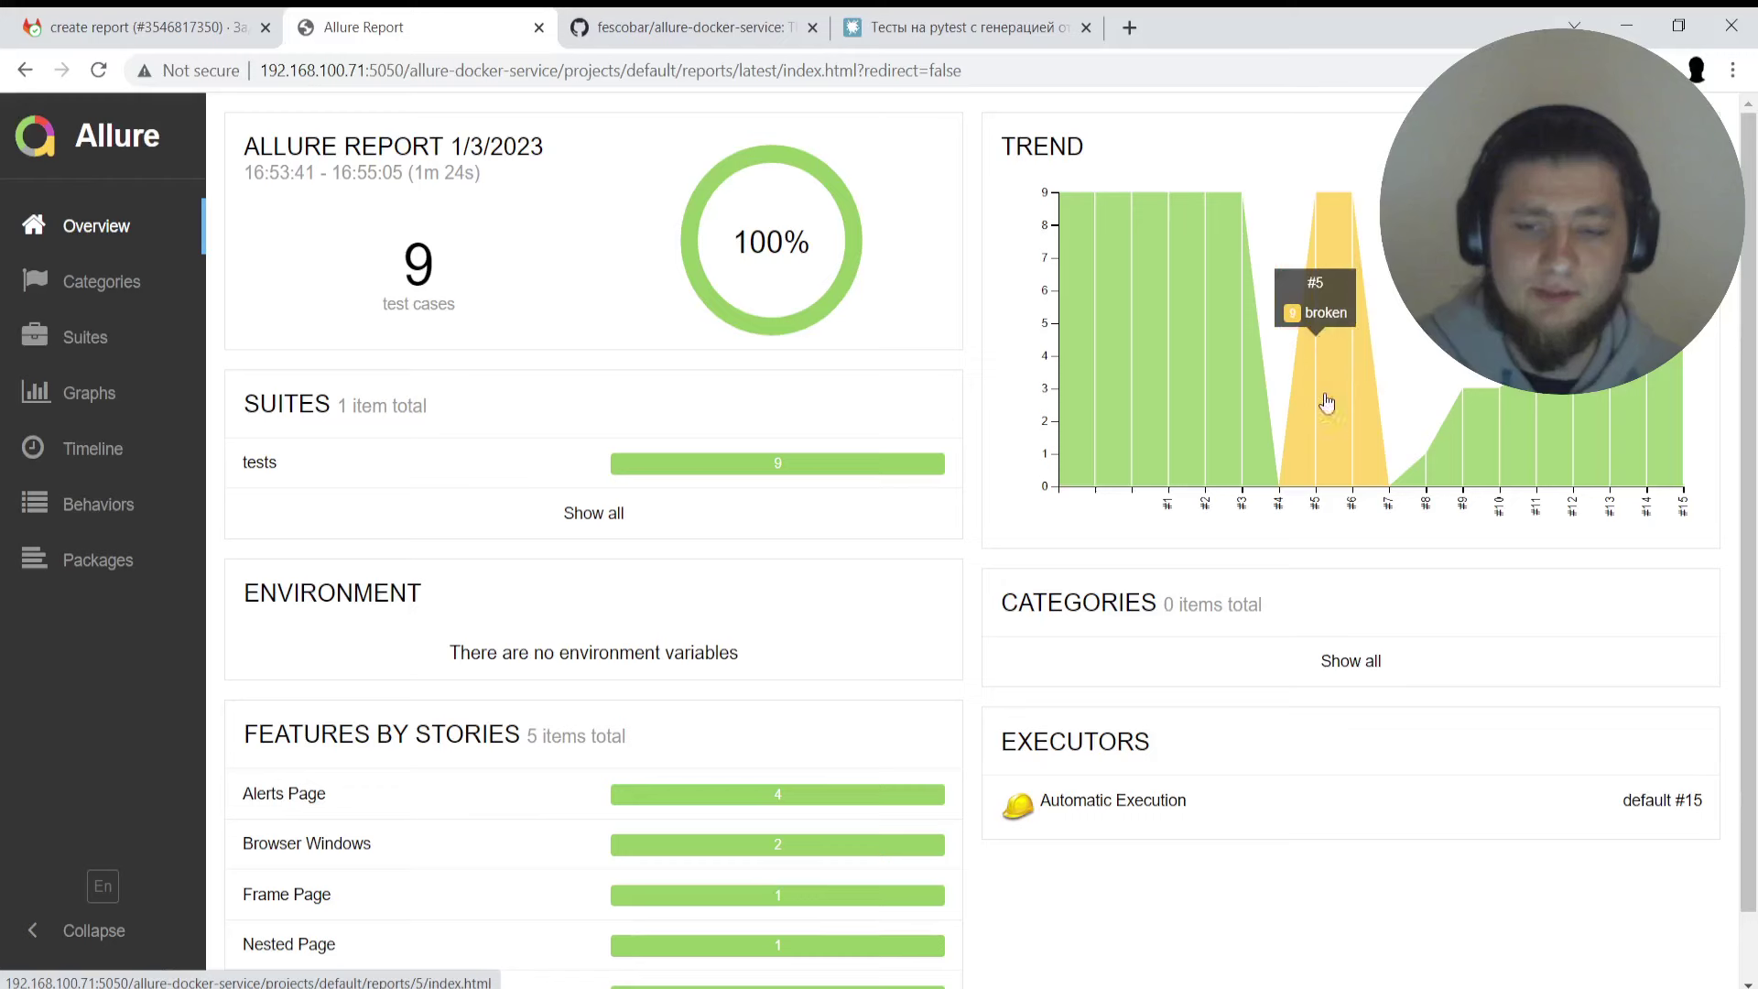
pyautogui.click(553, 472)
pyautogui.hotkey('ctrl', 'shift', 'Tab')
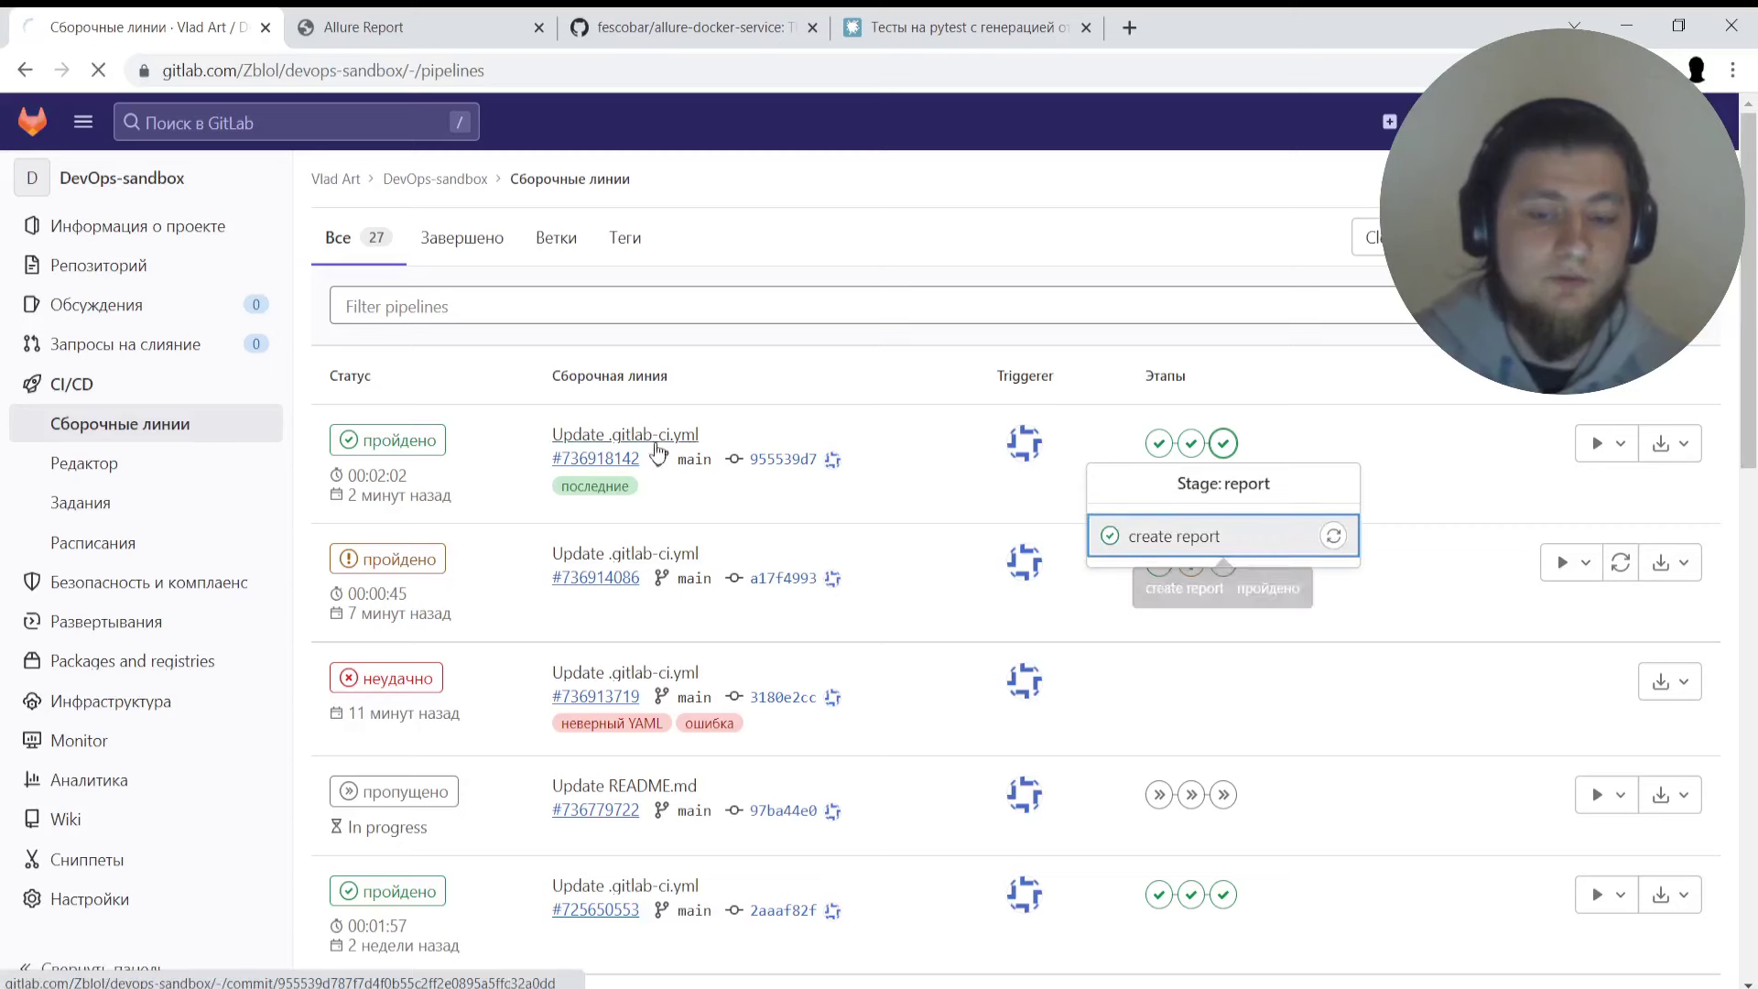
pyautogui.click(1227, 540)
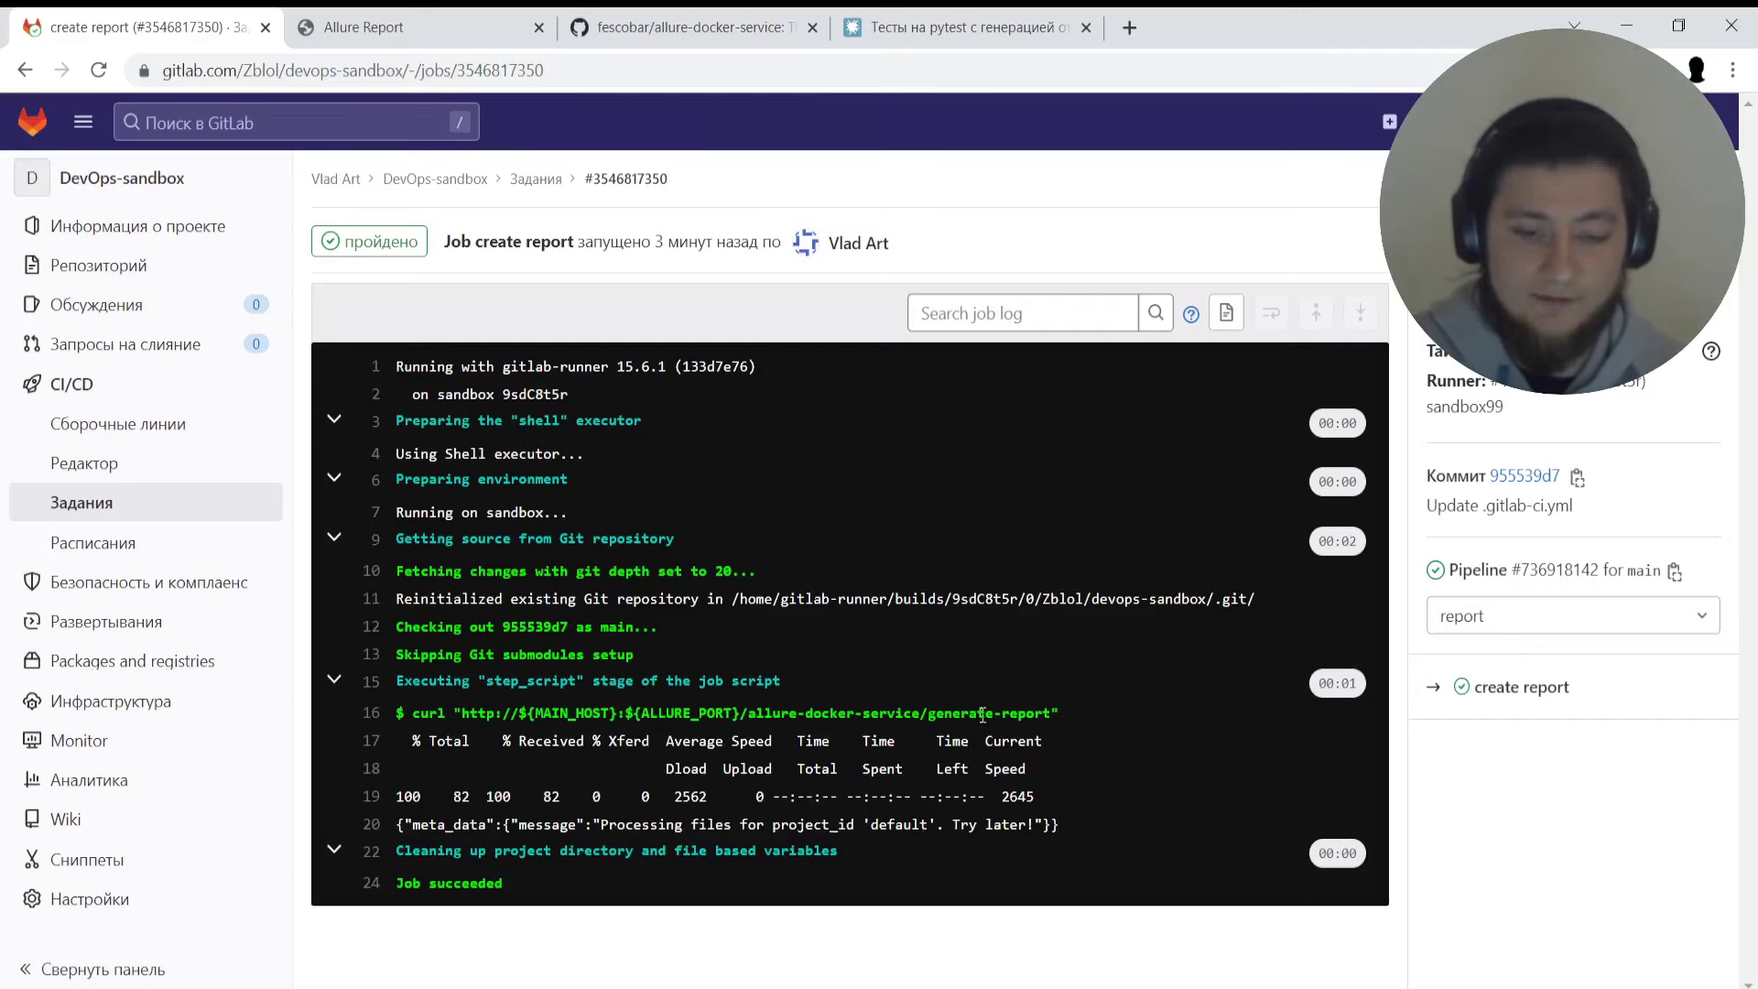
pyautogui.hotkey('alt', 'Tab')
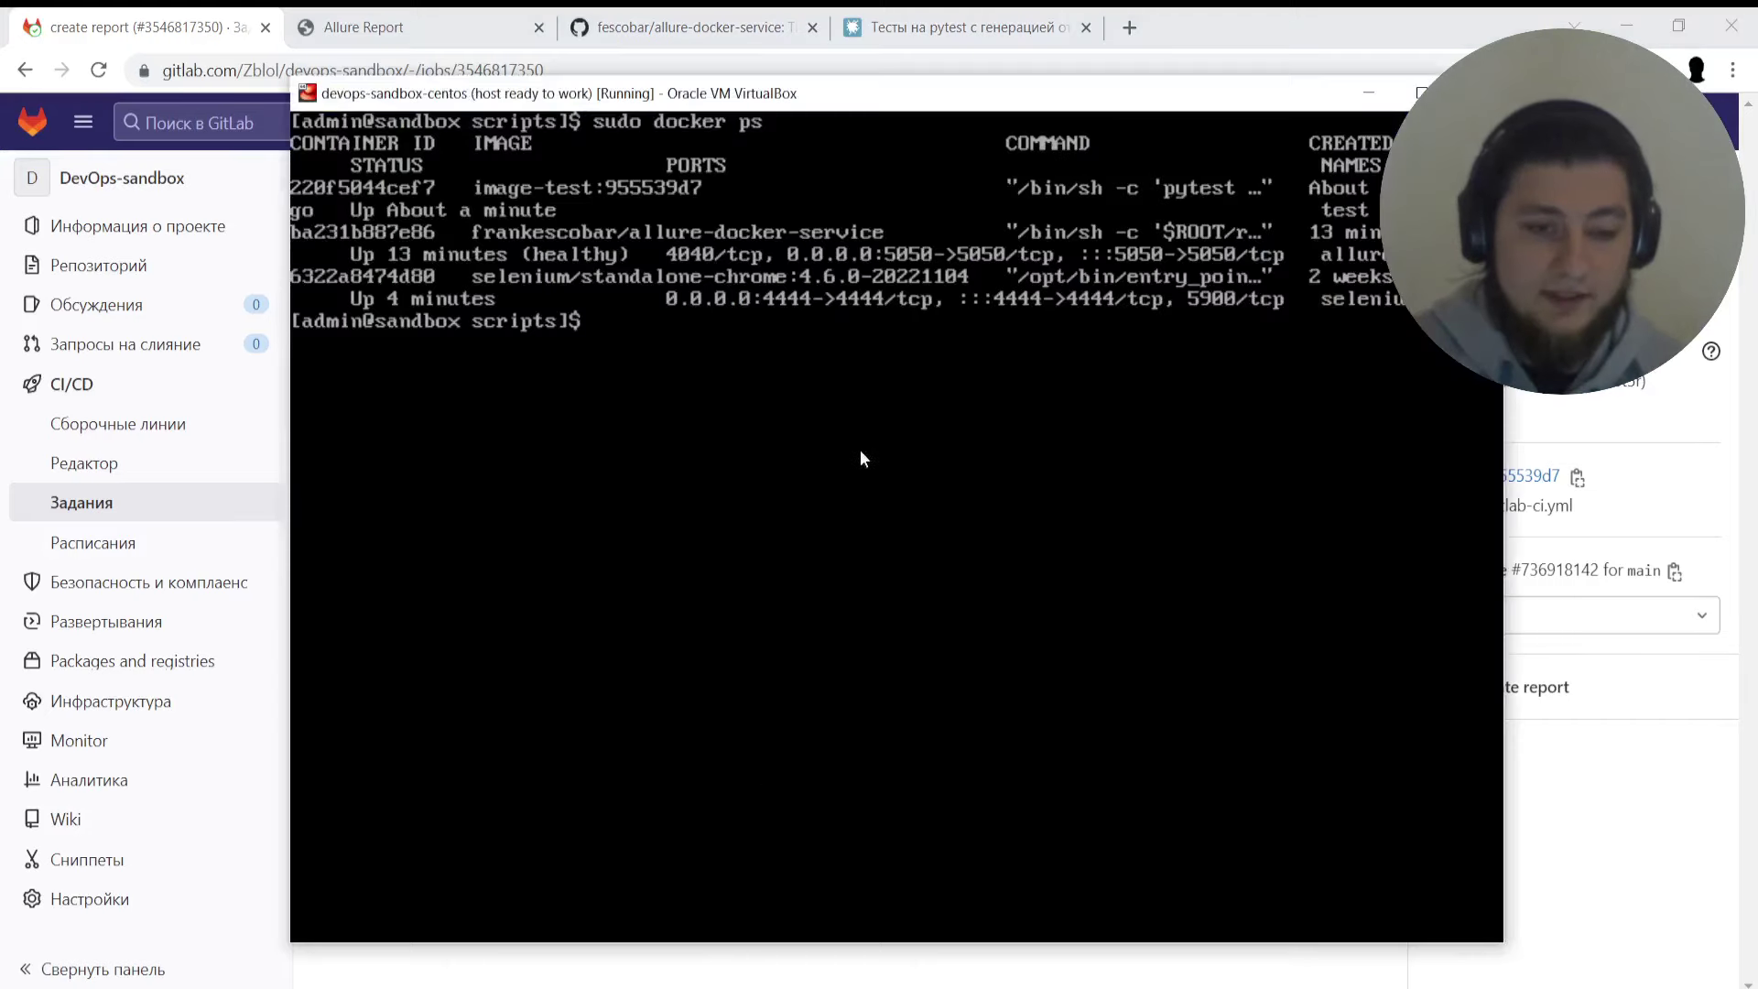
pyautogui.hotkey('ctrl', 'r')
pyautogui.write('cur')
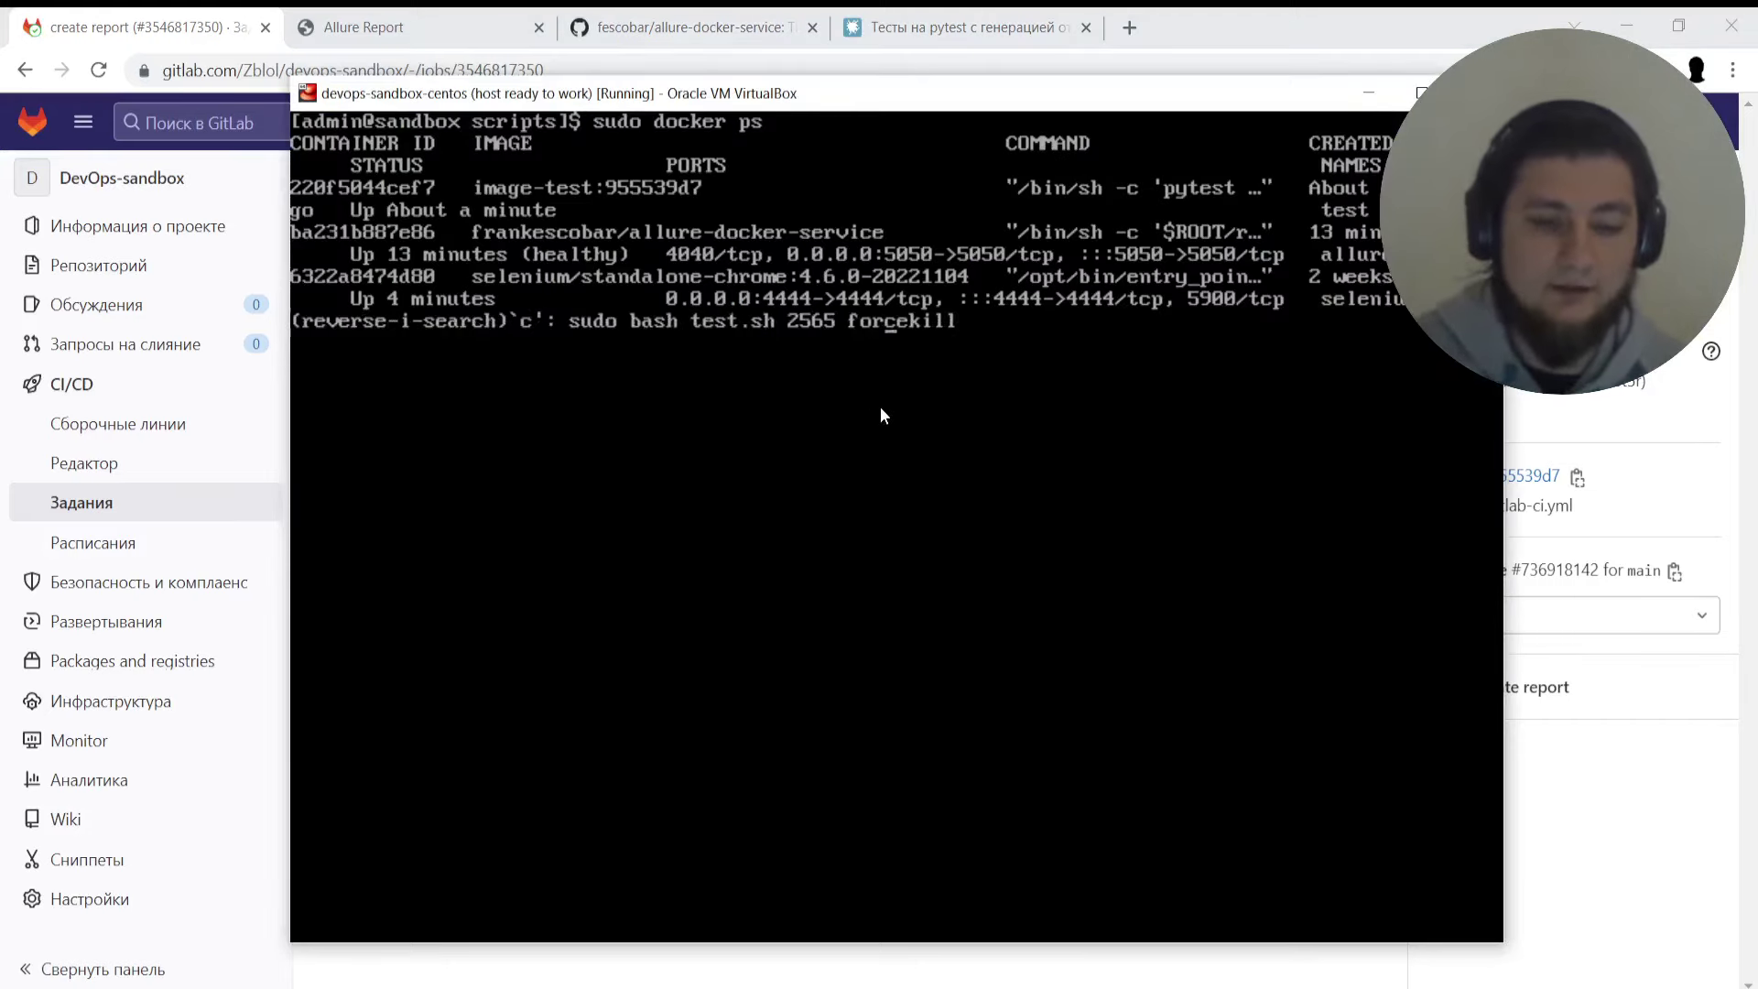
pyautogui.write('led')
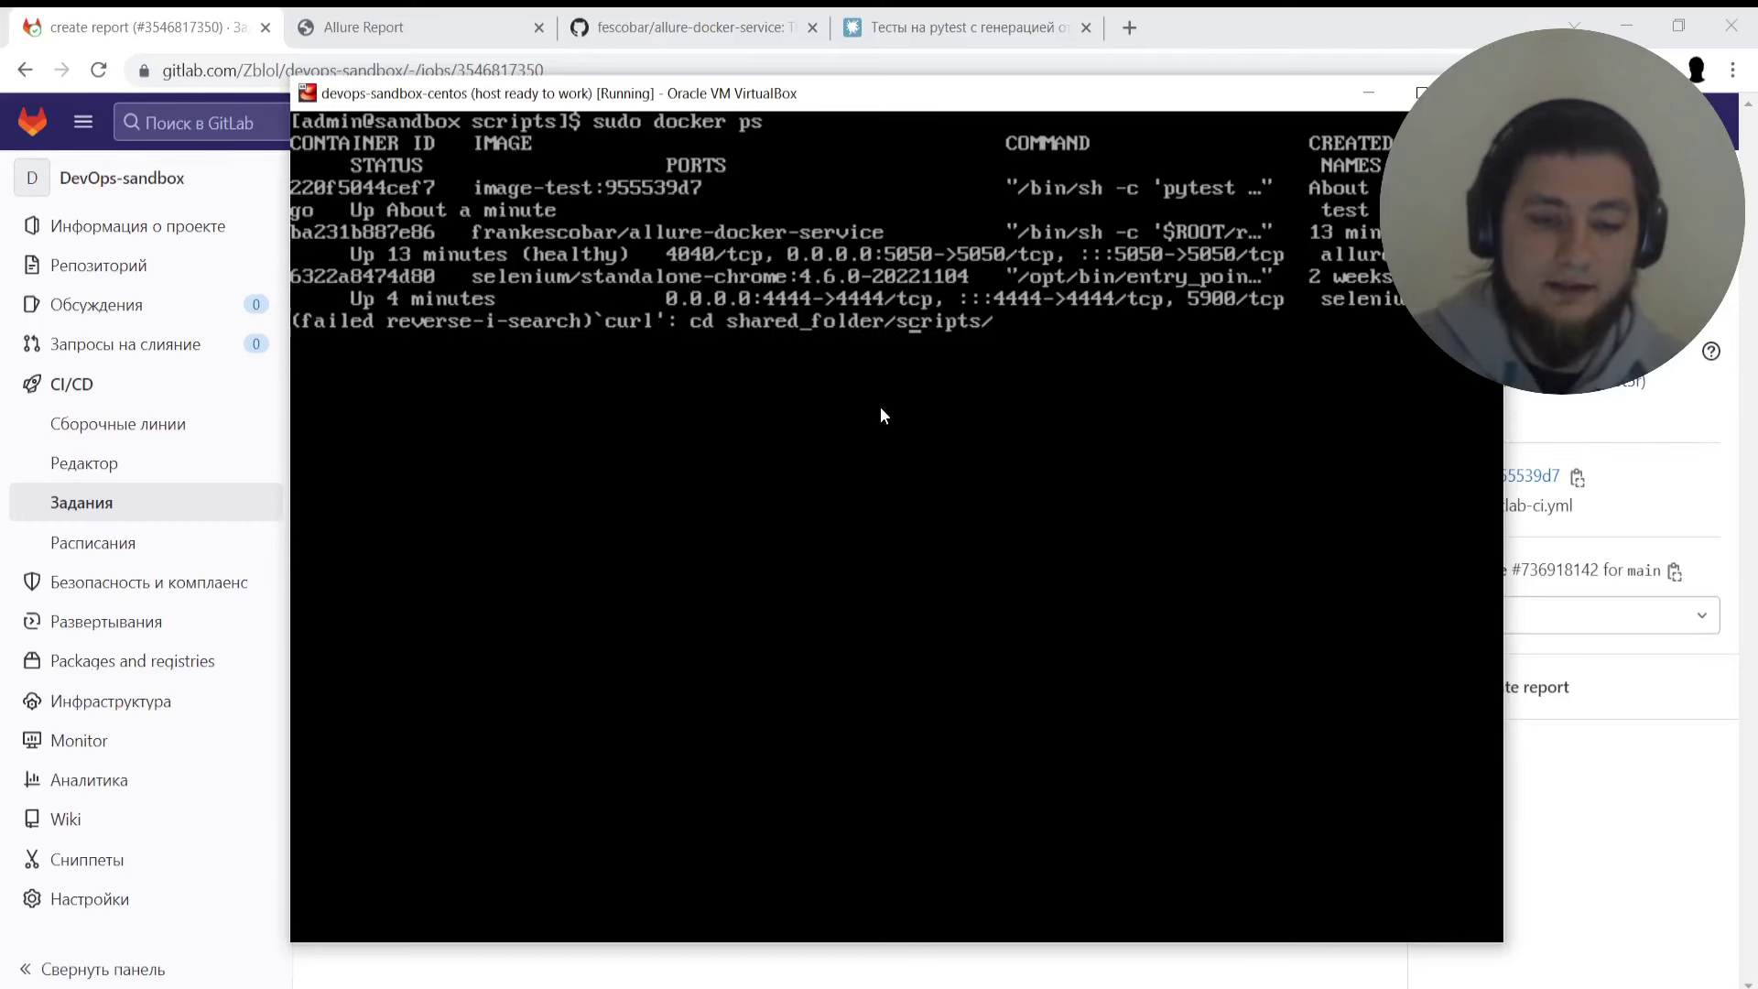
pyautogui.hotkey('ctrl', 'l')
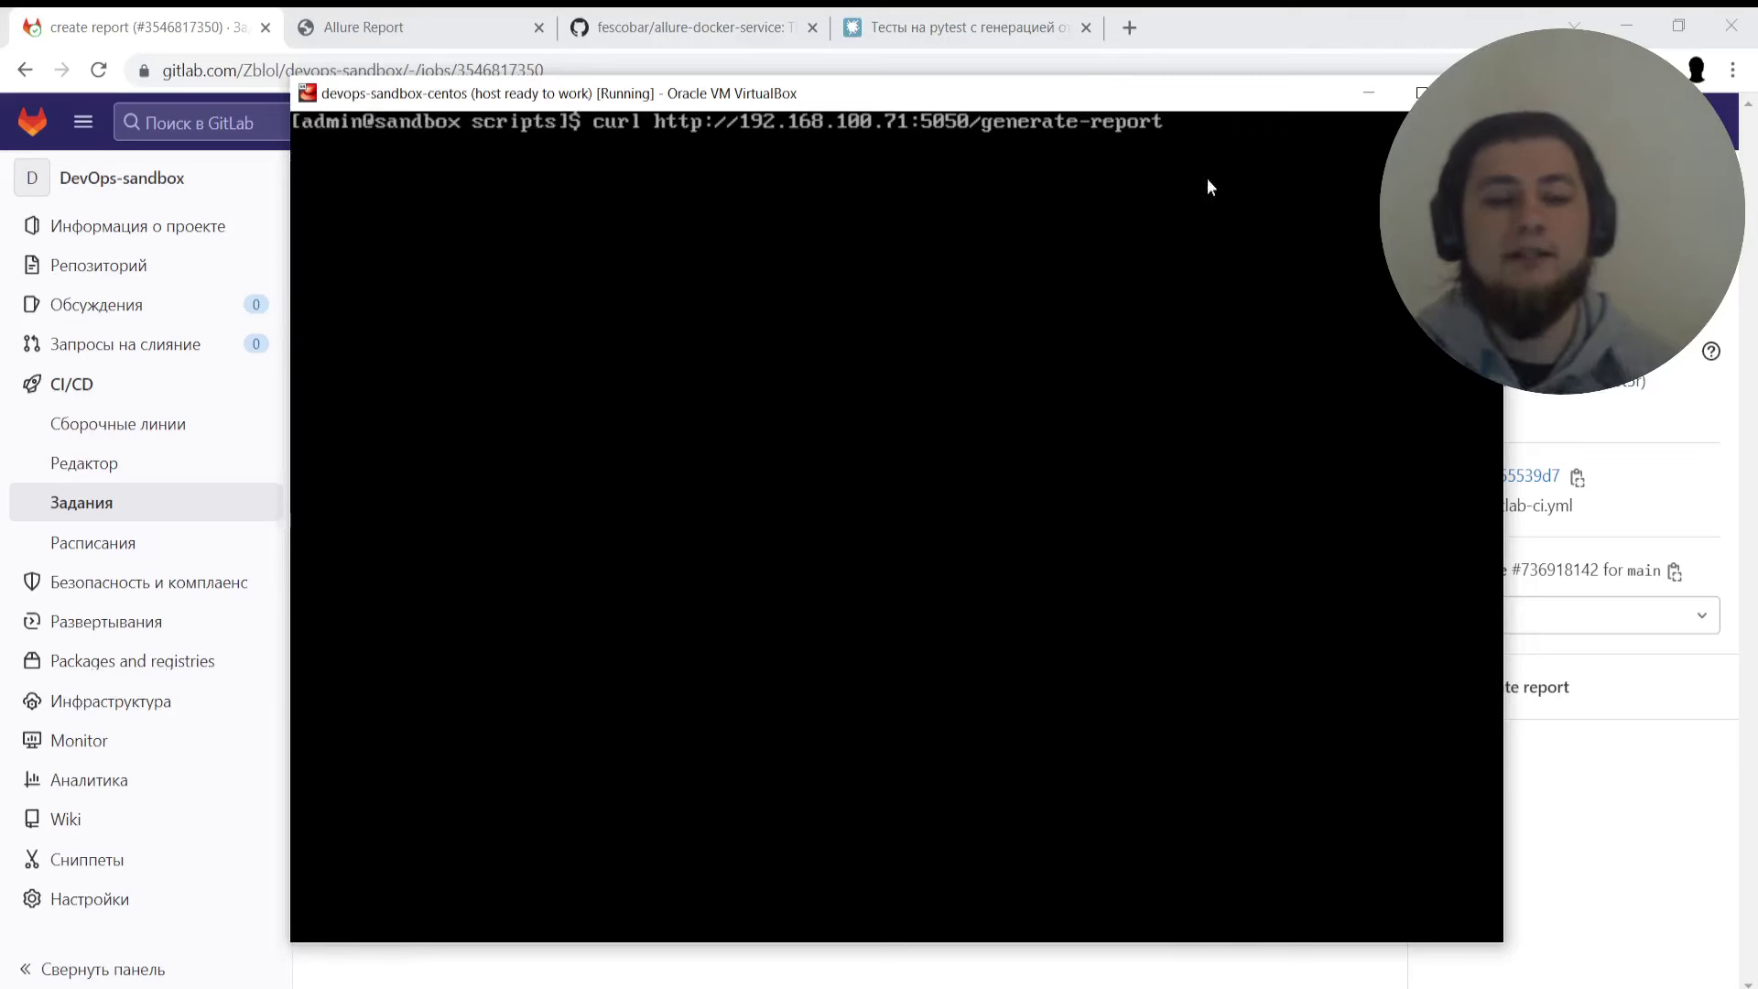
pyautogui.press('Return')
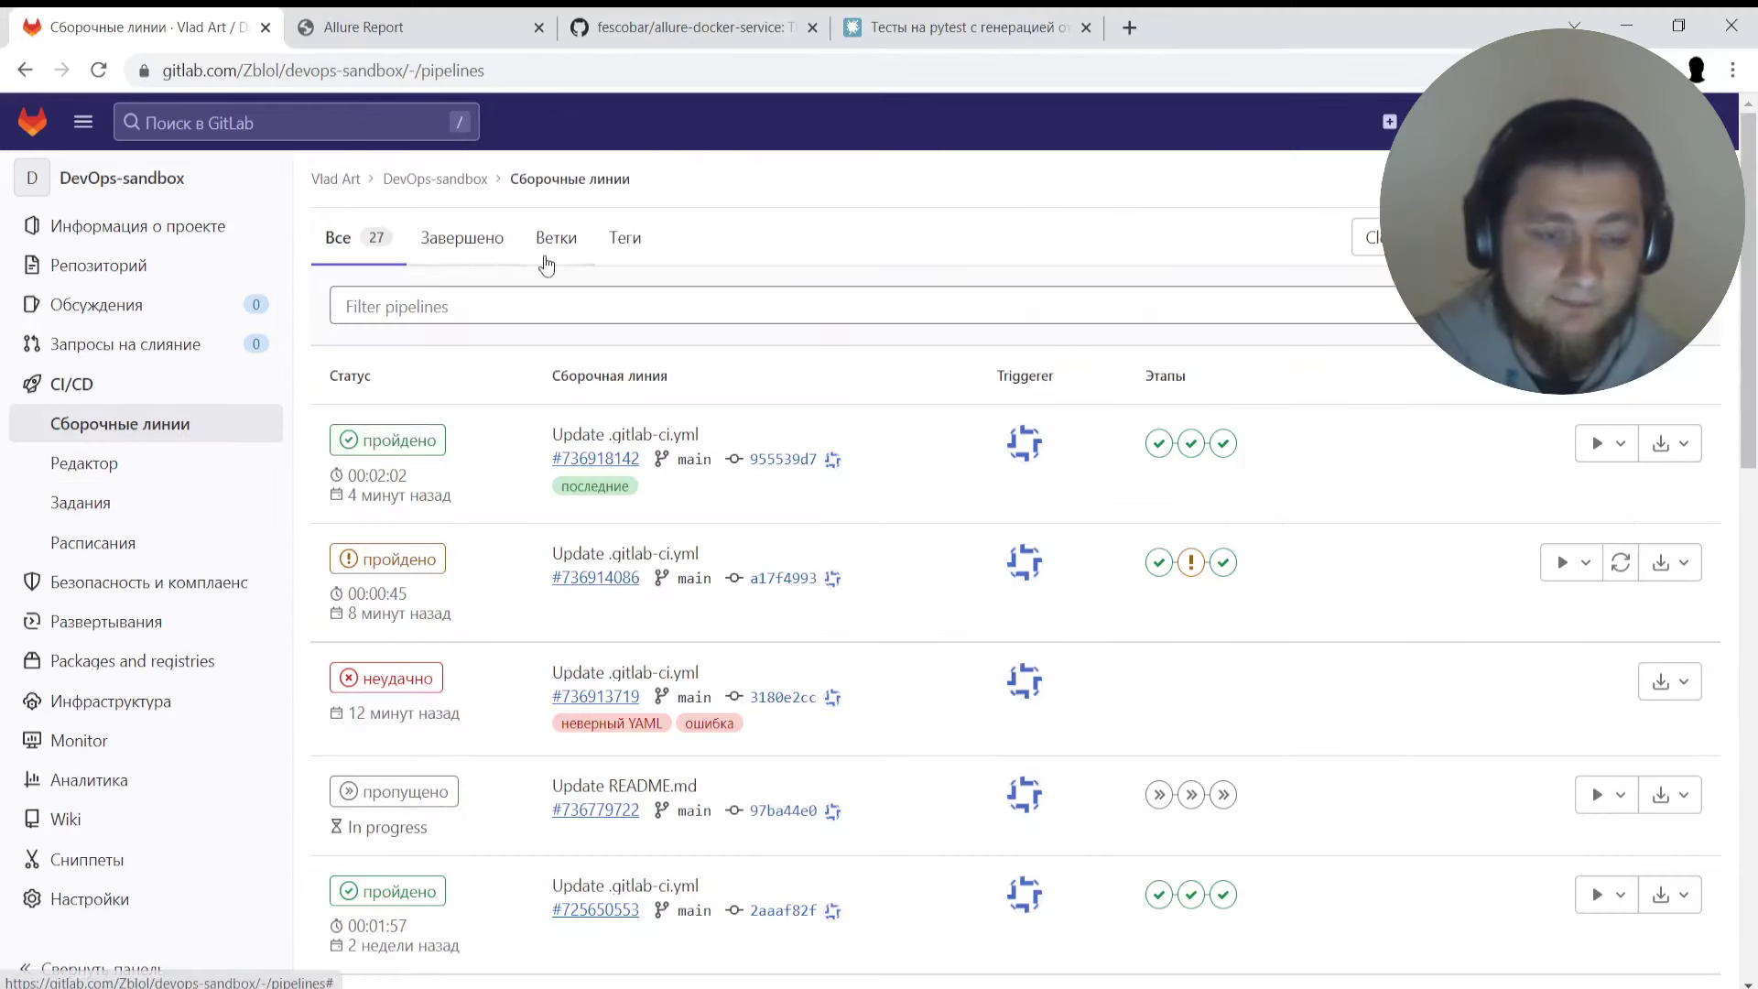
# Open .gitlab-ci.yml from the DevOps-sandbox project files.
pyautogui.click(452, 180)
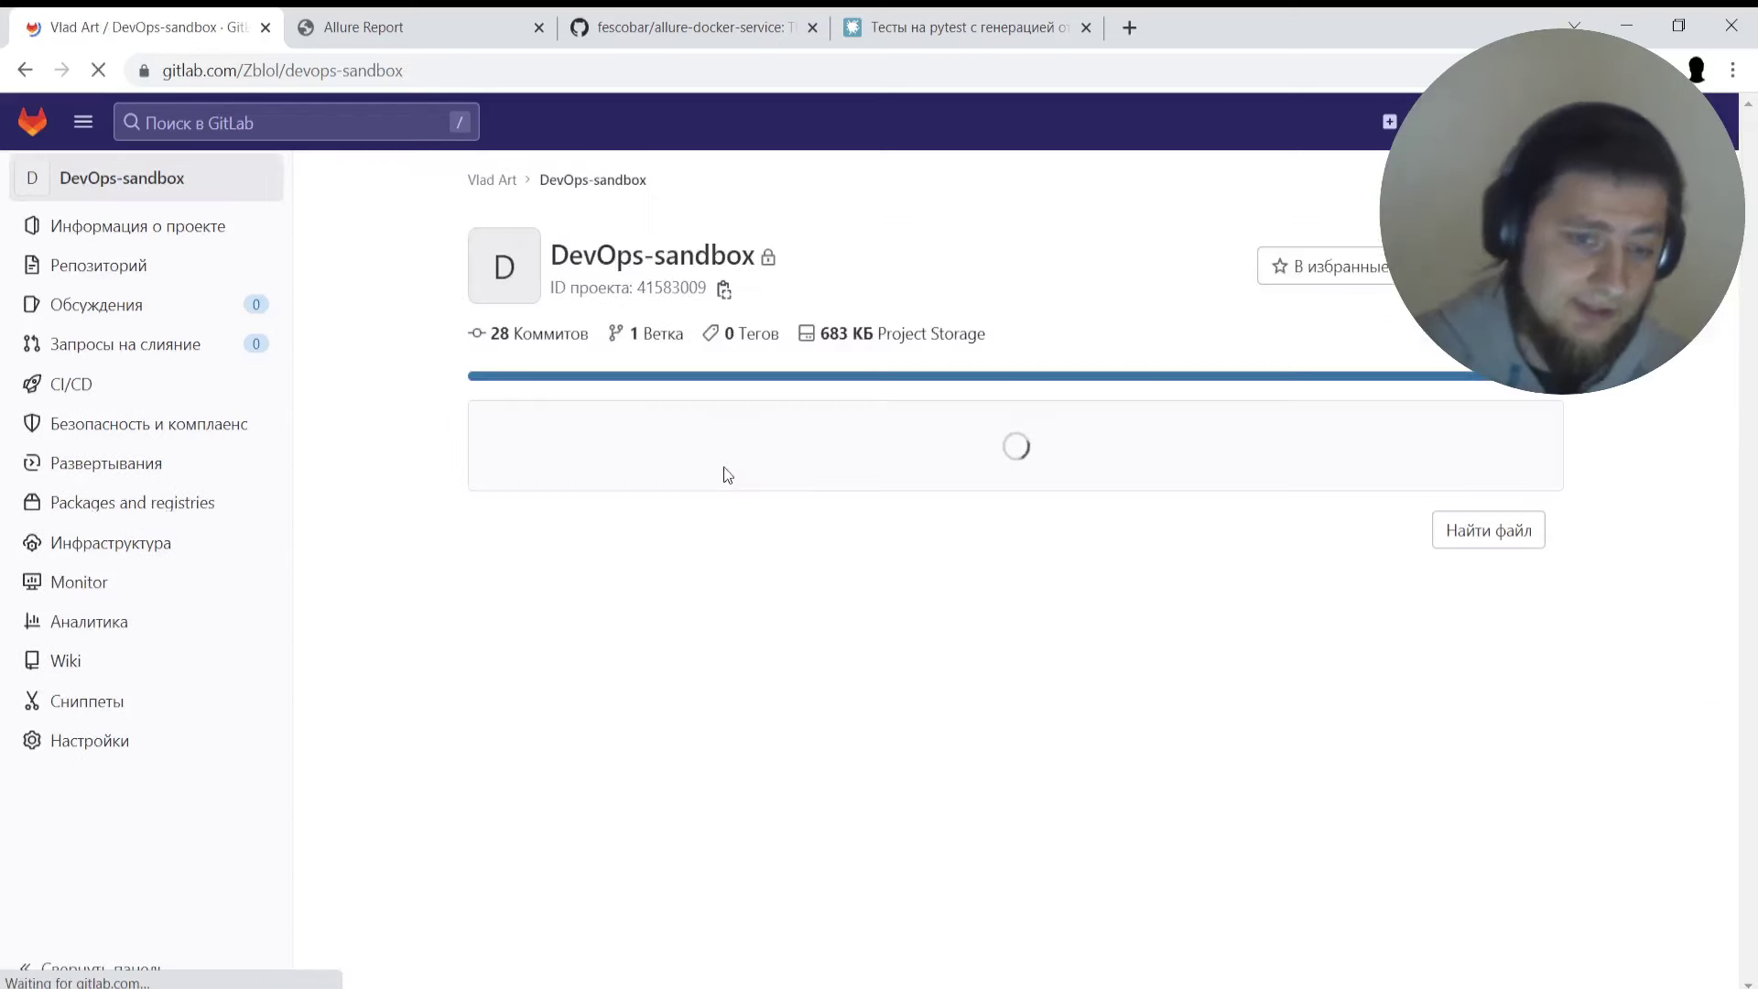
pyautogui.scroll(-4, 815, 495)
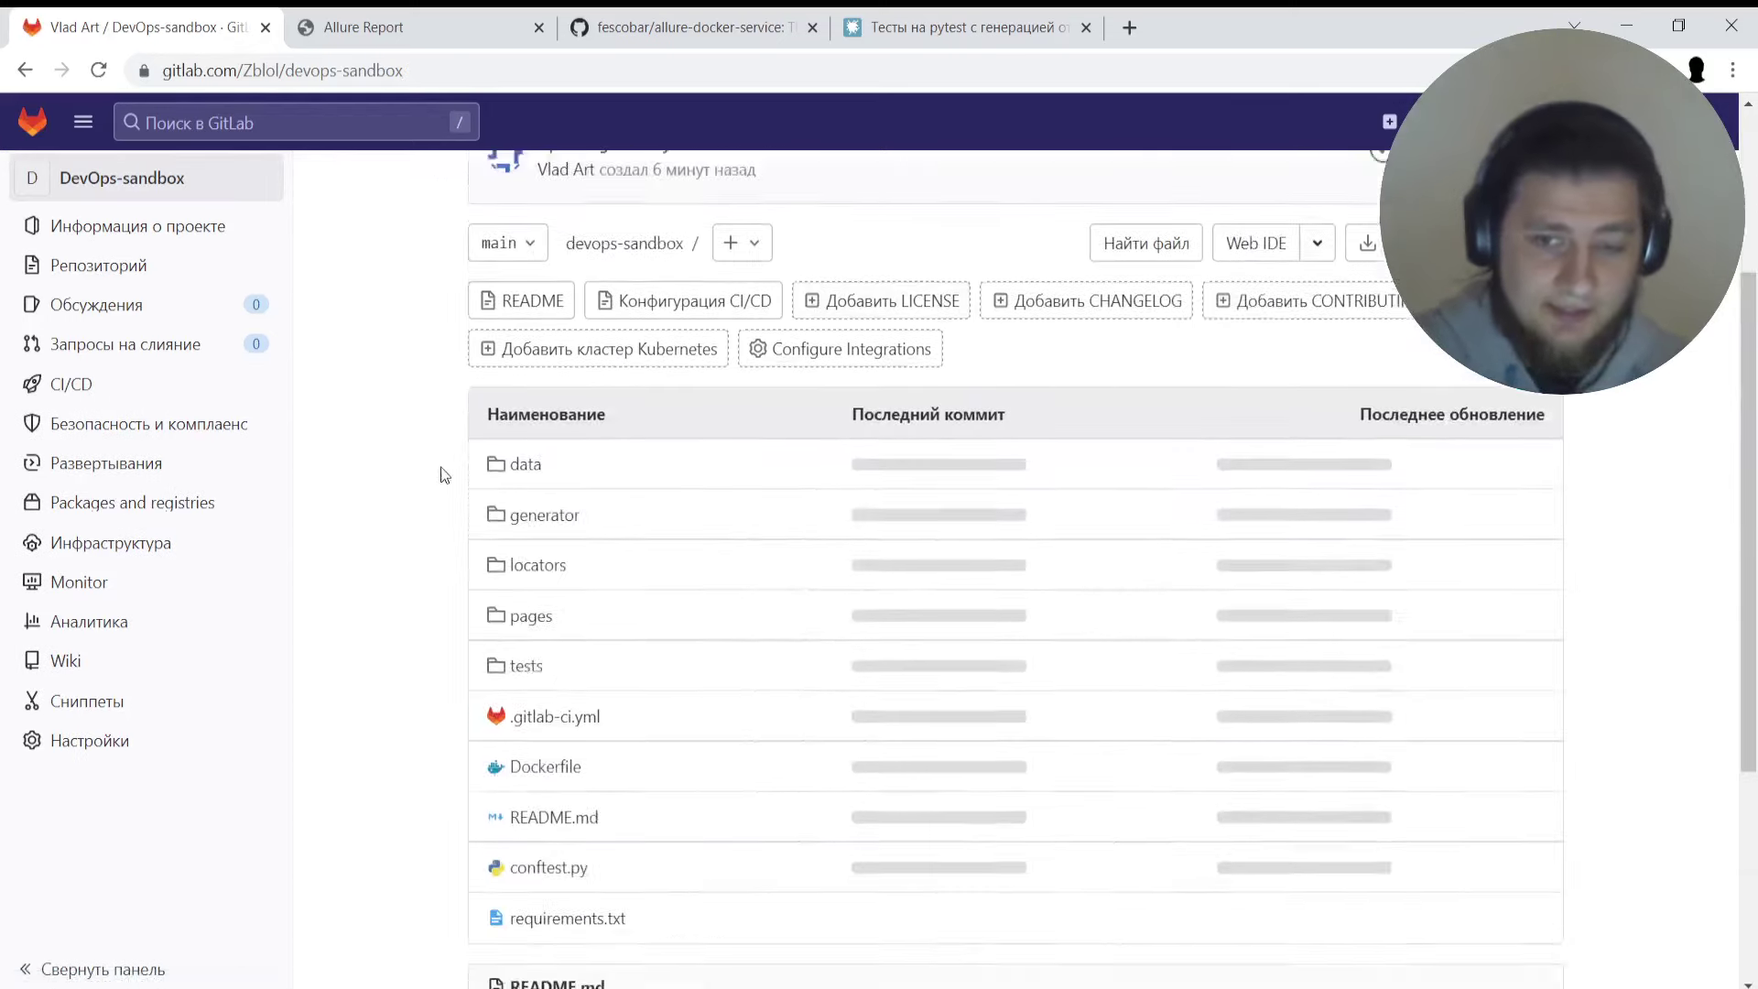
pyautogui.scroll(-2, 443, 474)
pyautogui.click(549, 535)
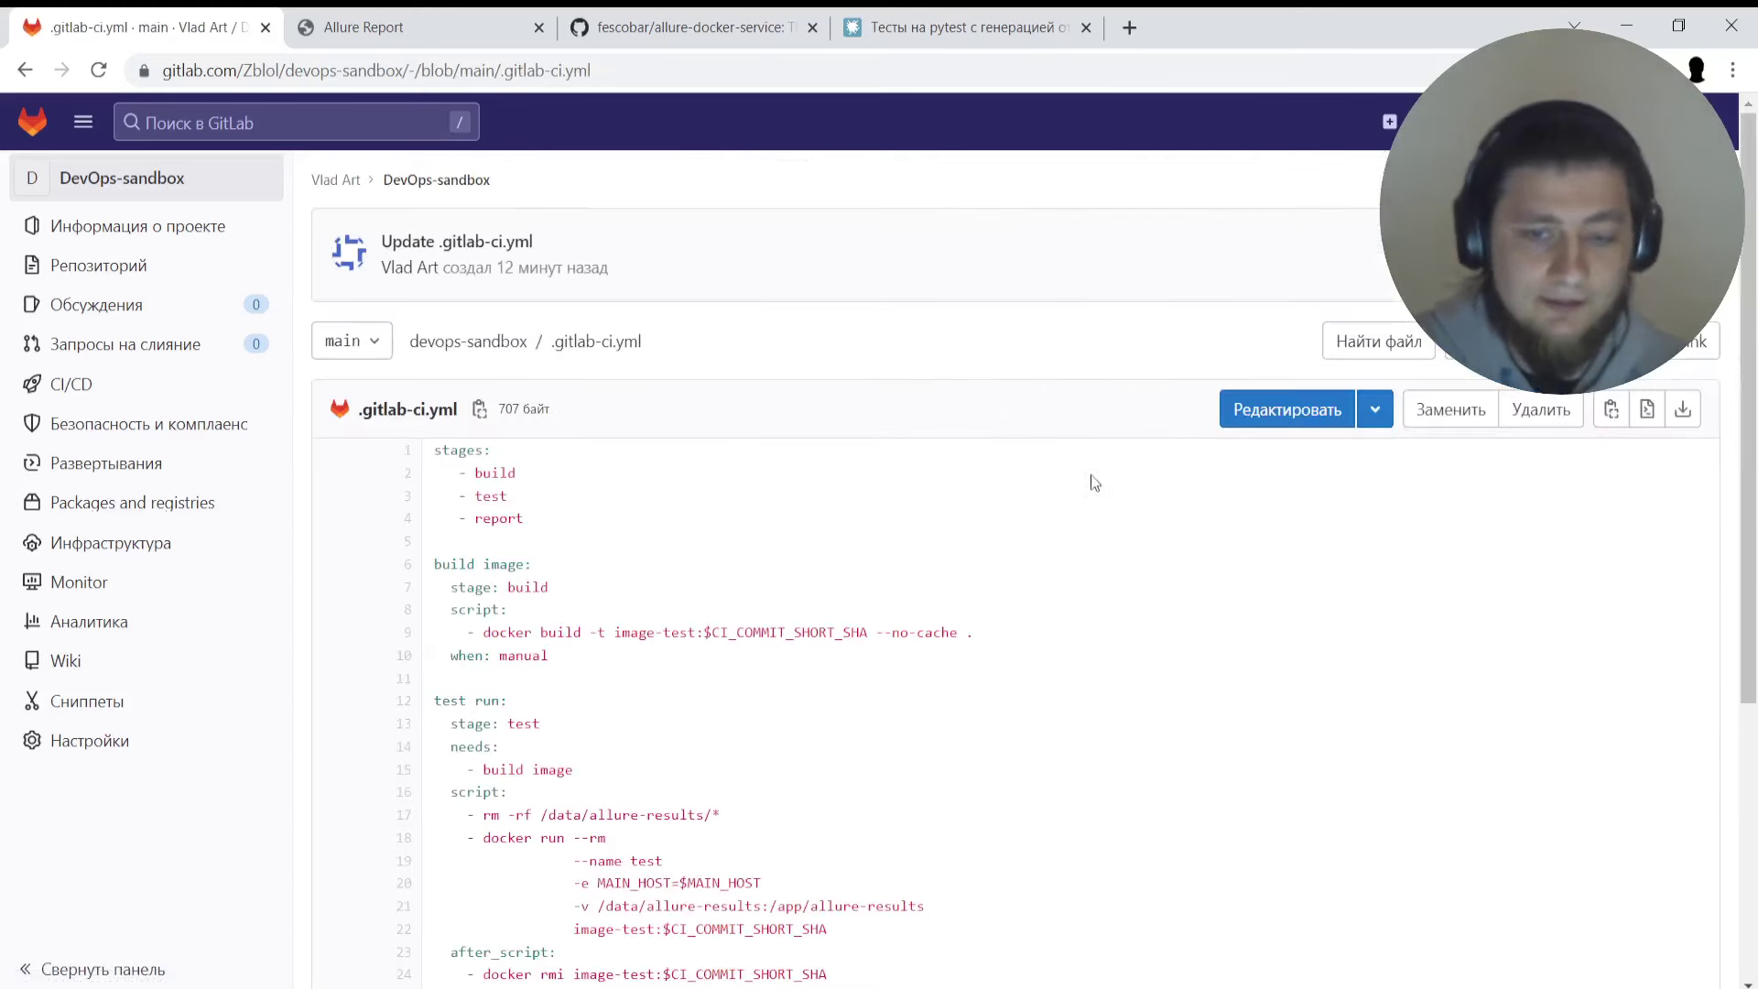
pyautogui.scroll(-2, 1366, 359)
pyautogui.scroll(2, 1281, 461)
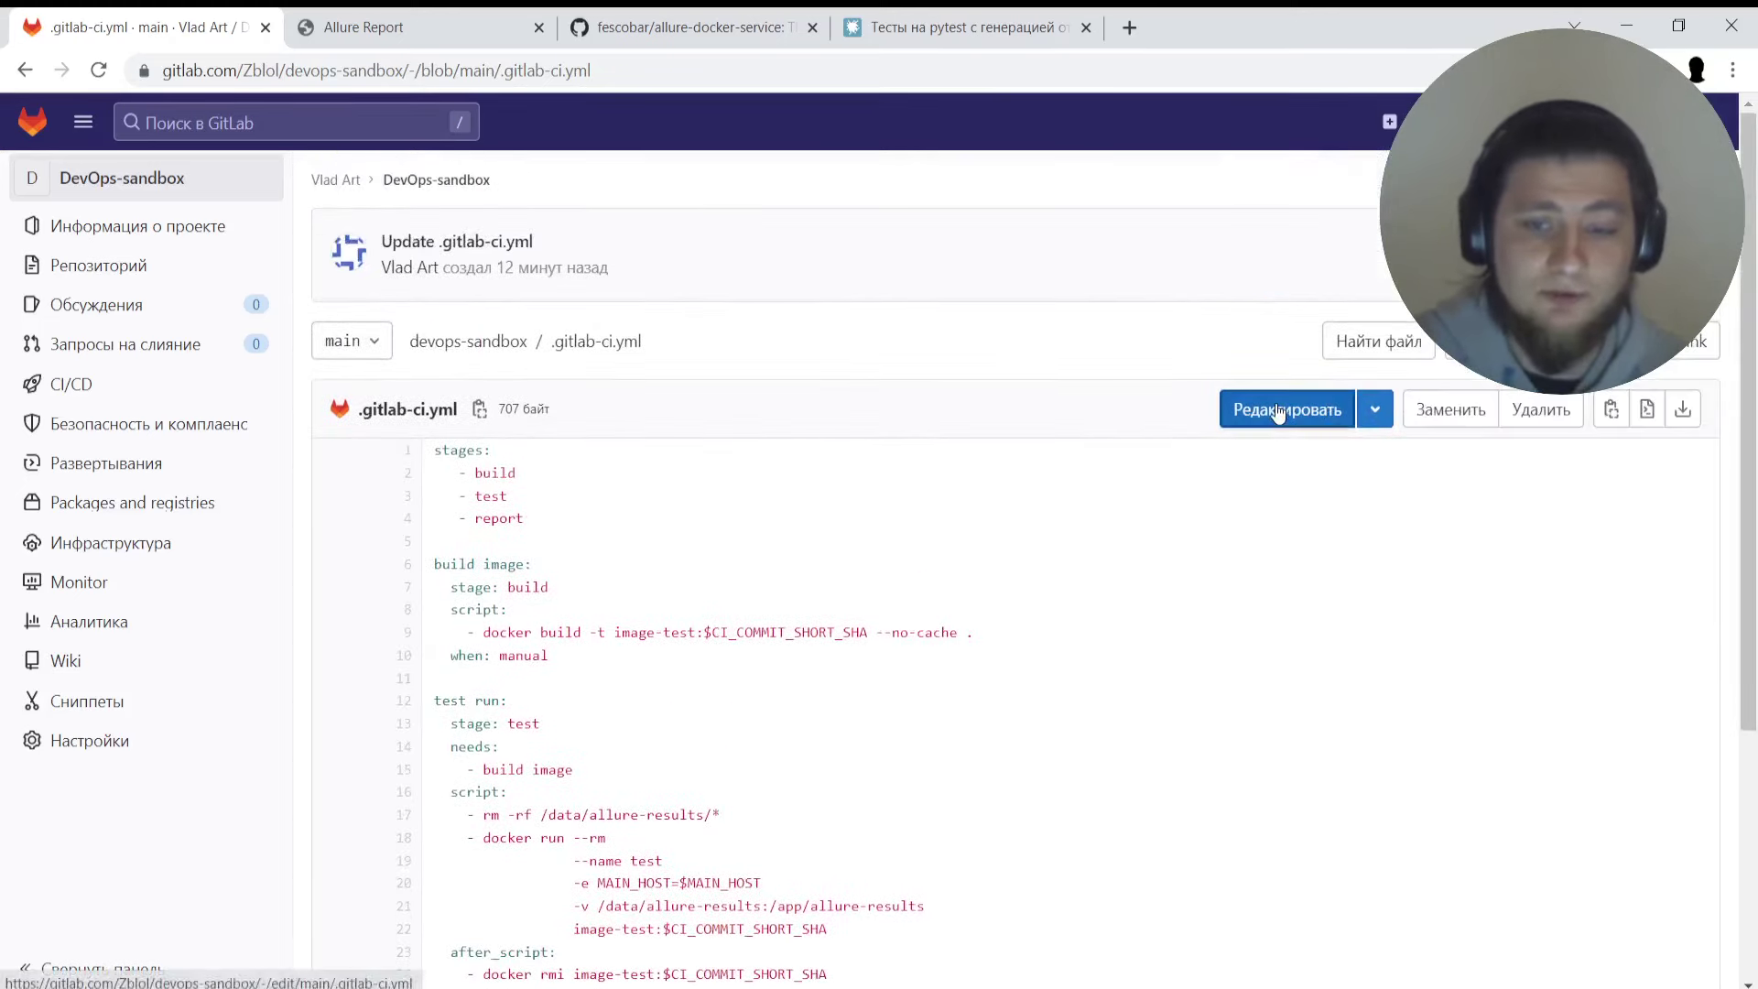
# Delete 'allure-docker-service/' from the create report curl URL on line 33 and commit to main.
pyautogui.click(1282, 412)
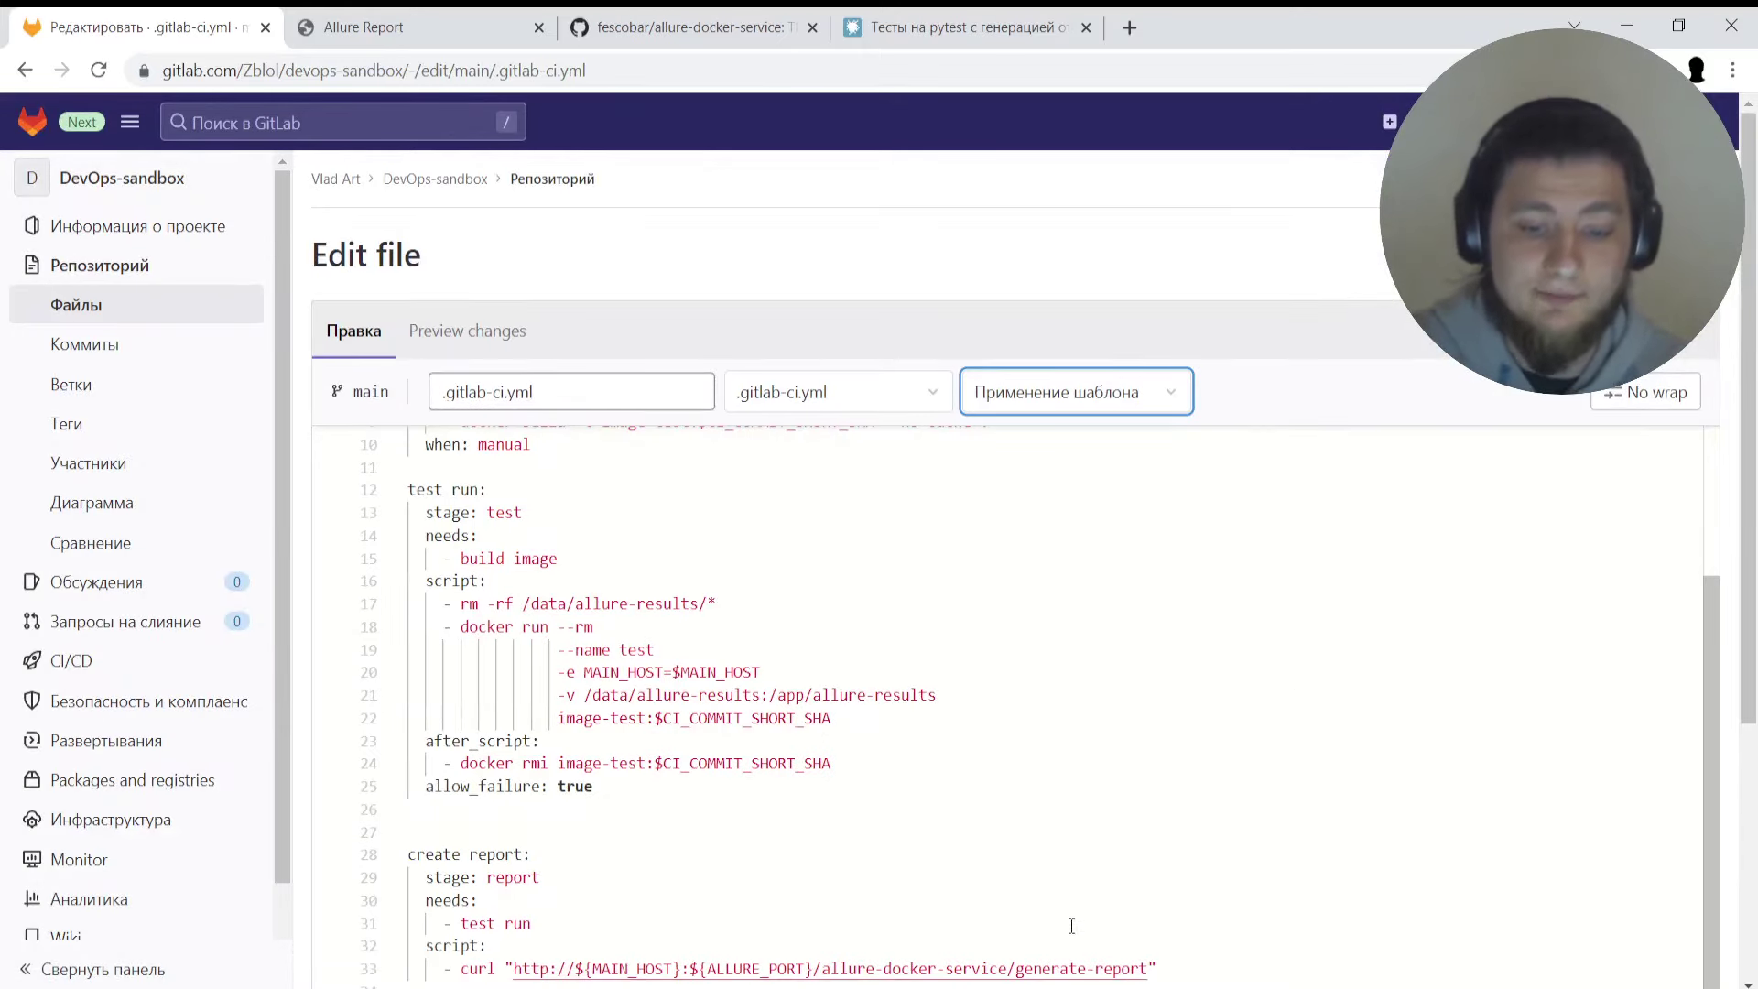
pyautogui.moveTo(1007, 968); pyautogui.dragTo(834, 968)
pyautogui.press('BackSpace')
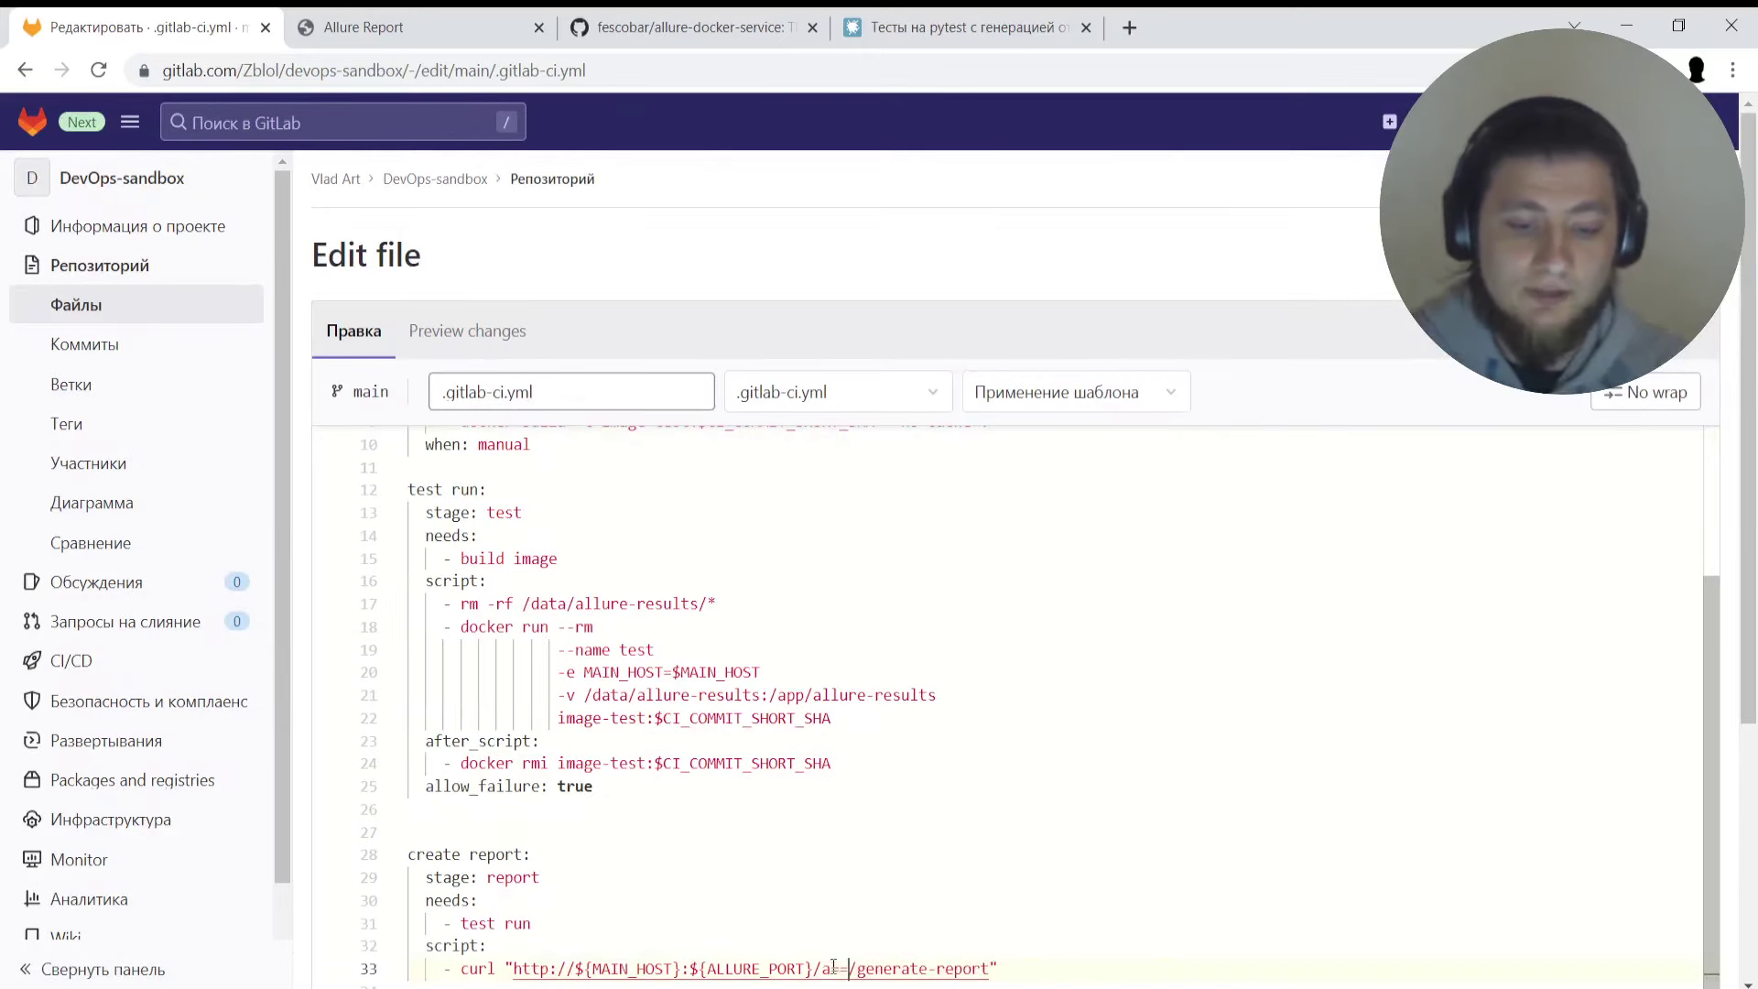
pyautogui.press('Delete')
pyautogui.press('BackSpace')
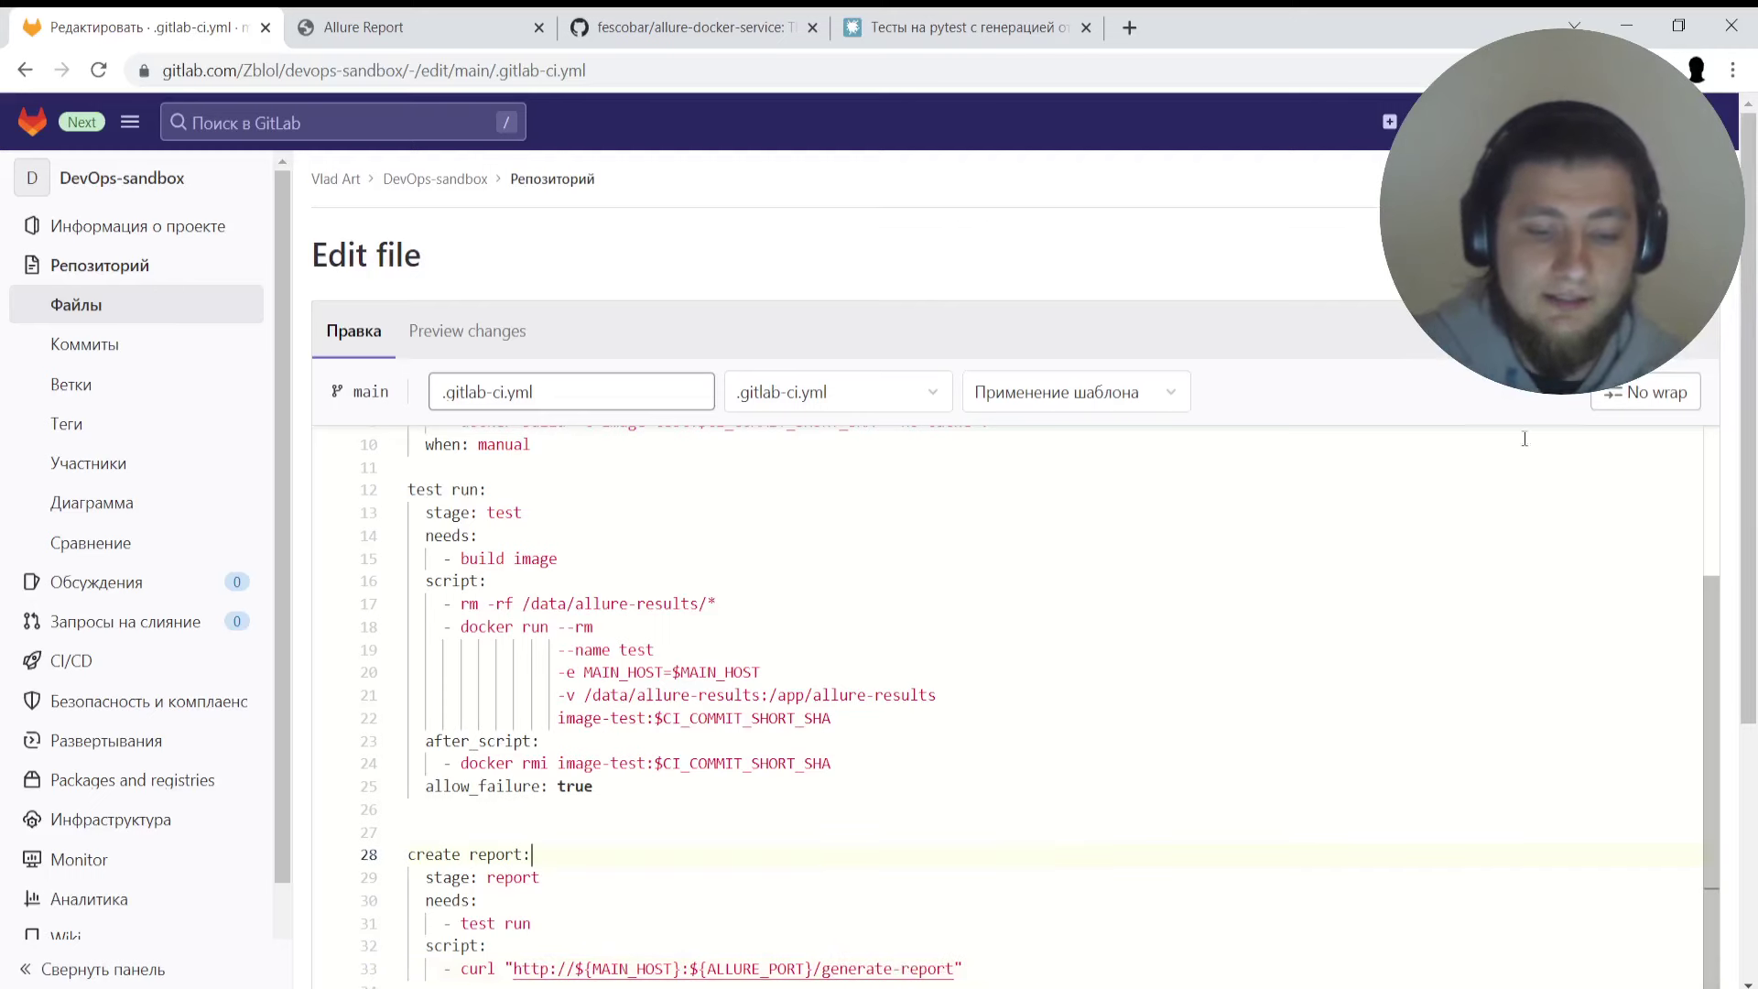
pyautogui.scroll(-4, 403, 613)
pyautogui.click(403, 857)
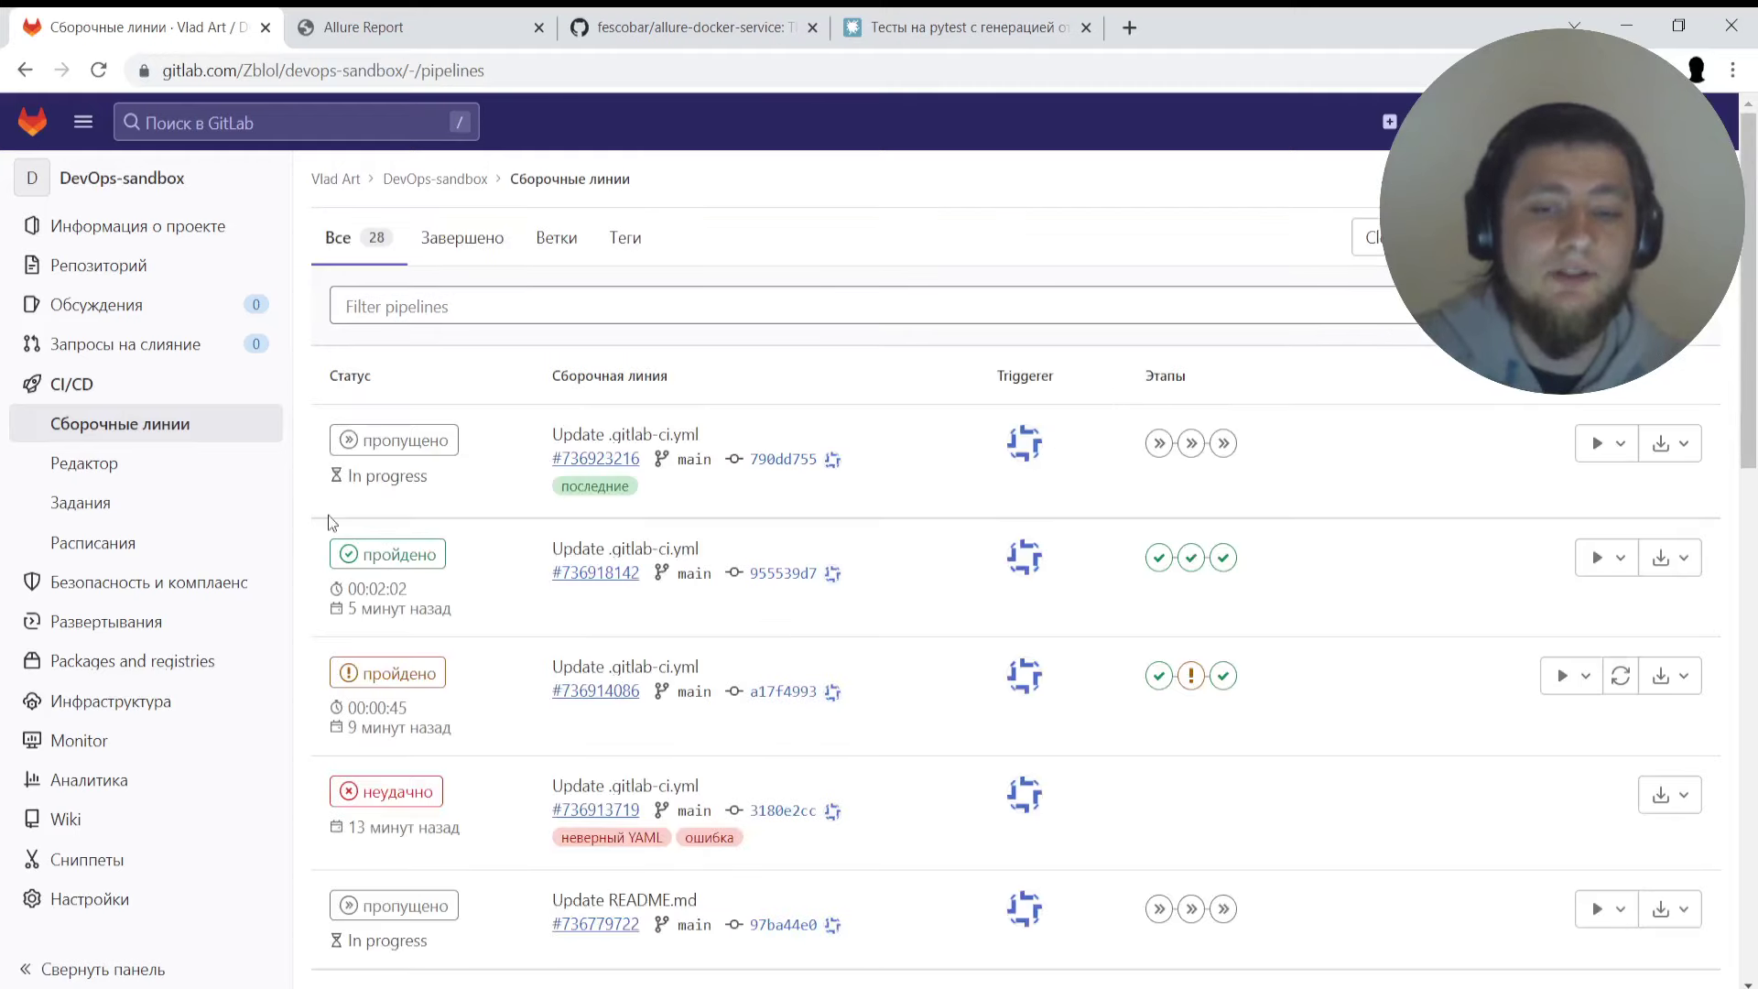
# In pipeline #736923216, check the test run log, then view the create report job's log.
pyautogui.click(416, 448)
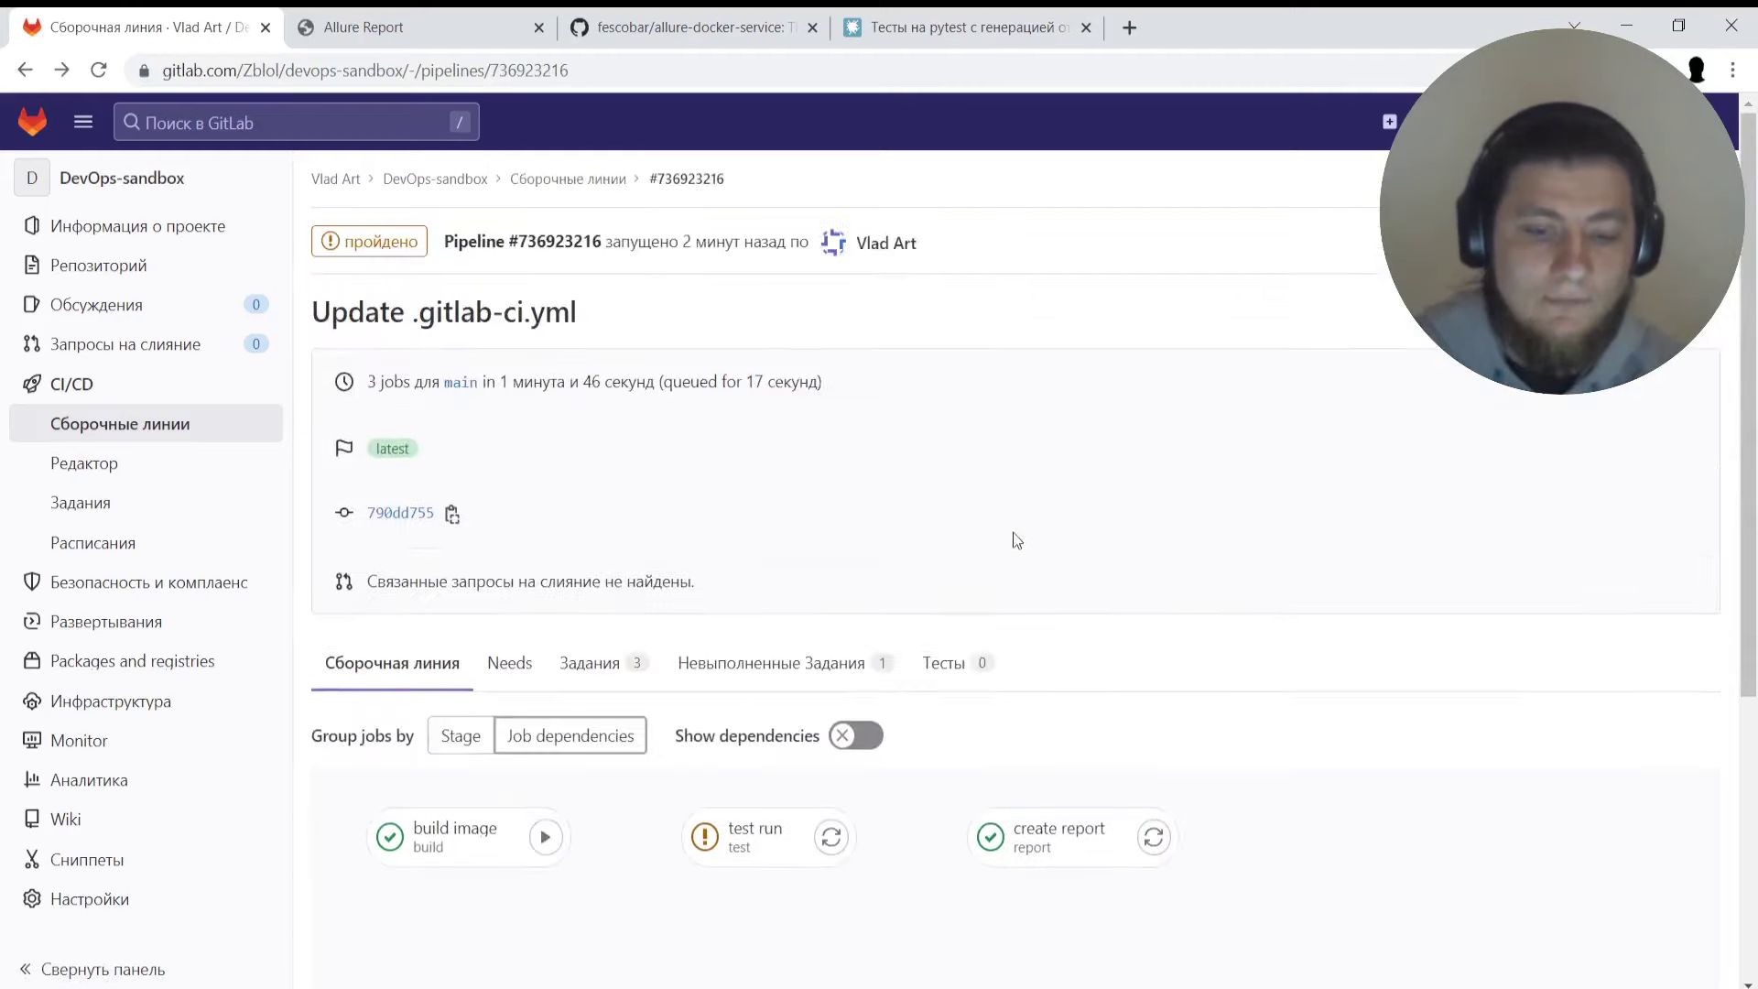
pyautogui.scroll(-4, 828, 758)
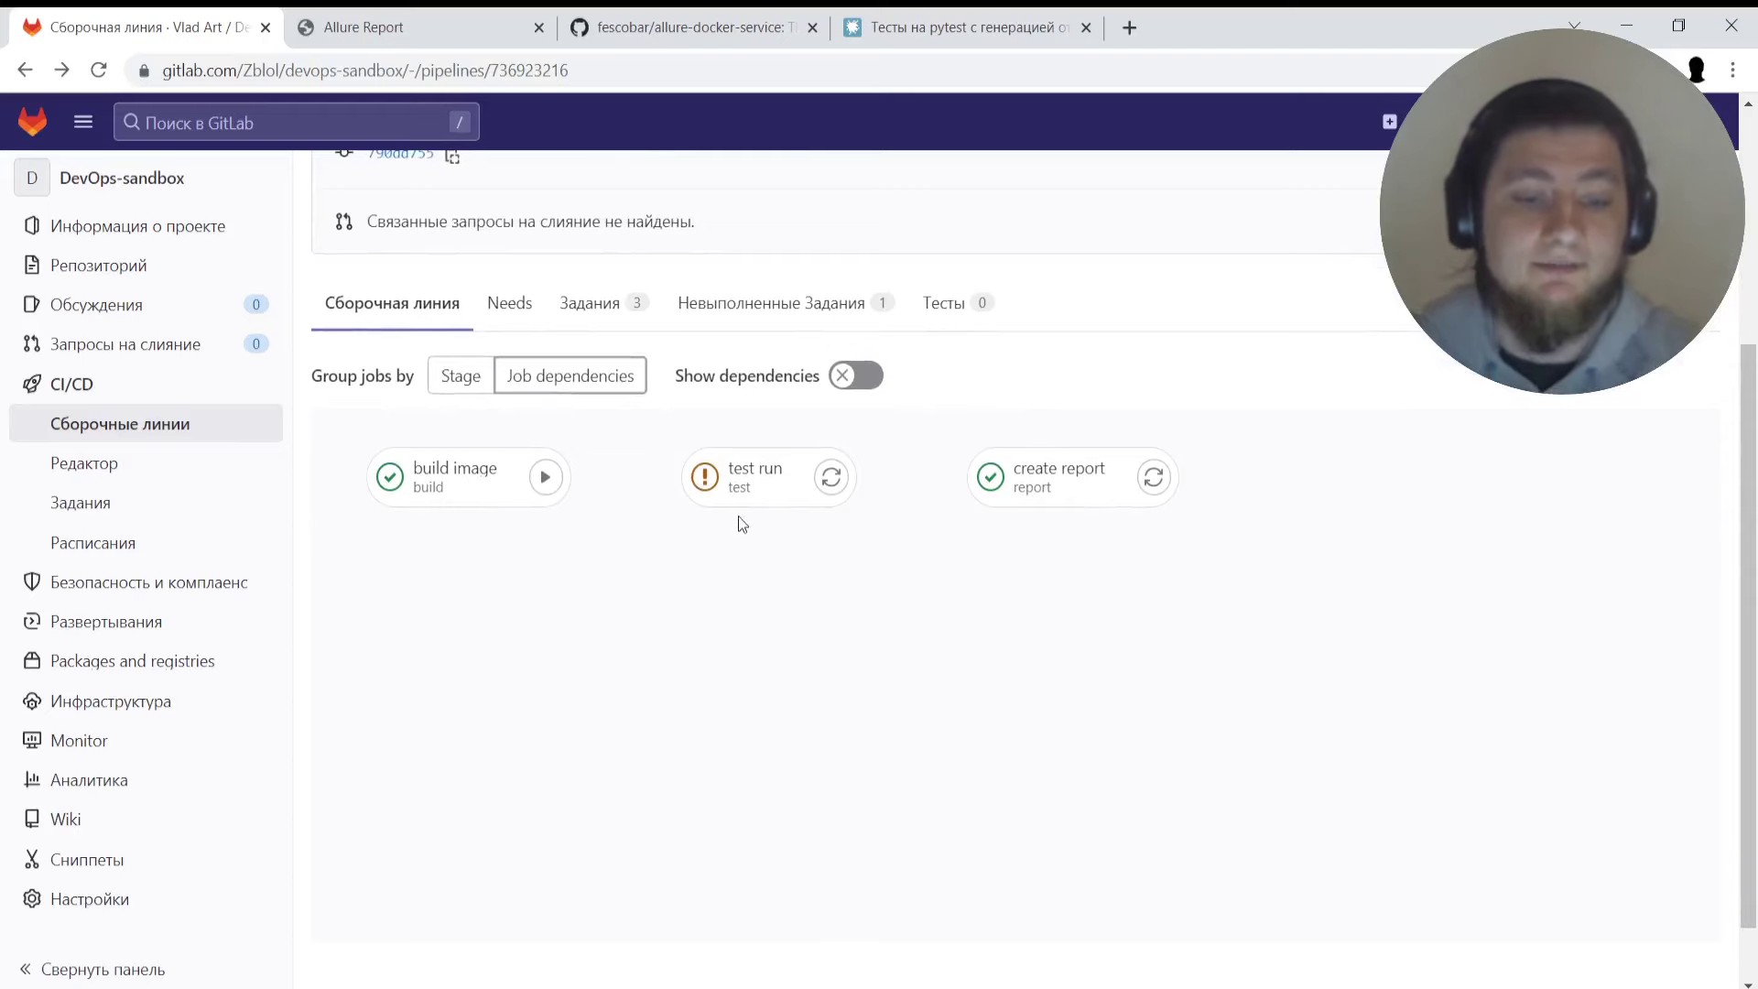
pyautogui.click(735, 478)
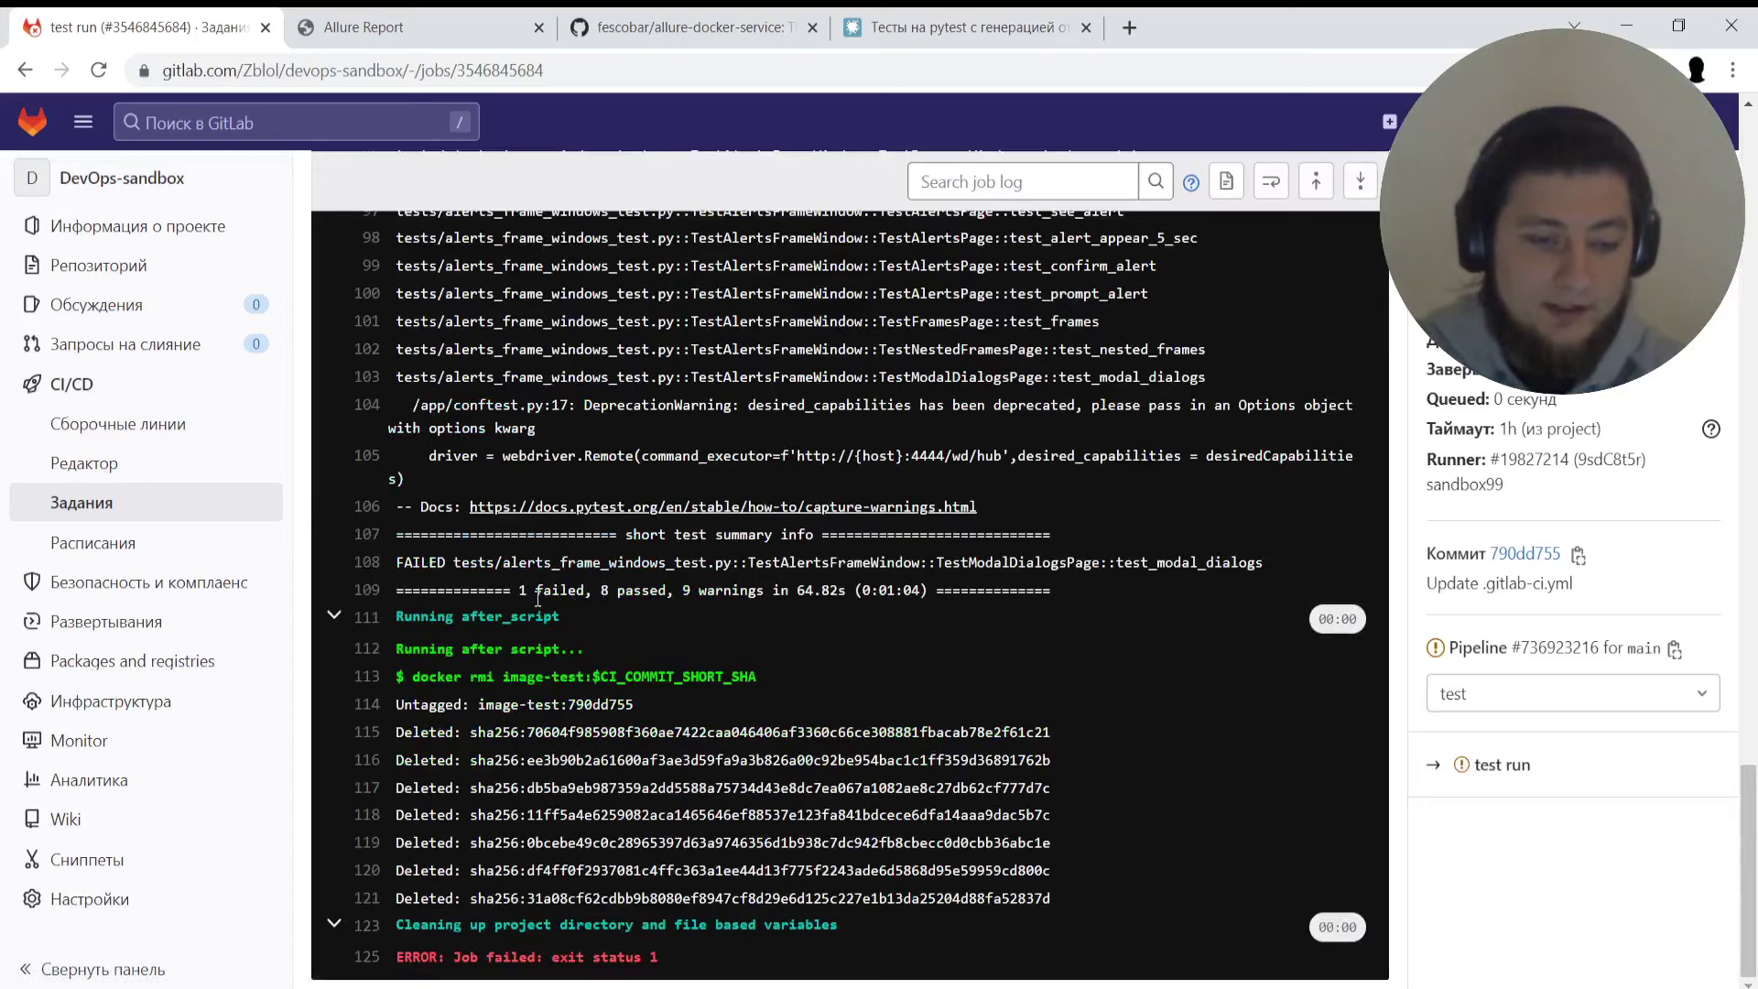
pyautogui.click(25, 70)
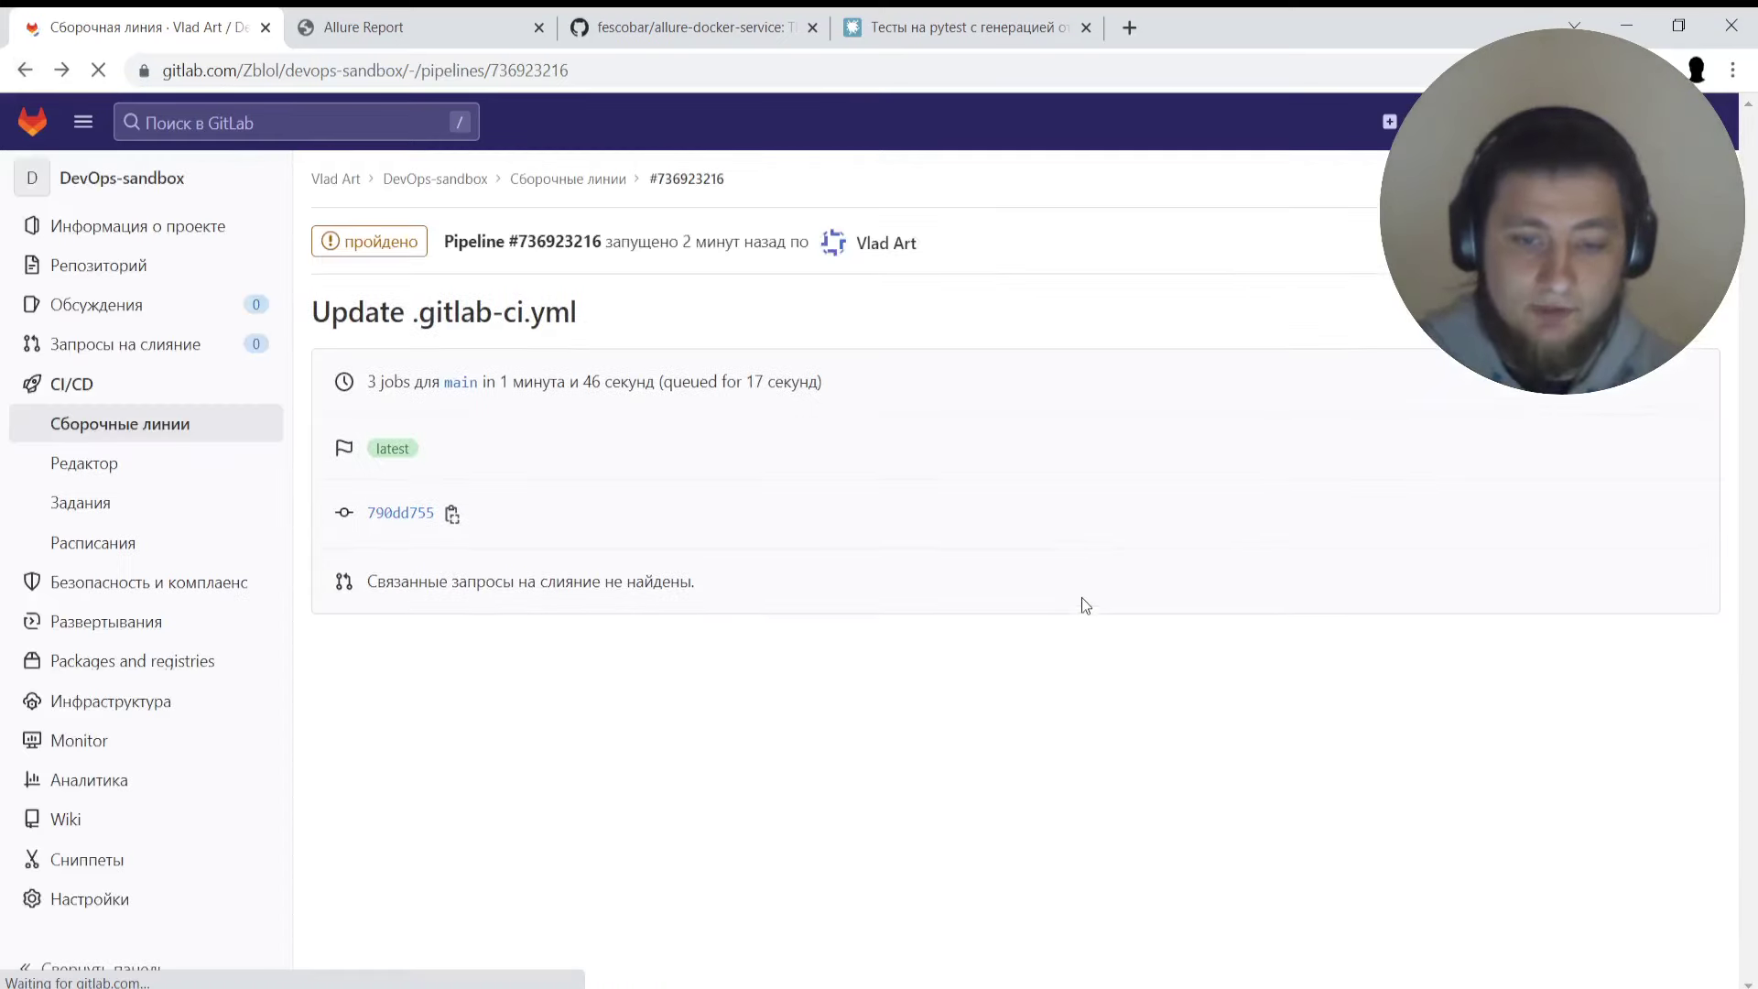
pyautogui.scroll(-3, 1067, 714)
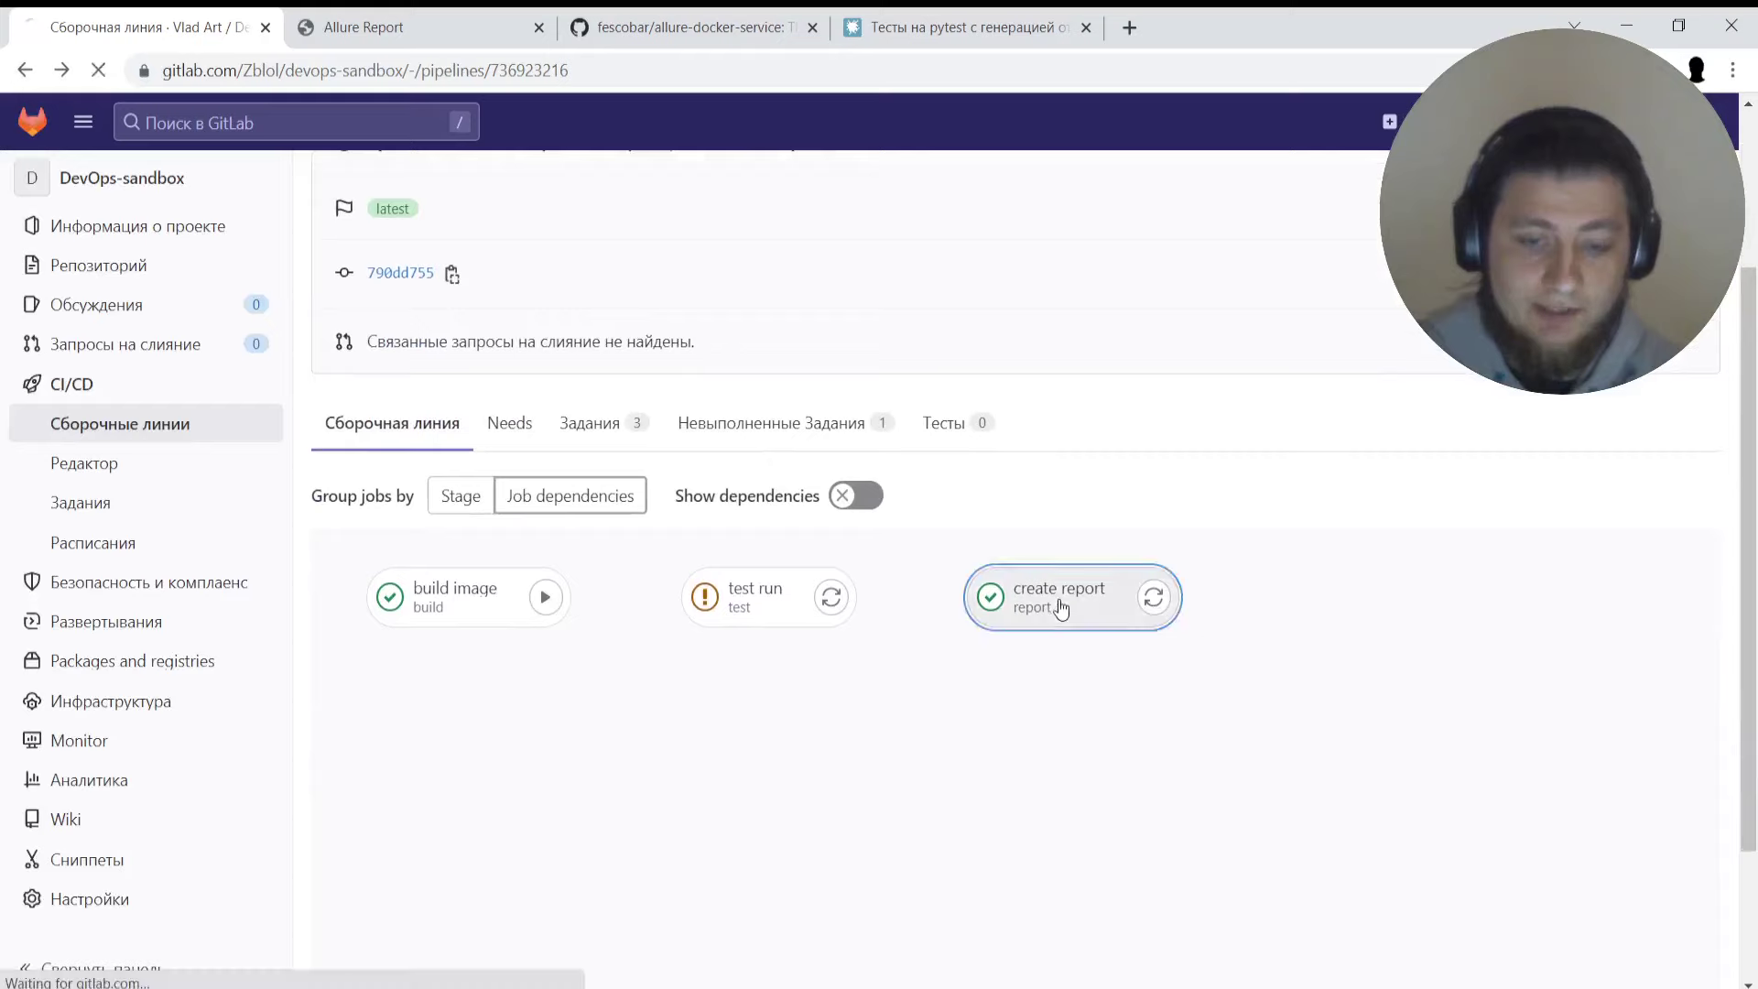
pyautogui.click(1061, 607)
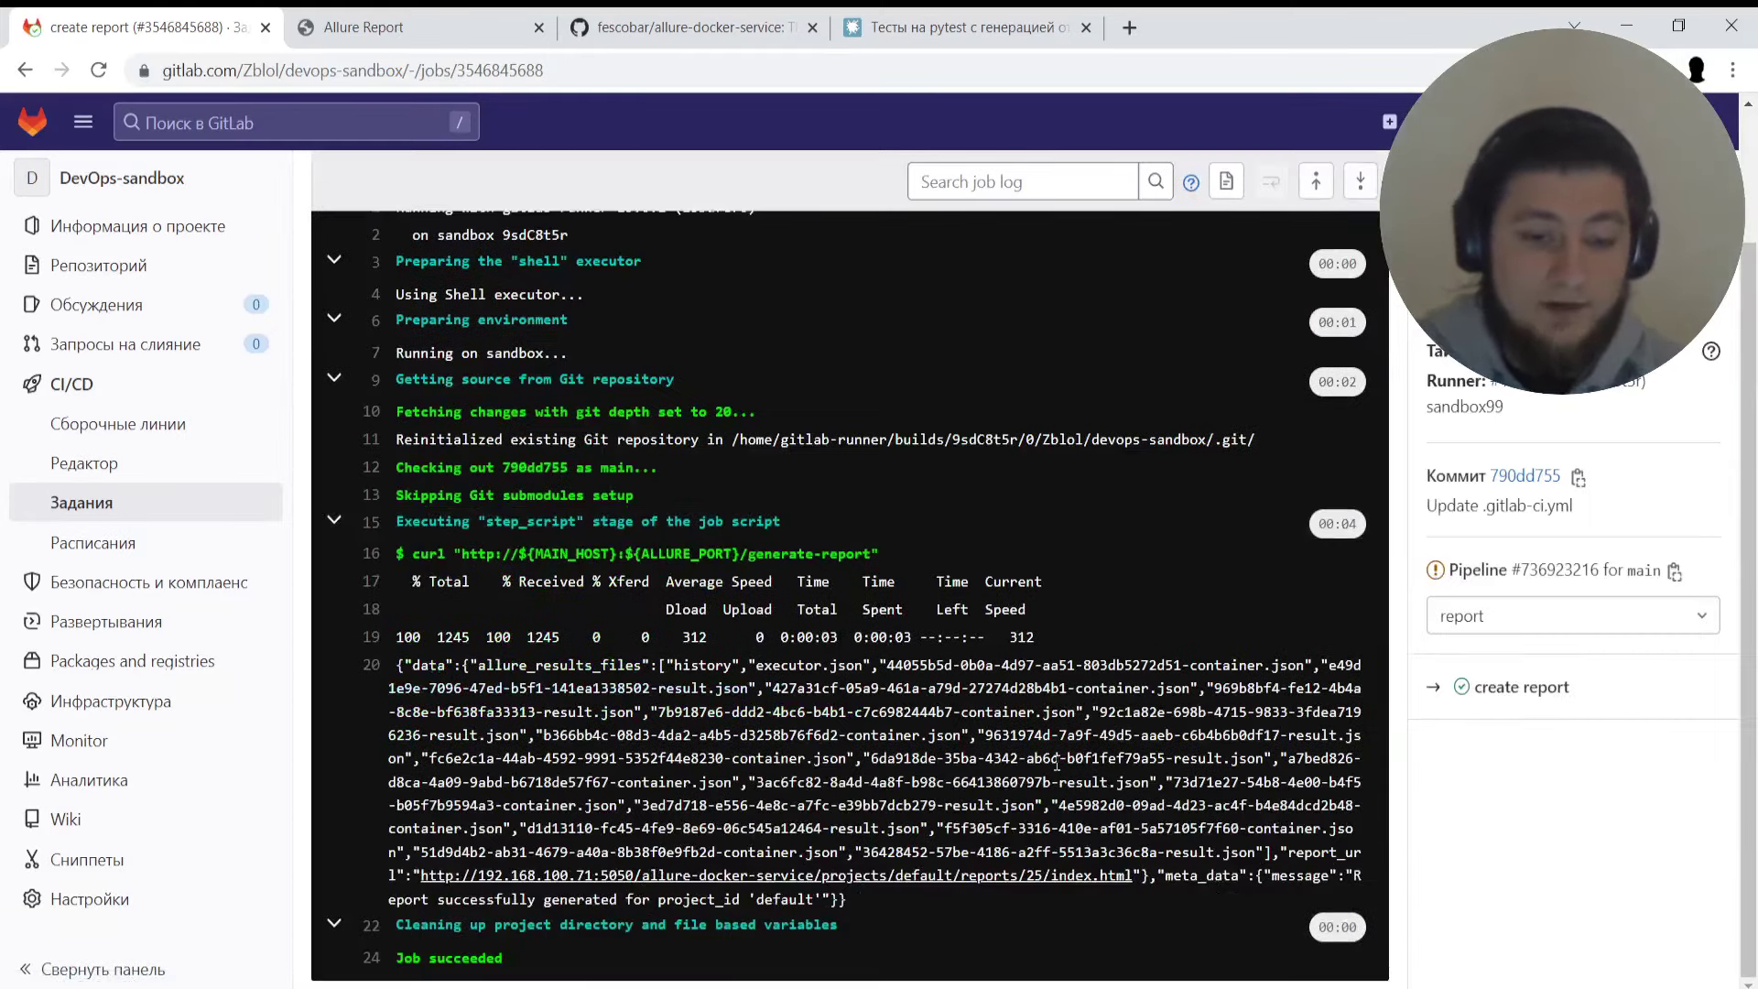
# Open Allure report #25 and inspect the broken modal dialogs test under Suites.
pyautogui.click(1046, 879)
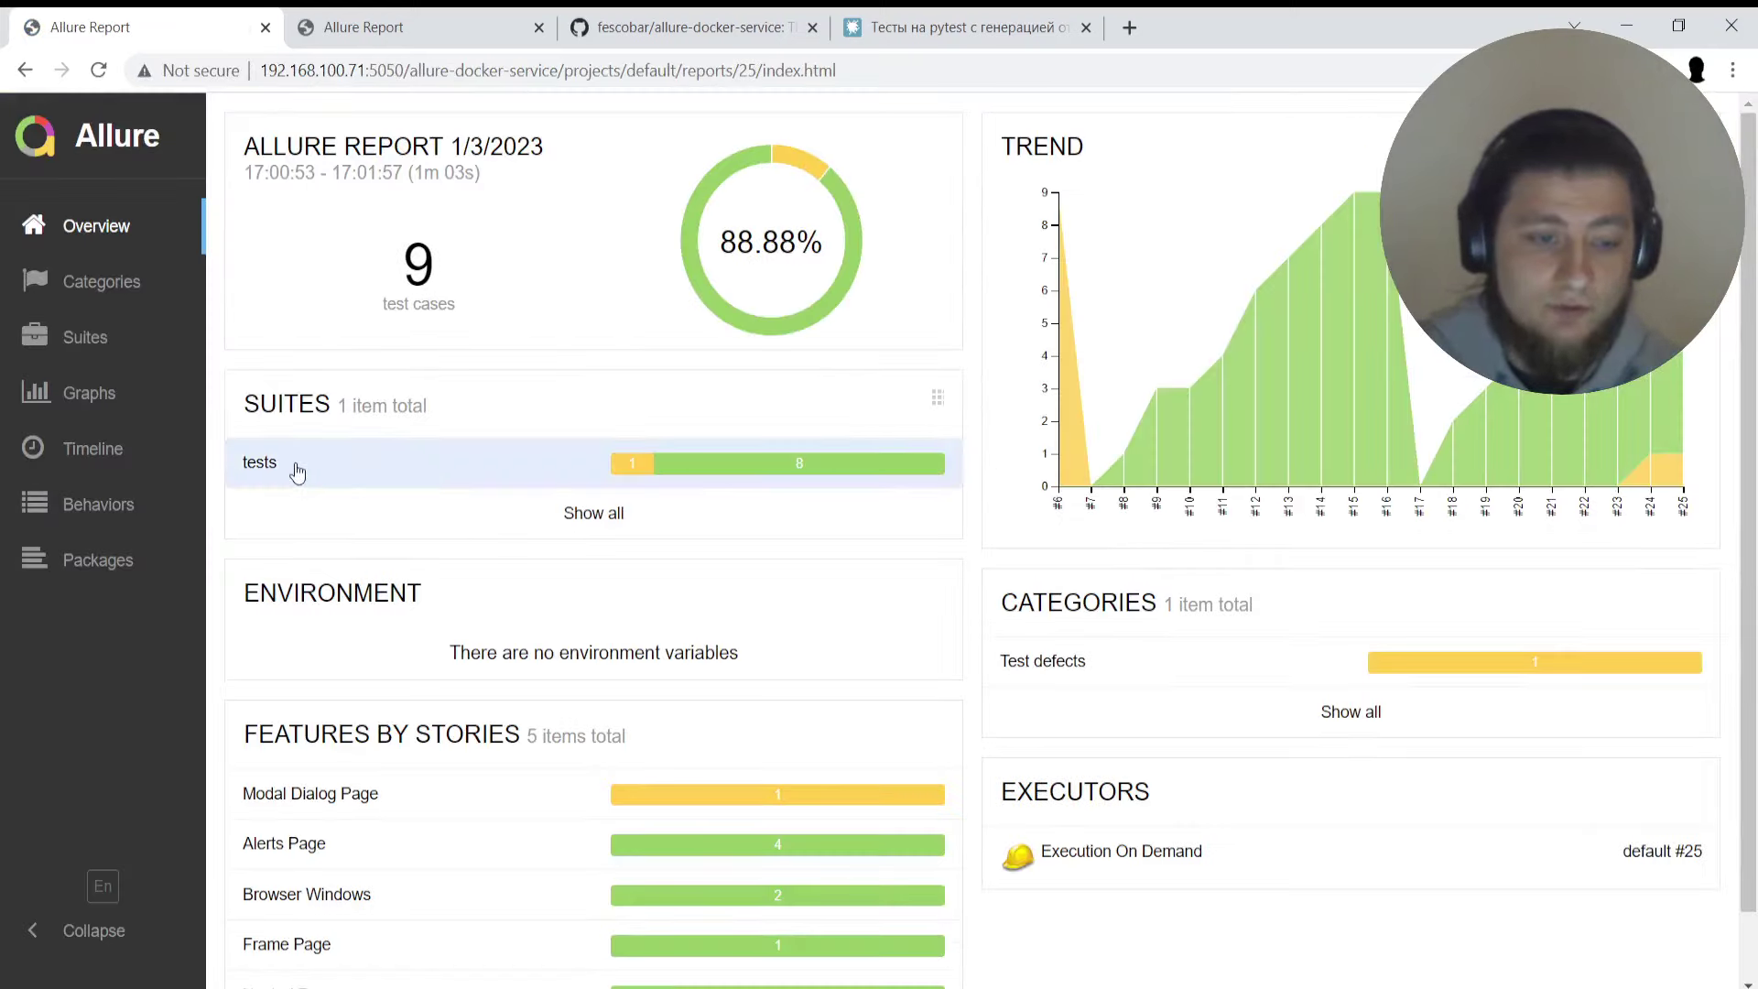
pyautogui.click(600, 471)
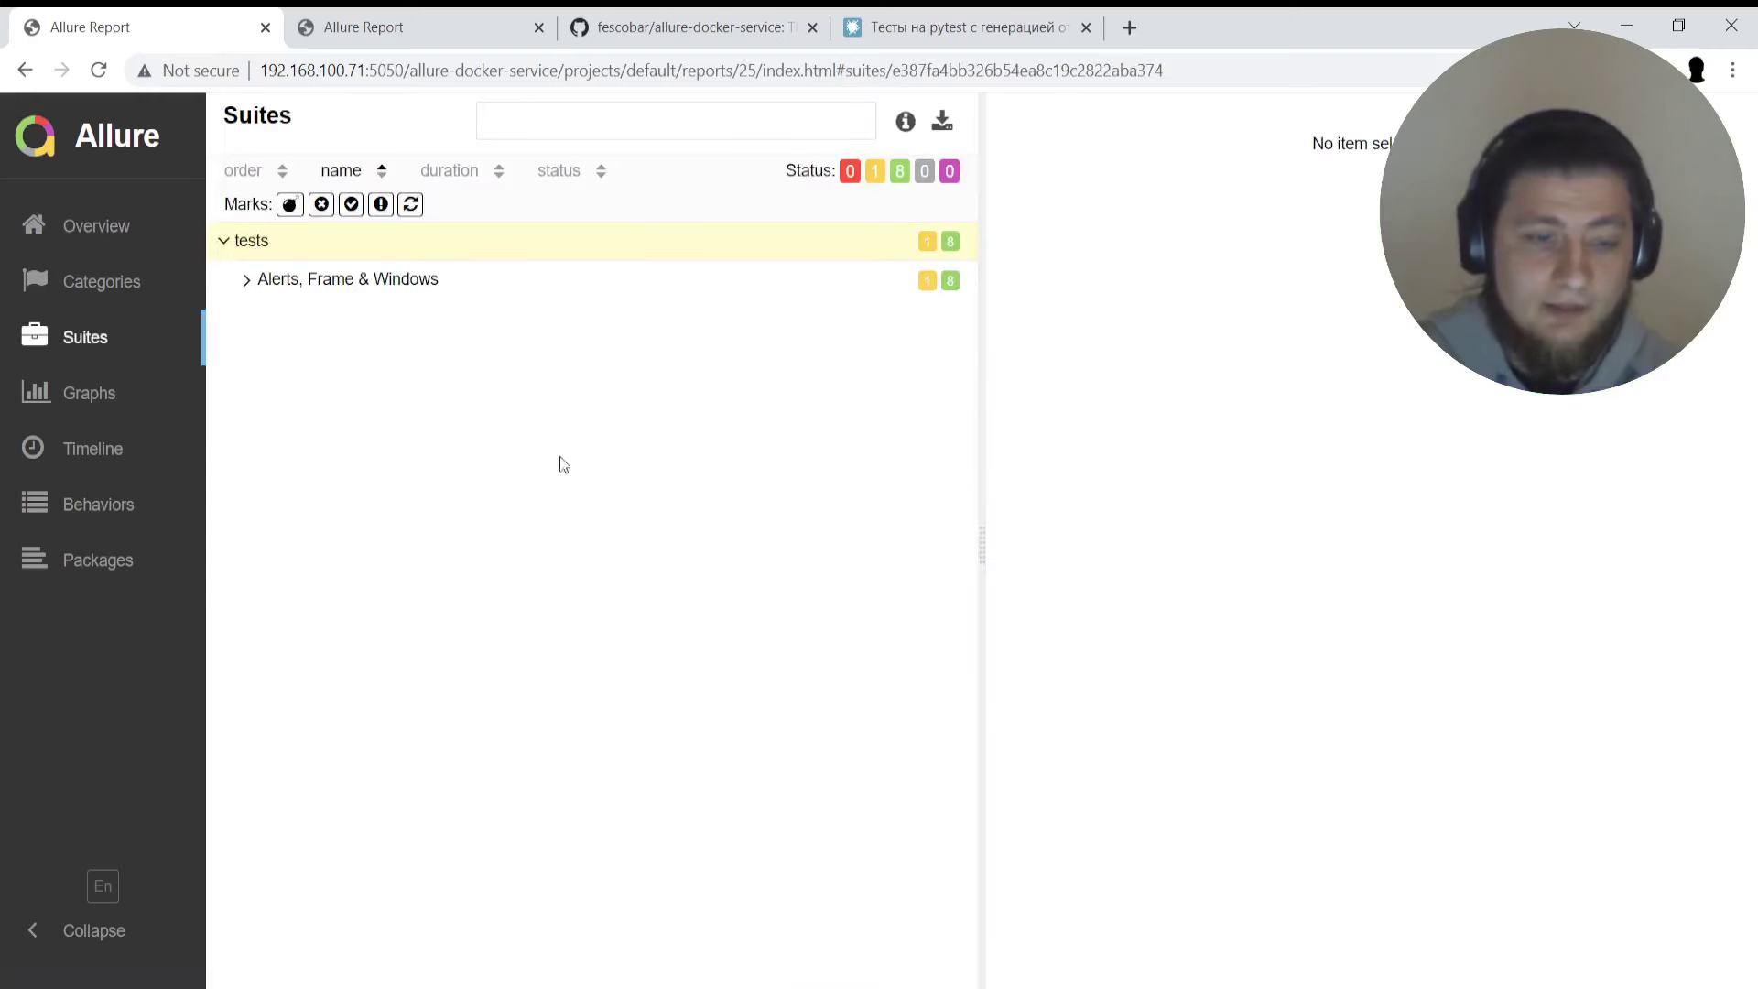
pyautogui.click(246, 284)
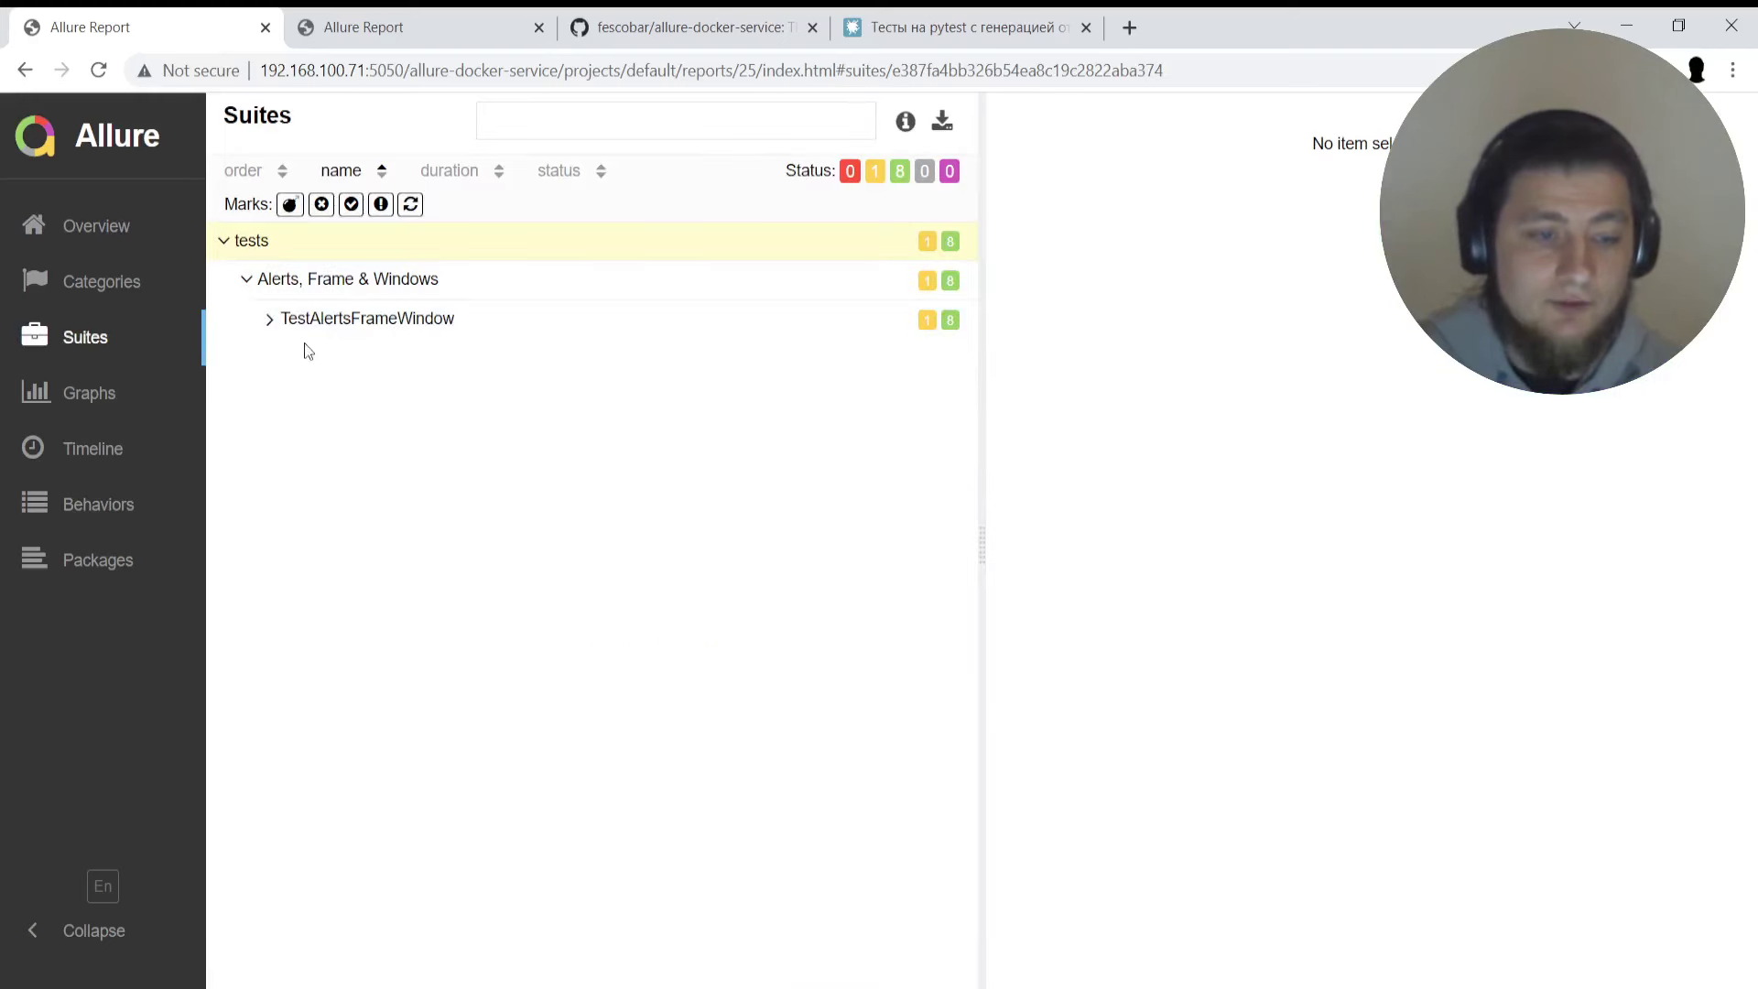
pyautogui.click(325, 321)
pyautogui.click(458, 395)
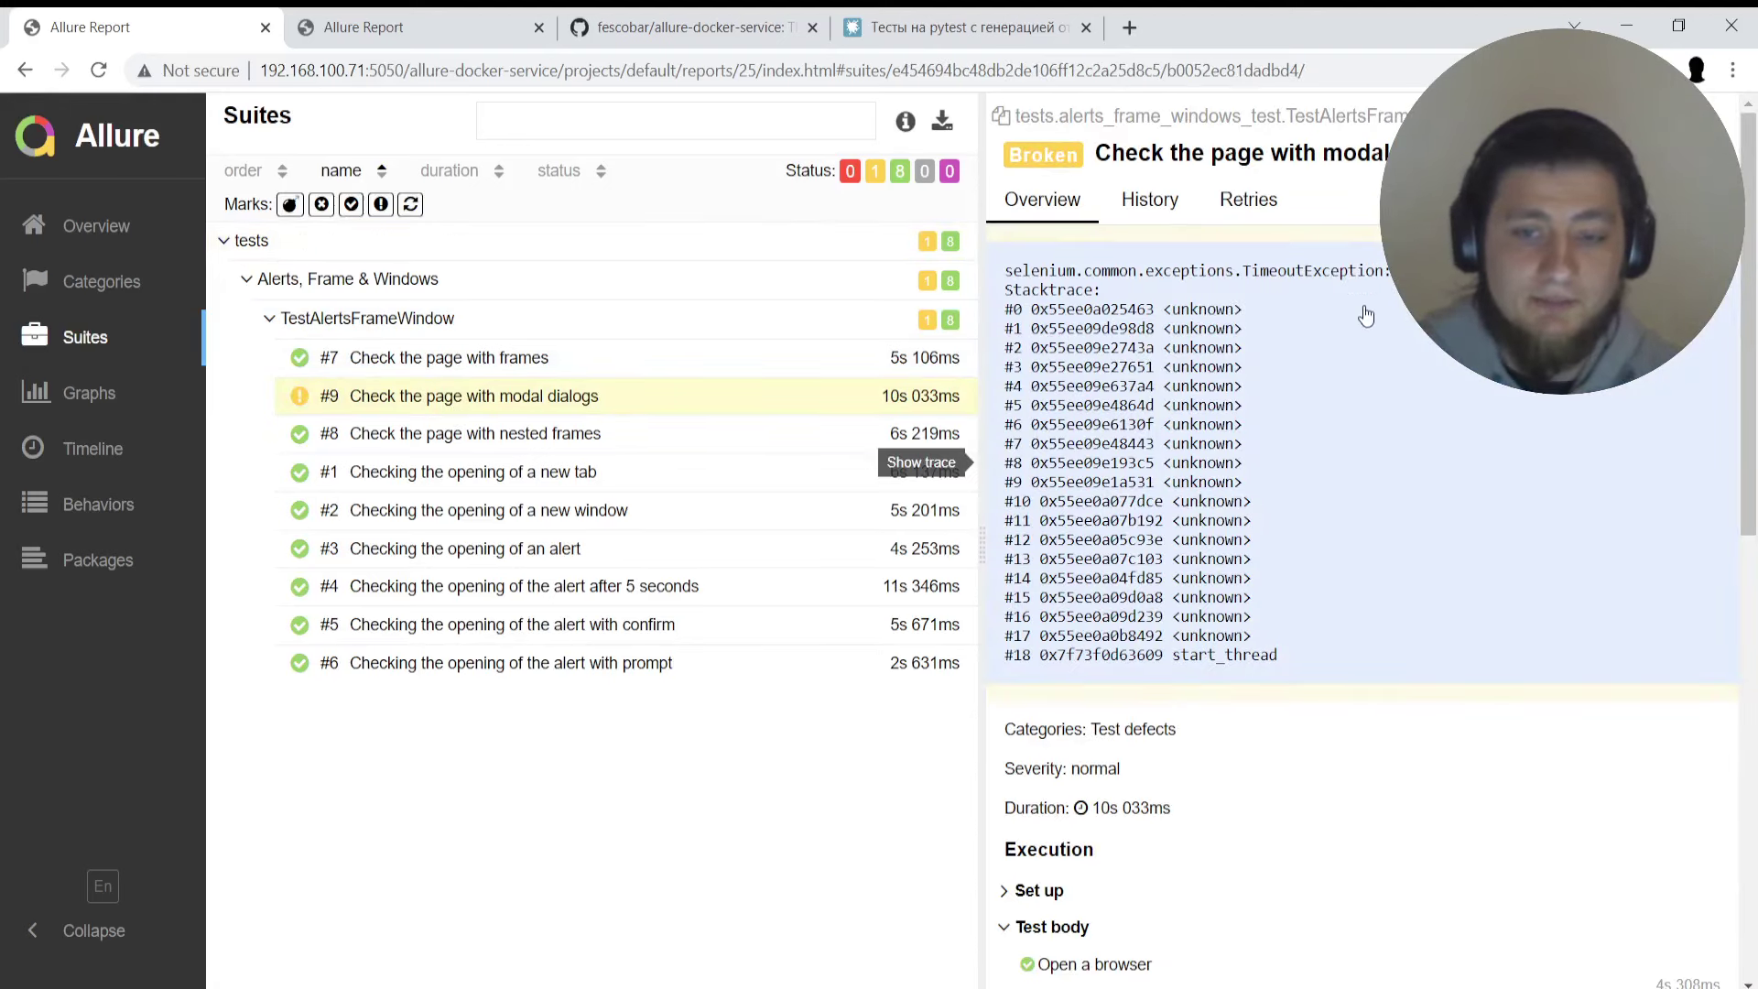
pyautogui.scroll(-8, 1213, 661)
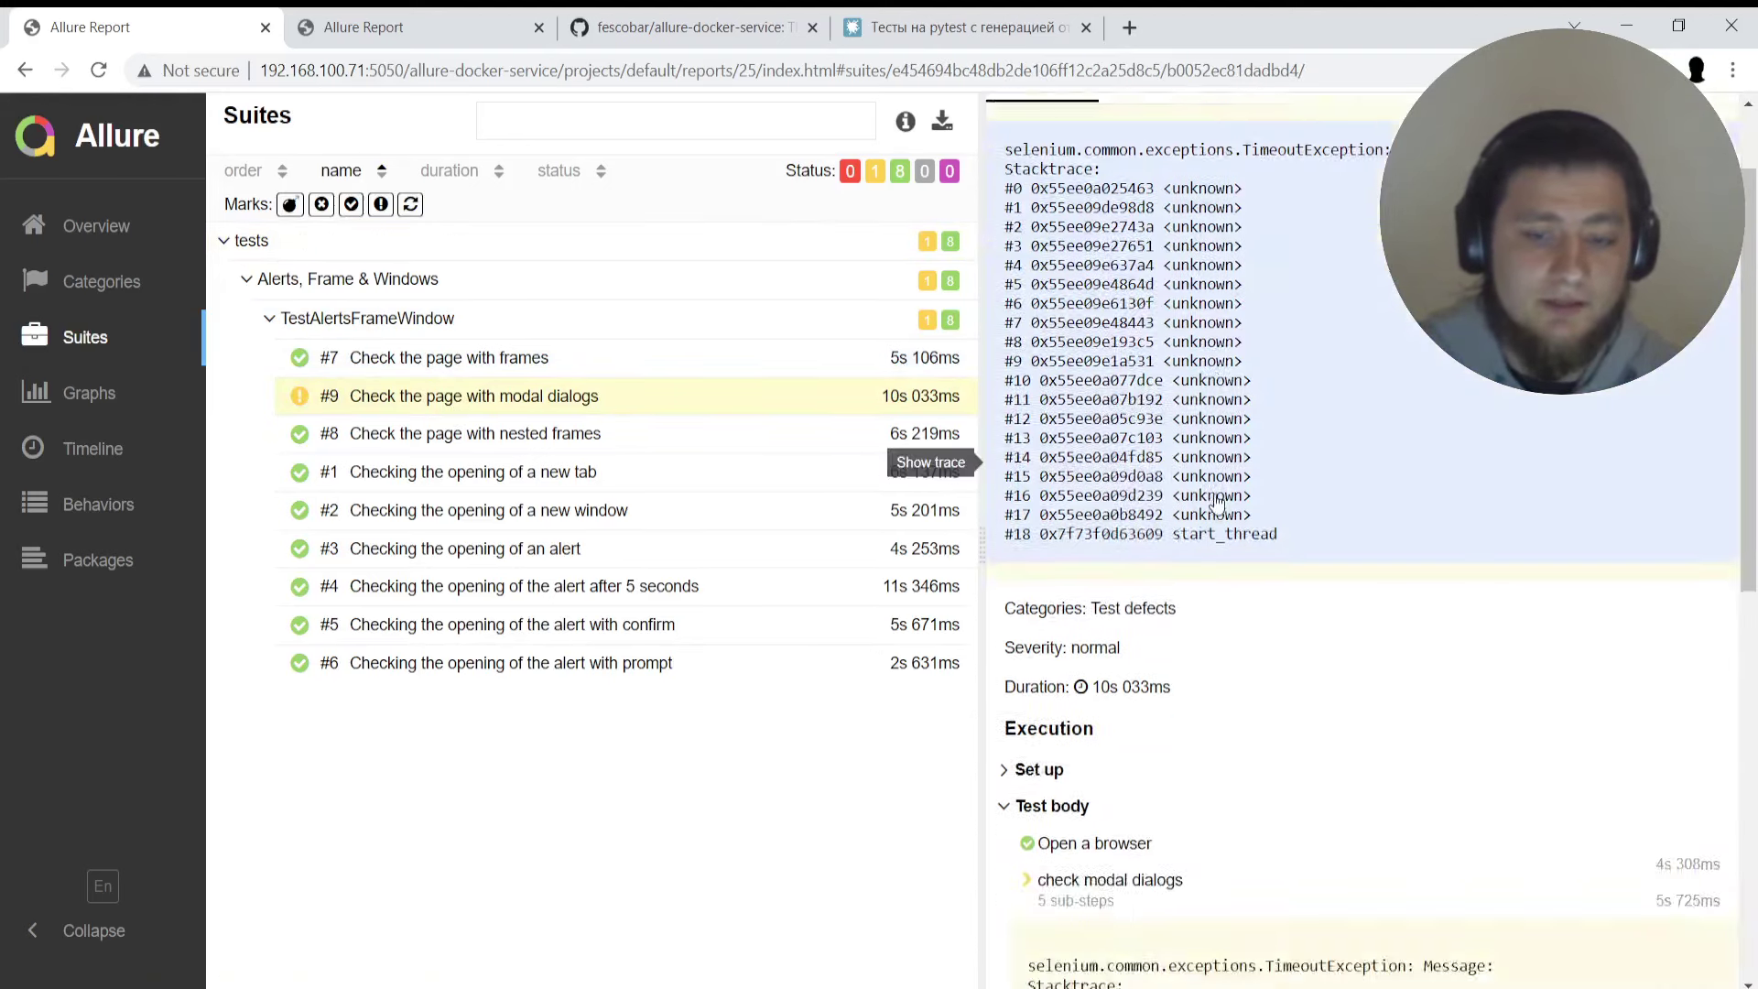
pyautogui.scroll(5, 1213, 661)
# Browse the report's Graphs, Behaviors, Timeline, Packages, Suites and Categories, then return to Overview.
pyautogui.click(89, 393)
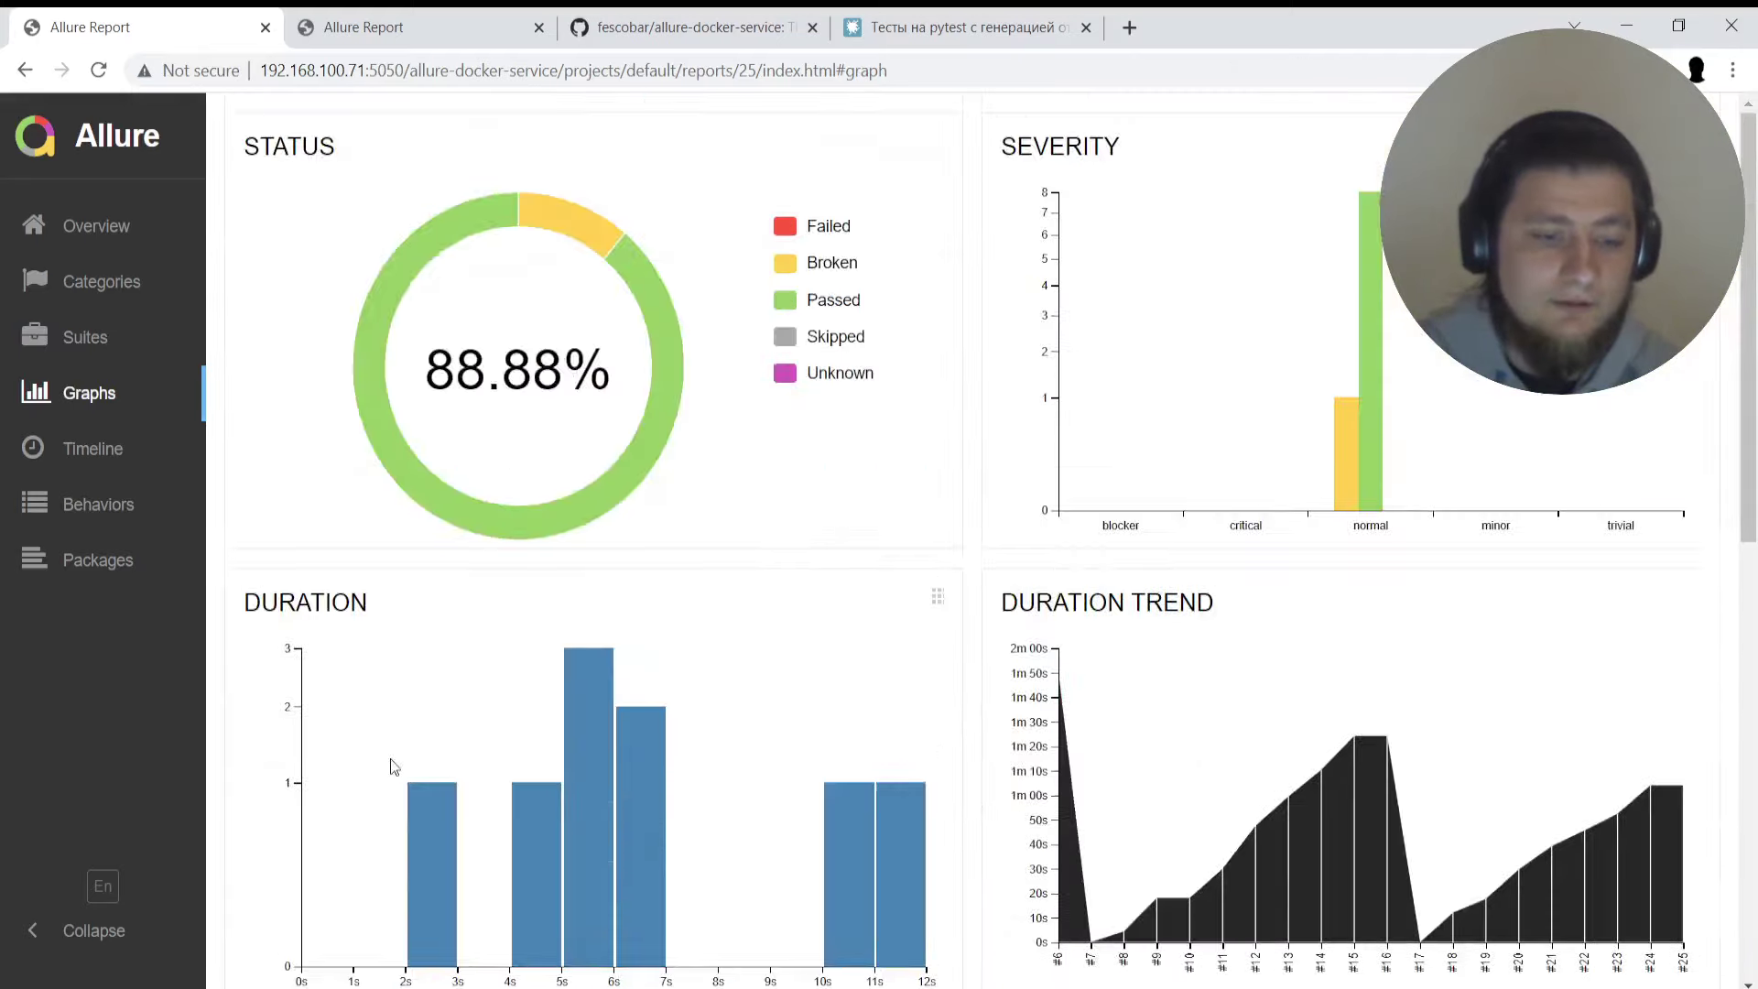
pyautogui.scroll(-5, 392, 766)
pyautogui.scroll(-5, 882, 572)
pyautogui.scroll(3, 918, 553)
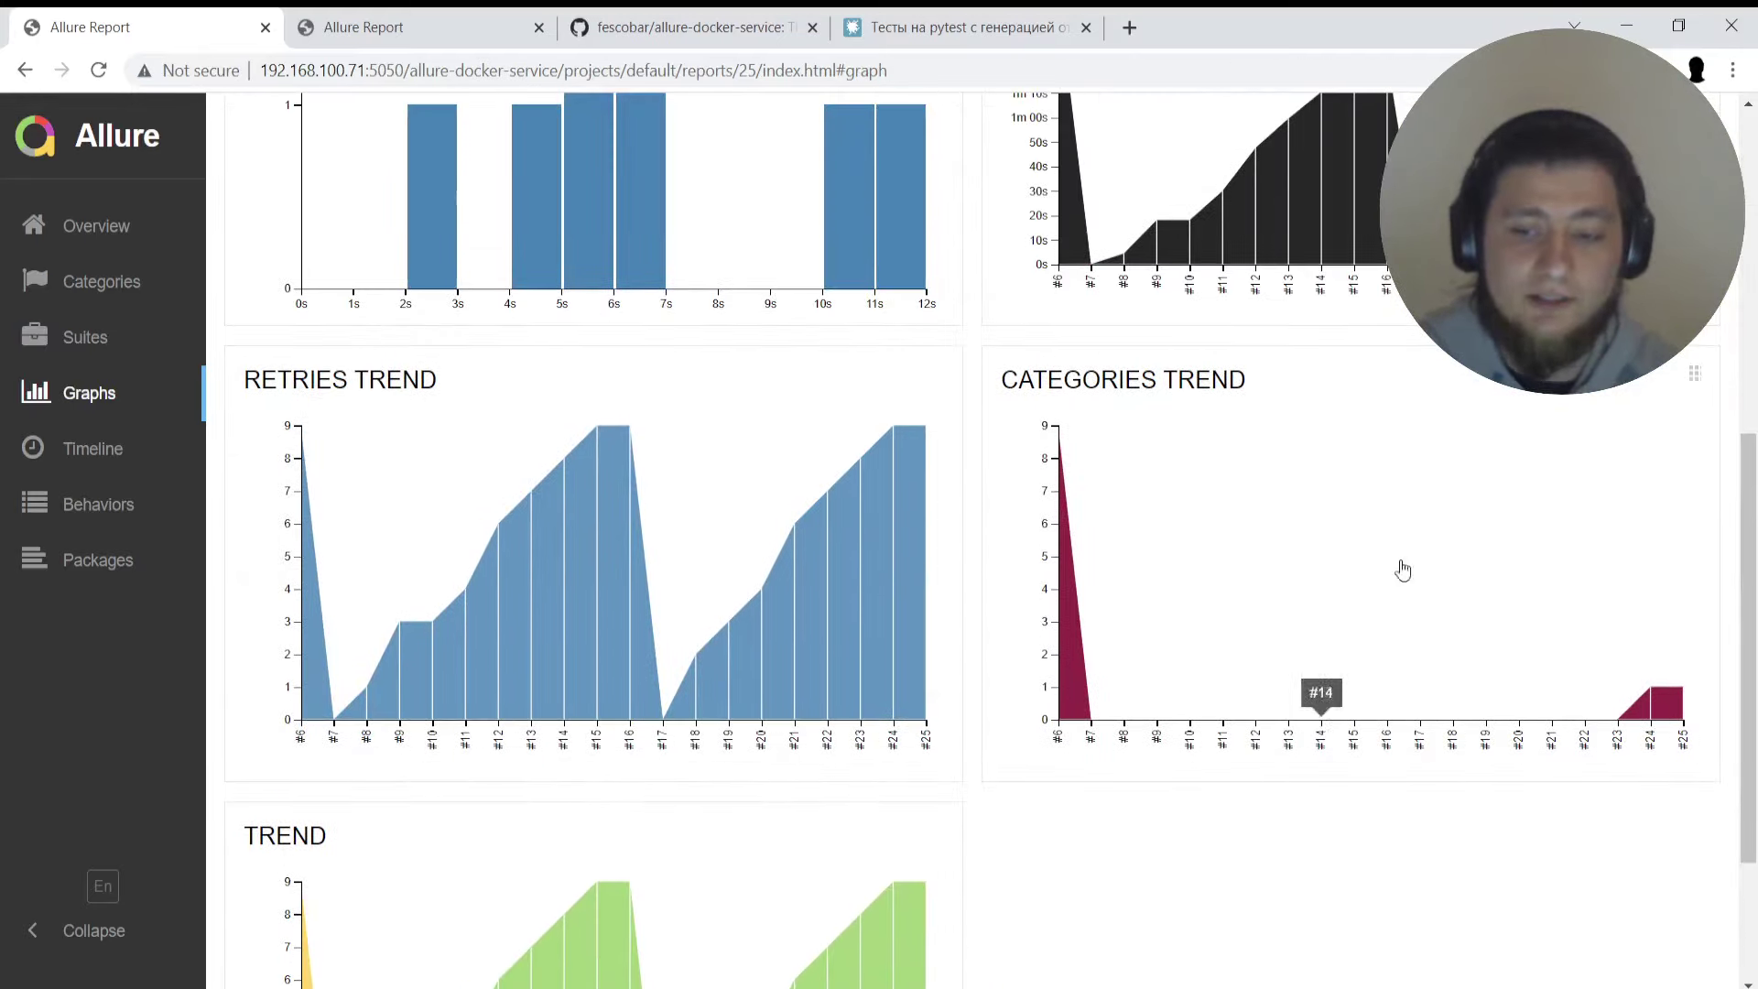
pyautogui.click(110, 505)
pyautogui.click(90, 465)
pyautogui.click(72, 562)
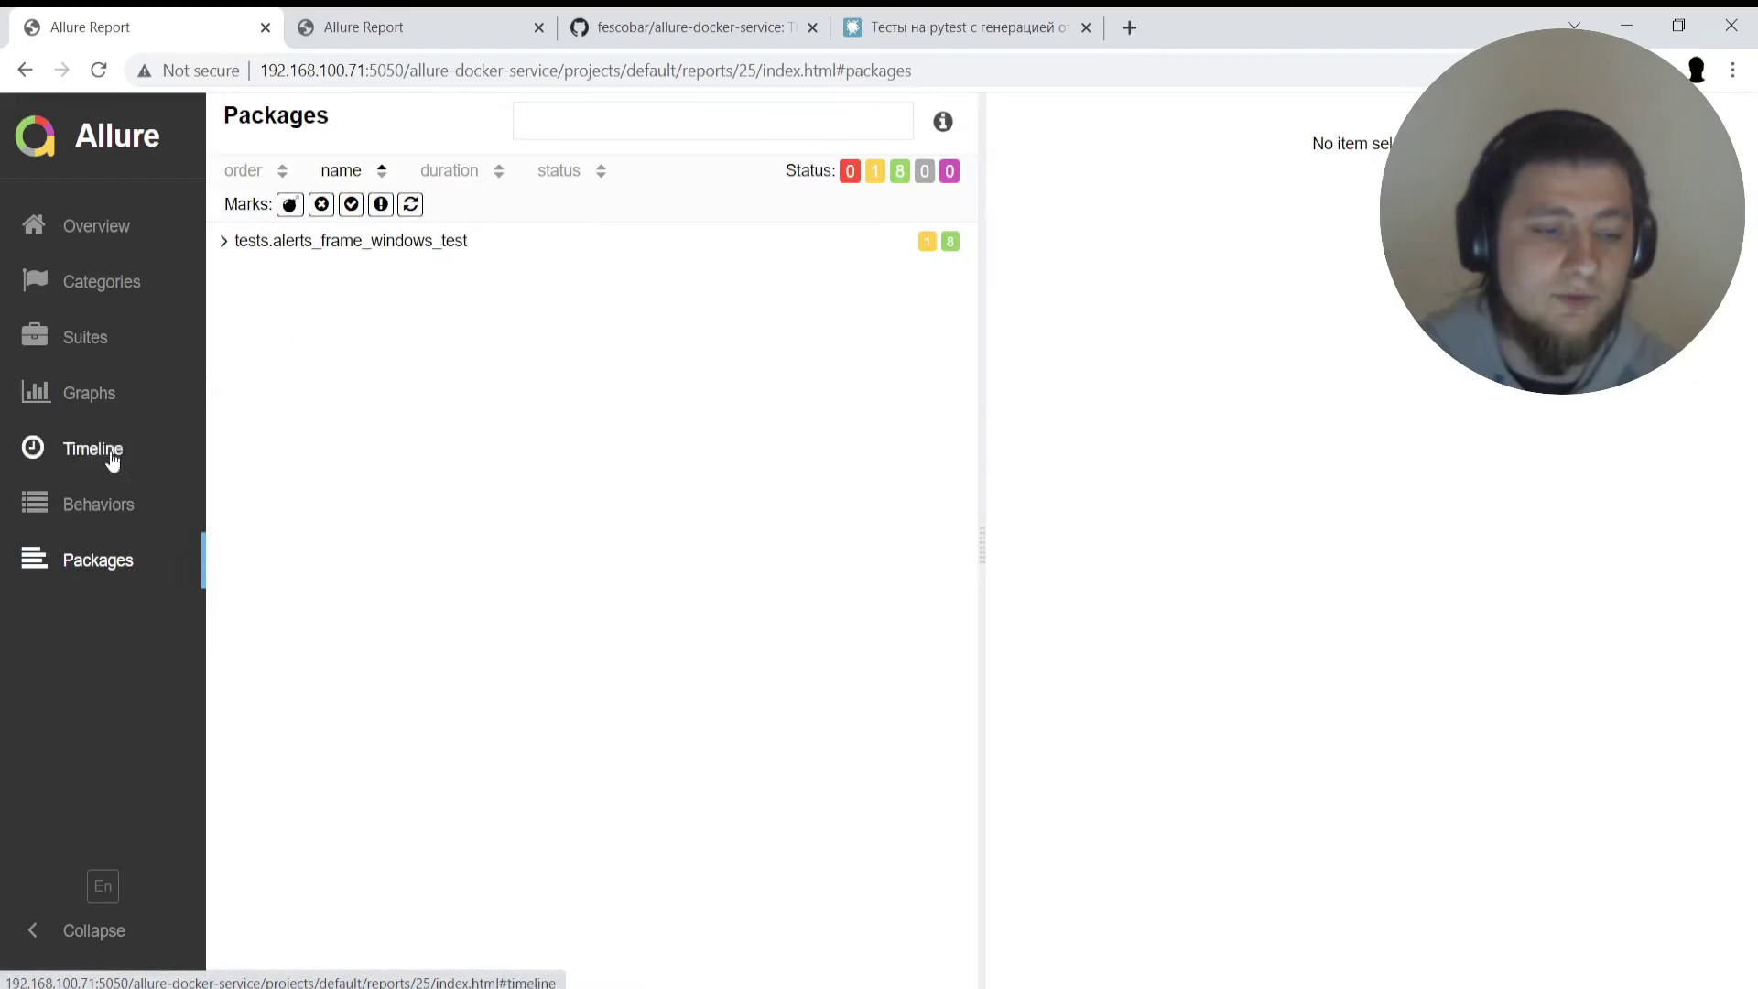
pyautogui.click(114, 399)
pyautogui.click(101, 343)
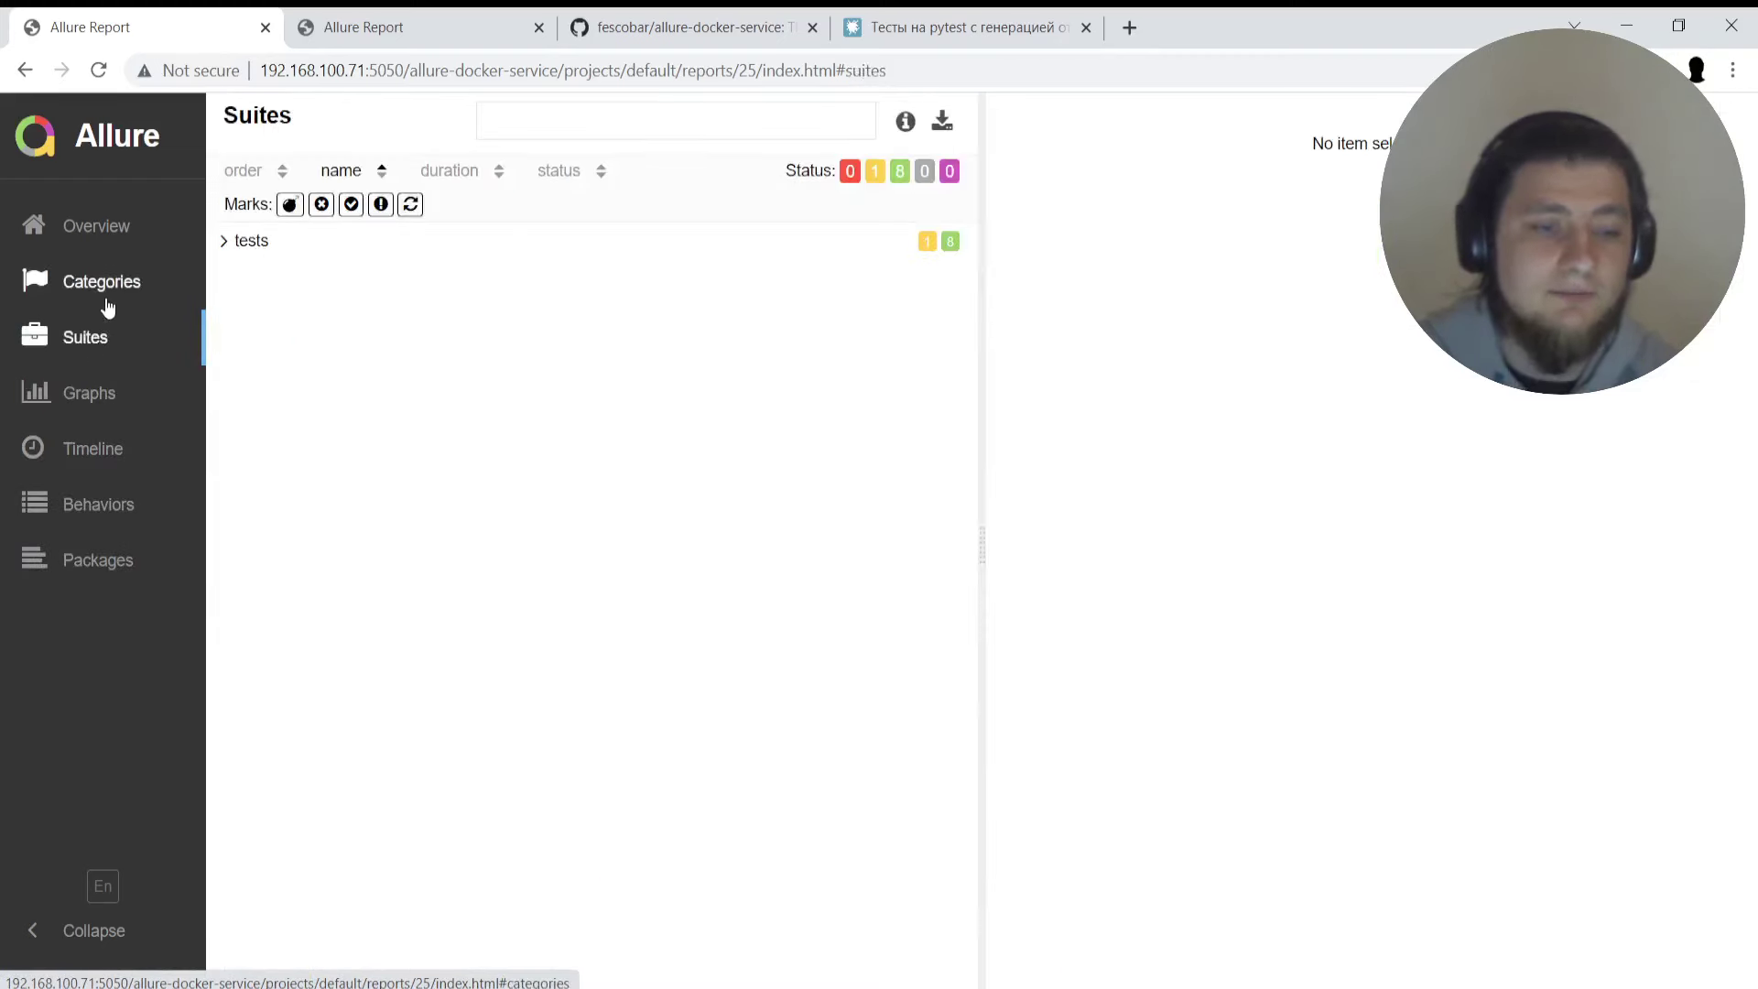
pyautogui.click(139, 289)
pyautogui.click(114, 231)
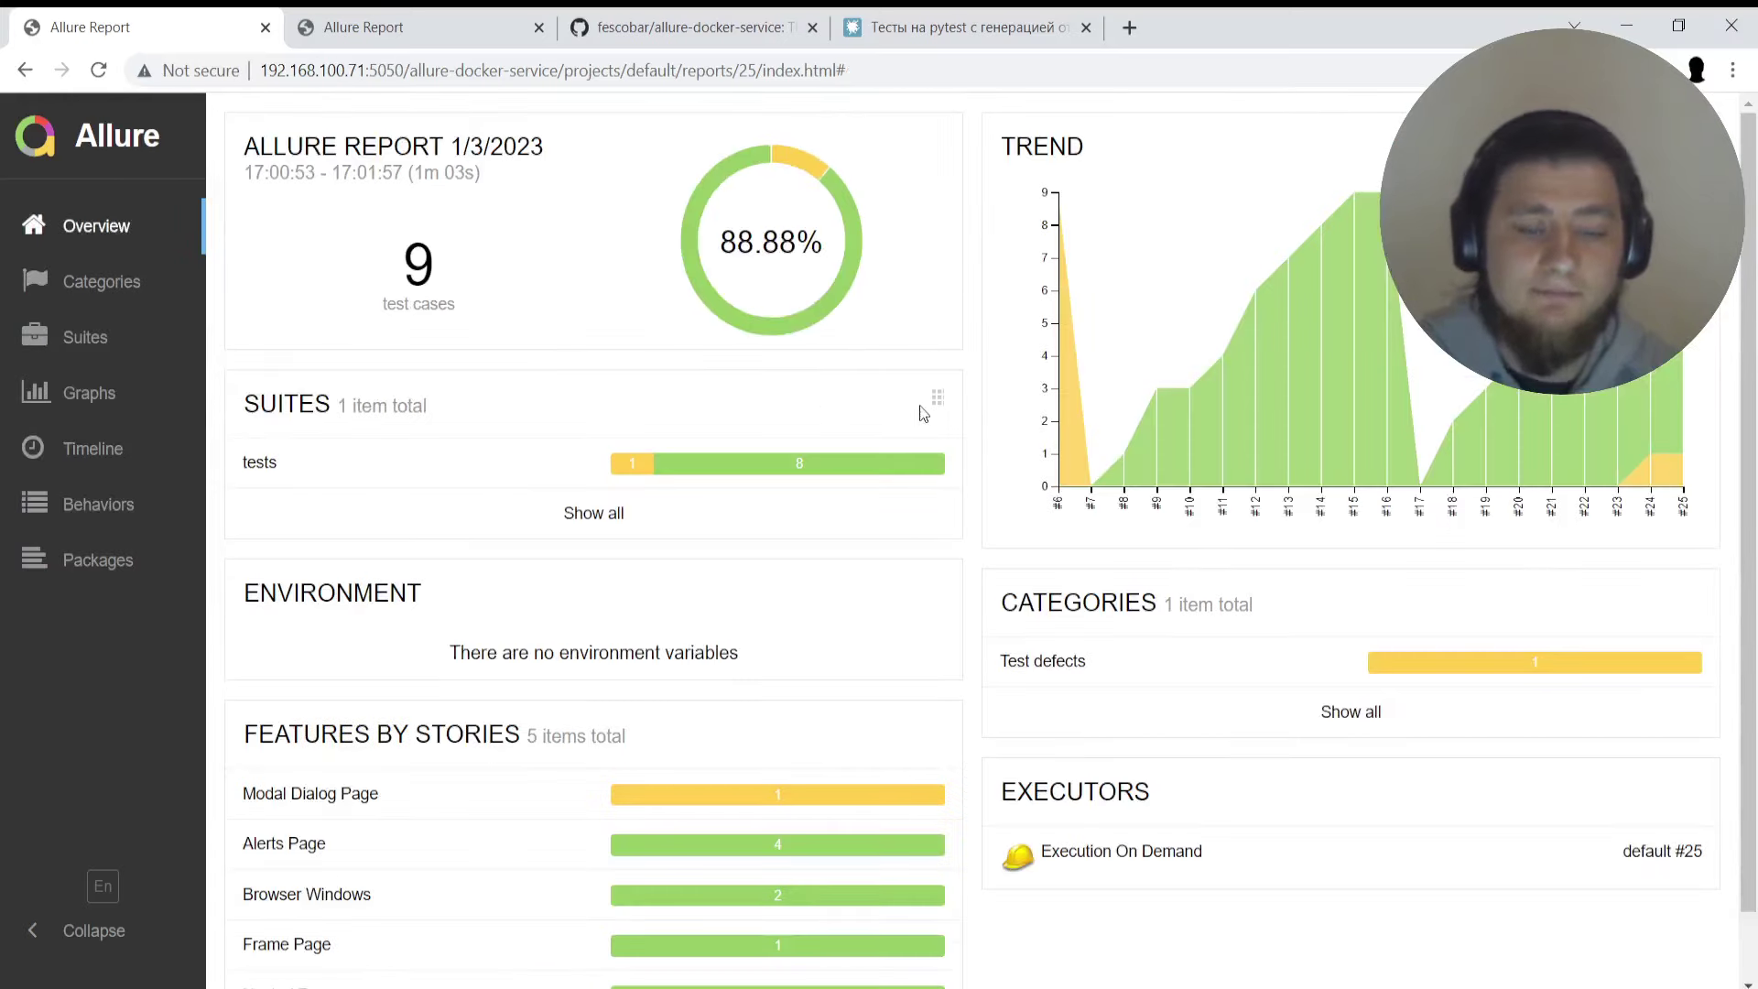
pyautogui.scroll(-1, 730, 439)
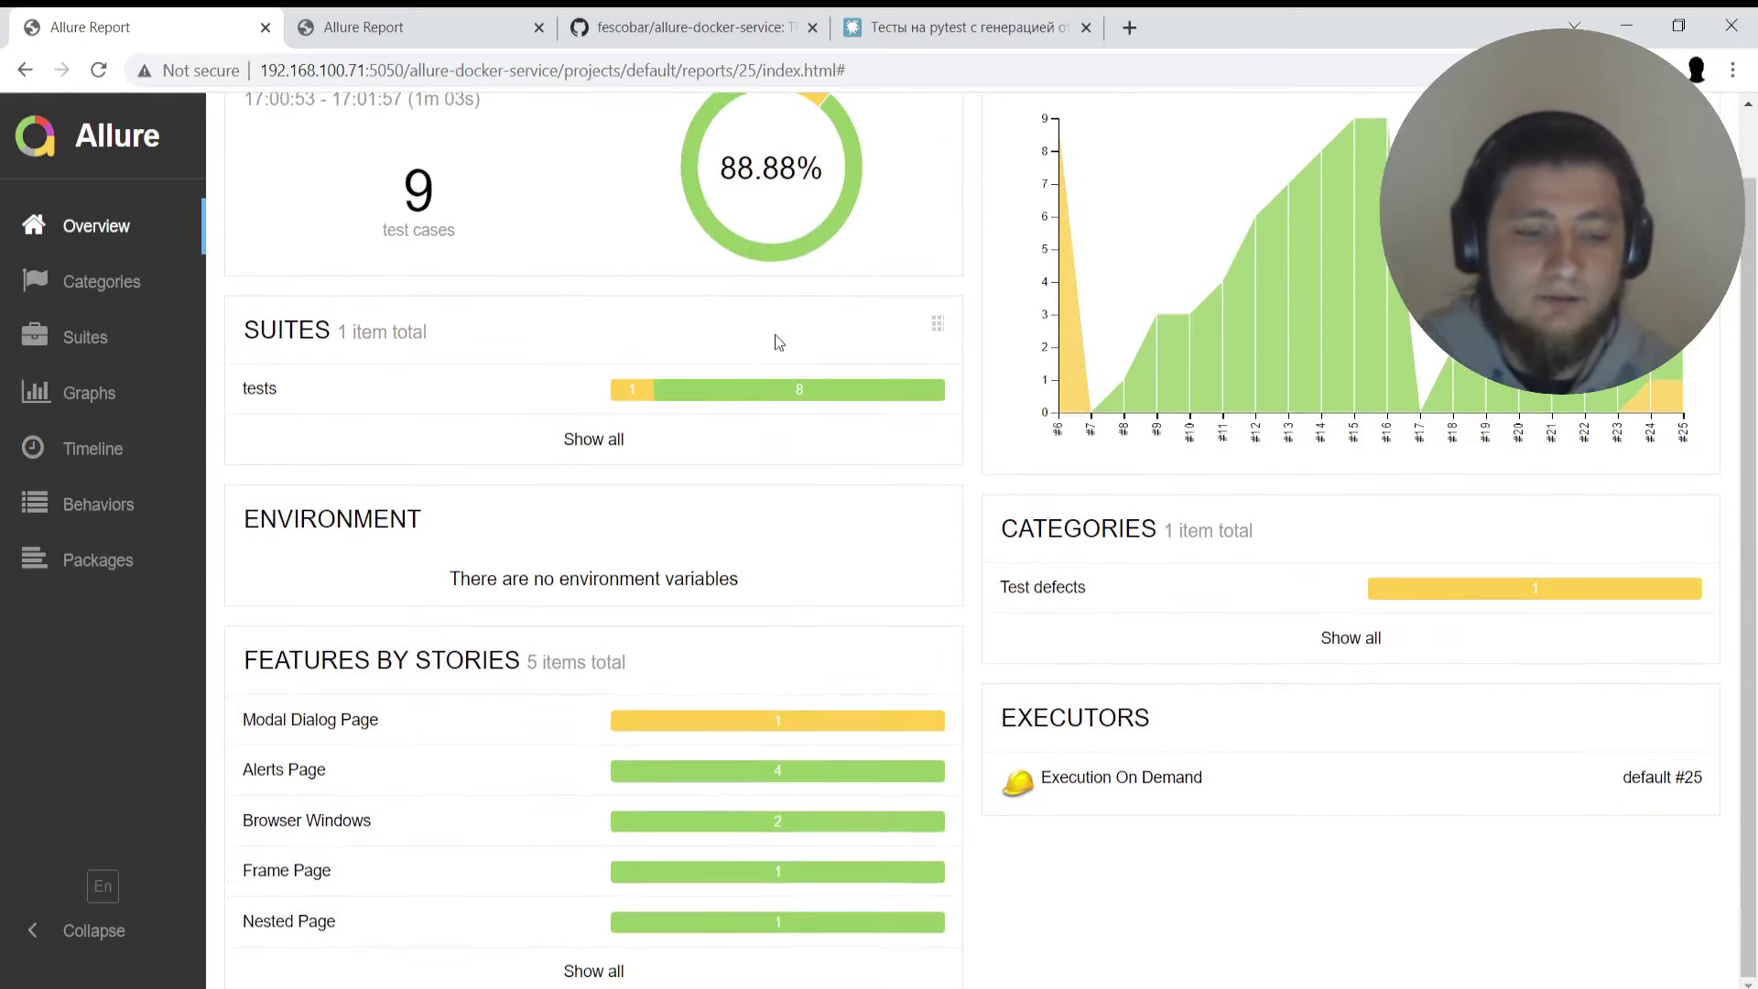
pyautogui.scroll(1, 777, 342)
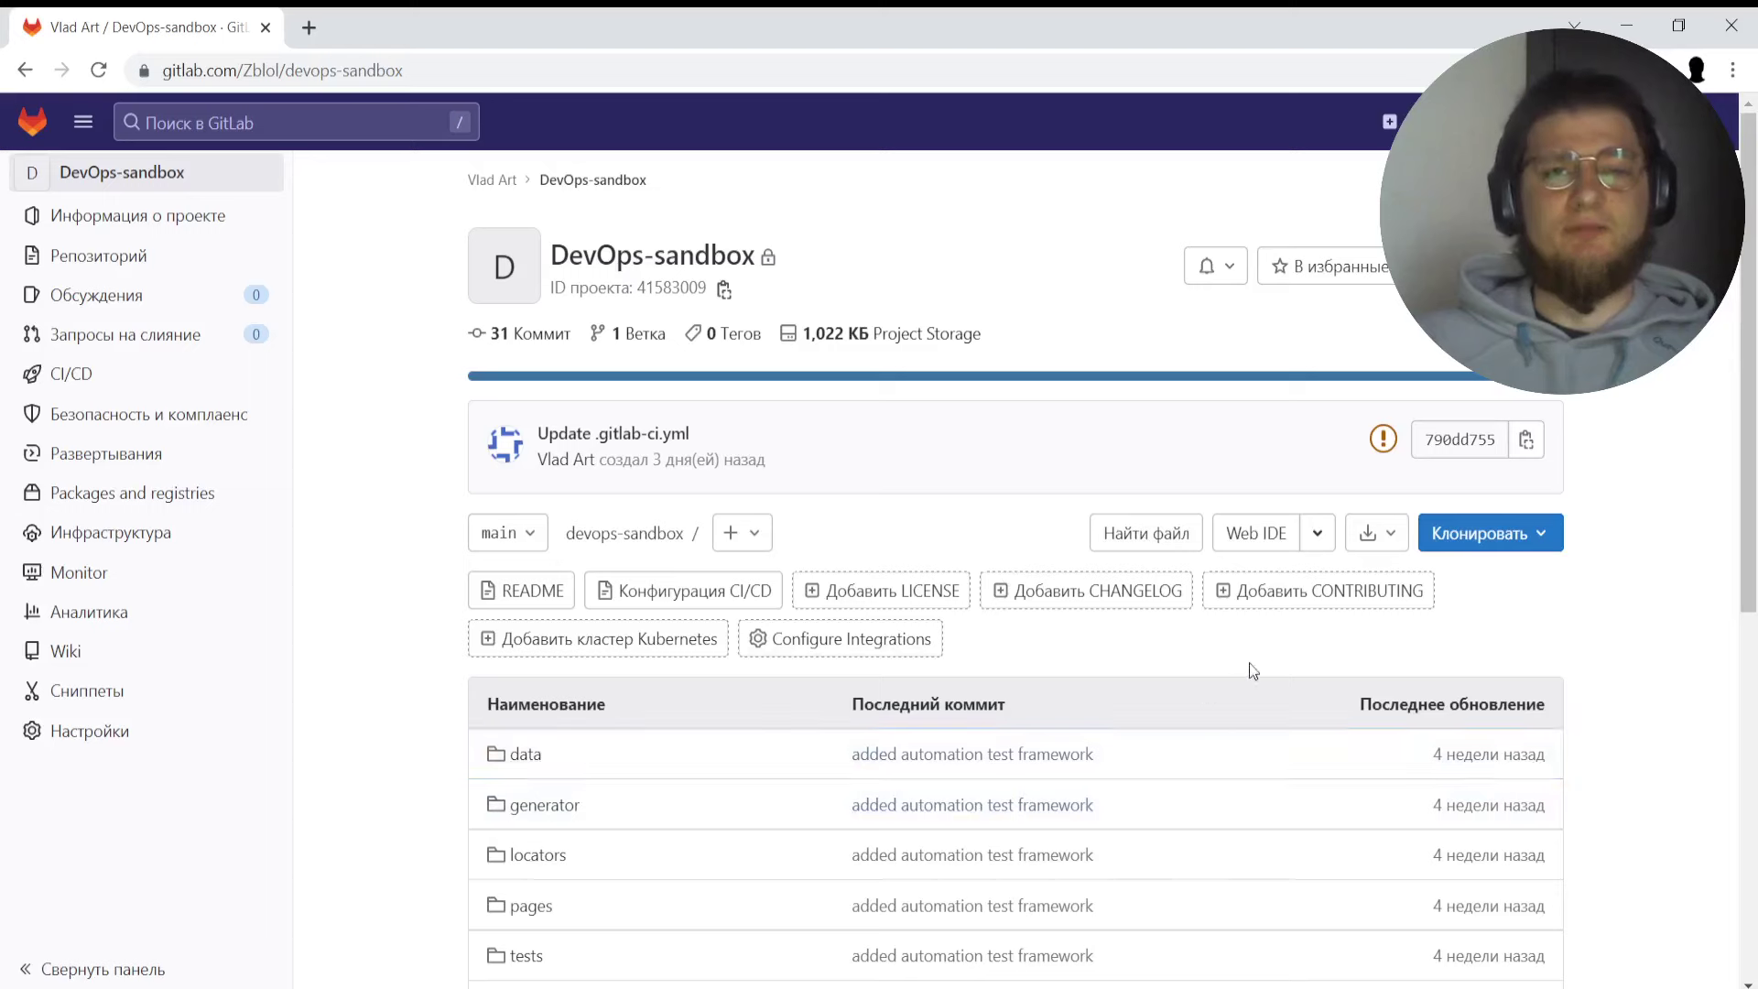
# Review the 685-byte .gitlab-ci.yml's build, test and report stages, then return to the file list.
pyautogui.scroll(-1, 767, 770)
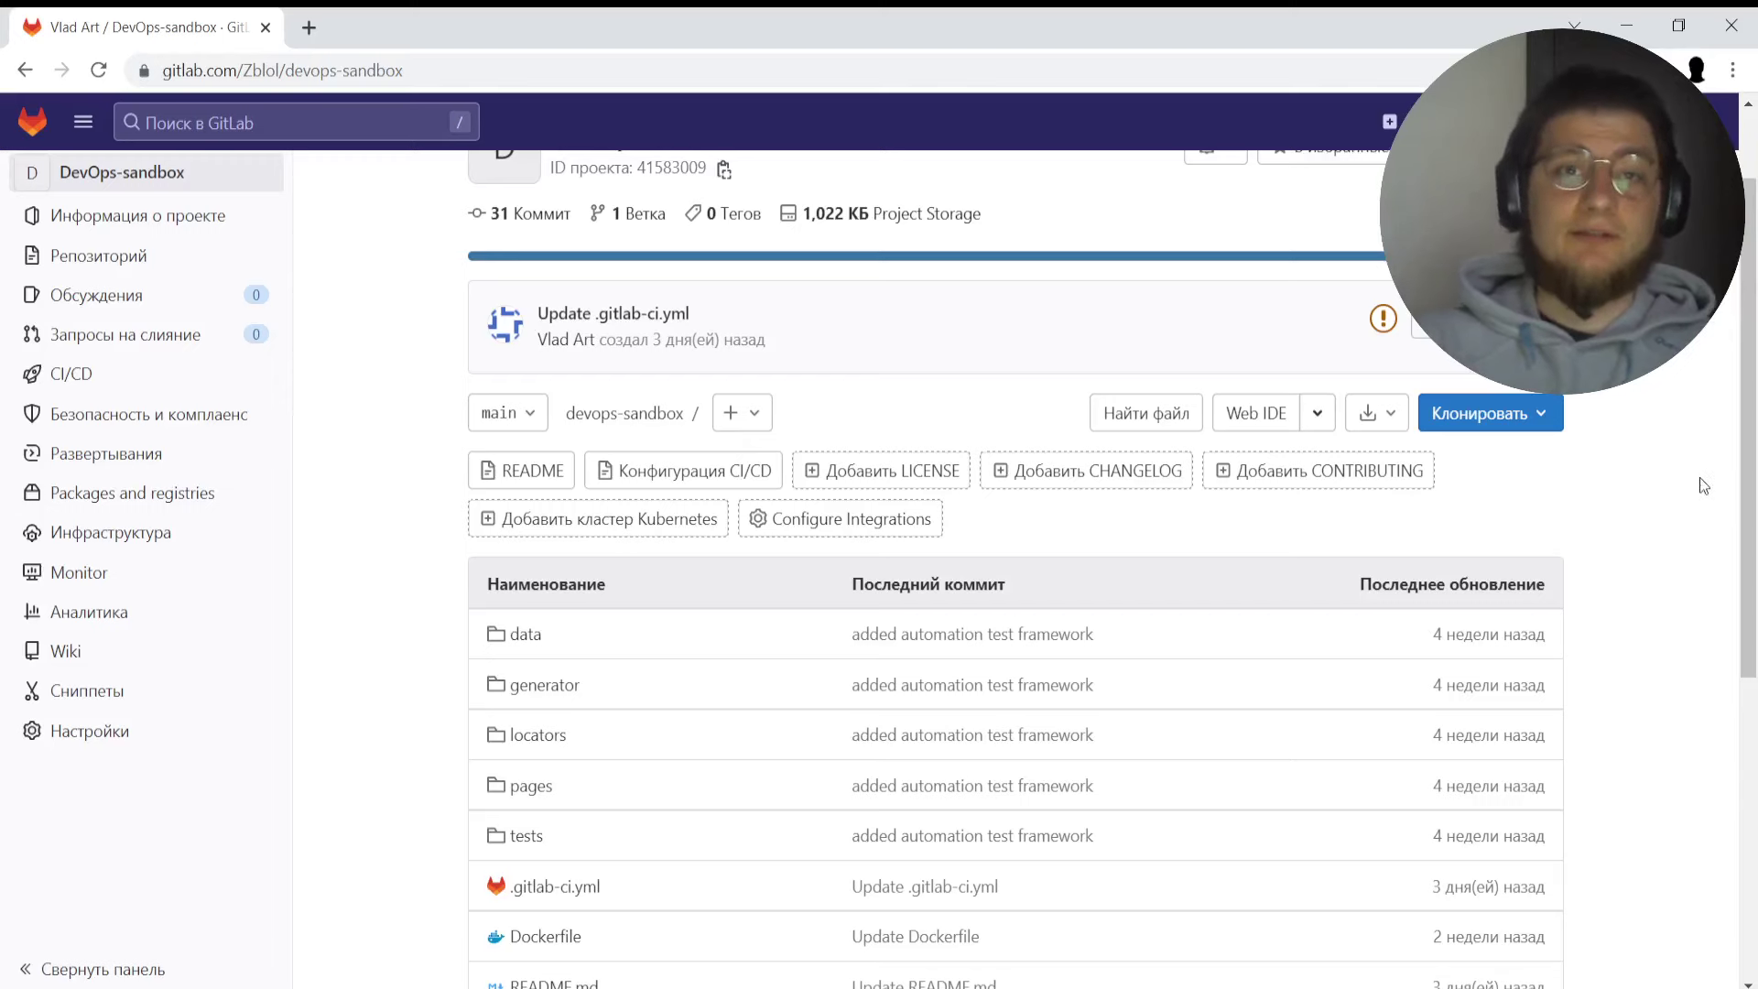
pyautogui.scroll(-3, 777, 556)
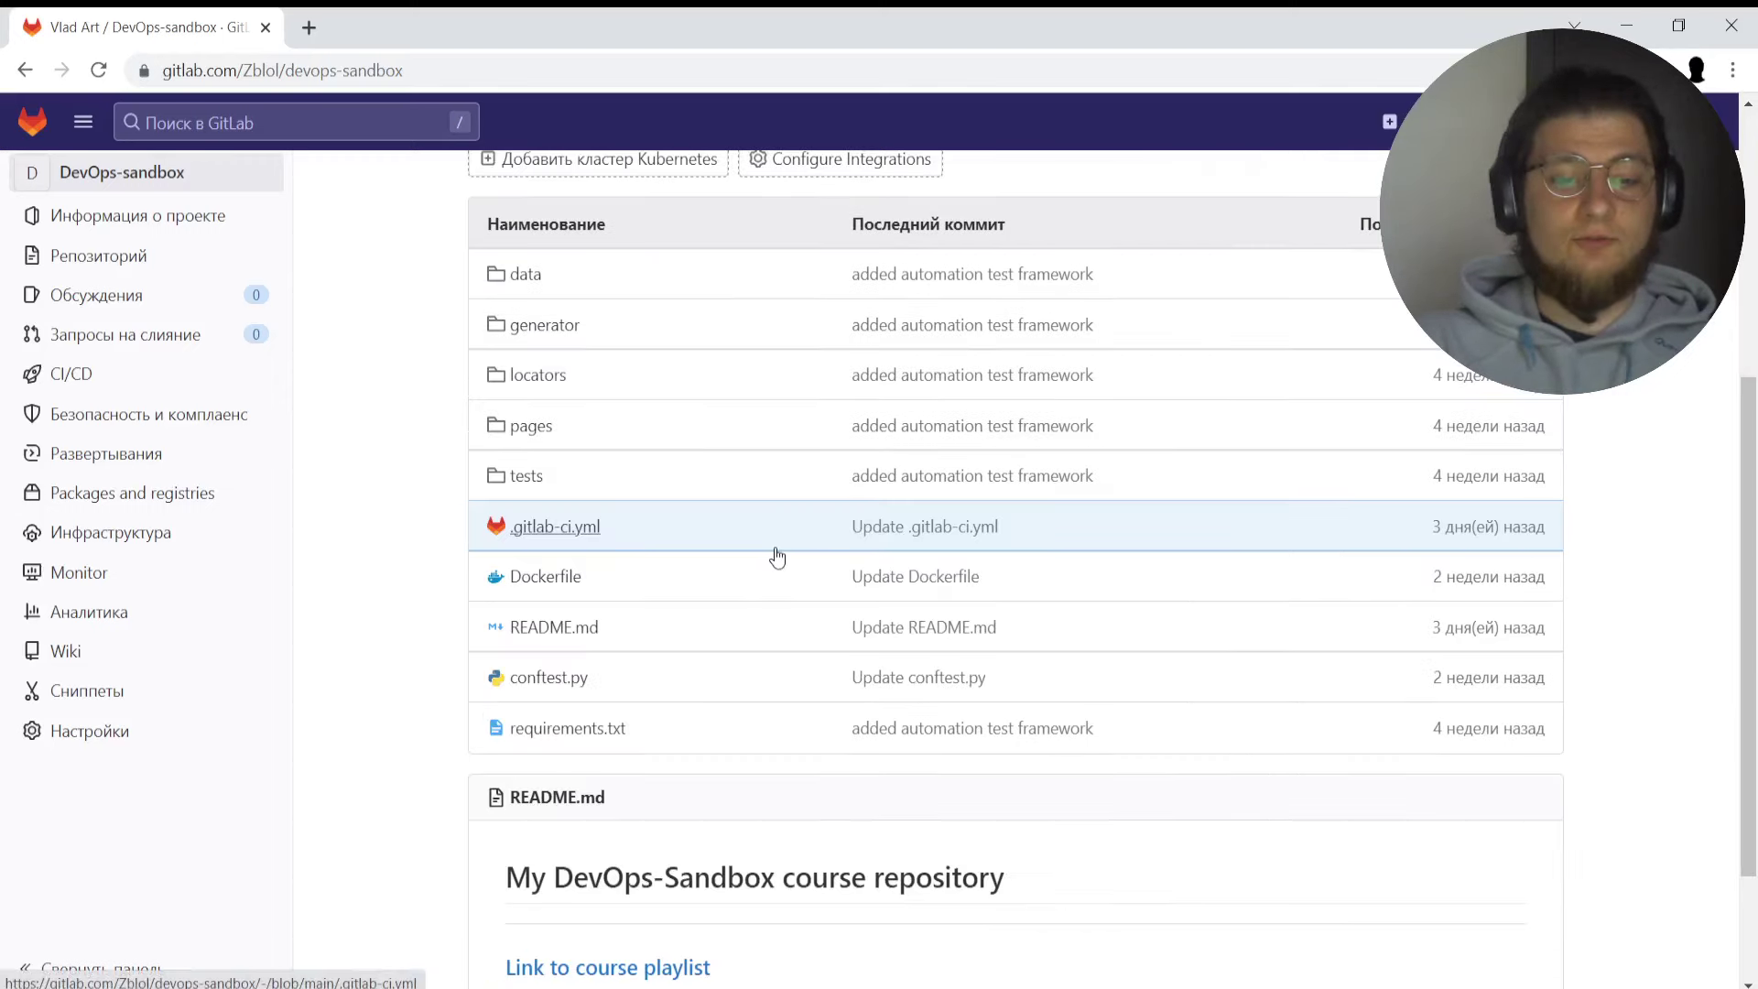
pyautogui.click(595, 527)
pyautogui.scroll(-3, 914, 575)
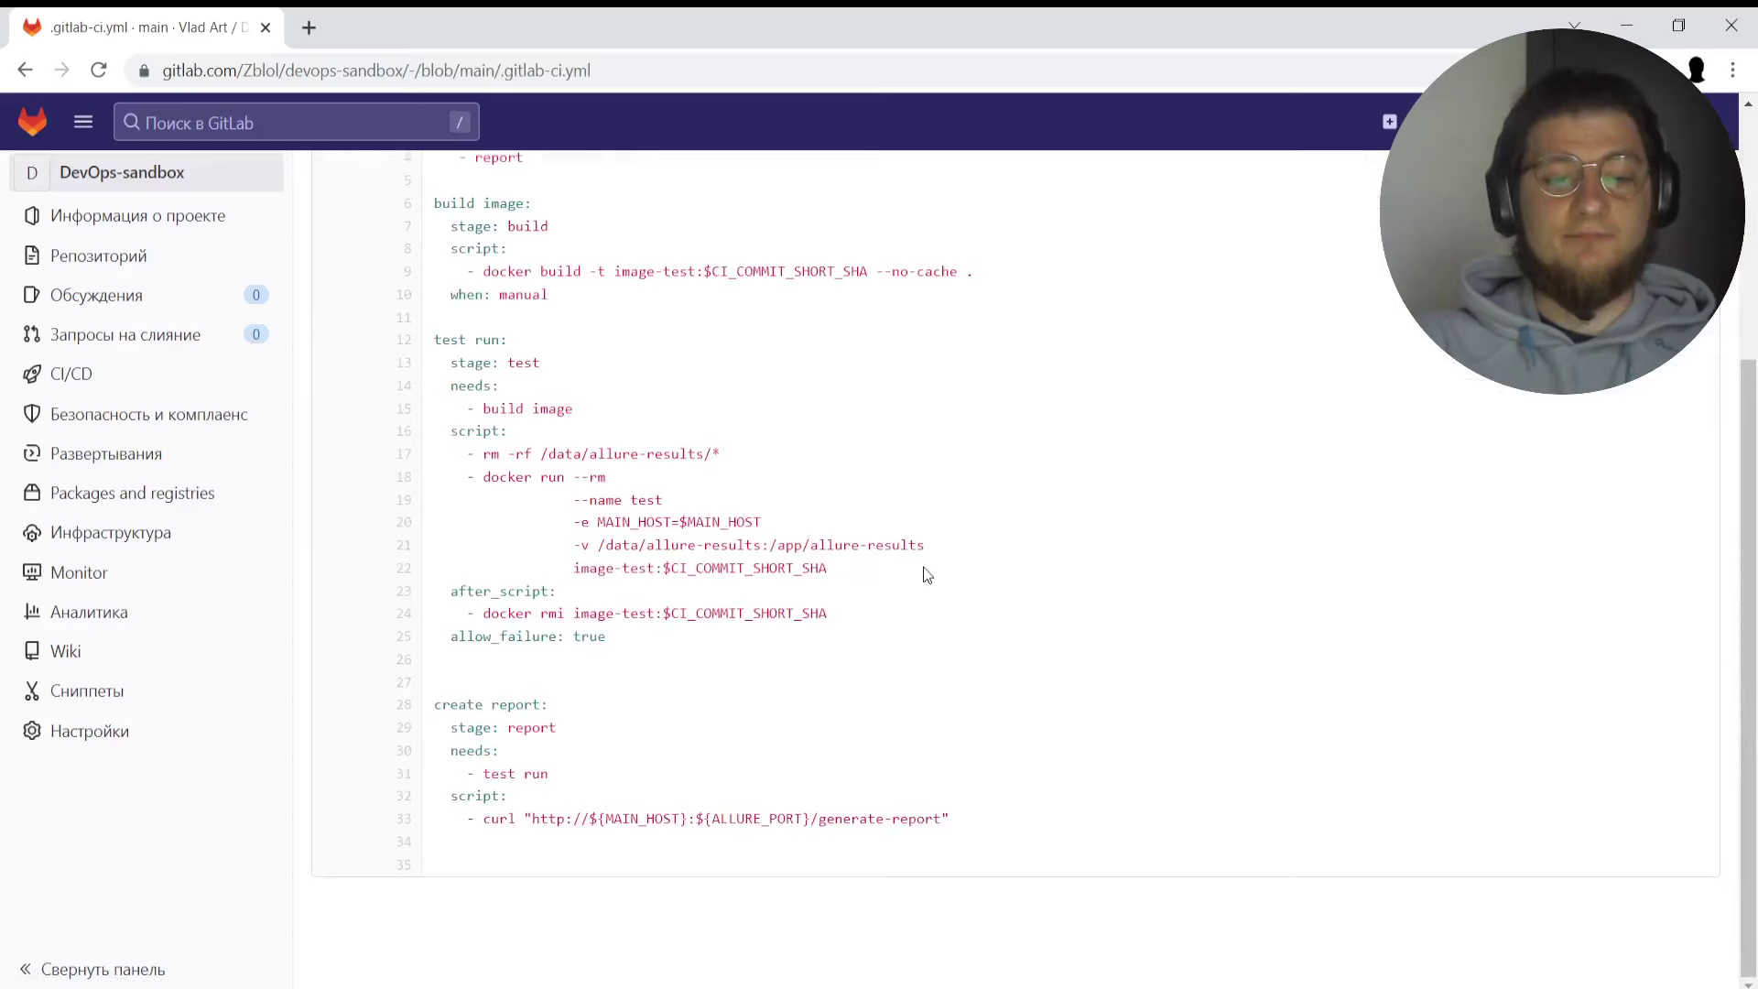
pyautogui.scroll(4, 920, 572)
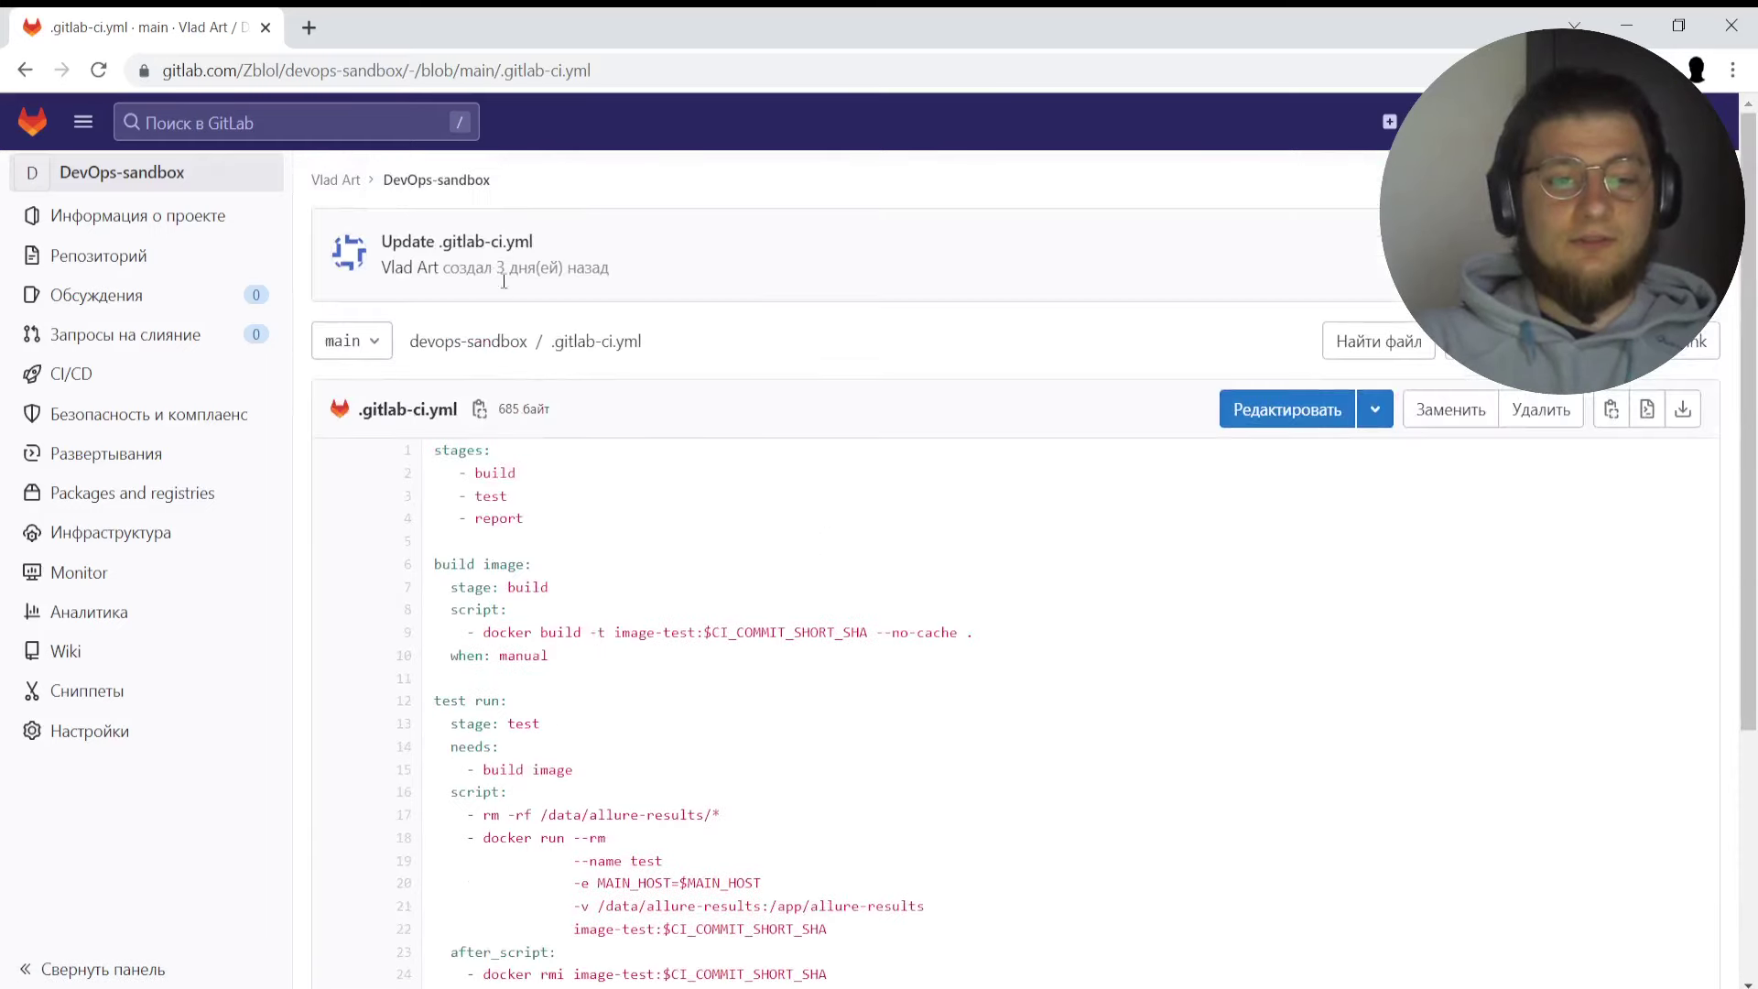
pyautogui.click(490, 346)
pyautogui.scroll(-3, 588, 581)
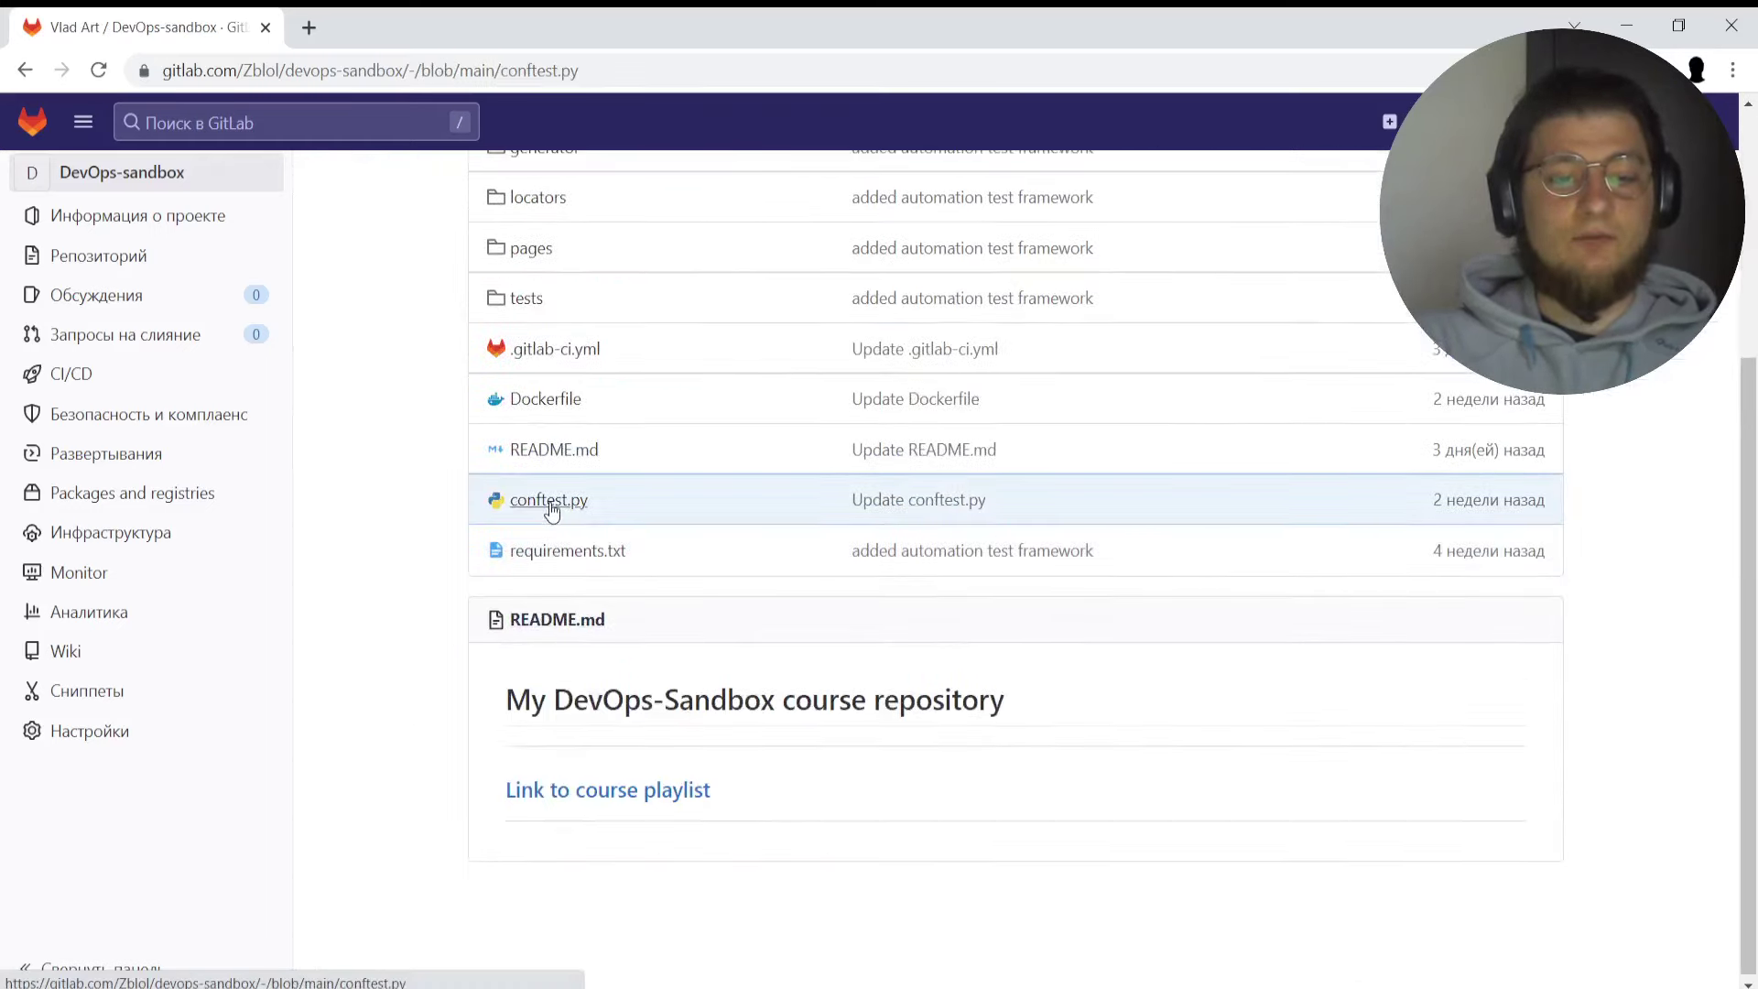
# Open conftest.py, locate the hard-coded port 4444 in the webdriver URL, and start editing.
pyautogui.click(549, 510)
pyautogui.scroll(-1, 794, 610)
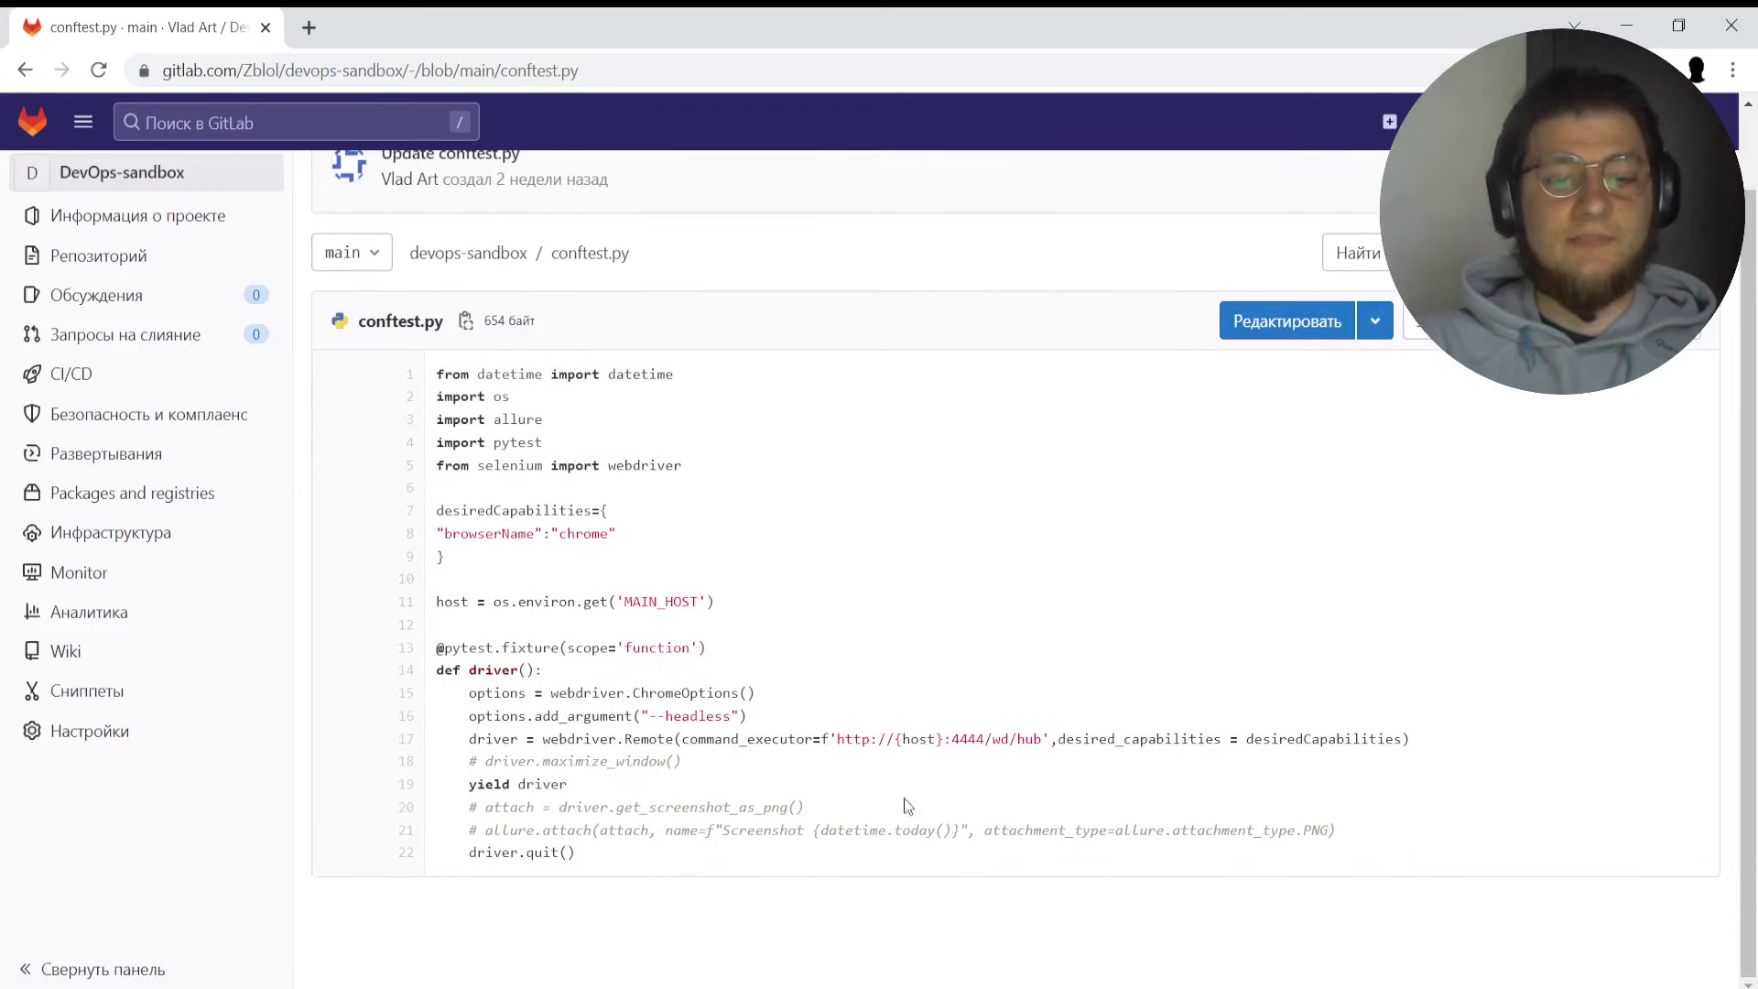
pyautogui.moveTo(985, 739); pyautogui.dragTo(954, 739)
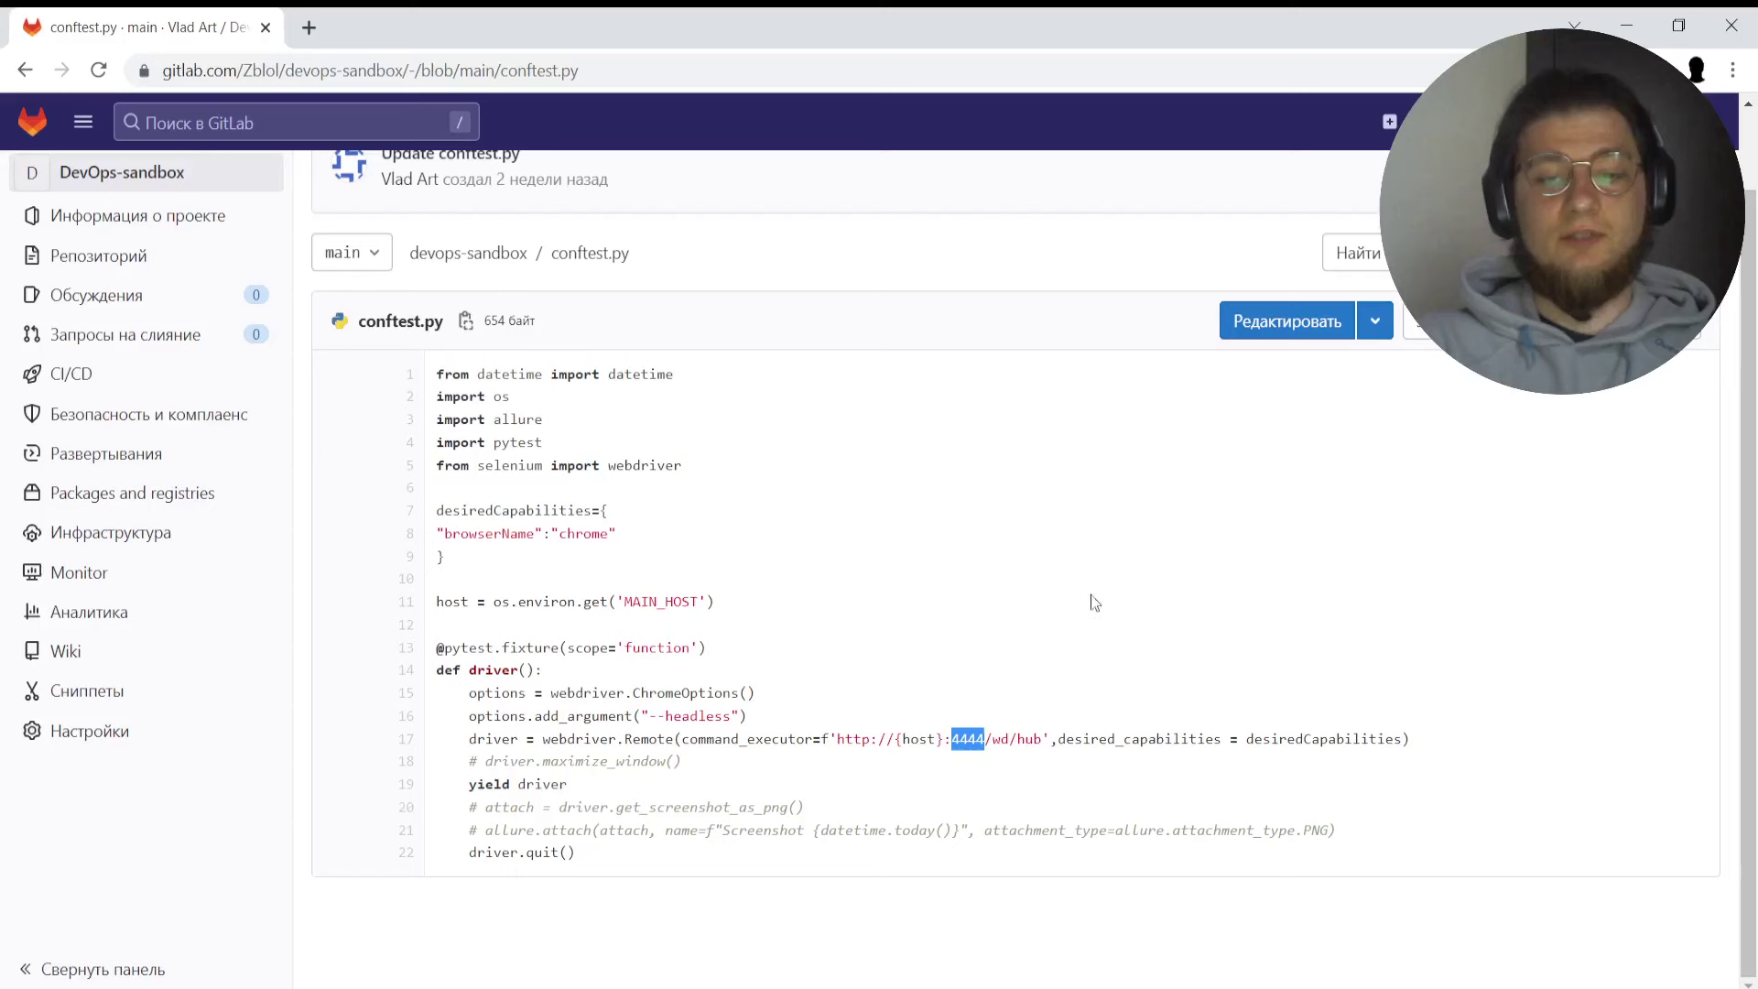
pyautogui.click(1354, 326)
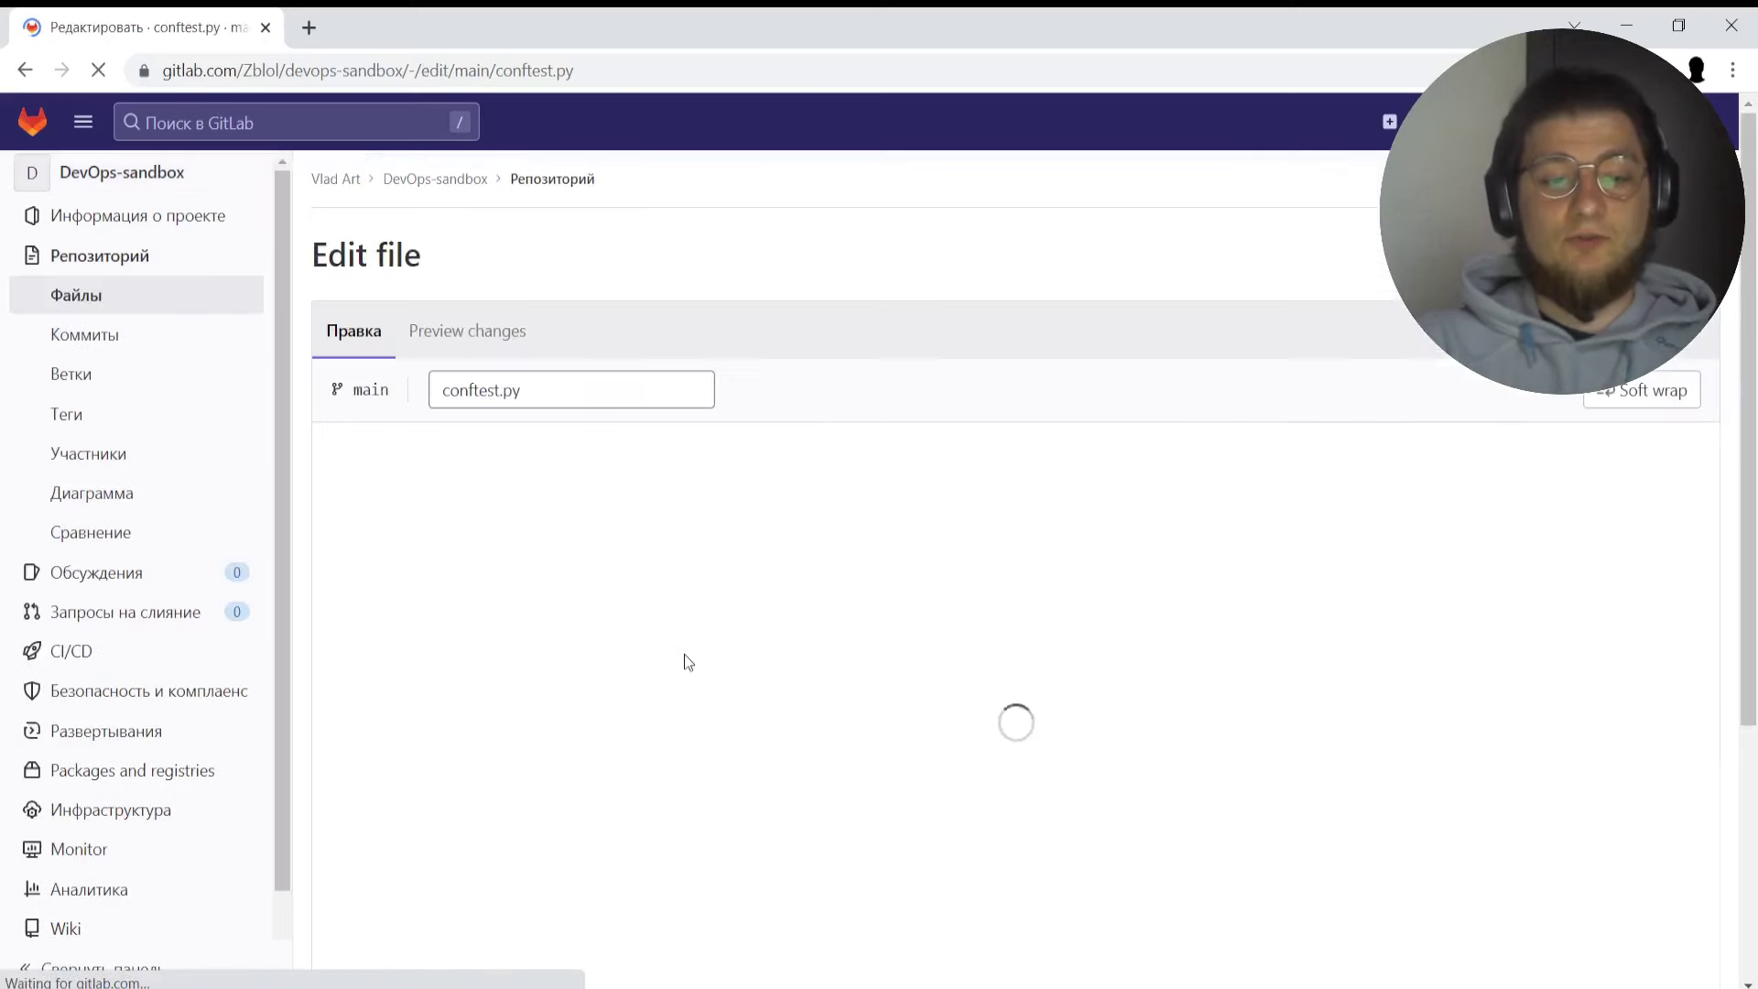
# Add a line port = os.environ.get('MAIN_PORT') below the host line.
pyautogui.click(717, 661)
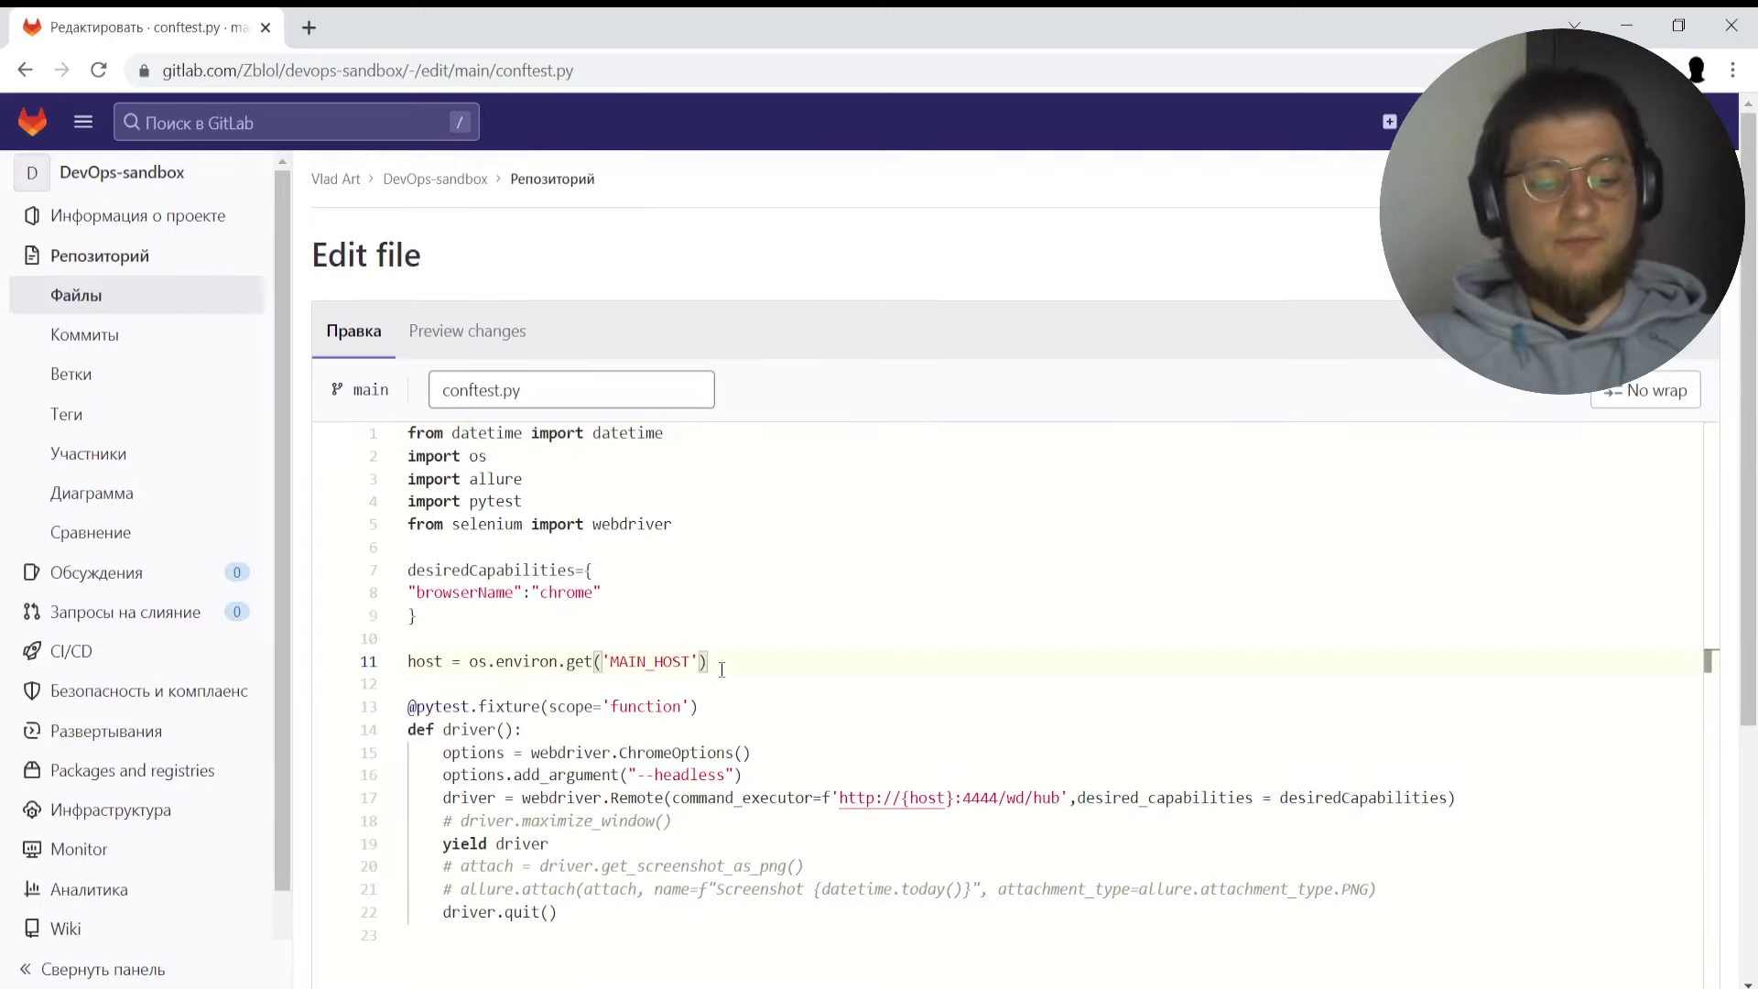
pyautogui.moveTo(717, 661); pyautogui.dragTo(409, 661)
pyautogui.click(654, 687)
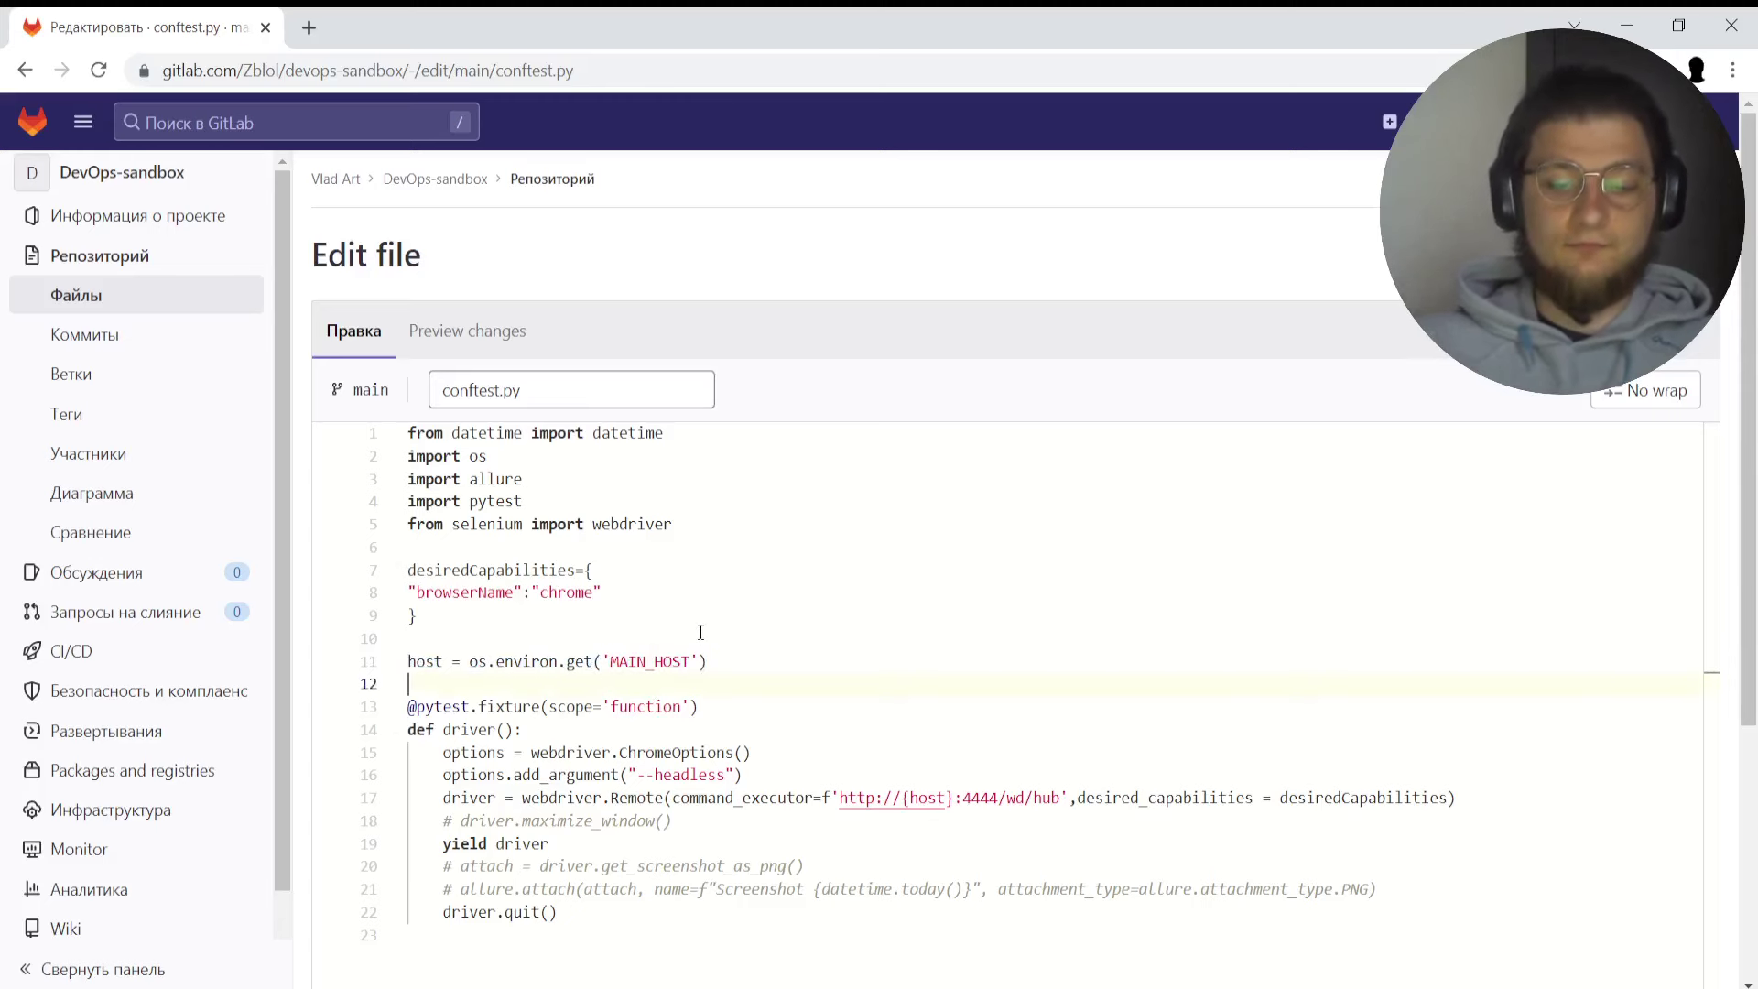
pyautogui.press('Return')
pyautogui.press('Up')
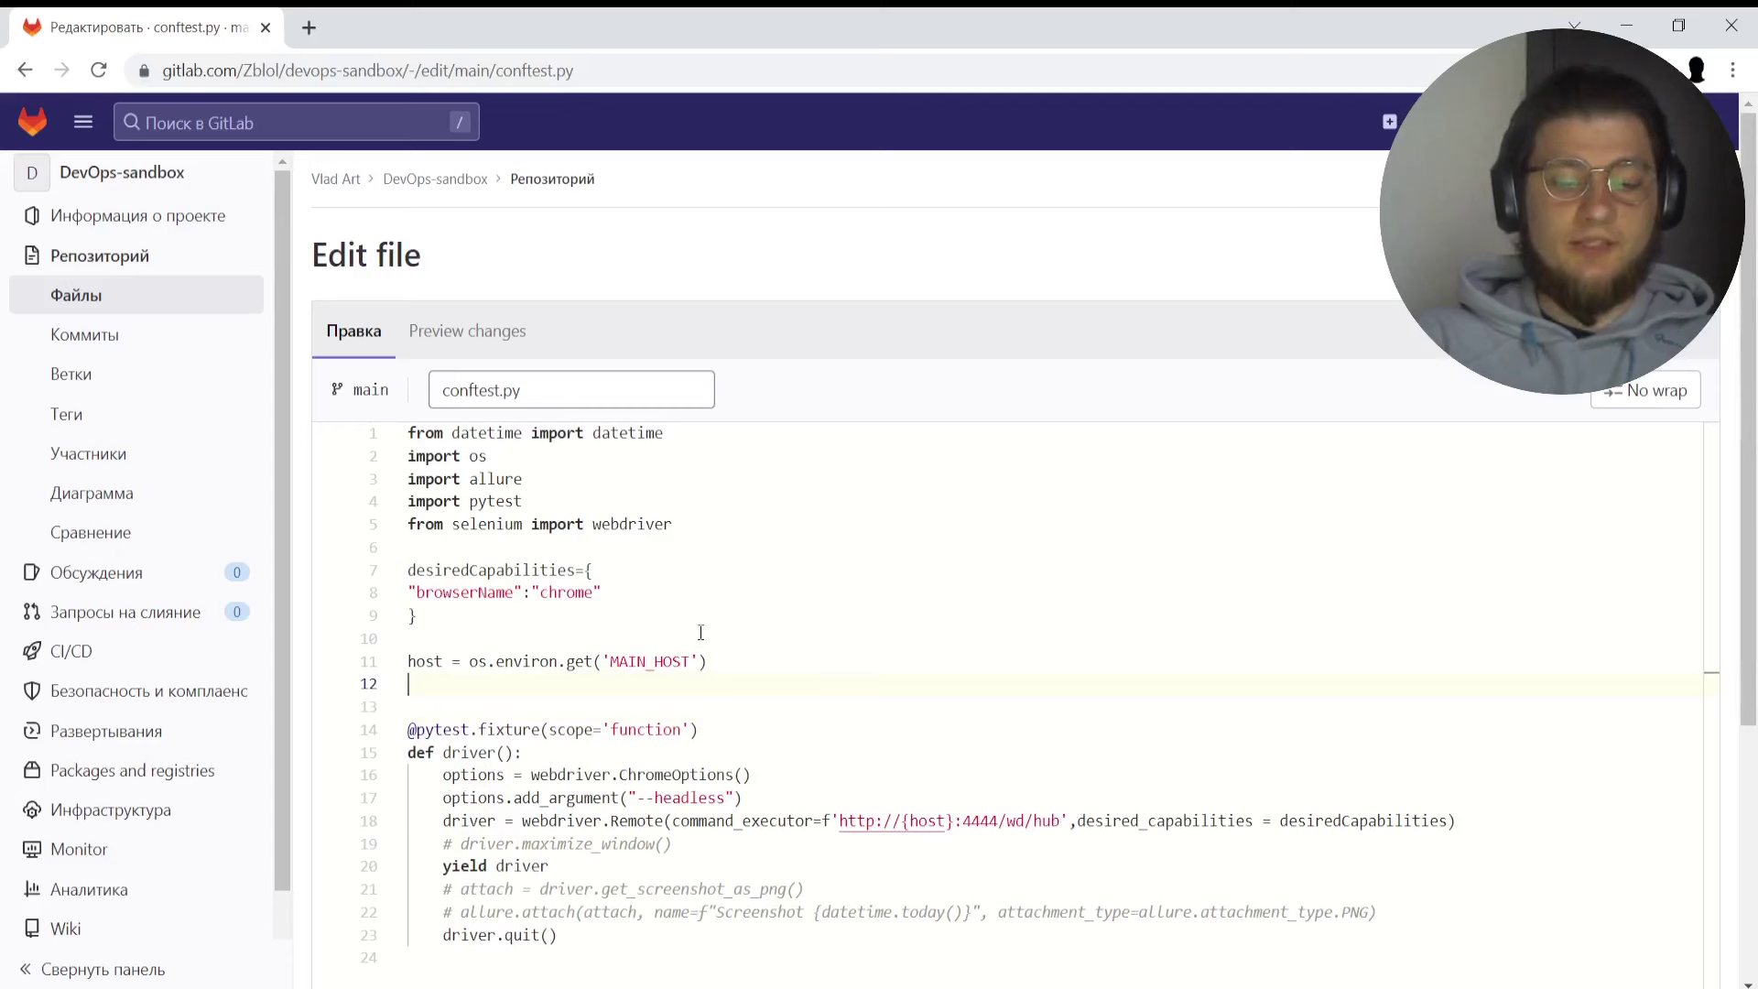
pyautogui.write('port =')
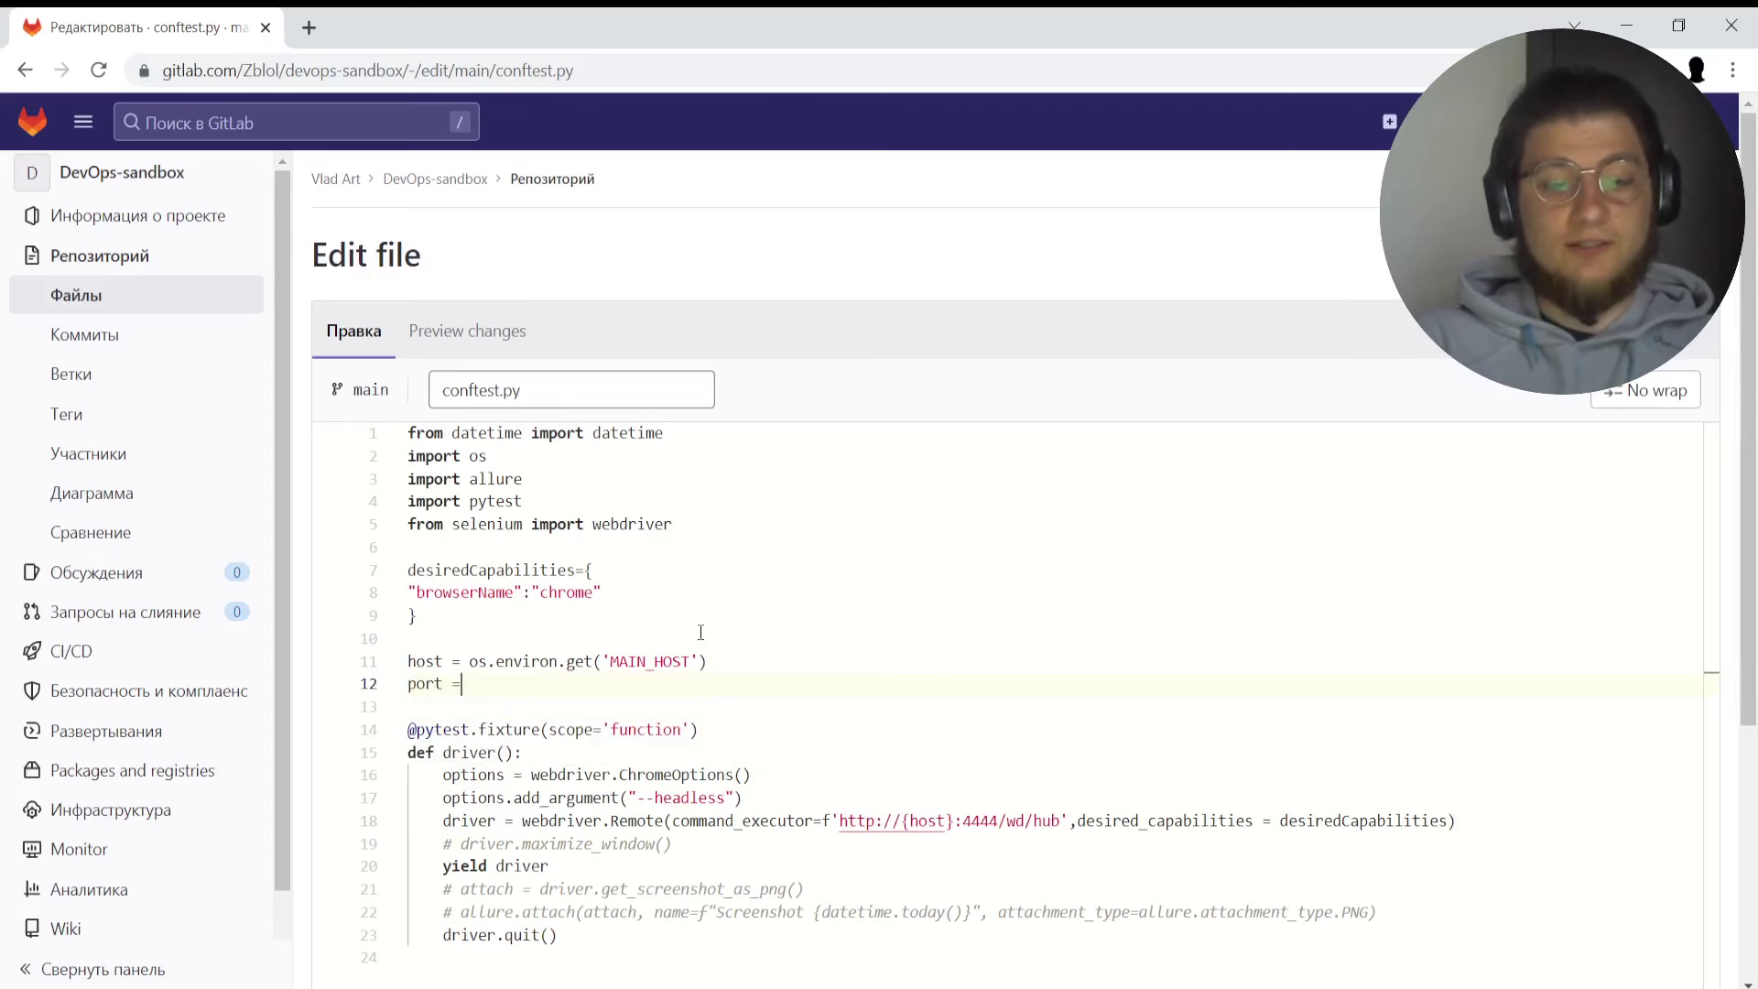
pyautogui.write(' os.envi')
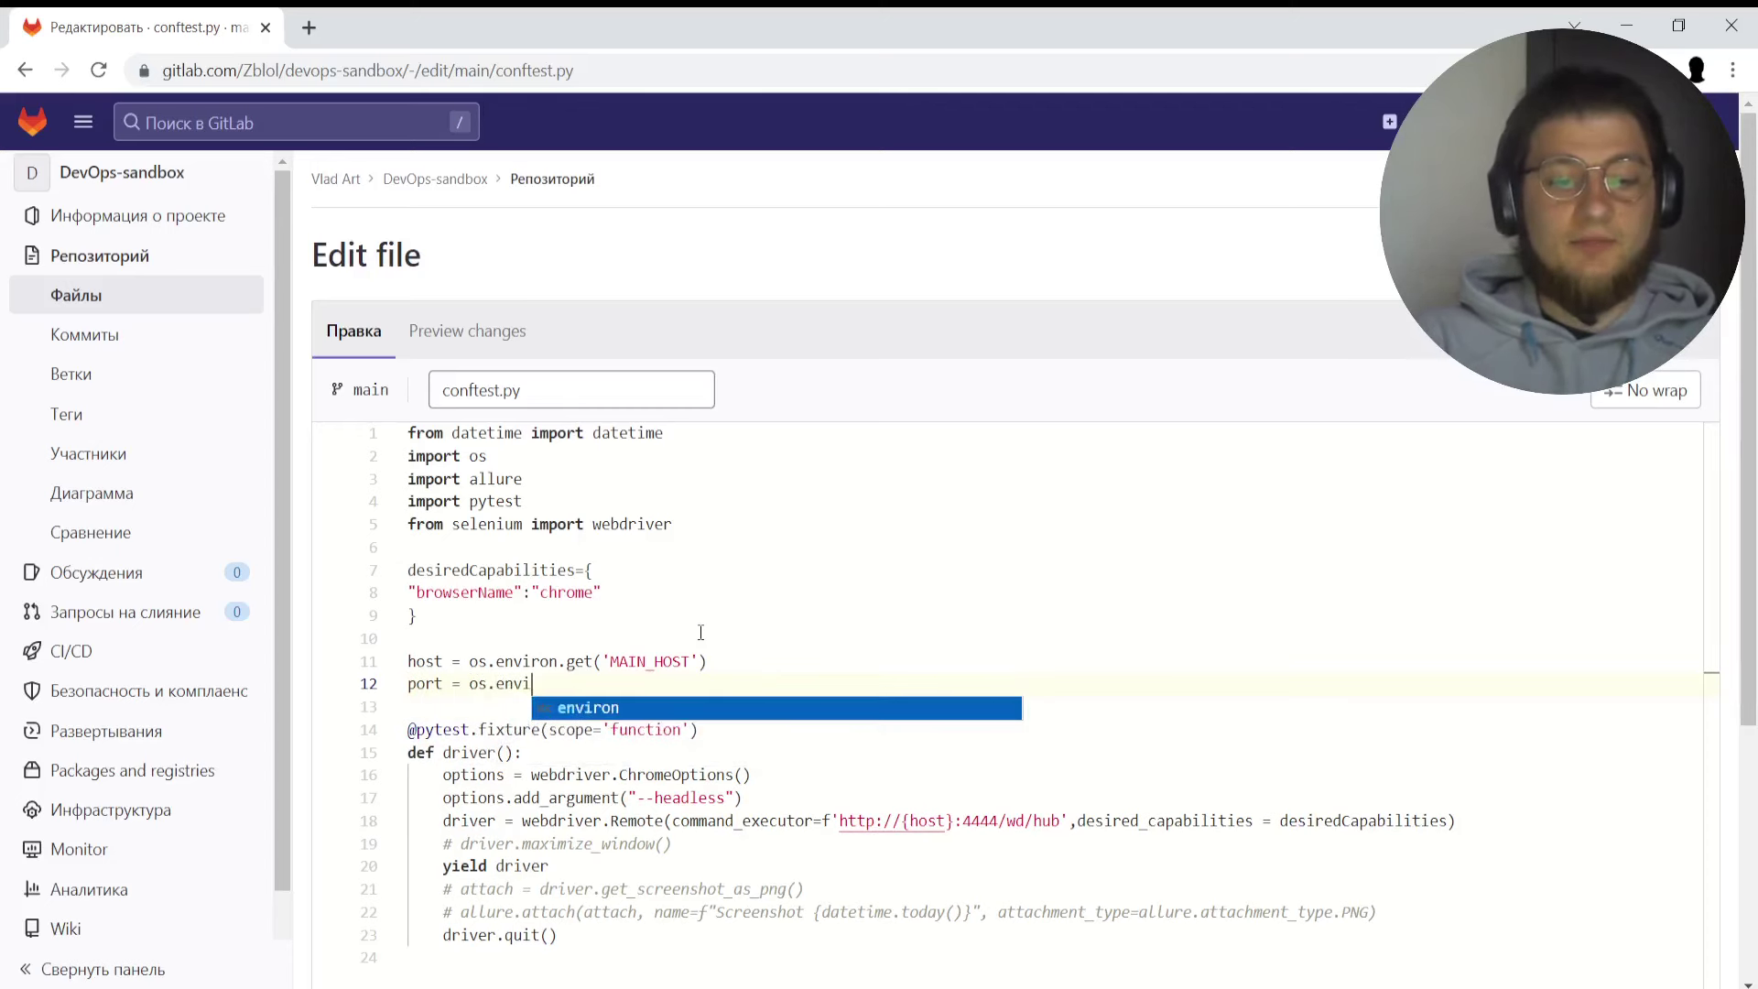
pyautogui.press('Tab')
pyautogui.write('.get')
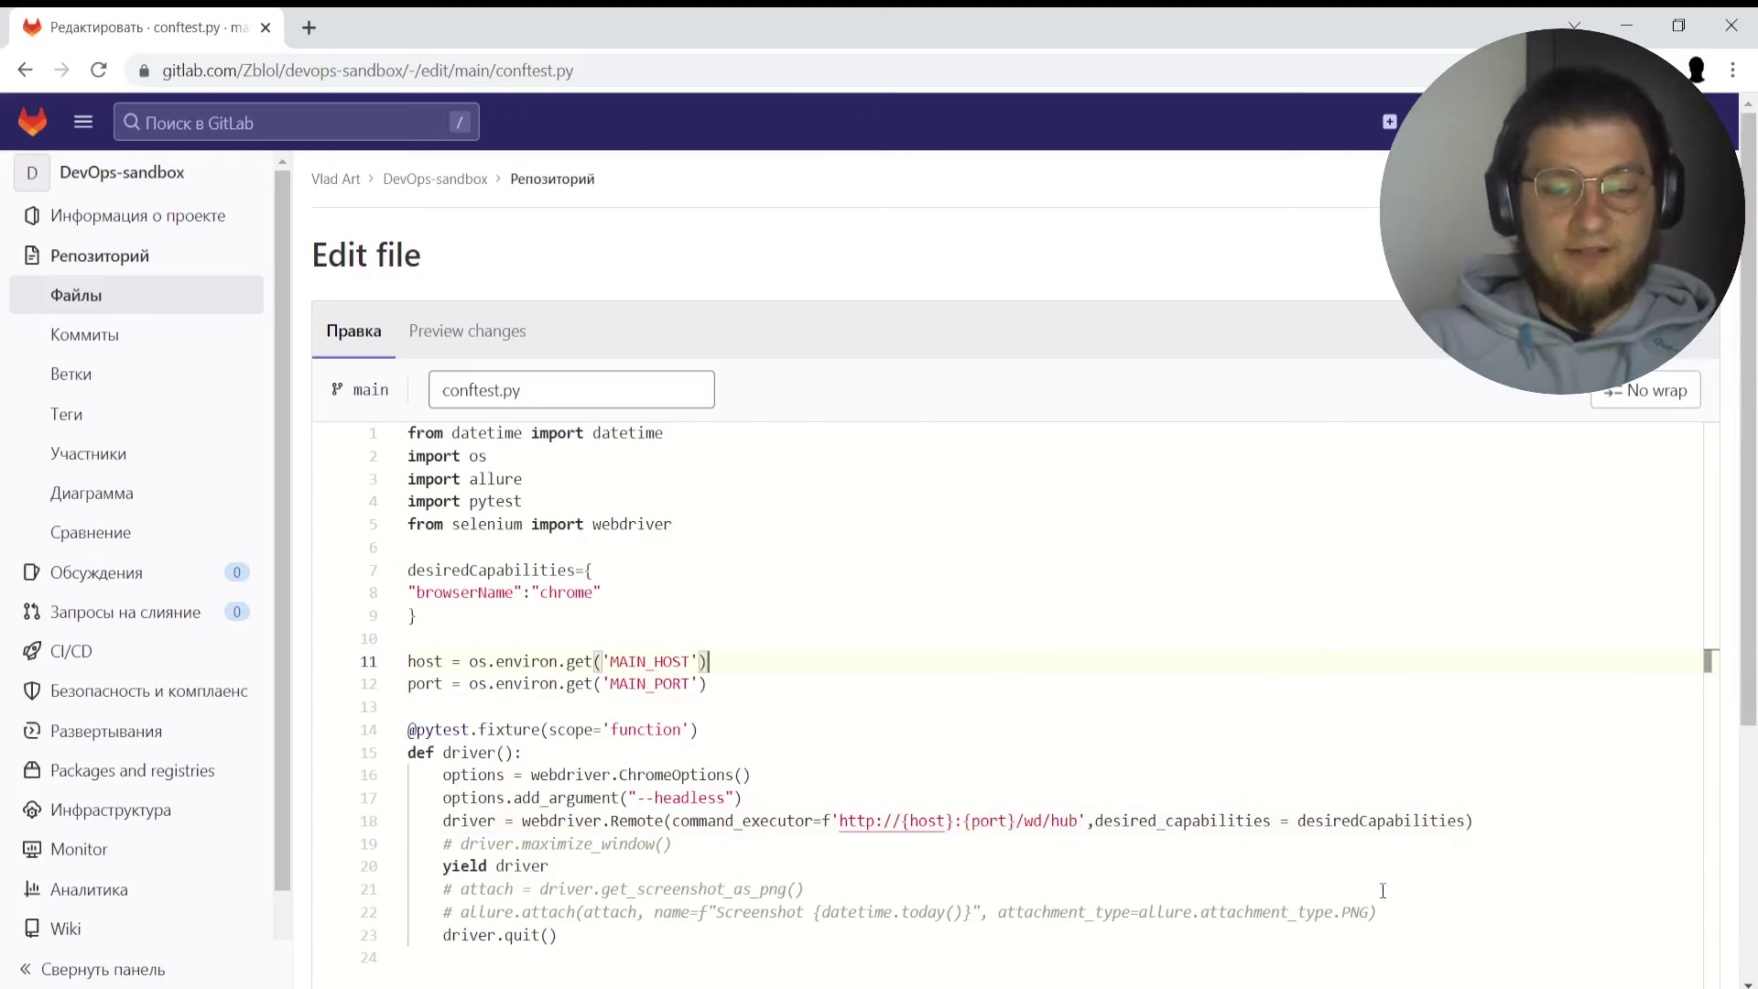
# Delete the commented-out screenshot lines and the commented maximize_window line.
pyautogui.moveTo(1376, 912); pyautogui.dragTo(400, 892)
pyautogui.press('BackSpace')
pyautogui.press('BackSpace')
pyautogui.moveTo(677, 843); pyautogui.dragTo(373, 853)
pyautogui.press('BackSpace')
pyautogui.press('BackSpace')
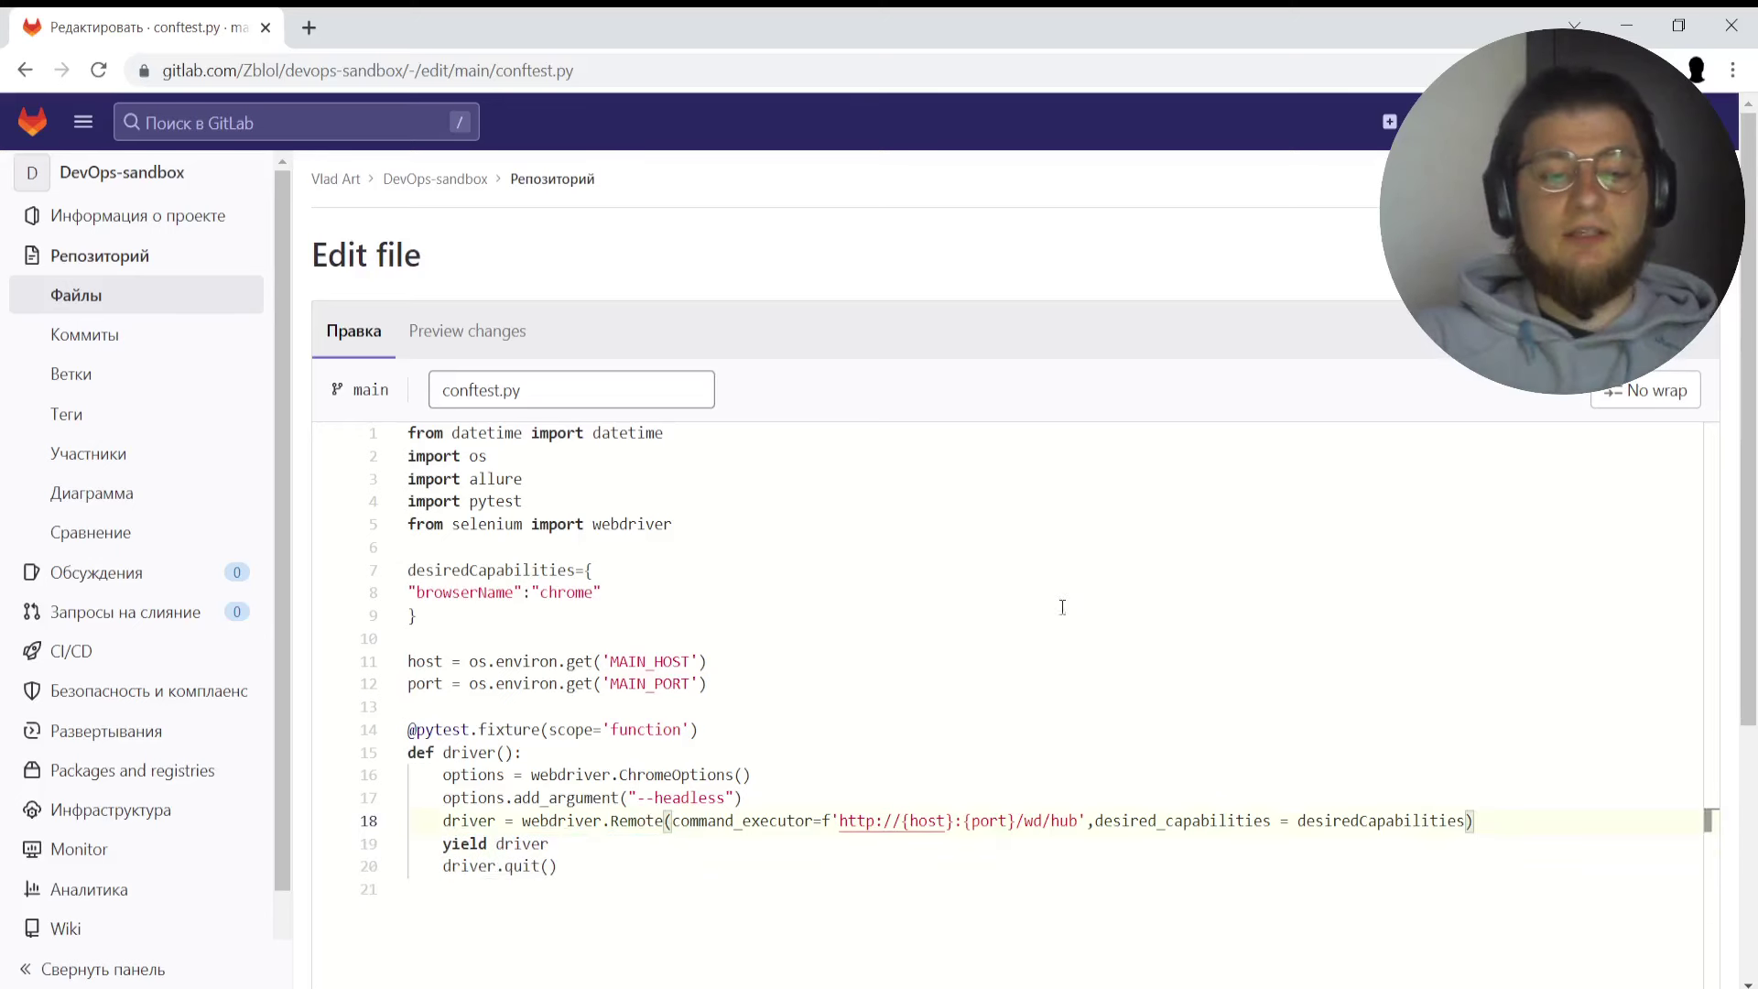
# Check the host and port lines, then commit the conftest.py changes.
pyautogui.click(1104, 595)
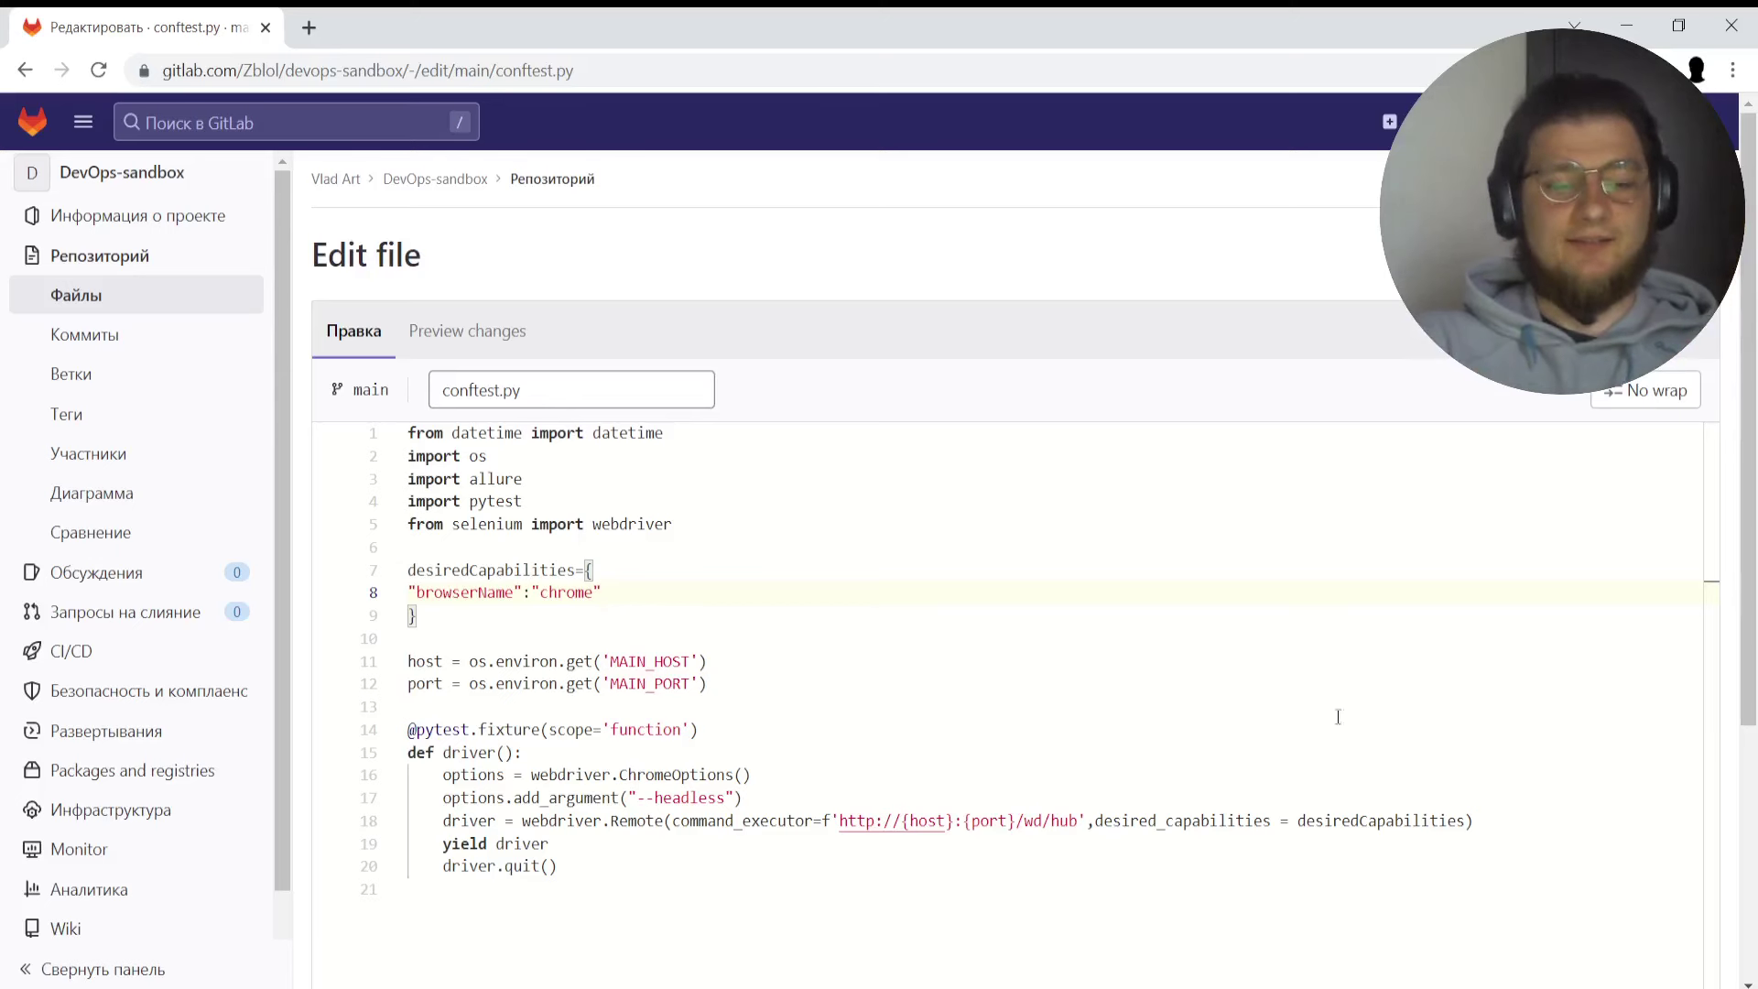
pyautogui.press('Down')
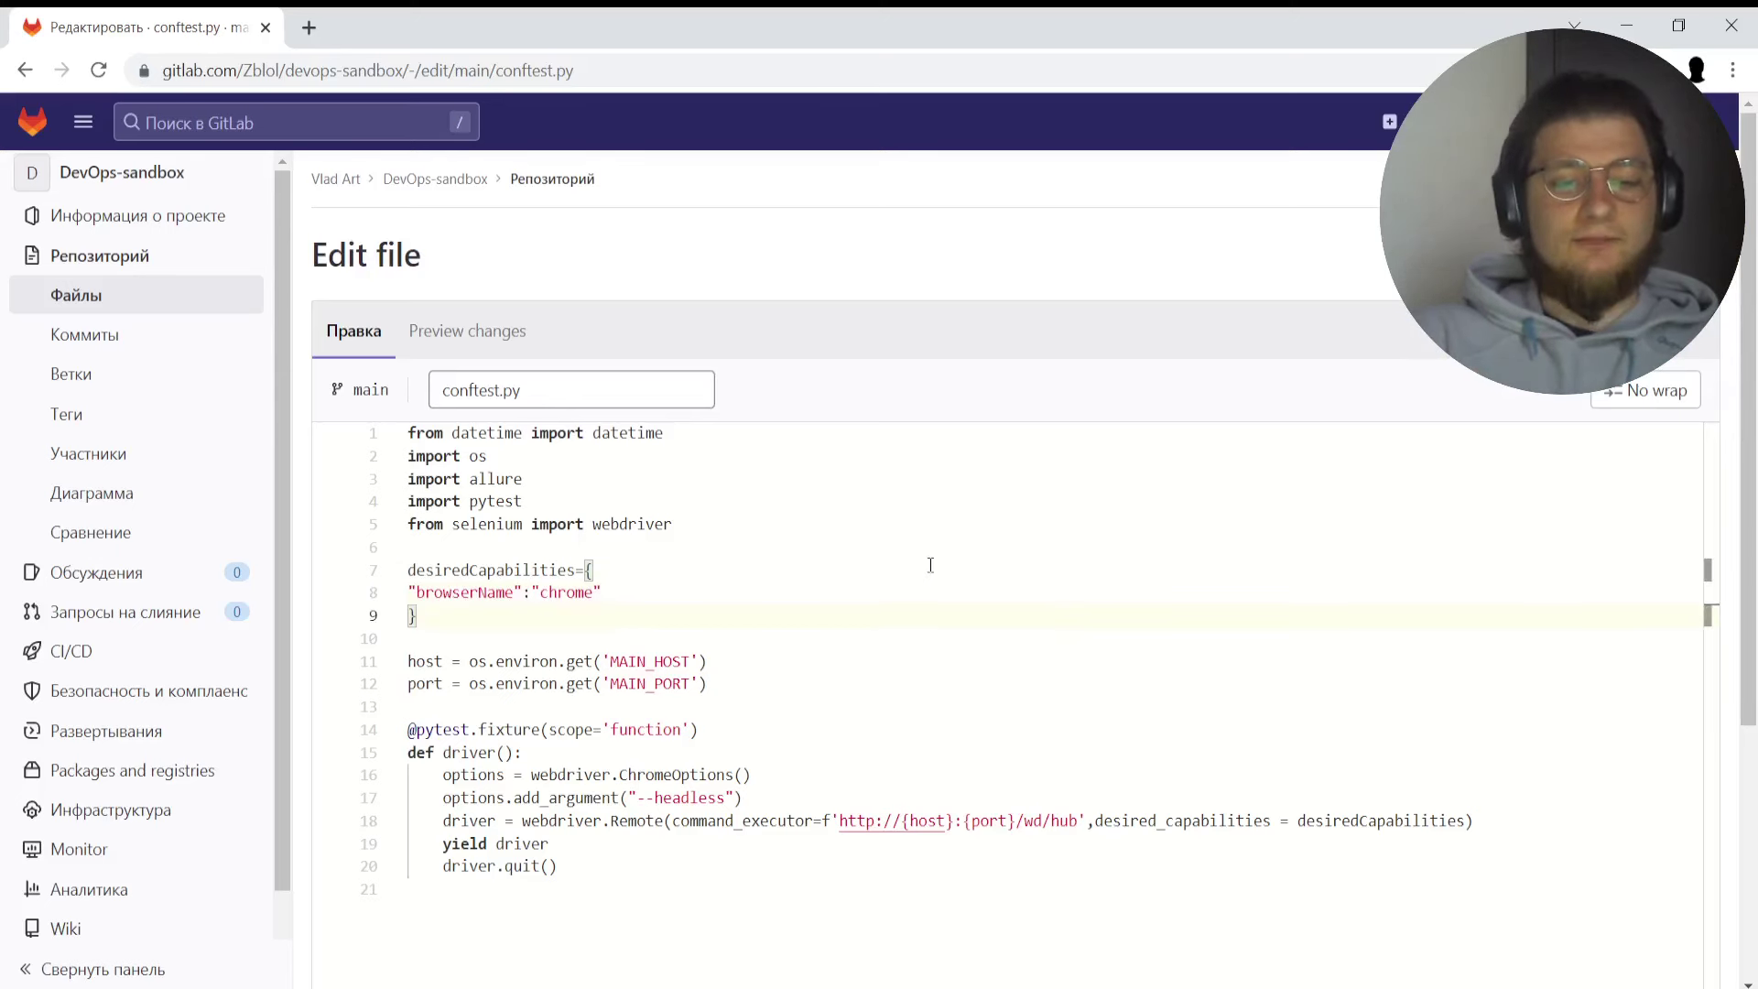
pyautogui.moveTo(709, 683); pyautogui.dragTo(394, 641)
pyautogui.click(682, 524)
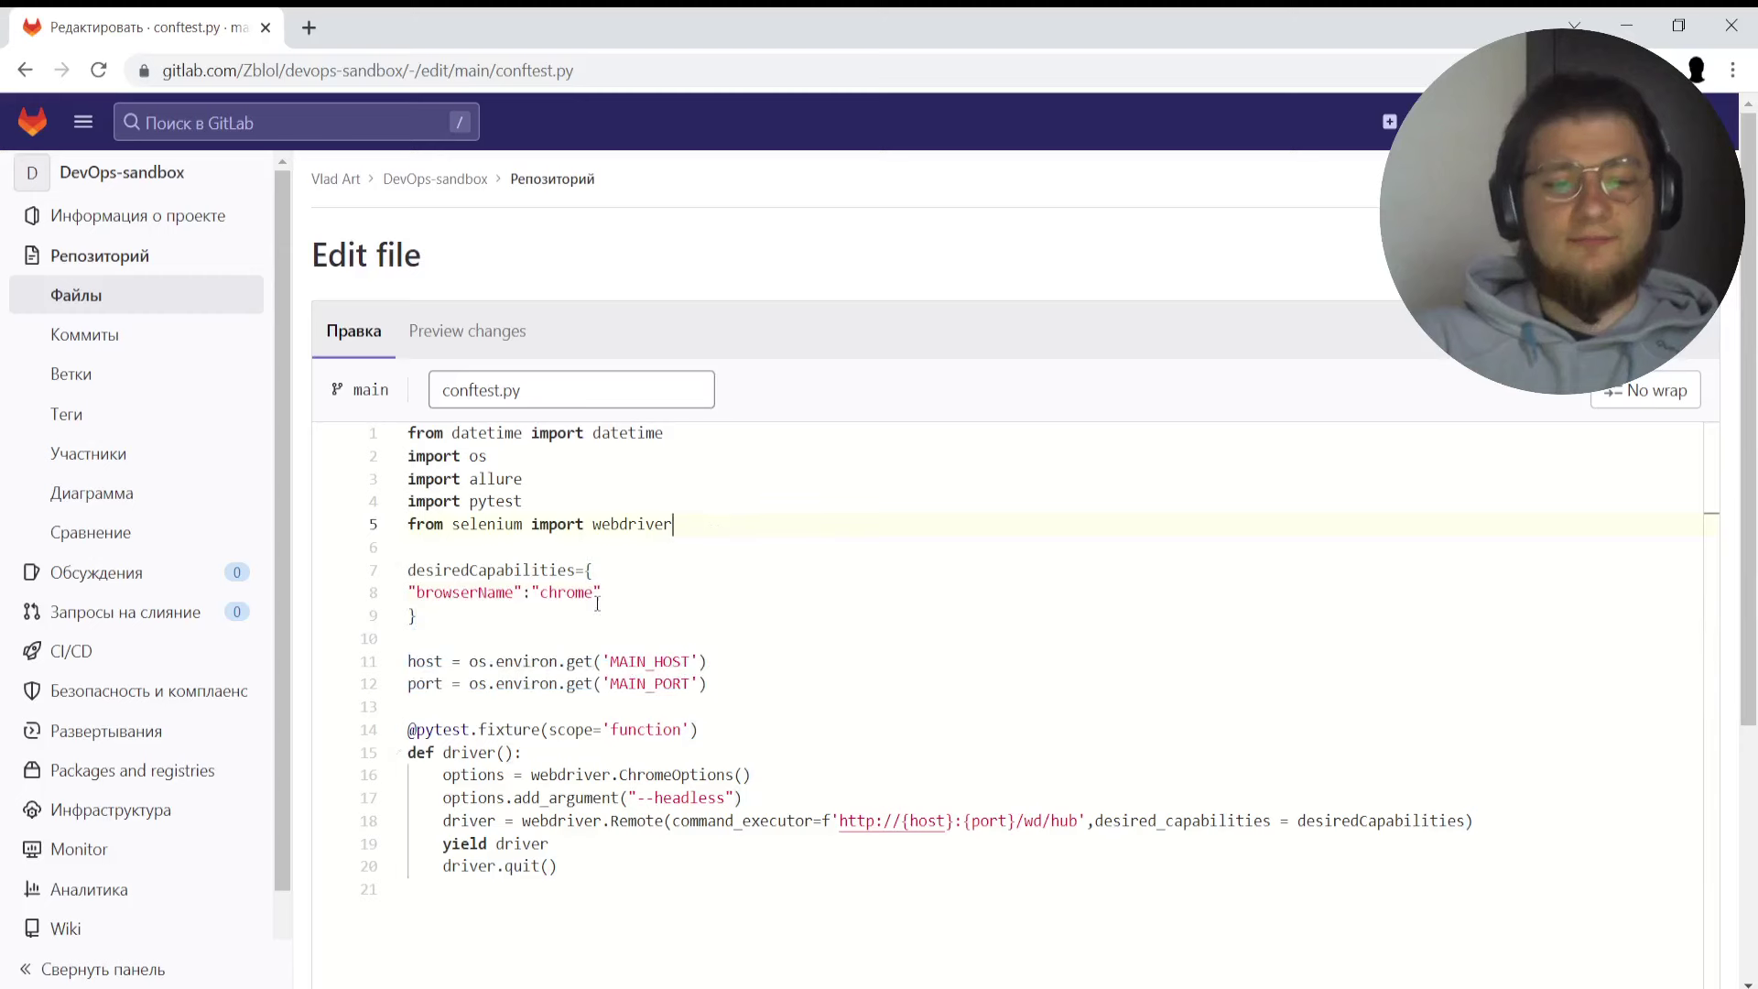
pyautogui.scroll(-3, 855, 757)
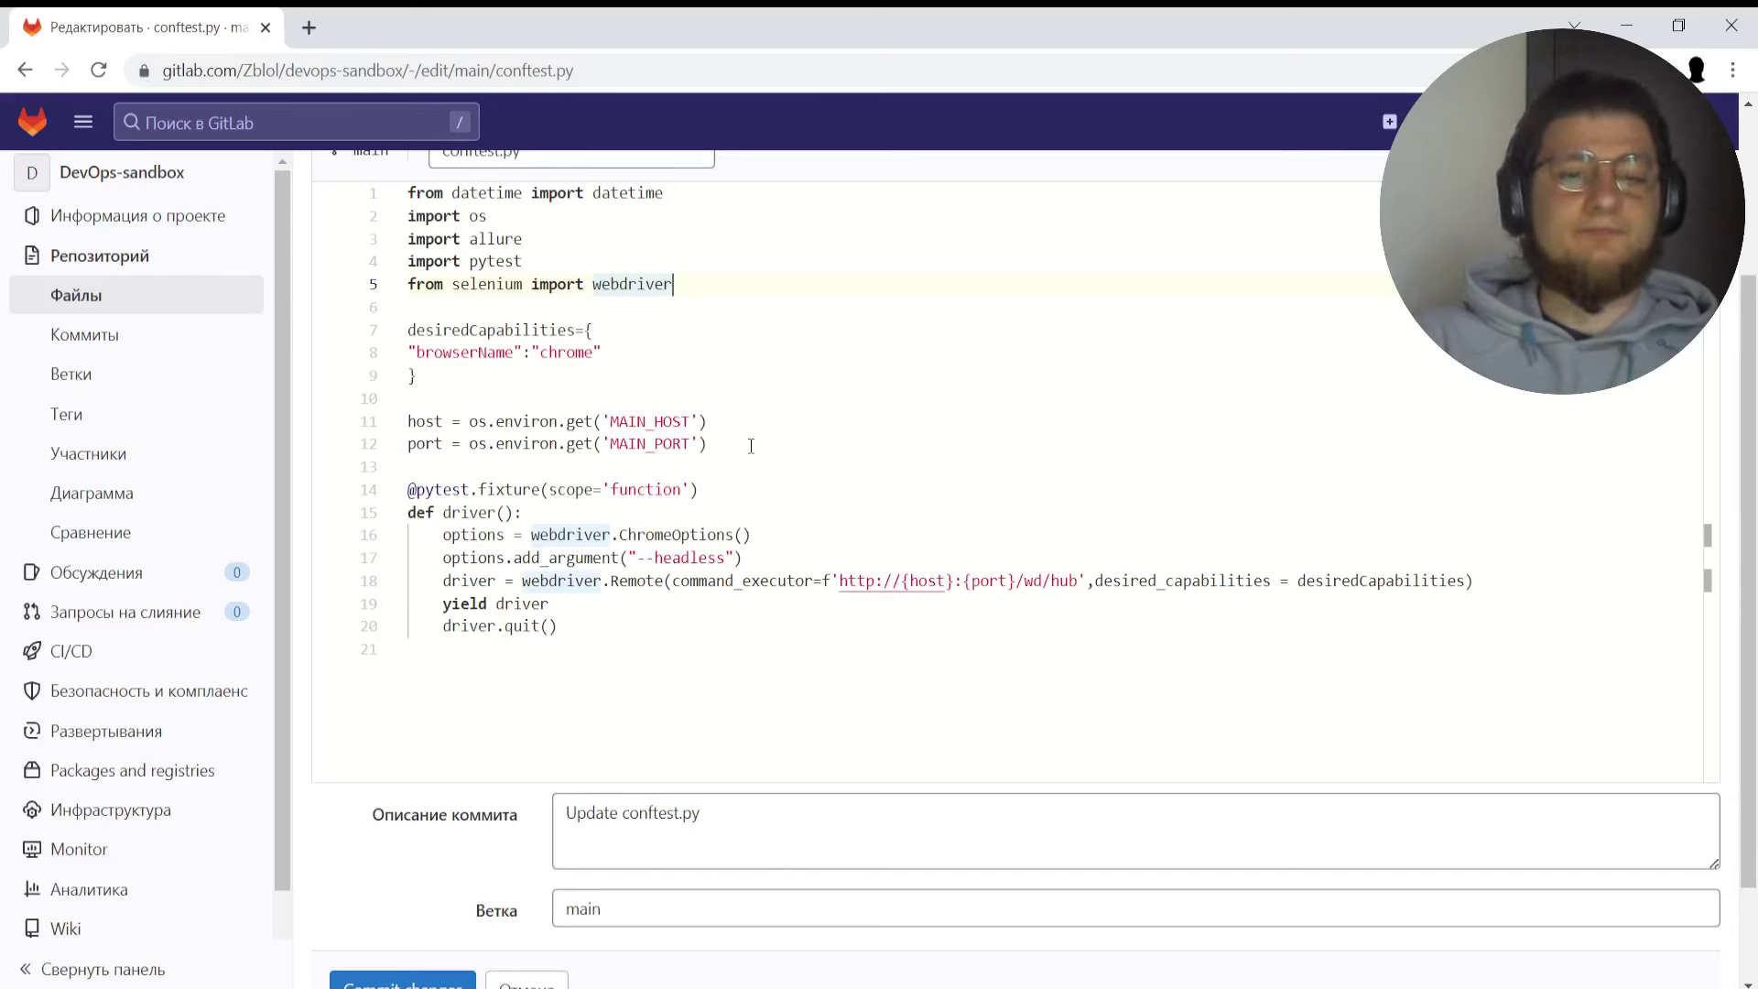
pyautogui.moveTo(751, 446); pyautogui.dragTo(409, 423)
pyautogui.click(756, 467)
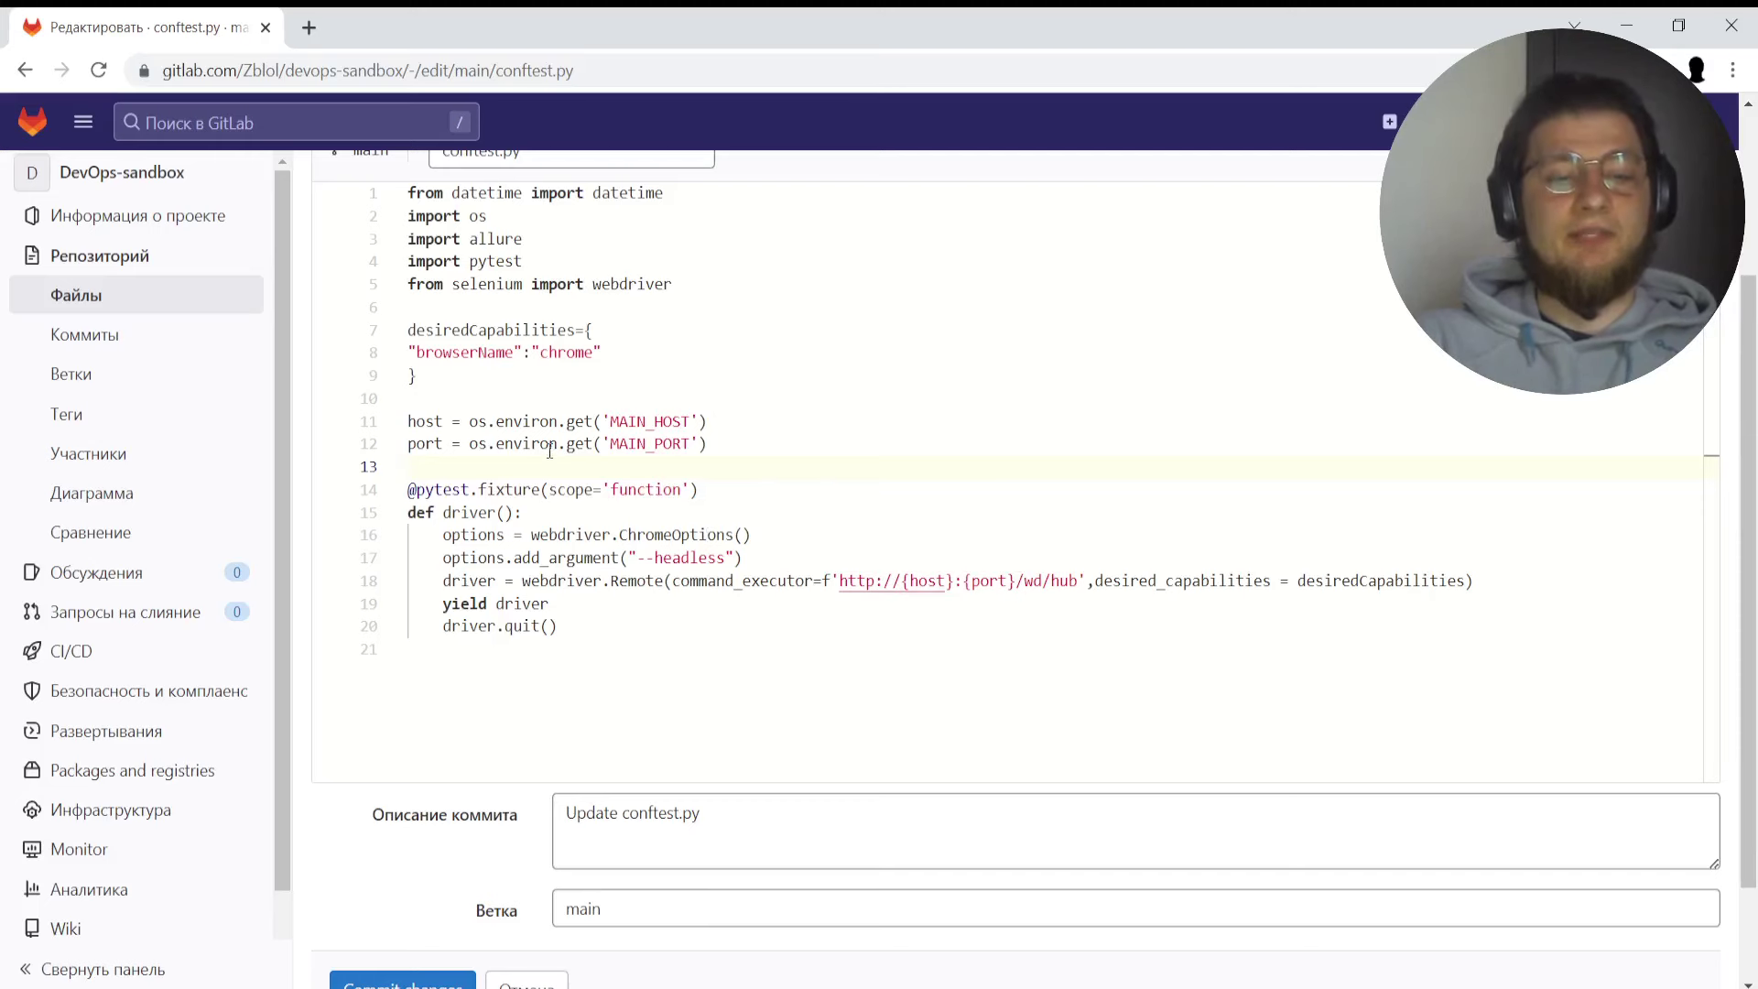
pyautogui.scroll(-1, 361, 815)
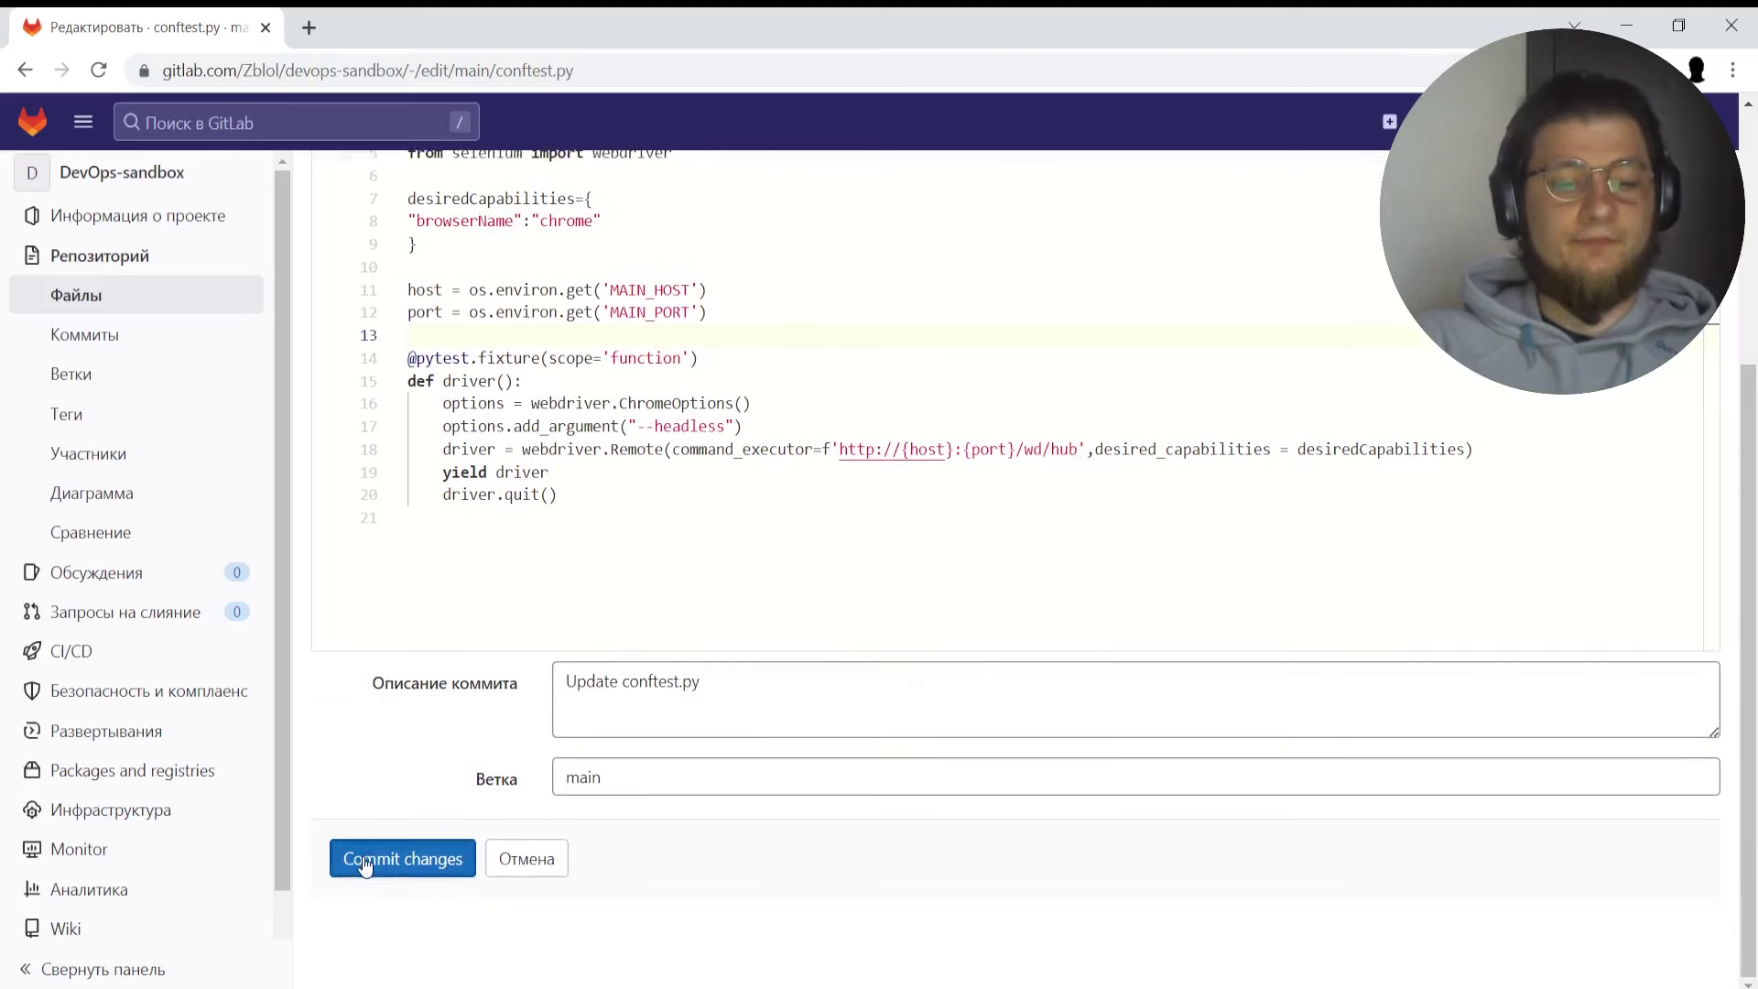
pyautogui.click(362, 856)
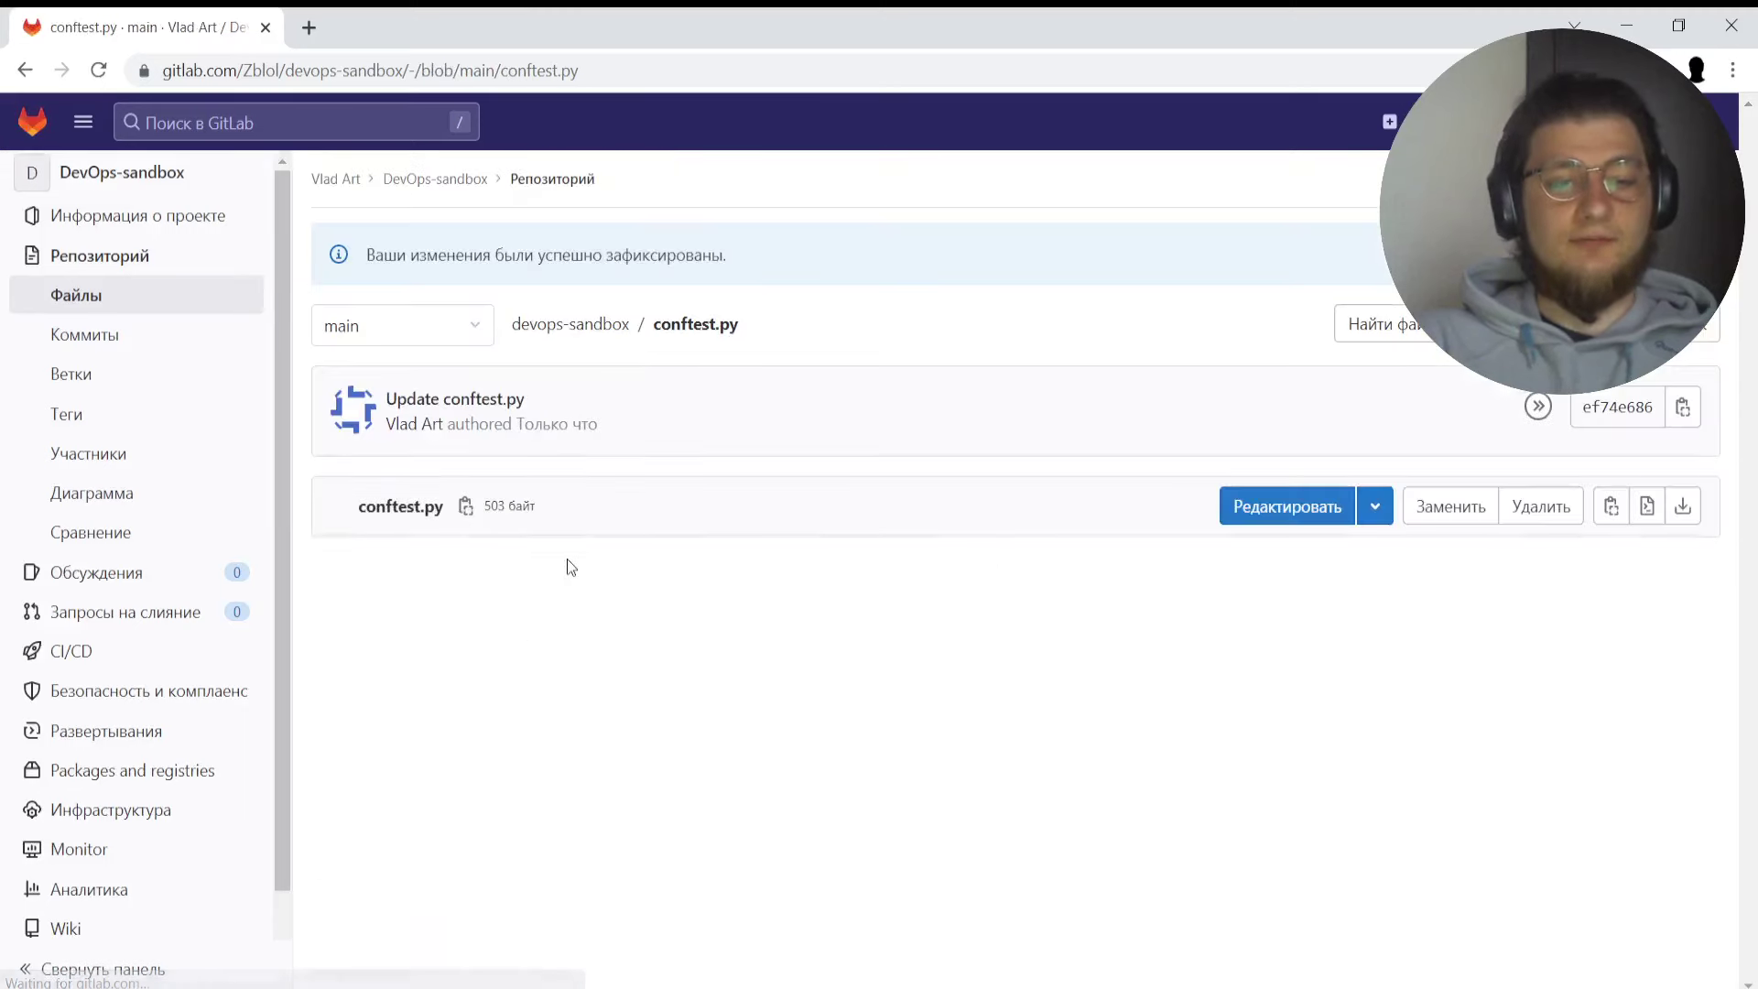
# Select the MAIN_PORT name in the committed file and go to Settings > CI/CD.
pyautogui.scroll(-1, 632, 696)
pyautogui.scroll(2, 677, 806)
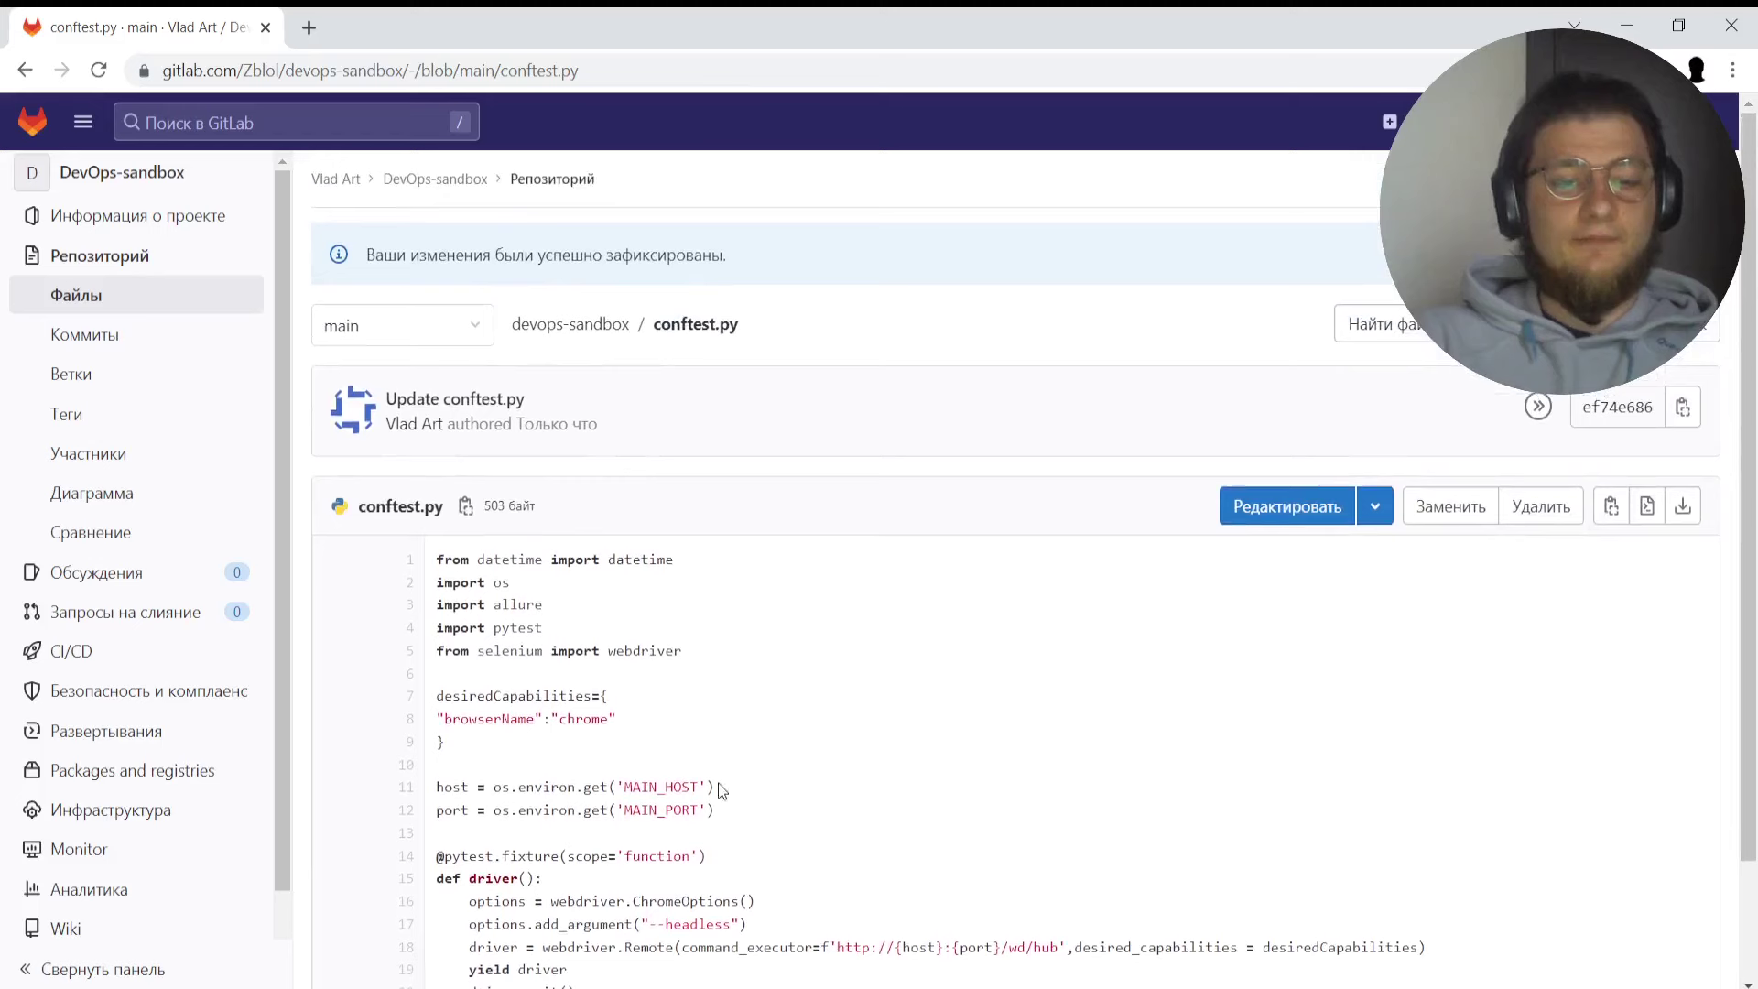
pyautogui.moveTo(701, 810); pyautogui.dragTo(624, 810)
pyautogui.moveTo(47, 852)
pyautogui.scroll(-1, 55, 861)
pyautogui.moveTo(89, 905)
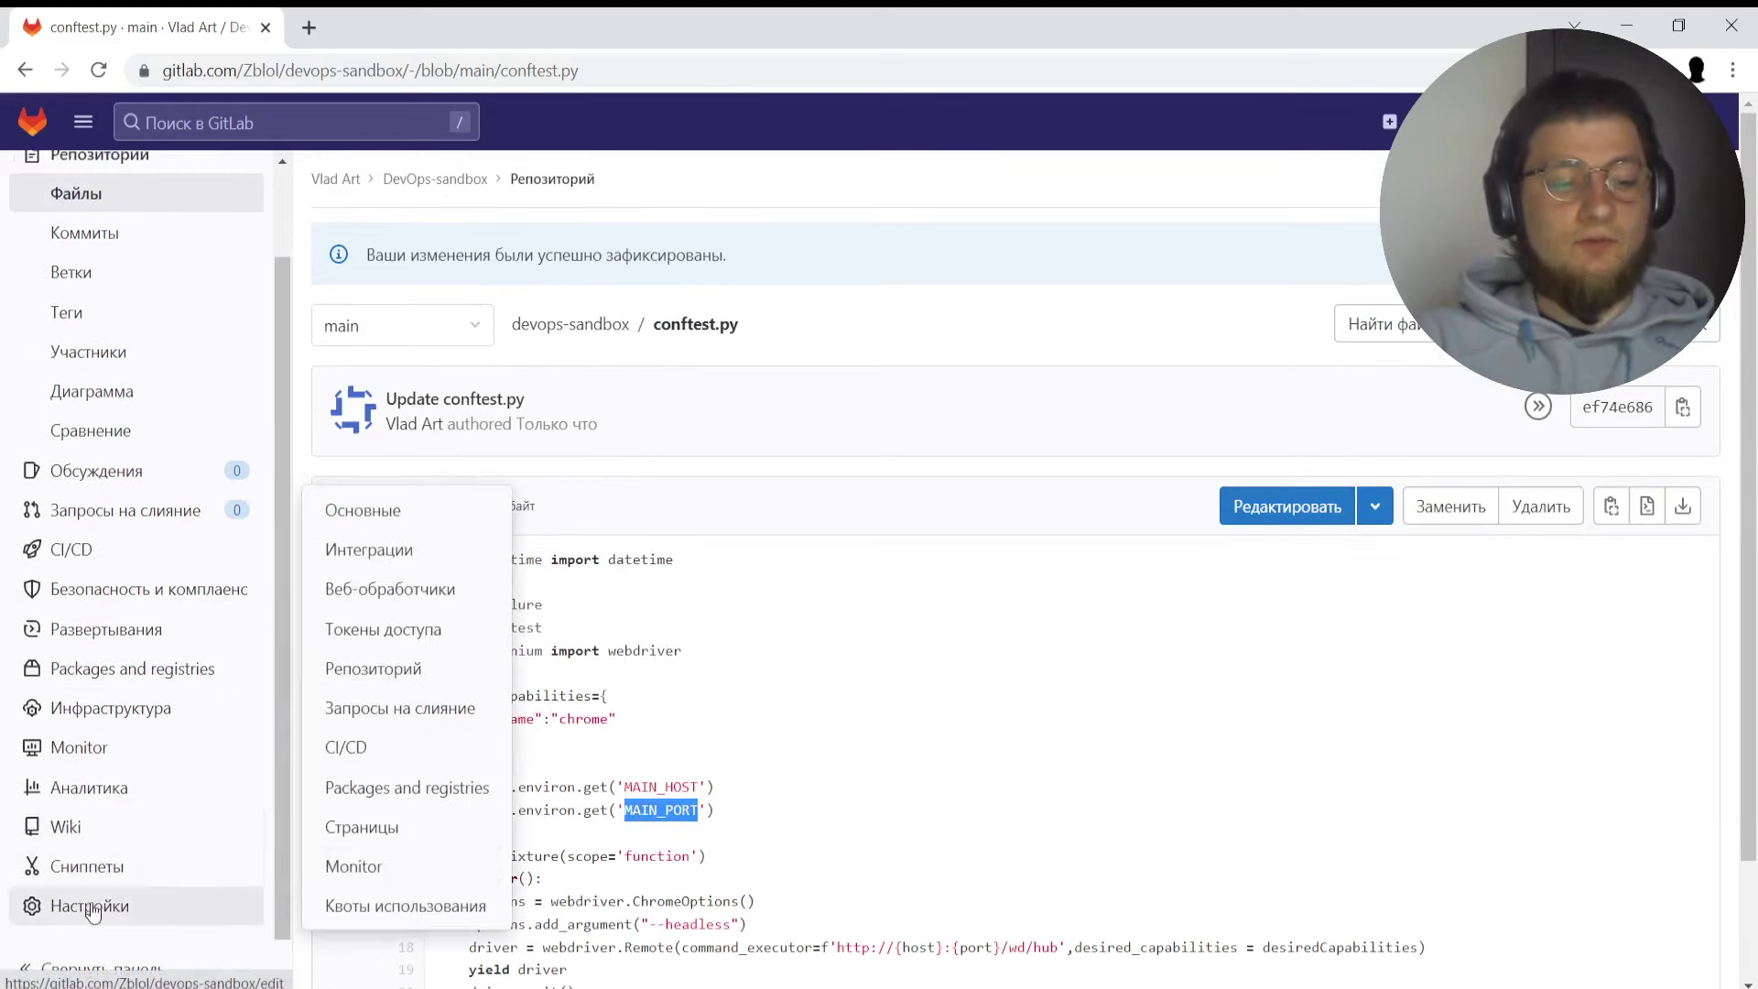
pyautogui.click(440, 760)
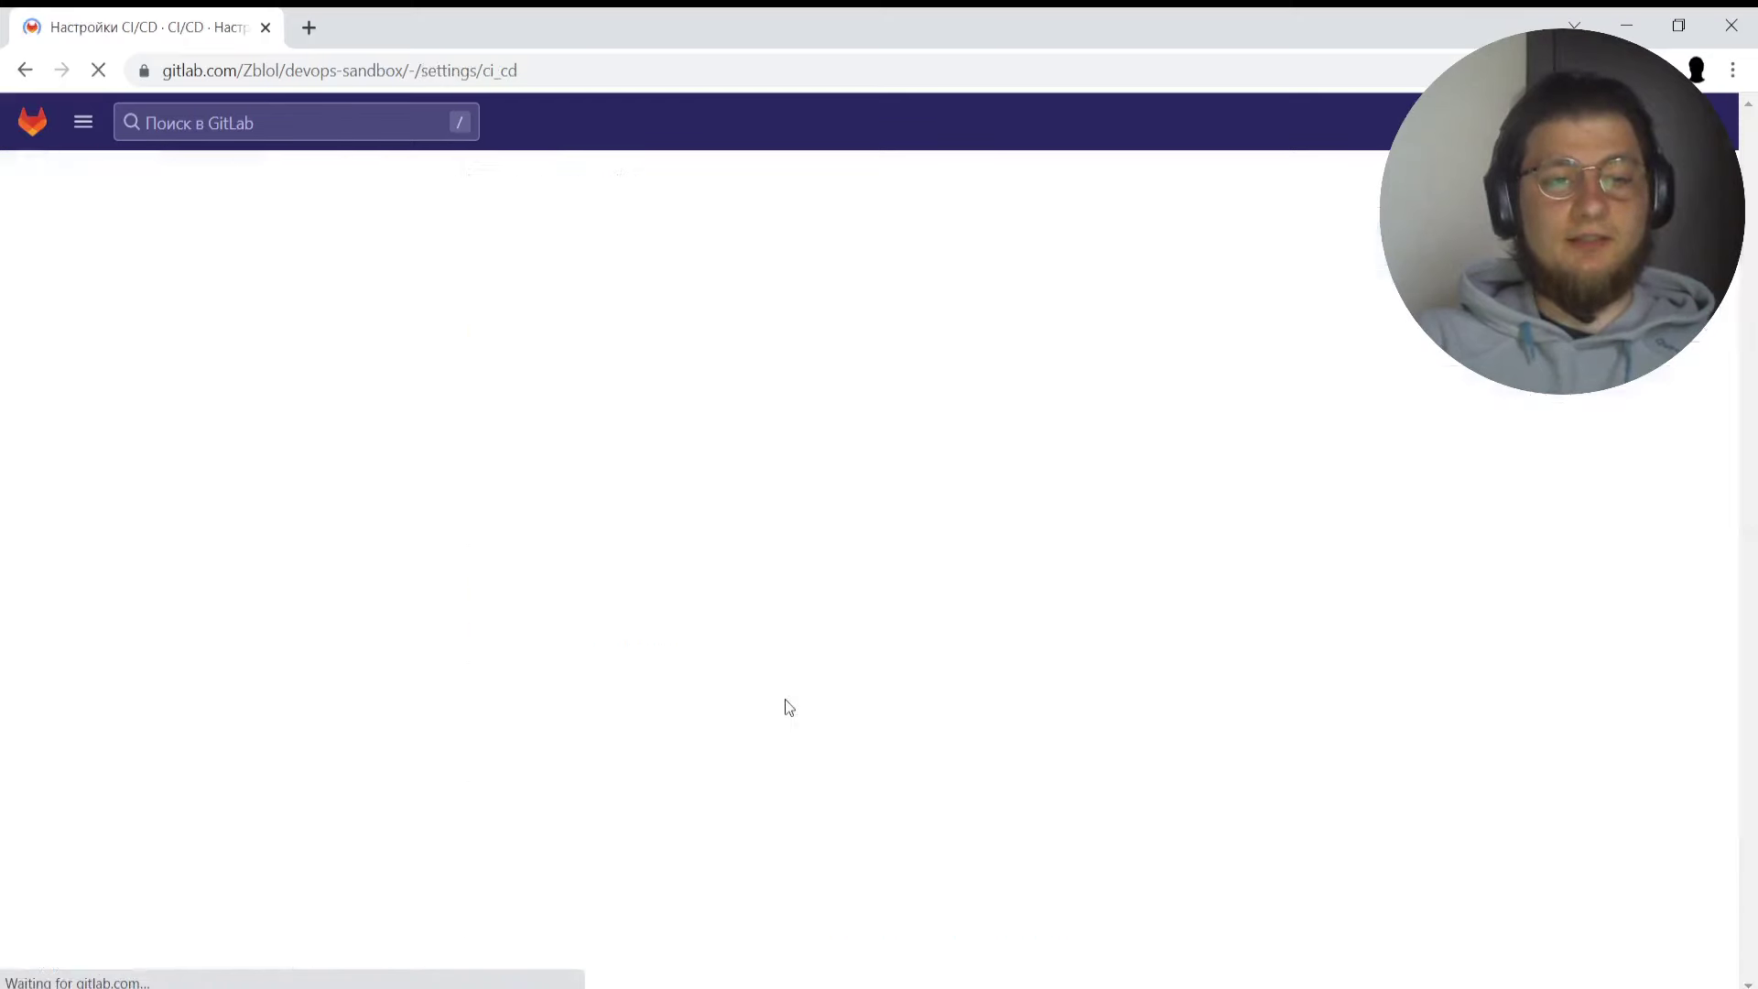
# Under Variables, add MAIN_PORT with value 4444, then return to the project overview.
pyautogui.scroll(-3, 1282, 696)
pyautogui.click(1498, 589)
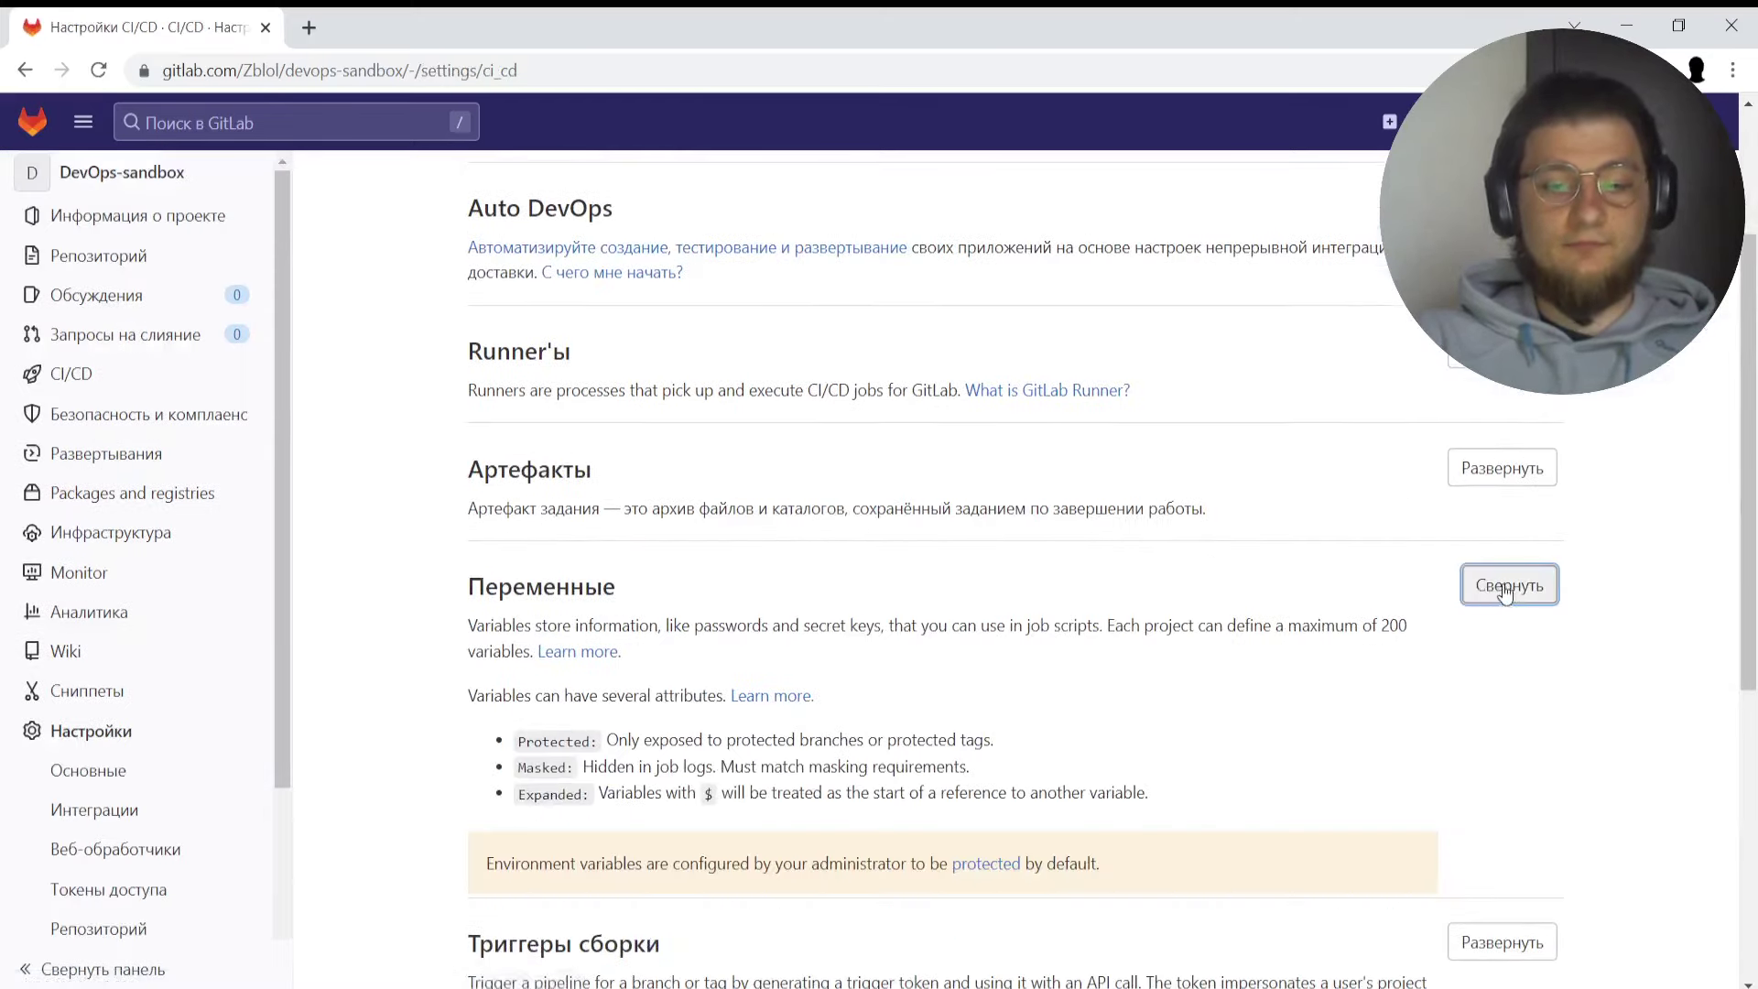
pyautogui.scroll(-5, 1318, 609)
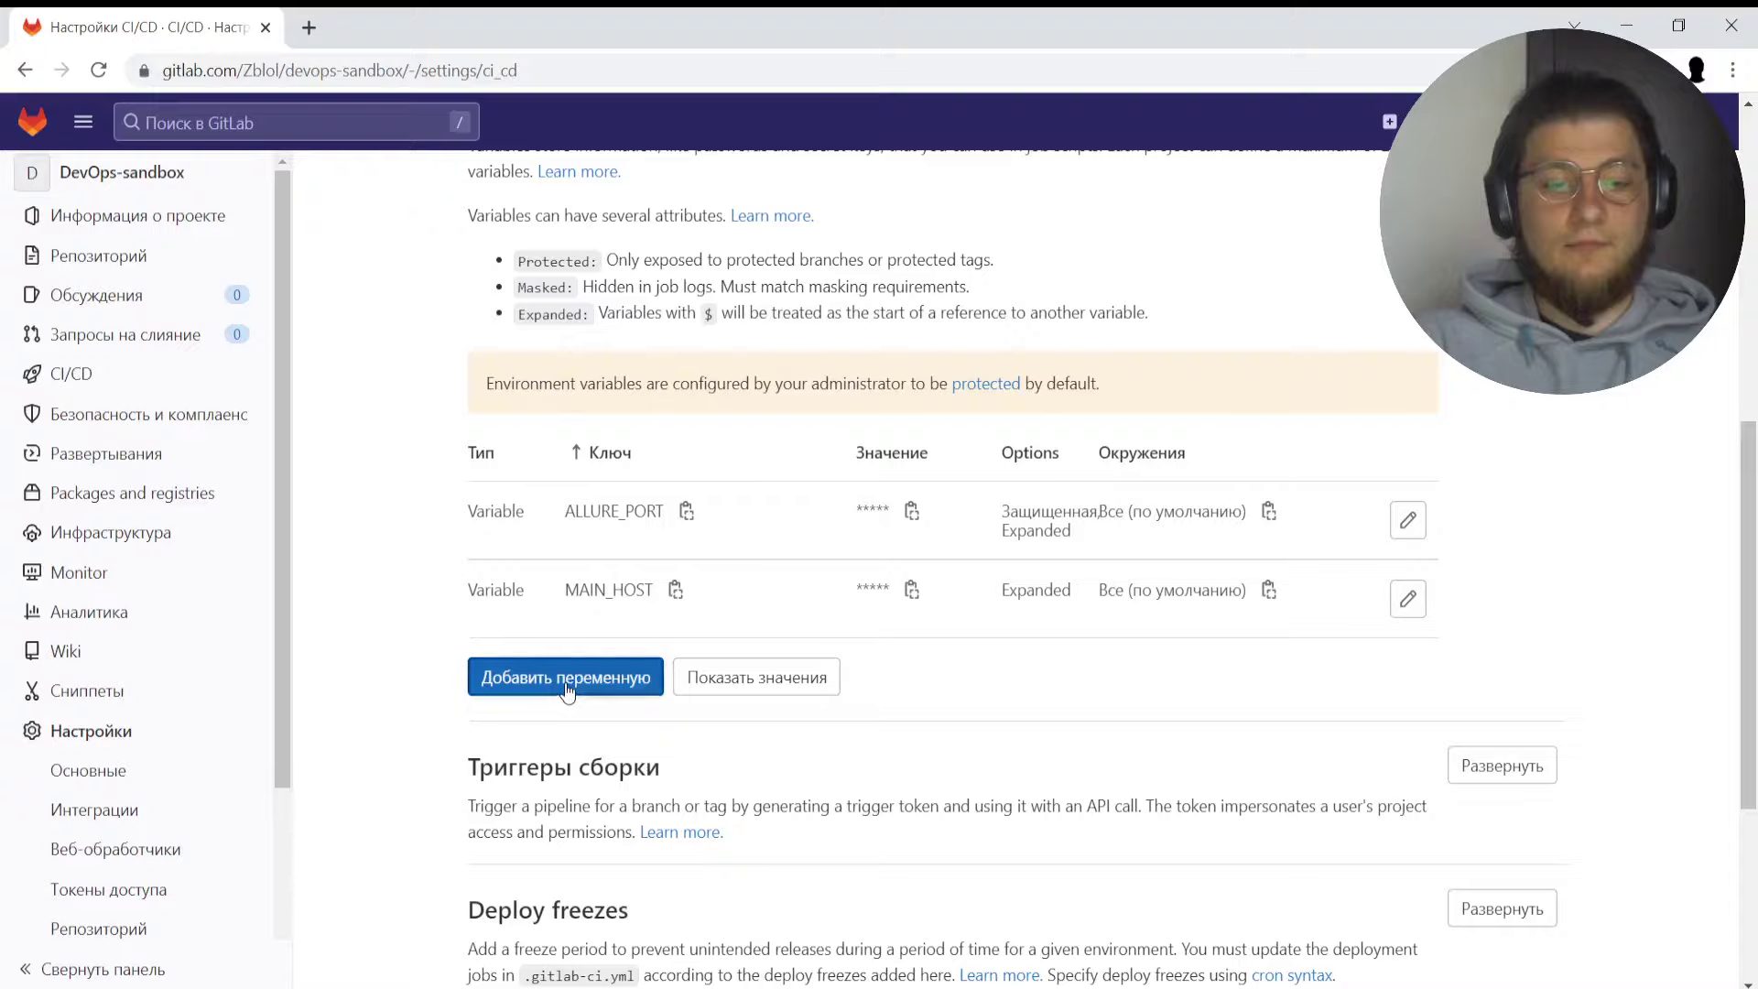
pyautogui.click(579, 682)
pyautogui.write('MAIN_PORT')
pyautogui.click(618, 403)
pyautogui.write('4444')
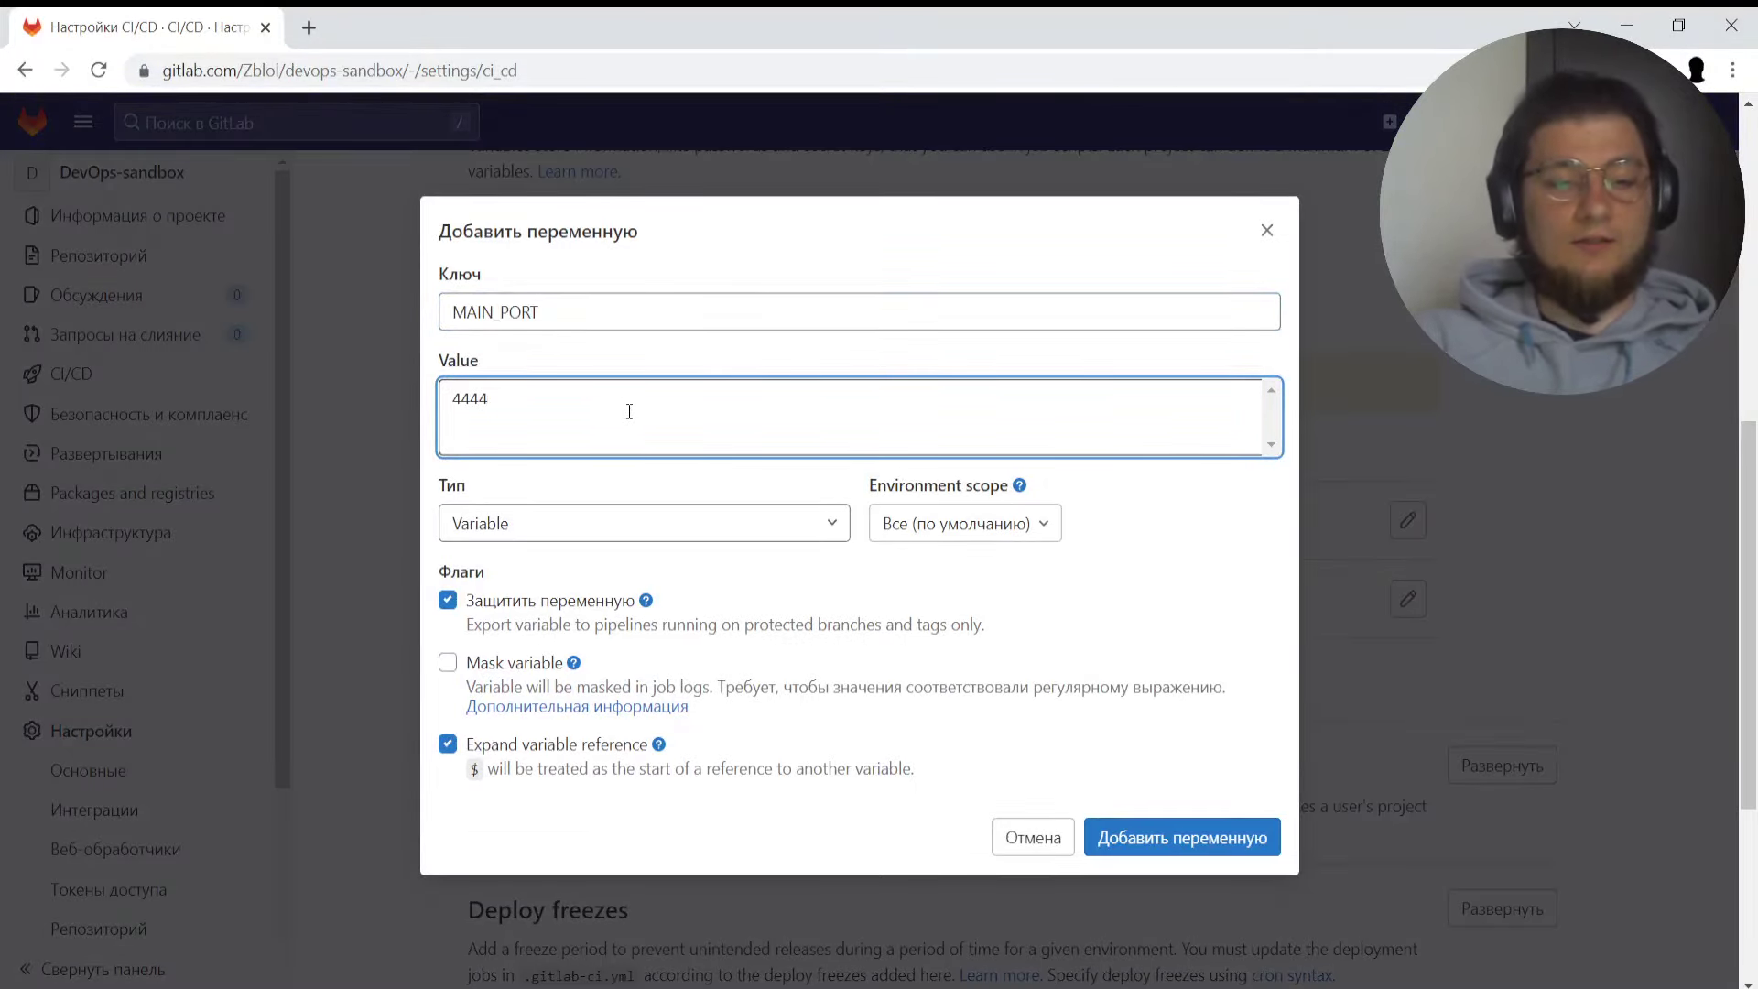
pyautogui.click(1178, 838)
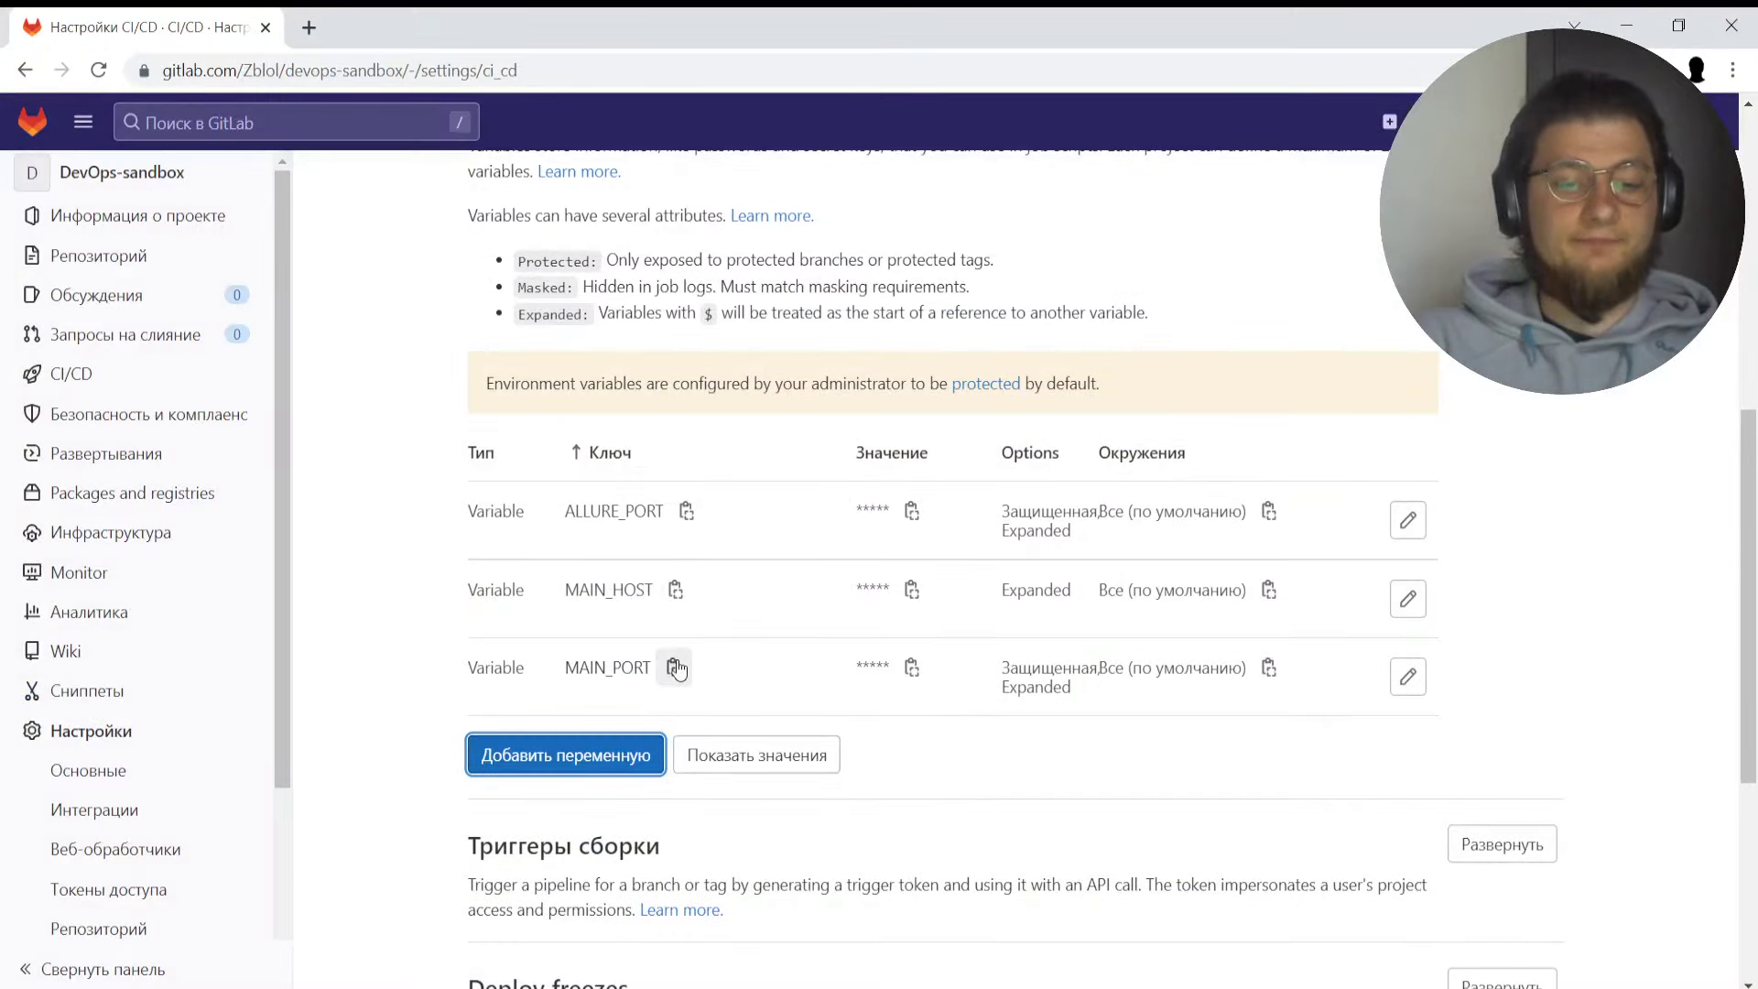
pyautogui.scroll(4, 331, 254)
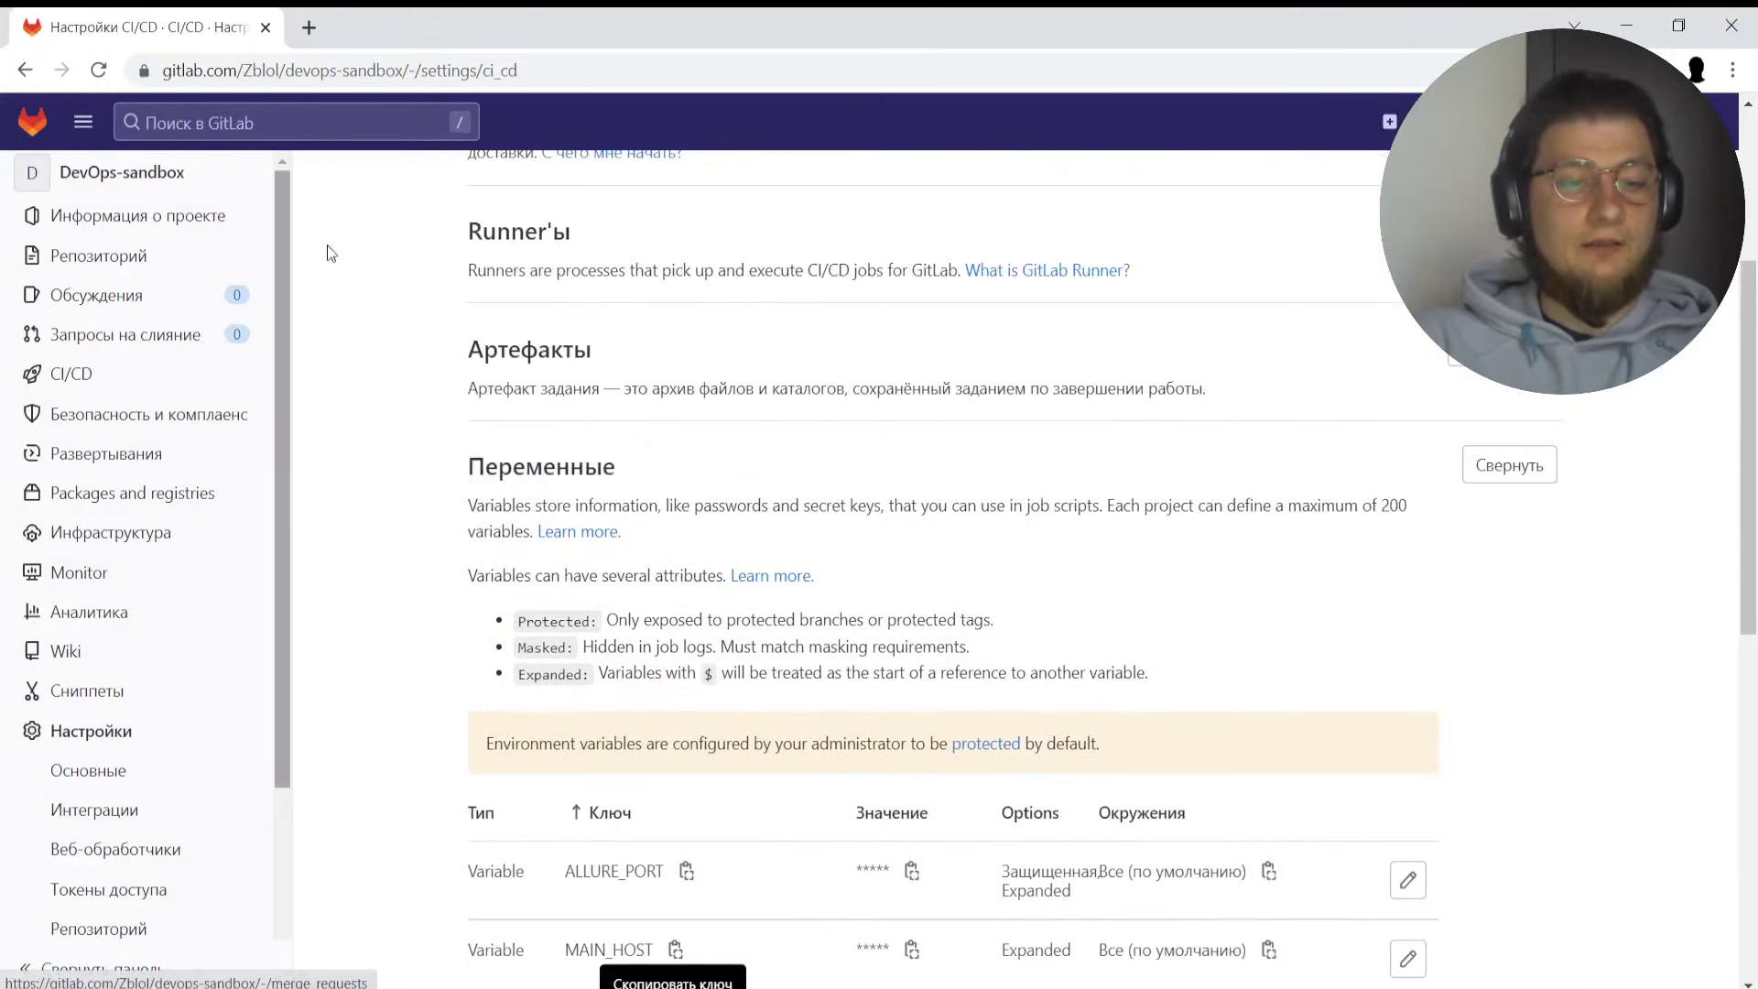
pyautogui.click(138, 172)
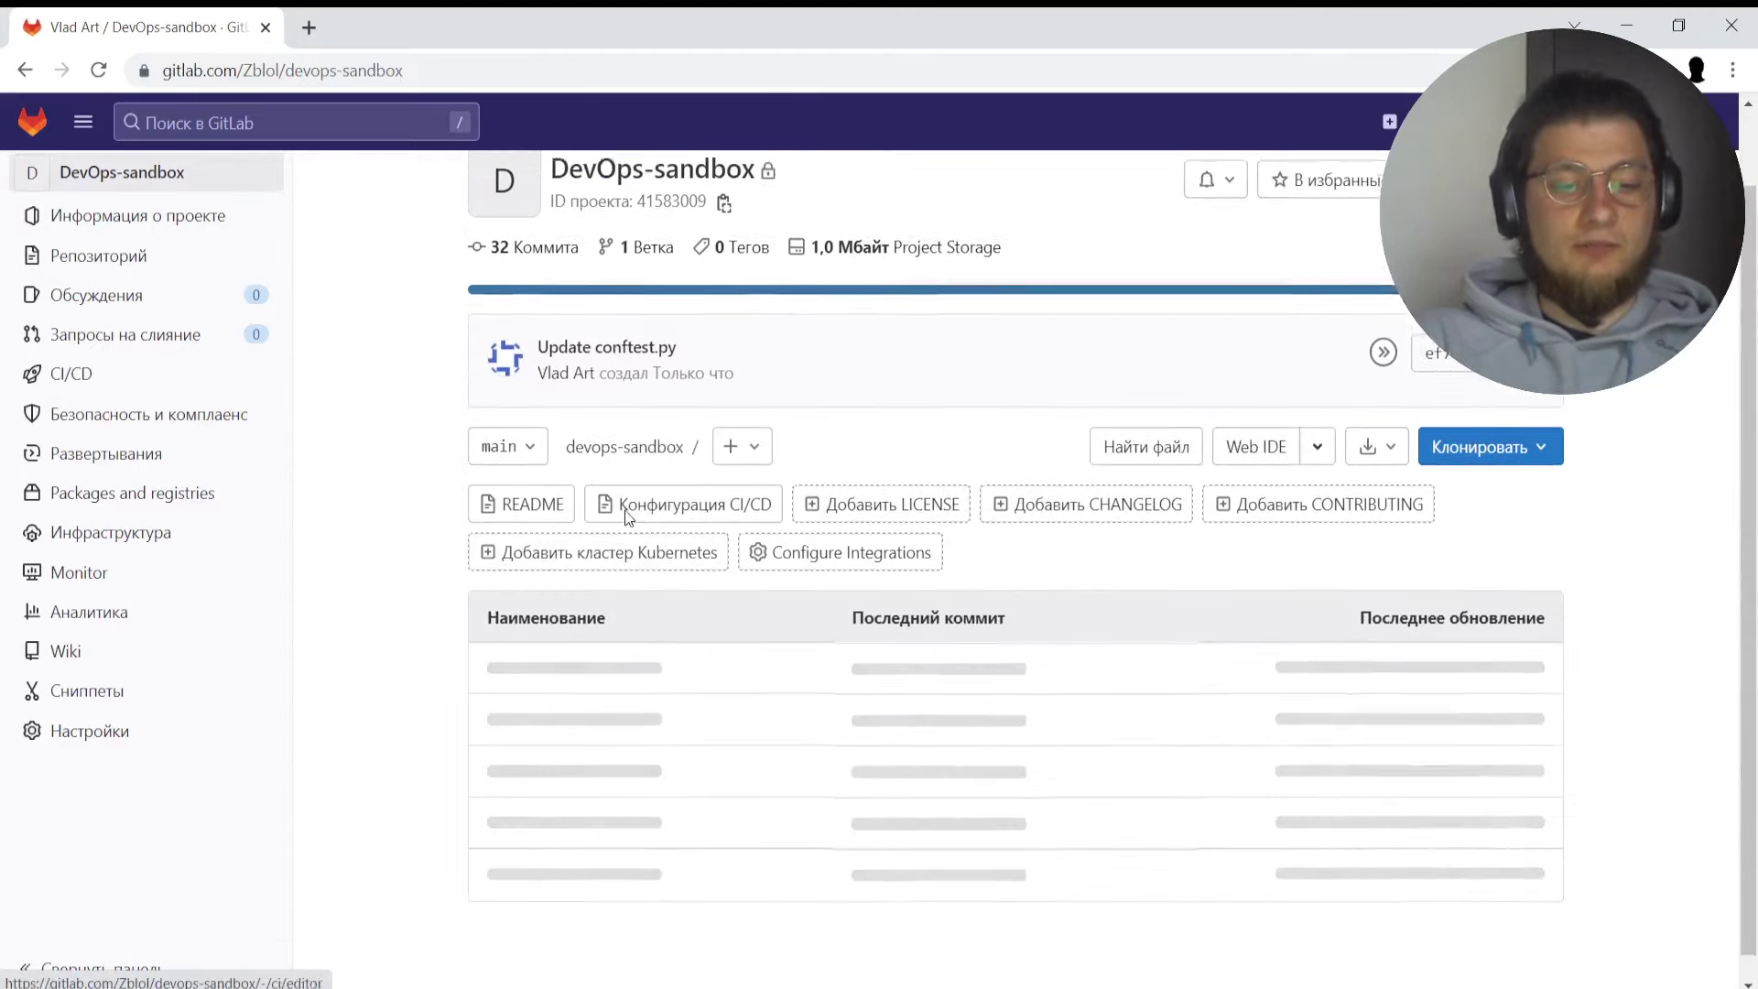
# Add -e MAIN_PORT=$MAIN_PORT to the test run's docker run options in .gitlab-ci.yml and commit.
pyautogui.scroll(-2, 562, 675)
pyautogui.click(567, 789)
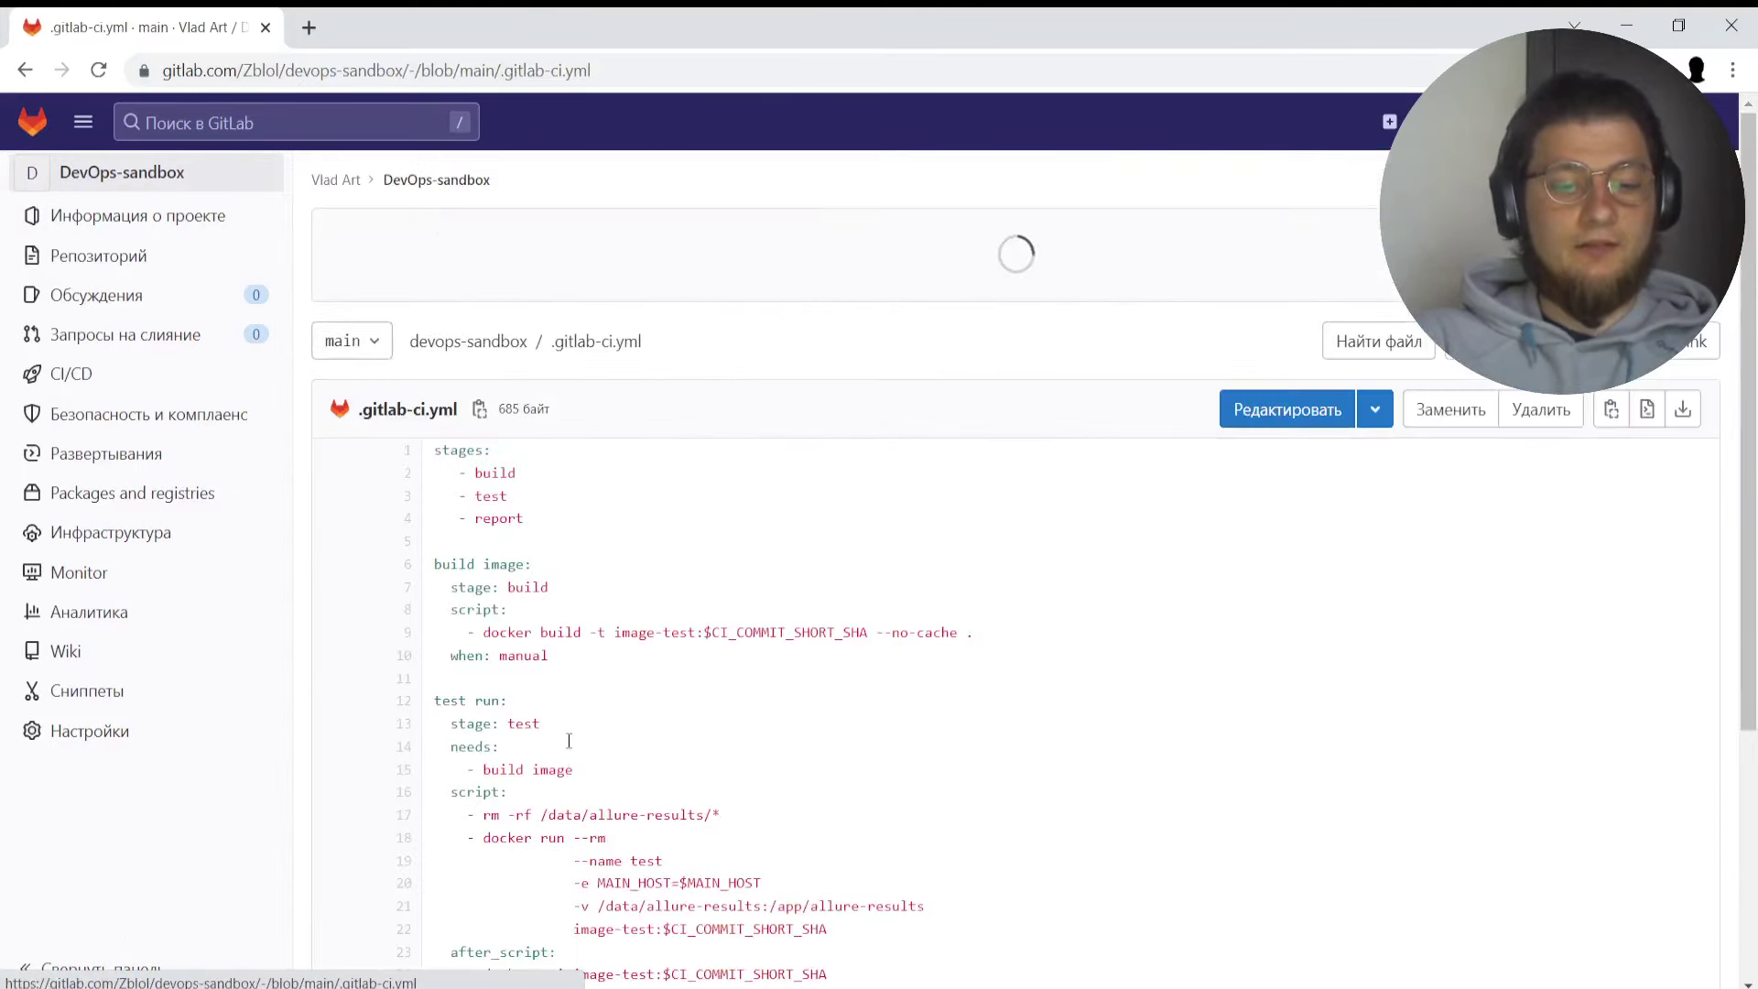
pyautogui.scroll(-3, 929, 607)
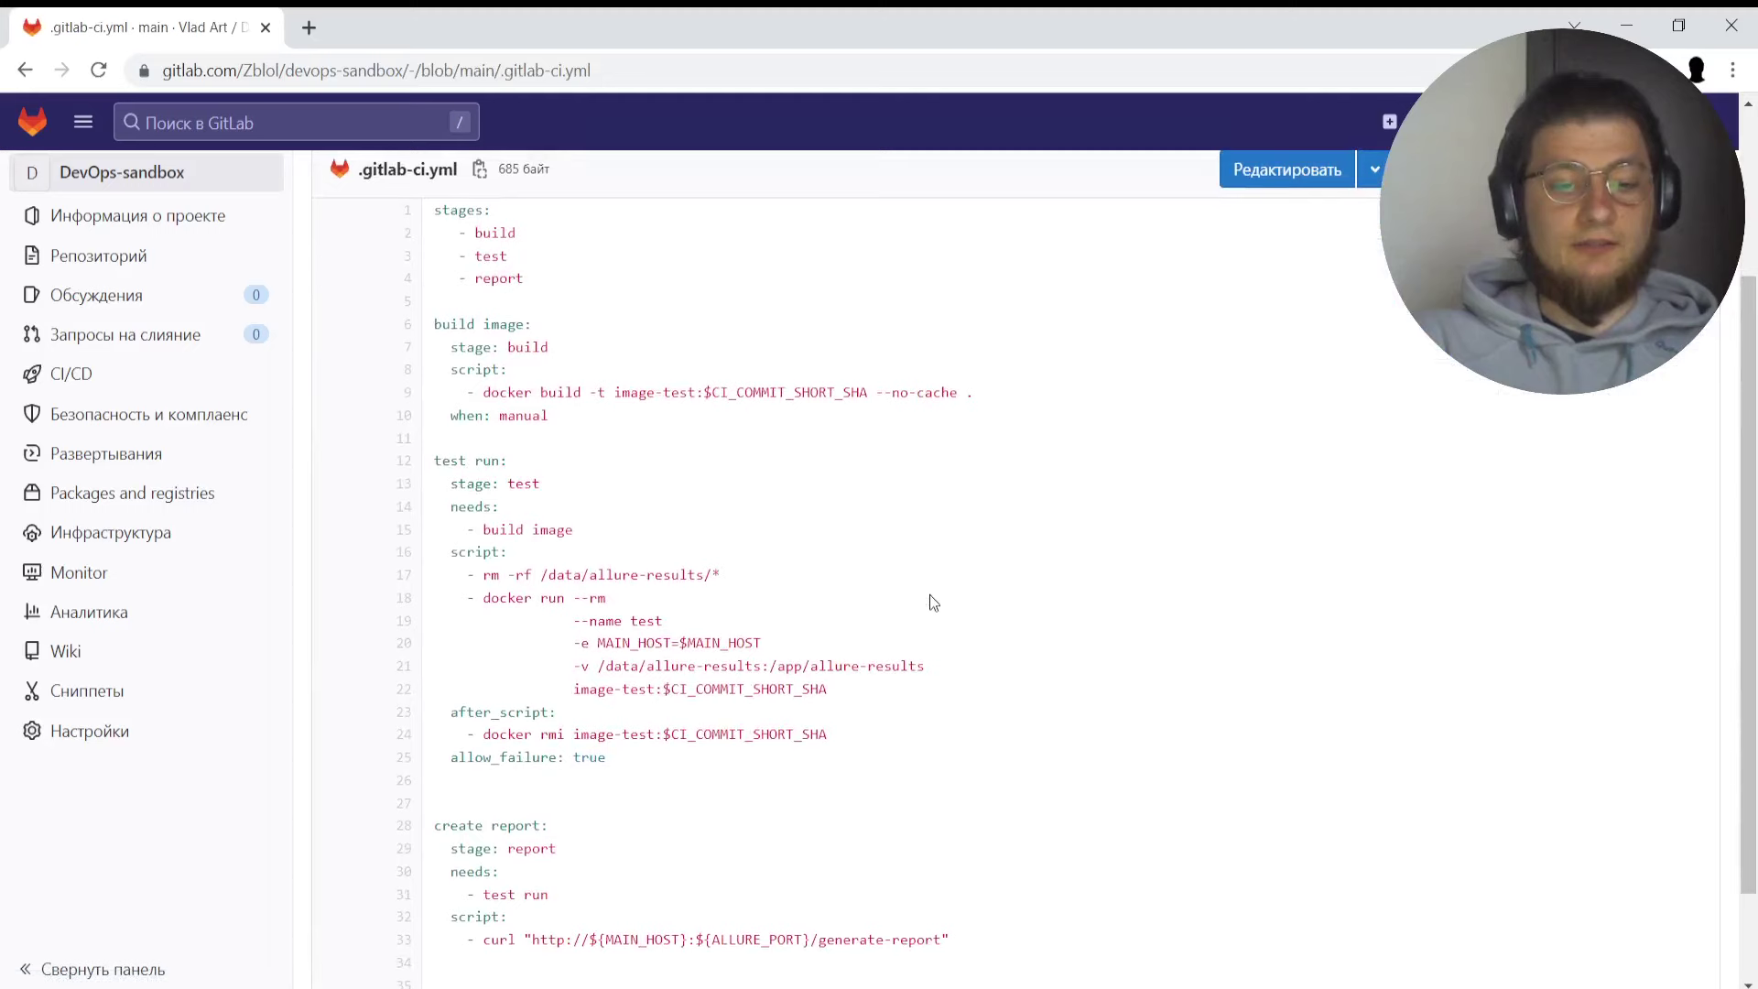
pyautogui.scroll(3, 1300, 174)
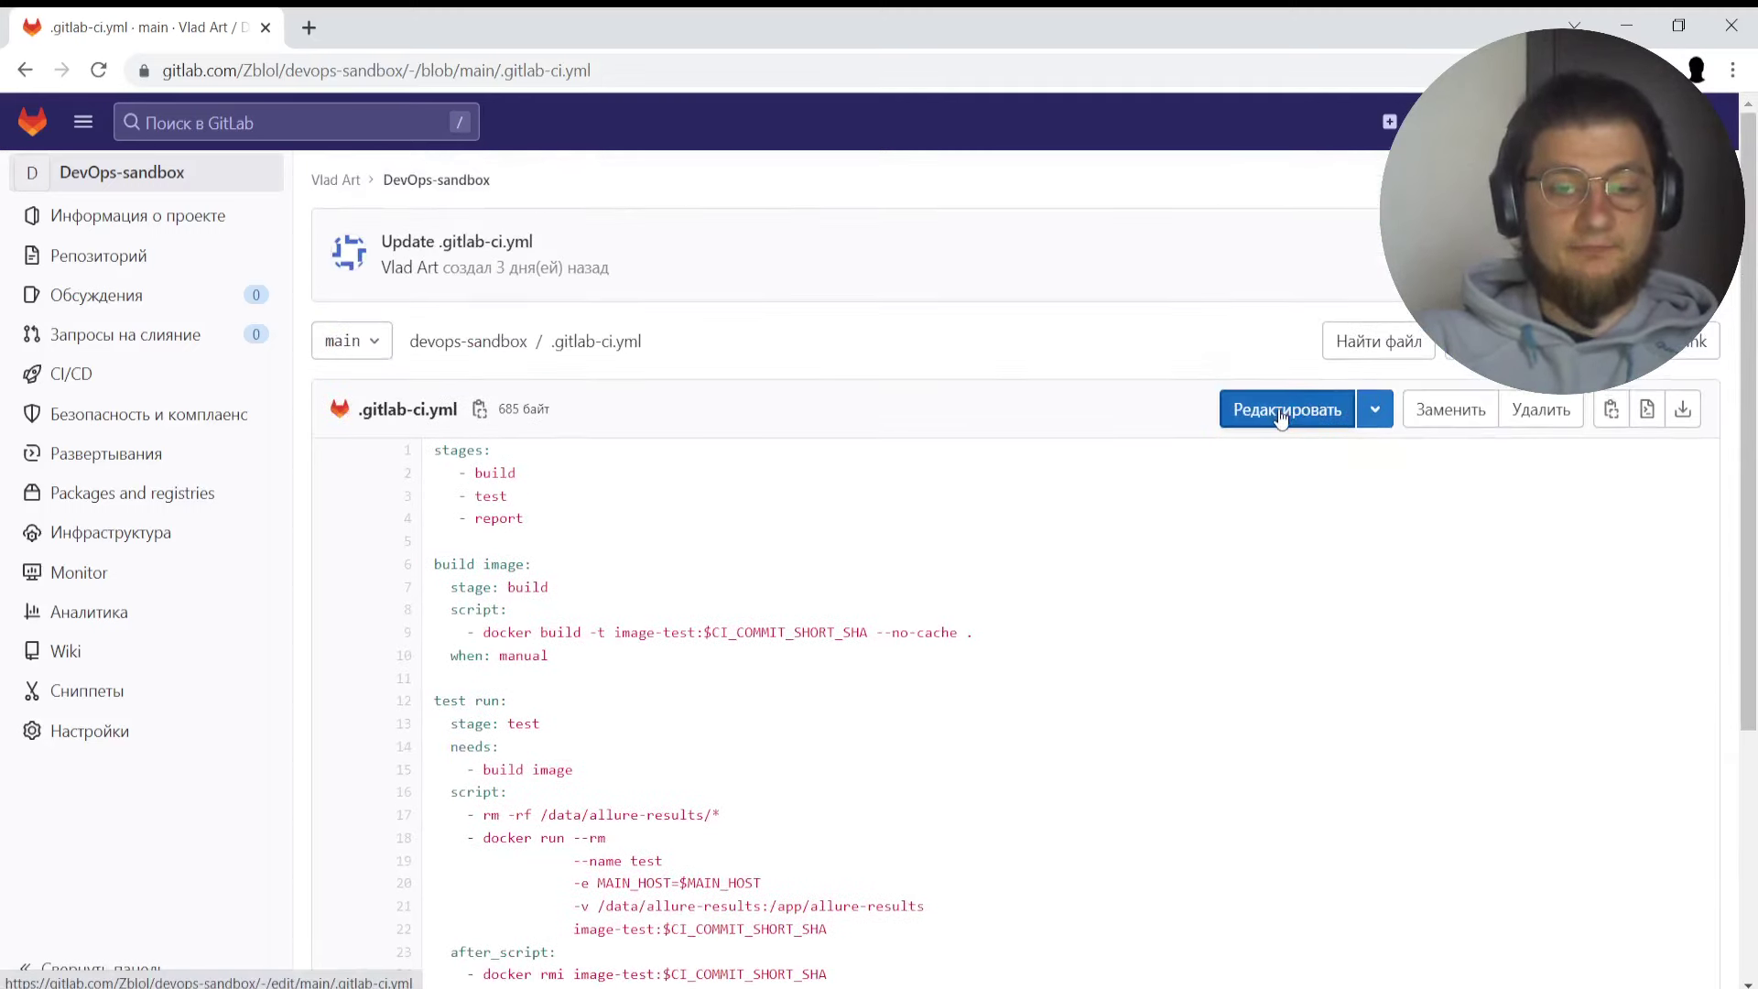
pyautogui.click(1281, 418)
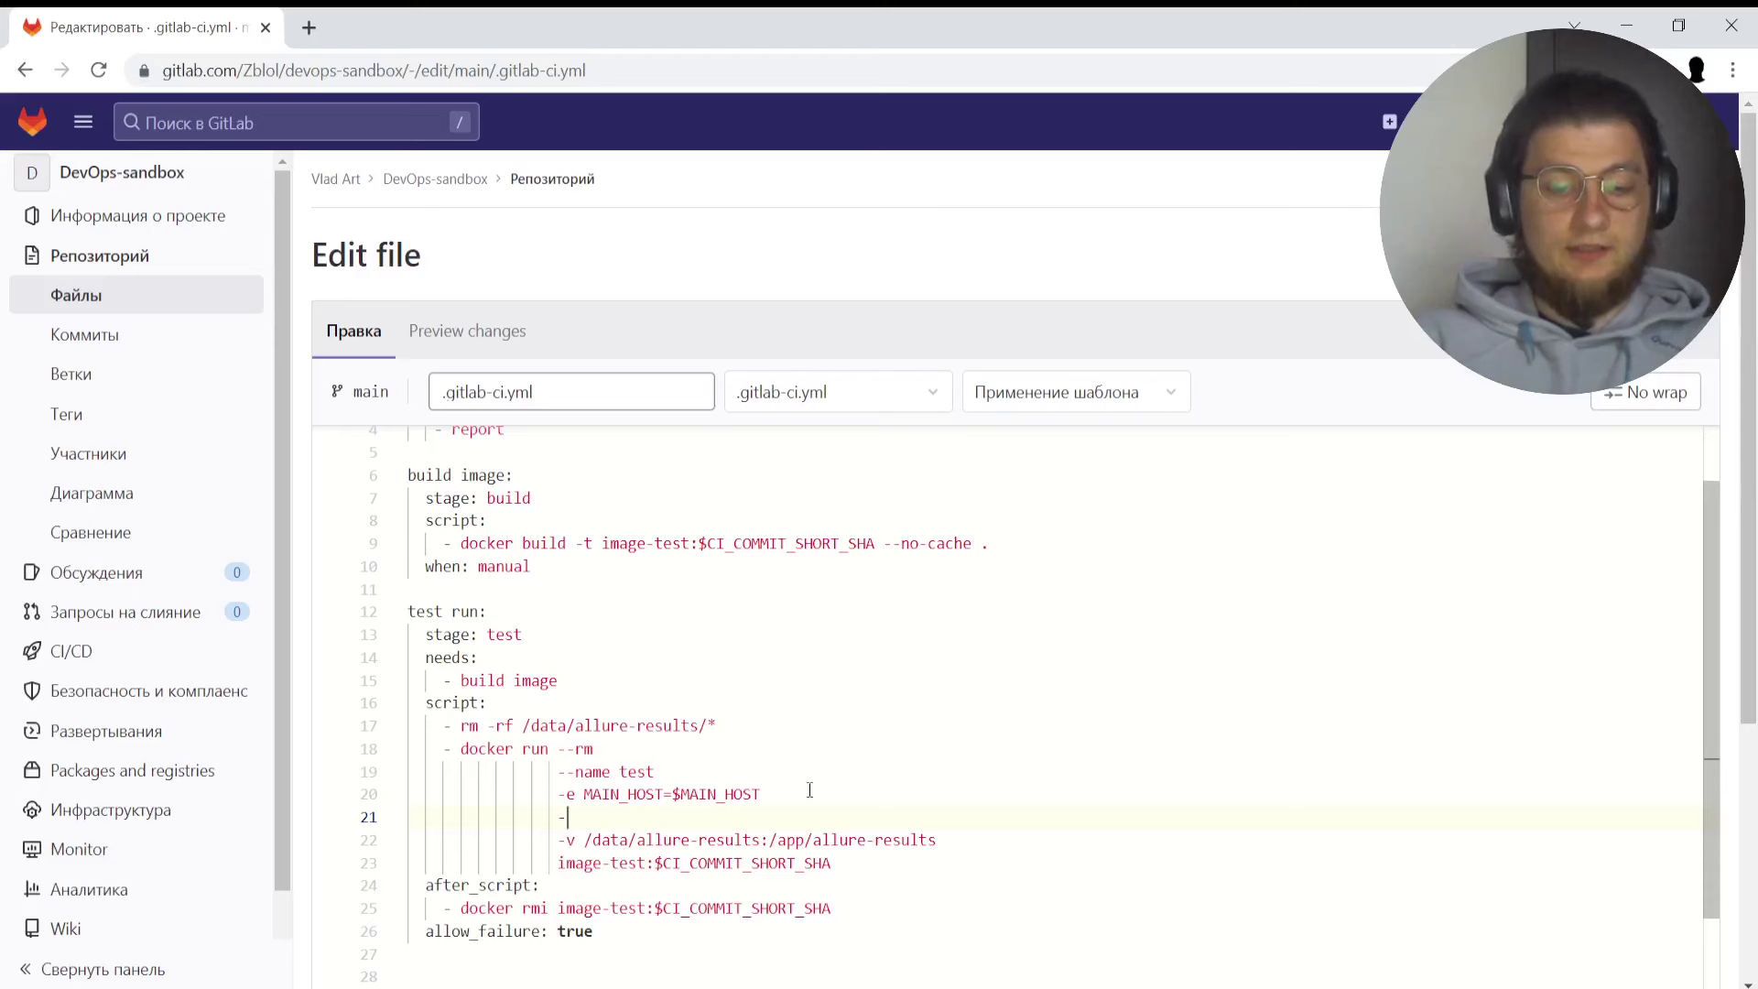
pyautogui.write('e MAIN_PORT=$MAIN_PORT')
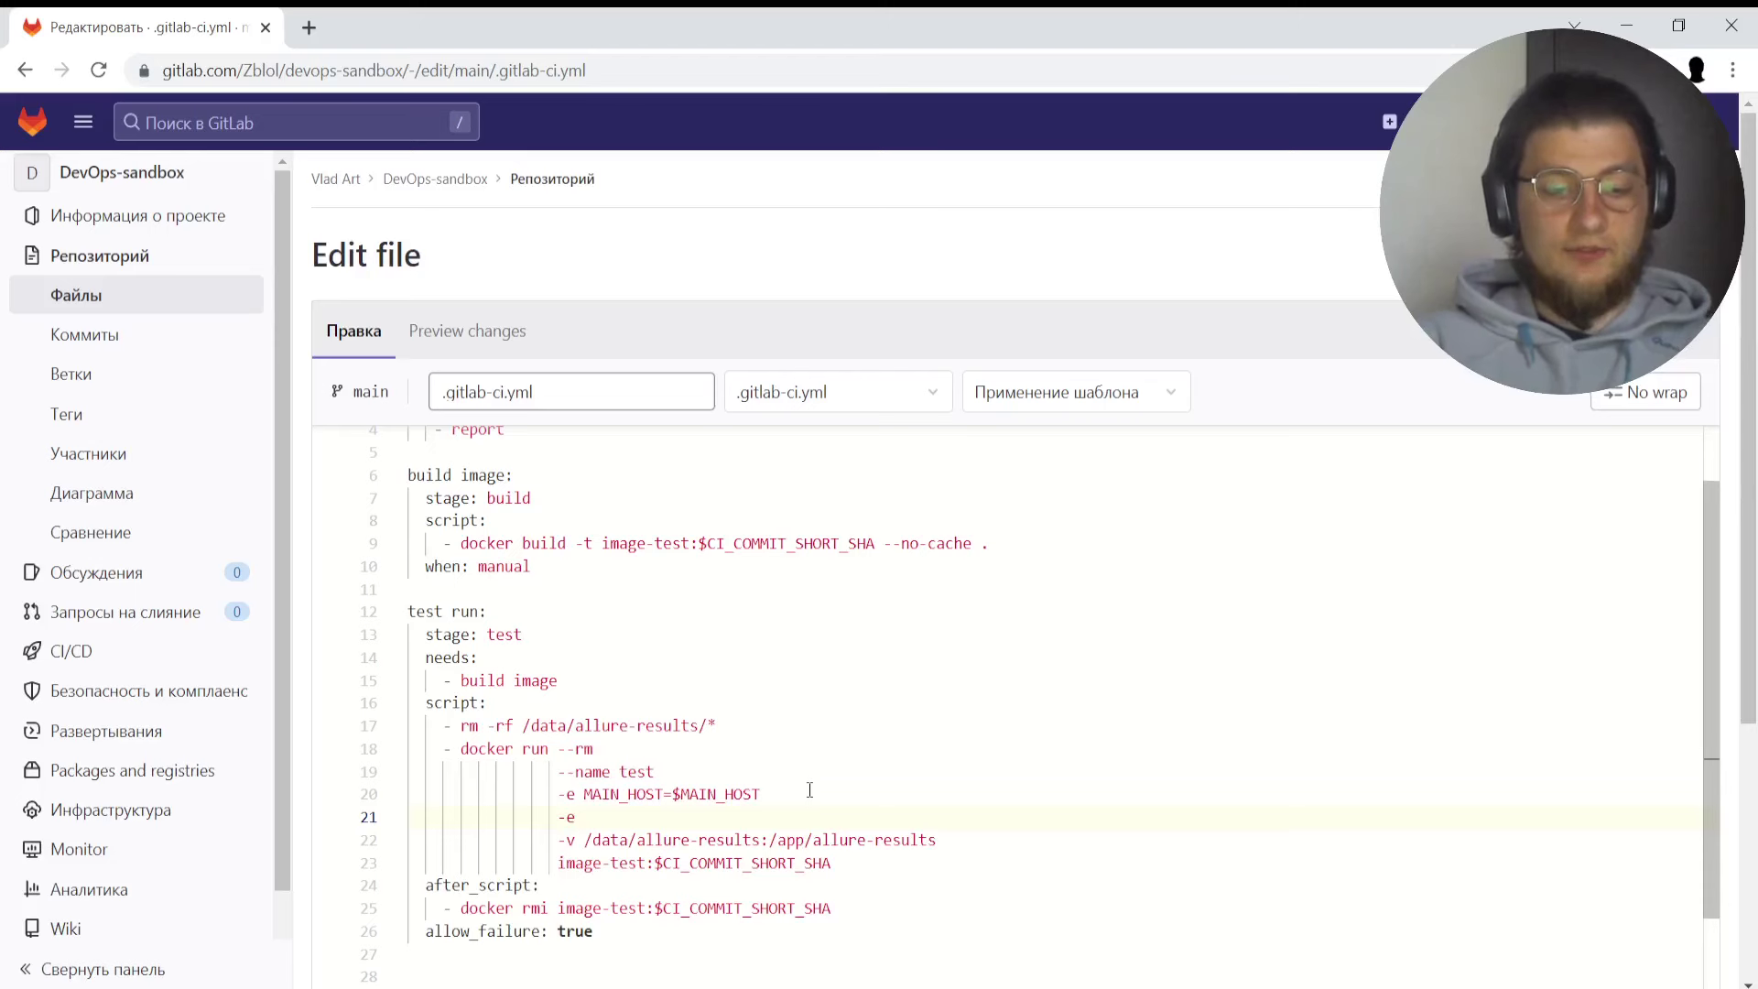
pyautogui.scroll(-2, 733, 760)
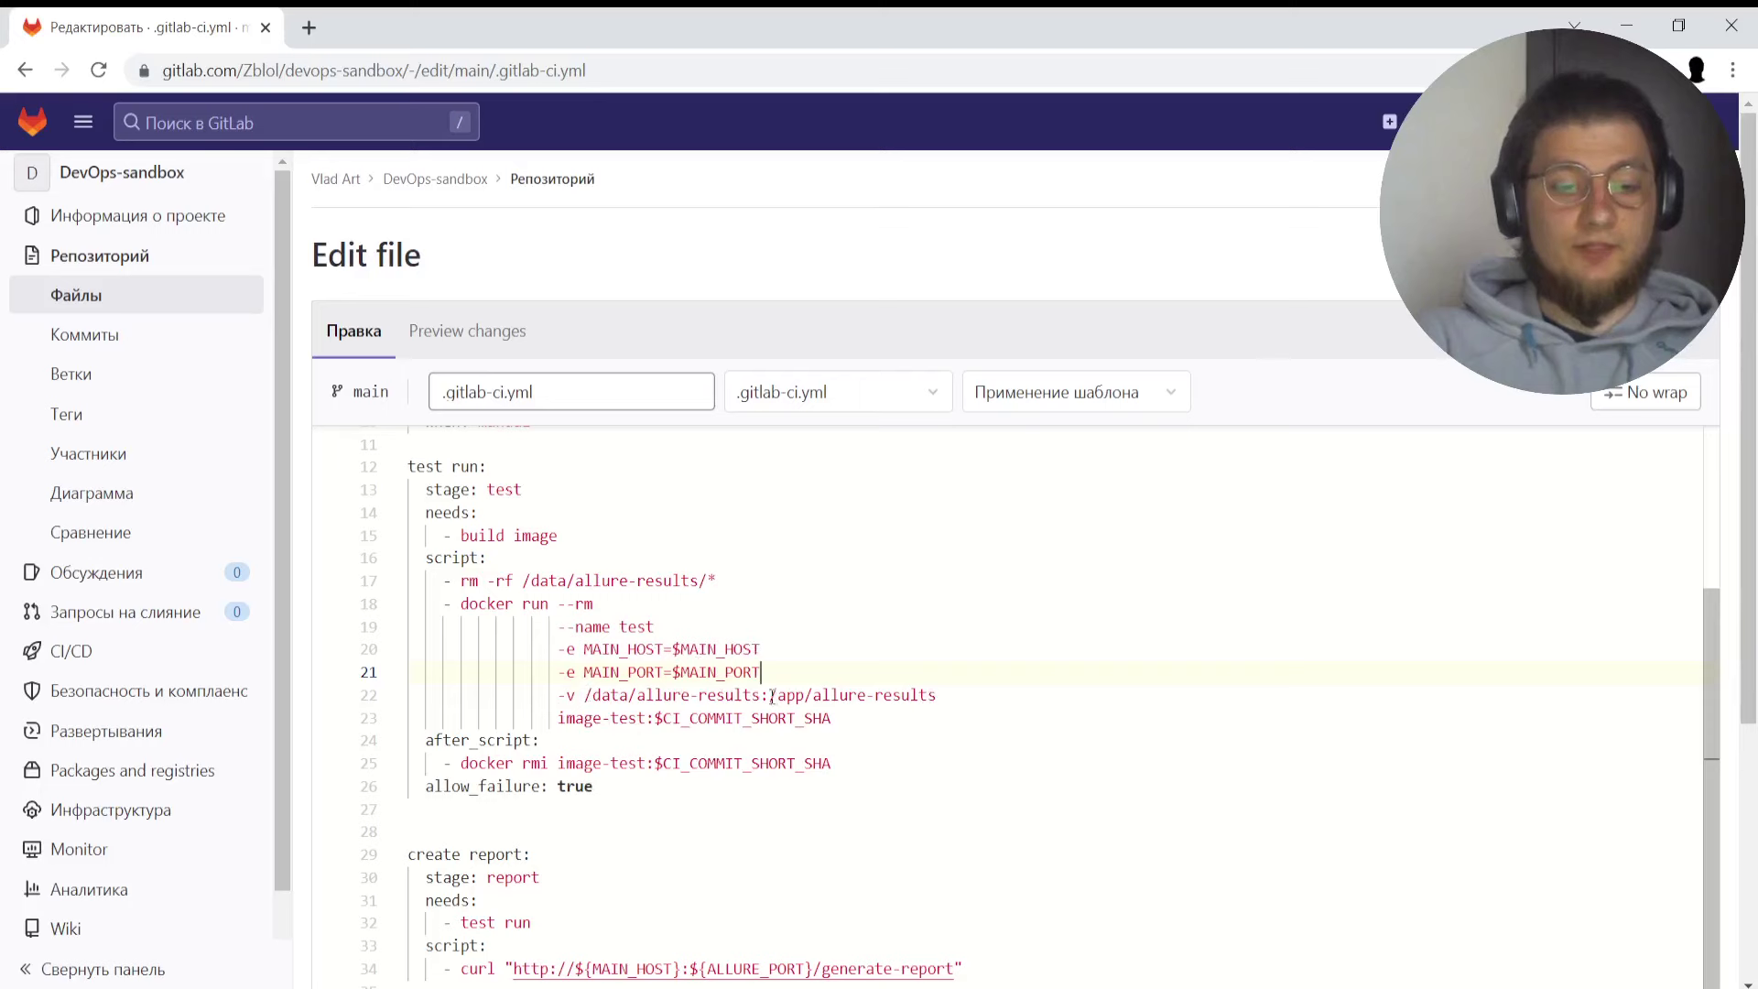
pyautogui.scroll(-4, 641, 724)
pyautogui.click(439, 871)
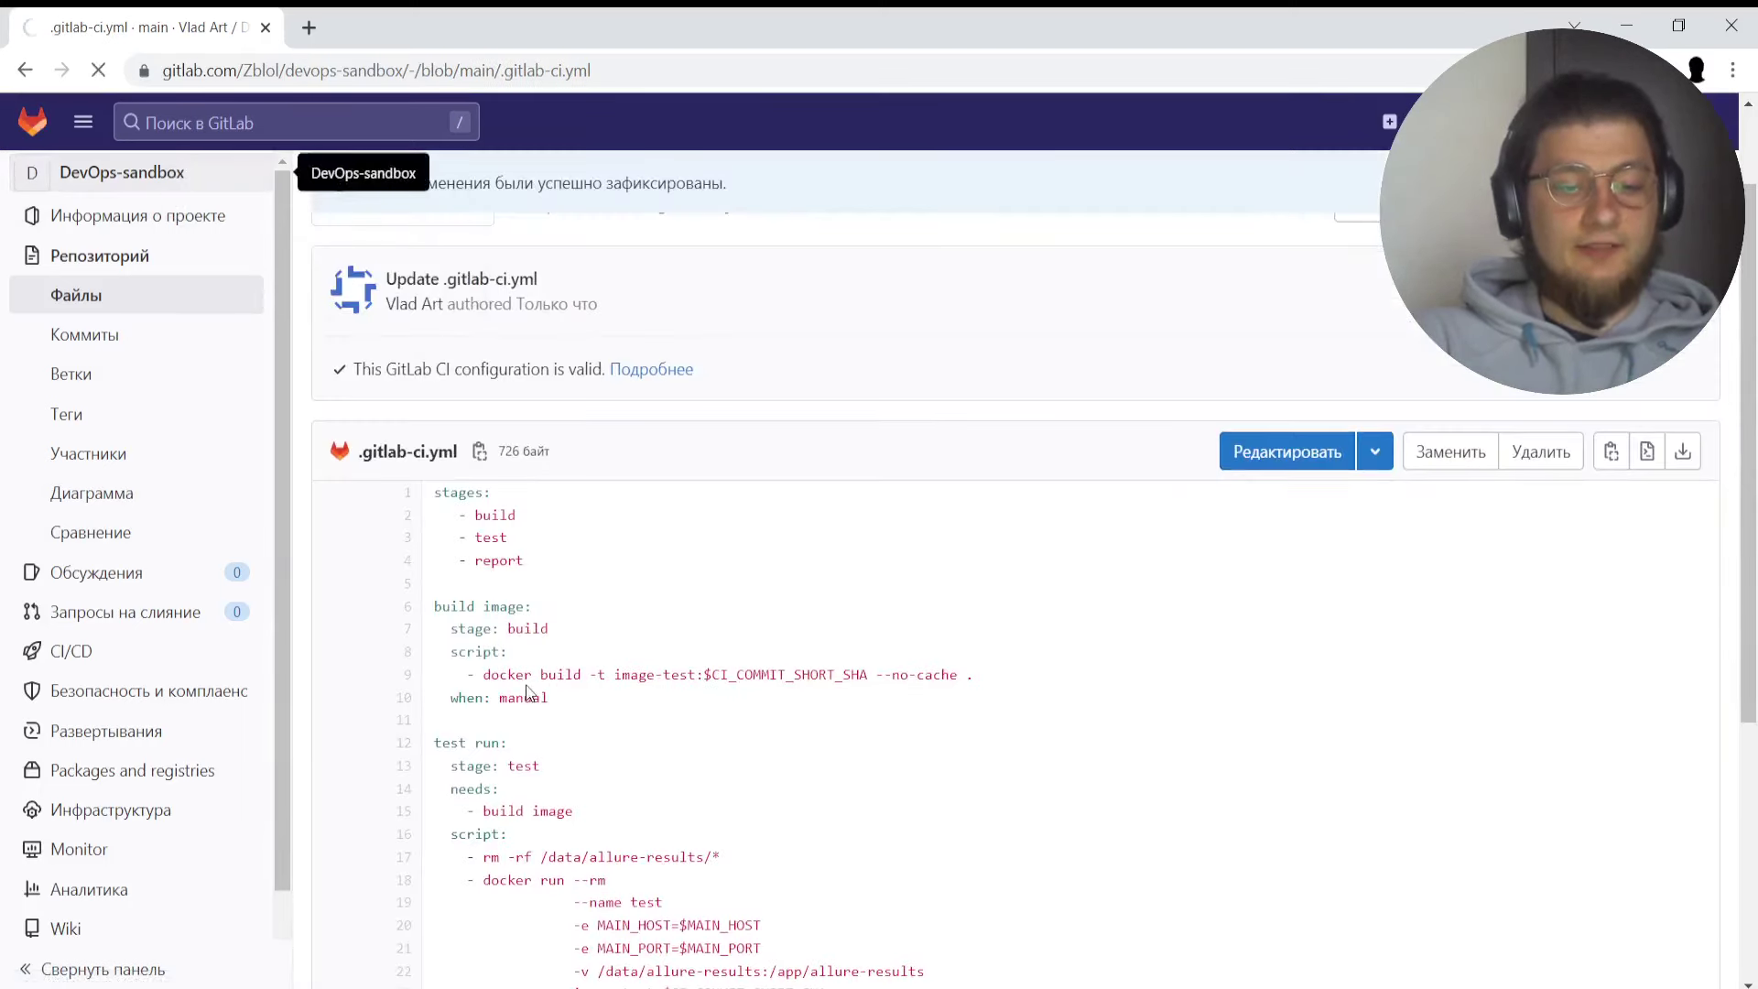
# Return to the repository and open CI/CD > Сборочные линии to see pipeline #740706181.
pyautogui.hotkey('alt', 'Left')
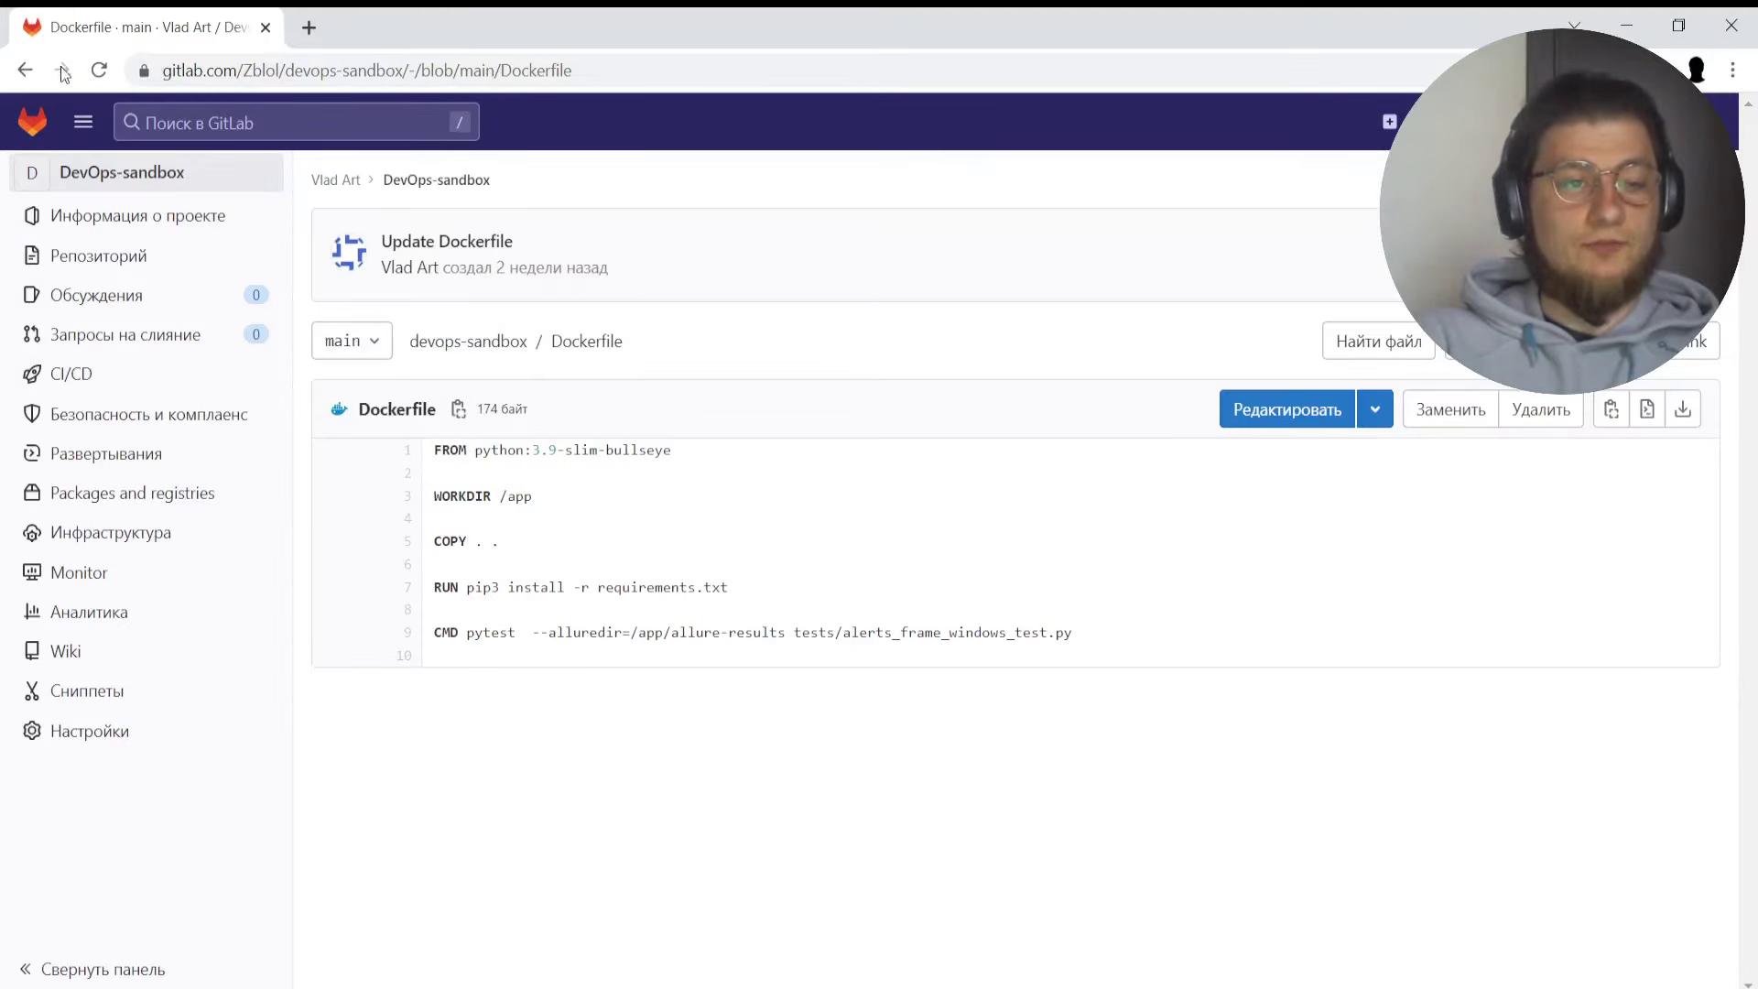
pyautogui.click(25, 70)
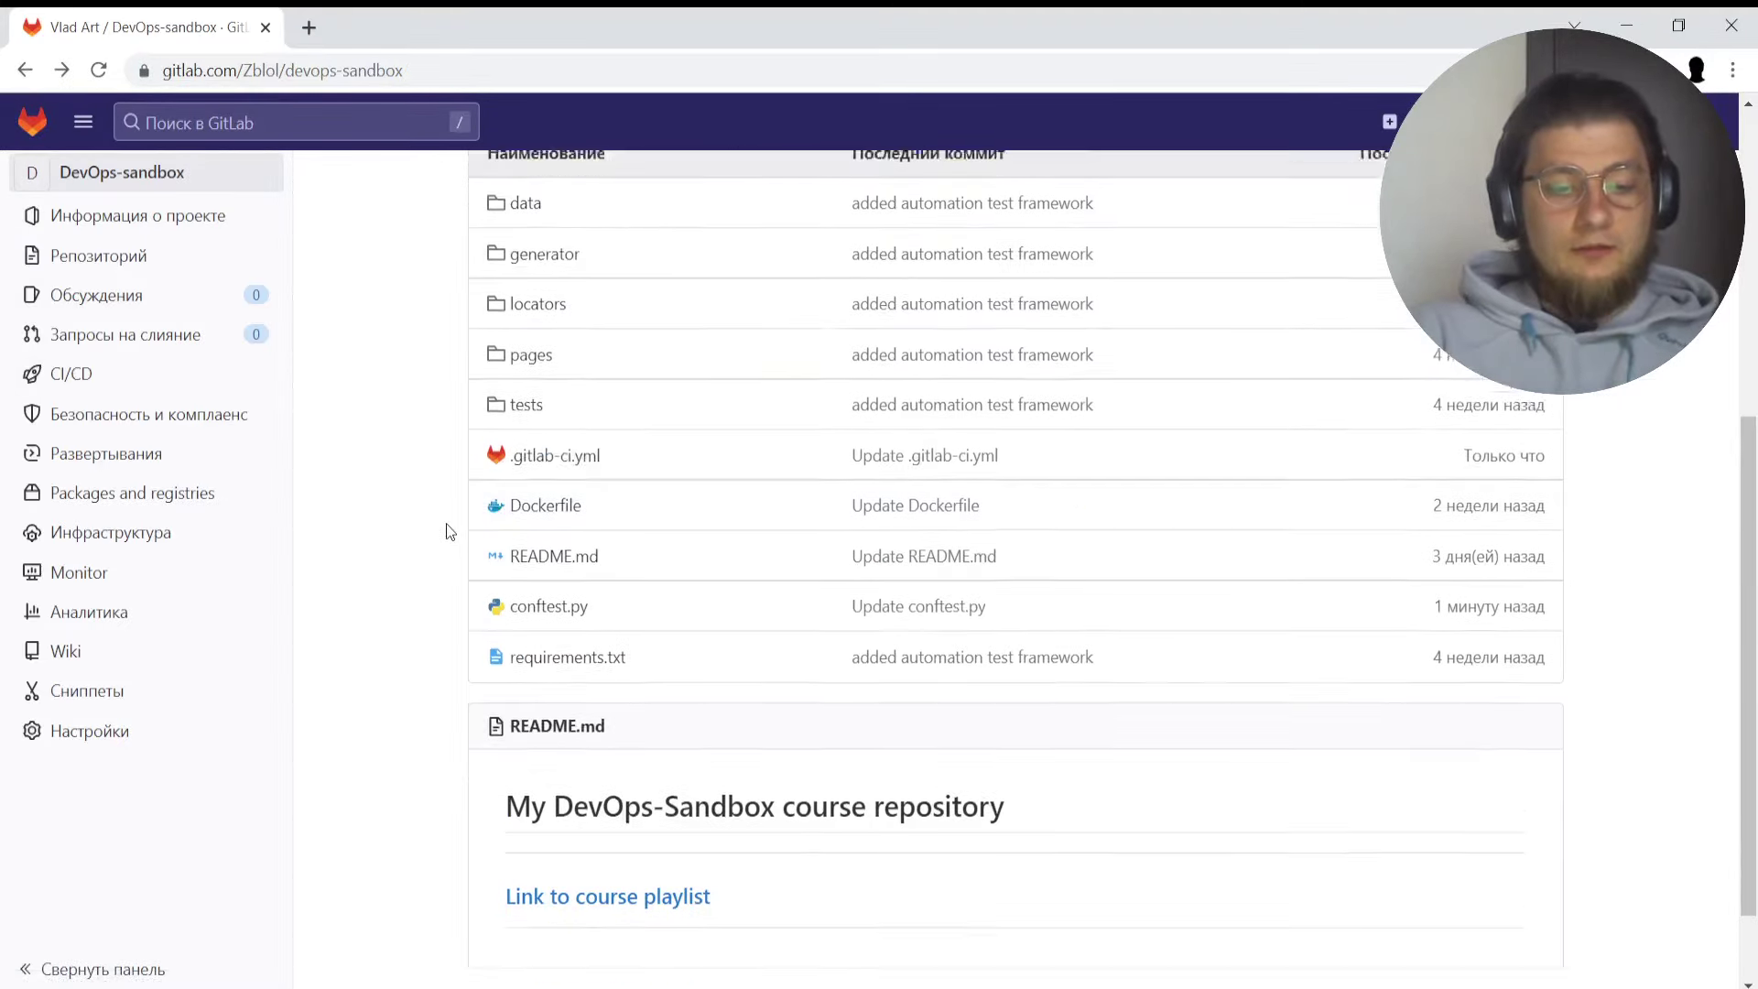
pyautogui.scroll(-2, 448, 532)
pyautogui.moveTo(239, 492)
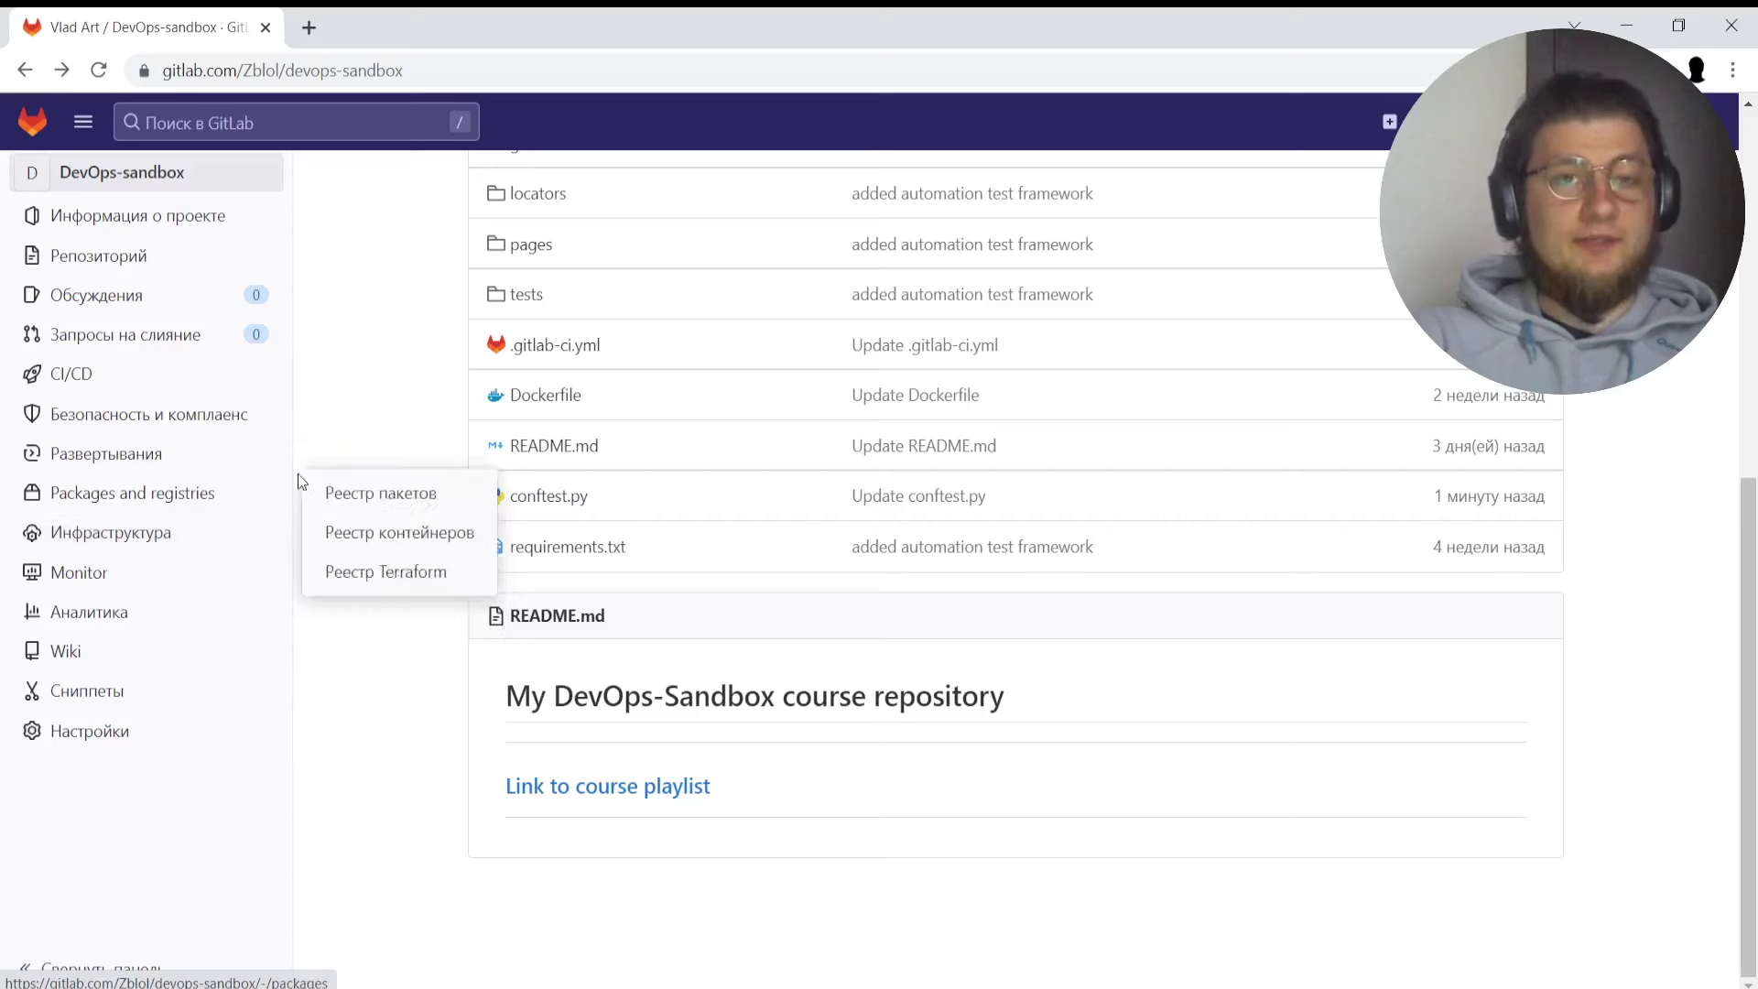
pyautogui.moveTo(242, 373)
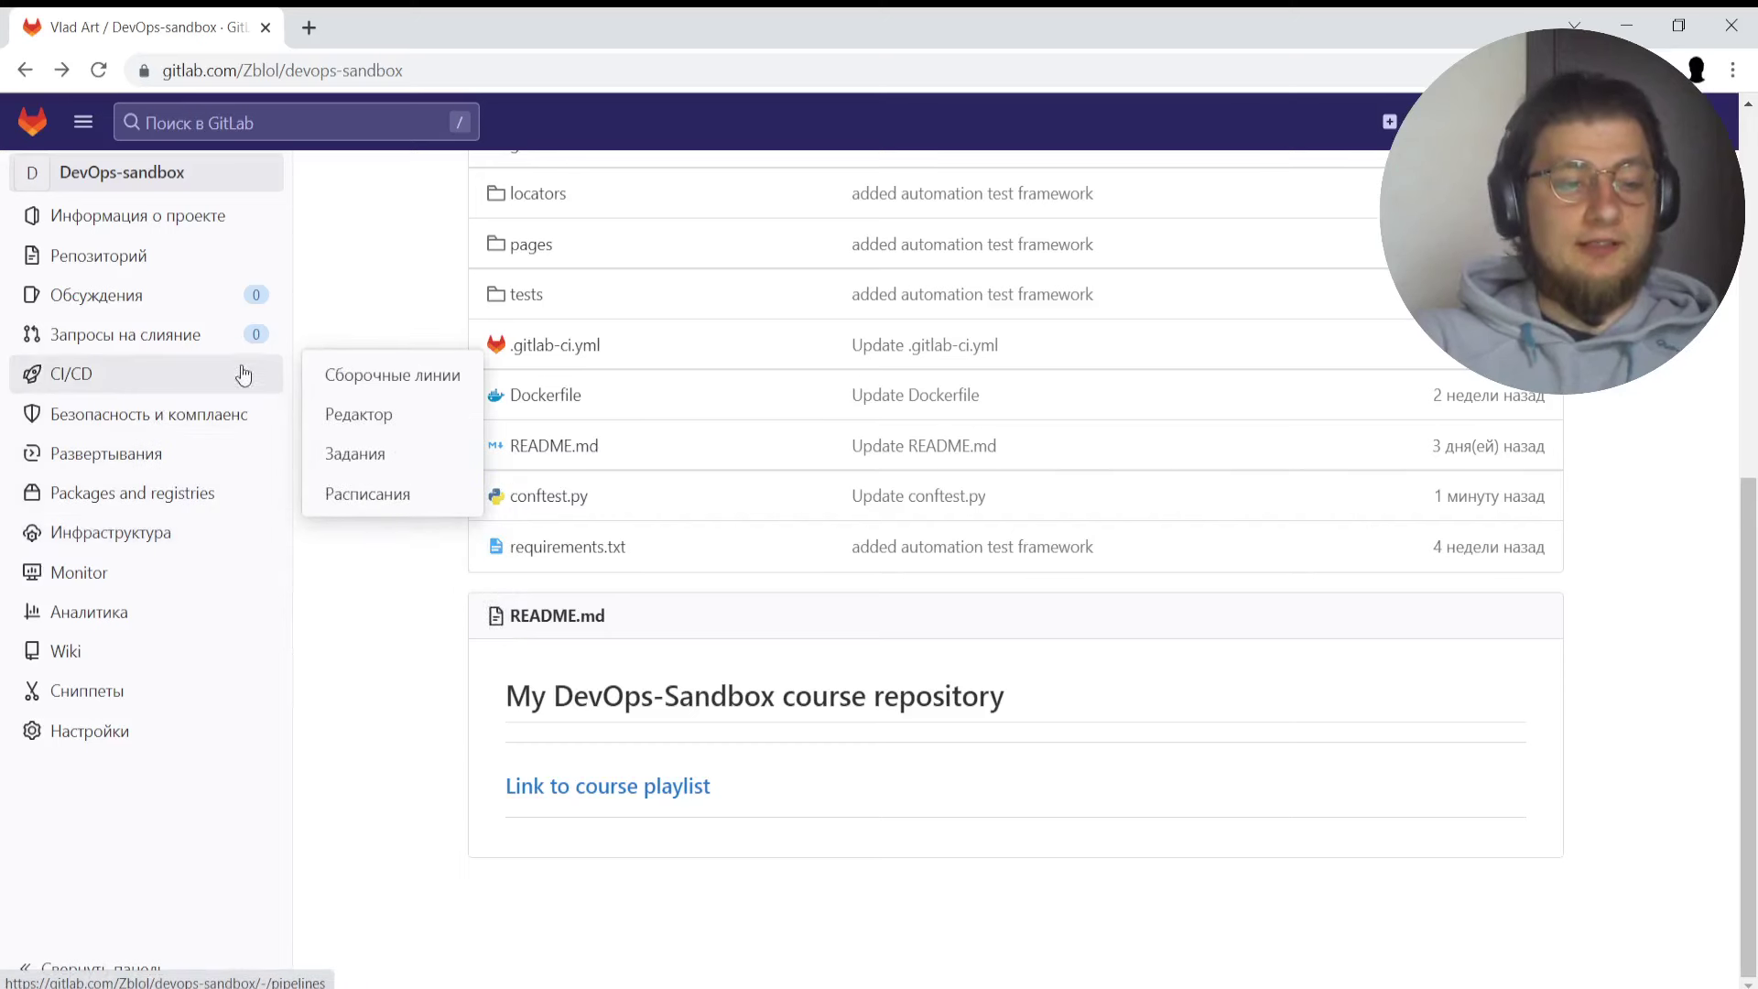
pyautogui.click(364, 386)
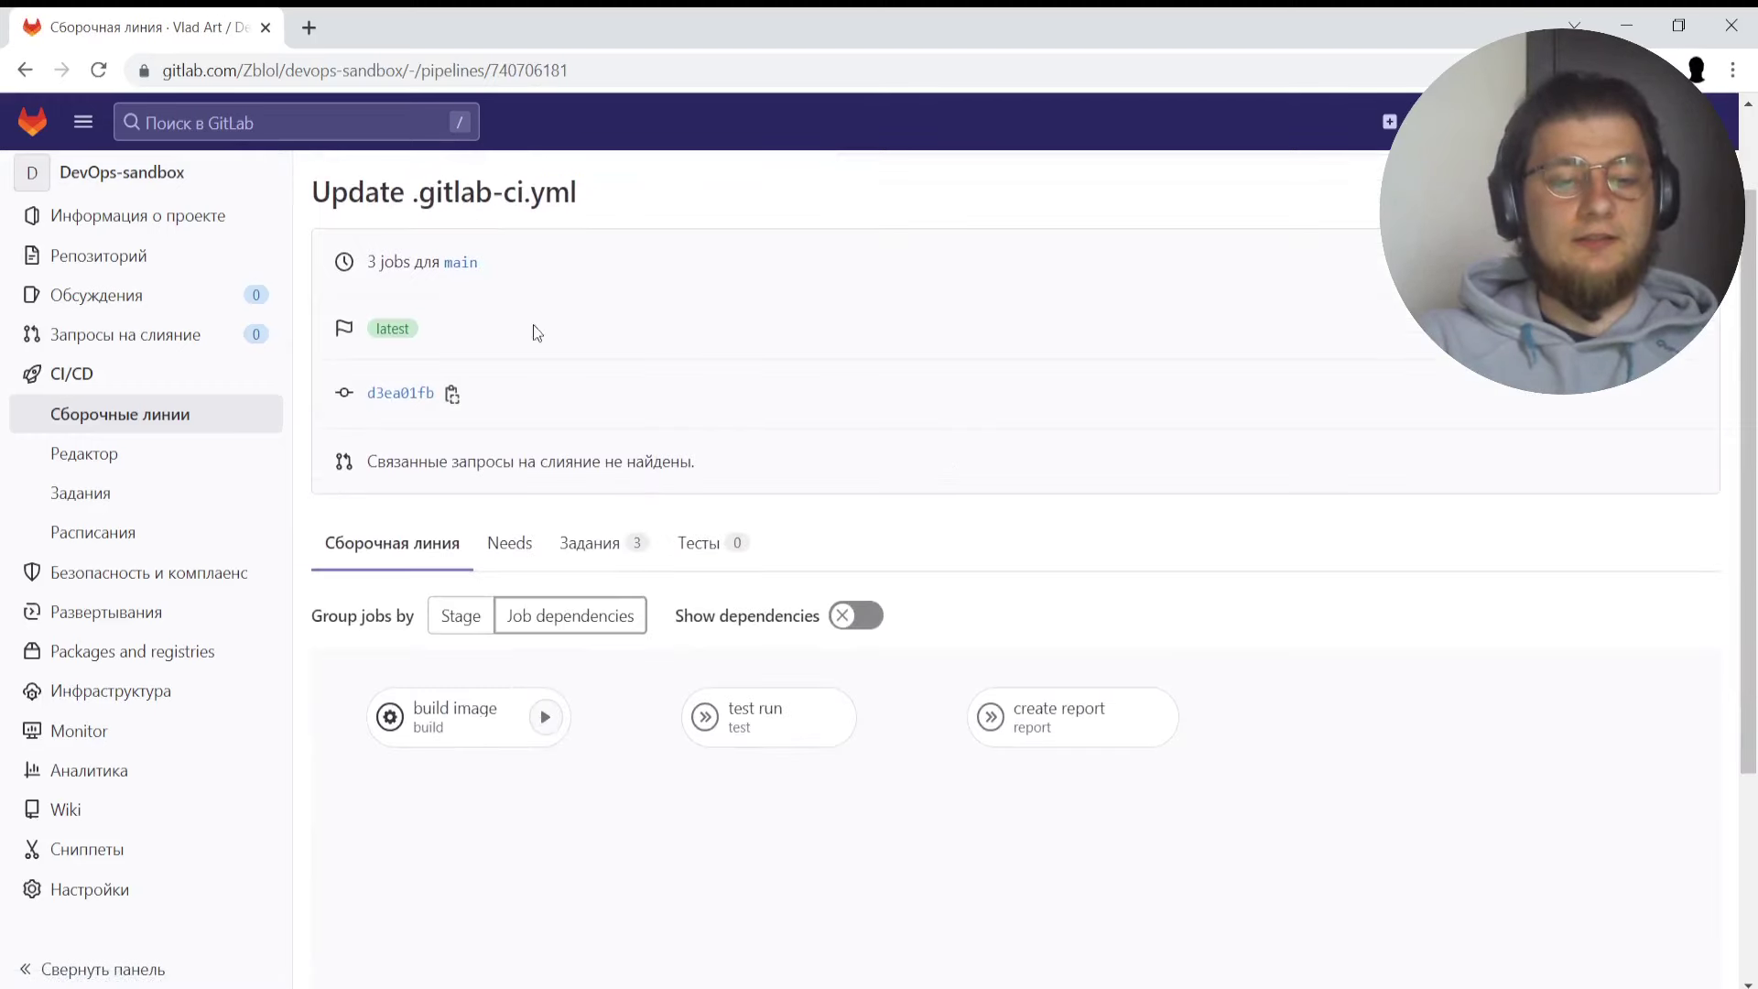
# Open the DevOps-sandbox project home in a new tab and switch to it.
pyautogui.rightClick(154, 183)
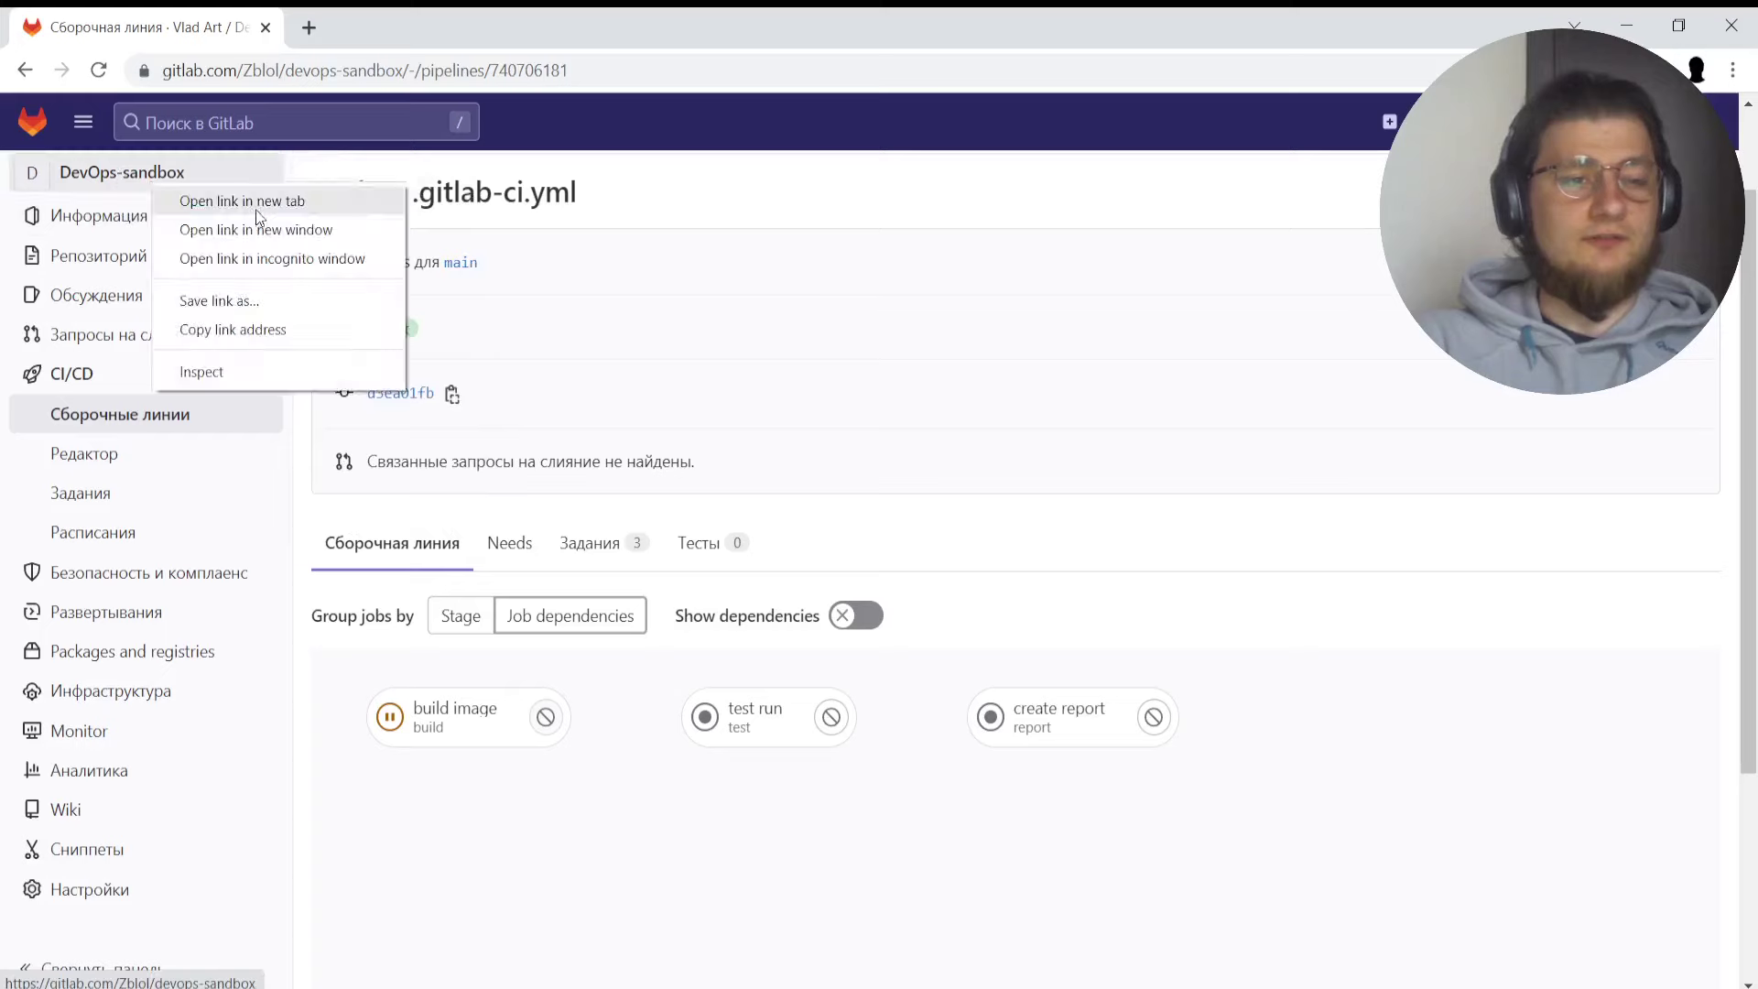
pyautogui.click(257, 200)
pyautogui.click(412, 27)
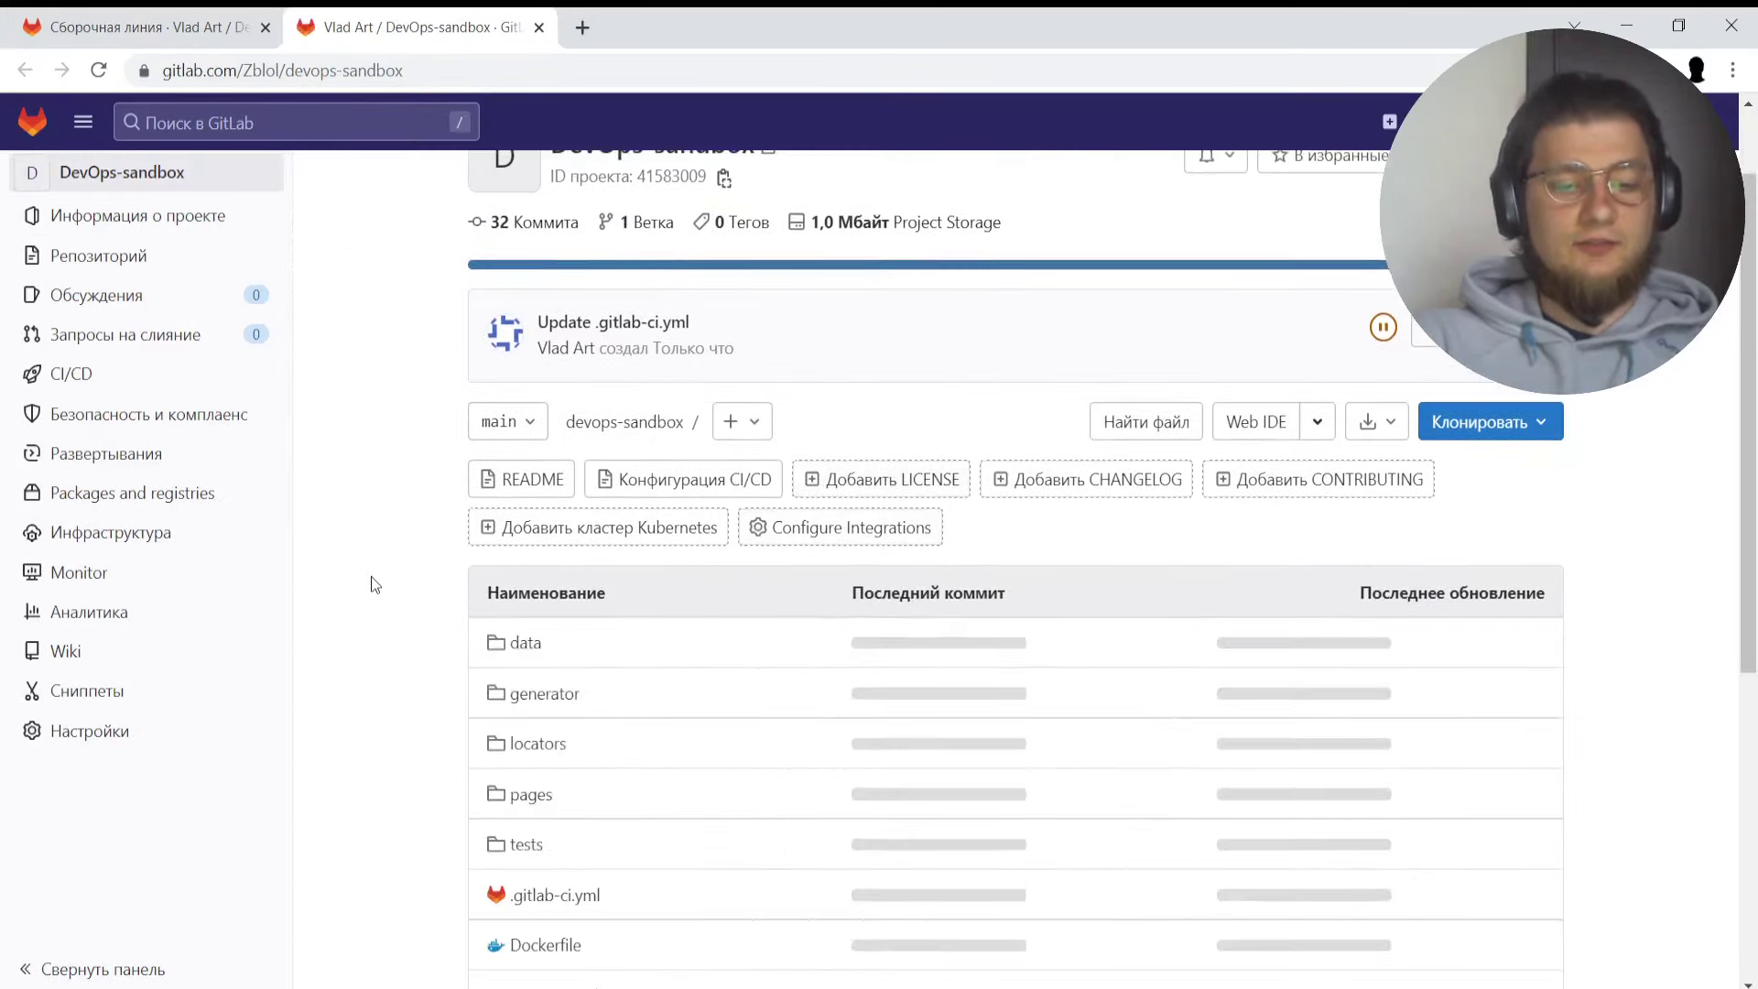
# Review the create report job block and its curl command on line 34 of .gitlab-ci.yml.
pyautogui.scroll(-5, 373, 581)
pyautogui.click(550, 408)
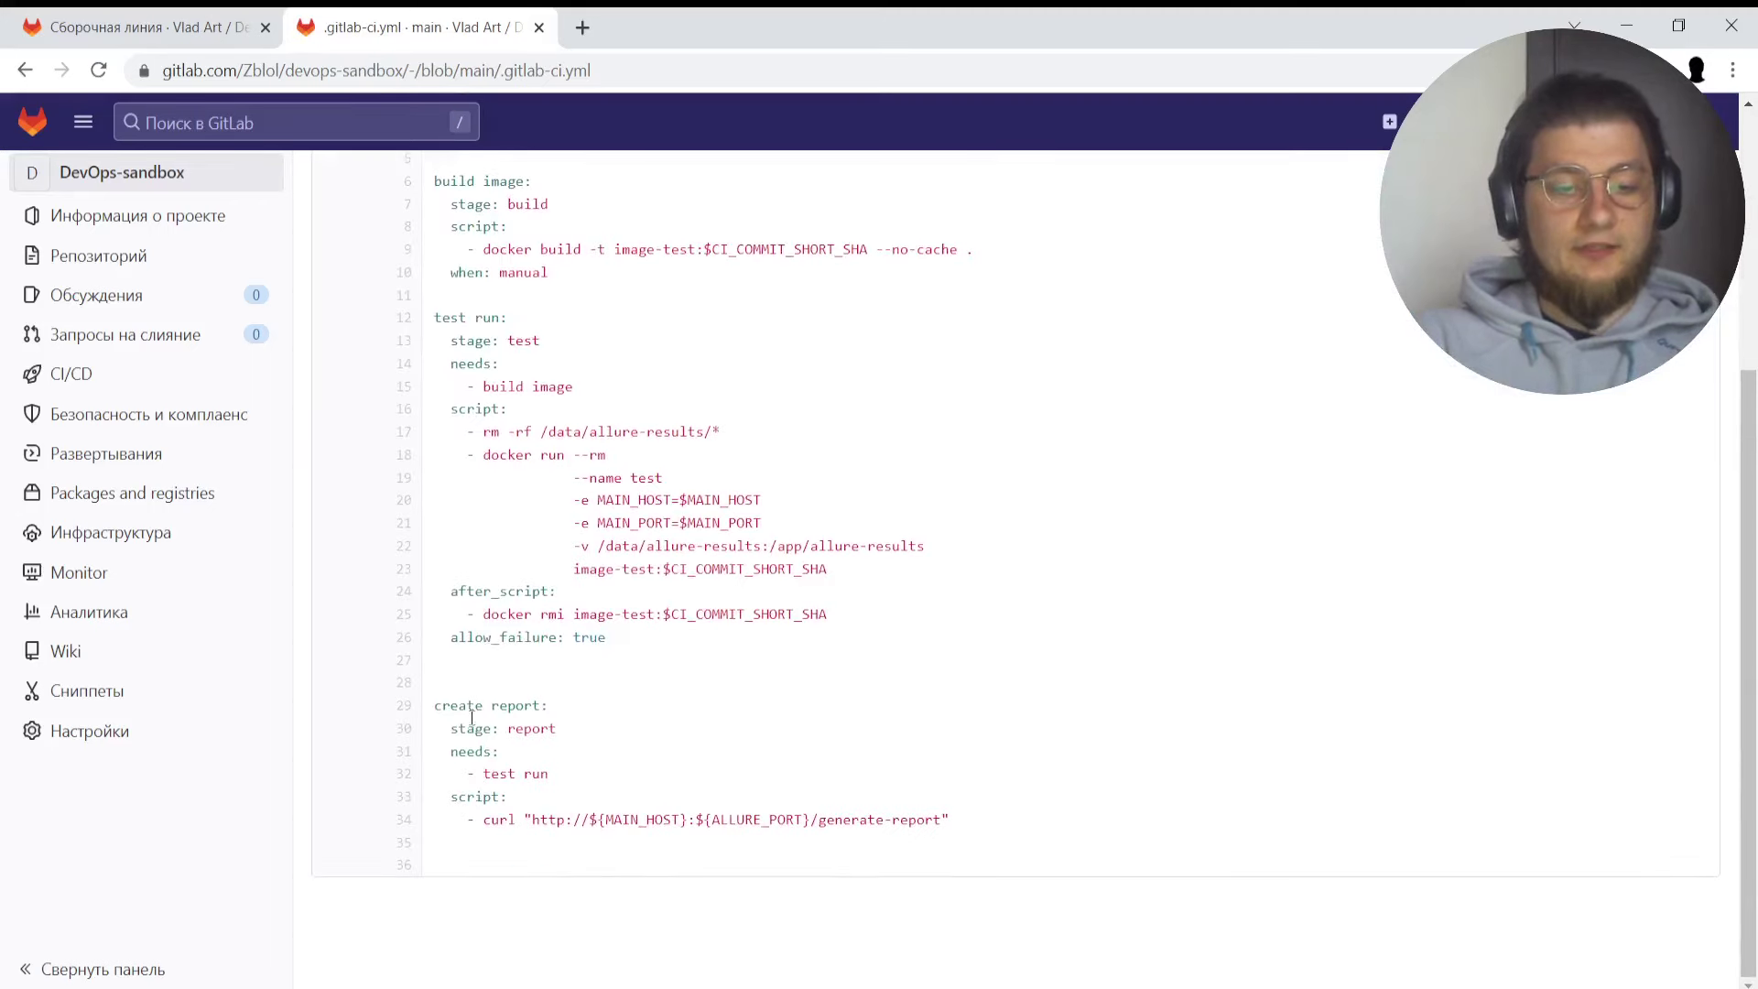
pyautogui.moveTo(432, 705); pyautogui.dragTo(596, 863)
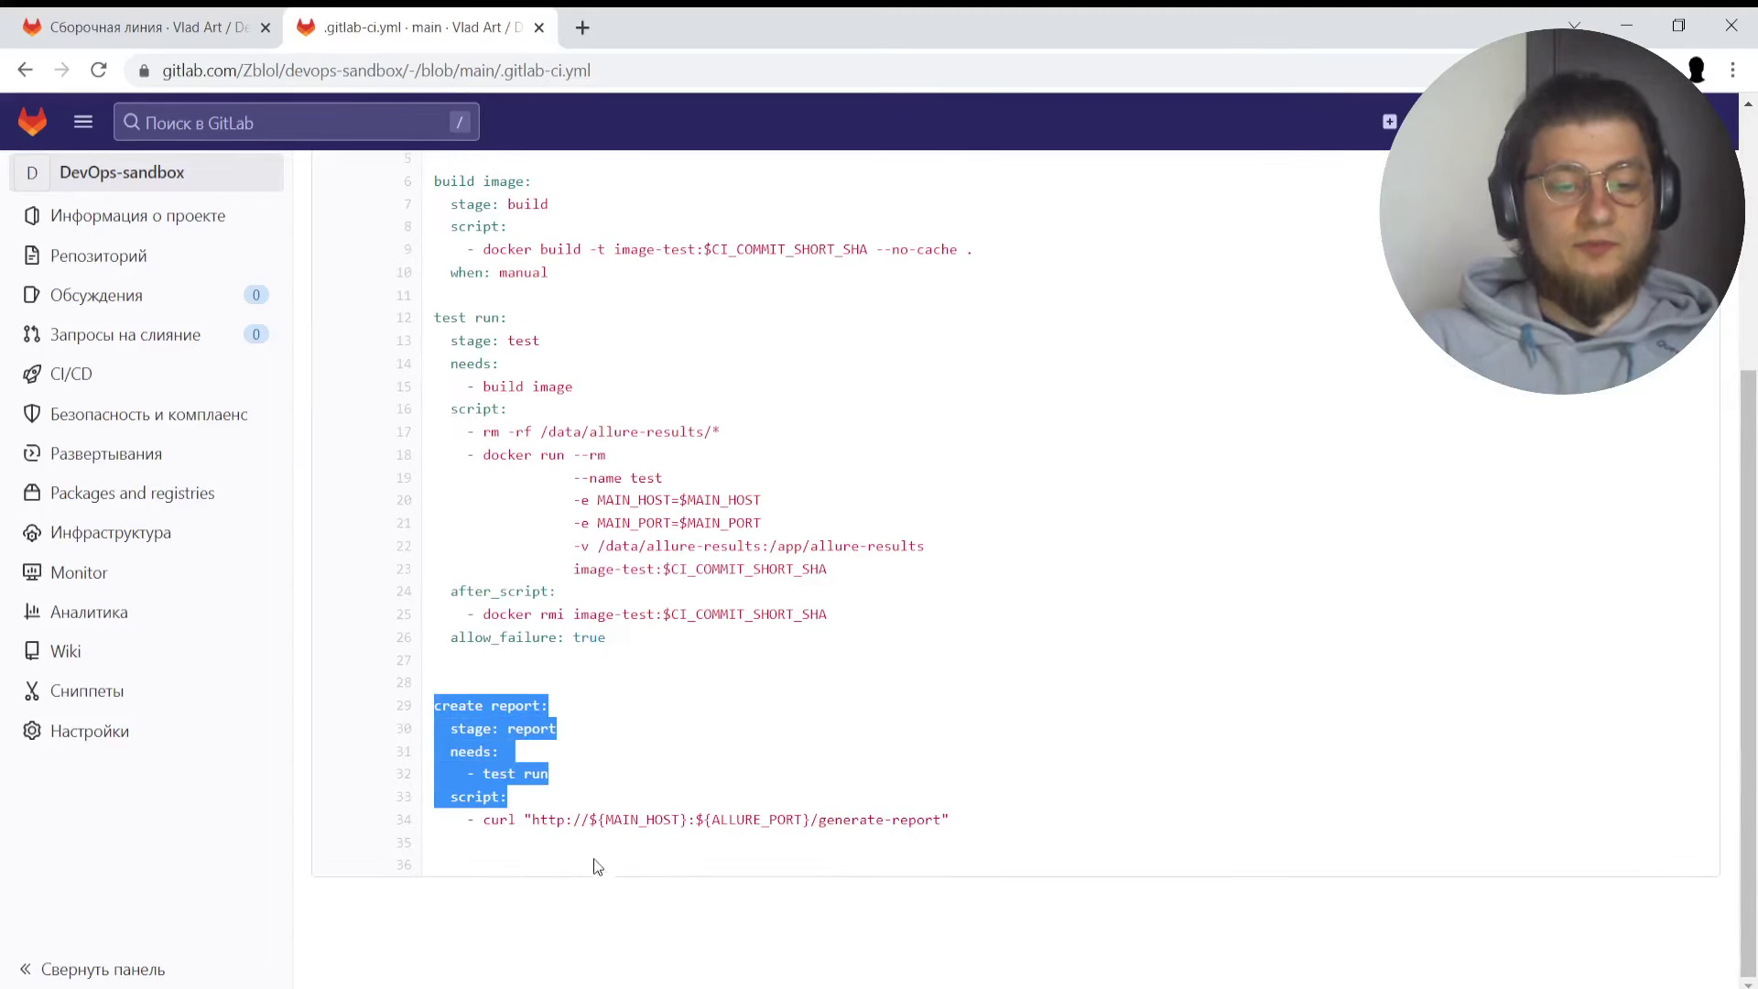
pyautogui.click(604, 865)
pyautogui.moveTo(969, 833); pyautogui.dragTo(478, 814)
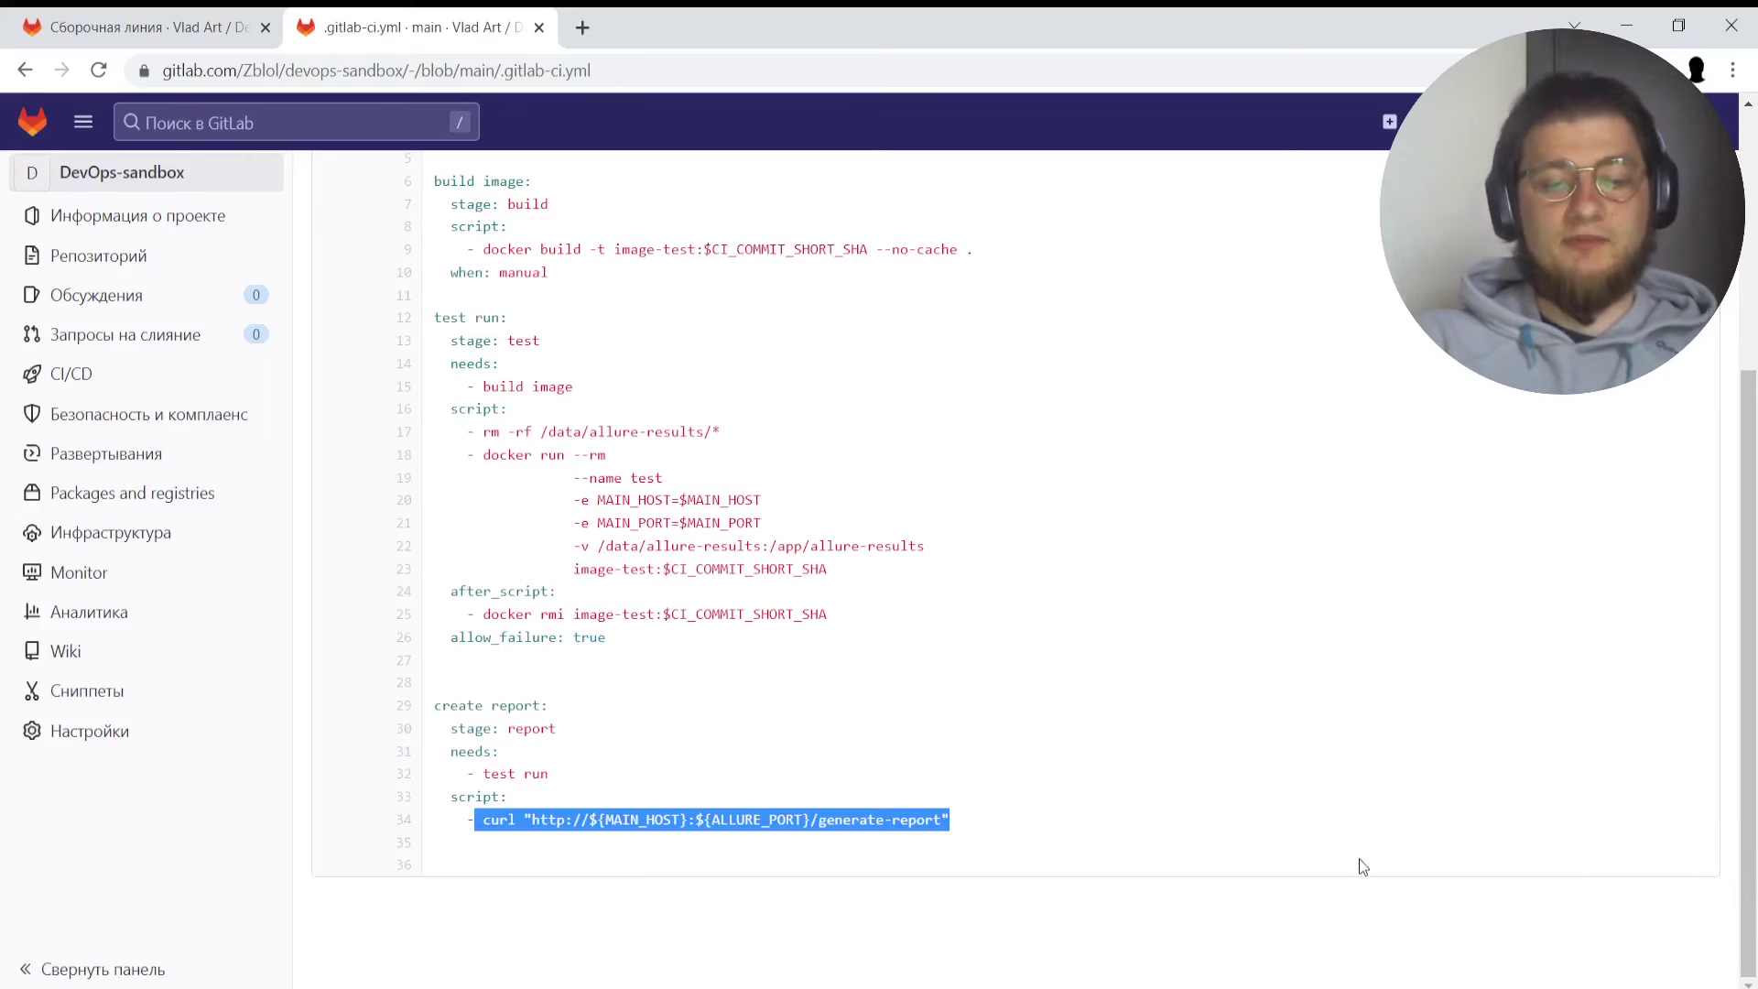
pyautogui.click(1146, 773)
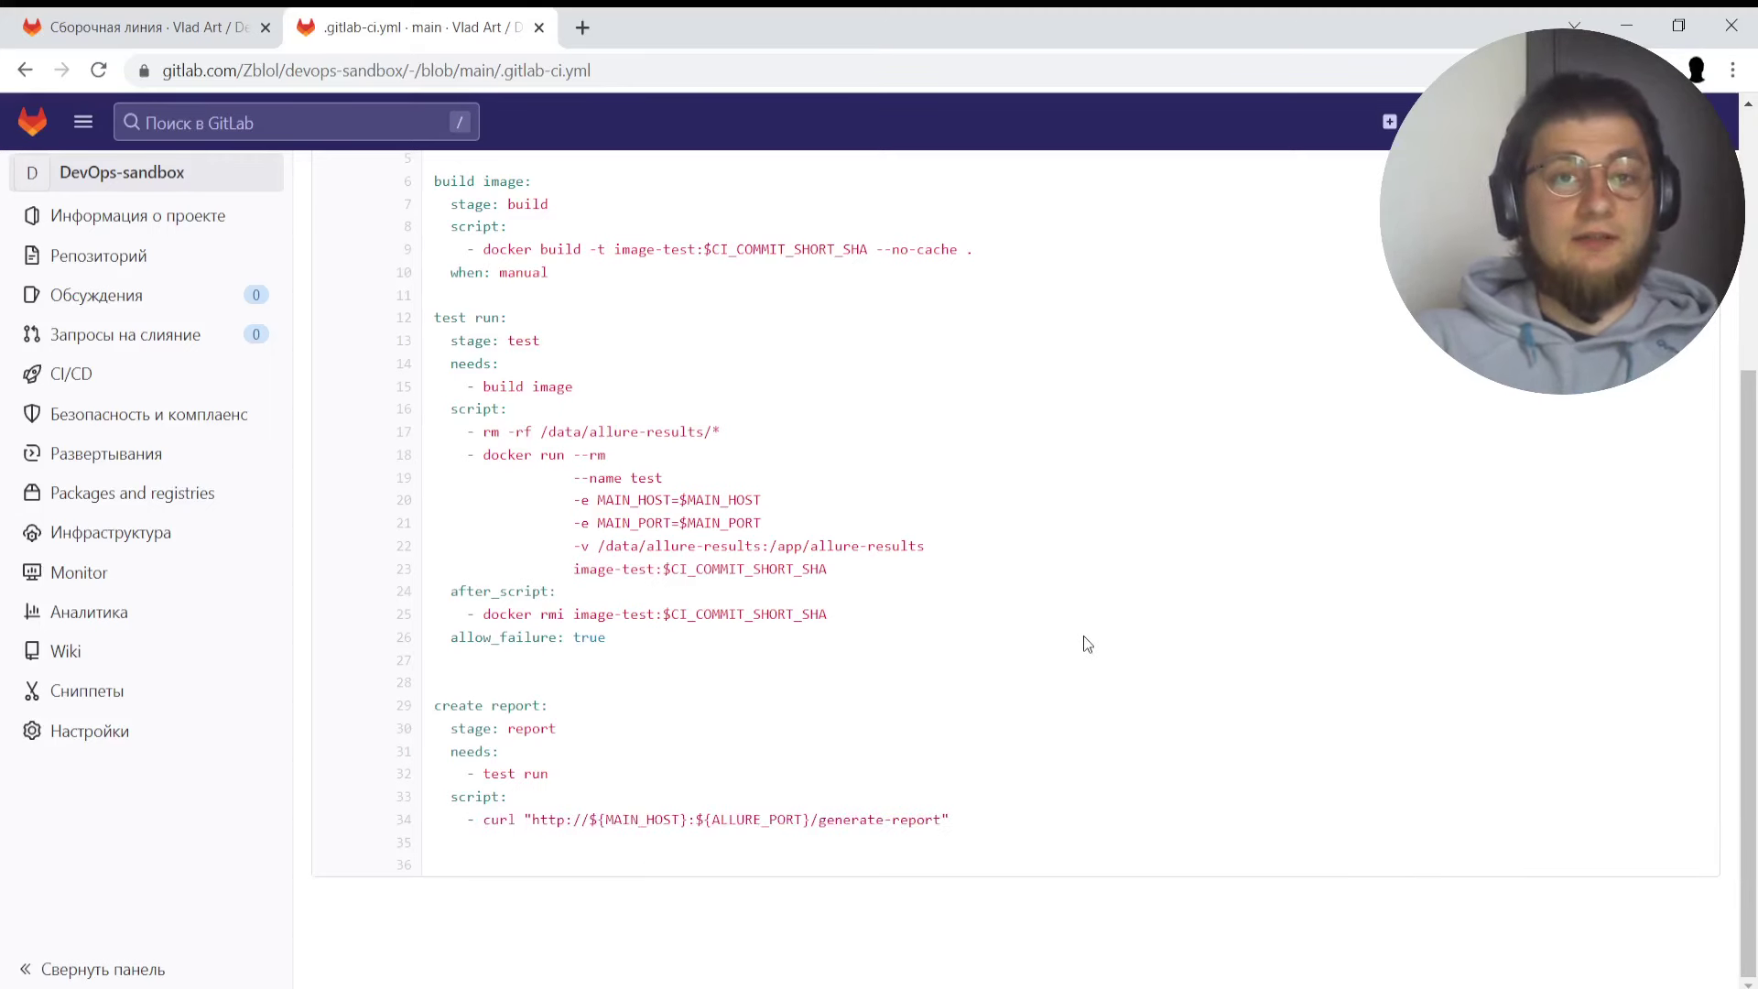
pyautogui.scroll(1, 519, 545)
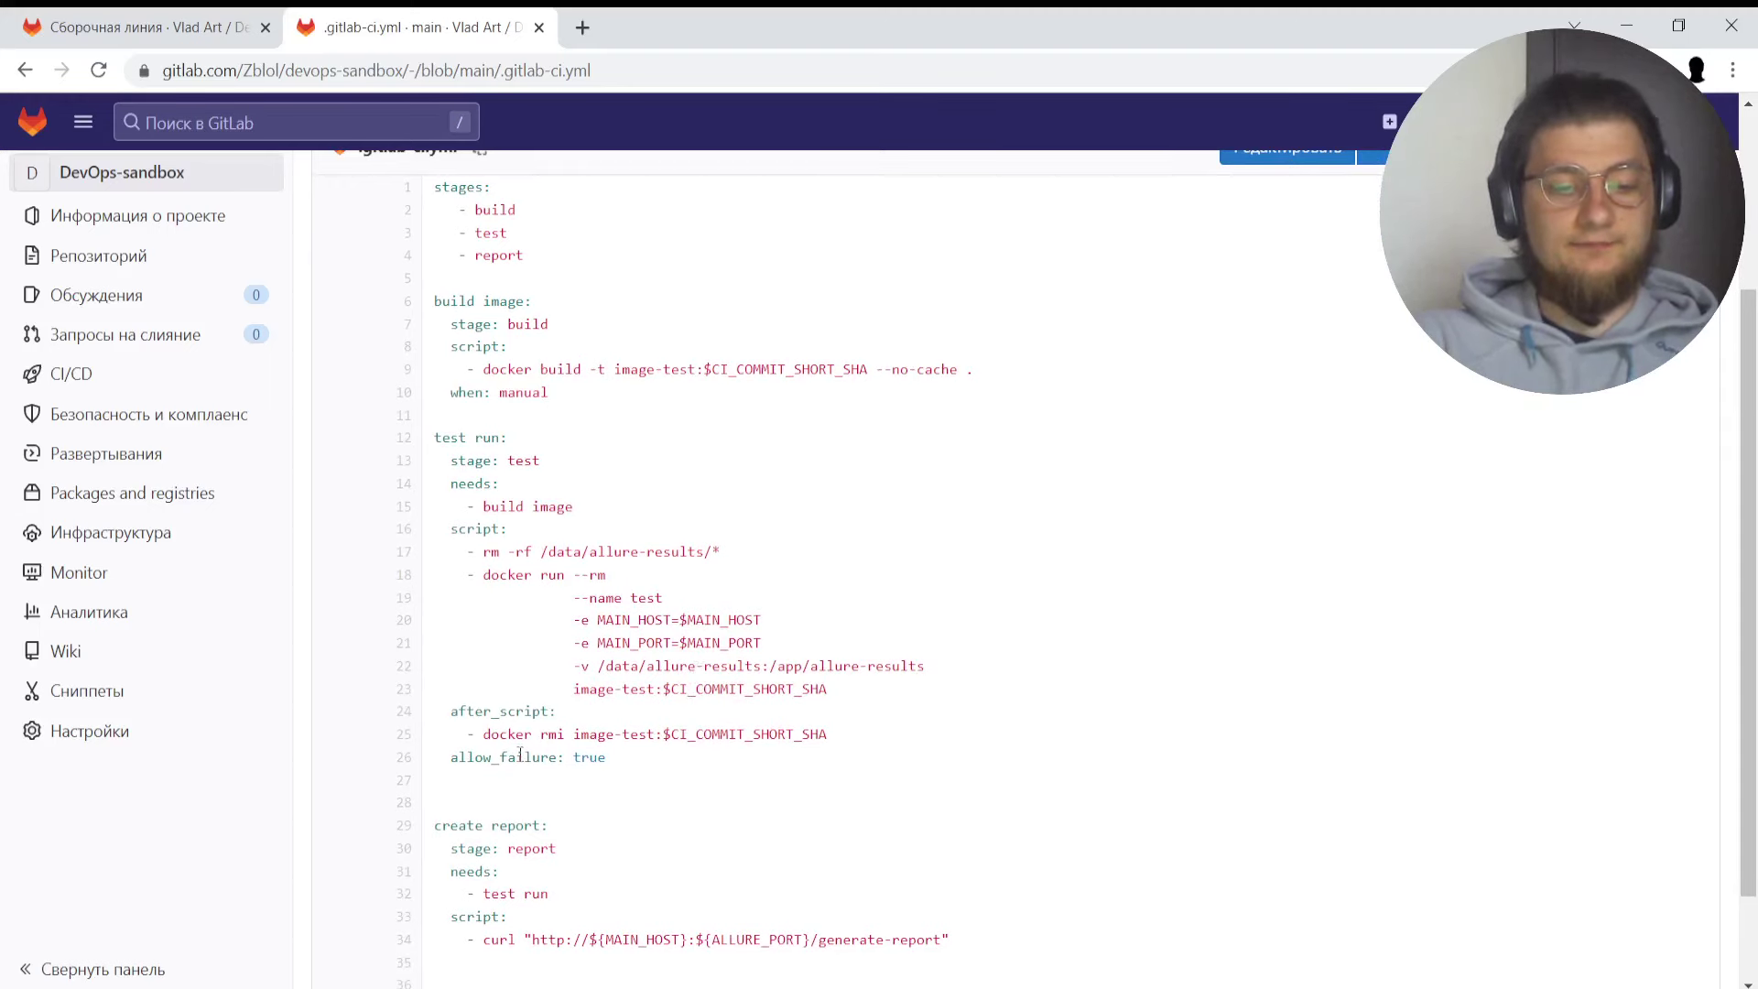
pyautogui.scroll(-1, 604, 737)
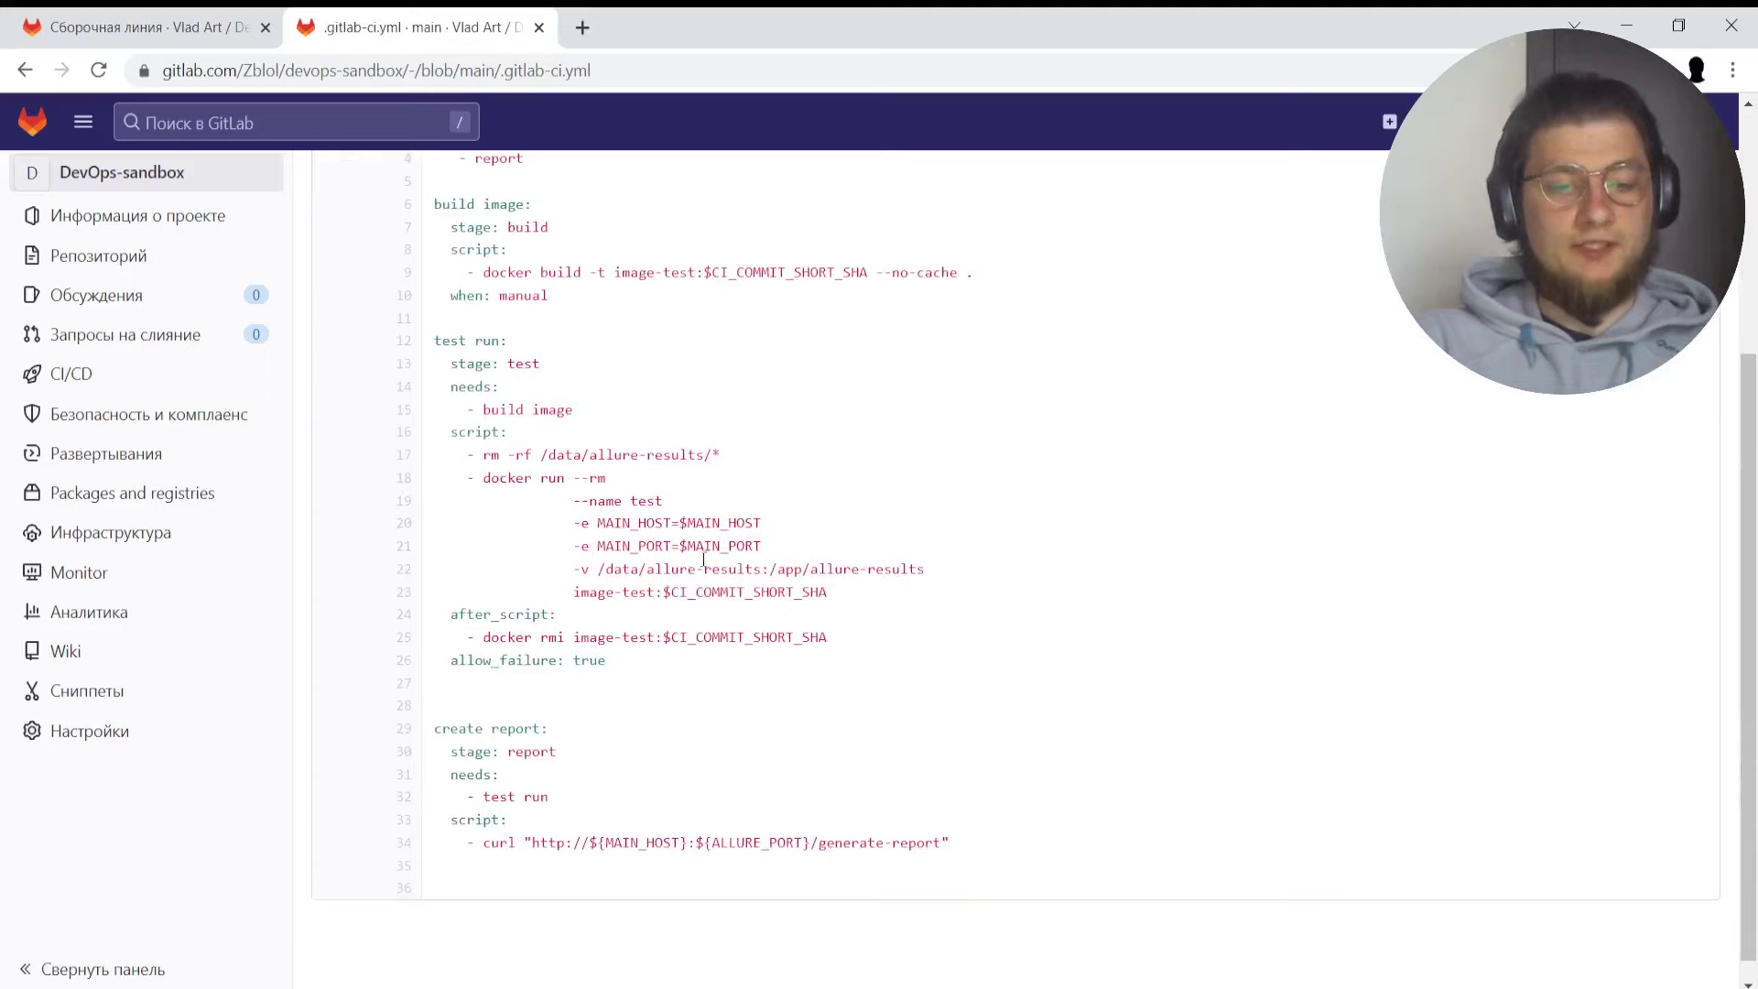
pyautogui.scroll(4, 696, 577)
pyautogui.scroll(-1, 696, 577)
pyautogui.scroll(-3, 696, 577)
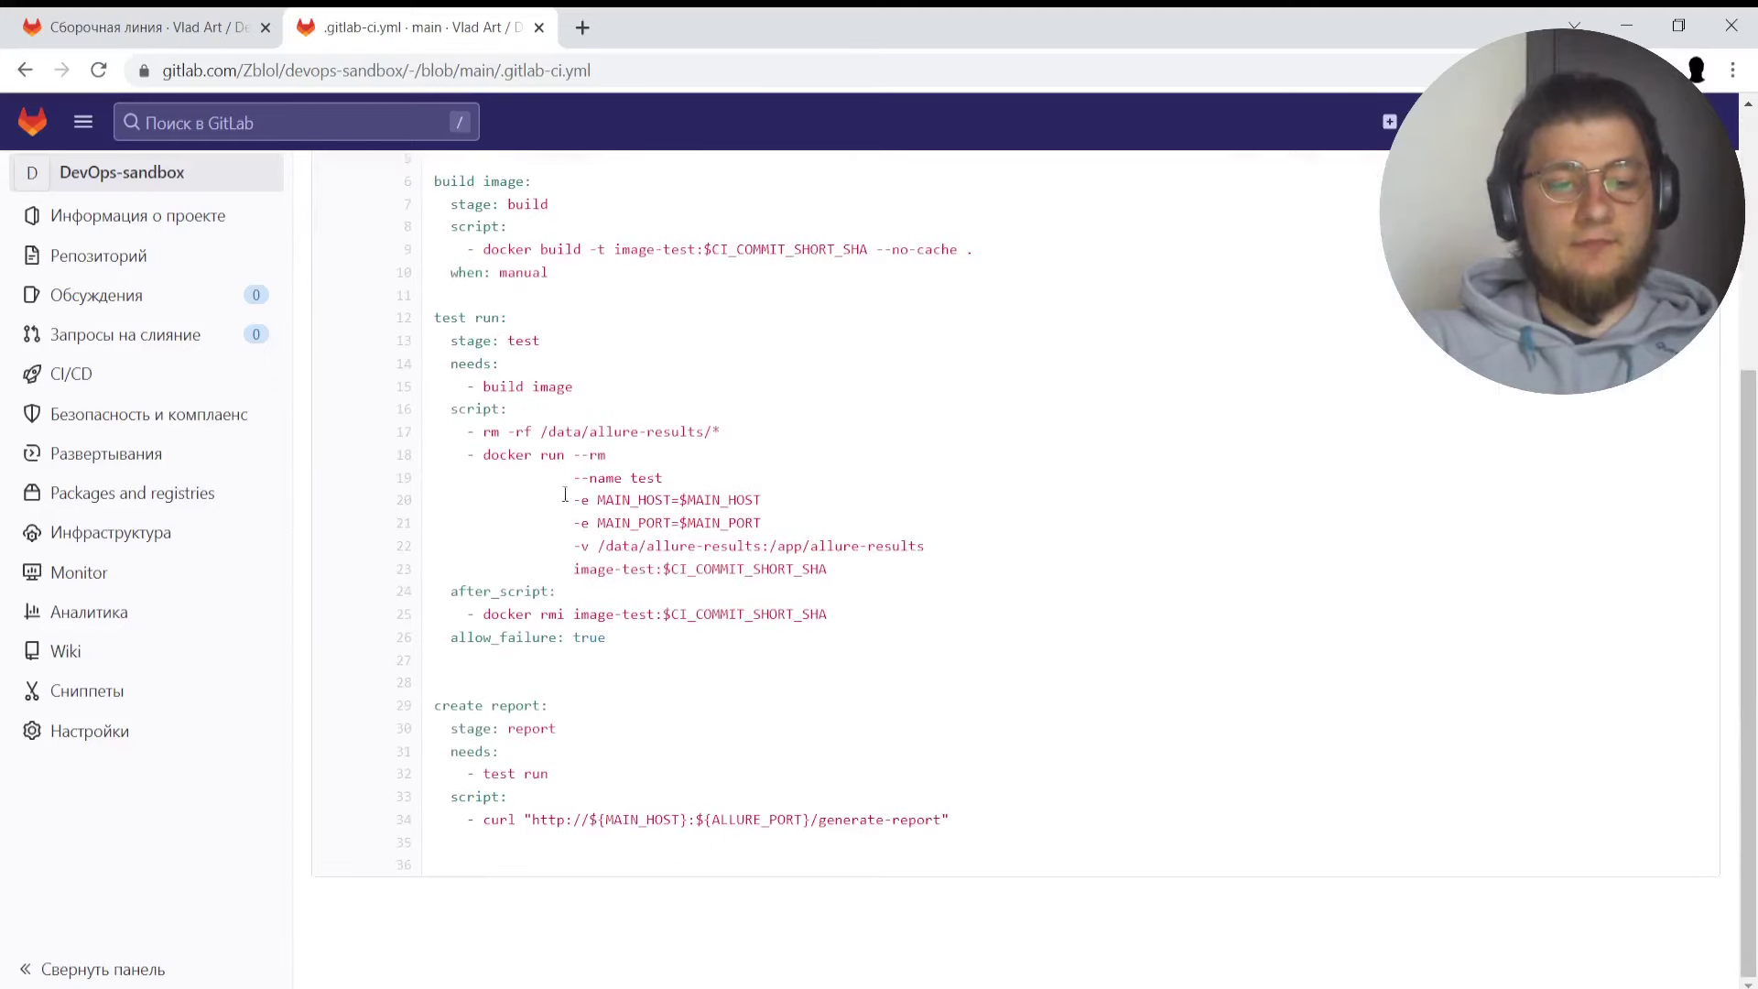
pyautogui.scroll(4, 635, 634)
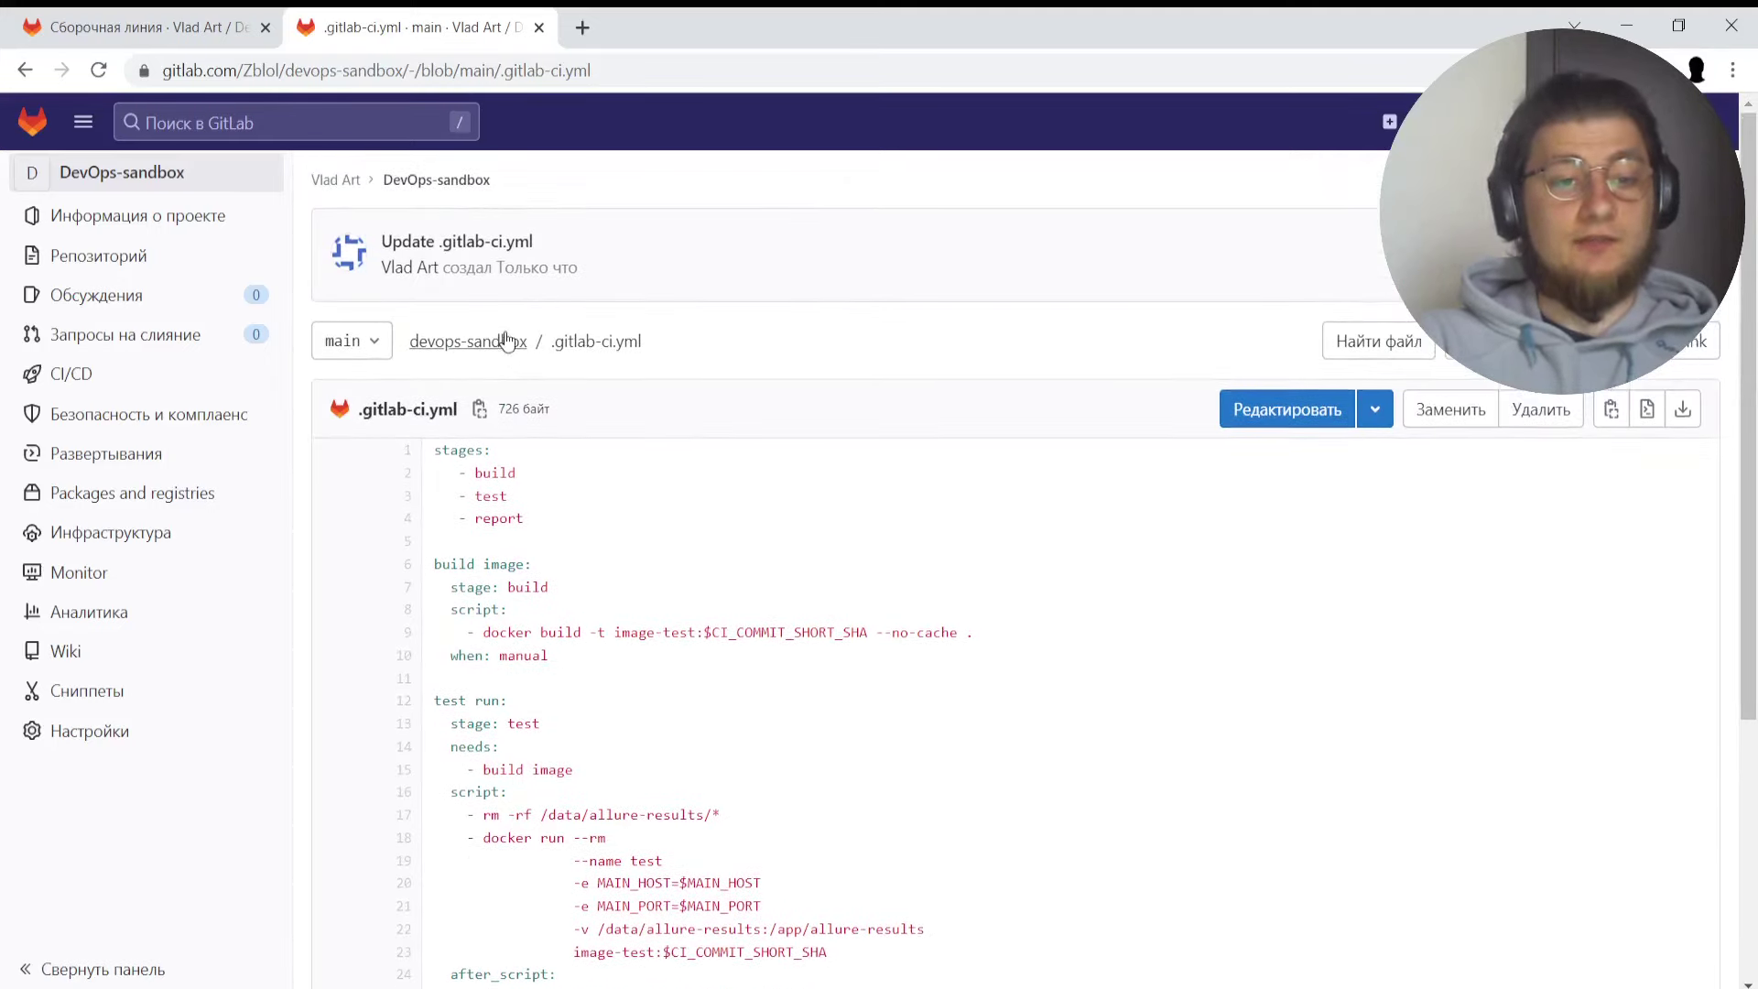
# Confirm create report succeeded in pipeline #740706181, then switch to the Selenium Grid tab.
pyautogui.click(509, 345)
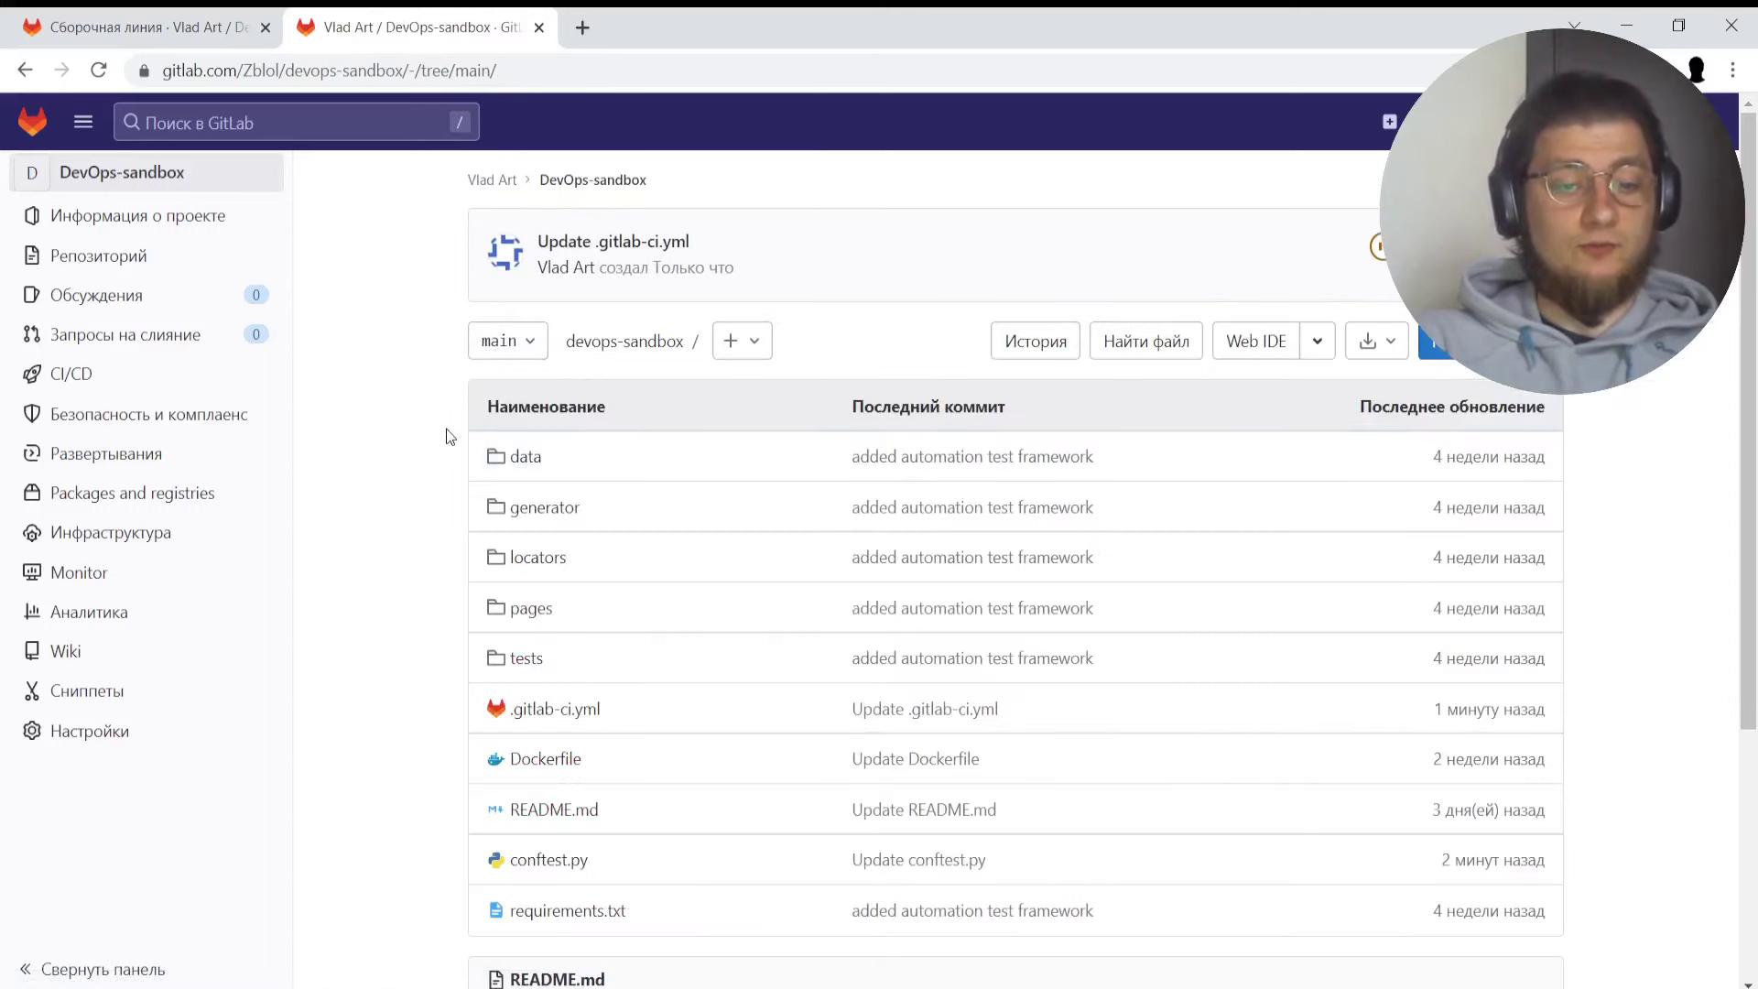
pyautogui.scroll(-1, 425, 502)
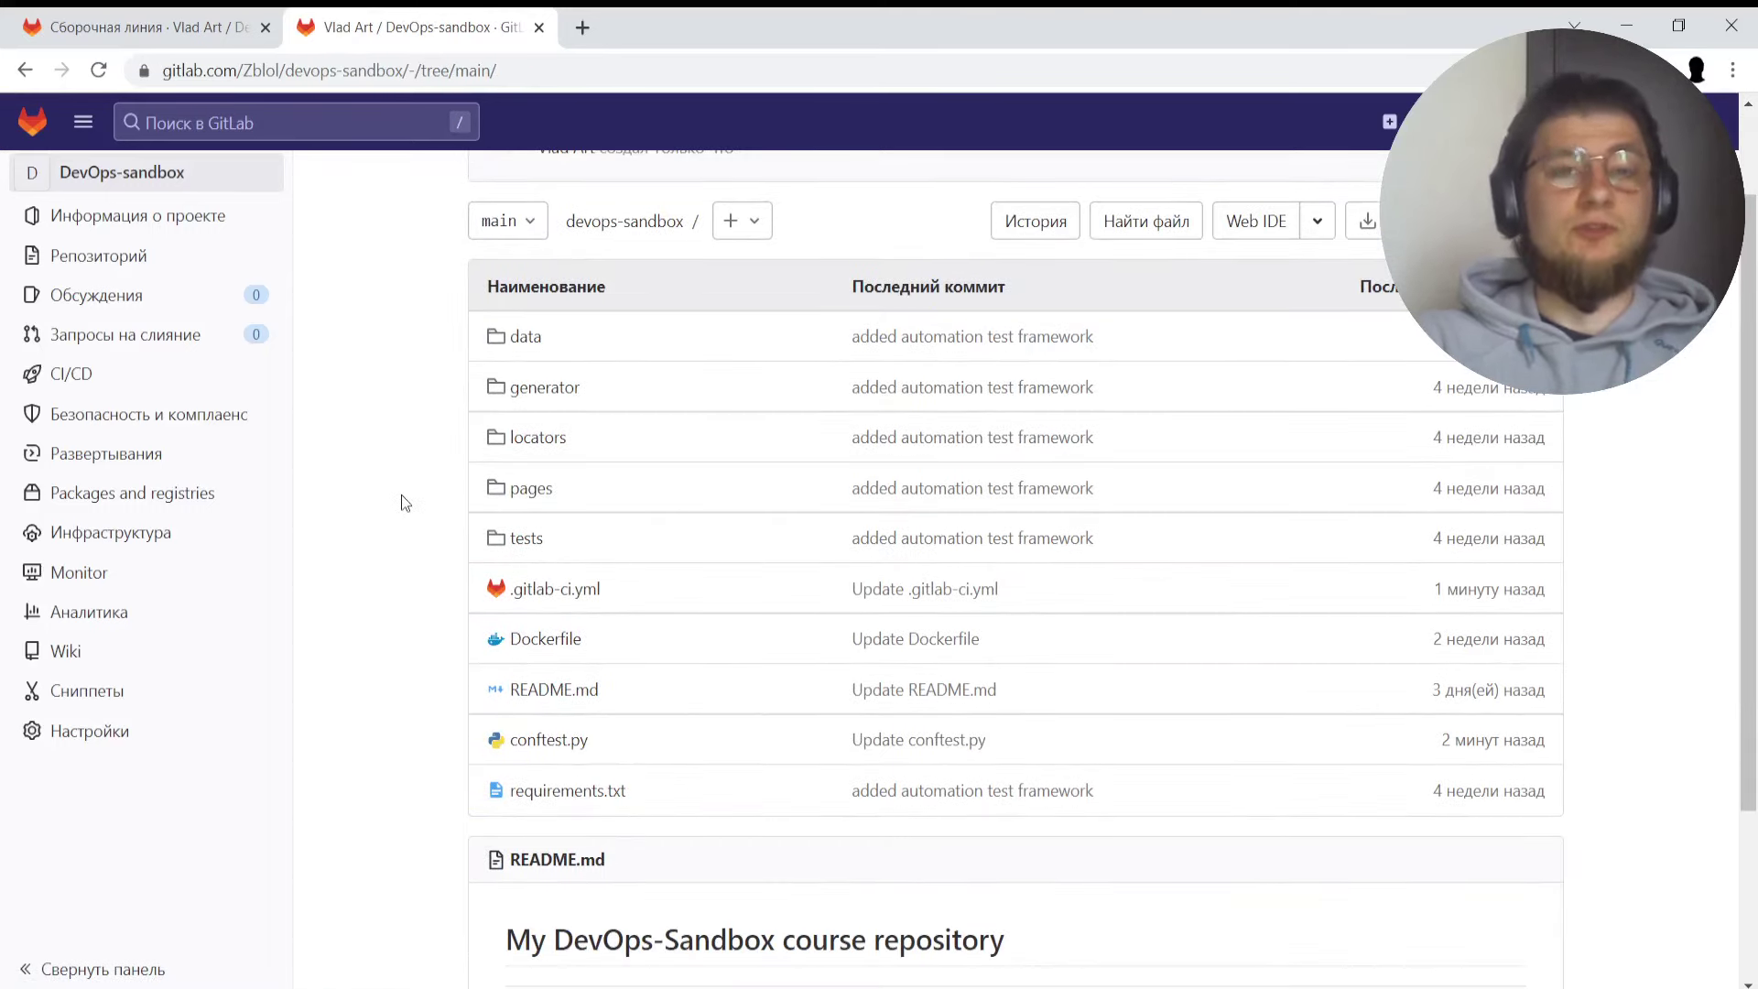
pyautogui.scroll(-3, 403, 494)
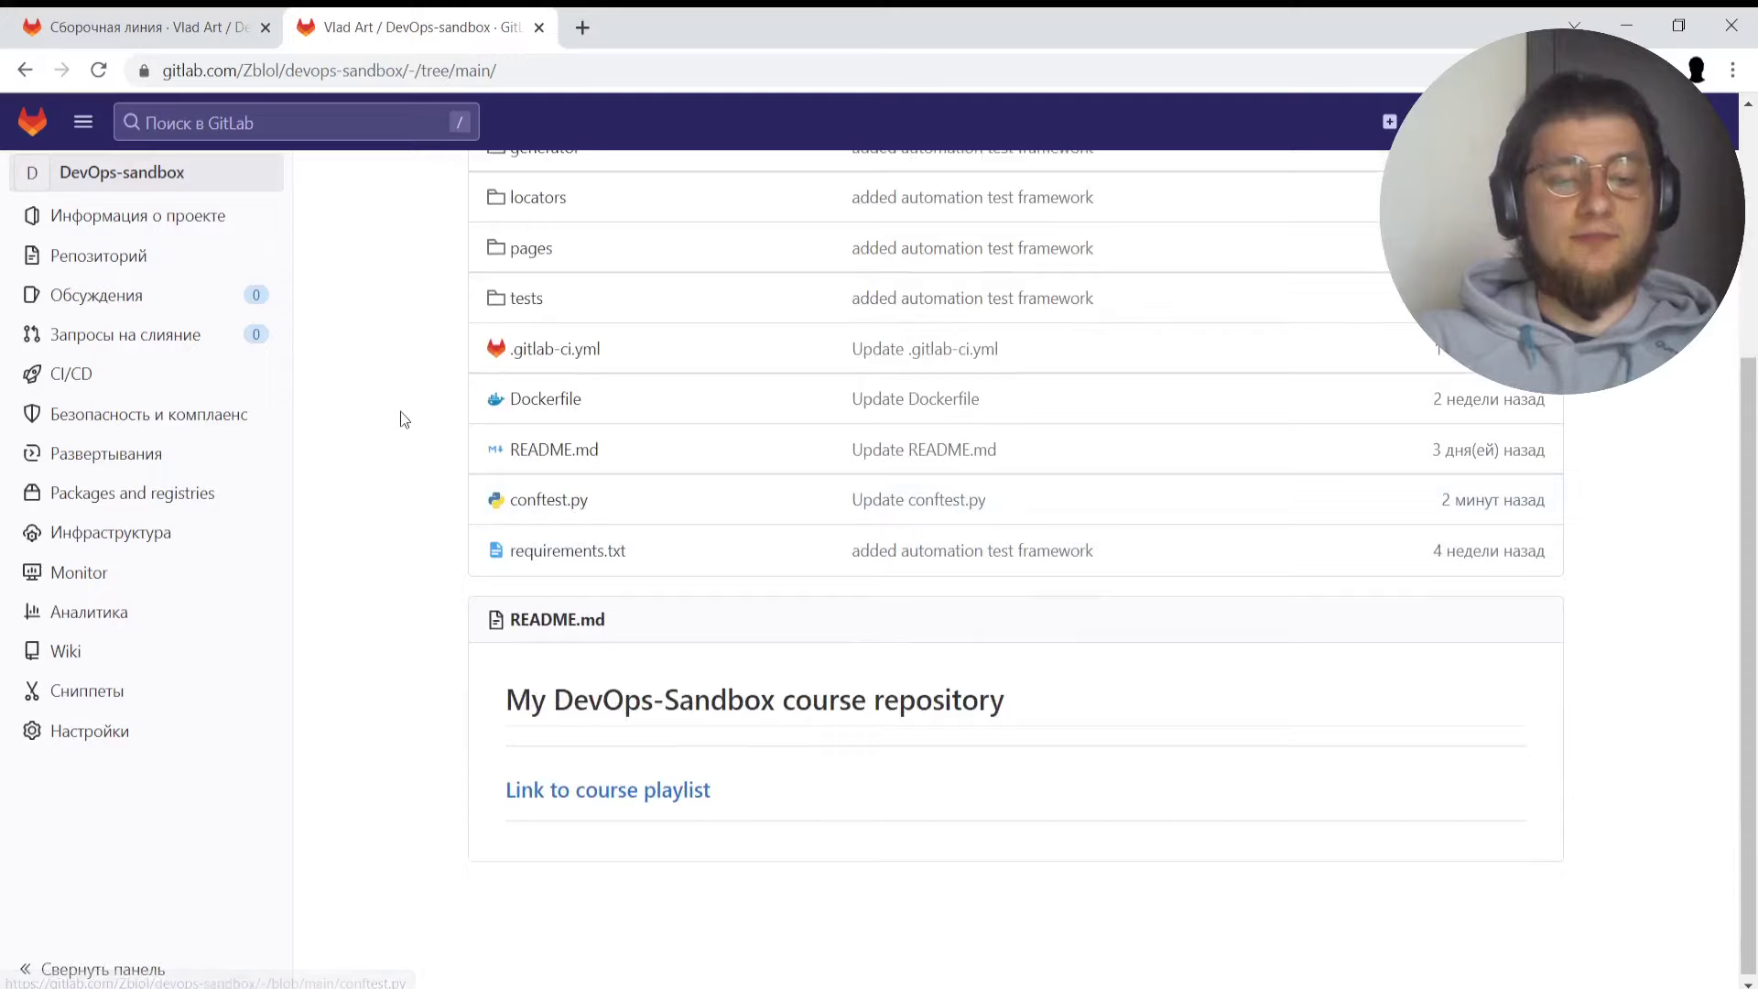
pyautogui.scroll(3, 396, 407)
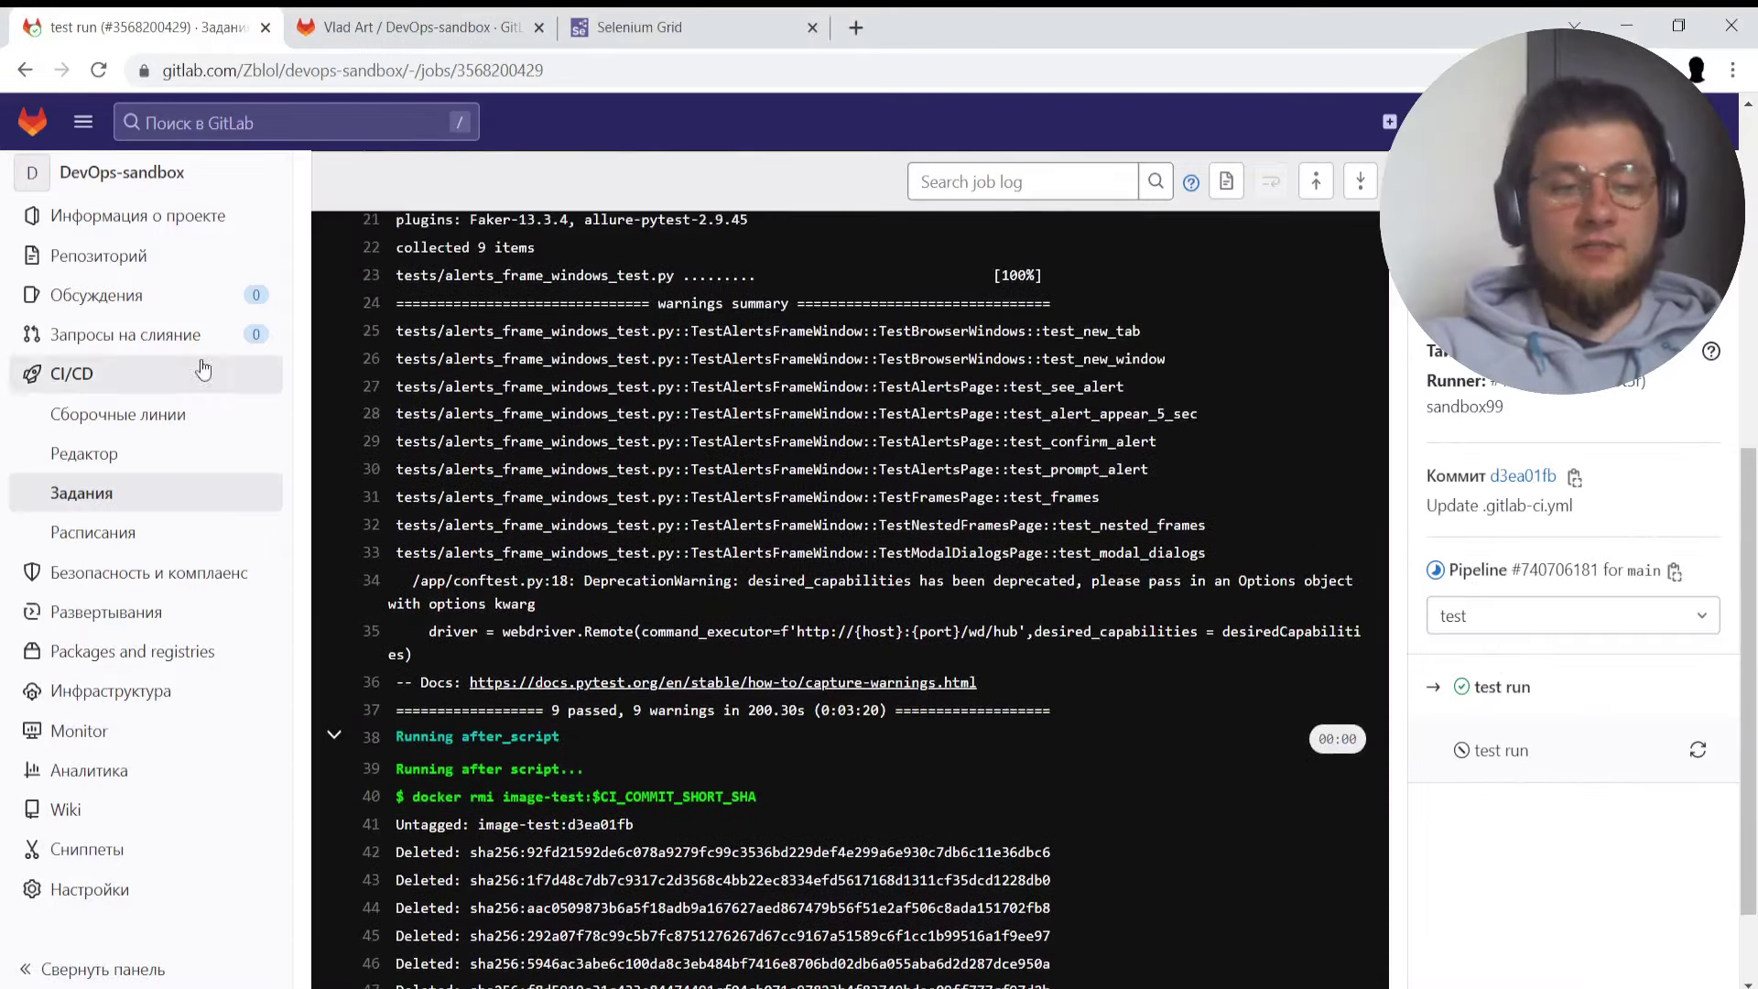
pyautogui.click(136, 430)
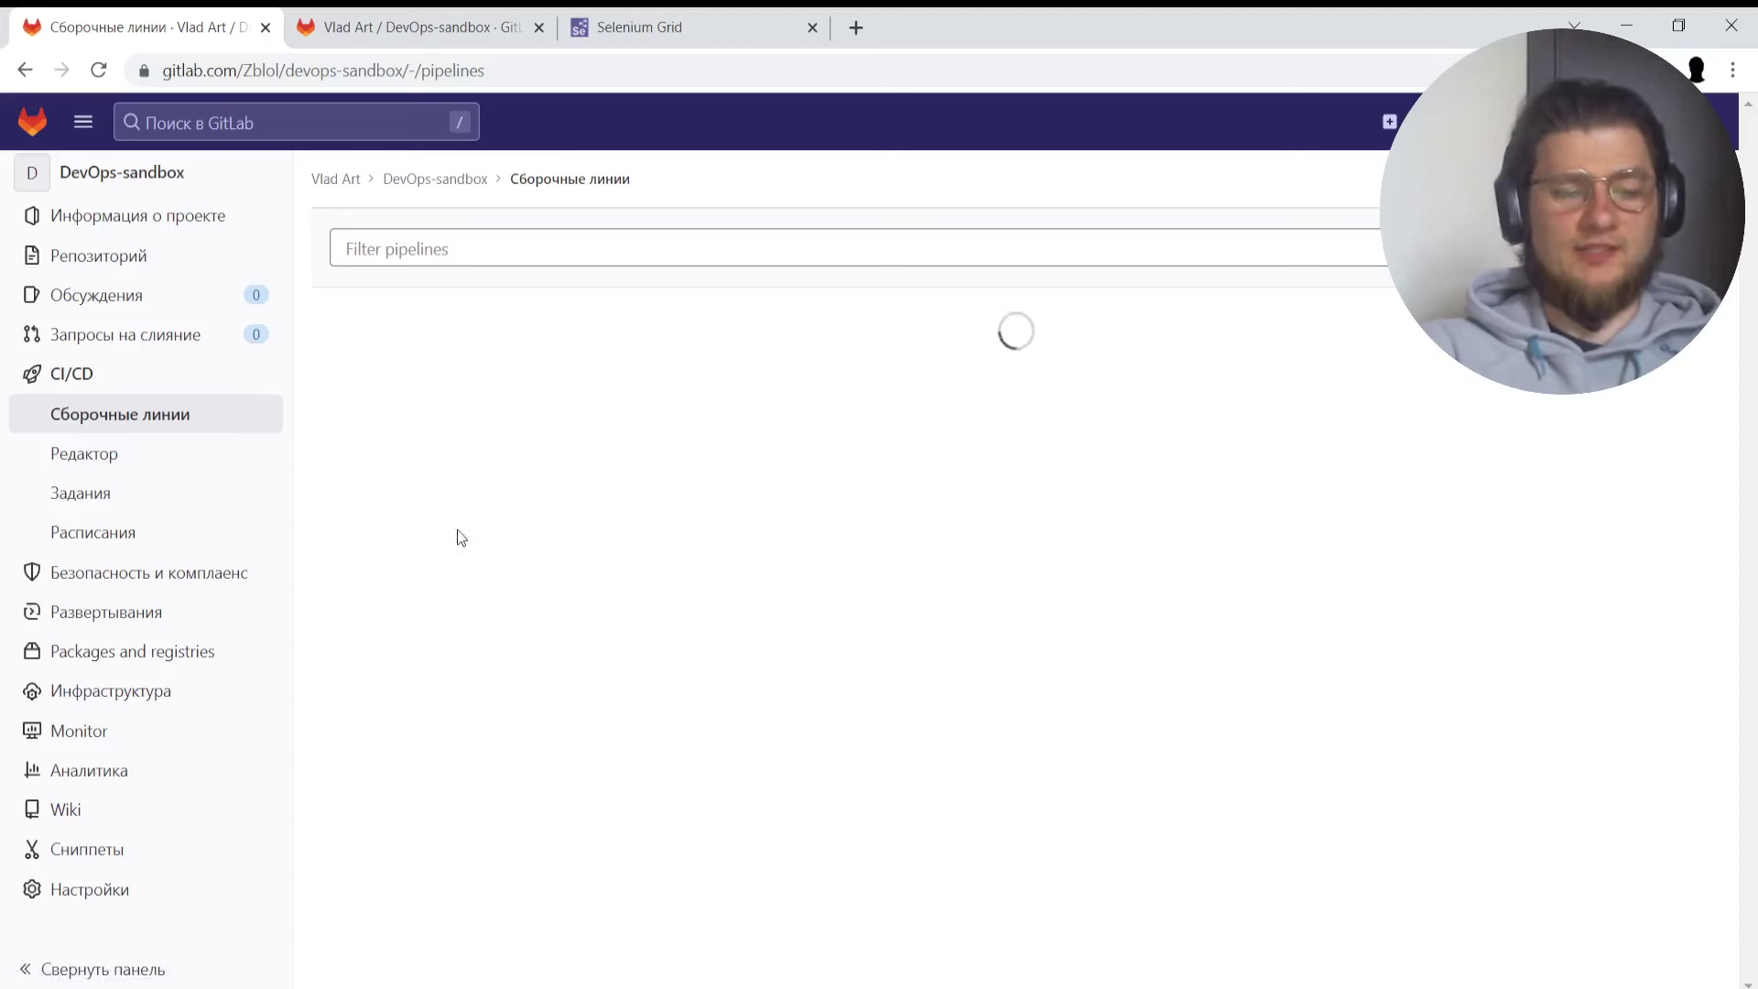
pyautogui.click(1223, 445)
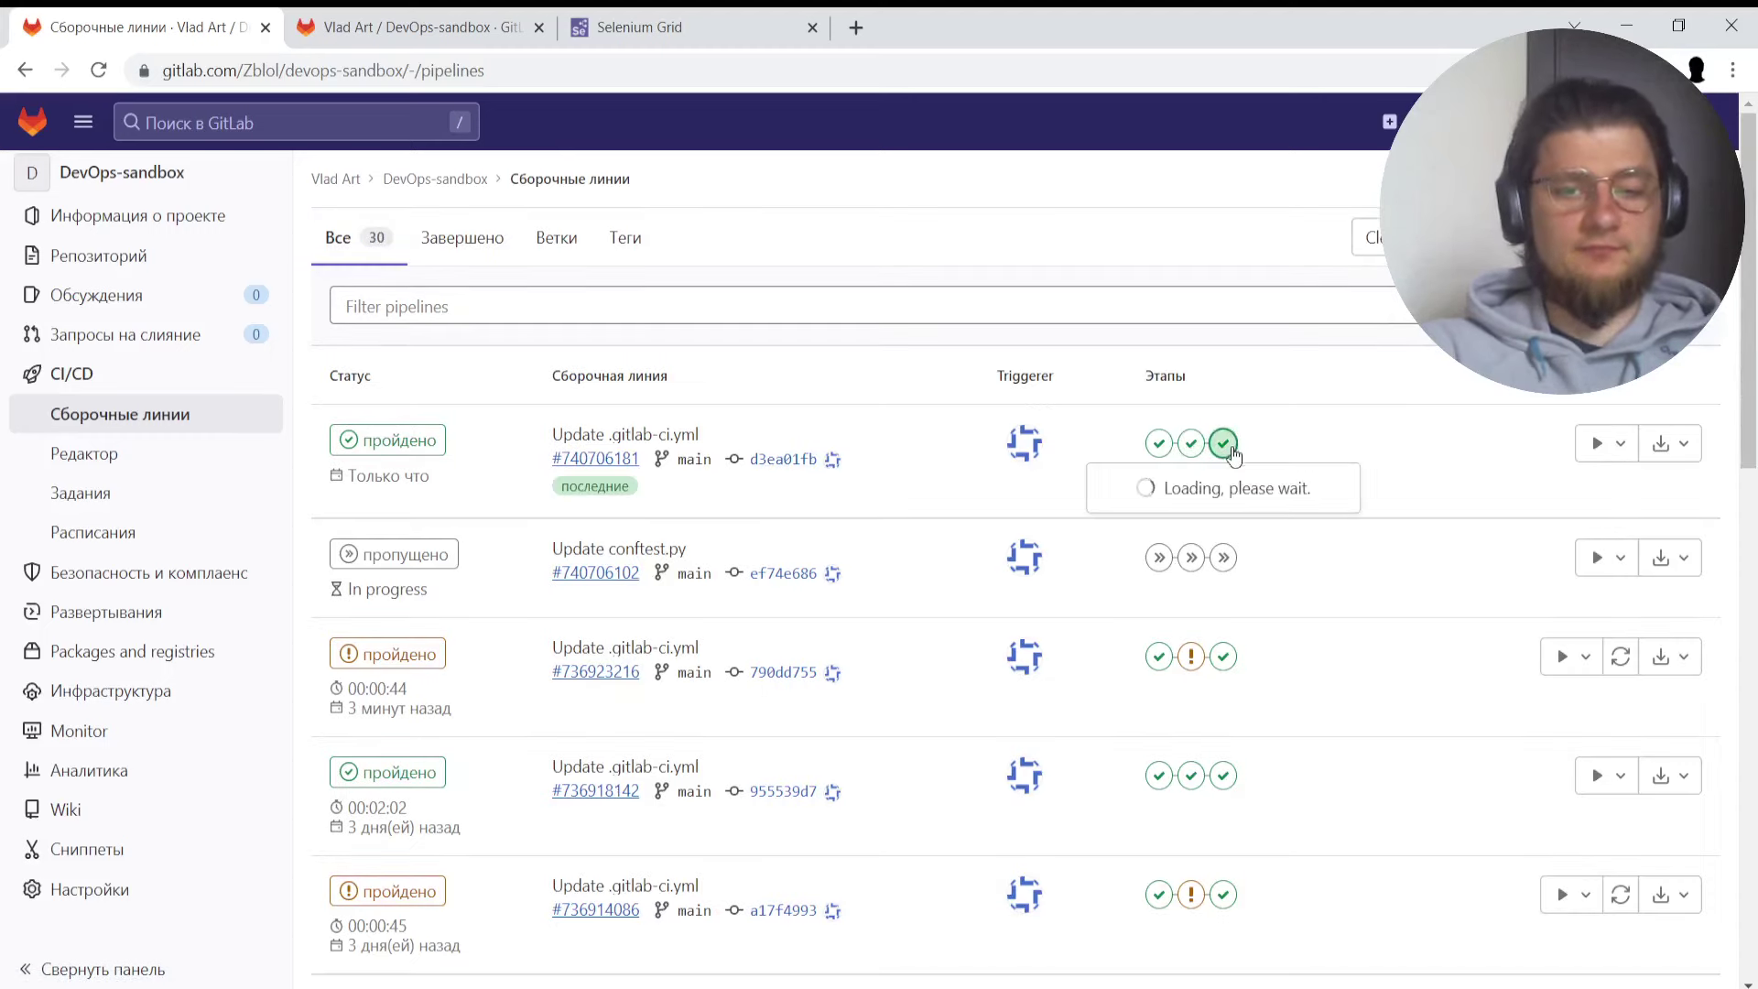
pyautogui.click(1181, 538)
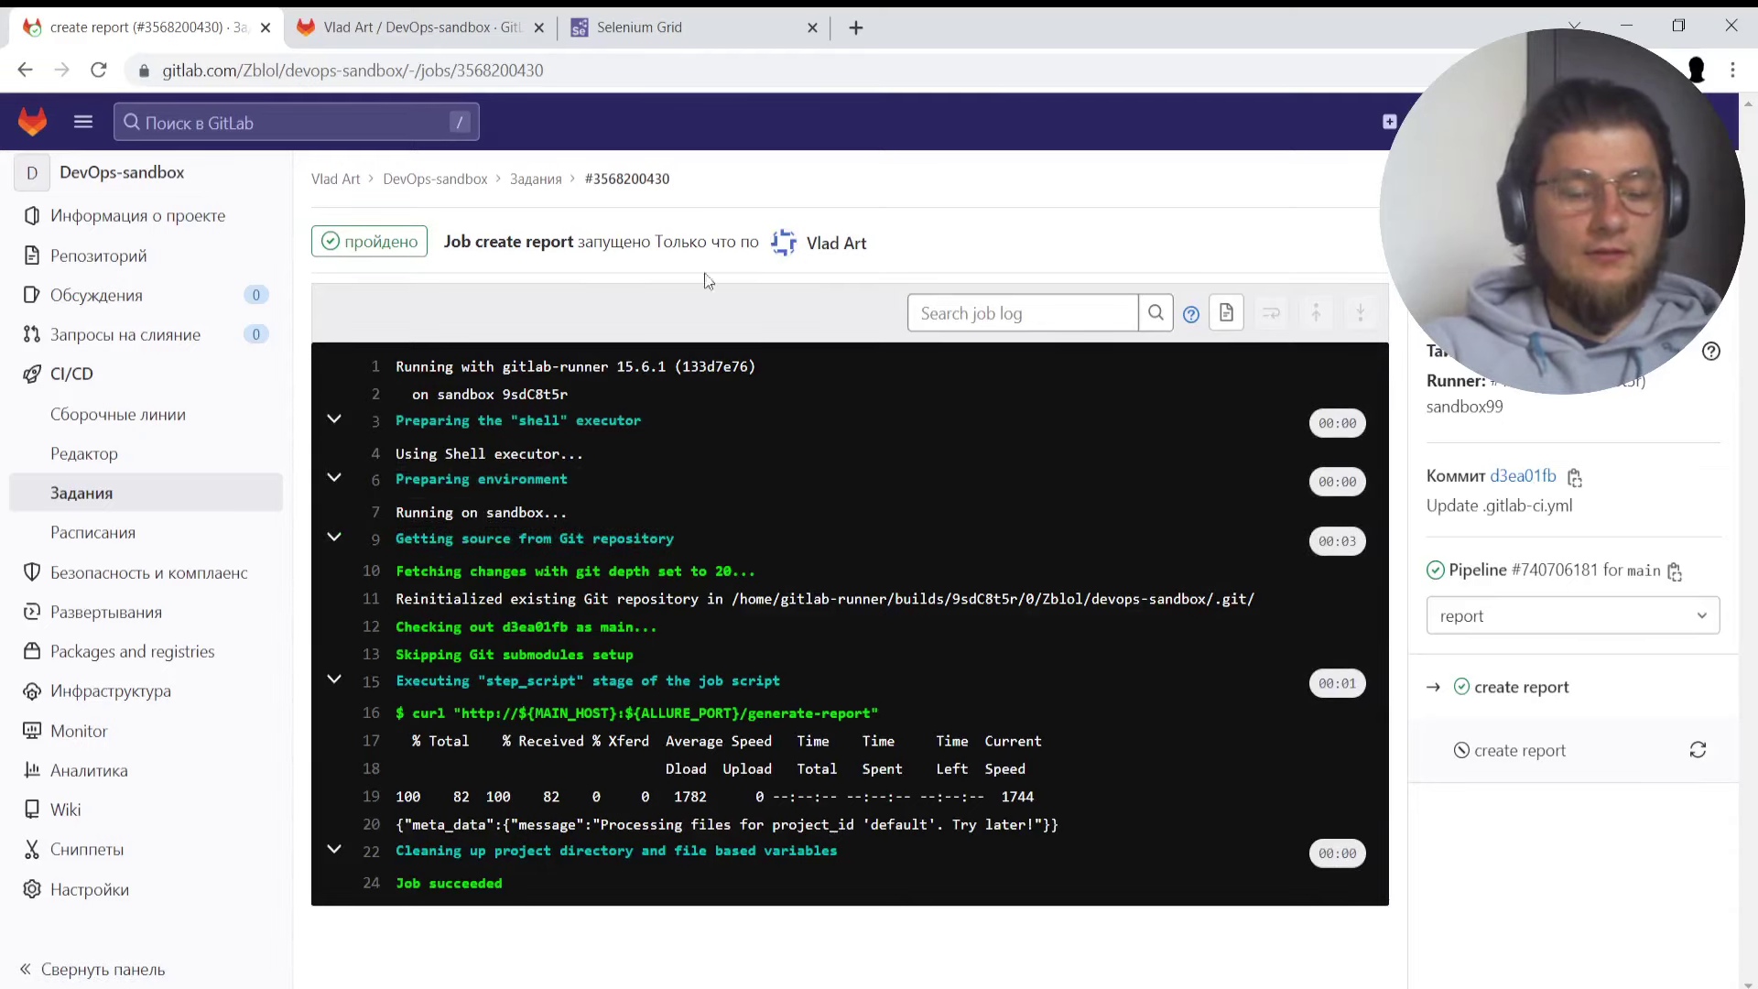
pyautogui.click(687, 17)
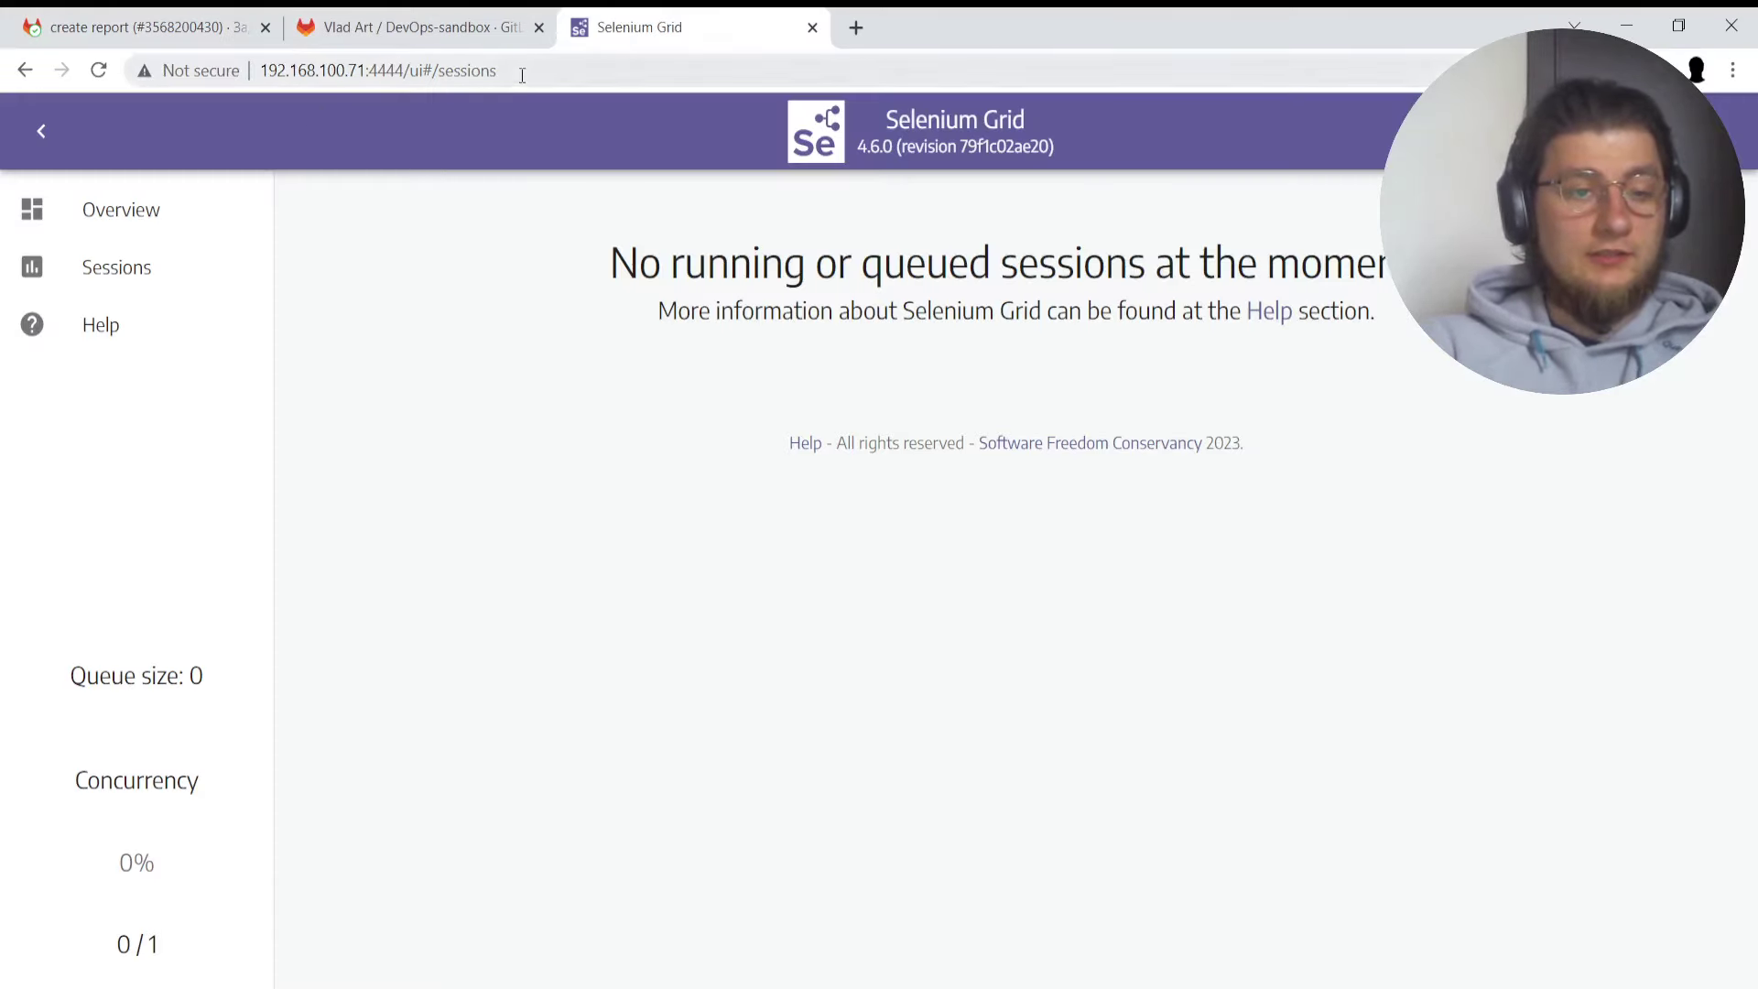
# Open the latest Allure report through the latest-report address on port 5050.
pyautogui.moveTo(497, 71); pyautogui.dragTo(371, 78)
pyautogui.write('5050')
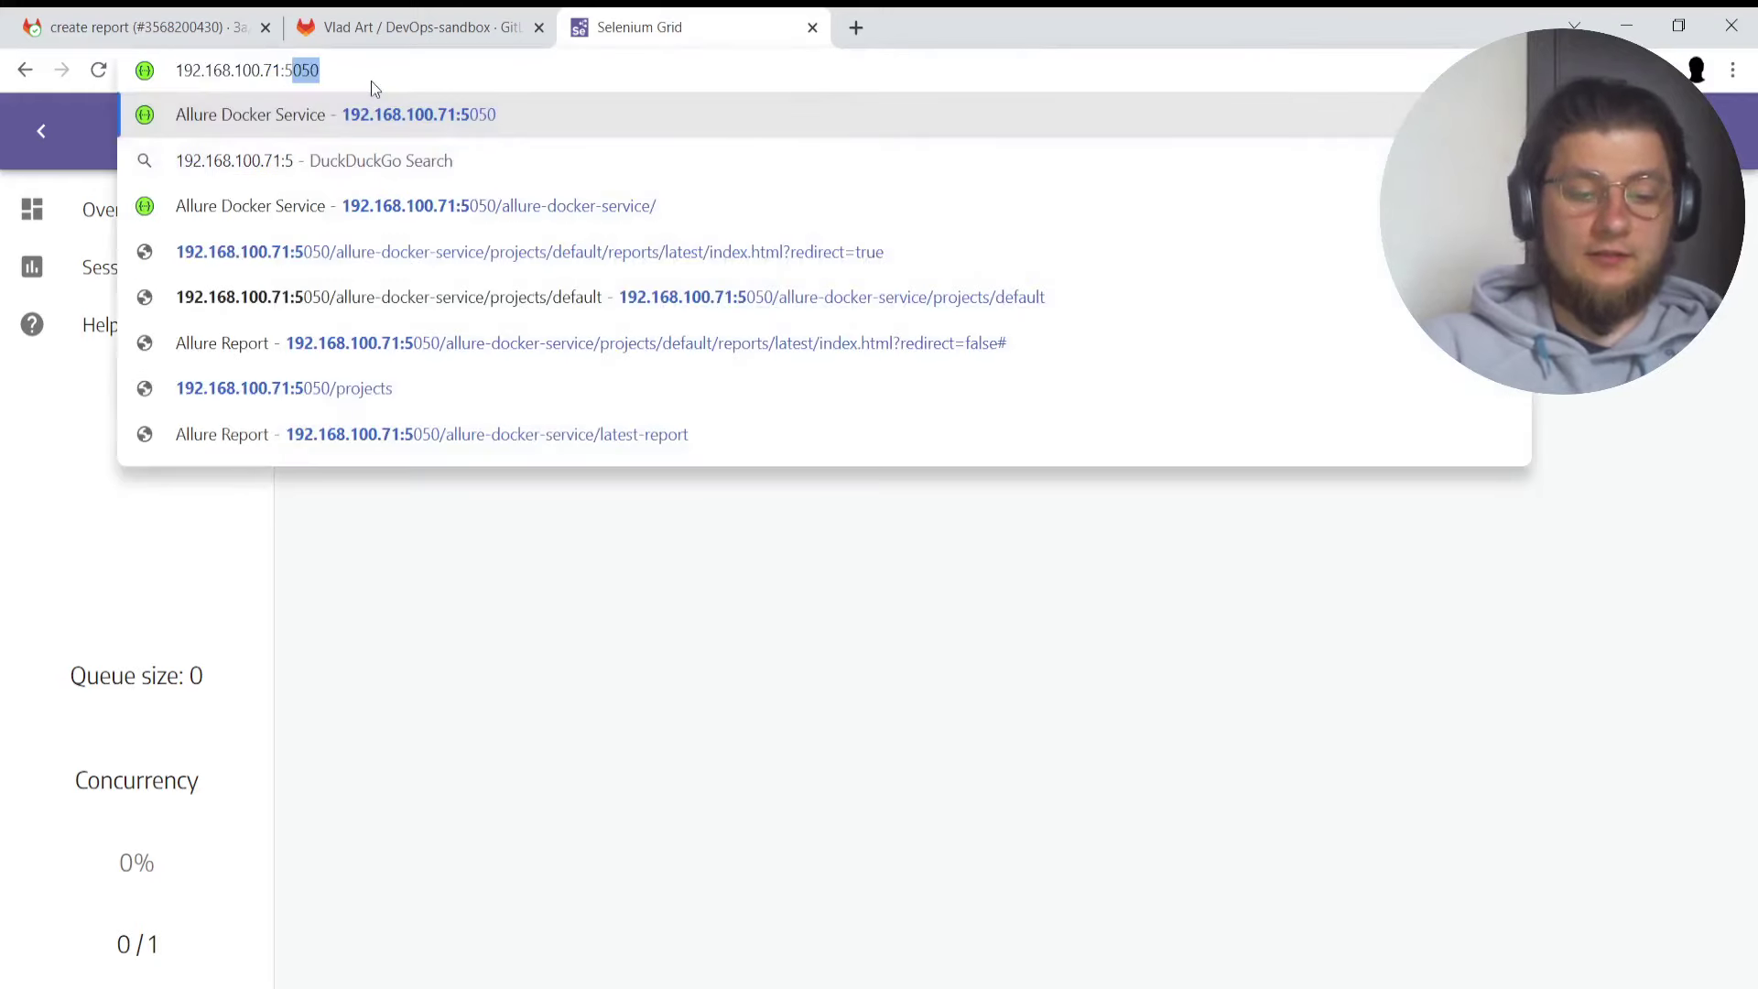
pyautogui.click(491, 205)
pyautogui.click(646, 64)
pyautogui.write('дф')
pyautogui.press('BackSpace')
pyautogui.press('BackSpace')
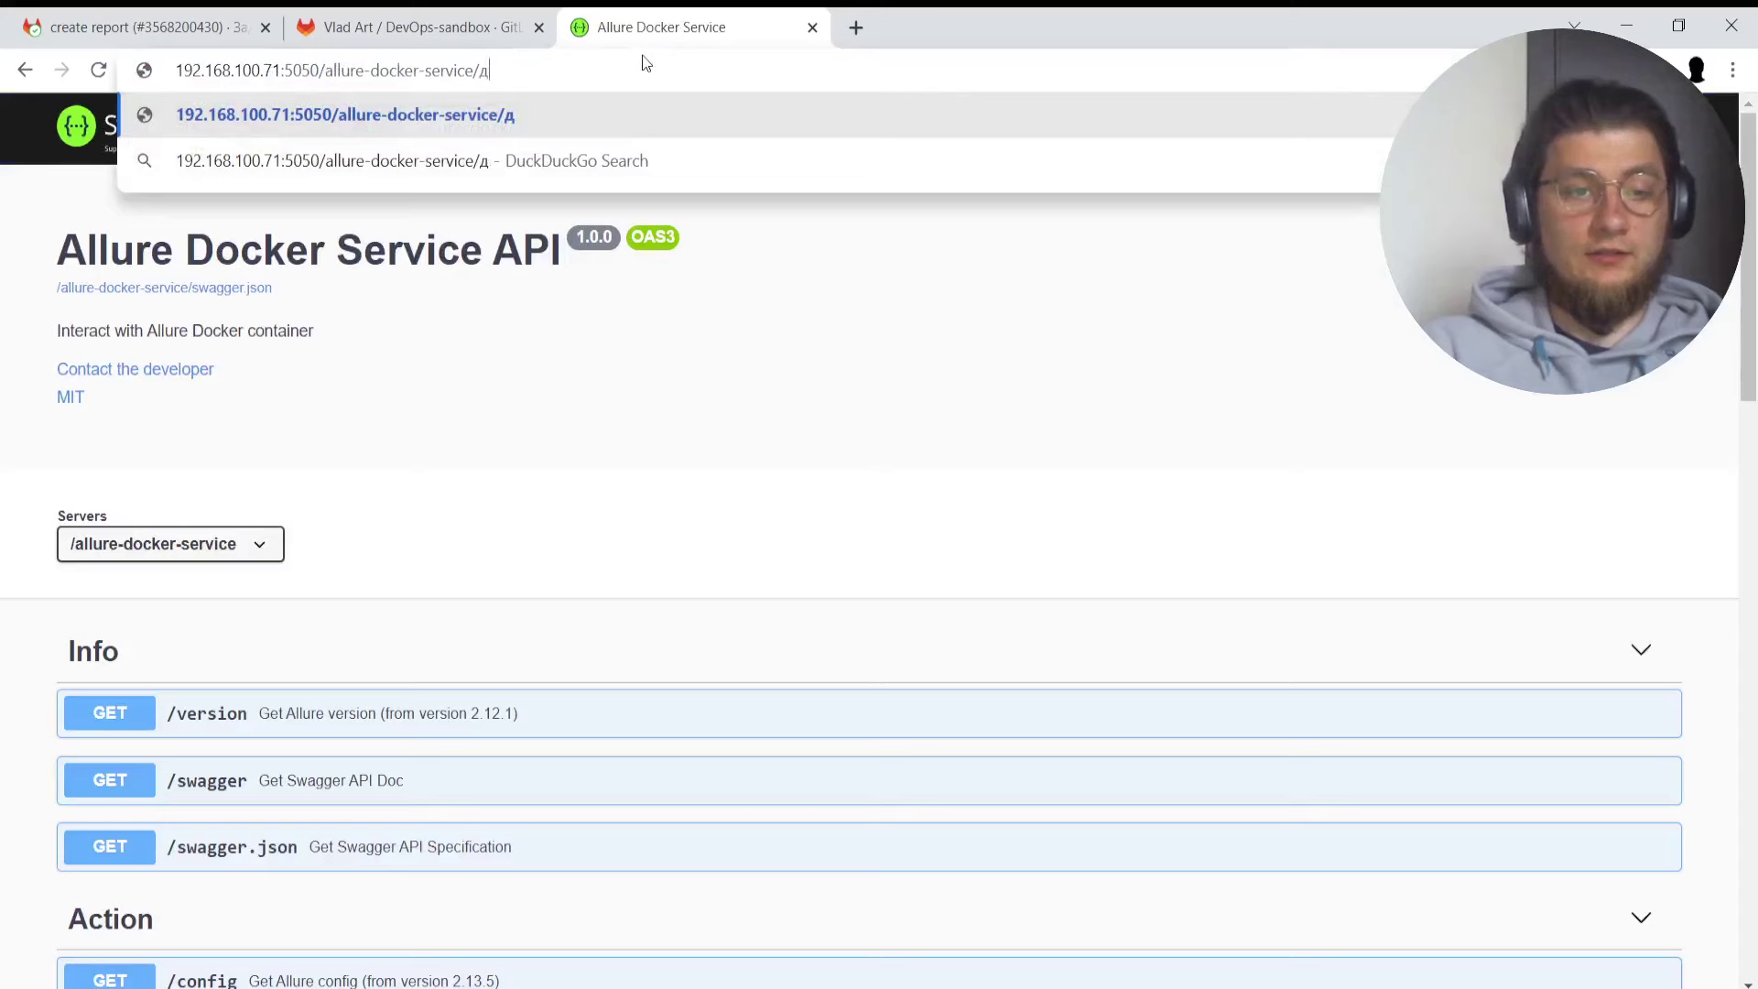
pyautogui.write('la')
pyautogui.press('Return')
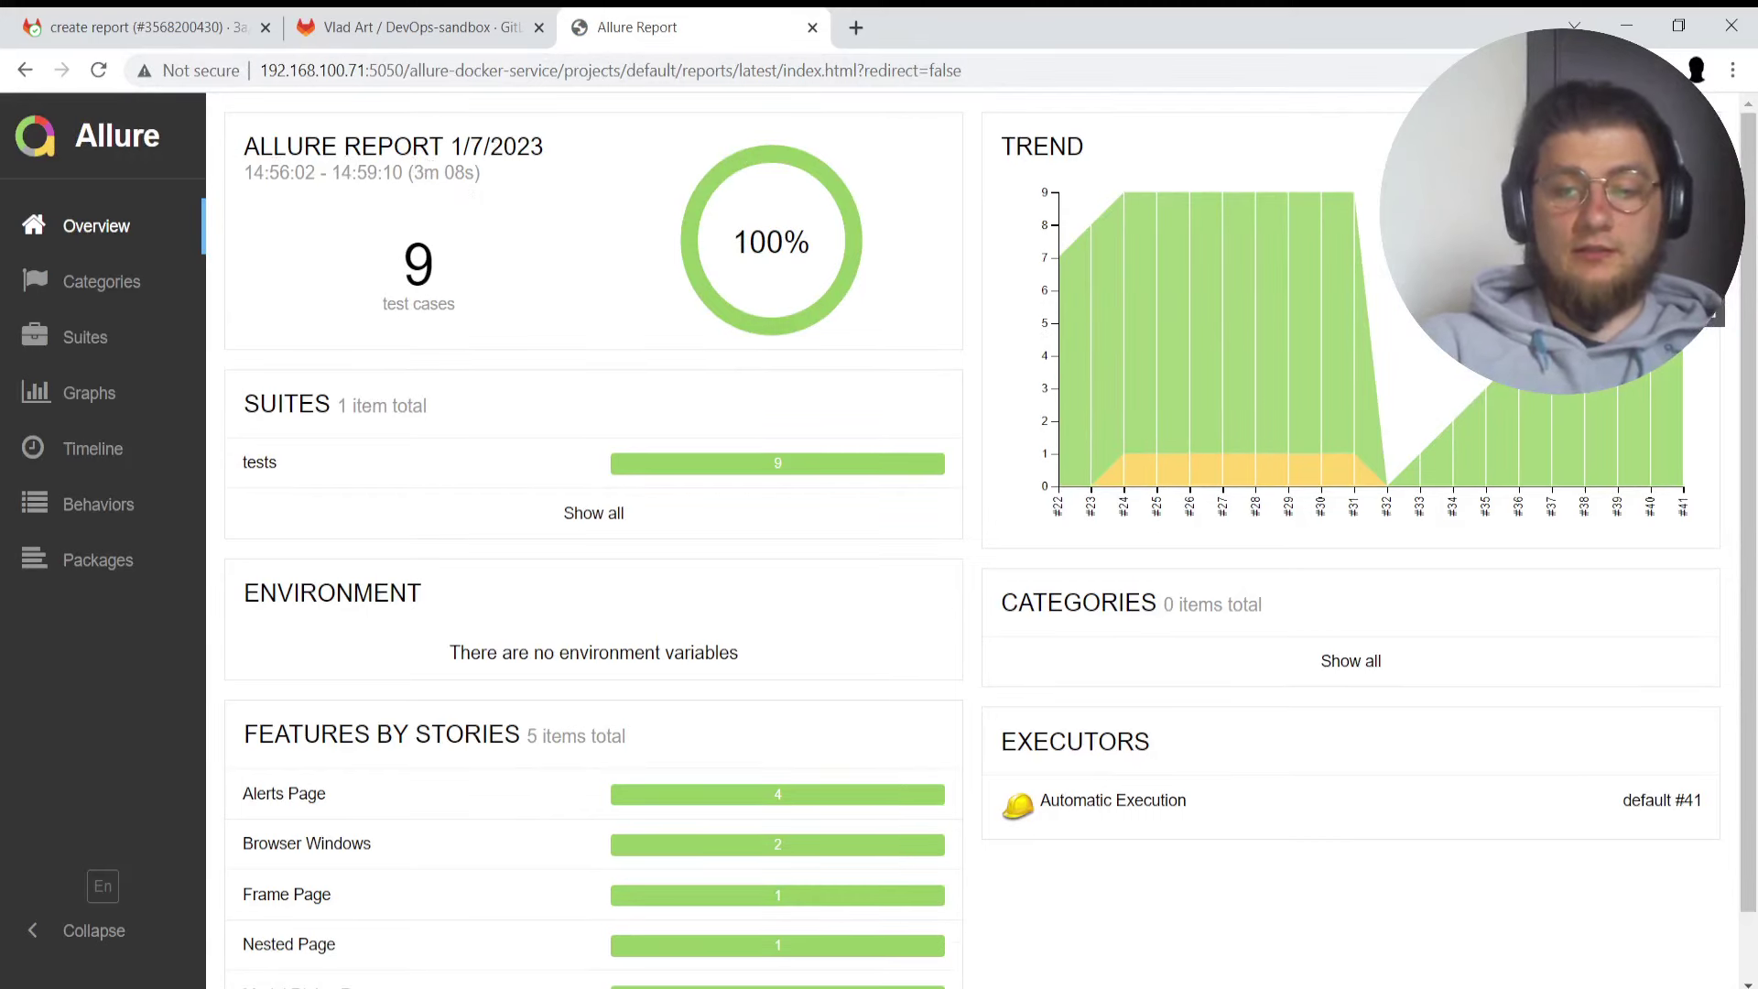
# Inspect the tests suite breakdown and overview showing 9 passing tests, then return to the repository.
pyautogui.click(321, 458)
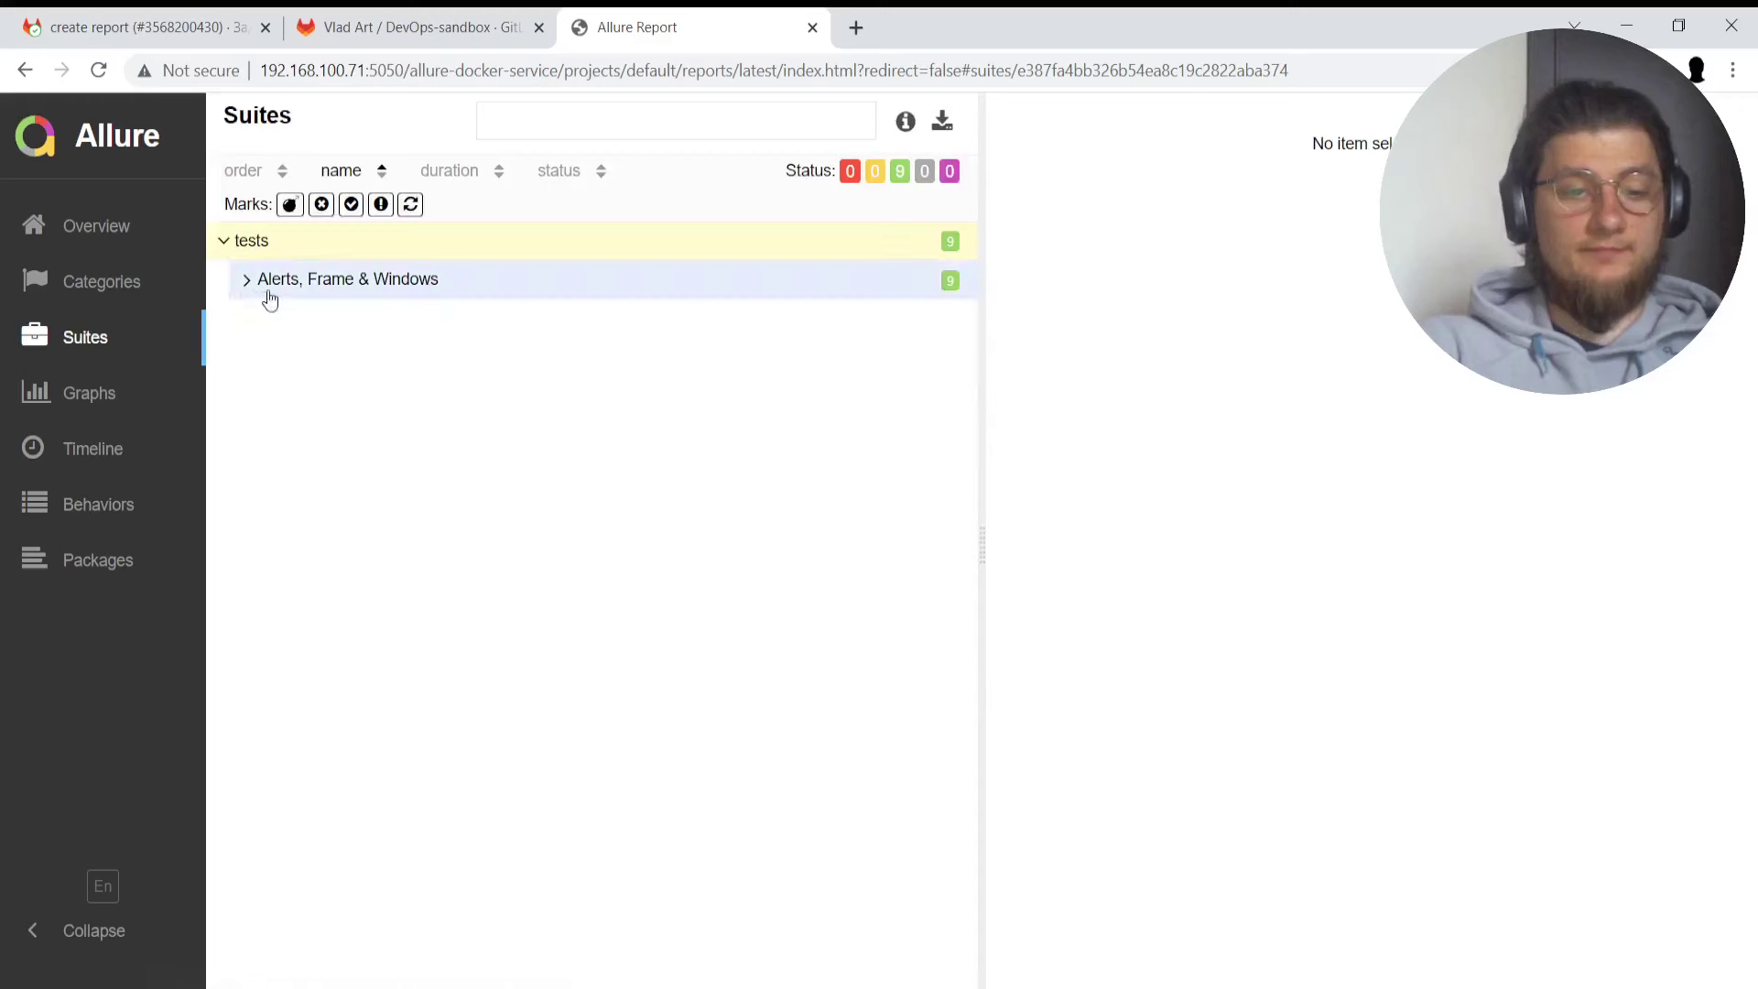
pyautogui.click(224, 246)
pyautogui.click(225, 245)
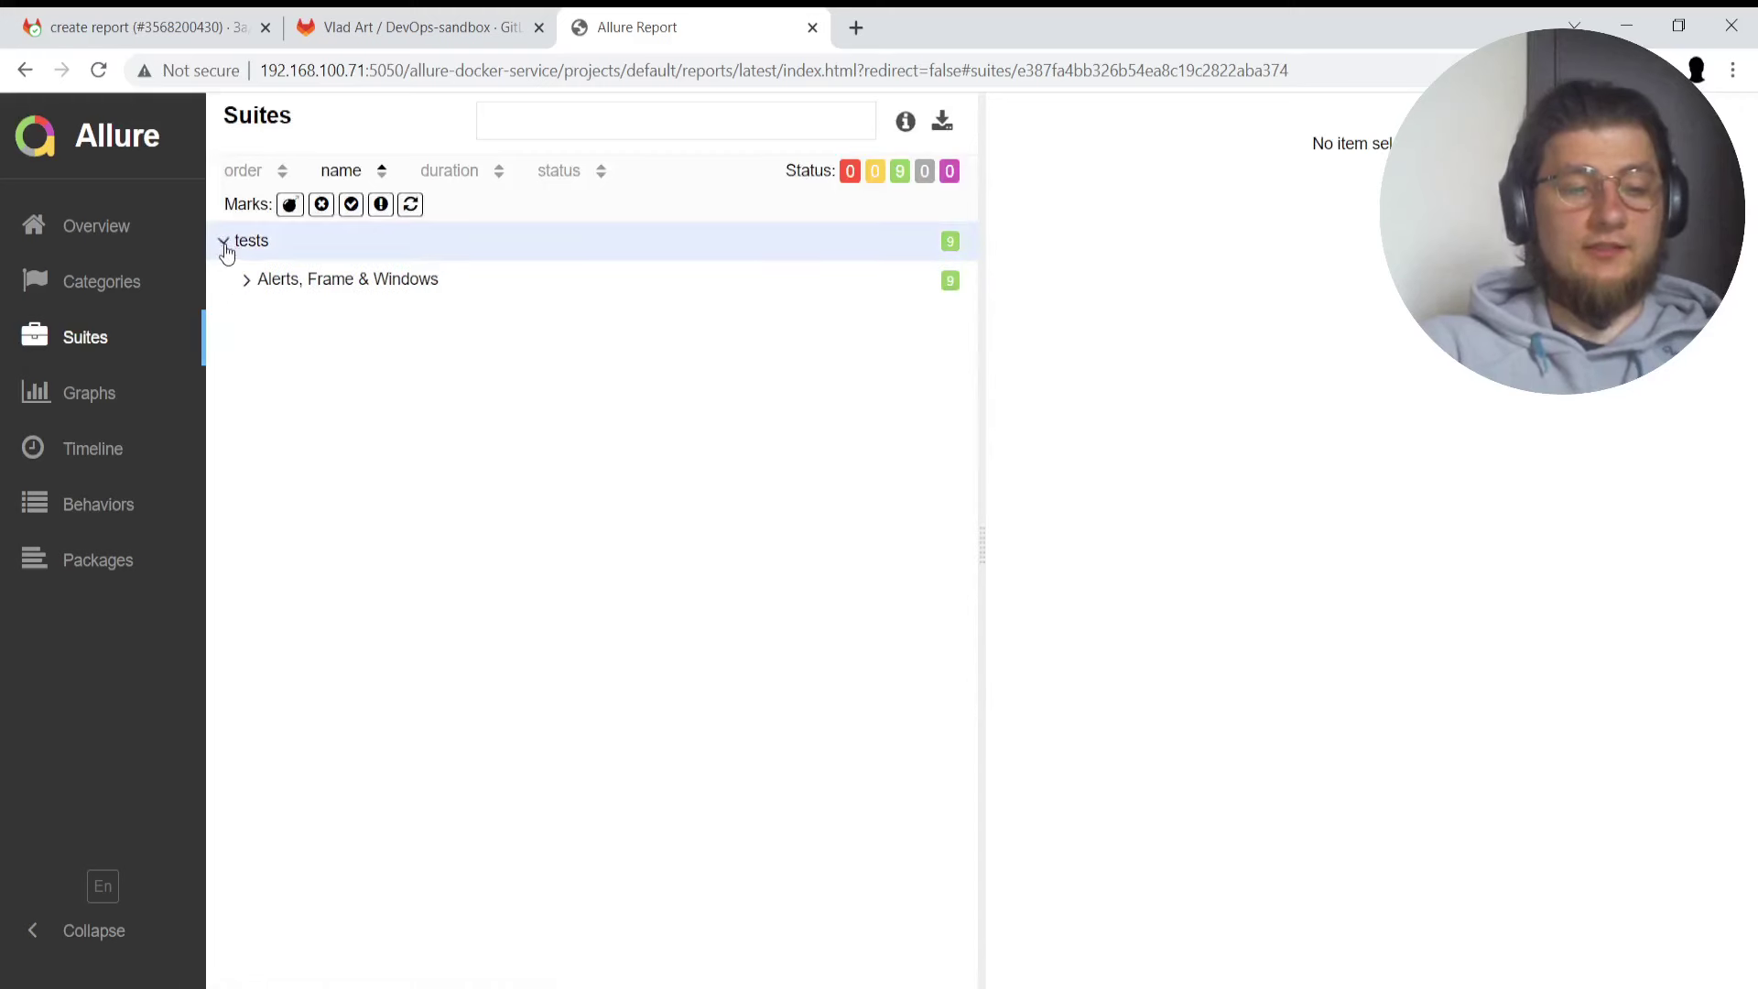
pyautogui.click(247, 281)
pyautogui.click(247, 280)
pyautogui.click(223, 241)
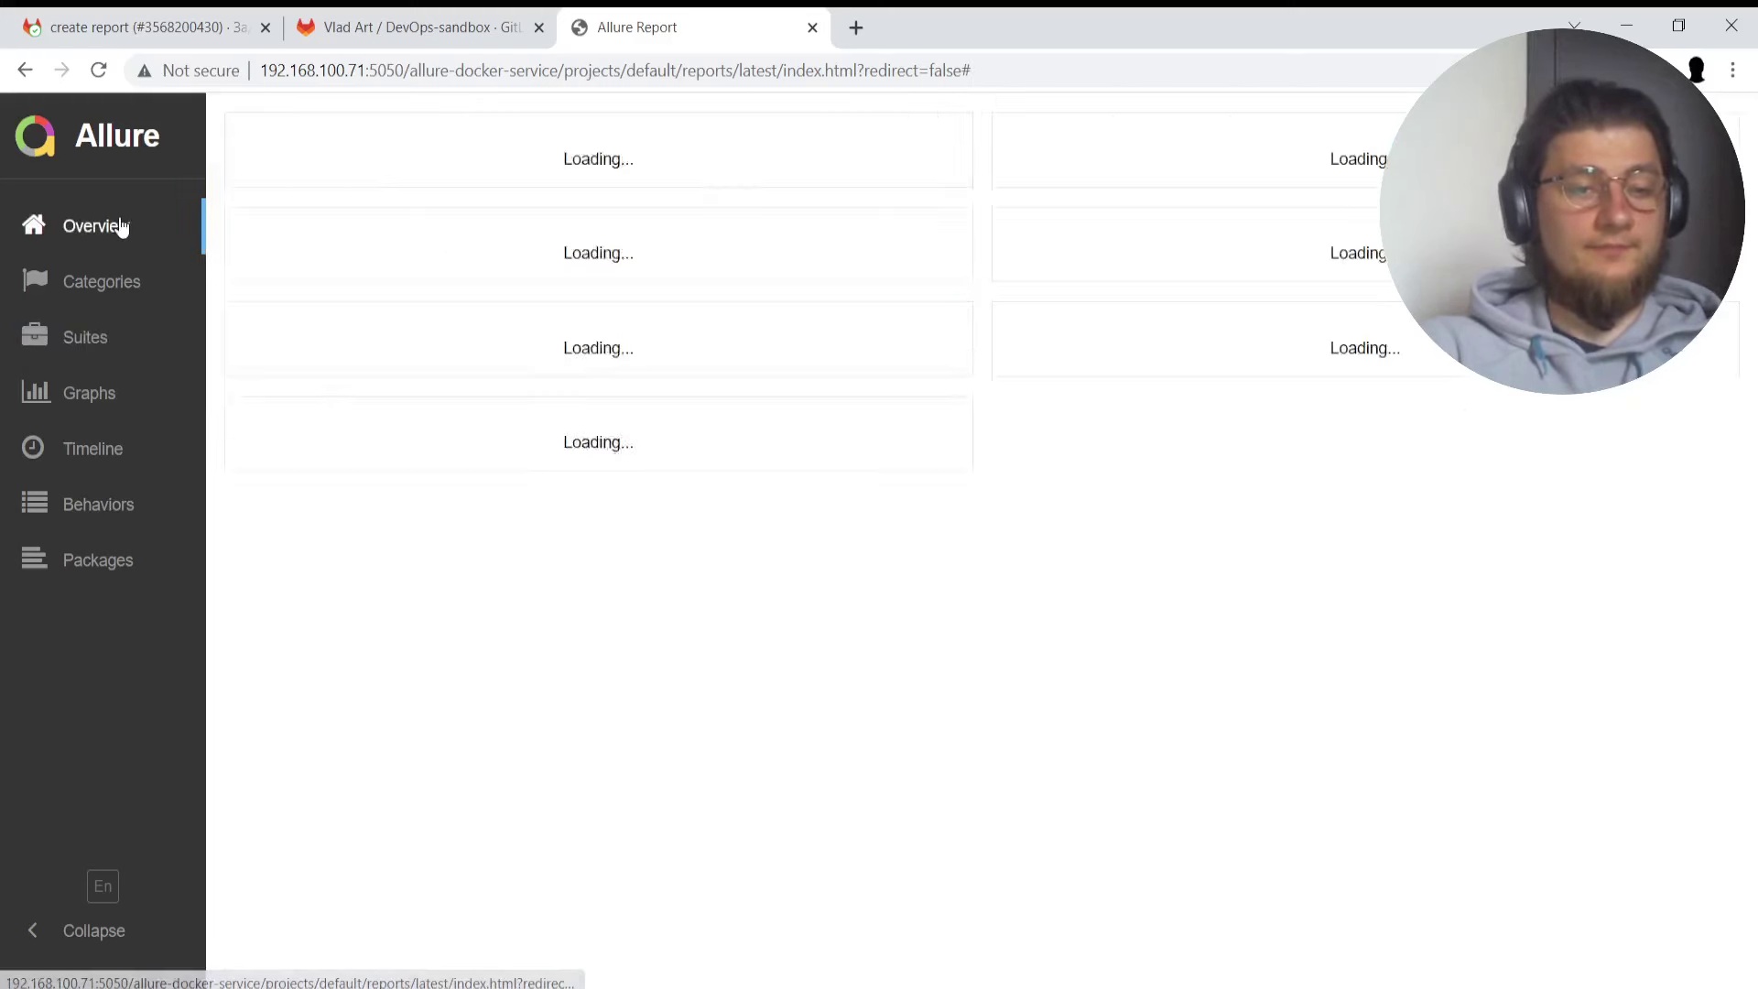
pyautogui.click(118, 228)
pyautogui.tripleClick(1695, 668)
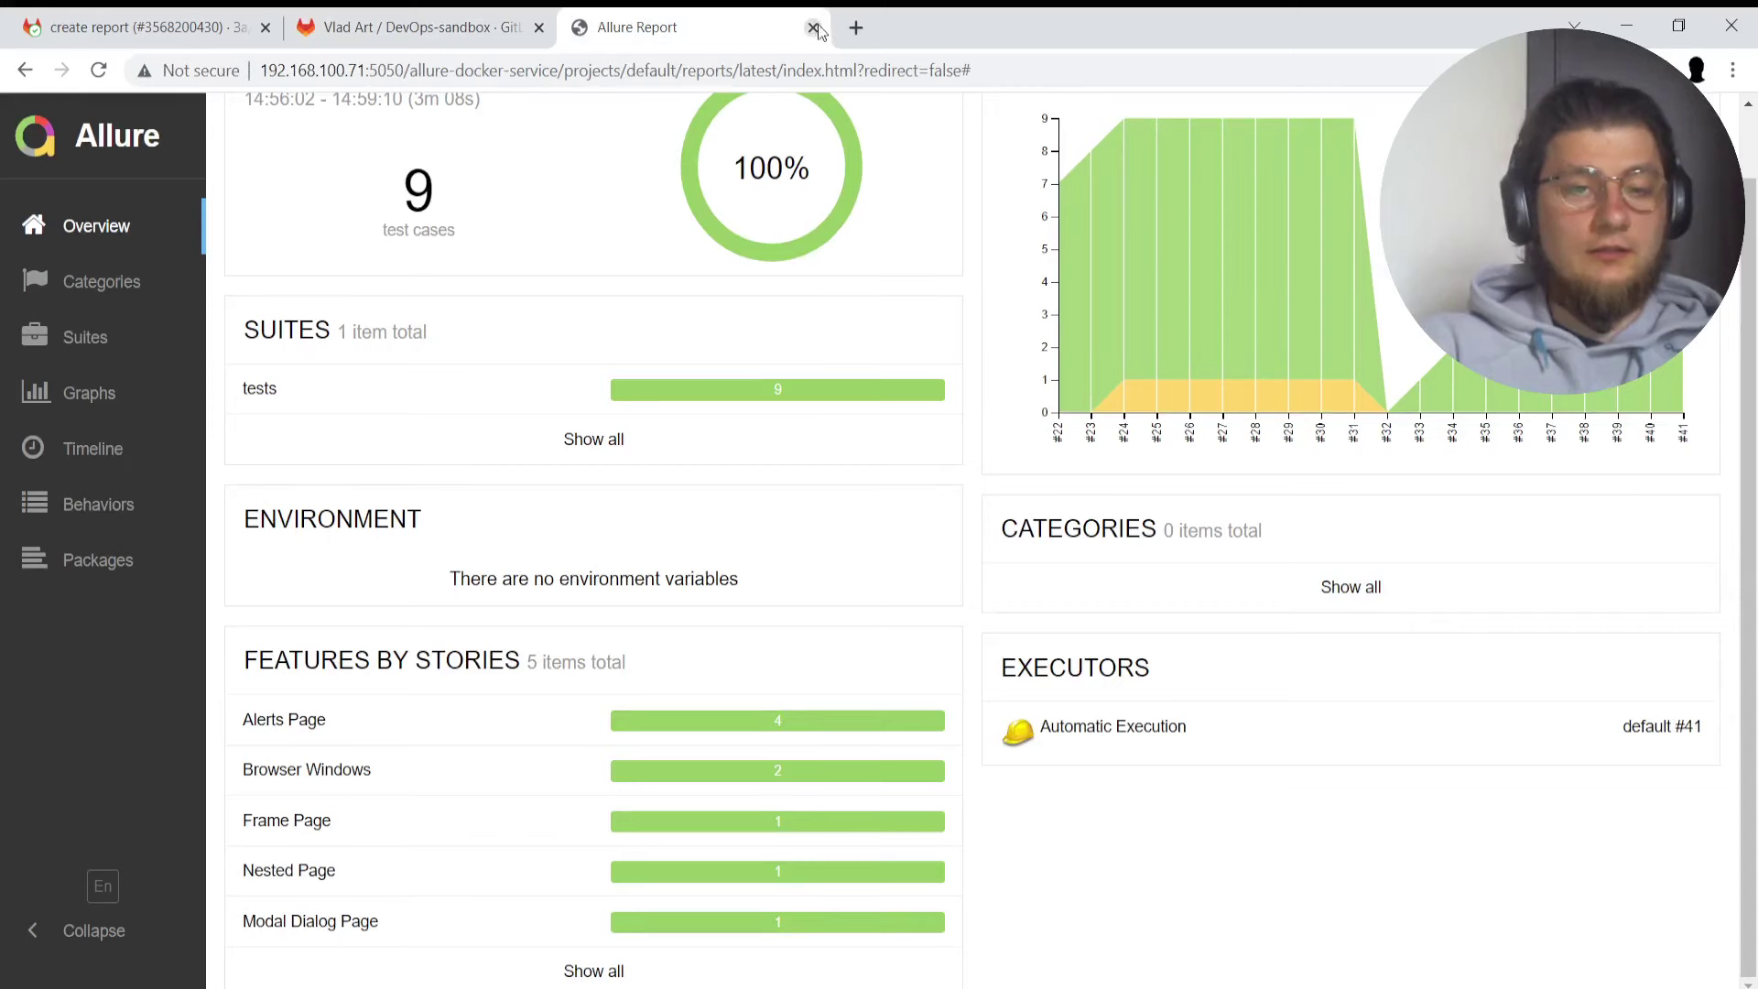
pyautogui.scroll(1, 745, 557)
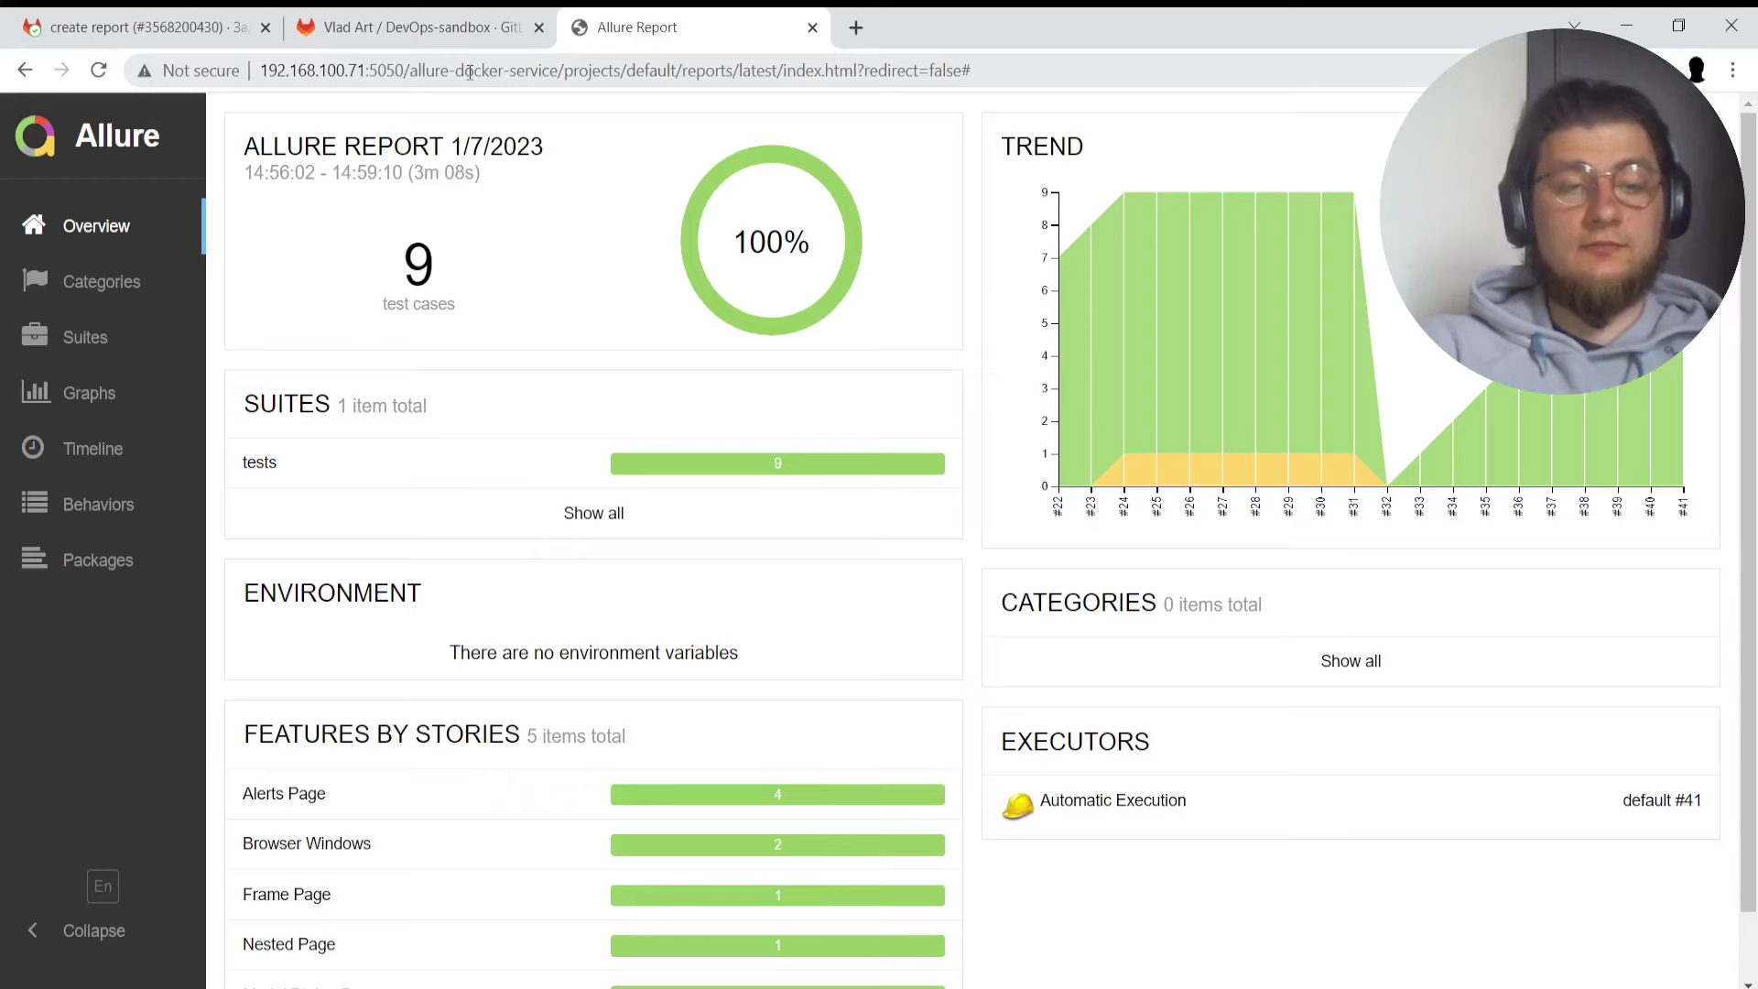
pyautogui.moveTo(773, 328)
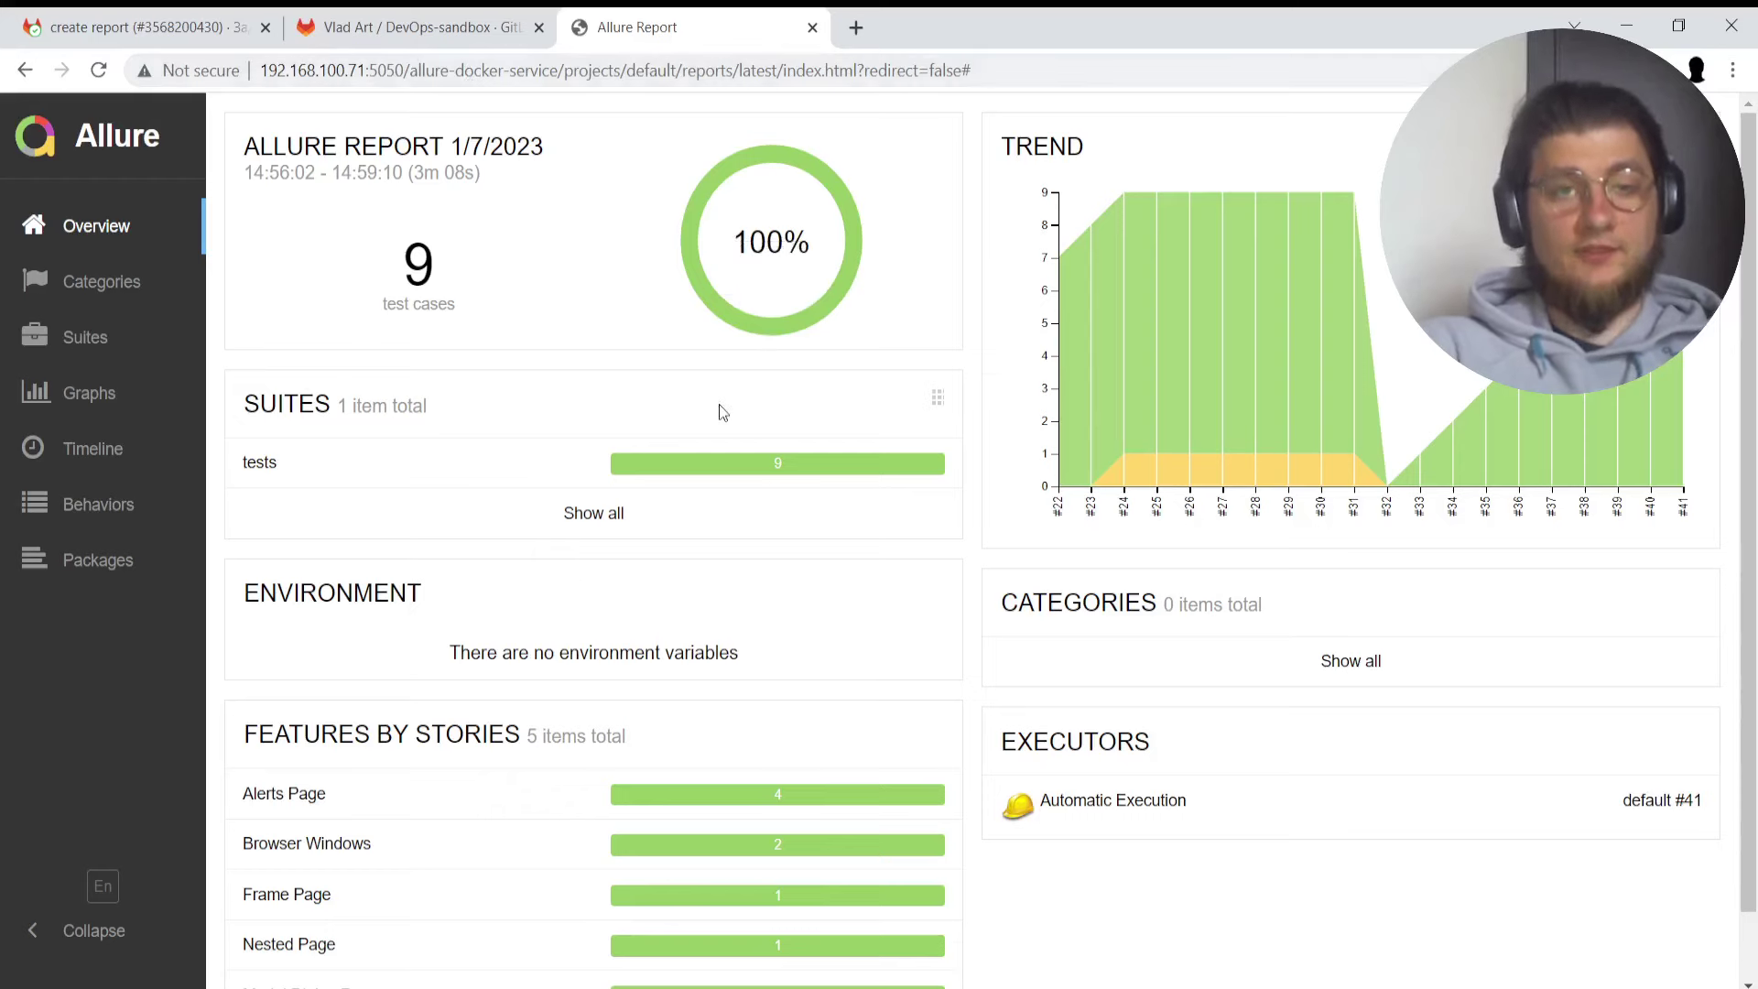
pyautogui.click(458, 28)
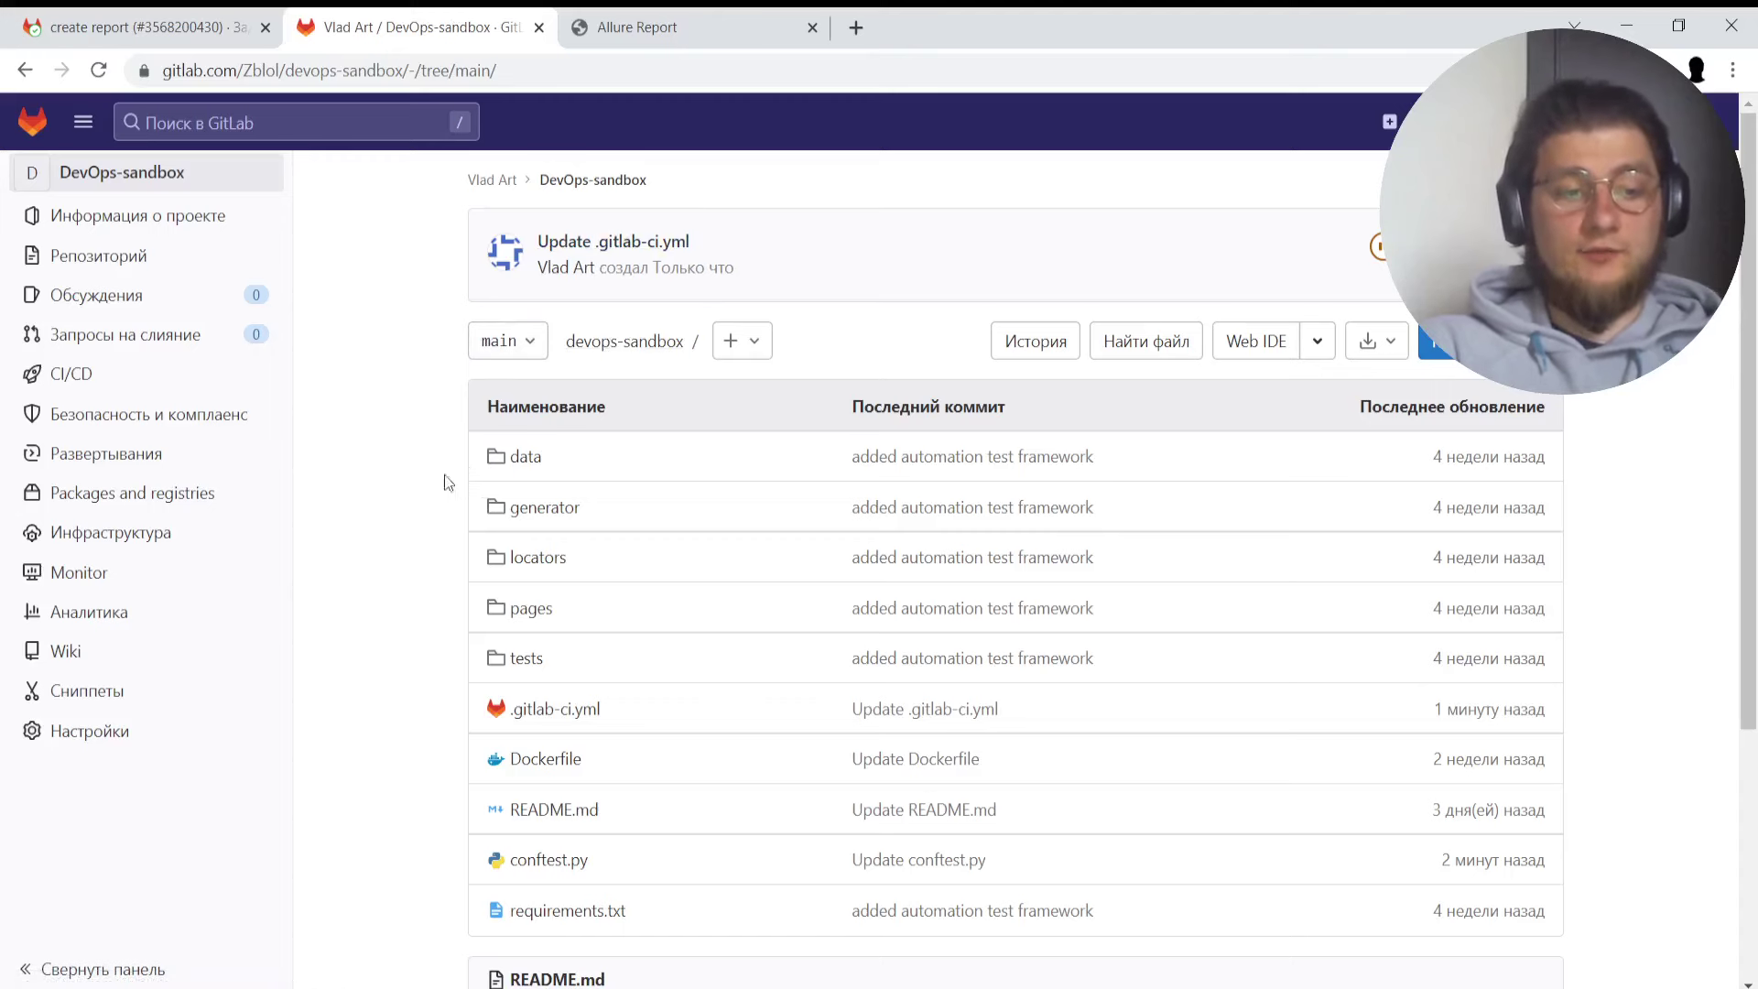
# Go to the project's CI/CD settings and expand the Variables section.
pyautogui.moveTo(102, 736)
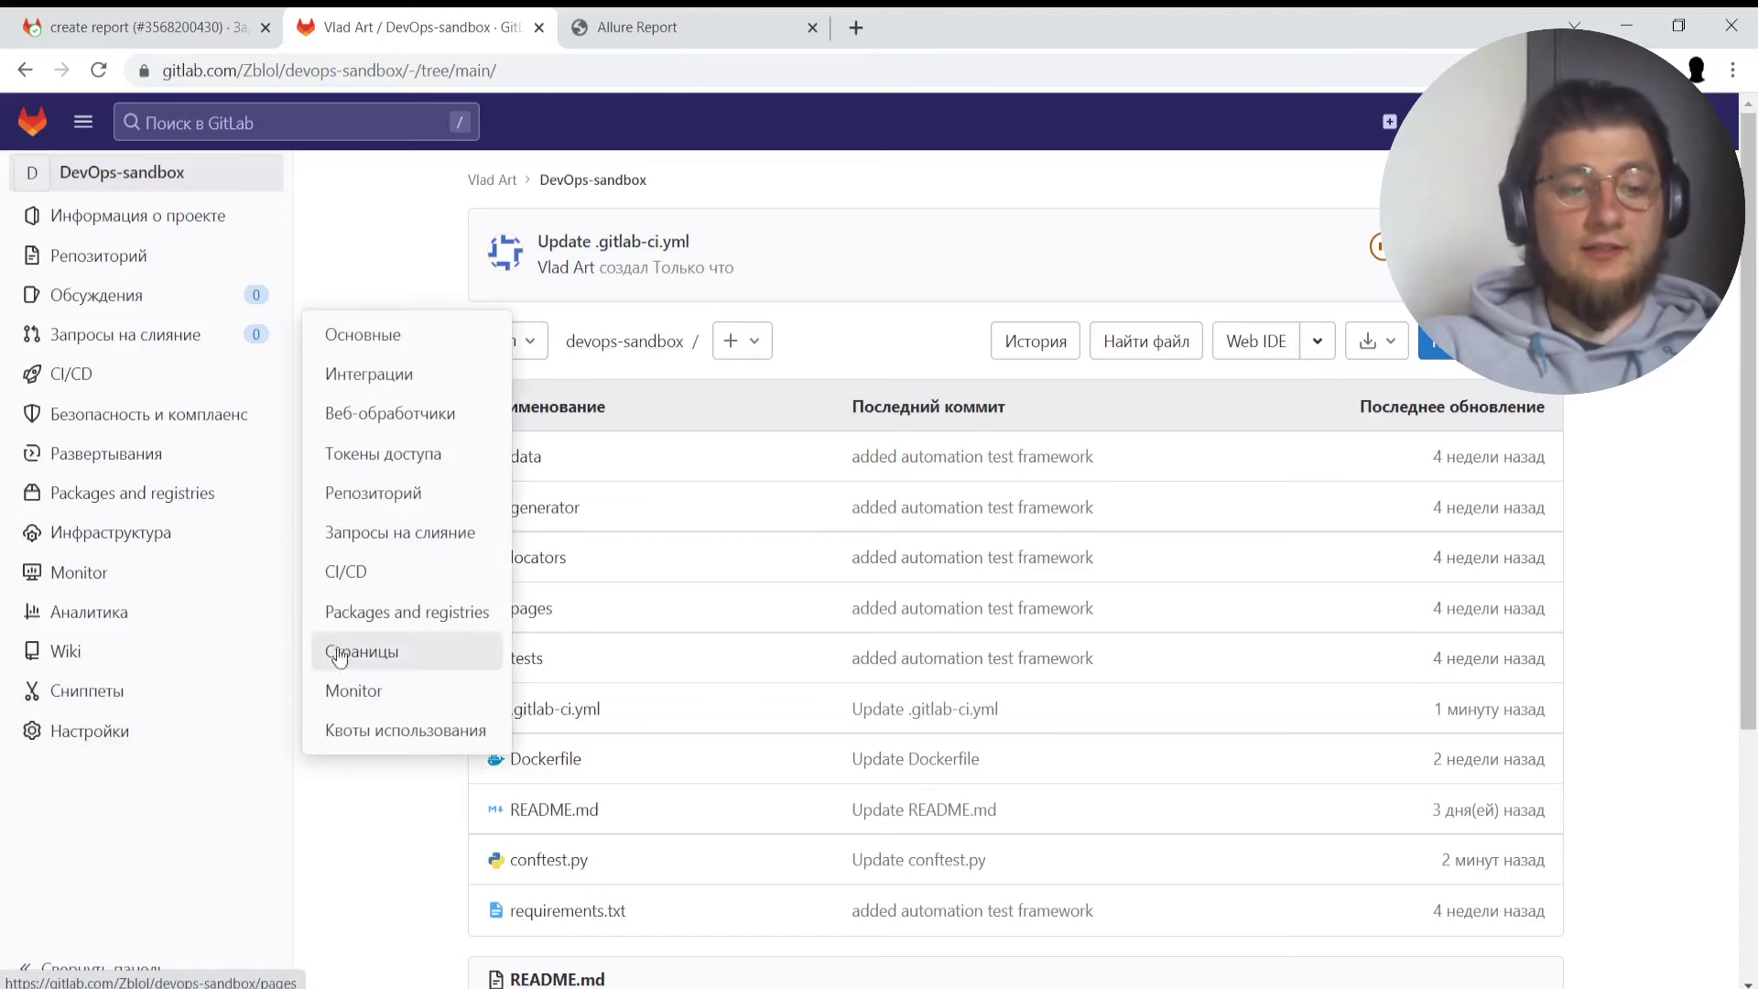
pyautogui.click(388, 571)
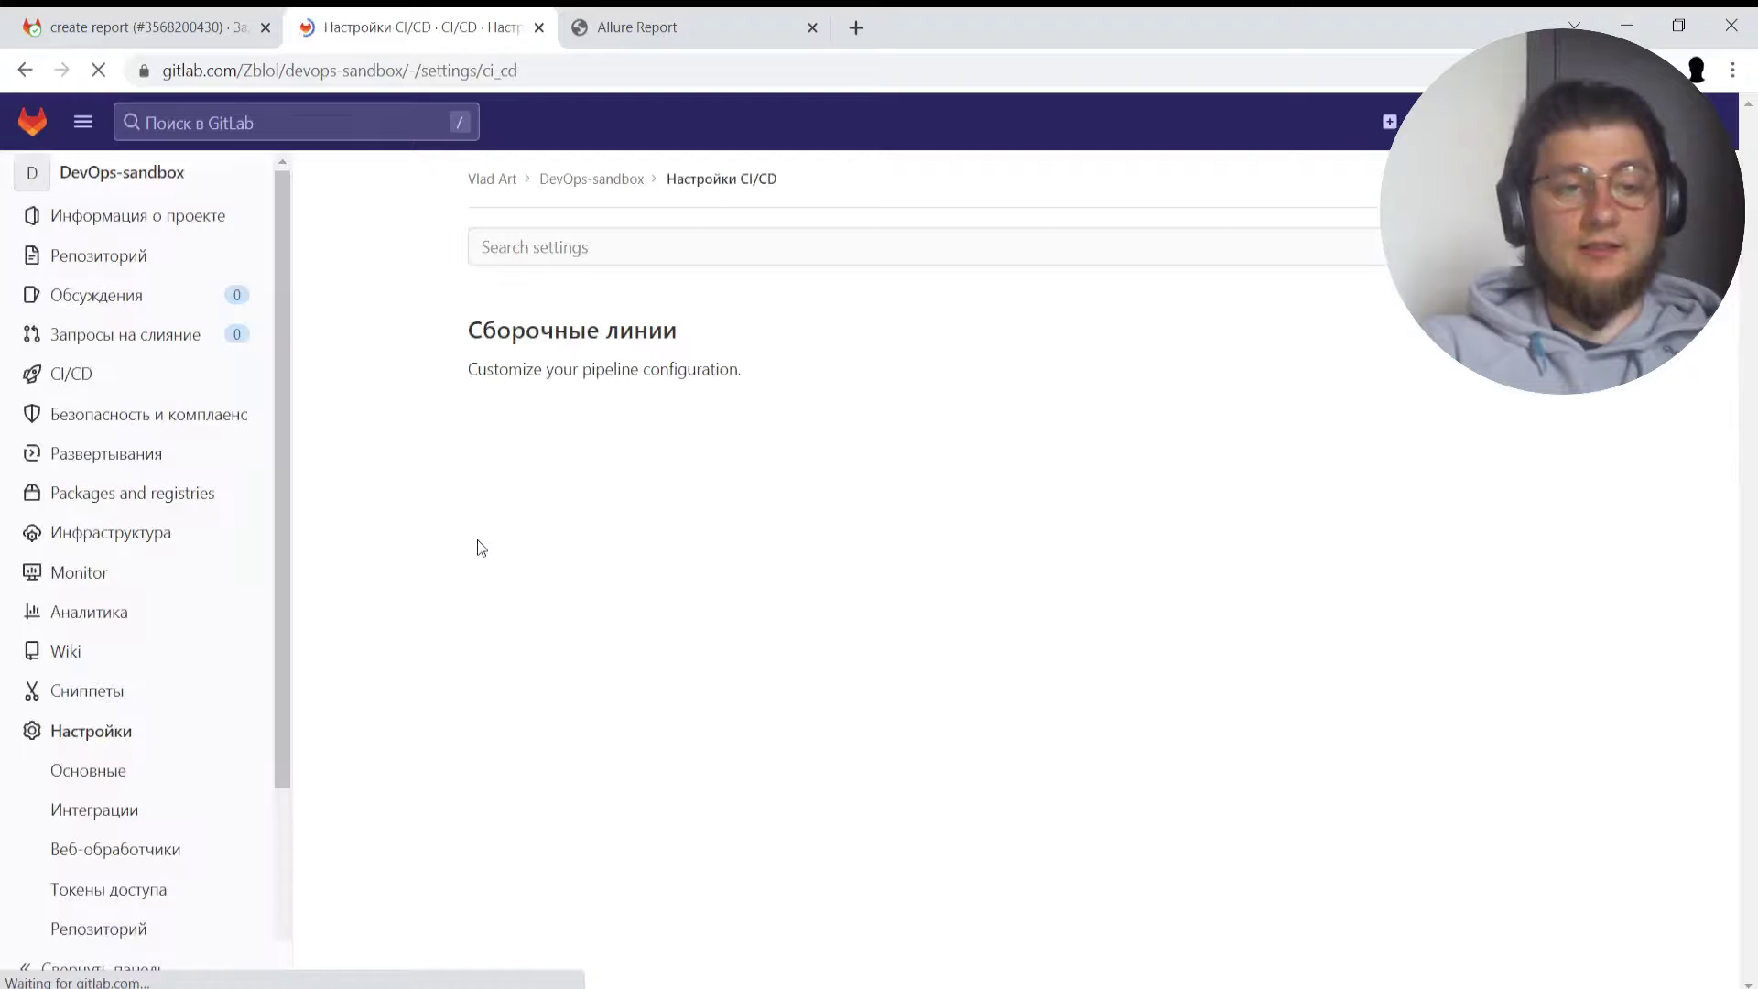
pyautogui.scroll(-2, 848, 596)
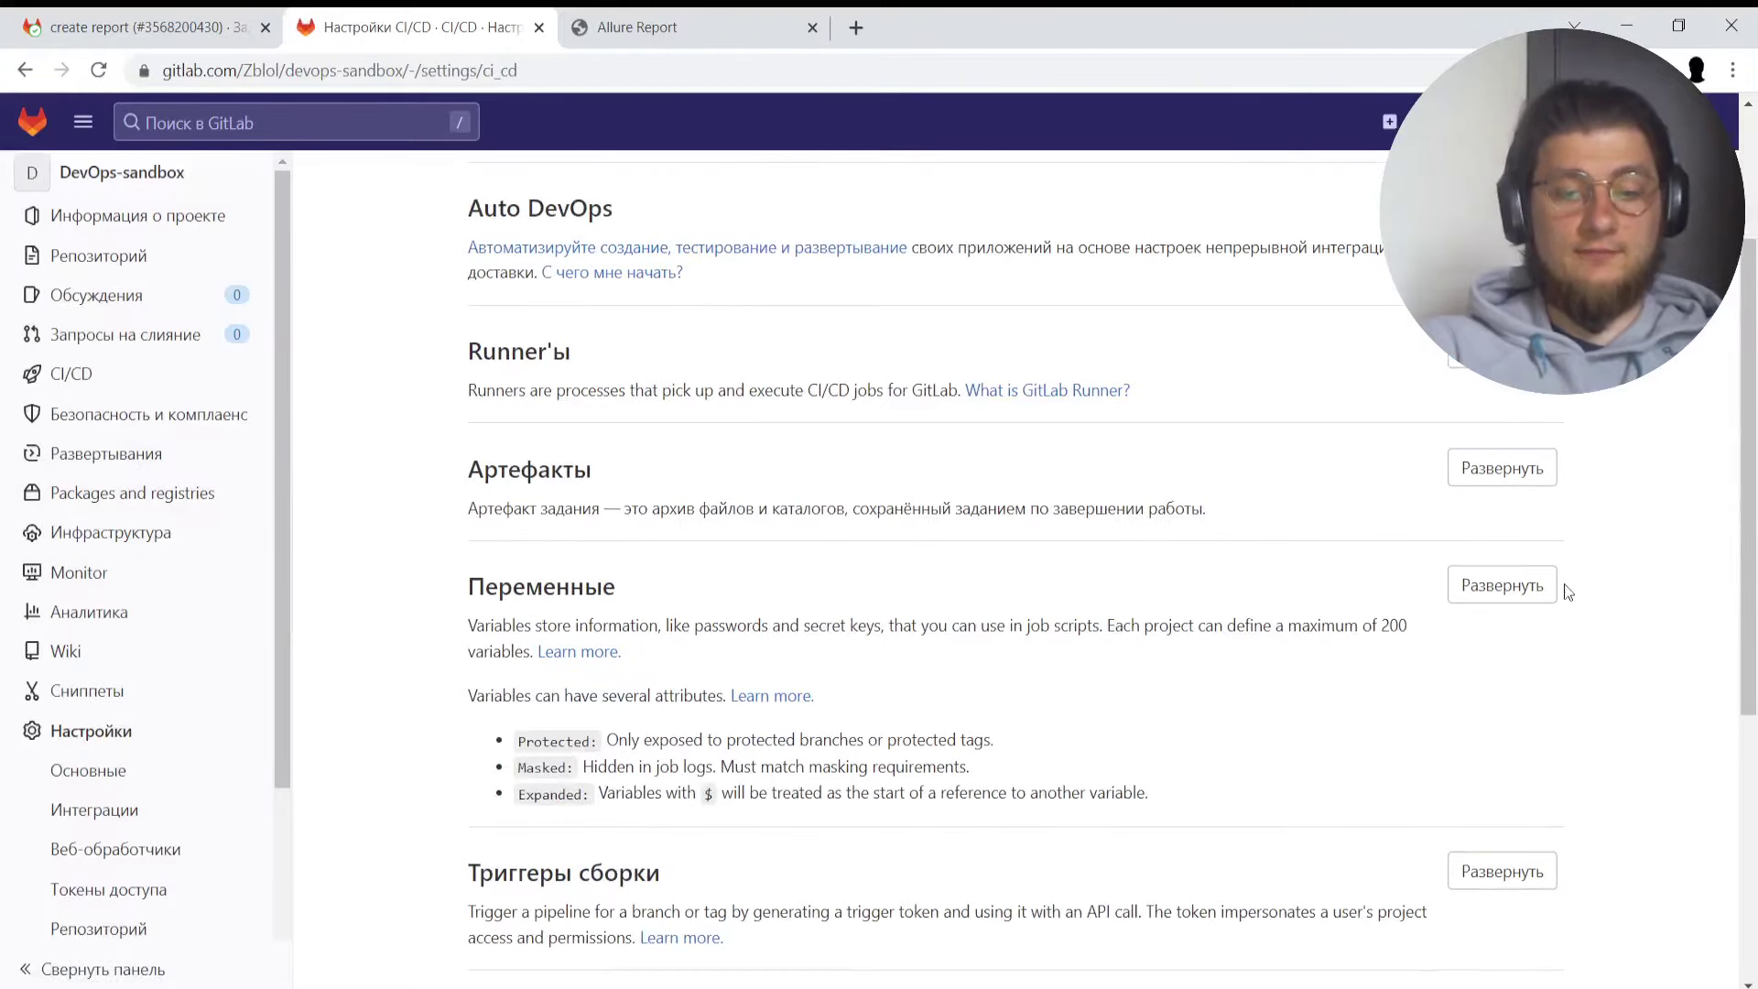
pyautogui.click(1520, 594)
pyautogui.scroll(-5, 1465, 632)
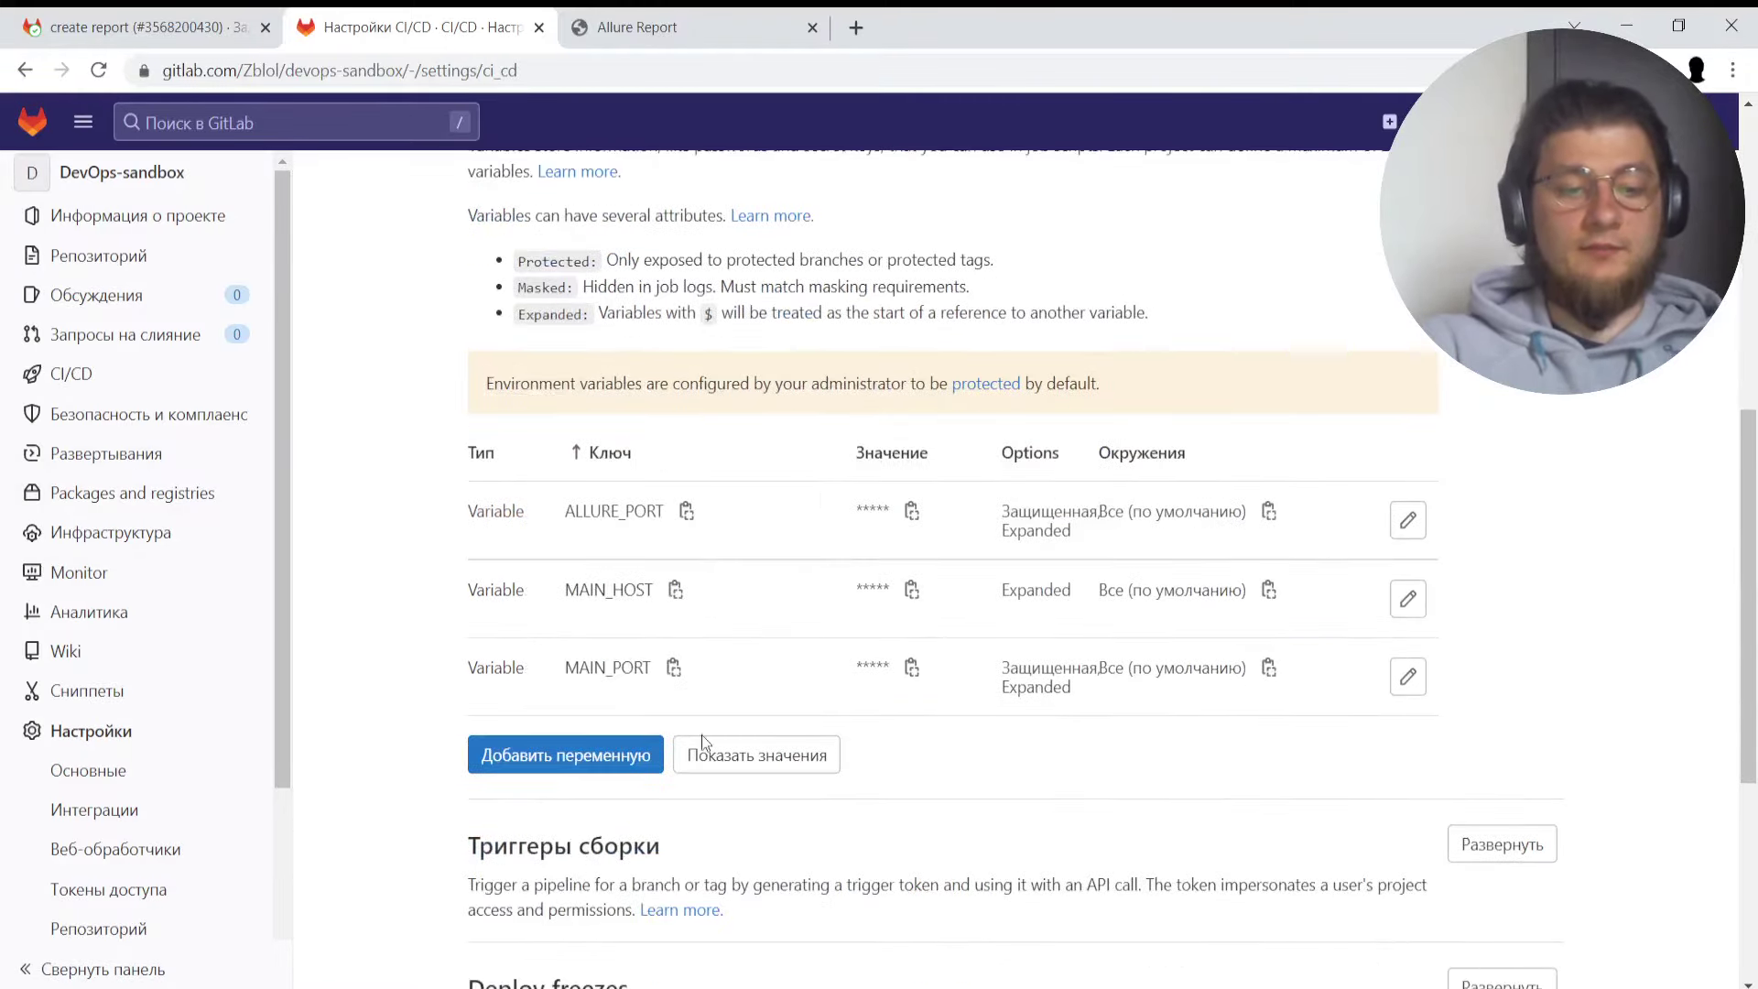
# Add a TELEGRAM_TOKEN variable with the bot token value, then view the create report job log.
pyautogui.click(640, 757)
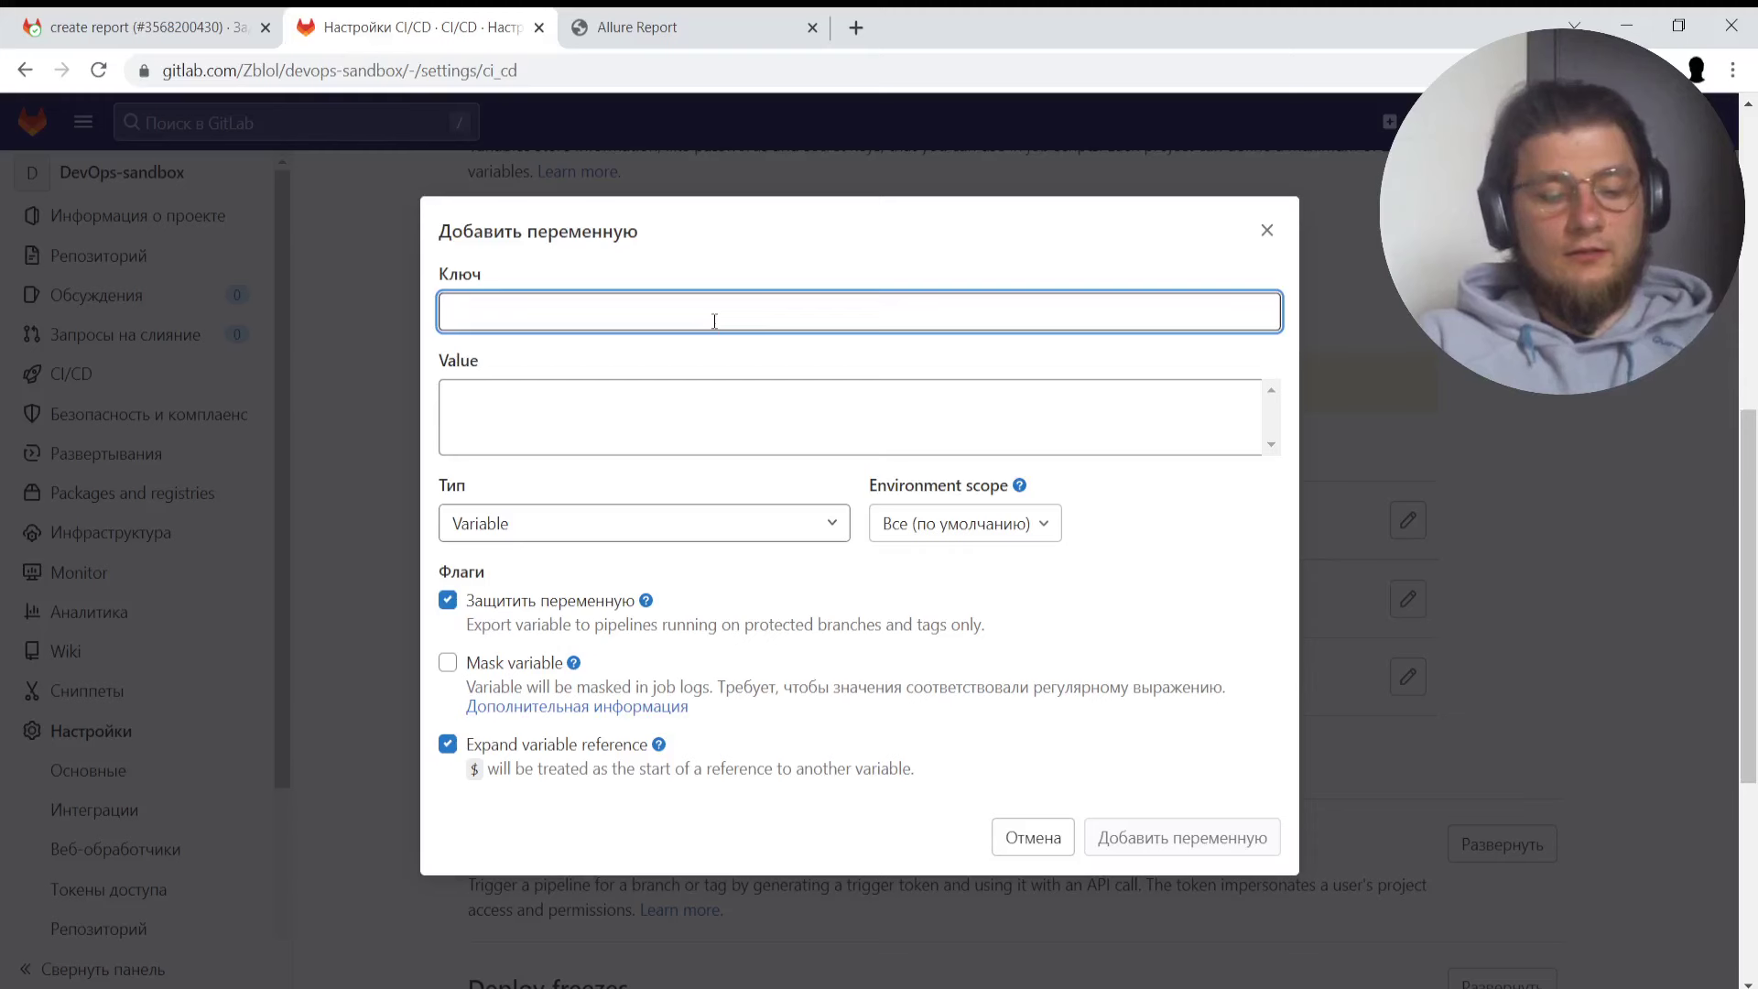
pyautogui.write('Te')
pyautogui.press('BackSpace')
pyautogui.write('T')
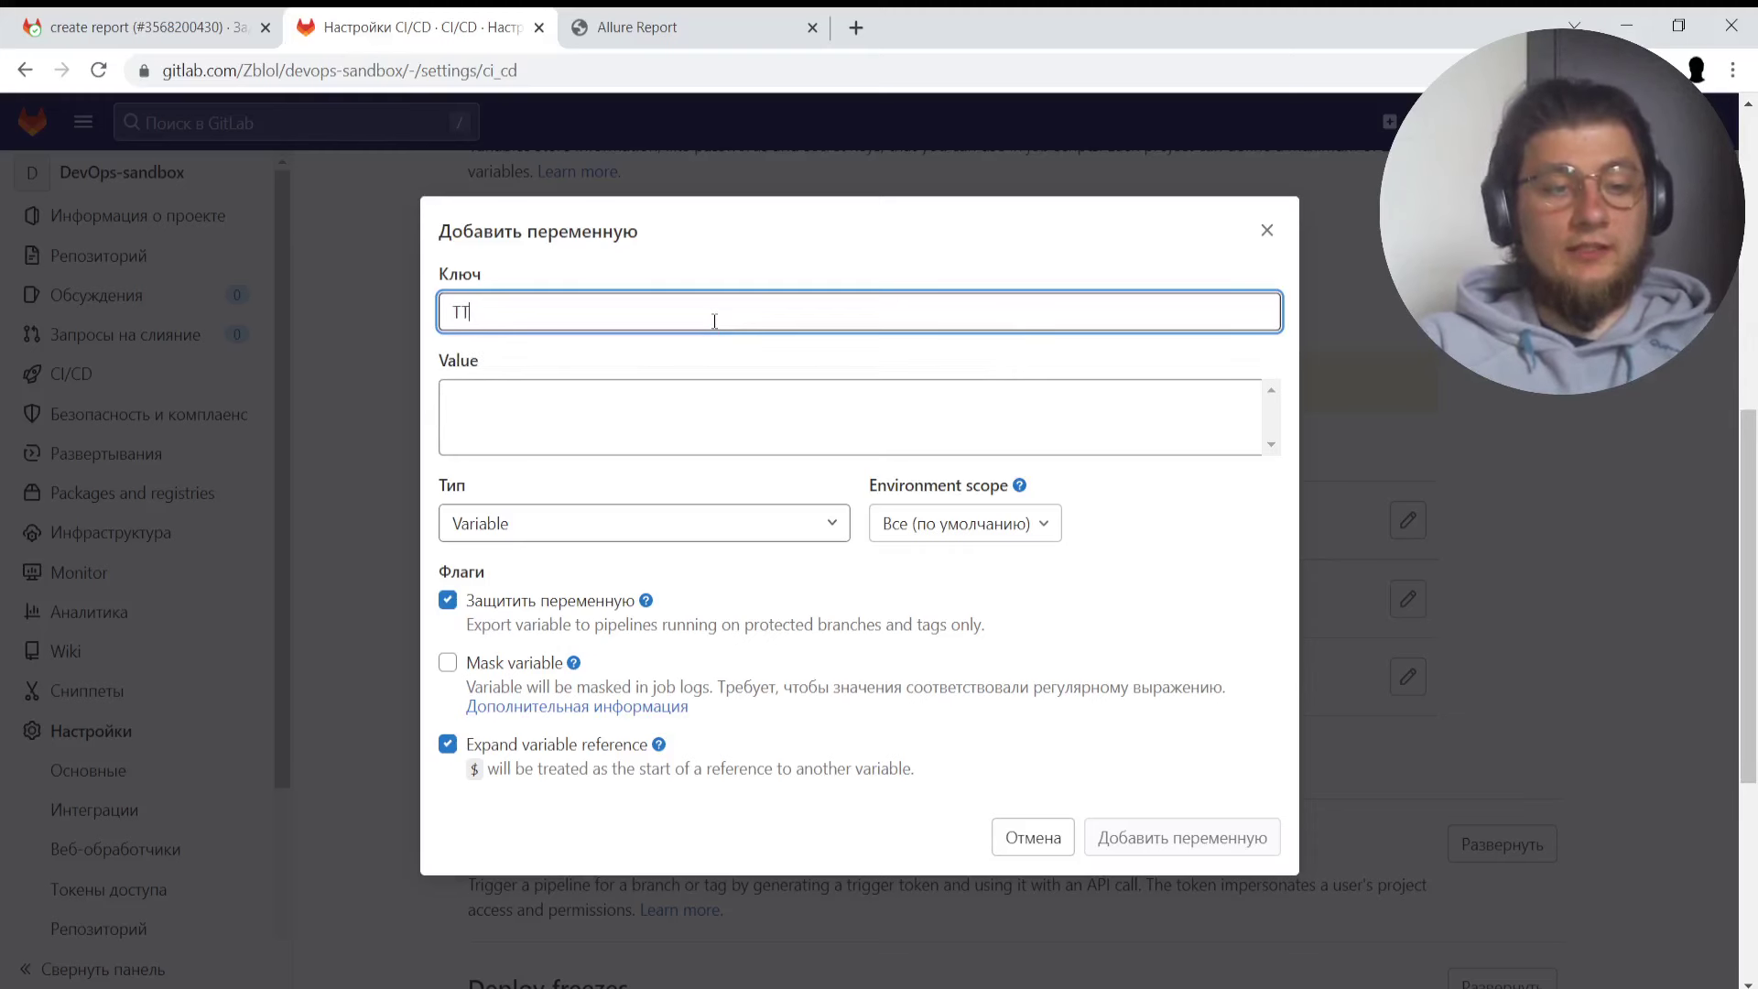
pyautogui.write('LET')
pyautogui.press('BackSpace')
pyautogui.write('GRAM_TOKEN')
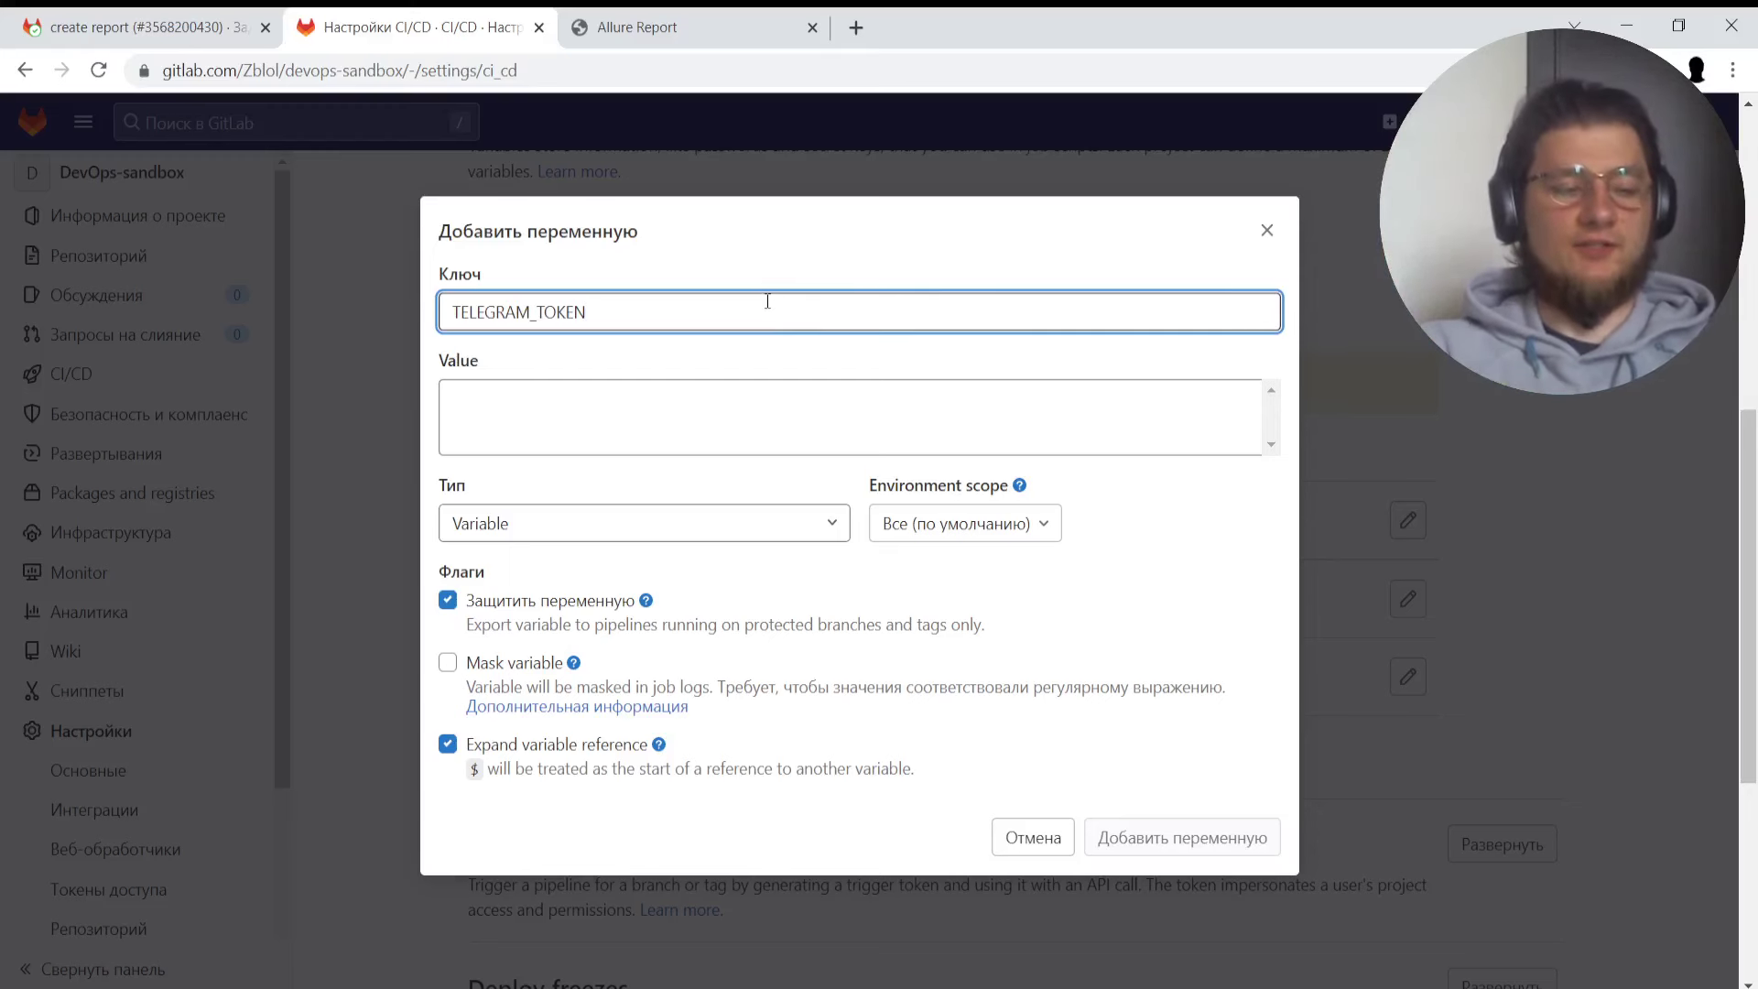
pyautogui.click(660, 438)
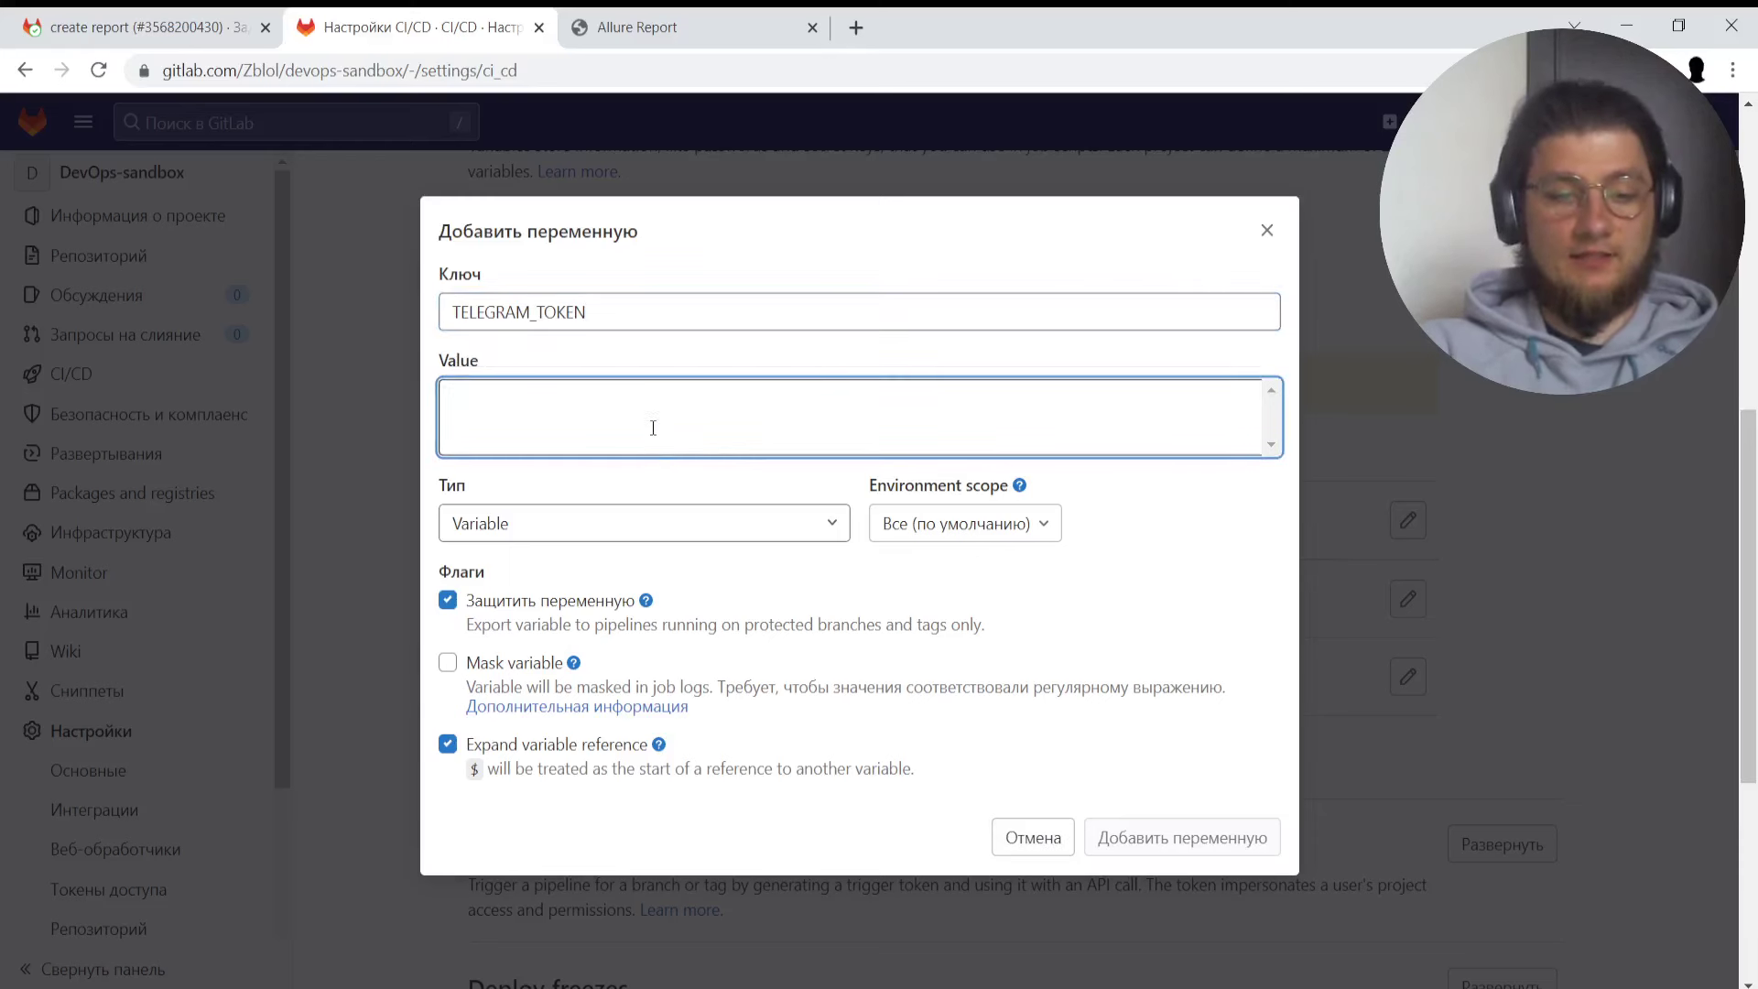
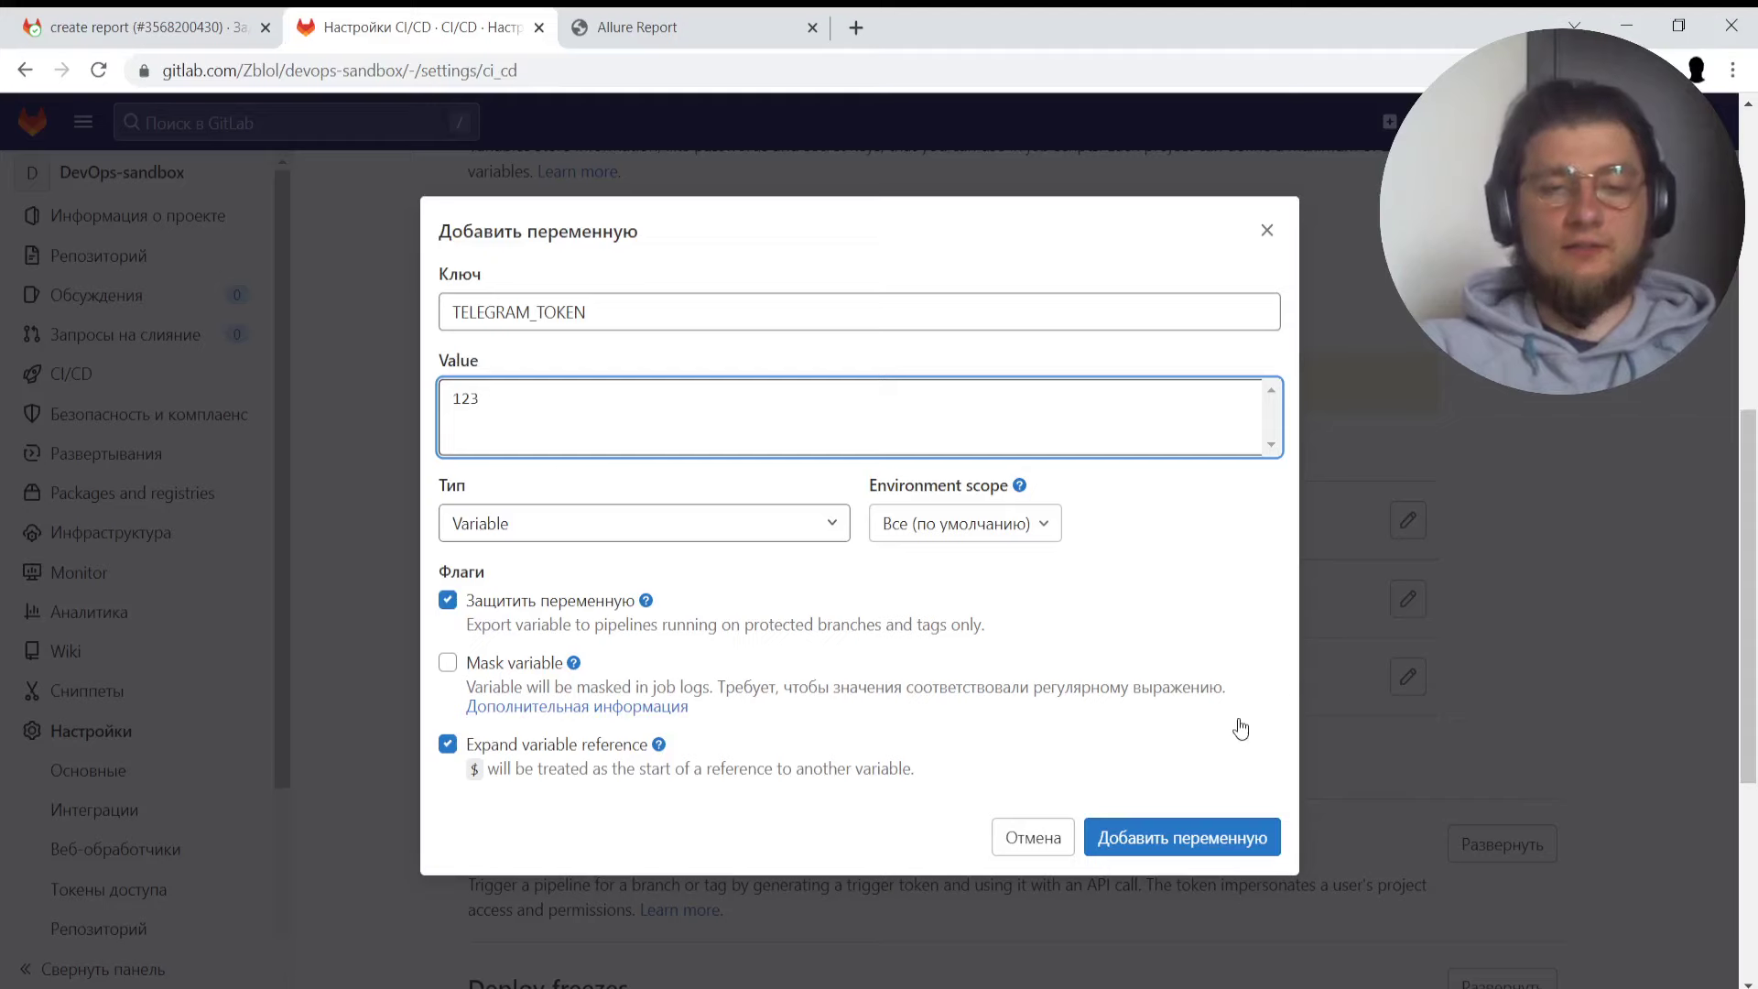
pyautogui.click(1191, 835)
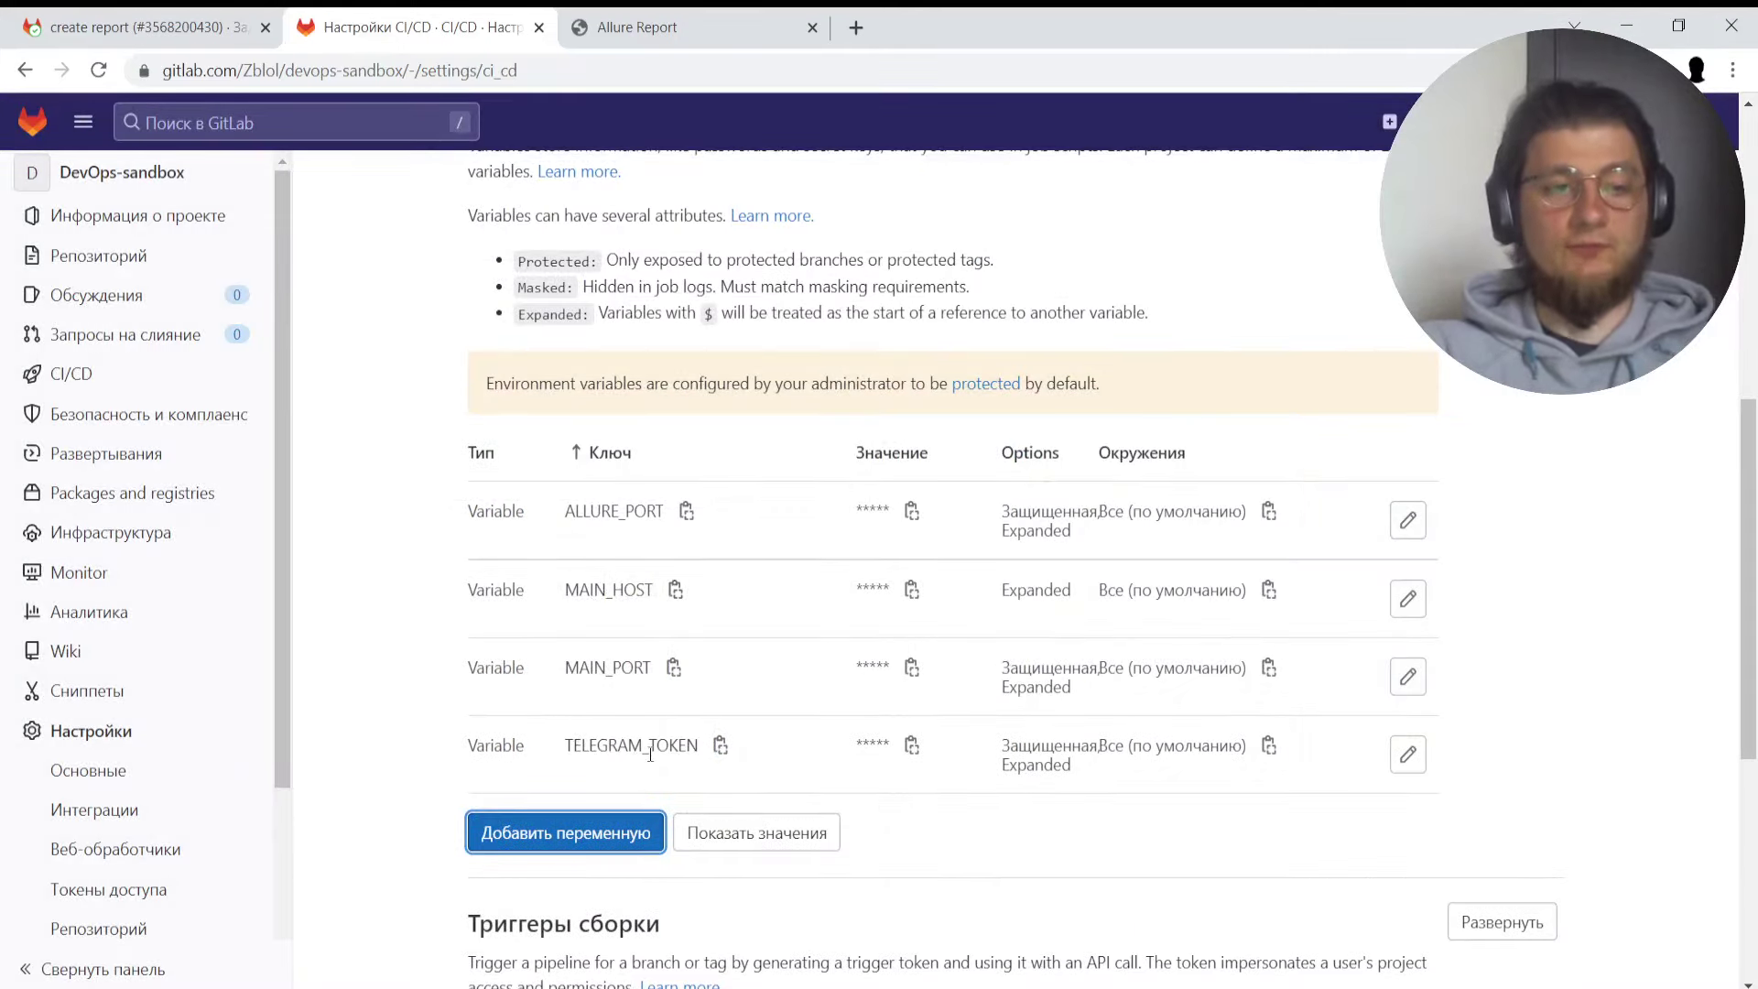
pyautogui.click(126, 30)
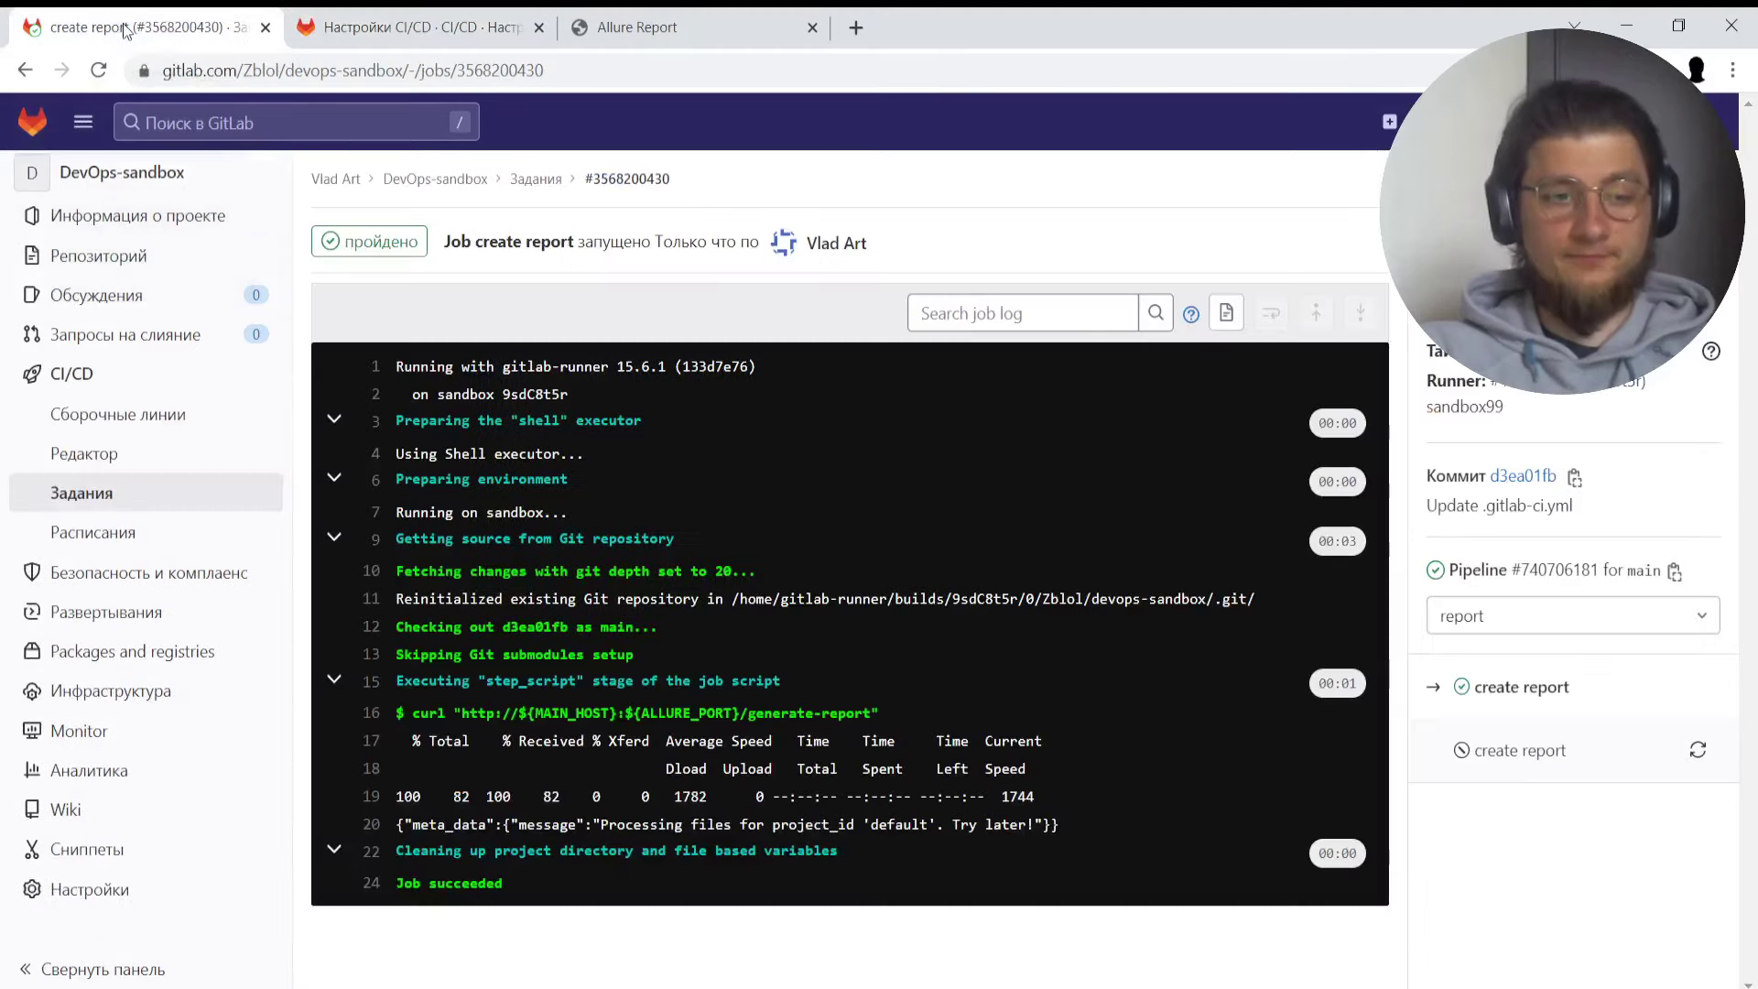
# Add a CHAT_ID CI/CD variable with its chat ID value, then go to the project overview.
pyautogui.click(385, 34)
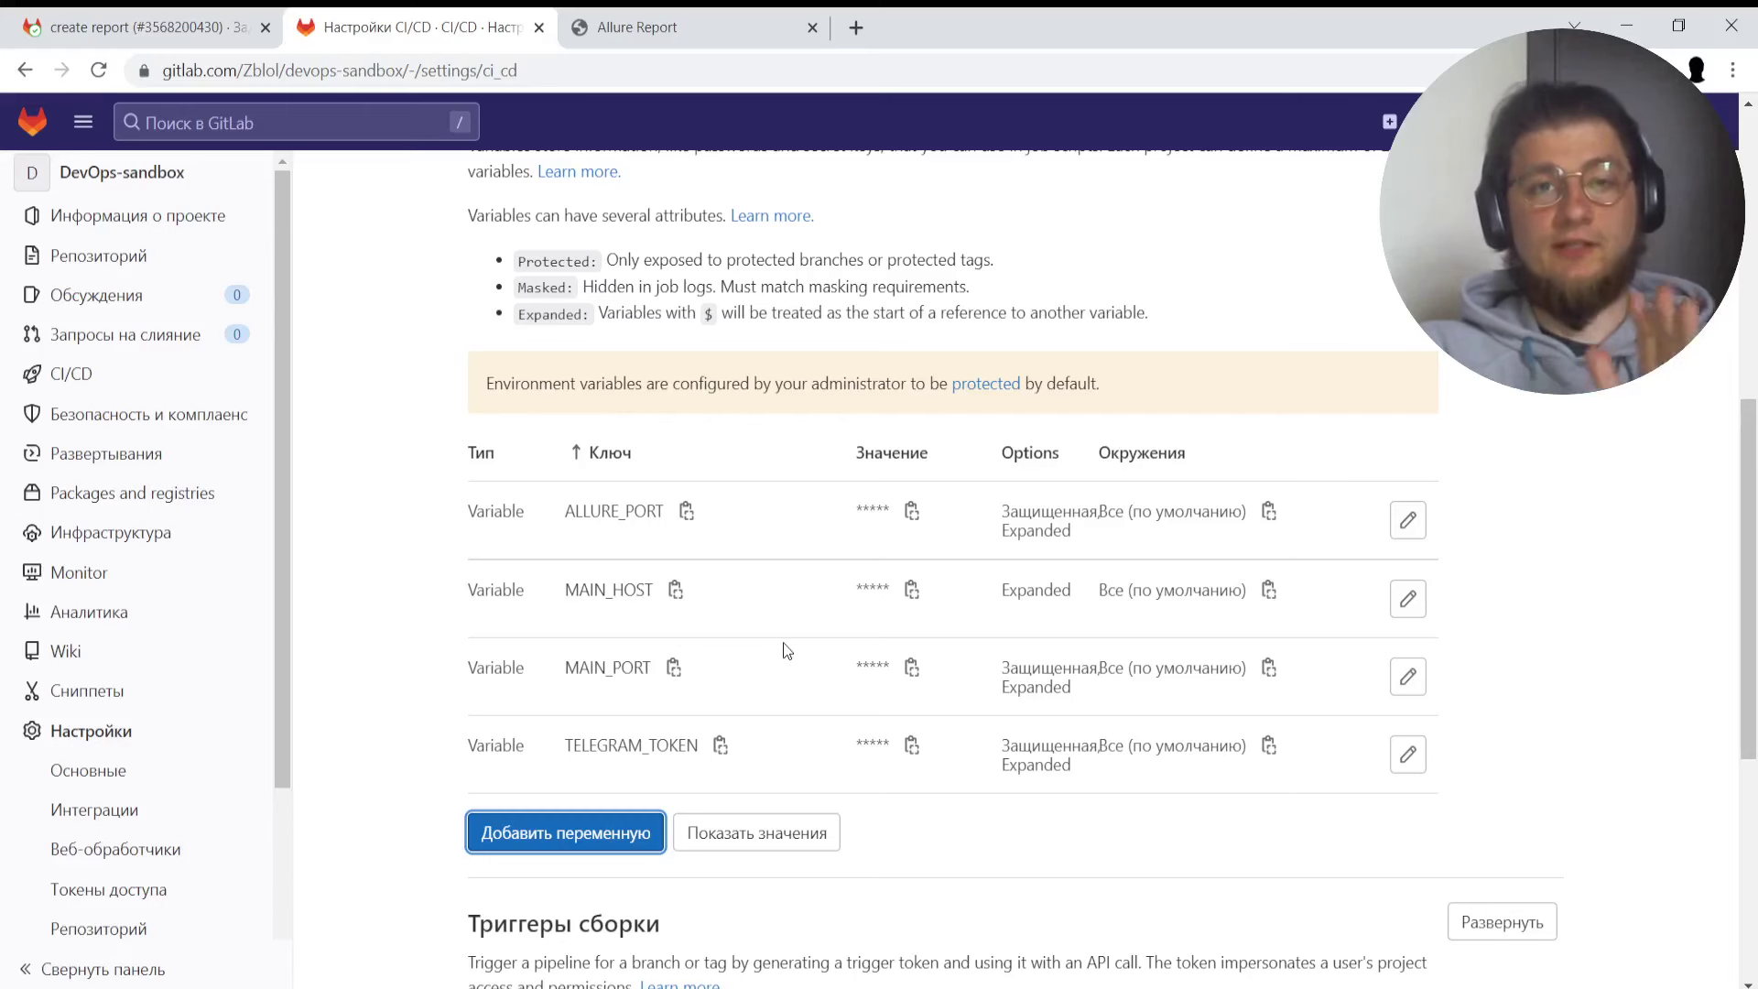
pyautogui.press('Tab')
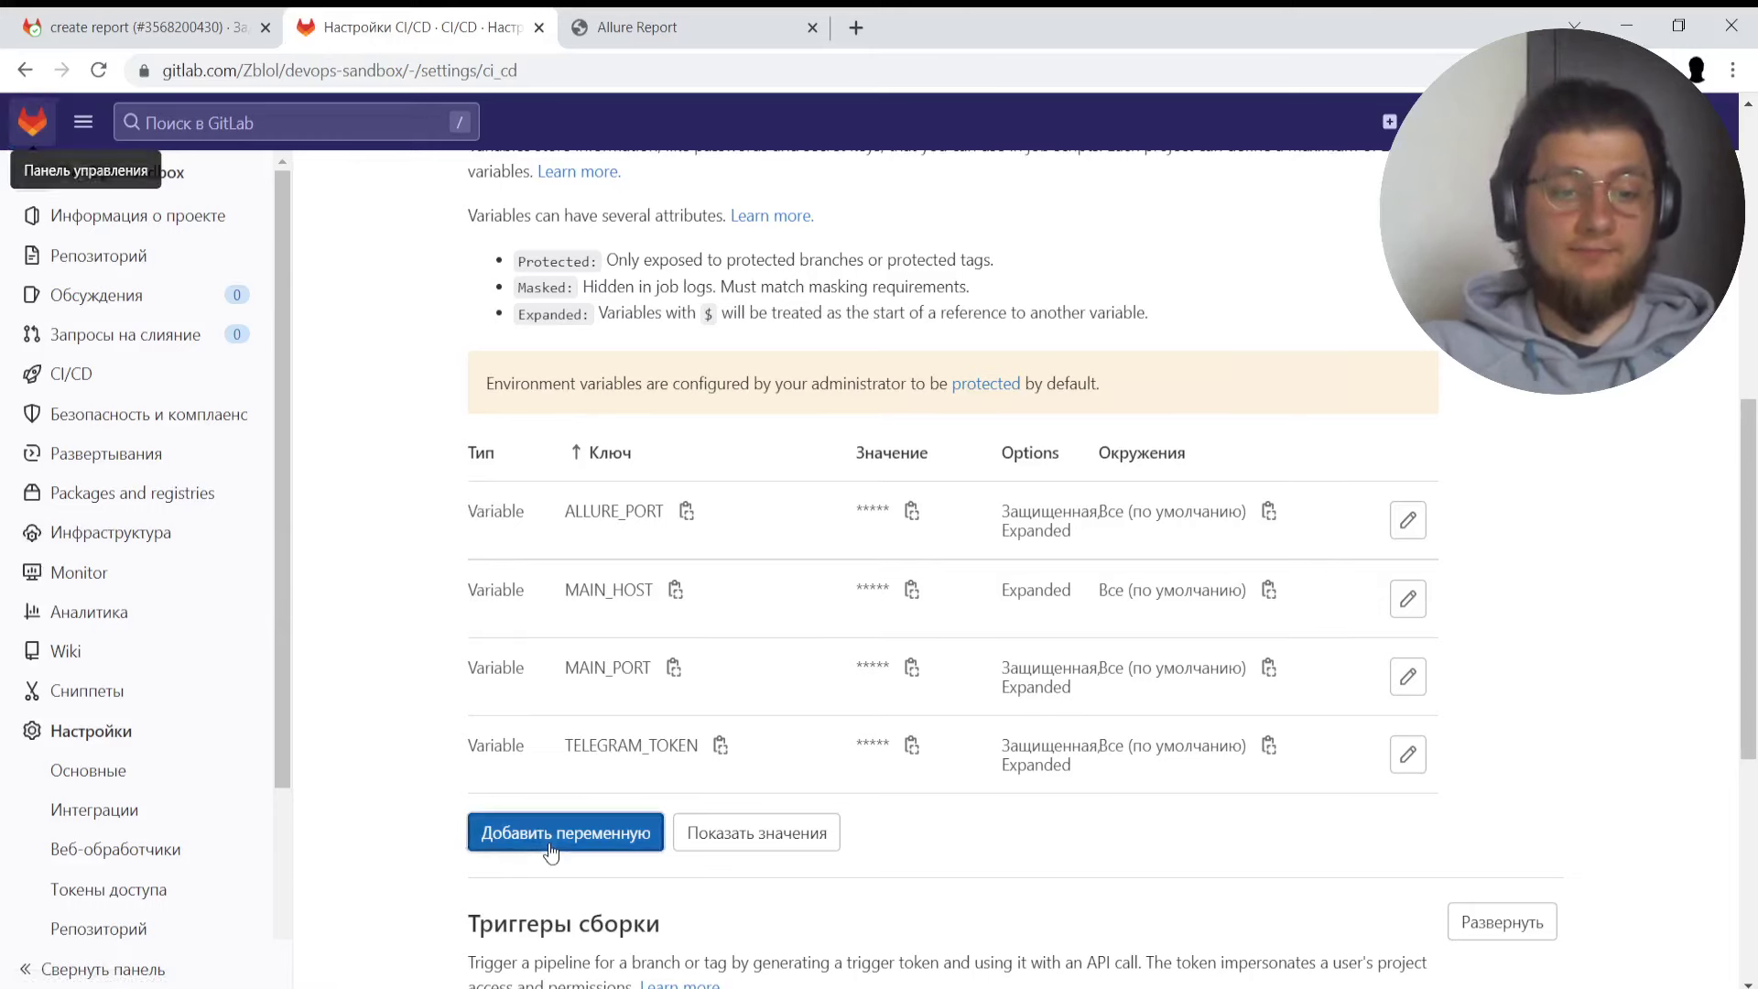
pyautogui.click(495, 835)
pyautogui.write('CH')
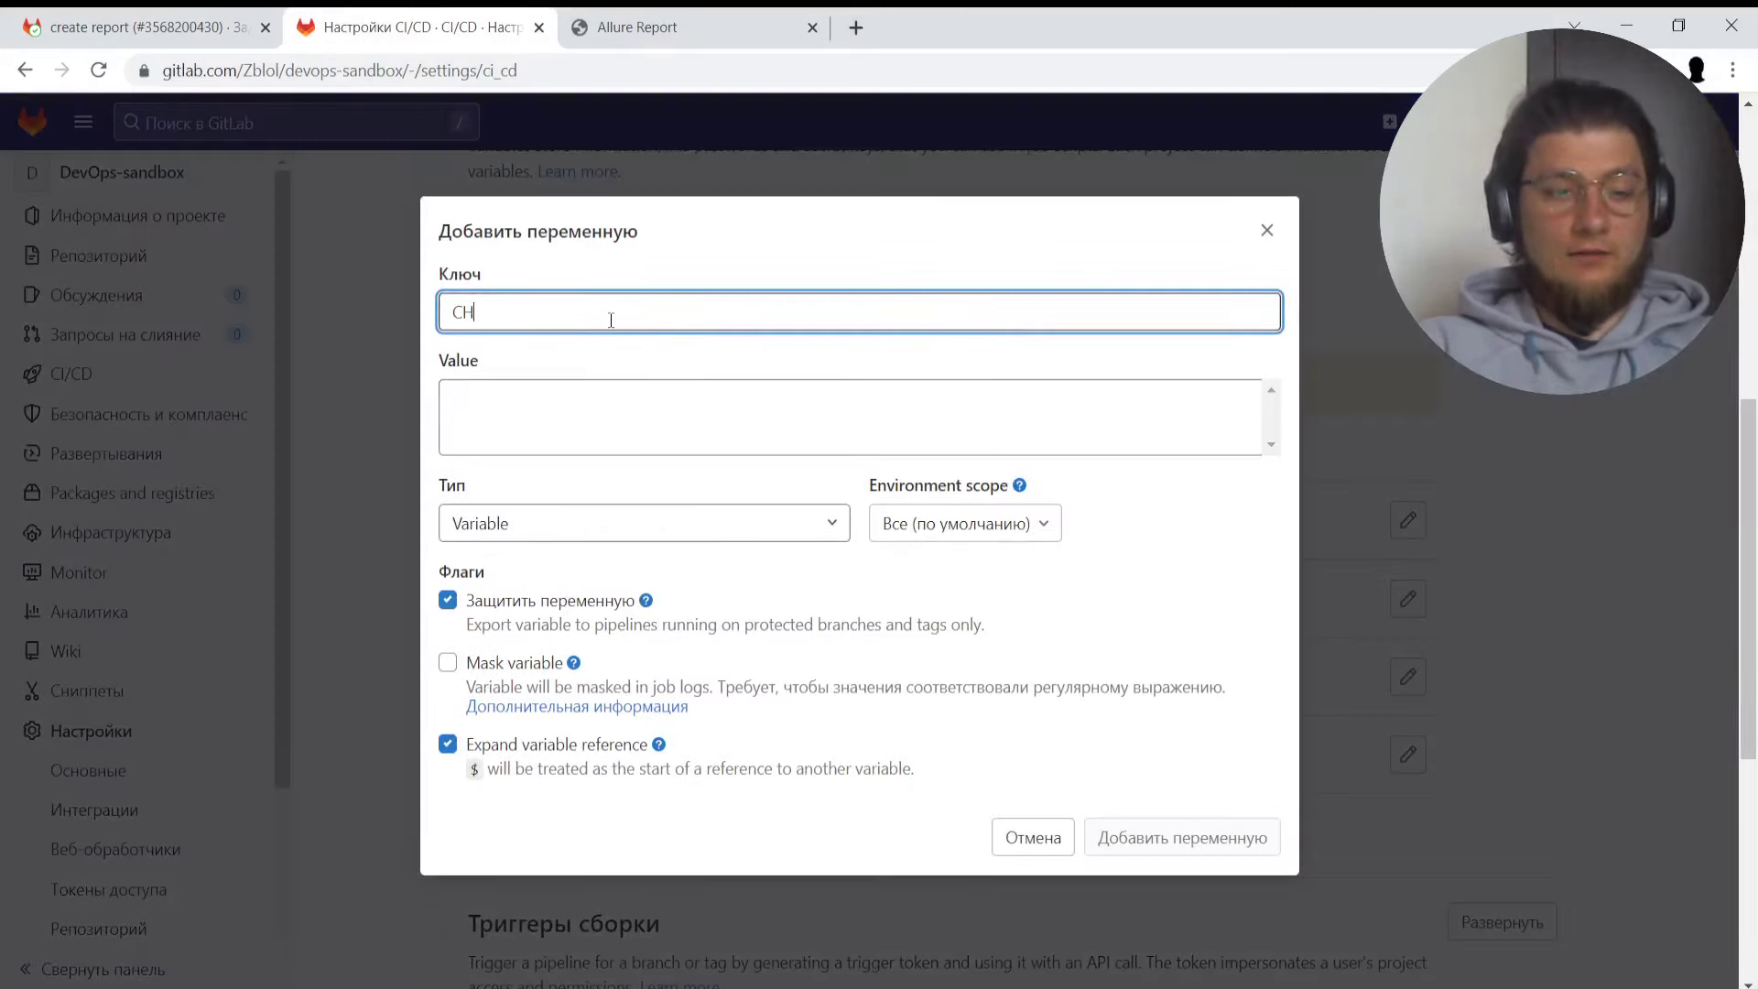
pyautogui.write('AT_ID')
pyautogui.click(645, 432)
pyautogui.write('123')
pyautogui.click(1114, 837)
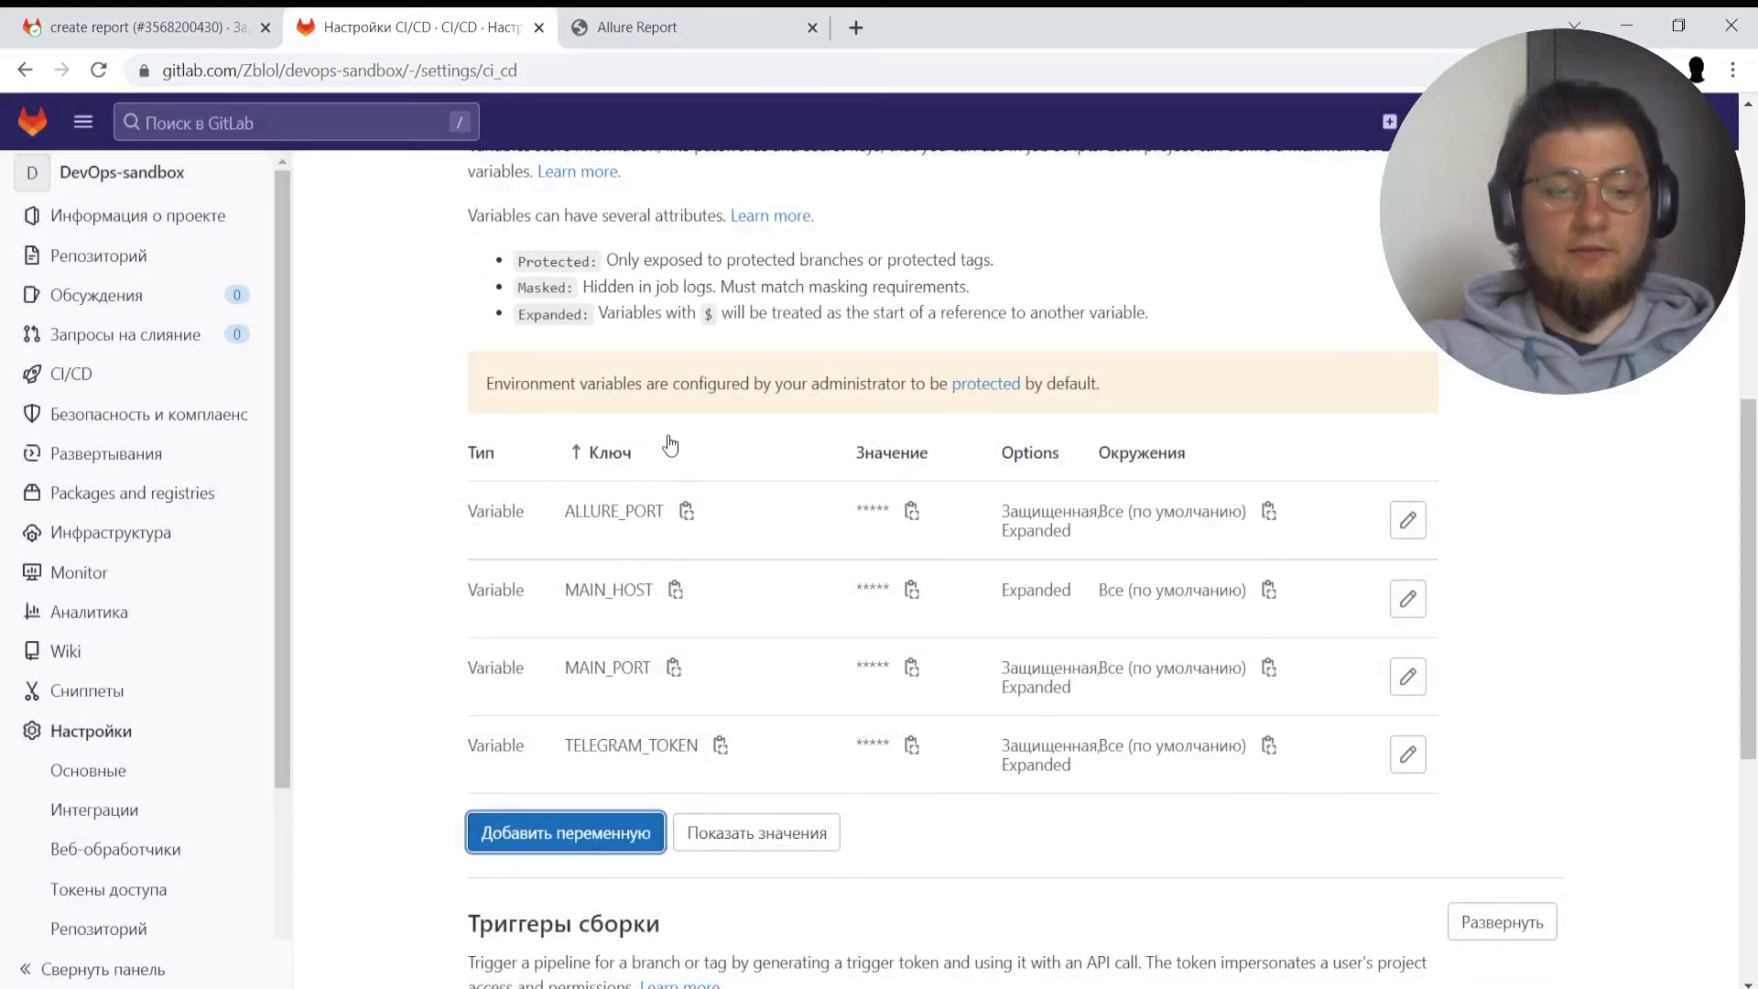
pyautogui.hotkey('shift', 'Tab')
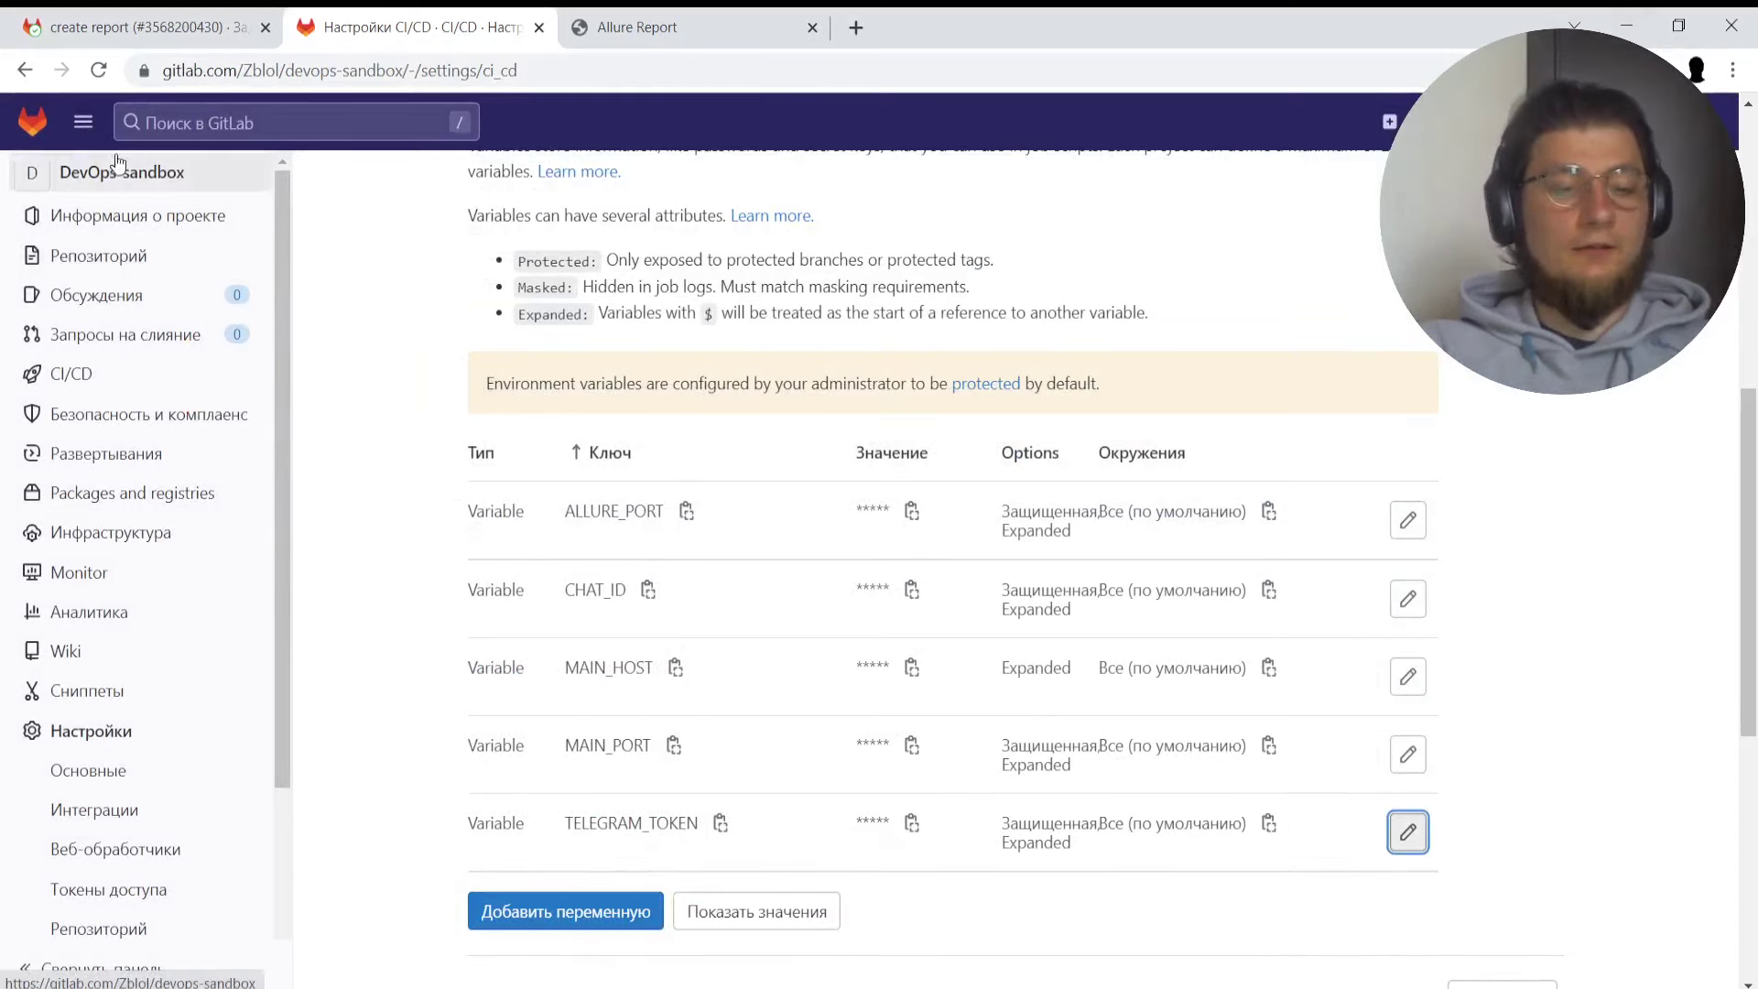
pyautogui.scroll(3, 828, 653)
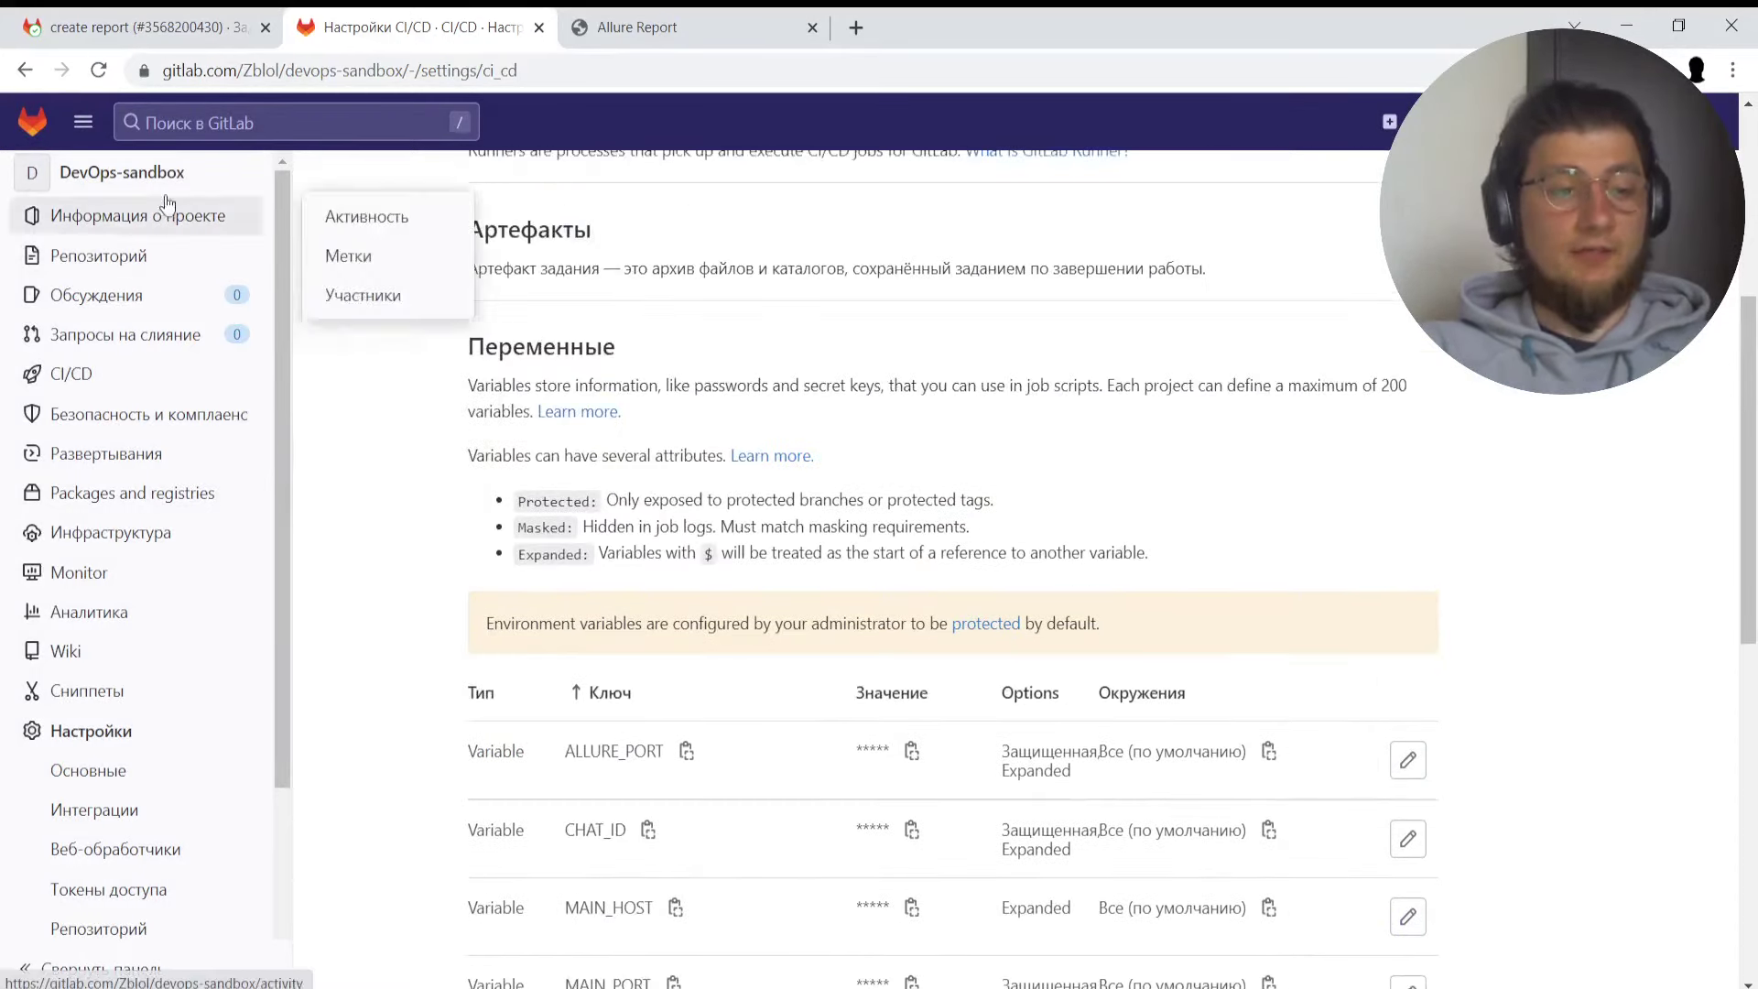
pyautogui.click(156, 183)
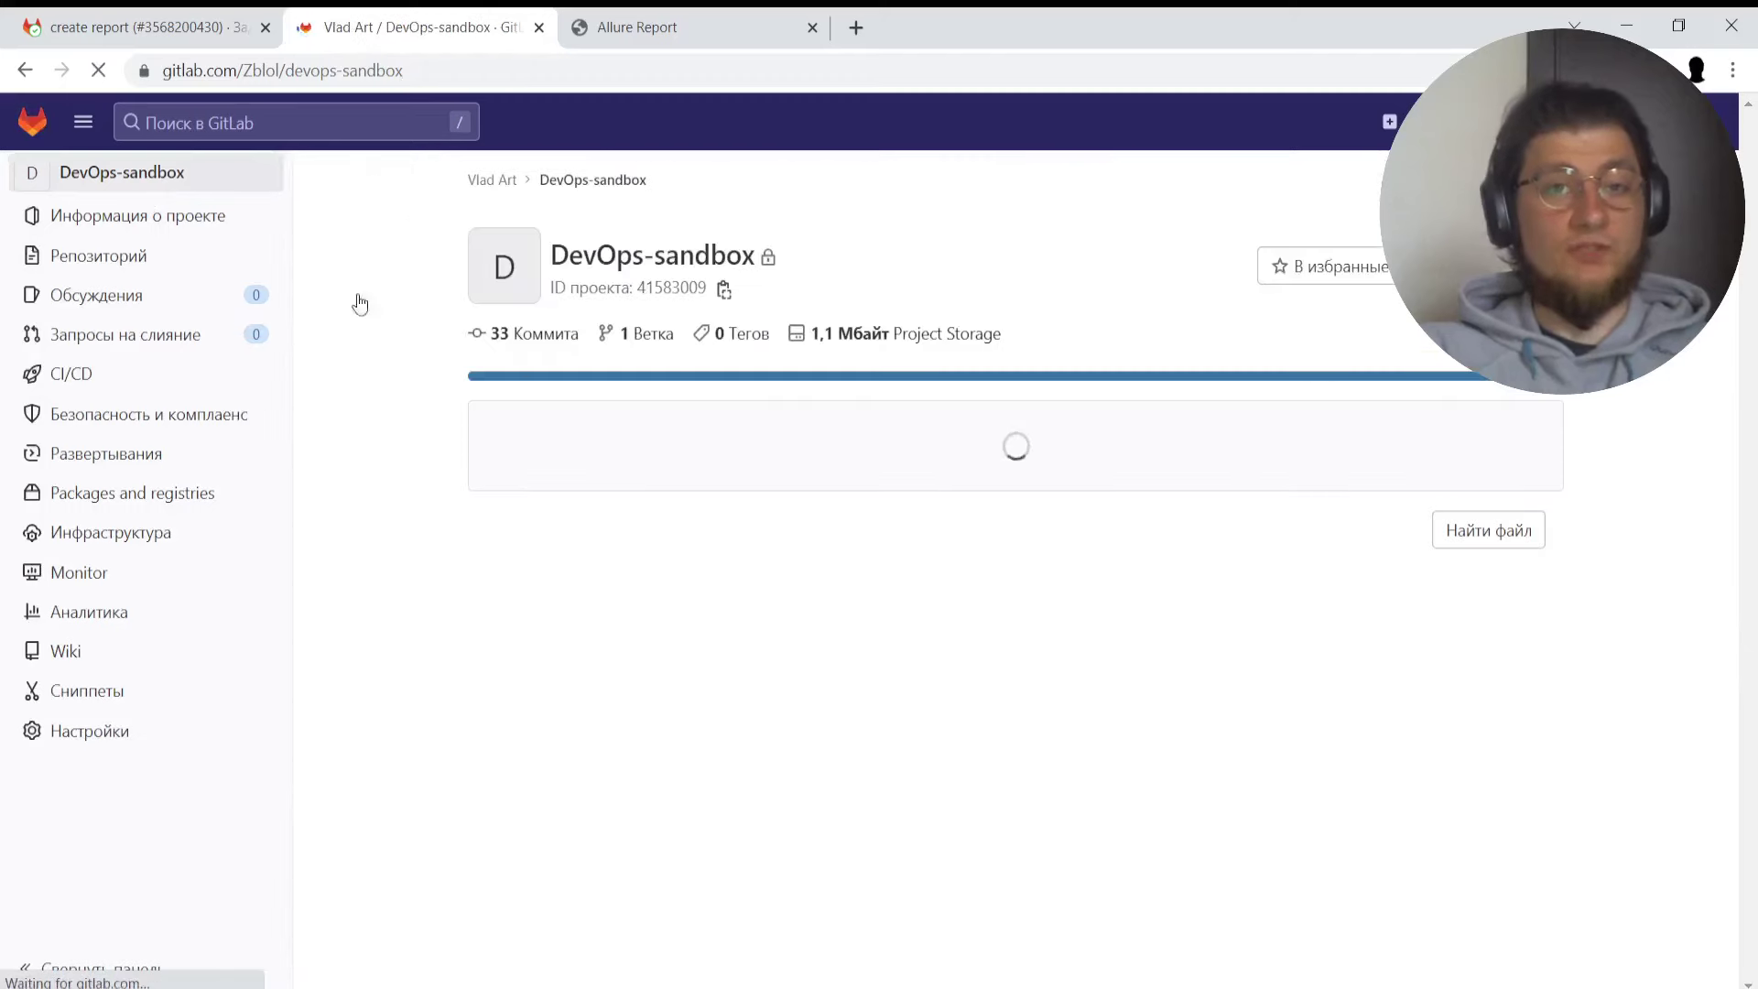
# Open .gitlab-ci.yml for editing and place the caret after the create report curl command.
pyautogui.scroll(-4, 512, 619)
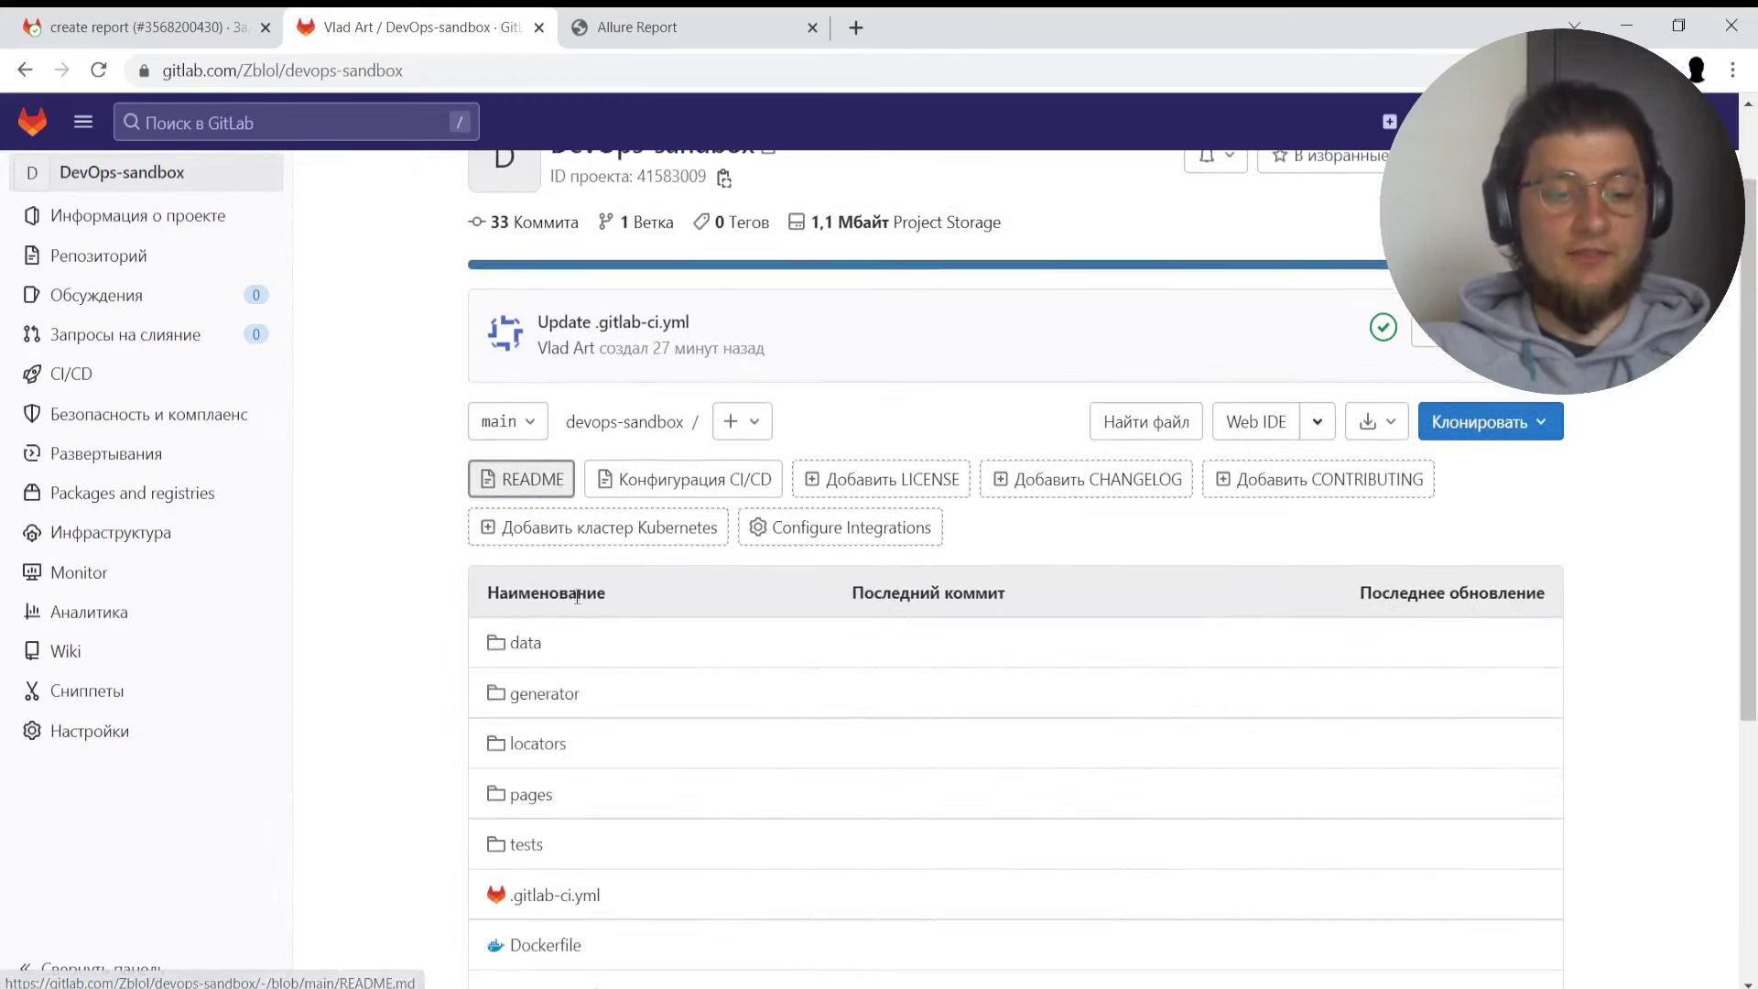
pyautogui.click(588, 658)
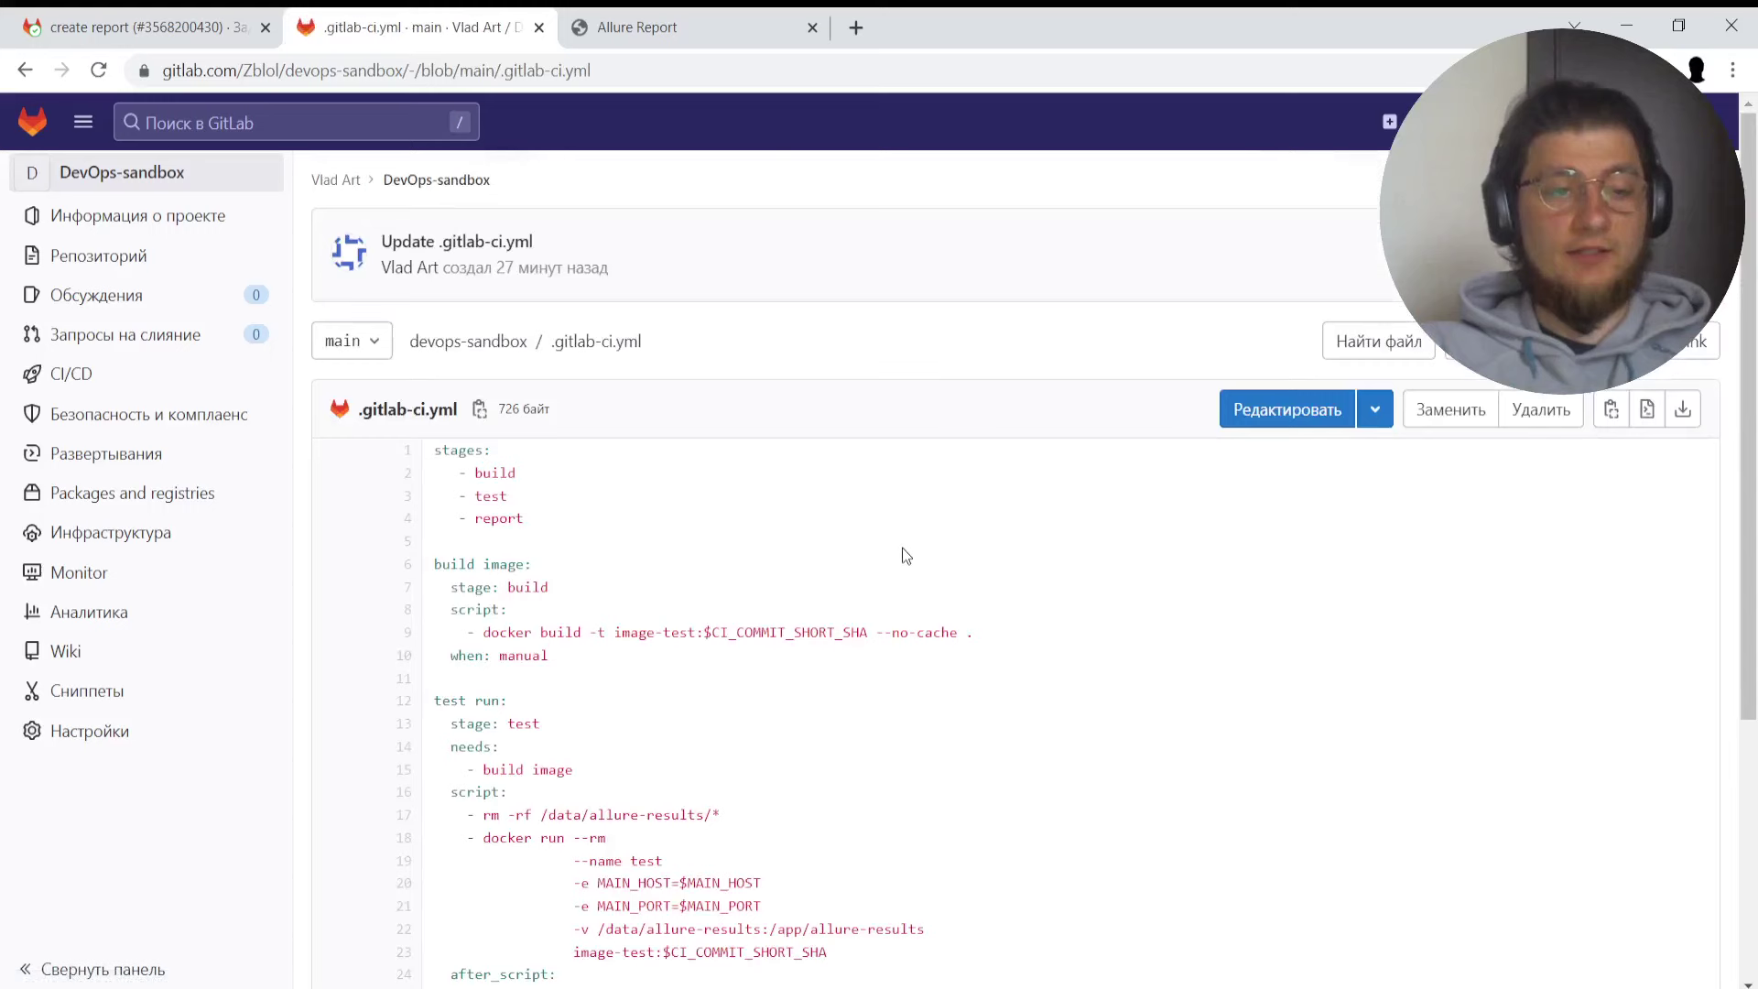
pyautogui.click(1240, 420)
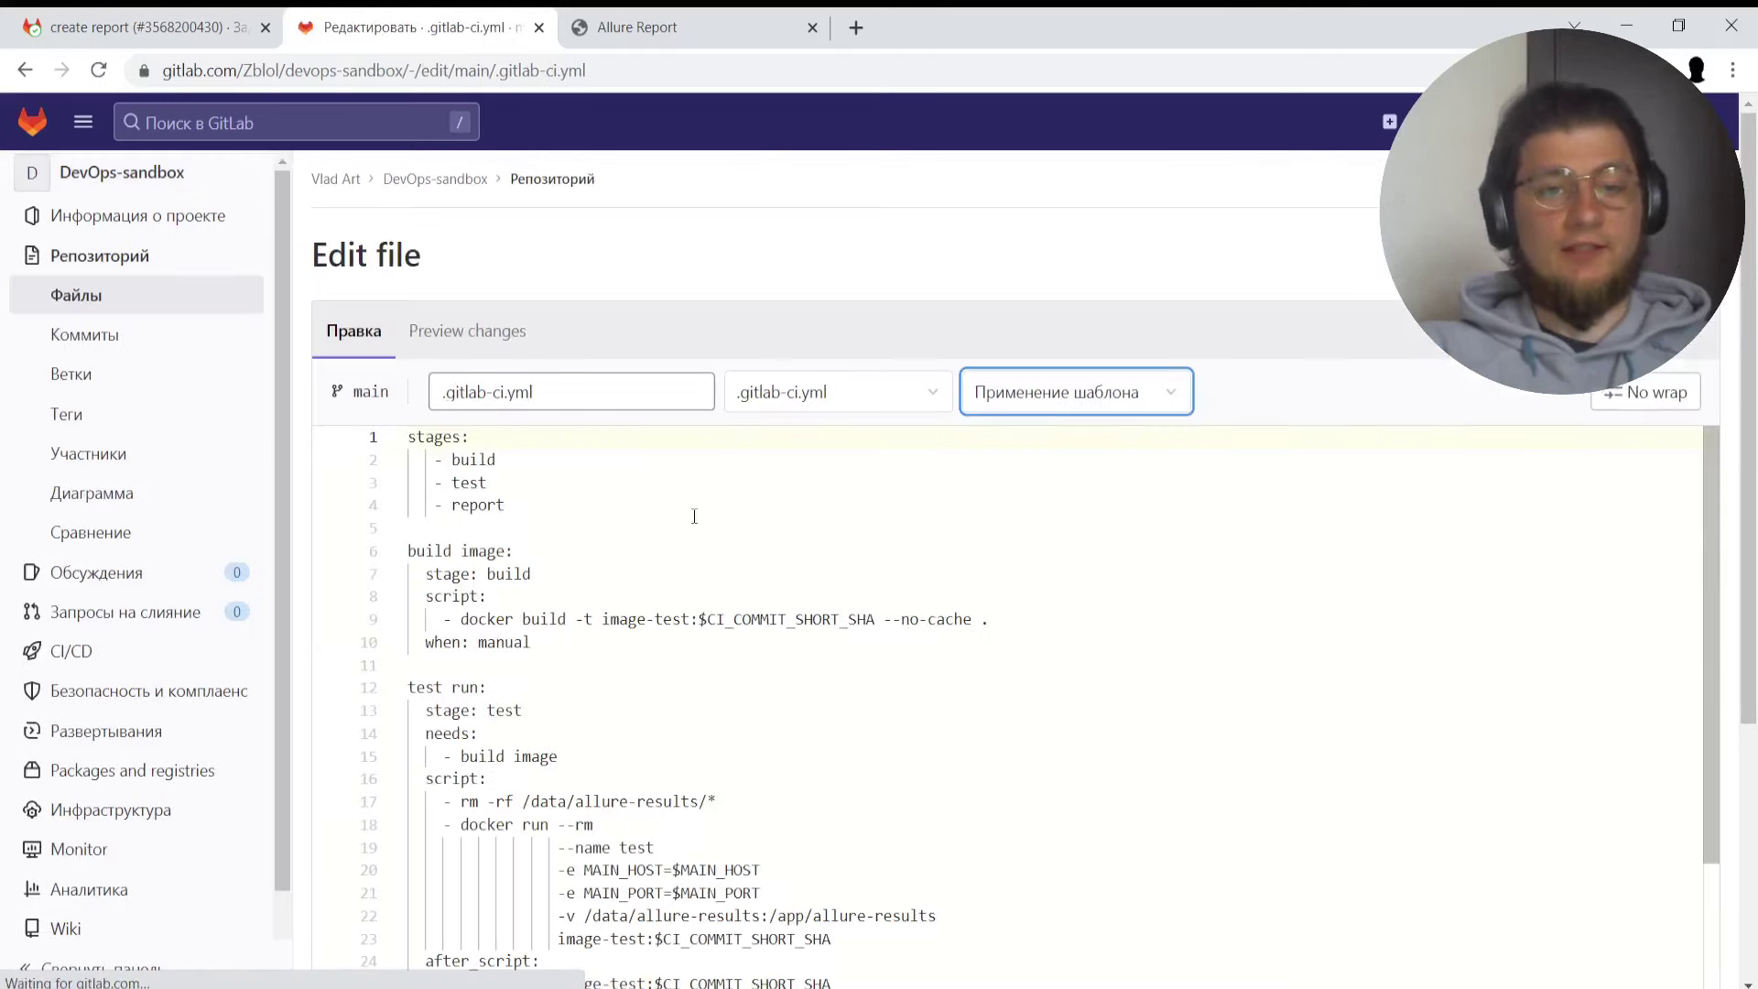
pyautogui.scroll(-3, 694, 515)
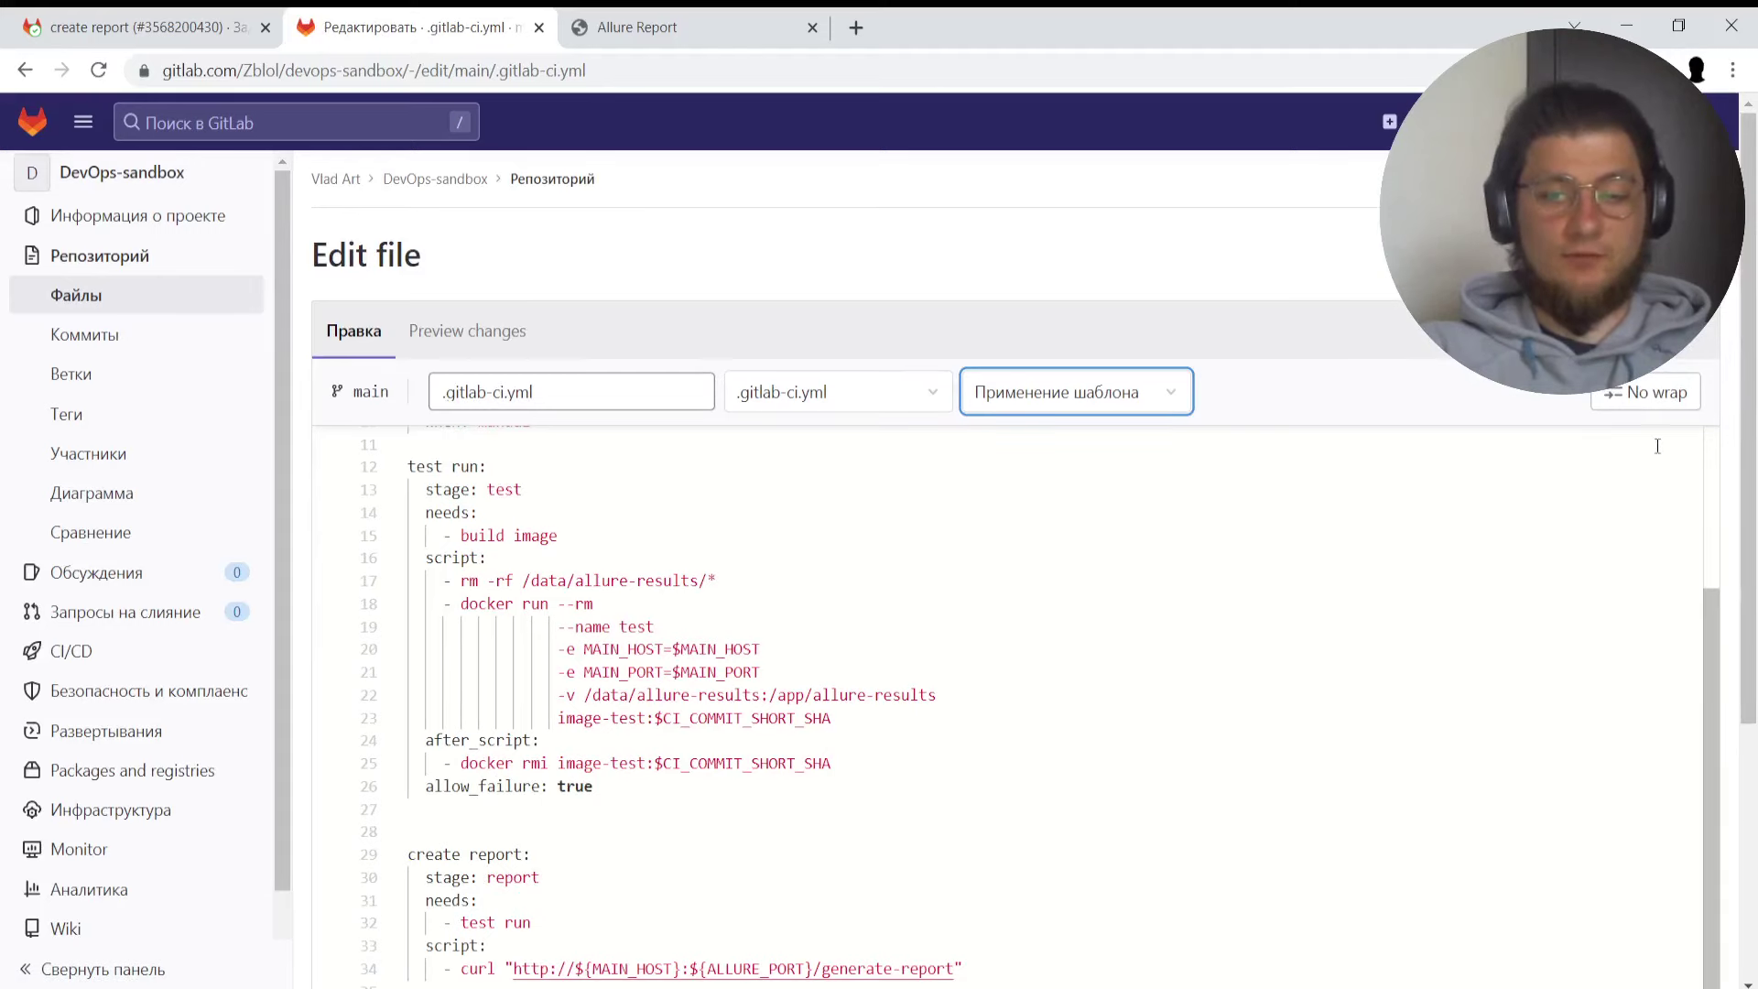
pyautogui.scroll(-4, 1615, 512)
pyautogui.click(527, 572)
pyautogui.press('Return')
pyautogui.press('BackSpace')
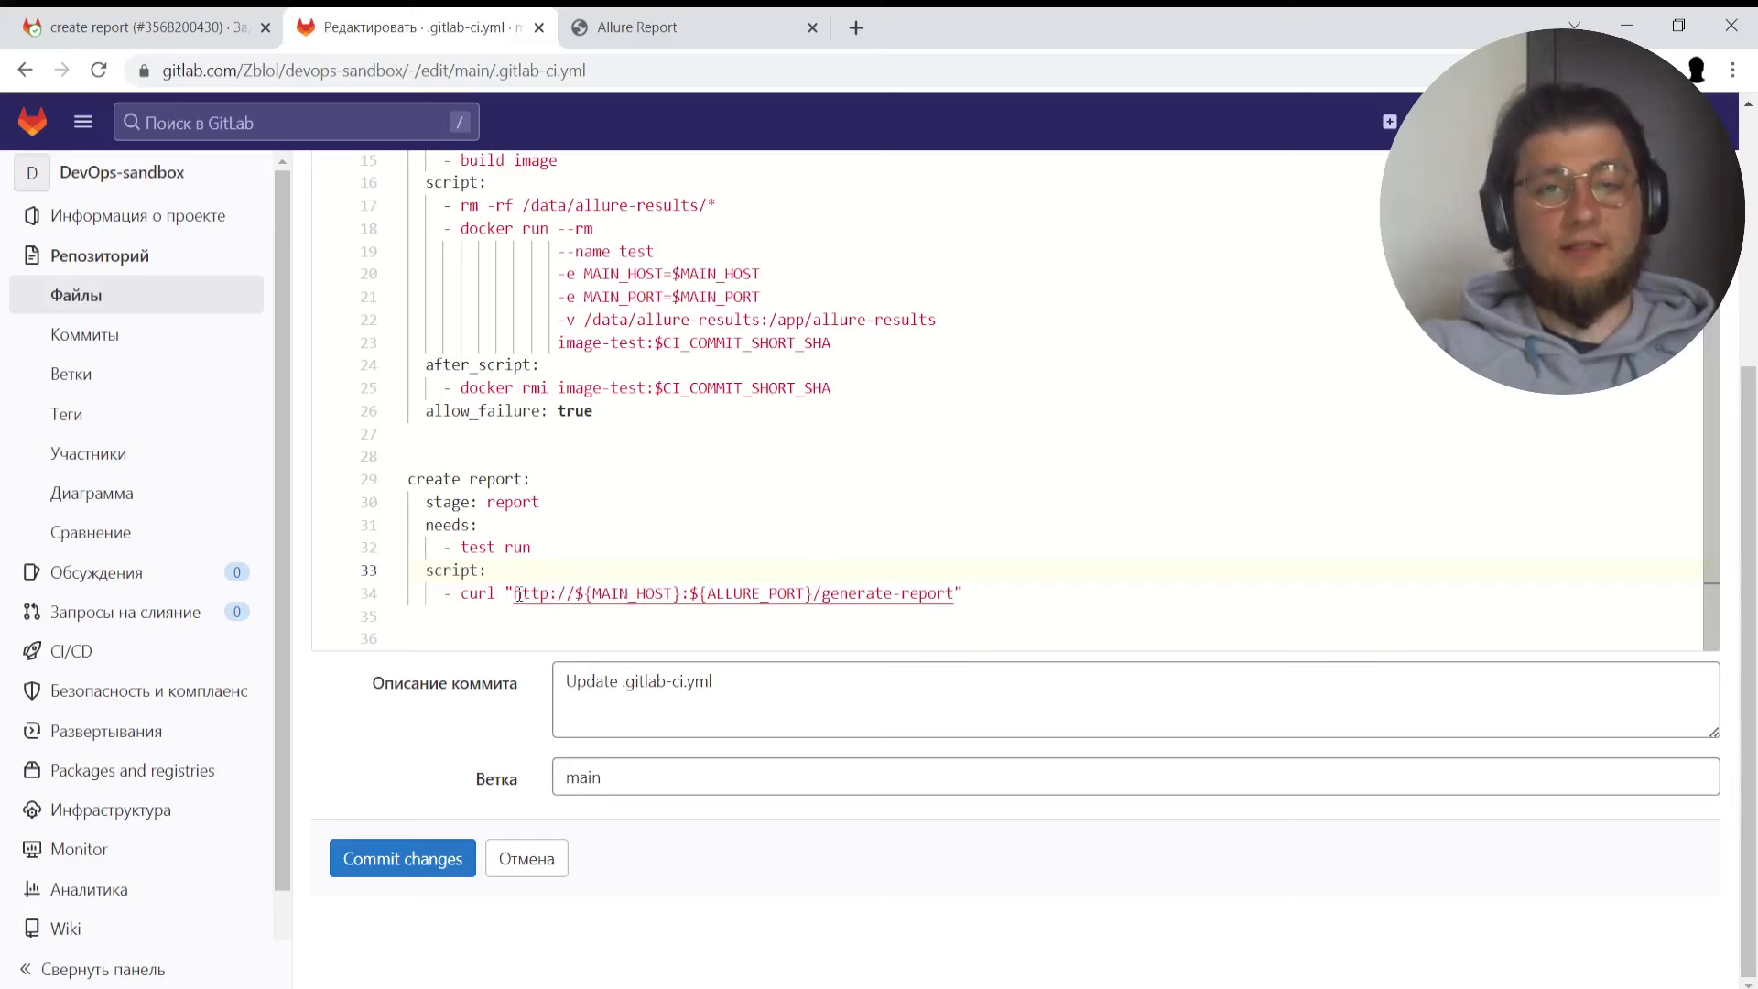
pyautogui.click(991, 602)
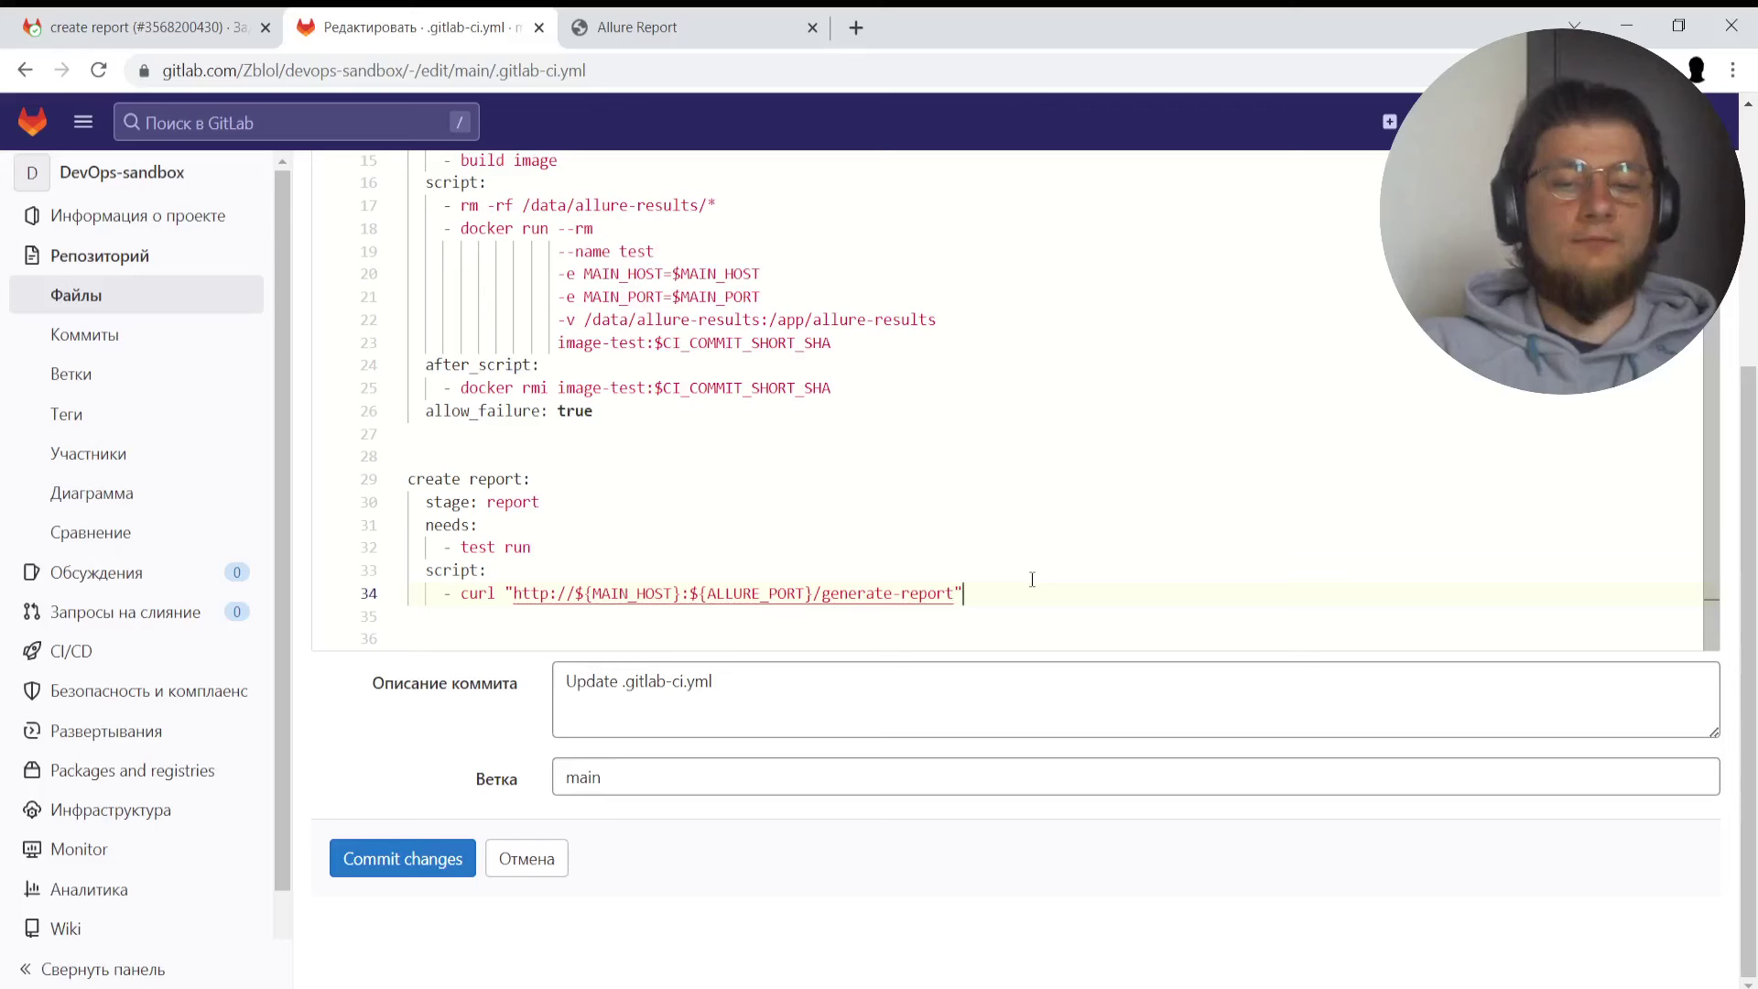
# Add a new script line '- export REPORT_DATE=' below the curl.
pyautogui.press('Return')
pyautogui.write('- ')
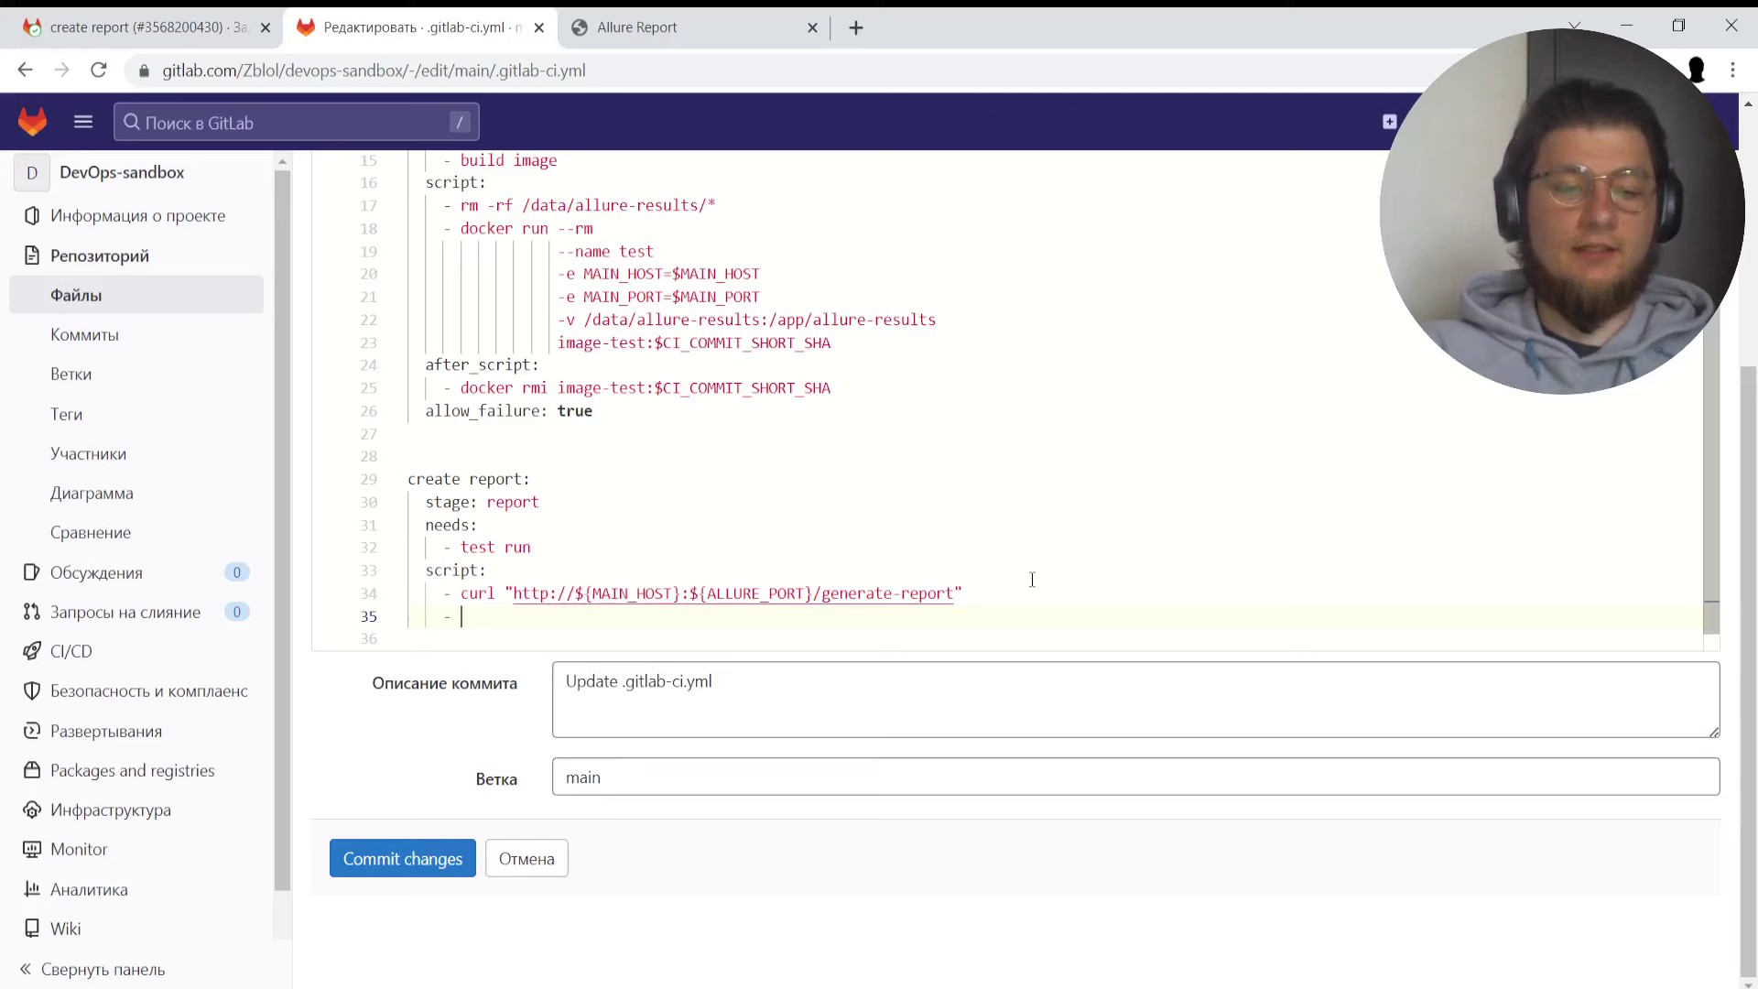
pyautogui.write('export')
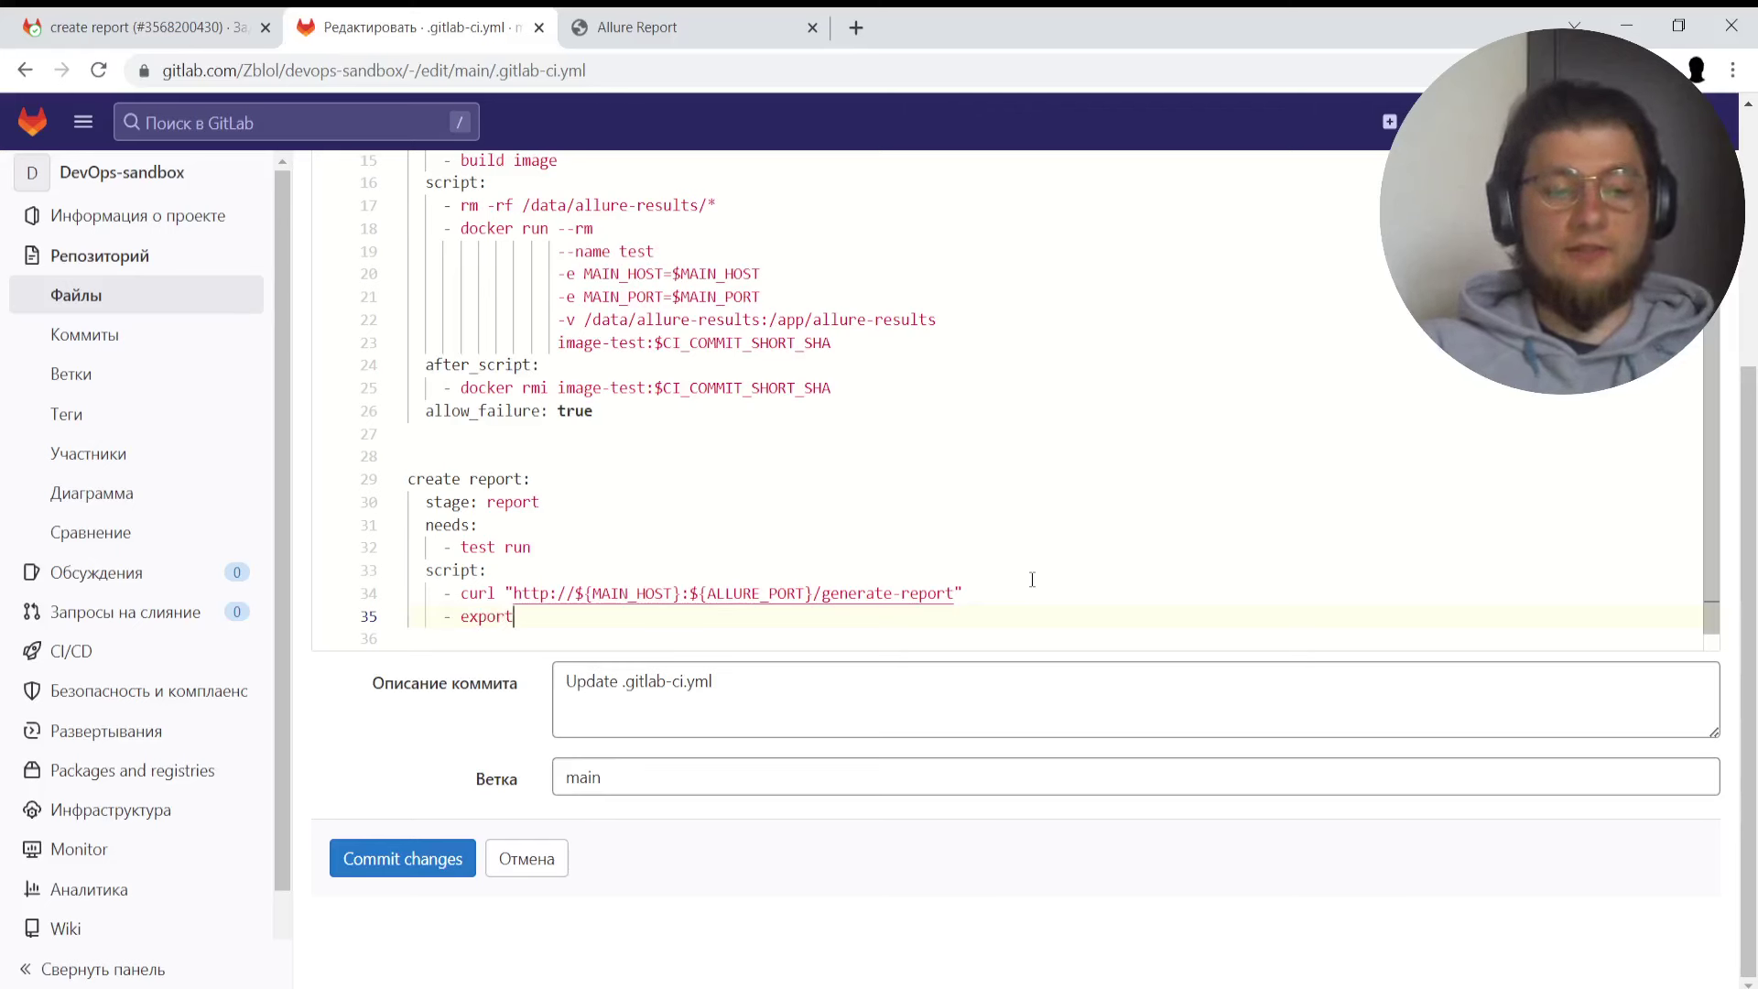
pyautogui.write(' date')
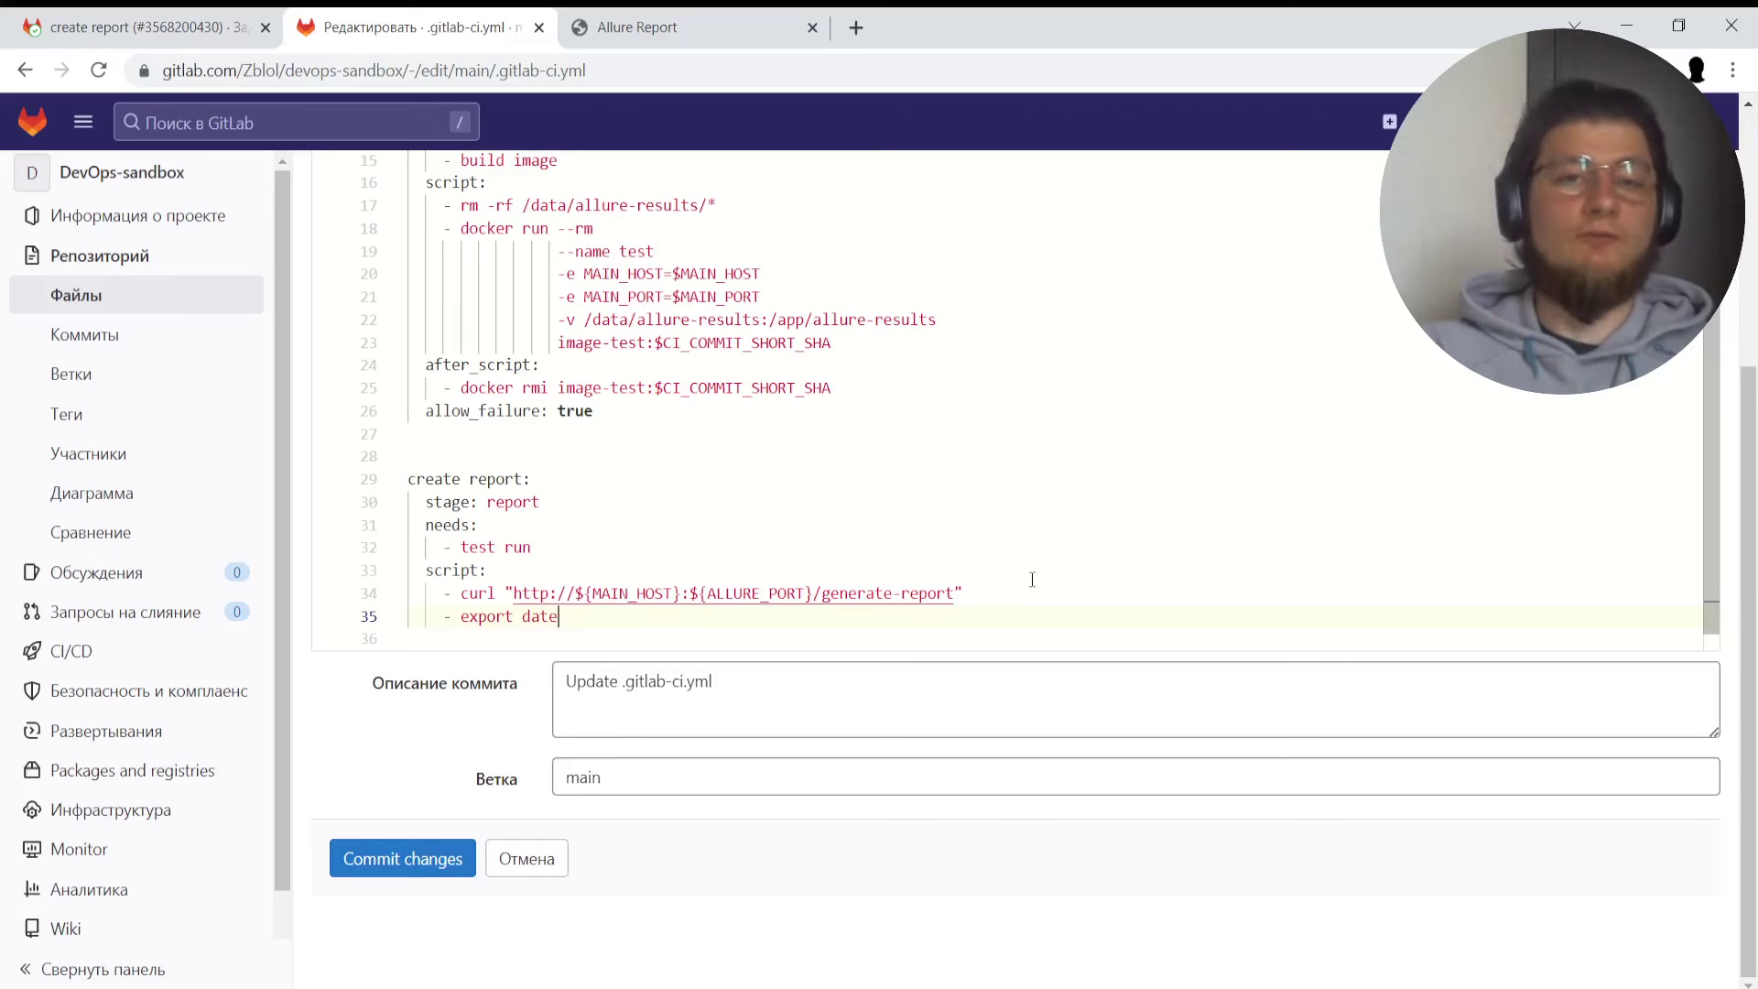
pyautogui.press('BackSpace')
pyautogui.press('BackSpace')
pyautogui.press('BackSpace')
pyautogui.write('re')
pyautogui.press('BackSpace')
pyautogui.press('BackSpace')
pyautogui.press('BackSpace')
pyautogui.write('re')
pyautogui.press('BackSpace')
pyautogui.press('BackSpace')
pyautogui.write('REPOR')
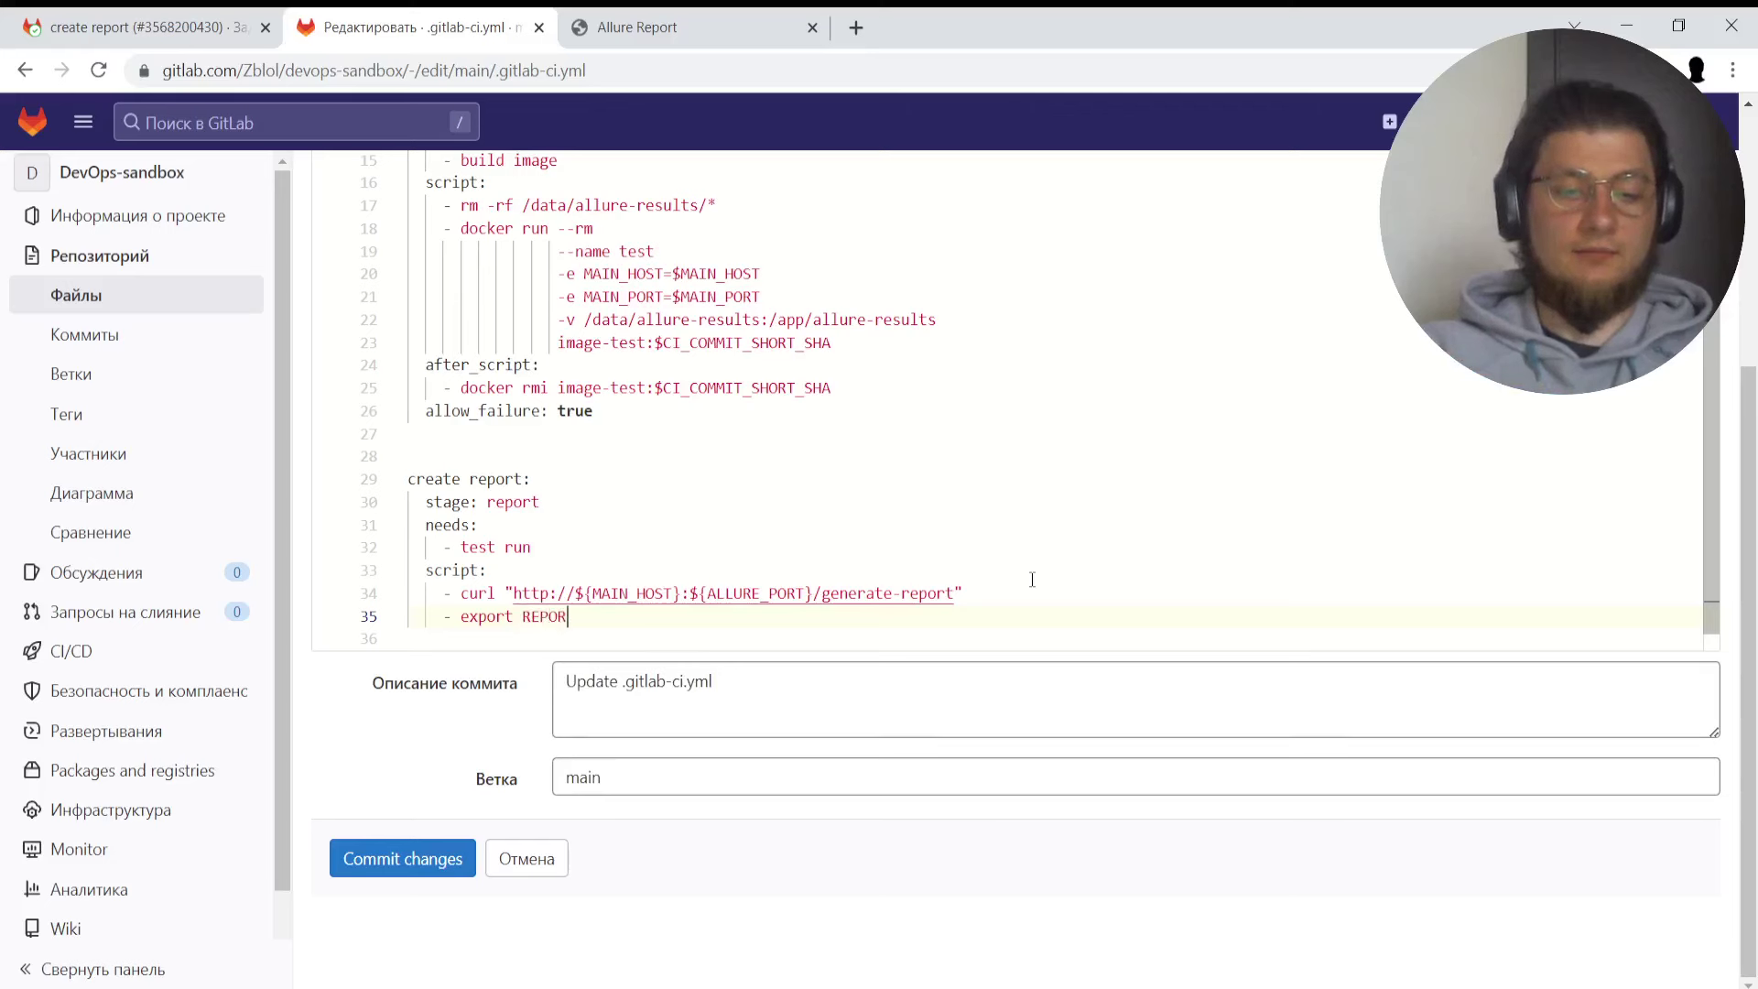
pyautogui.write('T_DATE')
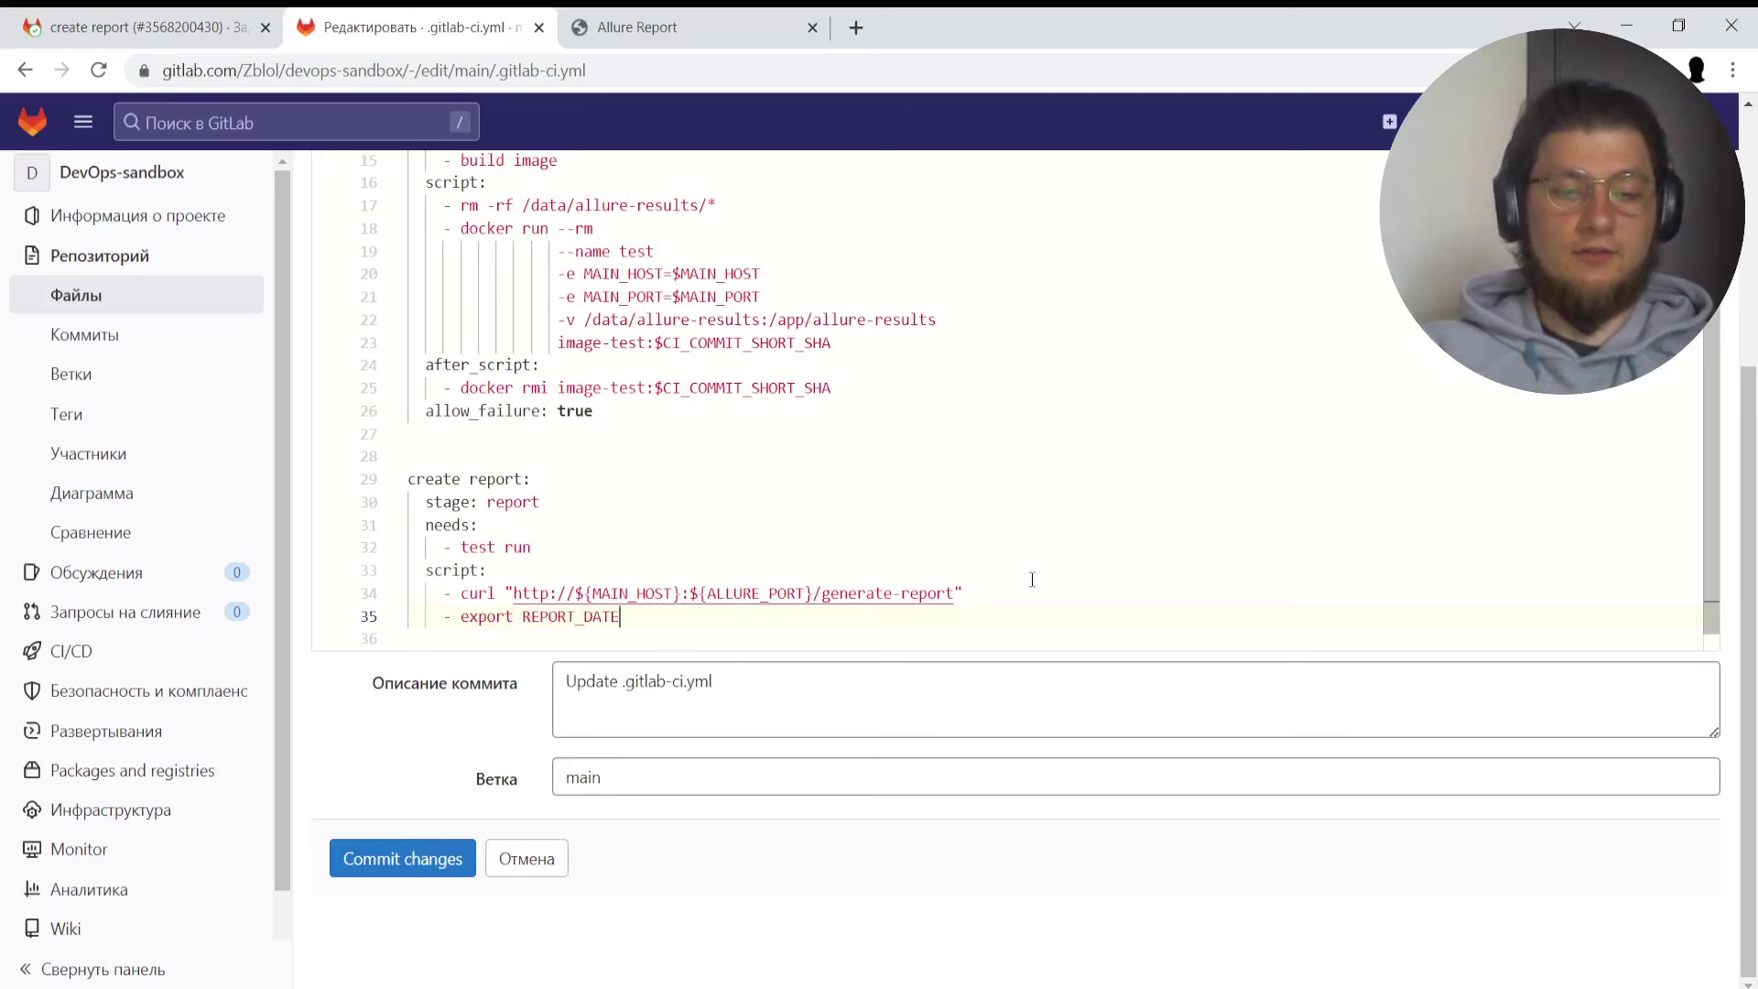
pyautogui.press('BackSpace')
pyautogui.write('=')
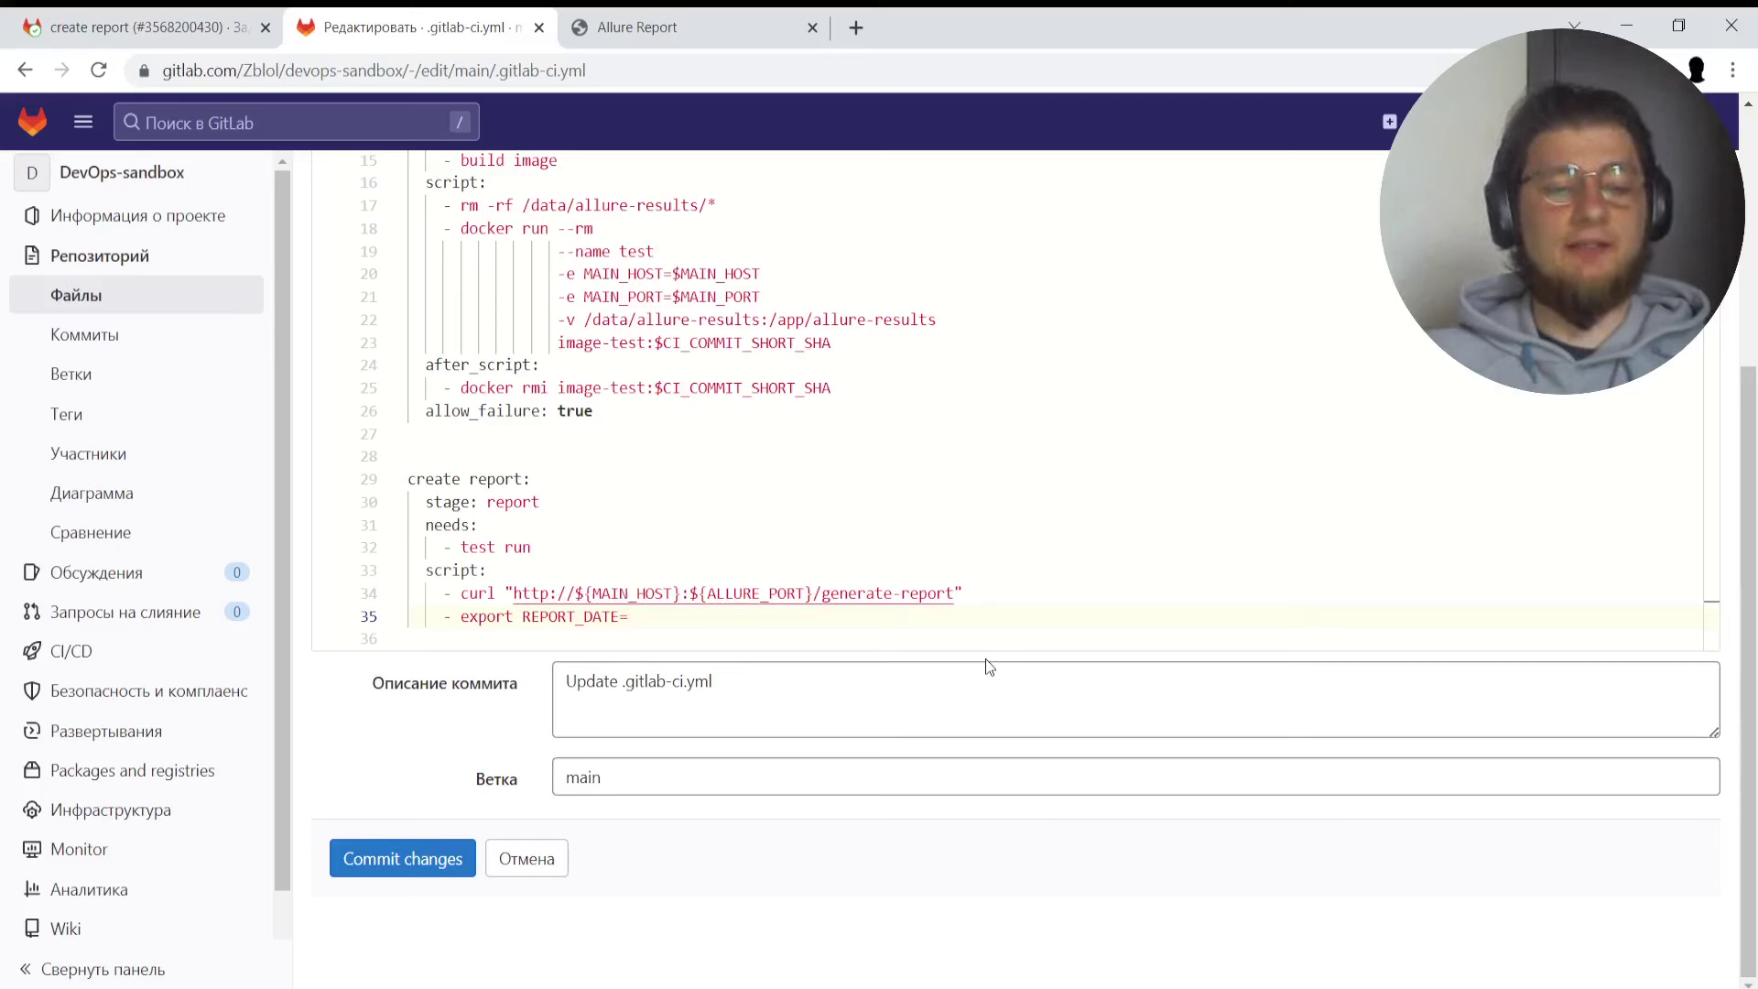
# Complete REPORT_DATE=$(date +"%d-%m-%Y-%I:%M:%S") and begin a '- curl' line below it.
pyautogui.write('$(date')
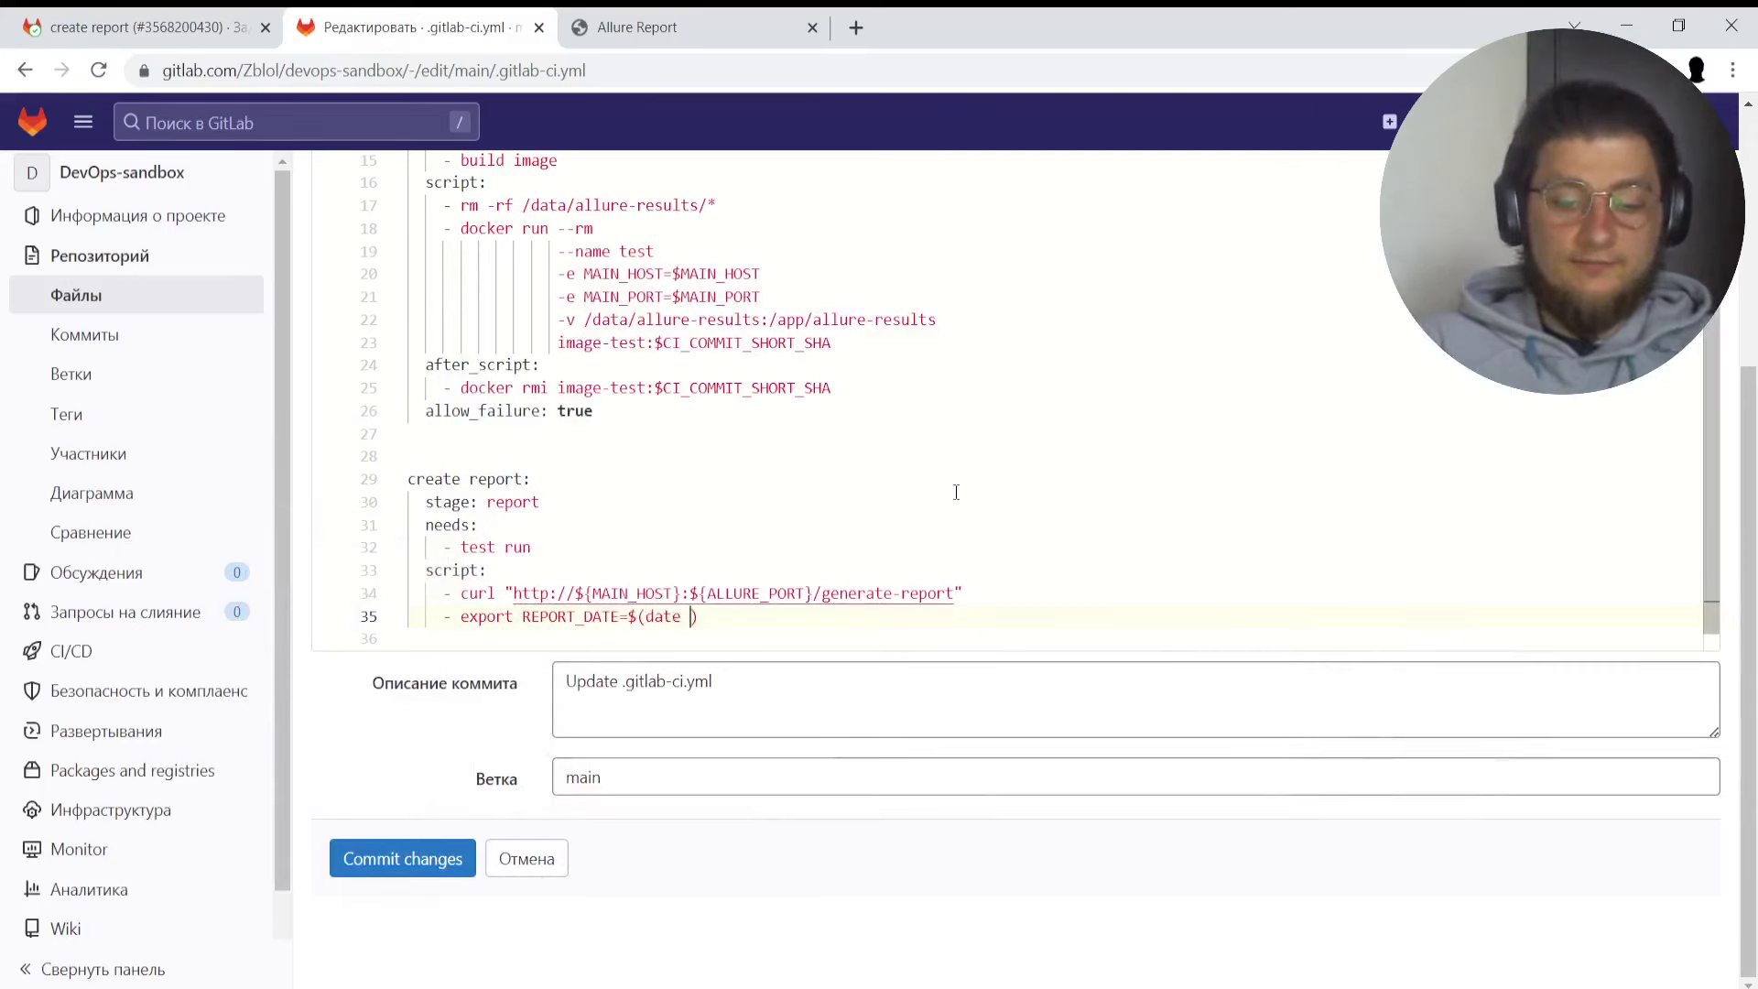
pyautogui.press('alt')
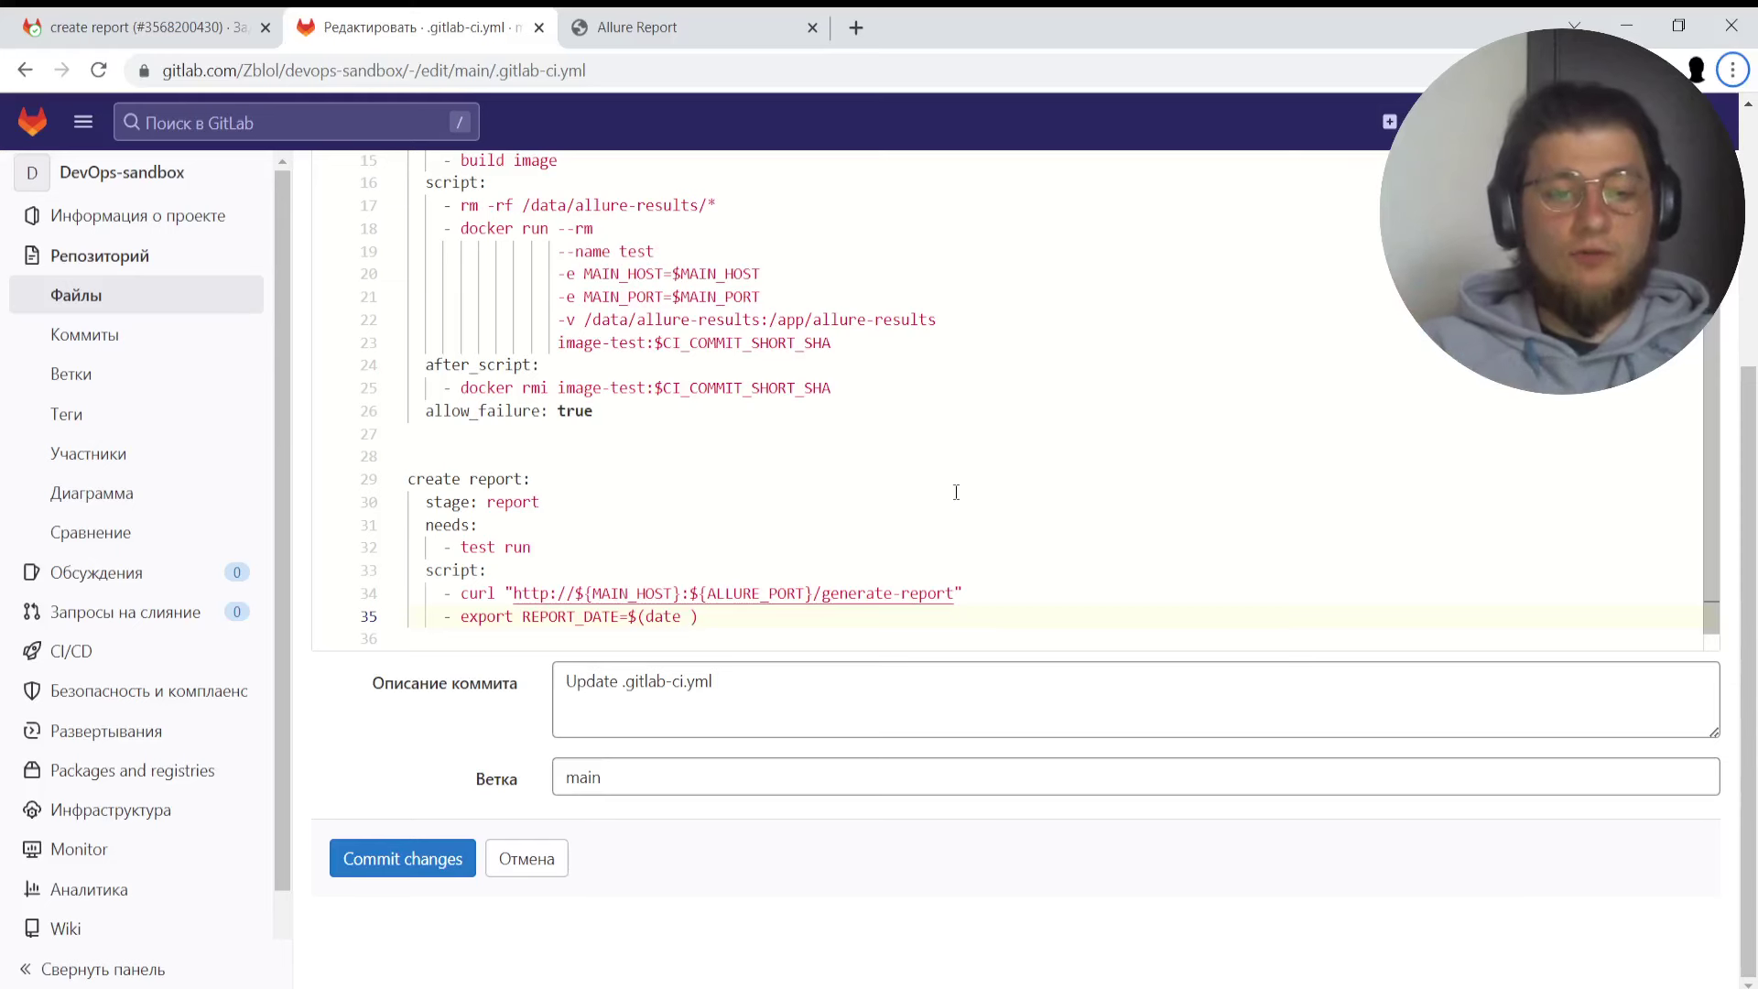
pyautogui.write('+"%d-%m-%Y-%I-%M-%S"')
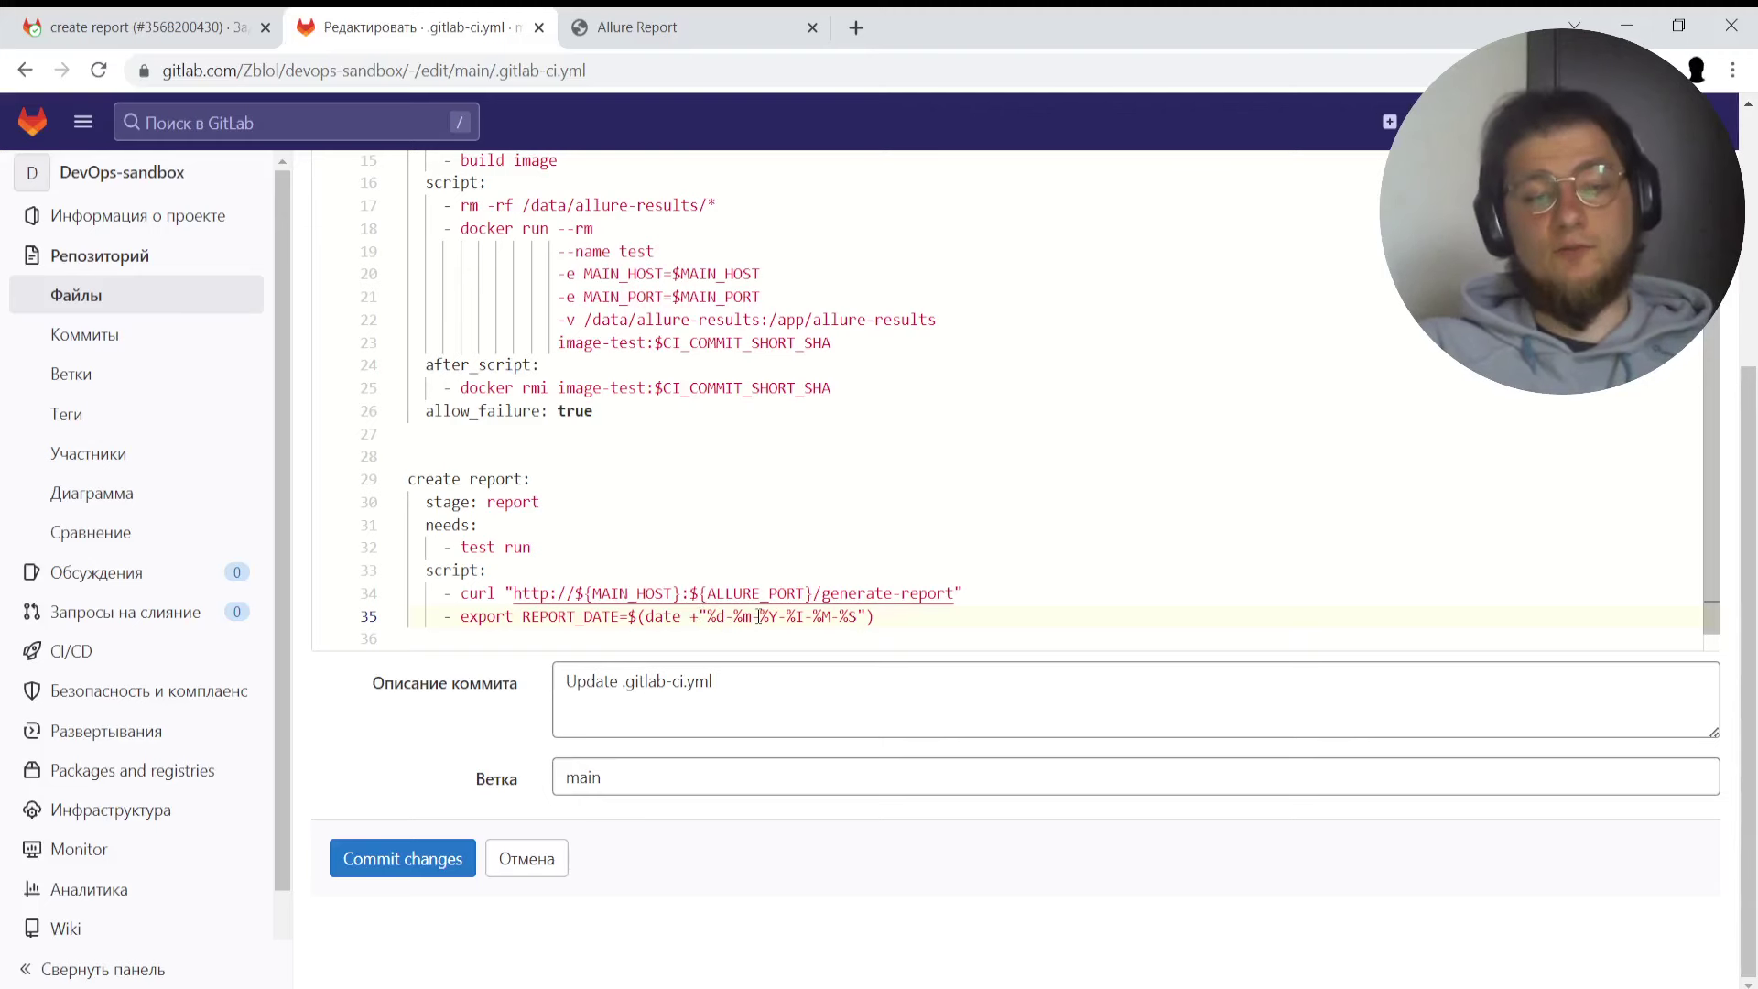
pyautogui.click(813, 617)
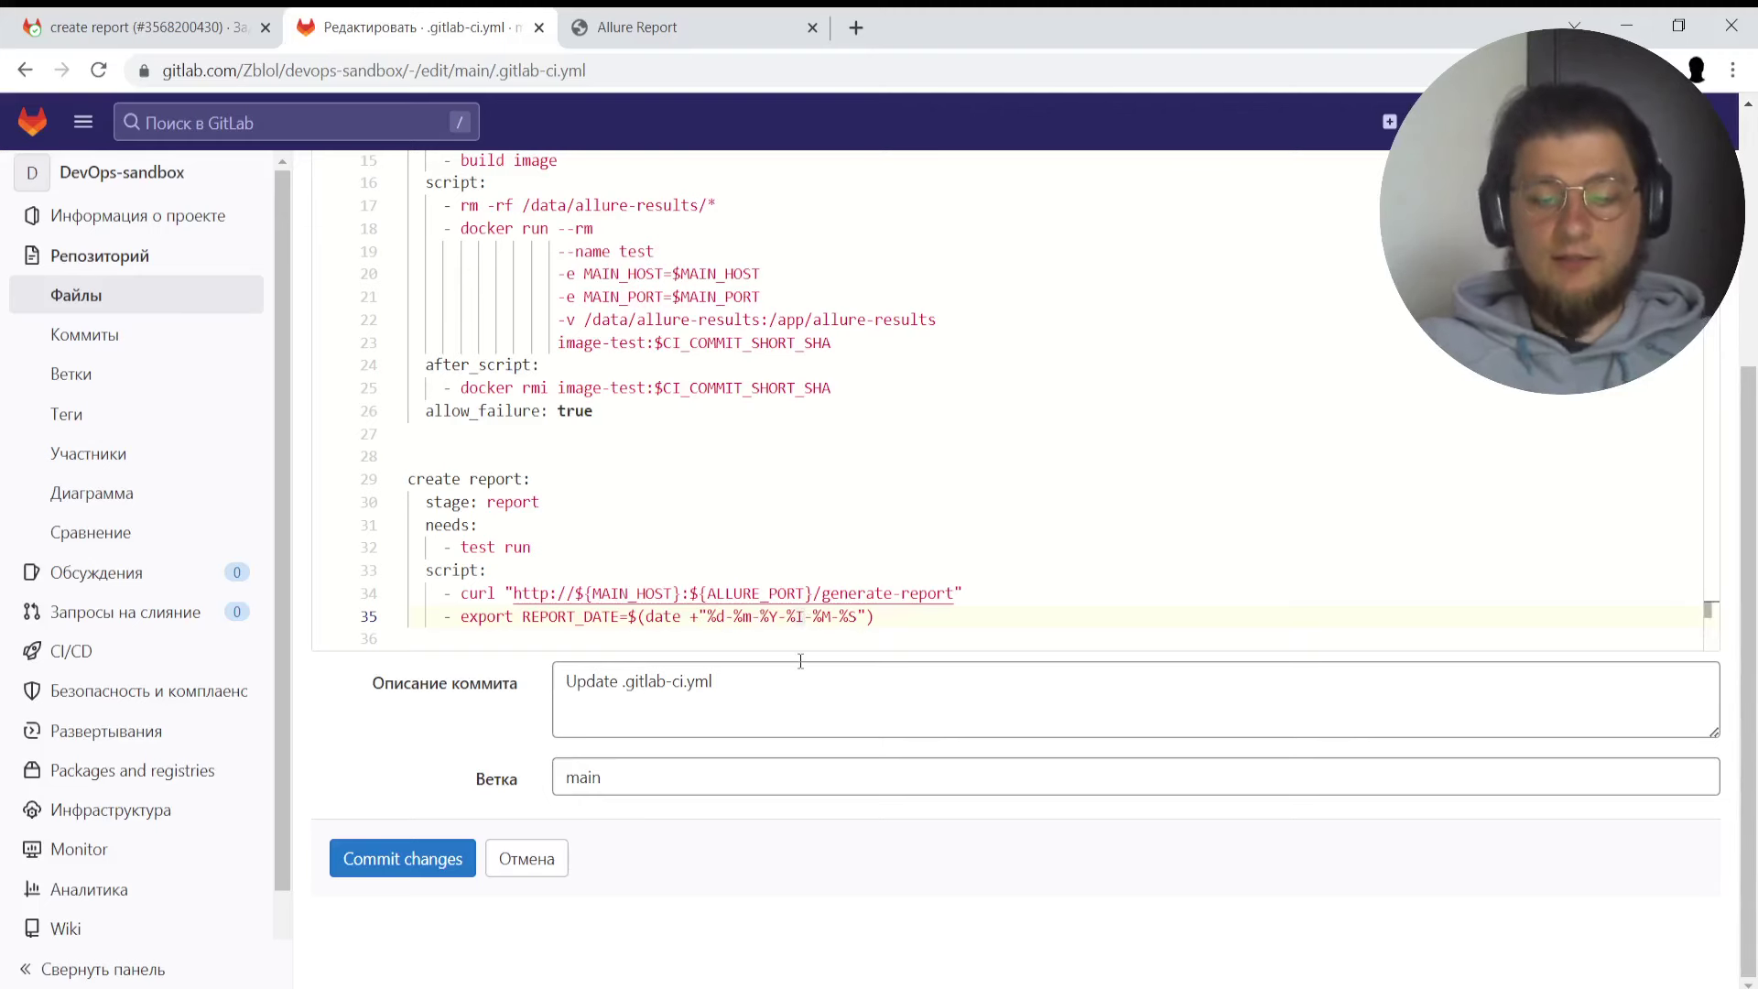
pyautogui.press('BackSpace')
pyautogui.write(':')
pyautogui.press('Right')
pyautogui.press('Right')
pyautogui.press('Delete')
pyautogui.write(':')
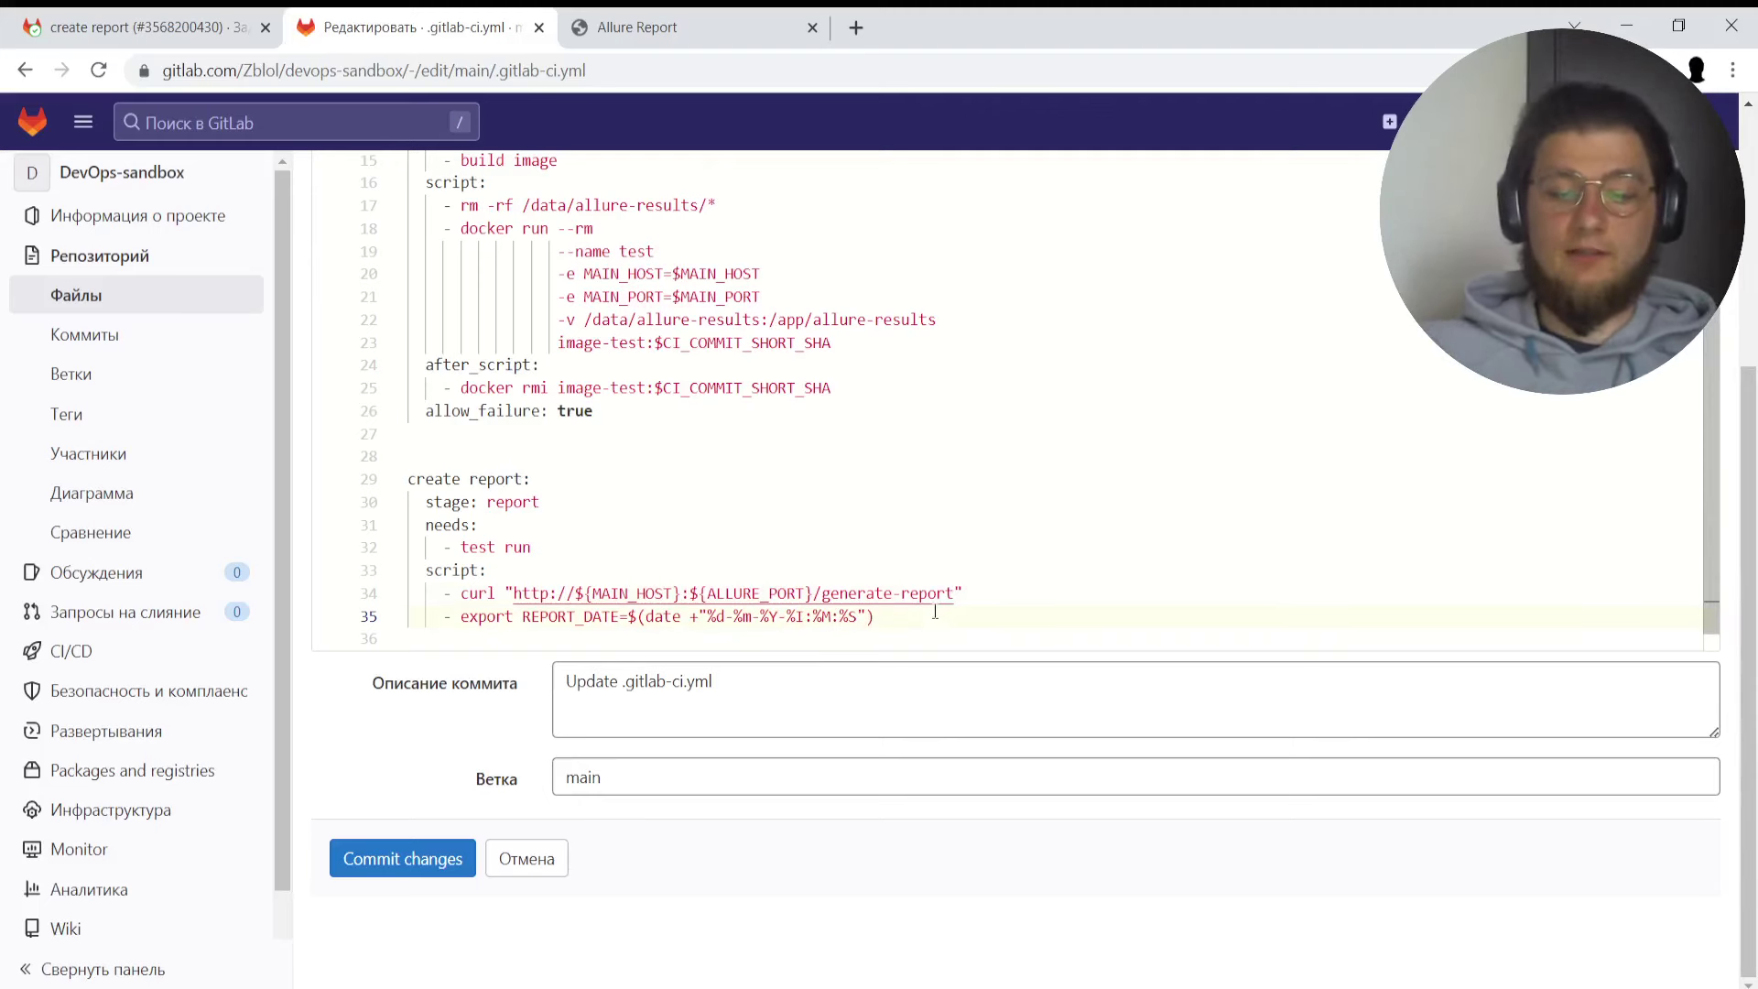
pyautogui.press('Return')
pyautogui.write('- curl')
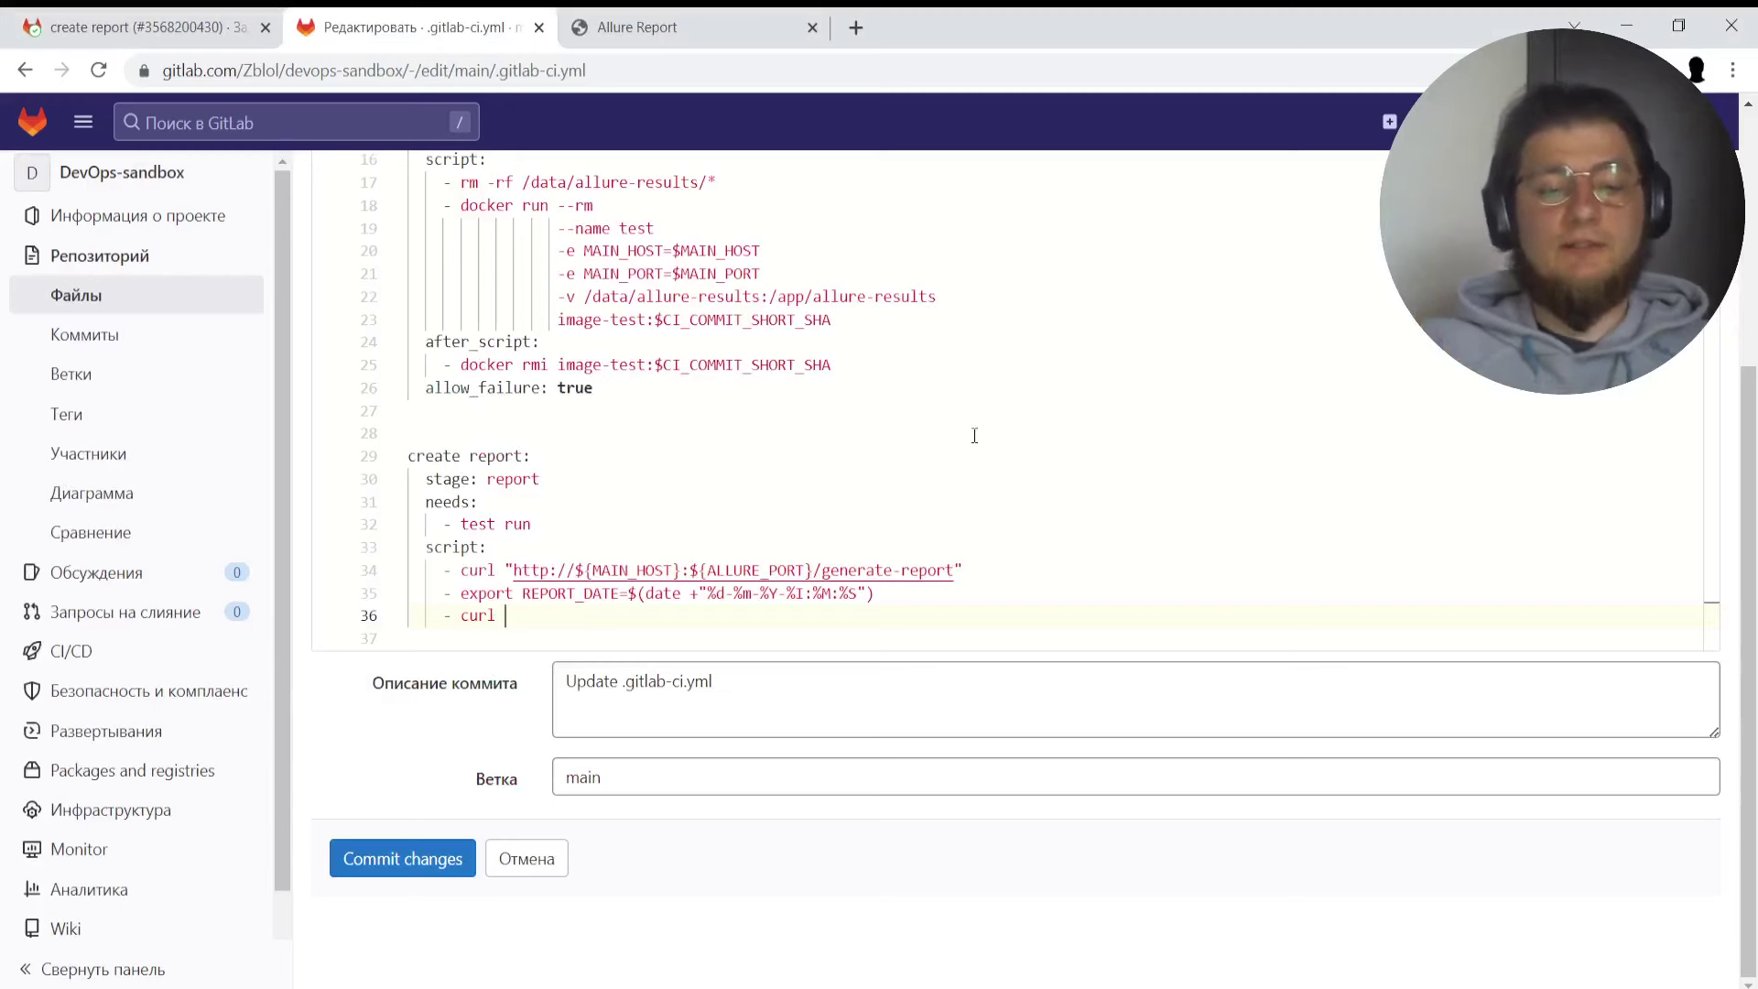
# Write curl -s -X POST to api.telegram.org/${TELEGRAM_TOKEN}/sendMessage with chat_id=${CHAT_ID} and text REPORT-$REPORT_DATE.
pyautogui.write('-s -X POST https://api.telegr')
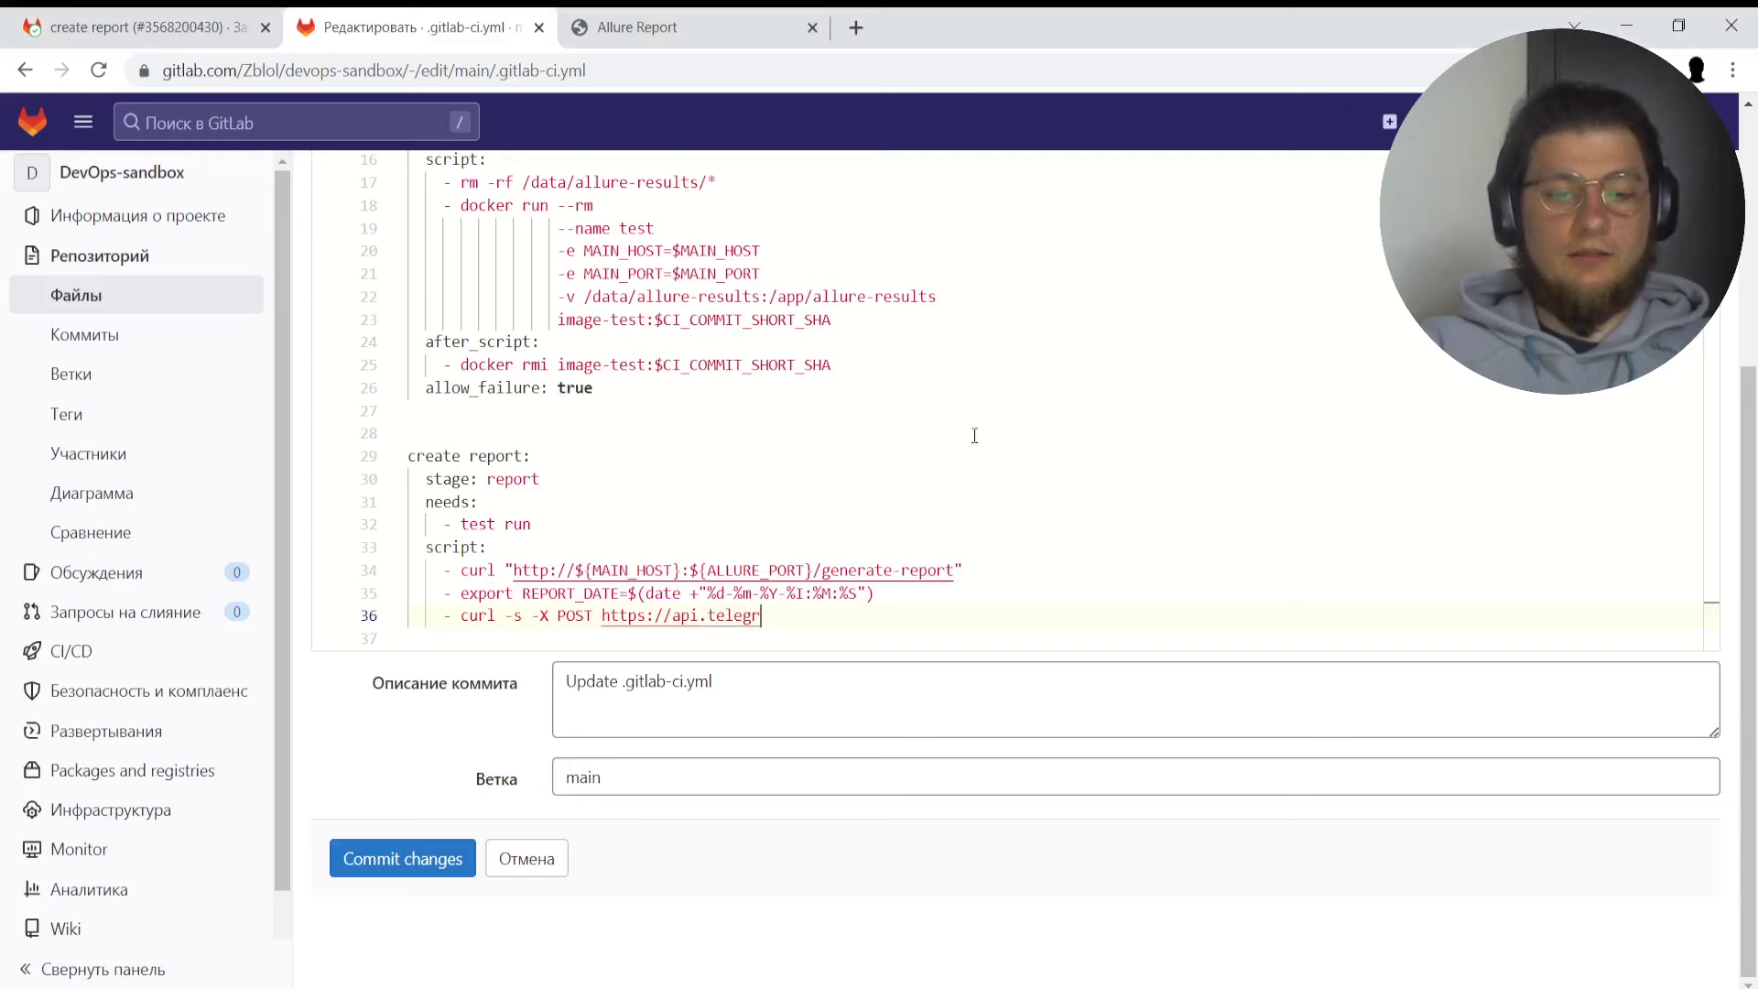
pyautogui.write('am.org/{}')
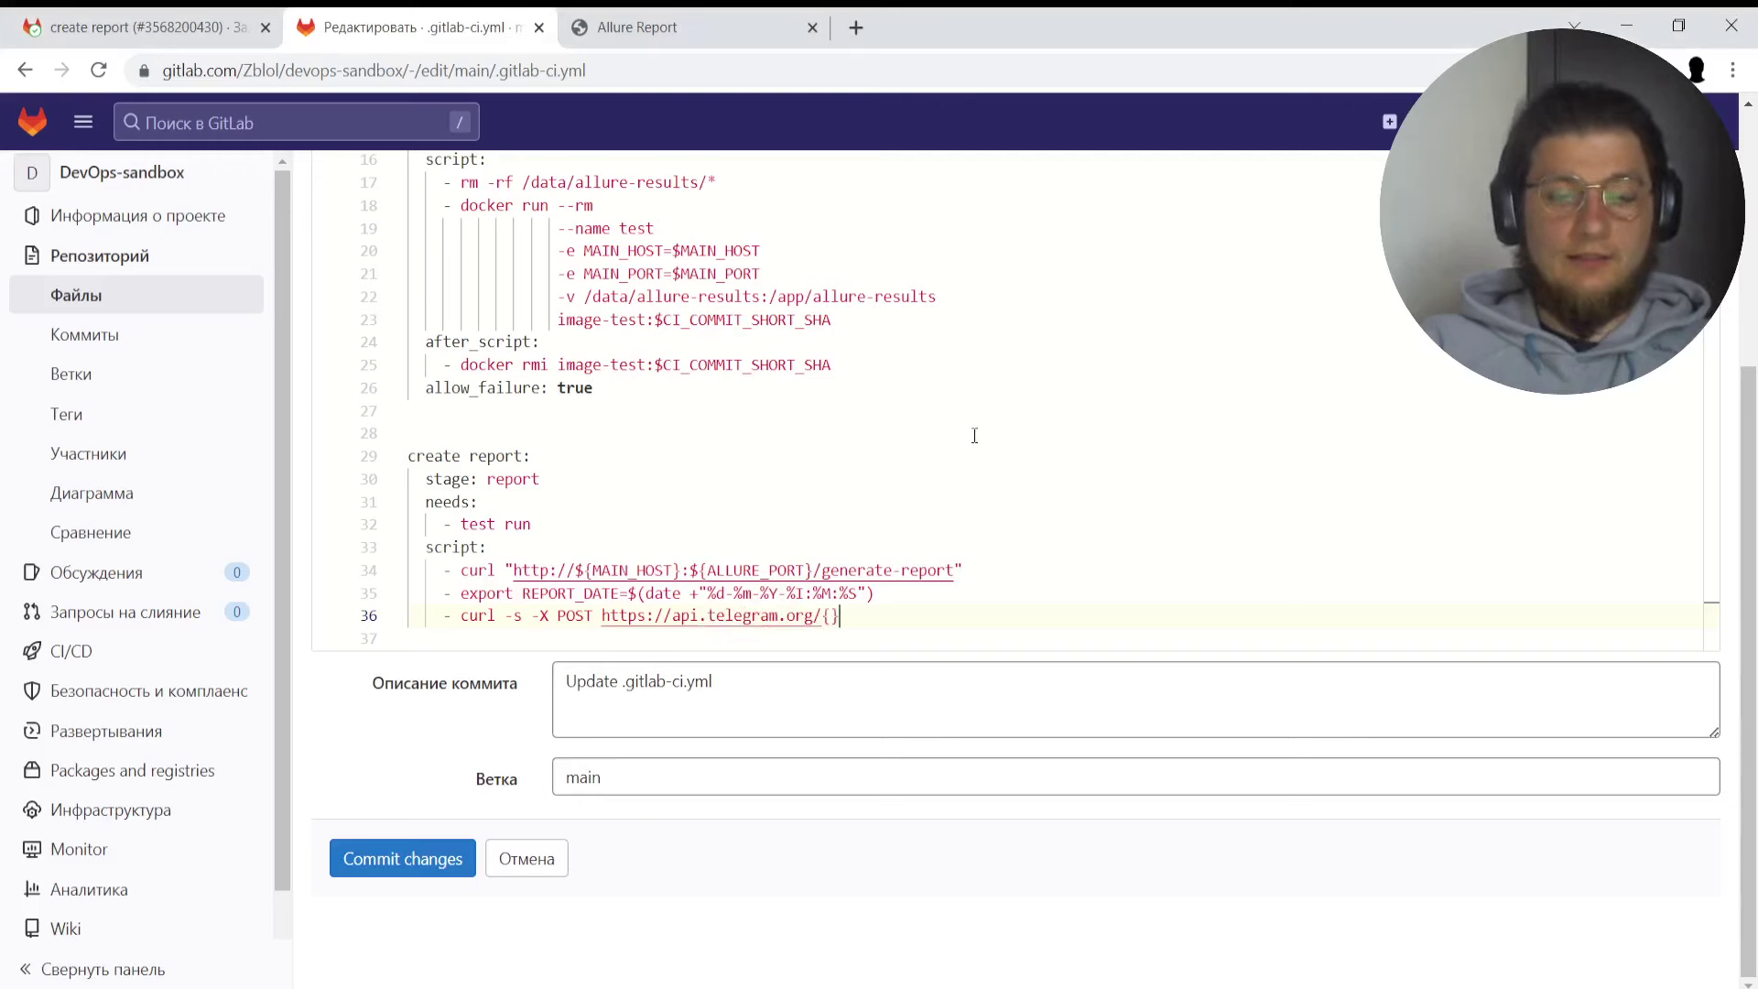
pyautogui.press('Left')
pyautogui.press('Left')
pyautogui.write('${')
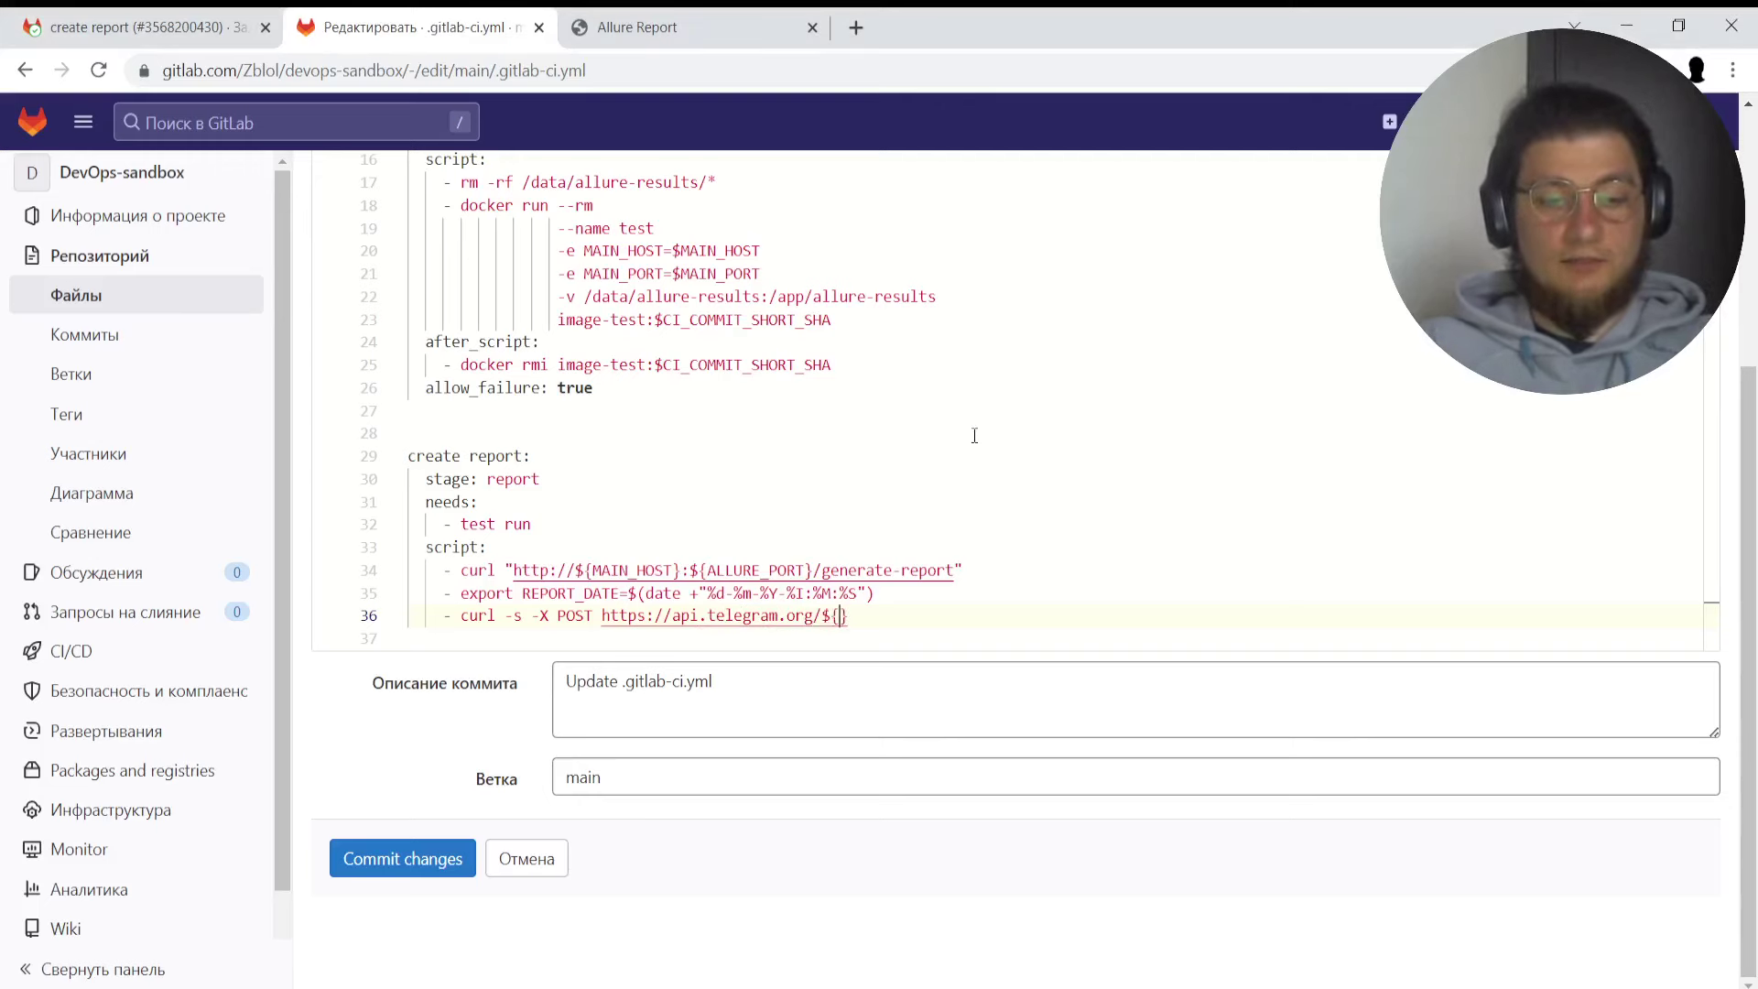
pyautogui.write('TELEGRAM_')
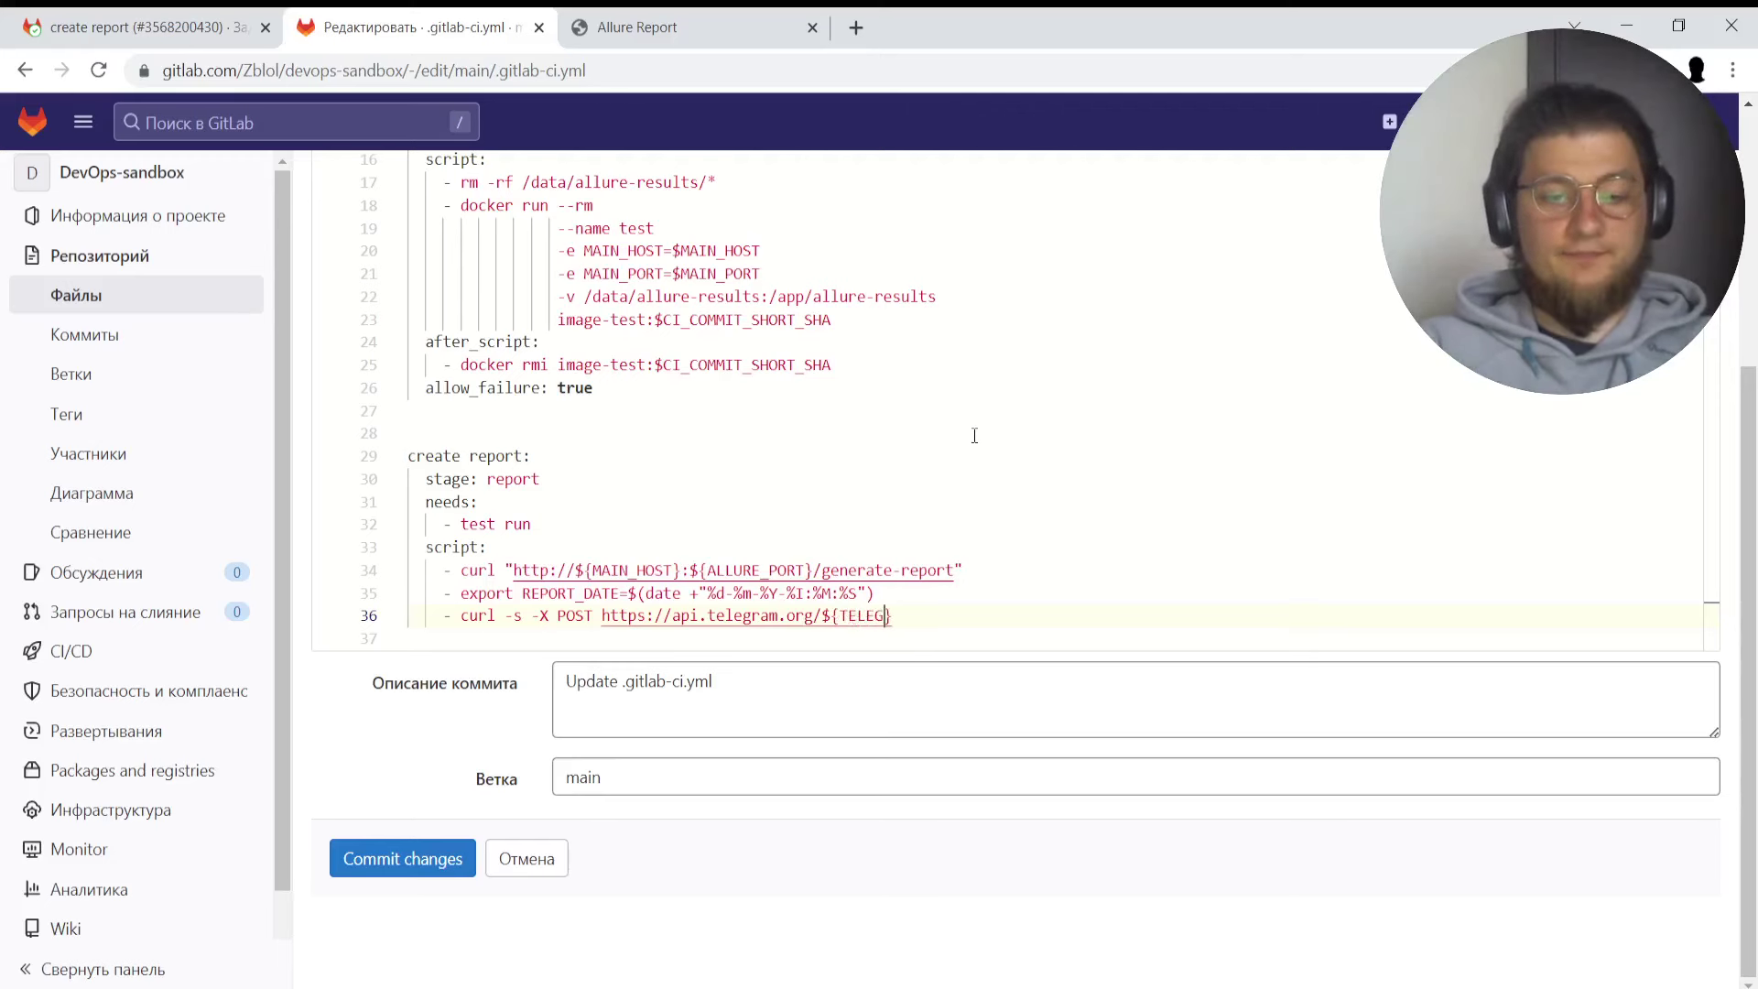
pyautogui.write('TOKEN}/')
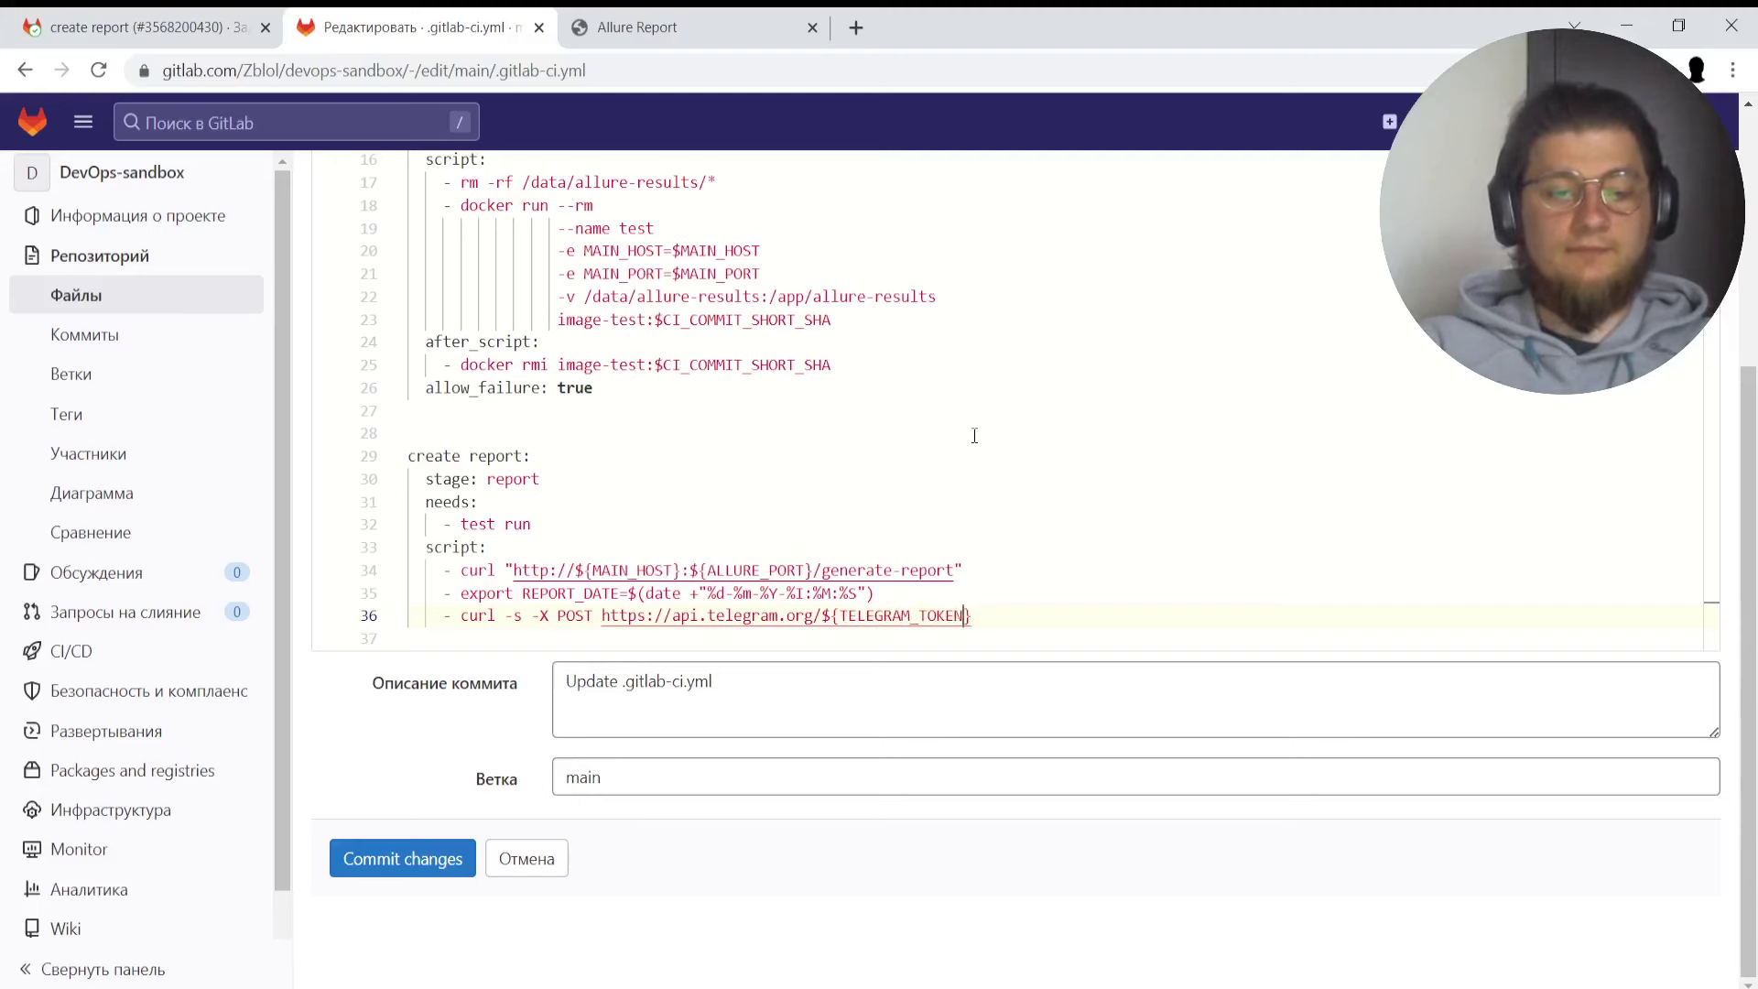
pyautogui.write('sendMe')
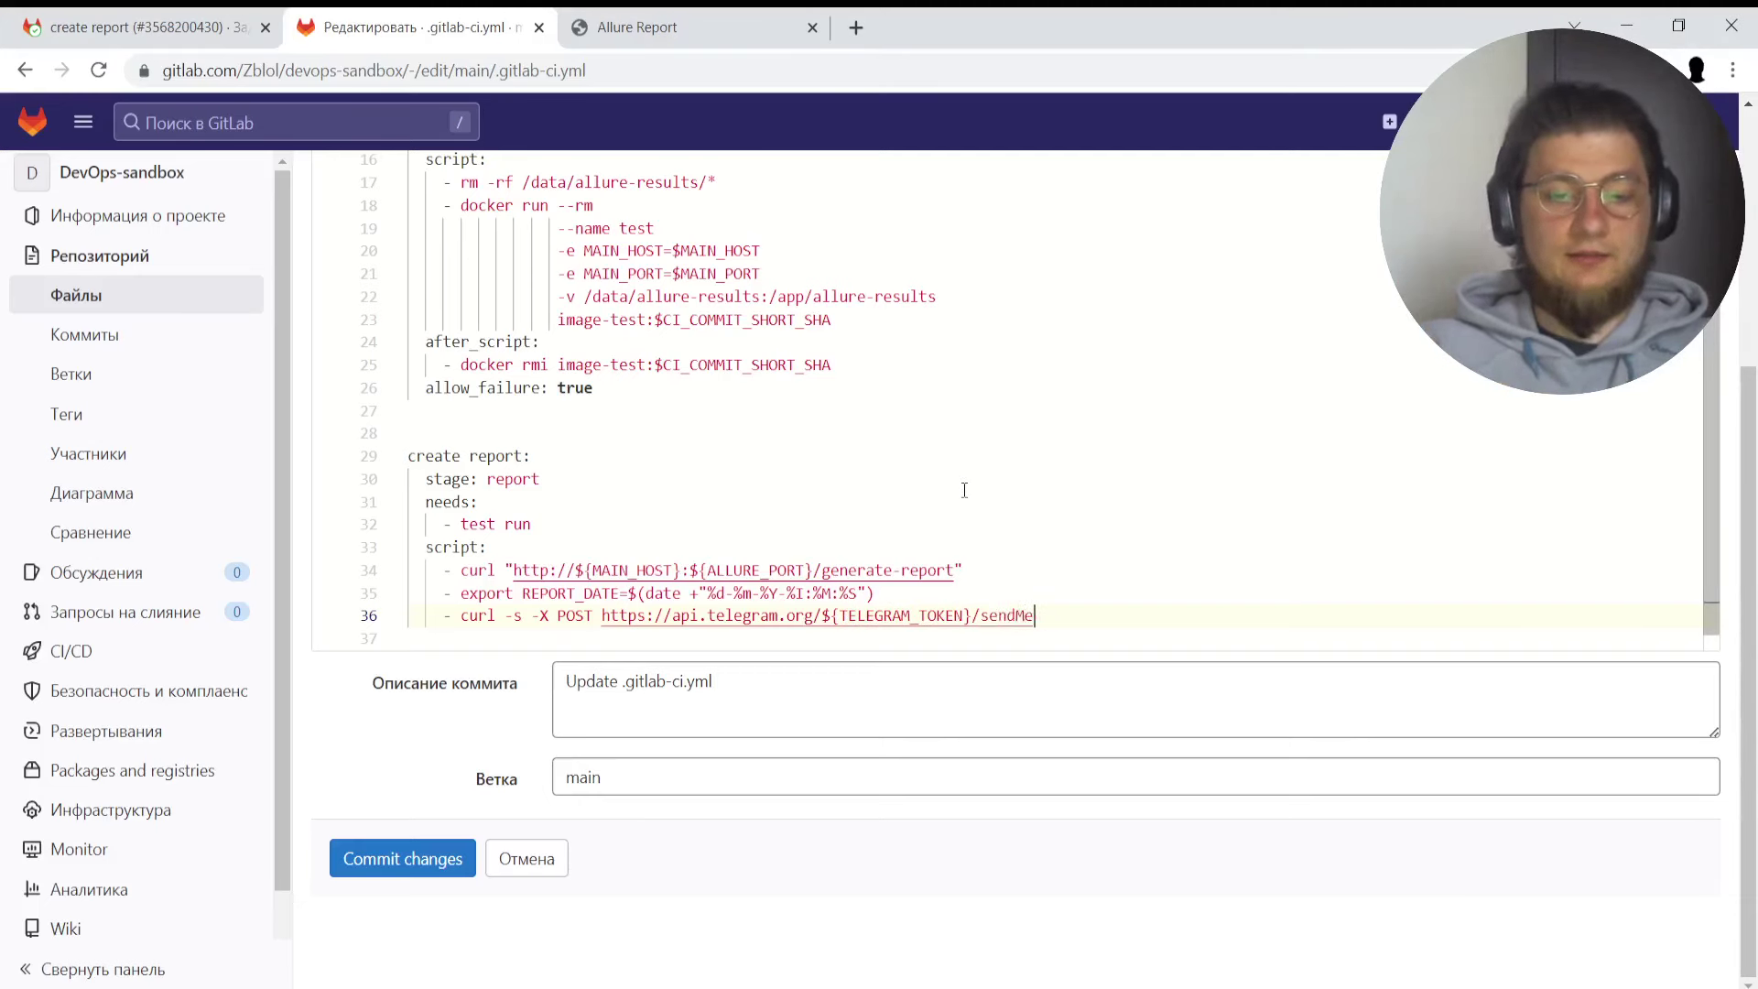
pyautogui.write('ssage')
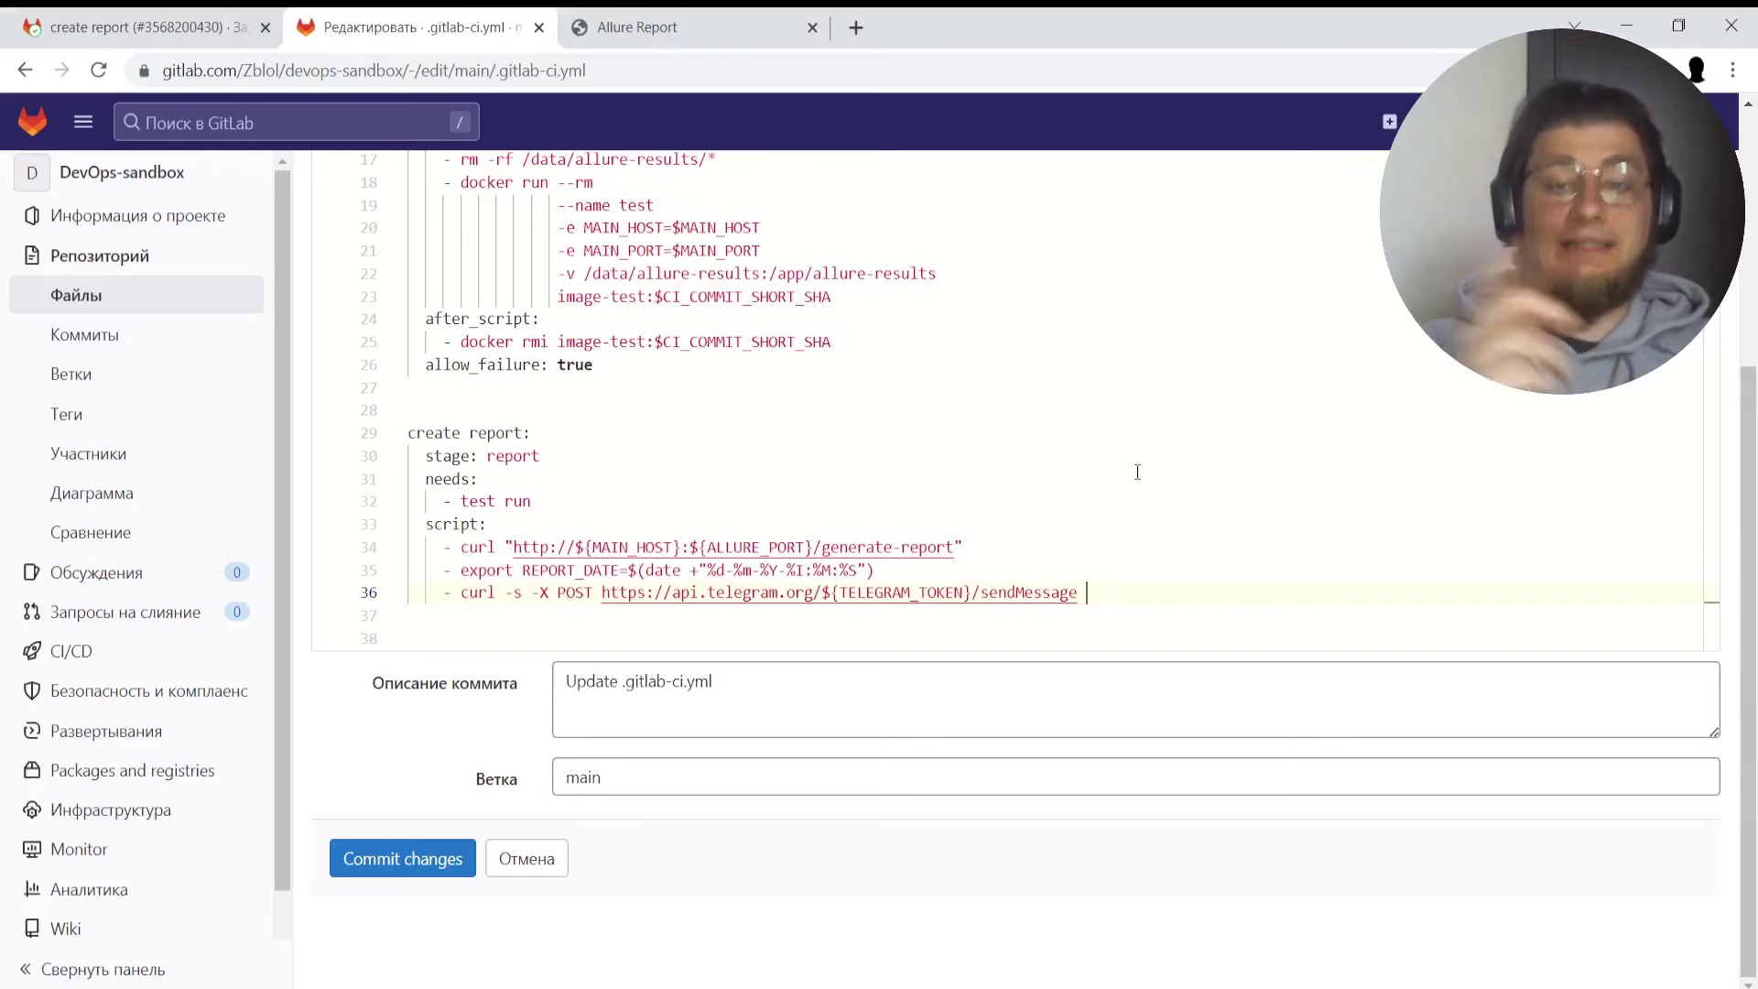
pyautogui.write(' -d ')
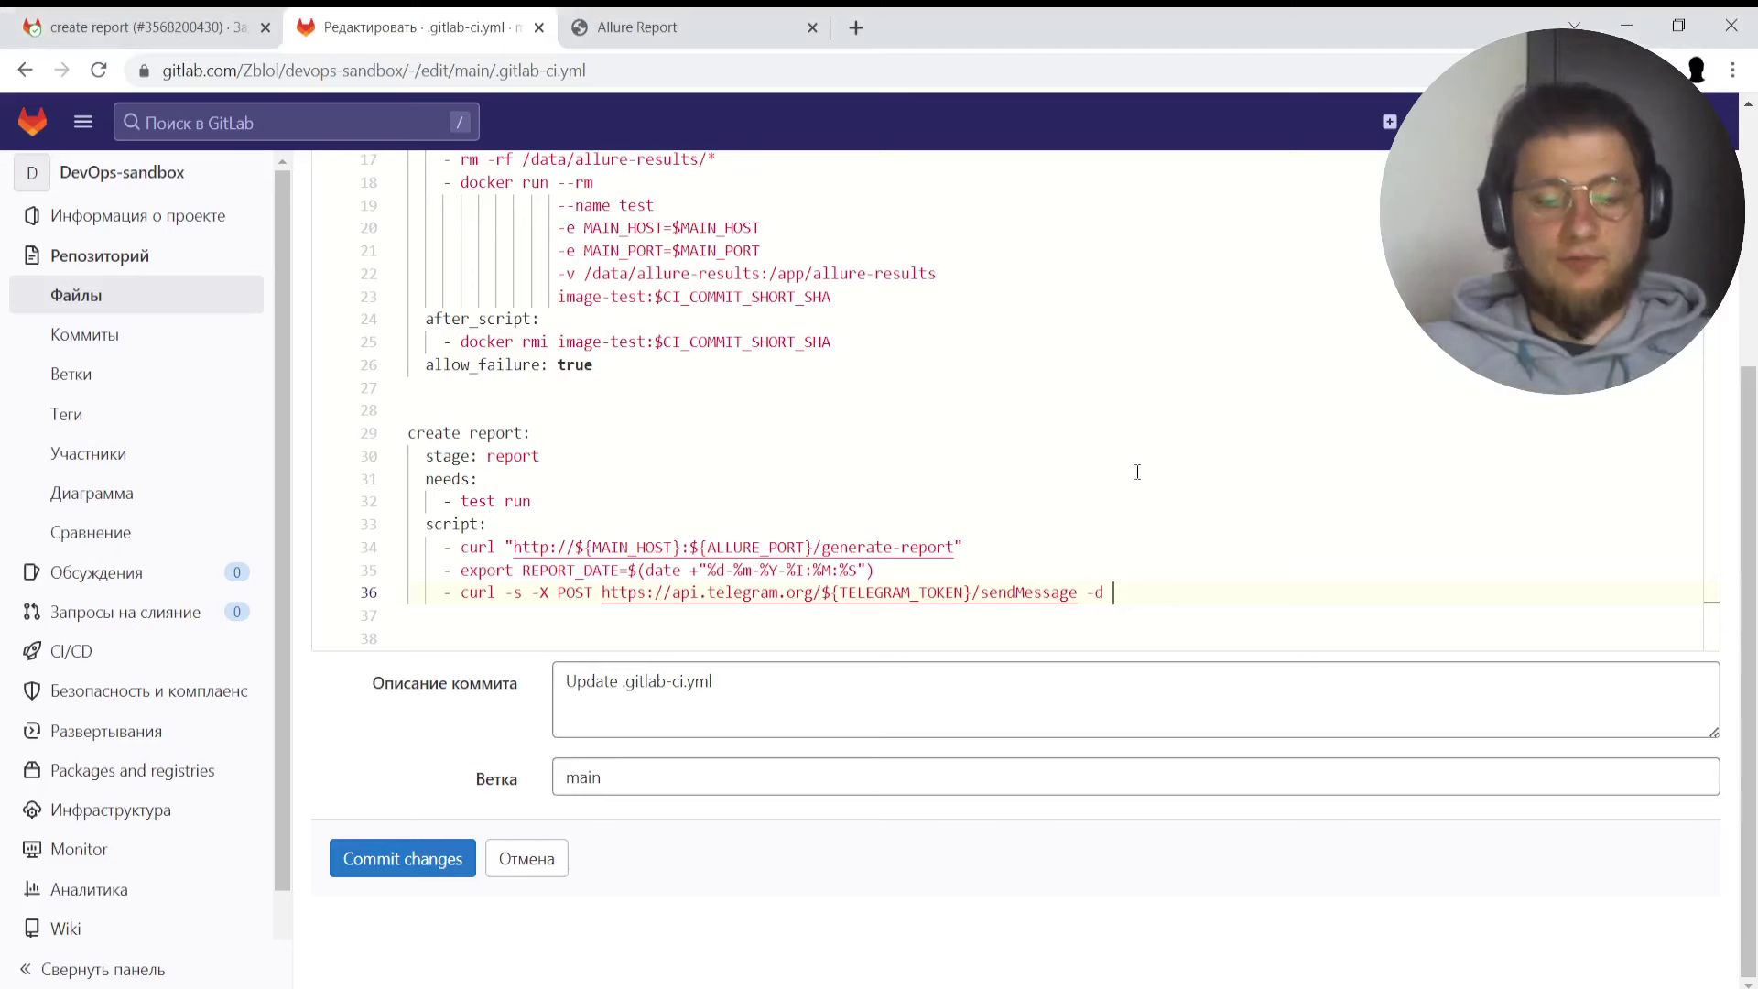
pyautogui.write('chat_id=$')
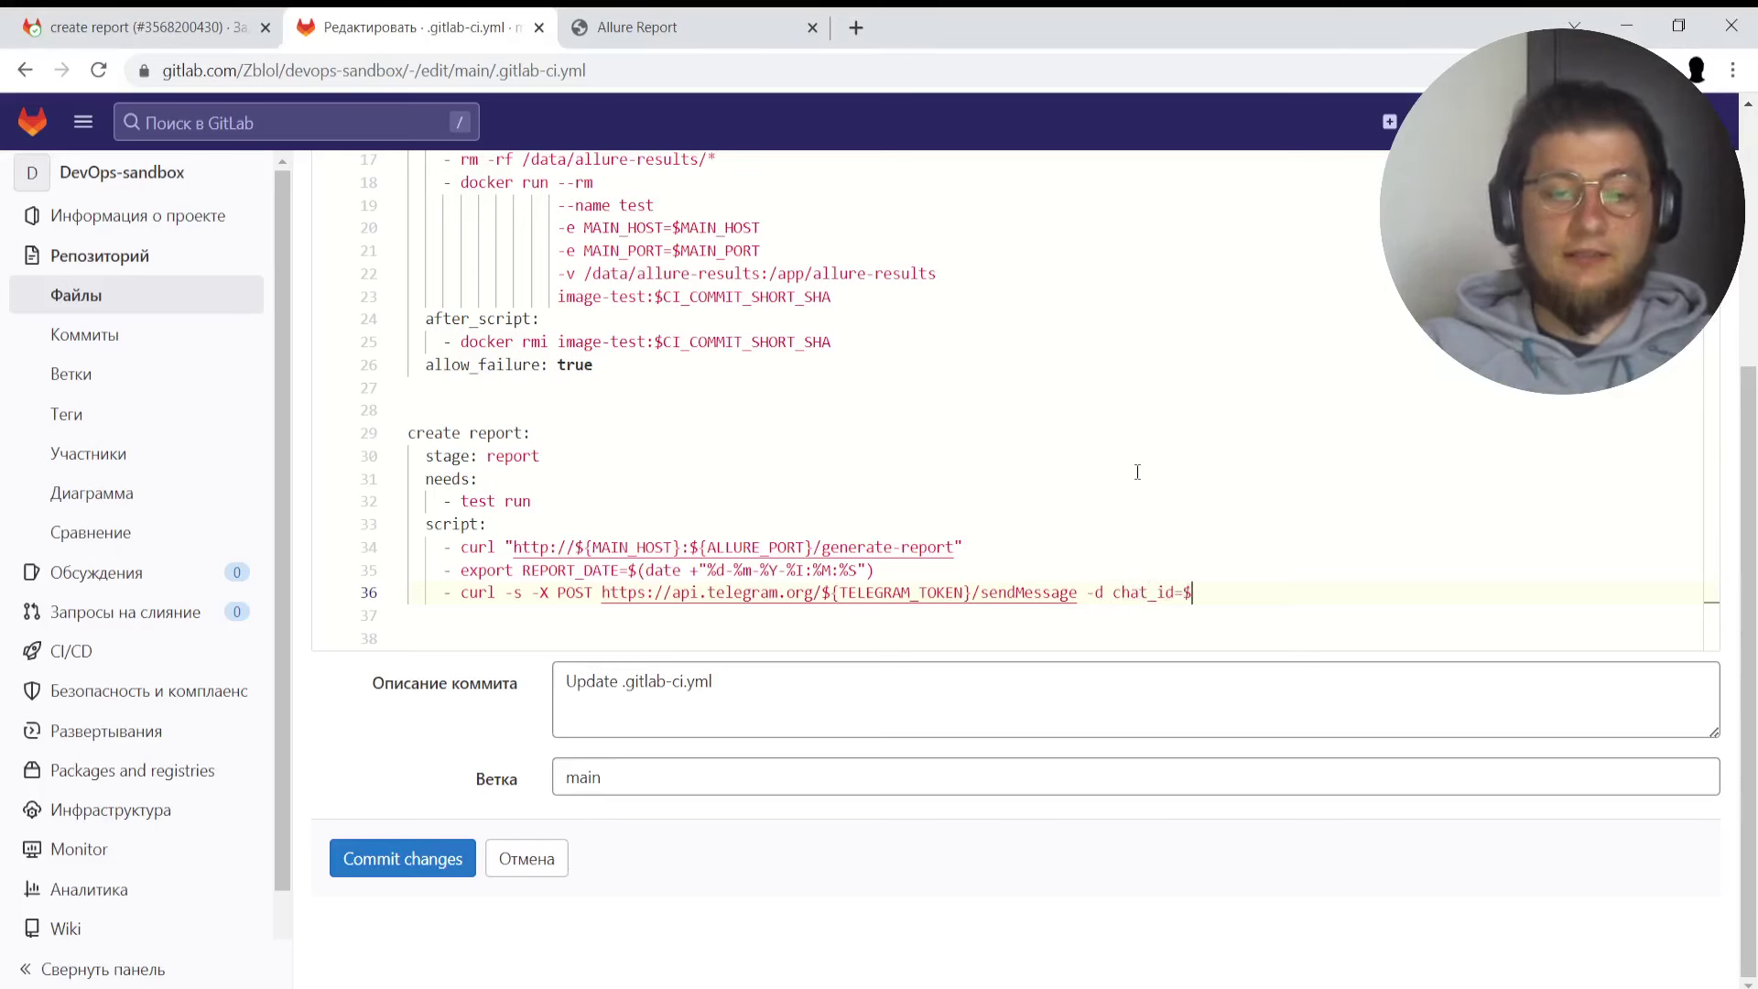
pyautogui.write('{CHAT')
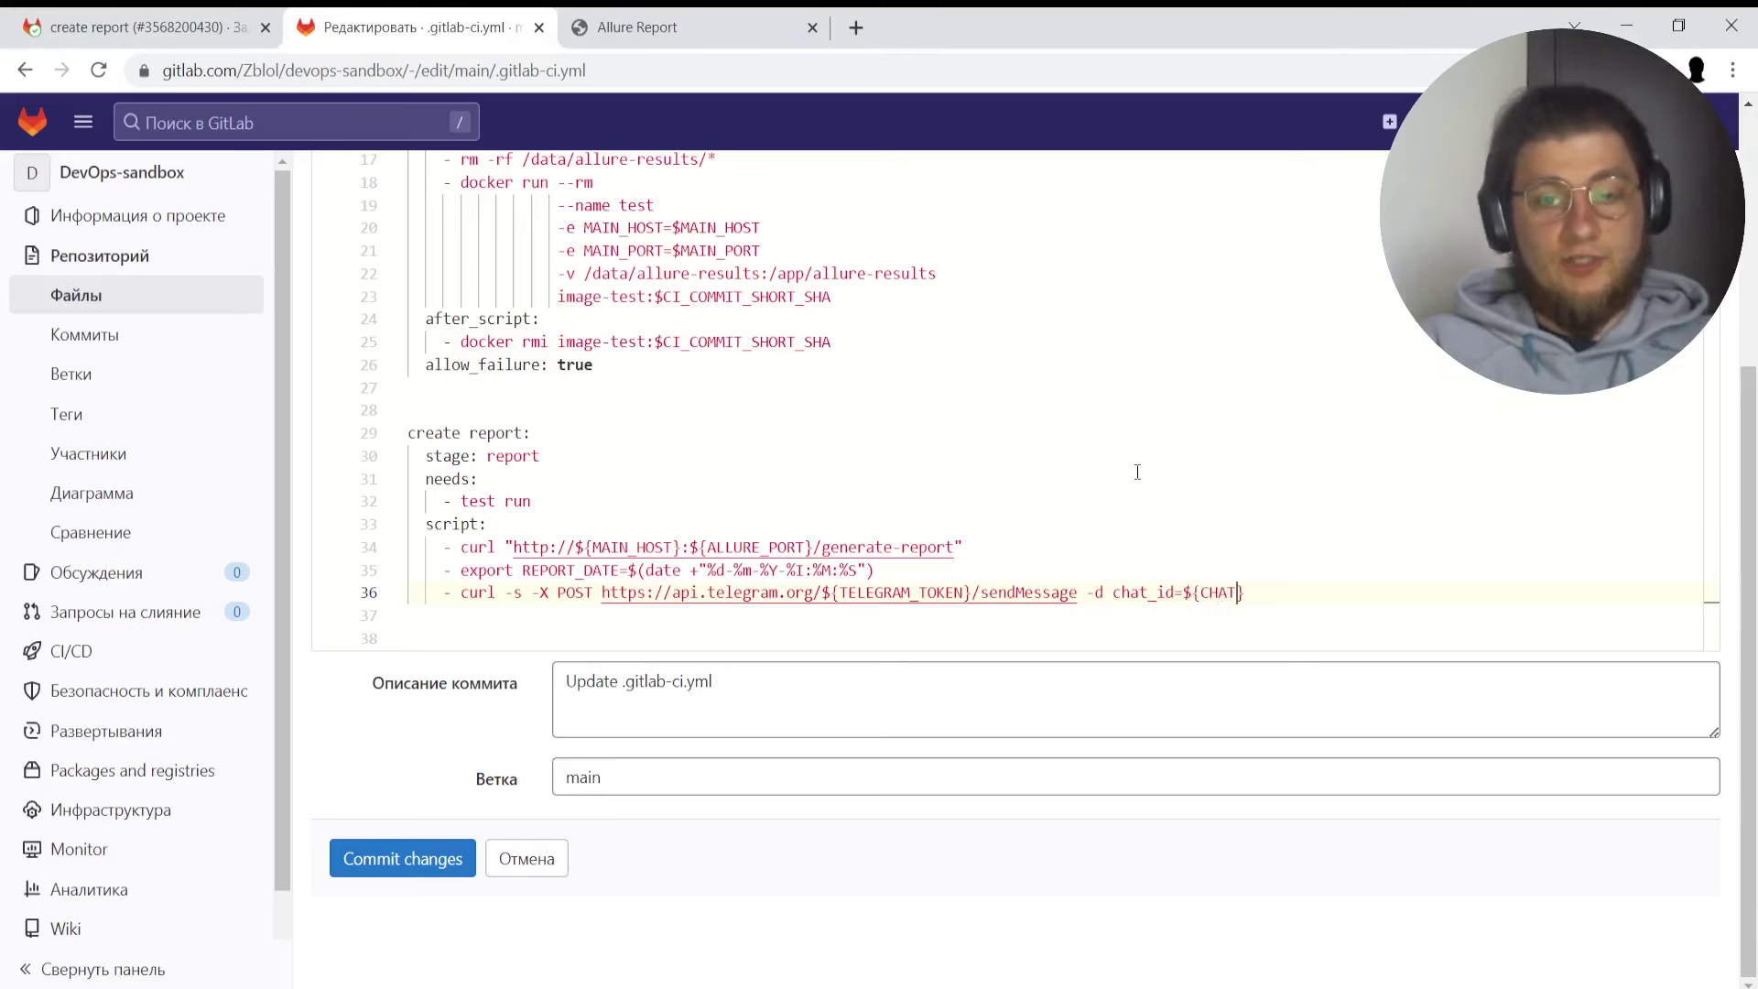
pyautogui.write('_ID} -d ')
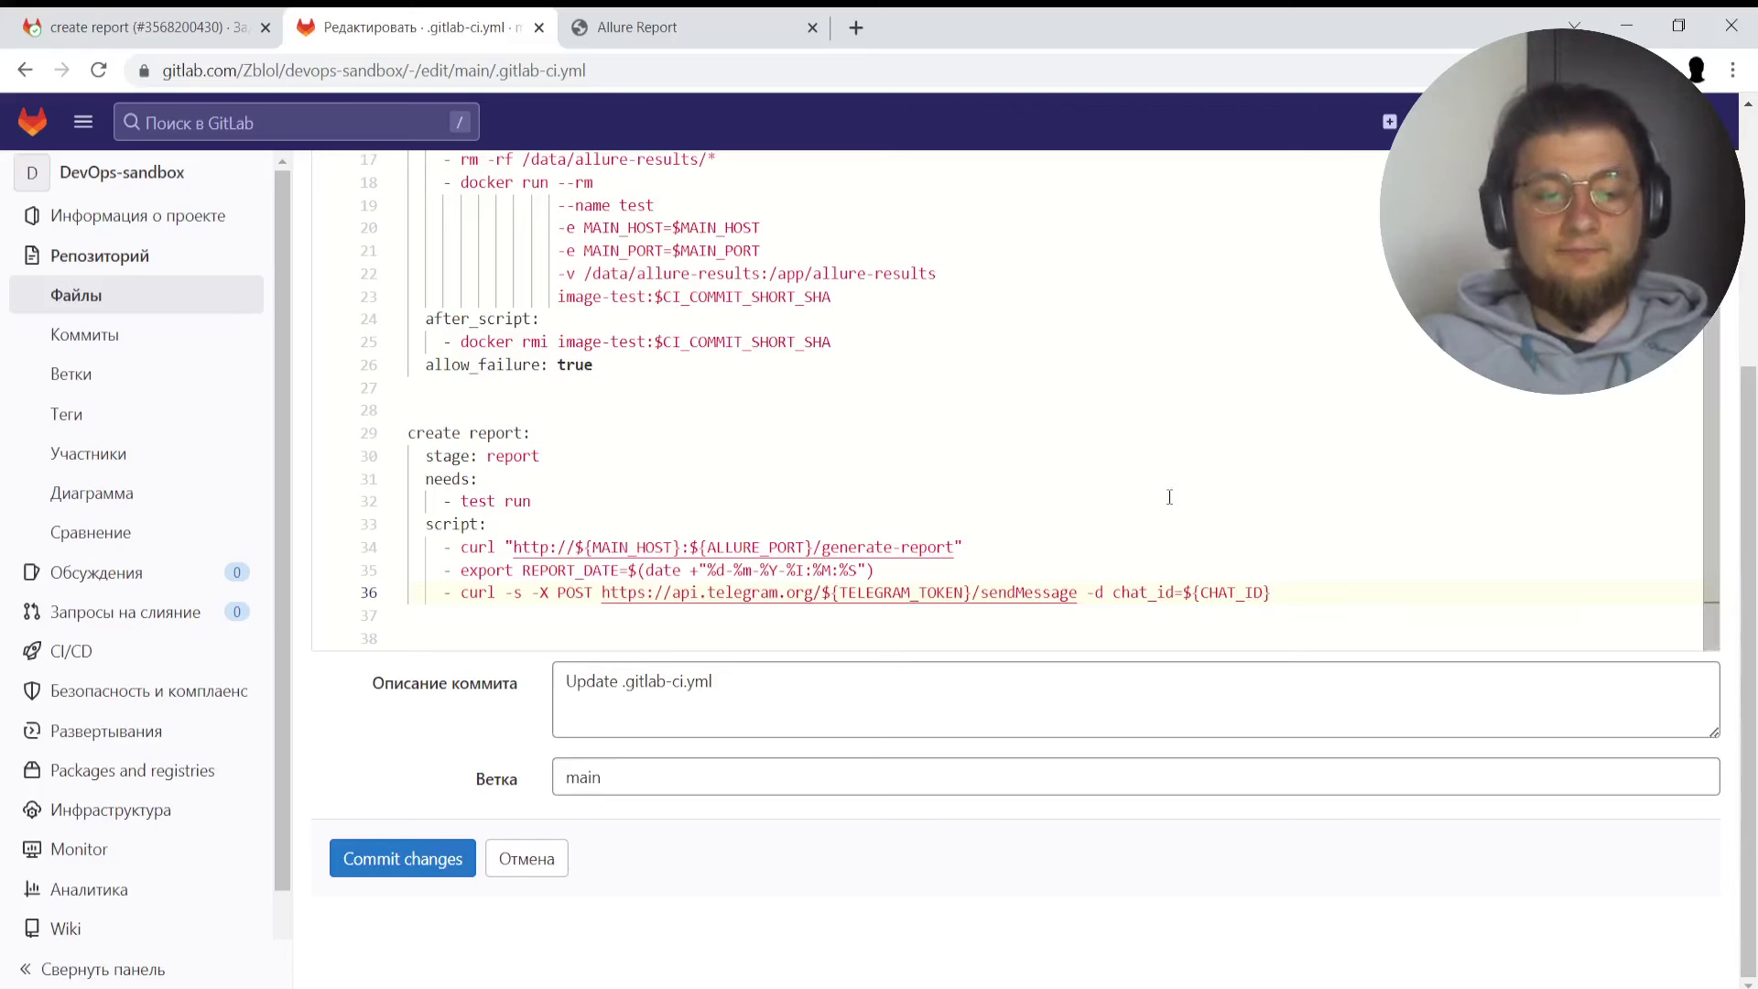
pyautogui.write('text=')
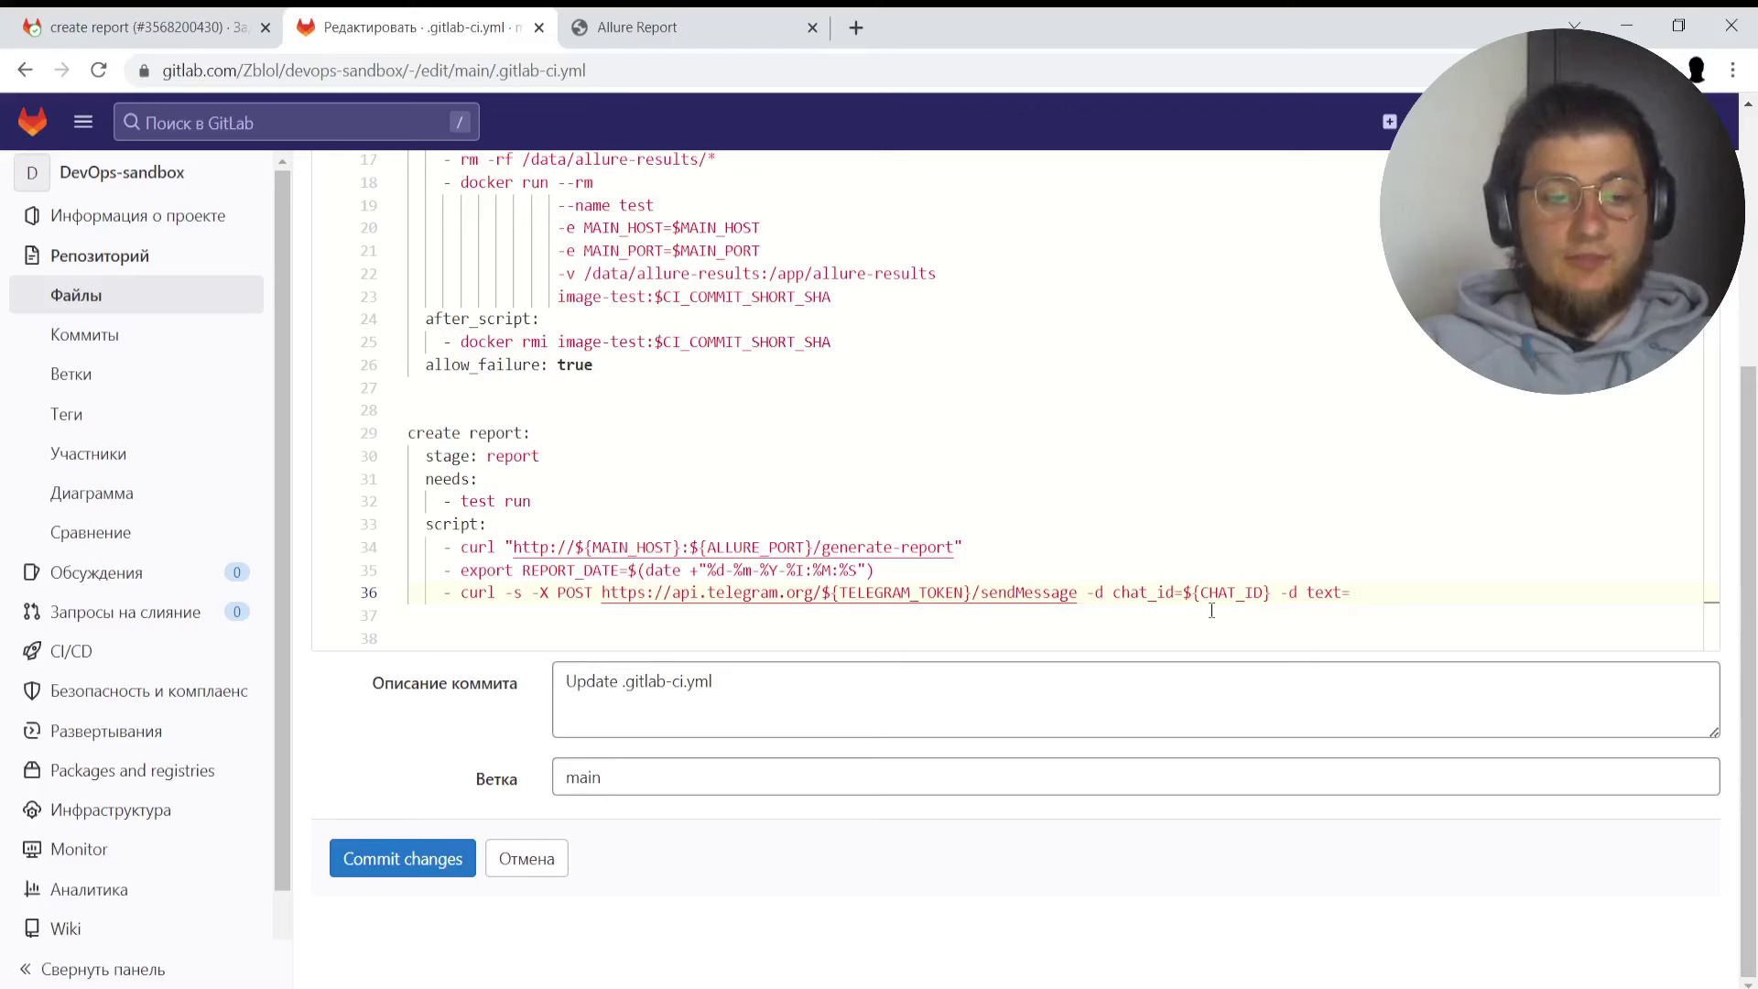
pyautogui.write('"REPORT')
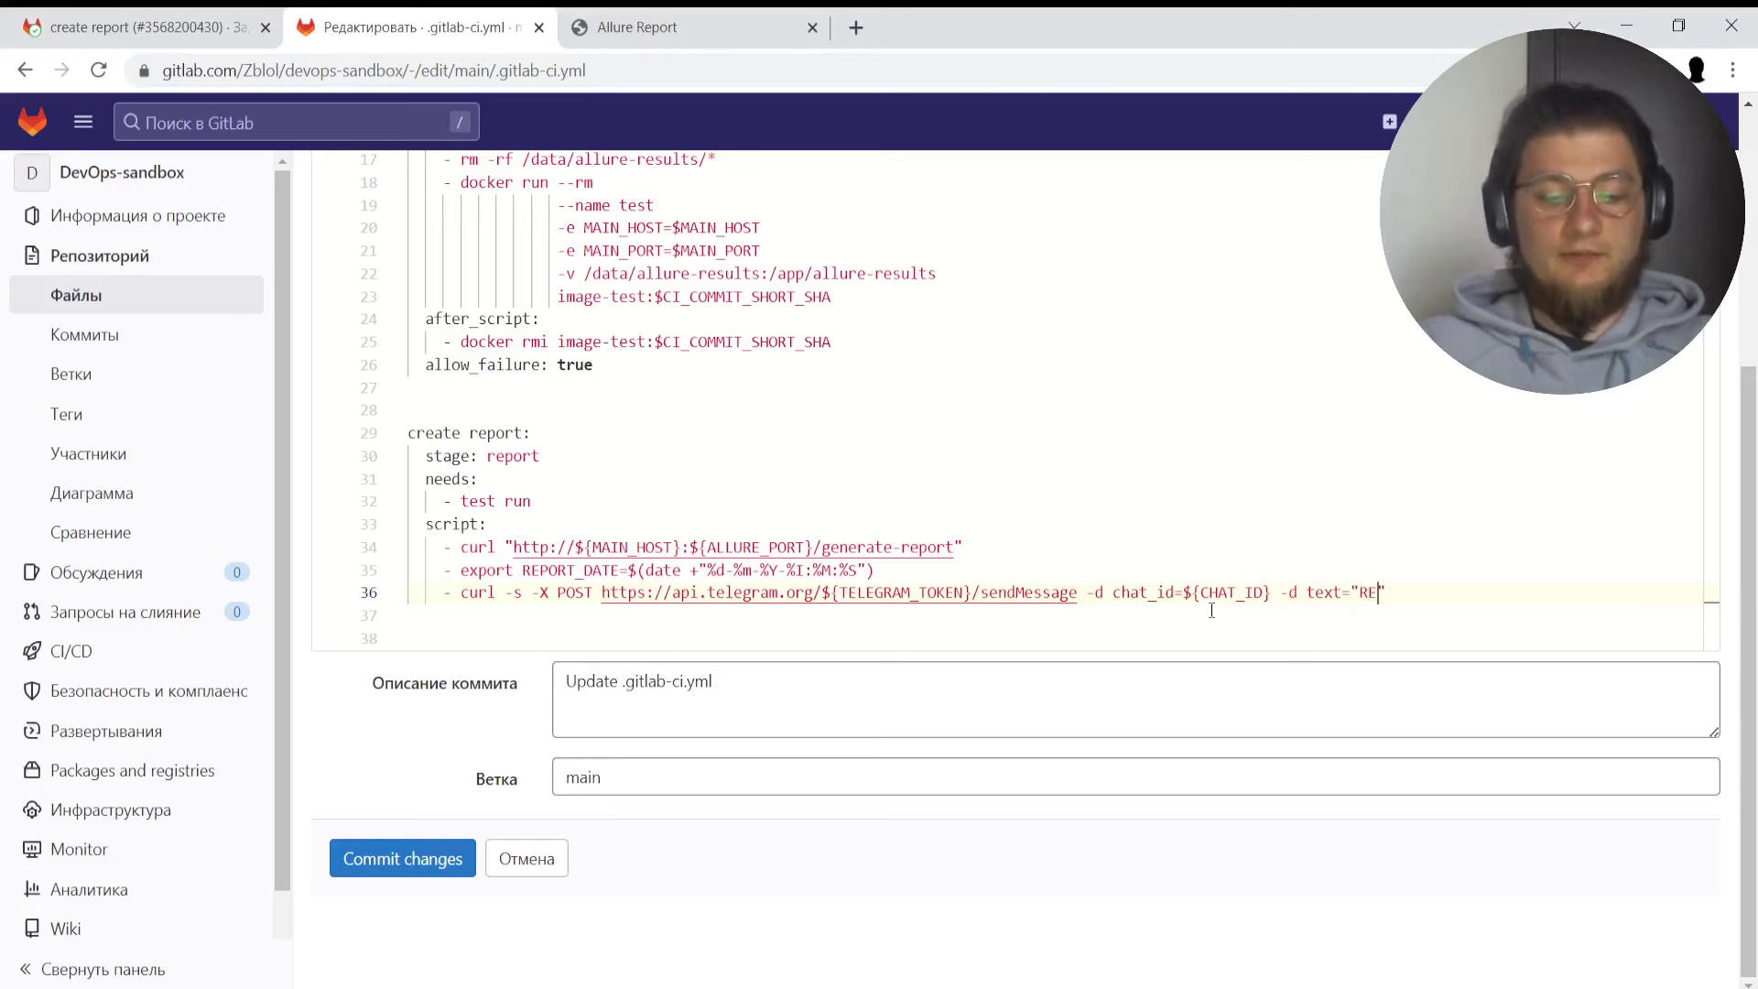
pyautogui.write('-')
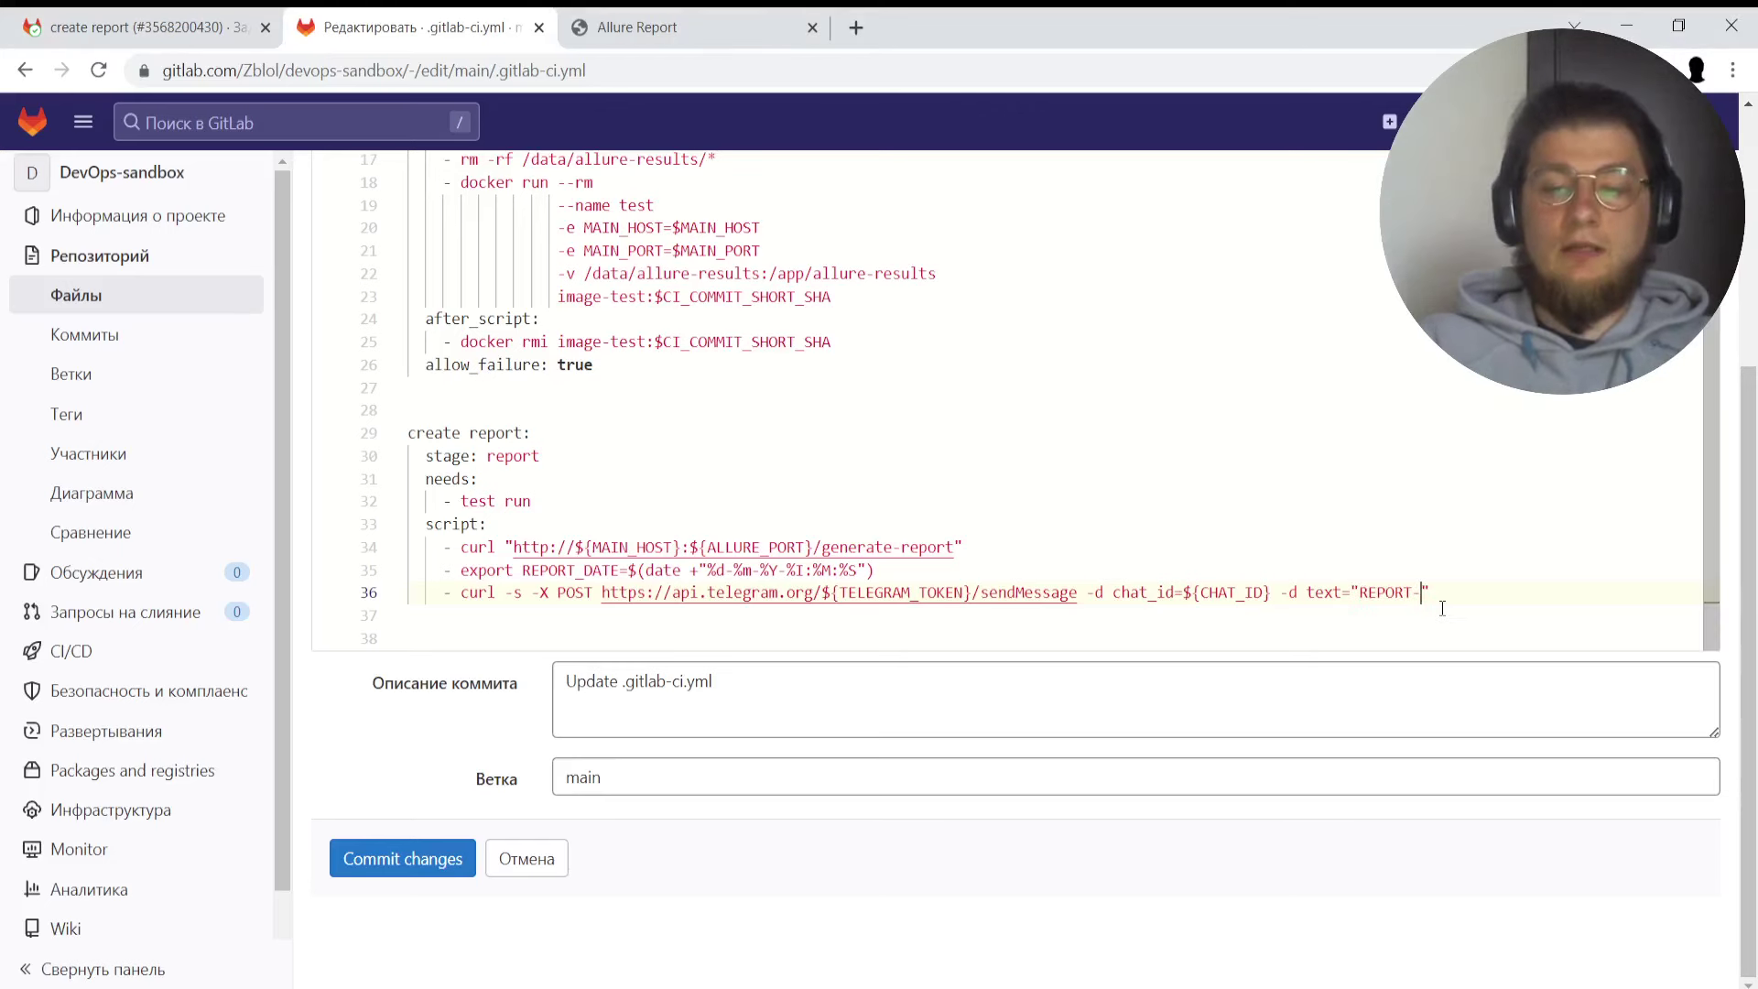
pyautogui.write('$REPORT_DATE')
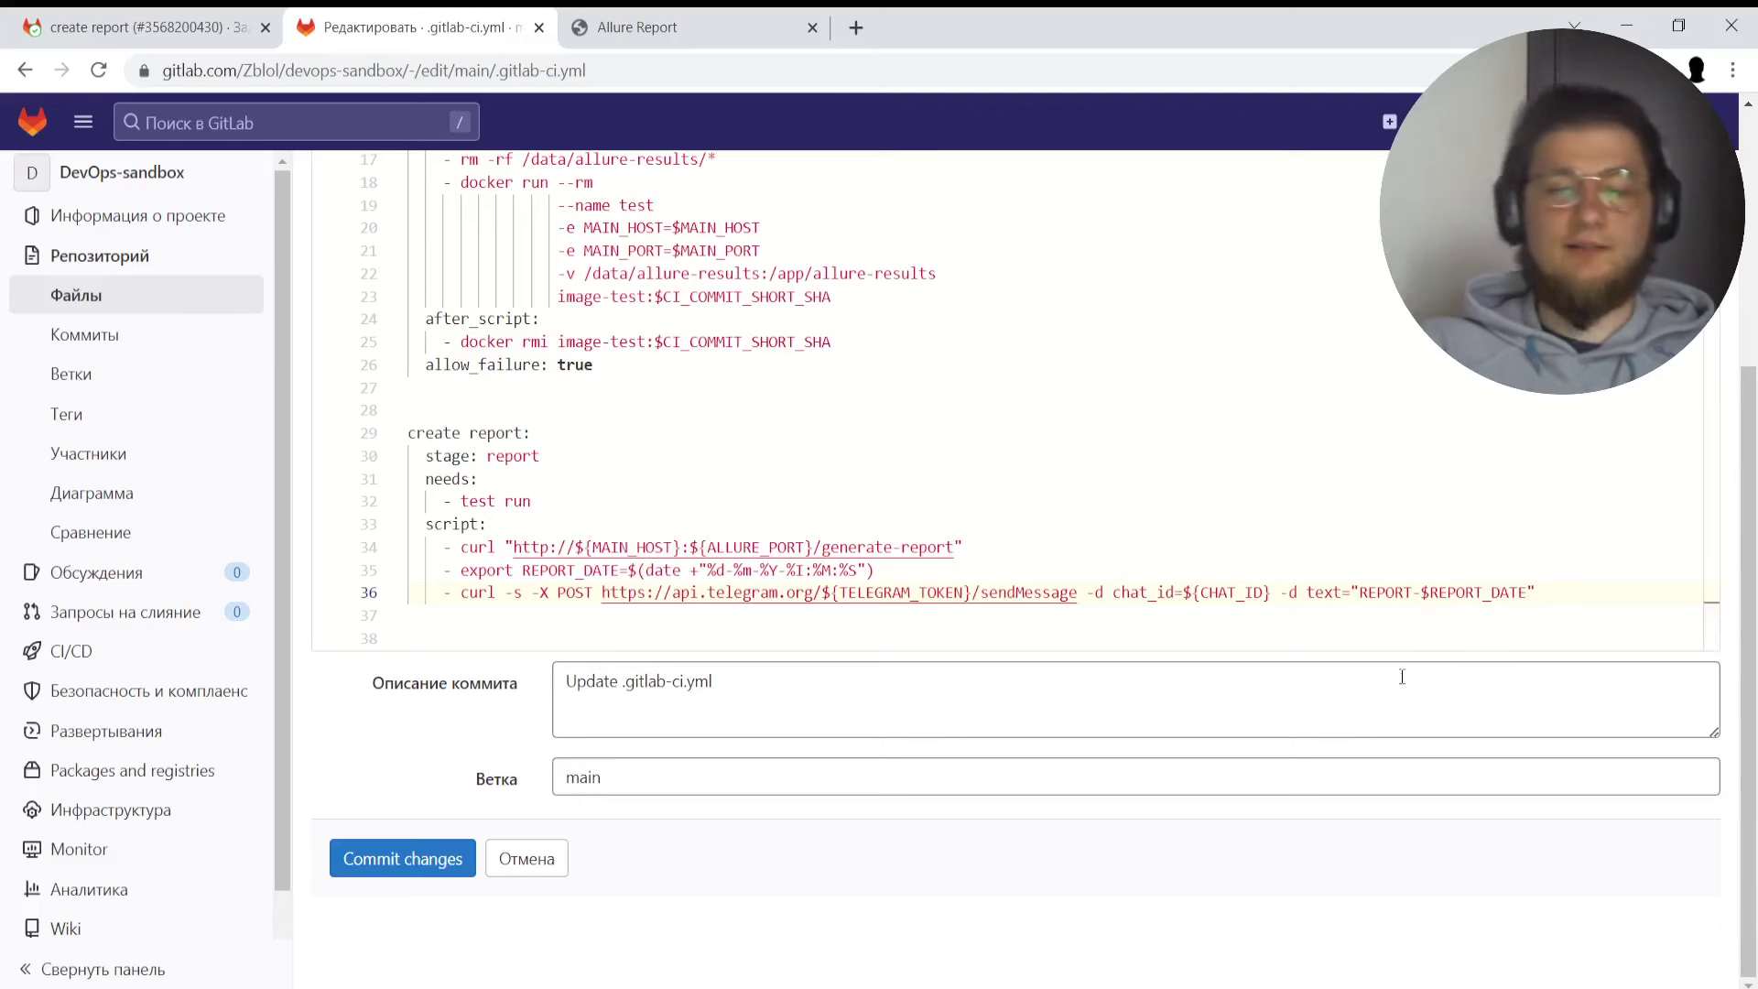
pyautogui.click(1548, 593)
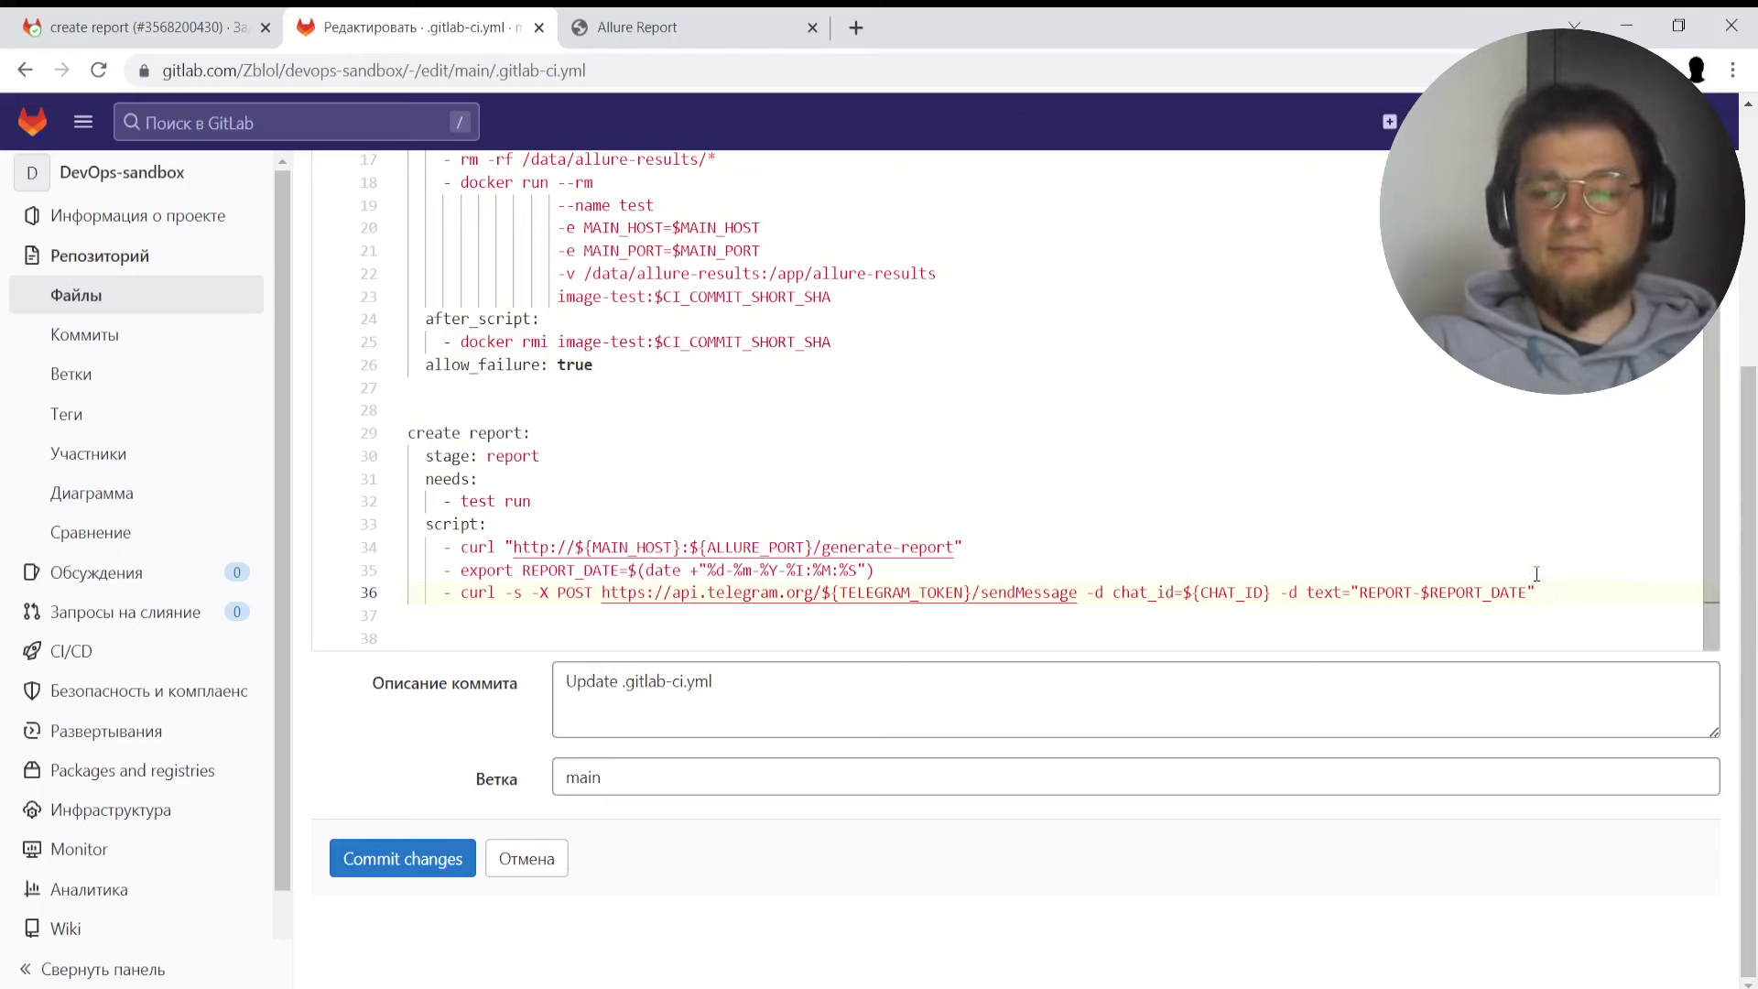
pyautogui.press('BackSpace')
pyautogui.press('BackSpace')
pyautogui.press('BackSpace')
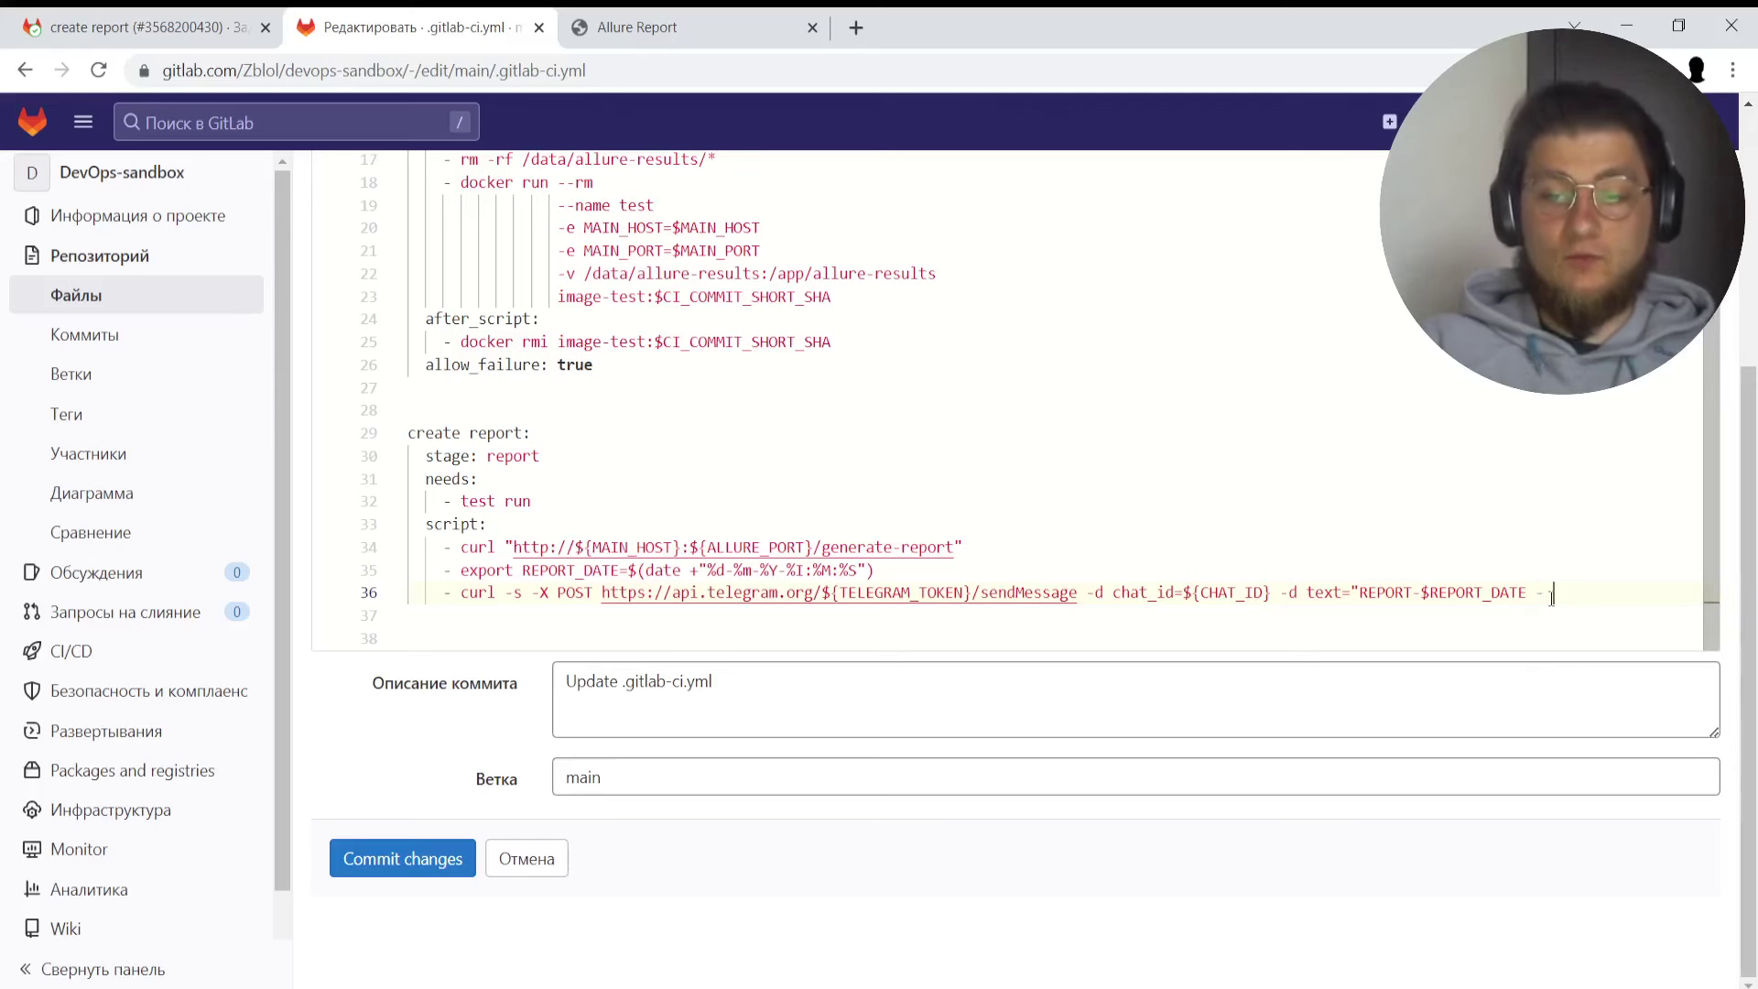
pyautogui.write('http')
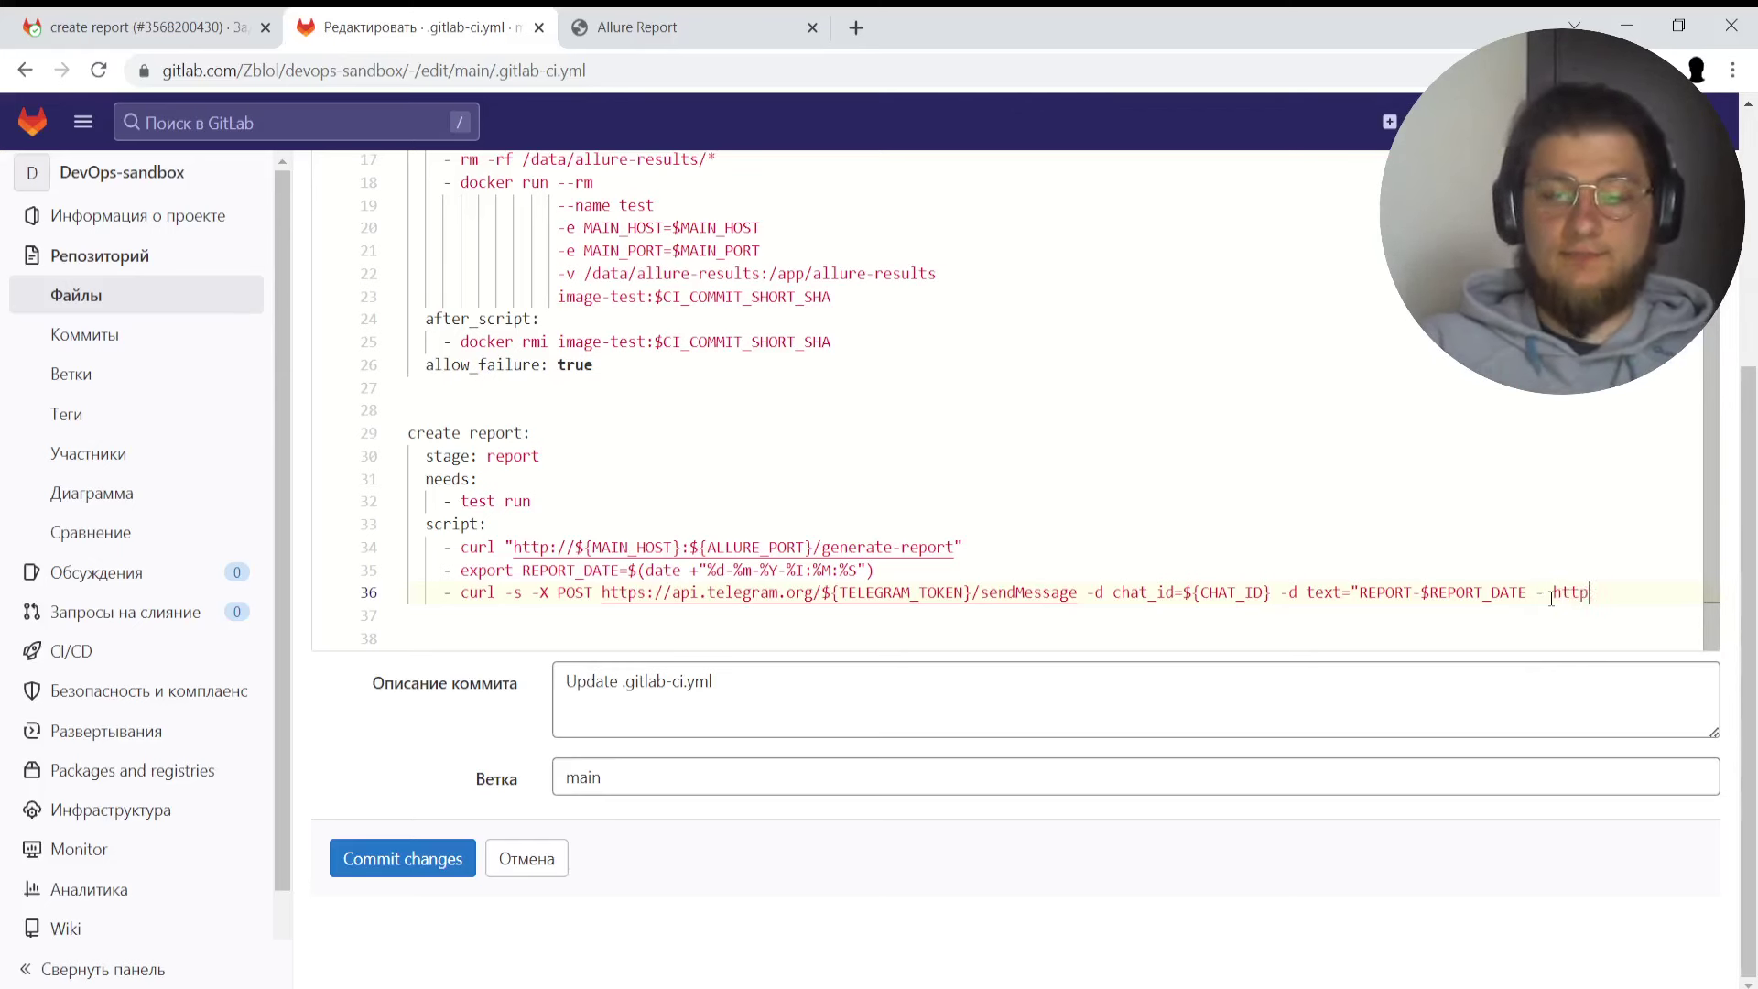
pyautogui.write(':')
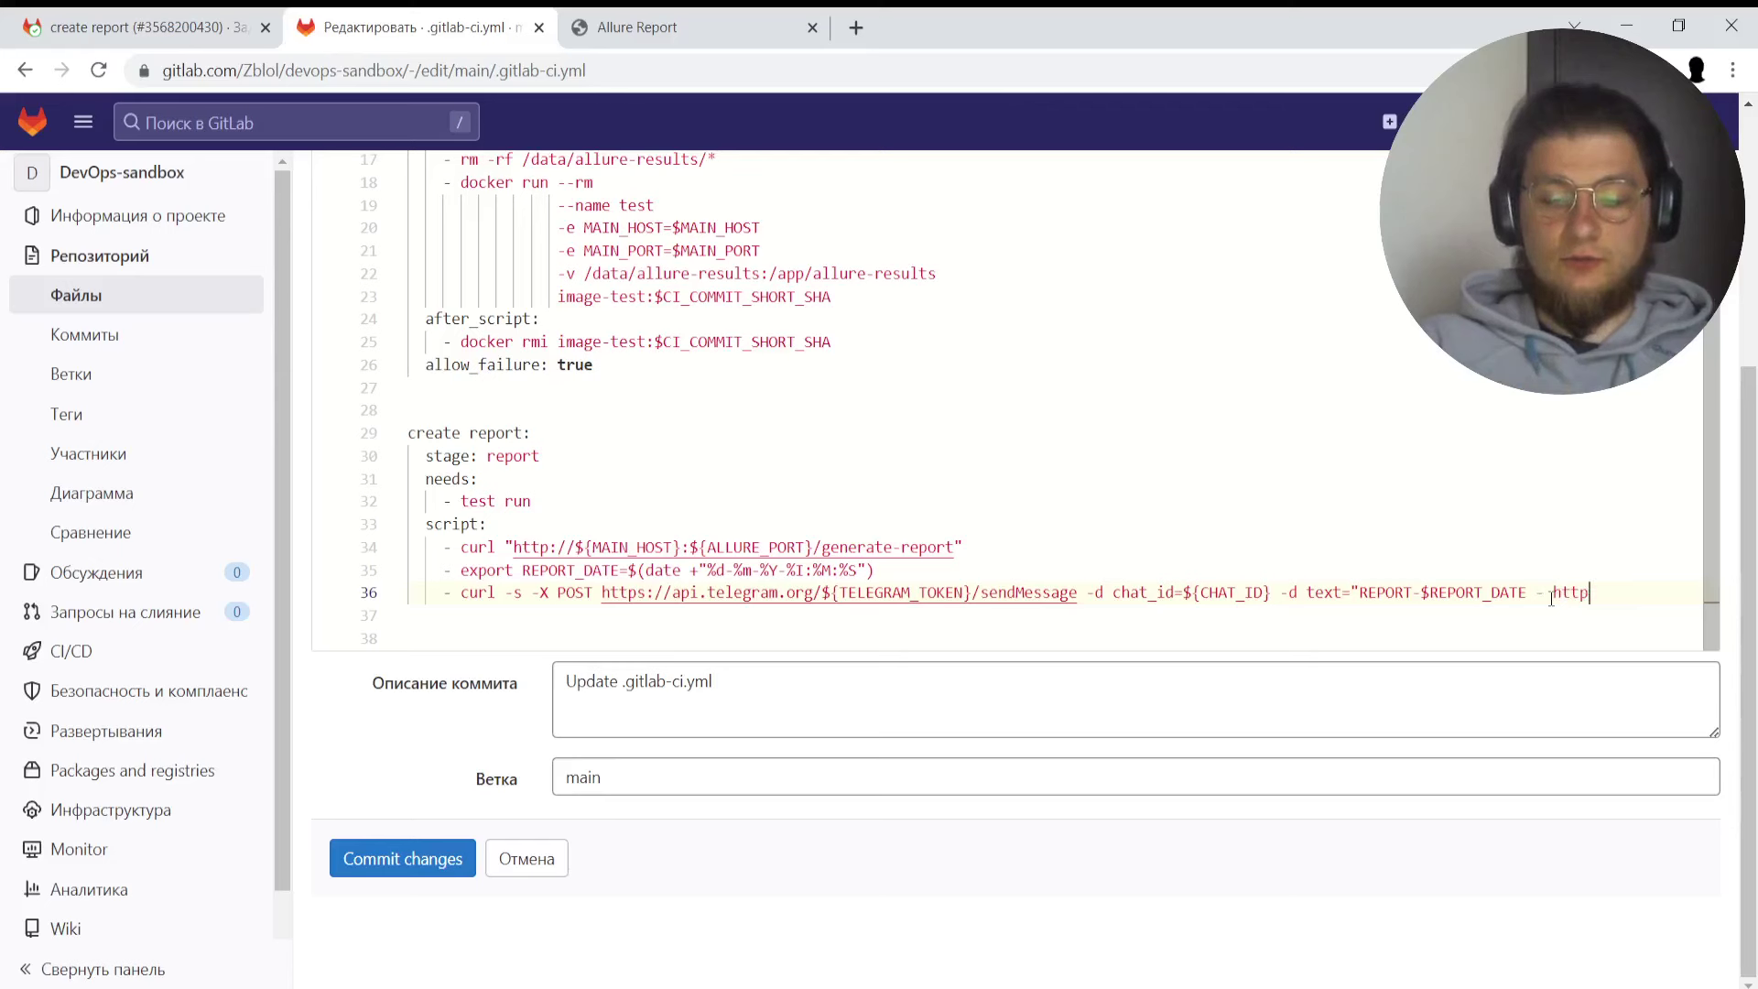
pyautogui.write('//${')
pyautogui.press('Left')
pyautogui.write('MAIN_')
pyautogui.press('BackSpace')
pyautogui.write('_HOST}')
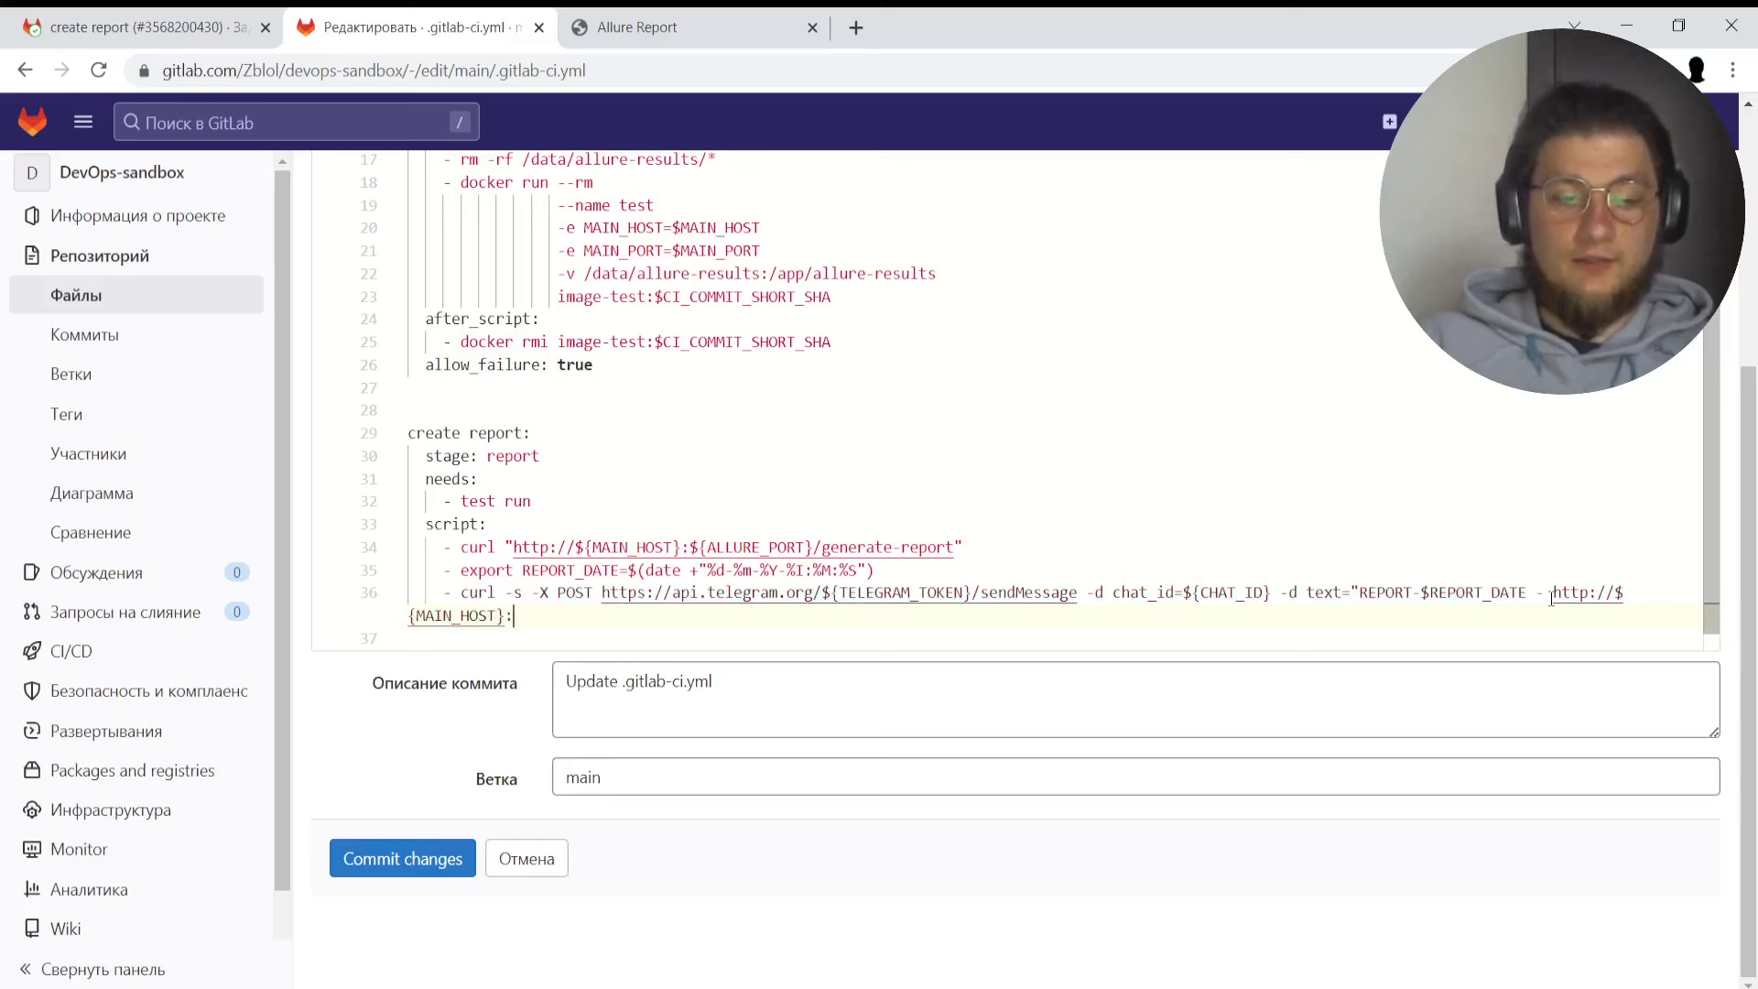
pyautogui.write(':$)()')
pyautogui.press('BackSpace')
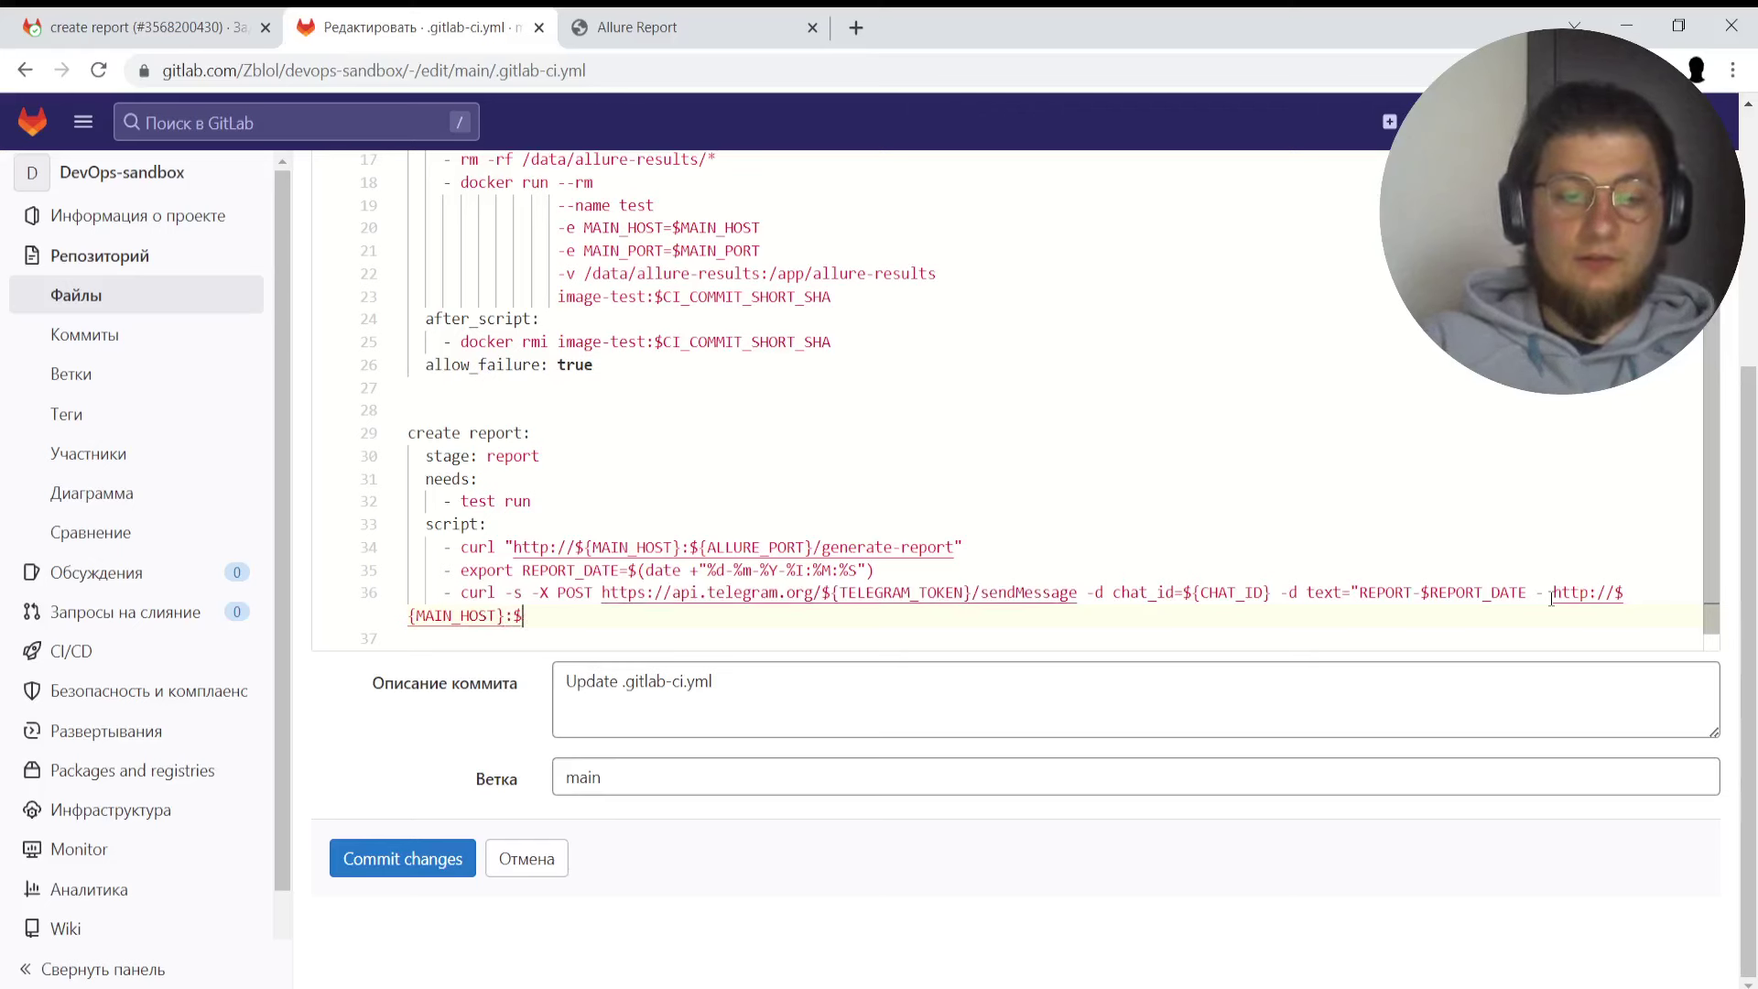
pyautogui.write('{AL')
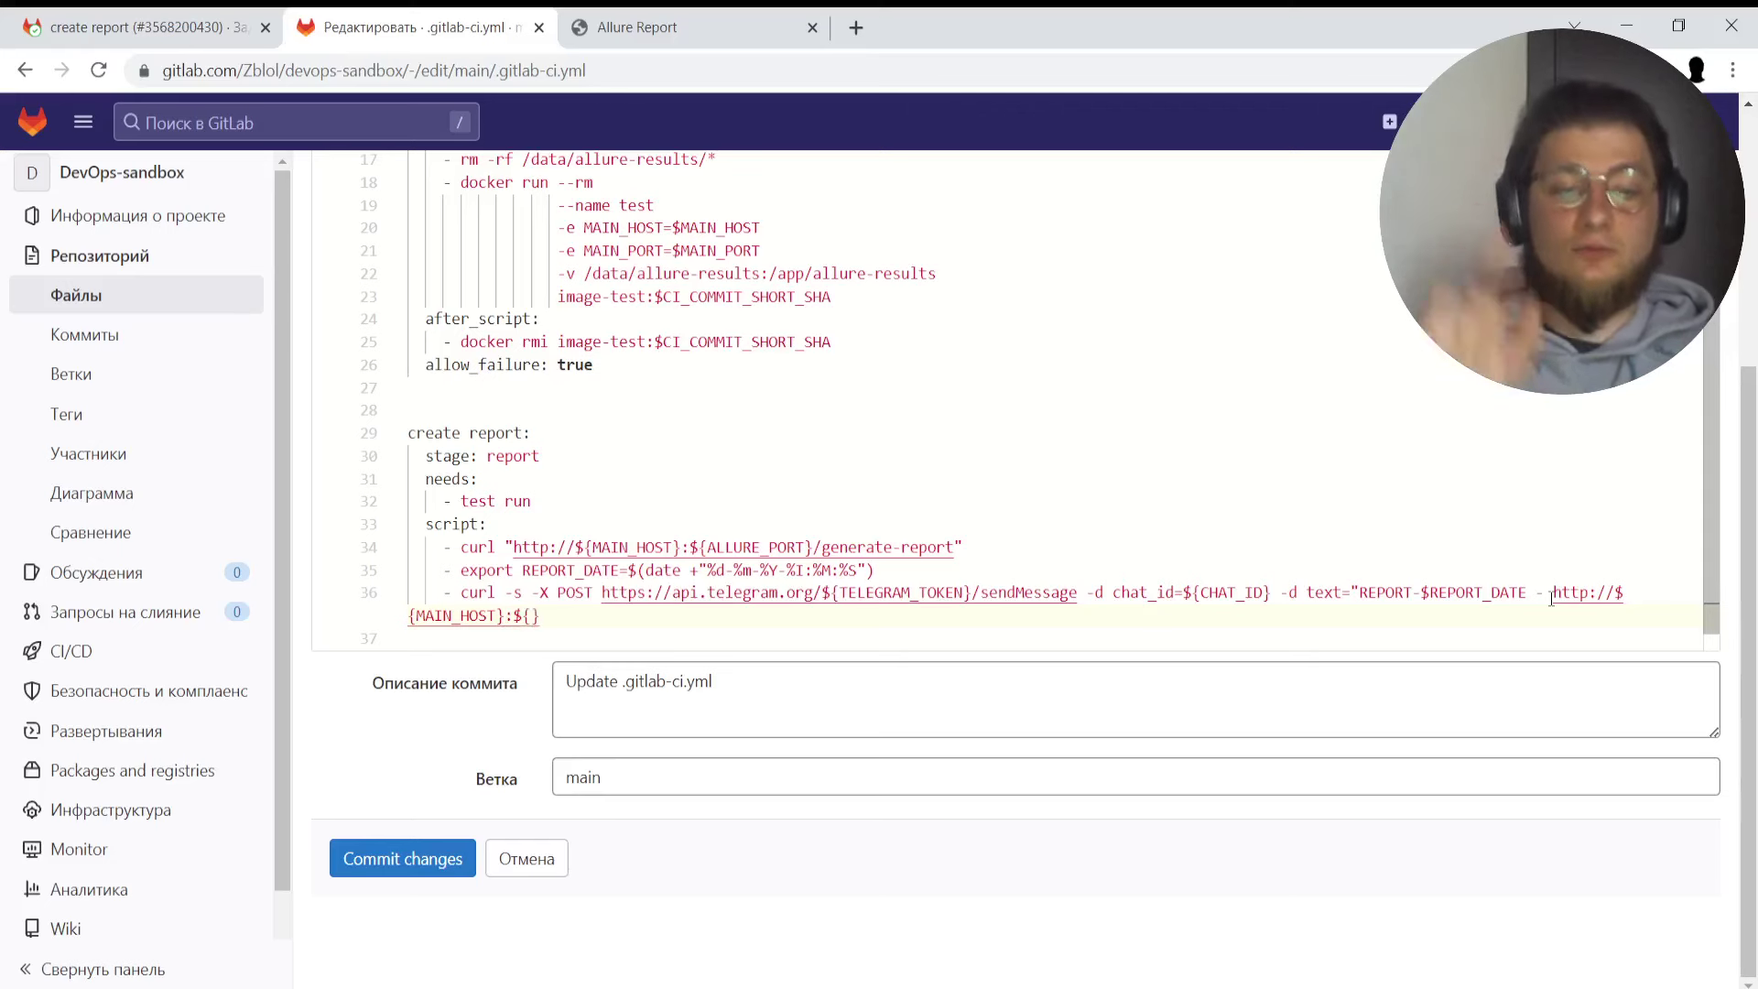
pyautogui.write('LURE_PORT')
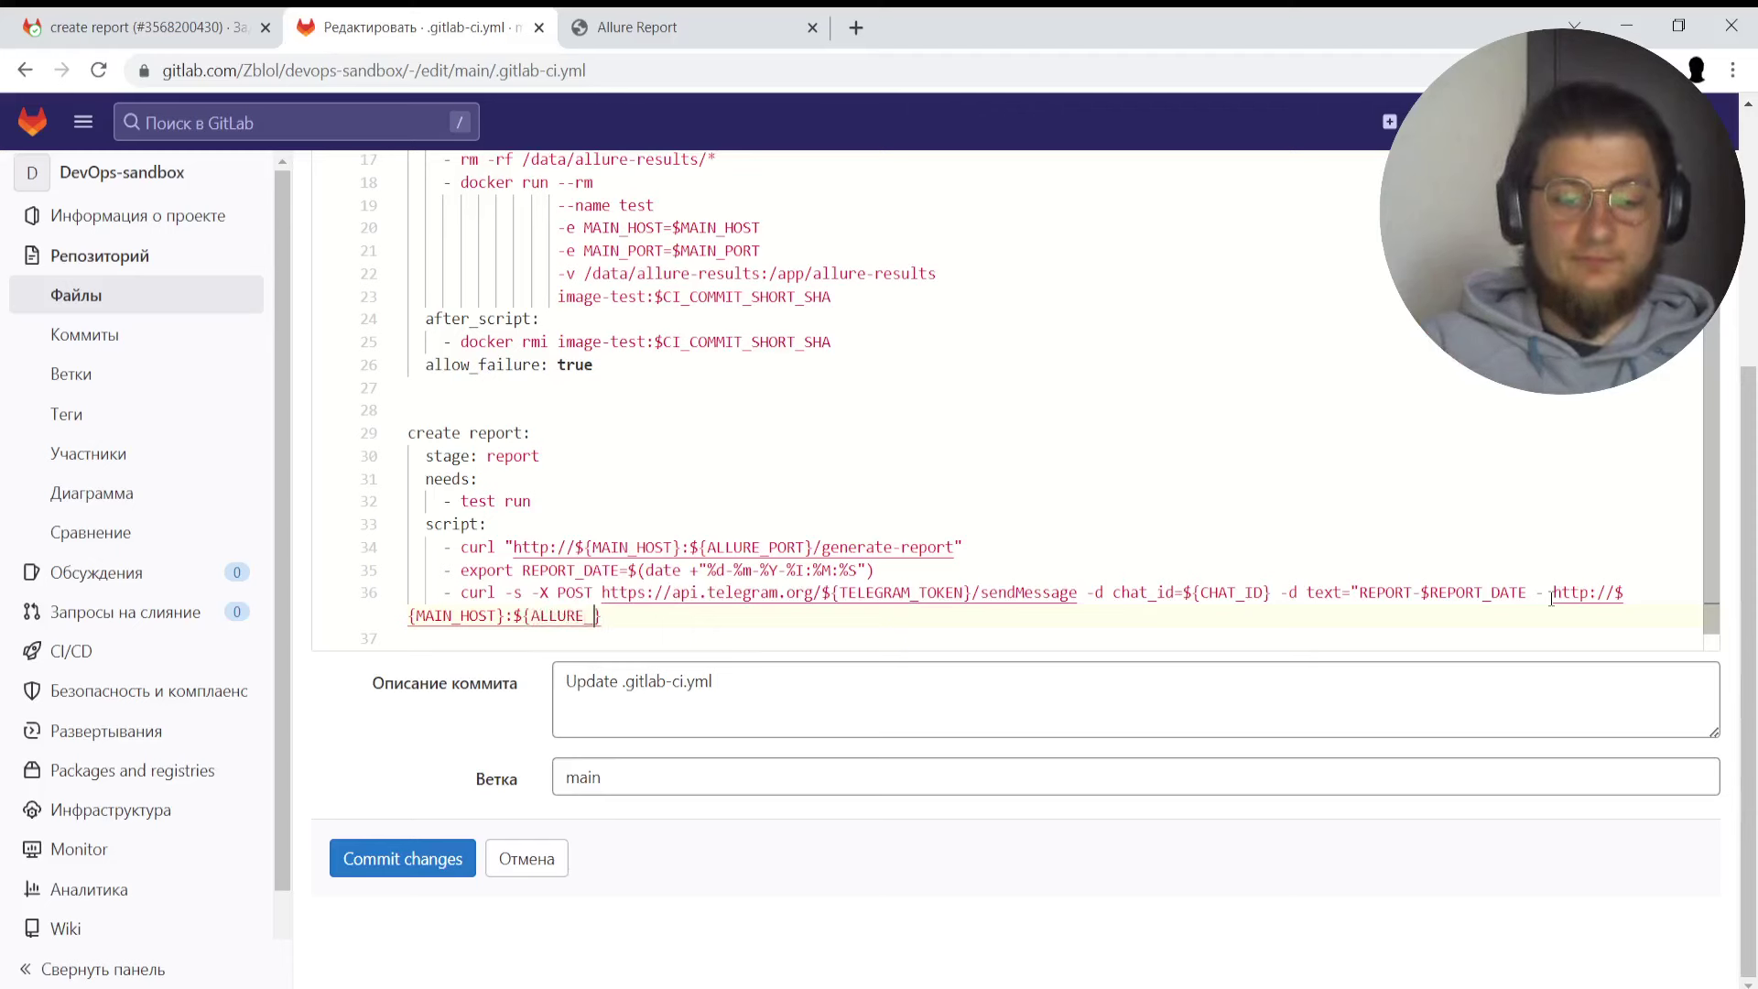
pyautogui.press('Right')
pyautogui.write('/')
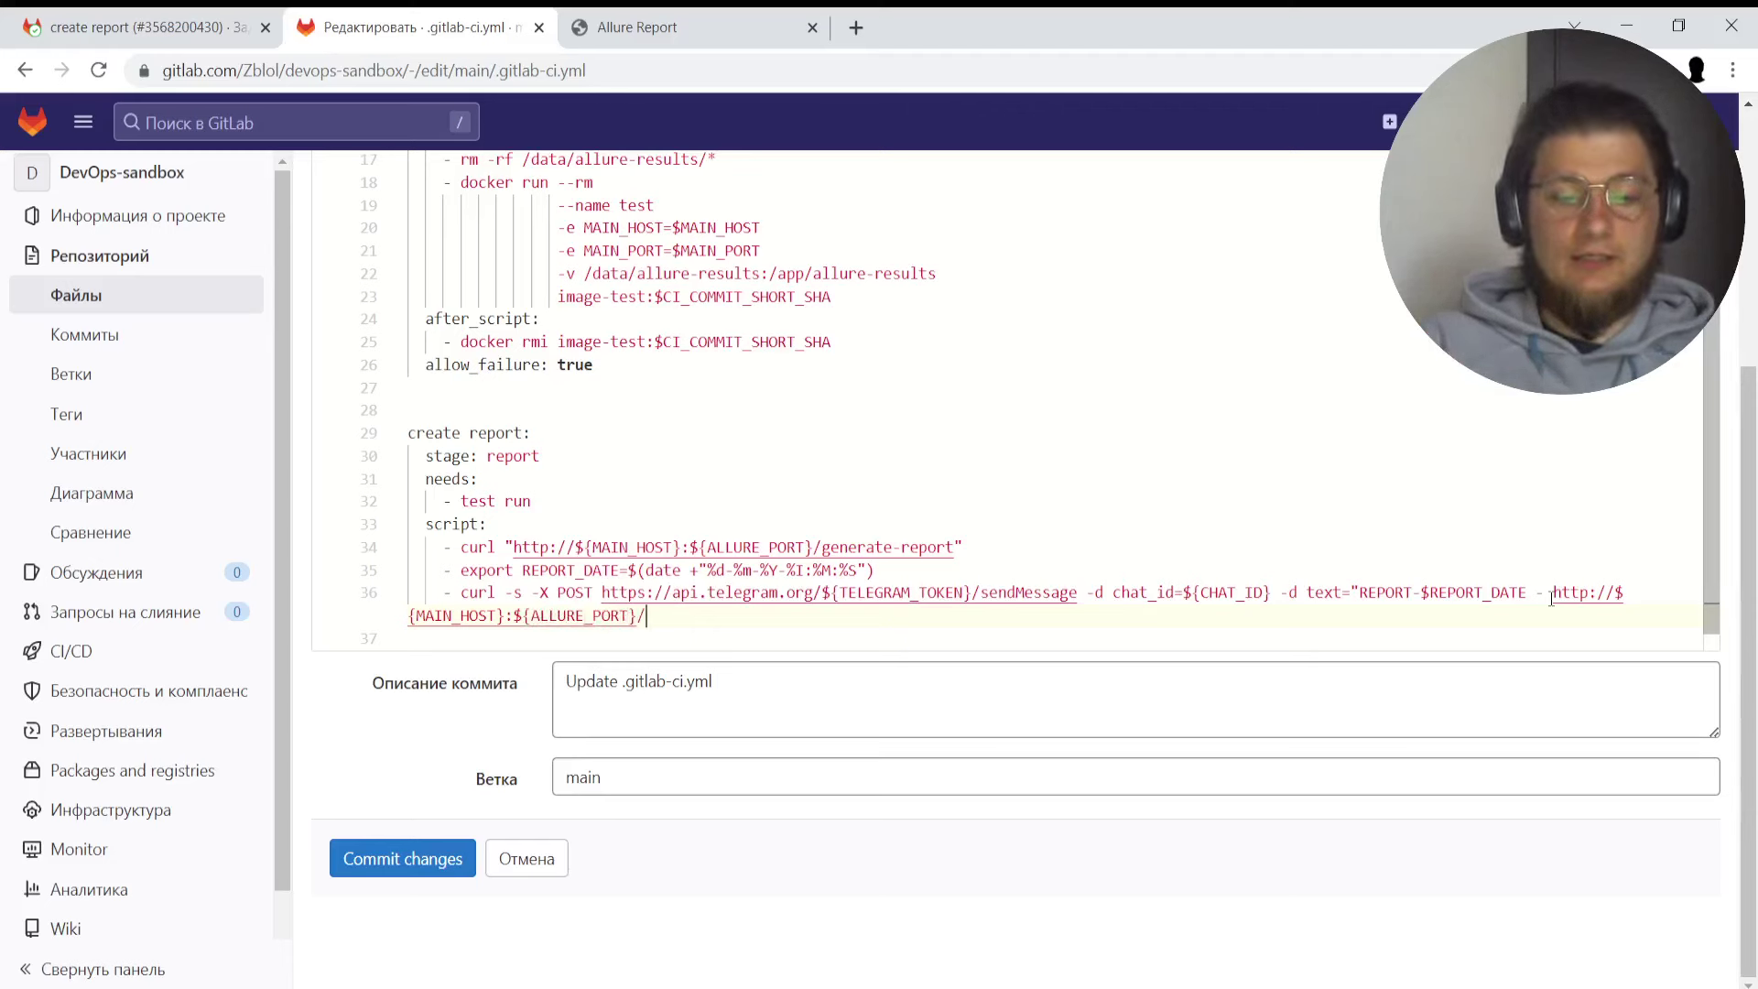
pyautogui.write('latest-')
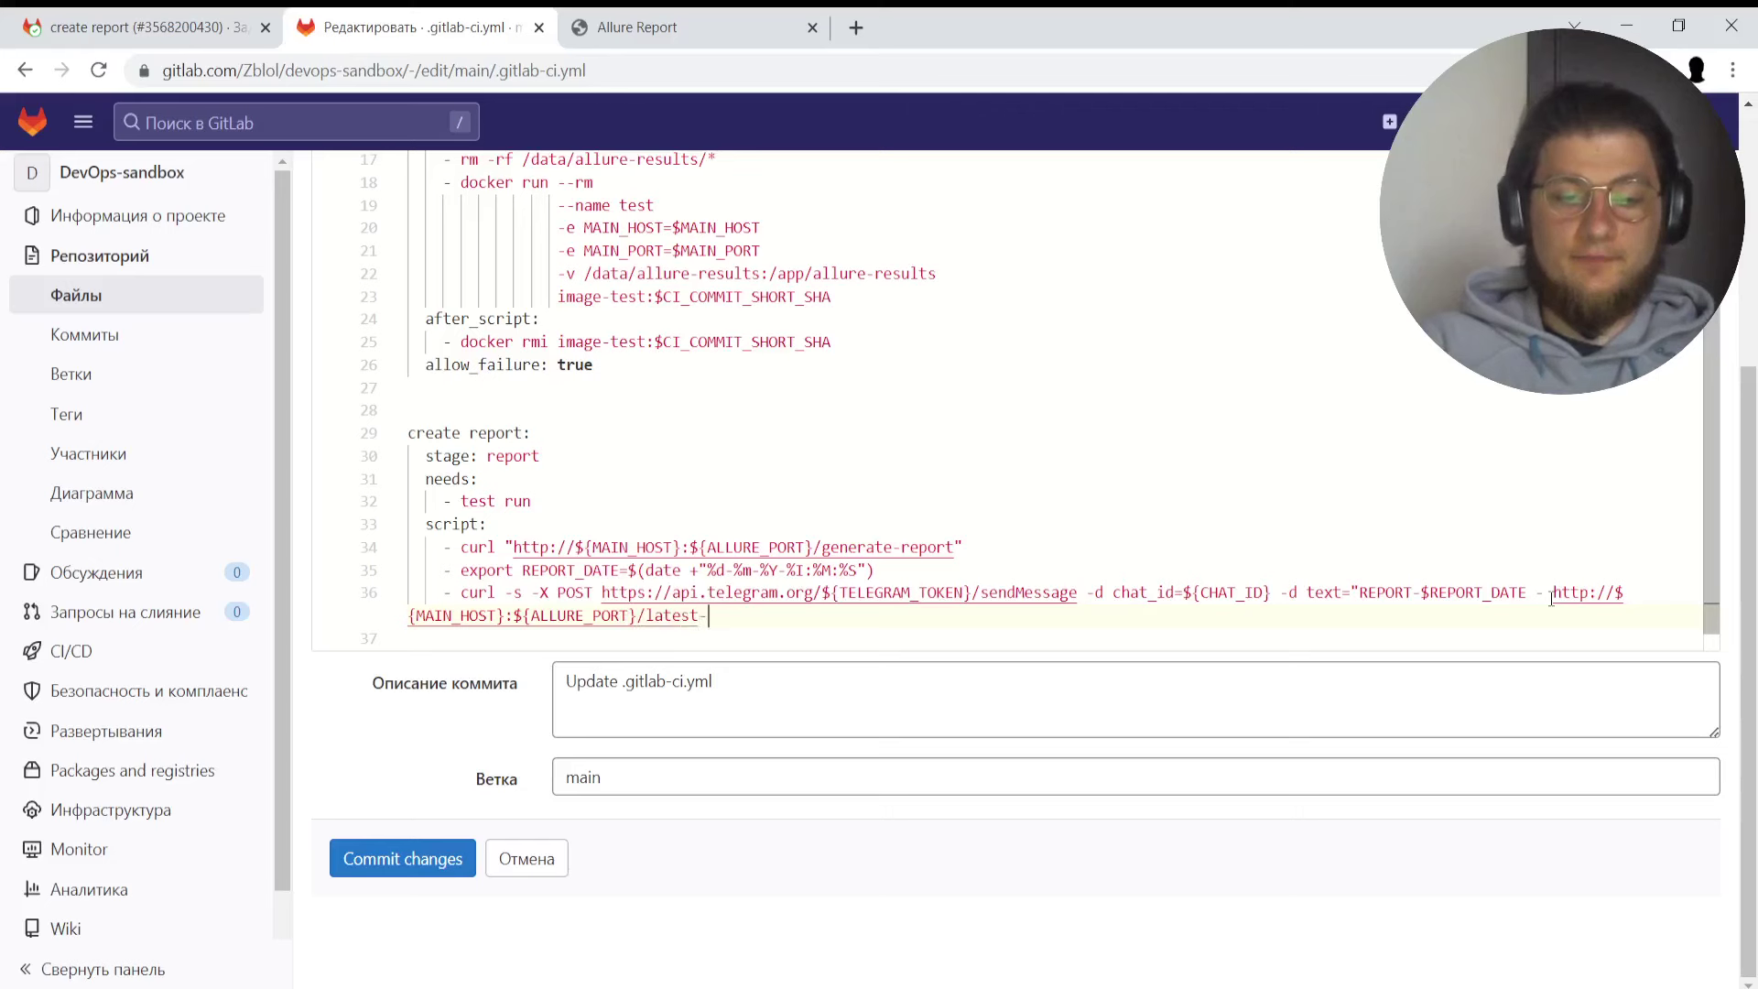
pyautogui.write('report')
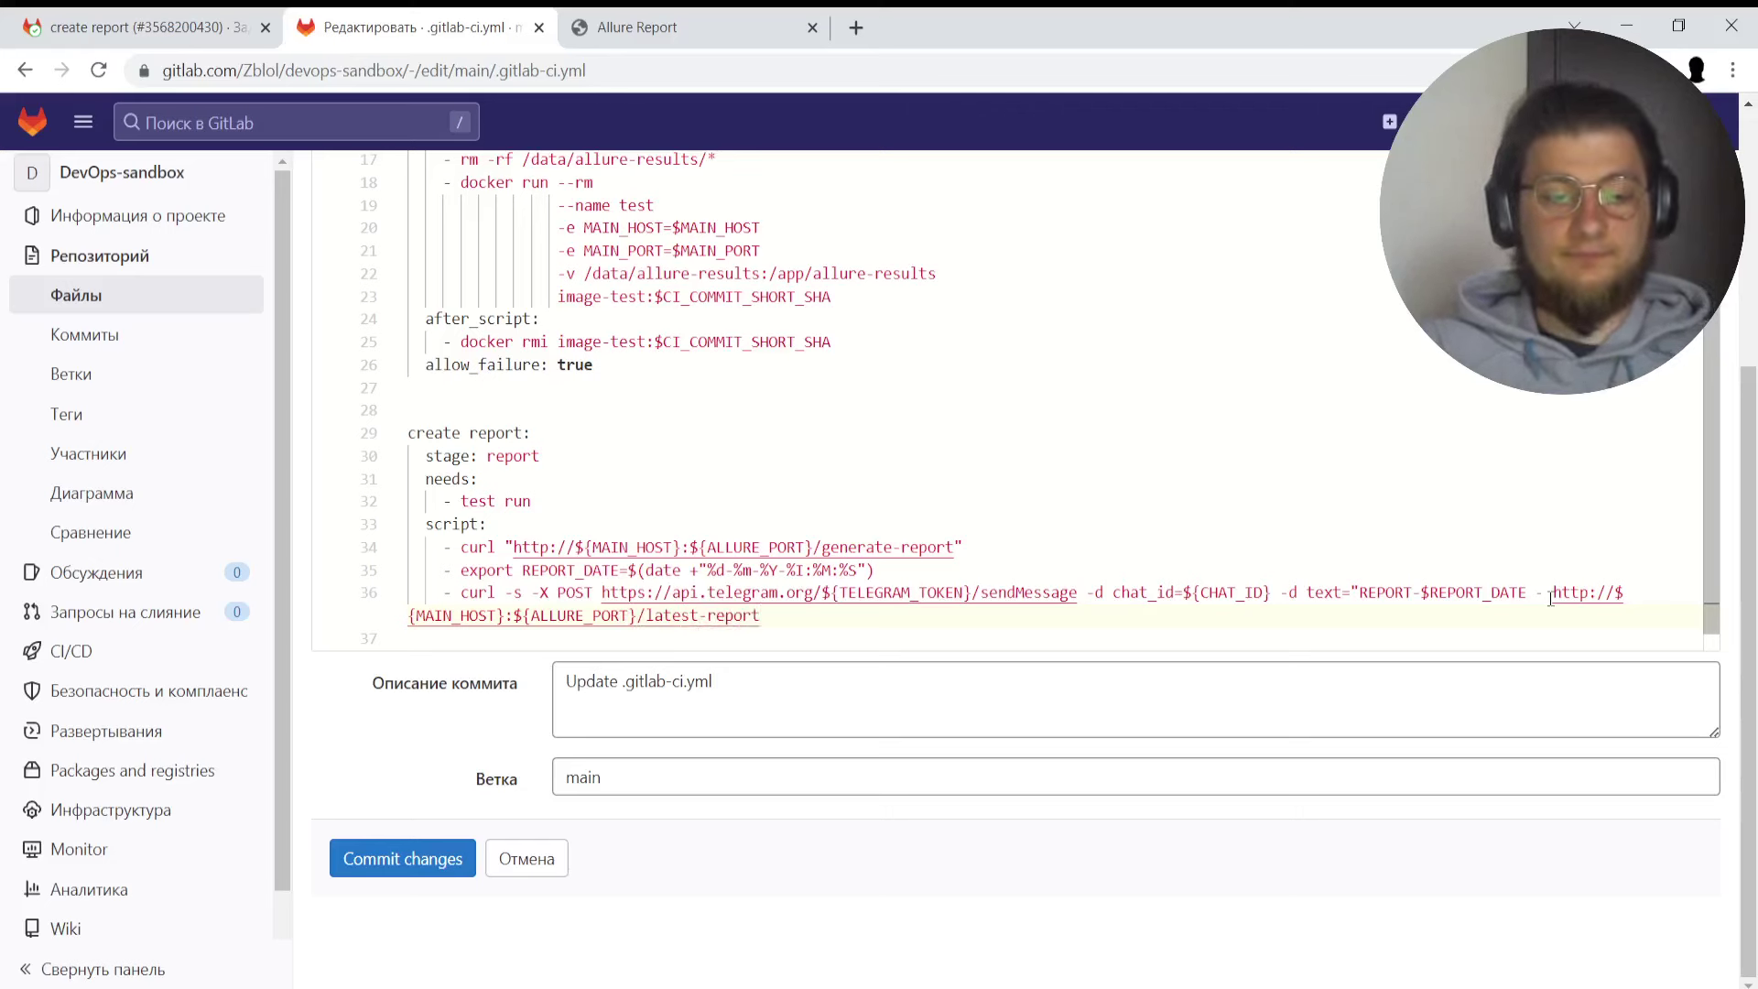
pyautogui.press('alt')
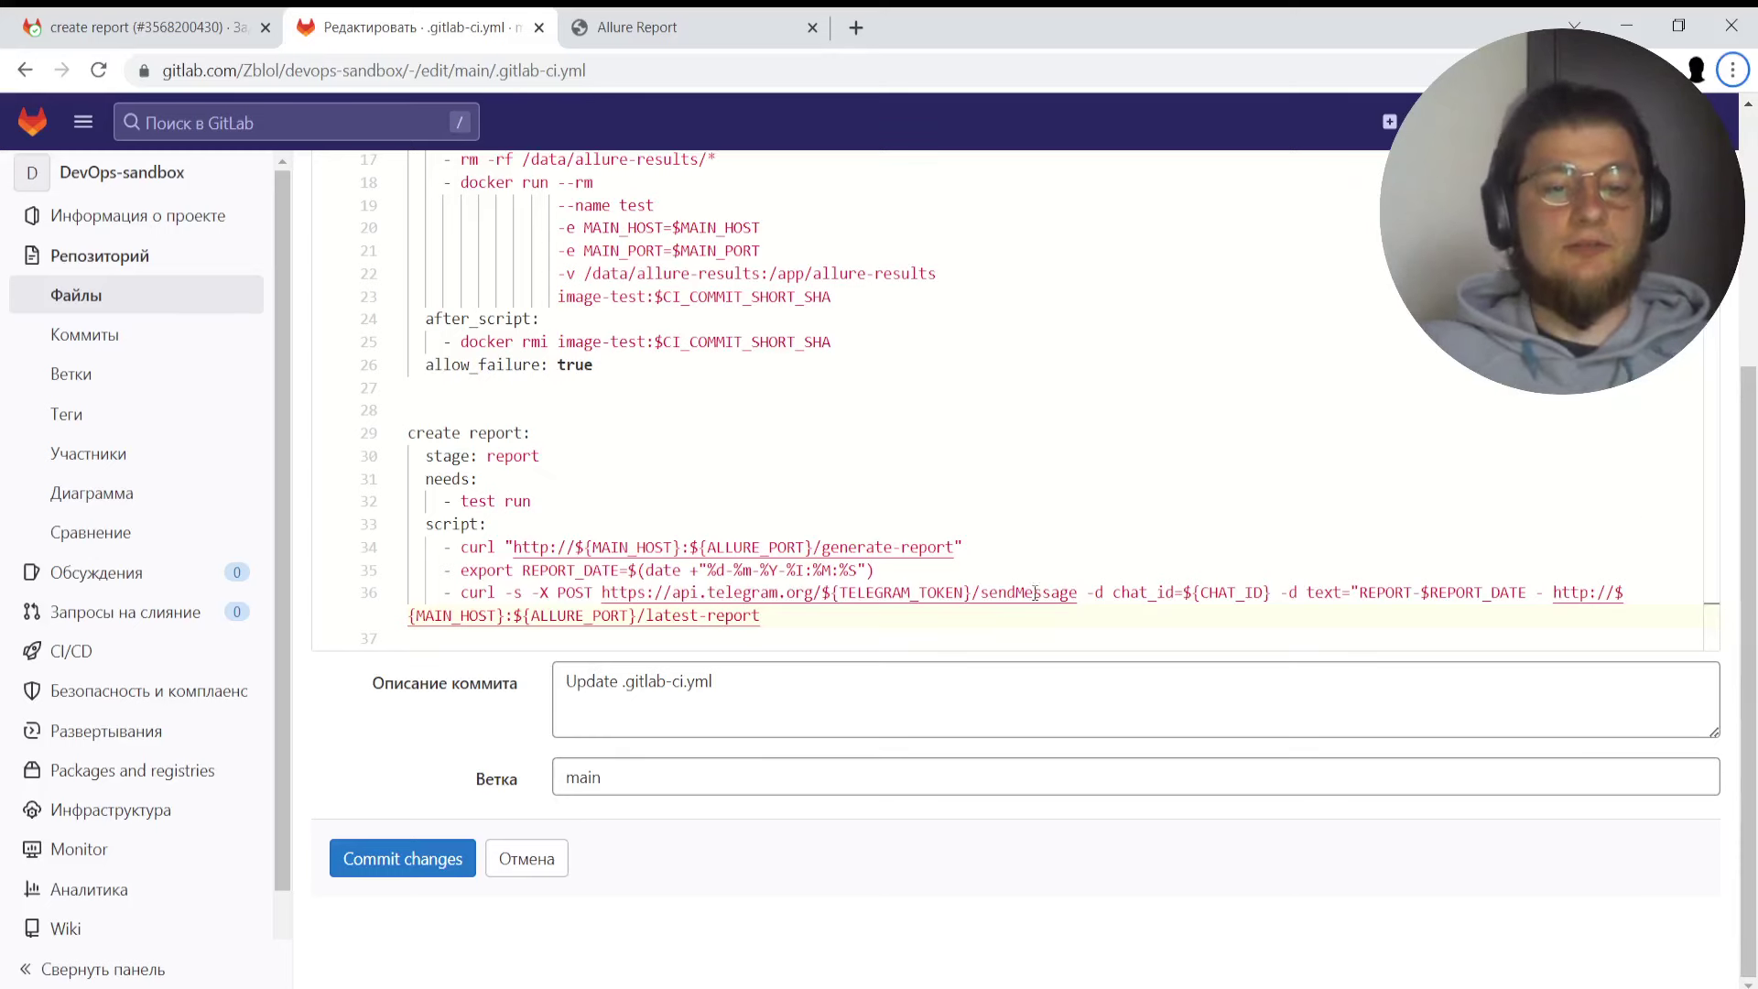
pyautogui.hotkey('ctrl', 'Tab')
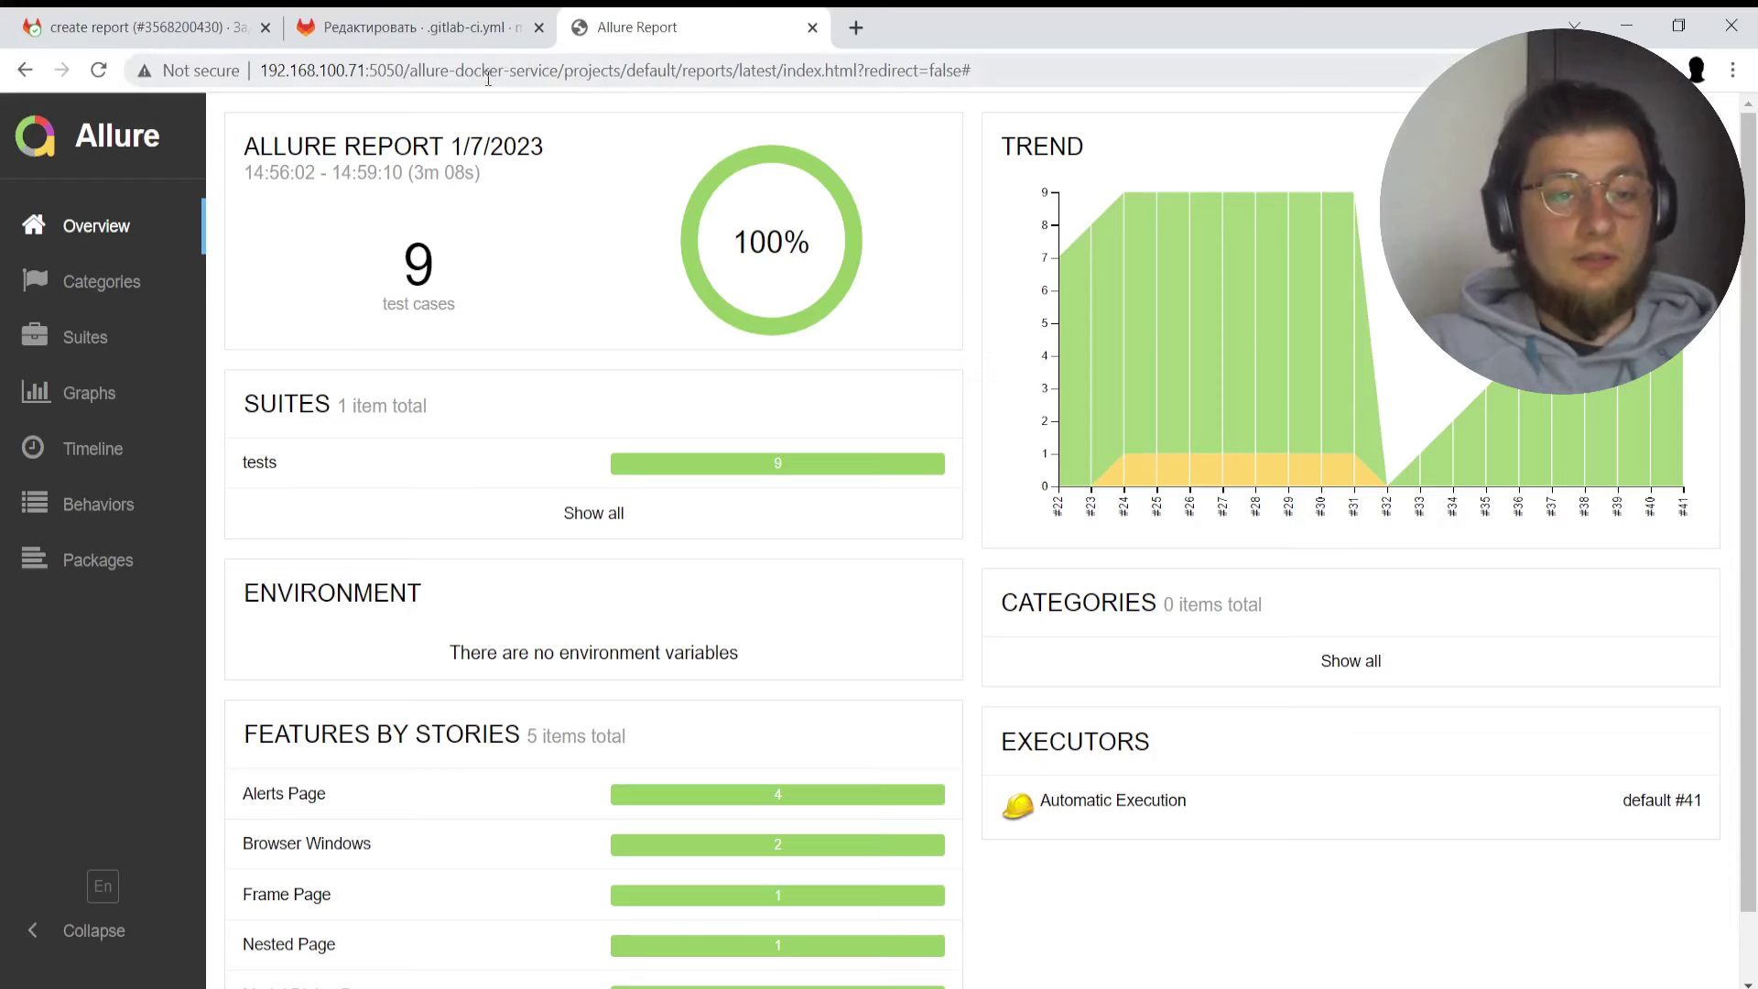
# Copy 'allure-docker-service' from the report address and insert it before /latest-report on line 36.
pyautogui.click(423, 71)
pyautogui.click(623, 71)
pyautogui.moveTo(559, 71); pyautogui.dragTo(409, 73)
pyautogui.hotkey('ctrl', 'c')
pyautogui.click(476, 15)
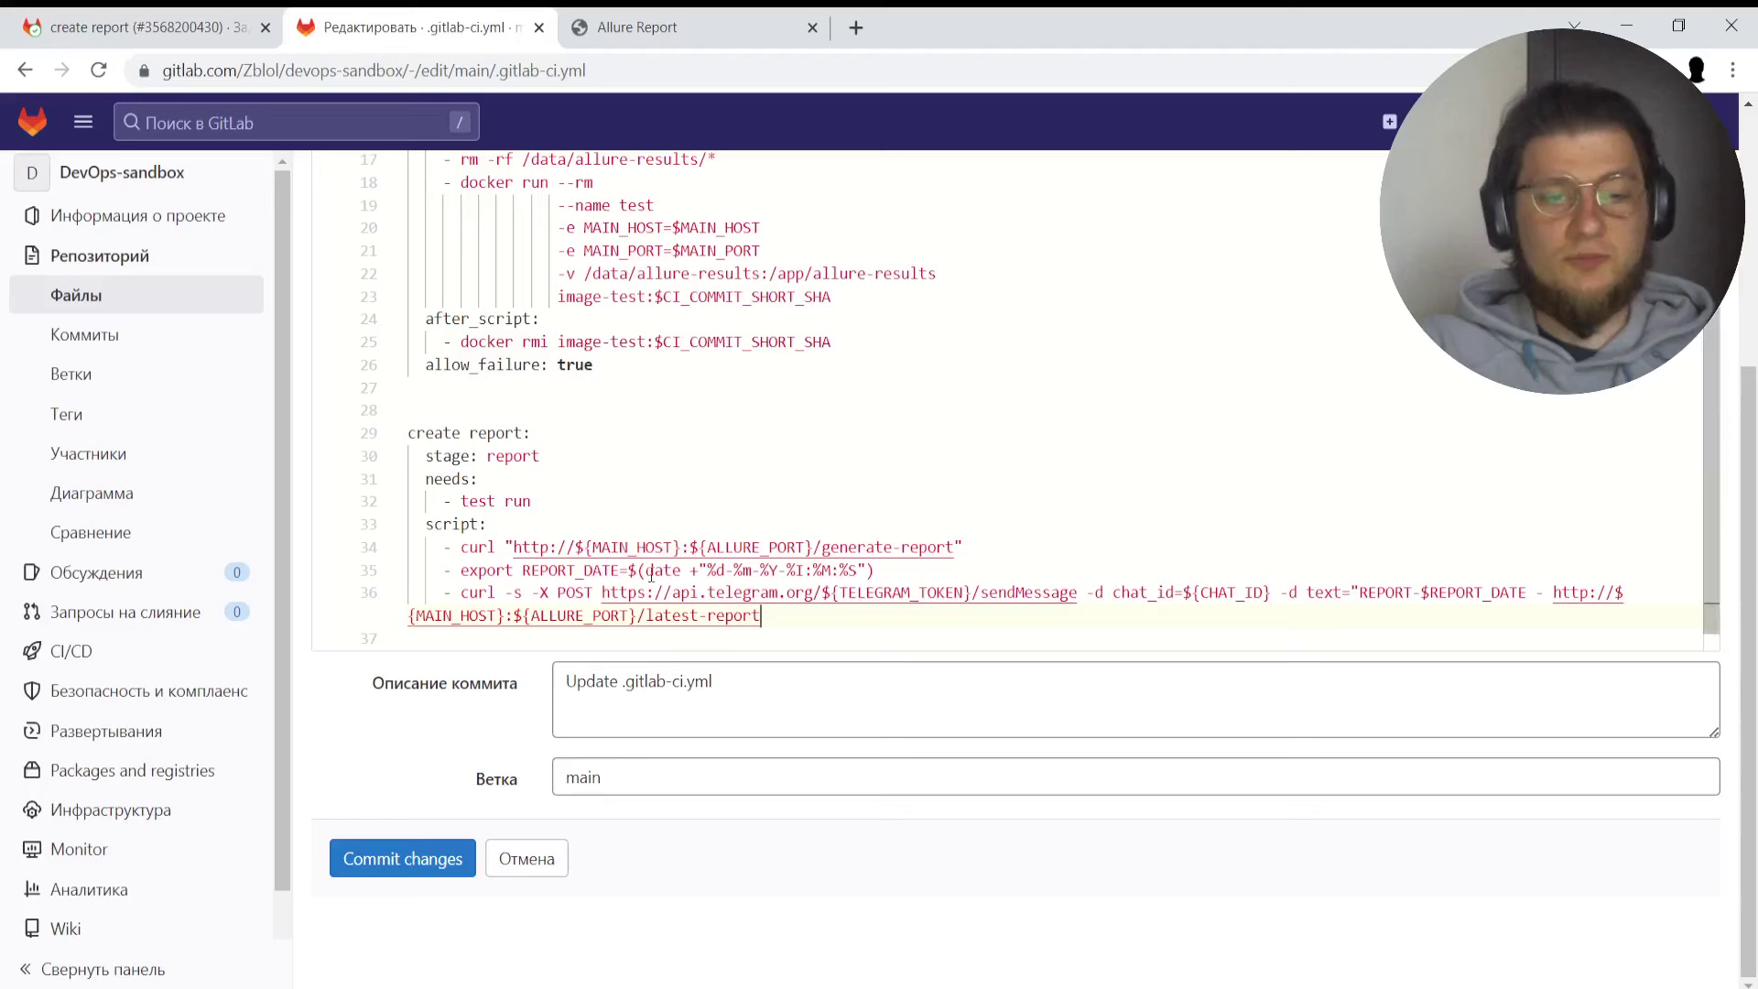
pyautogui.click(638, 615)
pyautogui.write('/')
pyautogui.hotkey('ctrl', 'v')
pyautogui.click(985, 617)
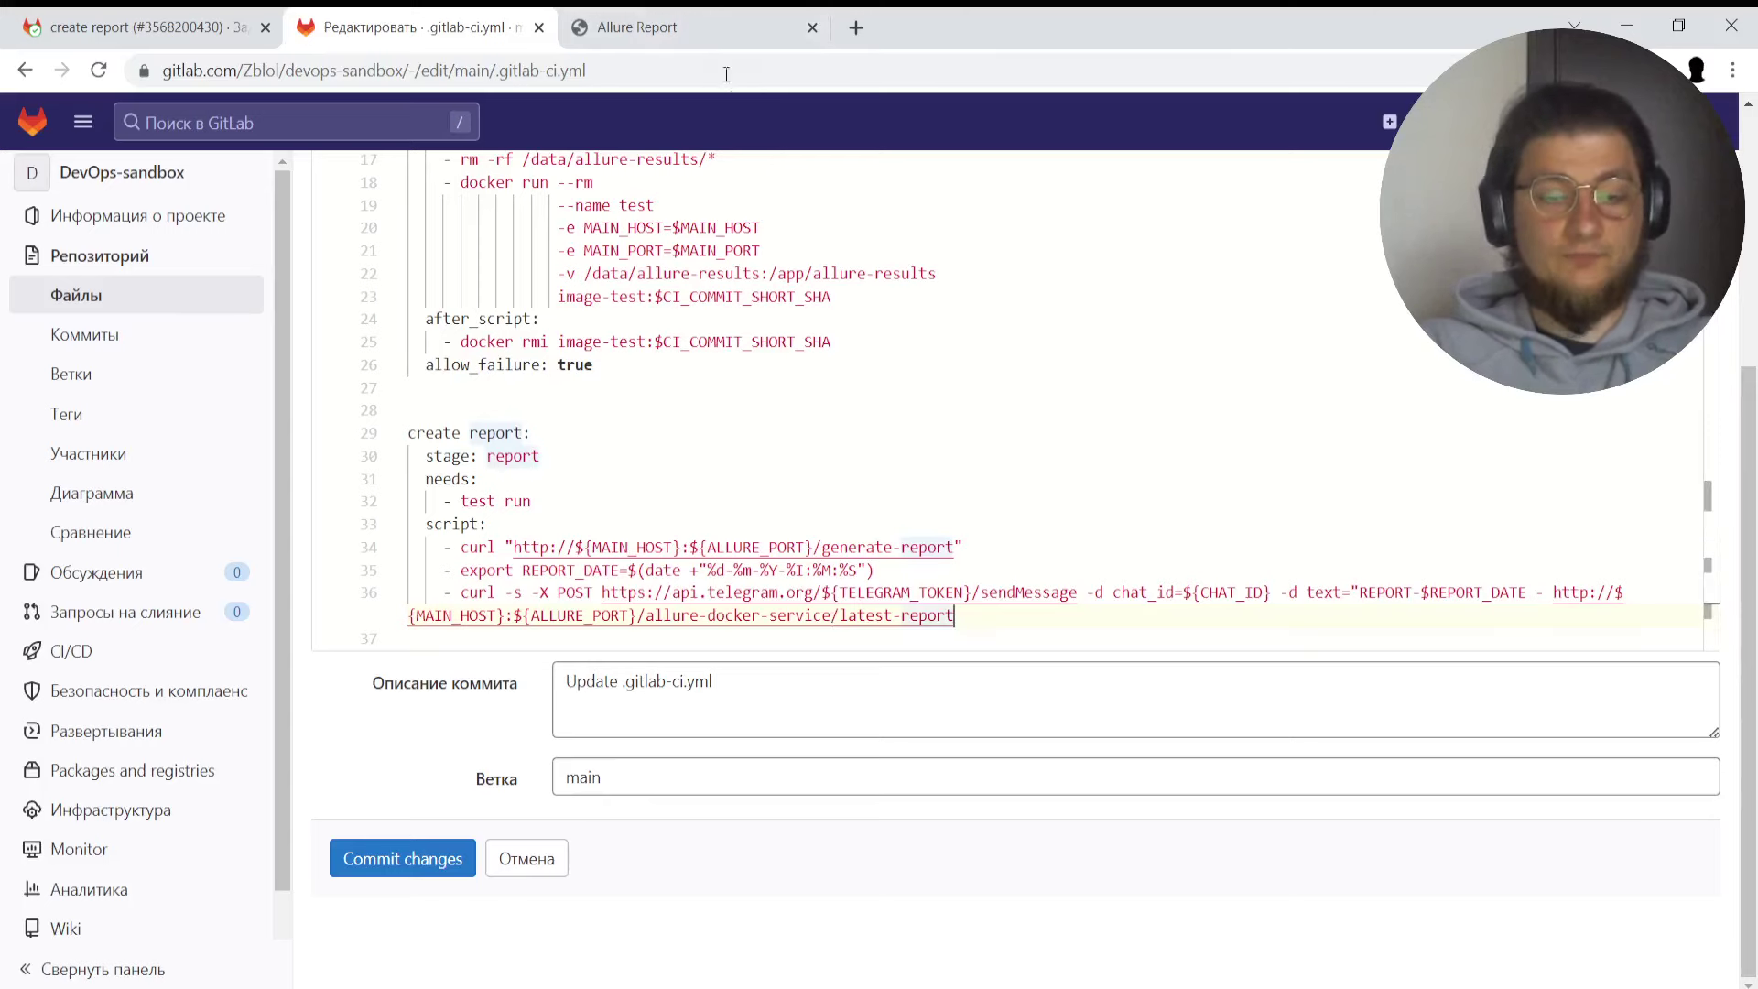
# Check that 192.168.100.71:5050/latest-report loads the latest Allure report overview.
pyautogui.click(696, 35)
pyautogui.click(515, 77)
pyautogui.moveTo(972, 71); pyautogui.dragTo(413, 74)
pyautogui.write('la')
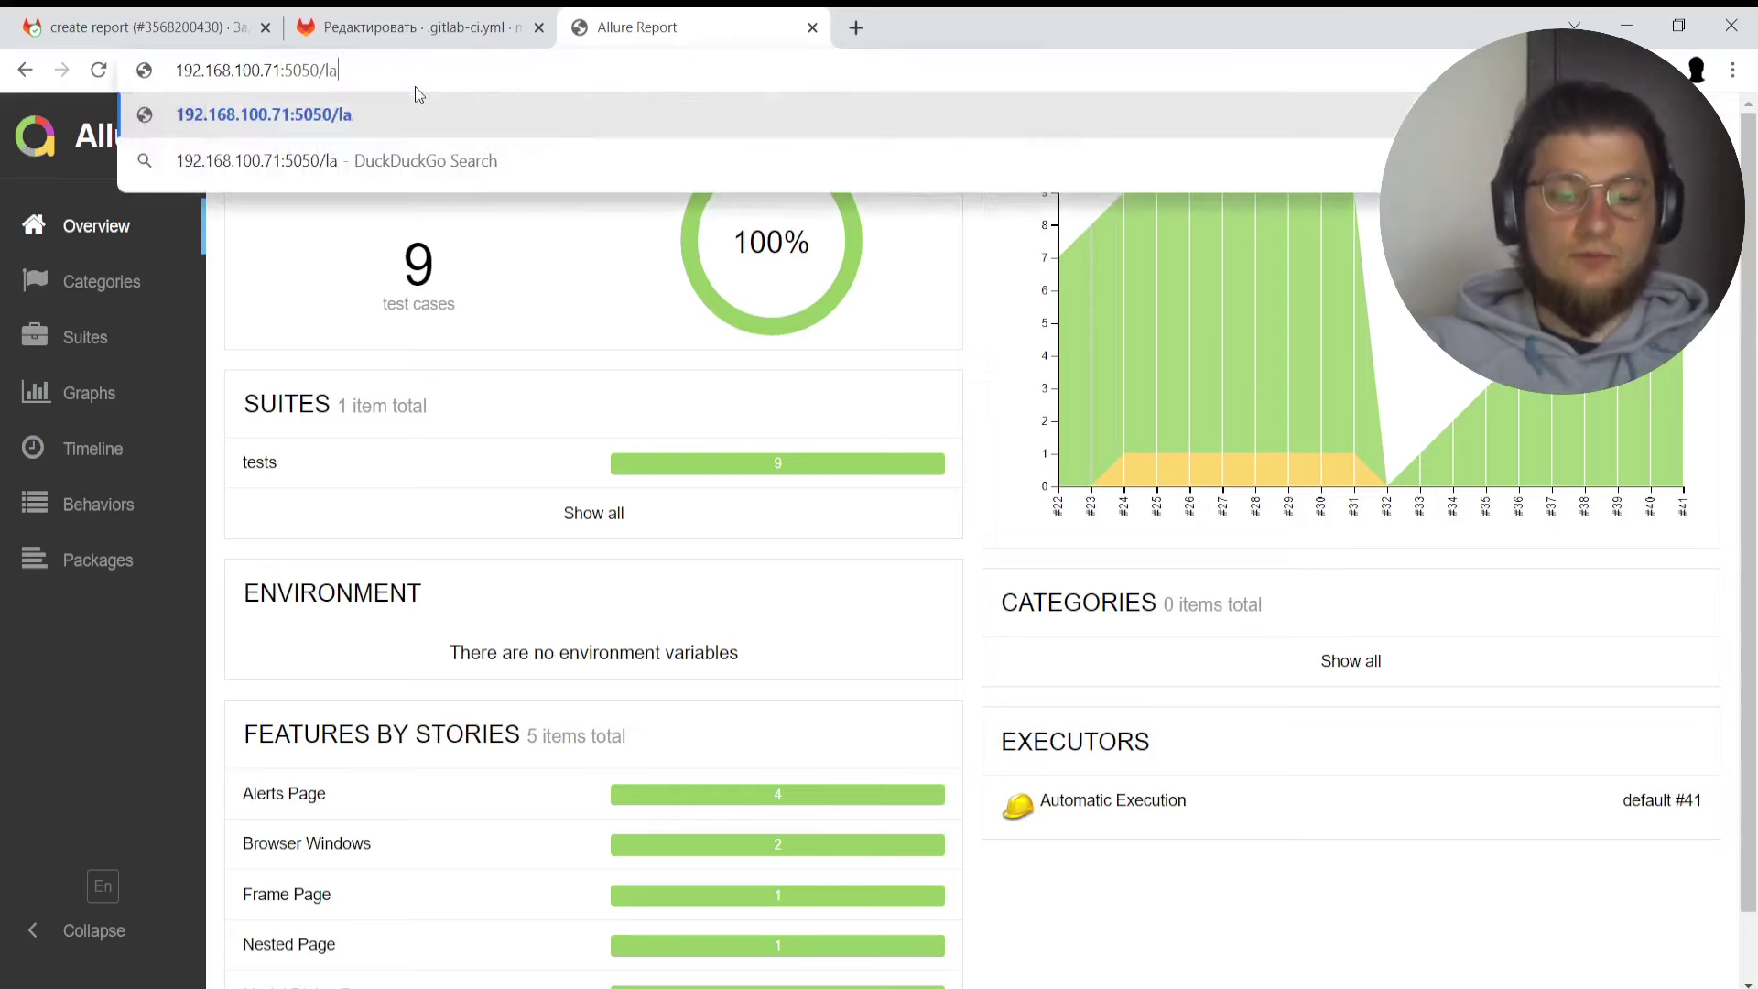
pyautogui.write('test-report')
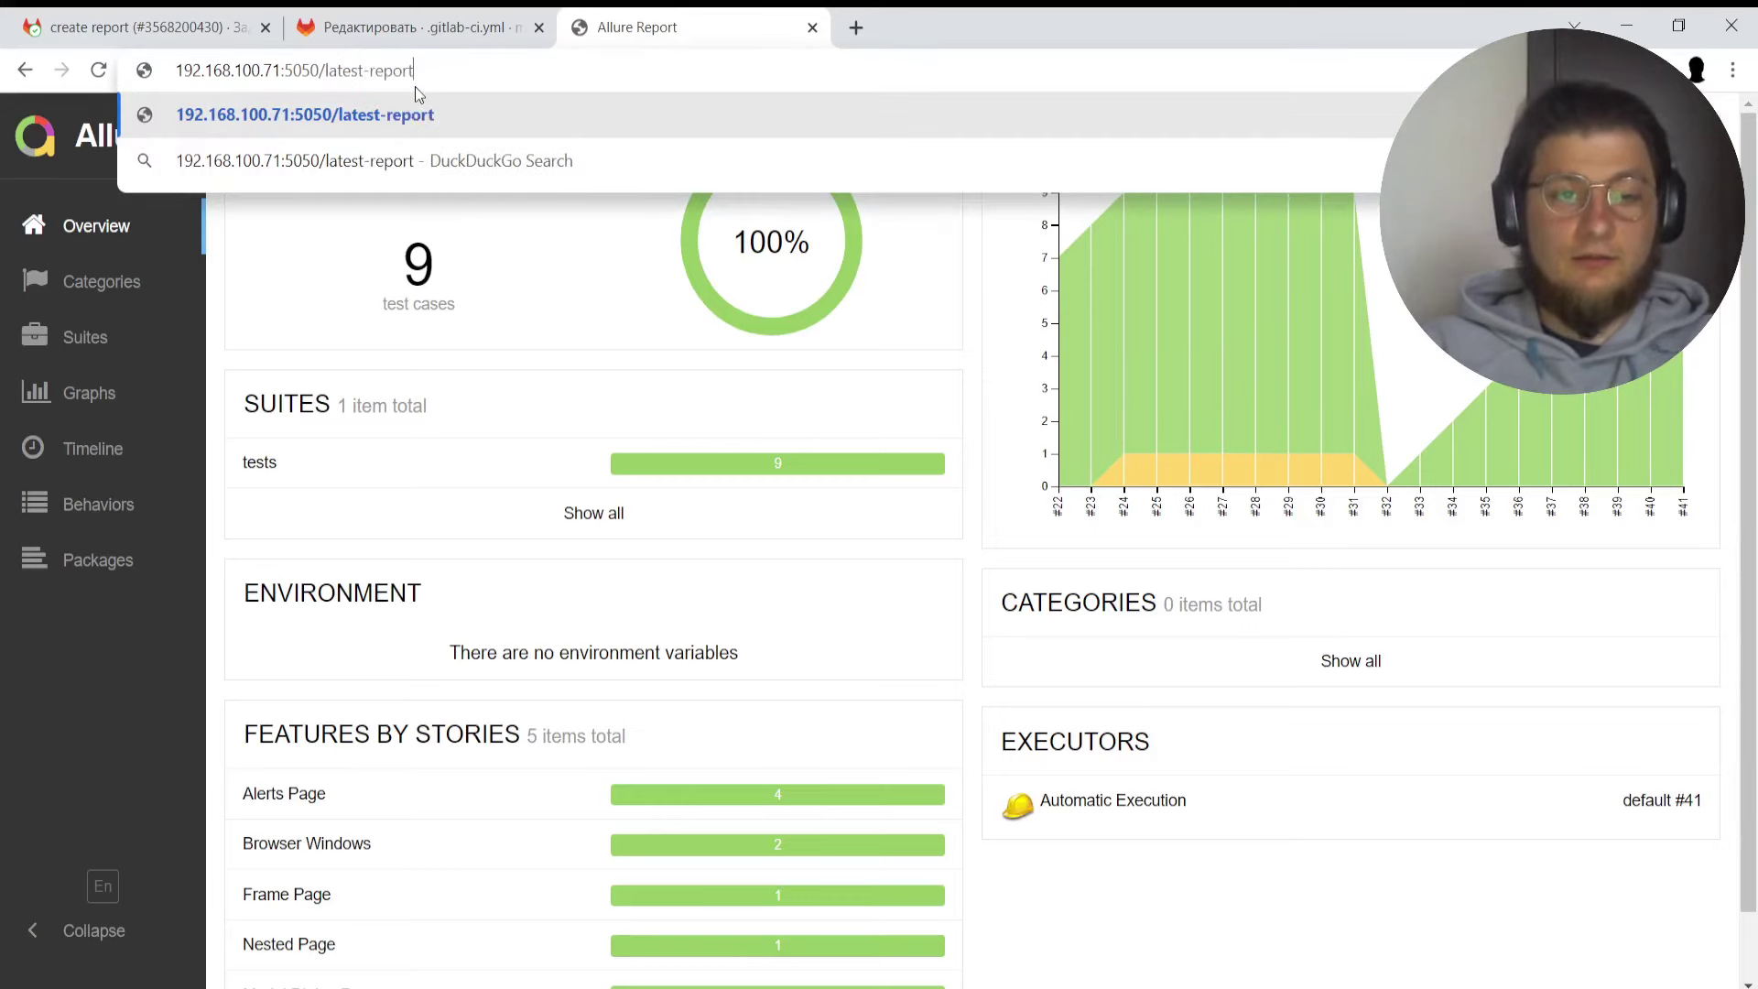
pyautogui.press('Return')
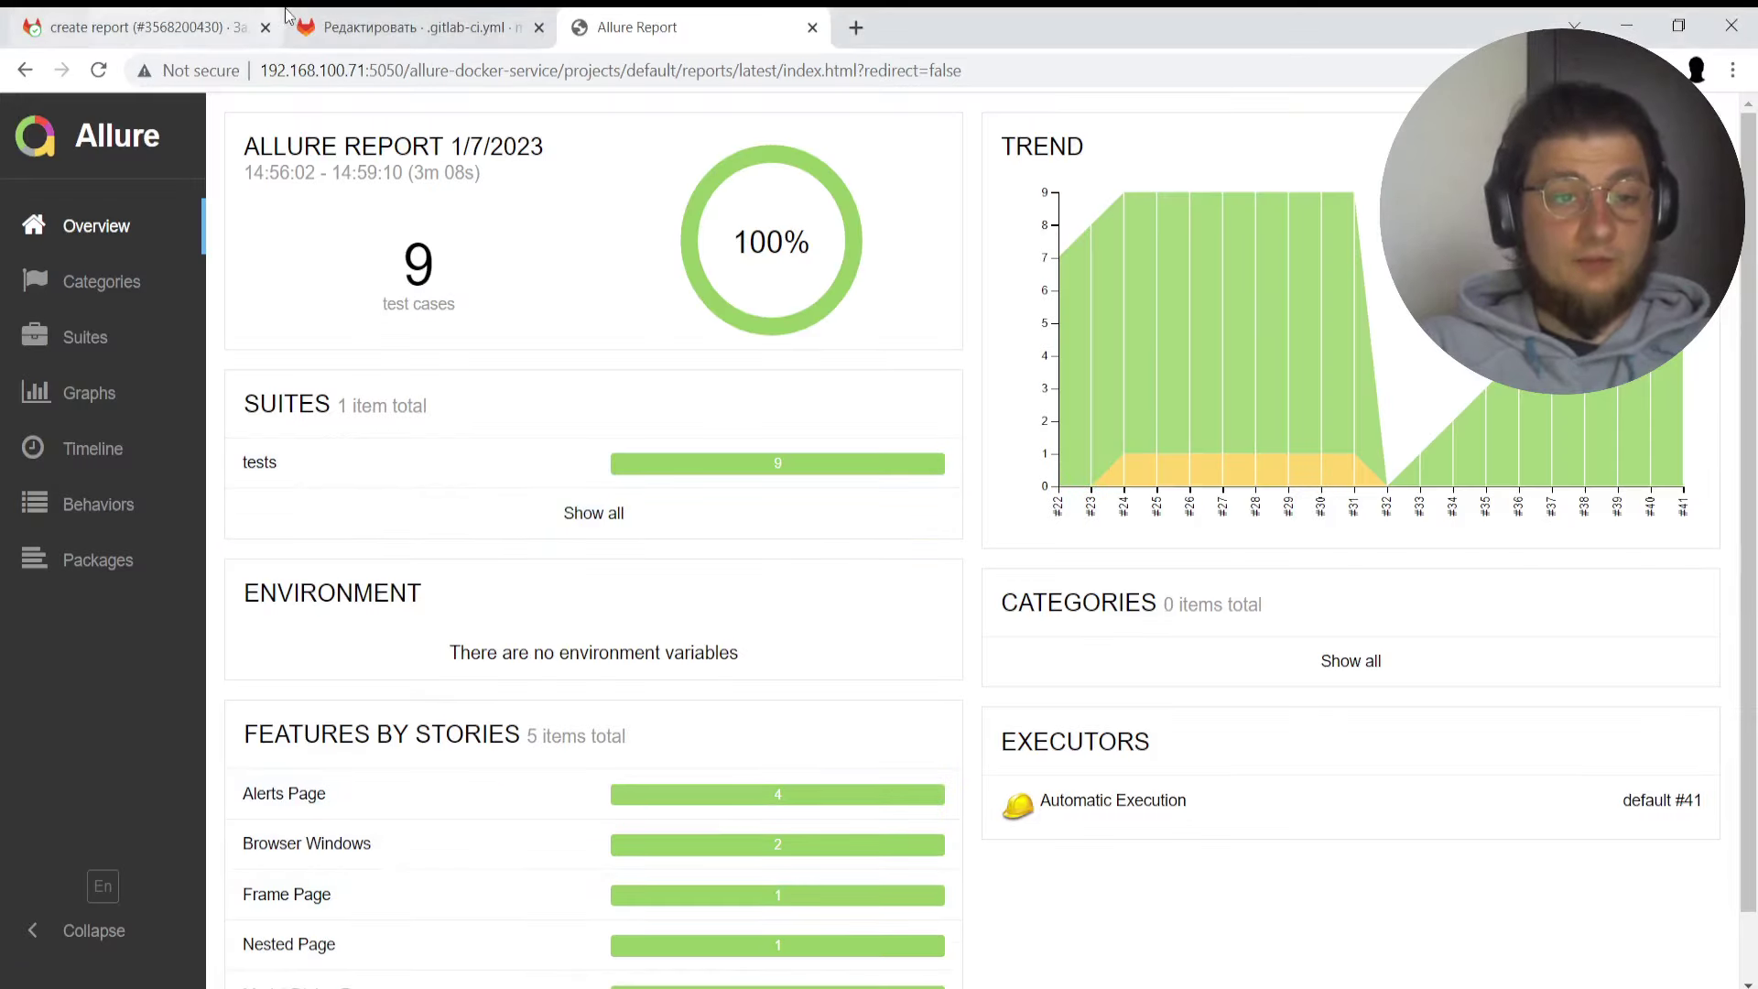
pyautogui.click(403, 25)
# Remove /allure-docker-service from the line 36 link, leaving ${ALLURE_PORT}/latest-report.
pyautogui.click(1015, 568)
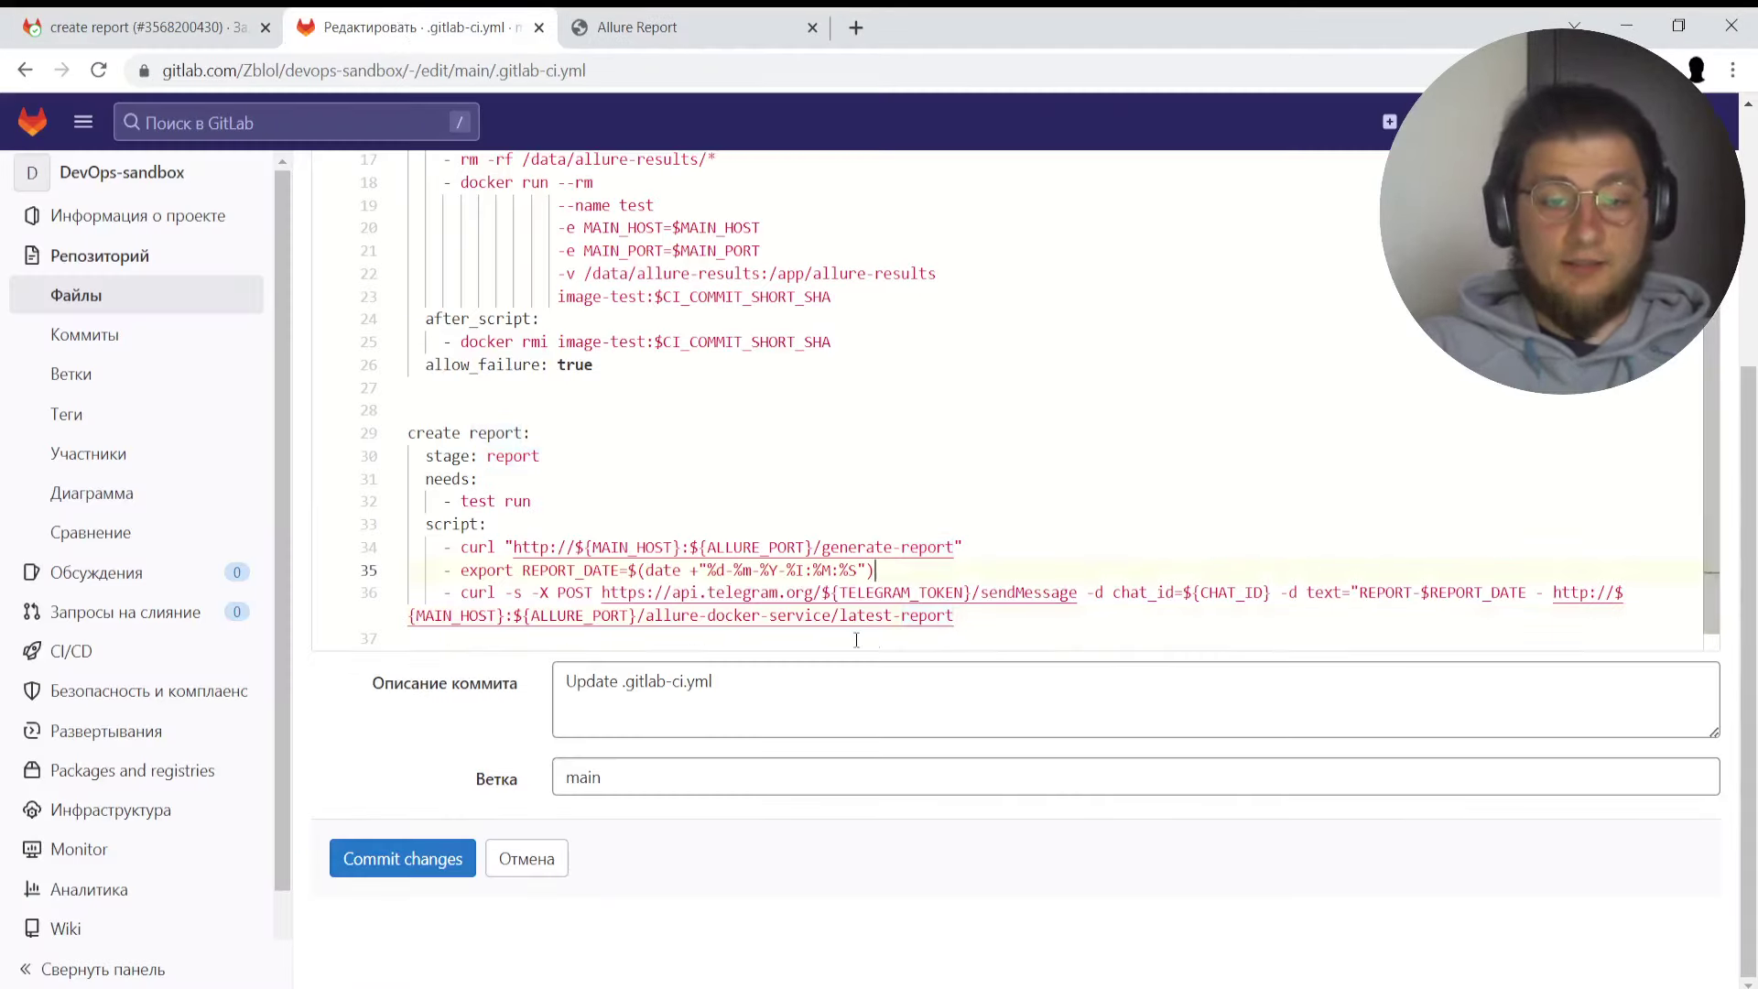
pyautogui.moveTo(832, 618); pyautogui.dragTo(638, 618)
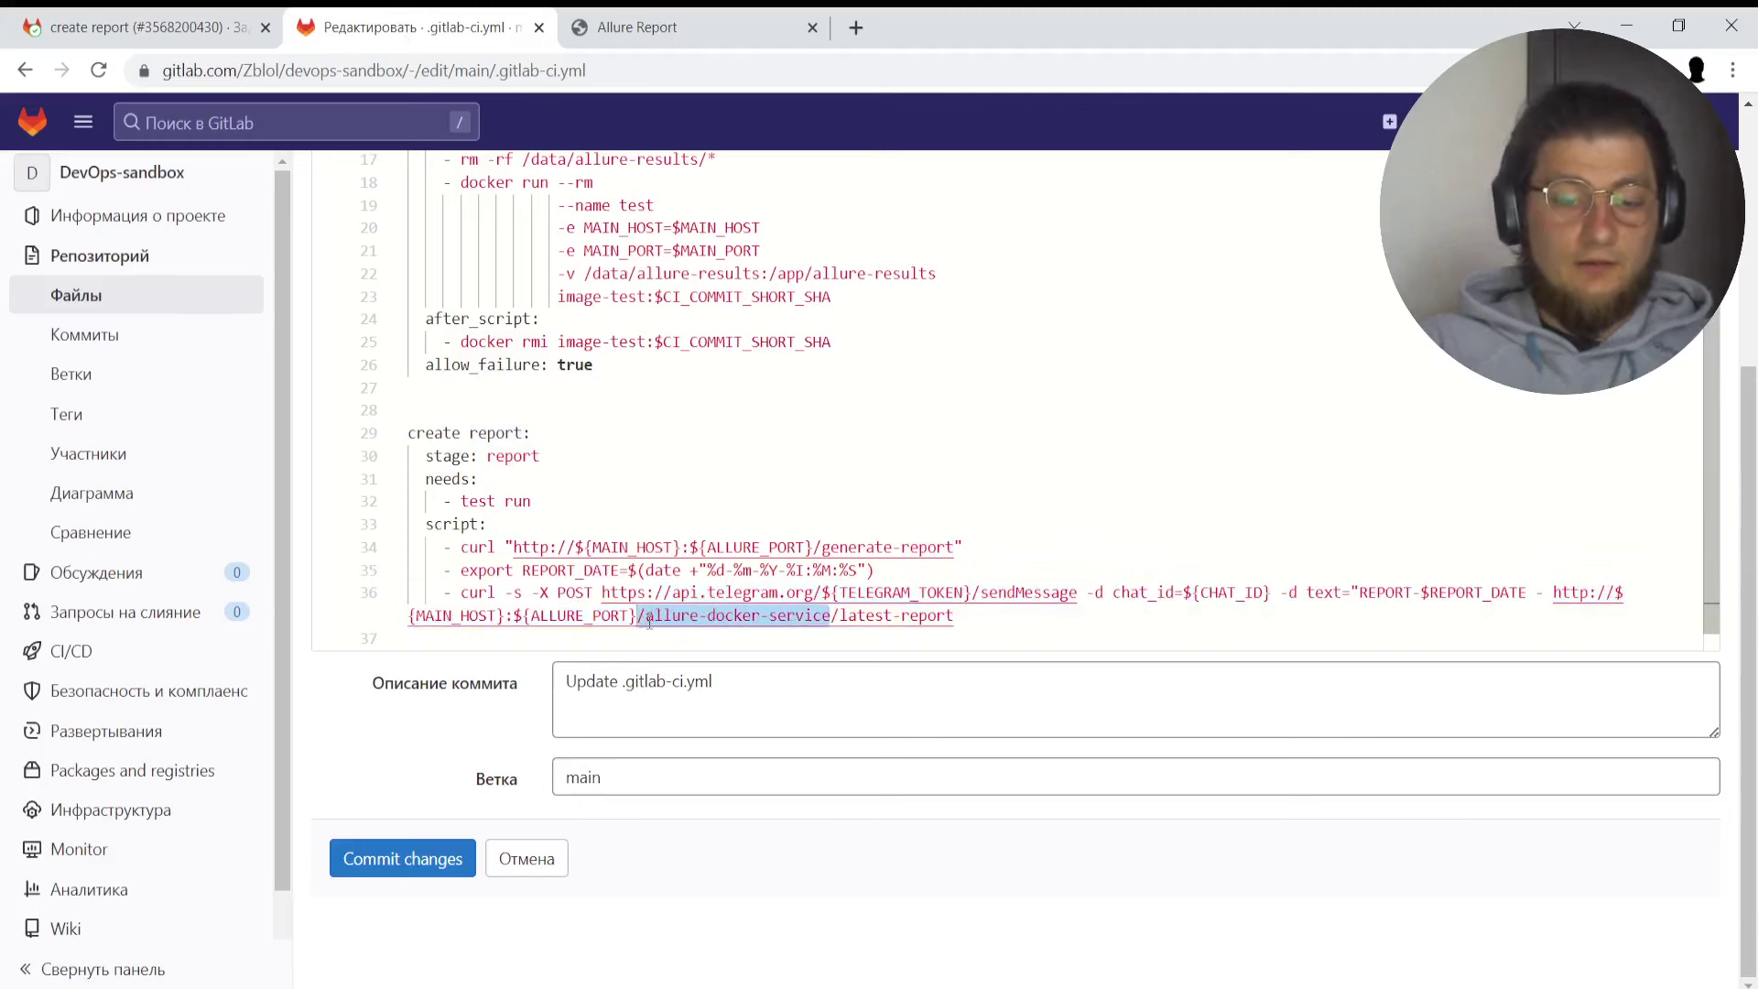
pyautogui.press('BackSpace')
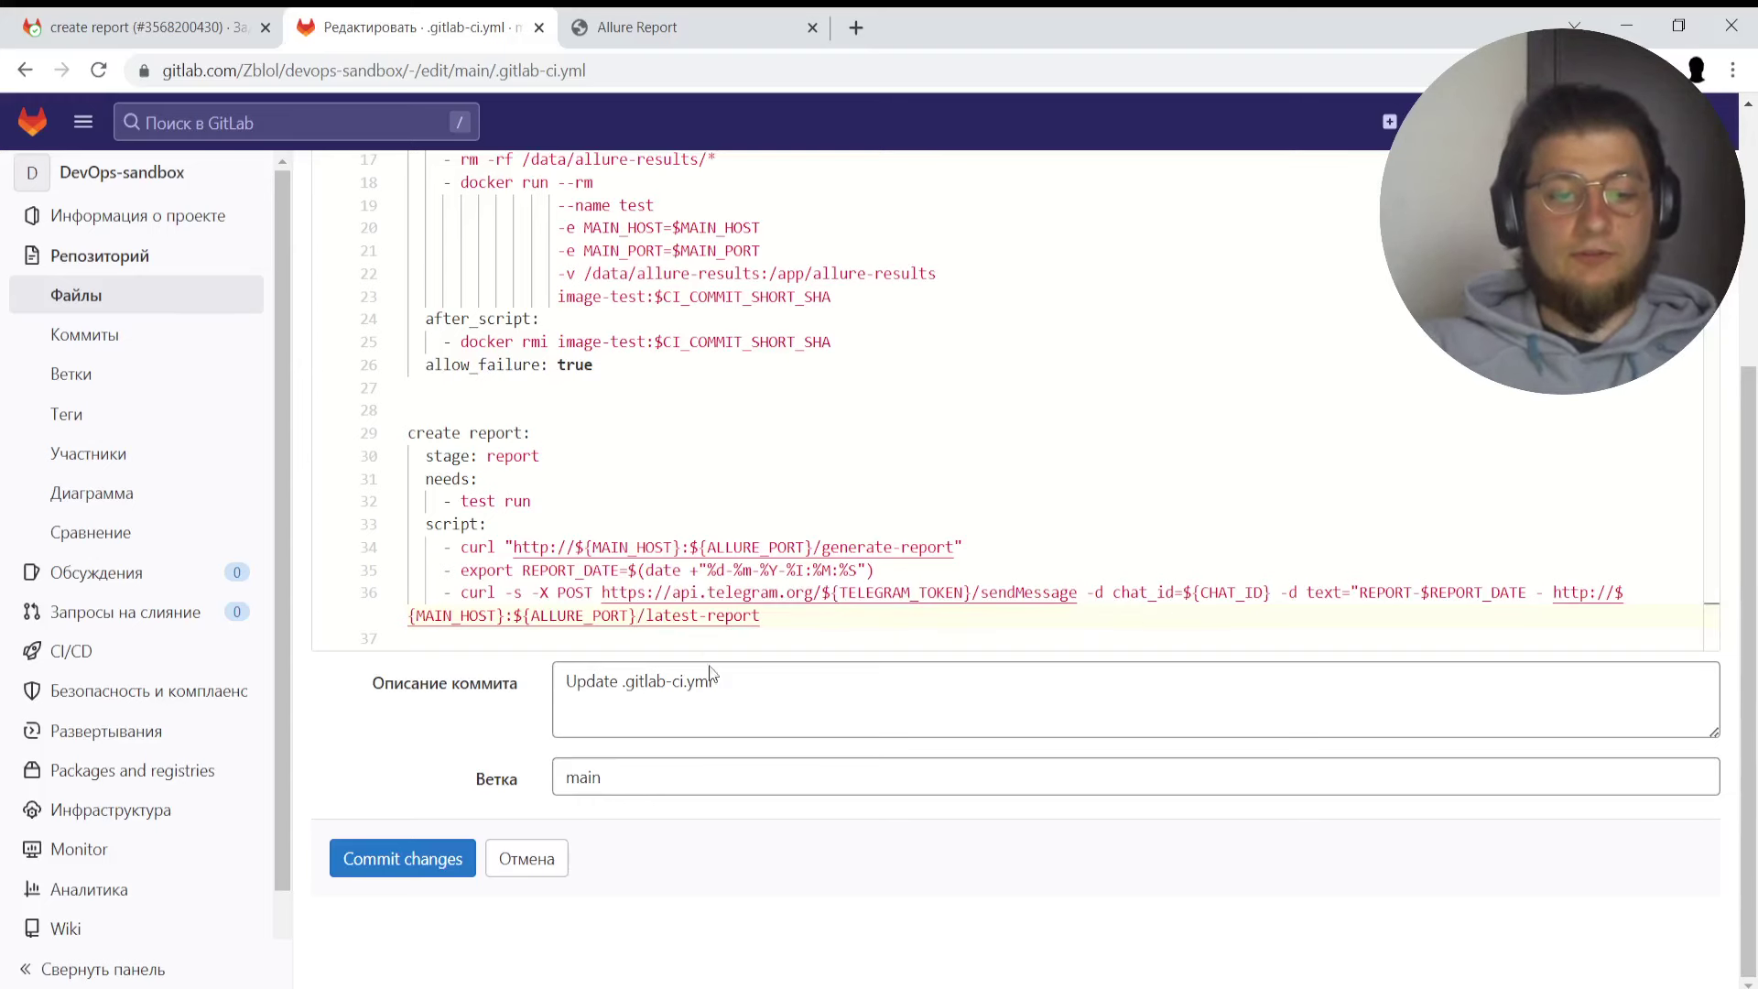
pyautogui.scroll(-1, 710, 641)
pyautogui.press('Up')
pyautogui.press('Up')
pyautogui.press('Up')
pyautogui.press('Up')
pyautogui.press('Up')
pyautogui.press('Up')
pyautogui.press('Up')
pyautogui.press('Up')
pyautogui.press('Up')
pyautogui.press('Up')
pyautogui.press('Up')
# Look through the dump_alert bot's earlier REPORT messages in Telegram.
pyautogui.hotkey('alt', 'Tab')
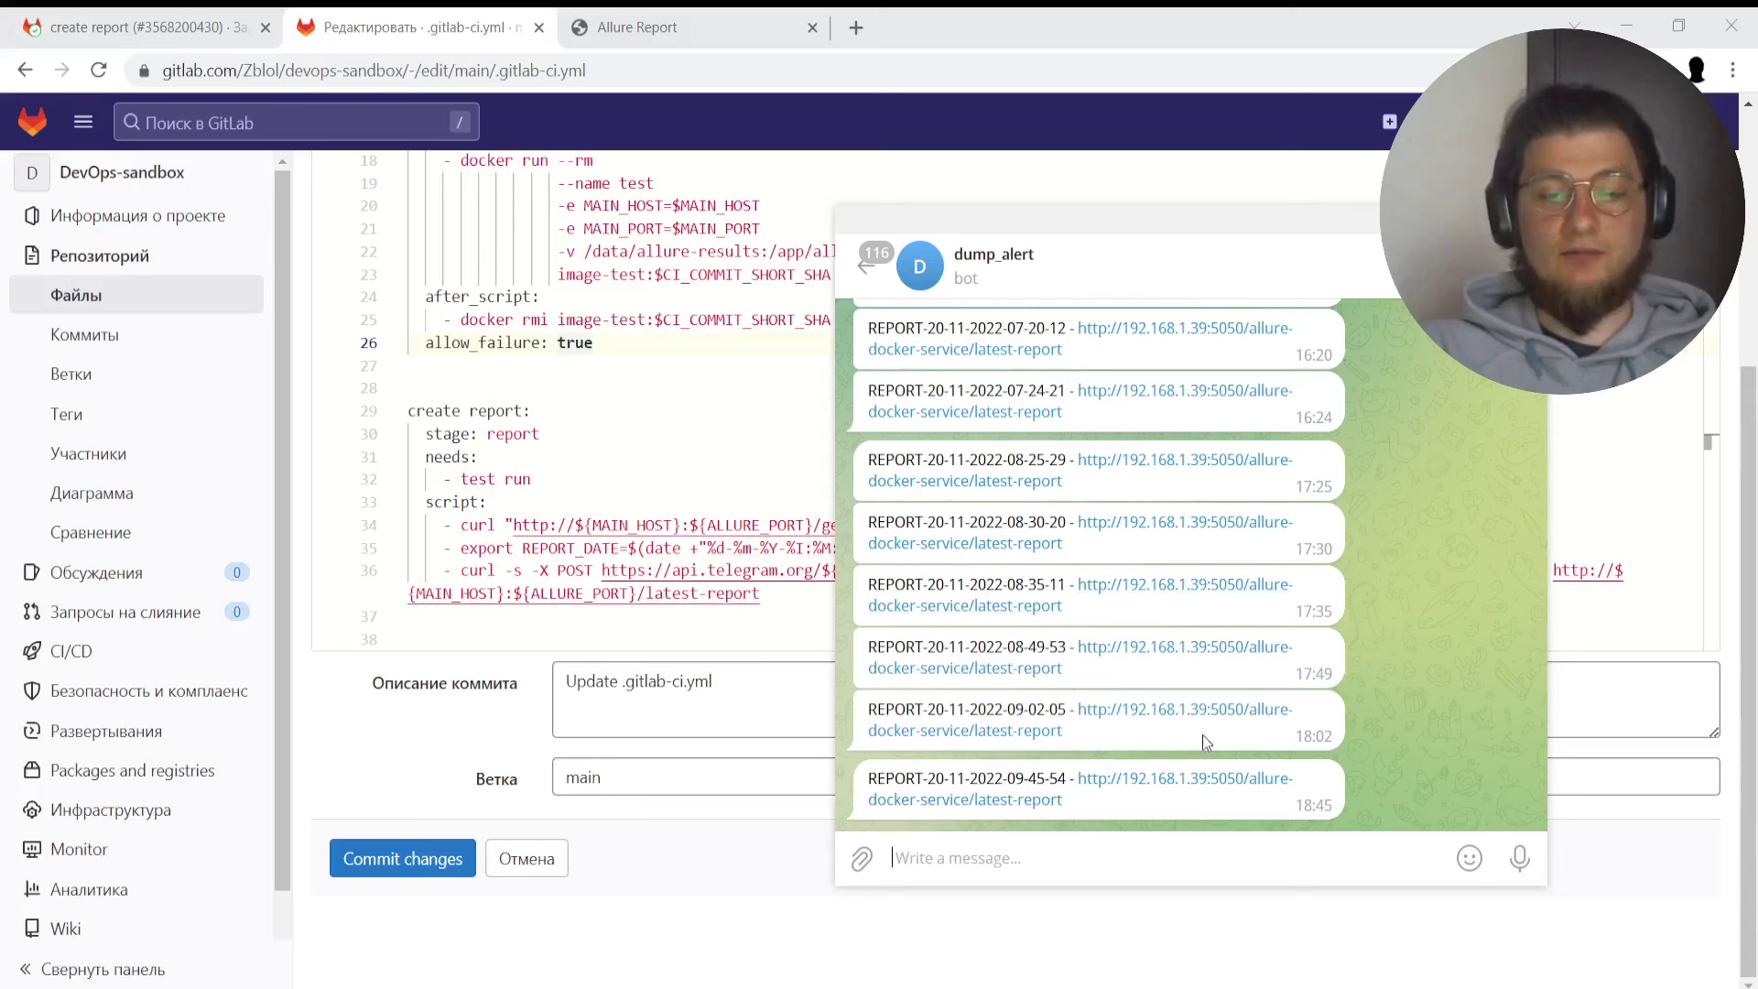
pyautogui.scroll(3, 1366, 684)
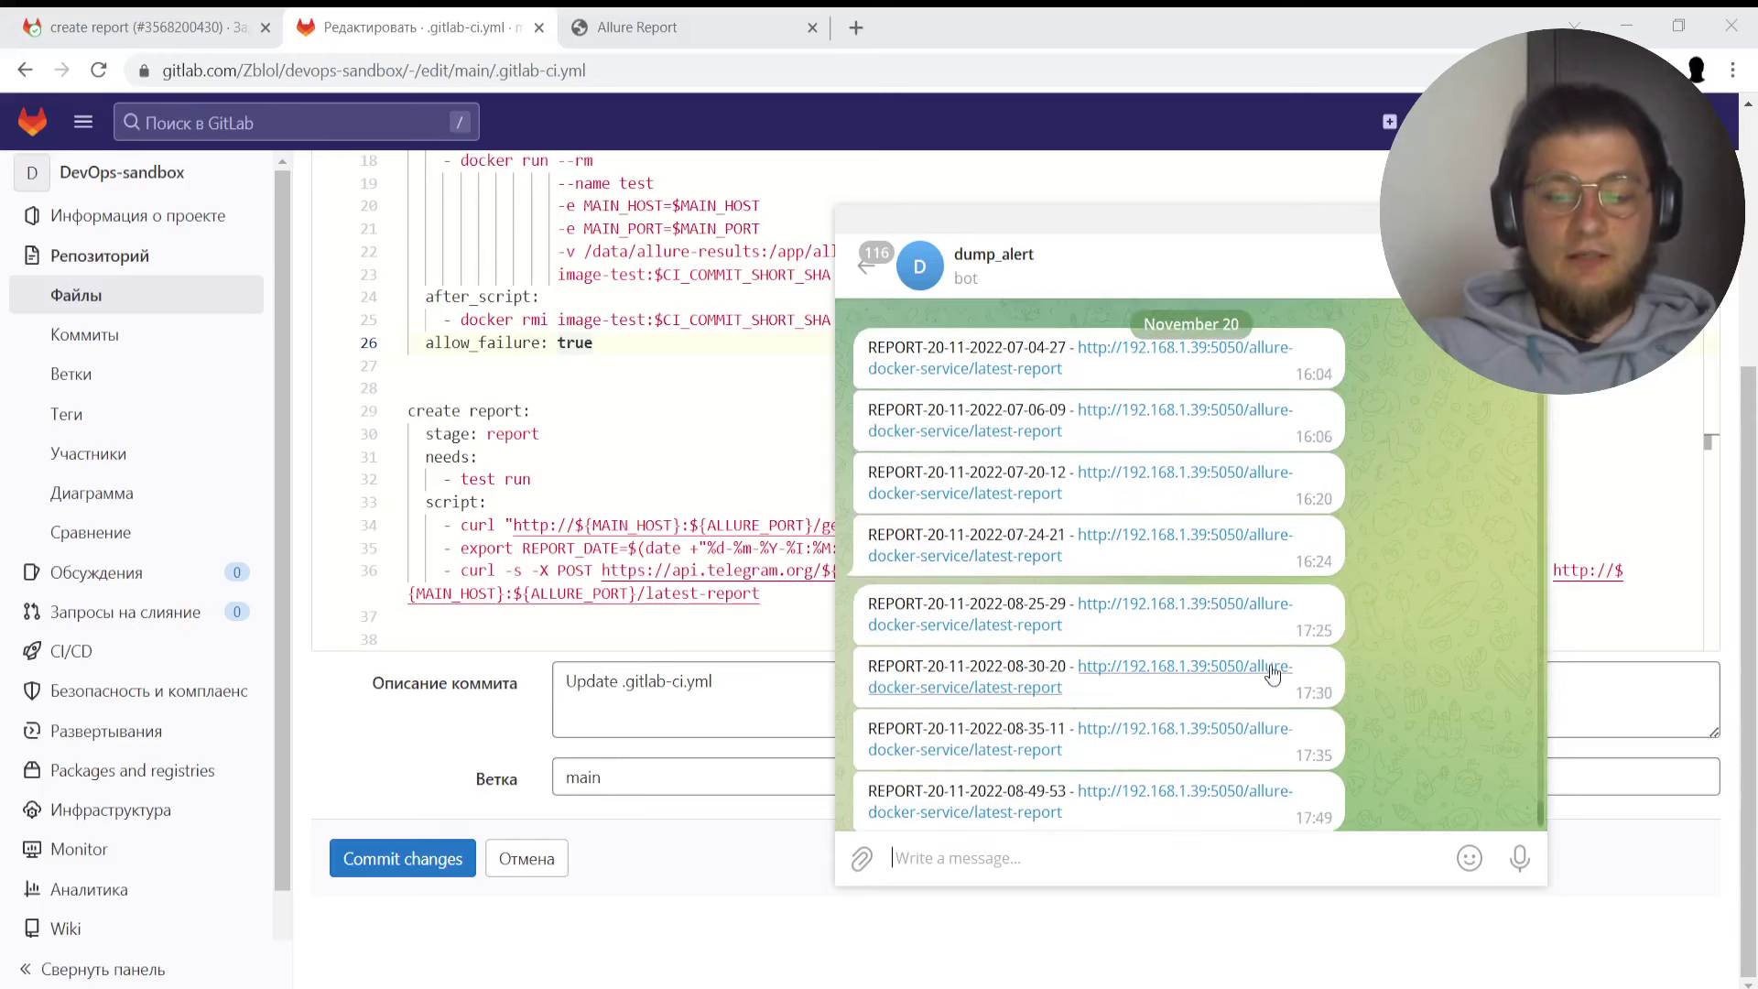
pyautogui.scroll(-3, 1273, 673)
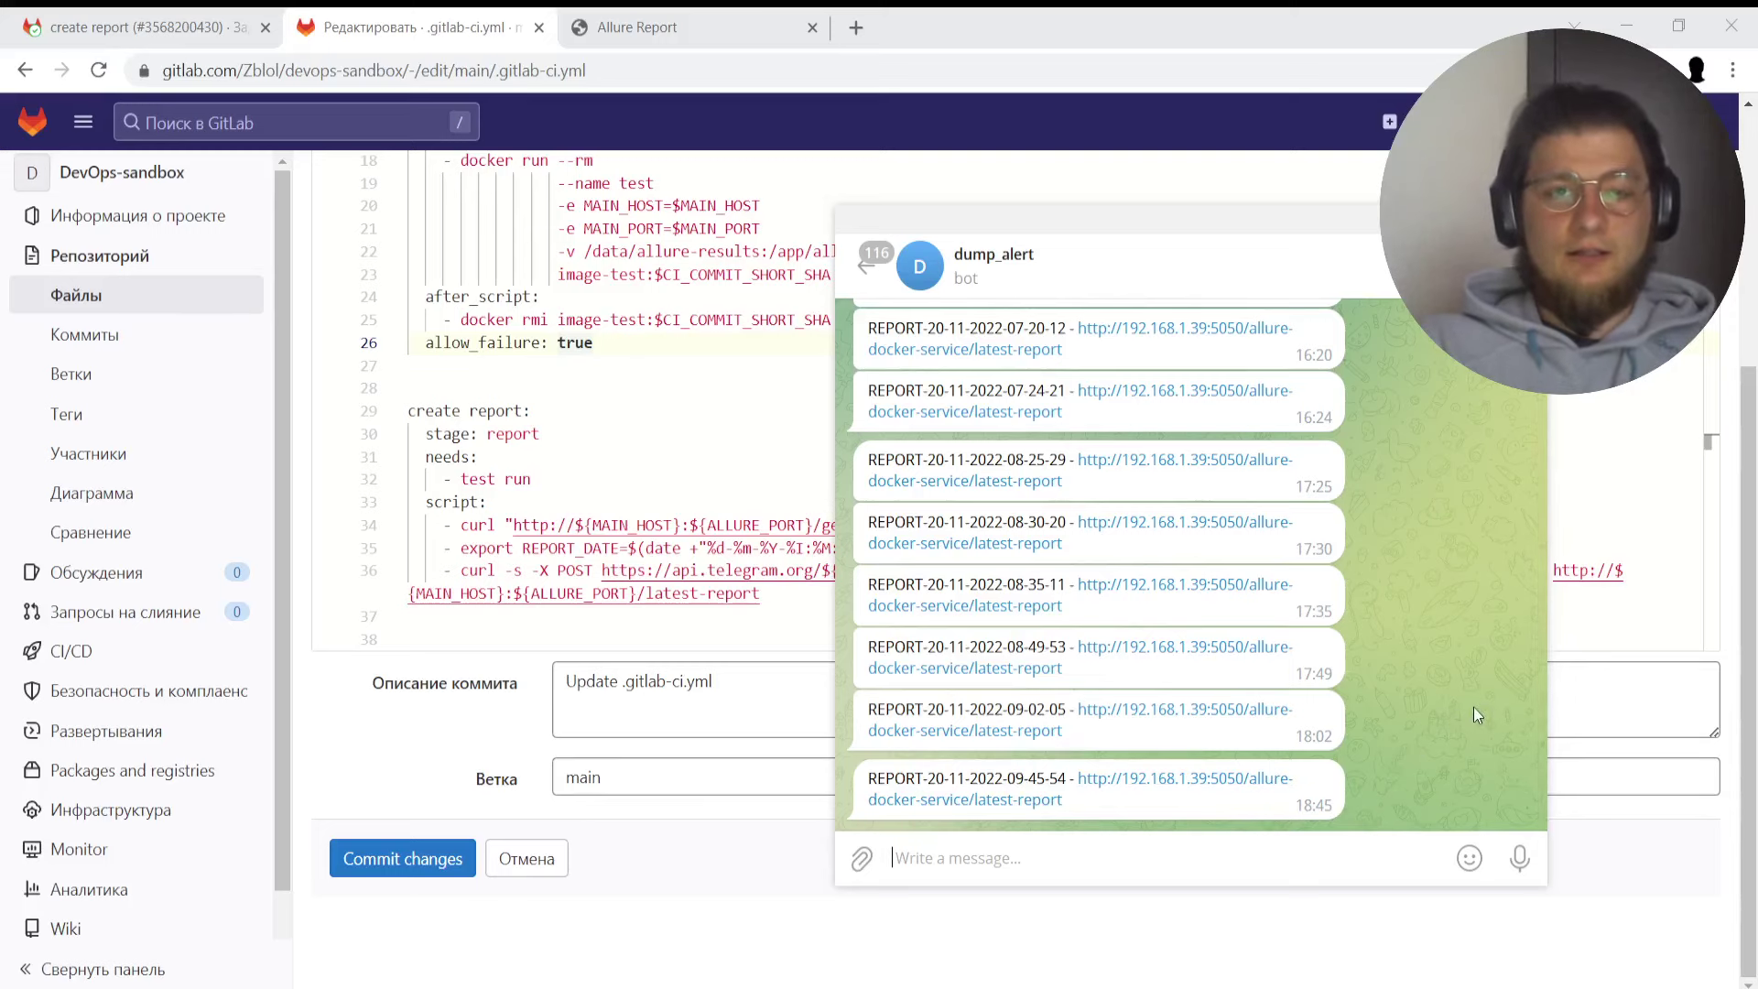
# Commit the change, run the build image job, and inspect the create report job's unmatched-quote failure.
pyautogui.click(757, 875)
pyautogui.scroll(4, 678, 806)
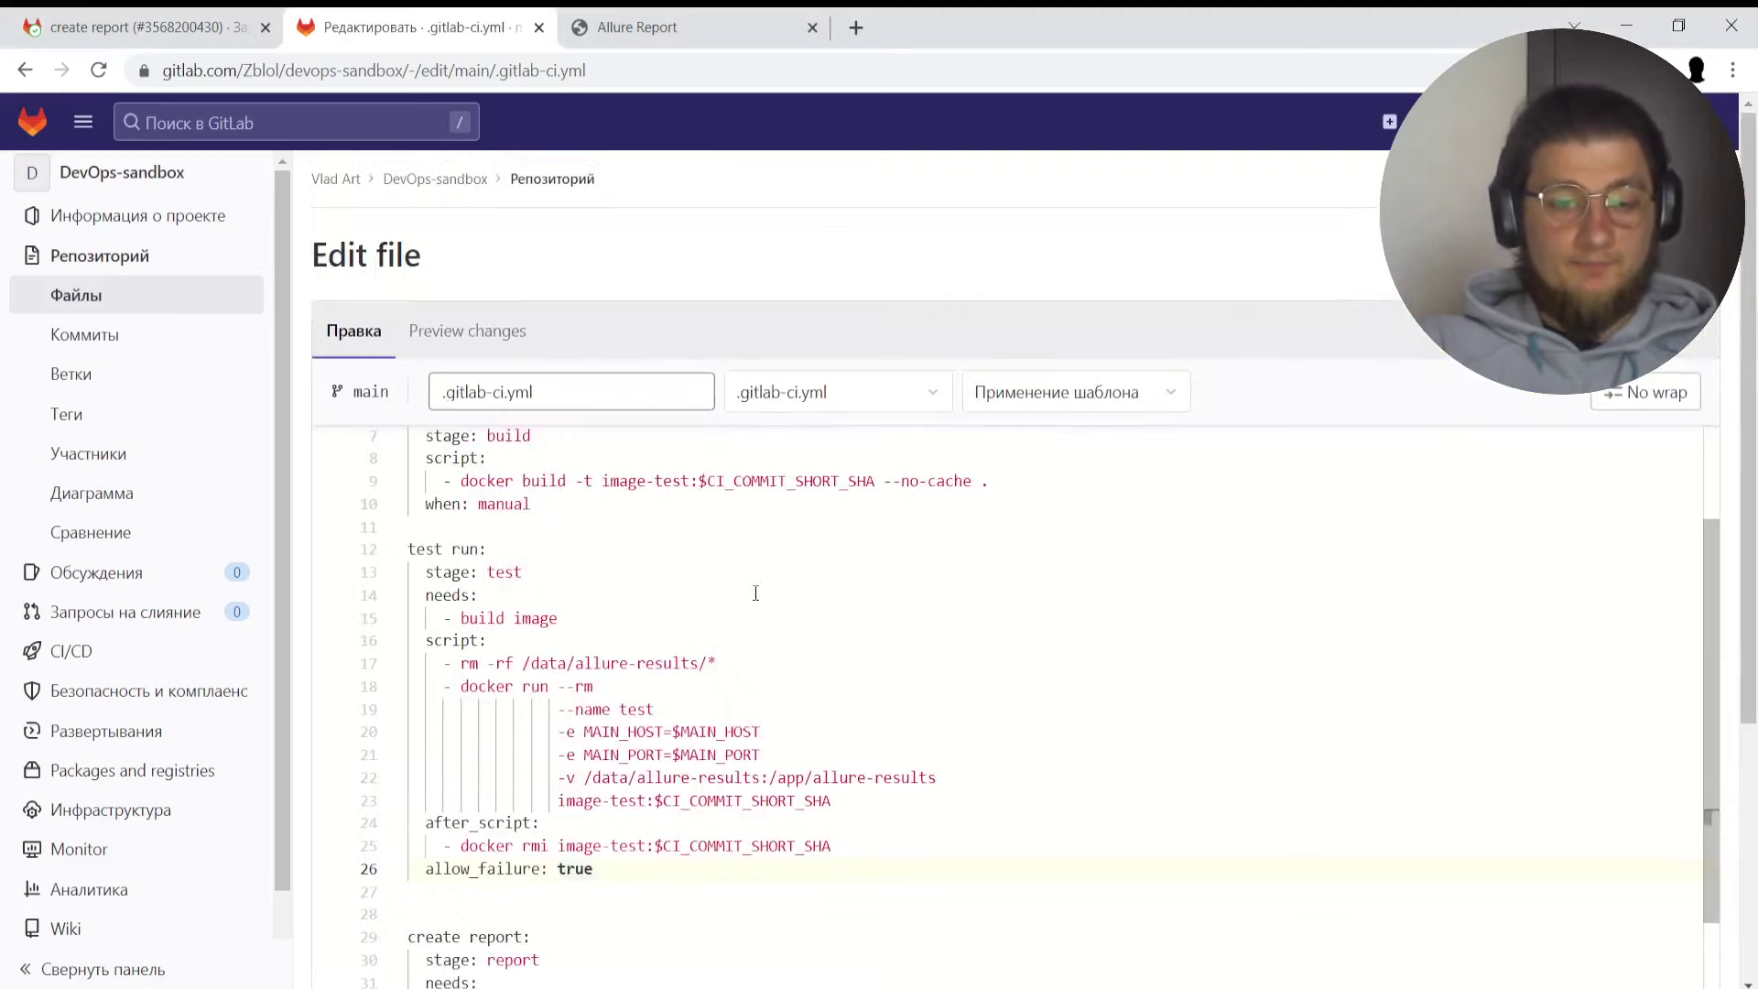
pyautogui.scroll(-3, 1157, 184)
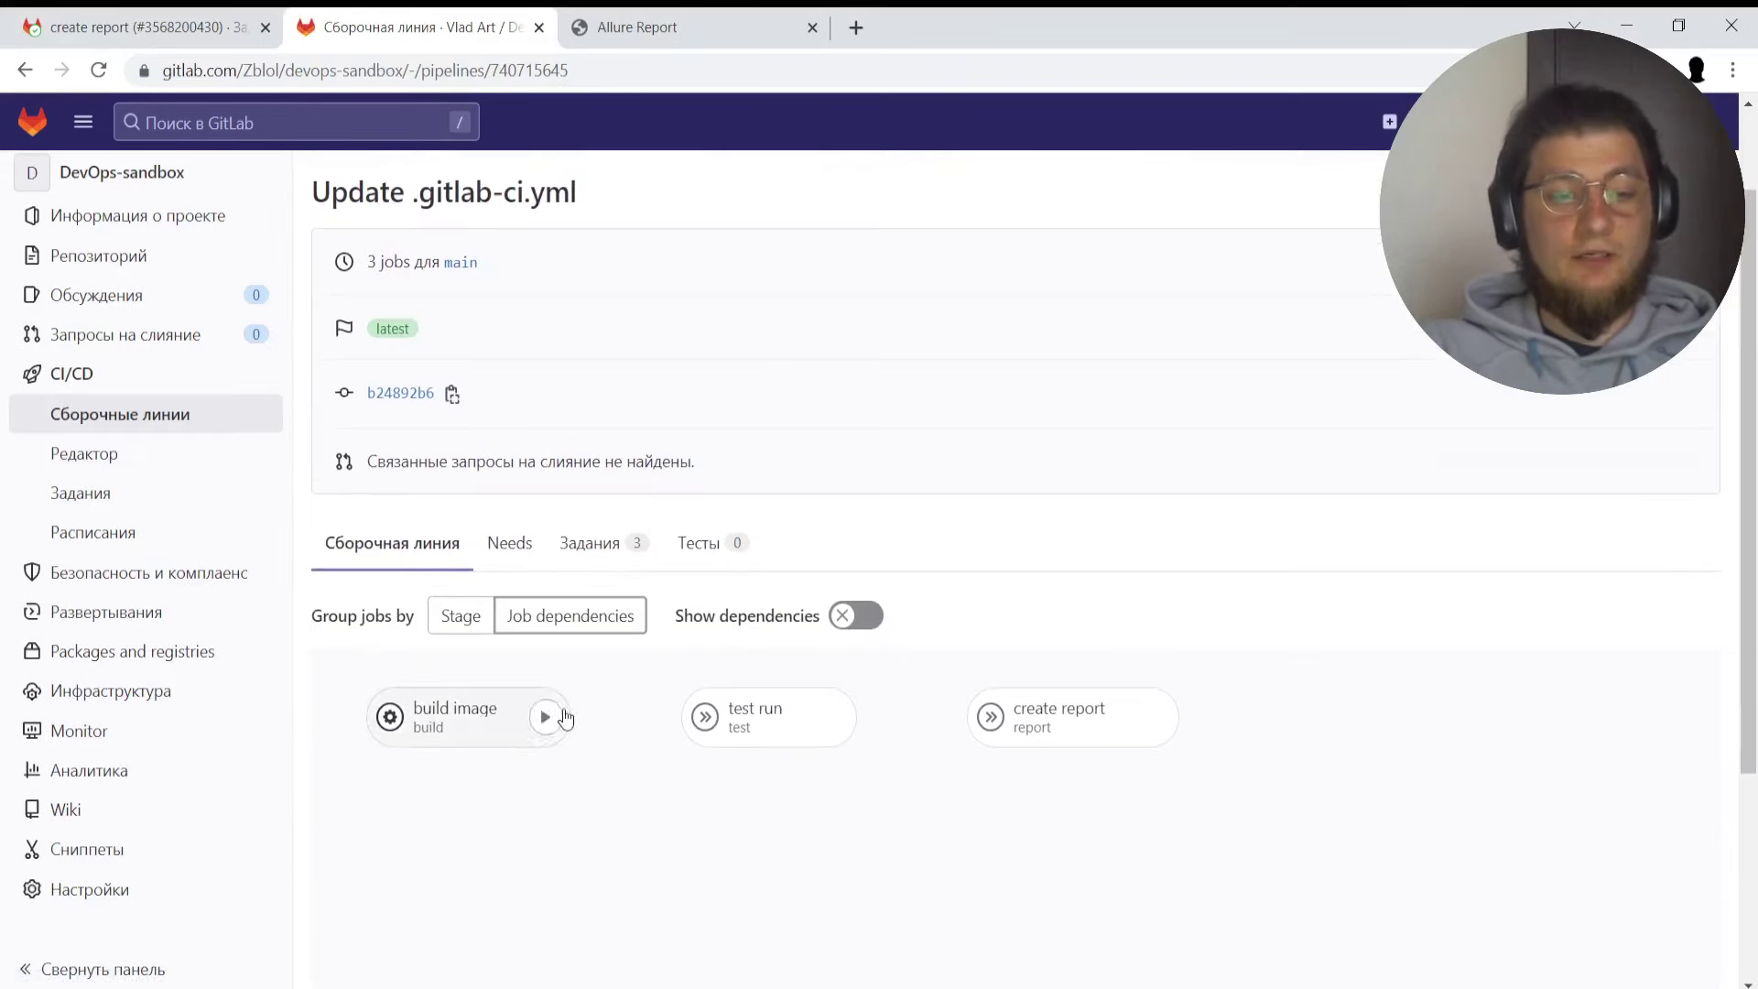
pyautogui.click(546, 717)
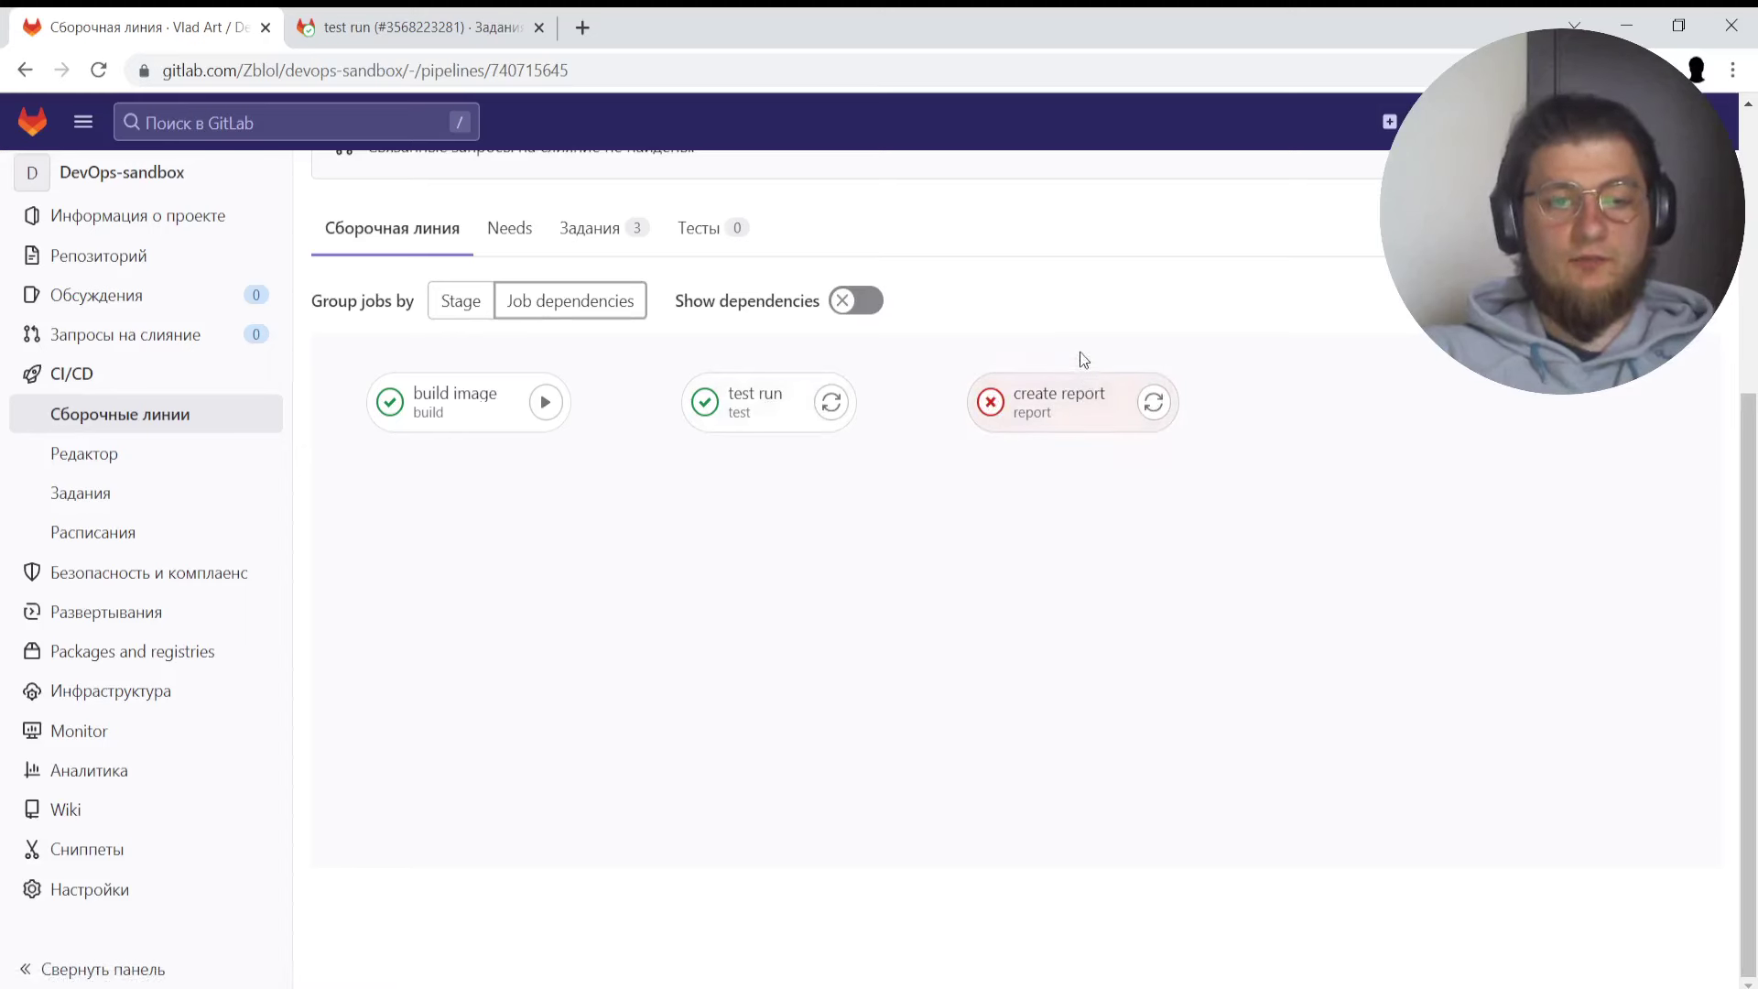
pyautogui.click(1080, 398)
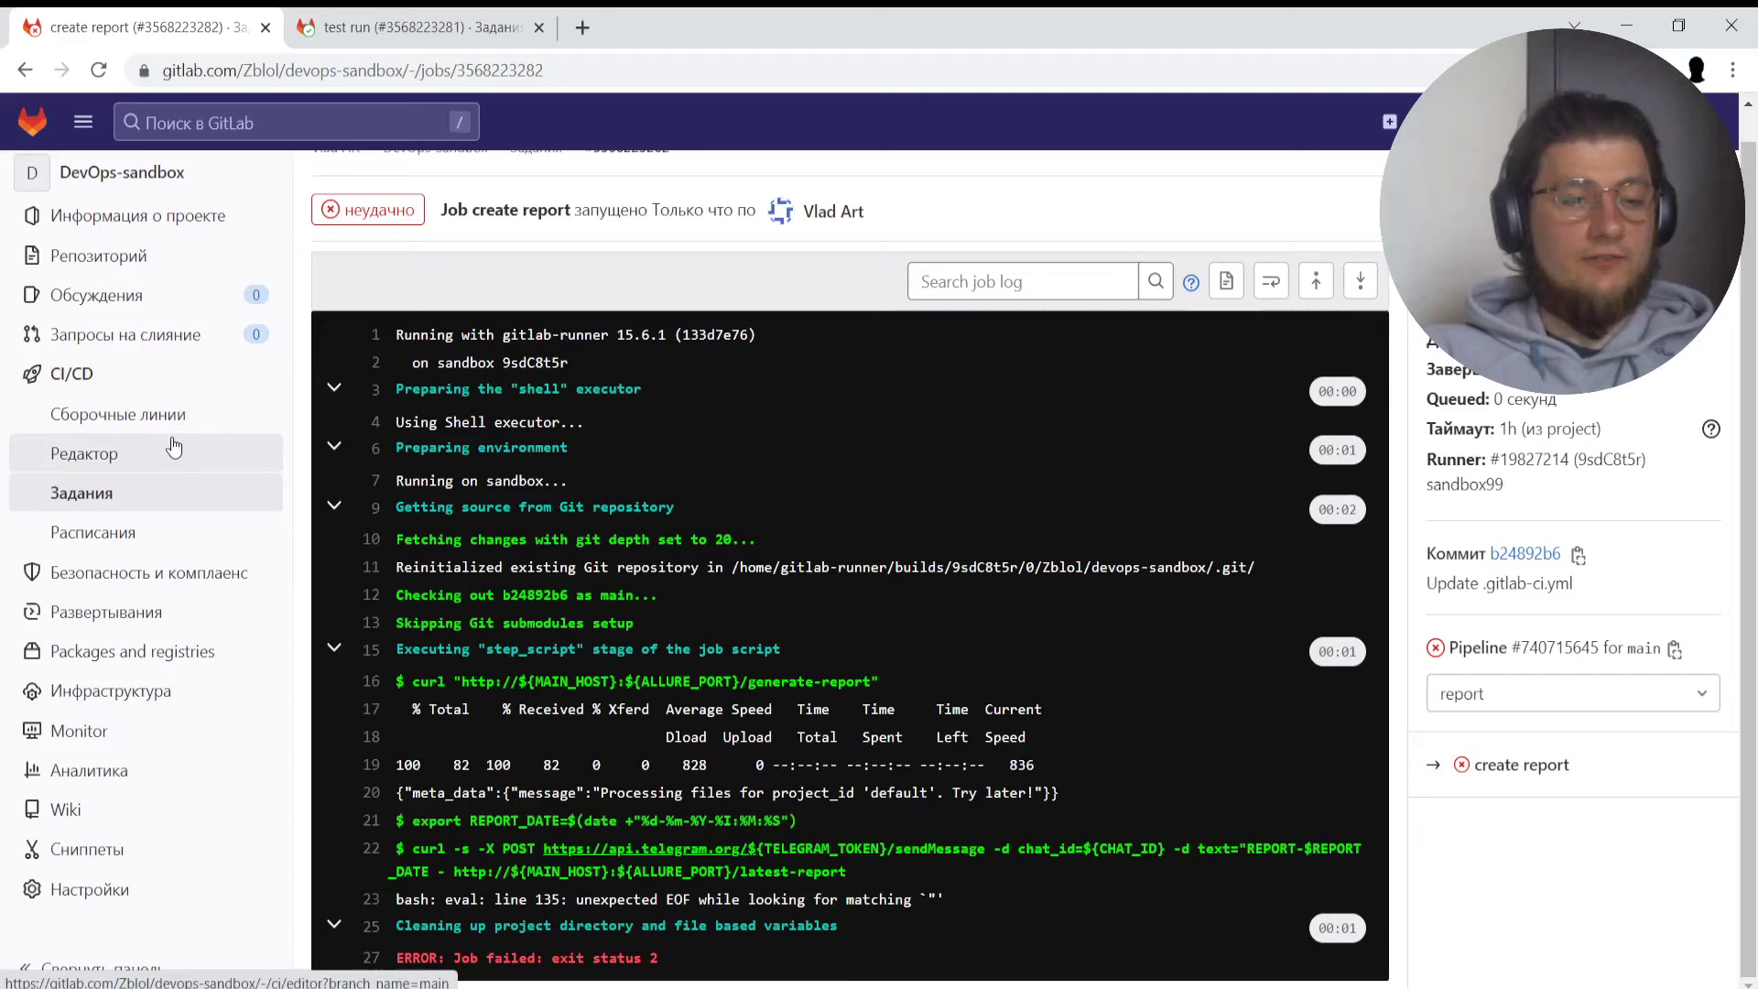
pyautogui.click(137, 172)
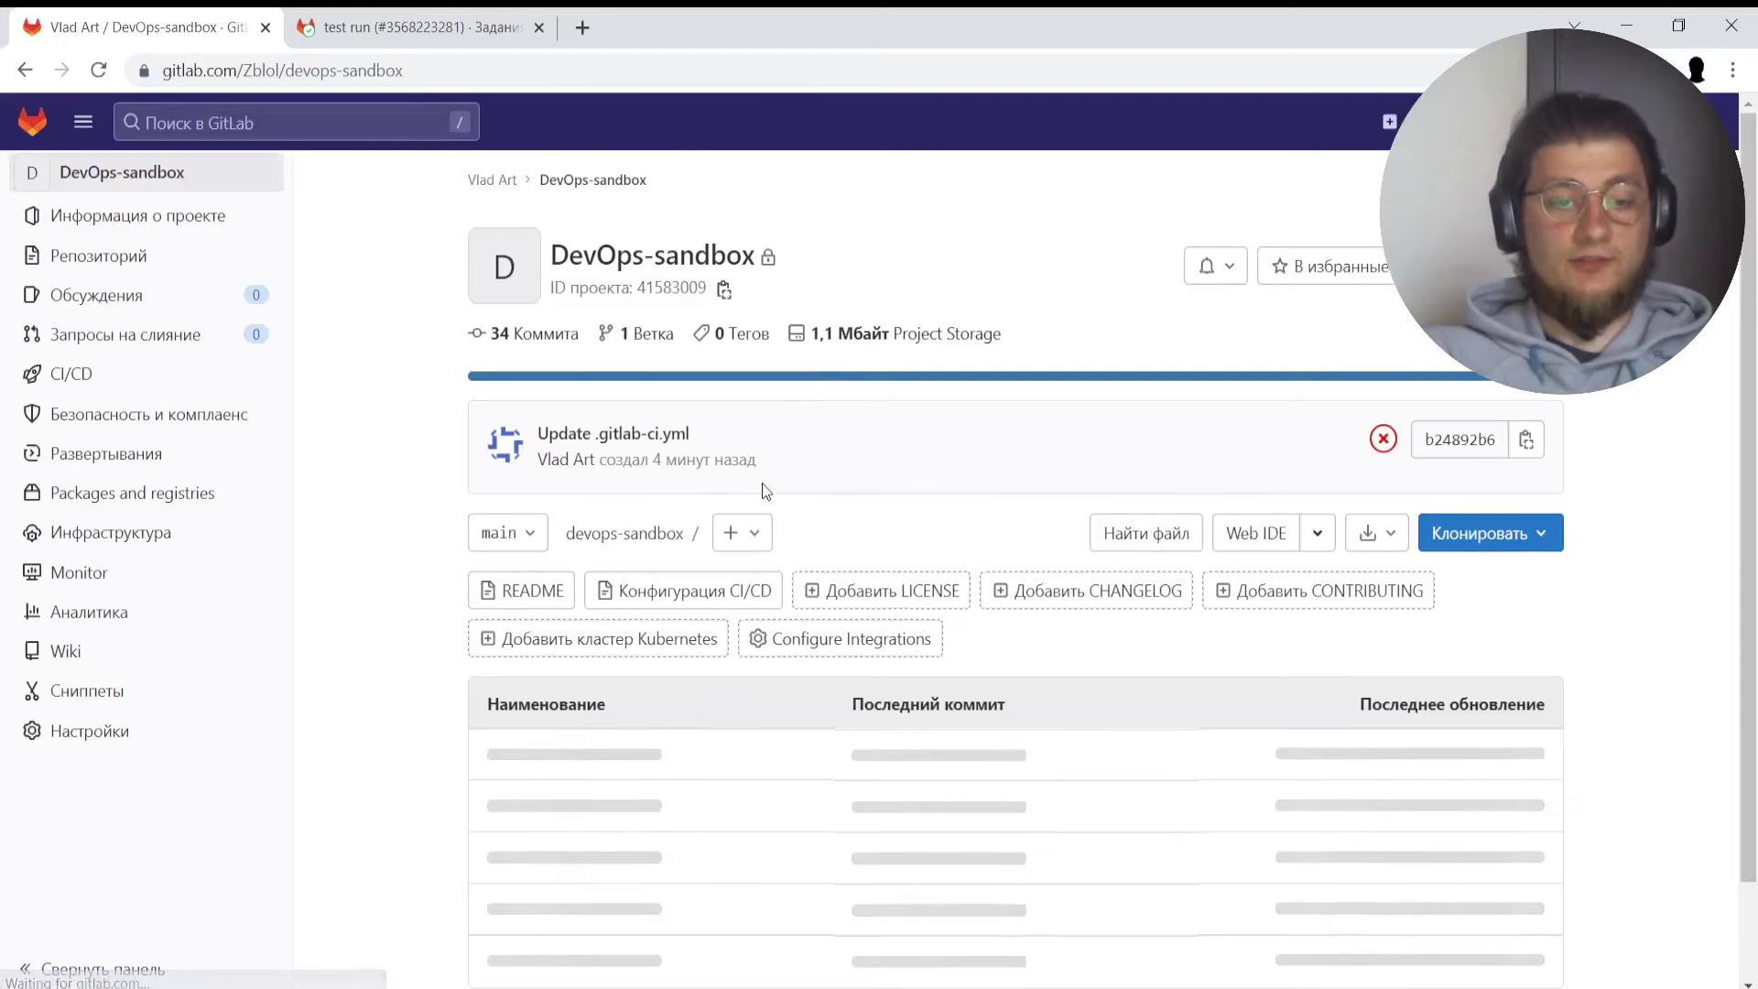
# Add the missing closing quote at the end of line 36 in .gitlab-ci.yml and commit to main.
pyautogui.scroll(-5, 765, 491)
pyautogui.click(589, 538)
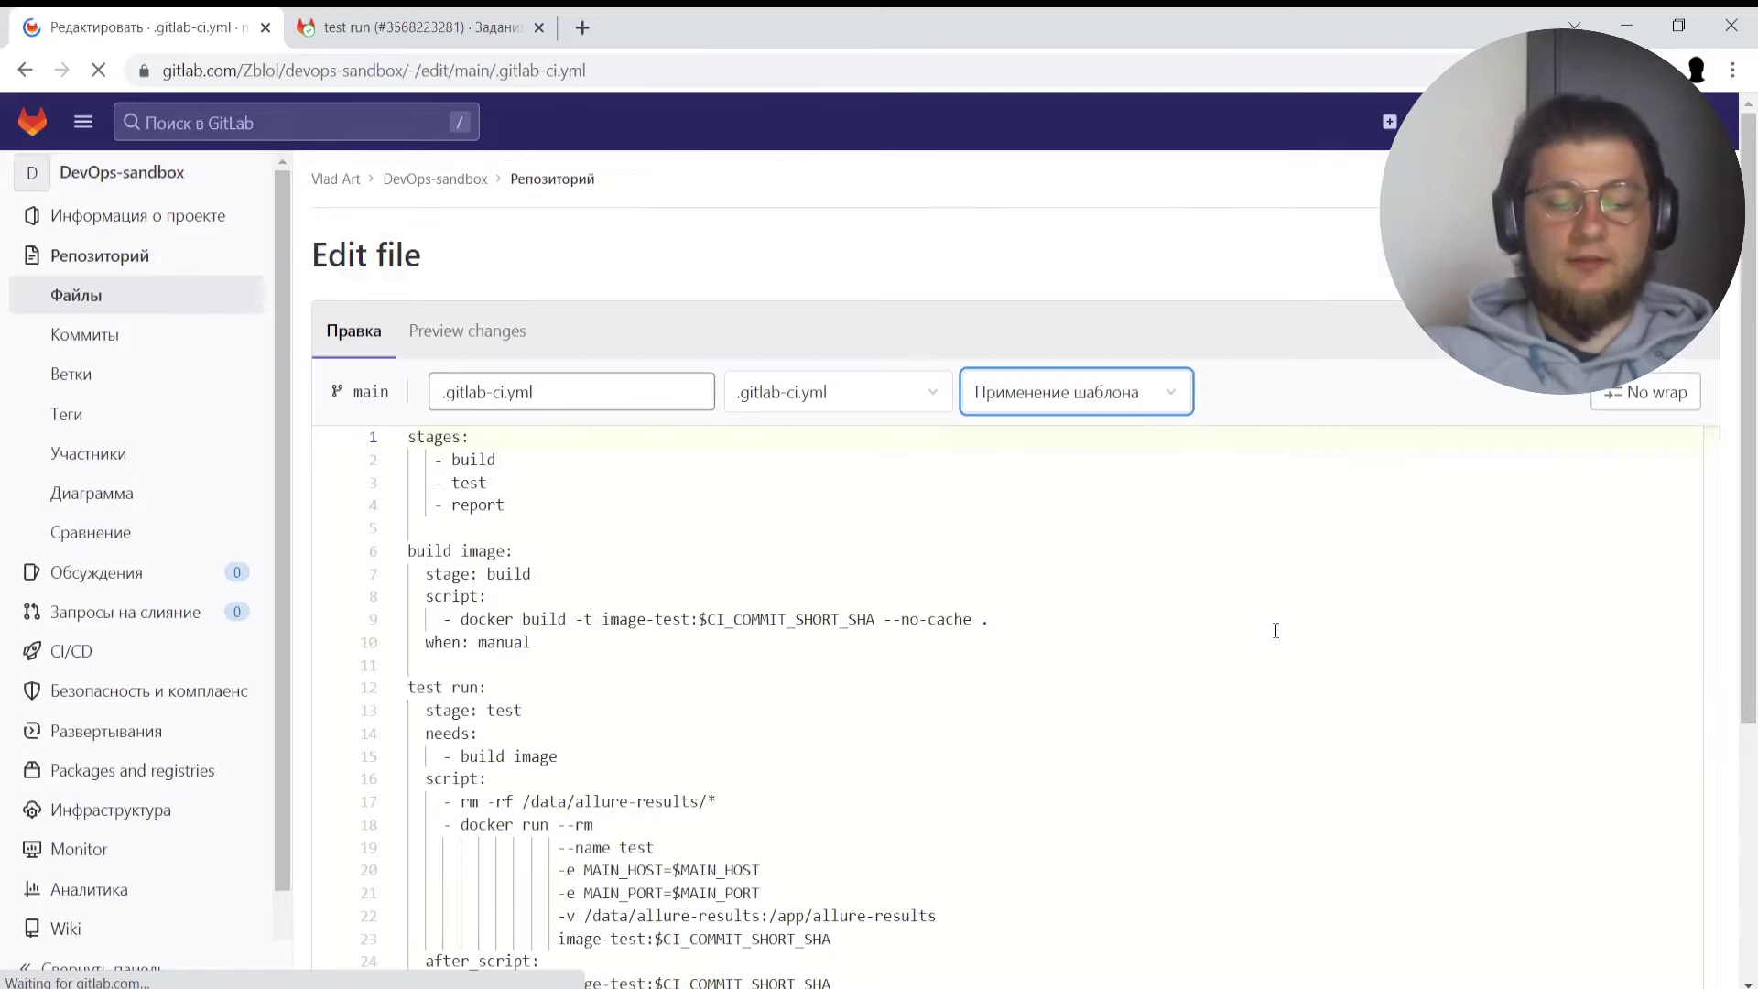
pyautogui.scroll(-3, 1273, 632)
pyautogui.click(1547, 945)
pyautogui.press('End')
pyautogui.write('"')
pyautogui.scroll(-4, 1557, 540)
pyautogui.click(421, 859)
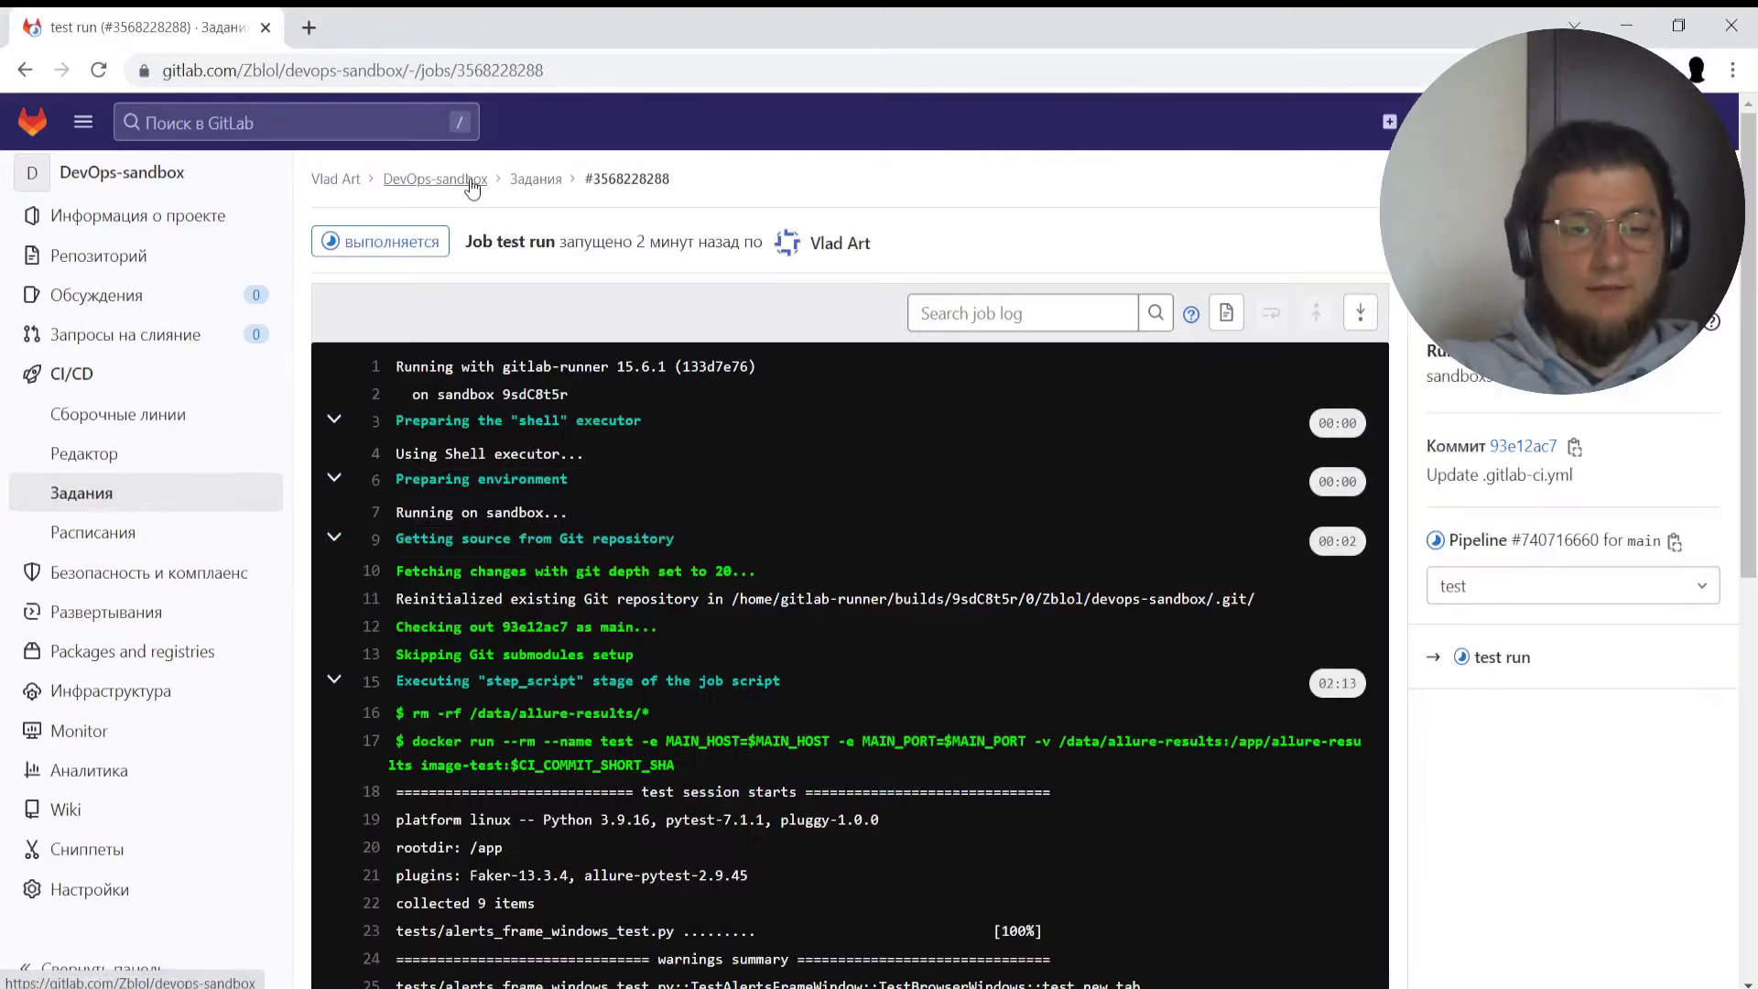
# Open the DevOps-sandbox pipelines list and the latest passed pipeline's create report job.
pyautogui.click(472, 188)
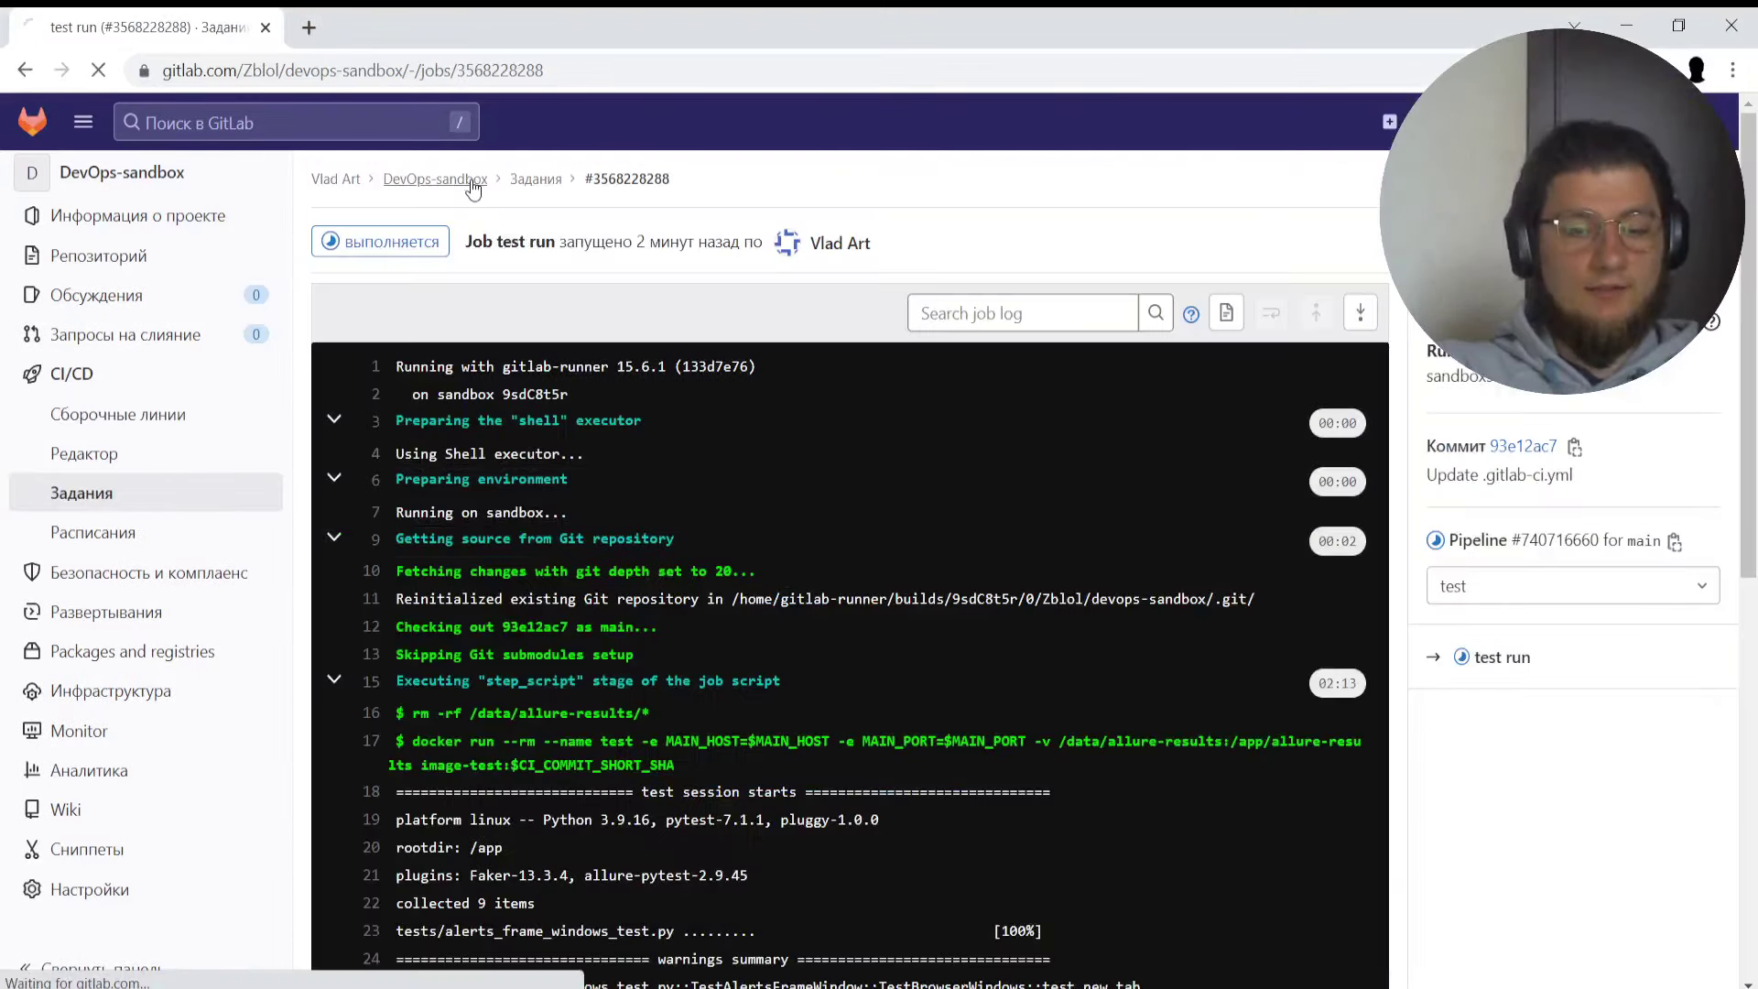
pyautogui.moveTo(137, 374)
pyautogui.click(374, 375)
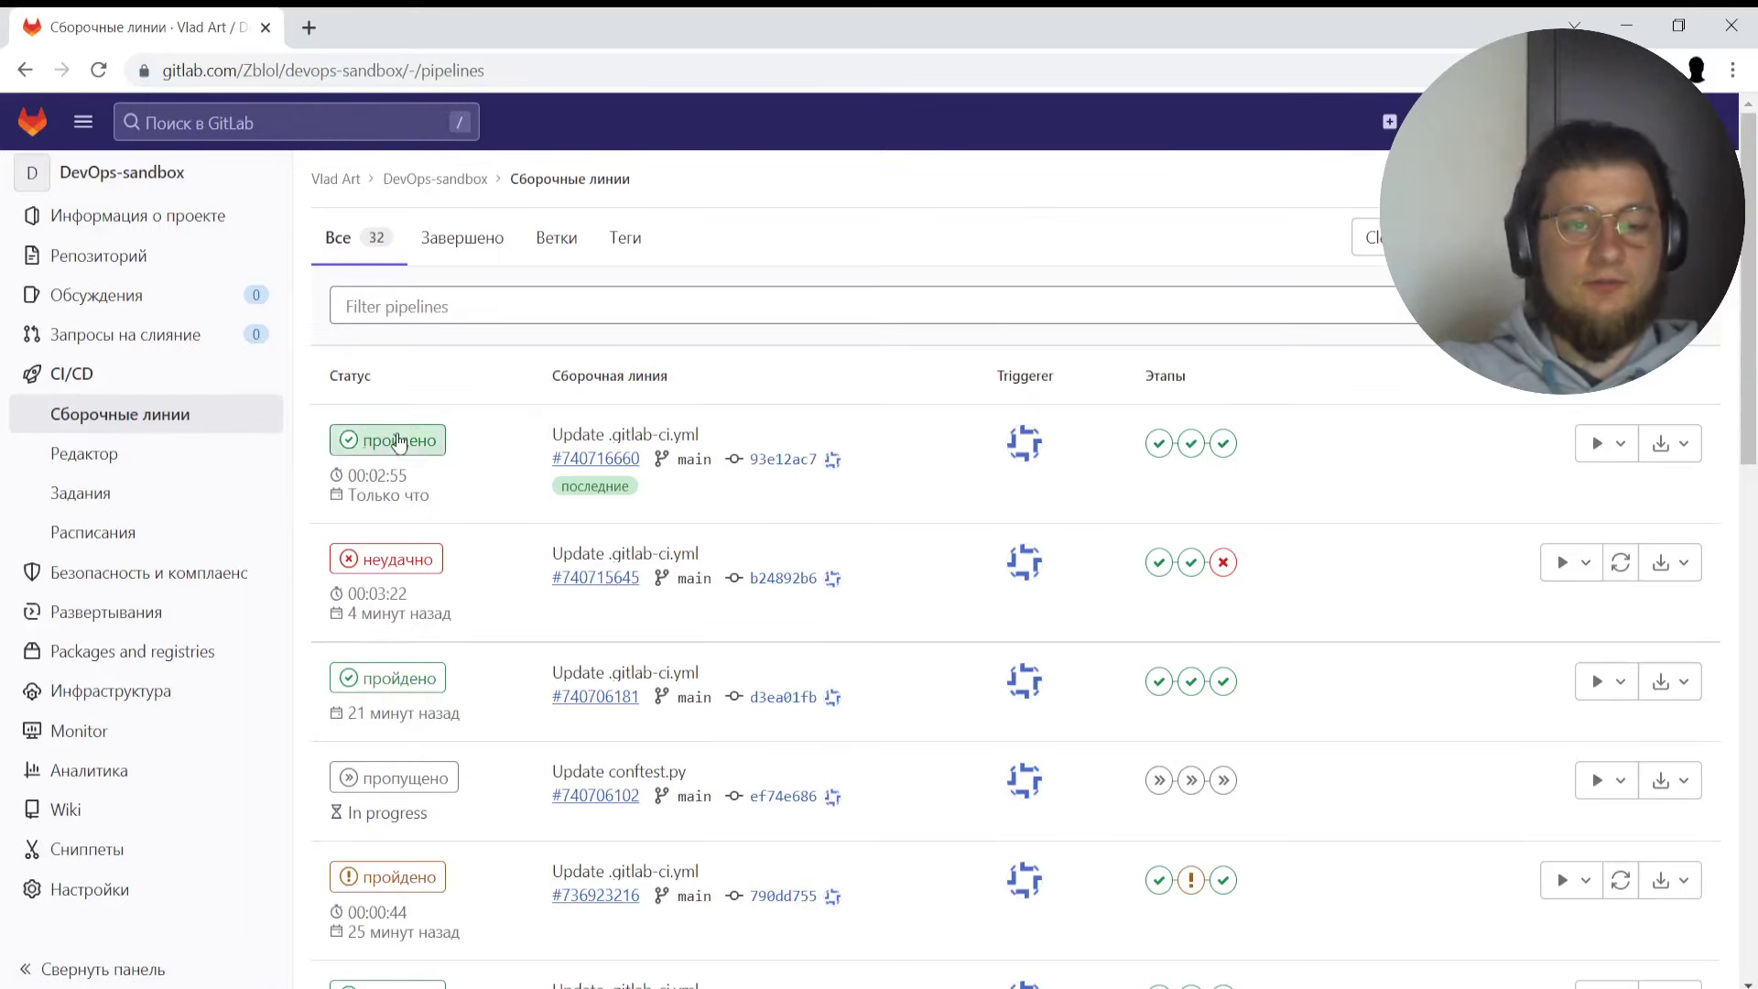
pyautogui.click(387, 440)
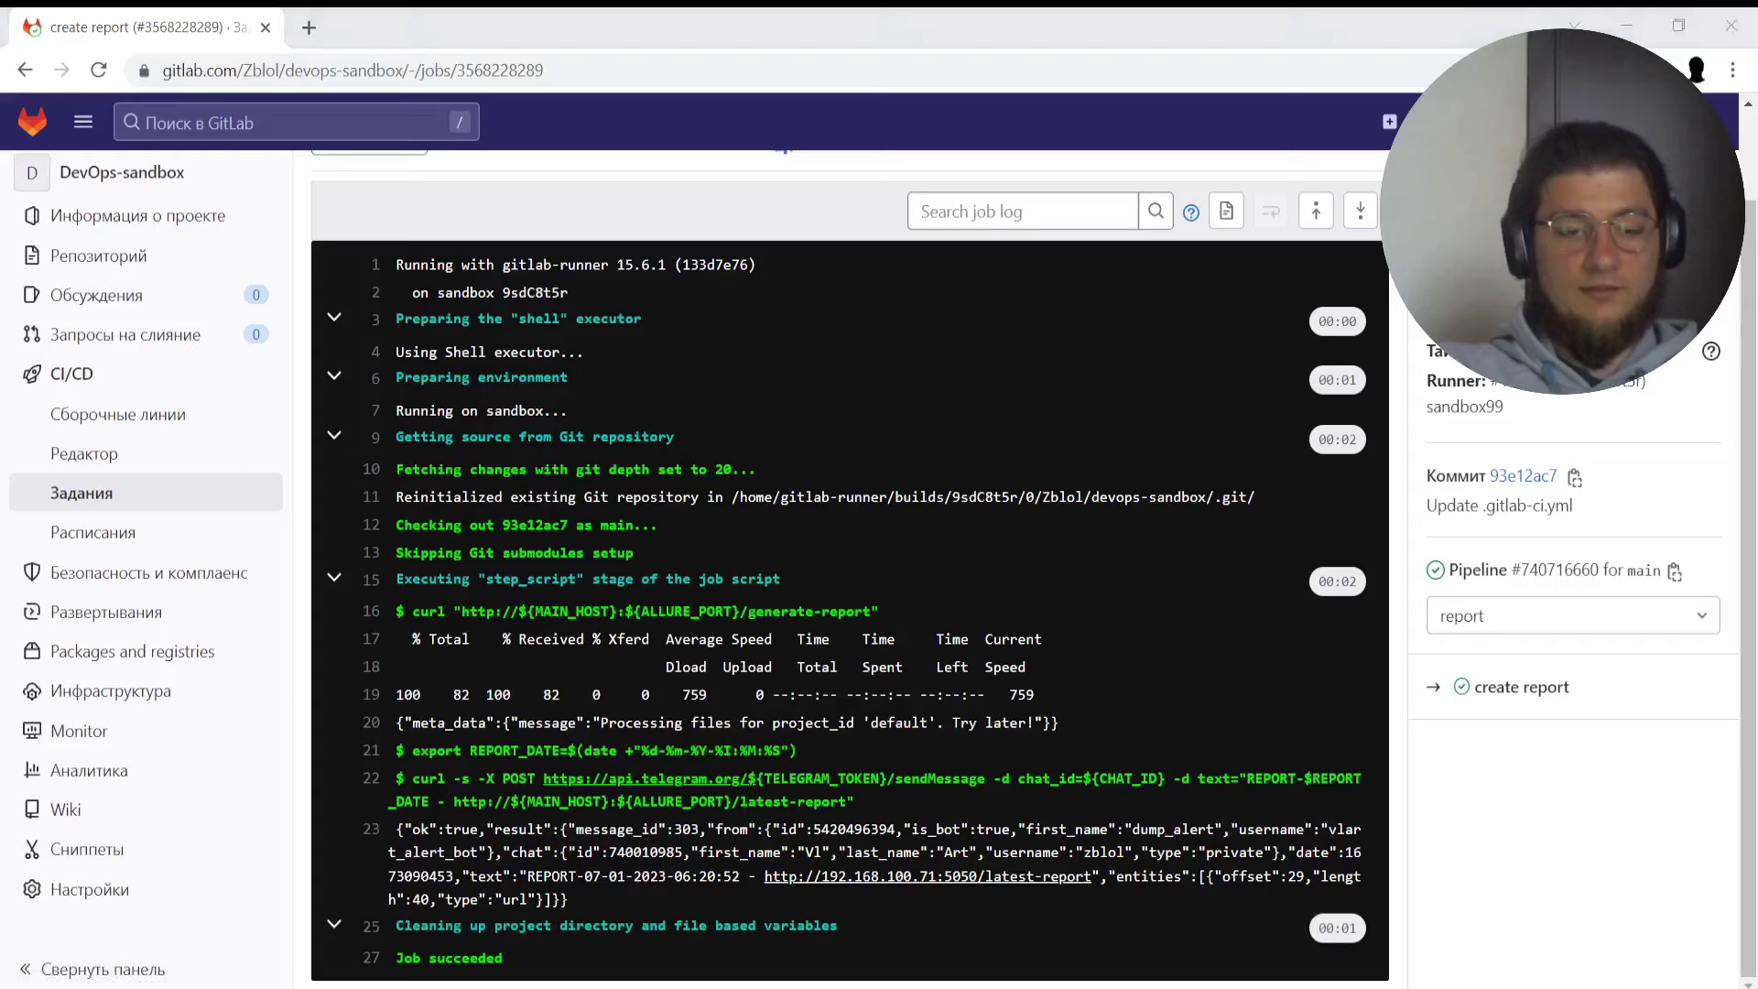
pyautogui.hotkey('alt', 'Tab')
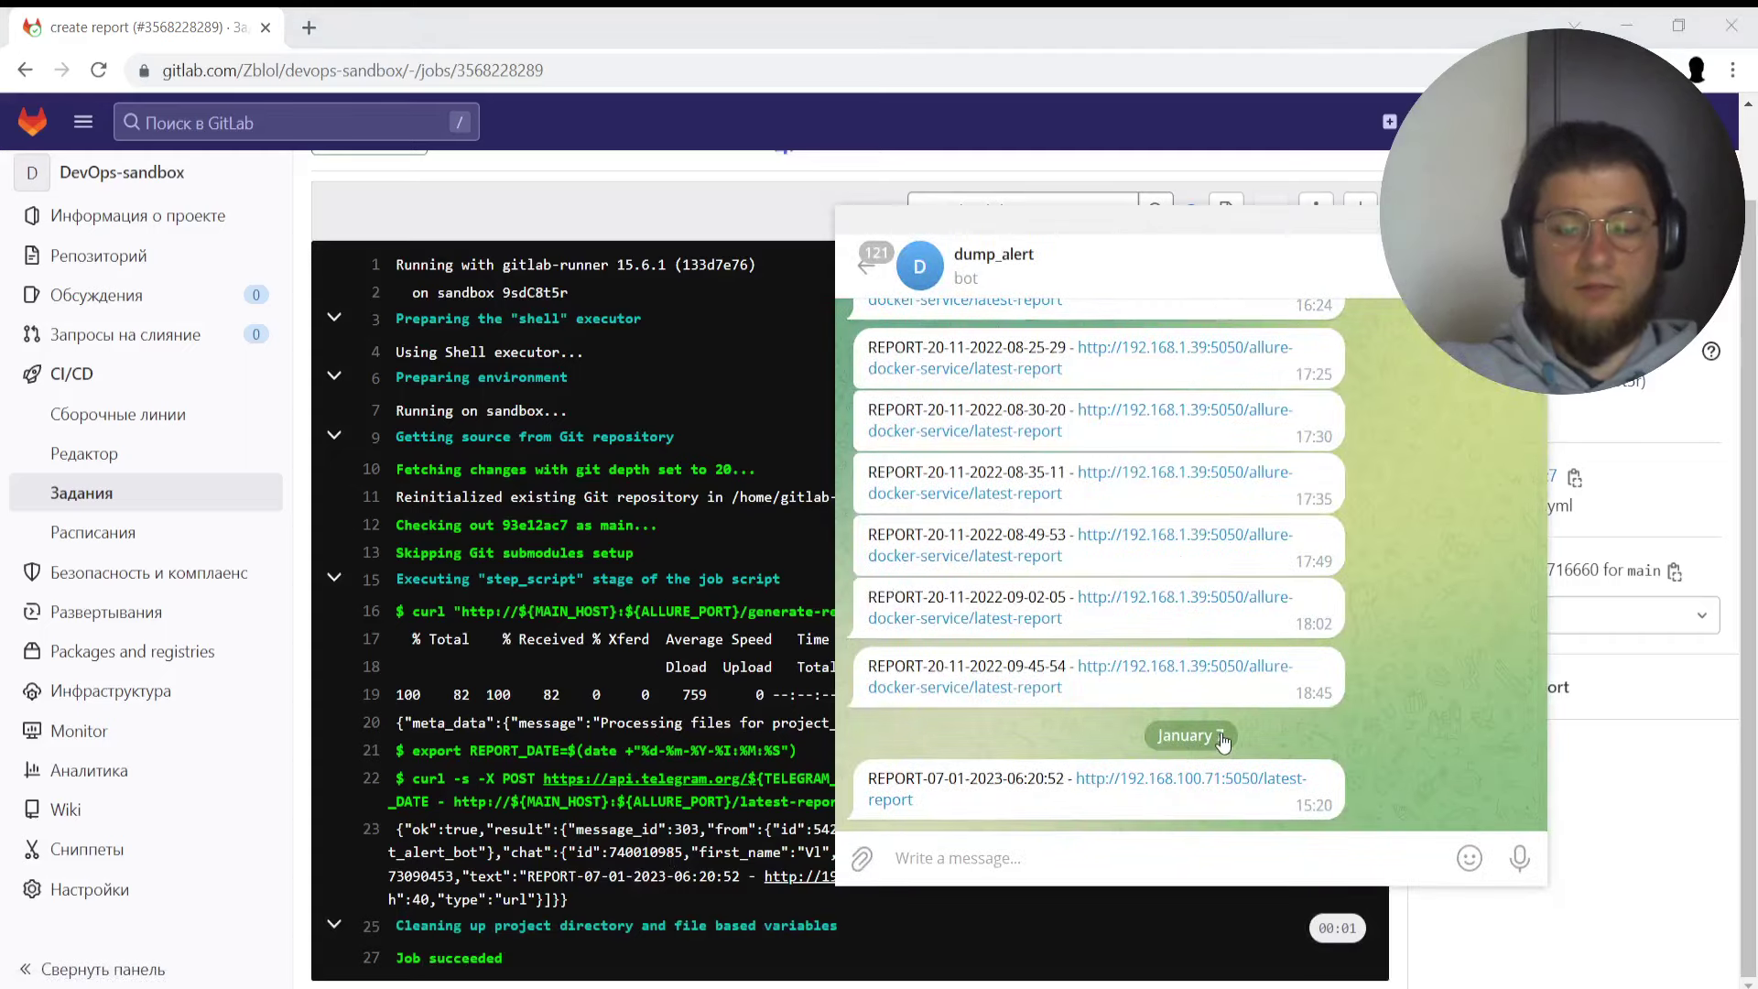
pyautogui.moveTo(1170, 784)
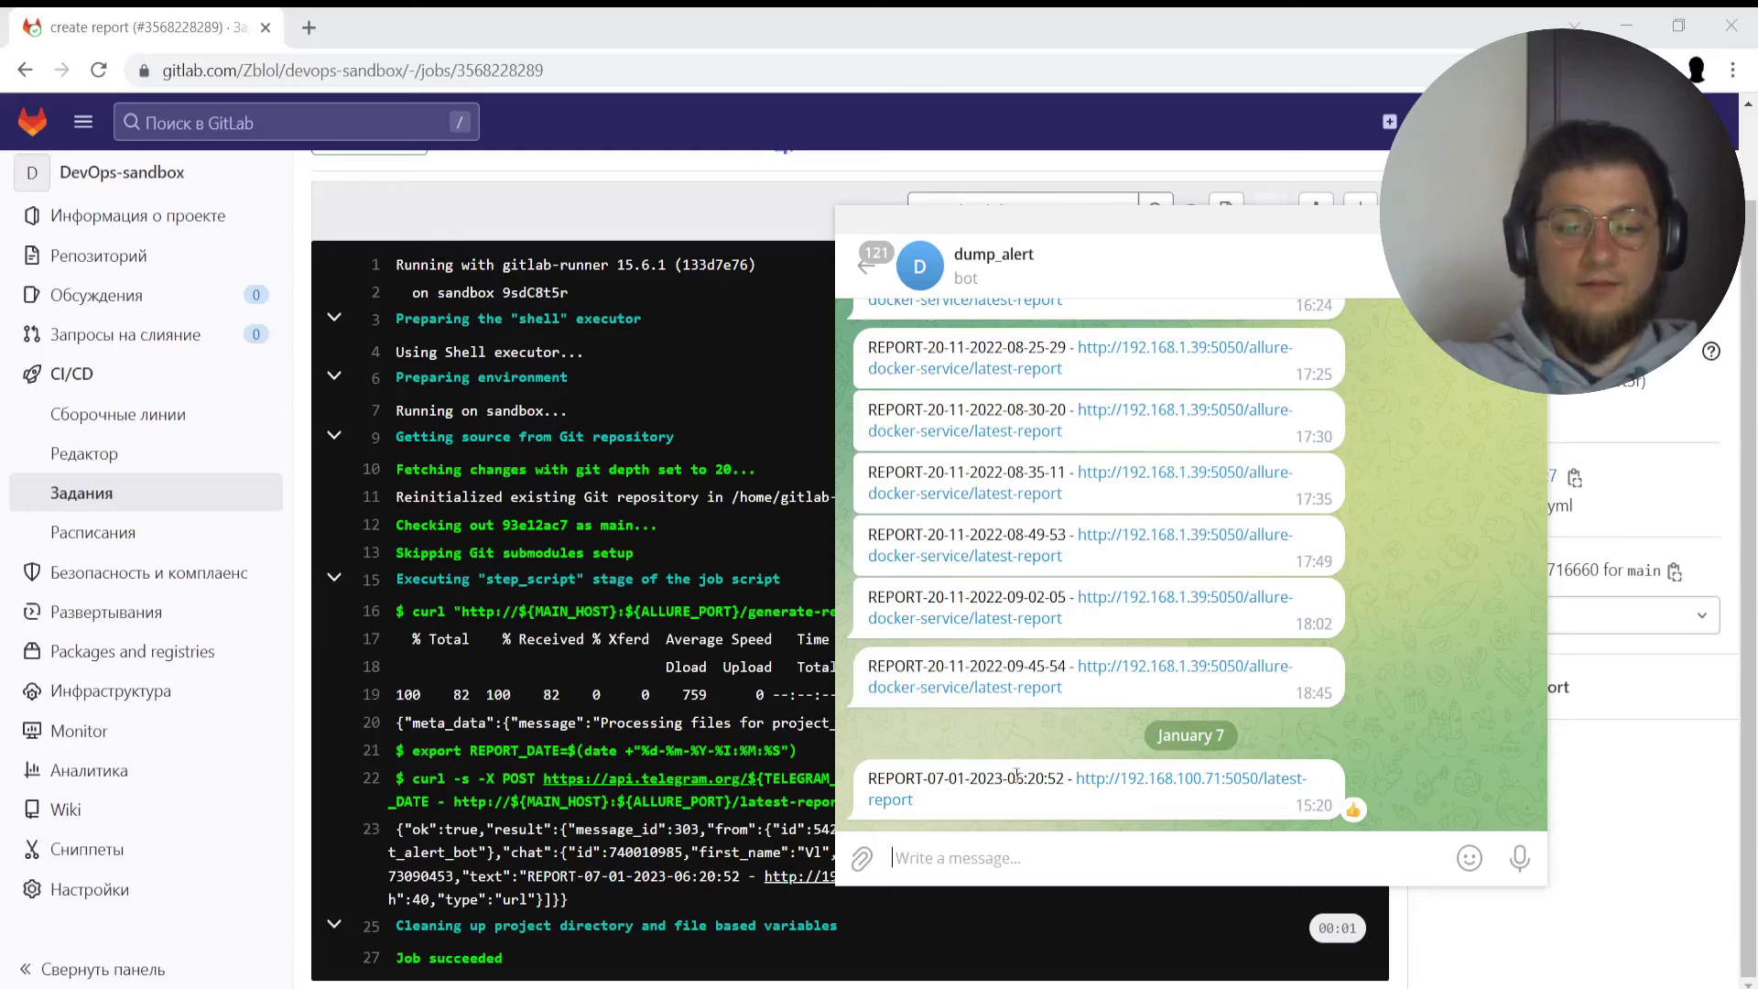
pyautogui.moveTo(1007, 779); pyautogui.dragTo(1058, 773)
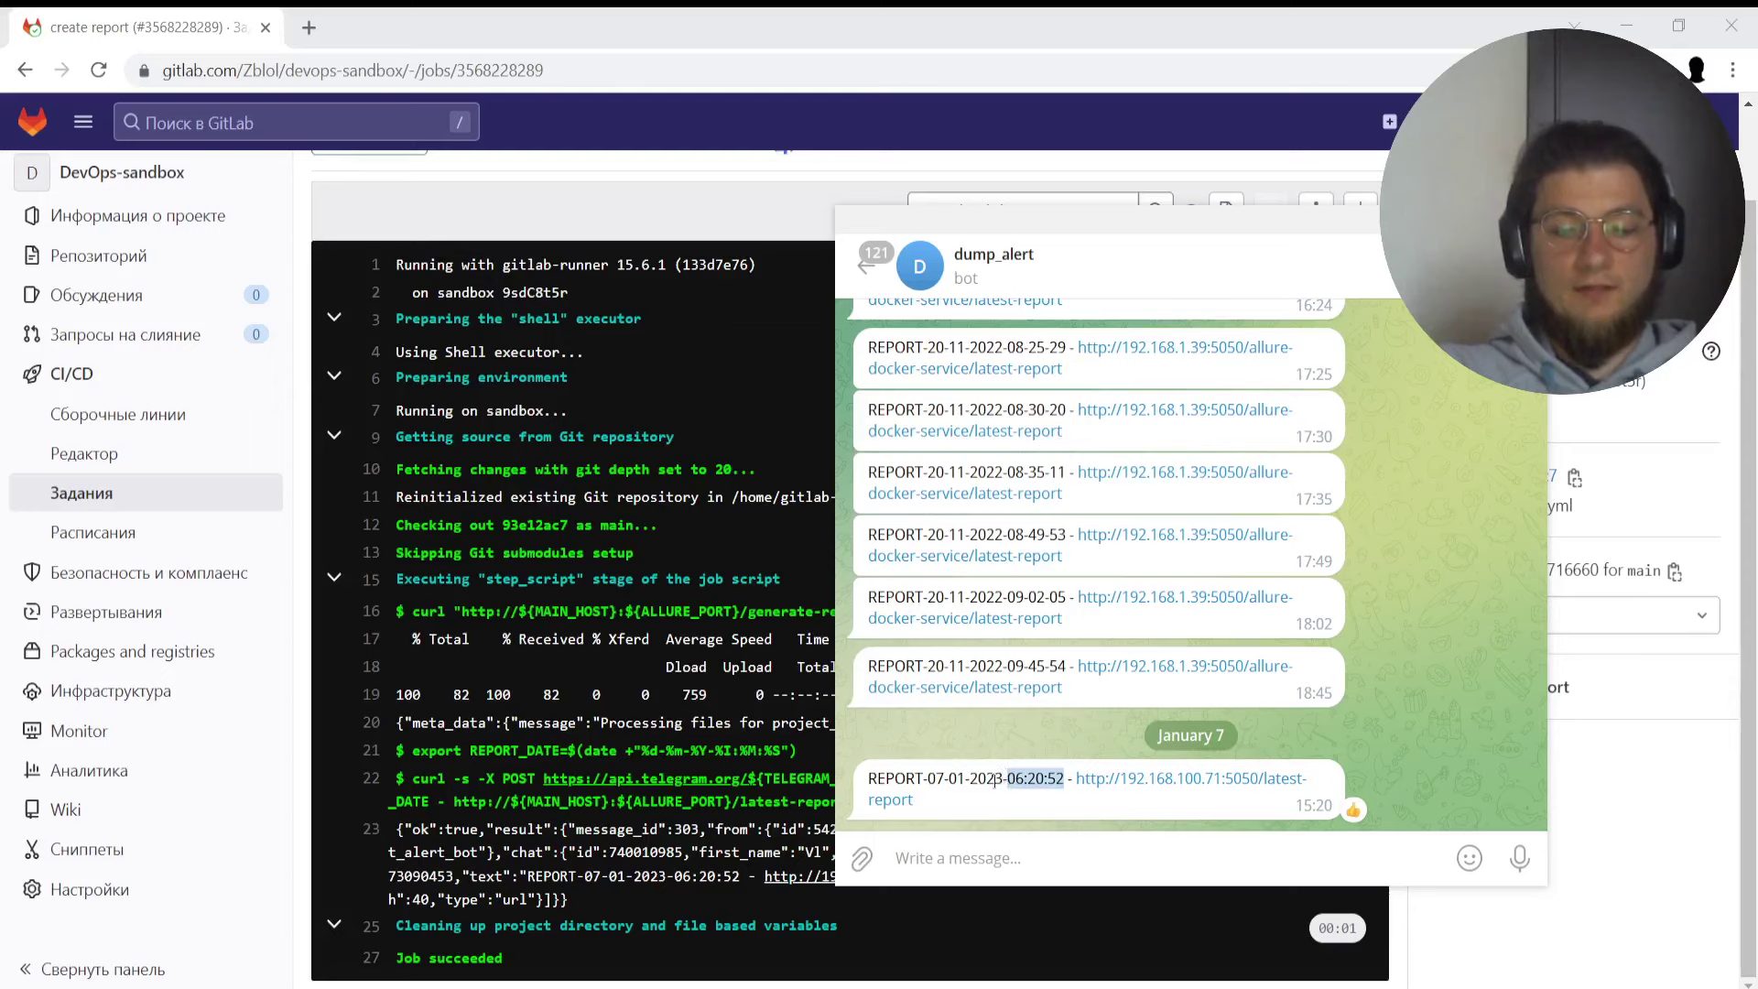
pyautogui.moveTo(928, 778); pyautogui.dragTo(1005, 776)
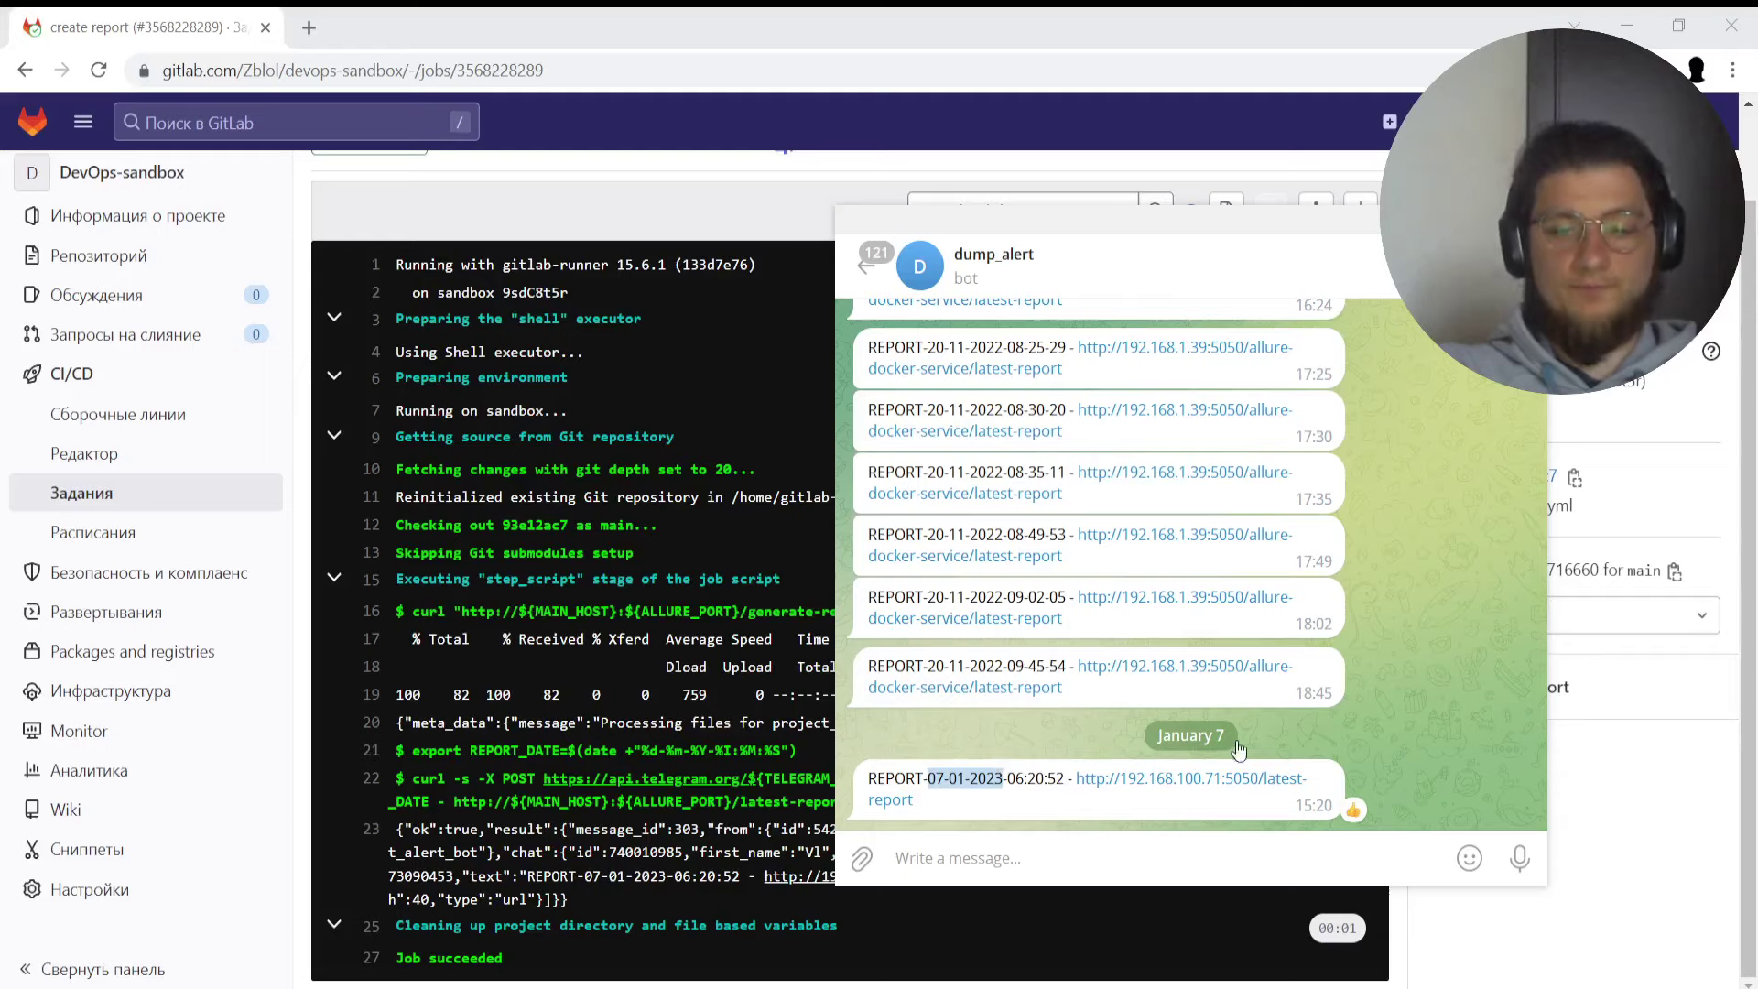
pyautogui.click(1229, 783)
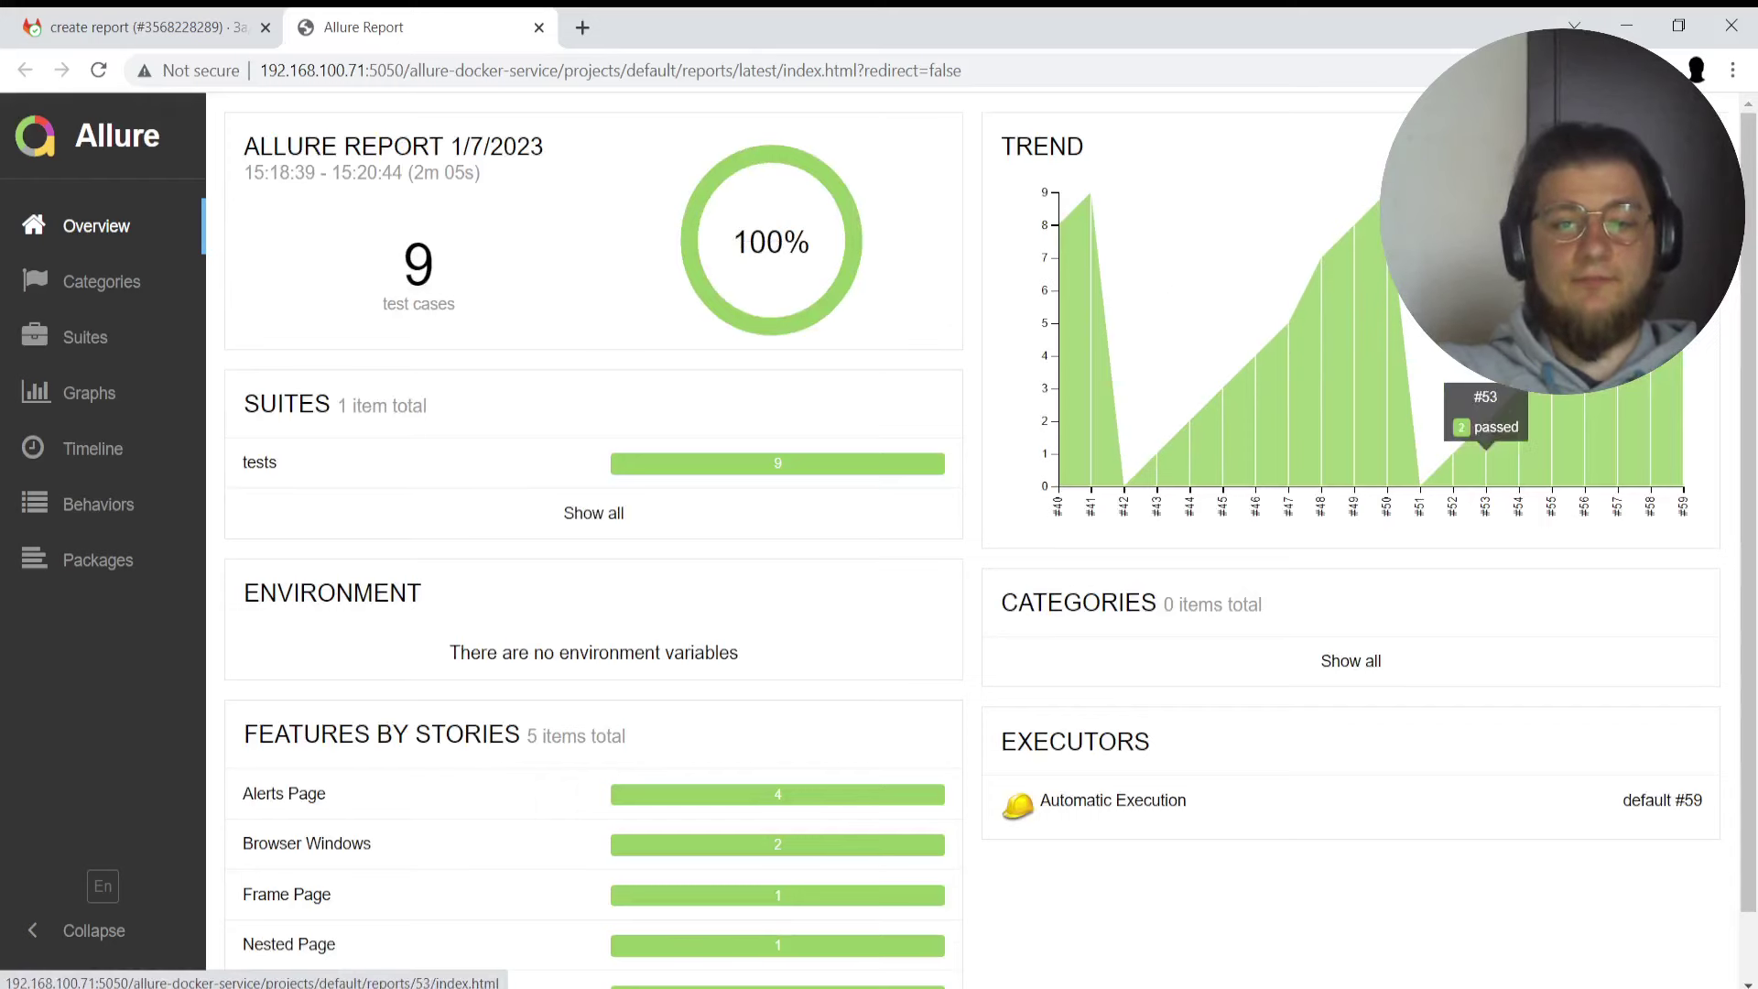
# Trim the Allure report address to /projects/default/ to load the project's JSON report list.
pyautogui.scroll(-1, 508, 449)
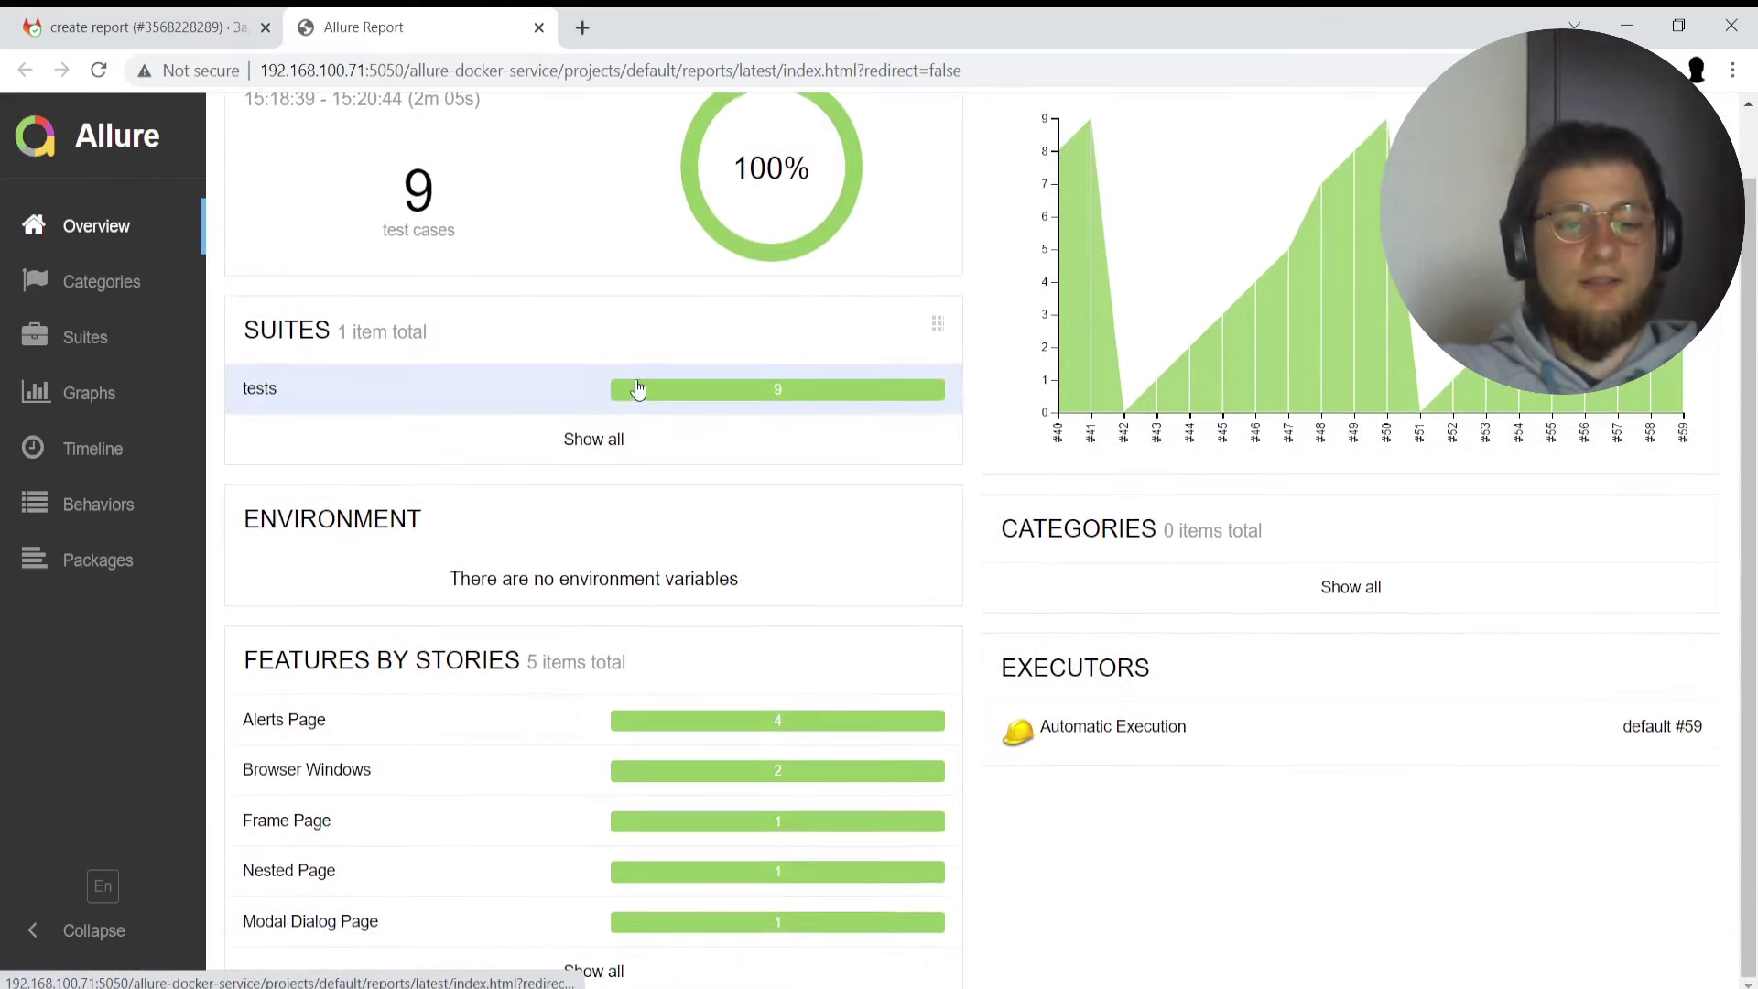
pyautogui.scroll(1, 613, 488)
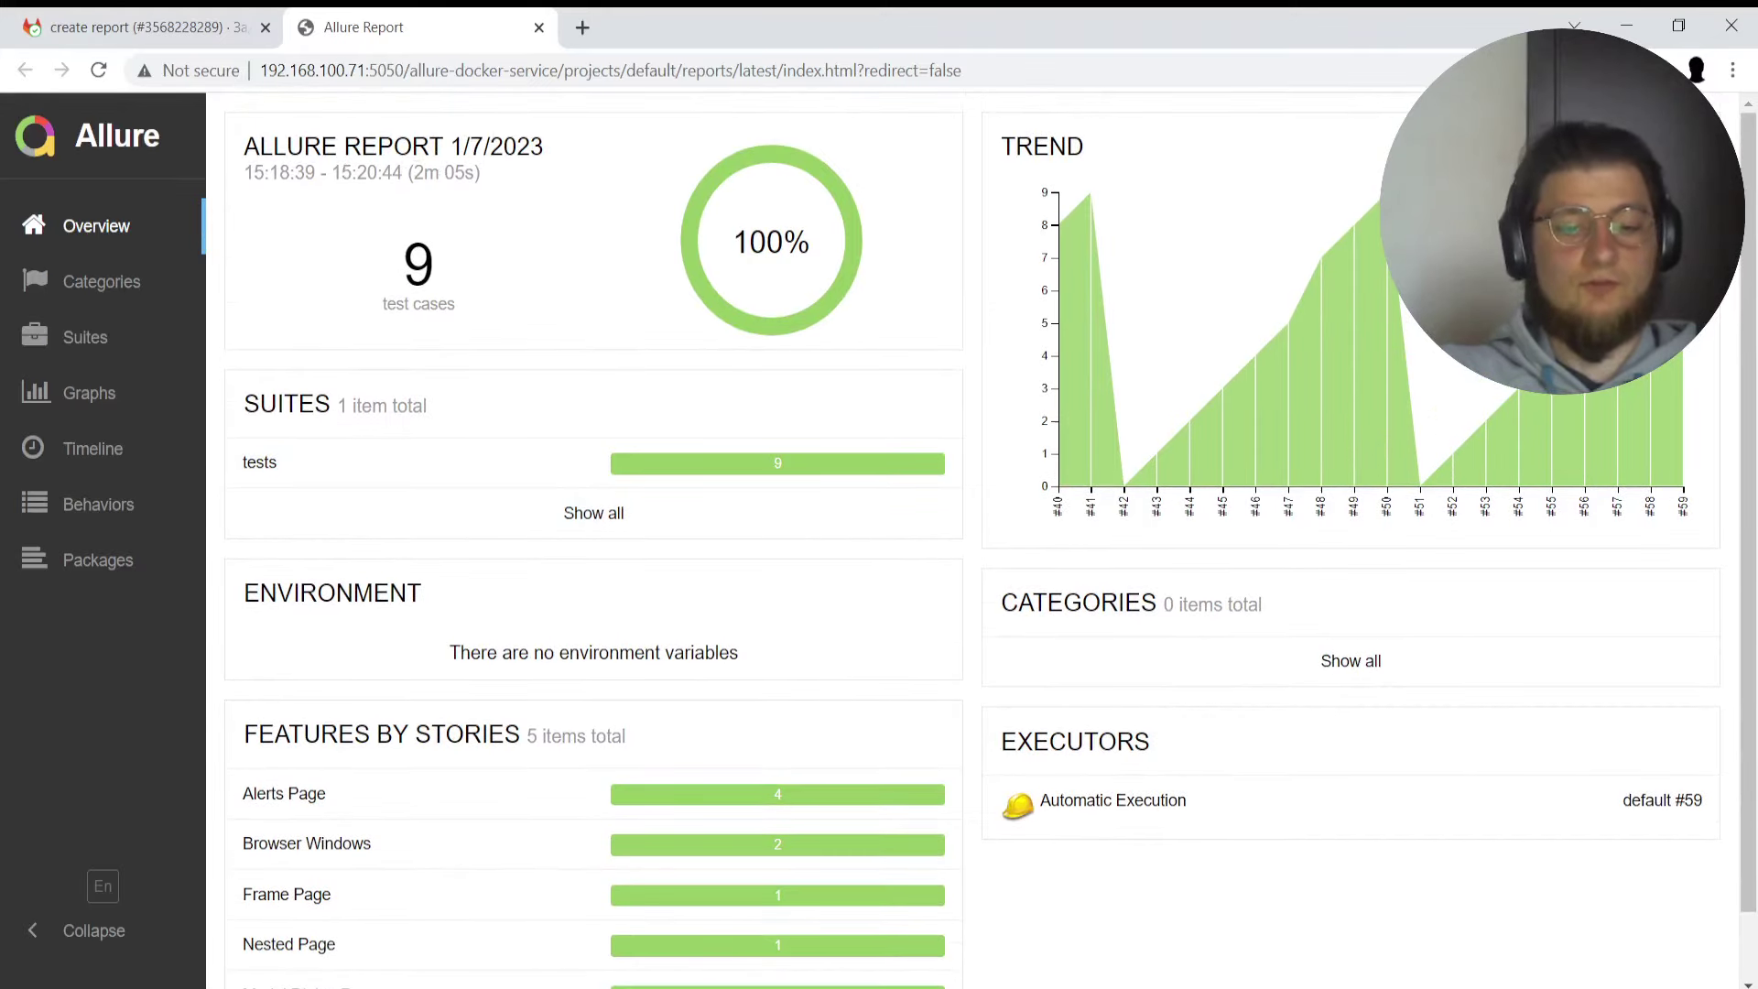
pyautogui.hotkey('alt', 'Tab')
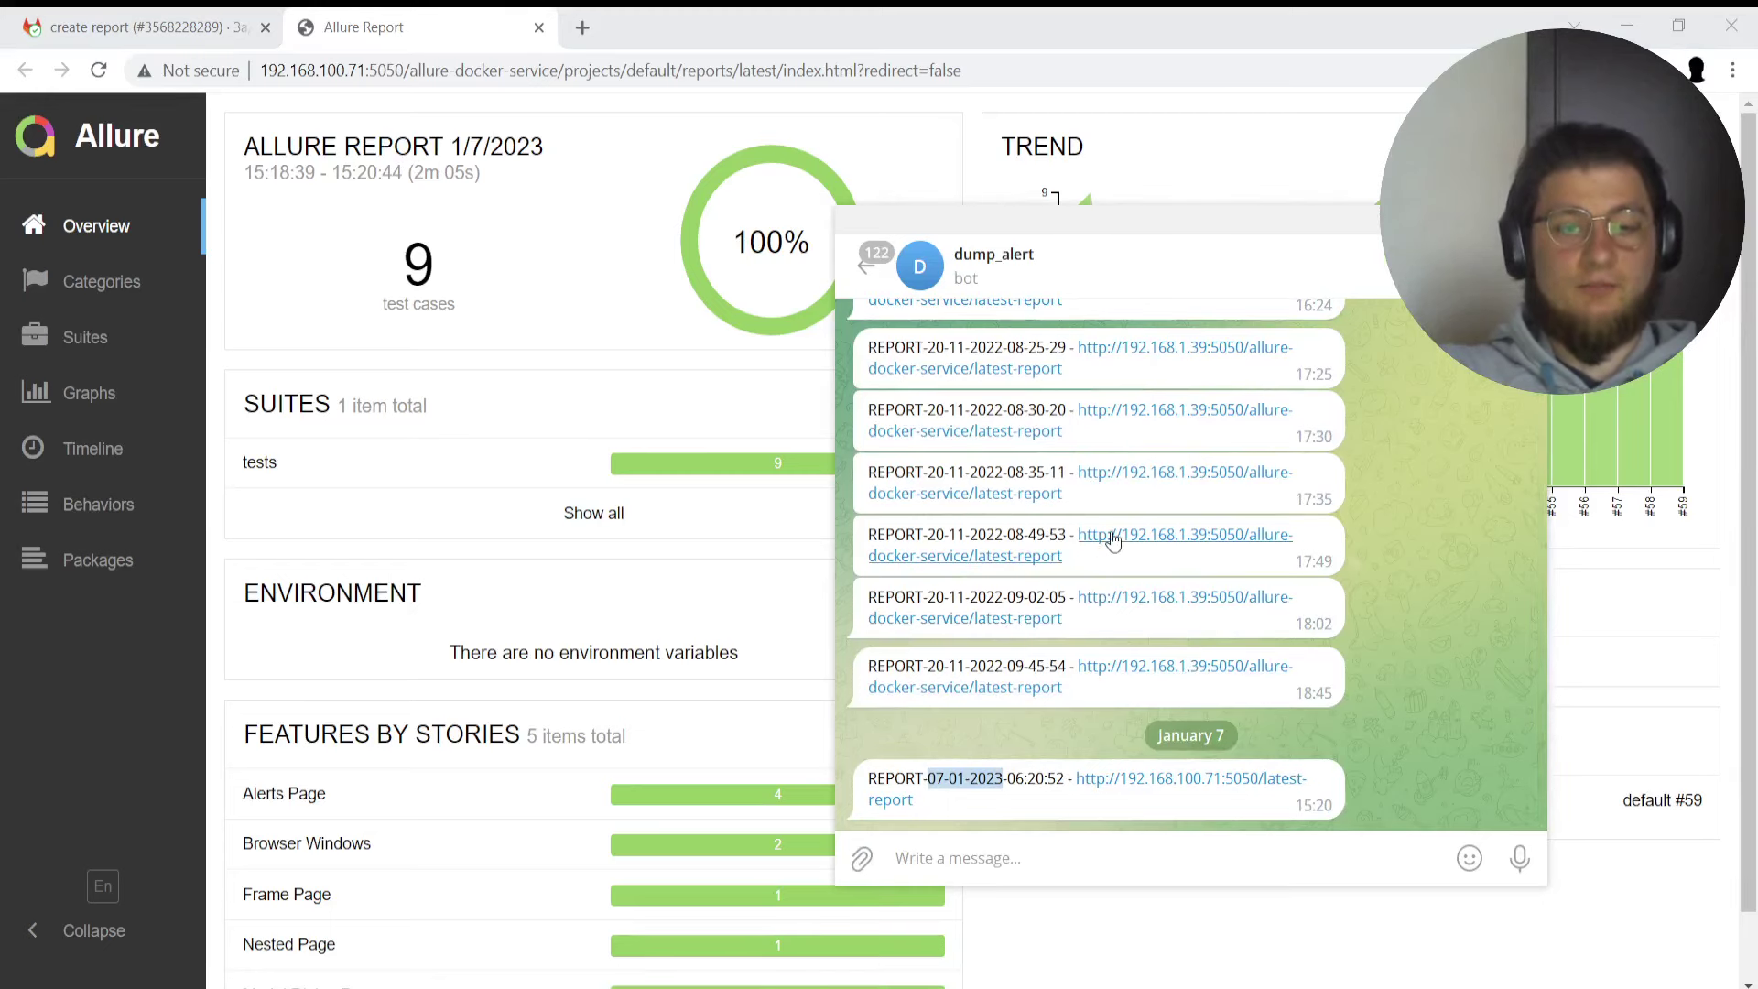
pyautogui.click(1020, 69)
pyautogui.click(1020, 68)
pyautogui.moveTo(1020, 69); pyautogui.dragTo(574, 70)
pyautogui.press('BackSpace')
pyautogui.press('Return')
pyautogui.click(755, 78)
pyautogui.write('default/')
pyautogui.press('Return')
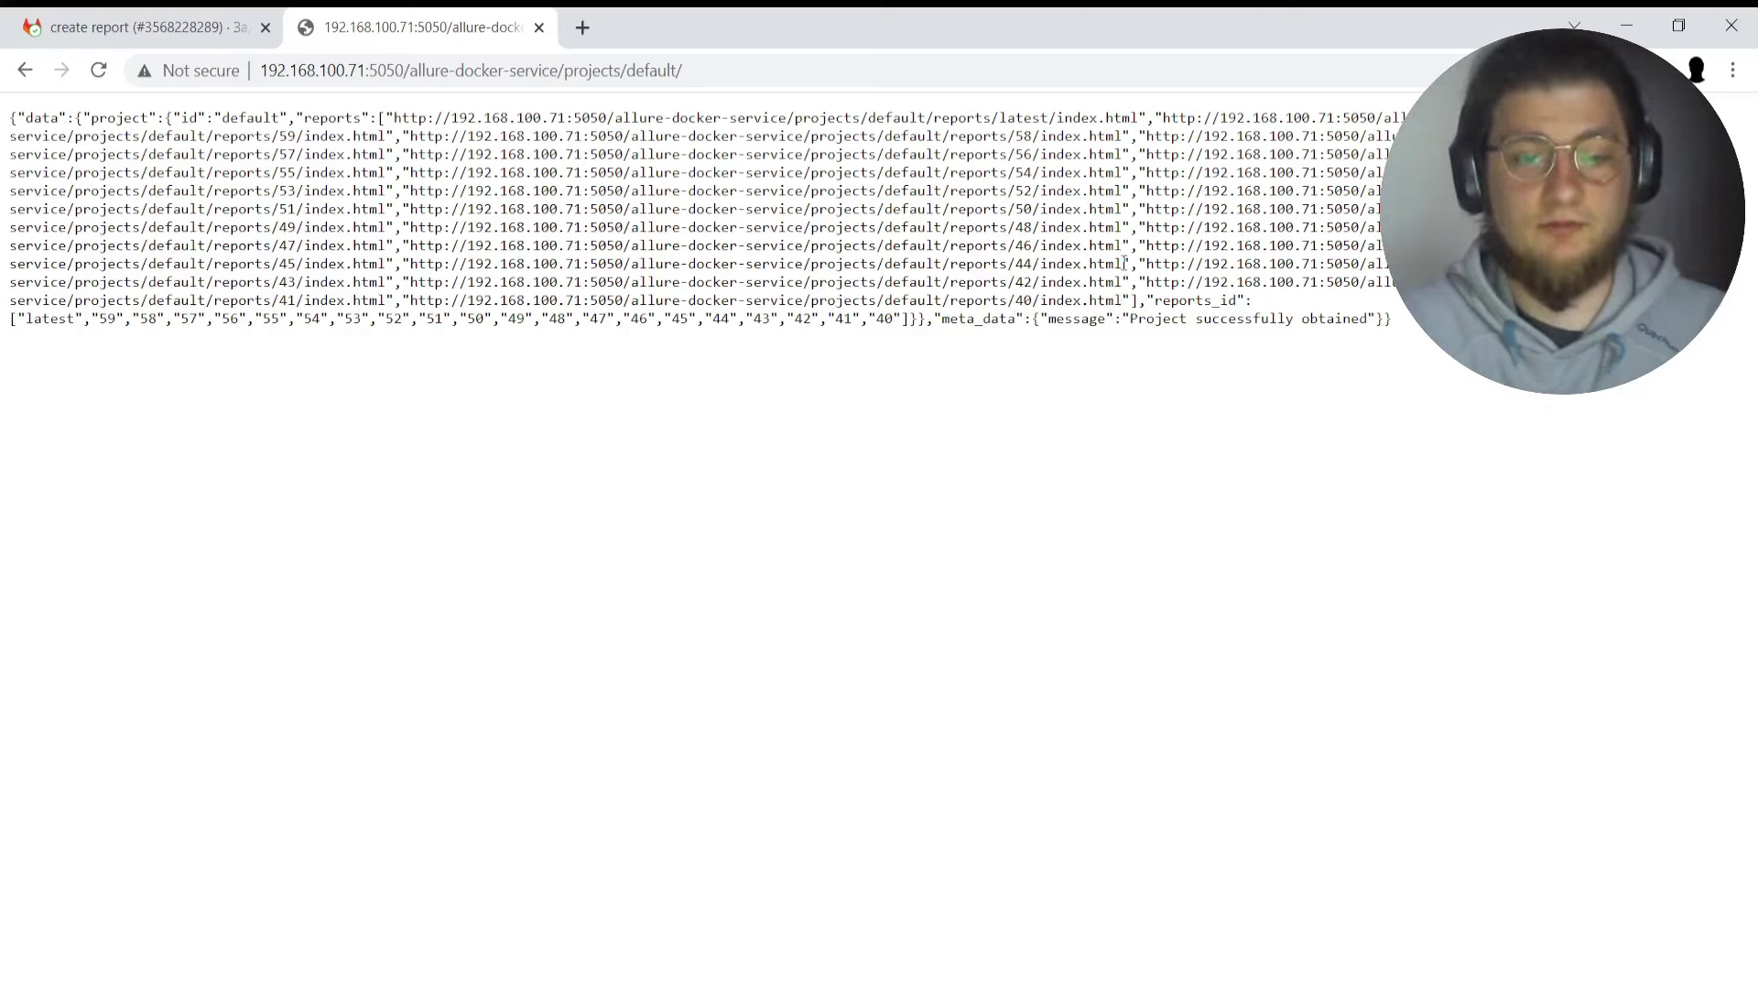
# Copy the reports/44/index.html URL from the list and open report 44.
pyautogui.moveTo(1123, 264); pyautogui.dragTo(410, 265)
pyautogui.hotkey('ctrl', 'c')
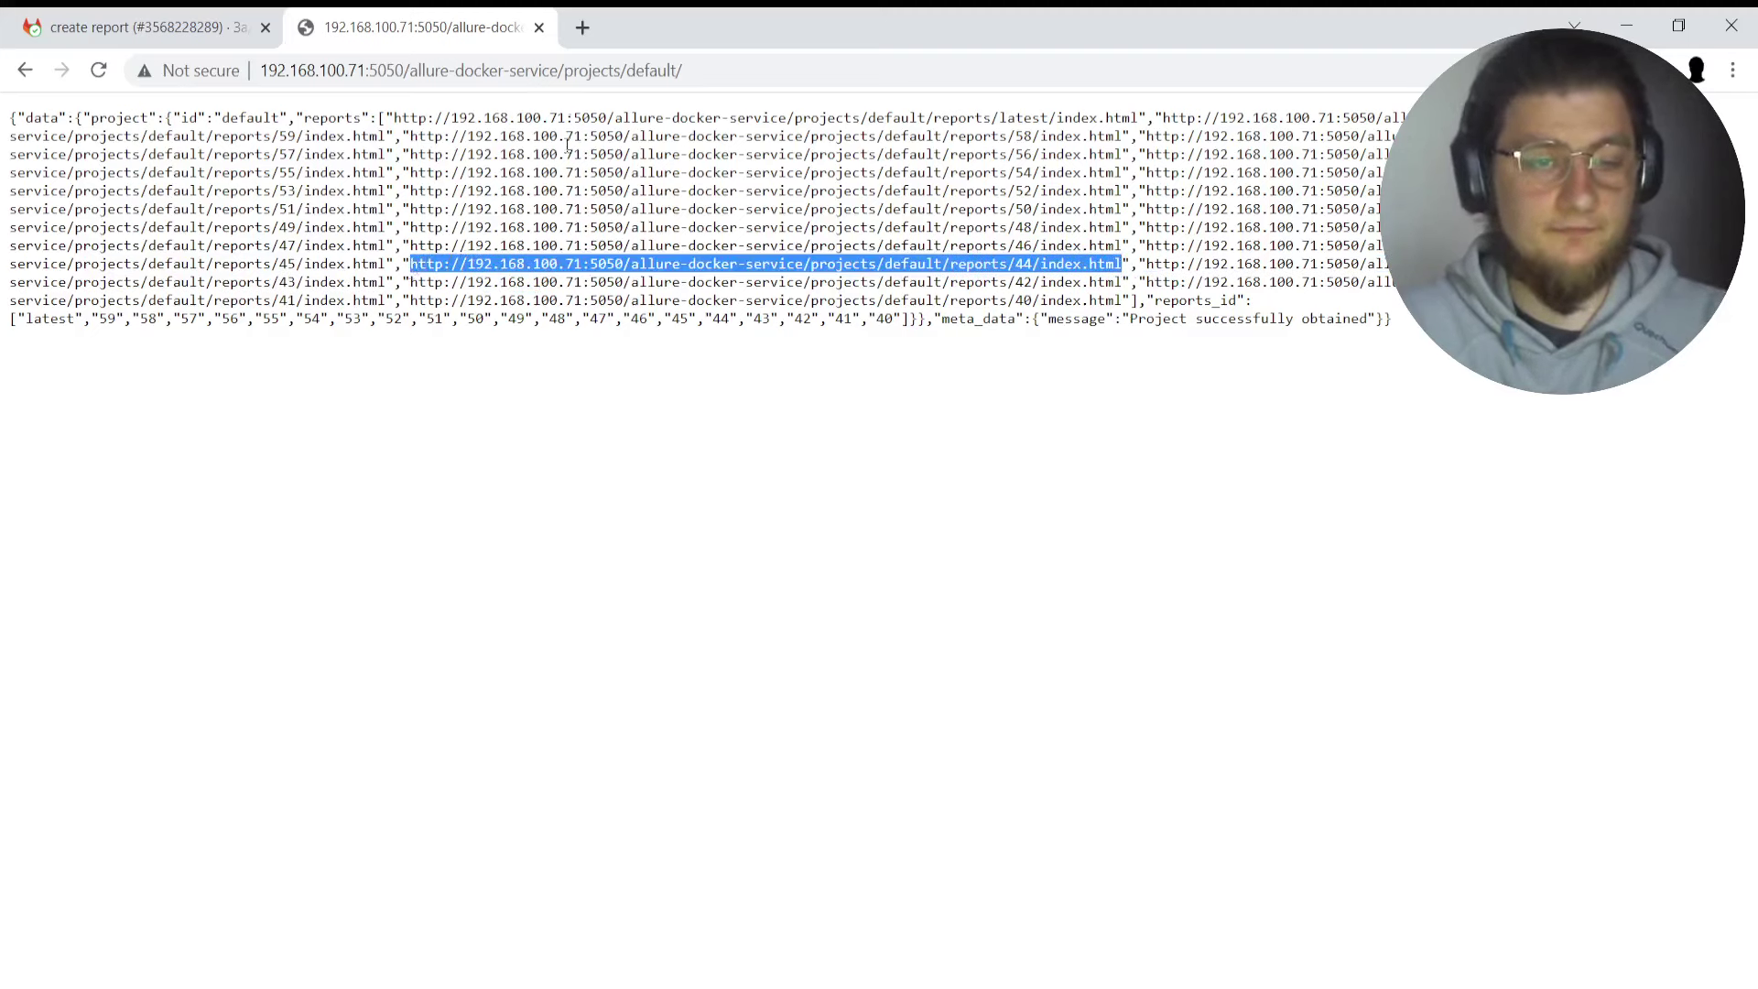
pyautogui.click(595, 61)
pyautogui.hotkey('ctrl', 'v')
pyautogui.press('Return')
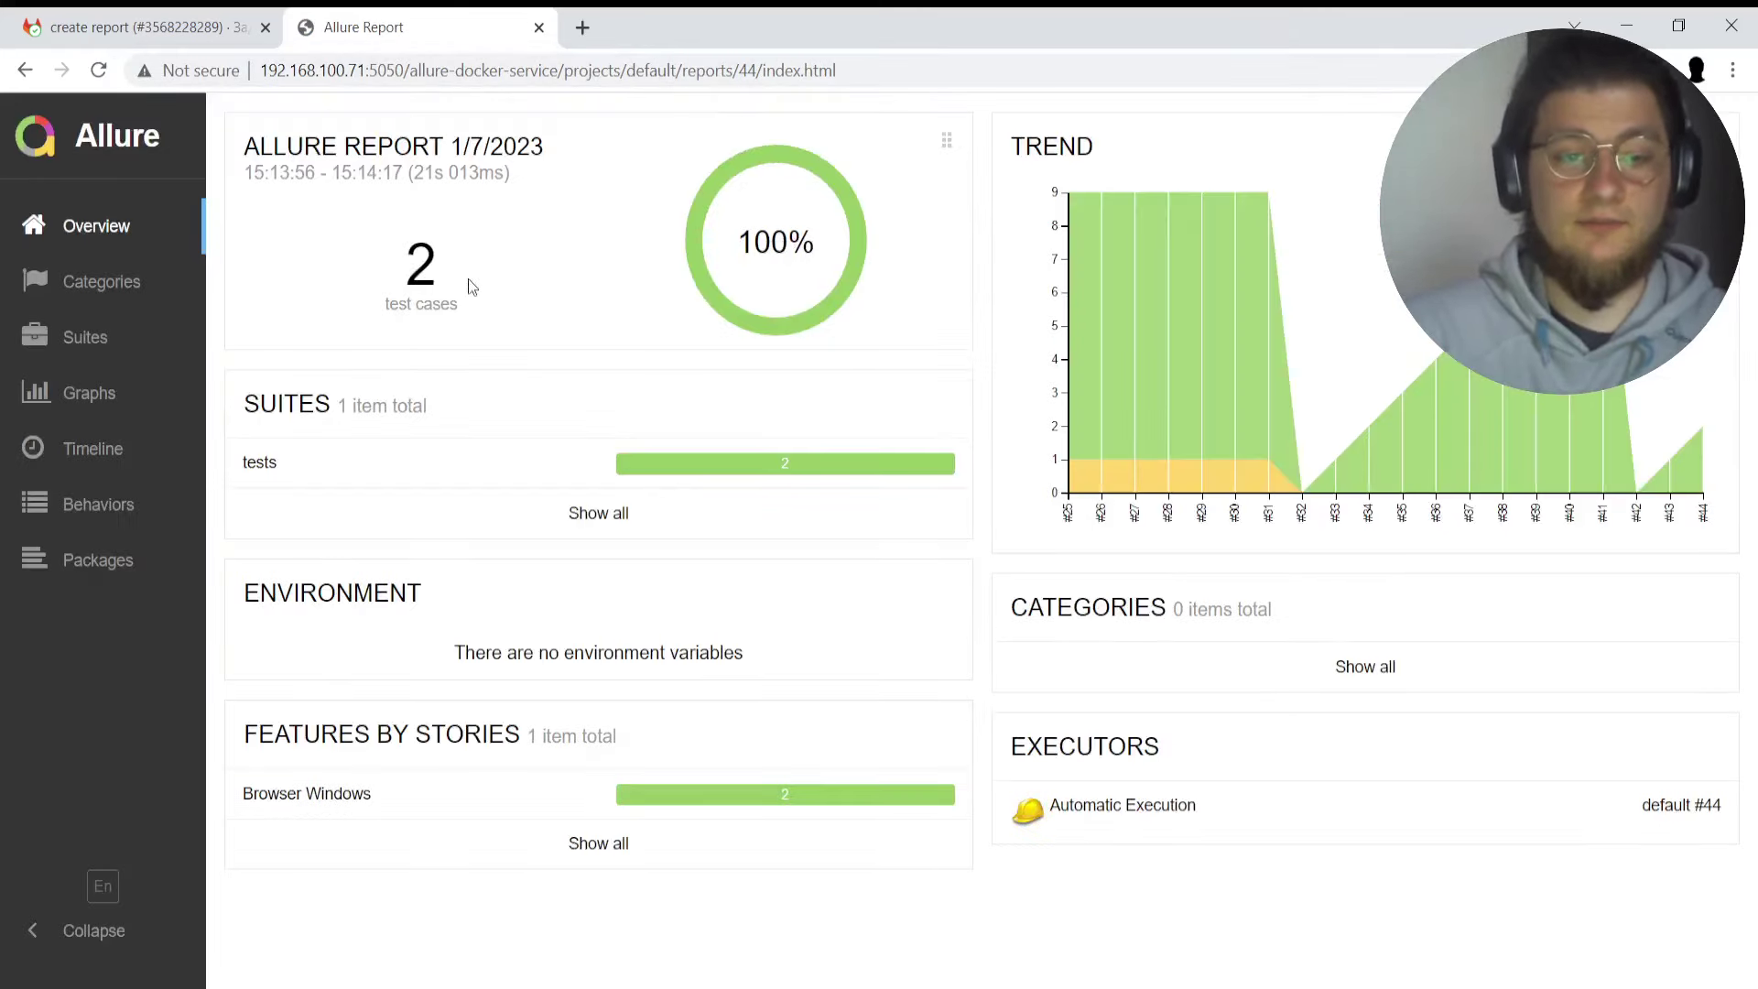
# Expand report 44's tests suite down to TestAlertsFrameWindow, then return to Overview.
pyautogui.click(522, 474)
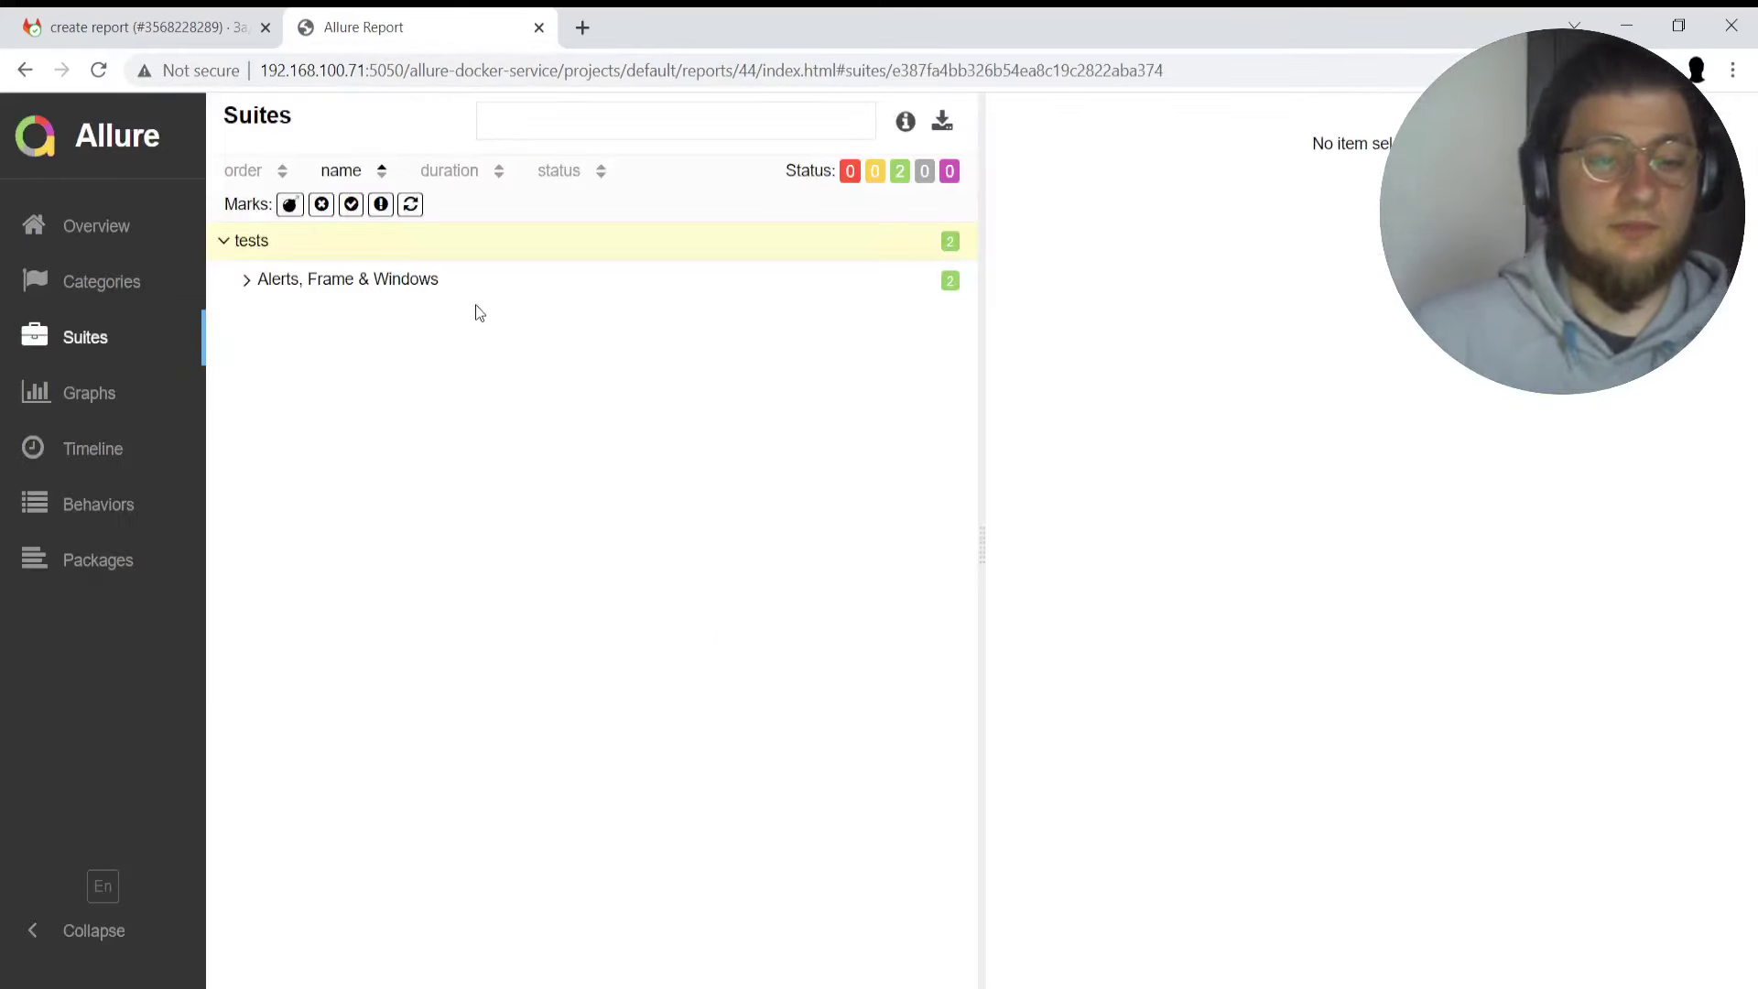
pyautogui.click(247, 280)
pyautogui.click(270, 317)
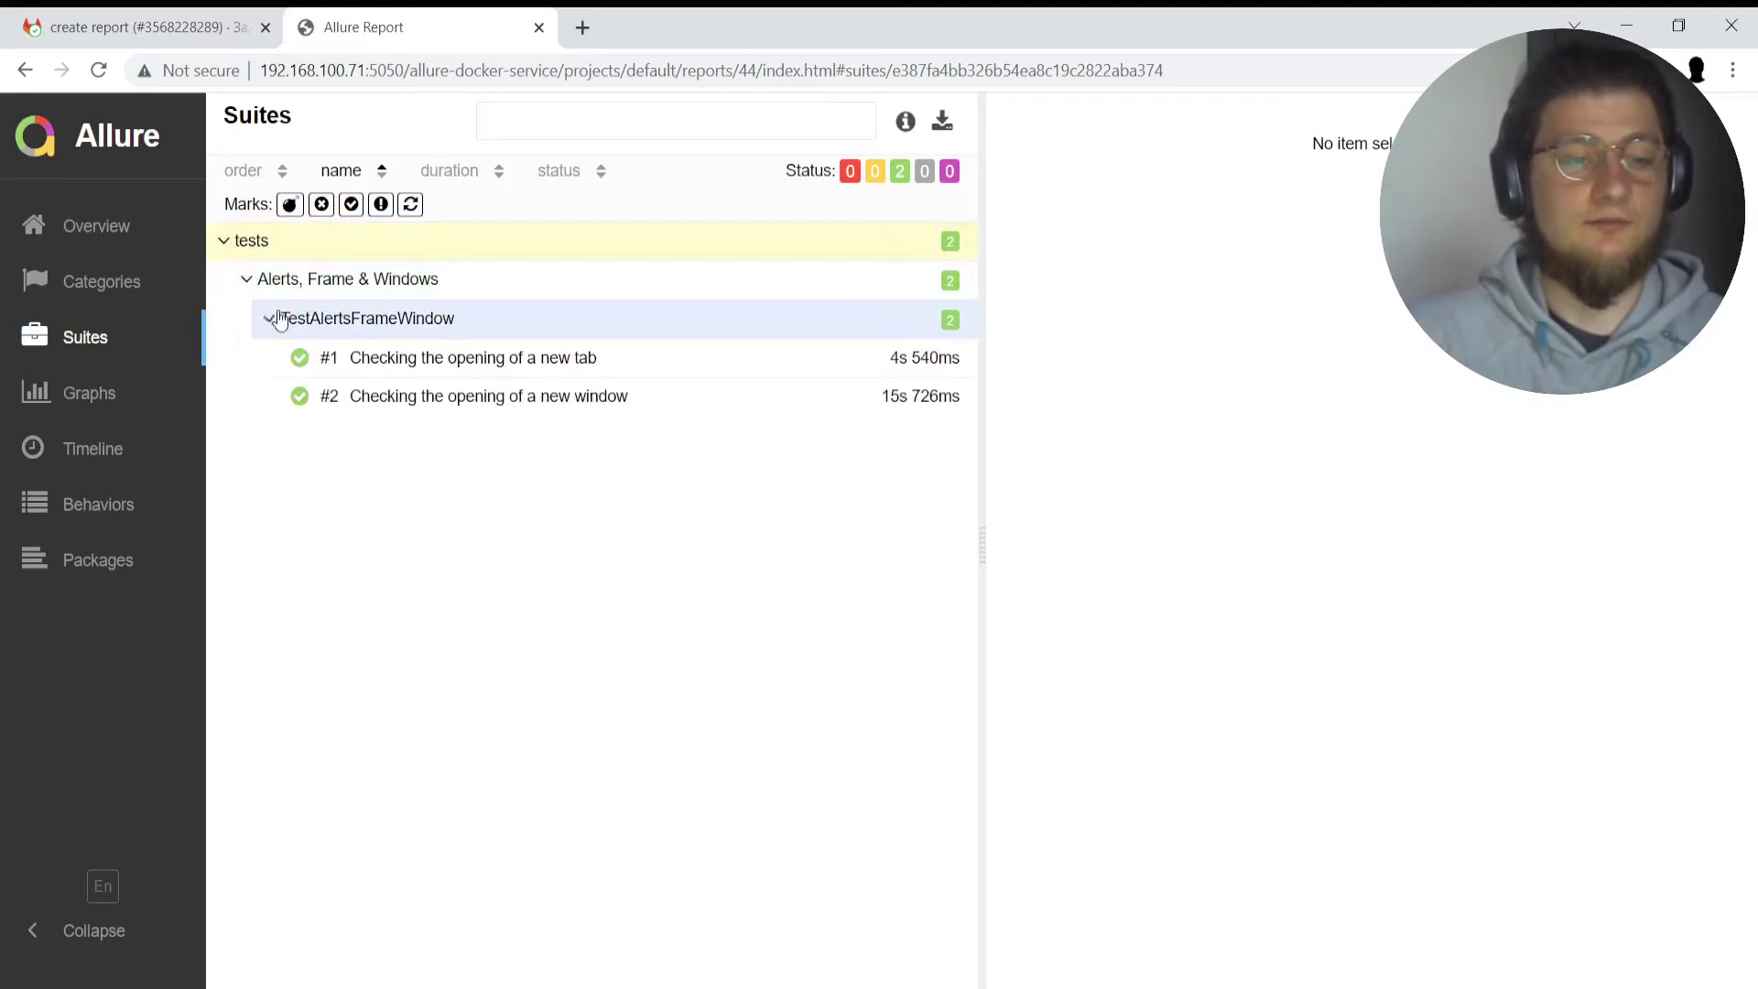
pyautogui.click(154, 237)
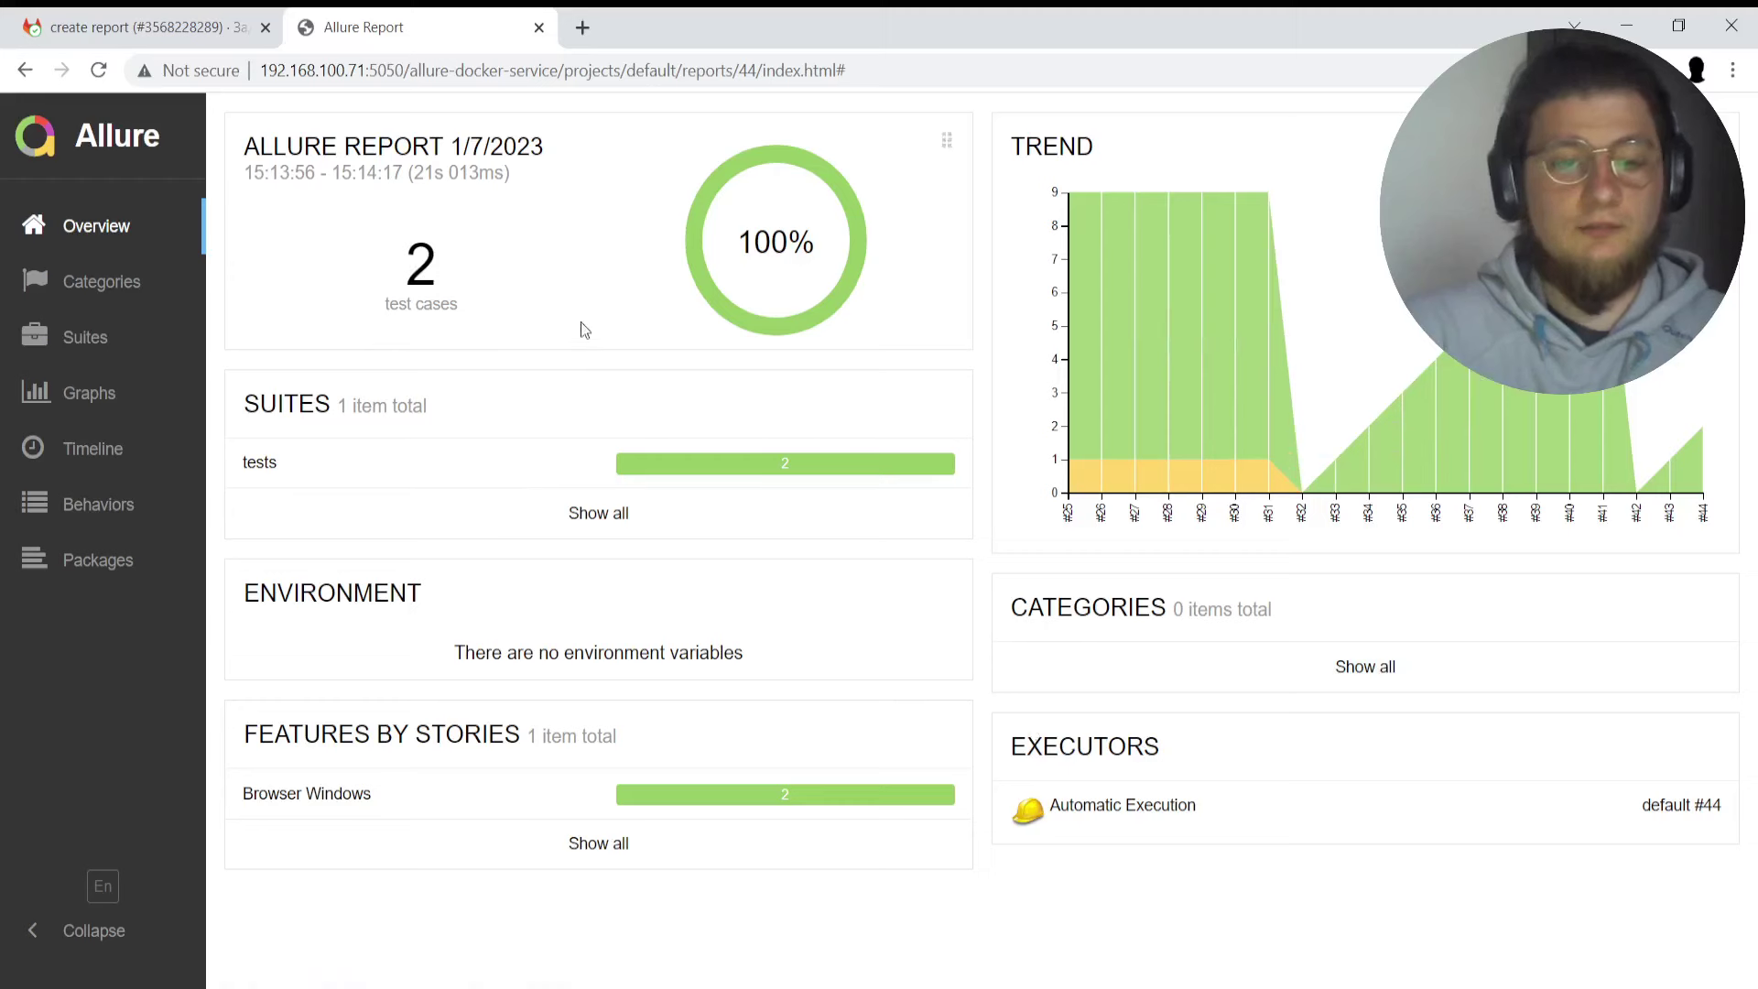
# Shorten the address to /projects/default/ to view the stored reports list, then go to GitLab.
pyautogui.moveTo(875, 71); pyautogui.dragTo(682, 66)
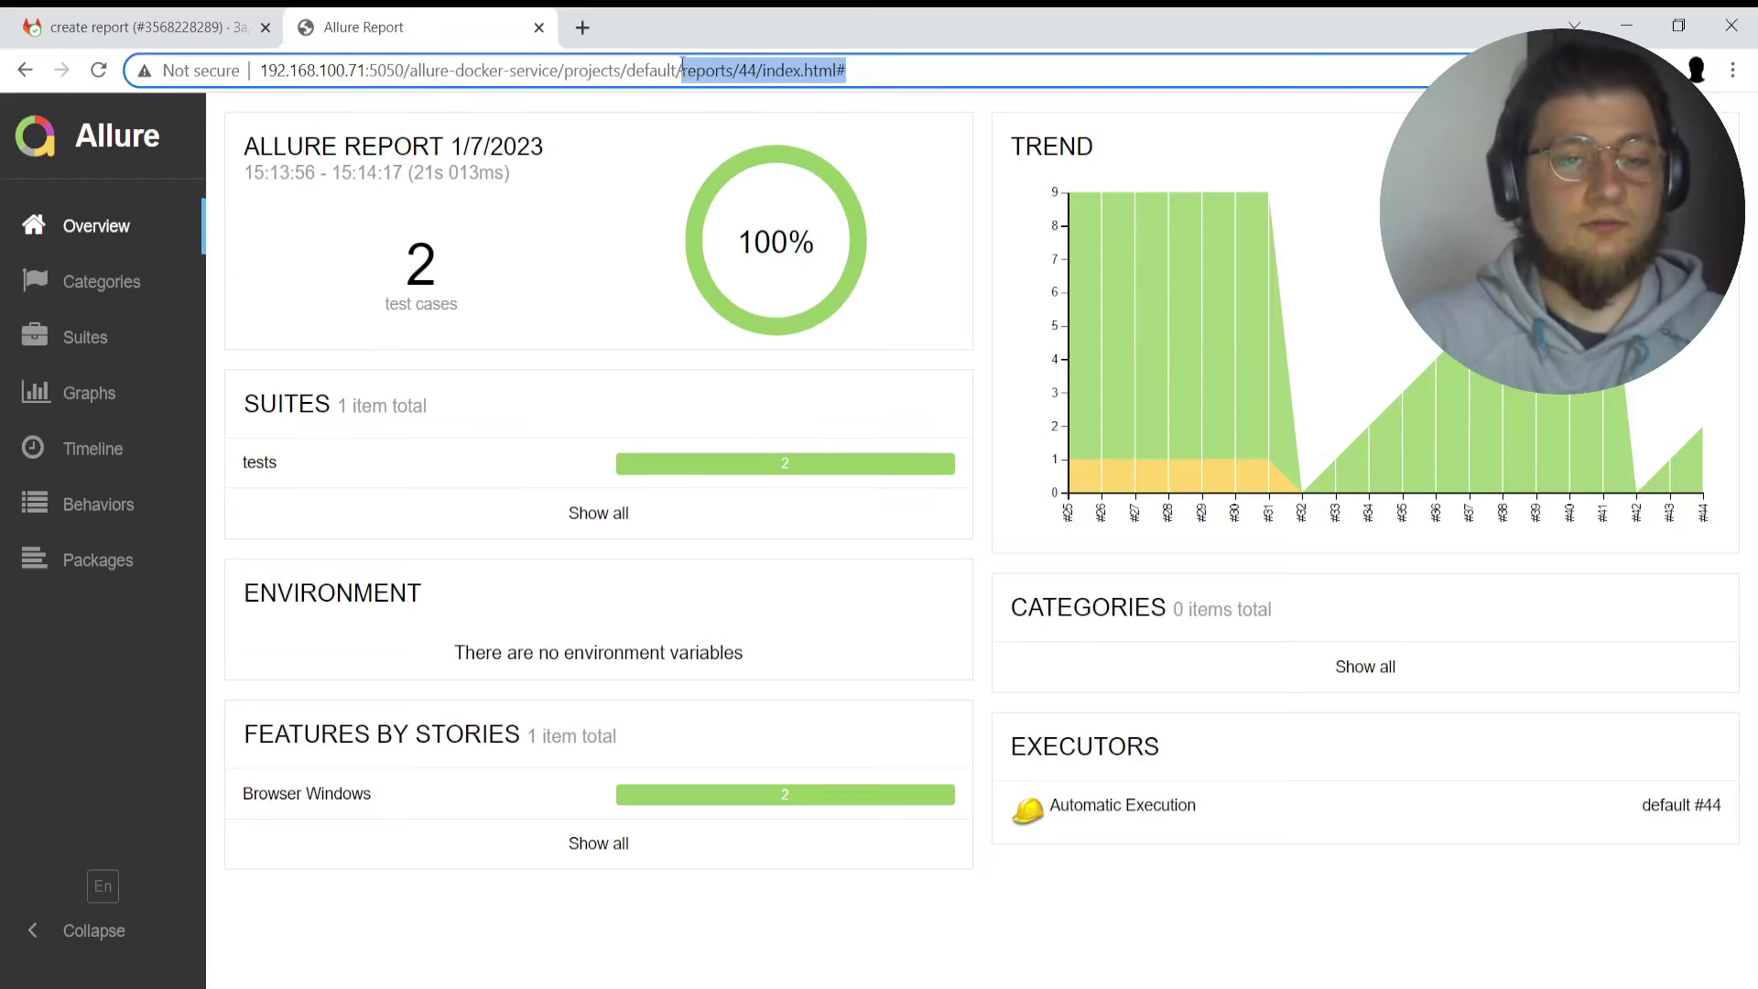
pyautogui.press('BackSpace')
pyautogui.press('Return')
pyautogui.moveTo(799, 68); pyautogui.dragTo(683, 68)
pyautogui.press('BackSpace')
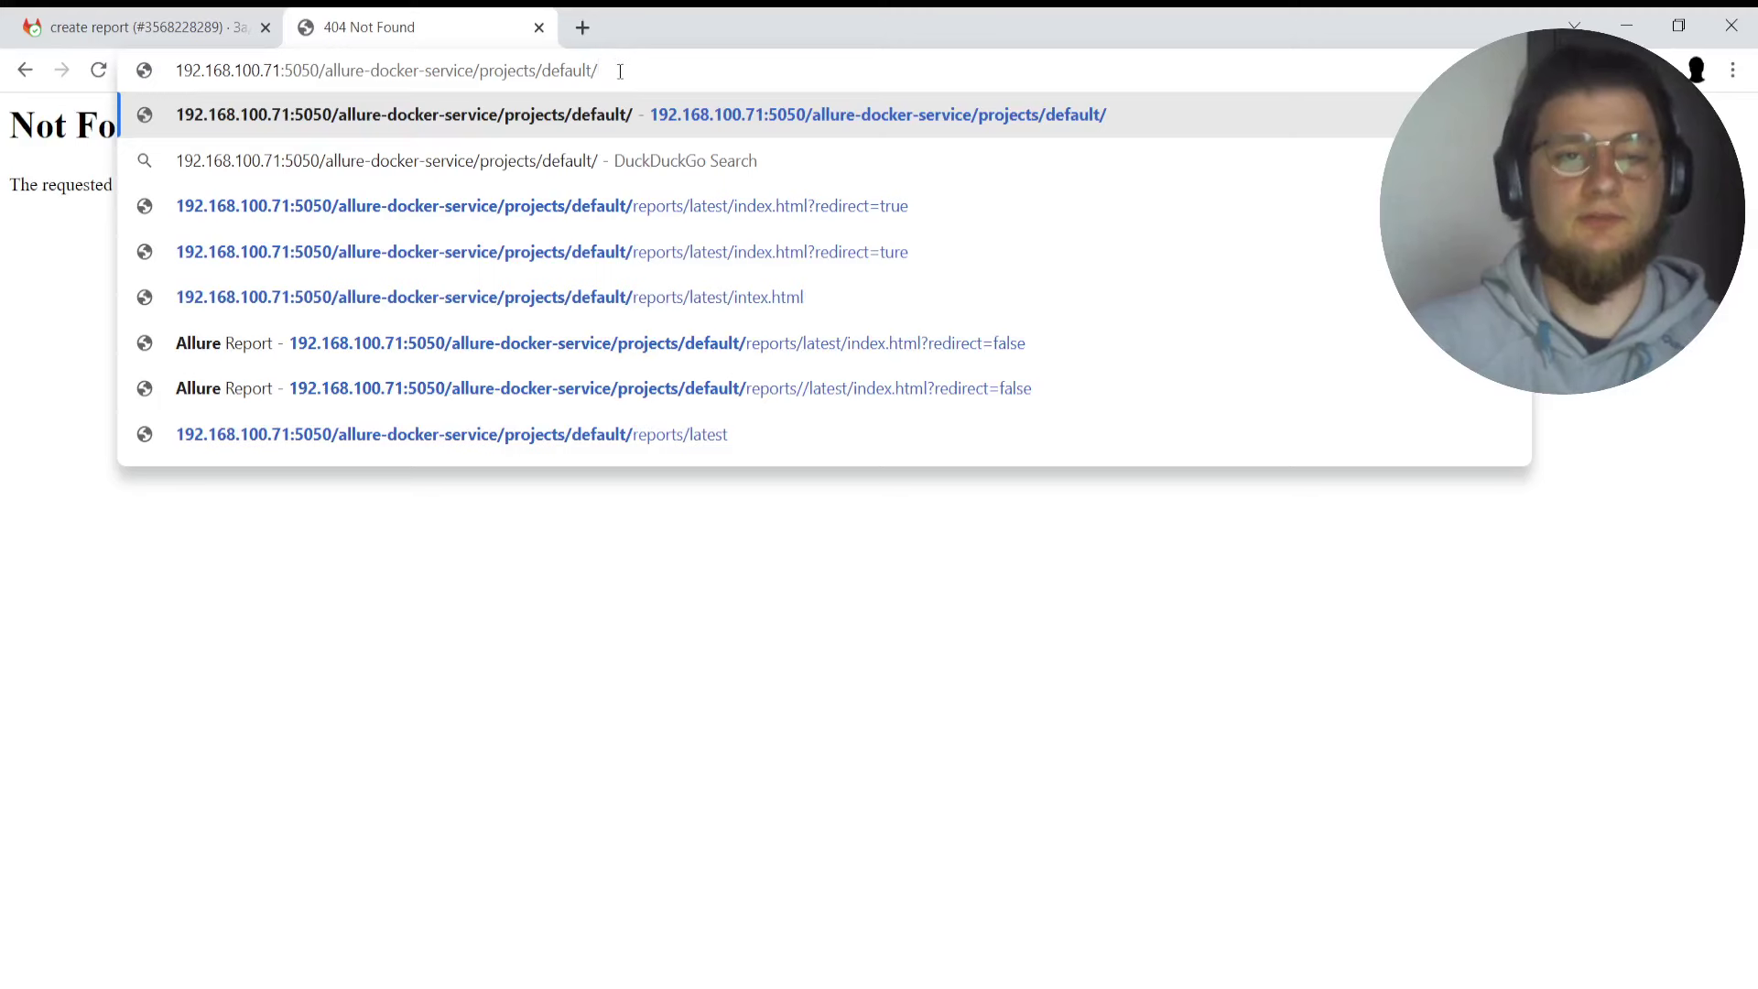
pyautogui.press('Return')
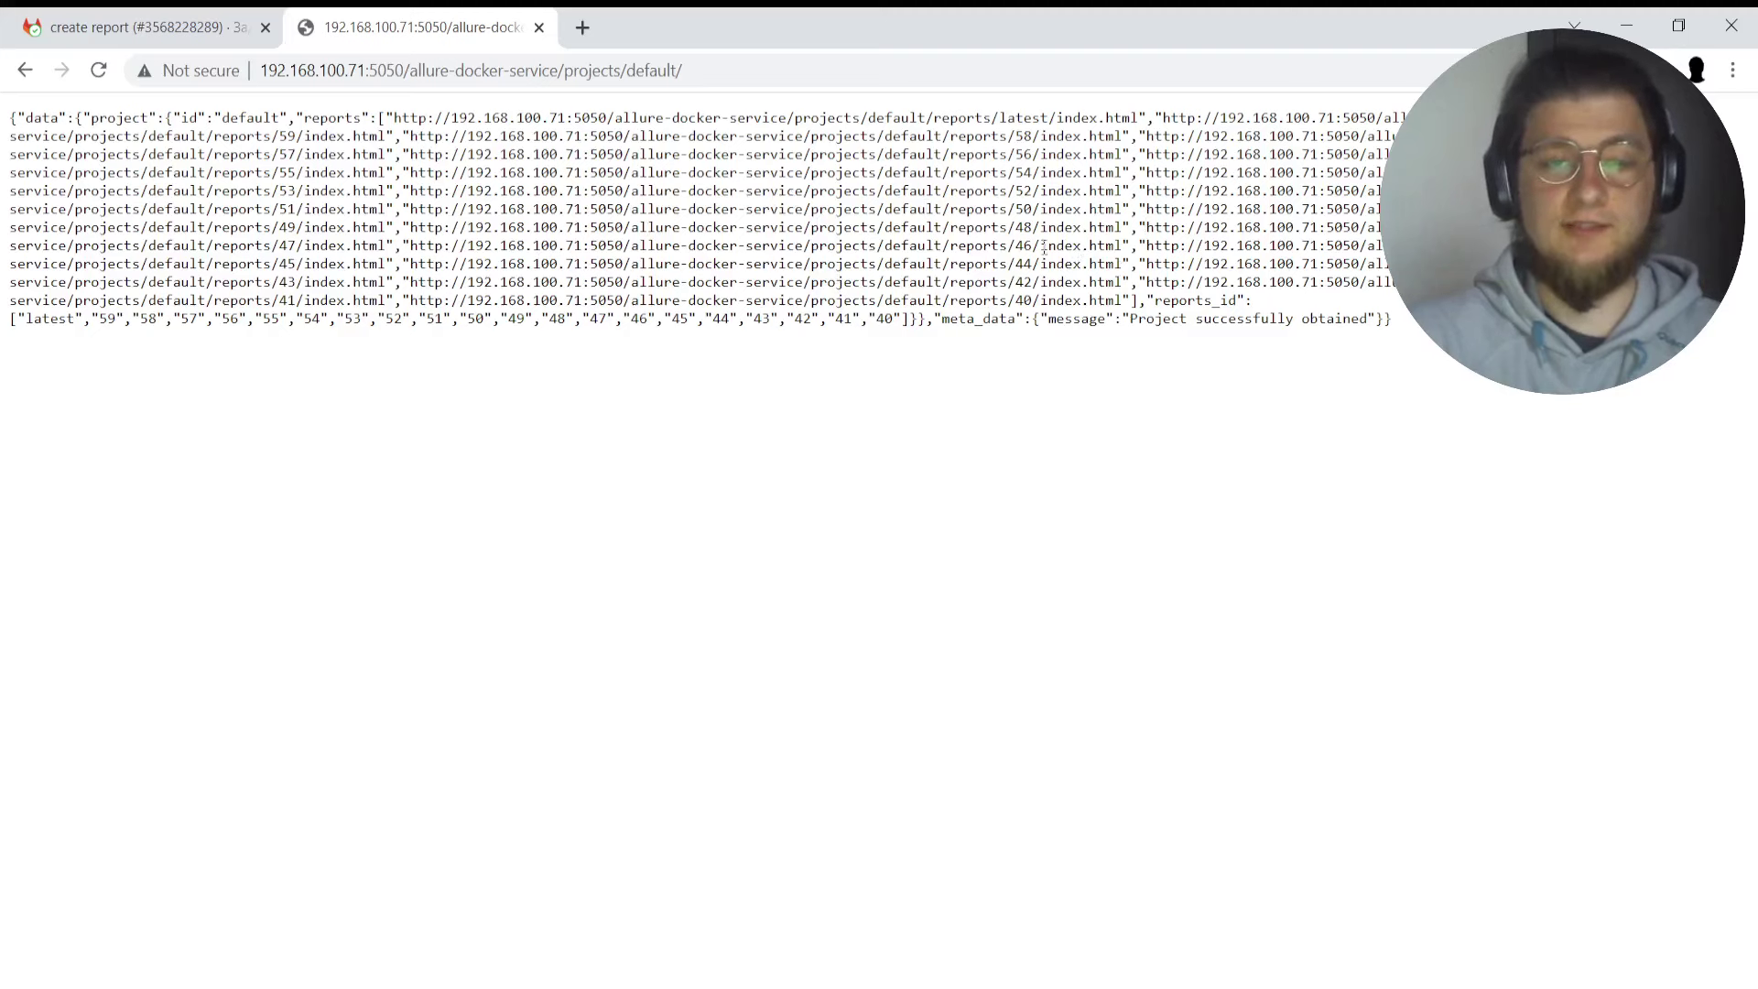
pyautogui.moveTo(1122, 301); pyautogui.dragTo(396, 302)
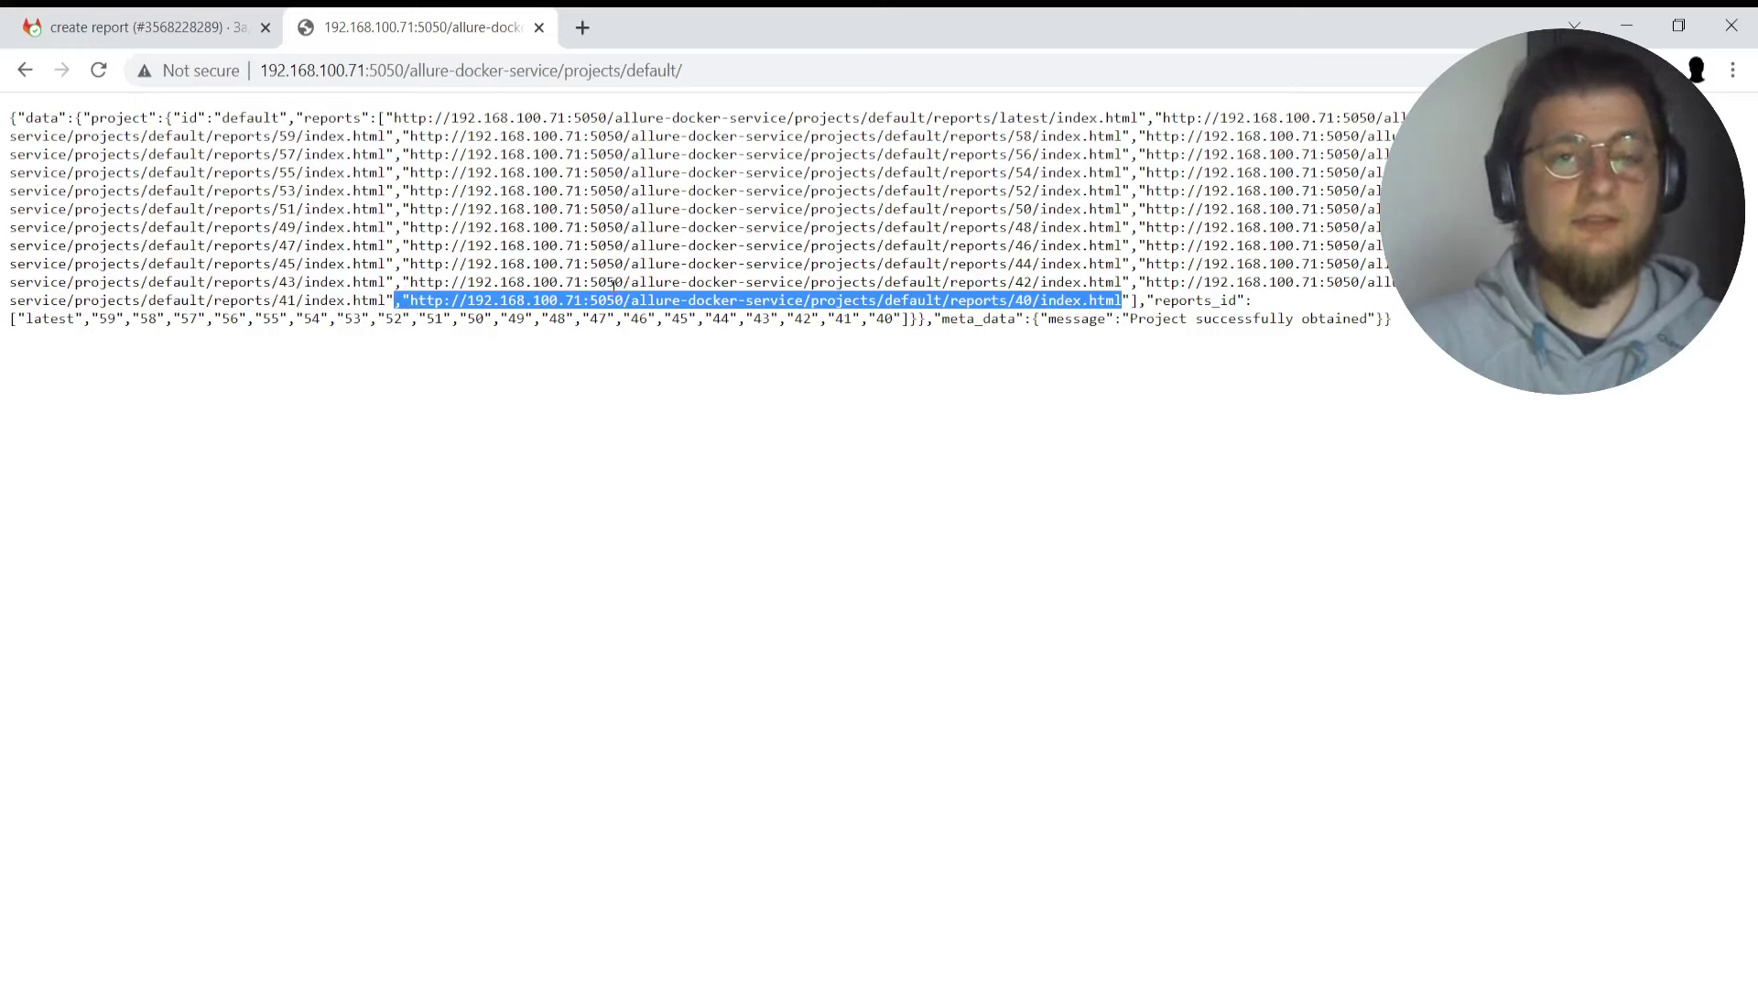
pyautogui.hotkey('ctrl', 'Tab')
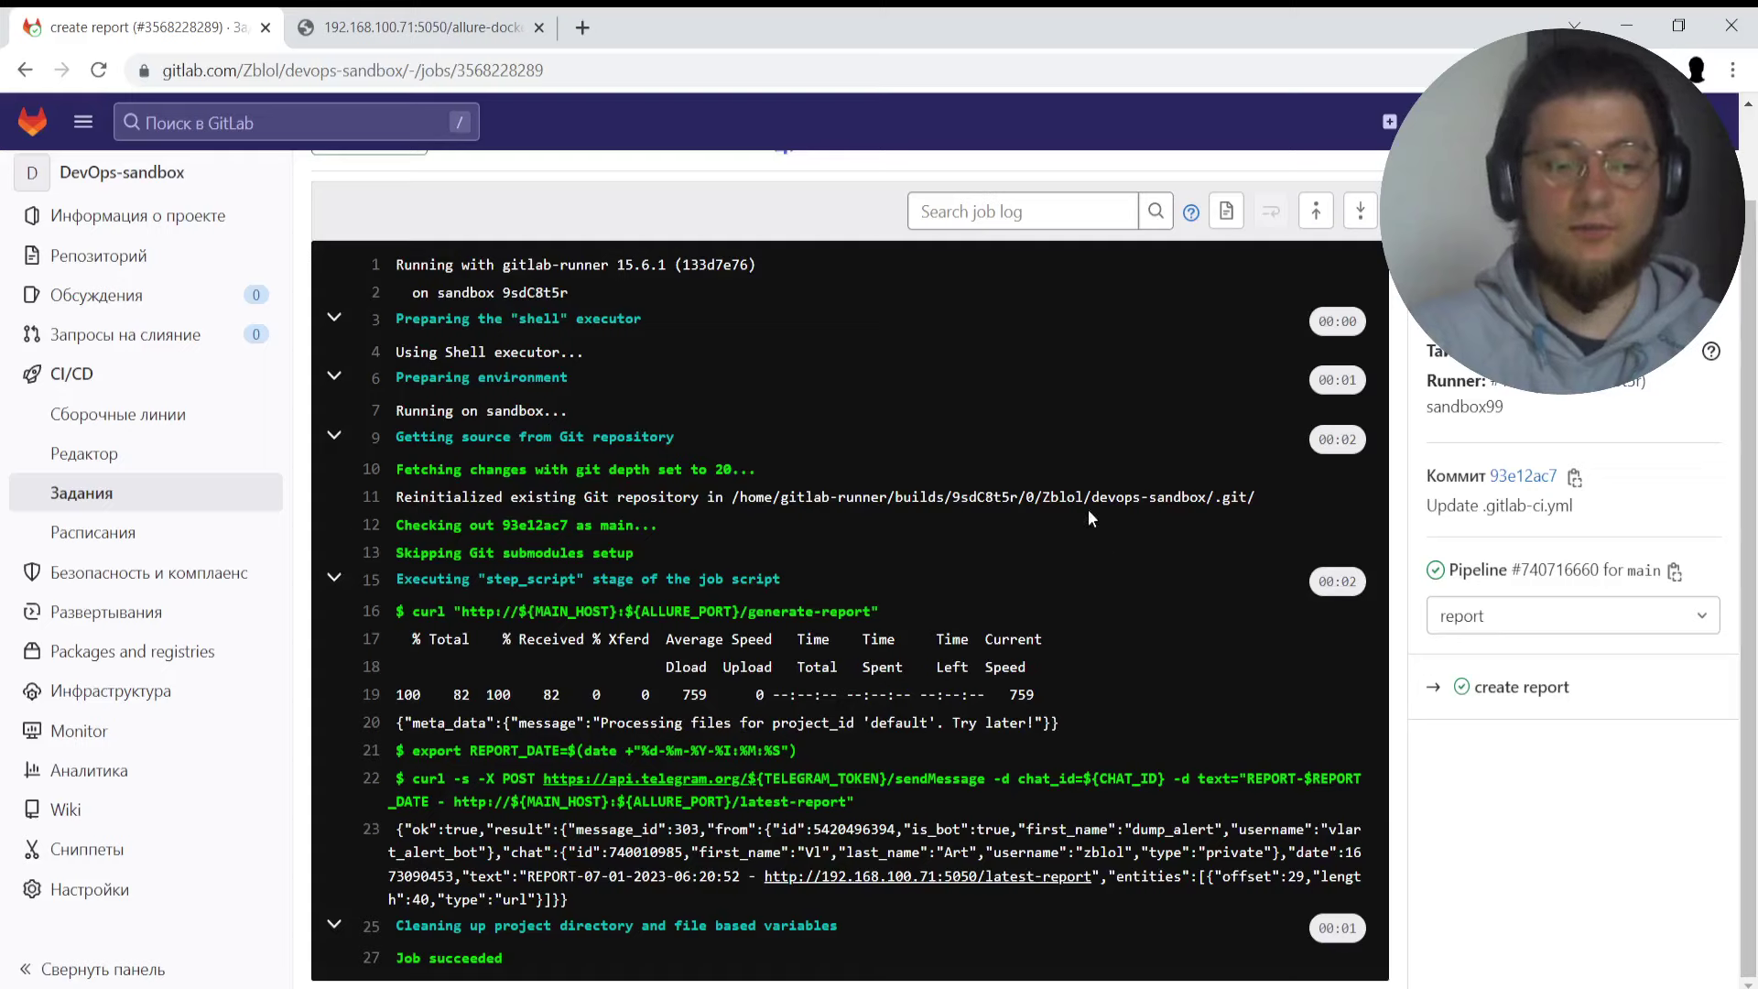
# Revisit the Allure report list and Telegram chat, selecting the reports/48 URL.
pyautogui.hotkey('ctrl', 'Tab')
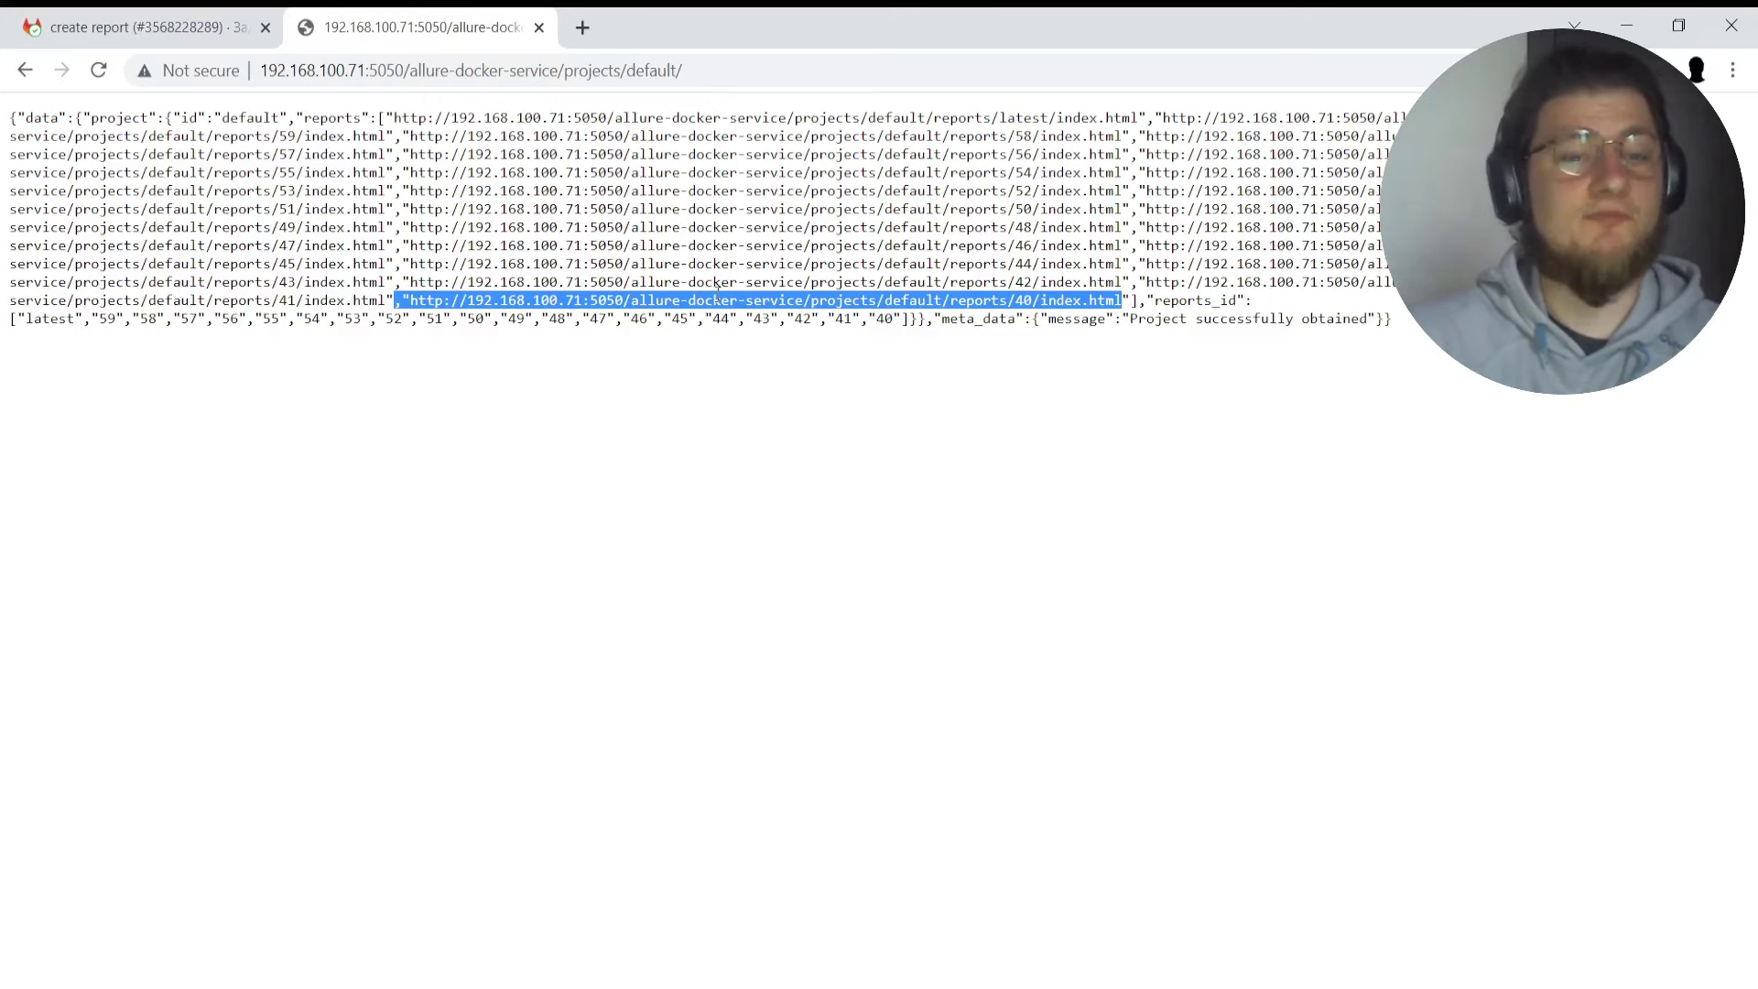
pyautogui.hotkey('alt', 'Tab')
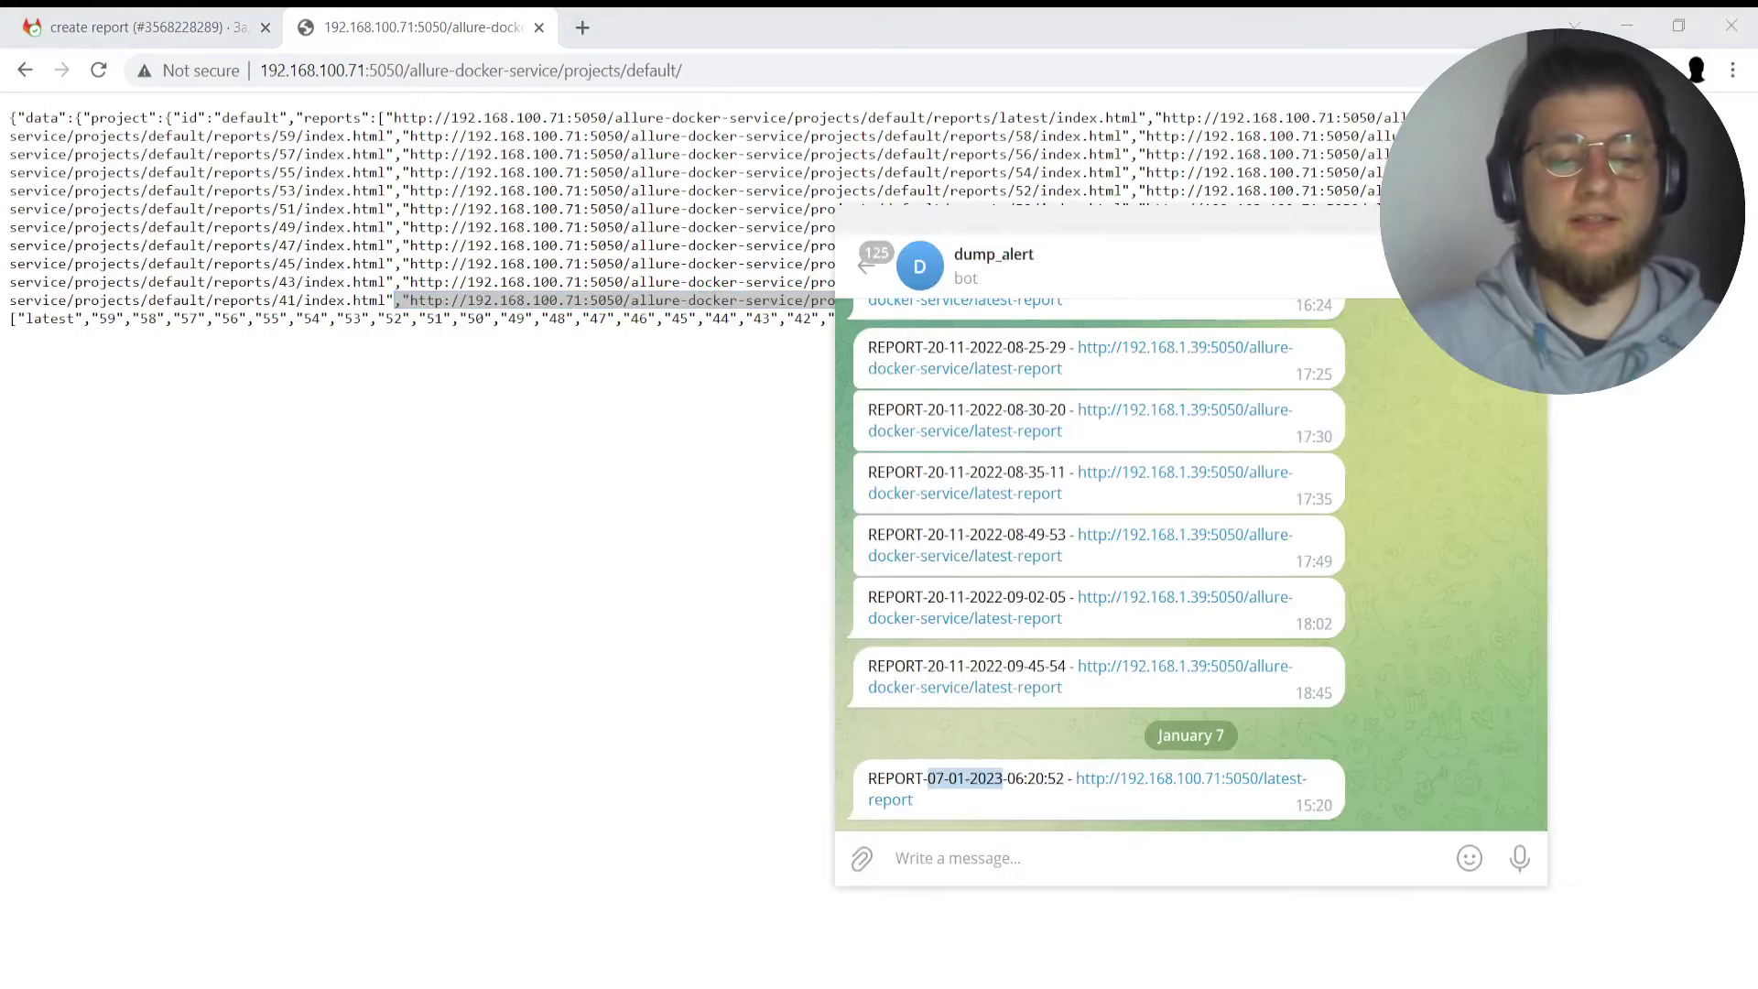
pyautogui.click(555, 545)
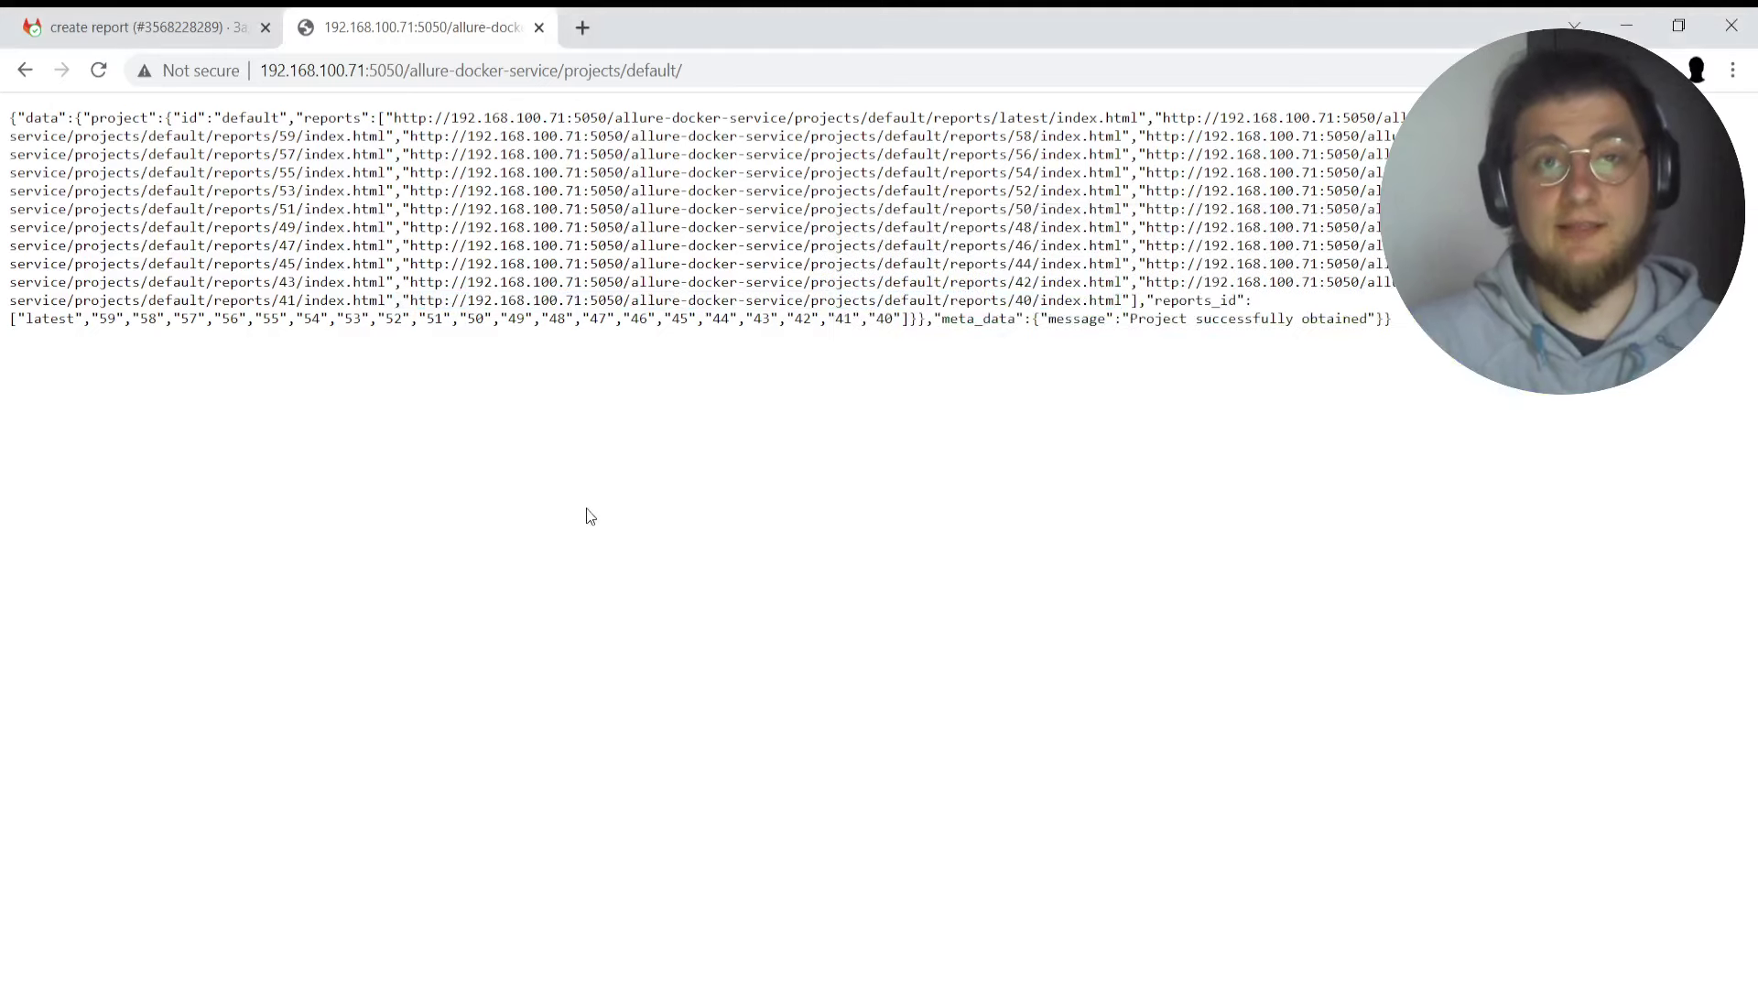
pyautogui.moveTo(1117, 227); pyautogui.dragTo(404, 228)
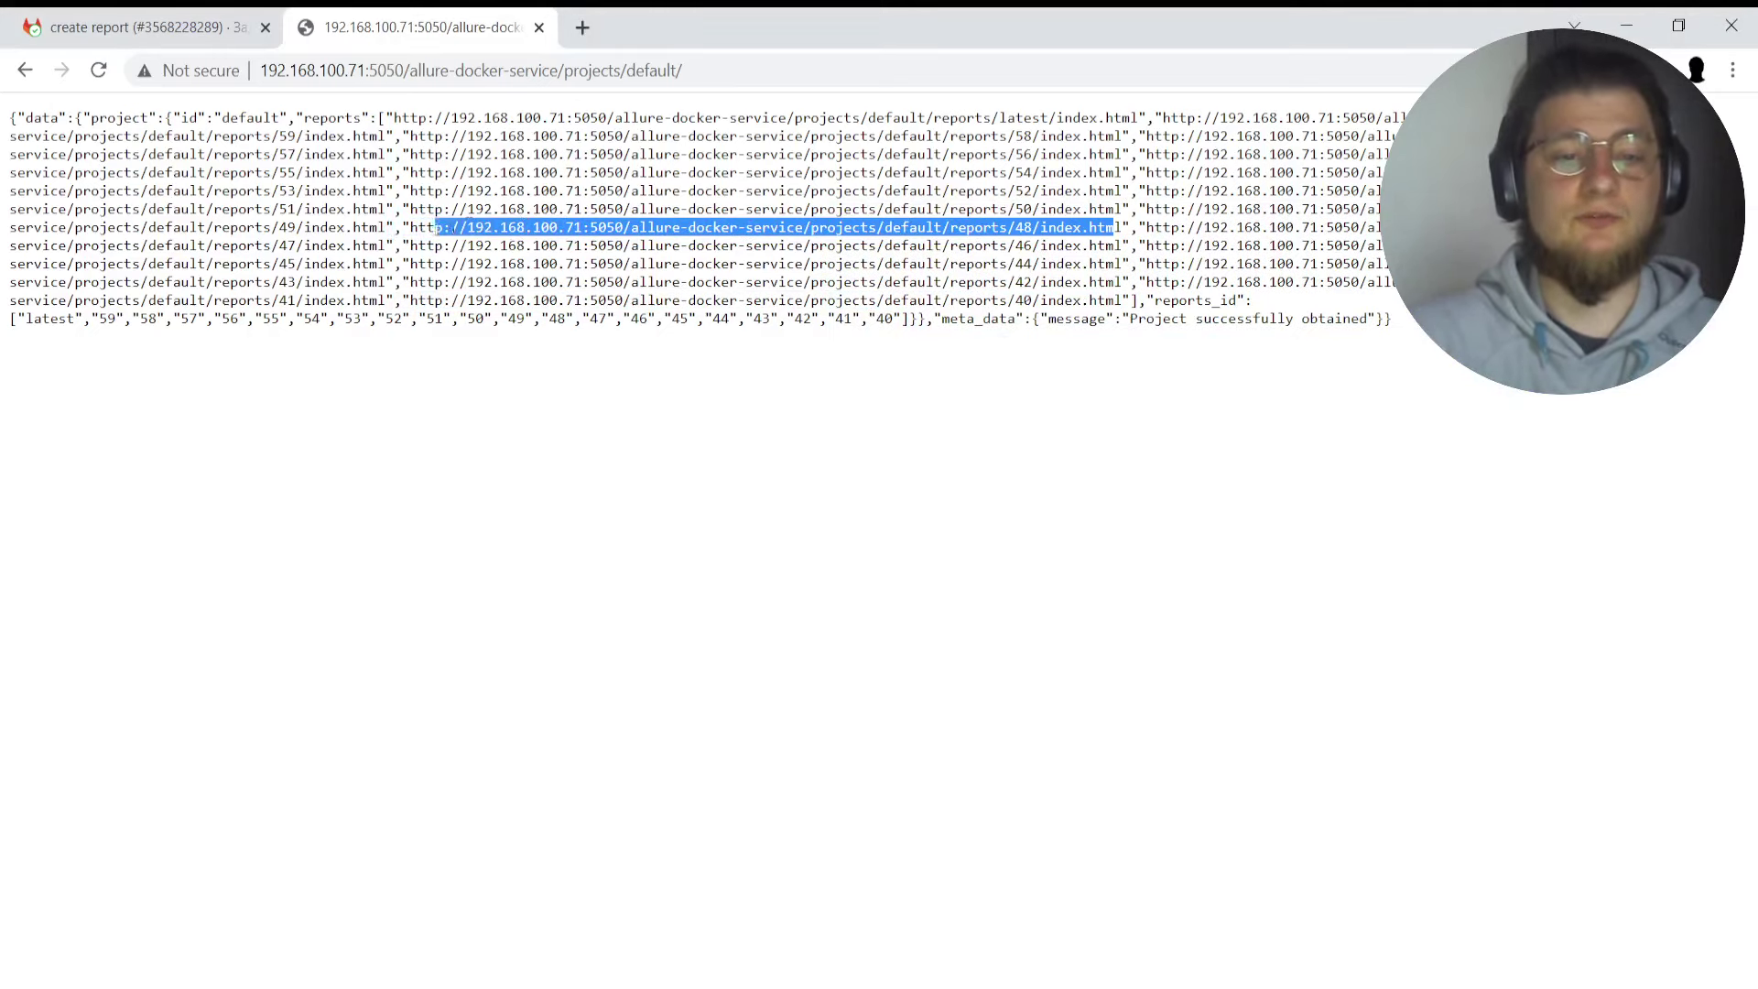
pyautogui.click(383, 97)
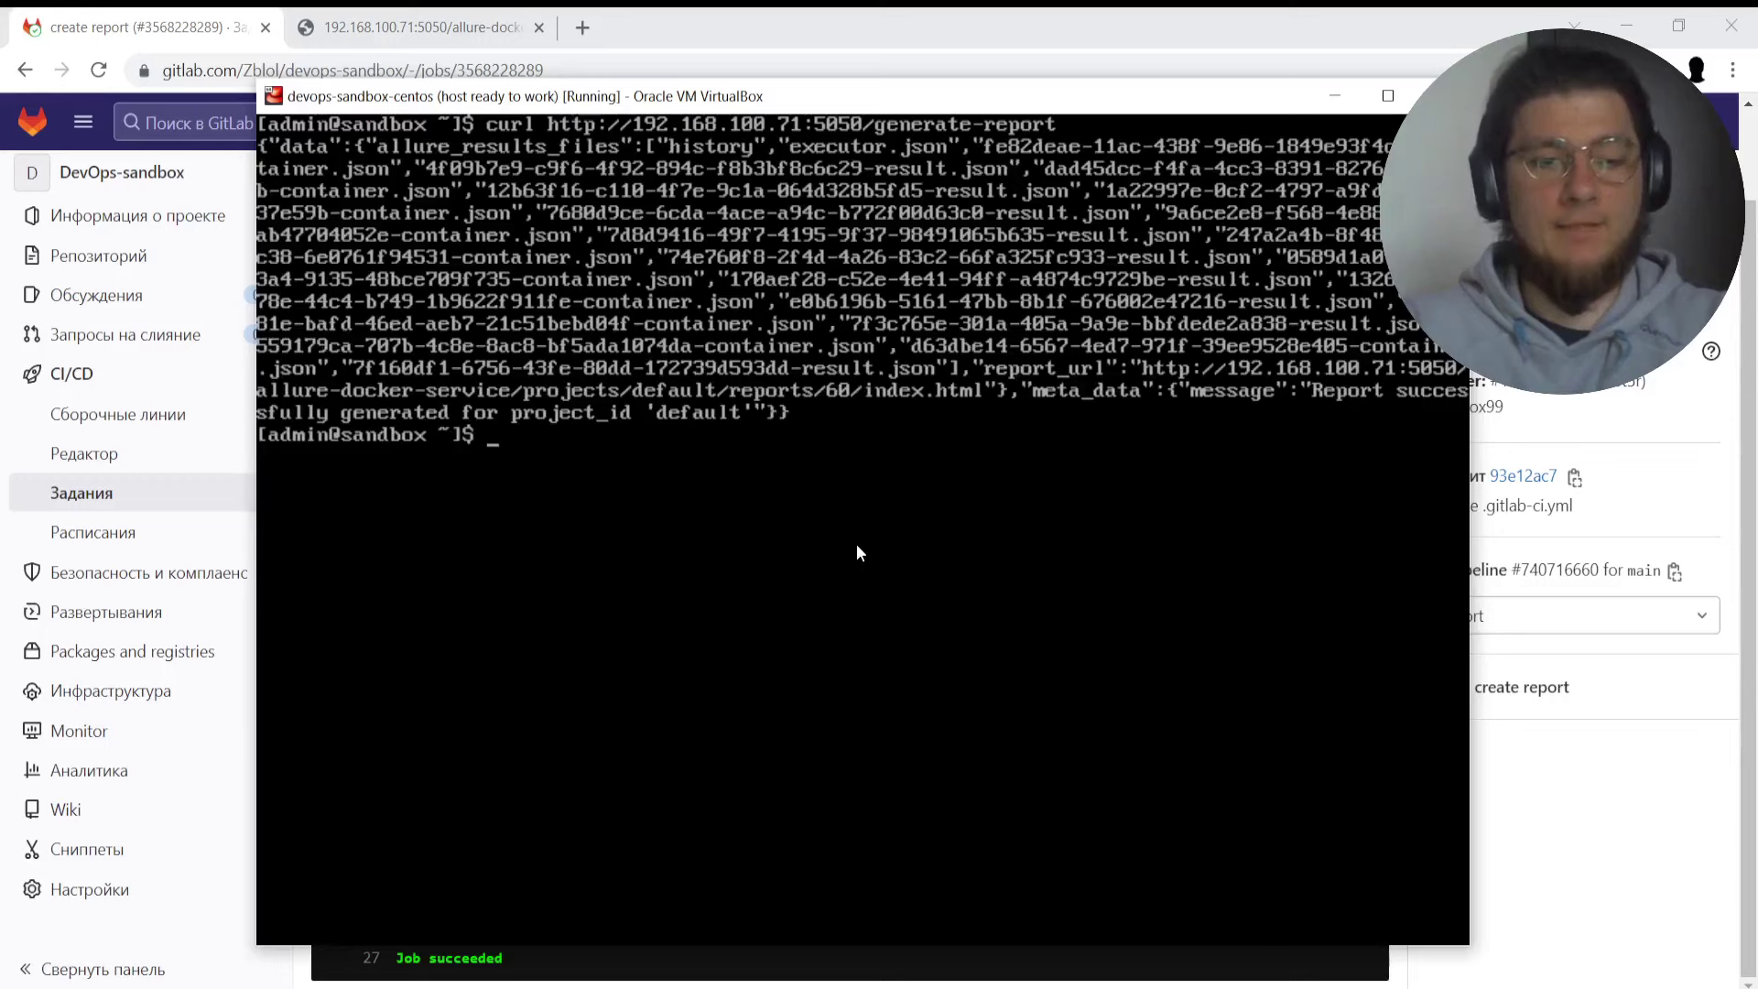
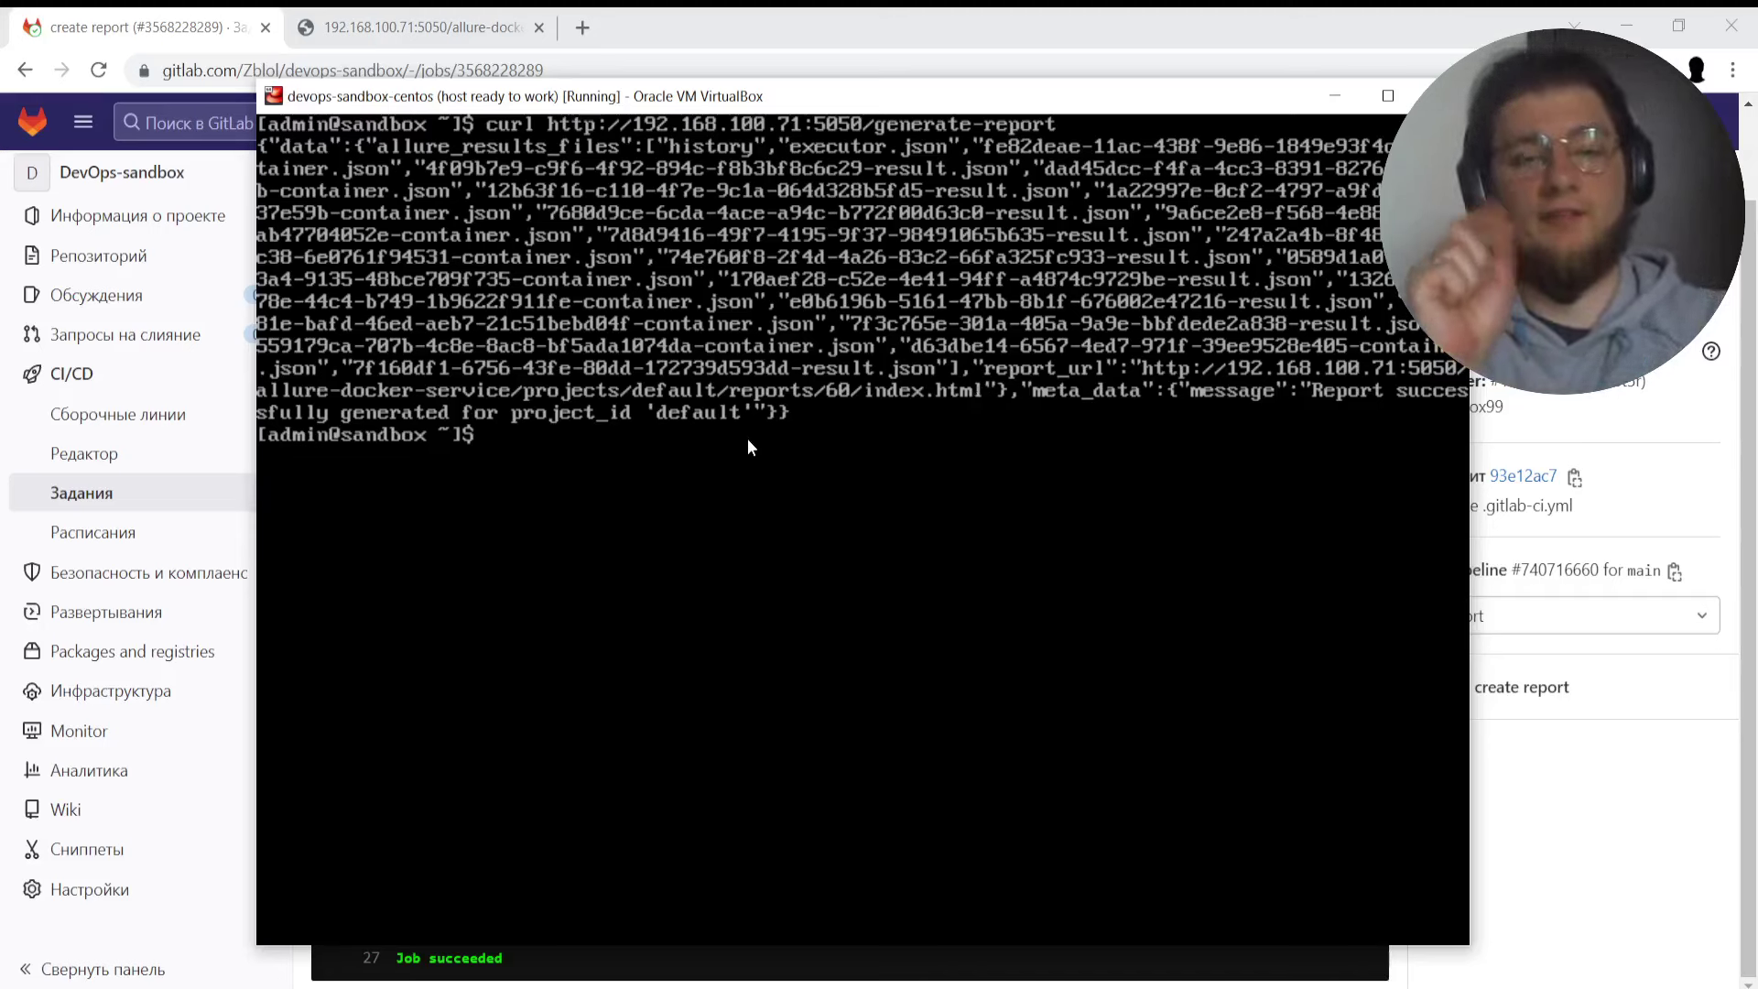
# List the contents of /data and then the numbered folders in /data/allure-reports.
pyautogui.write('ls /data')
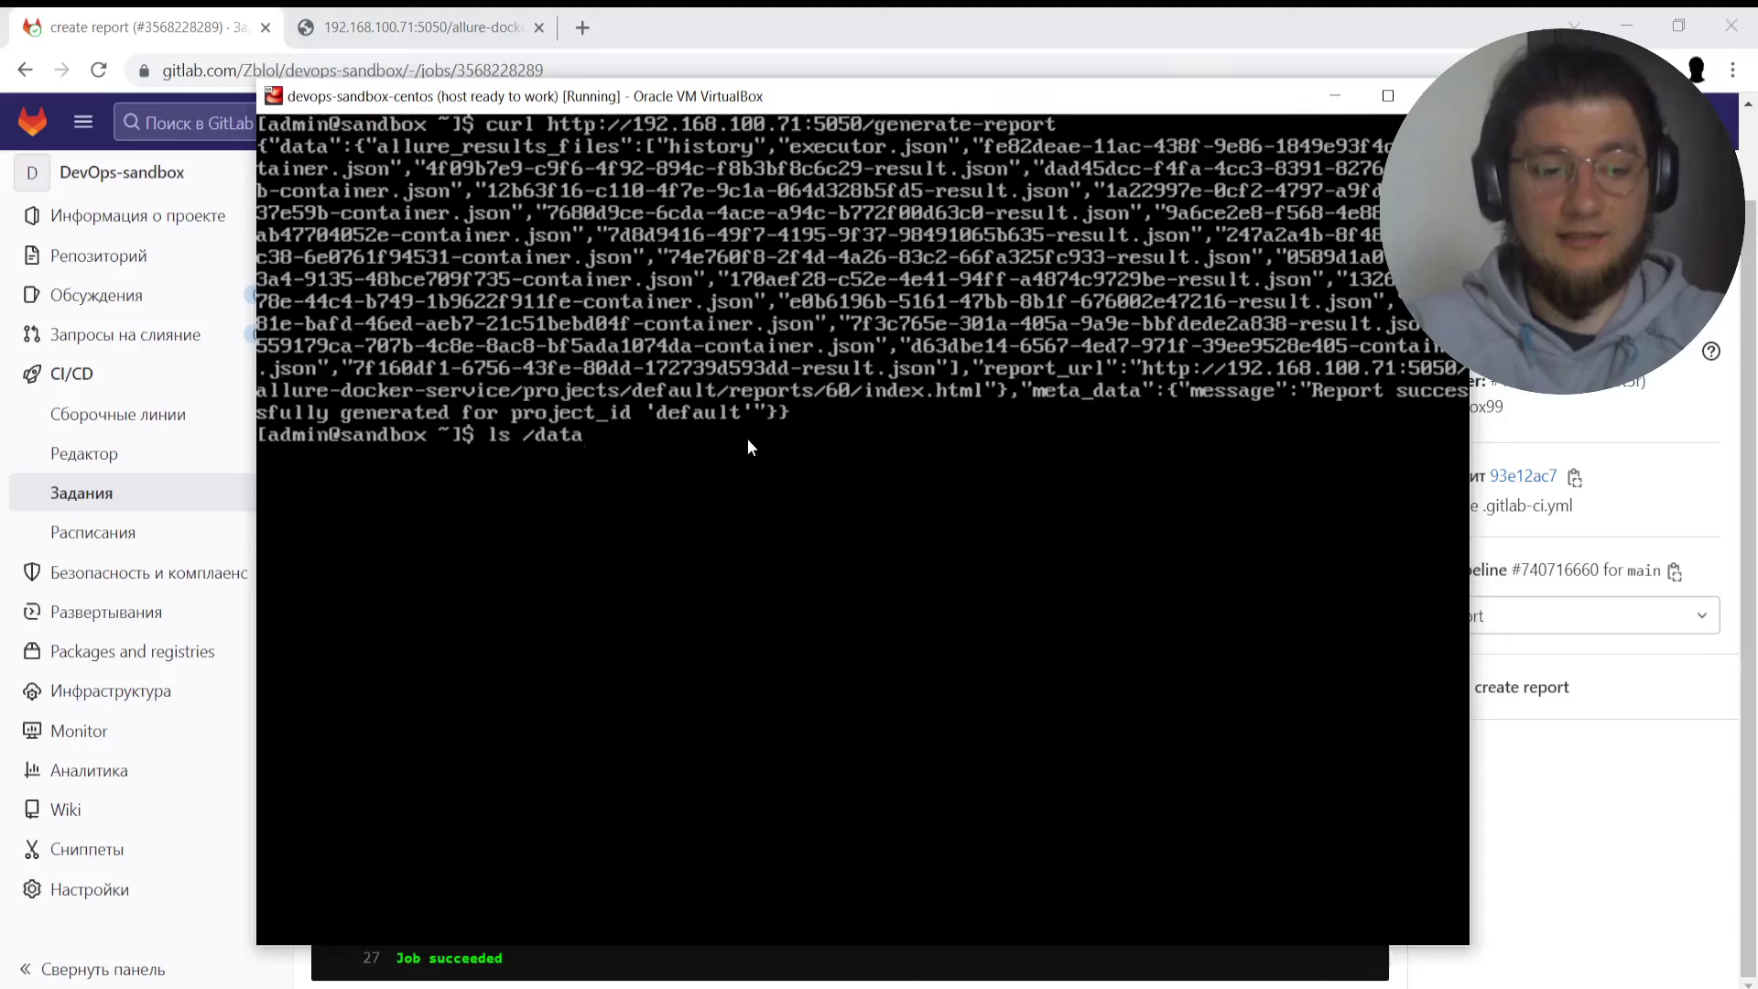
pyautogui.press('Return')
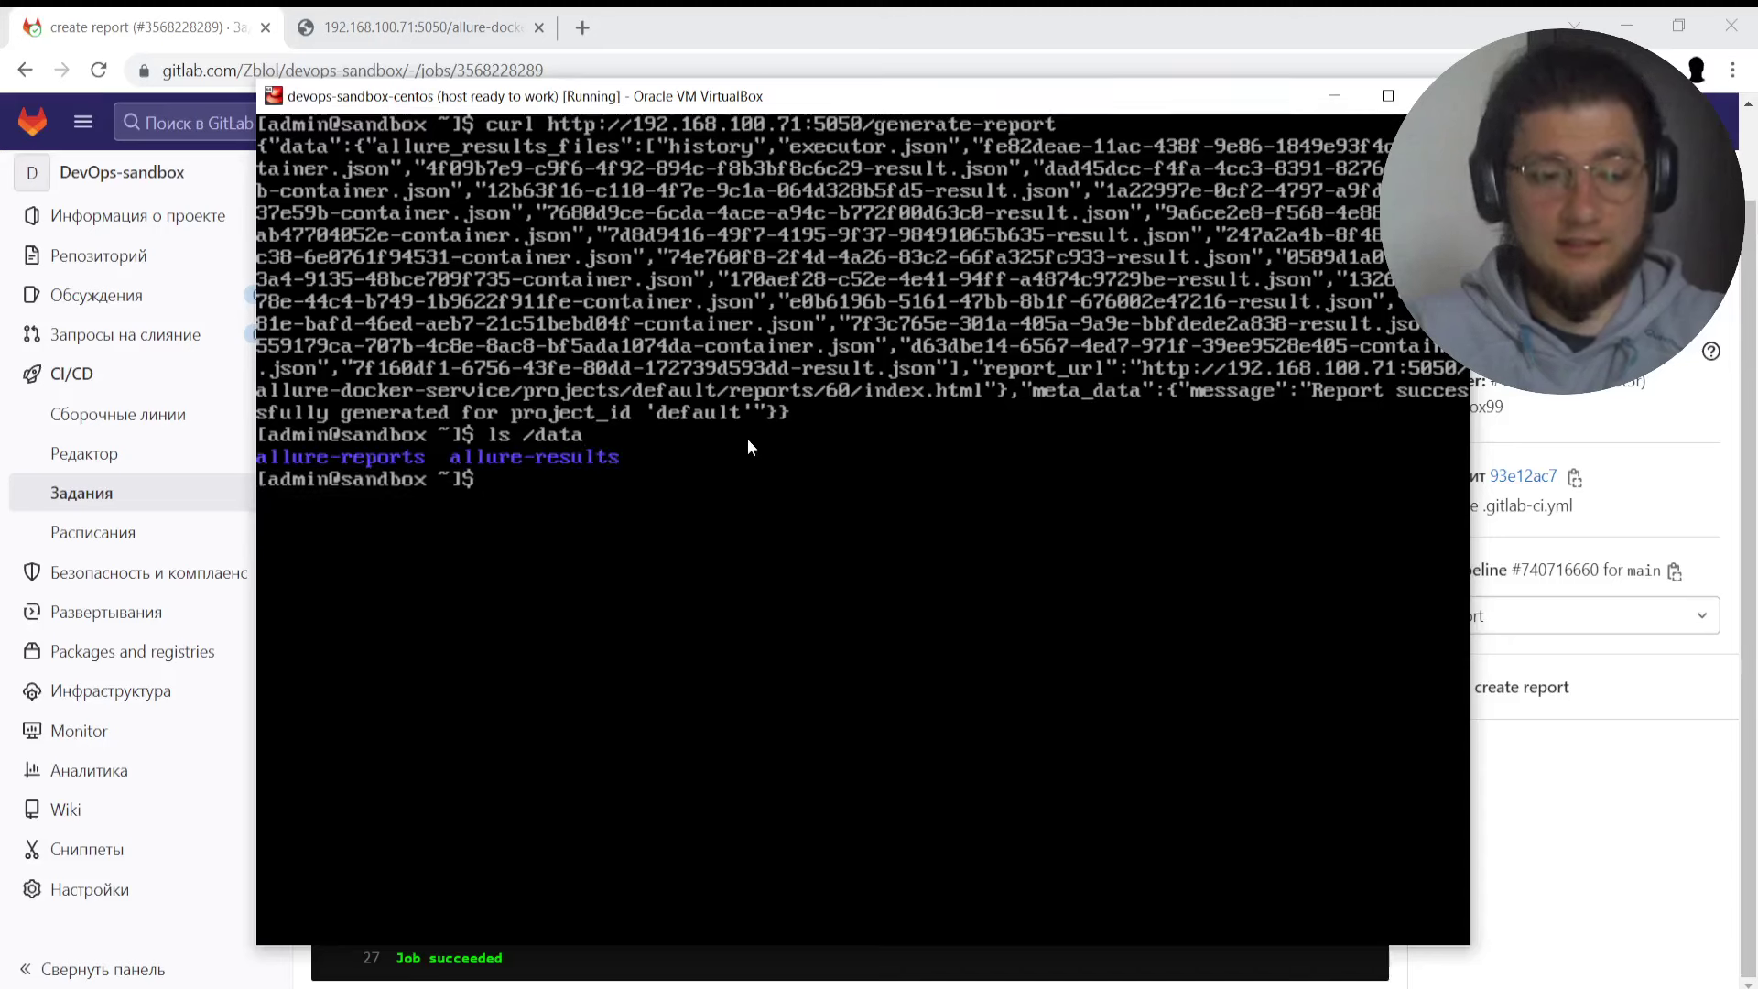
pyautogui.write('/da')
pyautogui.press('BackSpace')
pyautogui.press('BackSpace')
pyautogui.press('BackSpace')
pyautogui.write('ls /data/allure-re')
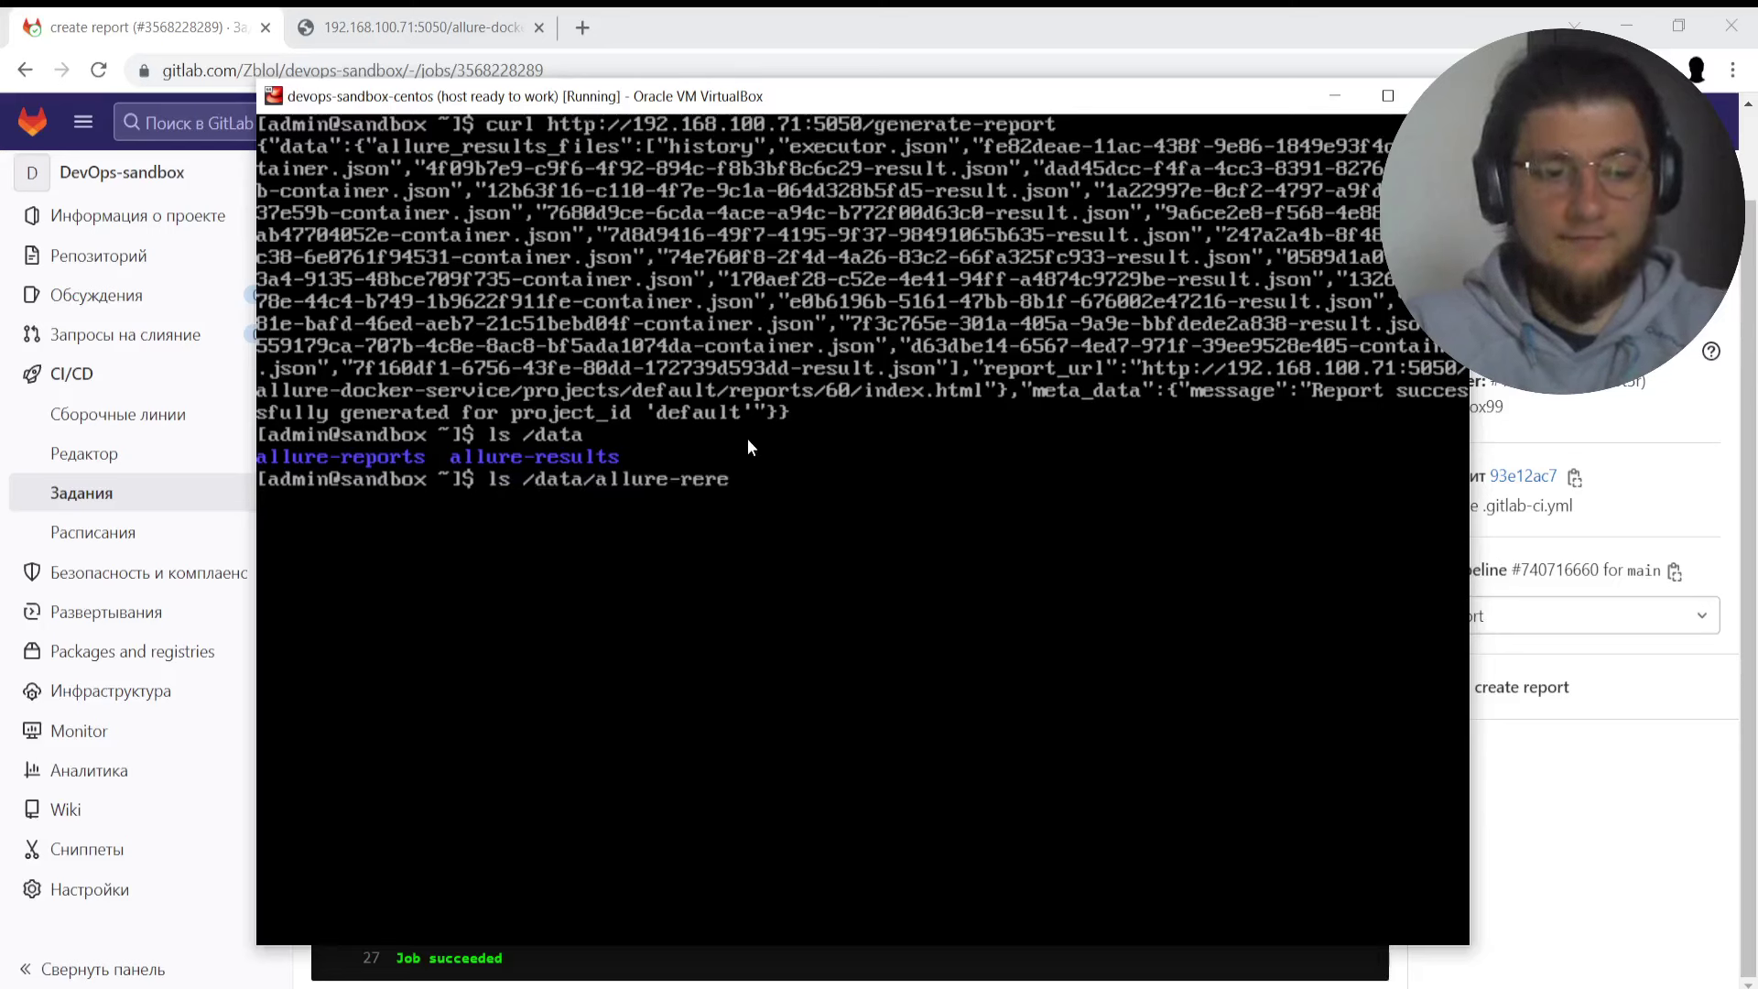
pyautogui.write('p')
pyautogui.press('Tab')
pyautogui.press('Return')
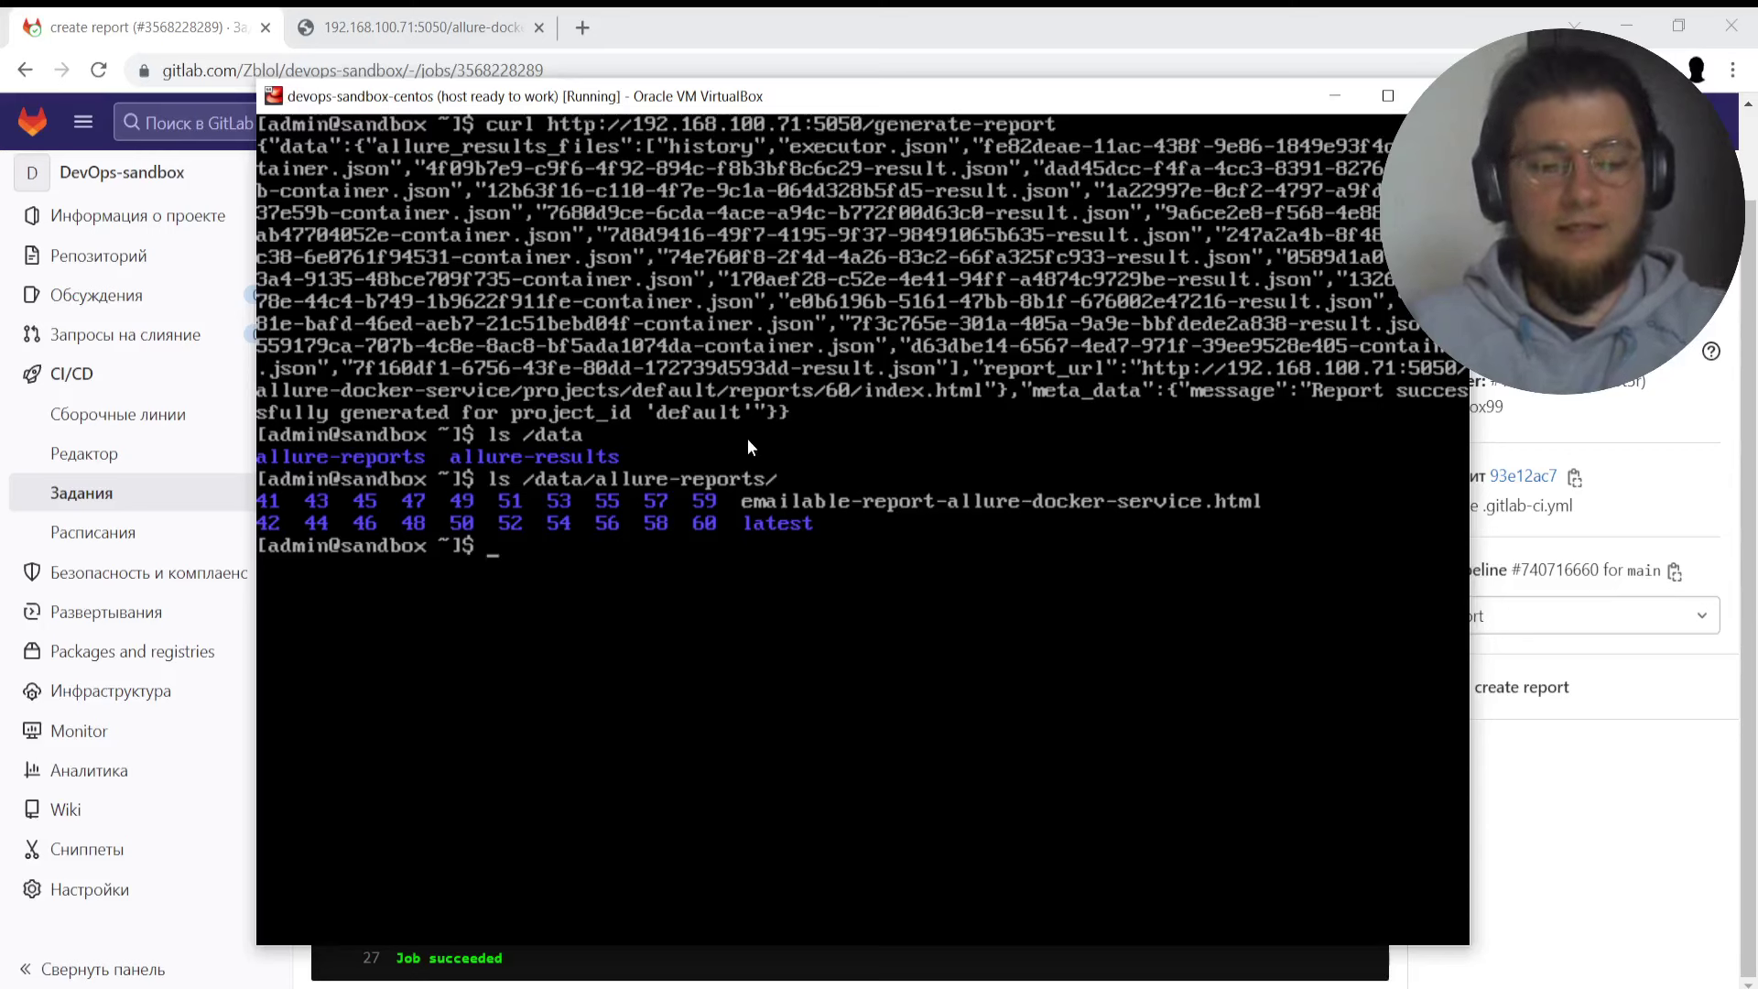
# Re-list /data/allure-reports with ls -la to show folders 41–60 owned by gitlab-runner.
pyautogui.press('Up')
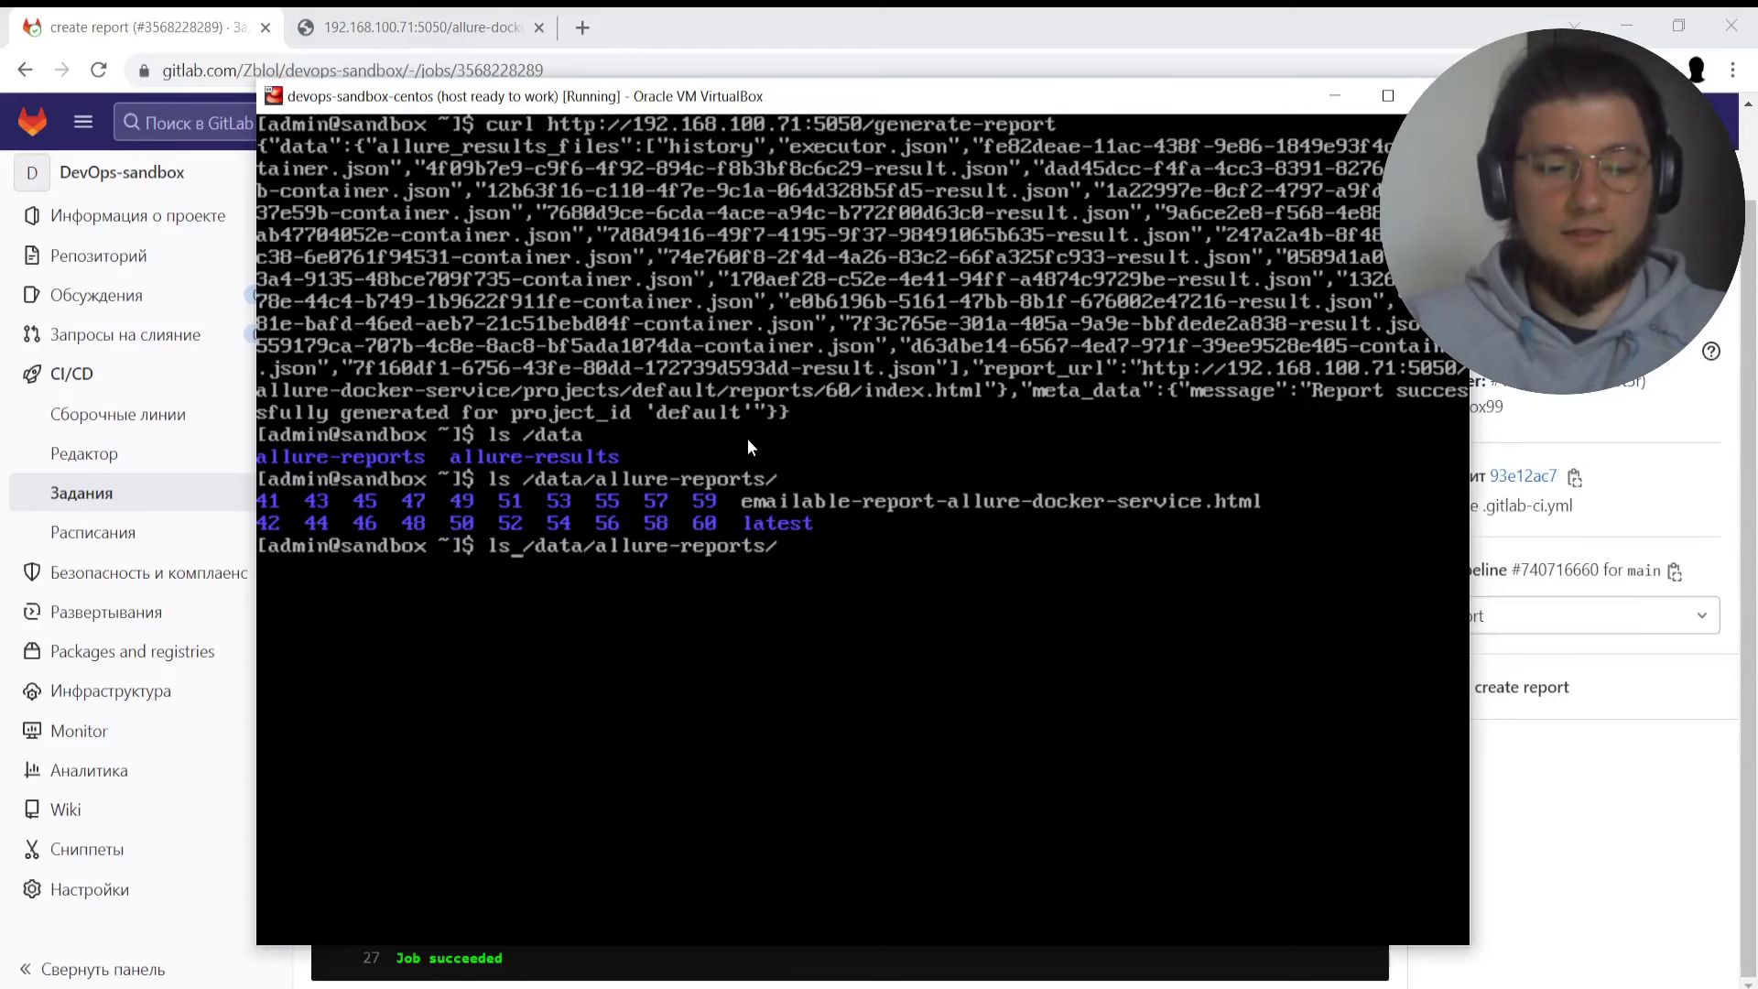
pyautogui.press('Left')
pyautogui.press('Left')
pyautogui.press('Left')
pyautogui.press('Left')
pyautogui.press('Left')
pyautogui.press('Left')
pyautogui.press('Left')
pyautogui.press('Left')
pyautogui.press('Left')
pyautogui.press('Left')
pyautogui.press('Left')
pyautogui.press('Left')
pyautogui.press('Left')
pyautogui.press('Left')
pyautogui.press('Left')
pyautogui.press('Left')
pyautogui.press('Left')
pyautogui.press('Left')
pyautogui.press('Left')
pyautogui.press('Left')
pyautogui.write('-la')
pyautogui.press('Return')
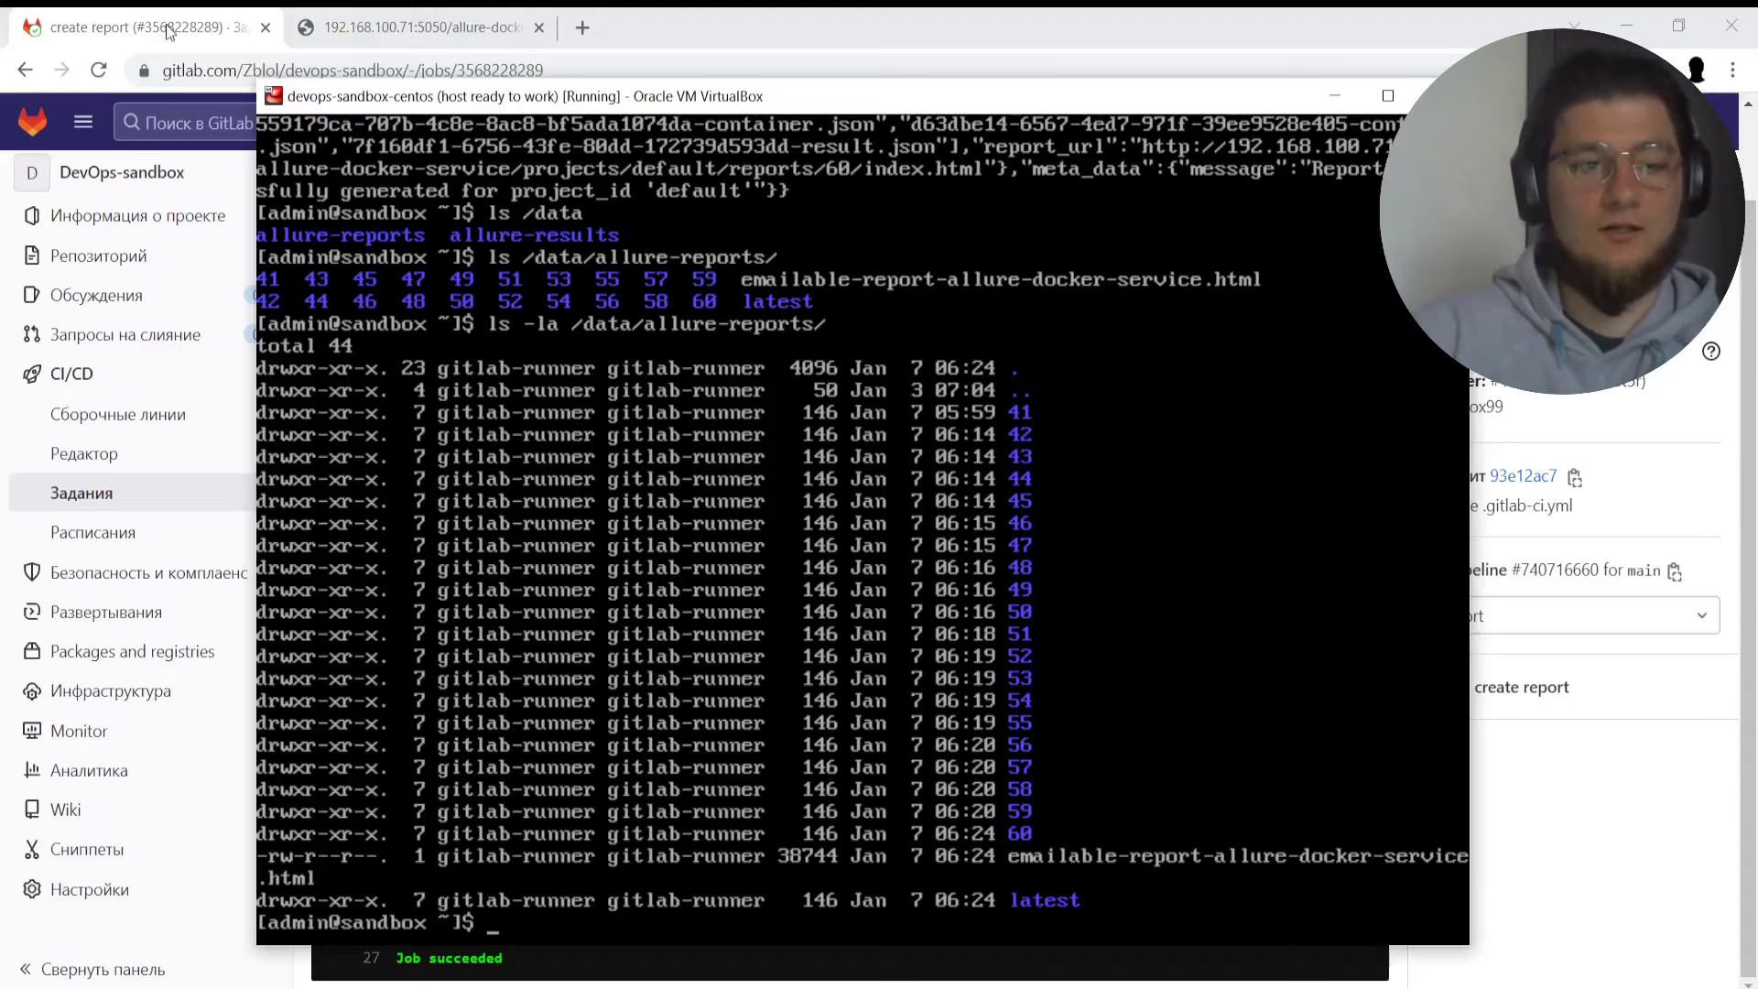
# Check the latest-report Telegram link on line 36 of .gitlab-ci.yml against the Allure project's reports (latest, 40–59).
pyautogui.click(234, 28)
pyautogui.hotkey('alt', 'Left')
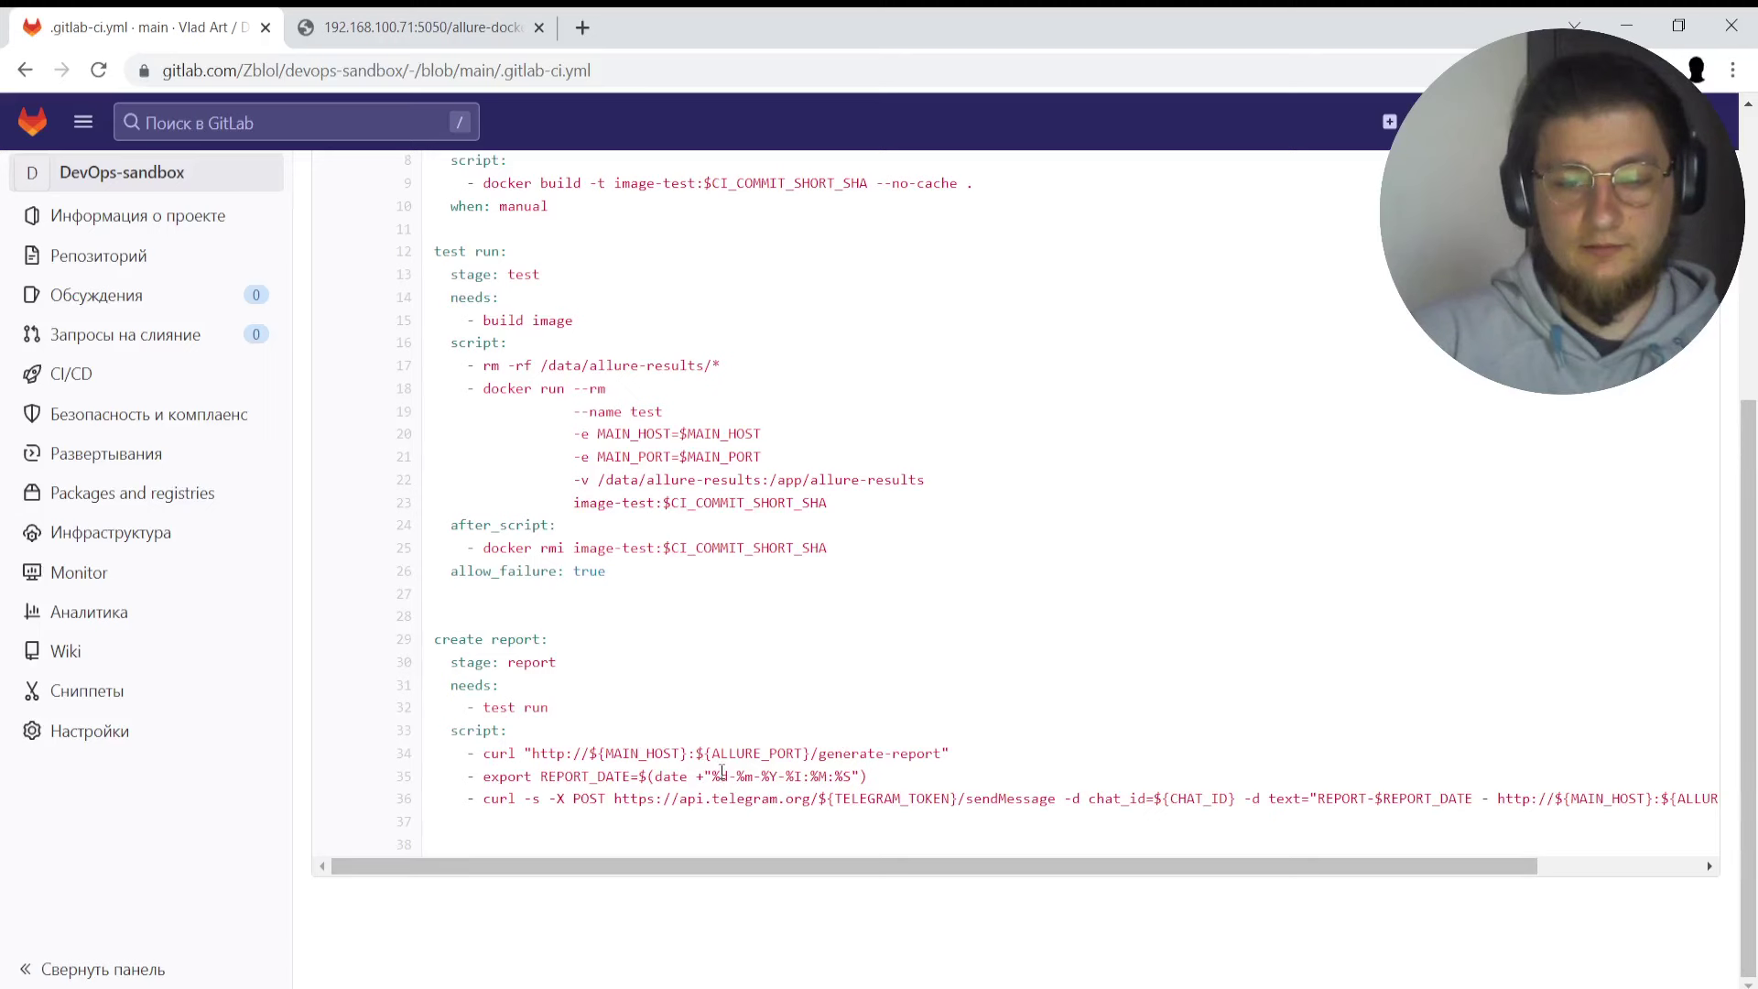
pyautogui.moveTo(766, 865); pyautogui.dragTo(1153, 870)
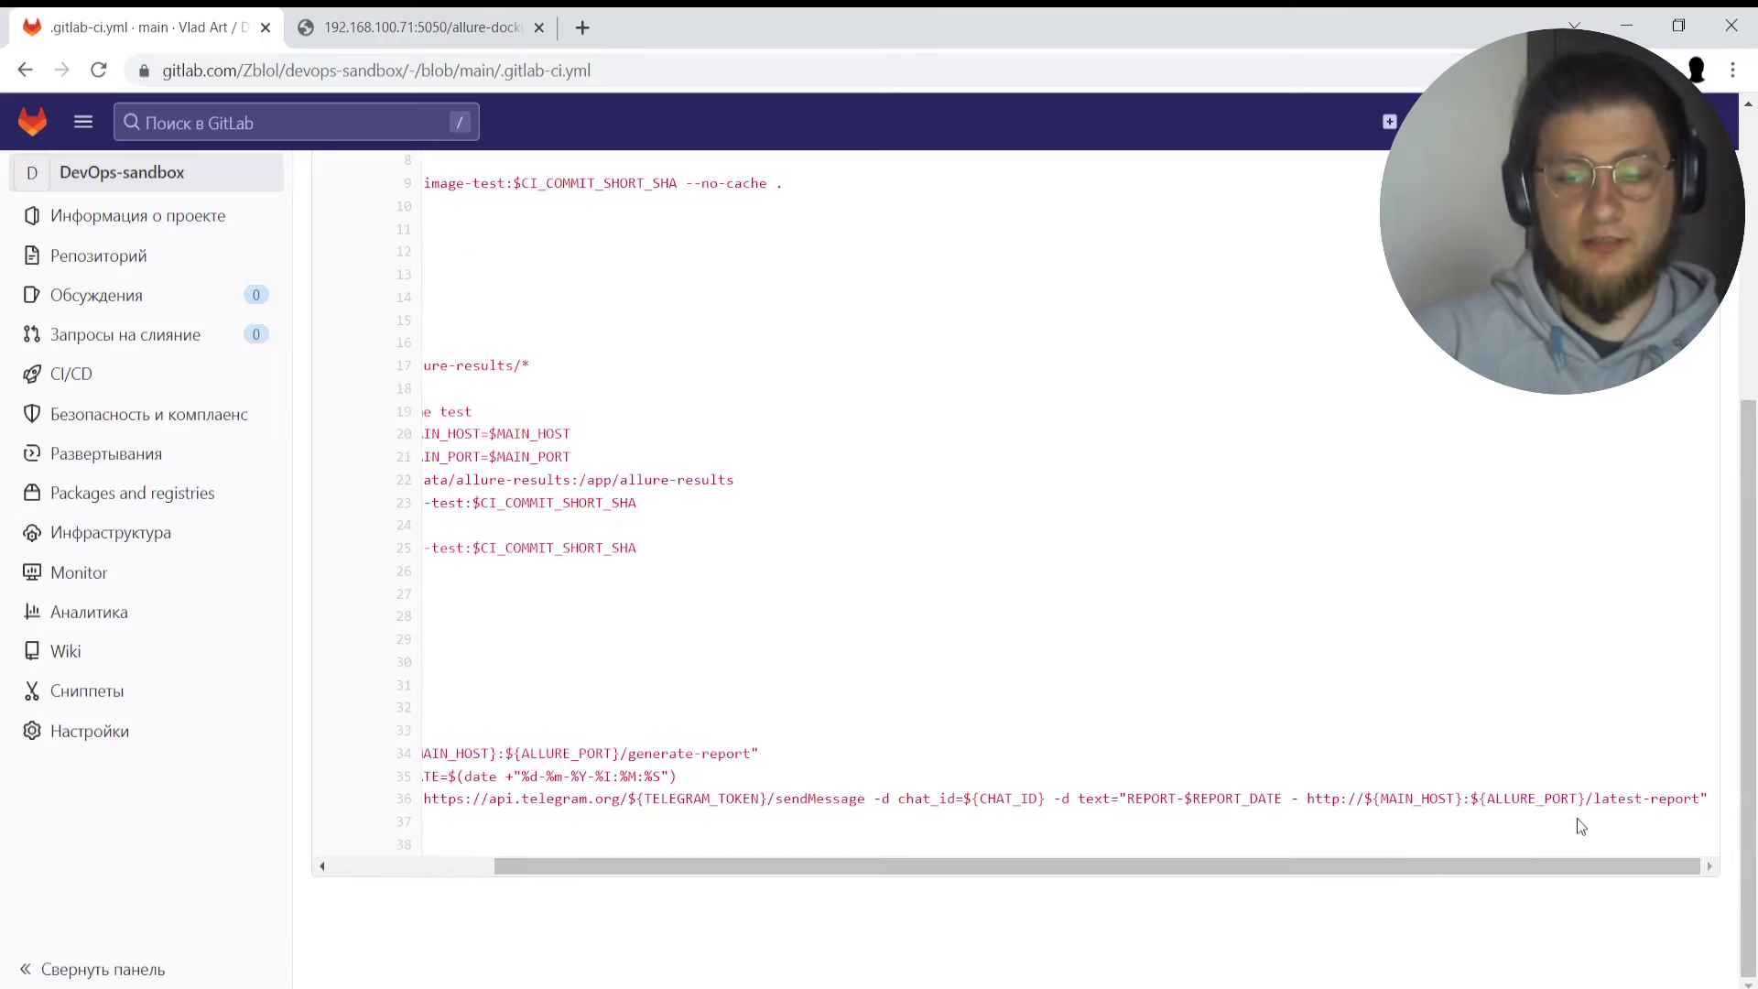
pyautogui.click(459, 20)
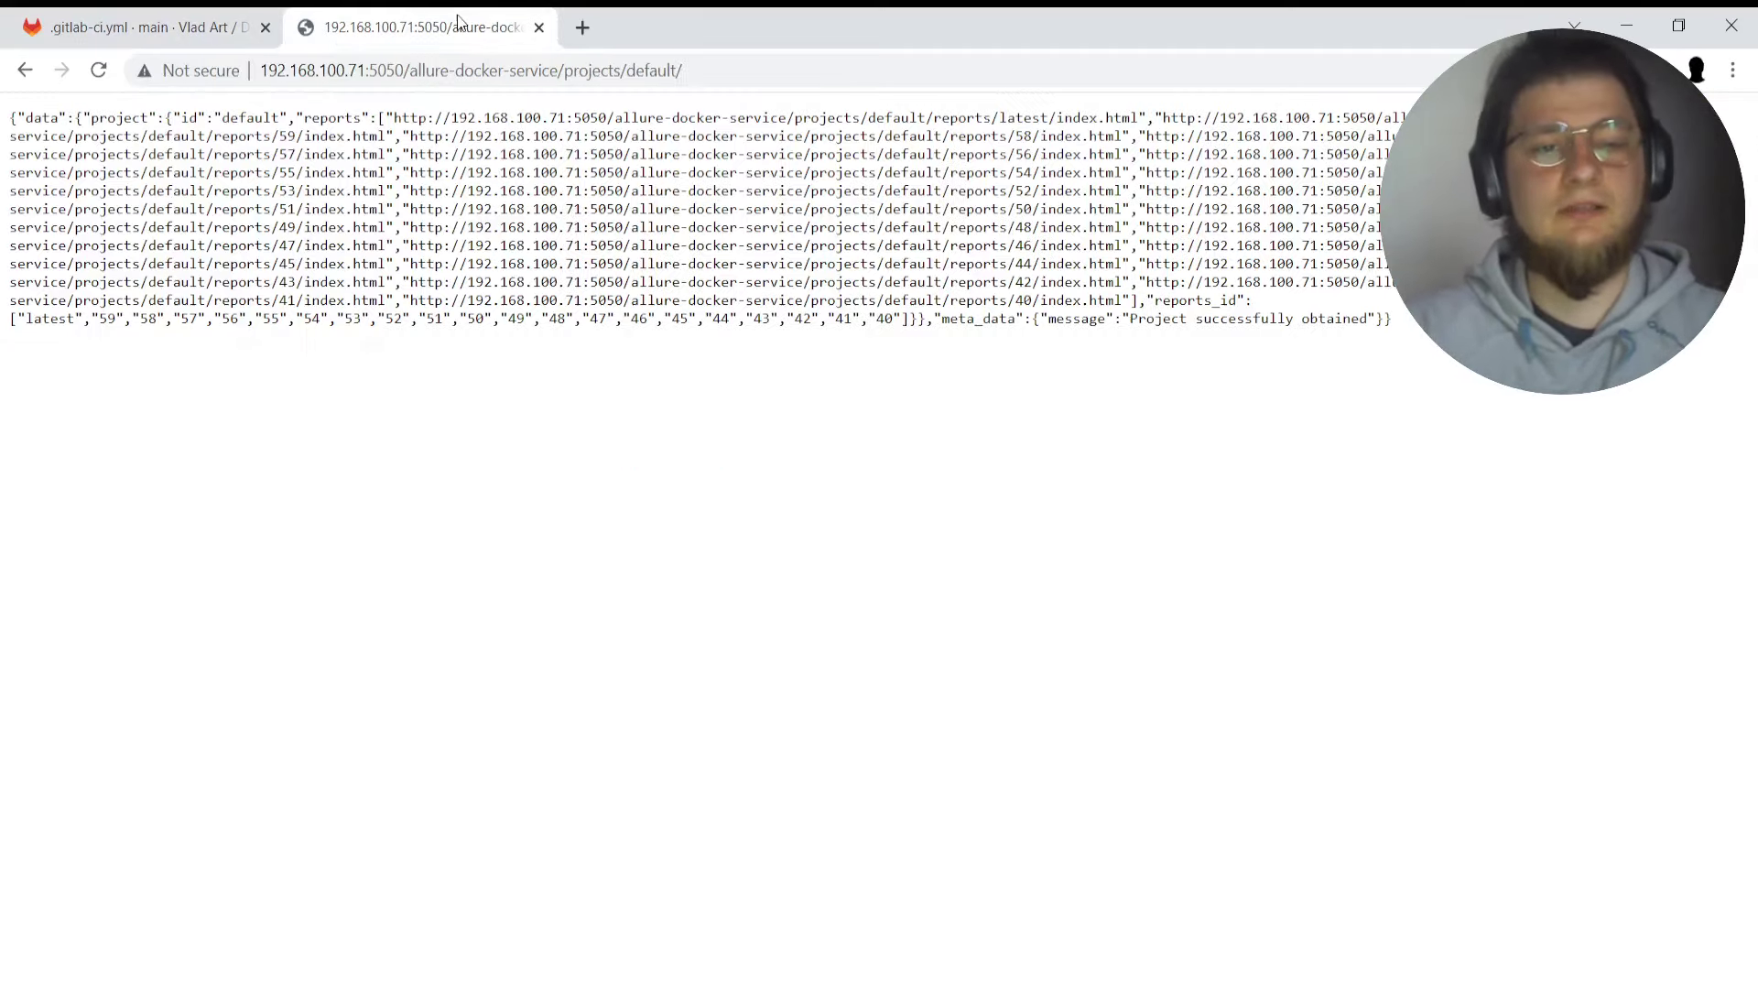
pyautogui.click(220, 26)
pyautogui.hotkey('alt', 'Tab')
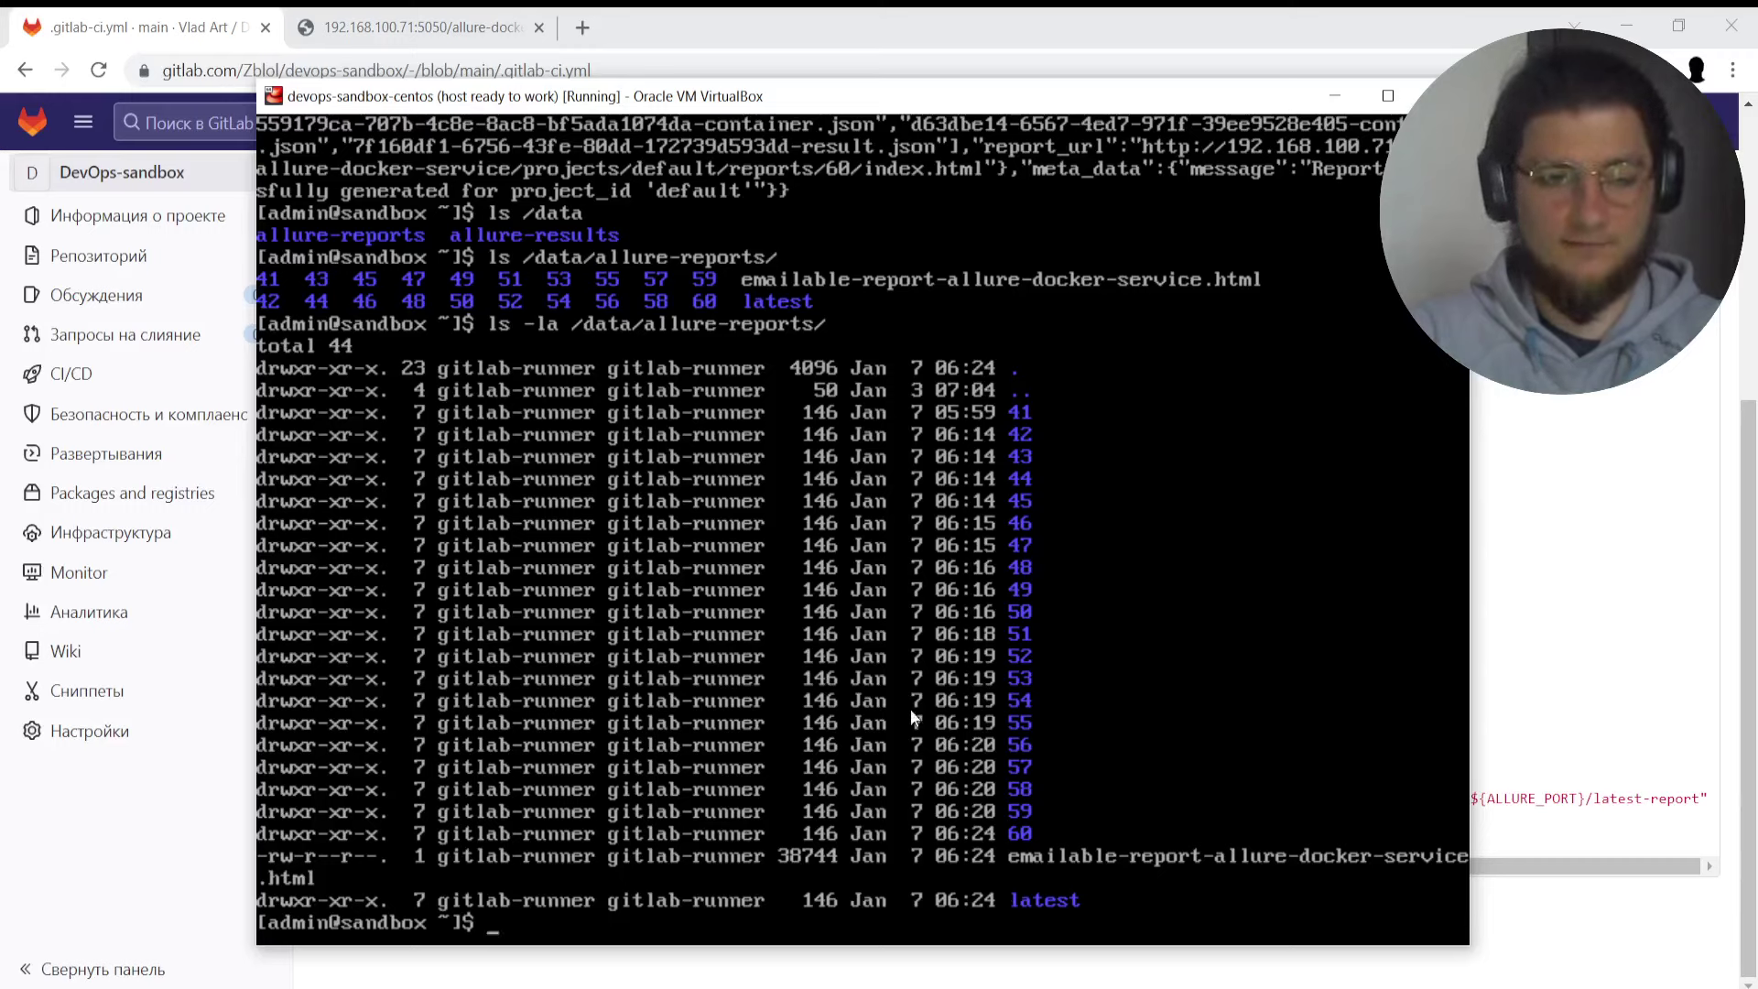
pyautogui.click(421, 26)
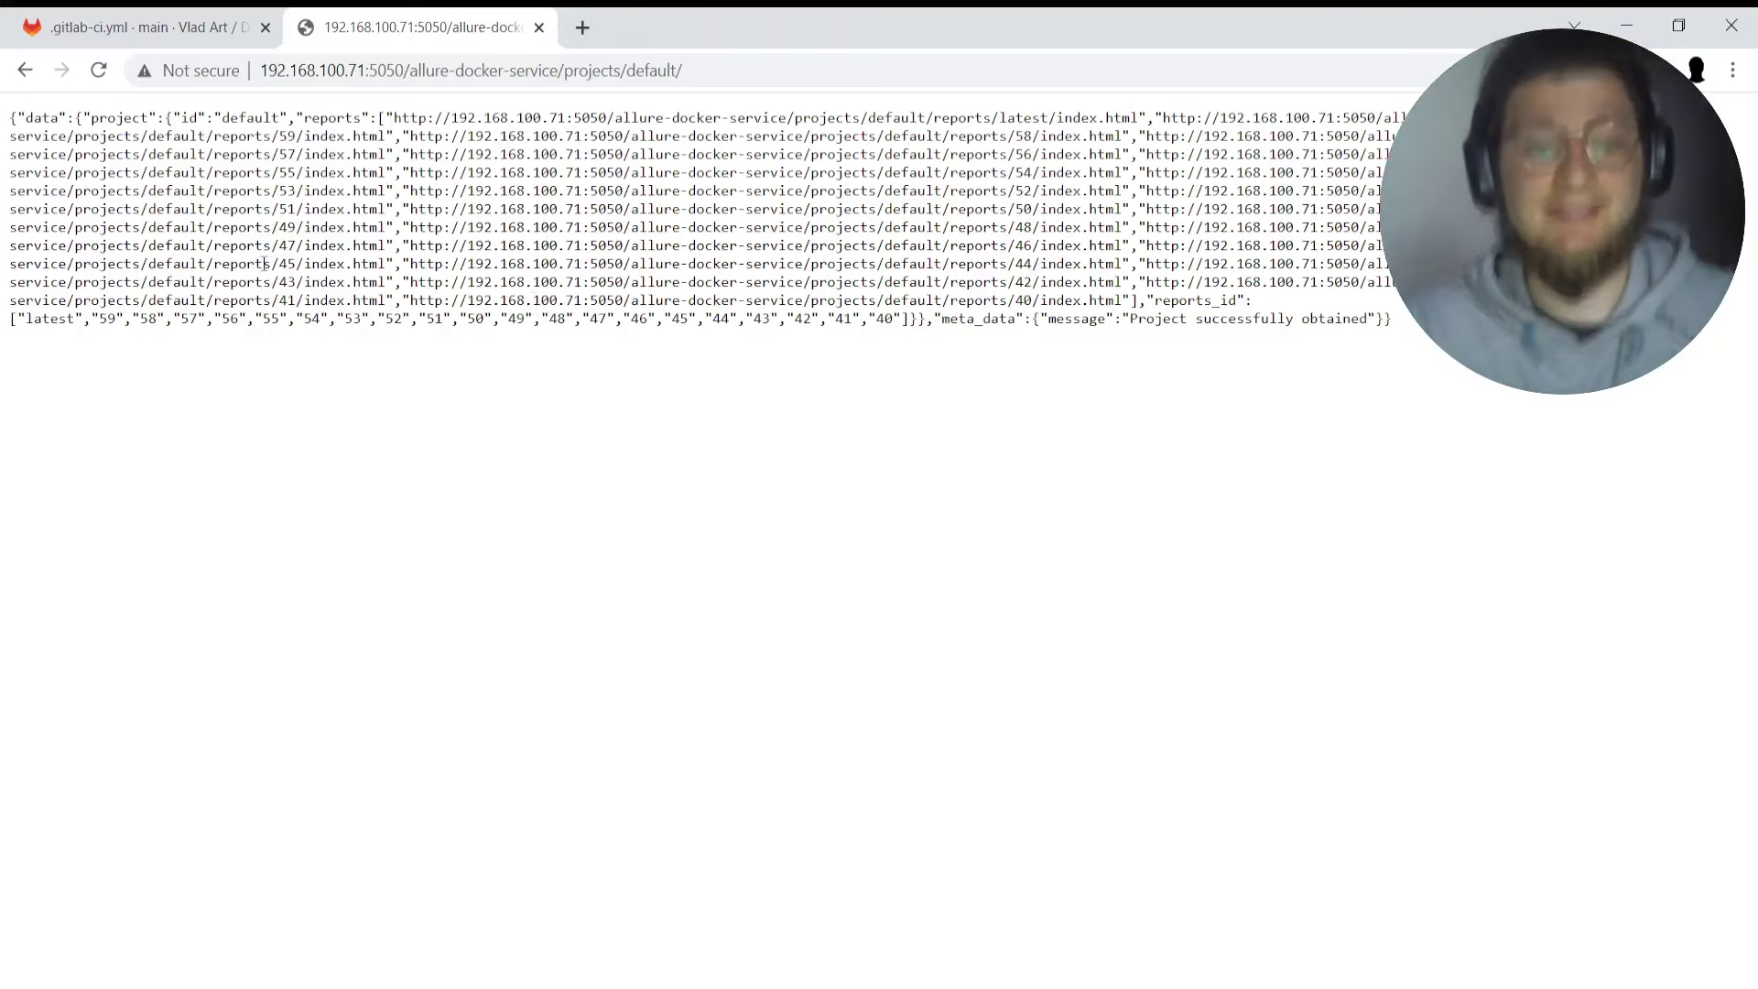
pyautogui.hotkey('alt', 'Tab')
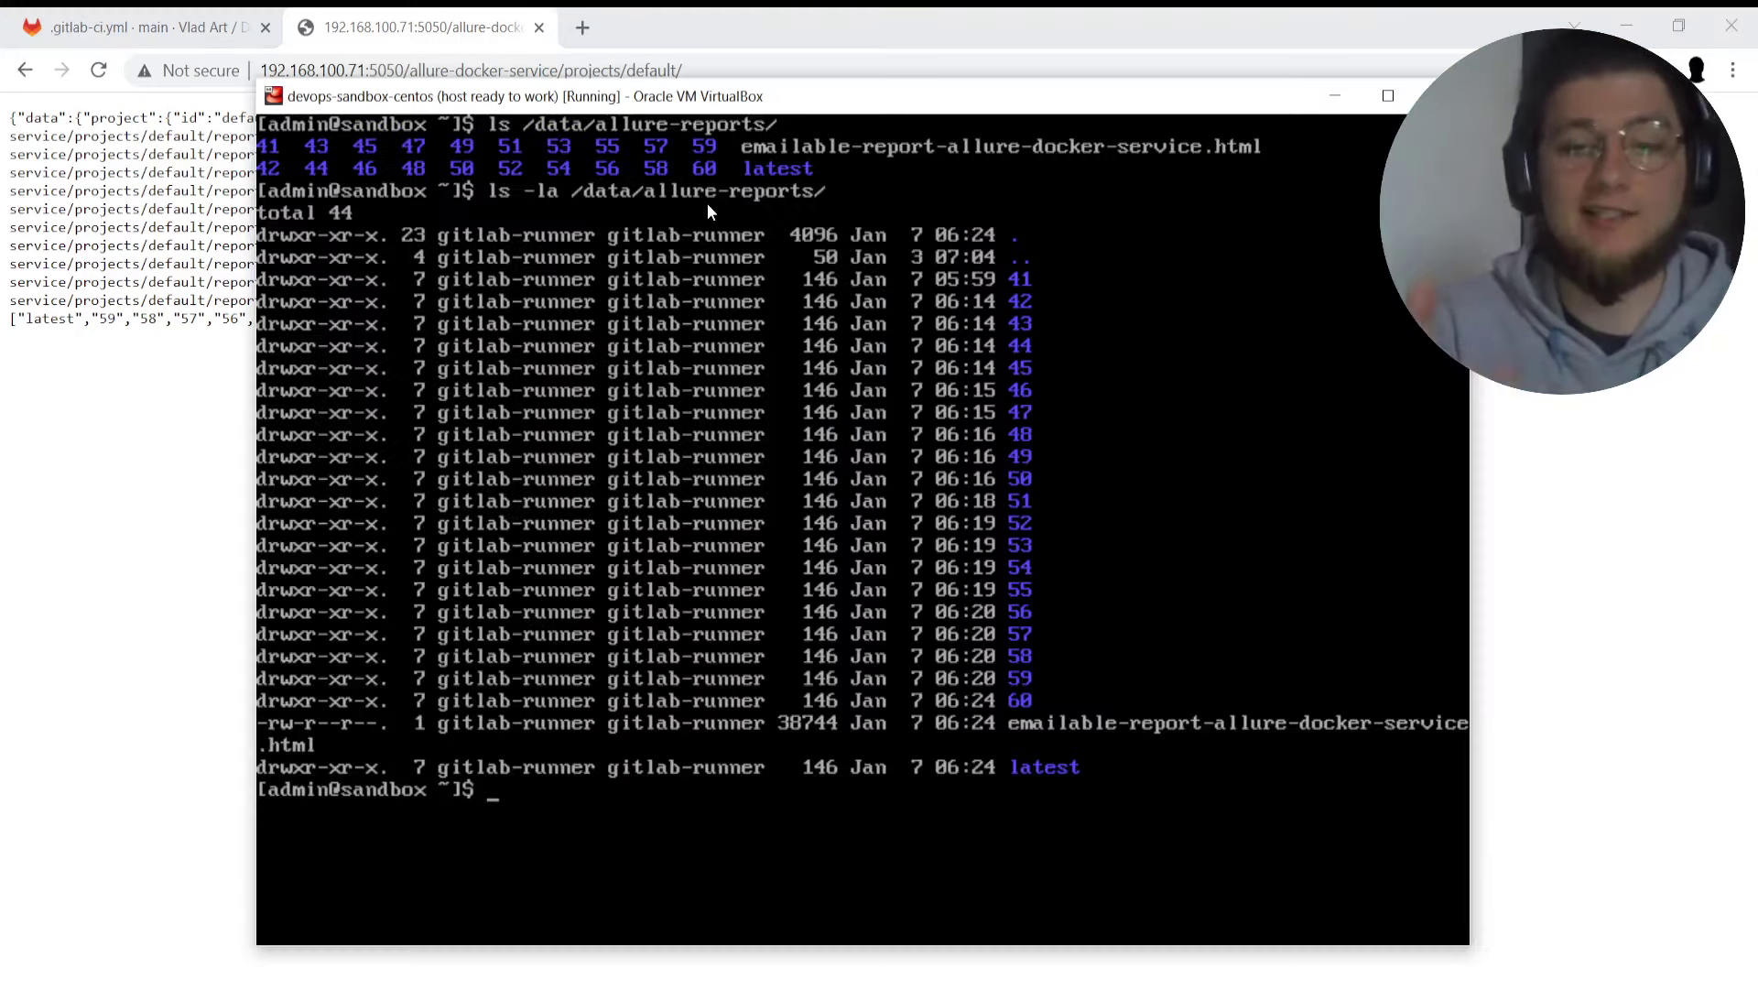
# Print the report folders newest first with echo $(ls -t /data/allure-reports).
pyautogui.write('echo $(')
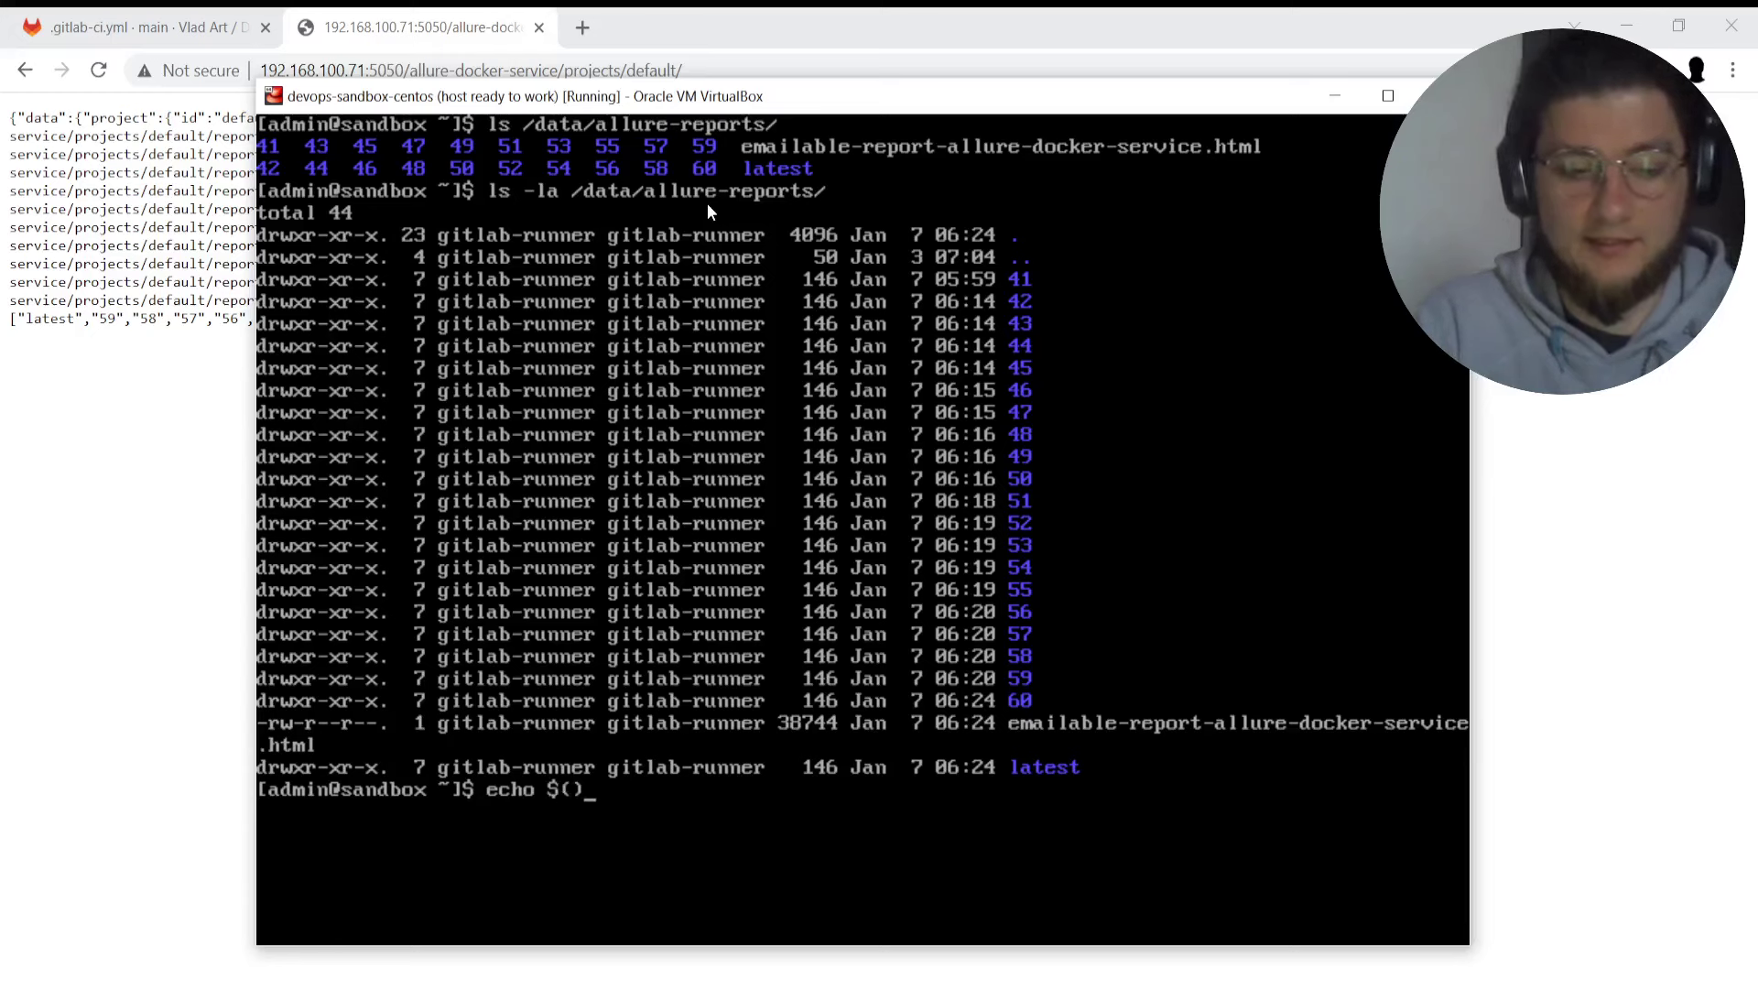
pyautogui.write(')')
pyautogui.press('Left')
pyautogui.write('ls ')
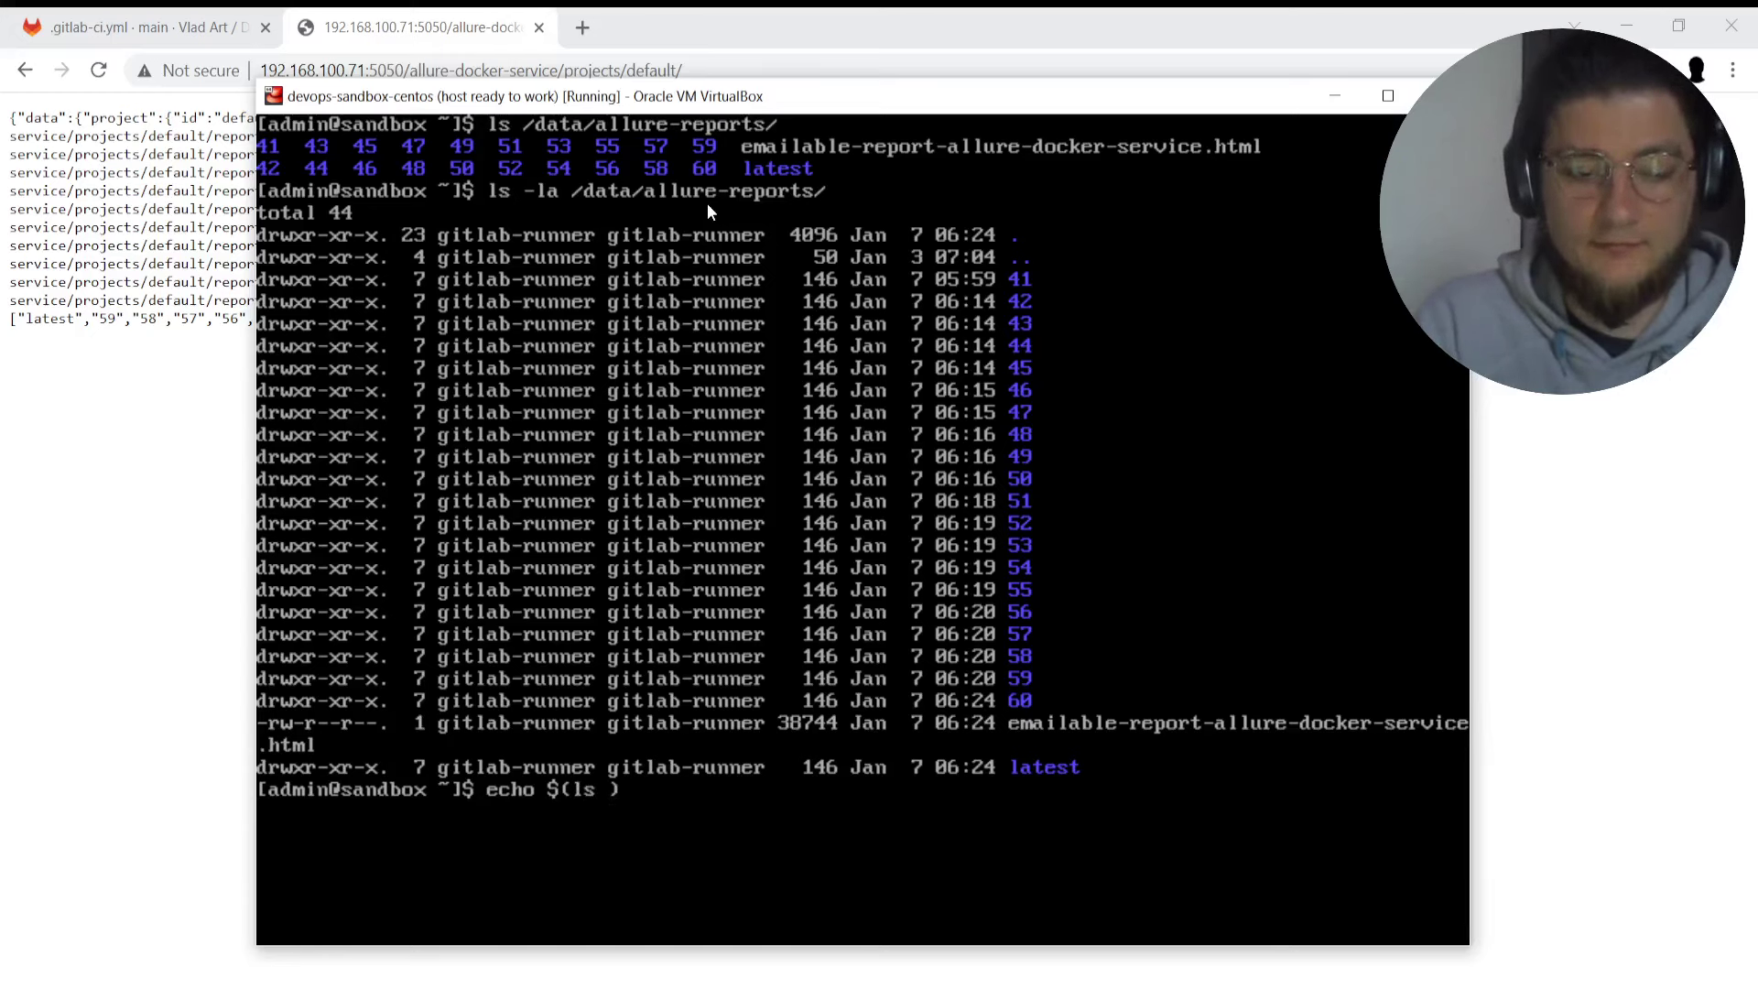
pyautogui.write('-t')
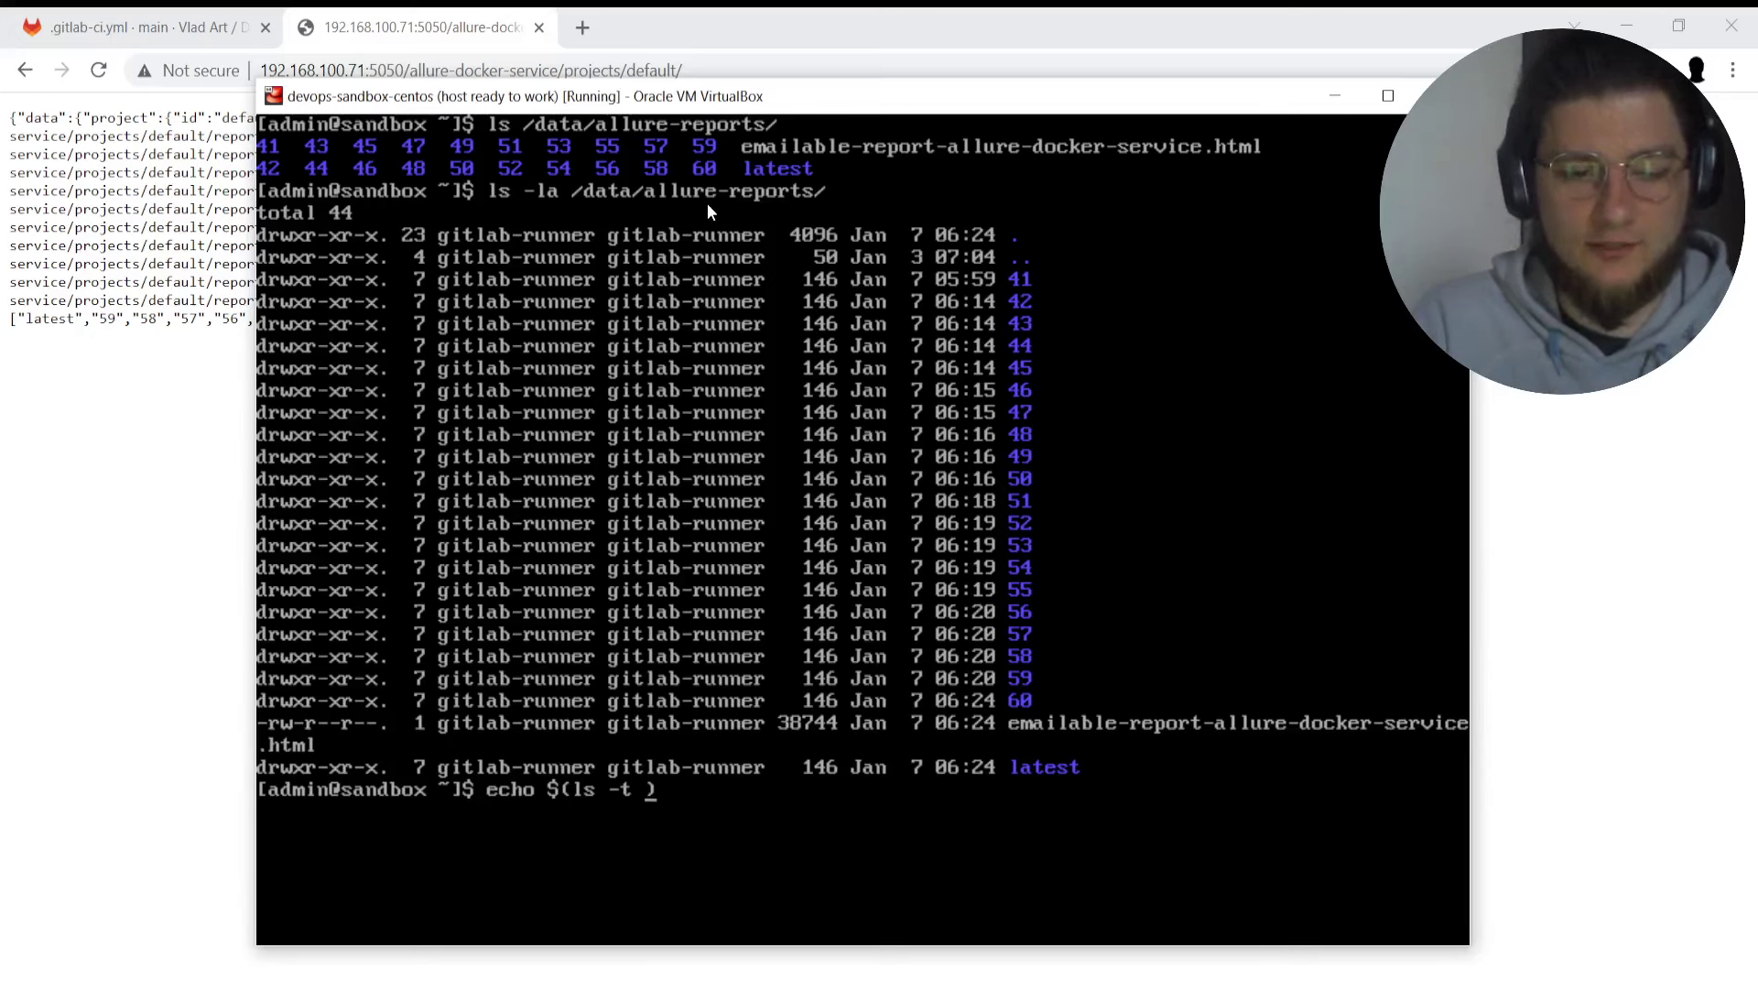
pyautogui.write('/data/')
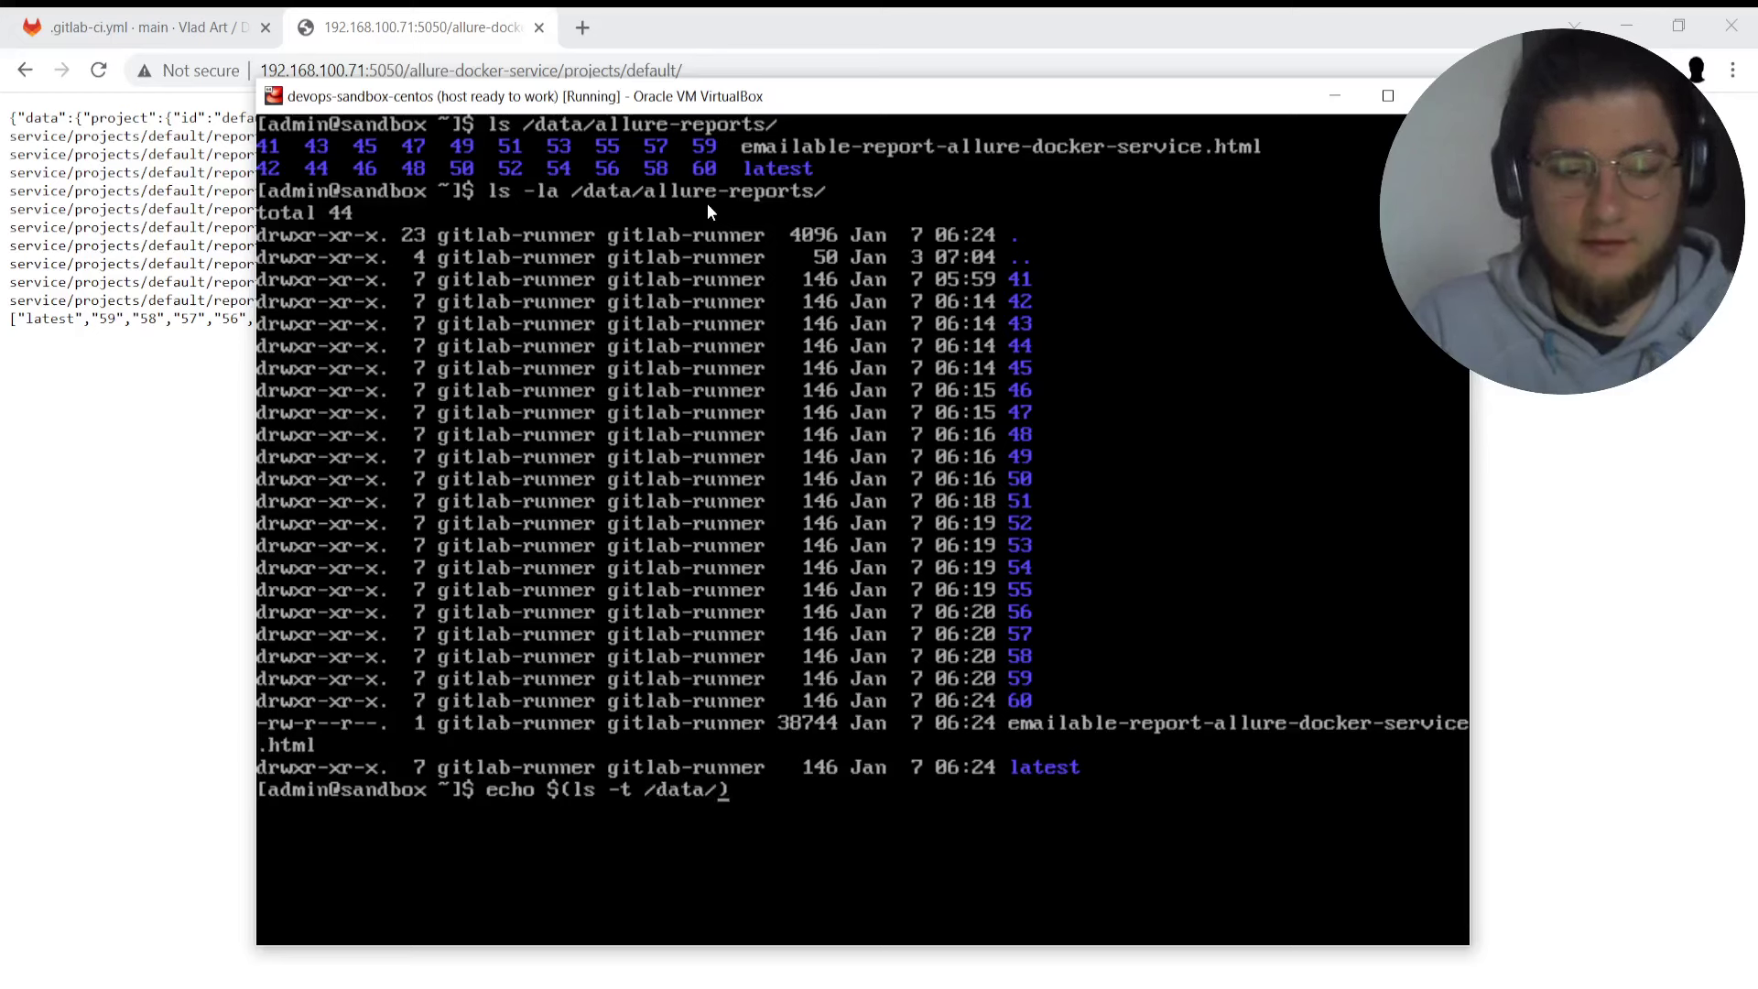
pyautogui.write('allure-p')
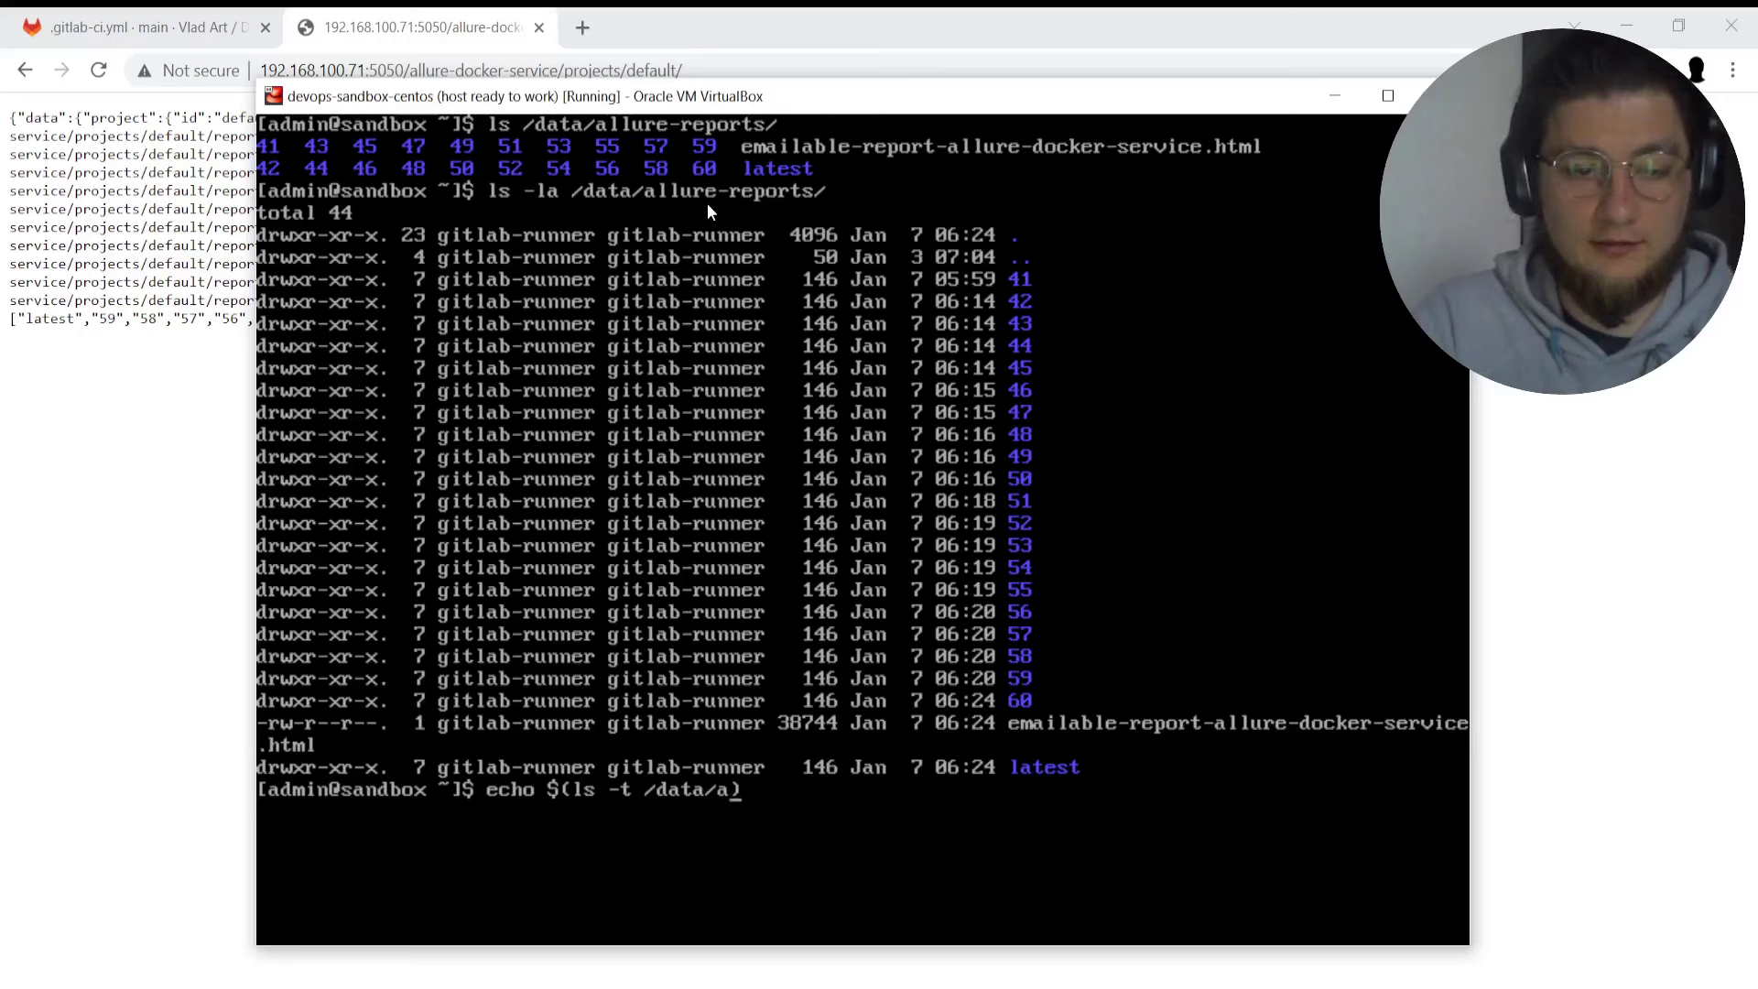
pyautogui.press('BackSpace')
pyautogui.write('reports |')
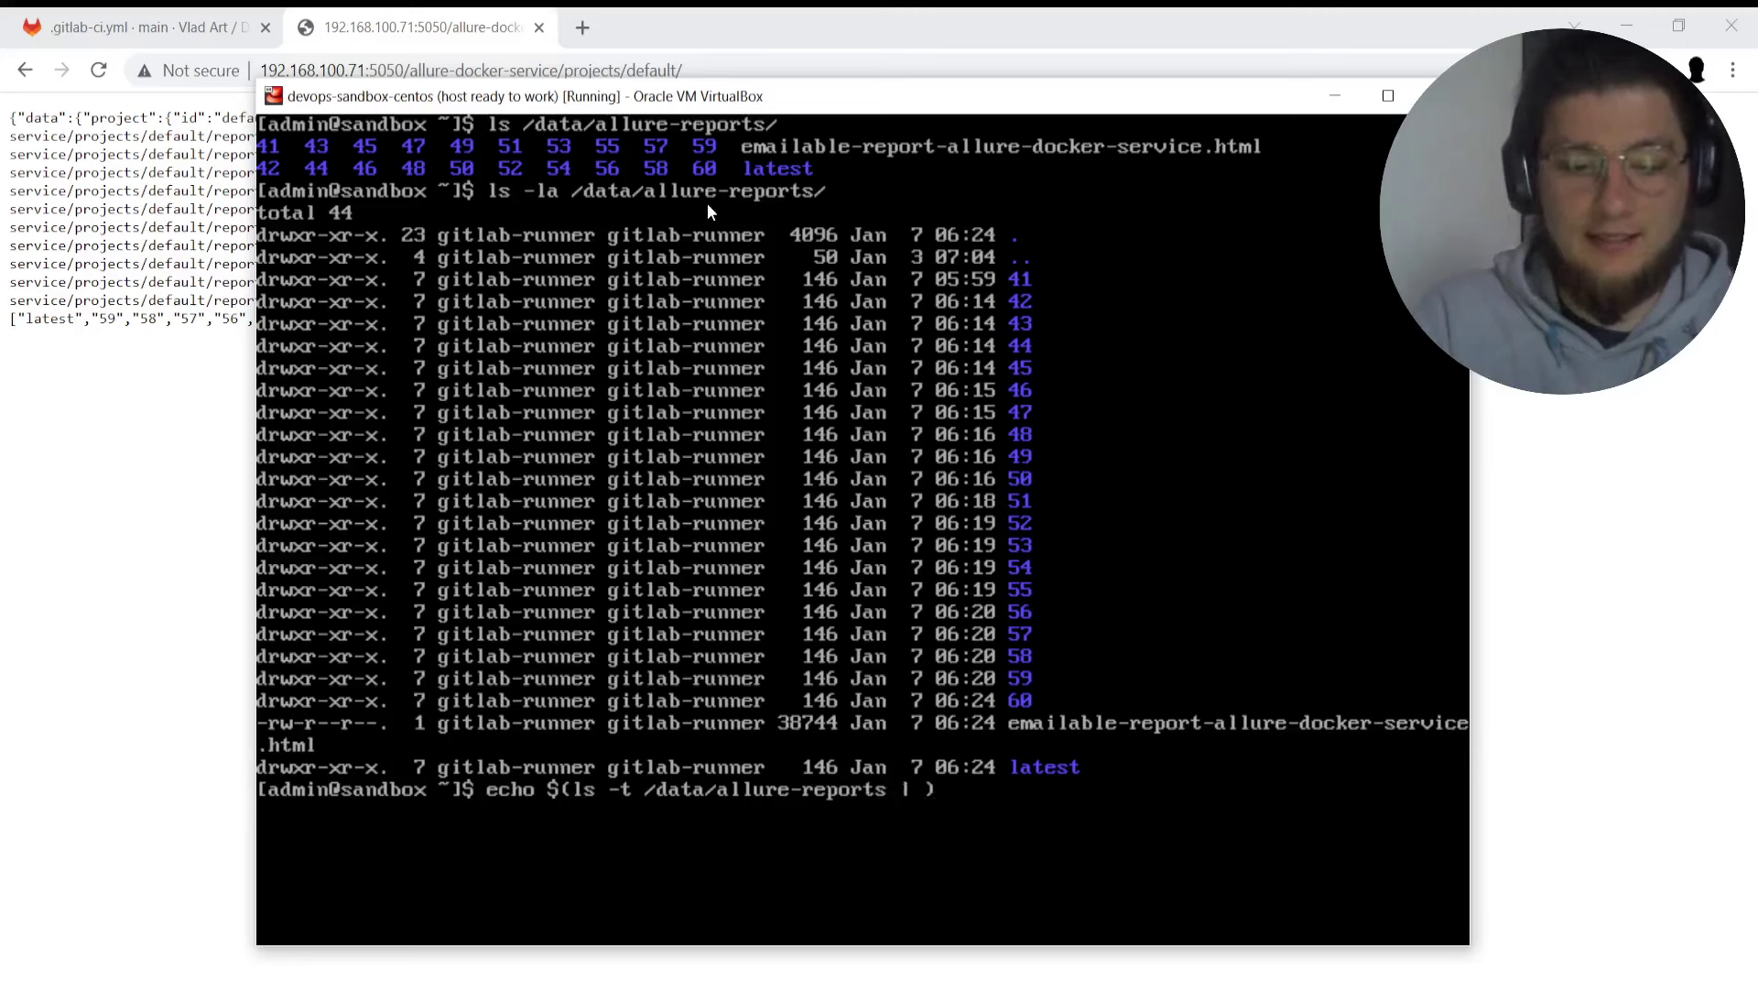
pyautogui.press('Return')
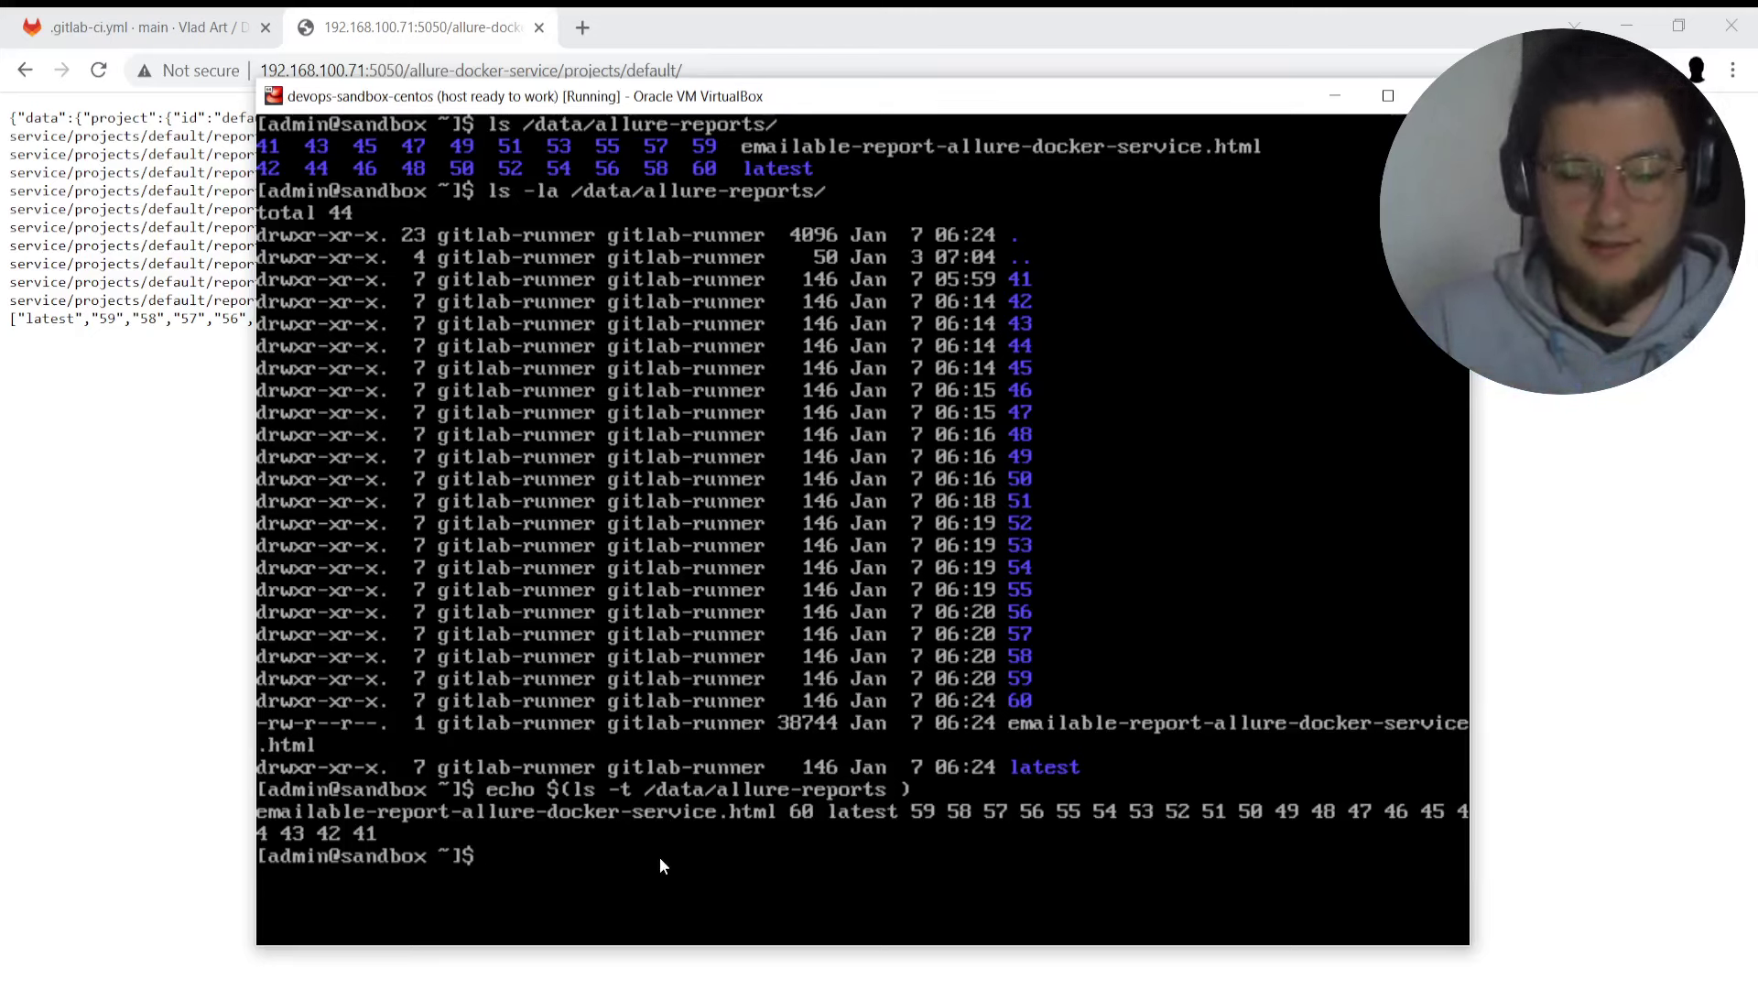
# Filter that listing to numbered folders only with | grep -i [0-9].
pyautogui.press('Up')
pyautogui.press('Left')
pyautogui.press('Left')
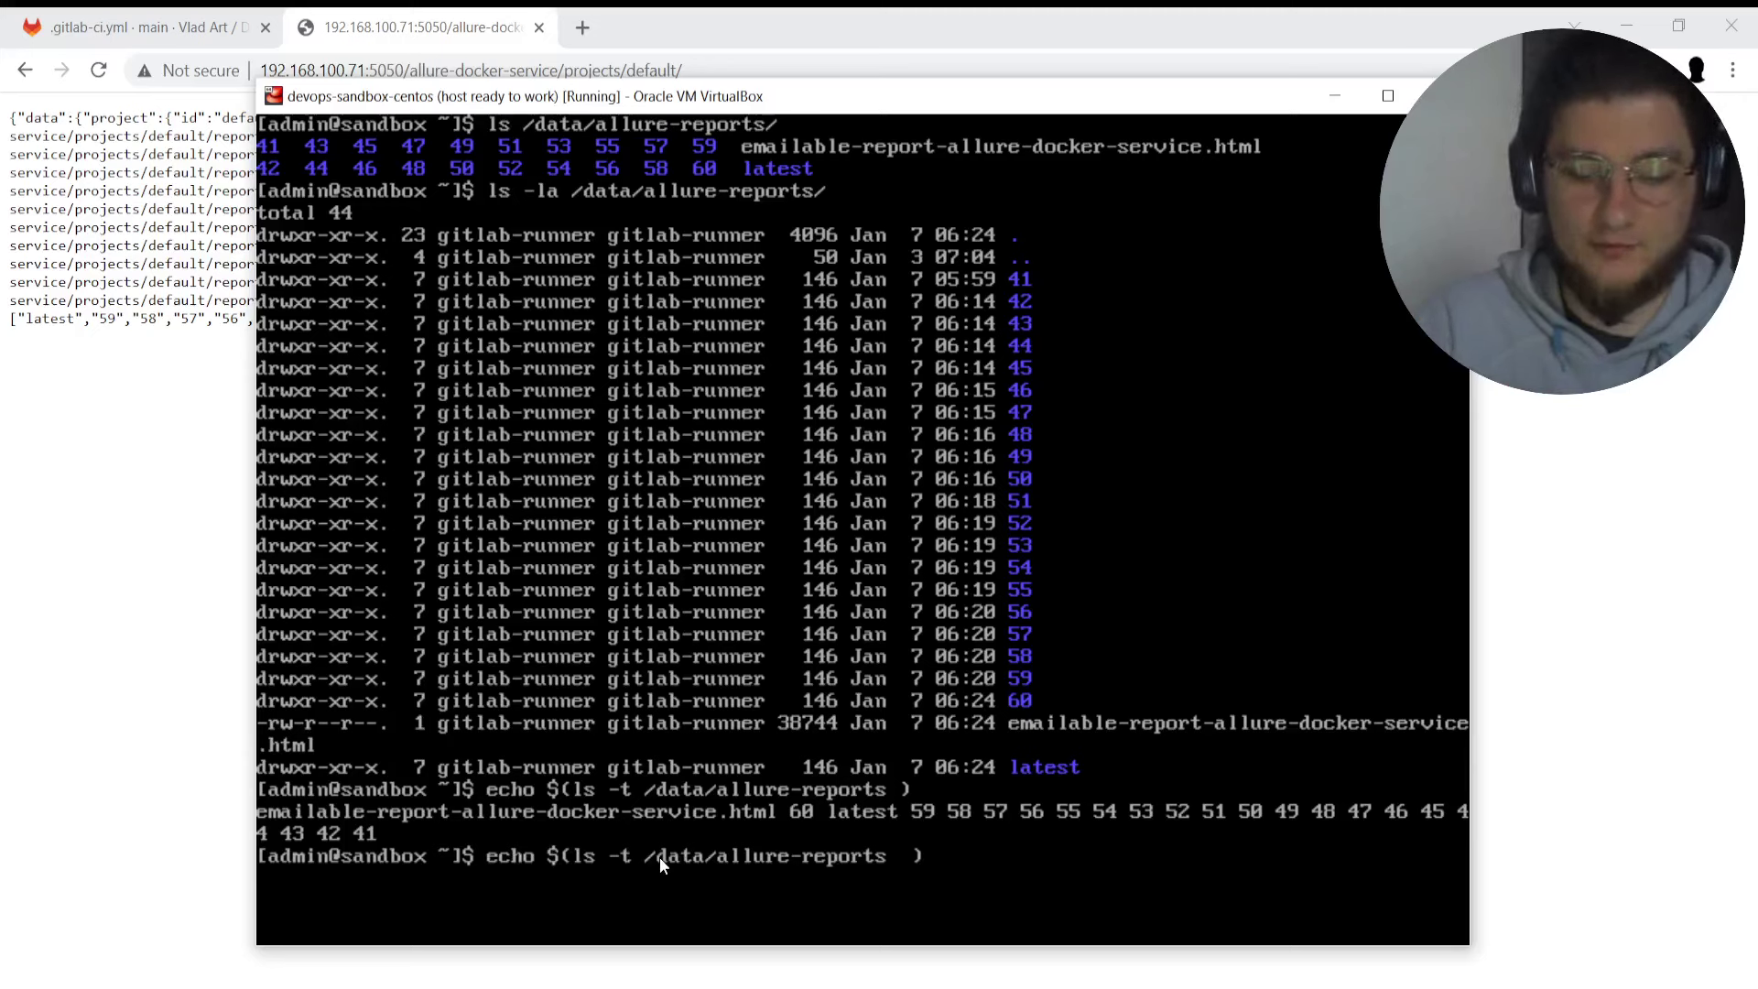
pyautogui.write('| grep')
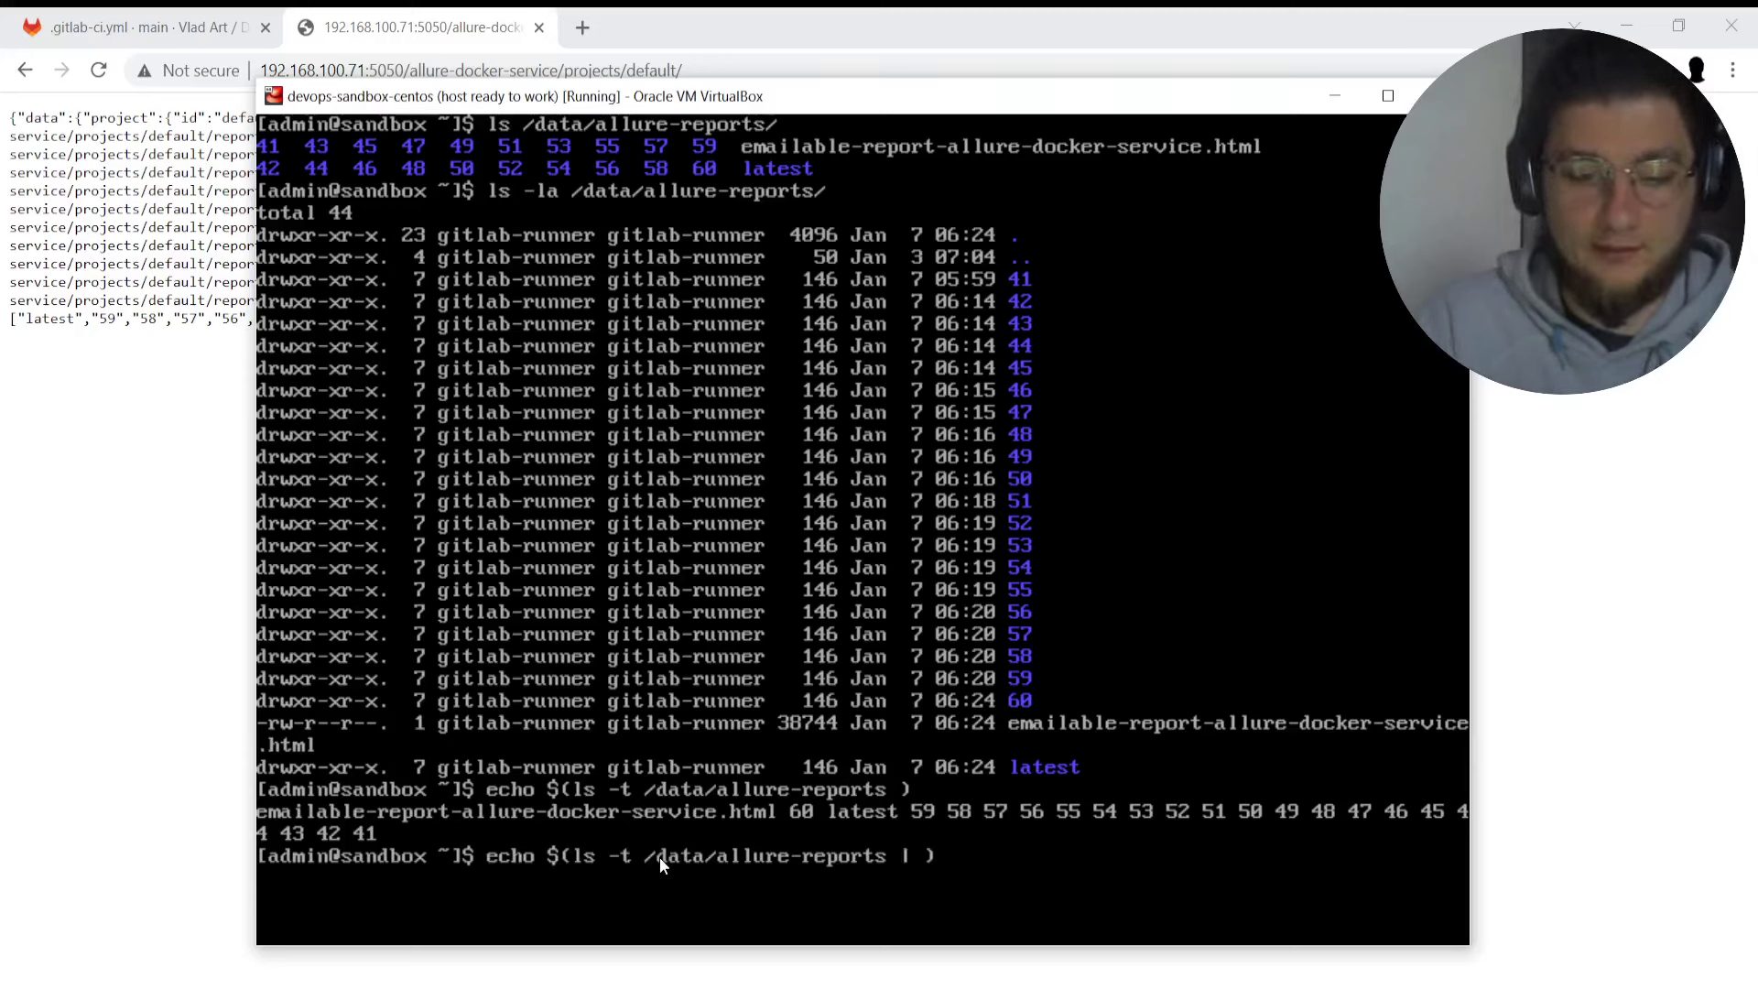
pyautogui.write(' -i []')
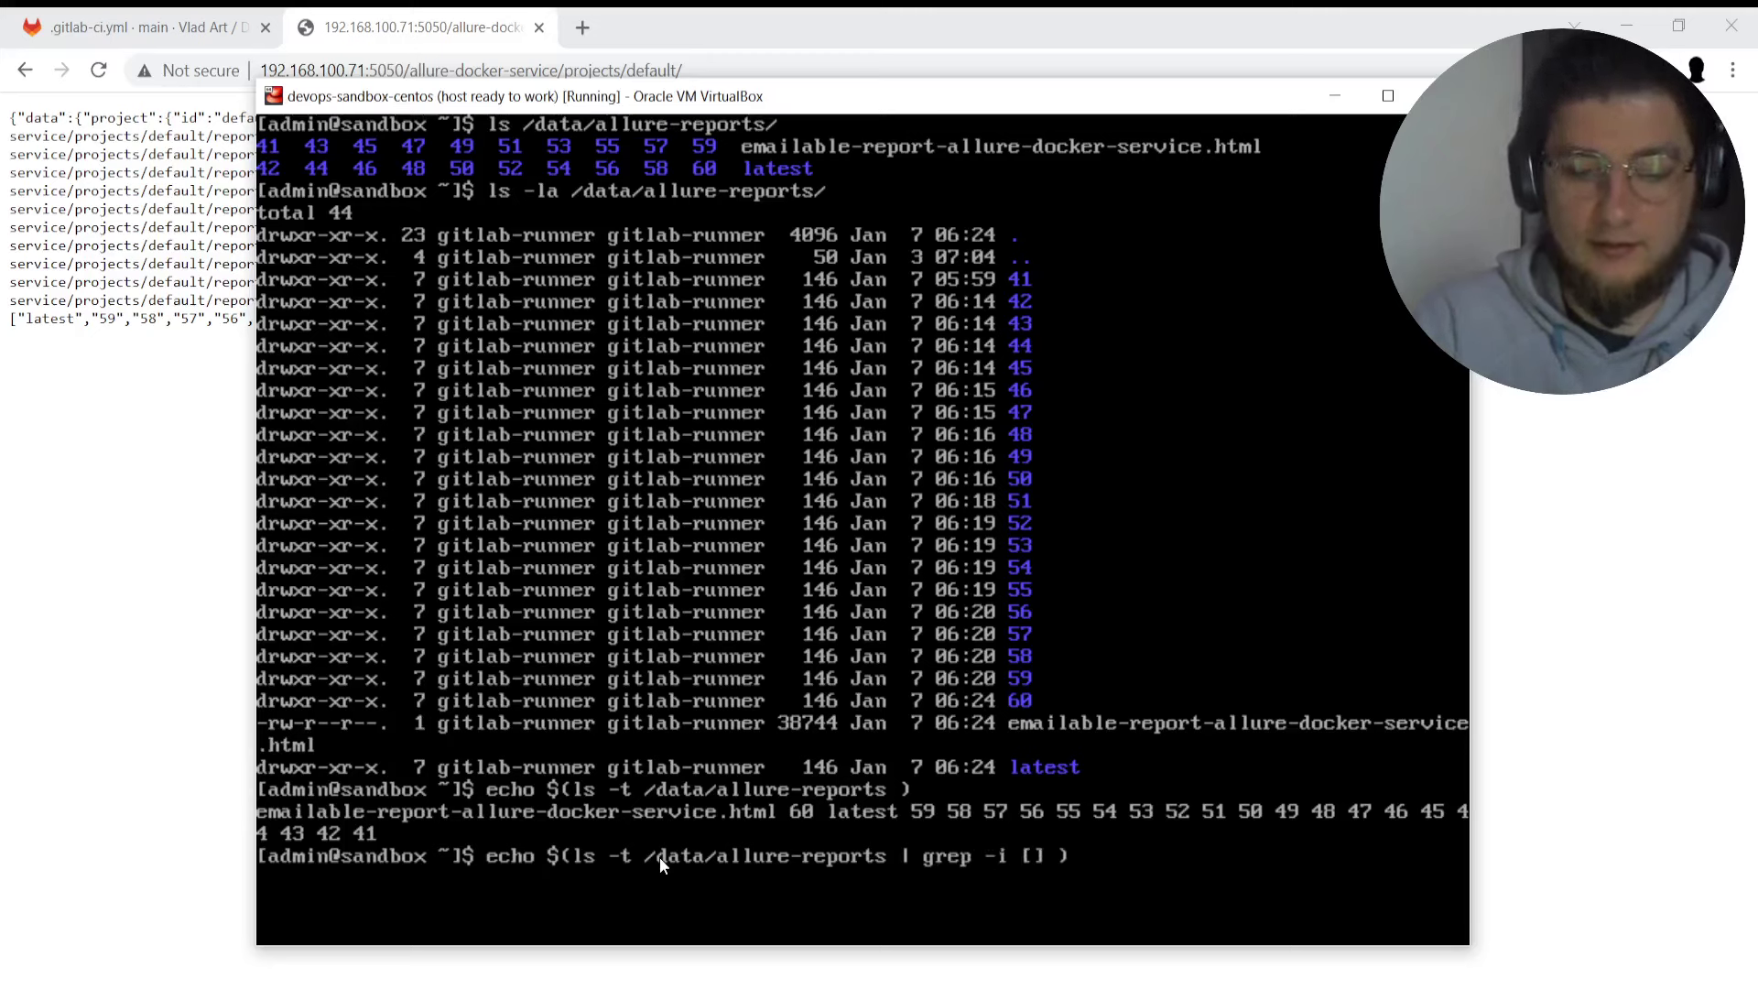
pyautogui.press('Left')
pyautogui.write('0-9')
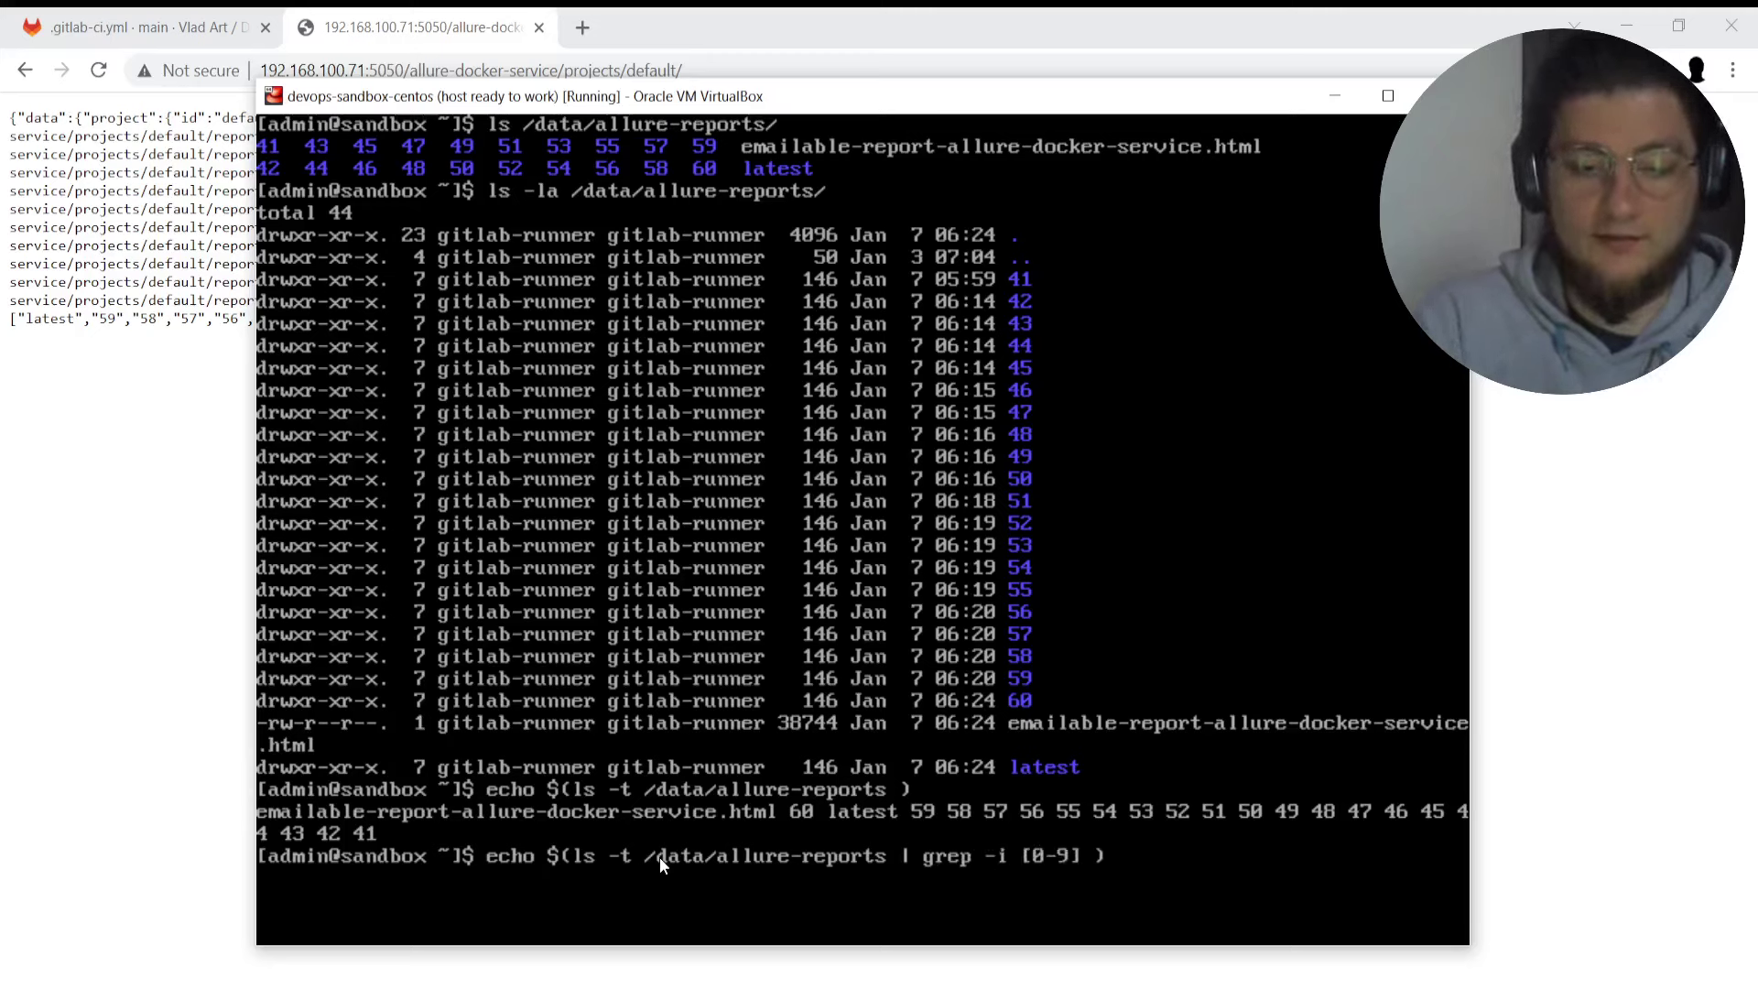
pyautogui.press('Return')
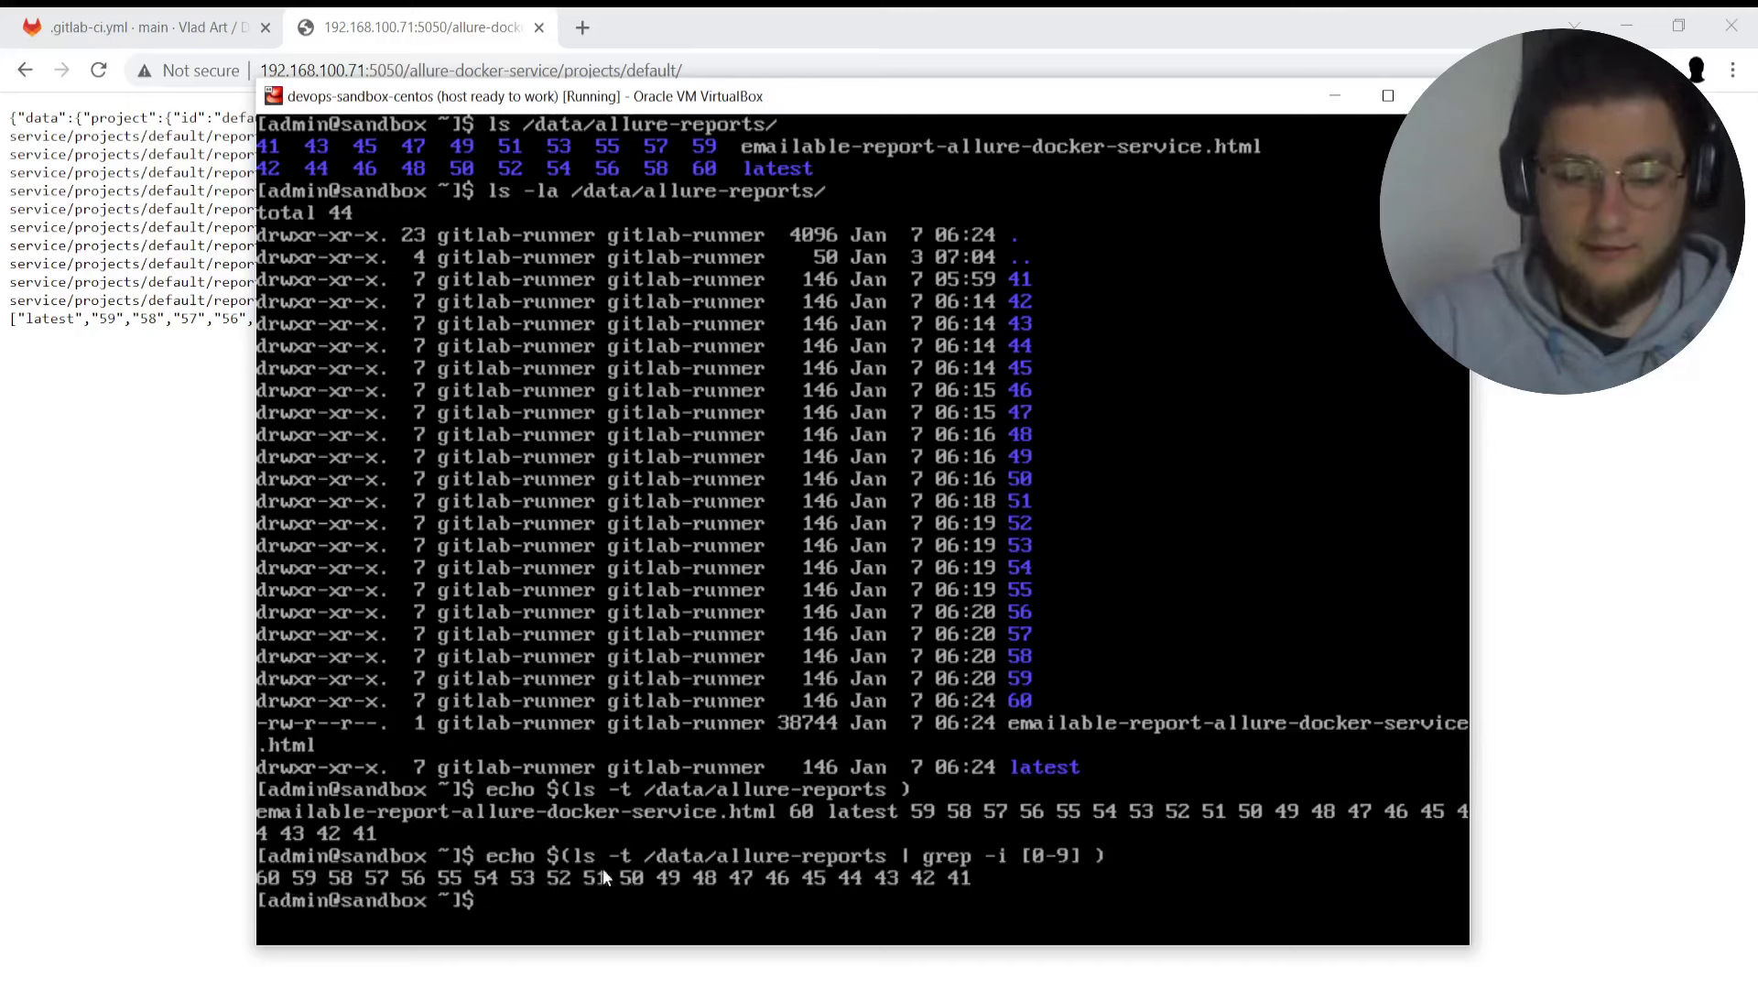
# Append | head -1 so only the newest folder, 60, is printed.
pyautogui.press('Up')
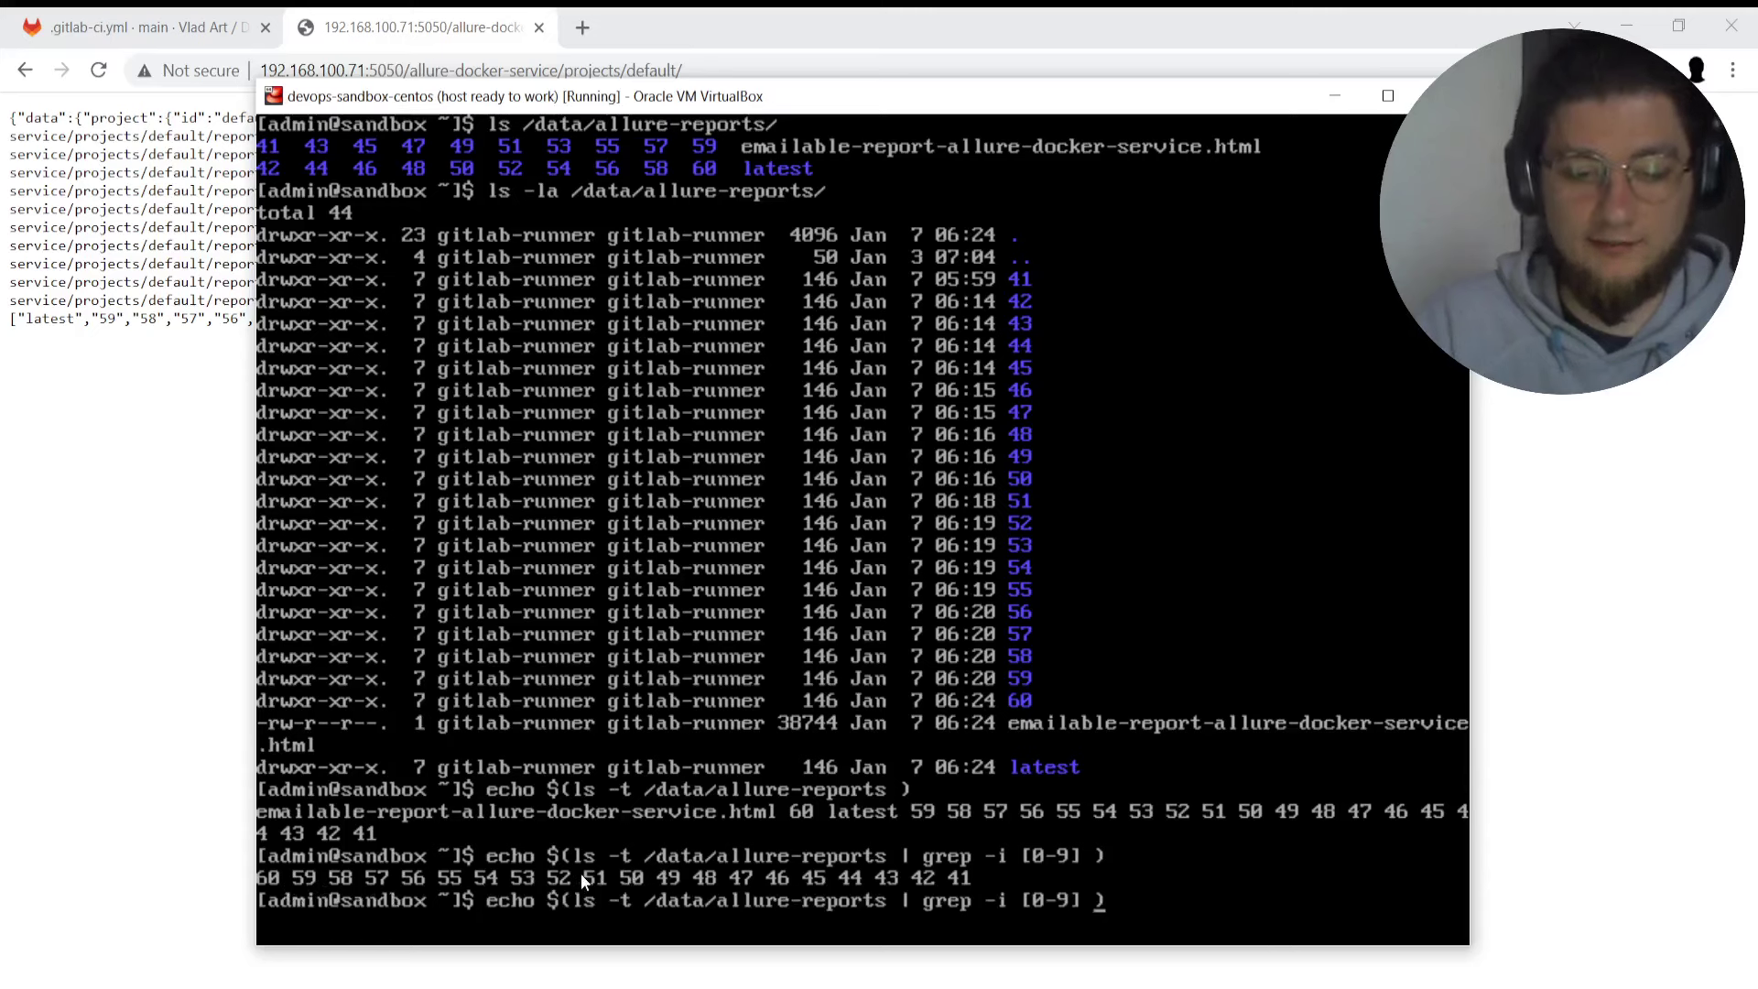
pyautogui.press('Left')
pyautogui.write('| he')
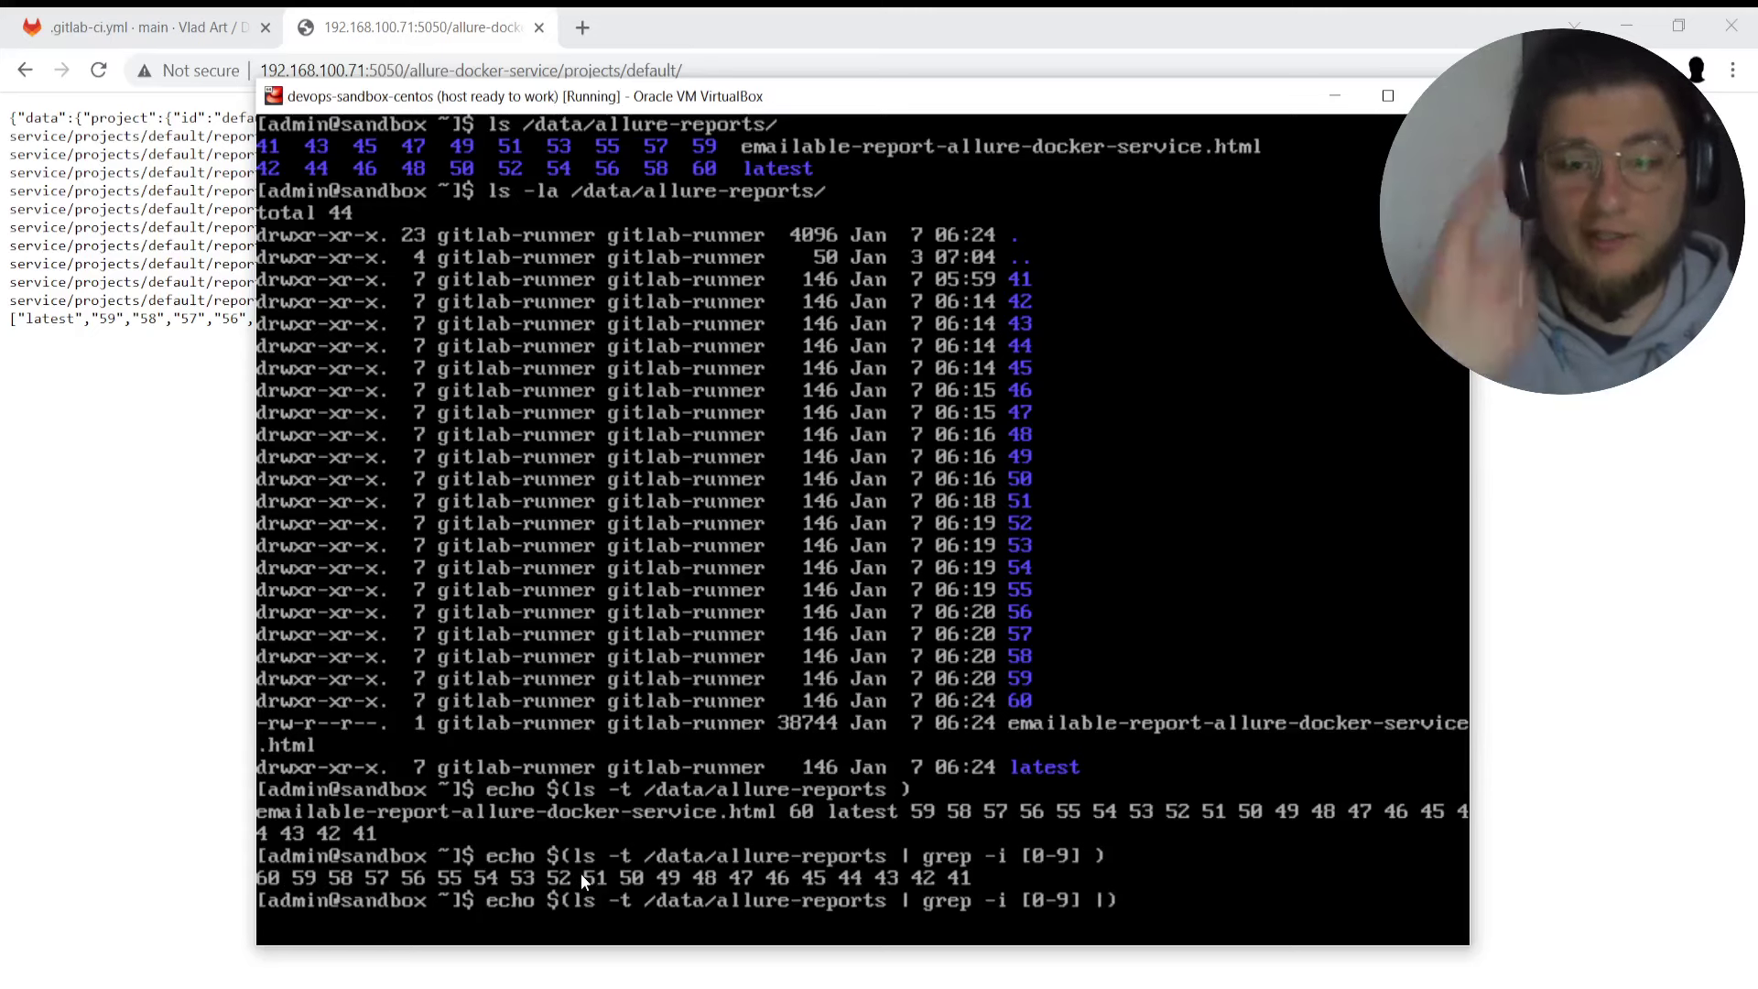
pyautogui.write('ad -1')
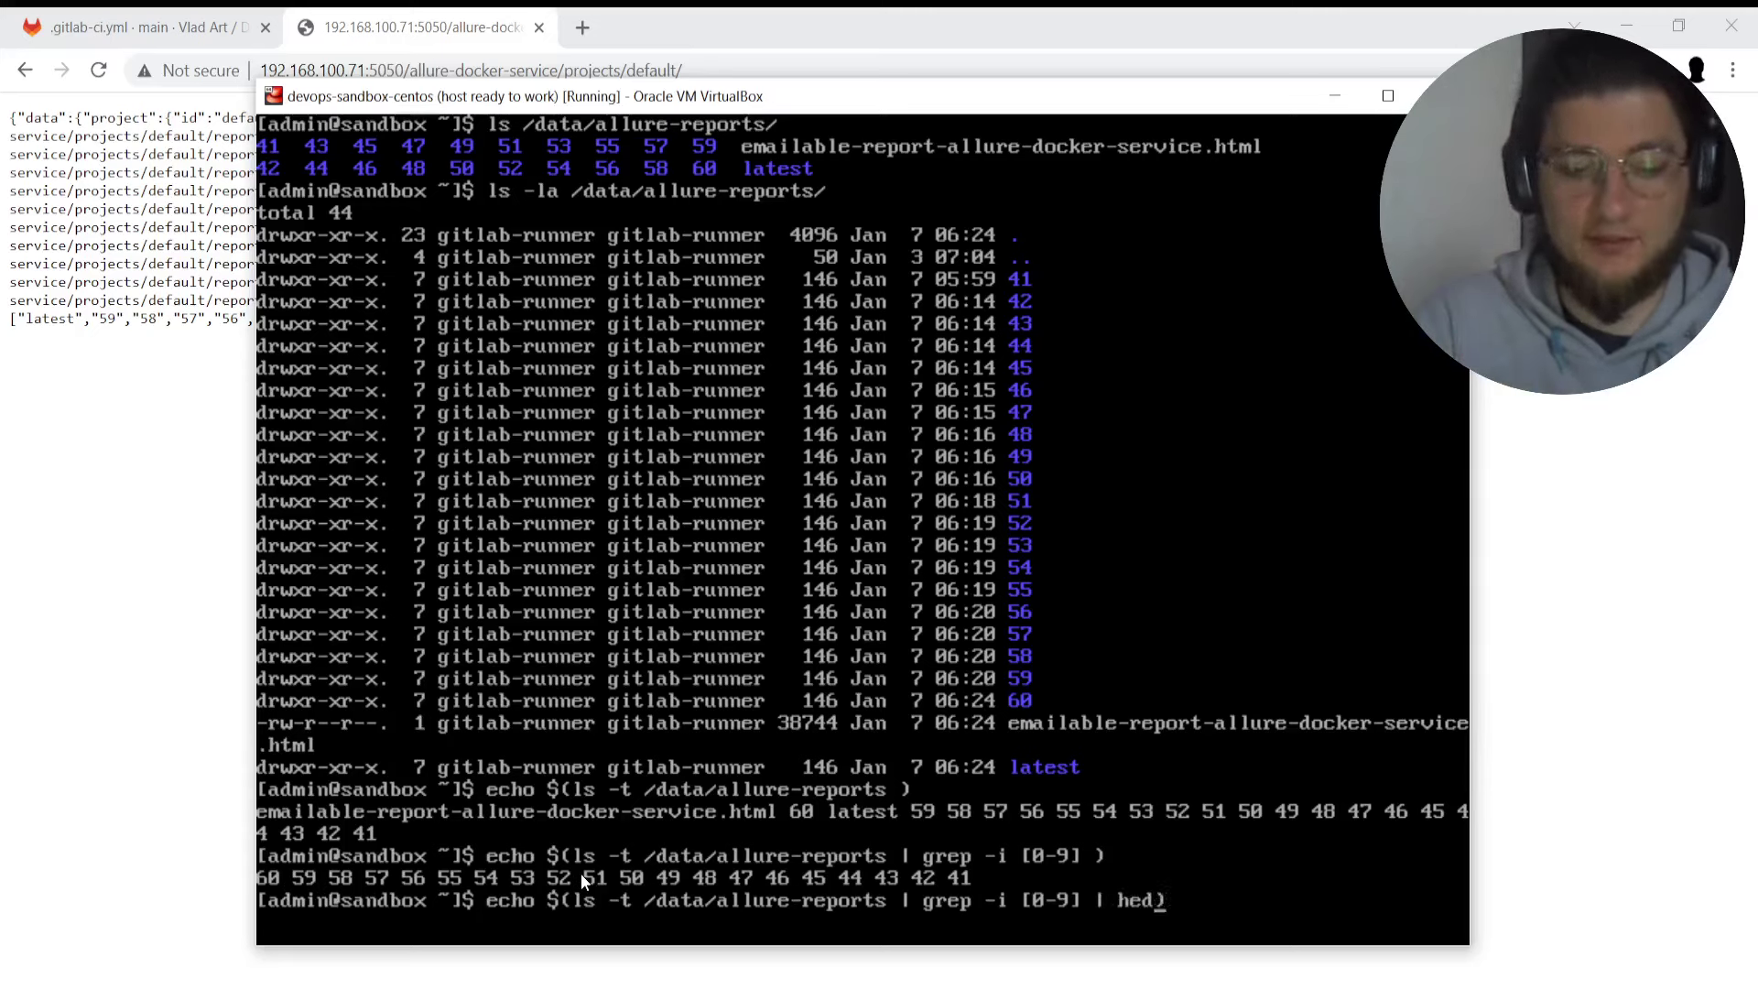
pyautogui.press('Return')
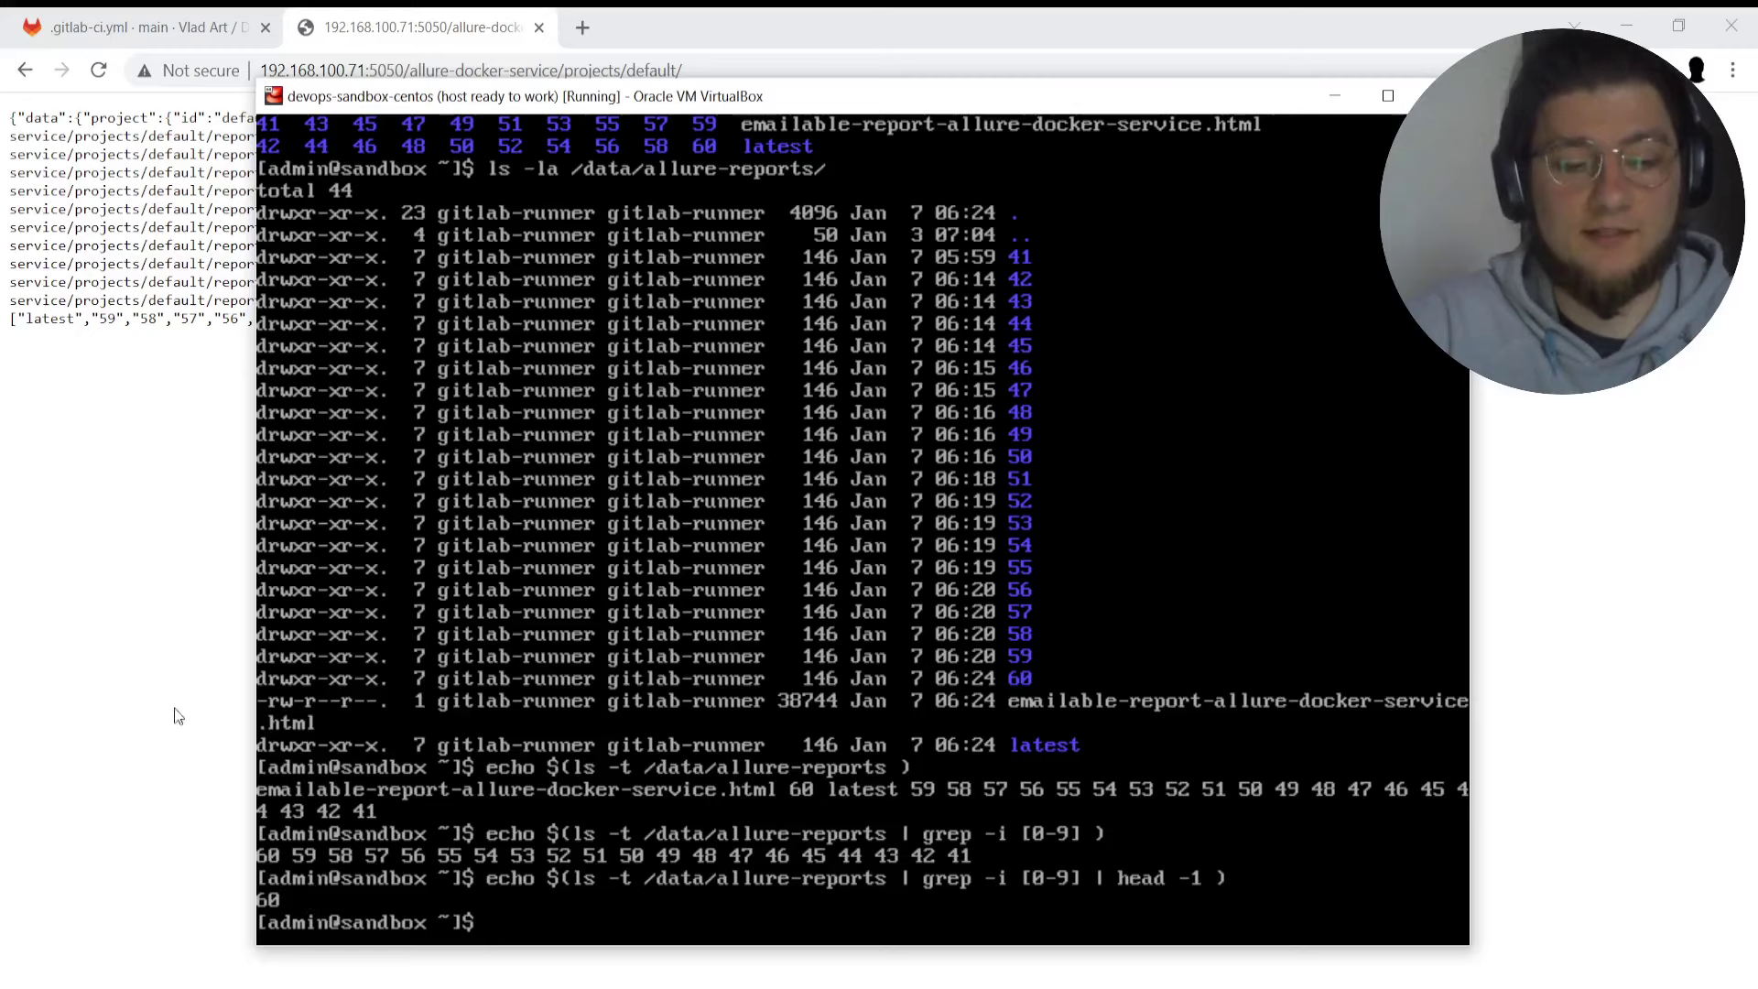
# Add '- export REPORT_DIR=$(ls -t /data/allure-report | grep -i [0-9] | head -1)' after the REPORT_DATE line.
pyautogui.click(229, 27)
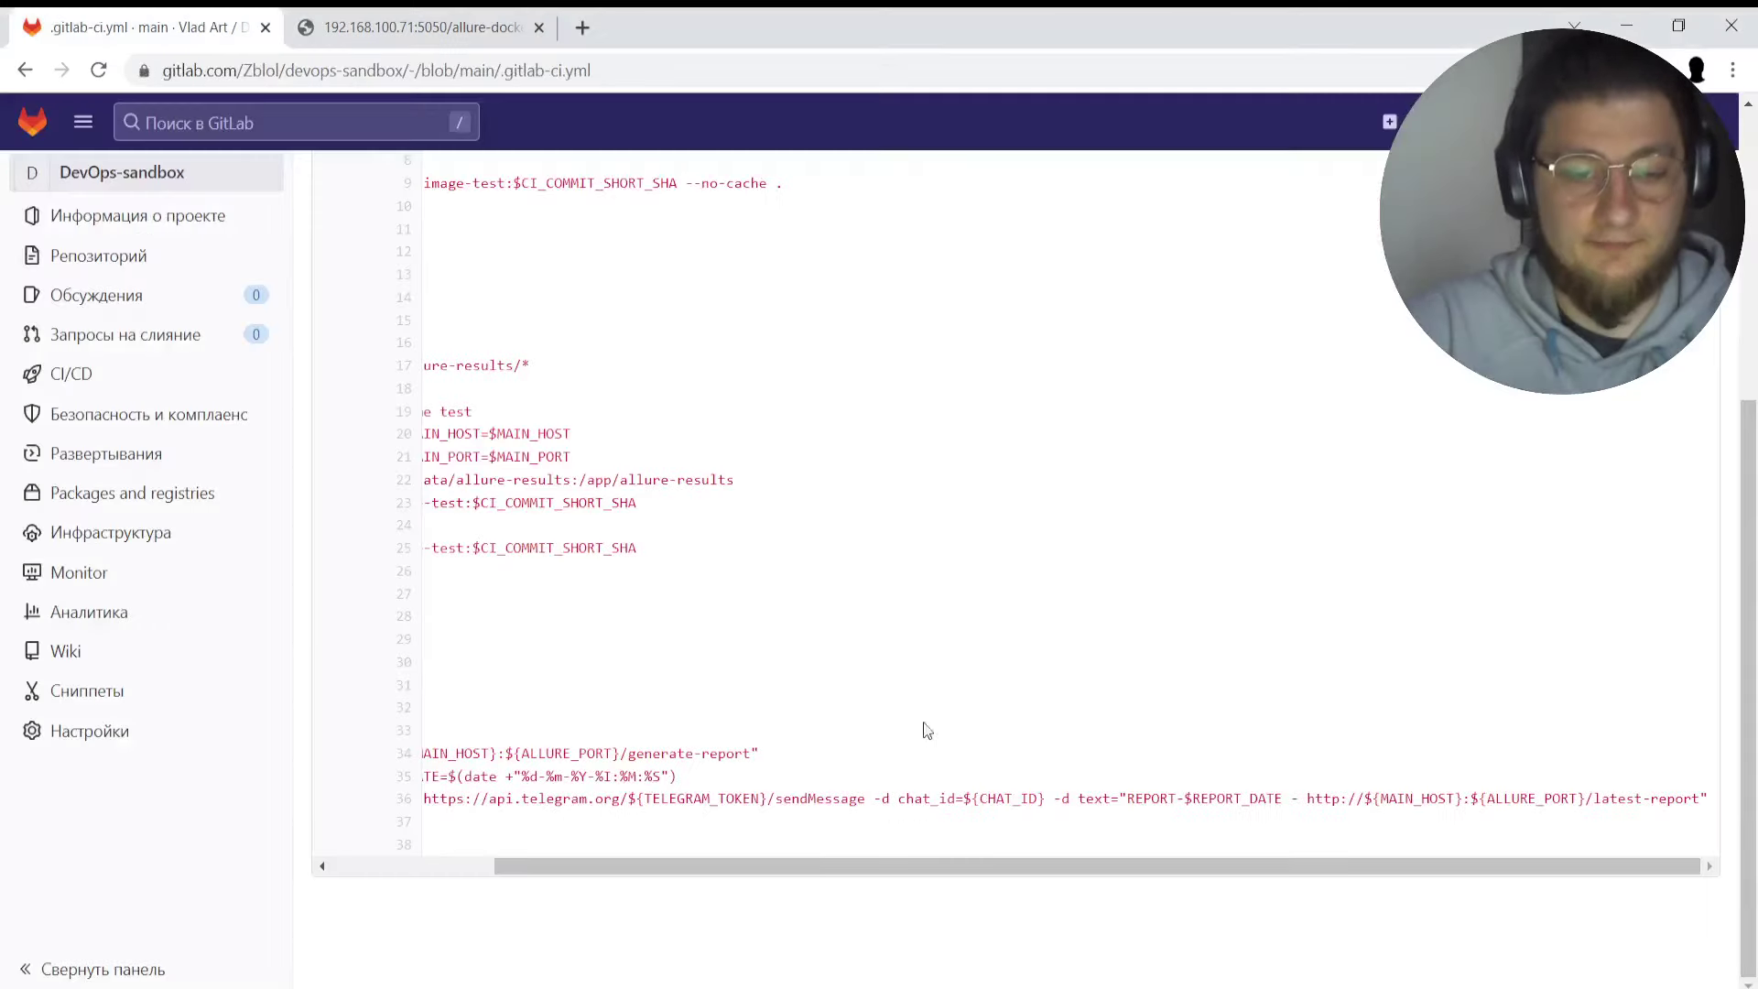
pyautogui.click(1265, 413)
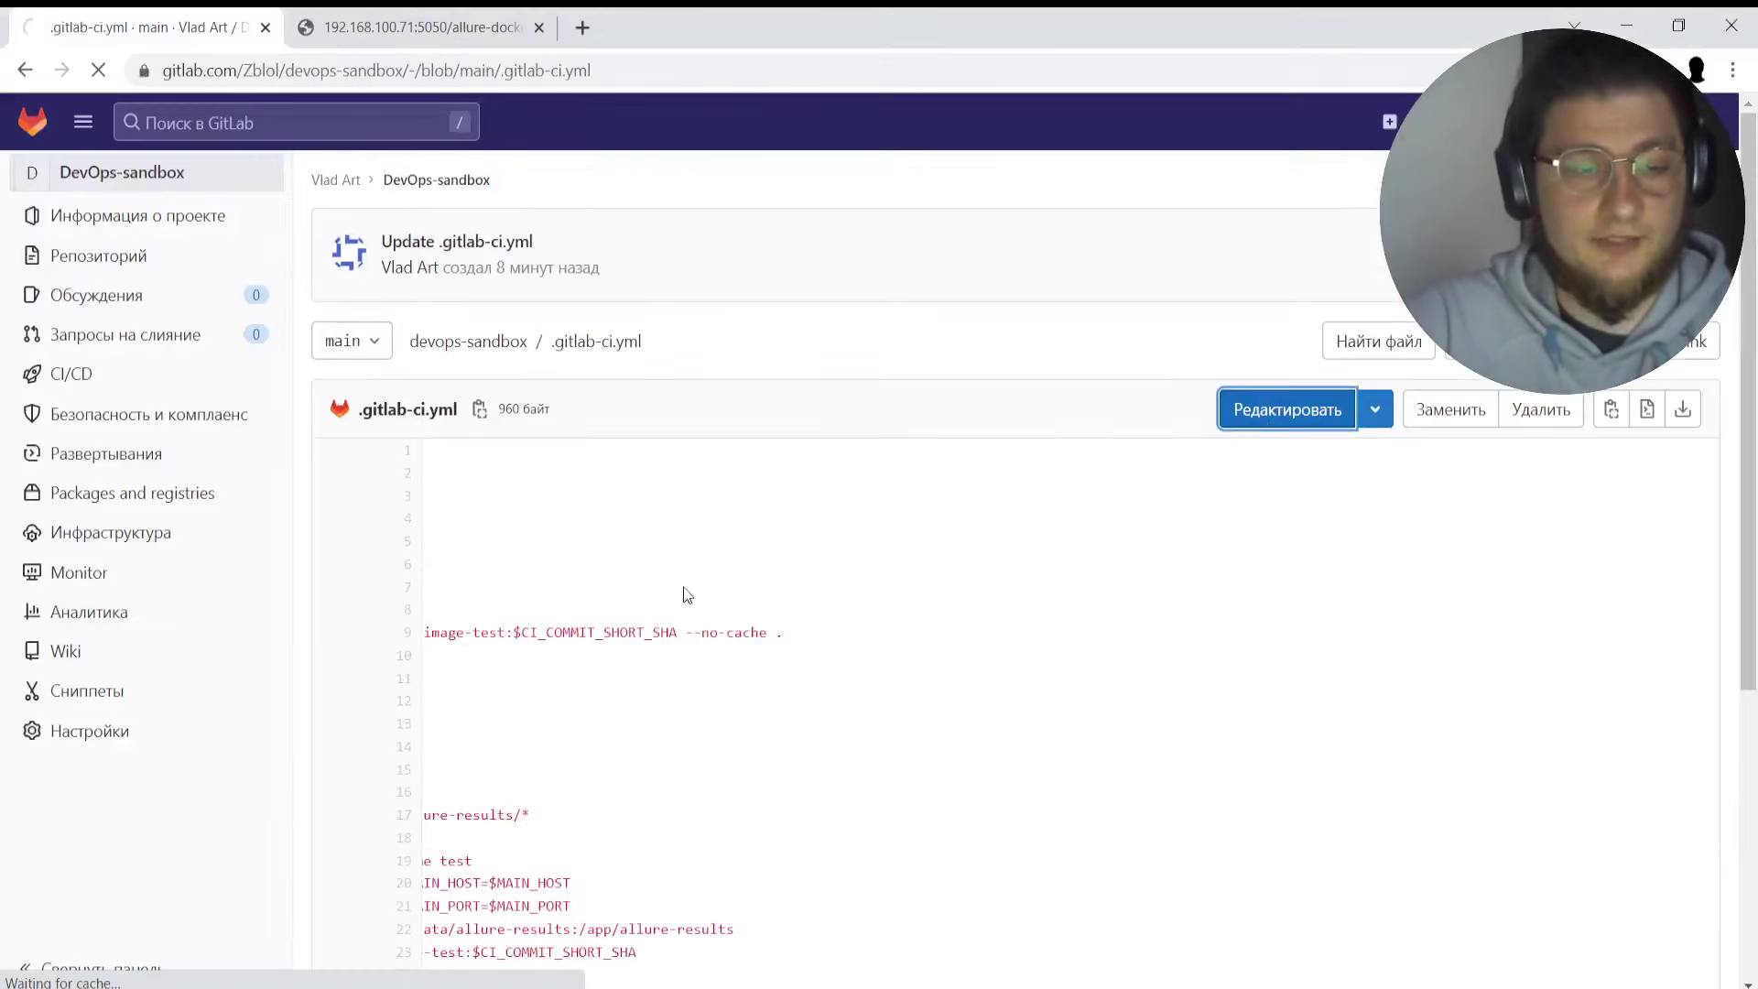
pyautogui.scroll(-6, 825, 549)
pyautogui.click(895, 545)
pyautogui.press('Return')
pyautogui.write('- export REPORT_DIR')
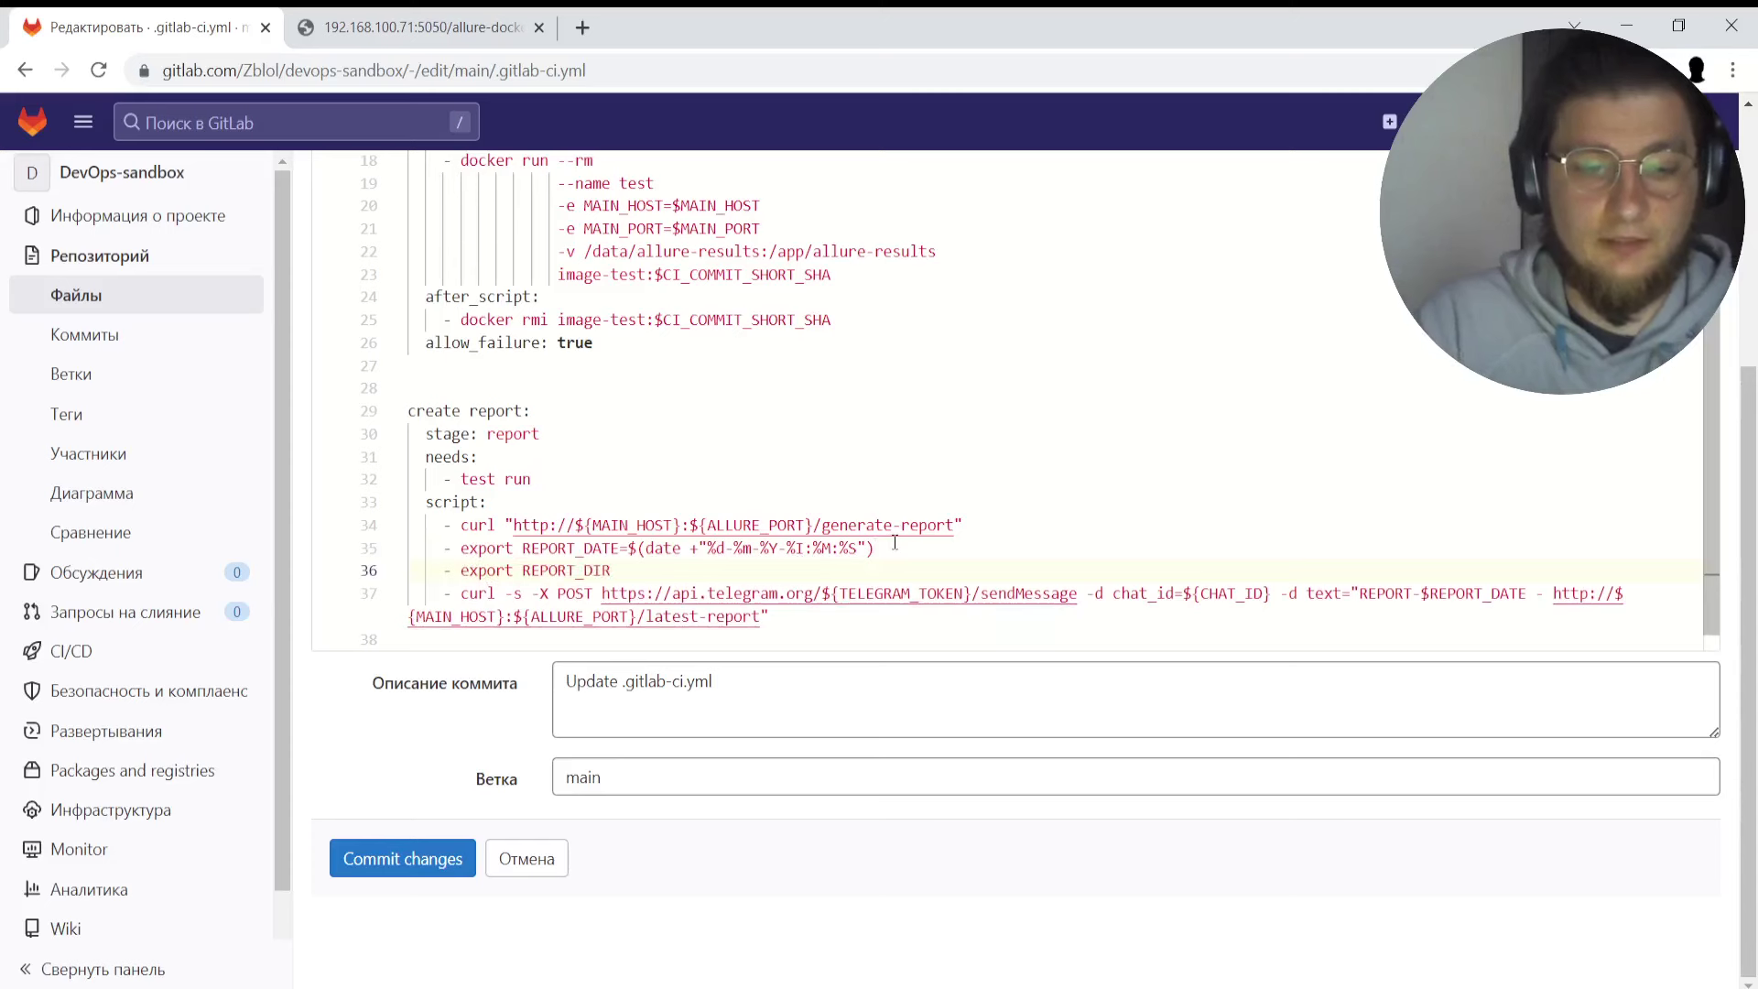
pyautogui.write('=$()')
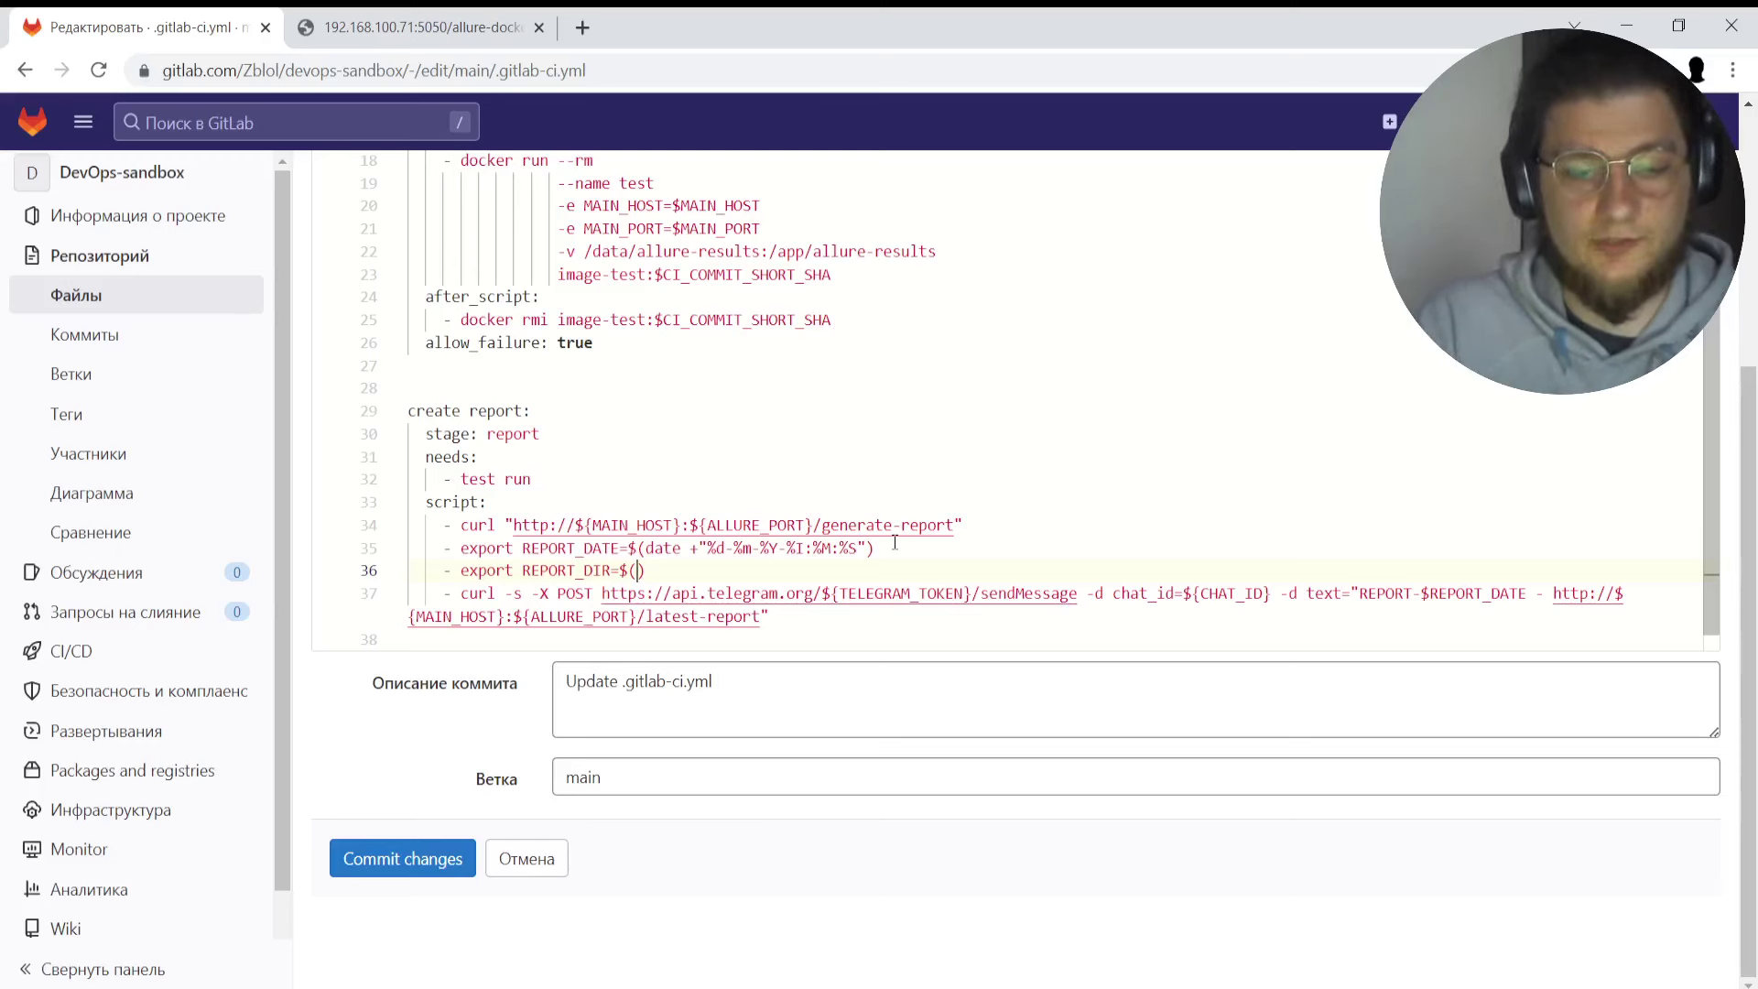
pyautogui.press('Left')
pyautogui.write('ls')
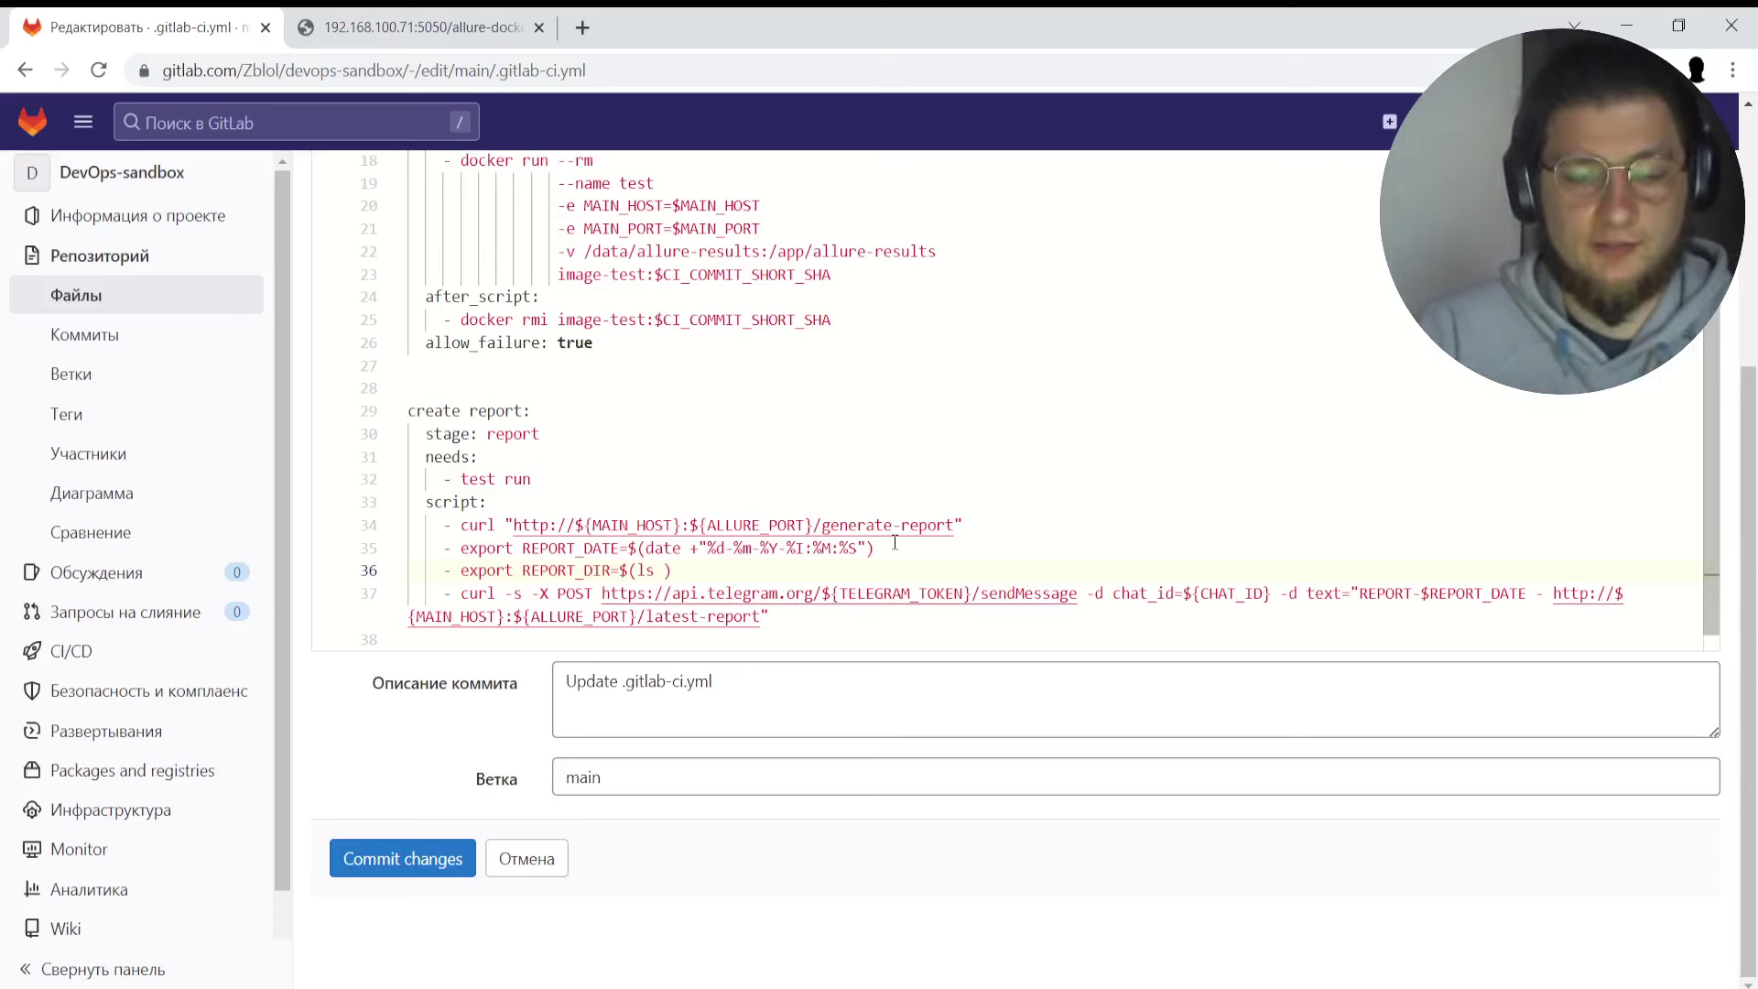
pyautogui.write('-t ')
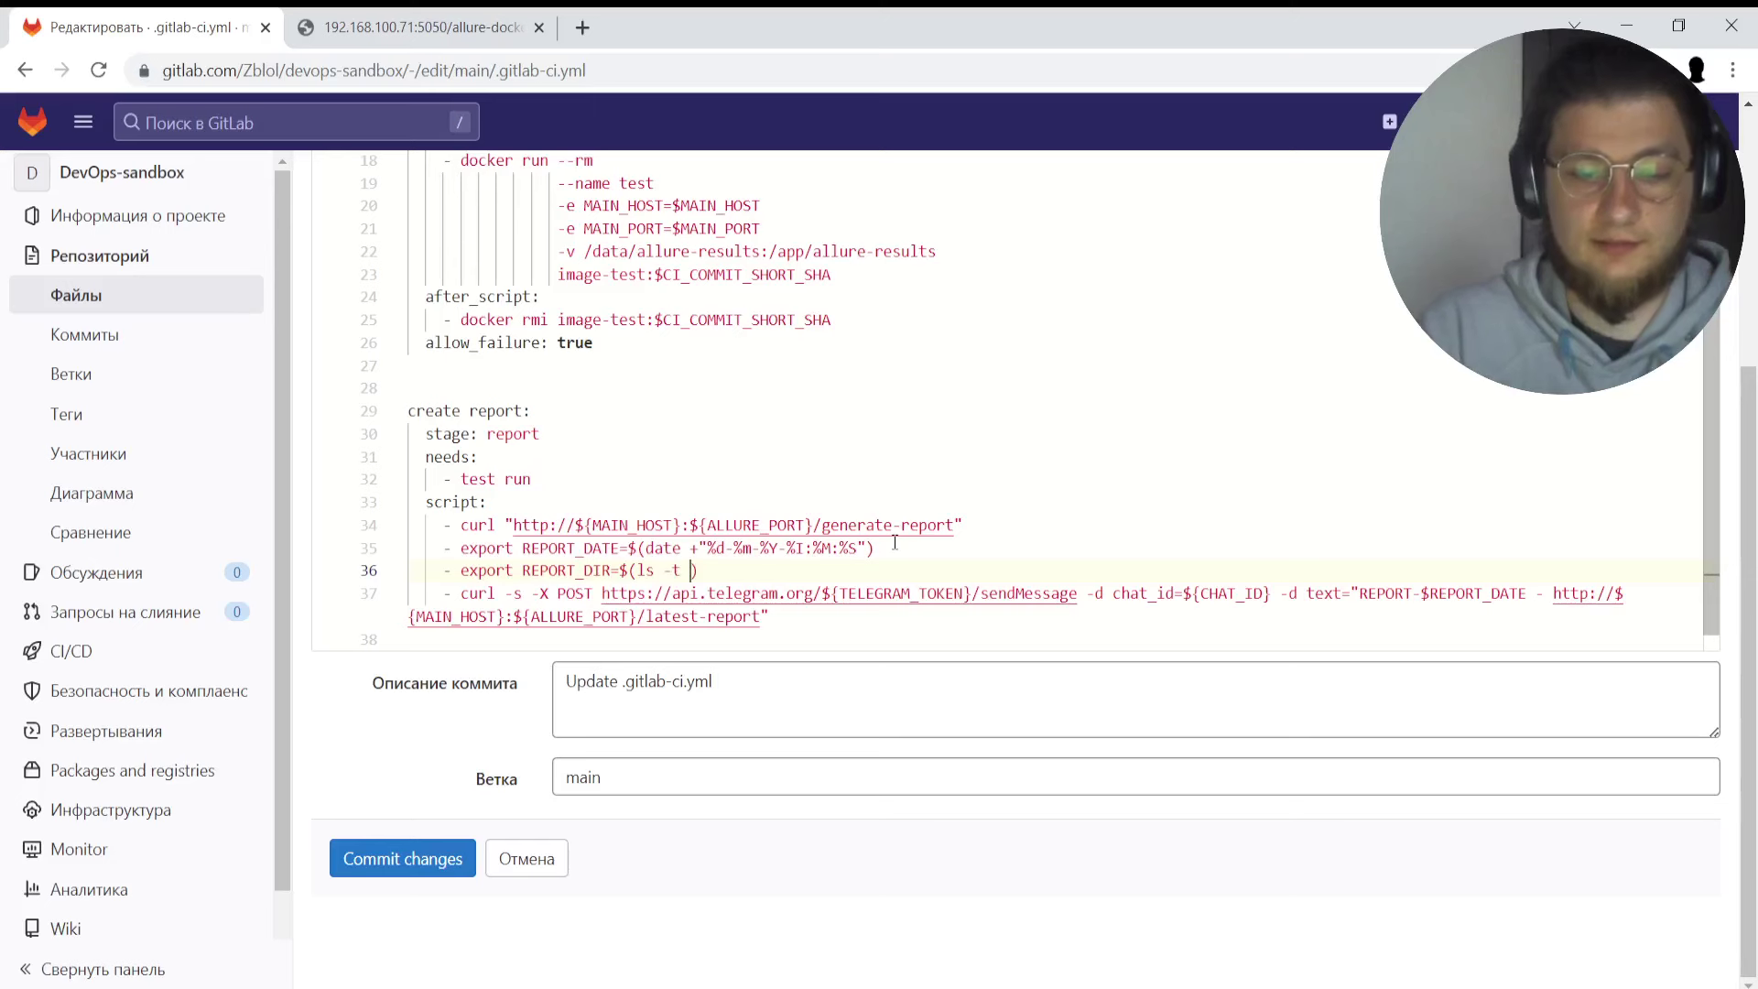
pyautogui.write('/data/')
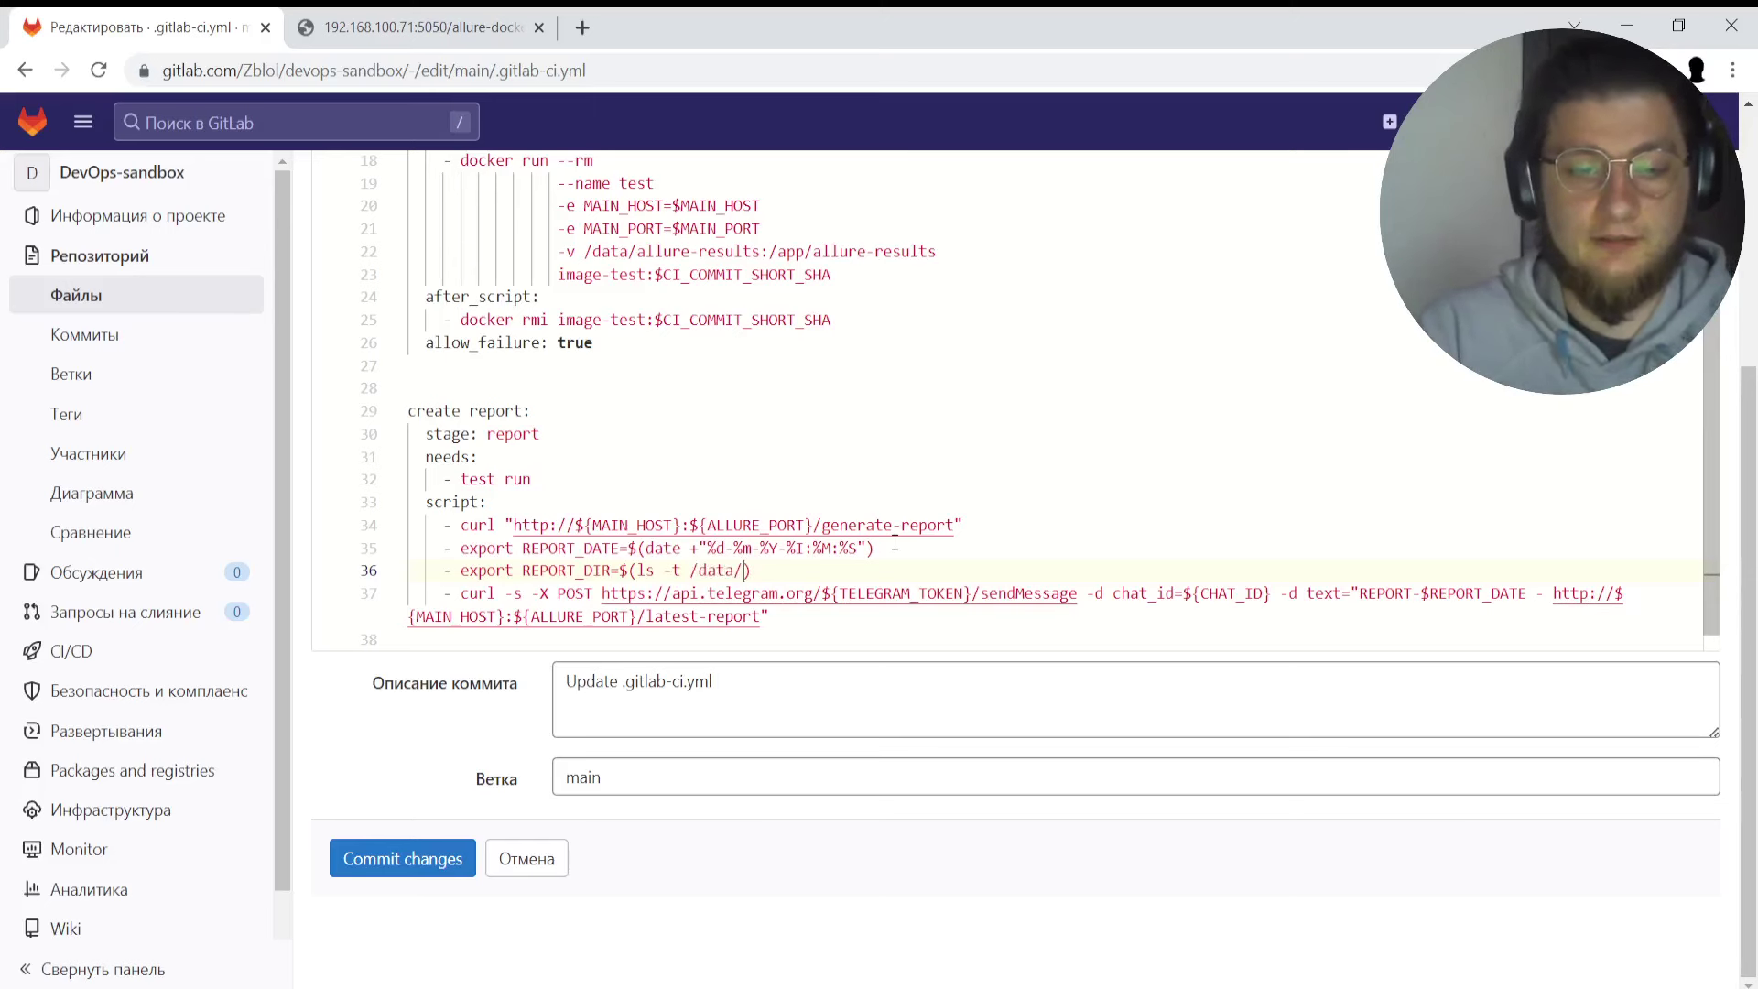
pyautogui.write('report')
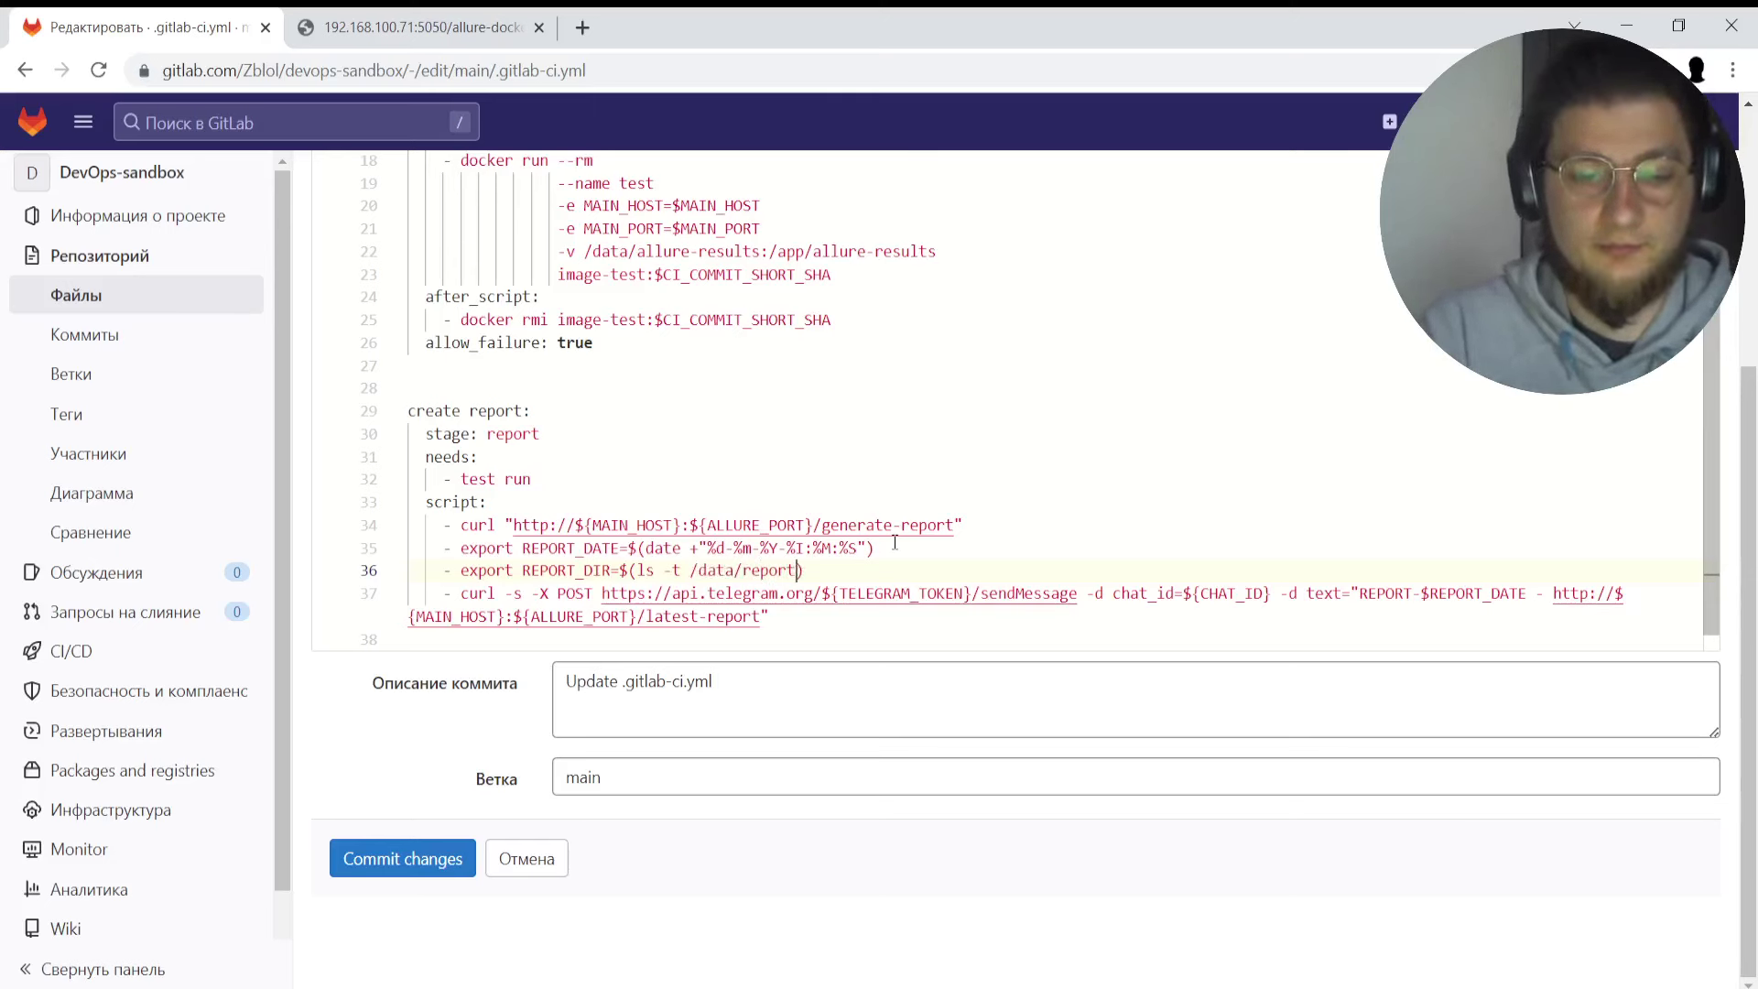
pyautogui.press('BackSpace')
pyautogui.press('BackSpace')
pyautogui.press('BackSpace')
pyautogui.press('BackSpace')
pyautogui.press('BackSpace')
pyautogui.press('BackSpace')
pyautogui.press('BackSpace')
pyautogui.write('allure-report | grep -i [0-9] | head -1)')
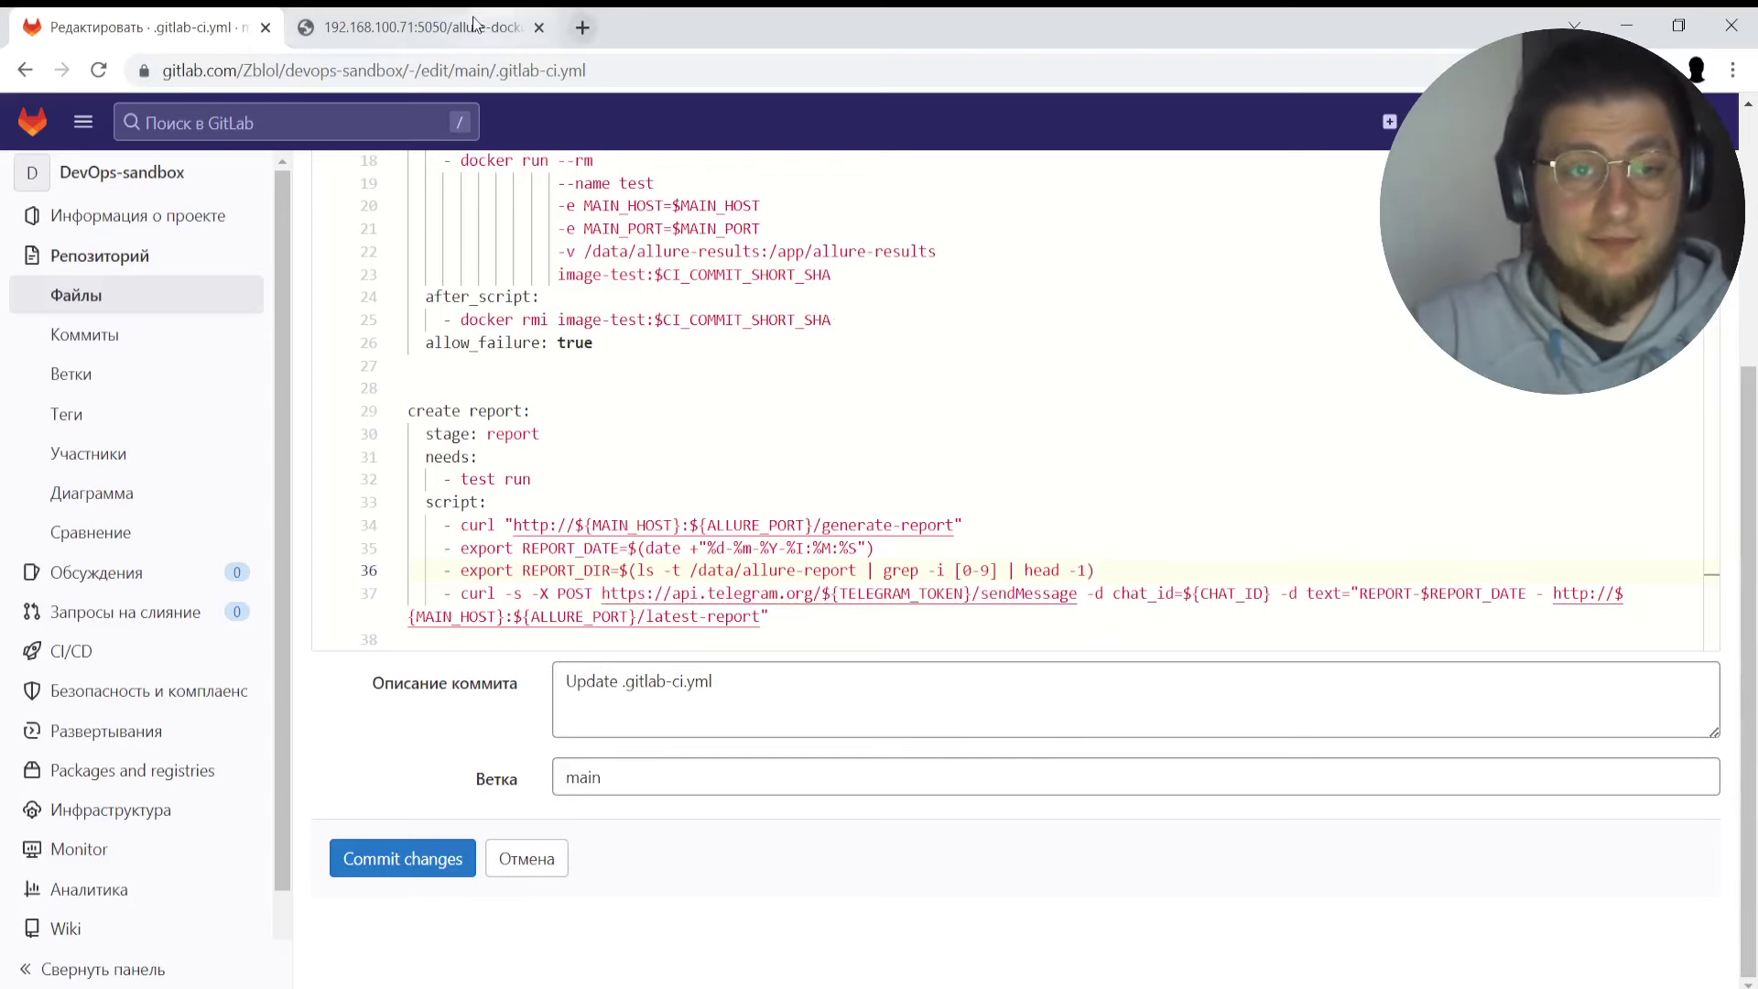
# Open a report link from the Allure project JSON and change its number to 60.
pyautogui.click(506, 29)
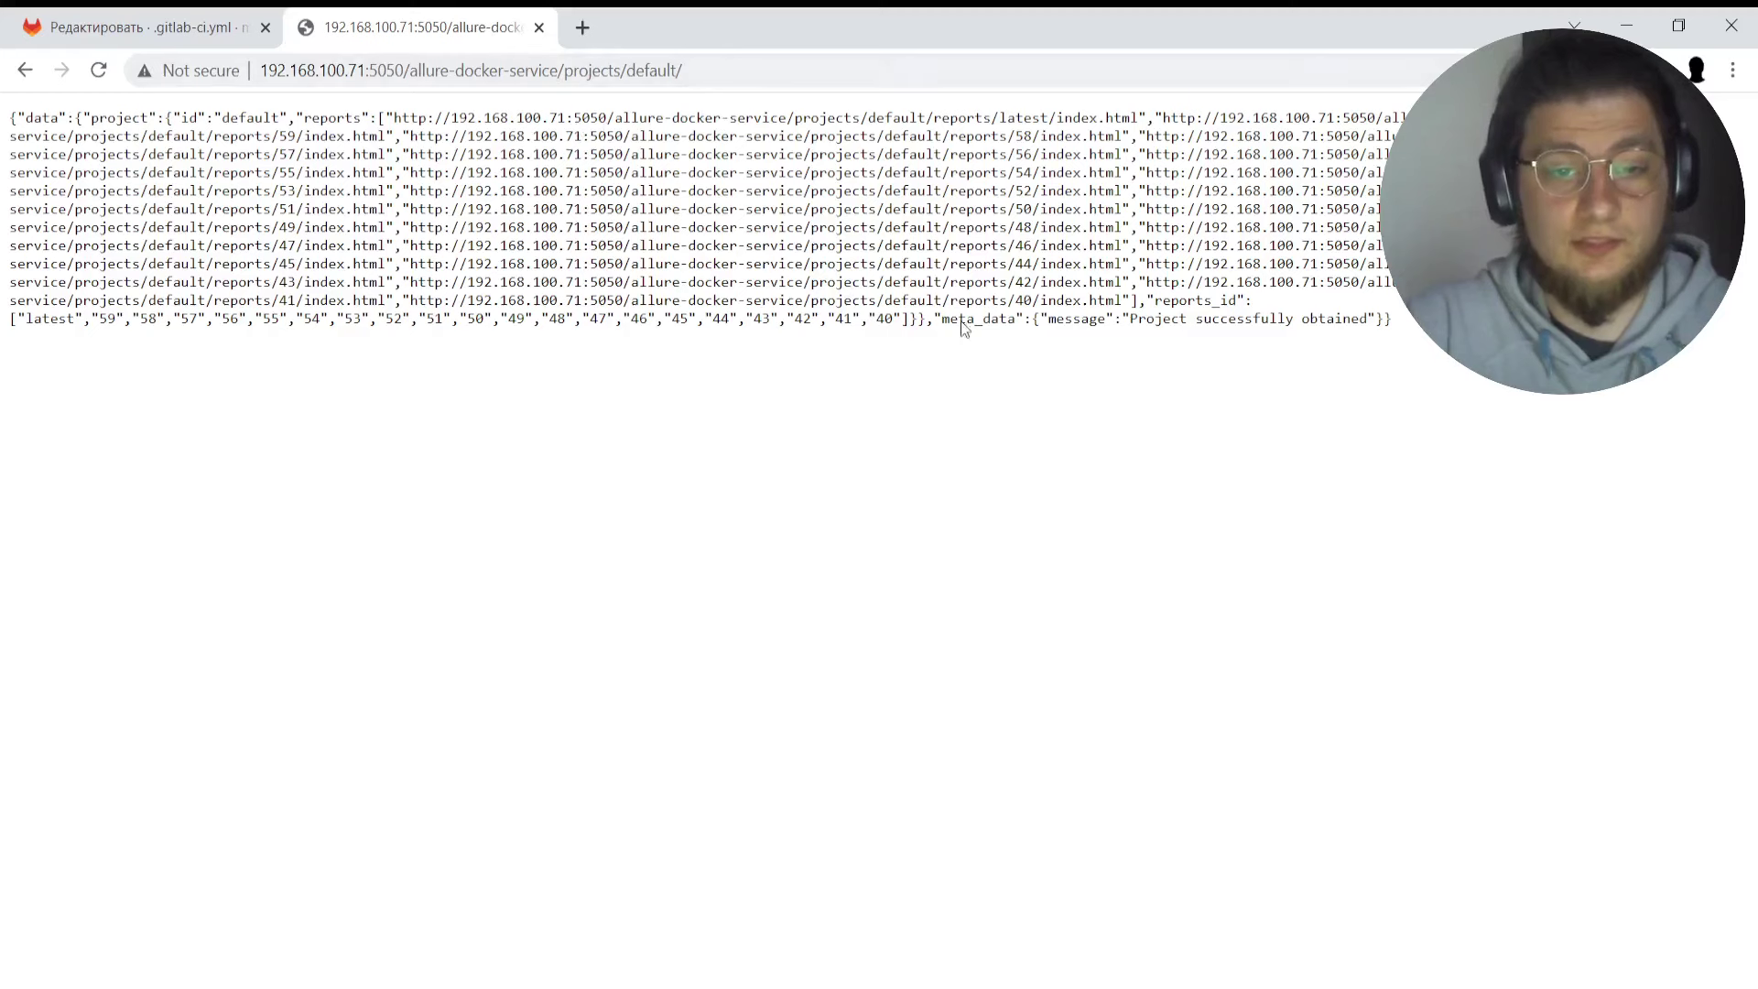
pyautogui.moveTo(1120, 301); pyautogui.dragTo(412, 301)
pyautogui.hotkey('ctrl', 'c')
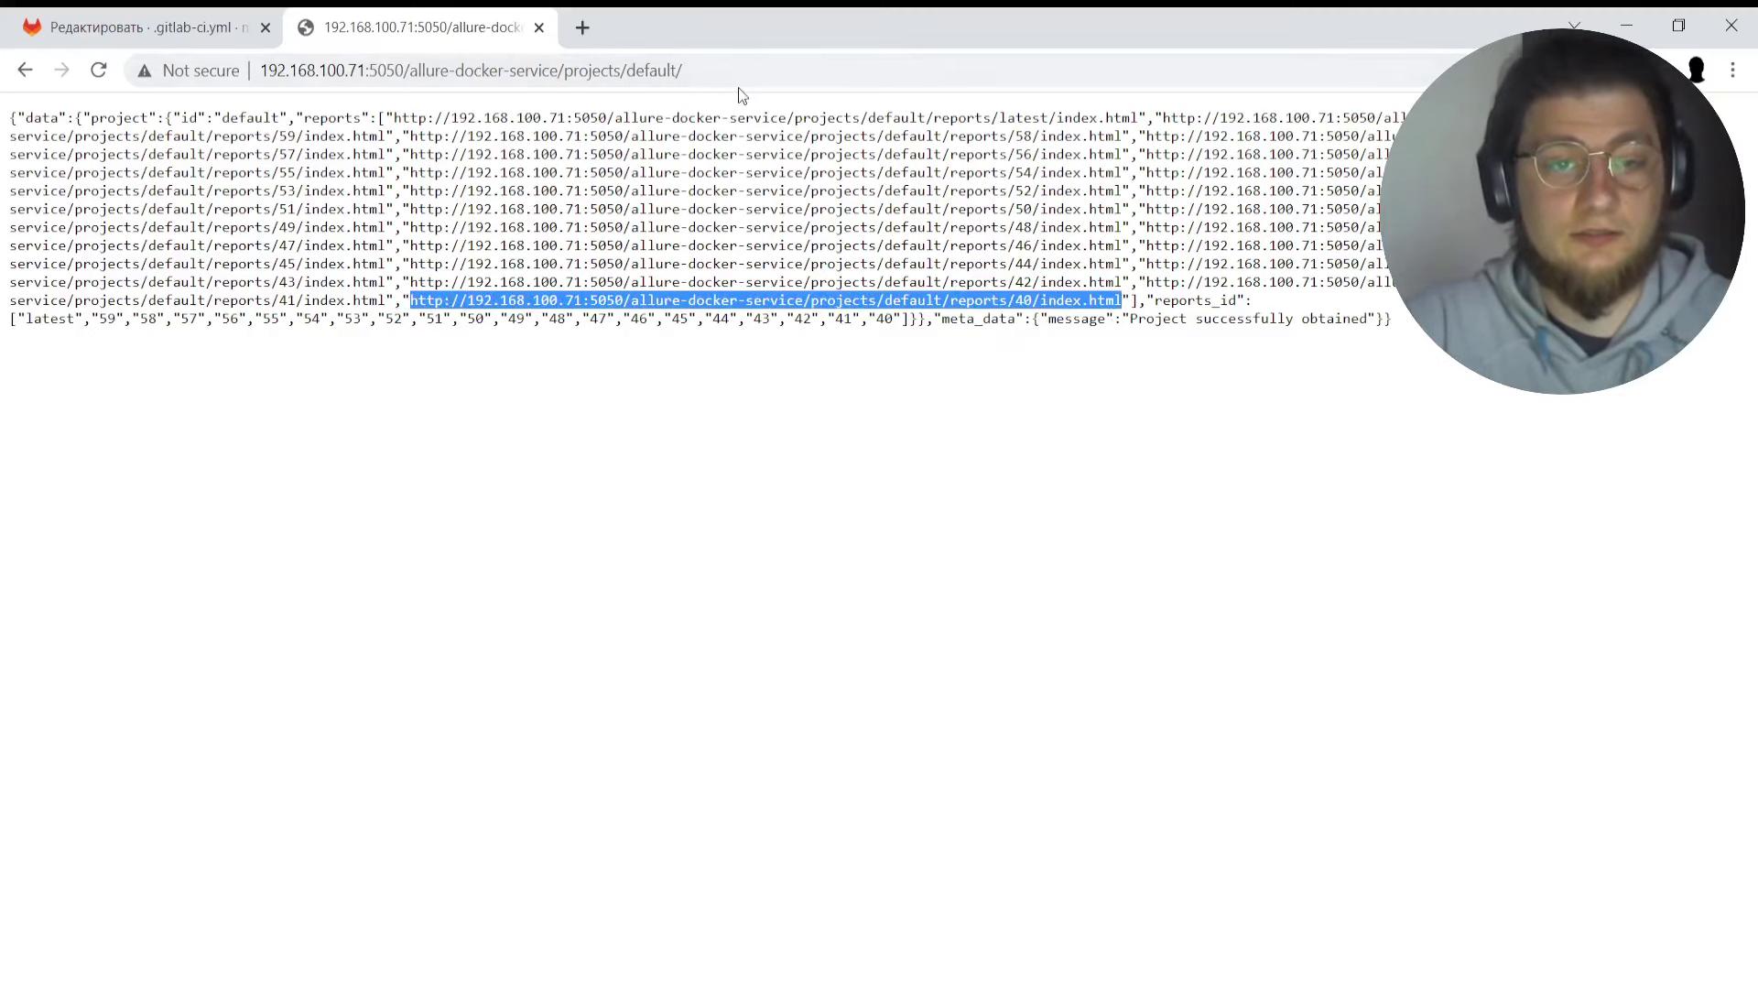
pyautogui.click(744, 78)
pyautogui.hotkey('ctrl', 'v')
pyautogui.press('Return')
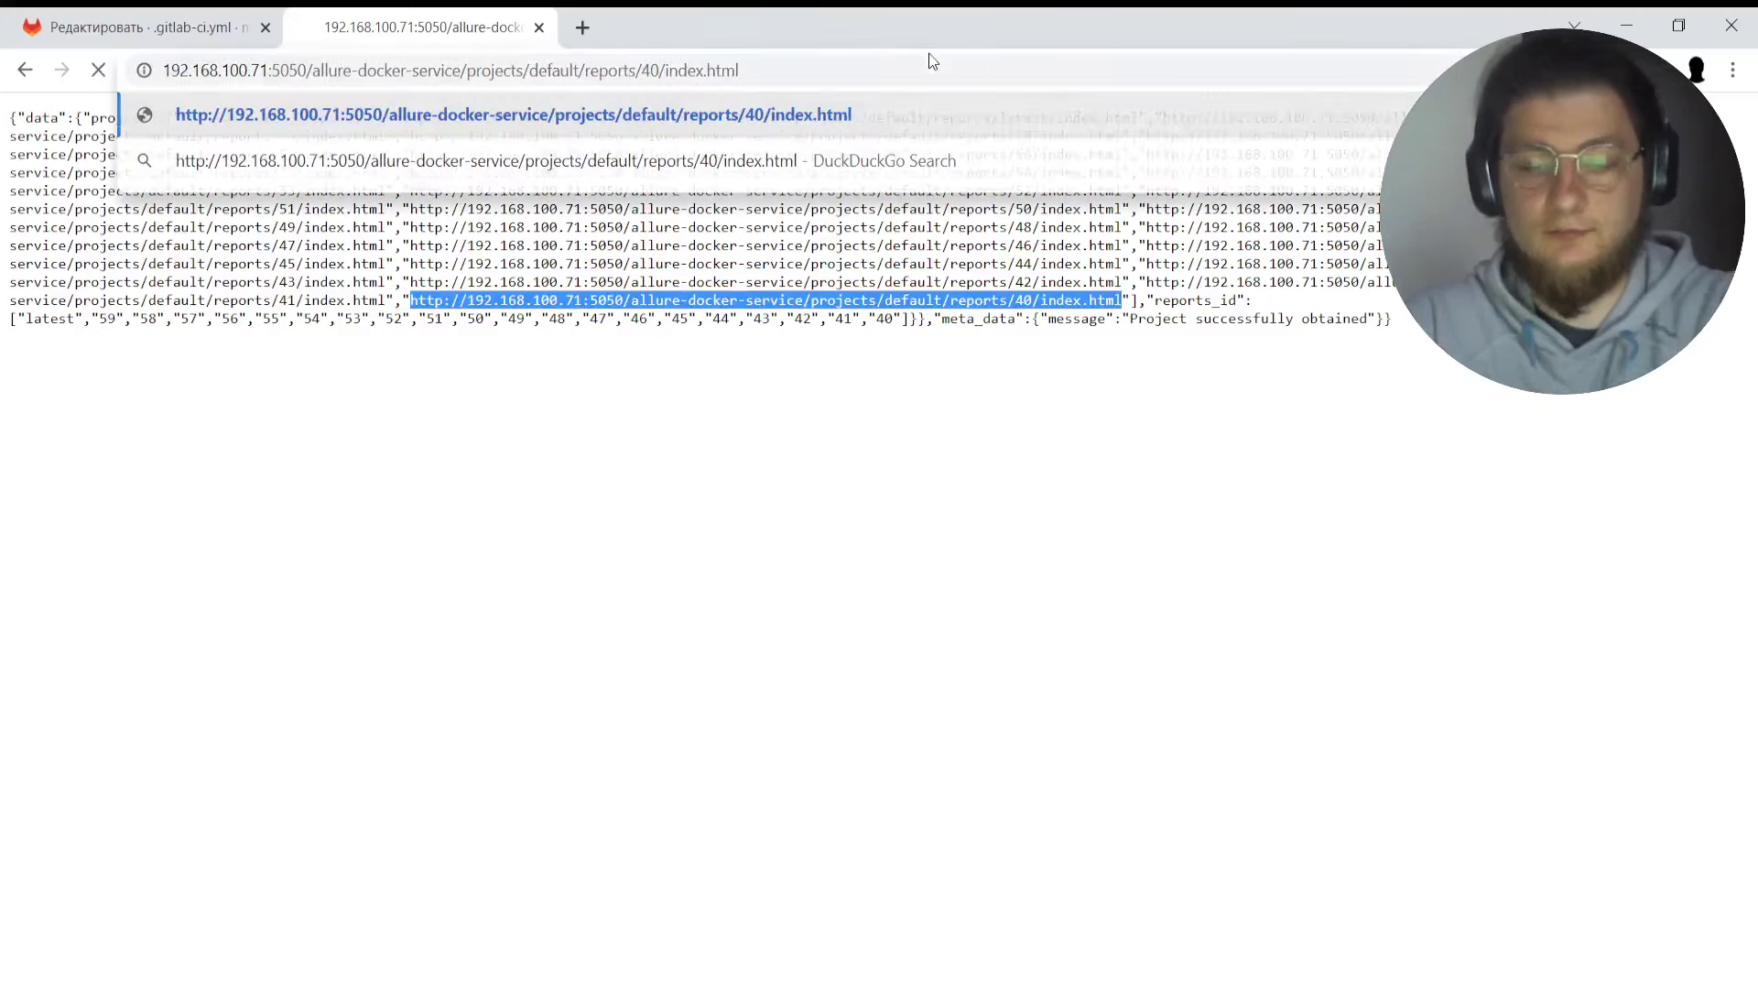
pyautogui.click(699, 74)
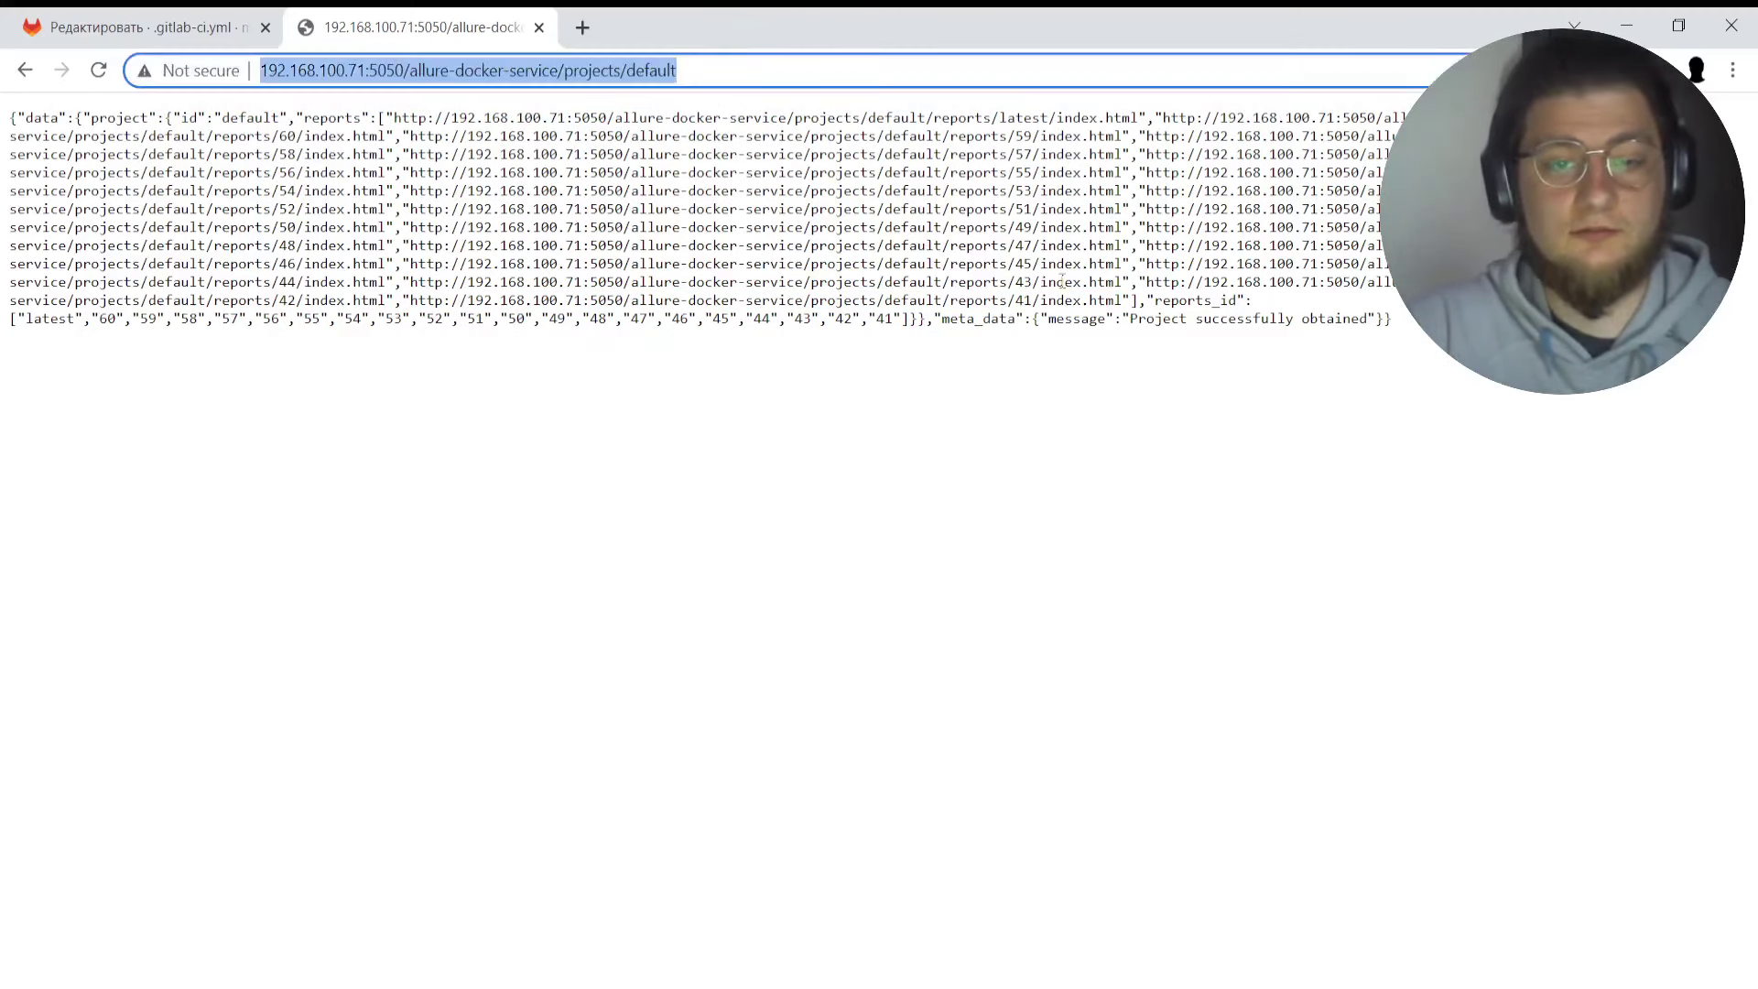
pyautogui.moveTo(1125, 307); pyautogui.dragTo(409, 302)
pyautogui.moveTo(641, 302); pyautogui.dragTo(469, 88)
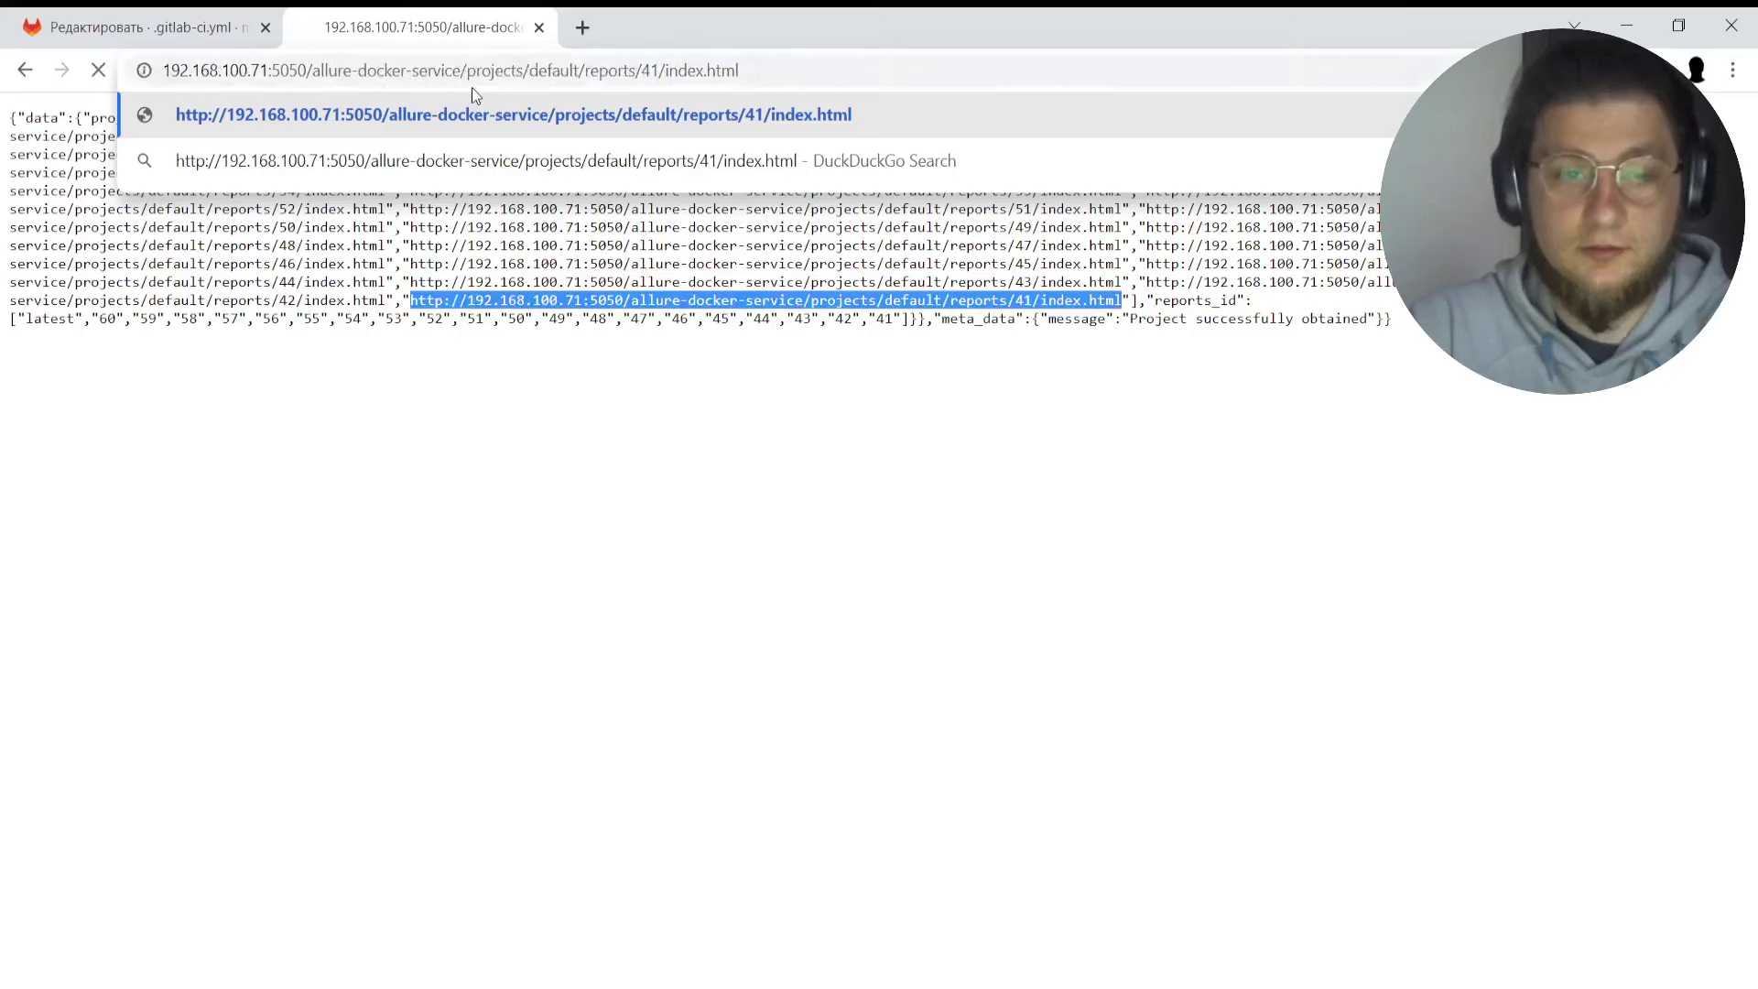
pyautogui.moveTo(738, 70); pyautogui.dragTo(758, 65)
pyautogui.write('60')
pyautogui.press('Return')
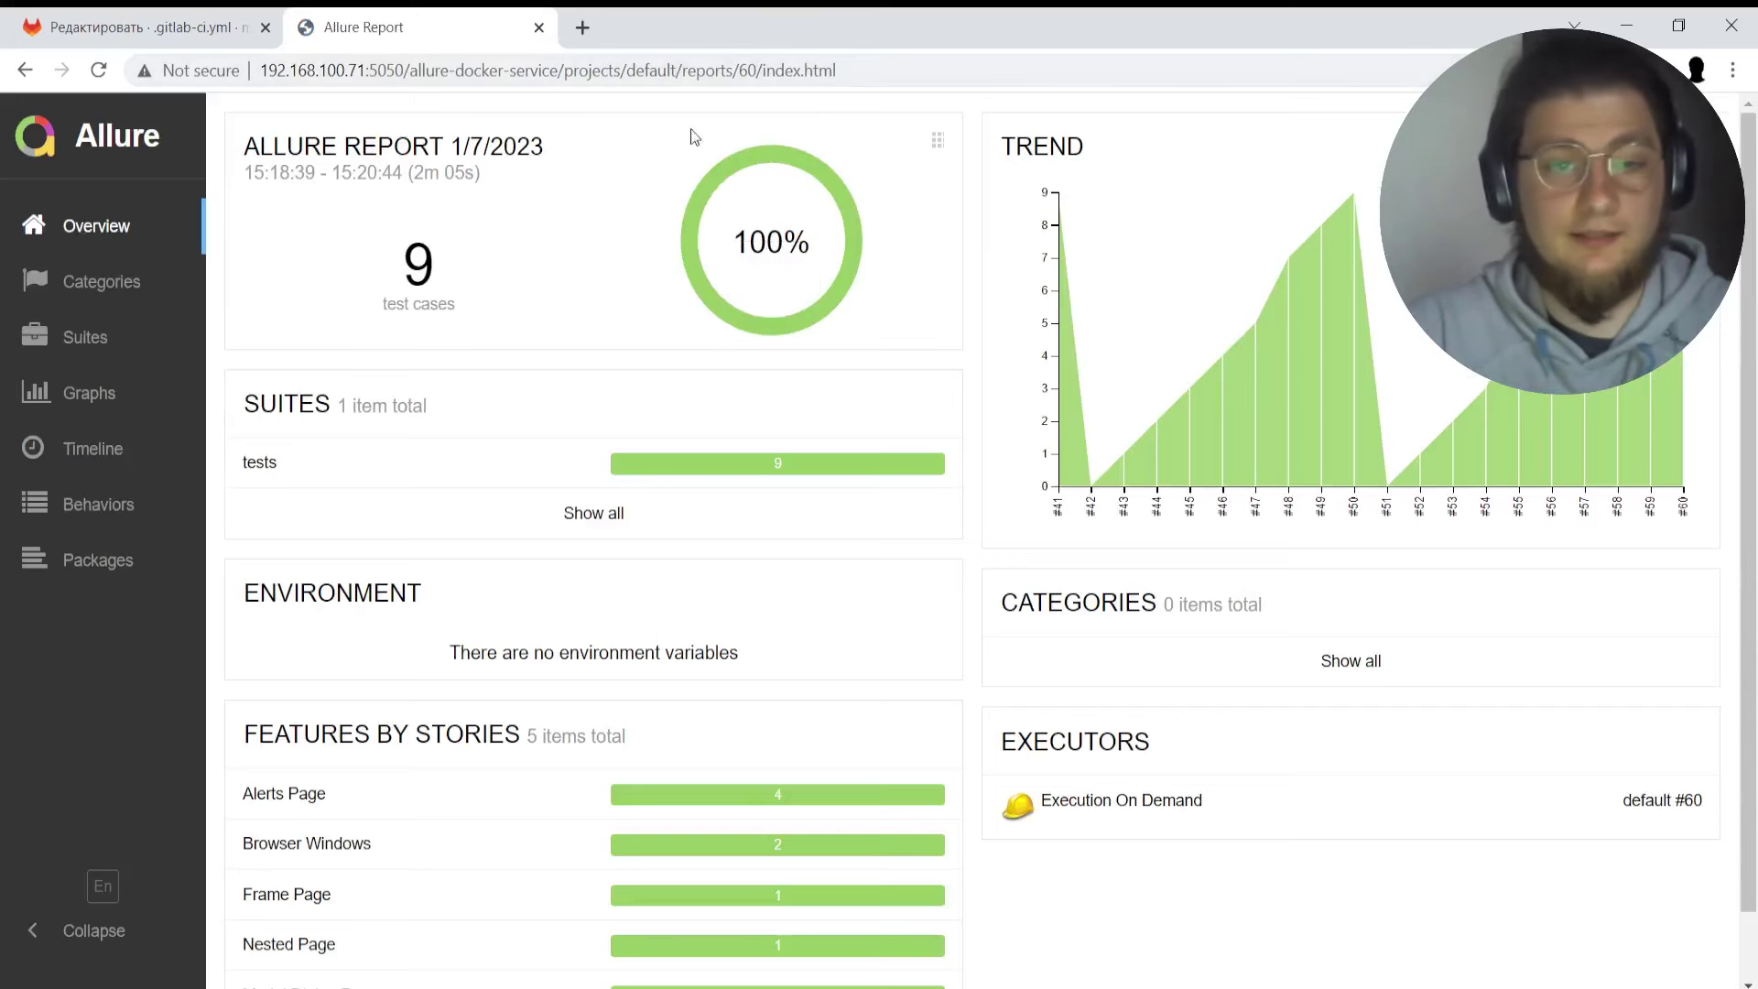
# Delete 'allure-docker-service/' from the report 60 URL, load it, and select the full address.
pyautogui.moveTo(851, 70); pyautogui.dragTo(585, 83)
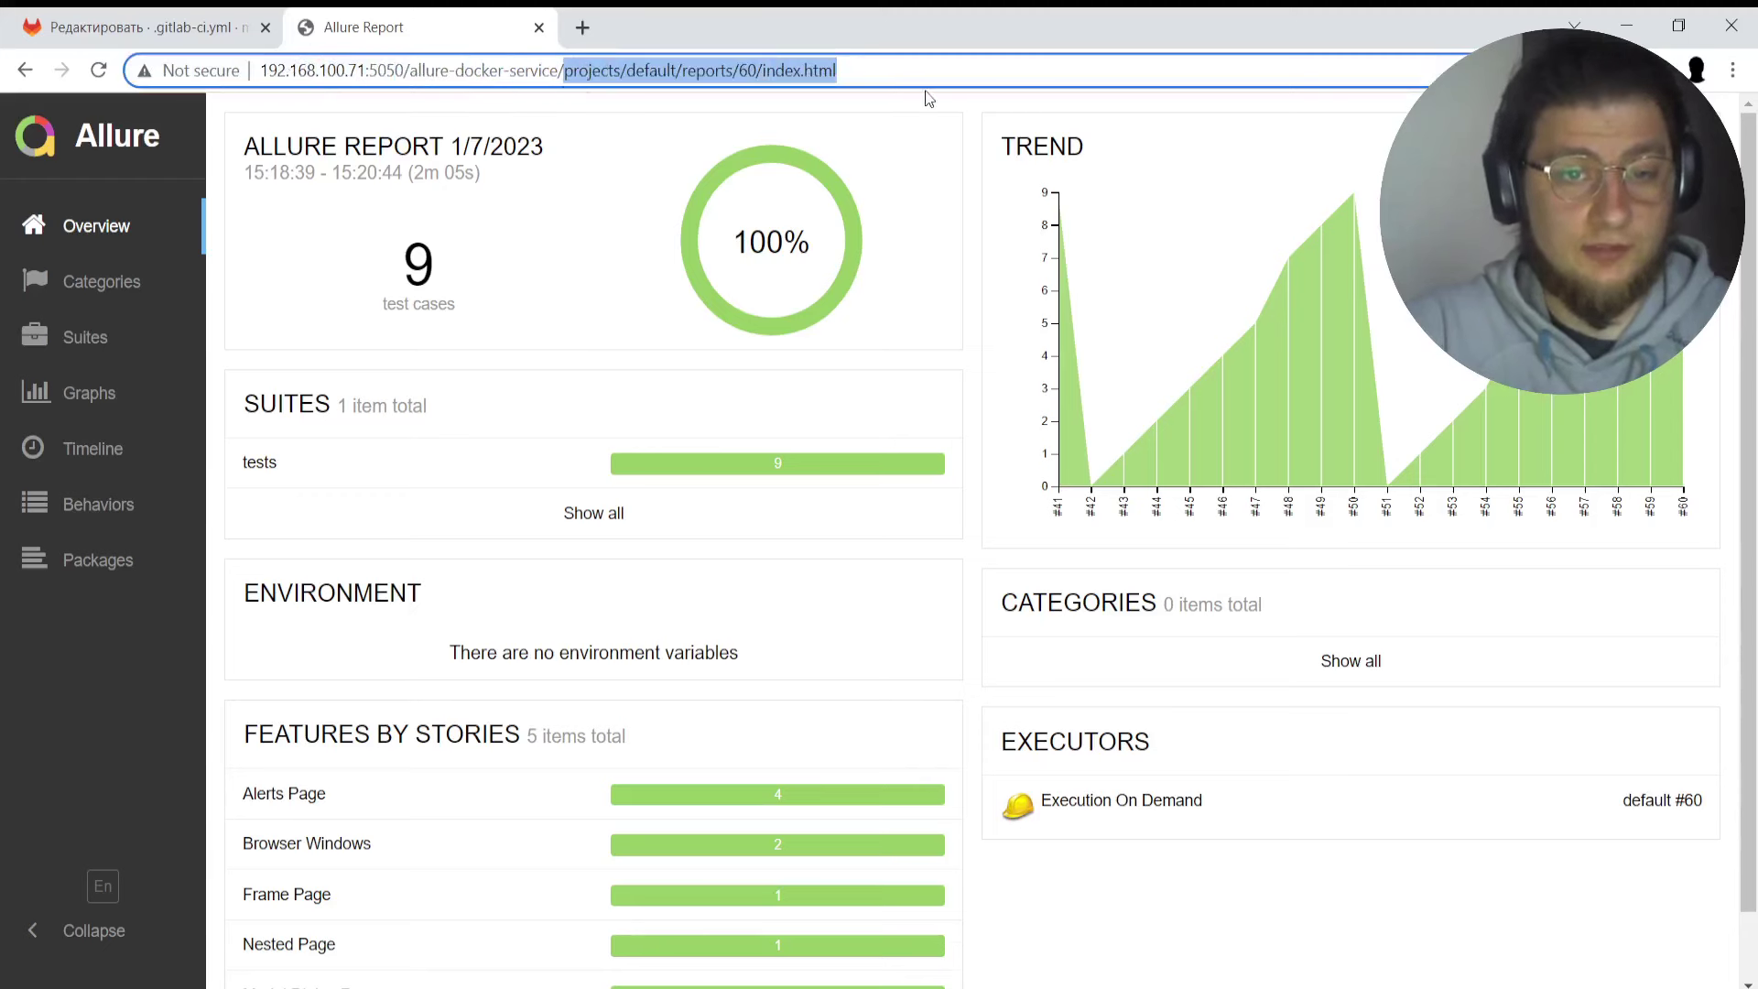
pyautogui.press('End')
pyautogui.moveTo(564, 71); pyautogui.dragTo(424, 71)
pyautogui.press('BackSpace')
pyautogui.press('BackSpace')
pyautogui.press('BackSpace')
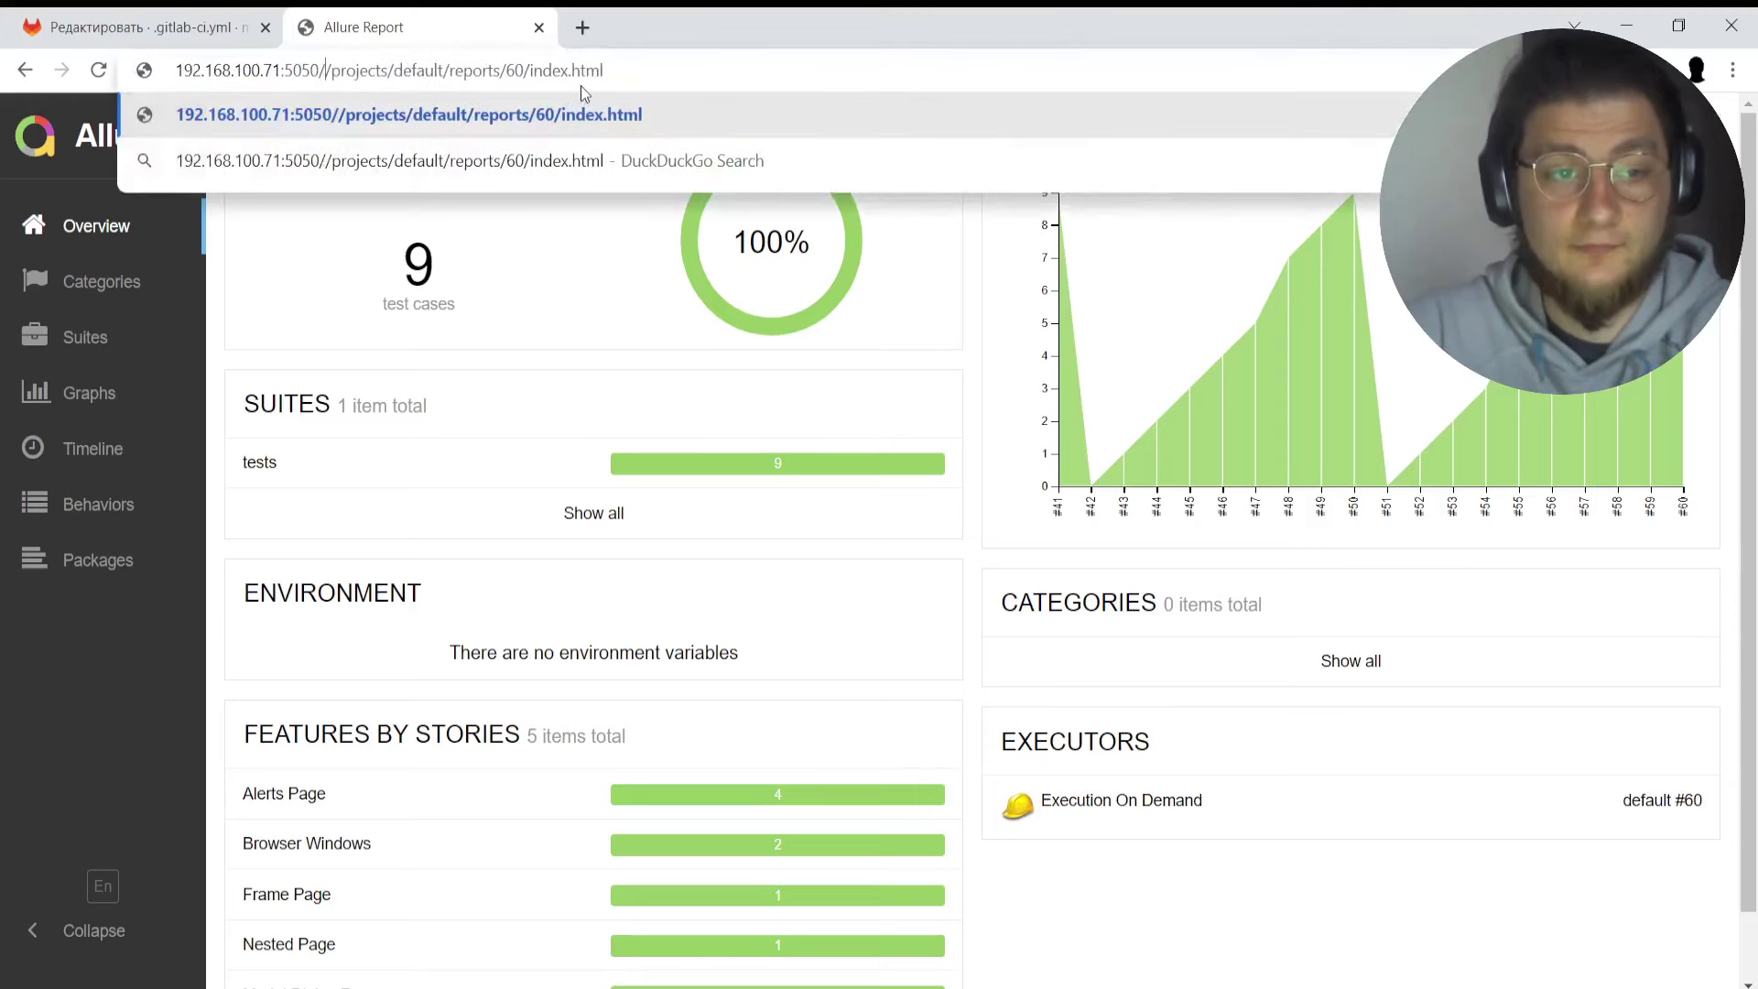
pyautogui.press('Return')
pyautogui.moveTo(682, 72); pyautogui.dragTo(246, 77)
pyautogui.hotkey('ctrl', 'c')
# Replace latest-report in the Telegram link with projects/default/reports/$REPORT_DIR/index.html.
pyautogui.click(155, 27)
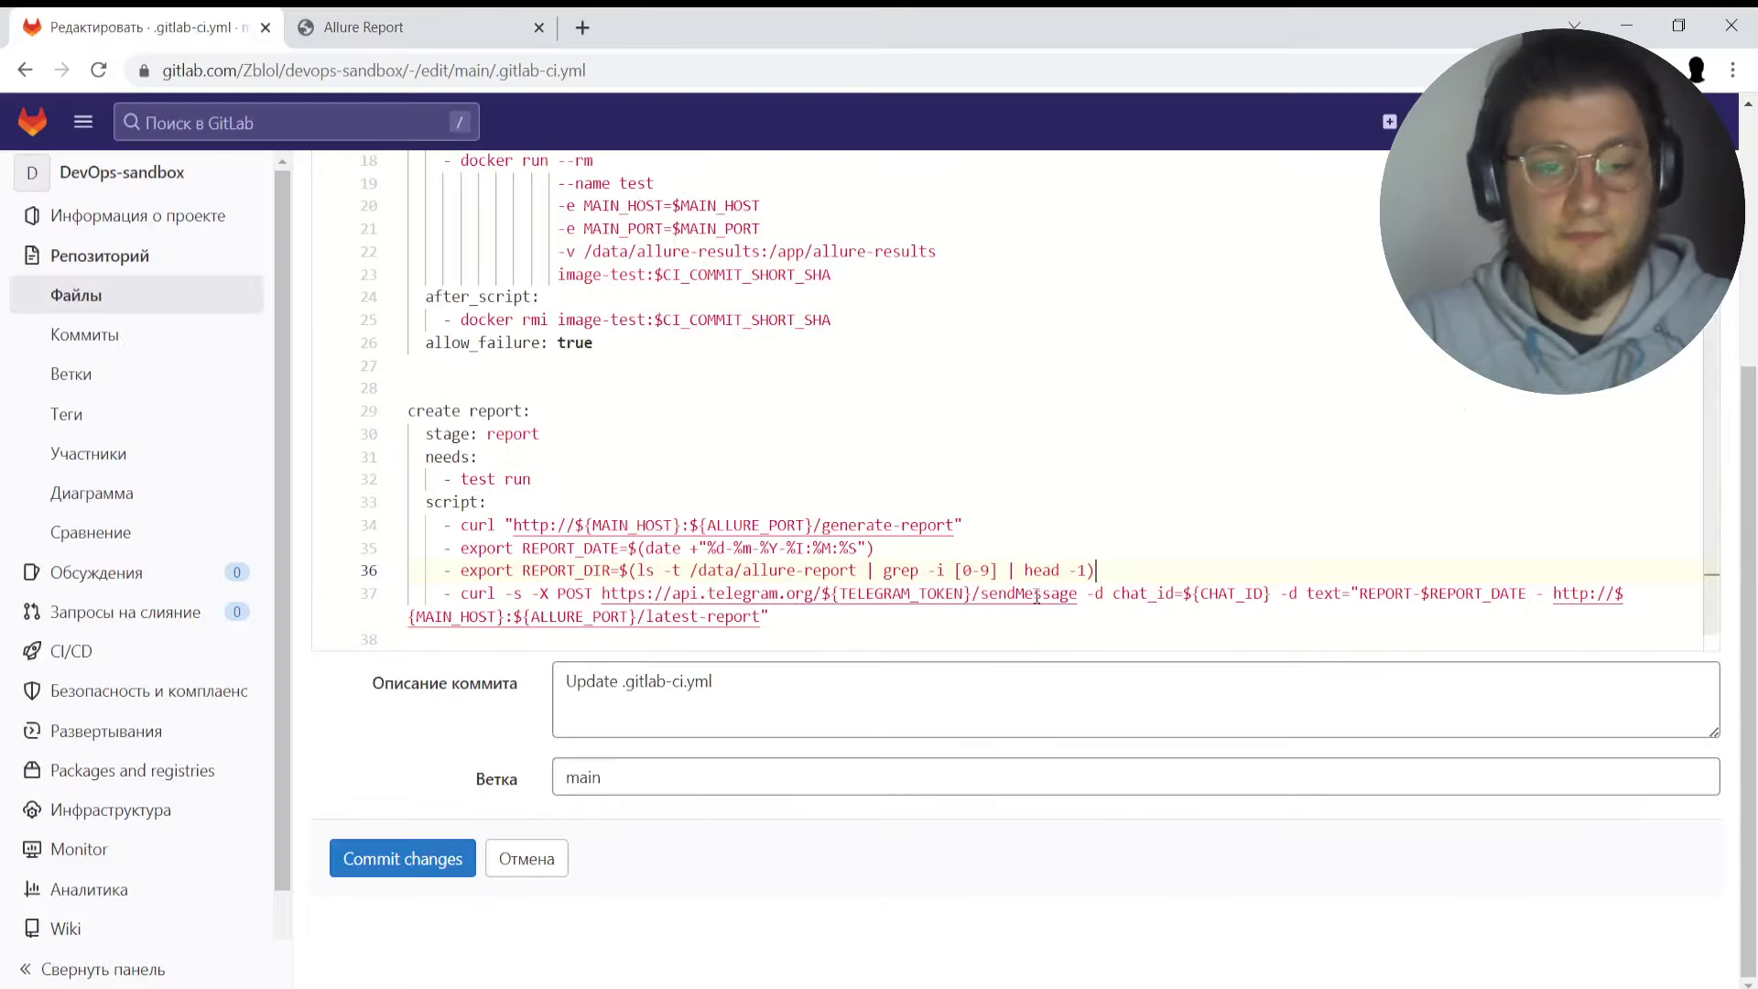
pyautogui.click(1094, 633)
pyautogui.hotkey('ctrl', 'v')
pyautogui.moveTo(989, 616); pyautogui.dragTo(646, 617)
pyautogui.hotkey('ctrl', 'c')
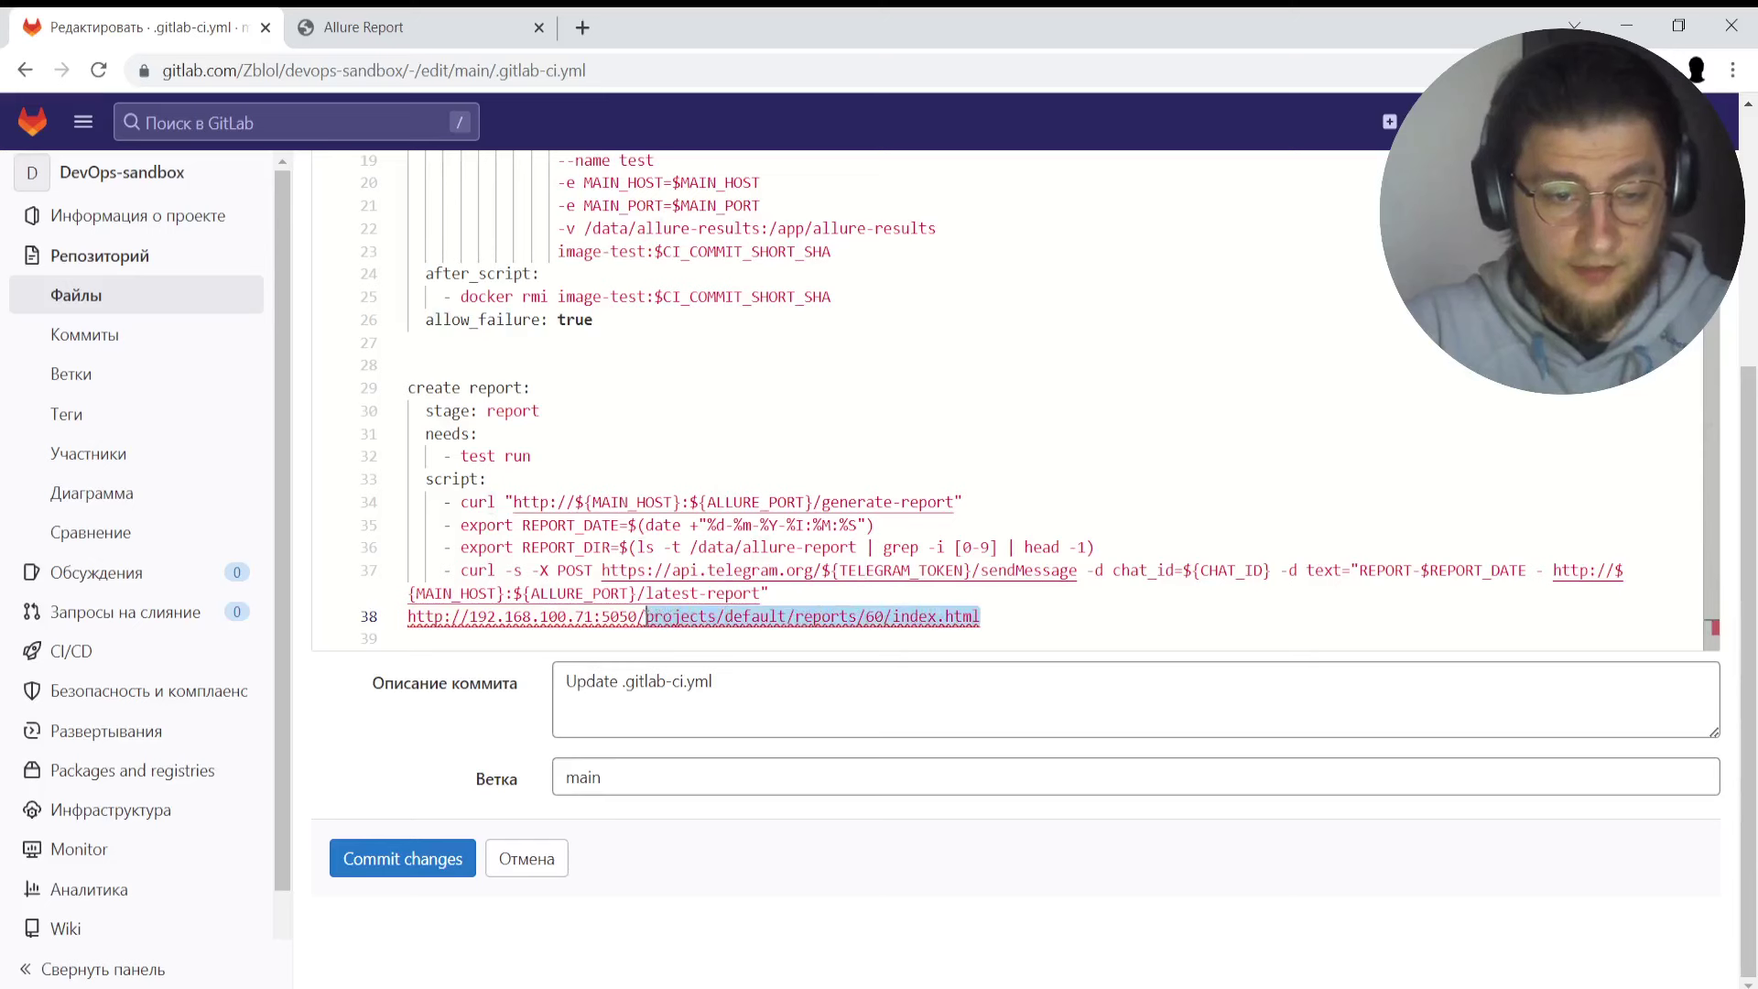
pyautogui.moveTo(751, 593); pyautogui.dragTo(647, 594)
pyautogui.hotkey('ctrl', 'v')
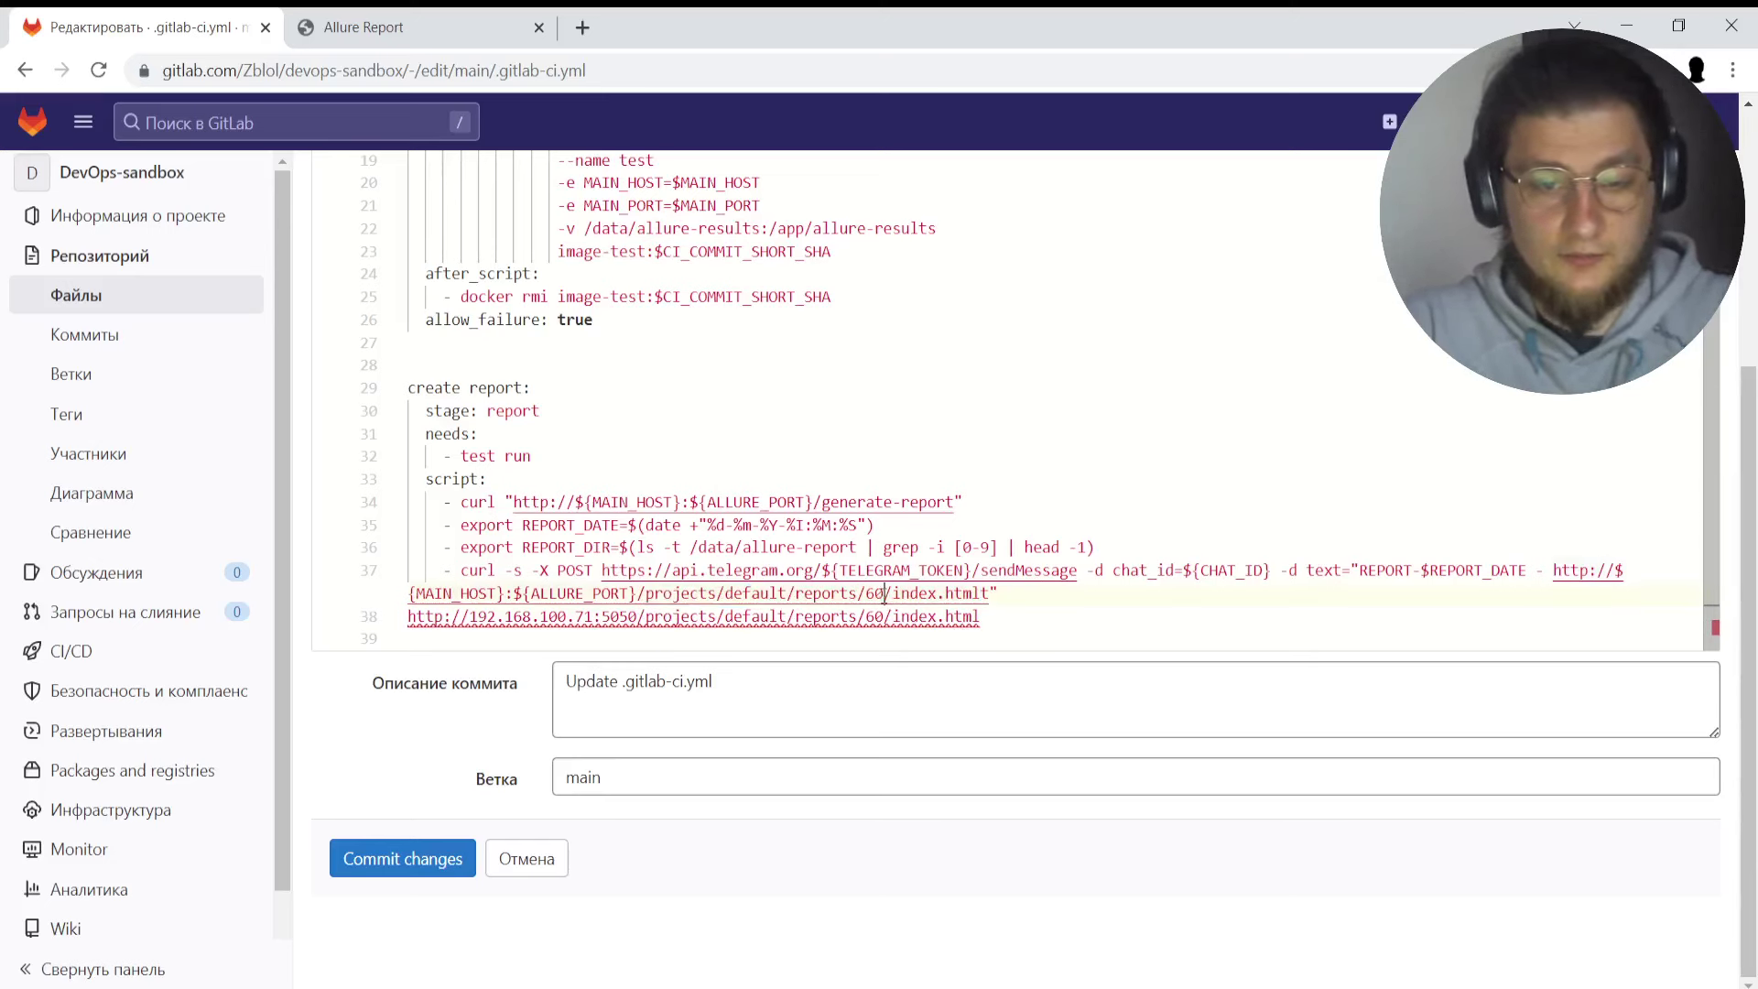
pyautogui.press('BackSpace')
pyautogui.press('BackSpace')
pyautogui.write('$')
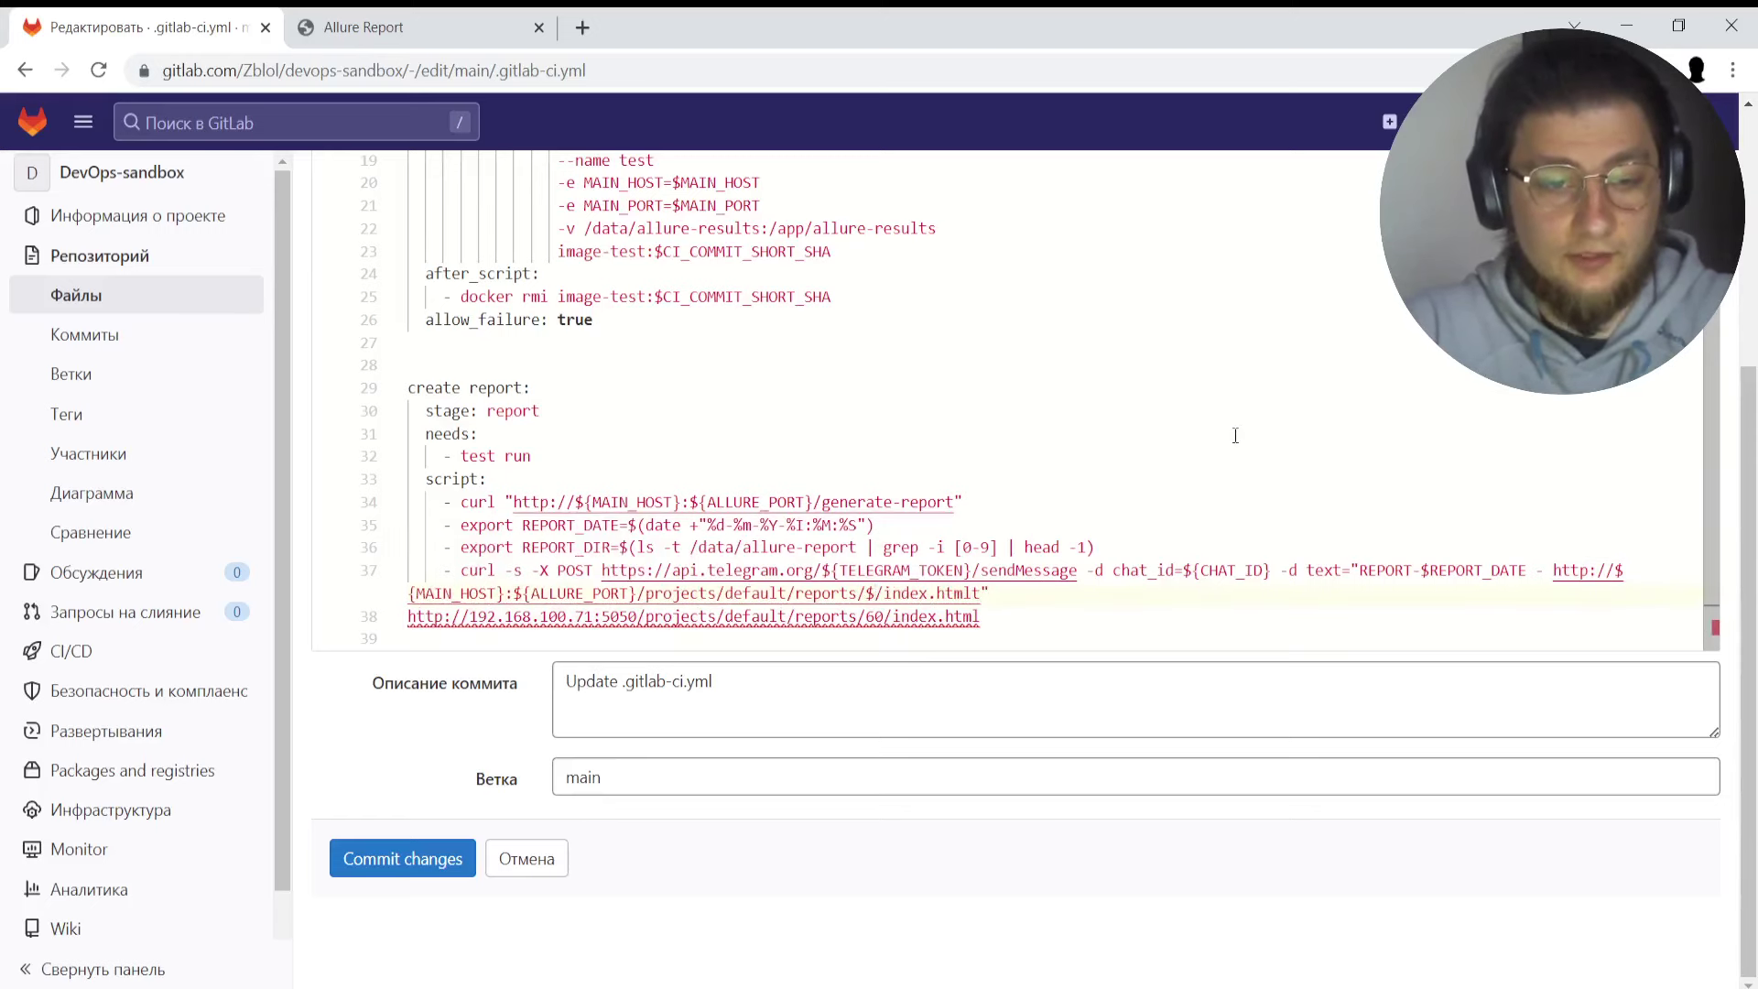
pyautogui.write('REPORT_DIR')
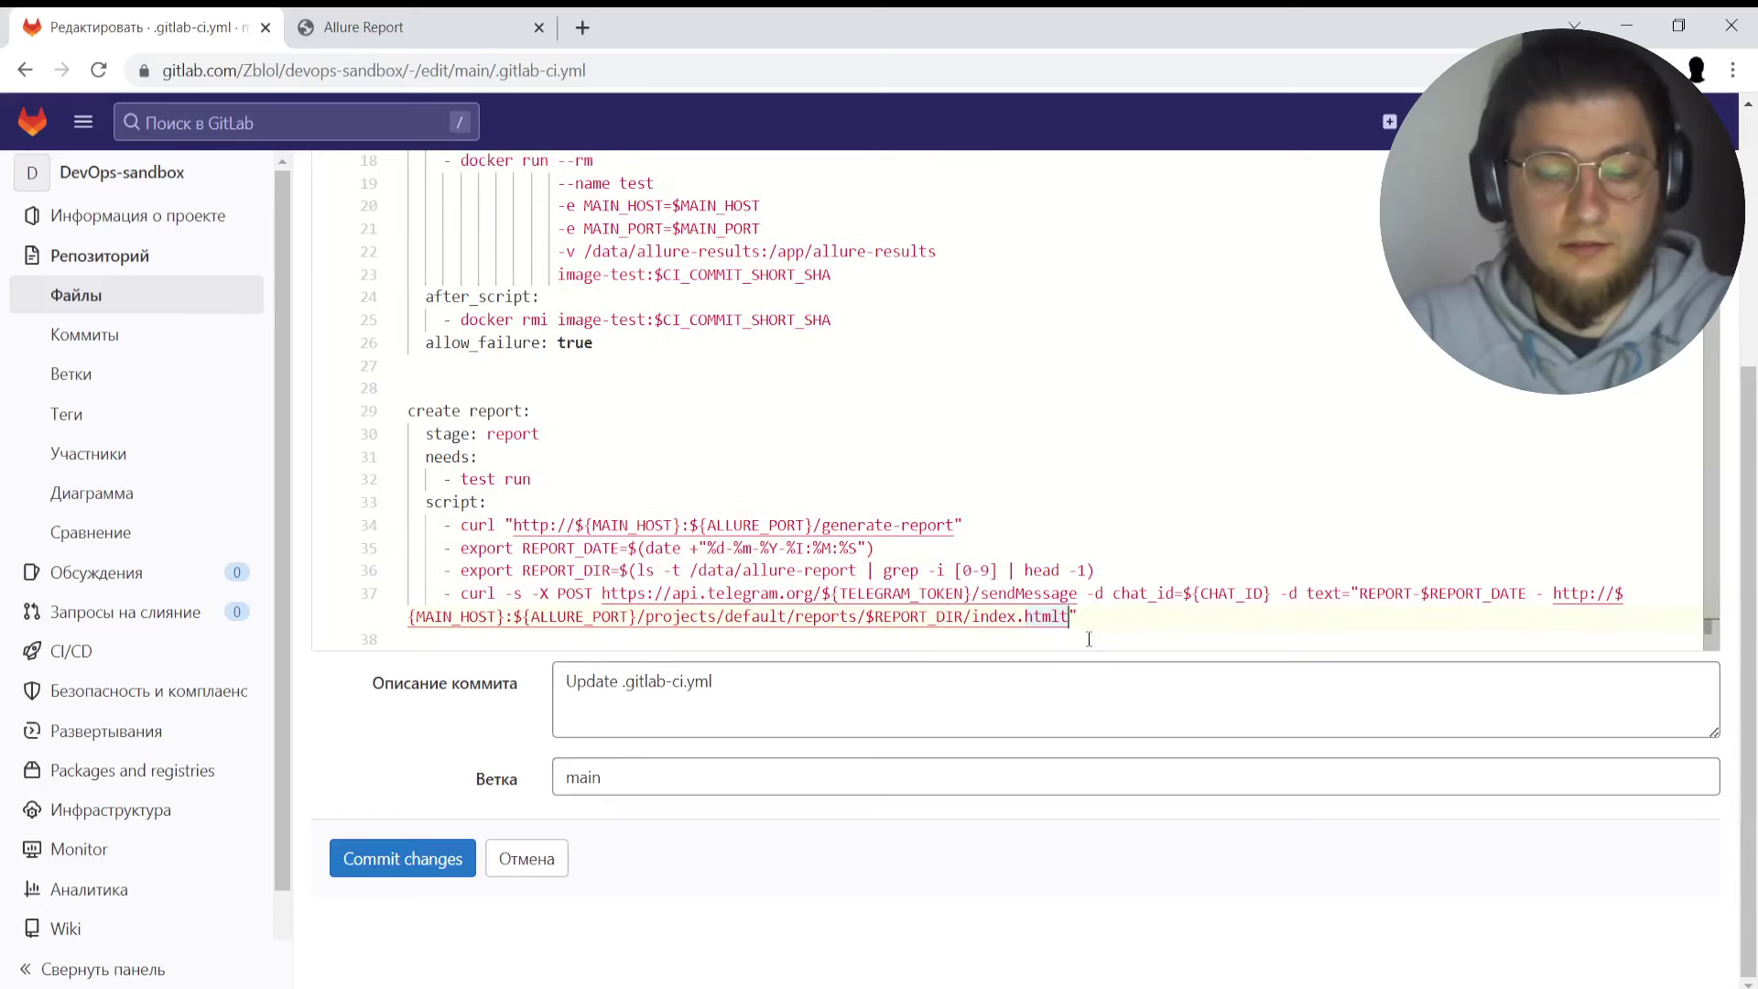
# Remove the stray 't' after index.html and review the edited create report job.
pyautogui.click(403, 28)
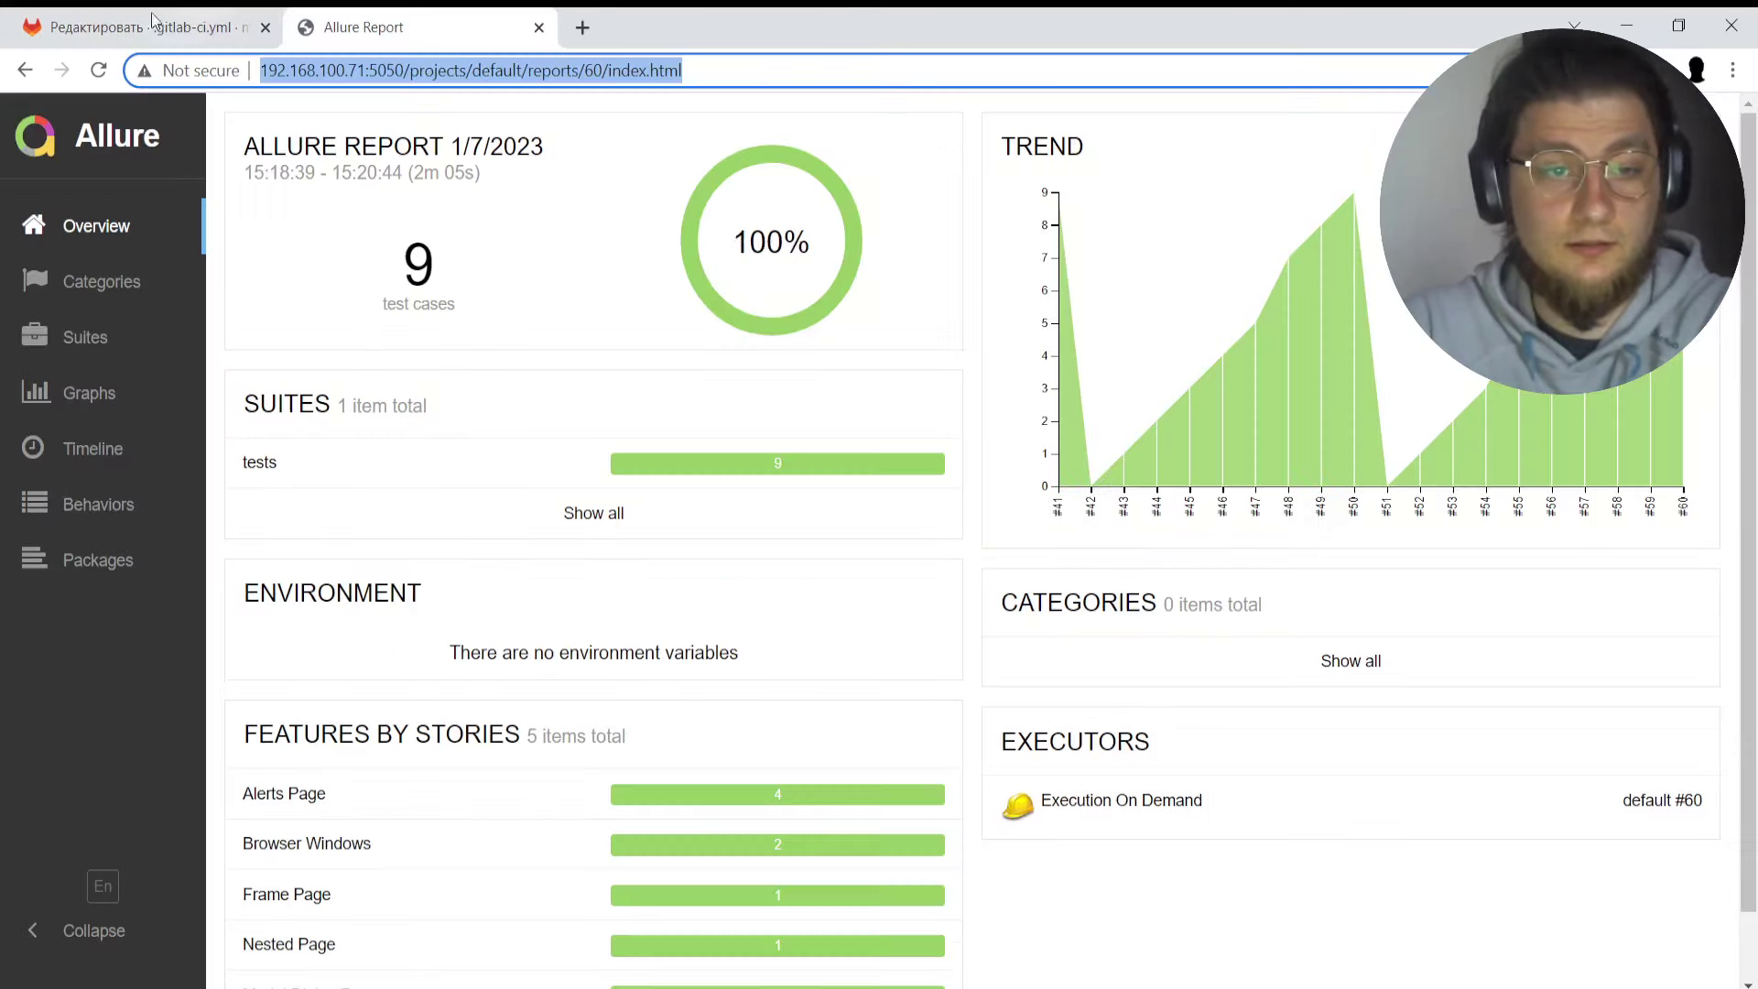
pyautogui.click(165, 29)
pyautogui.press('BackSpace')
pyautogui.click(1197, 432)
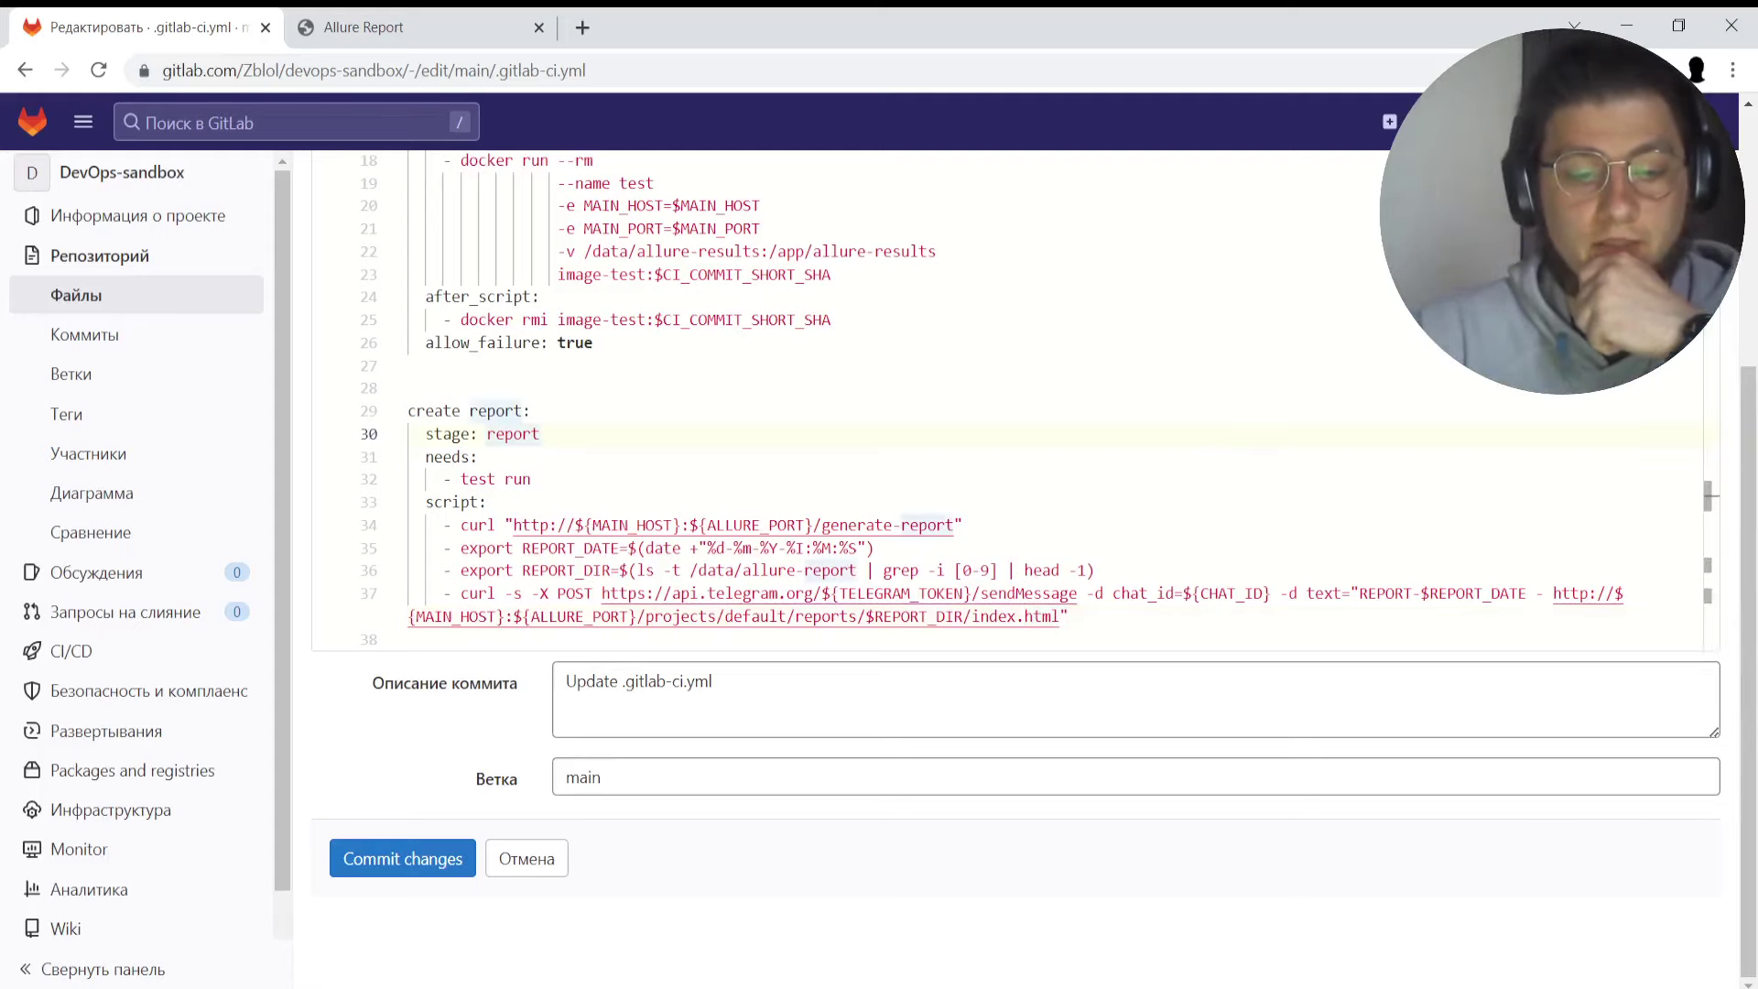
pyautogui.hotkey('alt', 'Tab')
pyautogui.click(1237, 388)
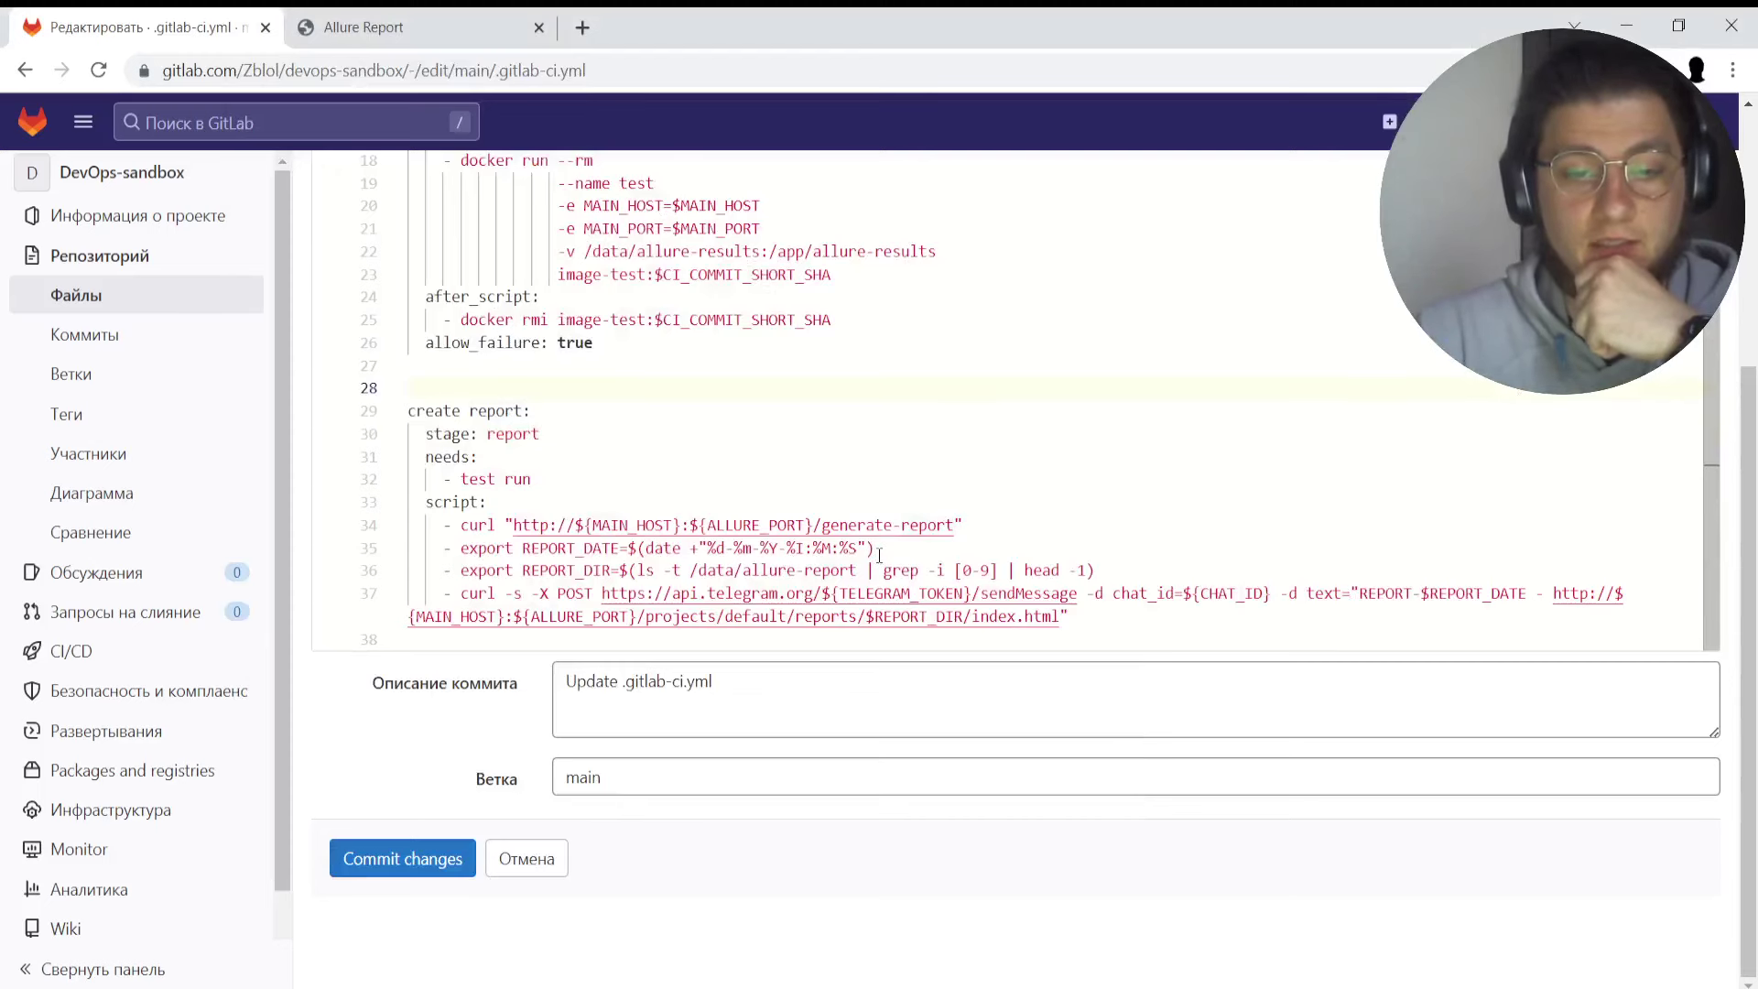
pyautogui.scroll(1, 879, 554)
pyautogui.scroll(-1, 878, 552)
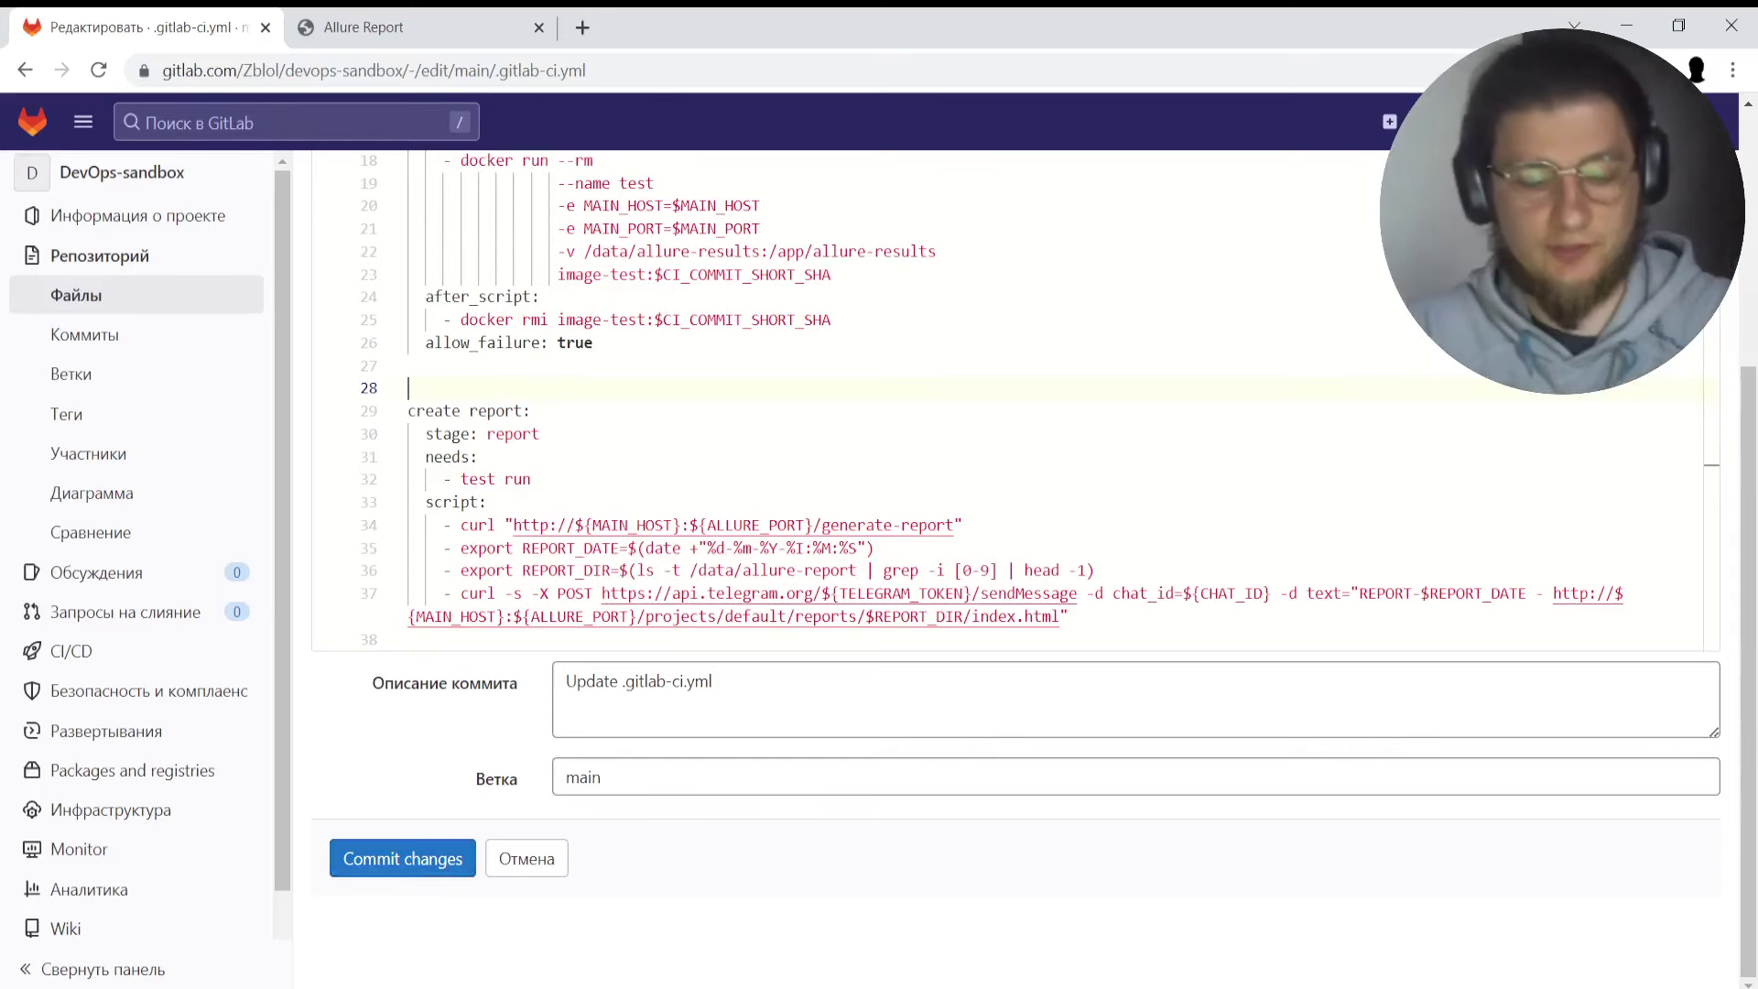
# Rewrite the newest-report command as export TEST=$(...) and run it.
pyautogui.hotkey('alt', 'Tab')
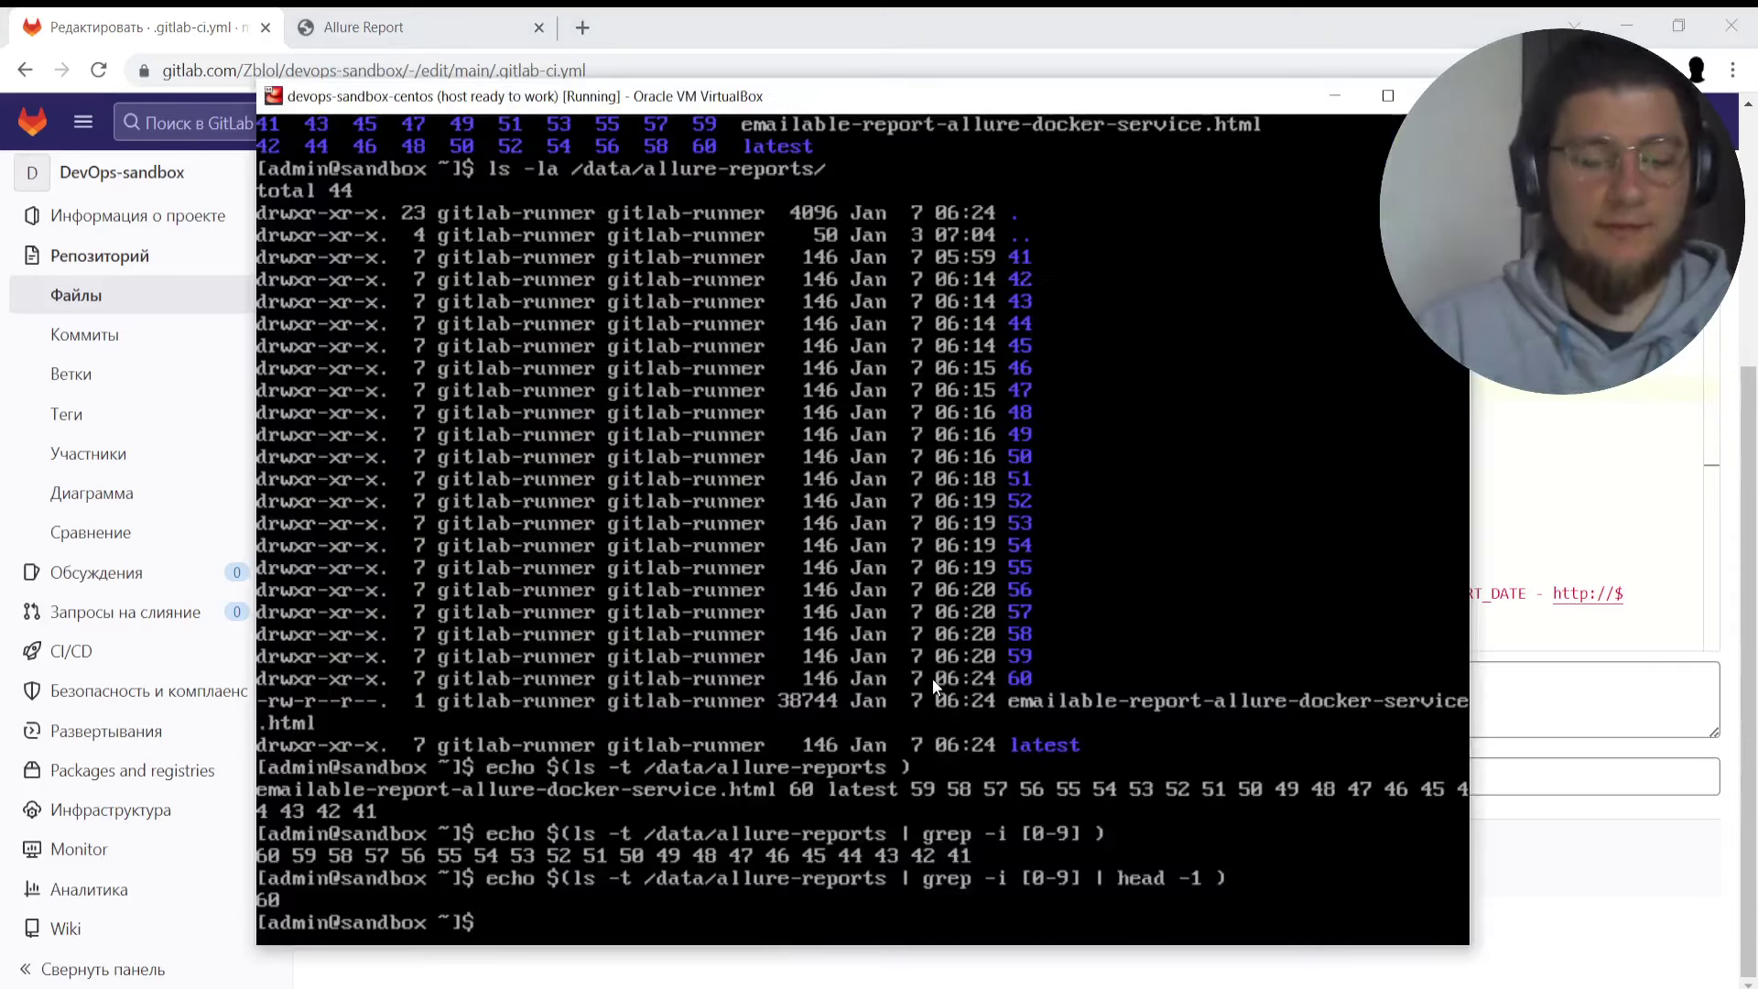
pyautogui.press('Up')
pyautogui.press('Left')
pyautogui.press('Left')
pyautogui.press('Left')
pyautogui.press('Left')
pyautogui.press('Left')
pyautogui.press('Left')
pyautogui.press('Left')
pyautogui.press('Left')
pyautogui.press('Left')
pyautogui.press('Left')
pyautogui.press('Left')
pyautogui.press('Left')
pyautogui.press('Left')
pyautogui.press('Left')
pyautogui.press('Left')
pyautogui.press('Left')
pyautogui.press('Left')
pyautogui.press('Left')
pyautogui.press('Left')
pyautogui.press('Left')
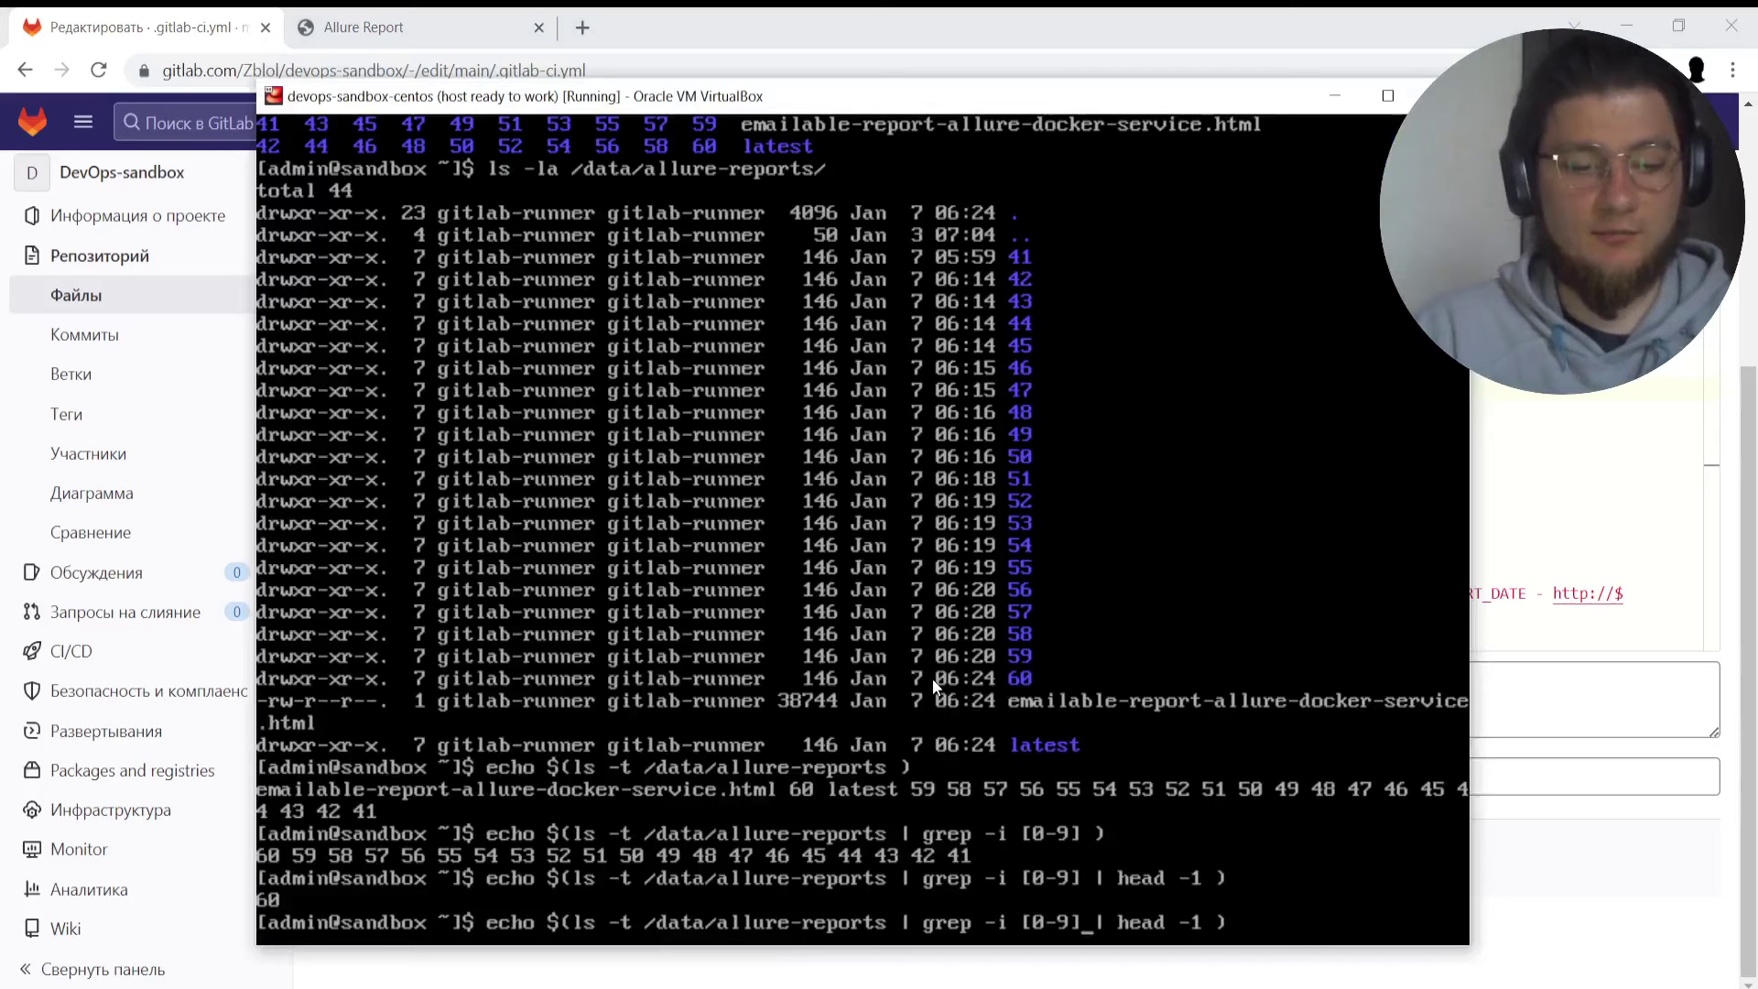
pyautogui.hotkey('ctrl', 'w')
pyautogui.write('export  ')
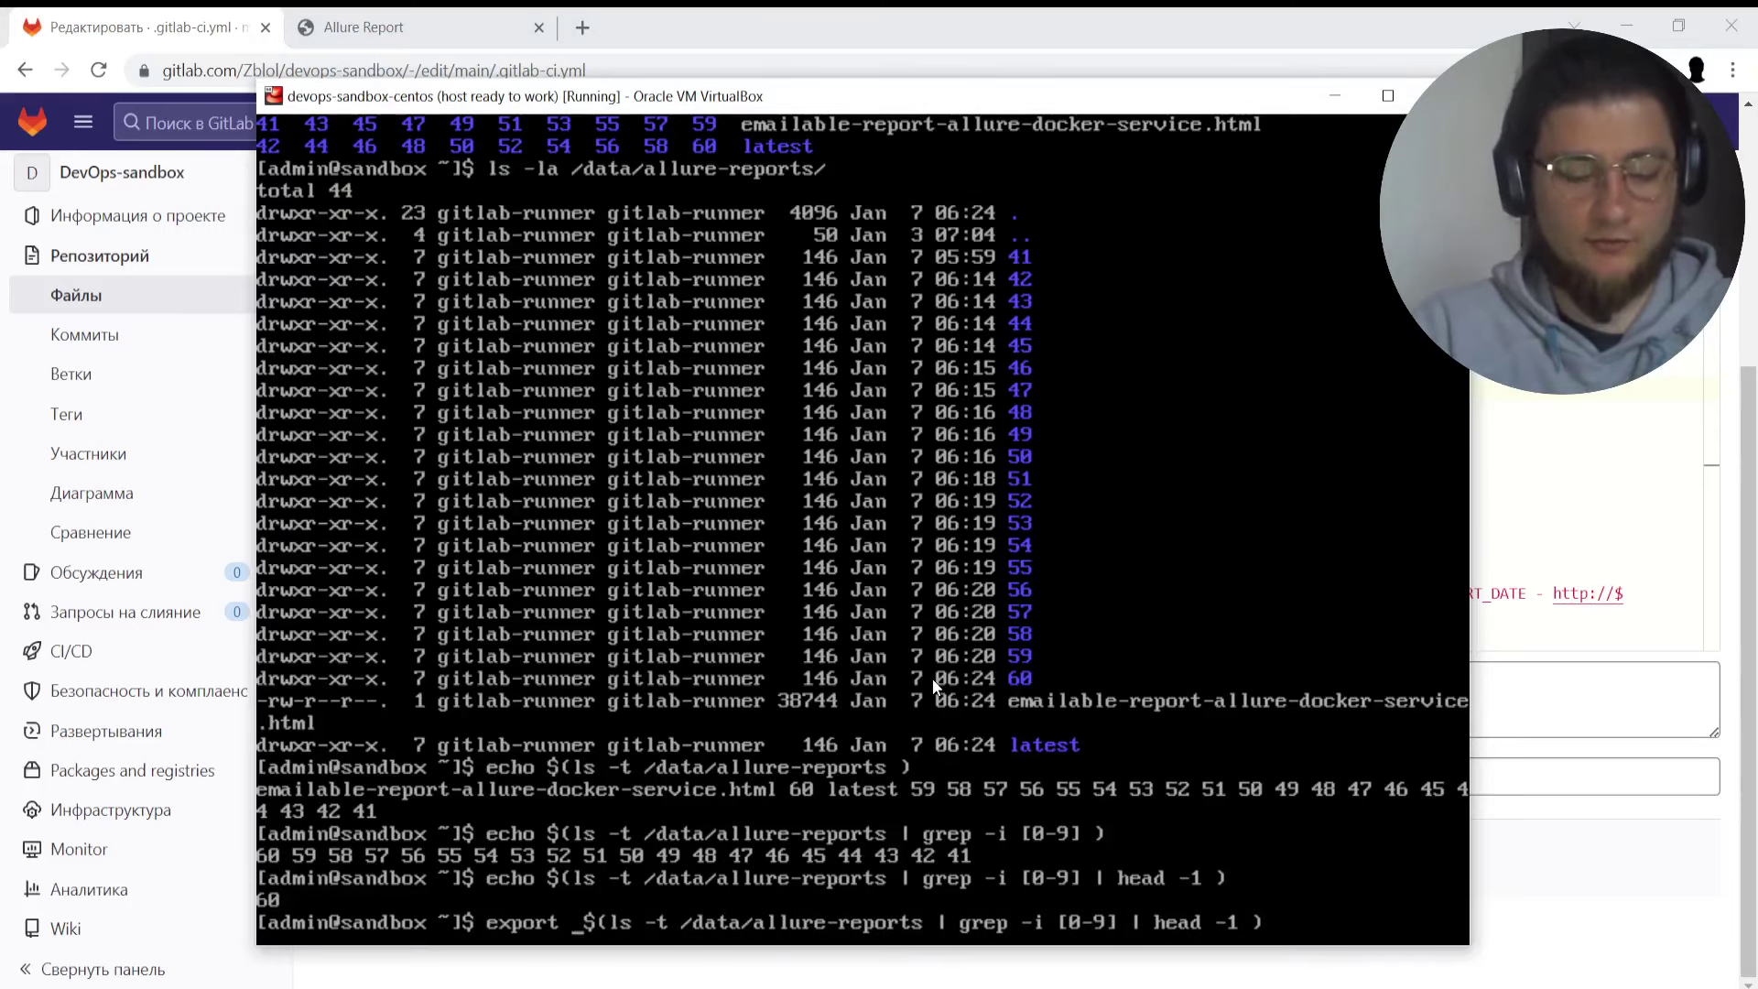
pyautogui.write('TEST')
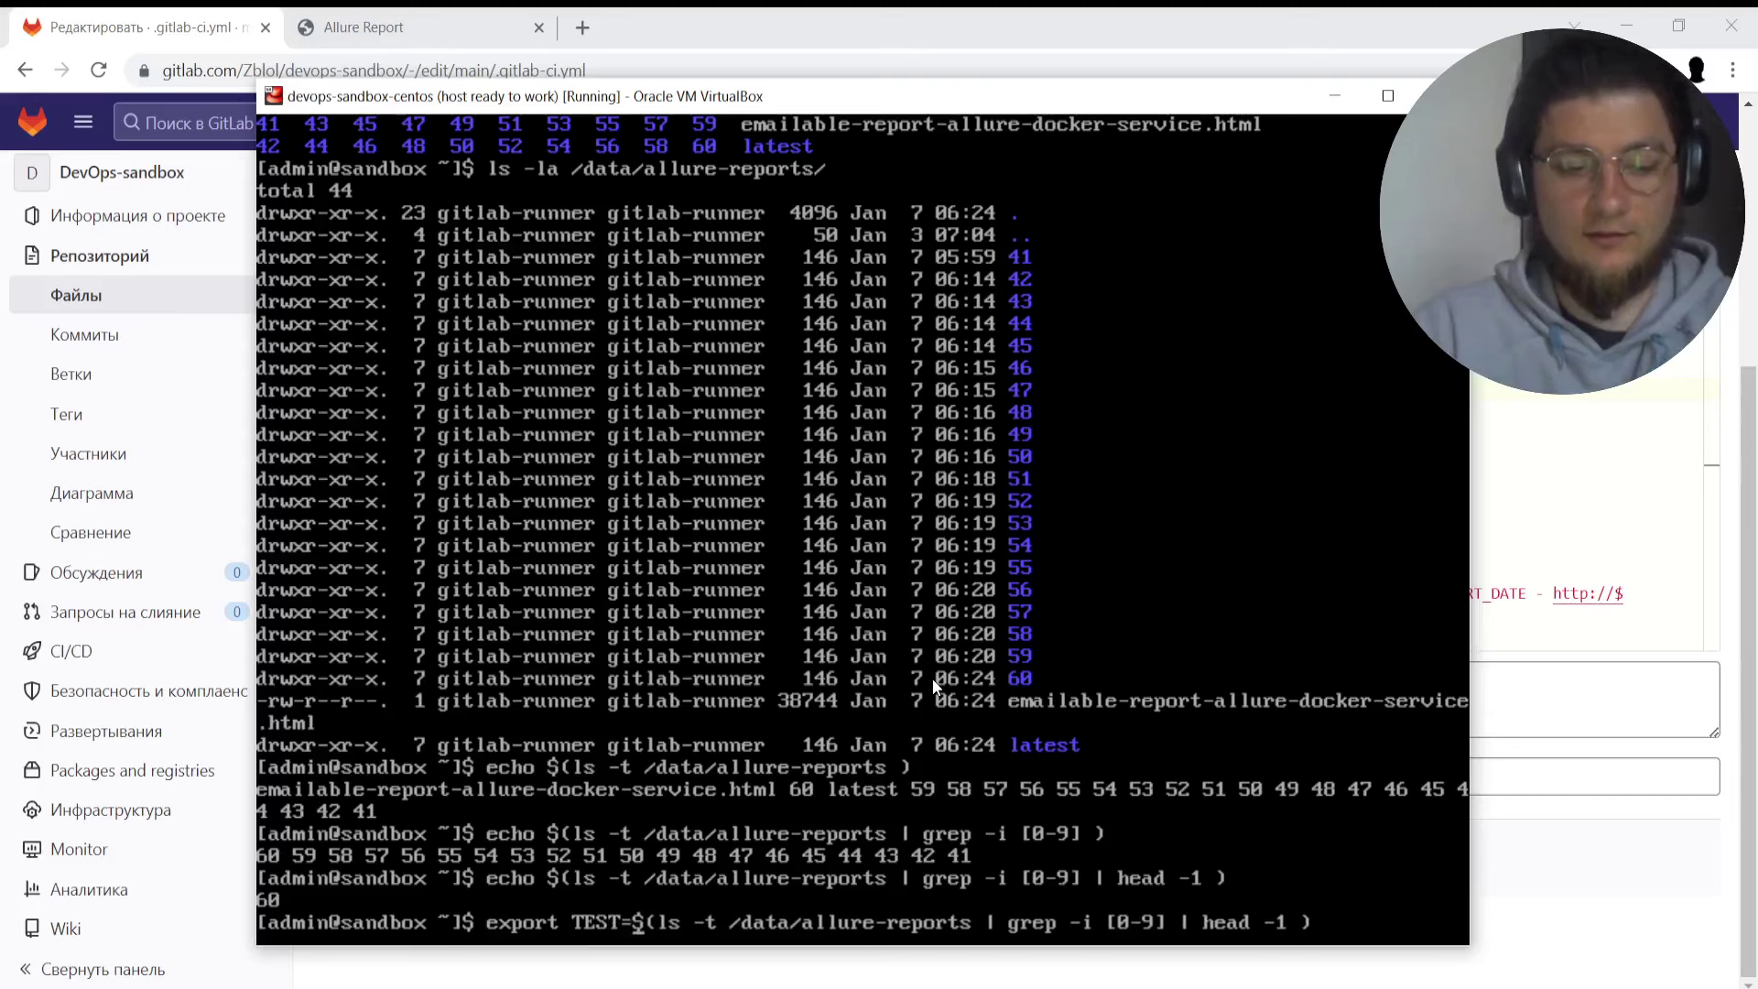
pyautogui.write('=')
pyautogui.press('Return')
# Run echo $TEST to confirm it prints 60.
pyautogui.write('echo')
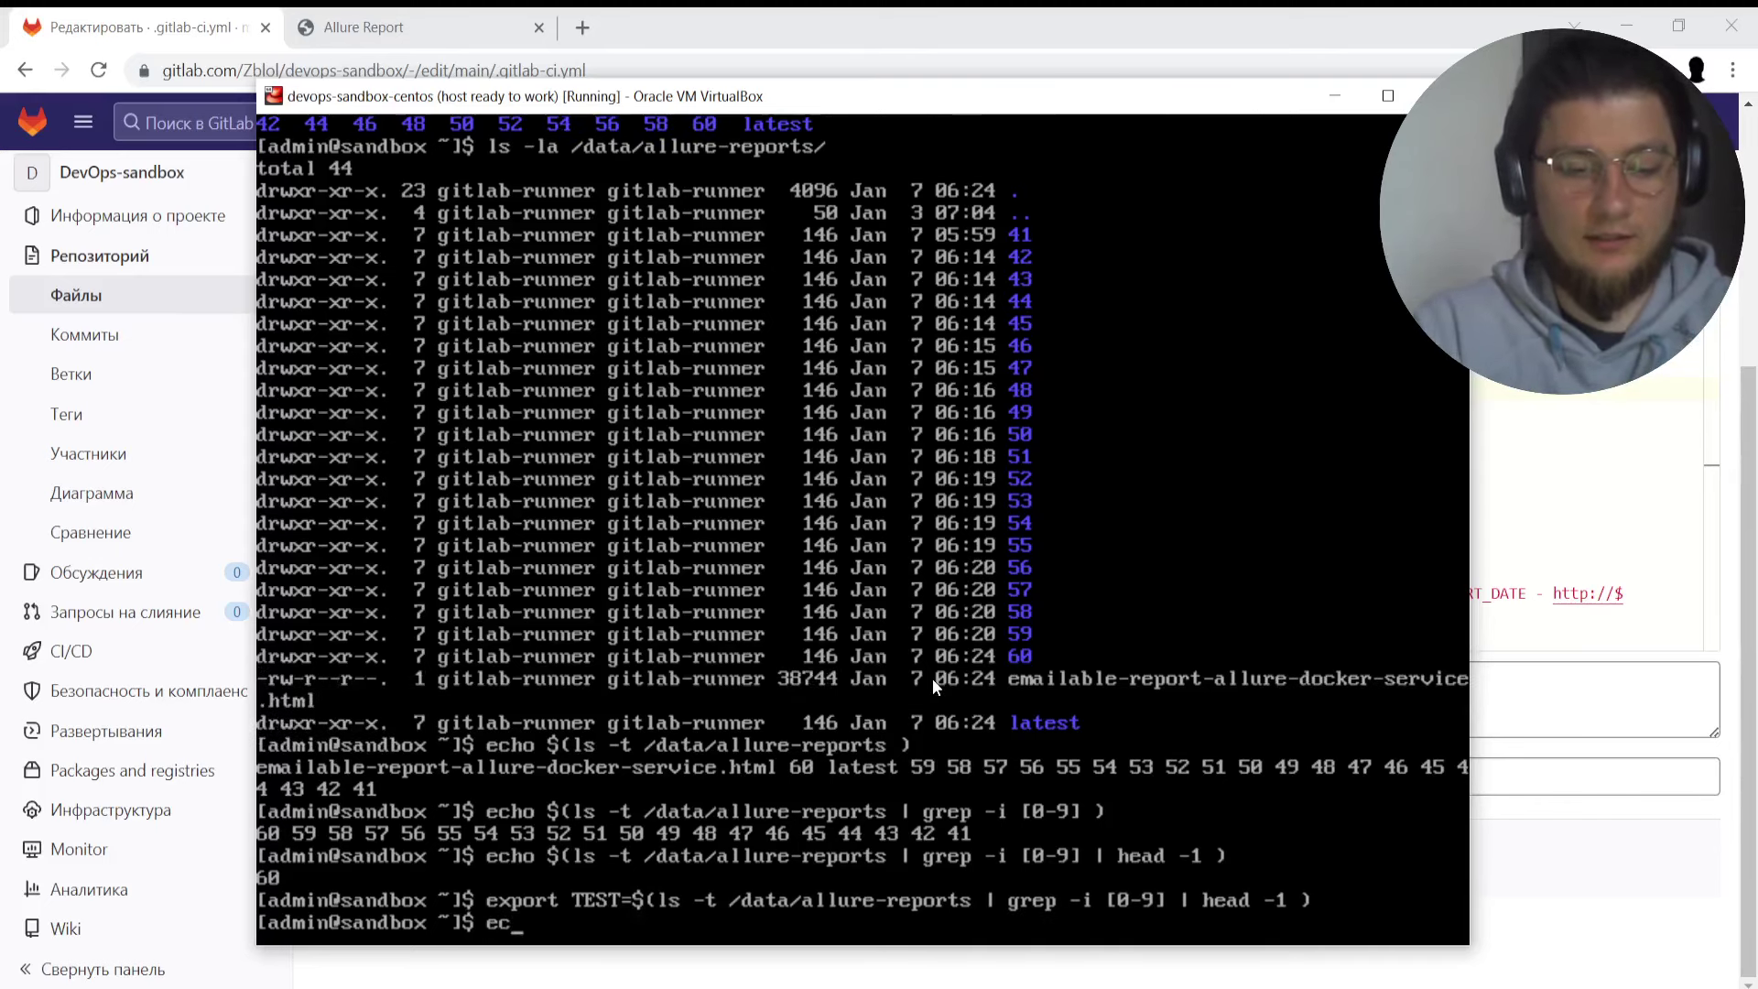
pyautogui.write(' $TE')
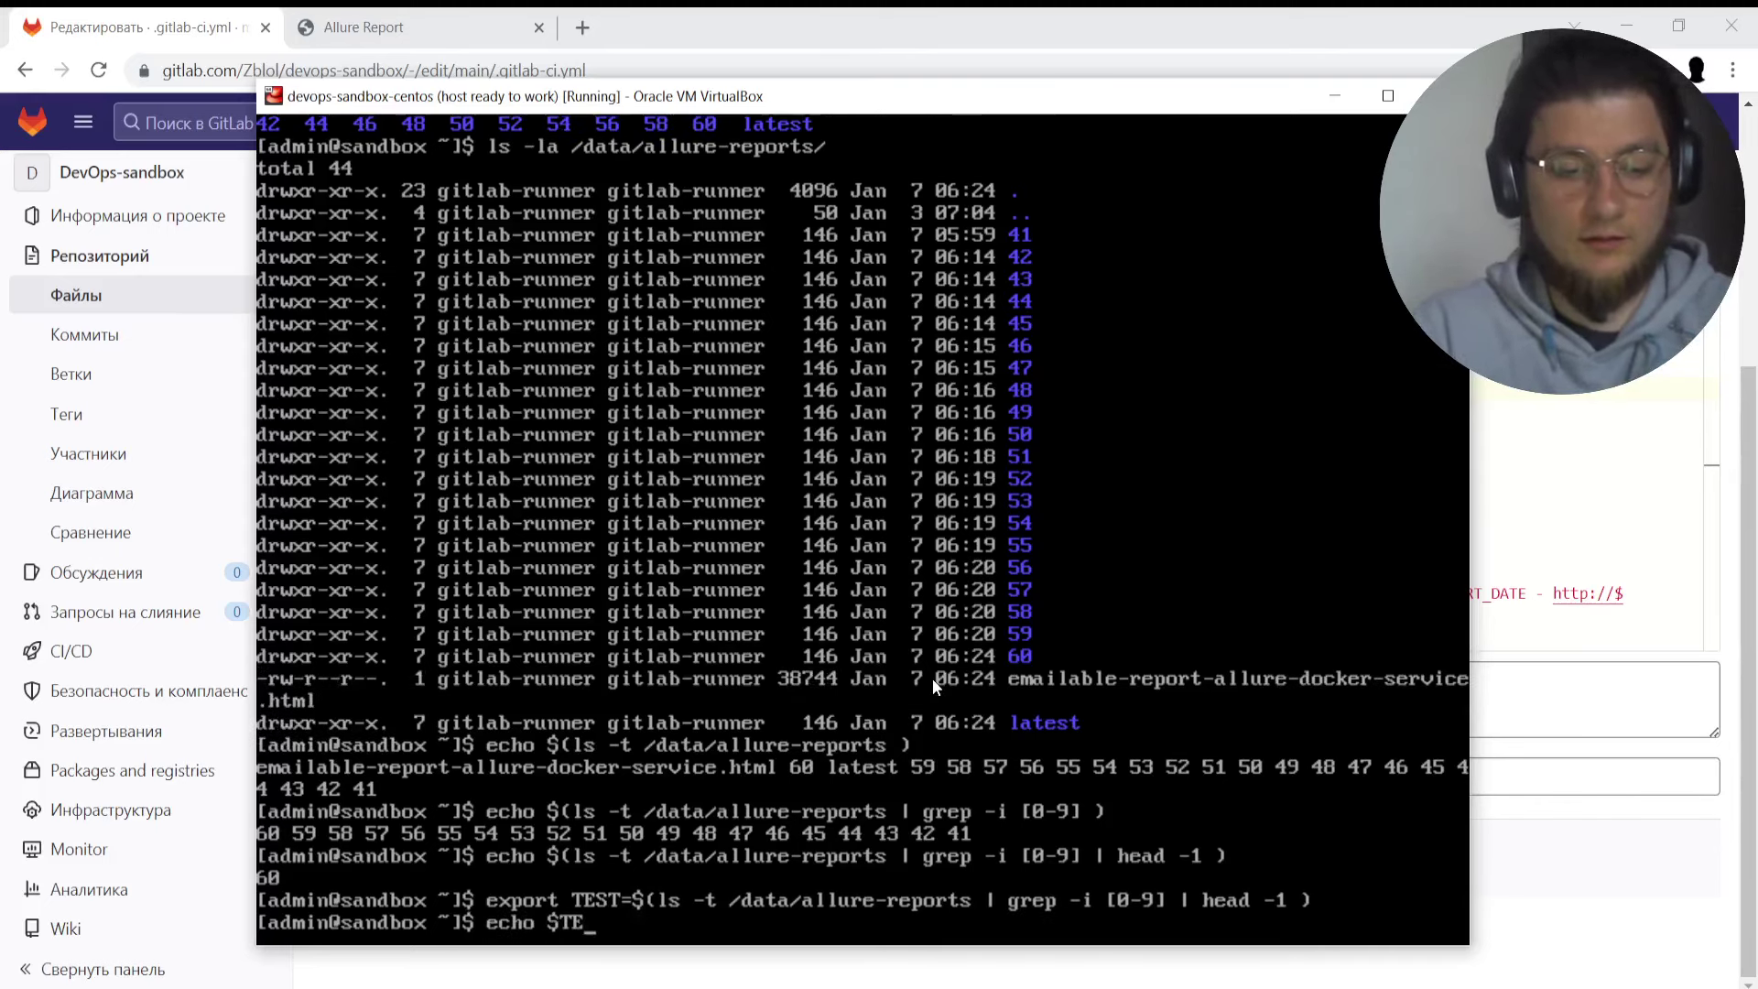
pyautogui.press('Tab')
pyautogui.press('Tab')
pyautogui.write('s')
pyautogui.press('BackSpace')
pyautogui.write('ST')
pyautogui.press('Return')
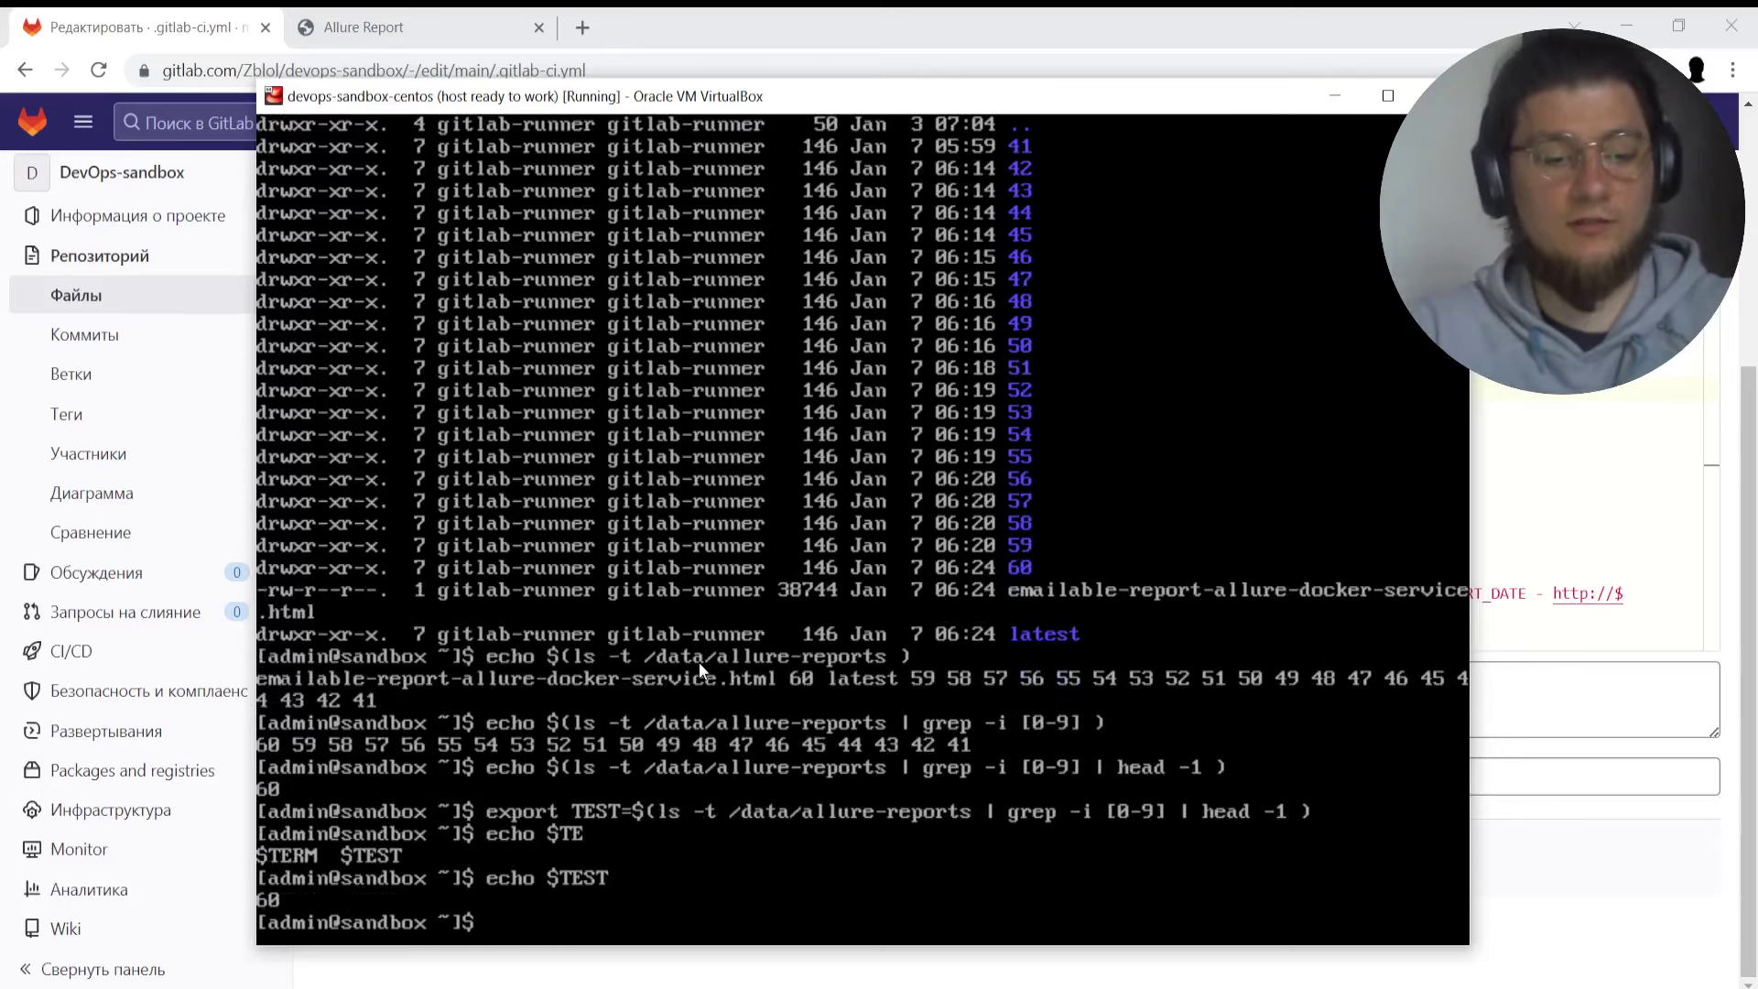
# Commit the .gitlab-ci.yml changes in the GitLab editor.
pyautogui.click(1596, 412)
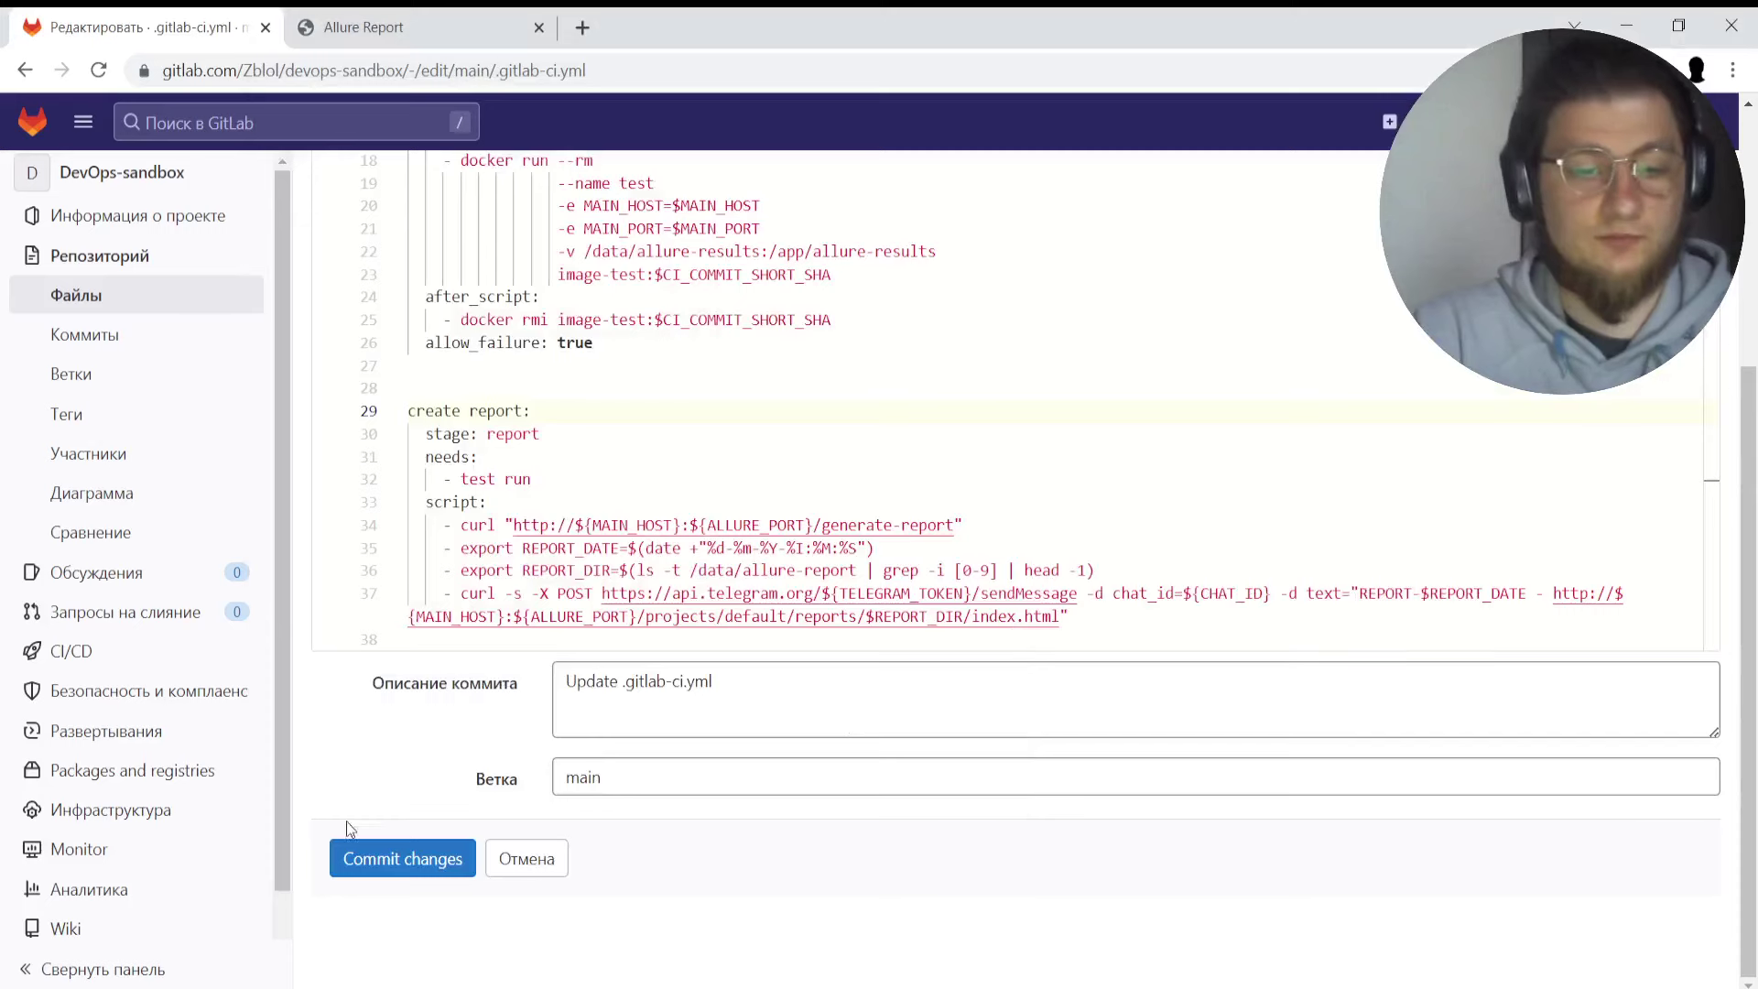
pyautogui.click(410, 858)
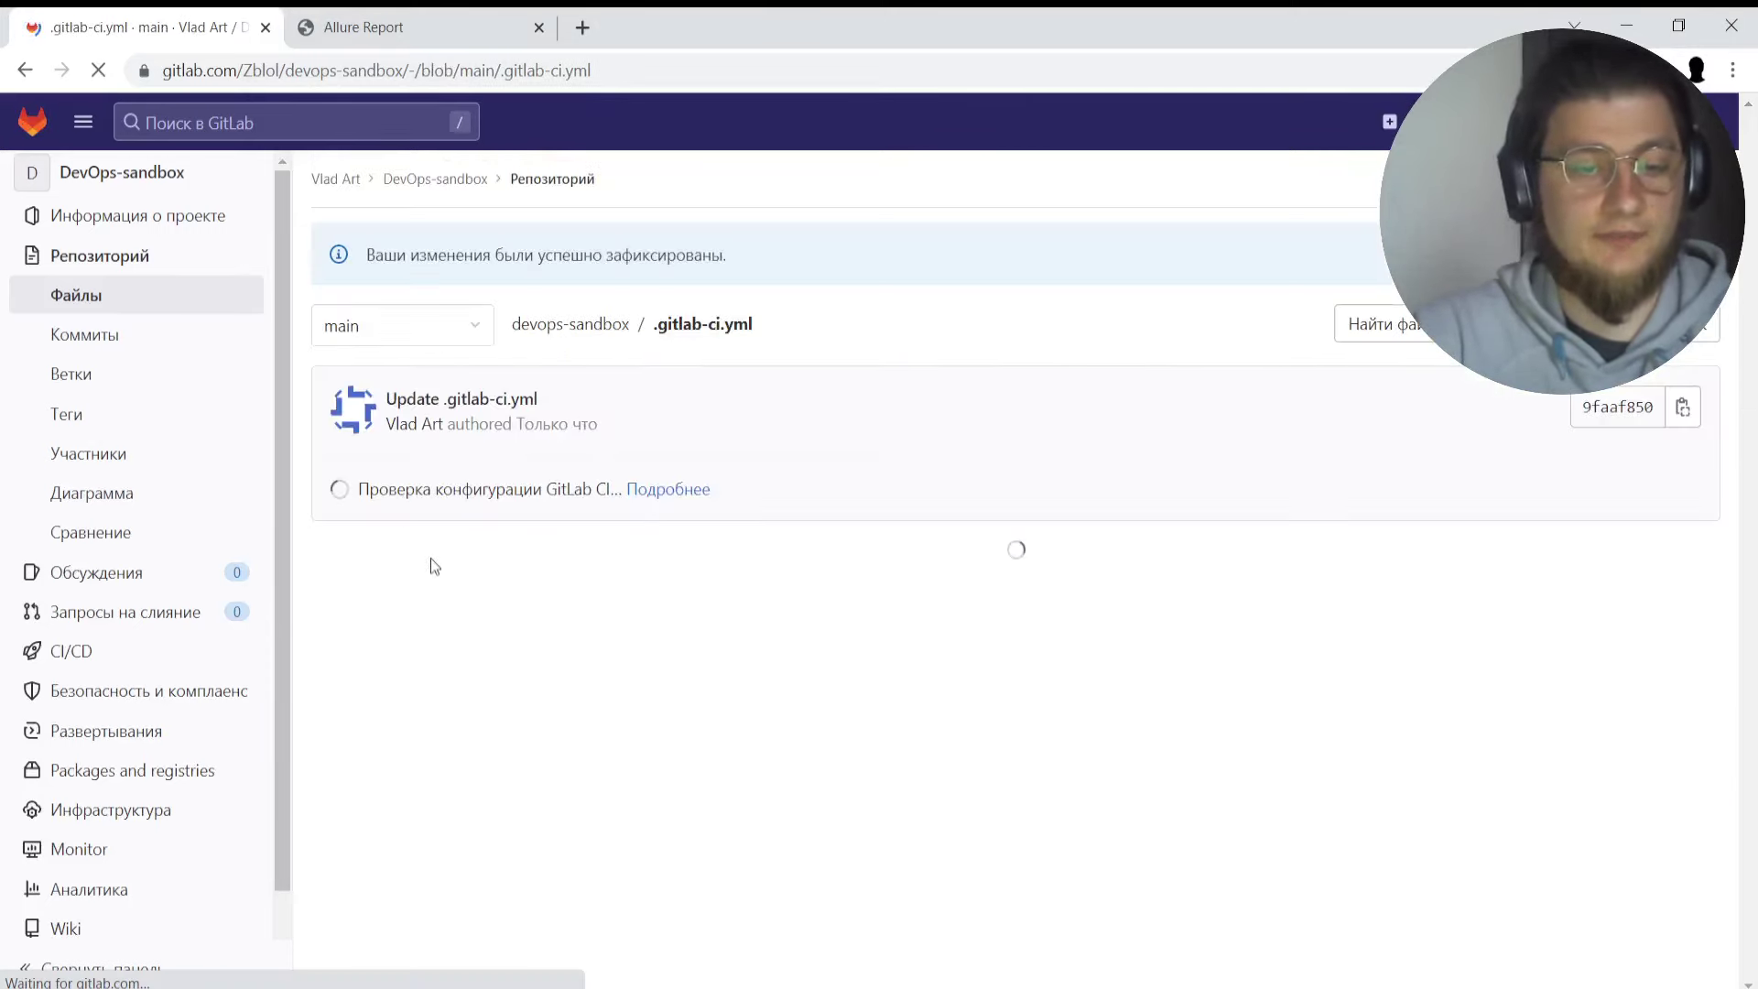
pyautogui.scroll(-4, 632, 456)
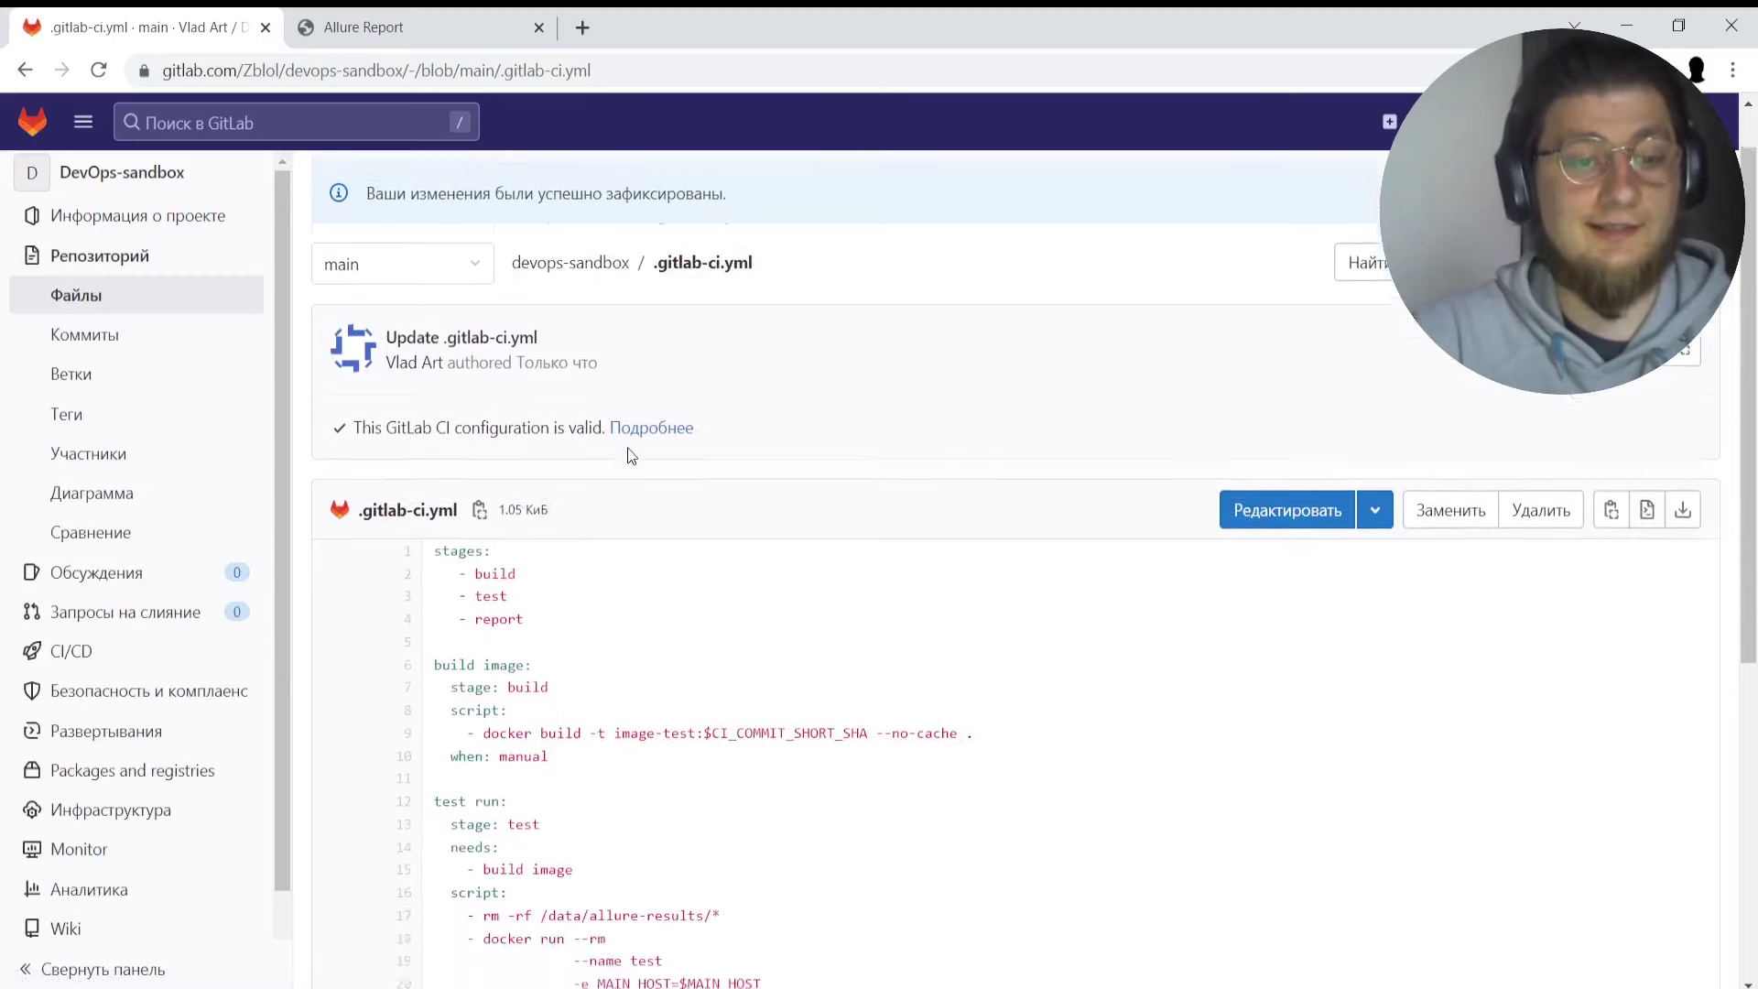
pyautogui.scroll(3, 632, 445)
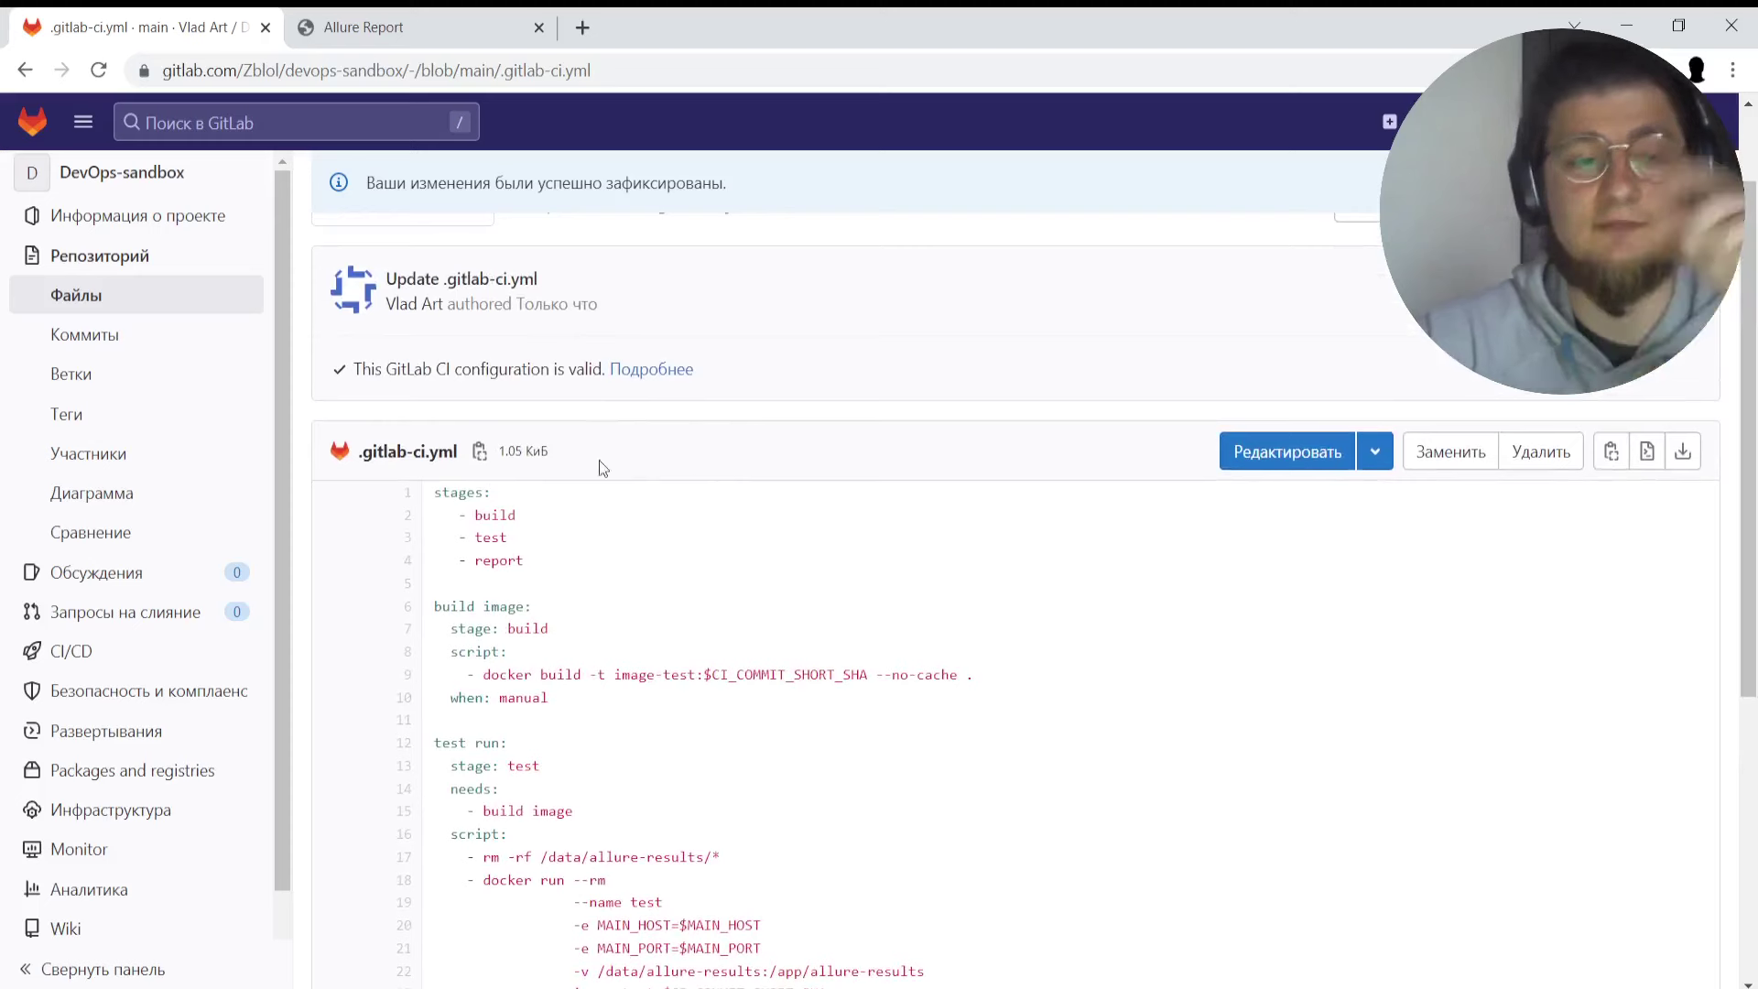
# Open pipeline #740720624 and its create report job log.
pyautogui.moveTo(141, 654)
pyautogui.click(417, 666)
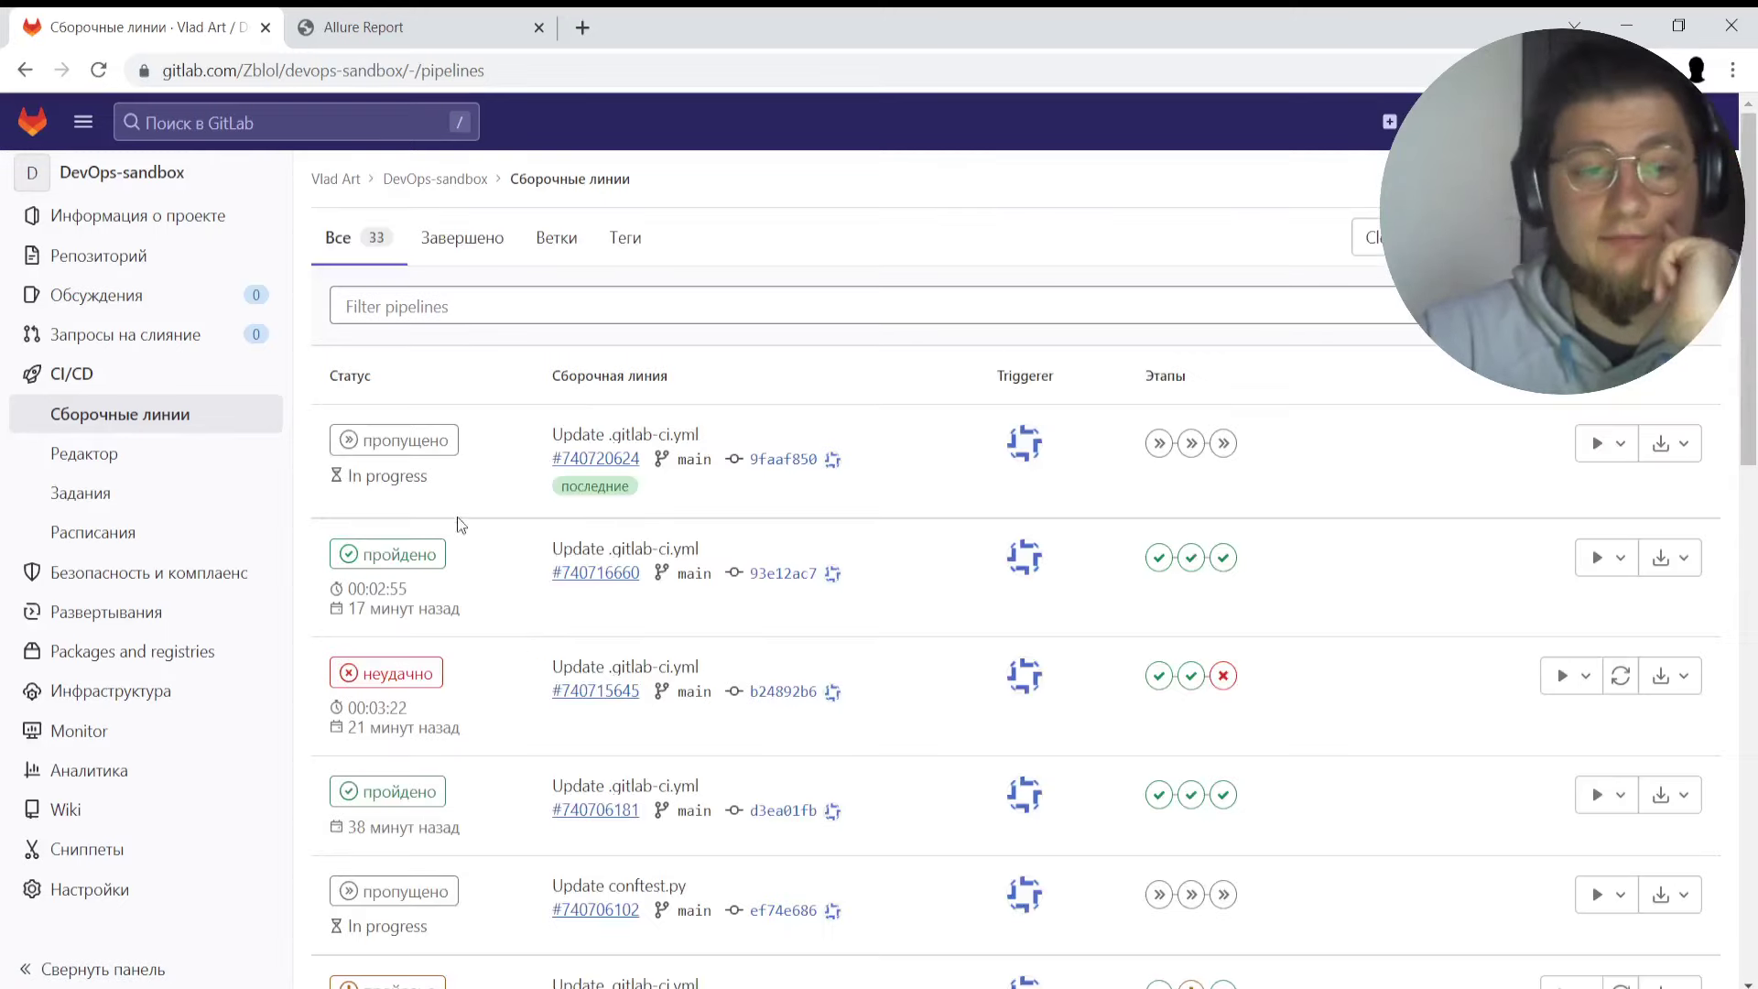
pyautogui.click(431, 441)
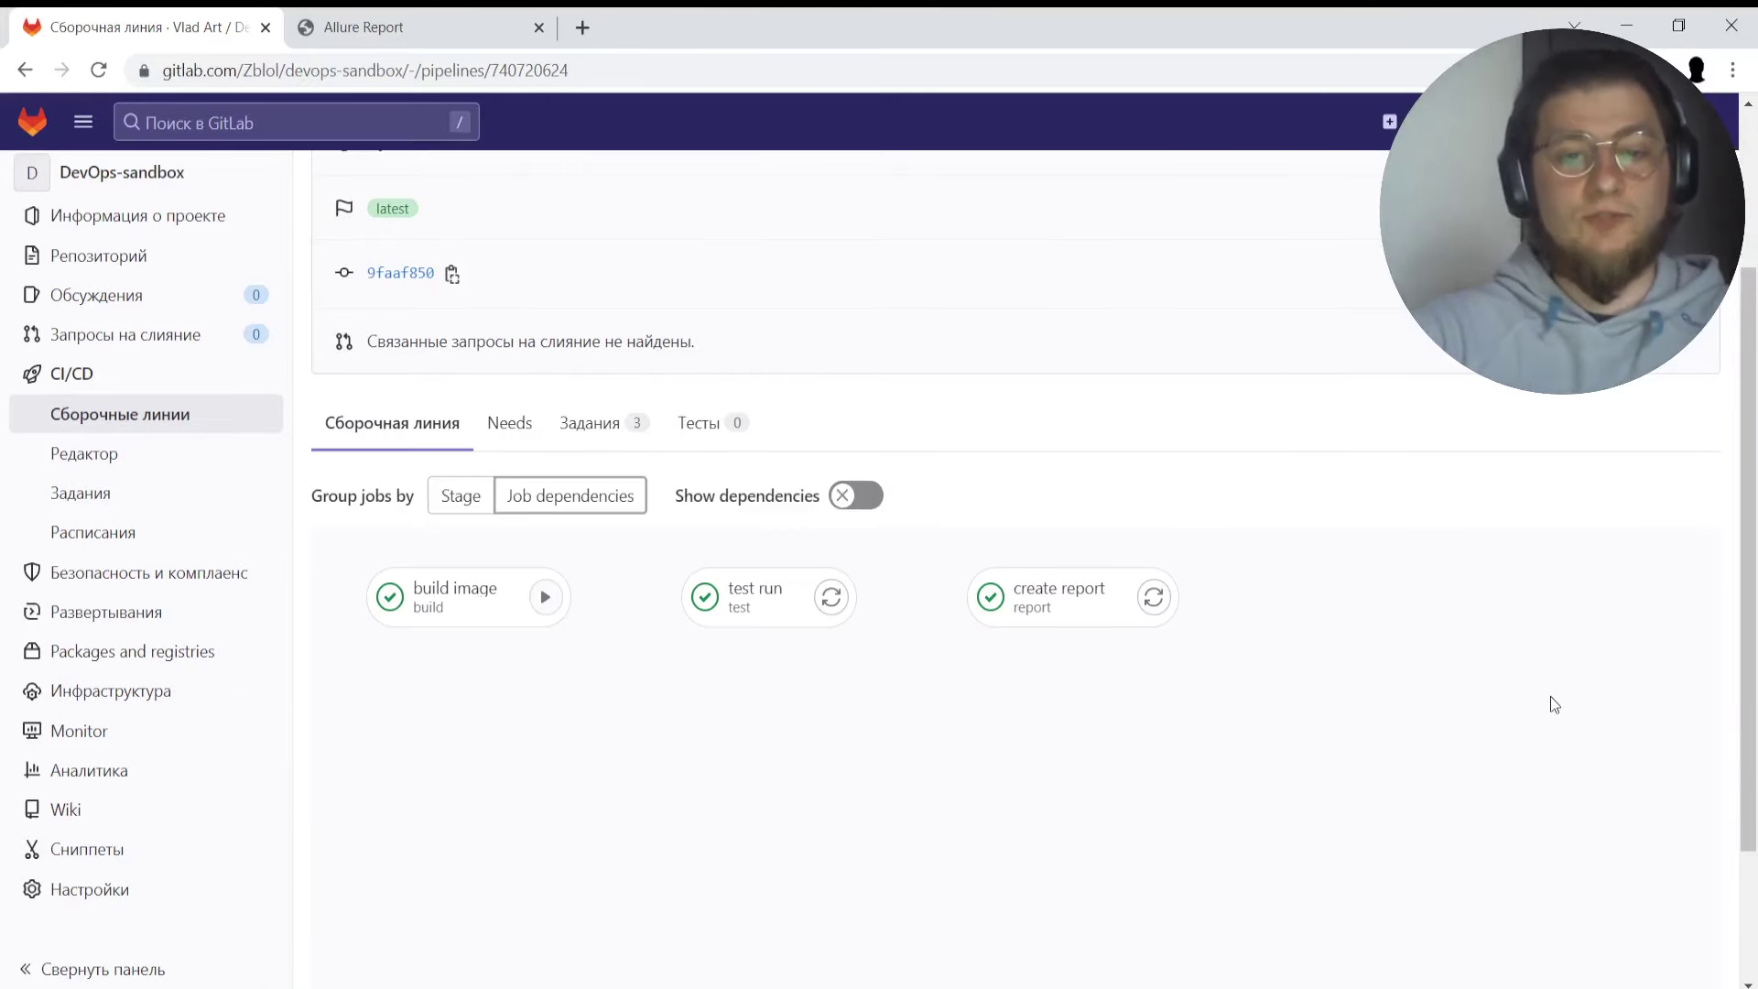
pyautogui.click(1053, 597)
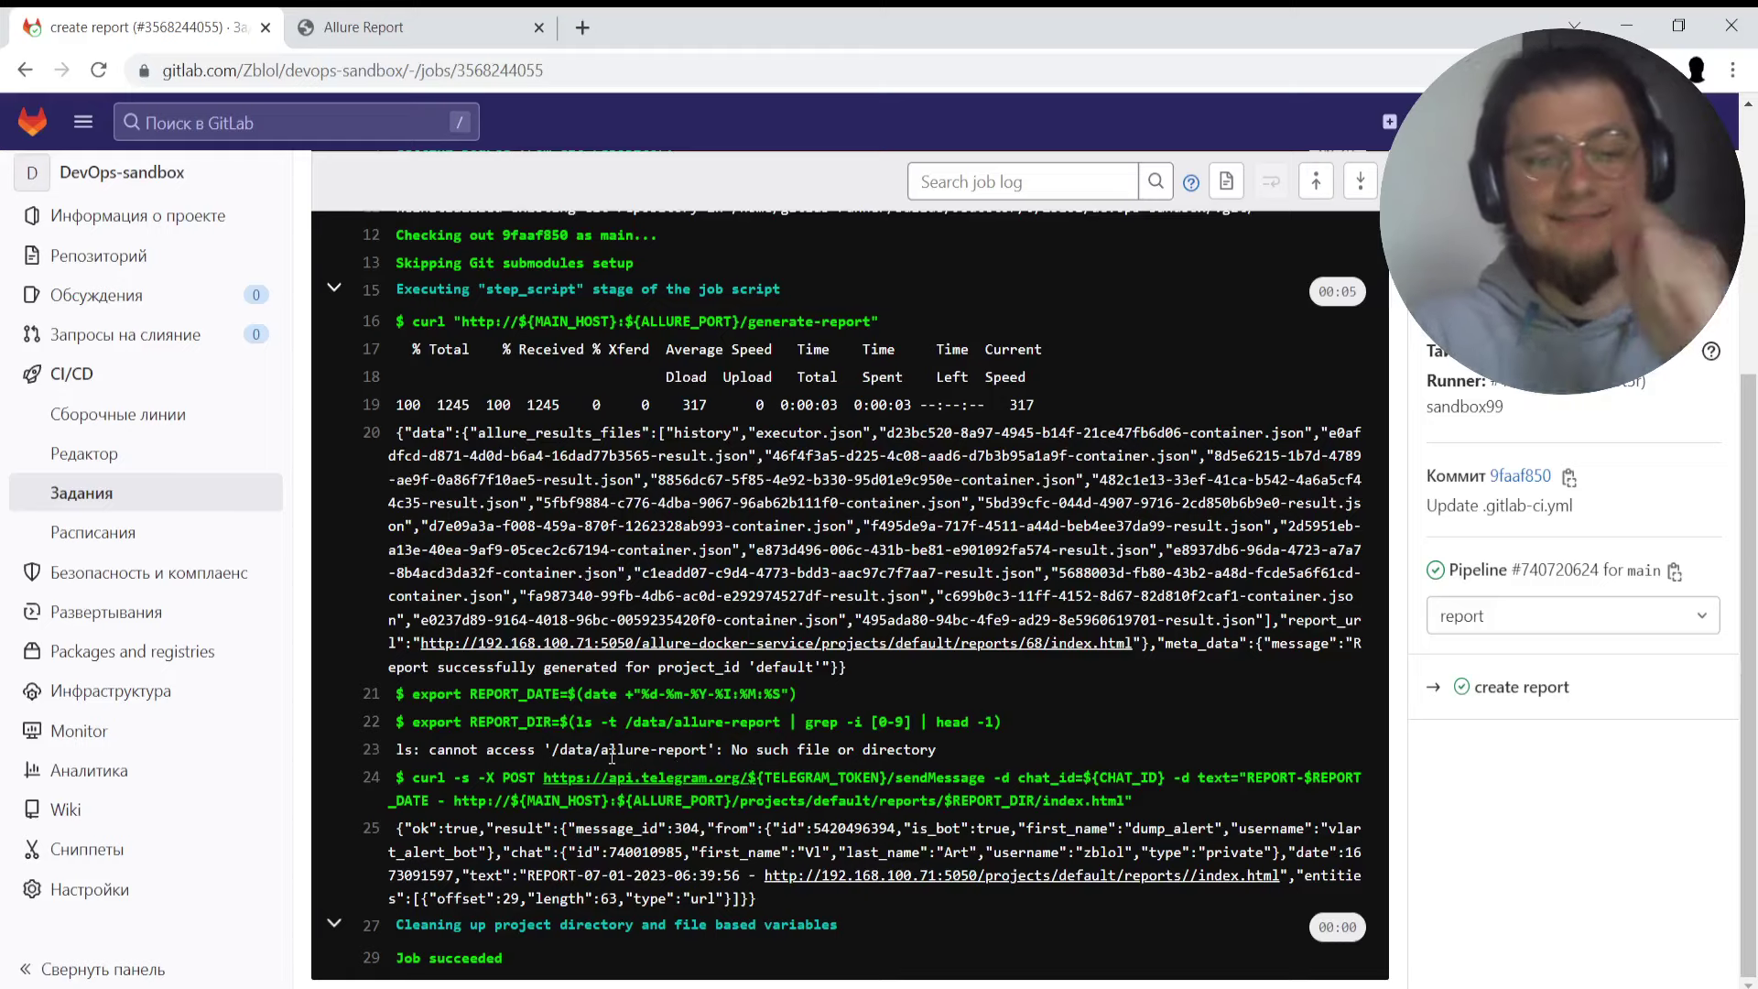
pyautogui.hotkey('alt', 'Tab')
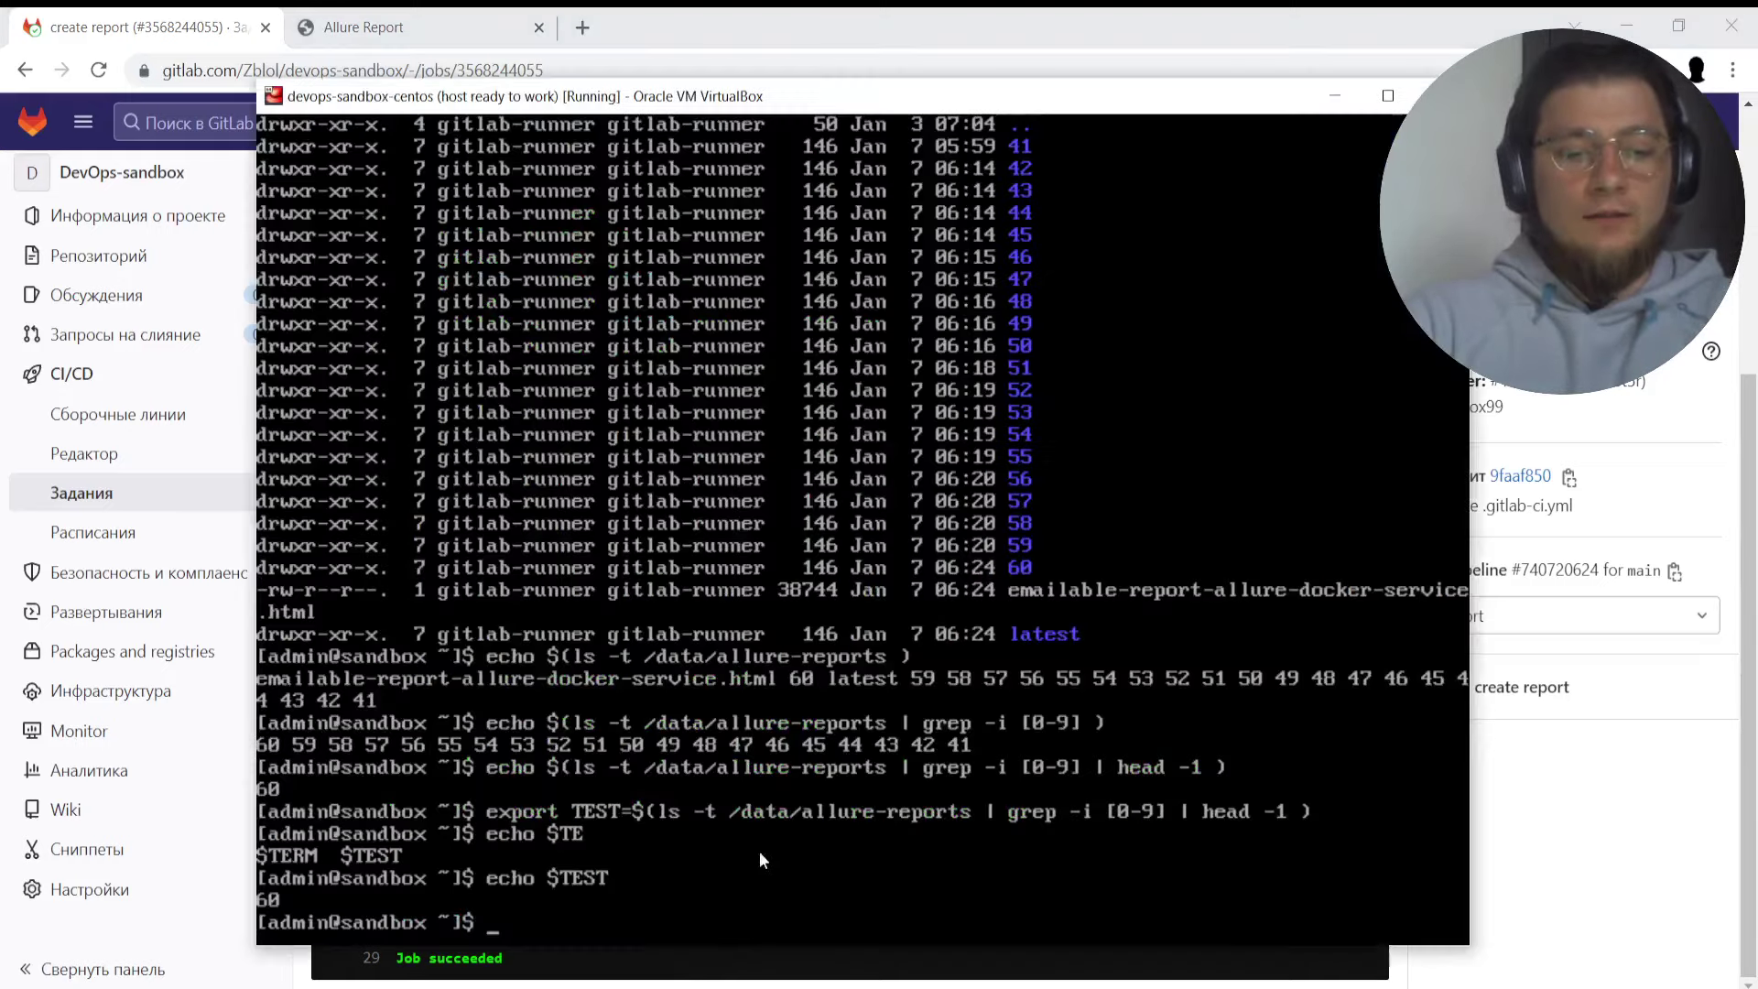
# Re-commit .gitlab-ci.yml and open the new create report job, which sent a report 76 link.
pyautogui.hotkey('alt', 'Tab')
pyautogui.hotkey('alt', 'Left')
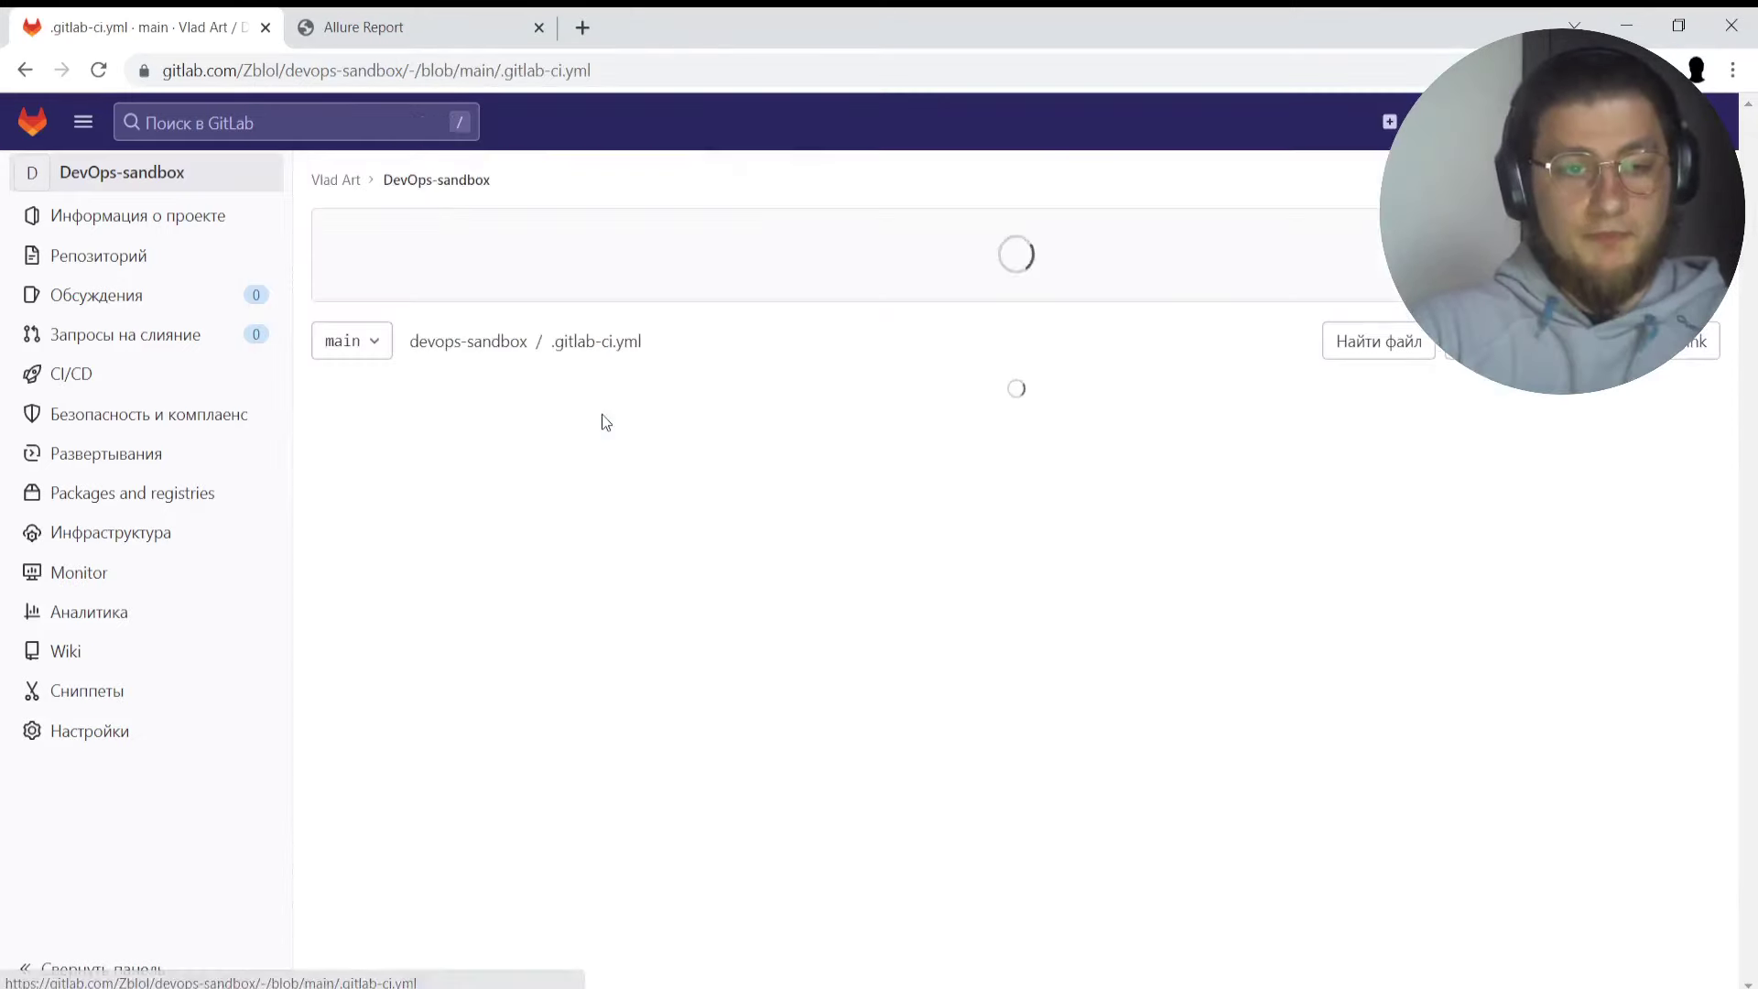
pyautogui.click(1279, 412)
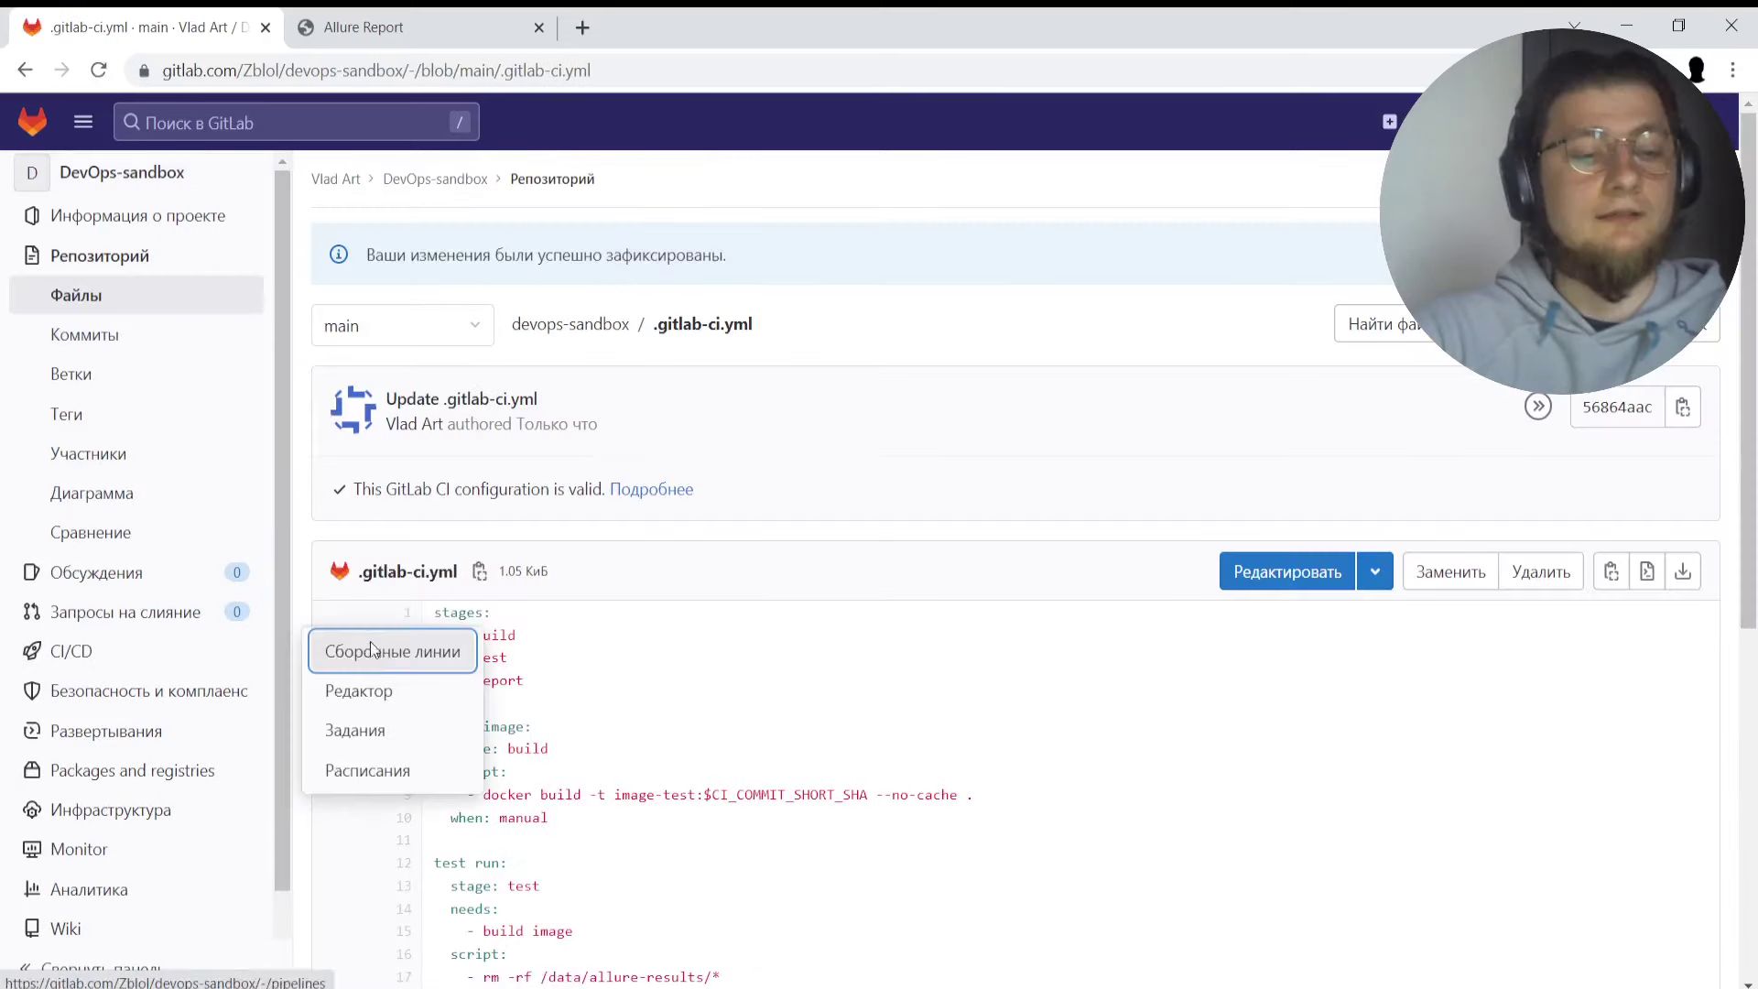
pyautogui.click(371, 650)
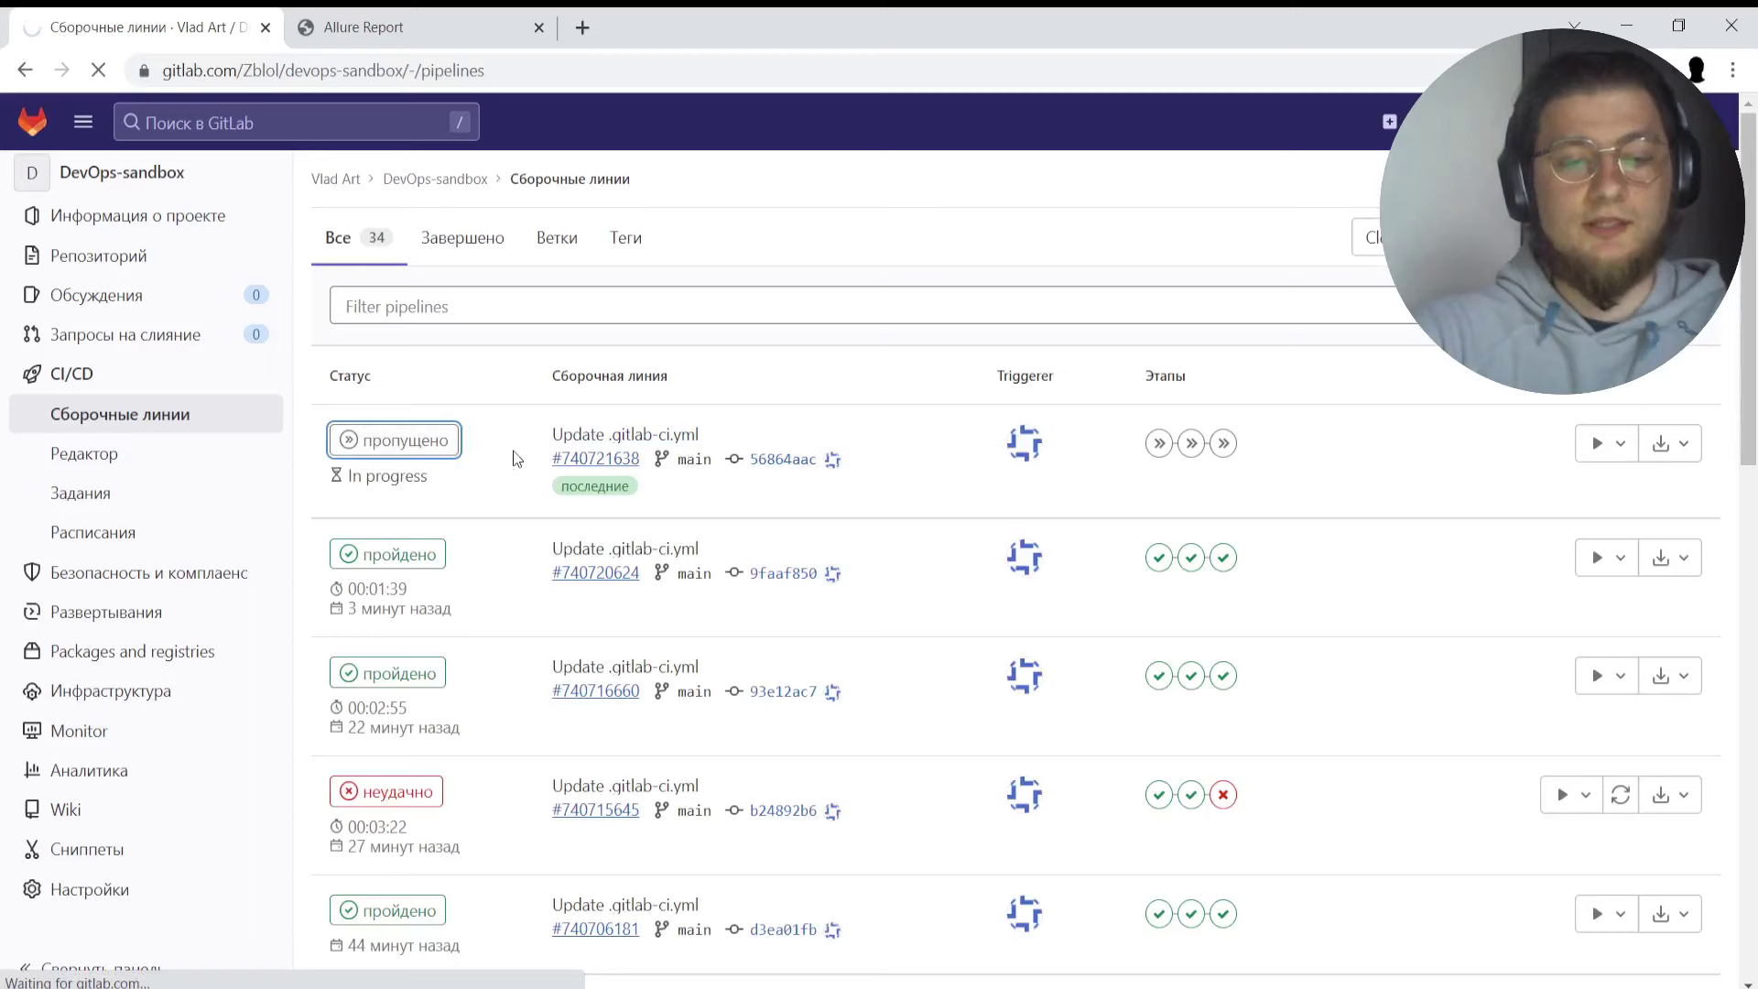
pyautogui.hotkey('alt', 'Tab')
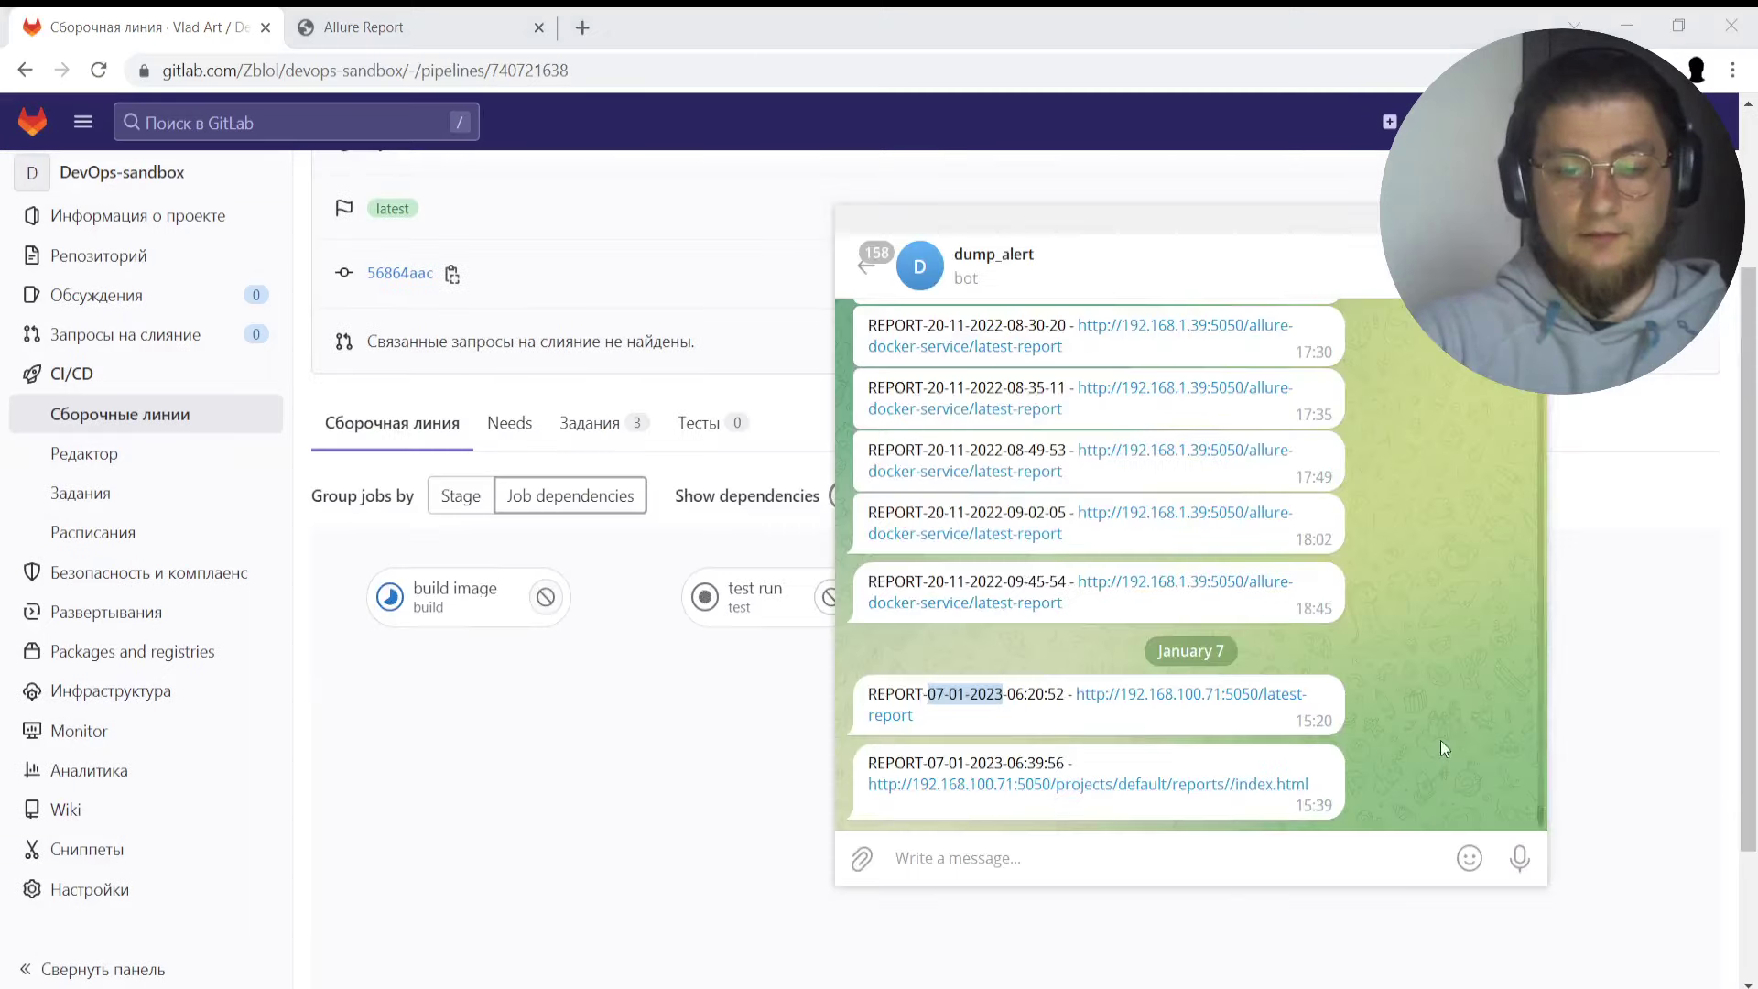
pyautogui.click(1068, 795)
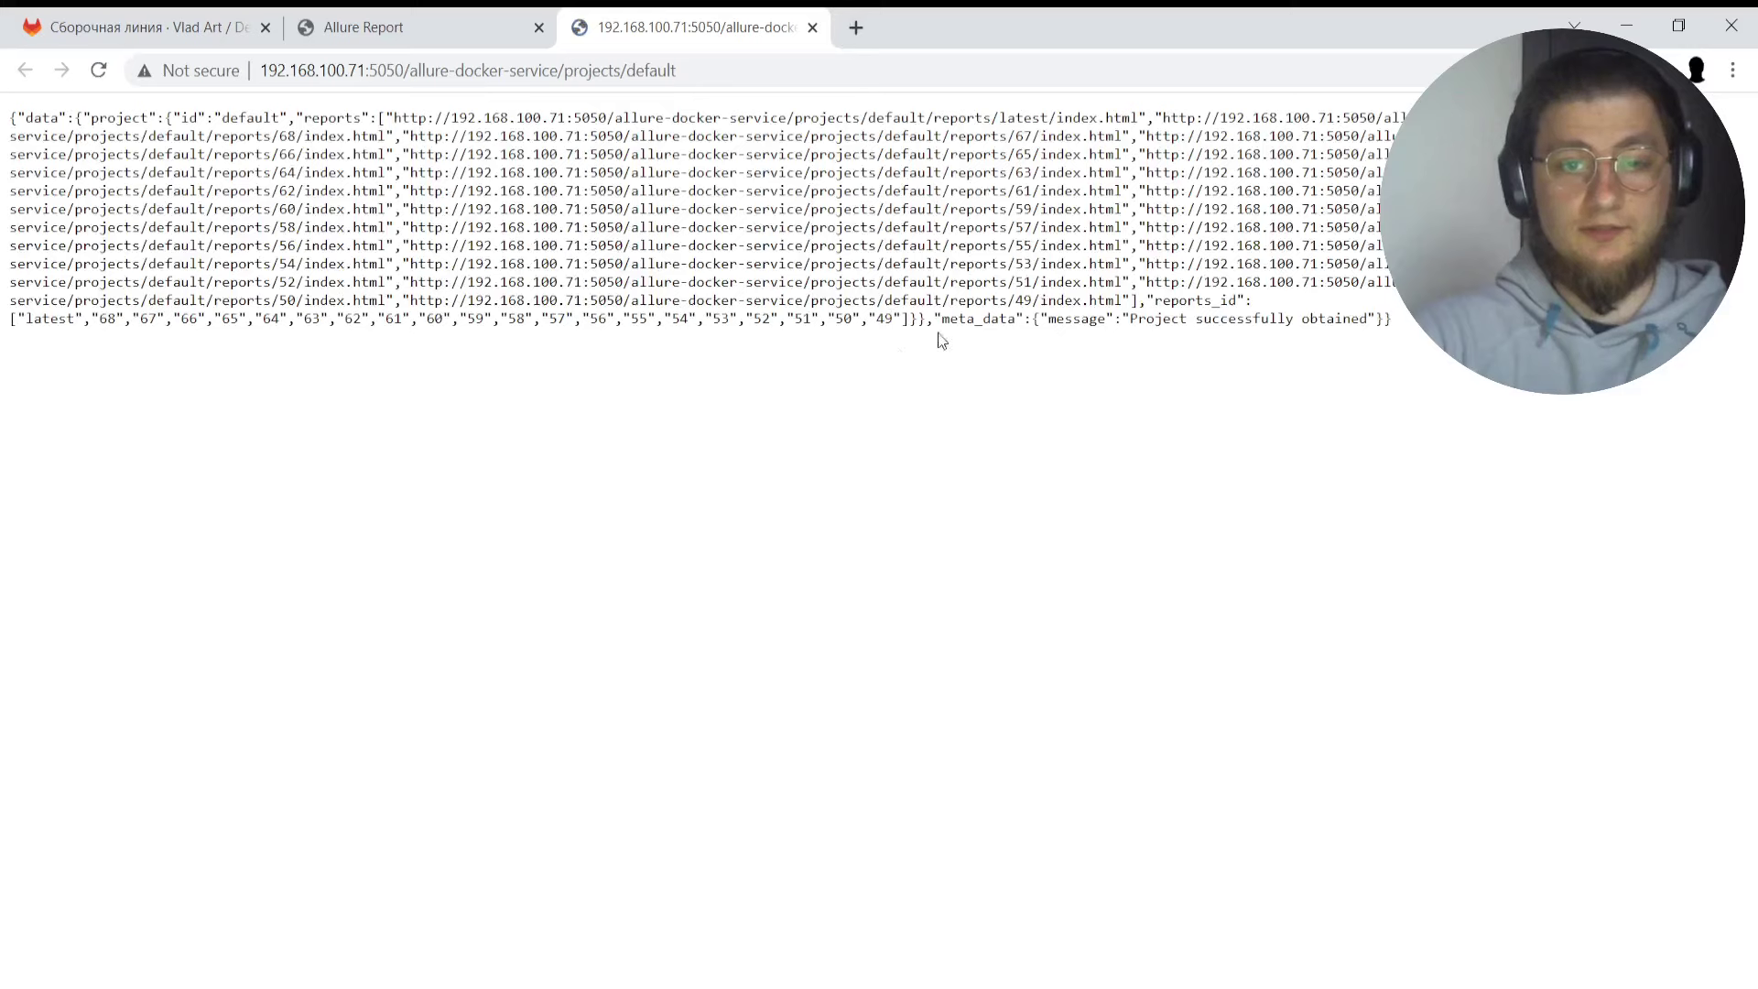
pyautogui.hotkey('ctrl', 'w')
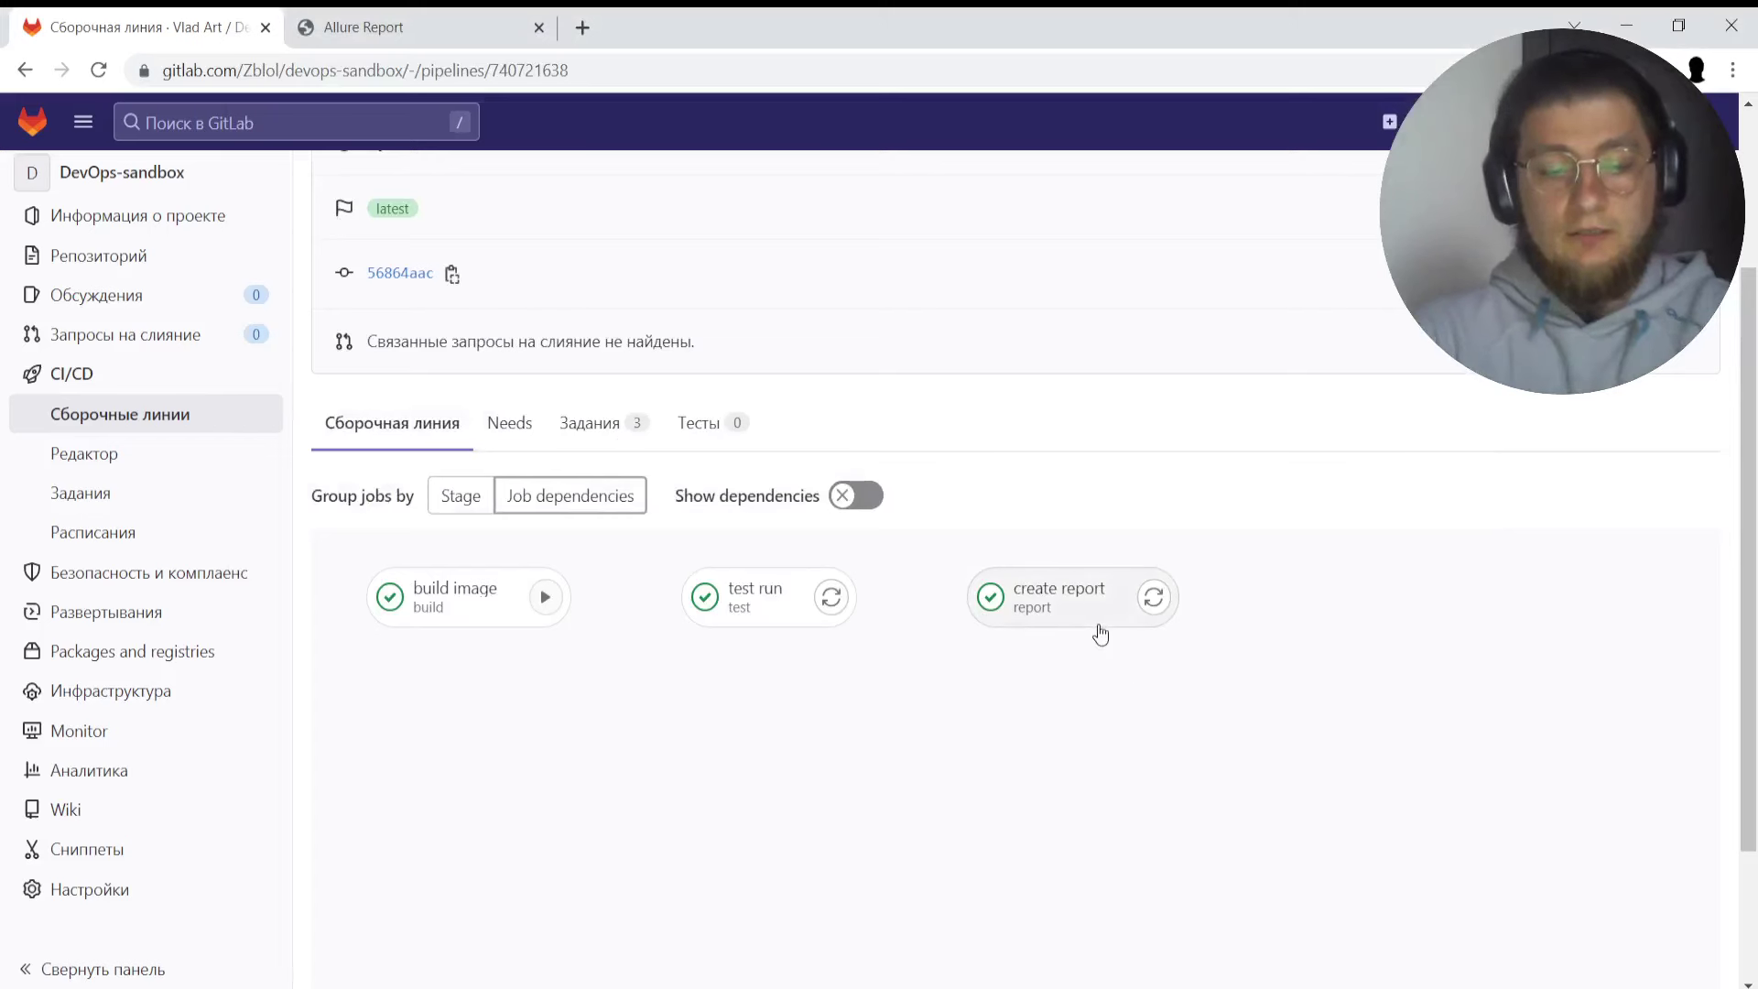
pyautogui.click(1053, 600)
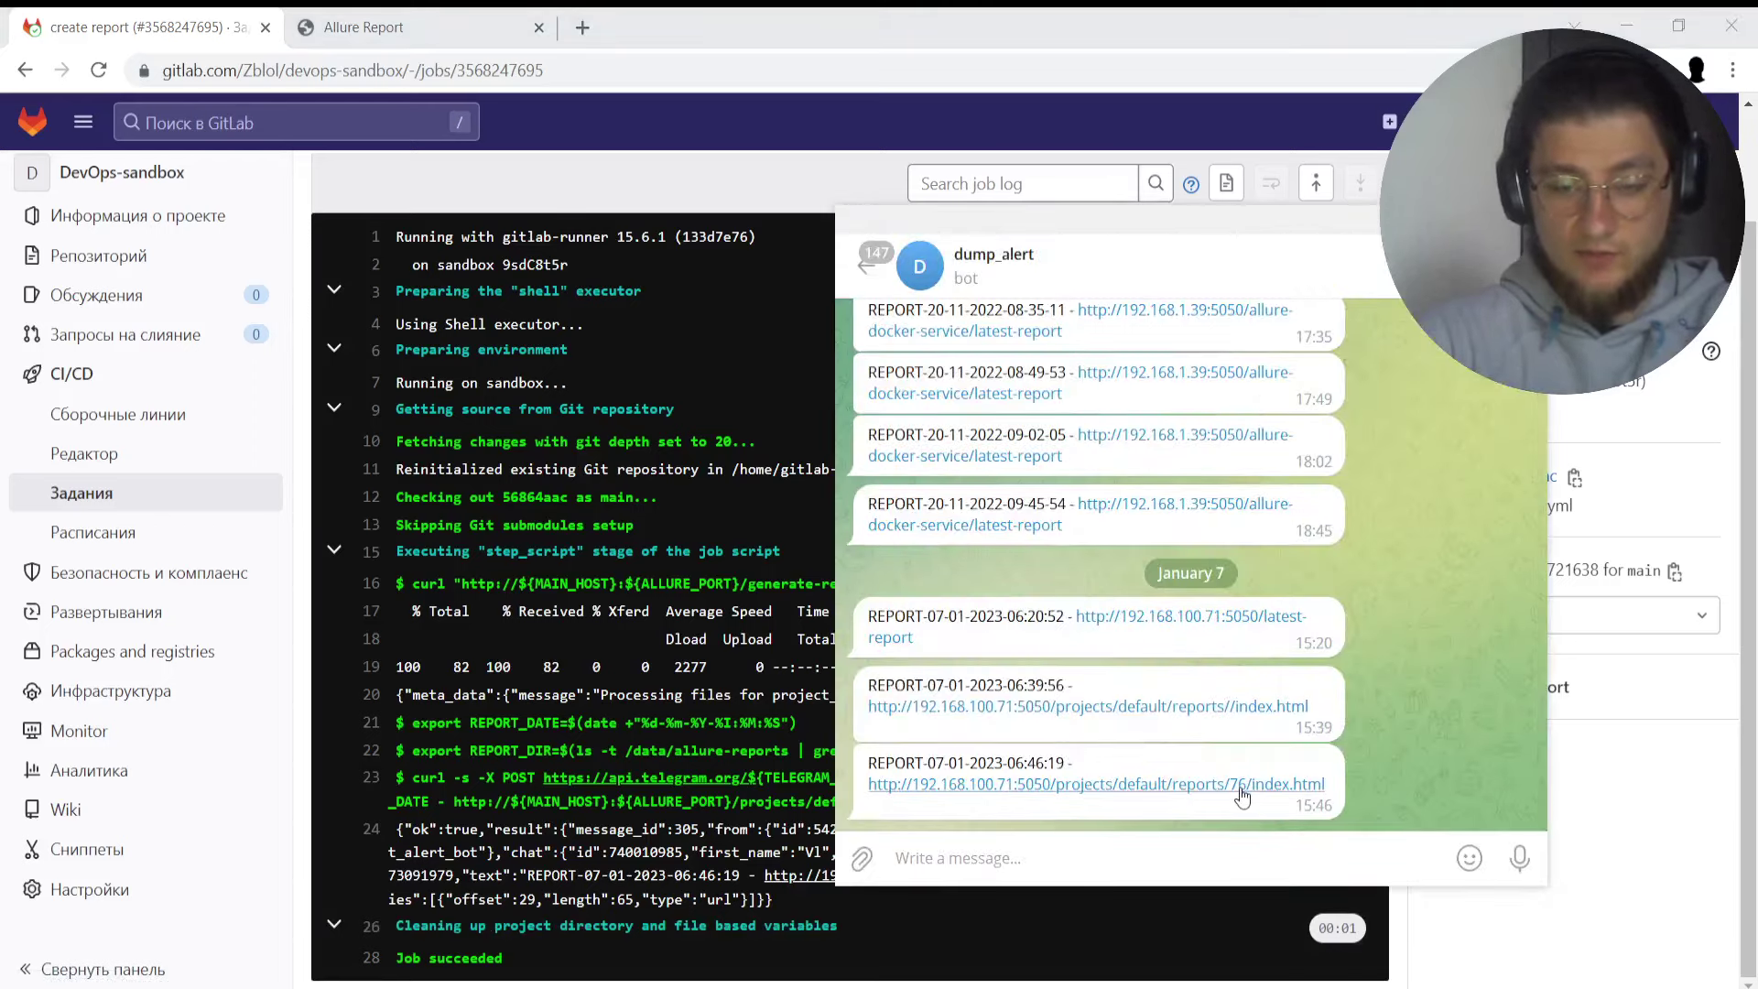
# Open report 76 from the Telegram link, then change the URL to load report 77.
pyautogui.click(1243, 785)
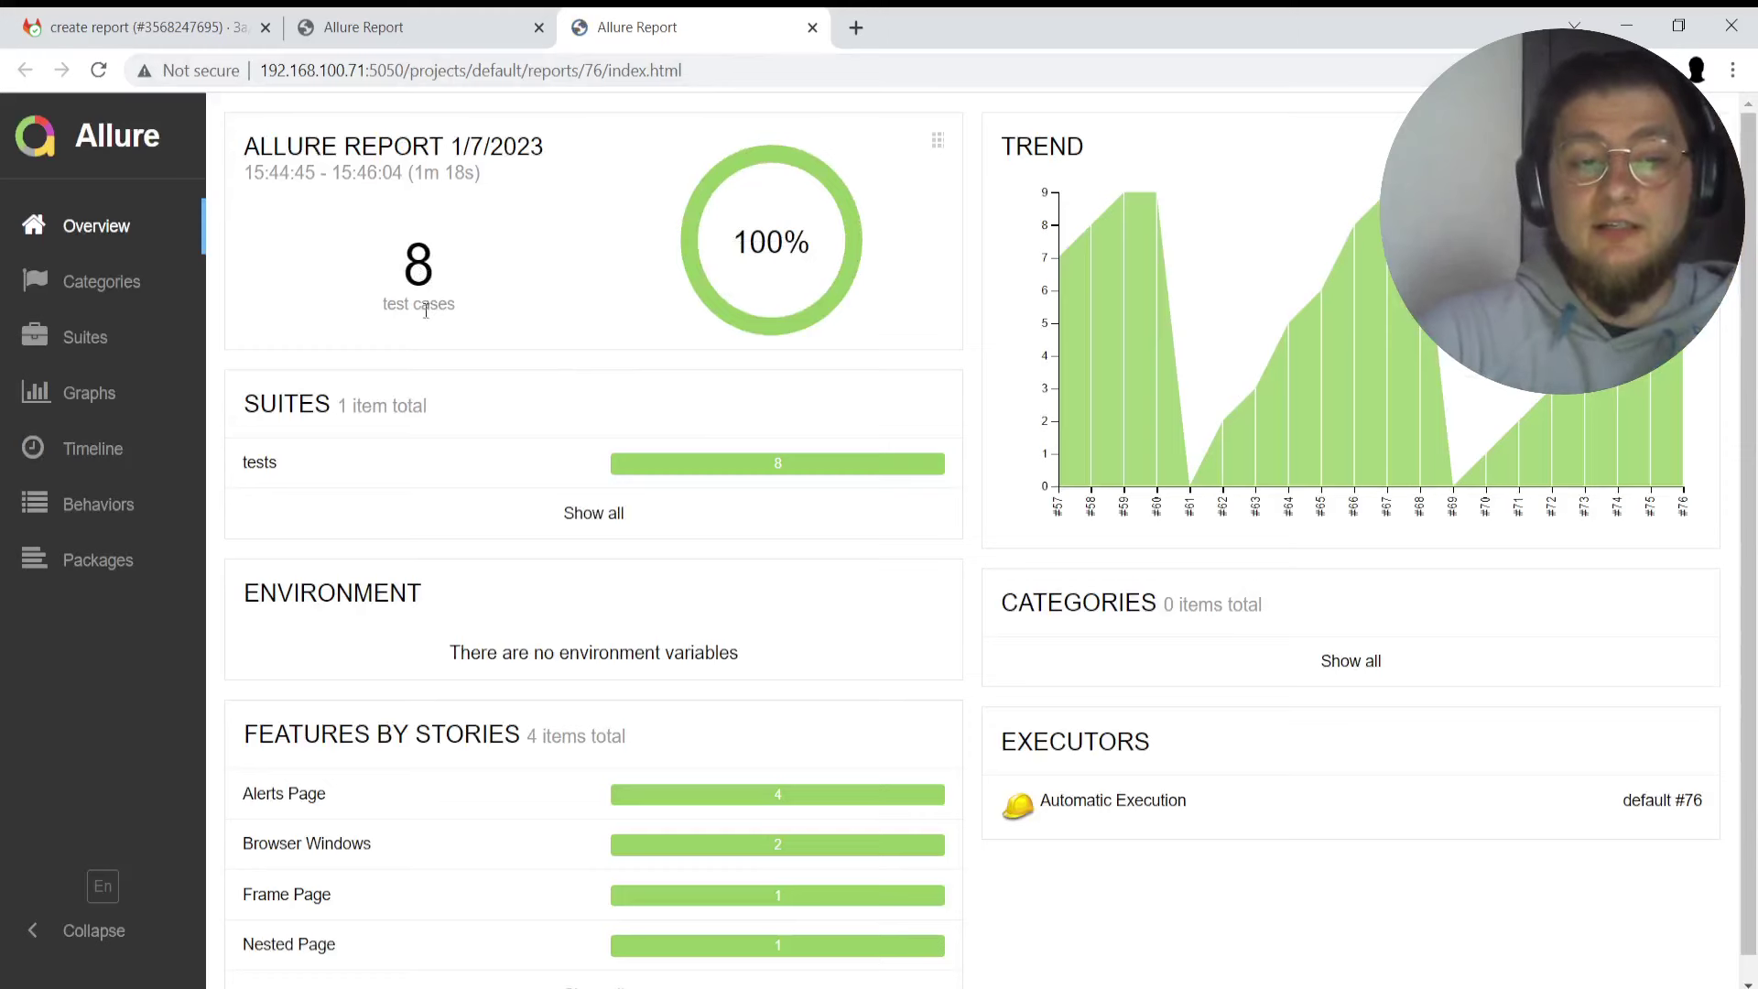
pyautogui.scroll(-1, 580, 682)
pyautogui.scroll(1, 560, 439)
pyautogui.click(600, 71)
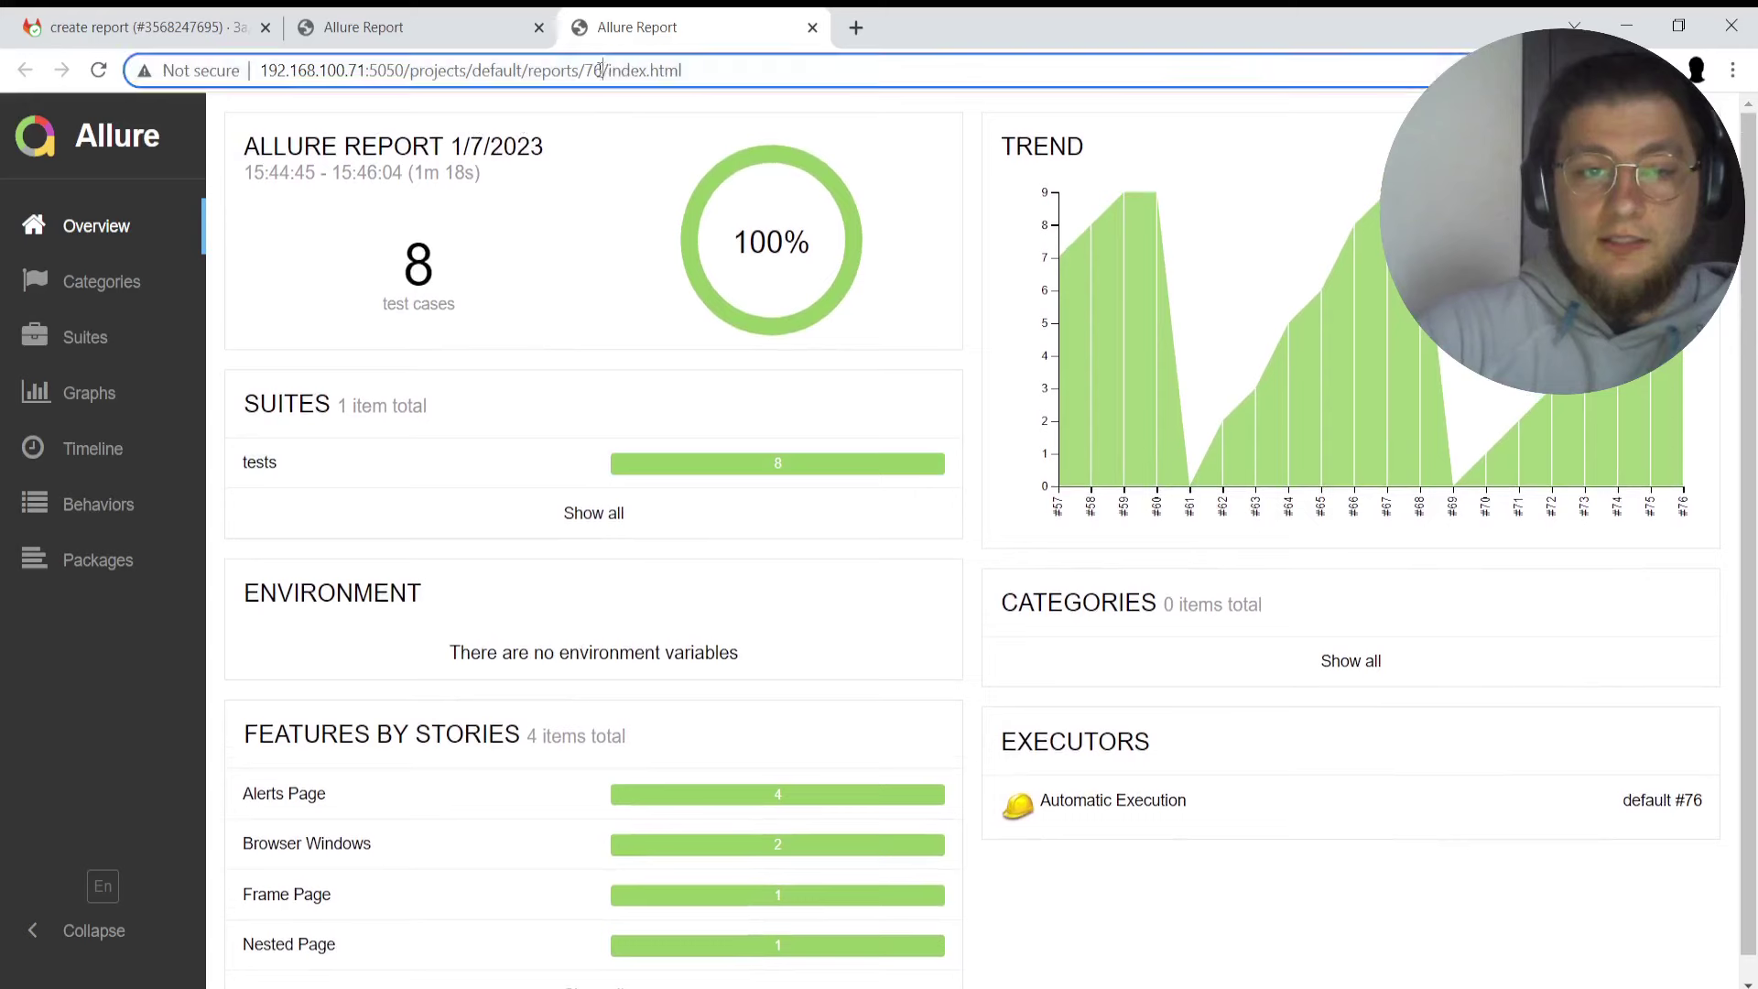
pyautogui.press('BackSpace')
pyautogui.write('7')
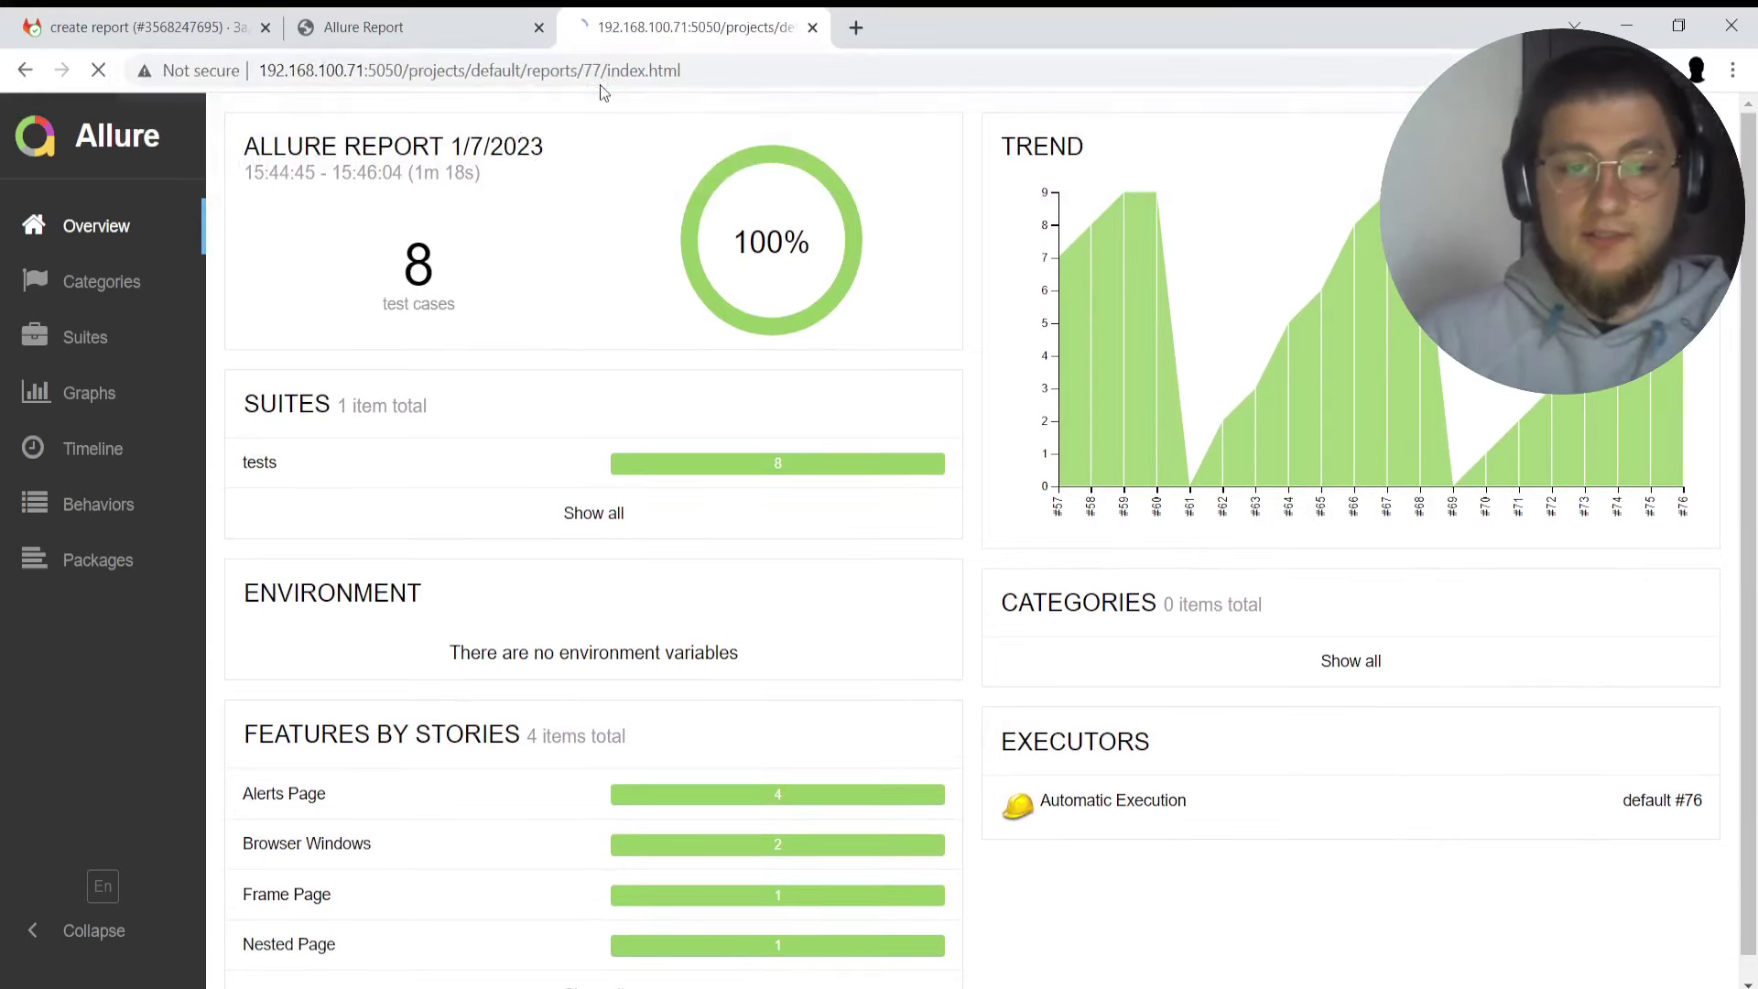
pyautogui.press('Return')
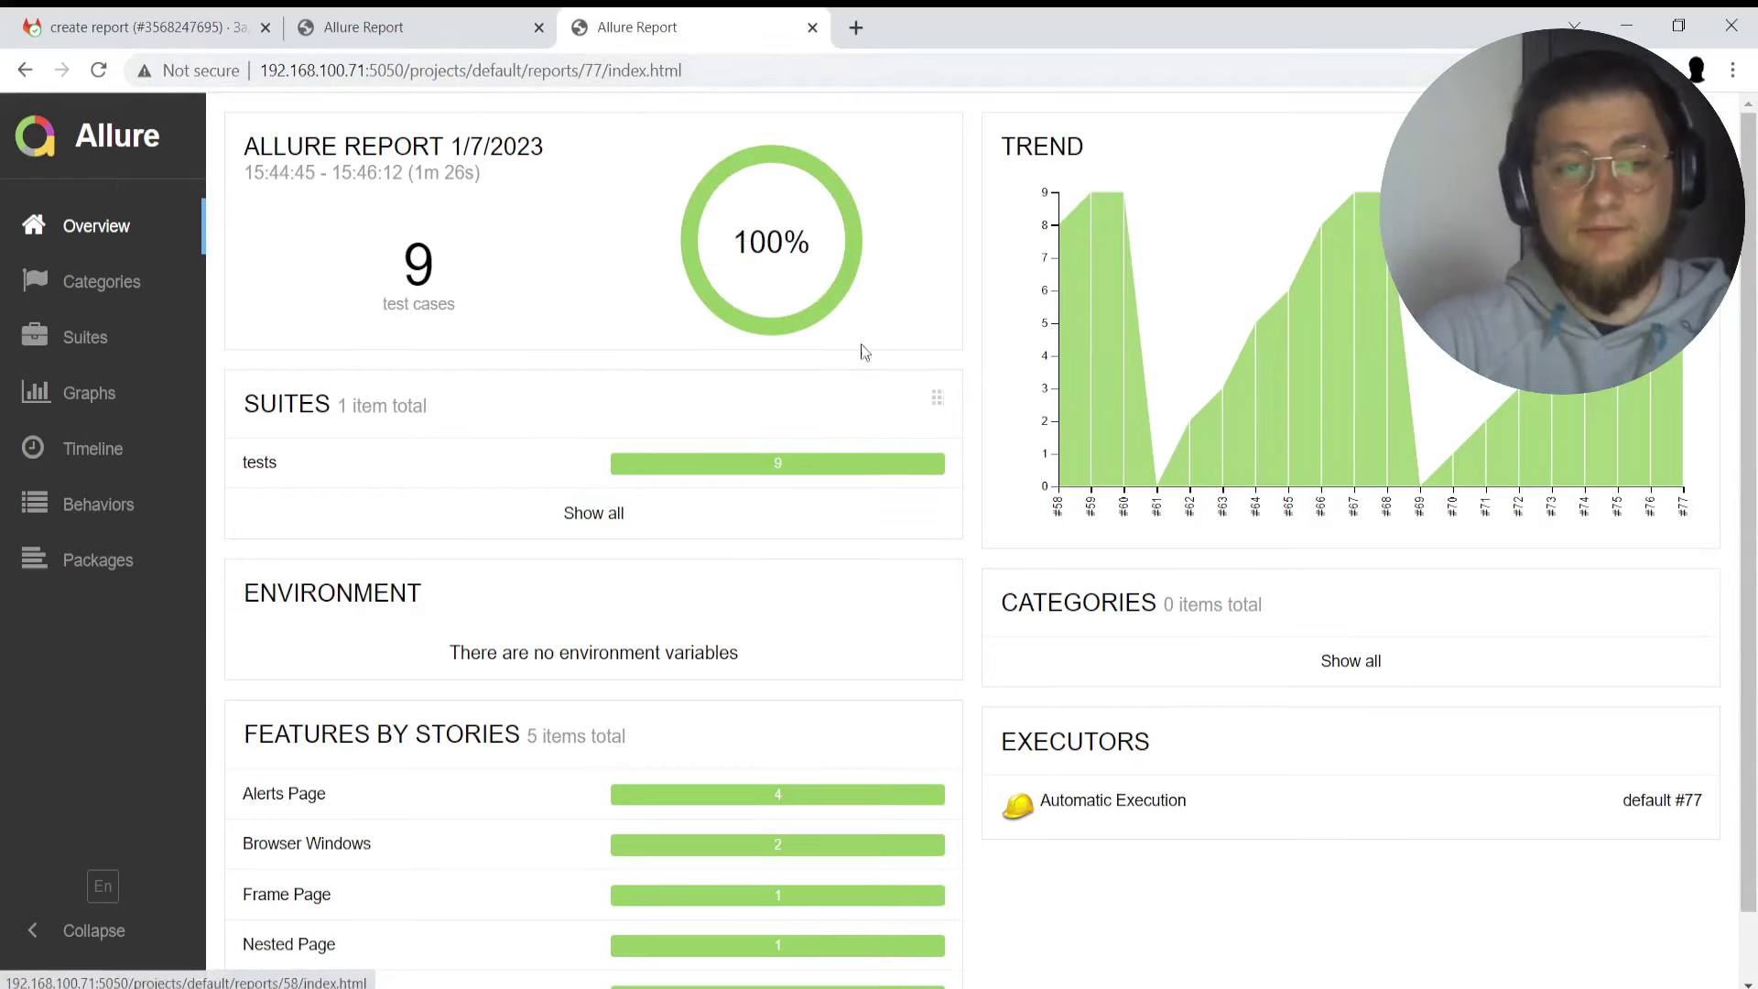
pyautogui.moveTo(604, 70); pyautogui.dragTo(596, 70)
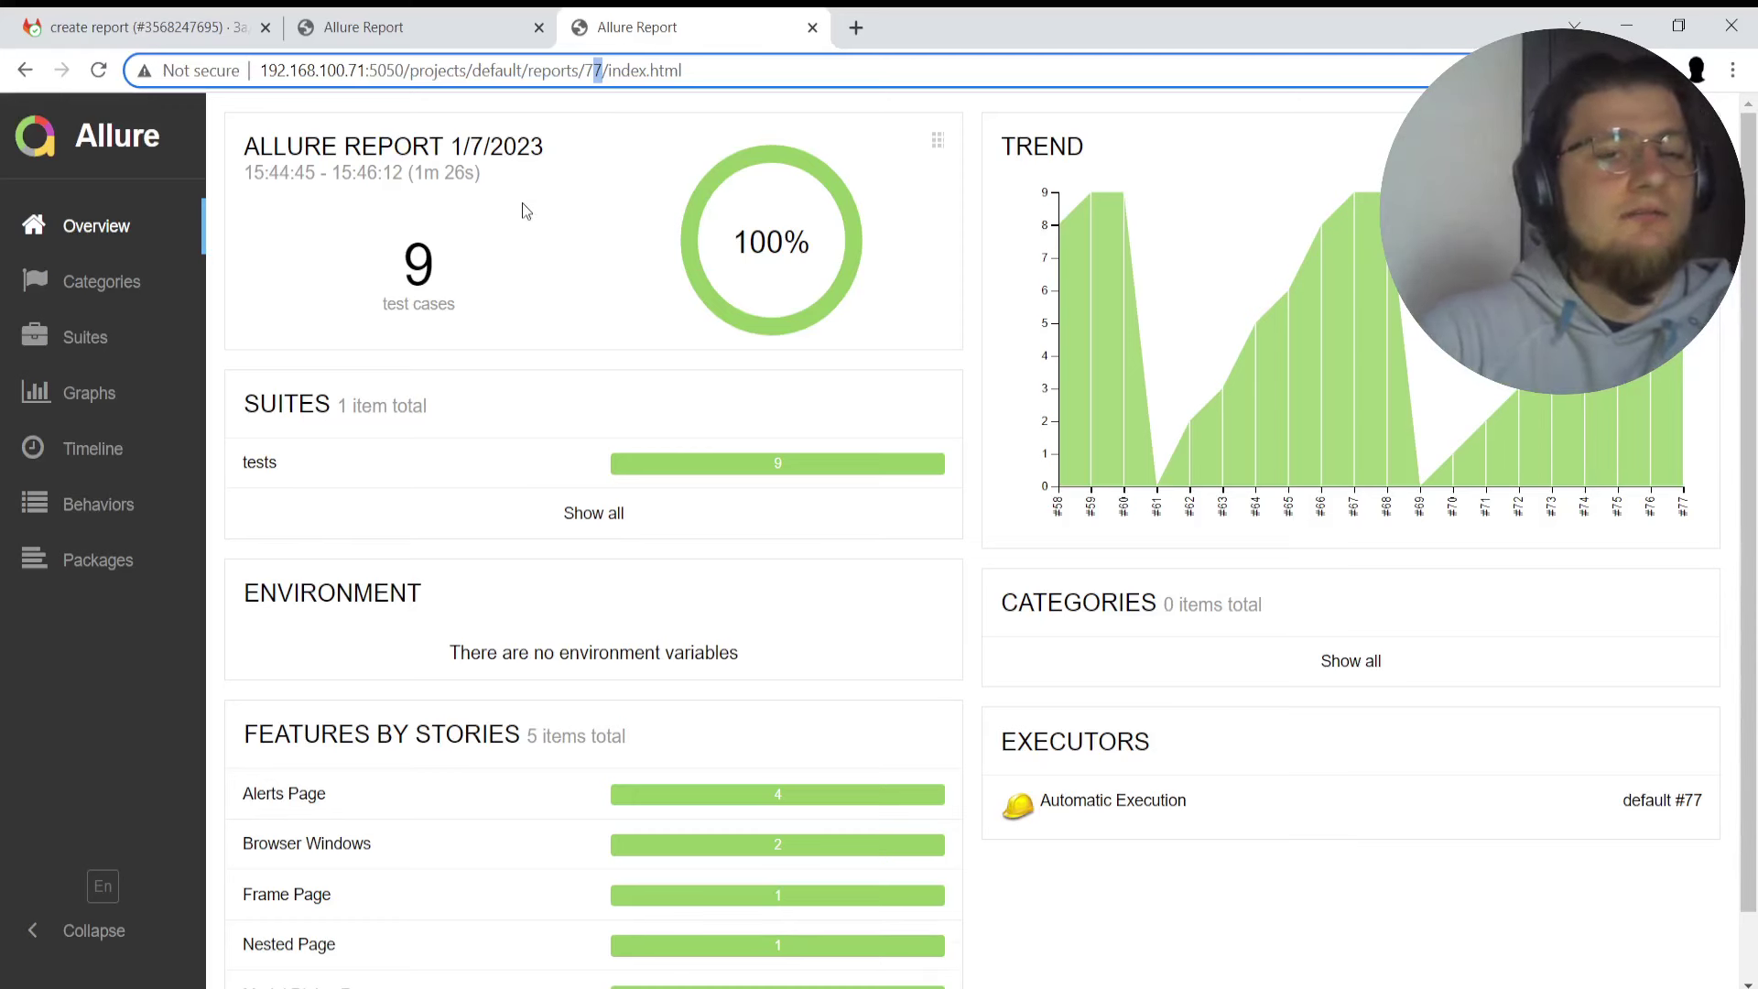
# Compare the job log and report 74 tabs, then open .gitlab-ci.yml in the DevOps-sandbox project.
pyautogui.click(106, 26)
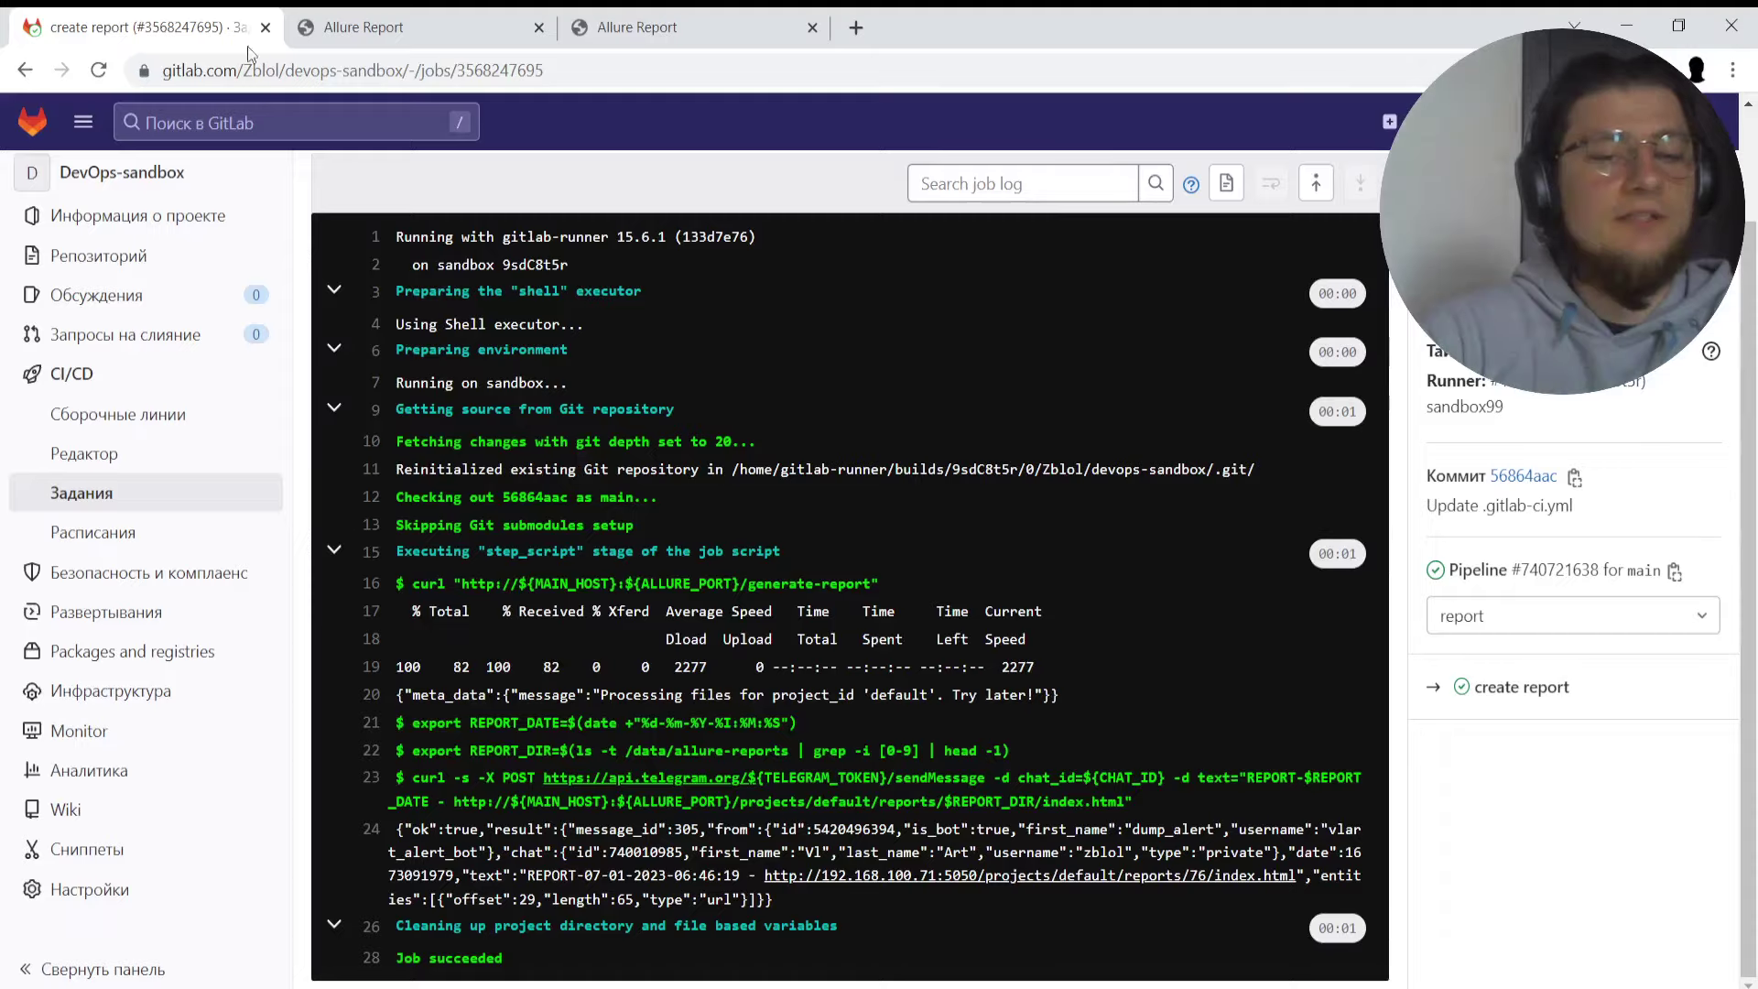
pyautogui.click(645, 27)
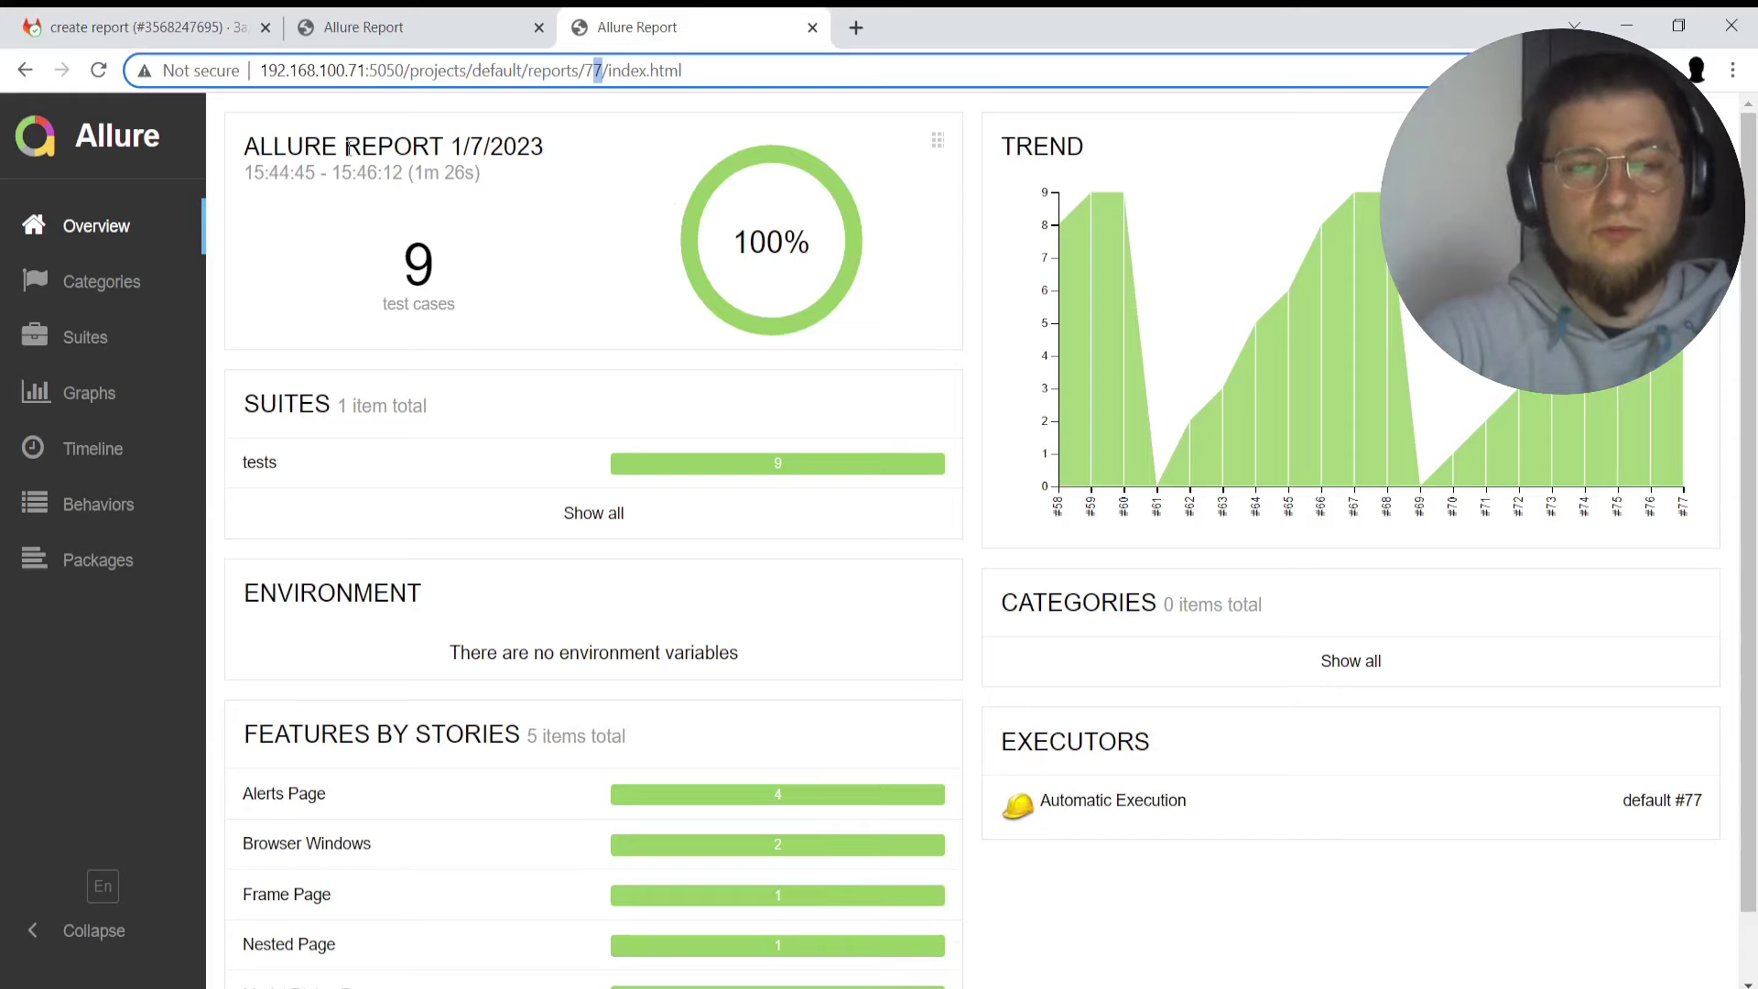
pyautogui.click(240, 37)
pyautogui.click(421, 30)
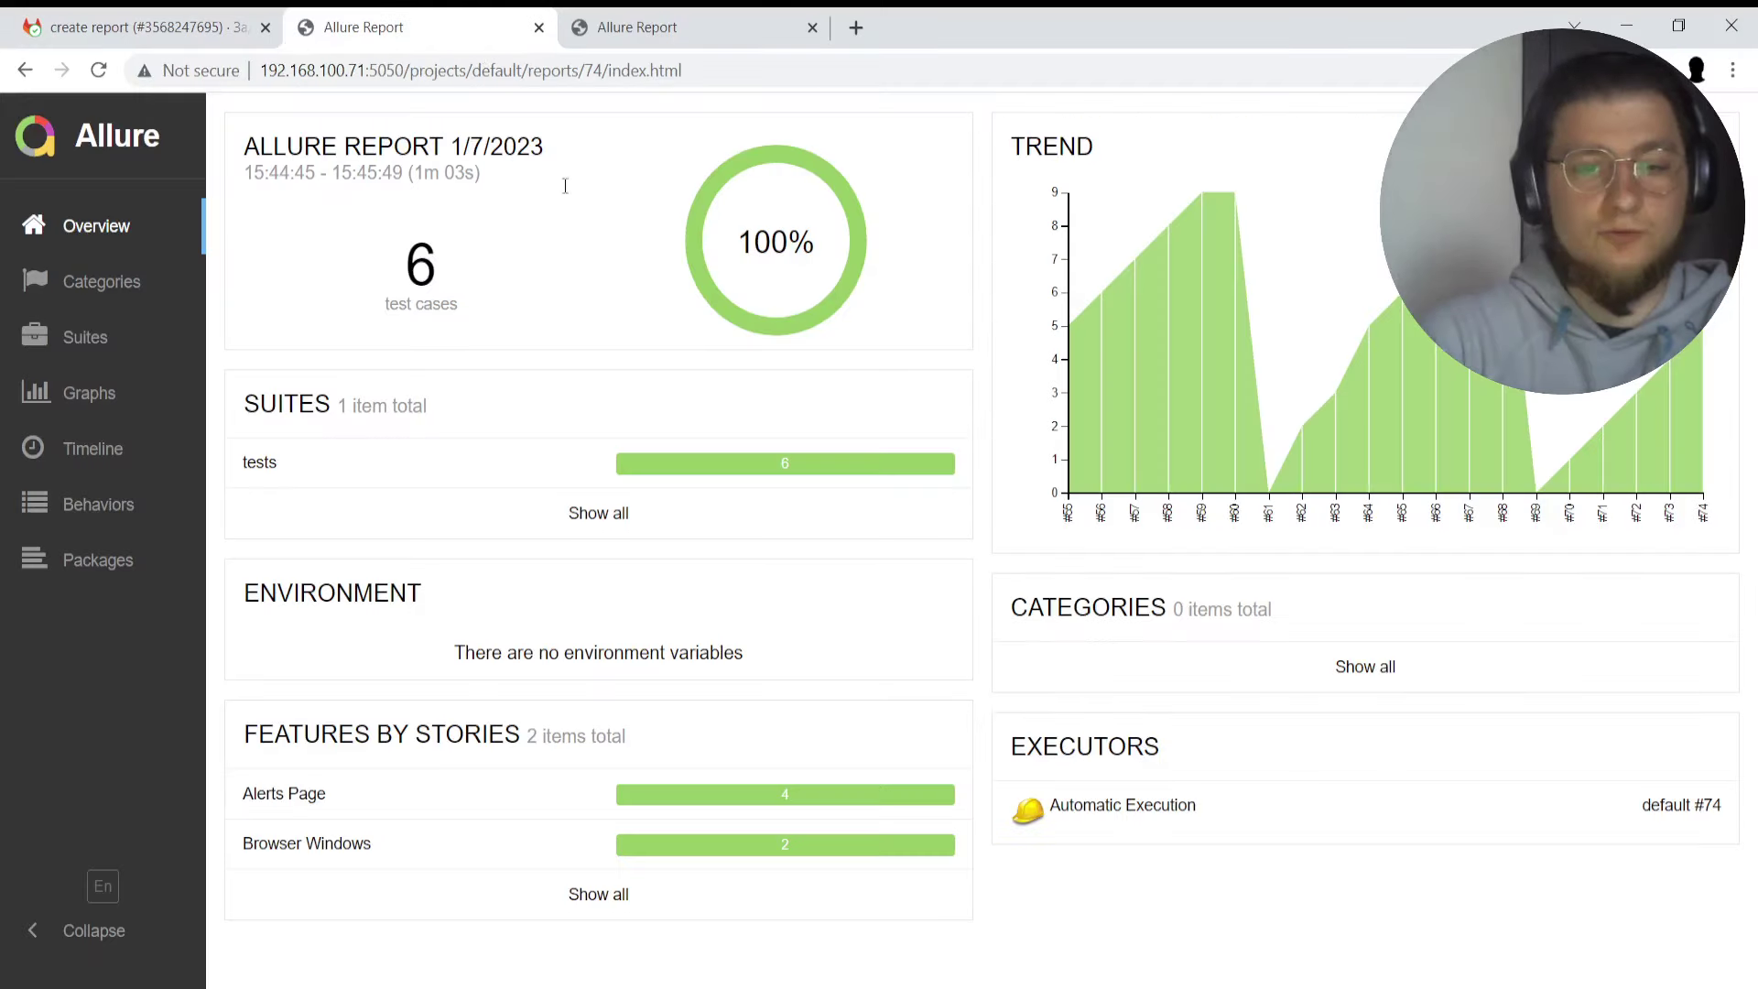
pyautogui.click(228, 30)
pyautogui.click(137, 190)
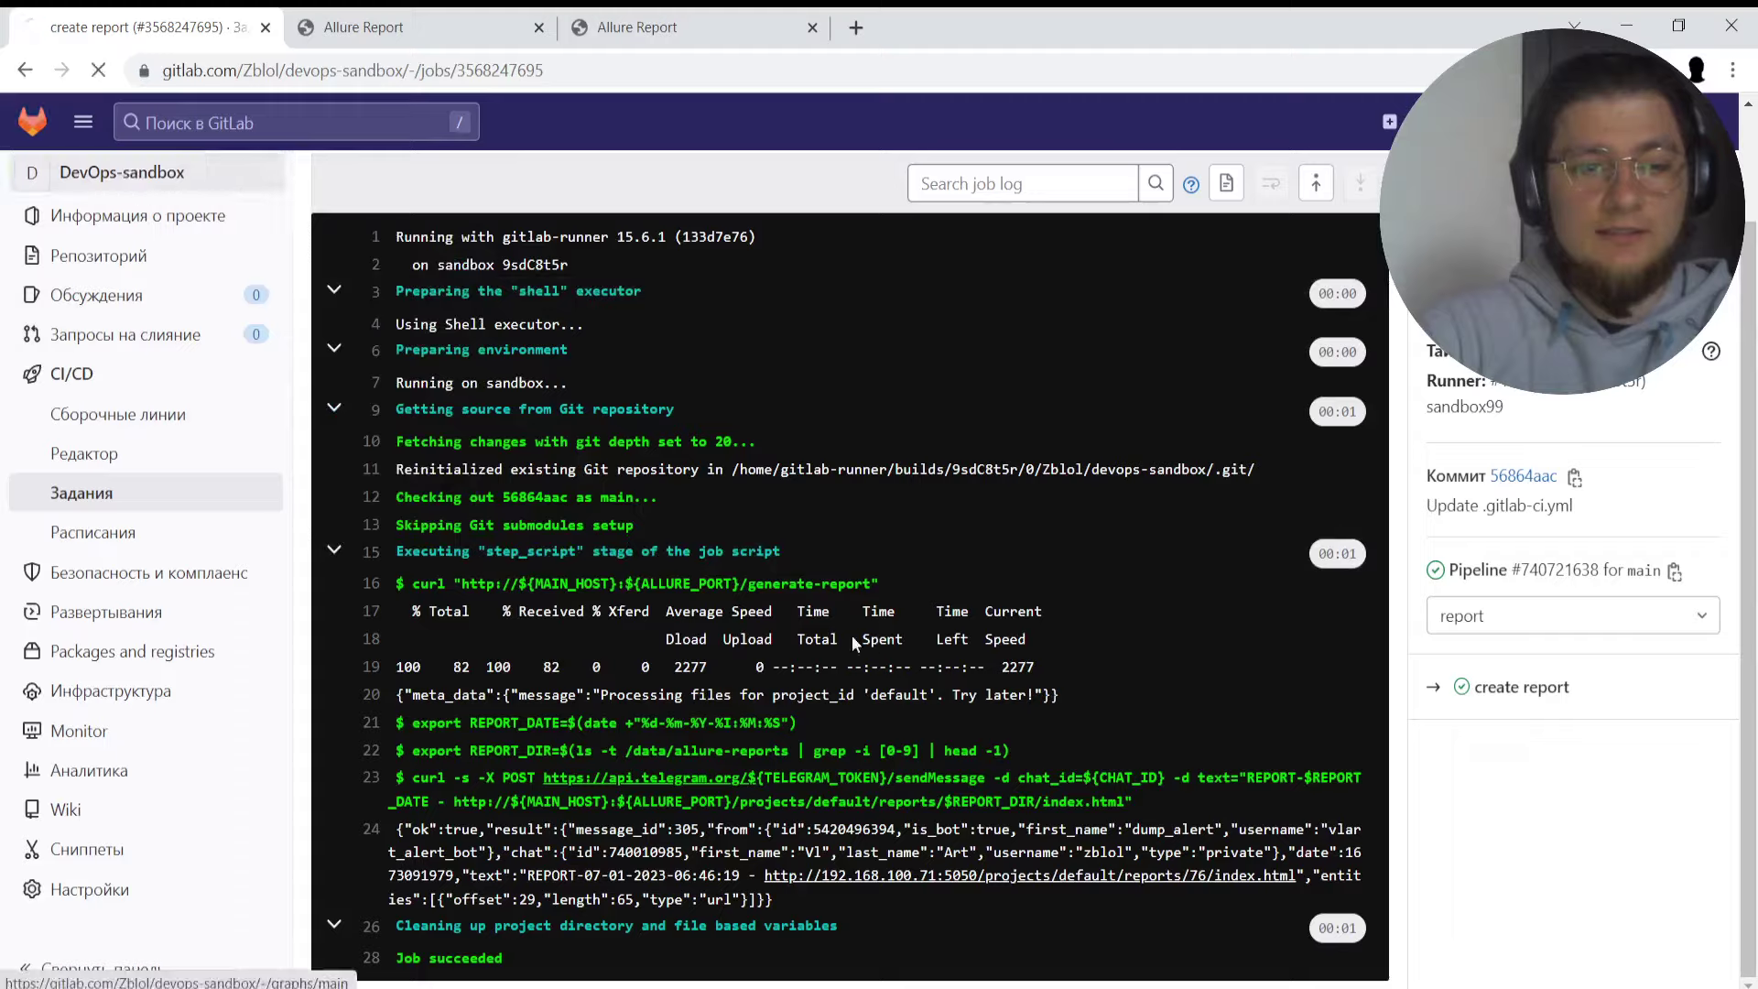
pyautogui.scroll(-3, 569, 596)
pyautogui.click(569, 537)
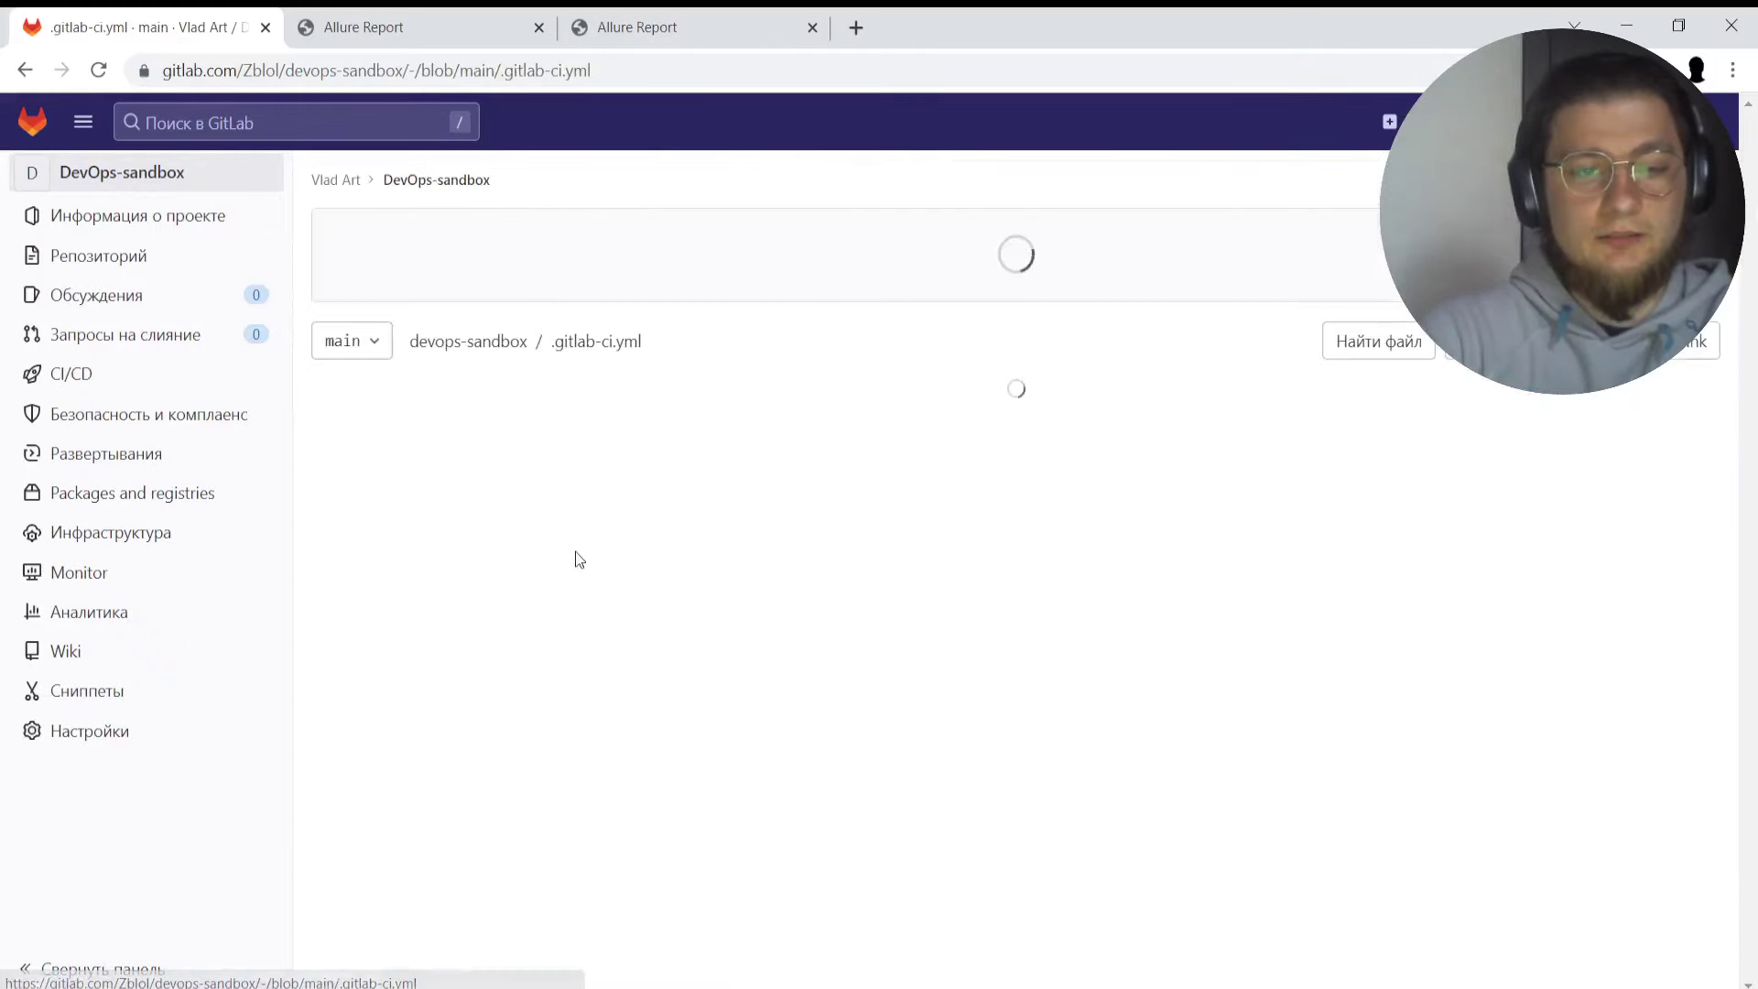
pyautogui.scroll(-5, 798, 573)
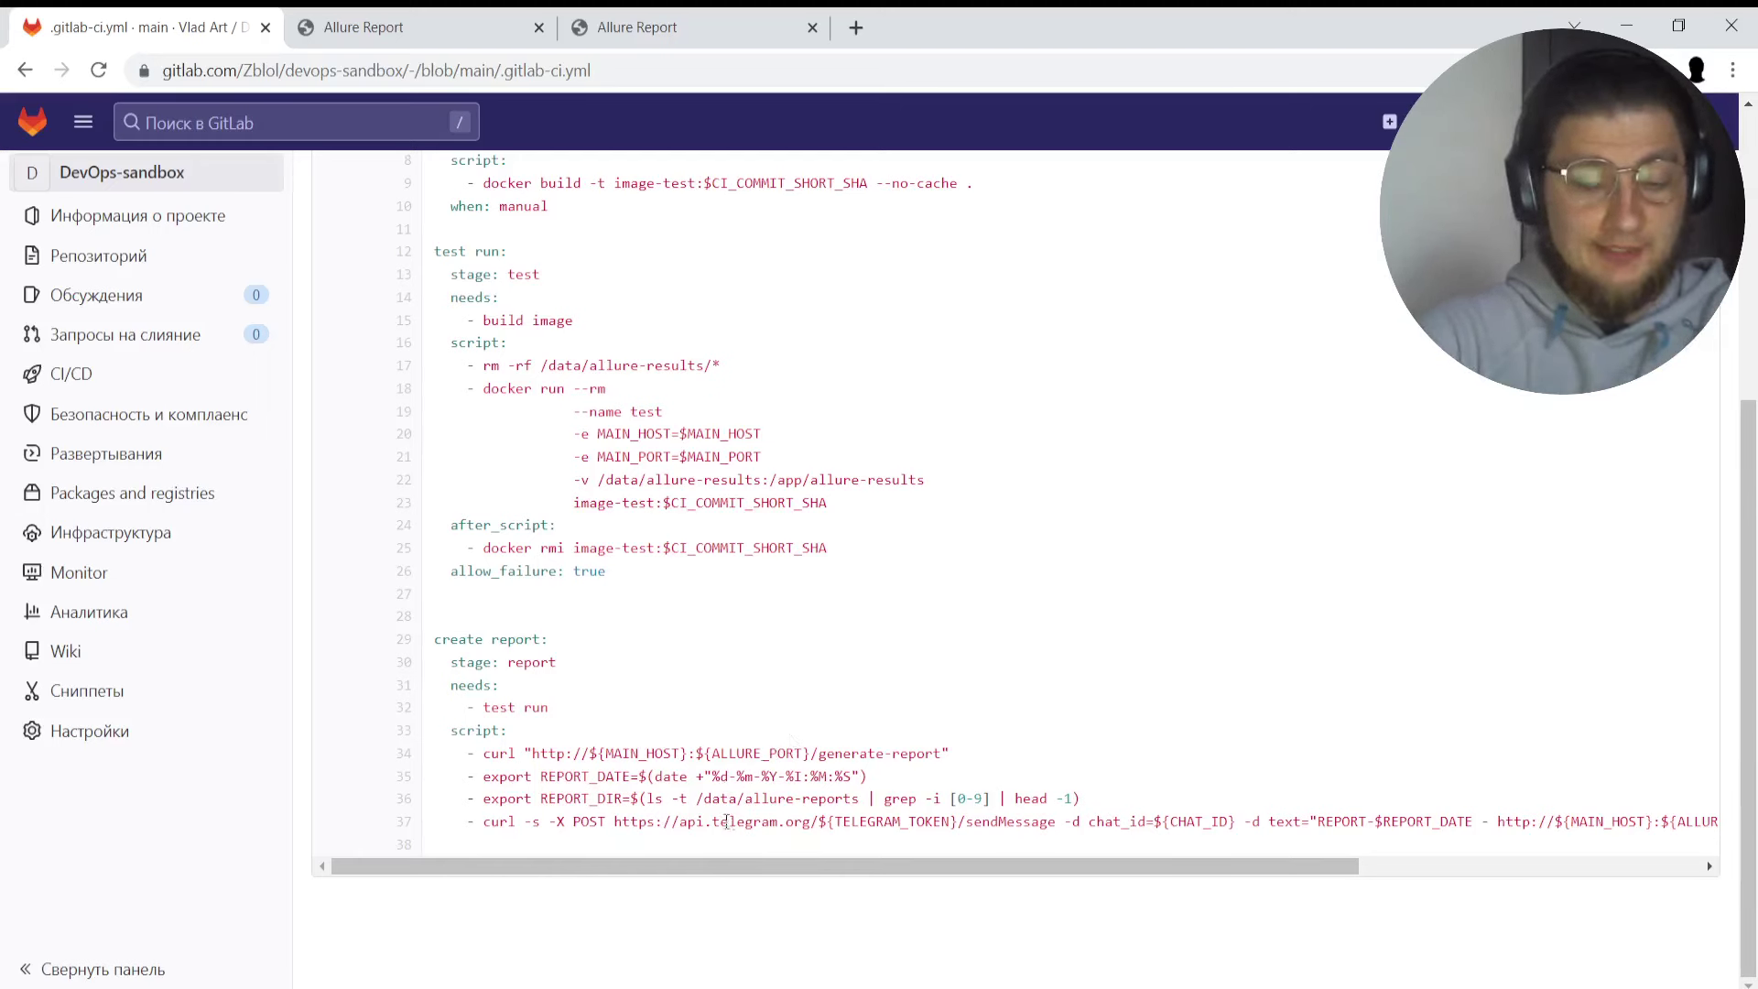
# Rerun the newest-report-number command, now giving 77, then try appending +! and +1 to the echo.
pyautogui.hotkey('alt', 'Tab')
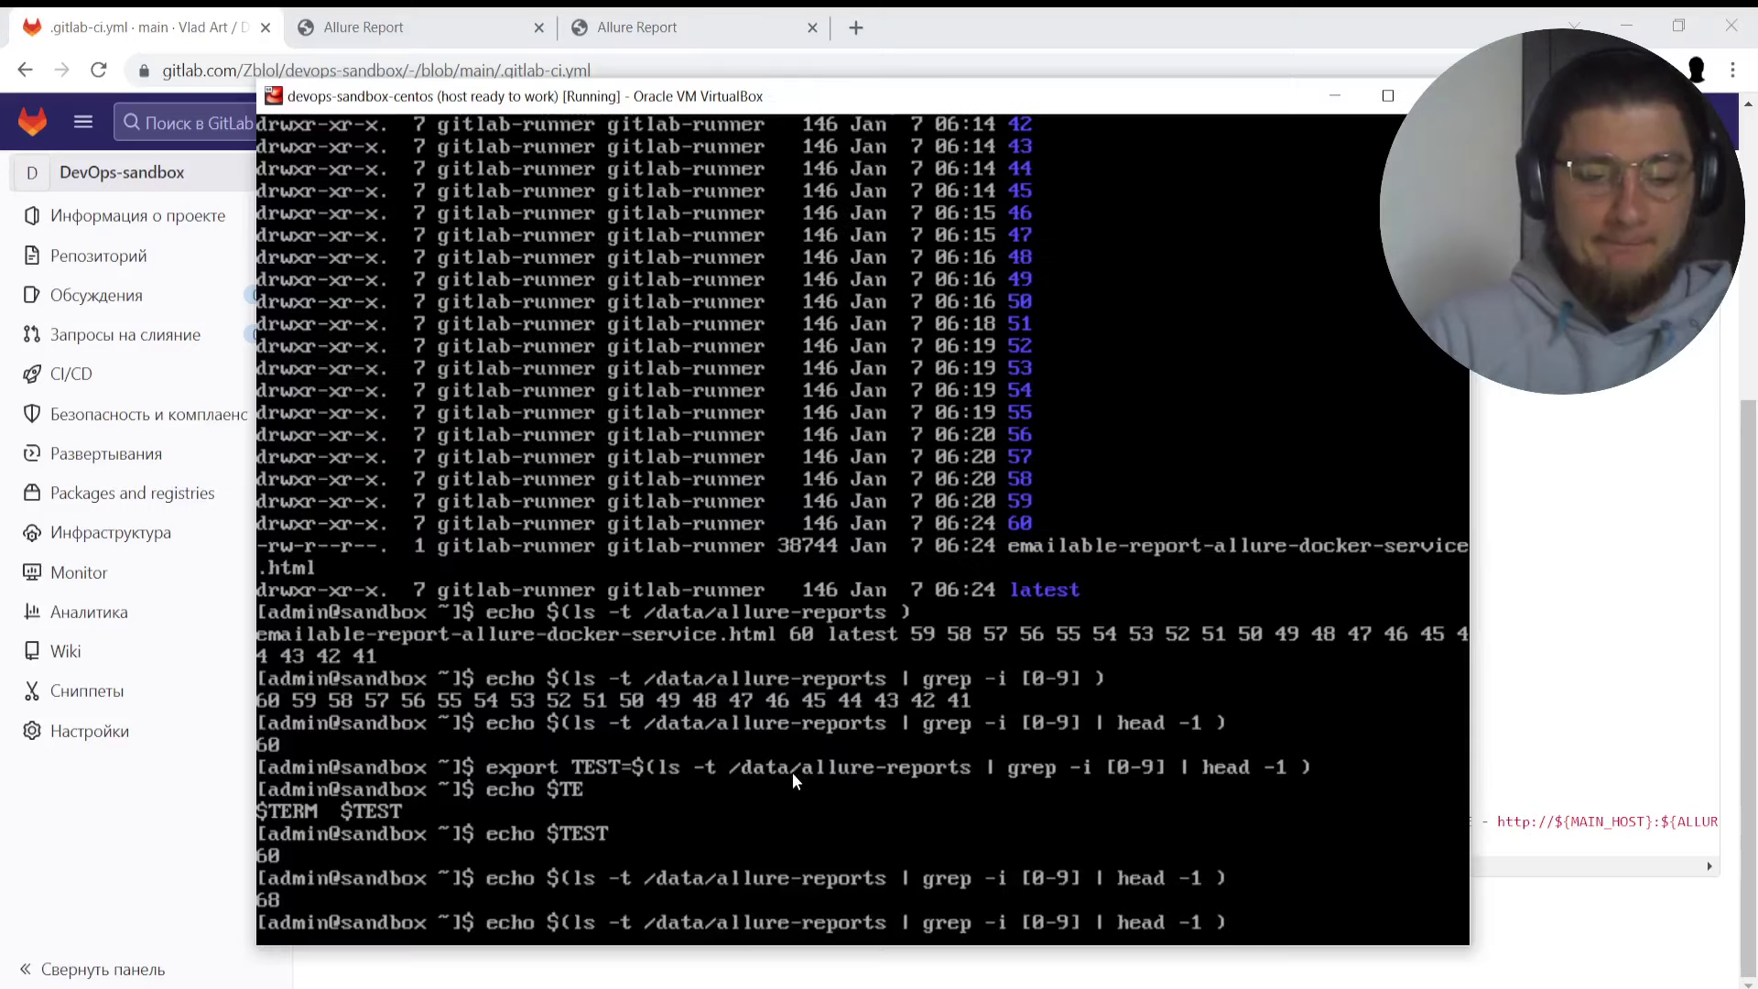
pyautogui.press('Return')
pyautogui.press('Up')
pyautogui.write('+!')
pyautogui.press('Return')
pyautogui.press('Up')
pyautogui.press('BackSpace')
pyautogui.write('1')
pyautogui.press('Return')
pyautogui.press('Up')
pyautogui.press('BackSpace')
pyautogui.press('BackSpace')
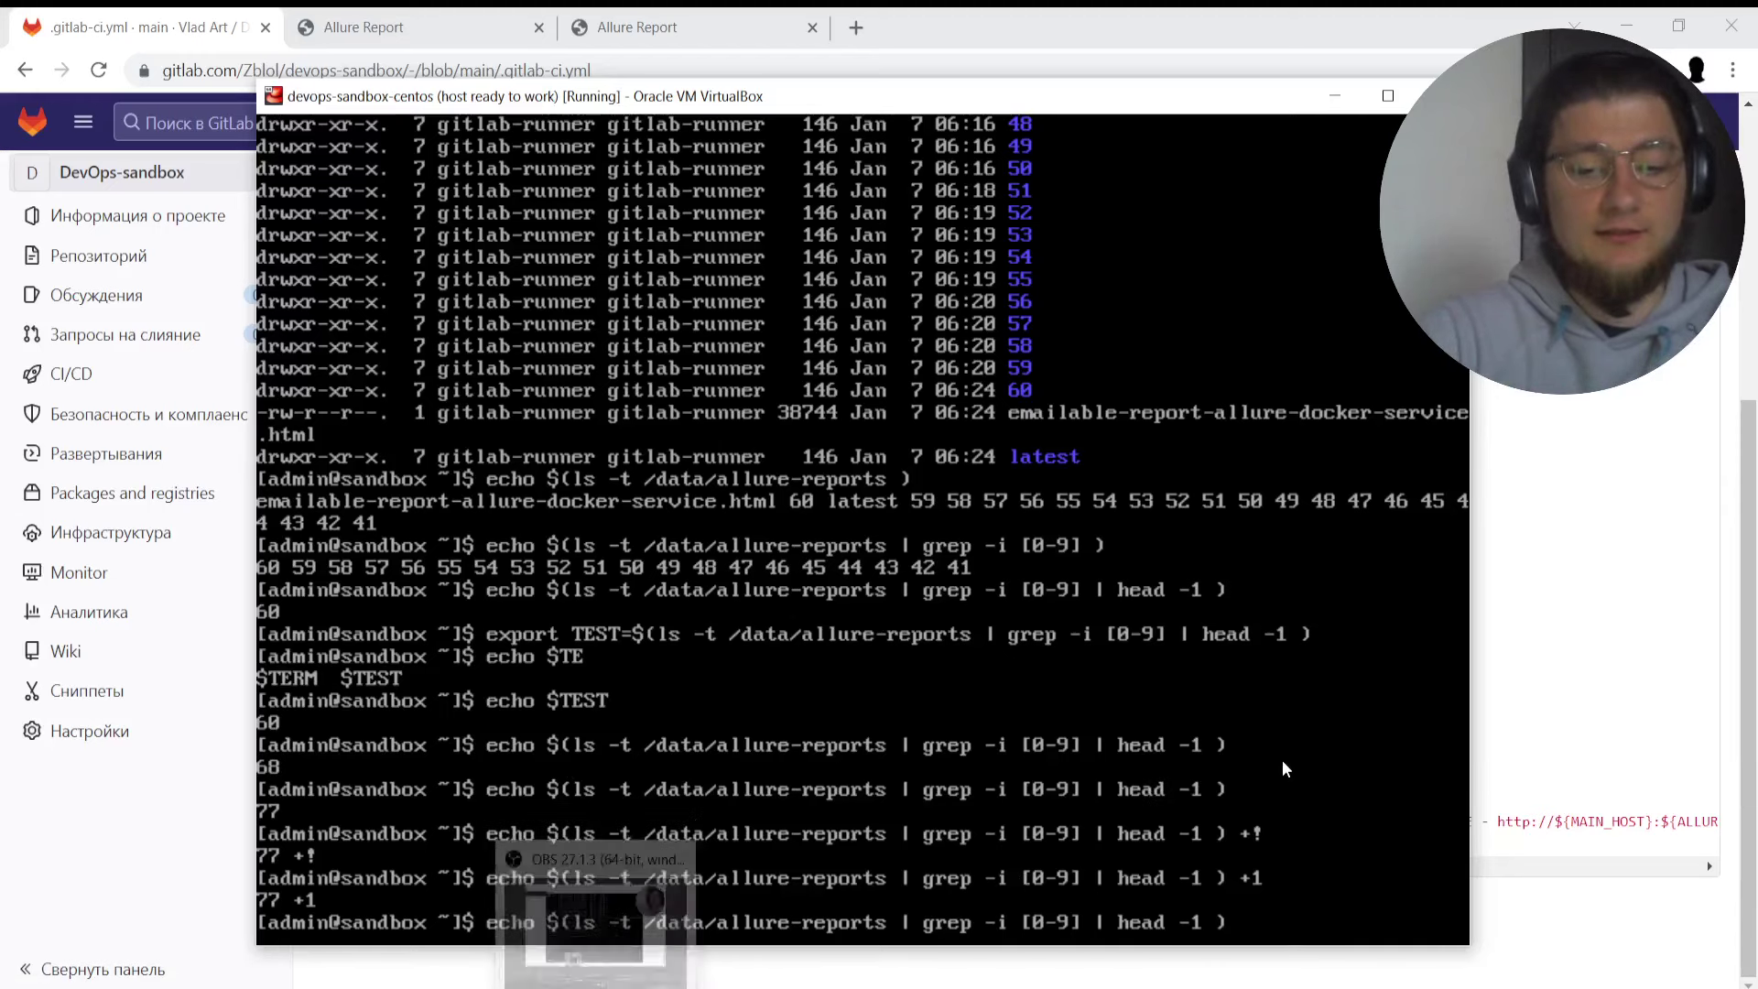
# Store the newest report number in TEST again and print $TEST.
pyautogui.press('Up')
pyautogui.press('Up')
pyautogui.press('Up')
pyautogui.press('Up')
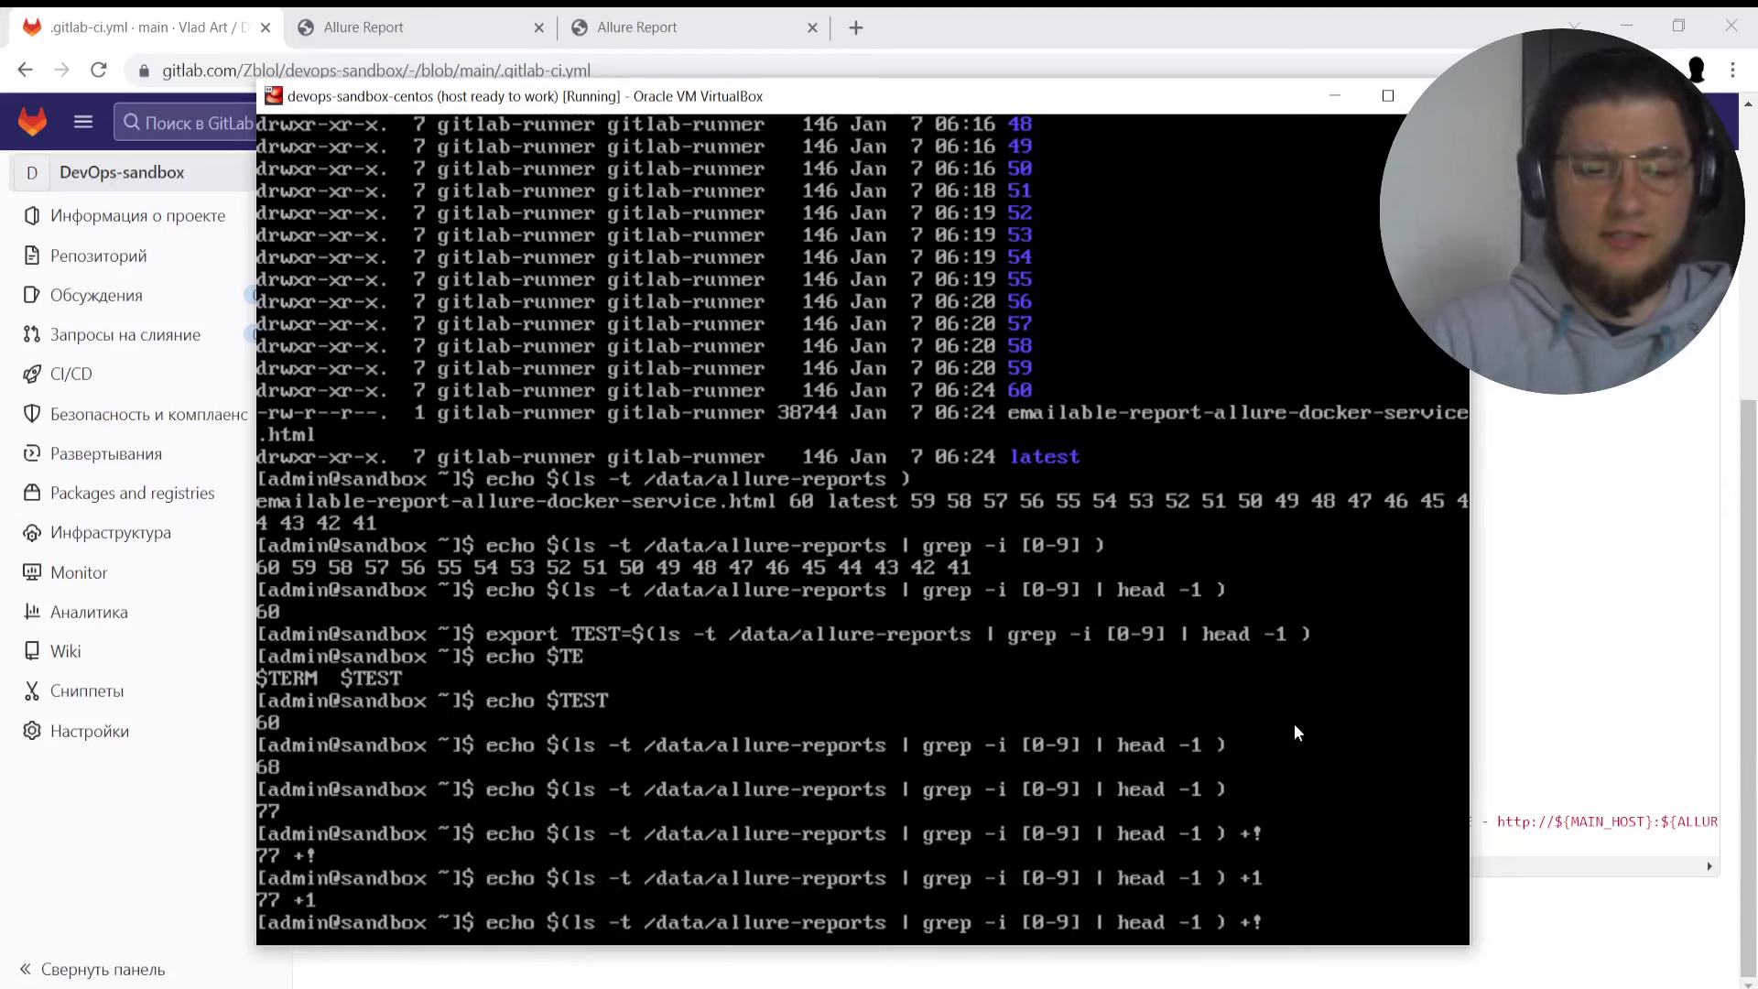
pyautogui.press('Up')
pyautogui.press('Down')
pyautogui.press('Up')
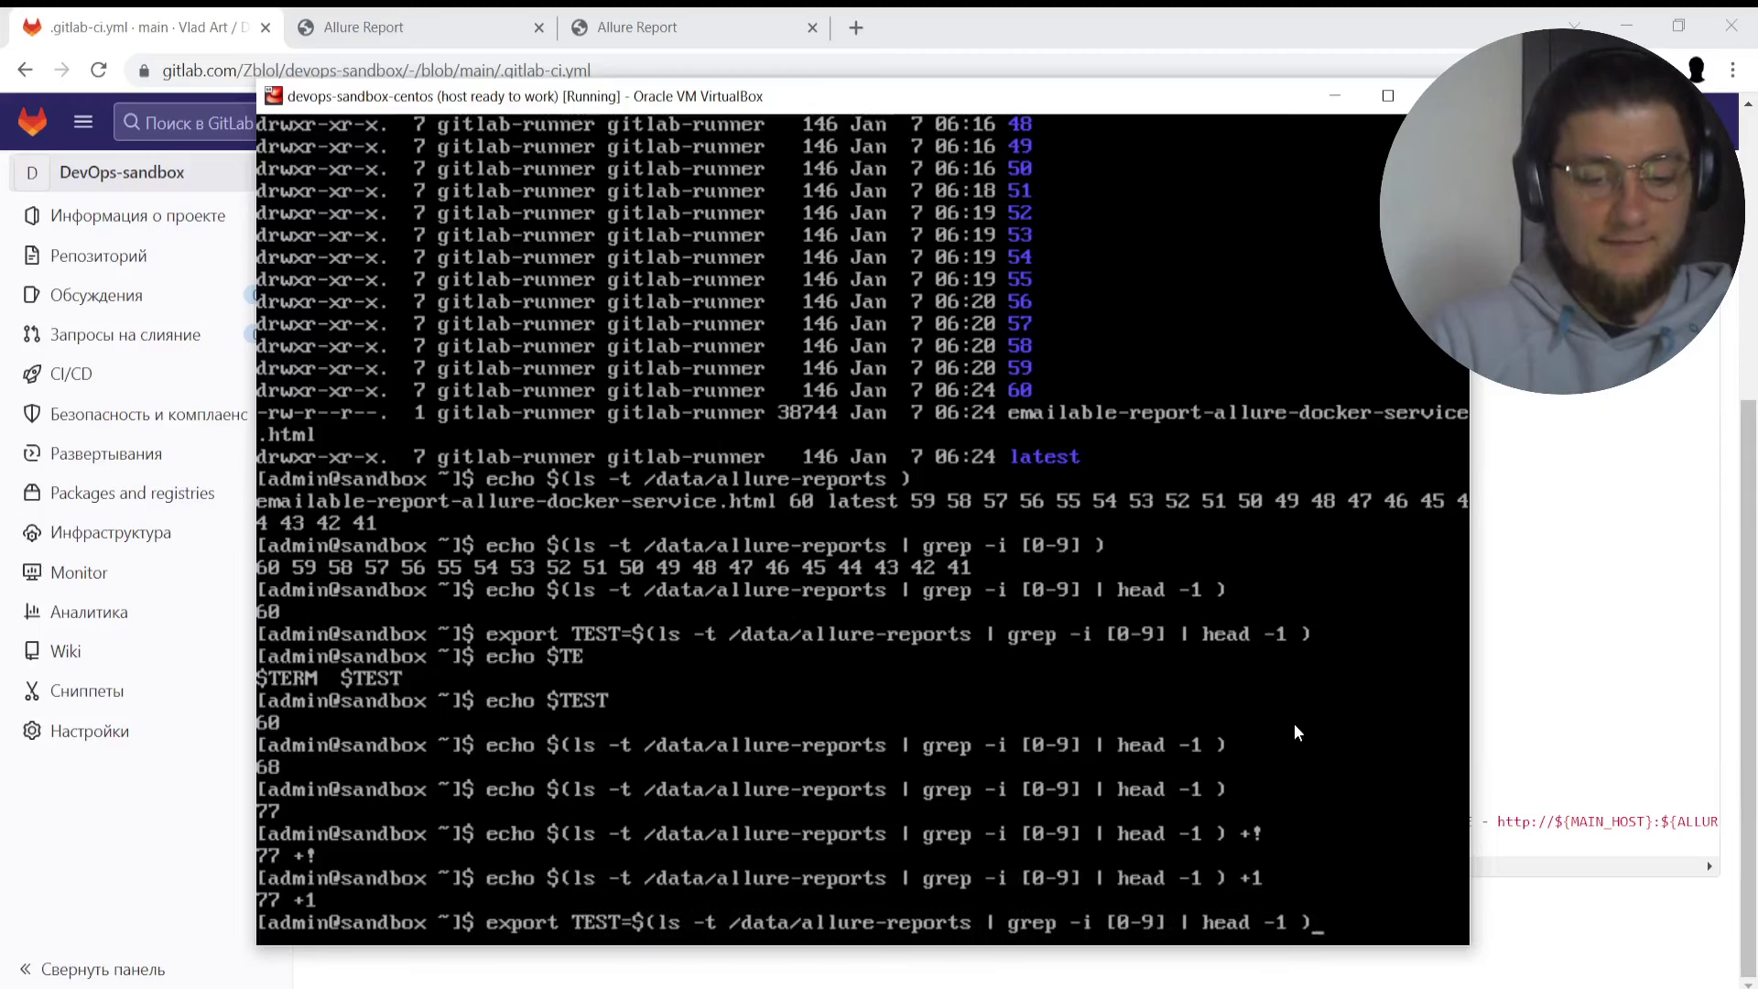
pyautogui.press('Return')
pyautogui.press('Up')
pyautogui.press('Up')
pyautogui.press('Up')
pyautogui.press('Up')
pyautogui.press('Up')
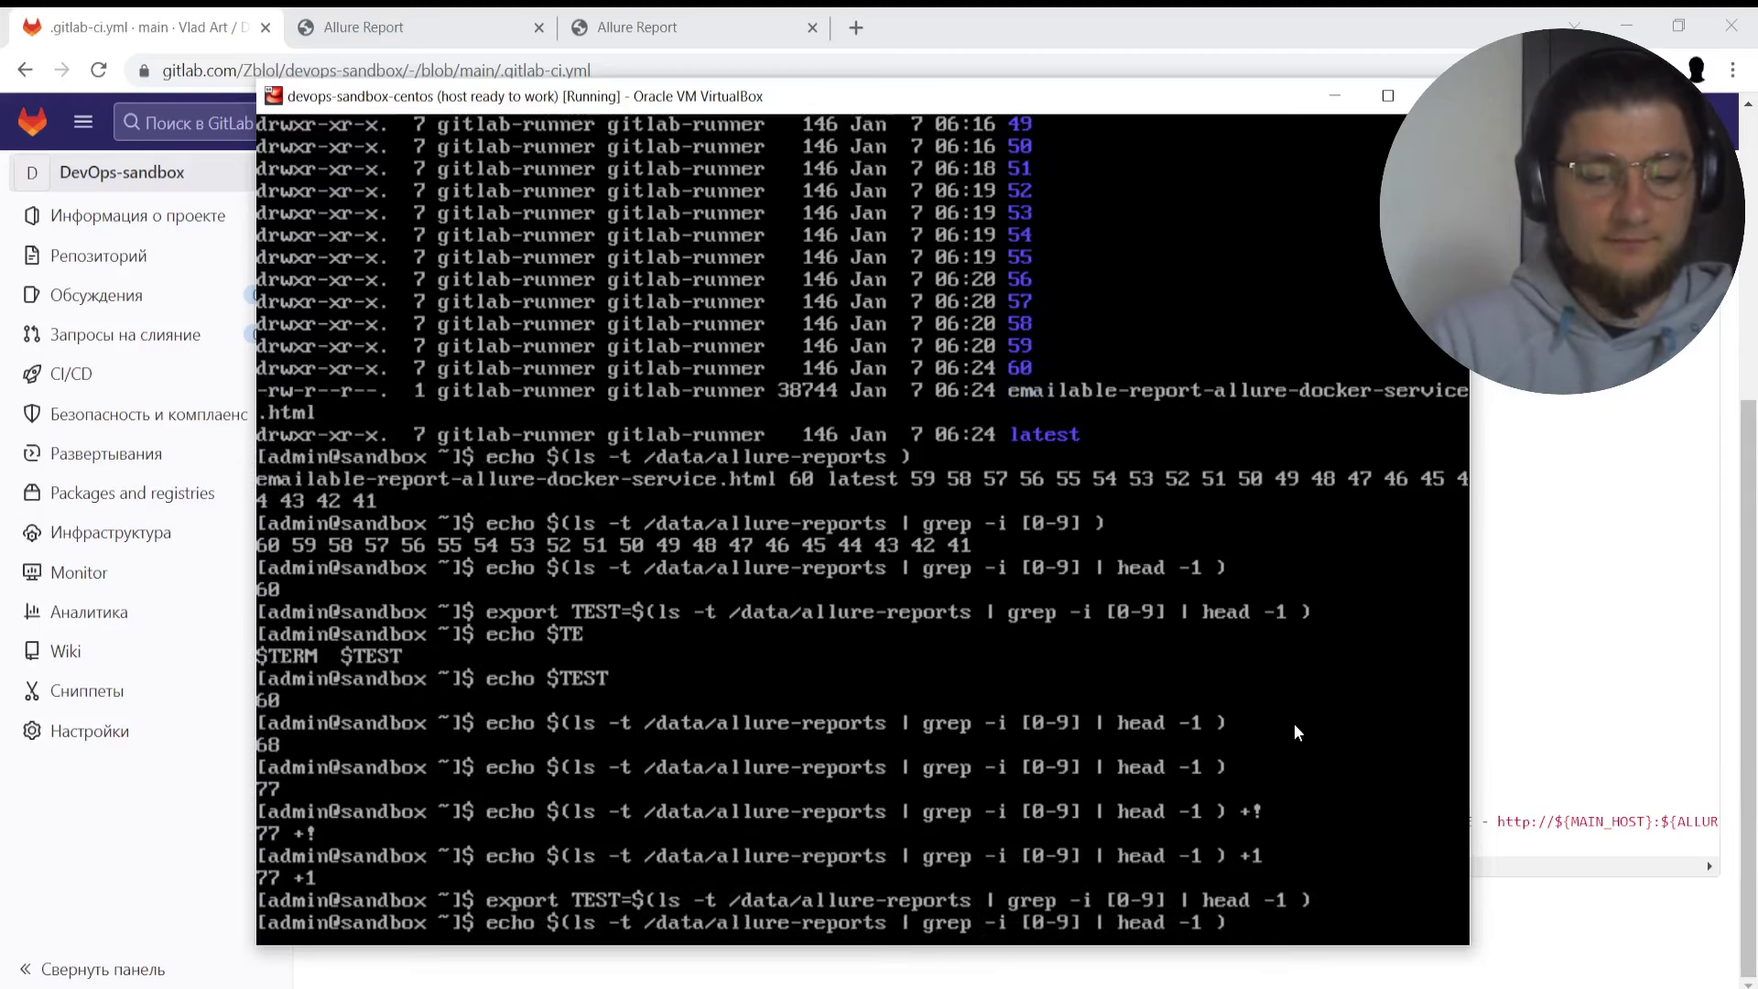
pyautogui.press('Return')
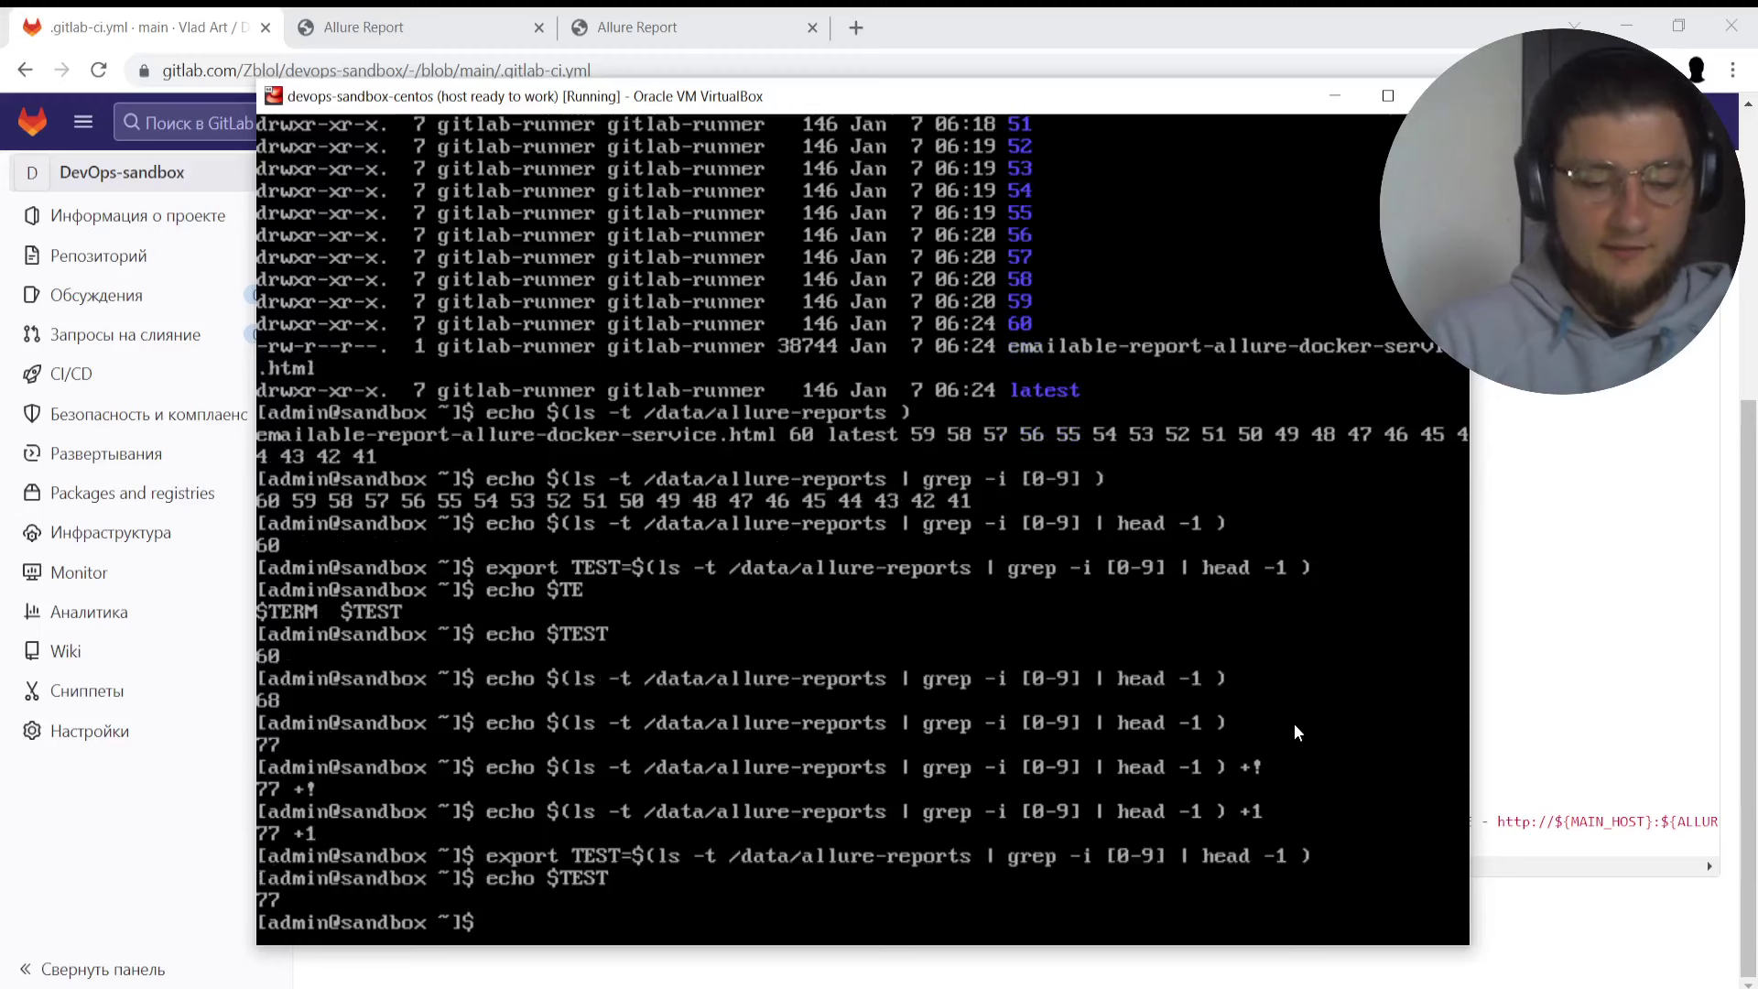
# Replace echo $TEST+1 with the arithmetic expansion $((TEST+1)) to get 78.
pyautogui.press('Up')
pyautogui.write('+1')
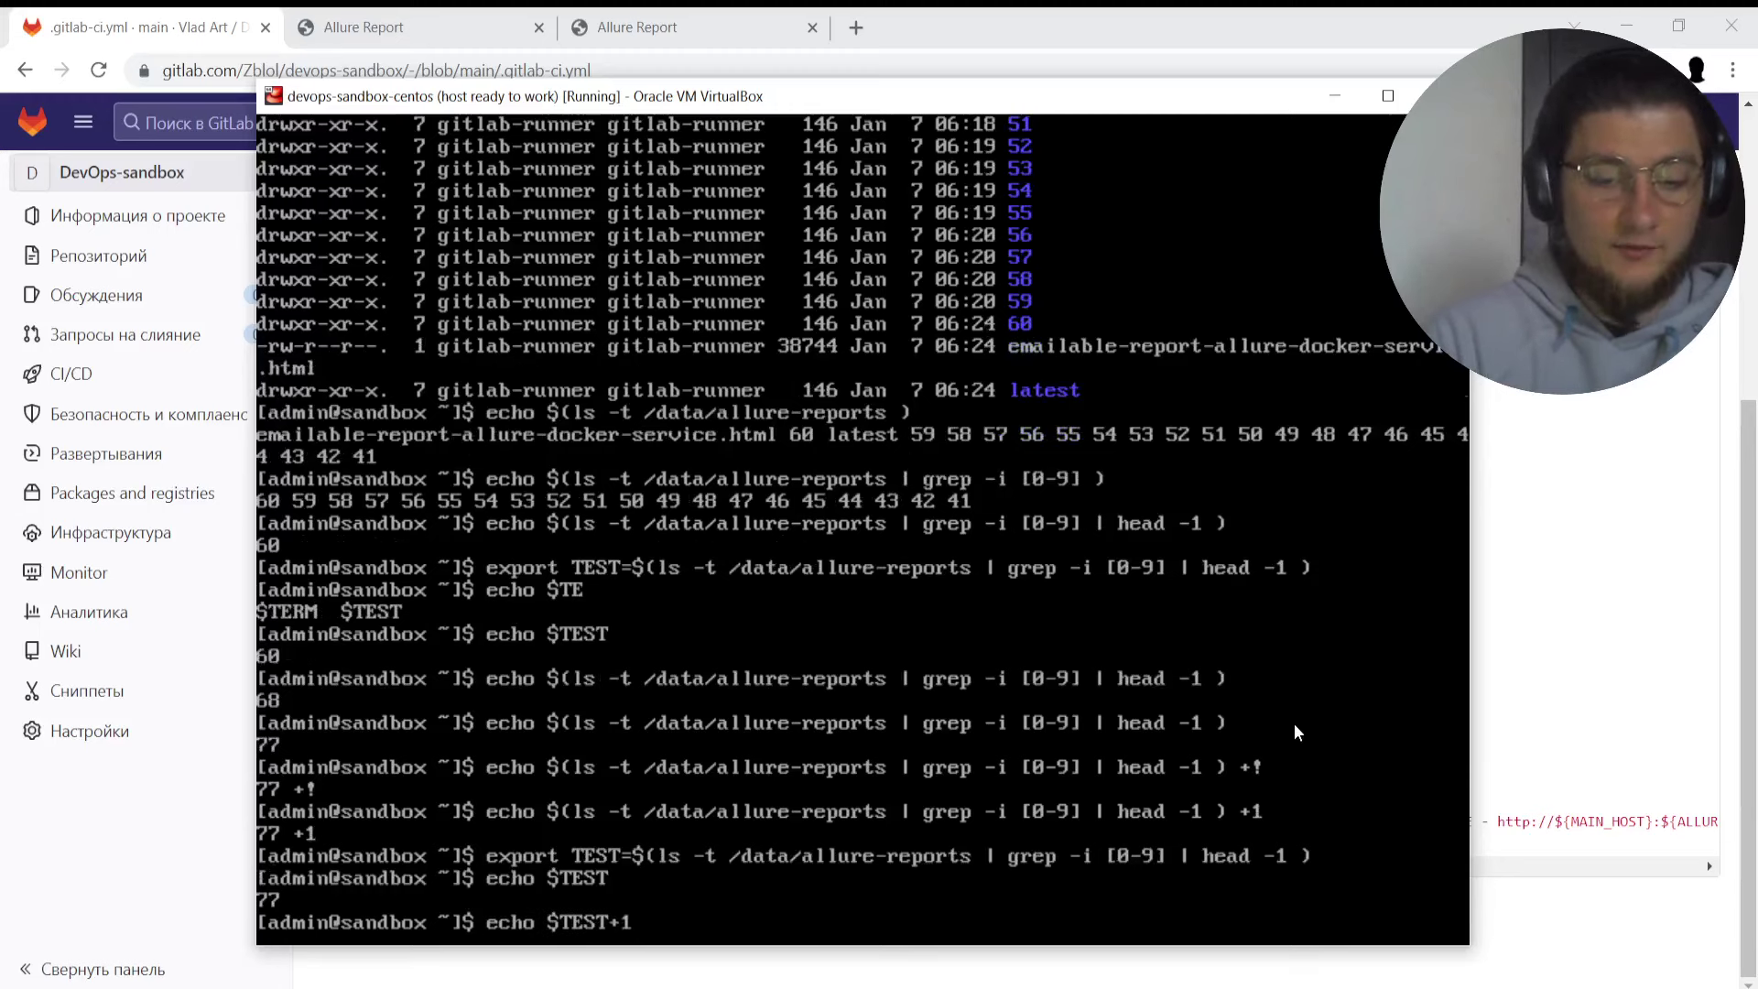
pyautogui.press('Return')
pyautogui.press('Up')
pyautogui.press('BackSpace')
pyautogui.press('BackSpace')
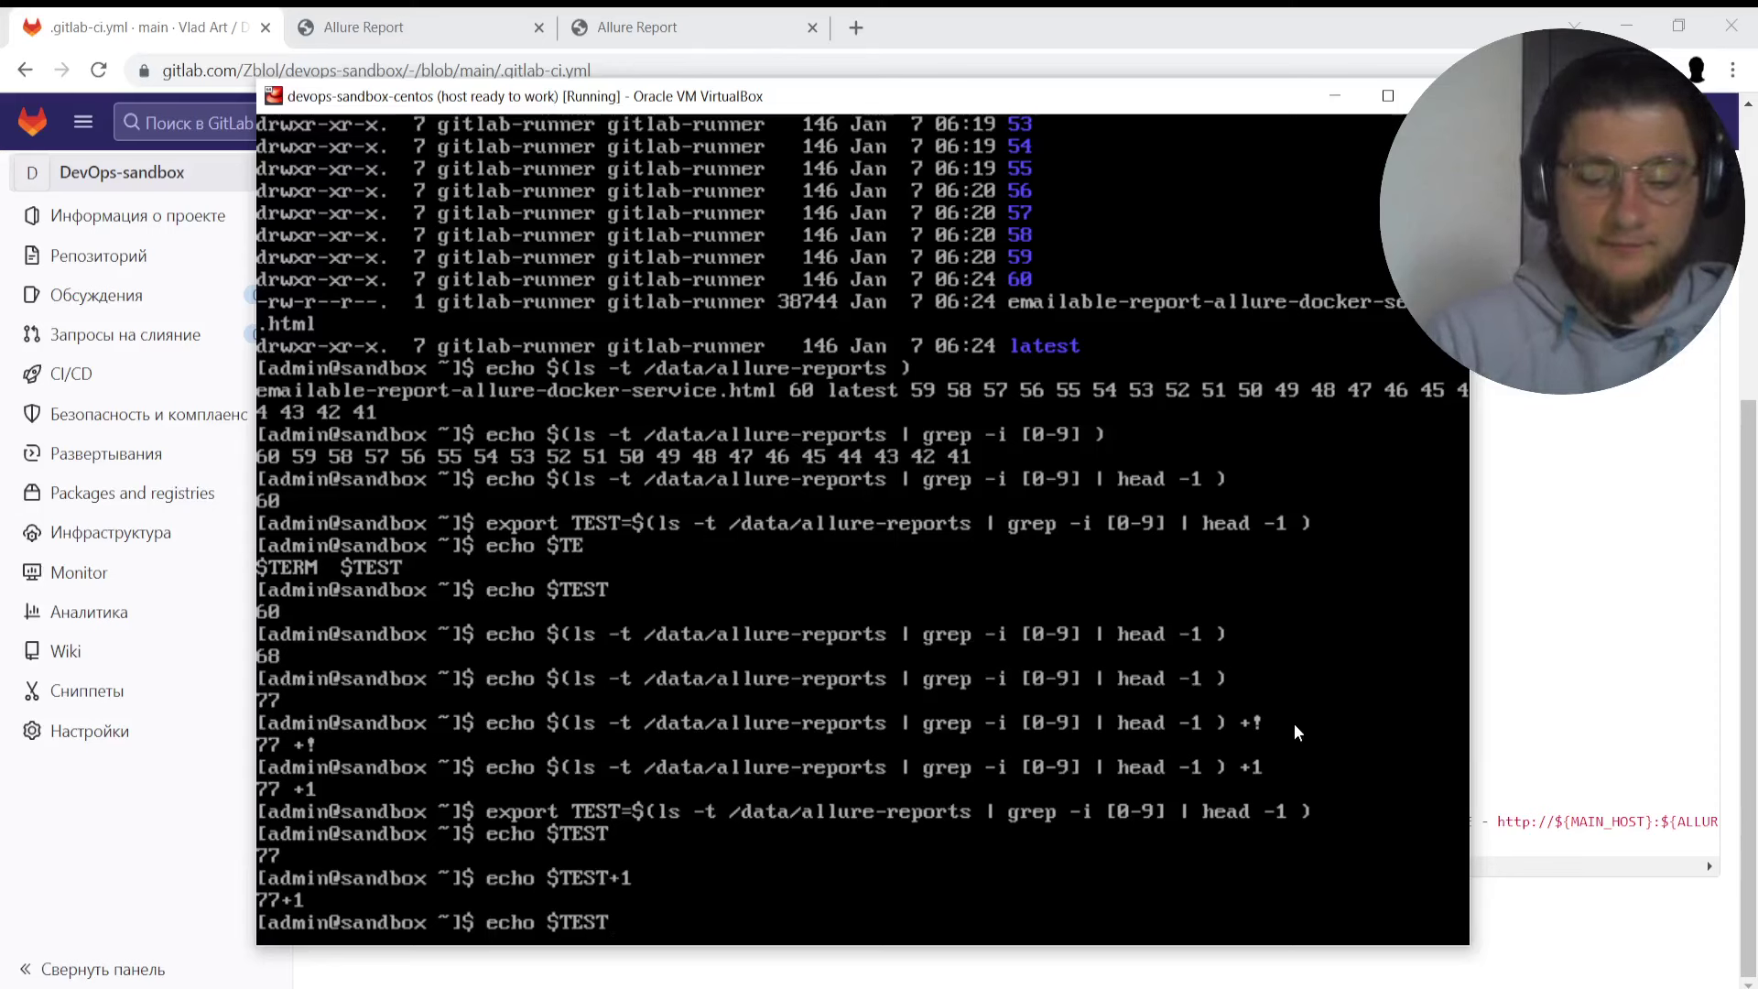
pyautogui.press('Left')
pyautogui.press('Left')
pyautogui.press('Left')
pyautogui.press('Left')
pyautogui.write('((TEST')
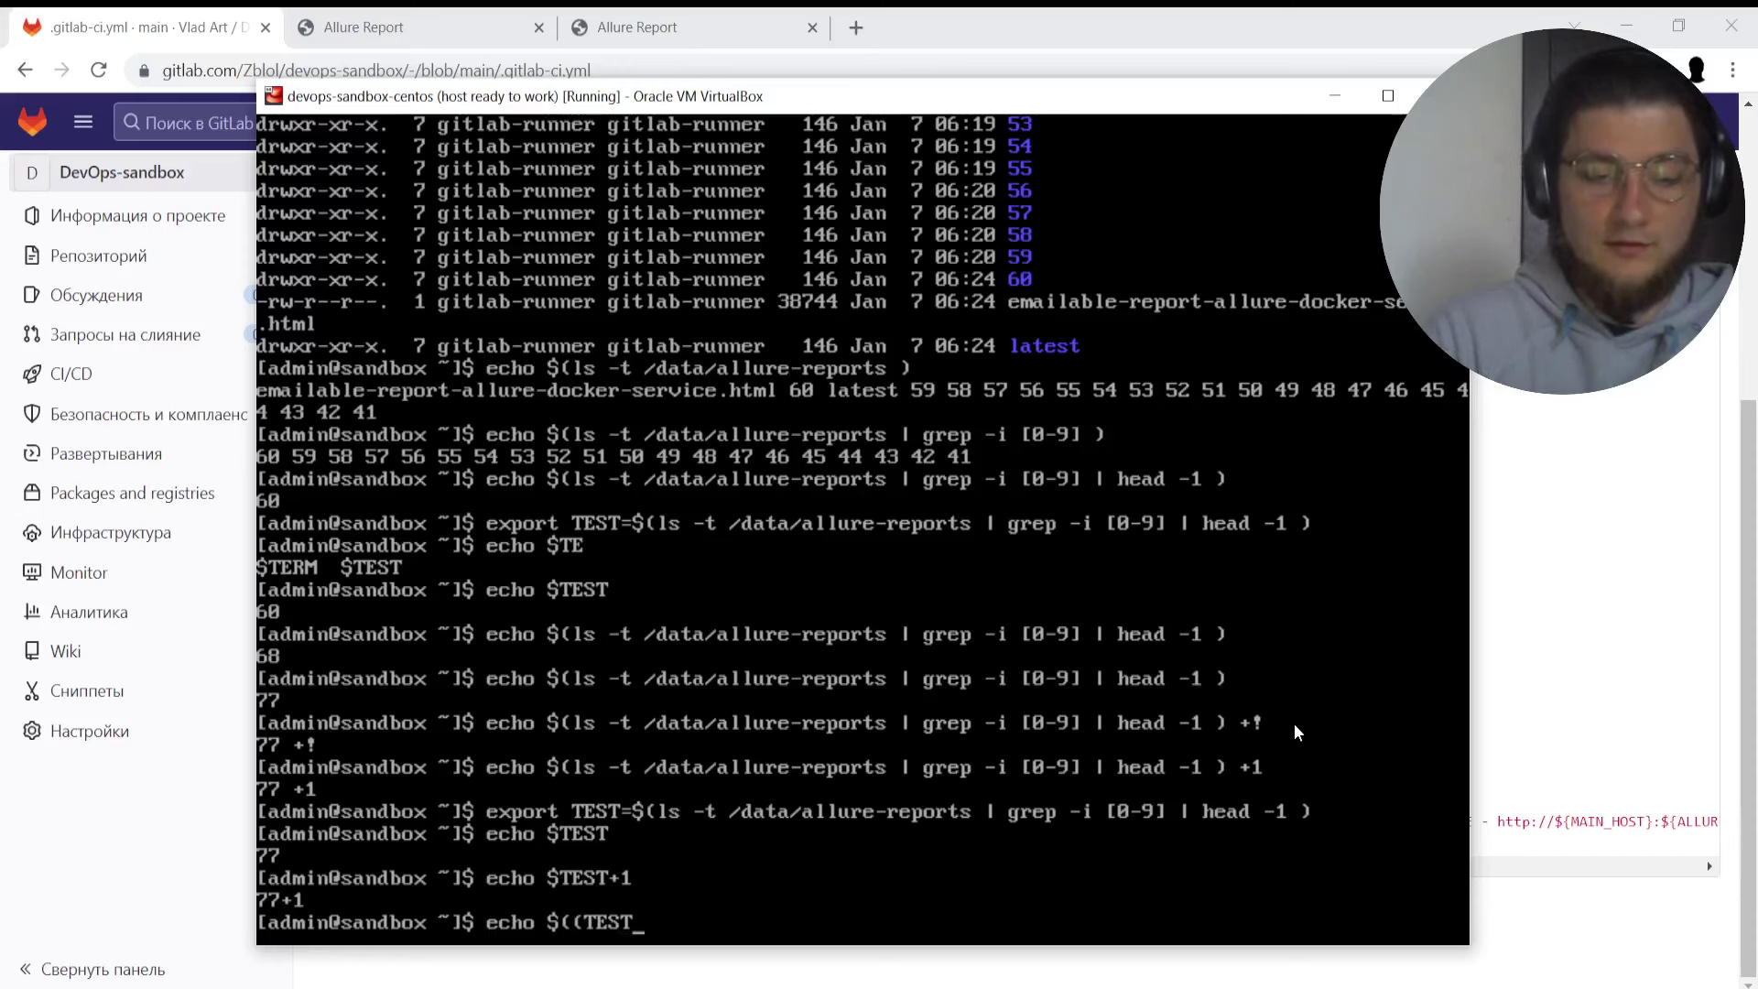
pyautogui.write('))')
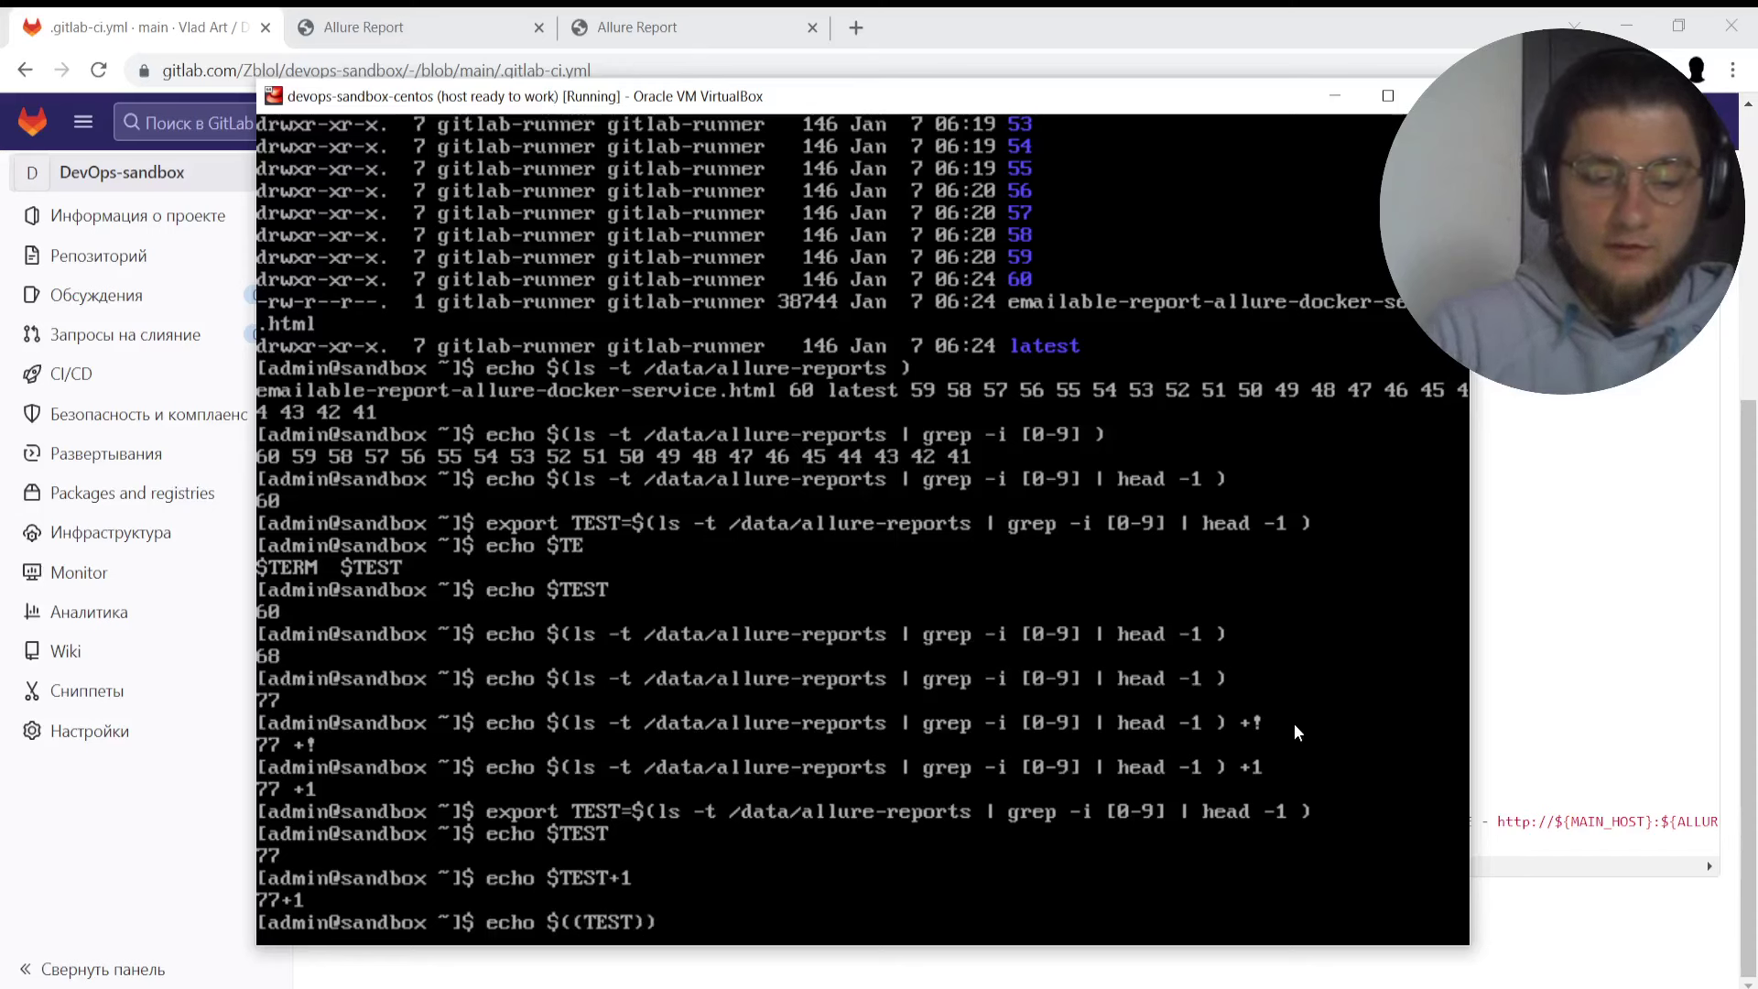
pyautogui.press('Left')
pyautogui.press('Left')
pyautogui.write('+1')
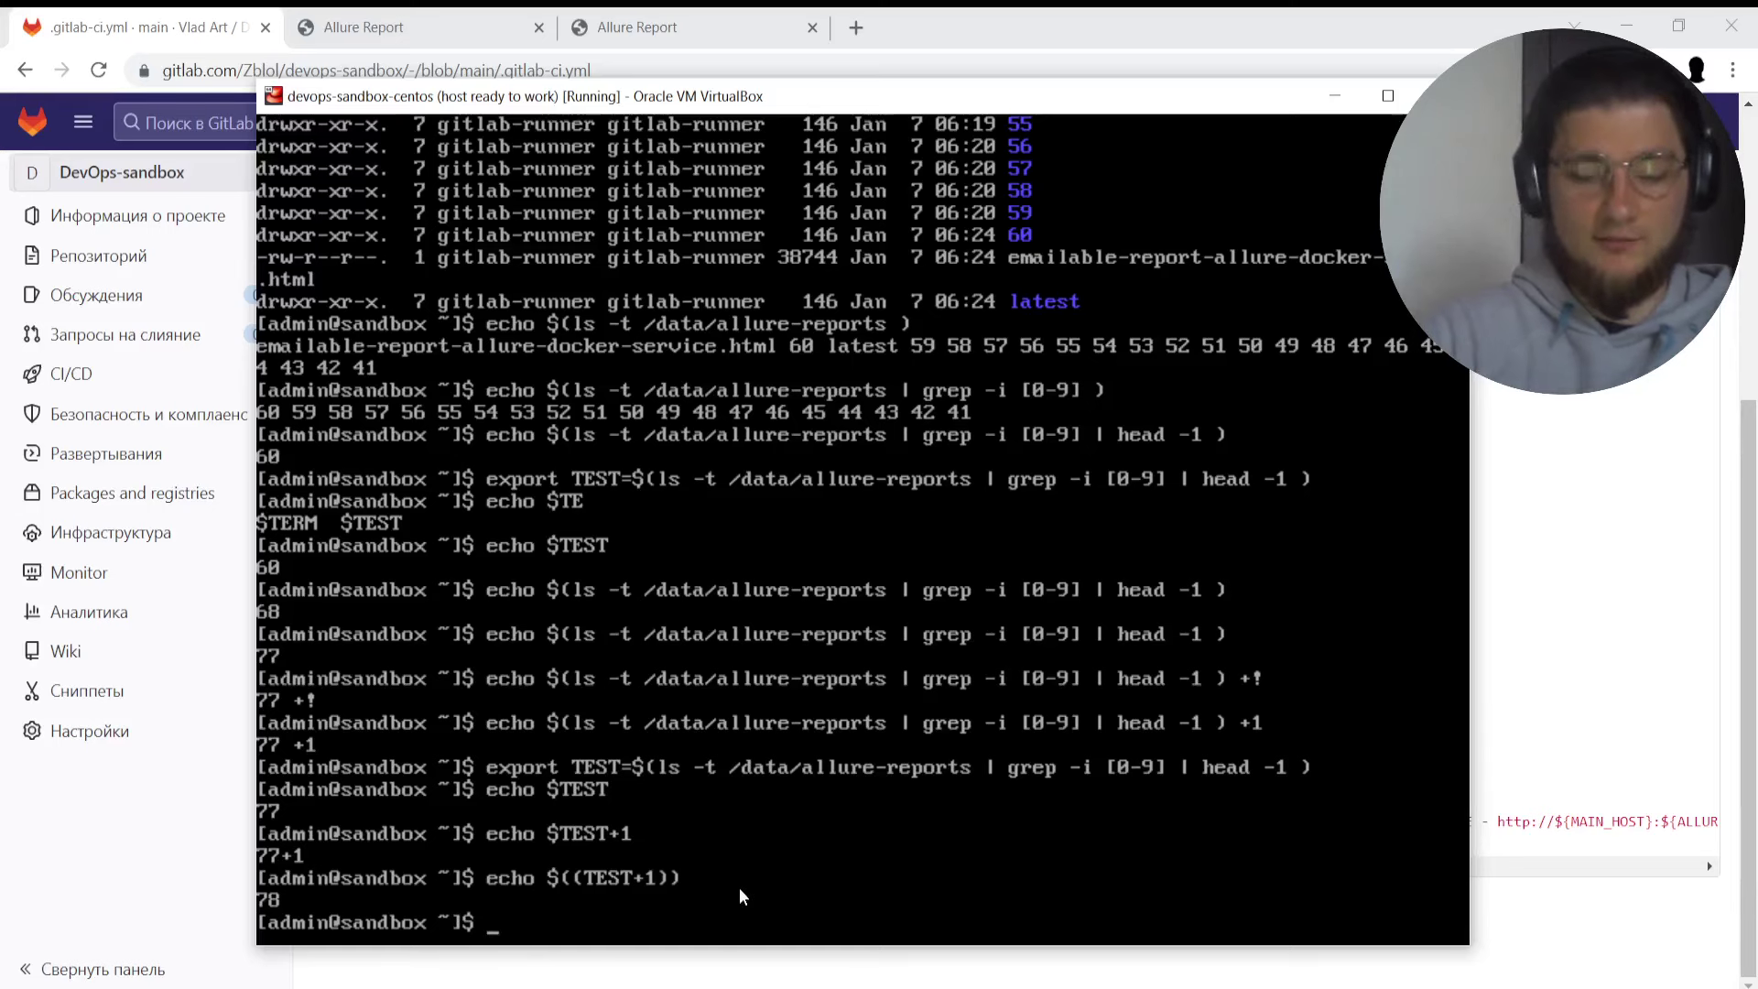
# Recall the export TEST command and open .gitlab-ci.yml in GitLab for editing.
pyautogui.press('Up')
pyautogui.press('Up')
pyautogui.press('Up')
pyautogui.press('Up')
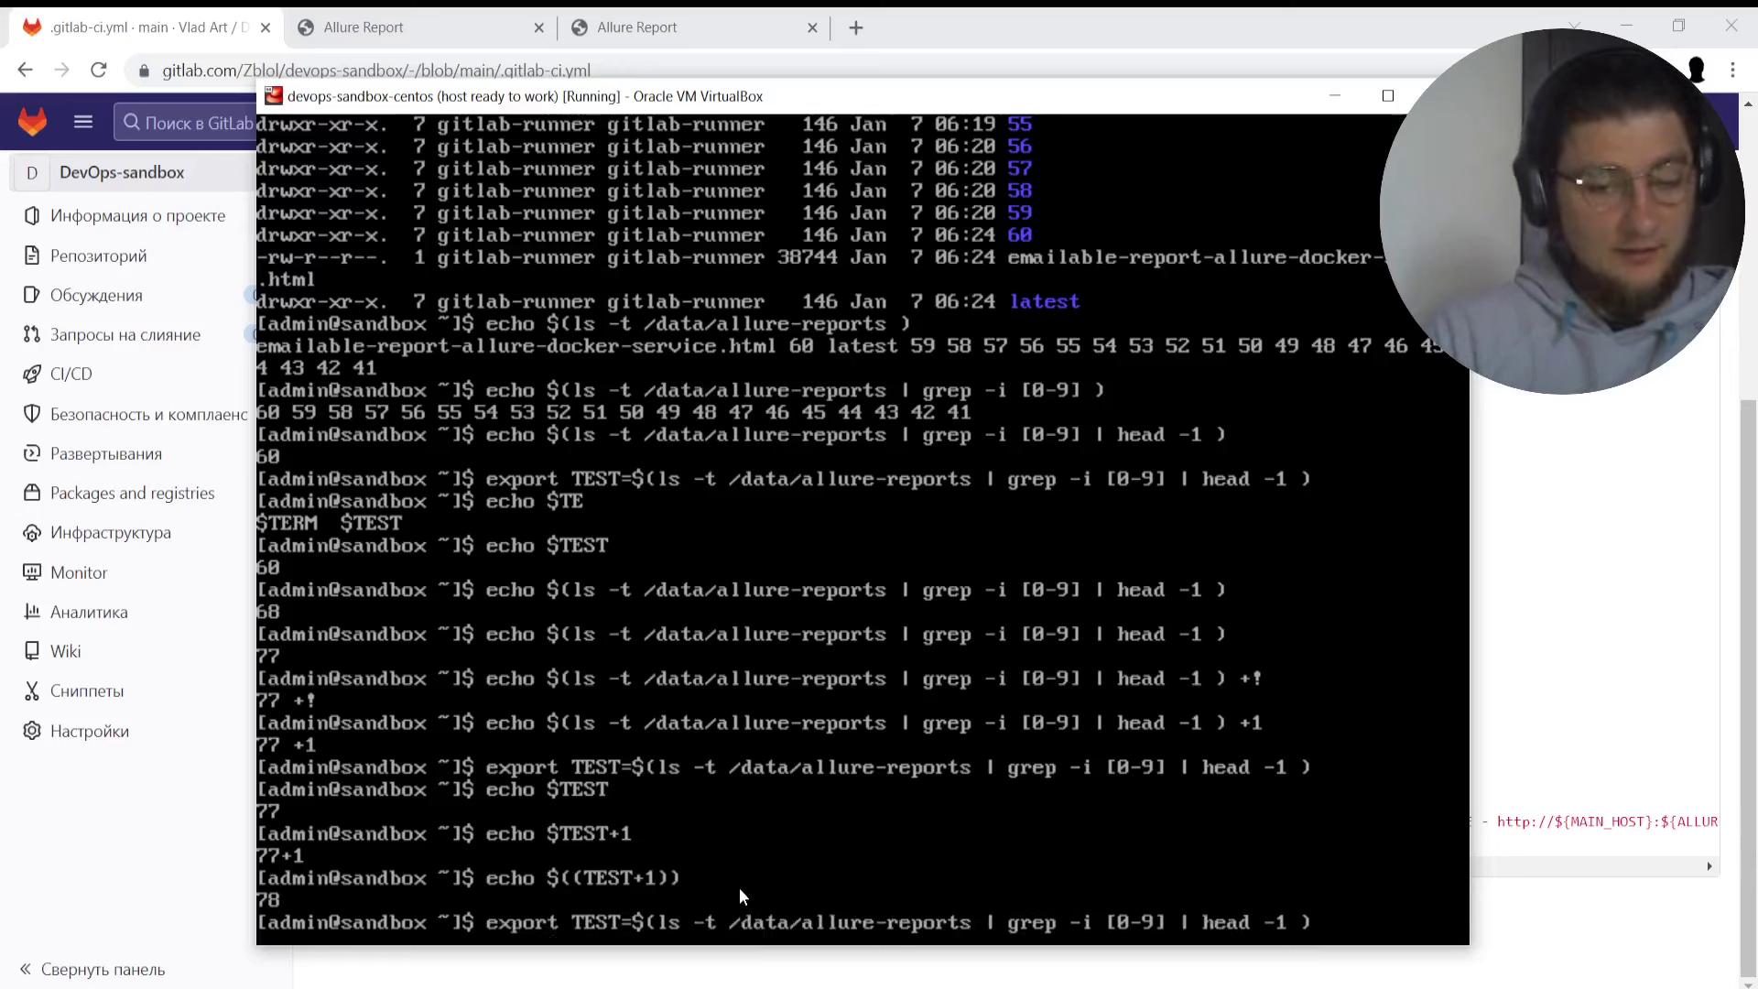
pyautogui.hotkey('alt', 'Tab')
pyautogui.click(1236, 416)
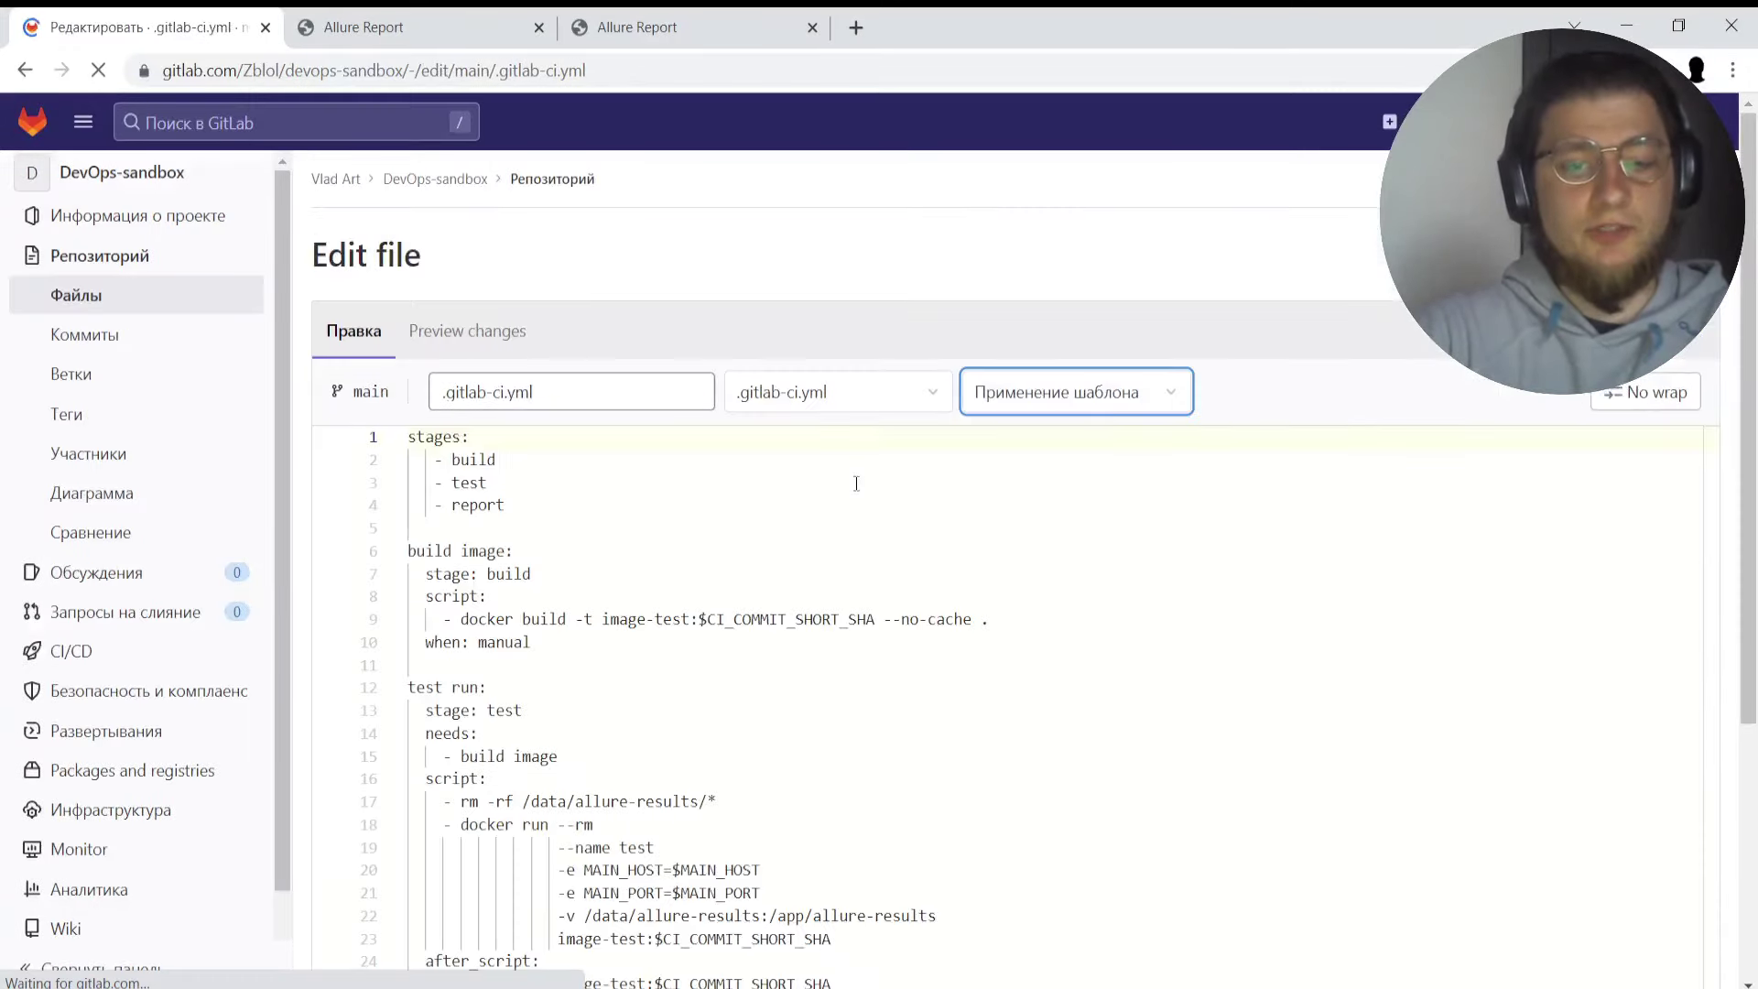
# Rename REPORT_DIR to LAST_DIR on line 36 and add line 37: - export REPORT_DIR=$((LAST_DIR+1)).
pyautogui.scroll(-3, 936, 442)
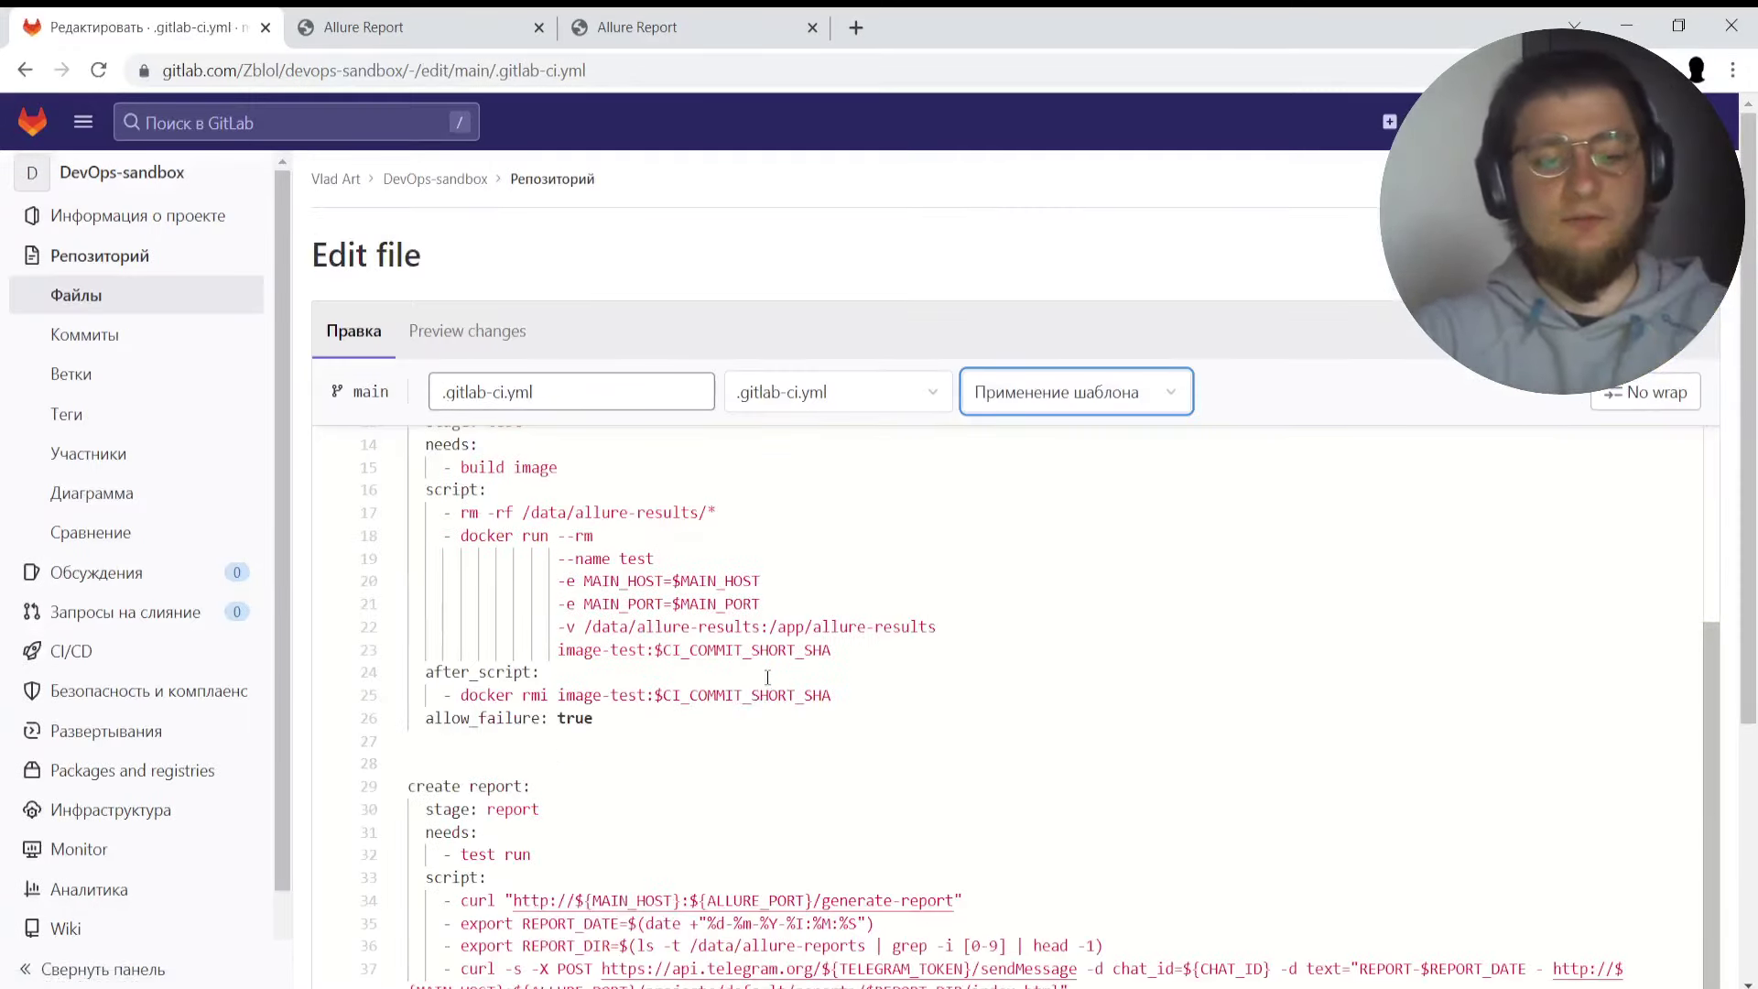
pyautogui.scroll(-3, 1110, 837)
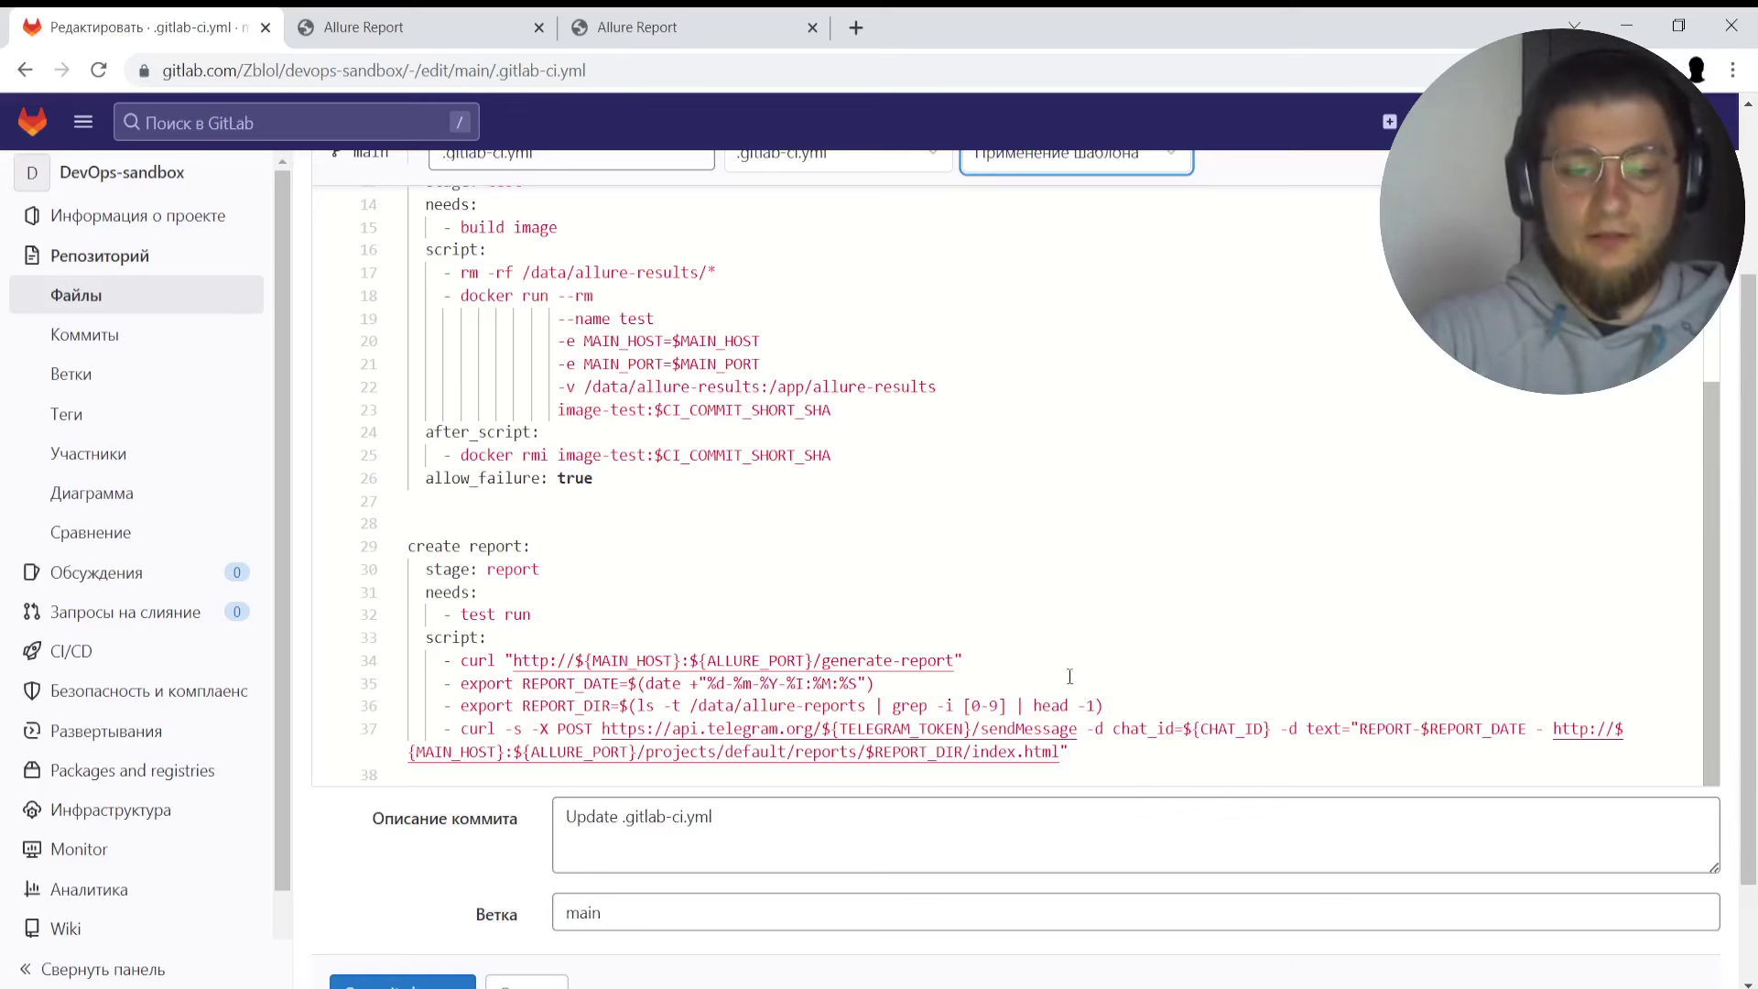
pyautogui.click(1167, 712)
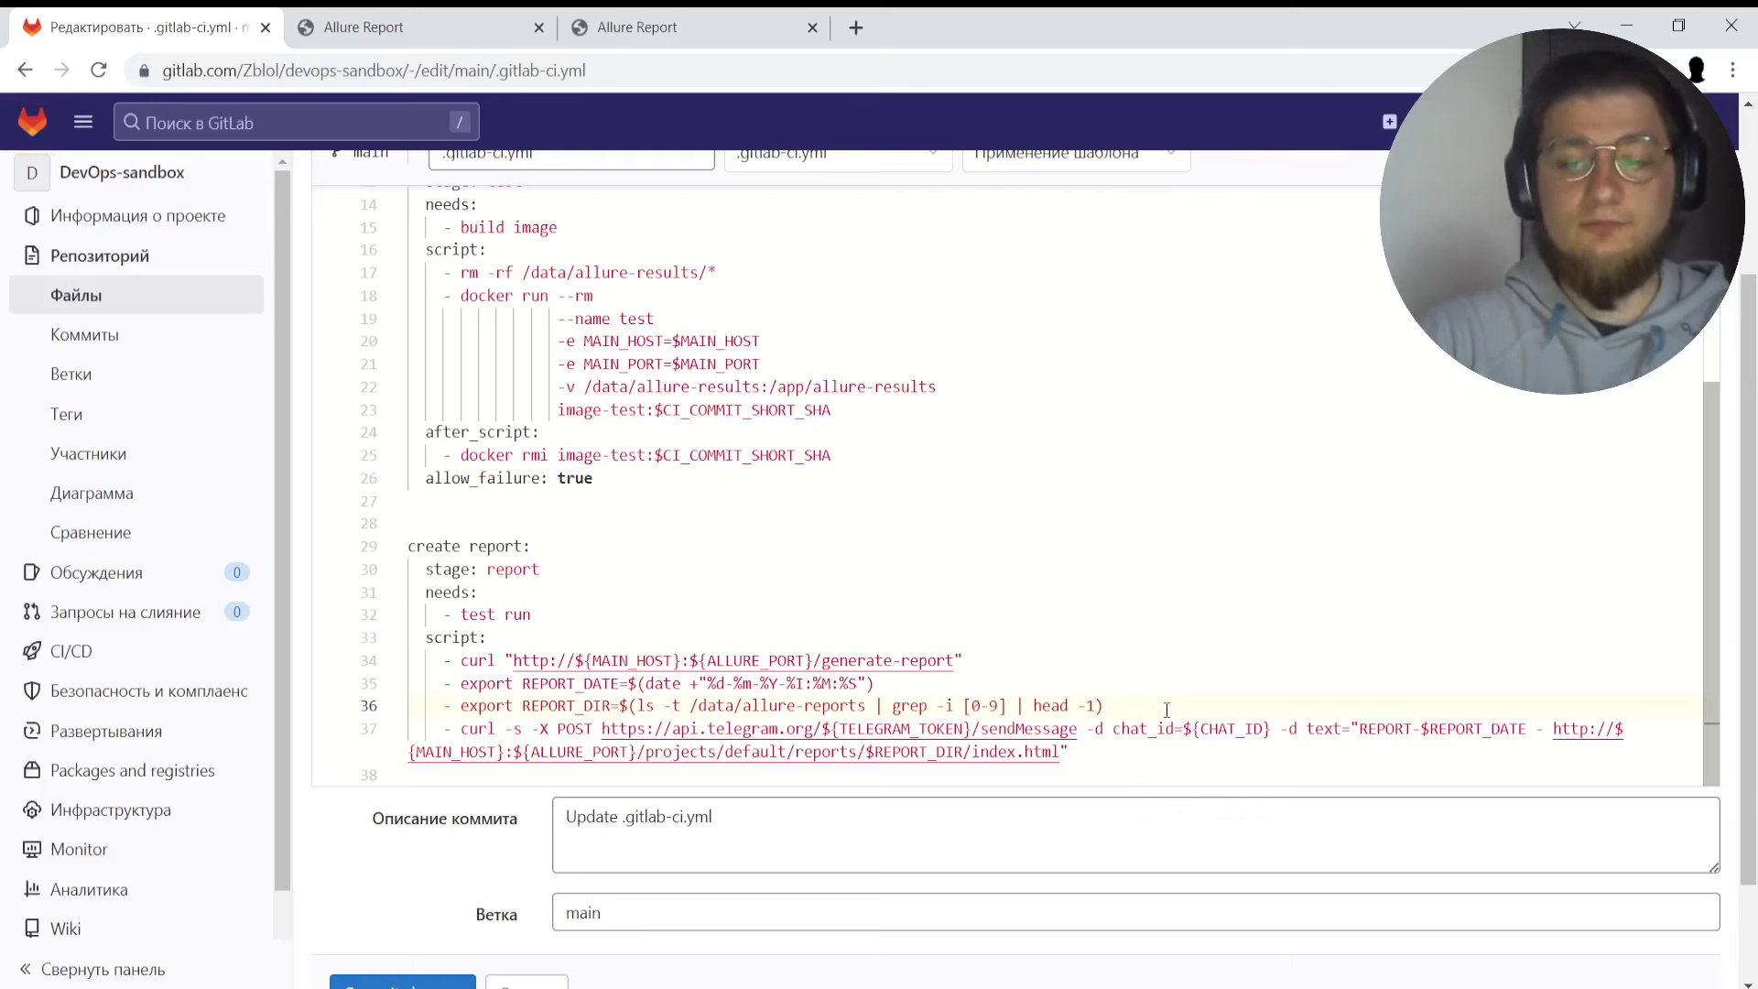
pyautogui.press('Return')
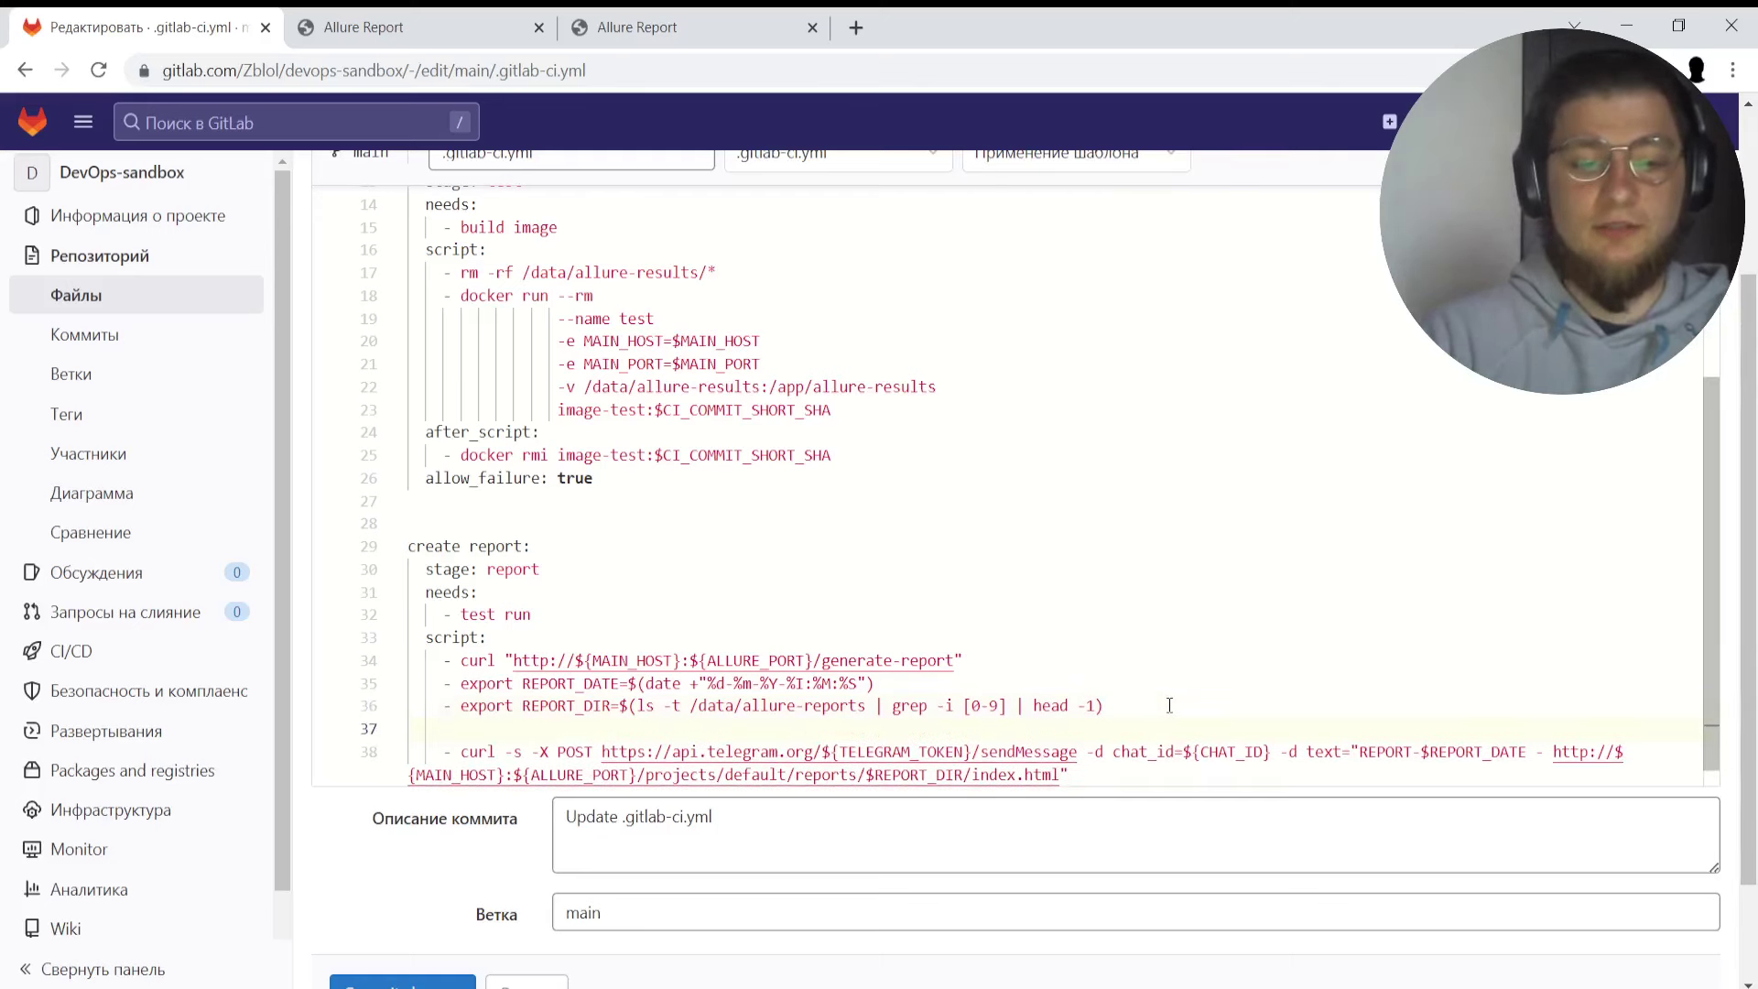
pyautogui.write('-')
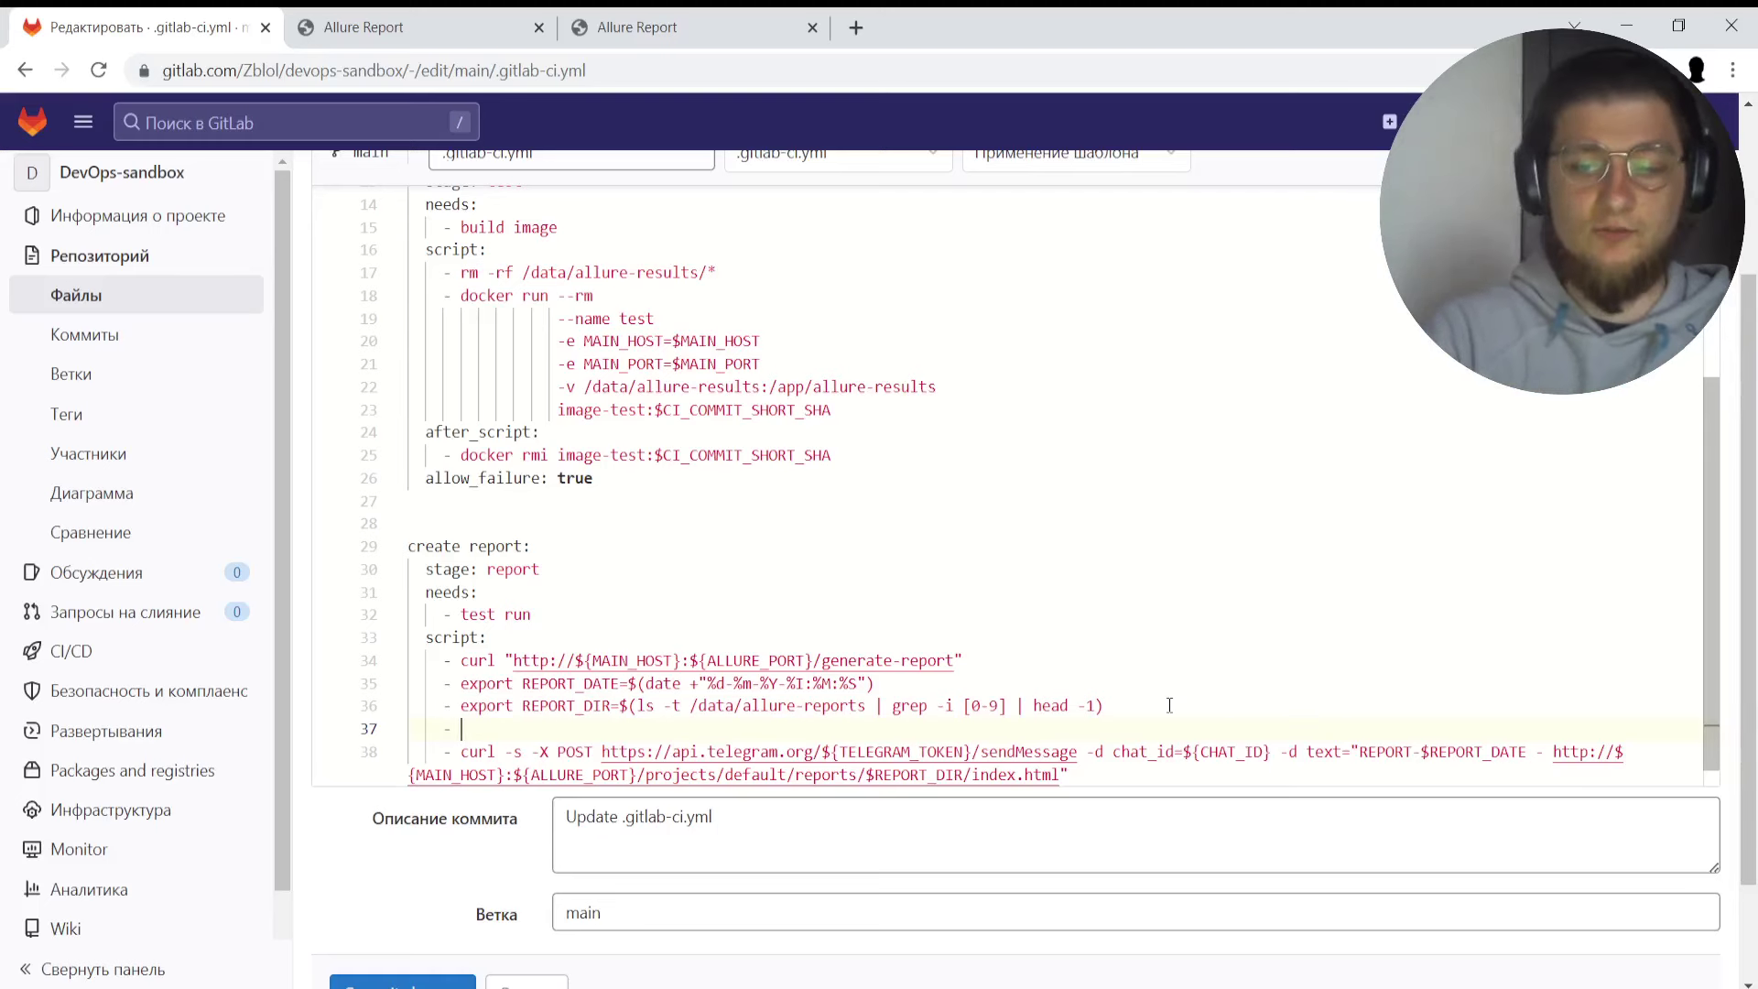
pyautogui.doubleClick(578, 705)
pyautogui.write('LAST_DIR')
pyautogui.click(550, 730)
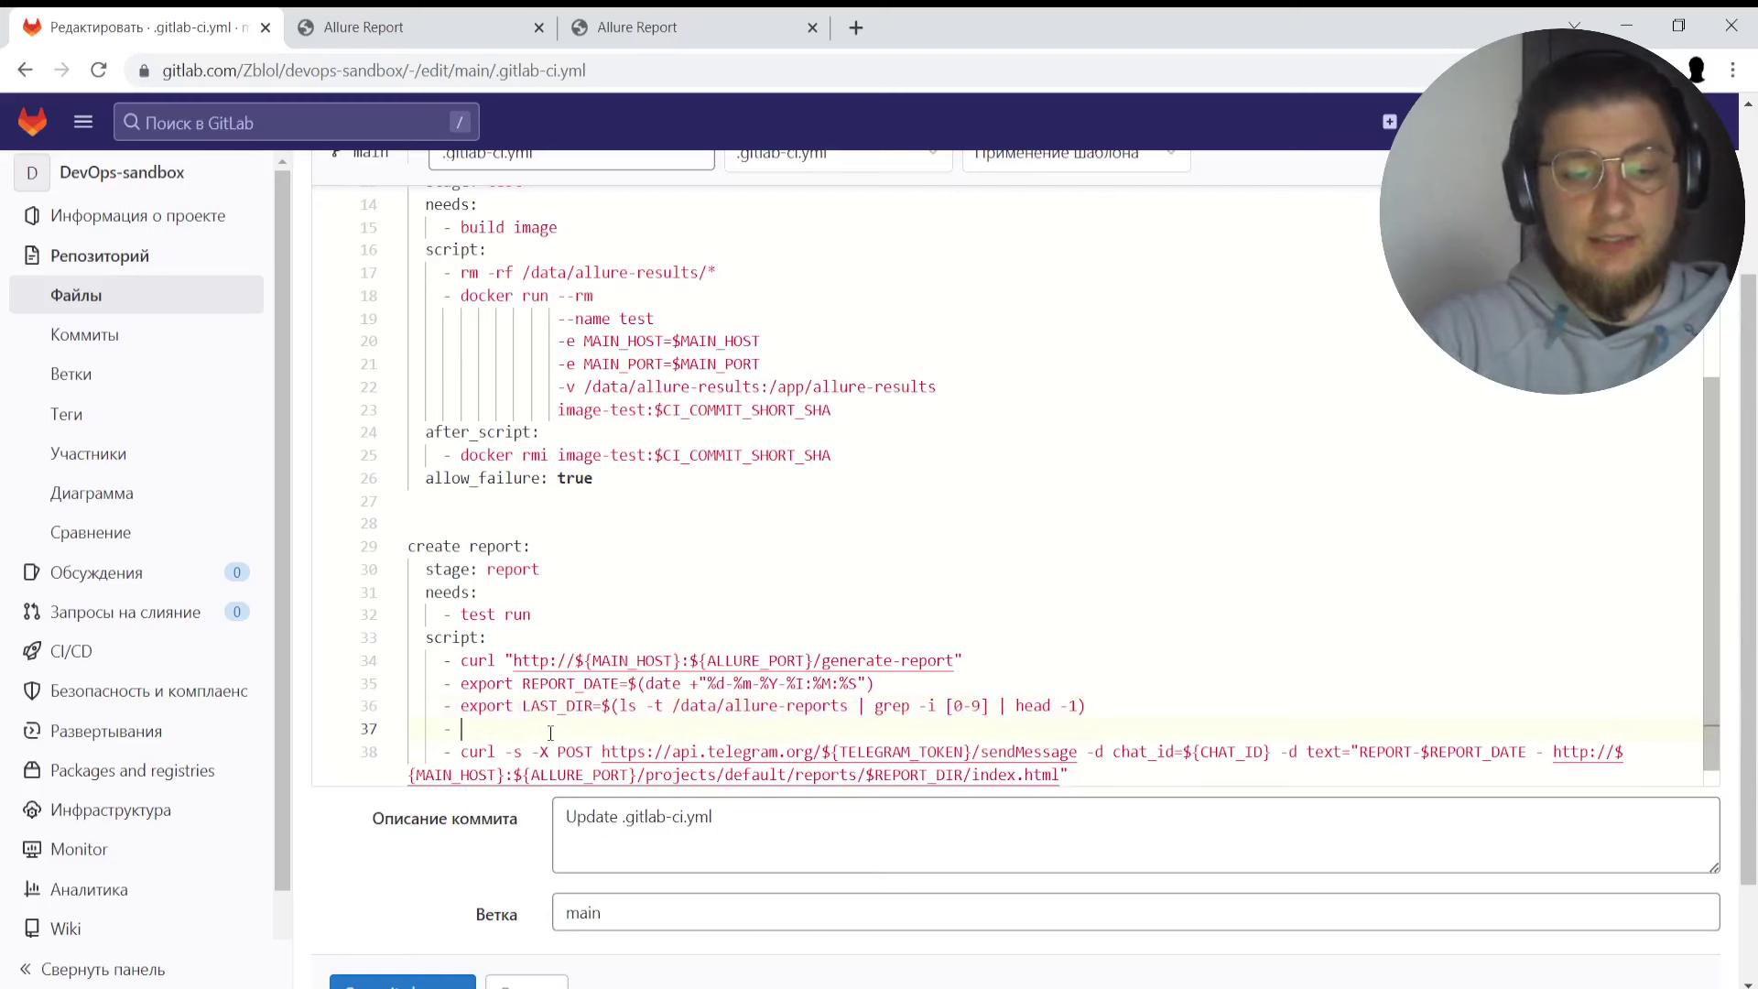
pyautogui.write('ex')
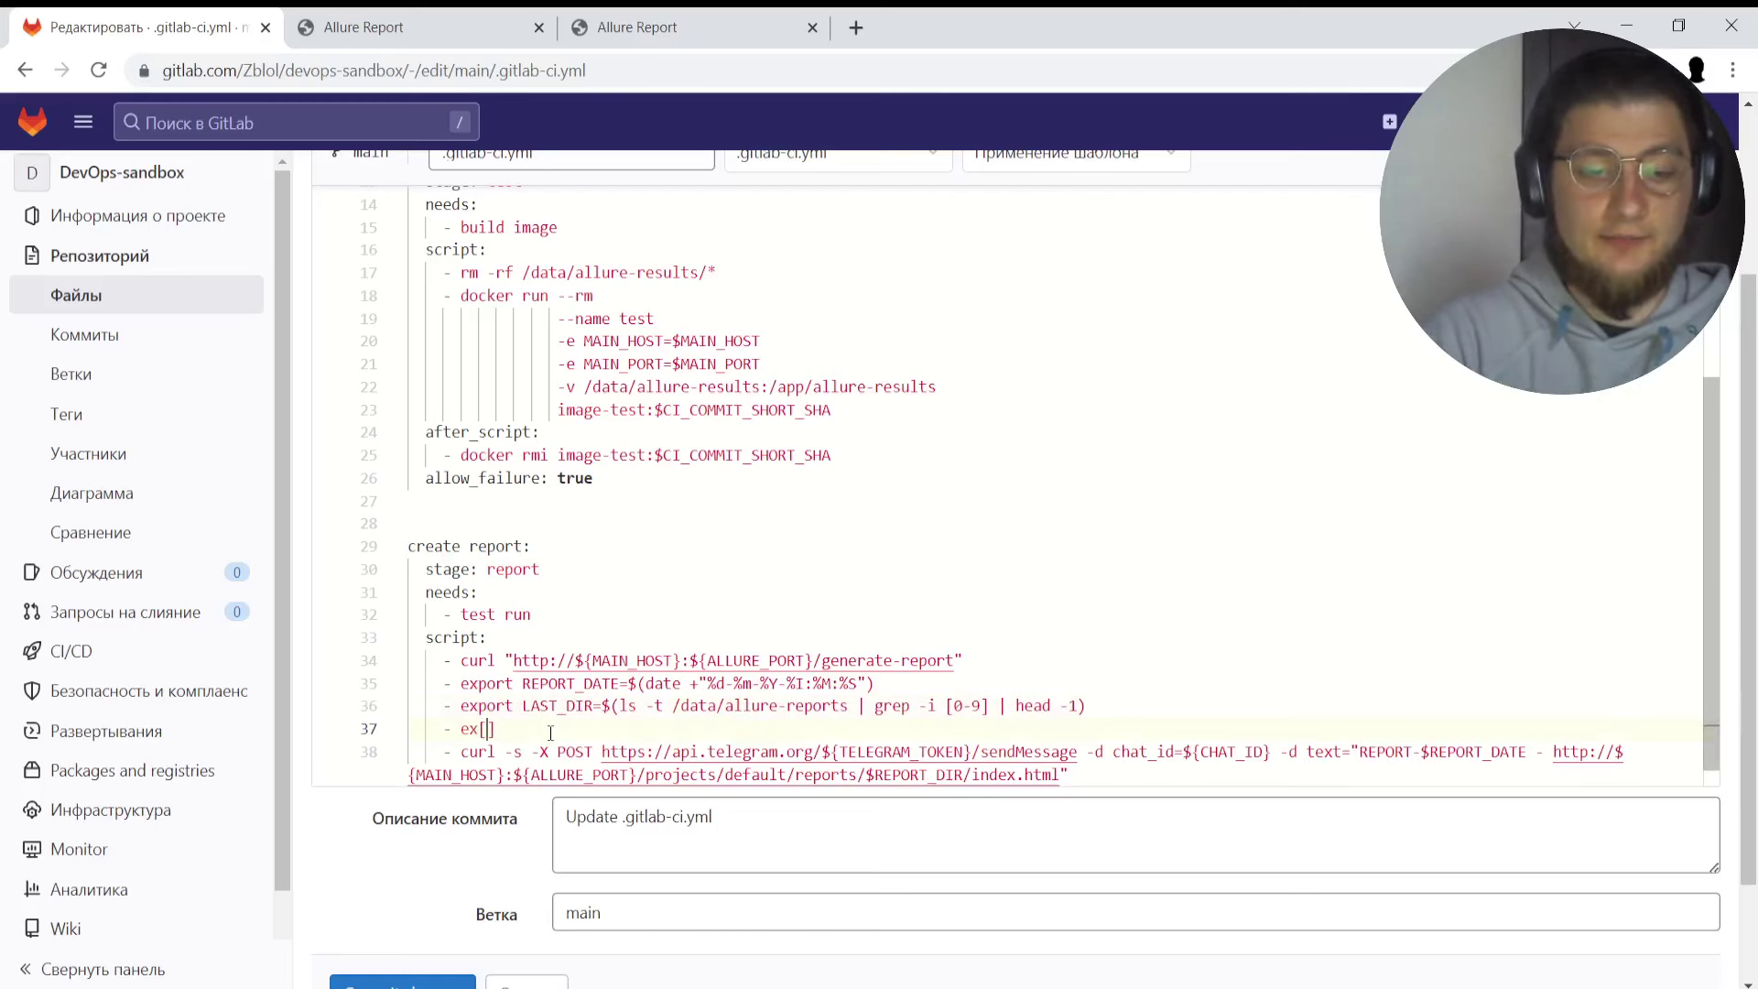
pyautogui.write('port REPORT_DIR=$((LAST_DIR+1')
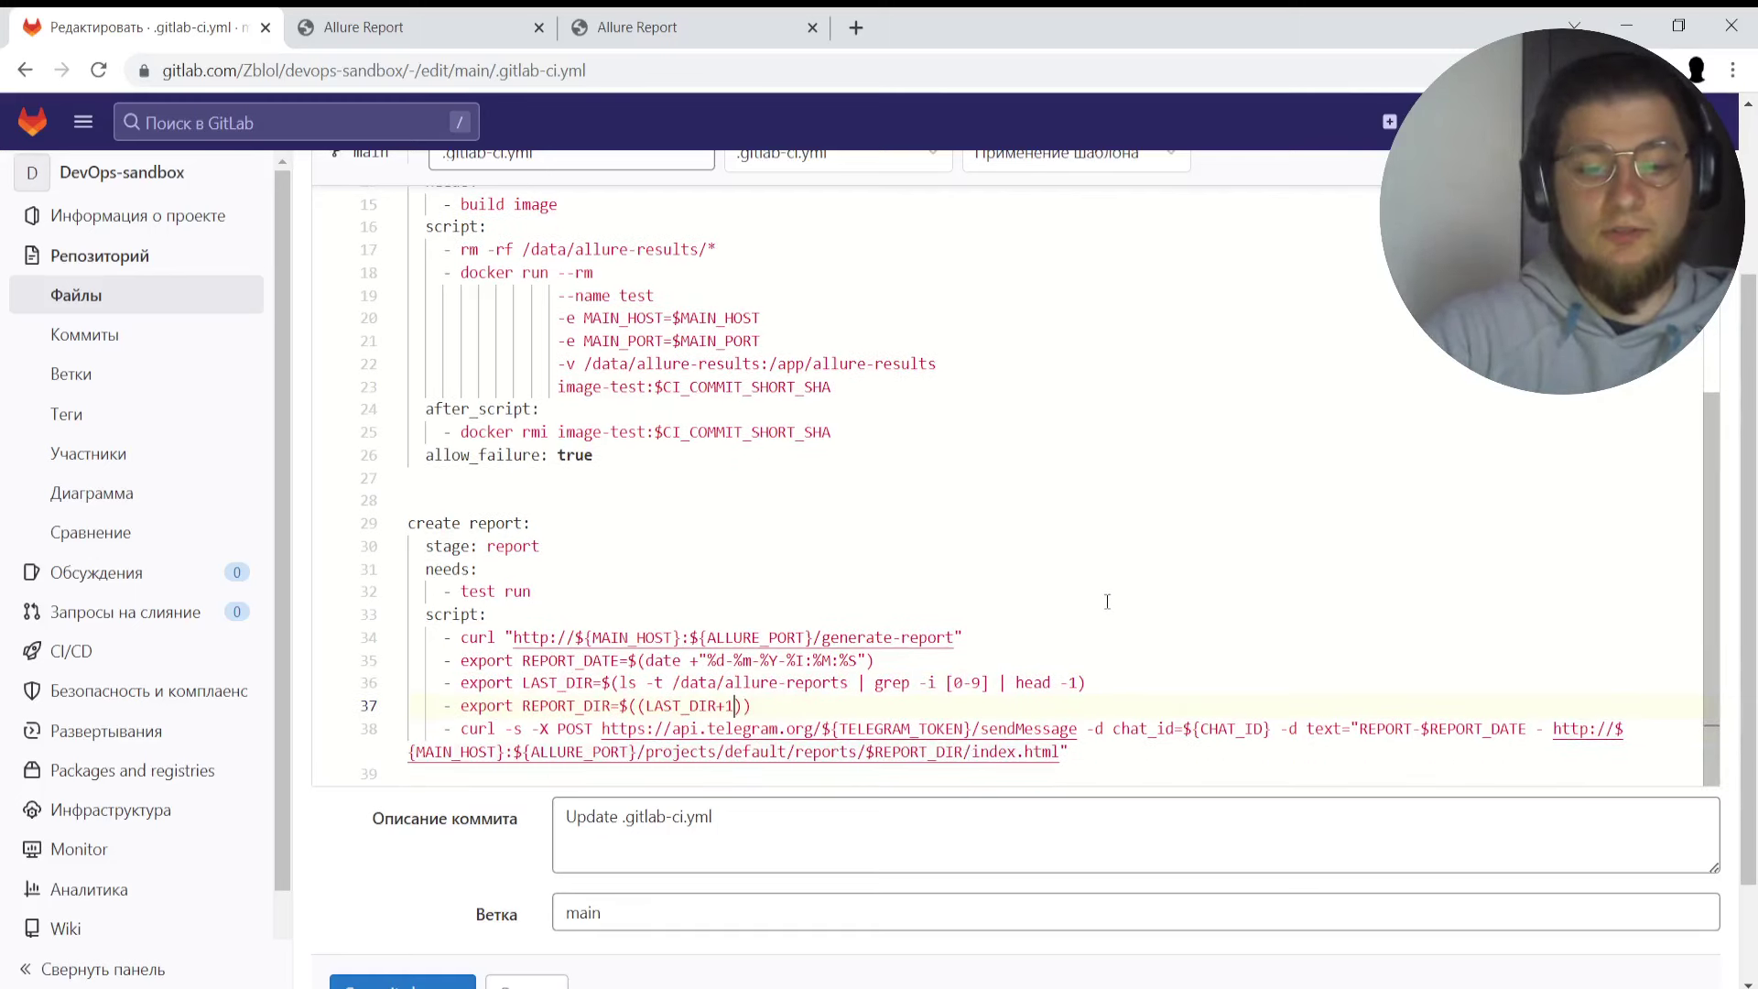
pyautogui.scroll(-2, 499, 904)
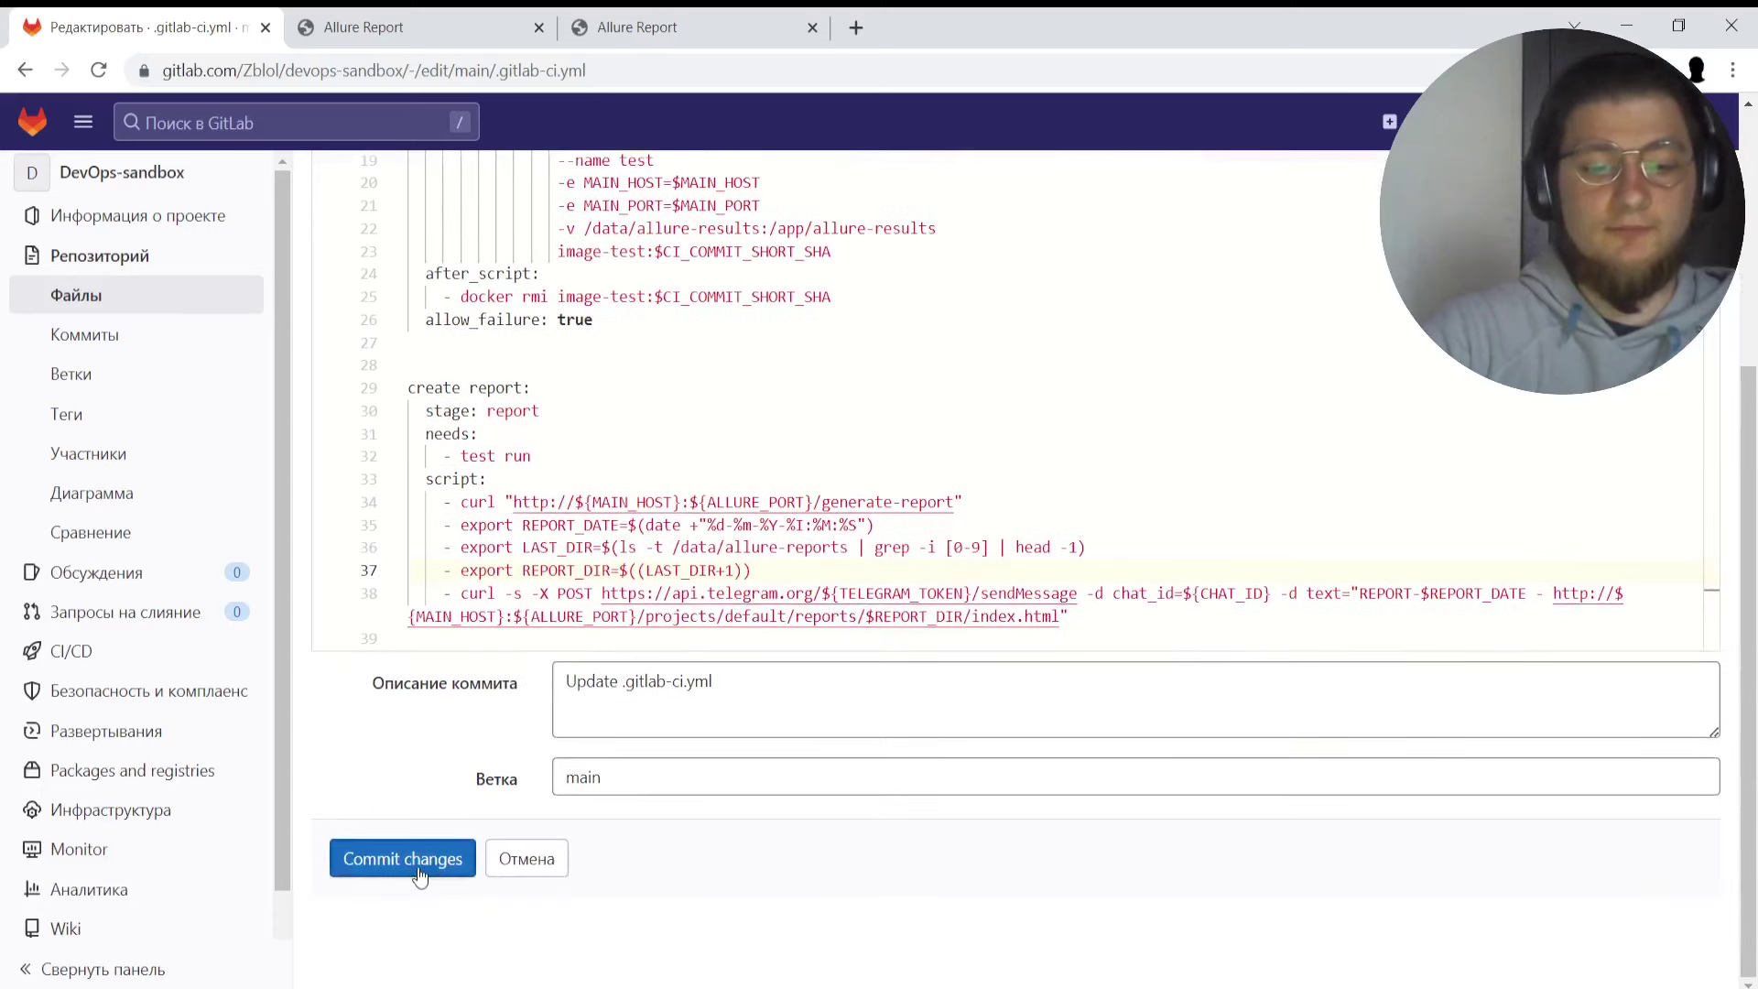
pyautogui.click(418, 874)
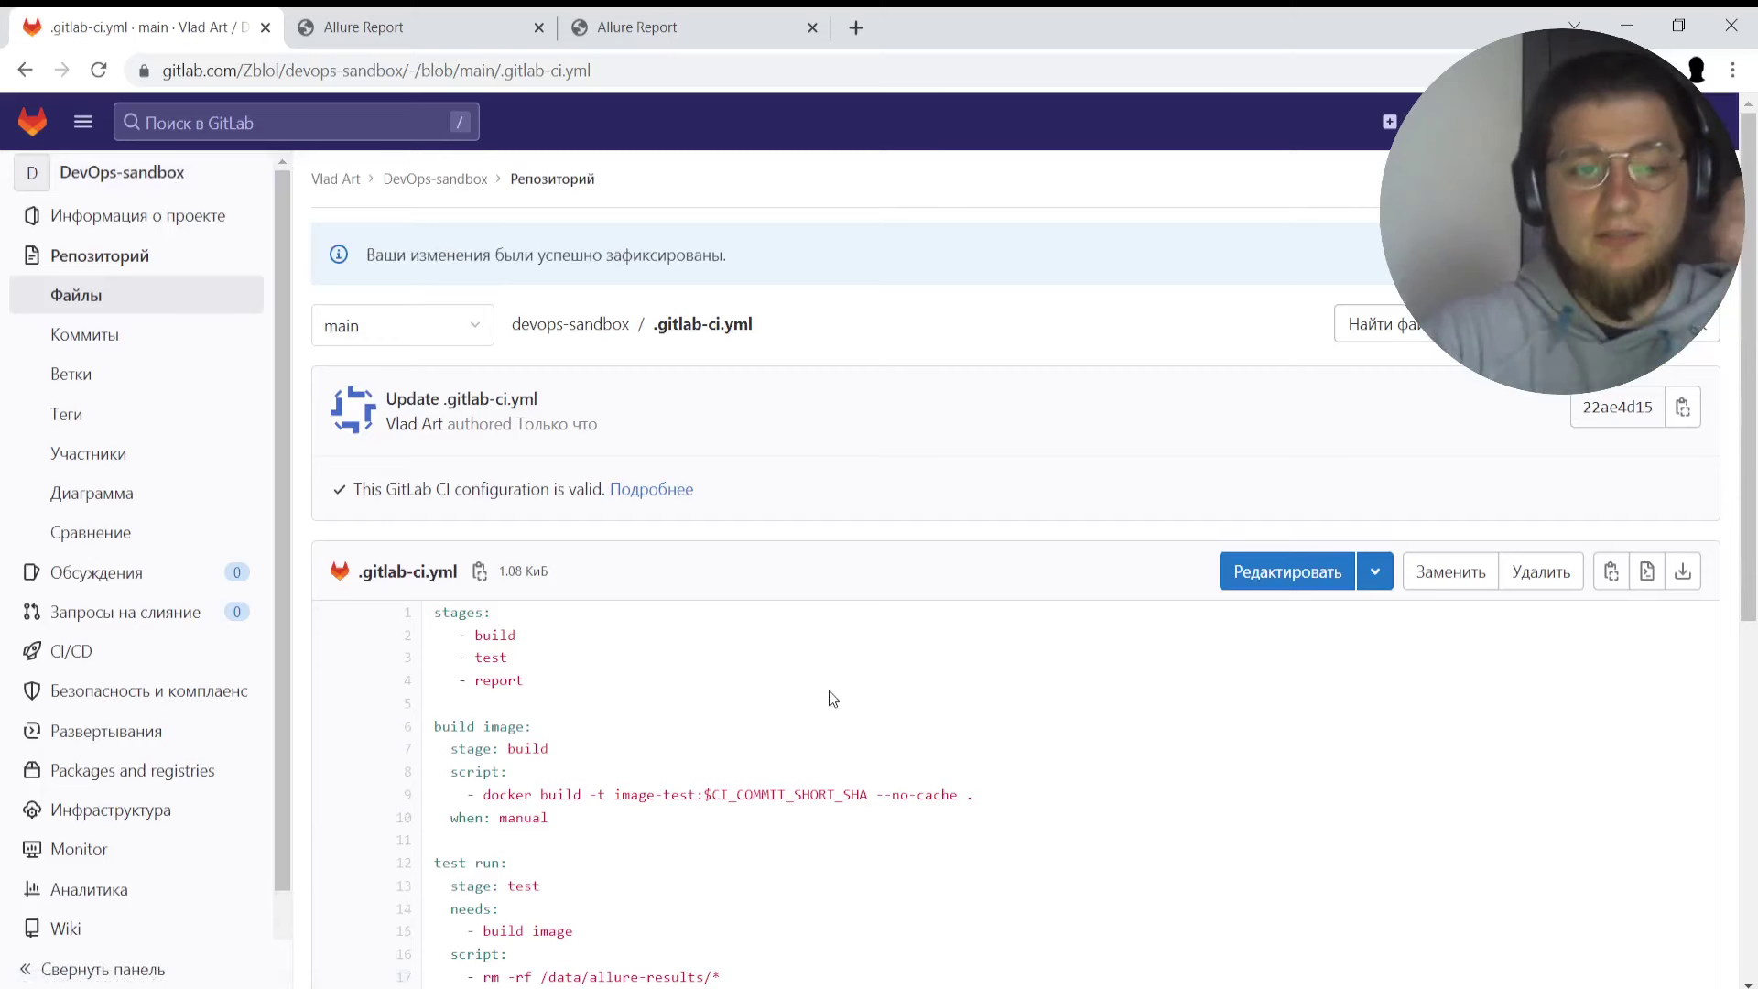
# Highlight the test run job's after_script block in .gitlab-ci.yml.
pyautogui.scroll(-7, 714, 751)
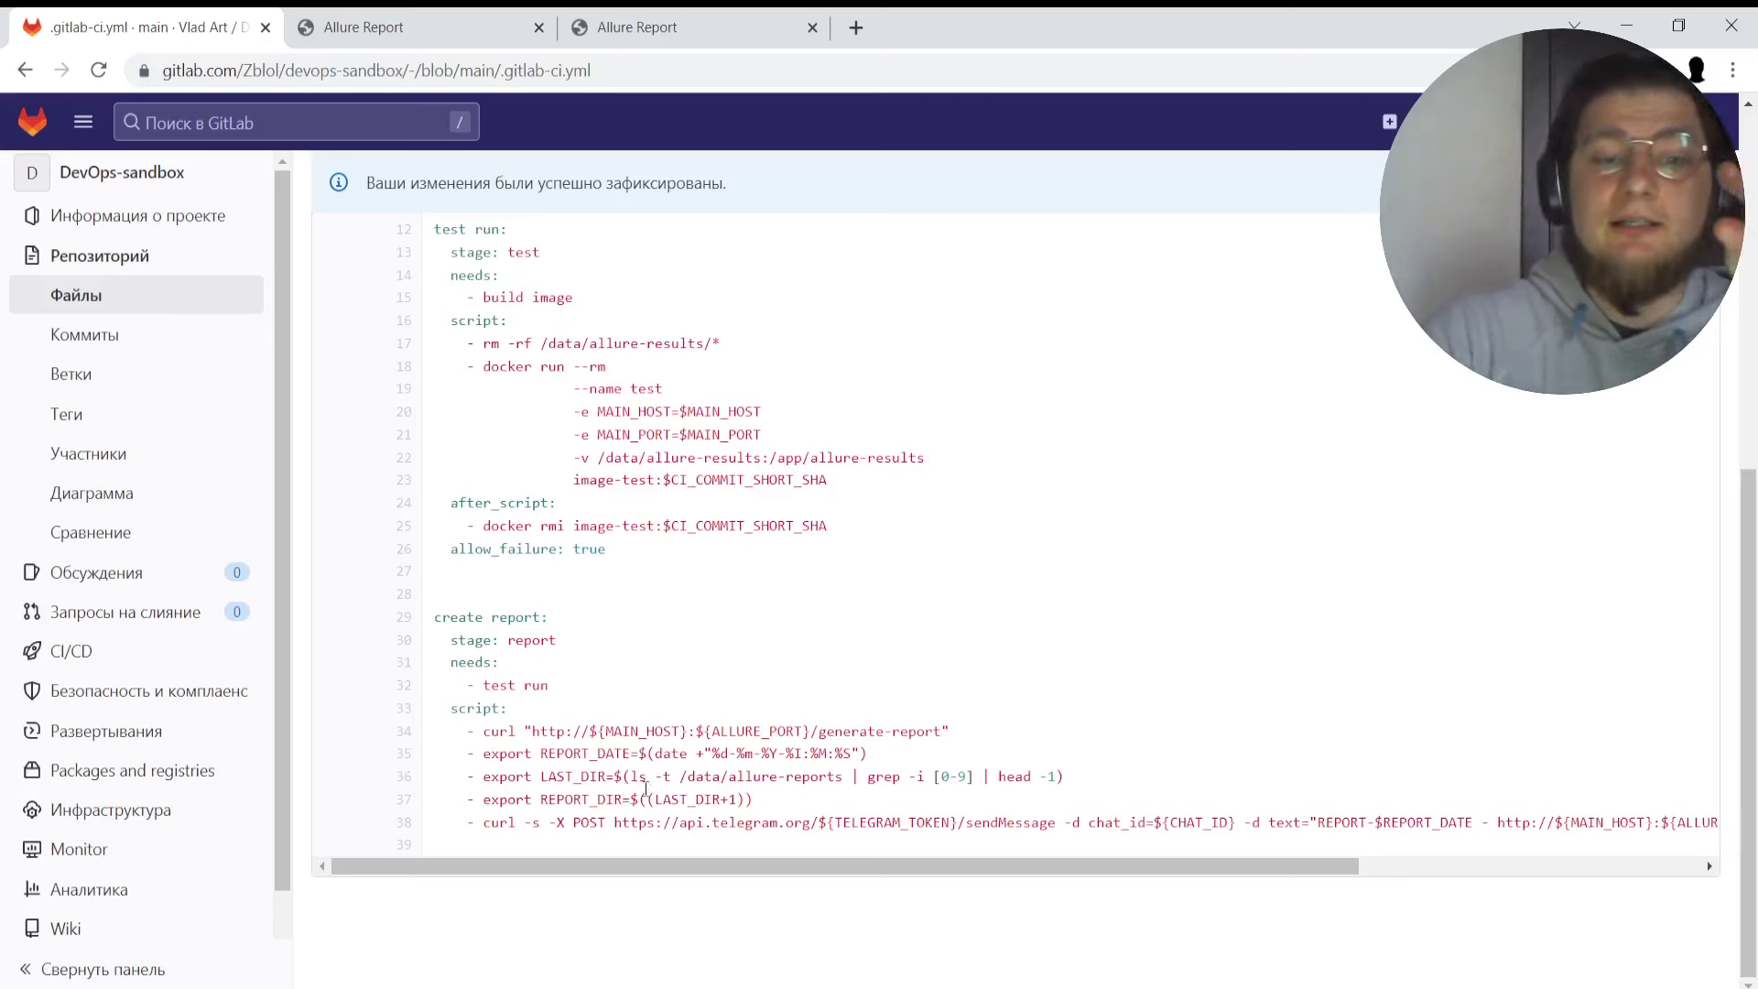
pyautogui.moveTo(458, 503); pyautogui.dragTo(686, 501)
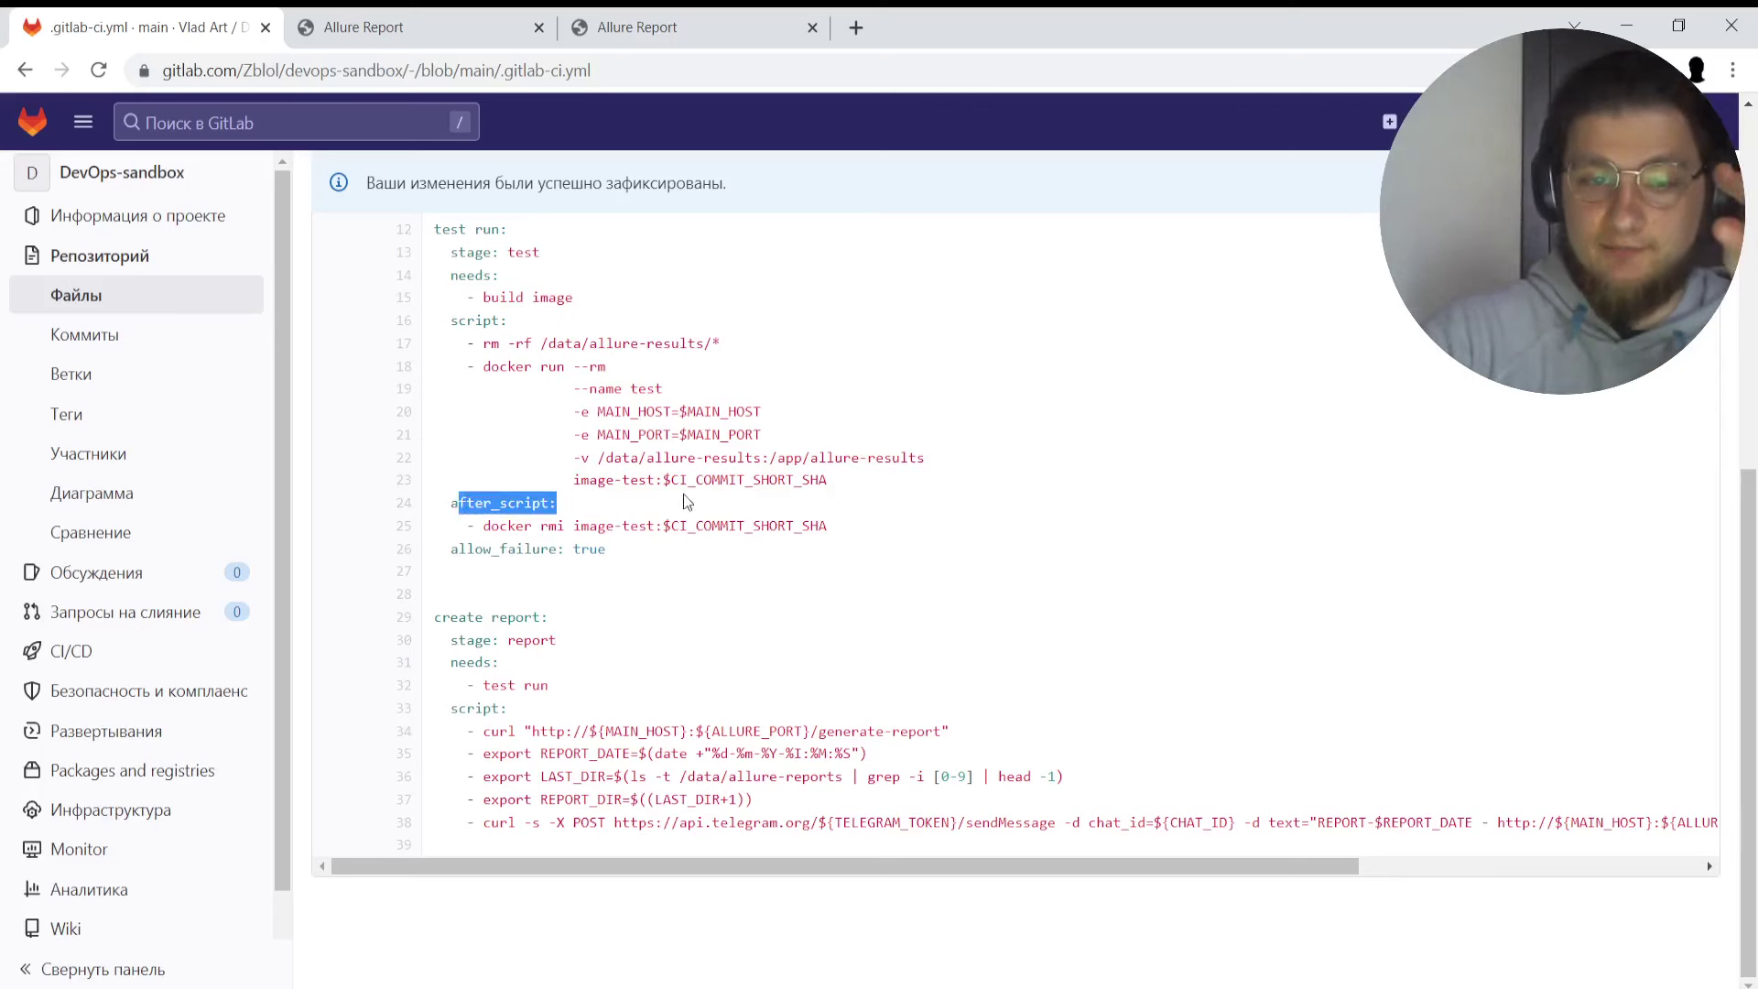
pyautogui.click(870, 480)
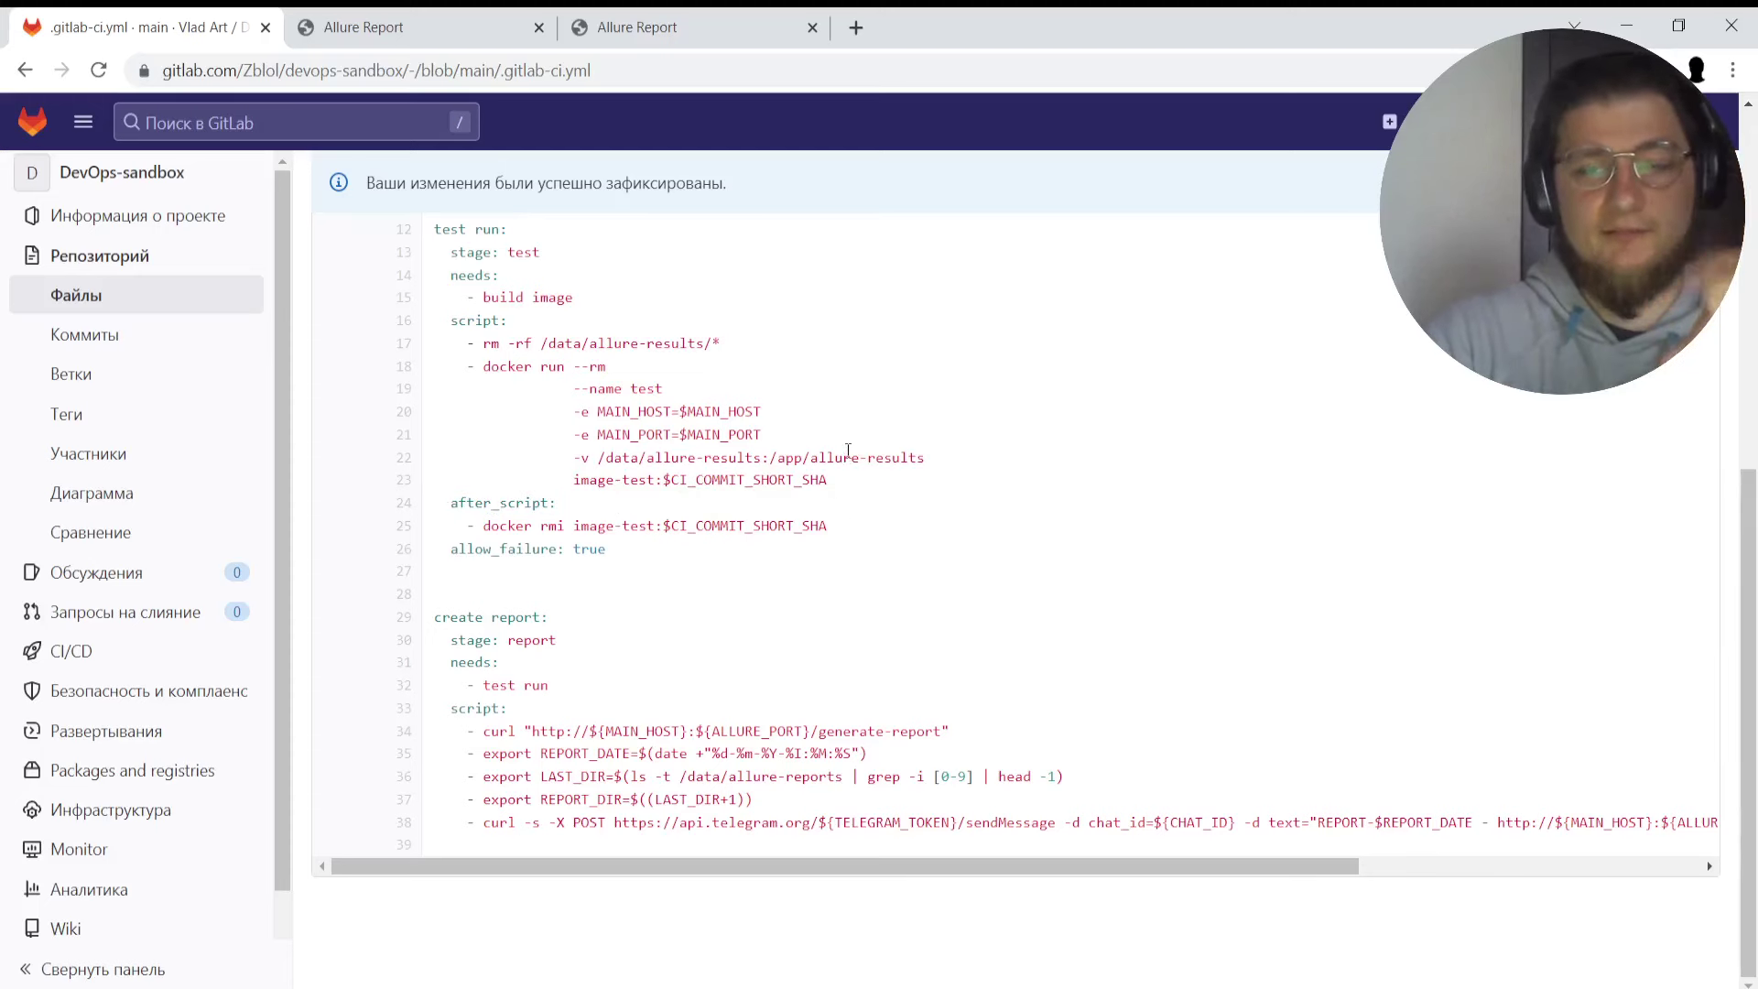
pyautogui.moveTo(444, 503); pyautogui.dragTo(927, 525)
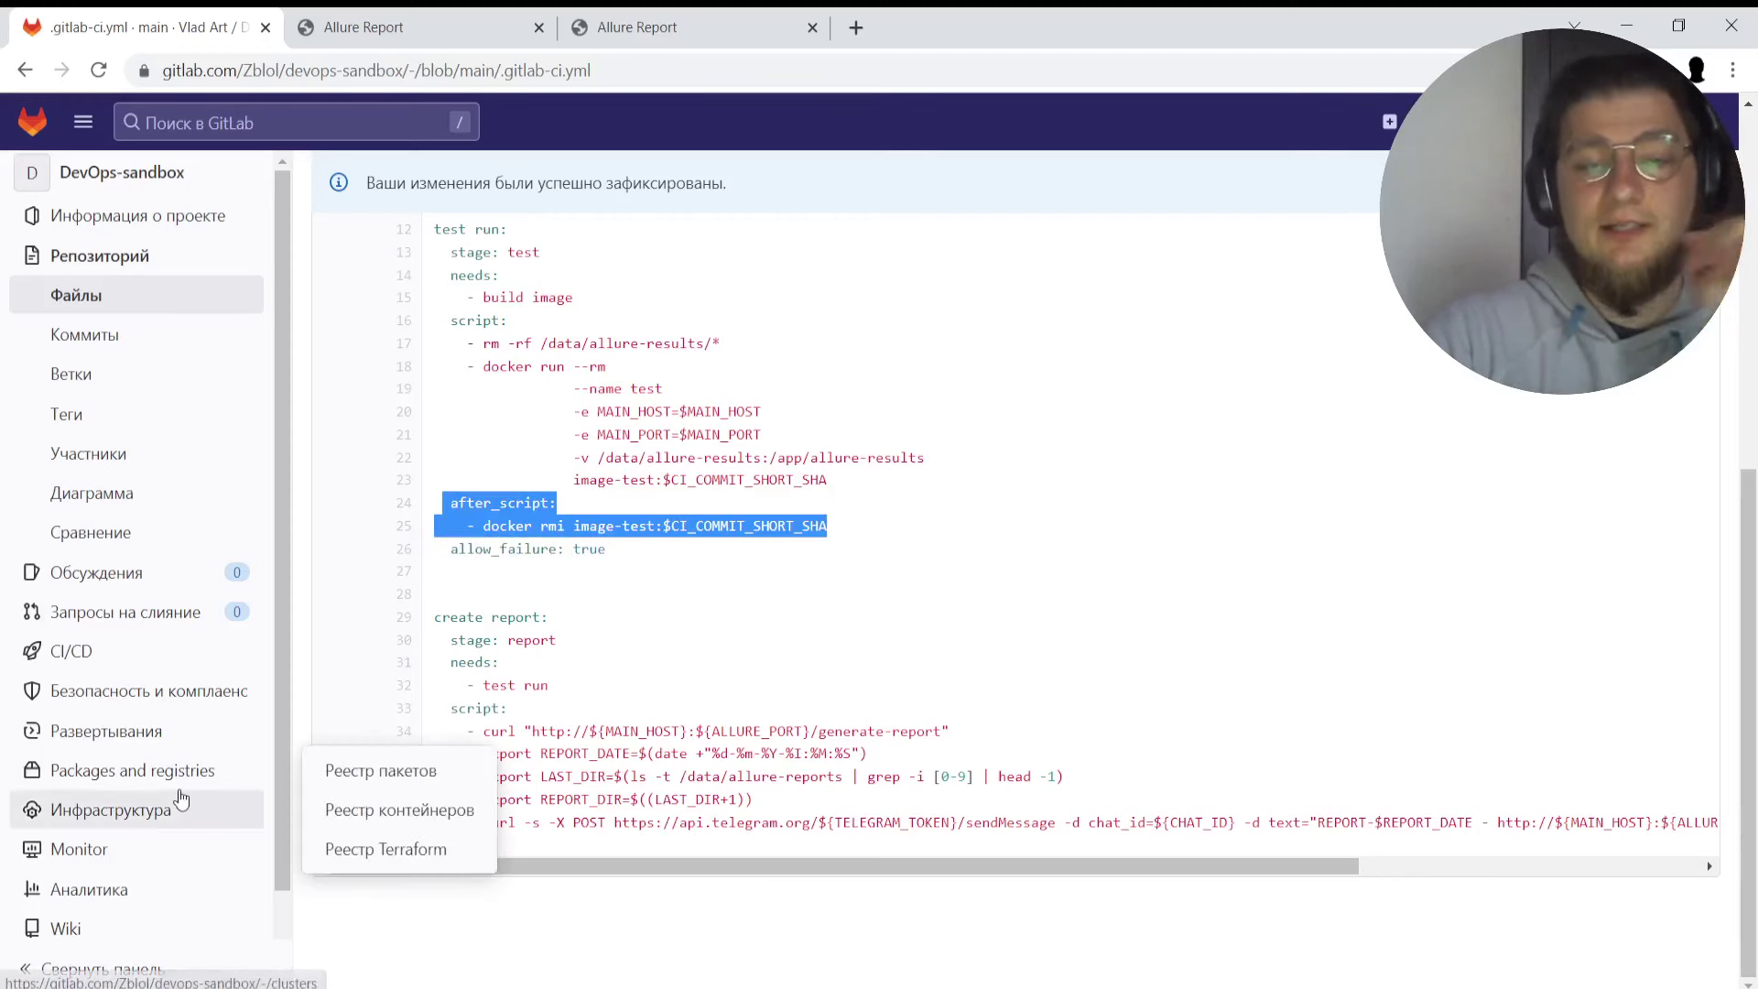
# Start the jobs of pipeline #740723331, then return to the DevOps-sandbox overview.
pyautogui.click(72, 651)
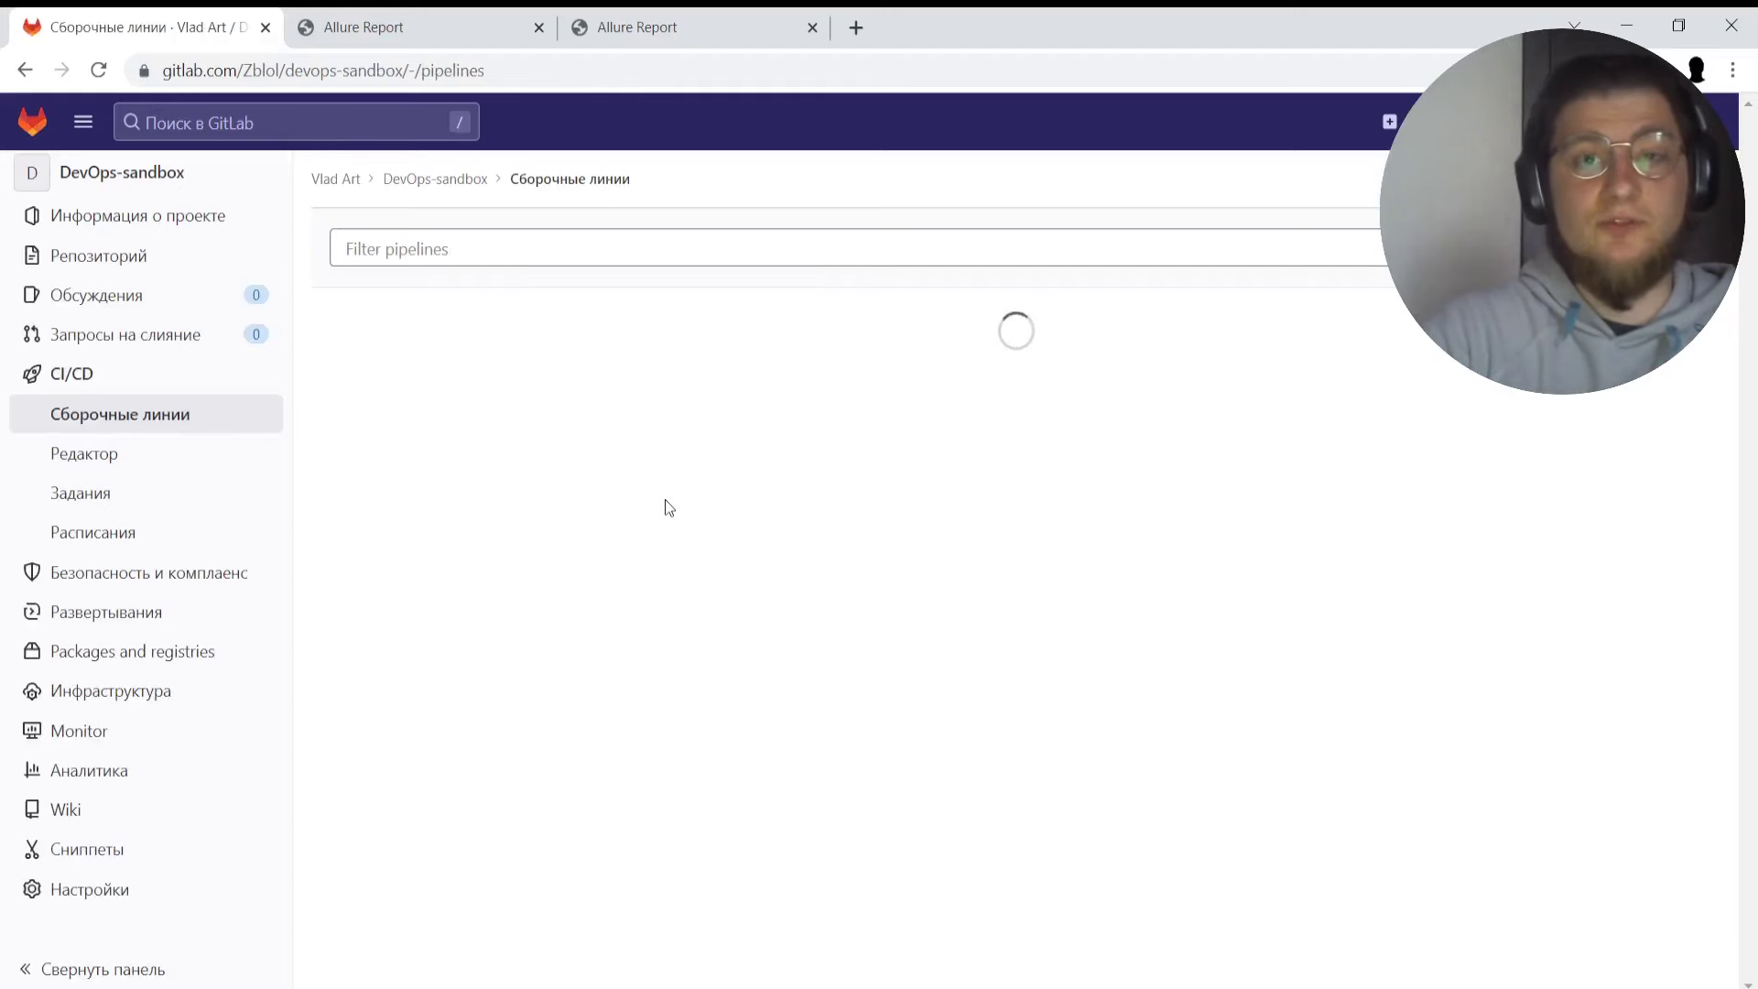
pyautogui.click(448, 444)
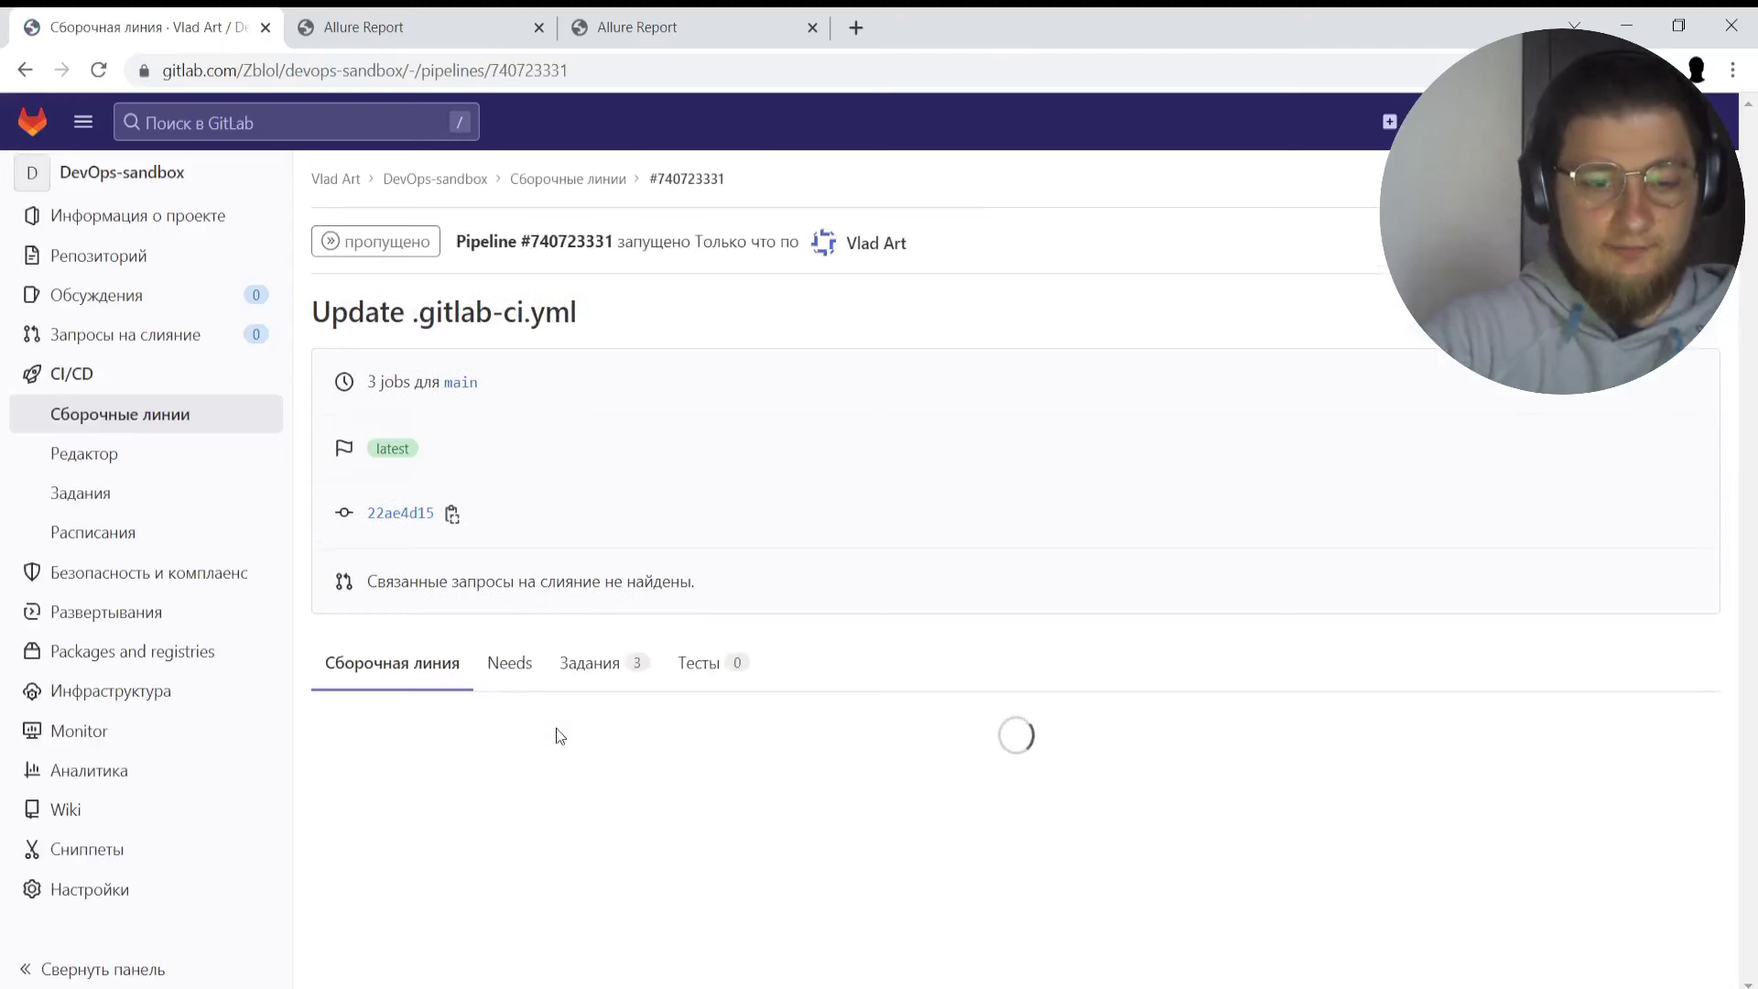
pyautogui.click(549, 836)
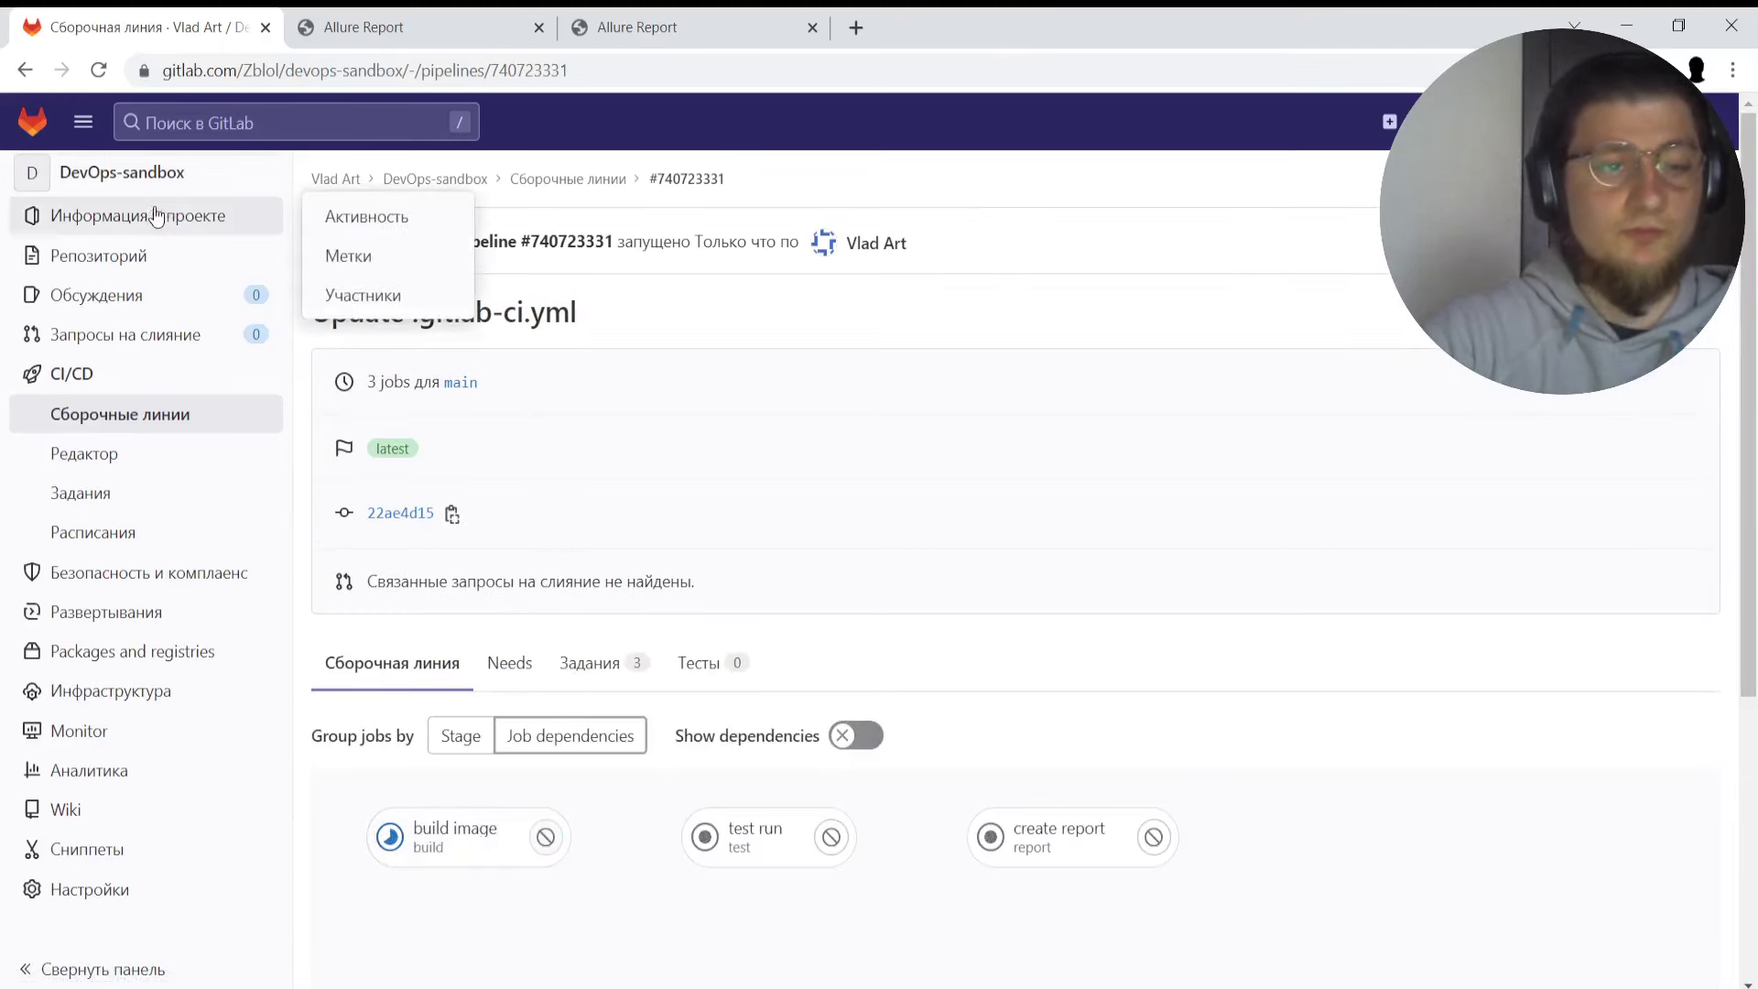
pyautogui.click(108, 176)
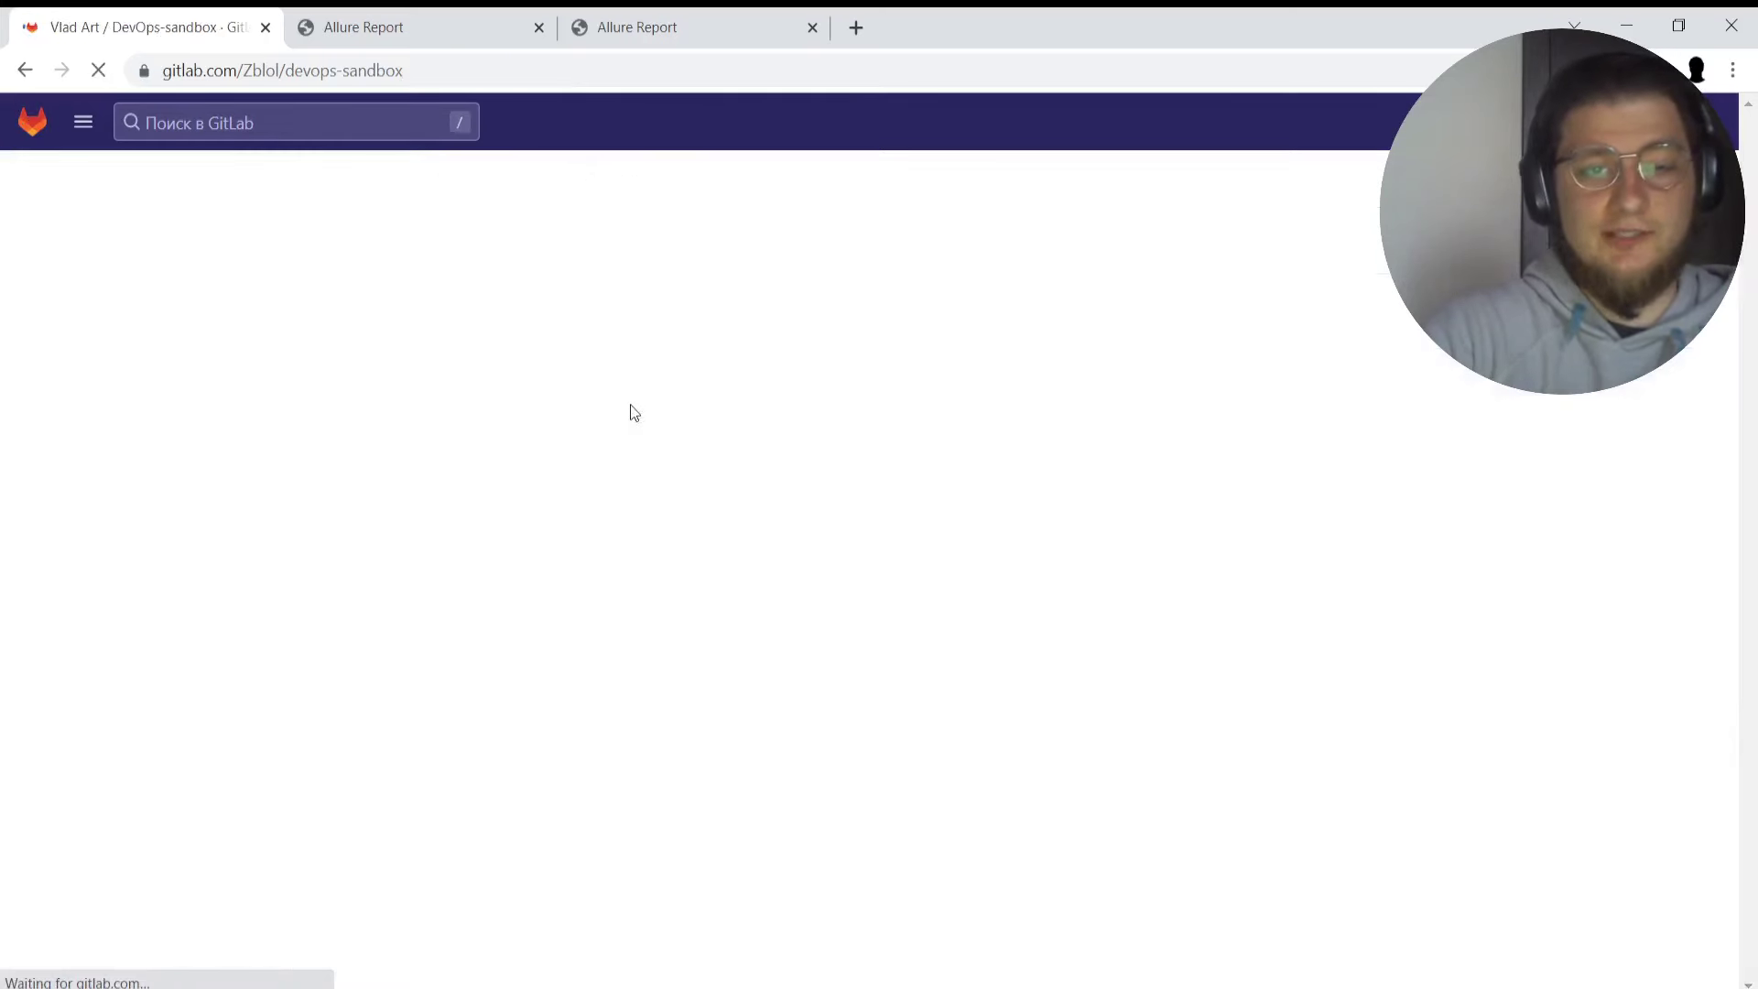
pyautogui.scroll(-1, 729, 614)
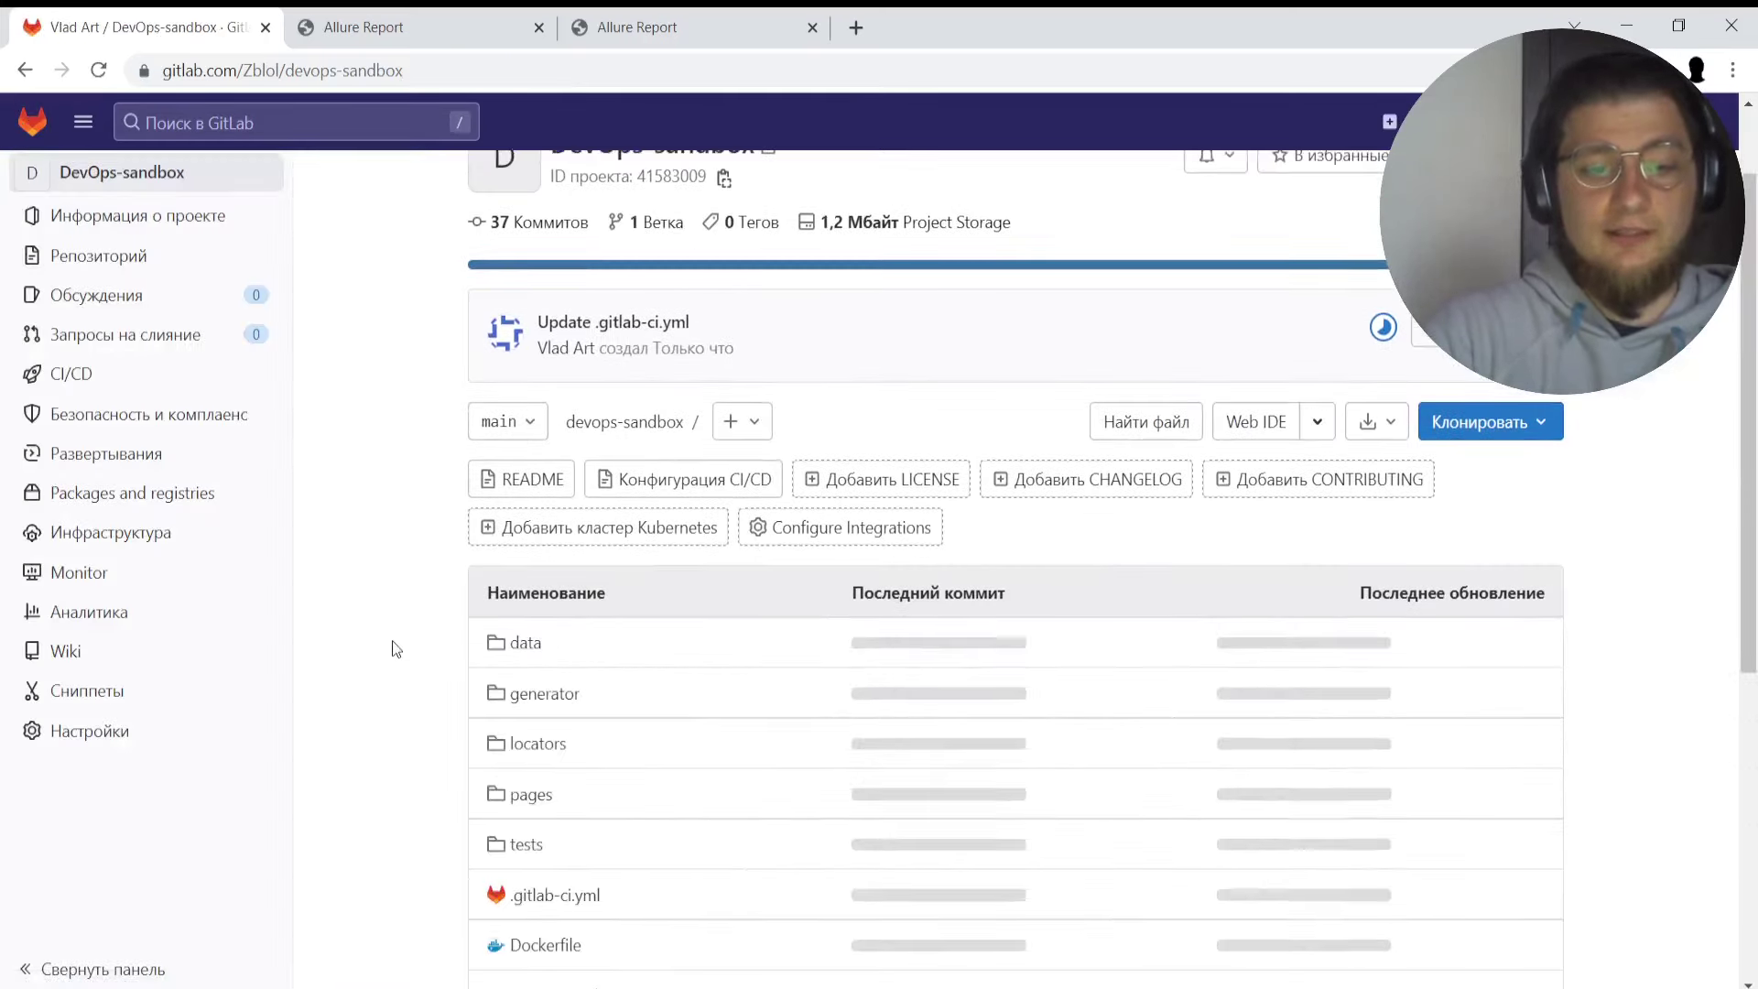
pyautogui.scroll(-4, 728, 614)
# Open .gitlab-ci.yml for editing and delete the LAST_DIR line.
pyautogui.click(597, 533)
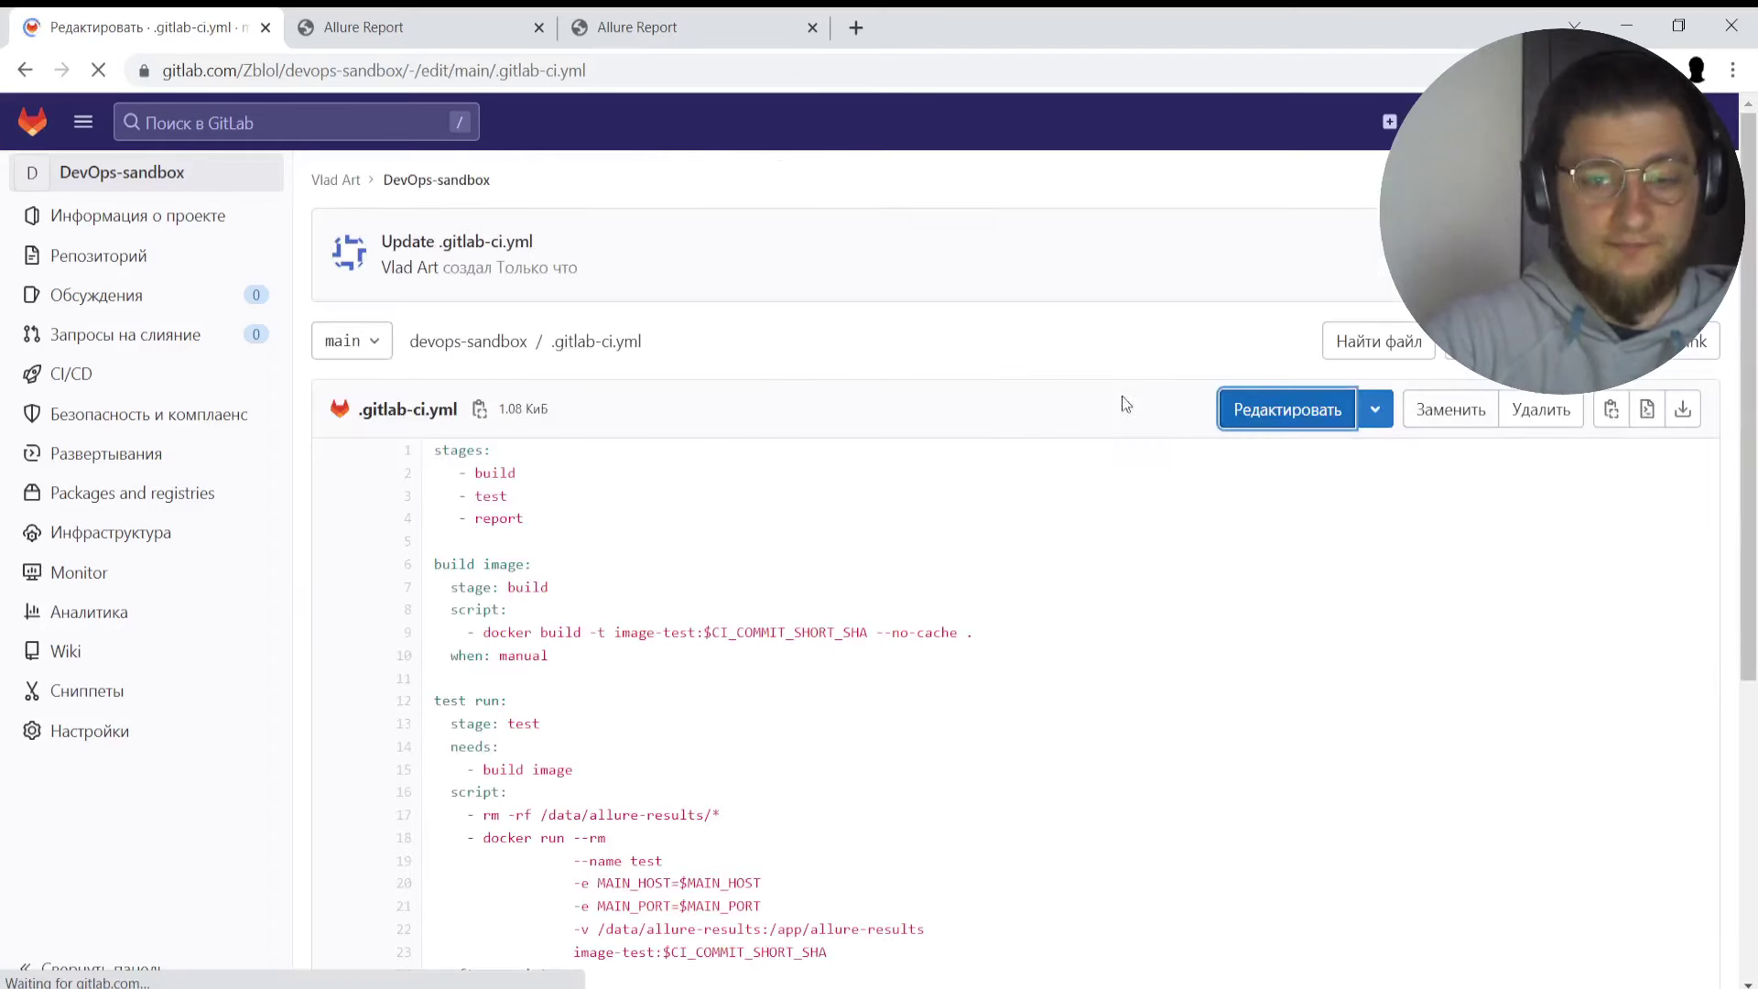
pyautogui.moveTo(831, 673); pyautogui.dragTo(460, 672)
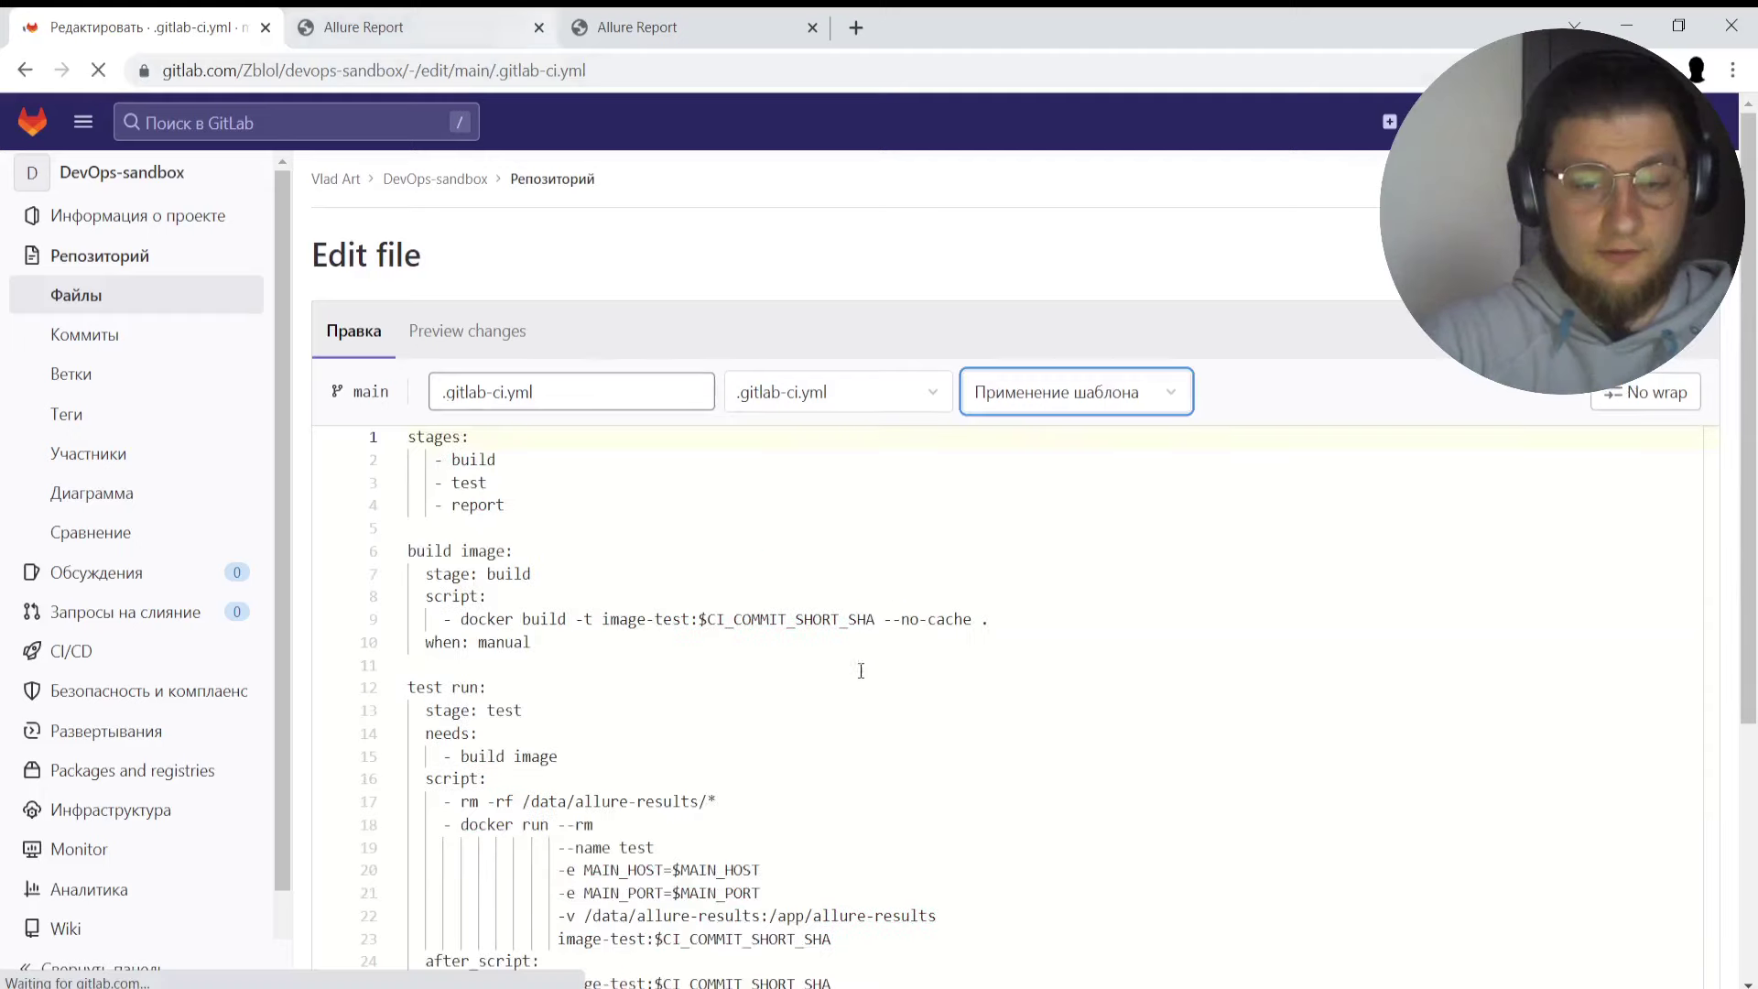
pyautogui.scroll(-5, 875, 661)
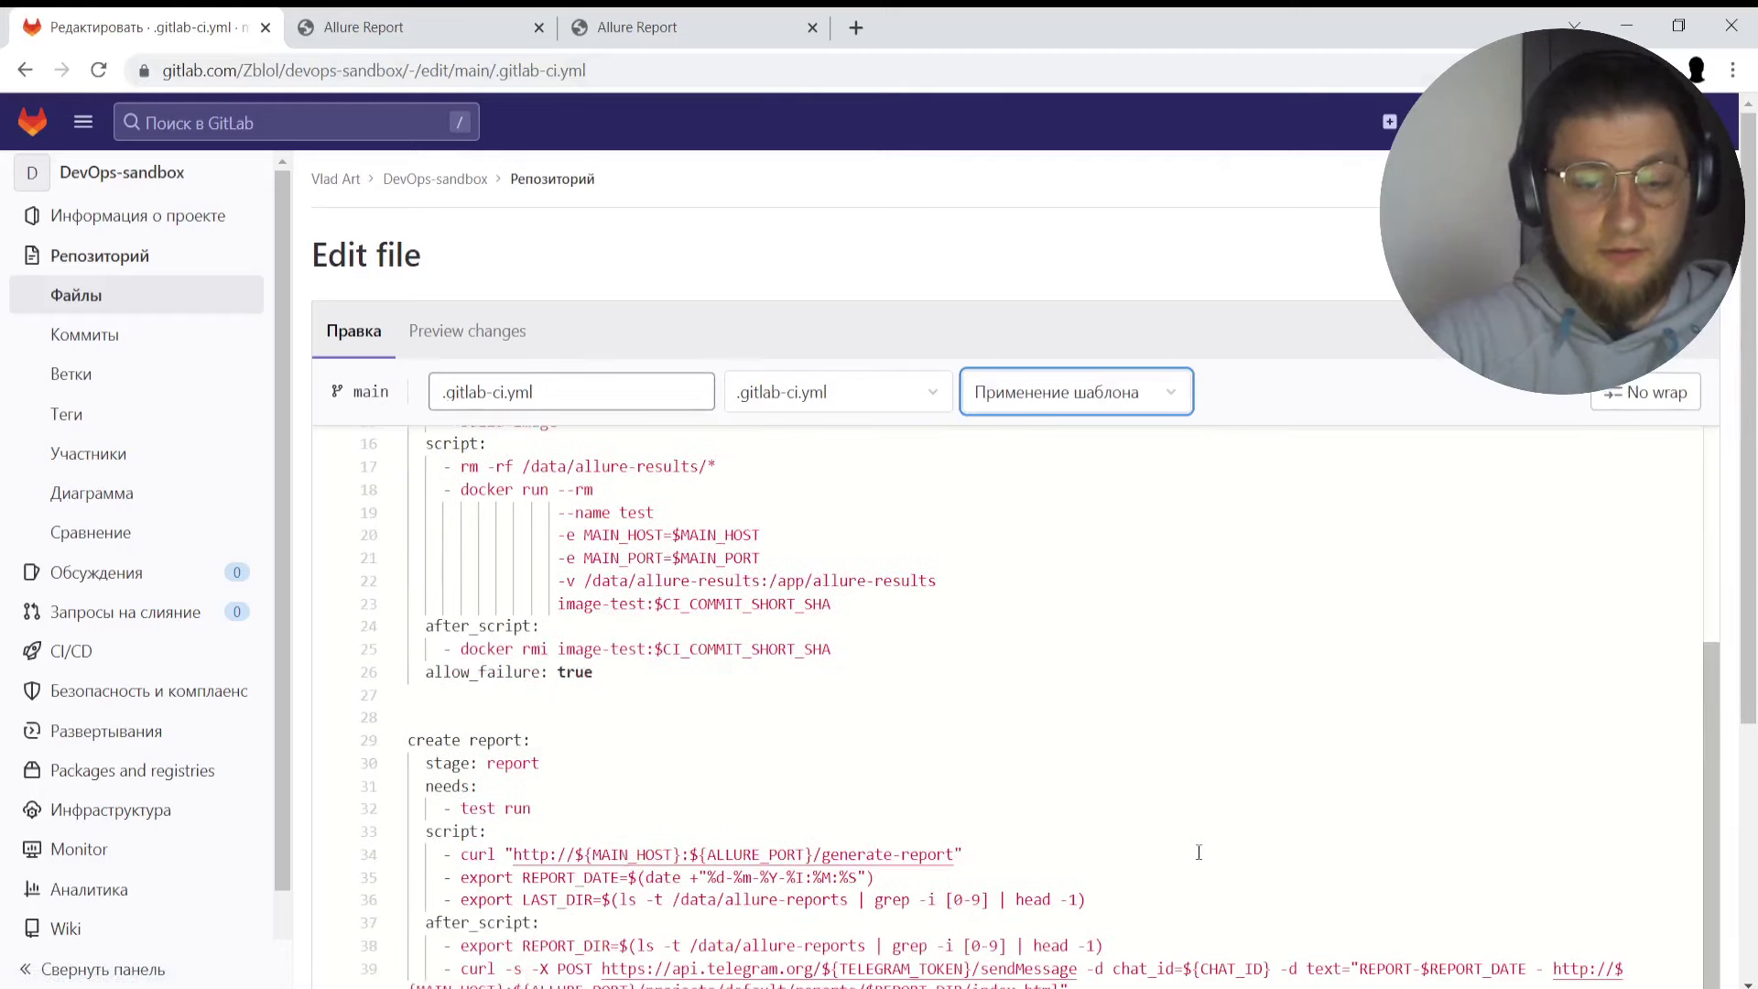
pyautogui.scroll(-3, 436, 394)
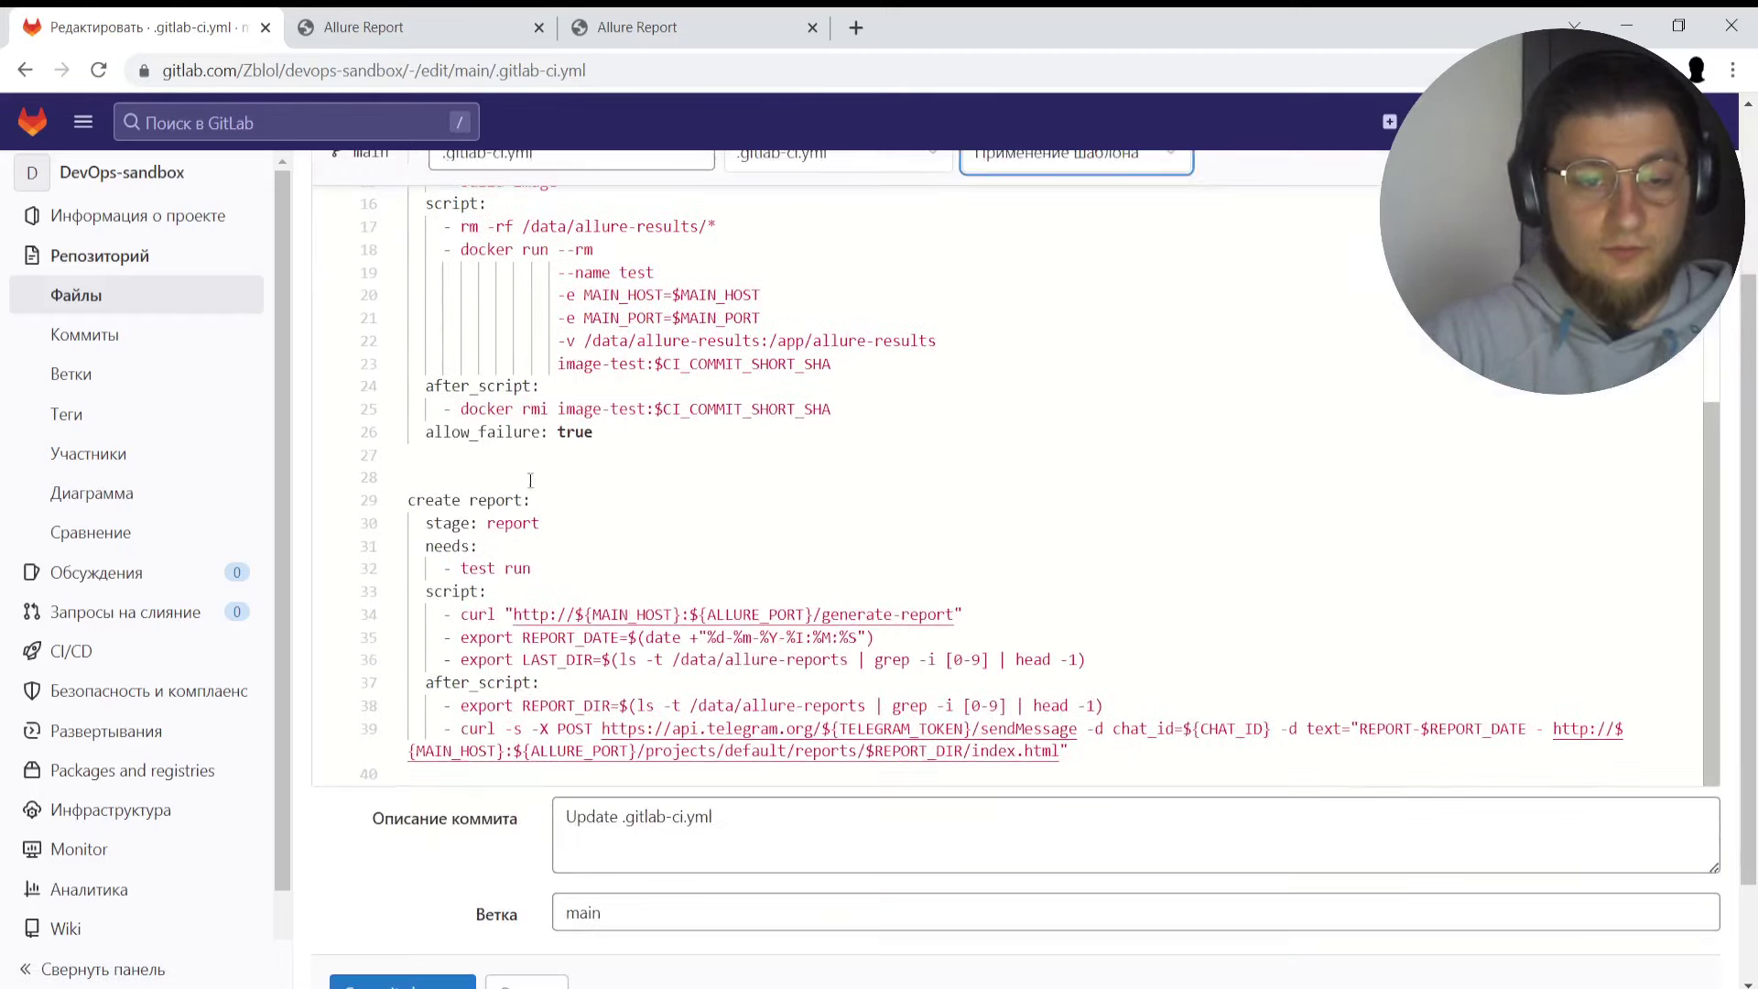
pyautogui.moveTo(1088, 660); pyautogui.dragTo(423, 633)
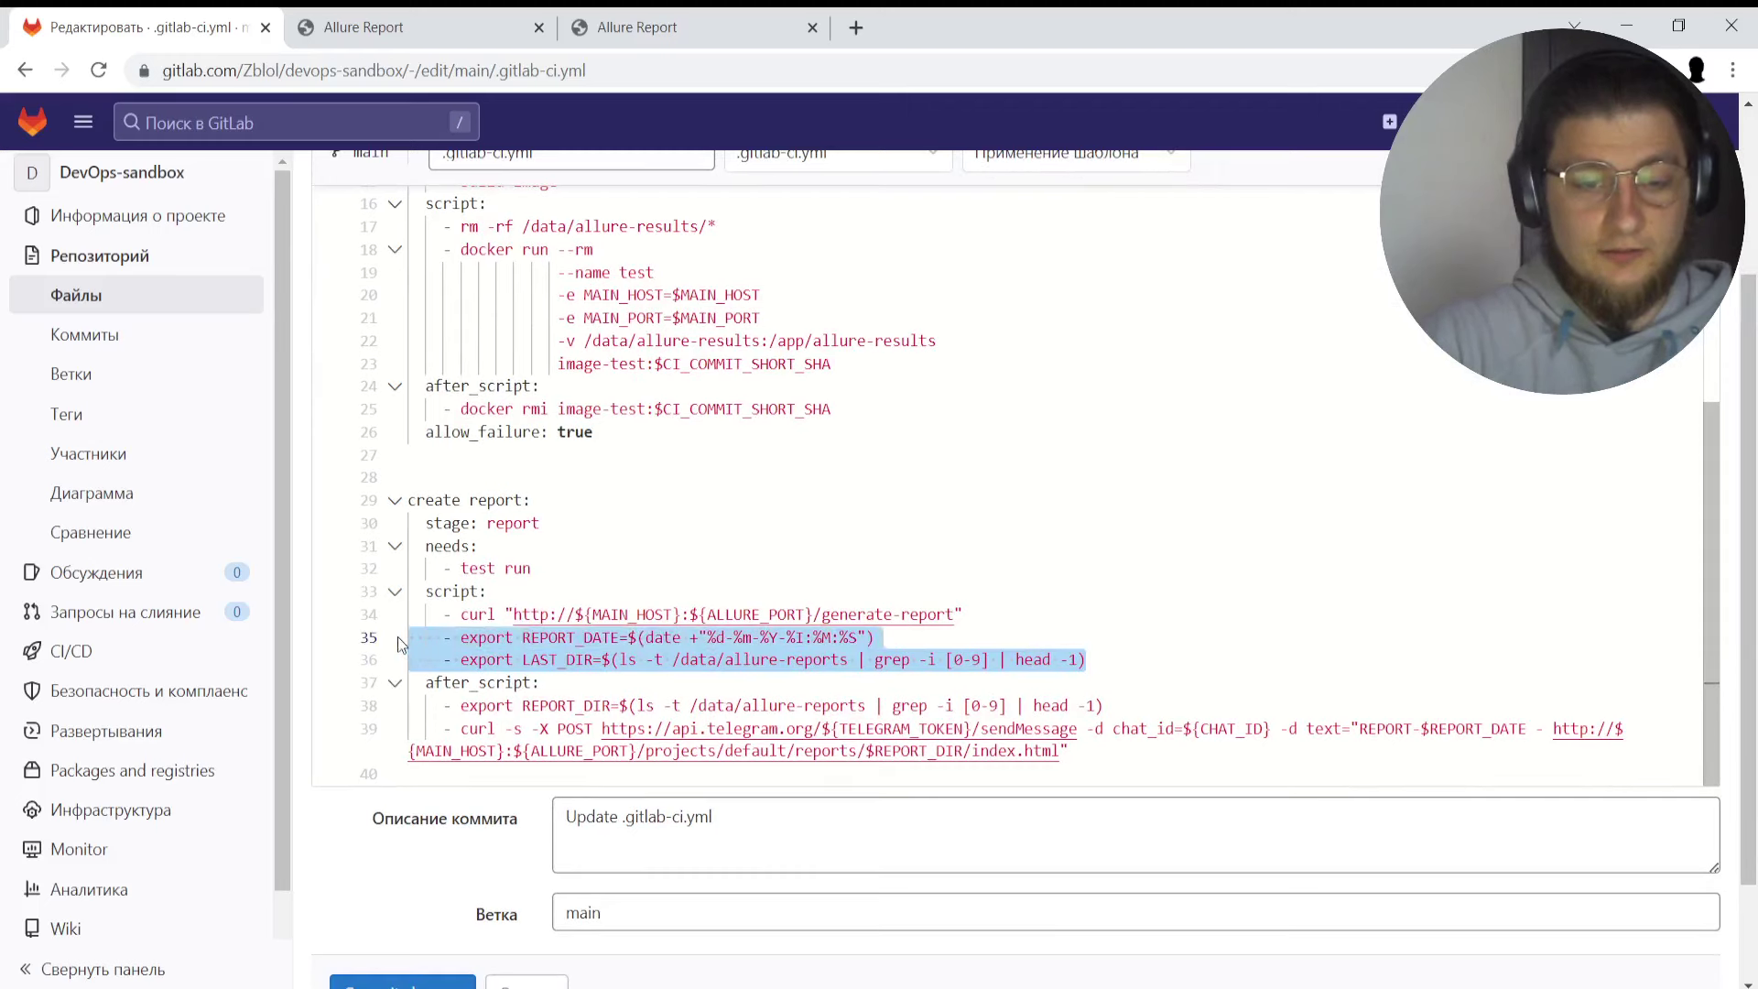
pyautogui.moveTo(397, 636); pyautogui.dragTo(403, 659)
pyautogui.press('BackSpace')
pyautogui.press('BackSpace')
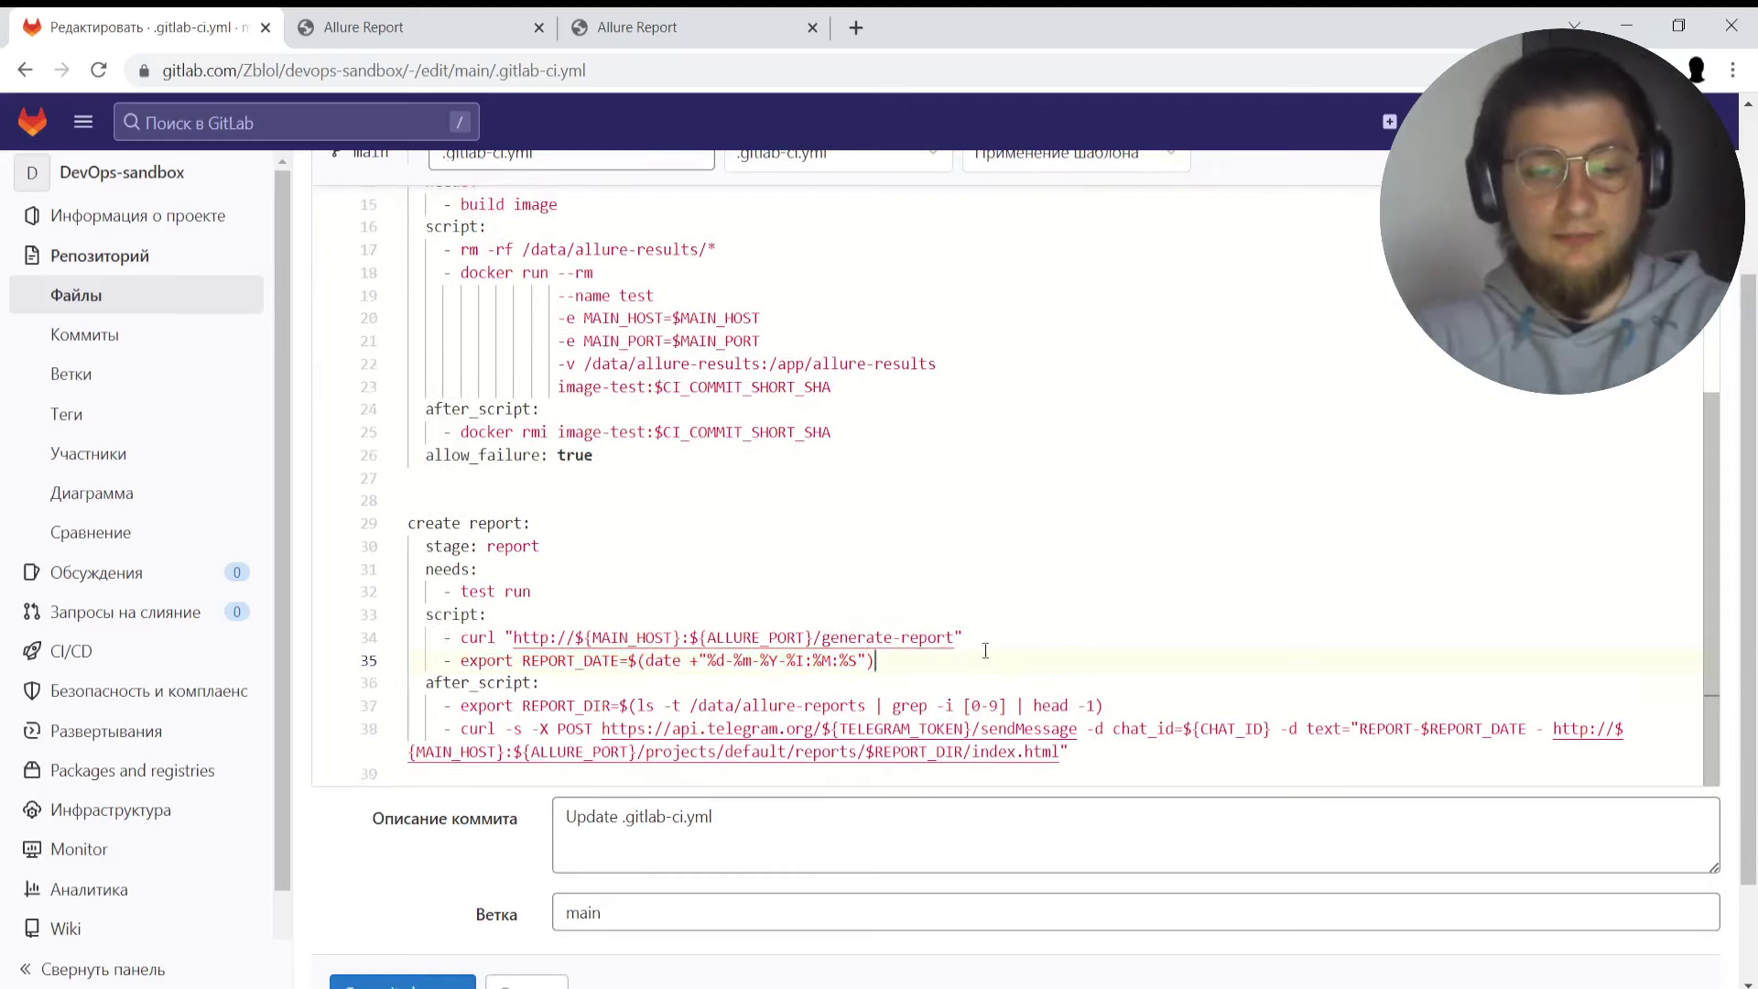
pyautogui.moveTo(878, 660); pyautogui.dragTo(441, 656)
pyautogui.hotkey('ctrl', 'c')
pyautogui.press('BackSpace')
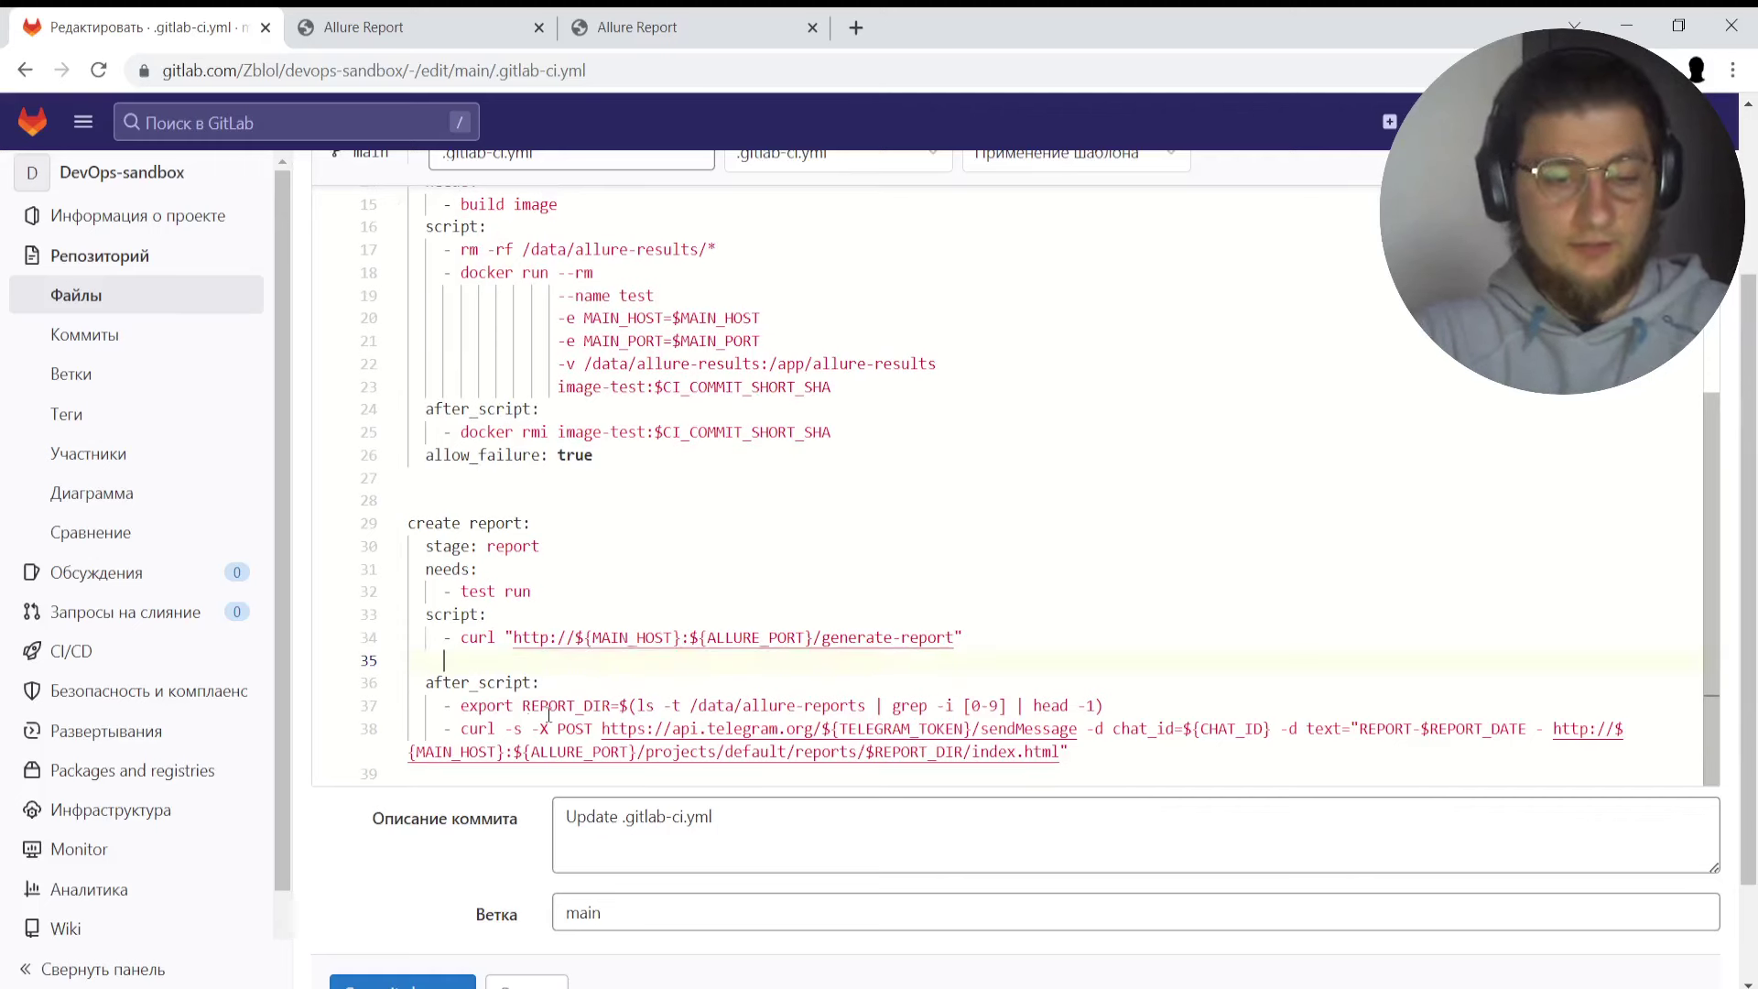
# Move the REPORT_DATE line under after_script: and commit the change.
pyautogui.click(640, 682)
pyautogui.press('Return')
pyautogui.hotkey('ctrl', 'v')
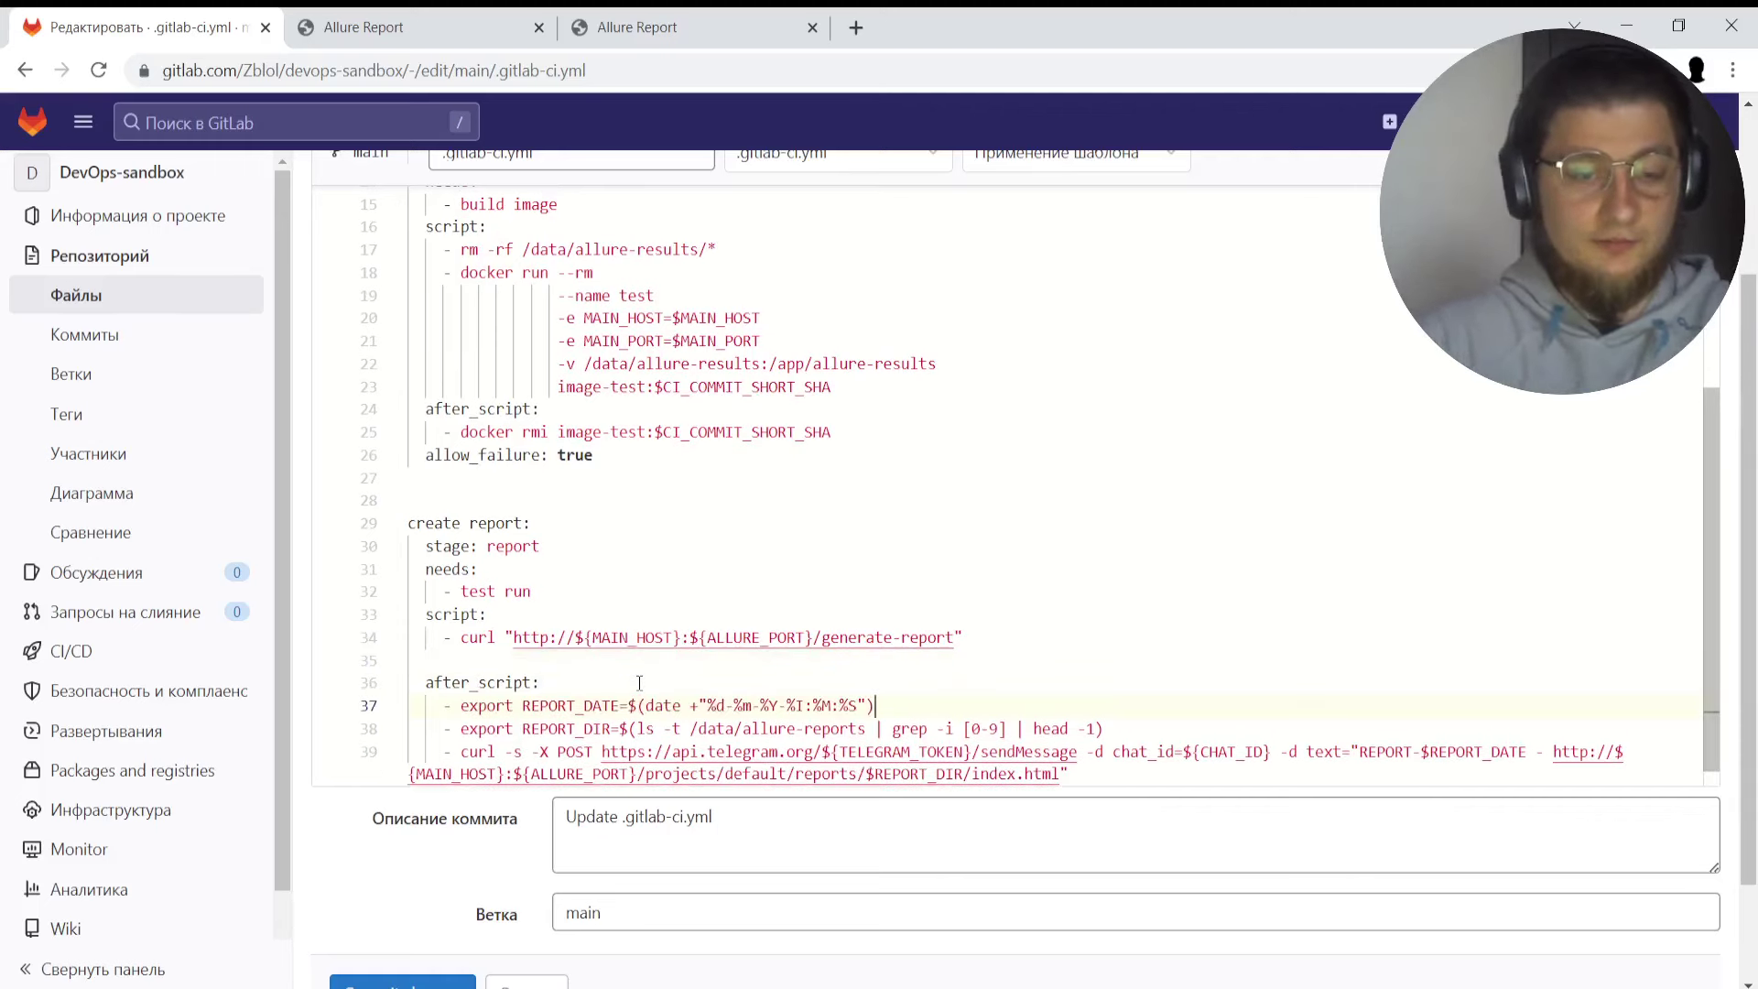
pyautogui.click(600, 665)
pyautogui.press('BackSpace')
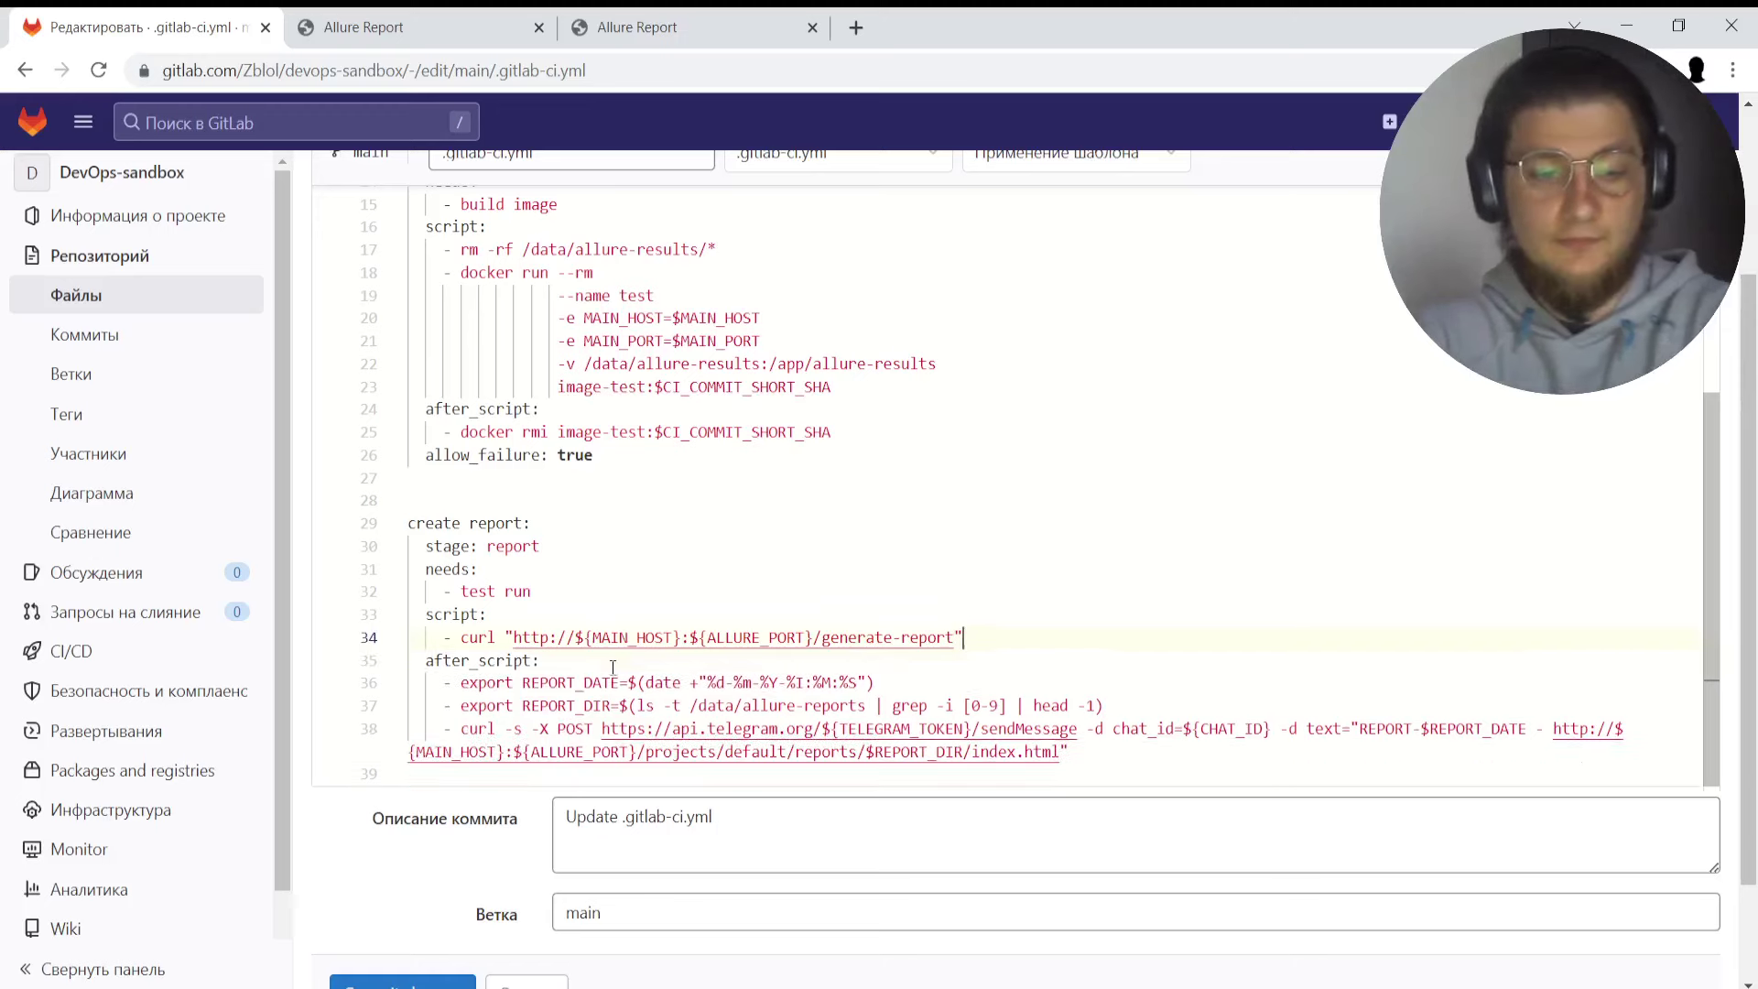
pyautogui.click(1126, 523)
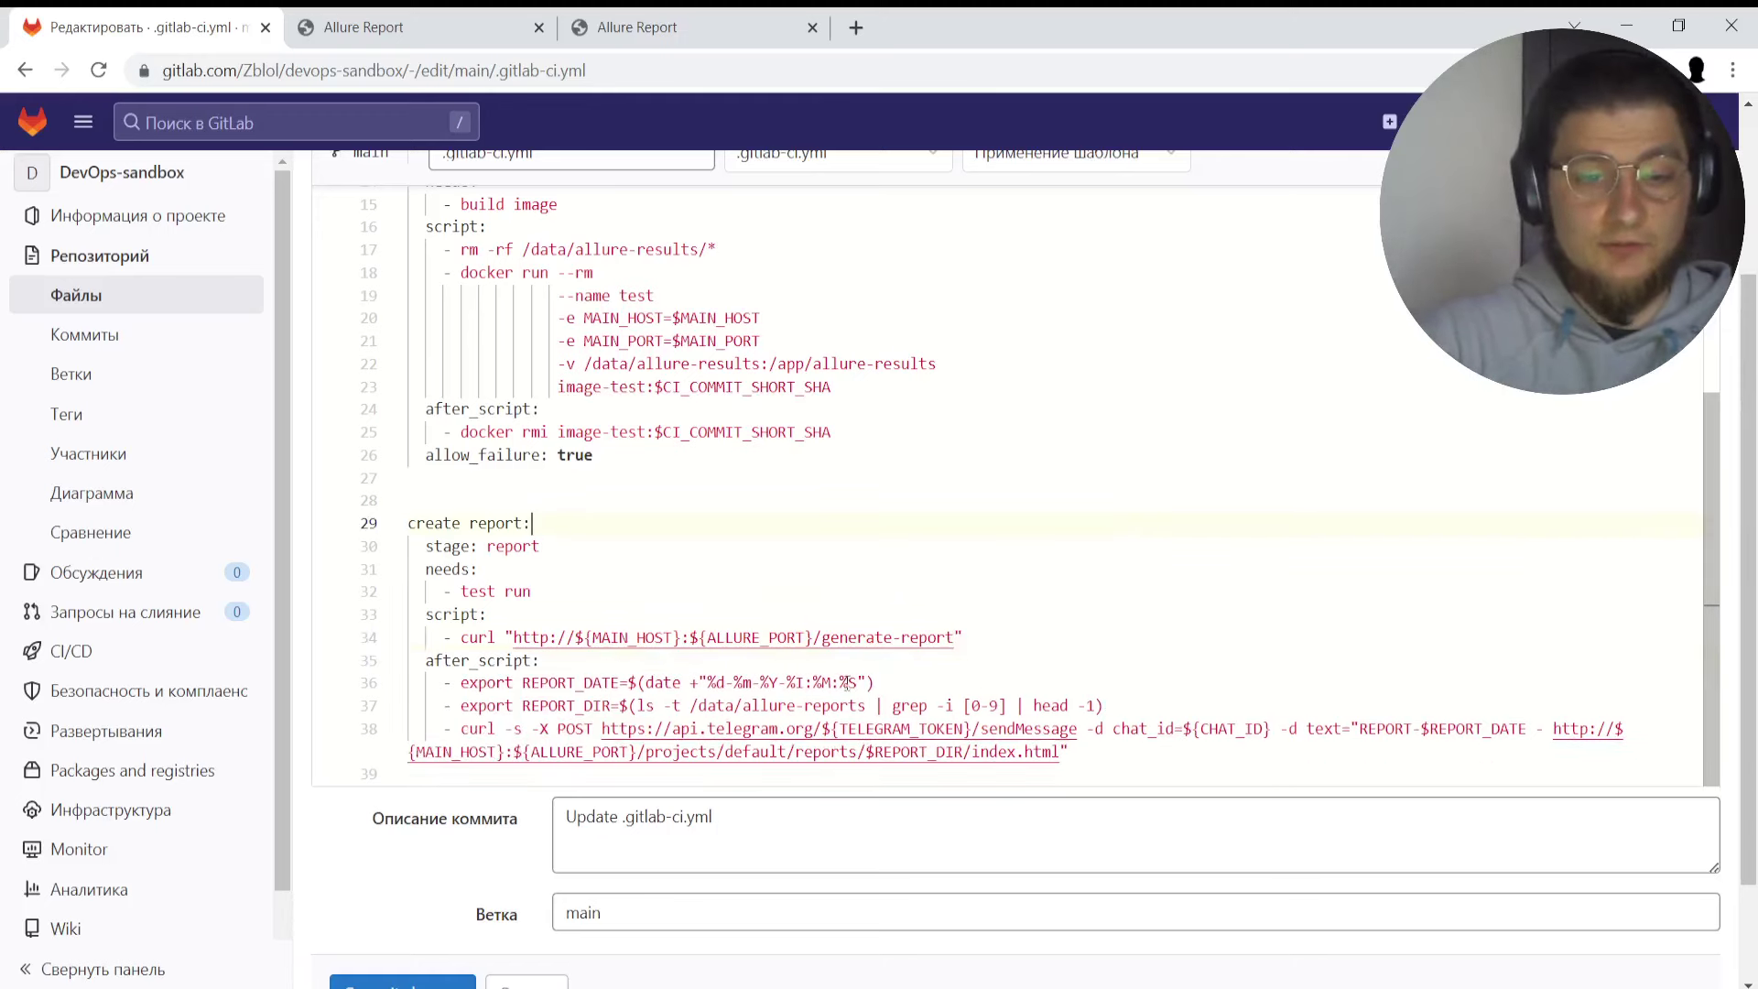
pyautogui.scroll(-2, 481, 916)
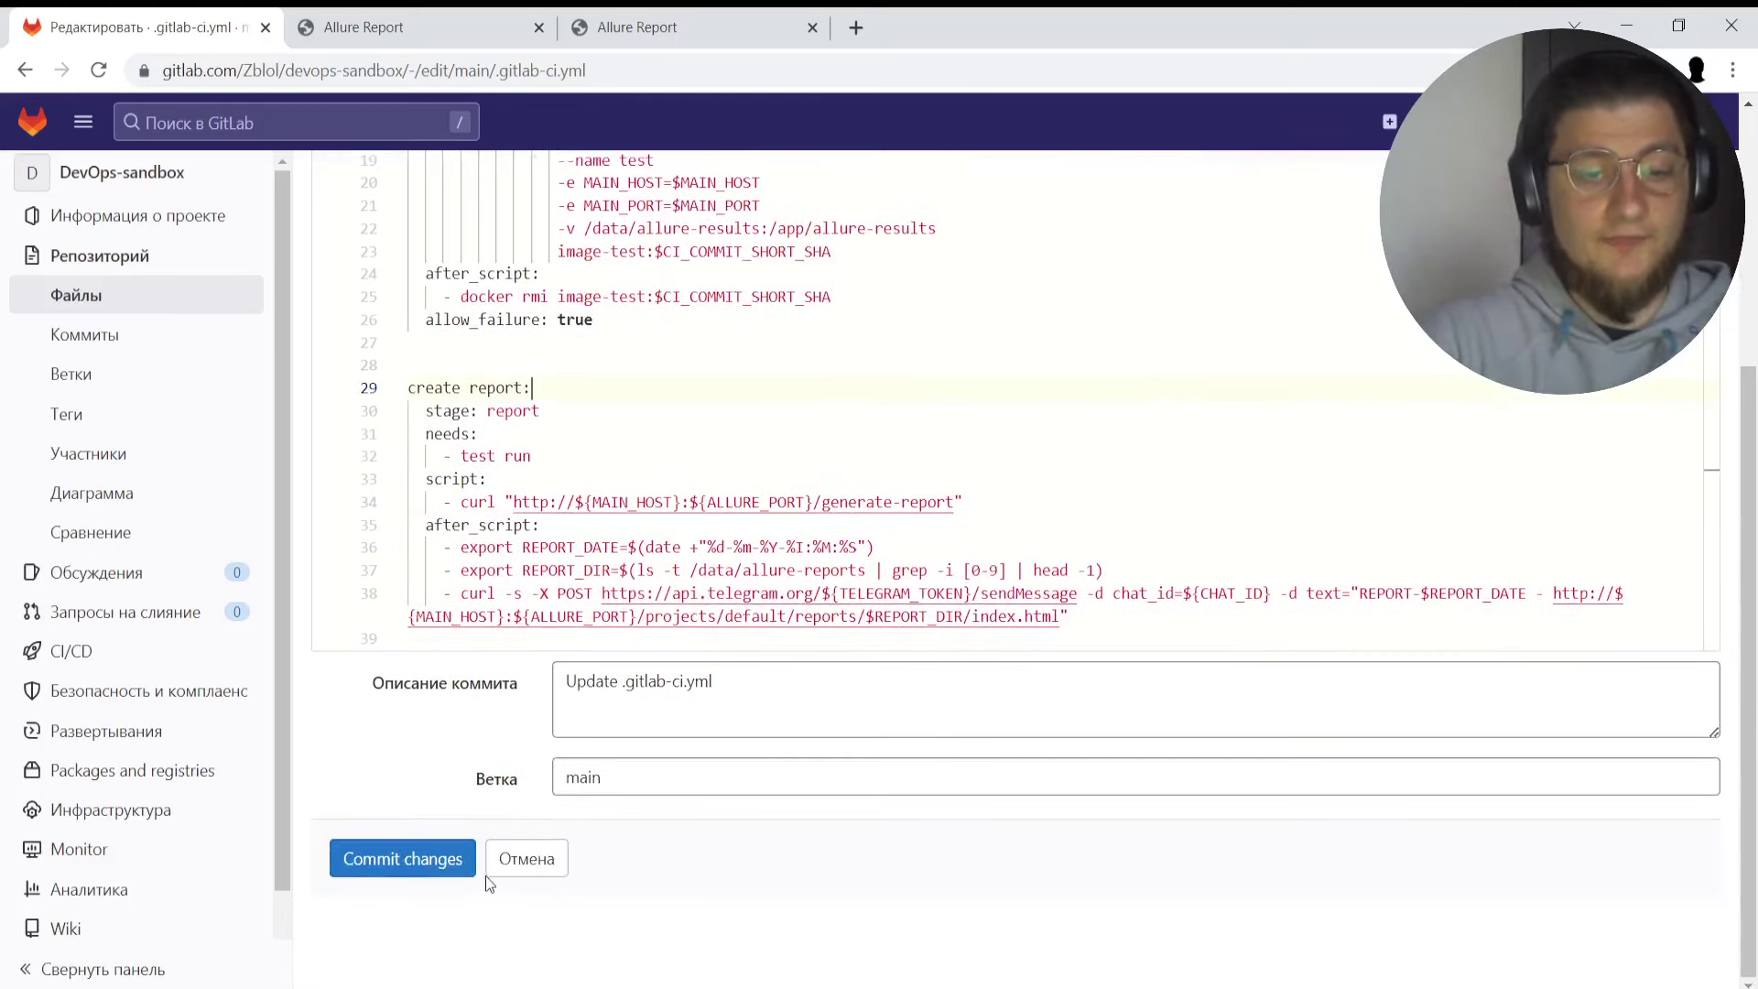
pyautogui.click(421, 858)
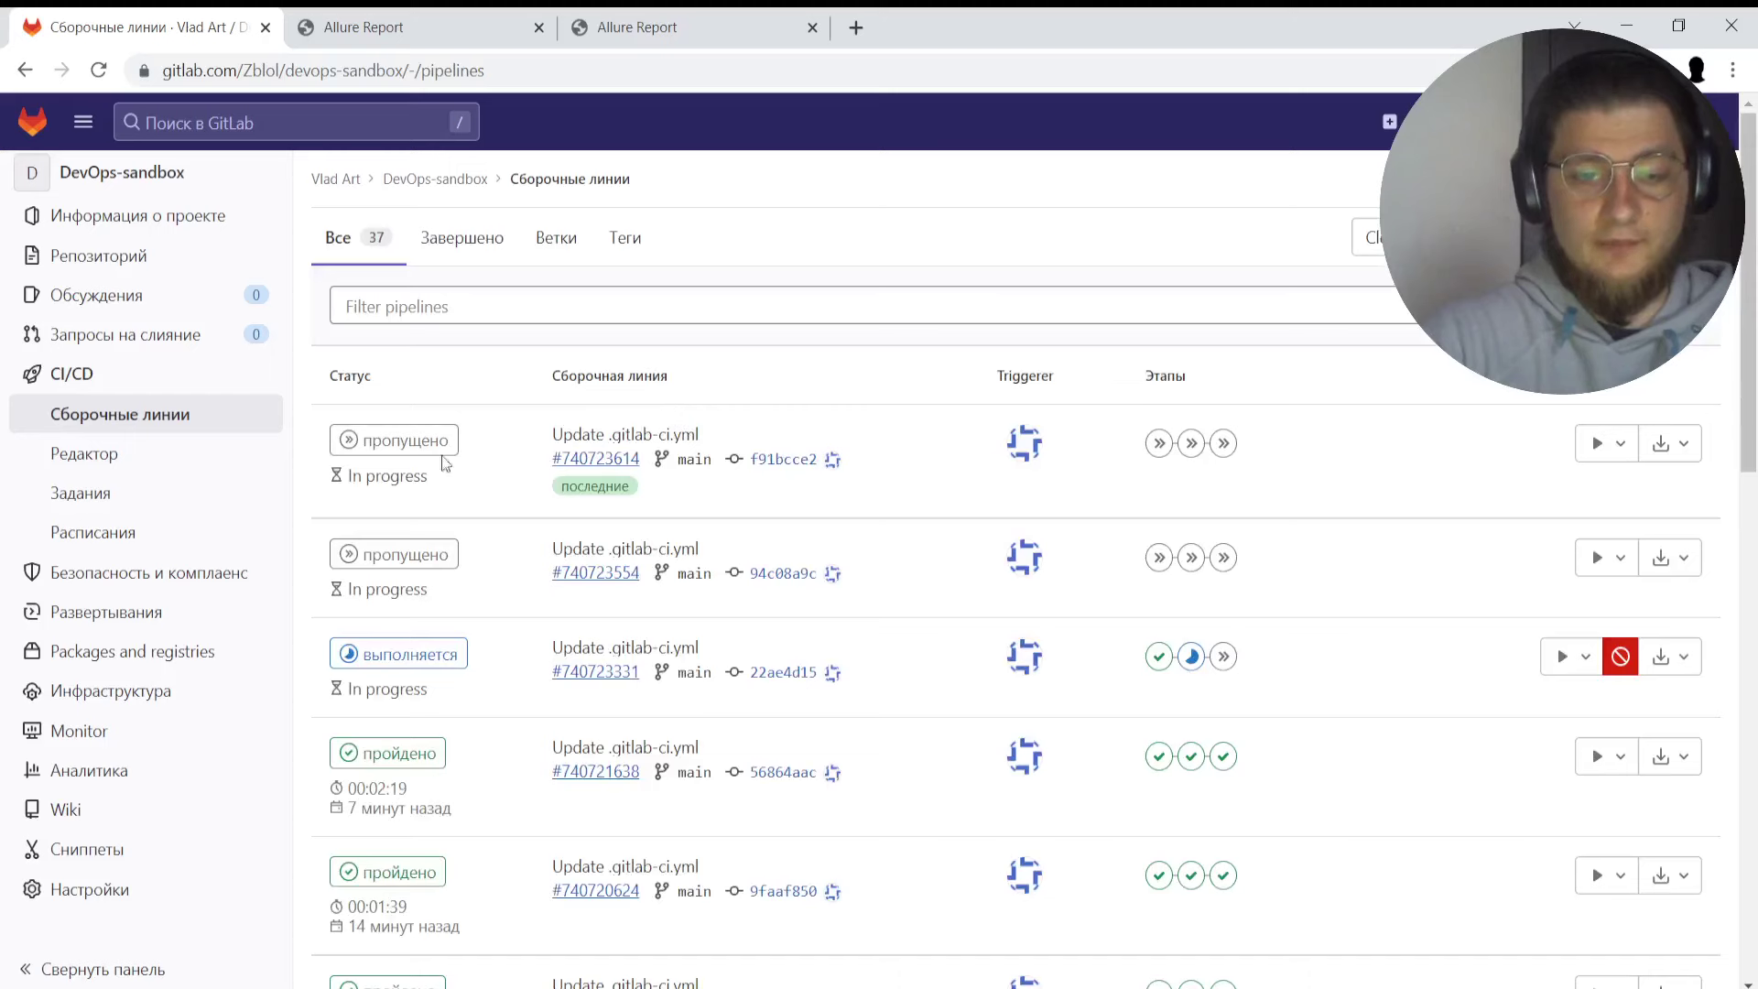
# Review the newest pipeline's three-job graph, then return to the pipelines list and switch to Telegram.
pyautogui.click(400, 443)
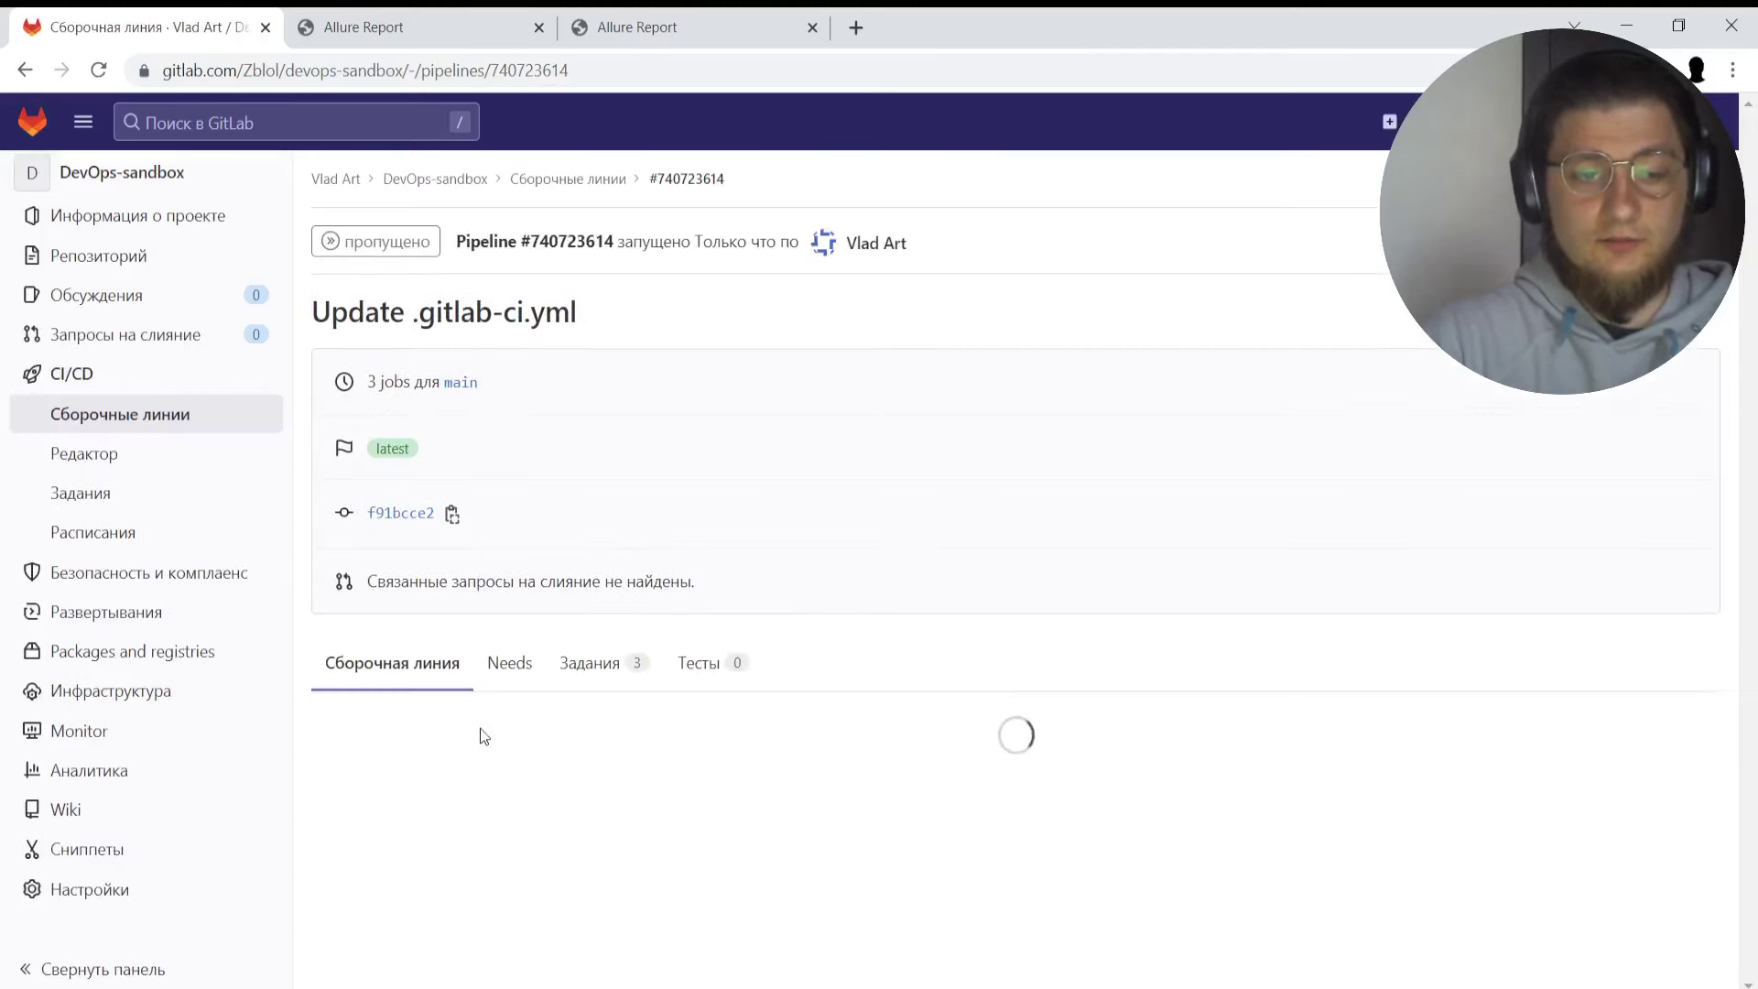
pyautogui.scroll(-3, 506, 769)
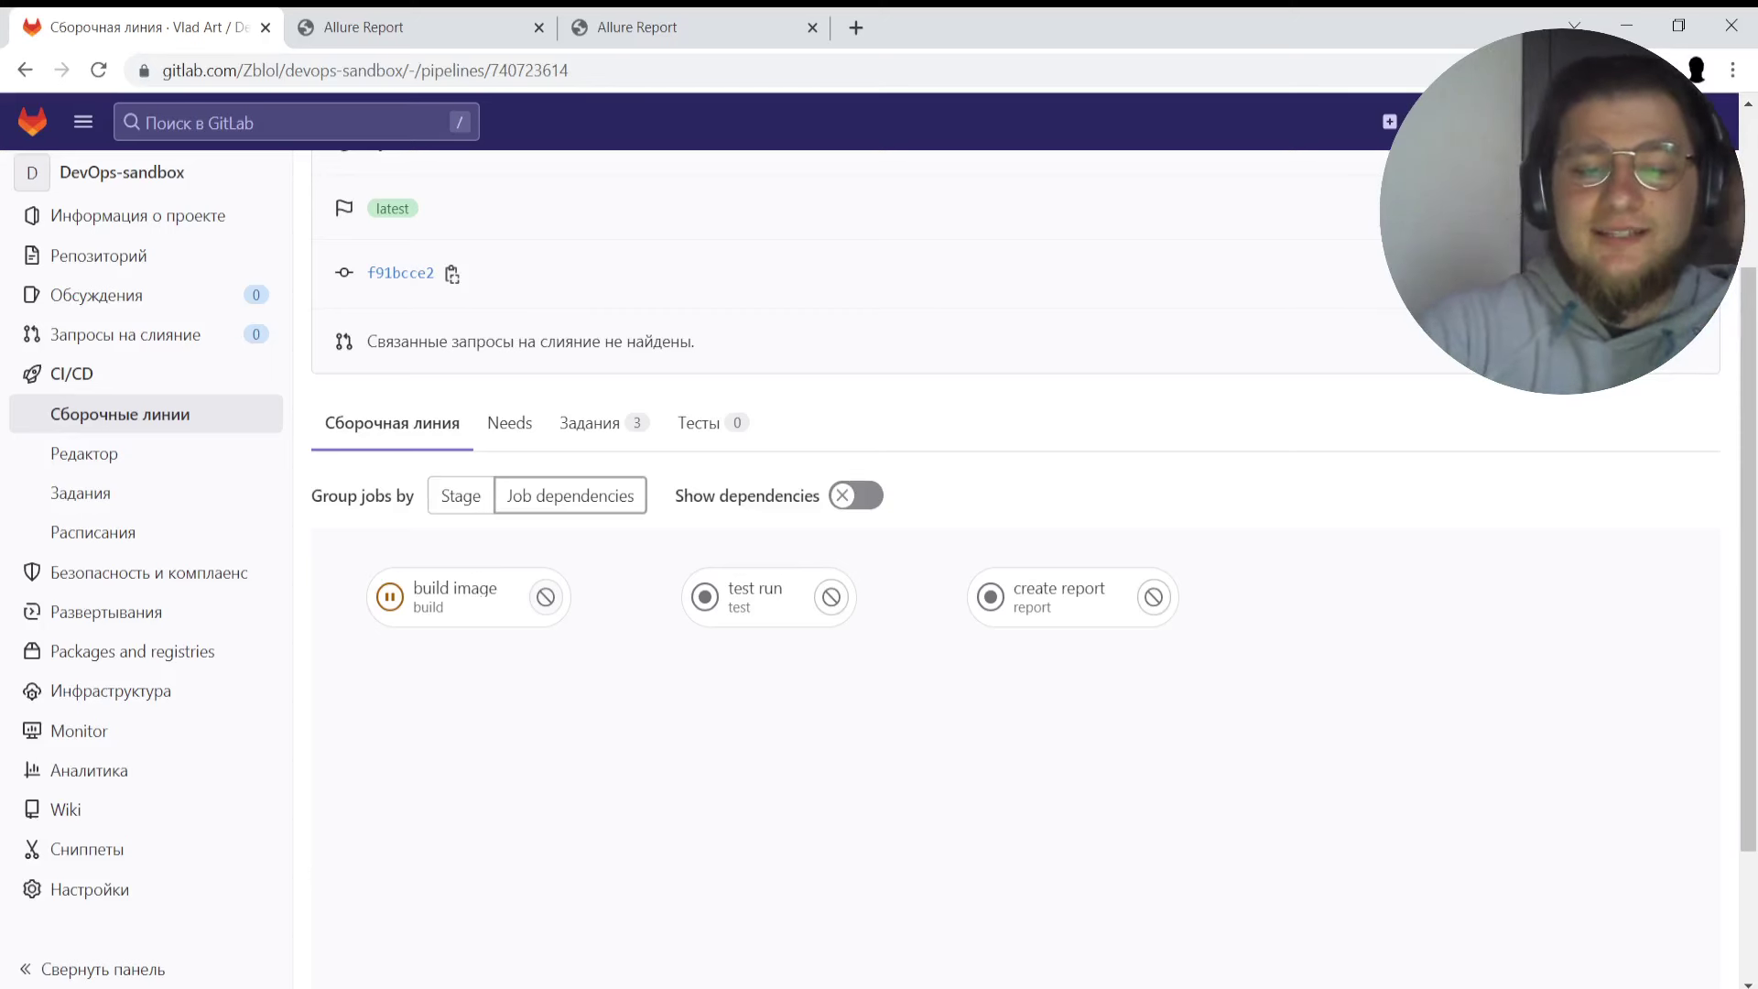
pyautogui.moveTo(651, 987)
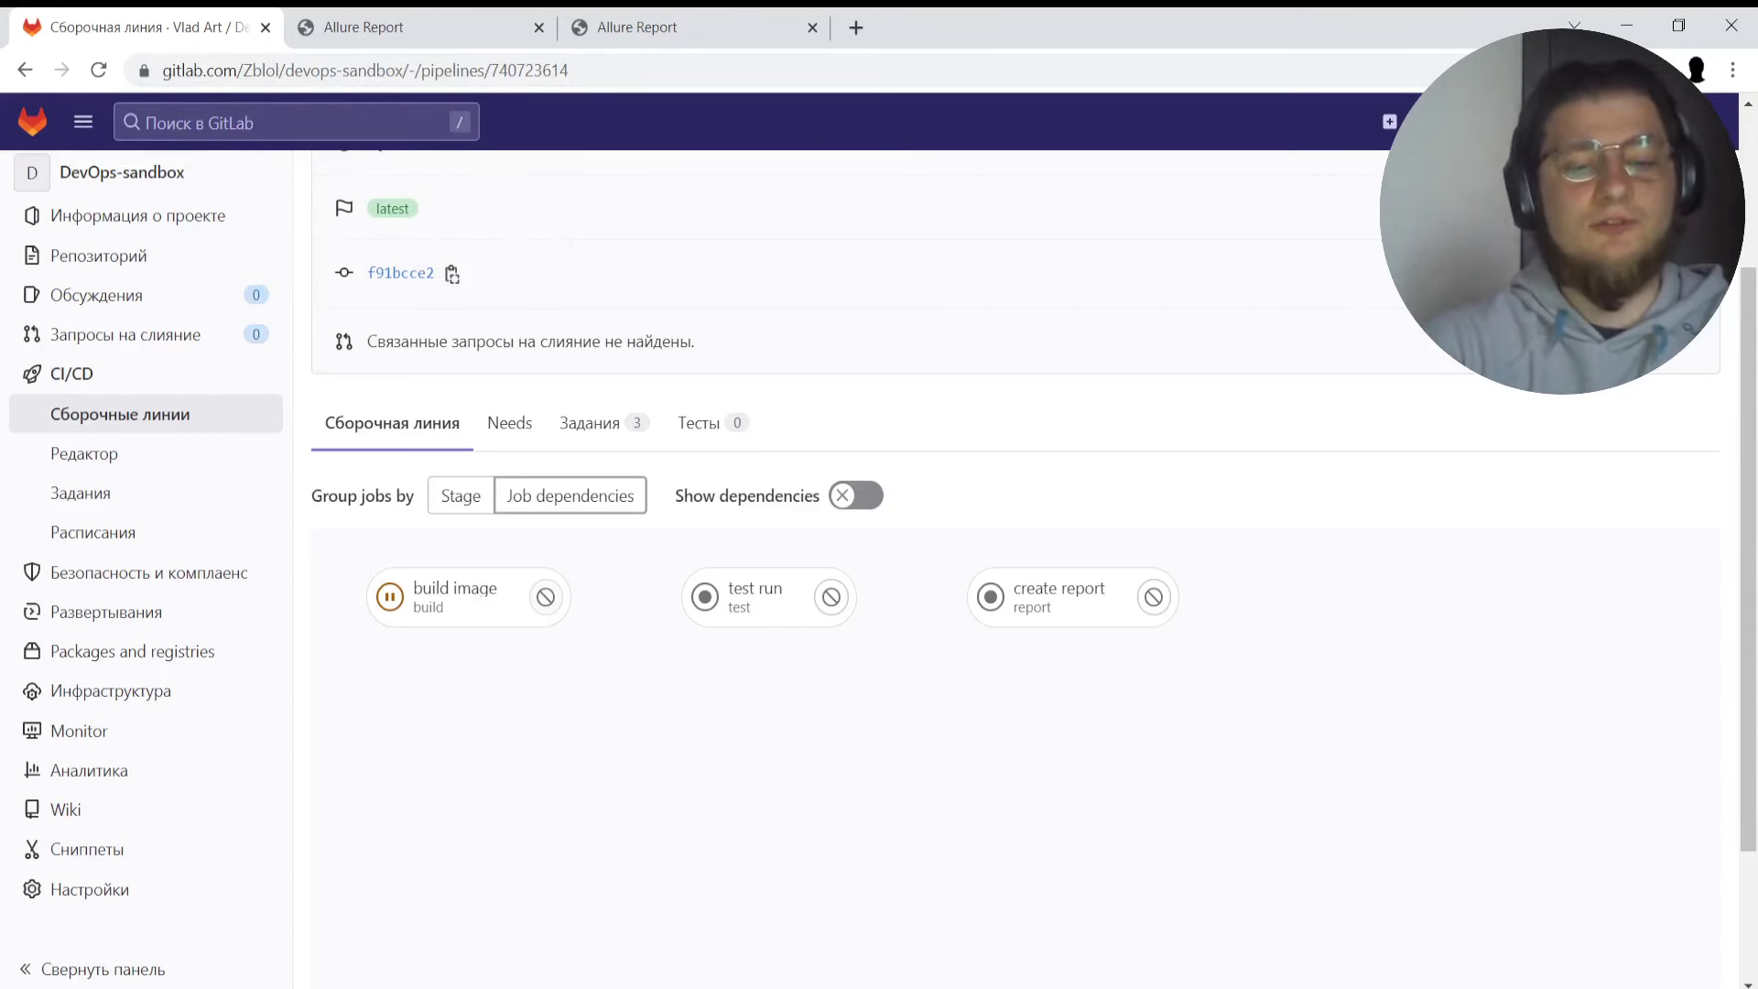
pyautogui.hotkey('alt', 'Left')
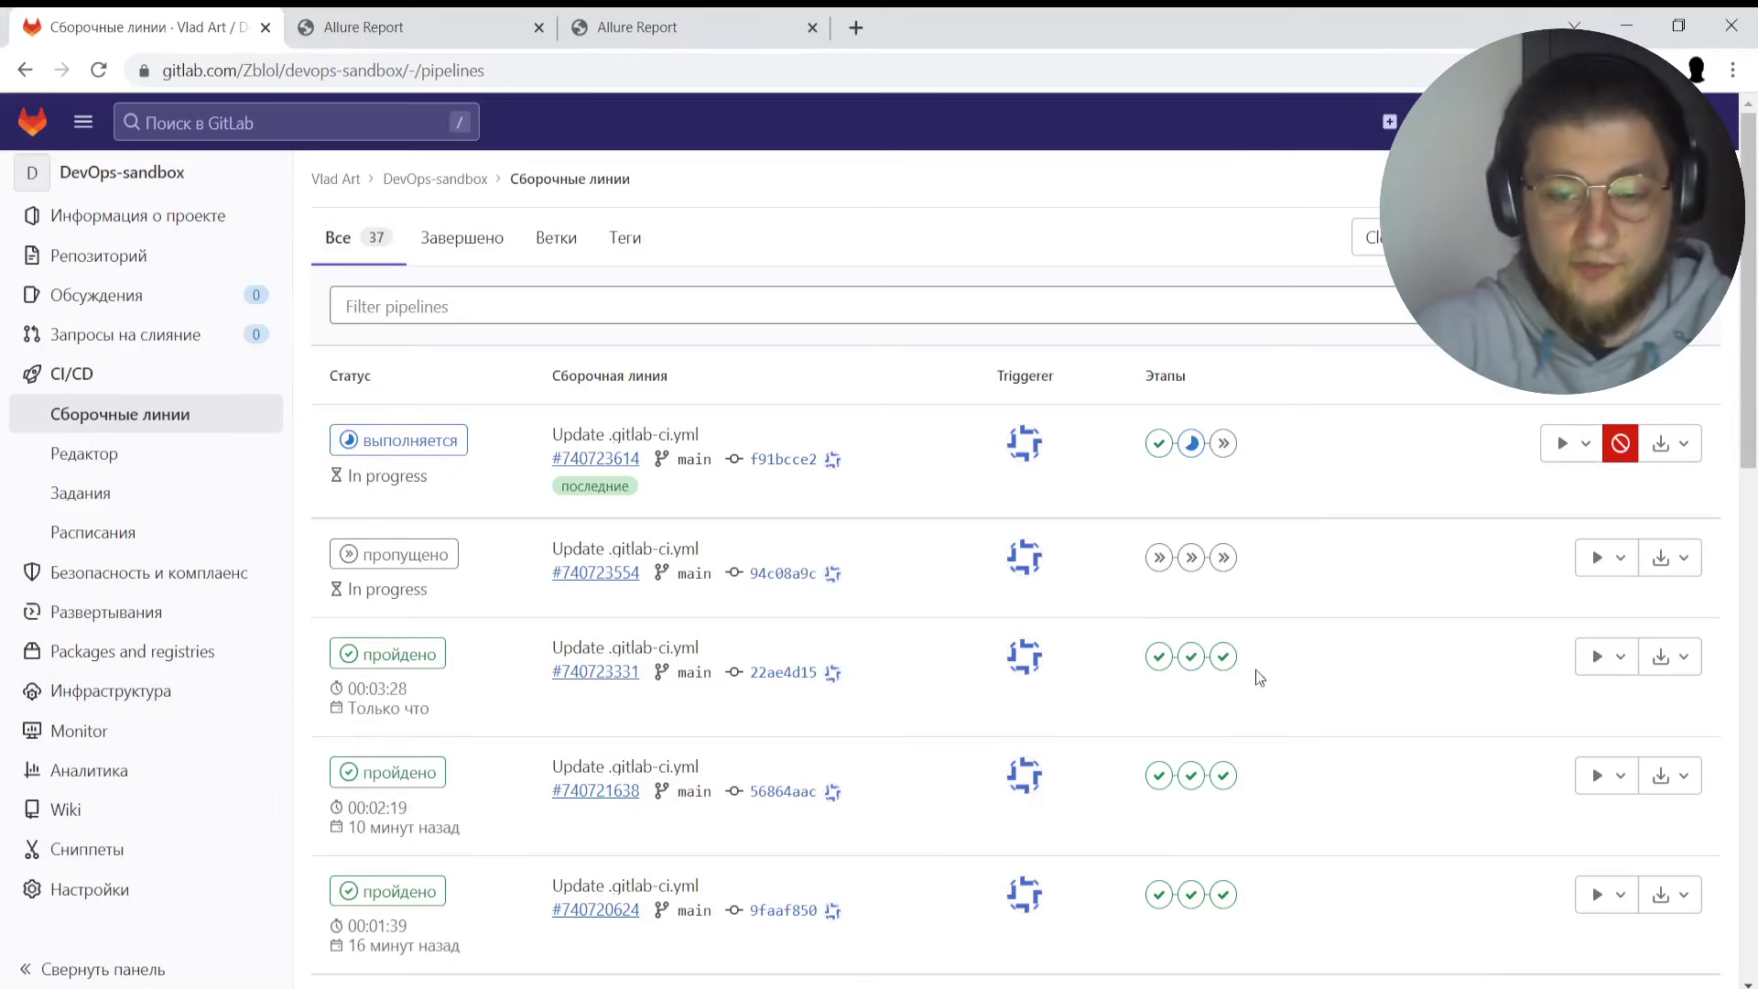
pyautogui.hotkey('alt', 'Tab')
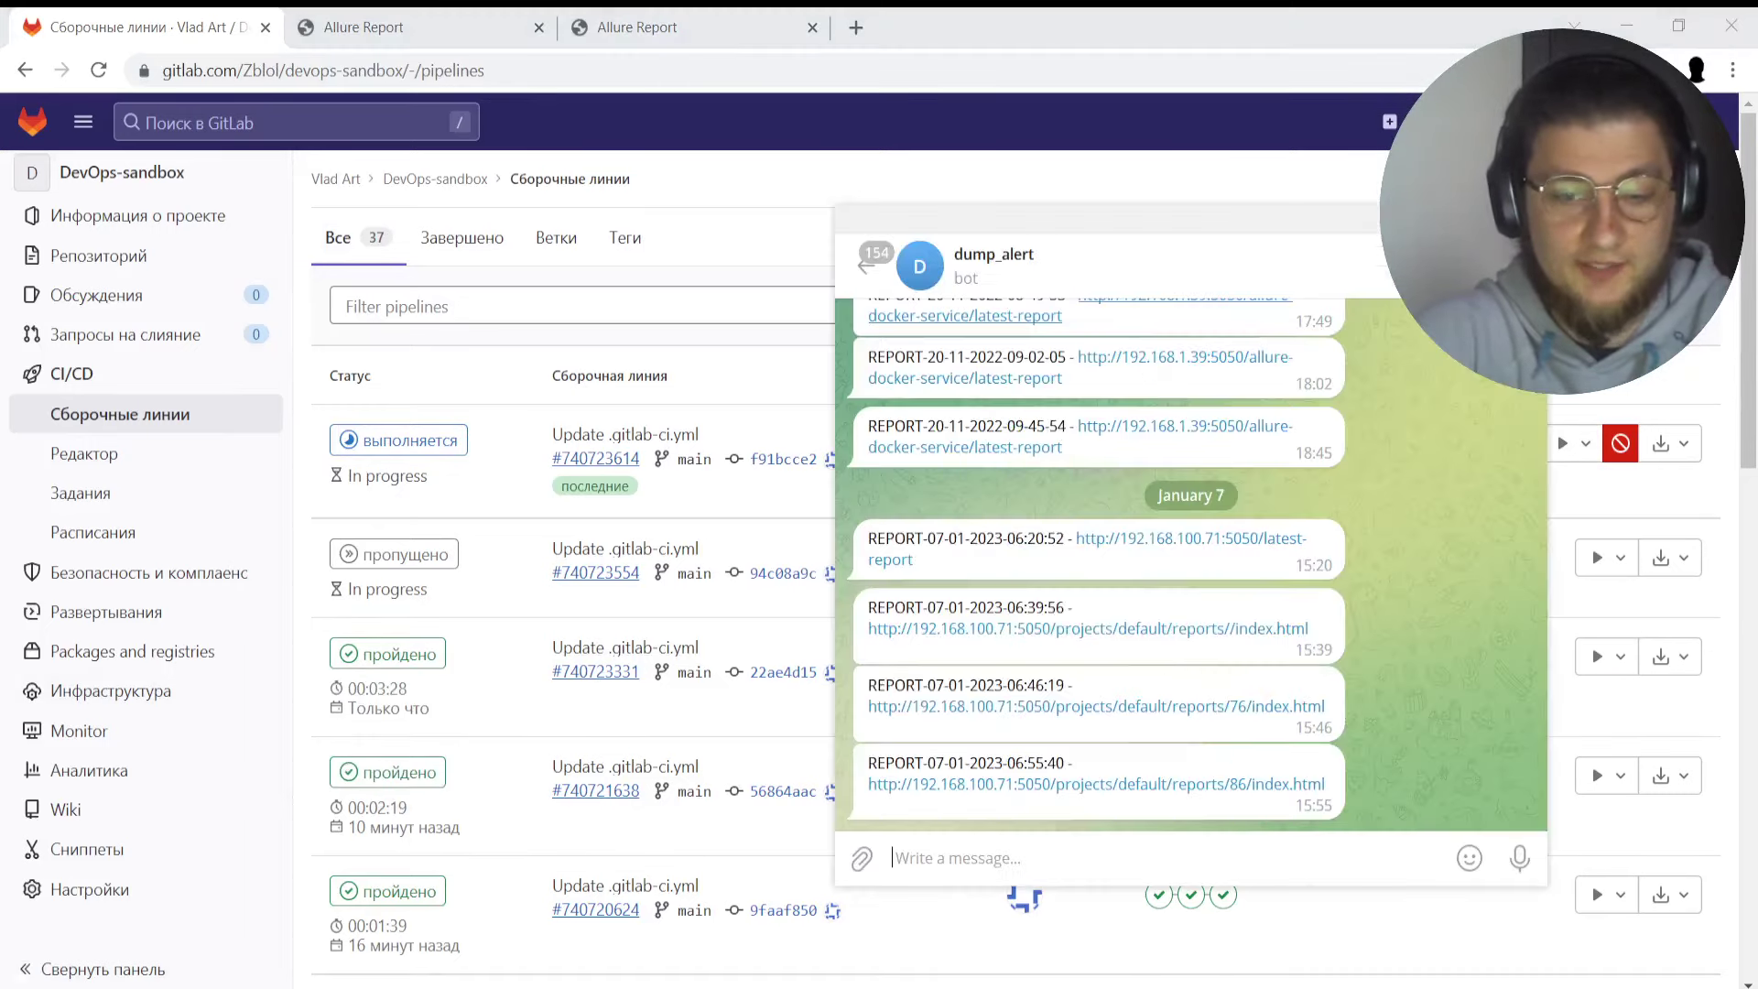
# Open the report 86 link from the bot, then load reports 87 and 88.
pyautogui.click(1218, 786)
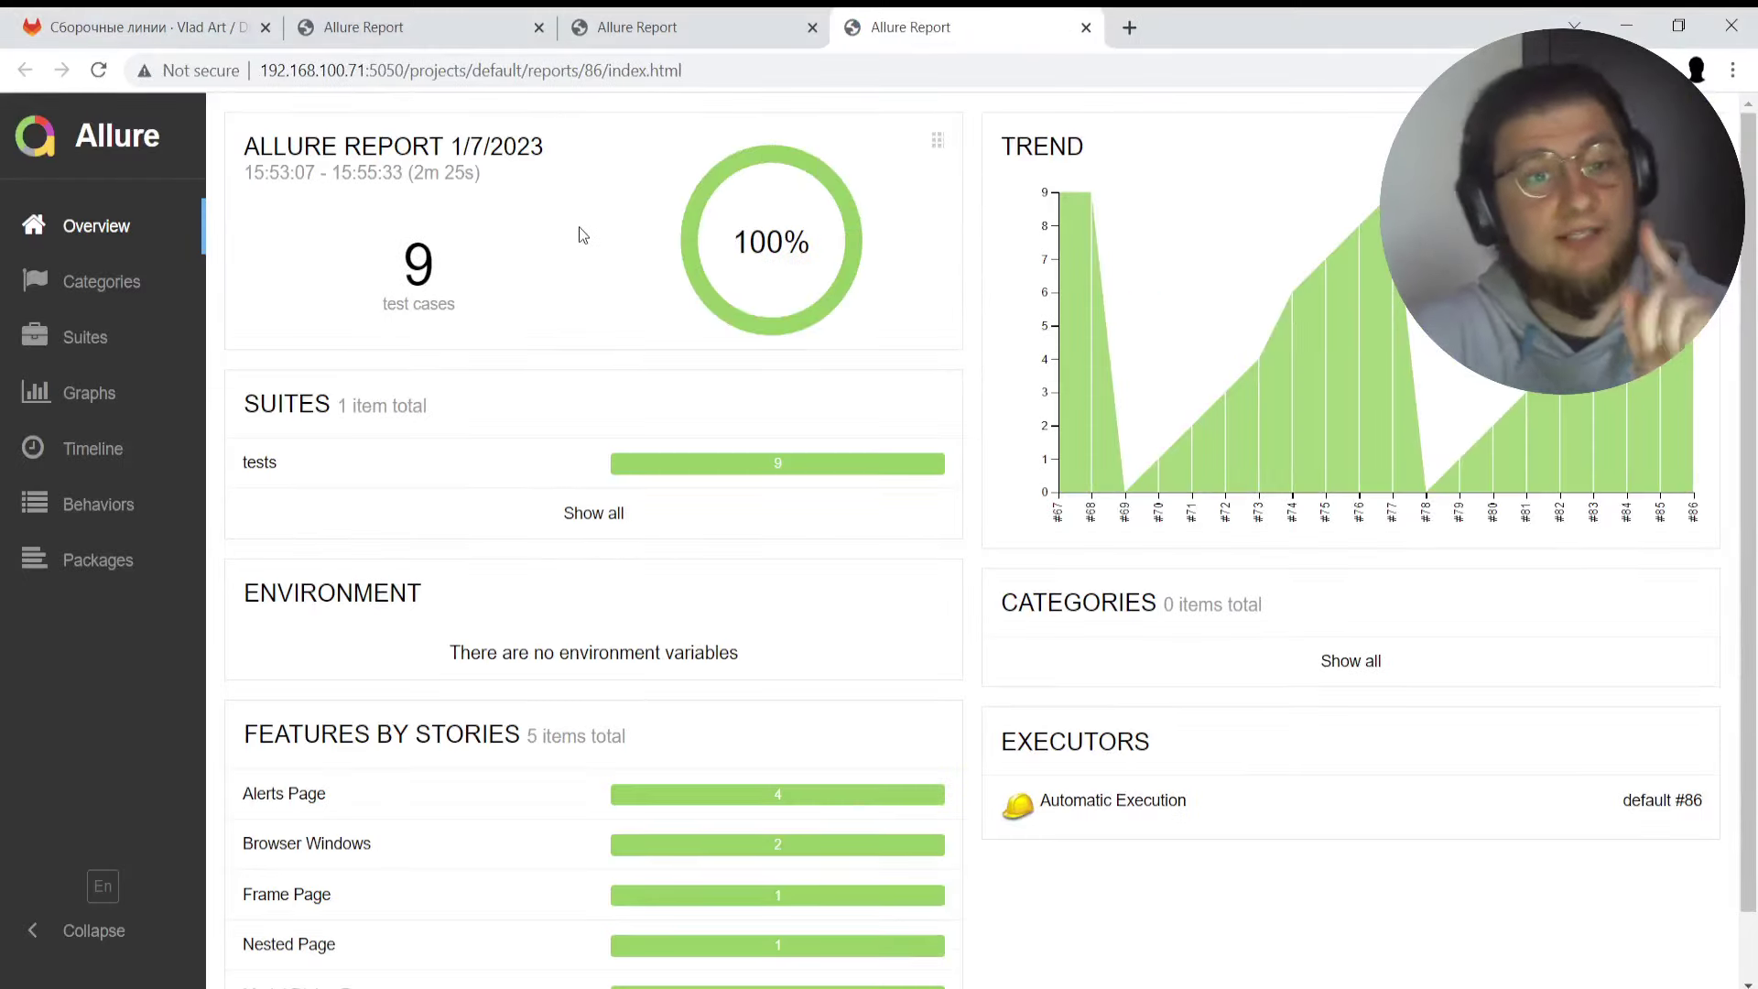
pyautogui.click(597, 70)
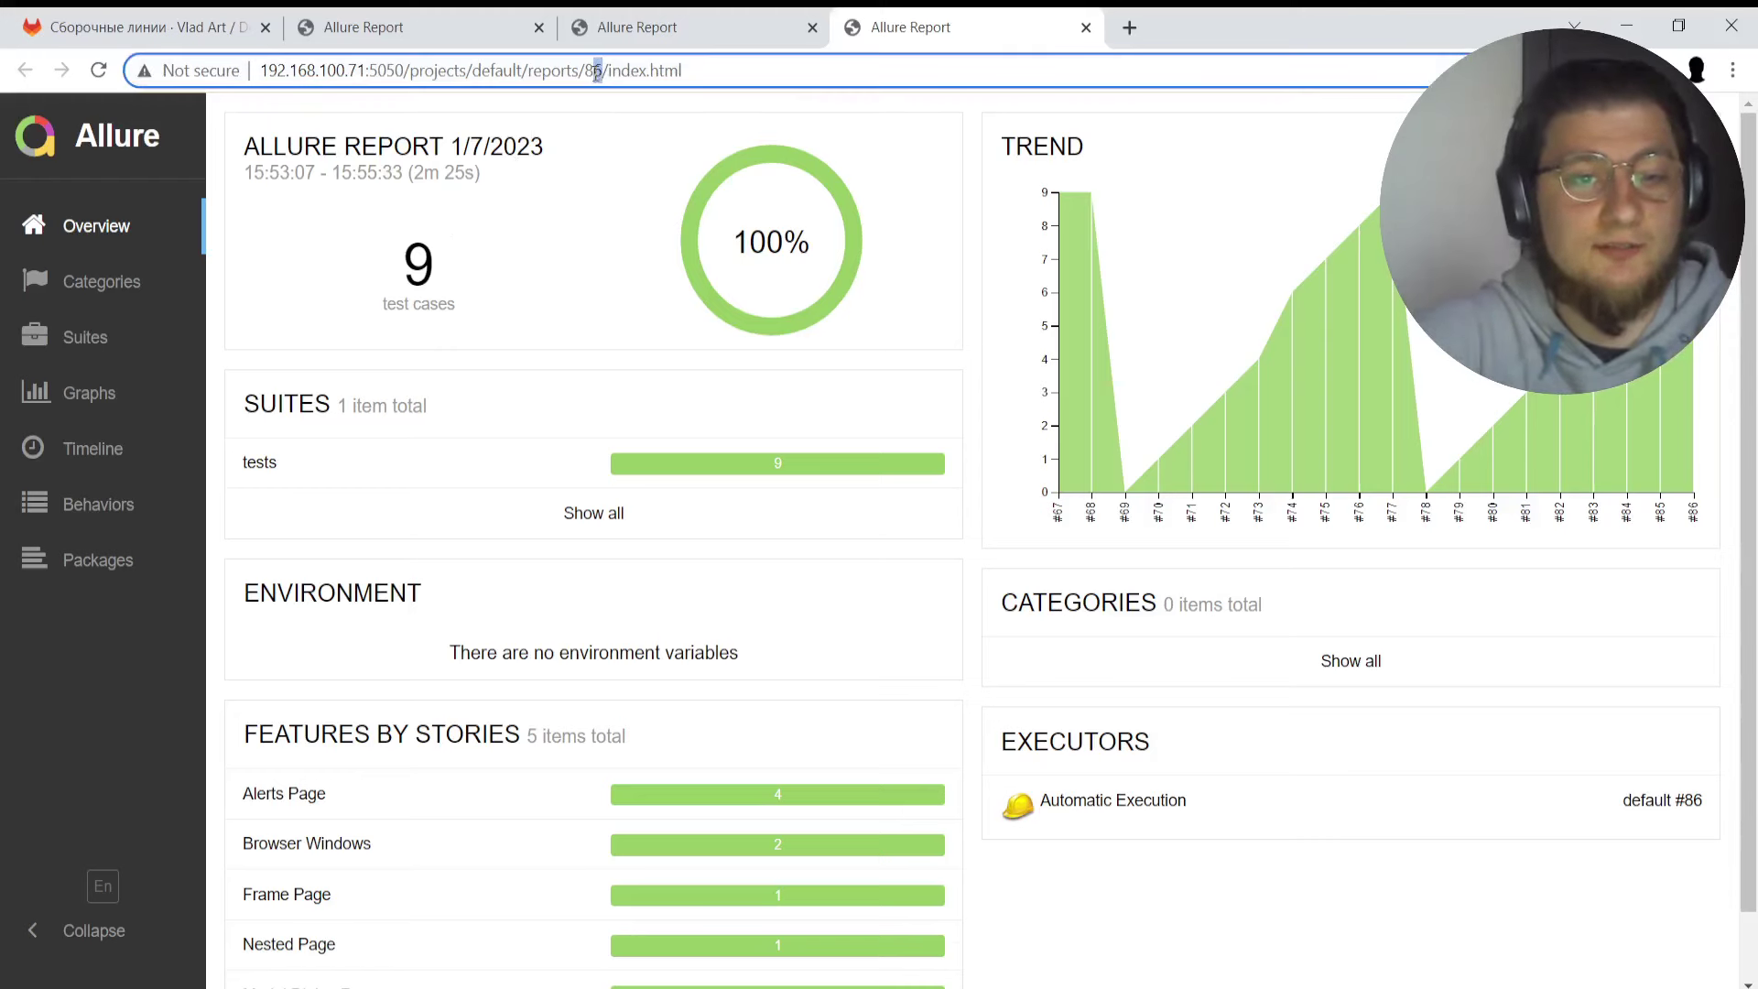
pyautogui.write('7')
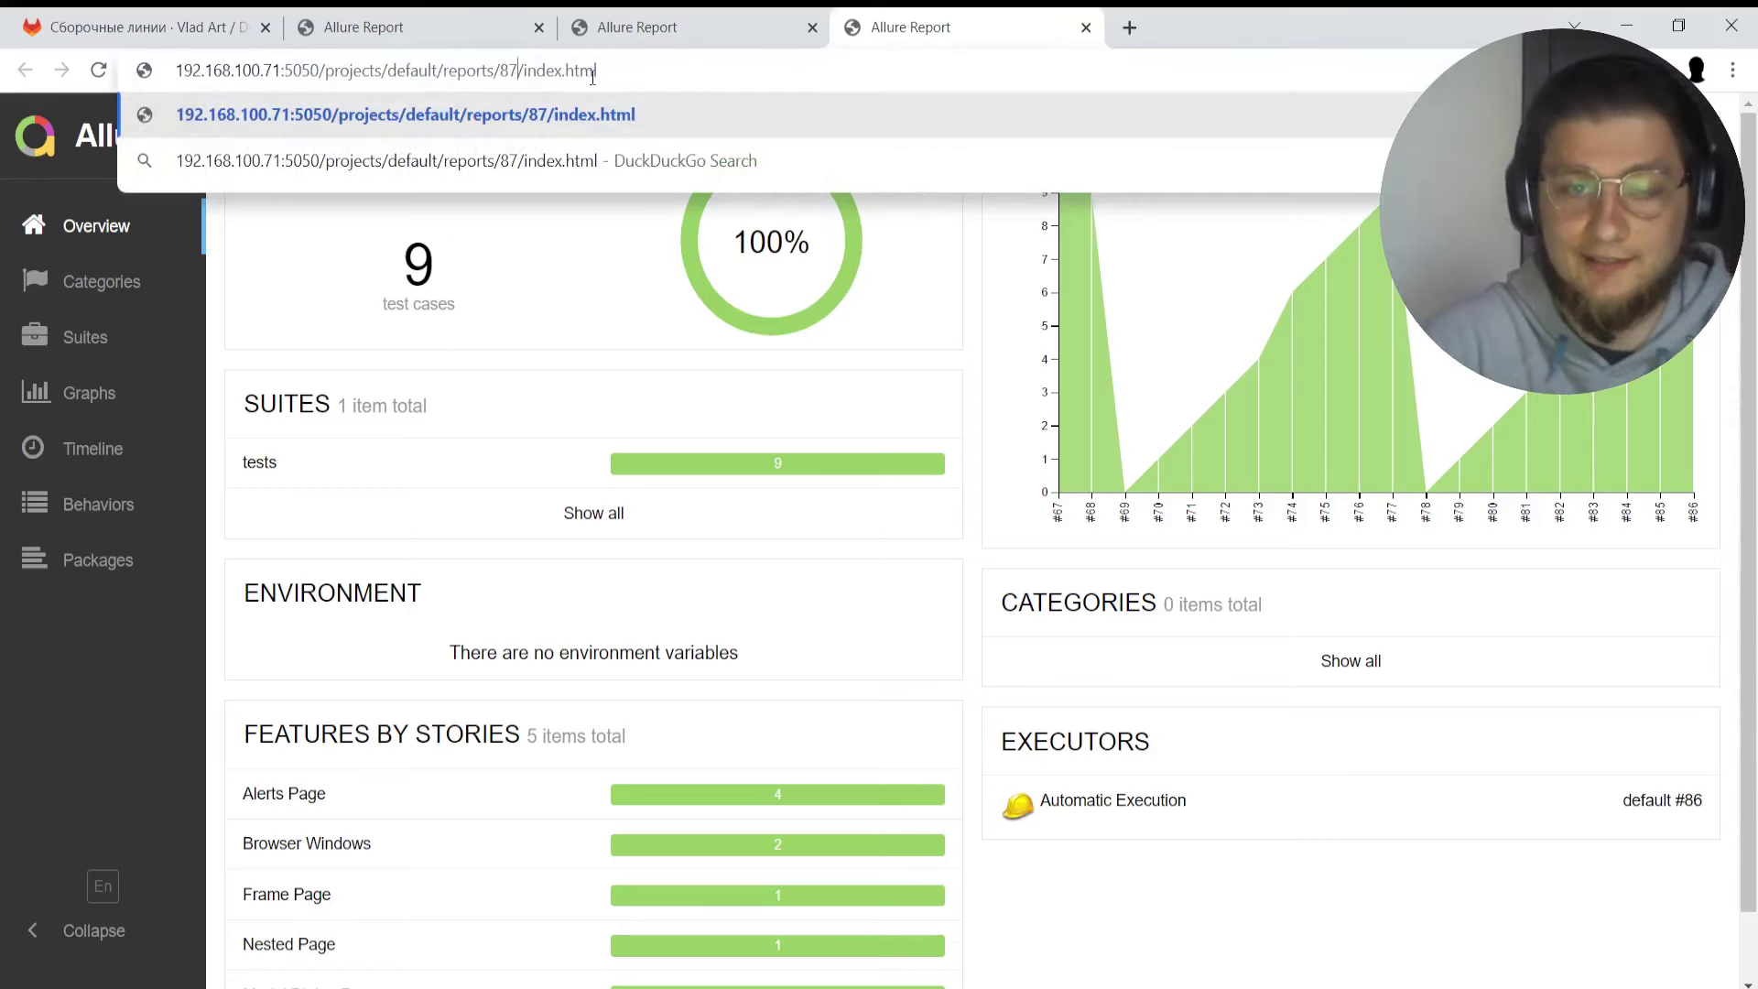
pyautogui.press('Return')
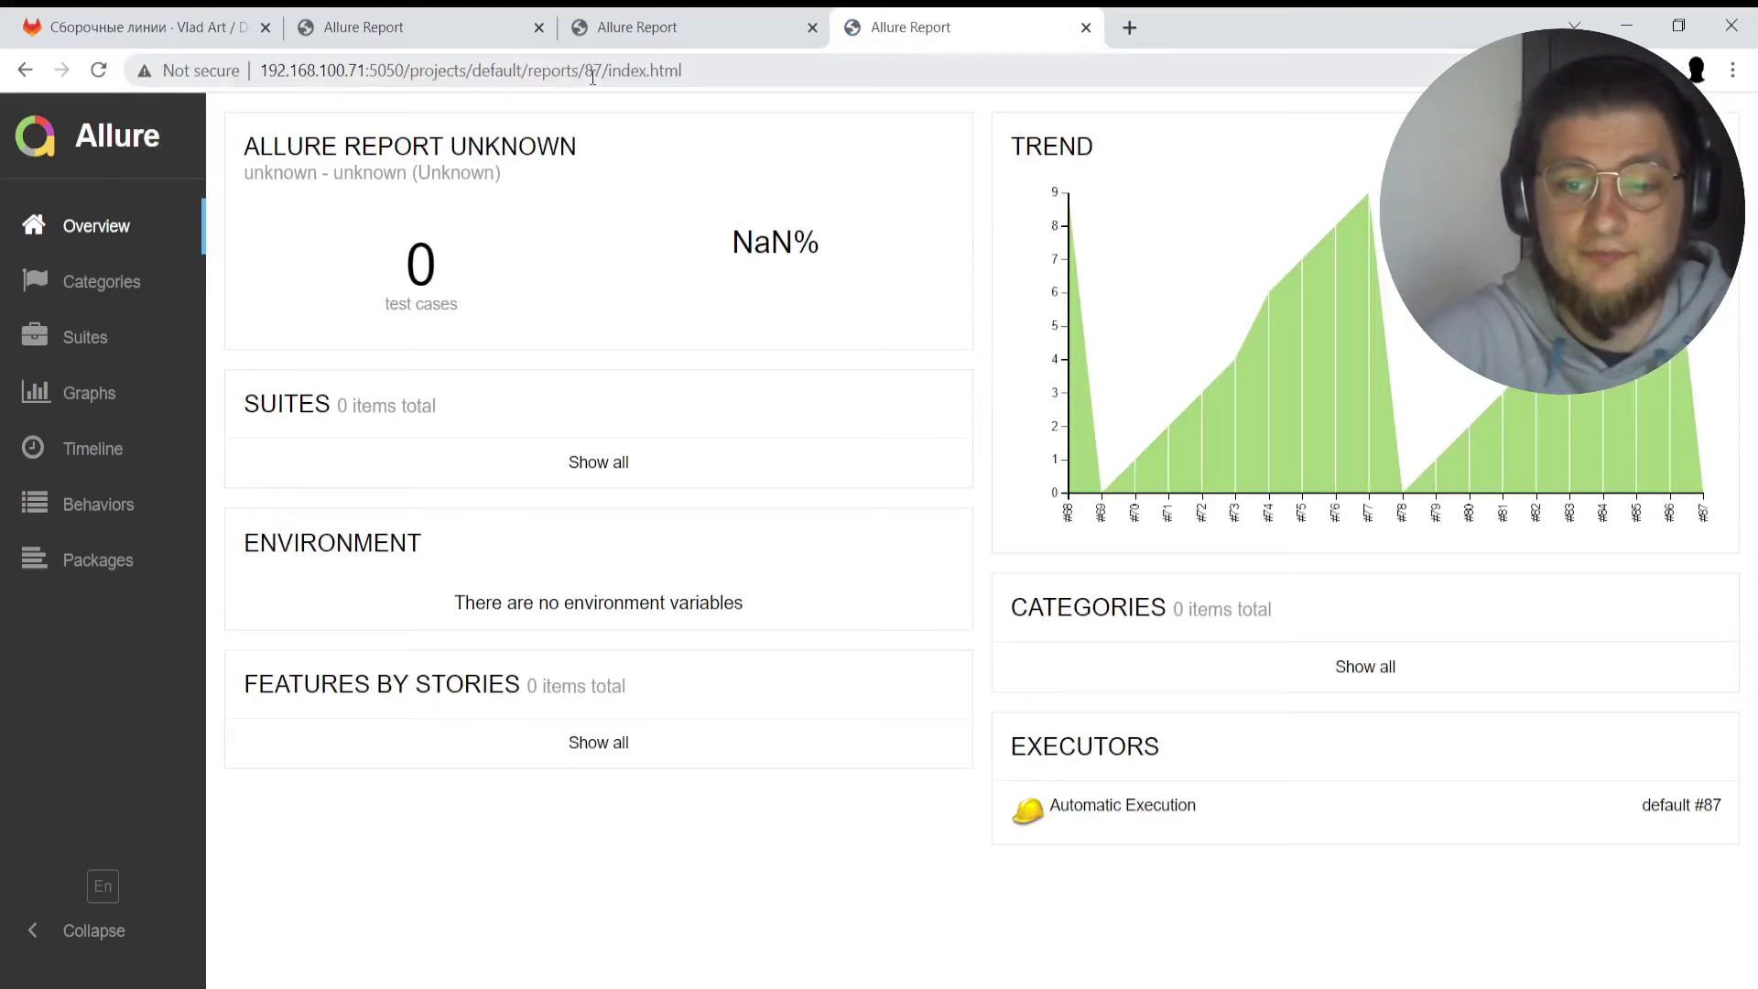
pyautogui.click(604, 69)
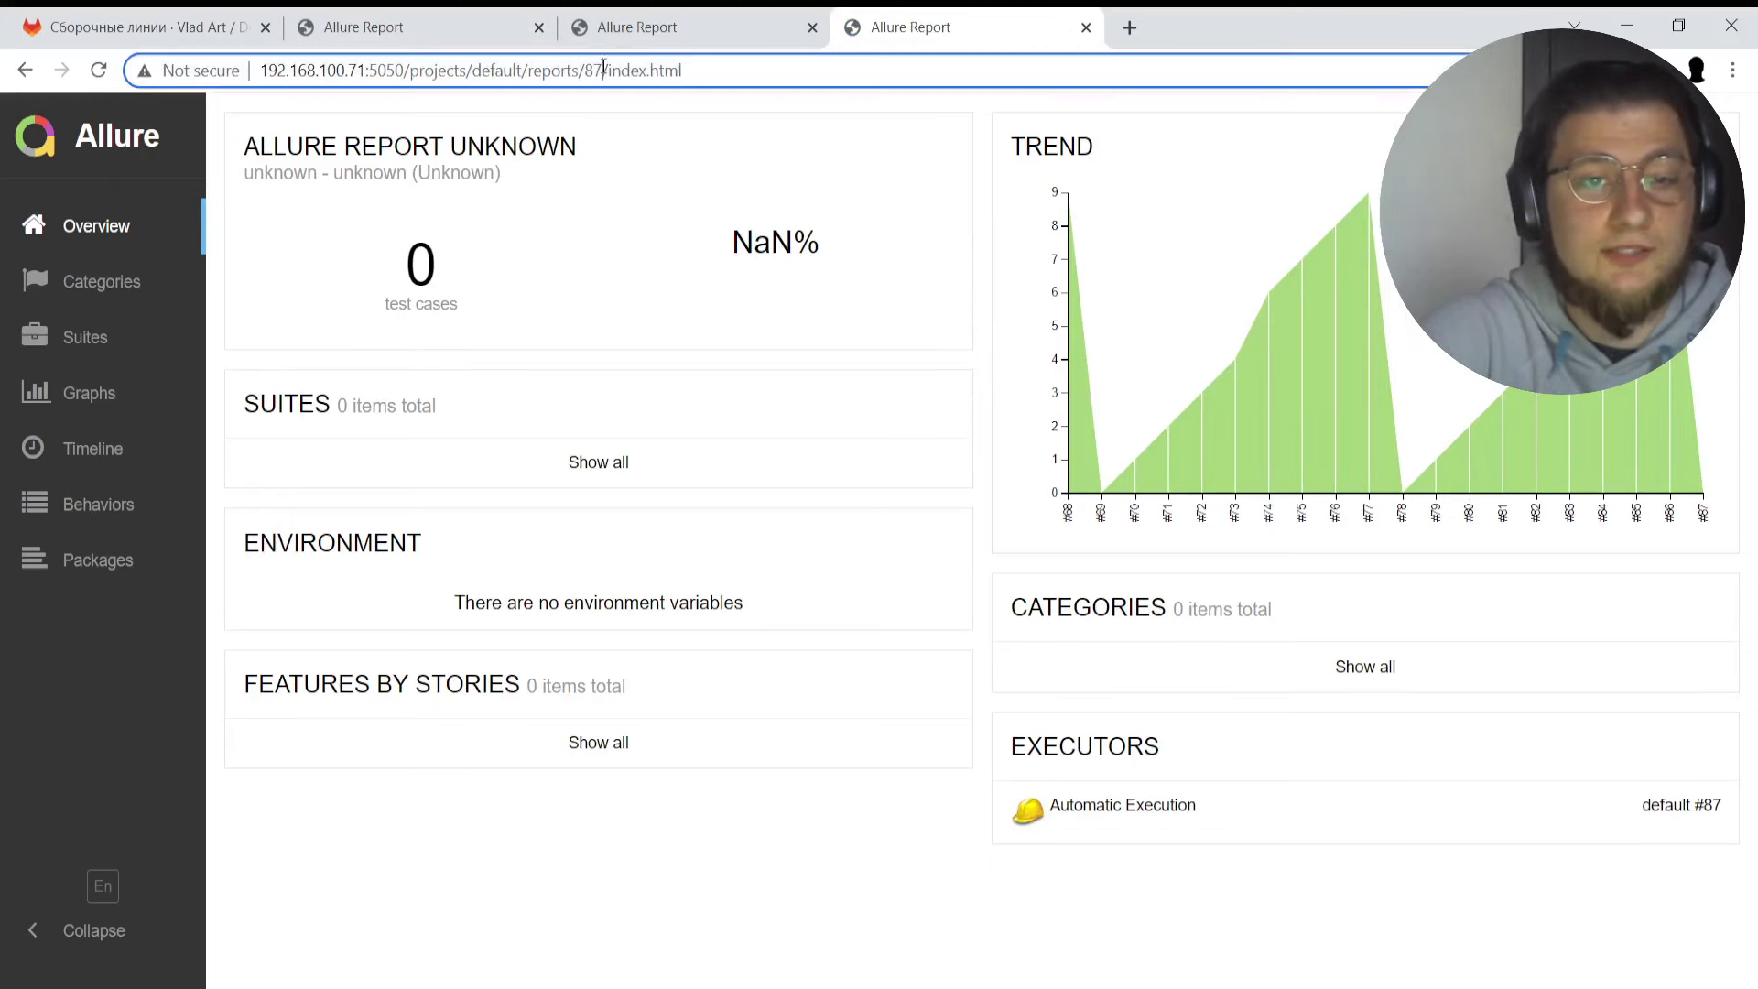
pyautogui.write('8')
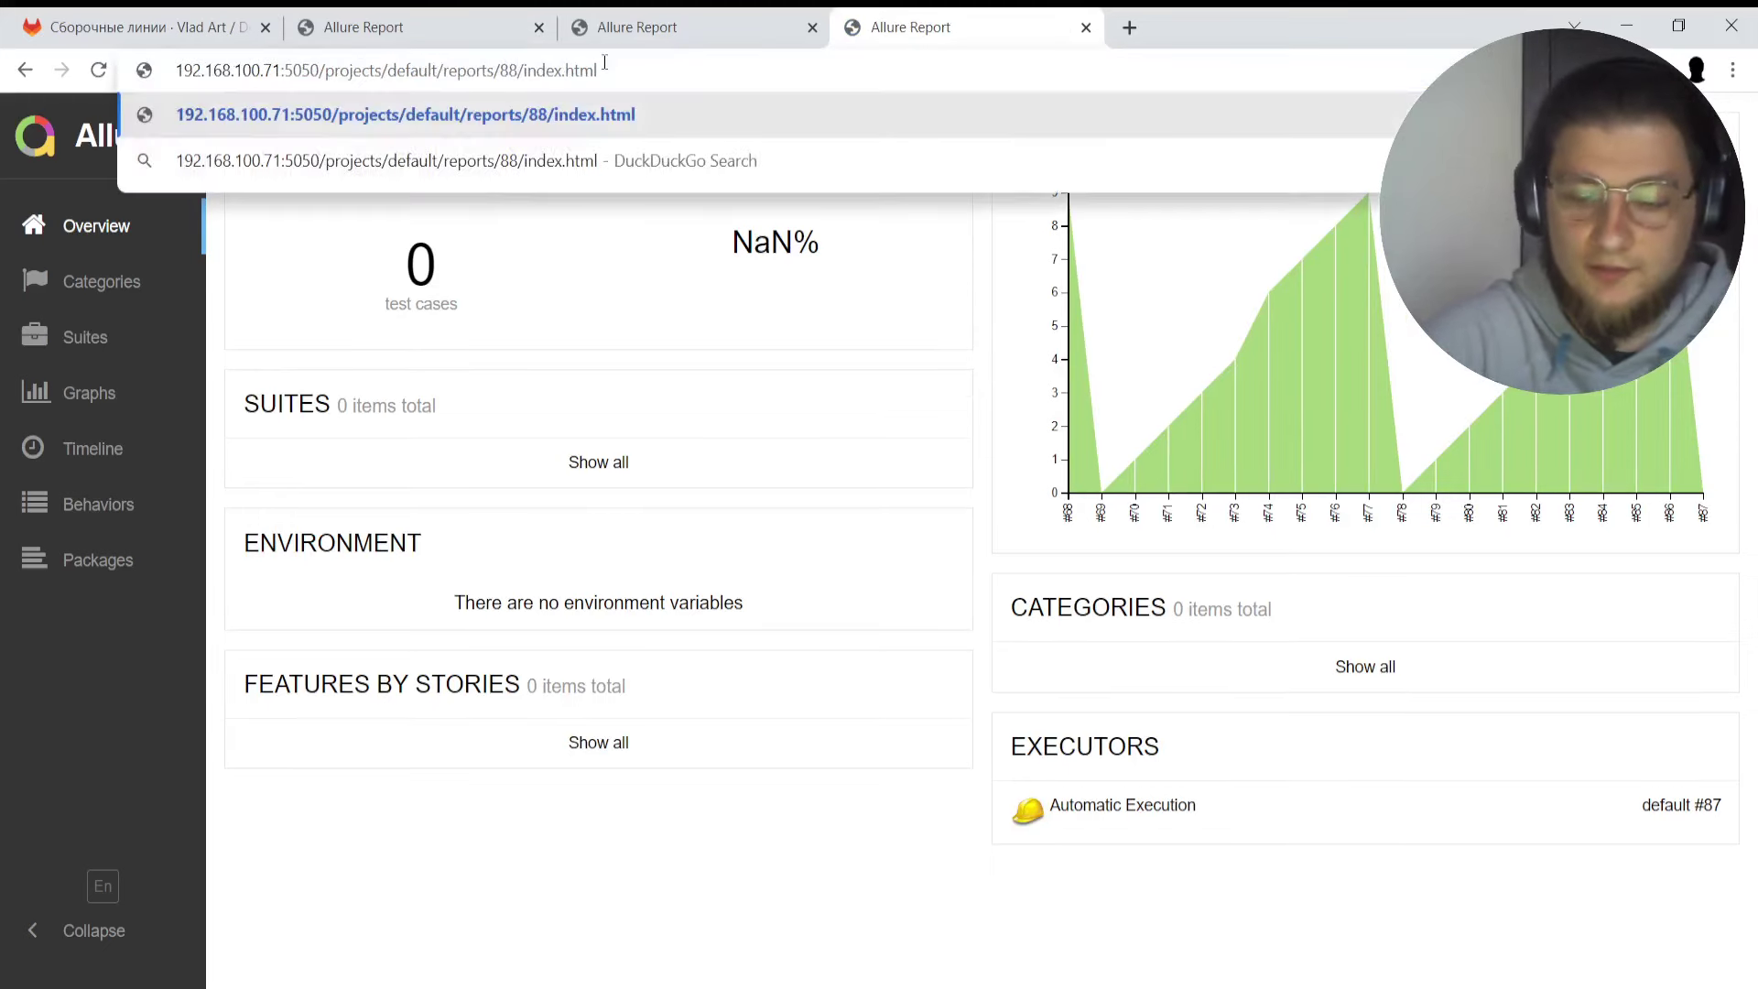
pyautogui.press('Return')
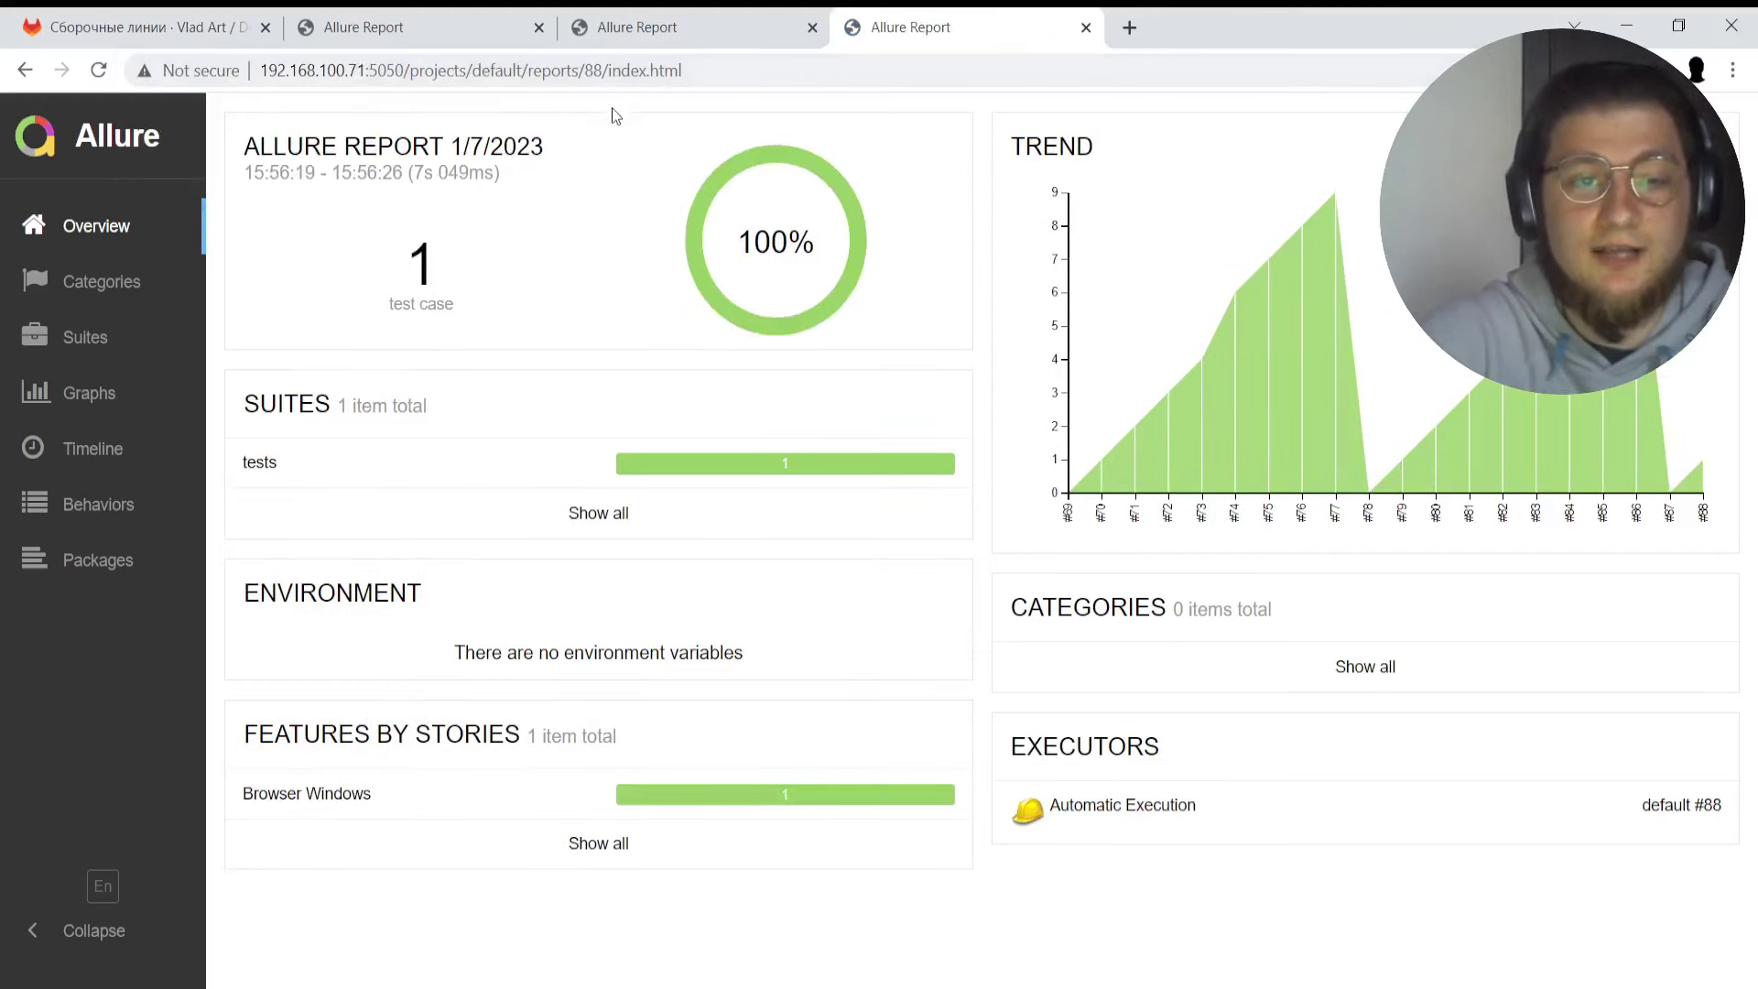
pyautogui.click(604, 72)
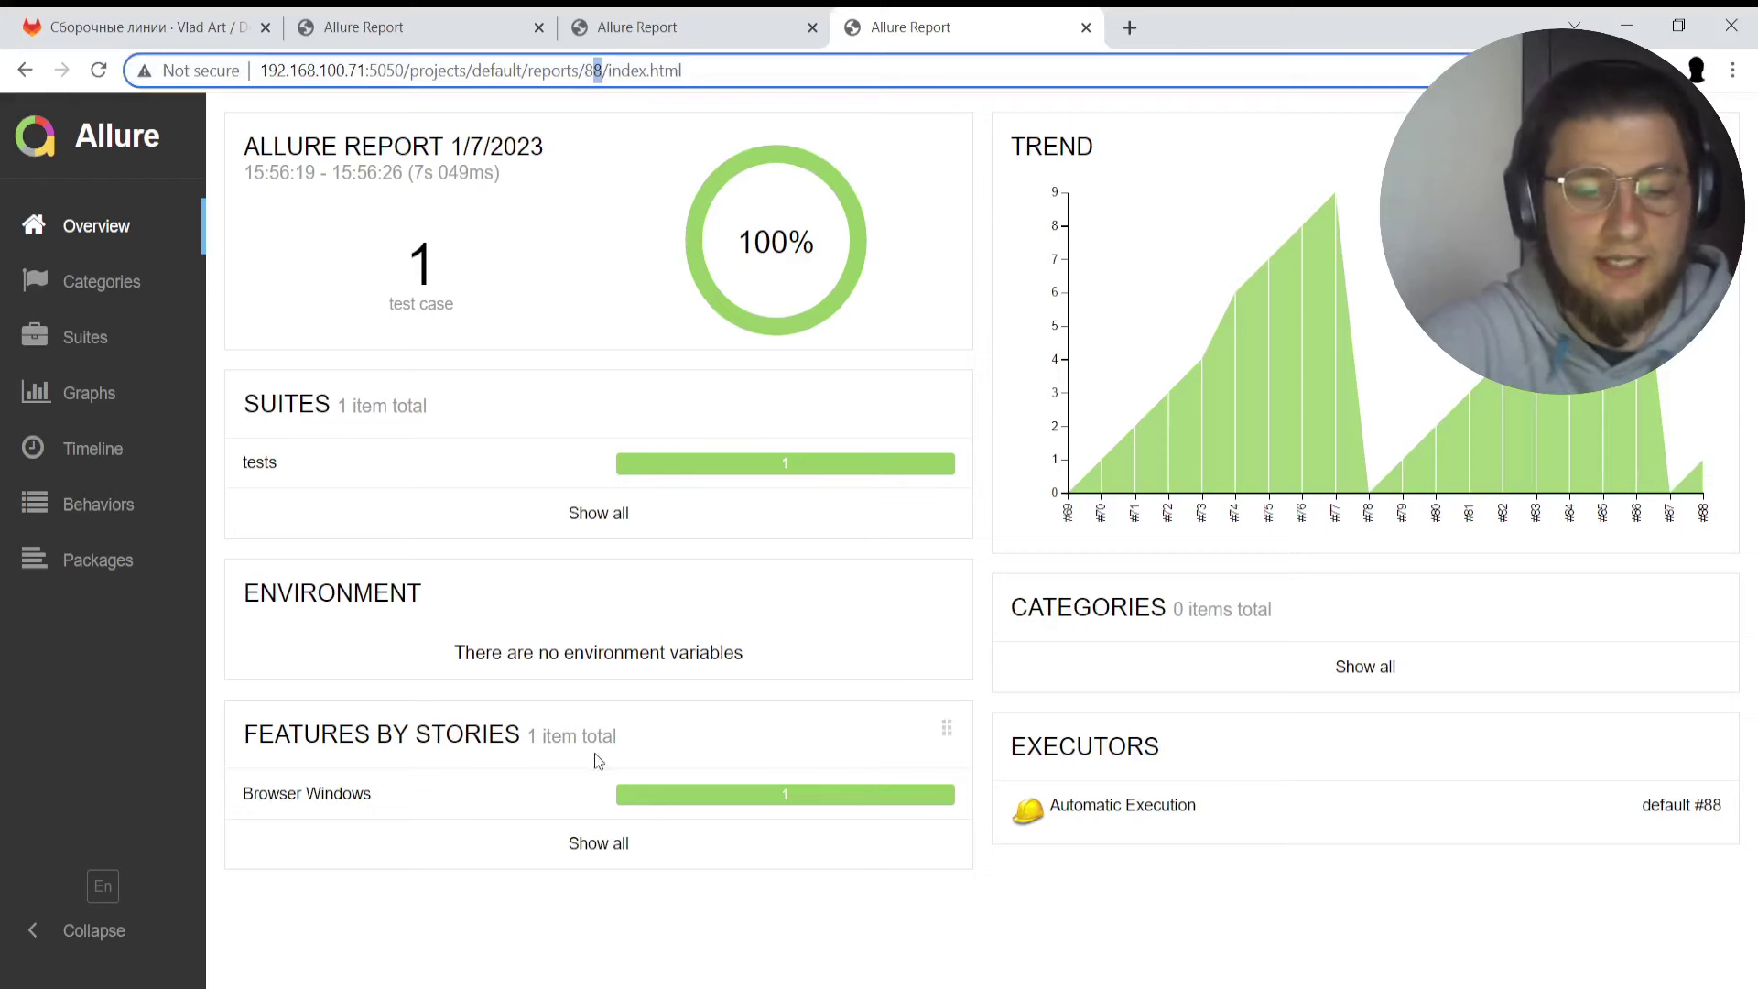
# Reopen the report 86 link from Telegram and close the report 77 and 85 tabs.
pyautogui.hotkey('alt', 'Tab')
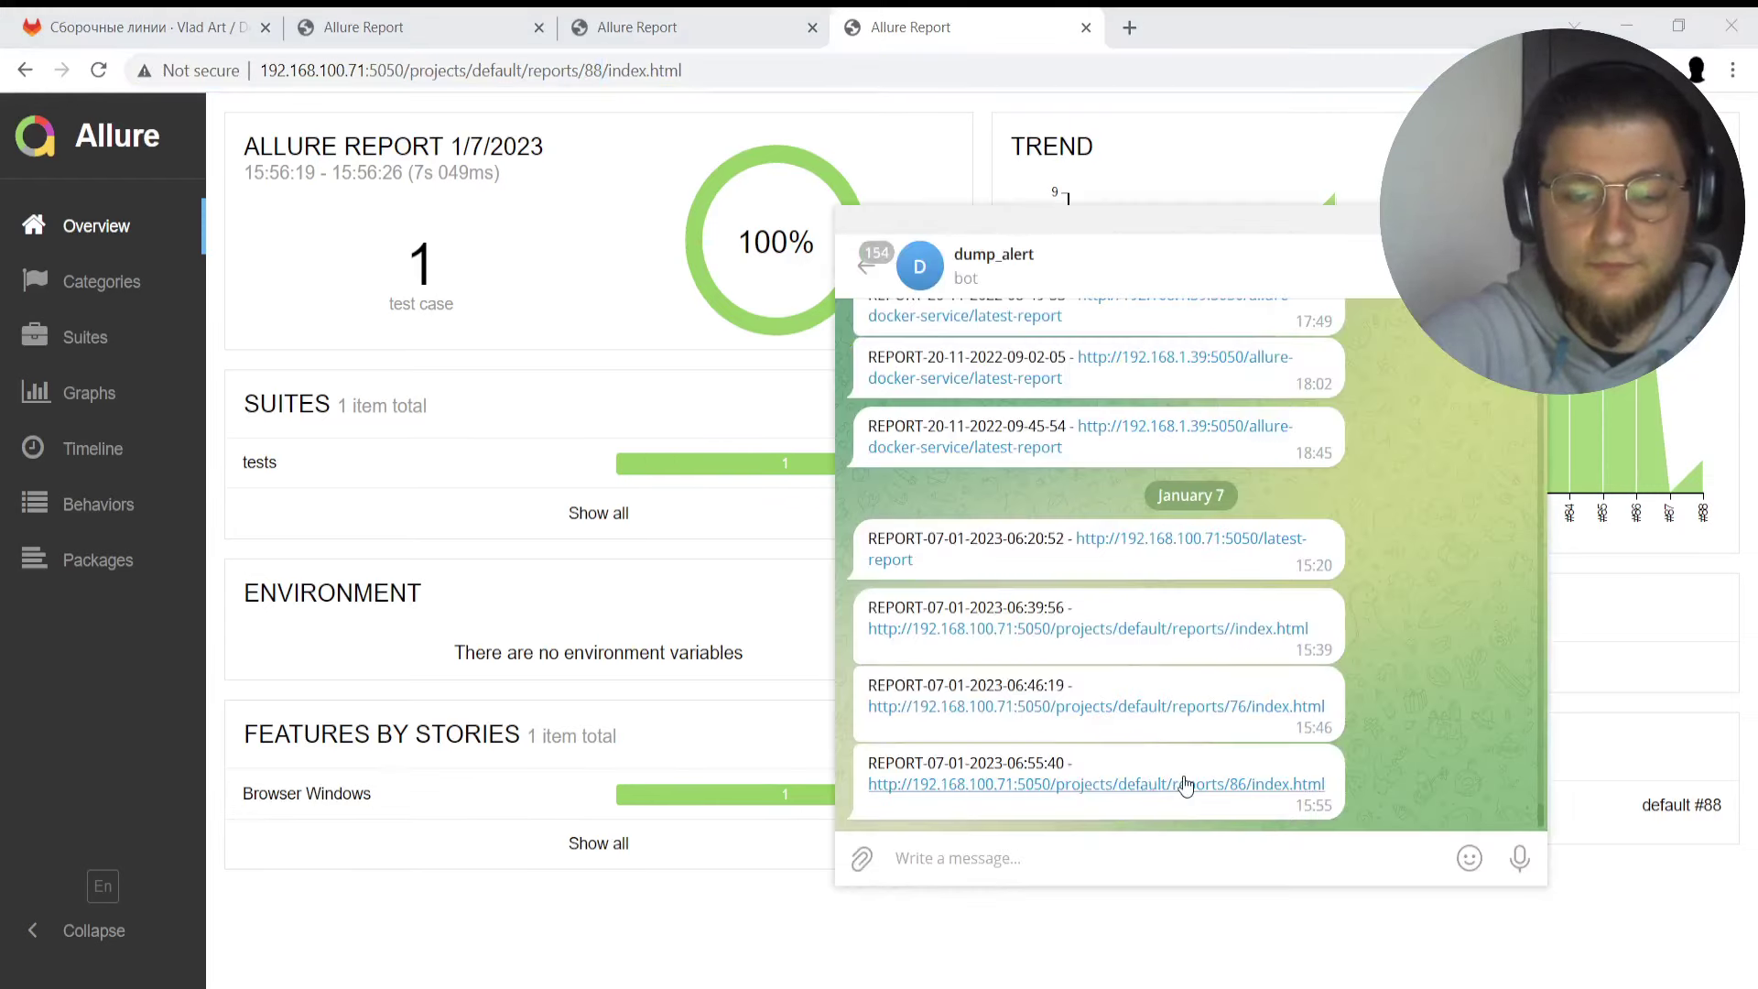
pyautogui.click(1186, 785)
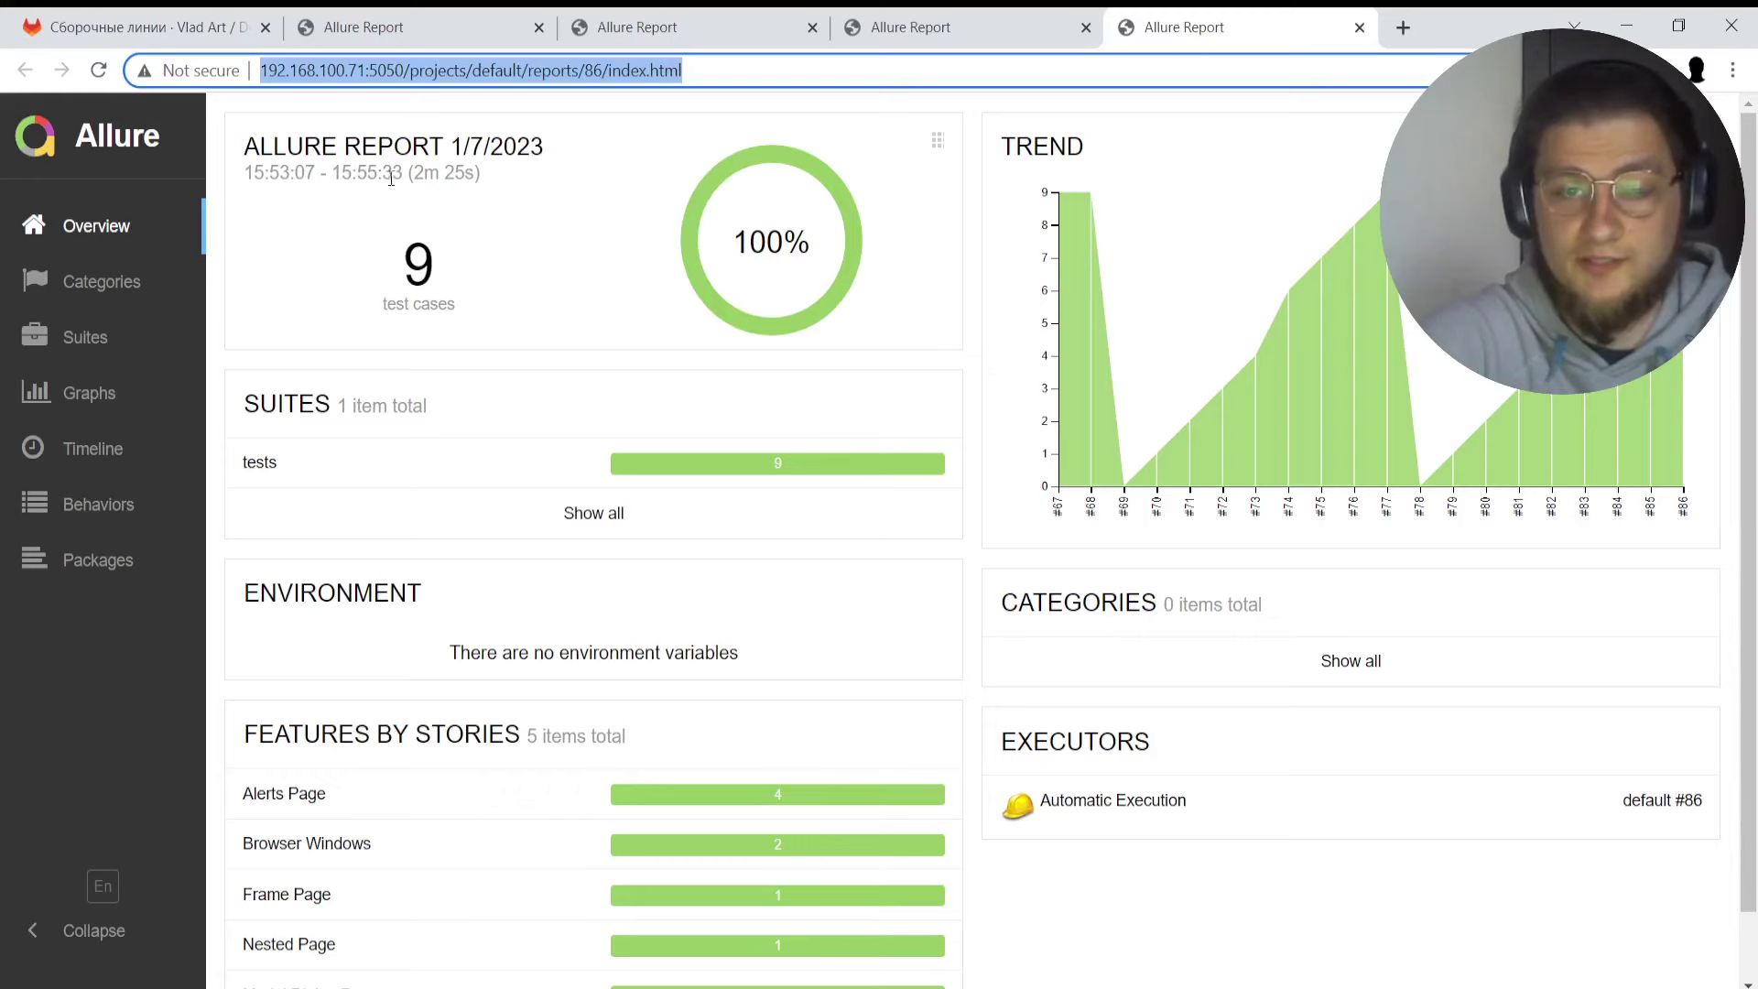
pyautogui.click(993, 23)
pyautogui.click(714, 23)
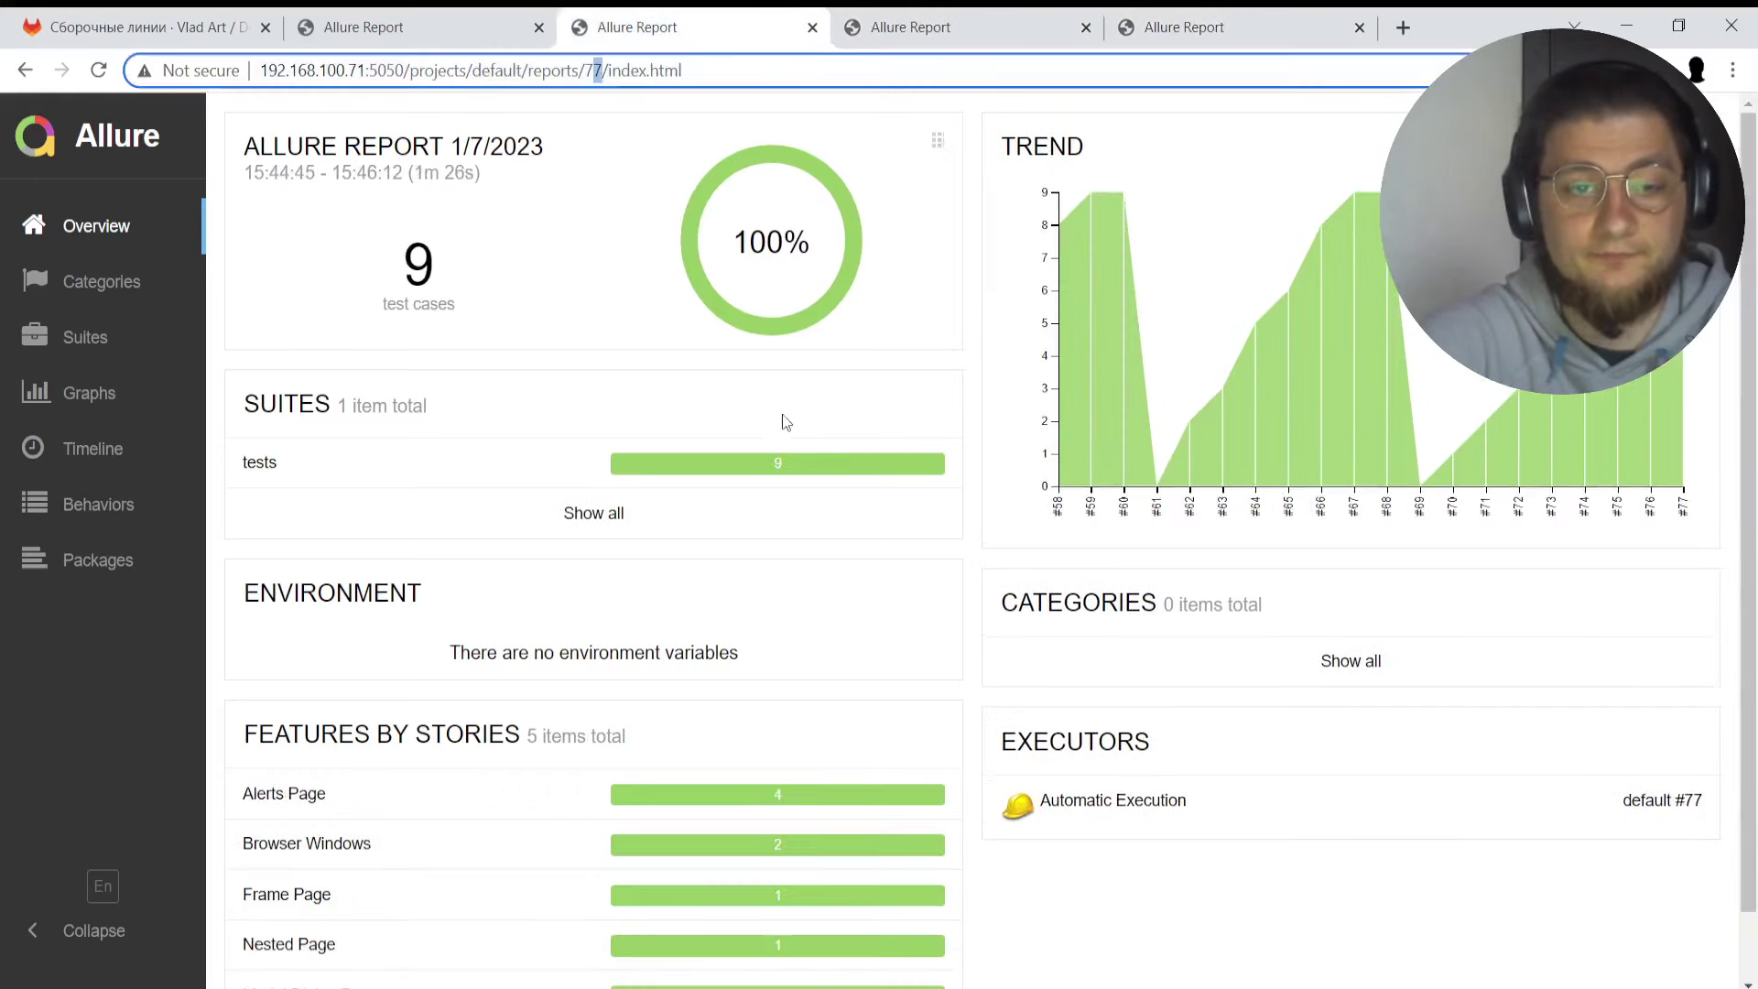
pyautogui.click(812, 28)
pyautogui.click(812, 28)
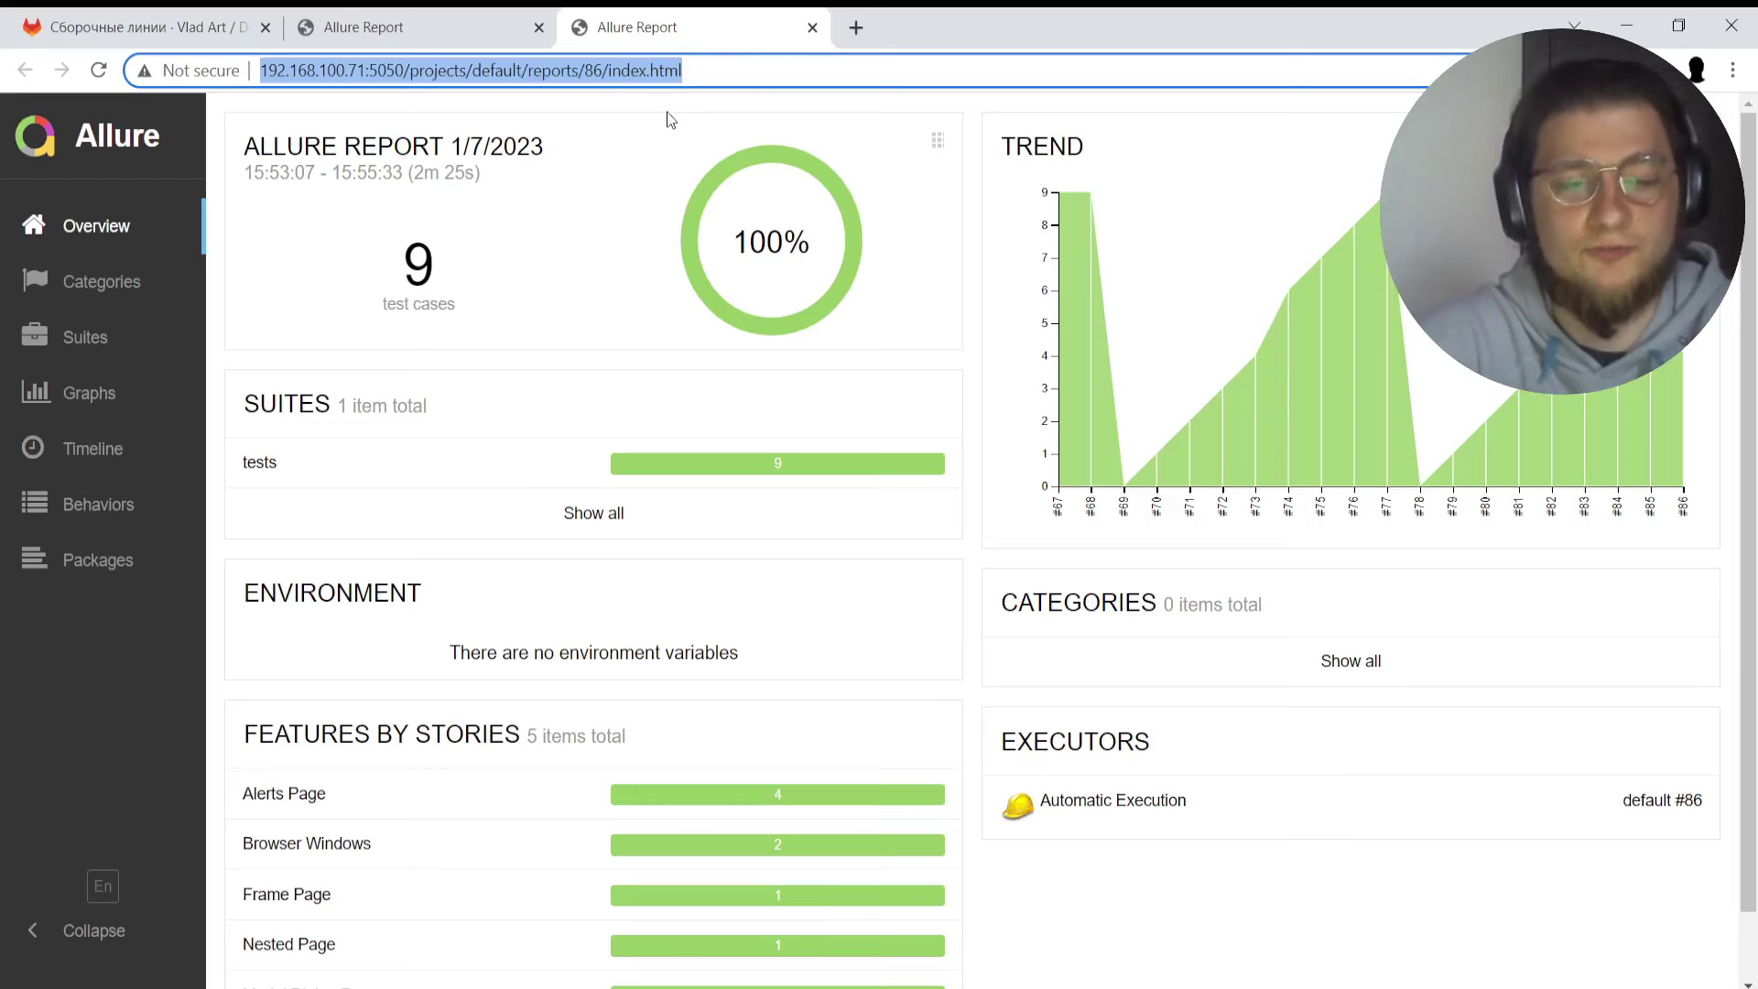
# Edit the report number in the address to load report 88, then report 90.
pyautogui.click(605, 73)
pyautogui.doubleClick(593, 74)
pyautogui.click(601, 73)
pyautogui.write('8')
pyautogui.press('Return')
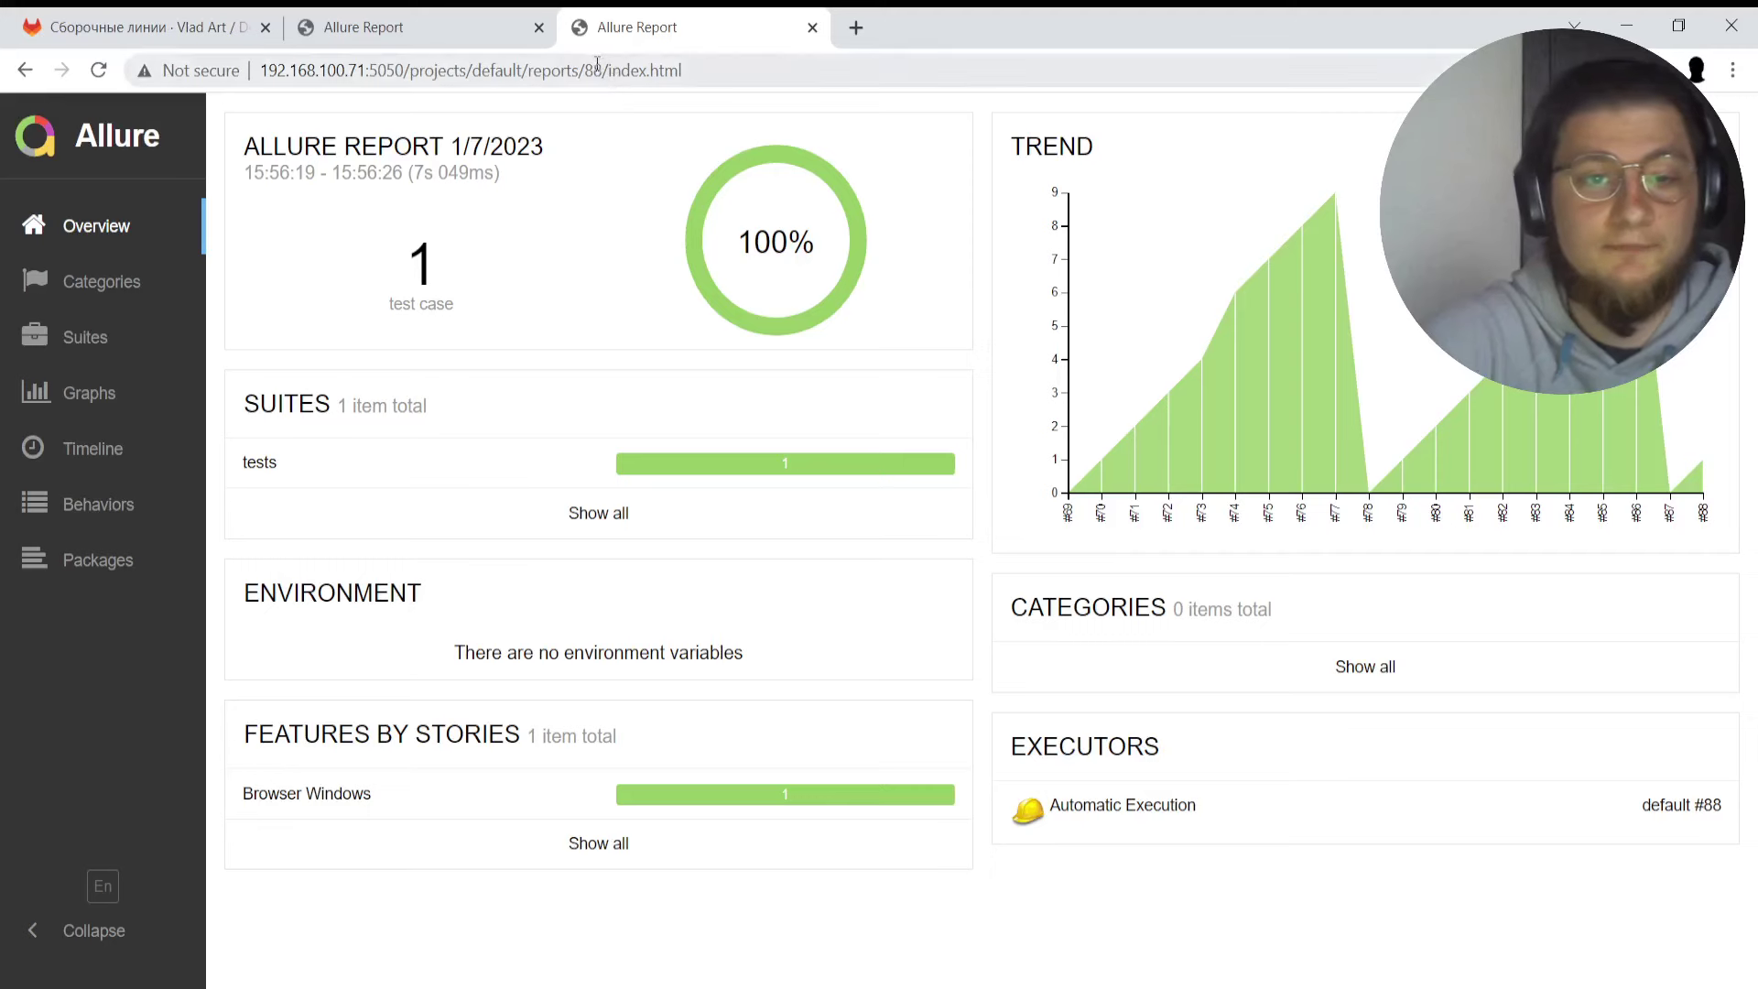
pyautogui.doubleClick(592, 71)
pyautogui.write('90')
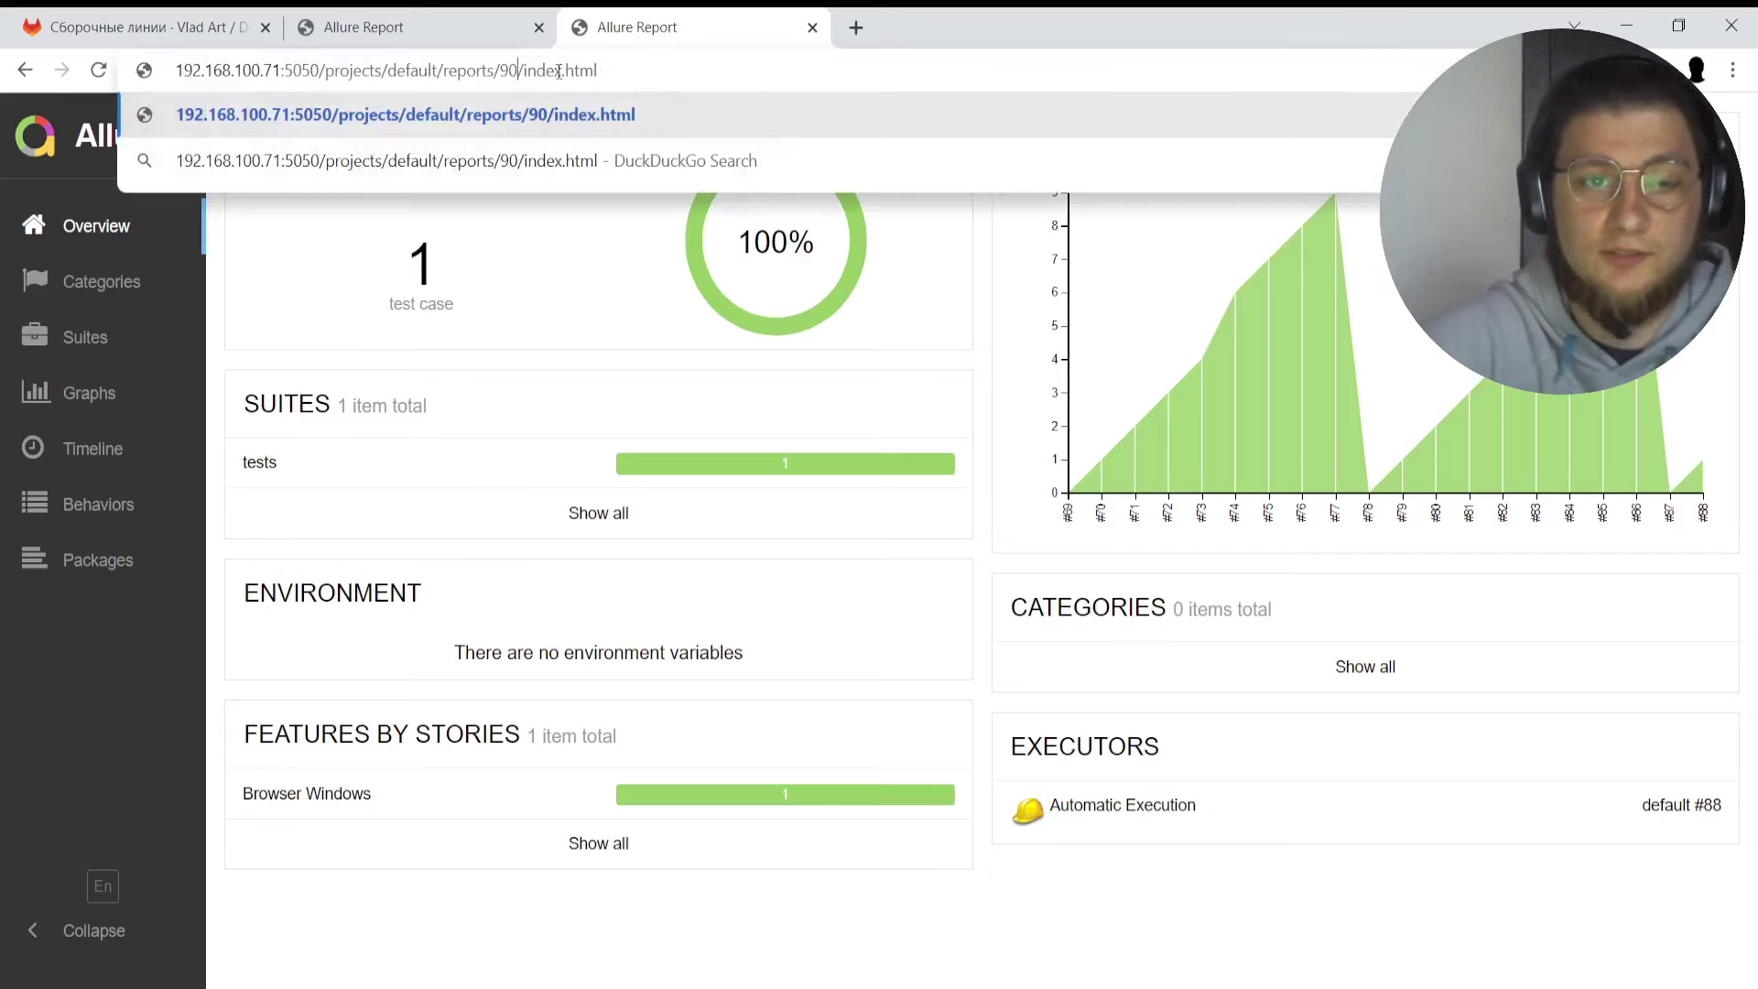
pyautogui.press('Return')
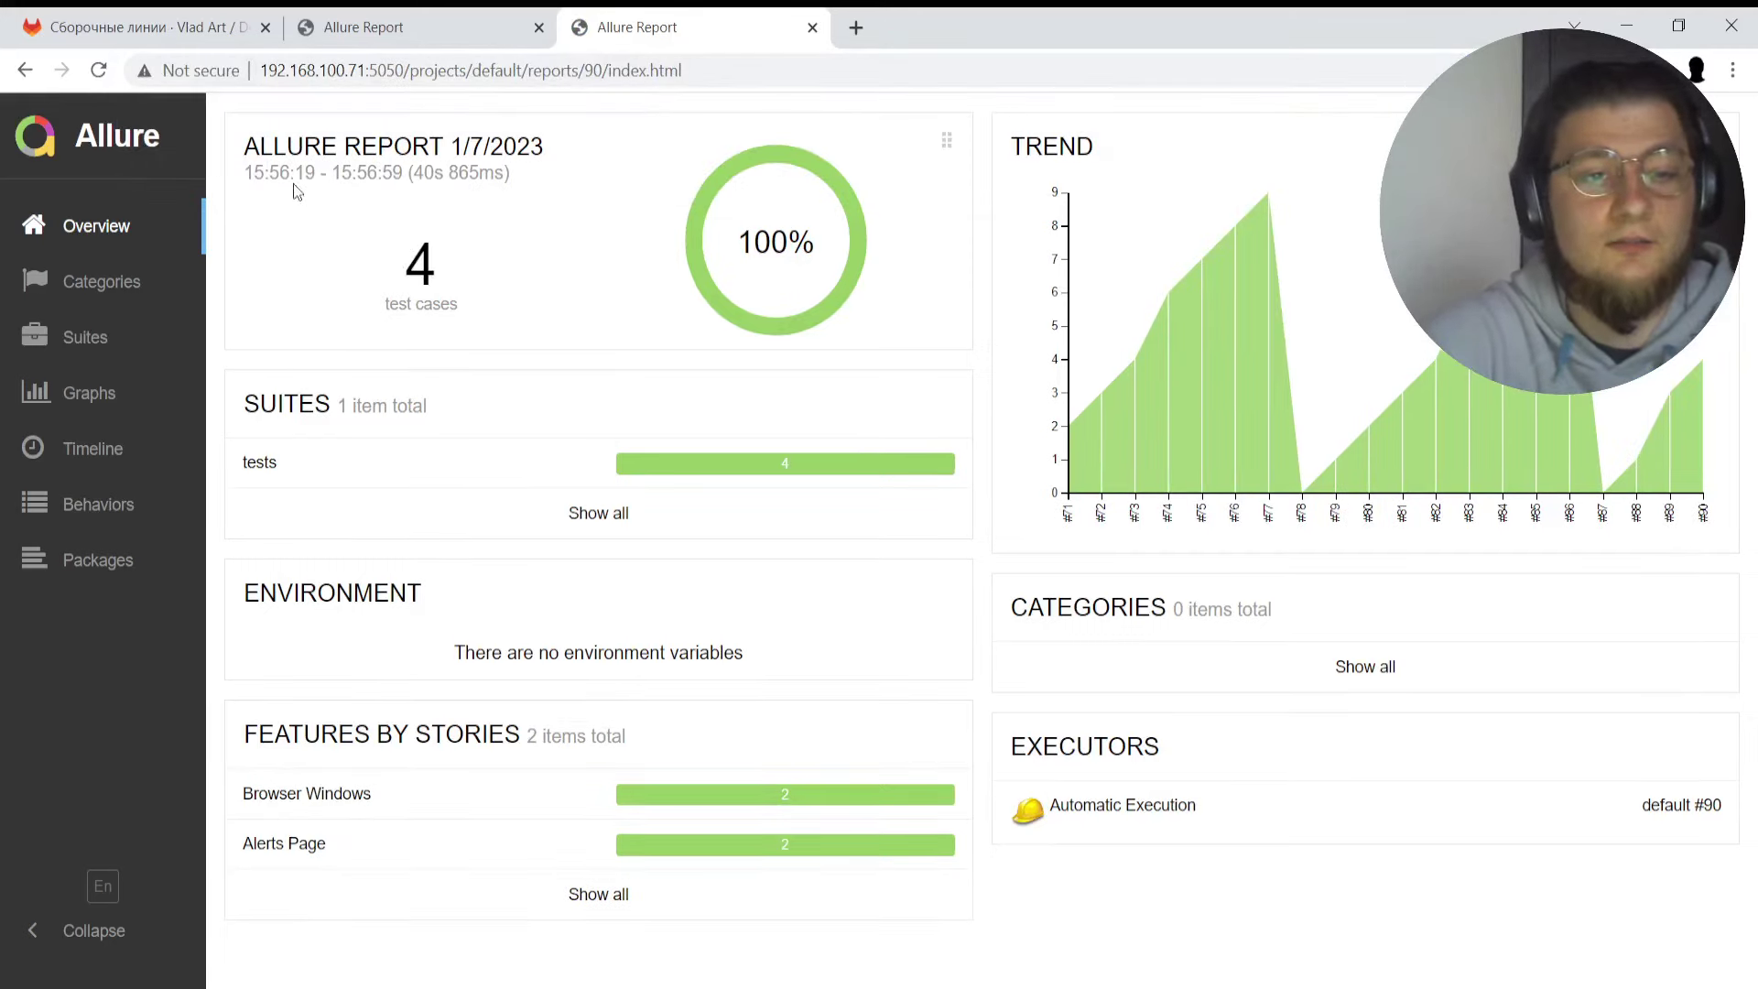
# Compare the report 74 and report 90 tabs, then return to the GitLab pipelines page.
pyautogui.click(461, 28)
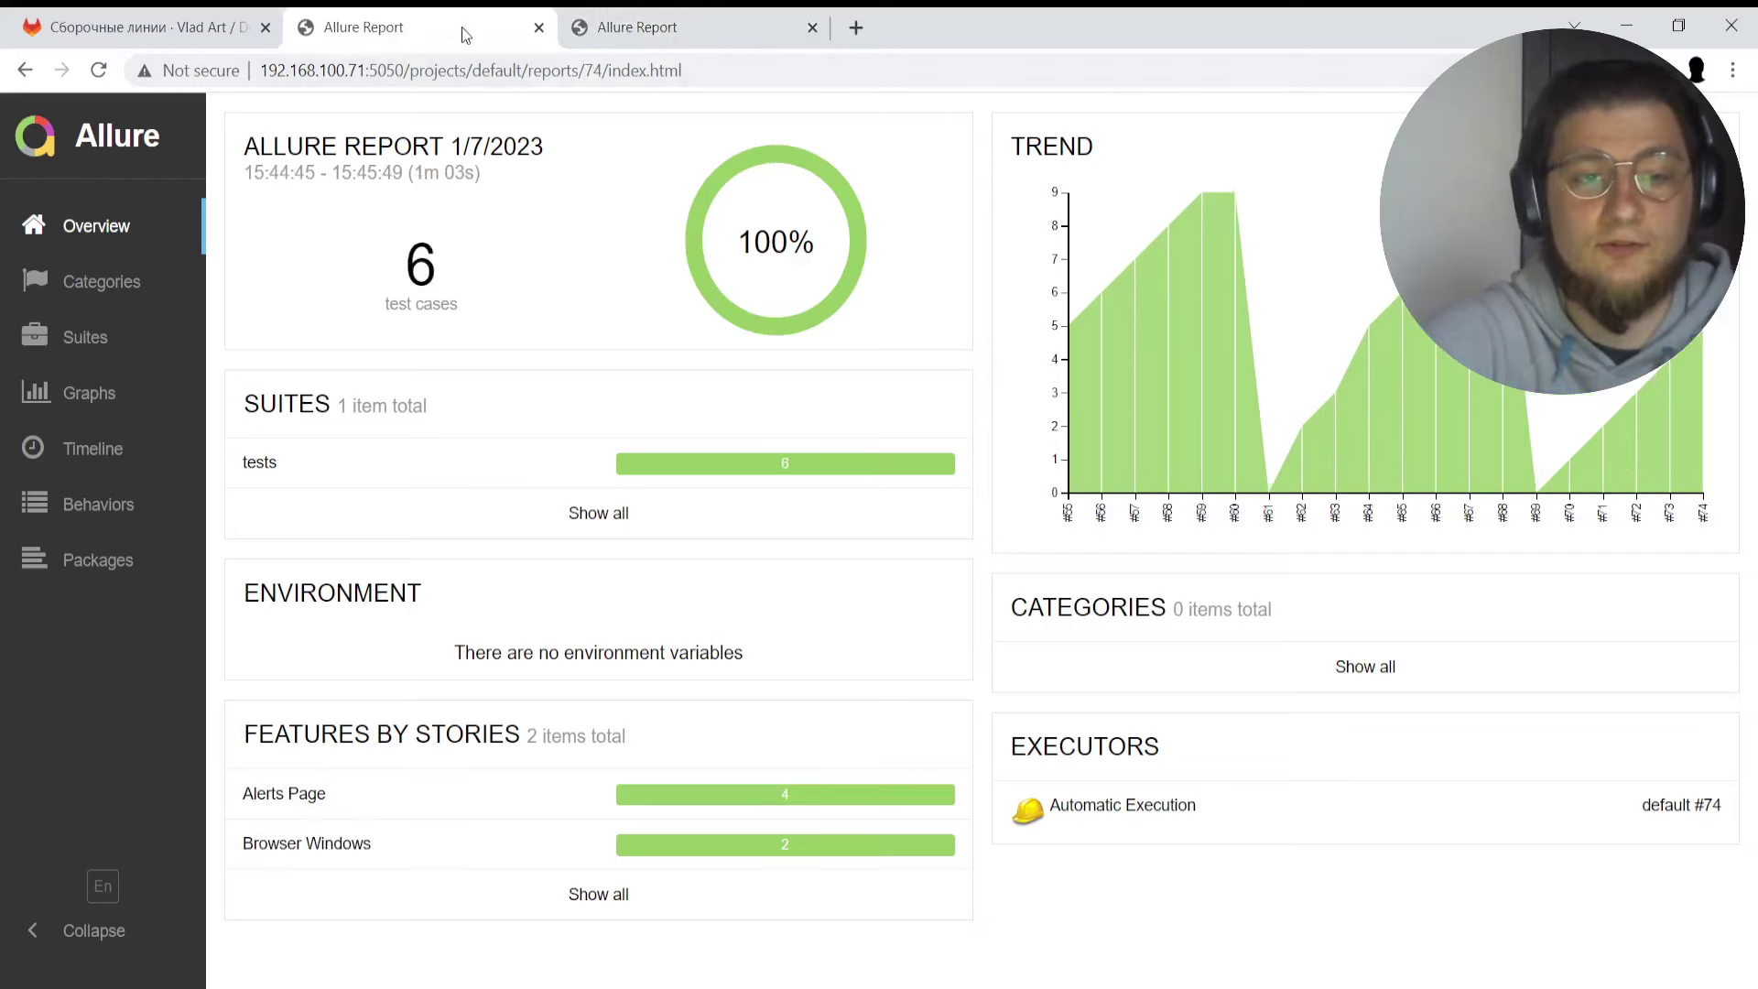
pyautogui.click(582, 14)
pyautogui.click(138, 28)
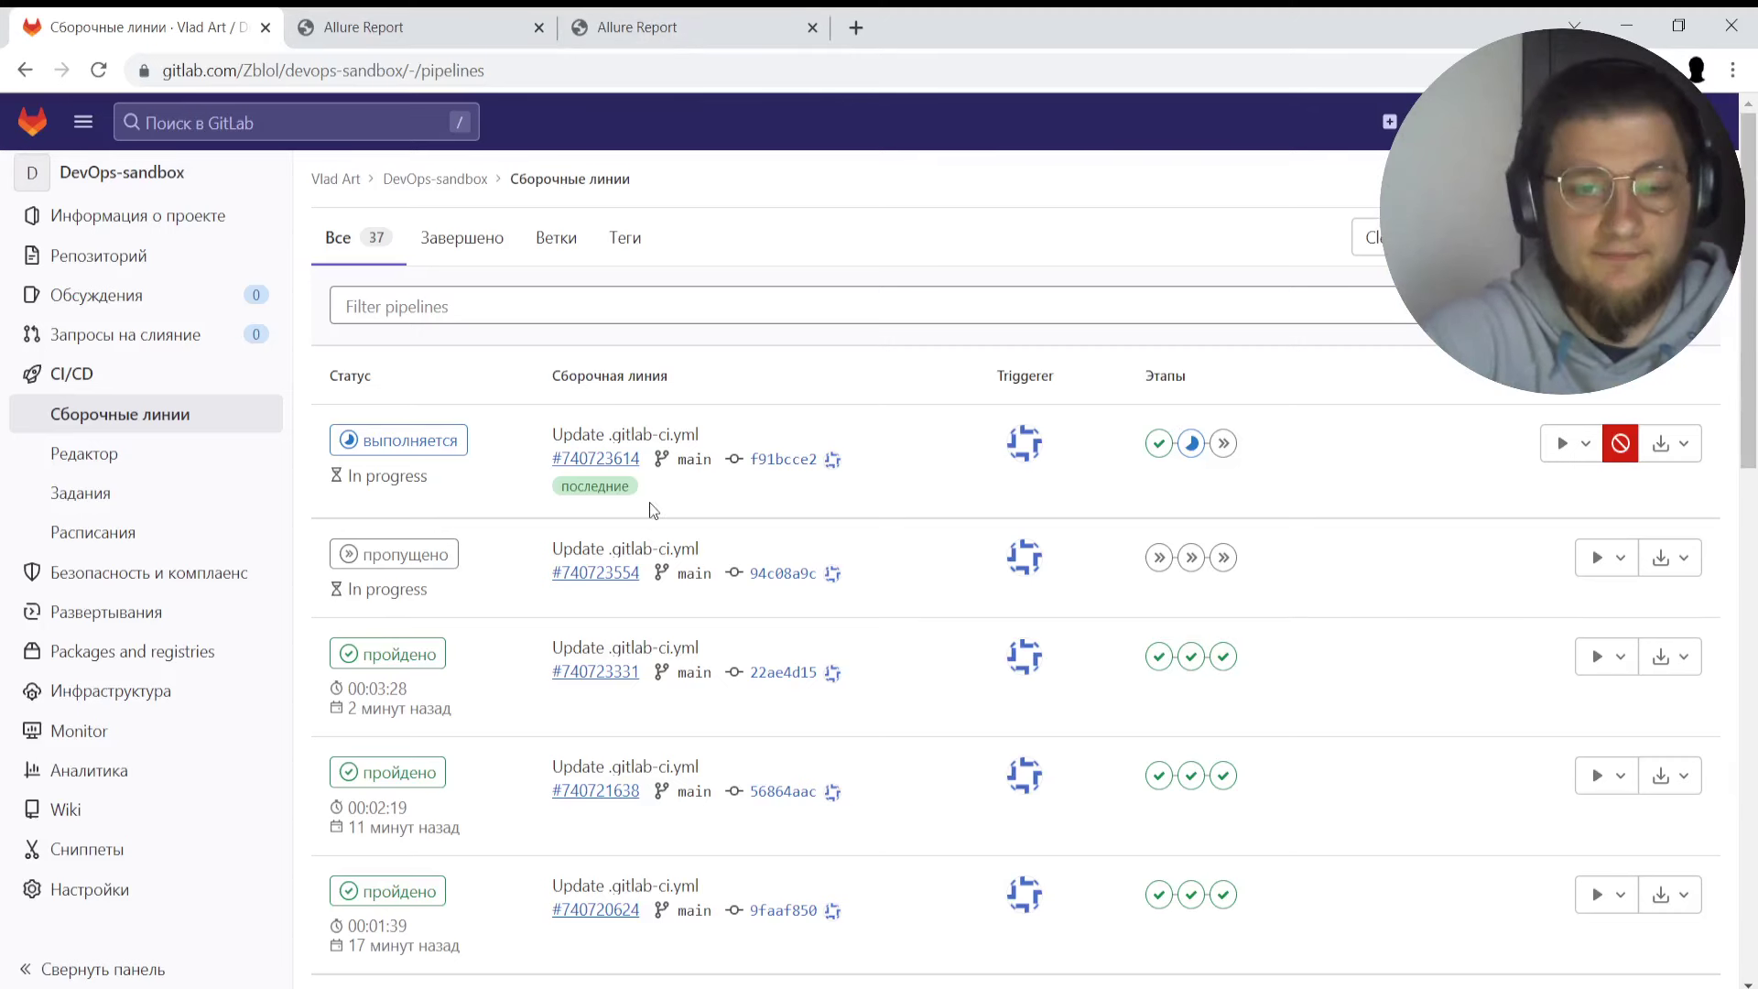
pyautogui.click(689, 25)
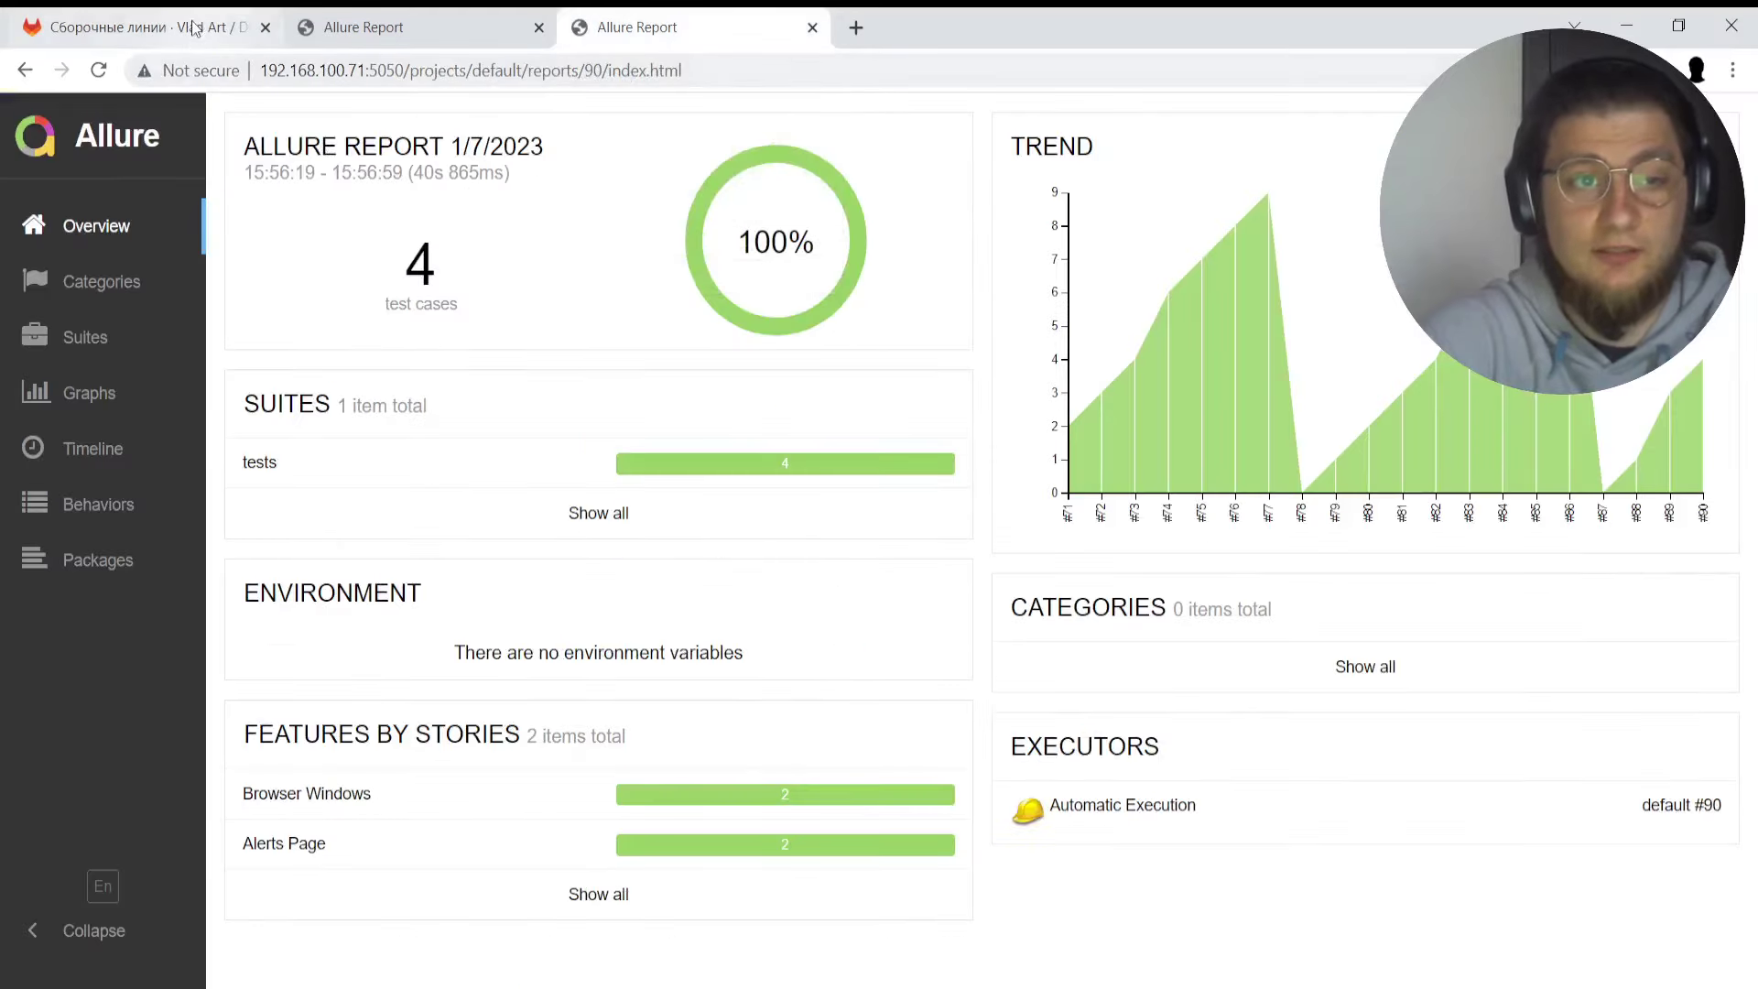
pyautogui.click(198, 27)
# Look over the job log, highlighting the failed-test marker on line 23.
pyautogui.click(646, 34)
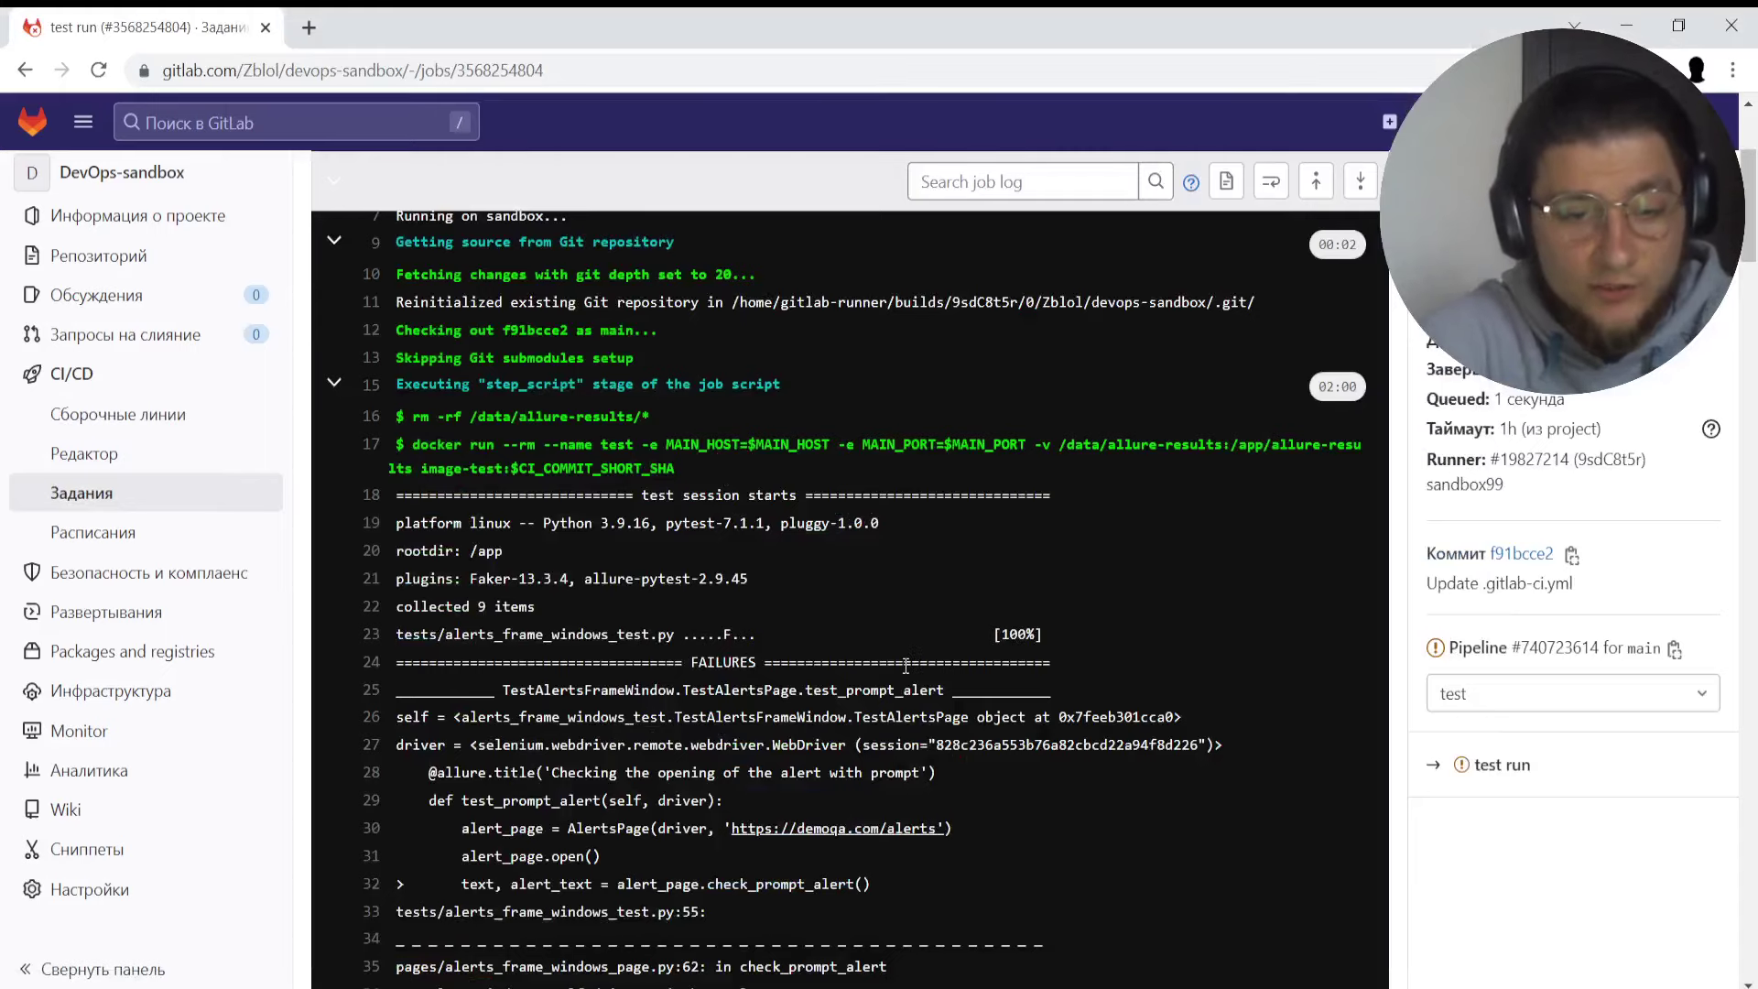
pyautogui.moveTo(723, 635); pyautogui.dragTo(758, 623)
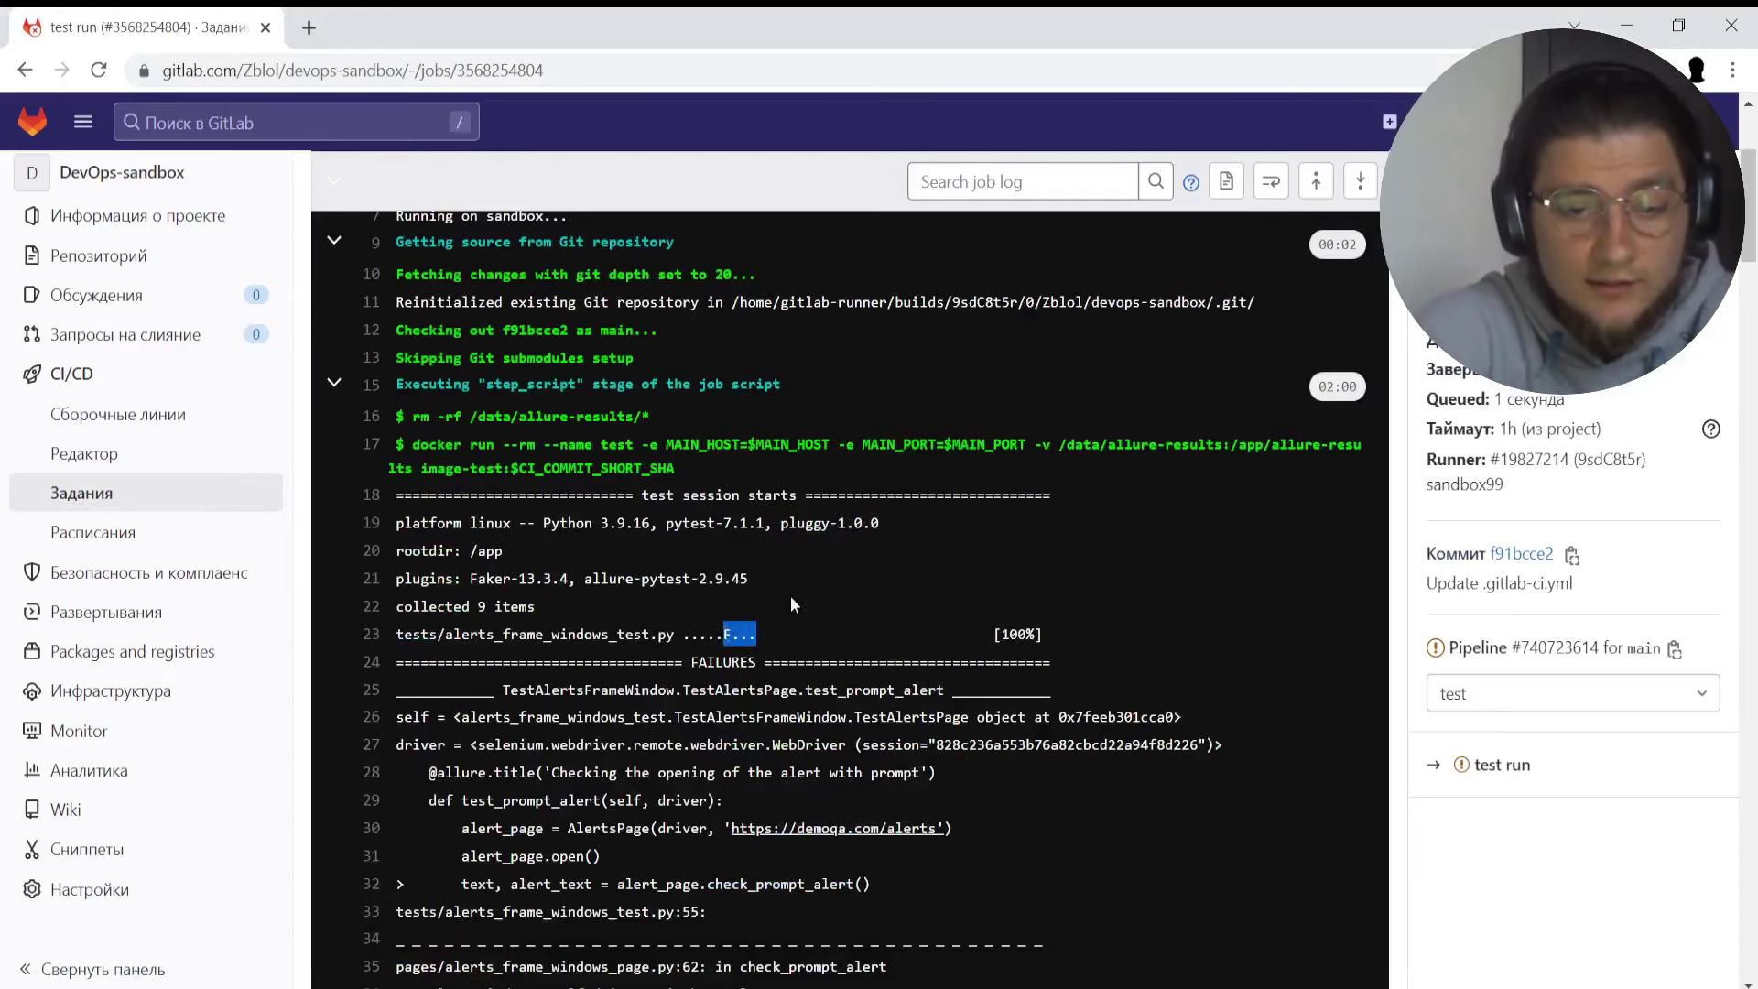
pyautogui.click(816, 575)
pyautogui.scroll(1, 816, 575)
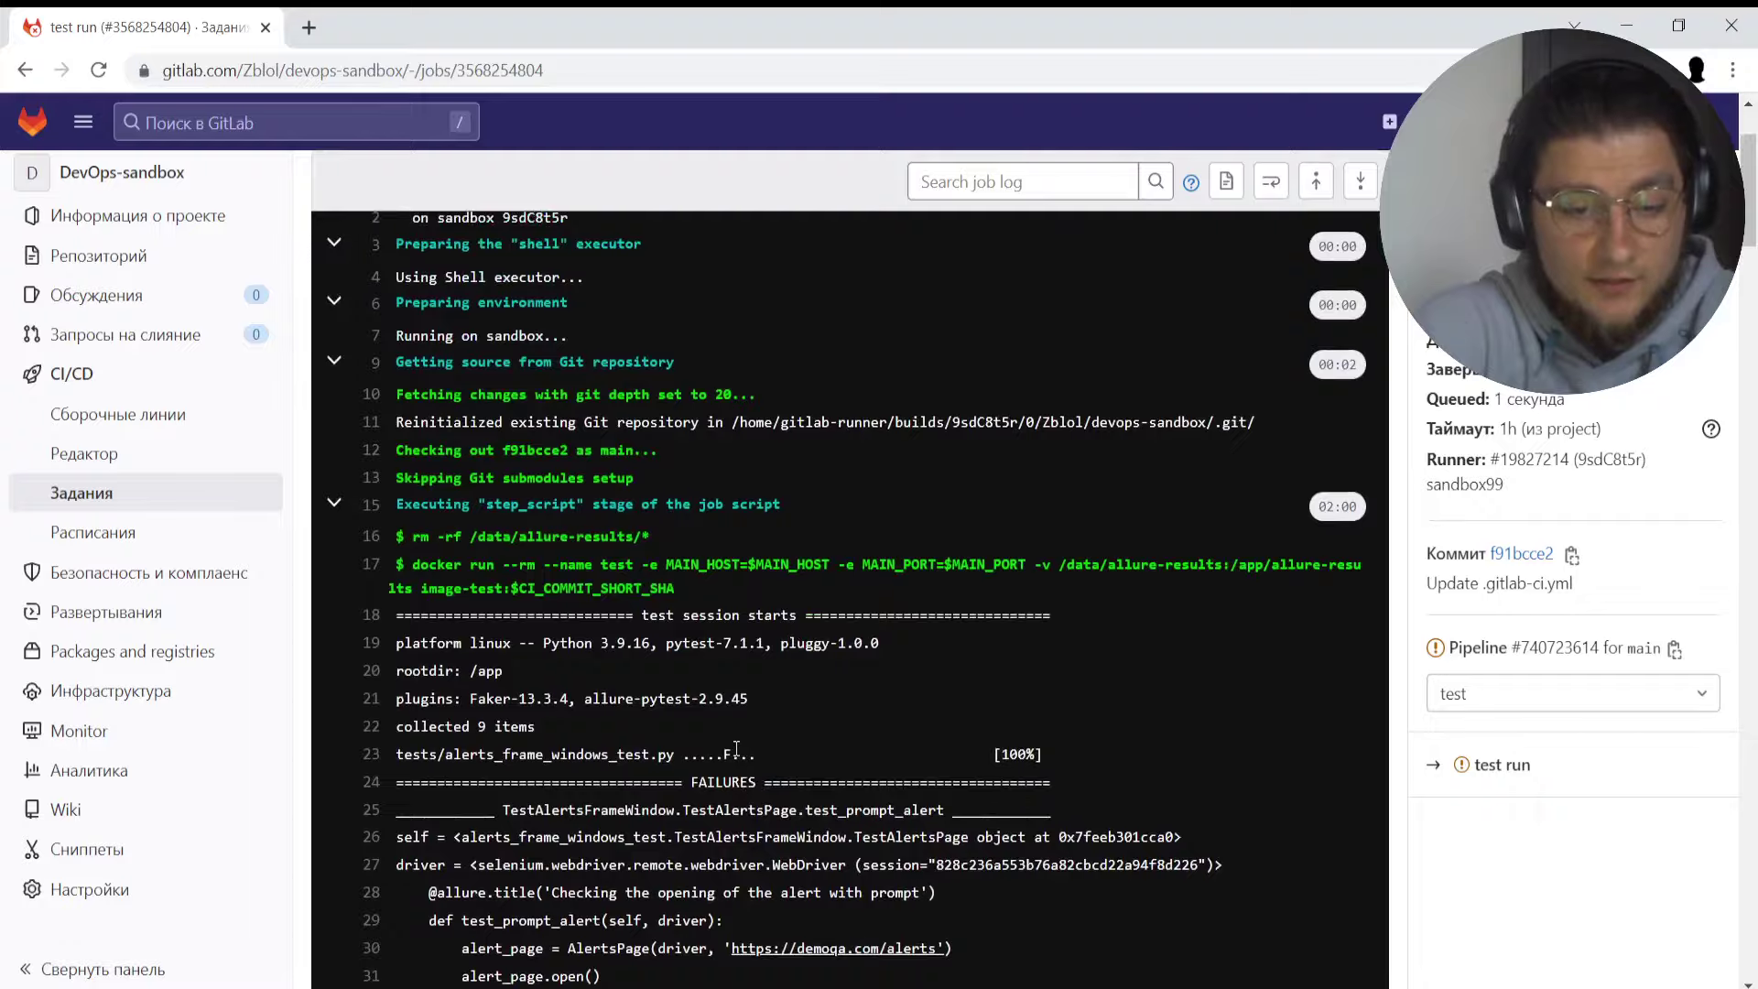
pyautogui.scroll(-15, 736, 749)
pyautogui.scroll(9, 742, 749)
pyautogui.scroll(-12, 746, 749)
pyautogui.scroll(-20, 747, 749)
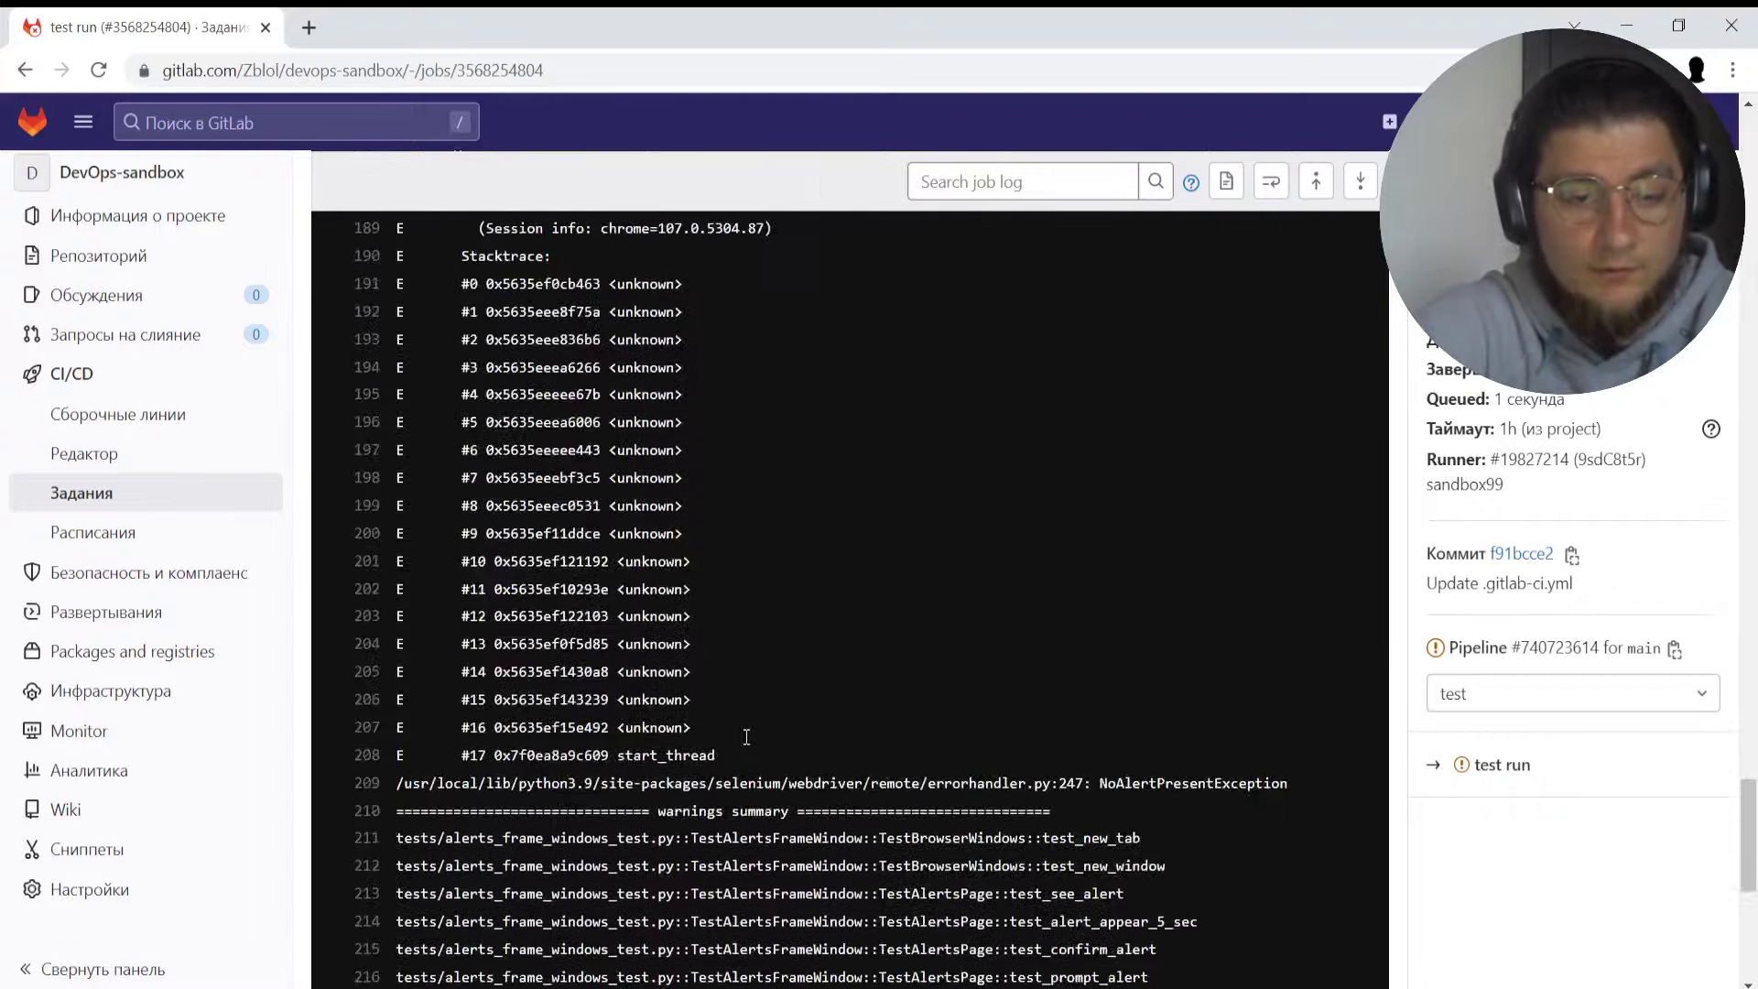
pyautogui.scroll(-5, 746, 737)
pyautogui.scroll(-1, 660, 853)
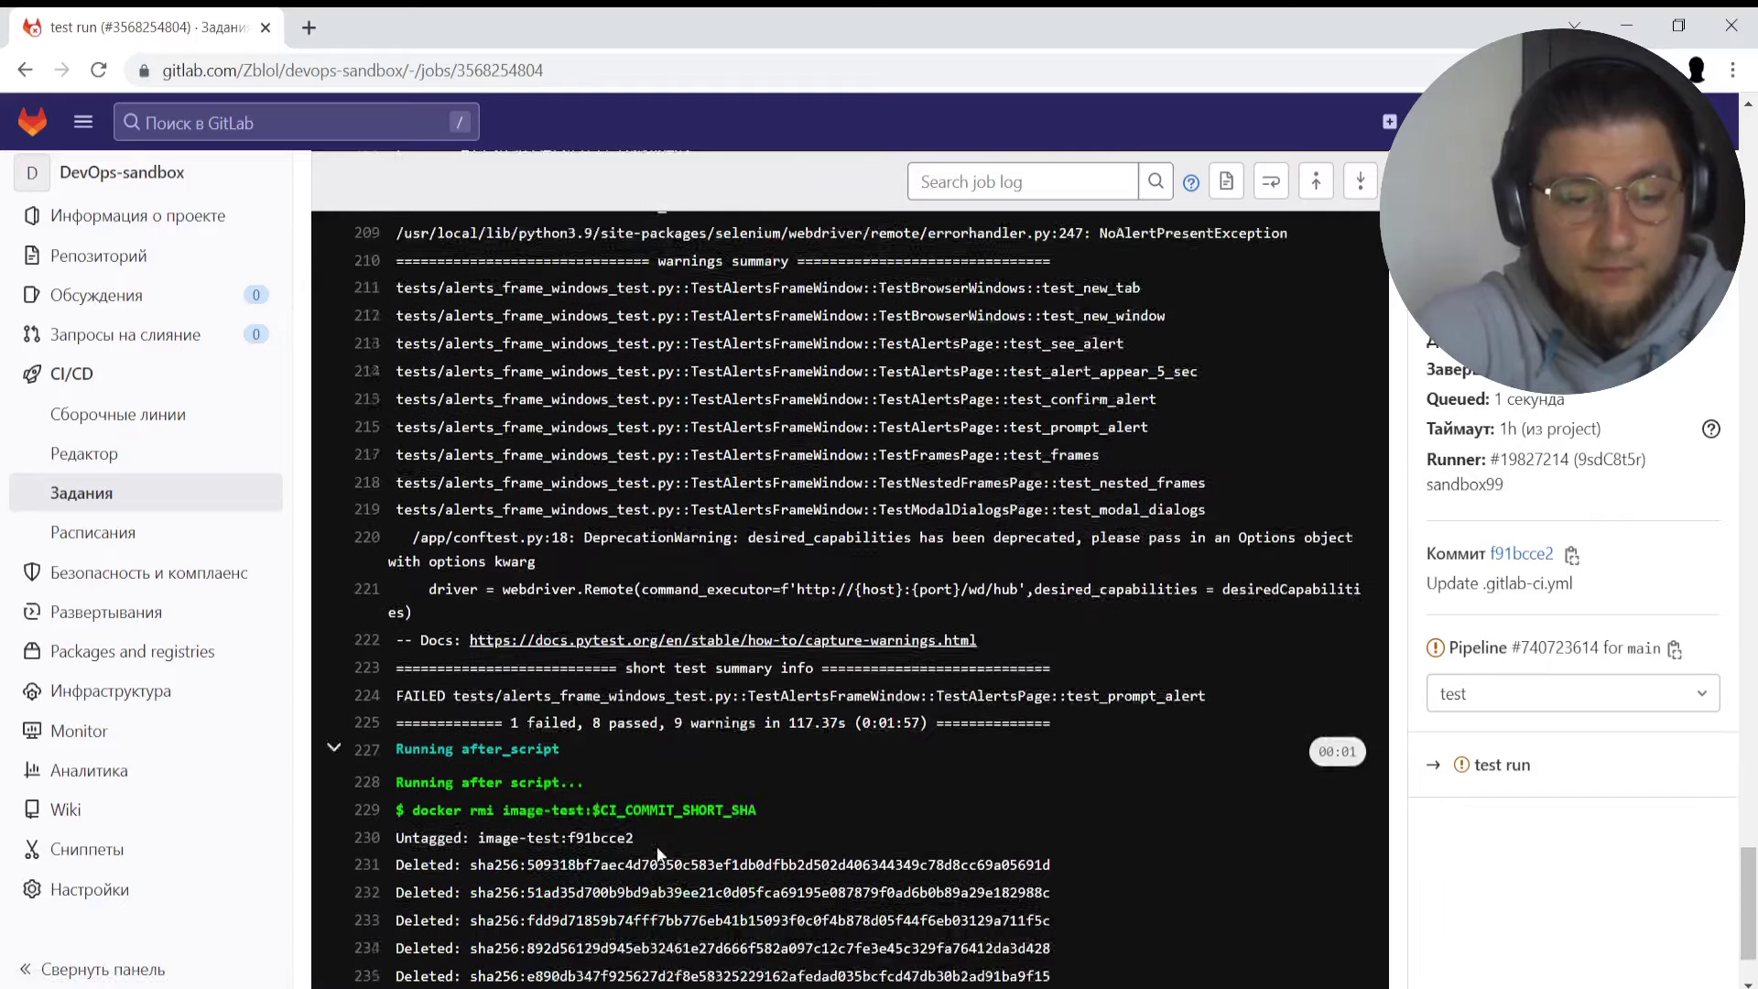
pyautogui.scroll(-2, 659, 853)
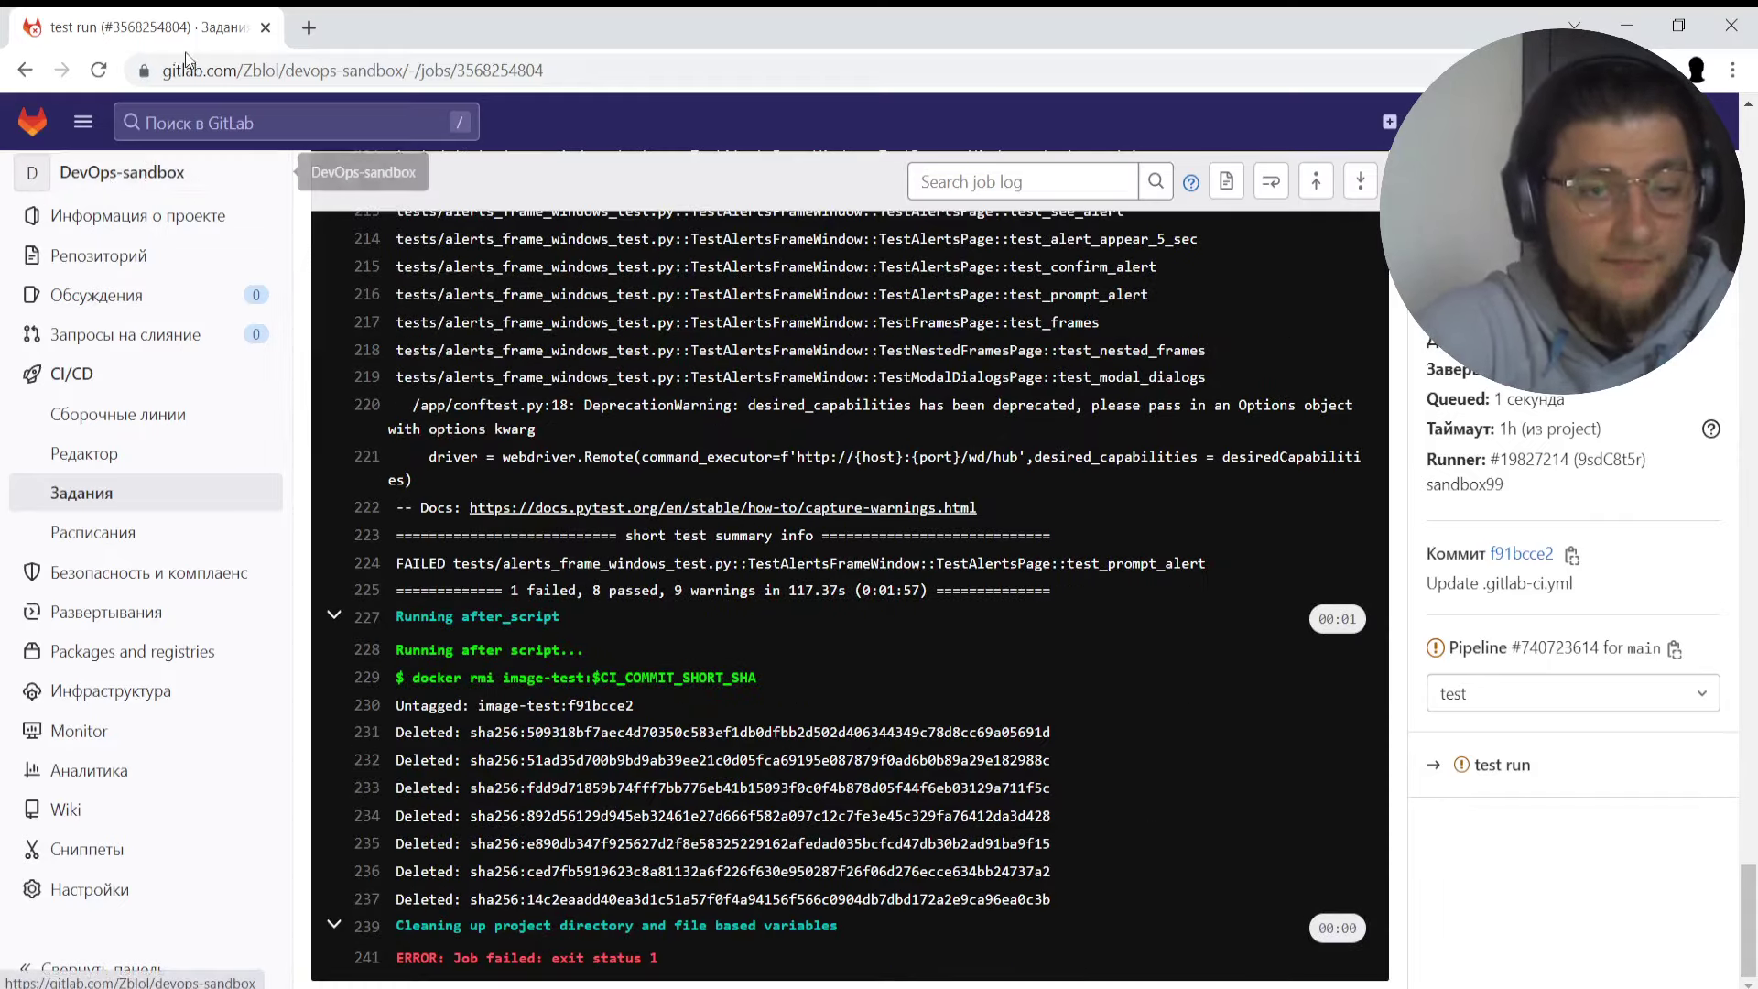
# Go to DevOps-sandbox and open «Сборочные линии» (Pipelines) under CI/CD.
pyautogui.click(124, 174)
pyautogui.moveTo(280, 215)
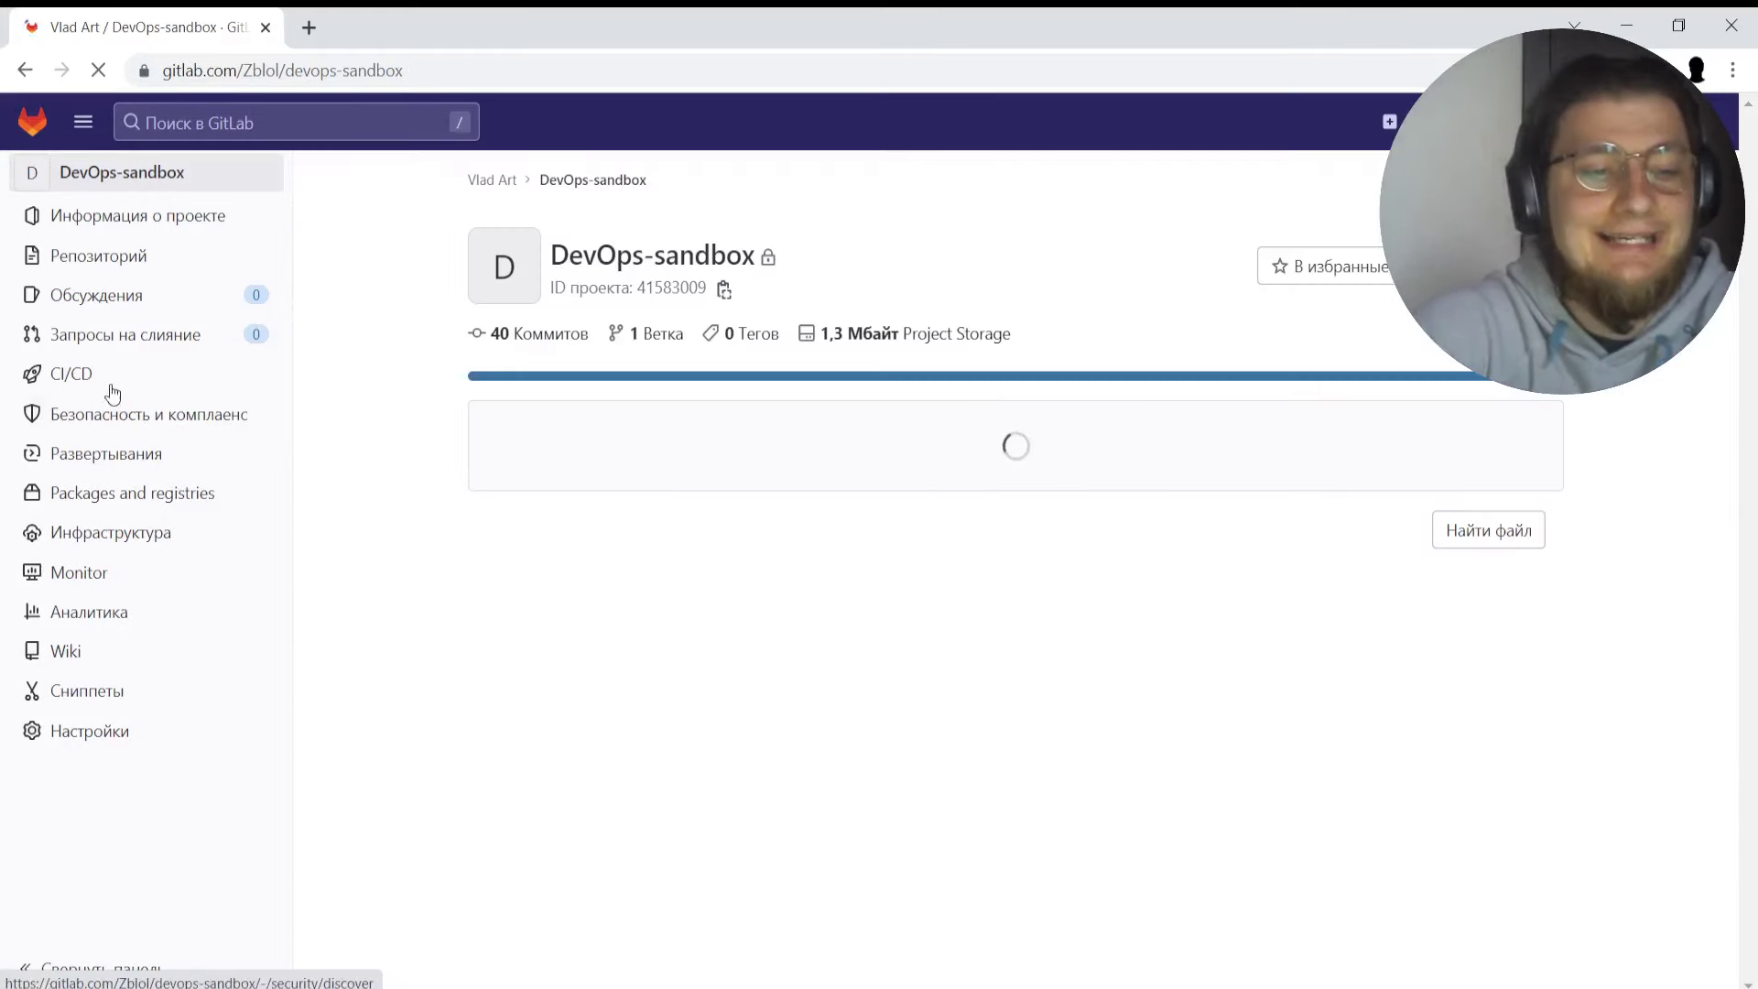
pyautogui.moveTo(114, 380)
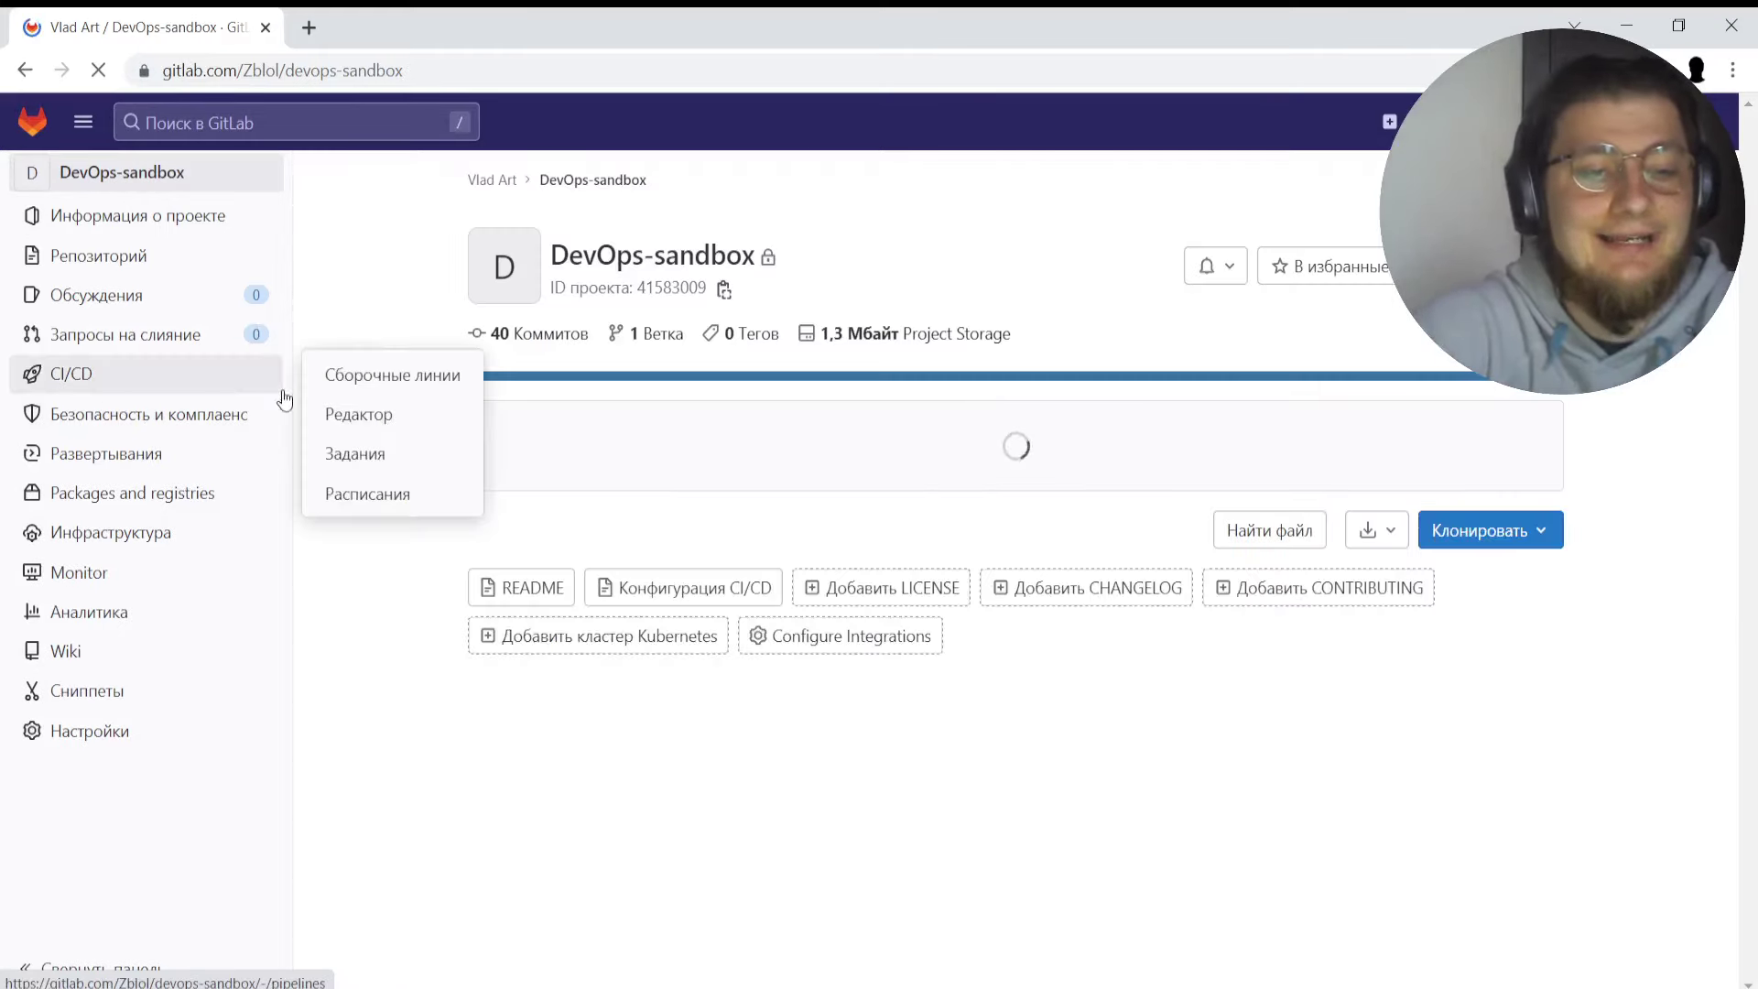
pyautogui.click(366, 375)
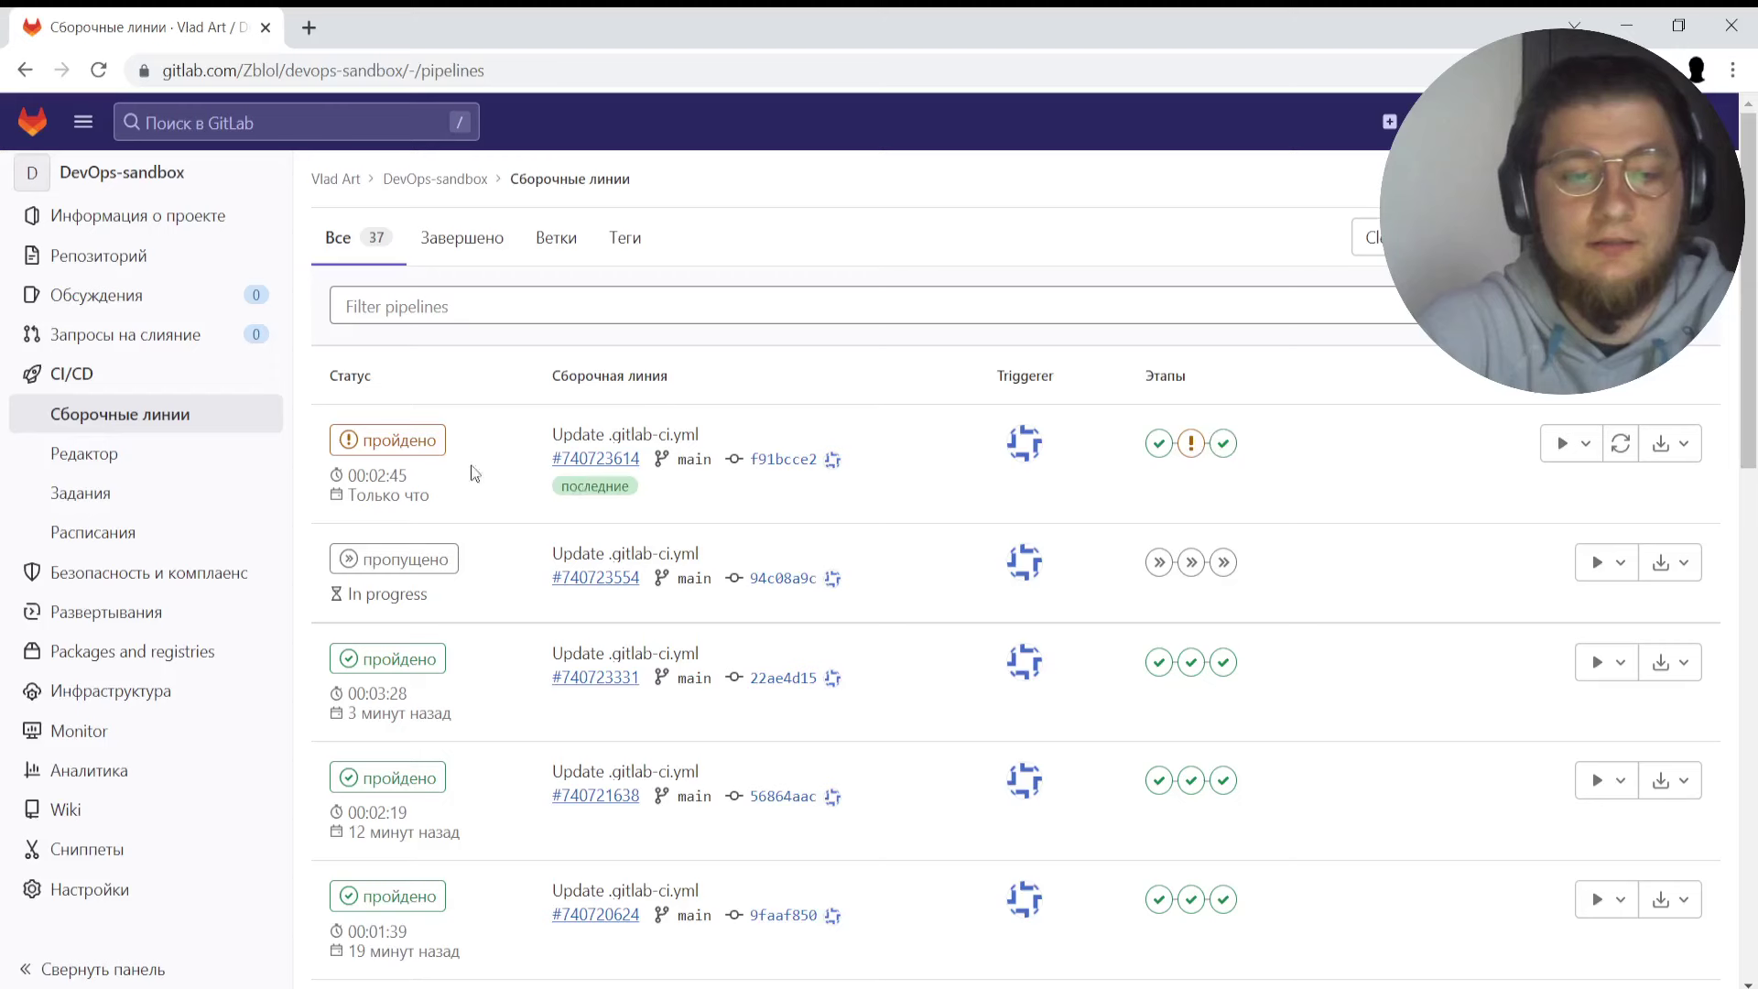
# Open pipeline #740723614's create report job from its report stage, then switch to Telegram.
pyautogui.click(1223, 444)
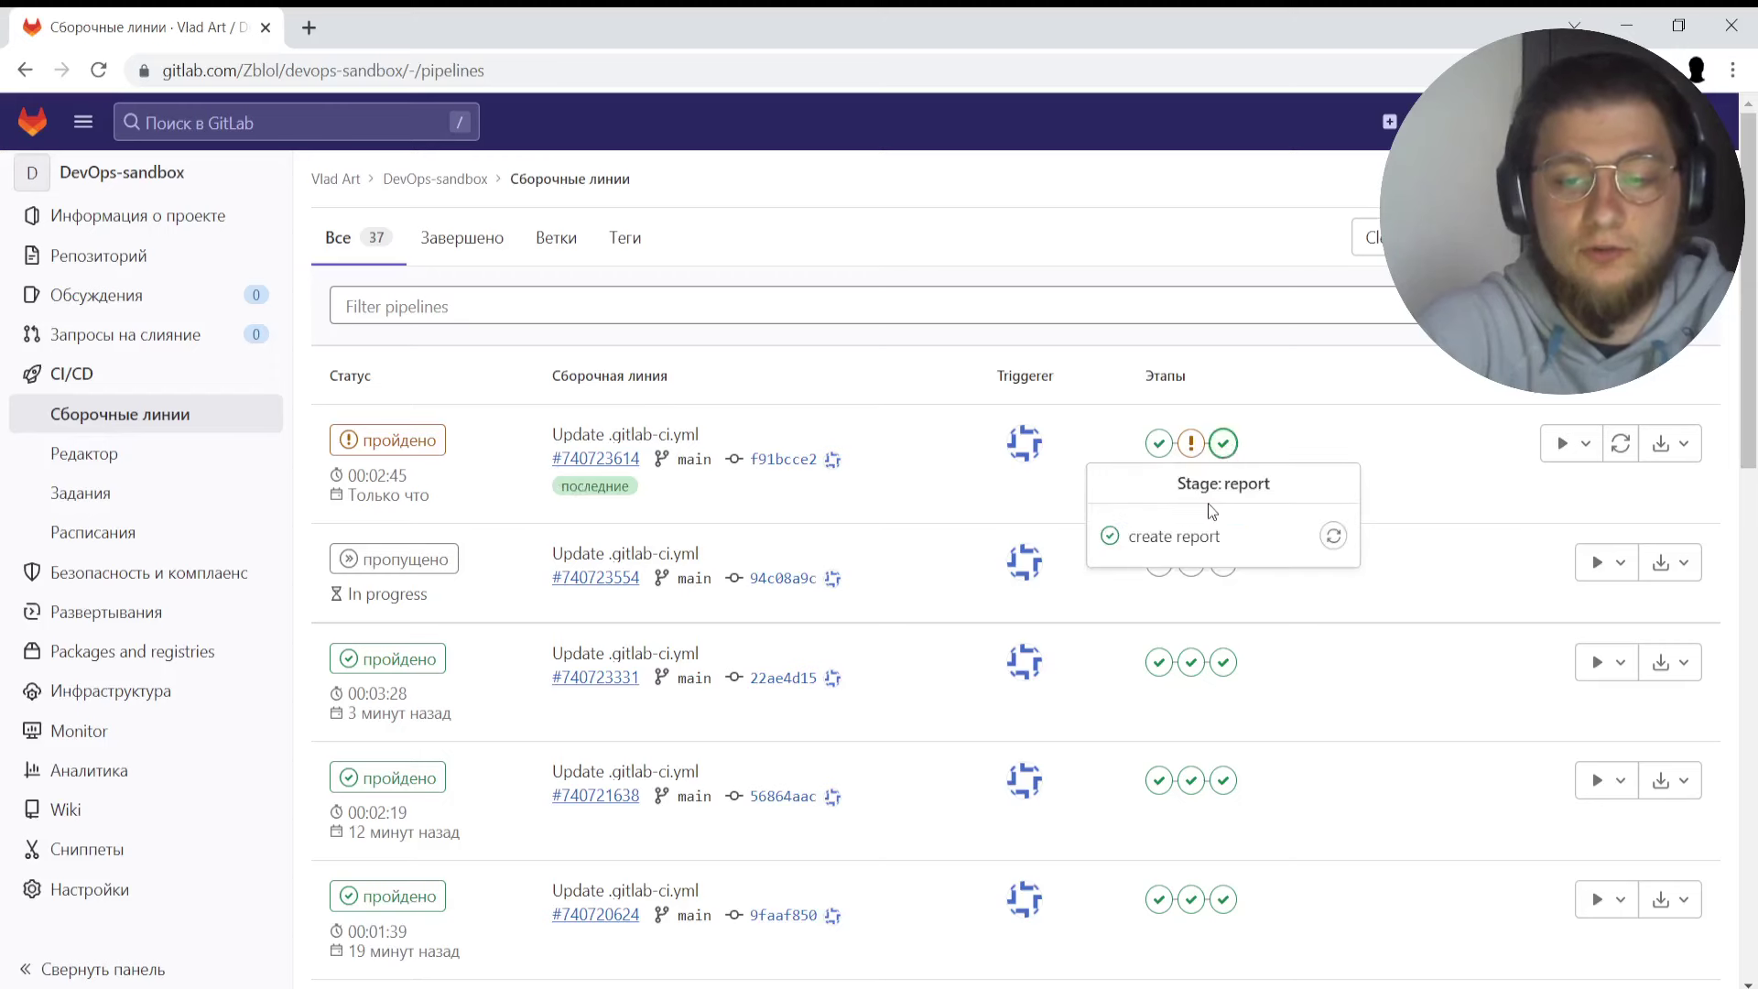
pyautogui.click(1174, 536)
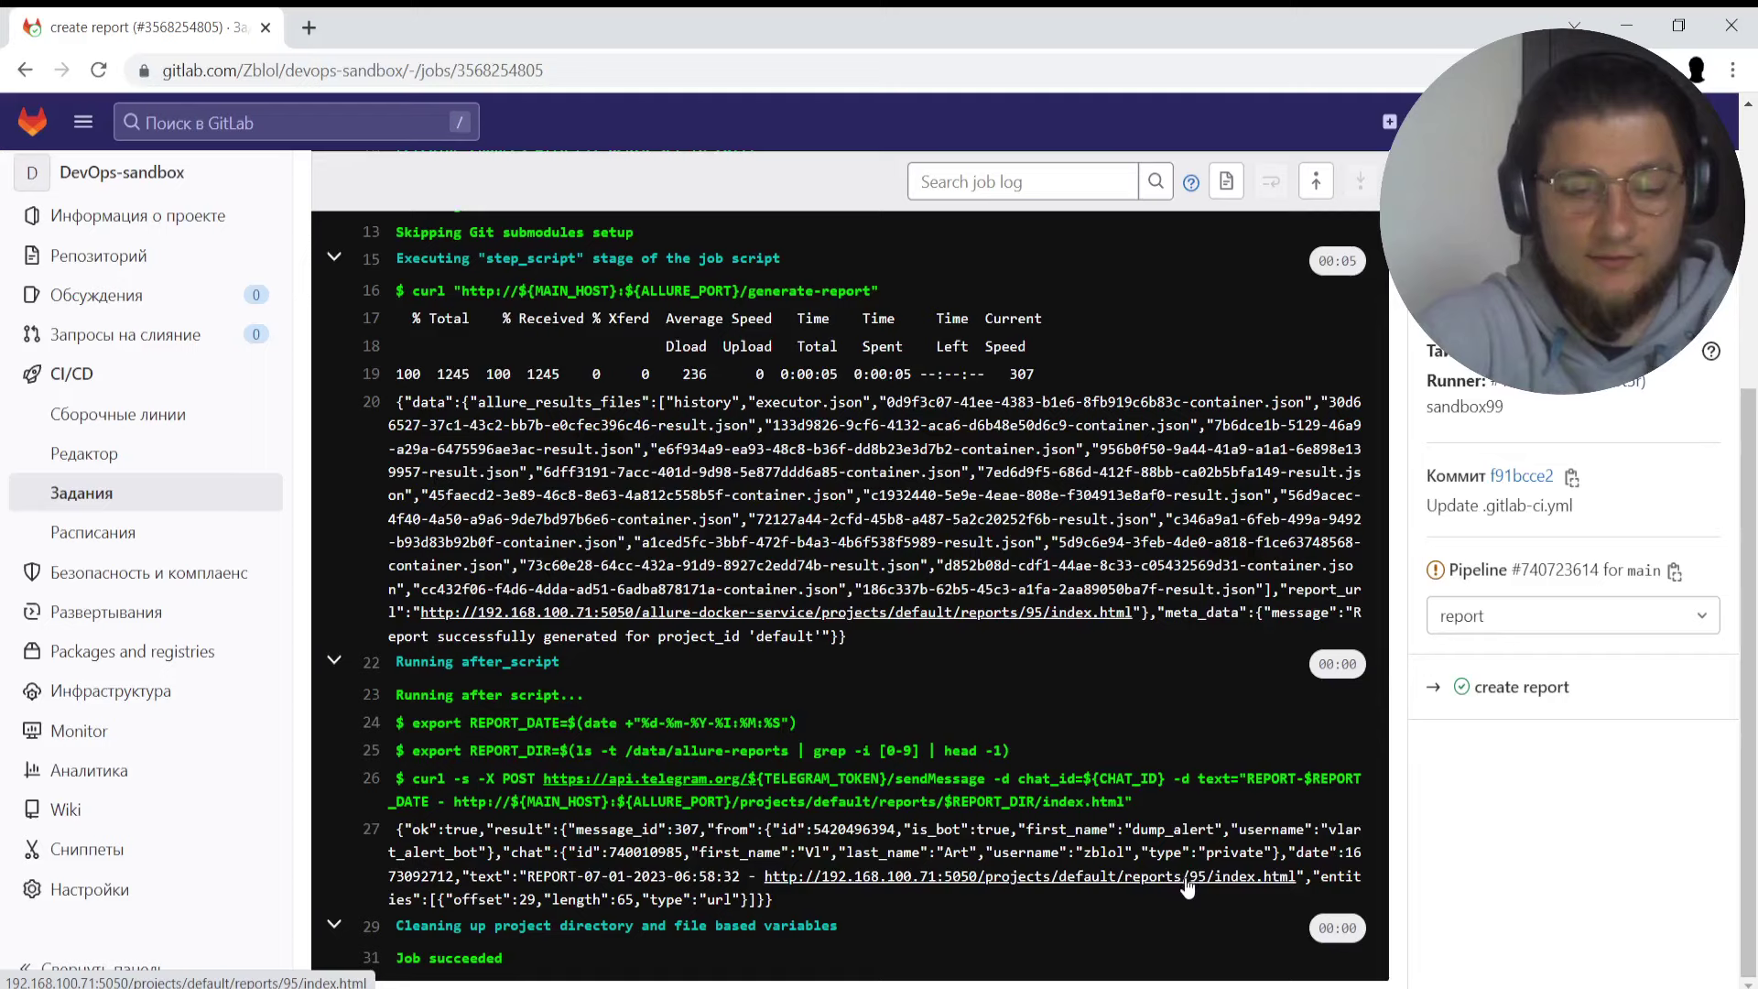
pyautogui.hotkey('alt', 'Tab')
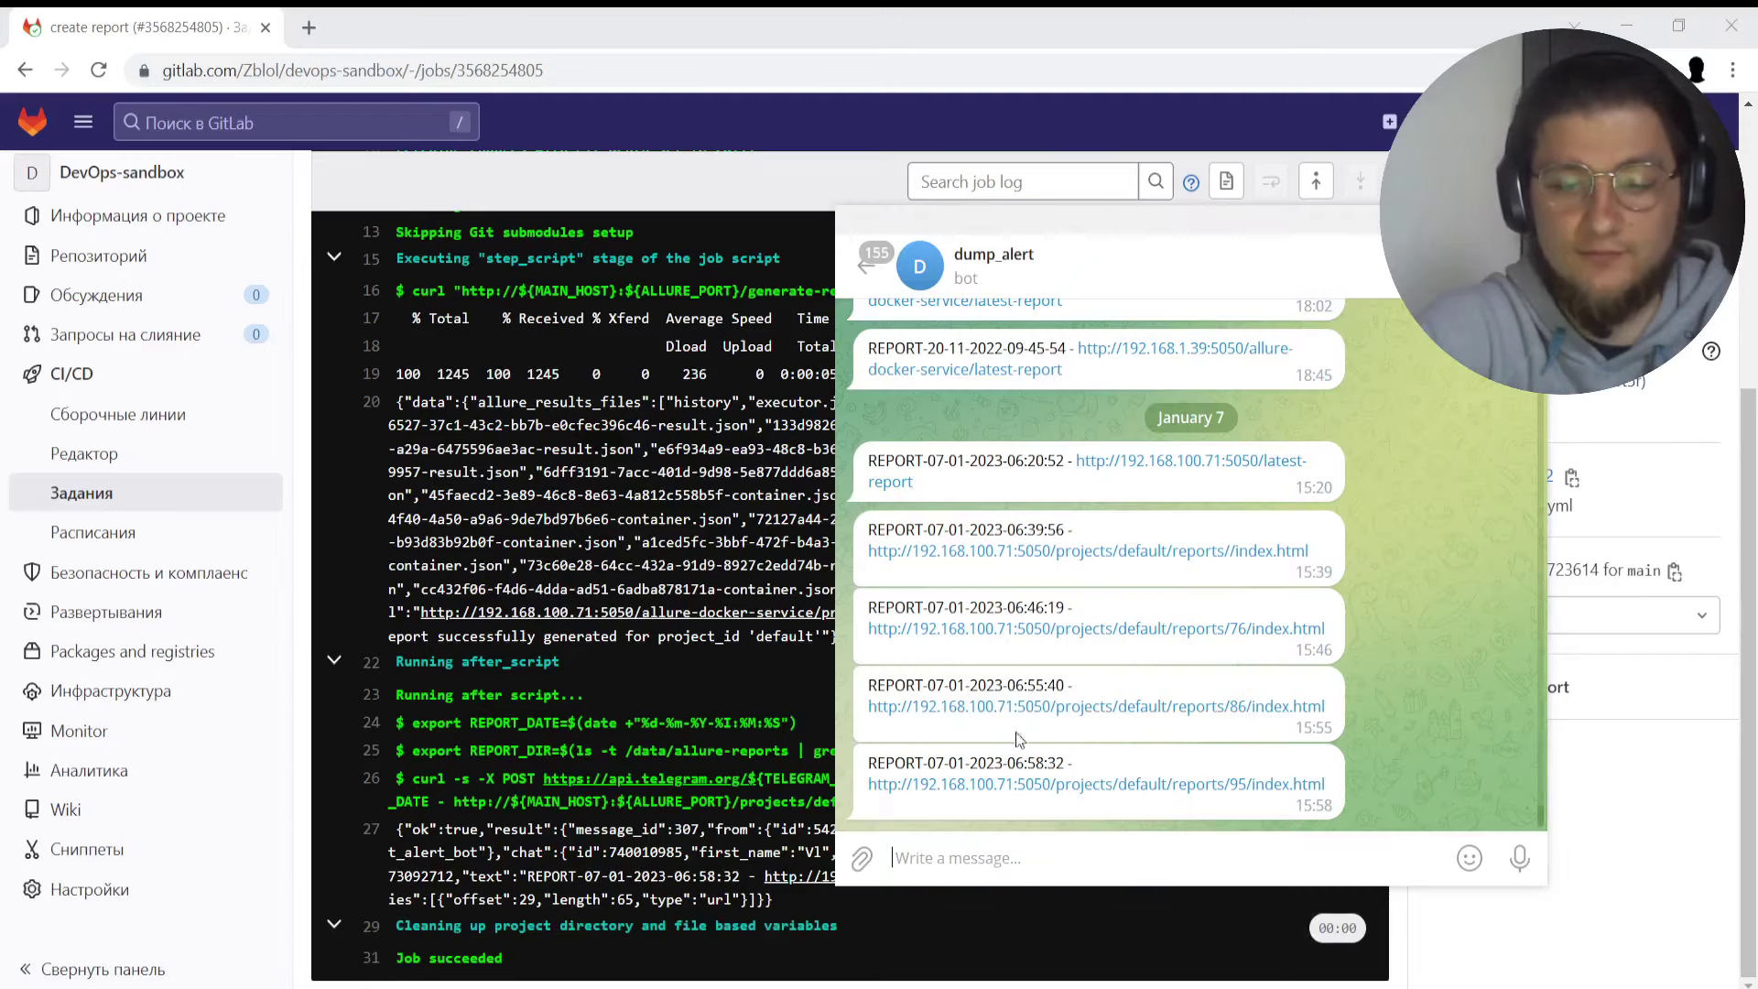
# Open report 95 from the chat link, try report 96 in the address, then return to GitLab.
pyautogui.click(1254, 785)
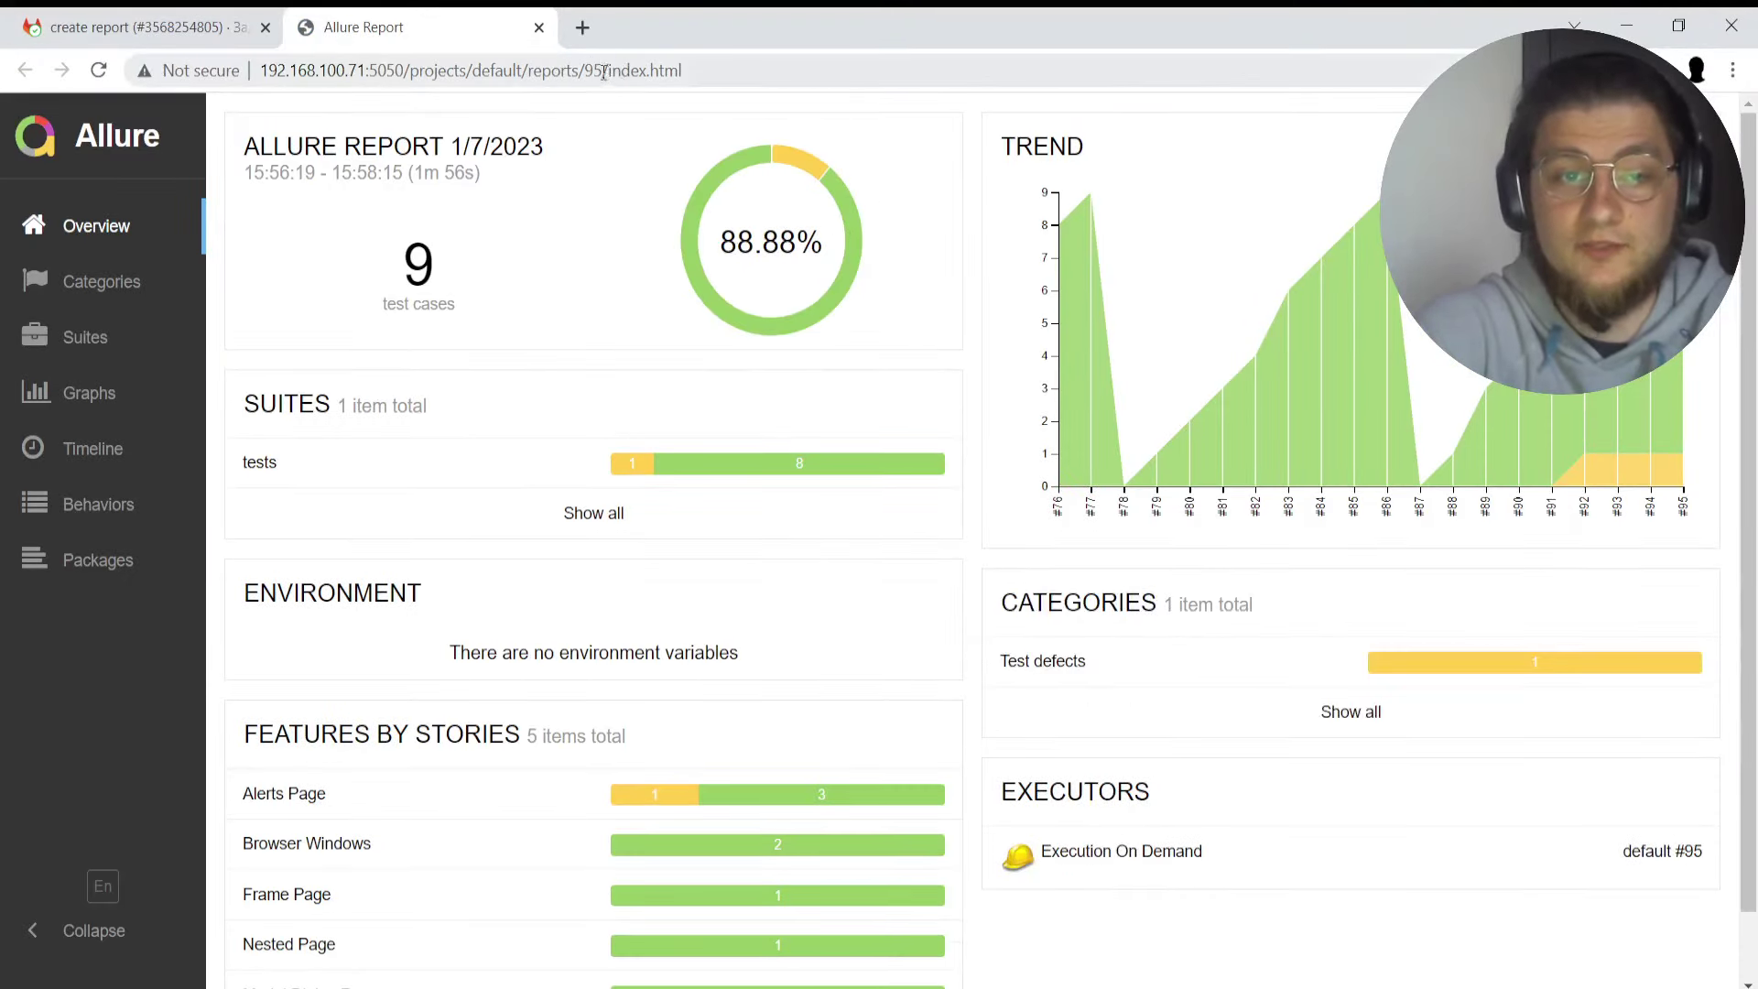
pyautogui.moveTo(603, 72); pyautogui.dragTo(594, 71)
pyautogui.write('6')
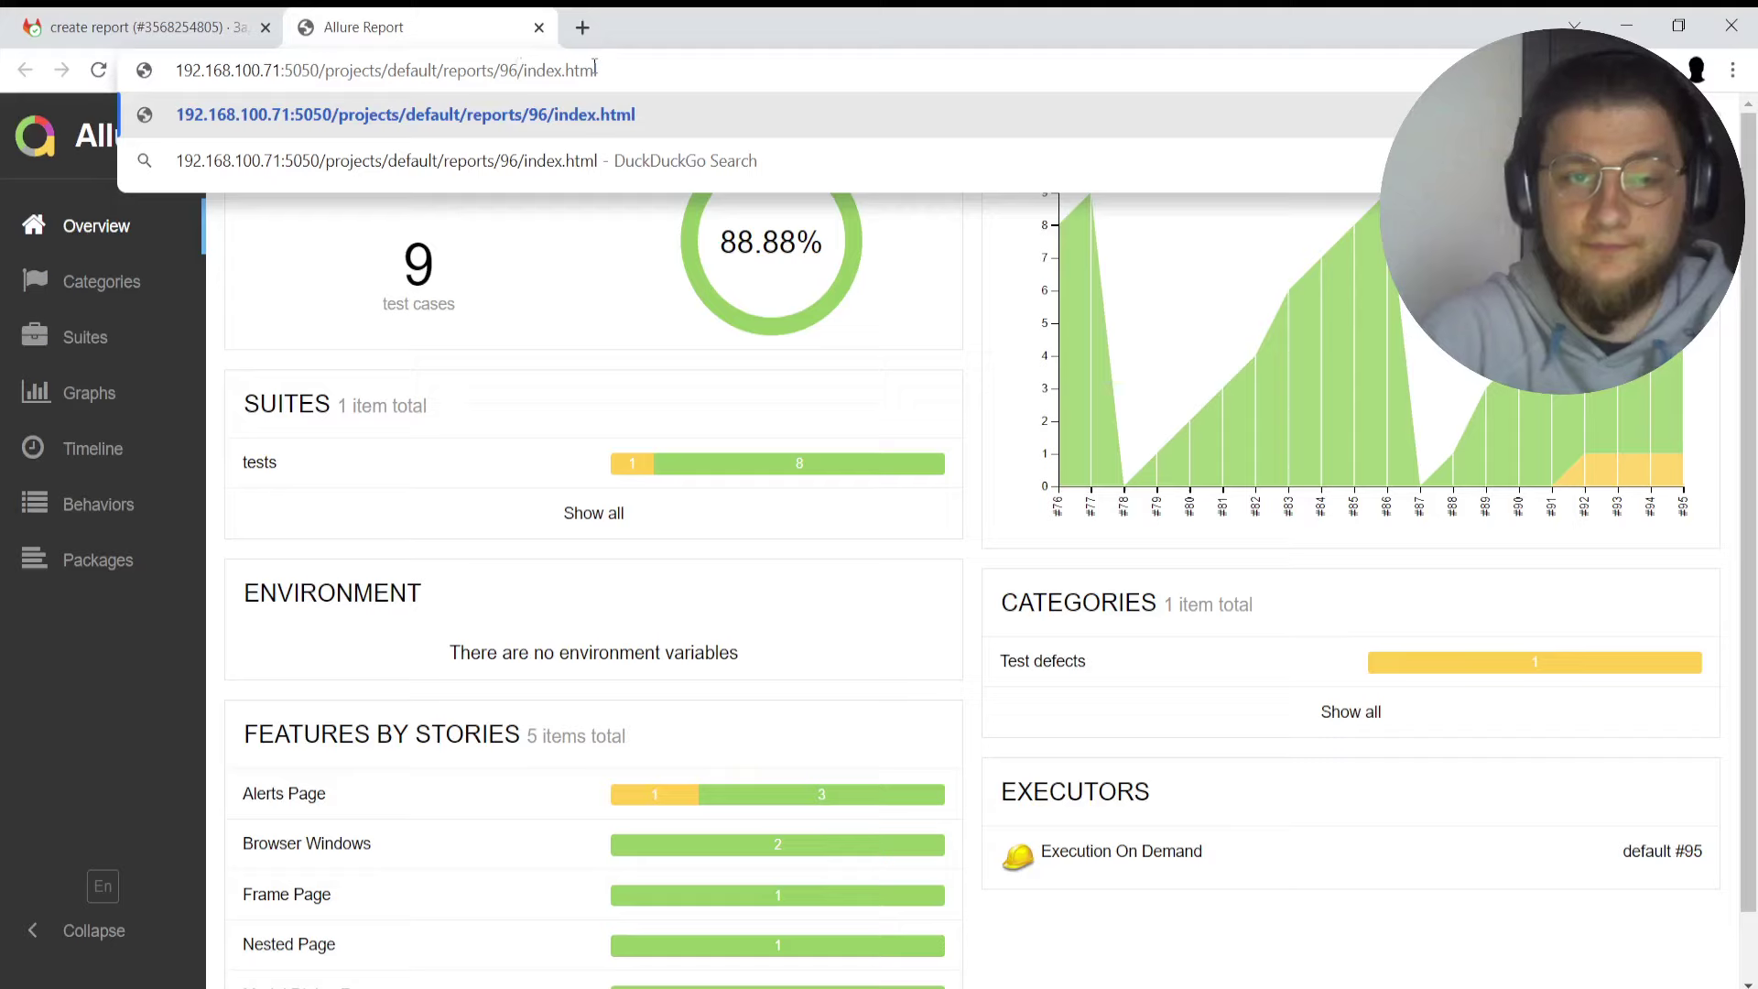
pyautogui.press('Return')
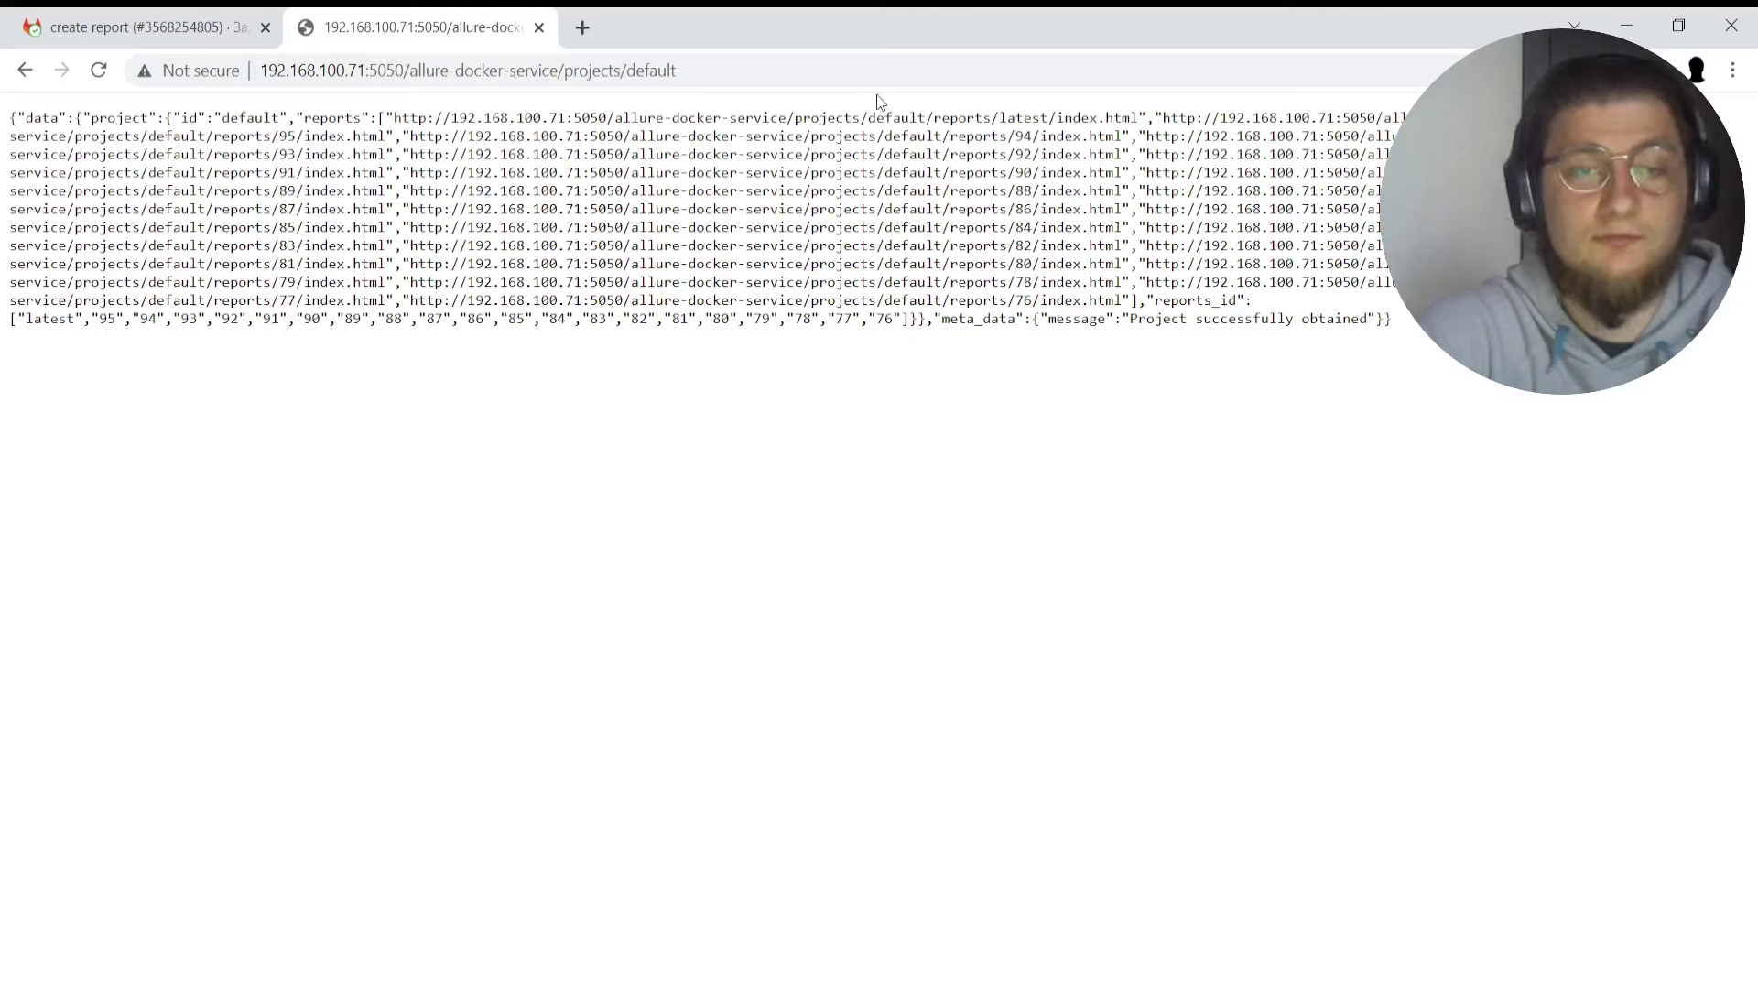
pyautogui.click(137, 27)
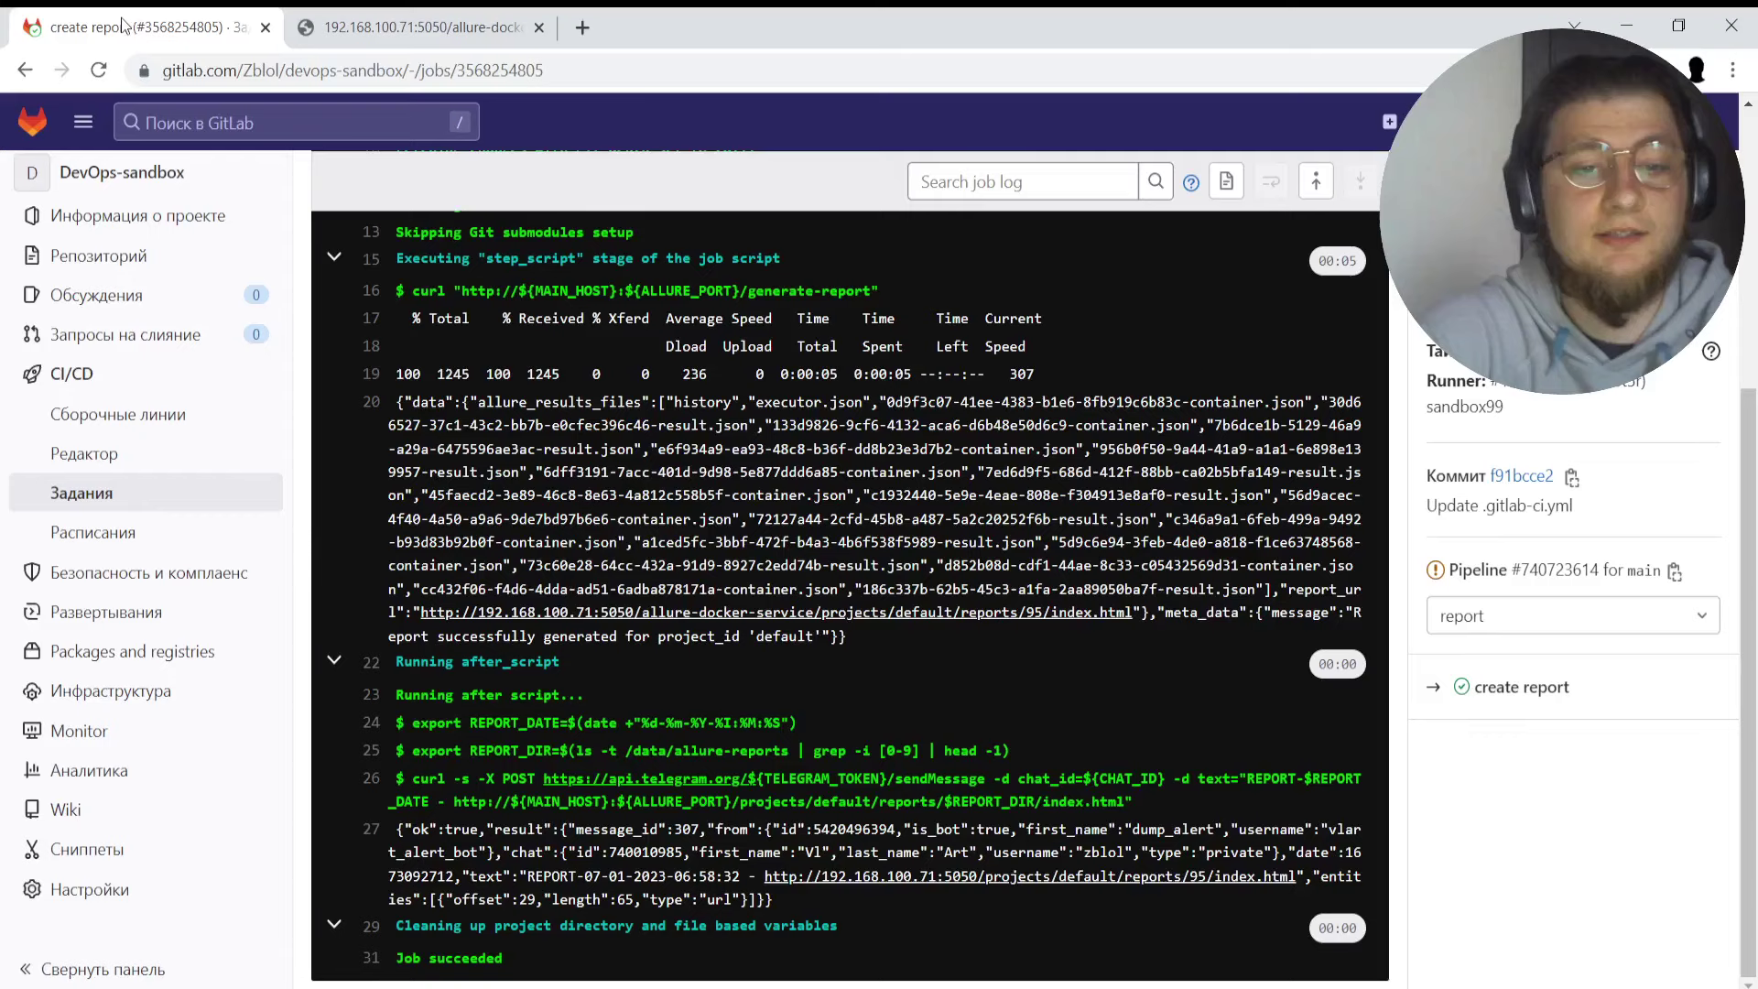
# Open .gitlab-ci.yml from the DevOps-sandbox file list, scroll its code sideways, and bring up Telegram.
pyautogui.click(169, 185)
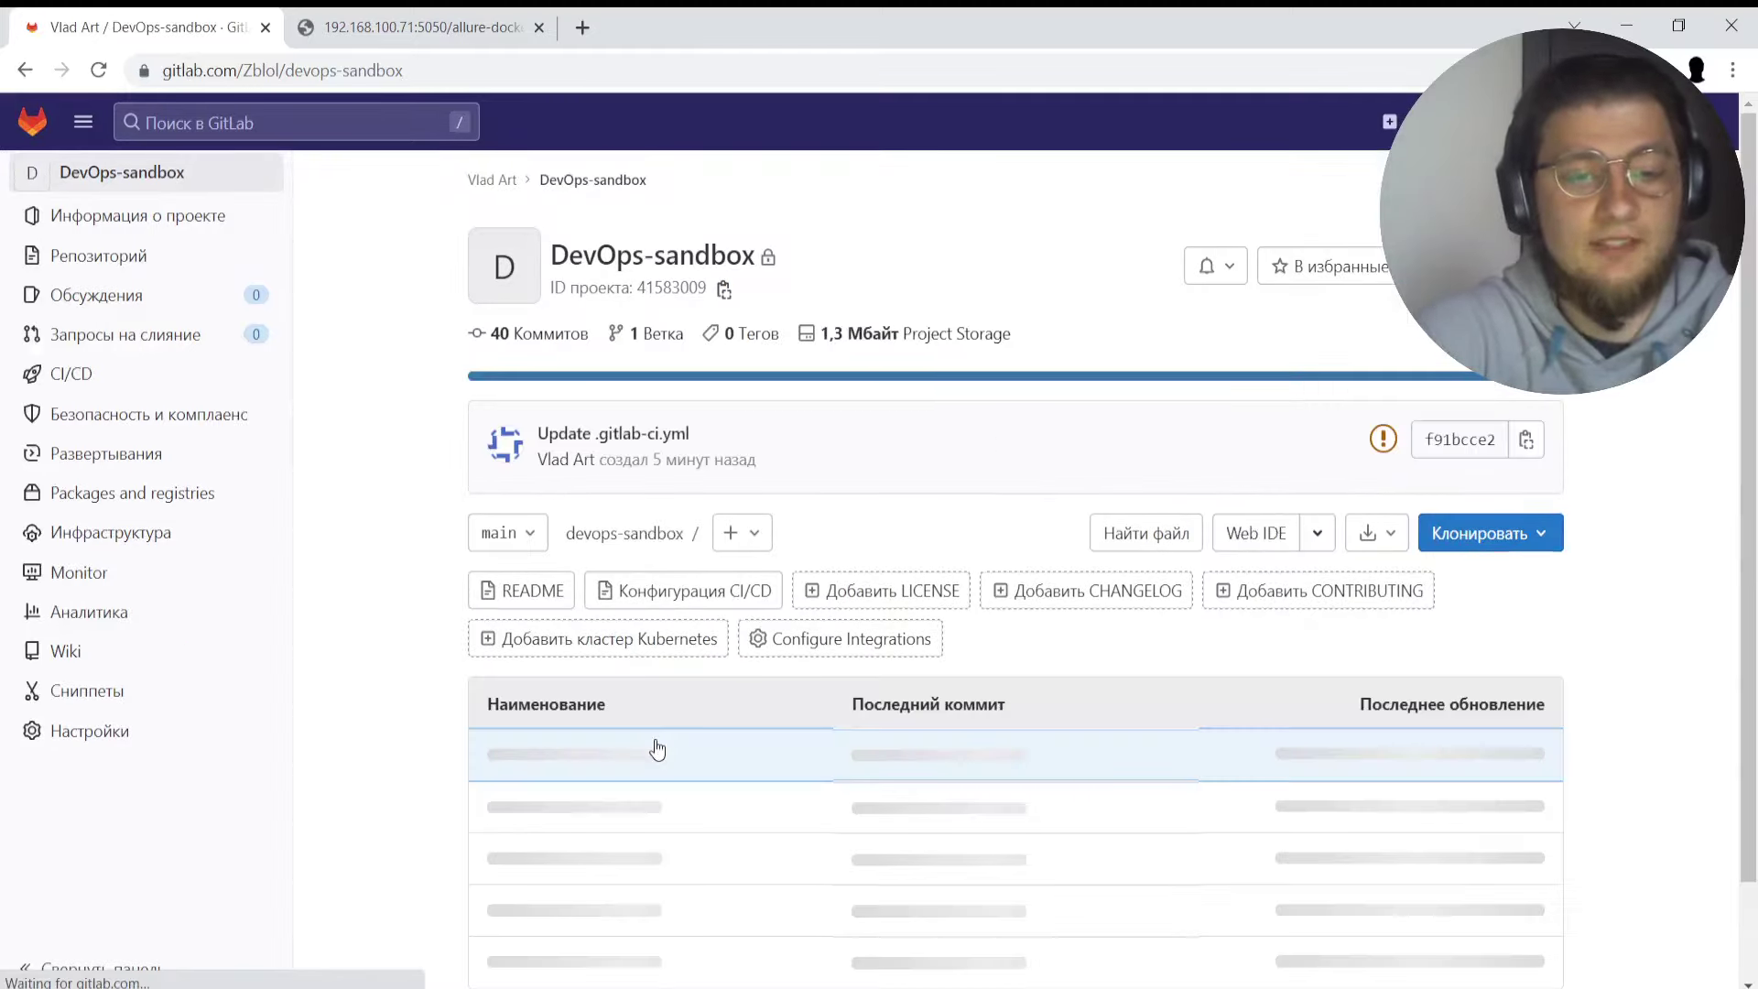
pyautogui.scroll(-1, 619, 701)
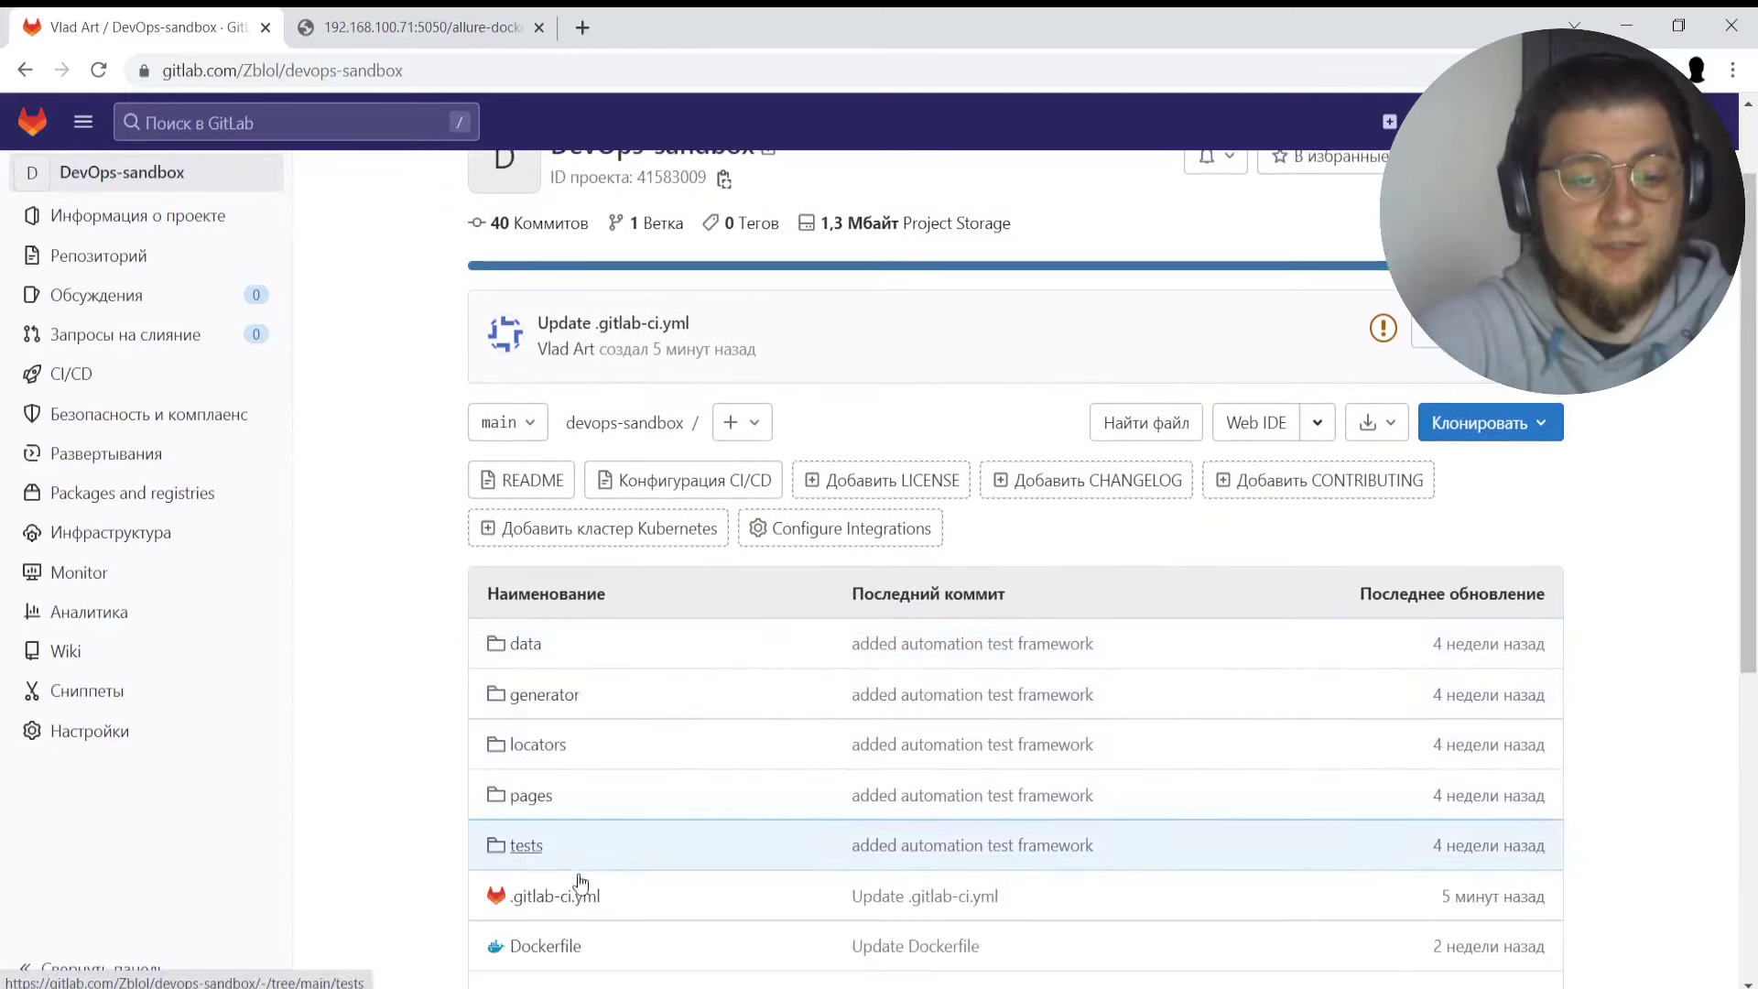
pyautogui.click(573, 890)
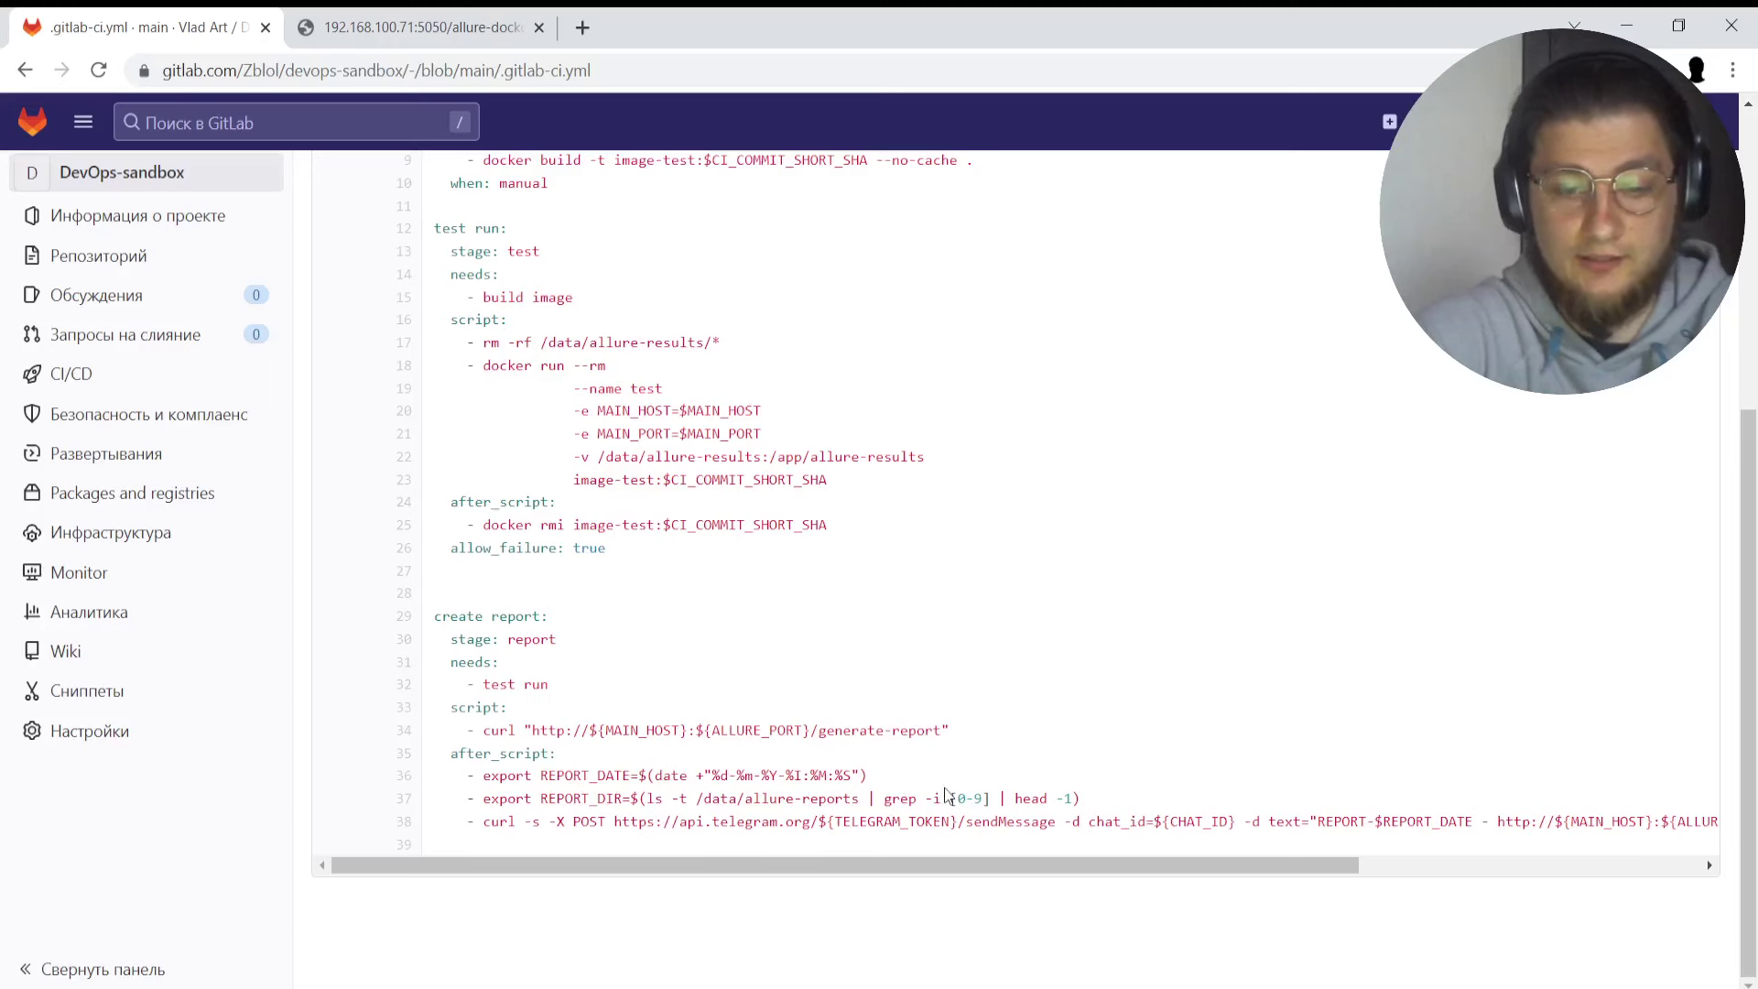
pyautogui.moveTo(901, 870); pyautogui.dragTo(1122, 871)
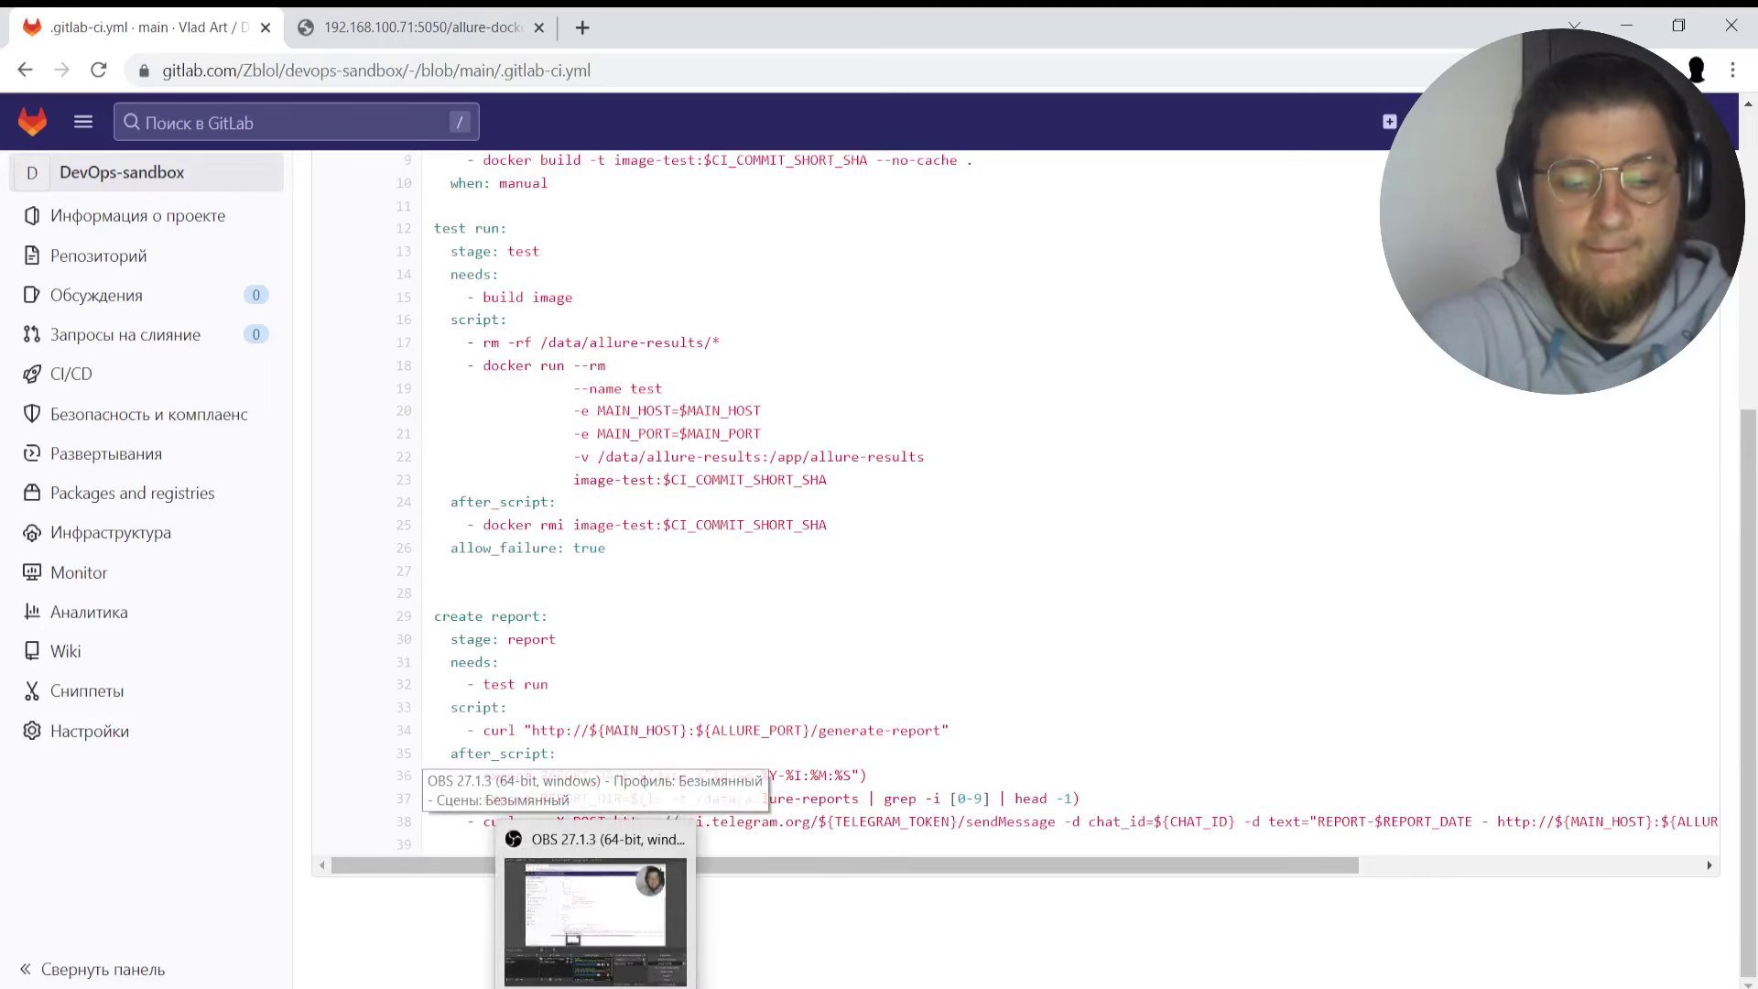
pyautogui.click(513, 906)
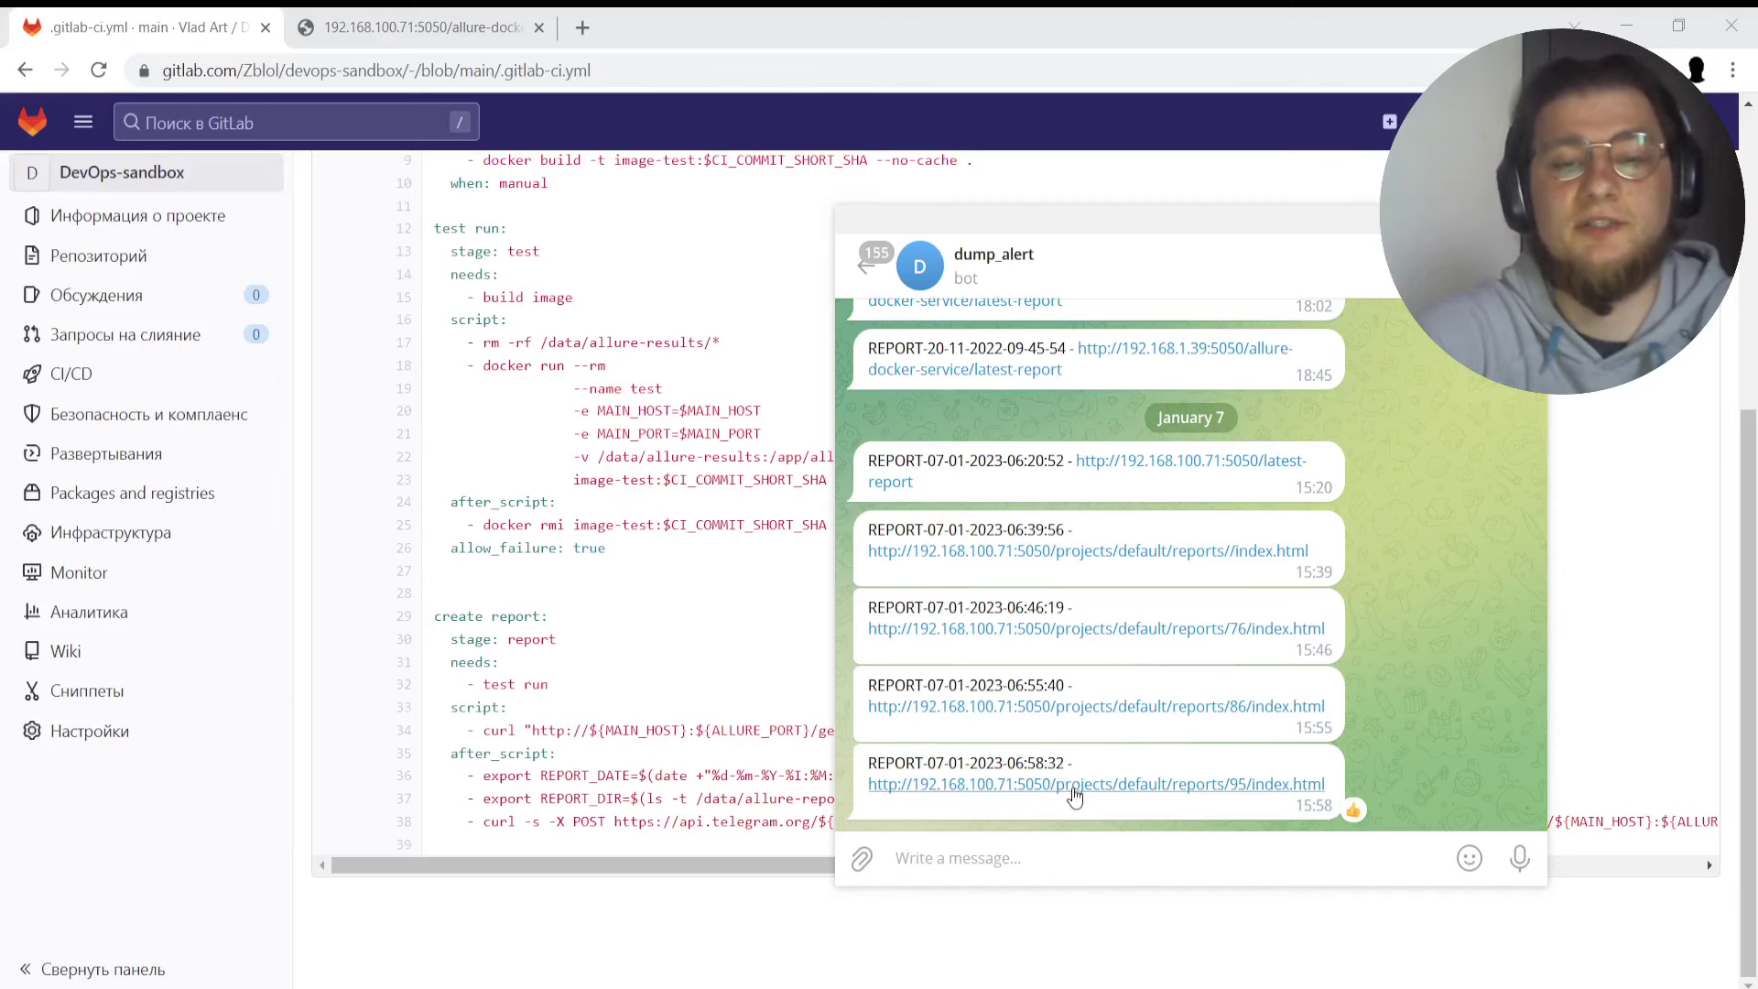
# Open Allure report 95 from the Telegram link and view its test suites (9 cases, 88.88%).
pyautogui.click(1076, 785)
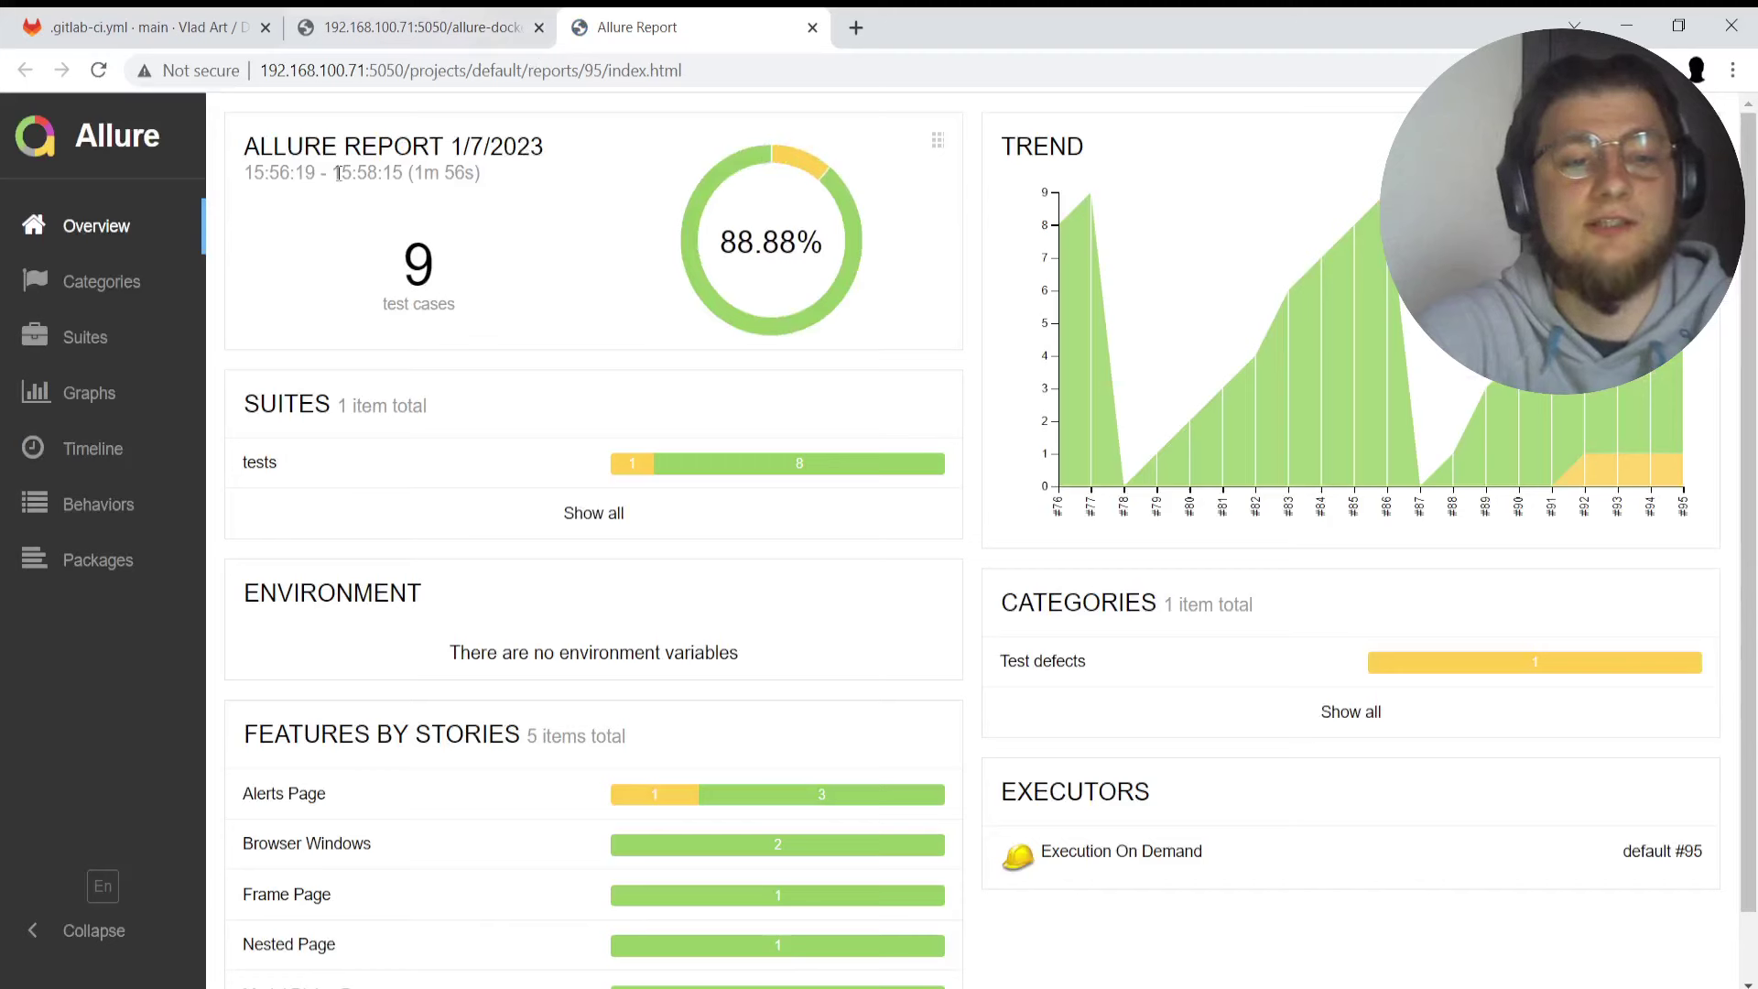
pyautogui.moveTo(356, 174); pyautogui.dragTo(403, 174)
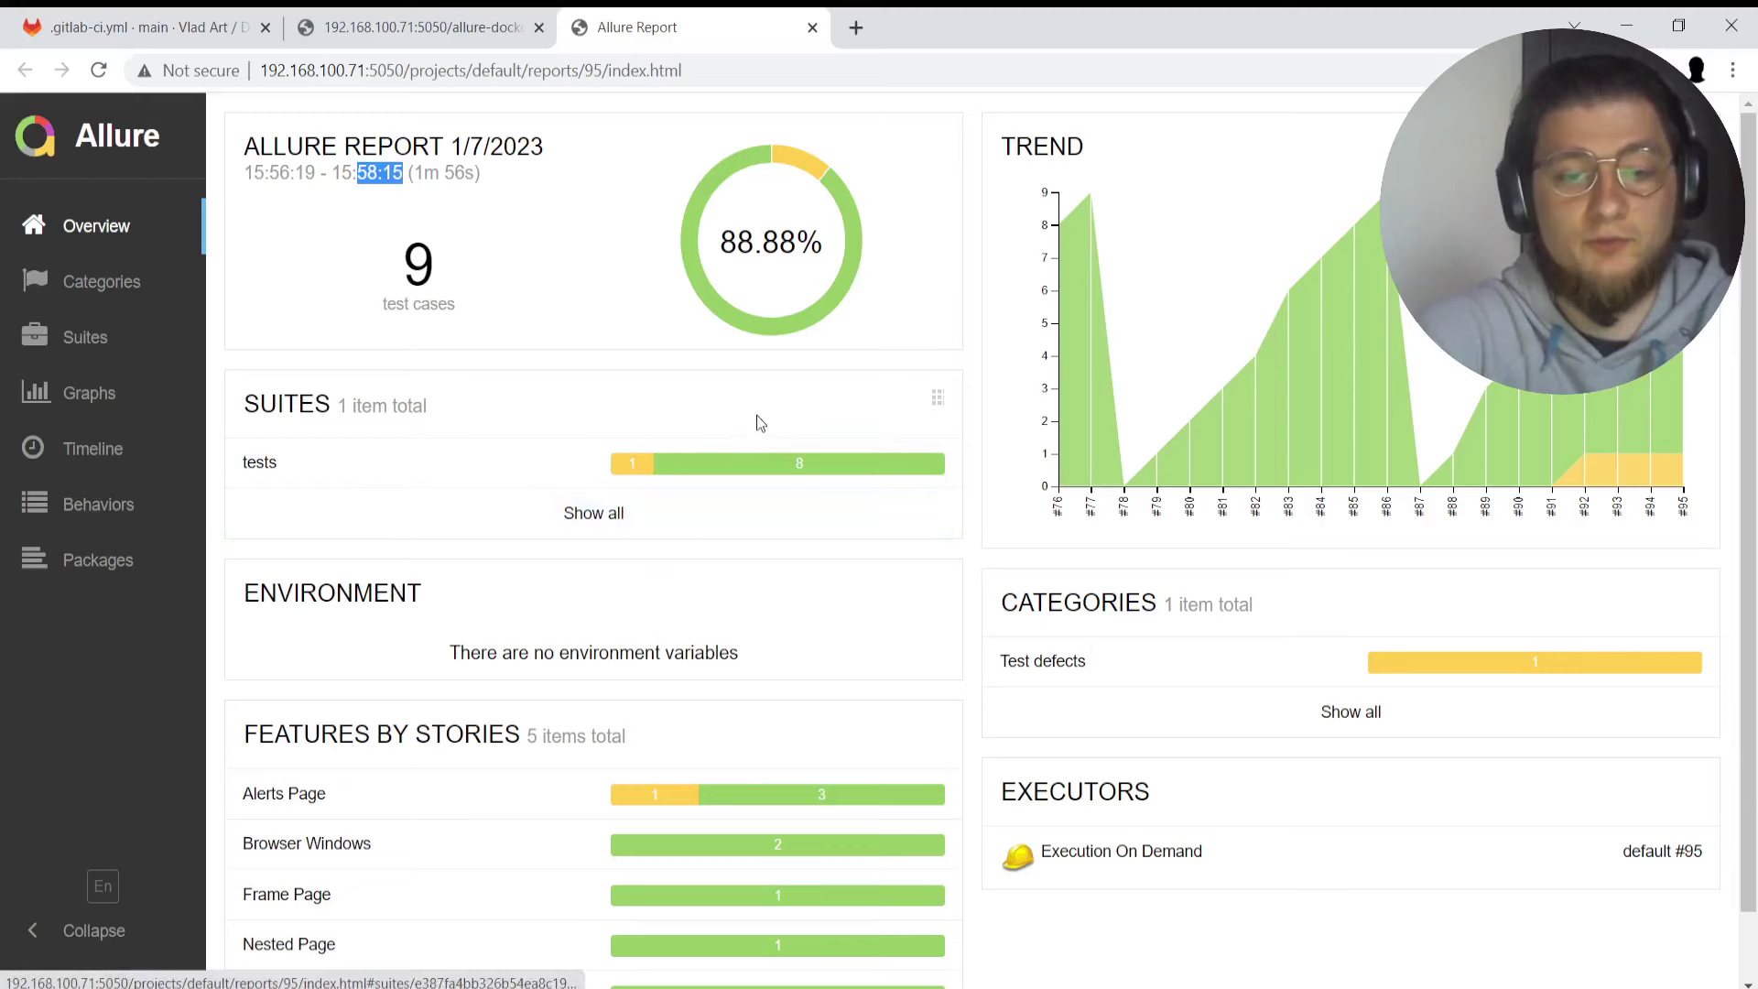
pyautogui.click(607, 476)
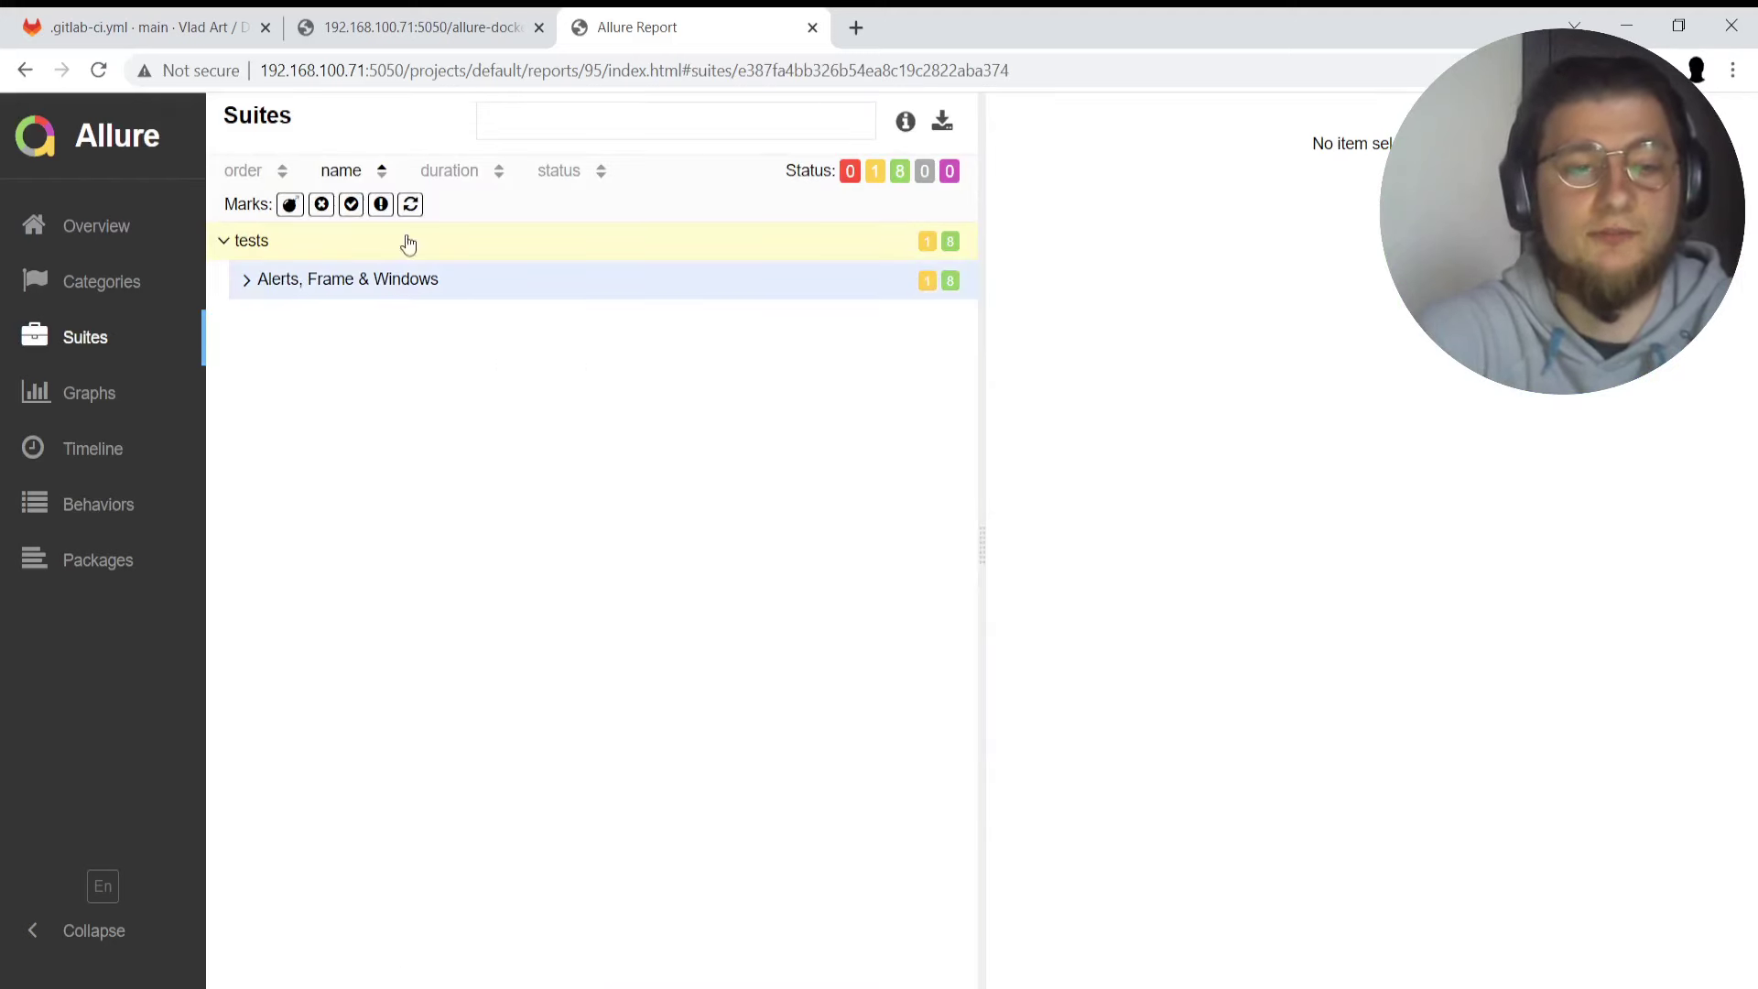
# Return to the .gitlab-ci.yml file in GitLab.
pyautogui.click(417, 28)
pyautogui.click(226, 18)
pyautogui.scroll(3, 762, 551)
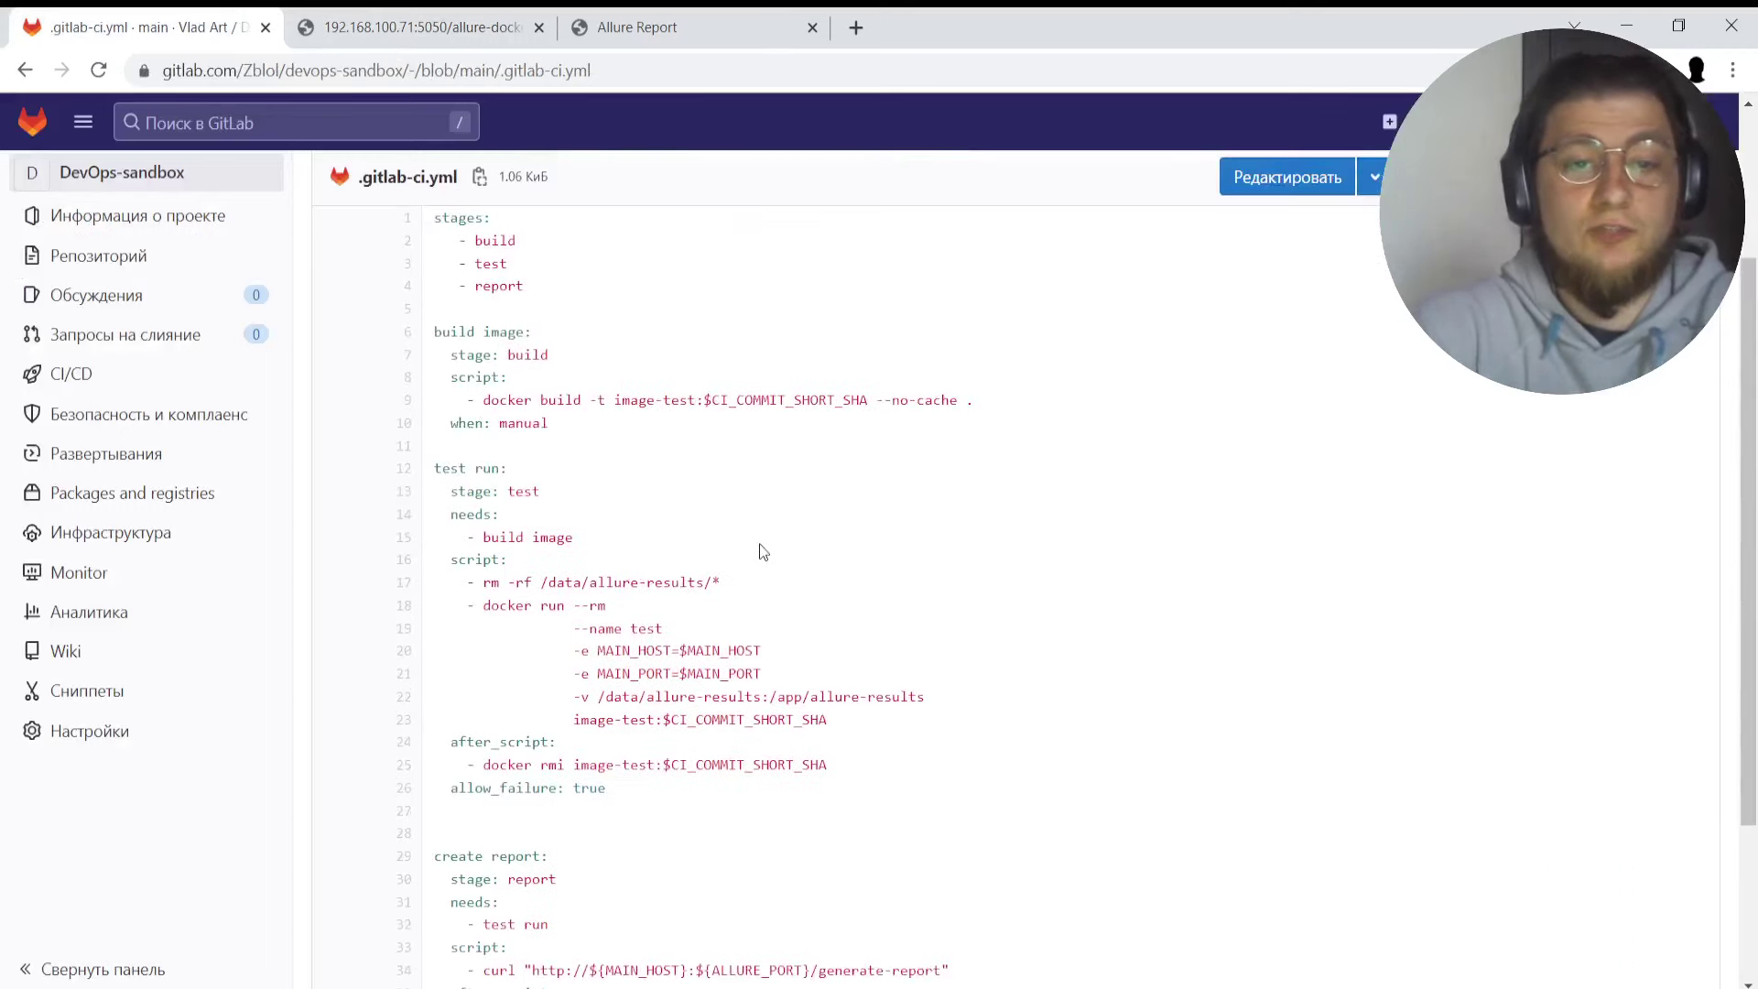
# Scroll the .gitlab-ci.yml file back up toward the top.
pyautogui.scroll(2, 1046, 477)
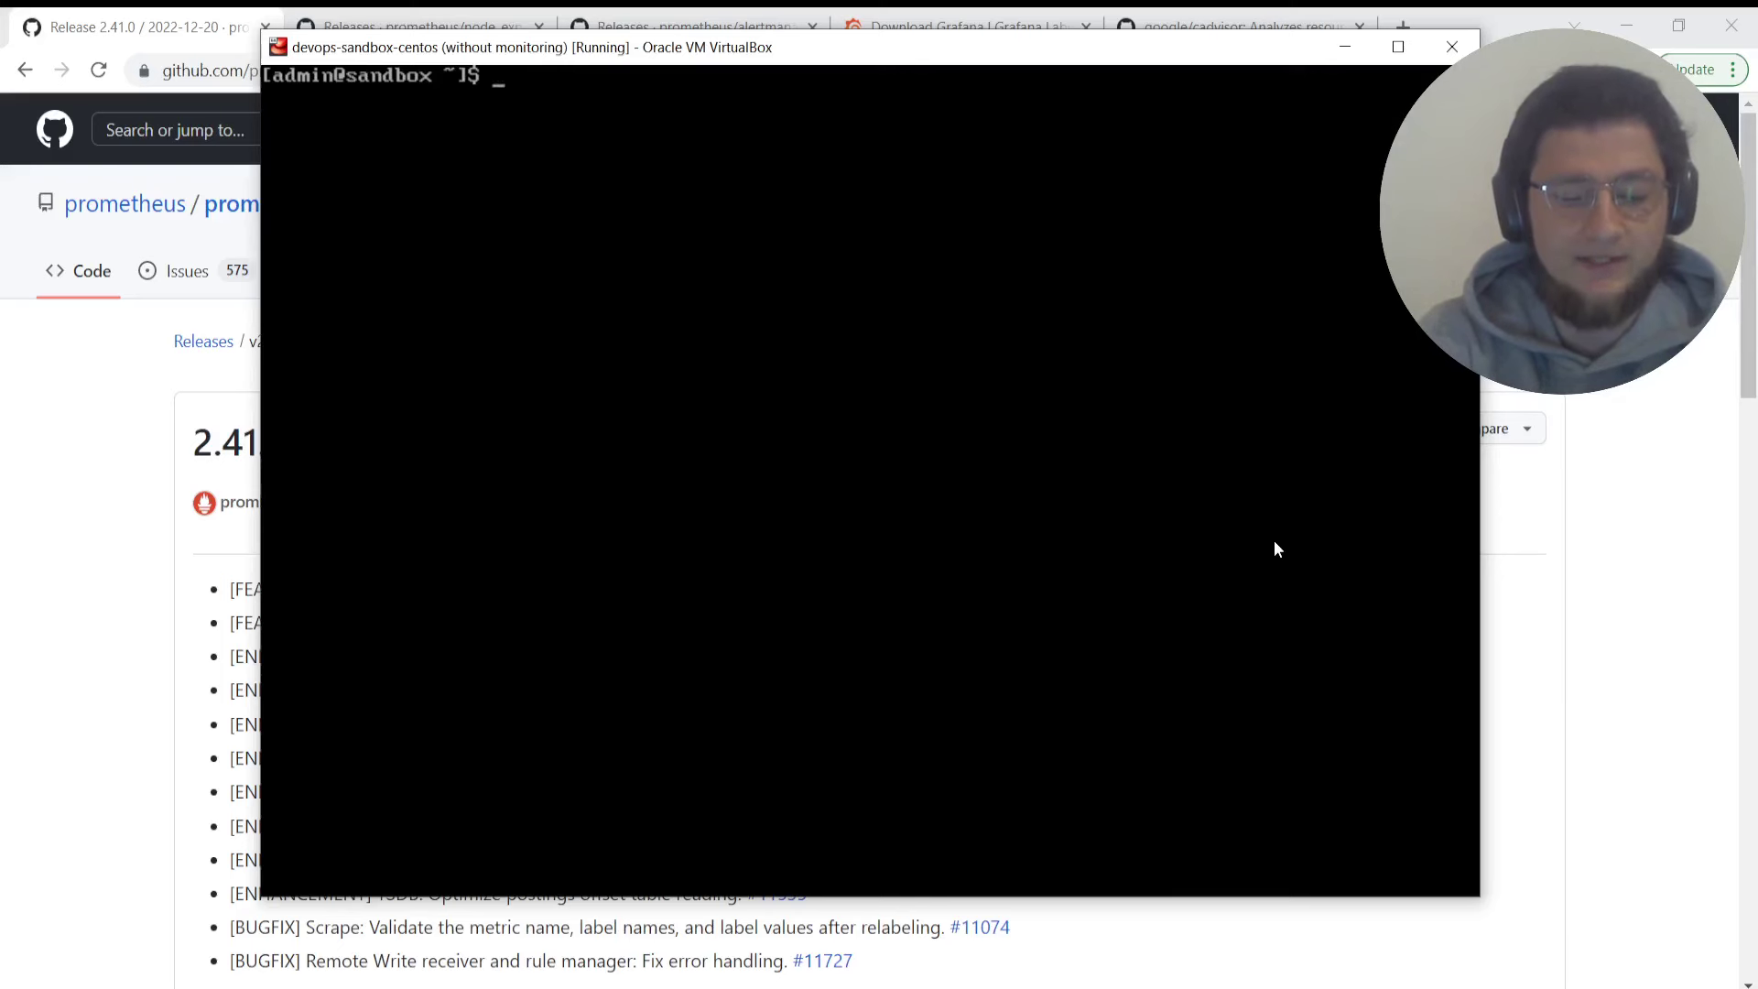
# Change into shared_folder/monitoring in the VM terminal, using Tab completion.
pyautogui.write('cd sh')
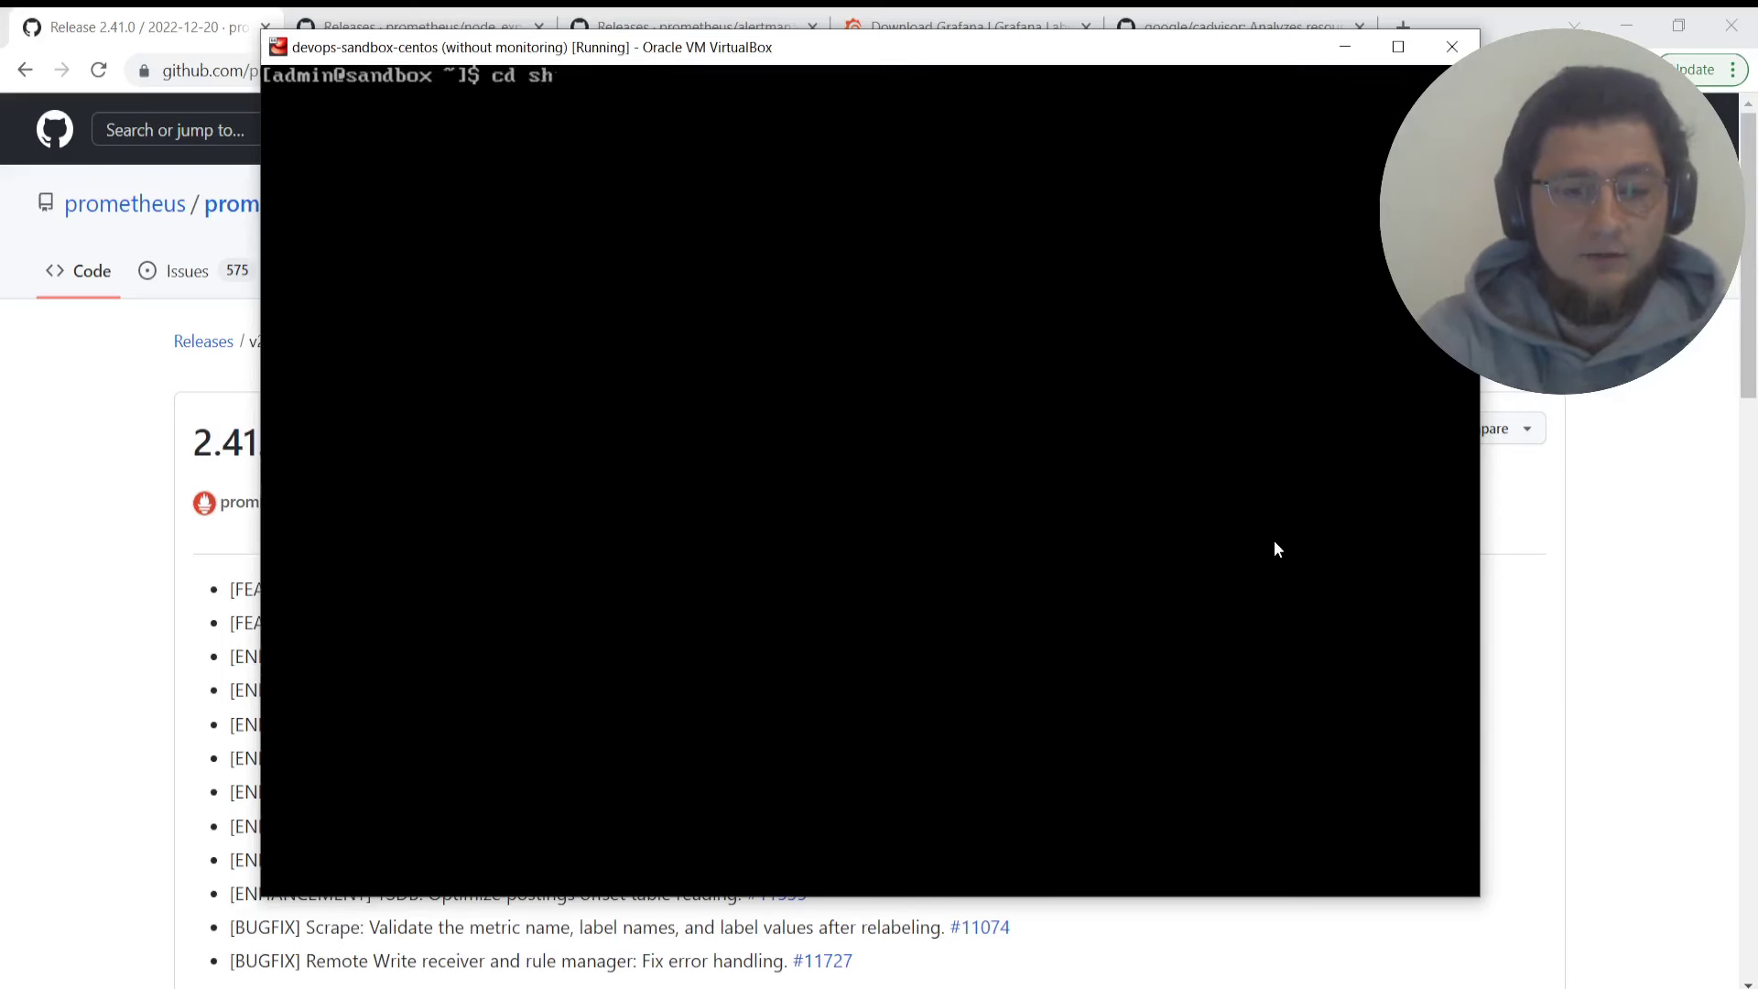
pyautogui.press('Tab')
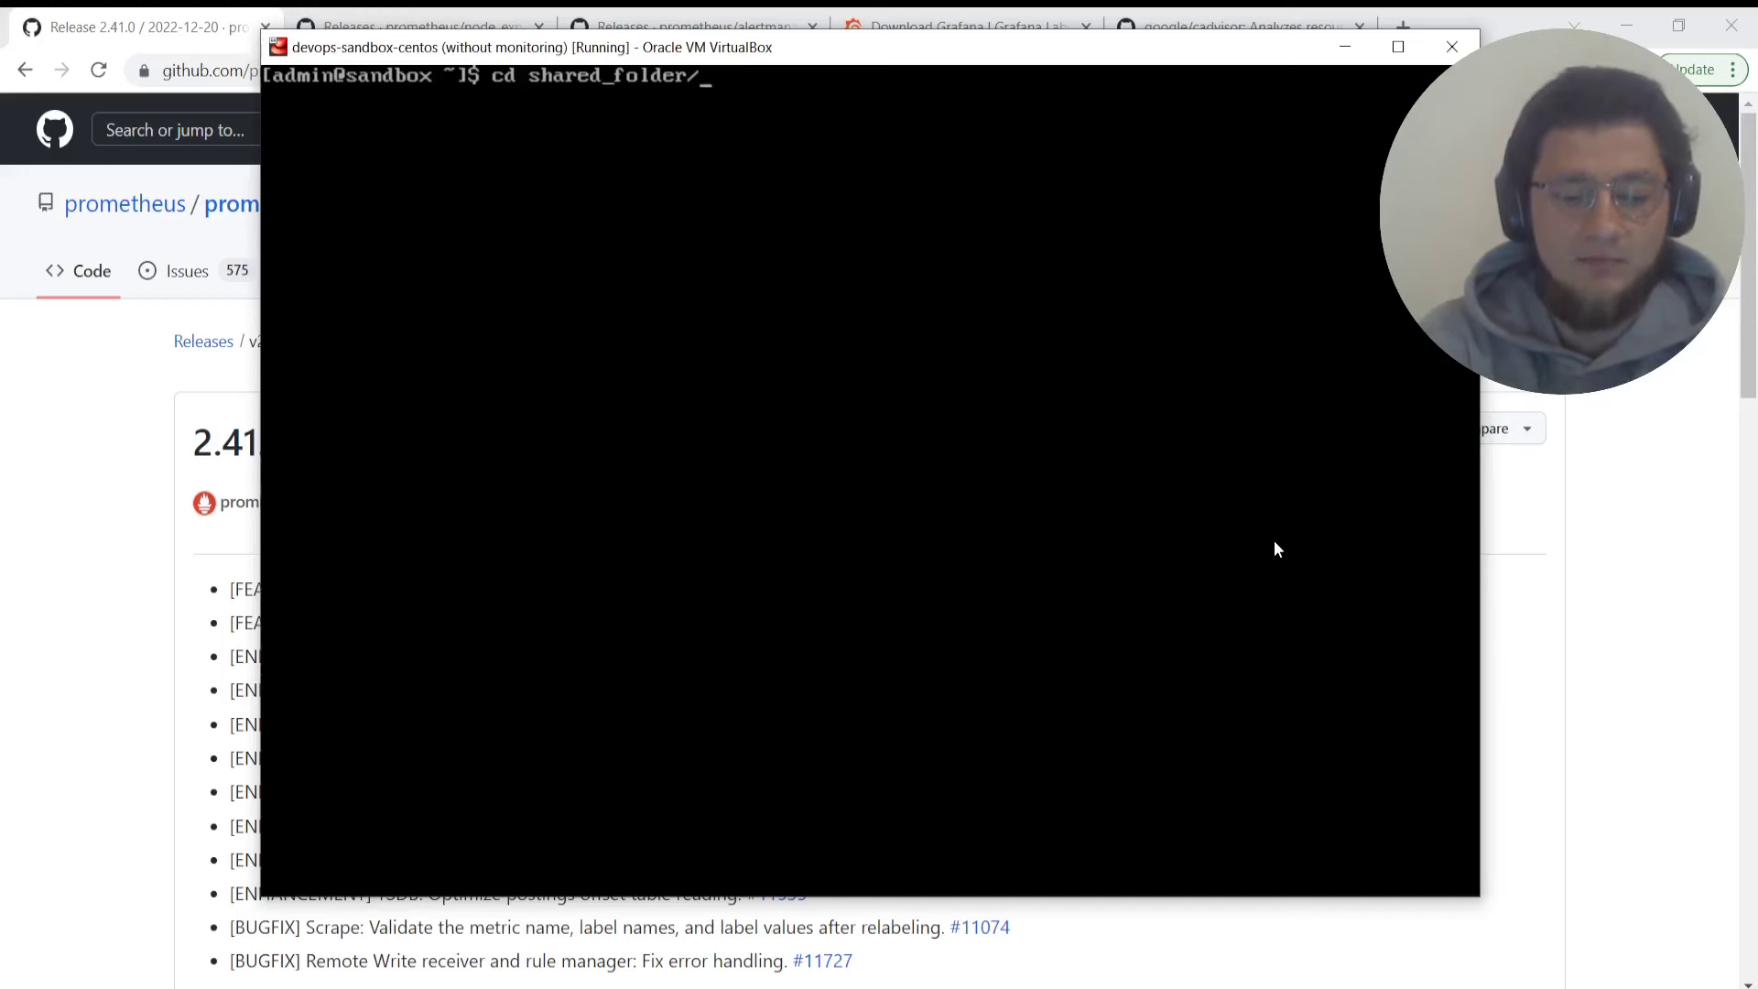
pyautogui.press('Tab')
pyautogui.press('Tab')
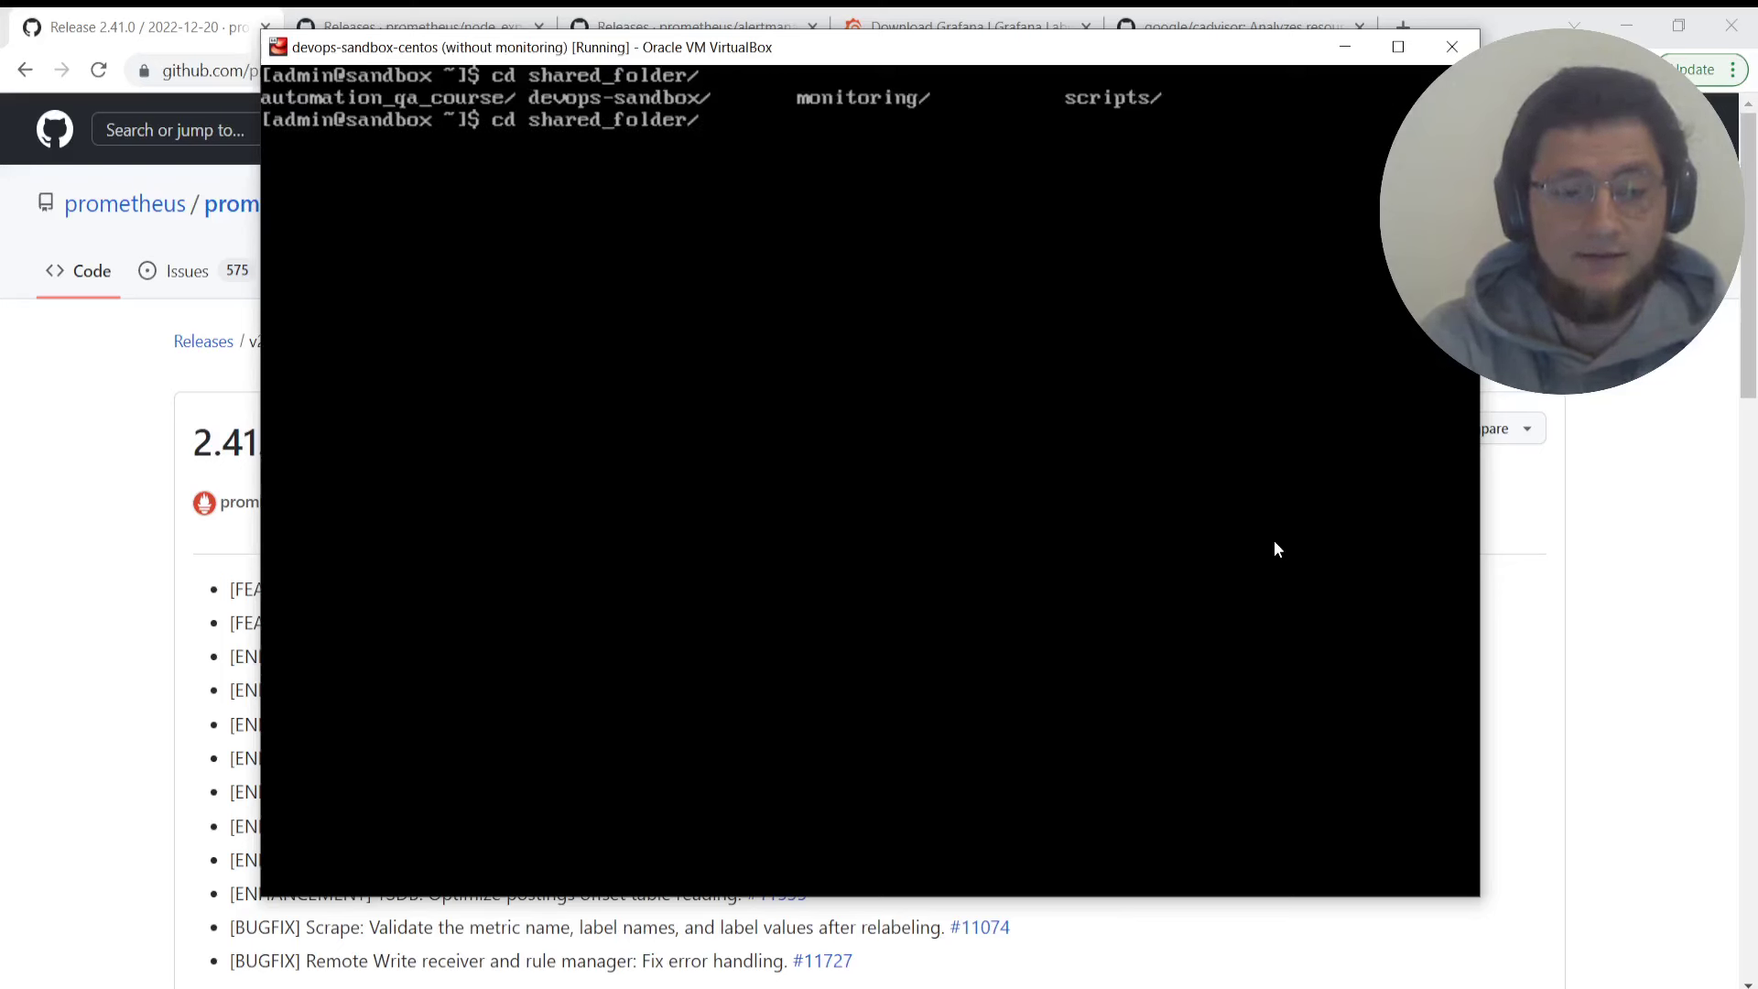
pyautogui.write('mo')
pyautogui.press('Tab')
pyautogui.press('Return')
# Clear the screen and list the monitoring folder with ls -la.
pyautogui.hotkey('ctrl', 'l')
pyautogui.write('ls -la')
pyautogui.press('Return')
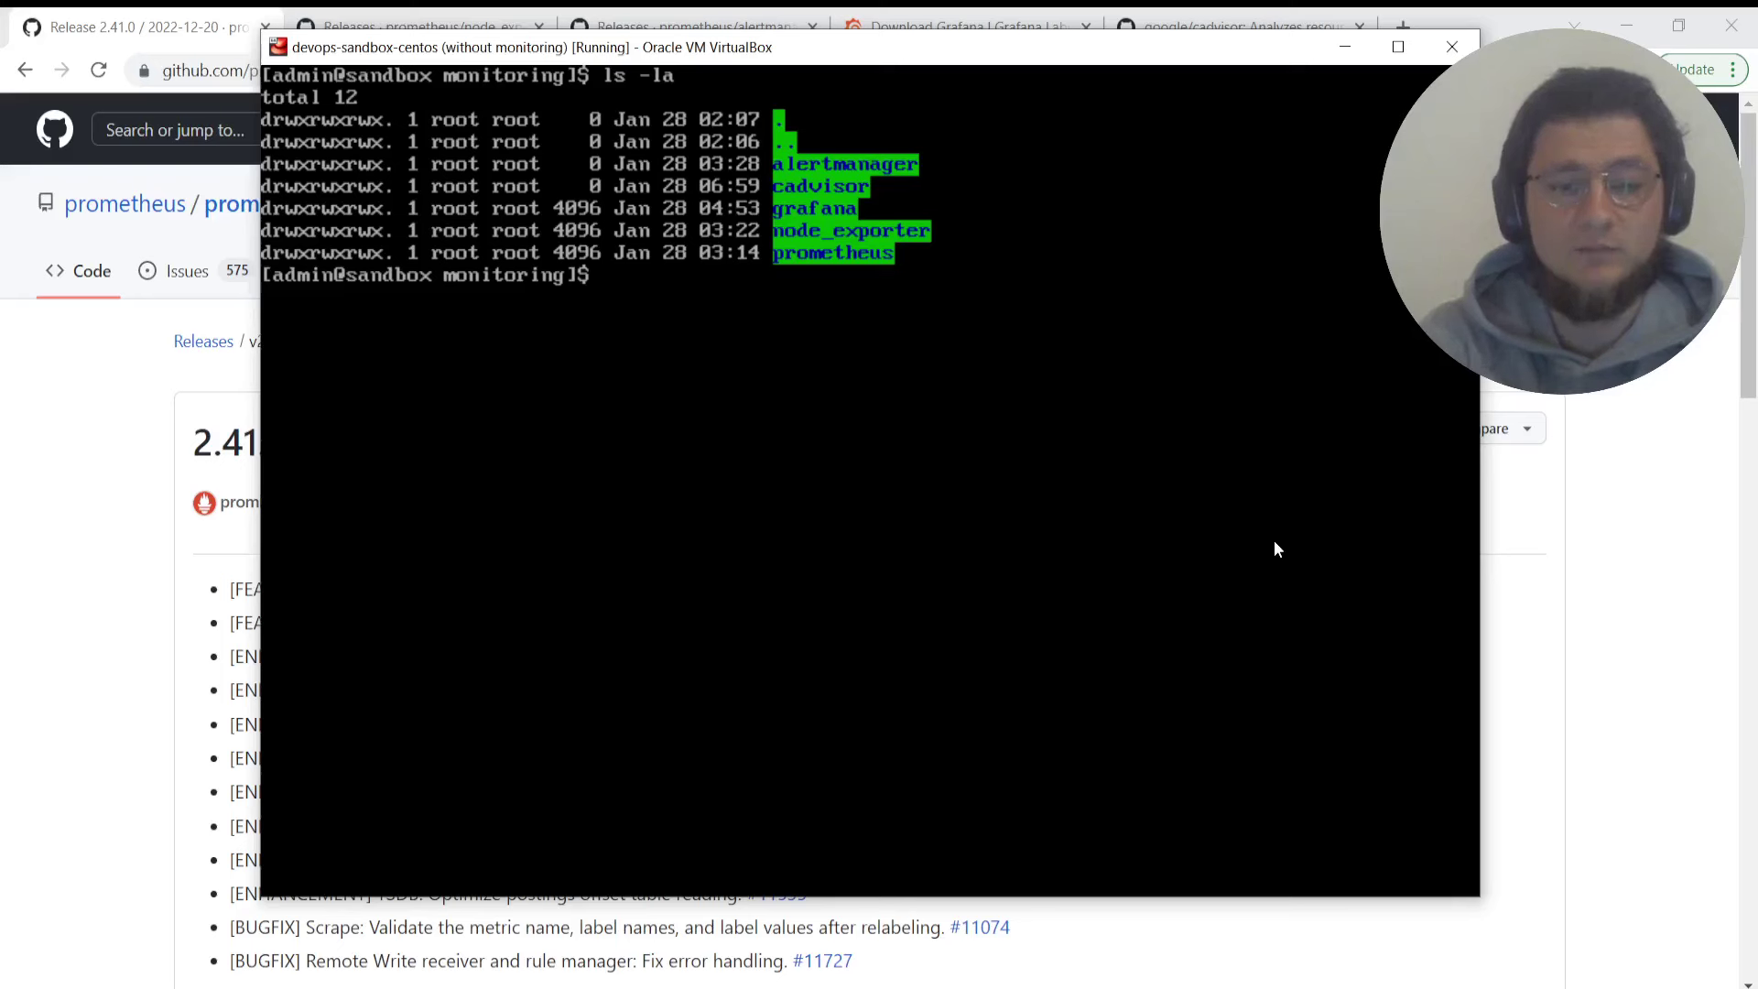
# List the prometheus folder's install and service scripts, then open install_prometheus.sh.
pyautogui.write('cd')
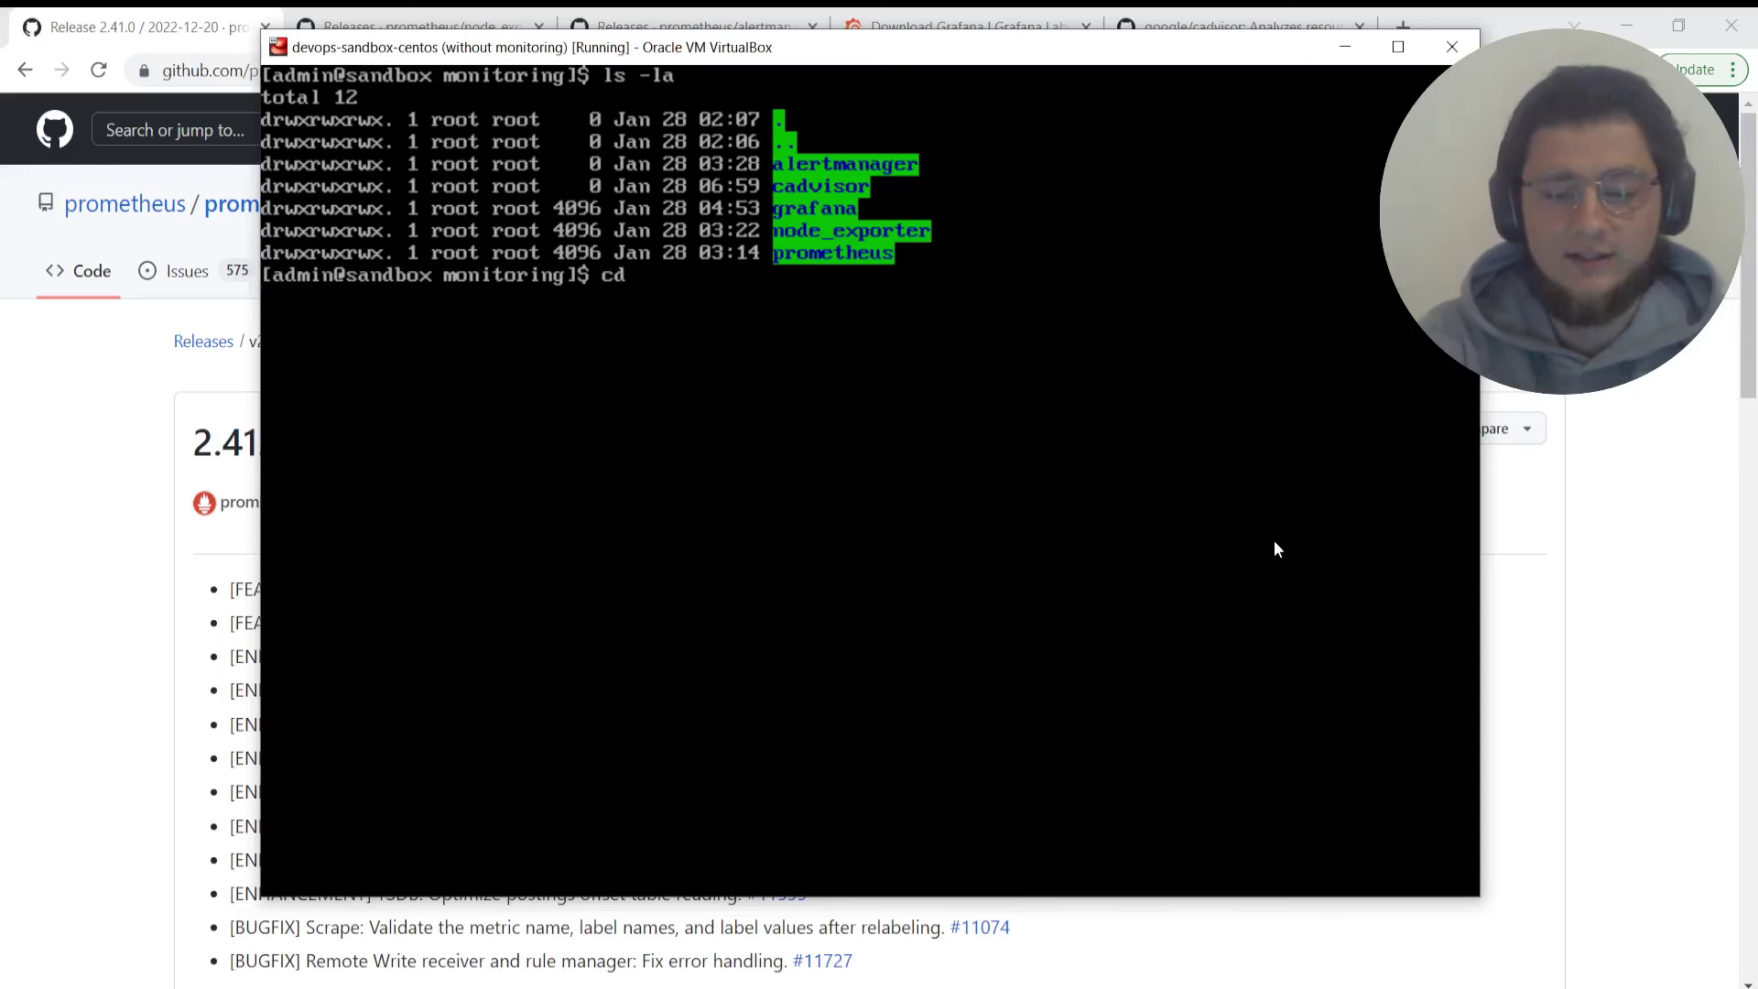
pyautogui.press('BackSpace')
pyautogui.press('BackSpace')
pyautogui.write('ls pr')
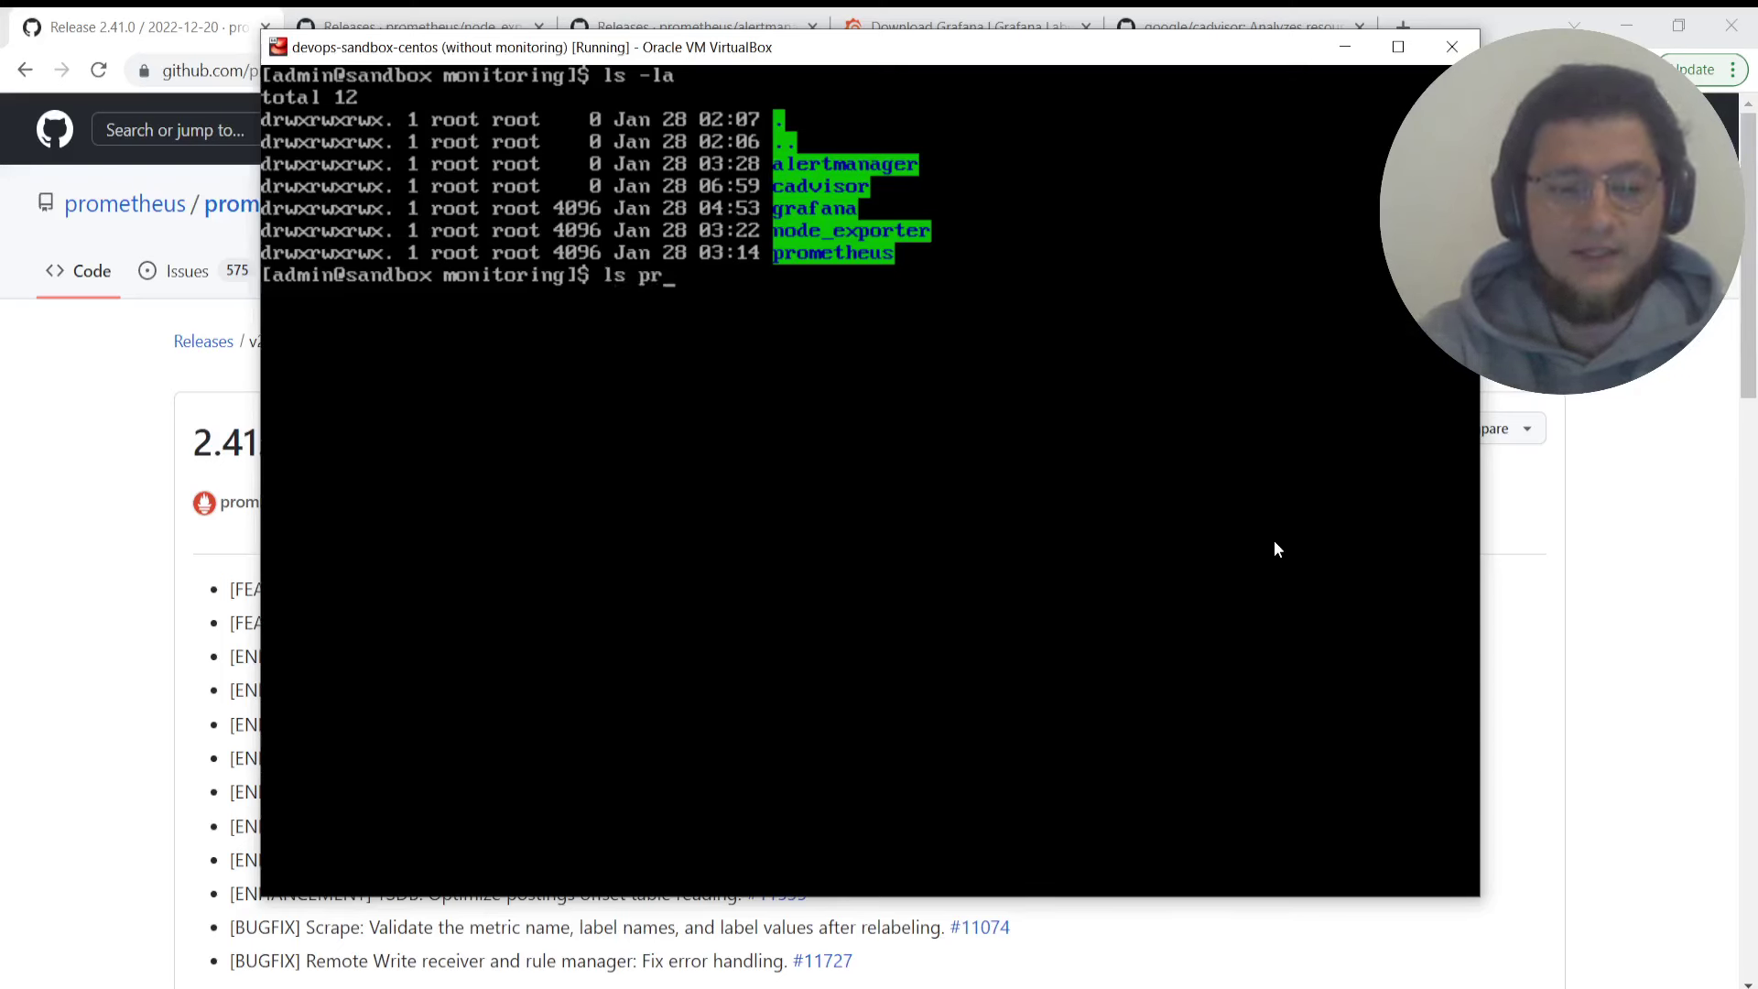
pyautogui.press('Tab')
pyautogui.press('Return')
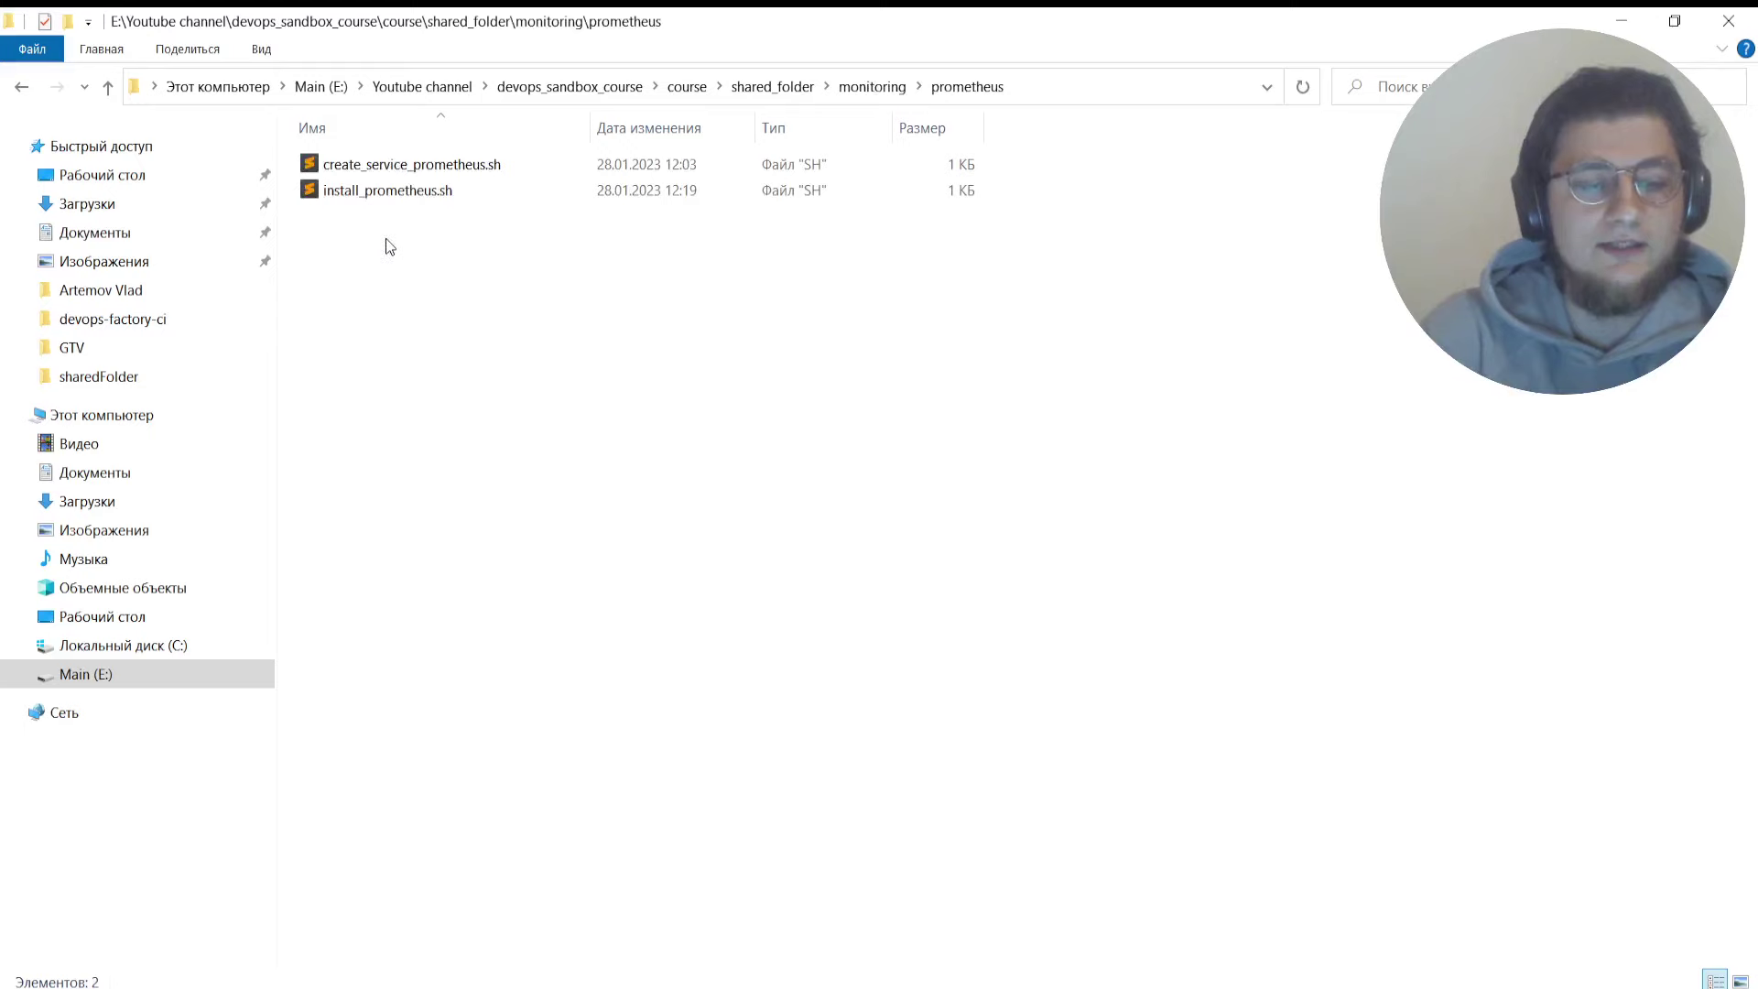
pyautogui.doubleClick(387, 190)
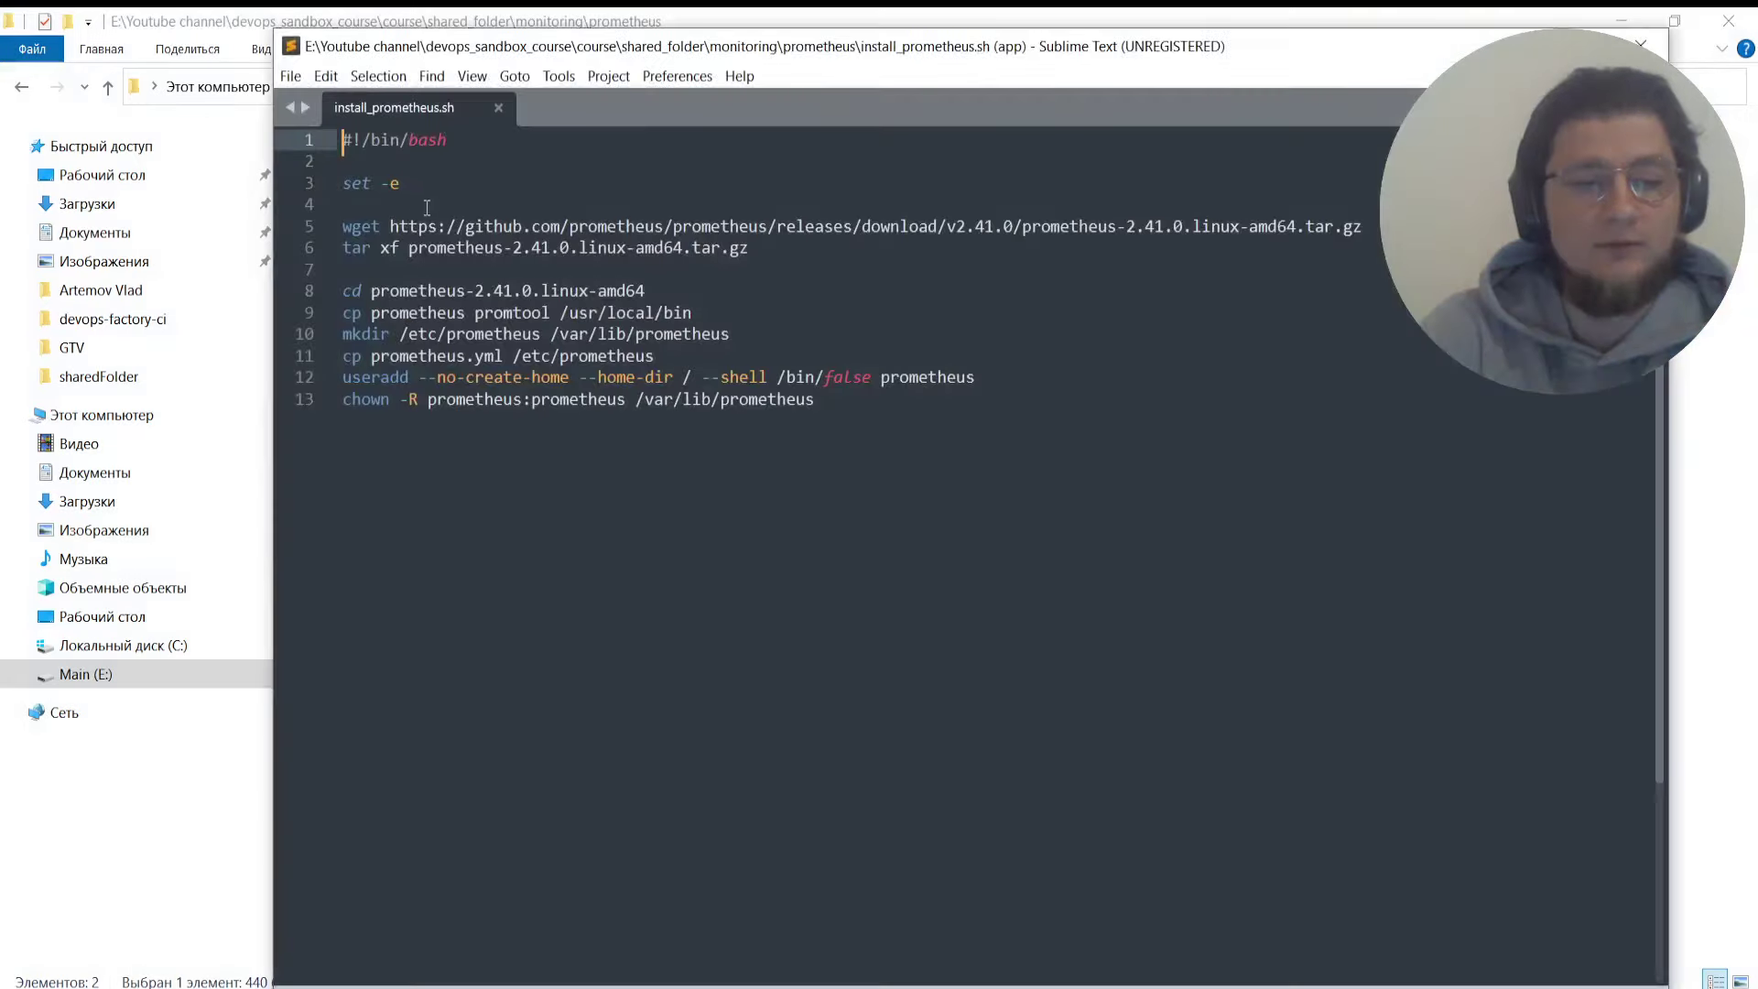
# Review the opening lines of install_prometheus.sh, highlighting the set -e line.
pyautogui.click(1048, 334)
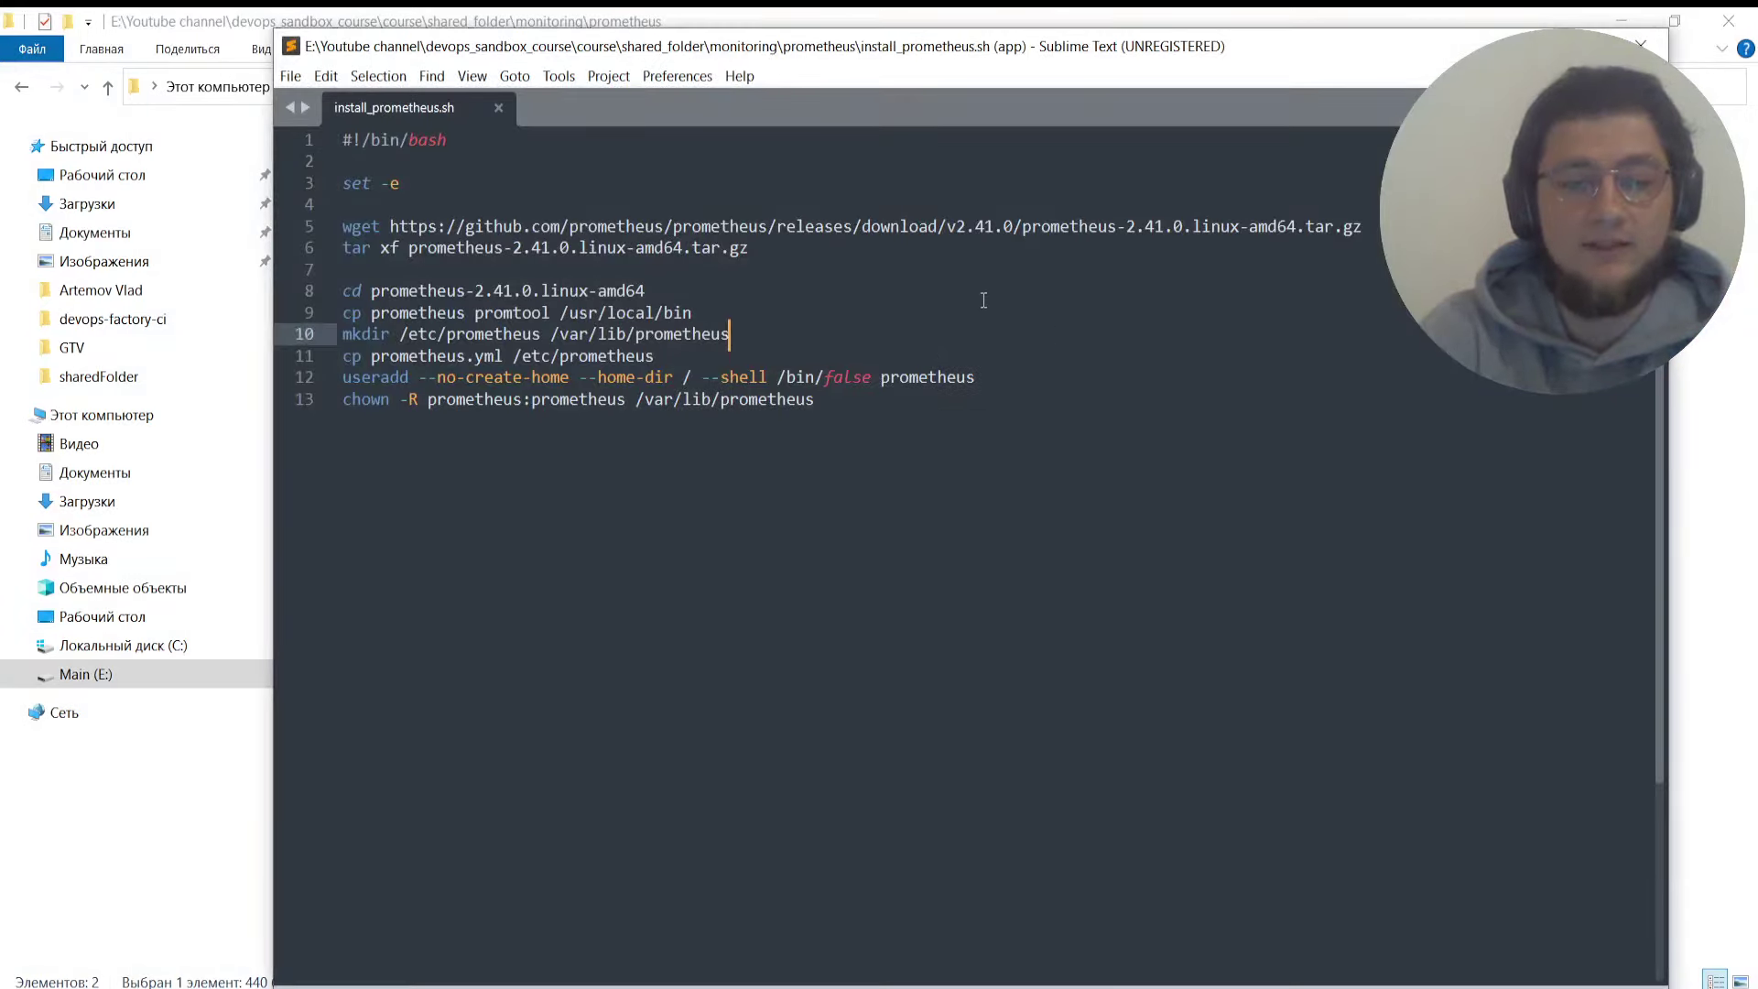
pyautogui.click(985, 294)
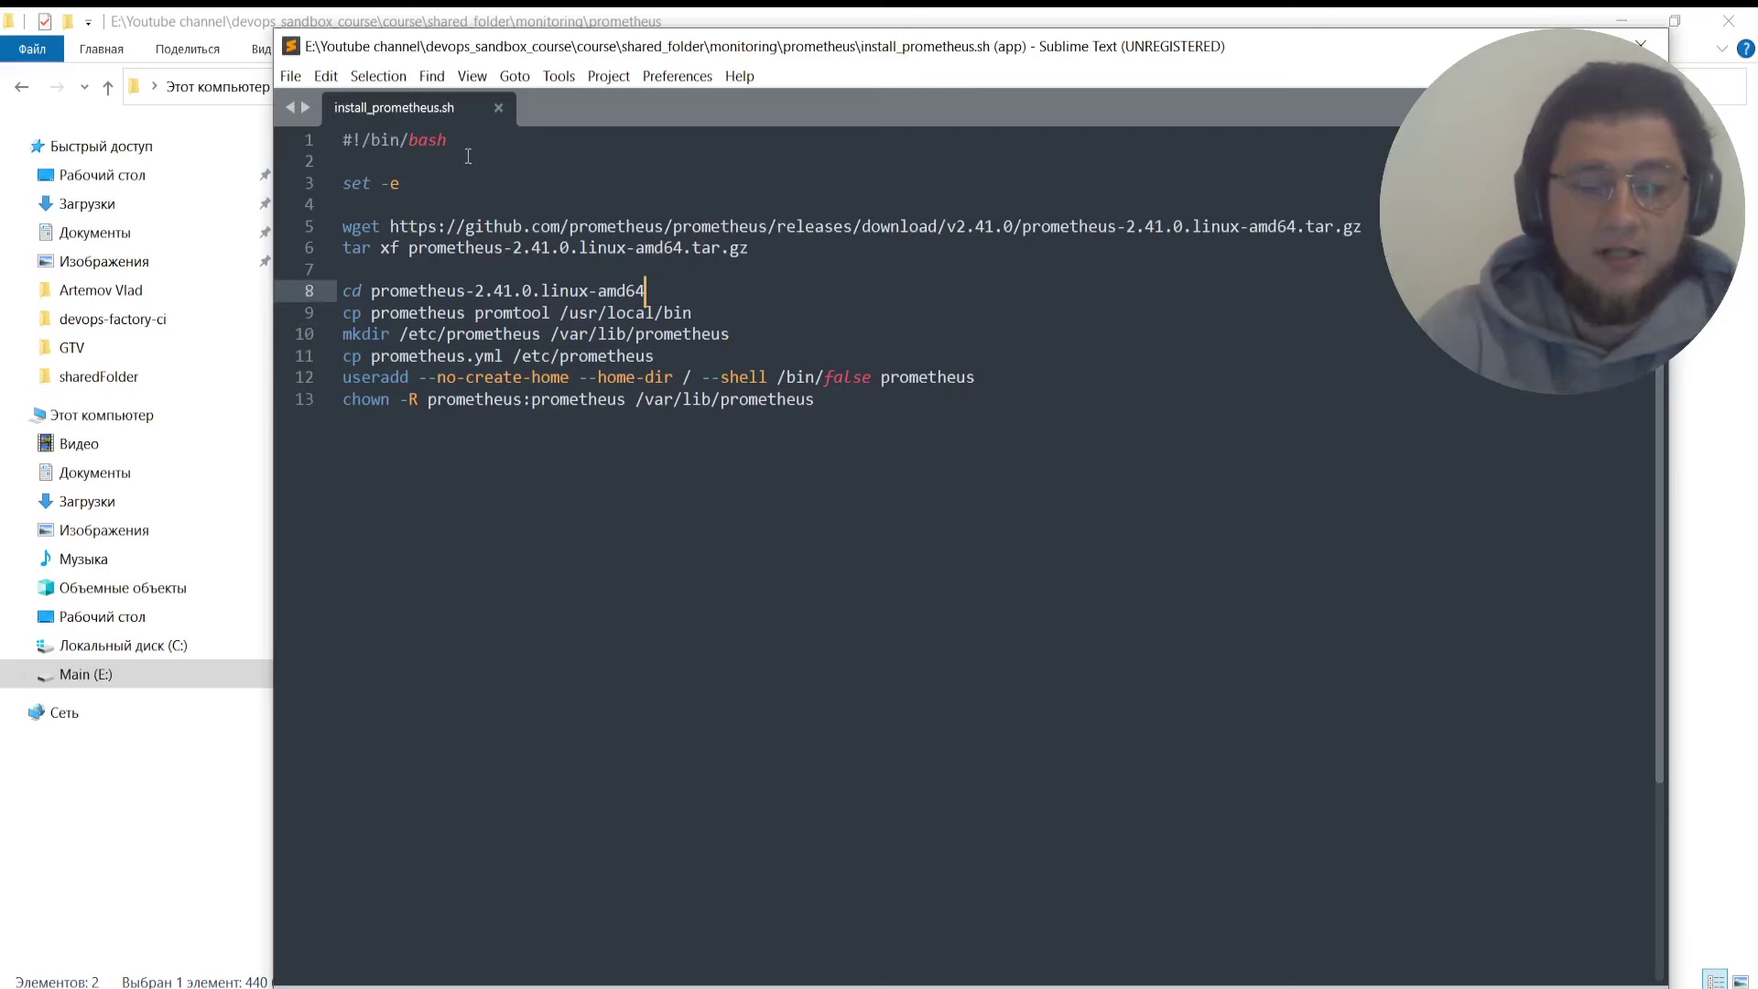
pyautogui.moveTo(408, 184); pyautogui.dragTo(344, 183)
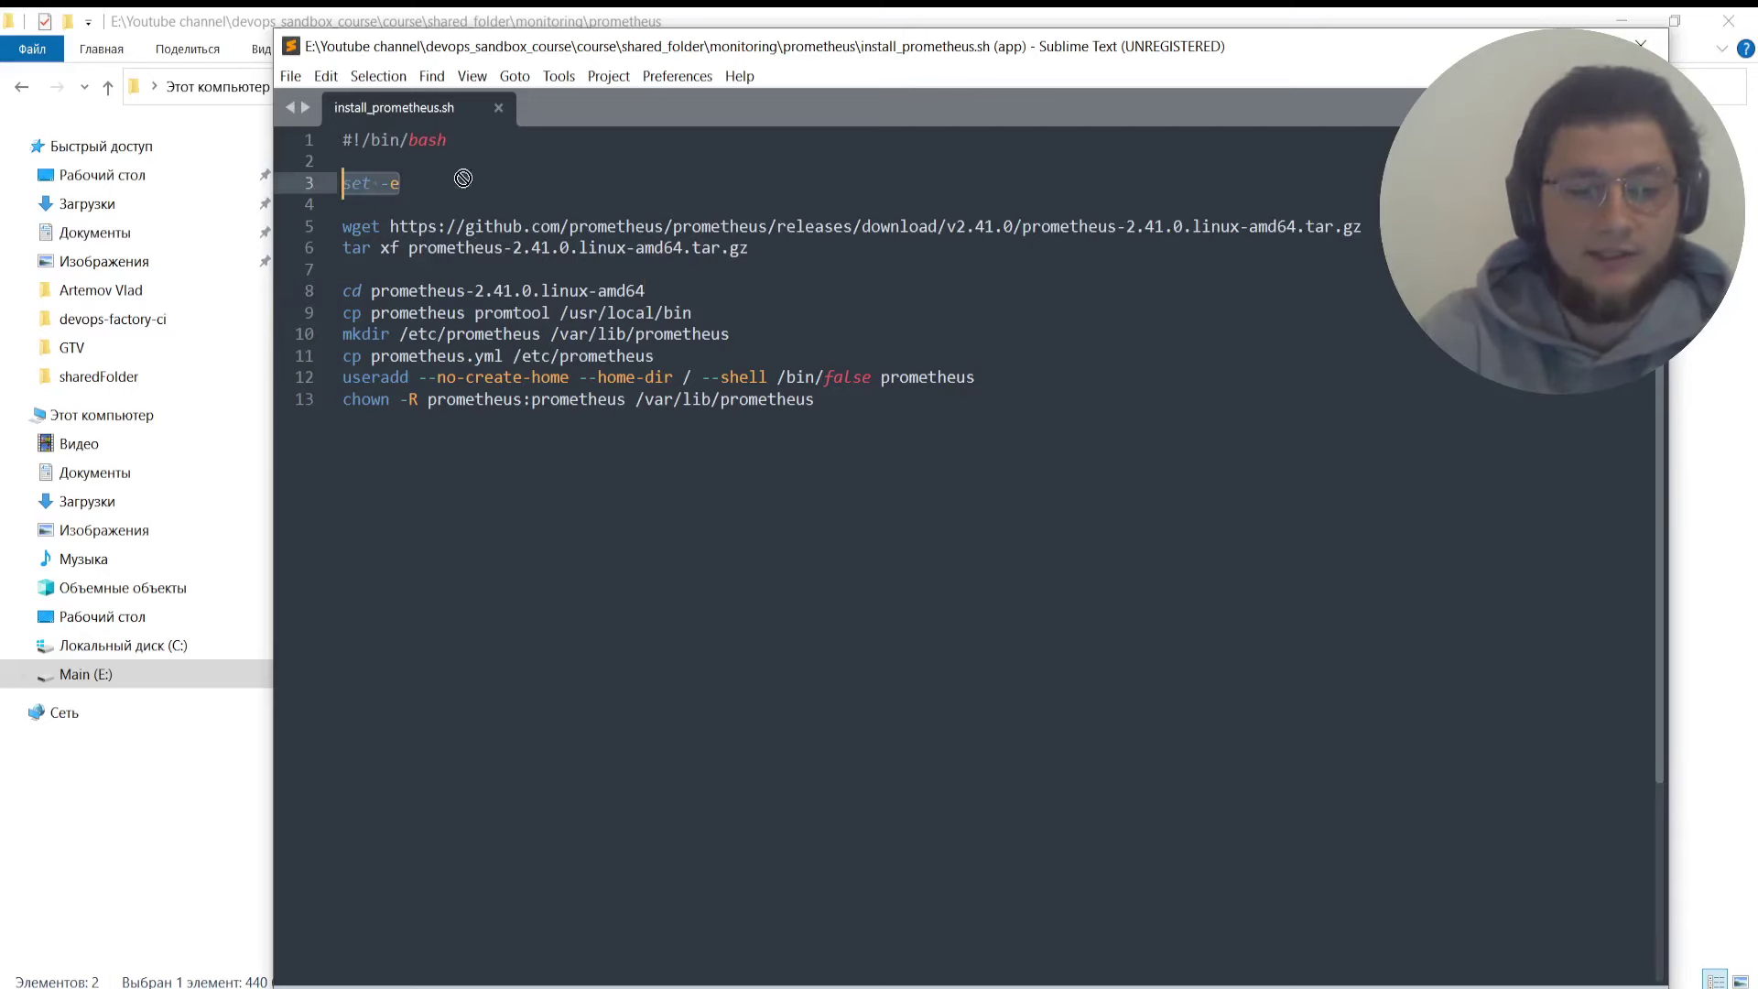
pyautogui.press('Down')
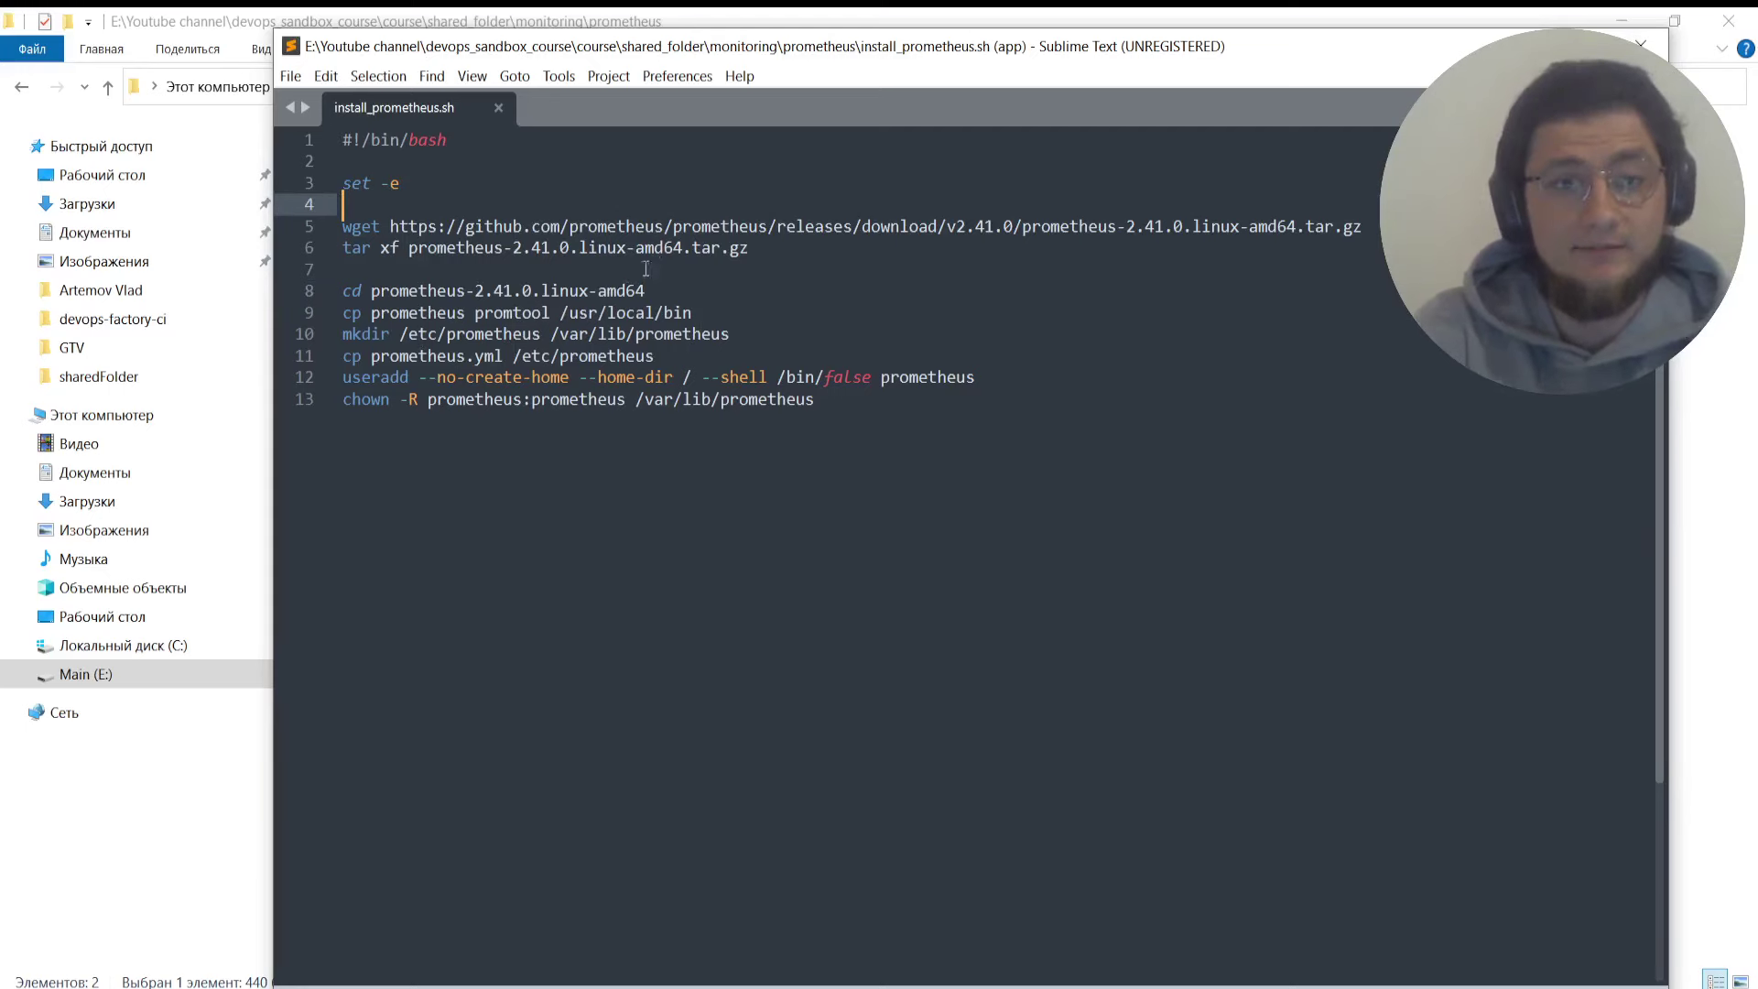
pyautogui.click(788, 822)
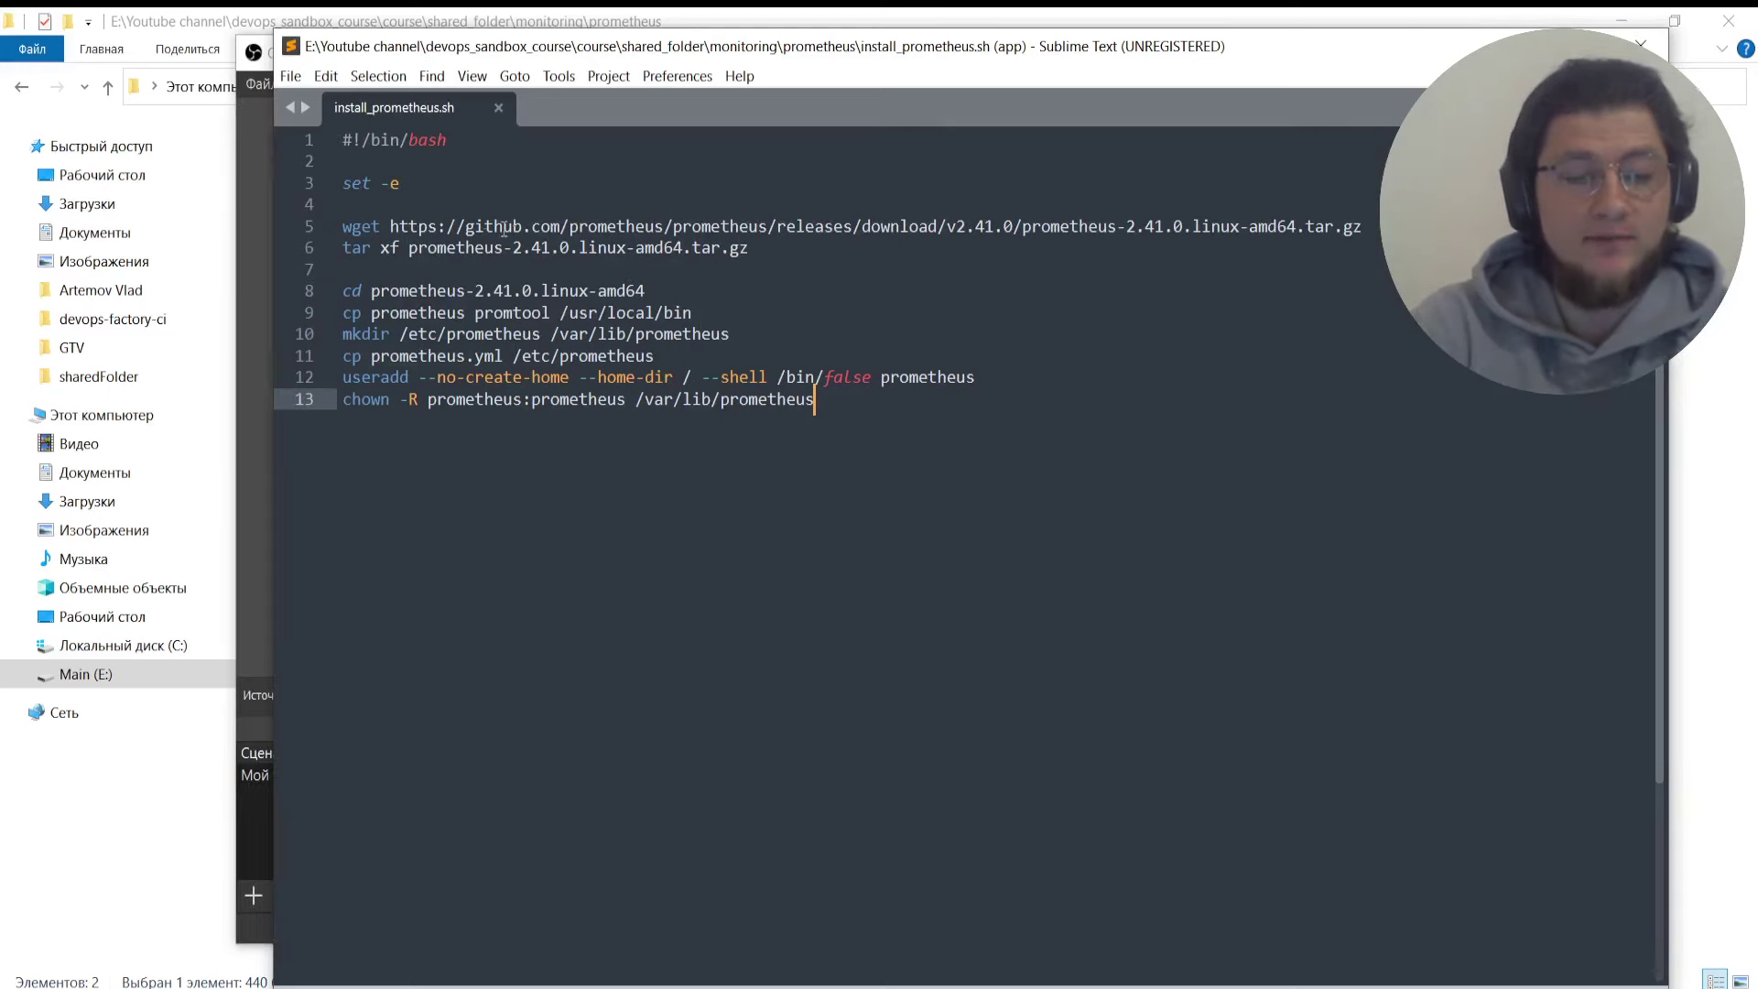
# Highlight the download archive name, tar argument and unpacked folder name on lines 5–8.
pyautogui.moveTo(1363, 226); pyautogui.dragTo(1033, 234)
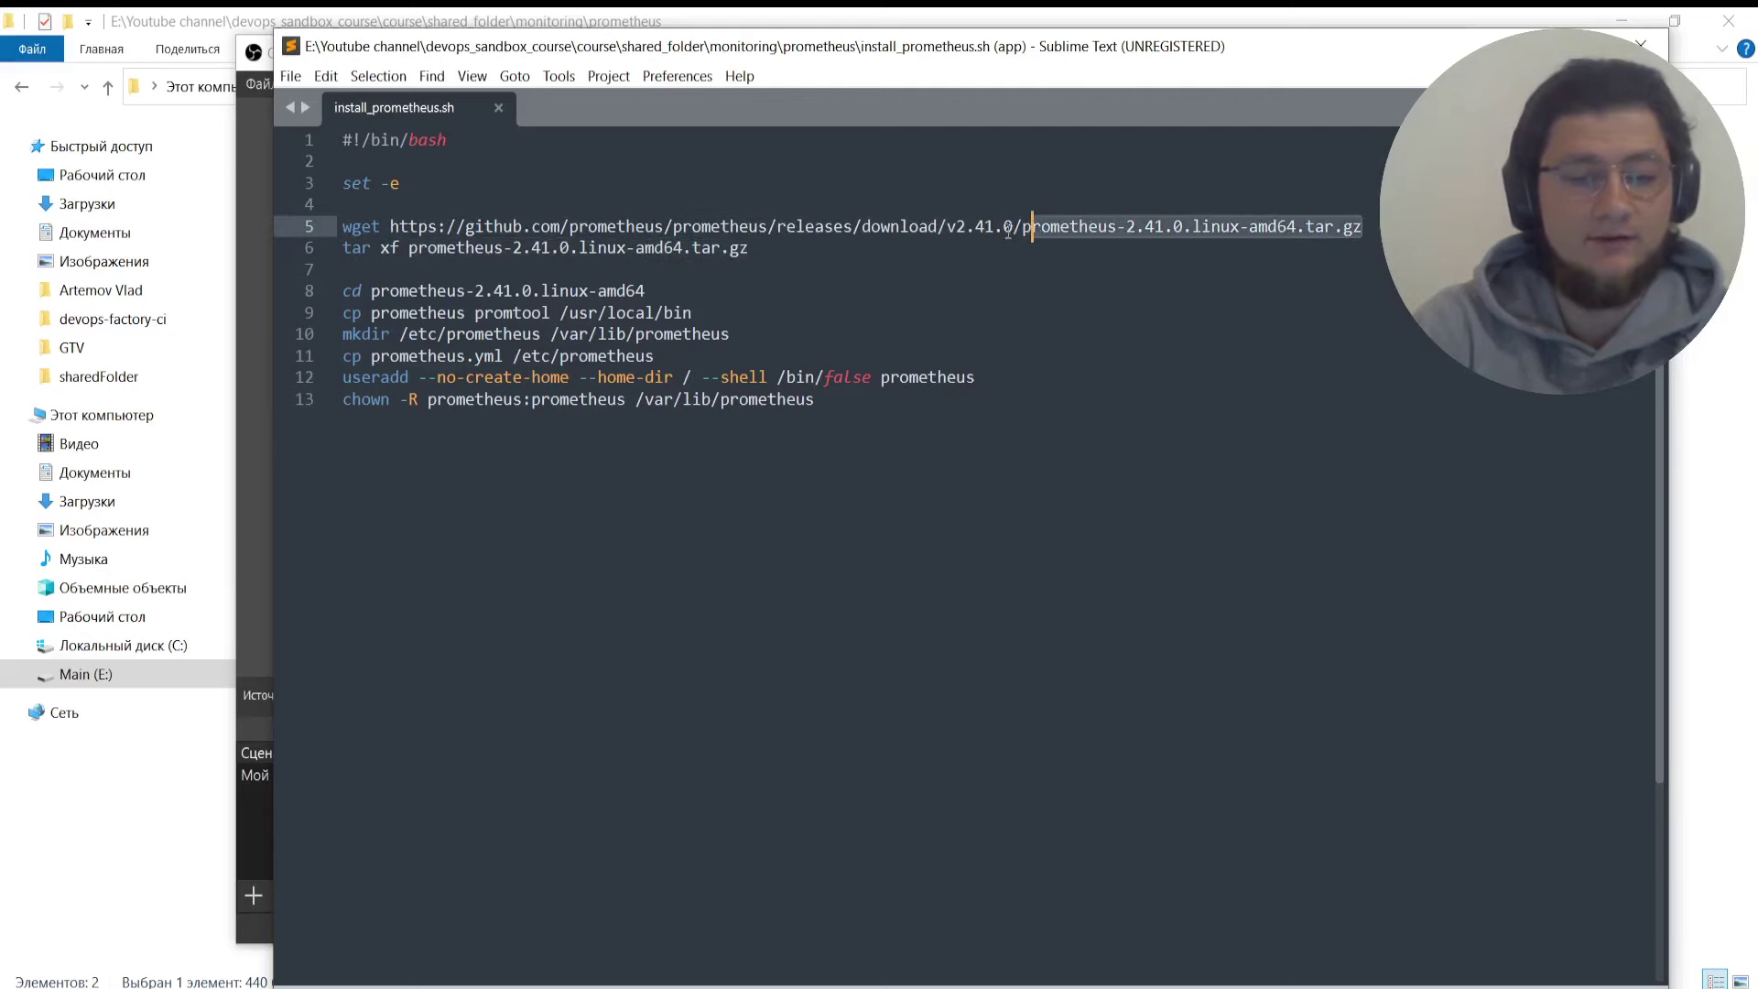
pyautogui.click(733, 245)
pyautogui.moveTo(806, 249); pyautogui.dragTo(388, 259)
pyautogui.moveTo(660, 293); pyautogui.dragTo(372, 291)
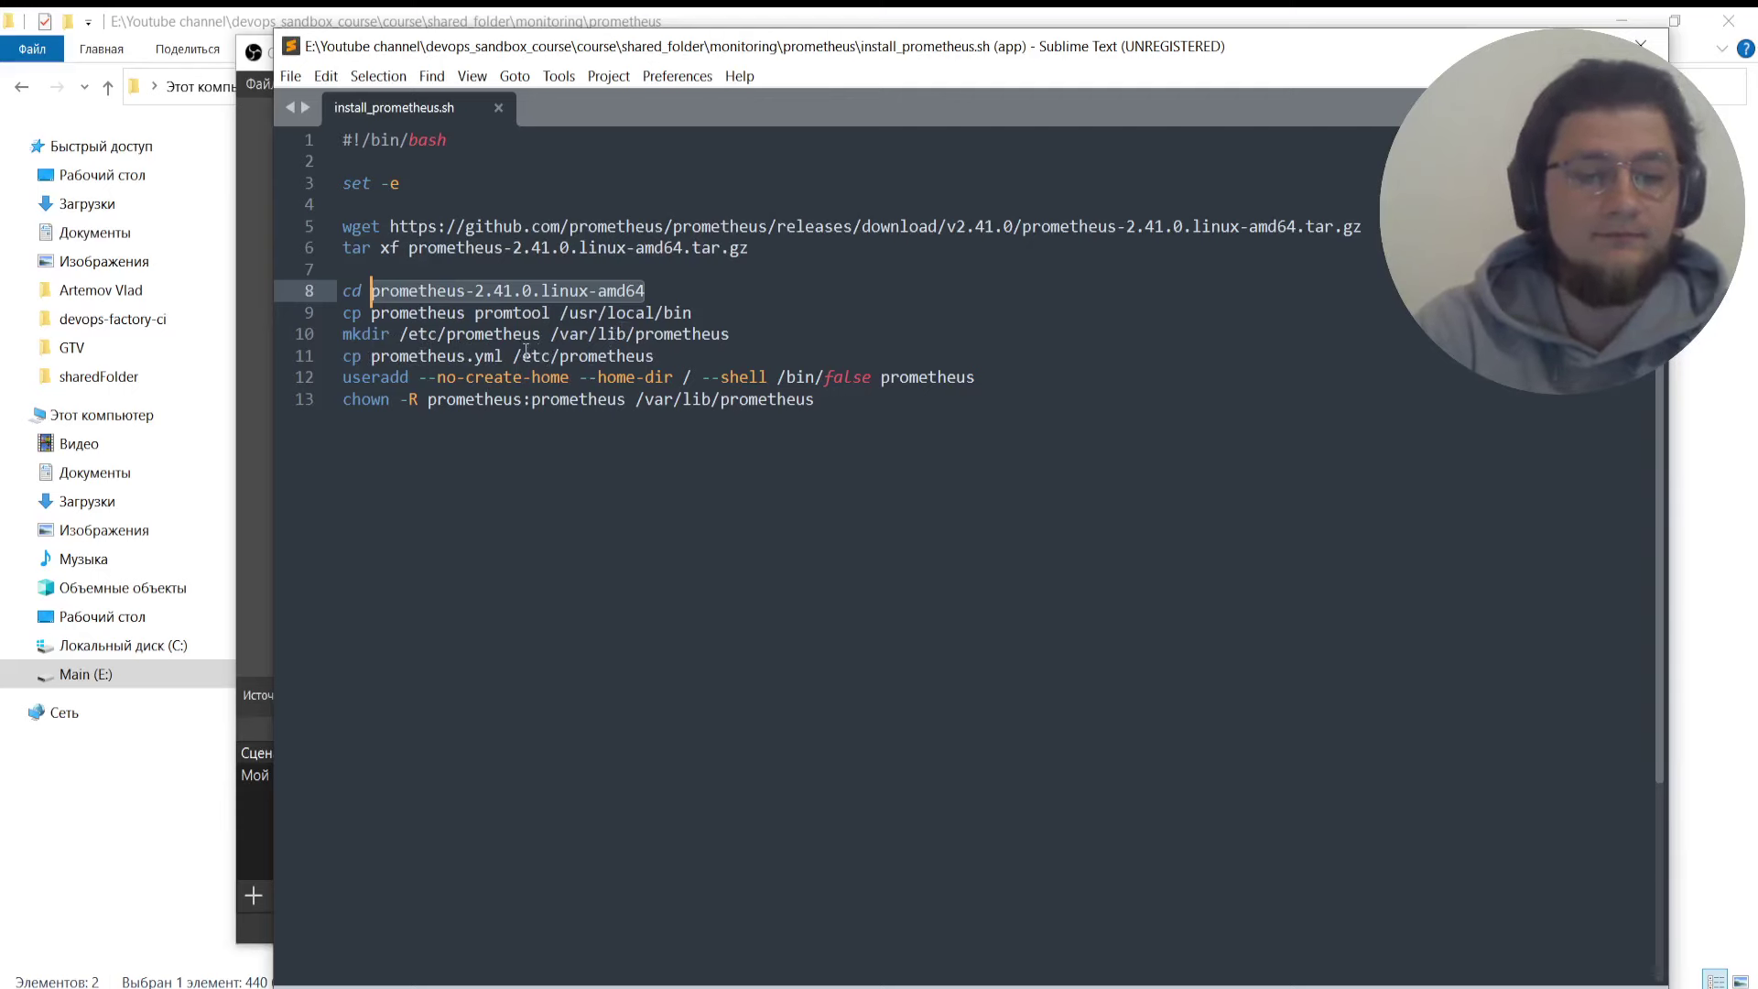
# Explain the useradd and chown lines 11–13, then open create_service_prometheus.sh.
pyautogui.click(682, 357)
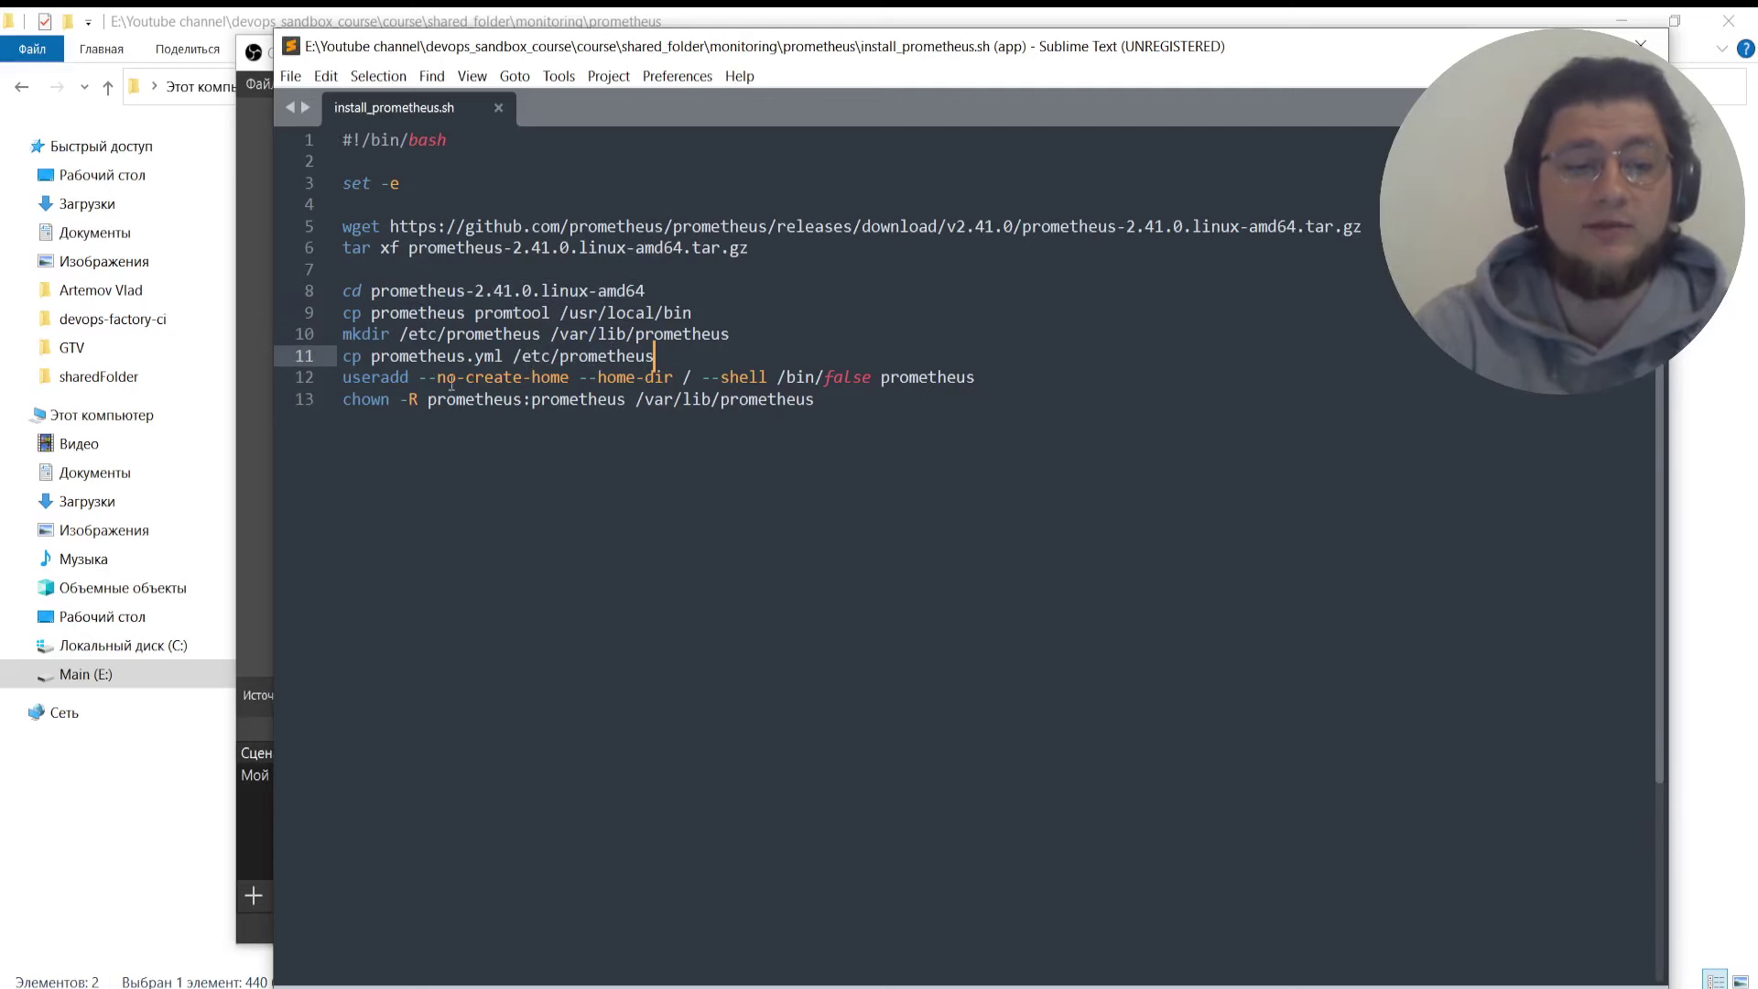
pyautogui.moveTo(877, 378); pyautogui.dragTo(428, 377)
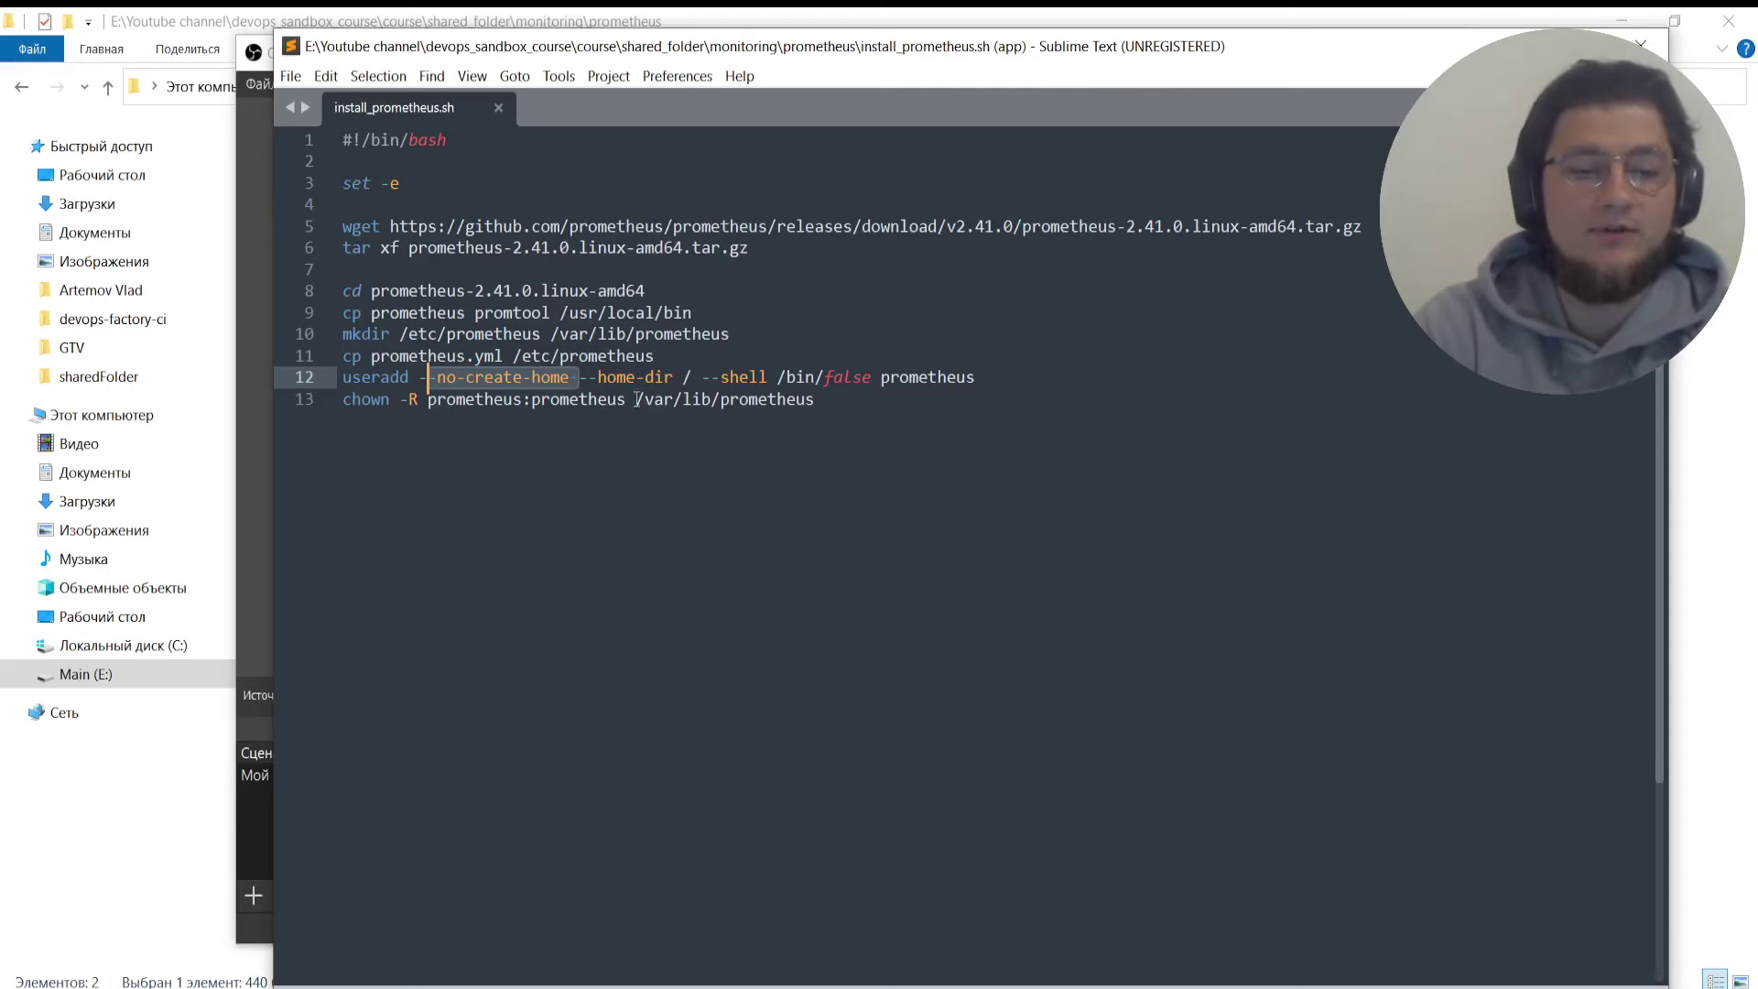
pyautogui.moveTo(693, 378)
pyautogui.mouseDown()
pyautogui.moveTo(654, 378)
pyautogui.moveTo(684, 377)
pyautogui.mouseUp()
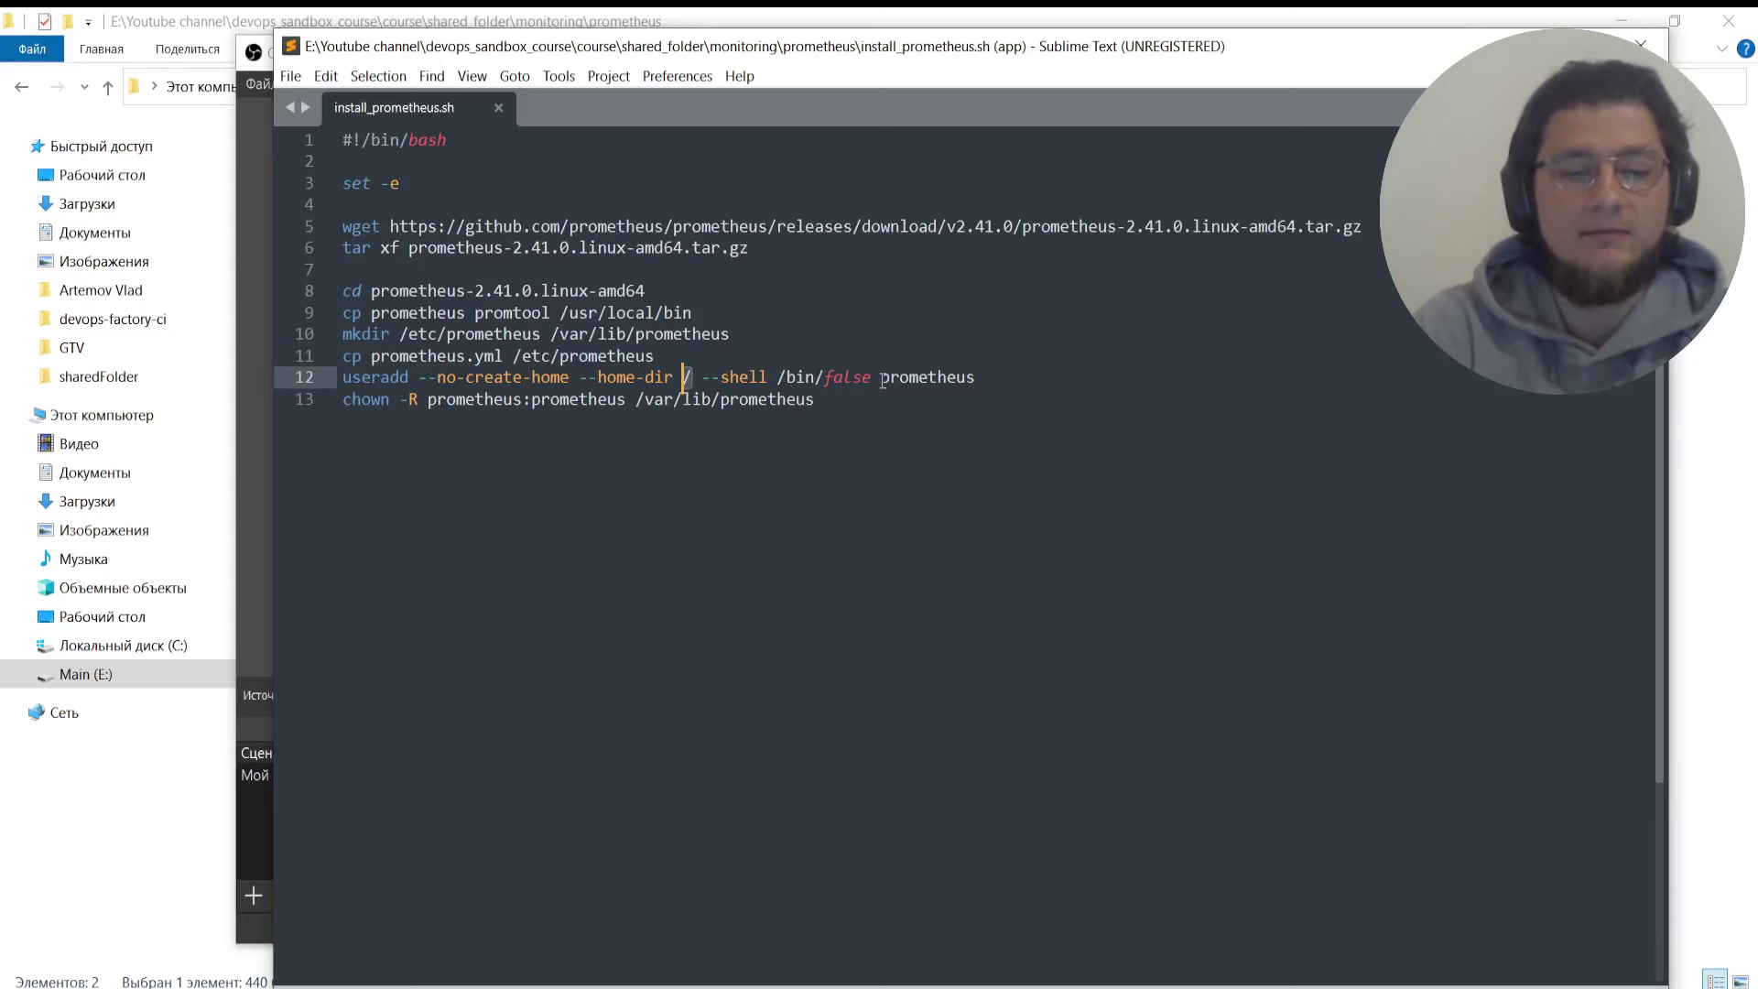
pyautogui.moveTo(881, 377); pyautogui.dragTo(977, 376)
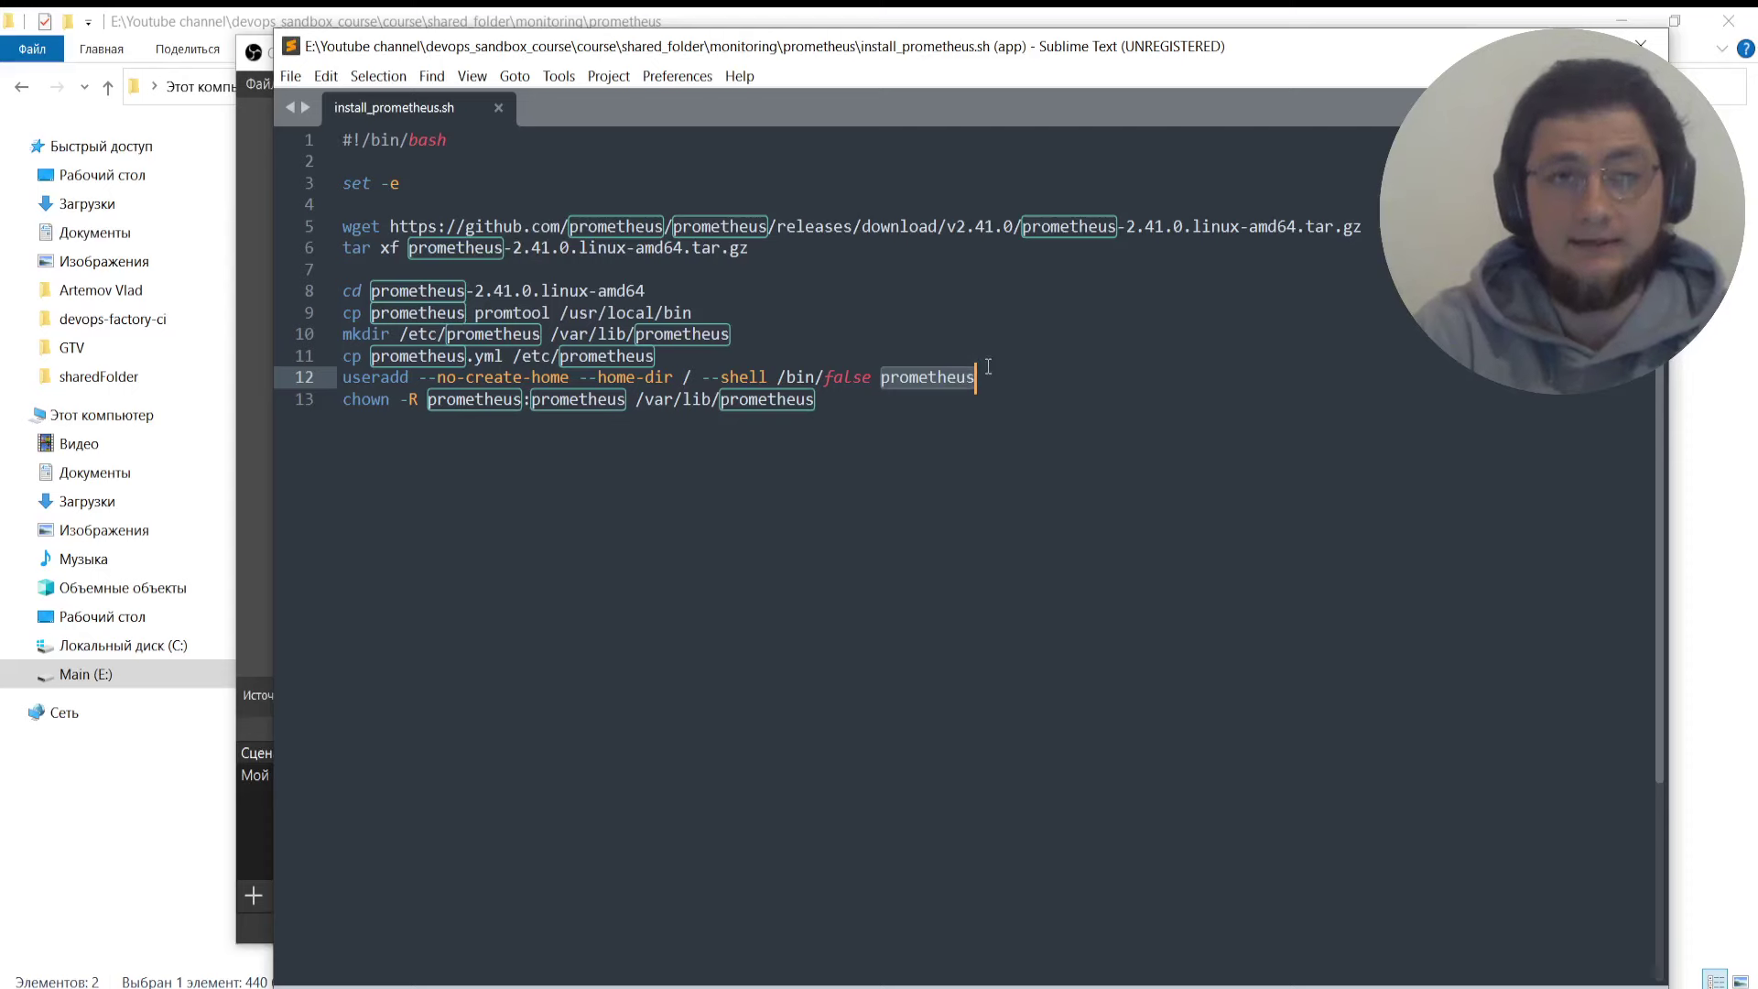
pyautogui.click(909, 403)
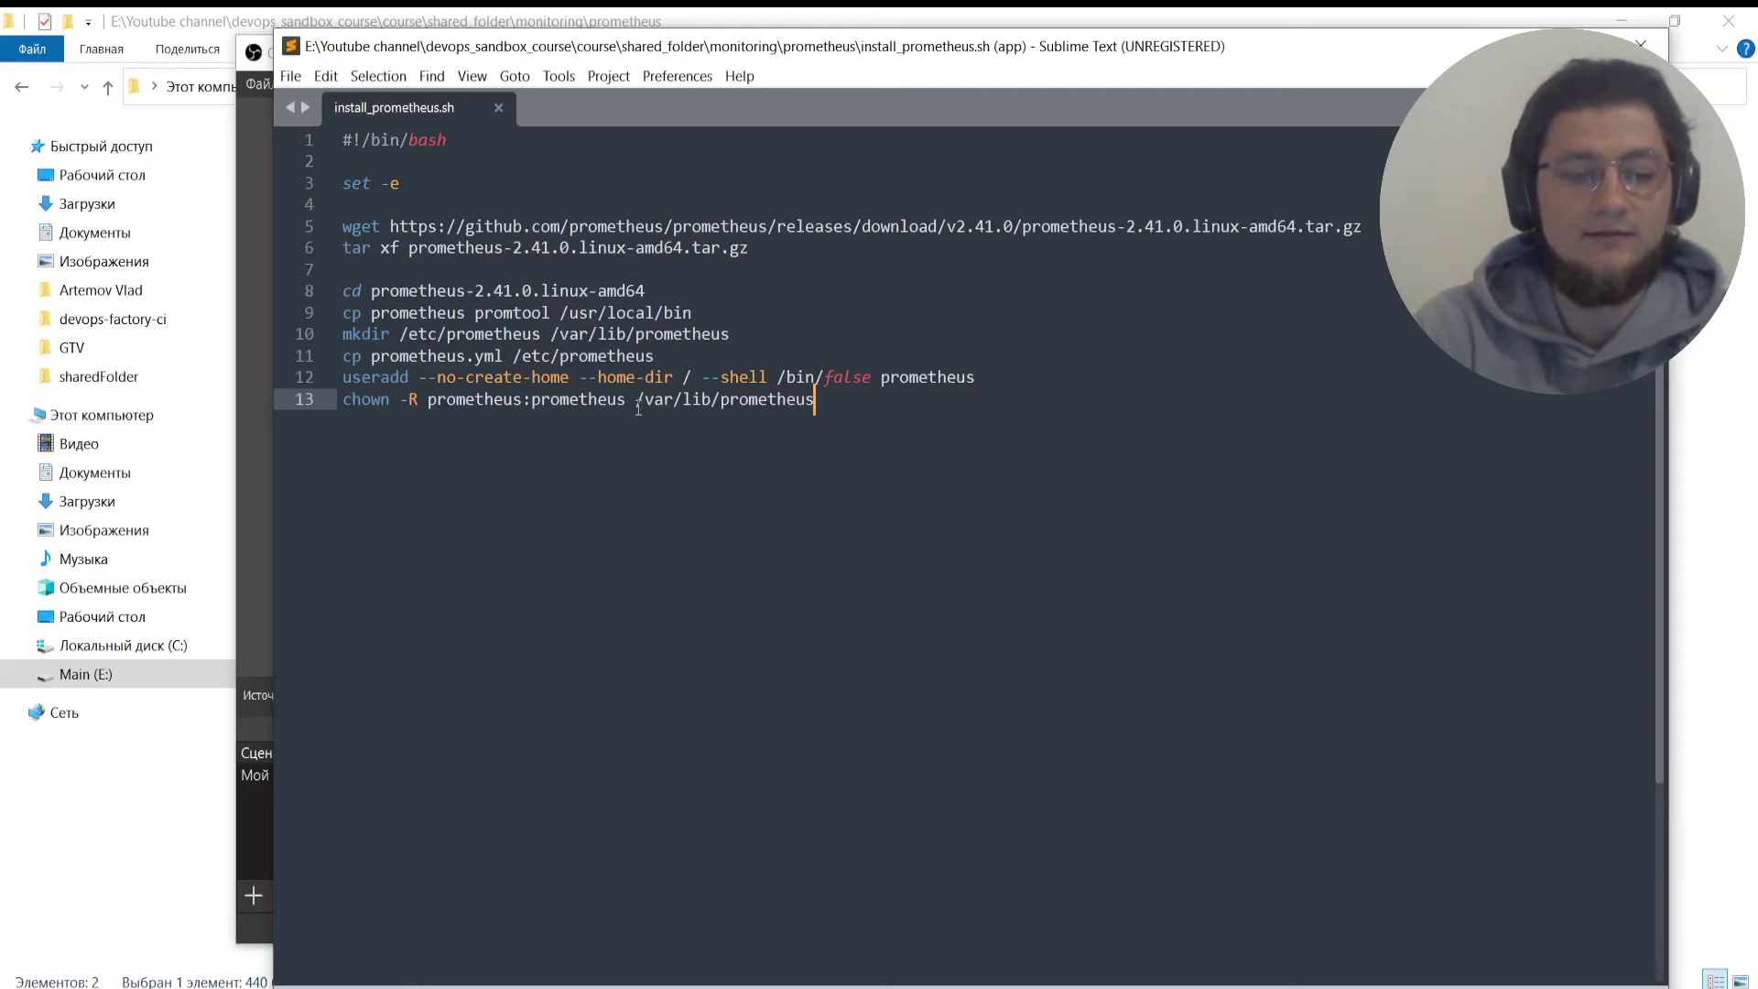
pyautogui.moveTo(630, 412); pyautogui.dragTo(428, 412)
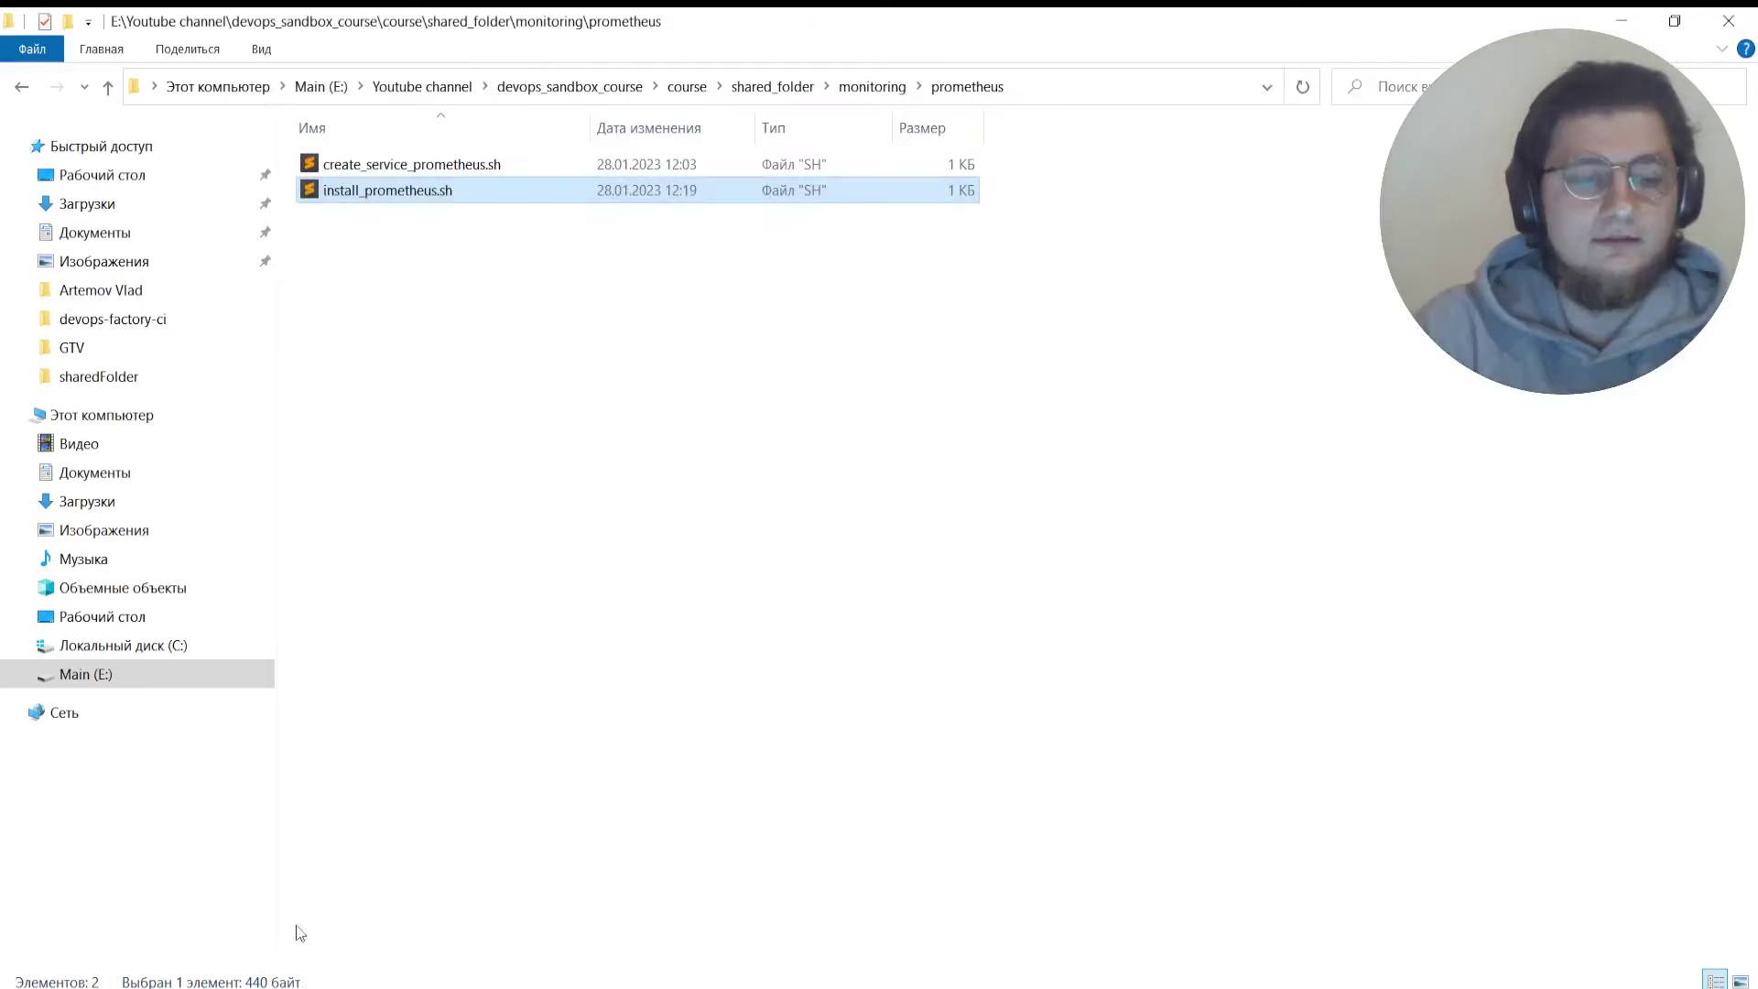
pyautogui.doubleClick(471, 167)
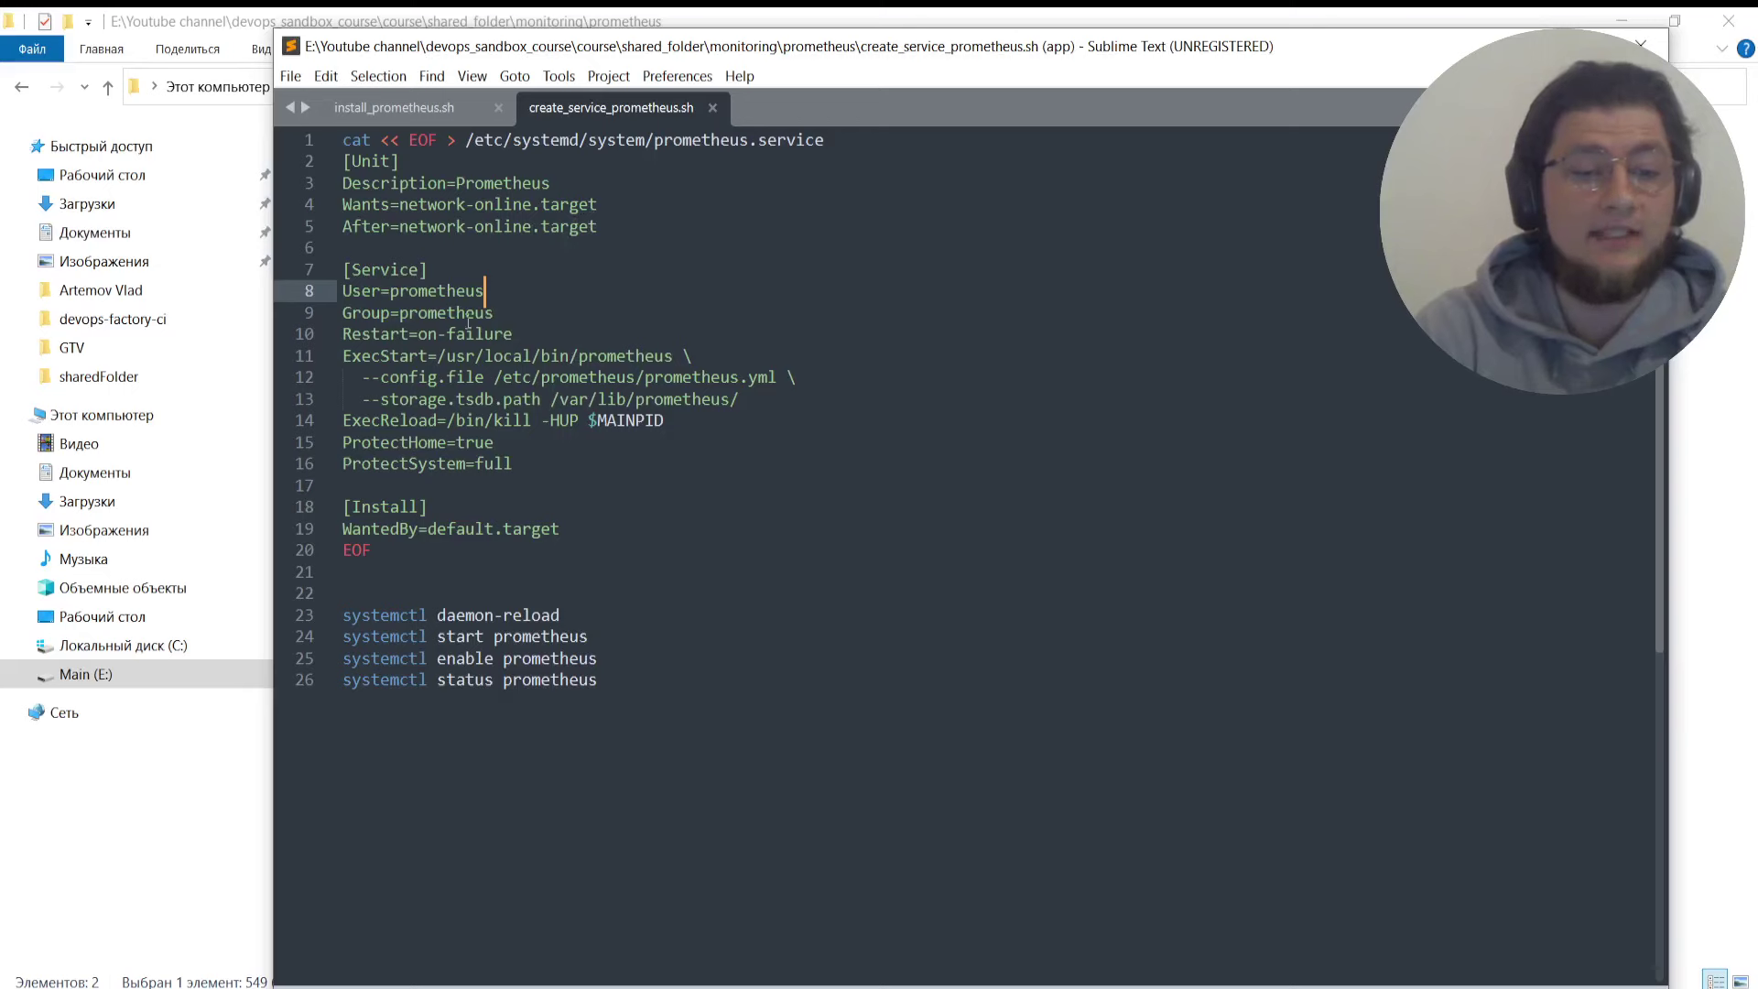
# Highlight the /etc/systemd unit file path and the cat << EOF heredoc.
pyautogui.click(847, 143)
pyautogui.moveTo(846, 143); pyautogui.dragTo(484, 146)
pyautogui.moveTo(829, 148); pyautogui.dragTo(511, 145)
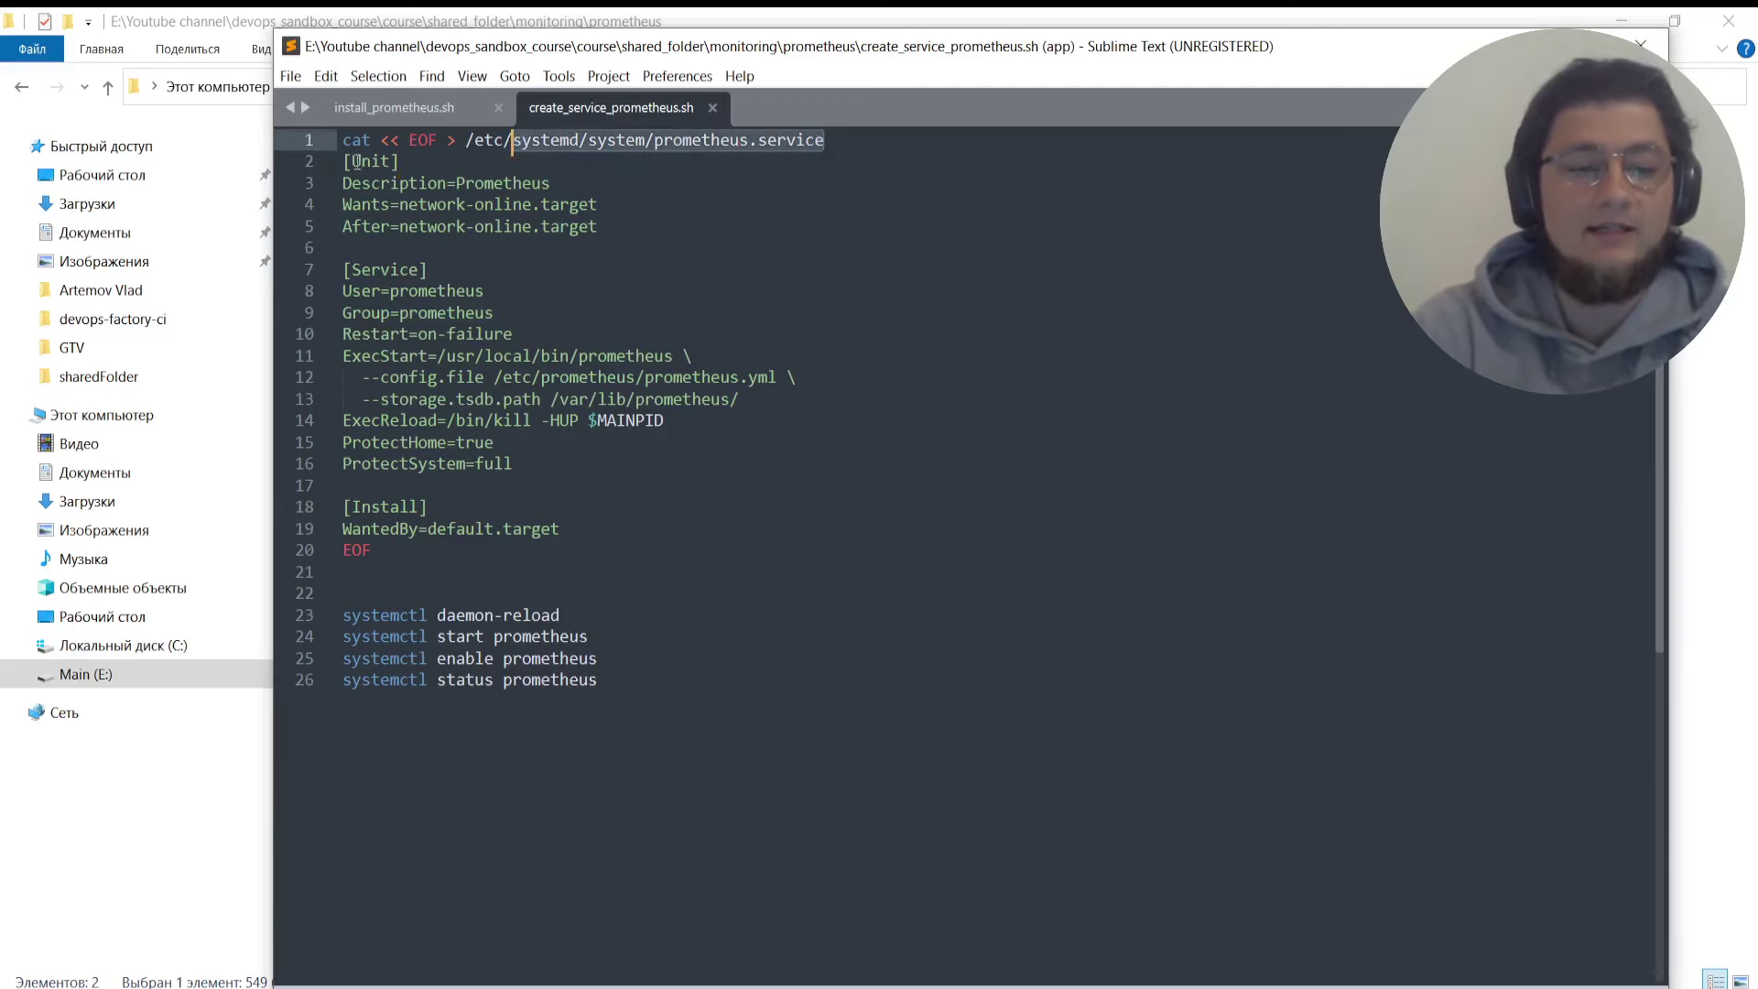
pyautogui.moveTo(342, 139); pyautogui.dragTo(438, 140)
pyautogui.click(344, 550)
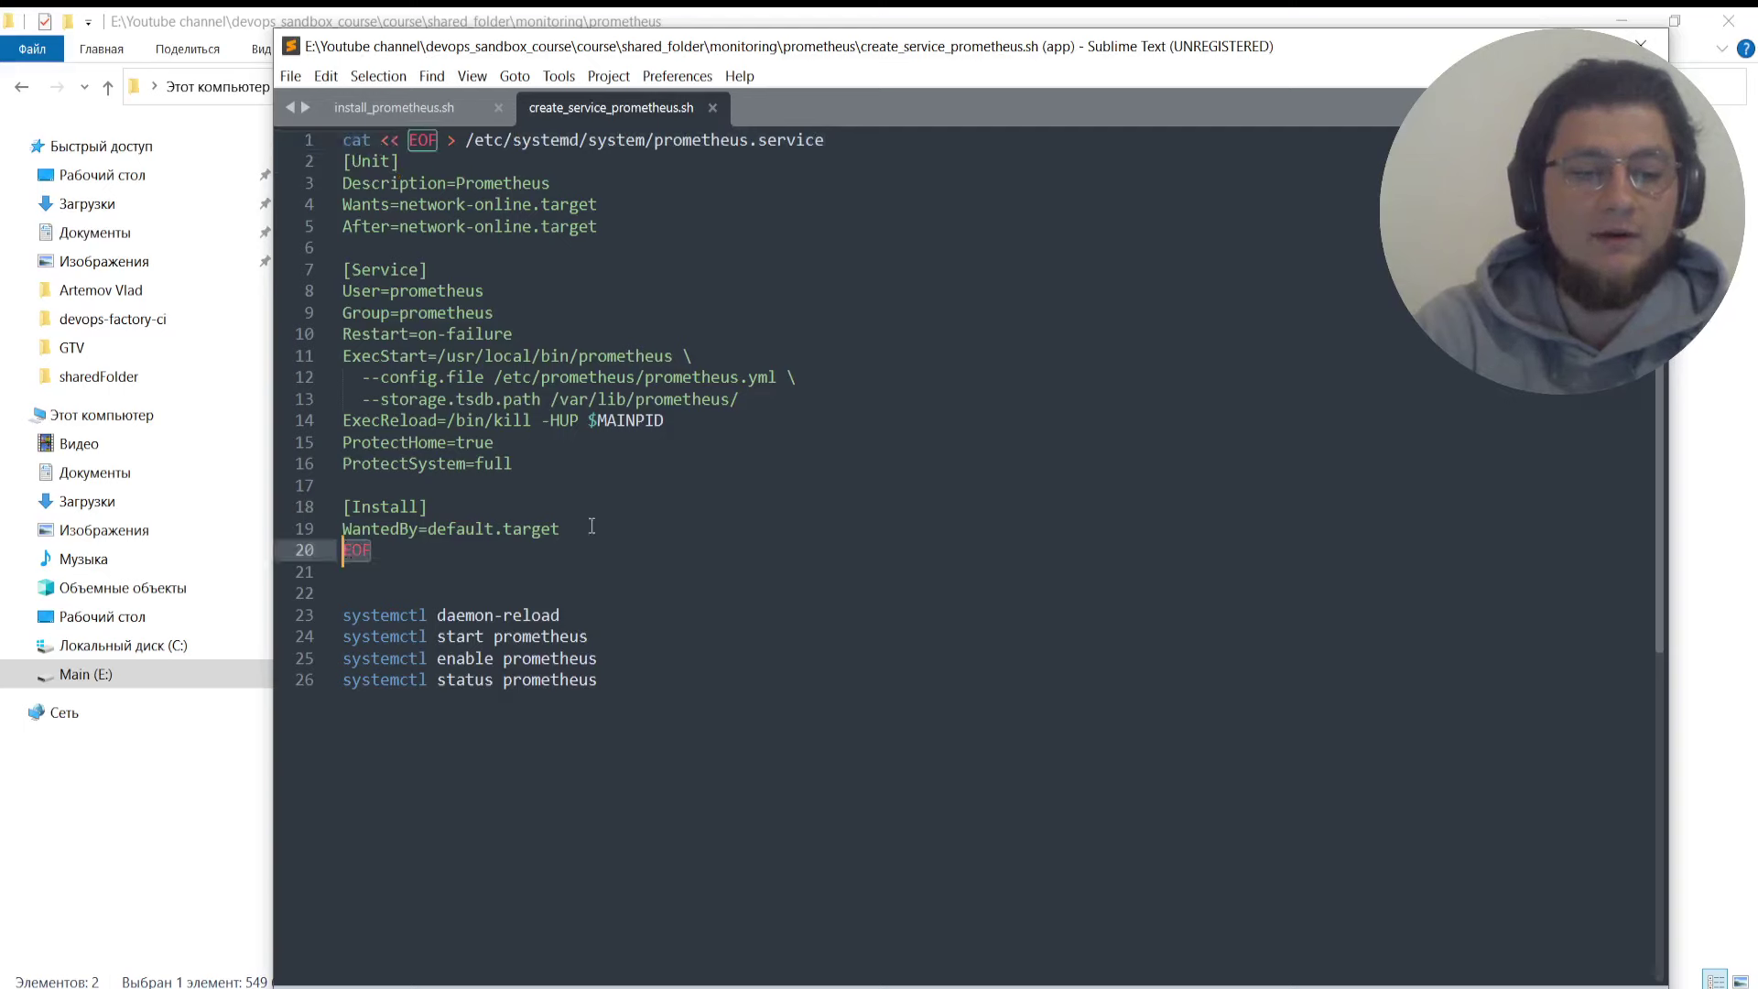
pyautogui.hotkey('shift', 'Up')
pyautogui.hotkey('shift', 'Up')
pyautogui.hotkey('shift', 'Up')
pyautogui.hotkey('shift', 'Up')
pyautogui.hotkey('shift', 'Up')
pyautogui.hotkey('shift', 'Up')
pyautogui.hotkey('shift', 'Up')
pyautogui.hotkey('shift', 'Up')
pyautogui.hotkey('shift', 'Up')
pyautogui.hotkey('shift', 'Up')
pyautogui.hotkey('shift', 'Up')
pyautogui.hotkey('shift', 'Up')
pyautogui.hotkey('shift', 'Up')
pyautogui.hotkey('shift', 'Up')
pyautogui.hotkey('shift', 'Up')
pyautogui.hotkey('shift', 'Up')
pyautogui.hotkey('shift', 'Up')
pyautogui.hotkey('shift', 'Up')
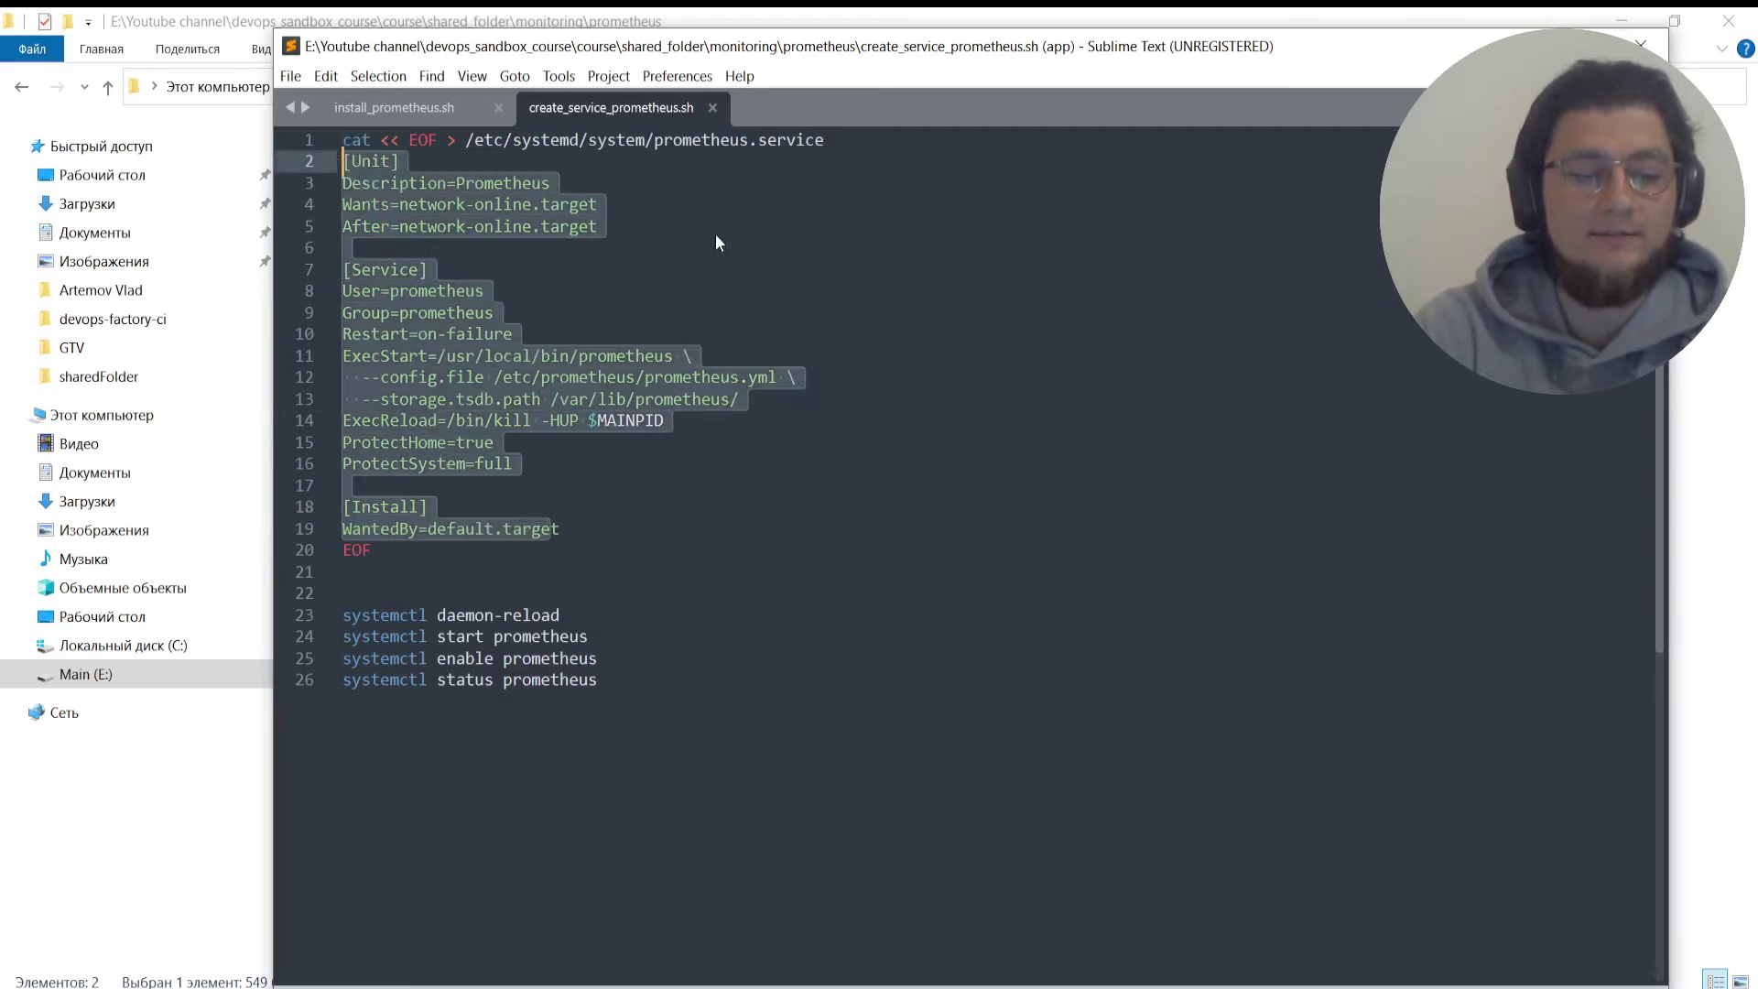
# Highlight the systemctl daemon-reload and systemctl status prometheus commands.
pyautogui.click(716, 242)
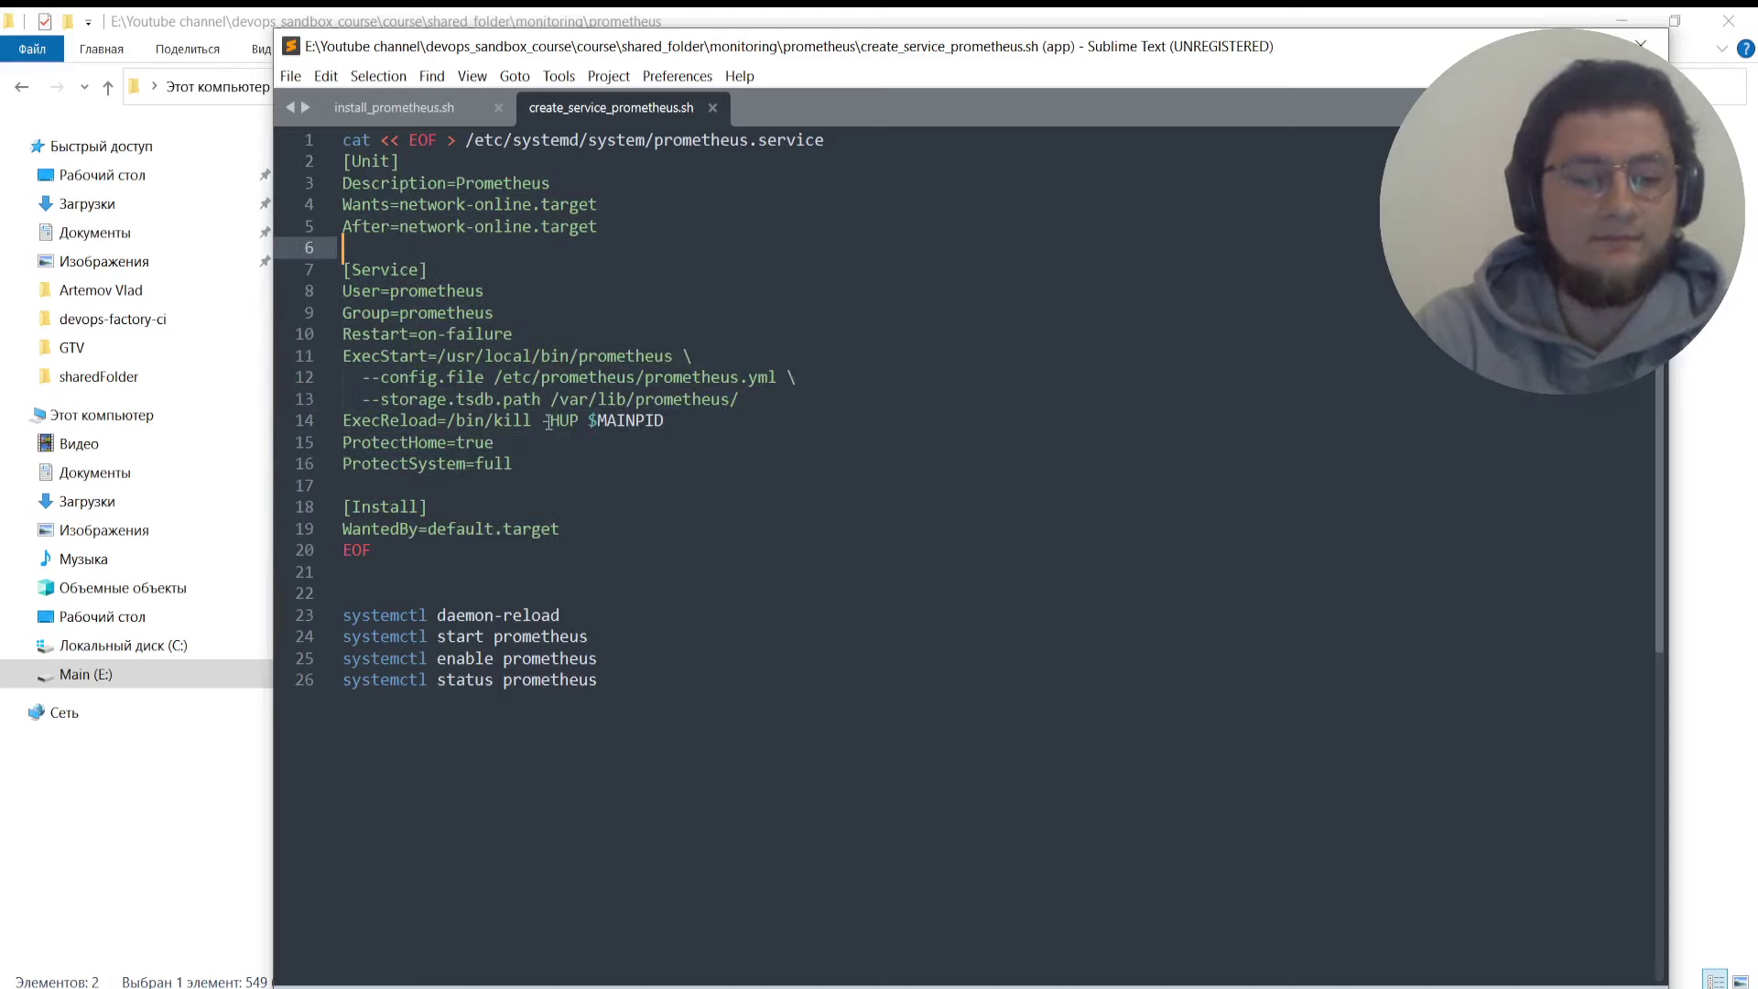
pyautogui.click(345, 616)
pyautogui.moveTo(346, 615); pyautogui.dragTo(439, 661)
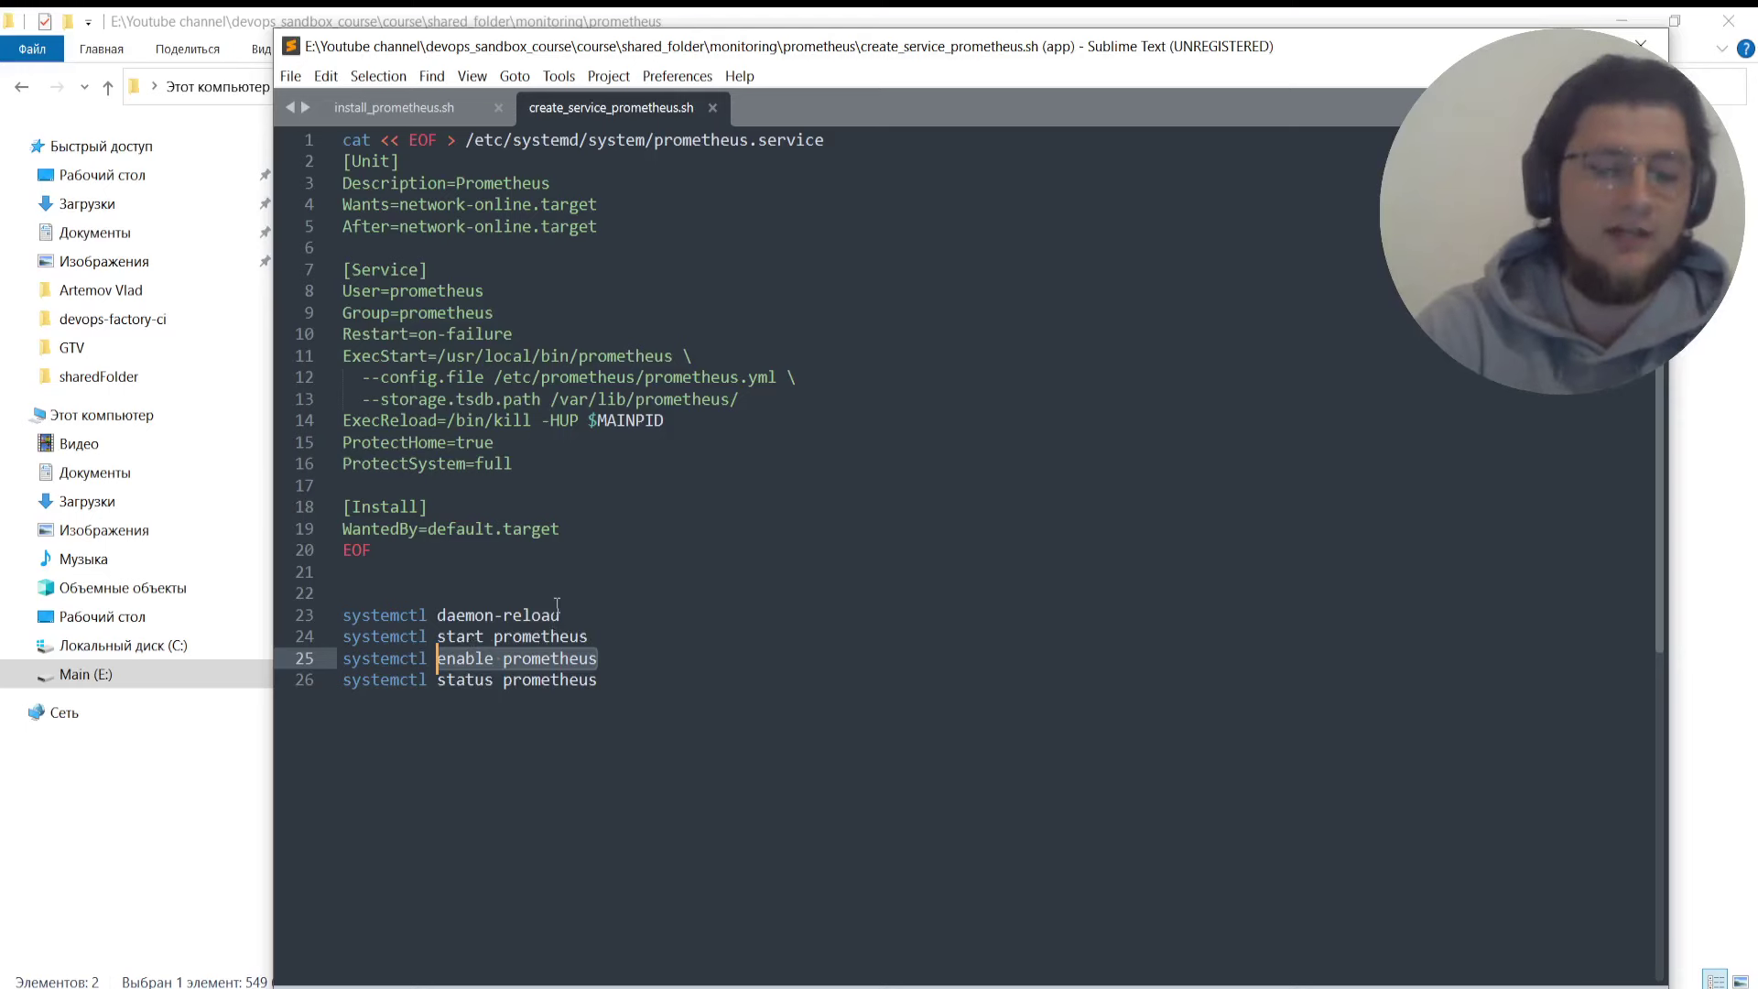
pyautogui.moveTo(622, 685); pyautogui.dragTo(332, 683)
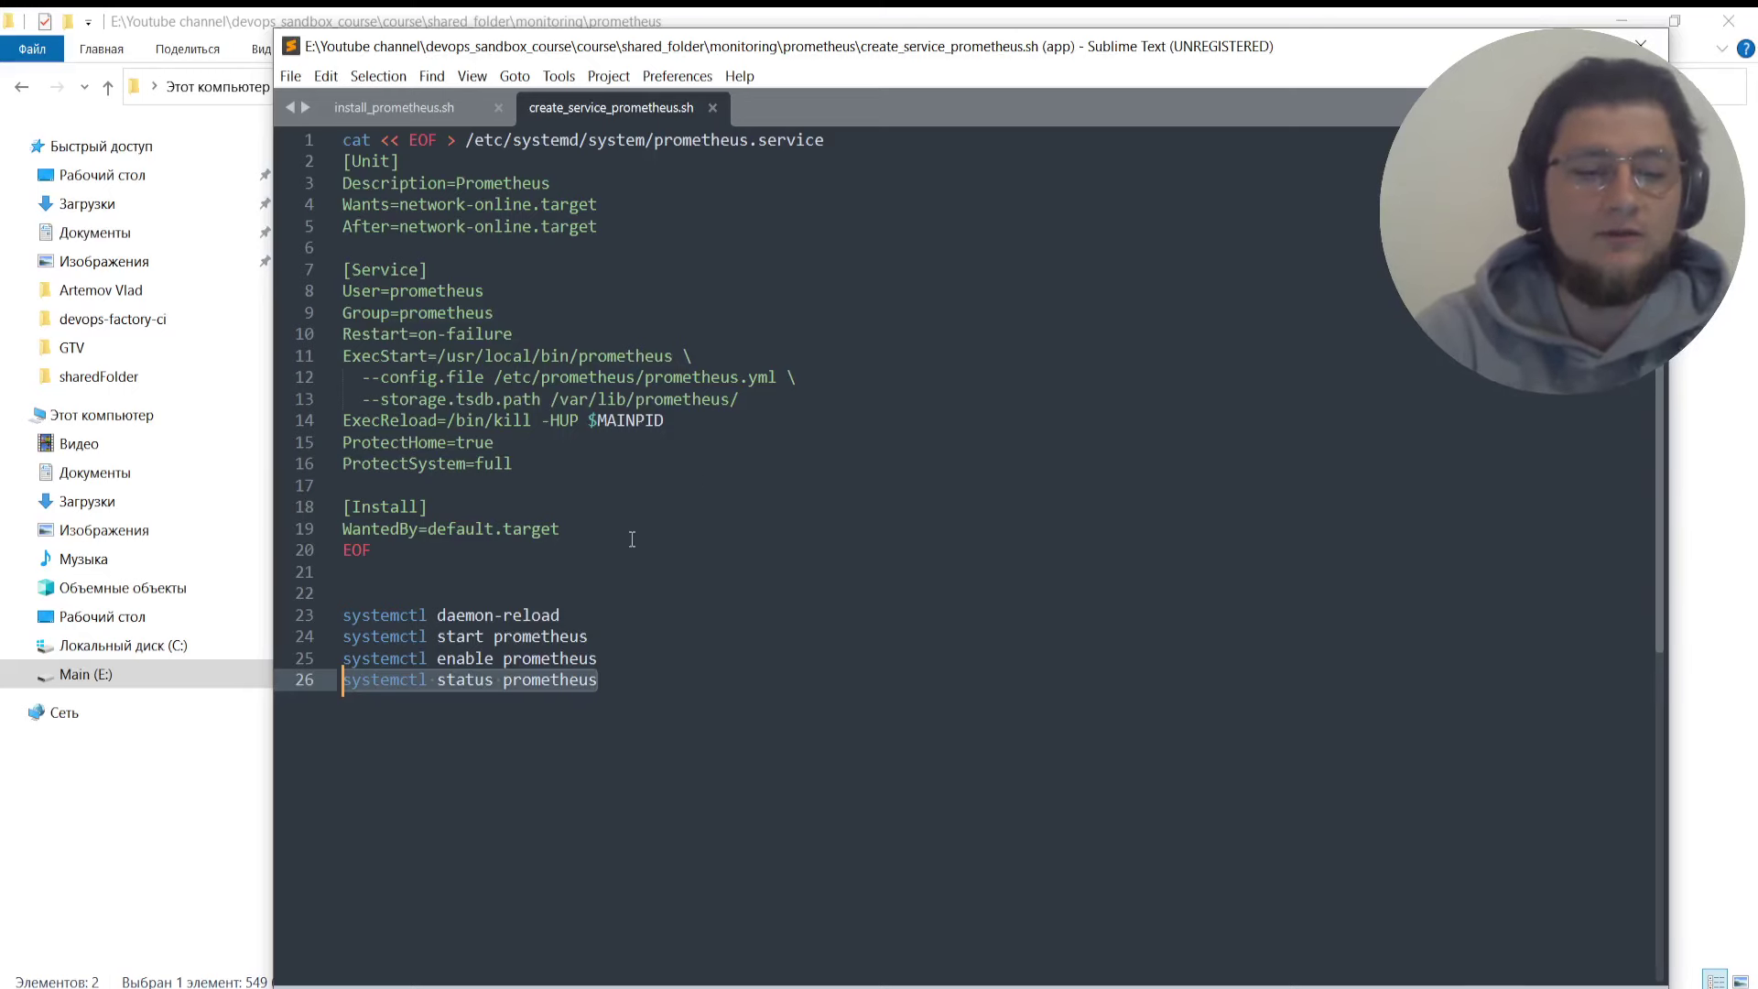
# Walk through the [Install], [Unit] and [Service] sections of prometheus.service.
pyautogui.moveTo(610, 531); pyautogui.dragTo(328, 157)
pyautogui.click(695, 249)
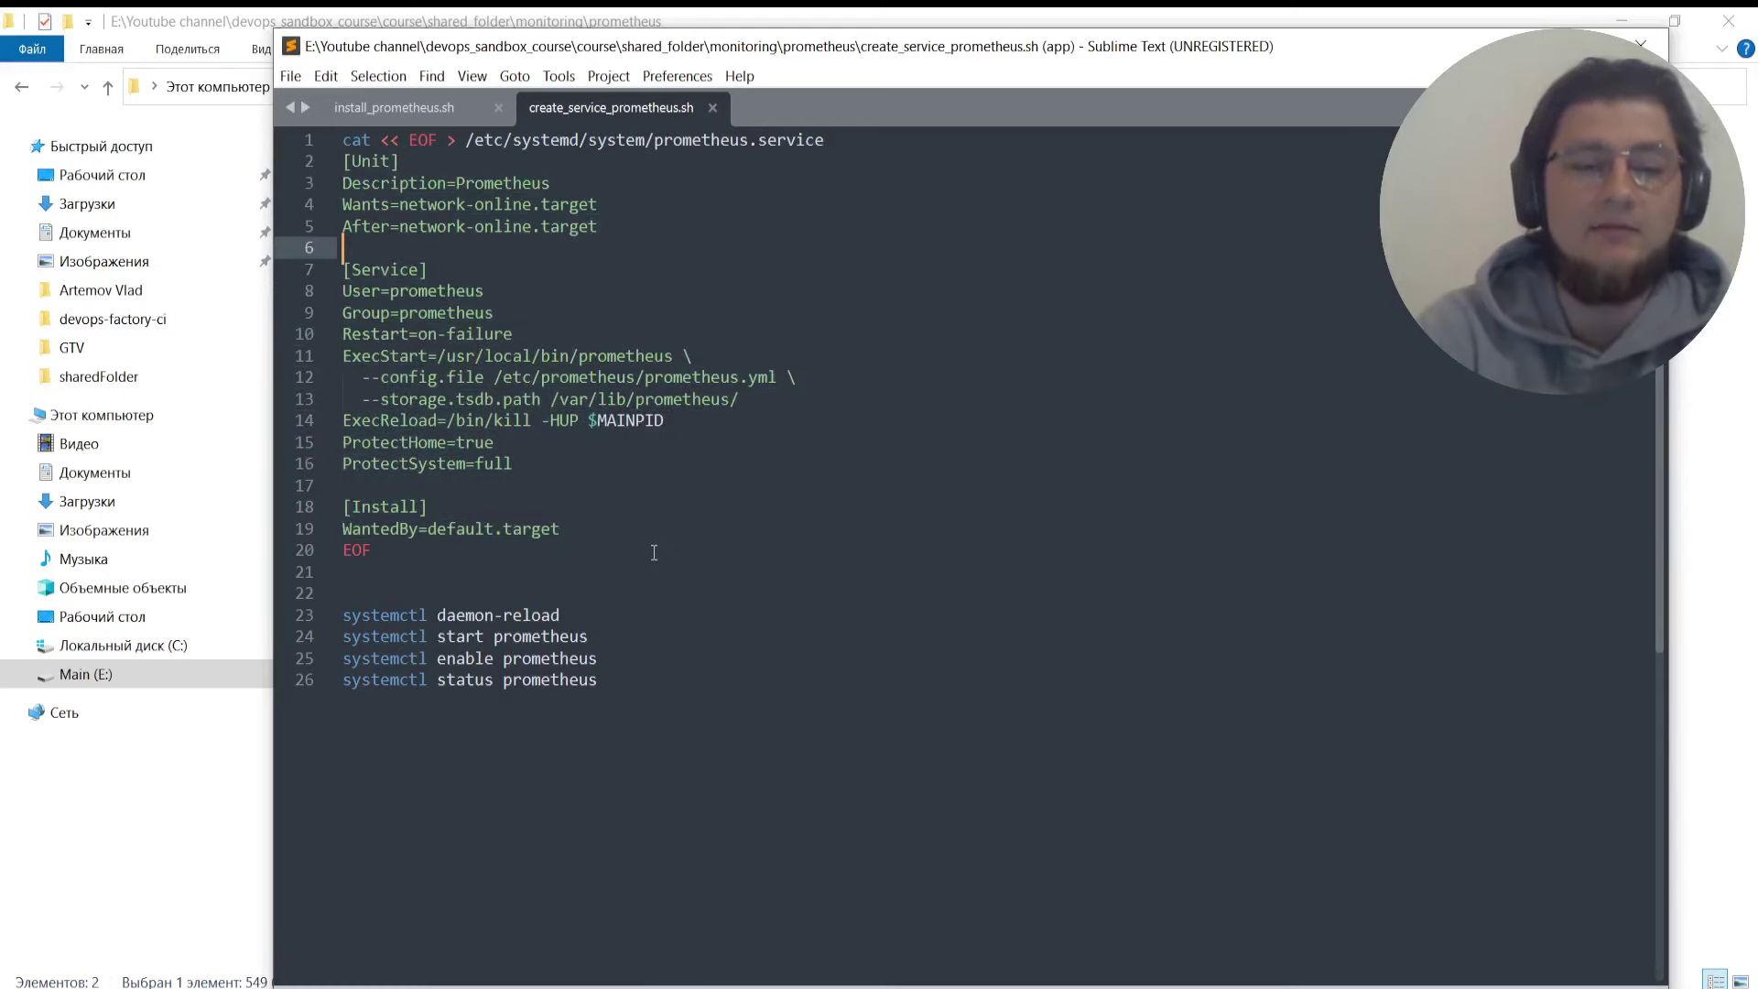
pyautogui.moveTo(583, 527); pyautogui.dragTo(332, 158)
pyautogui.click(521, 184)
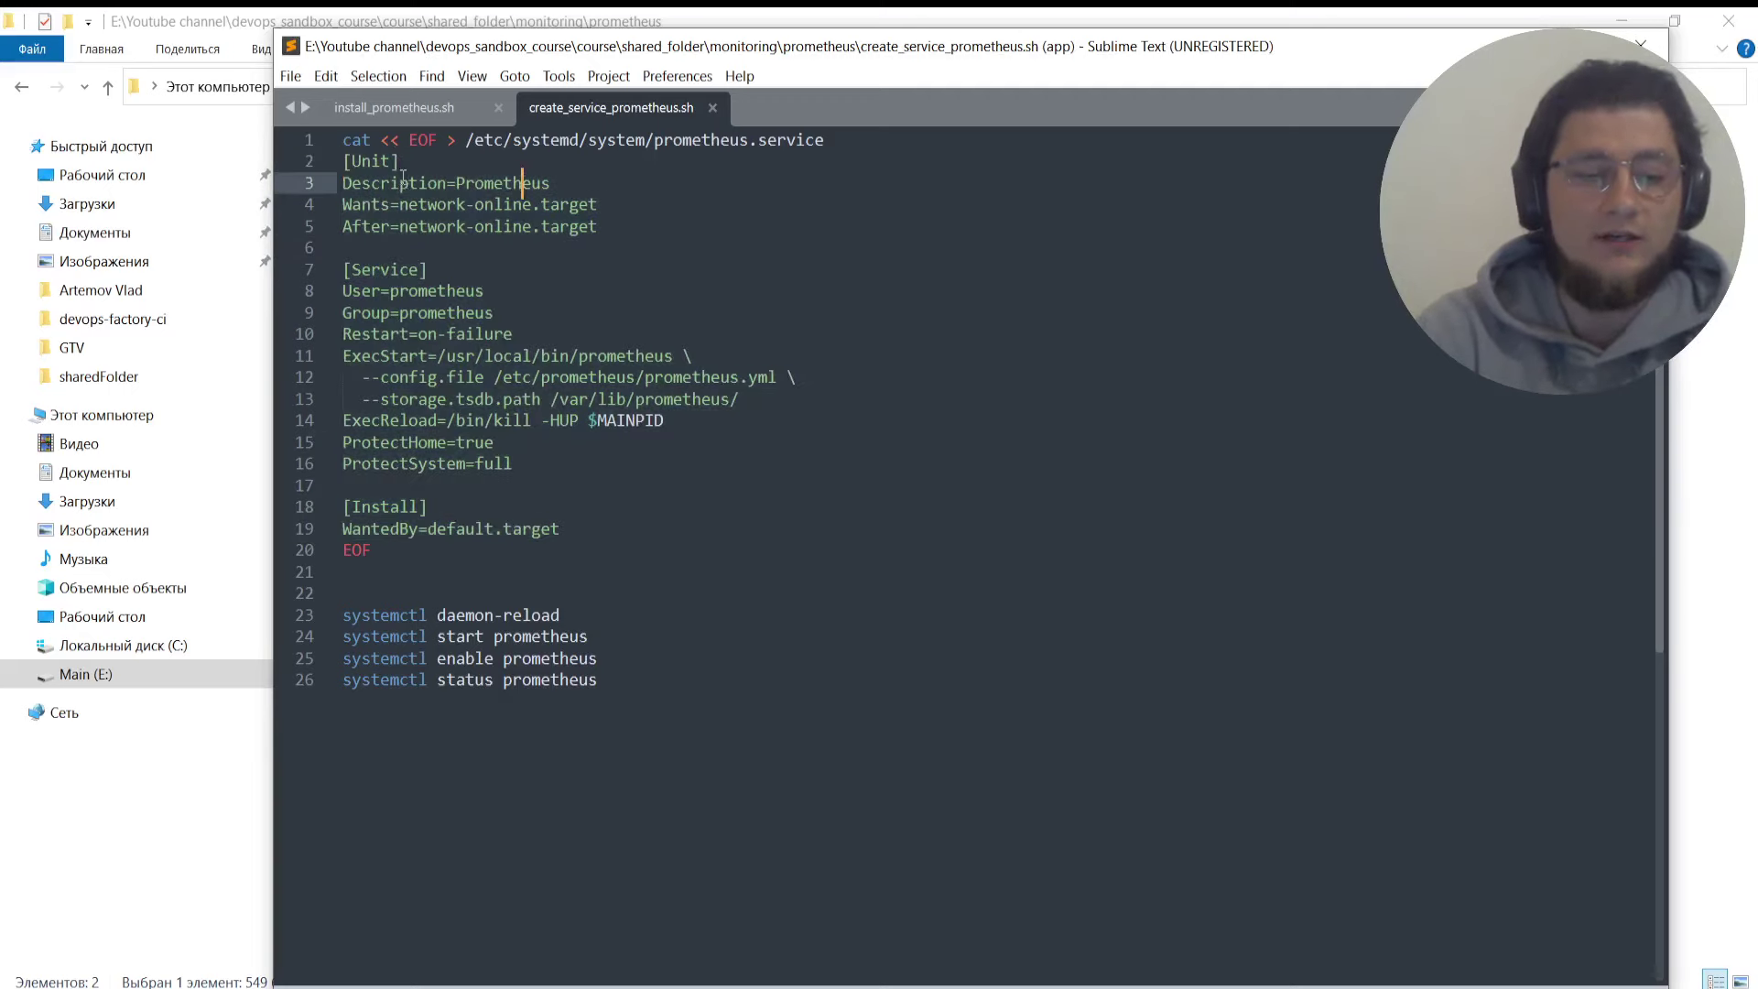
pyautogui.moveTo(641, 231); pyautogui.dragTo(315, 168)
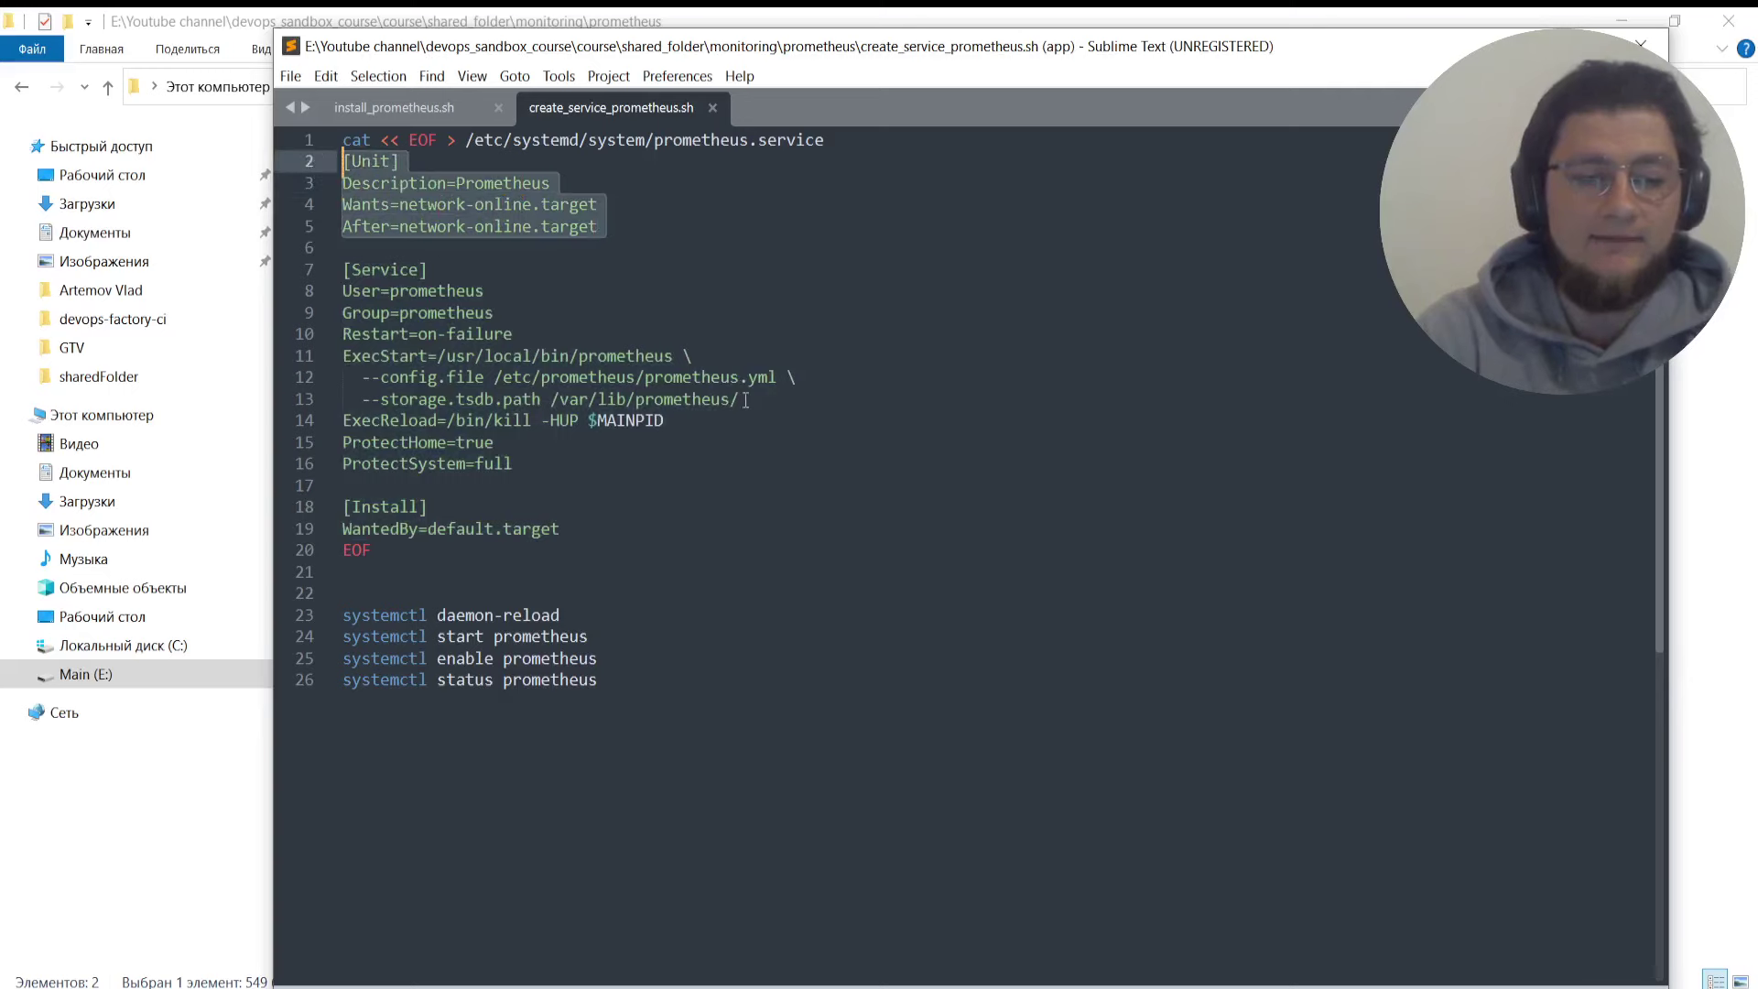
pyautogui.moveTo(693, 458); pyautogui.dragTo(336, 249)
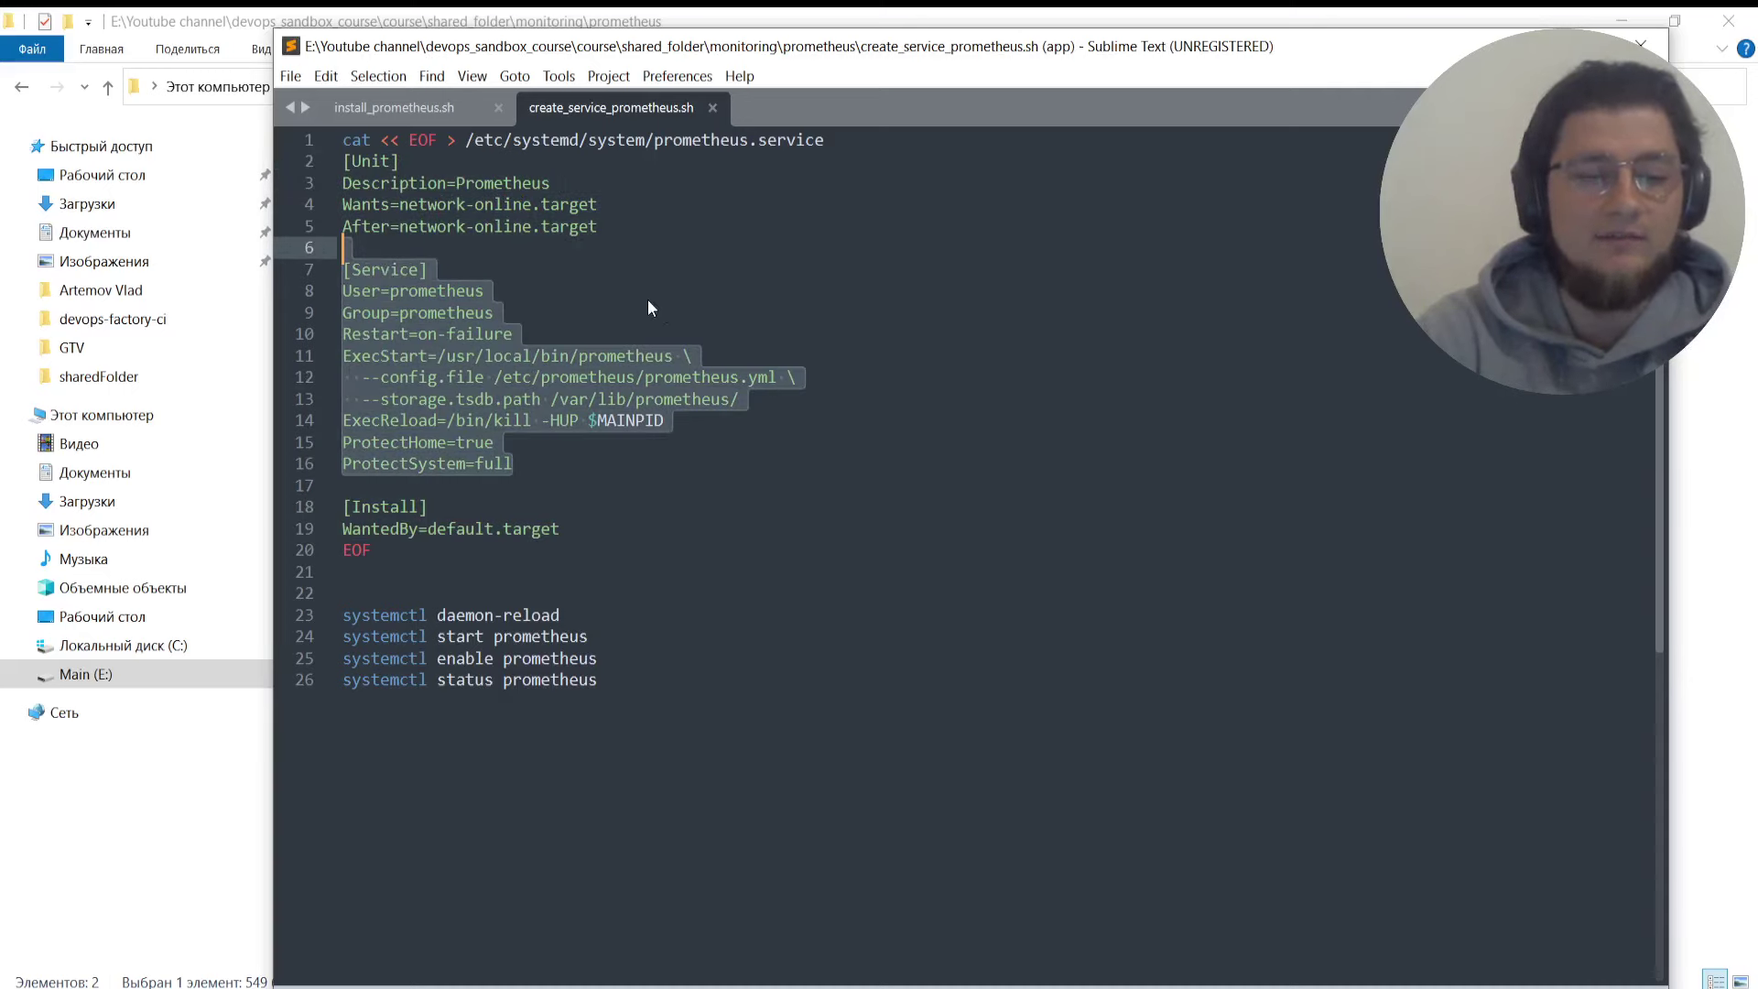
pyautogui.click(487, 245)
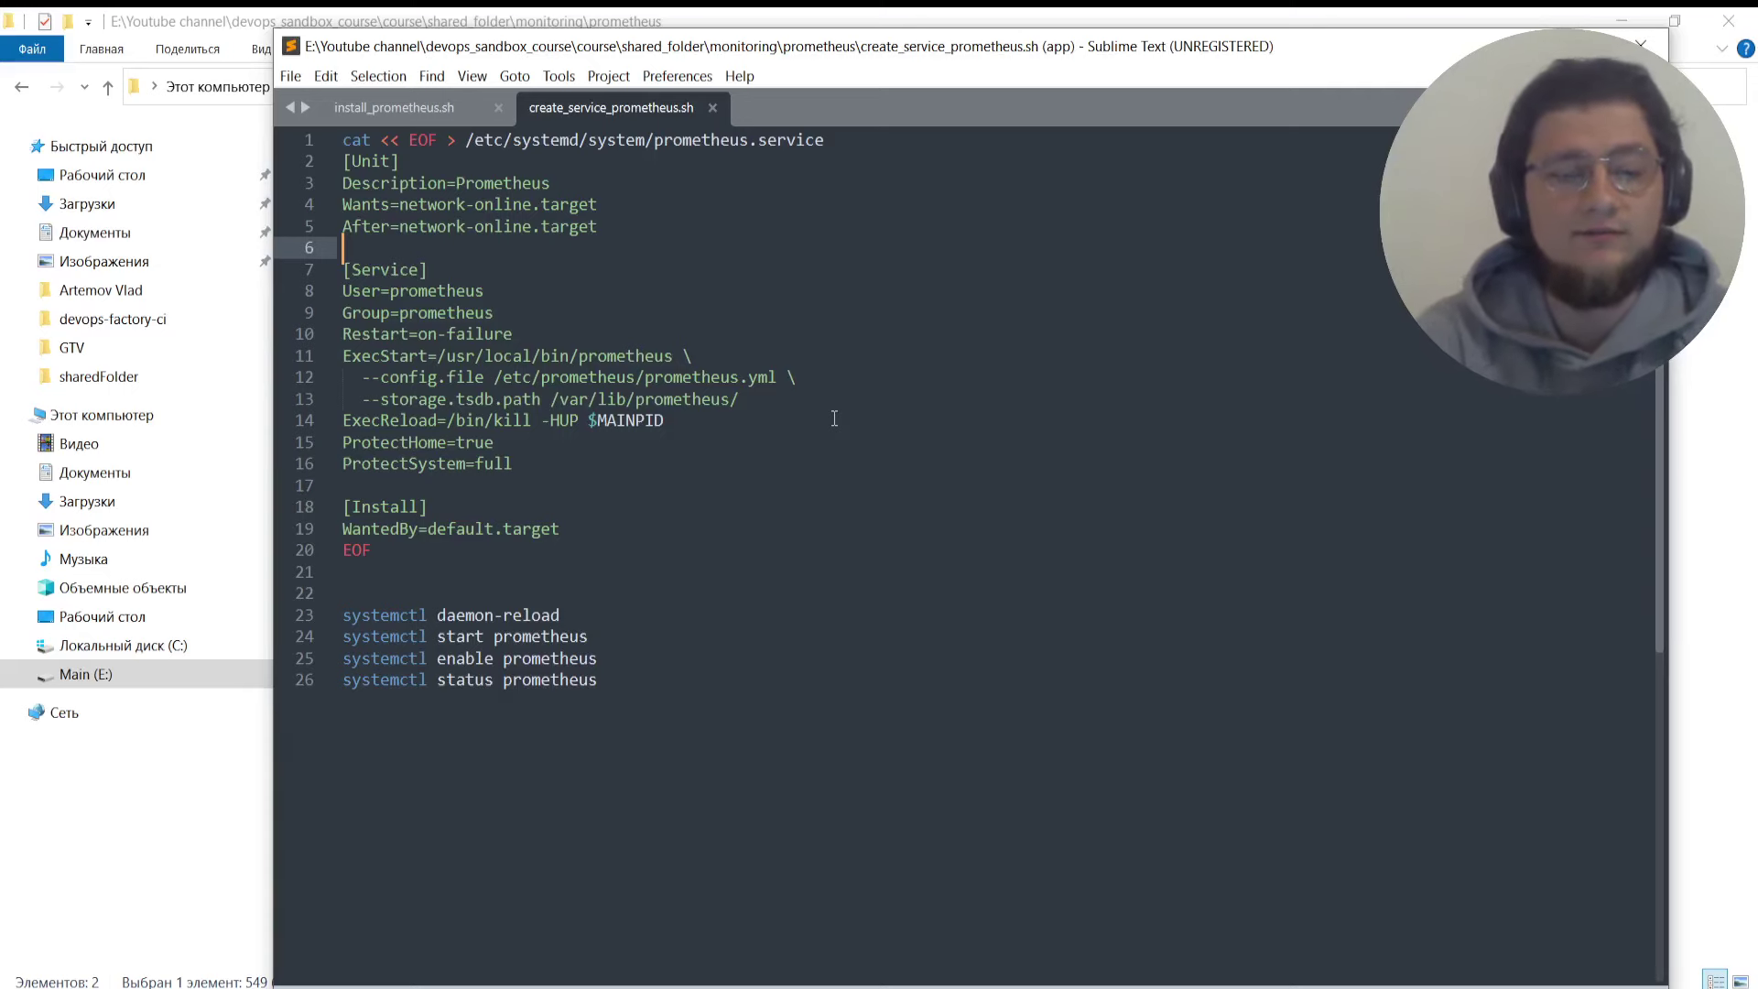
pyautogui.moveTo(771, 706); pyautogui.dragTo(719, 279)
pyautogui.click(720, 229)
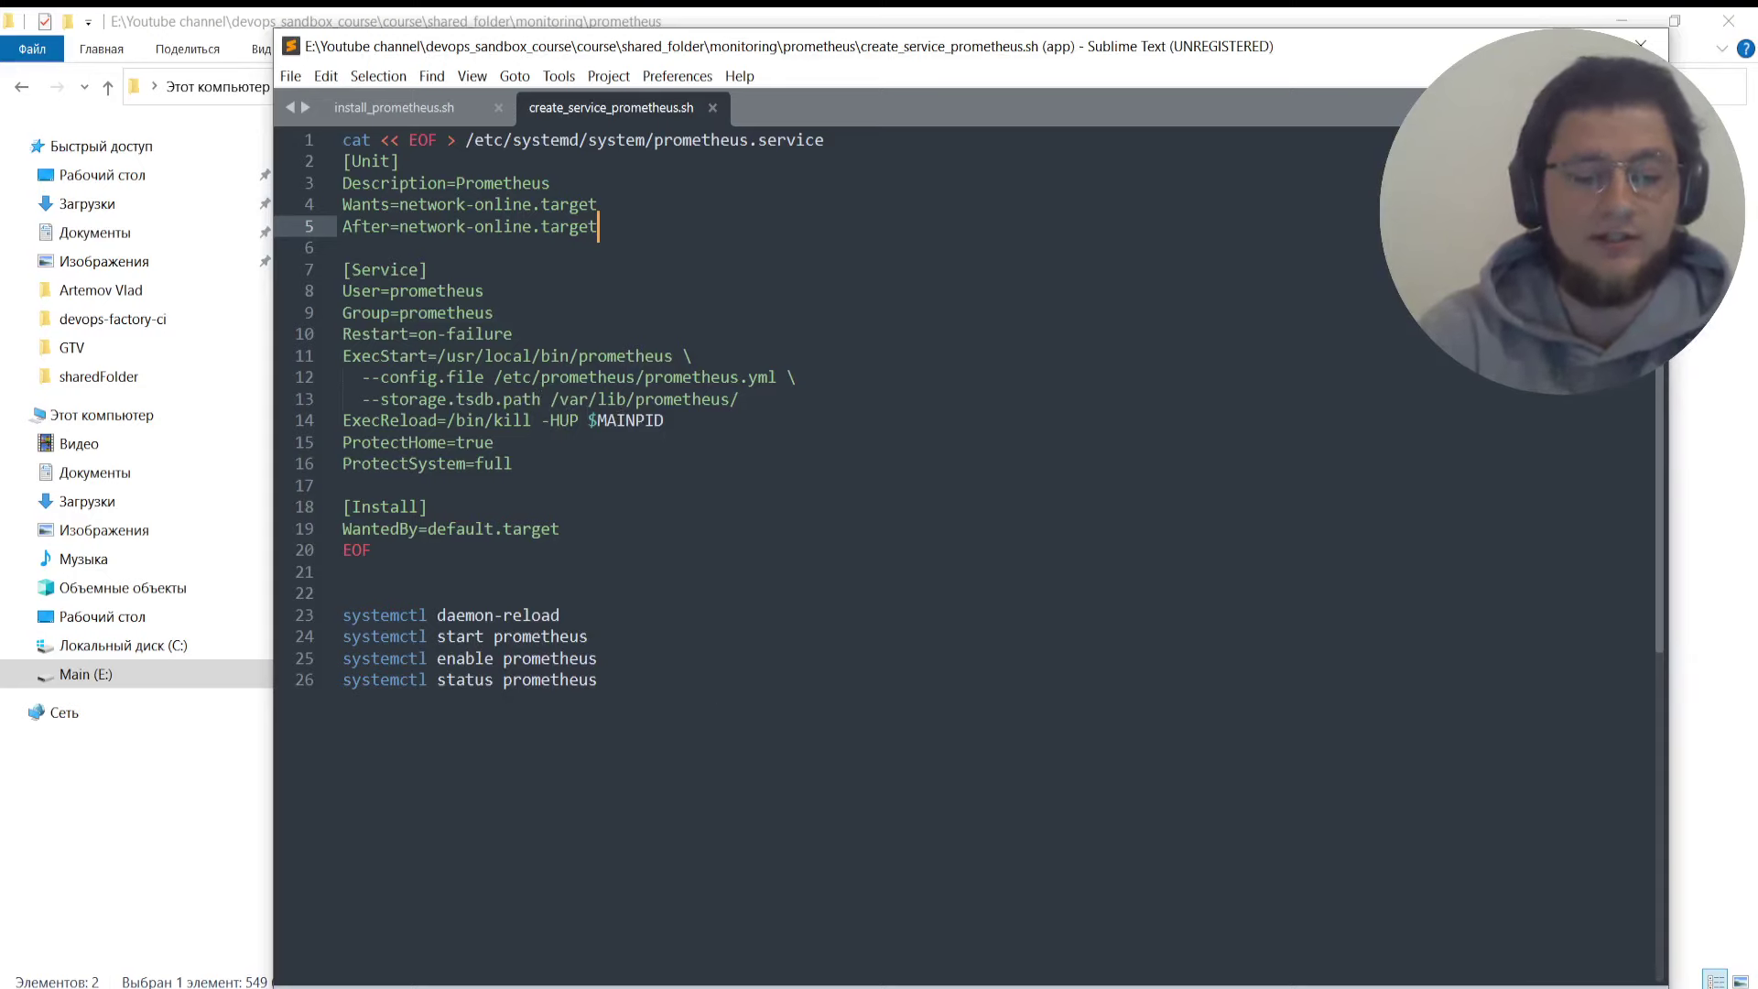
# Switch to the Prometheus v2.41.0 release page on GitHub.
pyautogui.hotkey('alt', 'Tab')
pyautogui.scroll(-2, 427, 304)
pyautogui.scroll(2, 437, 299)
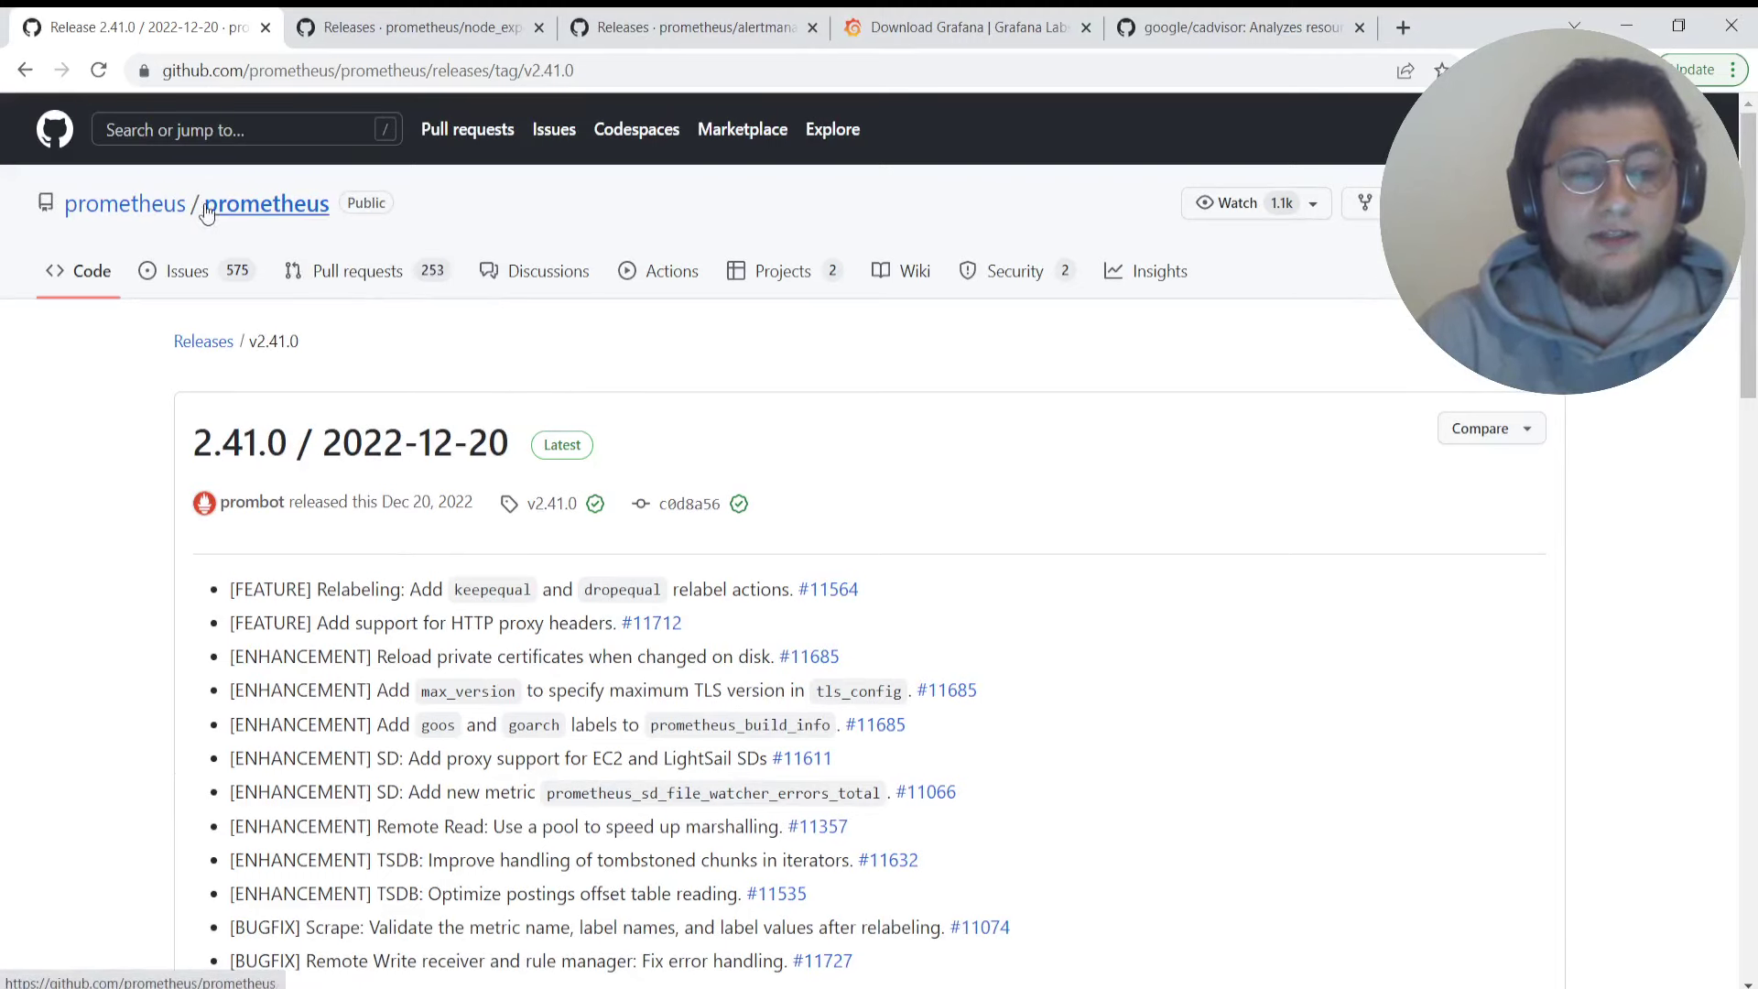
# Copy the download link of prometheus-2.41.0.linux-amd64.tar.gz from the release assets.
pyautogui.scroll(-5, 696, 375)
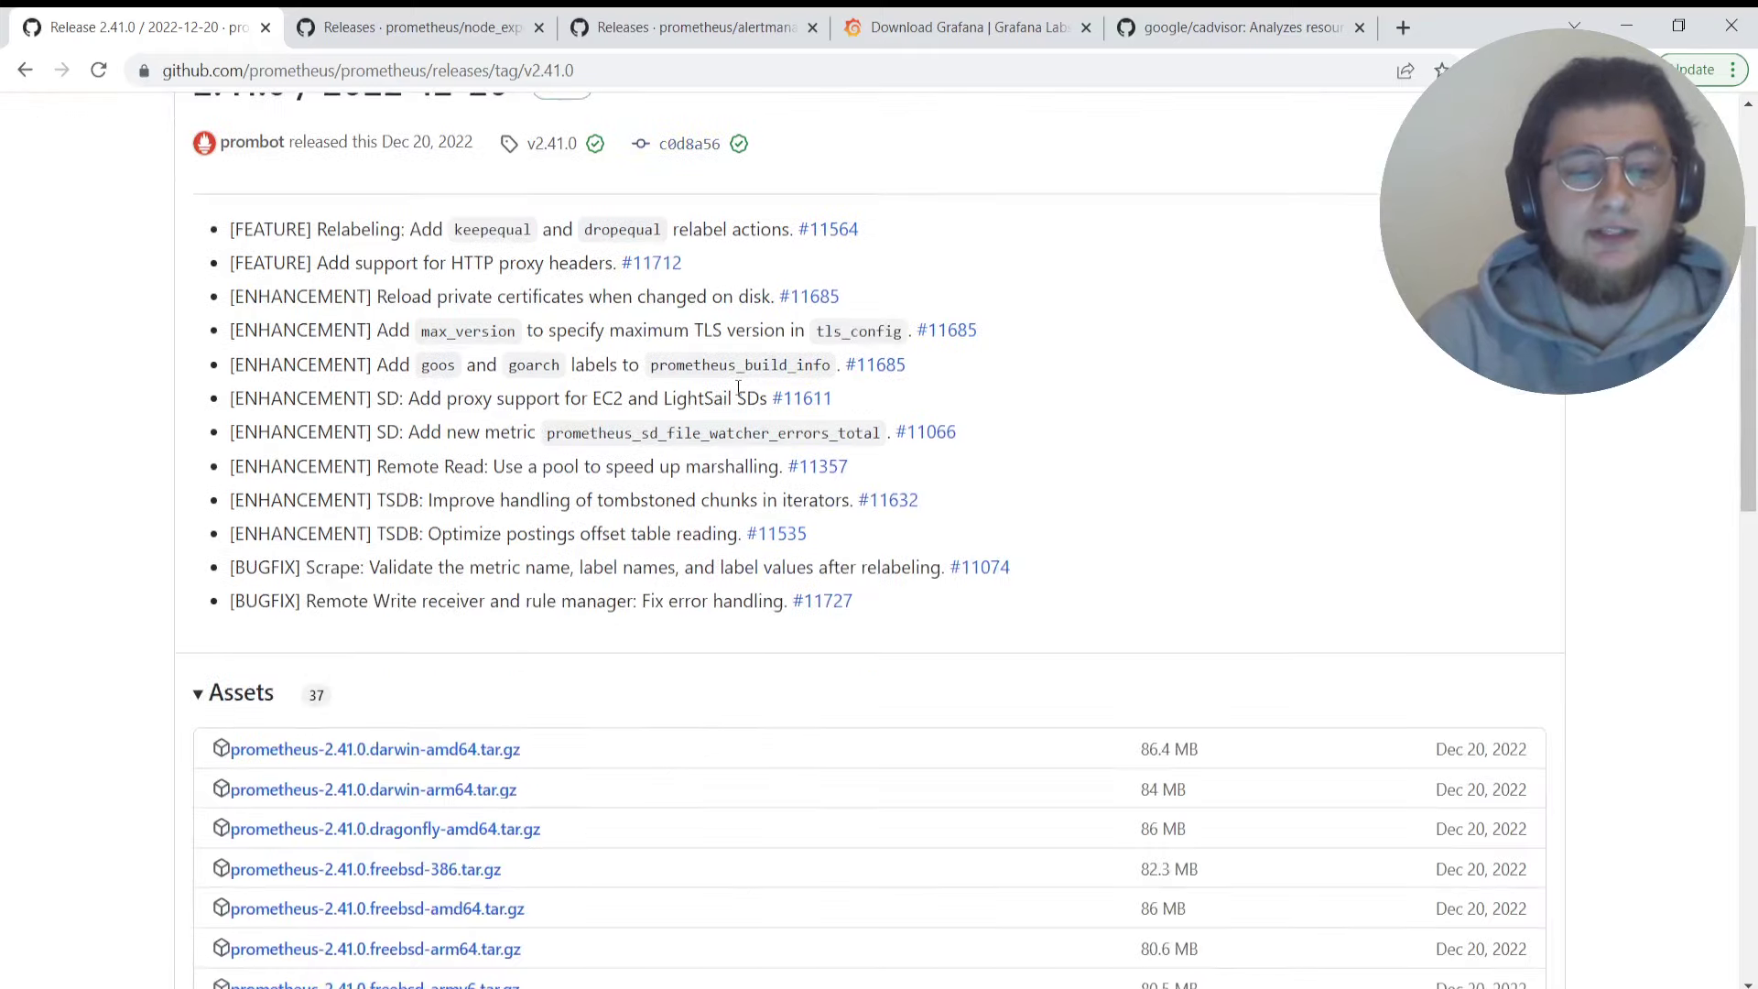
pyautogui.scroll(-5, 681, 363)
pyautogui.scroll(3, 568, 403)
pyautogui.scroll(-2, 575, 417)
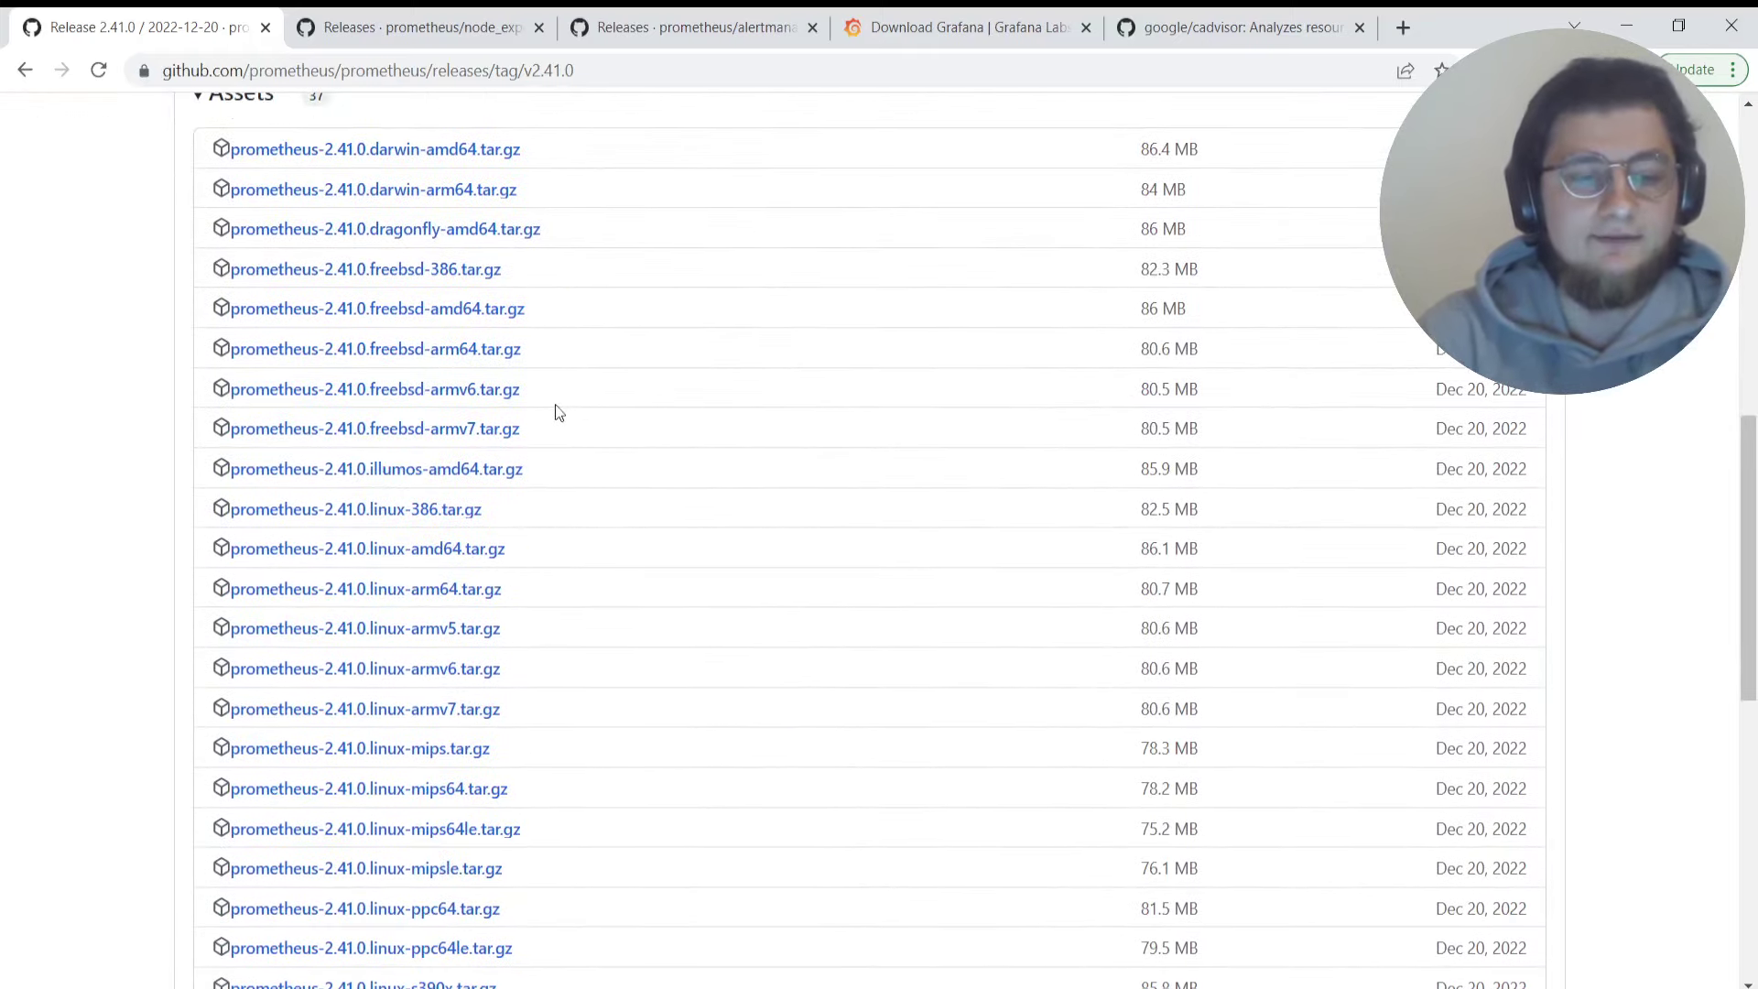
pyautogui.rightClick(386, 558)
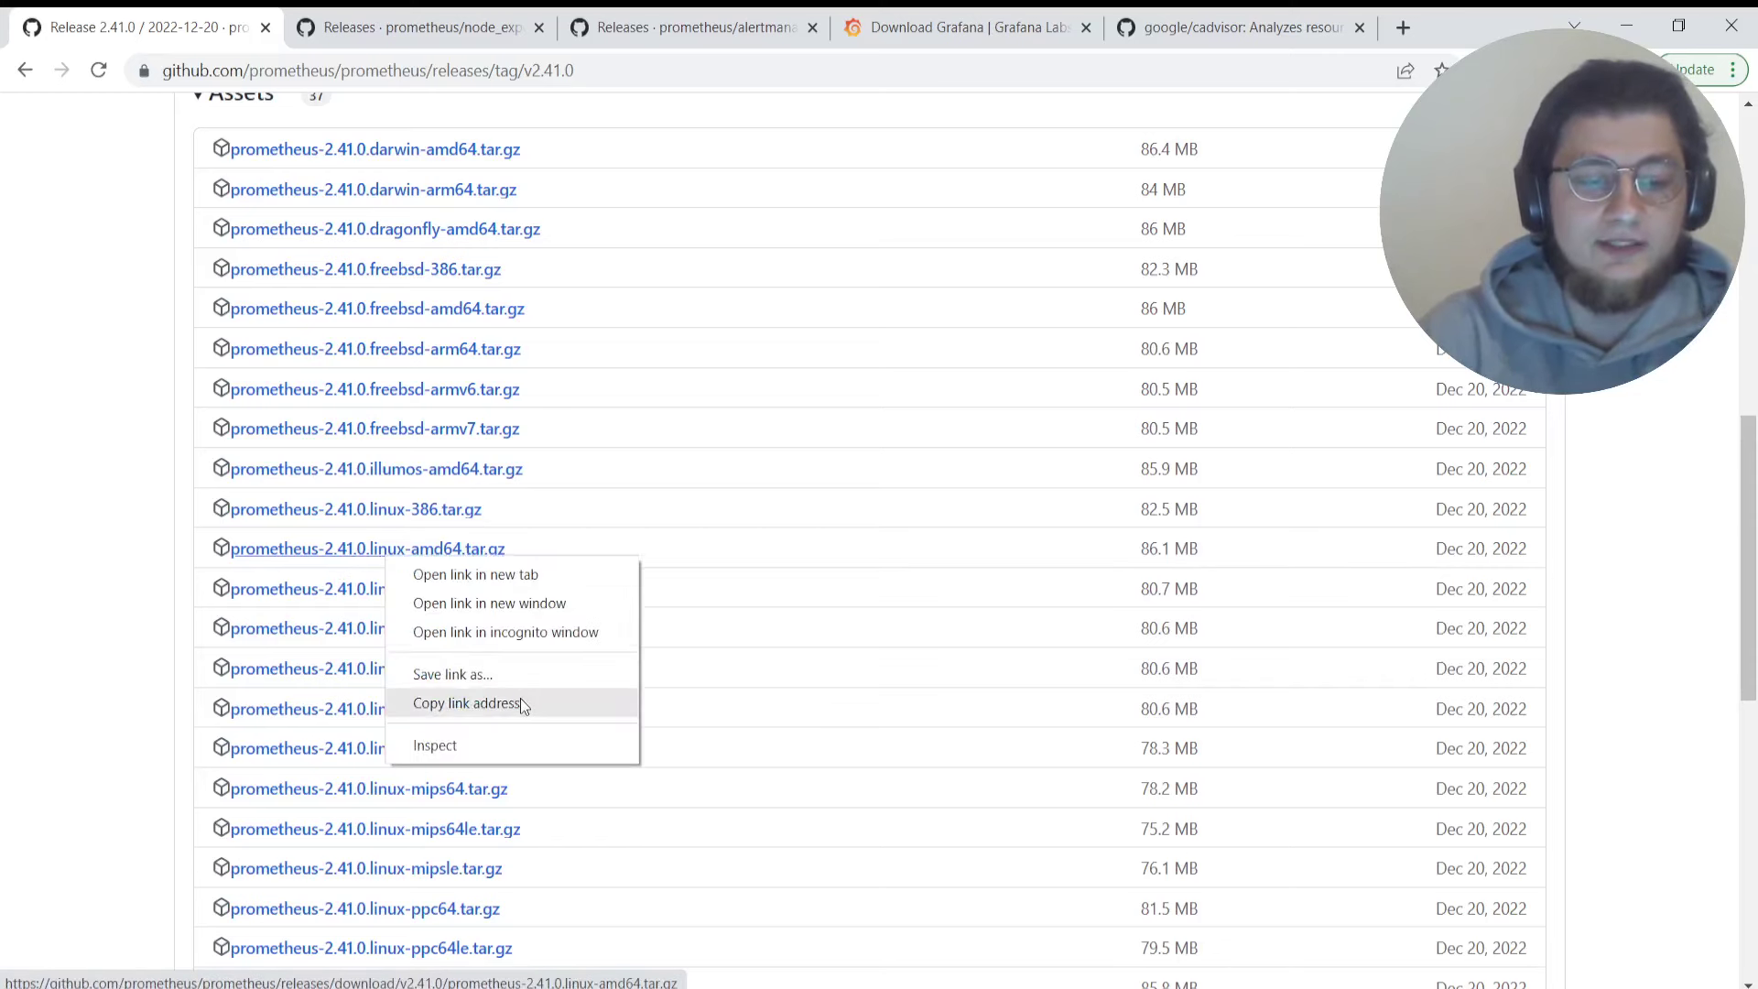
pyautogui.click(520, 698)
# Compare it with the download URL and archive names in install_prometheus.sh.
pyautogui.hotkey('alt', 'Tab')
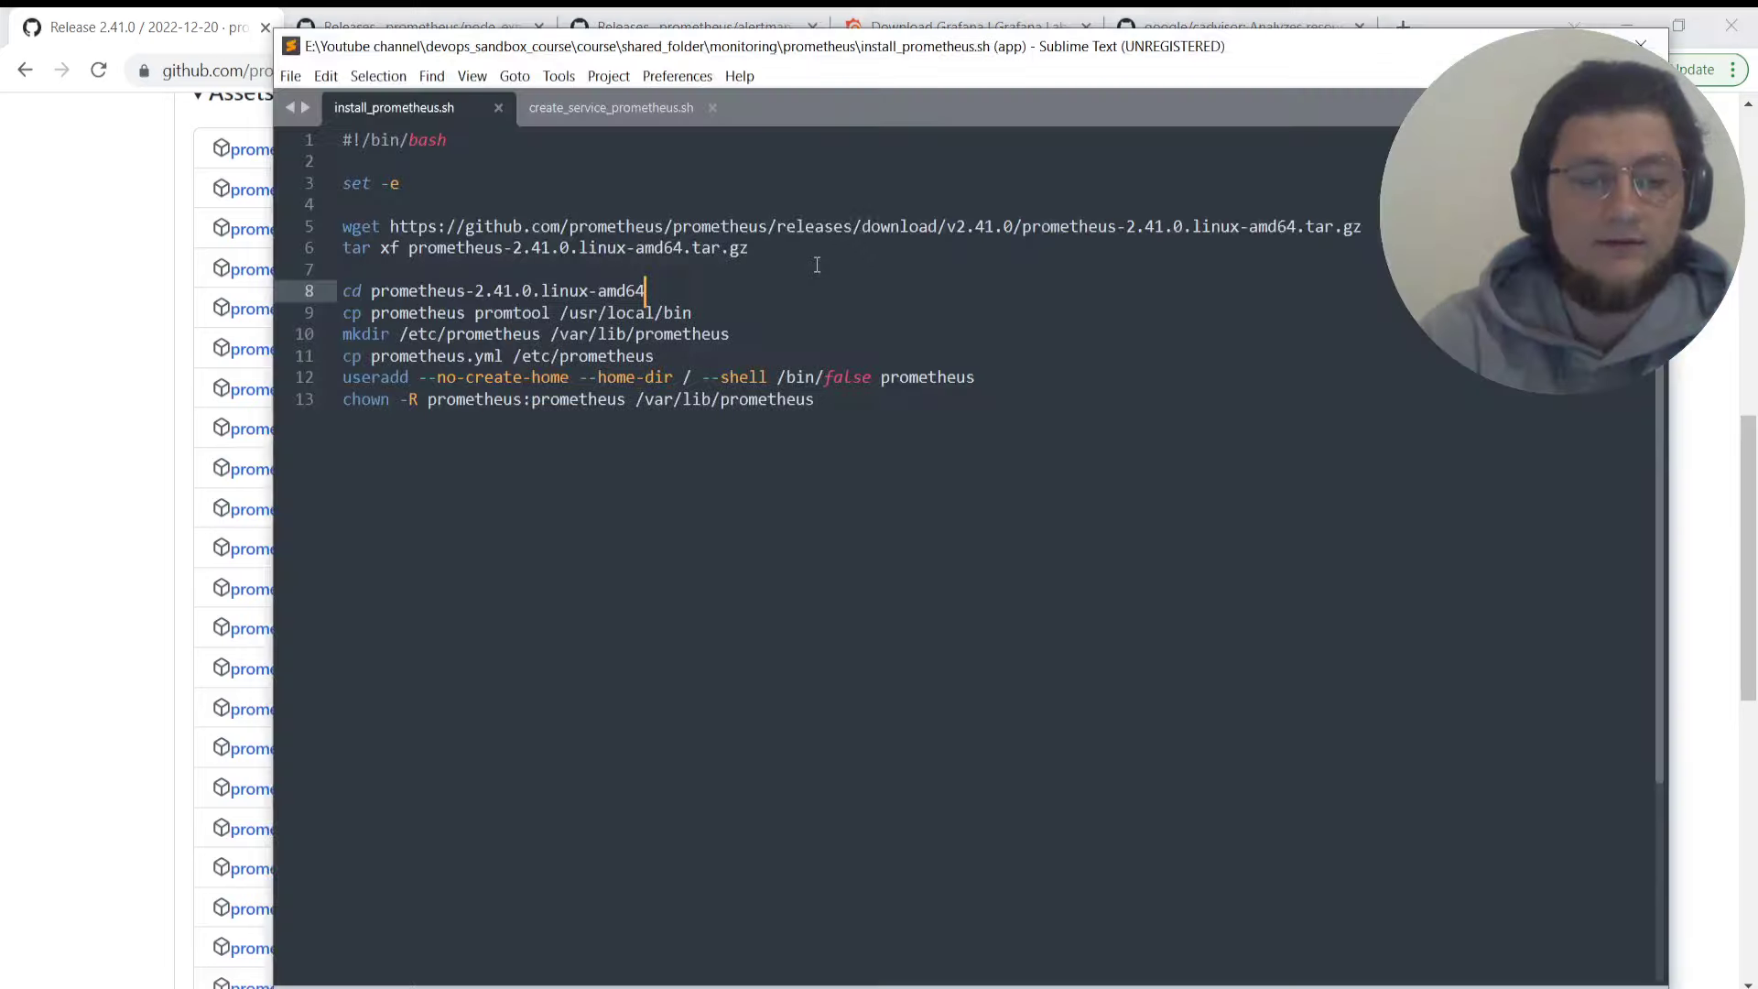
pyautogui.moveTo(749, 248); pyautogui.dragTo(408, 249)
pyautogui.moveTo(646, 291); pyautogui.dragTo(370, 291)
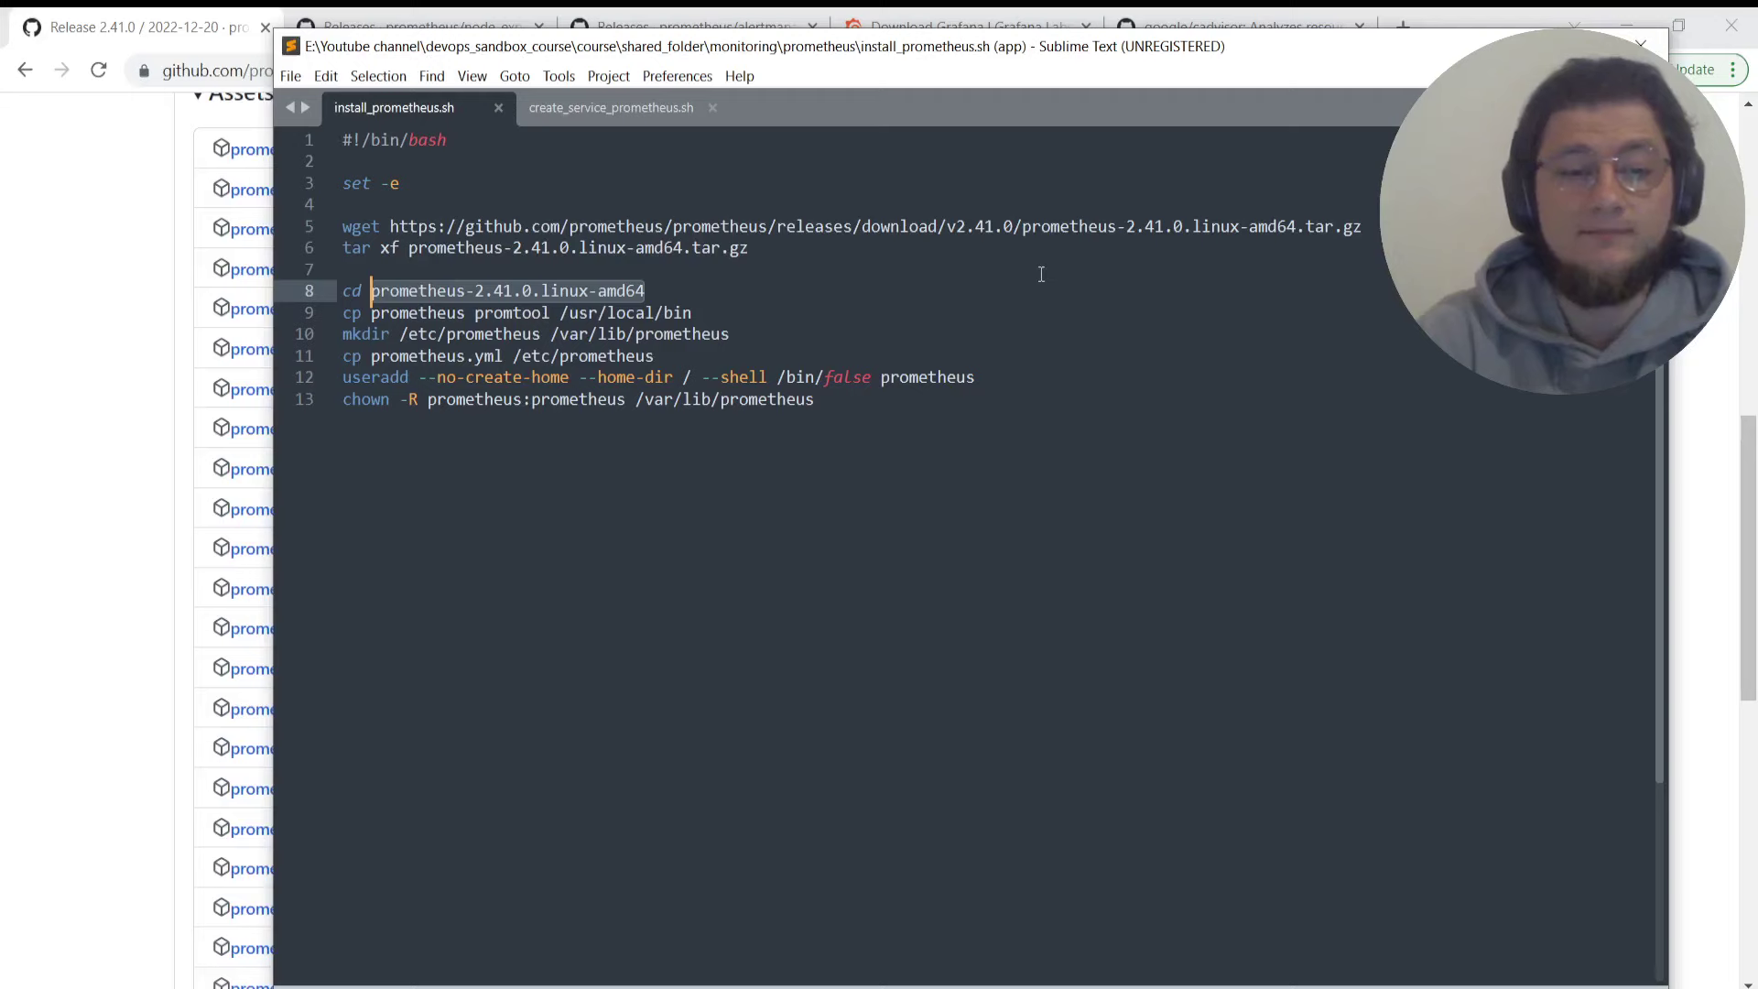
pyautogui.moveTo(1362, 226); pyautogui.dragTo(371, 226)
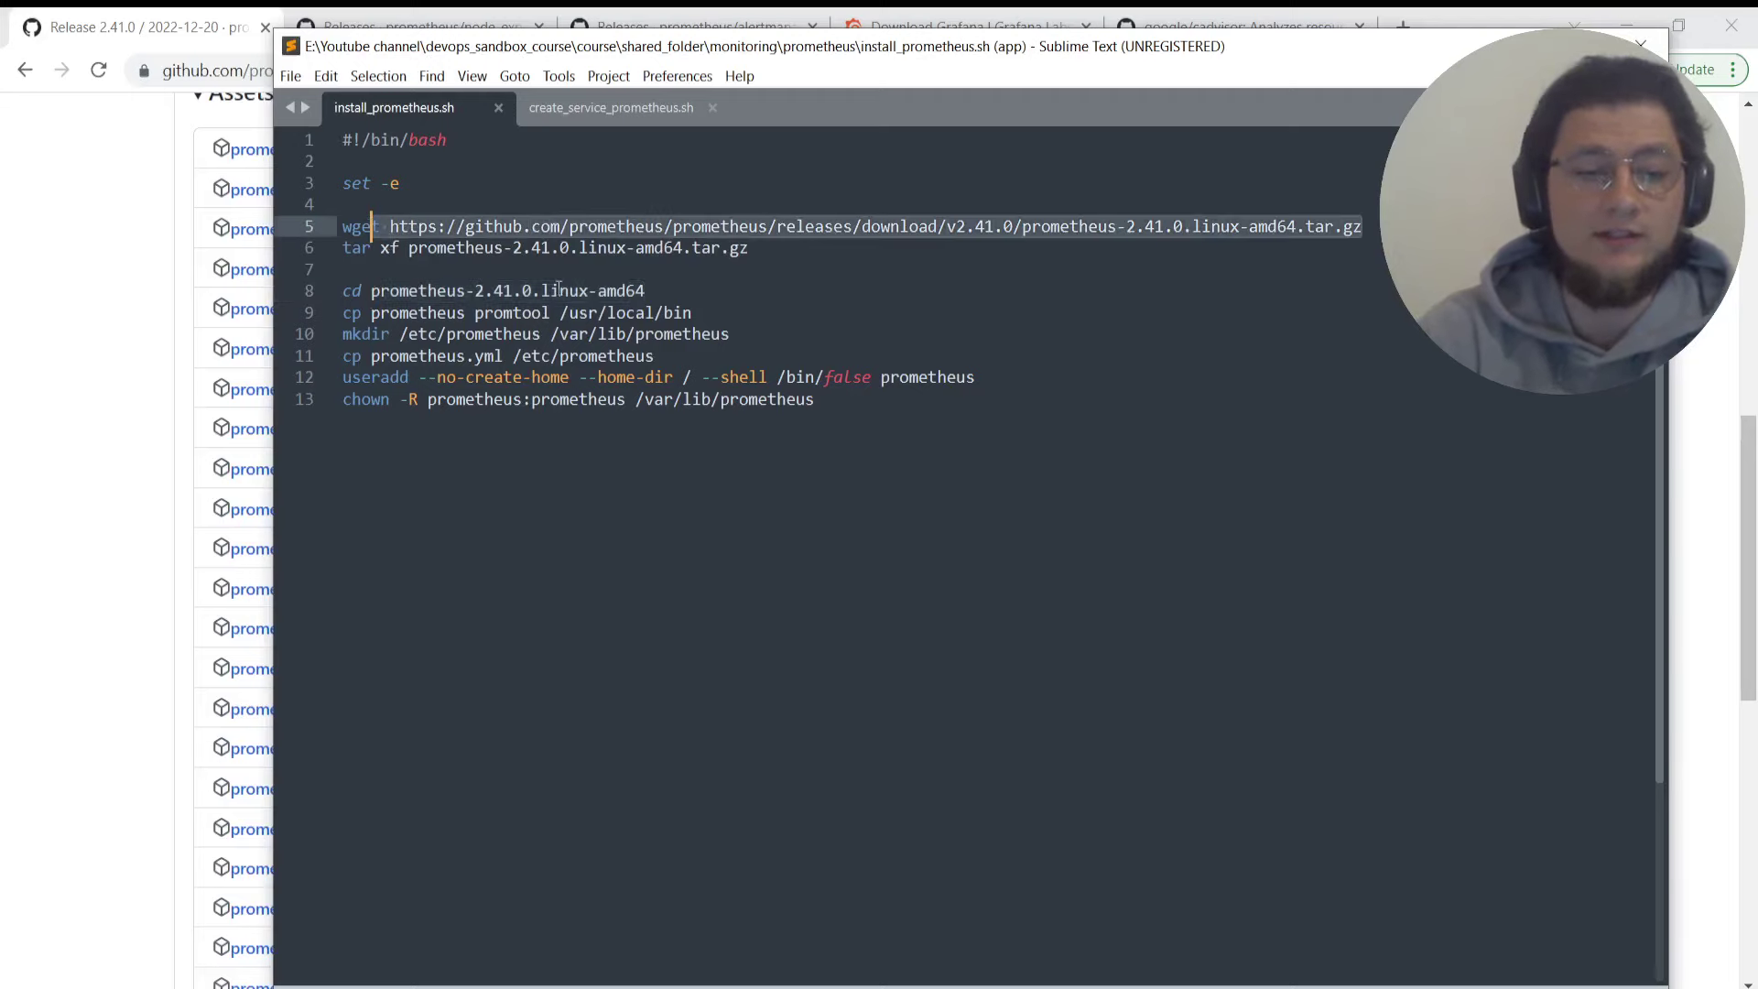
pyautogui.moveTo(753, 248); pyautogui.dragTo(467, 248)
# Glance back at the GitHub release page, then switch to the CentOS VM terminal.
pyautogui.click(103, 293)
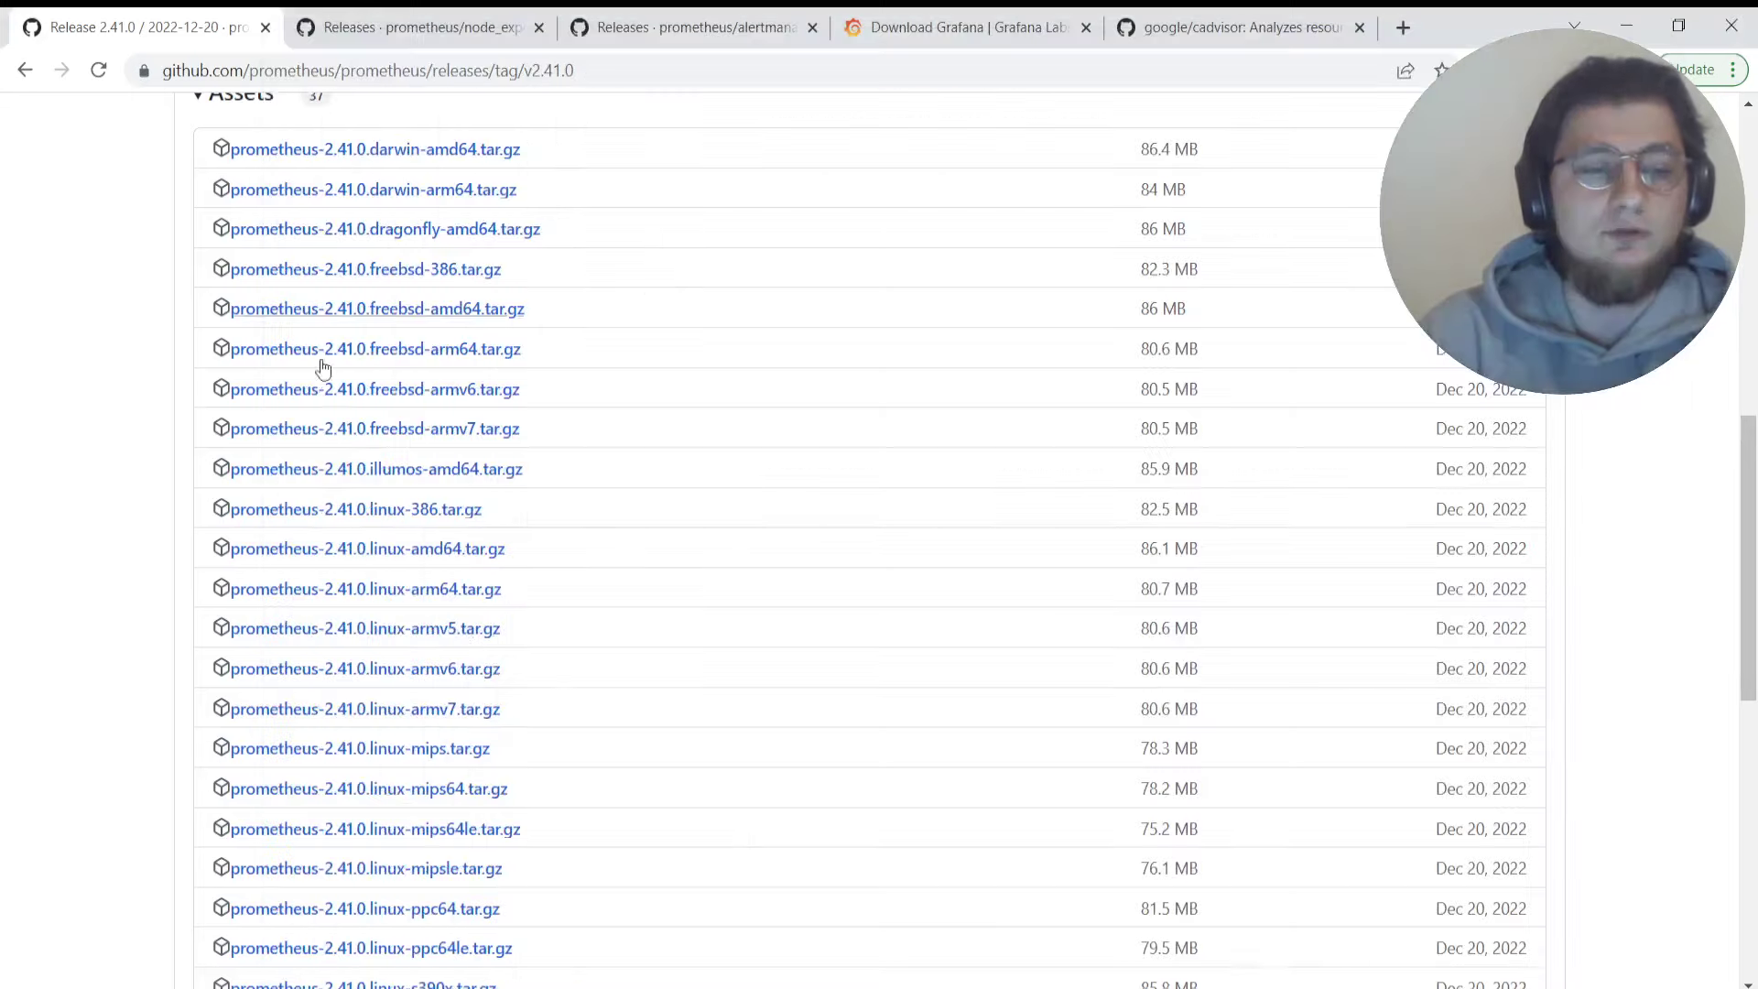
pyautogui.scroll(5, 551, 285)
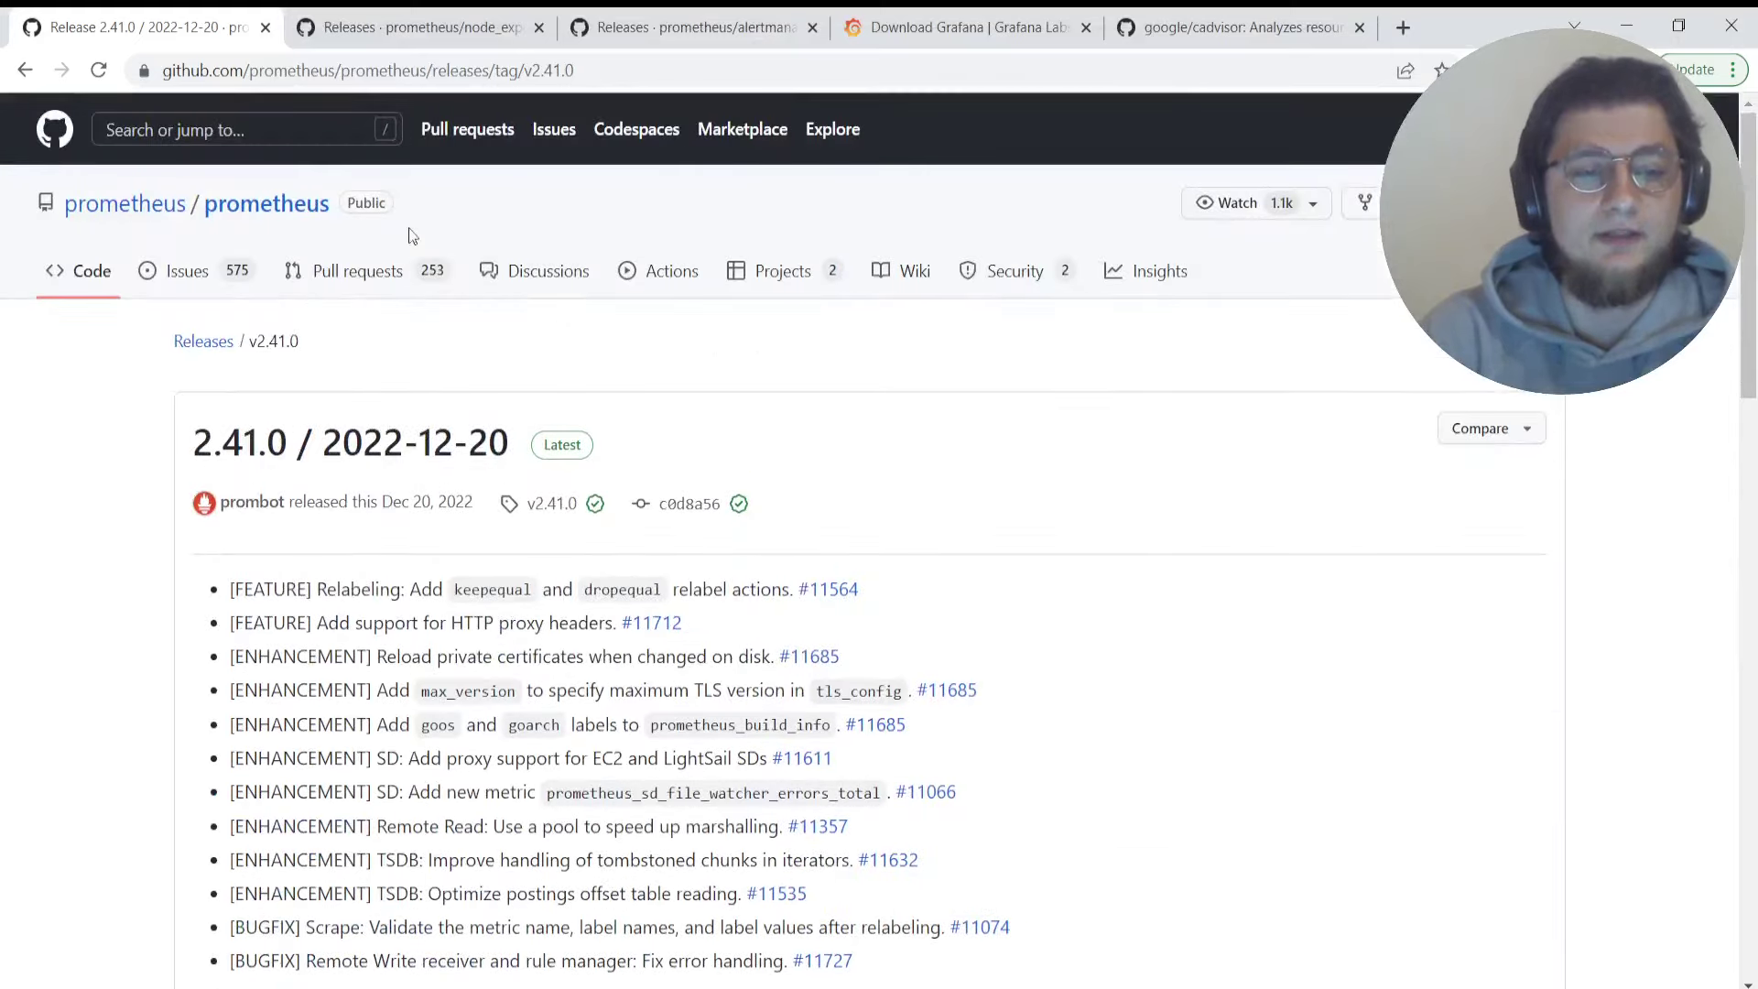
pyautogui.hotkey('alt', 'Tab')
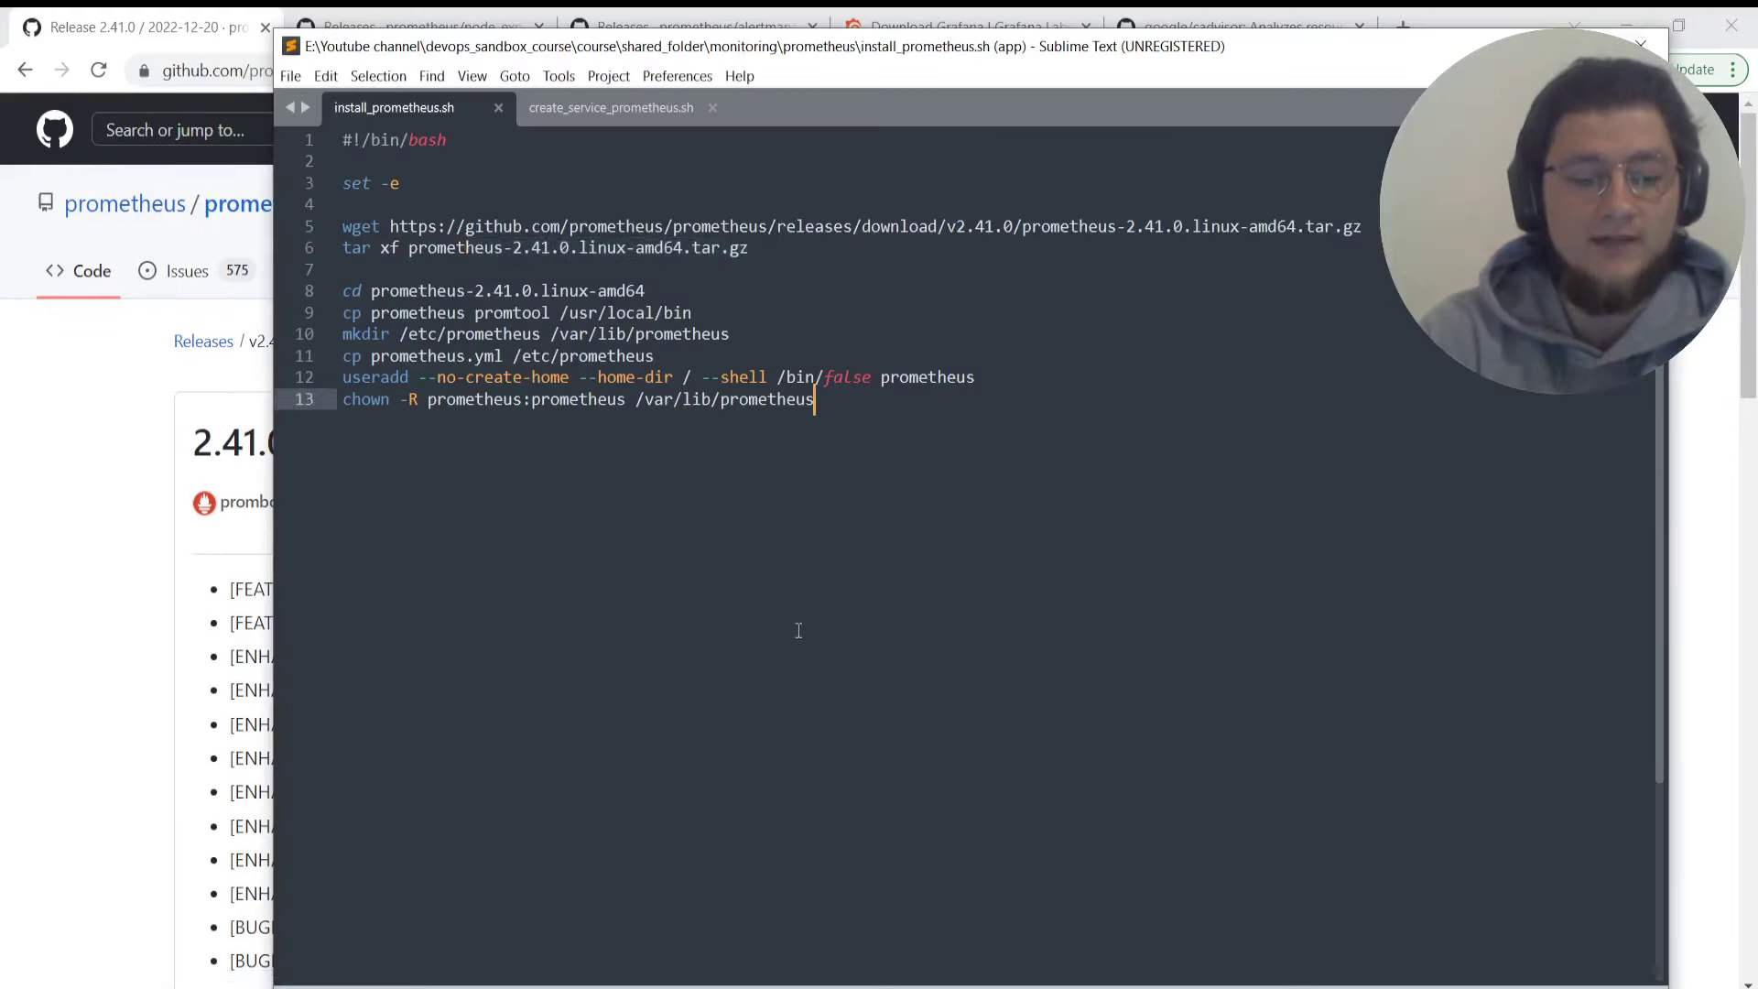
pyautogui.hotkey('alt', 'Tab')
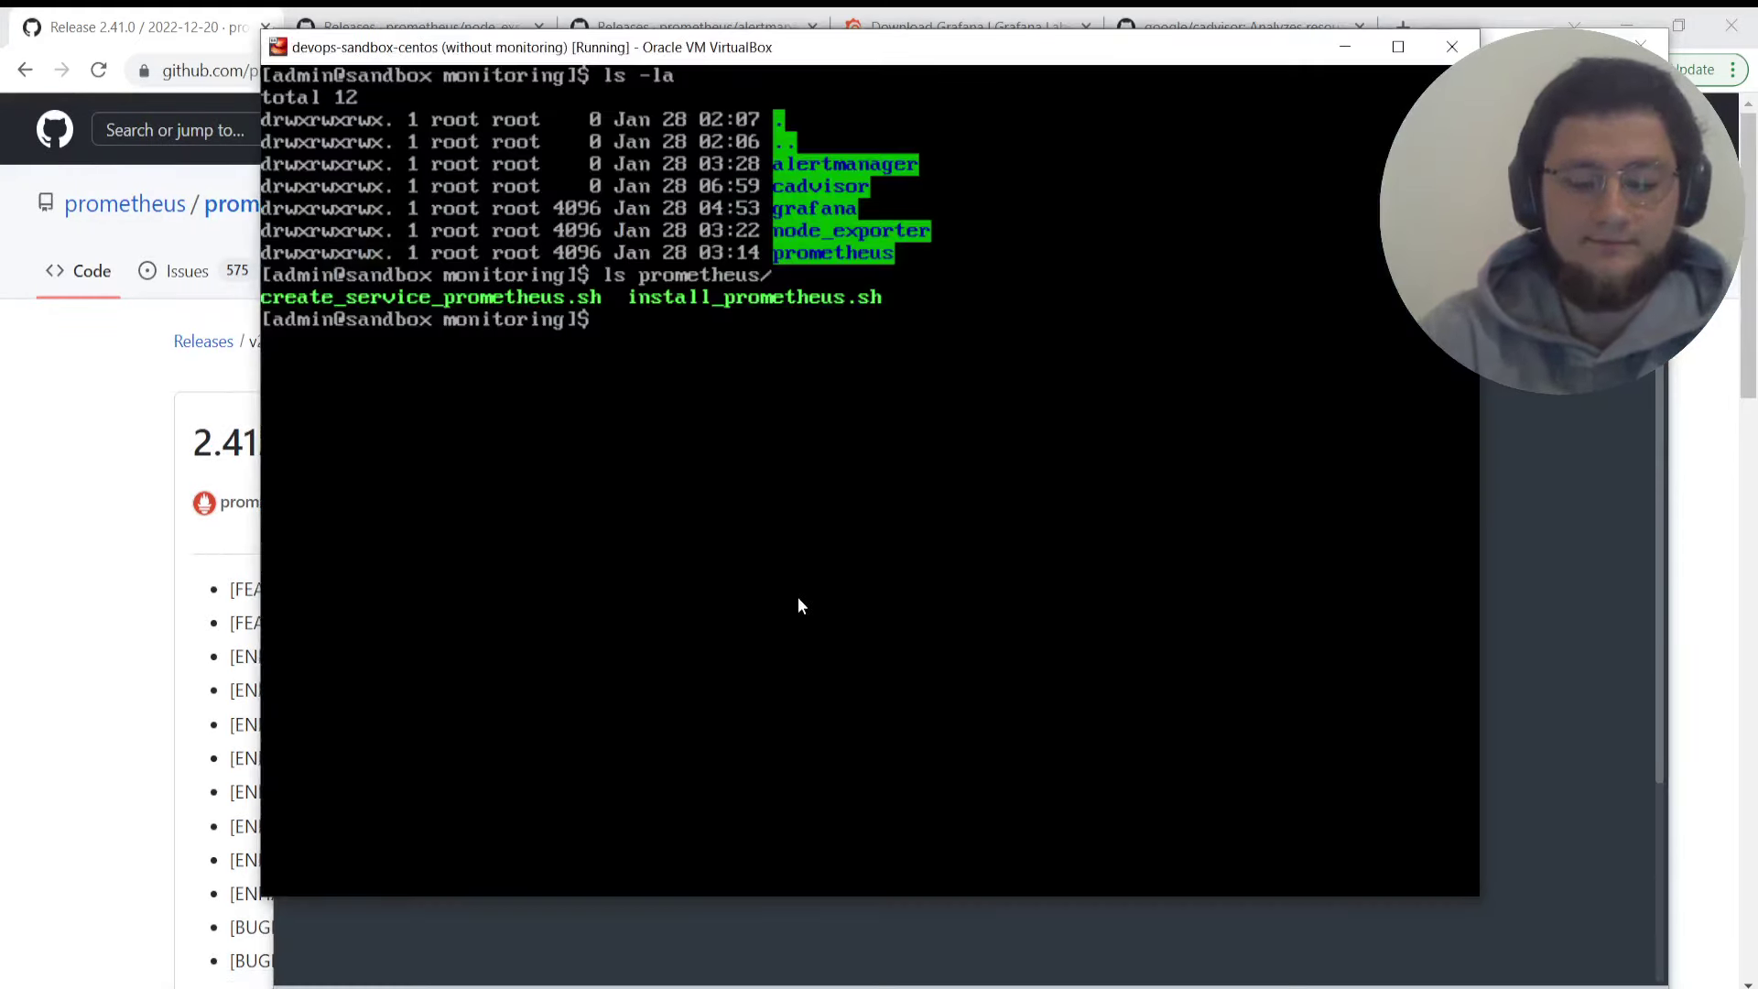
# Install Prometheus by running sudo bash install_prometheus.sh from the prometheus folder.
pyautogui.hotkey('ctrl', 'l')
pyautogui.write('cd prometheus/')
pyautogui.press('Return')
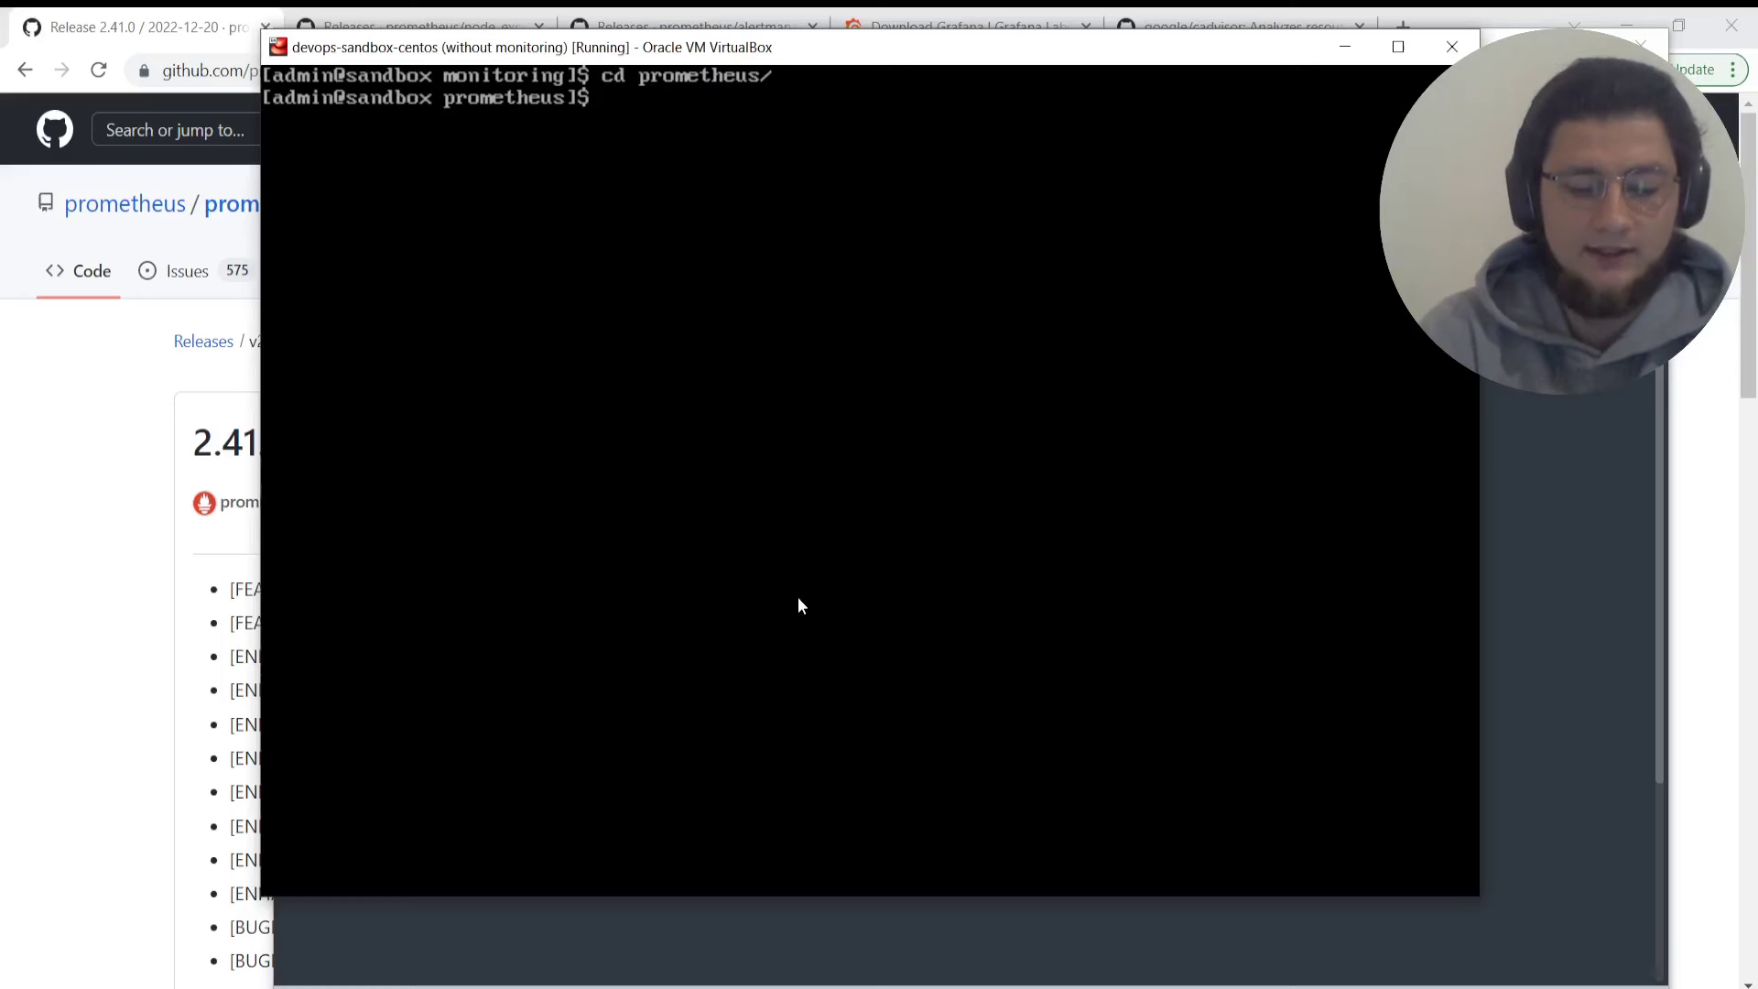
pyautogui.write('sudo ')
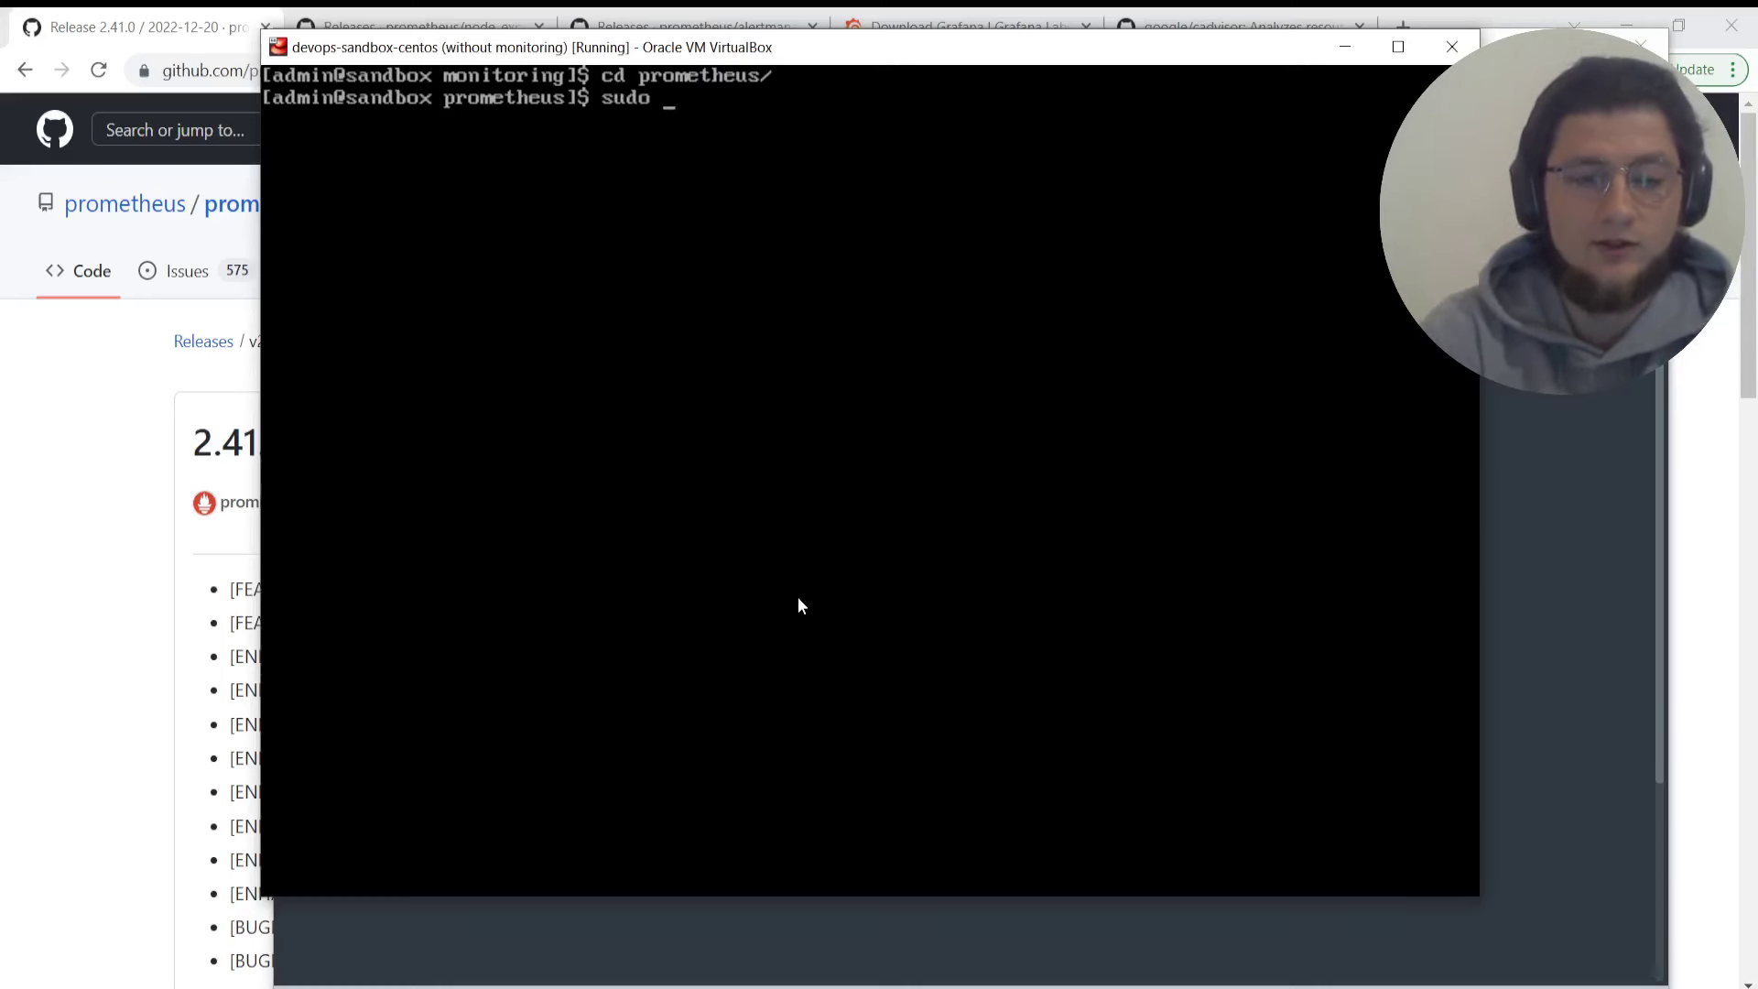
pyautogui.write('bash')
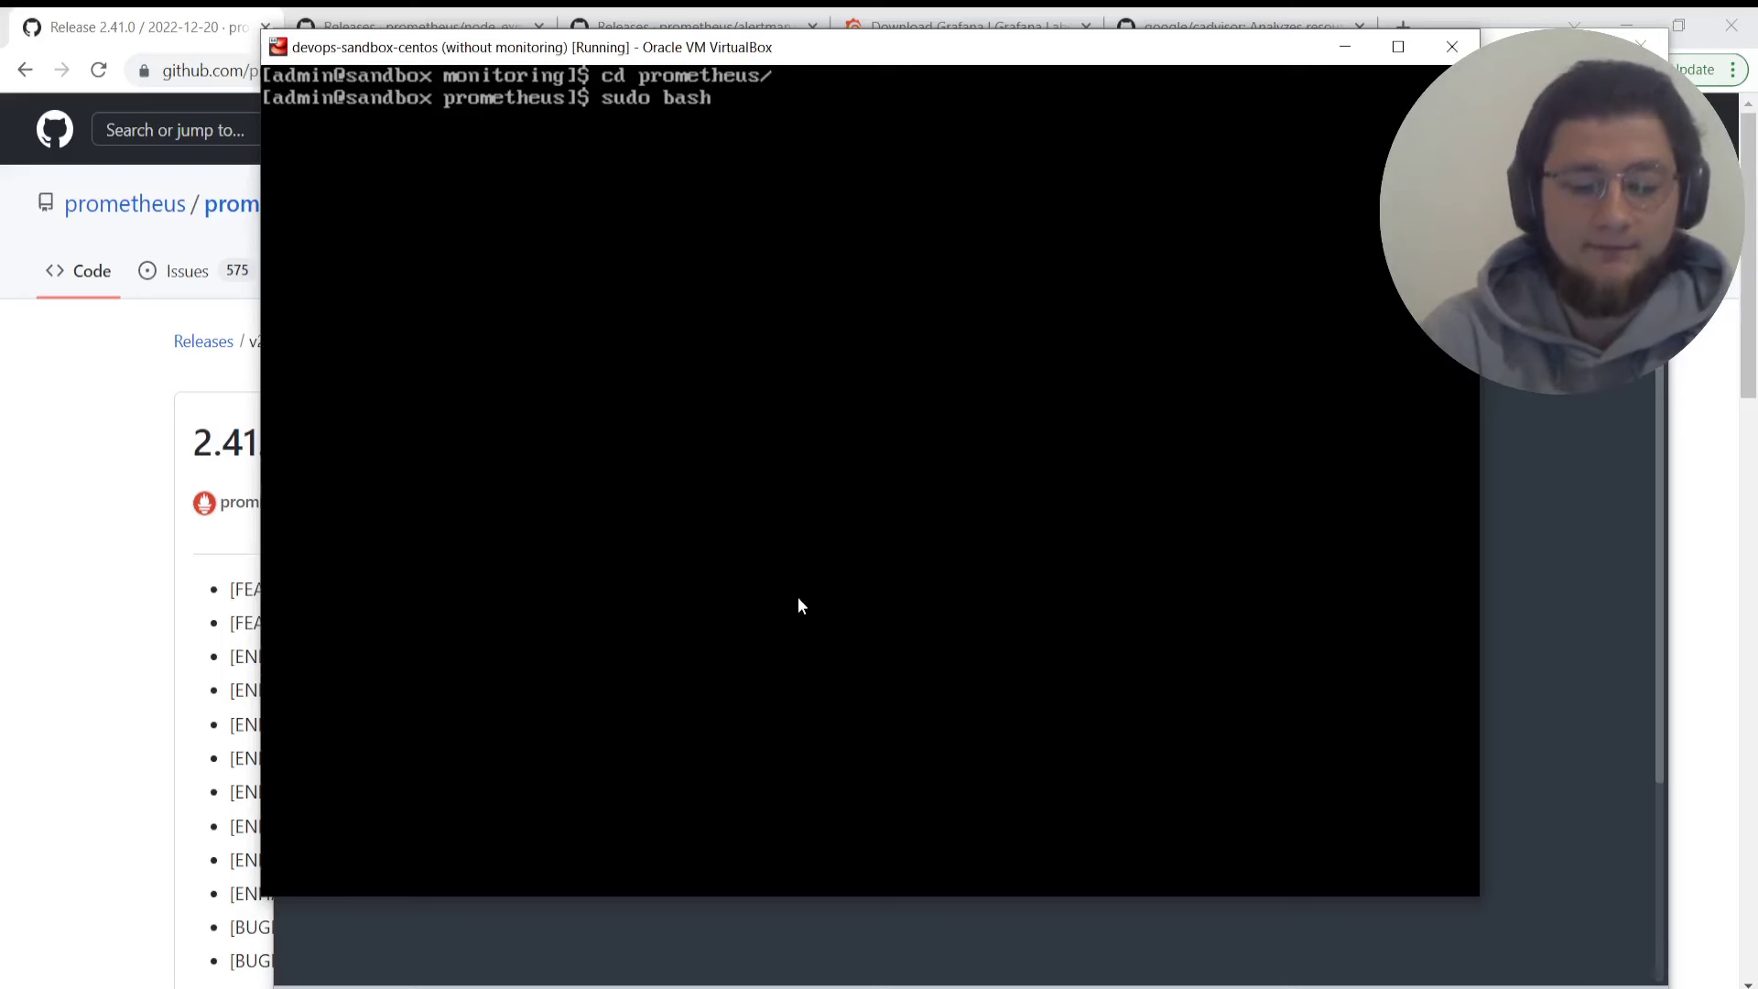
pyautogui.write('install_prometheus.sh')
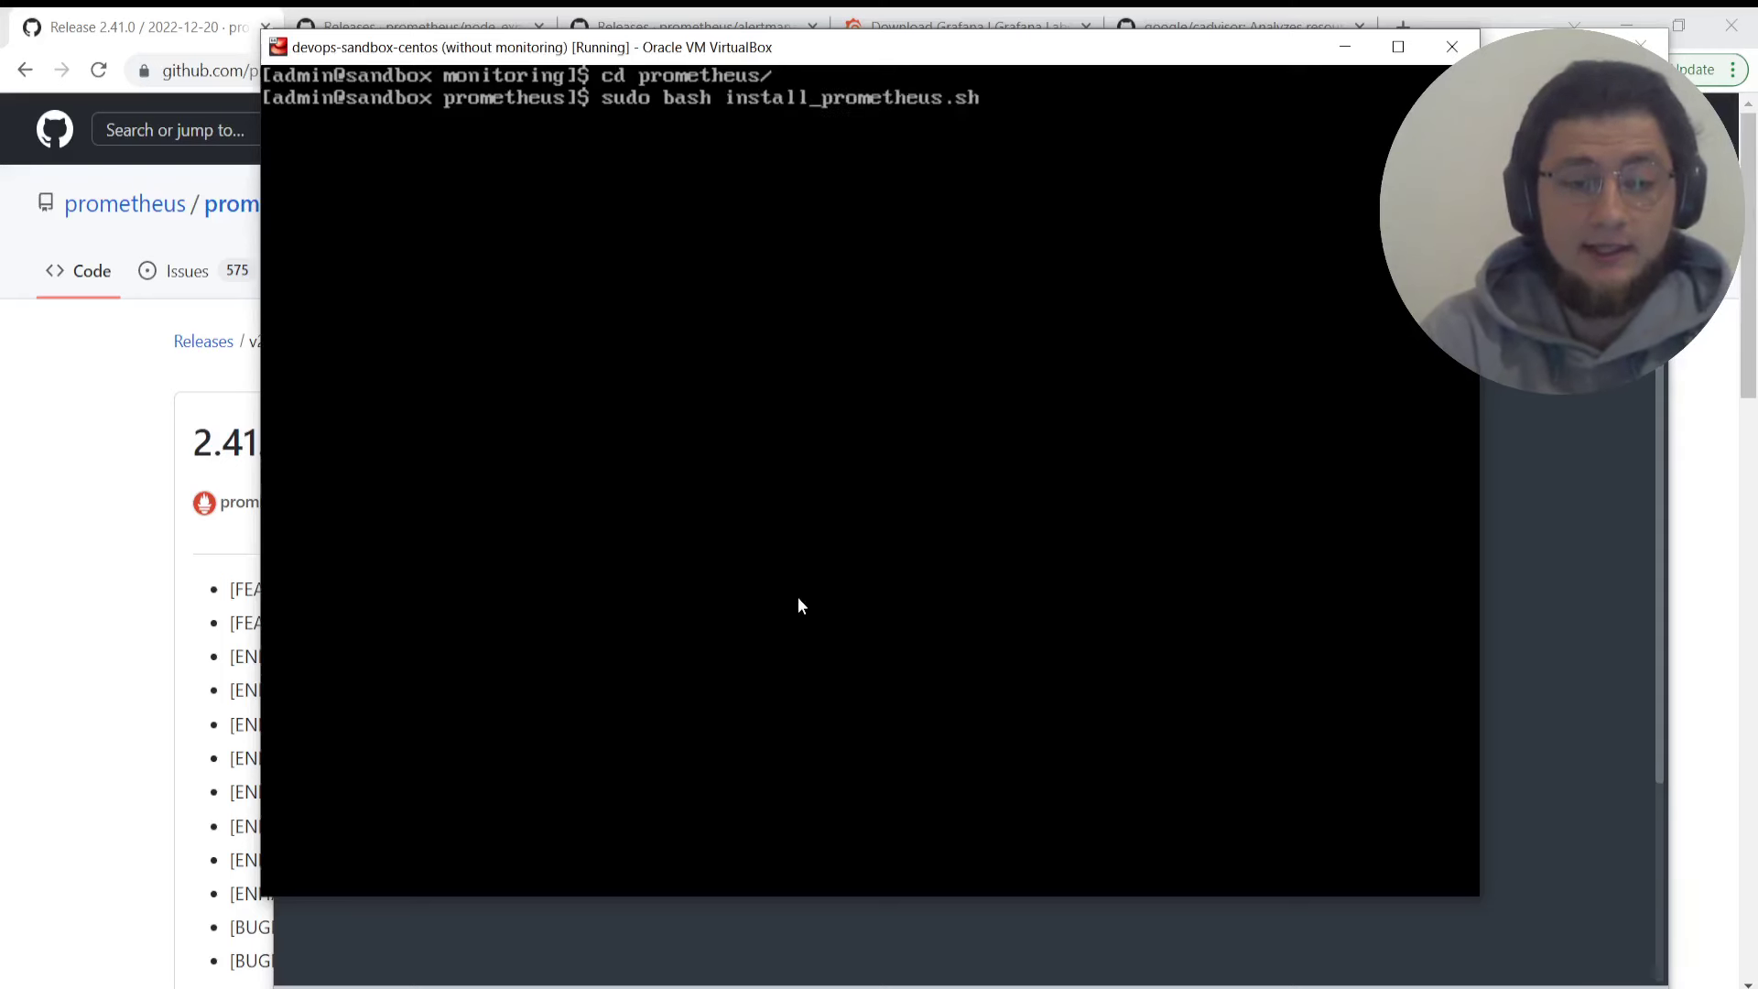
pyautogui.press('Return')
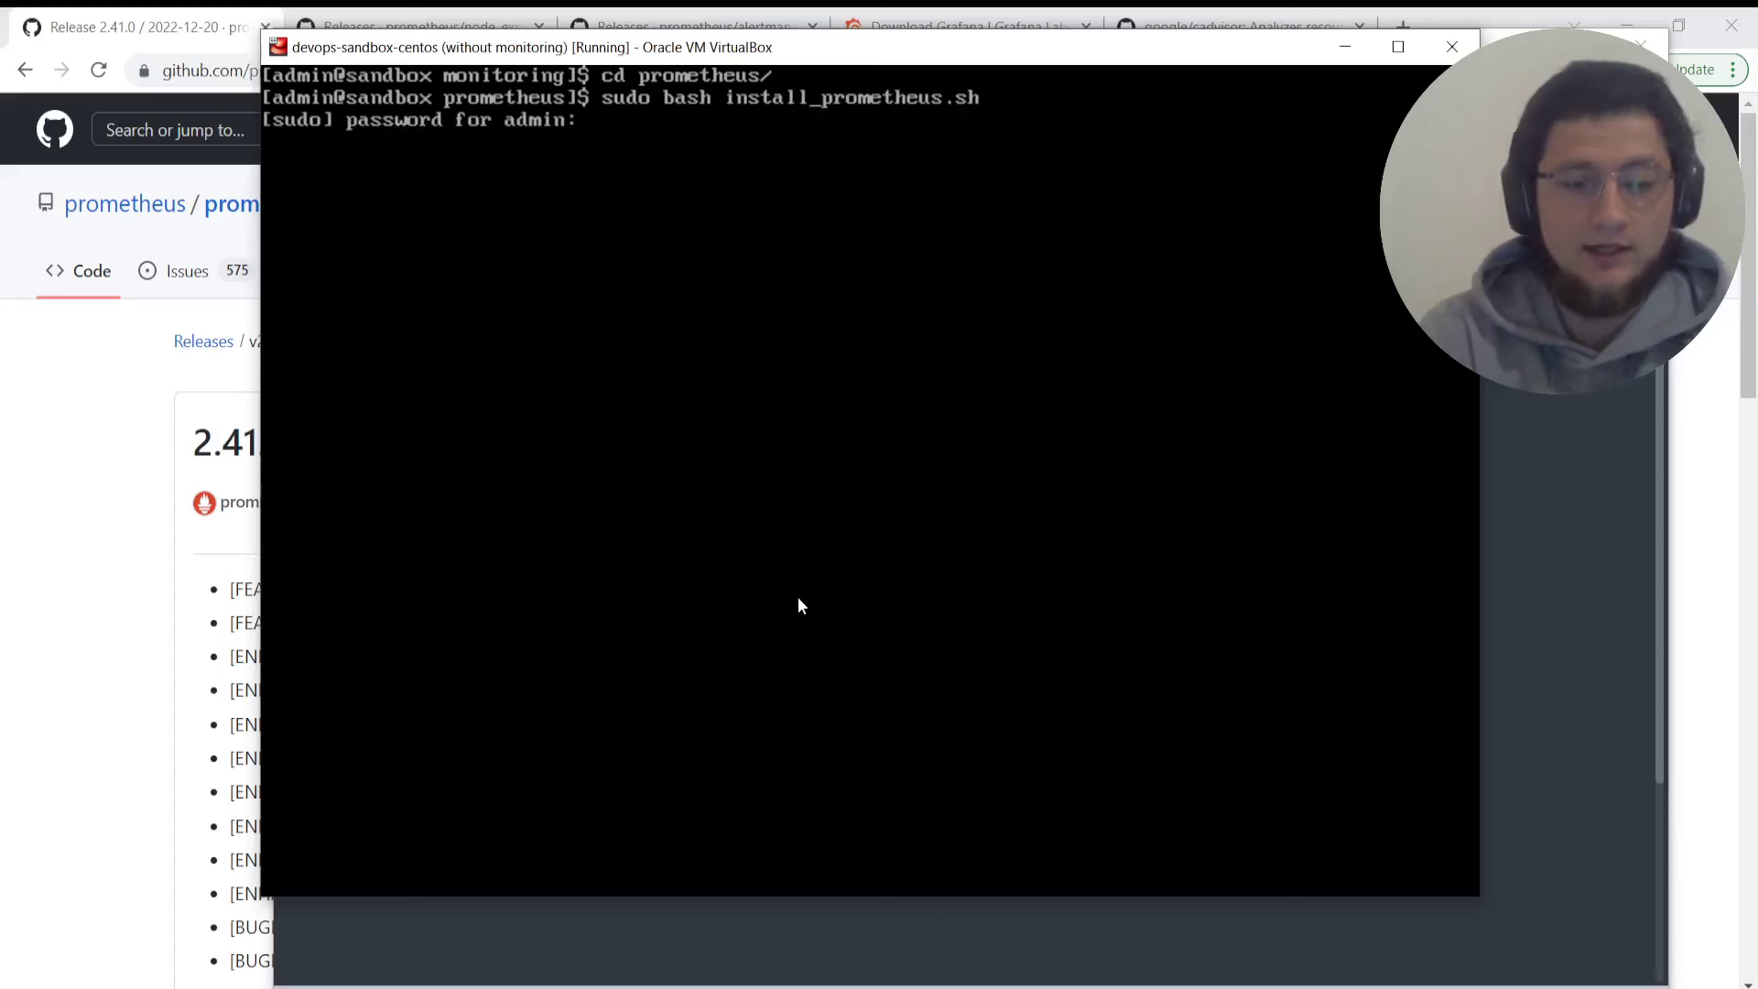
pyautogui.press('Return')
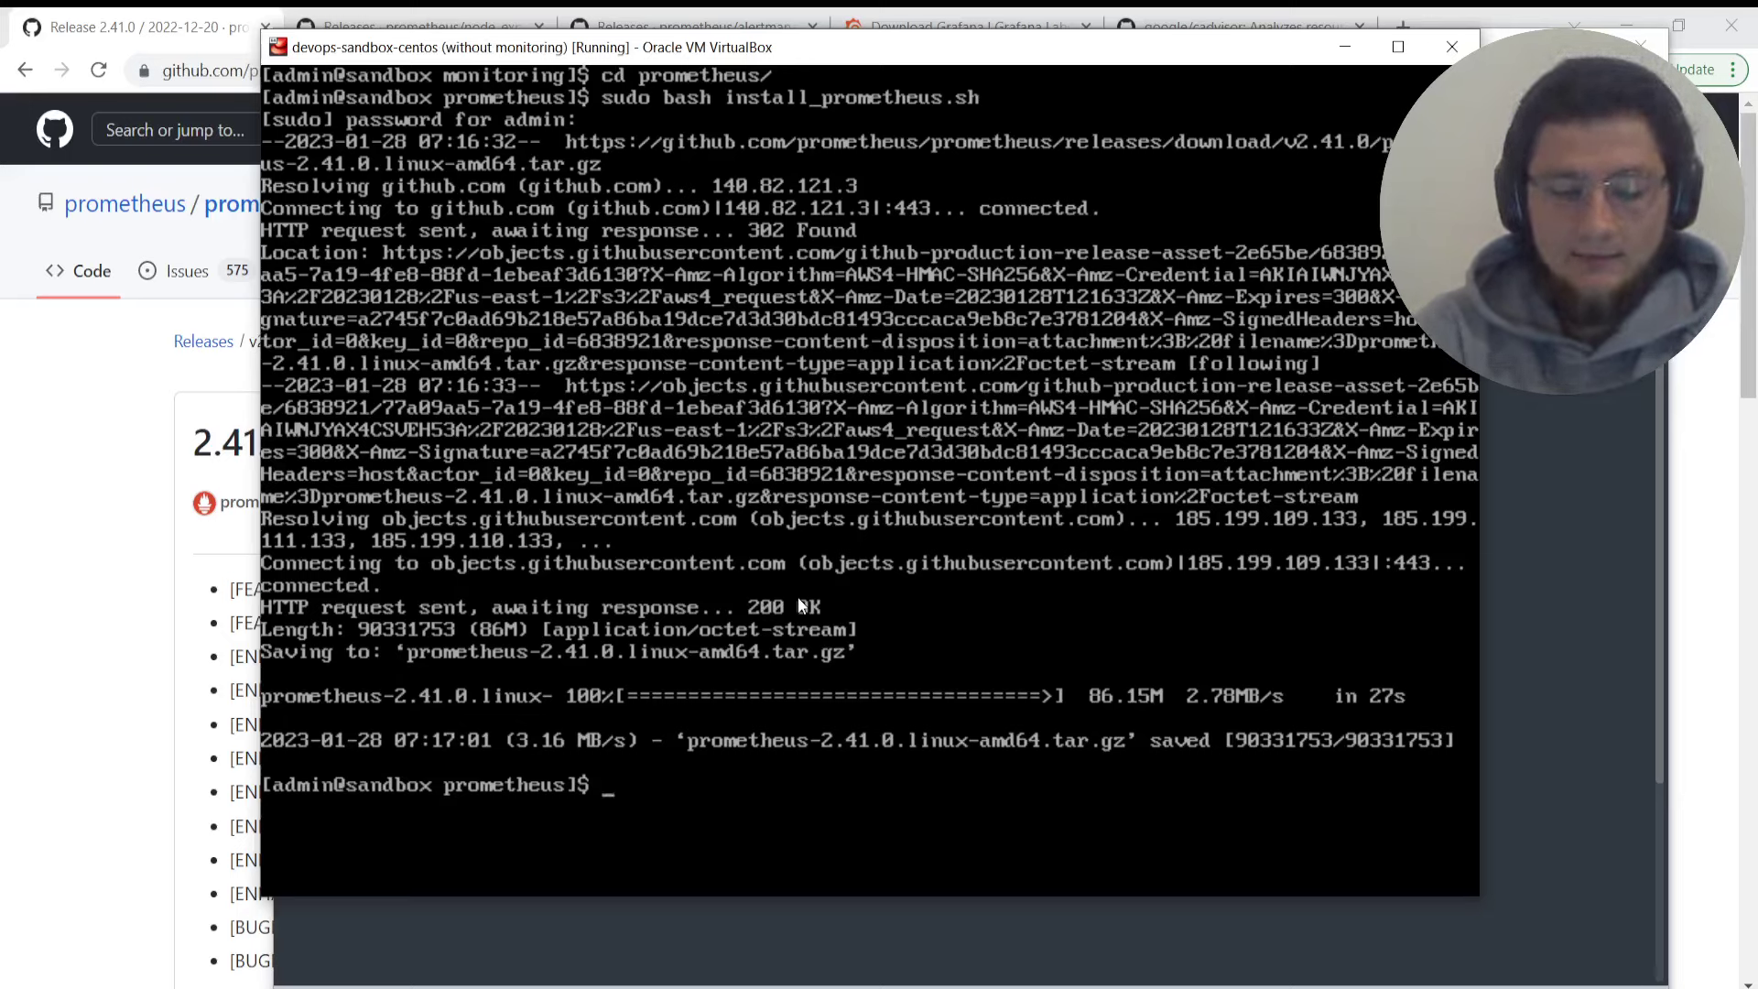
# Create the prometheus systemd service with sudo bash create_service_prometheus.sh.
pyautogui.press('Up')
pyautogui.press('BackSpace')
pyautogui.press('BackSpace')
pyautogui.press('BackSpace')
pyautogui.press('BackSpace')
pyautogui.press('BackSpace')
pyautogui.press('BackSpace')
pyautogui.press('BackSpace')
pyautogui.press('BackSpace')
pyautogui.press('BackSpace')
pyautogui.press('BackSpace')
pyautogui.press('BackSpace')
pyautogui.press('BackSpace')
pyautogui.press('BackSpace')
pyautogui.press('BackSpace')
pyautogui.press('BackSpace')
pyautogui.press('BackSpace')
pyautogui.press('BackSpace')
pyautogui.press('BackSpace')
pyautogui.press('BackSpace')
pyautogui.press('BackSpace')
pyautogui.write('cre')
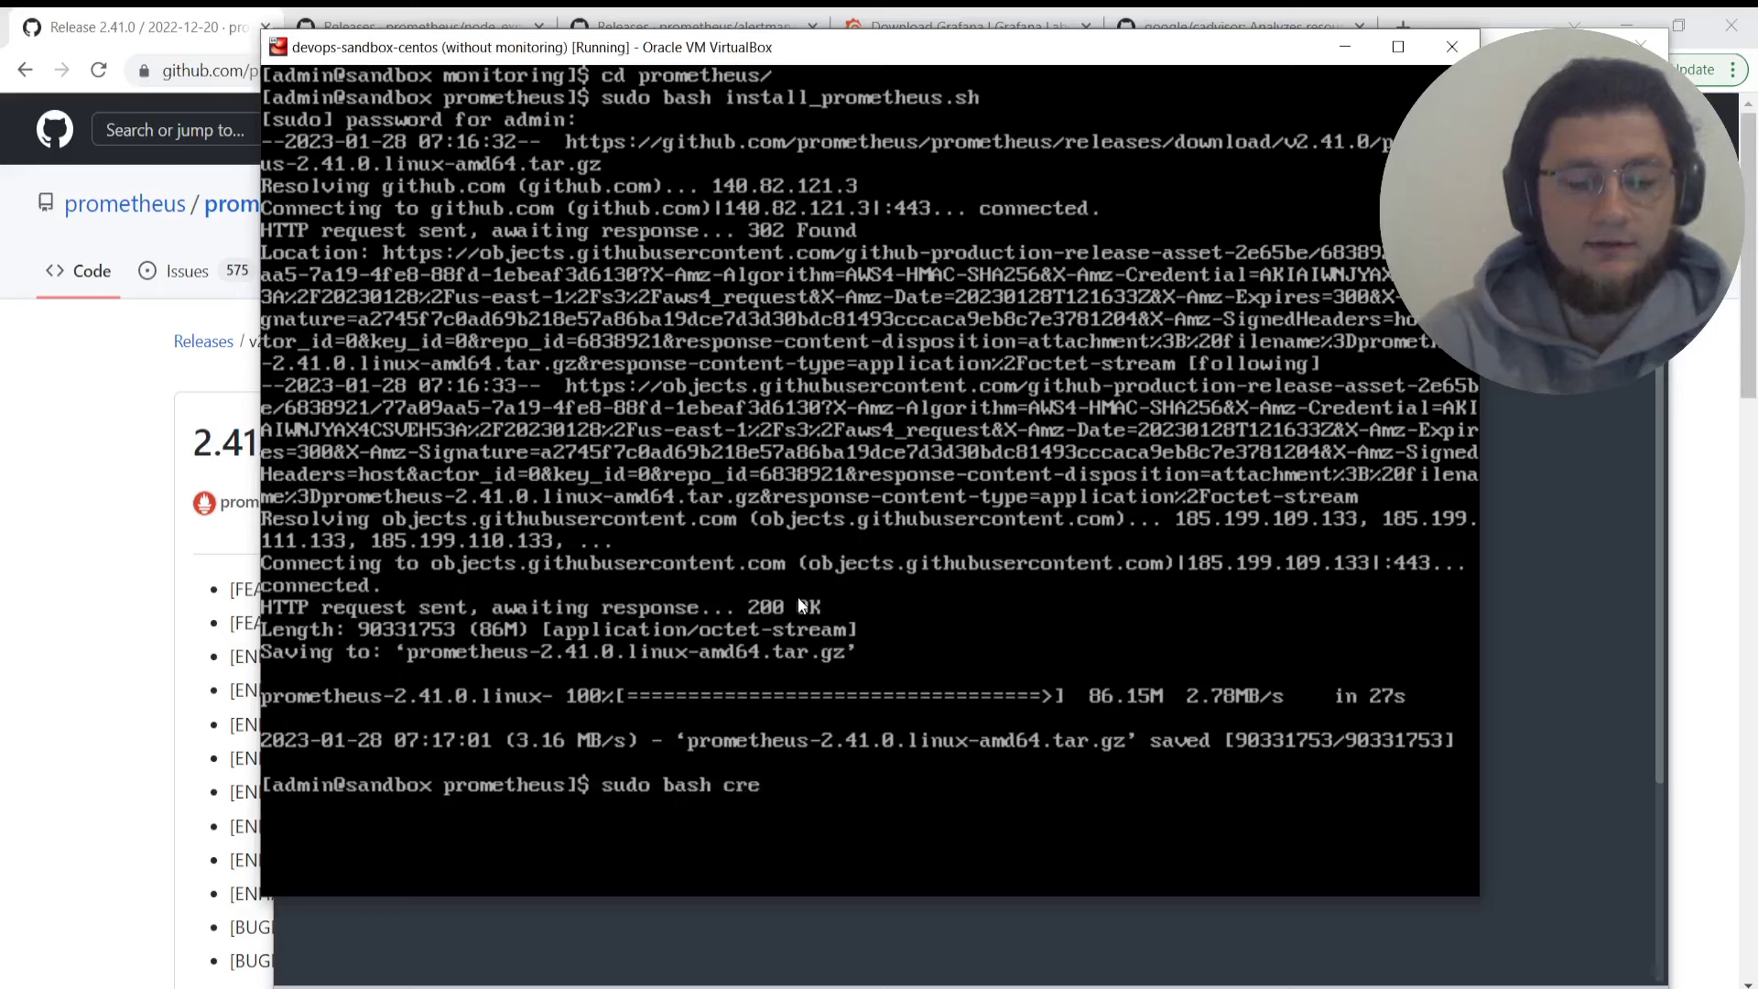
pyautogui.press('Tab')
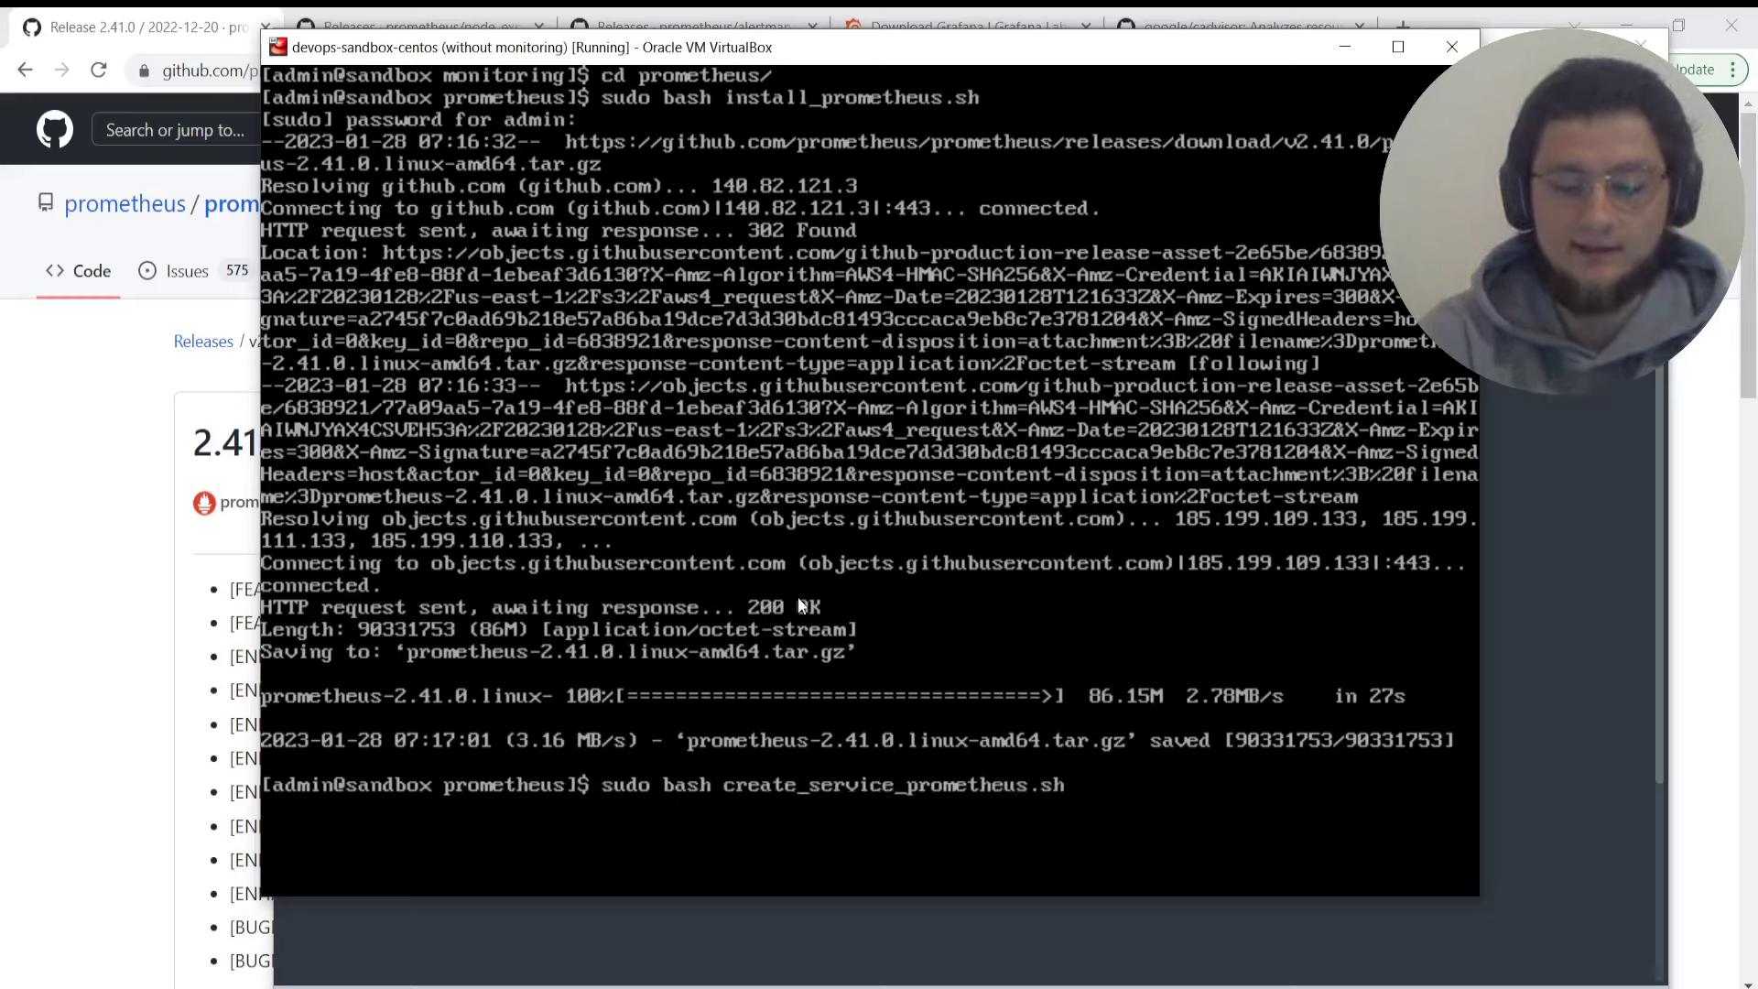
pyautogui.press('Return')
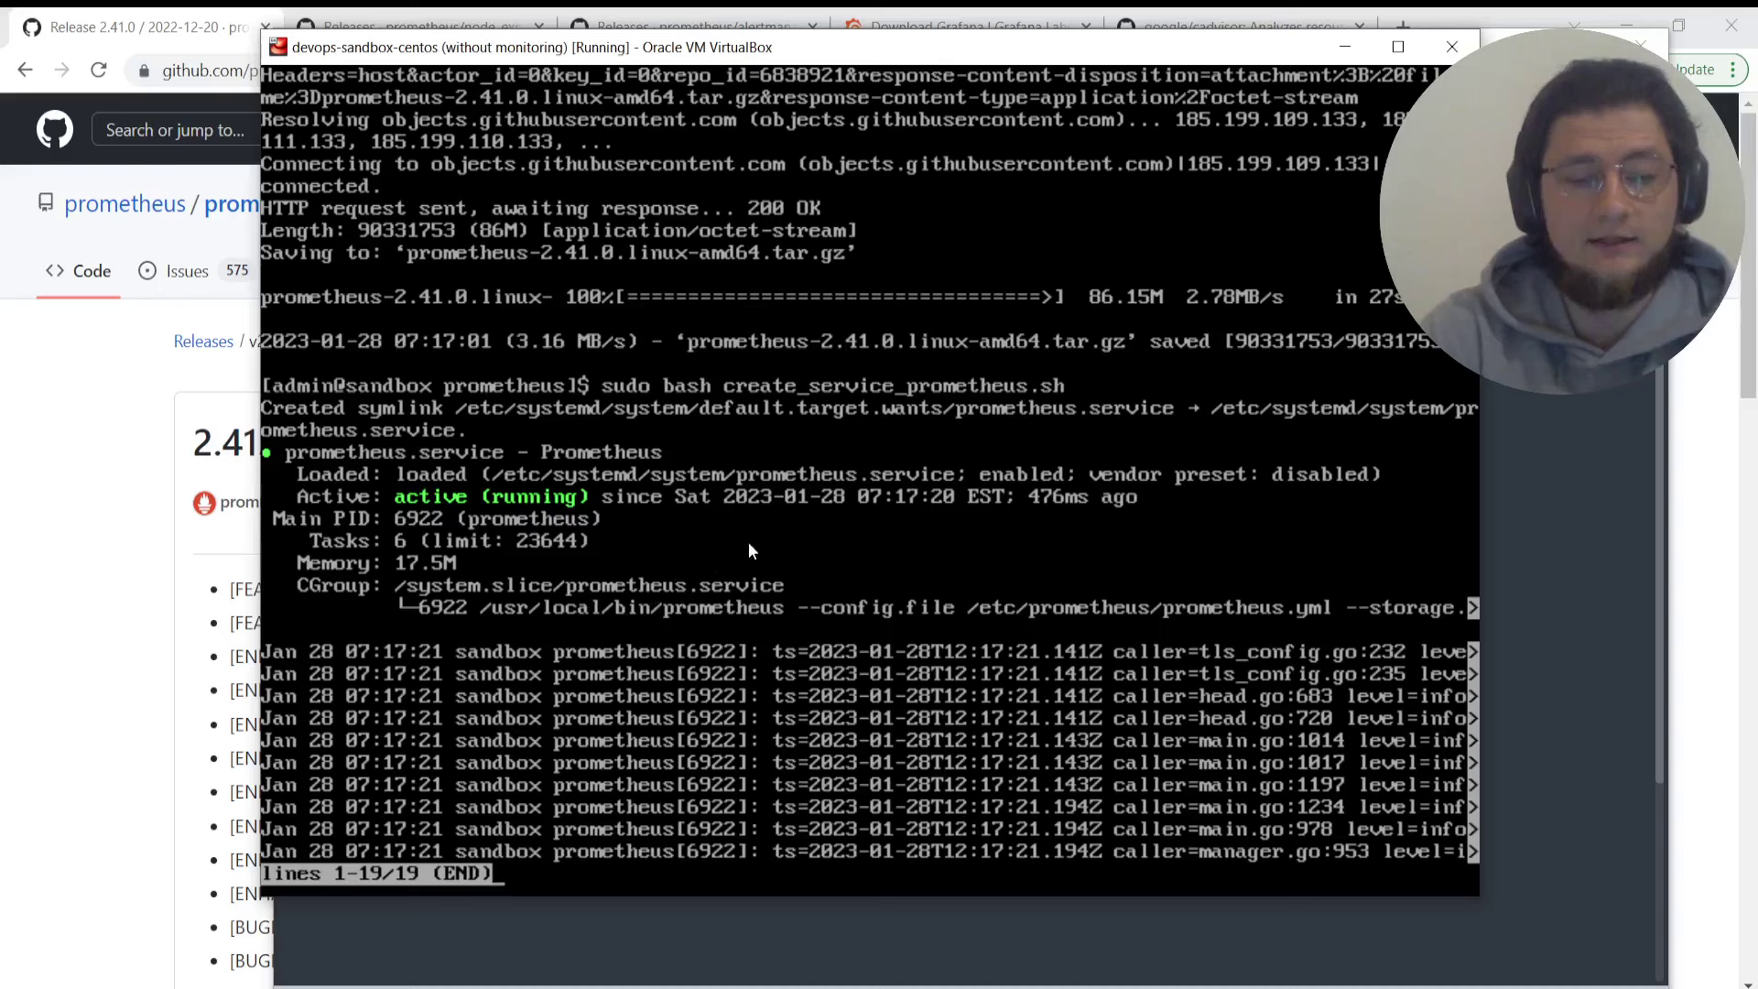
pyautogui.press('q')
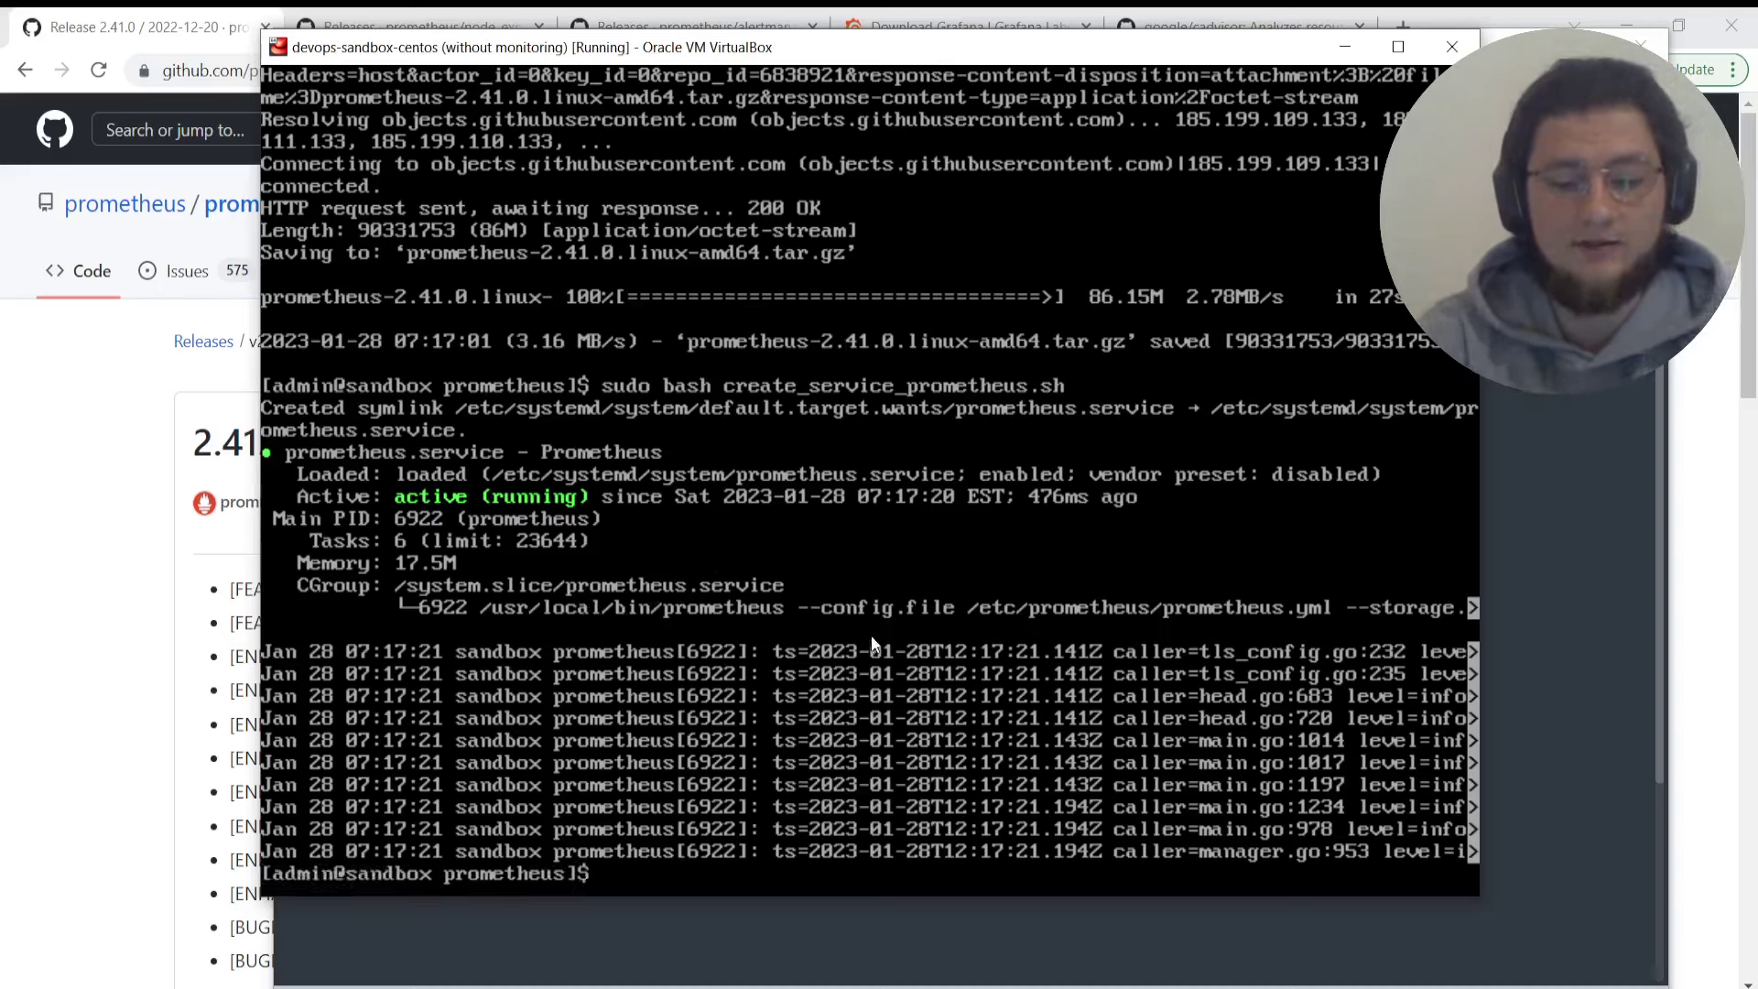
# Confirm prometheus.service is active (running) with systemctl status, then clear the terminal.
pyautogui.write('sudo systemctl ')
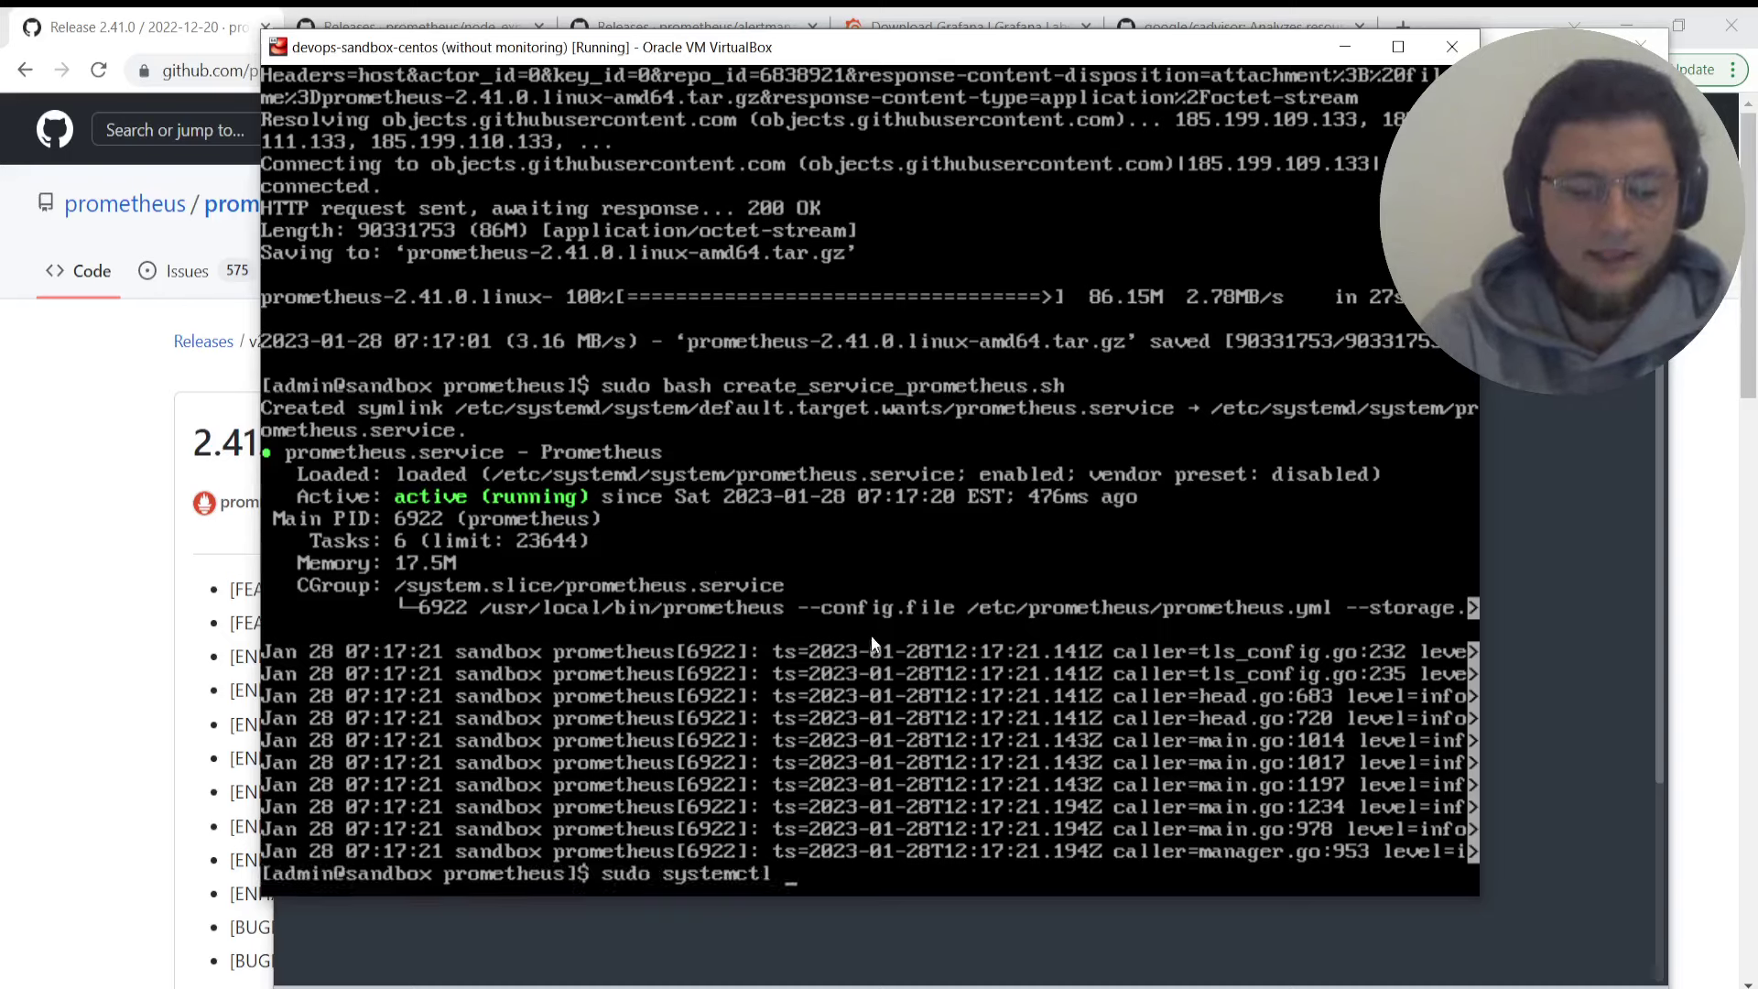
pyautogui.write('status pr')
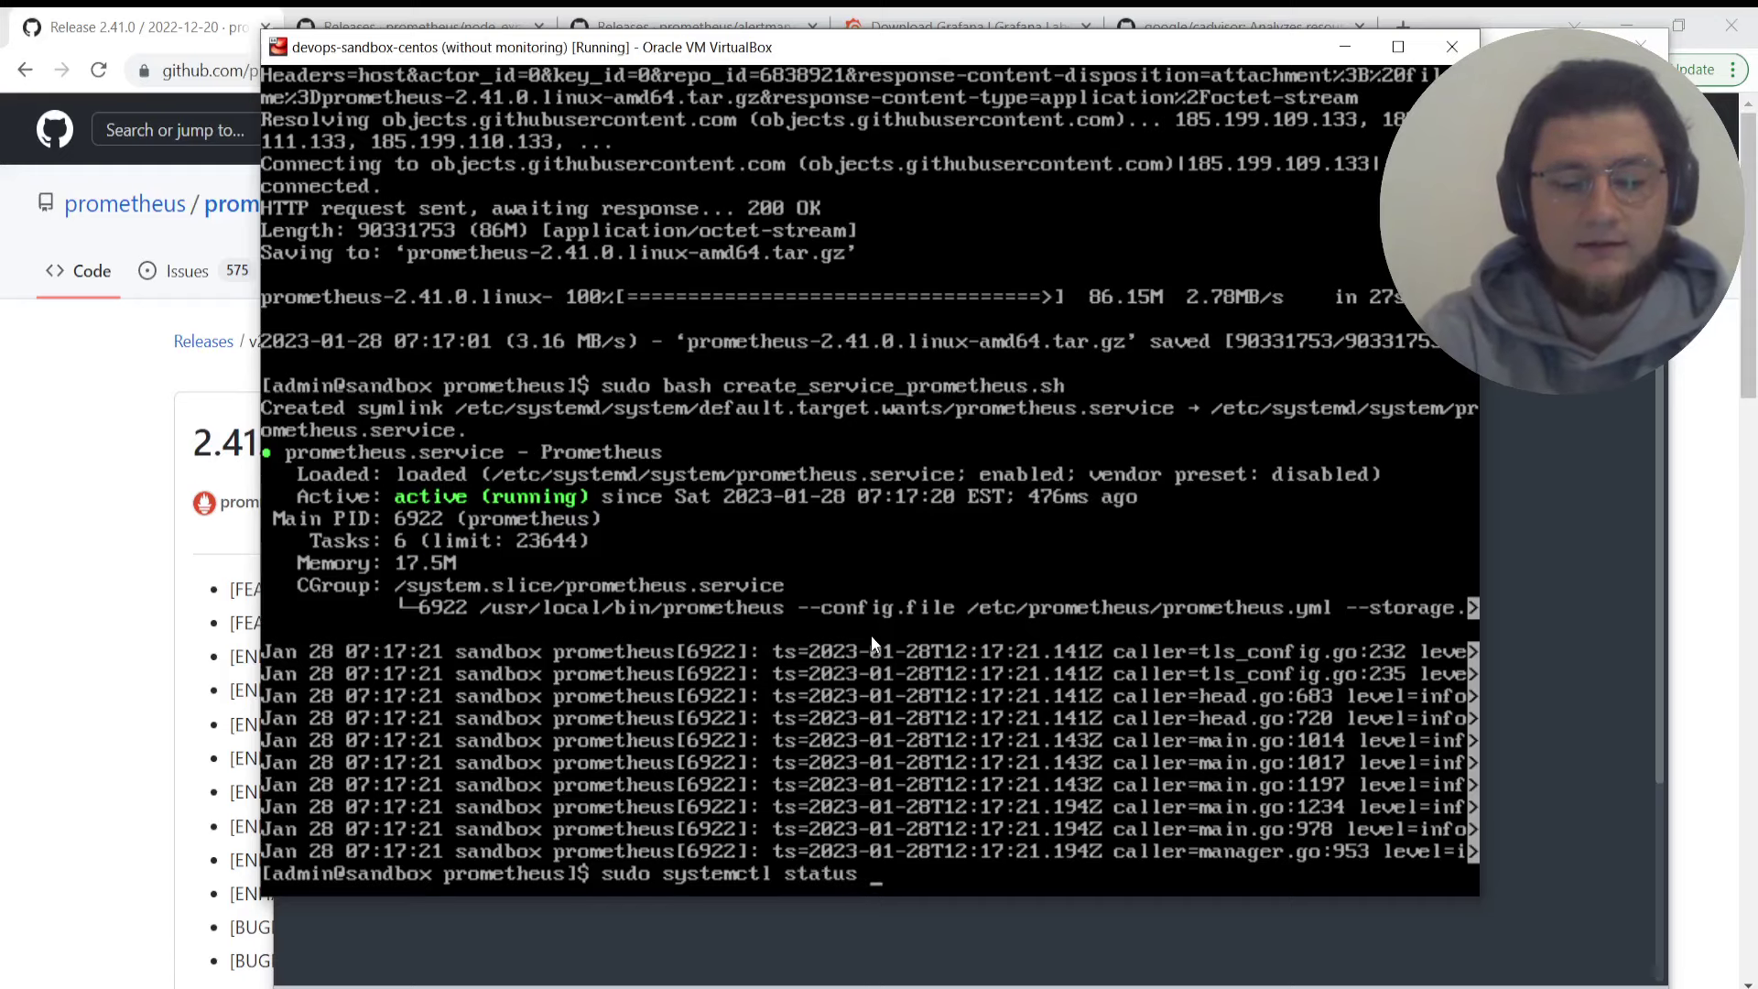
pyautogui.press('Tab')
pyautogui.press('Return')
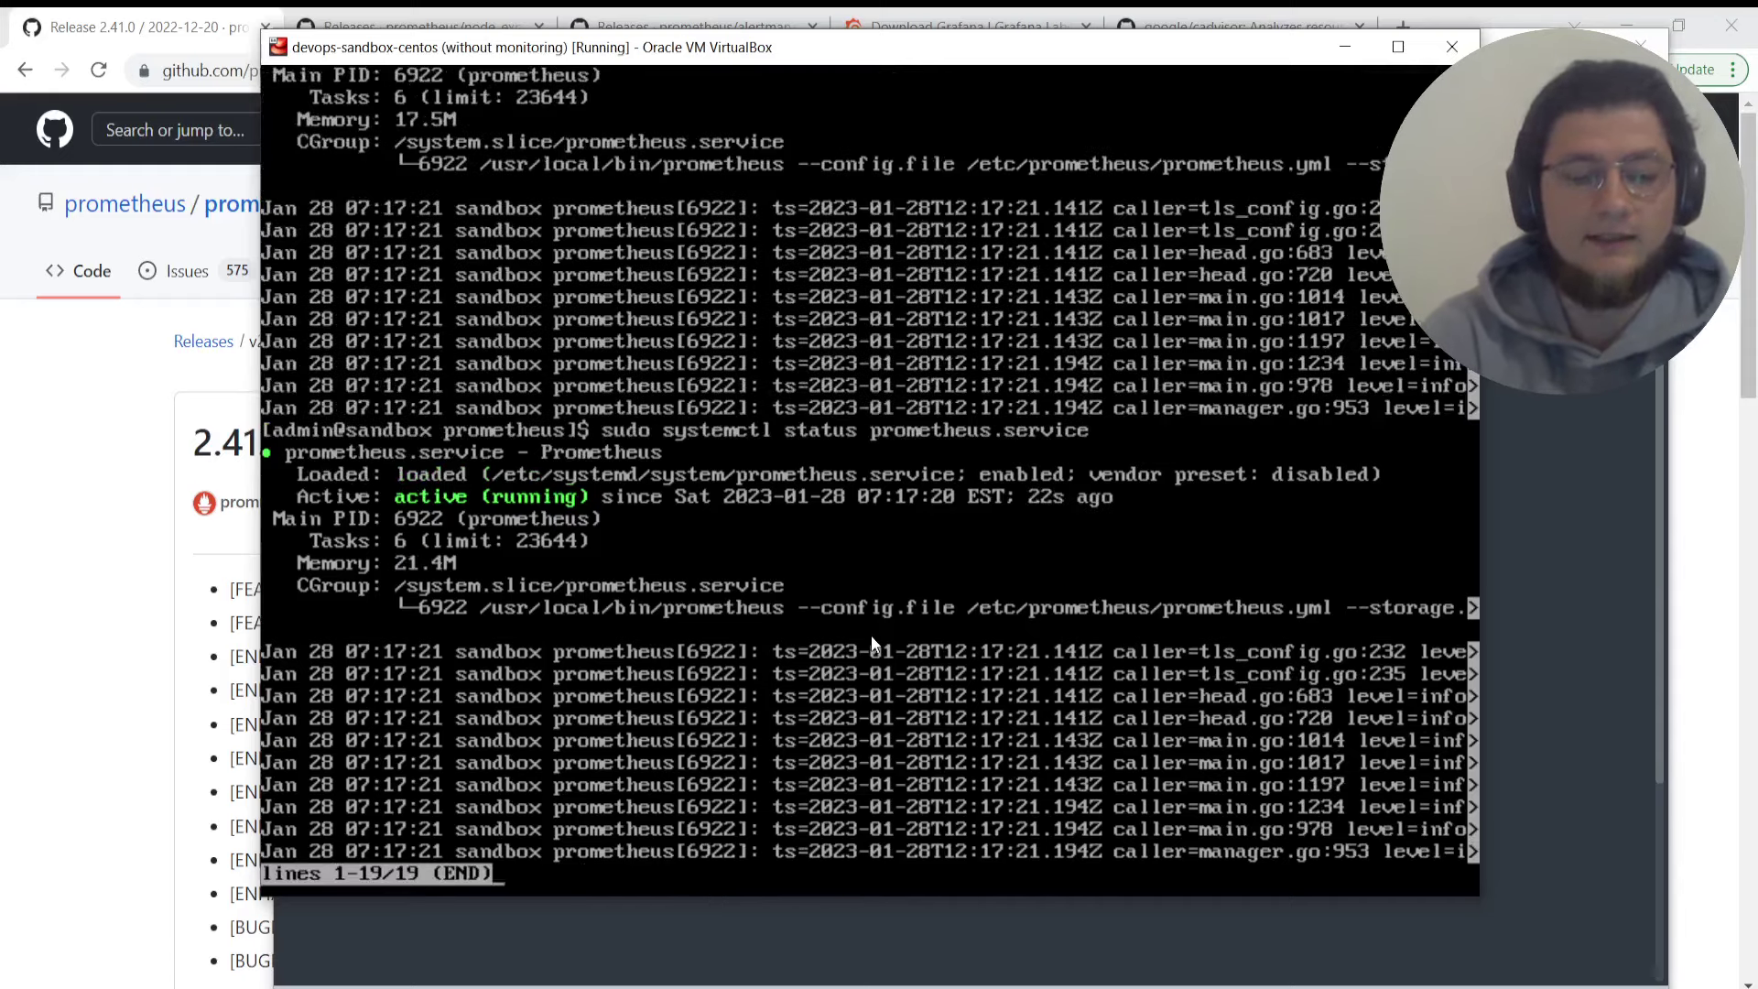
pyautogui.press('q')
pyautogui.press('Return')
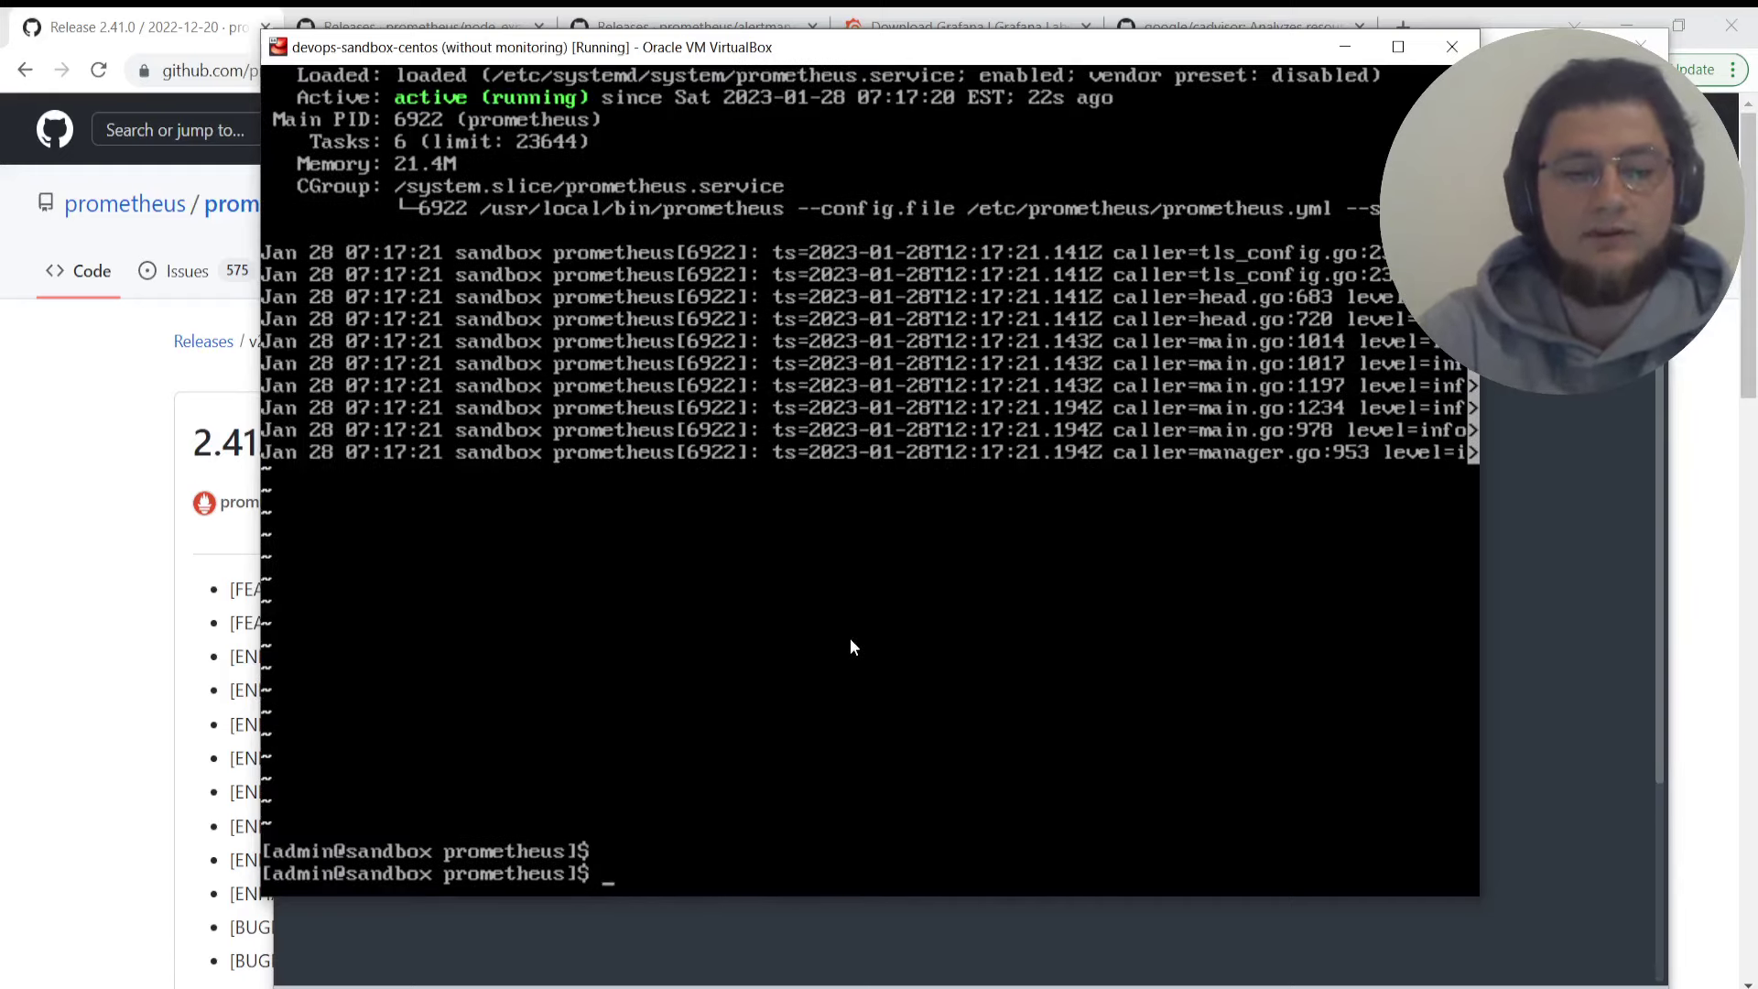
pyautogui.write('clear')
pyautogui.press('Return')
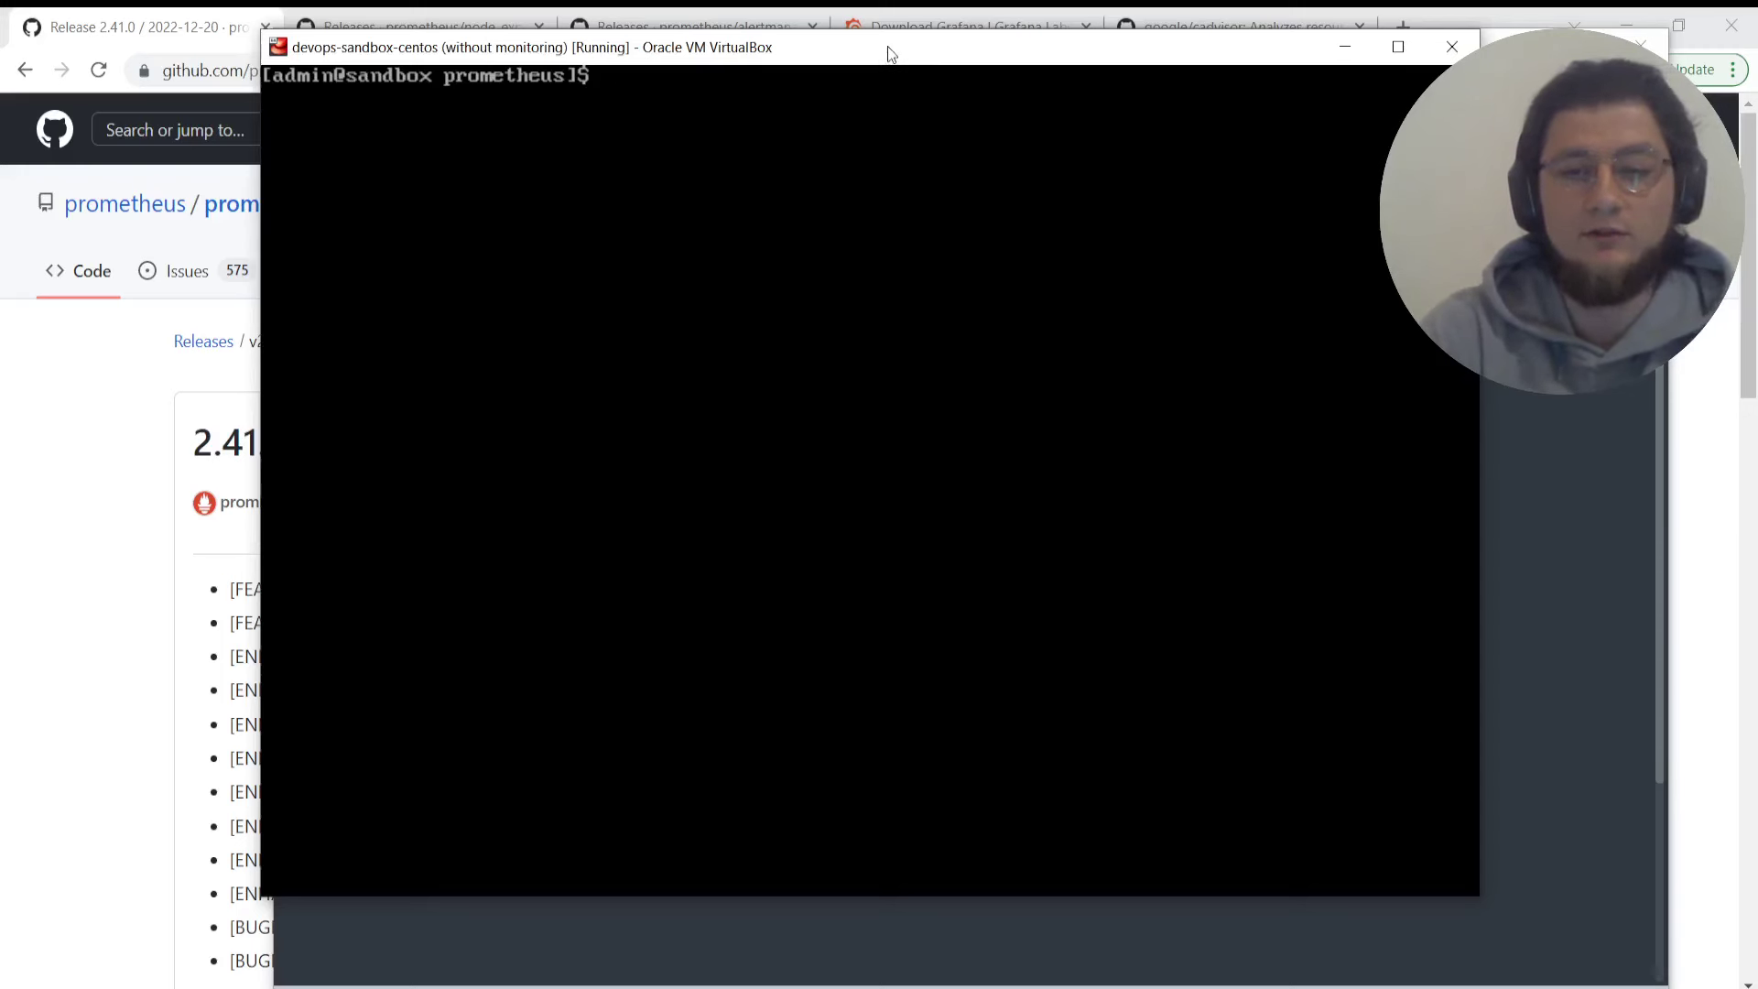
# Reposition the VM window and bring its terminal back to the front.
pyautogui.moveTo(888, 45); pyautogui.dragTo(887, 66)
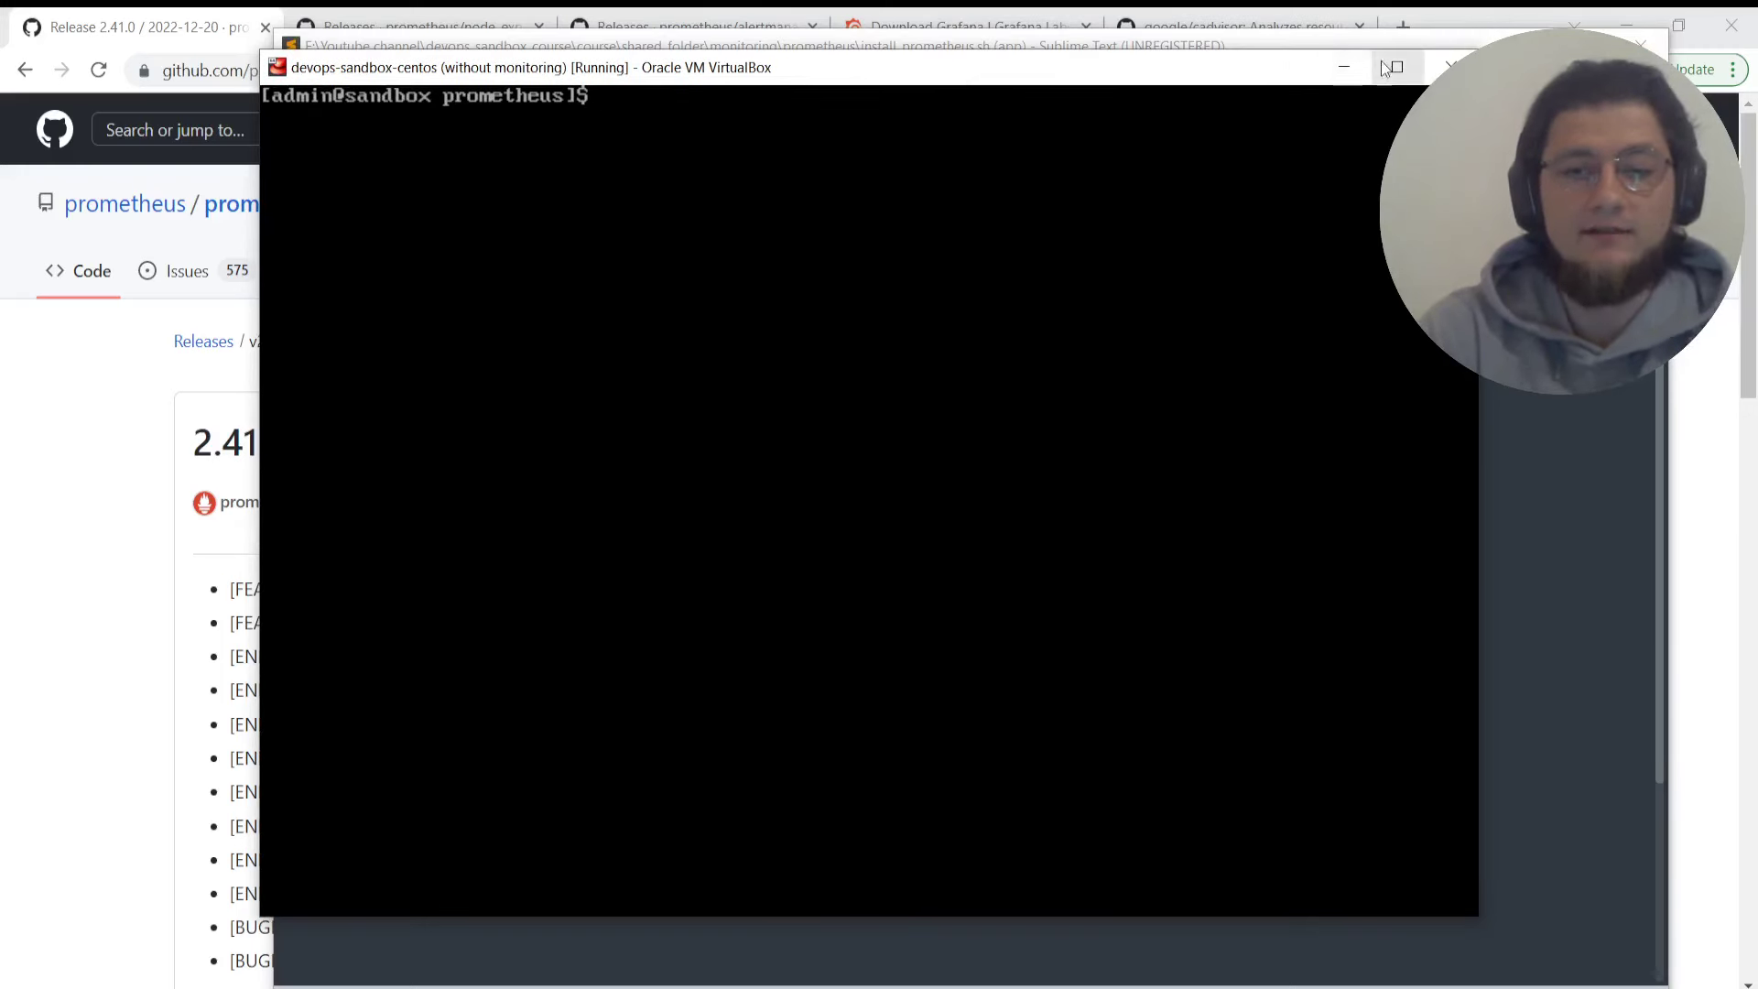
pyautogui.click(1459, 16)
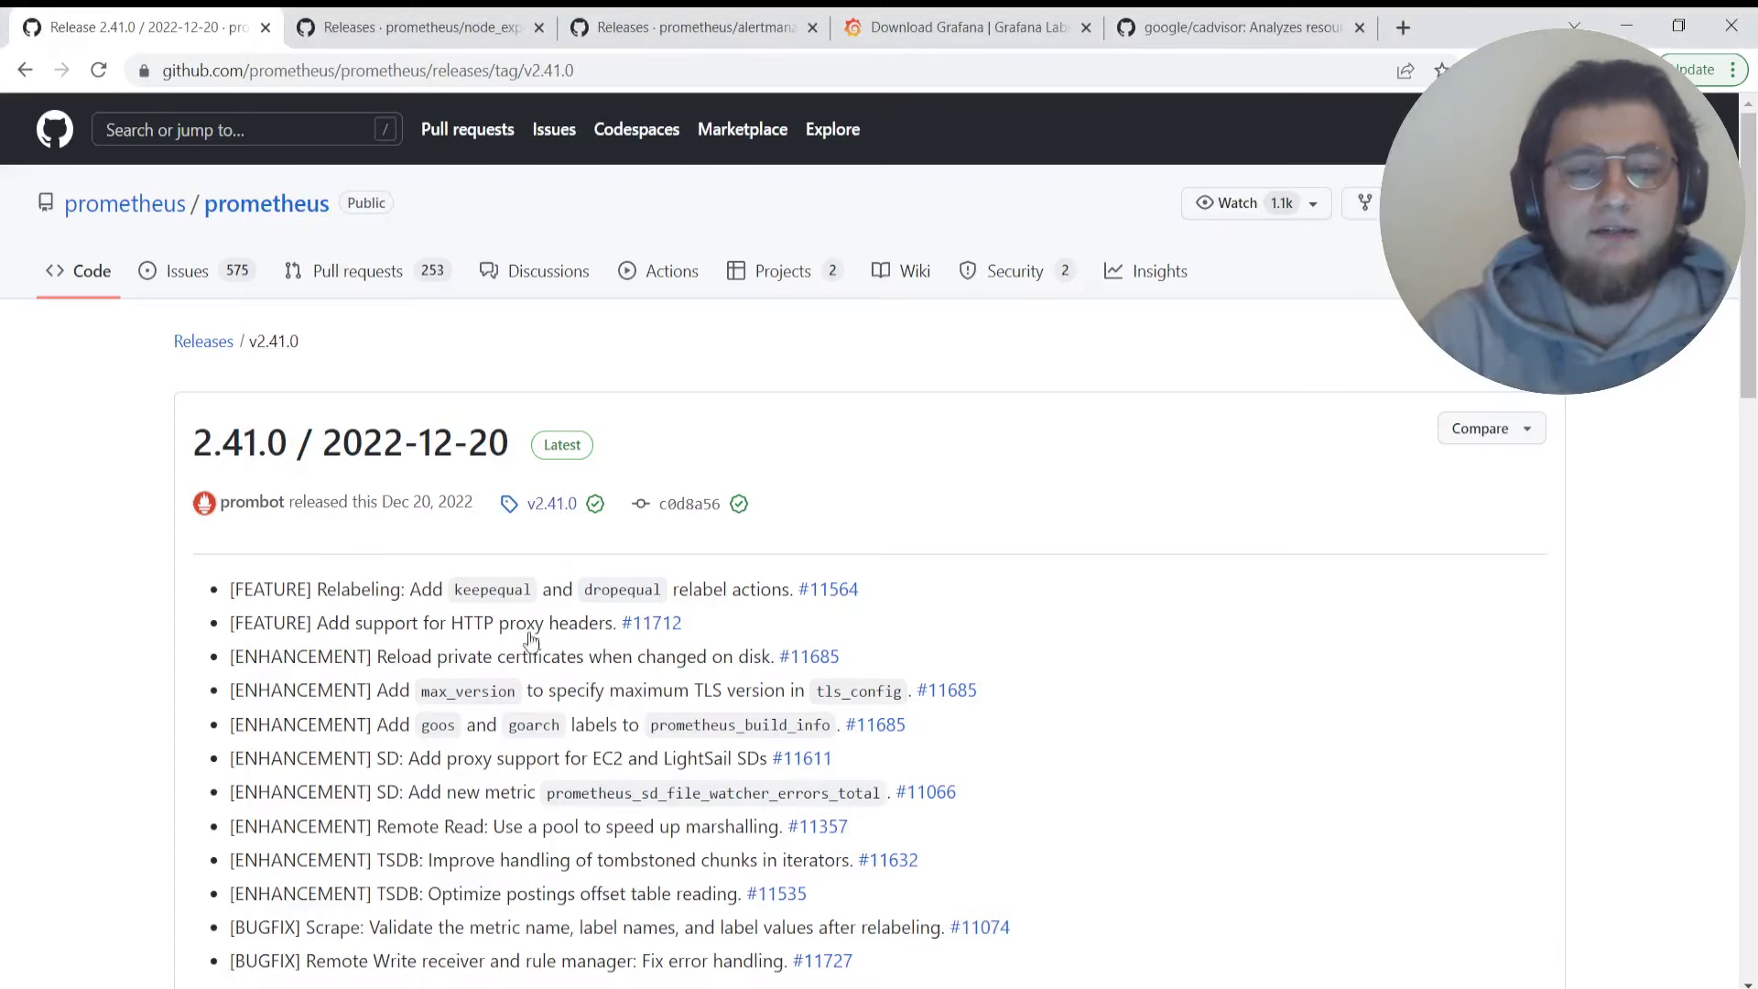
pyautogui.hotkey('alt', 'Tab')
# Run ifconfig to find the VM's address 192.168.100.71, then clear the terminal.
pyautogui.write('ifc')
pyautogui.press('BackSpace')
pyautogui.press('BackSpace')
pyautogui.write('nc')
pyautogui.press('BackSpace')
pyautogui.write('fc')
pyautogui.press('BackSpace')
pyautogui.press('BackSpace')
pyautogui.press('BackSpace')
pyautogui.write('fconfig')
pyautogui.press('Return')
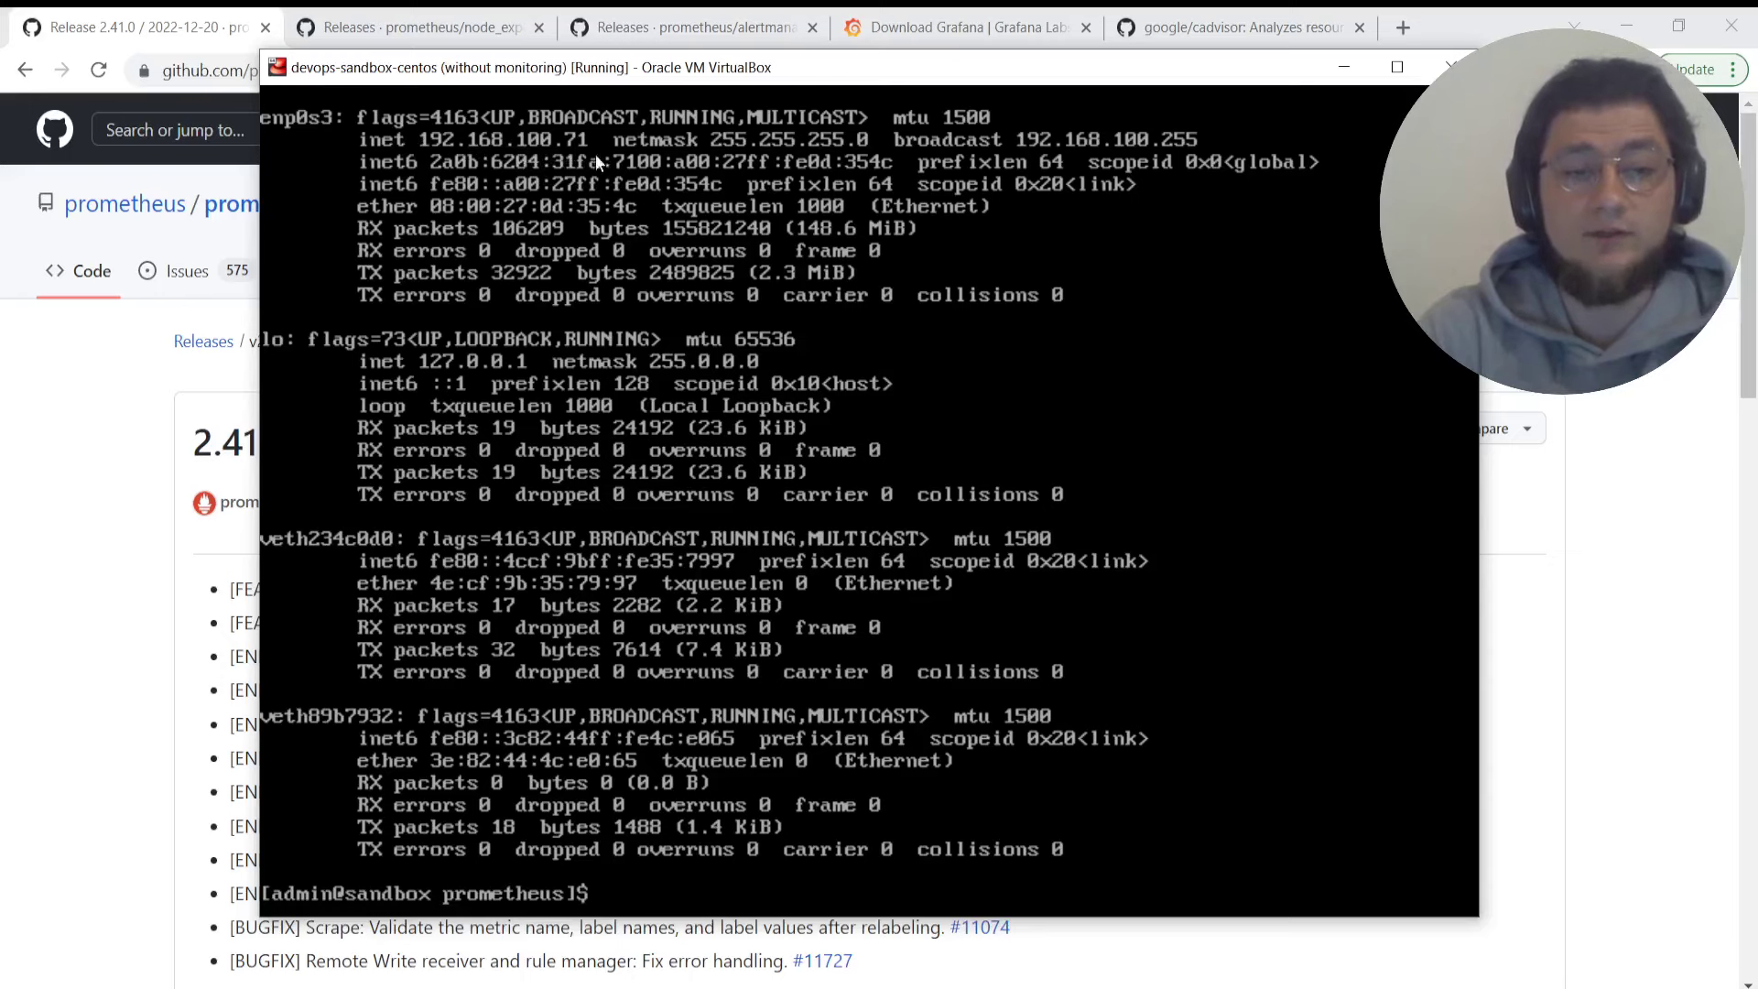
pyautogui.write('clear')
pyautogui.press('Return')
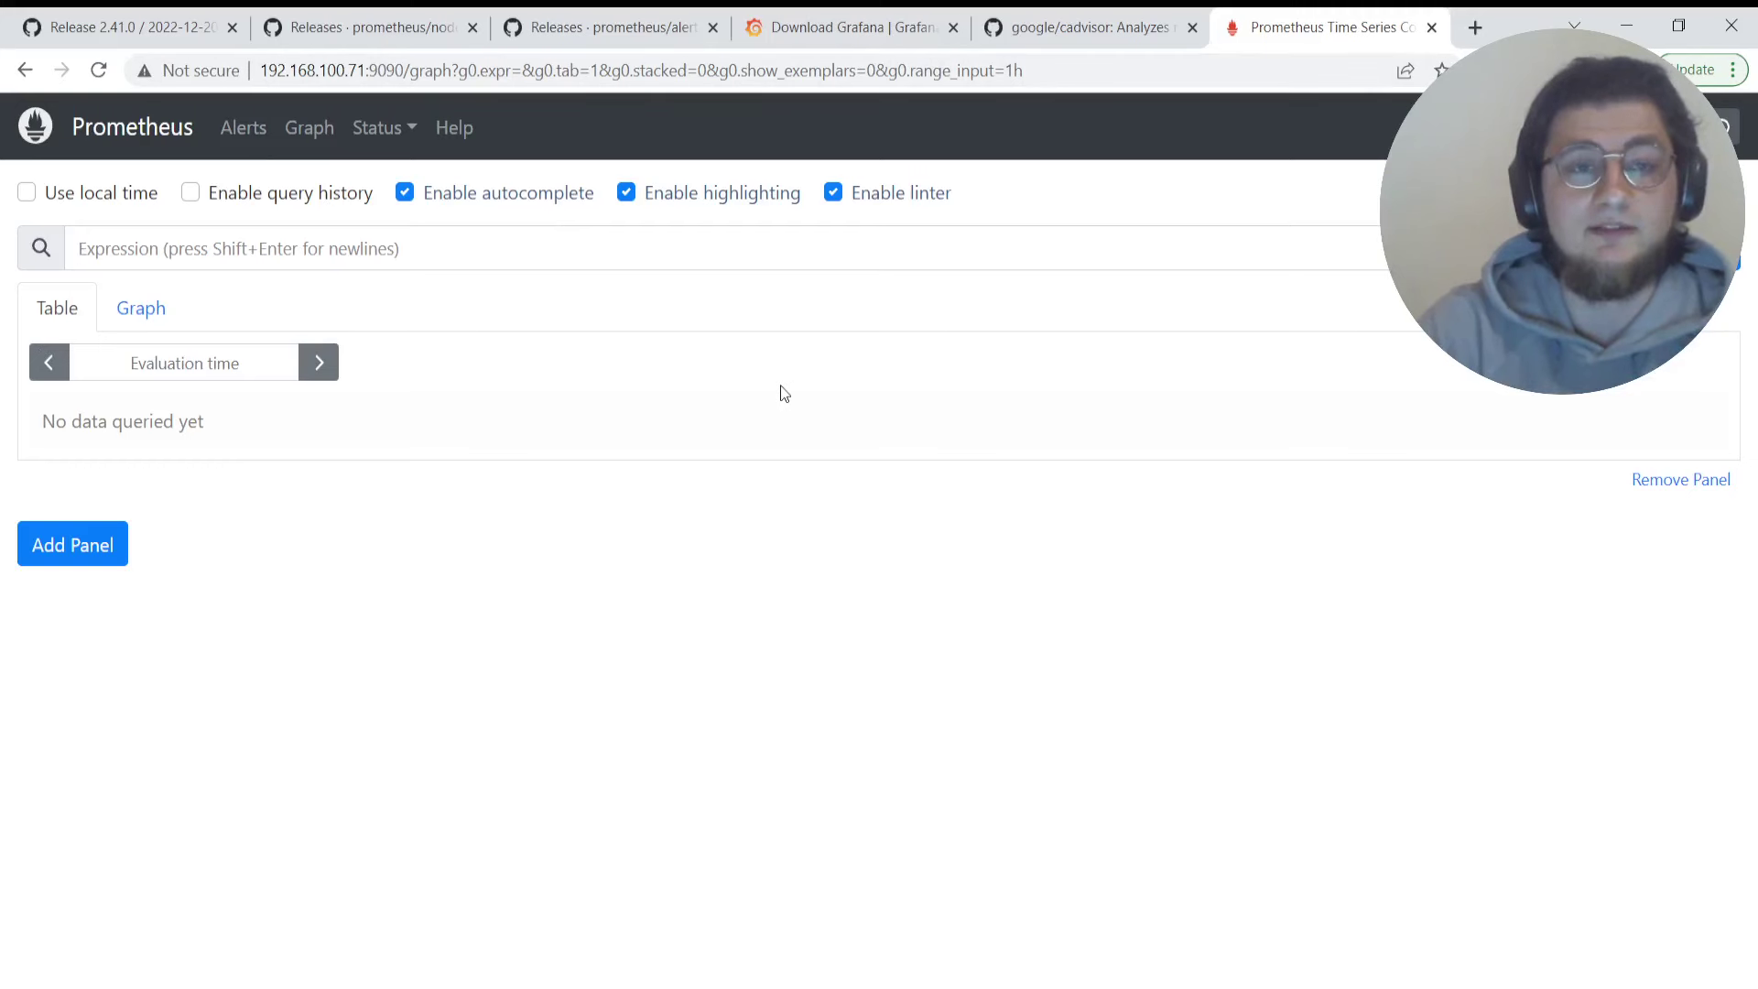
# Browse the Prometheus Alerts, Graph and Status pages, then reload the Graph page.
pyautogui.click(246, 129)
pyautogui.click(316, 129)
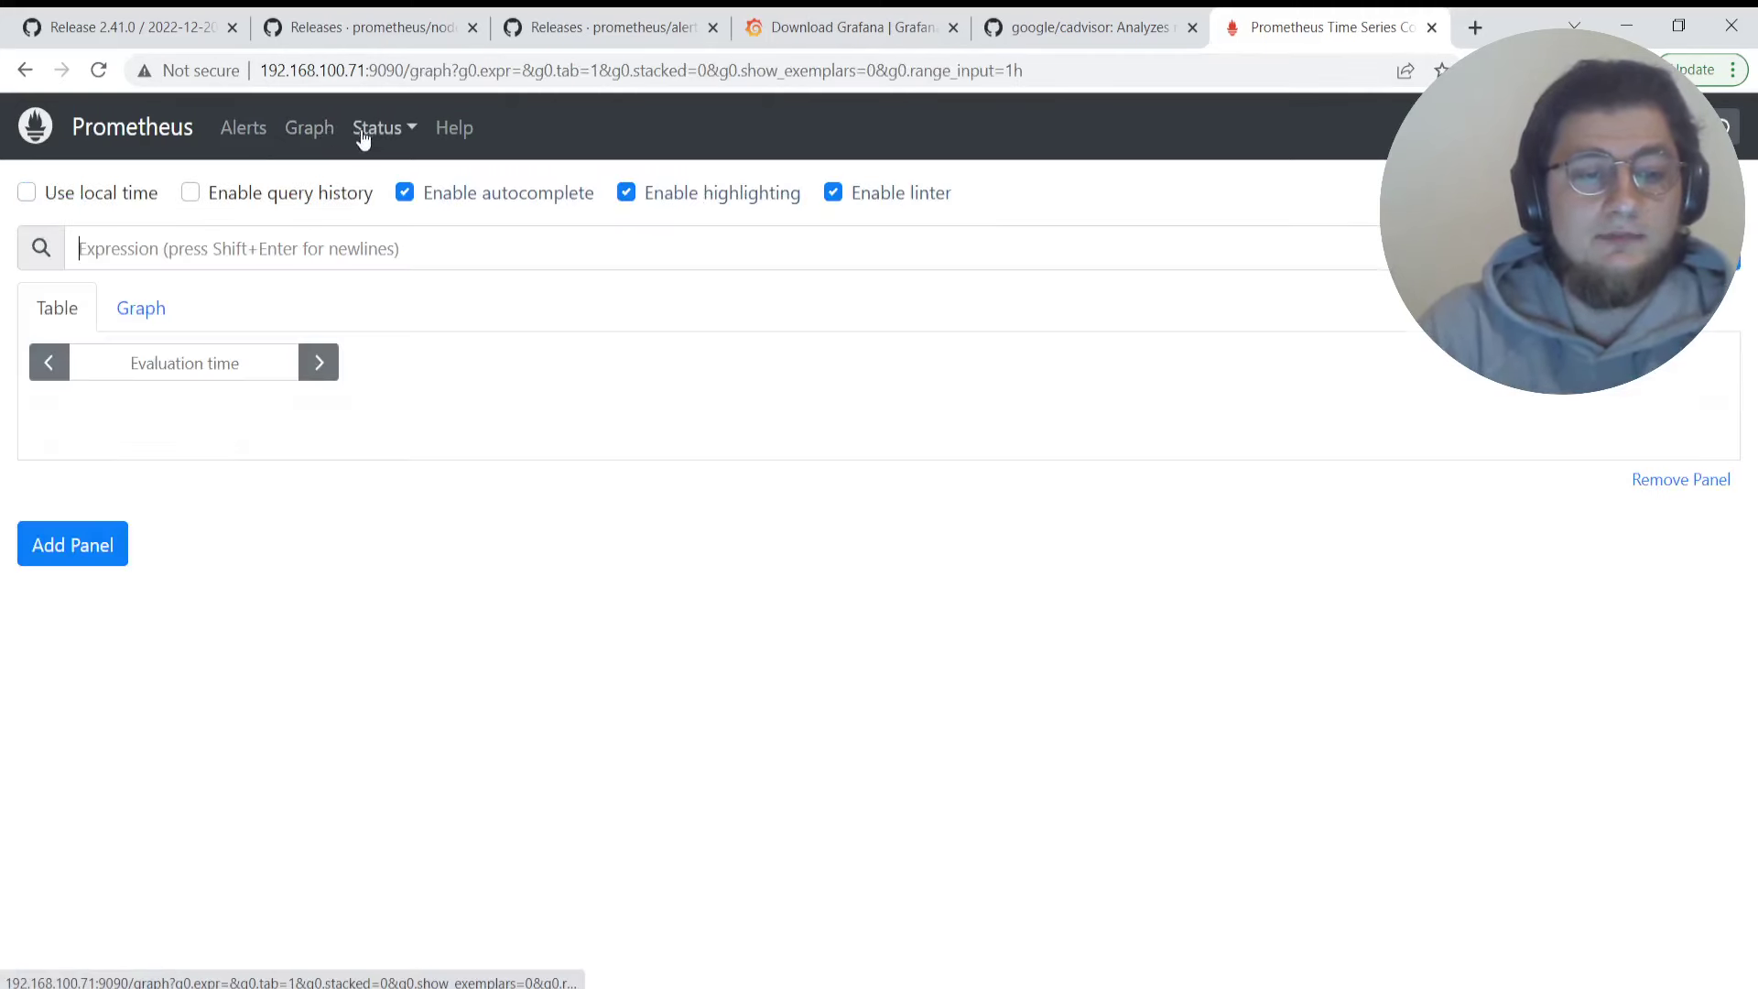
pyautogui.click(361, 133)
pyautogui.click(310, 128)
# Query process_cpu_seconds_total (0.21 for the prometheus job), then return to the 2.41.0 release page.
pyautogui.write('fg')
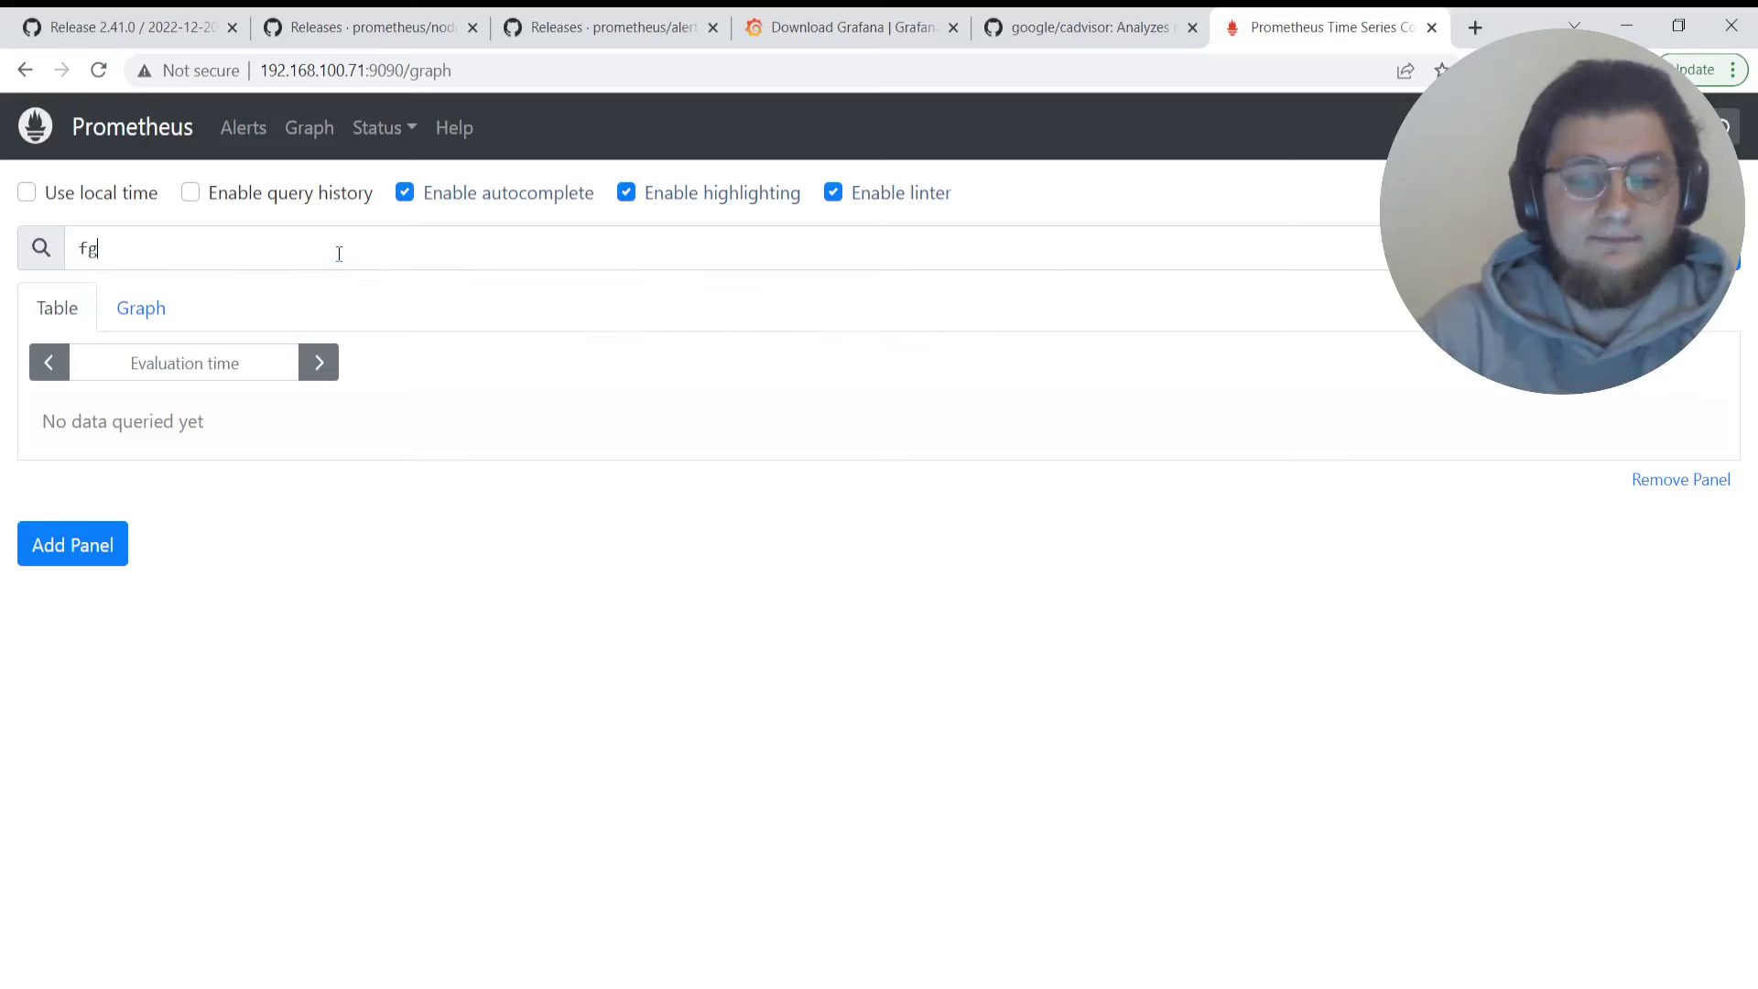
pyautogui.hotkey('ctrl', 'a')
pyautogui.write('process_cpu_seconds_total')
pyautogui.press('Return')
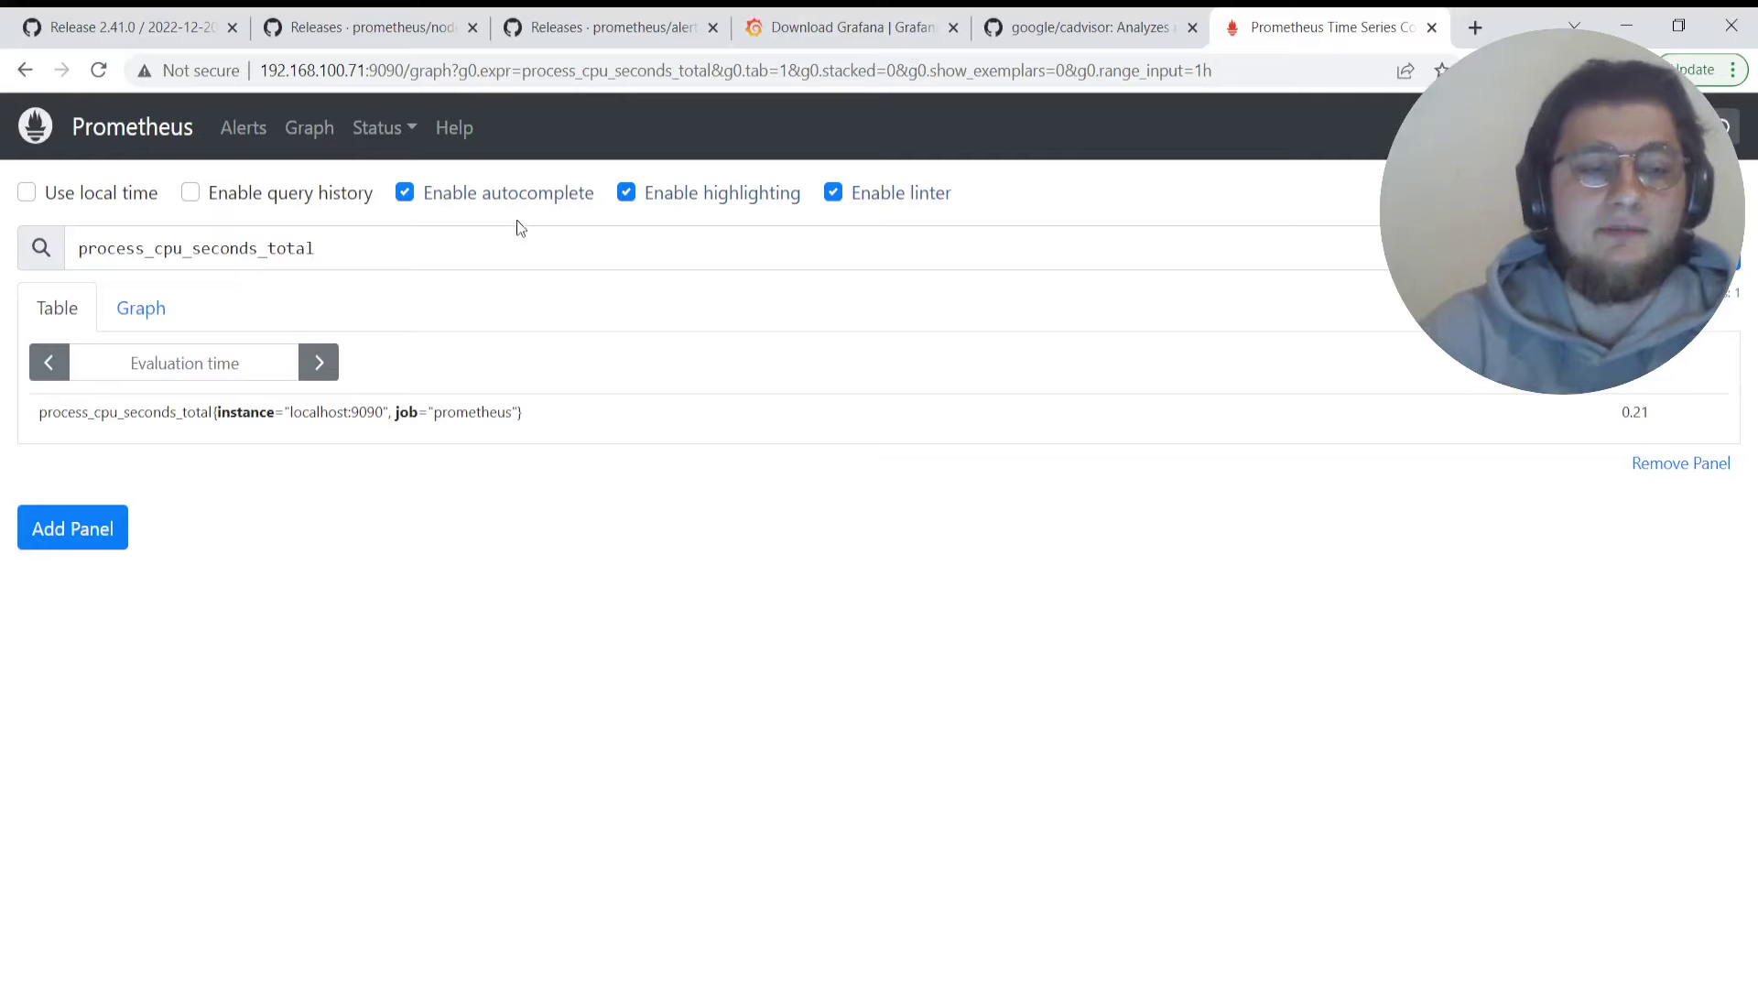
pyautogui.click(187, 32)
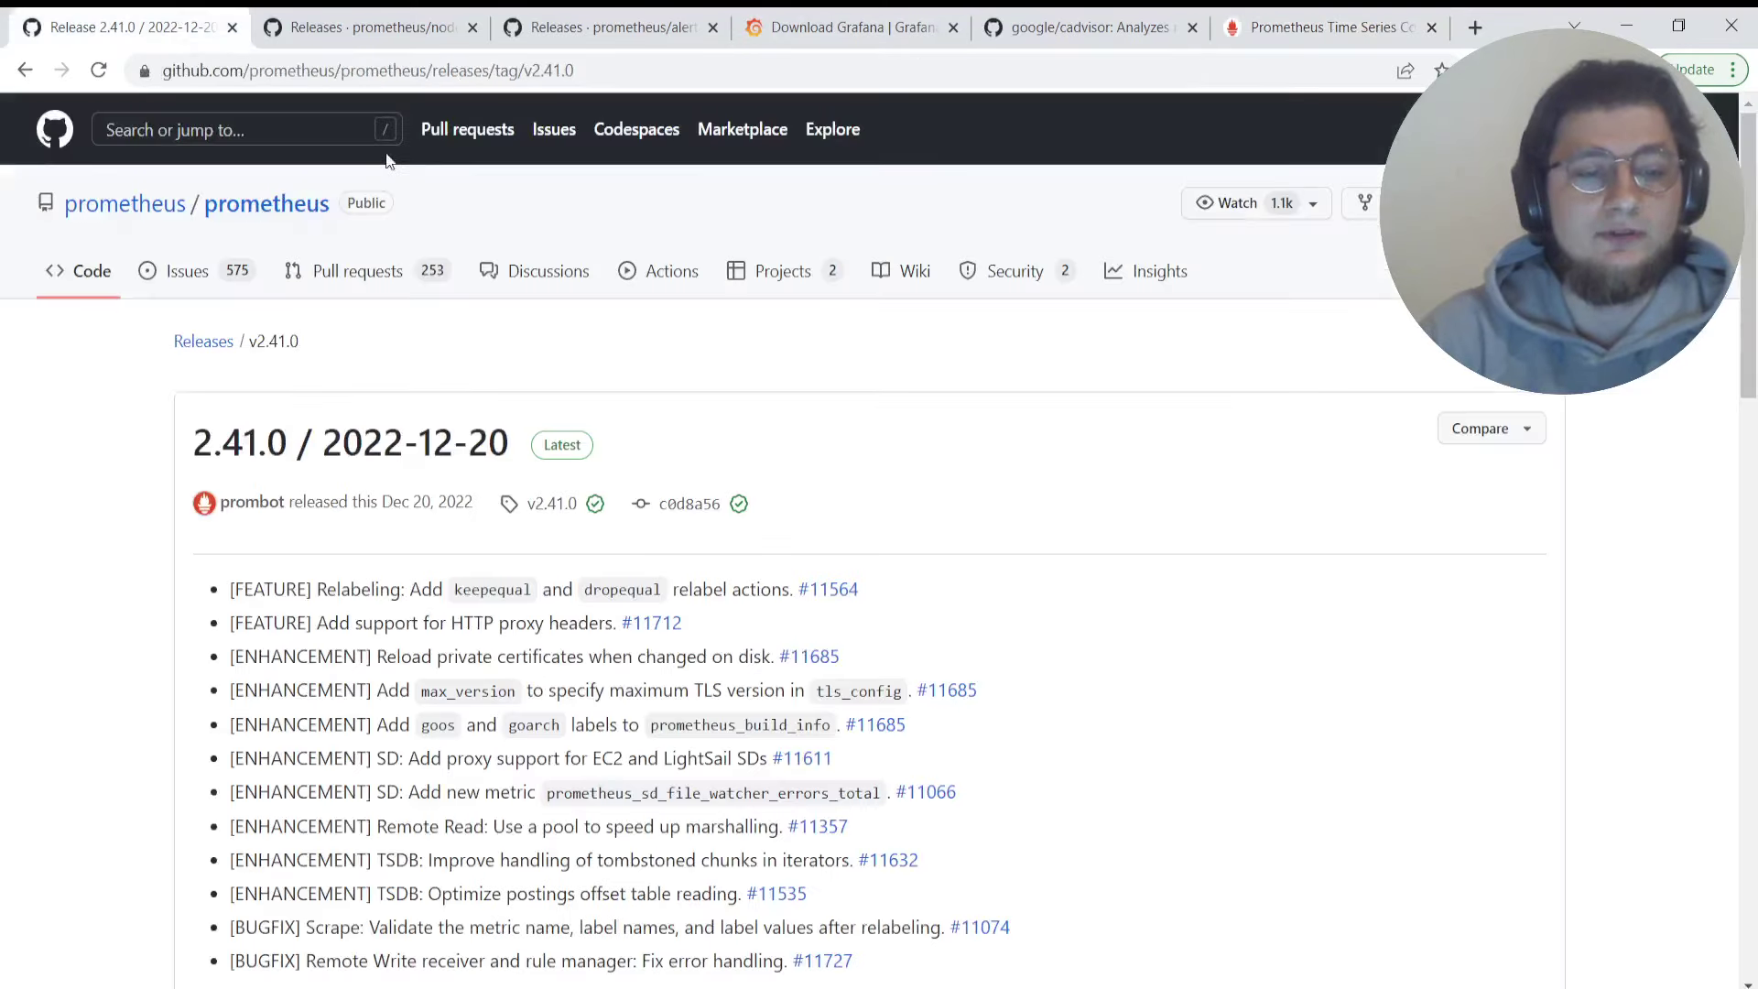
# Close the 2.41.0 release tab, move the Prometheus tab first, and view node_exporter releases (1.5.0 latest).
pyautogui.click(231, 27)
pyautogui.moveTo(1089, 27); pyautogui.dragTo(138, 28)
pyautogui.click(306, 27)
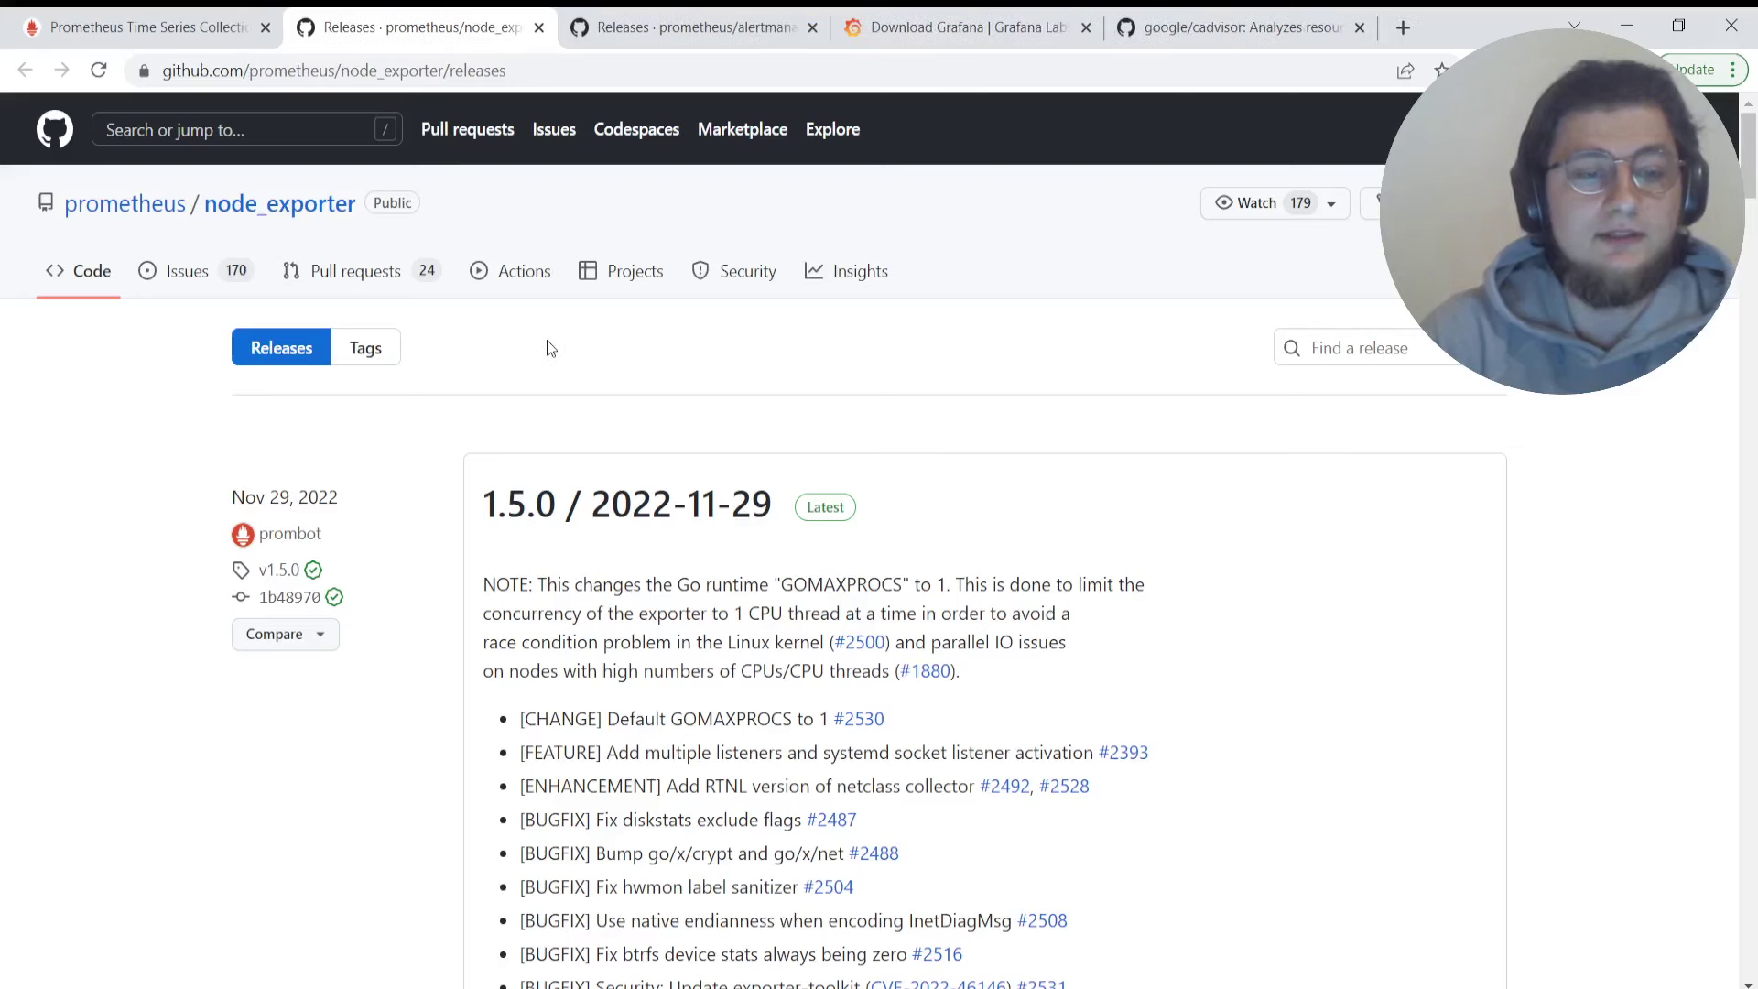
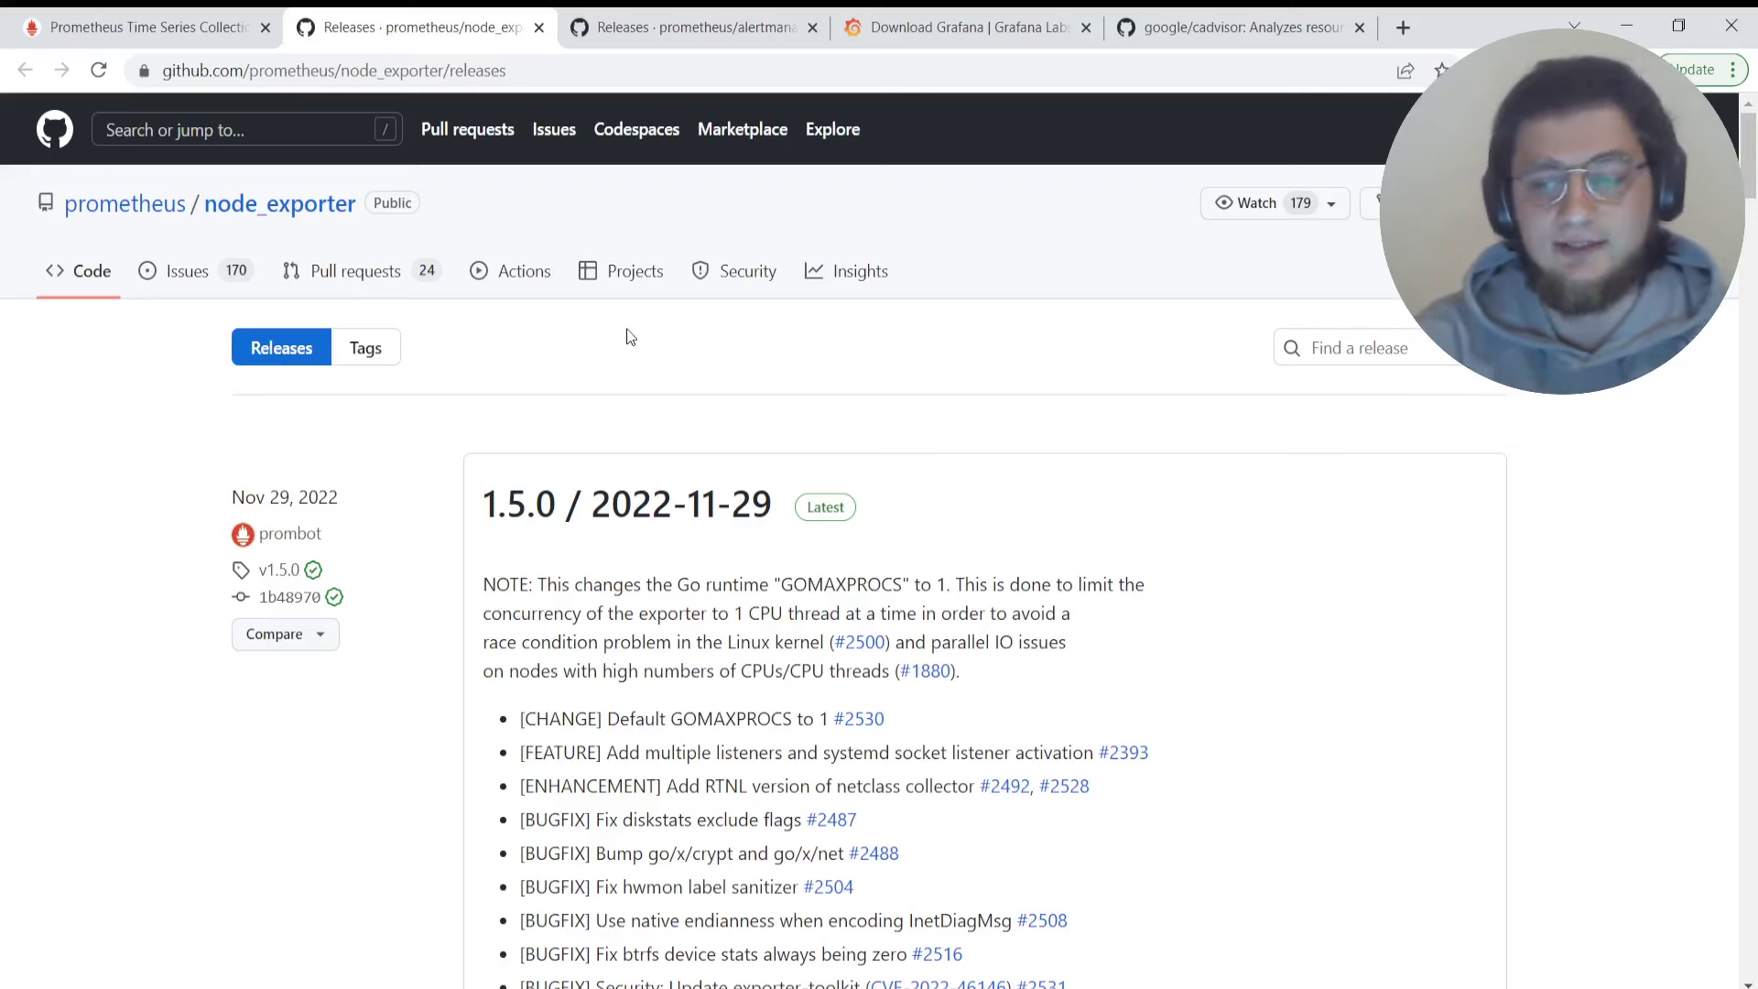
# Scroll the node_exporter releases page to the 1.5.0 Assets list showing the linux-amd64 archive.
pyautogui.scroll(-5, 779, 436)
pyautogui.scroll(-5, 788, 434)
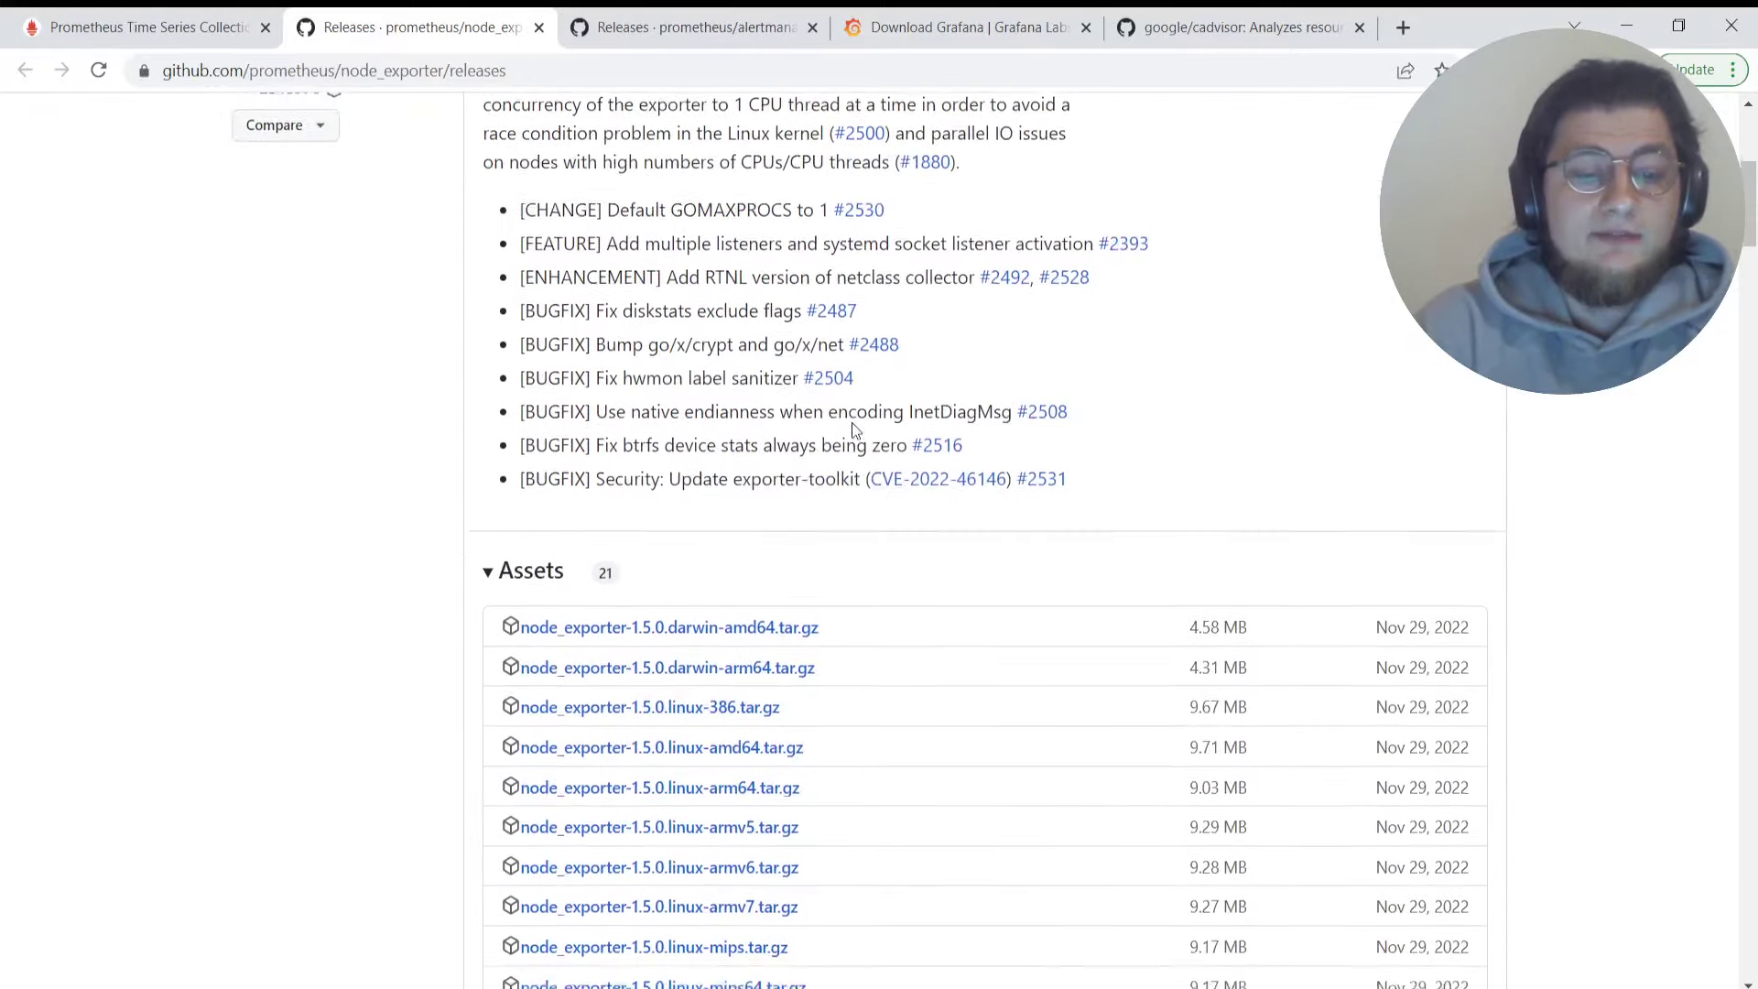
pyautogui.scroll(1, 749, 388)
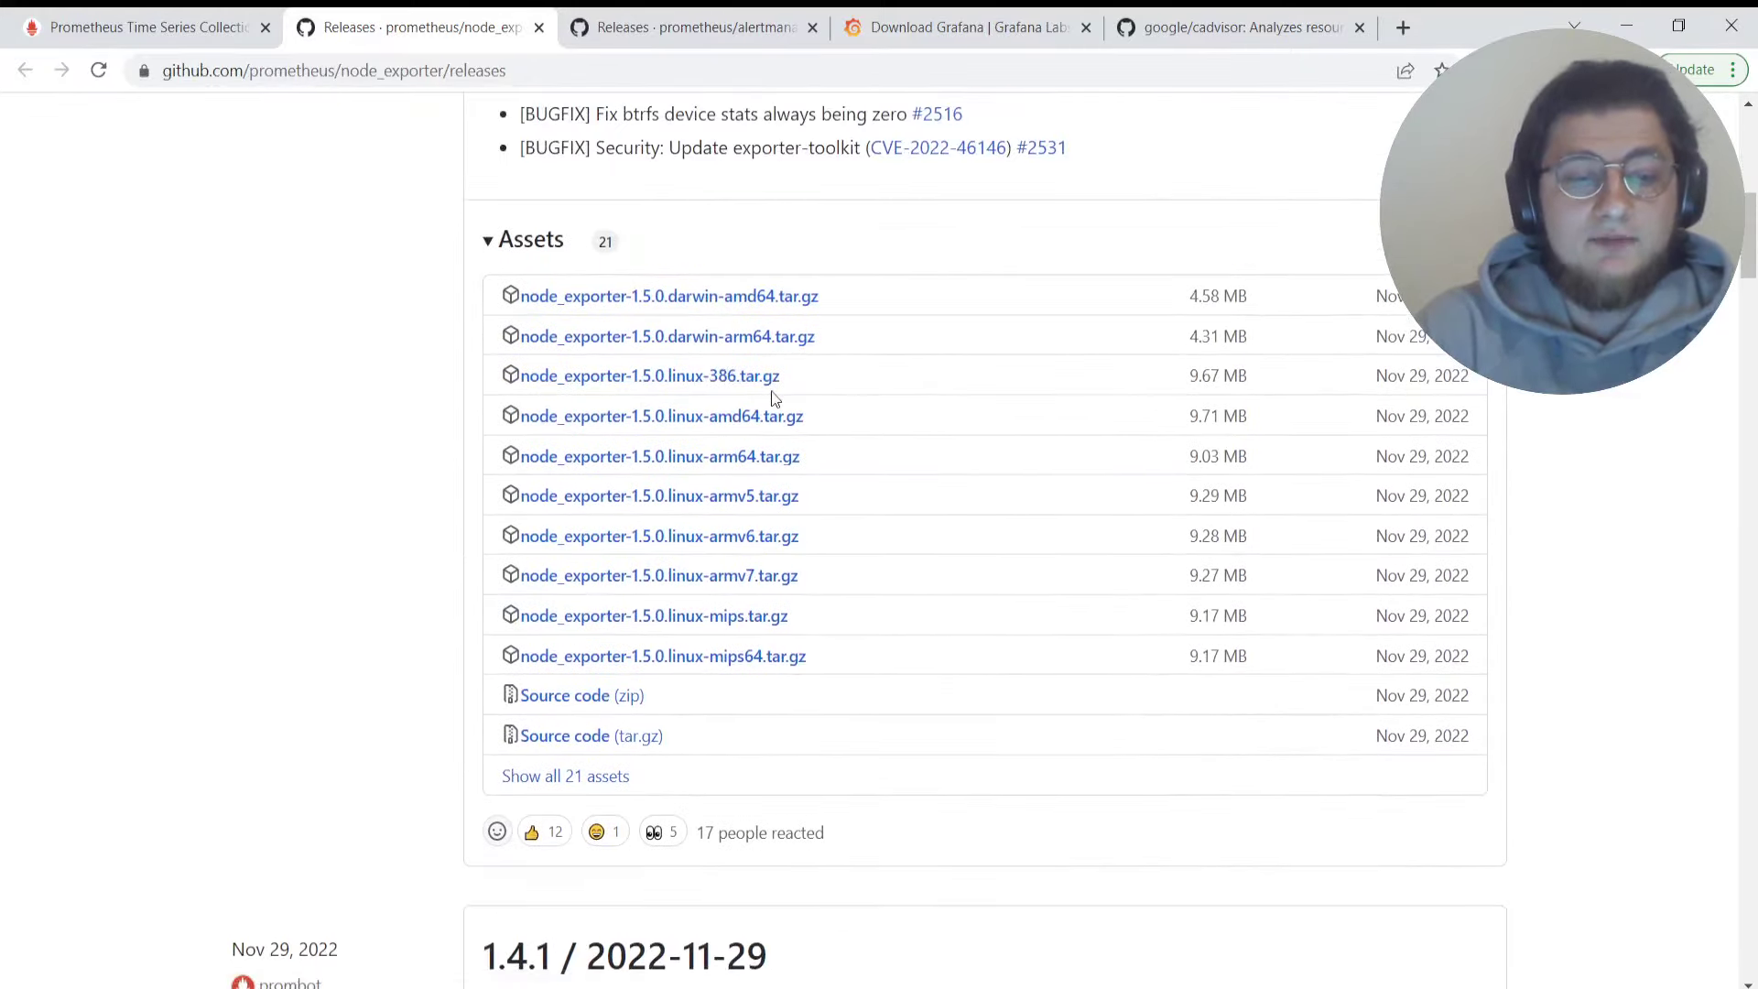
pyautogui.scroll(1, 786, 403)
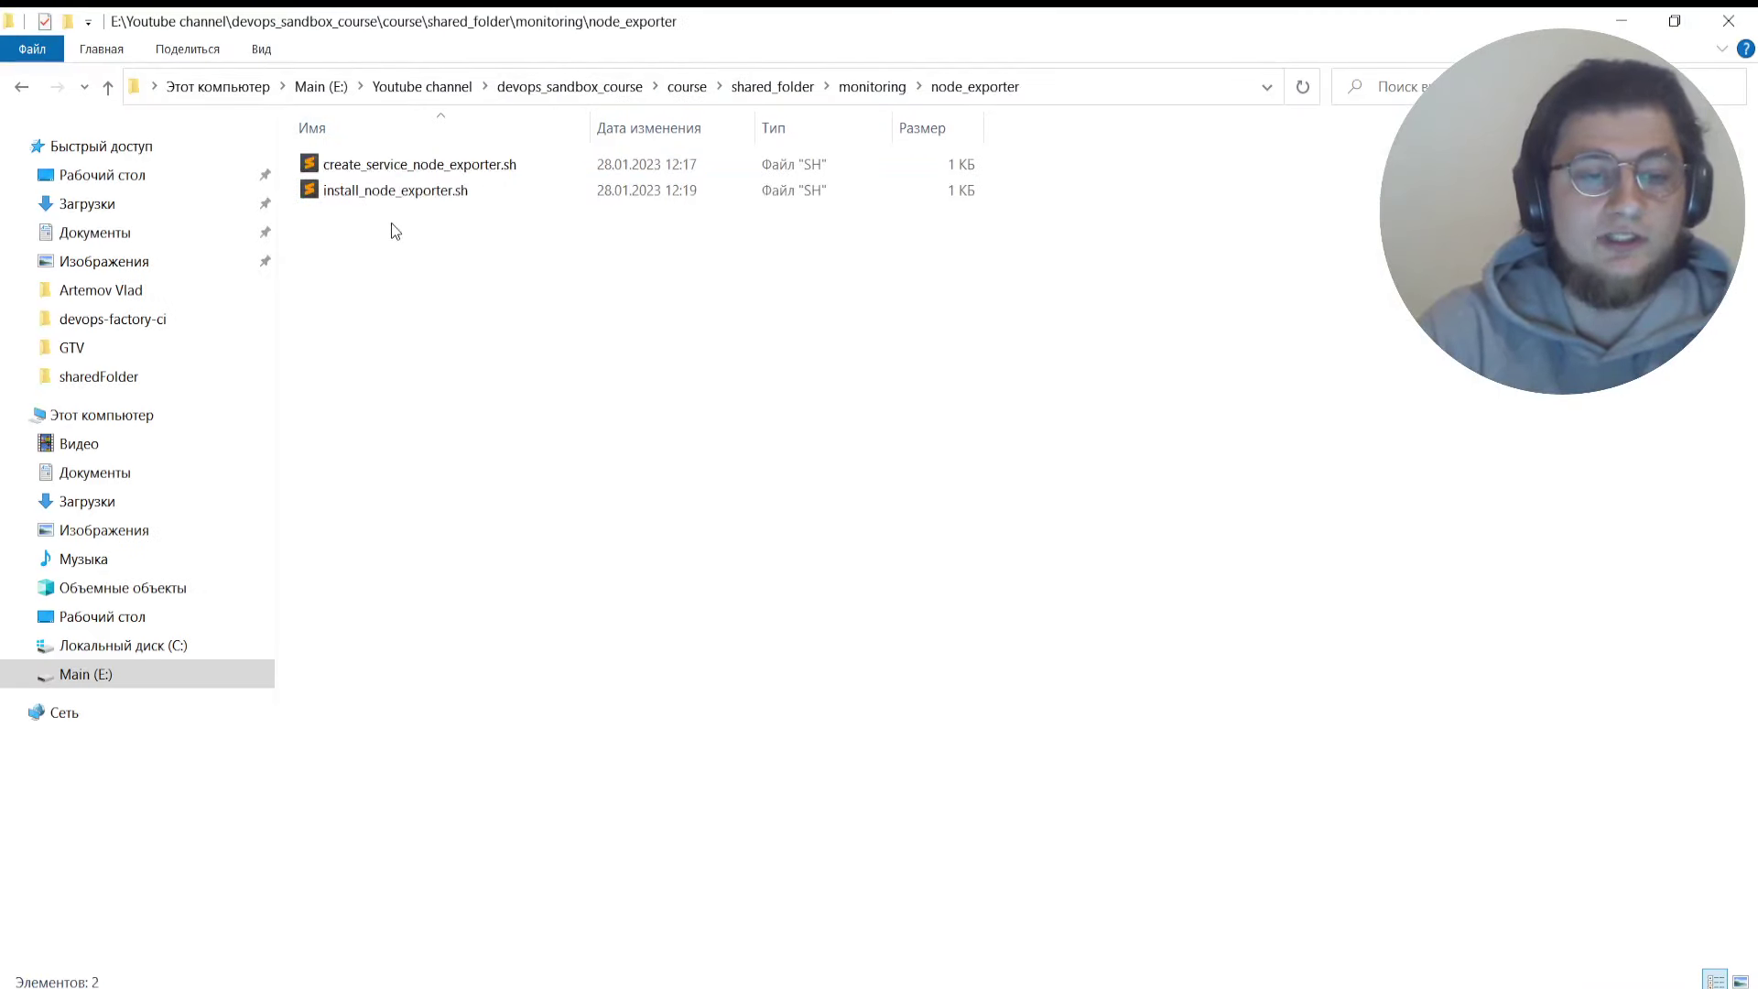
# Open both node_exporter scripts and highlight the wget download and archive extraction lines.
pyautogui.hotkey('ctrl', 'a')
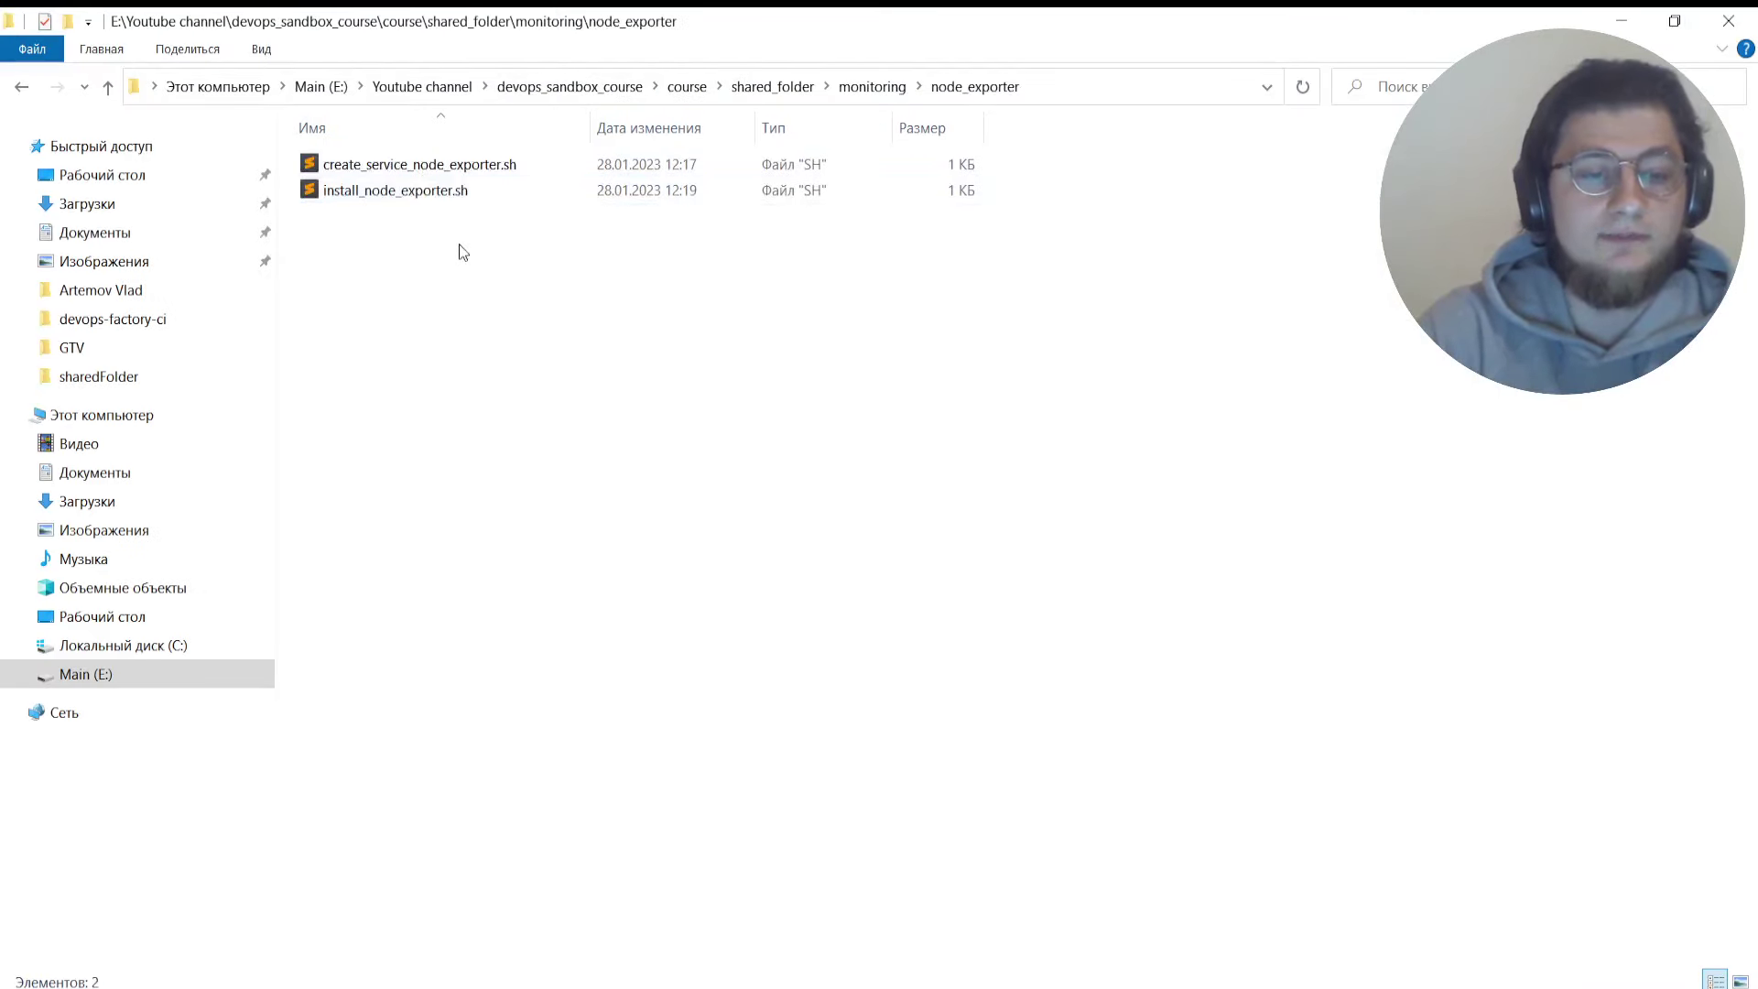
pyautogui.press('Return')
pyautogui.moveTo(1378, 226); pyautogui.dragTo(343, 227)
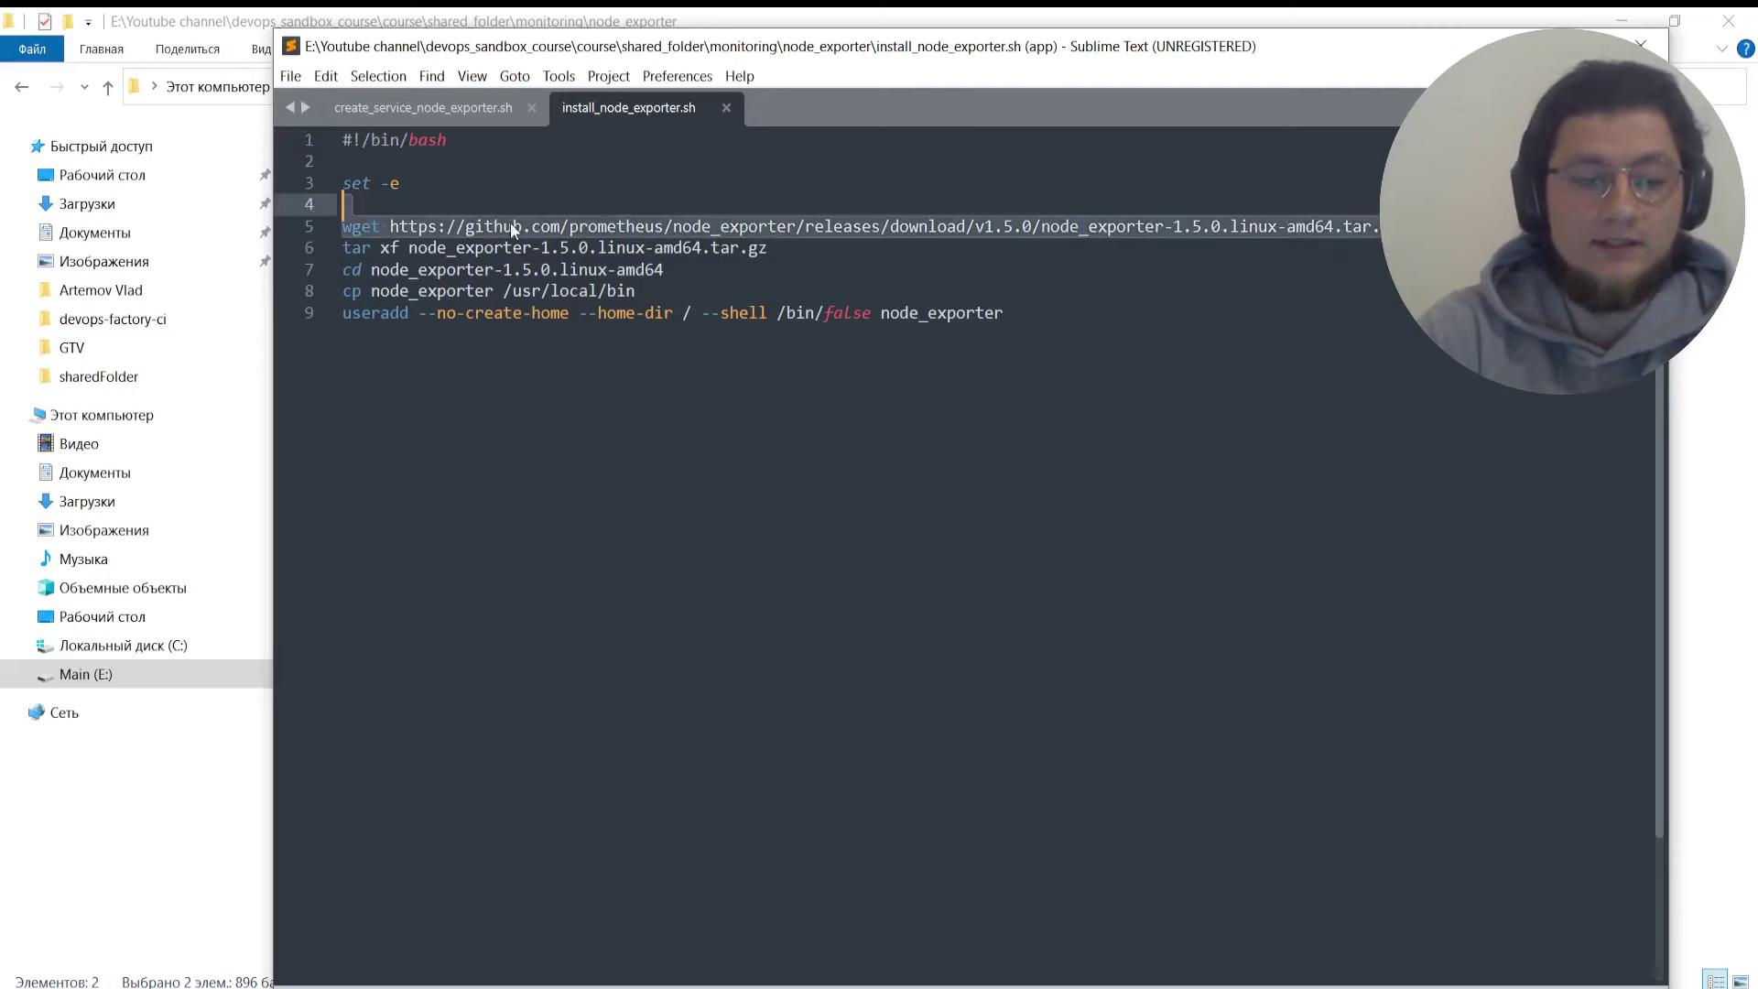
pyautogui.moveTo(774, 250); pyautogui.dragTo(319, 252)
pyautogui.click(810, 249)
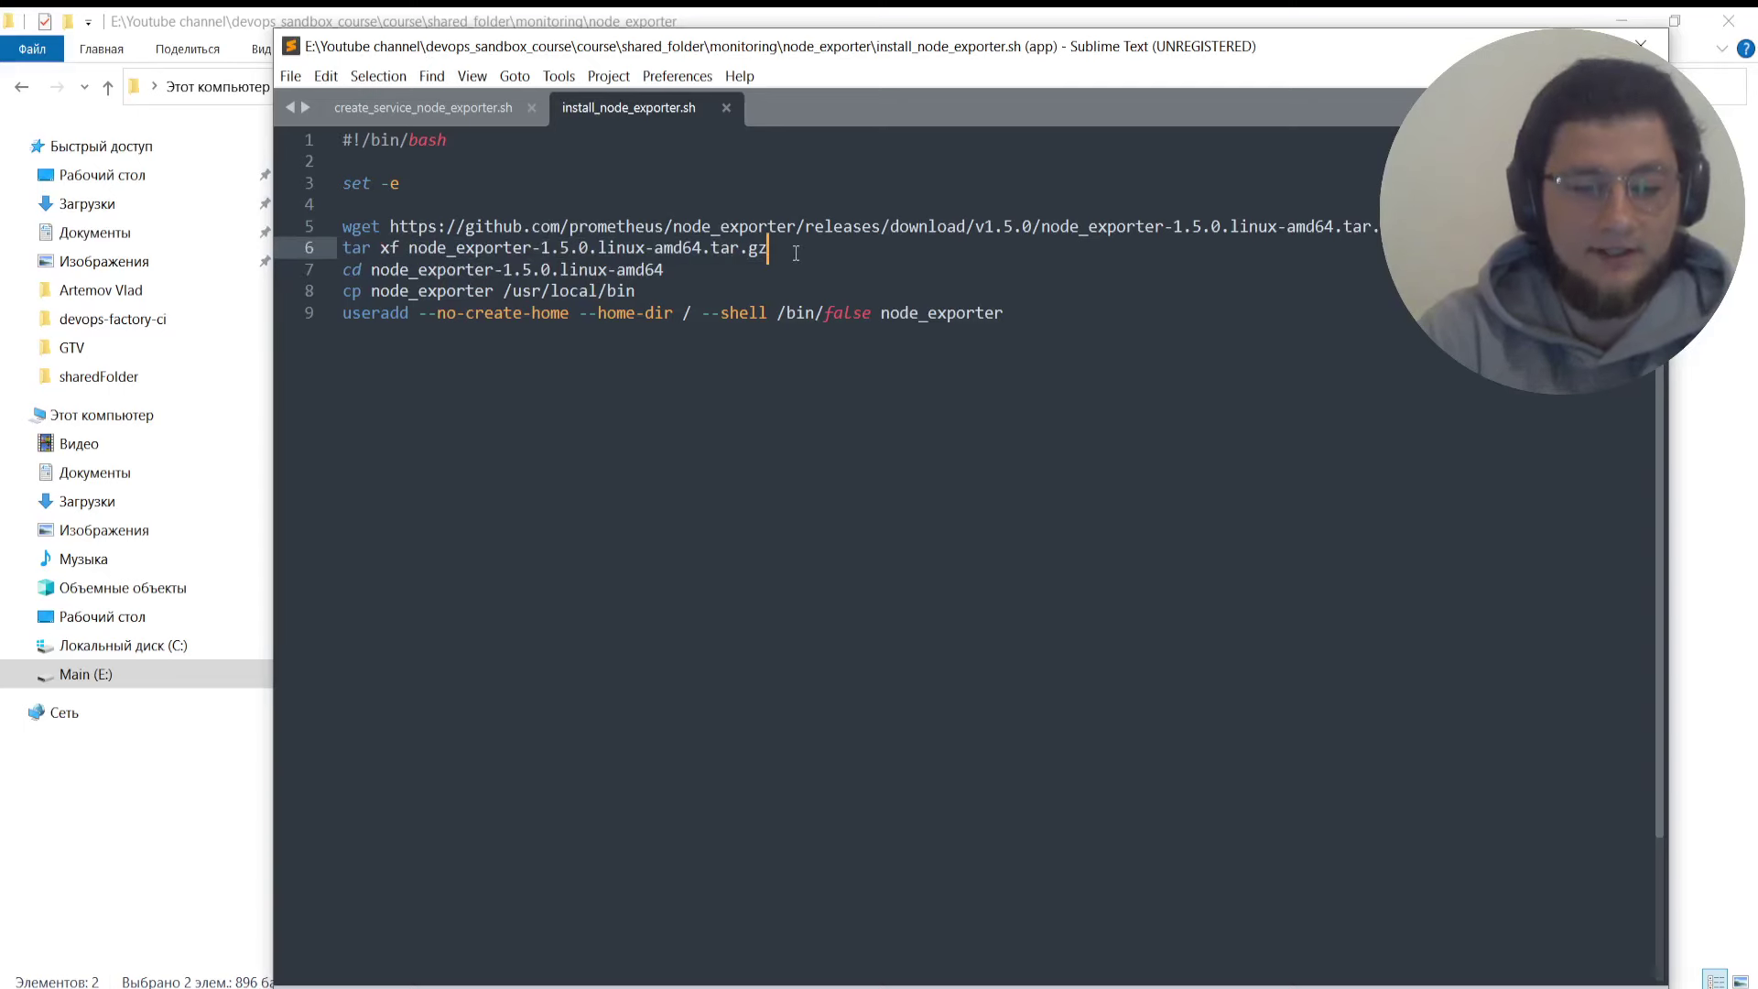
# Highlight the copy into /usr/local/bin and node_exporter user lines, then view the service script.
pyautogui.moveTo(666, 270); pyautogui.dragTo(363, 270)
pyautogui.moveTo(672, 293); pyautogui.dragTo(448, 292)
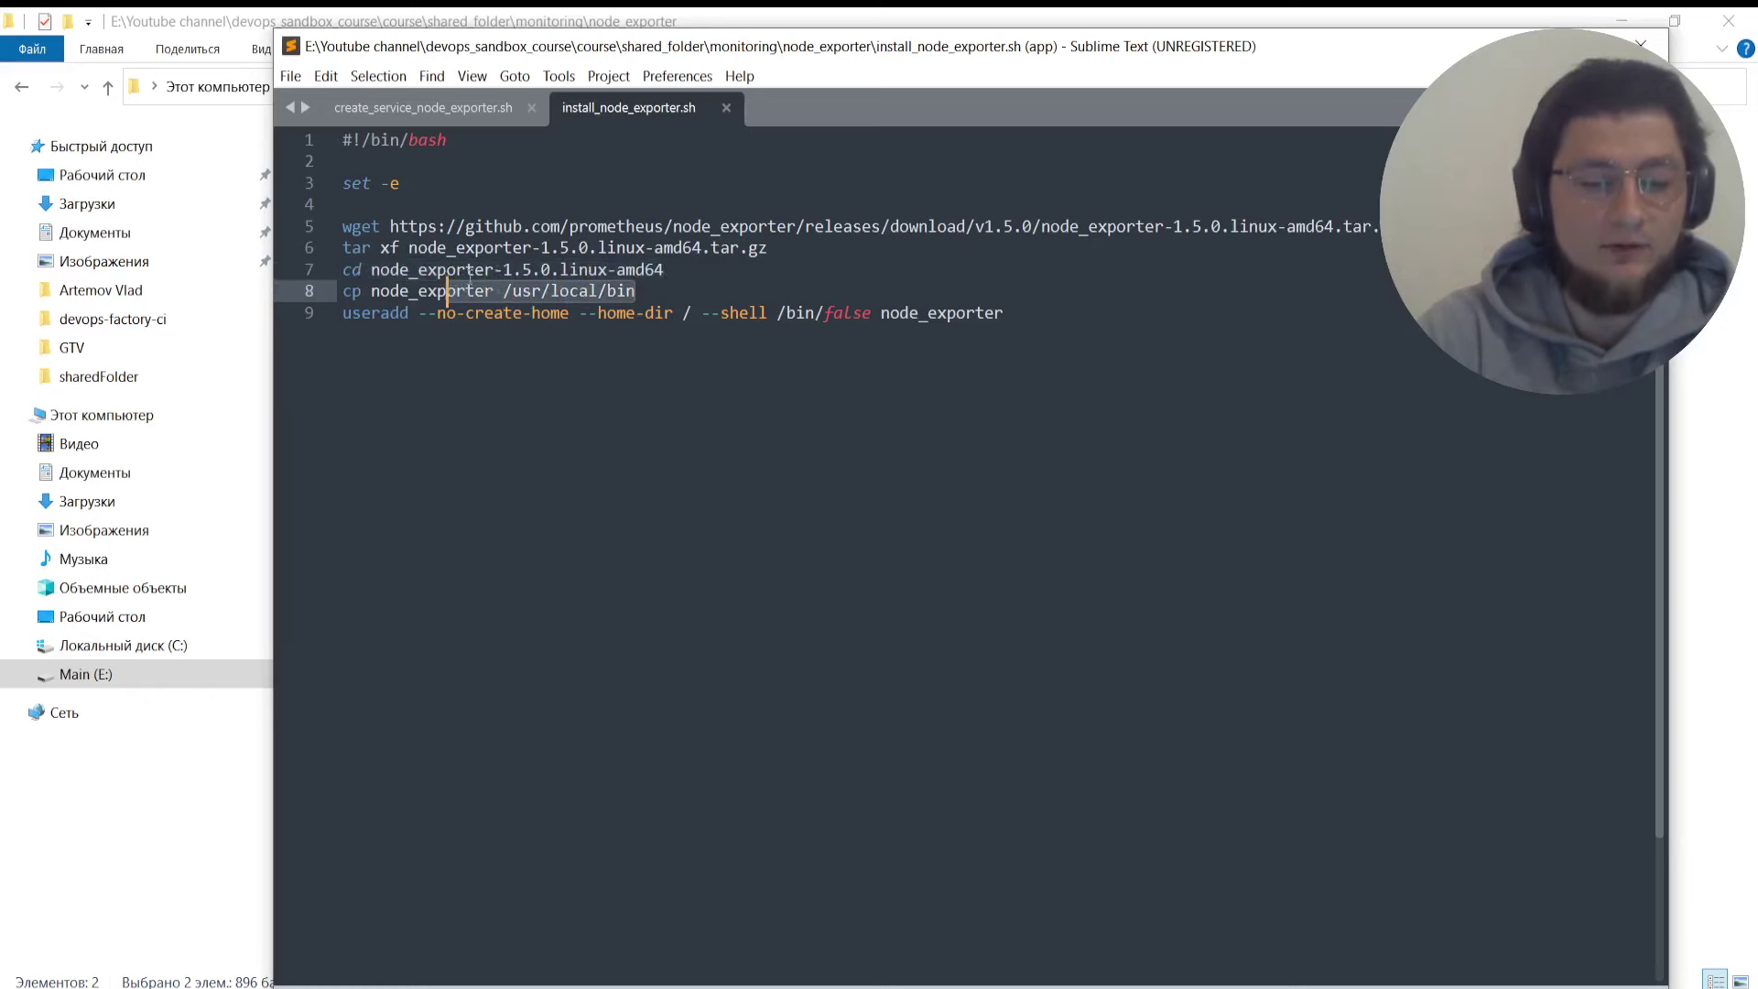
pyautogui.moveTo(1005, 313); pyautogui.dragTo(540, 314)
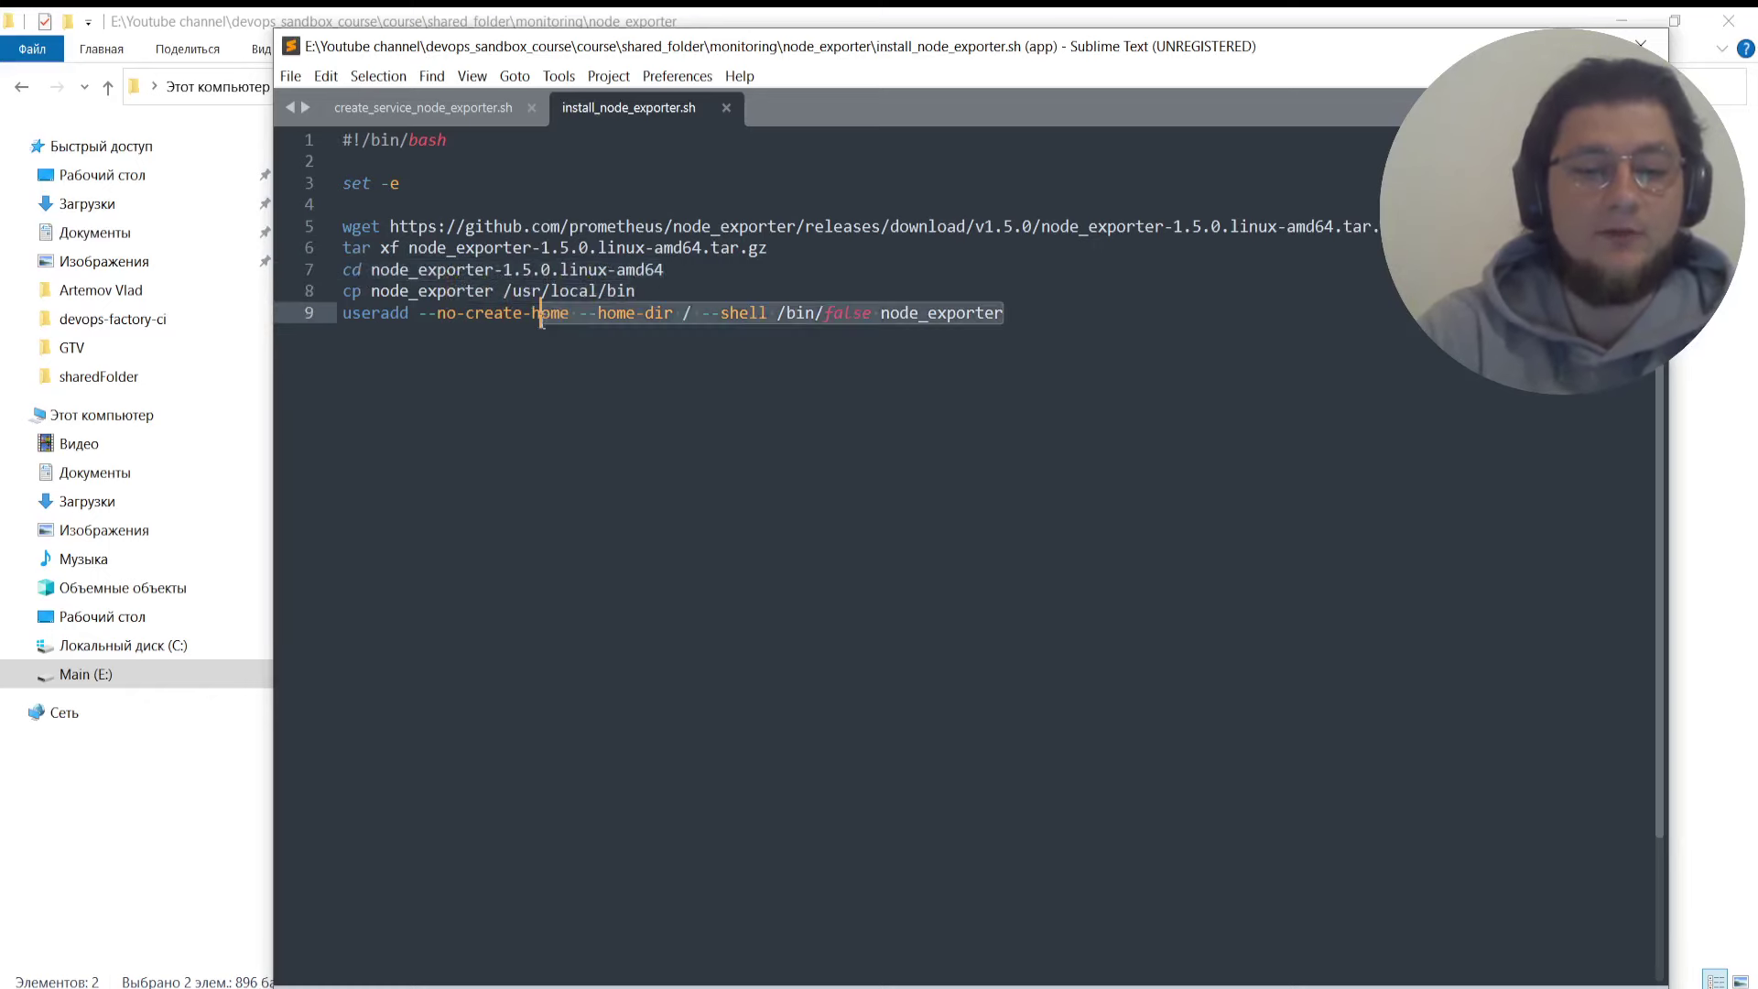
pyautogui.click(423, 107)
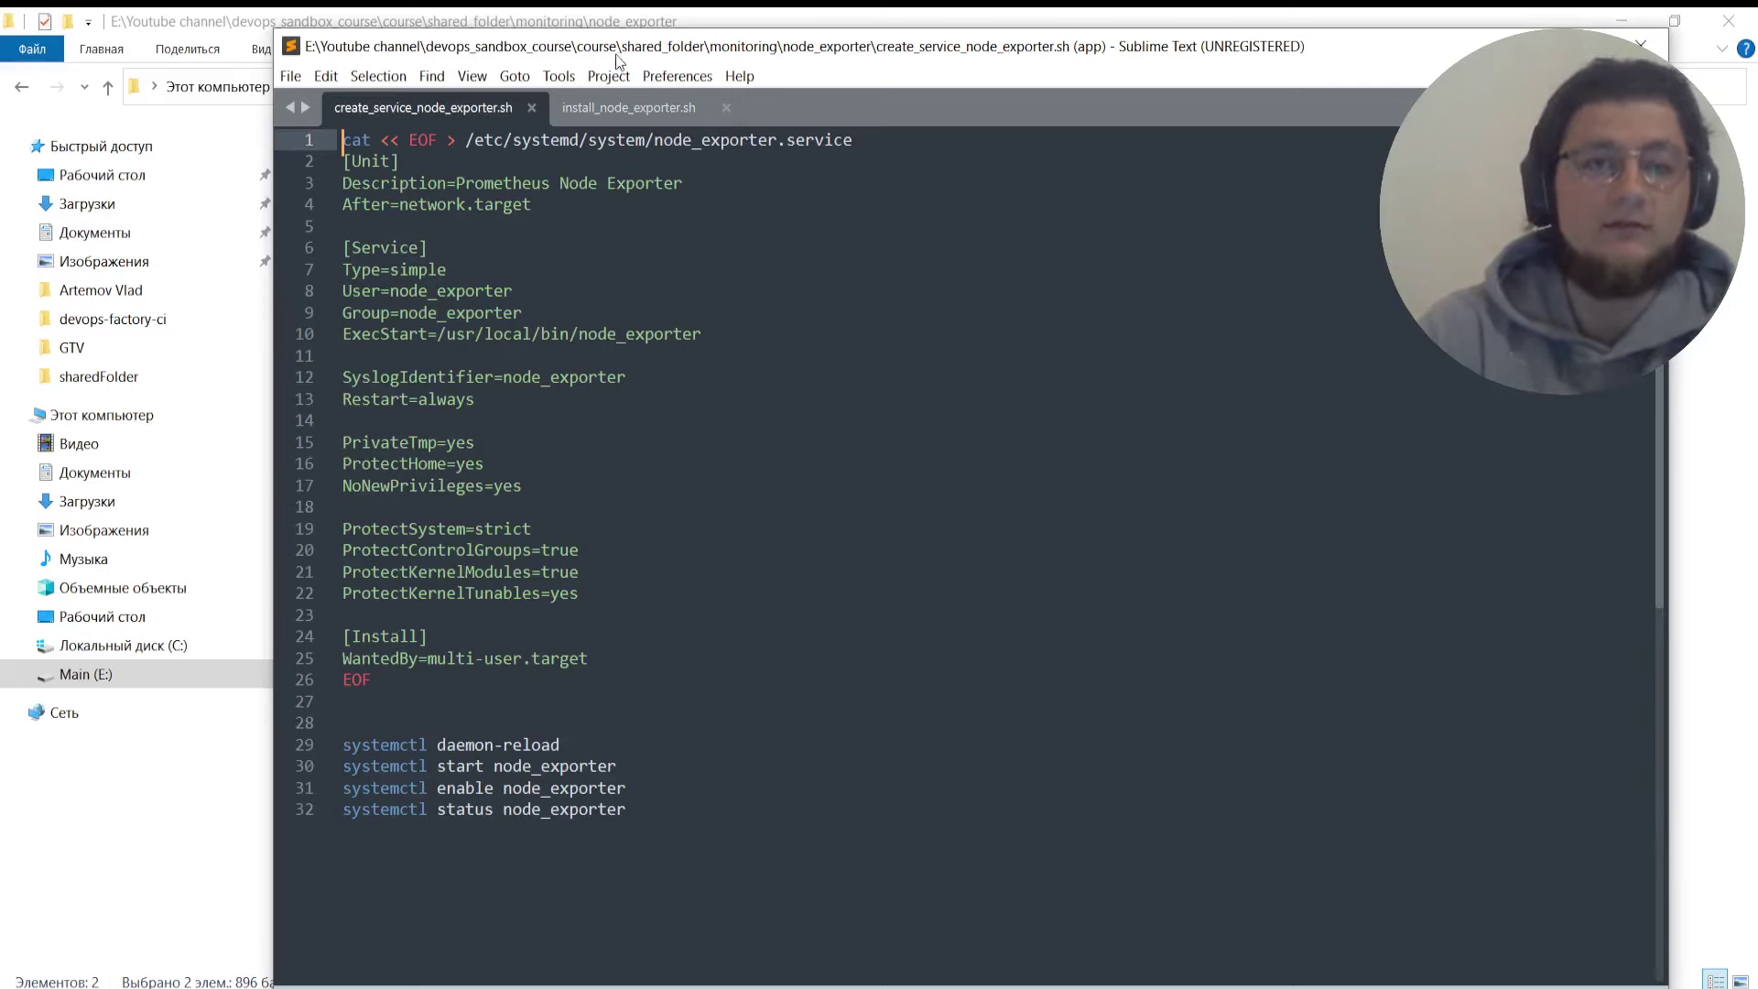
# Highlight User=node_exporter, NoNewPrivileges=yes and the full unit definition, then return to the VM.
pyautogui.moveTo(509, 293); pyautogui.dragTo(362, 290)
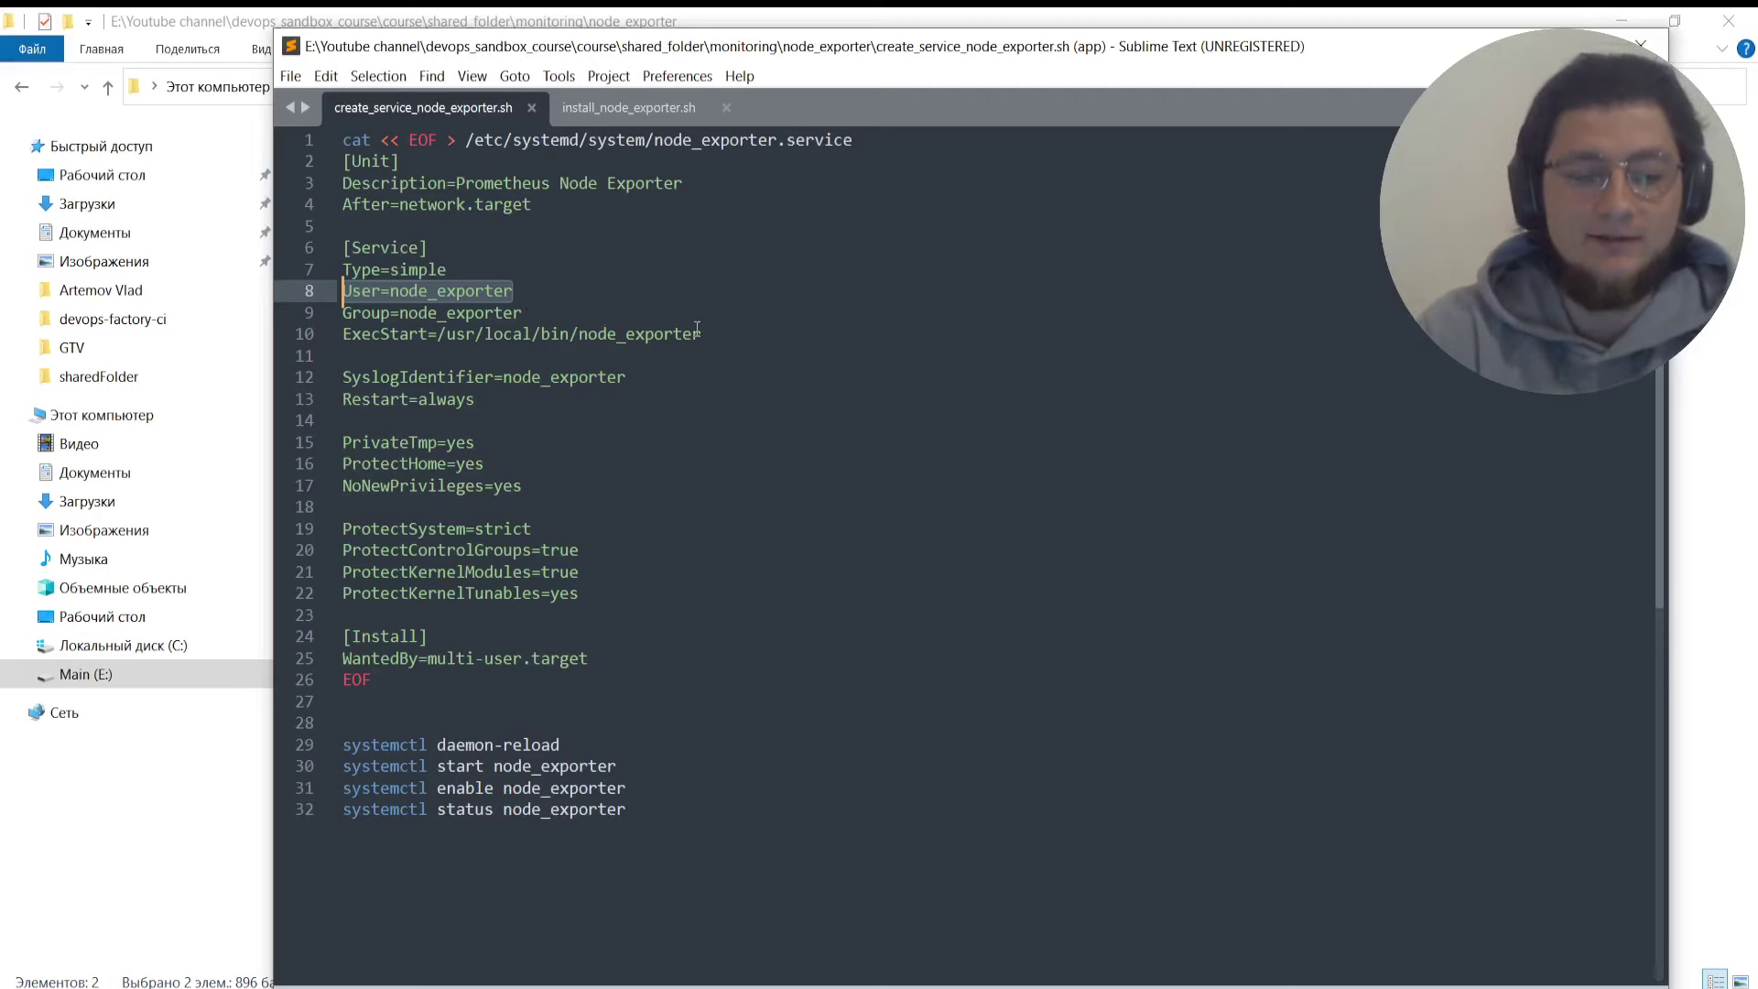
pyautogui.click(693, 485)
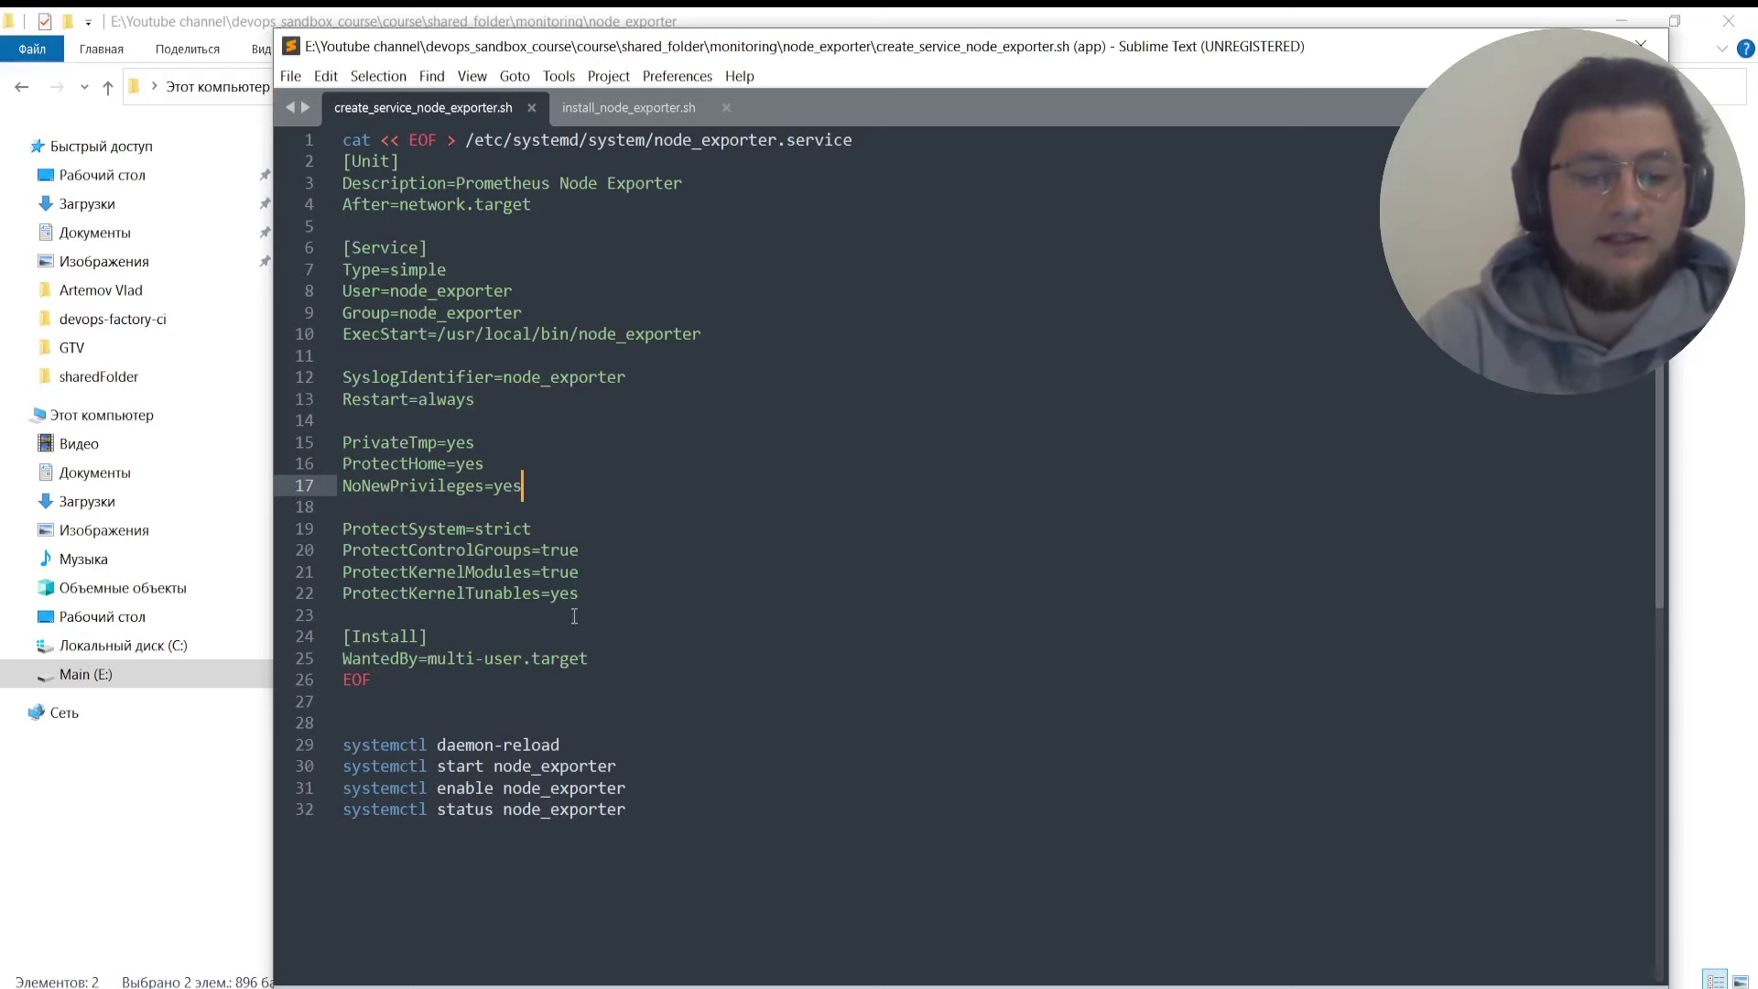
pyautogui.moveTo(608, 670); pyautogui.dragTo(401, 203)
pyautogui.click(687, 506)
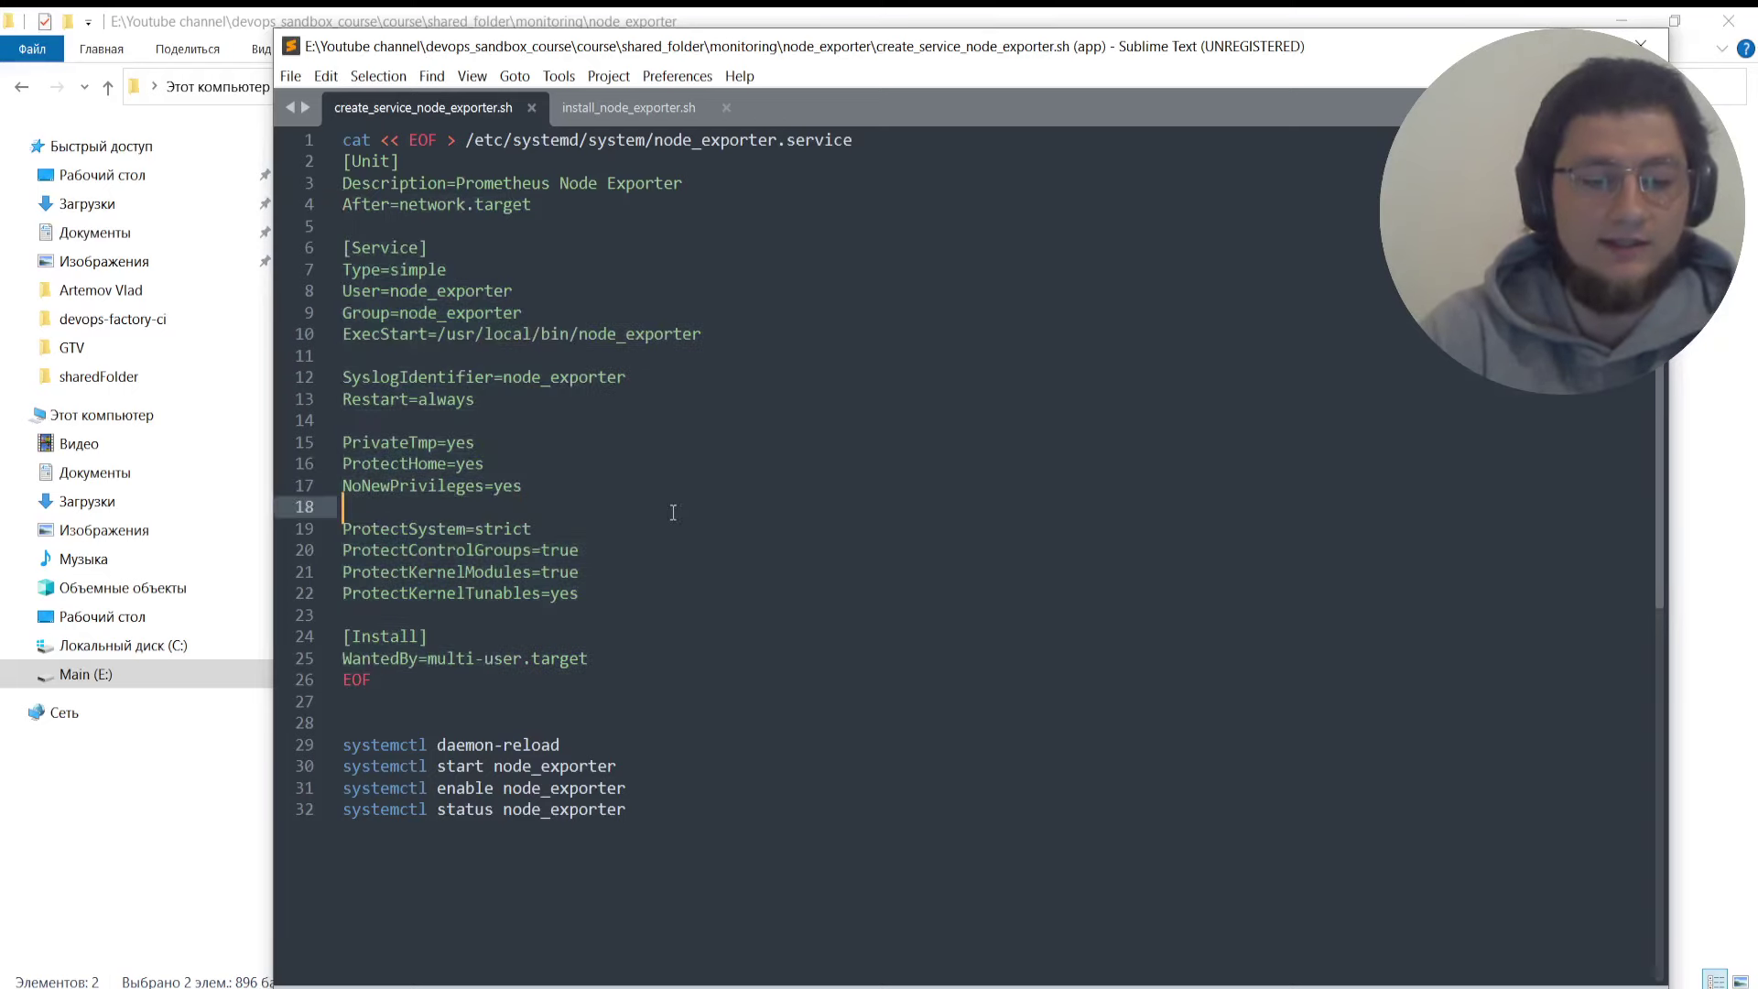
pyautogui.moveTo(564, 650); pyautogui.dragTo(337, 129)
pyautogui.click(668, 355)
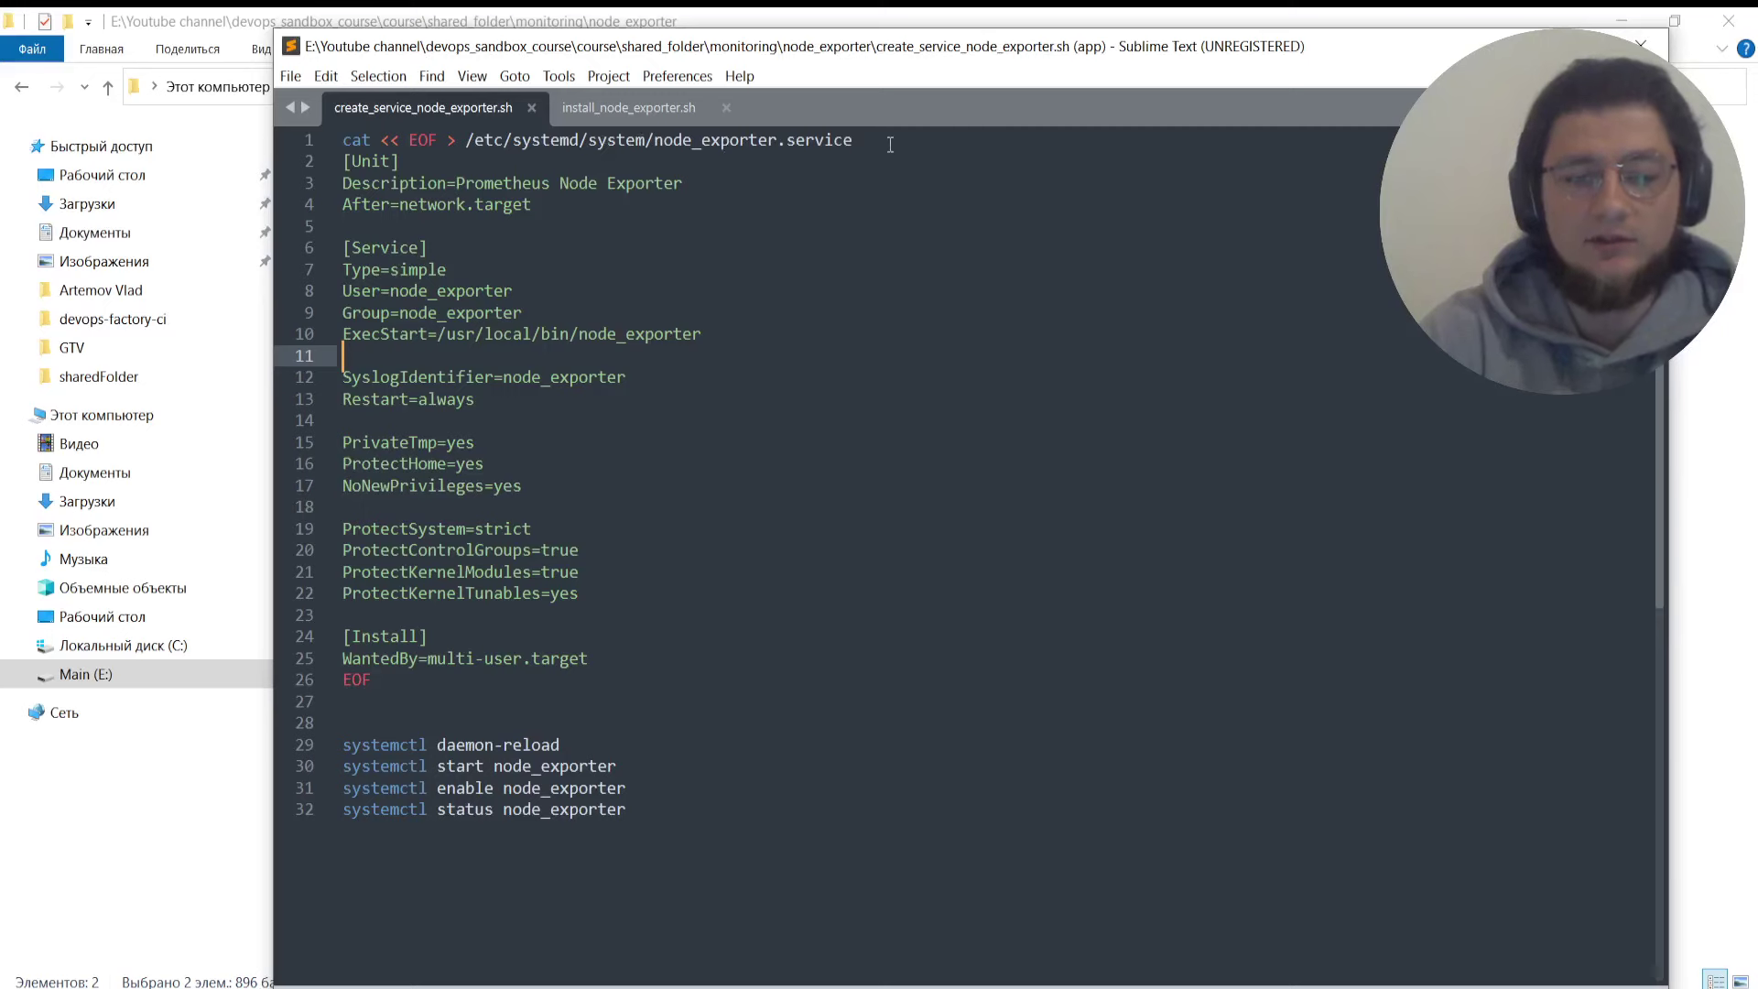
pyautogui.hotkey('alt', 'Tab')
# In the node_exporter folder, run sudo bash install_node_exporter.sh.
pyautogui.write('cd n')
pyautogui.press('Tab')
pyautogui.press('Return')
pyautogui.hotkey('ctrl', 'l')
pyautogui.write('sudp')
pyautogui.press('BackSpace')
pyautogui.press('BackSpace')
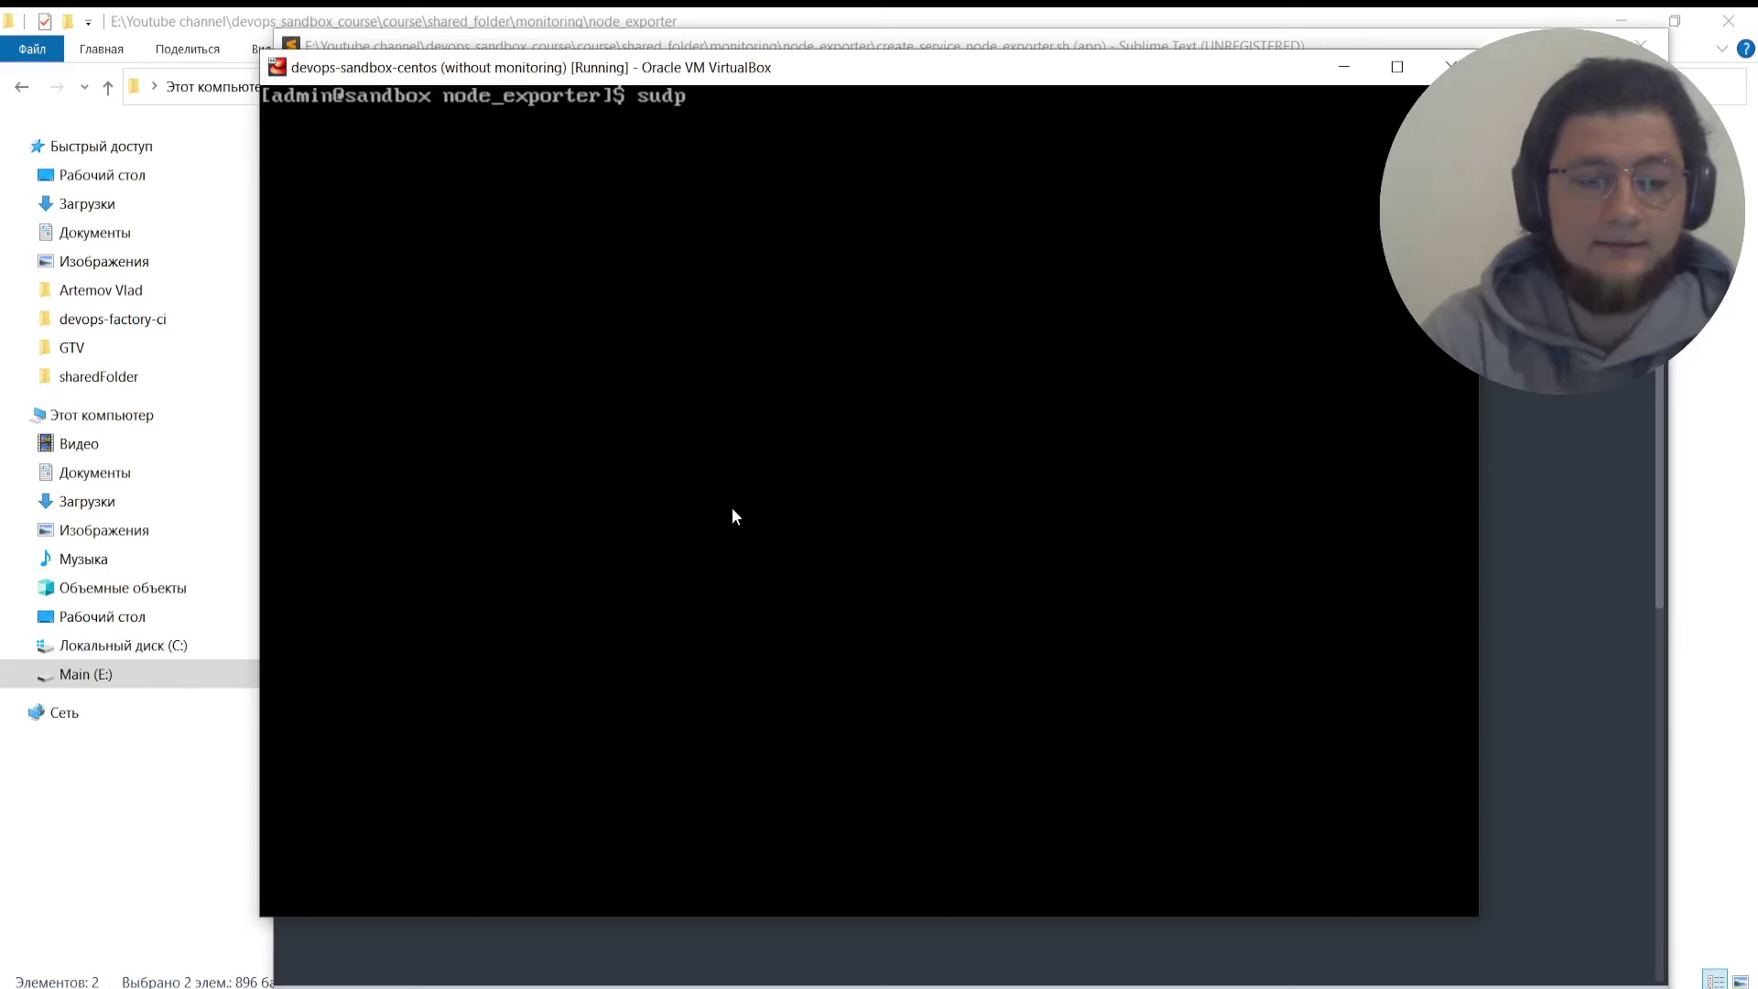
pyautogui.write('o bash install_node_exporter.sh')
pyautogui.press('Return')
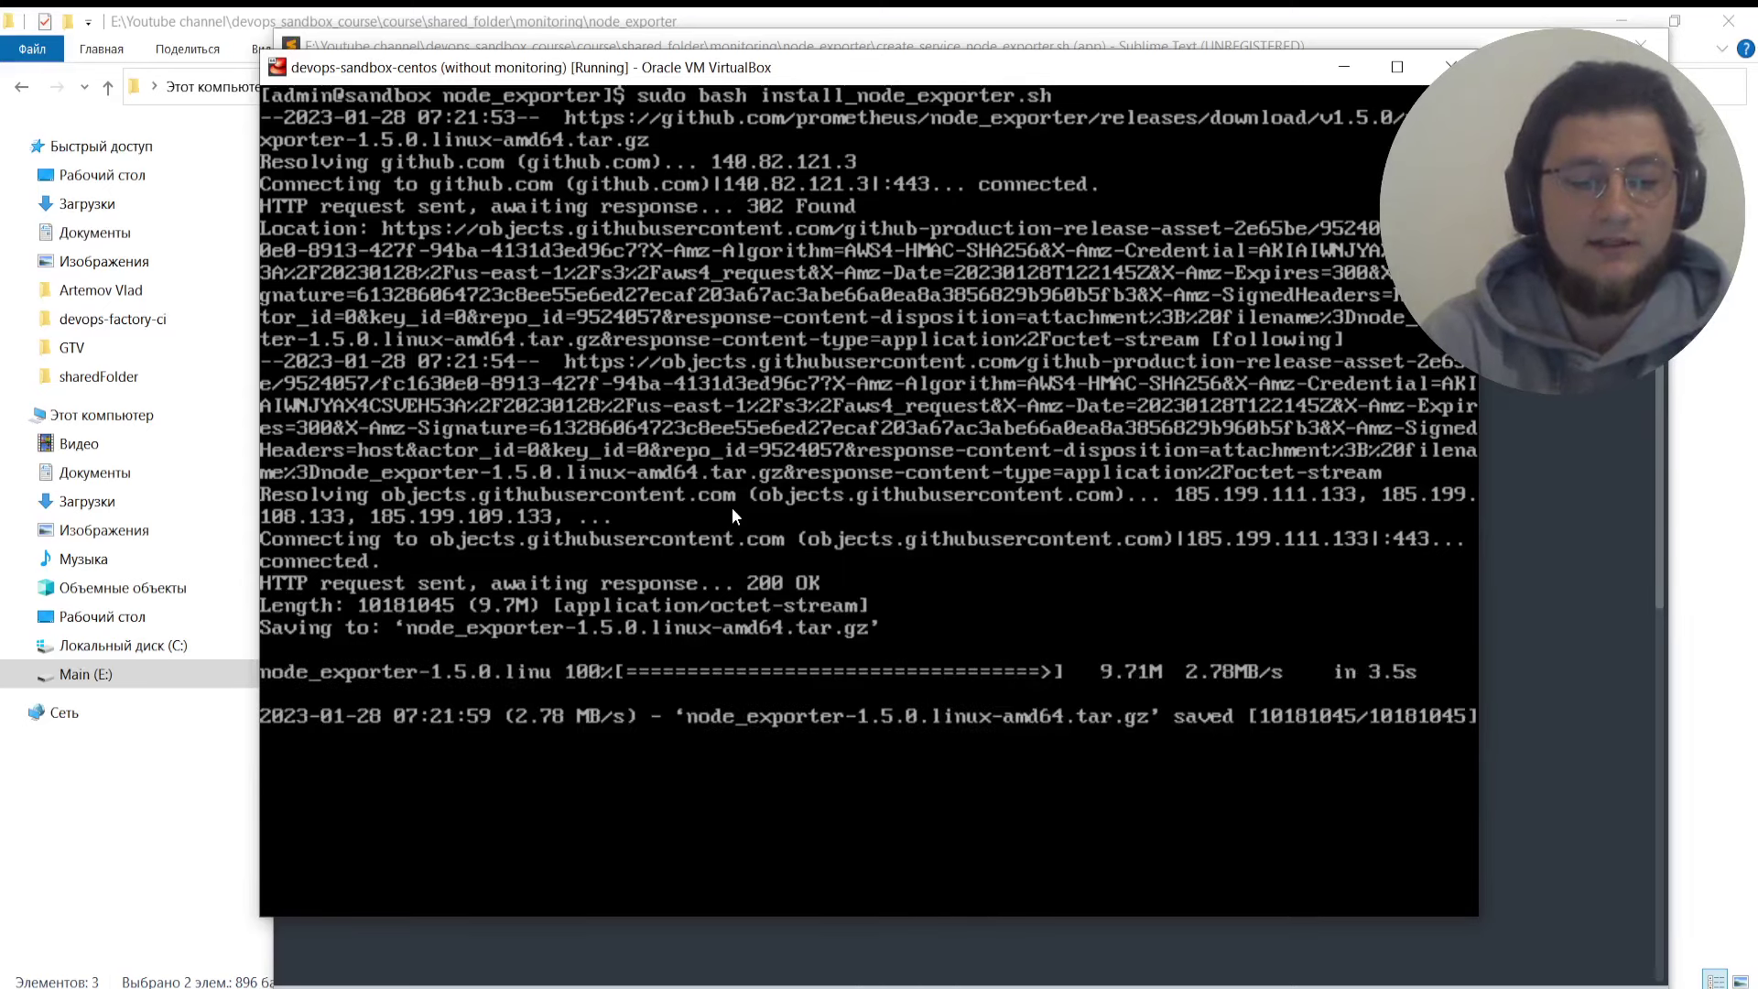
# Run sudo bash create_service_node_exporter.sh and quit the service status view.
pyautogui.press('Up')
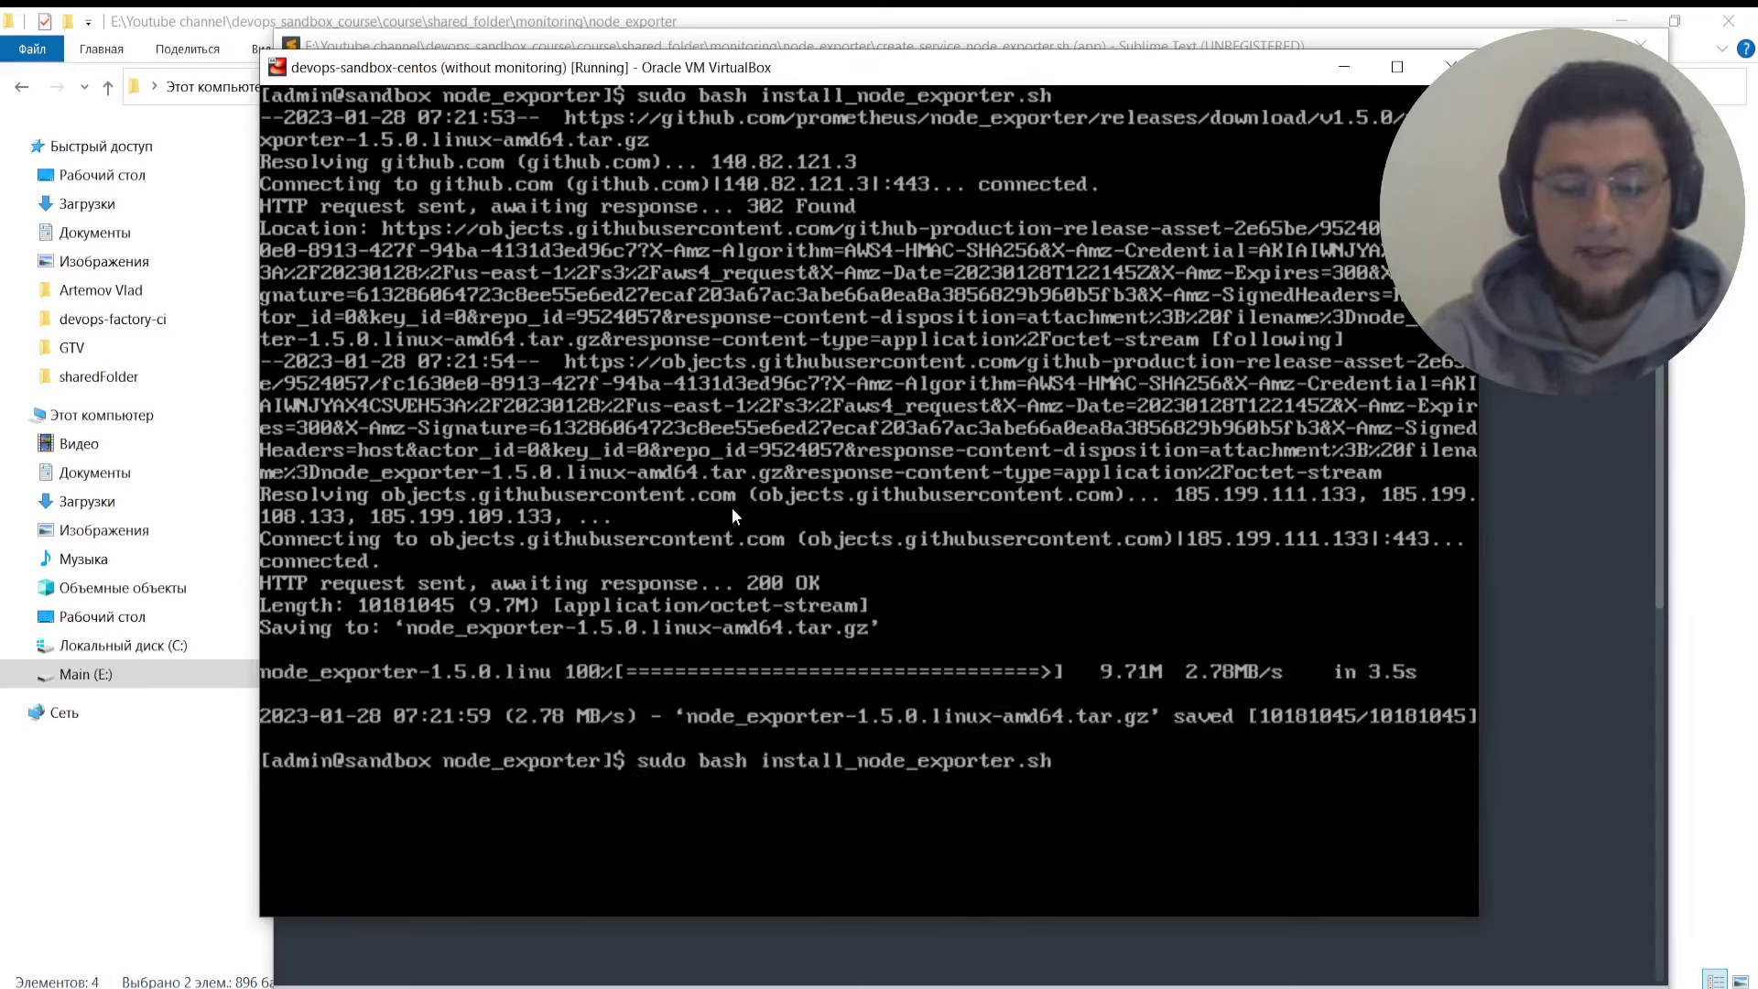
pyautogui.press('BackSpace')
pyautogui.press('BackSpace')
pyautogui.press('BackSpace')
pyautogui.press('BackSpace')
pyautogui.press('BackSpace')
pyautogui.press('BackSpace')
pyautogui.press('BackSpace')
pyautogui.press('BackSpace')
pyautogui.press('BackSpace')
pyautogui.press('BackSpace')
pyautogui.press('BackSpace')
pyautogui.press('BackSpace')
pyautogui.press('BackSpace')
pyautogui.press('BackSpace')
pyautogui.press('BackSpace')
pyautogui.press('BackSpace')
pyautogui.press('BackSpace')
pyautogui.press('BackSpace')
pyautogui.press('BackSpace')
pyautogui.press('BackSpace')
pyautogui.write('ce')
pyautogui.press('BackSpace')
pyautogui.write('r')
pyautogui.press('Tab')
pyautogui.press('Return')
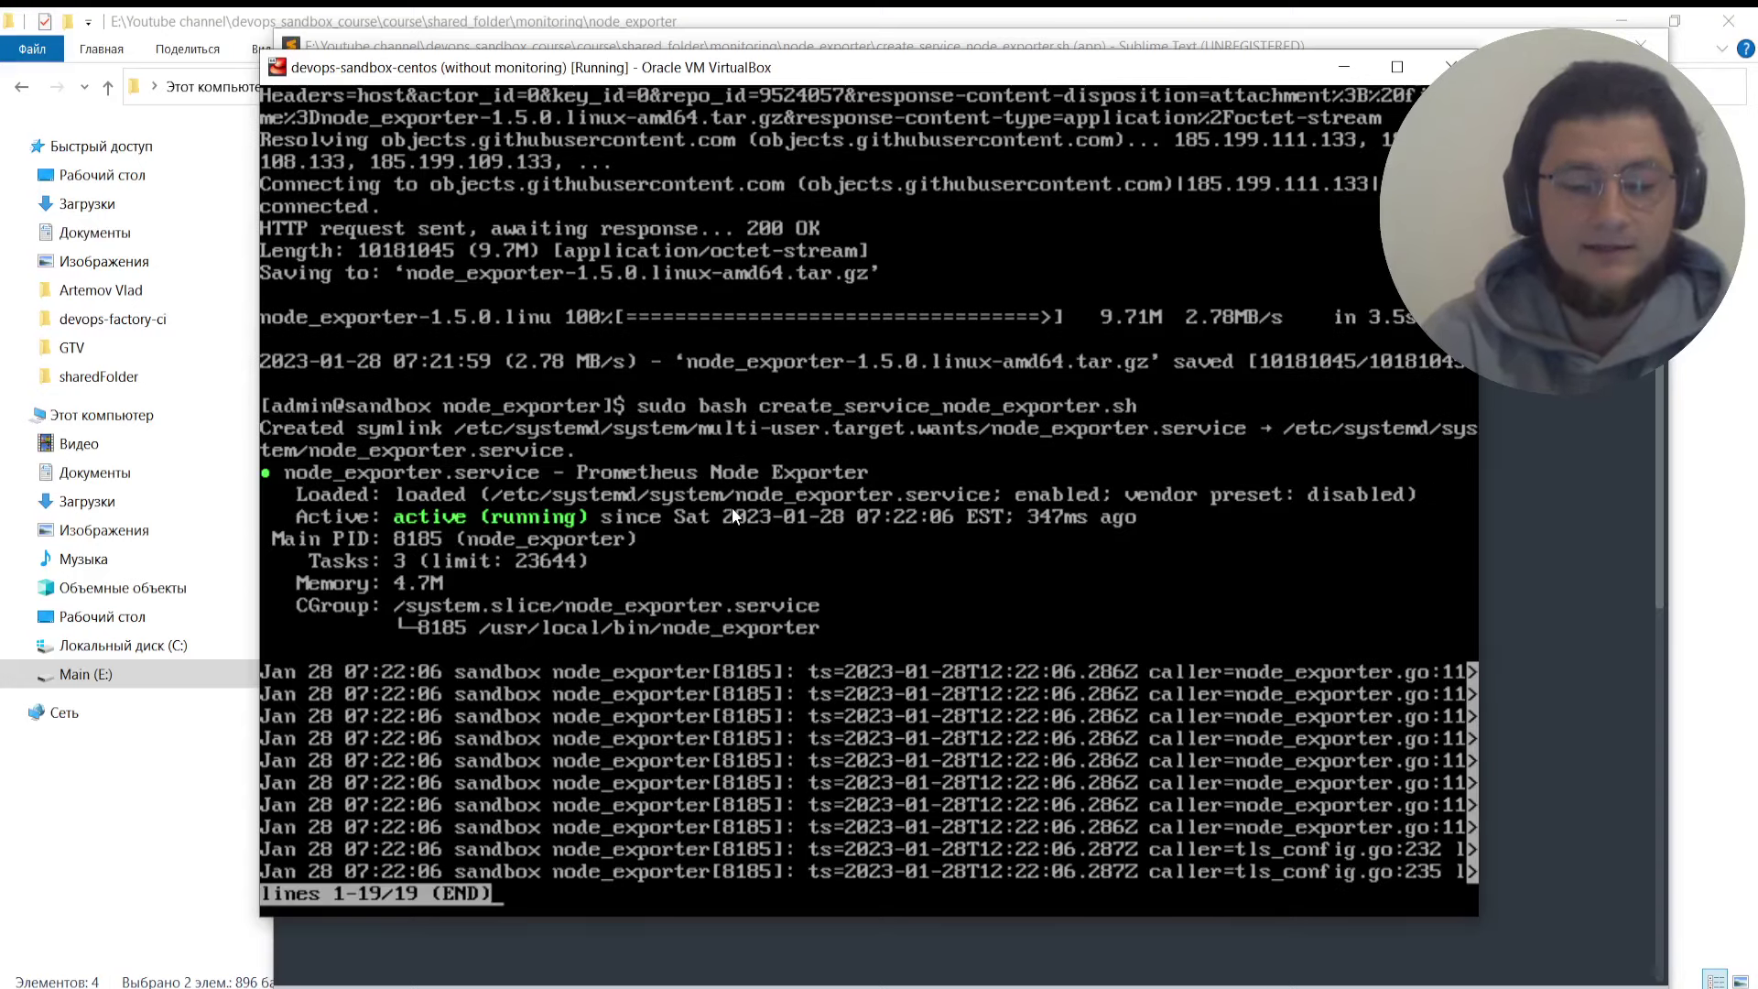
pyautogui.press('q')
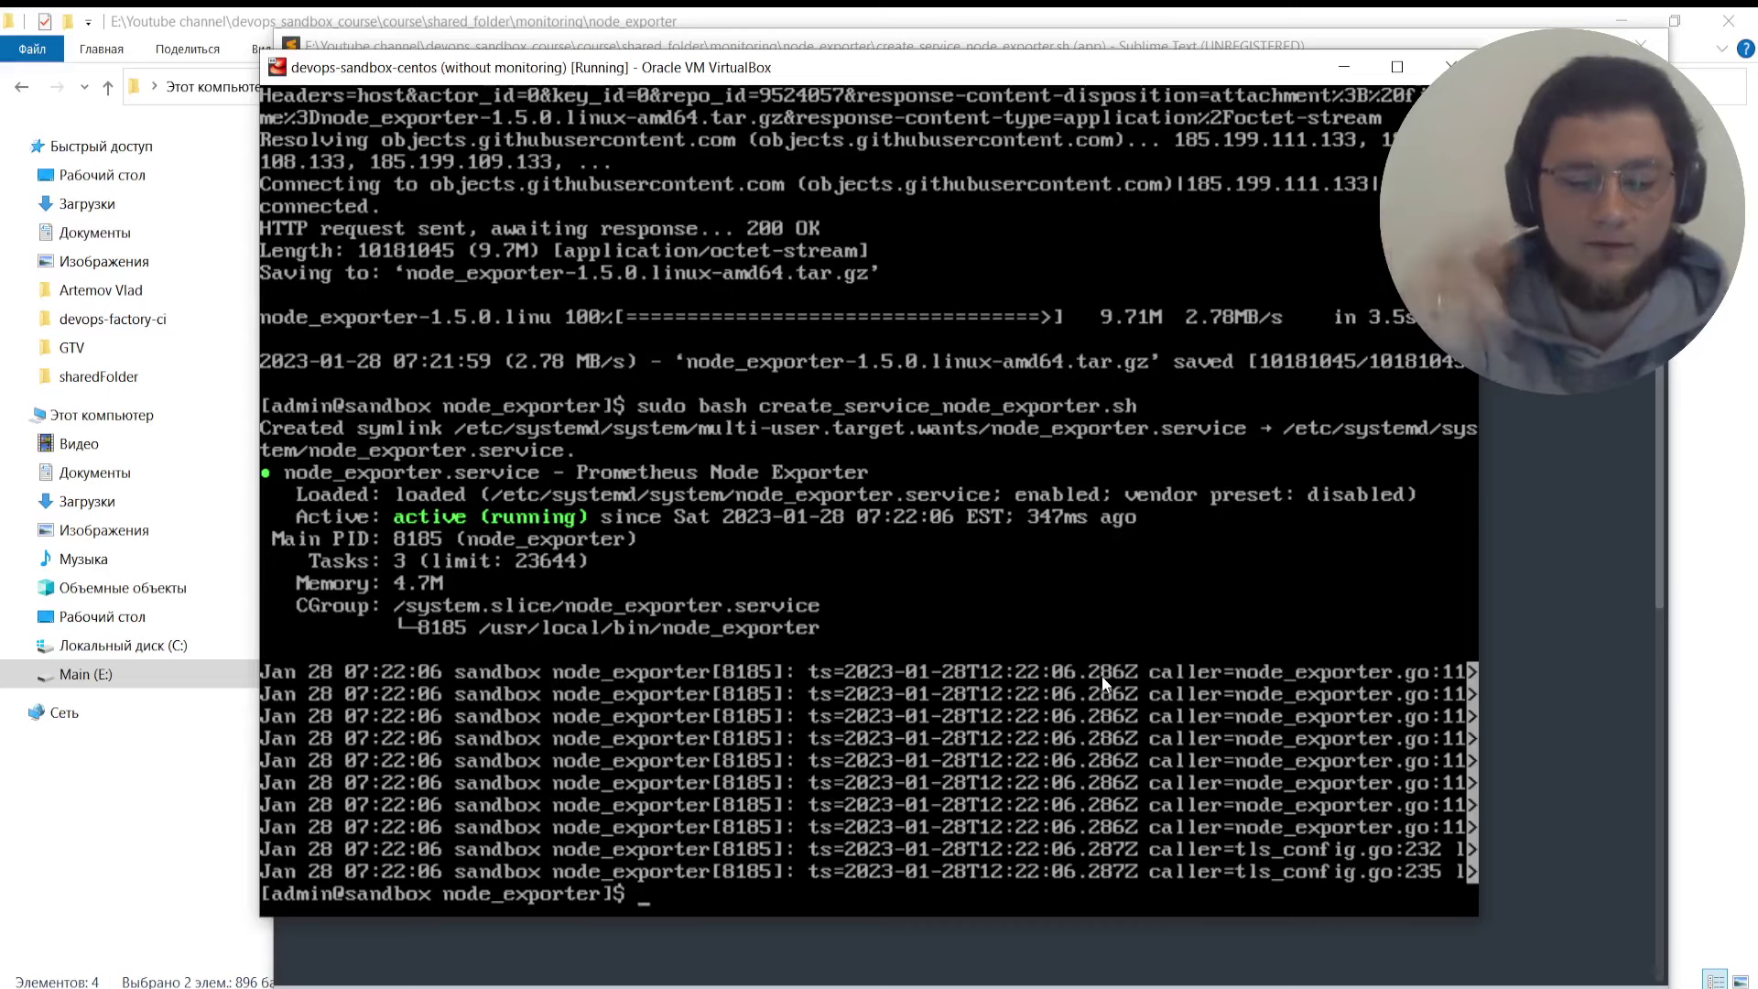
# Fetch metrics with curl localhost:9100/metrics, then clear the terminal.
pyautogui.write('curl localhost:9100/metric')
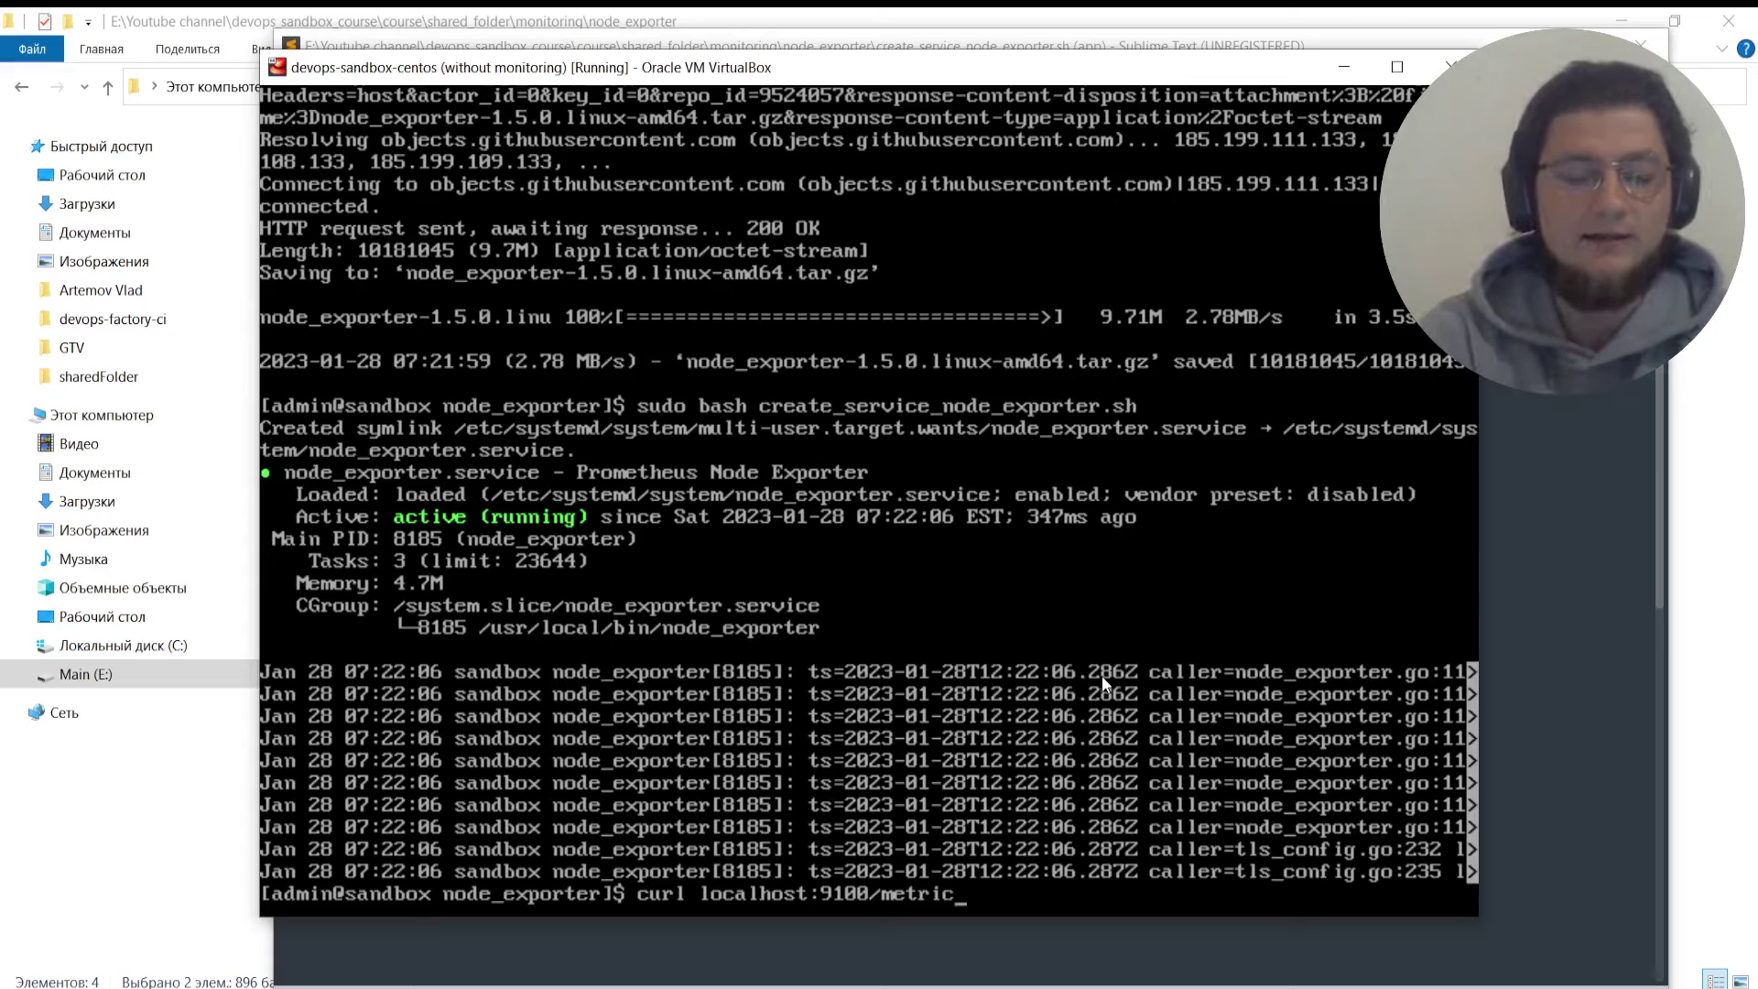
pyautogui.write('s')
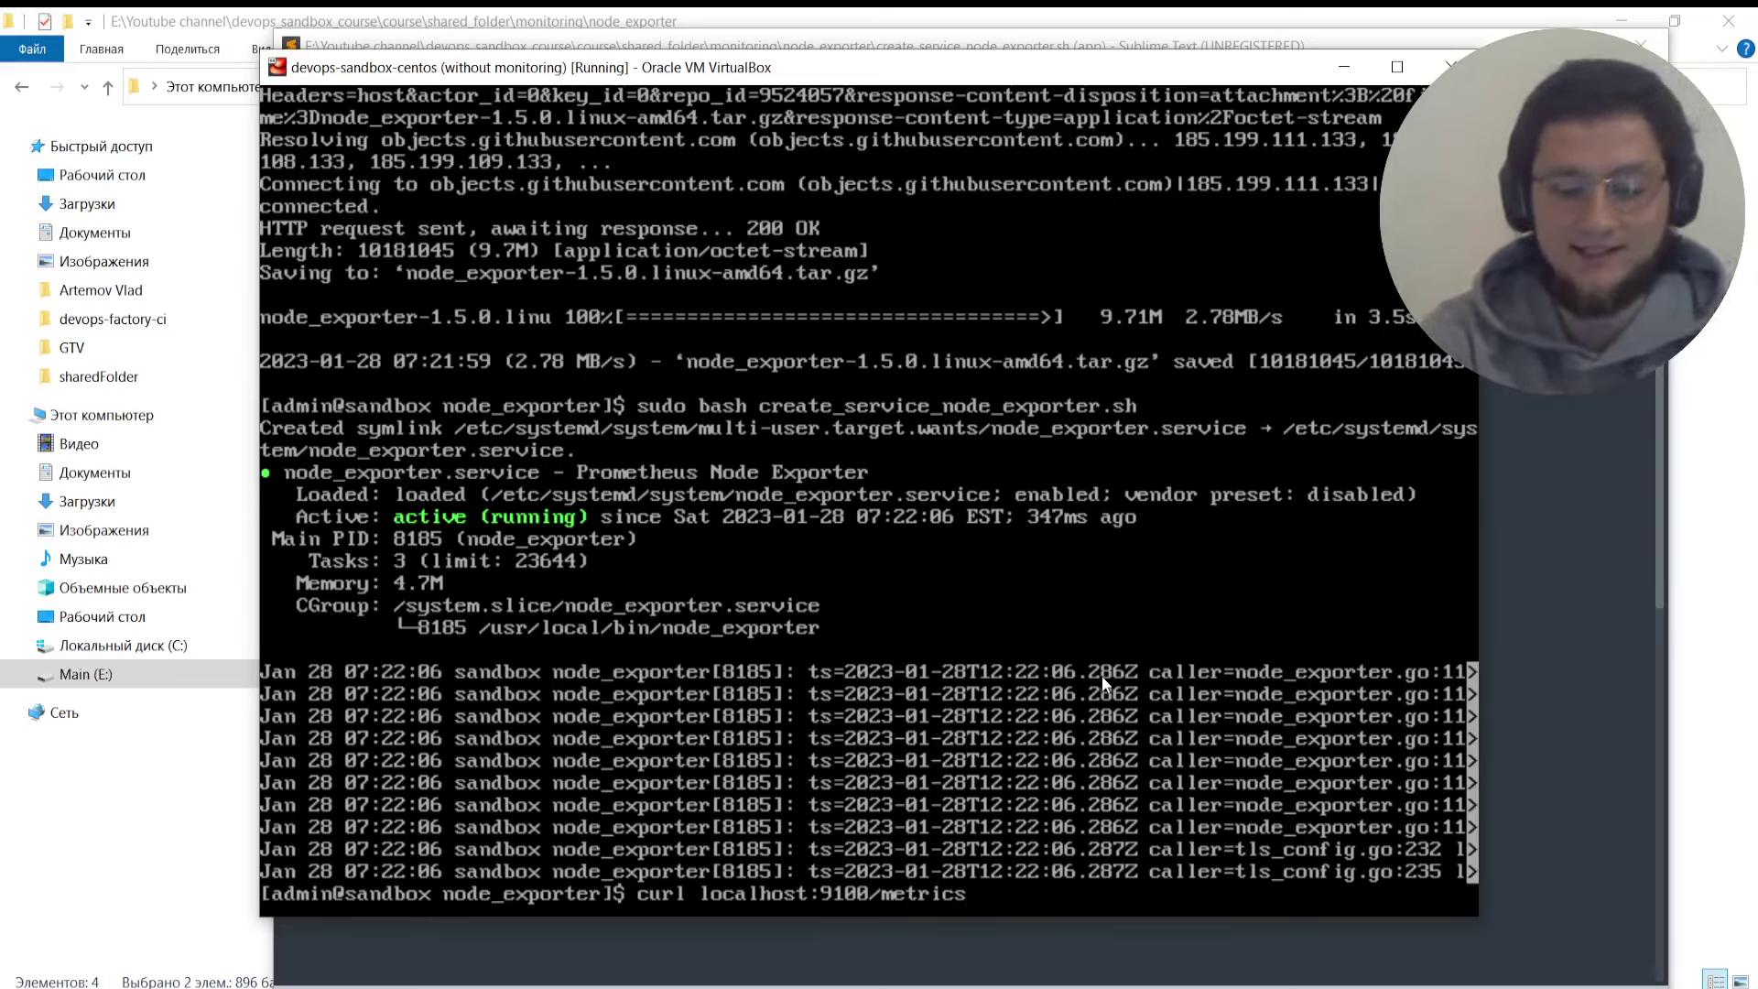
pyautogui.press('Return')
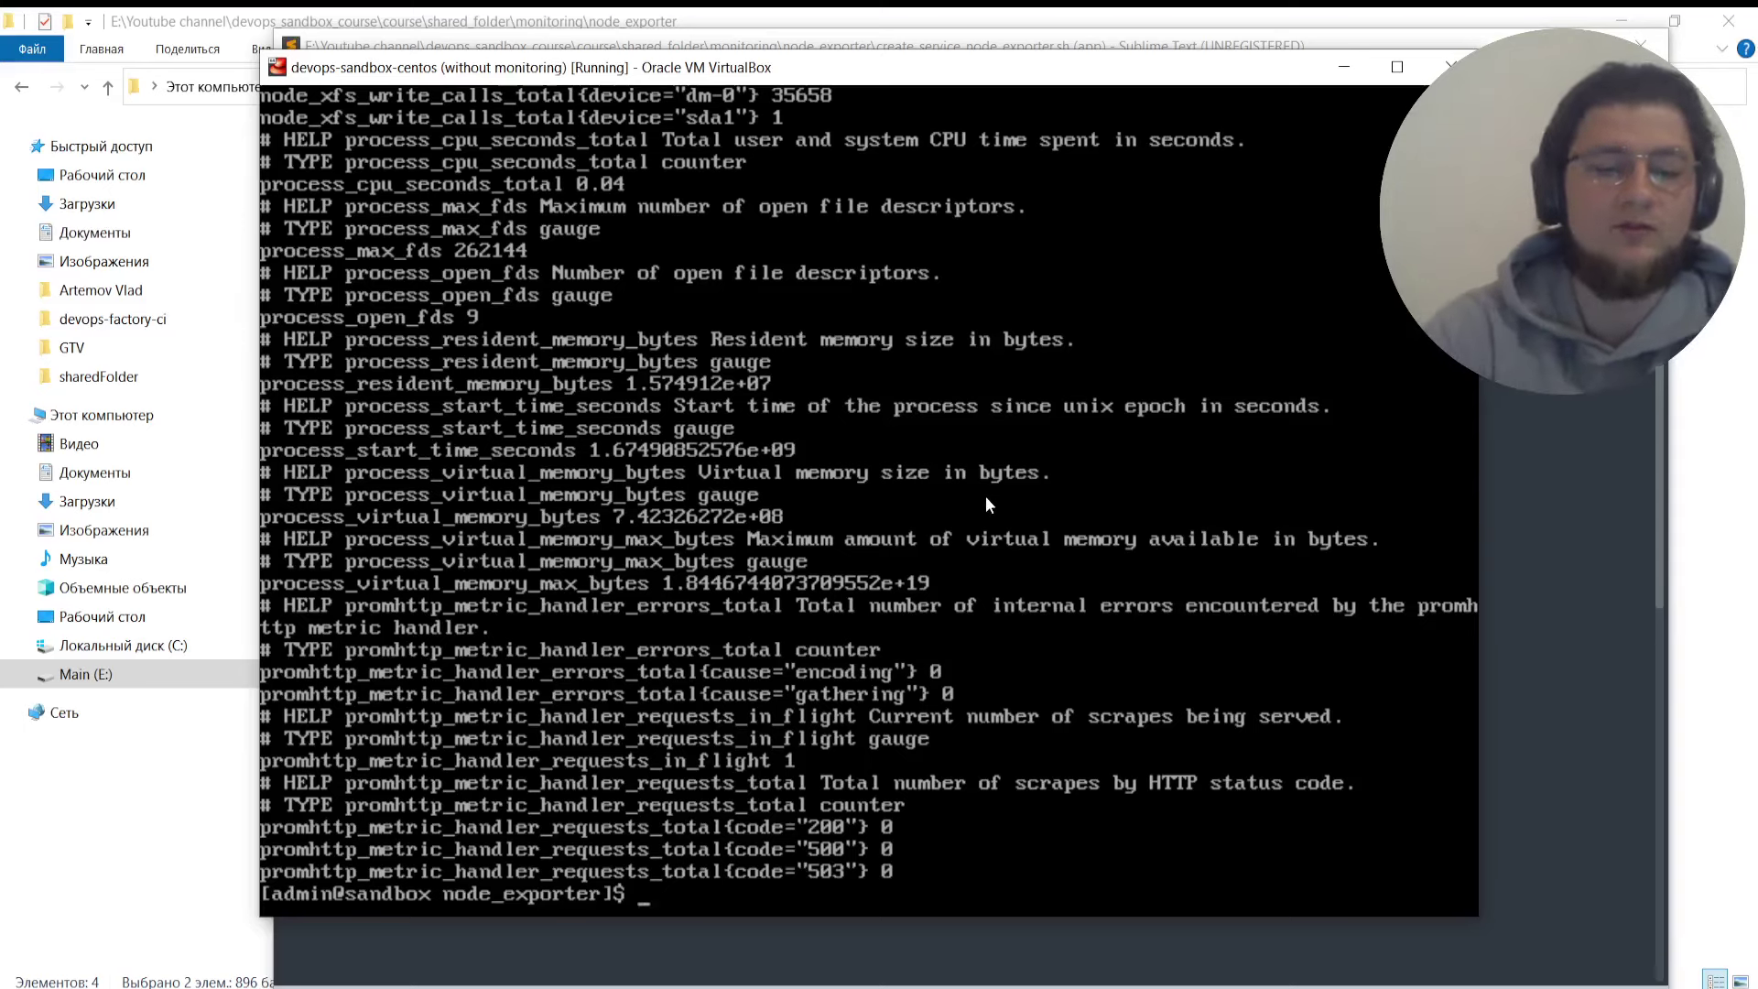
pyautogui.write('clear')
pyautogui.press('Return')
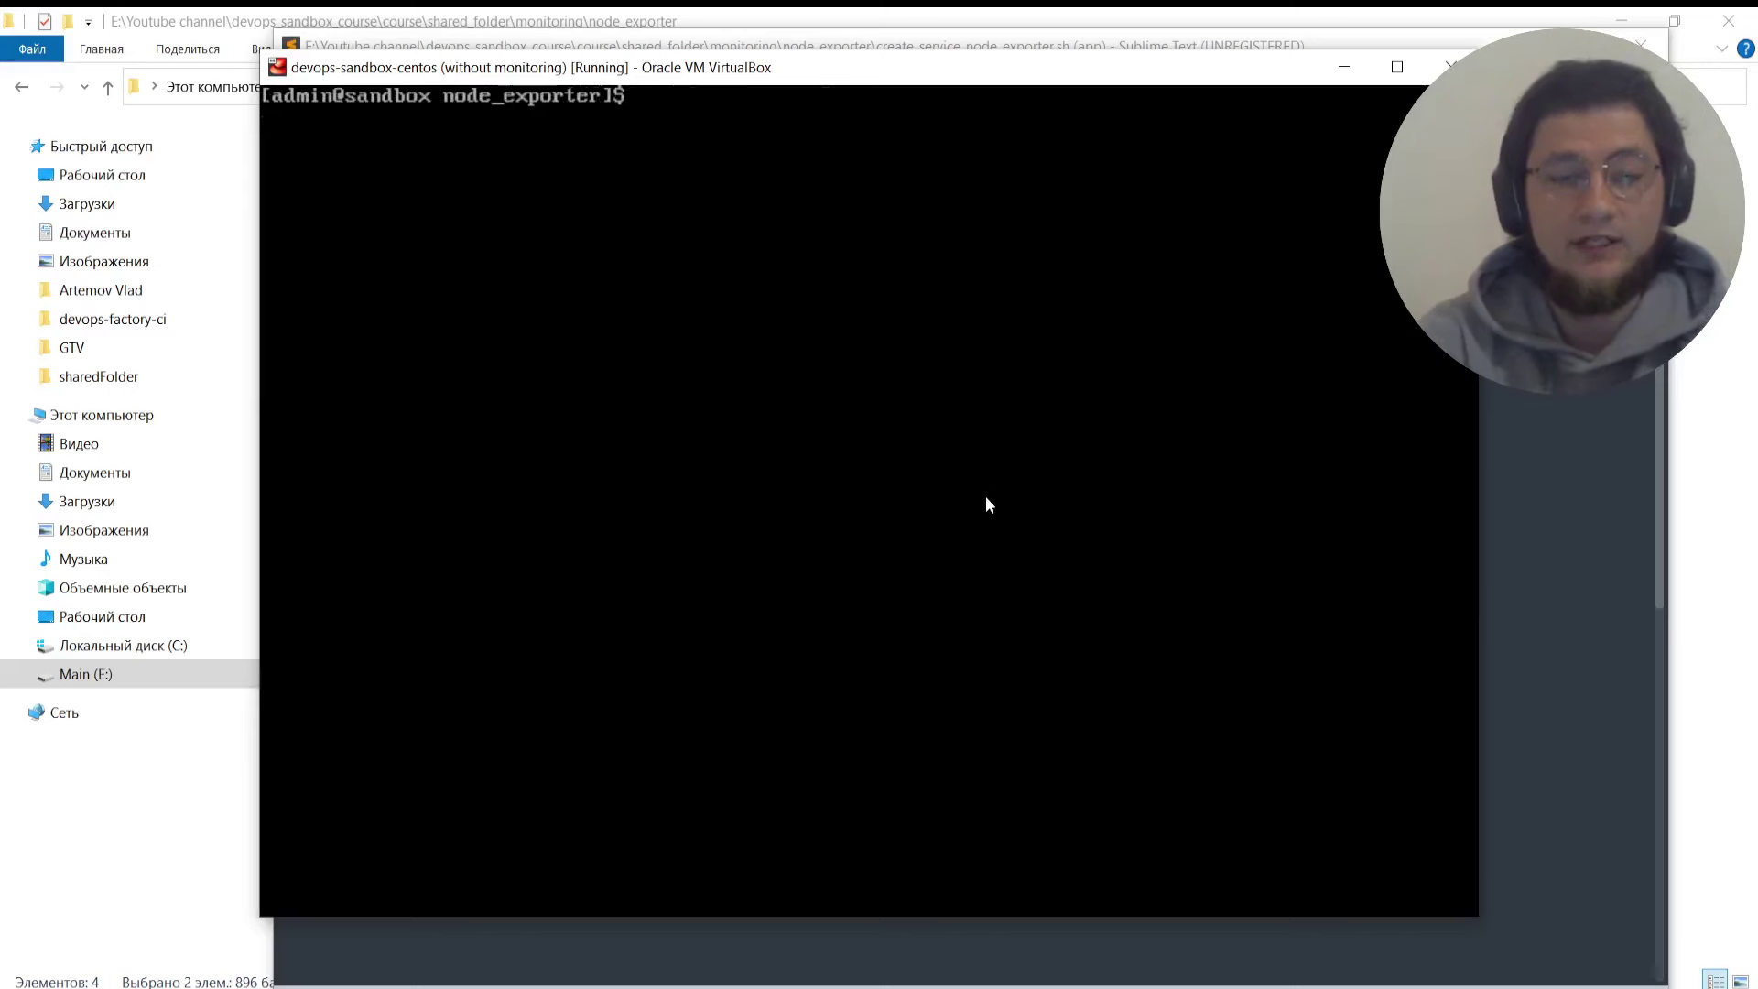
# Return to the monitoring folder listing and pick the alertmanager folder.
pyautogui.press('Up')
pyautogui.press('Up')
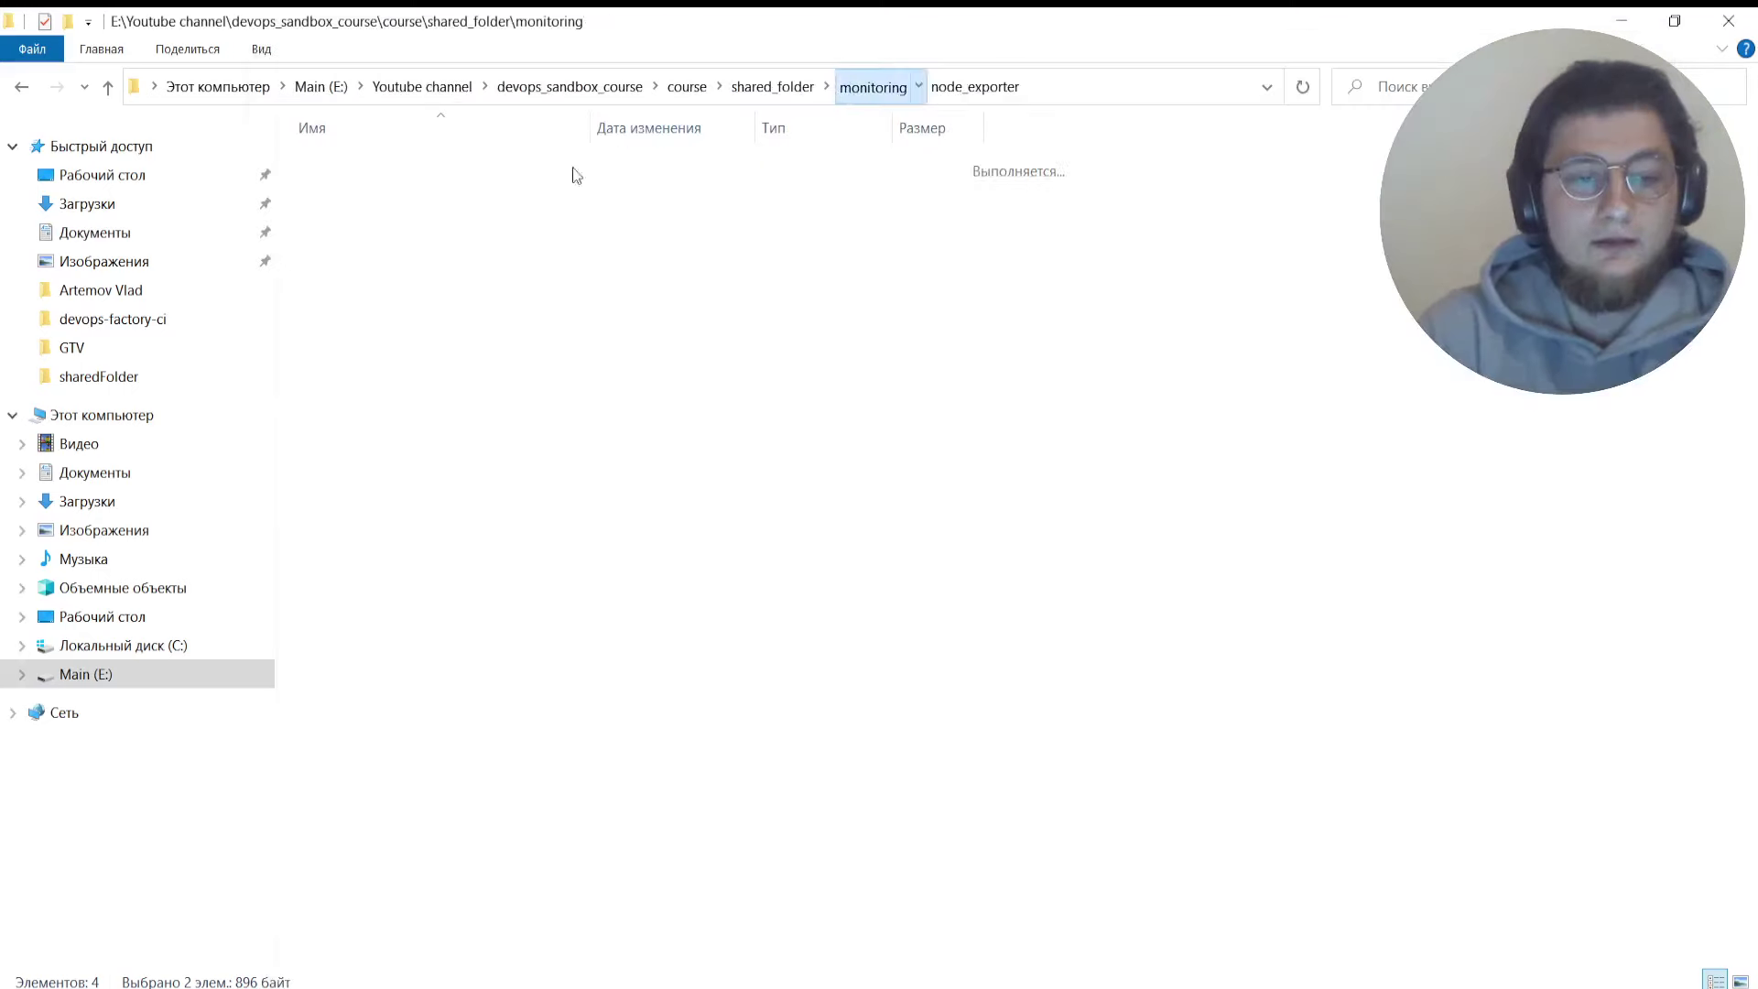
pyautogui.click(382, 164)
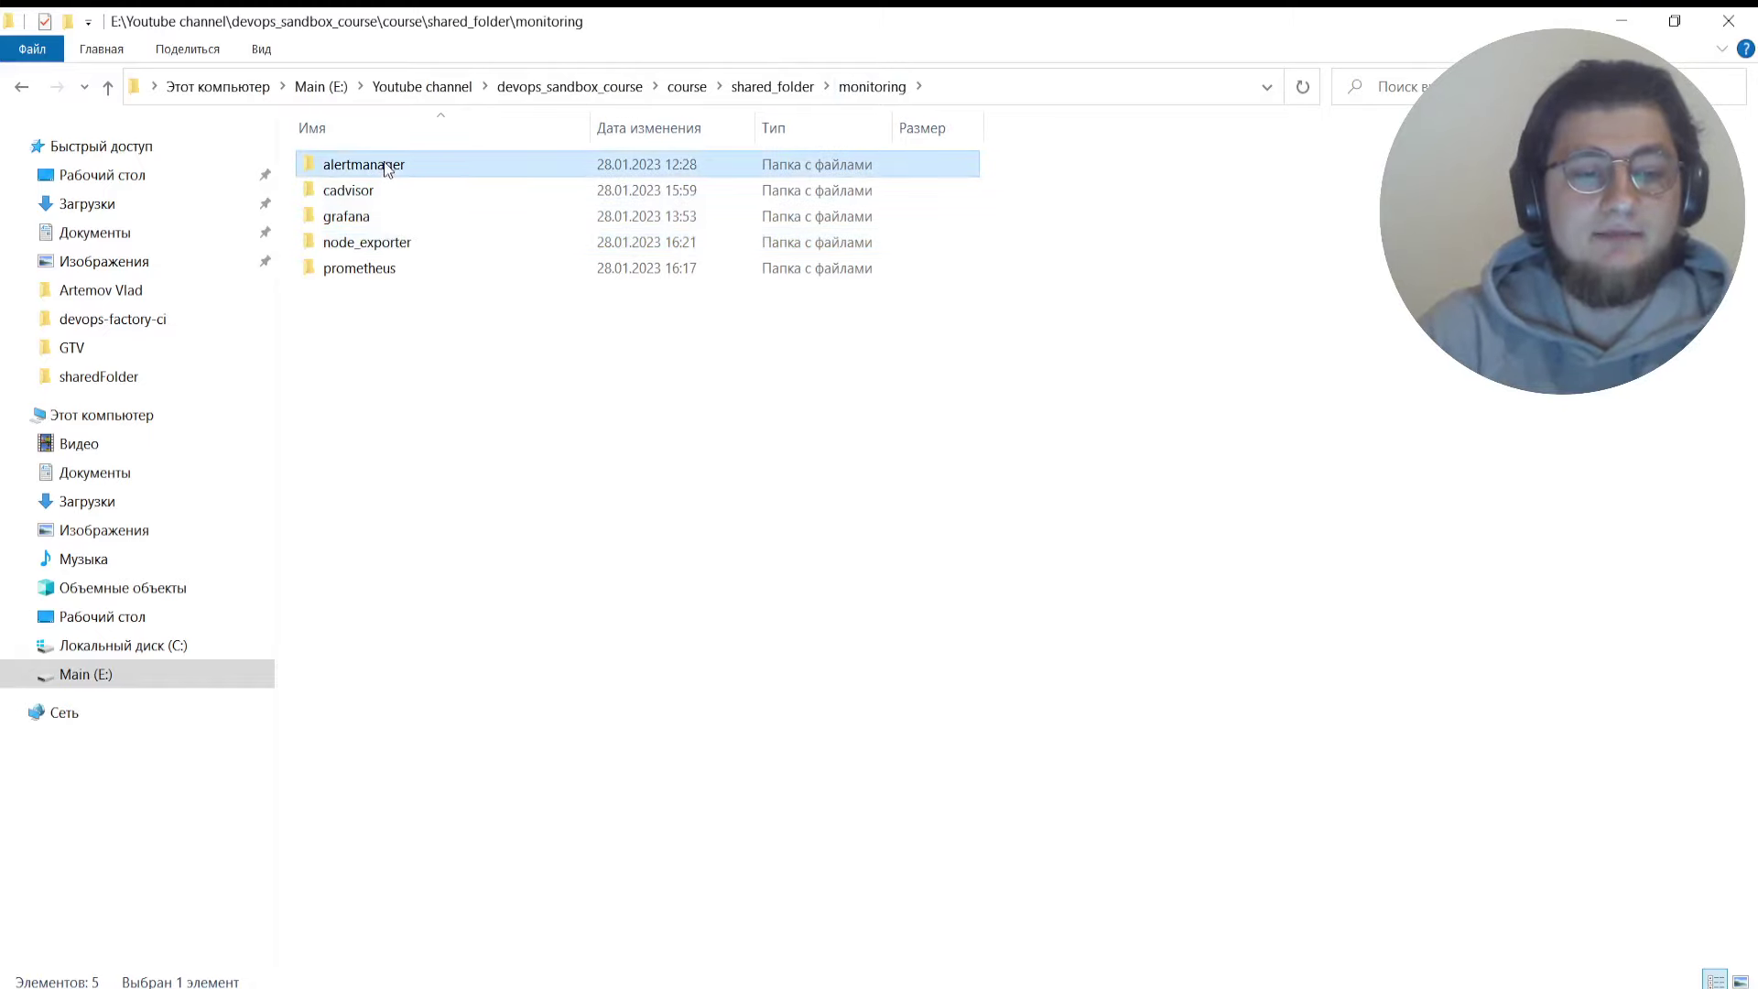
# Scroll the alertmanager releases page to the 0.25.0 Assets including the linux-amd64 archive.
pyautogui.hotkey('alt', 'Tab')
pyautogui.scroll(-4, 932, 373)
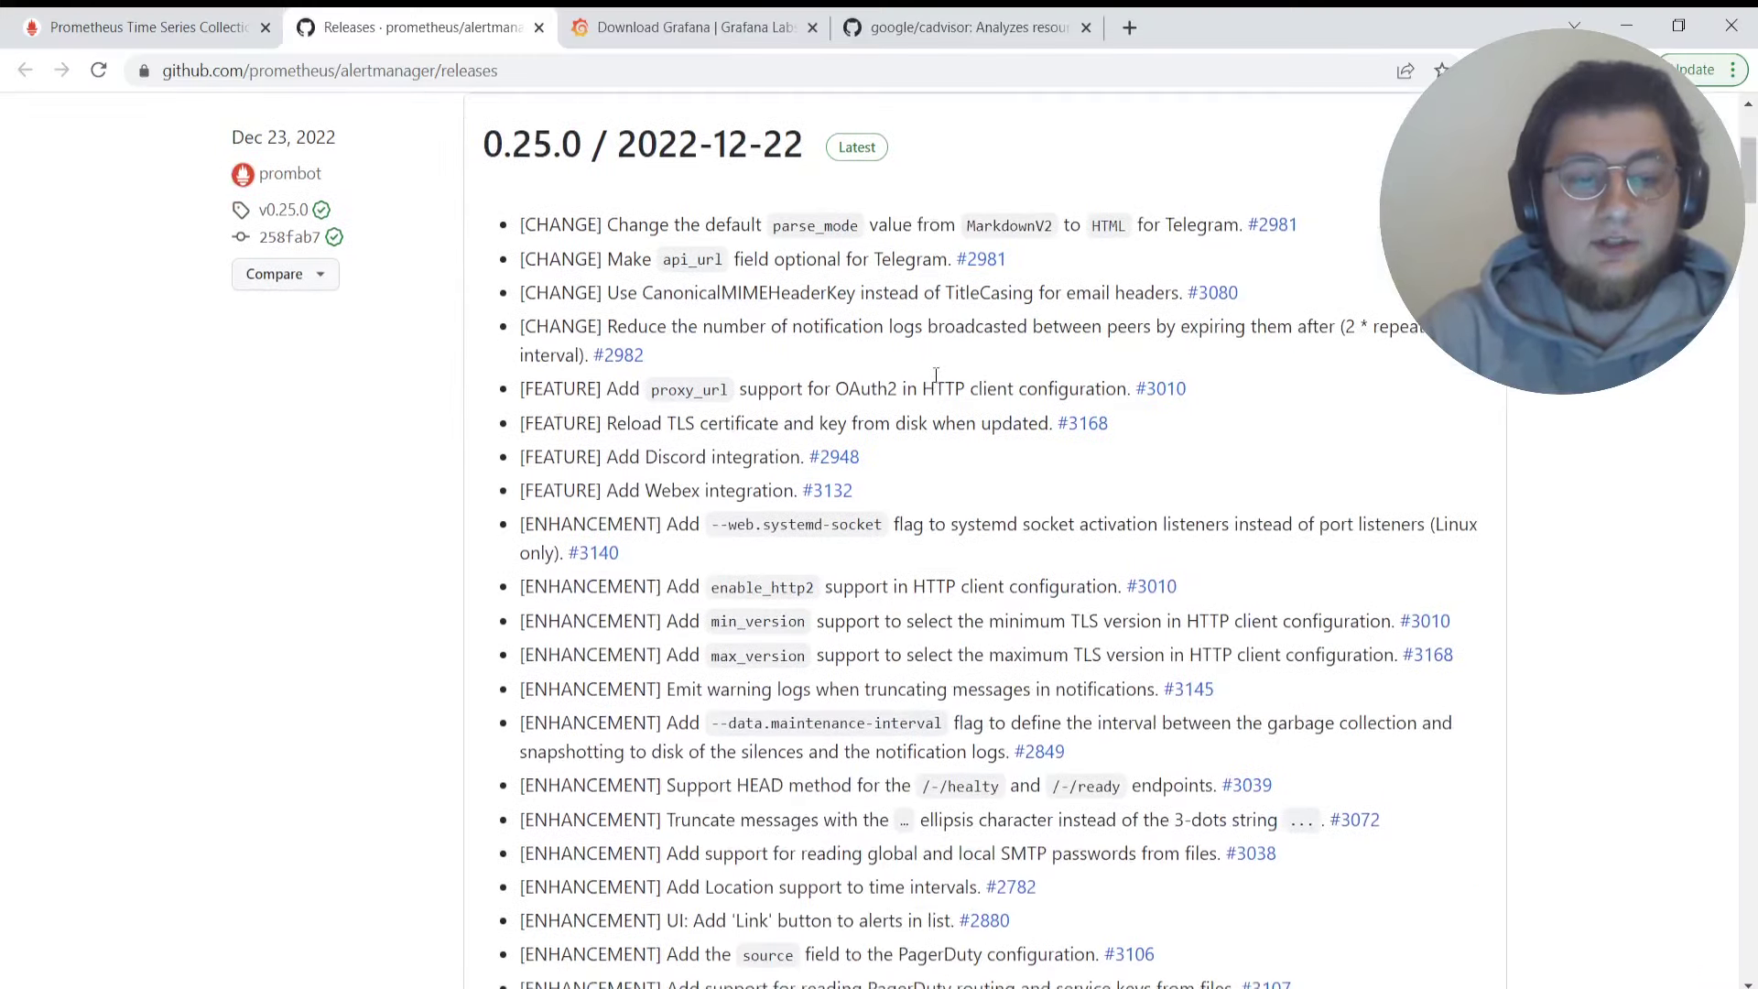
pyautogui.scroll(2, 936, 375)
pyautogui.scroll(1, 936, 375)
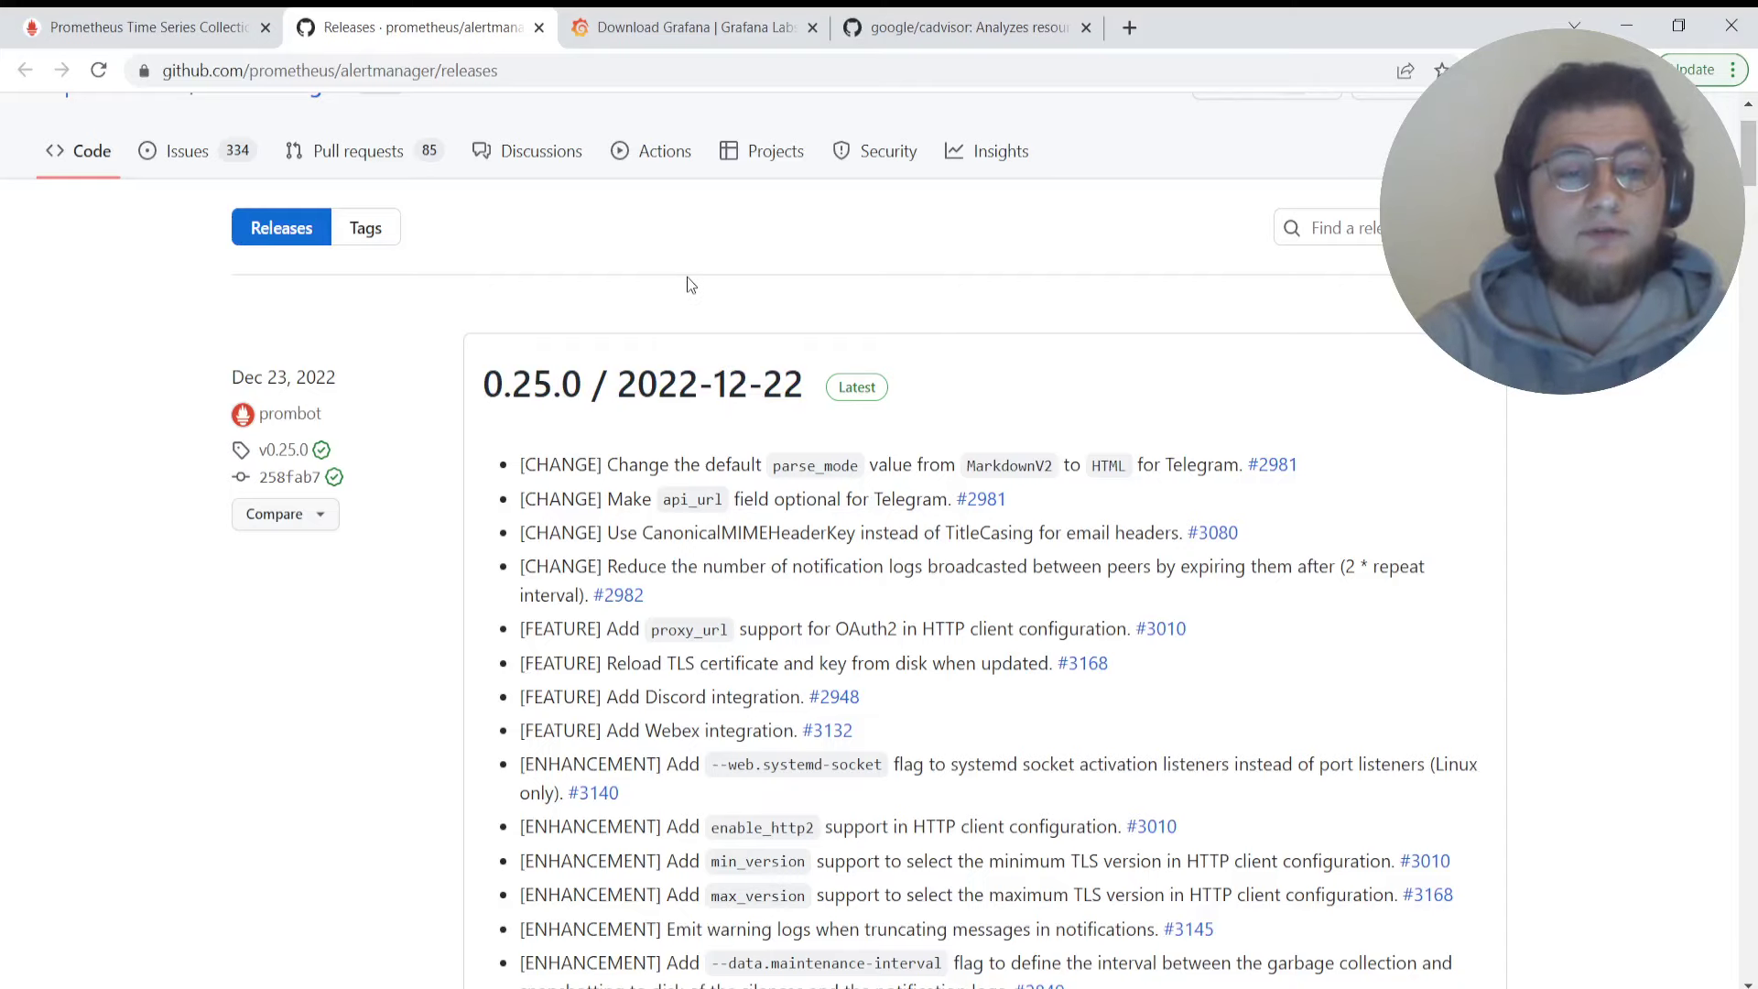
pyautogui.scroll(-12, 620, 436)
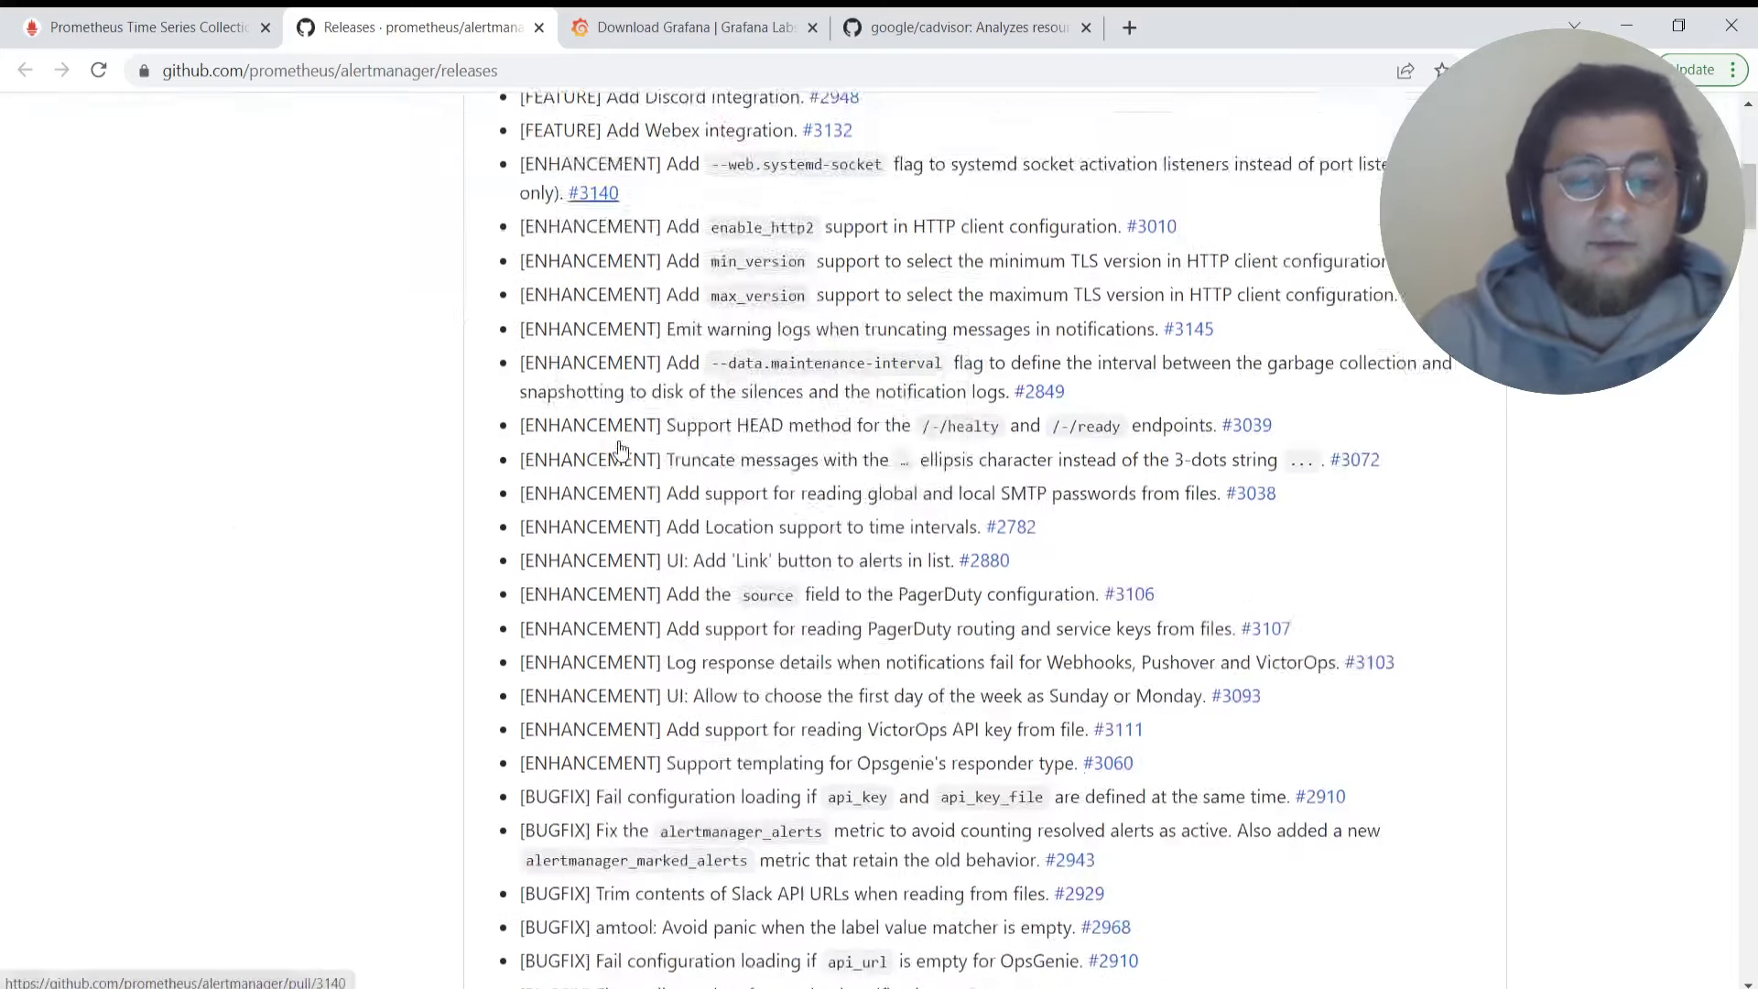
pyautogui.scroll(-5, 620, 437)
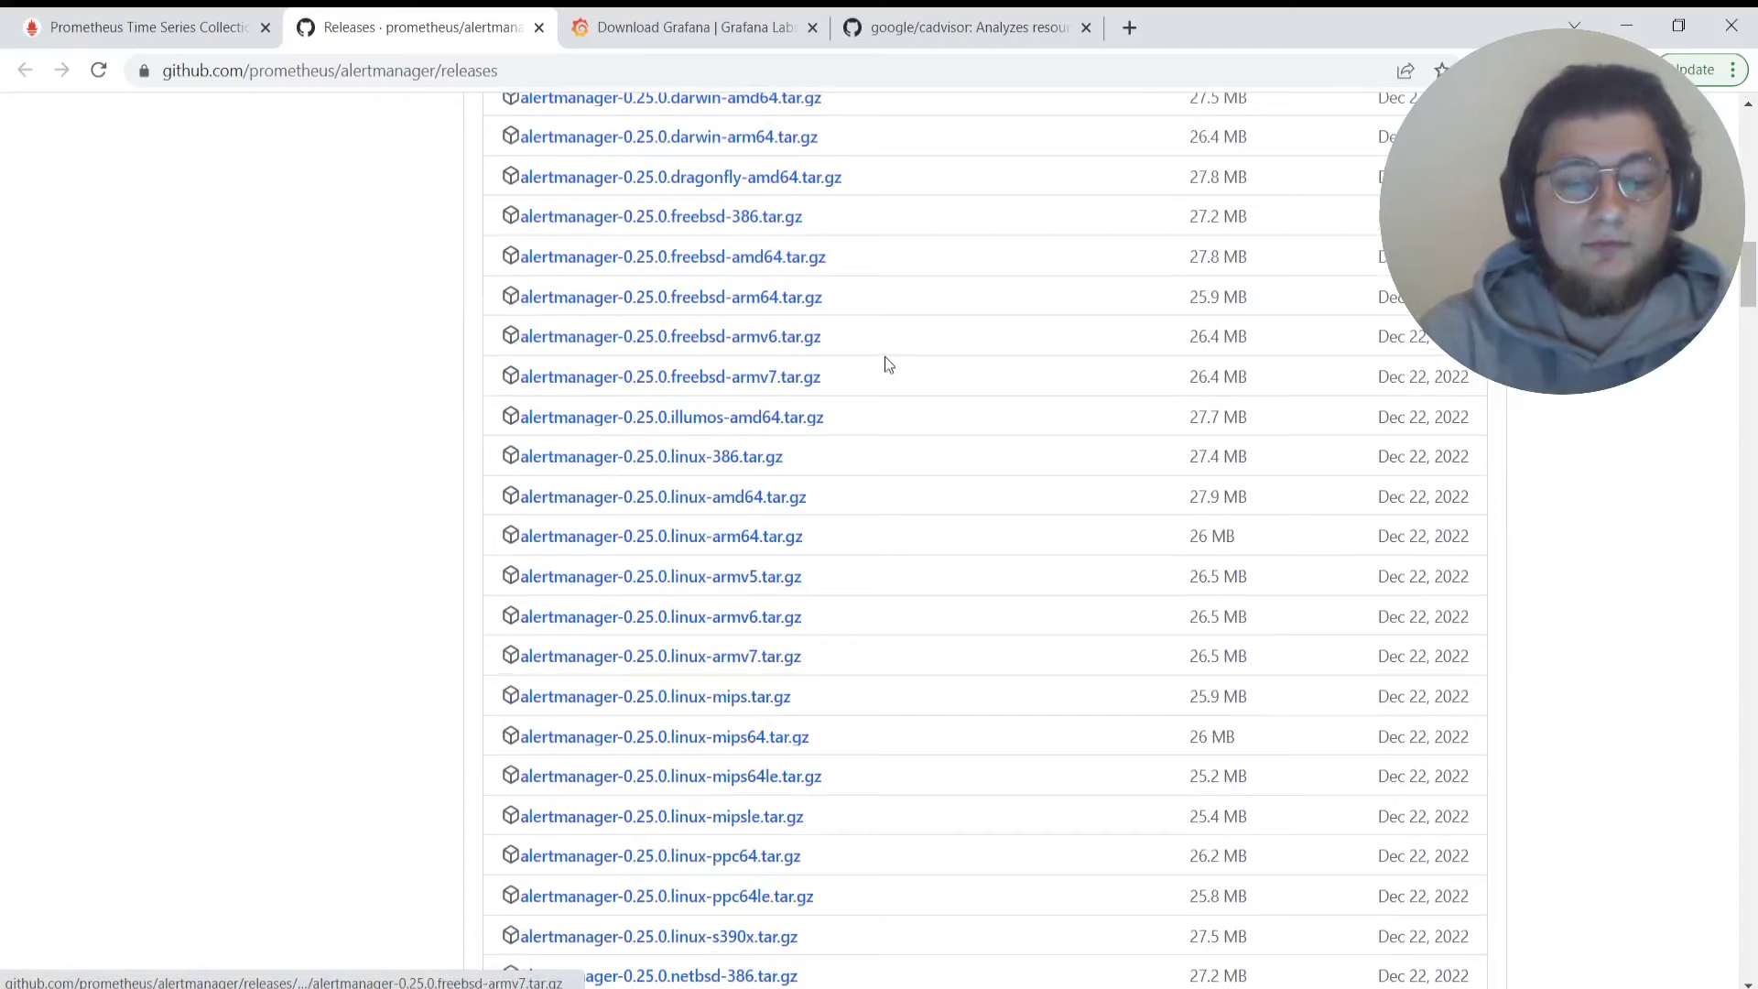
pyautogui.scroll(-1, 894, 355)
pyautogui.scroll(1, 827, 379)
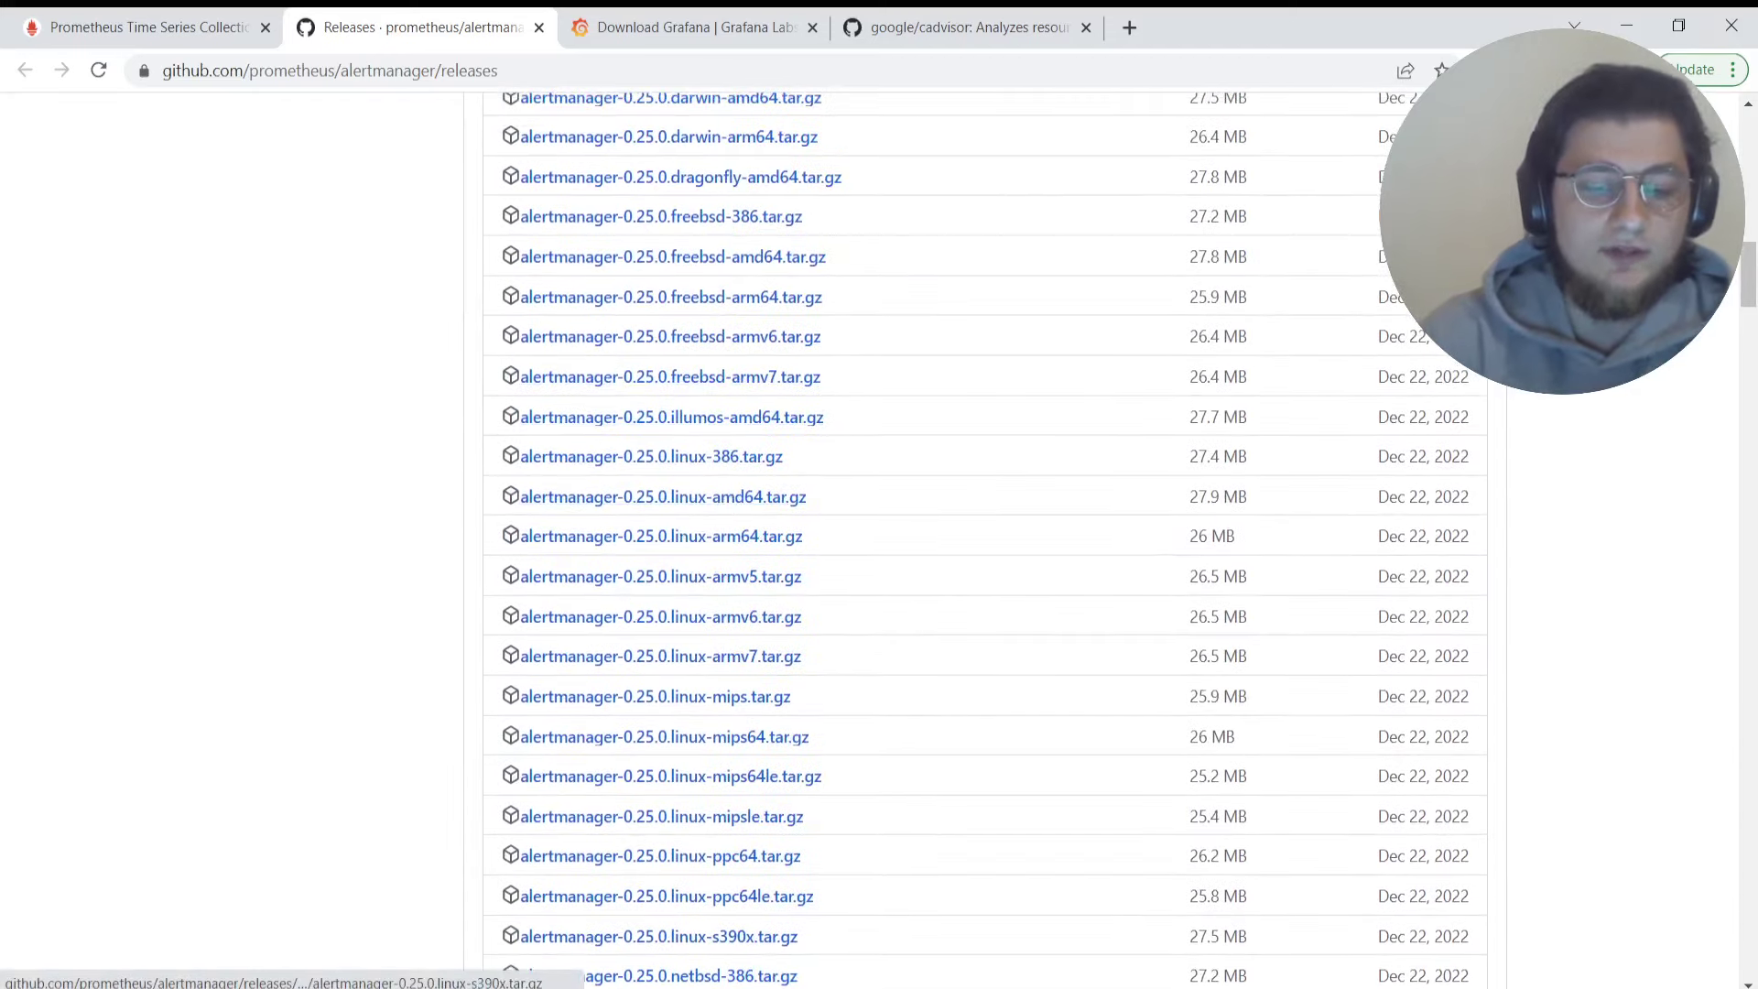
pyautogui.hotkey('alt', 'Tab')
pyautogui.hotkey('alt', 'Tab')
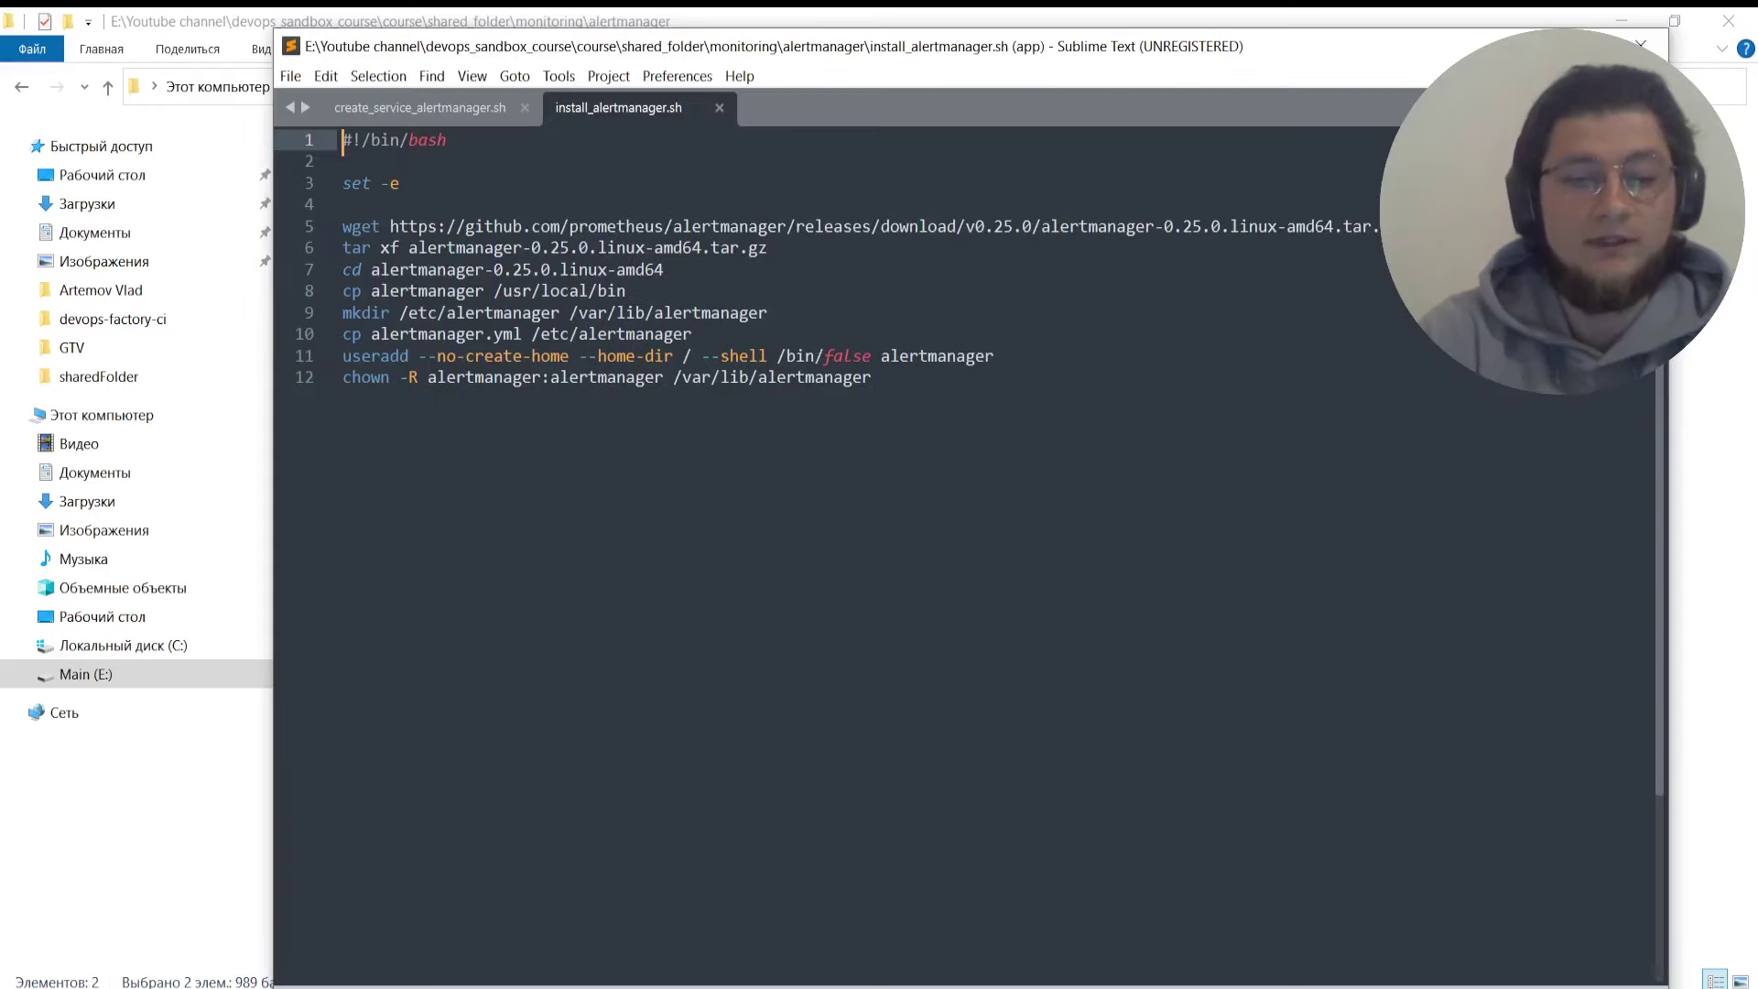
# Show create_service_alertmanager.sh in Sublime Text, then return to the VM terminal.
pyautogui.click(414, 108)
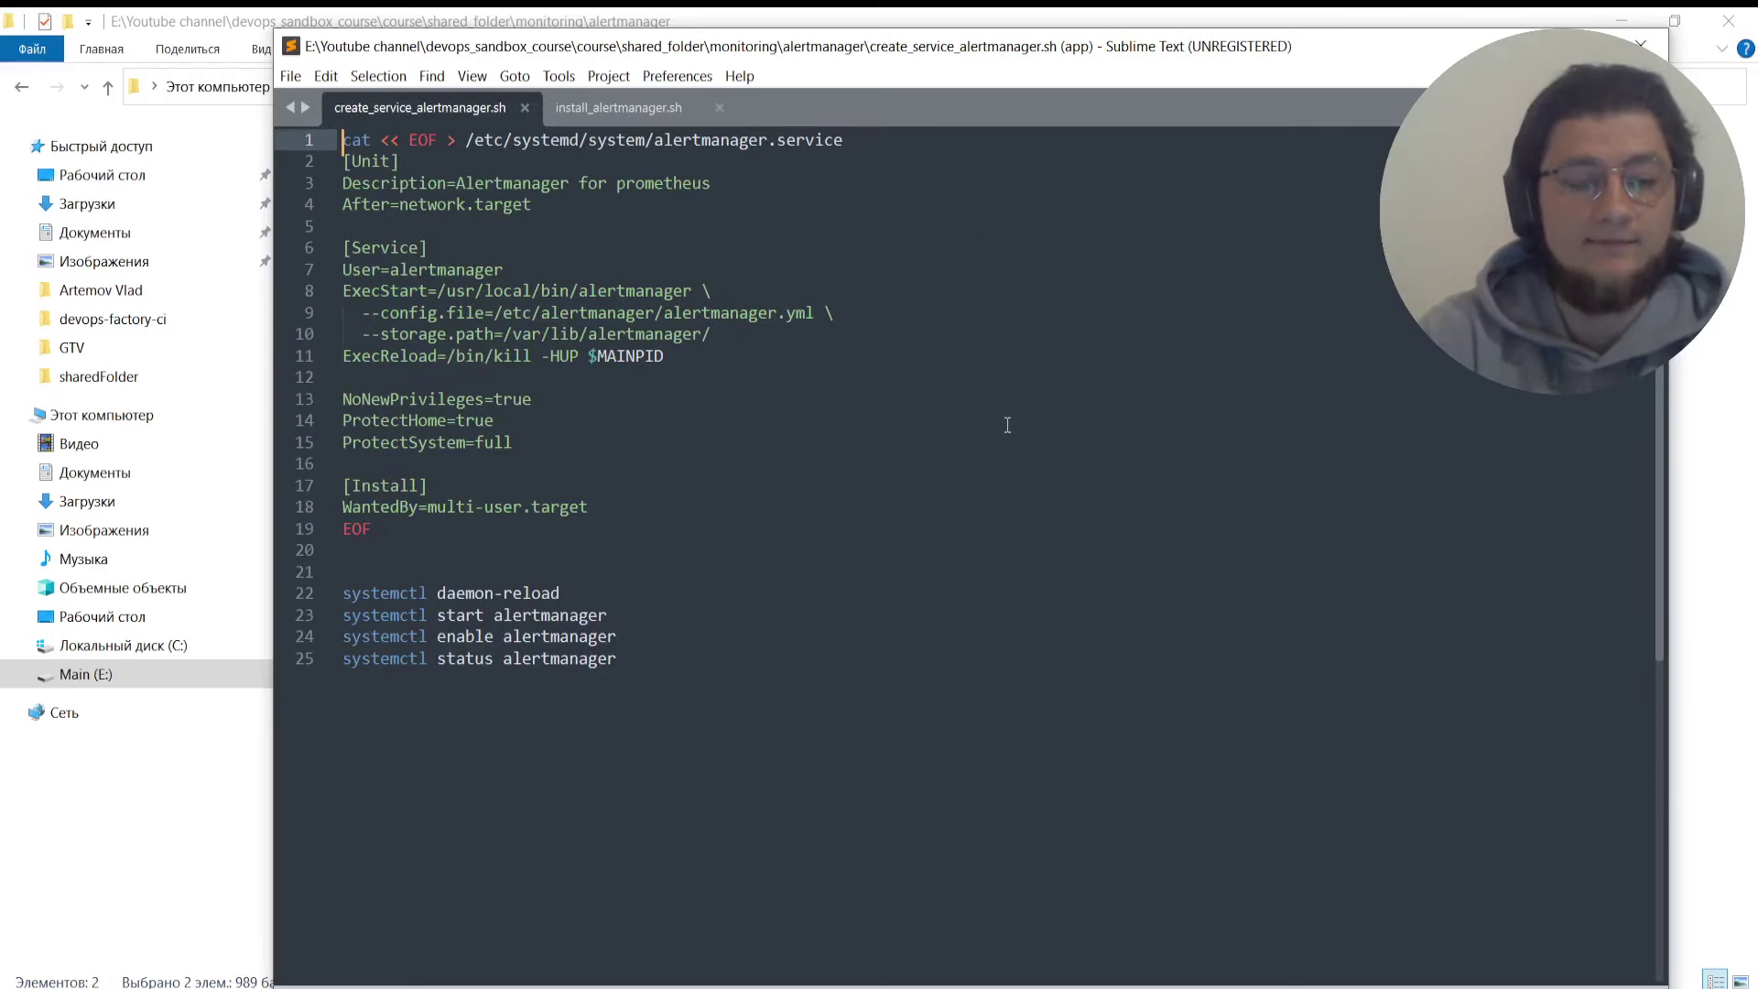
pyautogui.hotkey('alt', 'Tab')
# Clear the terminal and run sudo bash create_service_alertmanager.sh, closing the status output.
pyautogui.write('clear')
pyautogui.press('Return')
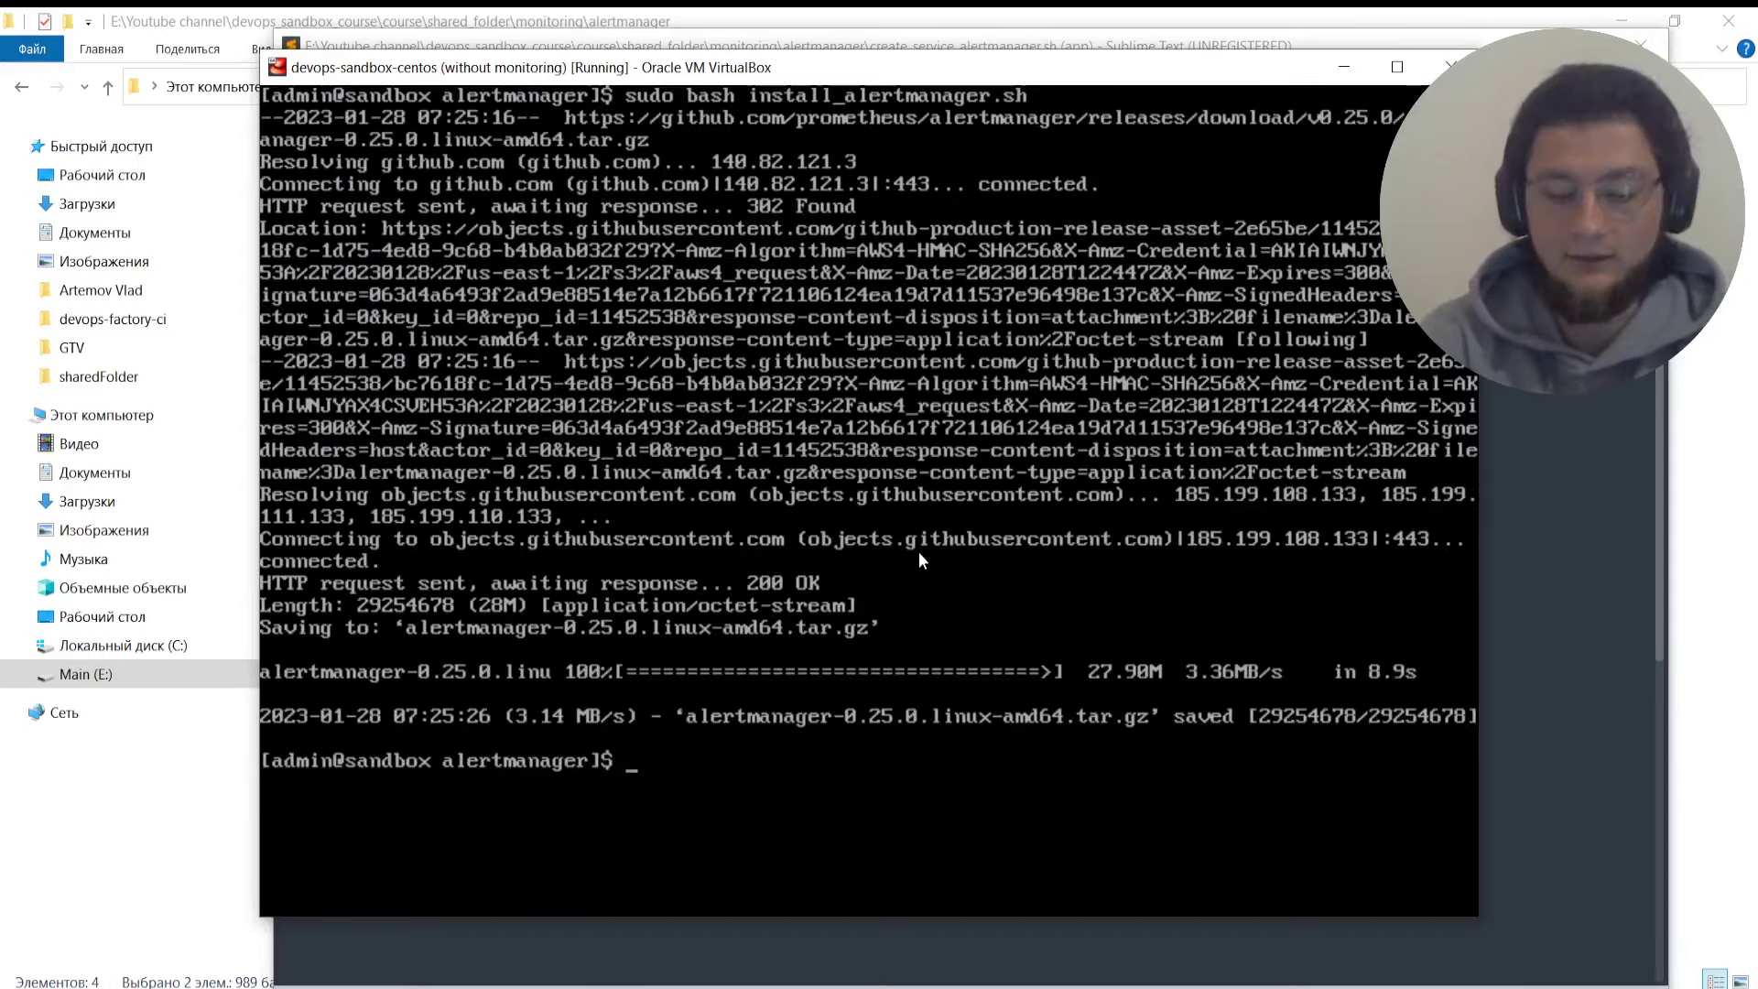
pyautogui.press('Up')
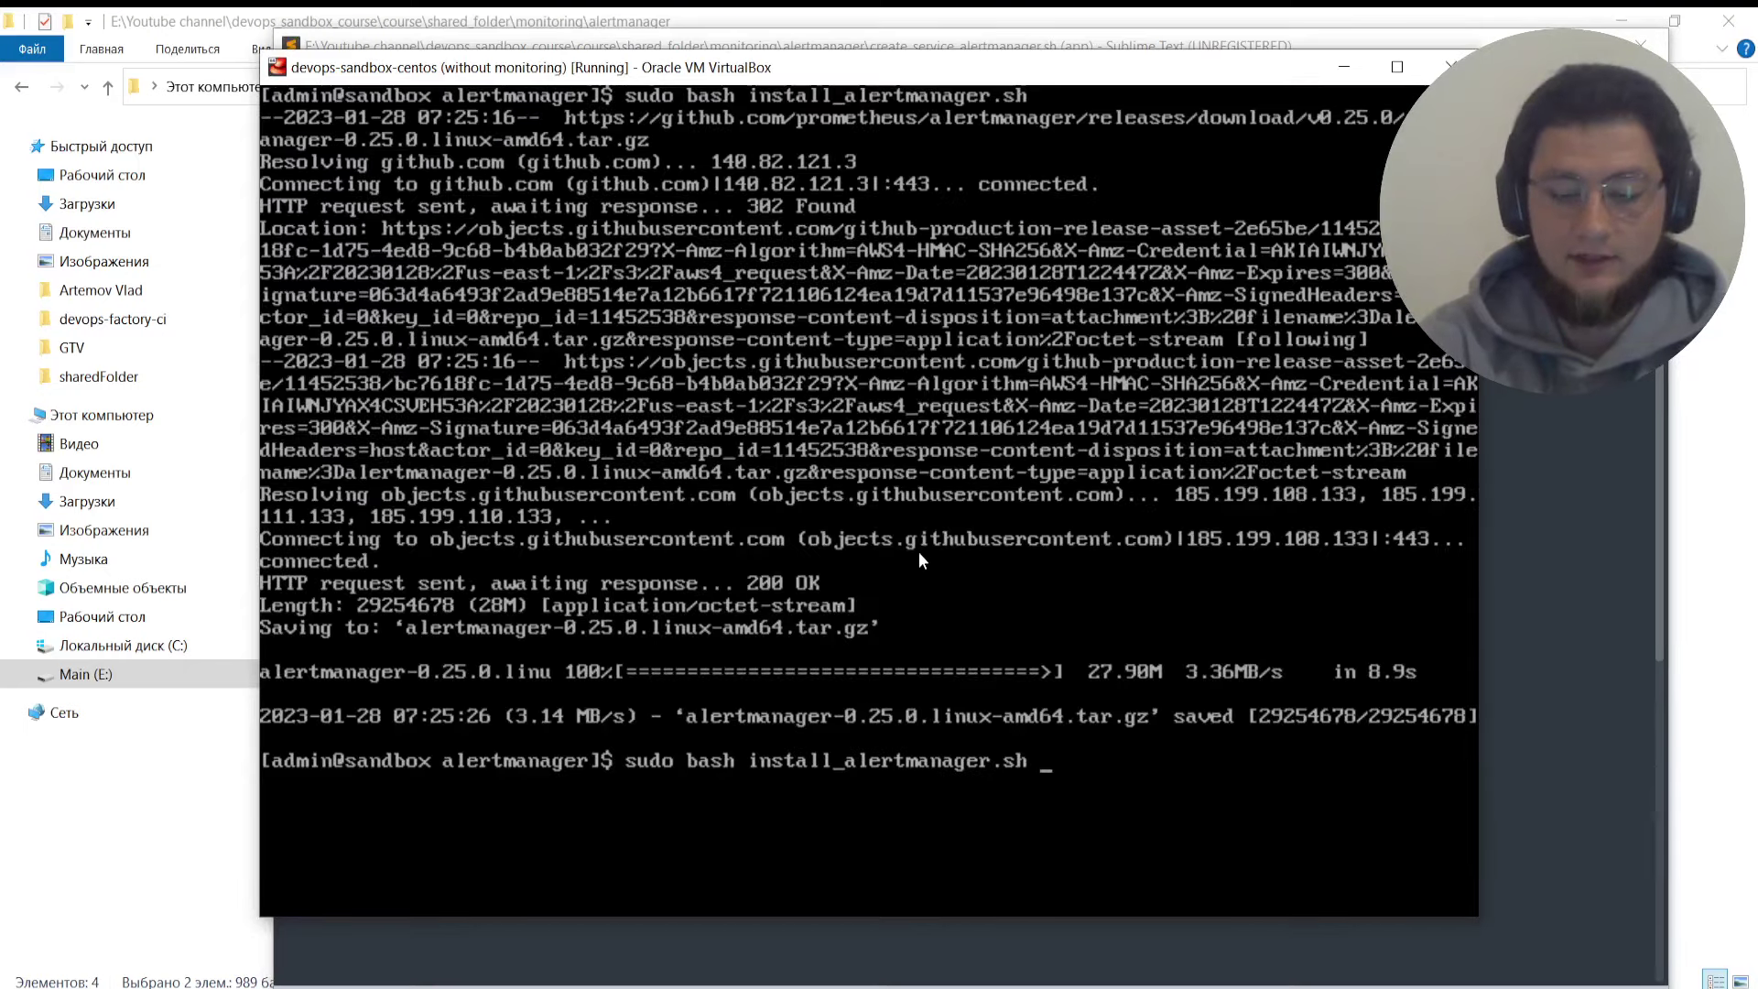
pyautogui.press('BackSpace')
pyautogui.press('BackSpace')
pyautogui.press('BackSpace')
pyautogui.press('BackSpace')
pyautogui.press('BackSpace')
pyautogui.press('BackSpace')
pyautogui.press('BackSpace')
pyautogui.press('BackSpace')
pyautogui.press('BackSpace')
pyautogui.press('BackSpace')
pyautogui.press('BackSpace')
pyautogui.press('BackSpace')
pyautogui.press('BackSpace')
pyautogui.press('BackSpace')
pyautogui.press('BackSpace')
pyautogui.press('BackSpace')
pyautogui.press('BackSpace')
pyautogui.press('BackSpace')
pyautogui.press('BackSpace')
pyautogui.press('BackSpace')
pyautogui.write('create_service_alertmanager.sh ')
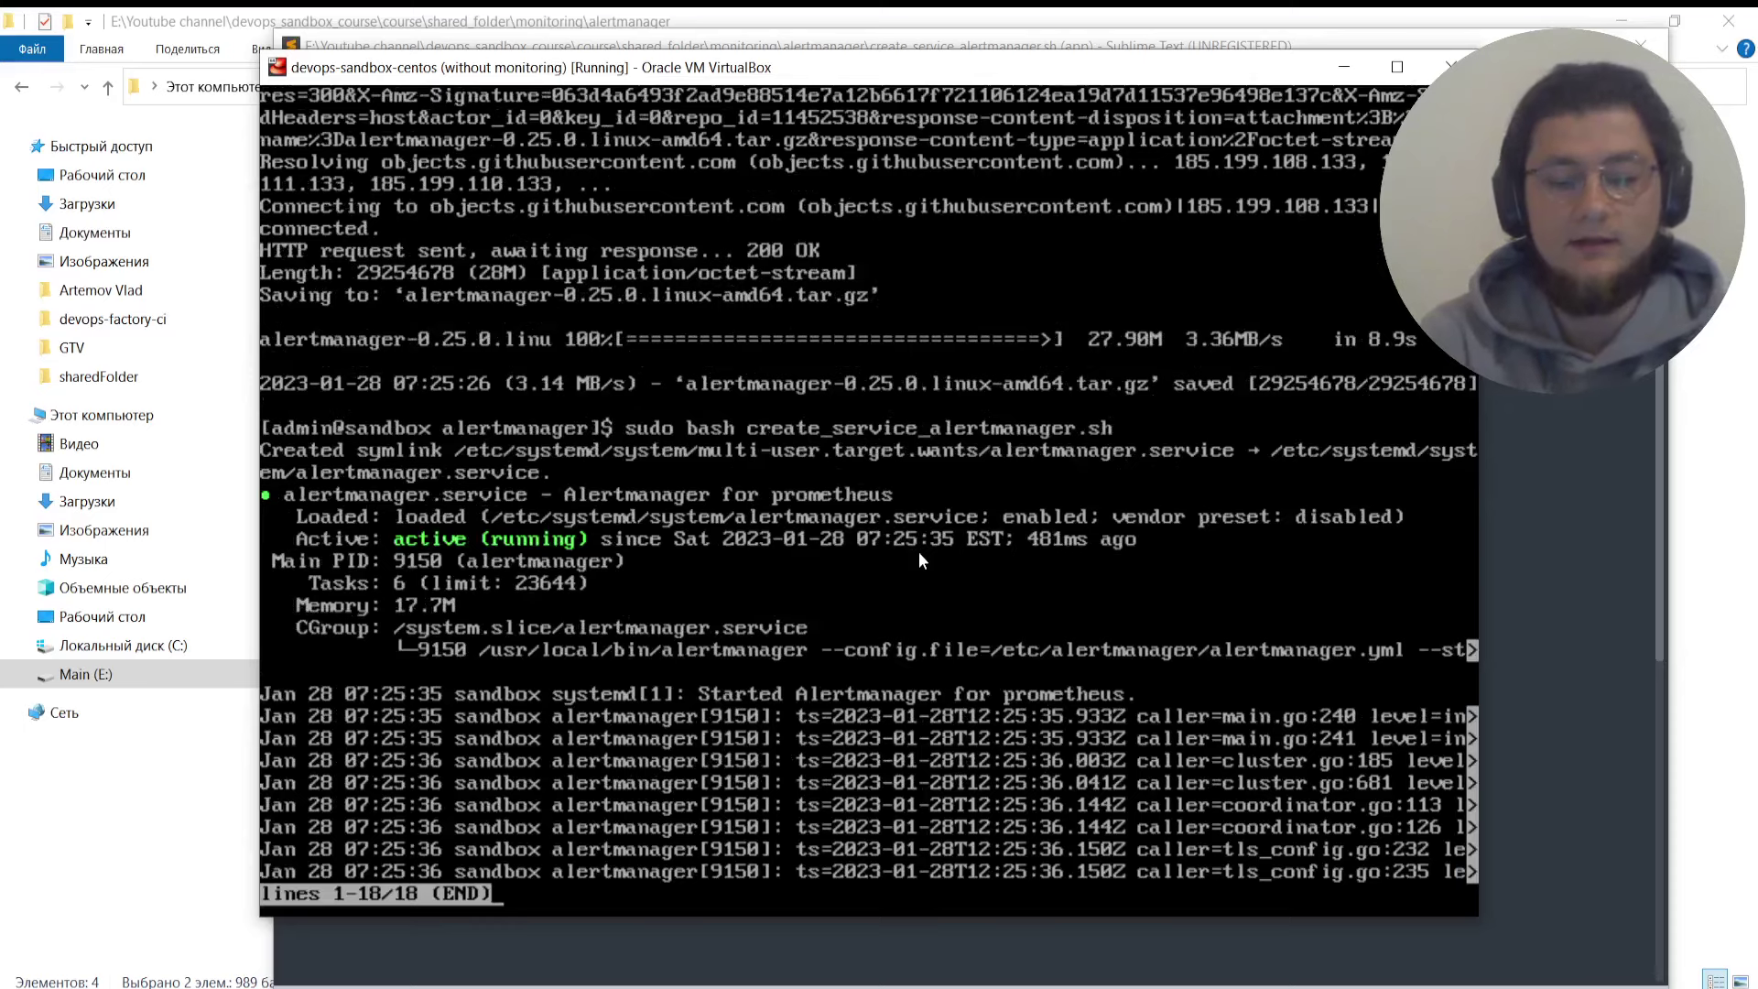
pyautogui.write('q')
pyautogui.press('Up')
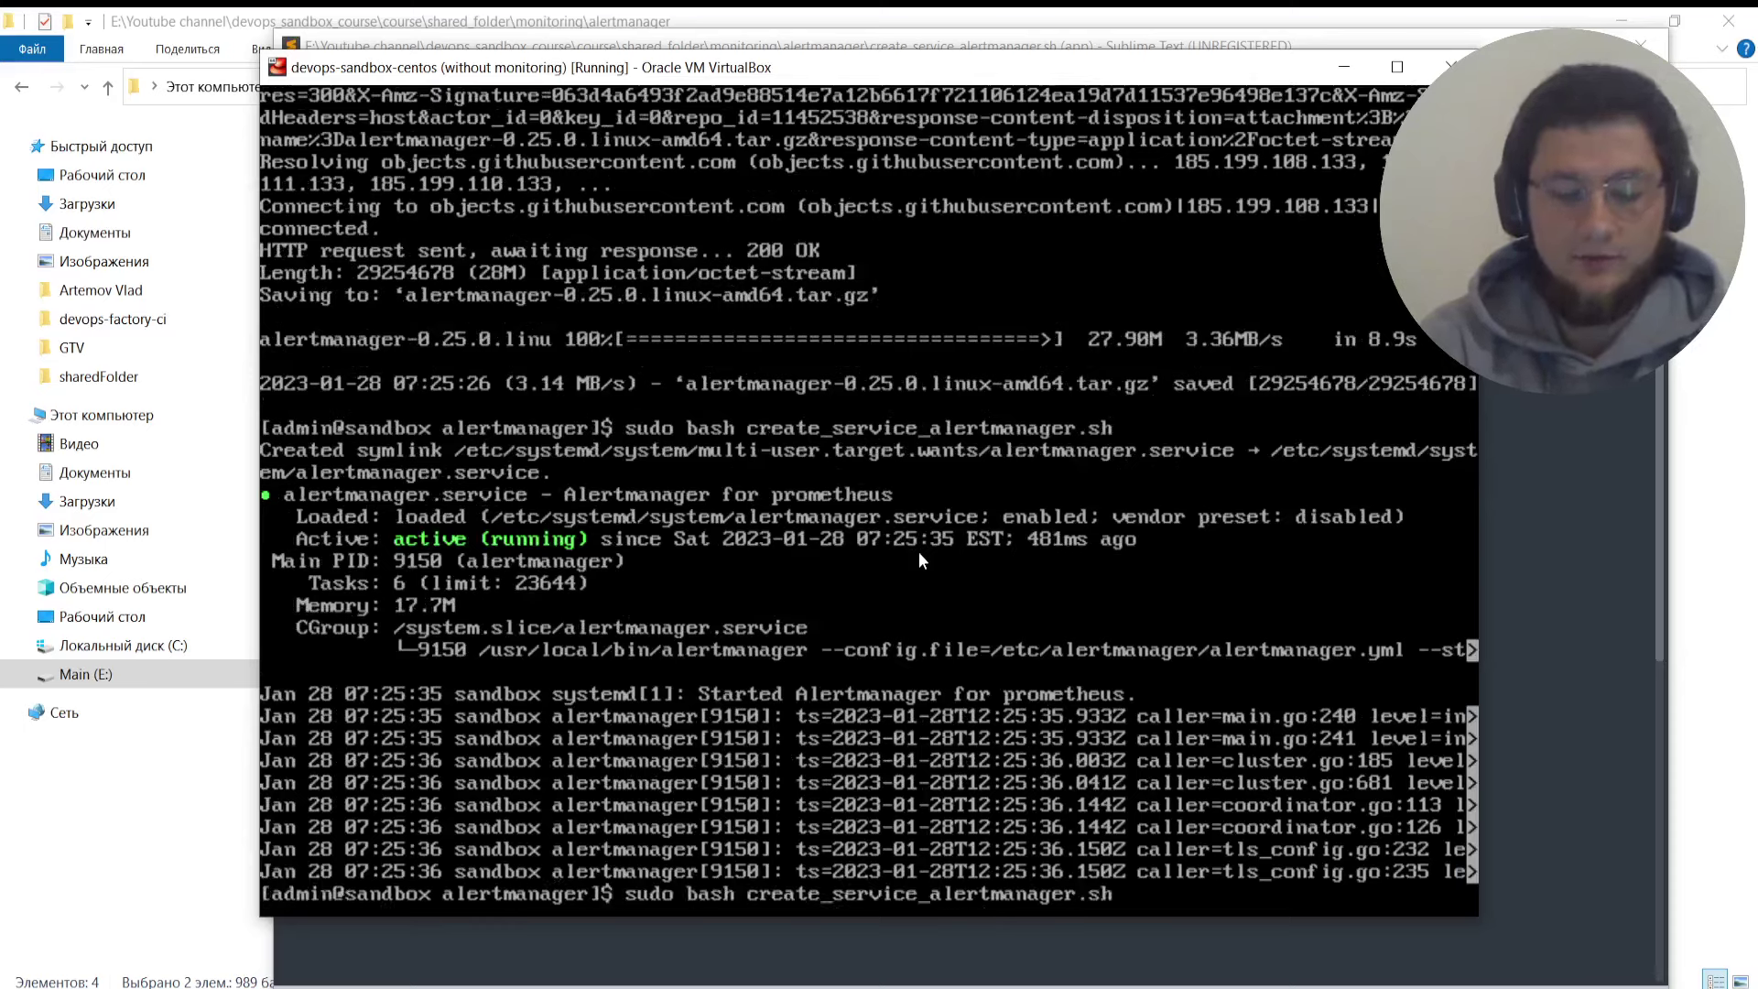
# Edit the recalled curl command to query Alertmanager on port 9093.
pyautogui.press('Up')
pyautogui.press('Up')
pyautogui.press('Up')
pyautogui.press('Up')
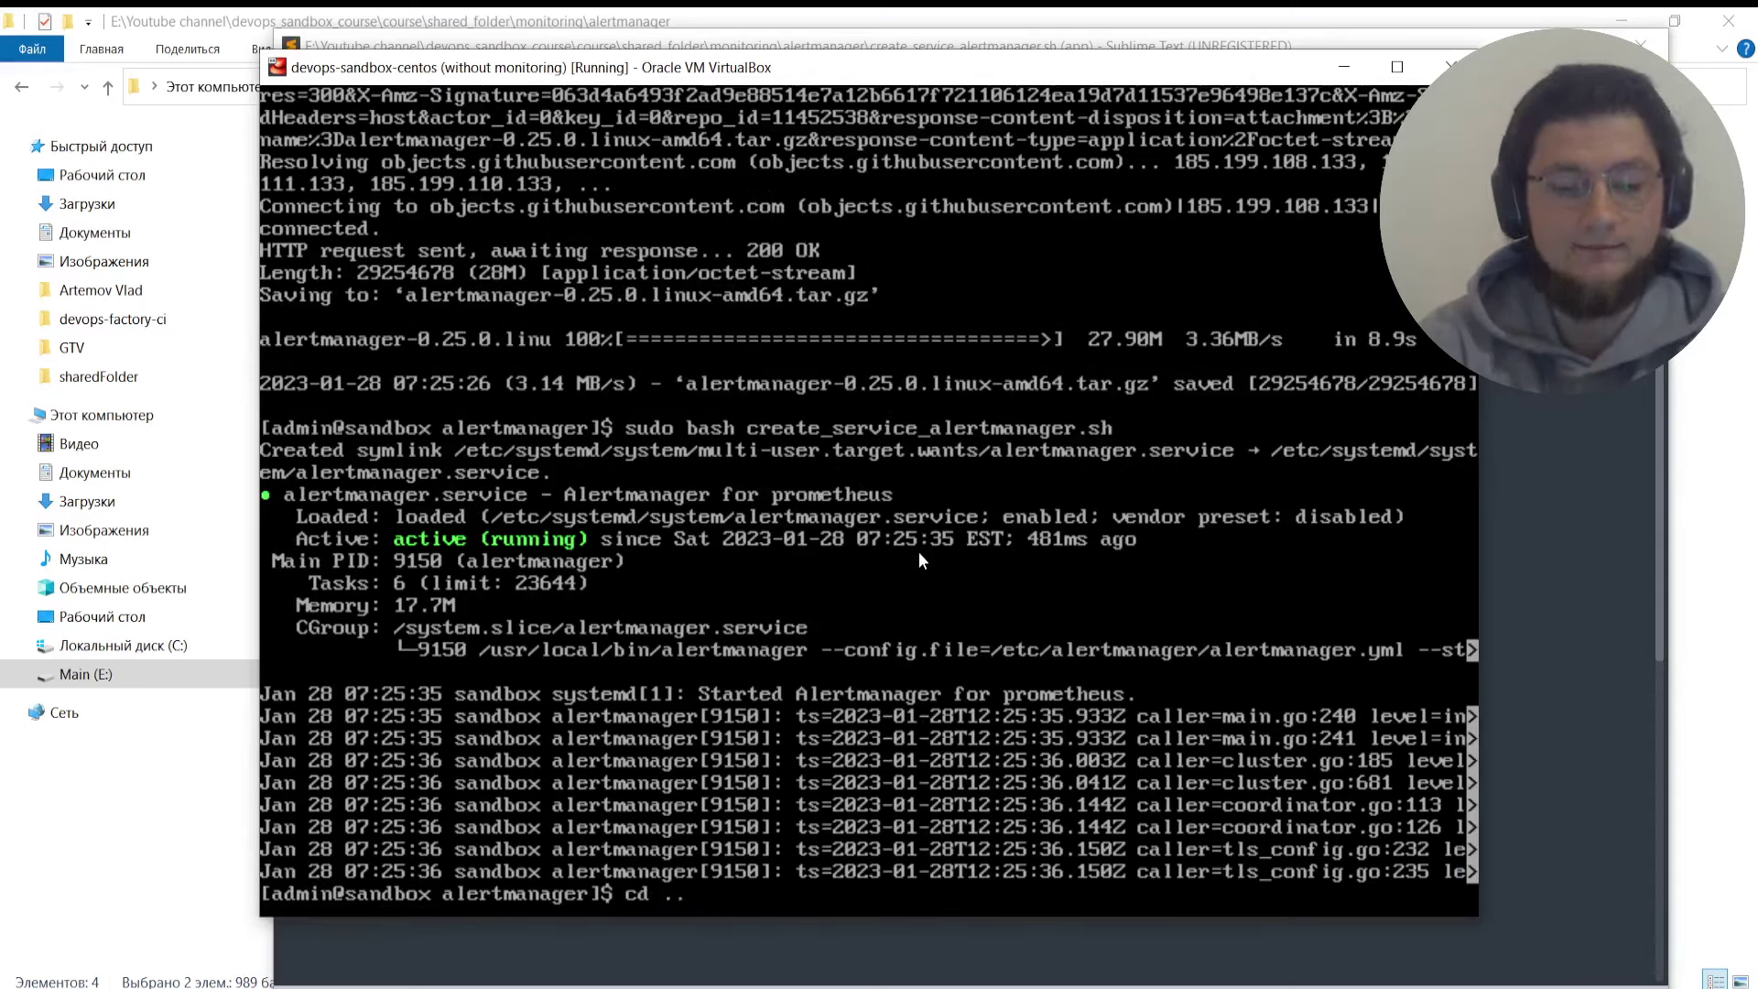
pyautogui.press('BackSpace')
pyautogui.press('BackSpace')
pyautogui.press('BackSpace')
pyautogui.write('093')
pyautogui.press('Return')
pyautogui.click(719, 46)
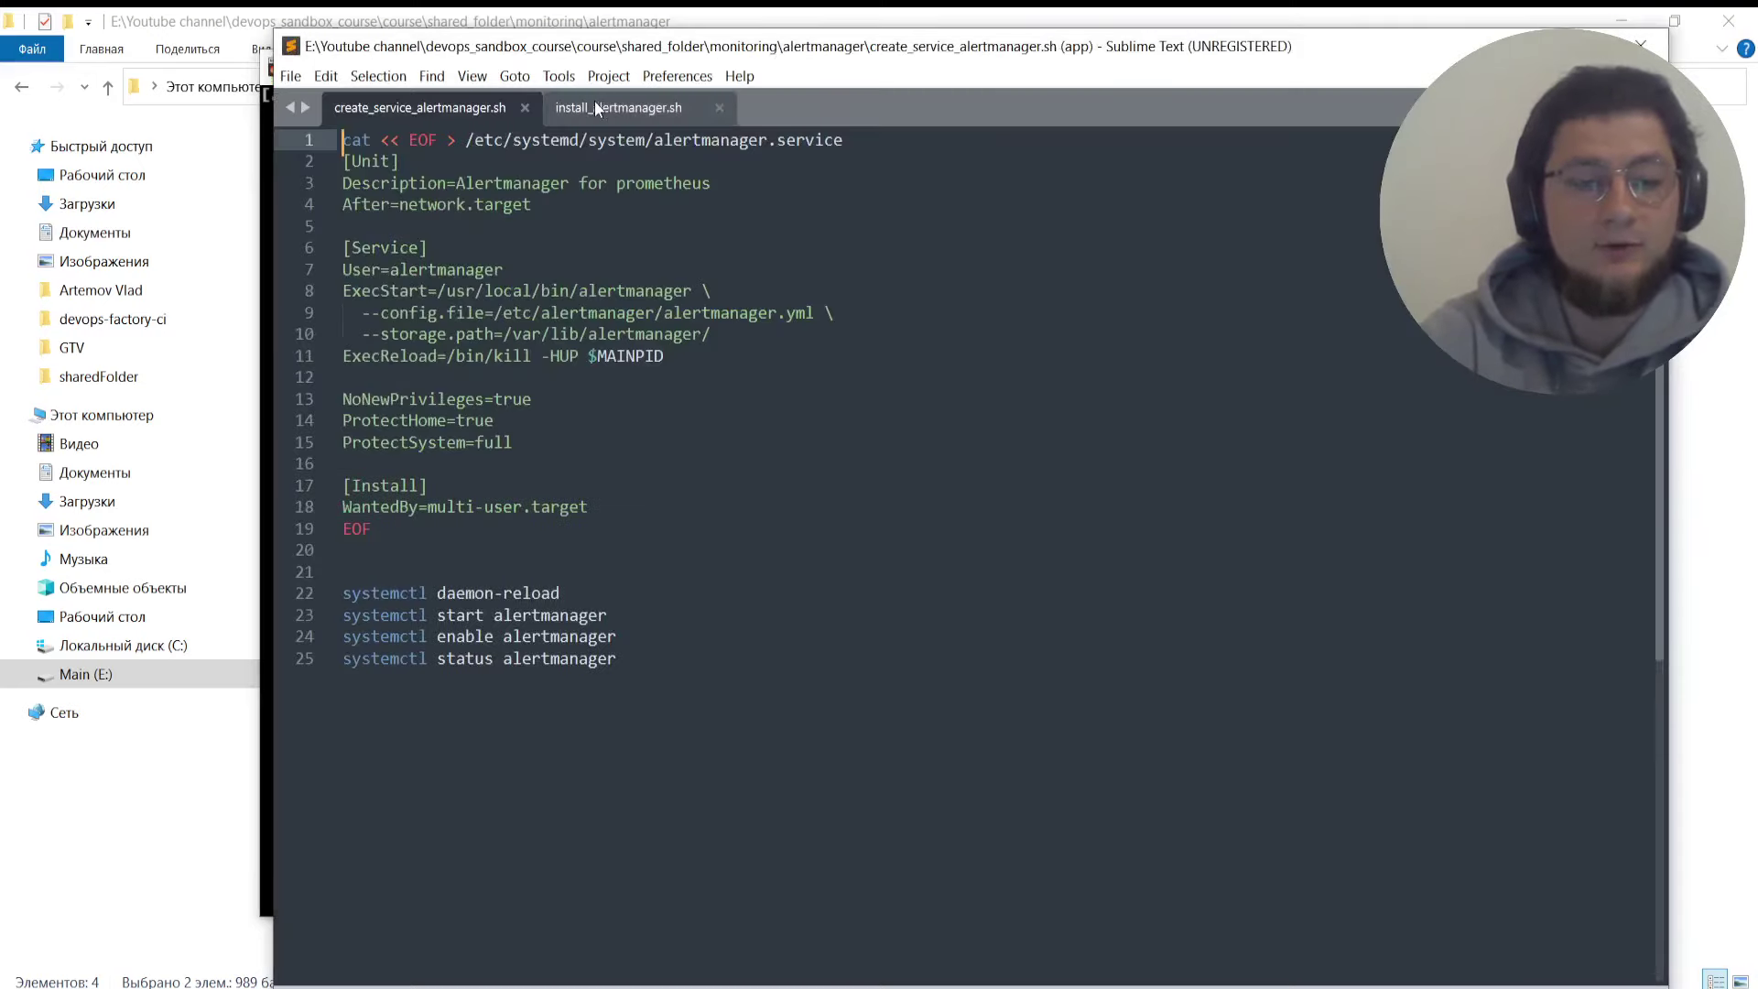
pyautogui.moveTo(692, 41); pyautogui.dragTo(641, 199)
pyautogui.click(641, 147)
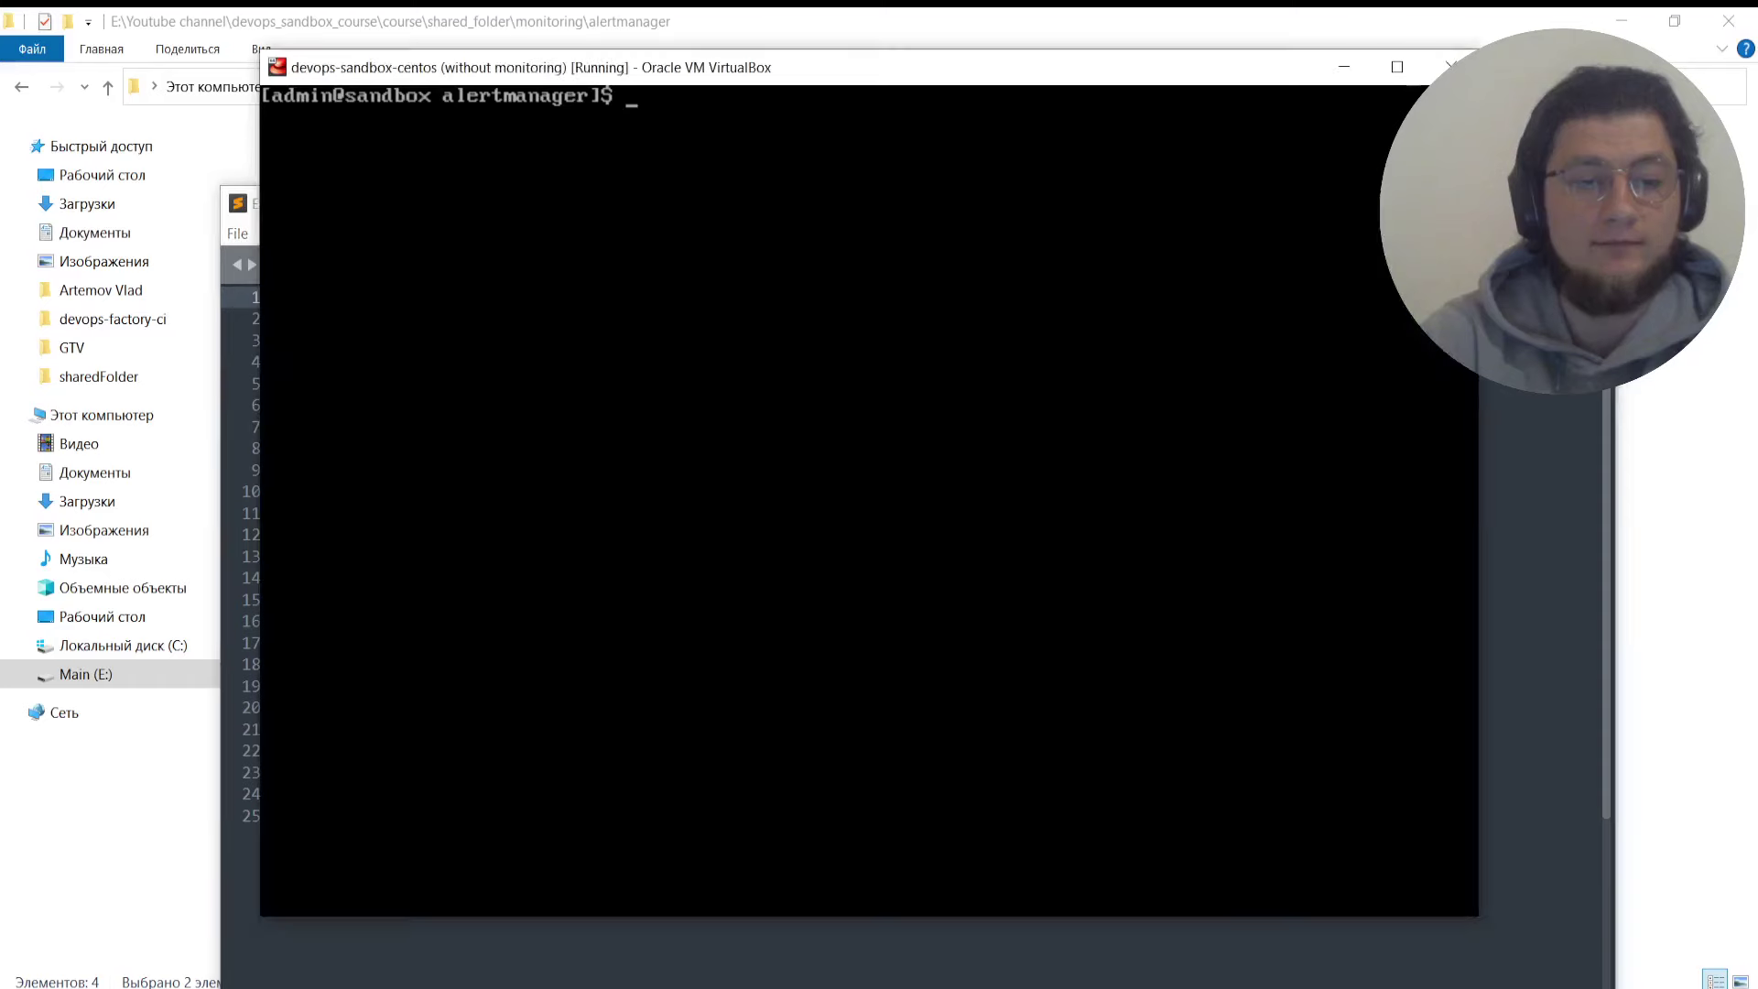
# Request curl localhost:9093 and localhost:9093/ to get Alertmanager's page, then clear the terminal.
pyautogui.write('curl')
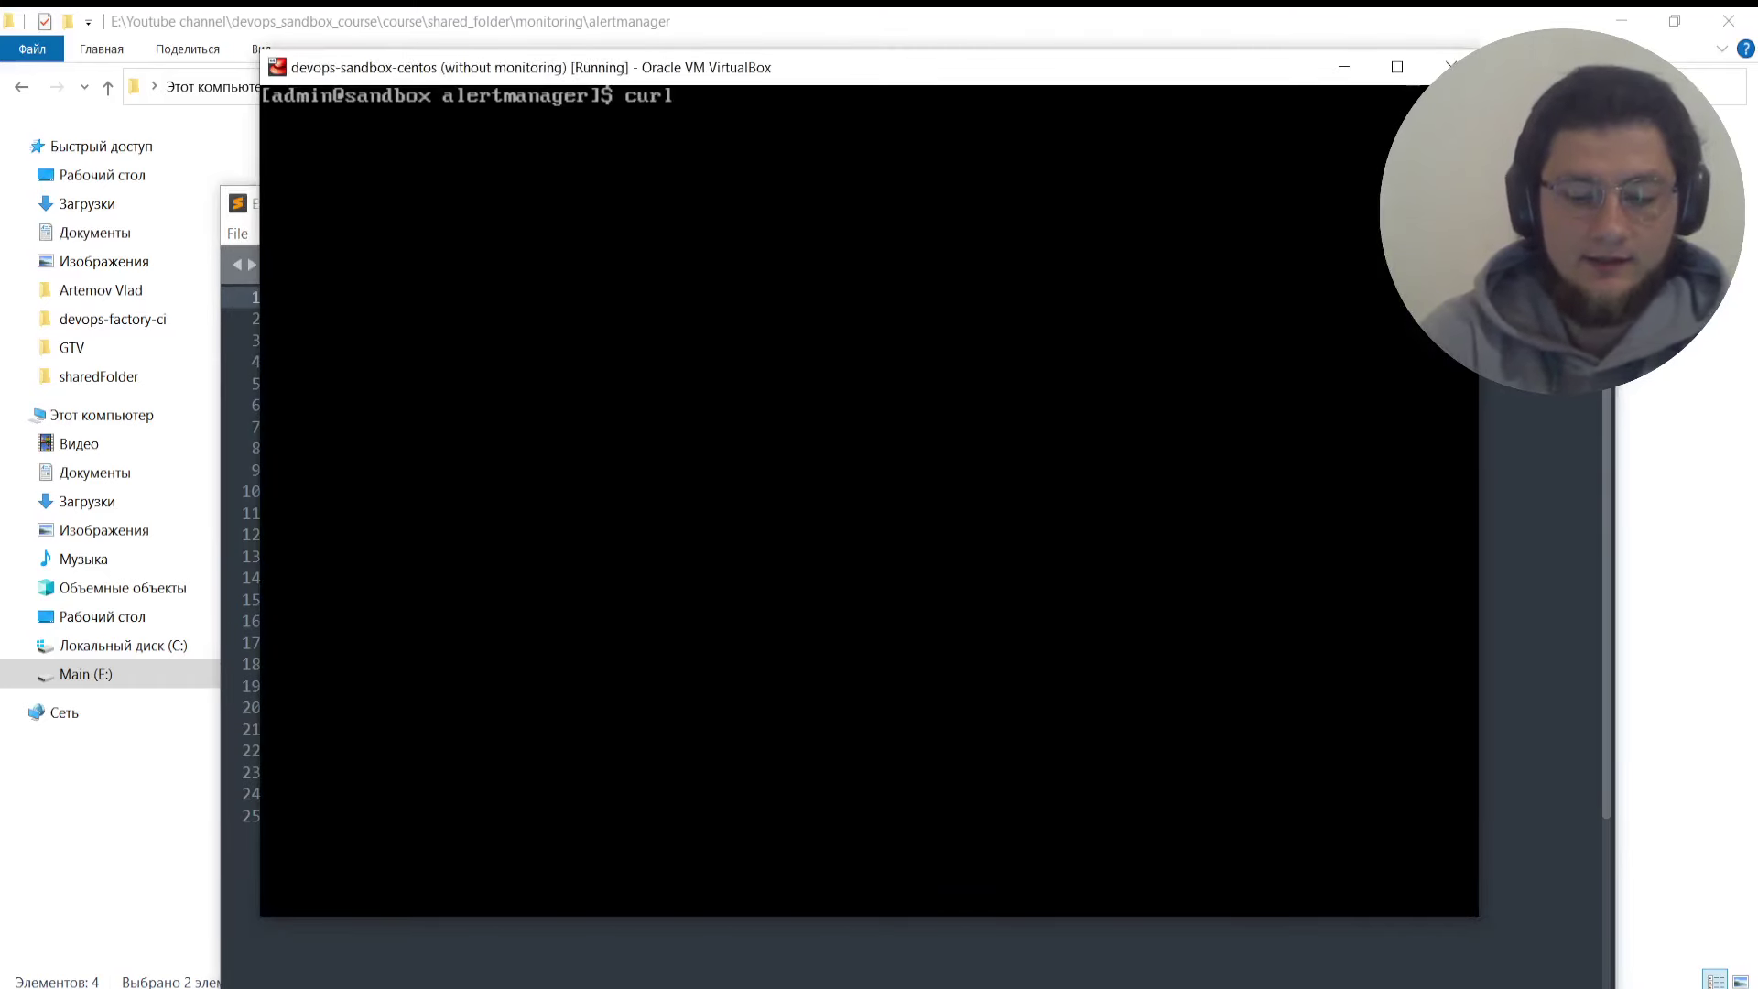
pyautogui.write(' localhost:9093')
pyautogui.press('Return')
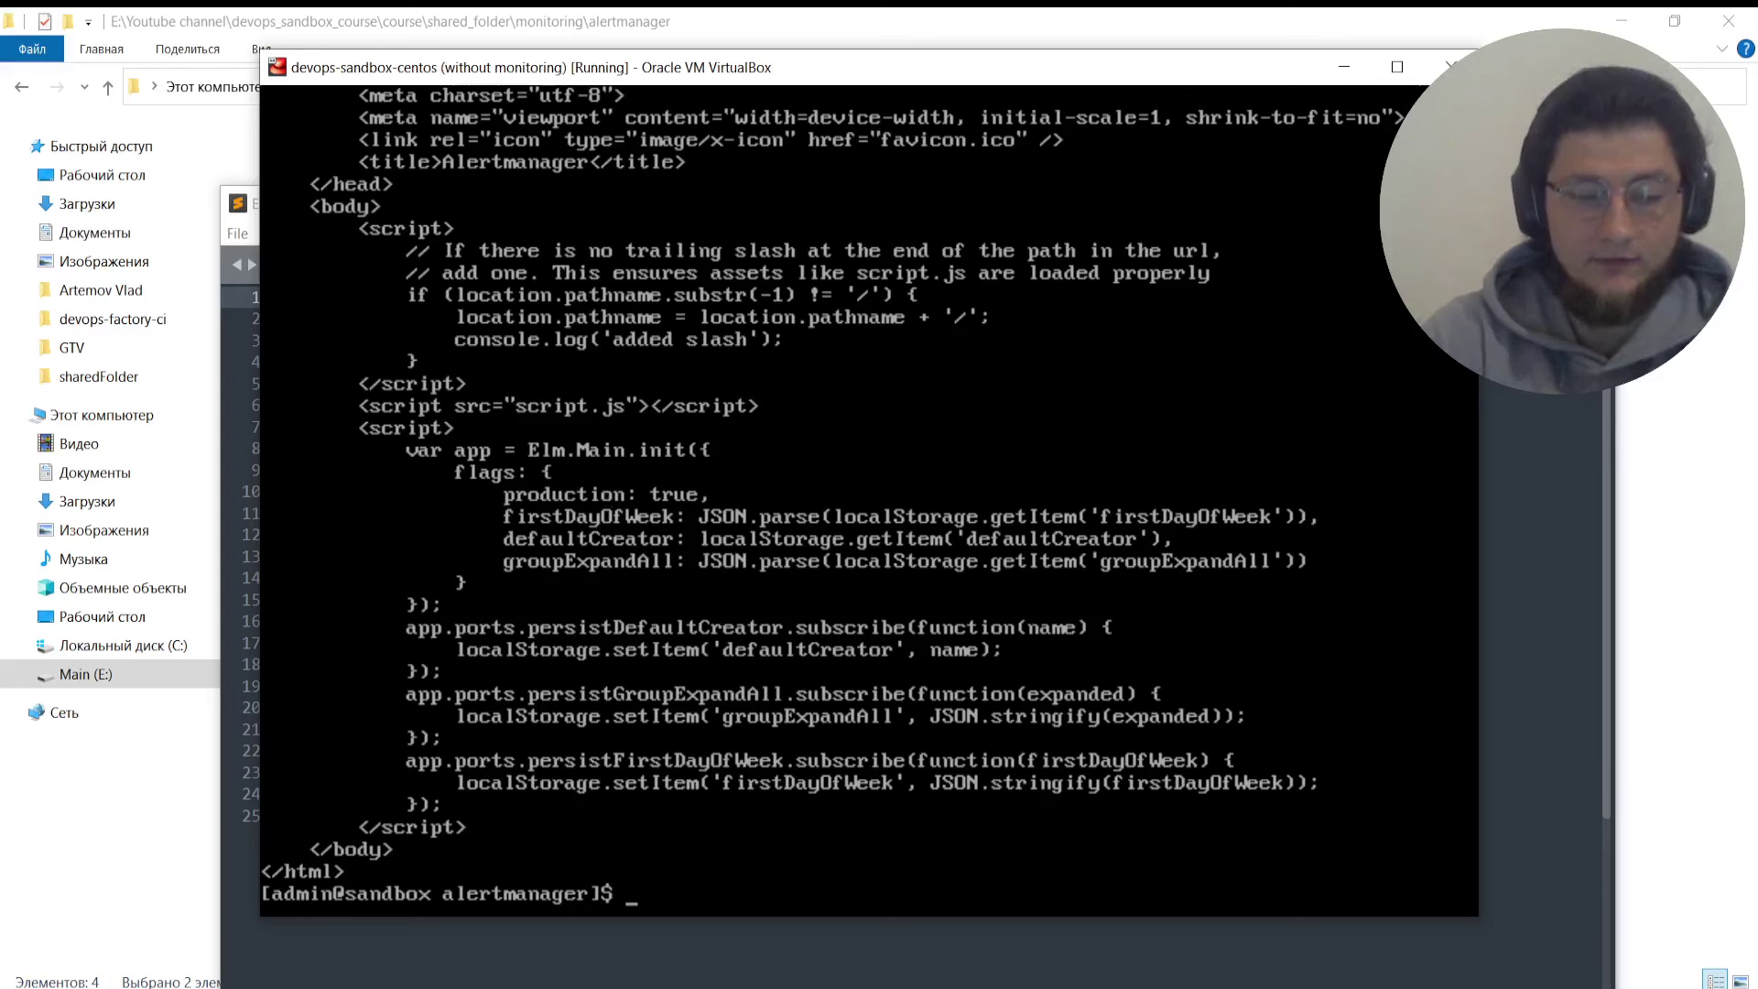
pyautogui.write('curl localhost:9093/')
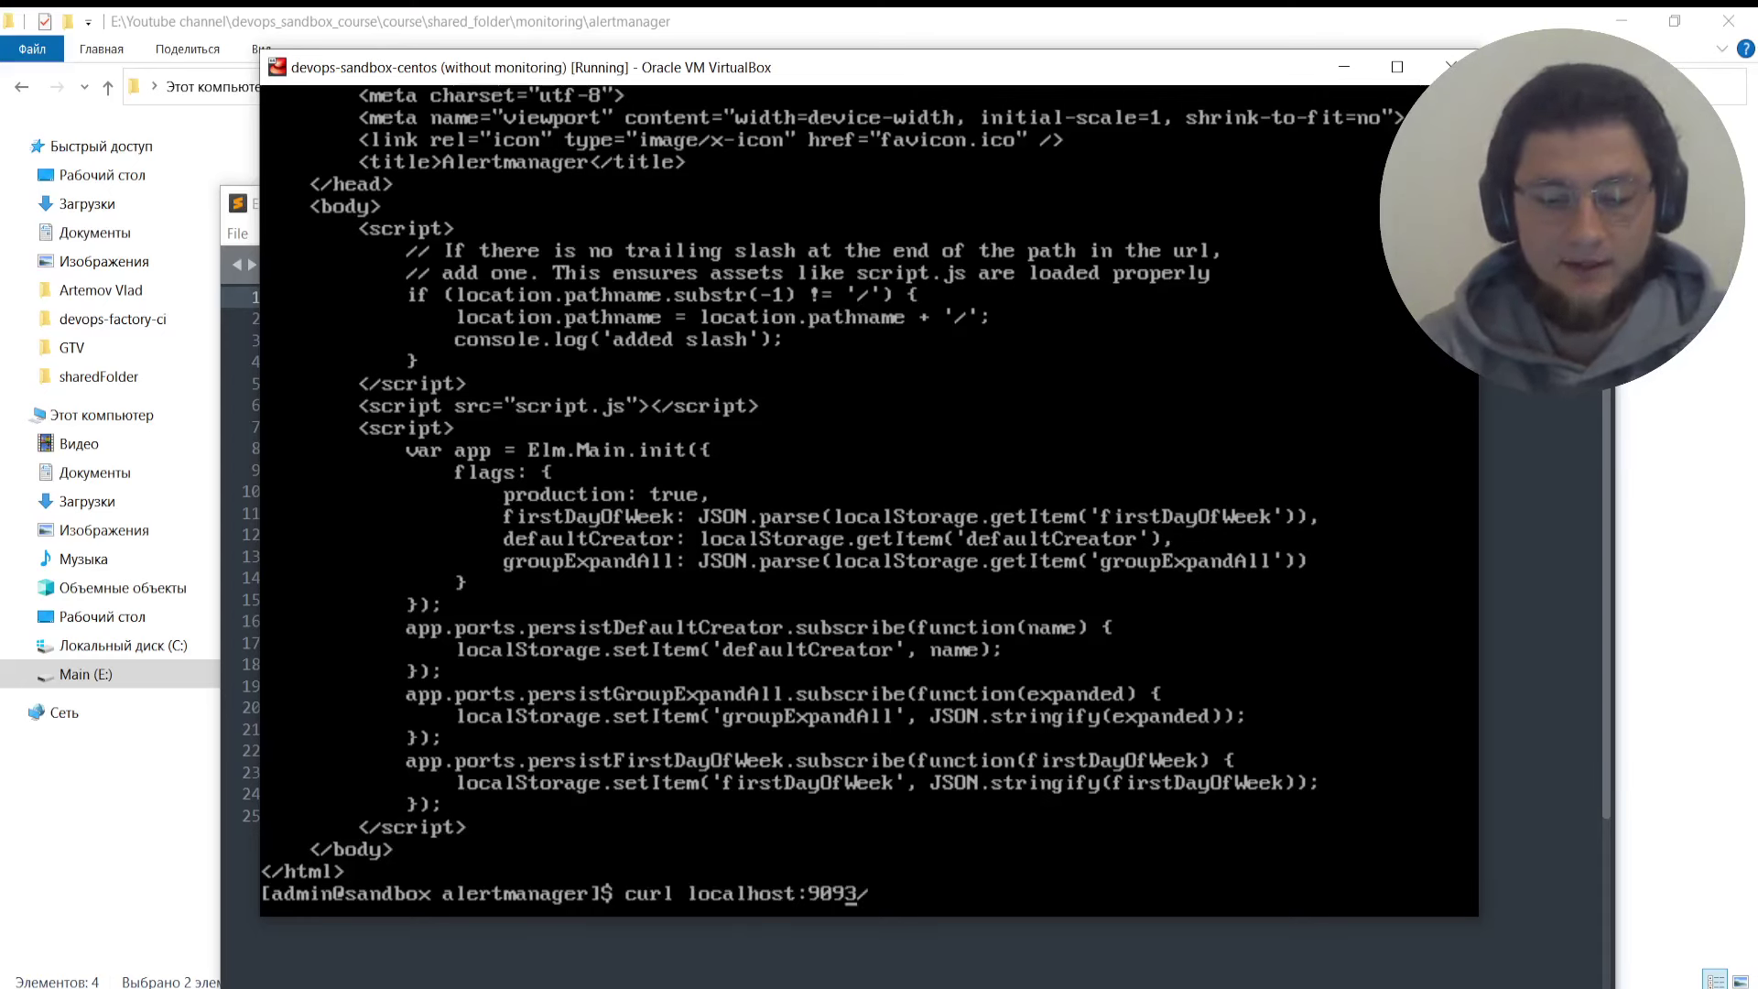
pyautogui.press('Return')
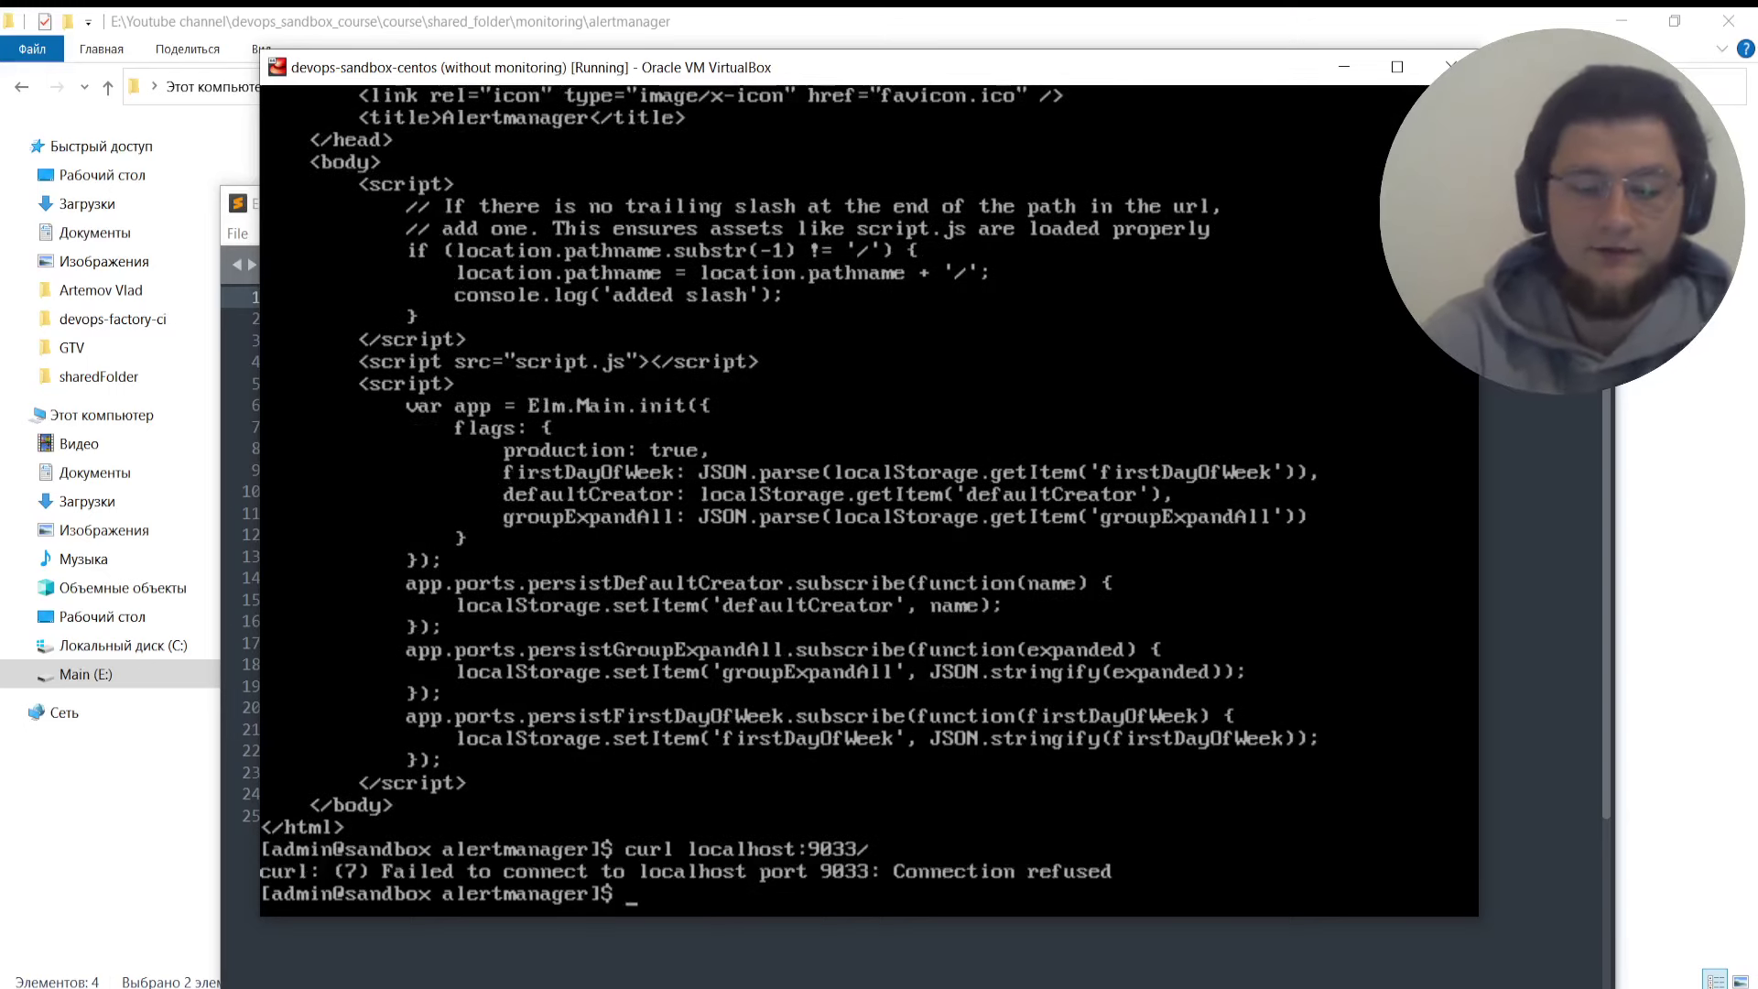
pyautogui.write('clear')
pyautogui.press('Return')
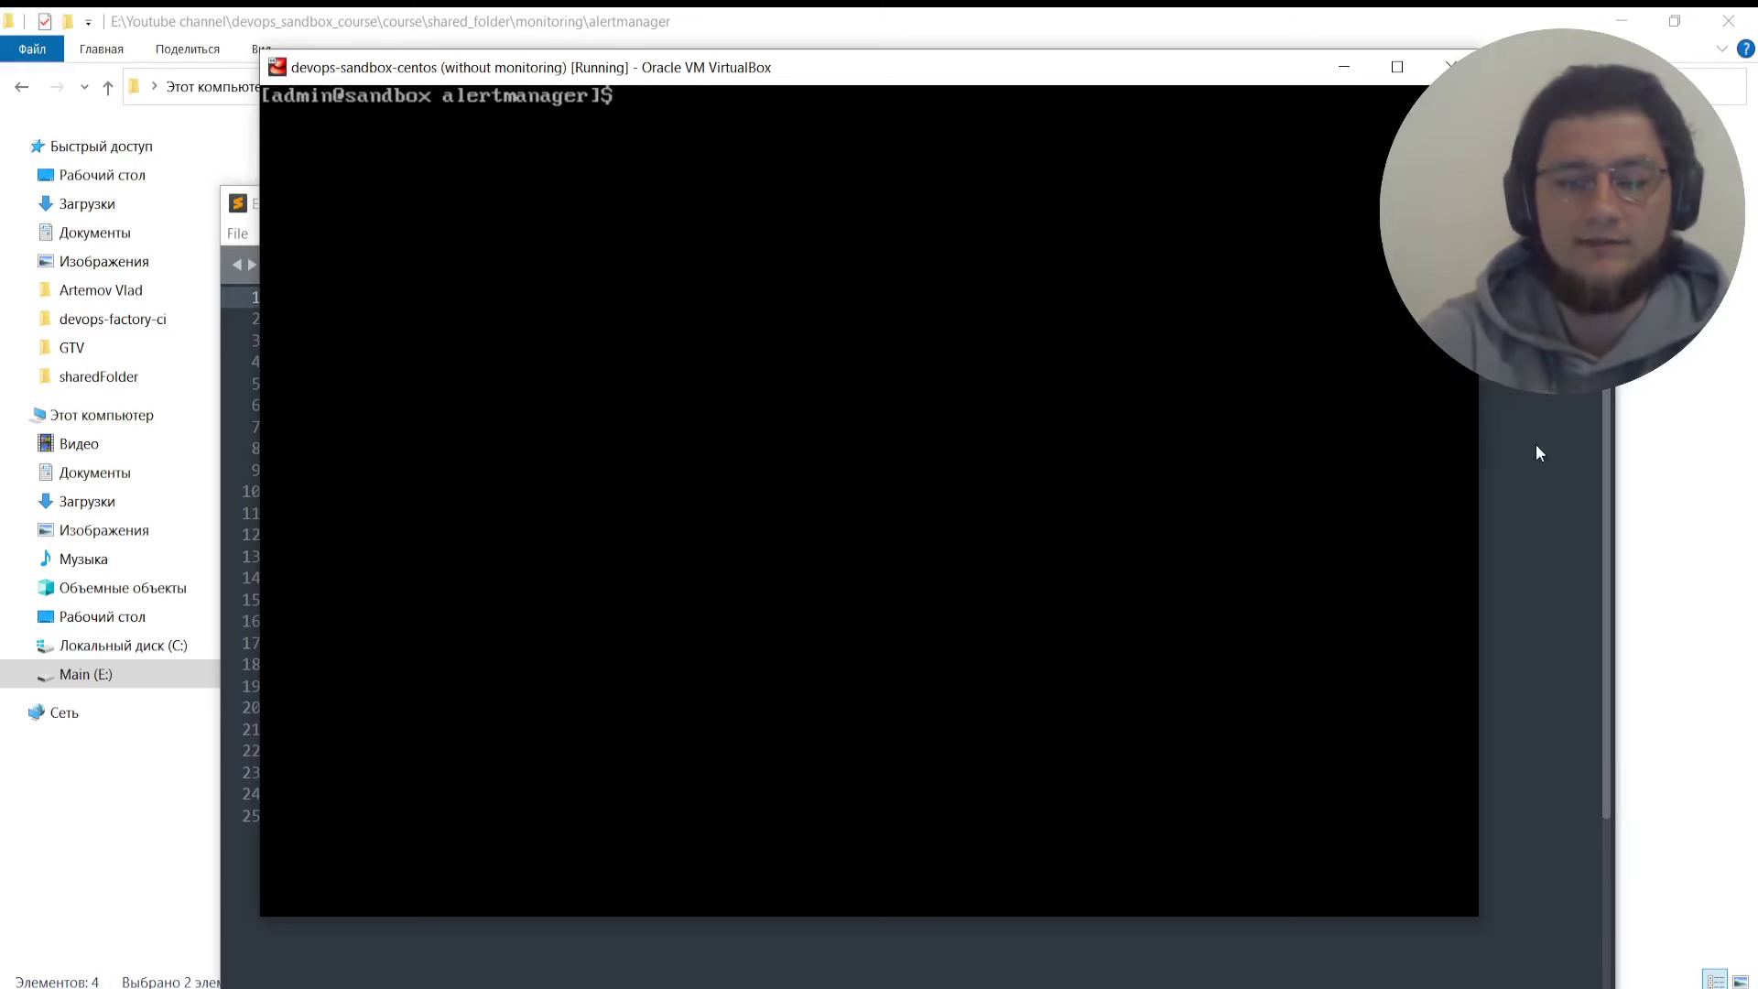
pyautogui.click(1682, 412)
# Go to shared_folder > monitoring > cadvisor, open both scripts, and select the download URL.
pyautogui.click(748, 89)
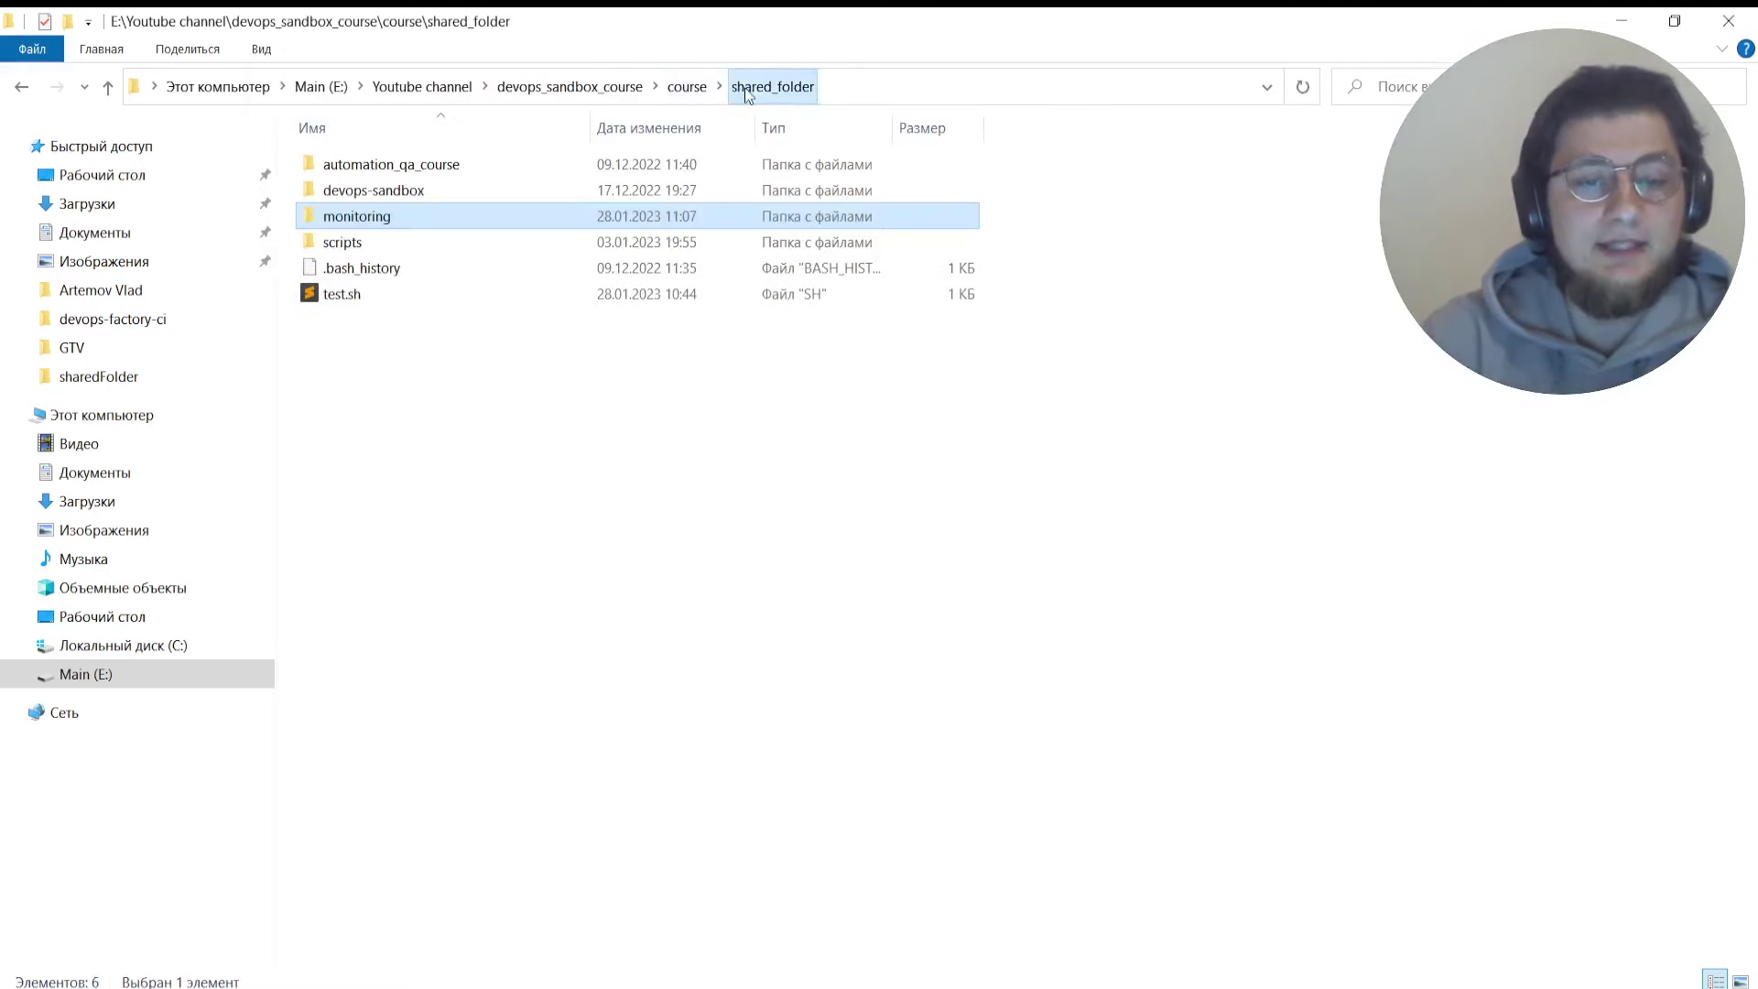
pyautogui.doubleClick(411, 211)
pyautogui.doubleClick(411, 194)
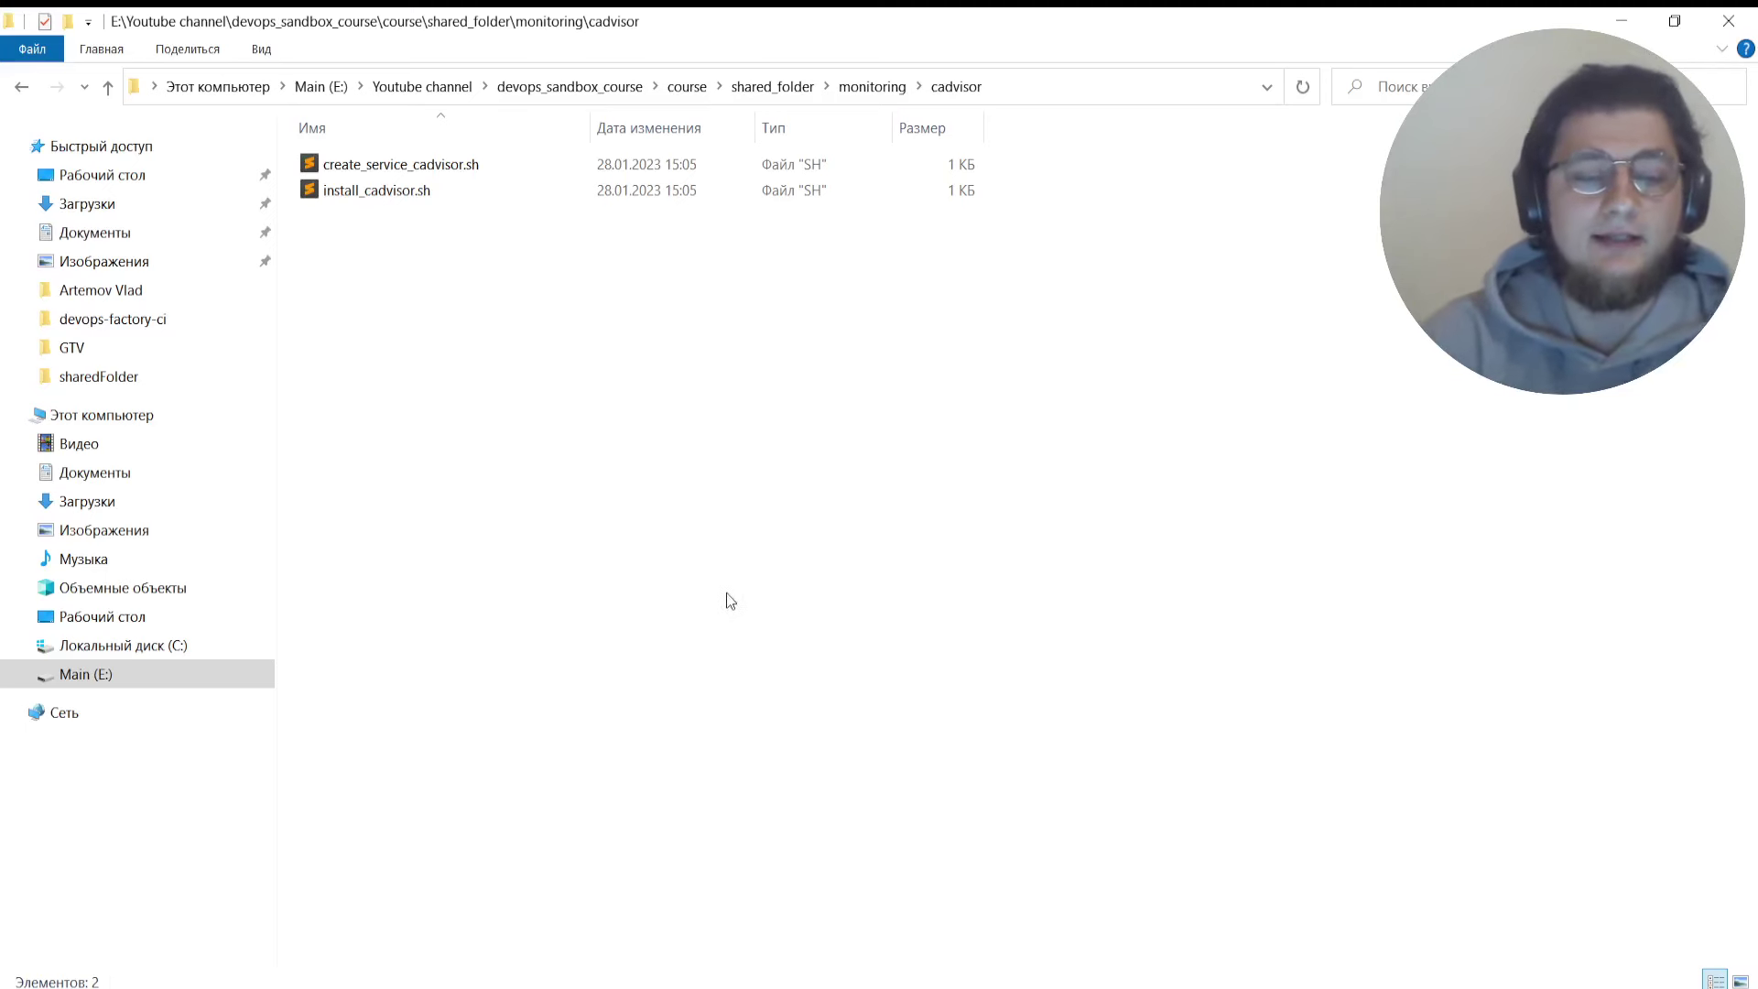
pyautogui.hotkey('alt', 'Tab')
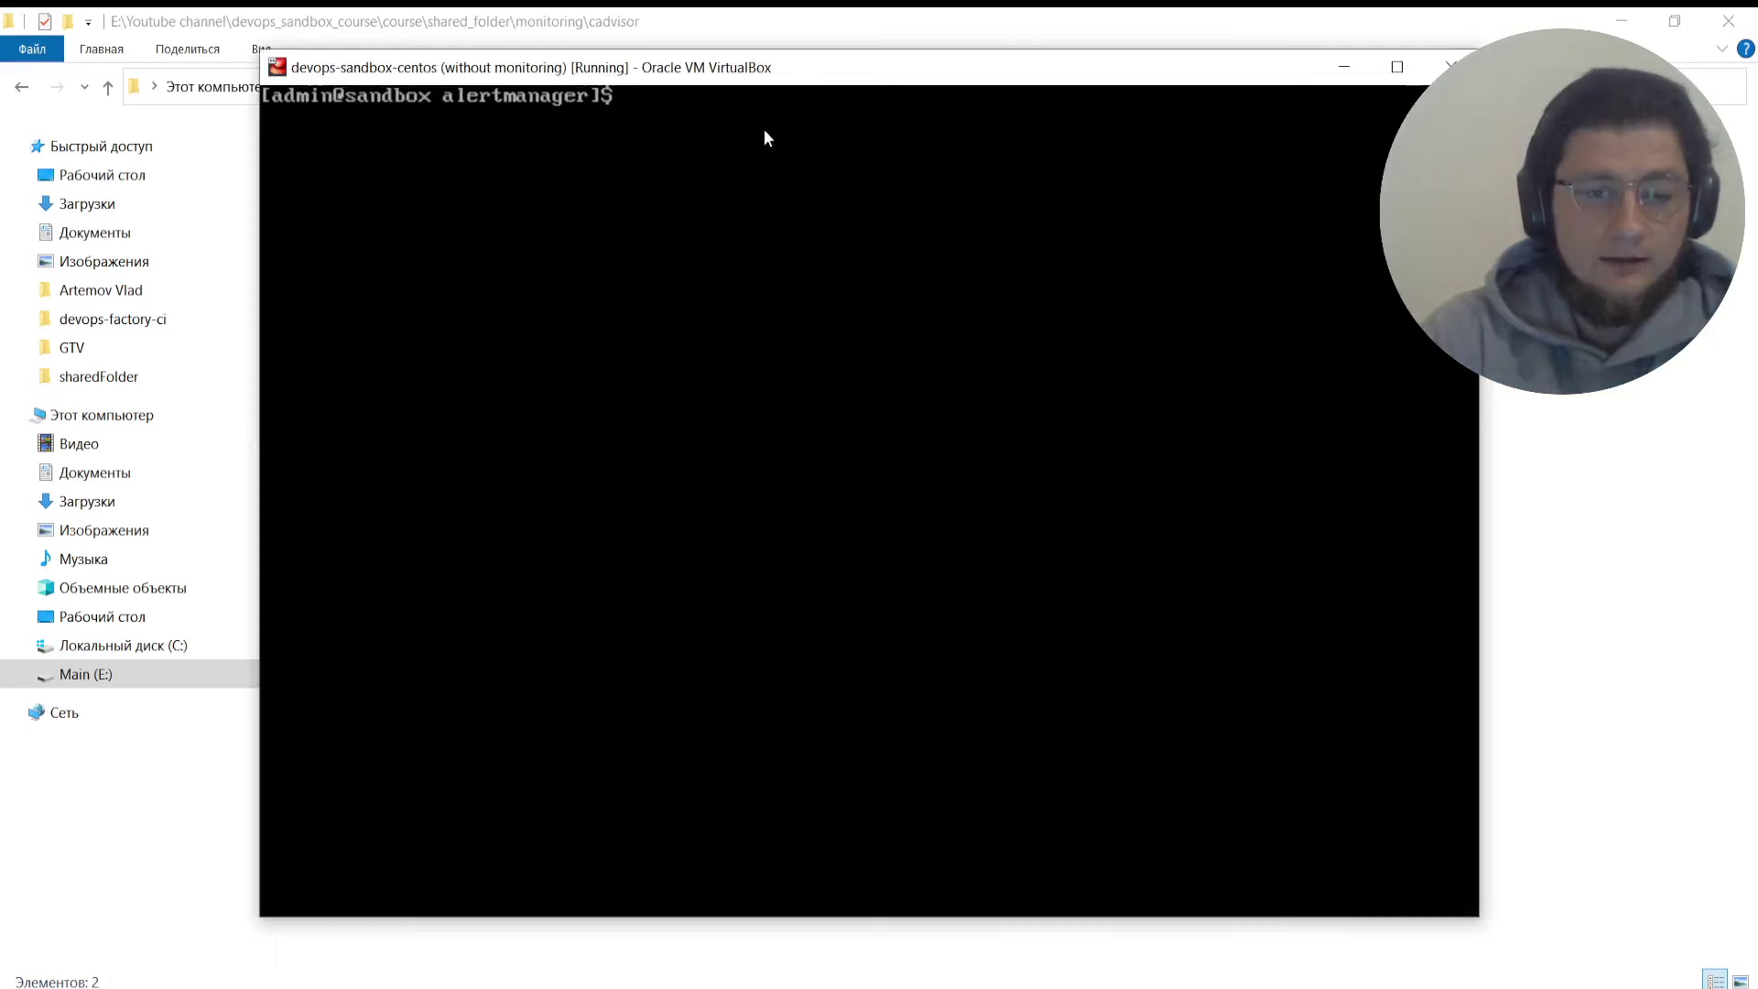
pyautogui.hotkey('alt', 'Tab')
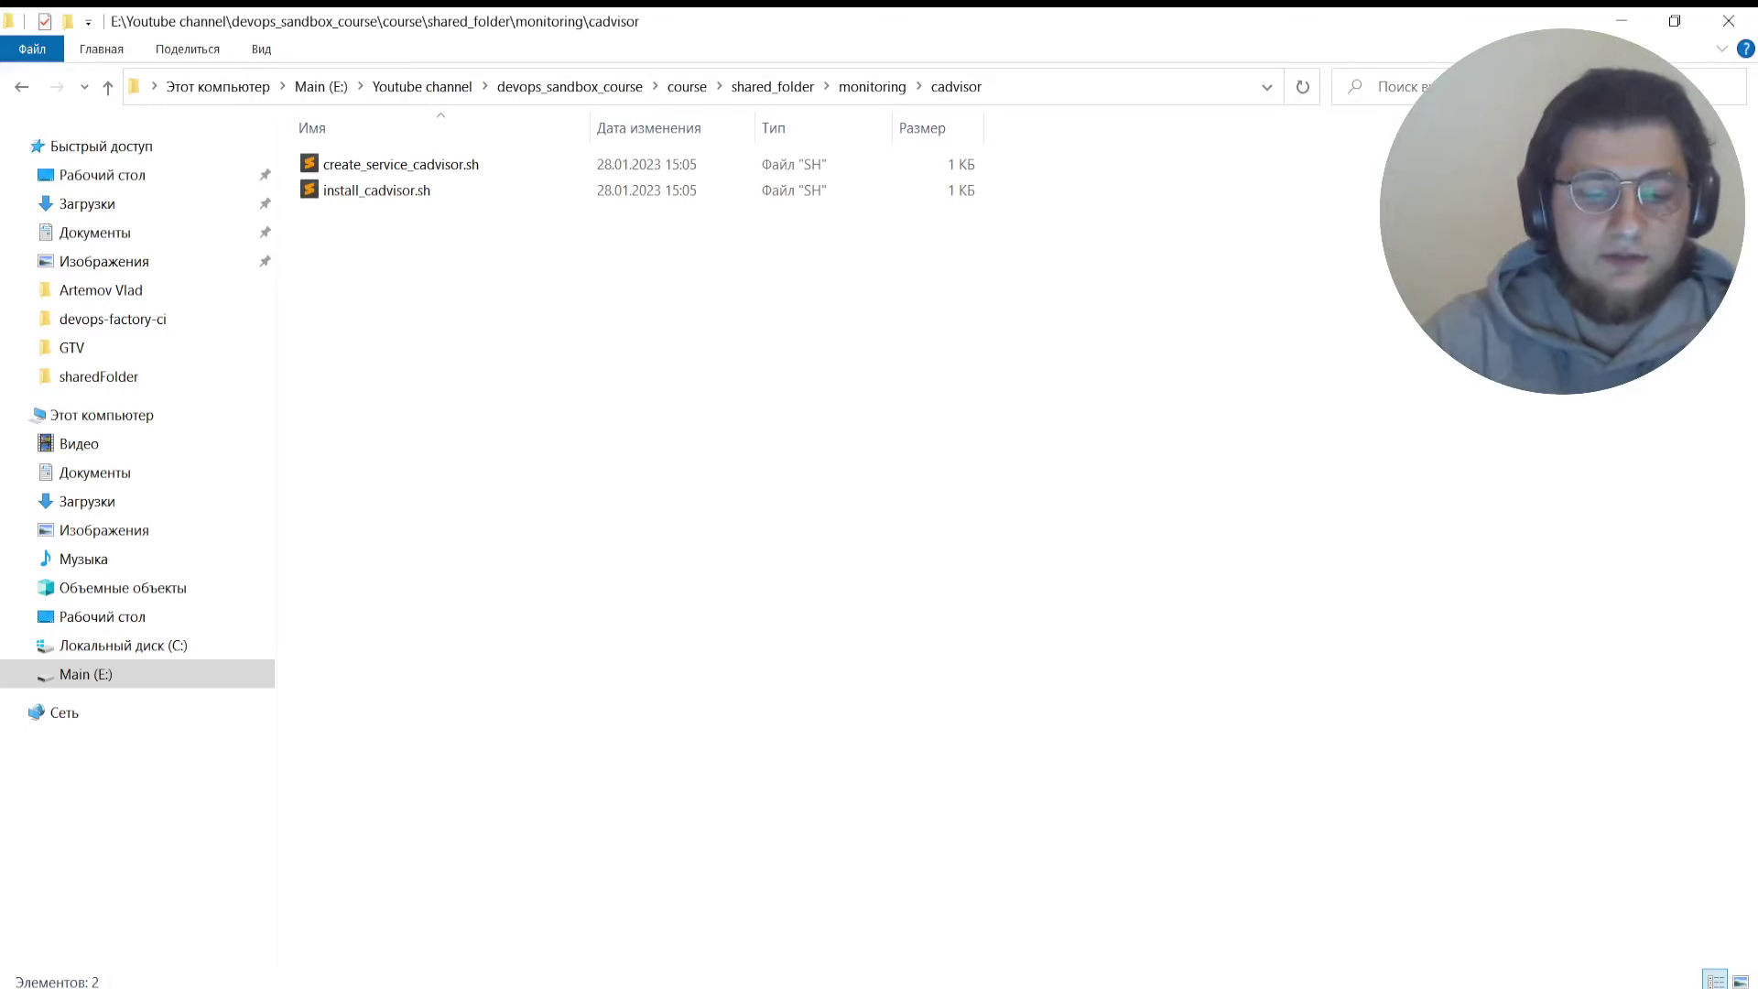
pyautogui.press('Return')
pyautogui.moveTo(1031, 403); pyautogui.dragTo(336, 405)
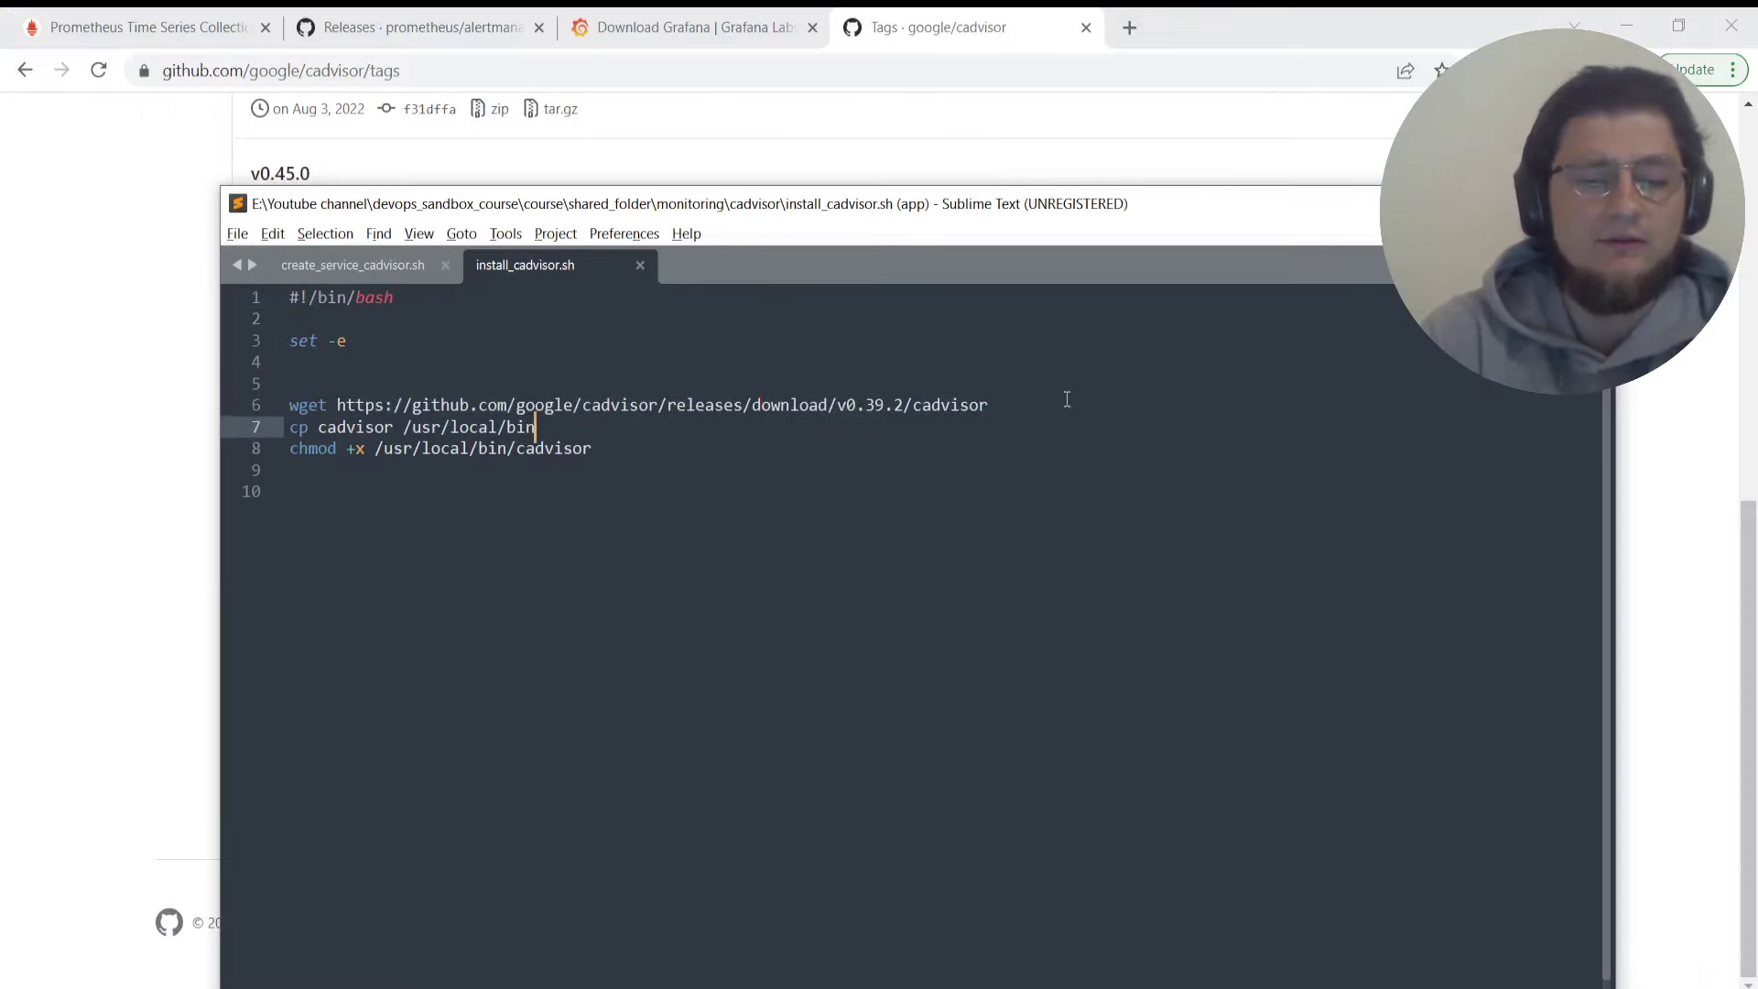
# Select the cadvisor v0.39.2 download URL, then page through cadvisor tags to release v0.47.0.
pyautogui.moveTo(1031, 403); pyautogui.dragTo(119, 385)
pyautogui.click(194, 396)
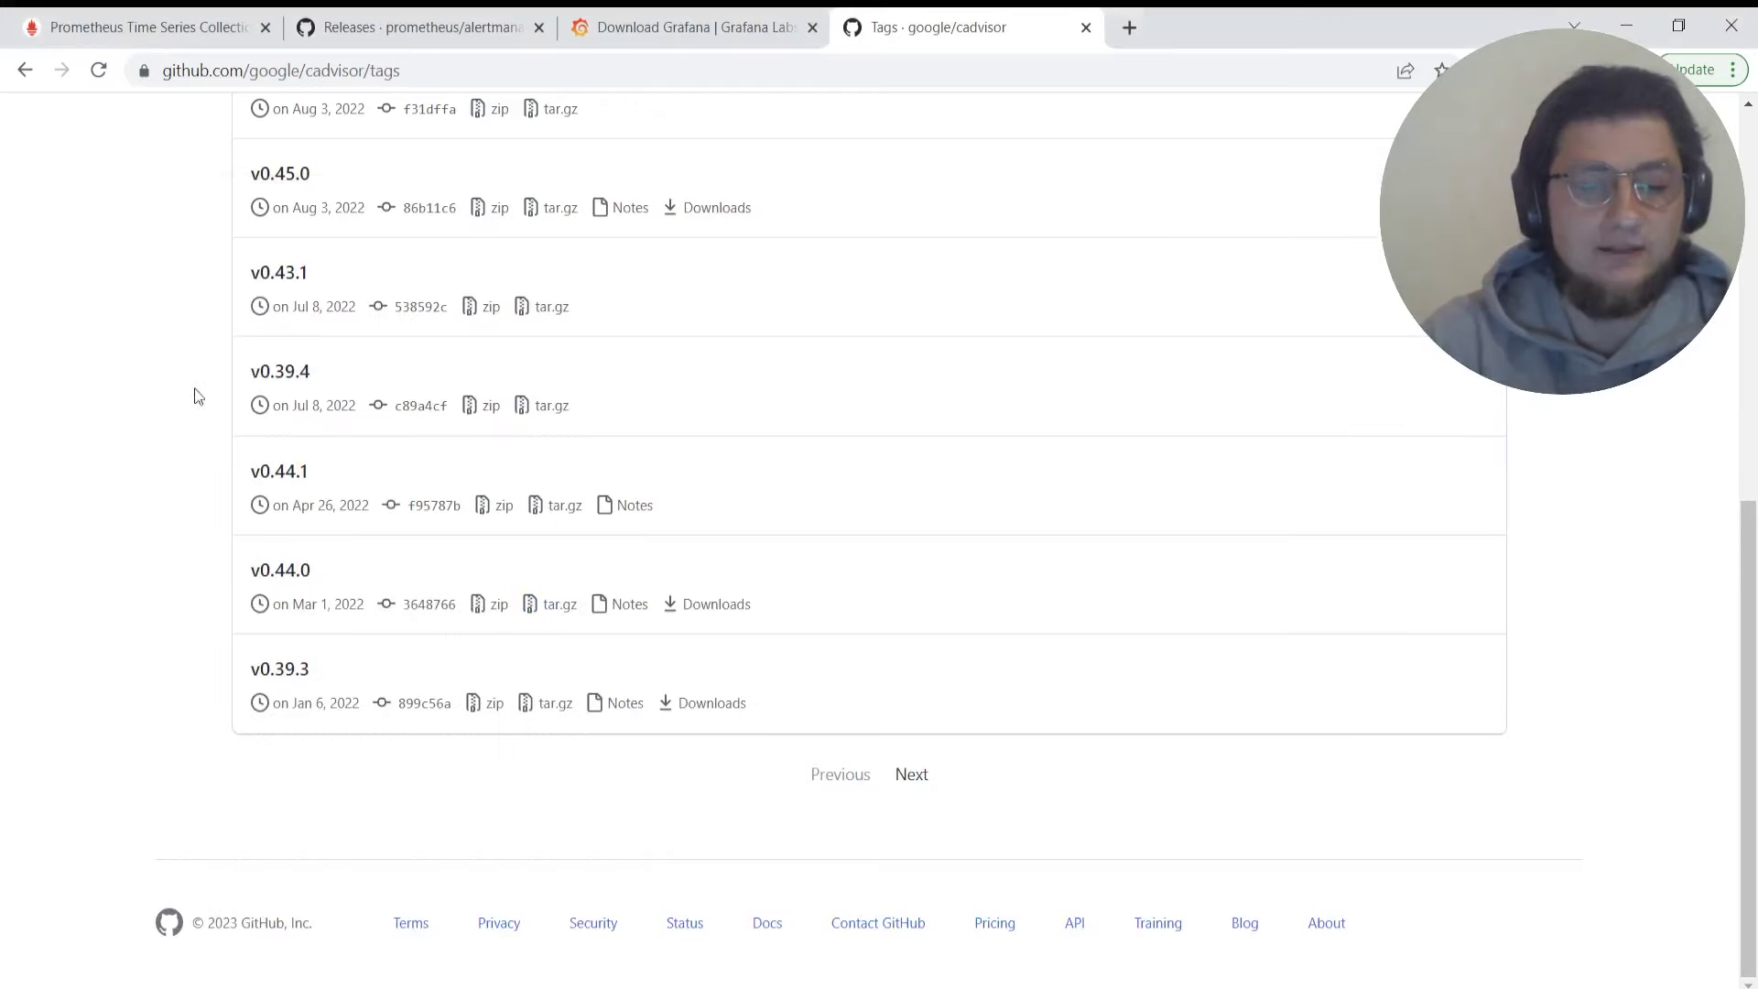
pyautogui.click(911, 774)
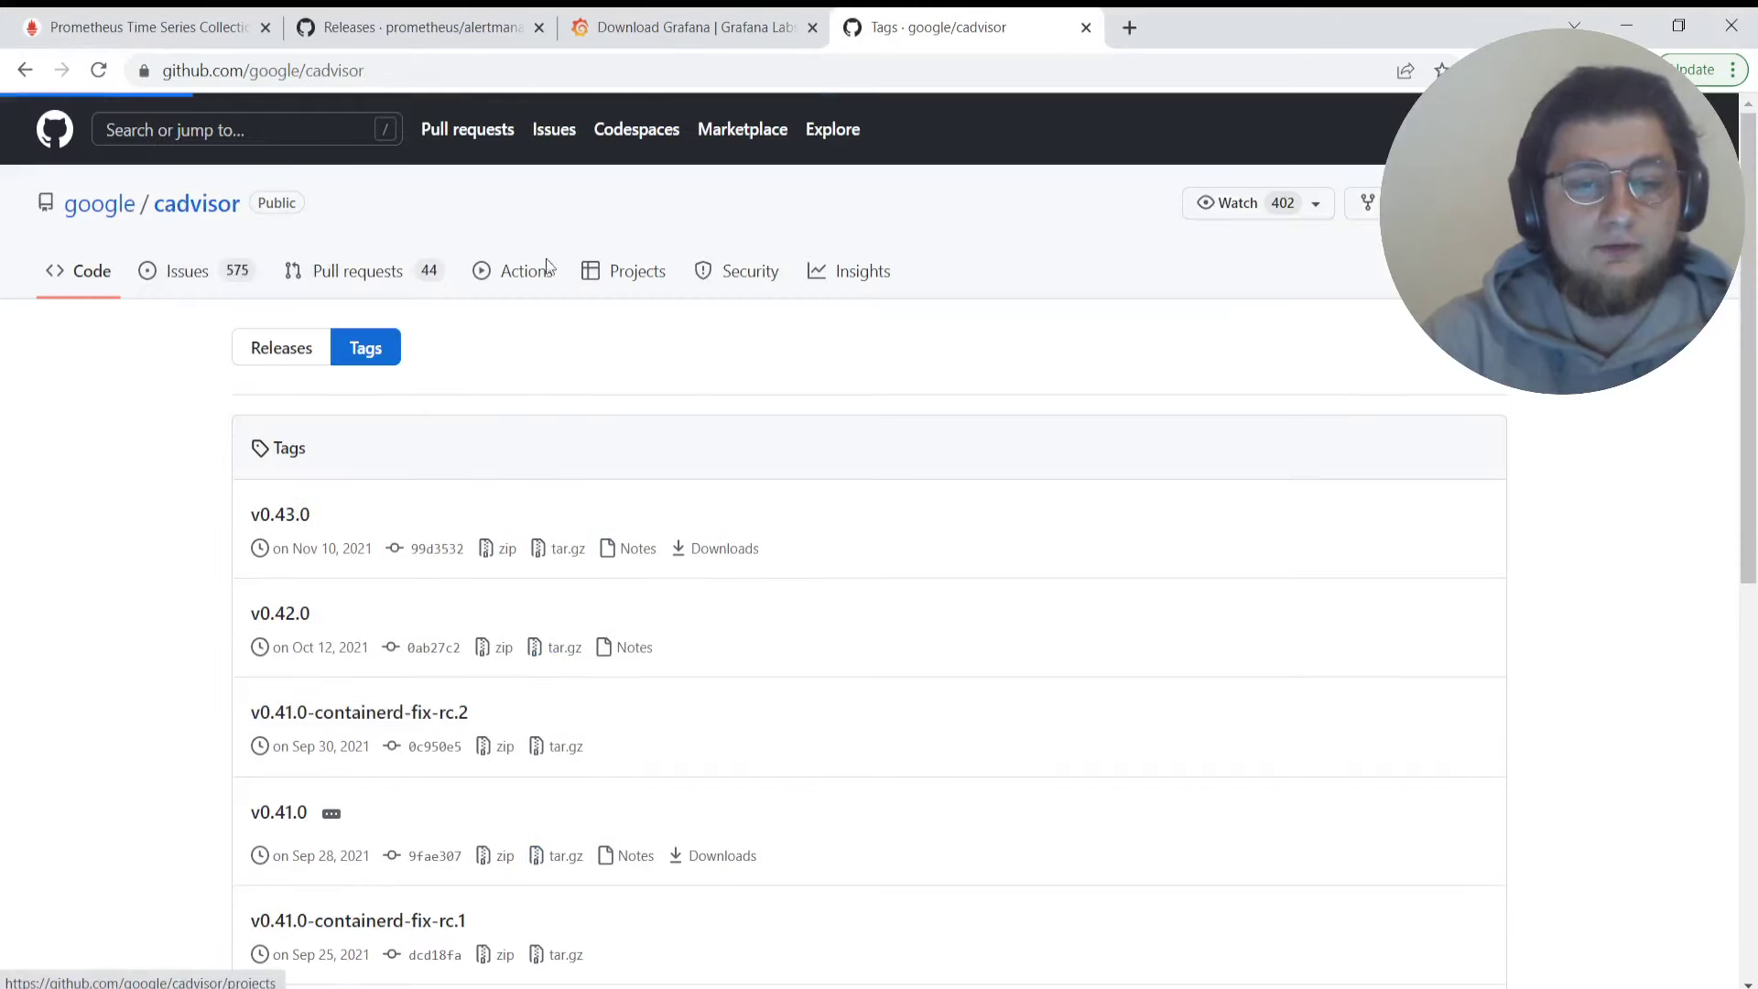
pyautogui.scroll(-2, 1328, 366)
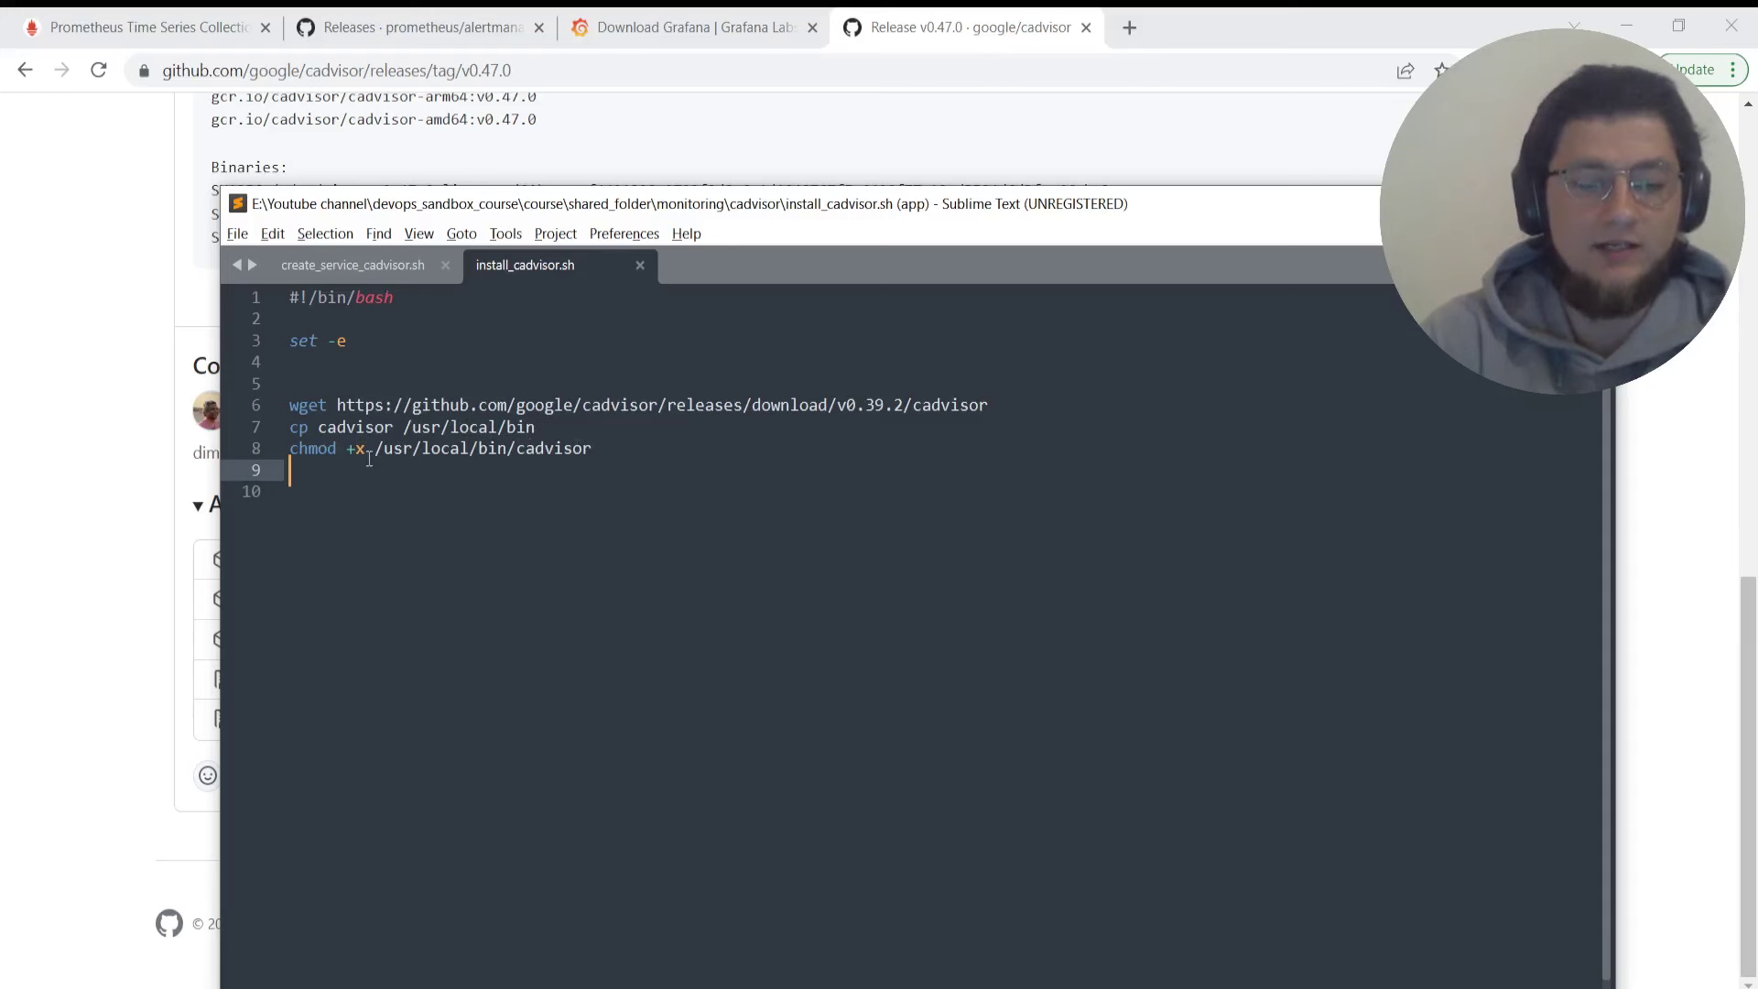
# Check that create_service_cadvisor.sh runs cadvisor as User=root and enables it, then return to the VM.
pyautogui.click(357, 450)
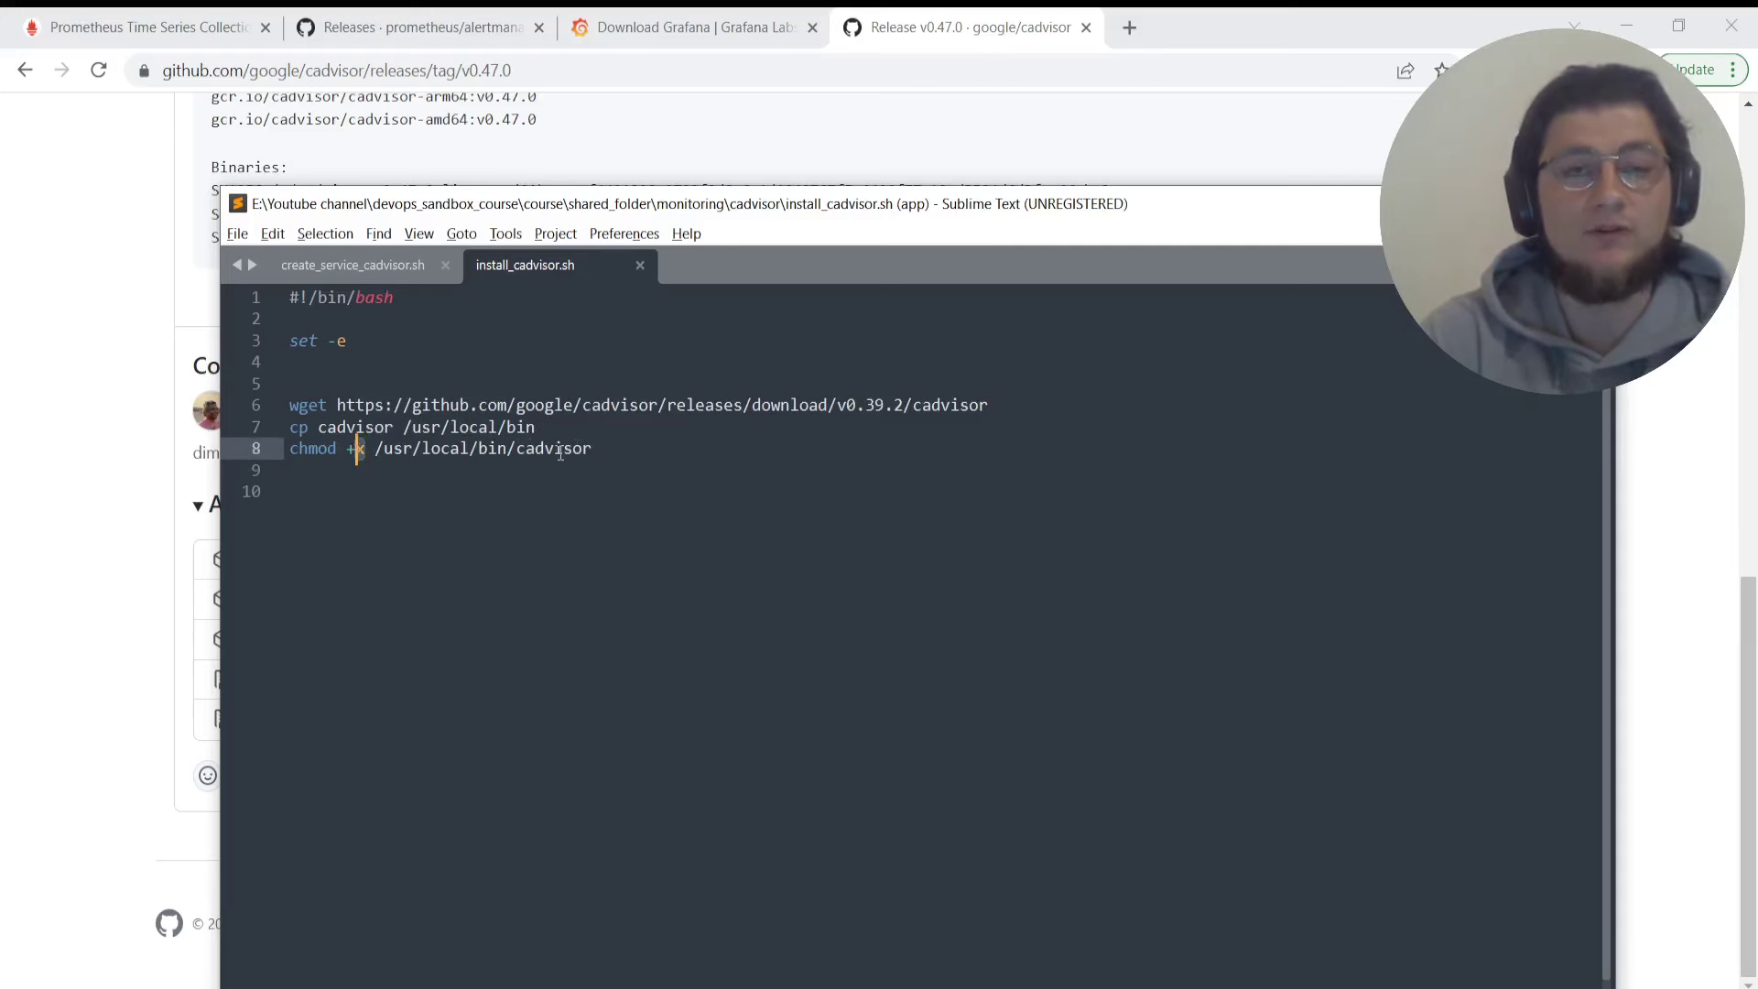
pyautogui.hotkey('ctrl', 'Tab')
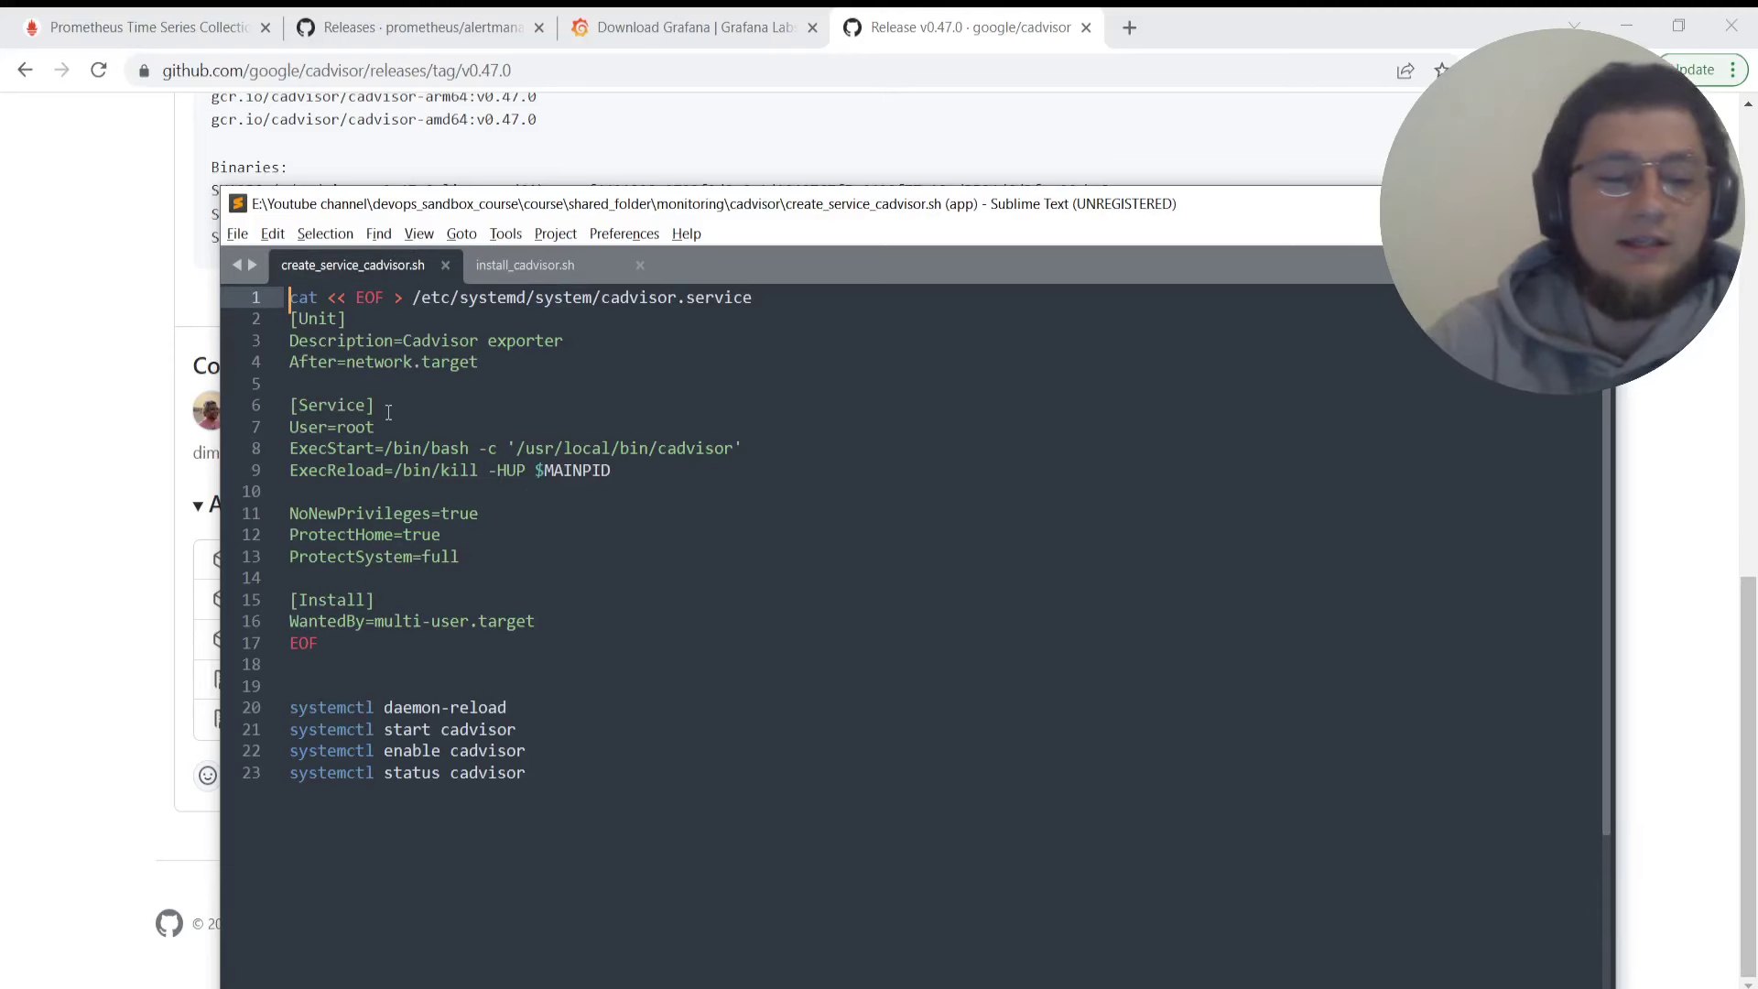
pyautogui.moveTo(376, 427); pyautogui.dragTo(336, 427)
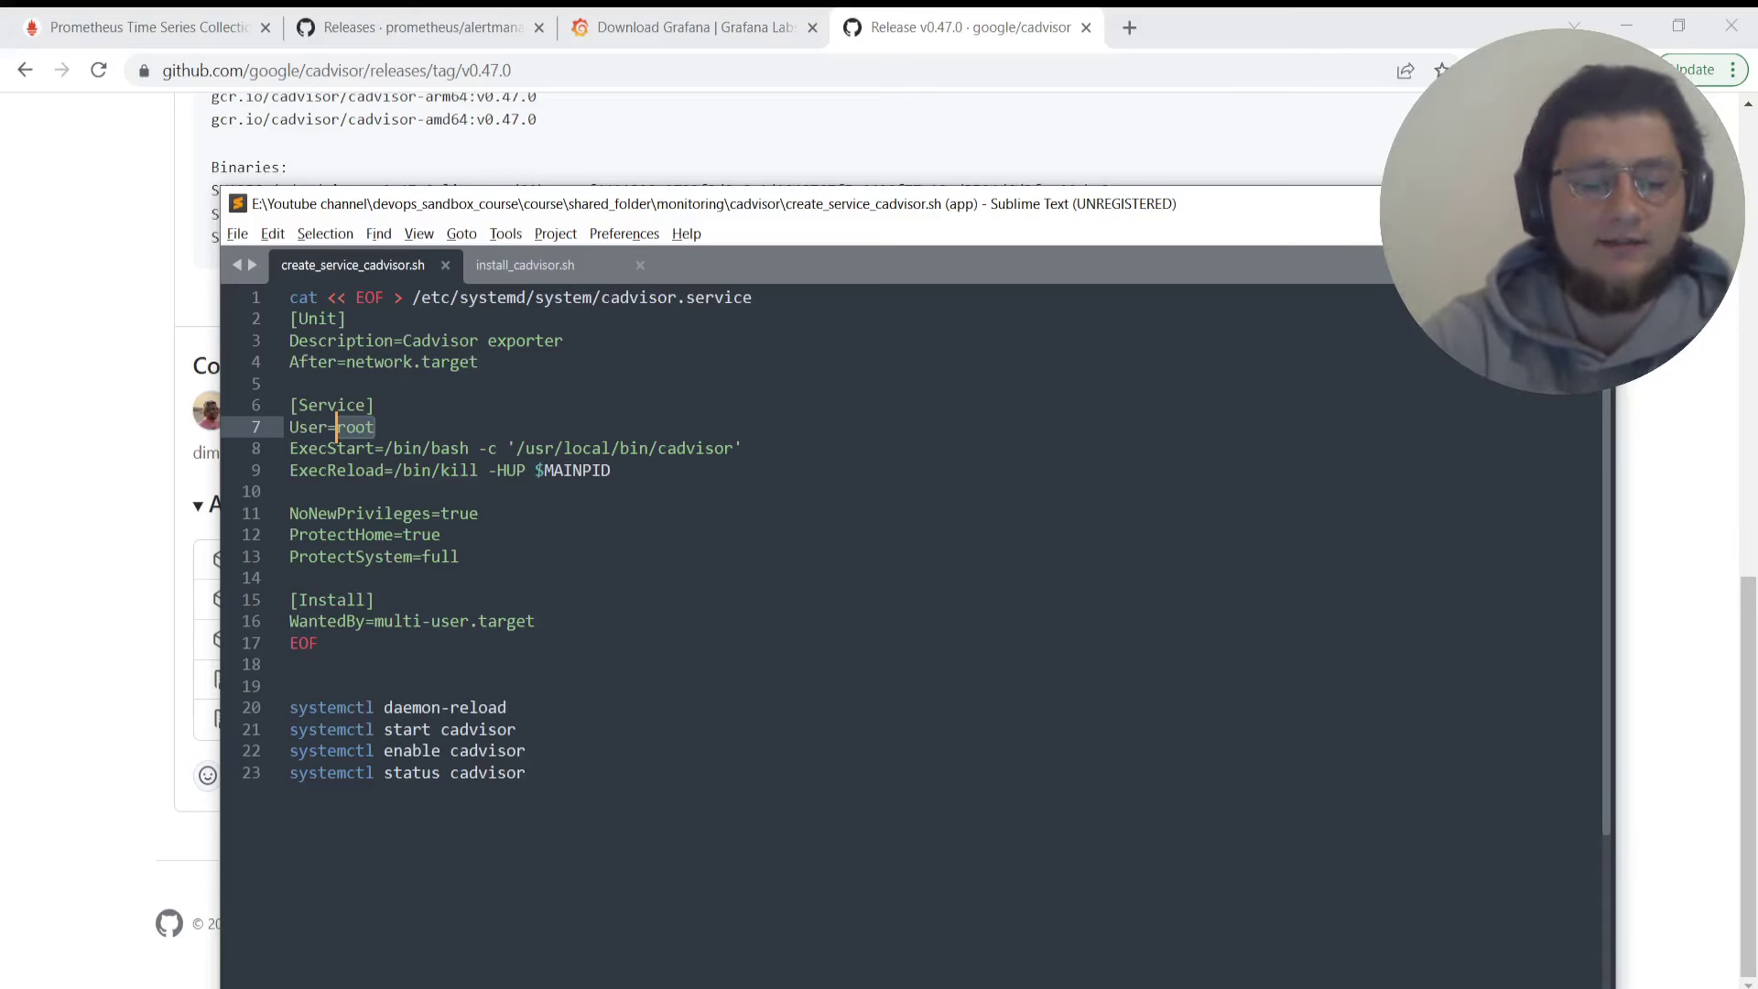
pyautogui.click(768, 745)
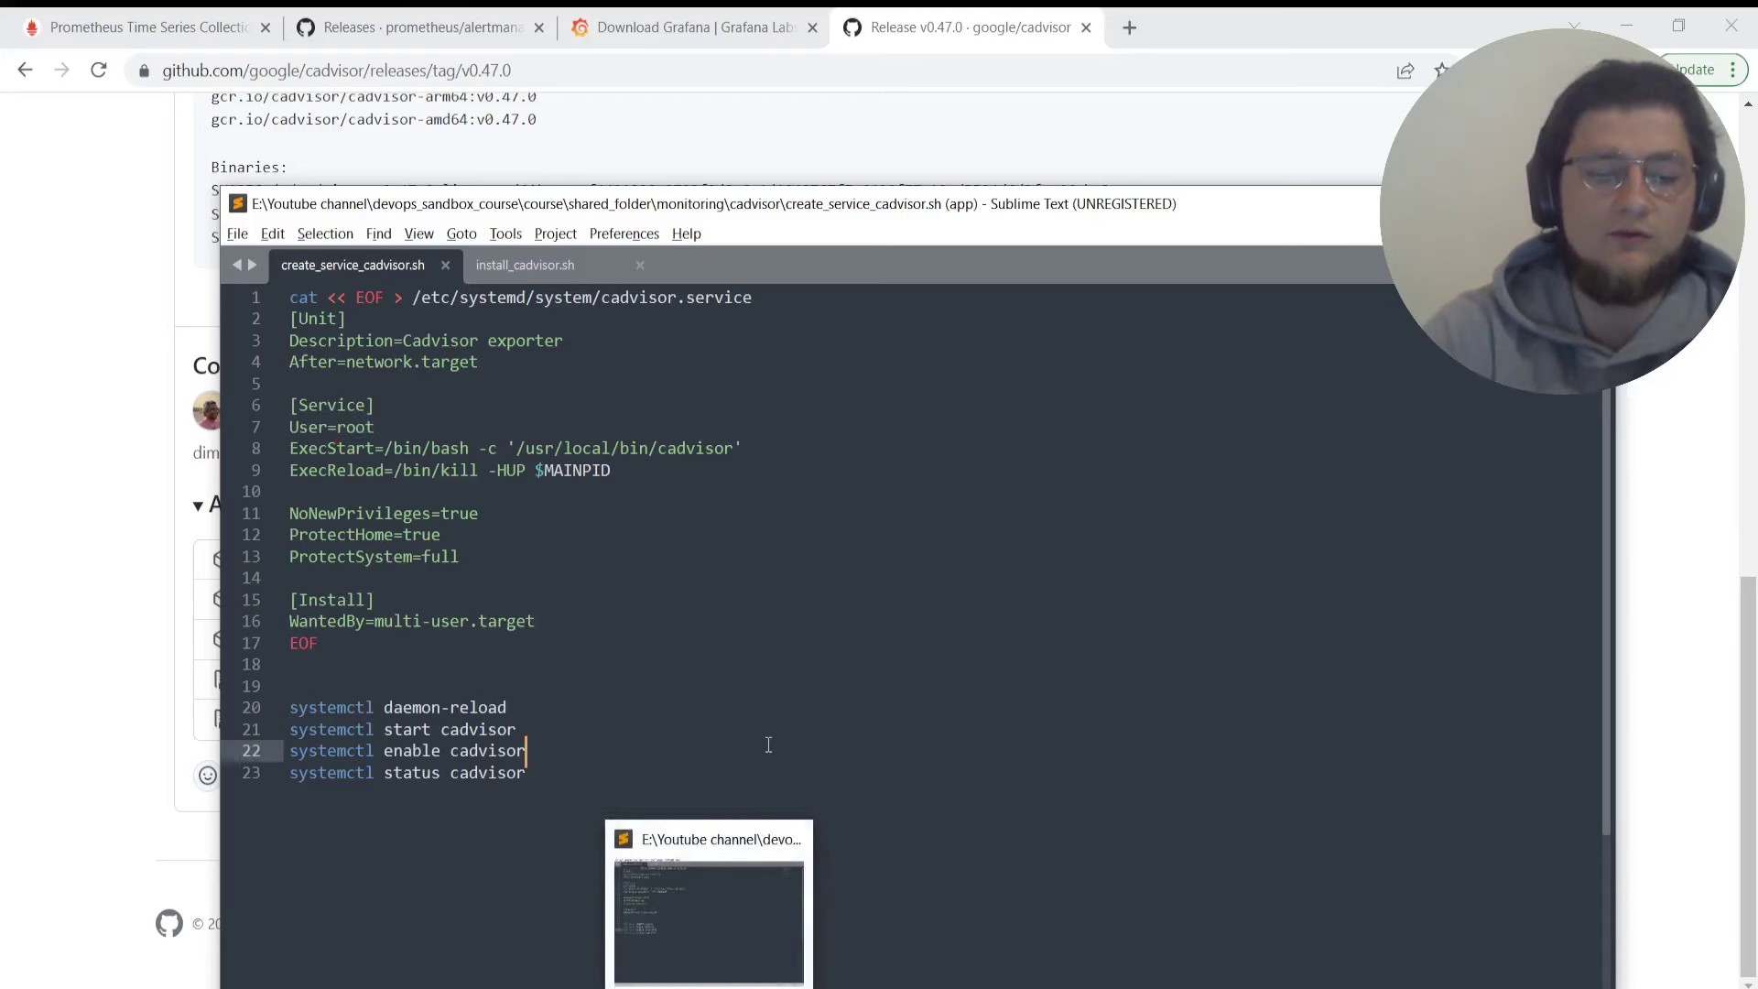
pyautogui.click(641, 916)
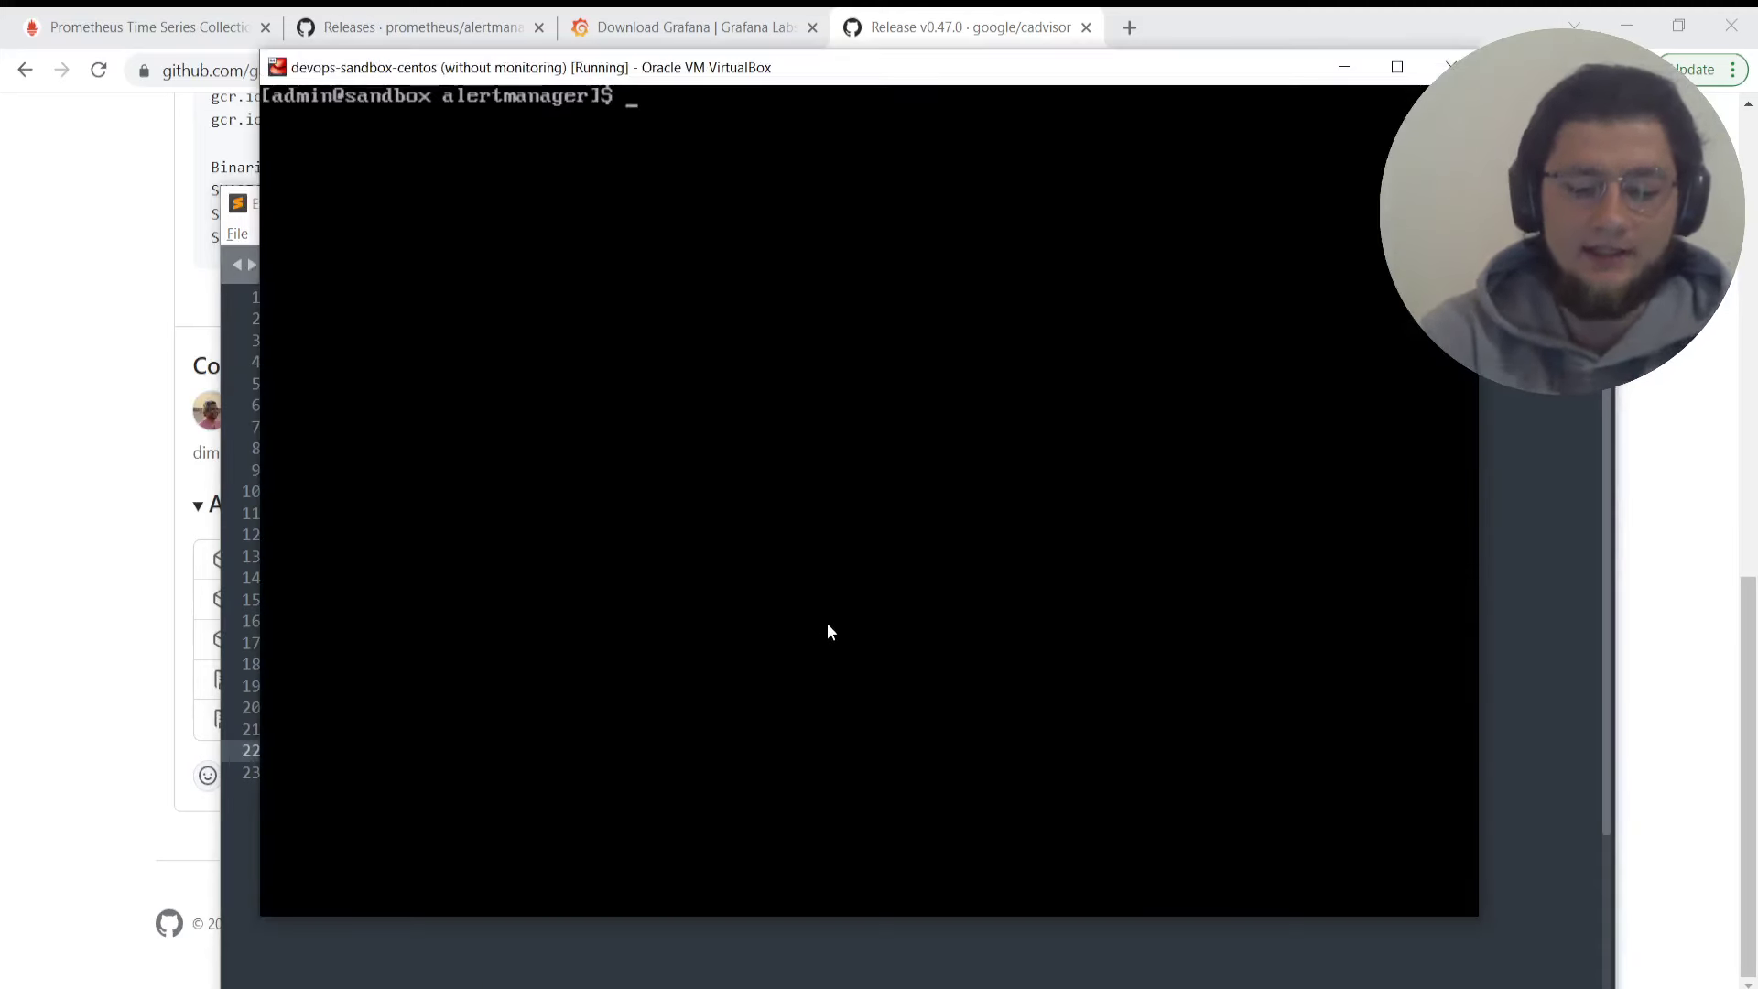
# Rerun the docker data directory listing with sudo.
pyautogui.press('Up')
pyautogui.press('Return')
pyautogui.press('Up')
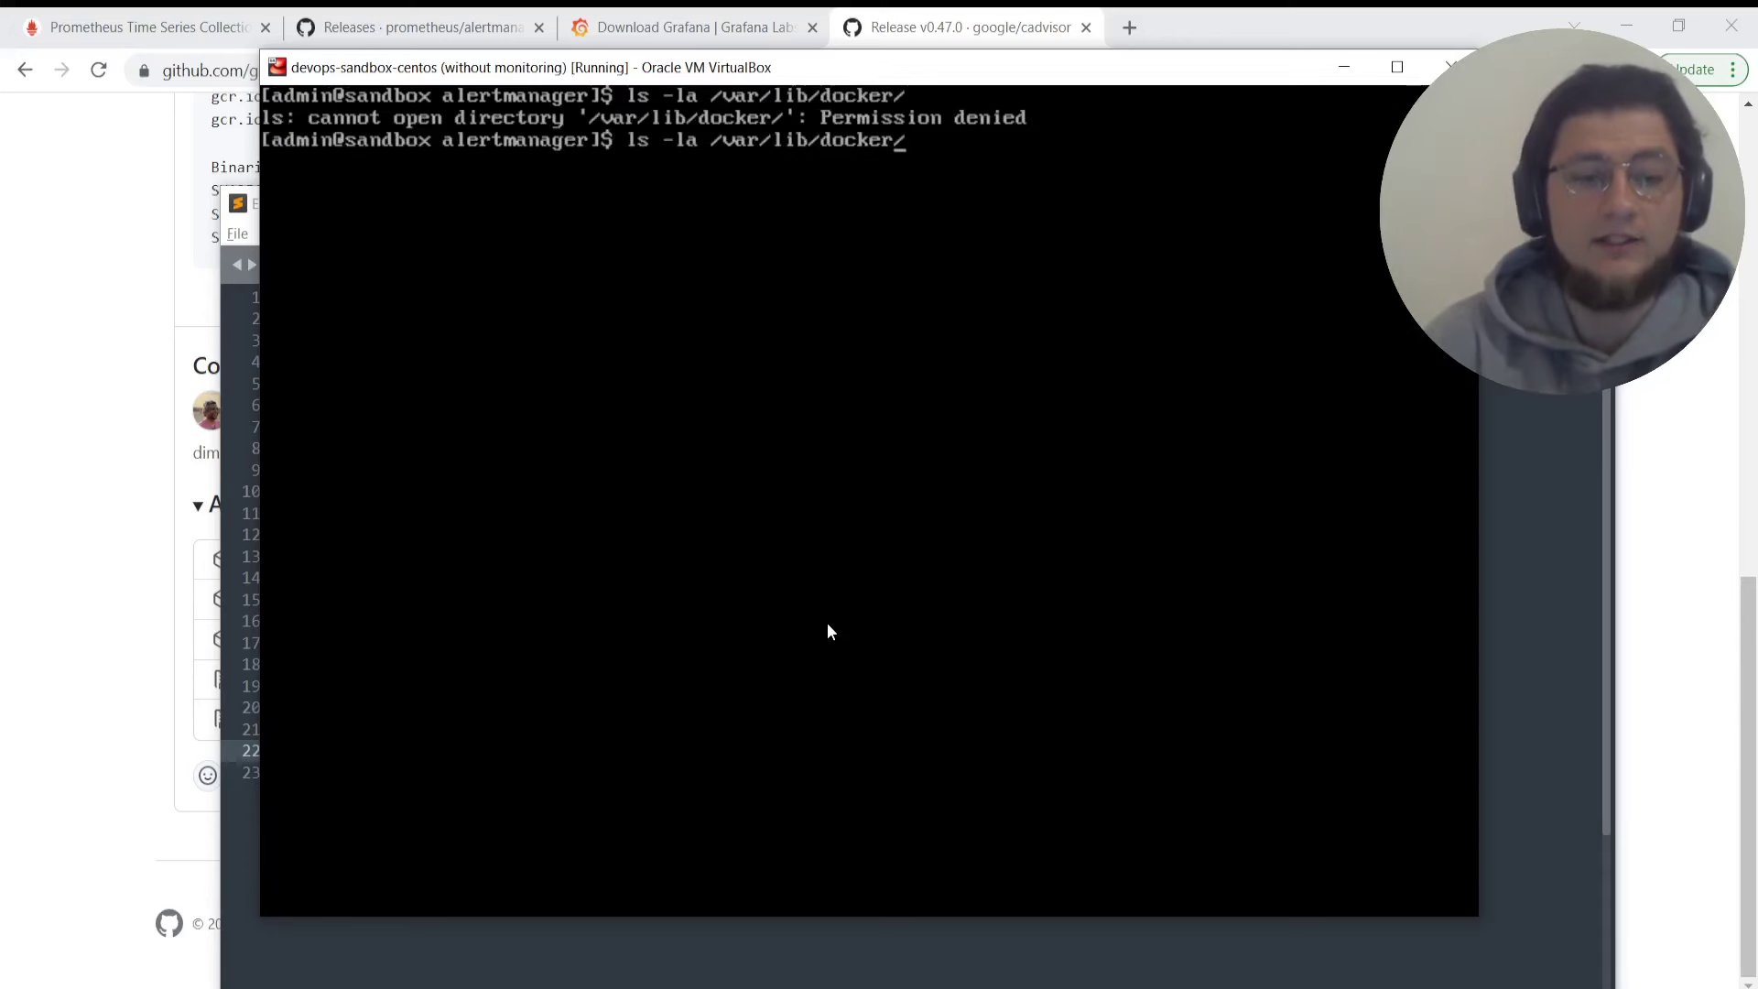
pyautogui.write('sudo')
pyautogui.press('Return')
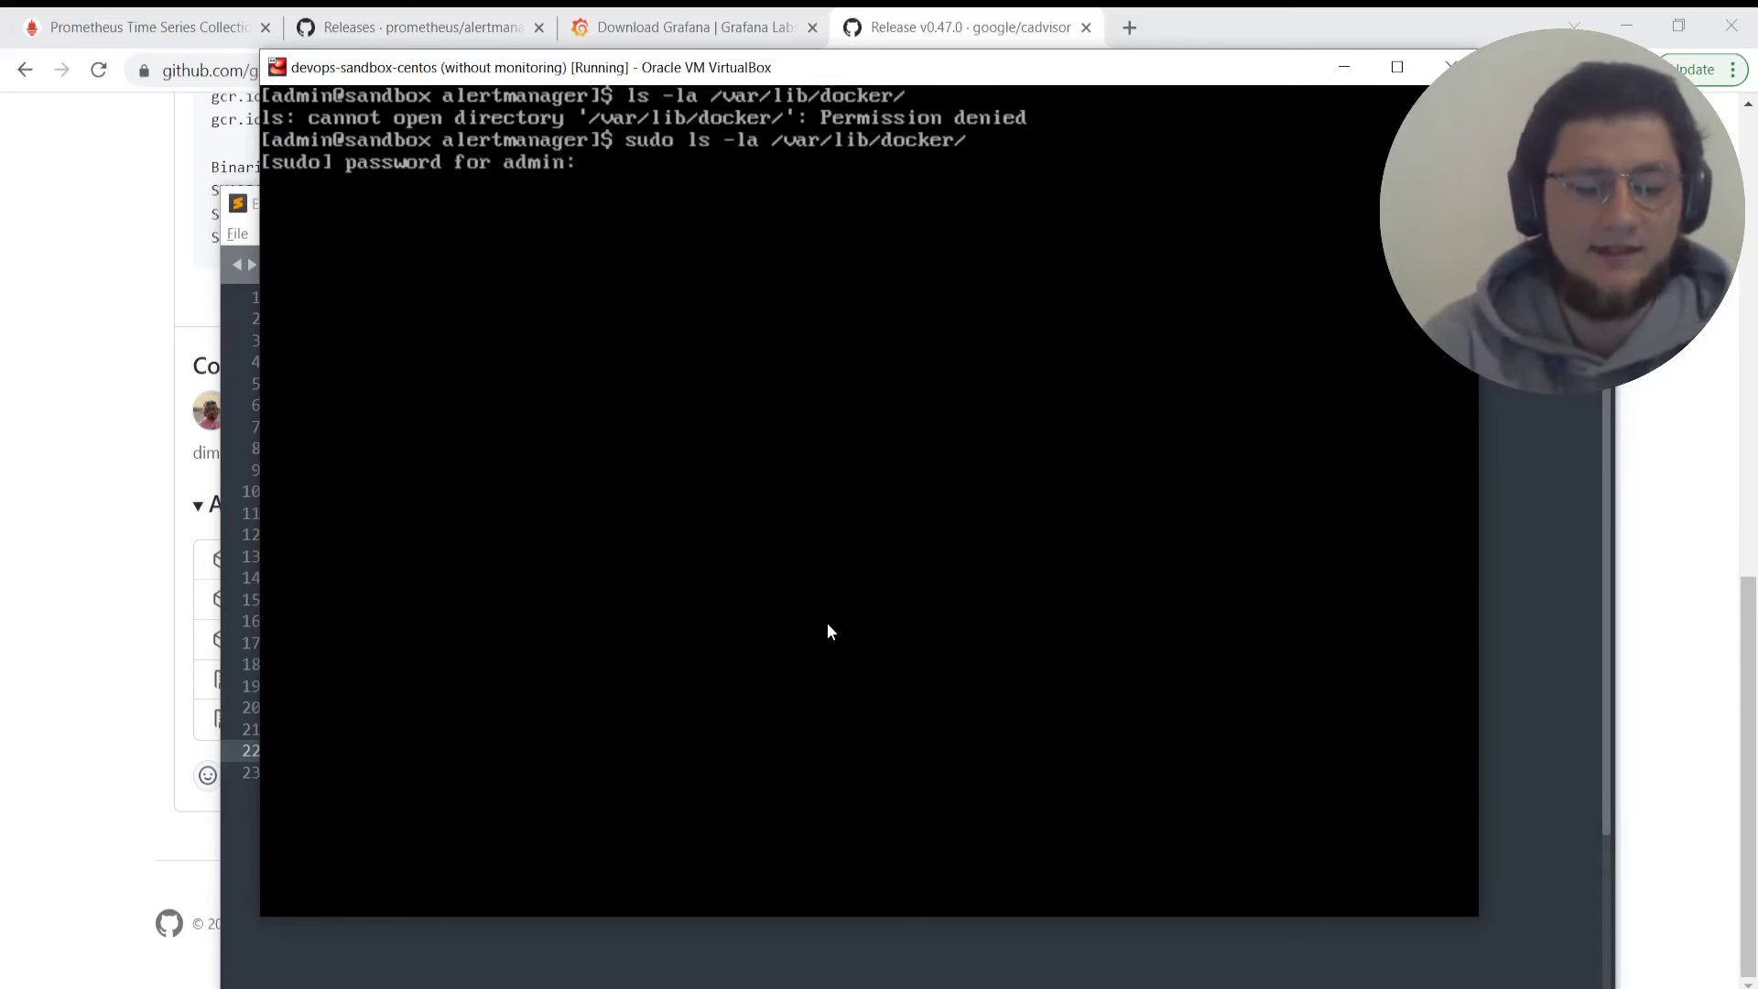
pyautogui.press('Return')
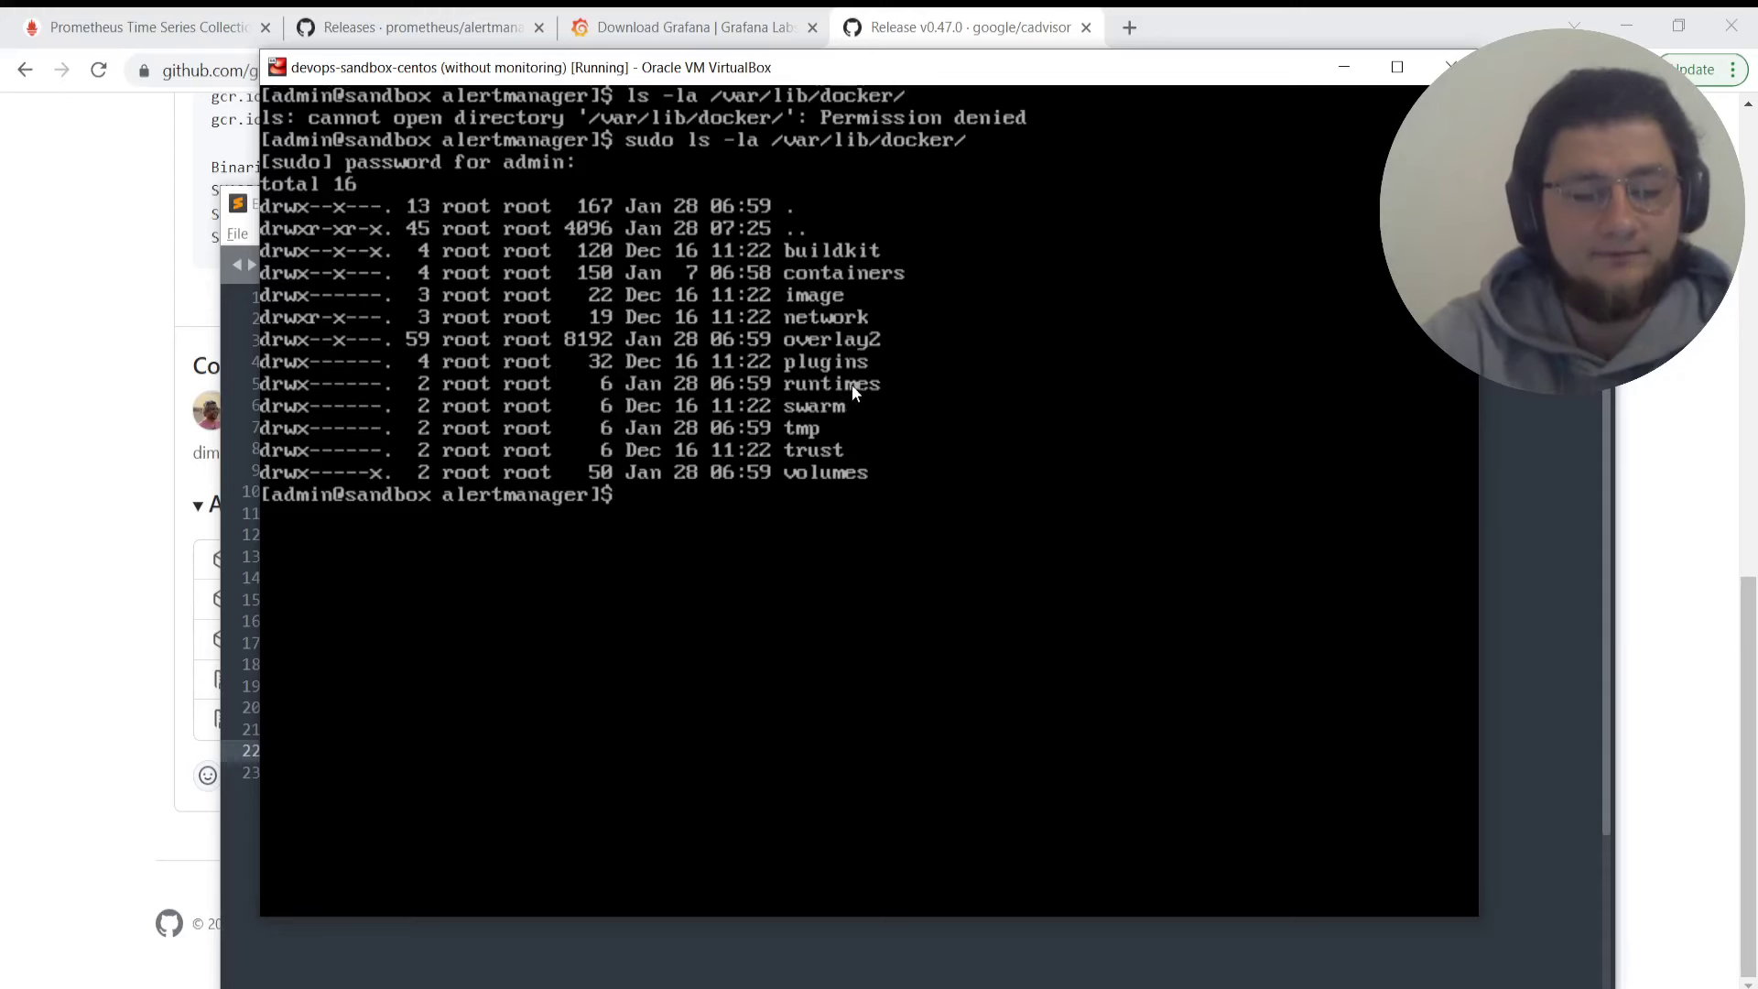
# Compare the cAdvisor service script against the docker directory listing.
pyautogui.click(1541, 531)
pyautogui.scroll(1, 777, 491)
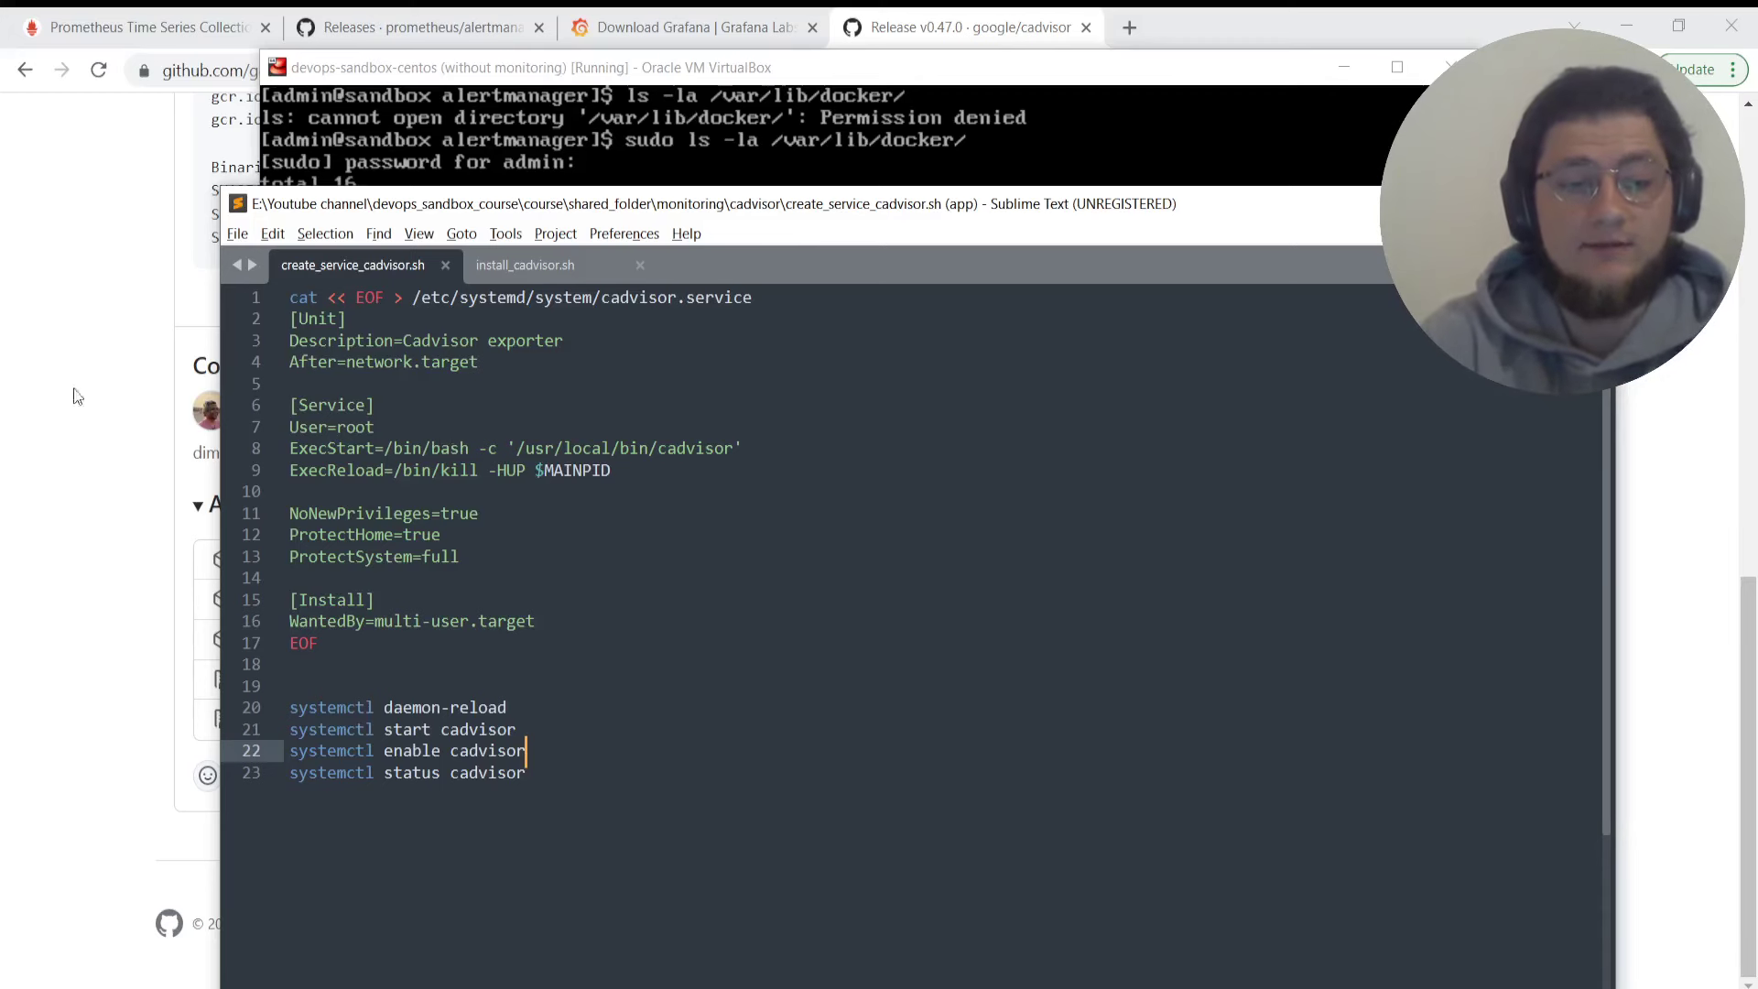
pyautogui.click(876, 118)
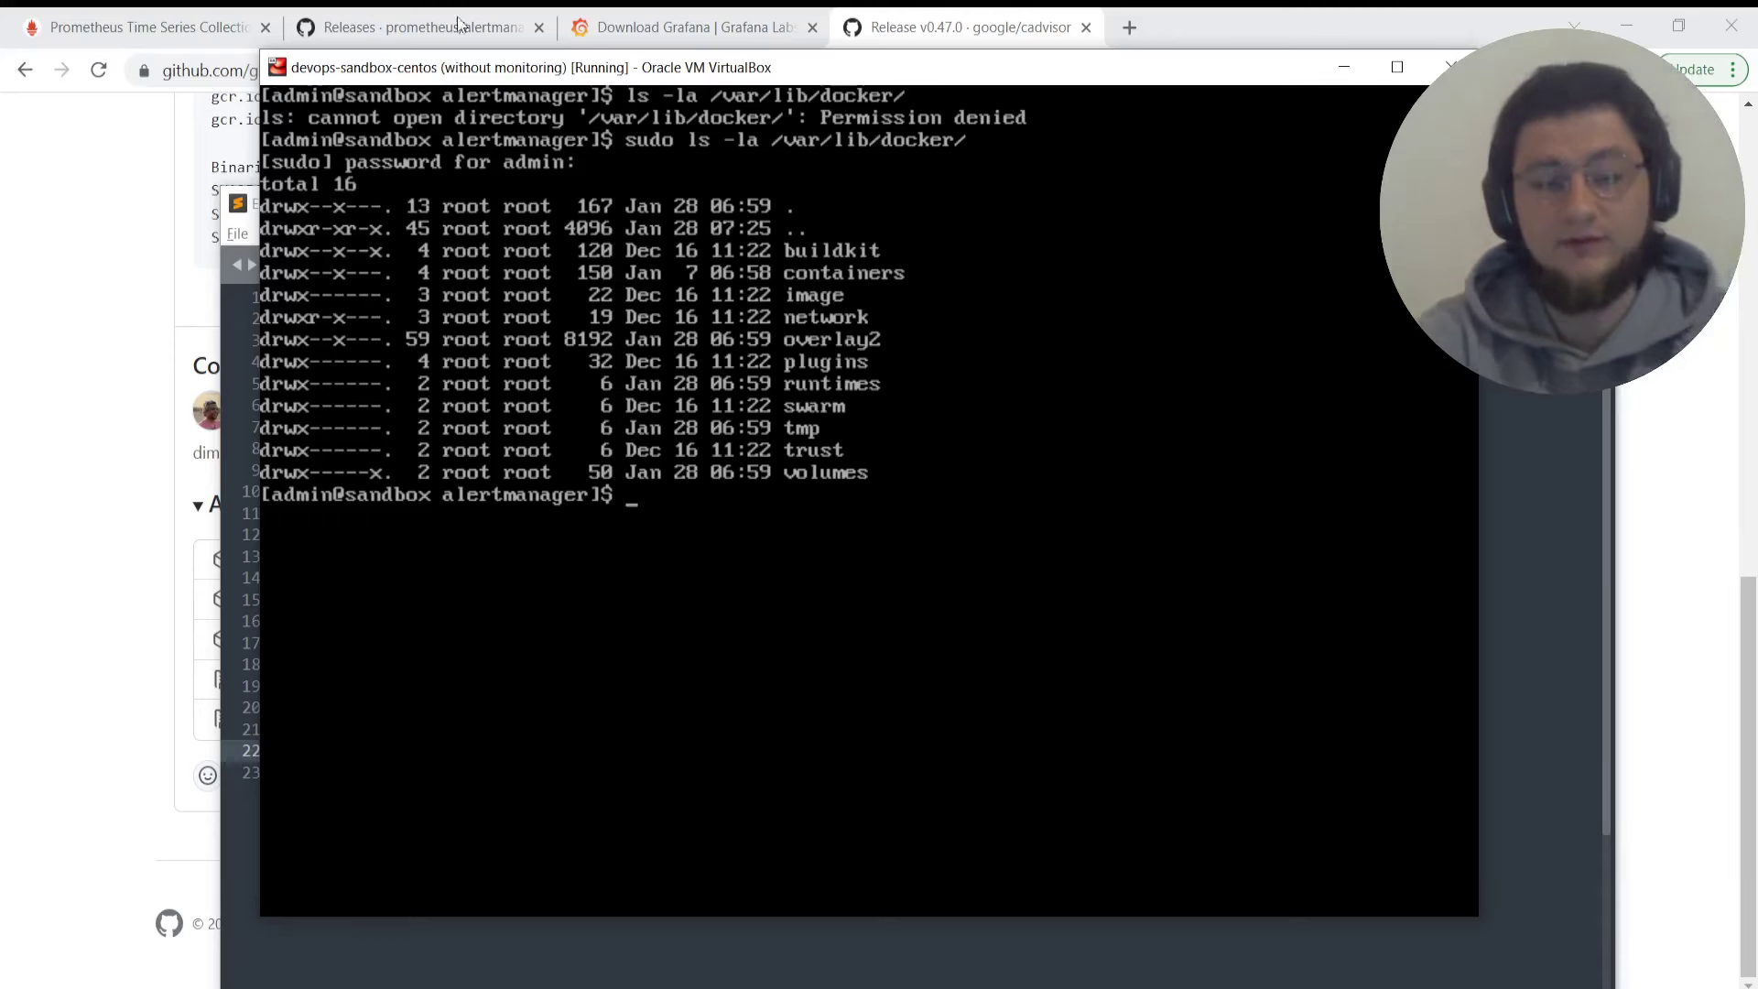
pyautogui.click(1538, 503)
pyautogui.scroll(1, 811, 507)
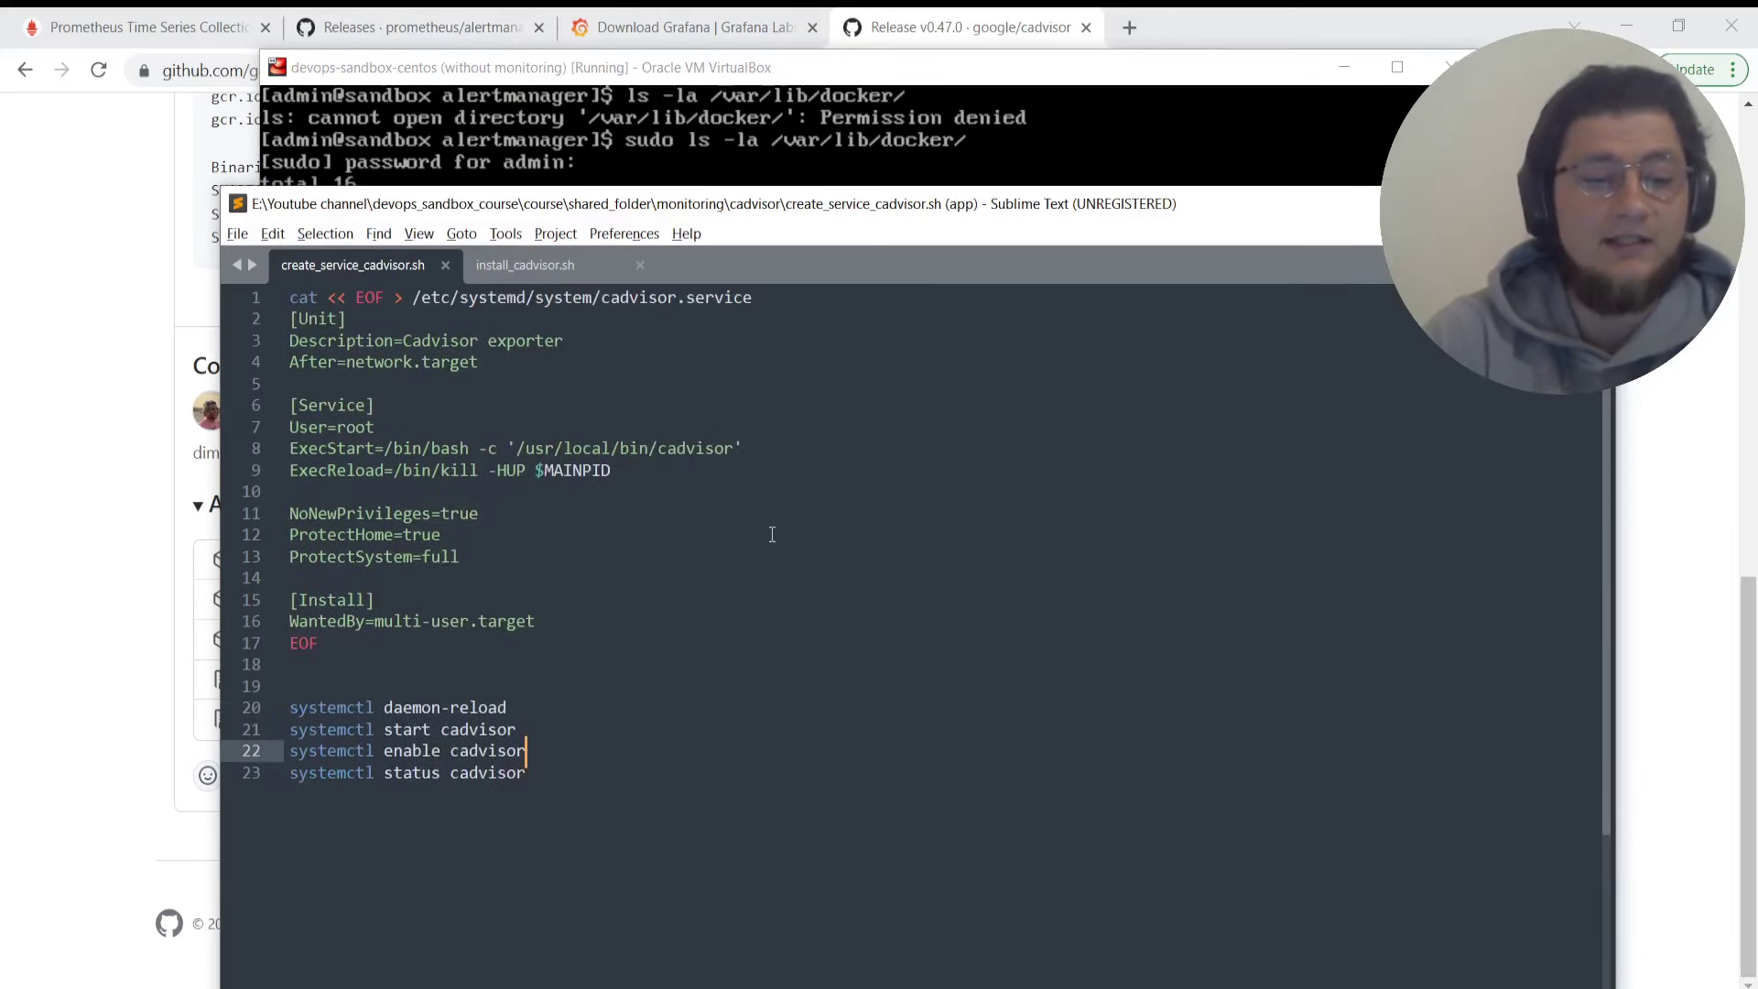
pyautogui.click(665, 533)
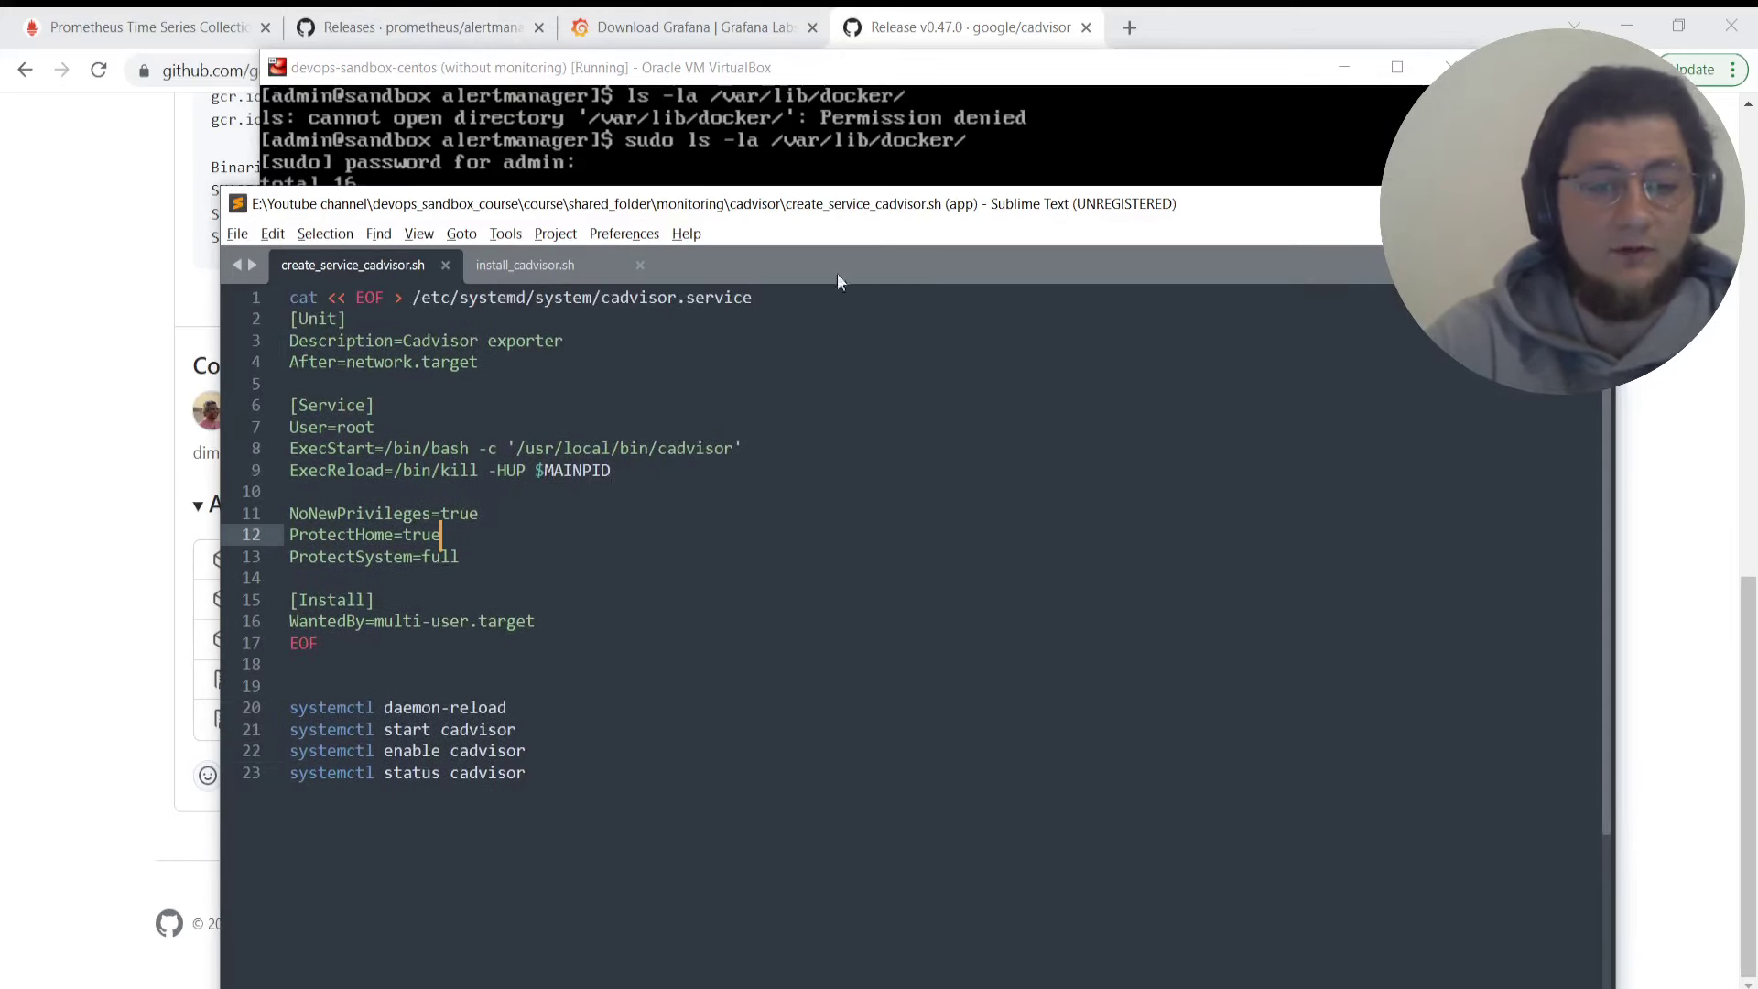
# Go up from alertmanager to the monitoring folder with cd .. and start typing cd cadvisor/.
pyautogui.click(849, 117)
pyautogui.write('cd ..')
pyautogui.hotkey('ctrl', 'l')
pyautogui.press('Return')
pyautogui.write('cd')
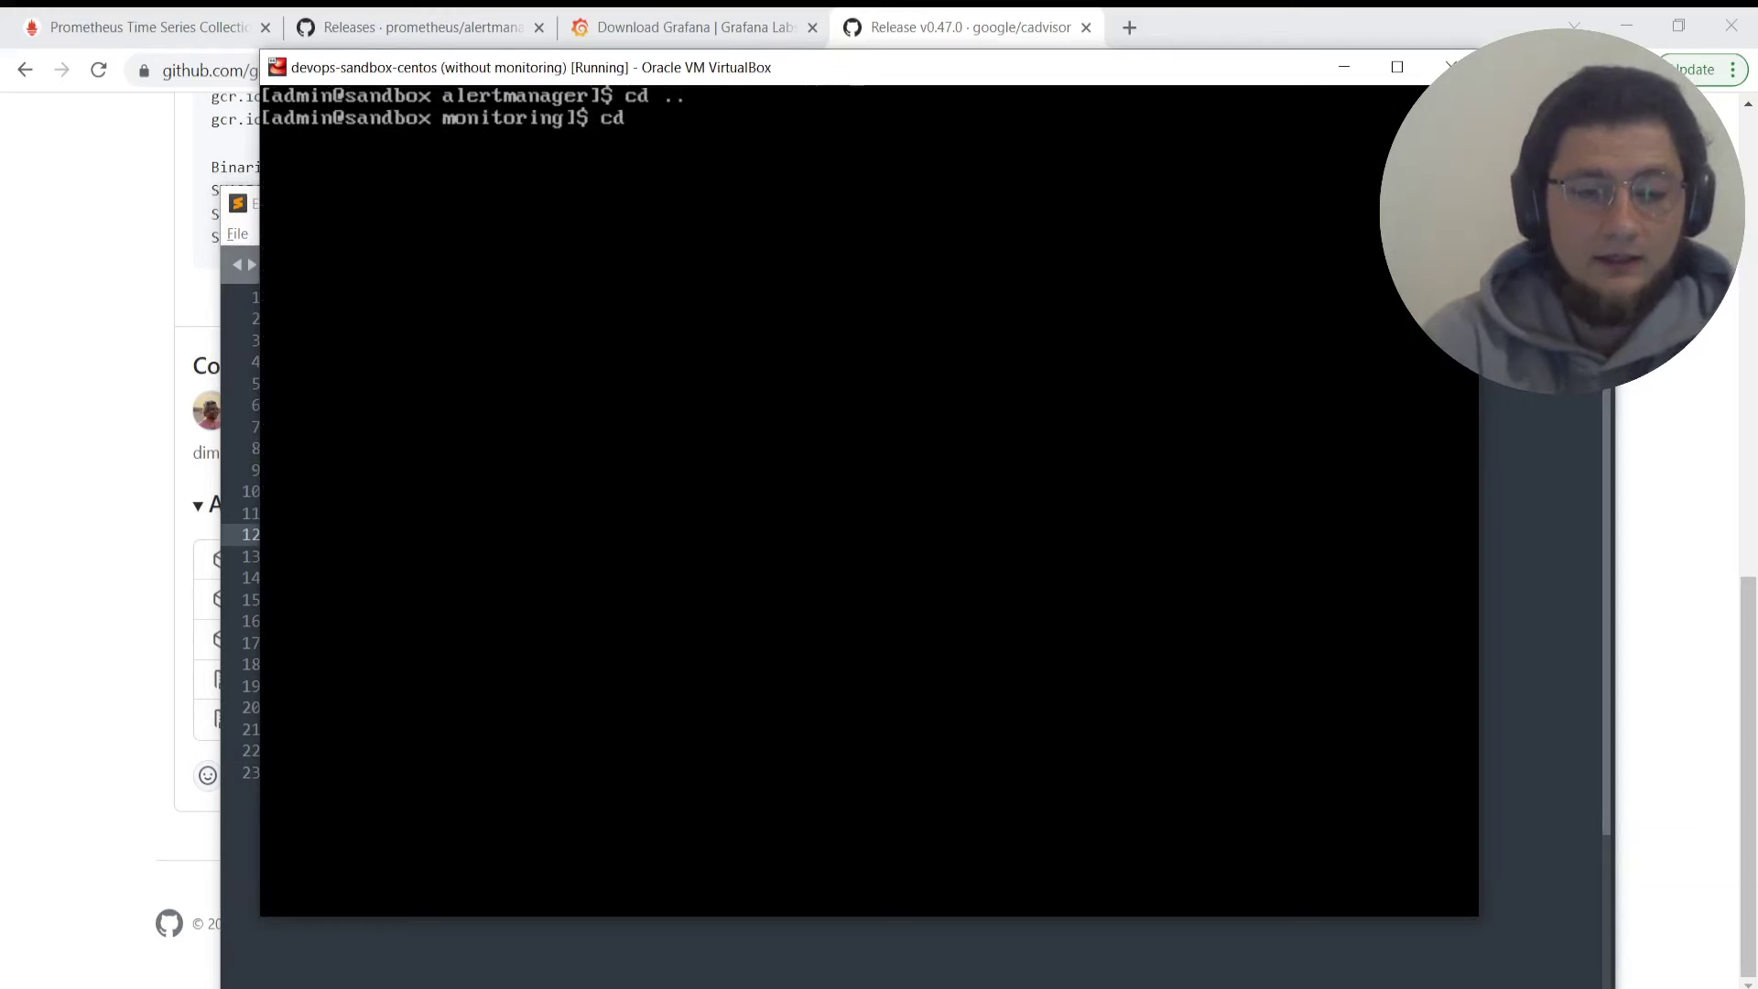
pyautogui.write(' cadvisor/')
# In the cadvisor folder, run install_cadvisor.sh and create_service_cadvisor.sh with sudo, then clear the screen.
pyautogui.press('Return')
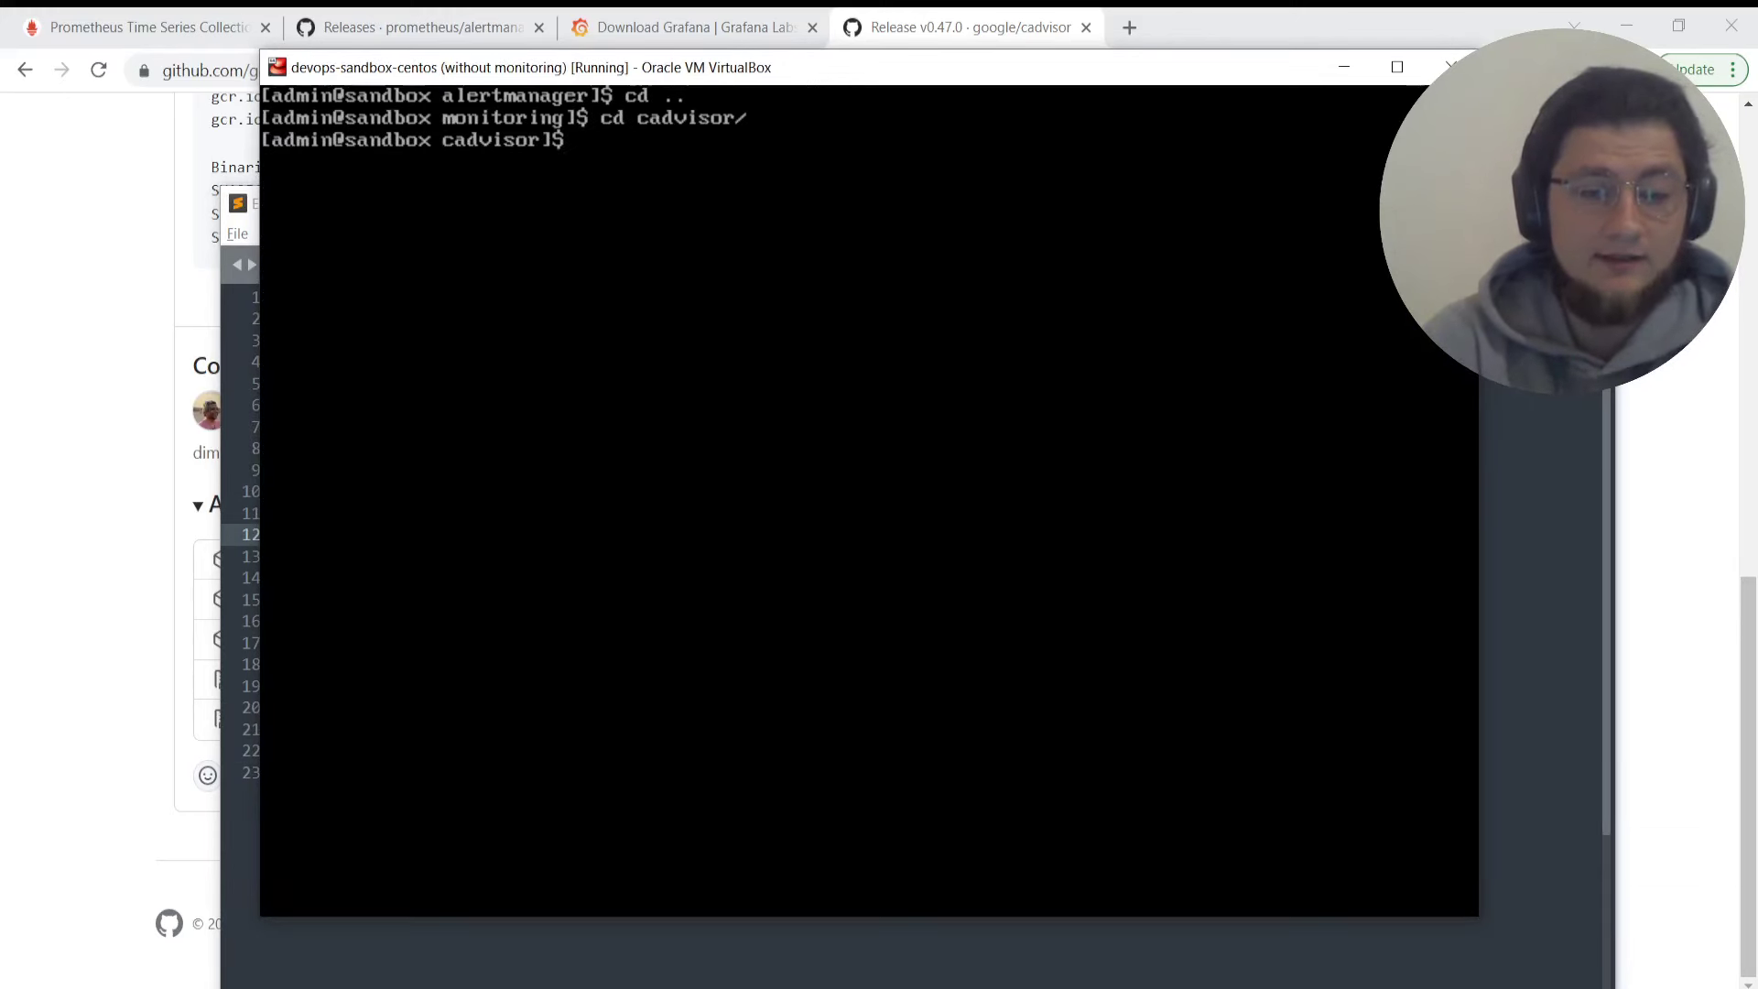
pyautogui.write('sudo bash install_cadvisor.sh')
pyautogui.press('Return')
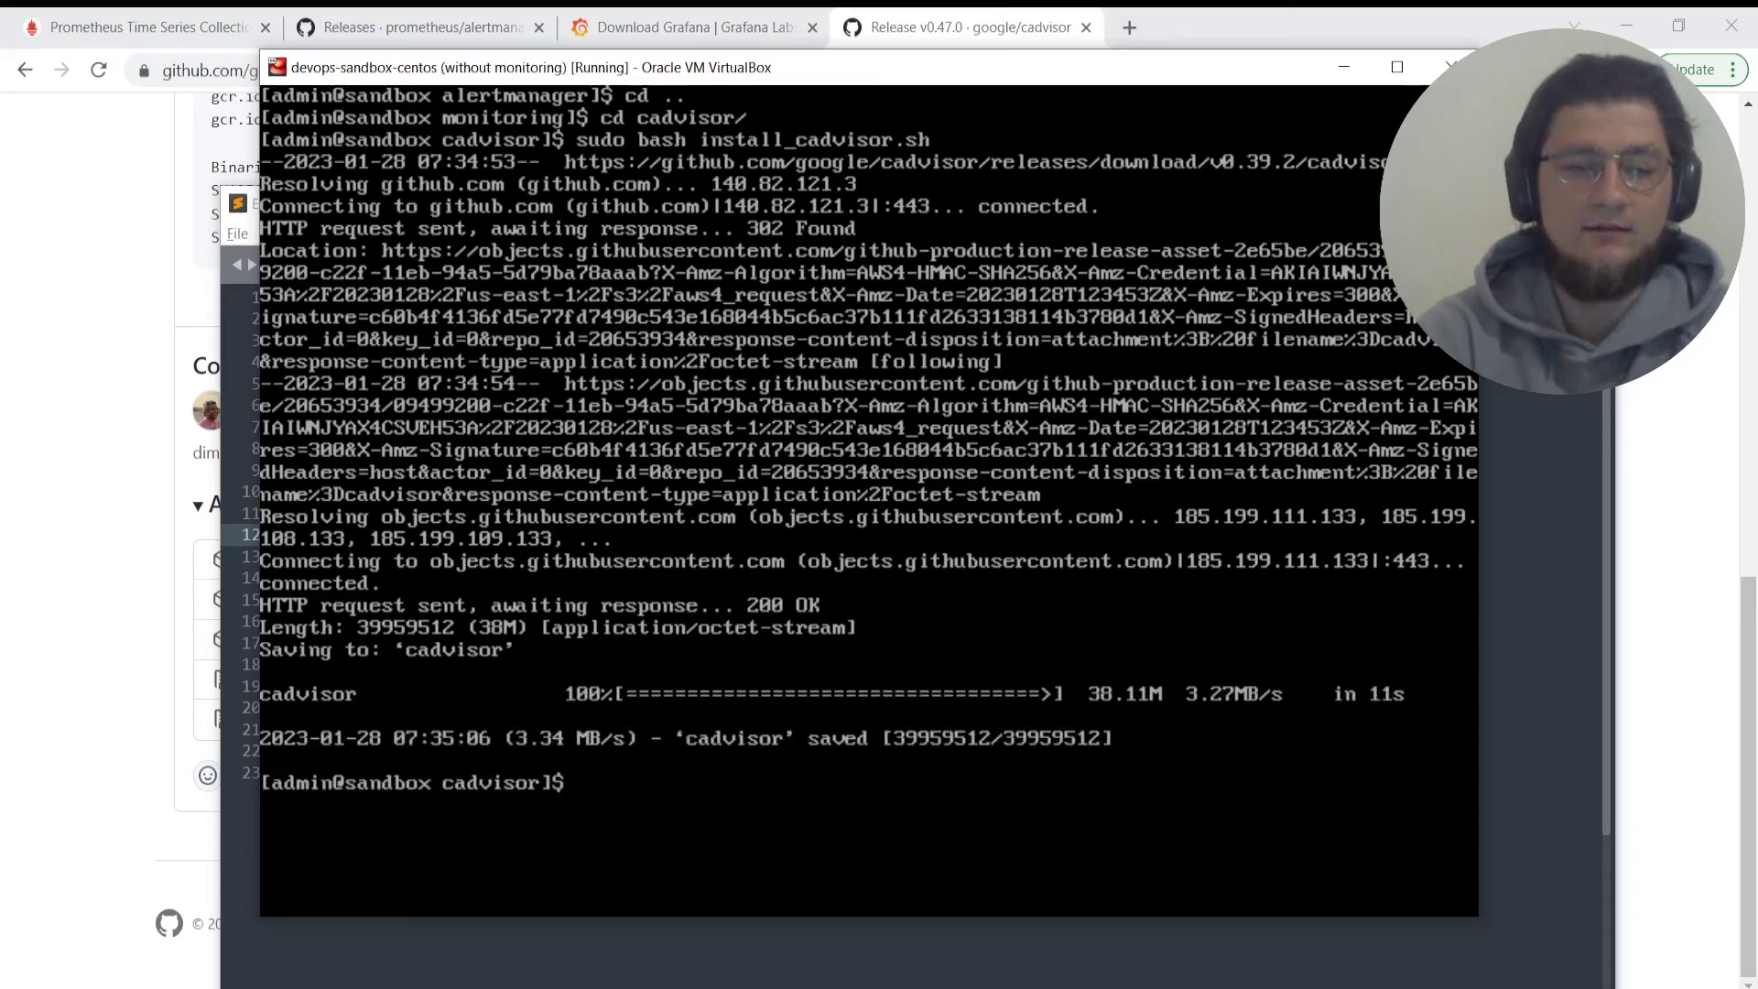
pyautogui.write('sudo bash create_service_cadvisor.sh')
pyautogui.press('Return')
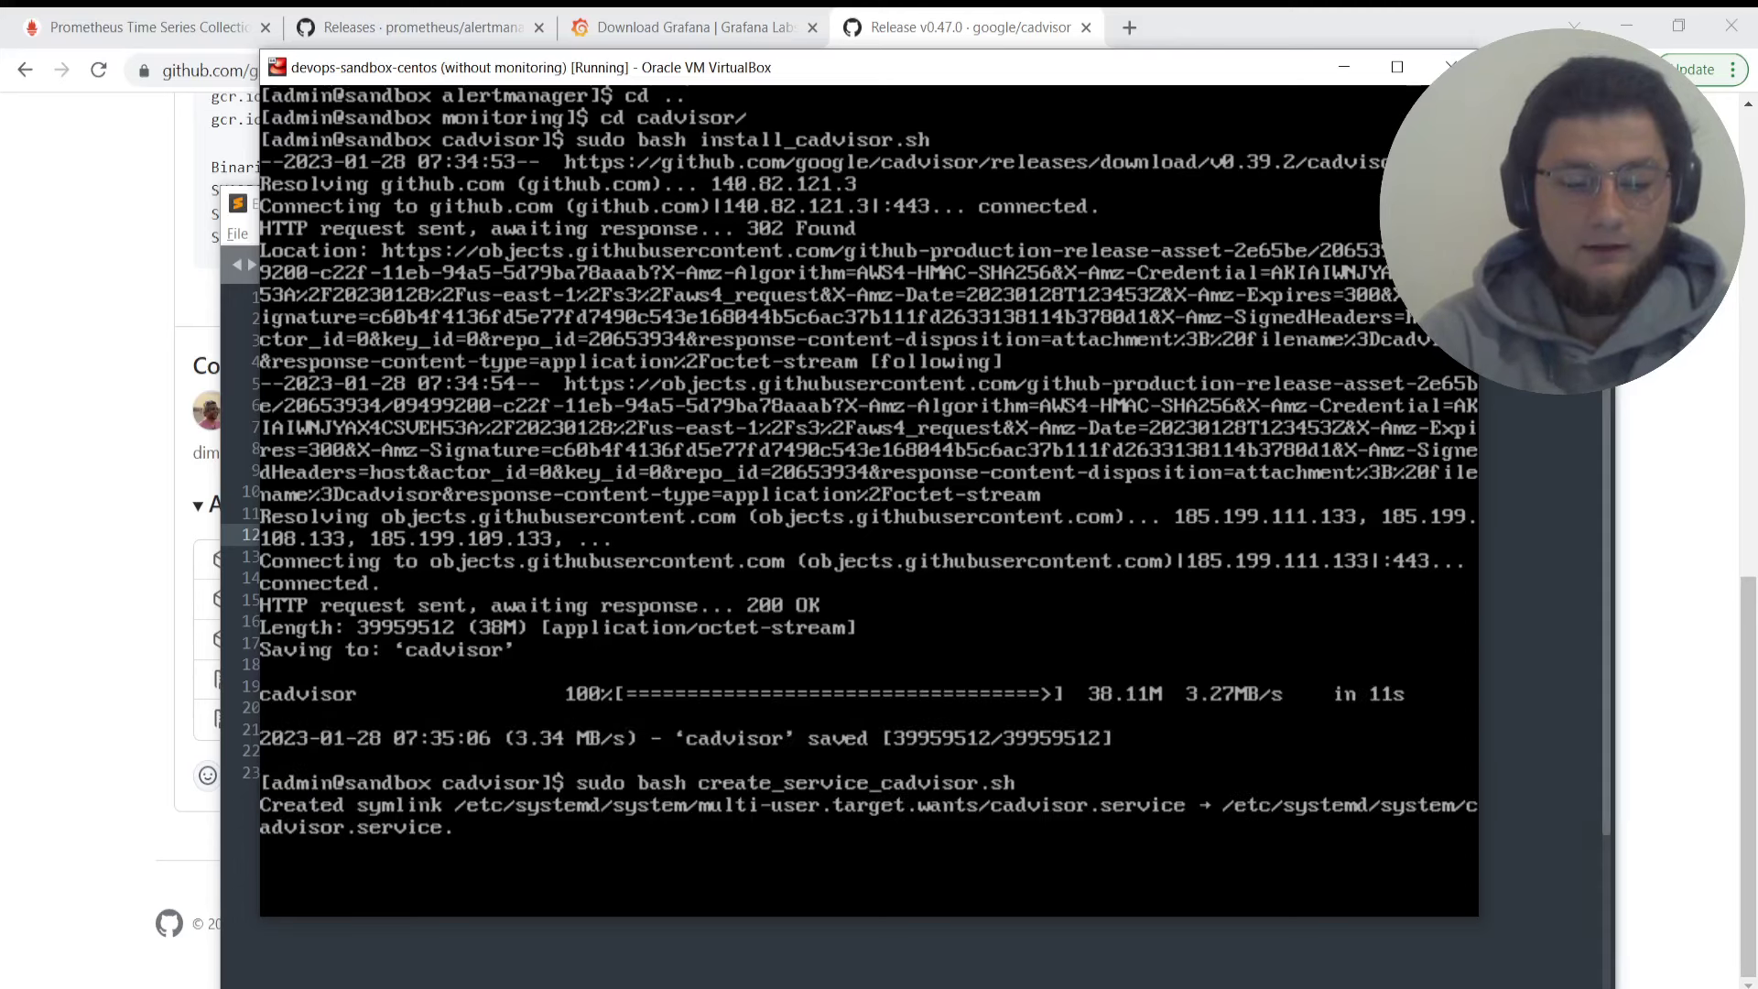
pyautogui.write('clear')
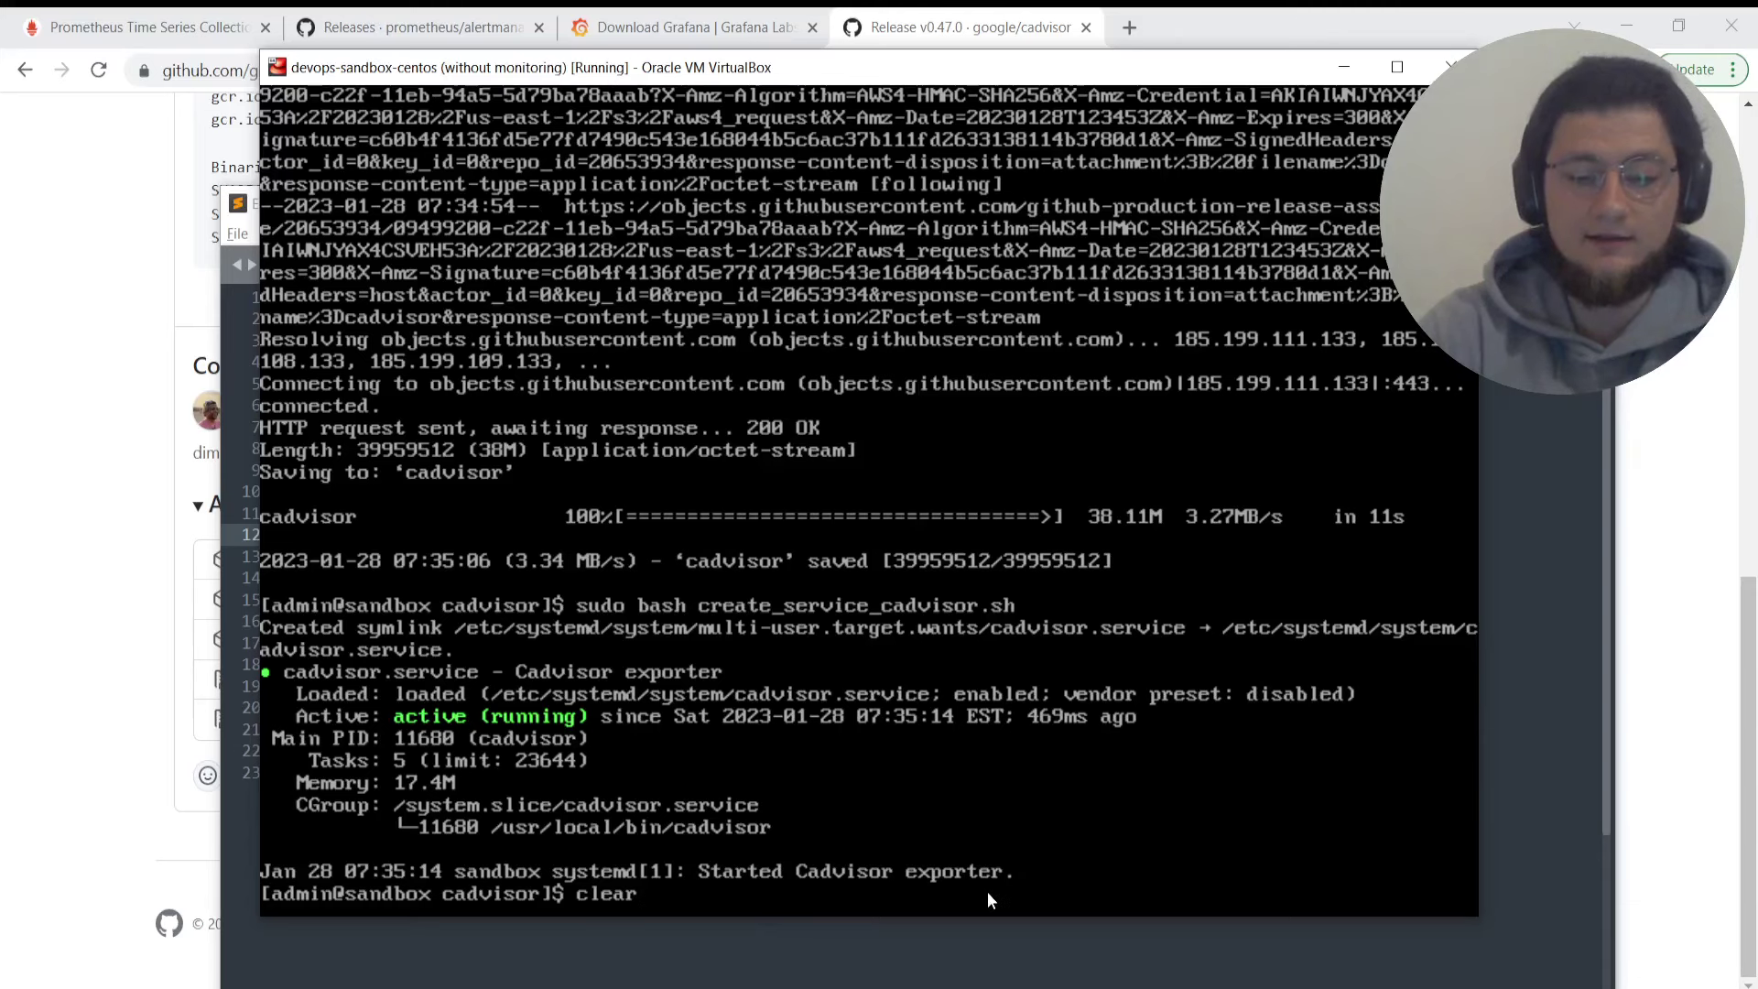
pyautogui.press('Return')
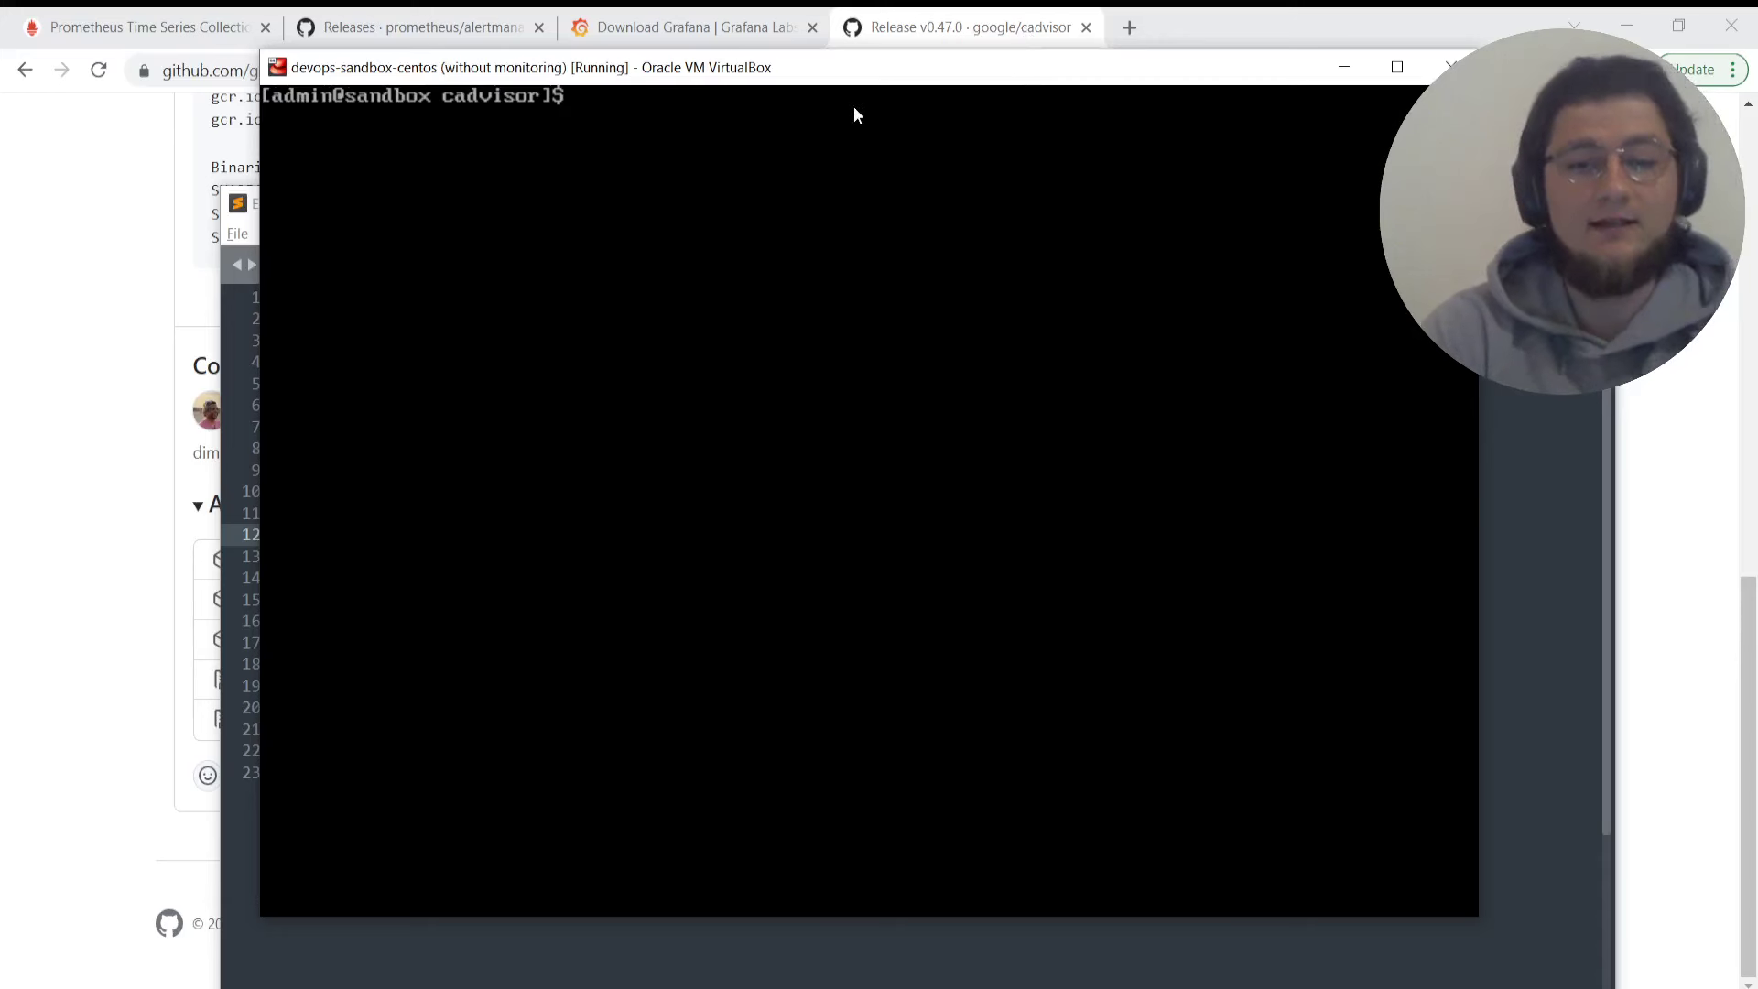
pyautogui.write('u')
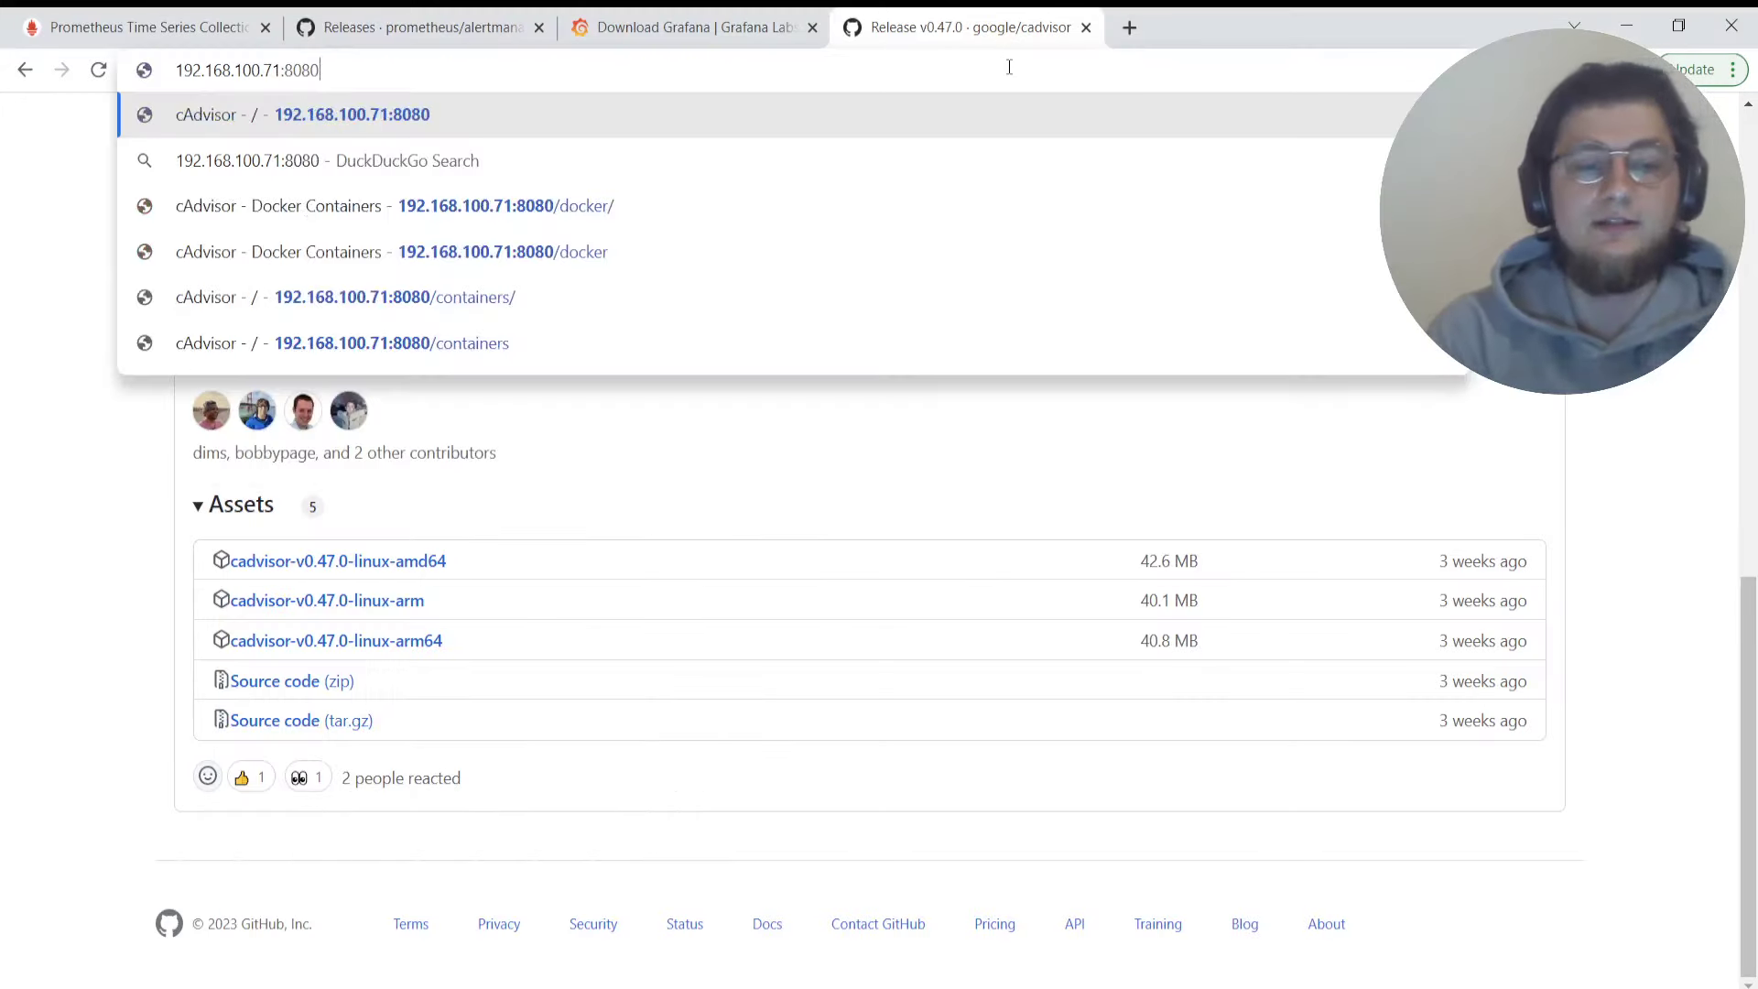
pyautogui.press('Return')
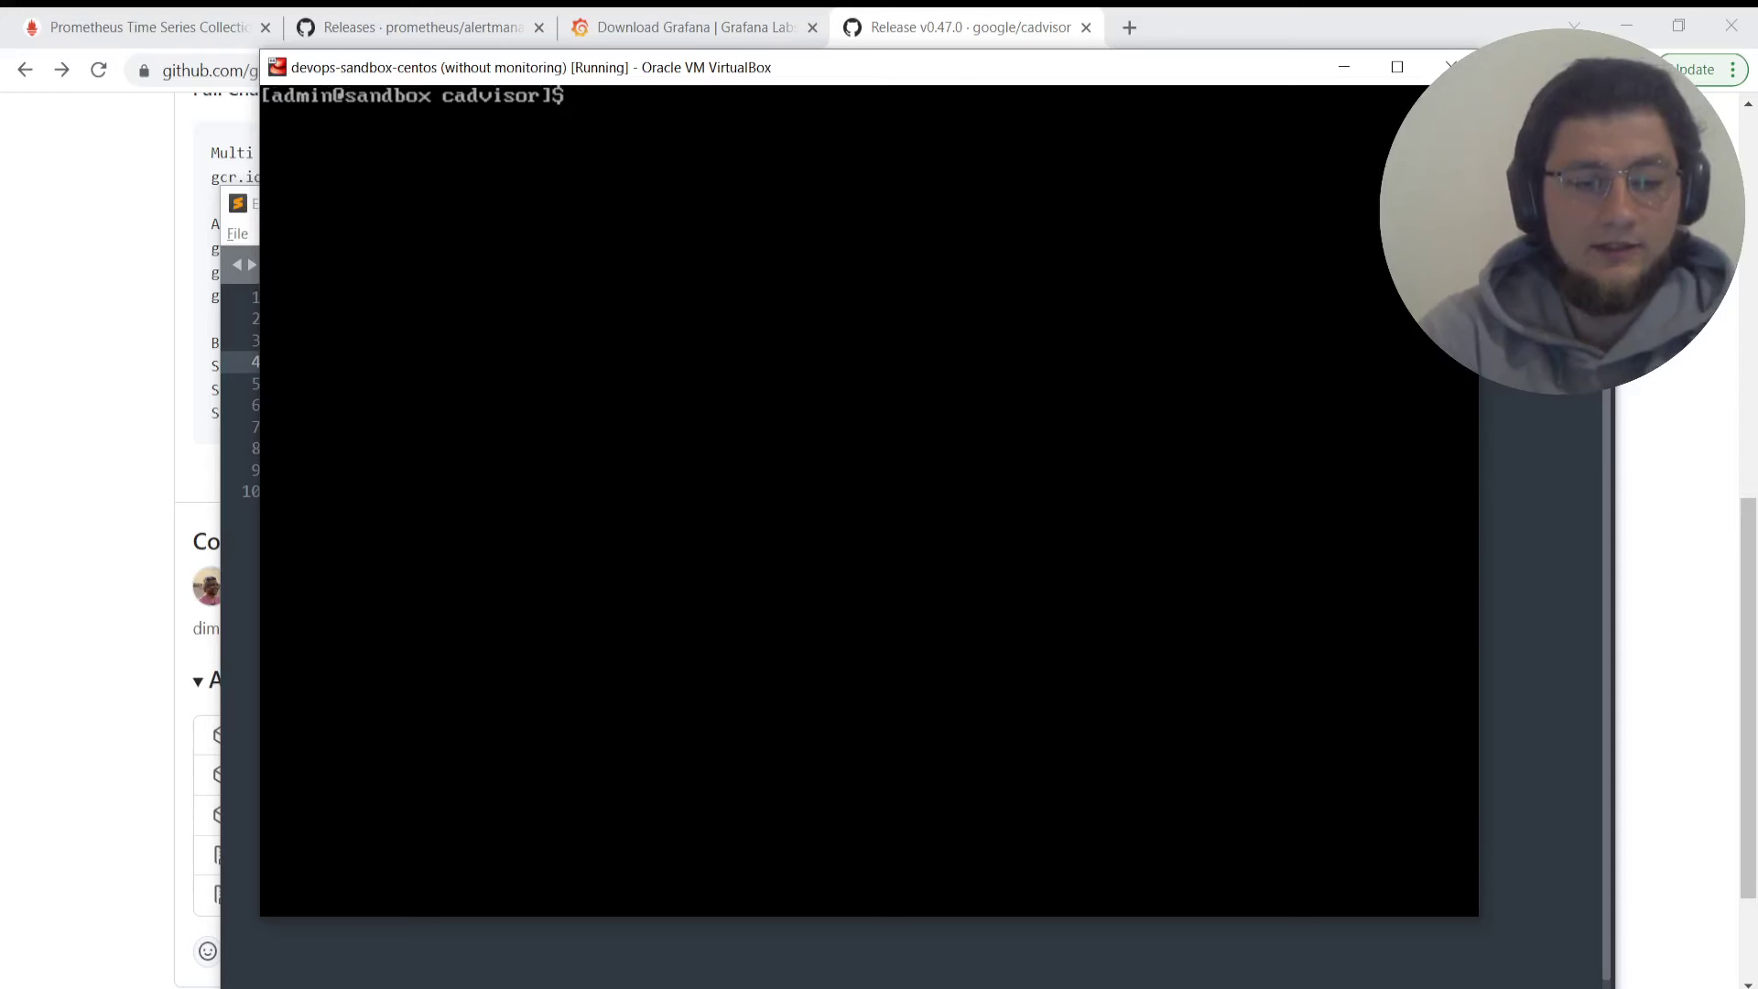
# Permanently open port 8080/tcp with sudo firewall-cmd --add-port=8080/tcp.
pyautogui.write('fie')
pyautogui.write('rewall')
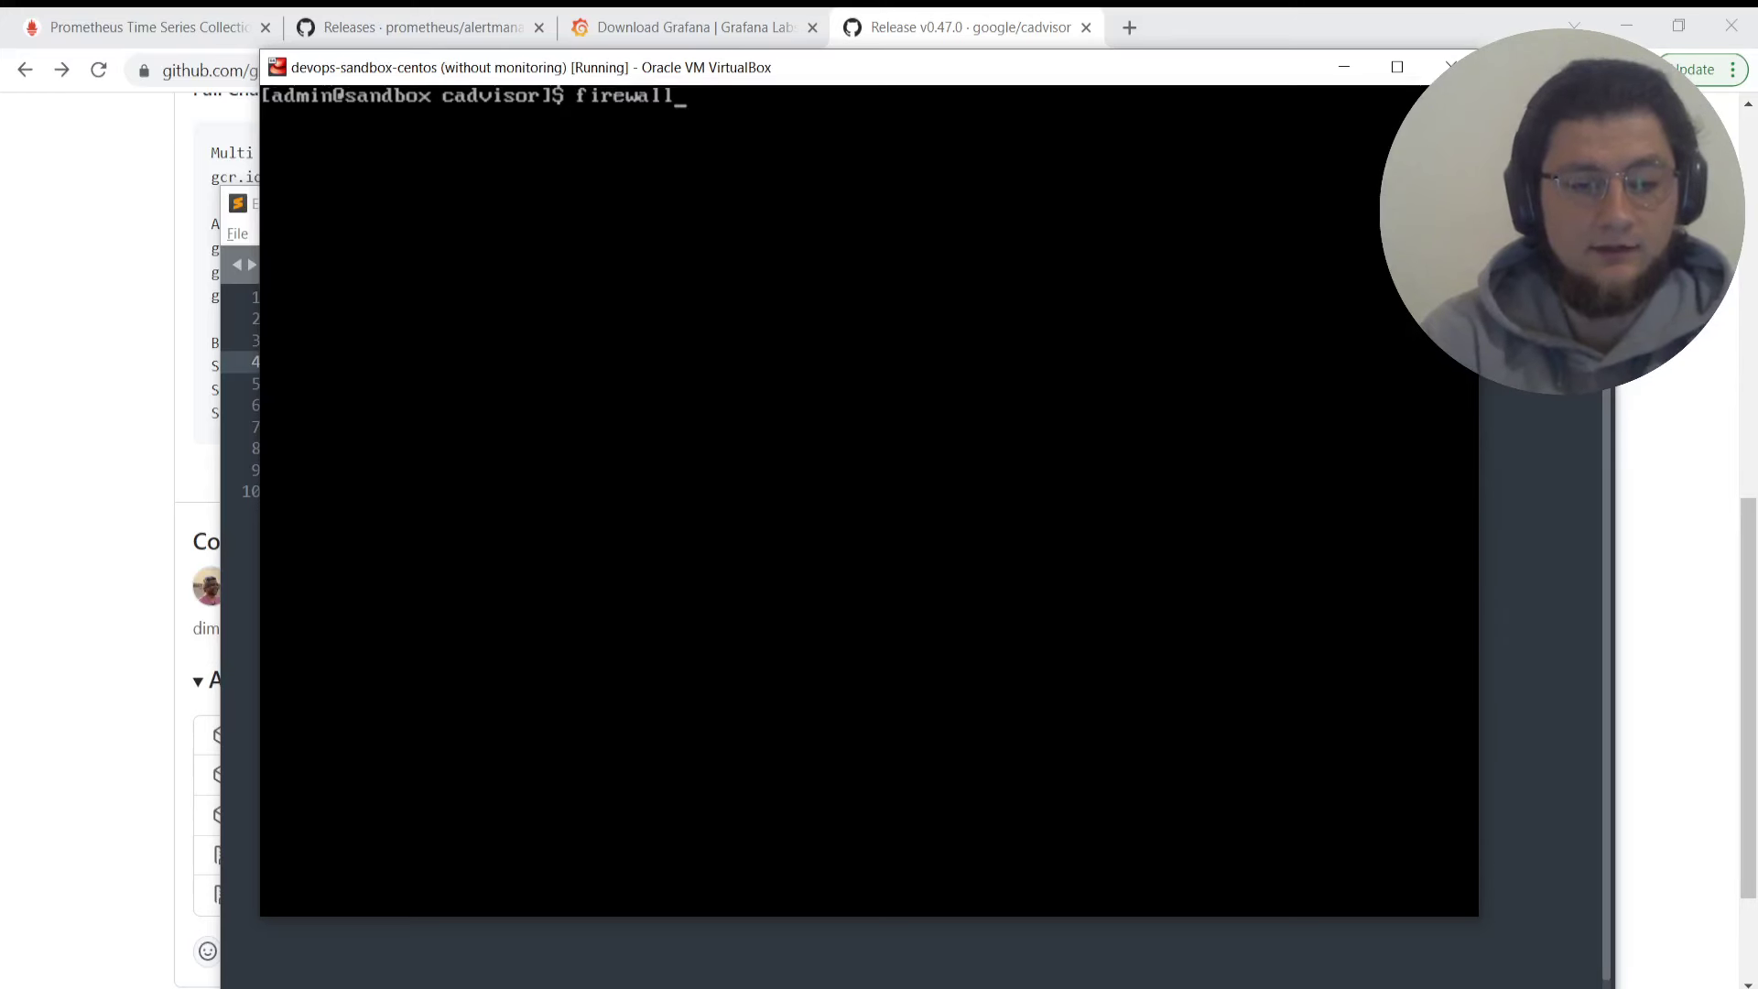
pyautogui.write('-cmd --permanent')
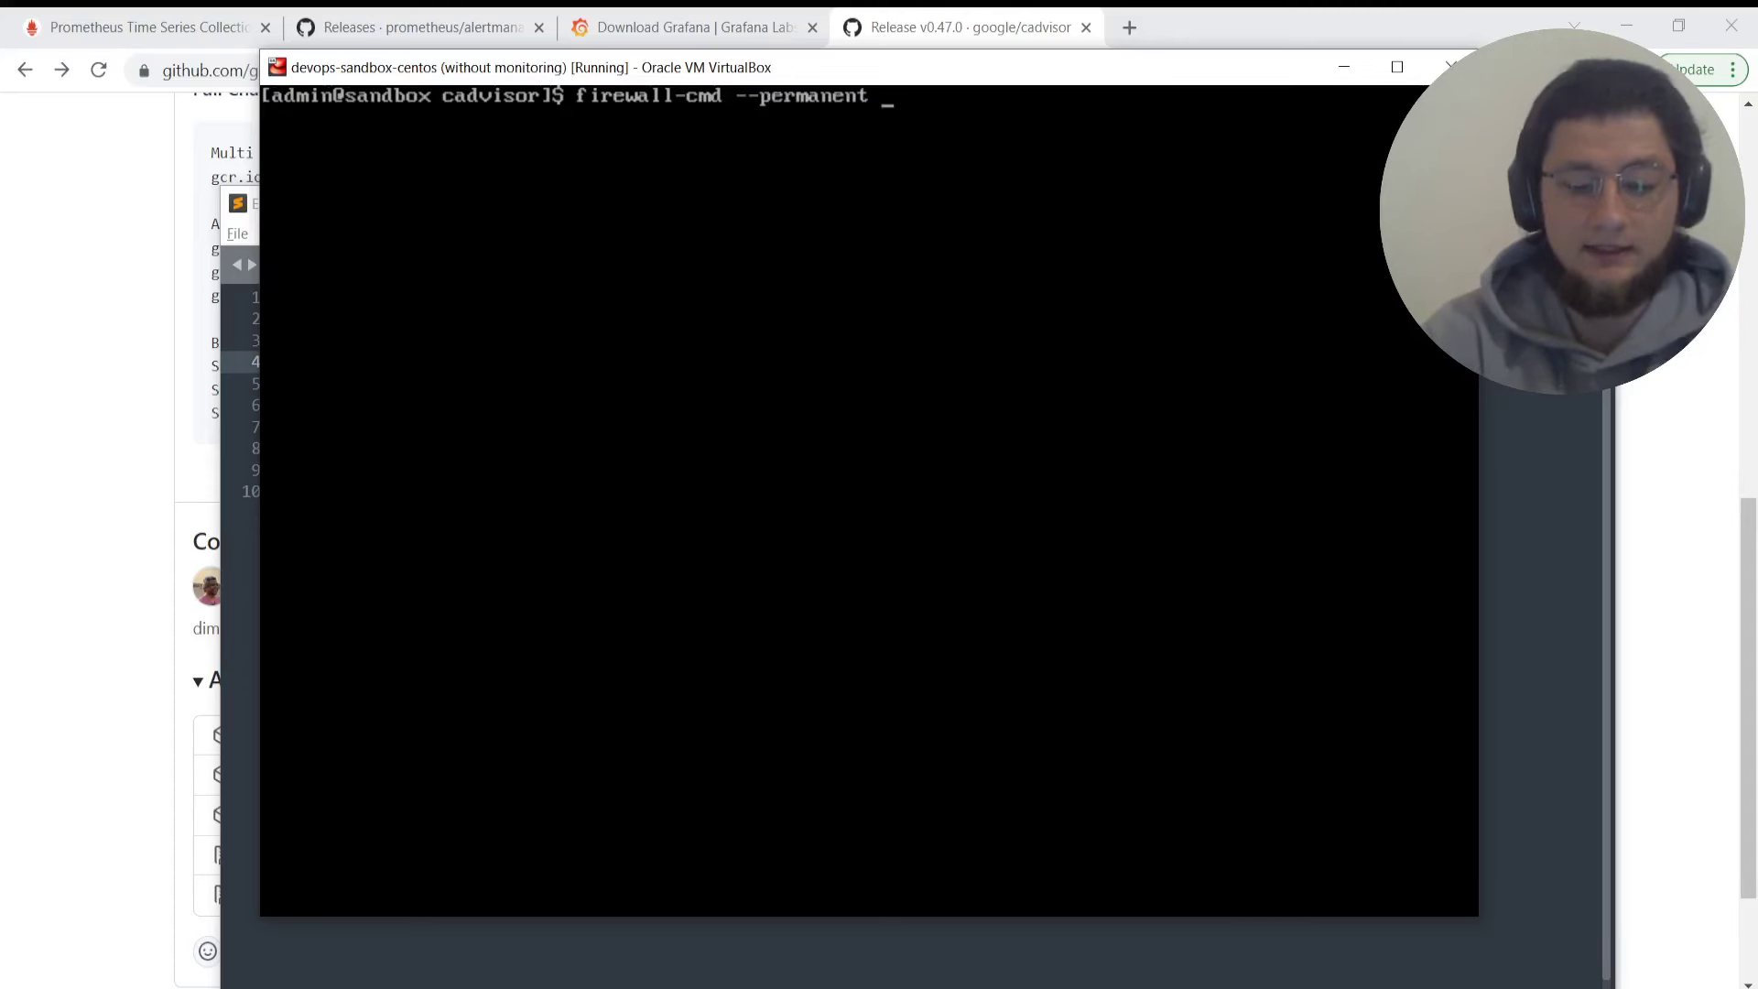
pyautogui.write(' --add-p')
pyautogui.press('Tab')
pyautogui.press('Tab')
pyautogui.press('Tab')
pyautogui.write('ort=')
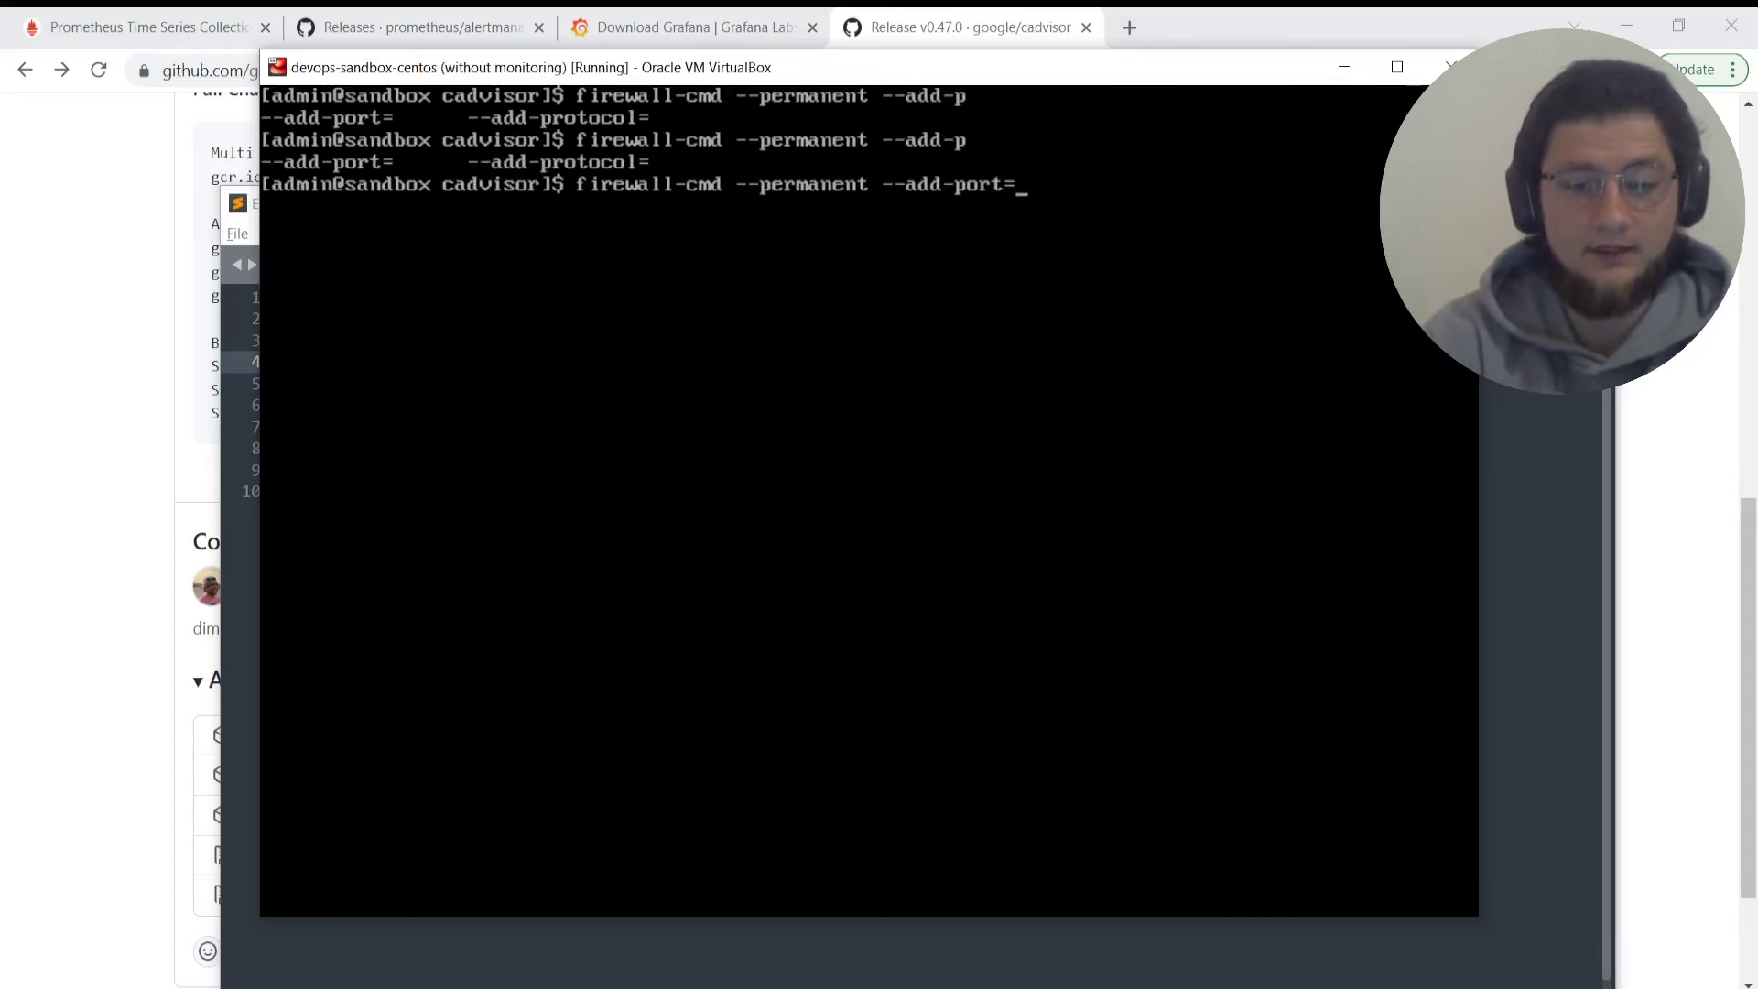
pyautogui.write('808')
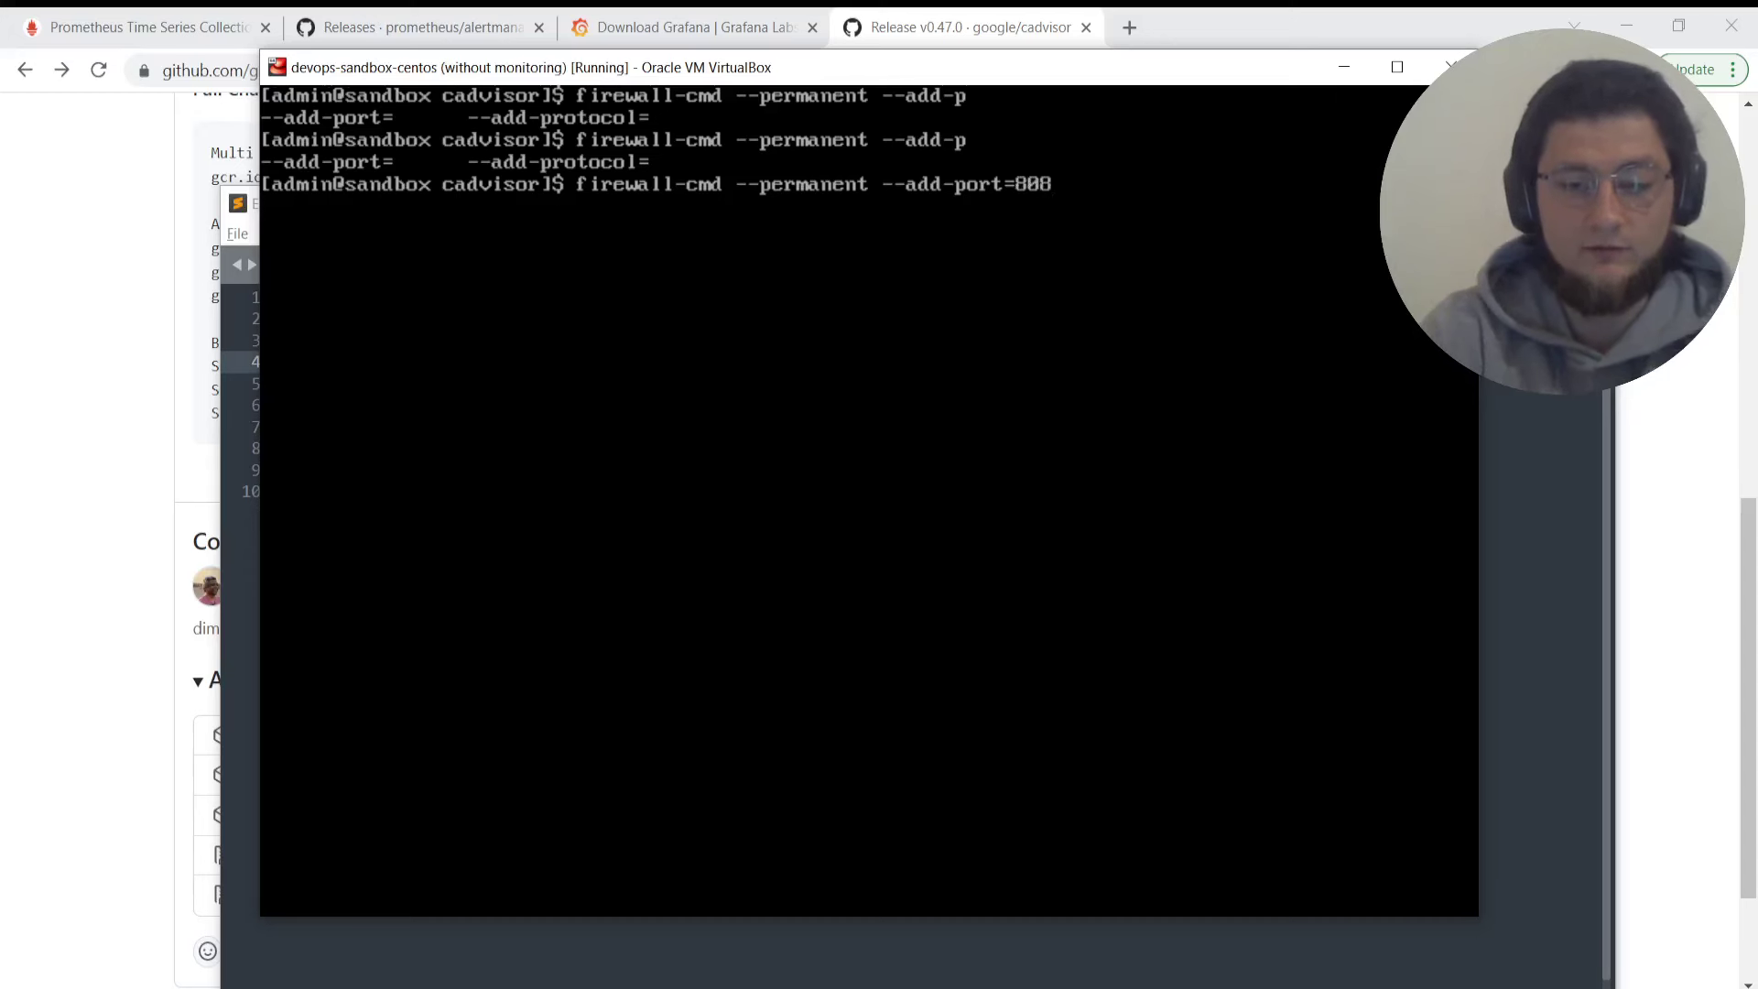
pyautogui.write('0/')
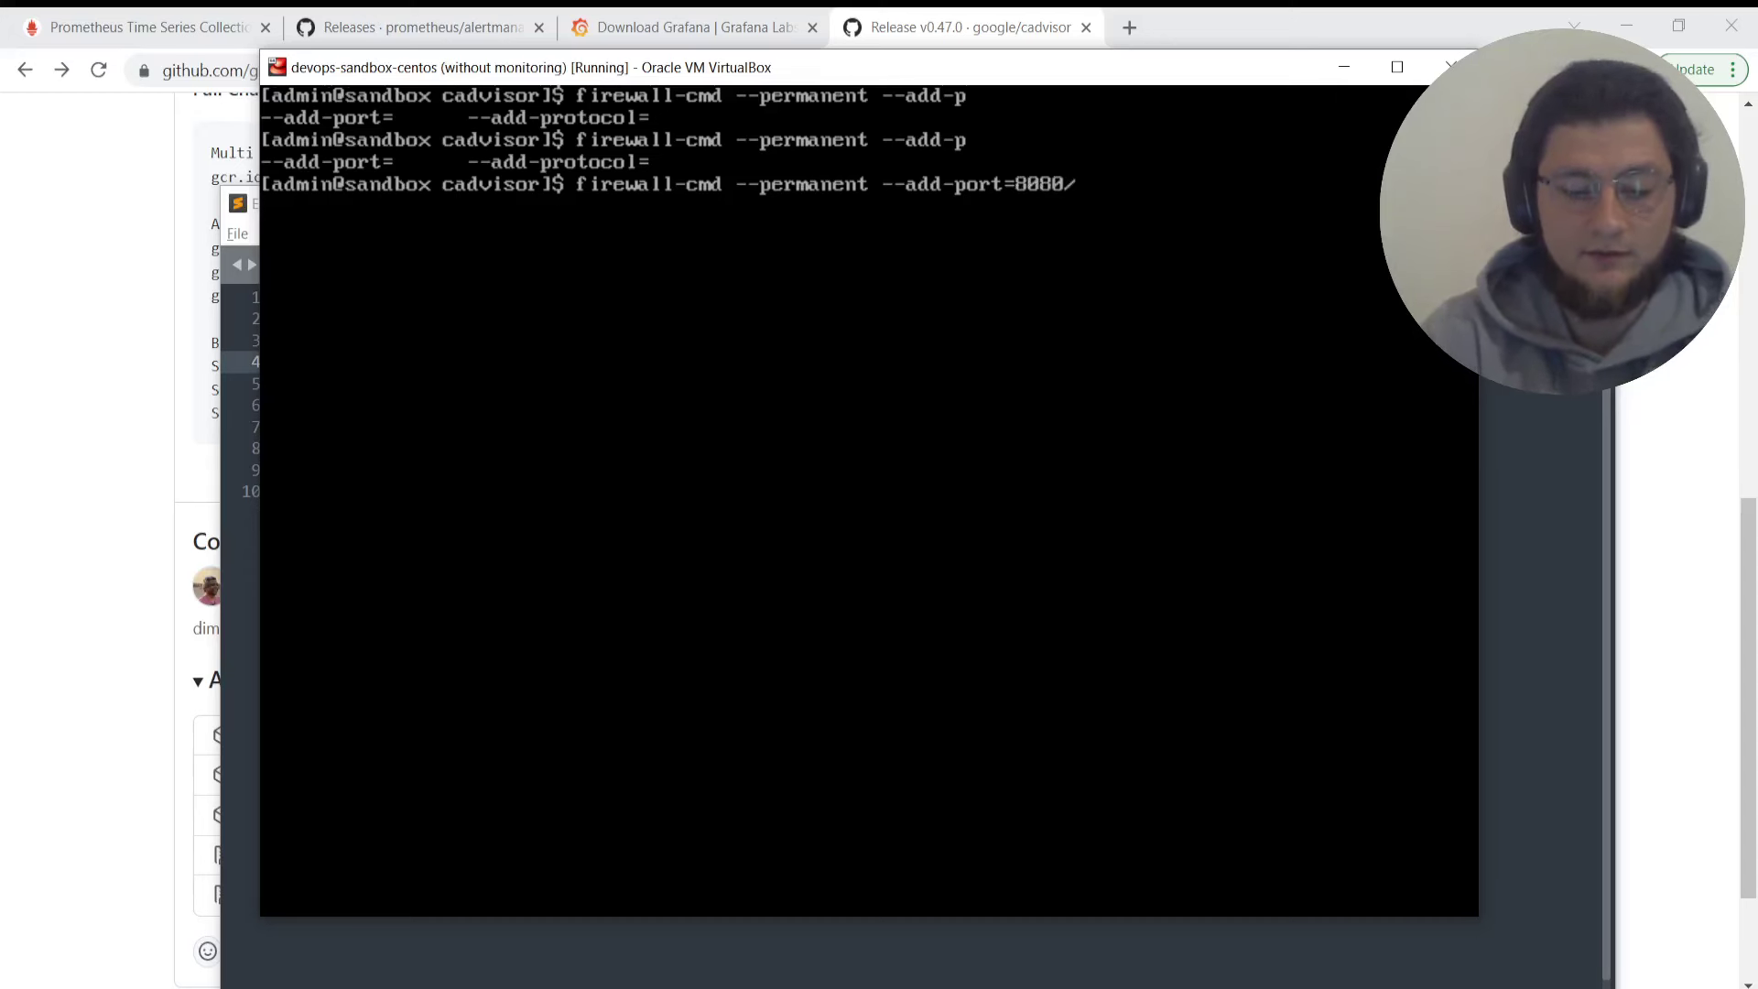
pyautogui.write('tcp')
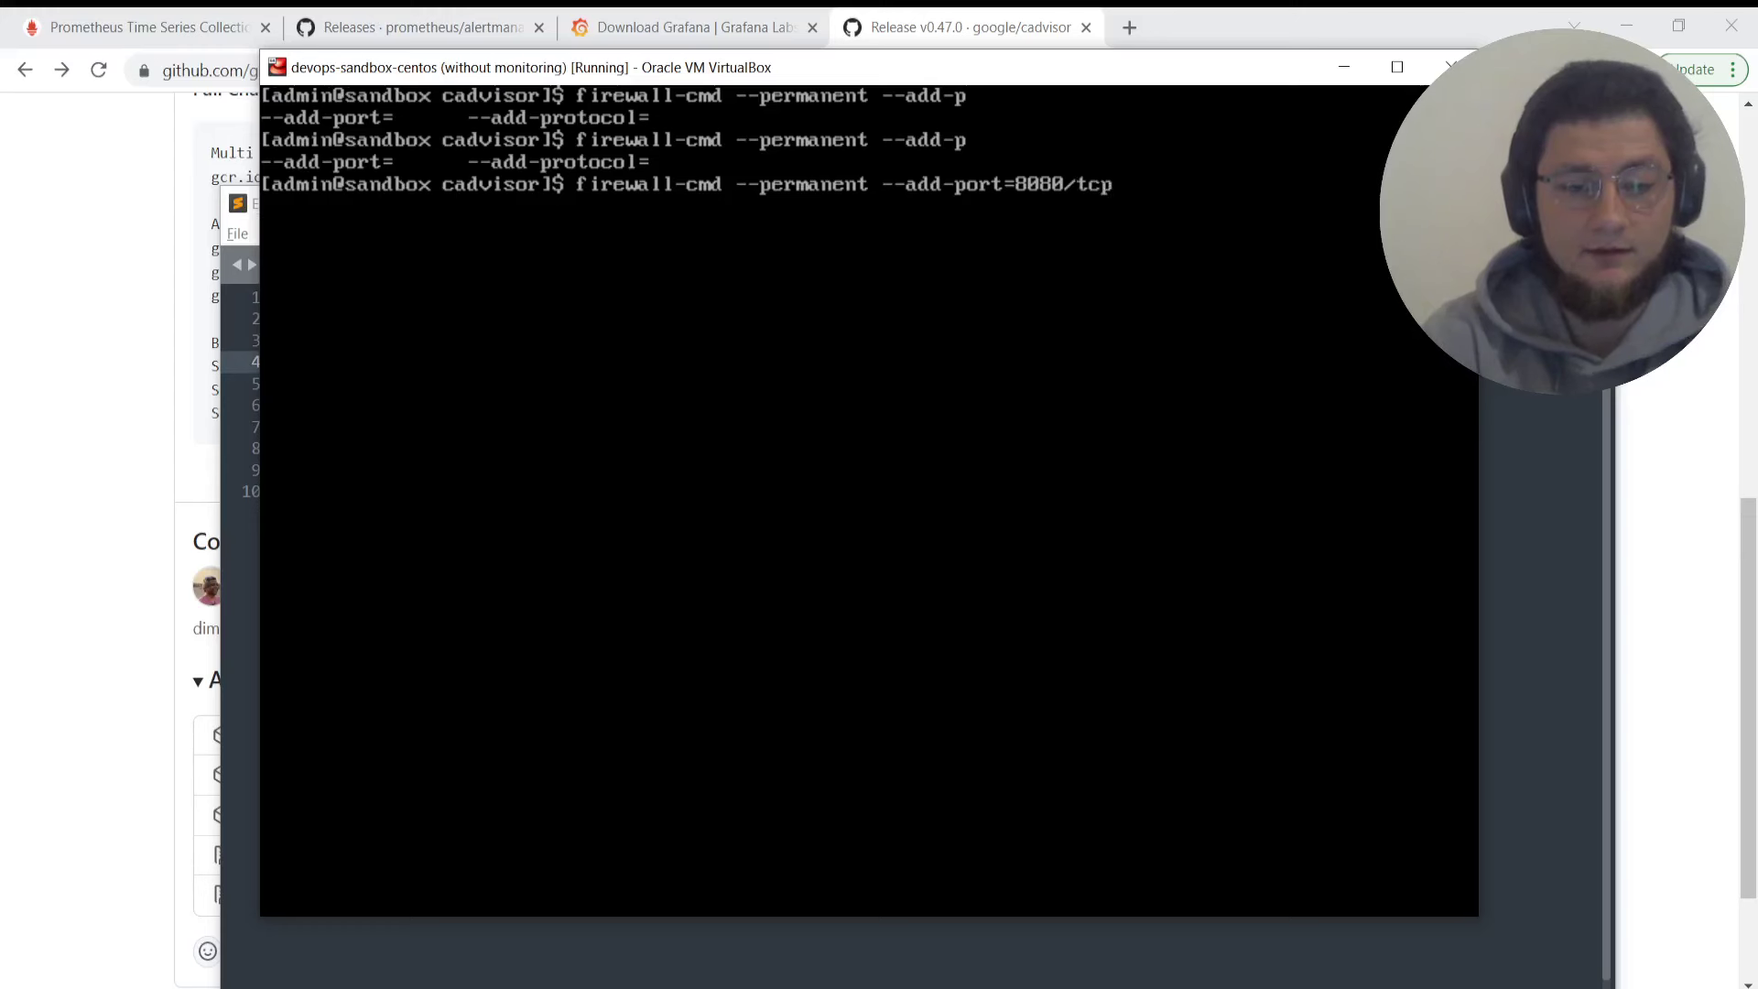
pyautogui.press('Return')
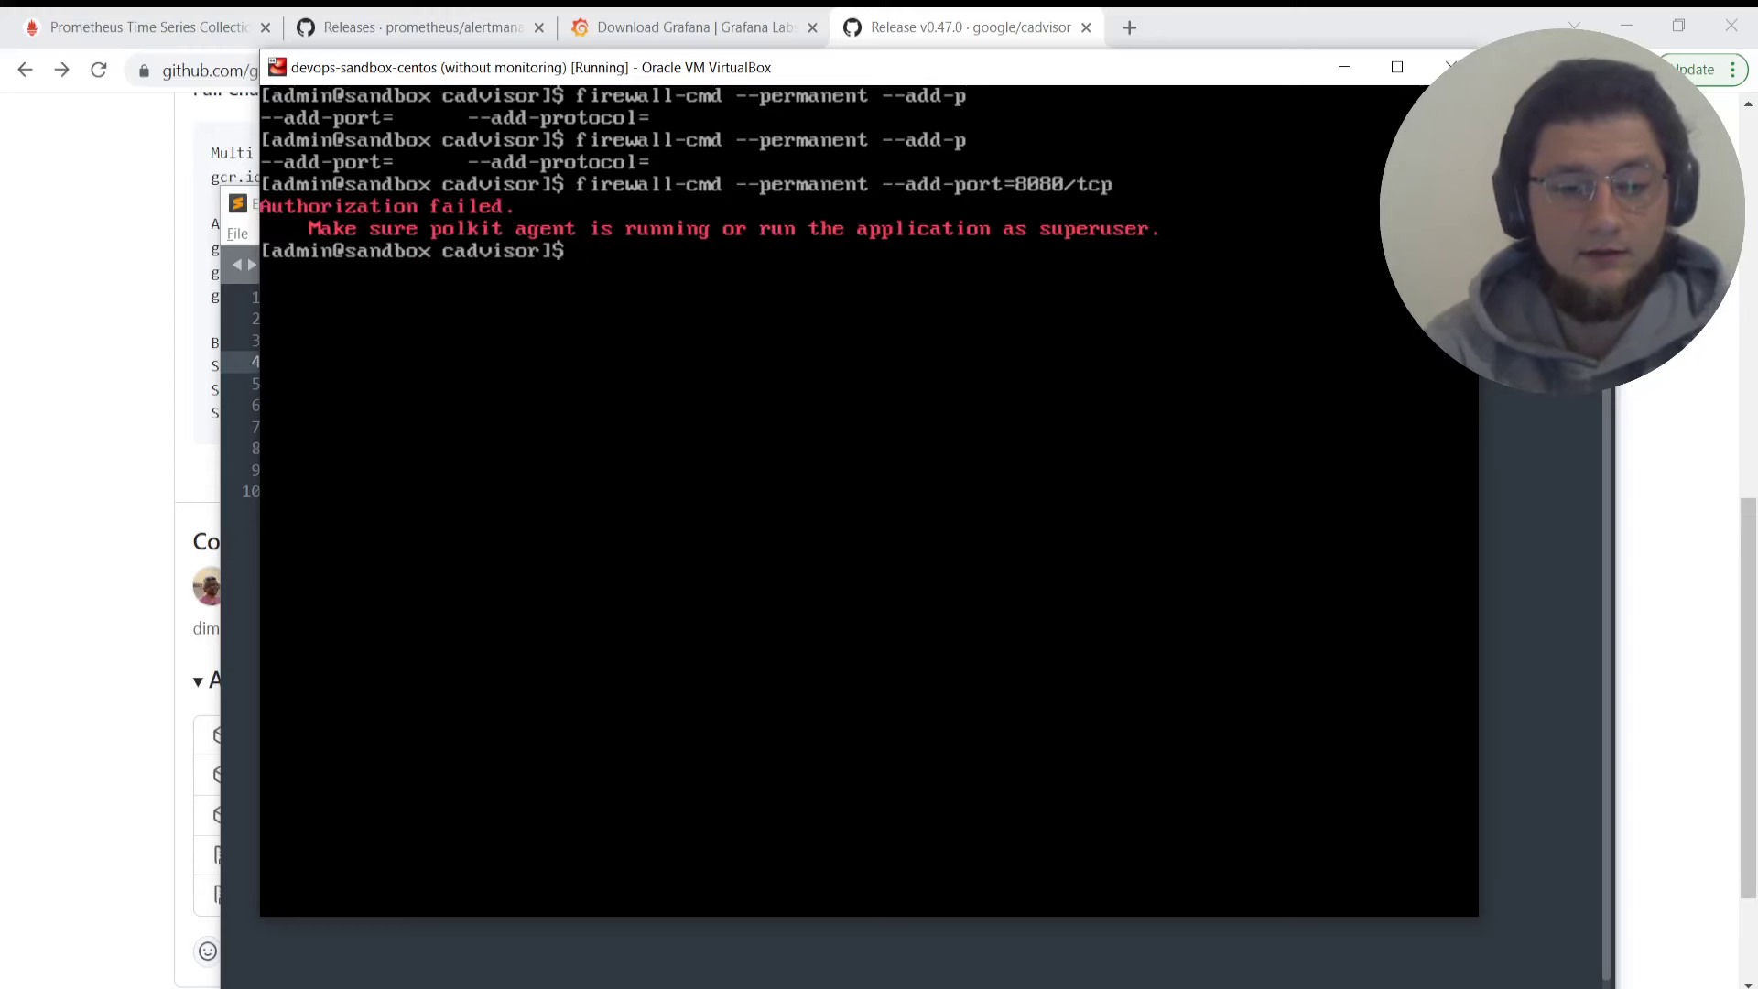
pyautogui.press('Up')
pyautogui.press('Home')
pyautogui.write('sudo')
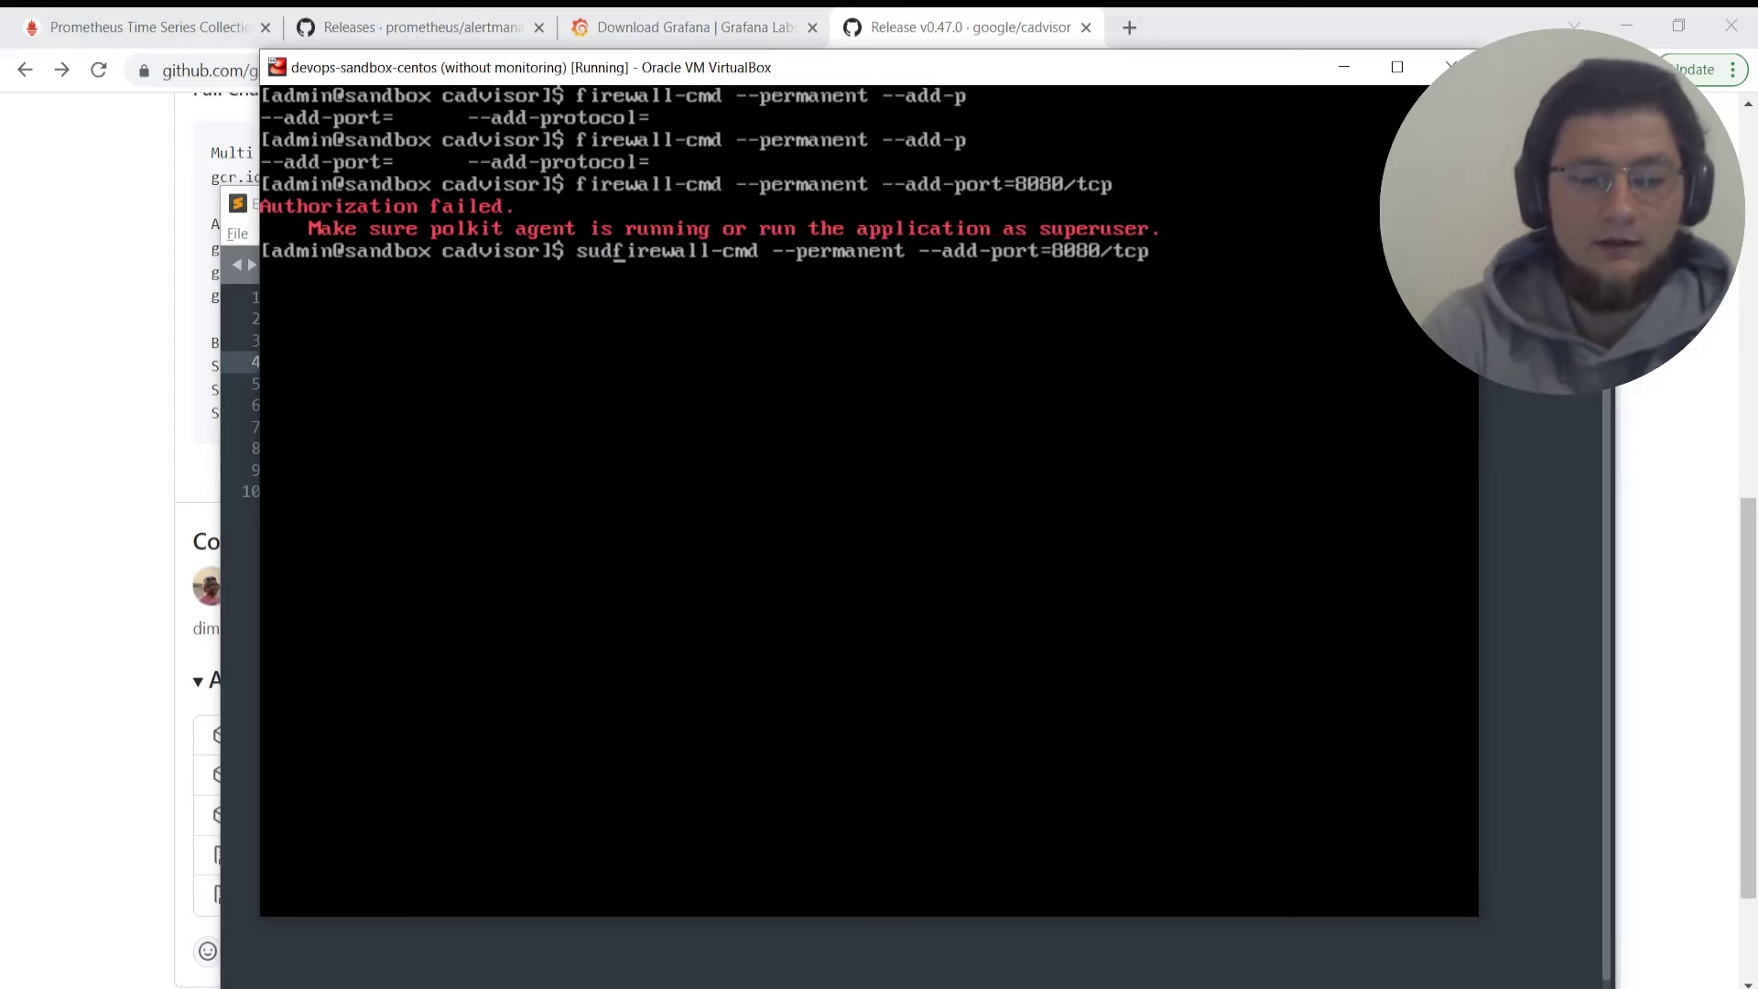
pyautogui.press('Return')
# Reload the firewall, verify with --list-all, and go back to Chrome's address bar.
pyautogui.press('Up')
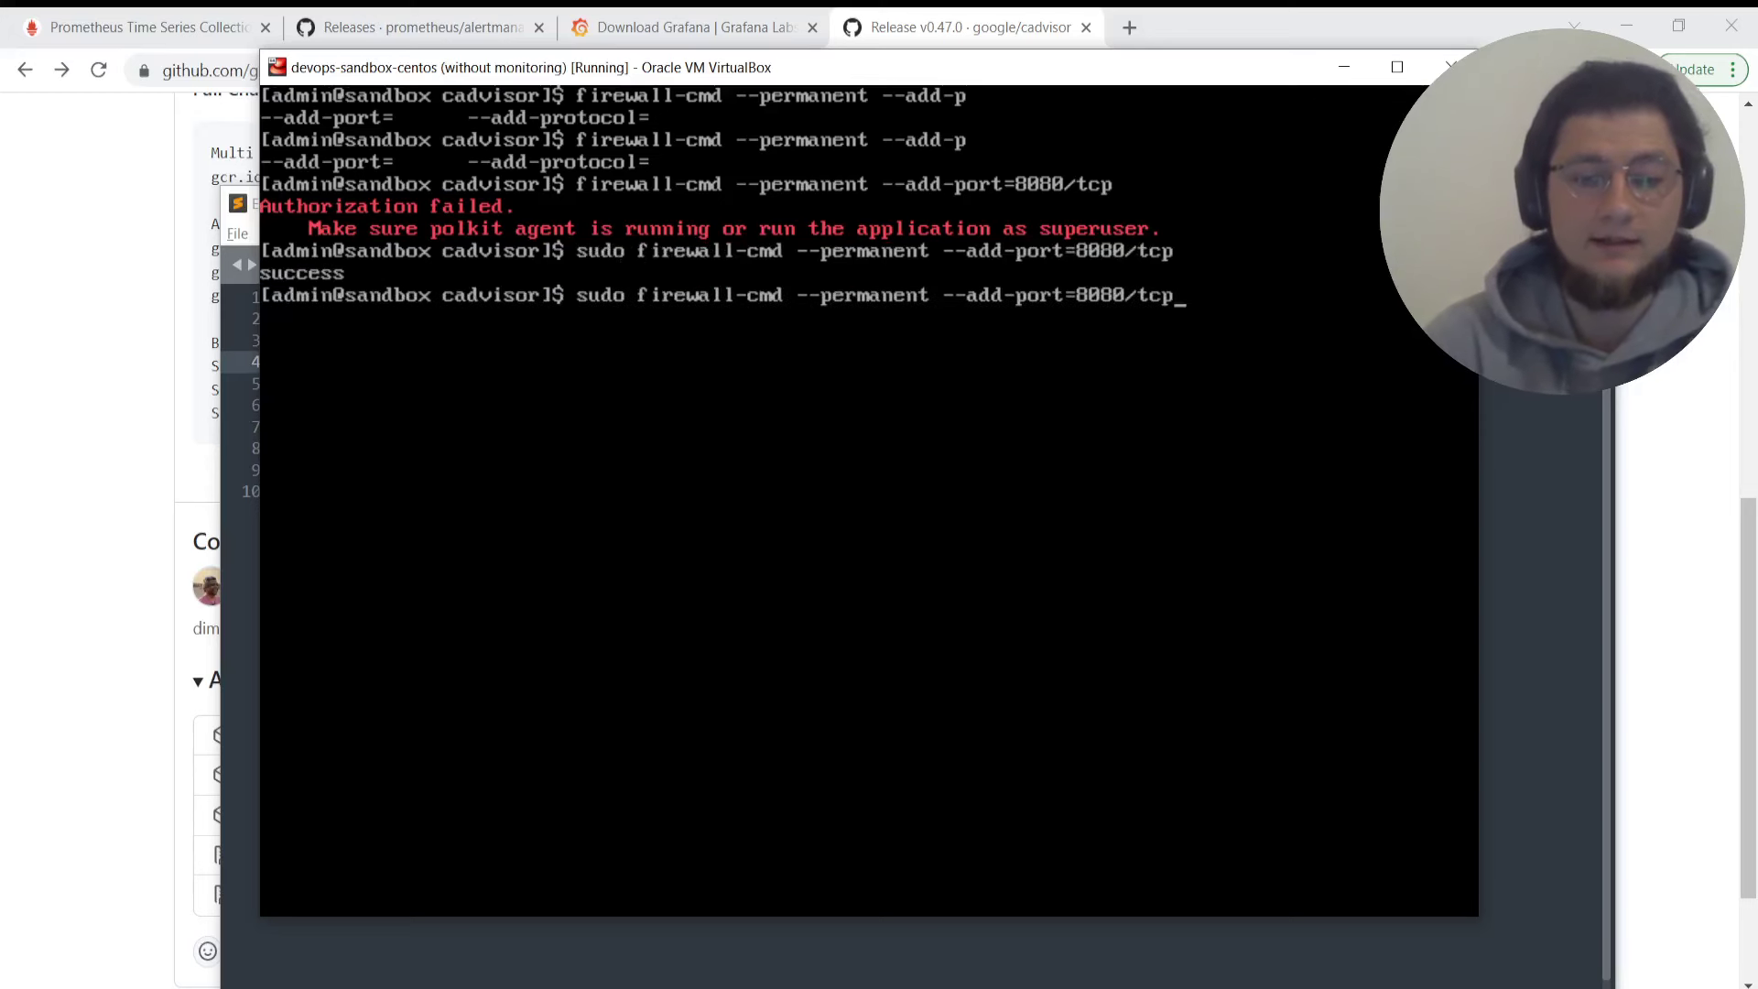
pyautogui.press('BackSpace')
pyautogui.press('BackSpace')
pyautogui.press('BackSpace')
pyautogui.press('BackSpace')
pyautogui.press('BackSpace')
pyautogui.press('BackSpace')
pyautogui.press('BackSpace')
pyautogui.press('BackSpace')
pyautogui.press('BackSpace')
pyautogui.press('BackSpace')
pyautogui.press('BackSpace')
pyautogui.press('BackSpace')
pyautogui.press('BackSpace')
pyautogui.press('BackSpace')
pyautogui.press('BackSpace')
pyautogui.press('BackSpace')
pyautogui.press('BackSpace')
pyautogui.press('BackSpace')
pyautogui.press('BackSpace')
pyautogui.press('BackSpace')
pyautogui.write('reload')
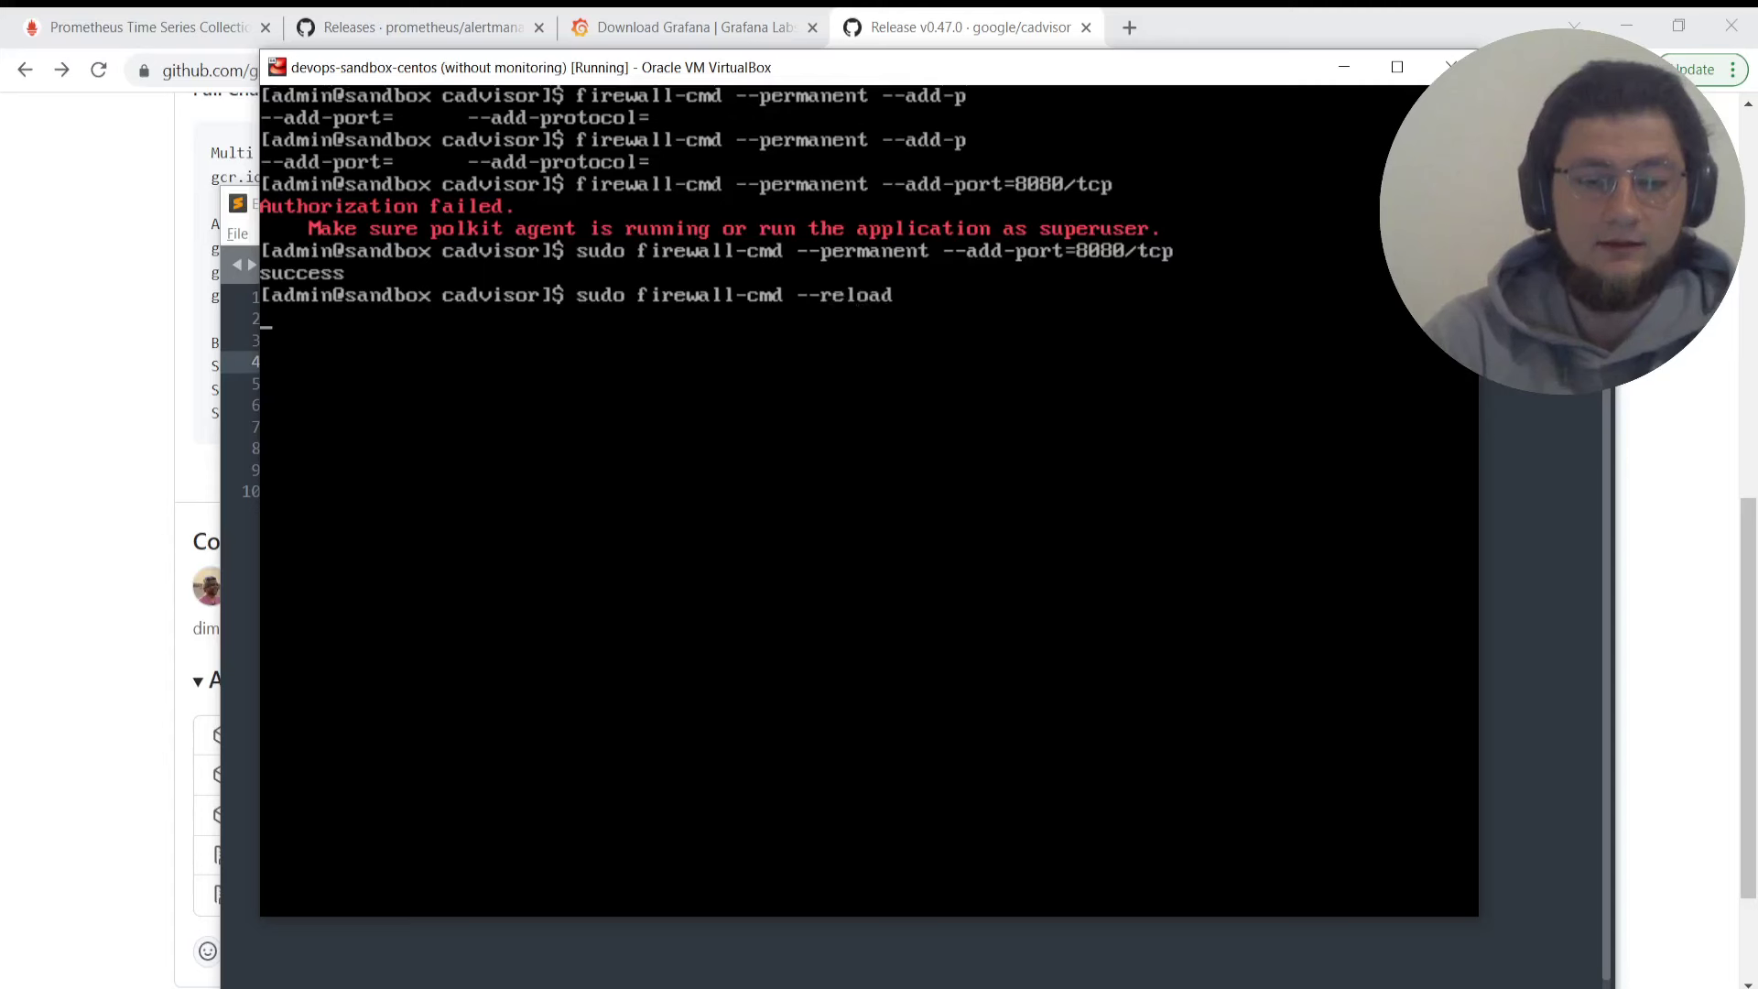
pyautogui.press('Up')
pyautogui.press('BackSpace')
pyautogui.press('BackSpace')
pyautogui.press('BackSpace')
pyautogui.press('BackSpace')
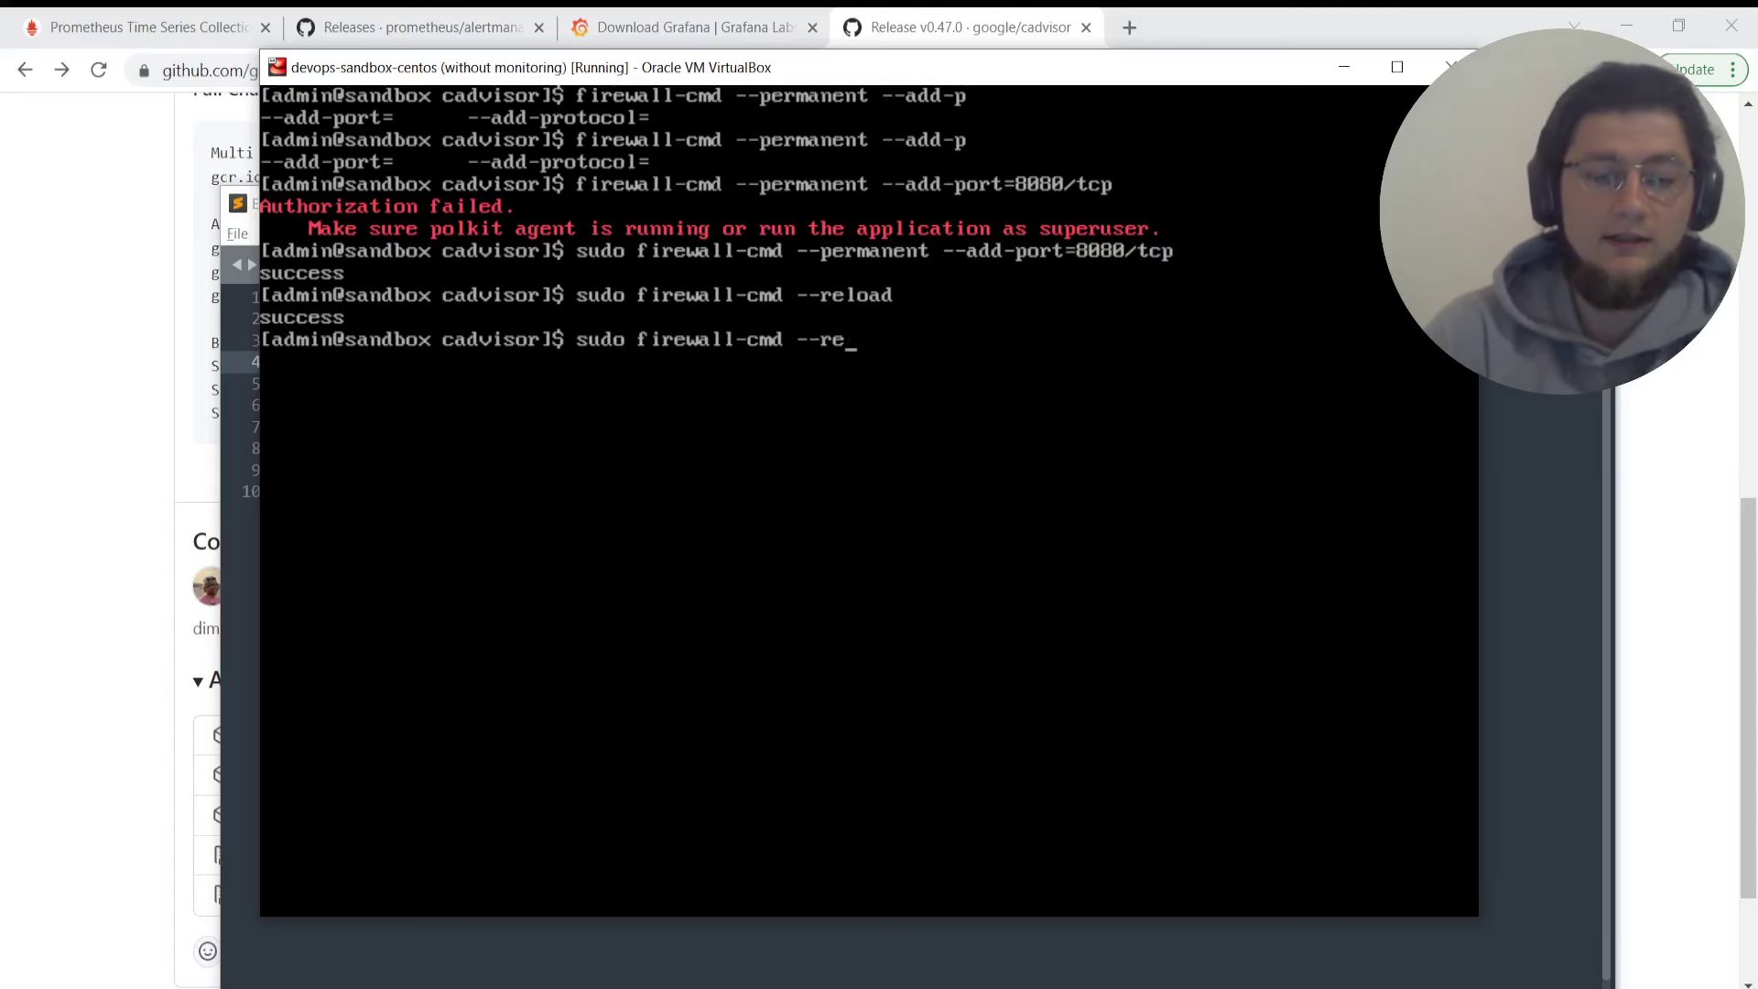
pyautogui.write('list-')
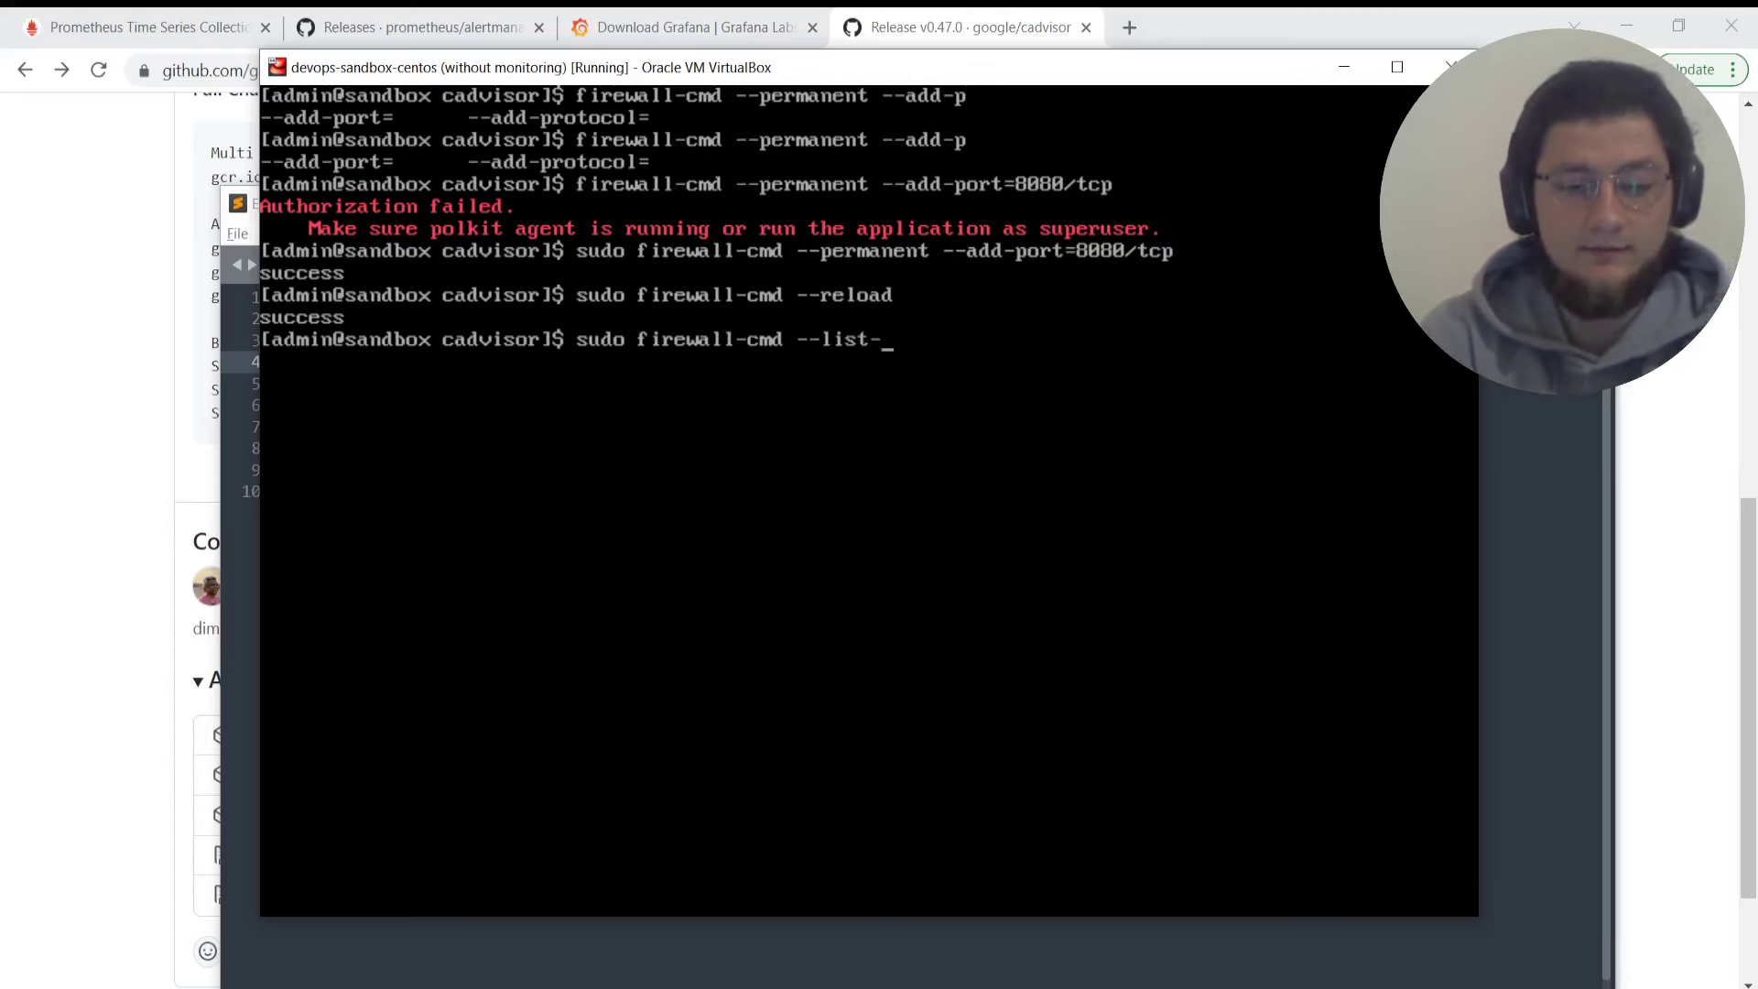
pyautogui.press('Tab')
pyautogui.write('all')
pyautogui.press('Return')
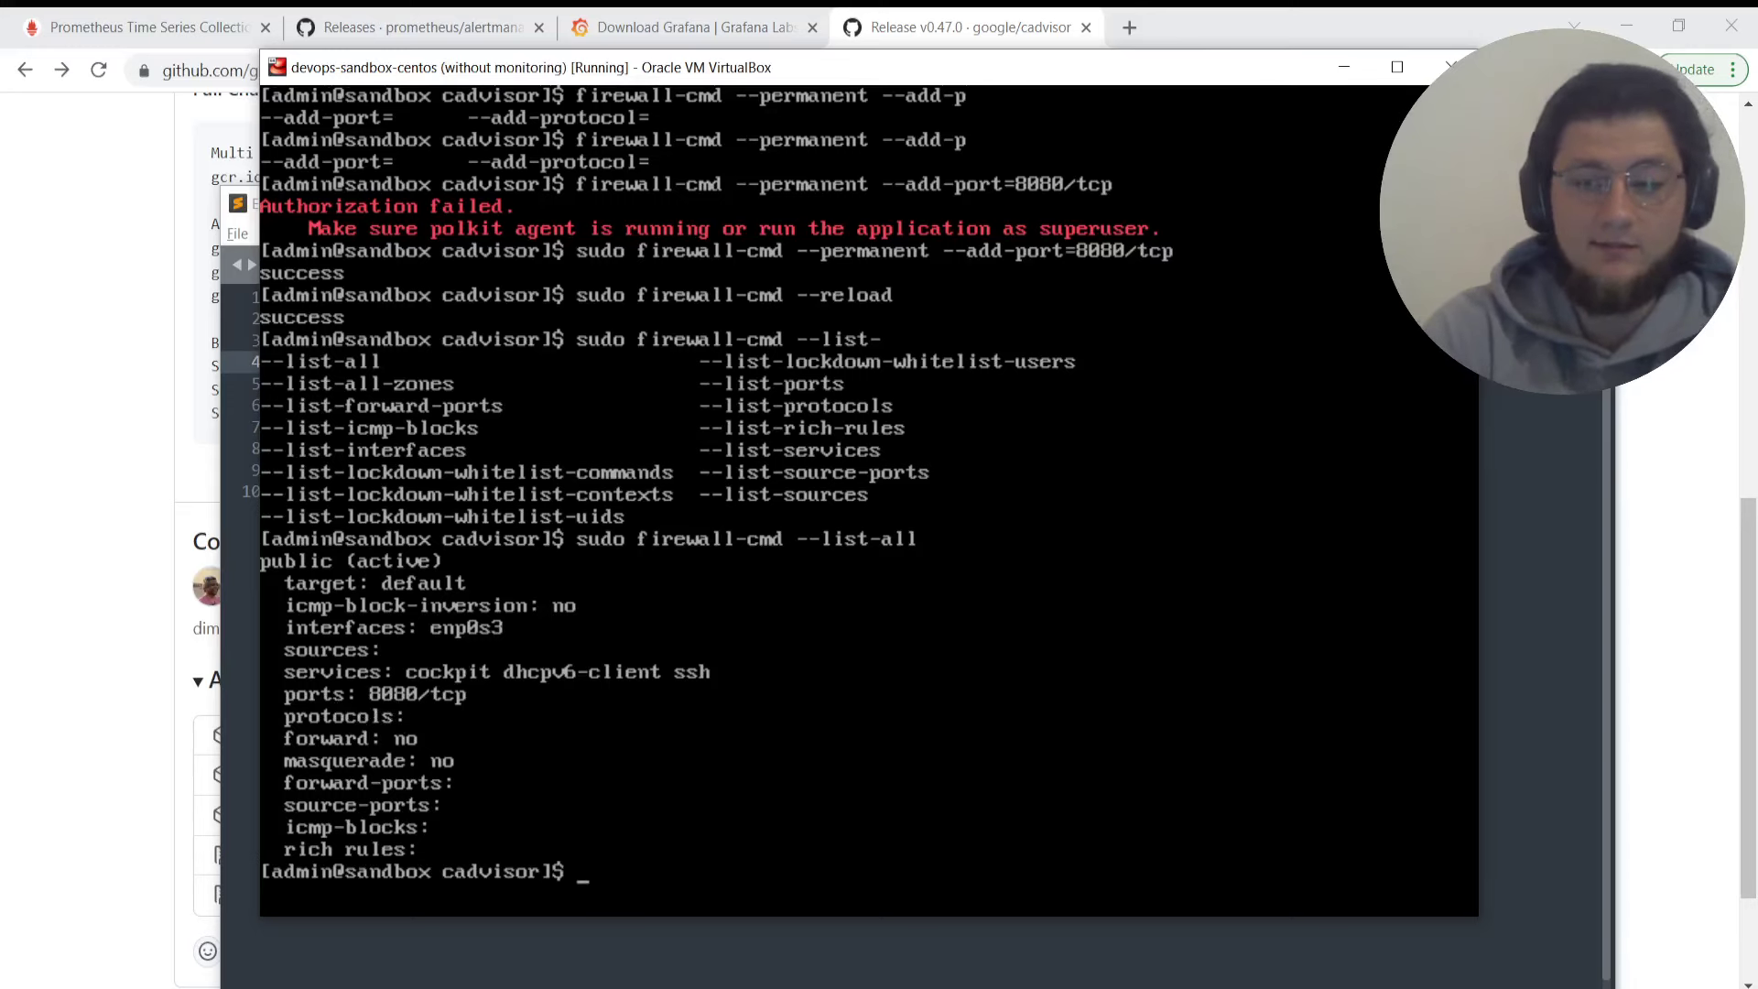
pyautogui.hotkey('alt', 'Tab')
pyautogui.hotkey('ctrl', 'l')
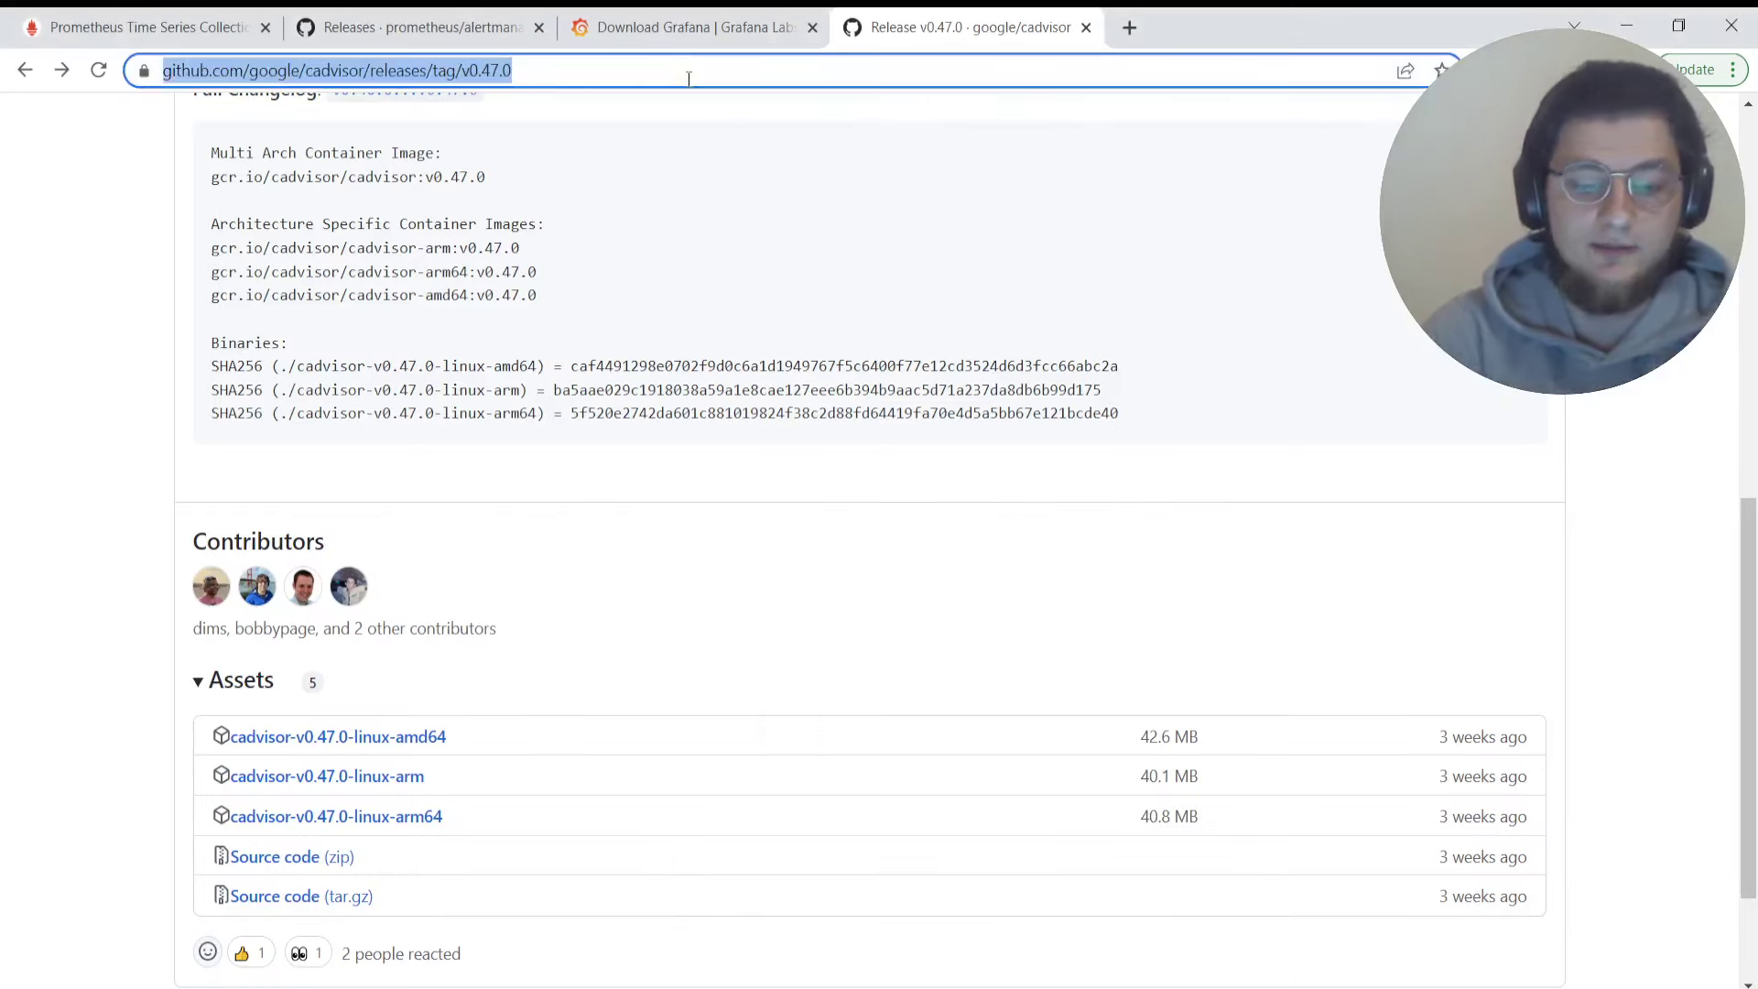
# Load cAdvisor at 192.168.100.71:8080 and open its Docker Containers view.
pyautogui.write('192.168.100.71:8080')
pyautogui.press('Return')
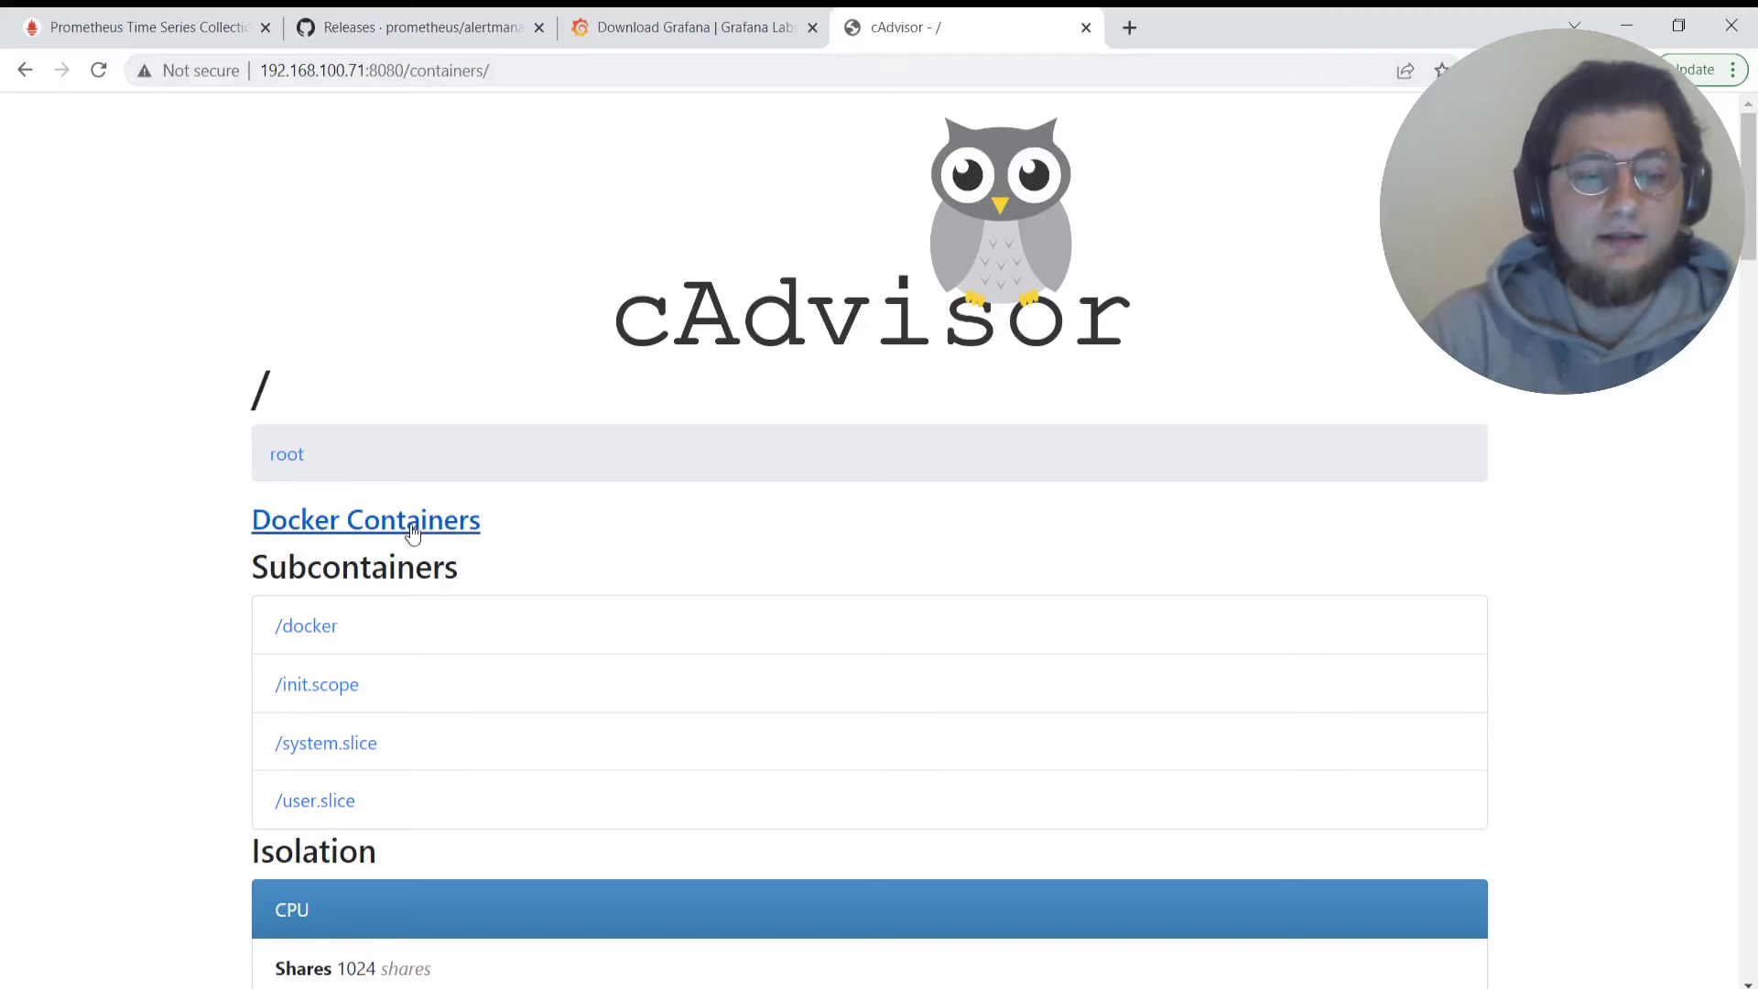
pyautogui.click(408, 521)
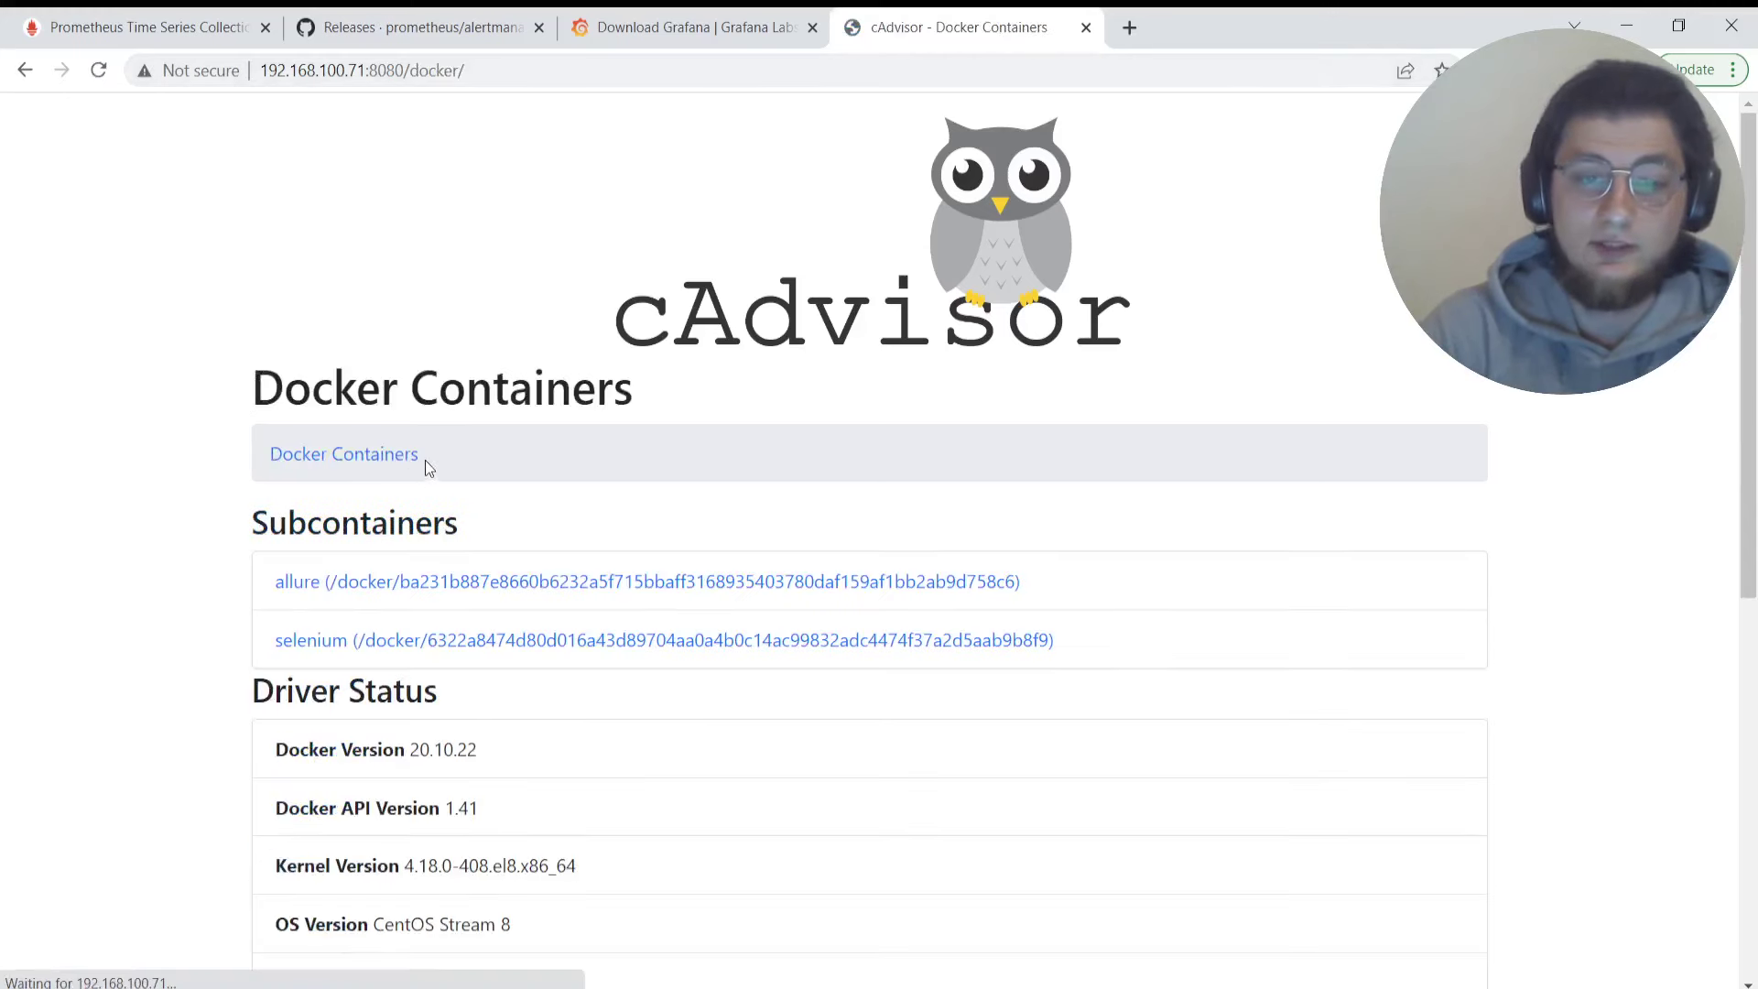
# Browse the selenium container's resource usage charts.
pyautogui.click(314, 640)
pyautogui.scroll(-2, 341, 351)
pyautogui.scroll(-1, 341, 352)
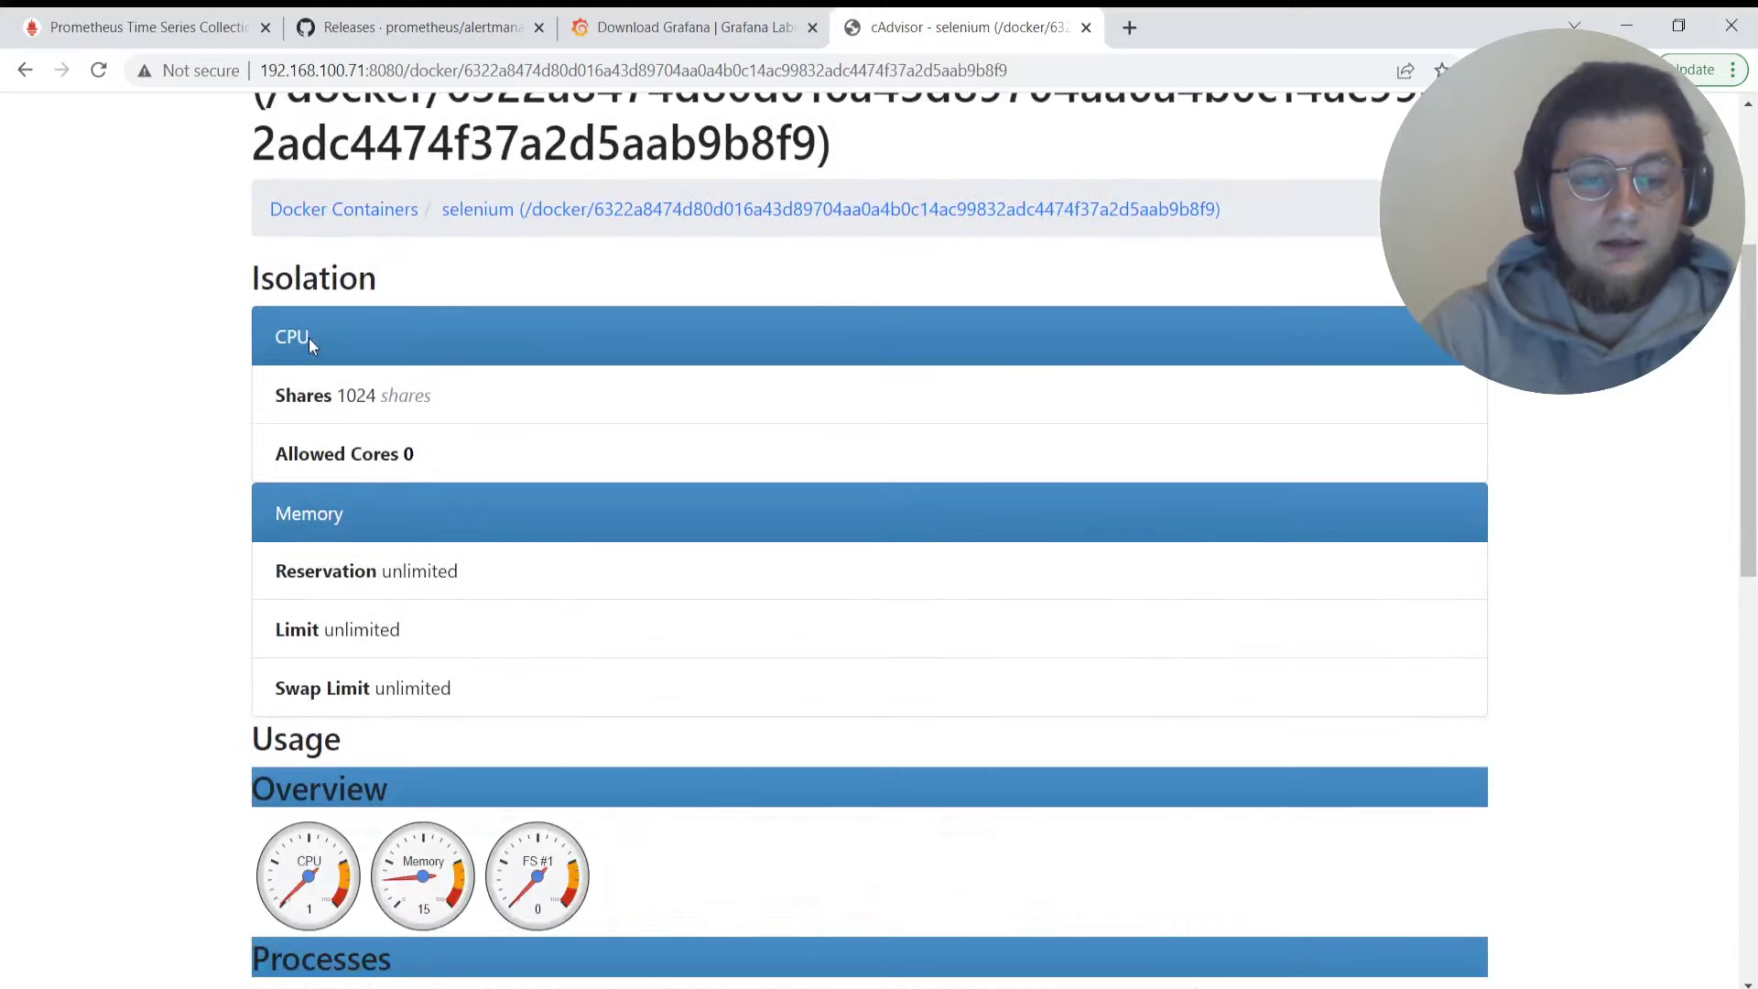
pyautogui.scroll(1, 310, 338)
pyautogui.scroll(-6, 385, 332)
pyautogui.scroll(-4, 449, 366)
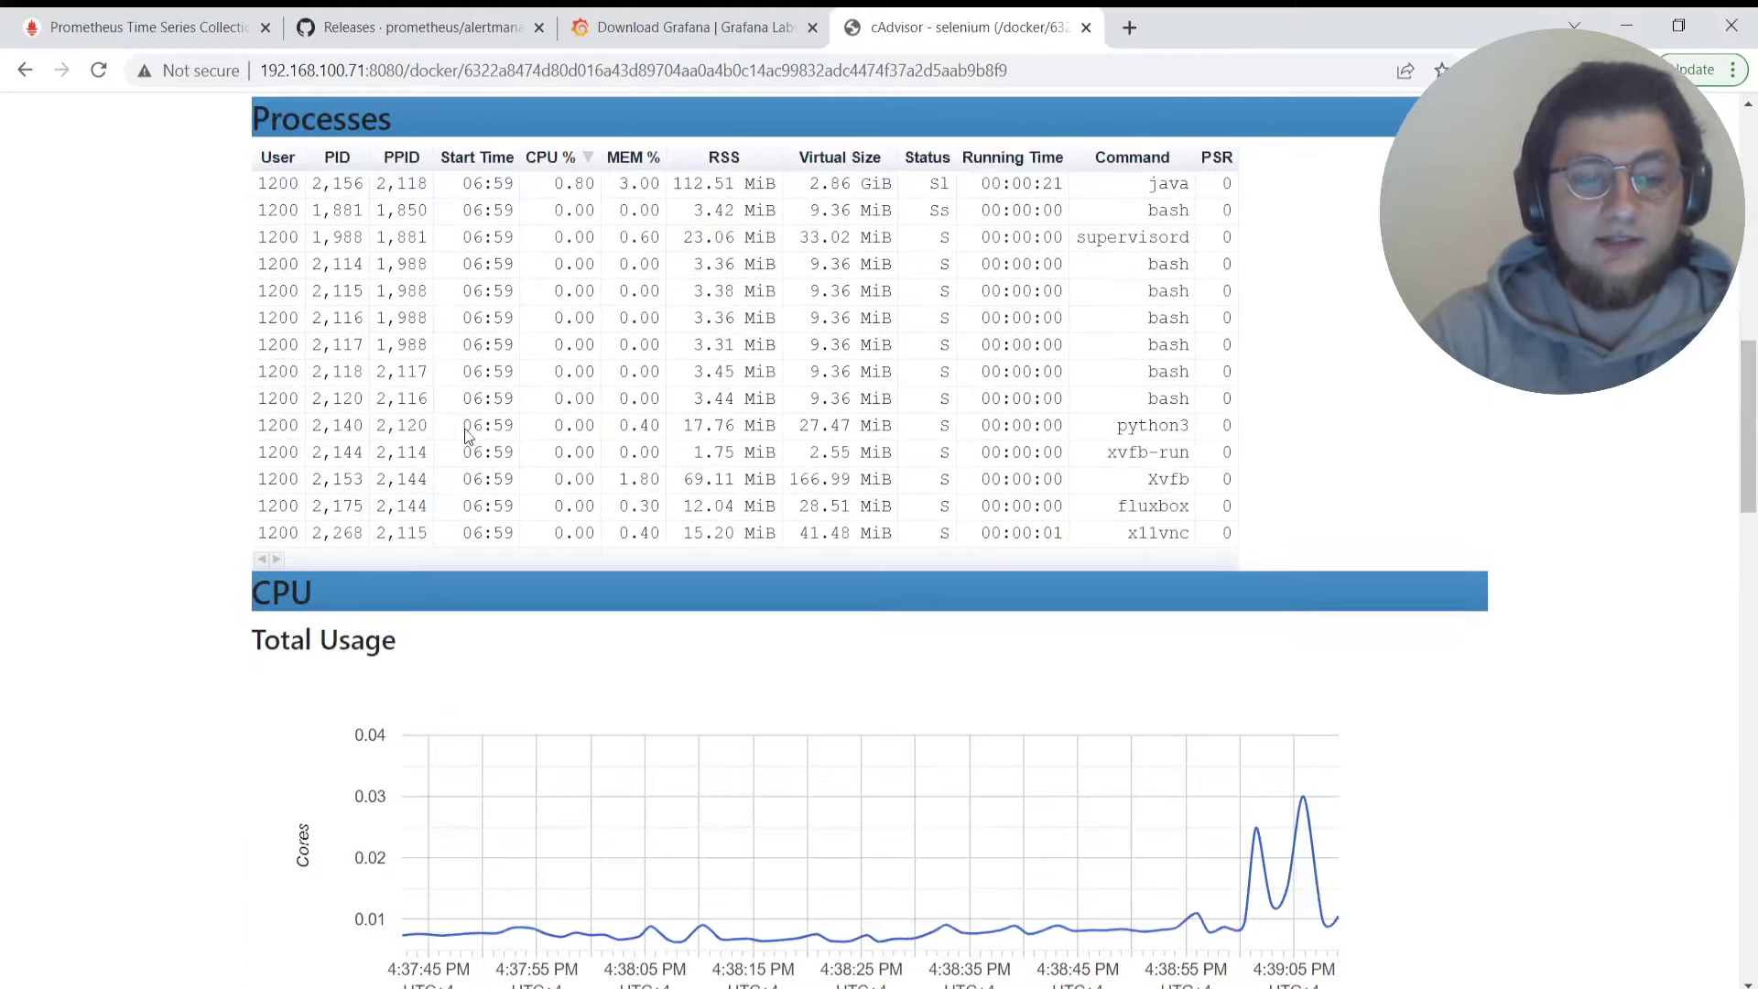
pyautogui.scroll(1, 1062, 464)
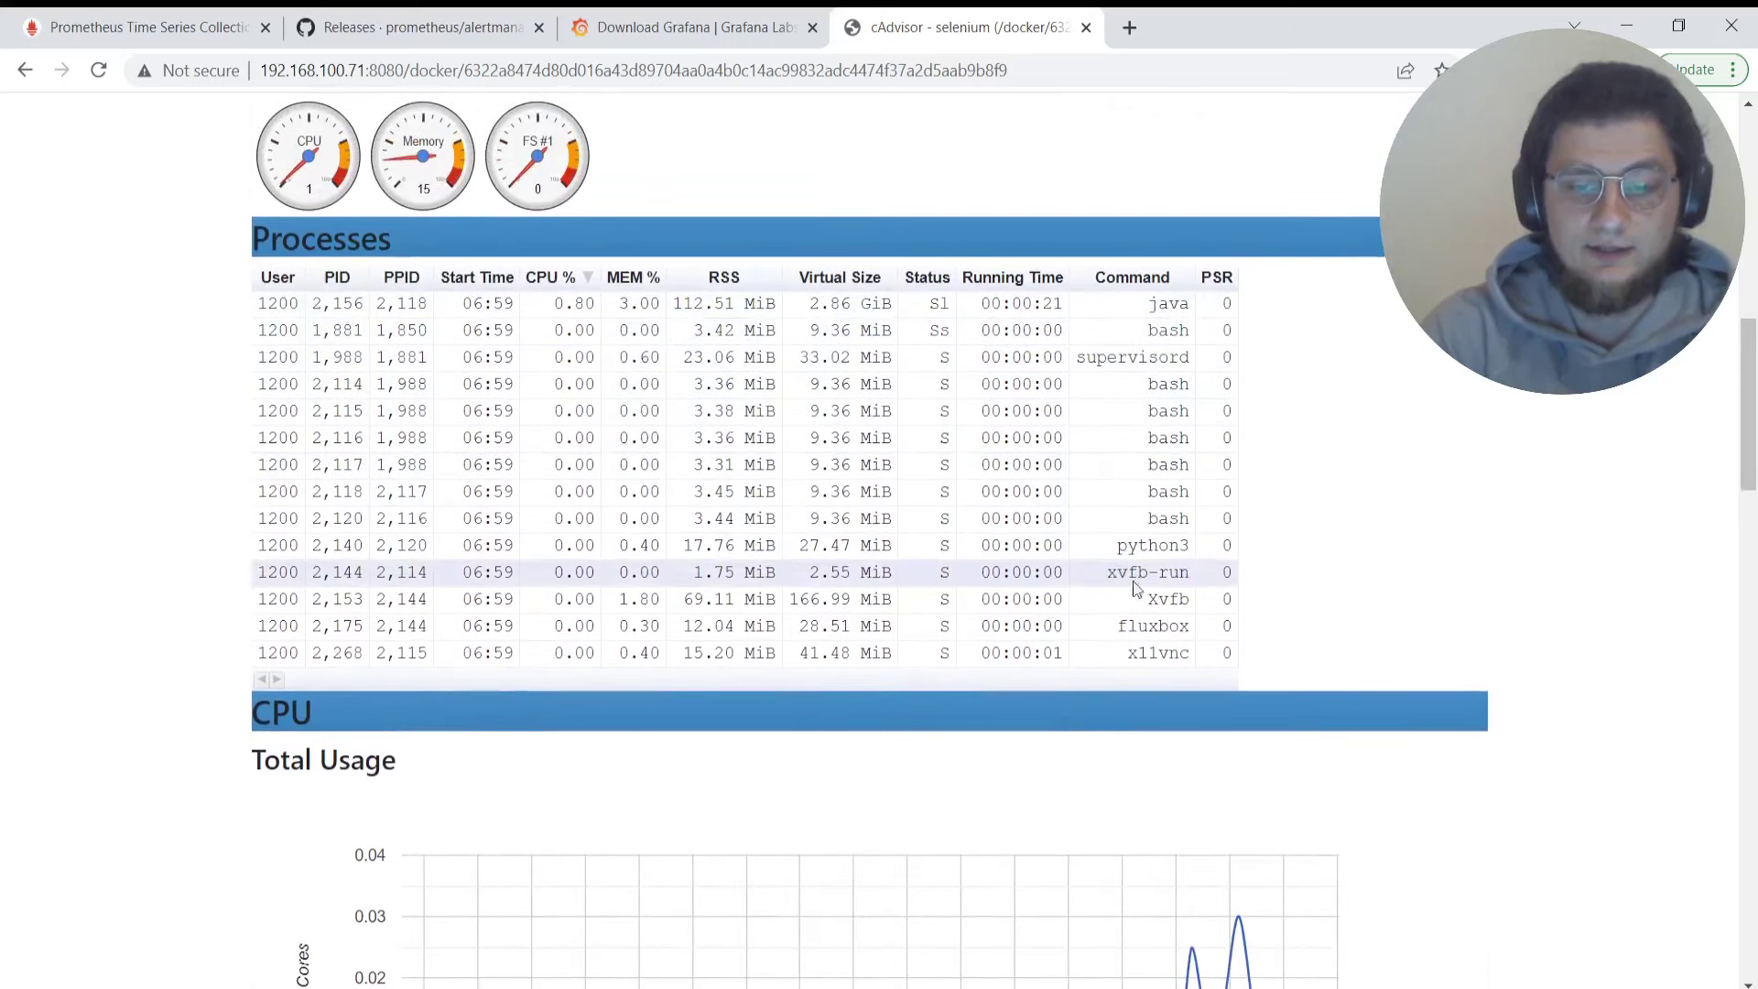
pyautogui.scroll(-1, 222, 438)
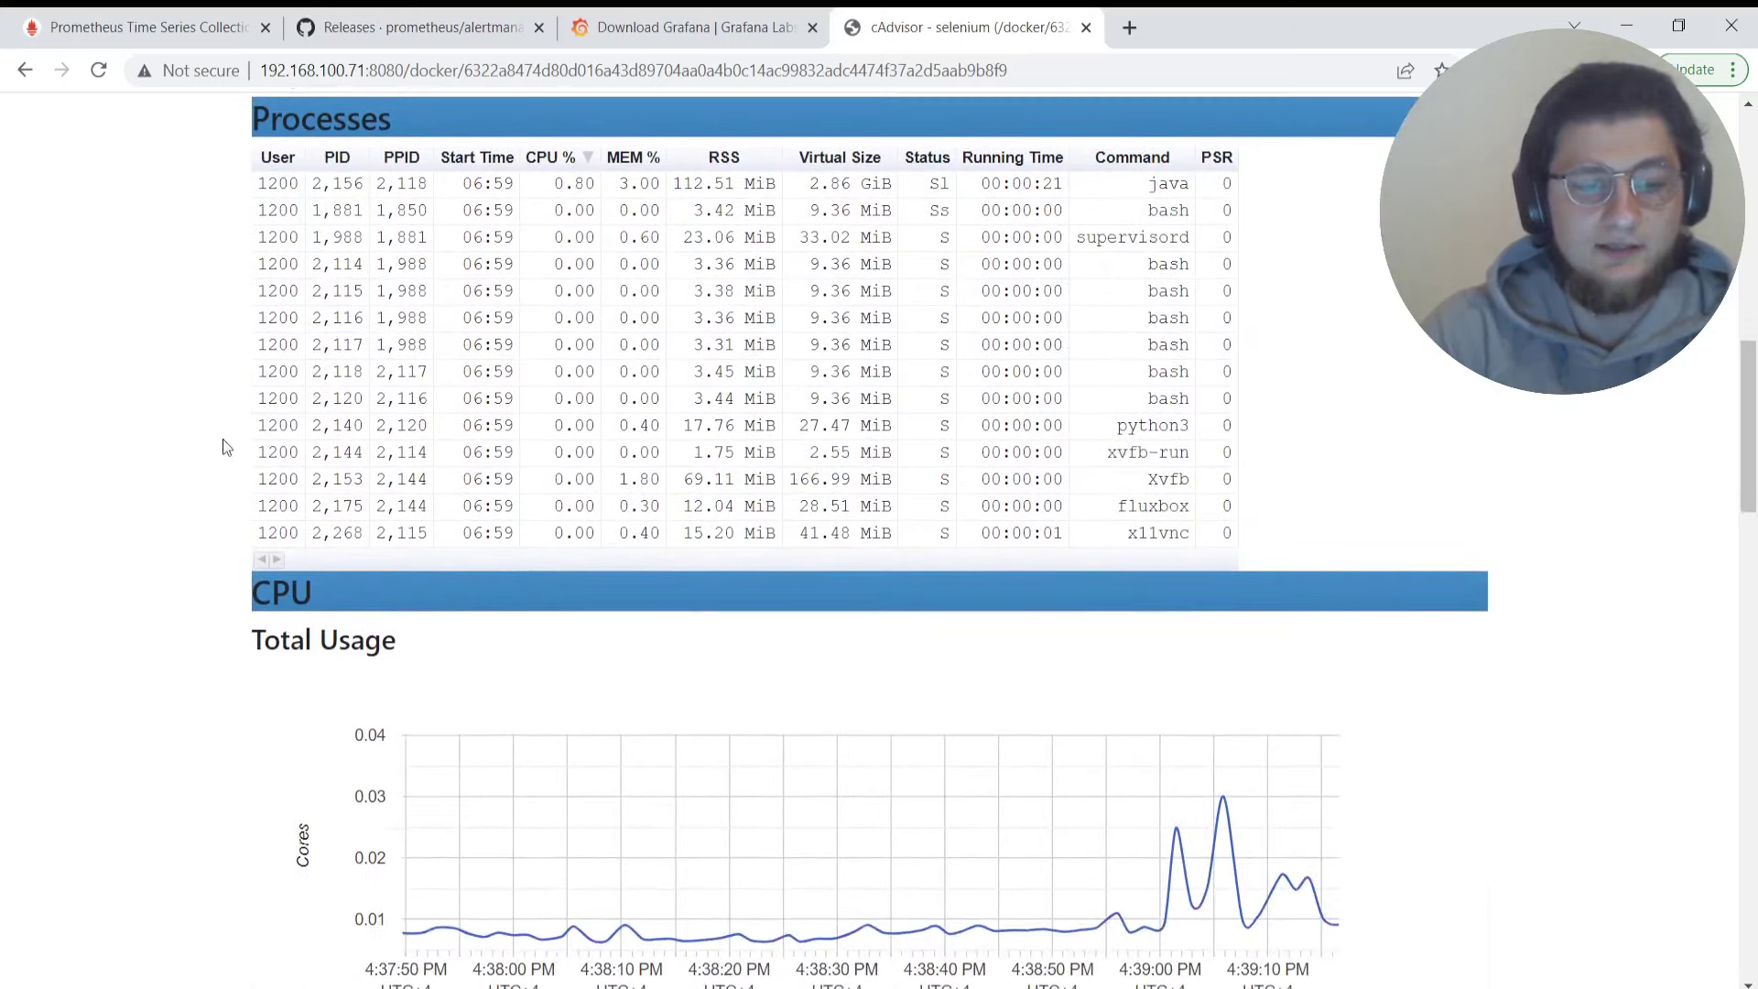
pyautogui.scroll(-1, 222, 445)
pyautogui.scroll(-2, 222, 445)
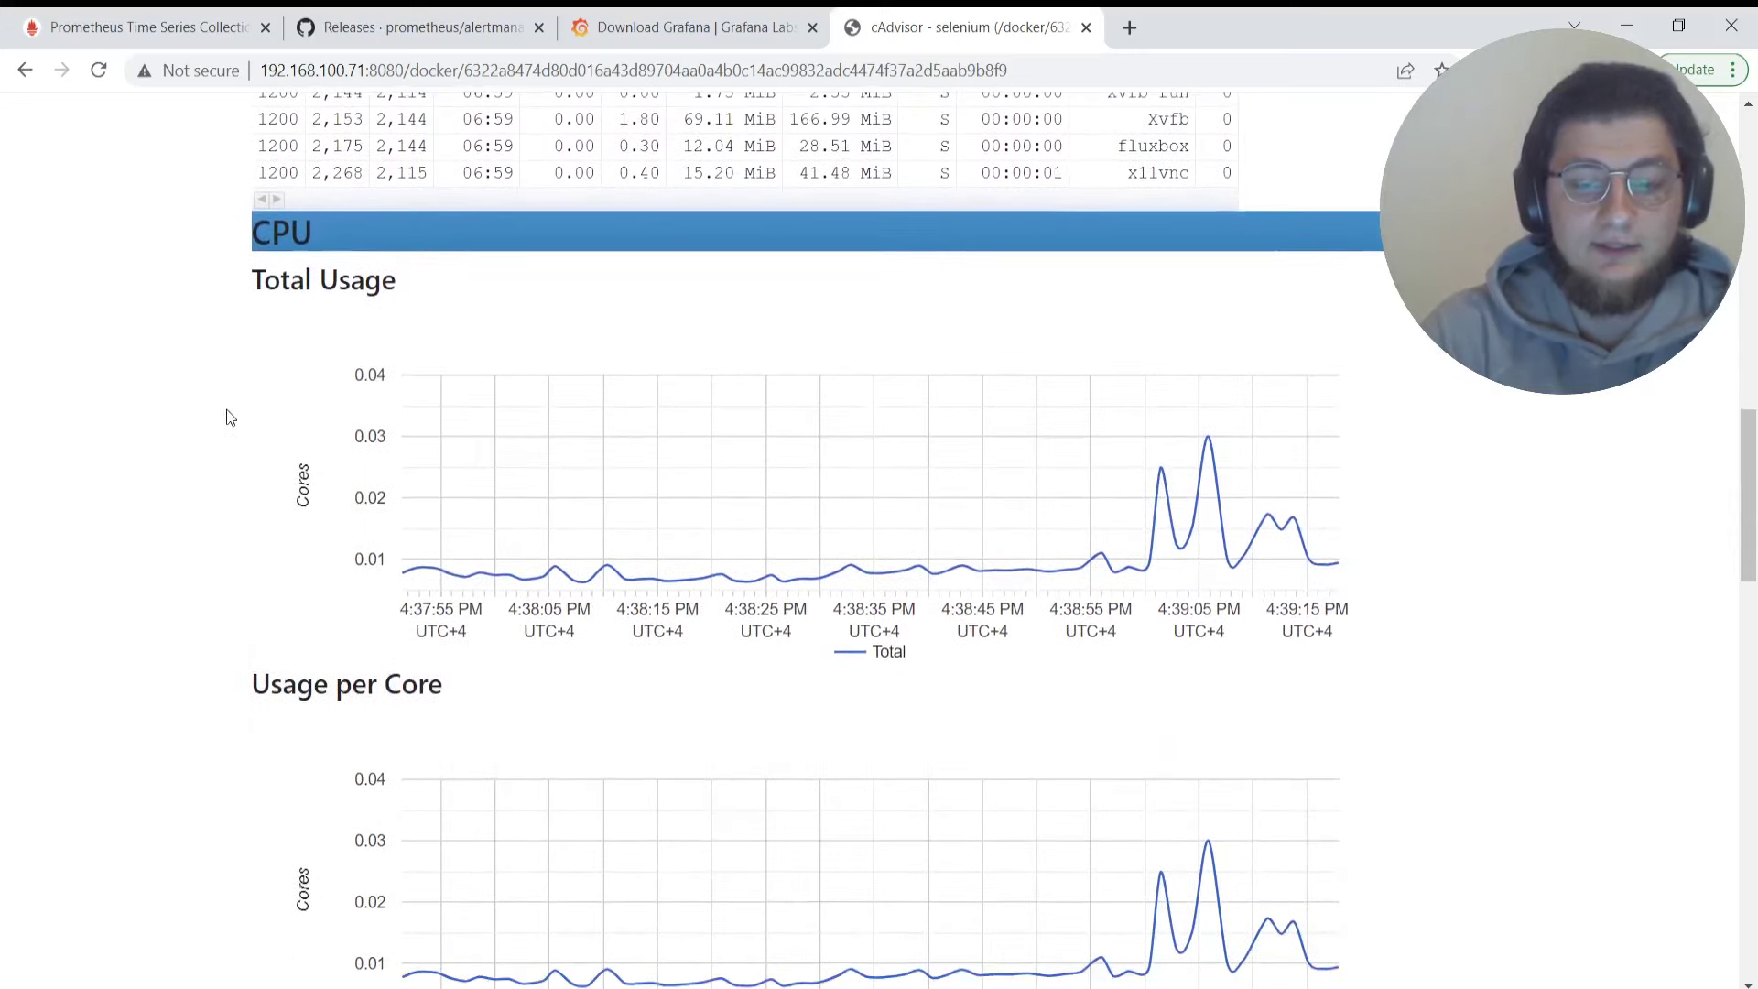
pyautogui.moveTo(1195, 442)
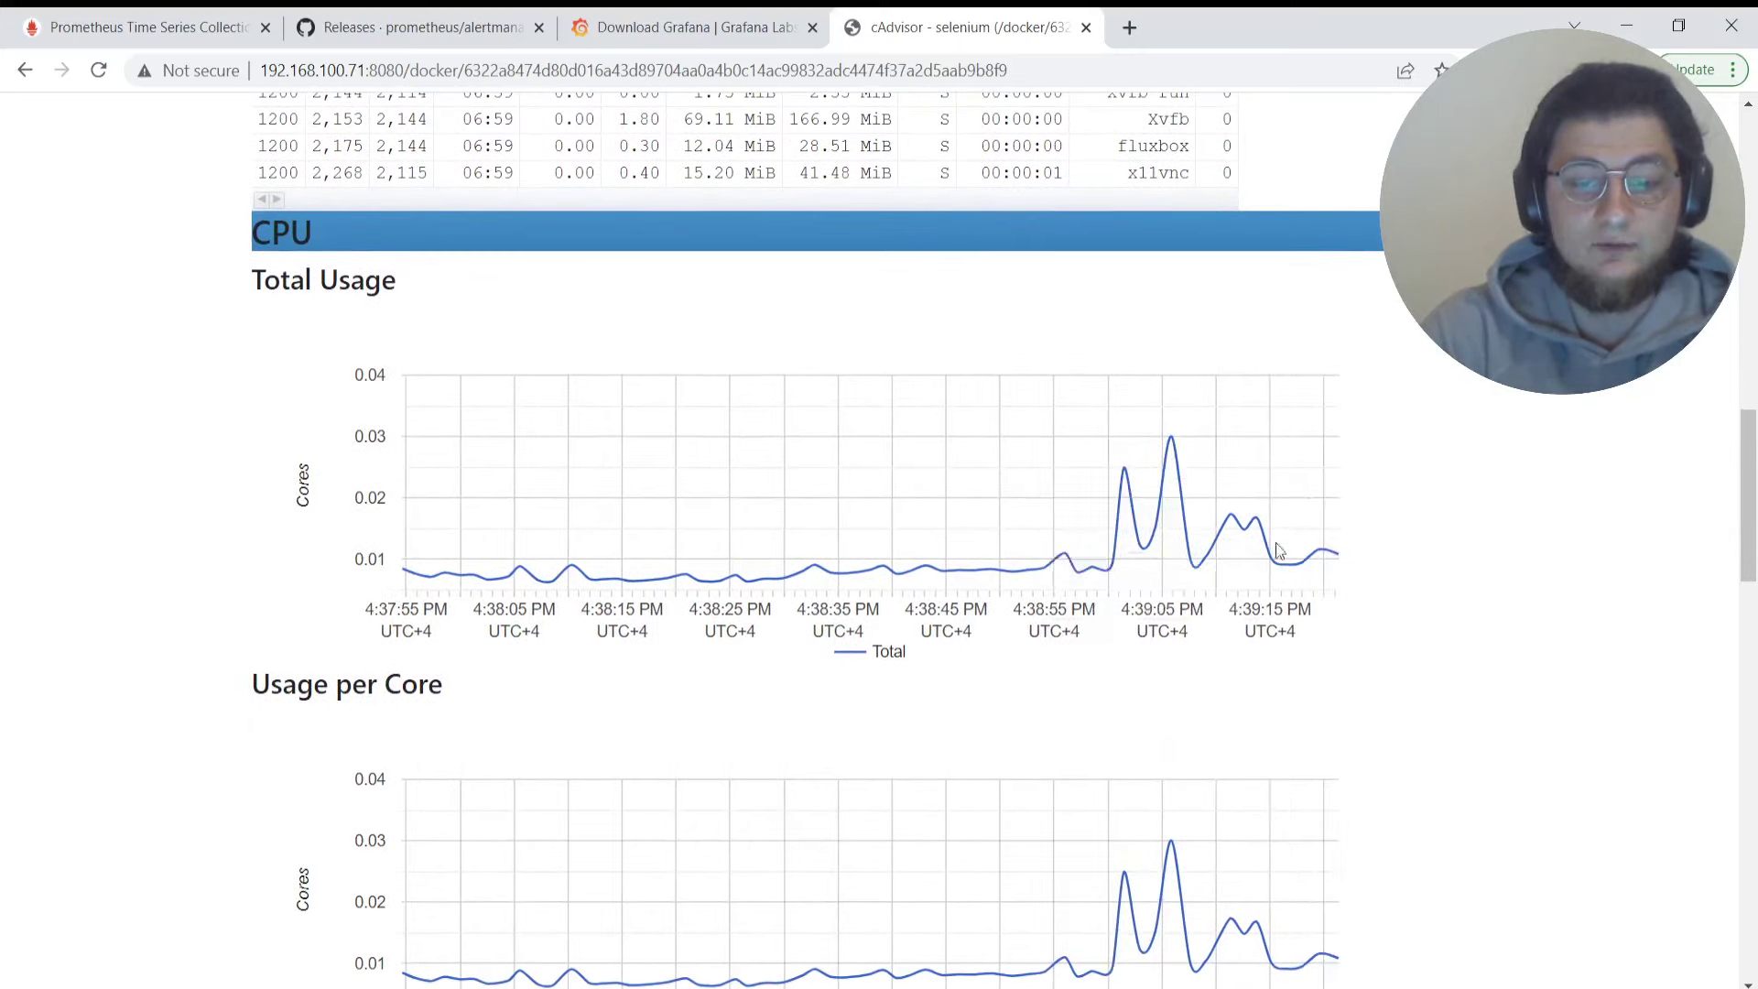
pyautogui.scroll(-3, 1044, 506)
pyautogui.scroll(-15, 293, 348)
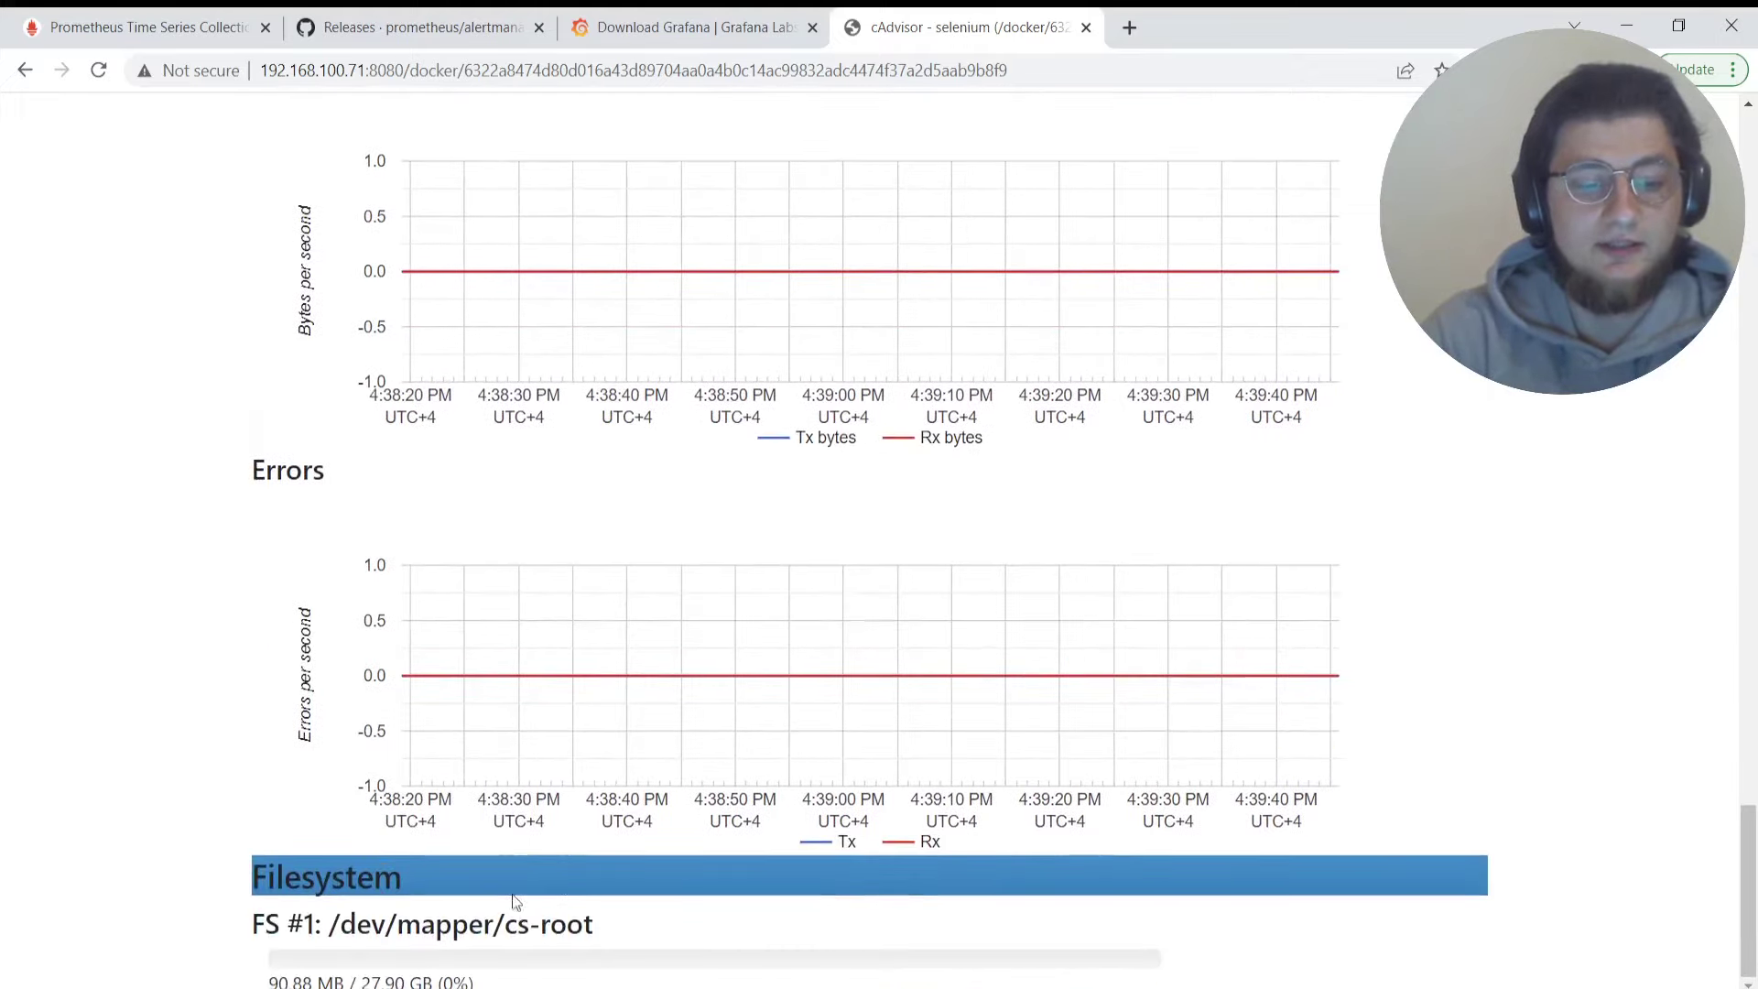
pyautogui.scroll(13, 540, 532)
pyautogui.scroll(10, 549, 509)
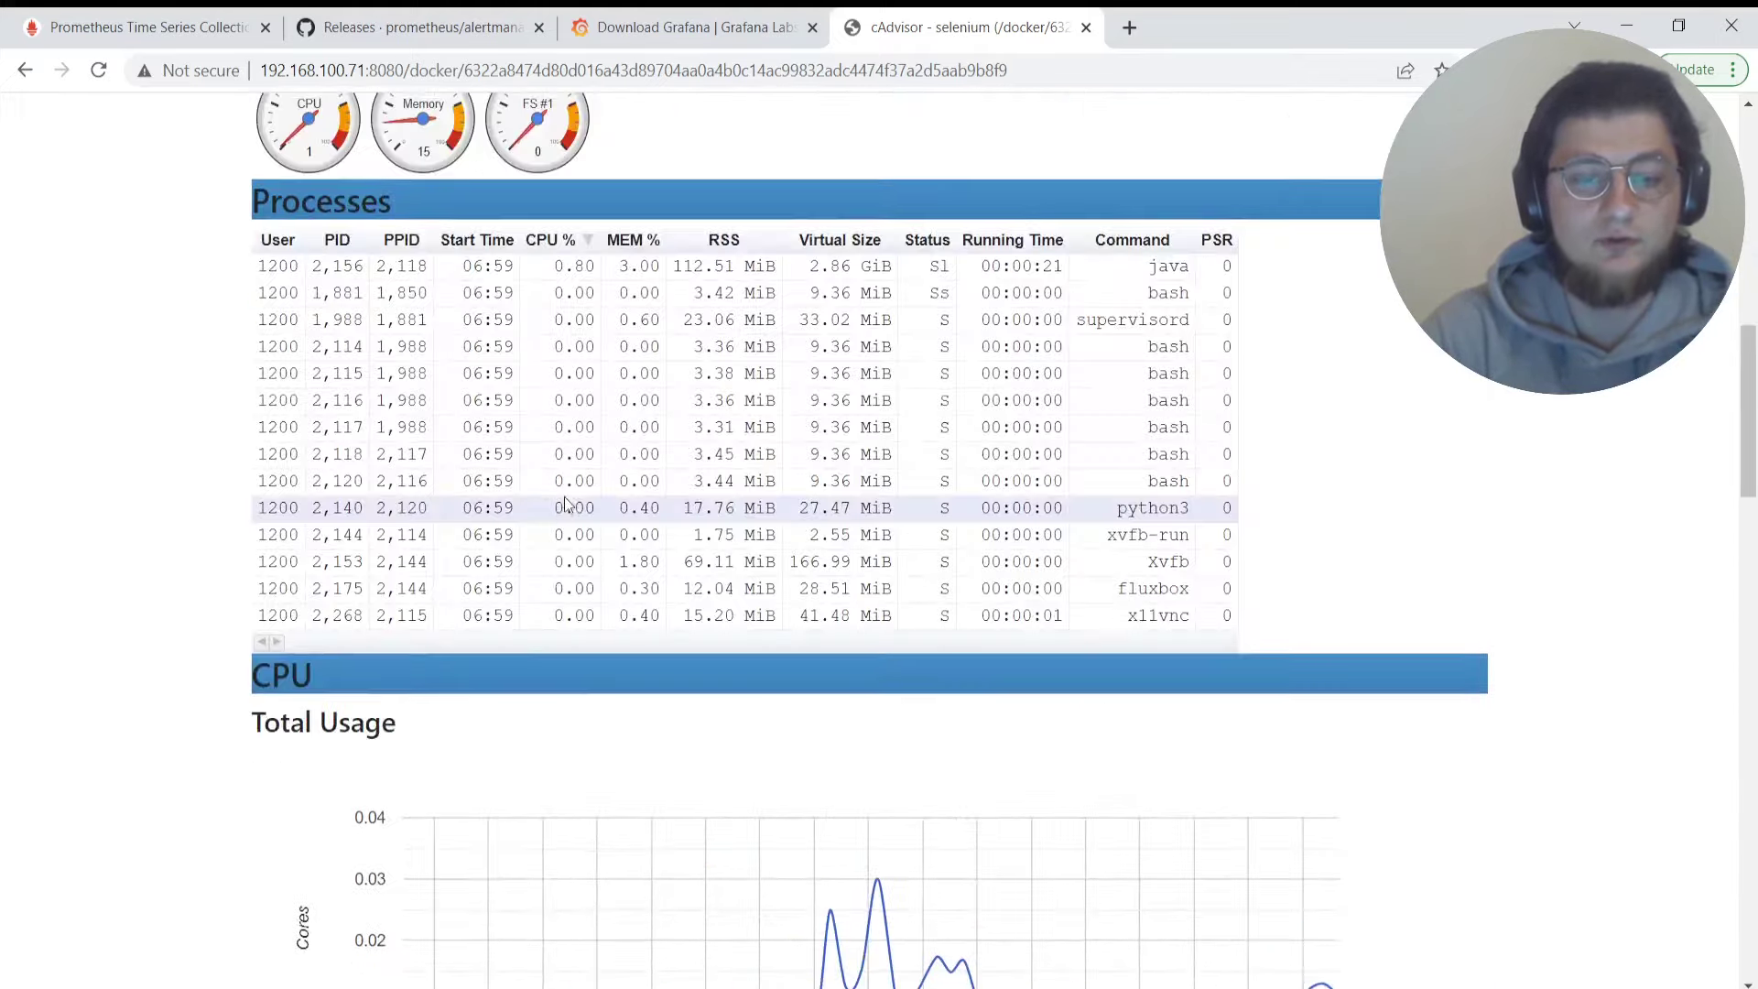
# Back in the container list, view the allure container's stats, then go to the Grafana download tab.
pyautogui.click(25, 69)
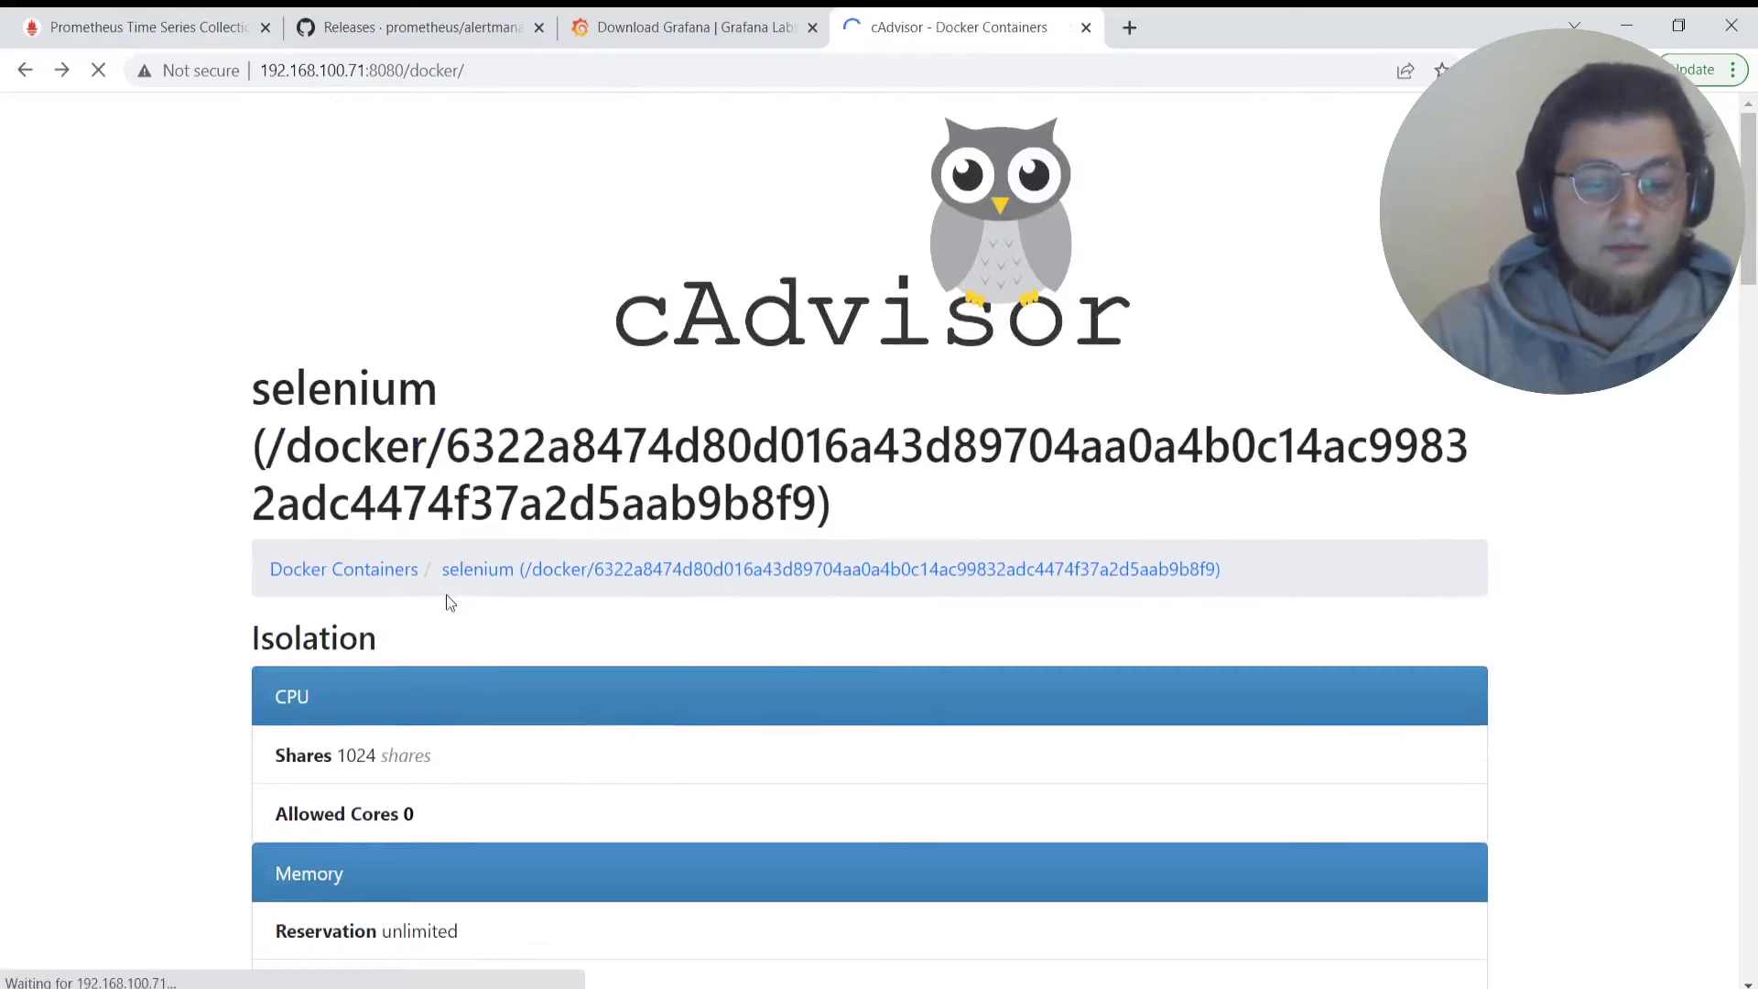
pyautogui.click(374, 592)
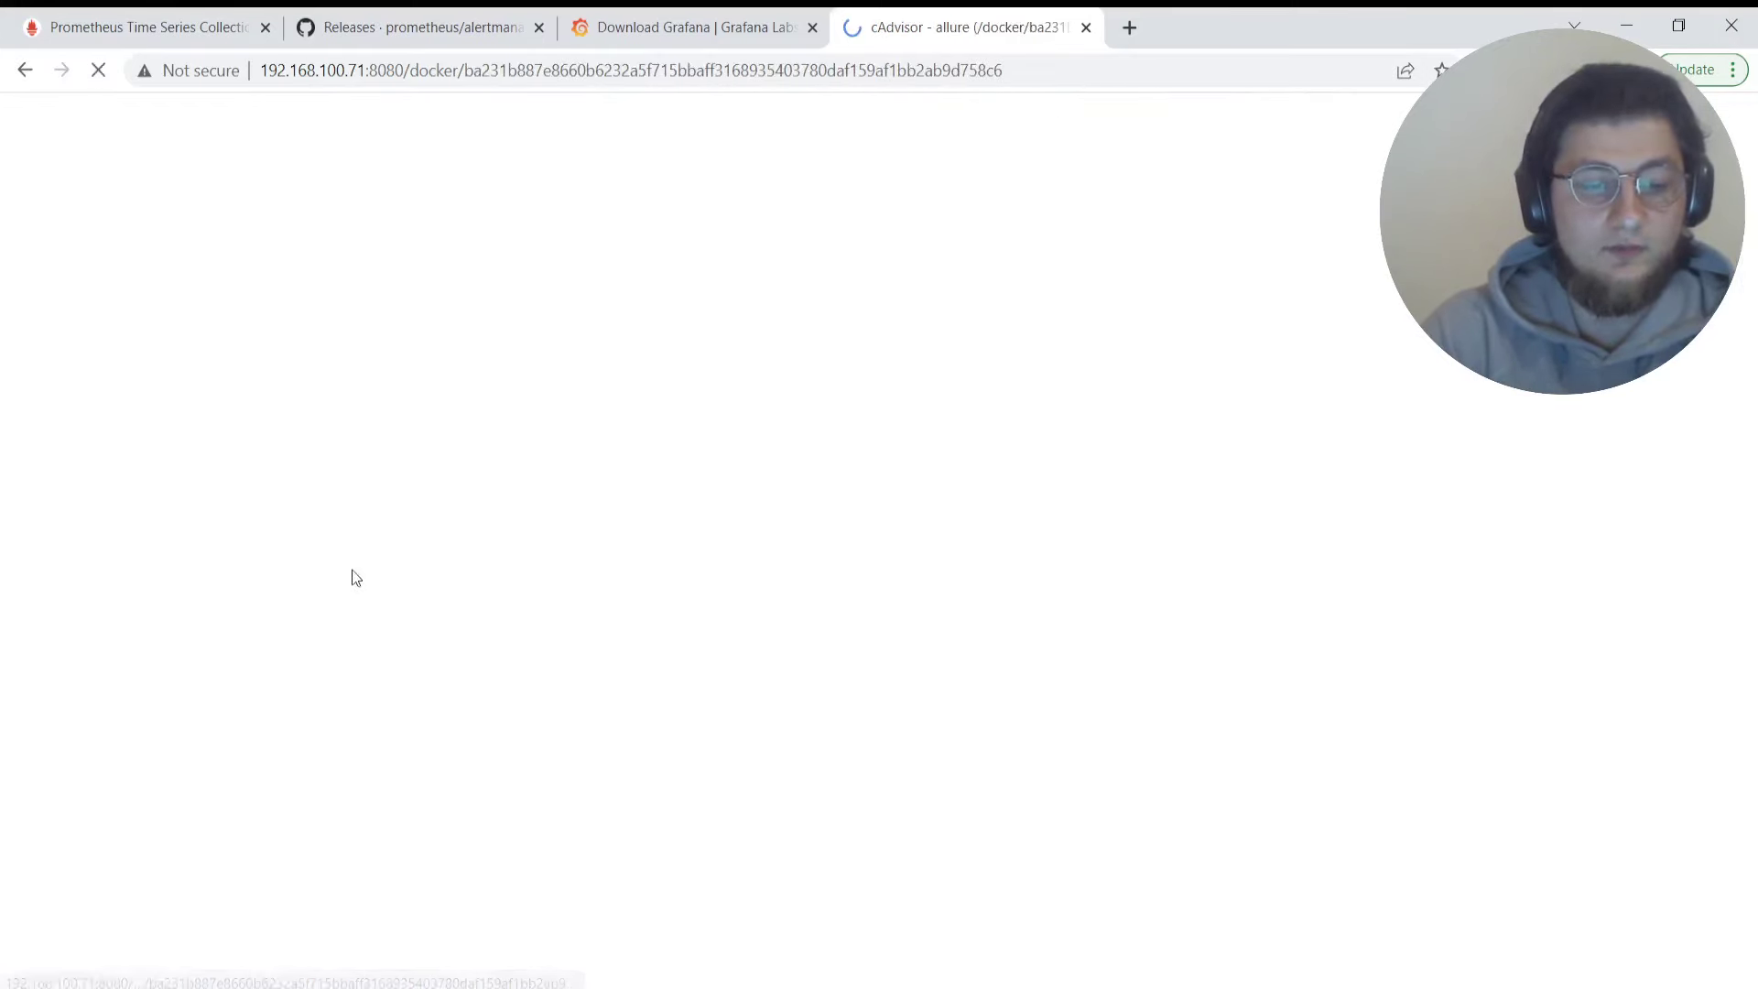
pyautogui.scroll(-10, 1269, 271)
pyautogui.scroll(-20, 465, 336)
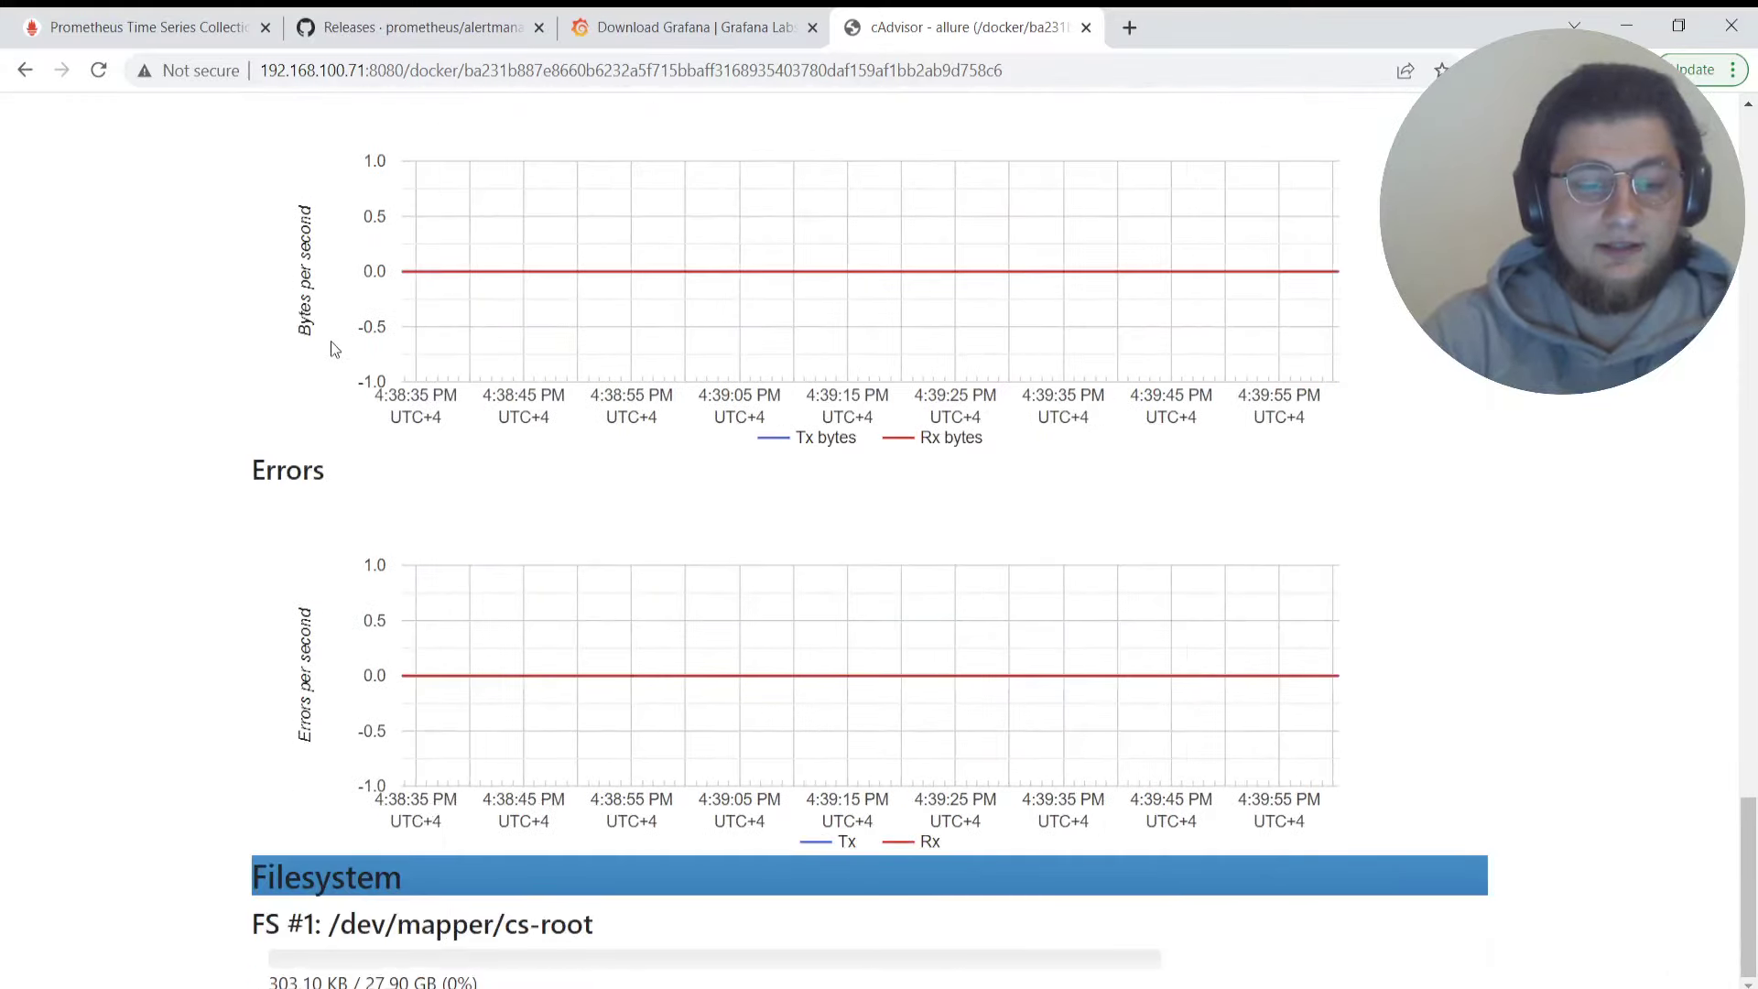
pyautogui.scroll(20, 332, 341)
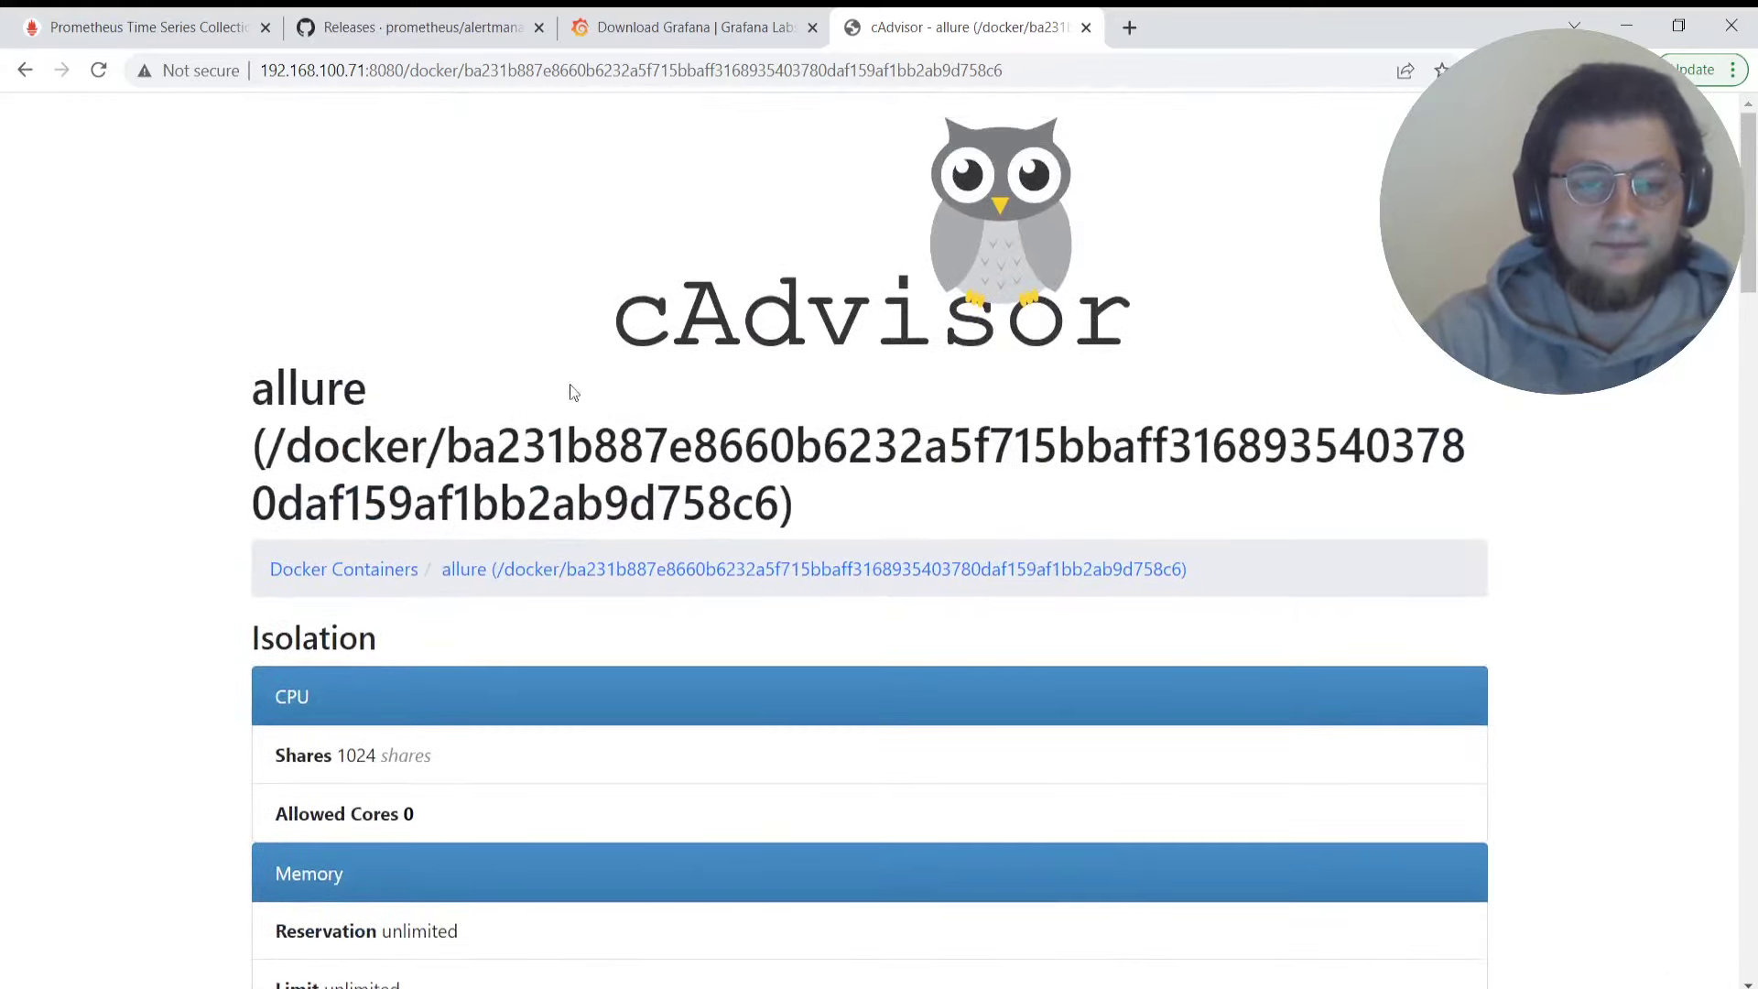
pyautogui.click(686, 28)
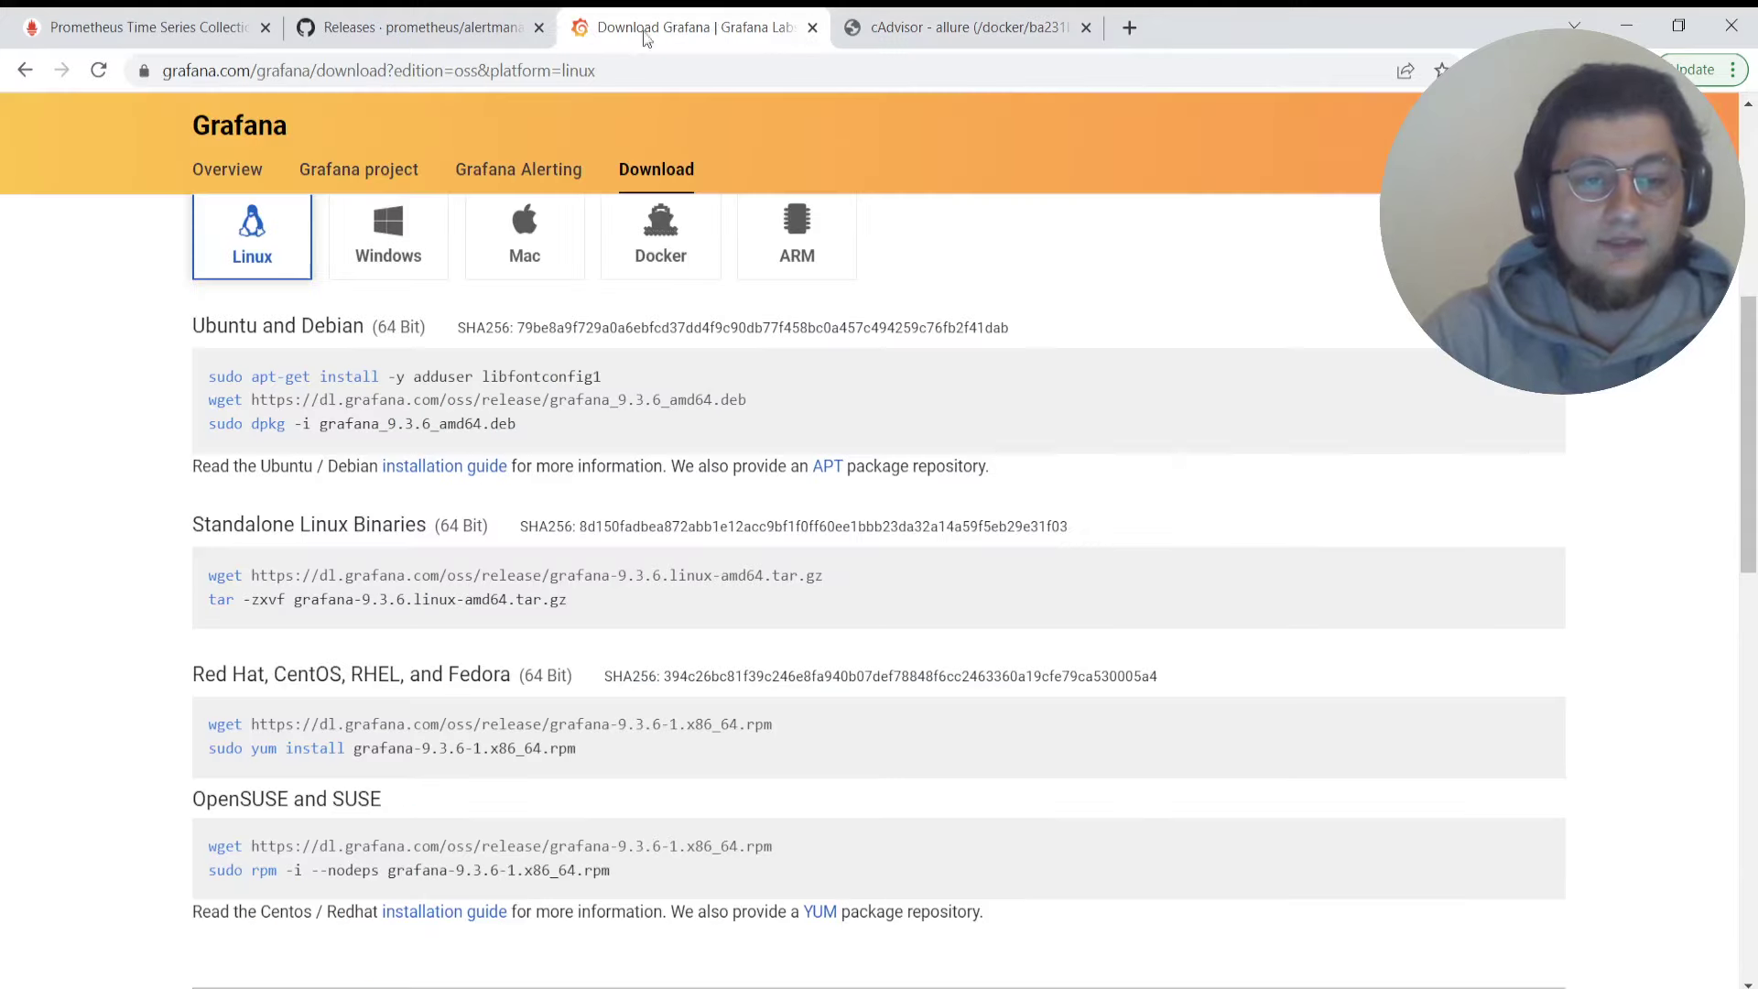
# Close the alertmanager releases and cAdvisor tabs, leaving the Grafana download page.
pyautogui.click(536, 28)
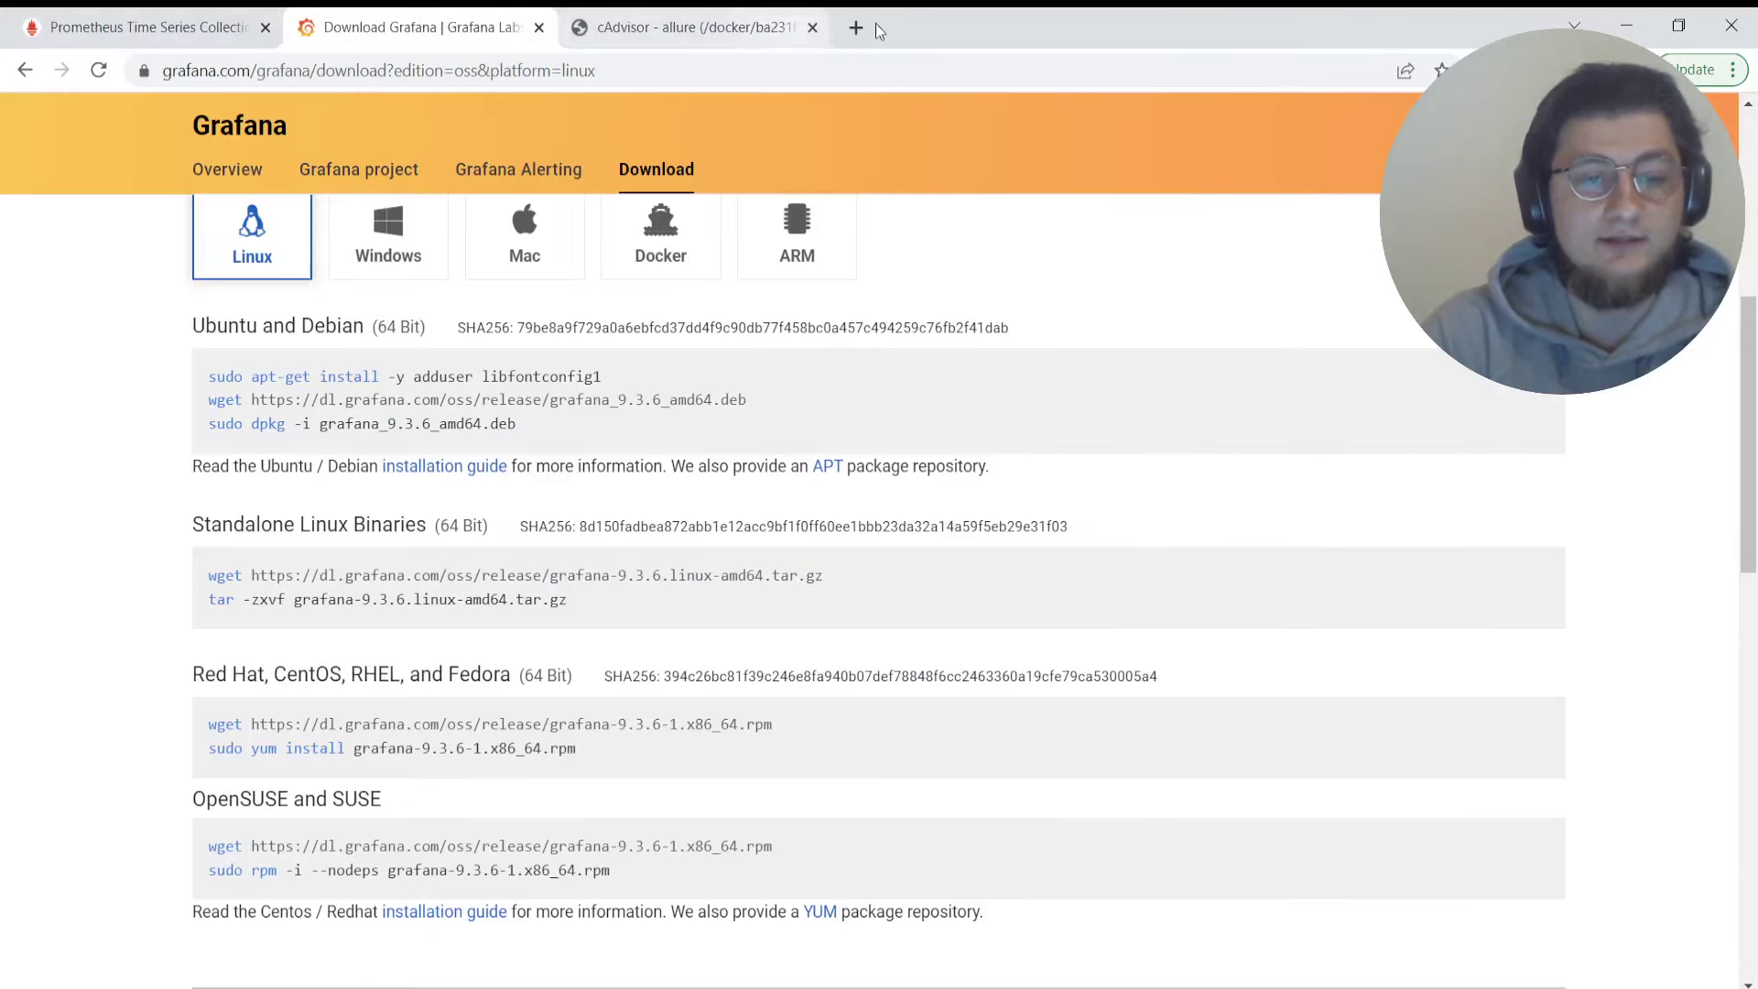
pyautogui.click(812, 29)
pyautogui.scroll(4, 680, 454)
pyautogui.scroll(-2, 680, 454)
pyautogui.click(969, 303)
pyautogui.scroll(3, 961, 284)
pyautogui.scroll(-3, 719, 495)
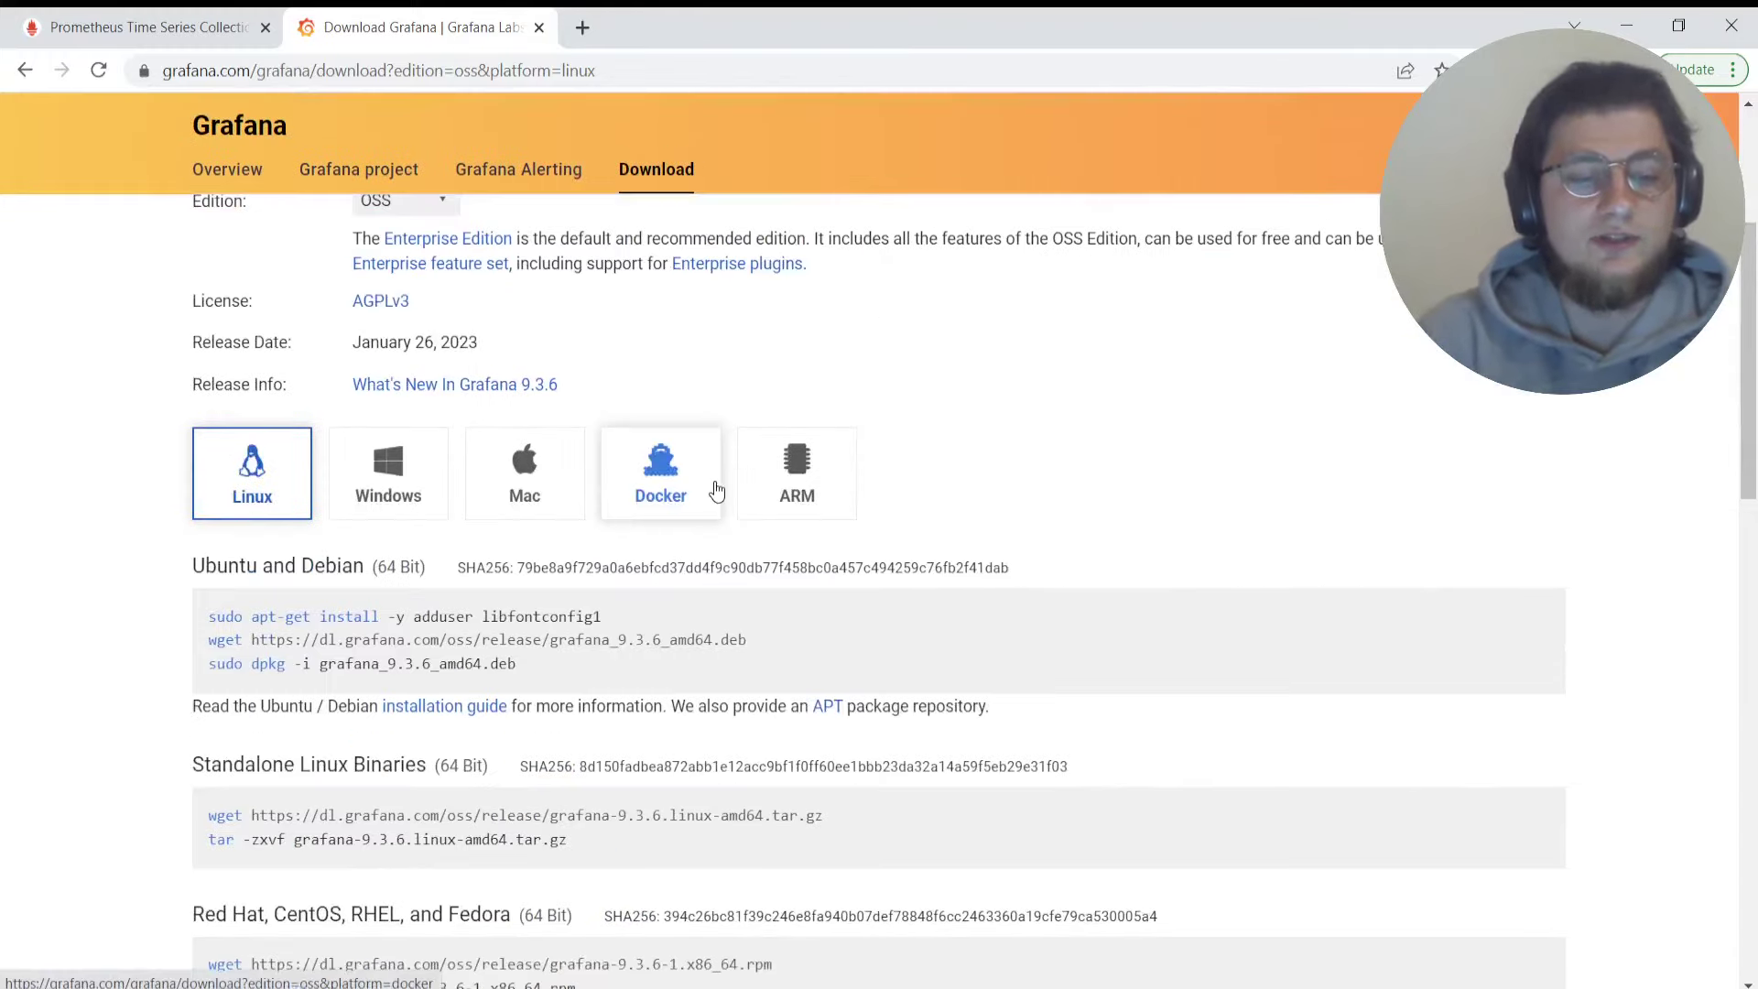
pyautogui.scroll(2, 737, 486)
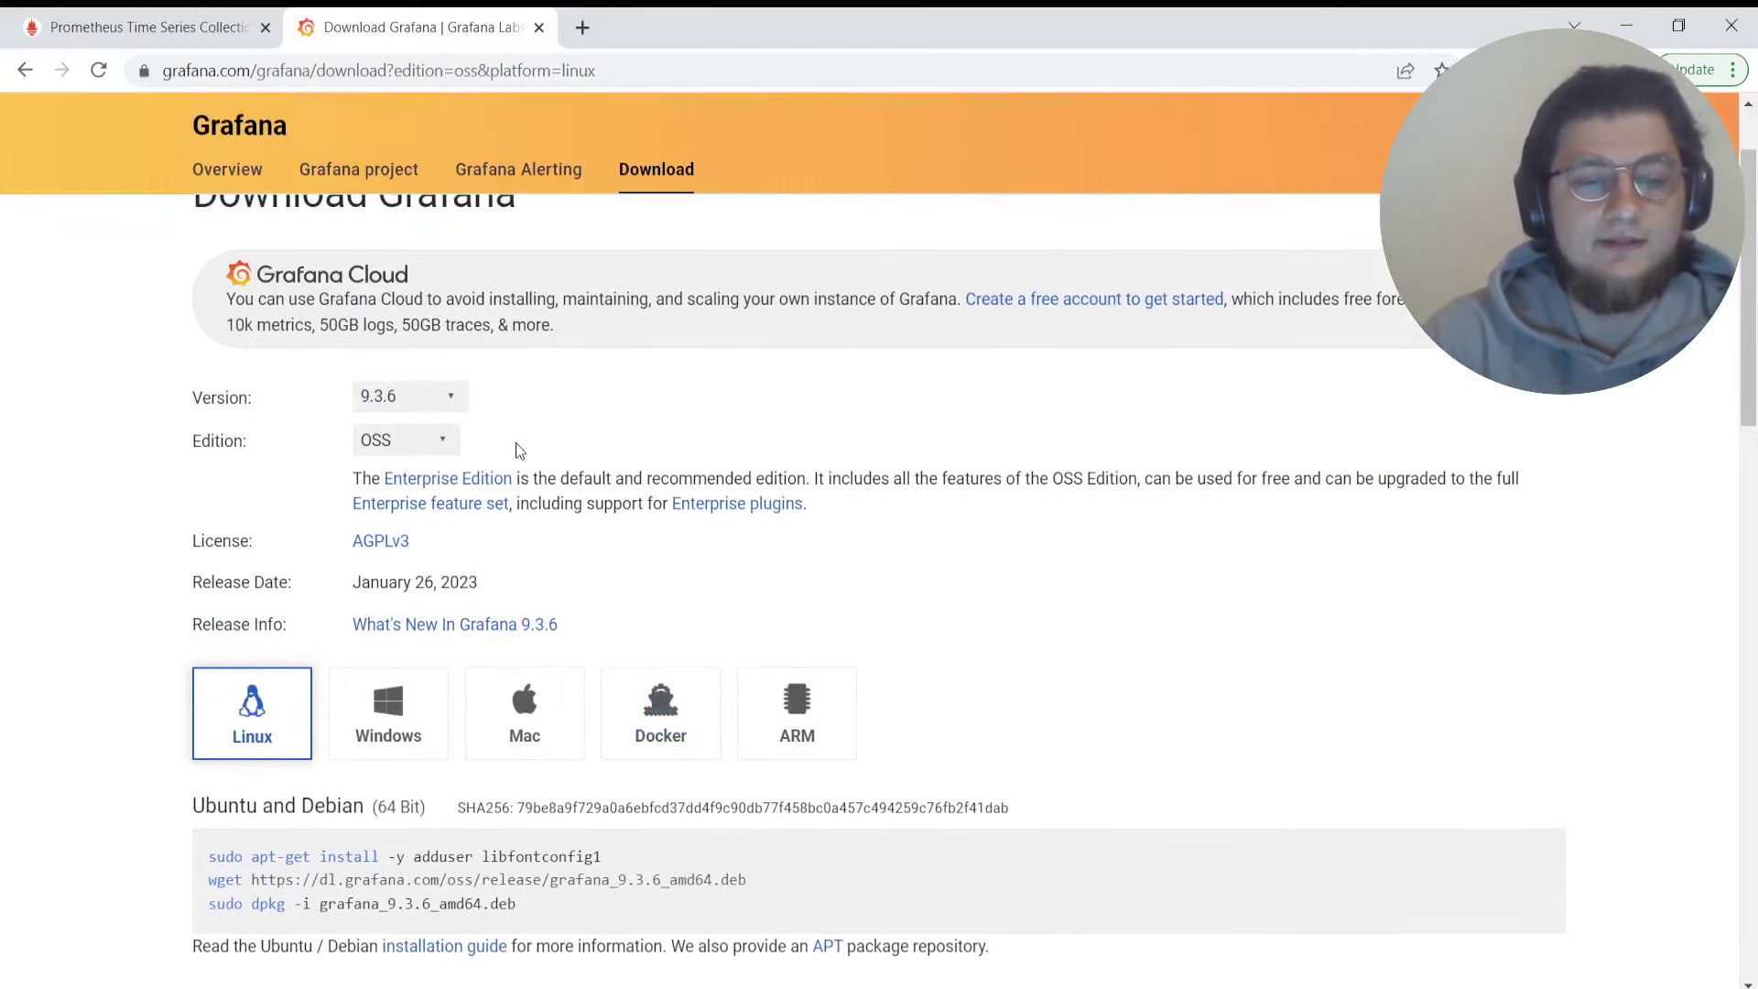
pyautogui.scroll(-5, 502, 444)
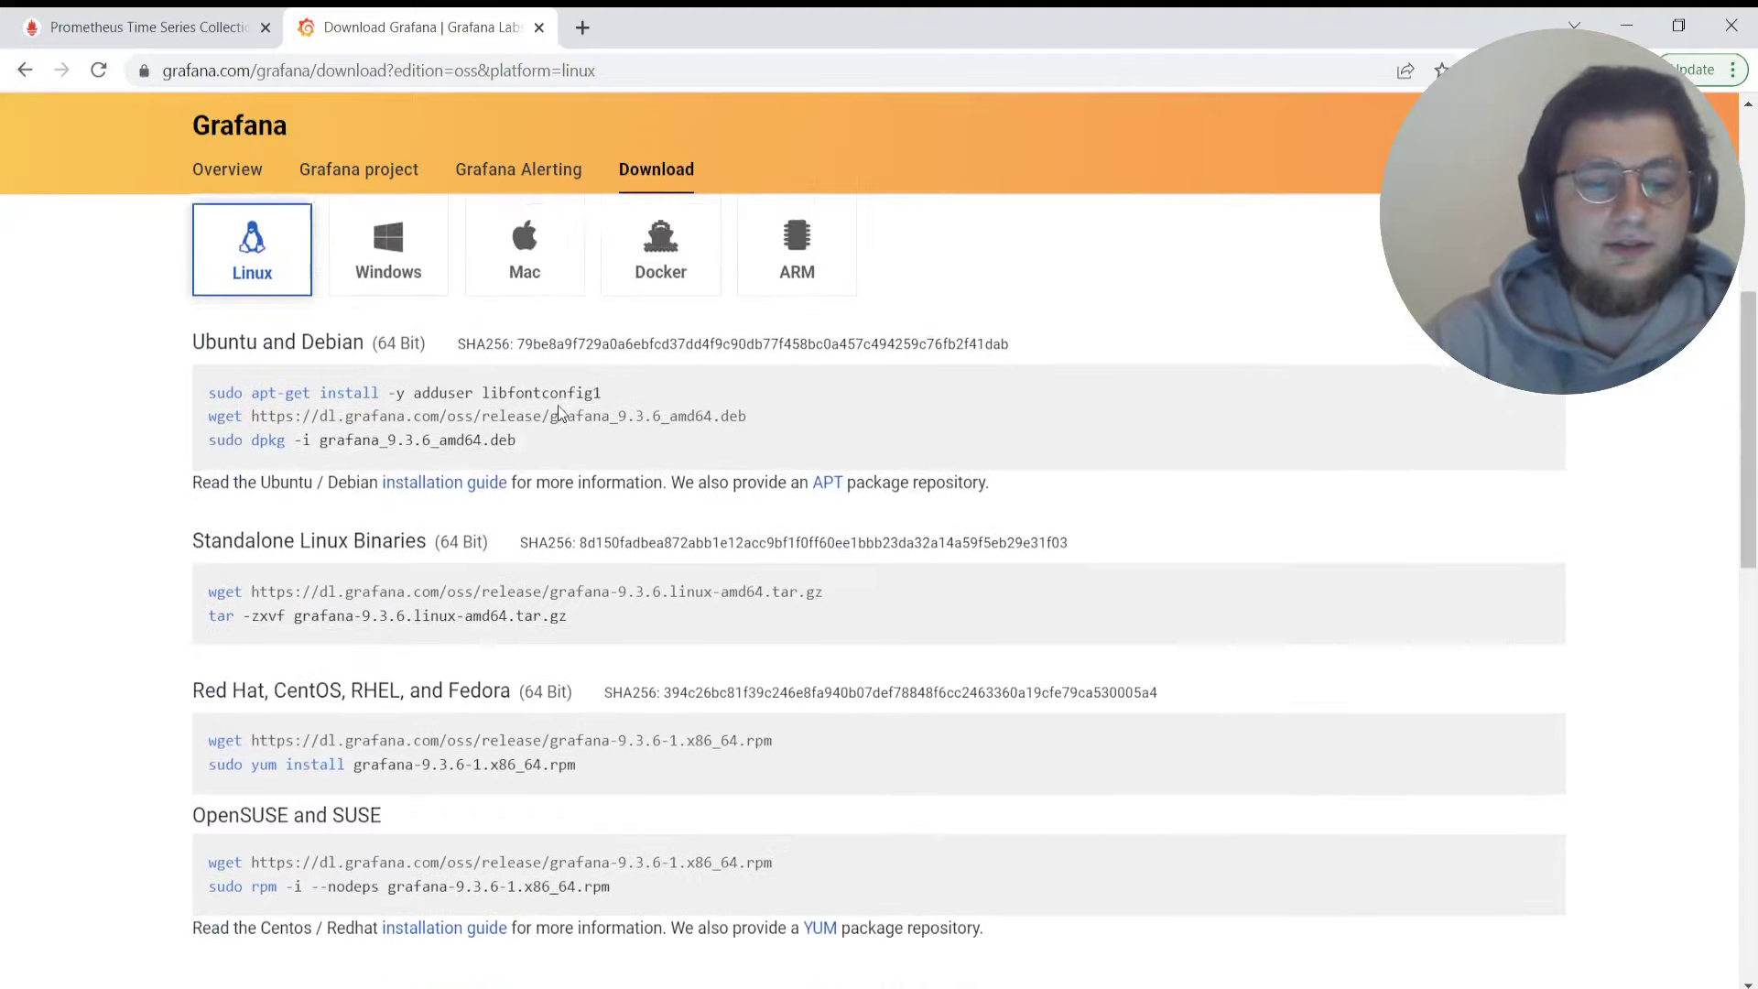
pyautogui.scroll(4, 519, 396)
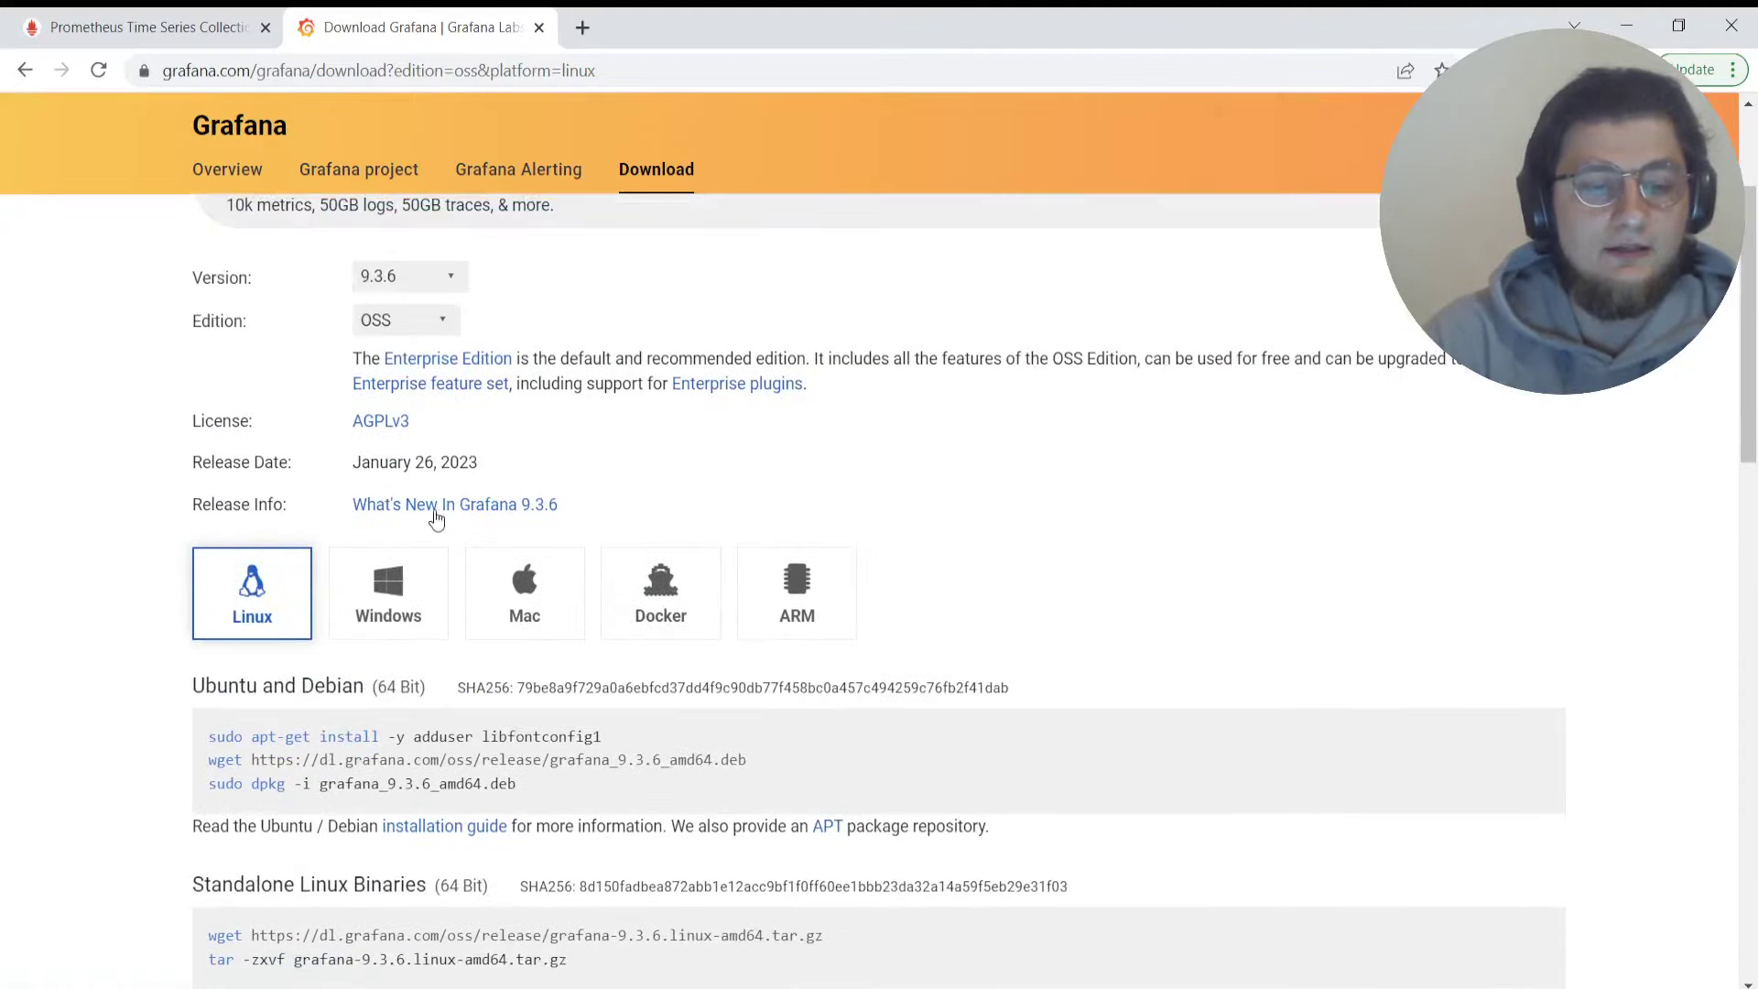
# Keep the OSS edition, select the Red Hat/CentOS install commands, and switch to the grafana folder.
pyautogui.click(442, 321)
pyautogui.click(603, 318)
pyautogui.scroll(-5, 641, 412)
pyautogui.moveTo(663, 514); pyautogui.dragTo(128, 491)
pyautogui.hotkey('alt', 'Tab')
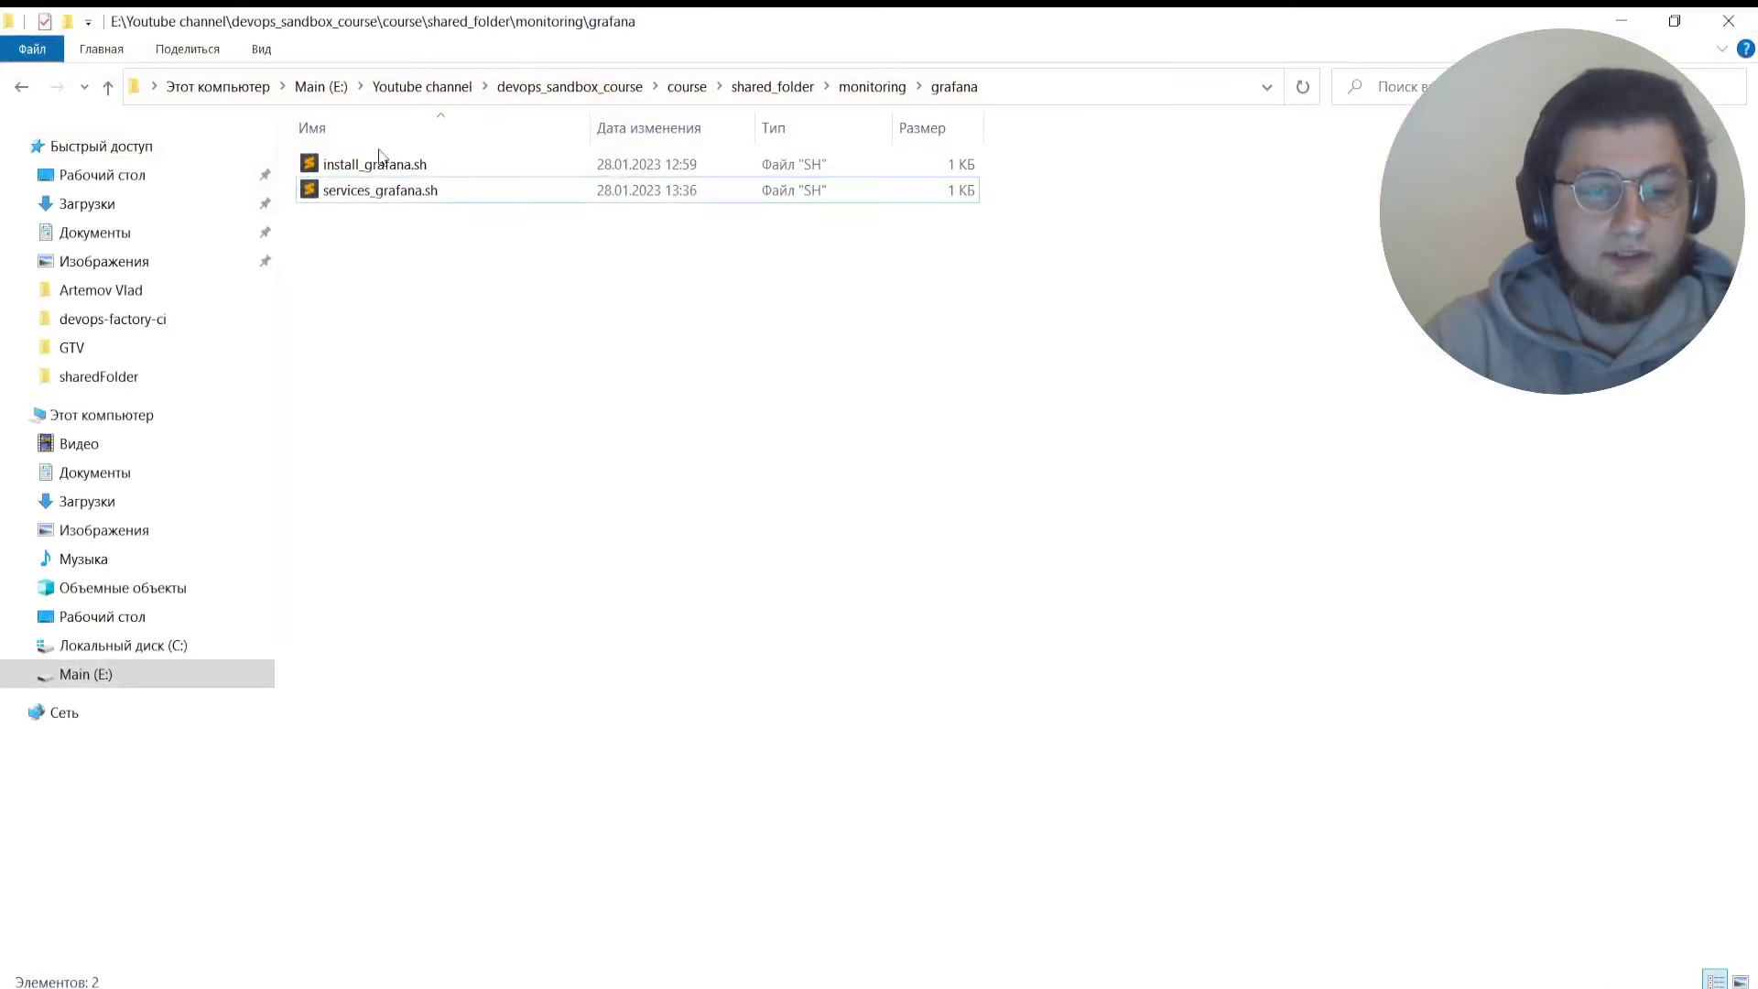
# Open services_grafana.sh, note its port 3000 firewall rule, and close both cAdvisor script tabs.
pyautogui.click(365, 192)
pyautogui.doubleClick(365, 192)
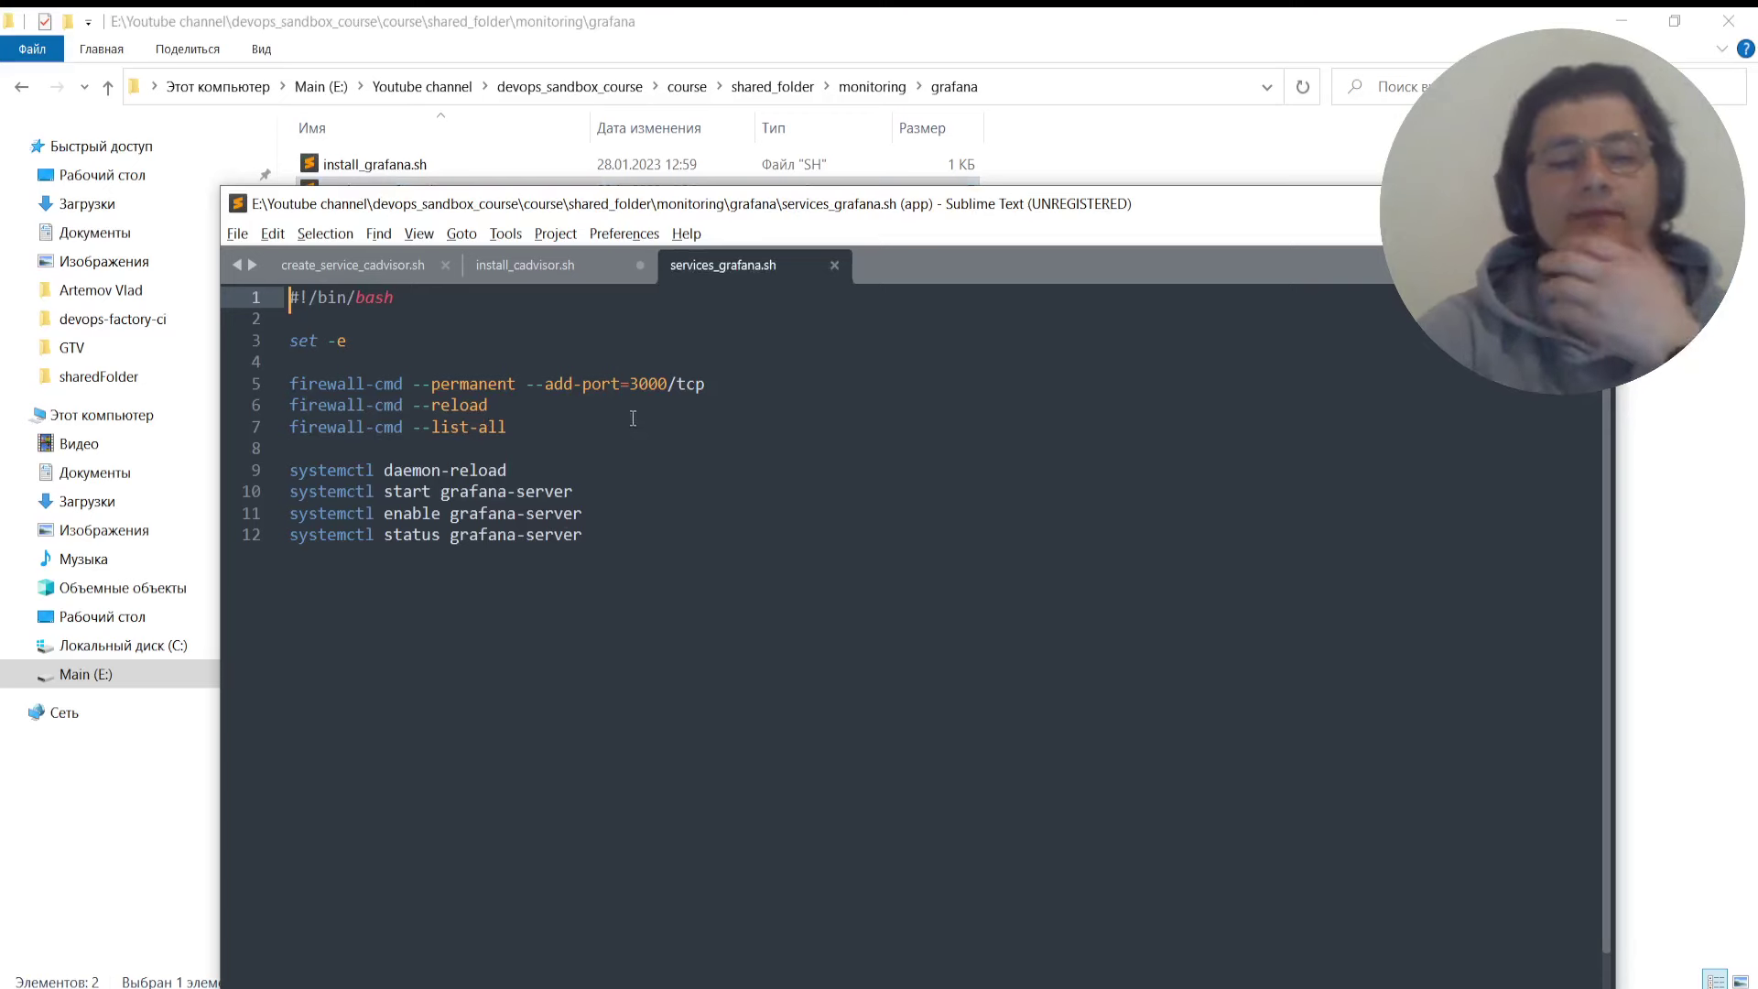
pyautogui.click(445, 265)
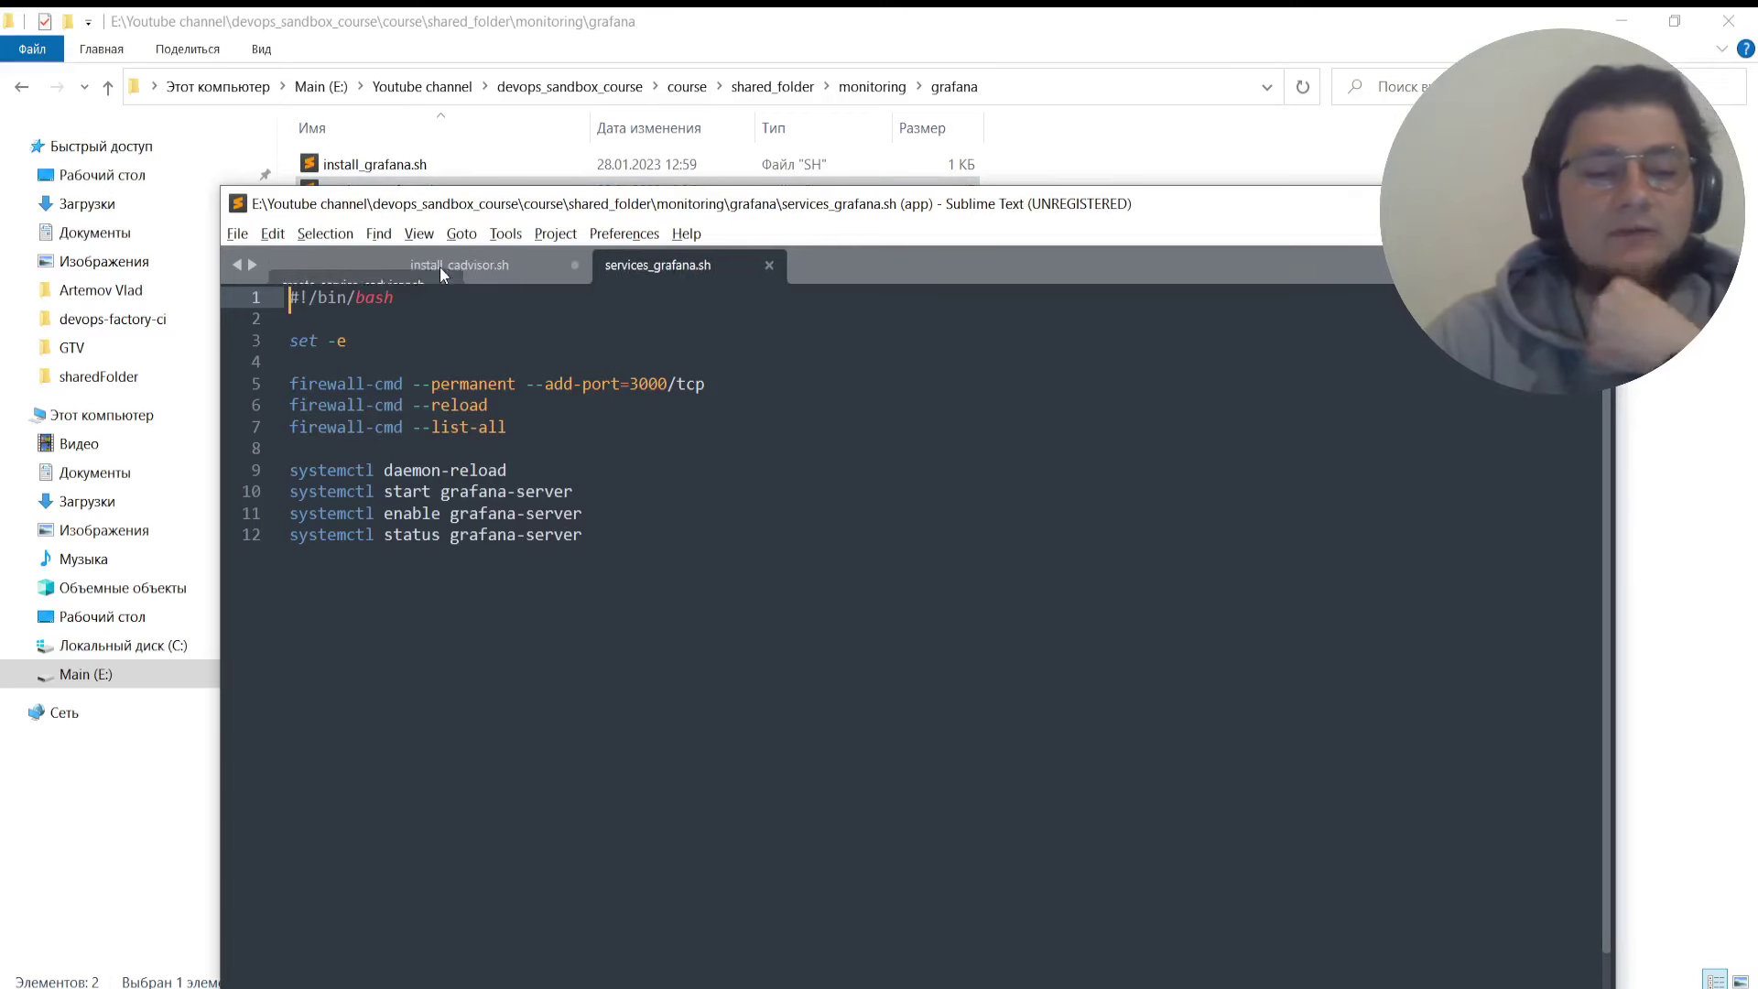
pyautogui.moveTo(666, 384); pyautogui.dragTo(630, 384)
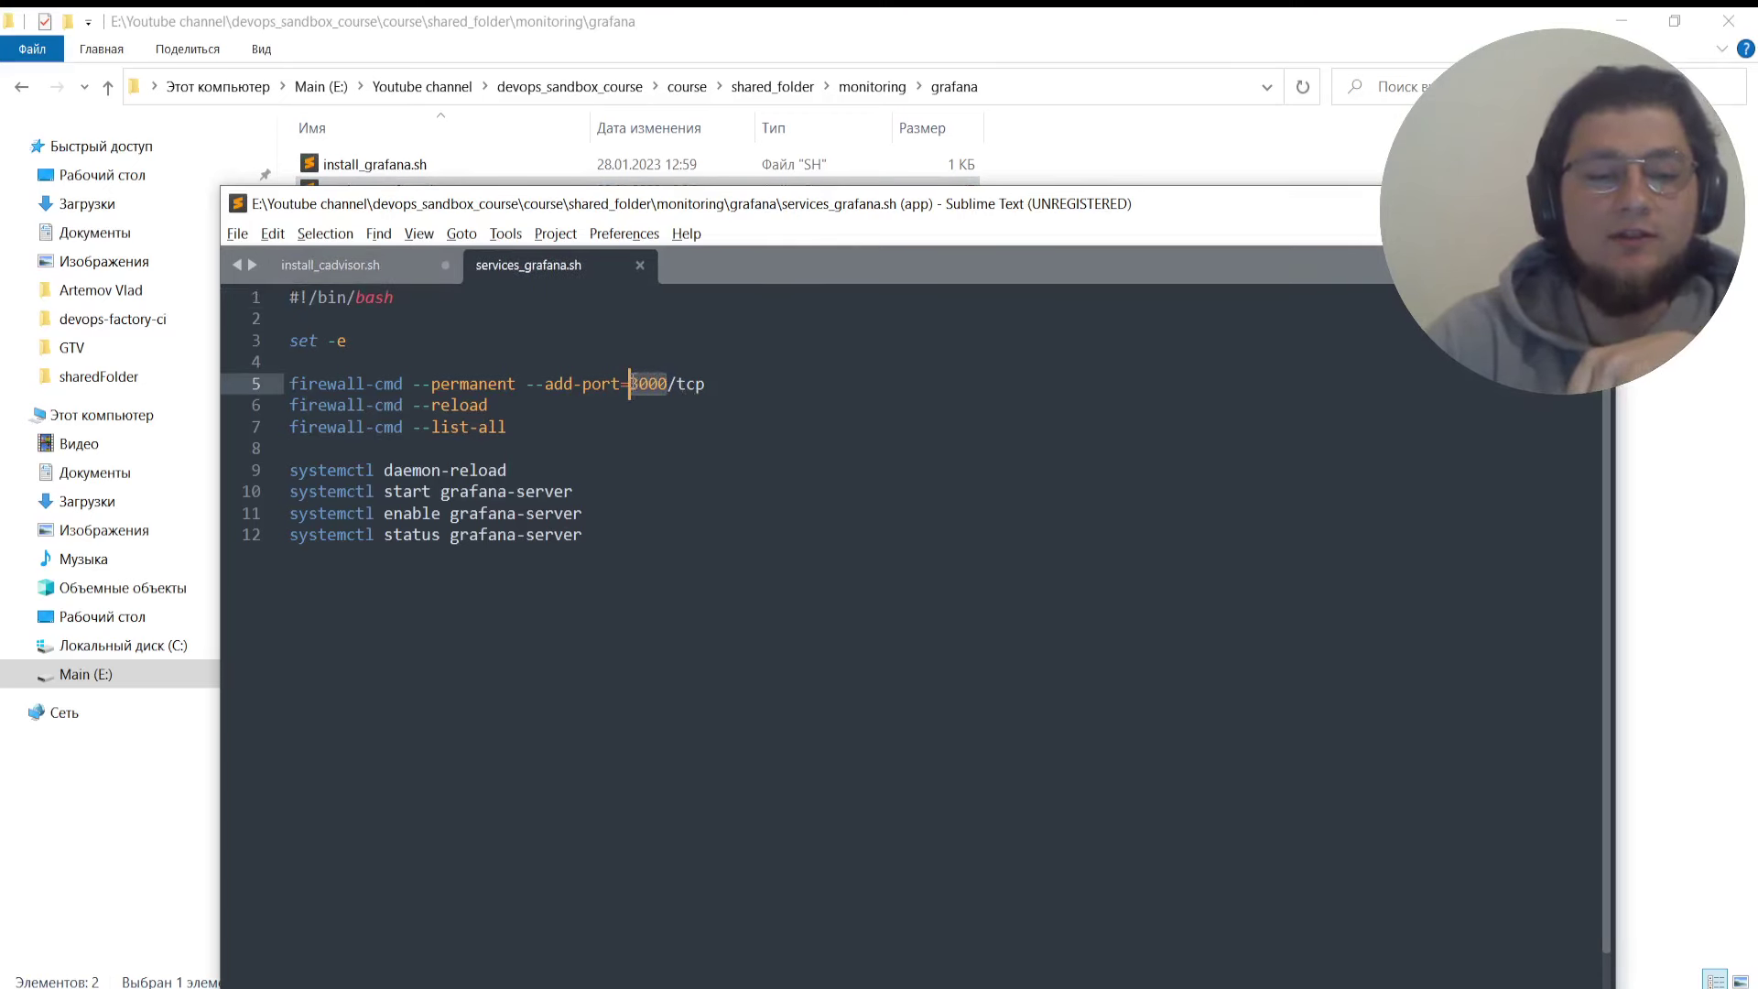
pyautogui.click(446, 266)
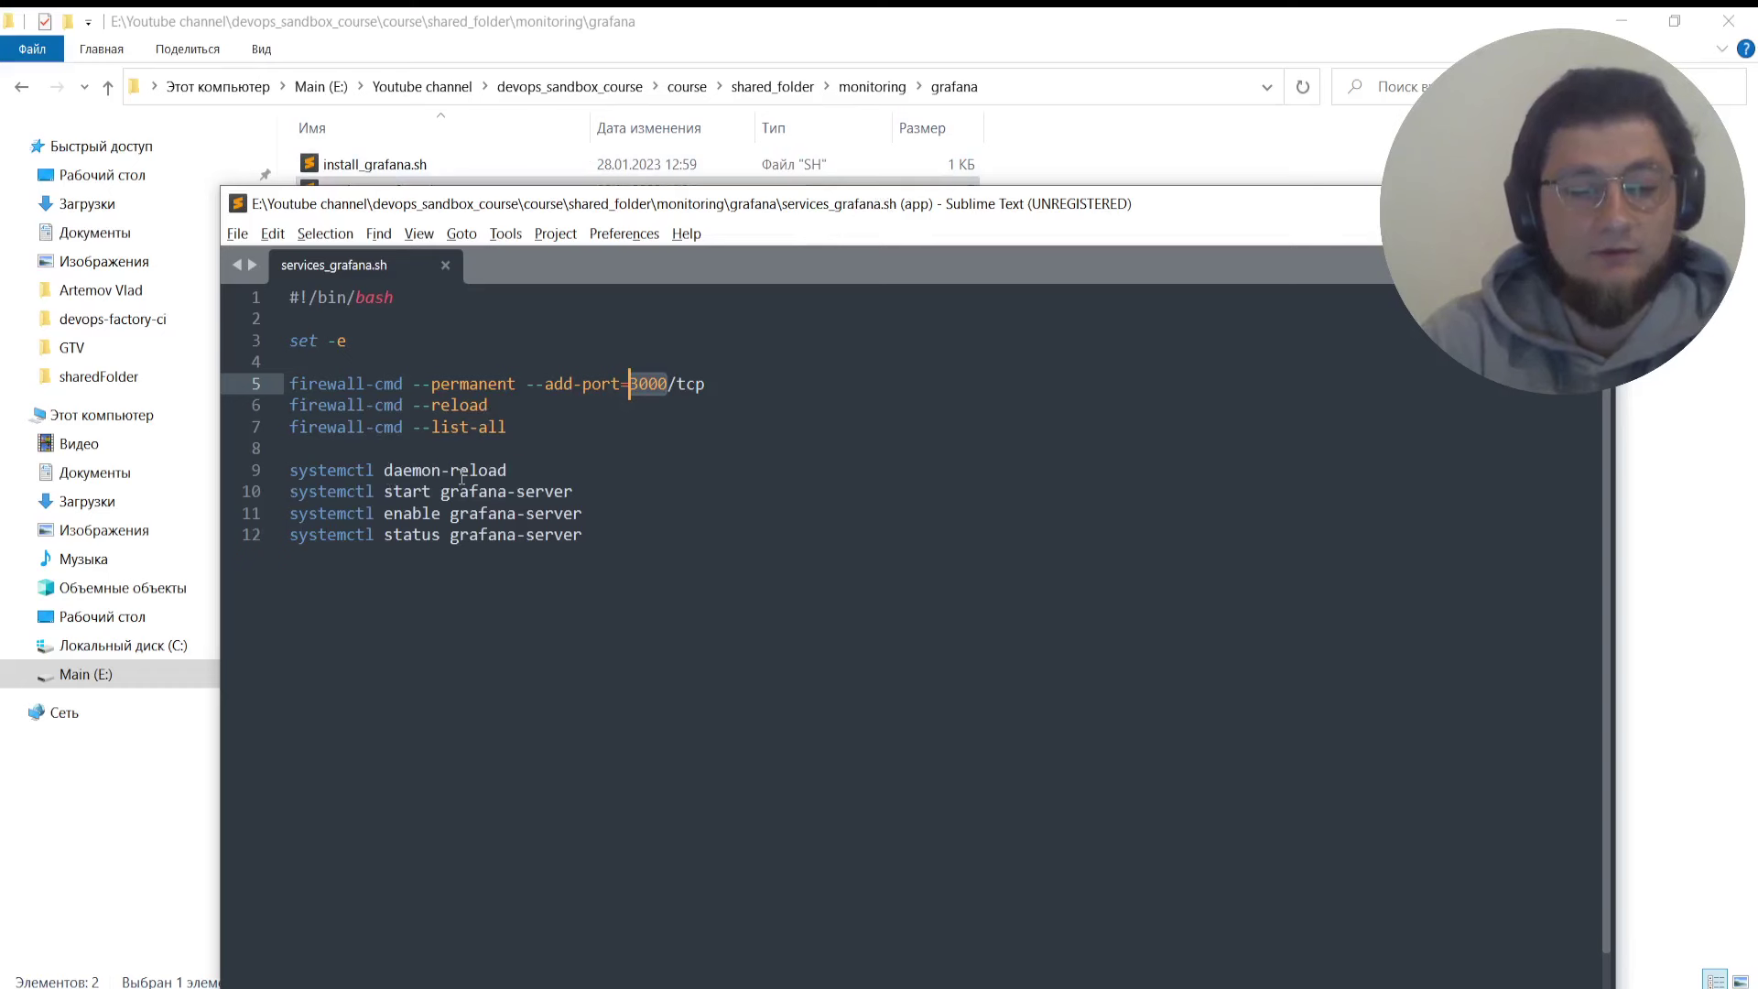
# Review the grafana-server enable, start and status commands, then open install_grafana.sh.
pyautogui.moveTo(586, 513); pyautogui.dragTo(329, 513)
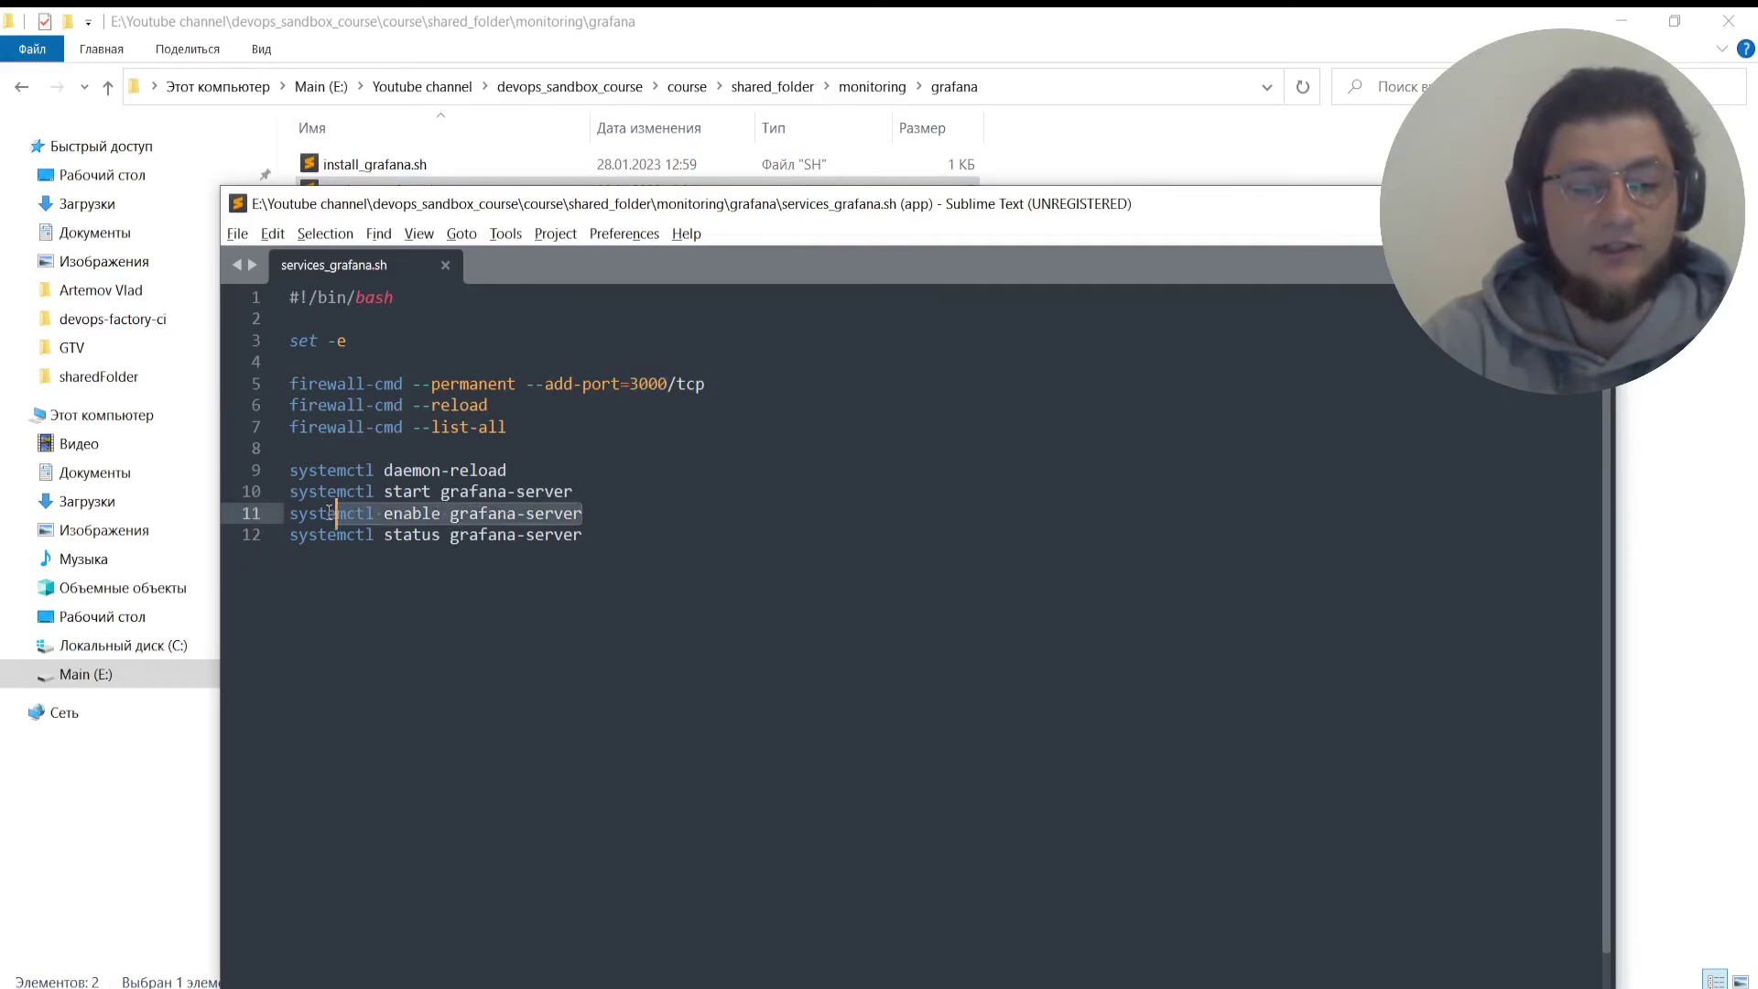
pyautogui.moveTo(655, 556); pyautogui.dragTo(285, 534)
pyautogui.moveTo(786, 509); pyautogui.dragTo(399, 504)
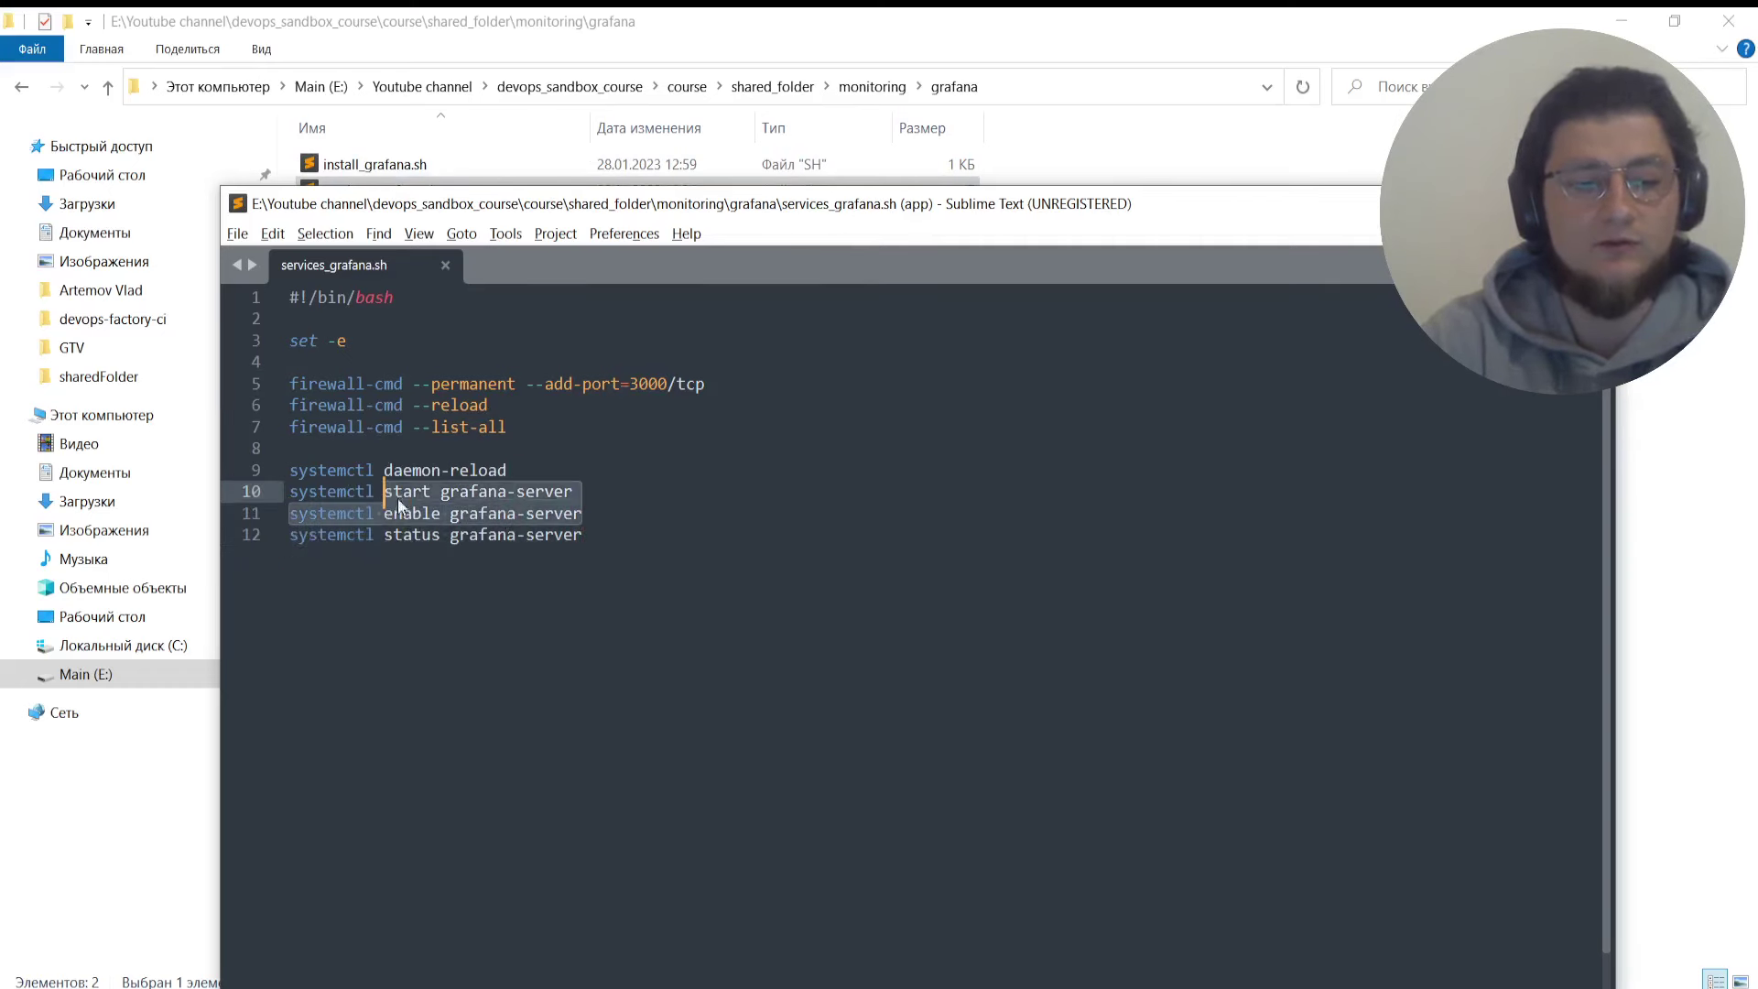
pyautogui.click(1157, 154)
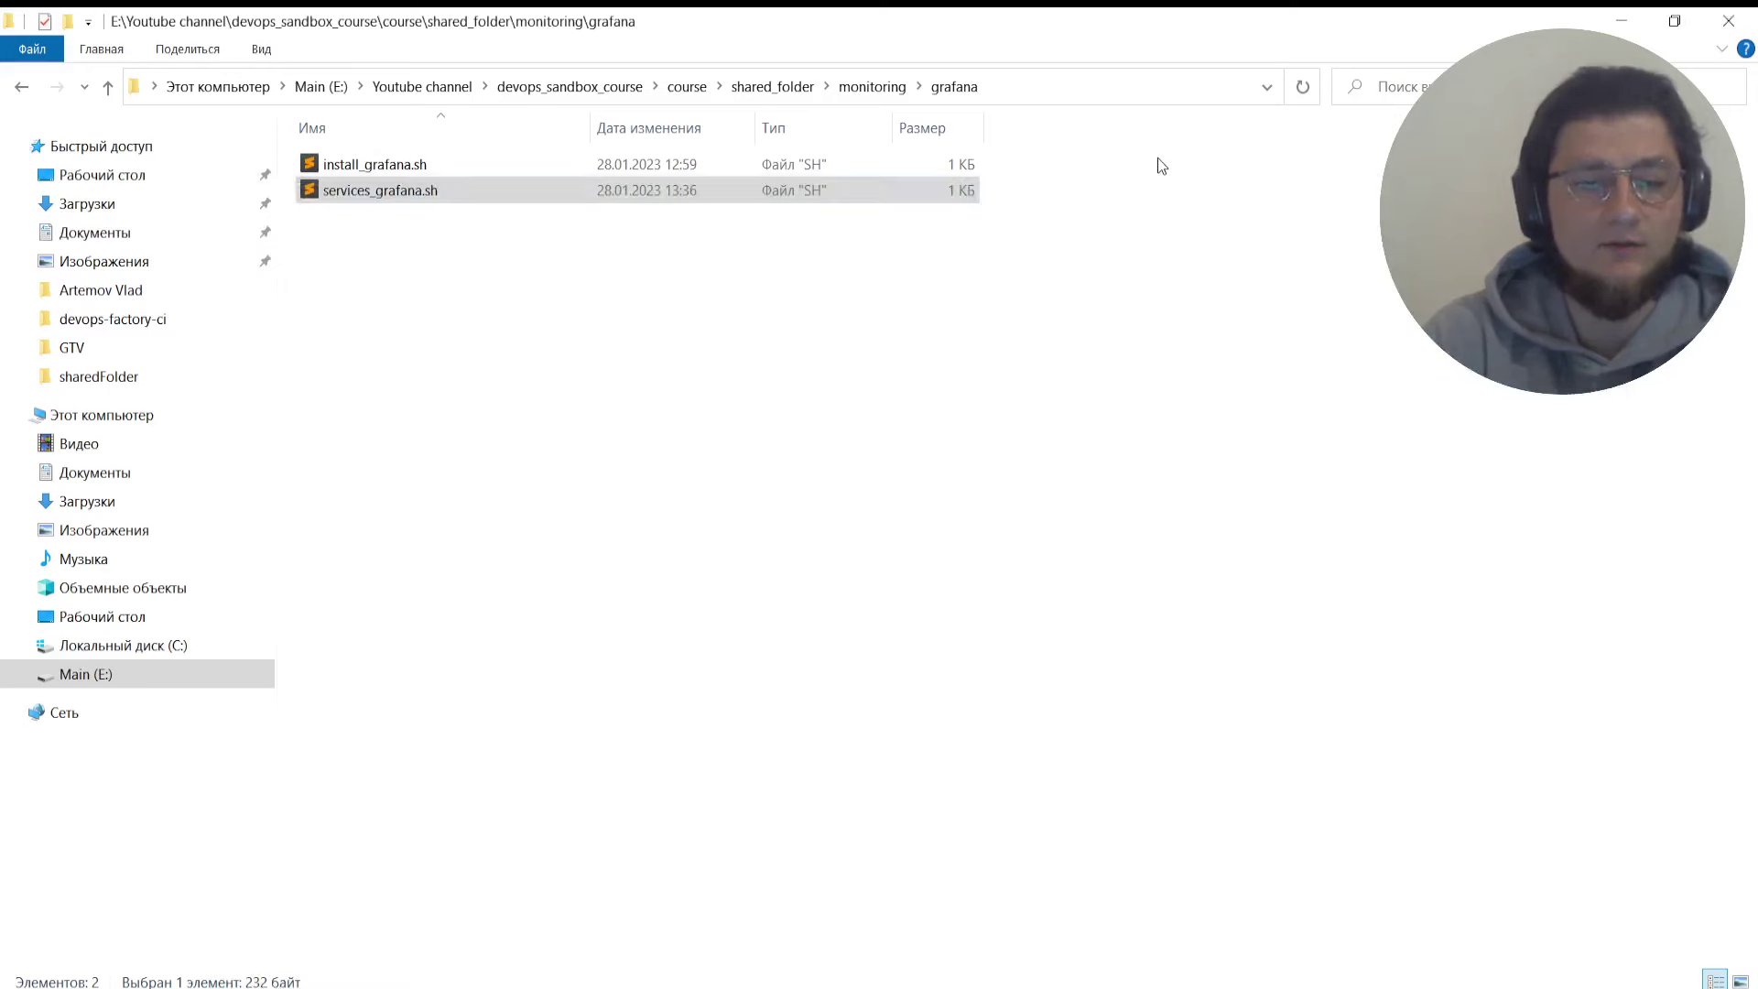
pyautogui.doubleClick(376, 163)
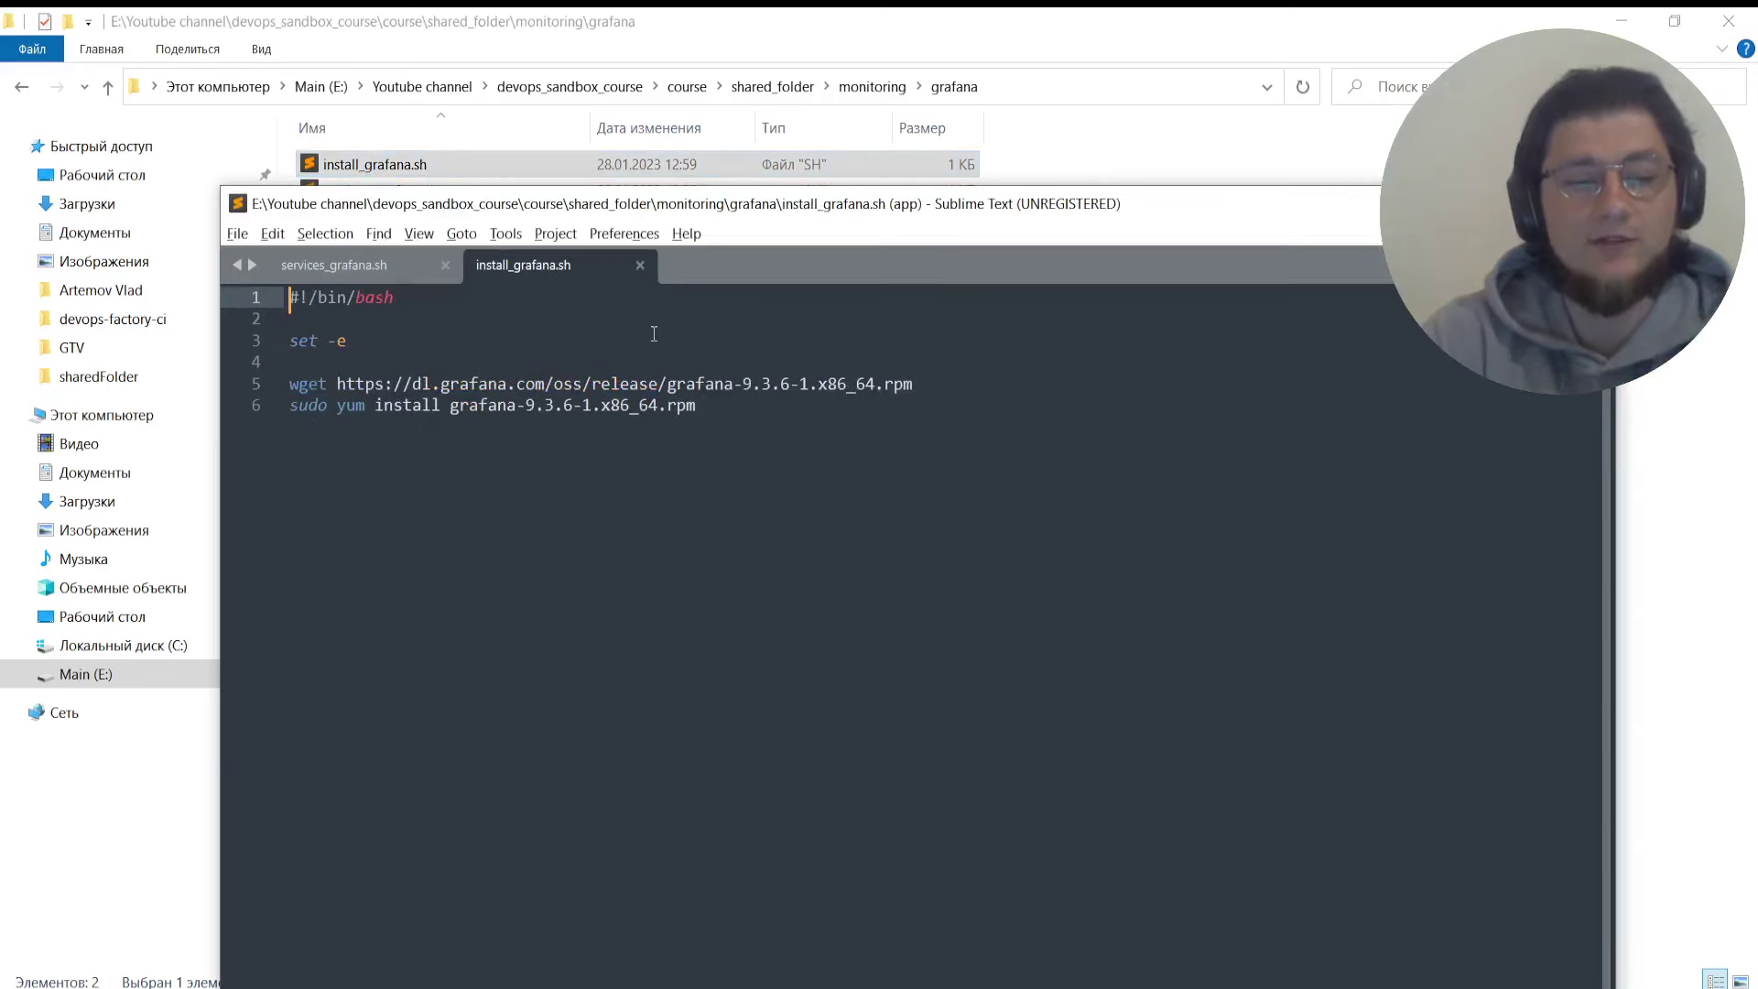
pyautogui.hotkey('alt', 'Tab')
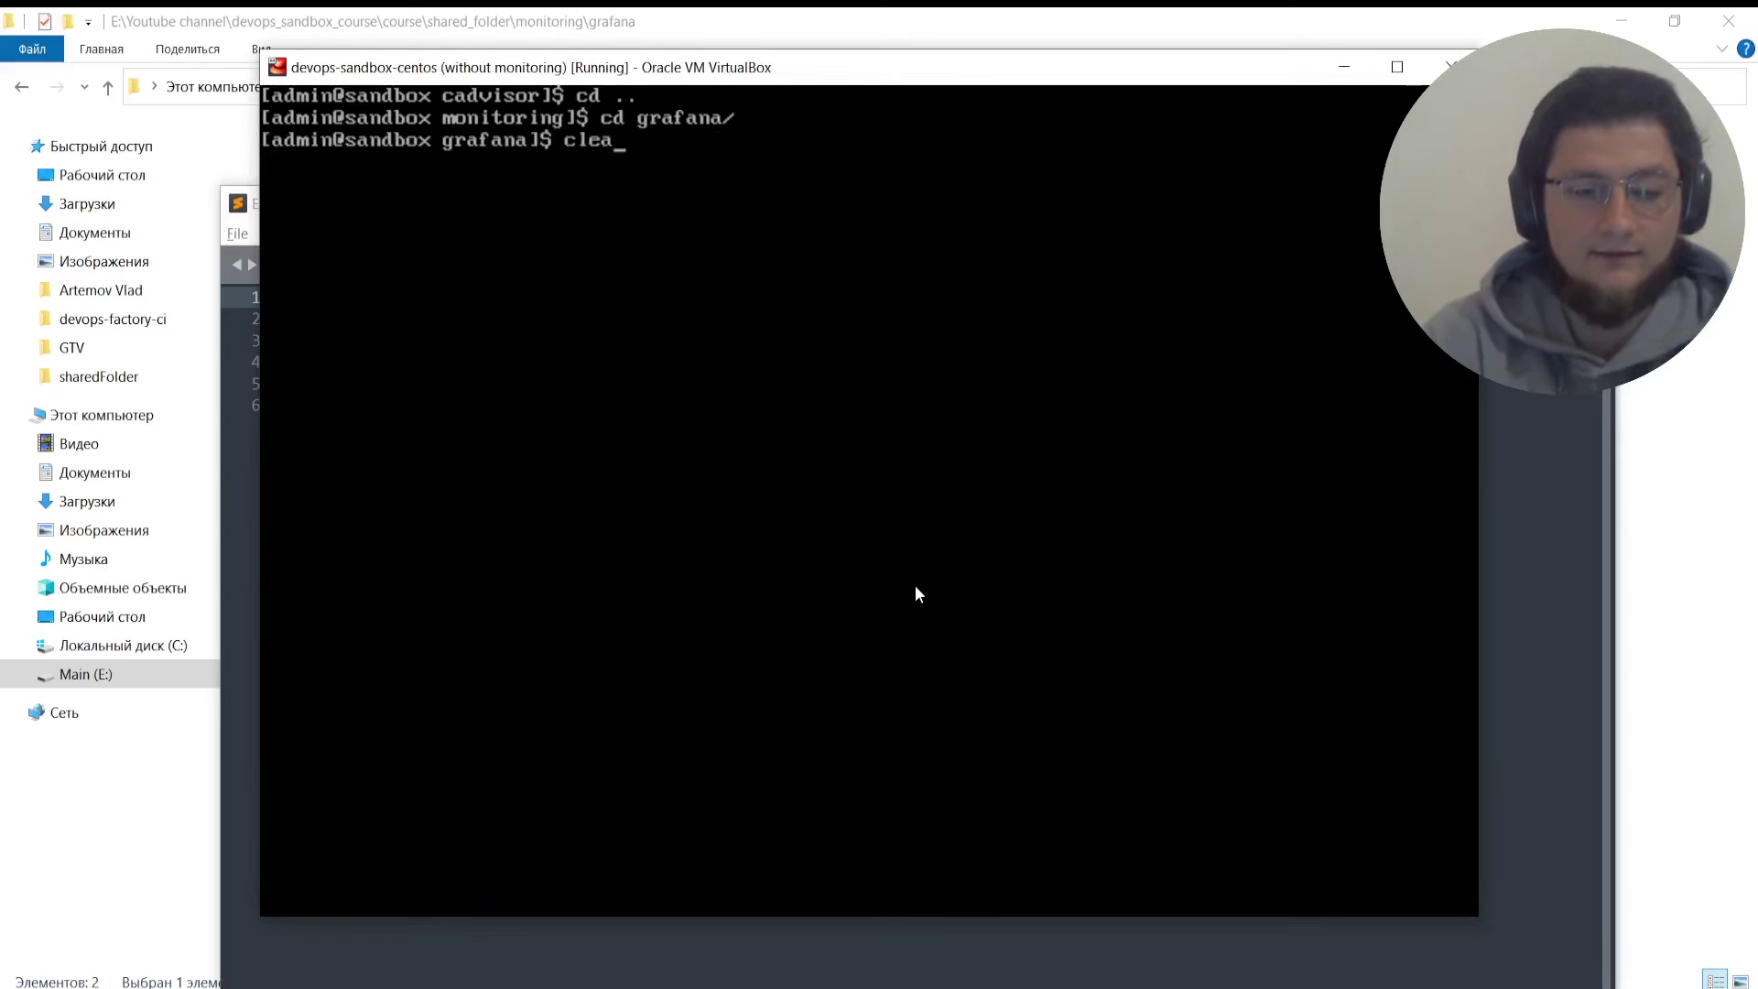
# Run sudo bash install_grafana.sh, confirm the 29-package install with y, and clear the screen.
pyautogui.write('r')
pyautogui.press('Return')
pyautogui.write('sudo bahs')
pyautogui.press('BackSpace')
pyautogui.press('BackSpace')
pyautogui.write('sh i')
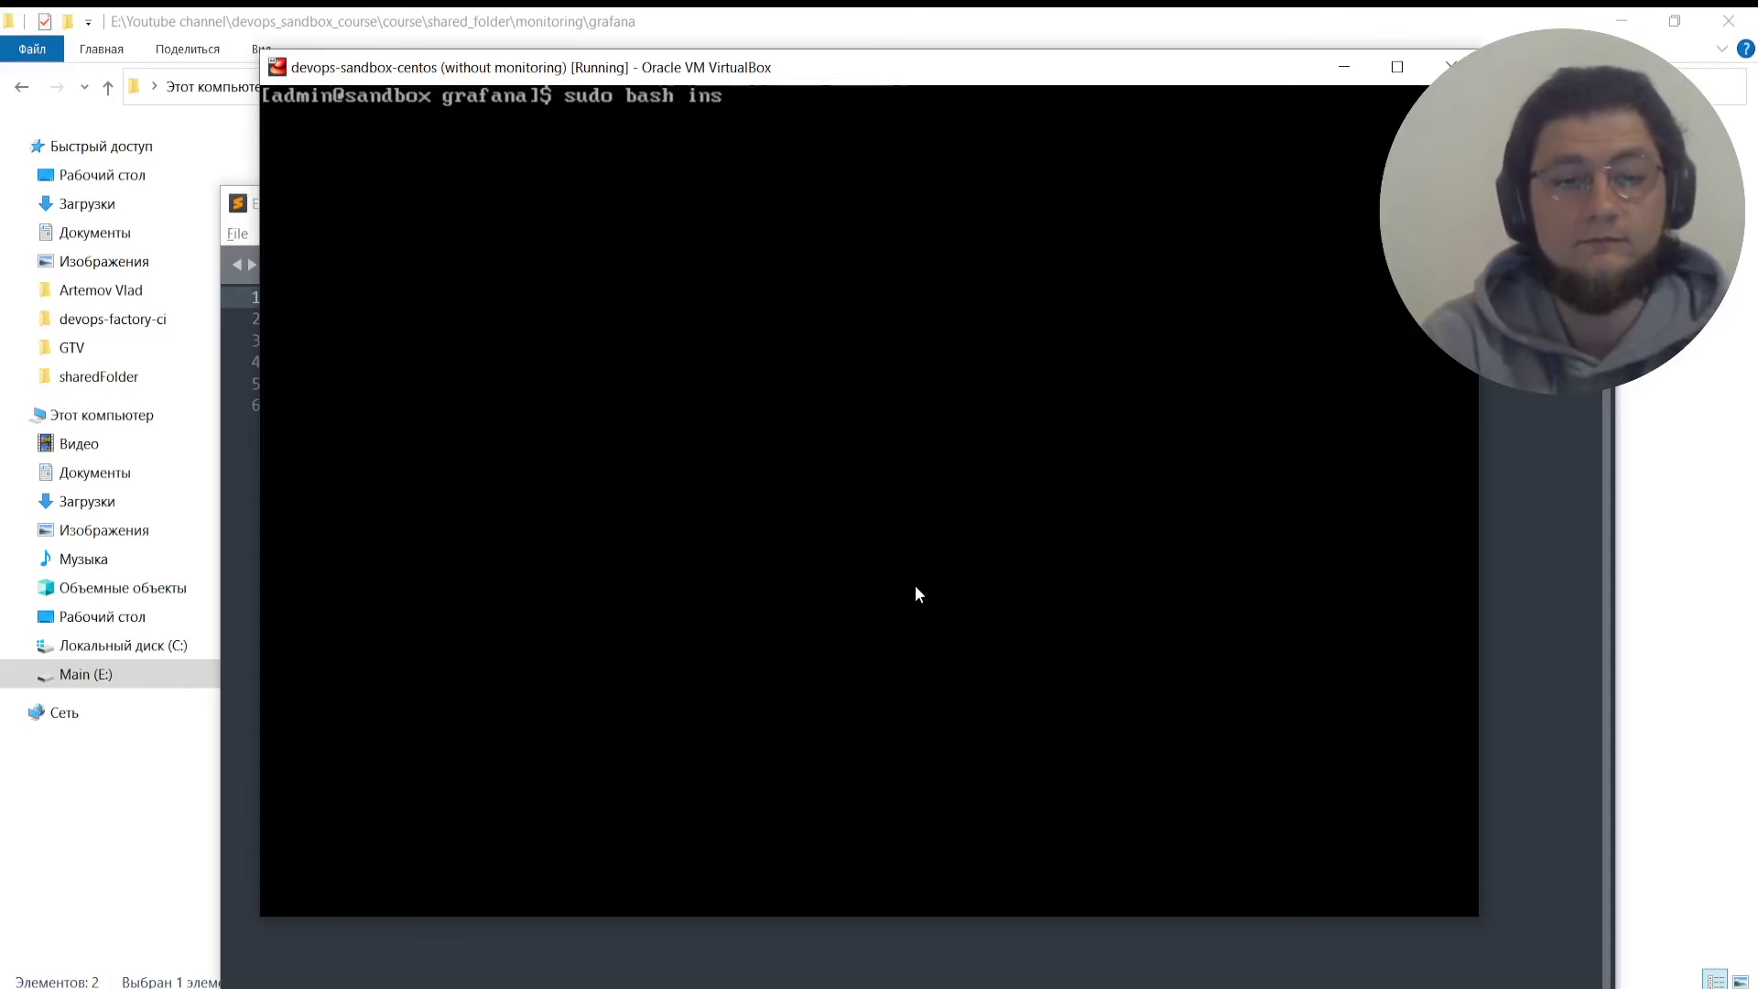
pyautogui.write('ns')
pyautogui.press('Tab')
pyautogui.press('Return')
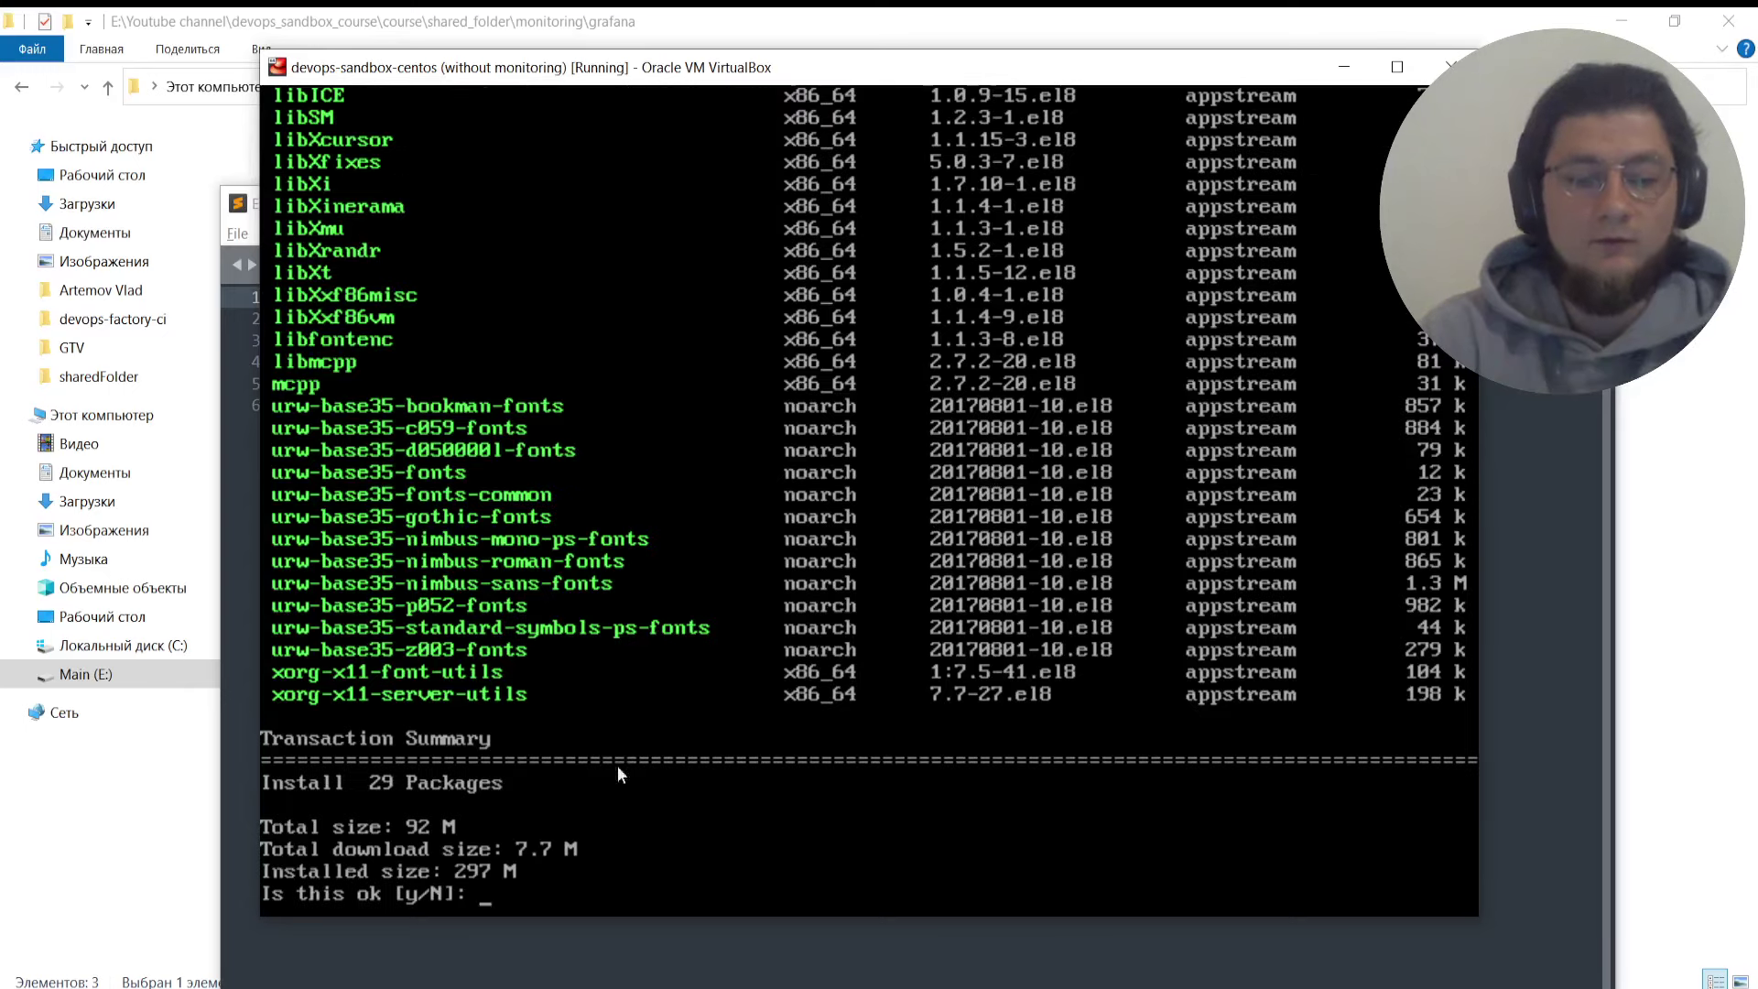
pyautogui.write('y')
pyautogui.press('Return')
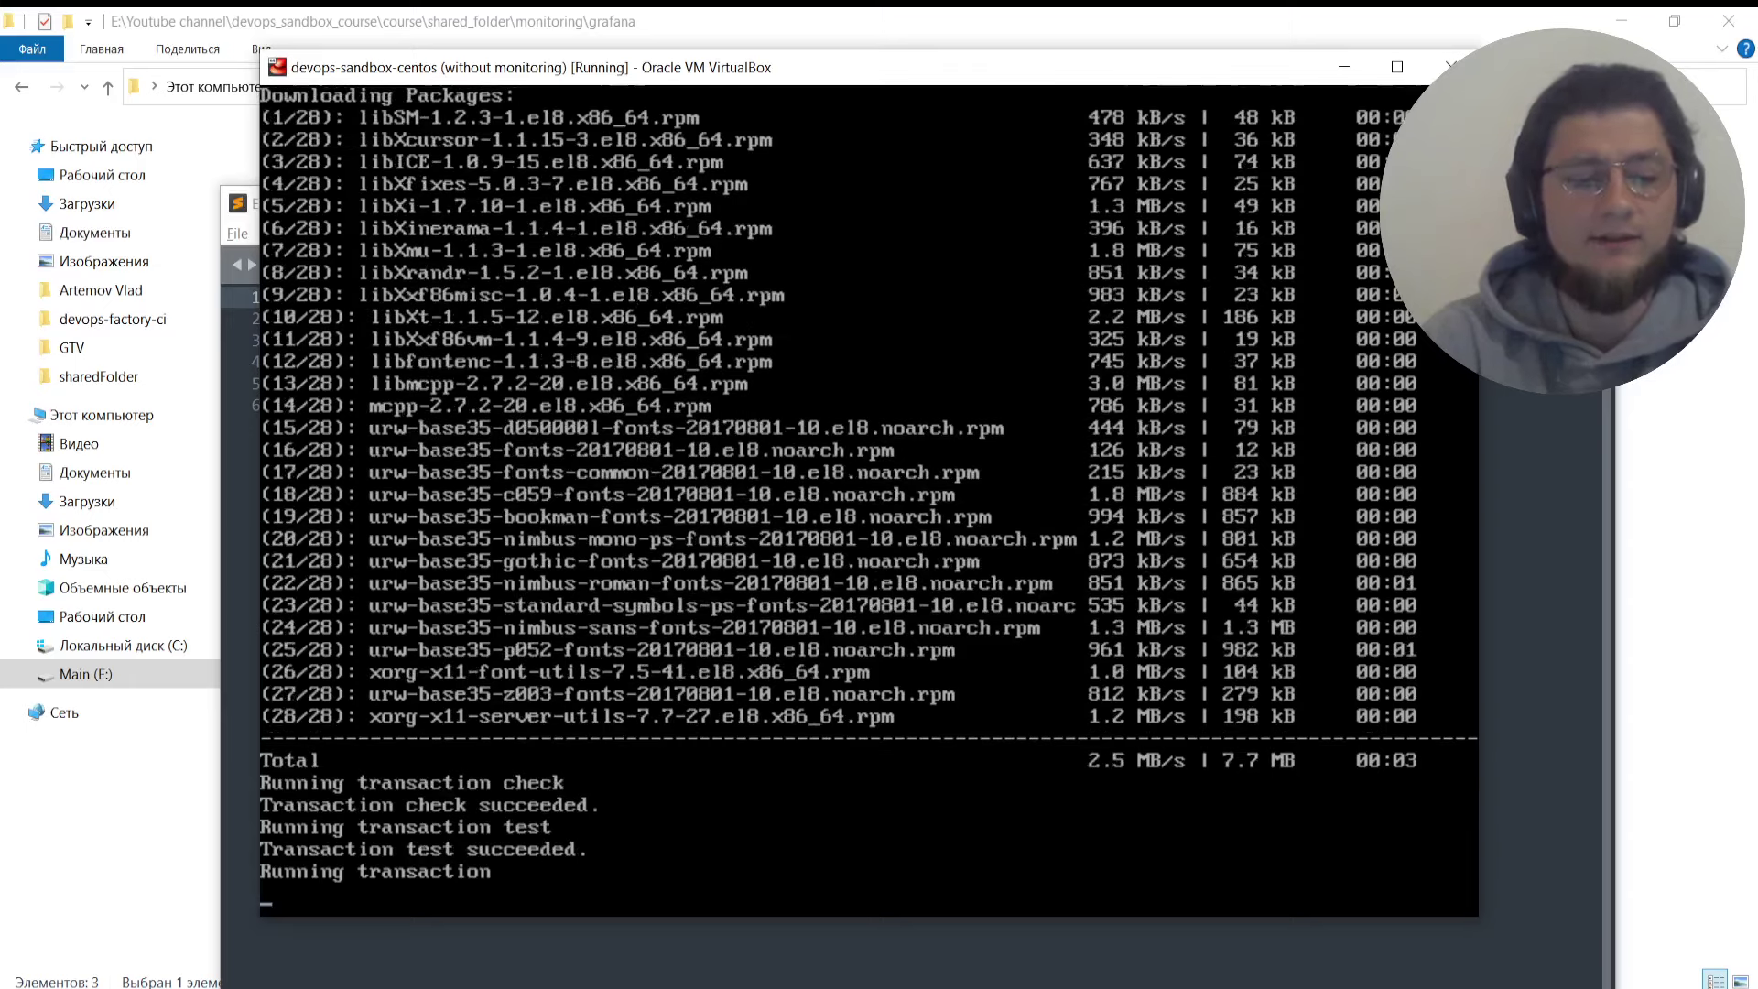
pyautogui.write('clear')
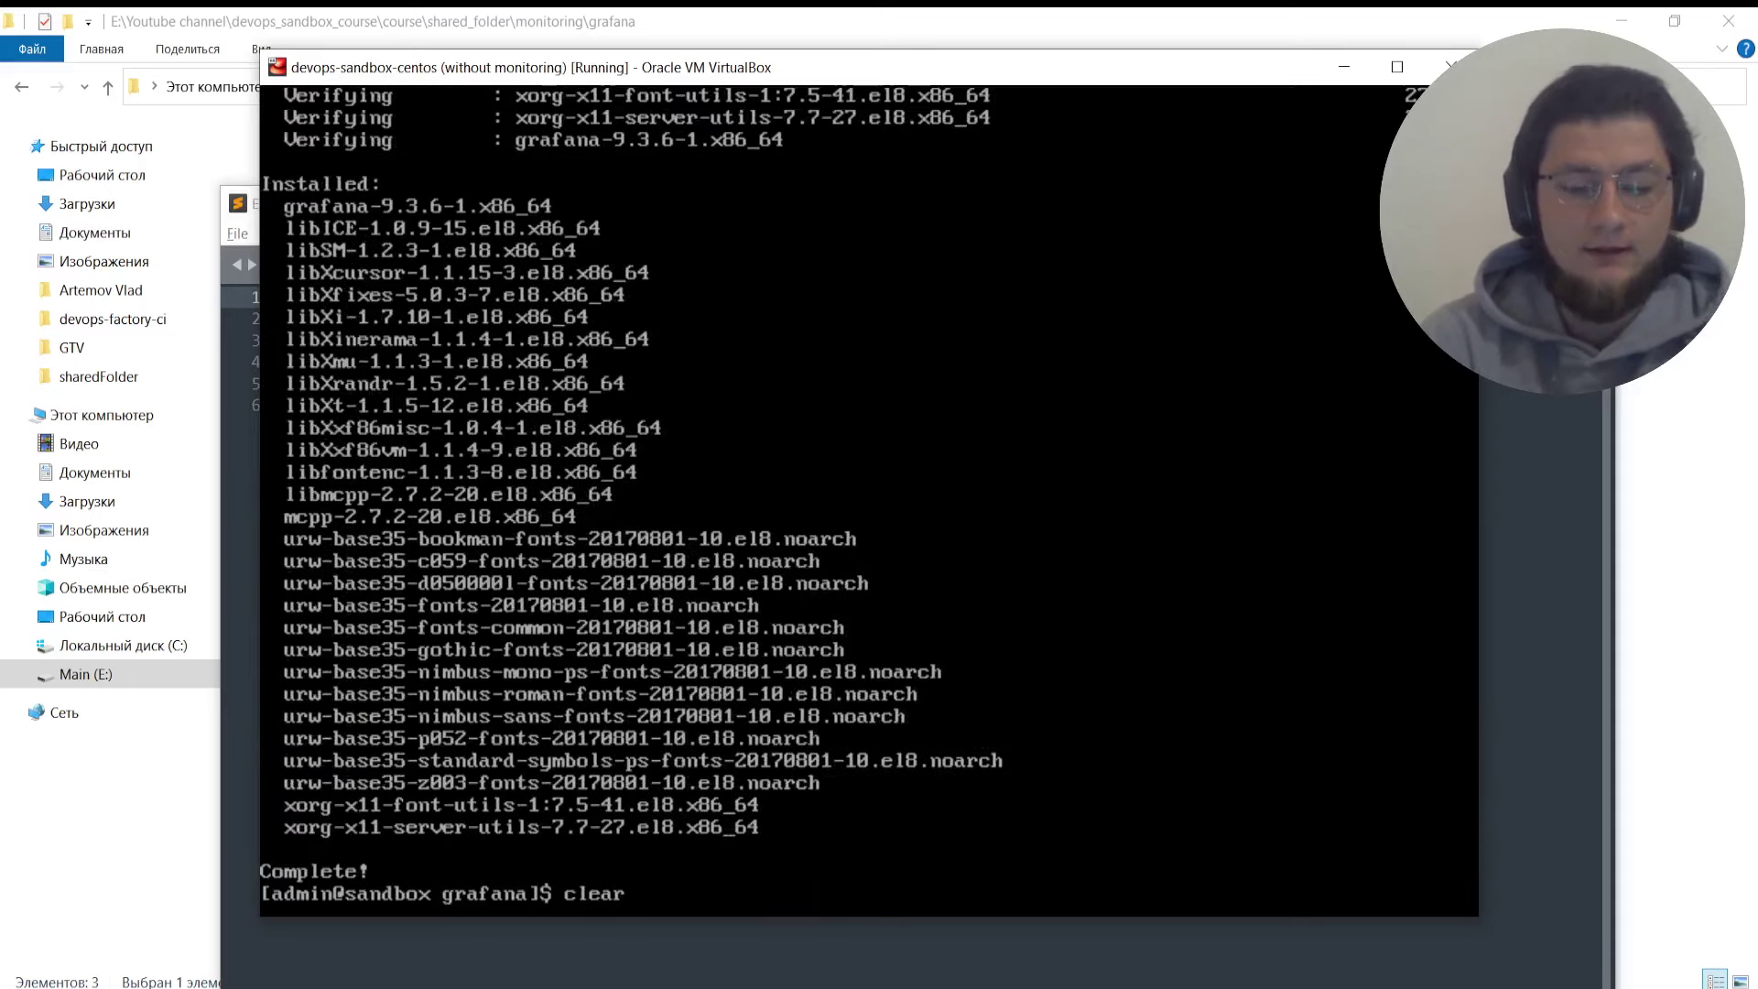
pyautogui.press('Return')
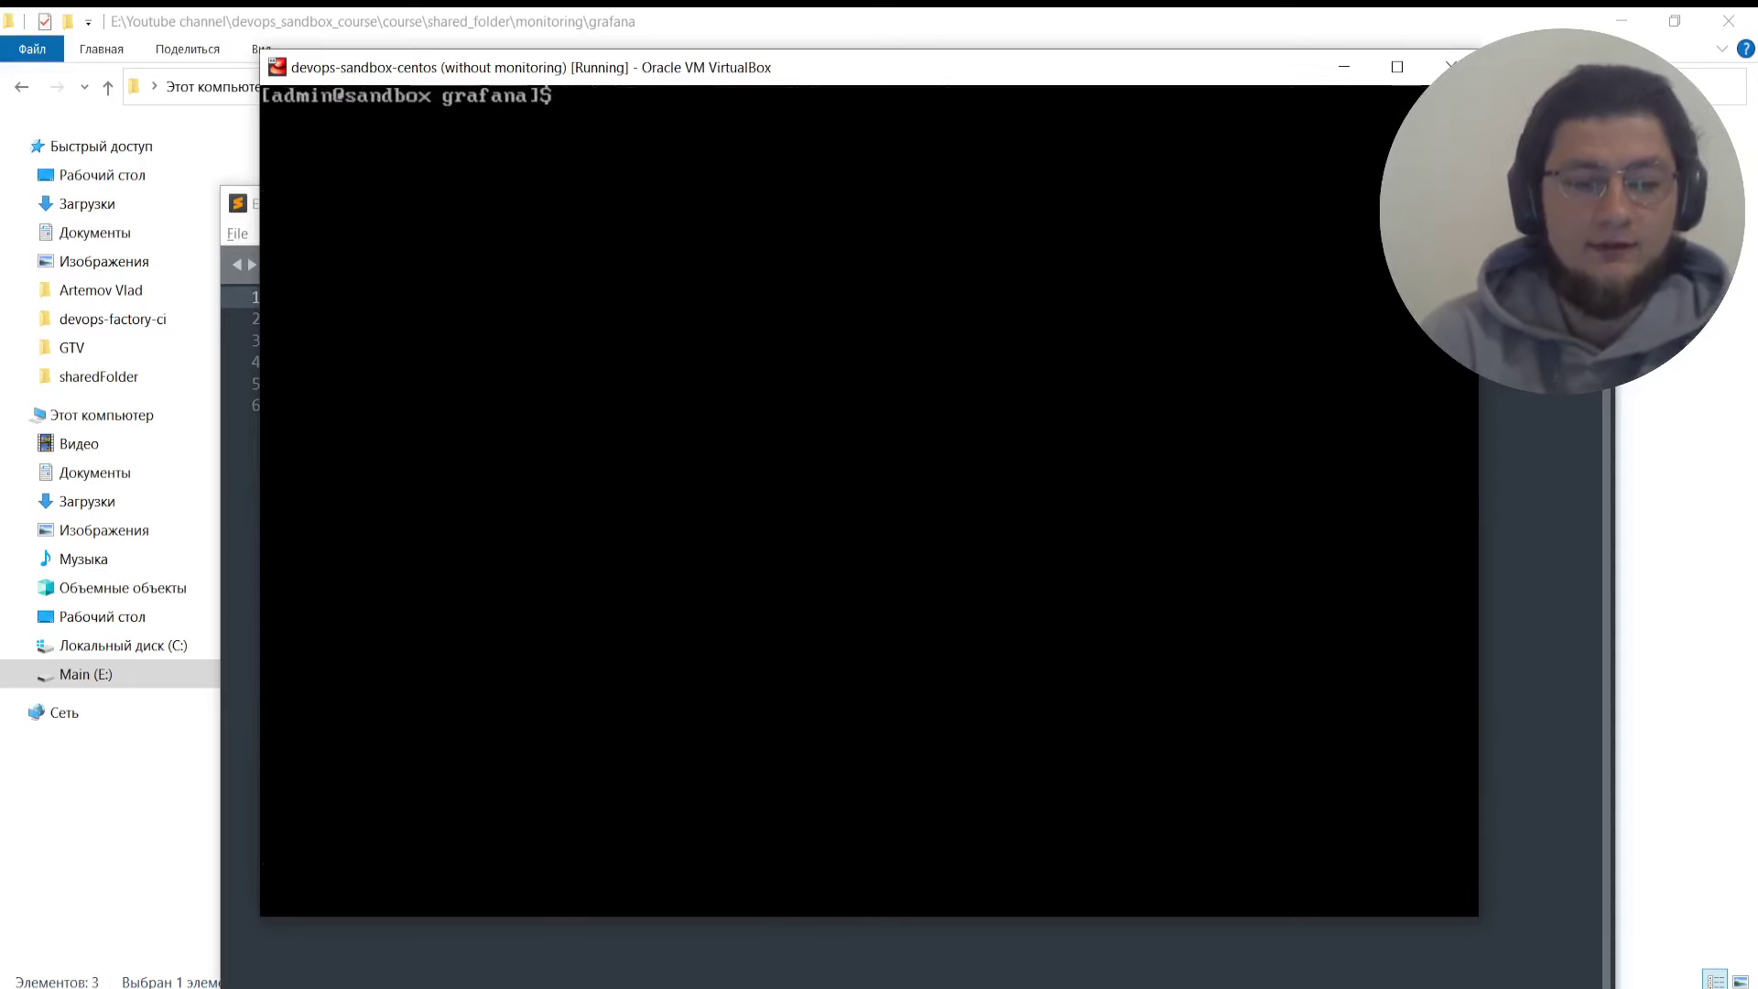
# Run sudo bash services_grafana.sh, quit the status pager, clear, and switch to Chrome.
pyautogui.write('sudo bash')
pyautogui.press('Tab')
pyautogui.press('Tab')
pyautogui.write('services_grafana.sh')
pyautogui.press('Return')
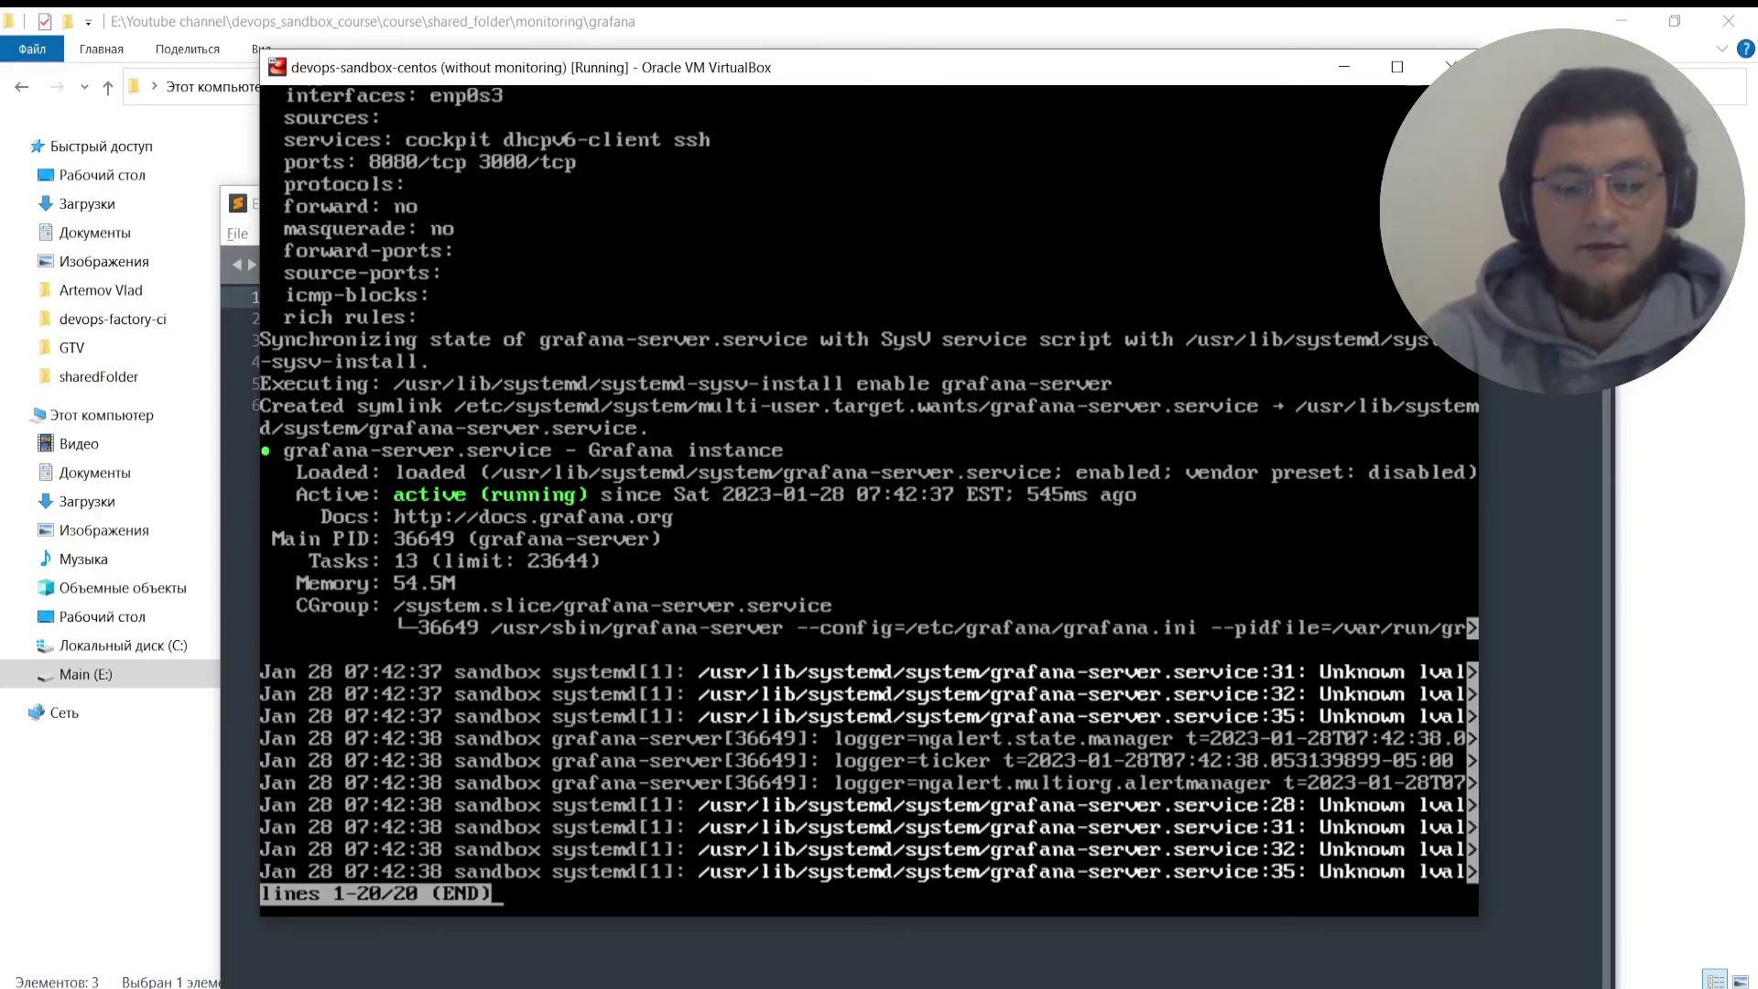
pyautogui.write('qclear')
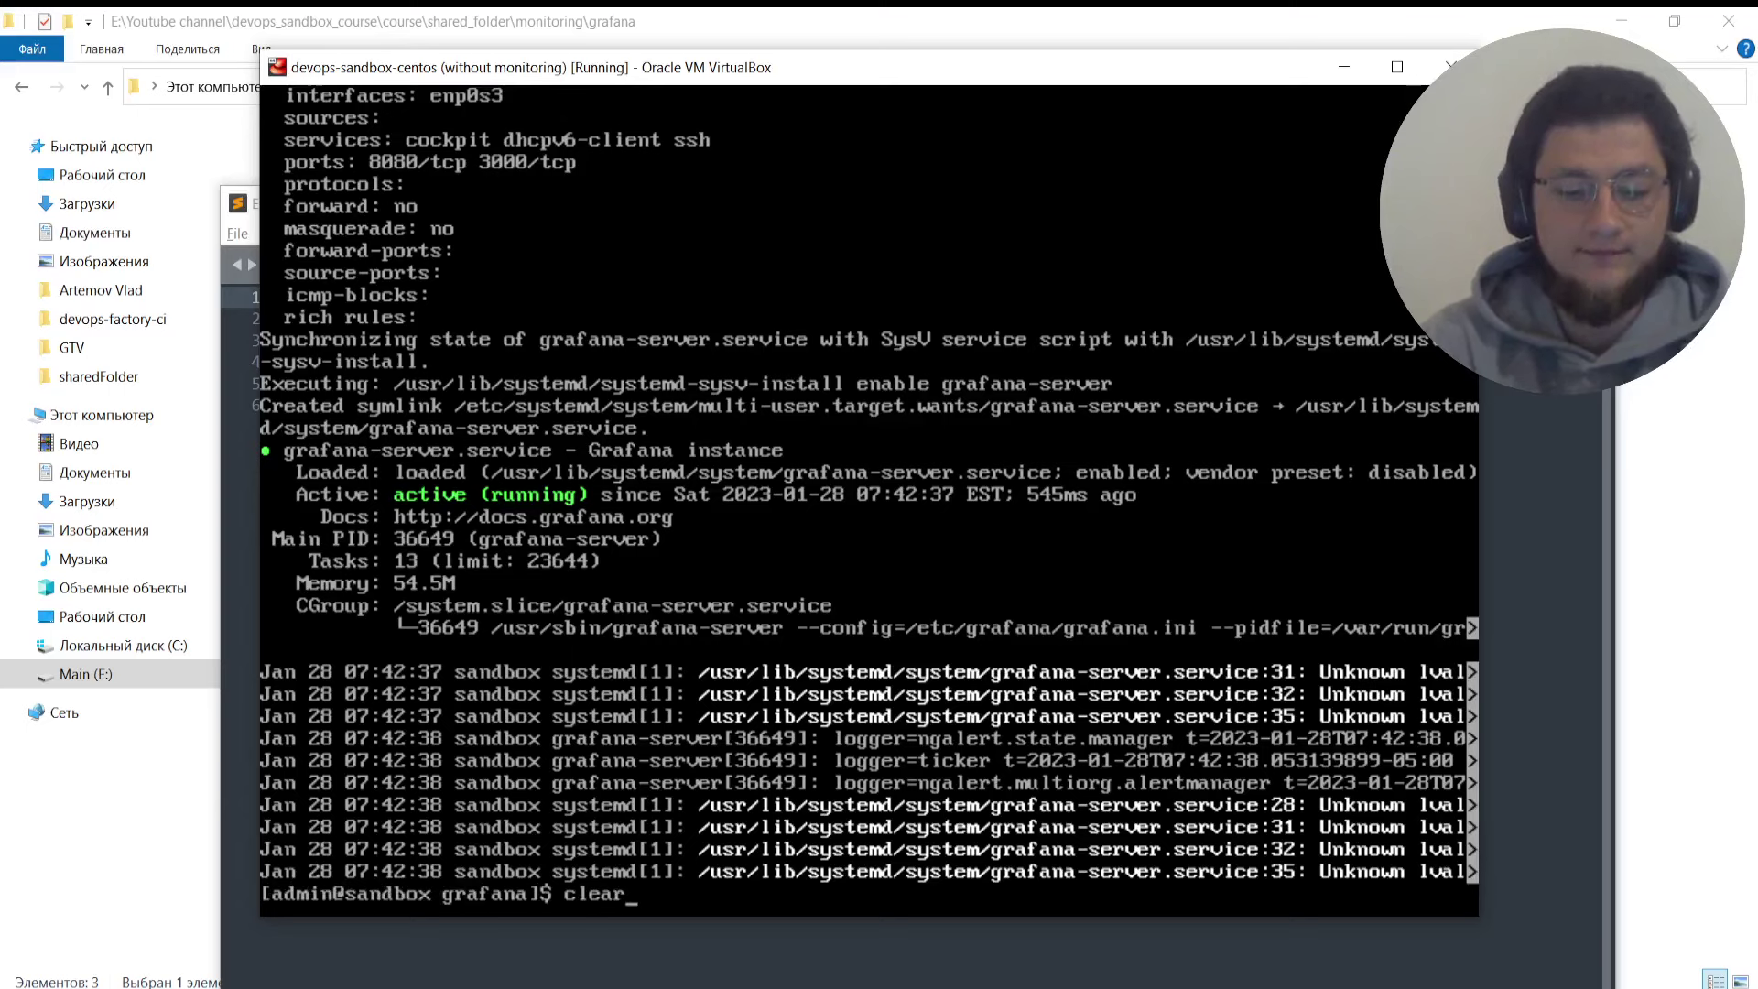
pyautogui.press('Return')
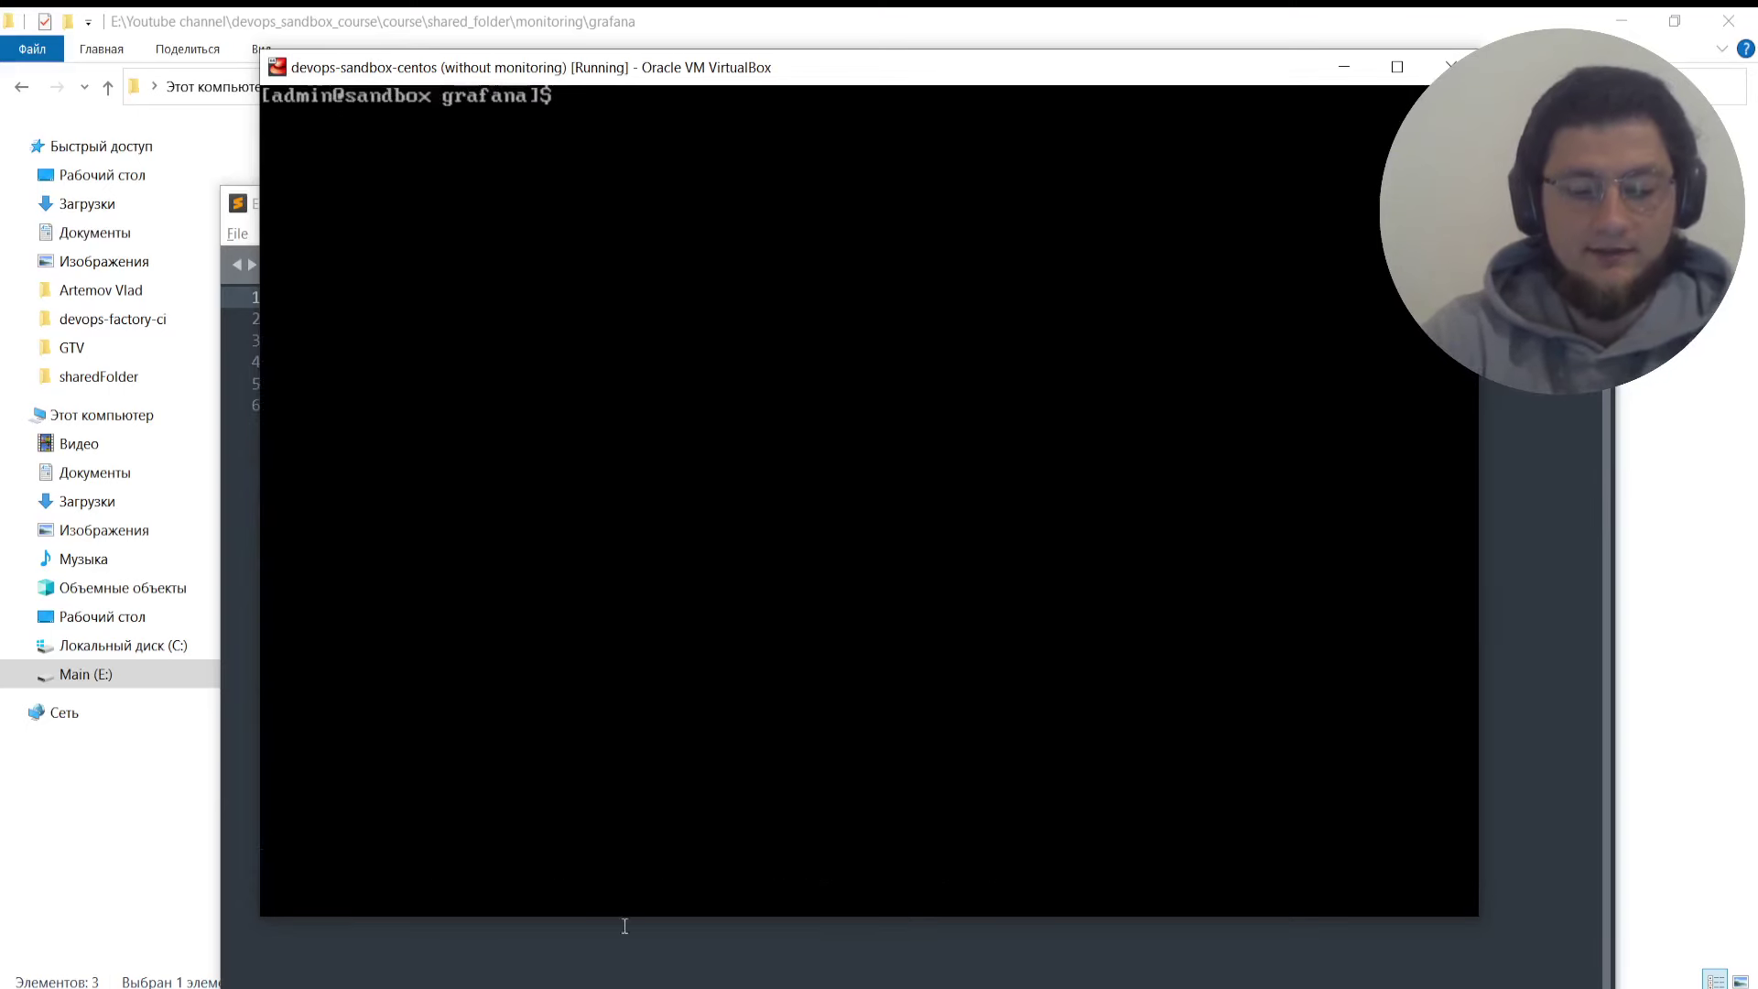
pyautogui.press('super+2')
pyautogui.click(357, 902)
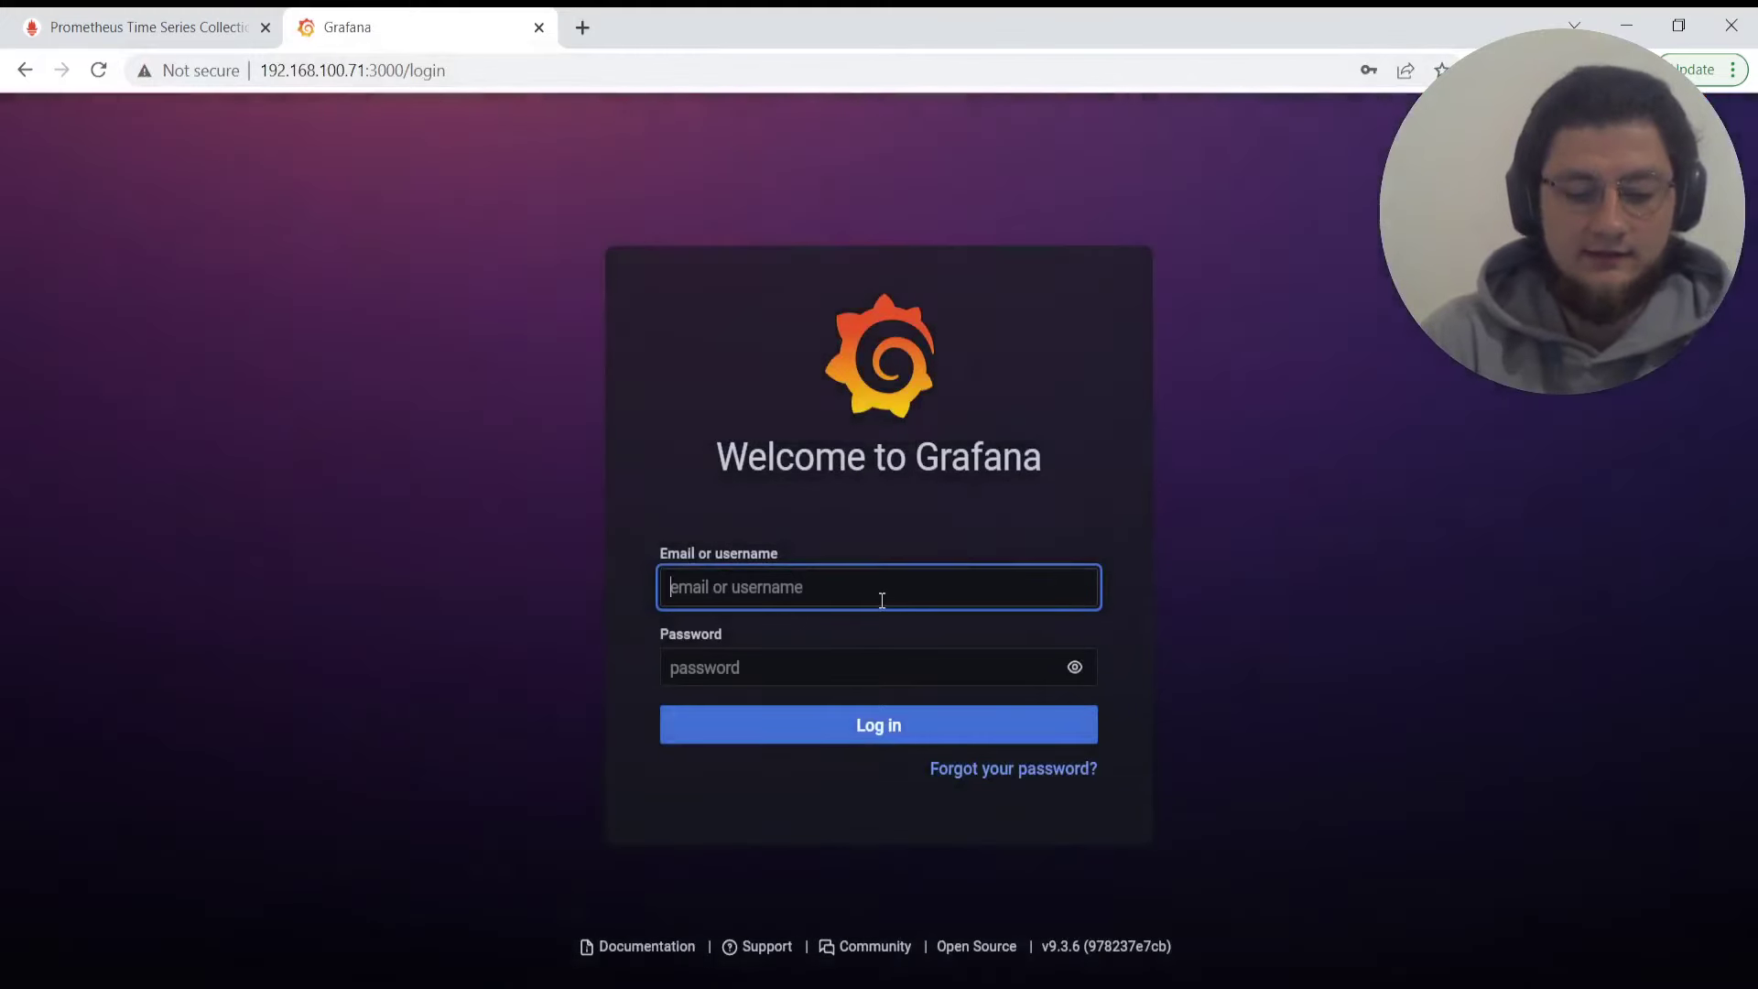
# Sign in to Grafana as admin with the saved password and skip setting a new one.
pyautogui.write('admin')
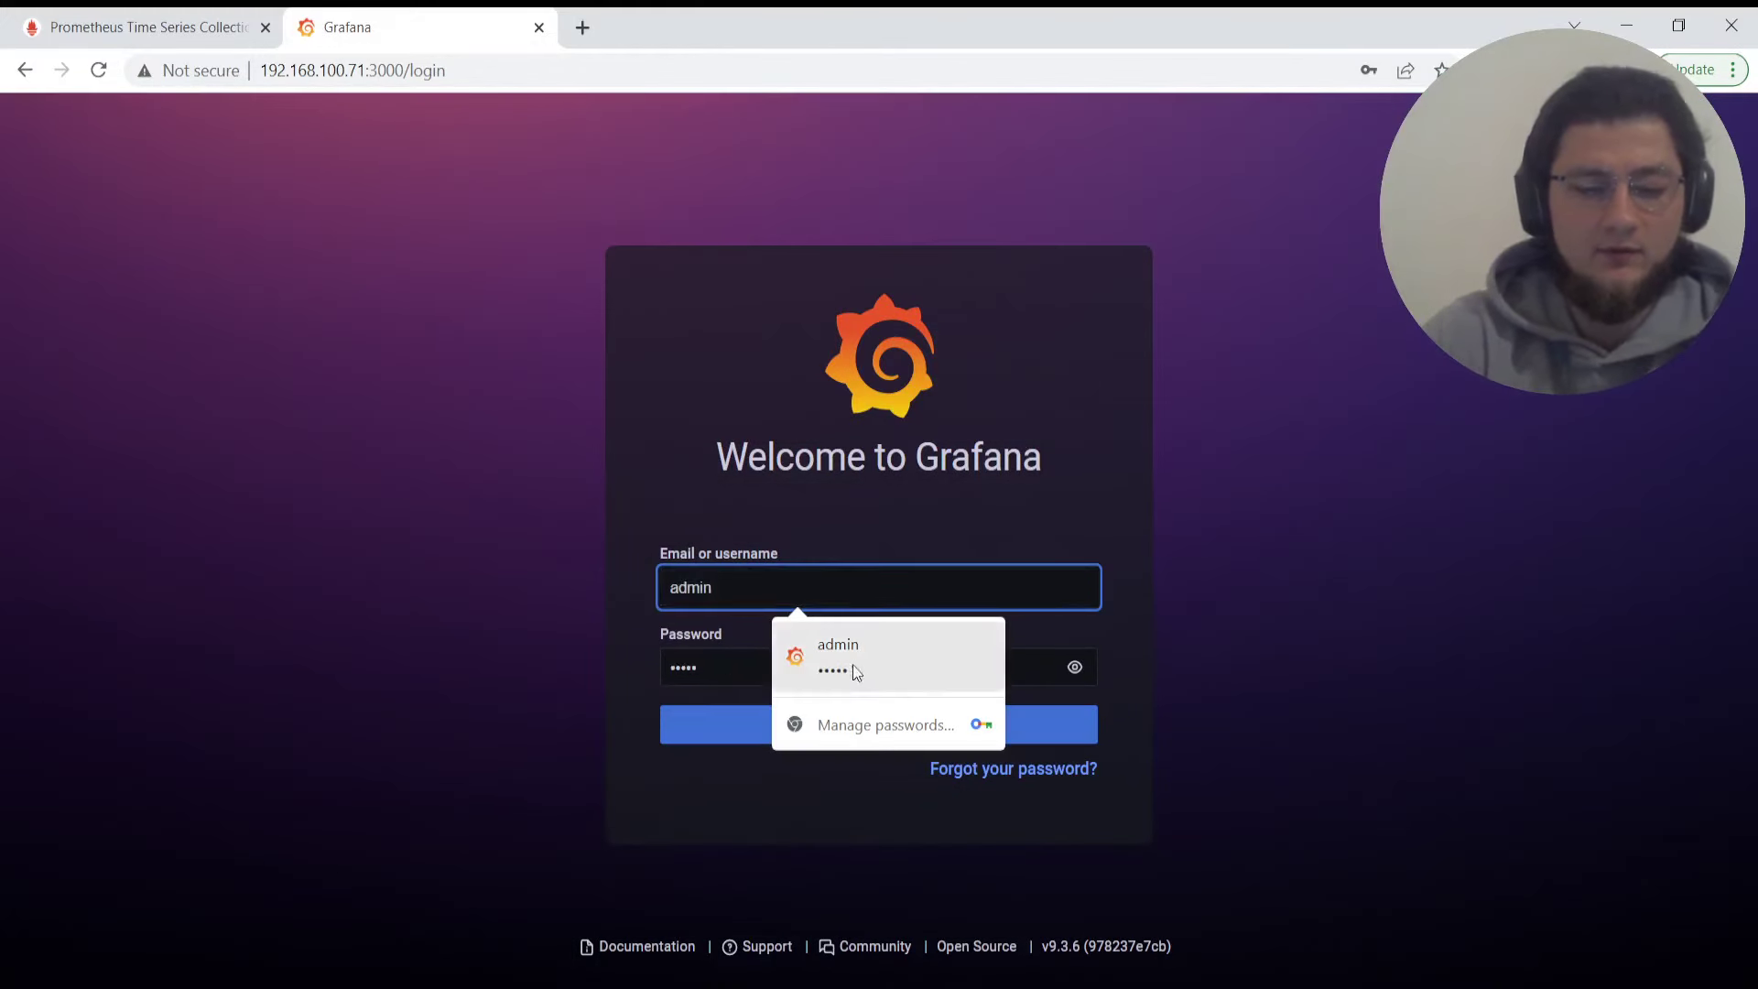
pyautogui.click(744, 670)
pyautogui.click(849, 740)
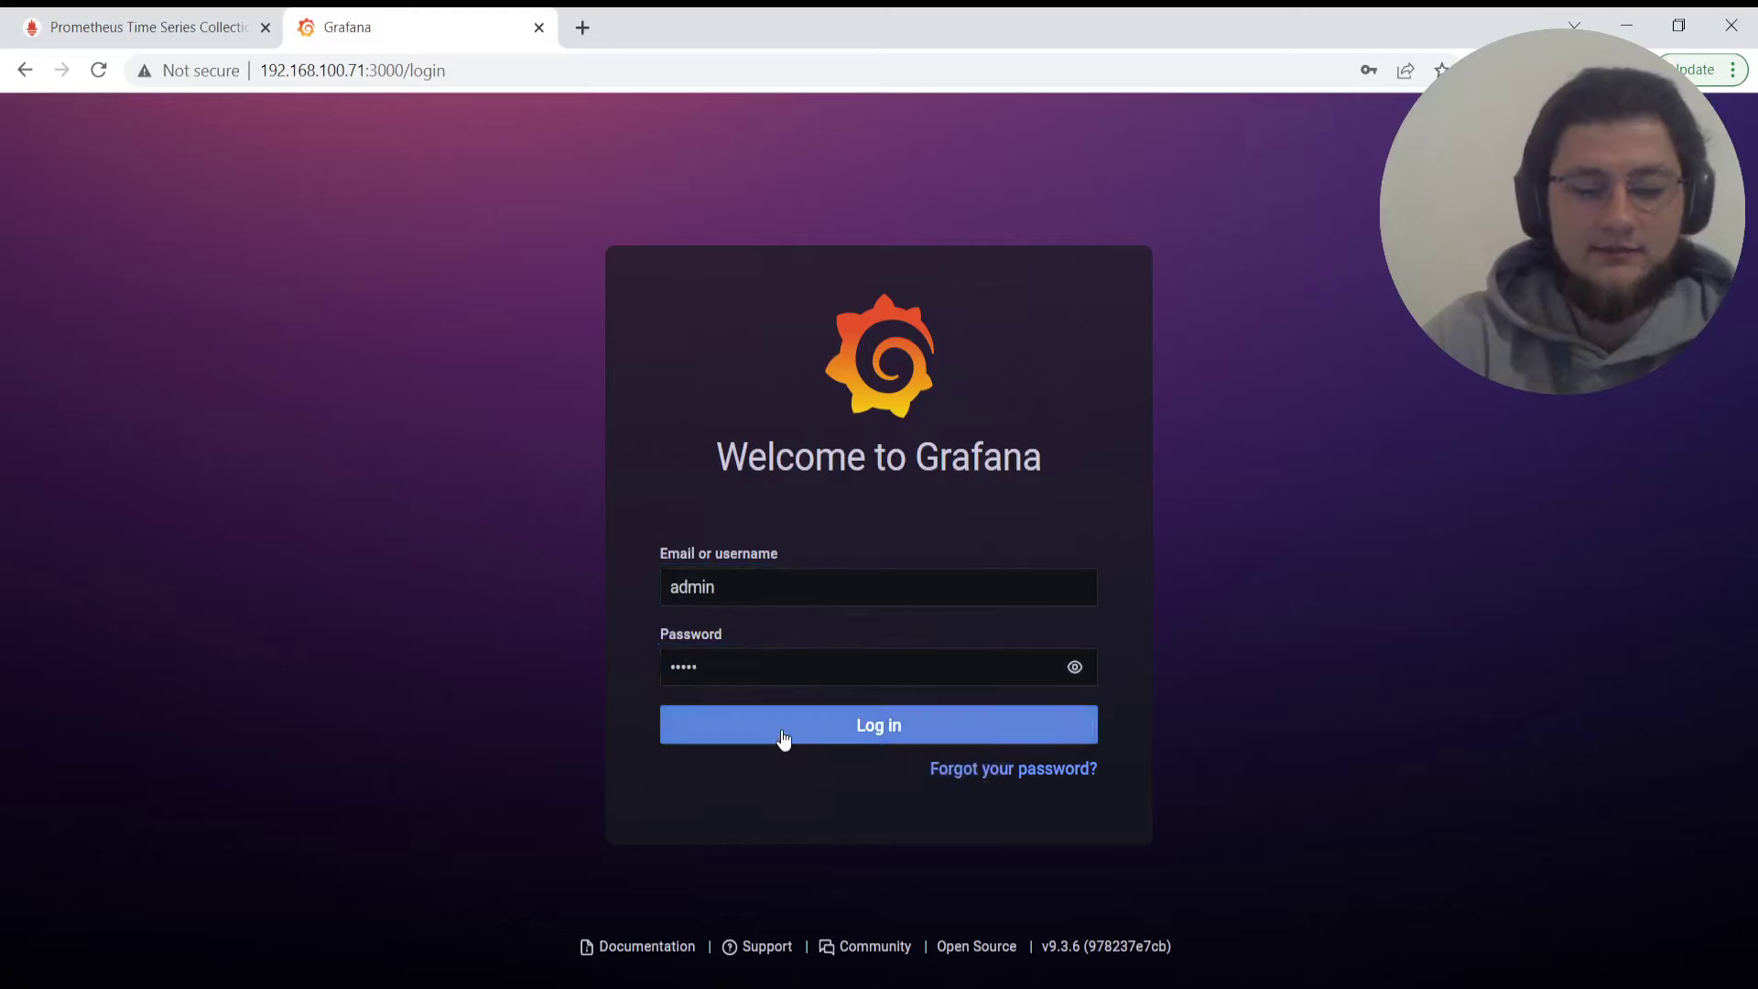
pyautogui.click(788, 737)
pyautogui.click(1079, 416)
pyautogui.click(696, 780)
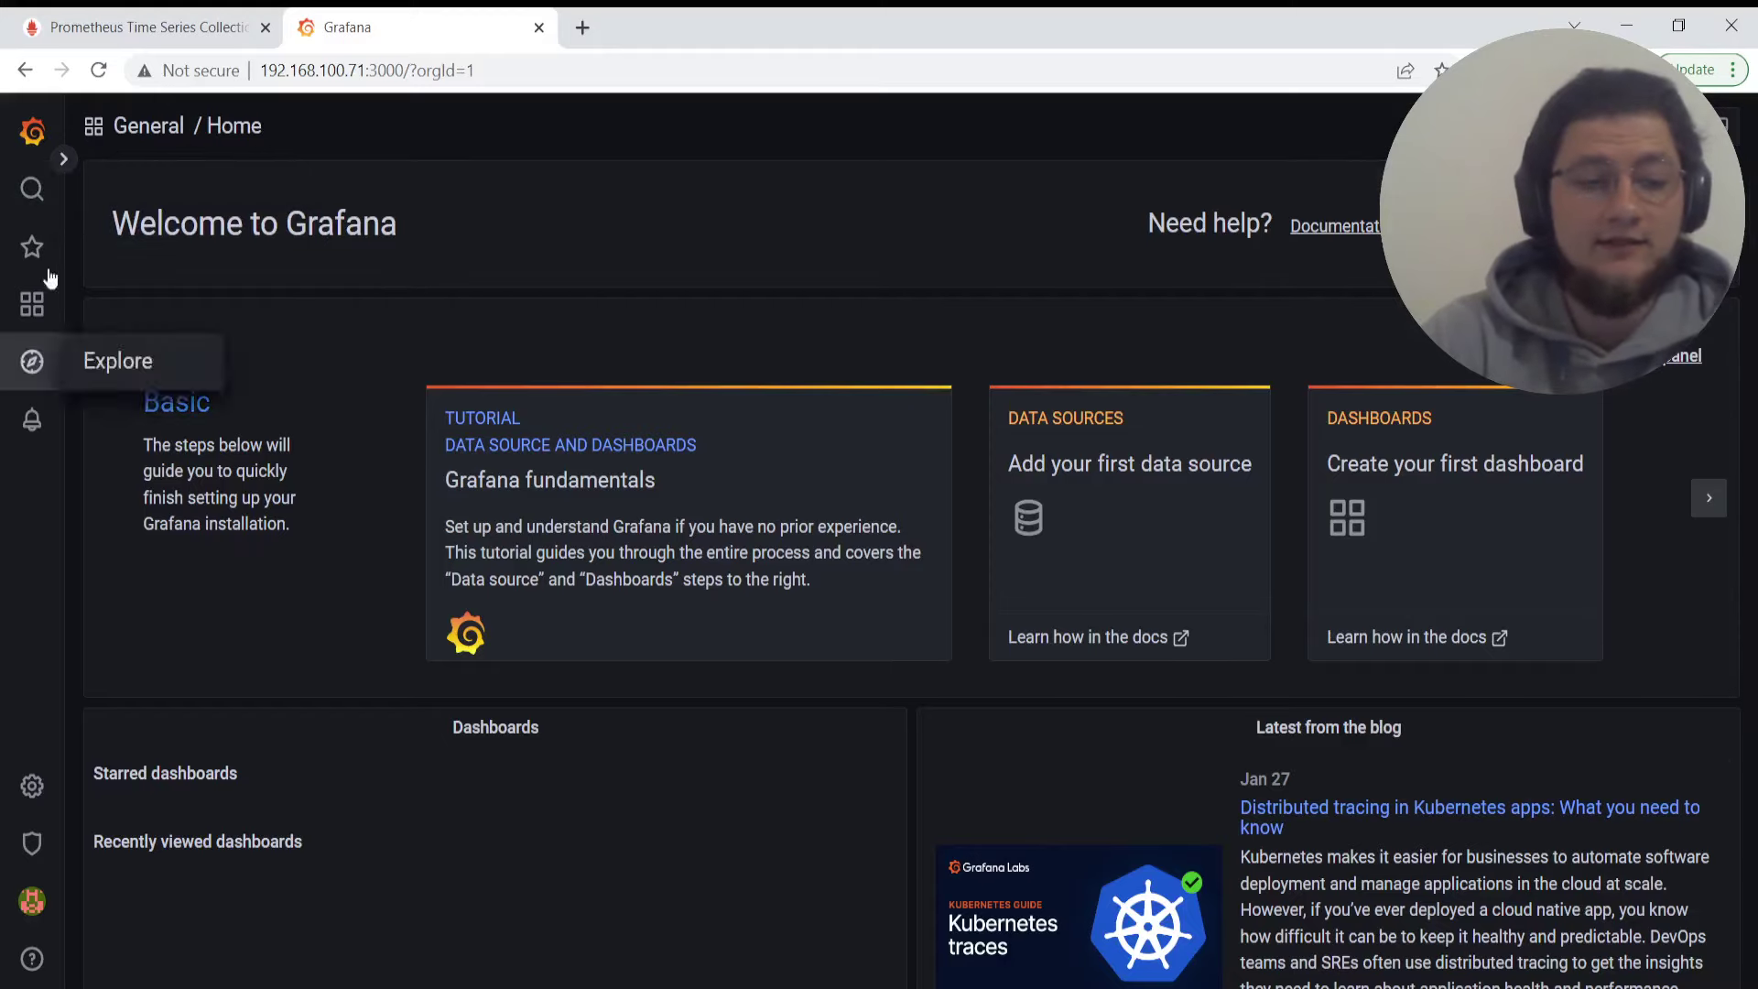
# Remove the getting-started panel from the Grafana home page, then go to the Prometheus tab.
pyautogui.scroll(-3, 415, 597)
pyautogui.scroll(3, 415, 597)
pyautogui.scroll(-5, 1127, 767)
pyautogui.scroll(2, 816, 765)
pyautogui.scroll(5, 1204, 838)
pyautogui.scroll(-5, 658, 724)
pyautogui.scroll(5, 981, 459)
pyautogui.click(1685, 356)
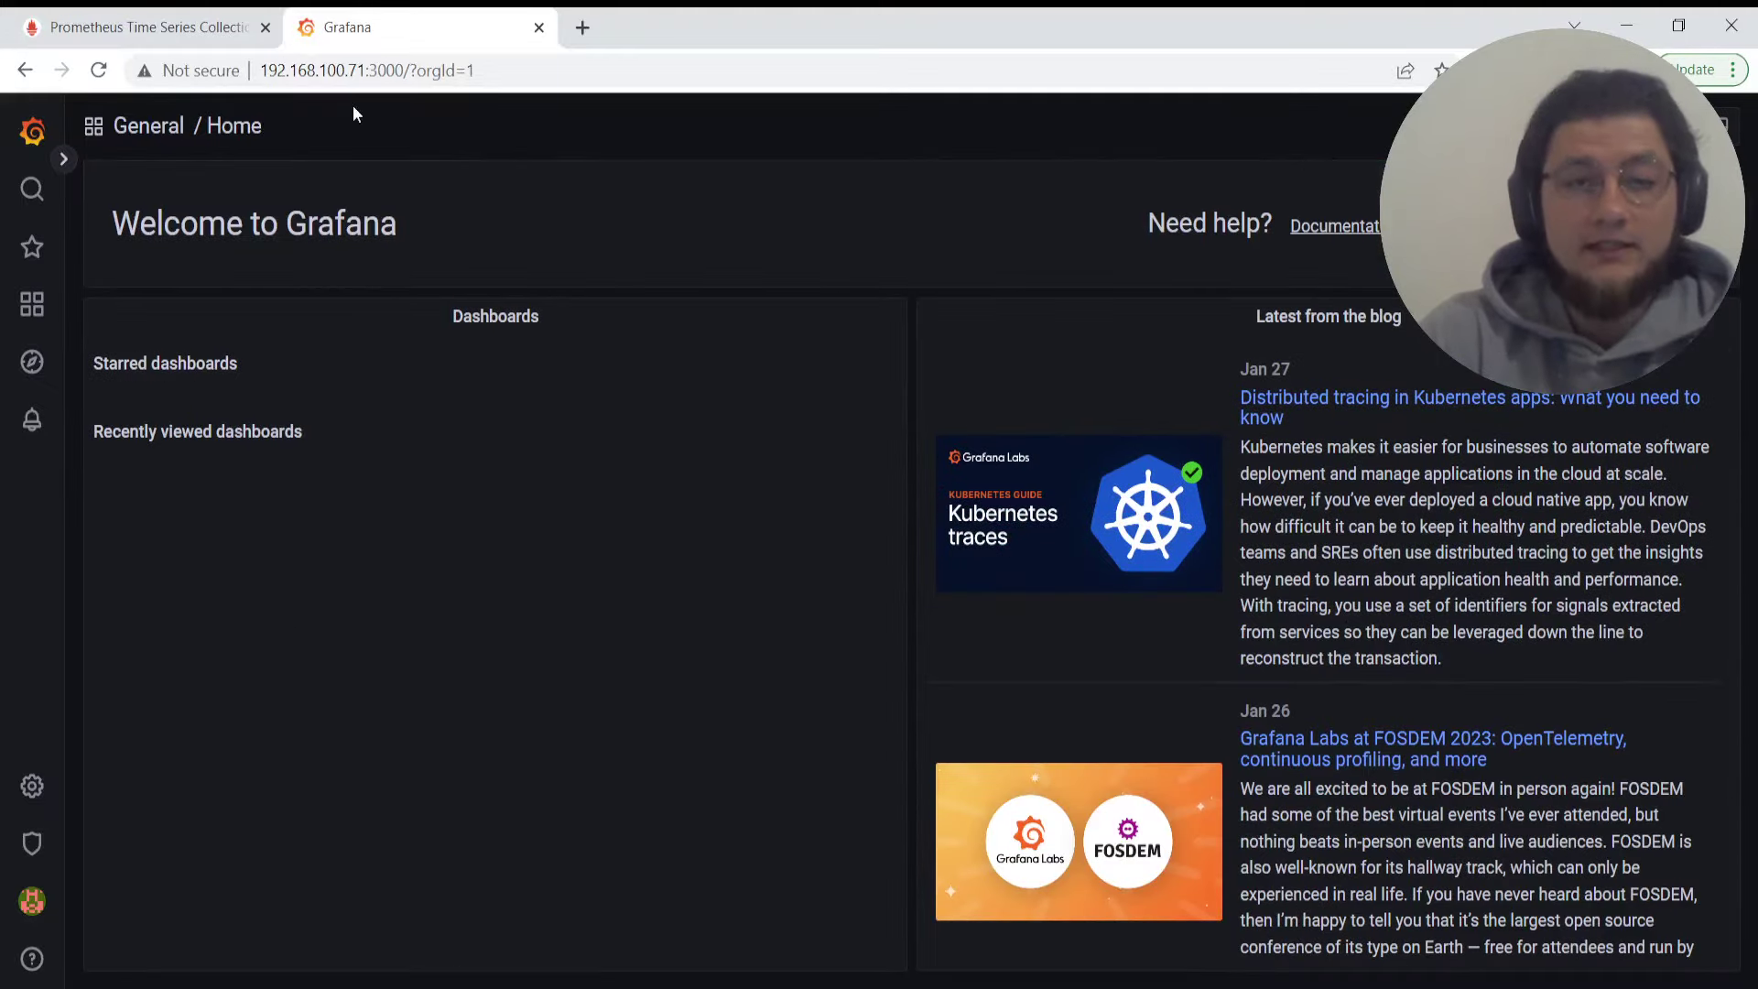
pyautogui.click(205, 31)
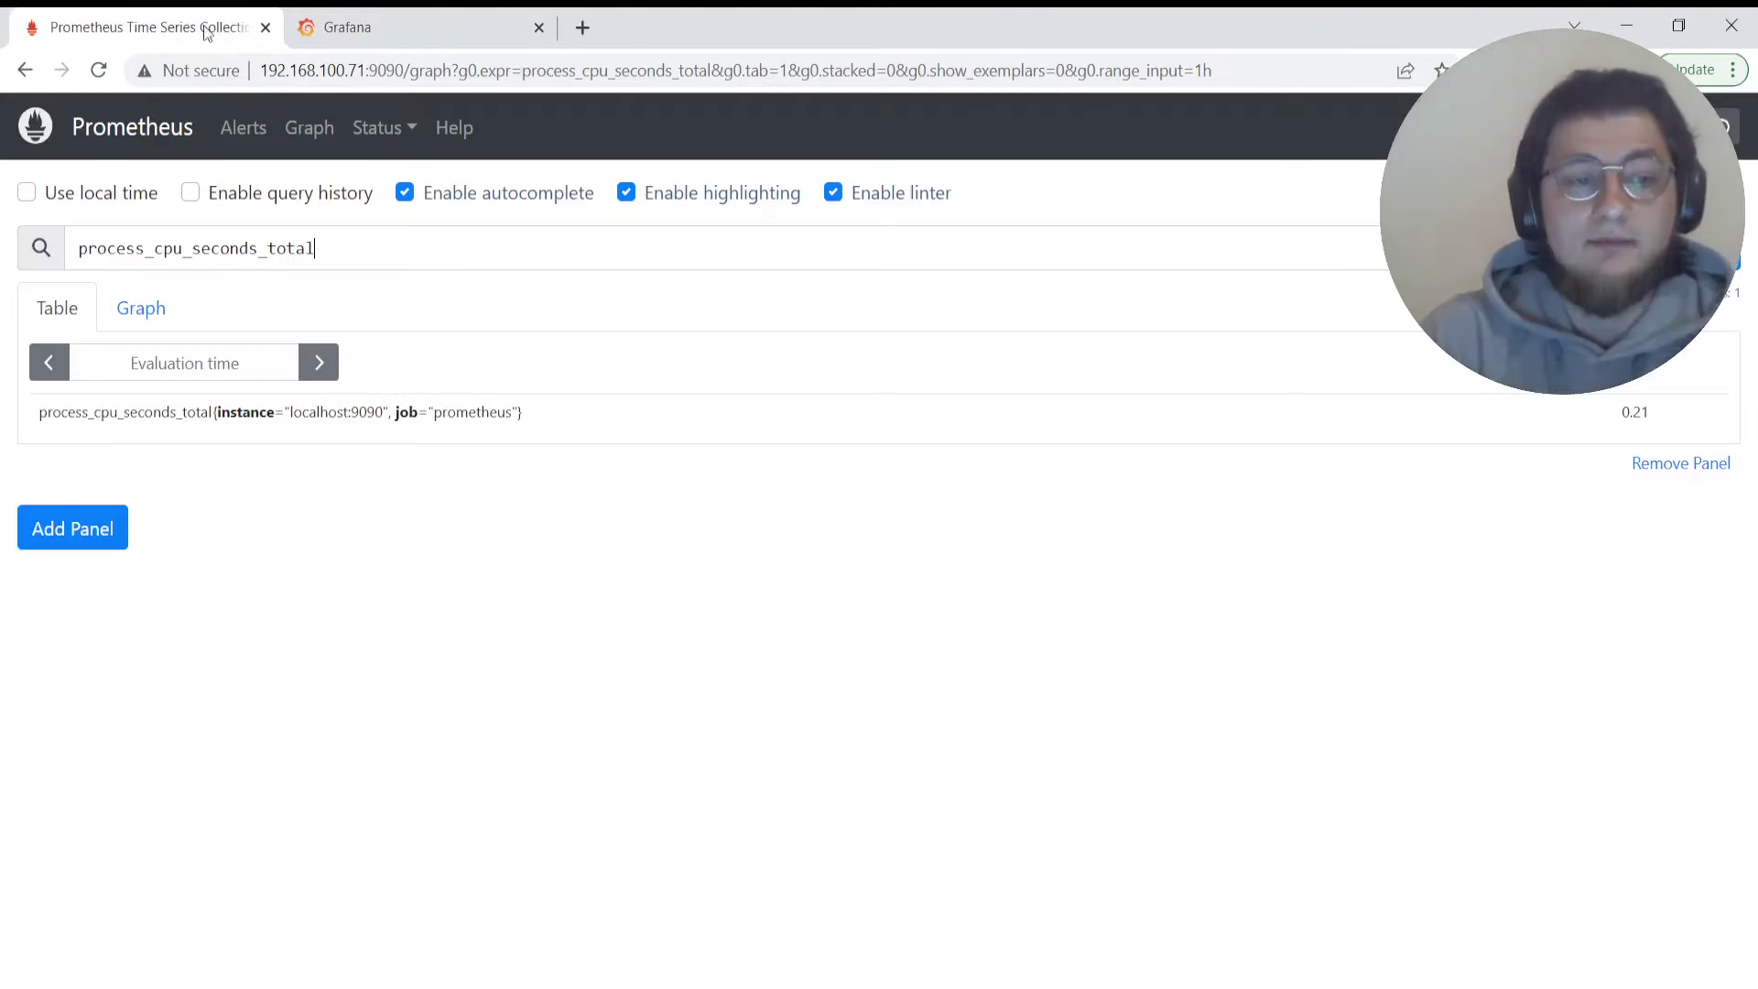
# Switch from Prometheus back to the Grafana home page tab in Chrome.
pyautogui.click(369, 20)
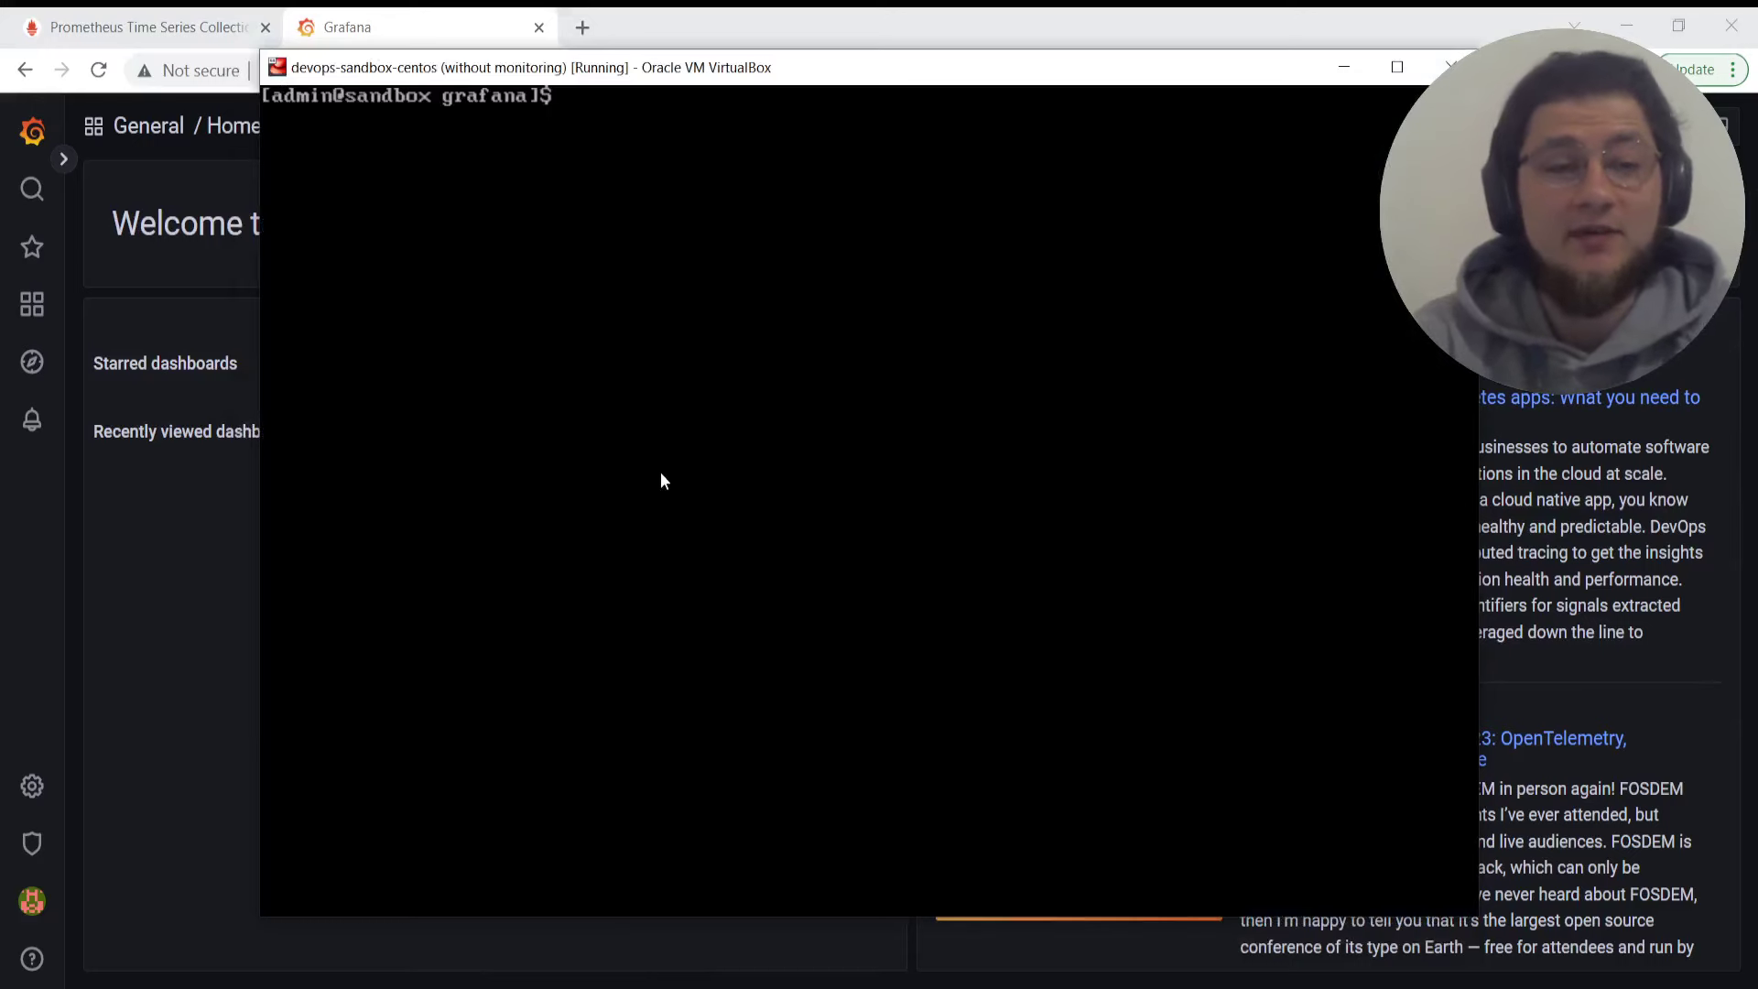
# Erase the stray character at the shell prompt and return to the Prometheus tab in Chrome.
pyautogui.write('a')
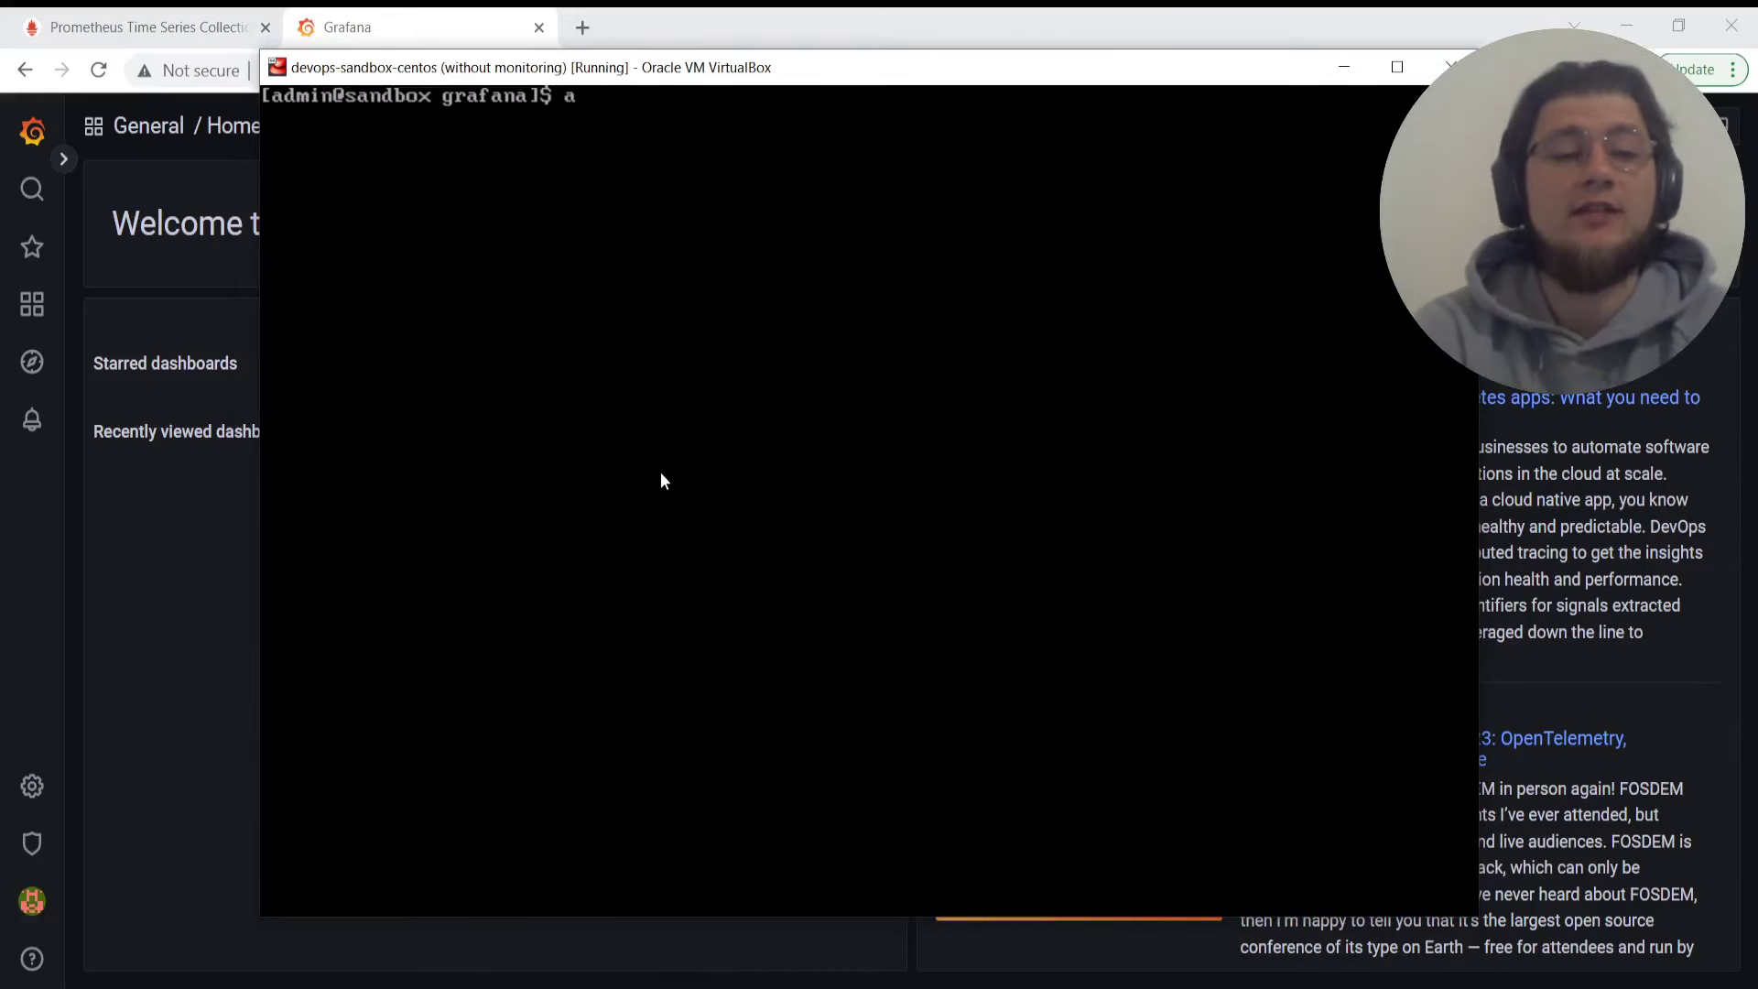
pyautogui.press('BackSpace')
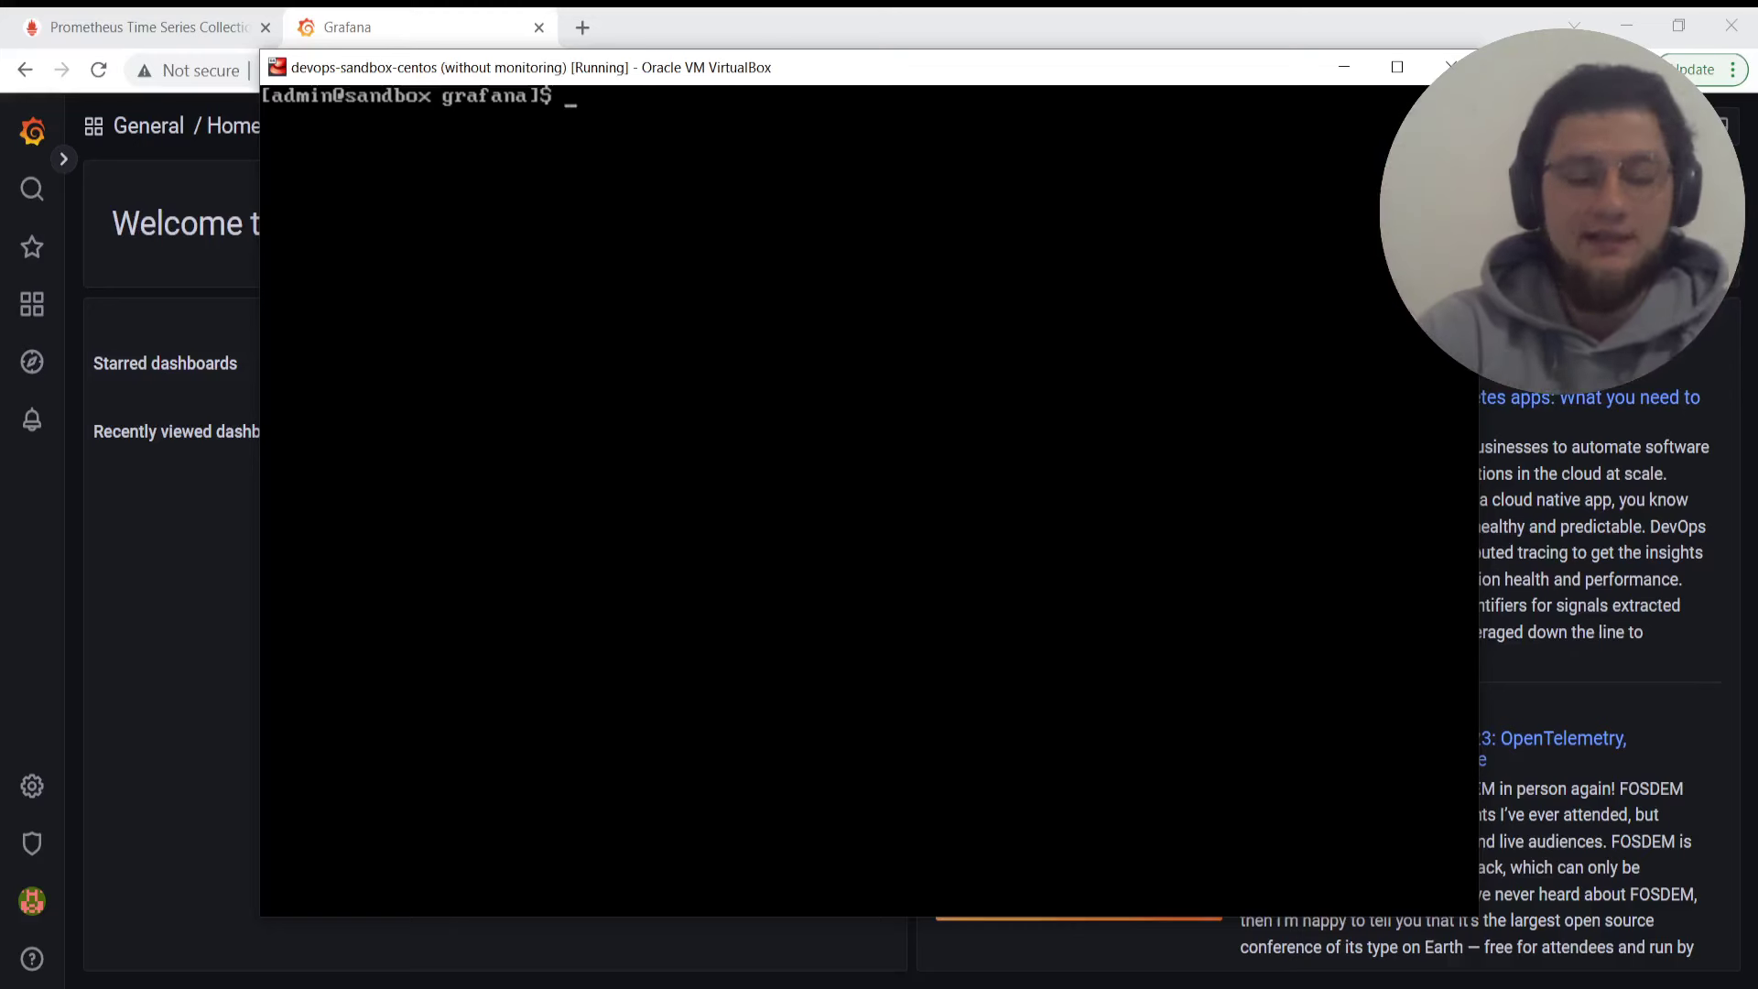
pyautogui.click(146, 26)
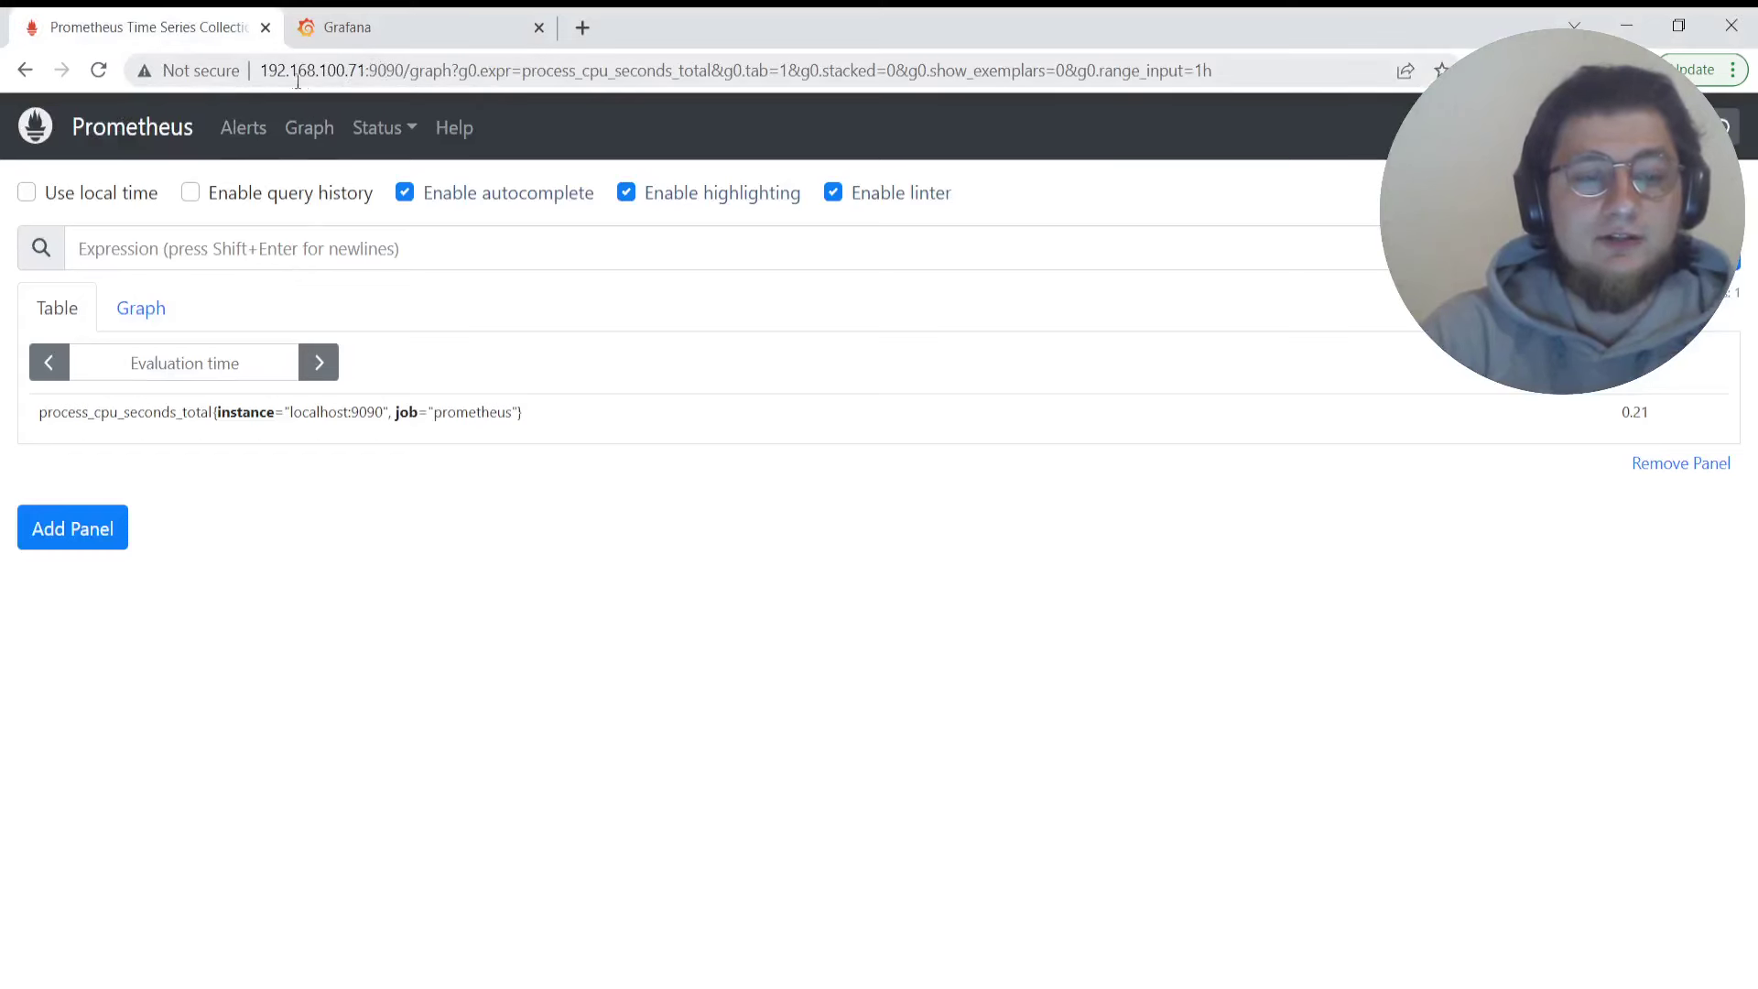
# Highlight port 9090 and check that cadv and node offer no metric suggestions yet.
pyautogui.moveTo(367, 71); pyautogui.dragTo(409, 72)
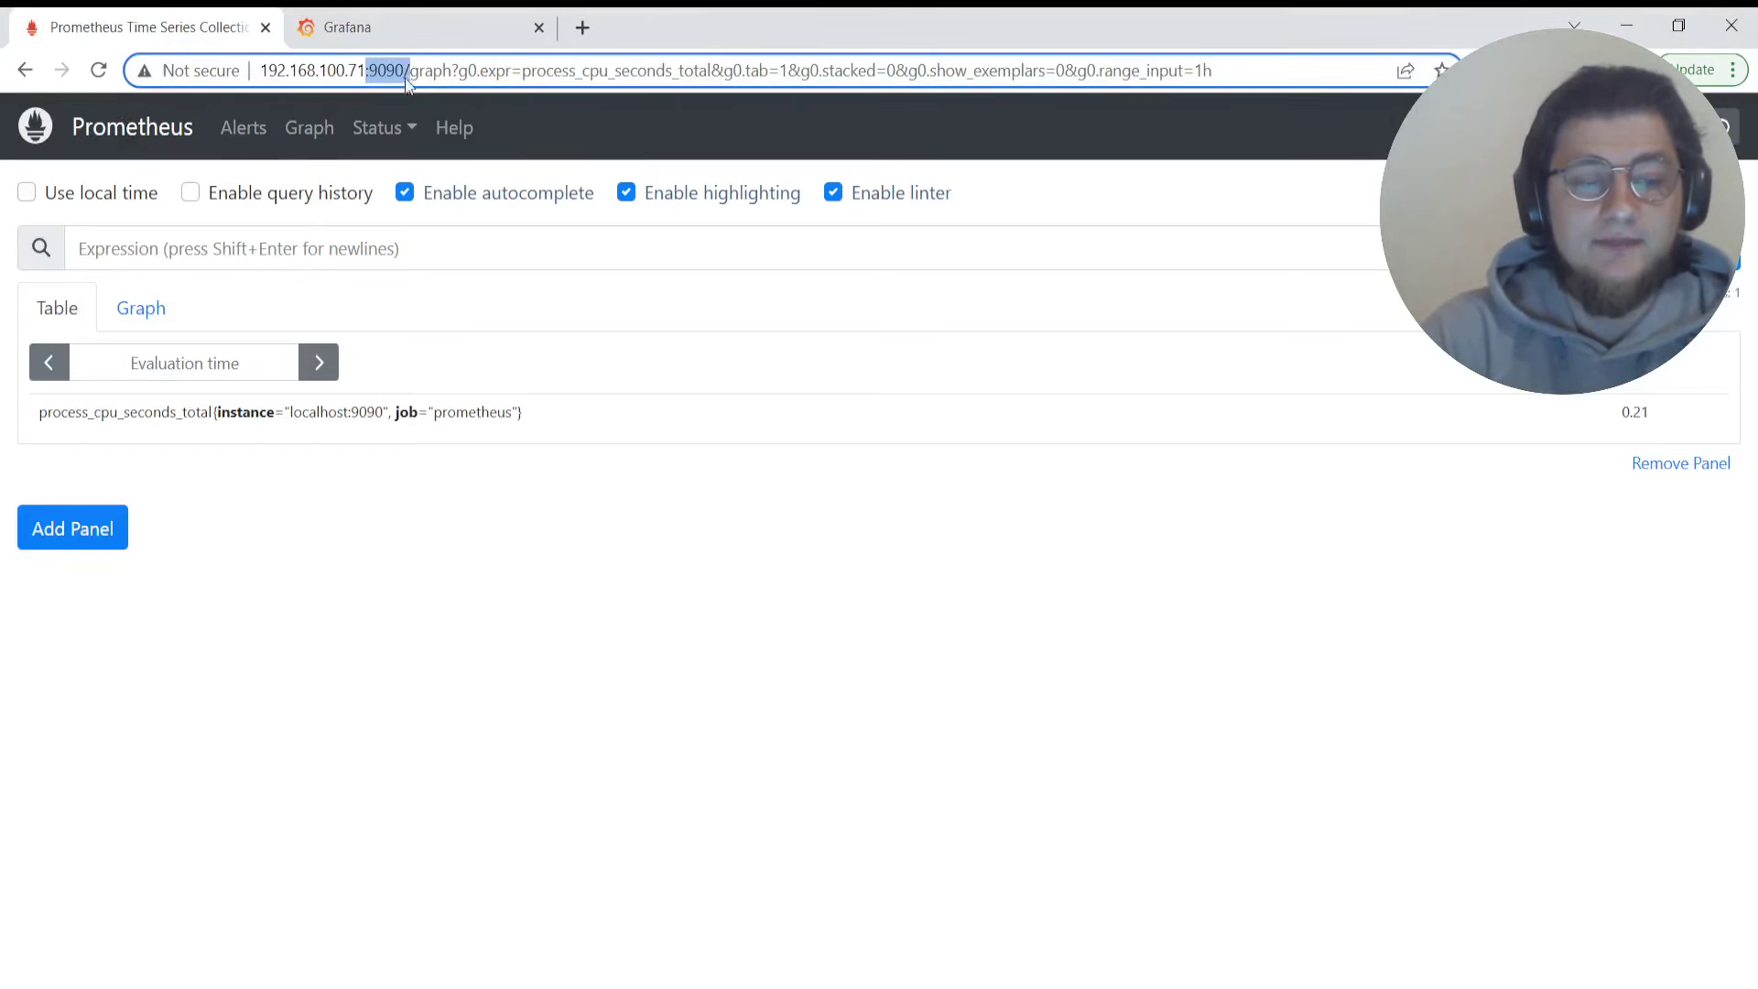
pyautogui.click(335, 249)
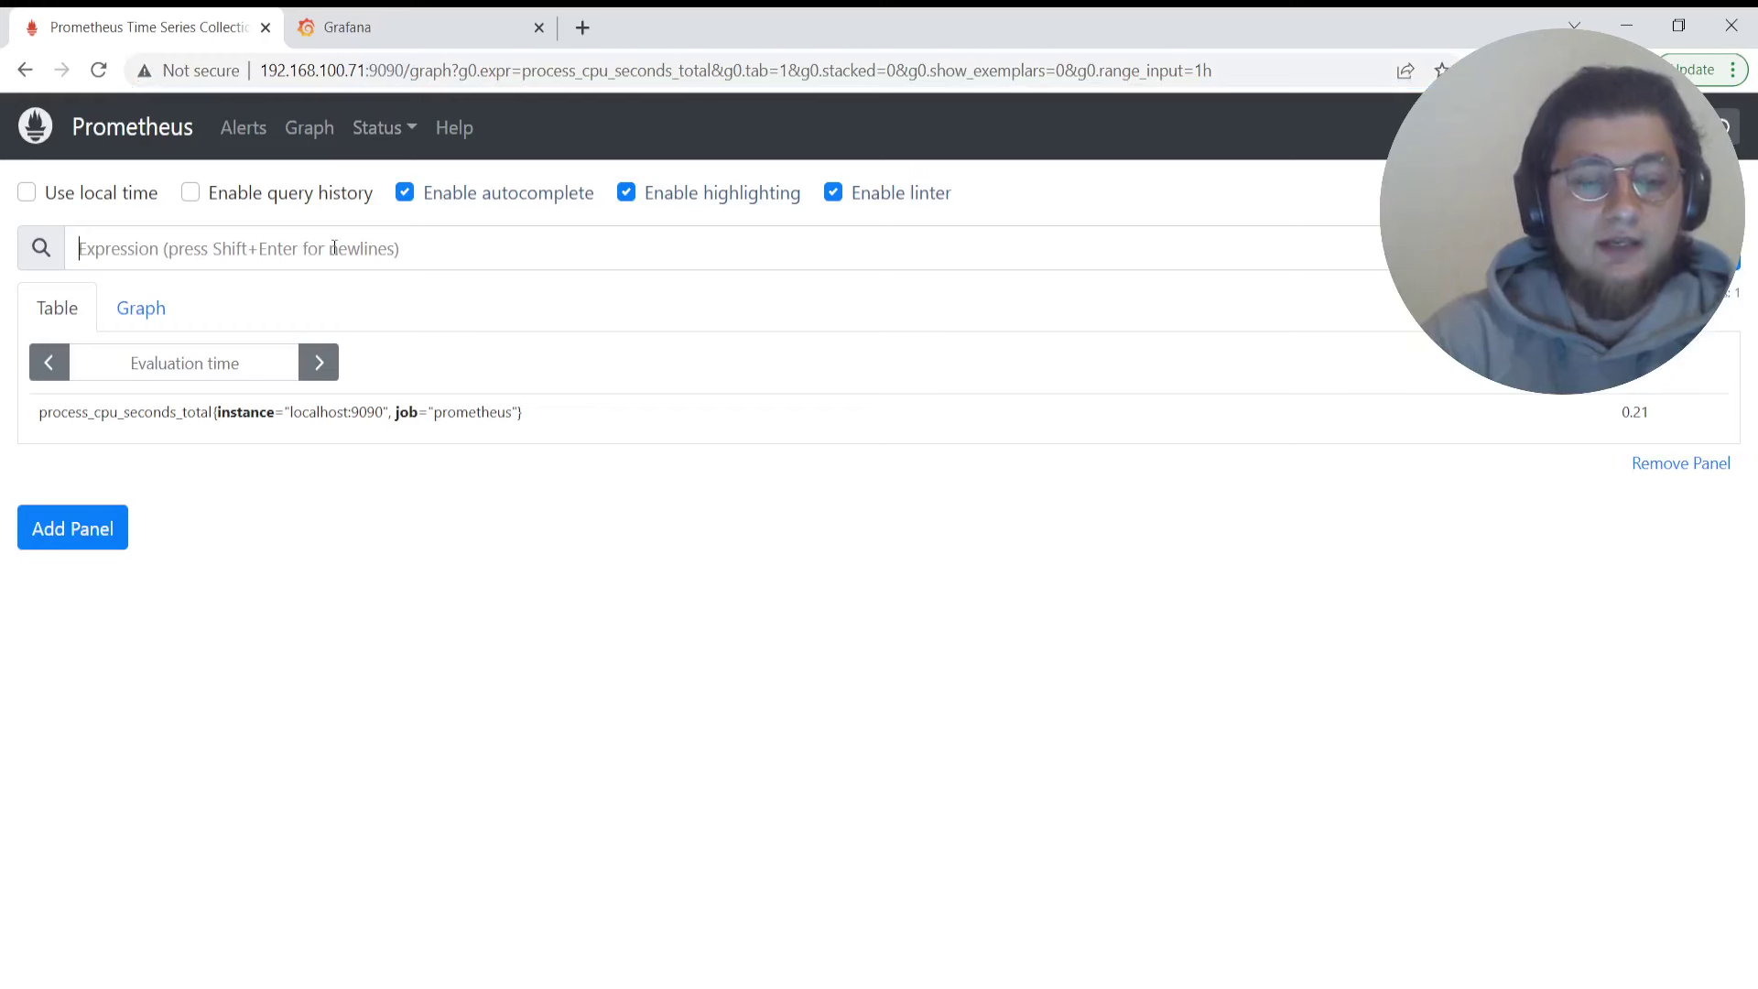
pyautogui.write('cad')
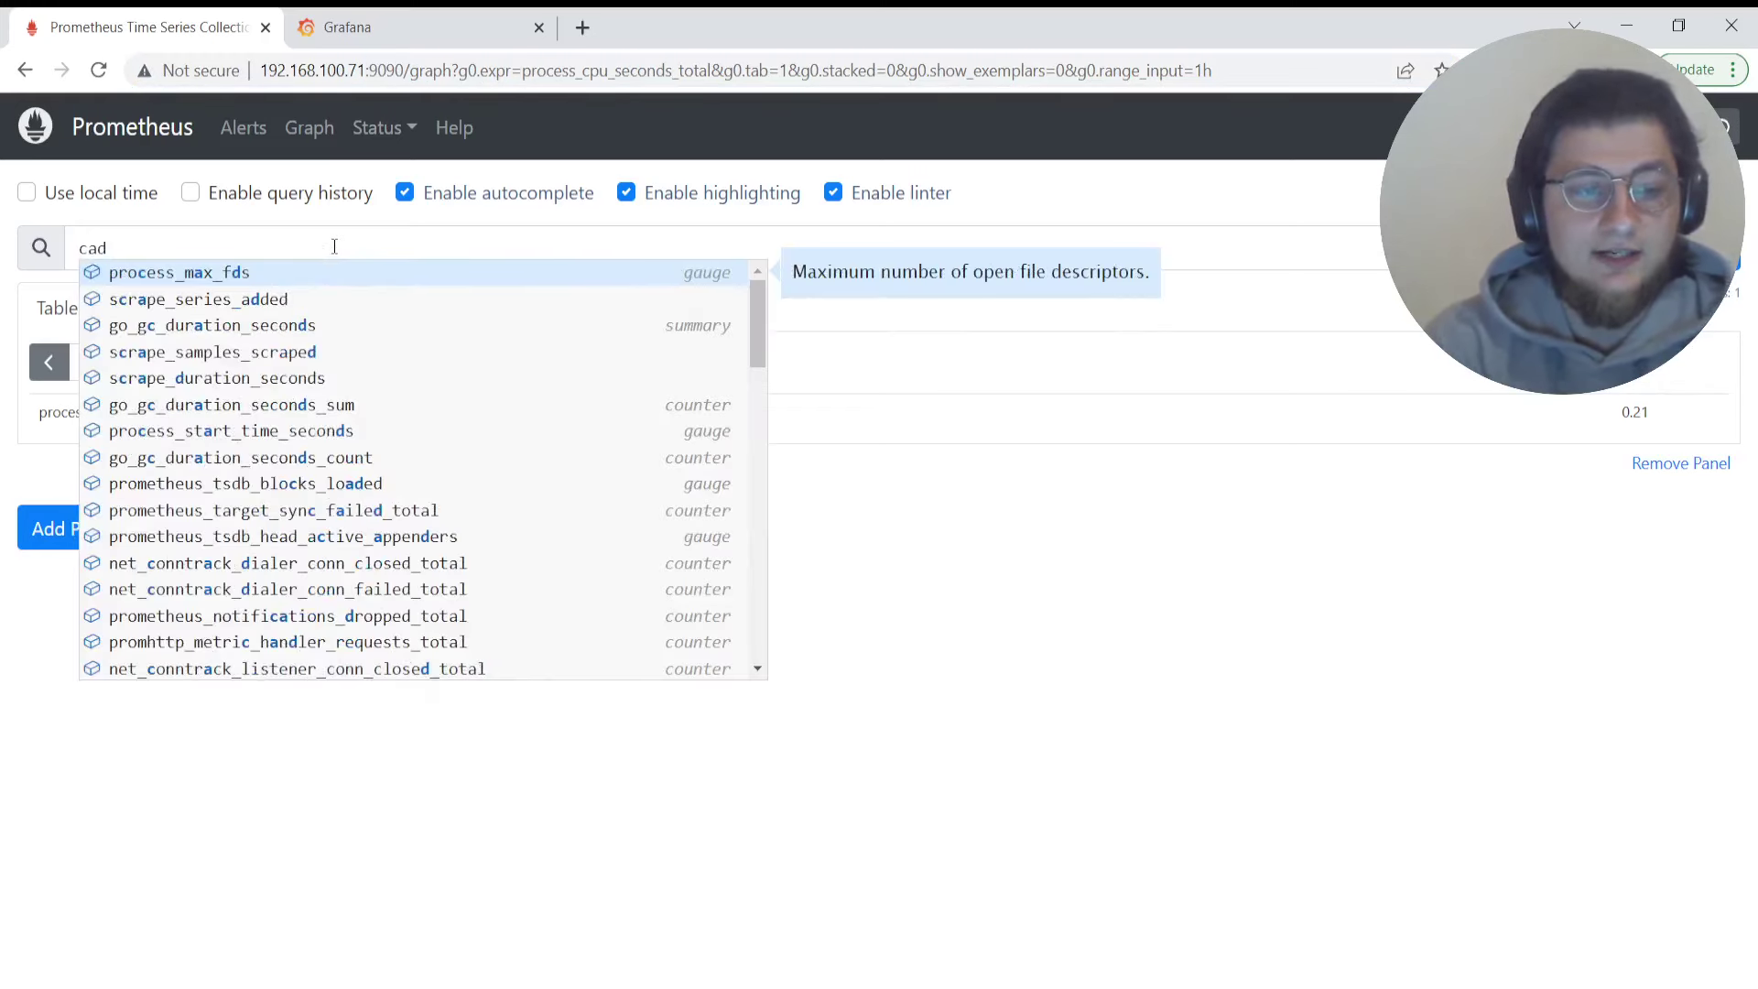
pyautogui.write('v')
pyautogui.press('BackSpace')
pyautogui.press('BackSpace')
pyautogui.press('BackSpace')
pyautogui.press('BackSpace')
pyautogui.write('node')
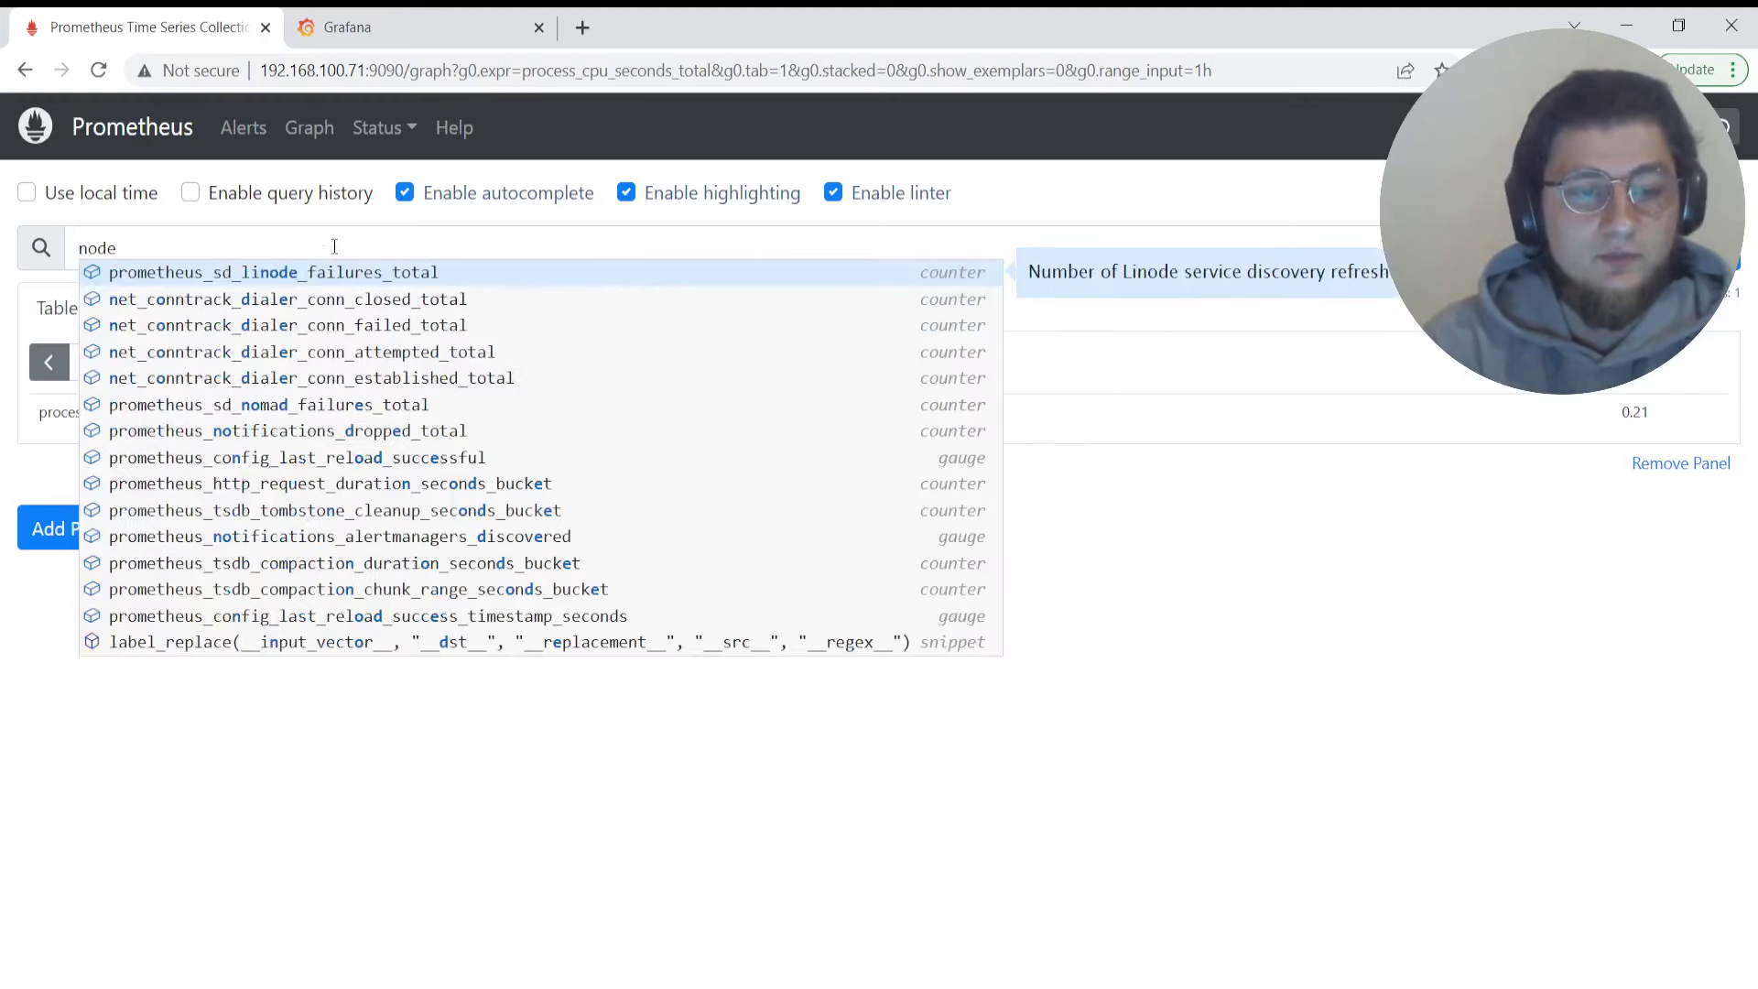
pyautogui.press('BackSpace')
pyautogui.press('BackSpace')
pyautogui.press('BackSpace')
pyautogui.press('BackSpace')
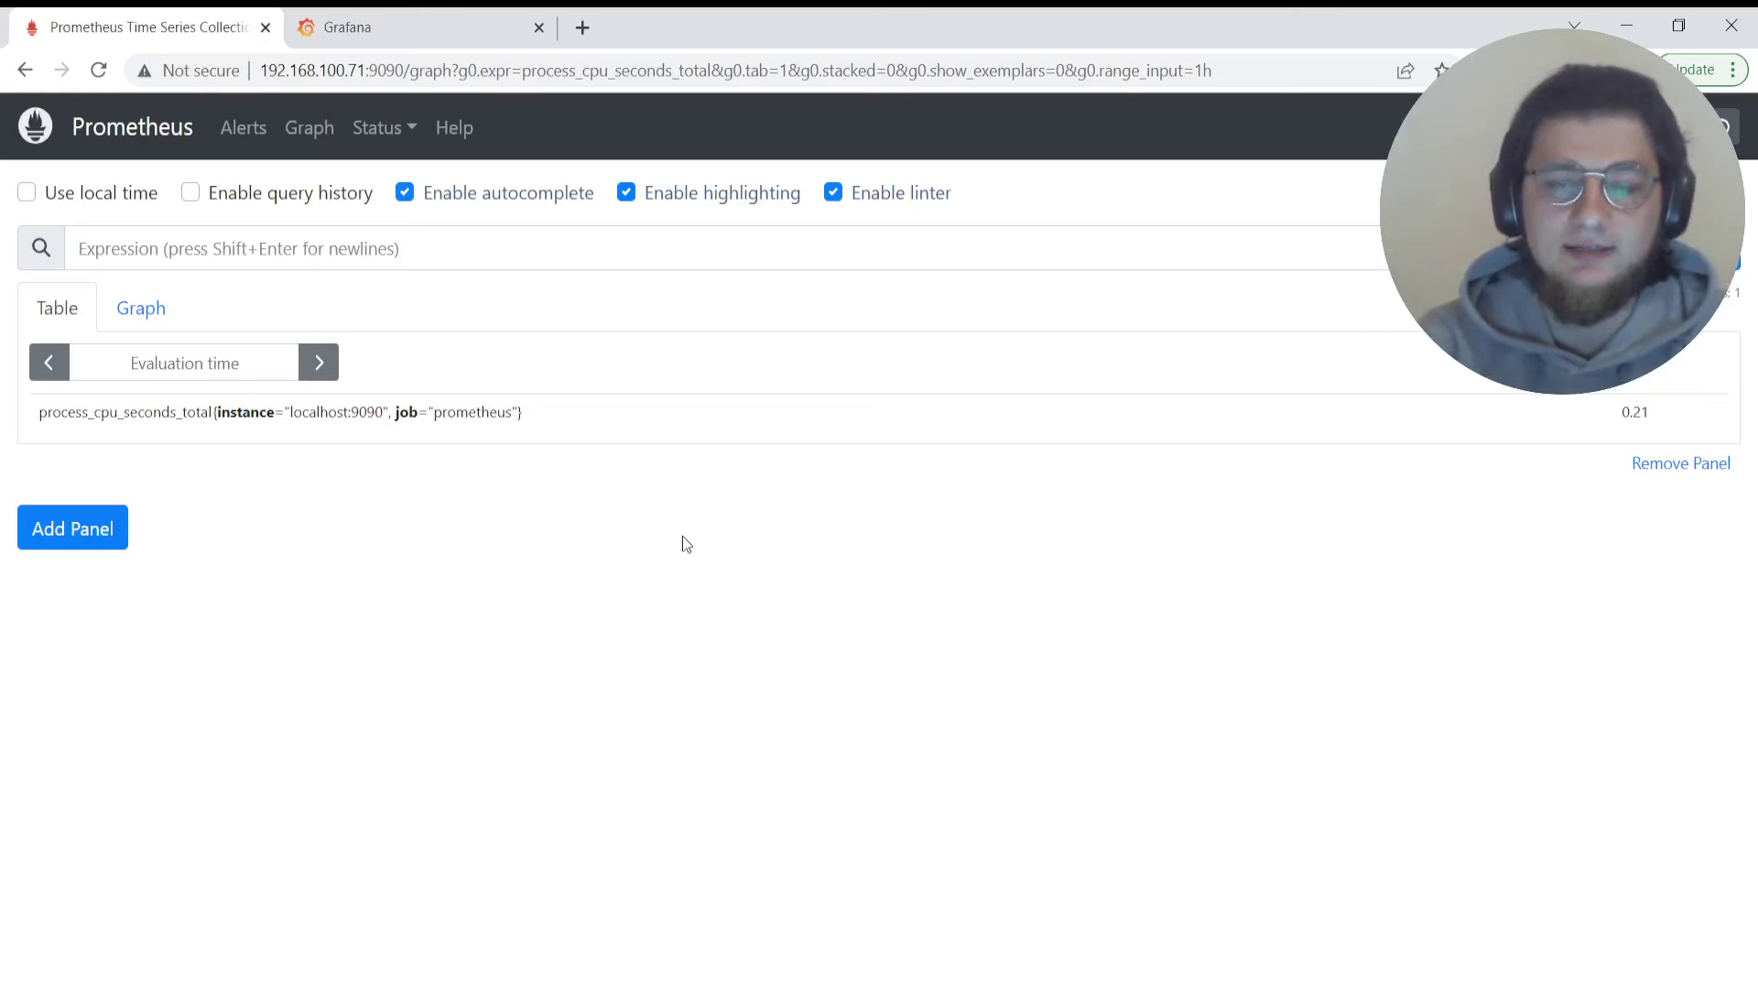
pyautogui.hotkey('alt', 'Tab')
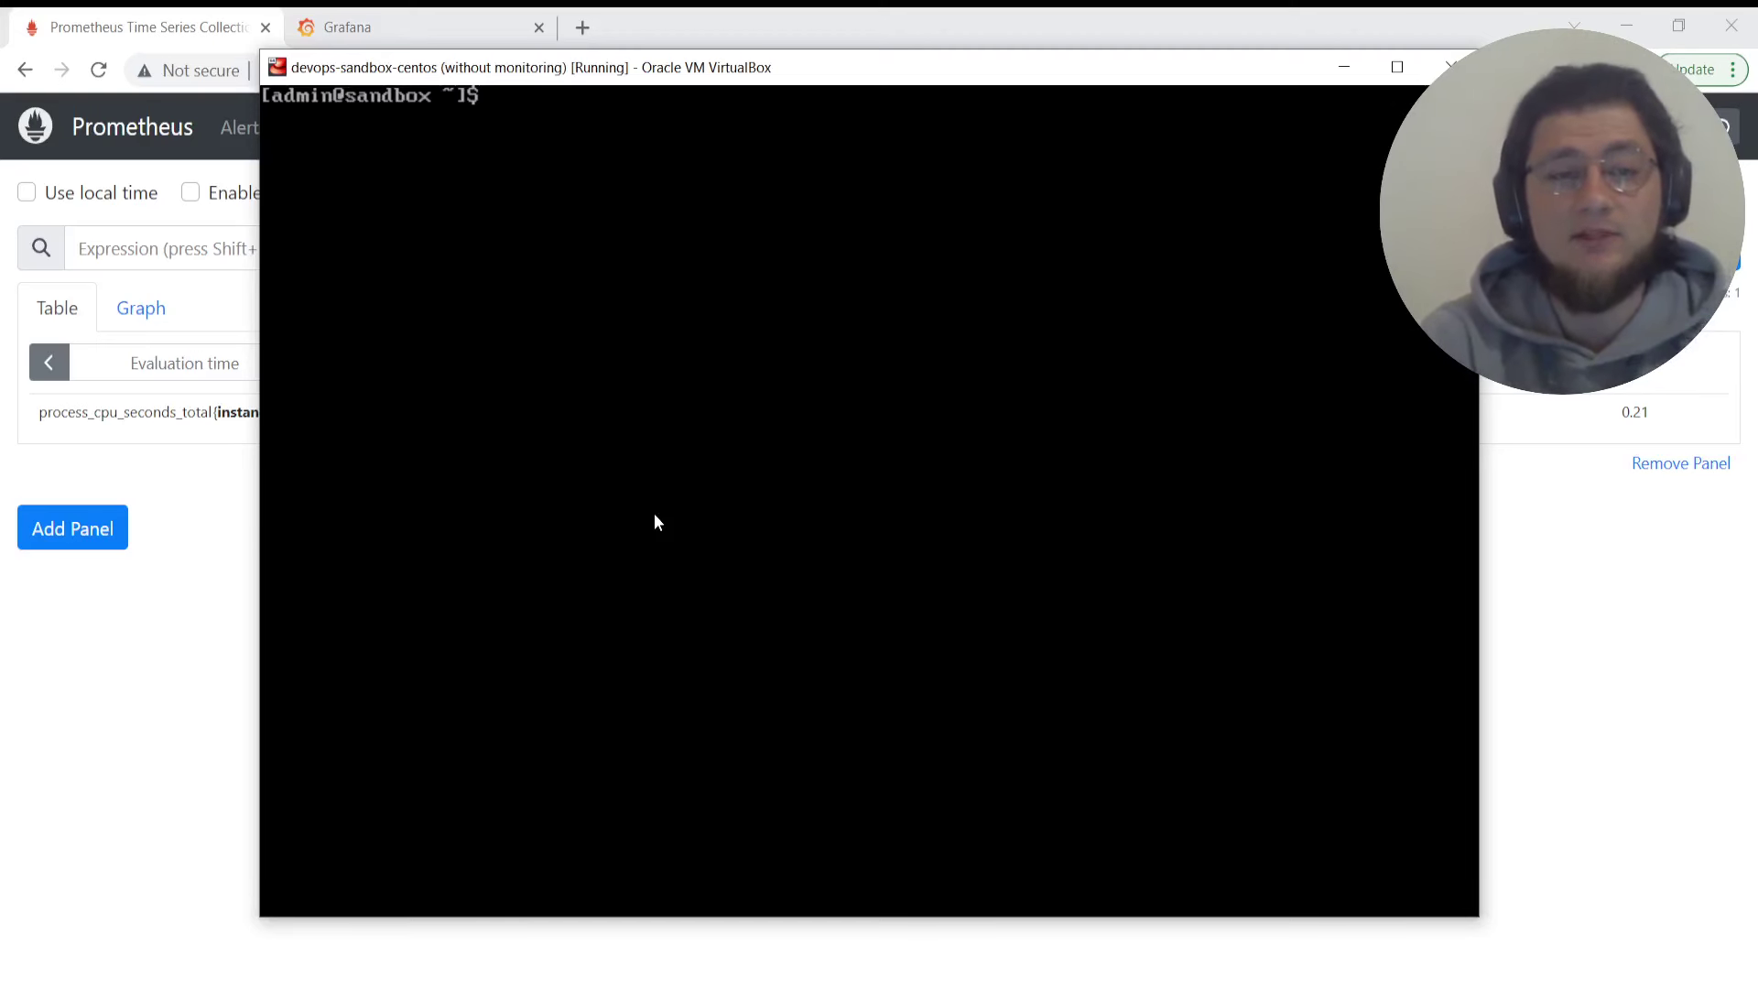
# Open /etc/prometheus/prometheus.yml in nano with sudo.
pyautogui.write('sudo nano /etc/prom')
pyautogui.press('Tab')
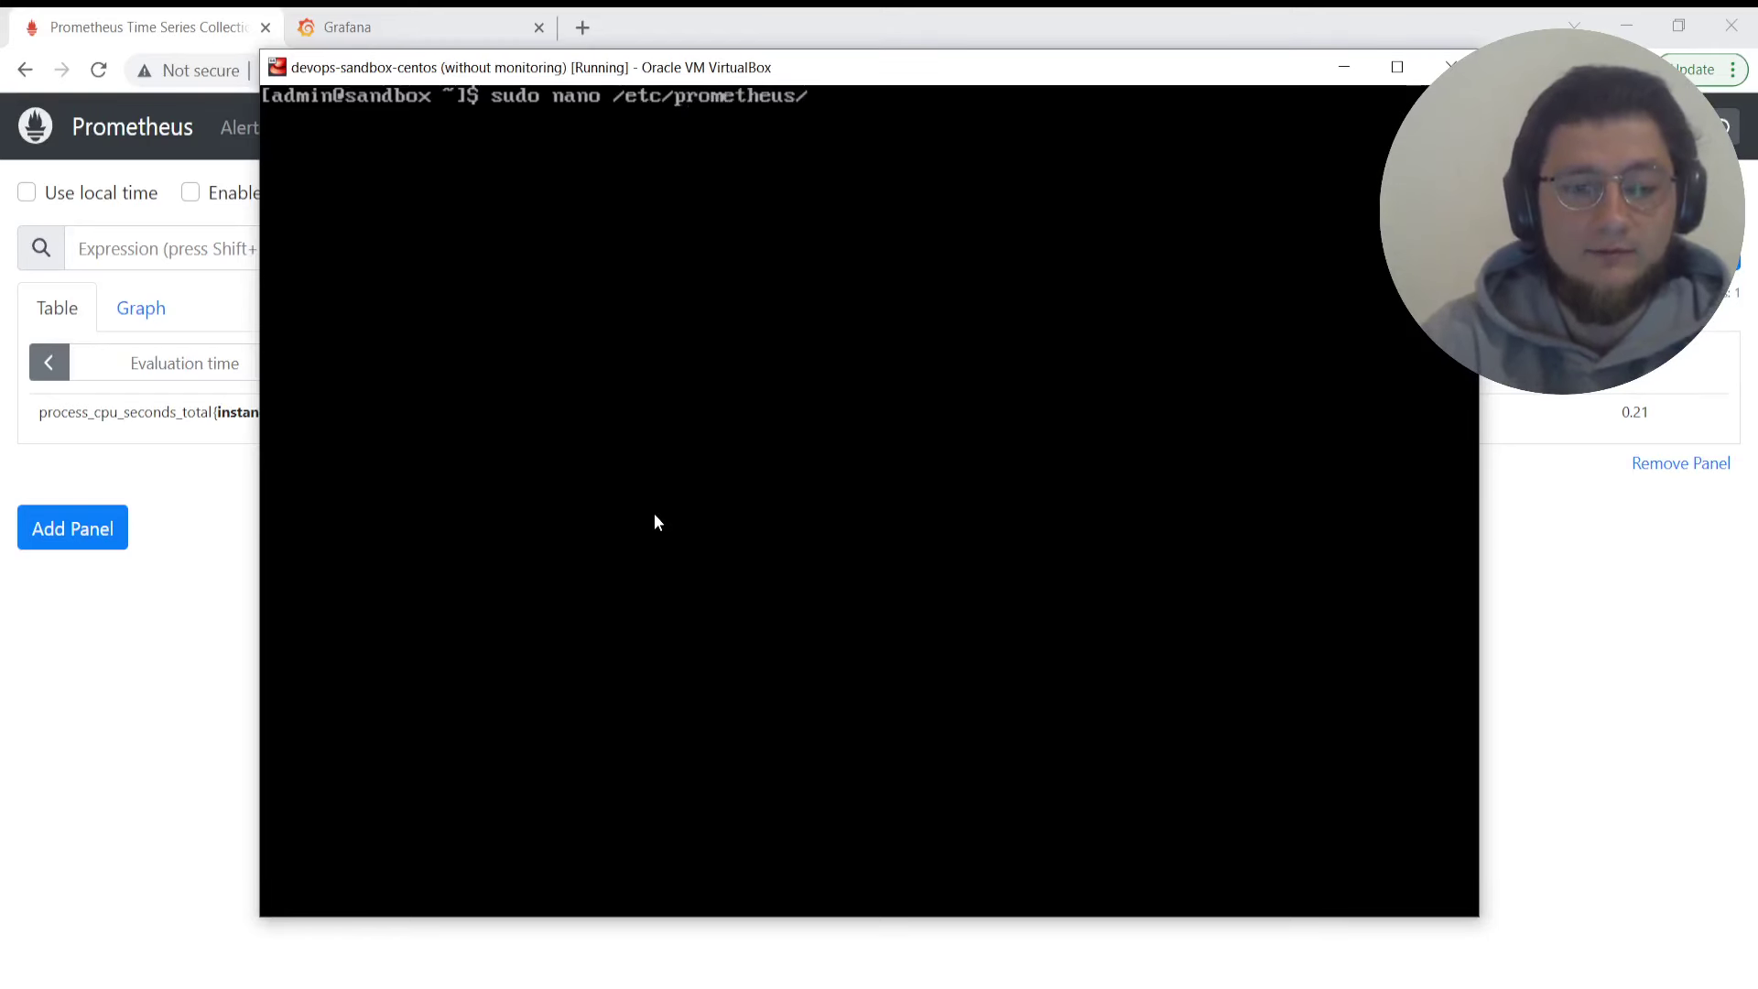
pyautogui.write('p')
pyautogui.press('Tab')
pyautogui.press('Return')
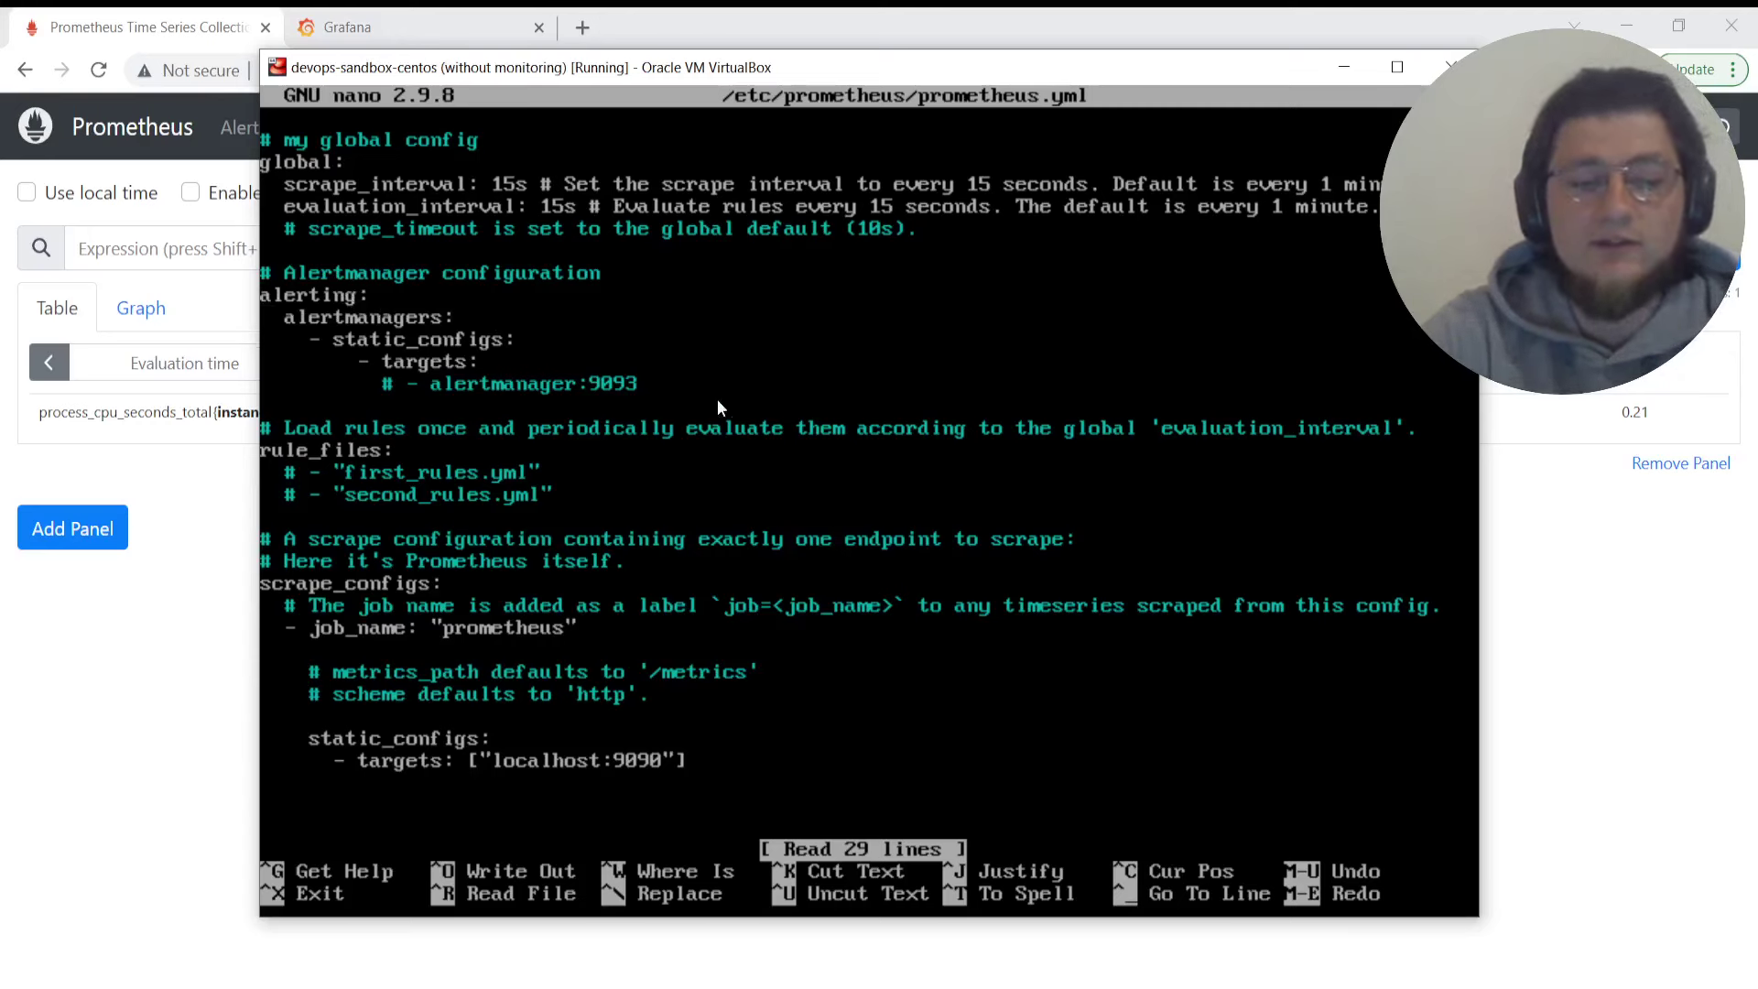
# Uncomment the Alertmanager target and change its host to localhost:9093.
pyautogui.press('Down')
pyautogui.press('Down')
pyautogui.press('Right')
pyautogui.press('Right')
pyautogui.press('Right')
pyautogui.press('Right')
pyautogui.press('Right')
pyautogui.press('Right')
pyautogui.press('Right')
pyautogui.press('Right')
pyautogui.press('Right')
pyautogui.press('Right')
pyautogui.press('Right')
pyautogui.press('Right')
pyautogui.press('Right')
pyautogui.press('Right')
pyautogui.press('Right')
pyautogui.press('Left')
pyautogui.press('Left')
pyautogui.press('Left')
pyautogui.press('Left')
pyautogui.press('BackSpace')
pyautogui.press('Right')
pyautogui.press('Right')
pyautogui.press('Right')
pyautogui.press('Right')
pyautogui.press('Right')
pyautogui.press('Right')
pyautogui.press('Right')
pyautogui.press('Right')
pyautogui.press('Right')
pyautogui.press('Right')
pyautogui.press('Right')
pyautogui.press('Right')
pyautogui.press('Right')
pyautogui.press('Right')
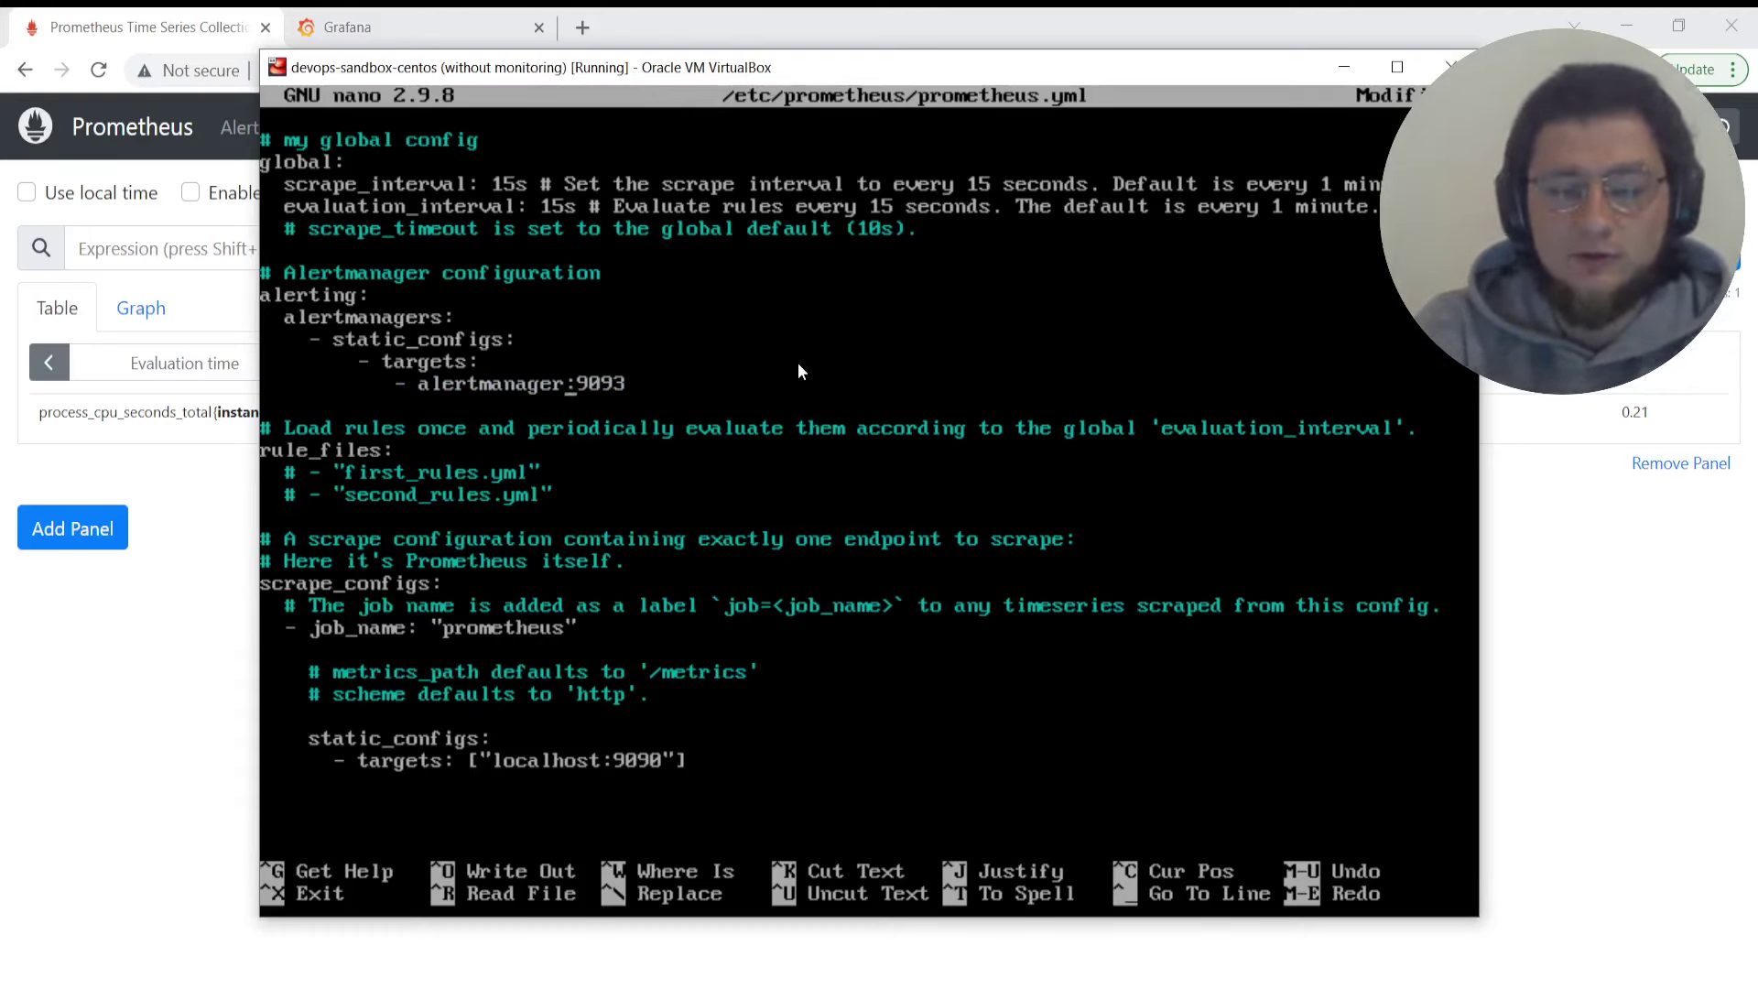
pyautogui.press('BackSpace')
pyautogui.press('BackSpace')
pyautogui.press('BackSpace')
pyautogui.press('BackSpace')
pyautogui.press('BackSpace')
pyautogui.press('BackSpace')
pyautogui.press('BackSpace')
pyautogui.press('BackSpace')
pyautogui.press('BackSpace')
pyautogui.press('BackSpace')
pyautogui.press('BackSpace')
pyautogui.press('BackSpace')
pyautogui.write('localhost')
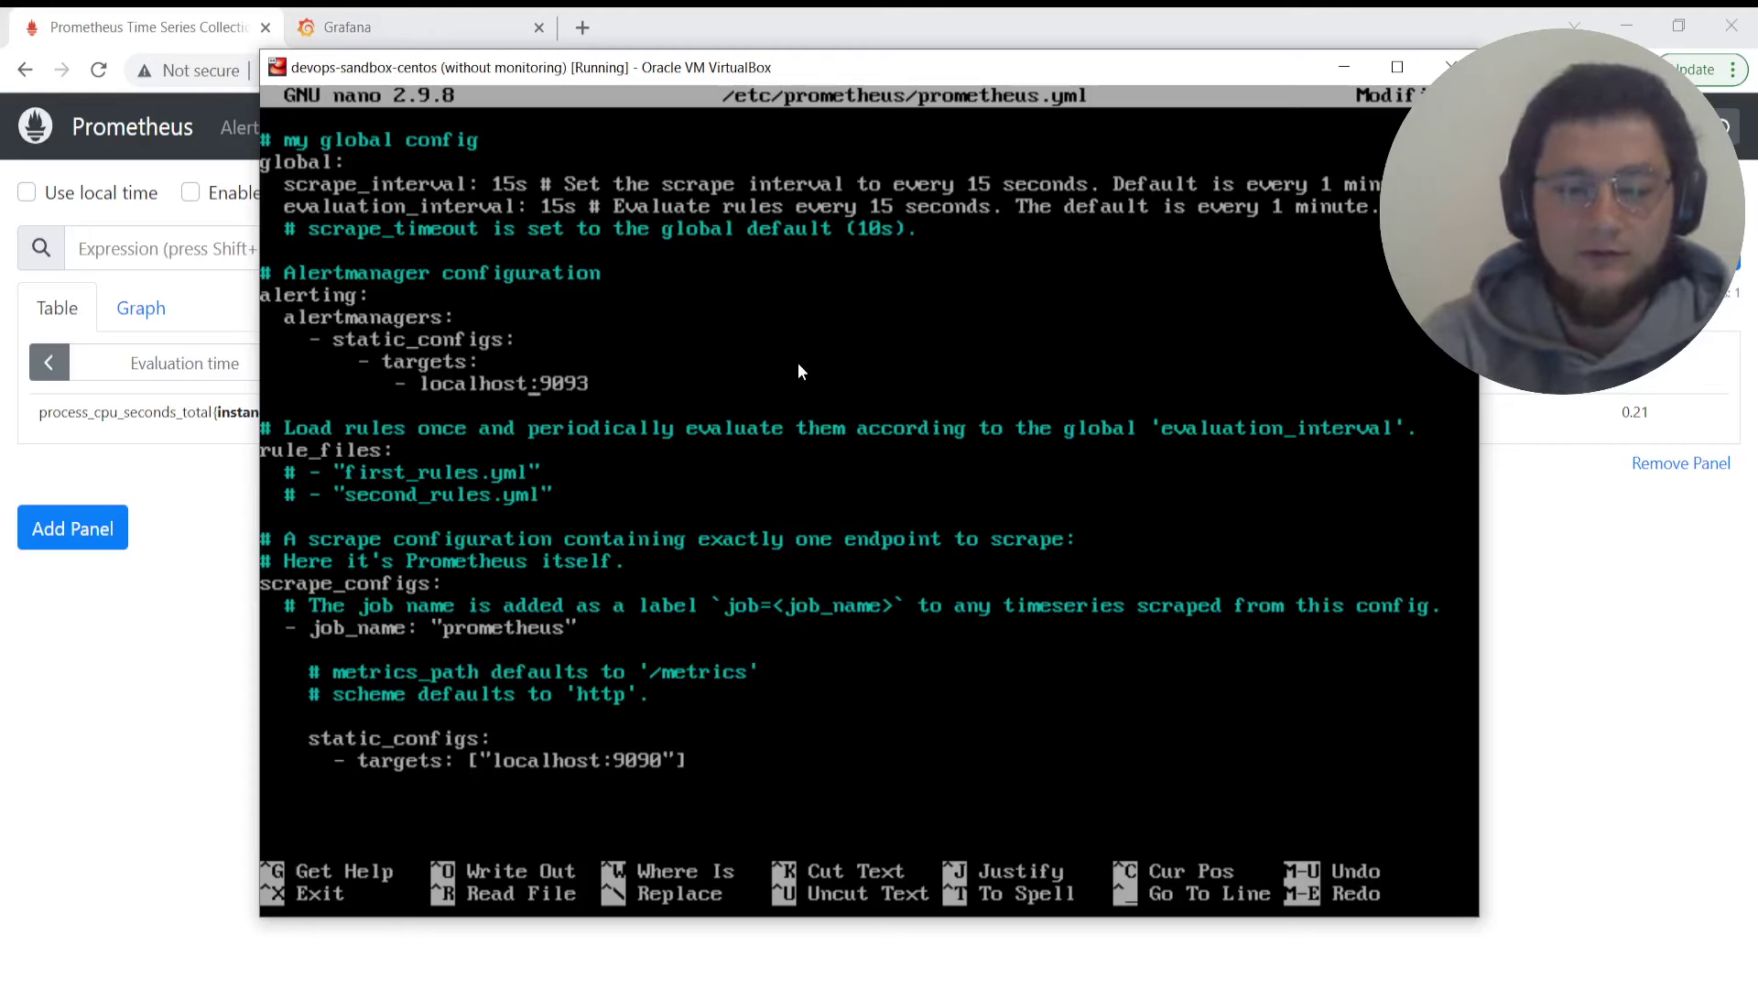
# Delete the metrics_path and scheme comment lines and their blank lines under the prometheus job.
pyautogui.press('Down')
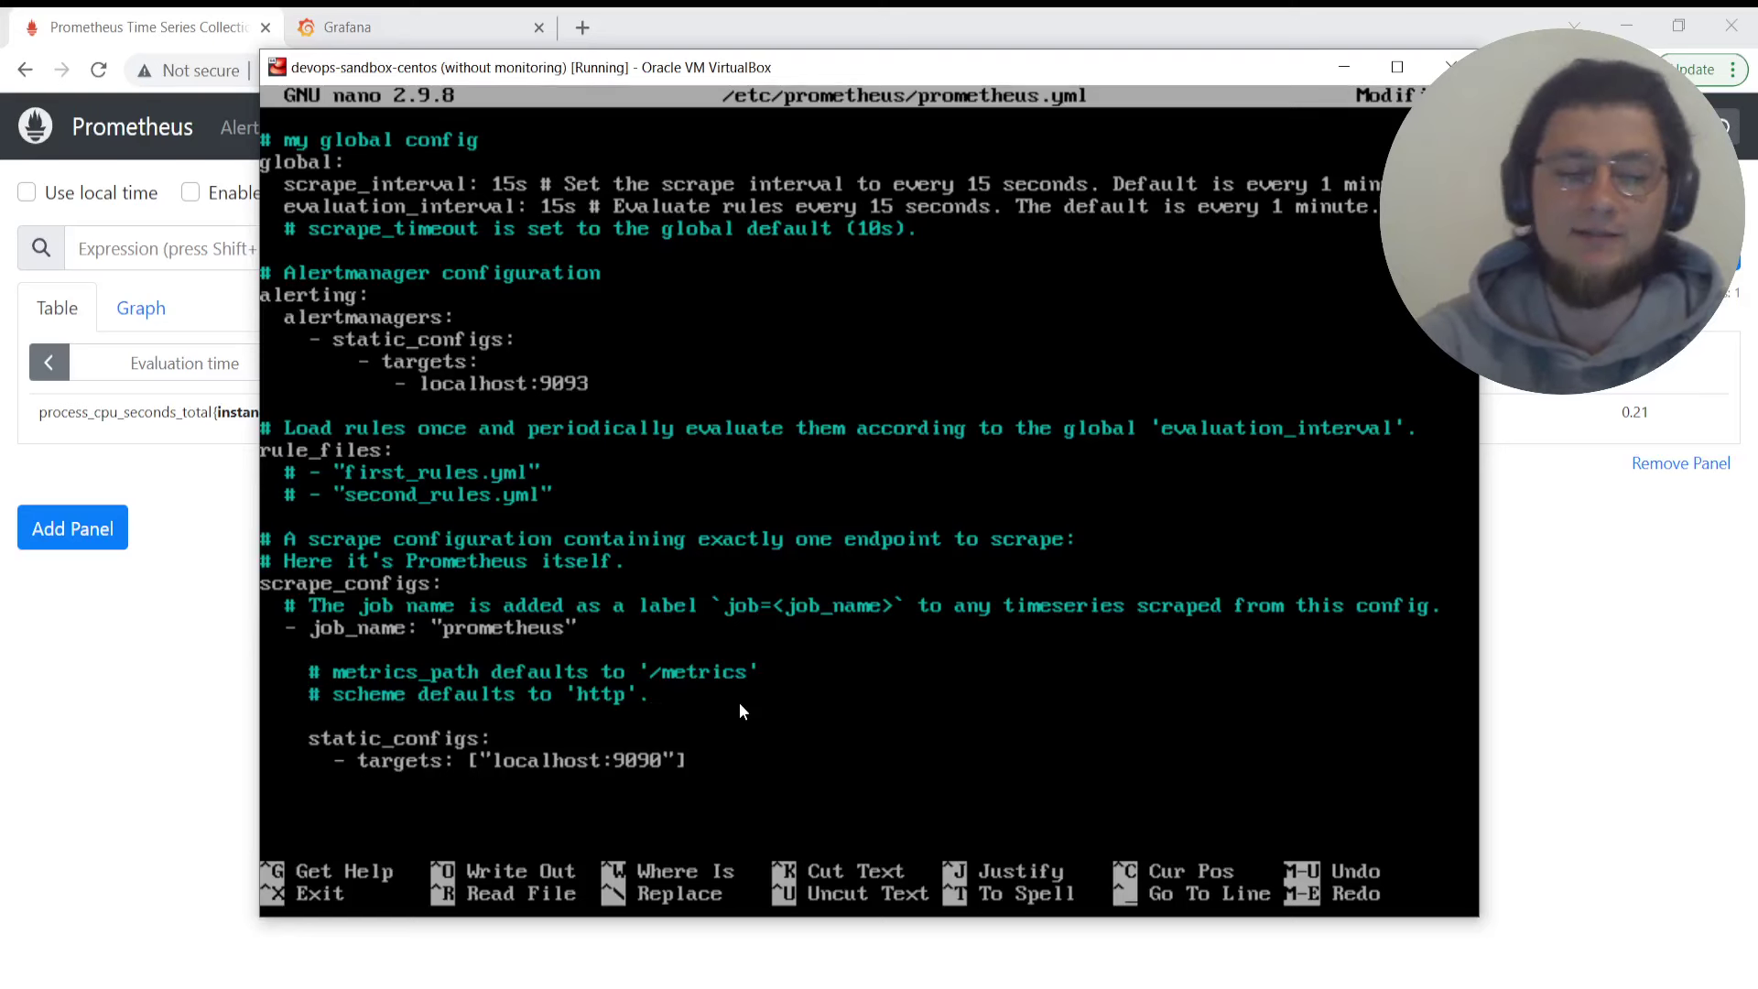
pyautogui.press('Up')
pyautogui.press('Up')
pyautogui.press('Up')
pyautogui.hotkey('ctrl', 'k')
pyautogui.hotkey('ctrl', 'k')
pyautogui.hotkey('ctrl', 'k')
pyautogui.hotkey('ctrl', 'k')
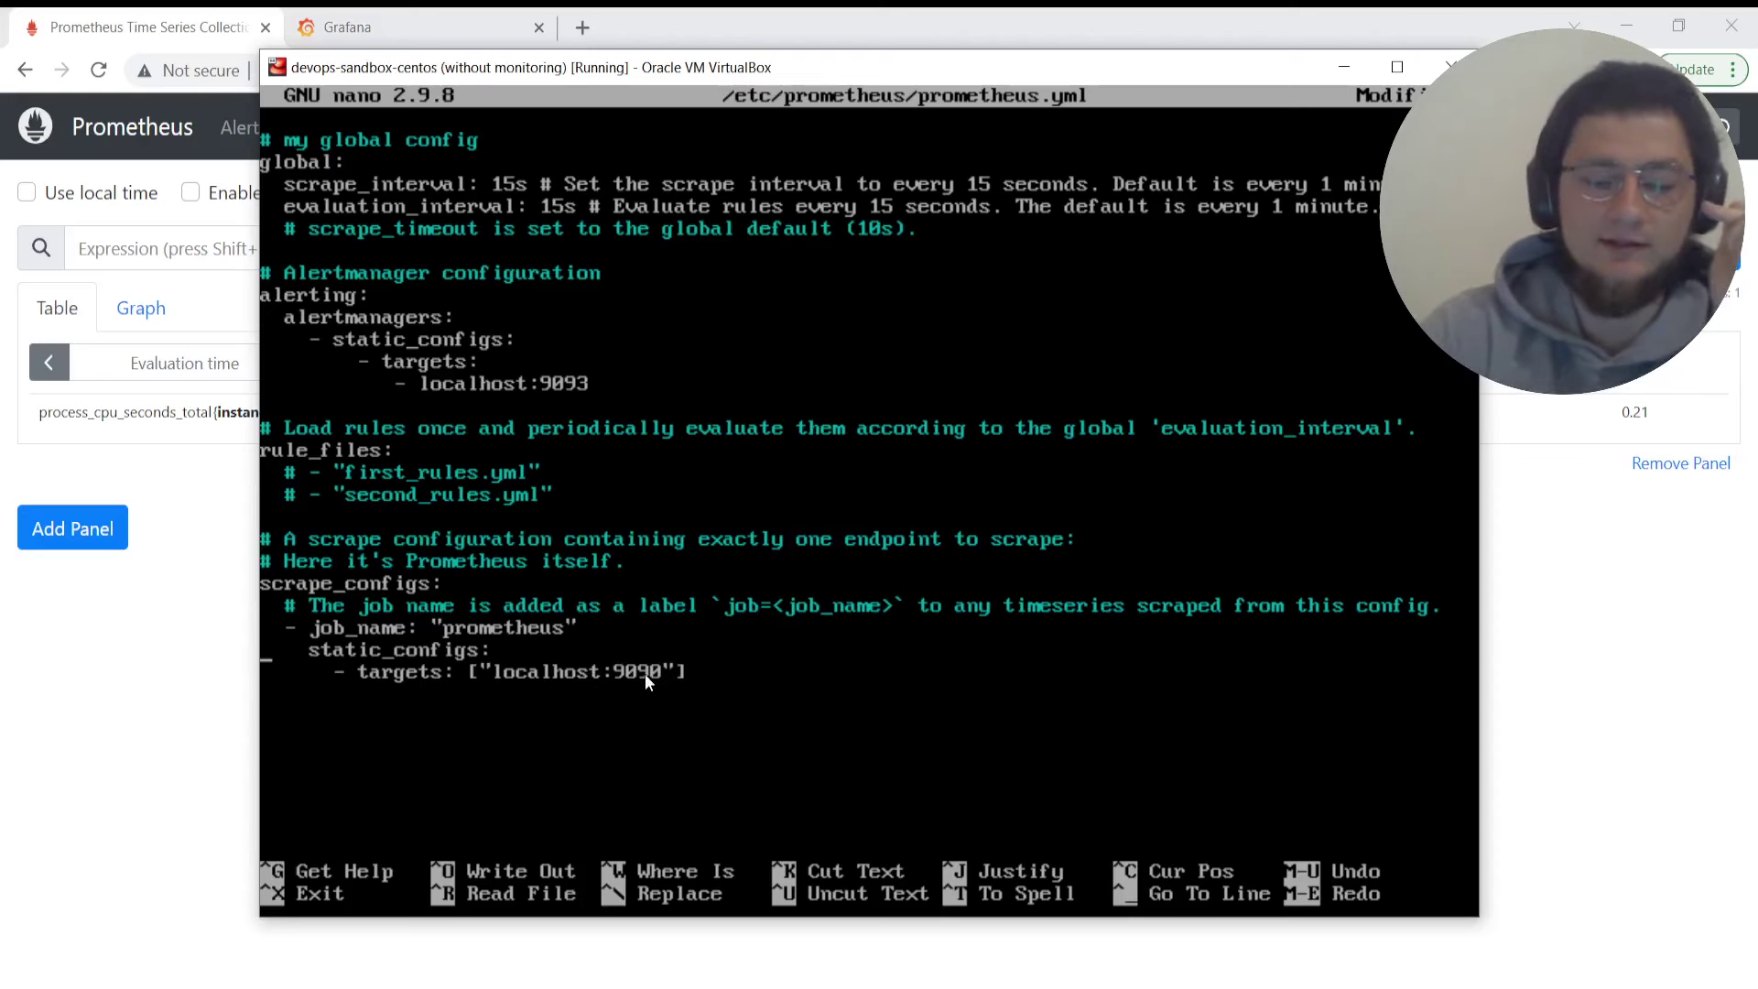
pyautogui.press('Down')
pyautogui.press('Right')
pyautogui.press('Right')
pyautogui.press('Right')
pyautogui.press('Right')
pyautogui.press('Right')
pyautogui.press('Right')
pyautogui.press('Right')
pyautogui.press('Right')
pyautogui.press('Right')
pyautogui.press('Right')
pyautogui.press('Right')
pyautogui.press('Right')
pyautogui.press('Right')
pyautogui.press('Right')
pyautogui.press('Right')
pyautogui.press('Right')
pyautogui.press('Right')
pyautogui.press('Right')
pyautogui.press('Right')
pyautogui.press('Right')
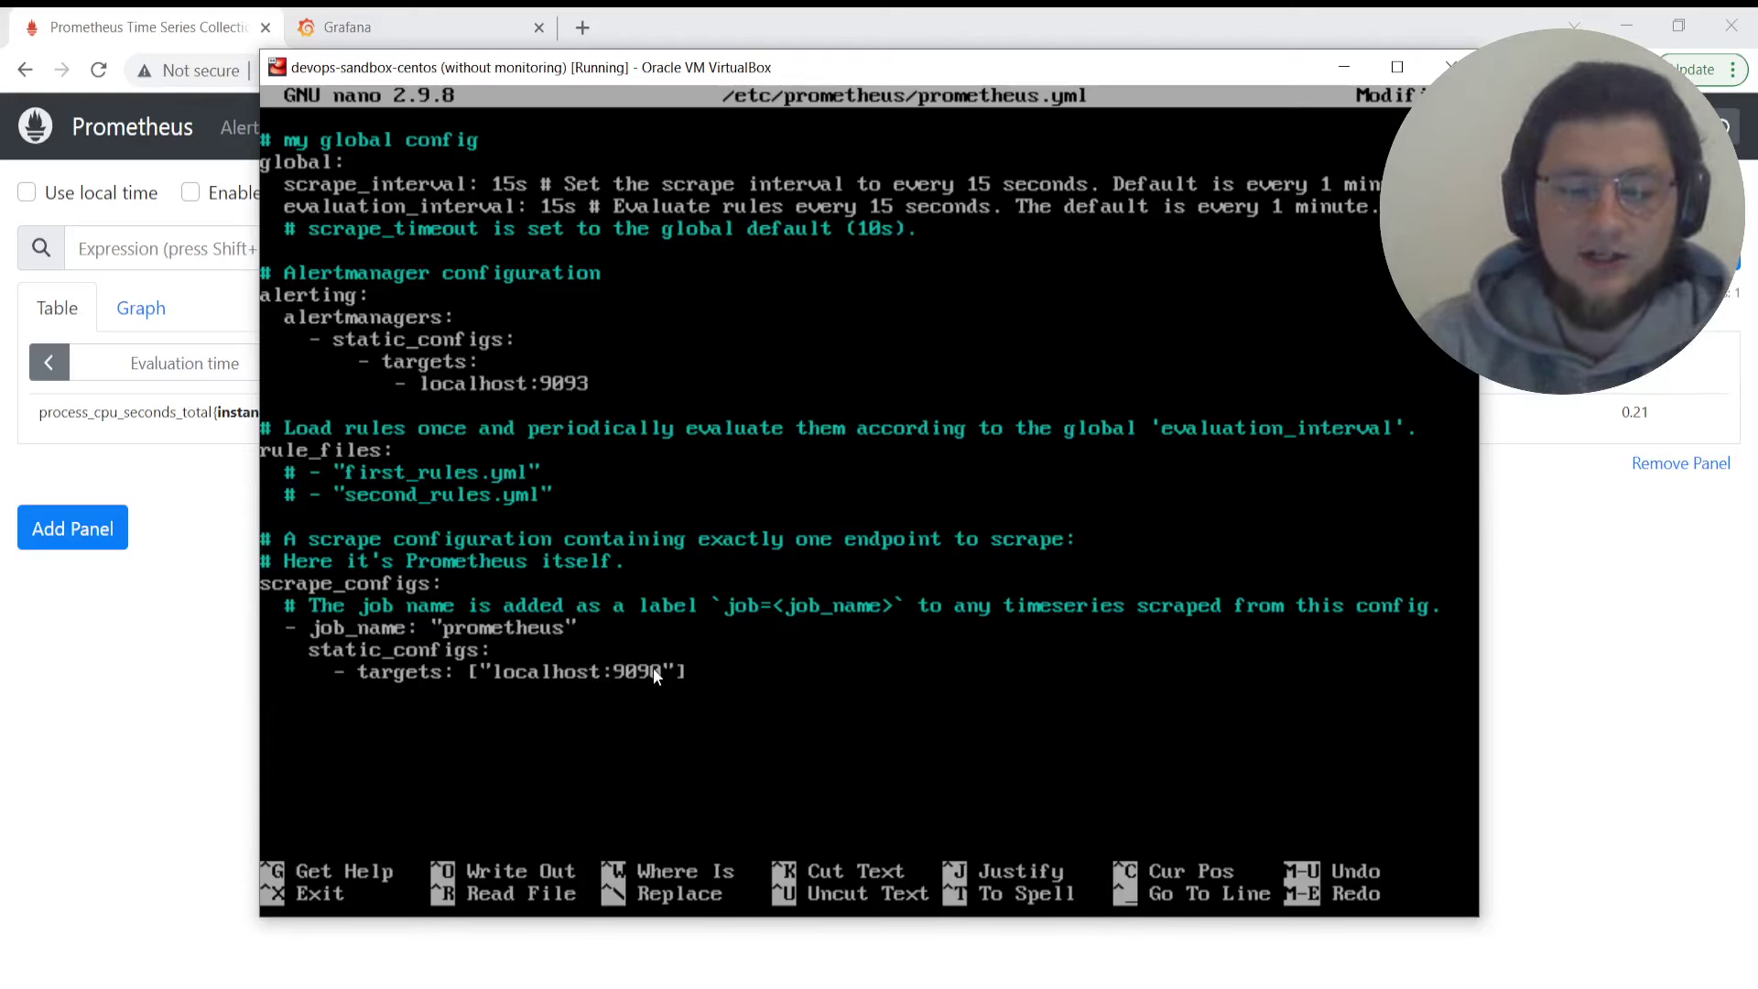
pyautogui.write('/metrics')
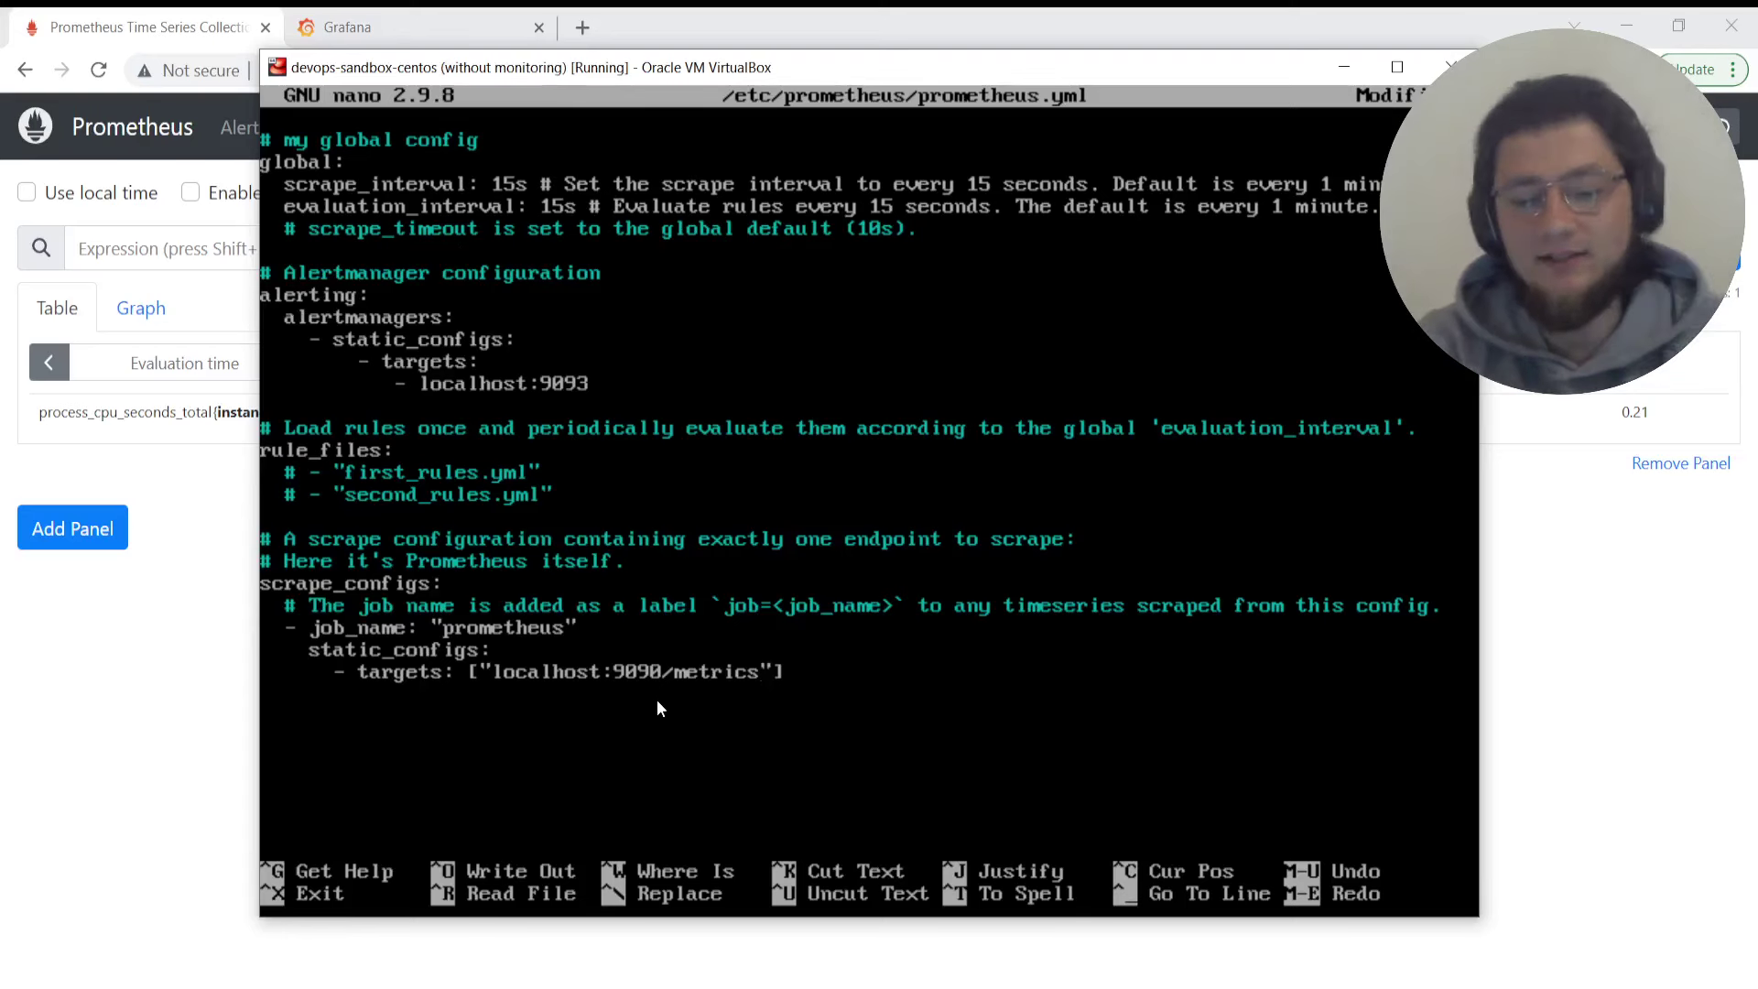
pyautogui.press('BackSpace')
pyautogui.press('BackSpace')
pyautogui.press('BackSpace')
pyautogui.press('BackSpace')
pyautogui.press('BackSpace')
pyautogui.press('BackSpace')
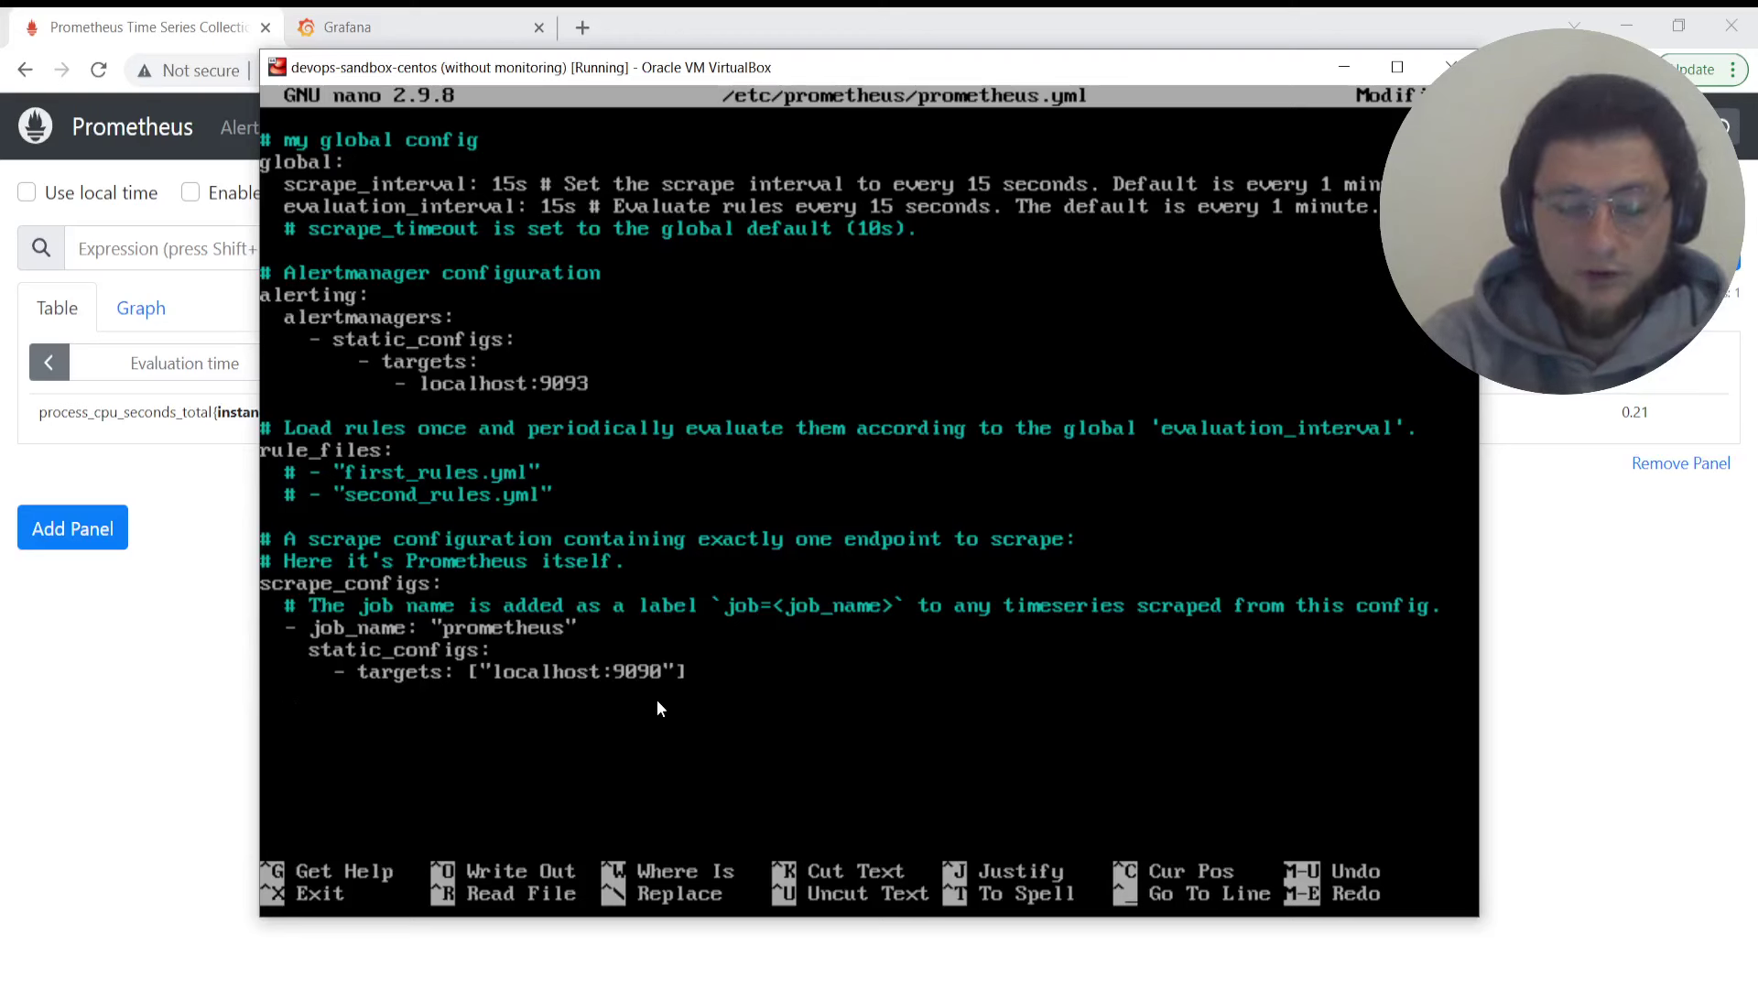
# Add a node_exporter scrape job with static_configs targeting localhost:9100.
pyautogui.write('- job_name: ""')
pyautogui.press('Left')
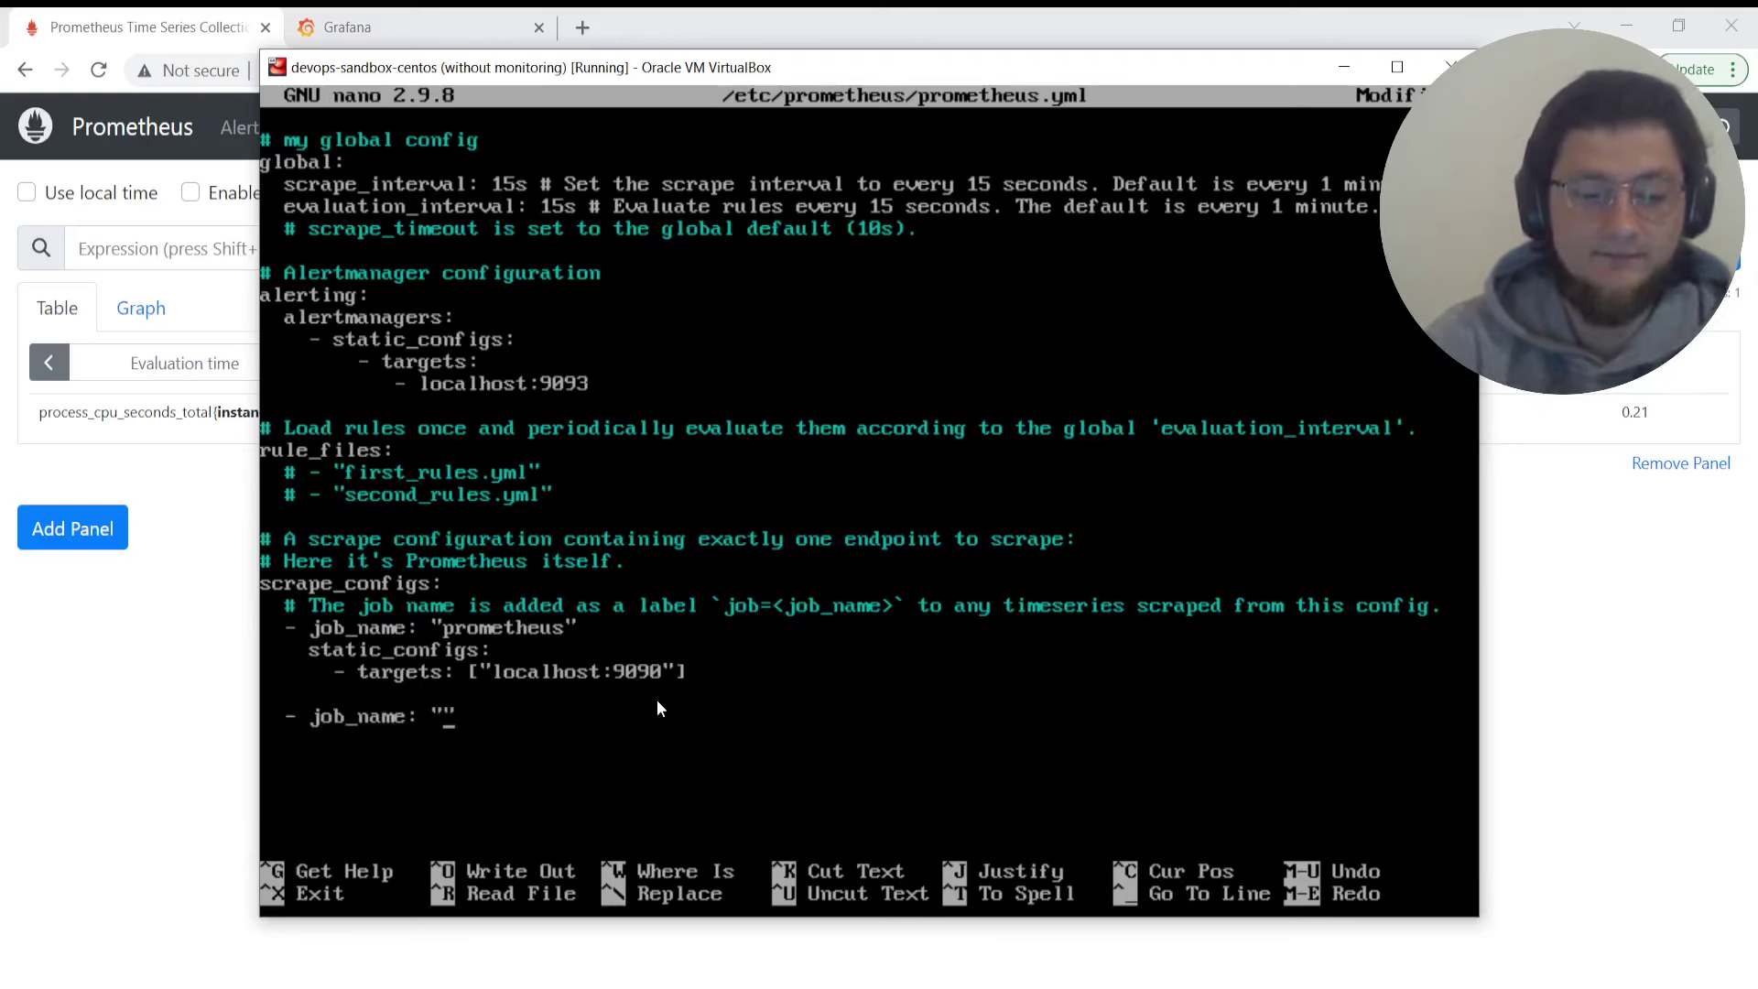
pyautogui.write('node_exporter')
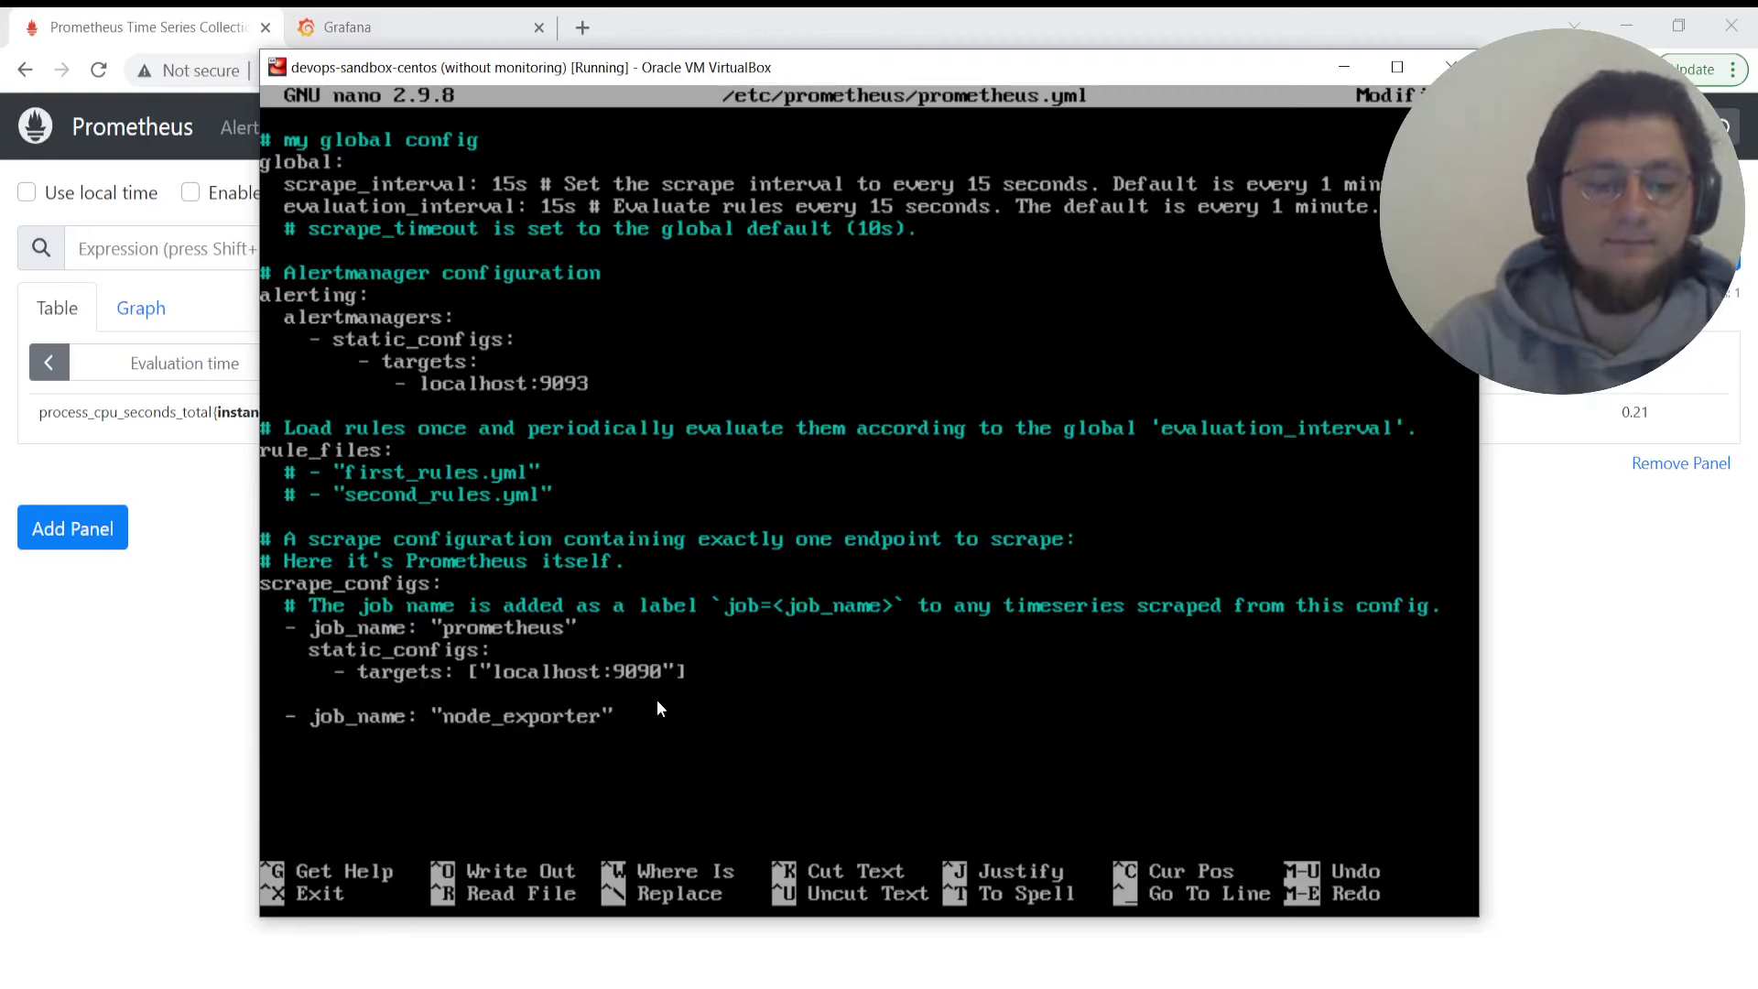
pyautogui.hotkey('ctrl', 'u')
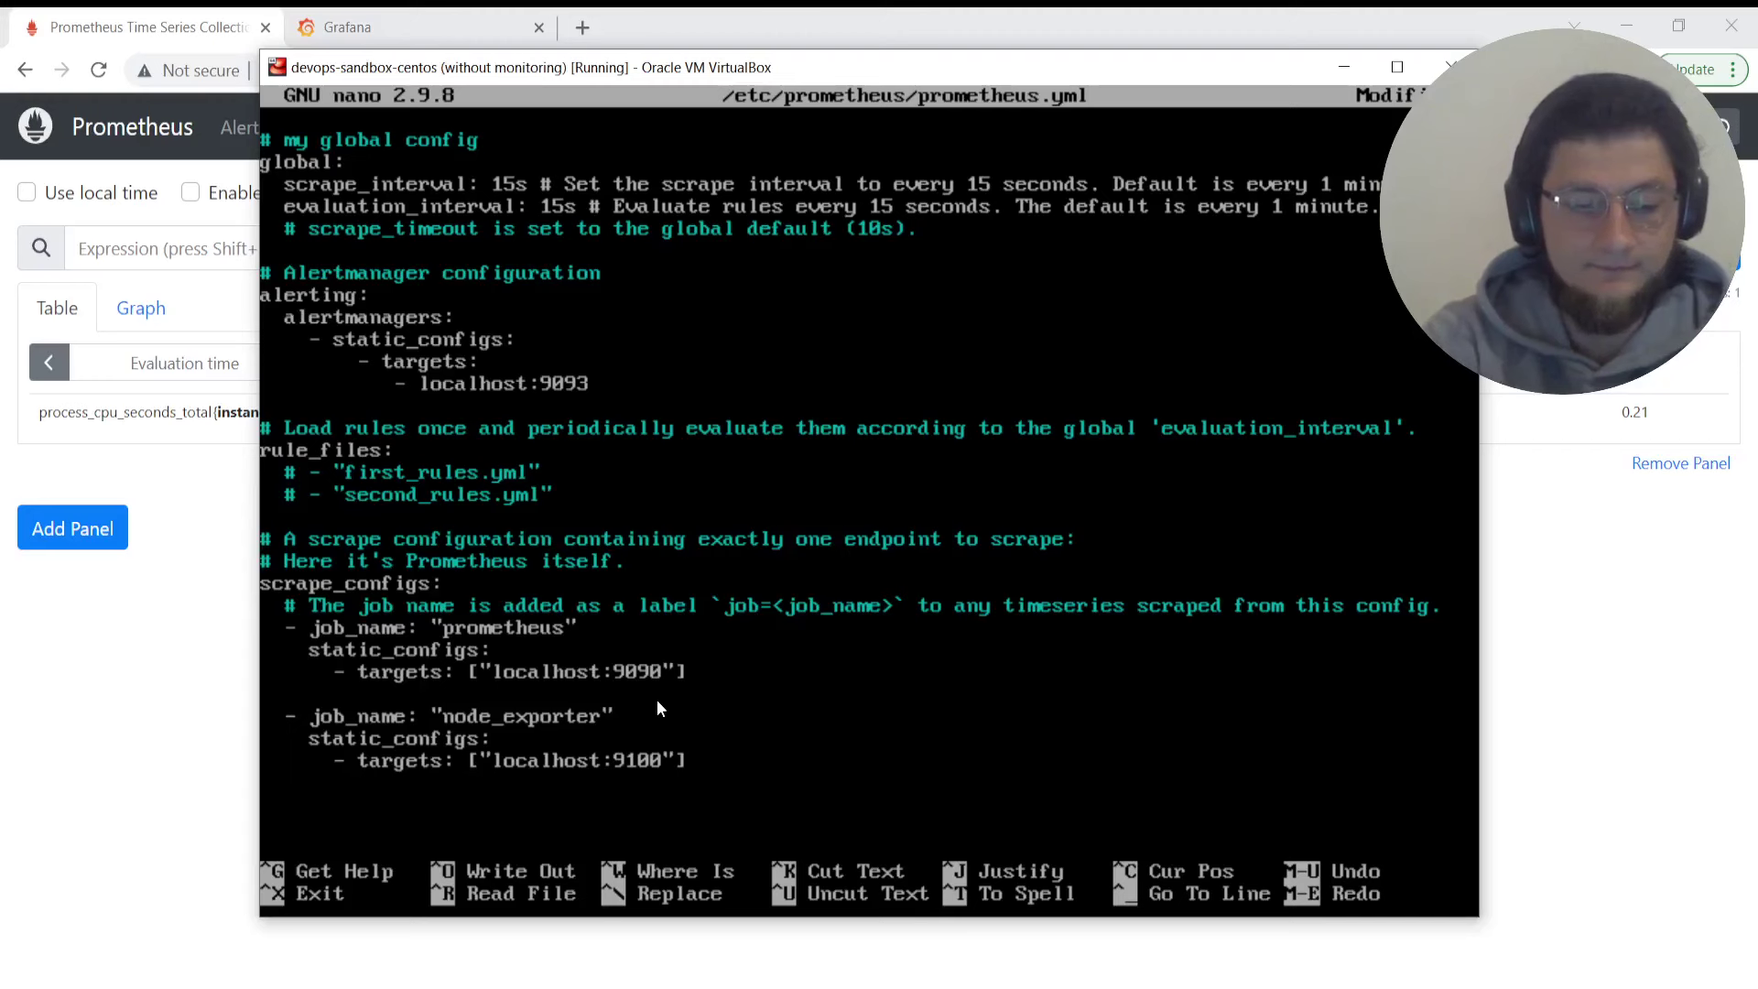
# Paste a copied job block for cadvisor and set its target port to 8080.
pyautogui.hotkey('ctrl', 'u')
pyautogui.press('Left')
pyautogui.press('Left')
pyautogui.write('93')
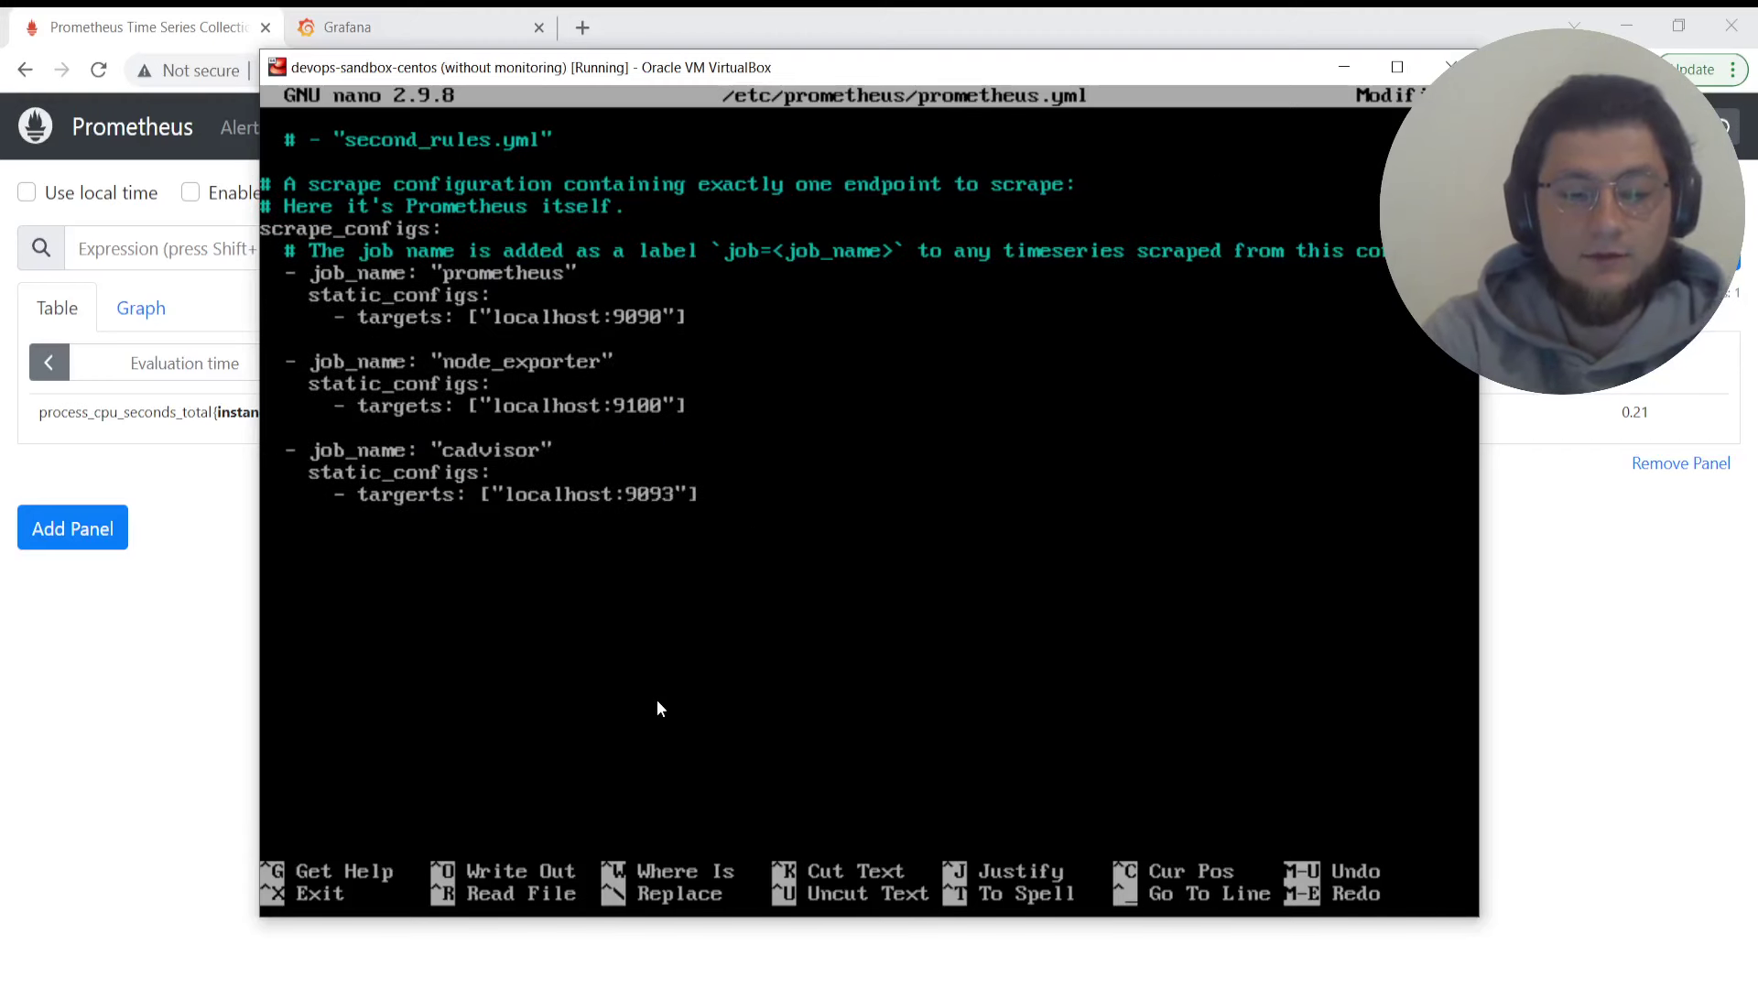
pyautogui.press('BackSpace')
pyautogui.press('BackSpace')
pyautogui.press('BackSpace')
pyautogui.press('BackSpace')
pyautogui.write('9')
pyautogui.press('BackSpace')
pyautogui.write('8080')
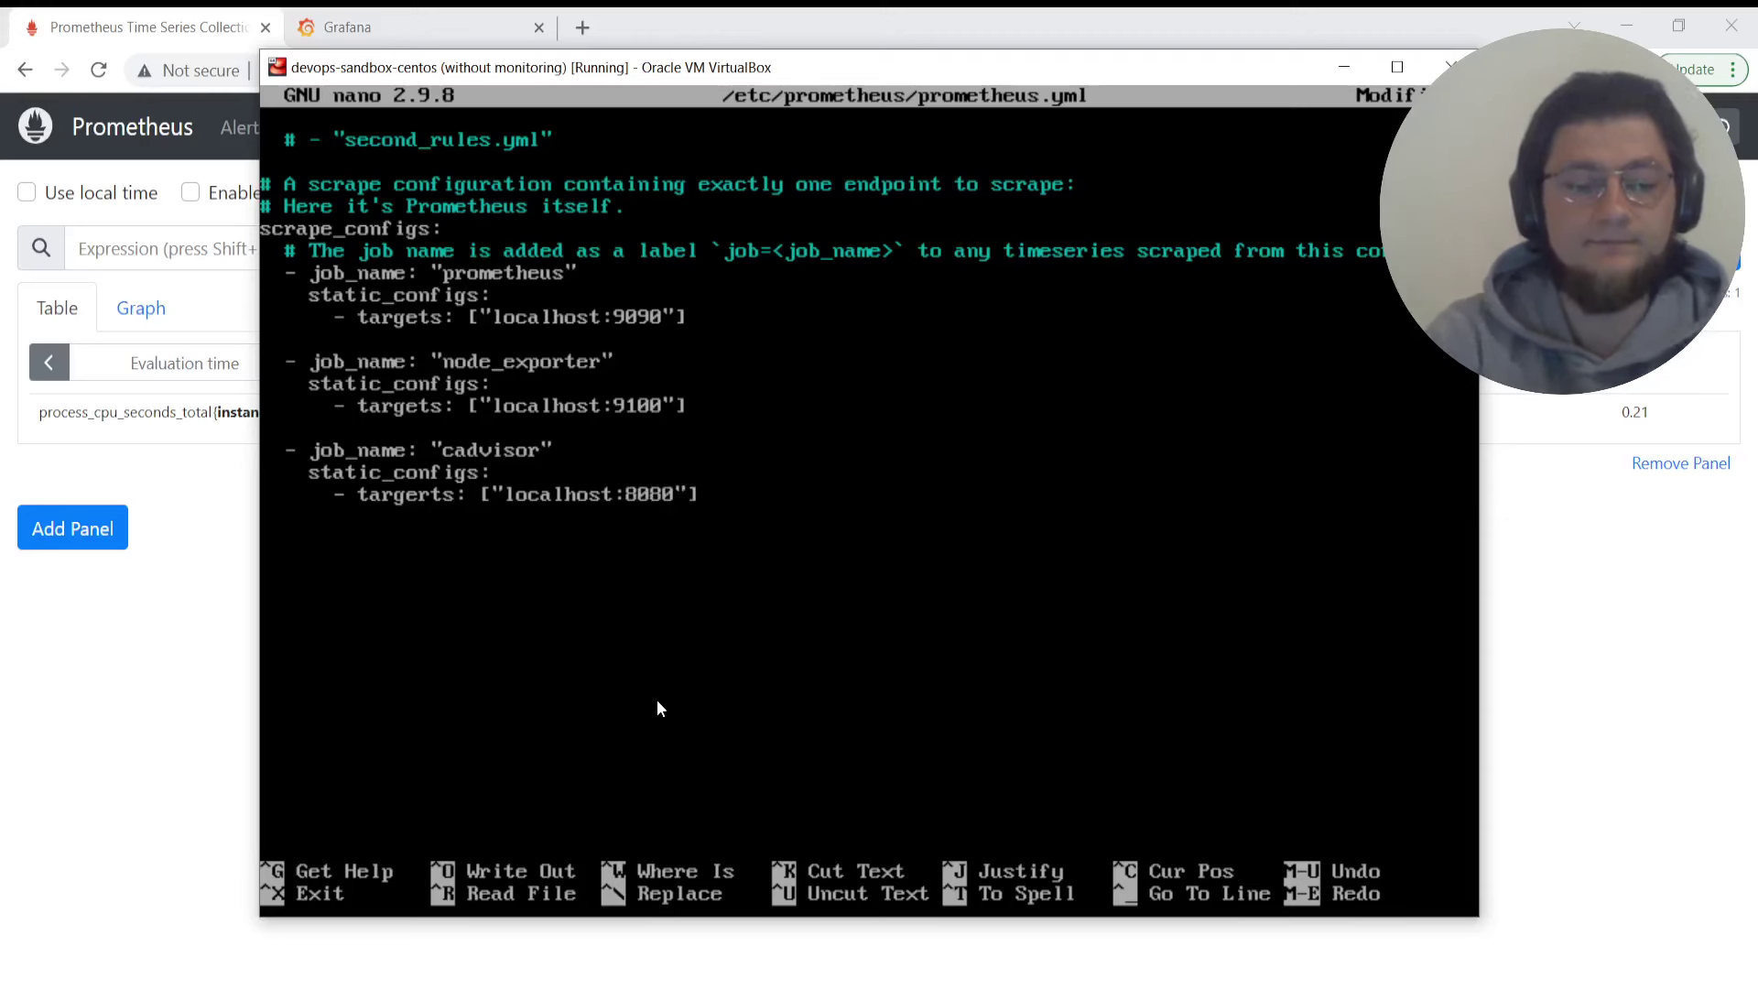
# Review the scrape jobs, then save prometheus.yml and exit nano.
pyautogui.press('pageup')
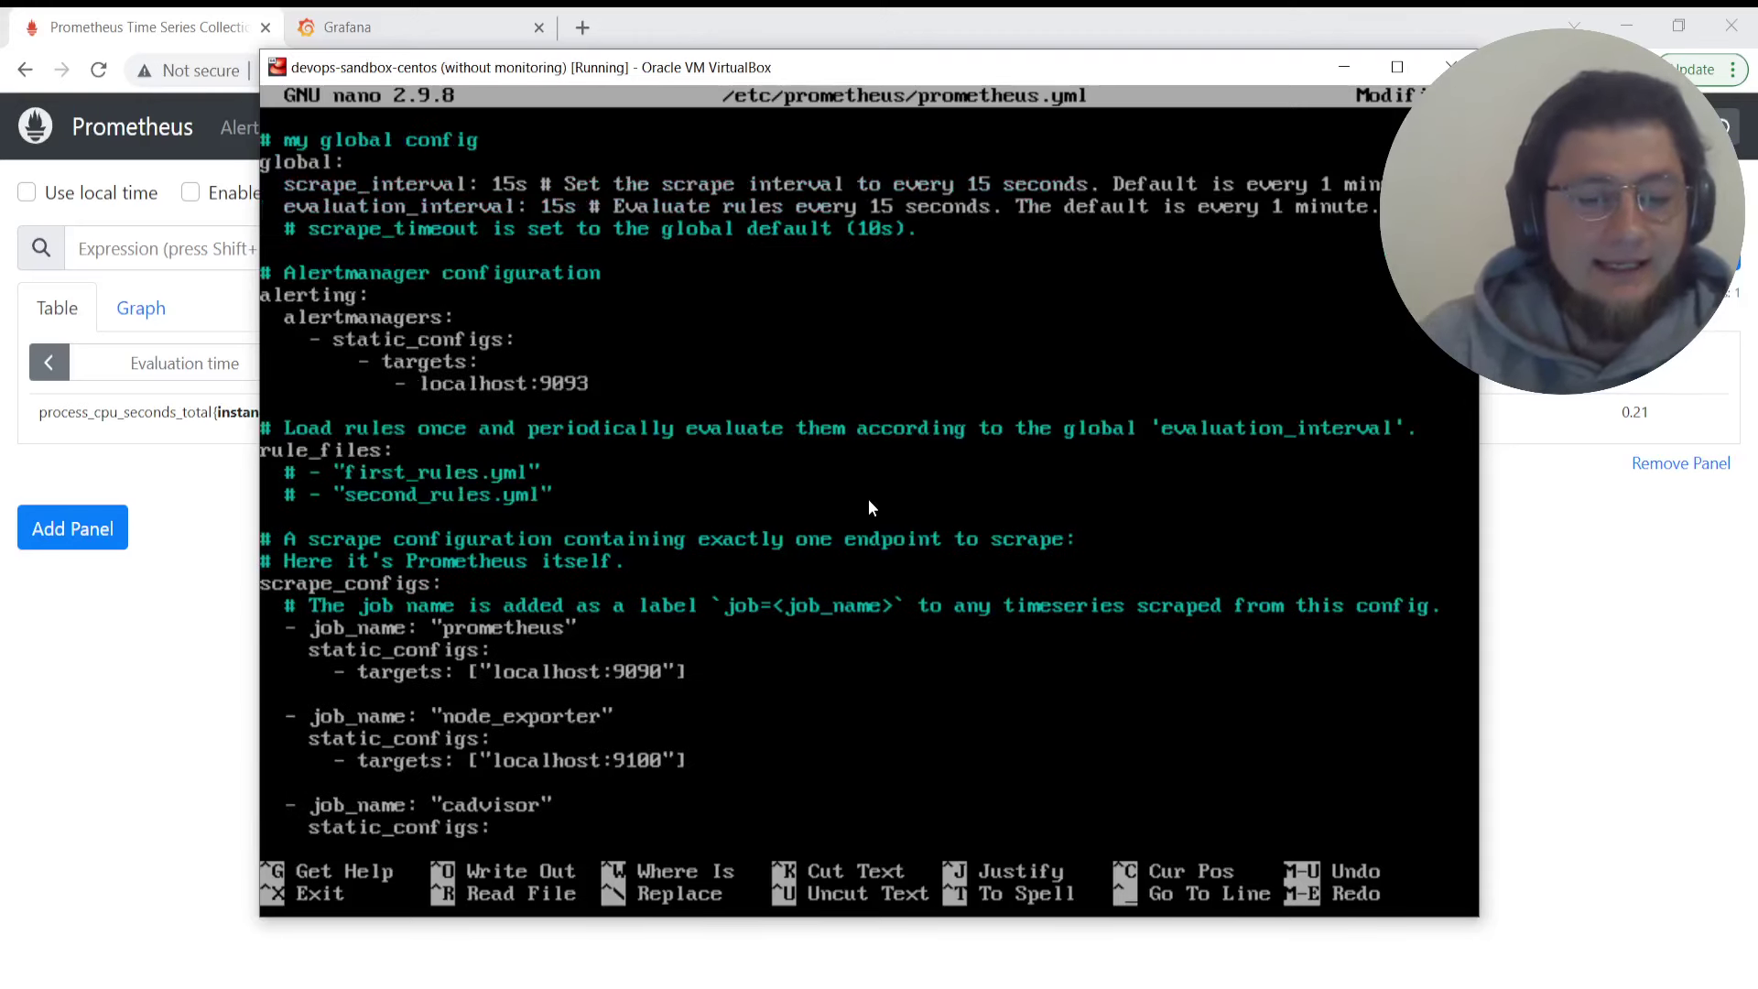
pyautogui.press('Down')
pyautogui.press('Down')
pyautogui.press('Down')
pyautogui.press('Down')
pyautogui.press('Down')
pyautogui.press('Down')
pyautogui.press('Down')
pyautogui.press('Down')
pyautogui.press('Down')
pyautogui.press('Down')
pyautogui.press('Down')
pyautogui.press('Down')
pyautogui.press('Down')
pyautogui.press('Down')
pyautogui.press('Down')
pyautogui.press('Down')
pyautogui.press('Down')
pyautogui.press('Down')
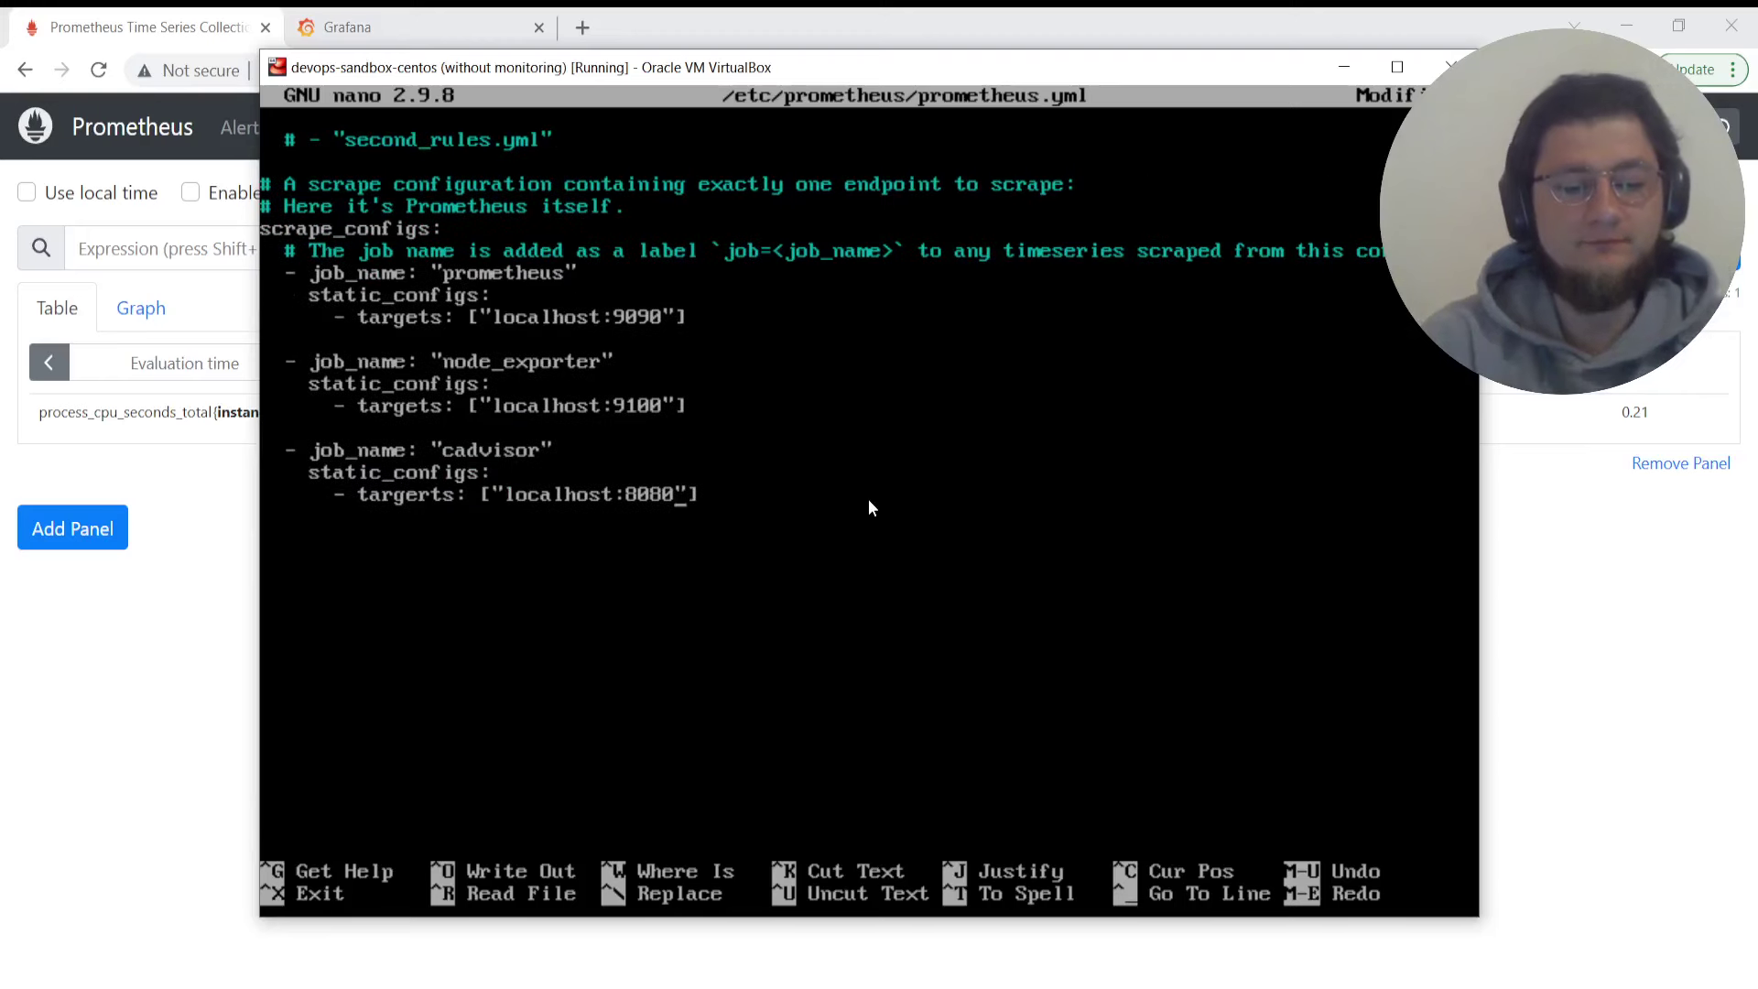
pyautogui.hotkey('ctrl', 'x')
pyautogui.press('y')
pyautogui.press('Return')
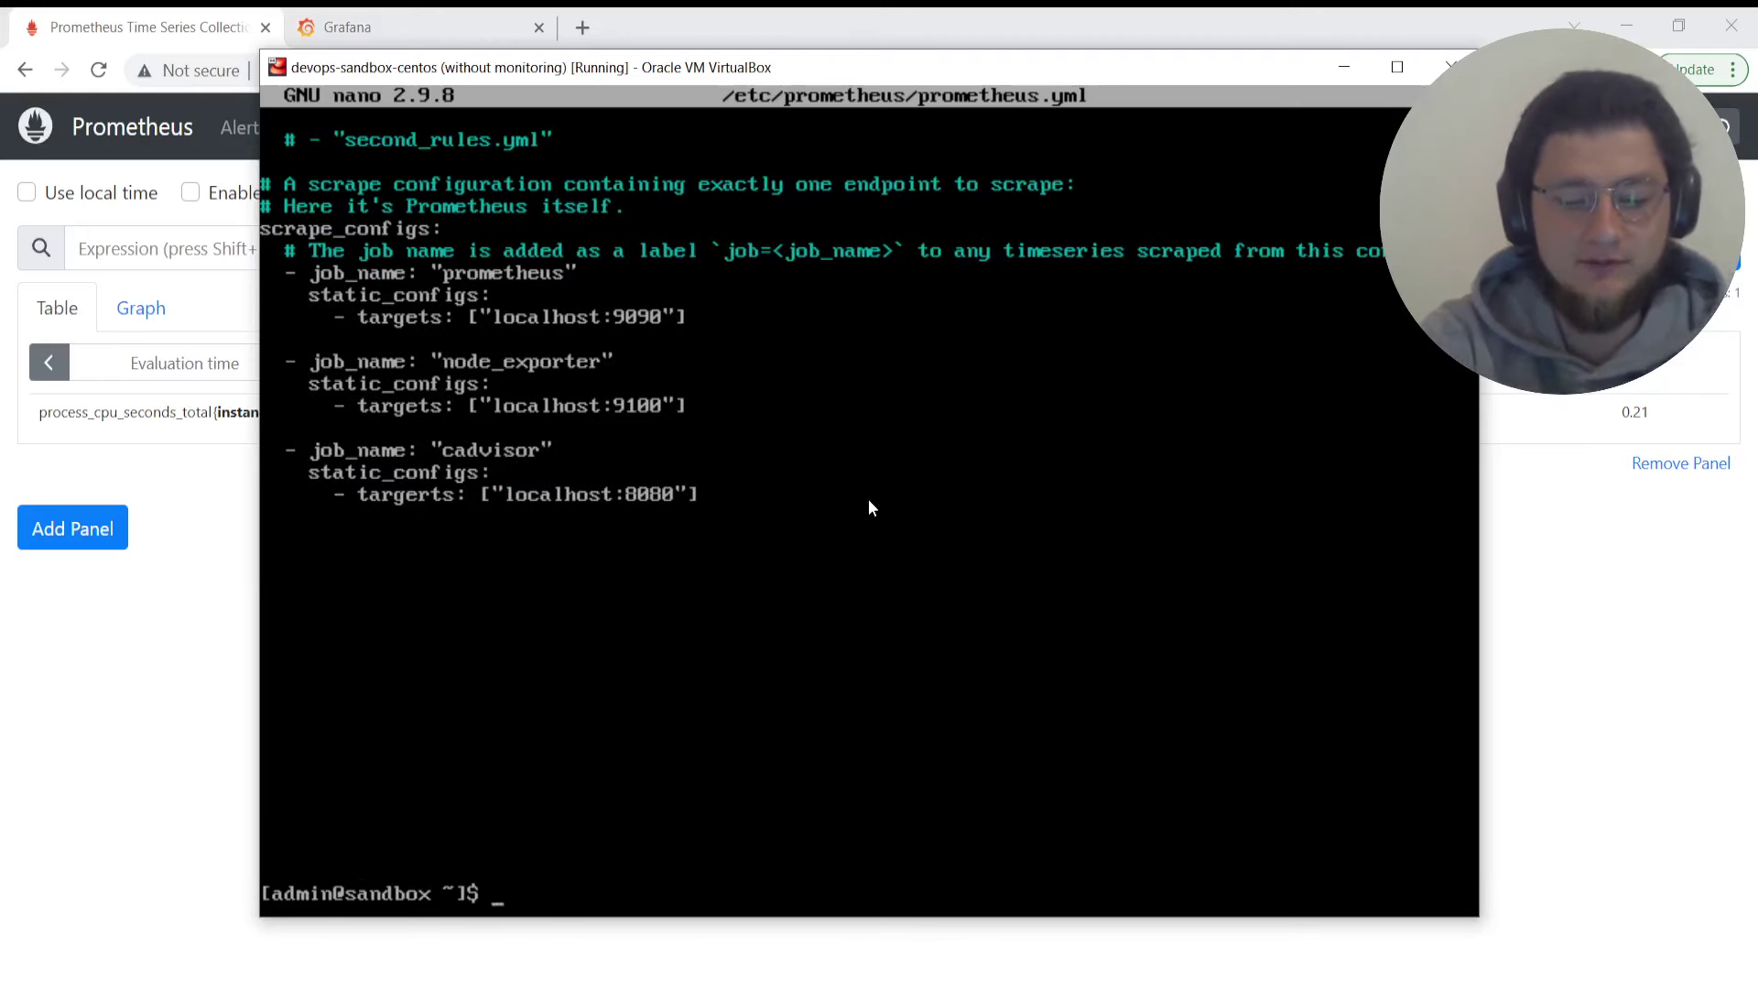
# Abandon the unfinished systemctl restart command and clear the terminal.
pyautogui.write('sudo systemctl restart')
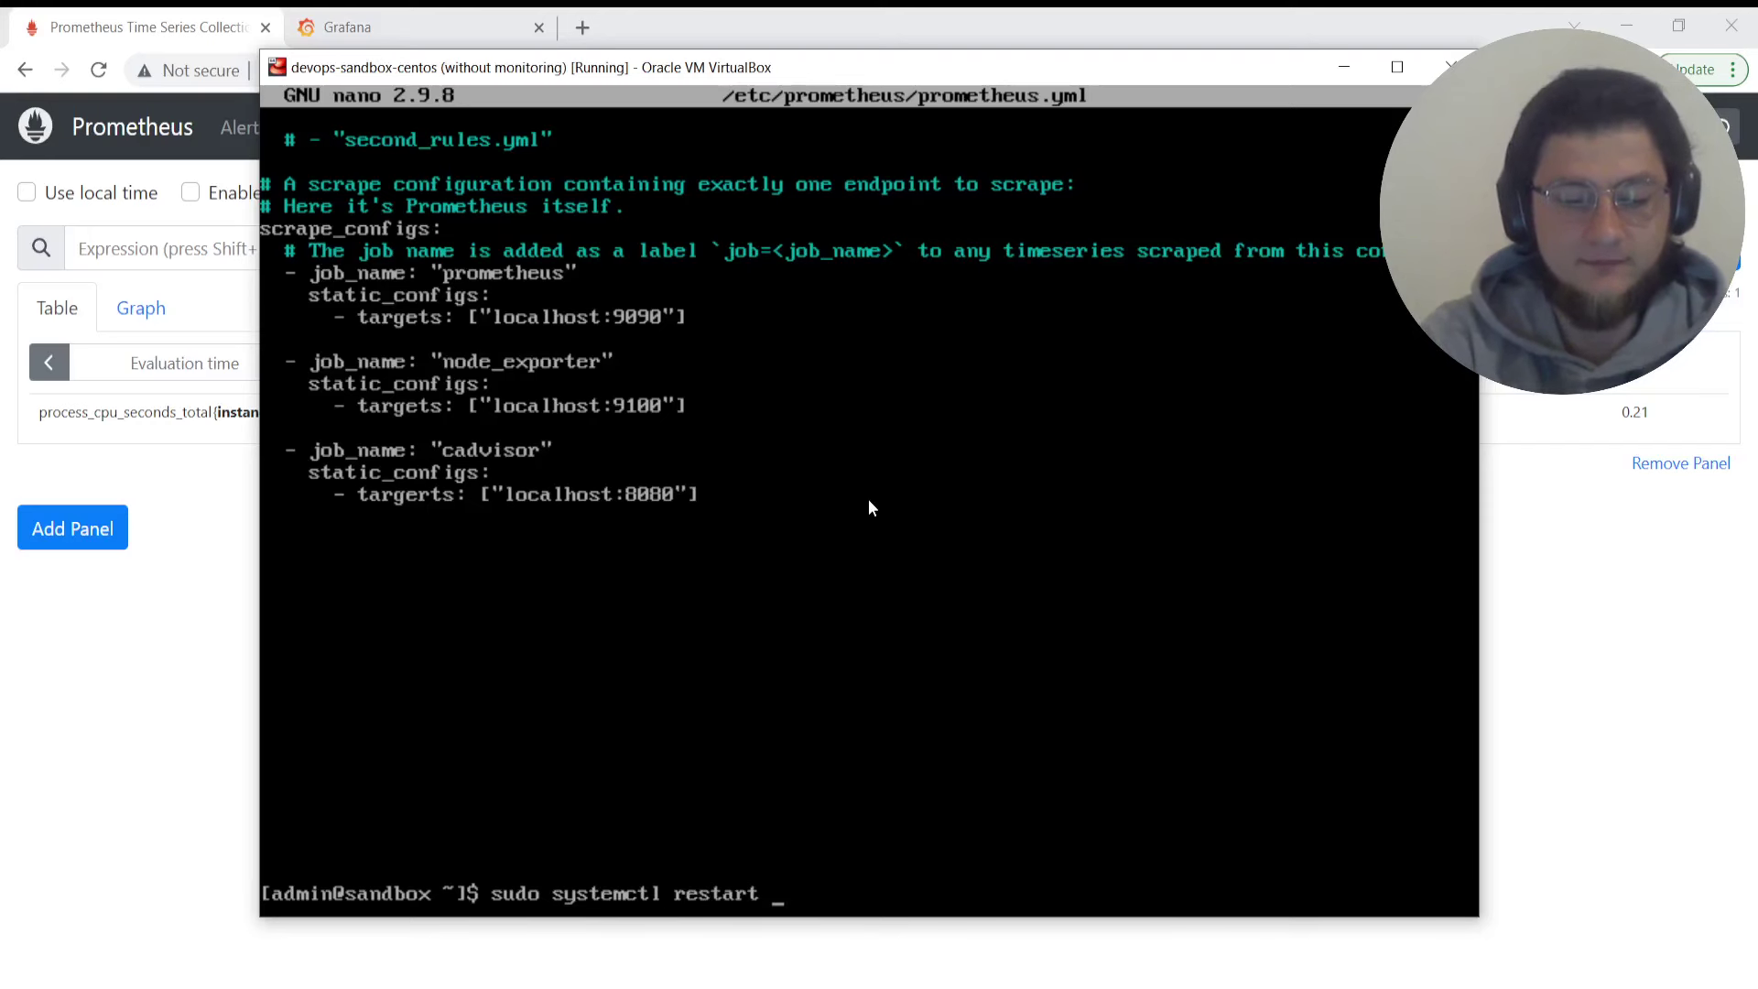
pyautogui.hotkey('ctrl', 'c')
pyautogui.hotkey('ctrl', 'l')
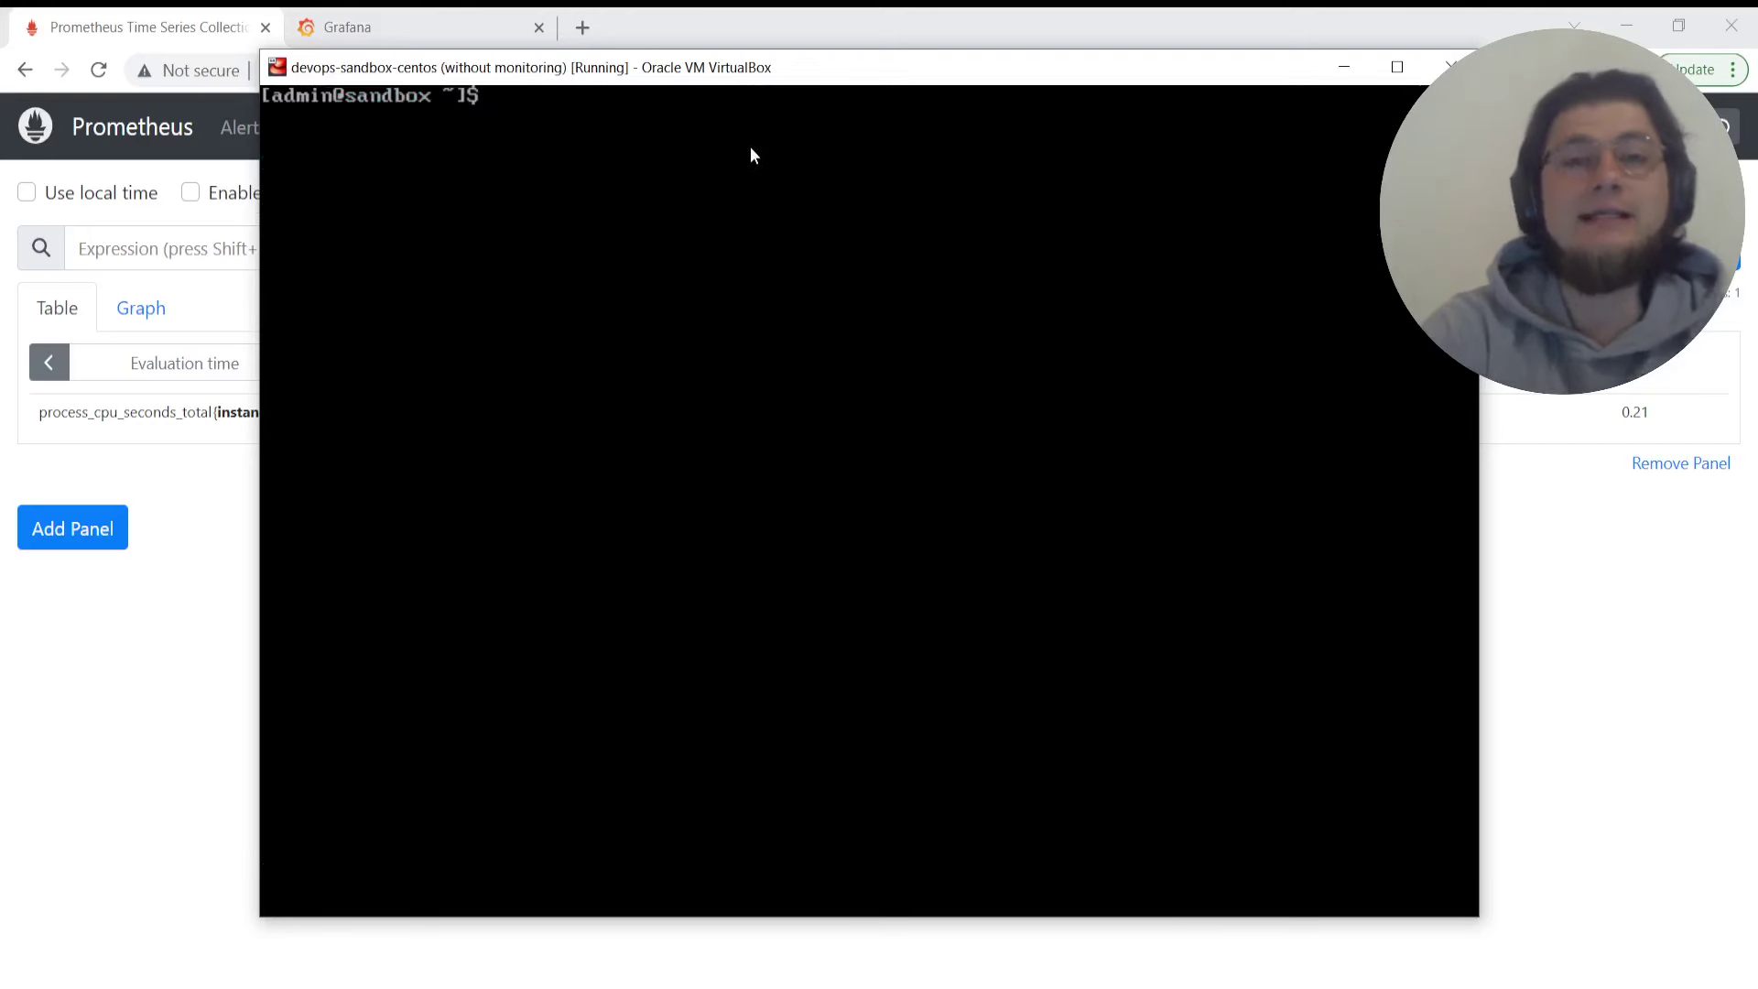
# Reload Prometheus in Chrome, find the connection refused, and strip the query path.
pyautogui.click(174, 694)
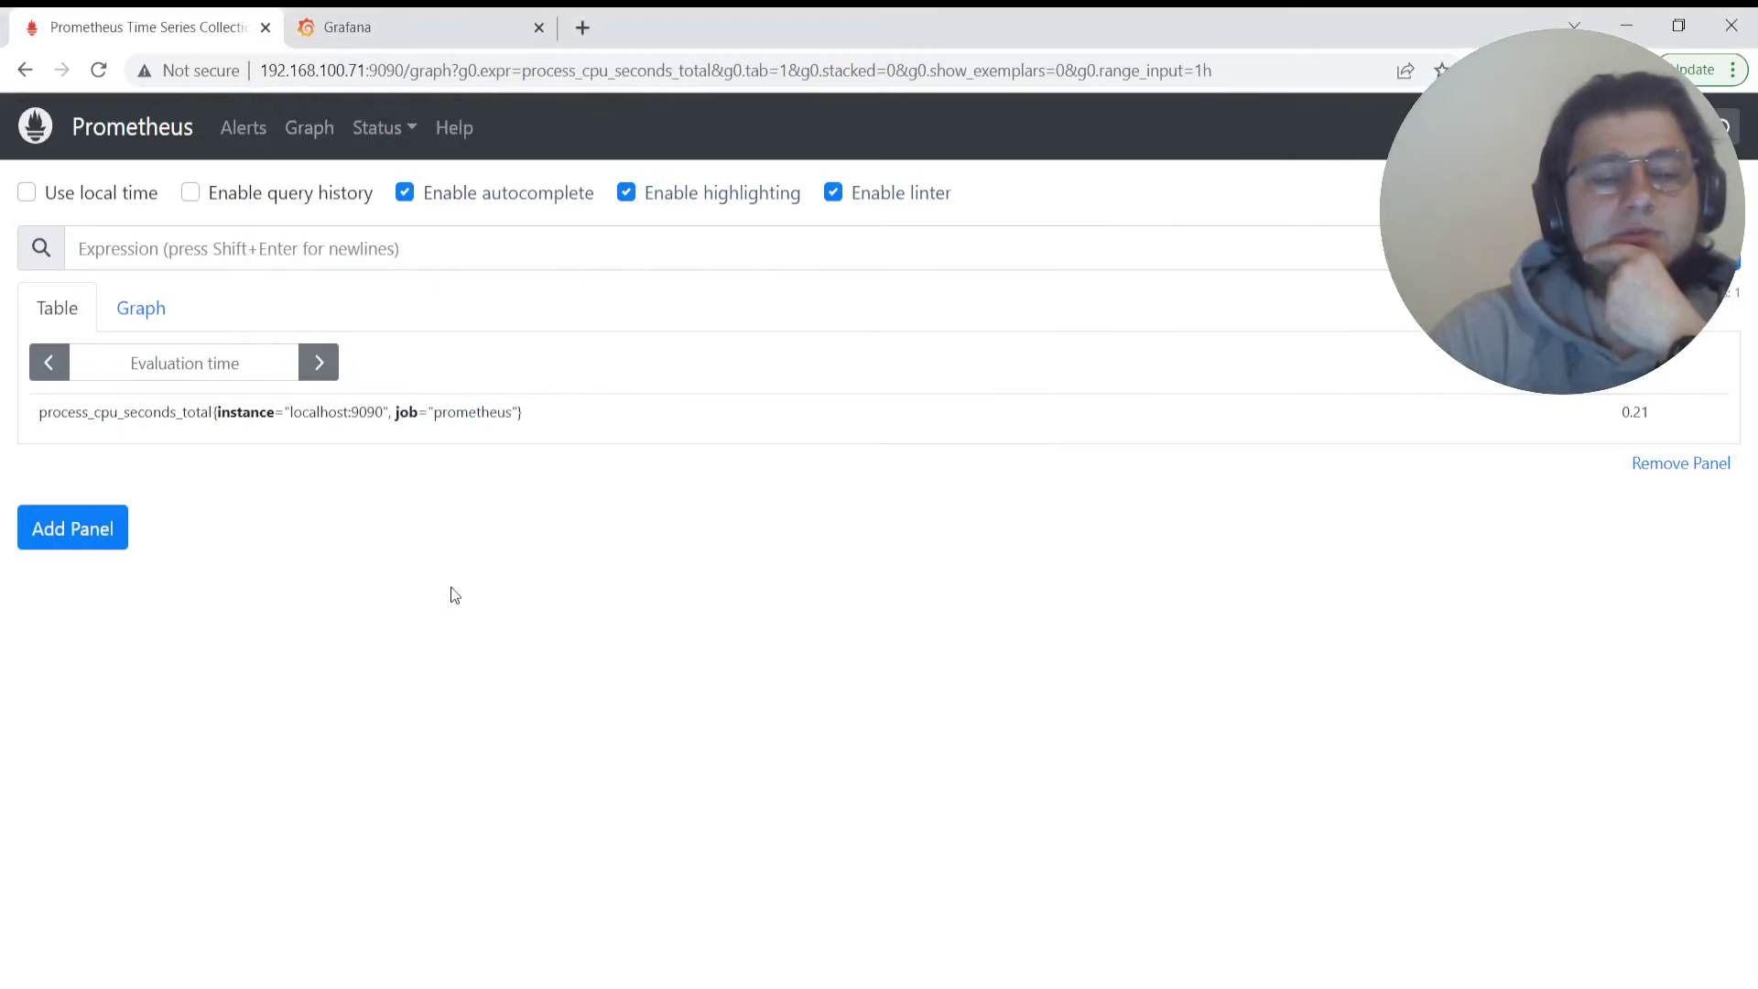
pyautogui.press('F5')
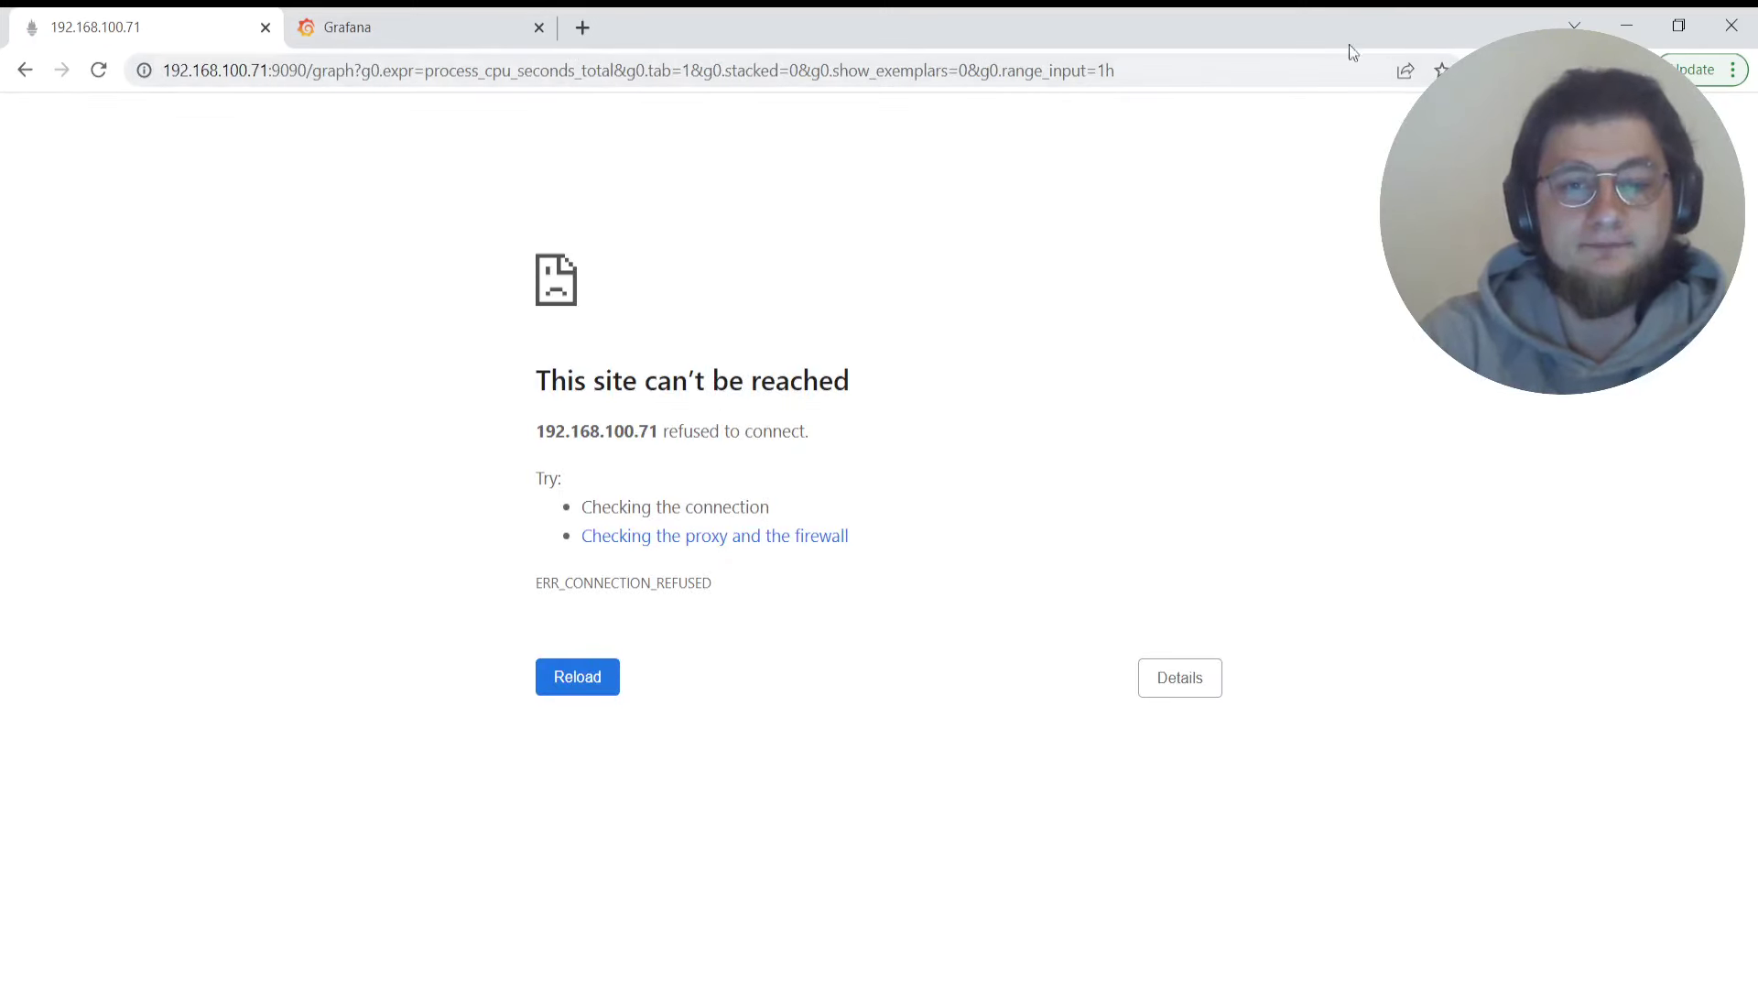
pyautogui.moveTo(1209, 68); pyautogui.dragTo(305, 62)
pyautogui.press('BackSpace')
pyautogui.hotkey('alt', 'Tab')
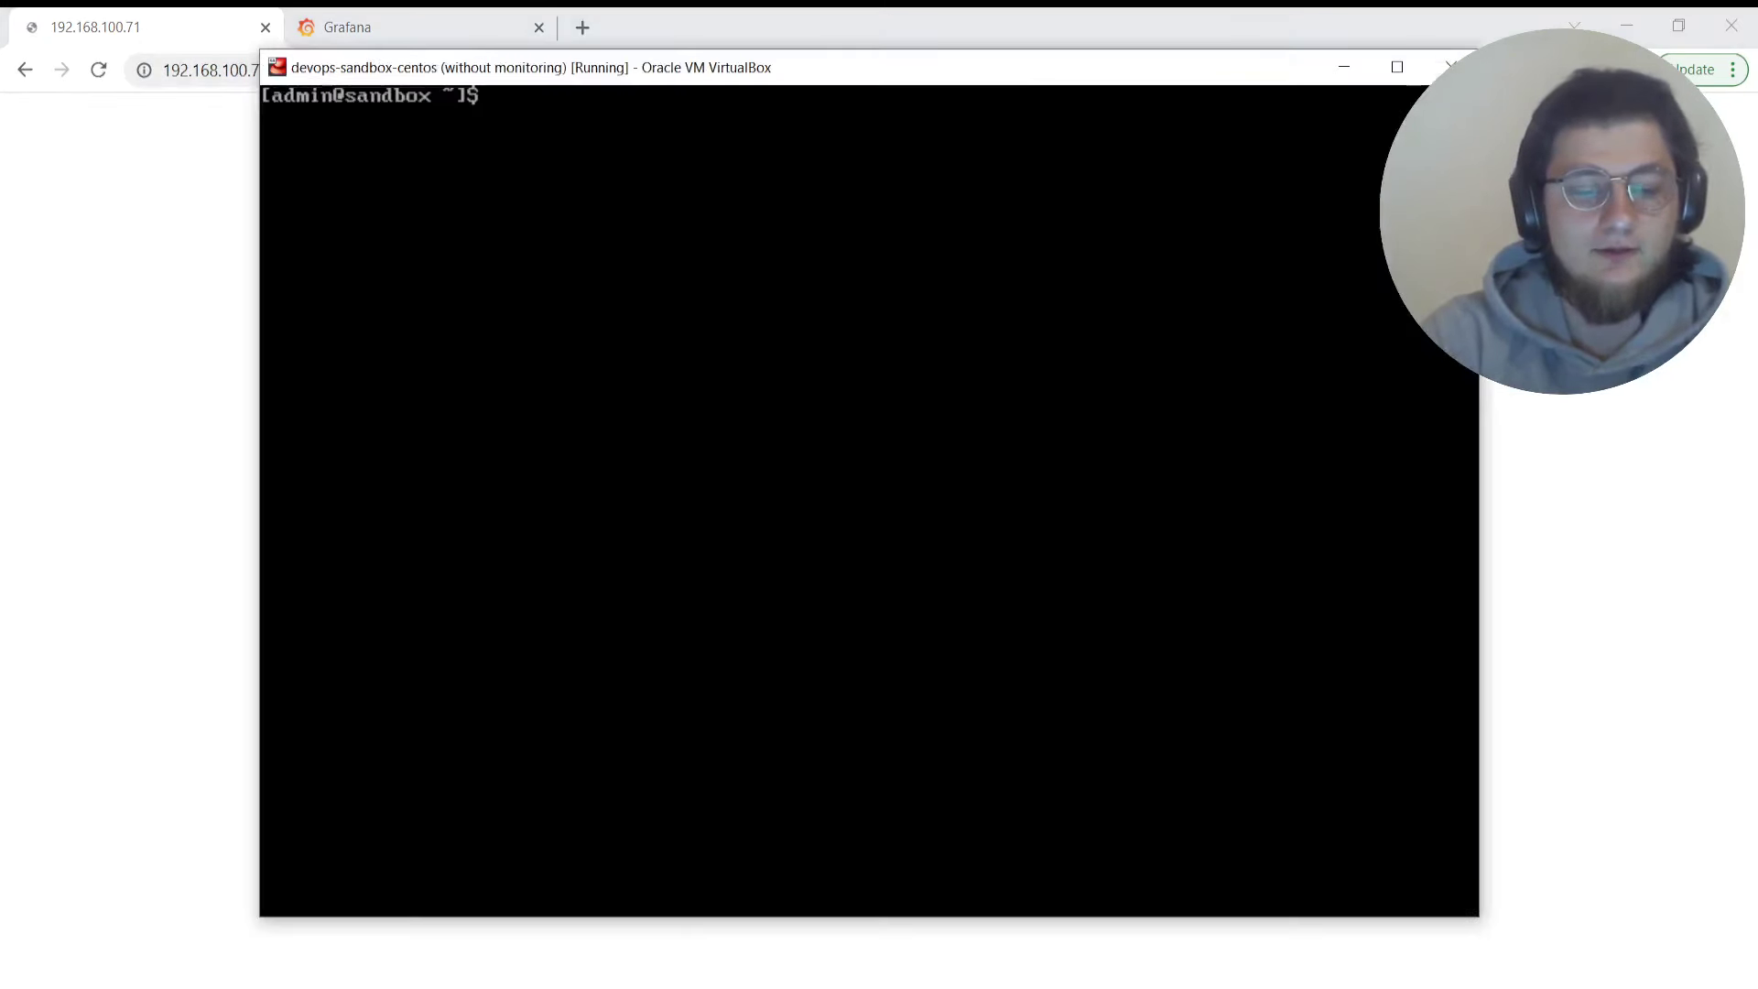
# Reopen /etc/prometheus/prometheus.yml in nano at the misspelled cadvisor 'targerts' key.
pyautogui.write('clear')
pyautogui.press('Up')
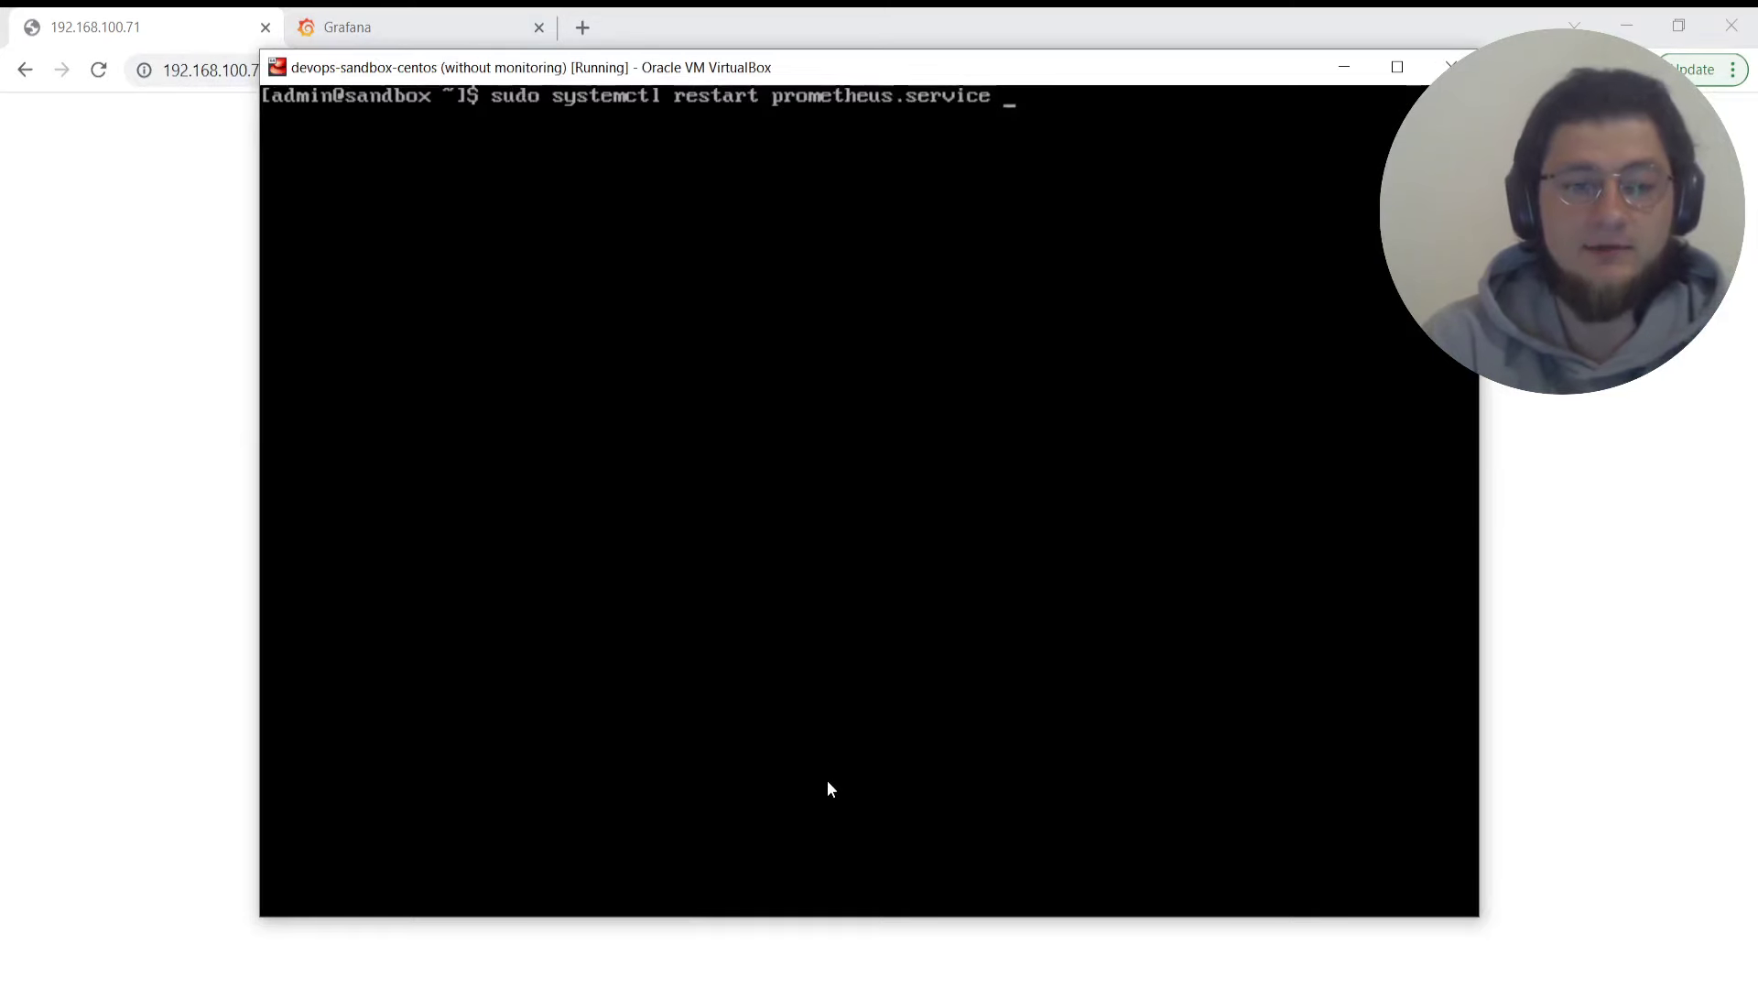
pyautogui.press('Up')
pyautogui.press('Return')
pyautogui.press('Right')
pyautogui.press('Right')
pyautogui.press('Right')
pyautogui.press('Right')
pyautogui.press('Right')
pyautogui.press('Right')
pyautogui.press('Right')
pyautogui.press('Right')
pyautogui.press('Right')
pyautogui.press('Right')
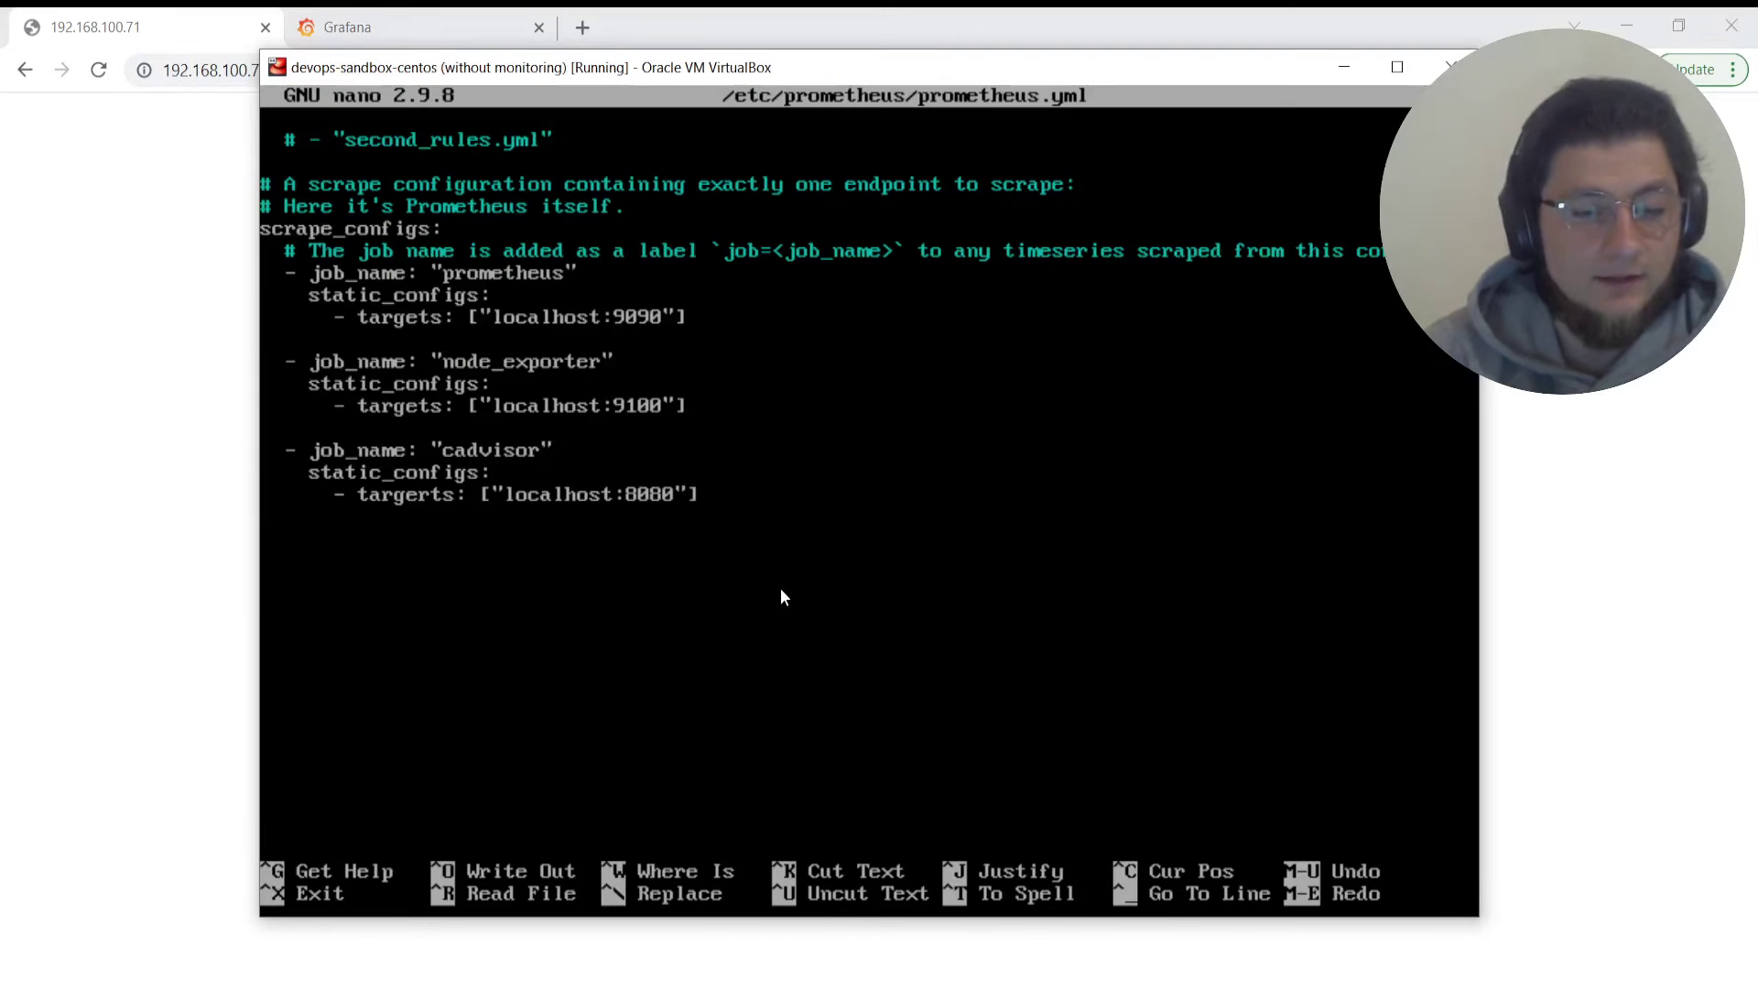
pyautogui.press('Right')
# Correct 'targerts' to 'targets' and save prometheus.yml.
pyautogui.press('Delete')
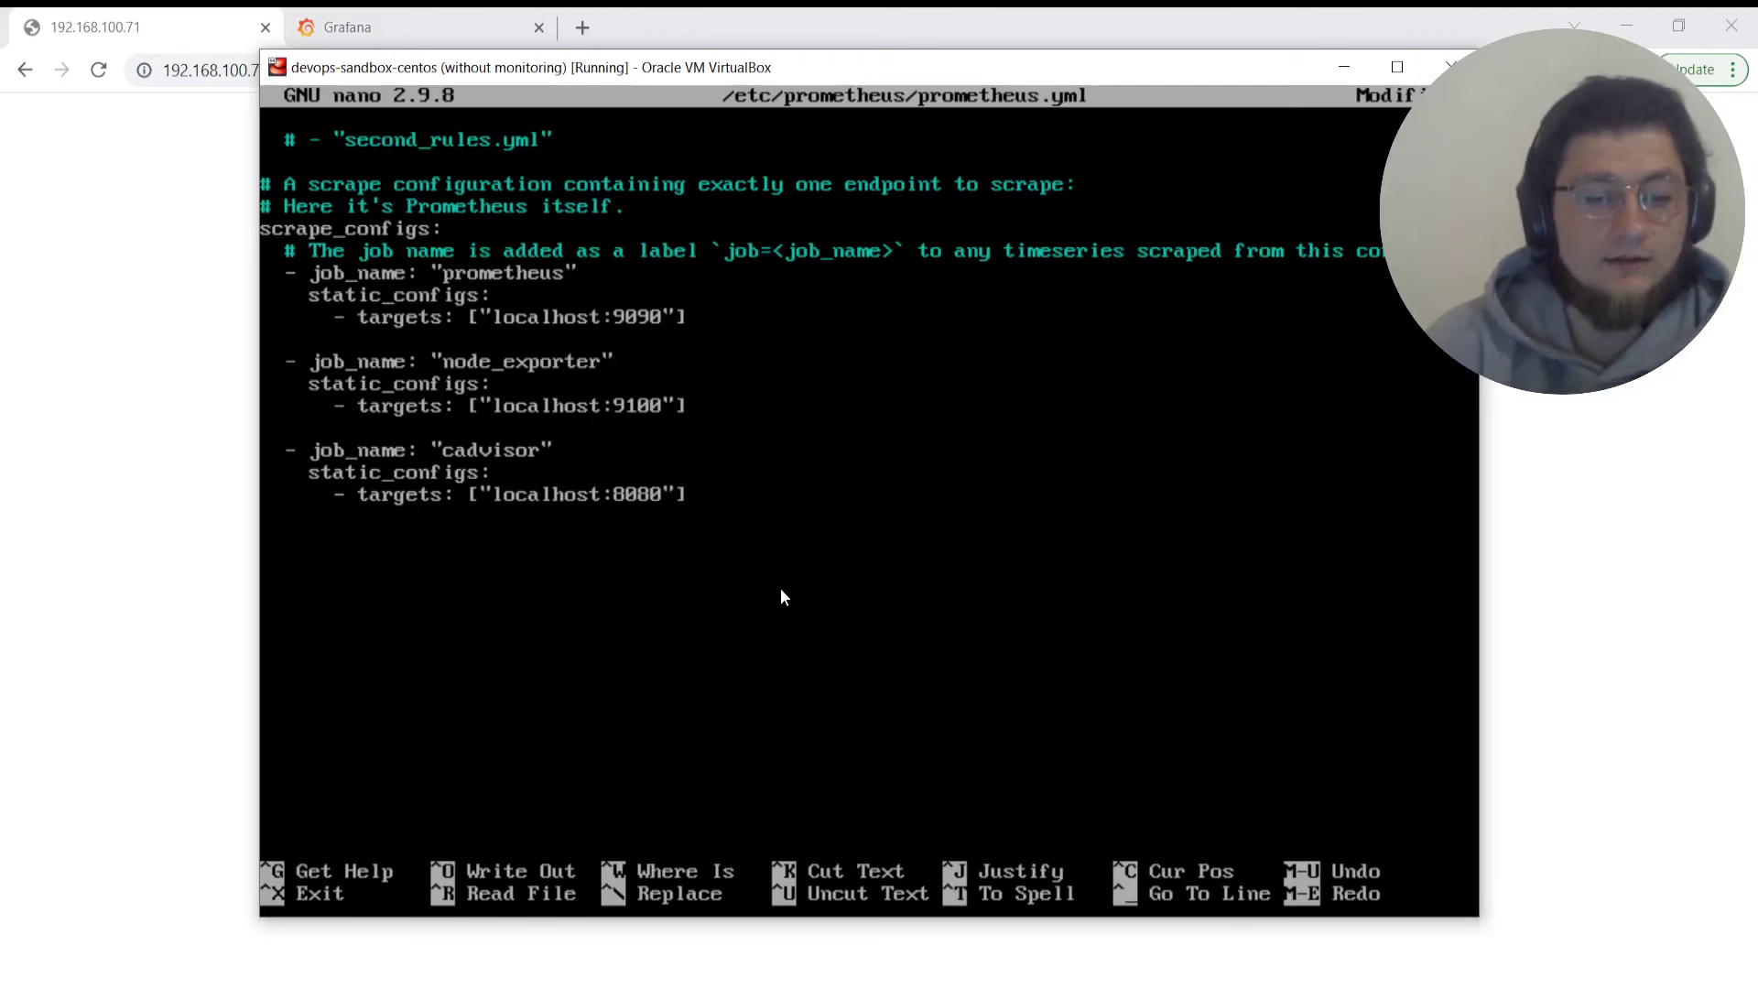
pyautogui.hotkey('ctrl', 'x')
pyautogui.press('y')
# Restart prometheus.service, confirm it is active (running), clear the terminal and reload Prometheus.
pyautogui.press('Return')
pyautogui.press('Up')
pyautogui.press('Up')
pyautogui.press('Up')
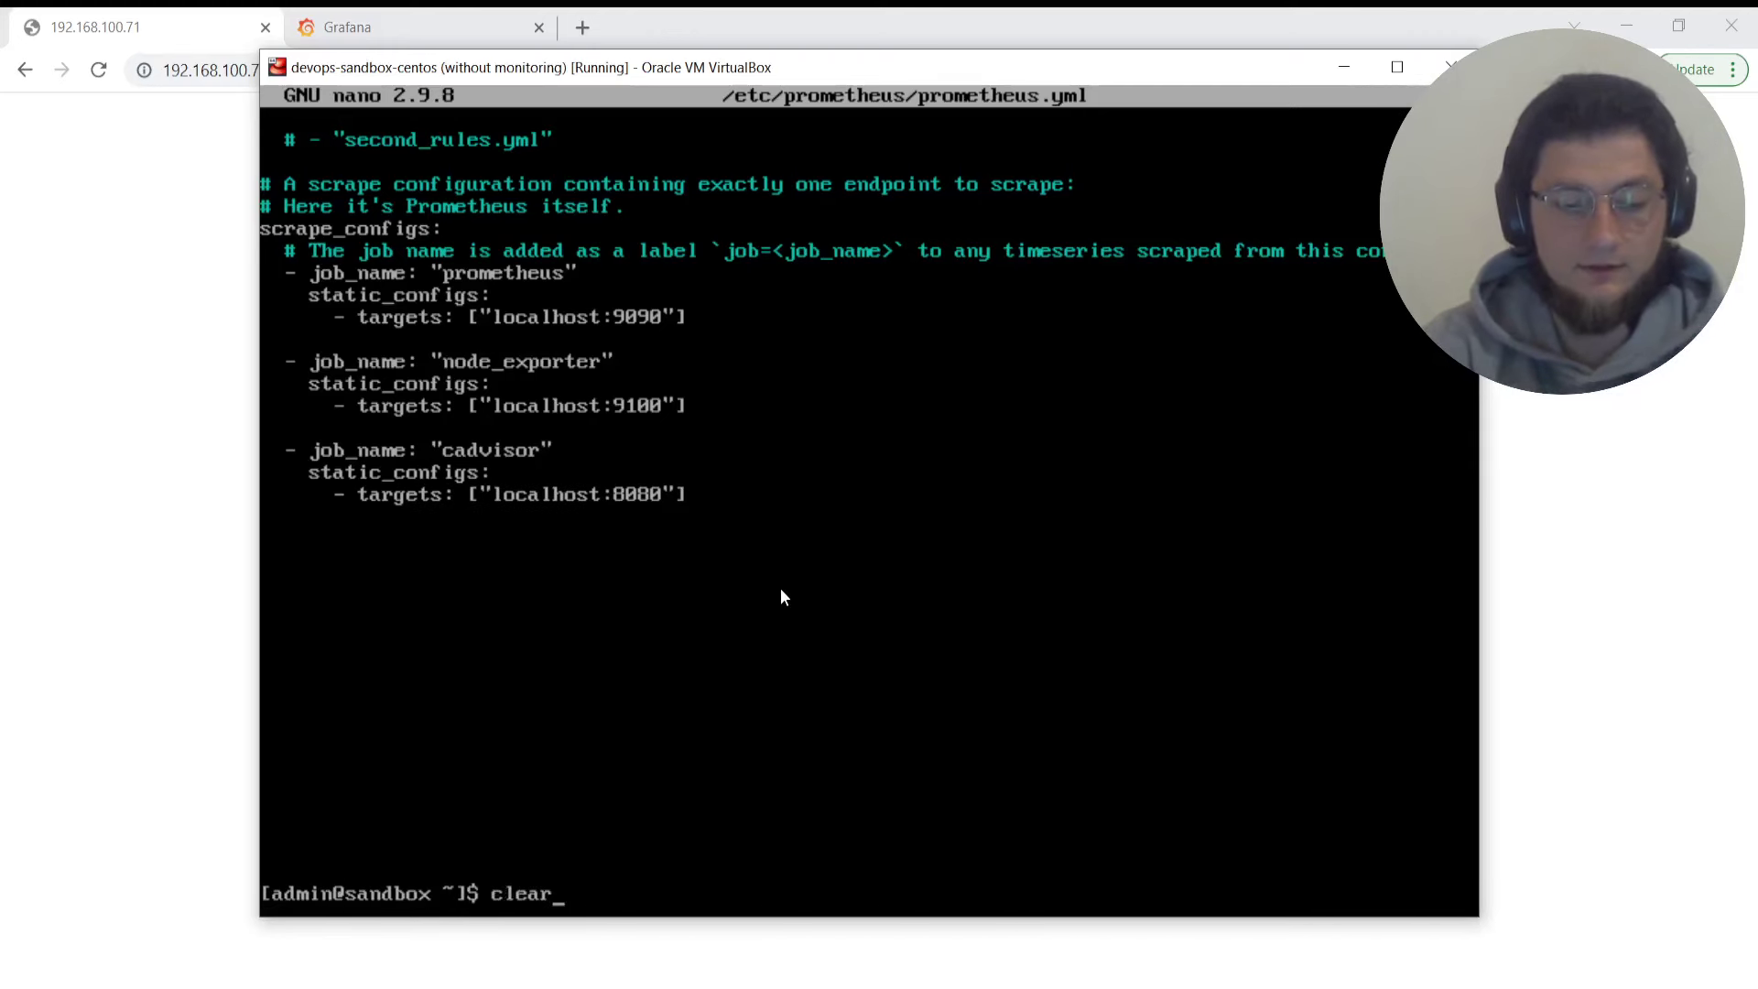
pyautogui.press('Up')
pyautogui.press('Up')
pyautogui.press('Return')
pyautogui.press('Up')
pyautogui.press('Up')
pyautogui.press('Up')
pyautogui.press('Up')
pyautogui.press('Return')
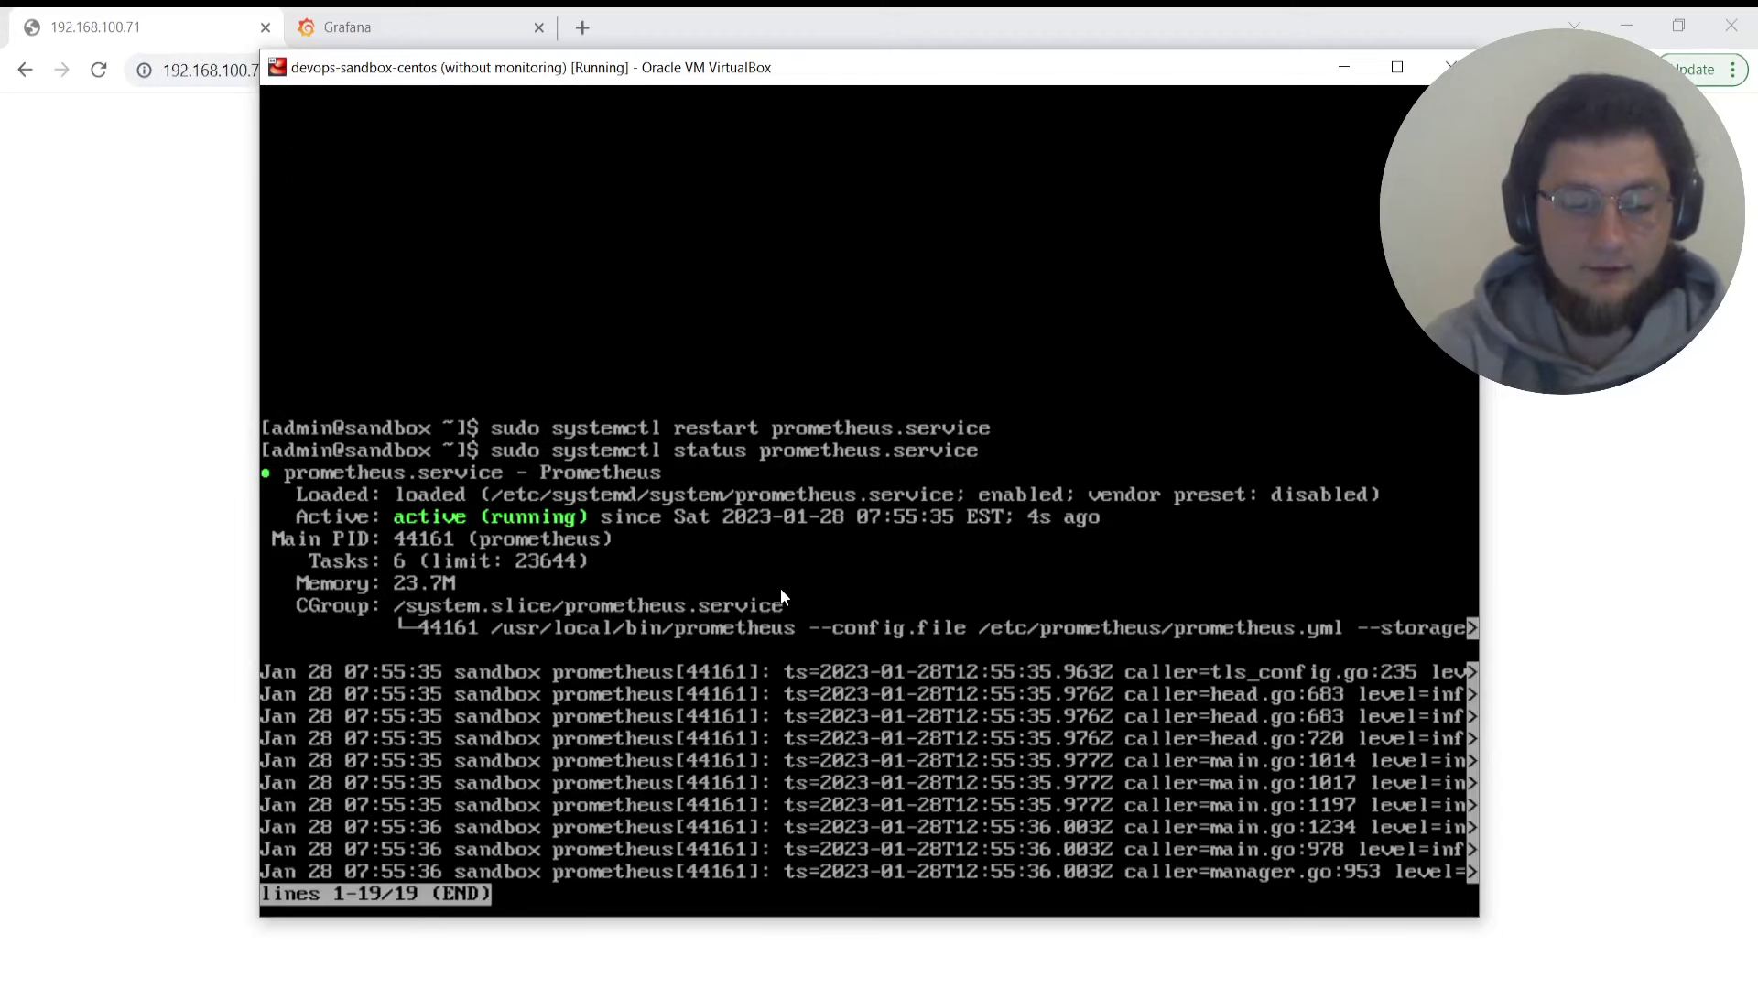
pyautogui.write('qclear')
pyautogui.press('Return')
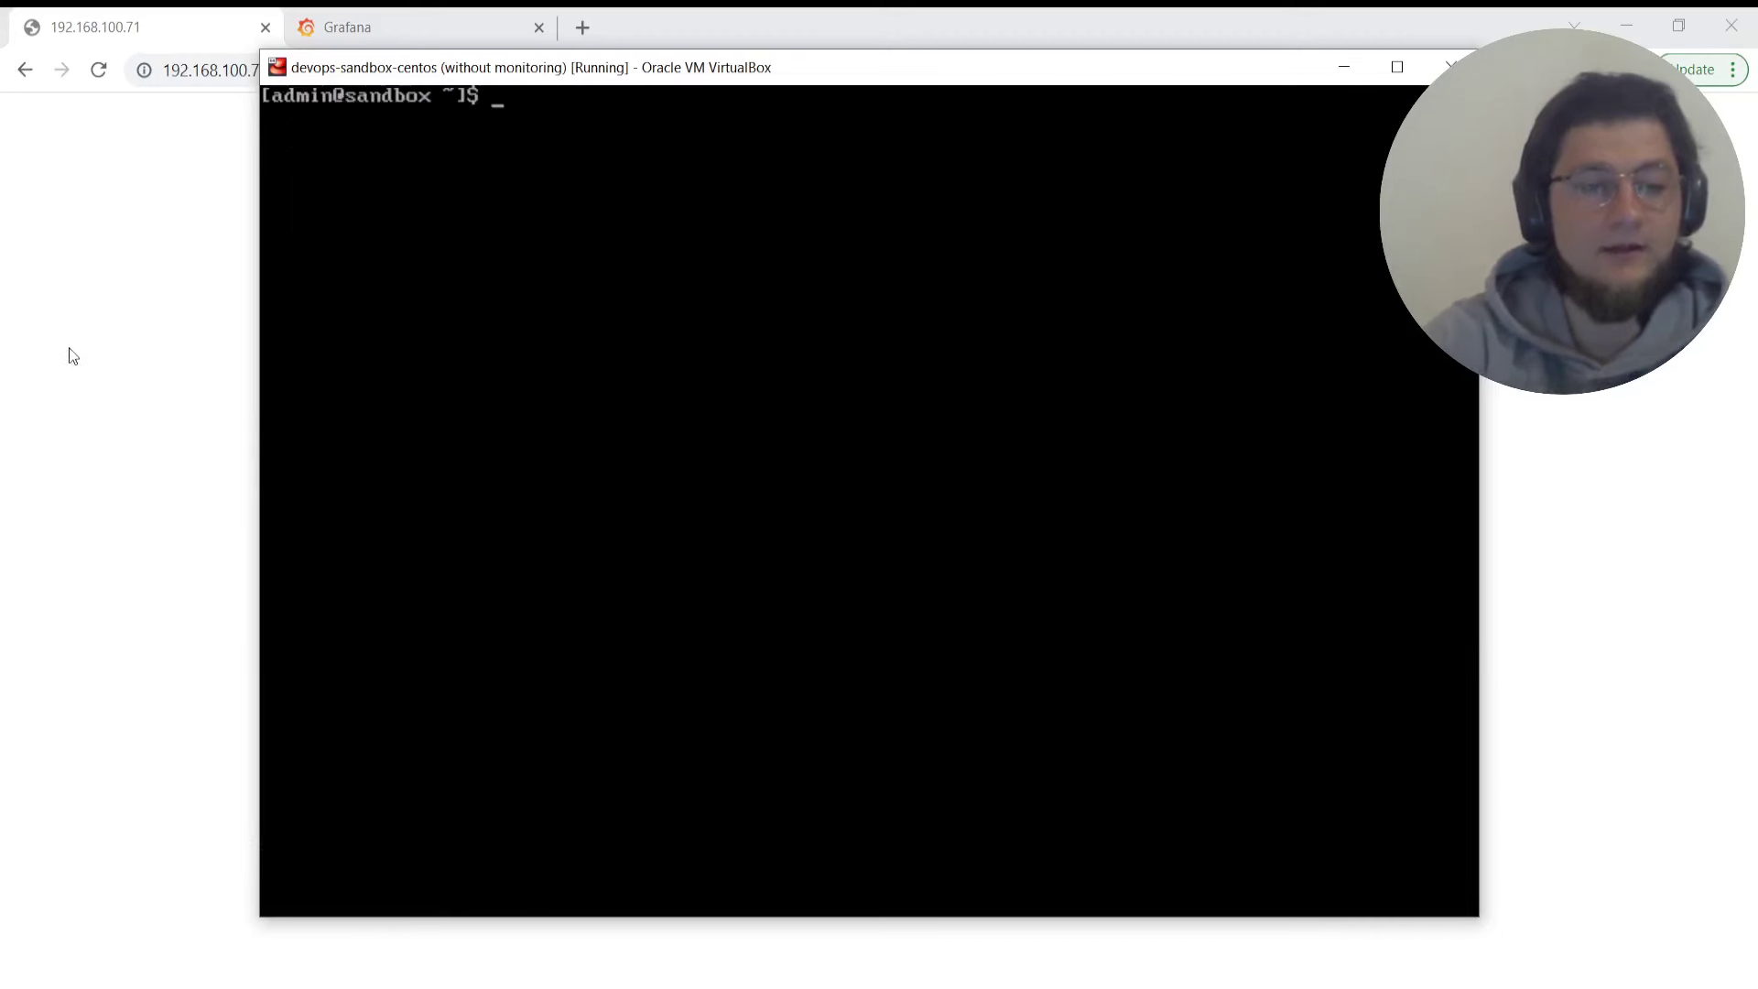
pyautogui.click(78, 345)
pyautogui.press('F5')
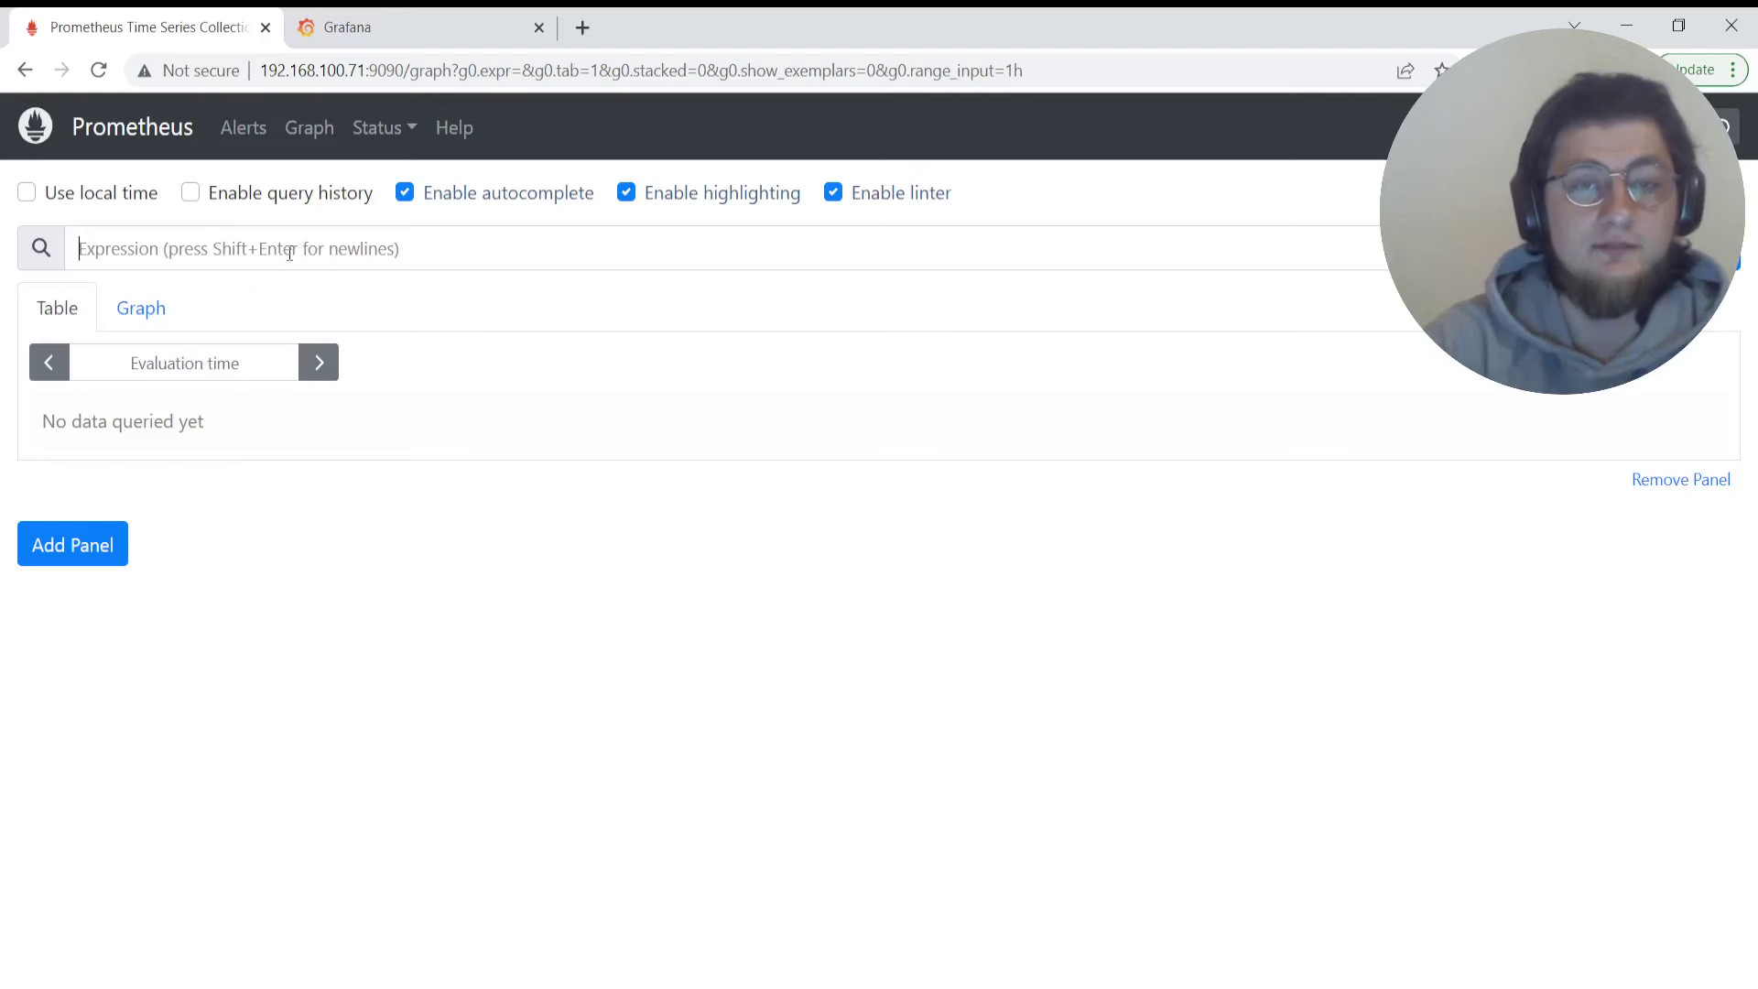
# Confirm on Status > Targets that the cadvisor, node_exporter and prometheus jobs are UP.
pyautogui.click(380, 127)
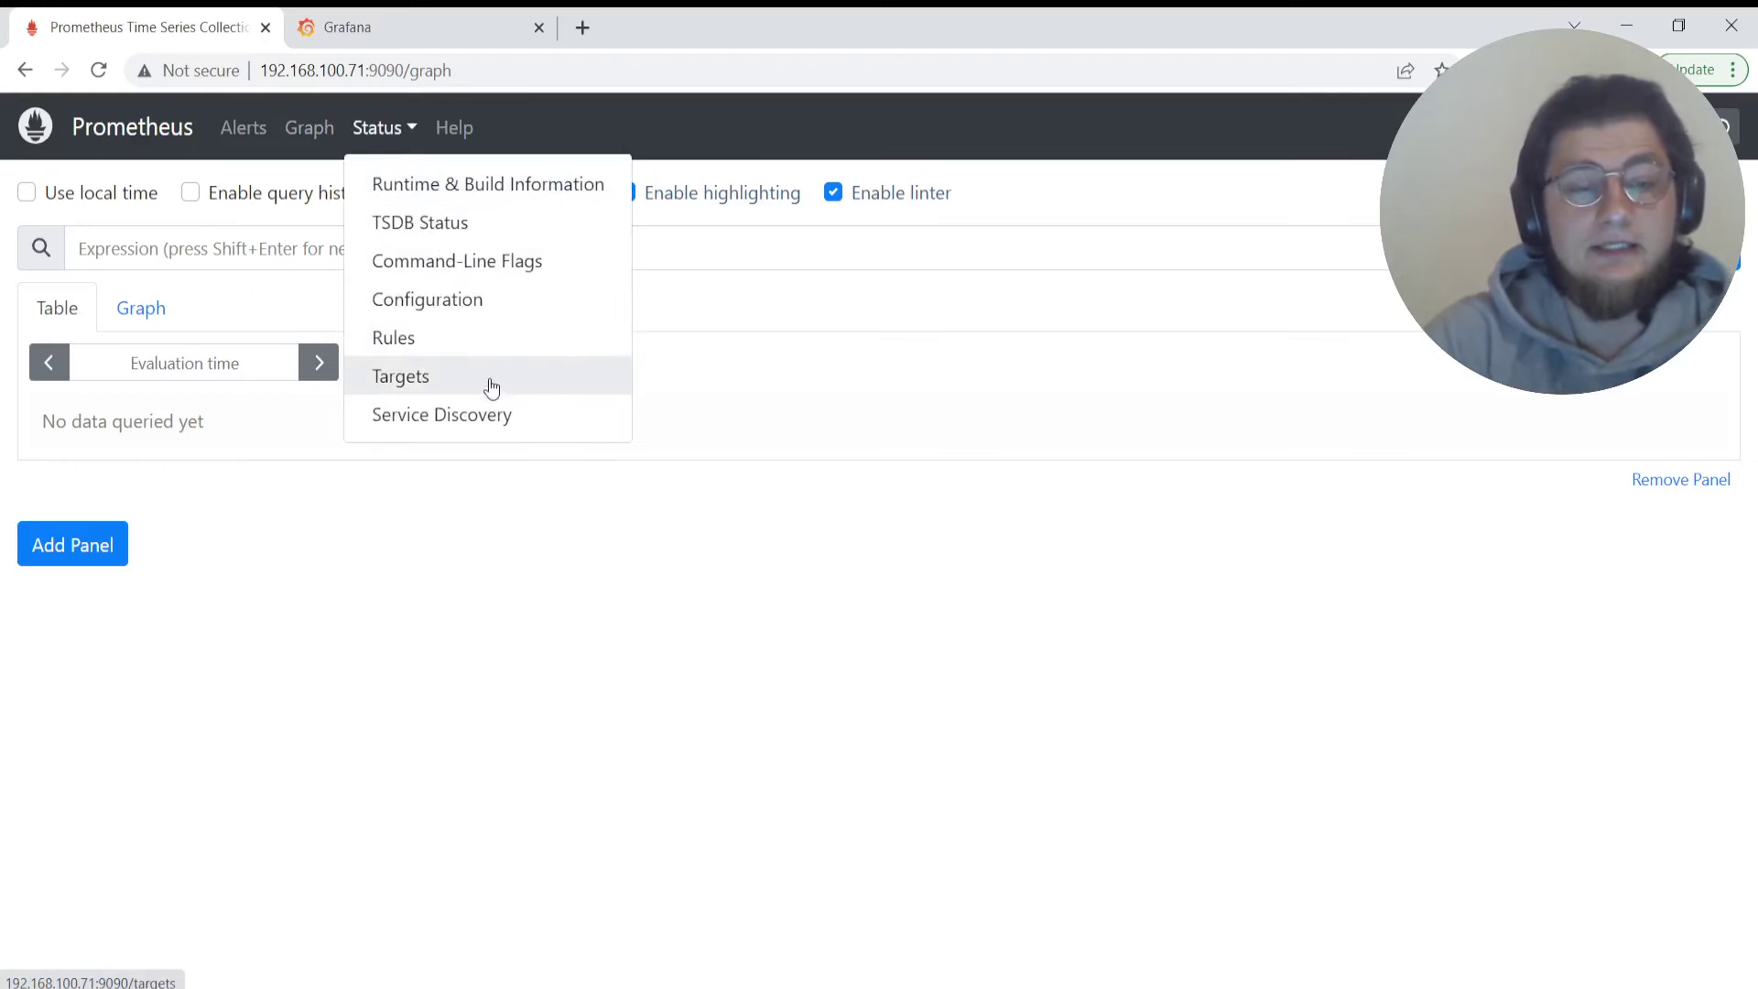
pyautogui.click(453, 391)
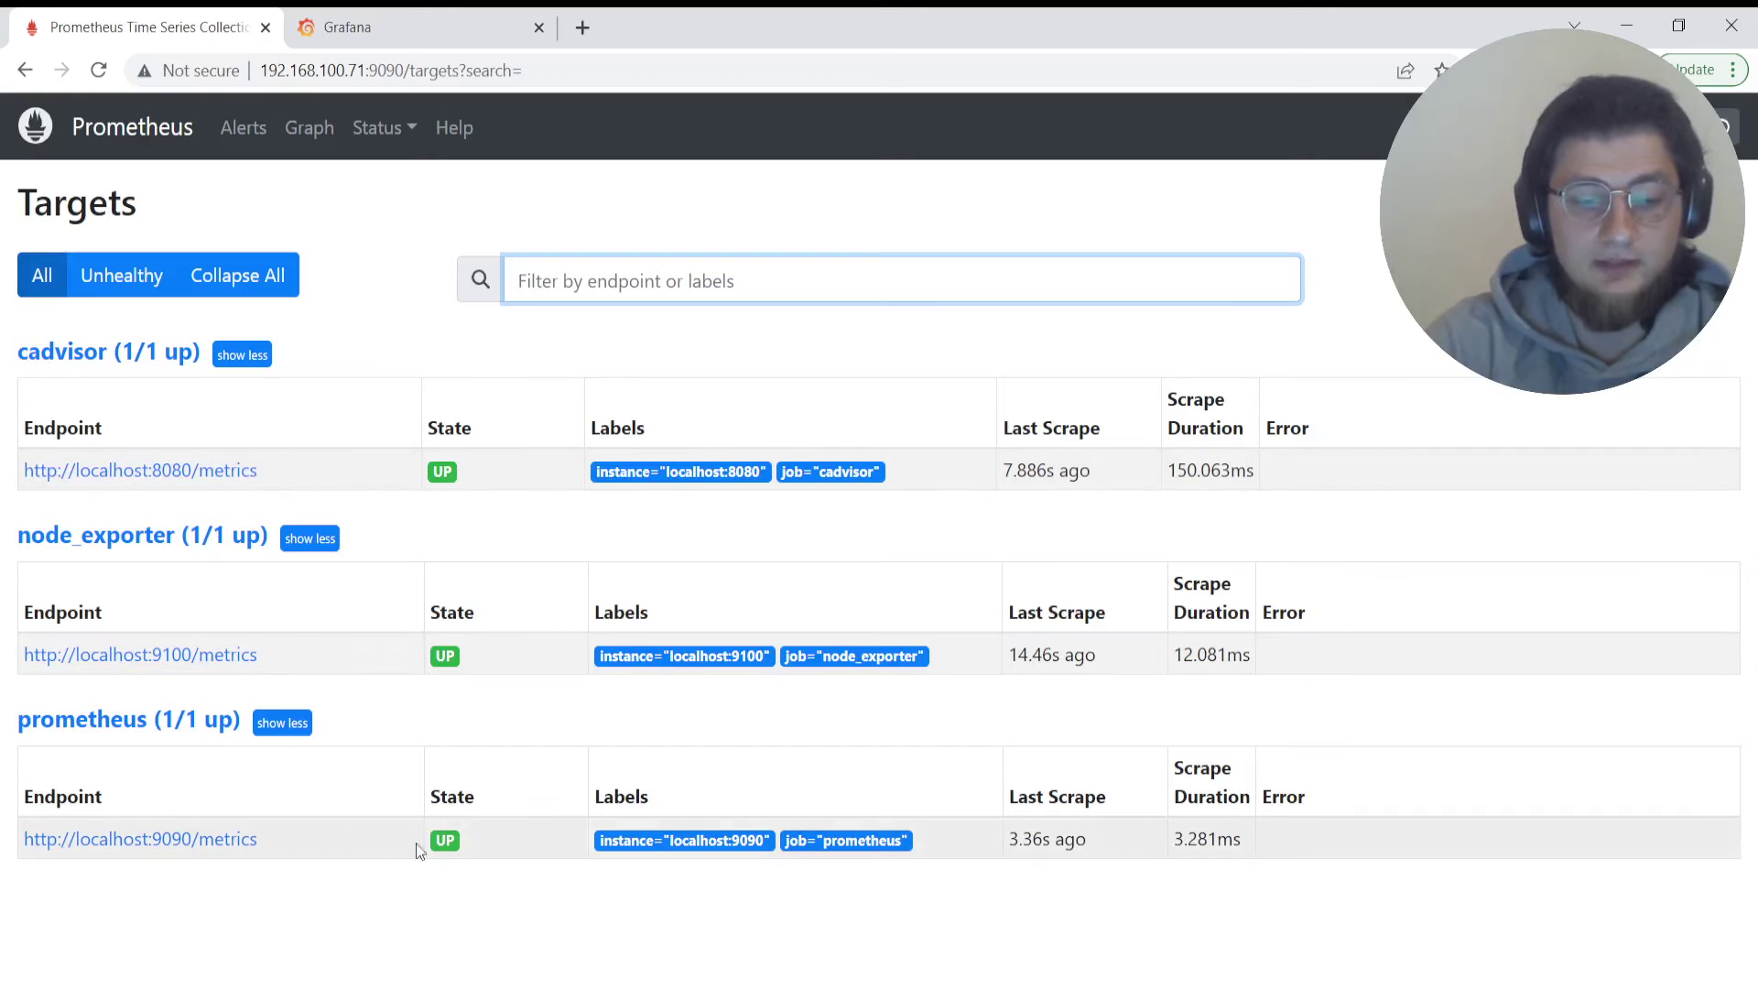
pyautogui.click(259, 128)
pyautogui.click(291, 128)
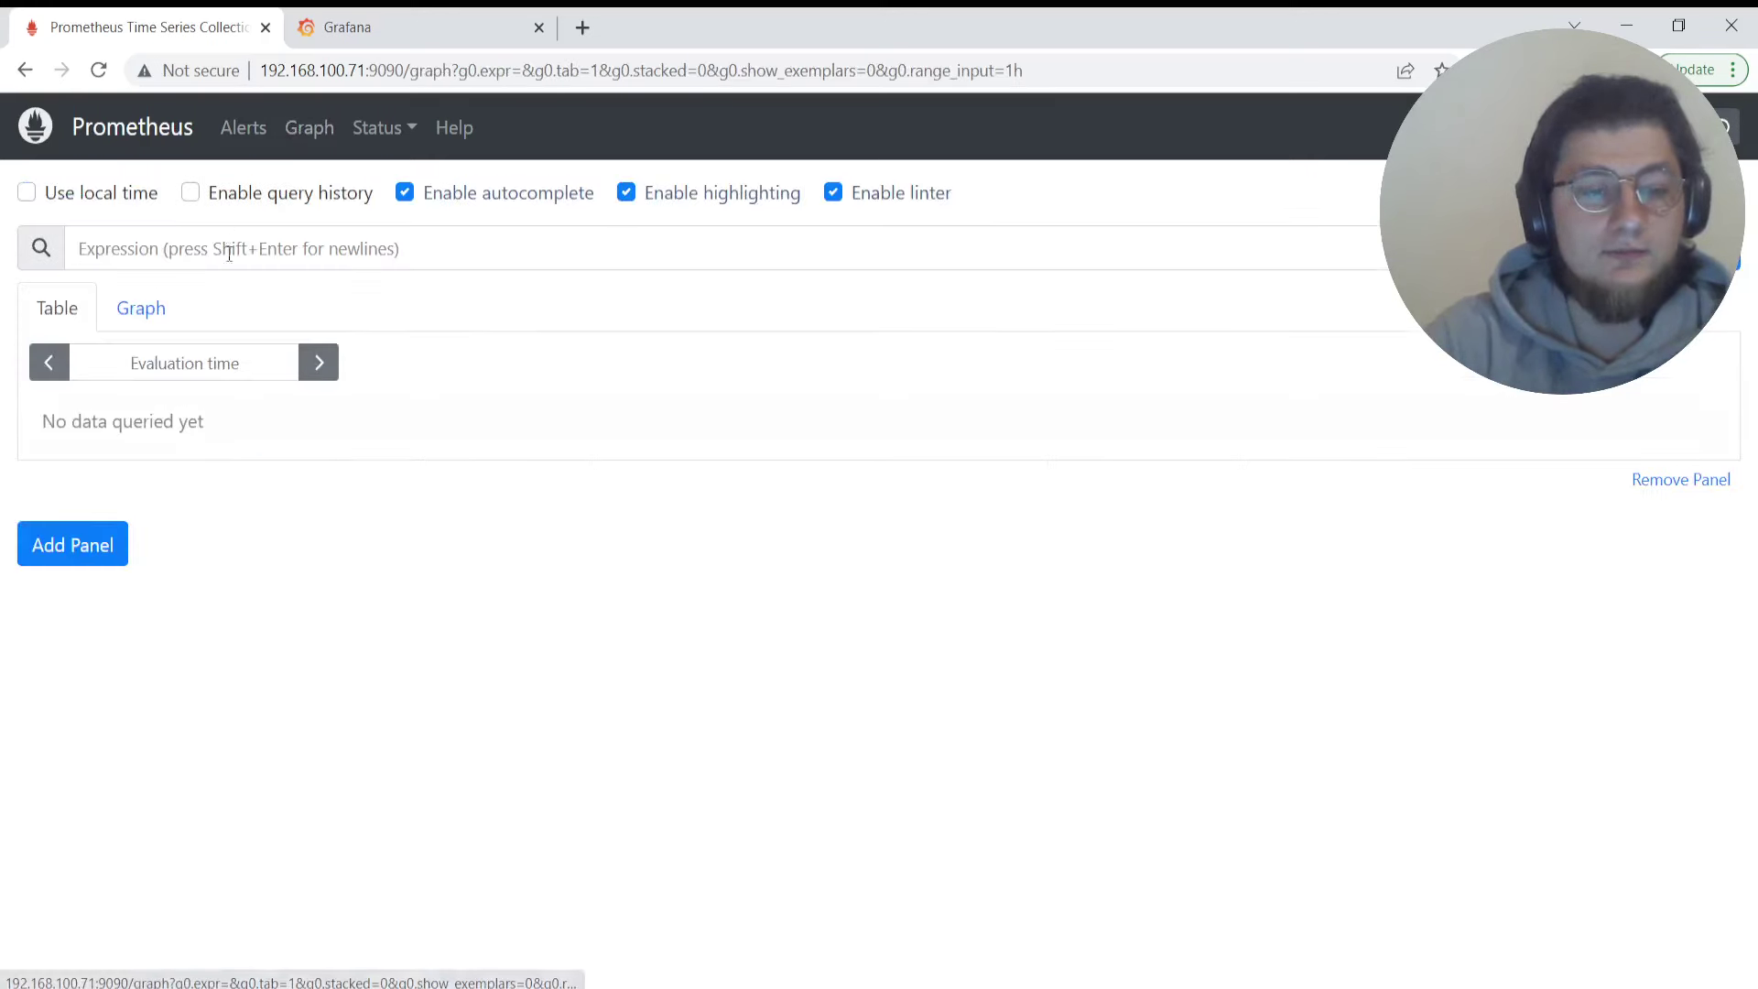
# Query node metrics from autocomplete, node_netstat_Icmp_InMsgs and node_load5 (0.08).
pyautogui.write('no')
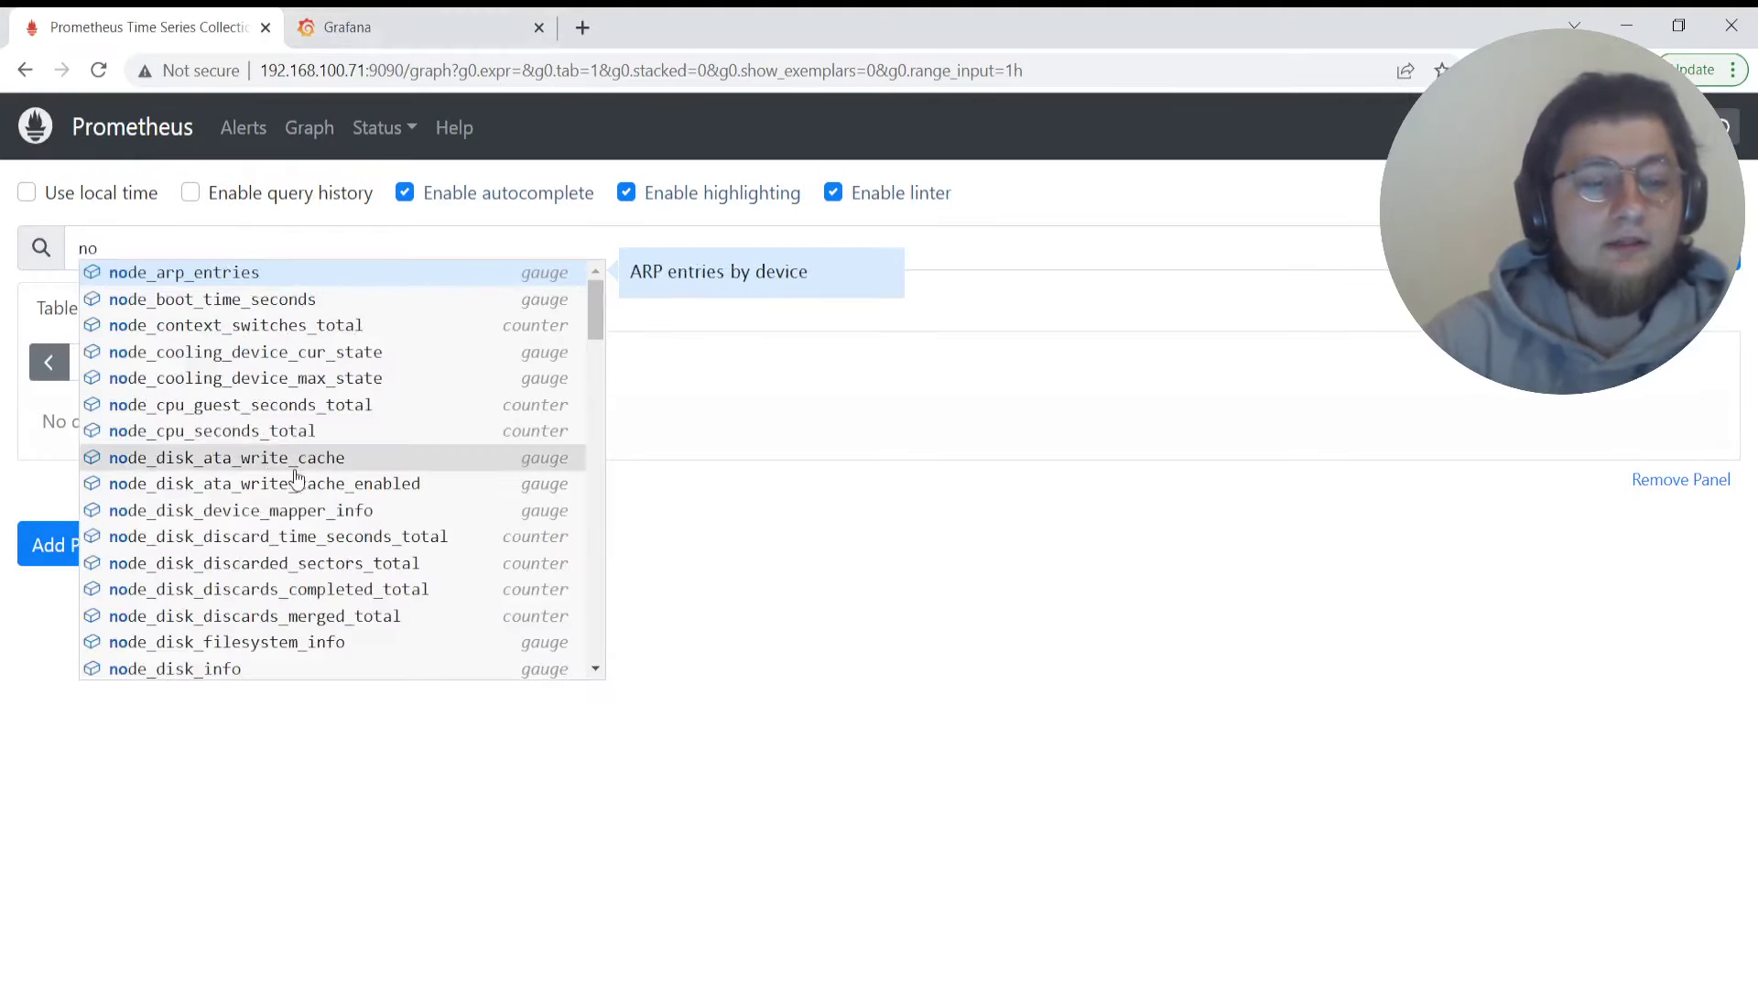
pyautogui.scroll(-2, 263, 408)
pyautogui.scroll(-15, 261, 408)
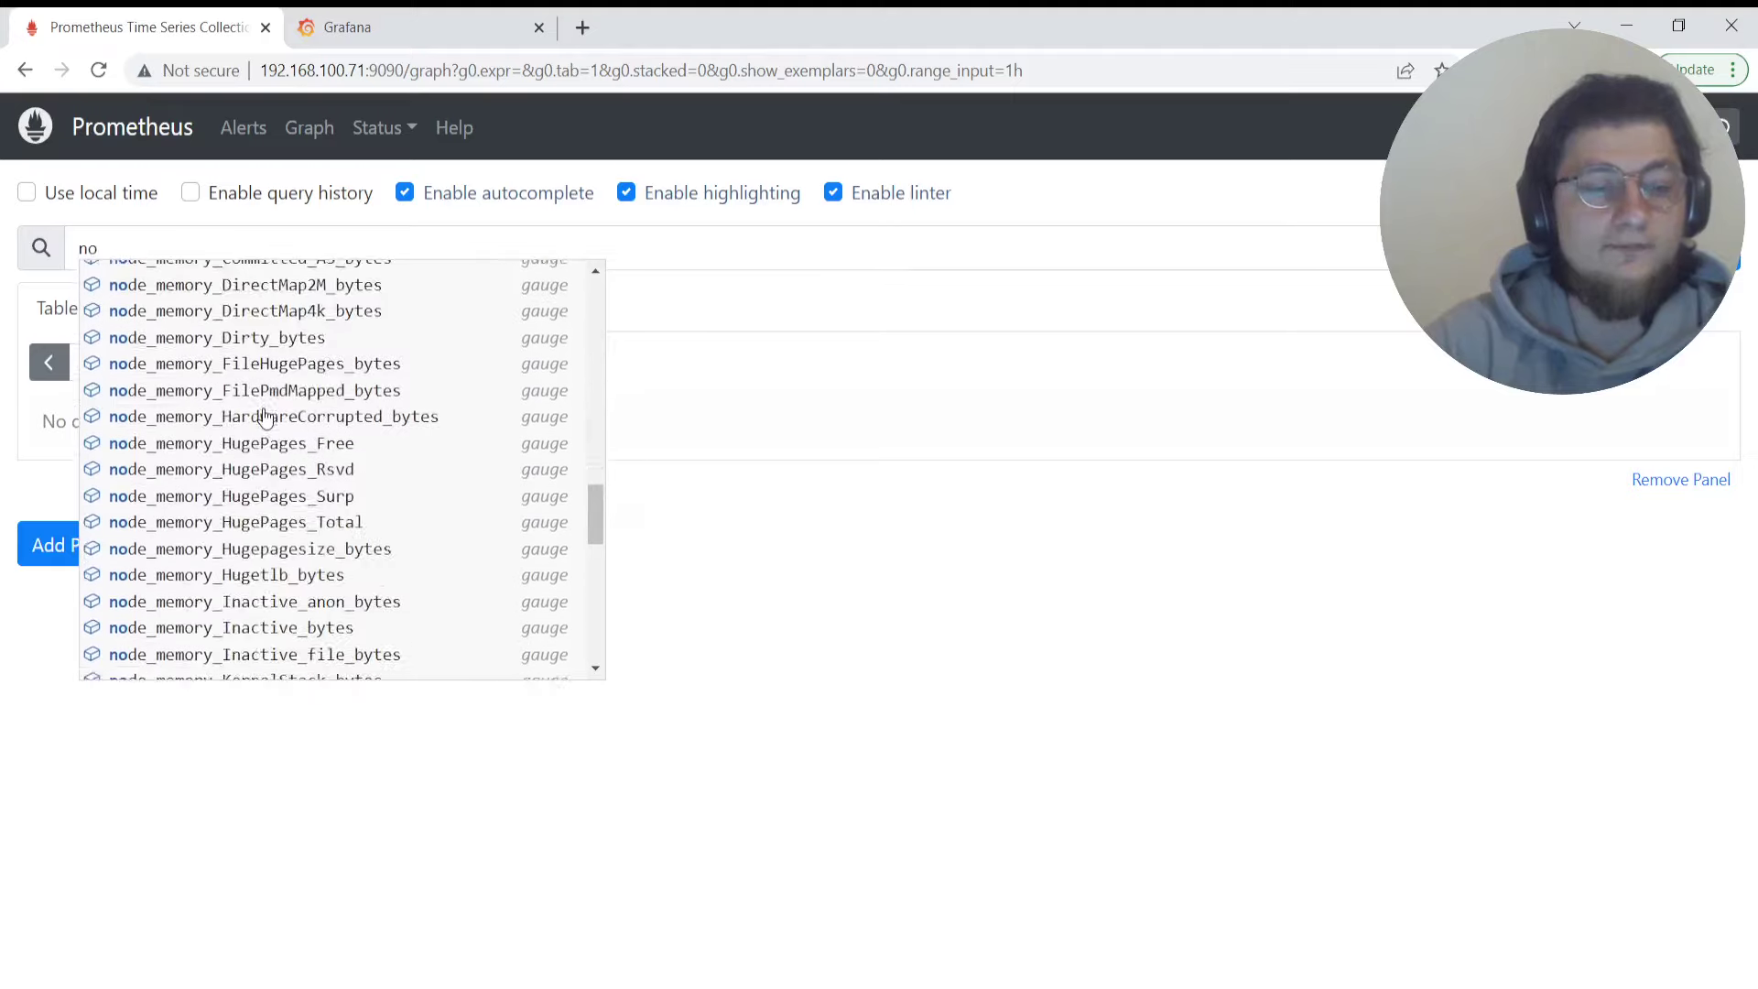
pyautogui.scroll(-10, 243, 444)
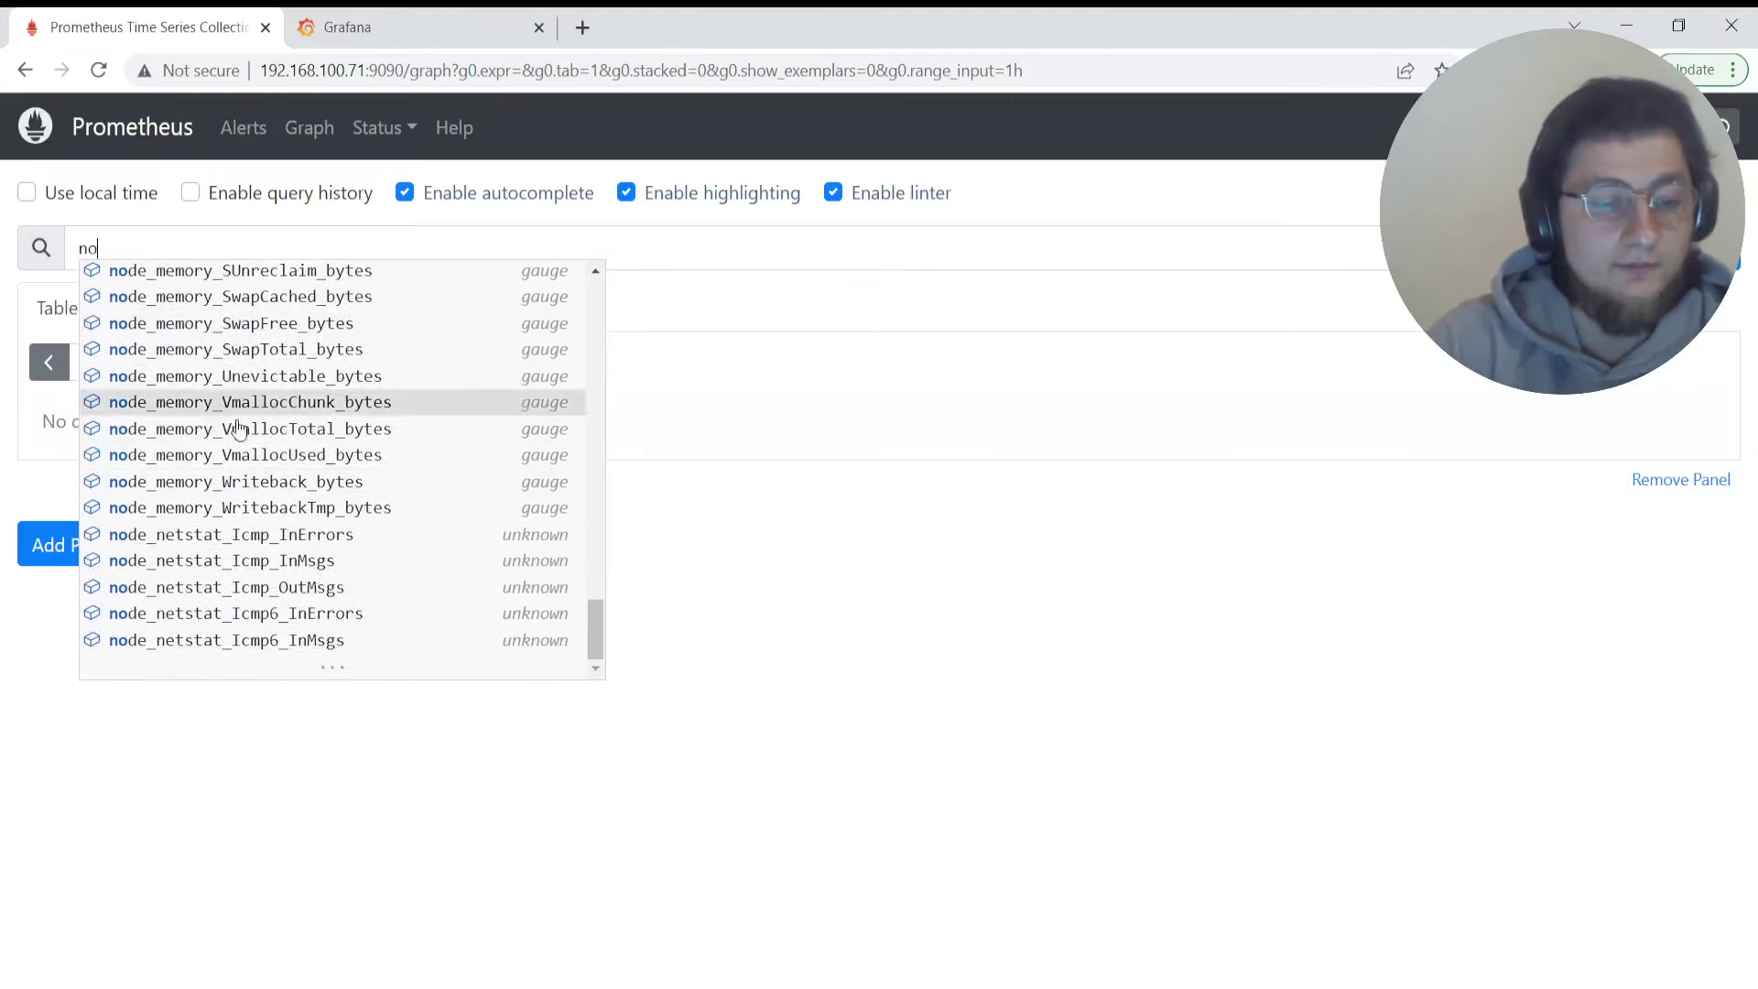
pyautogui.scroll(2, 266, 568)
pyautogui.scroll(-2, 265, 586)
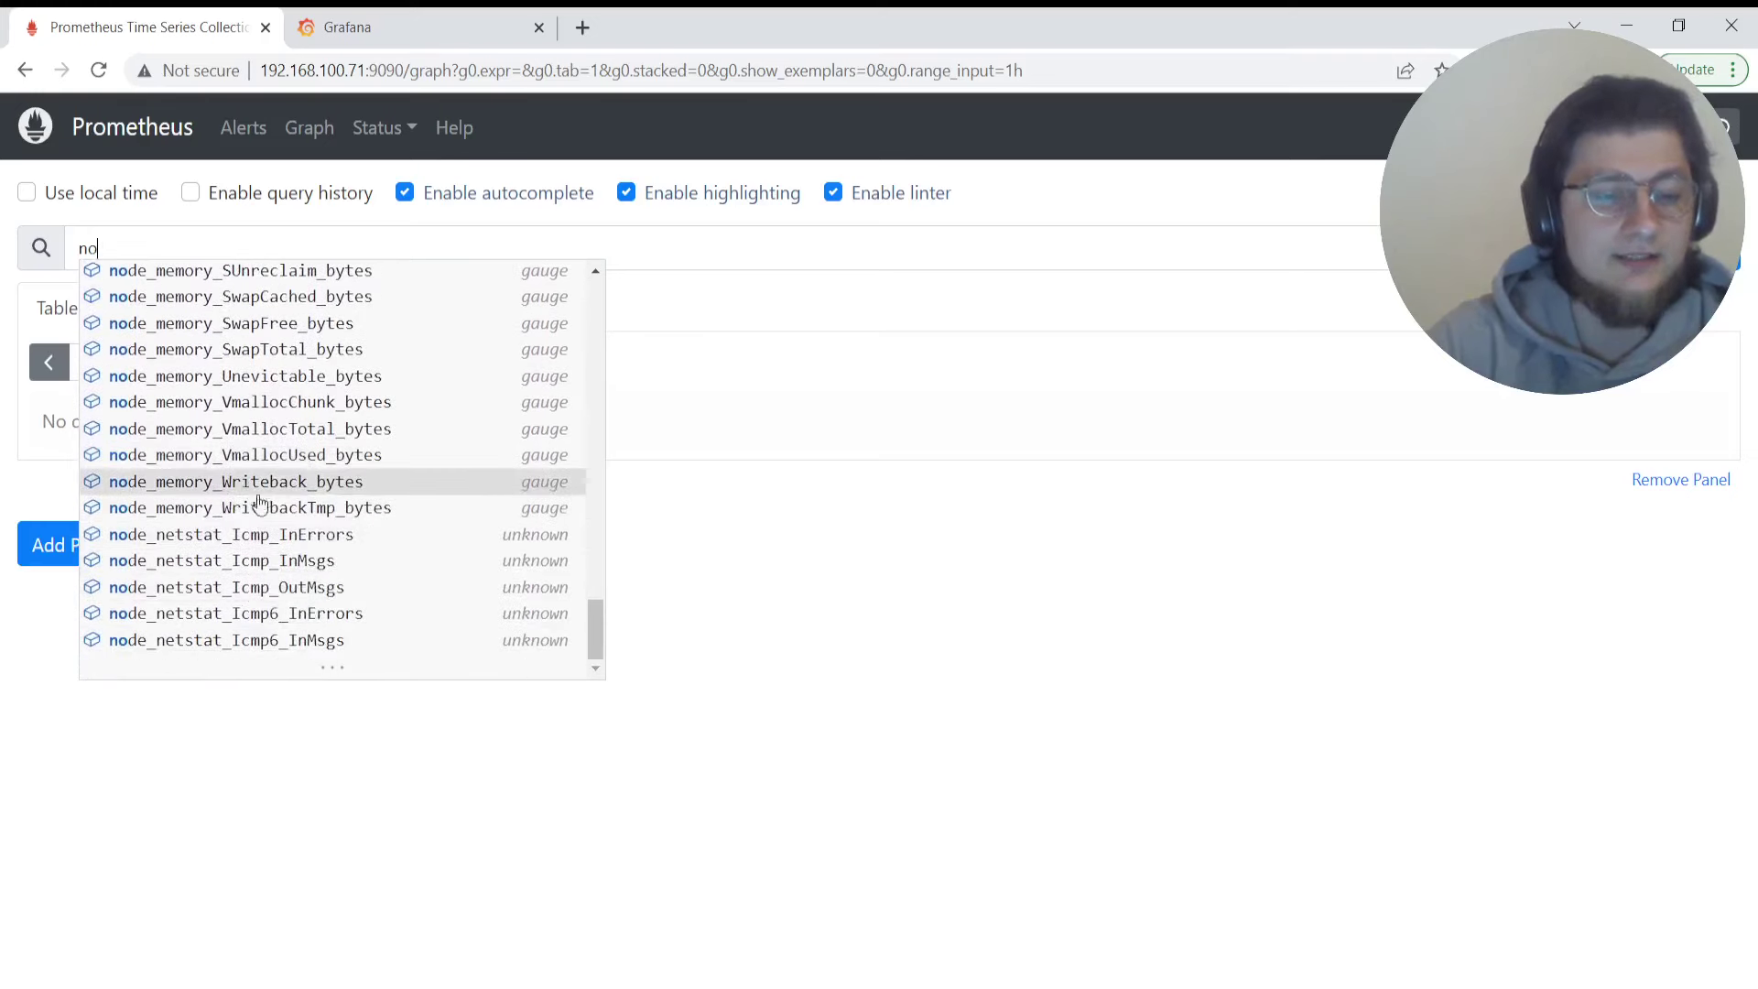
pyautogui.click(275, 558)
pyautogui.press('Return')
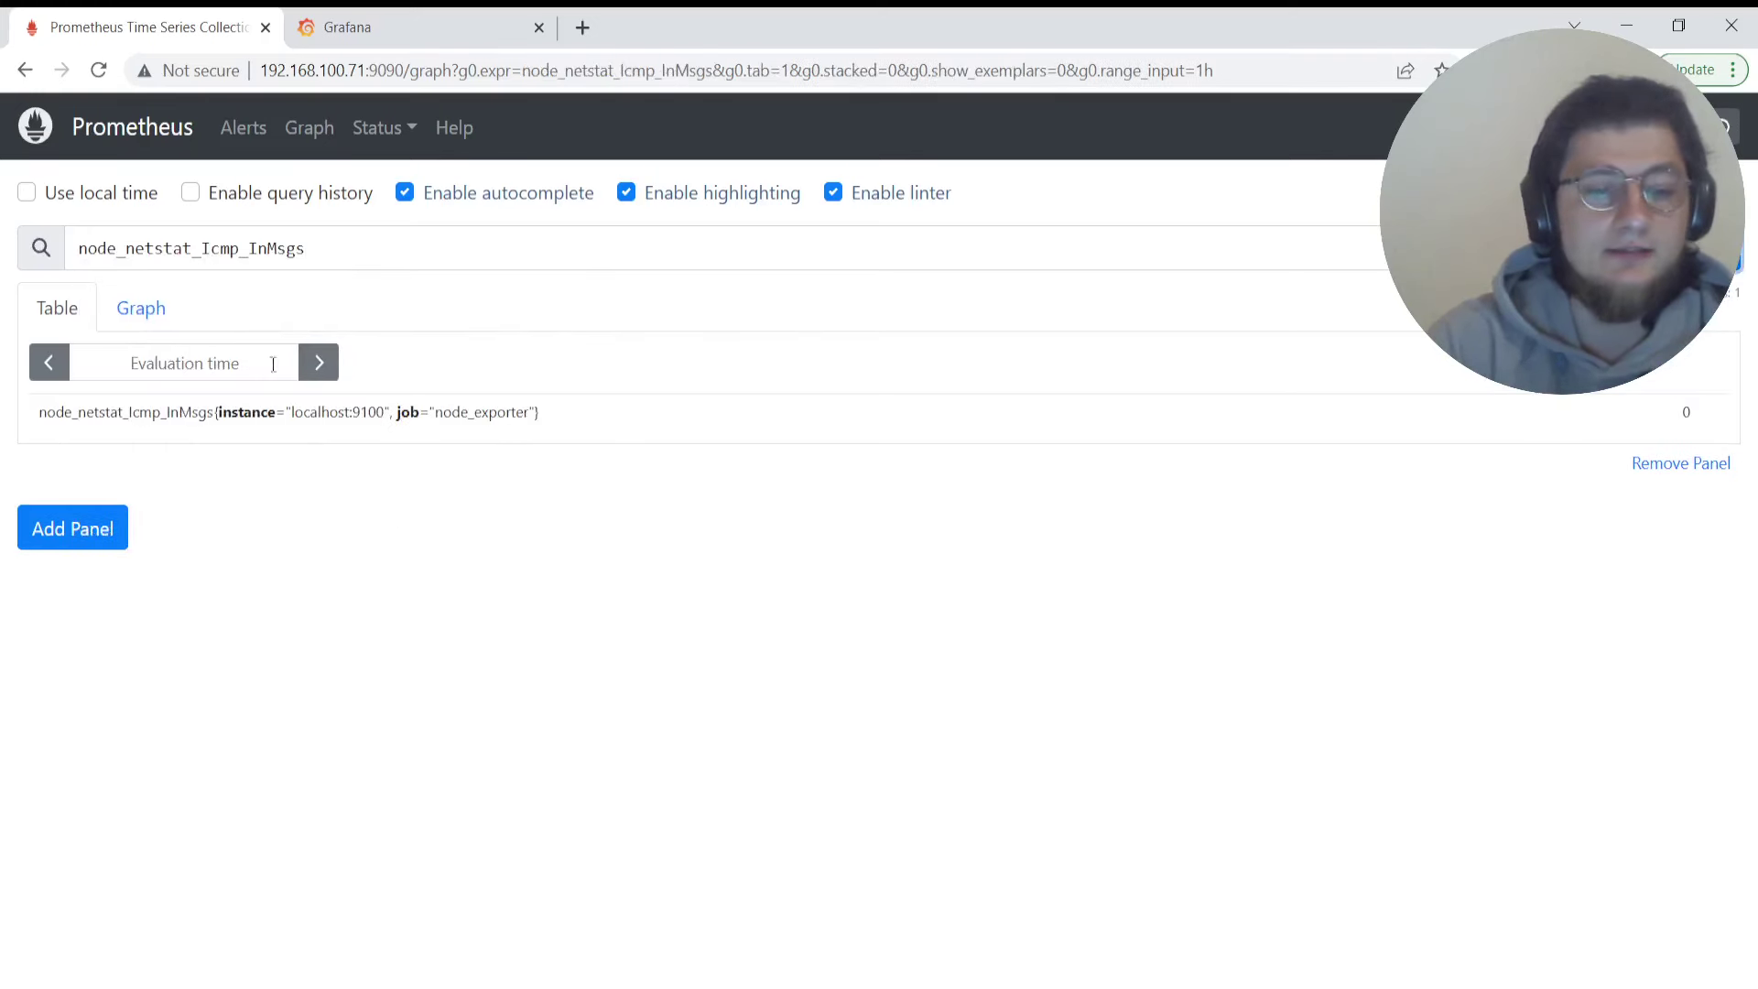
pyautogui.hotkey('alt', 'Left')
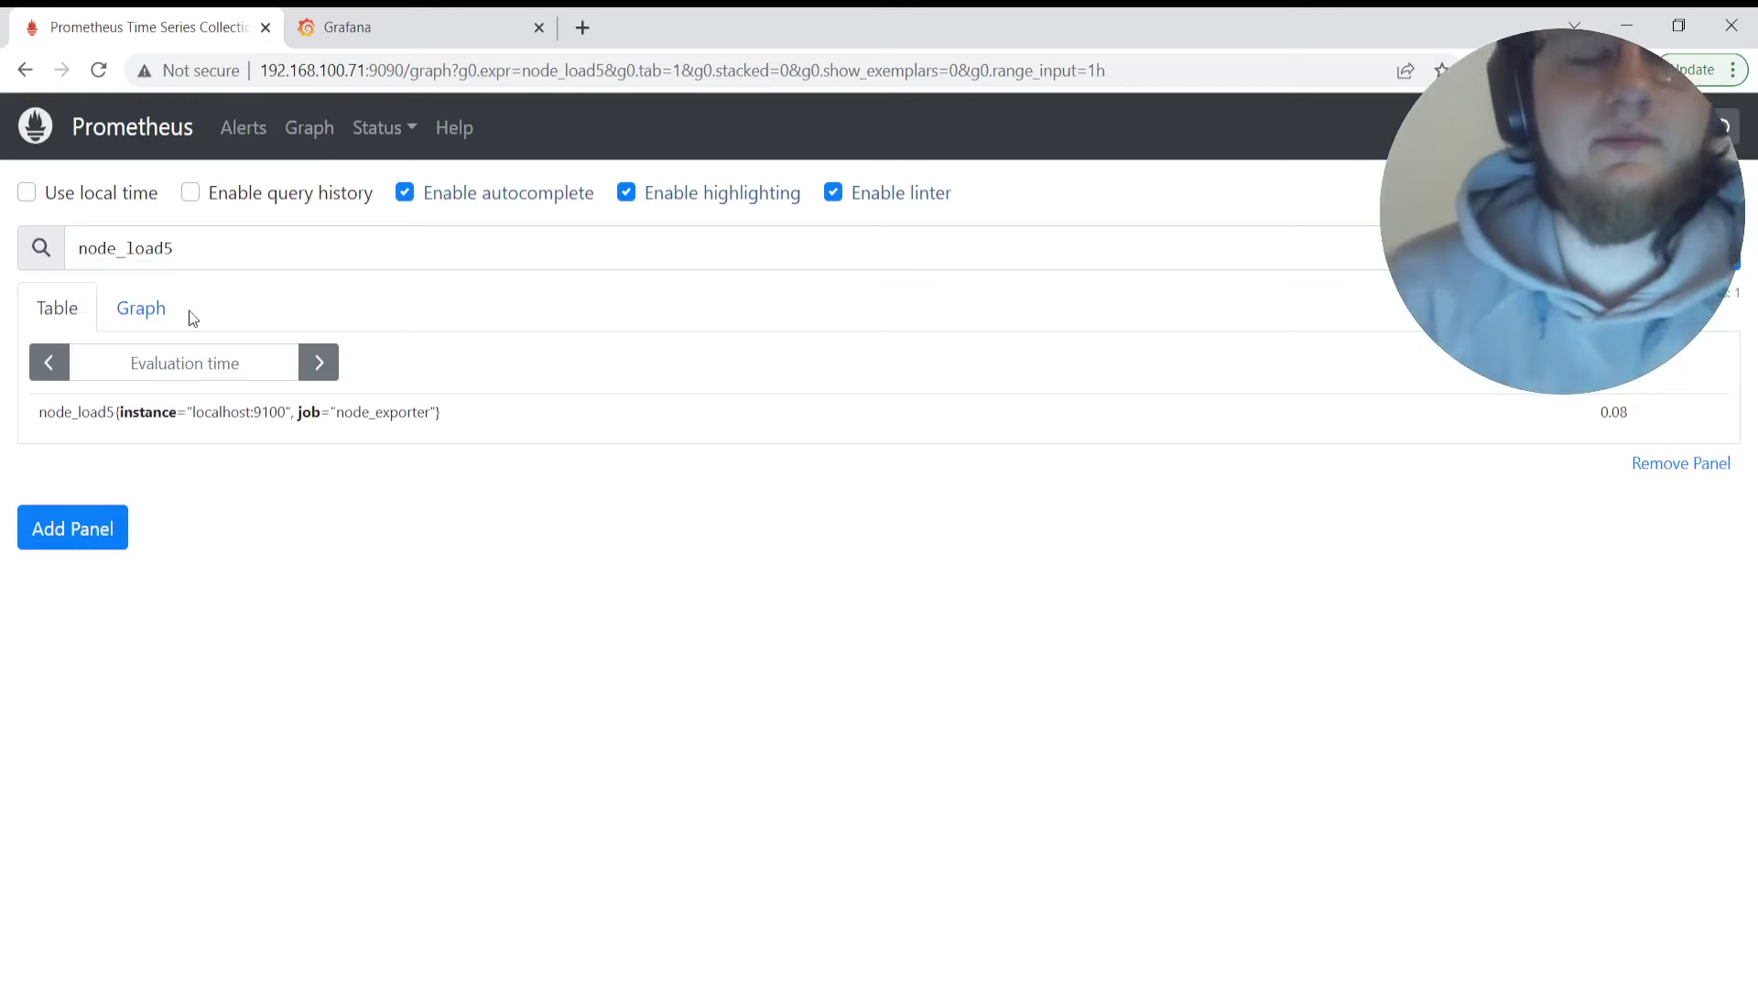
pyautogui.hotkey('alt', 'Tab')
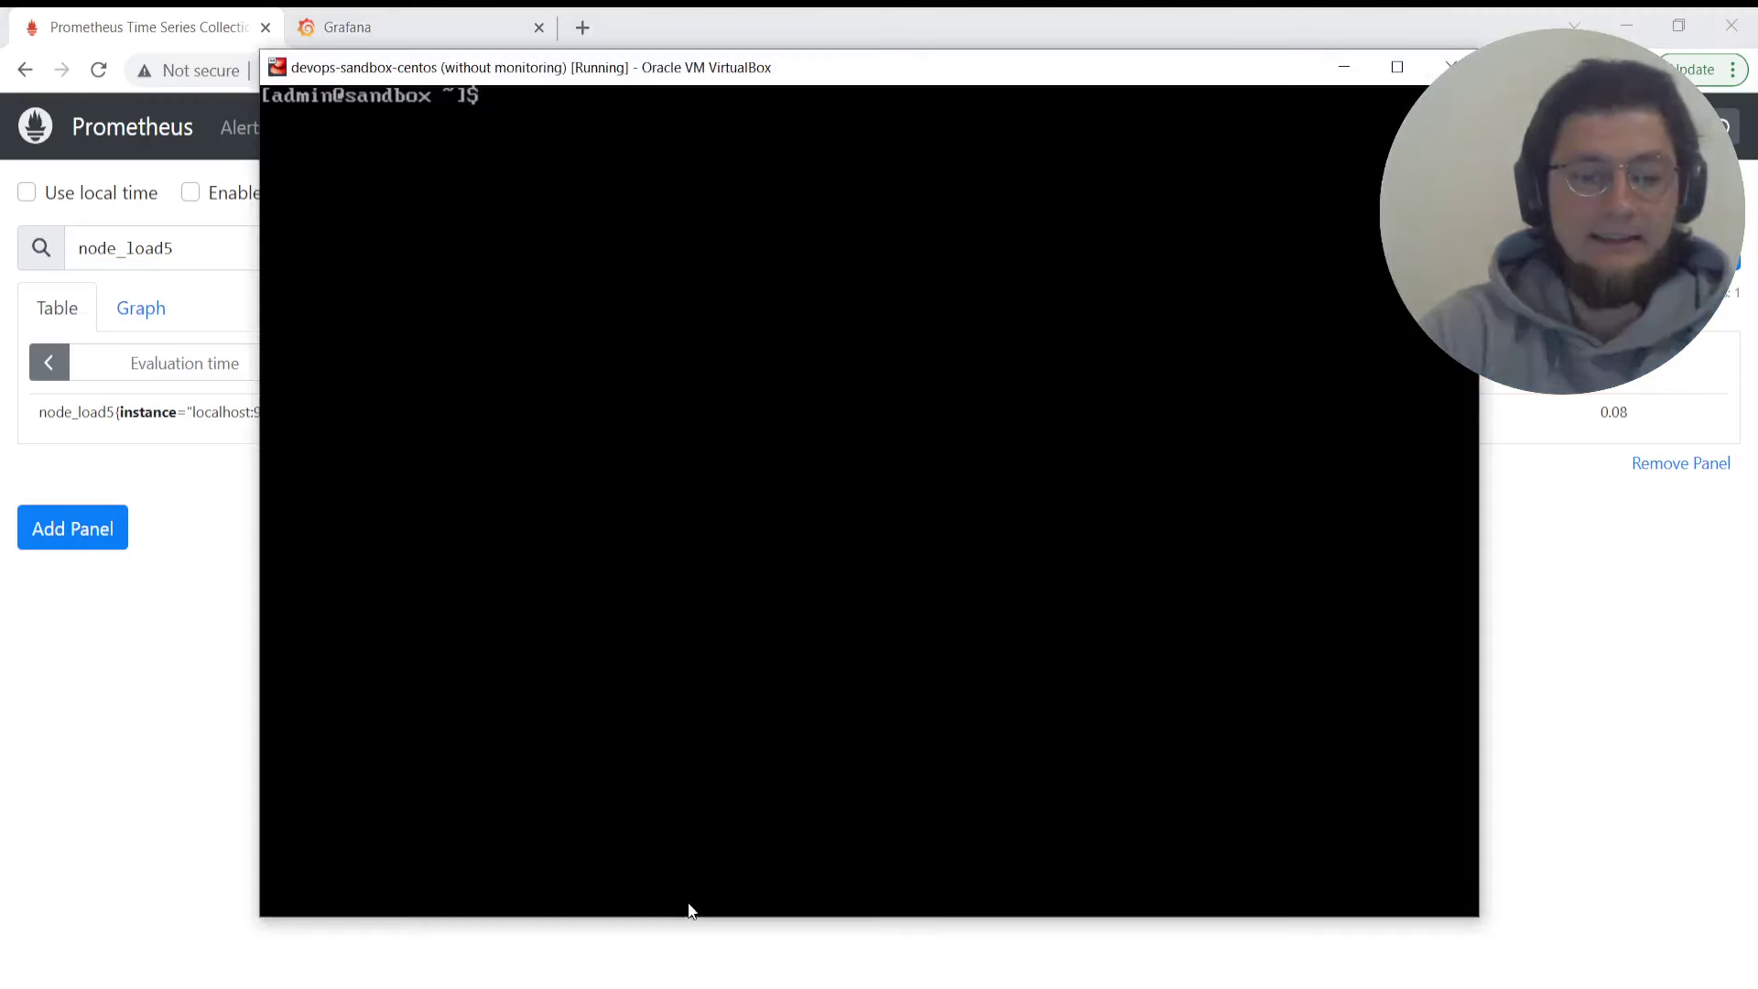
# Run top to view the VM's processes, with cadvisor at the top.
pyautogui.write('top')
pyautogui.press('Return')
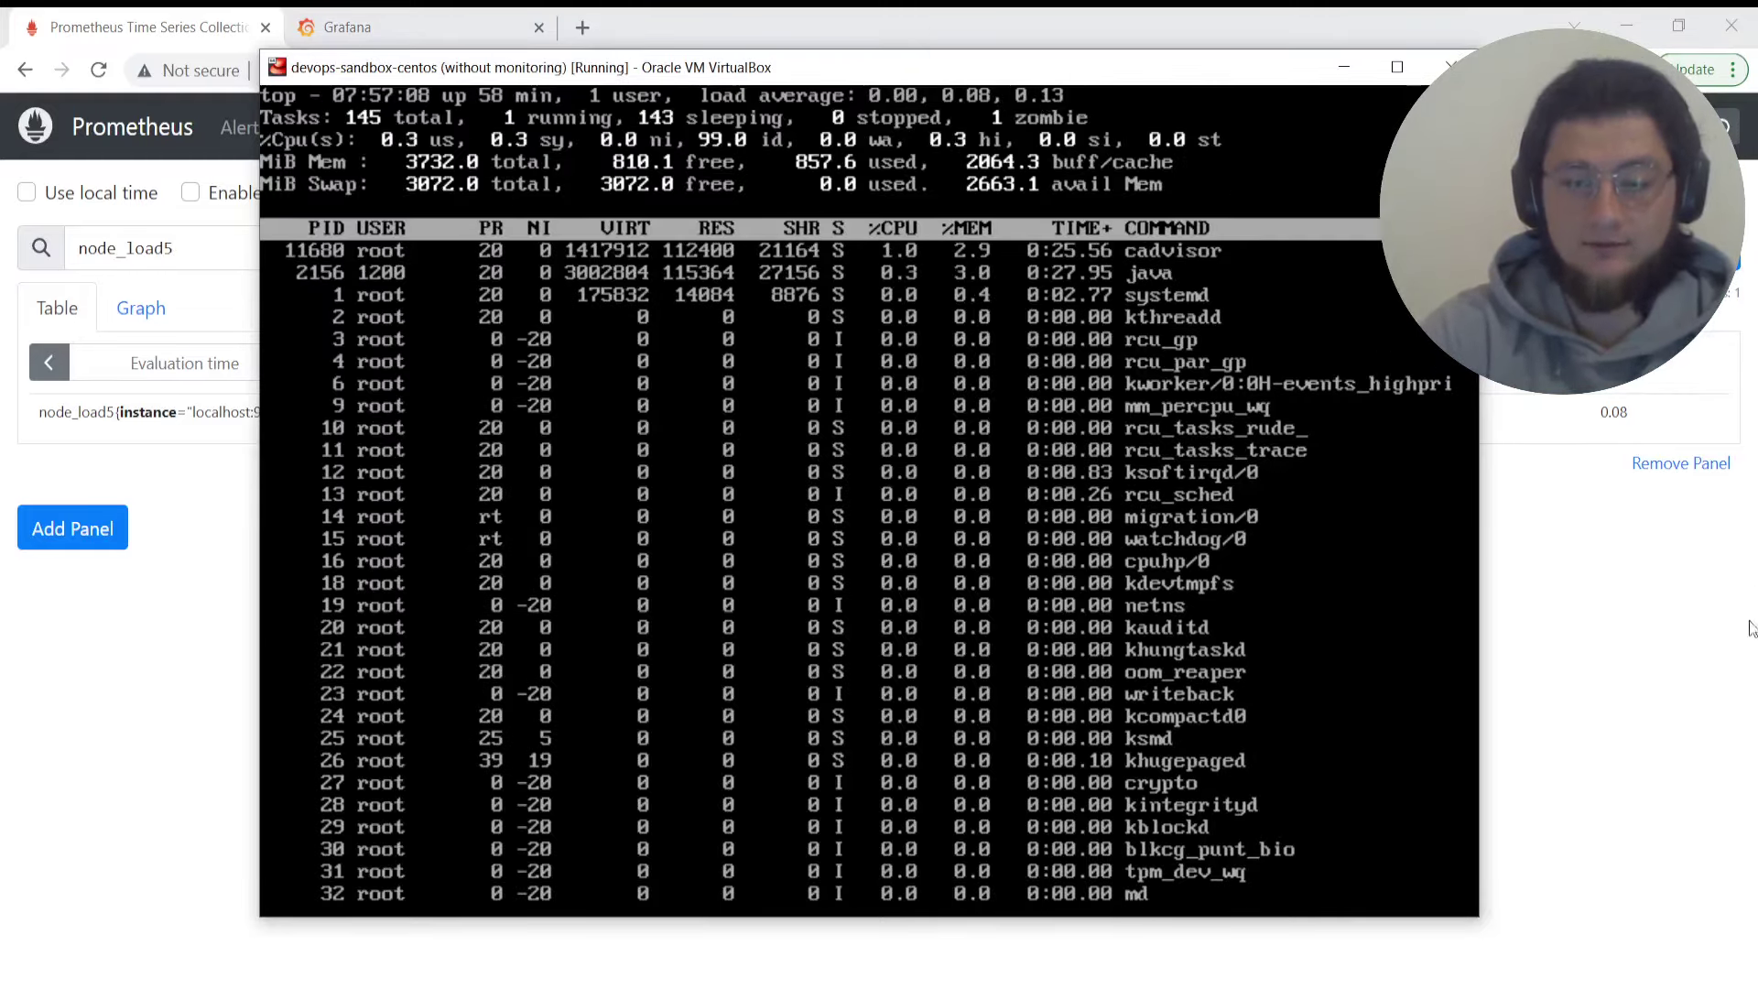
pyautogui.hotkey('alt', 'Tab')
# Edit the expression from node_load5 to try node_load1, then dismiss the suggestions.
pyautogui.press('BackSpace')
pyautogui.write('1')
pyautogui.press('BackSpace')
pyautogui.press('Escape')
pyautogui.write('5')
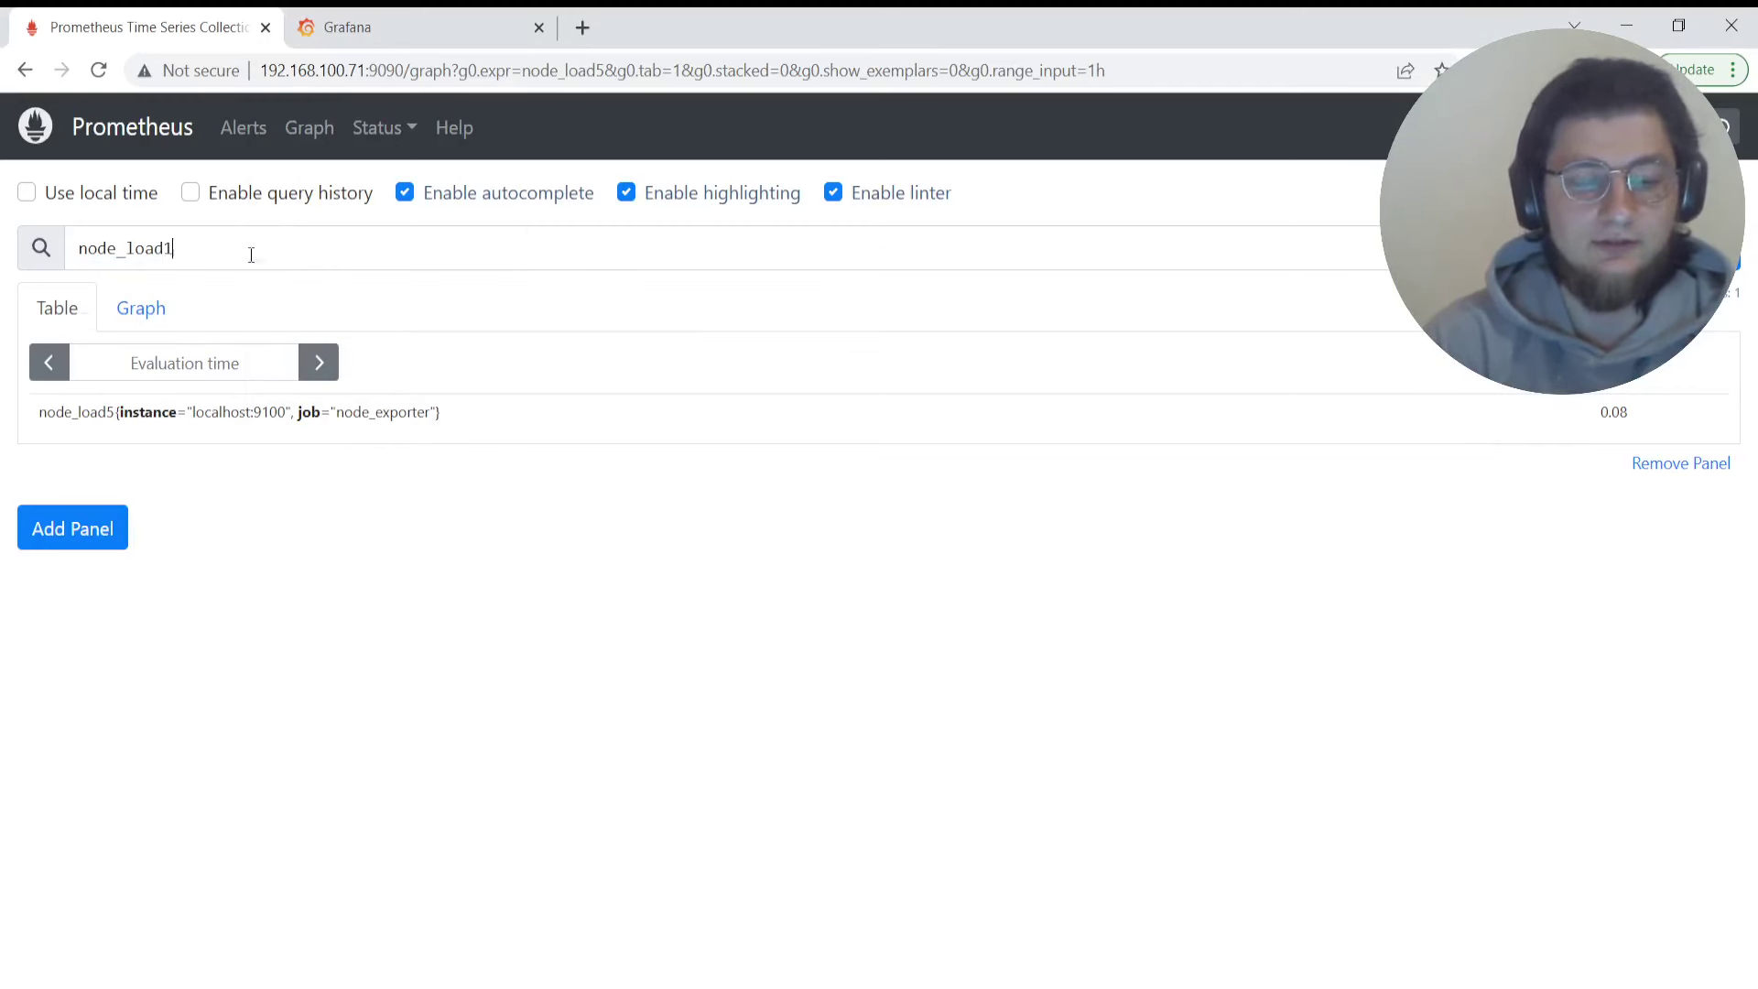
pyautogui.press('BackSpace')
pyautogui.write('5')
pyautogui.hotkey('alt', 'Left')
# Browse the node metric suggestions, then switch to the Grafana tab and reload it.
pyautogui.press('BackSpace')
pyautogui.press('BackSpace')
pyautogui.press('BackSpace')
pyautogui.press('BackSpace')
pyautogui.press('BackSpace')
pyautogui.press('BackSpace')
pyautogui.press('BackSpace')
pyautogui.press('BackSpace')
pyautogui.press('BackSpace')
pyautogui.press('BackSpace')
pyautogui.press('BackSpace')
pyautogui.press('BackSpace')
pyautogui.press('BackSpace')
pyautogui.press('BackSpace')
pyautogui.press('BackSpace')
pyautogui.press('BackSpace')
pyautogui.press('BackSpace')
pyautogui.press('BackSpace')
pyautogui.press('BackSpace')
pyautogui.press('BackSpace')
pyautogui.press('BackSpace')
pyautogui.press('BackSpace')
pyautogui.press('BackSpace')
pyautogui.press('BackSpace')
pyautogui.press('BackSpace')
pyautogui.press('BackSpace')
pyautogui.press('BackSpace')
pyautogui.press('BackSpace')
pyautogui.press('BackSpace')
pyautogui.press('BackSpace')
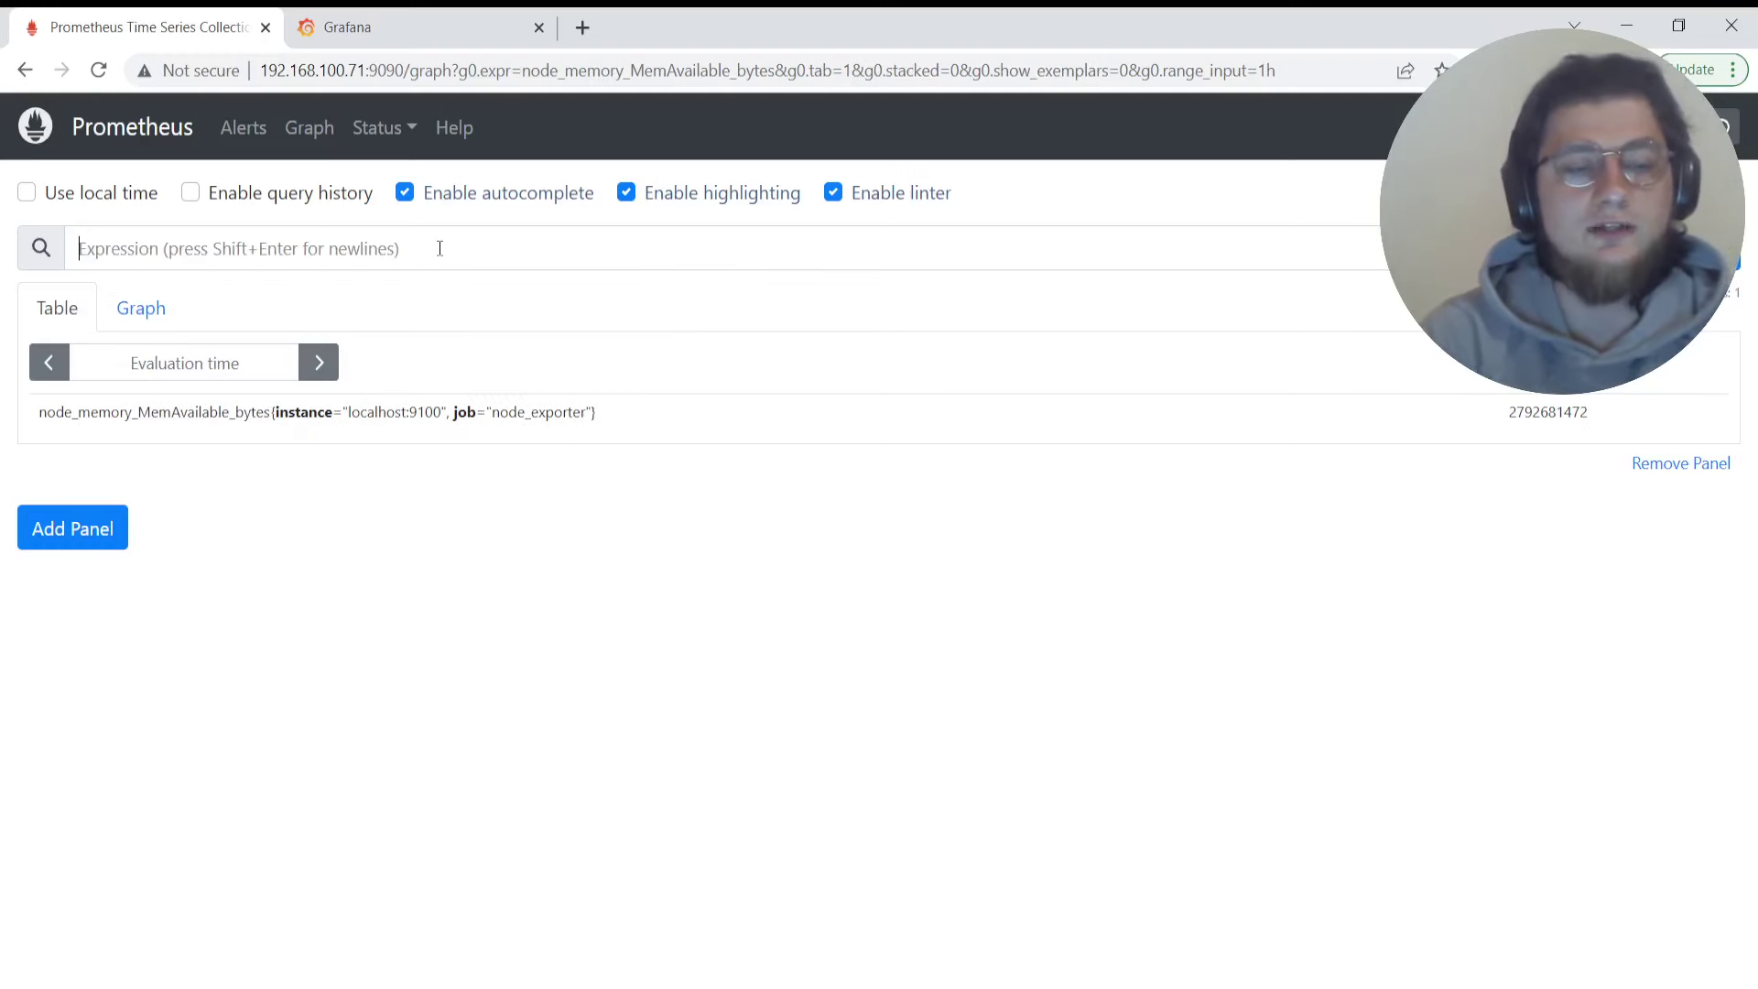
pyautogui.write('n')
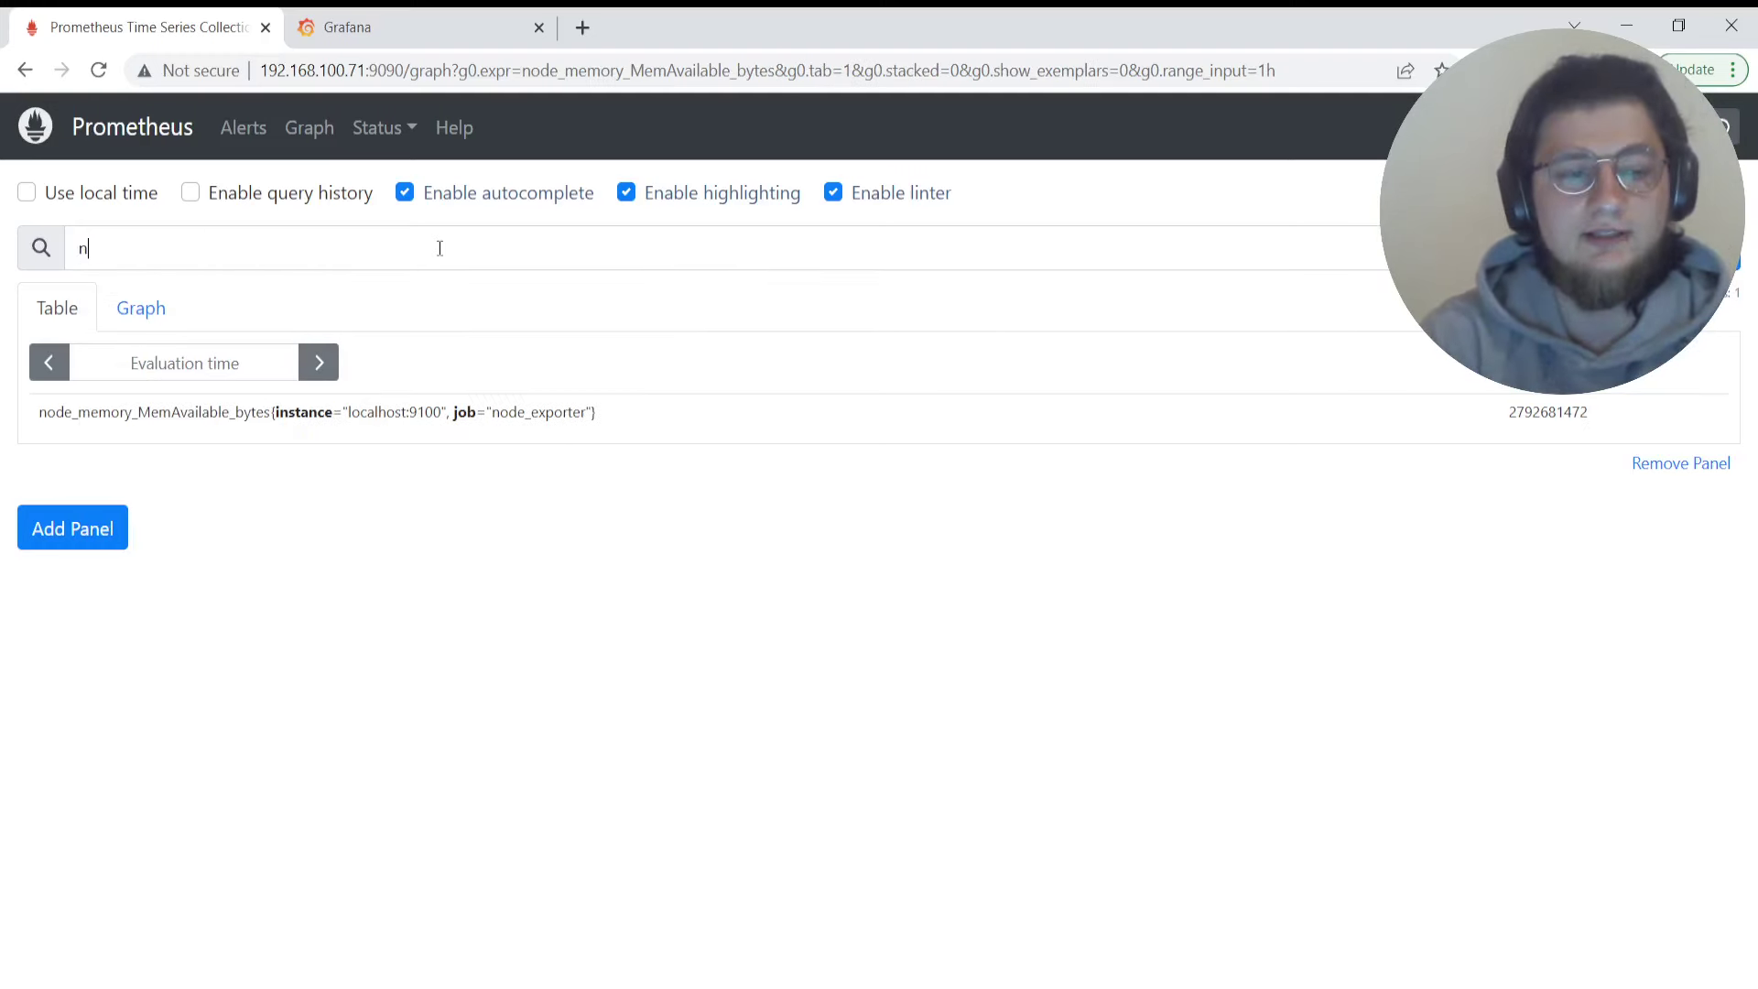
pyautogui.write('ode')
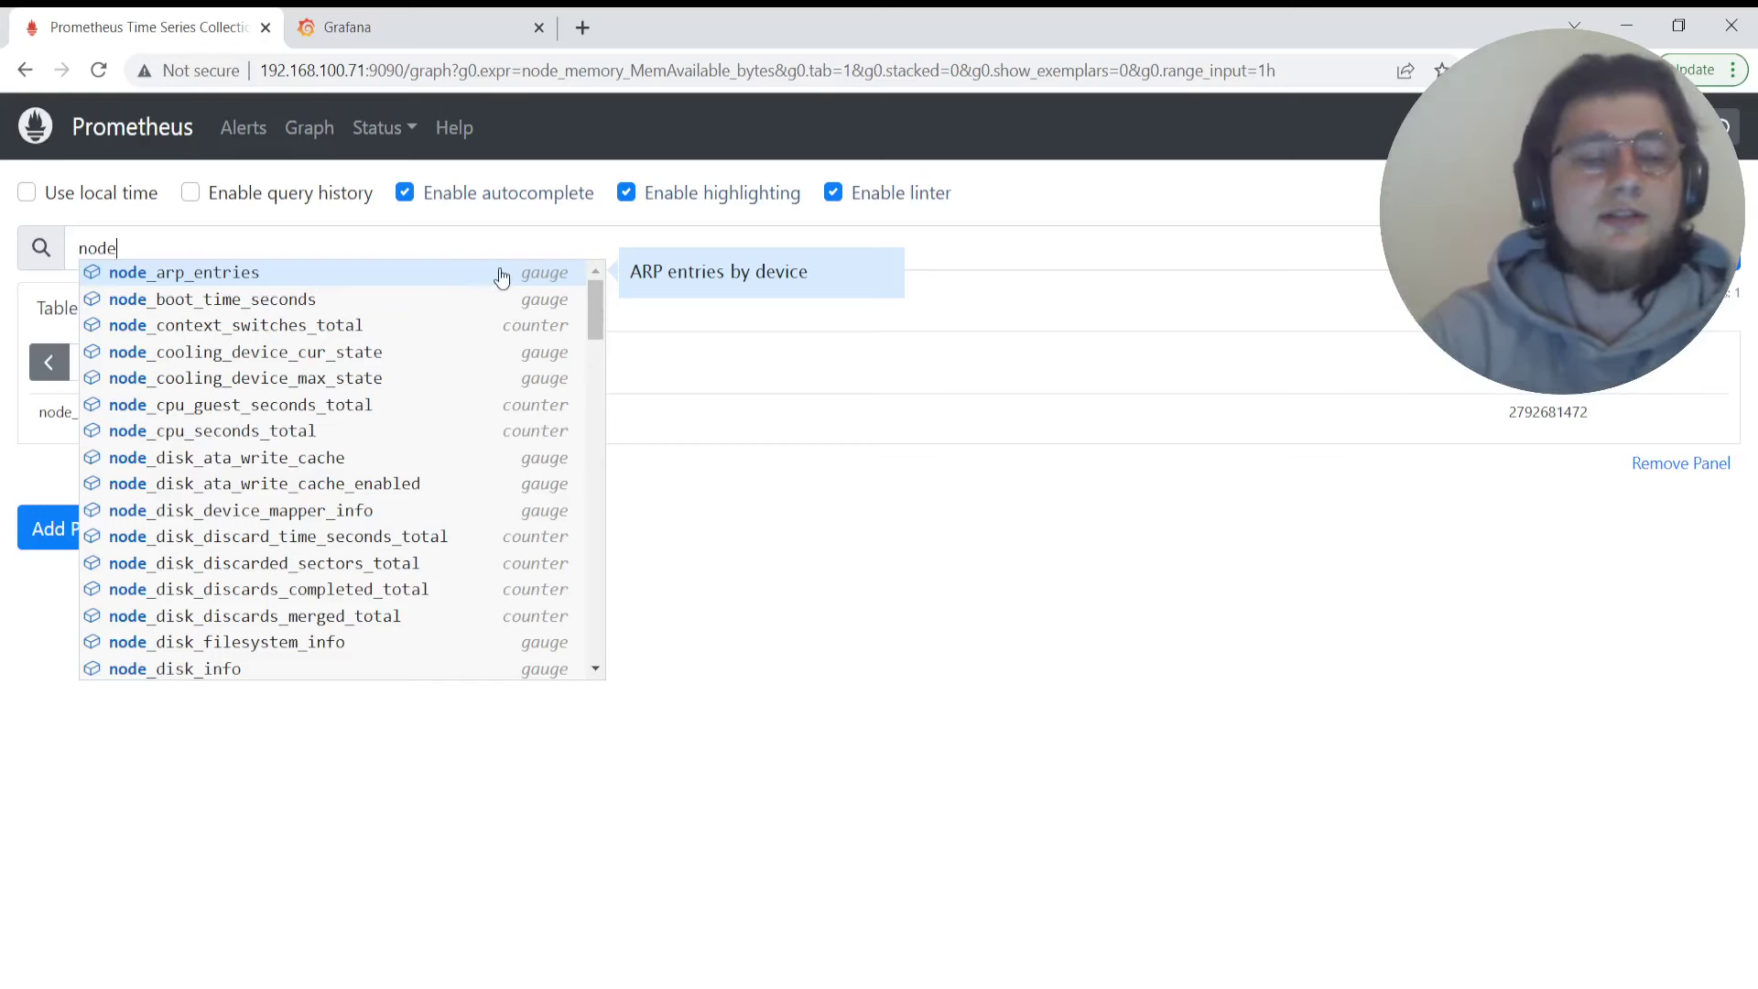
pyautogui.hotkey('ctrl', 'Tab')
pyautogui.press('F5')
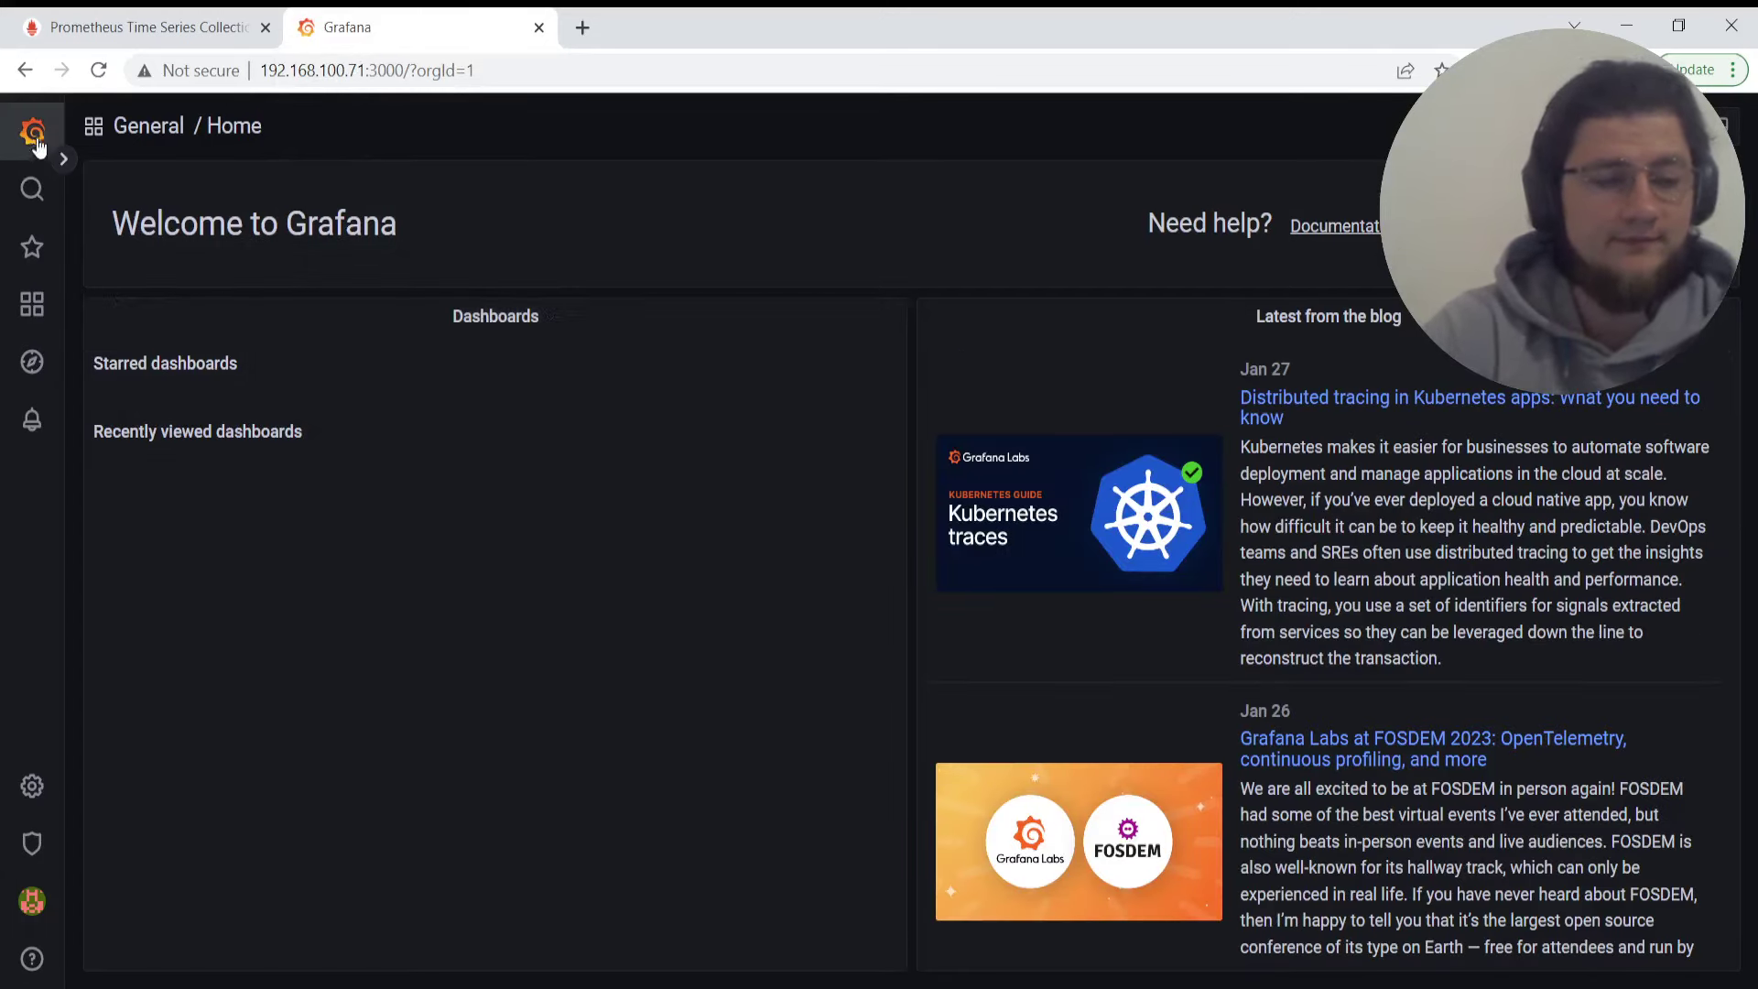
pyautogui.moveTo(30, 261)
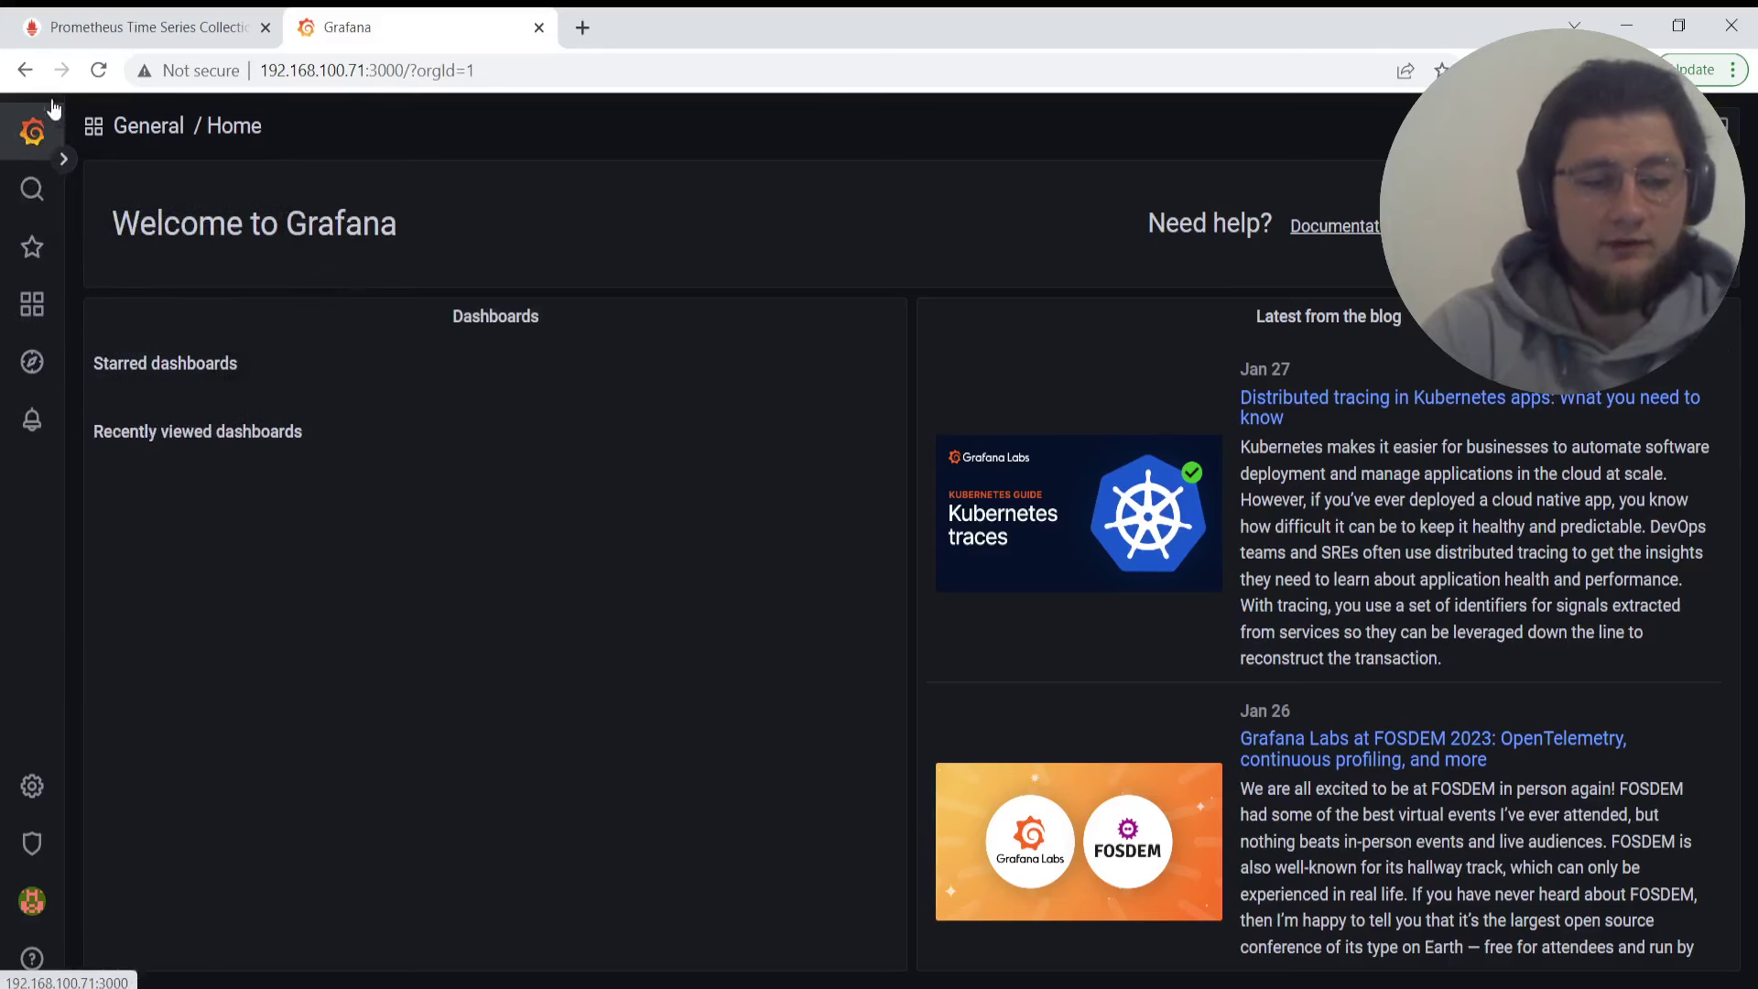
pyautogui.moveTo(33, 325)
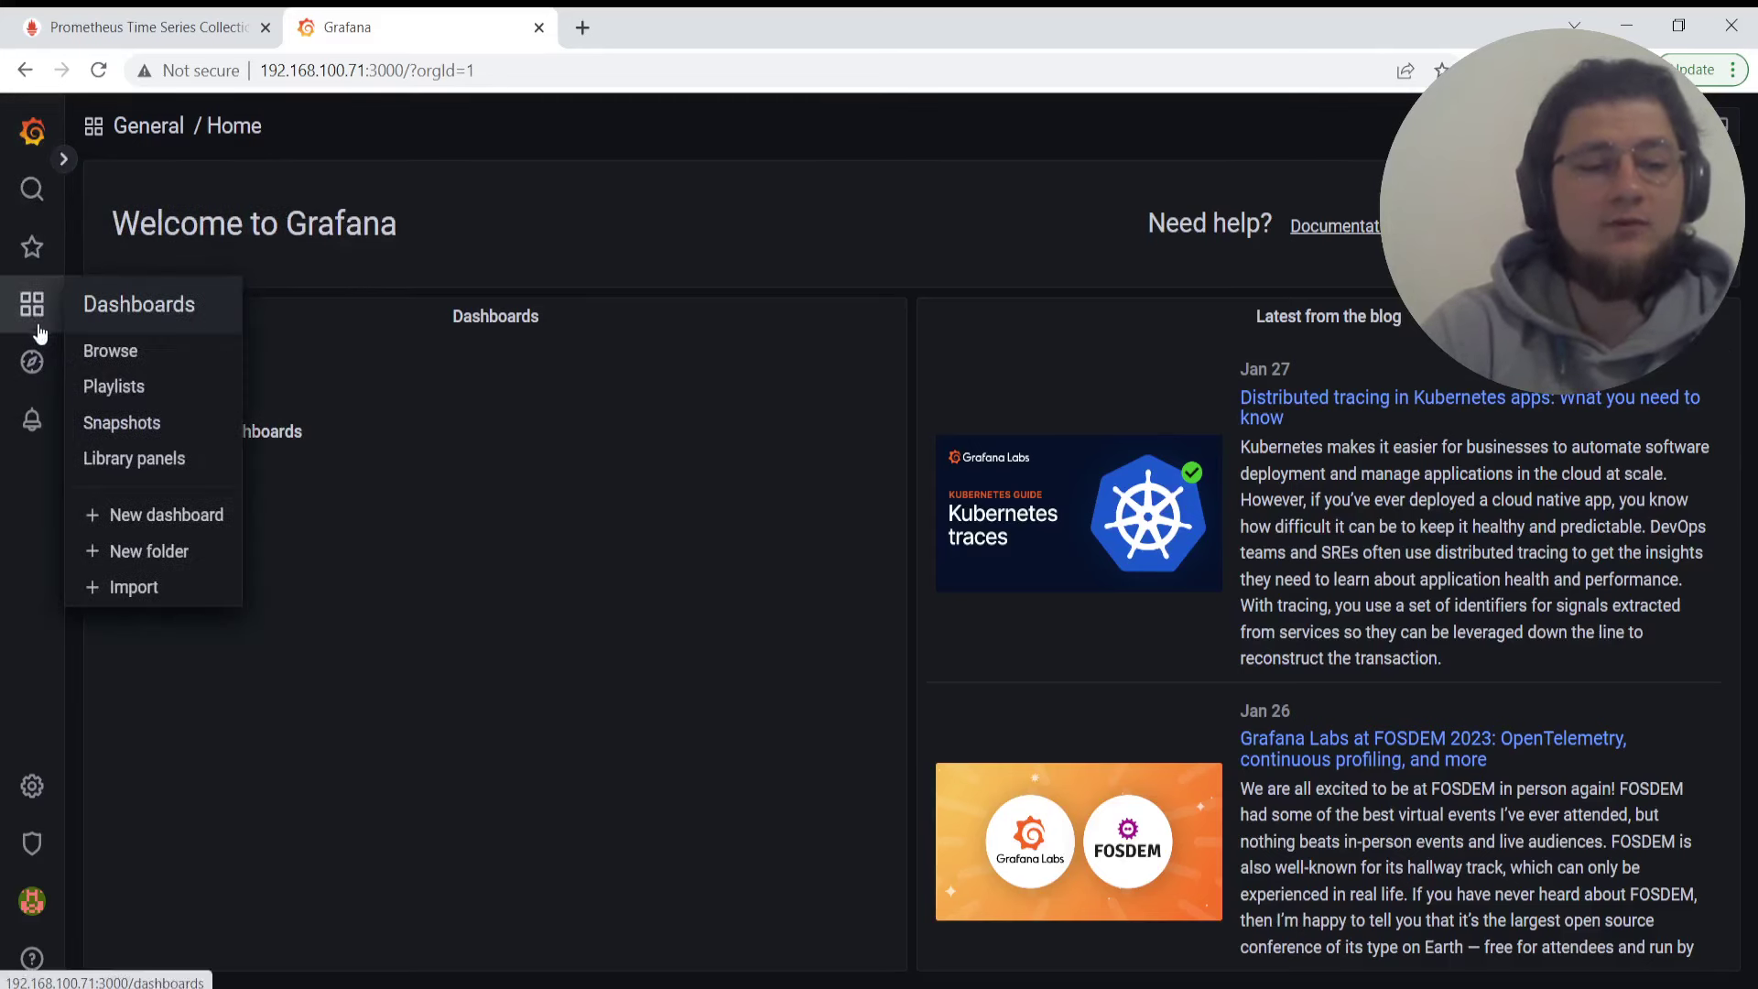
pyautogui.click(32, 789)
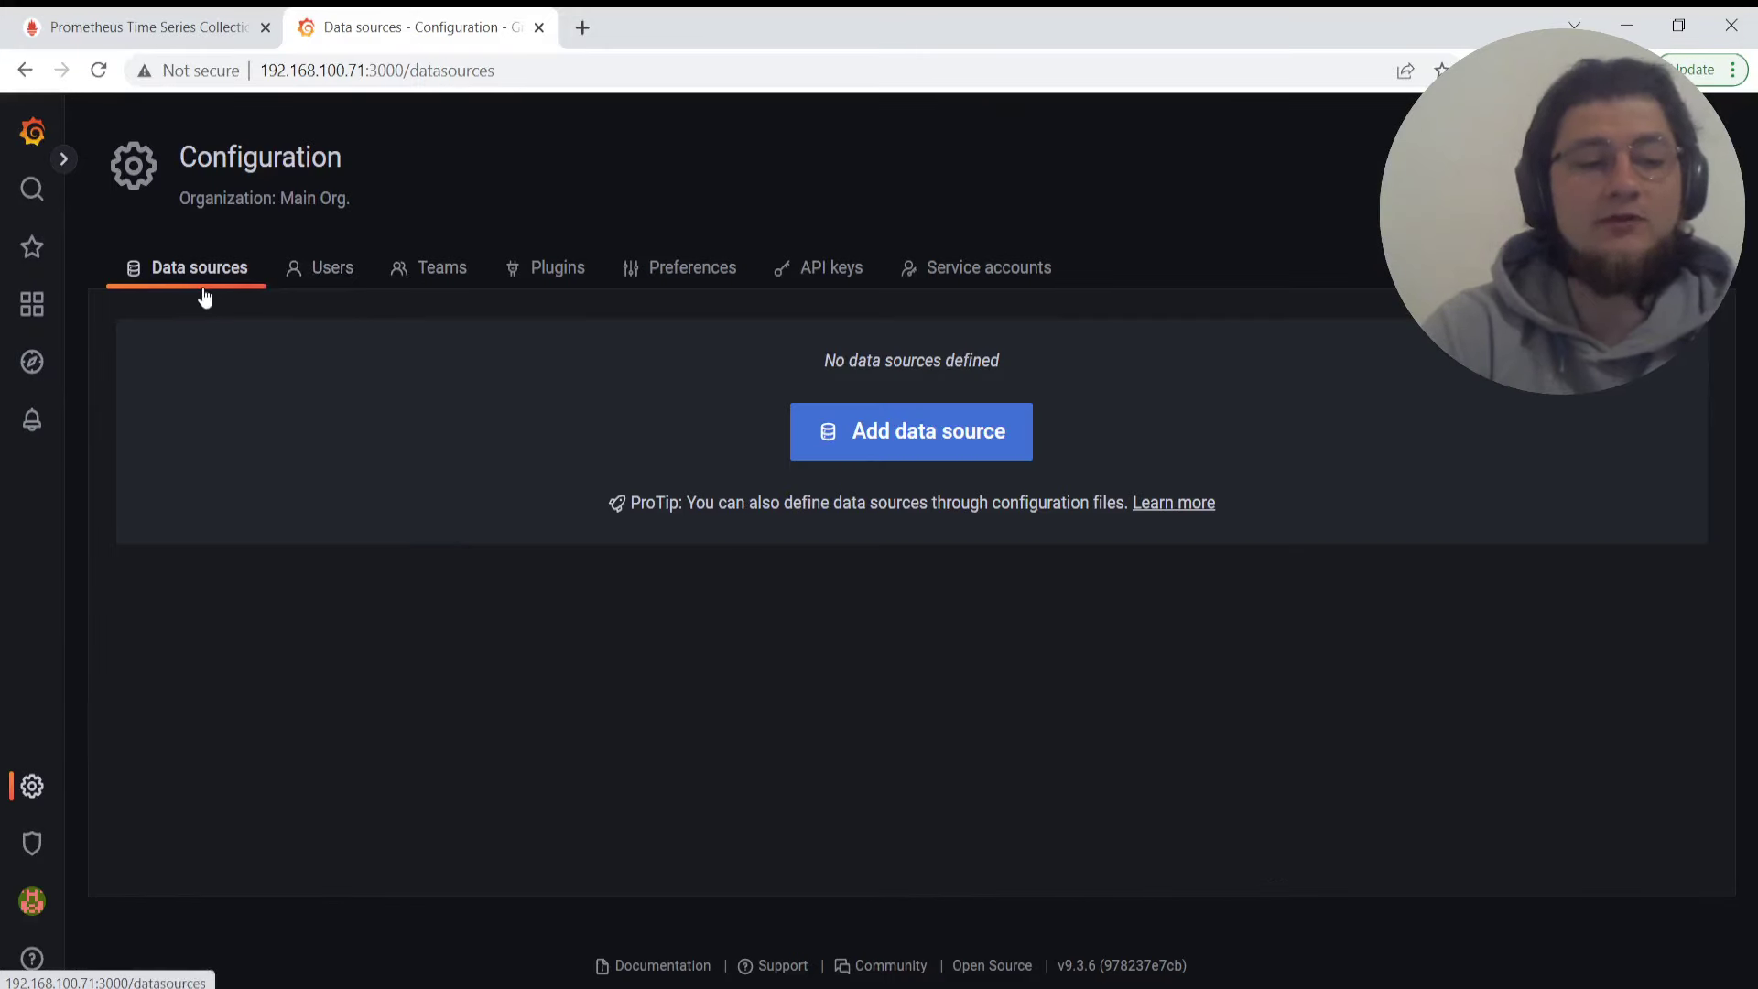
pyautogui.click(952, 455)
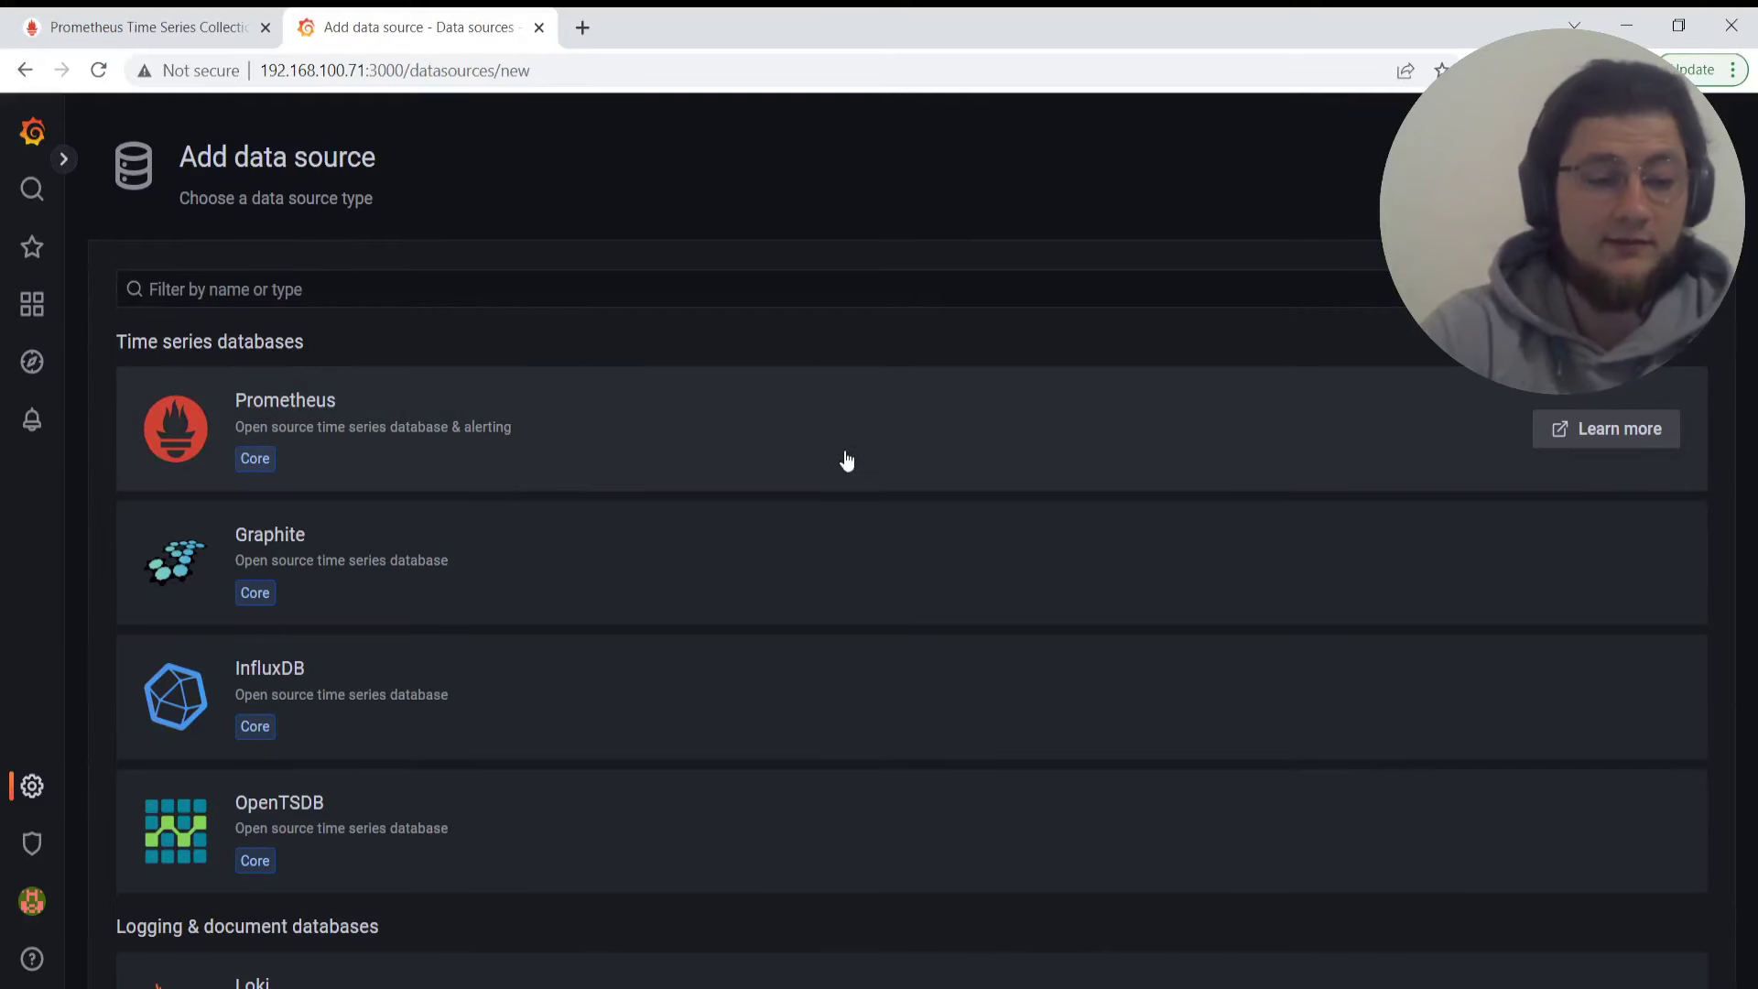
pyautogui.click(403, 436)
pyautogui.click(534, 557)
pyautogui.write('http://')
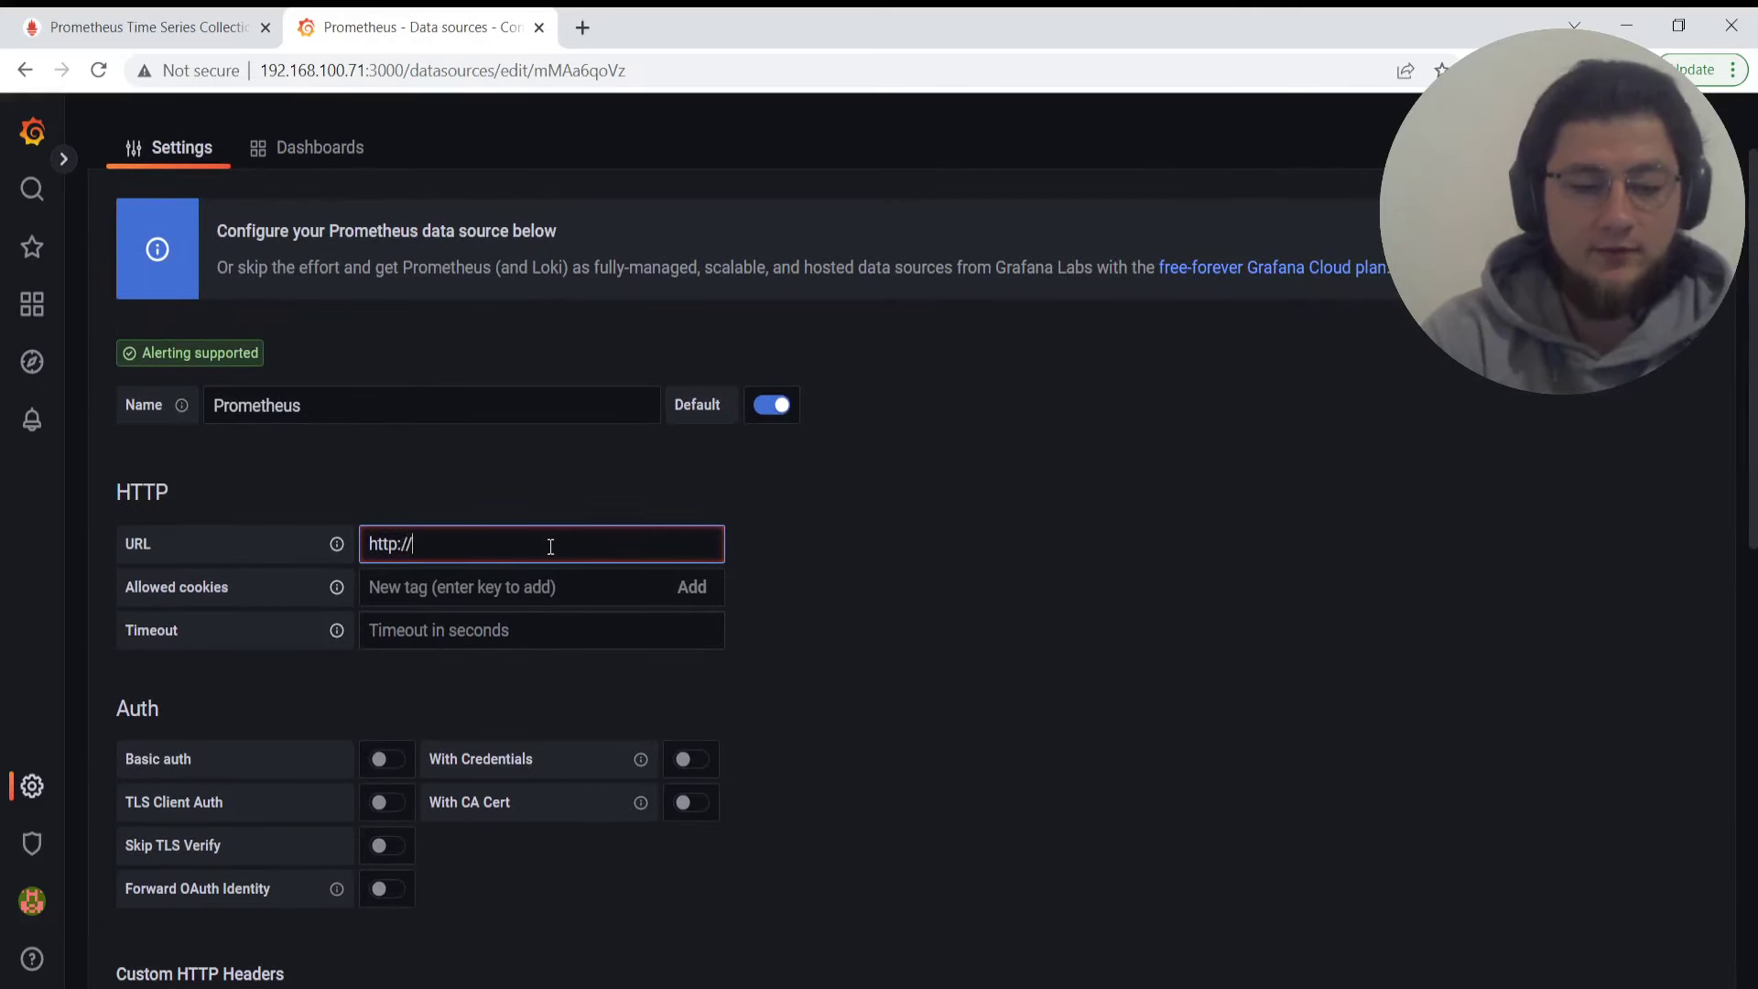
pyautogui.write('192.168.100.71')
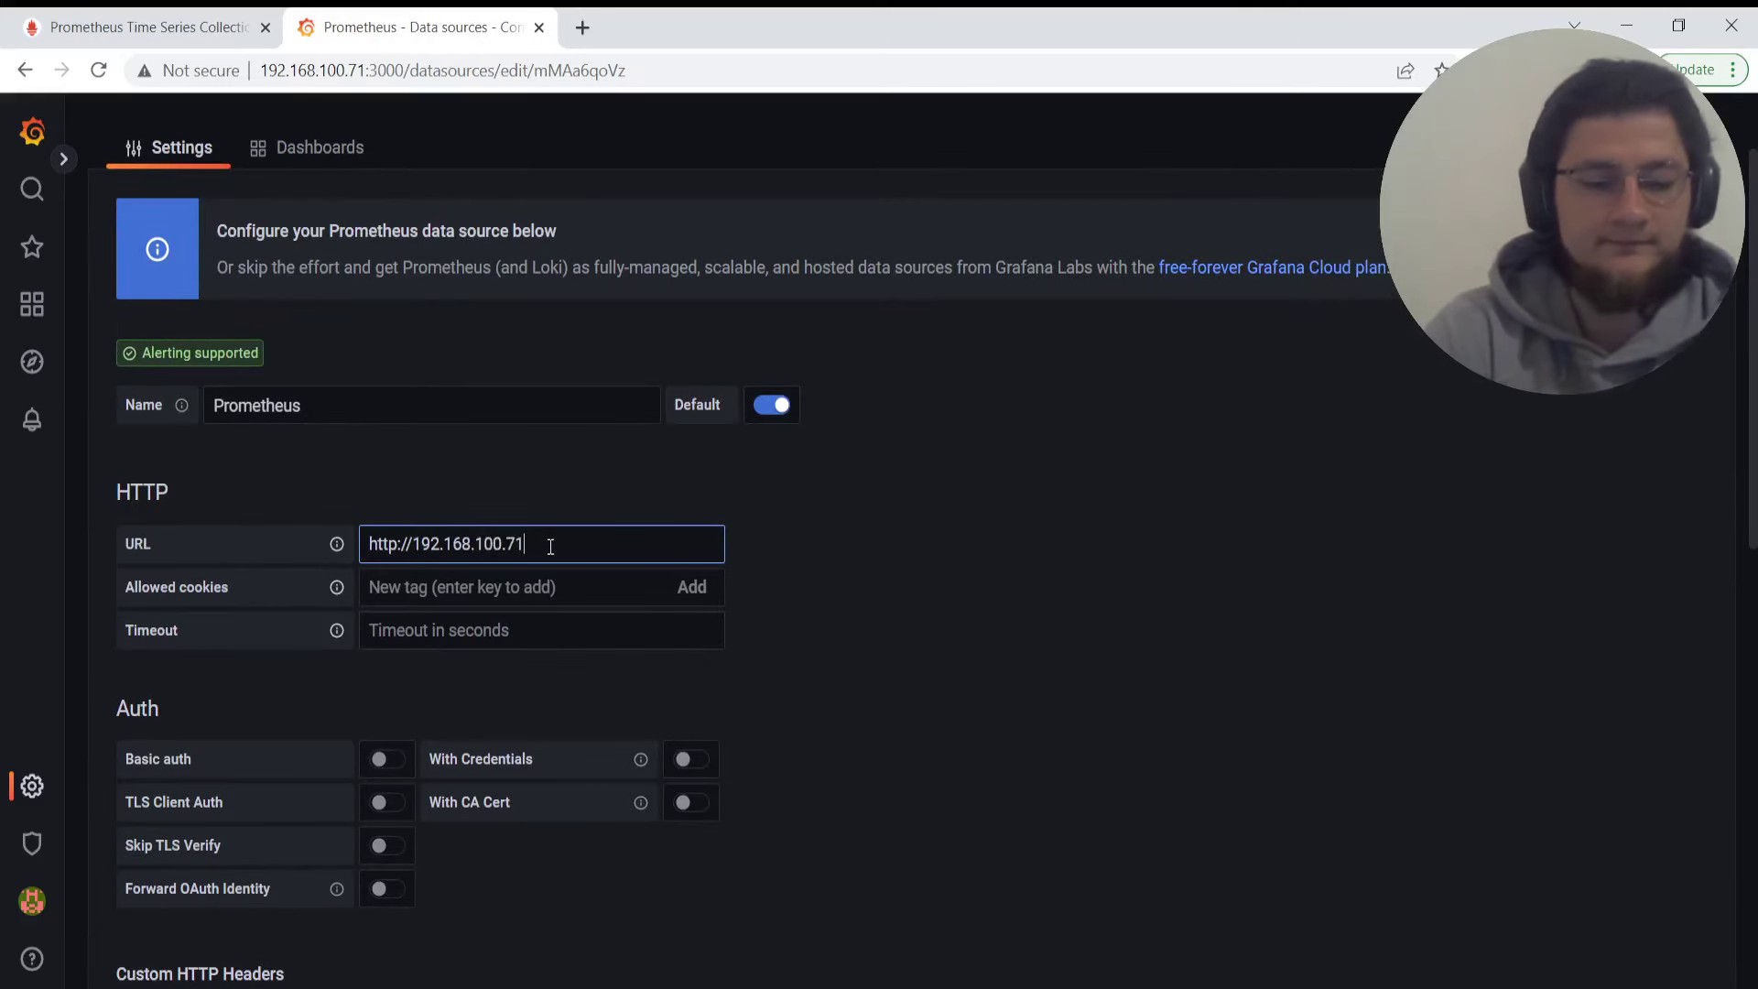
pyautogui.scroll(-3, 550, 547)
pyautogui.scroll(3, 824, 421)
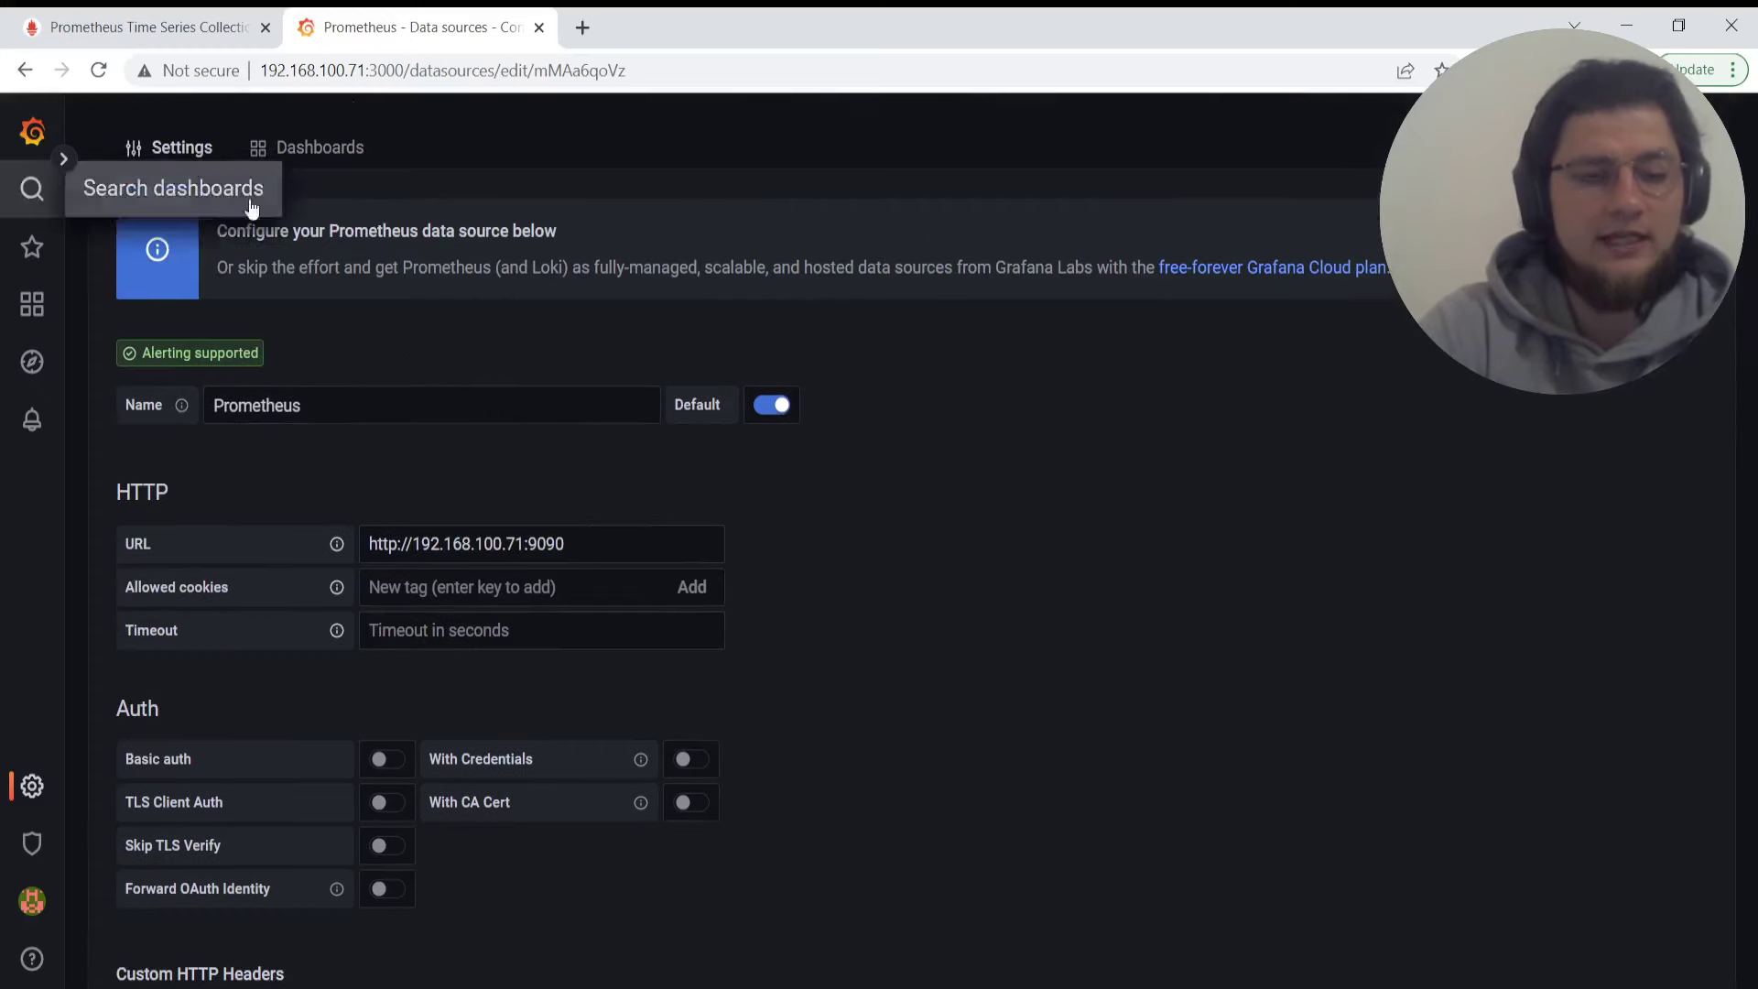
pyautogui.scroll(-2, 669, 519)
pyautogui.scroll(-1, 509, 493)
pyautogui.scroll(4, 549, 366)
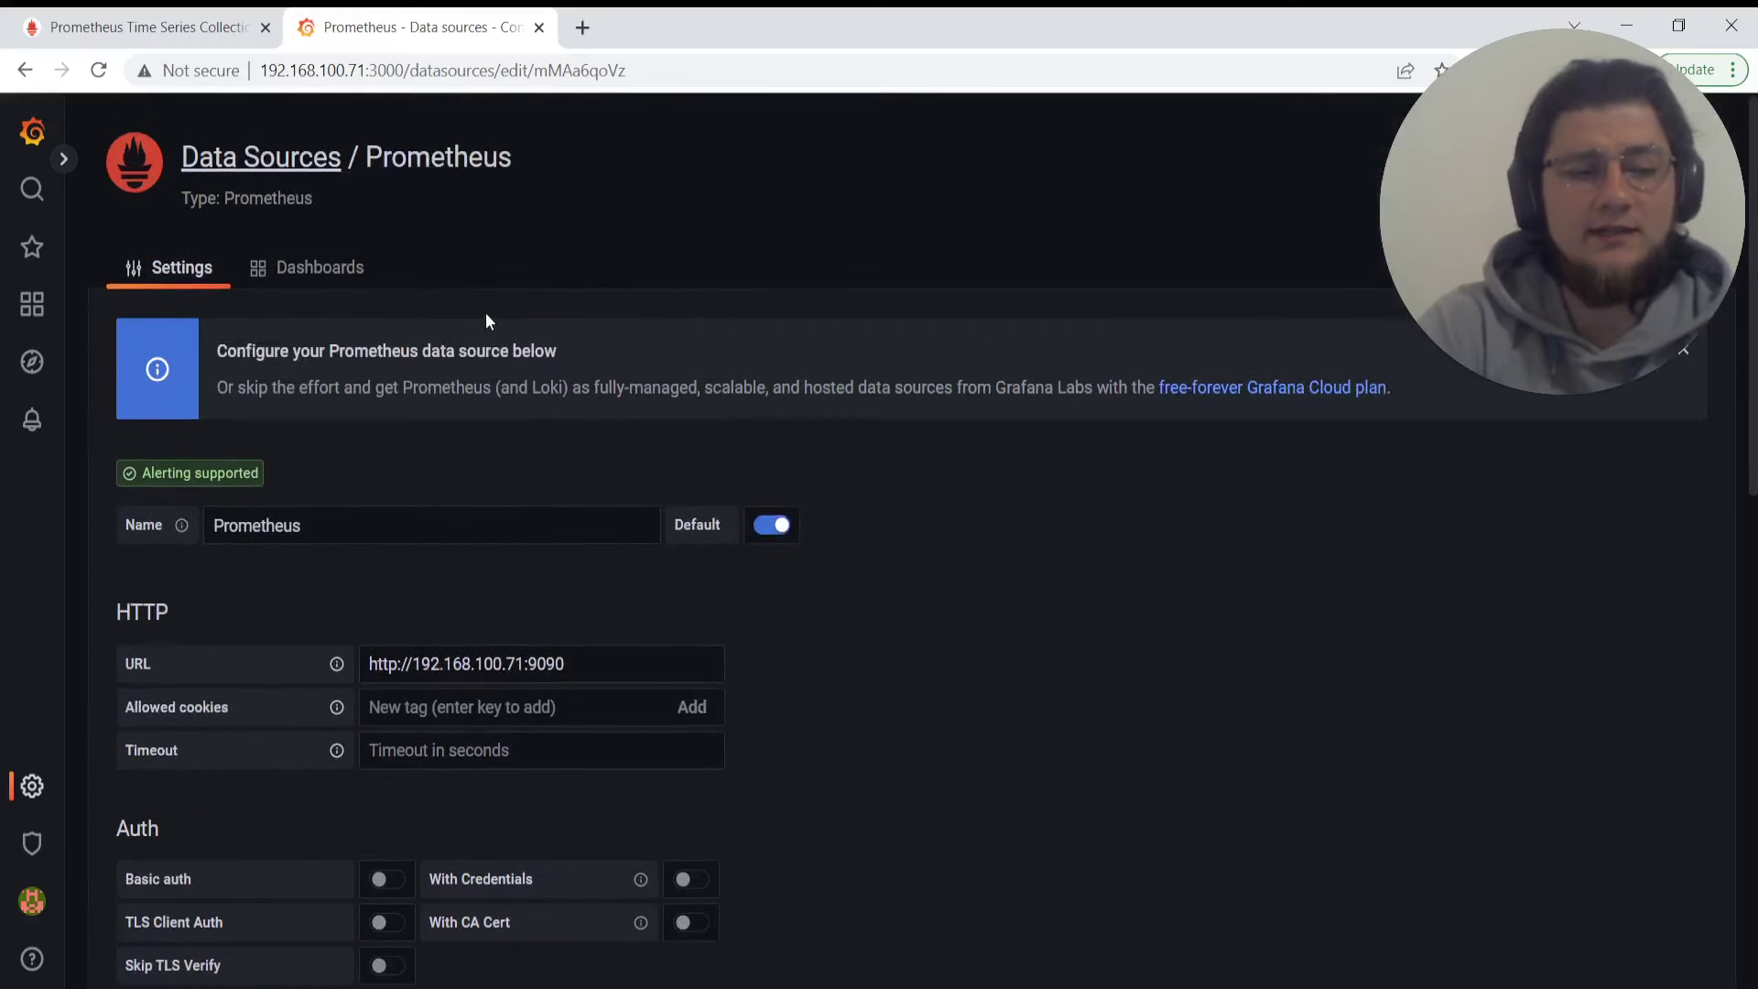
pyautogui.click(332, 286)
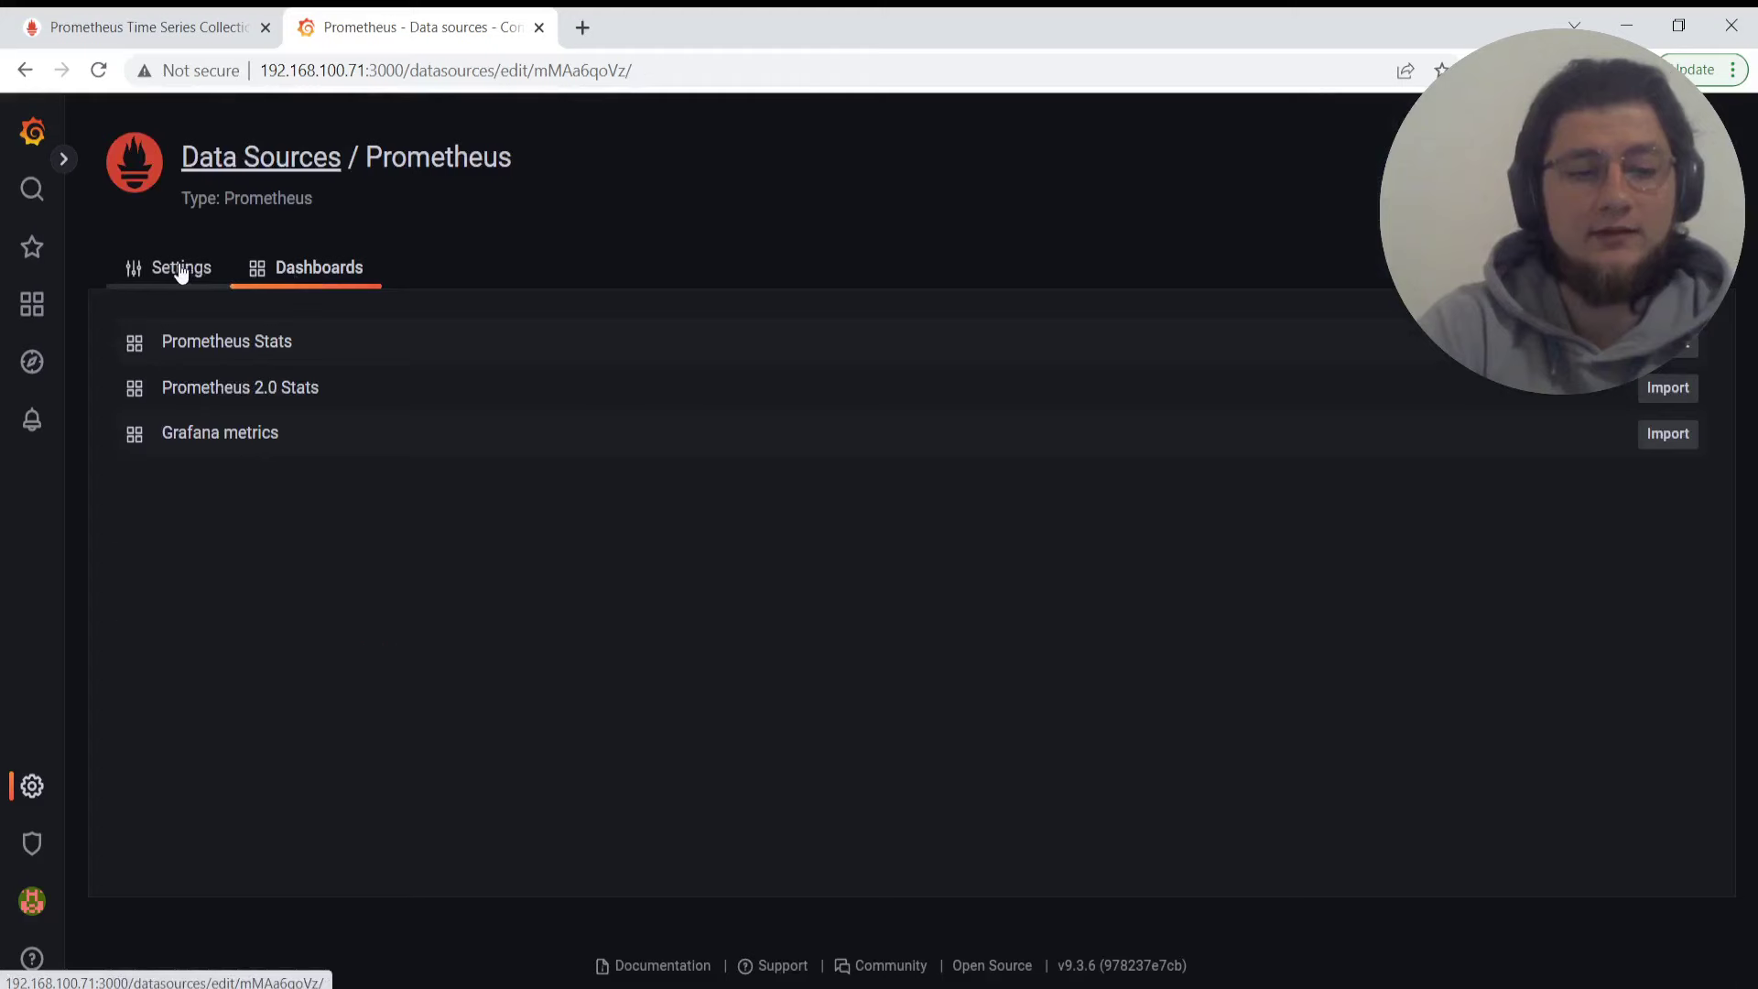
pyautogui.click(180, 271)
pyautogui.scroll(-5, 532, 306)
pyautogui.scroll(3, 545, 366)
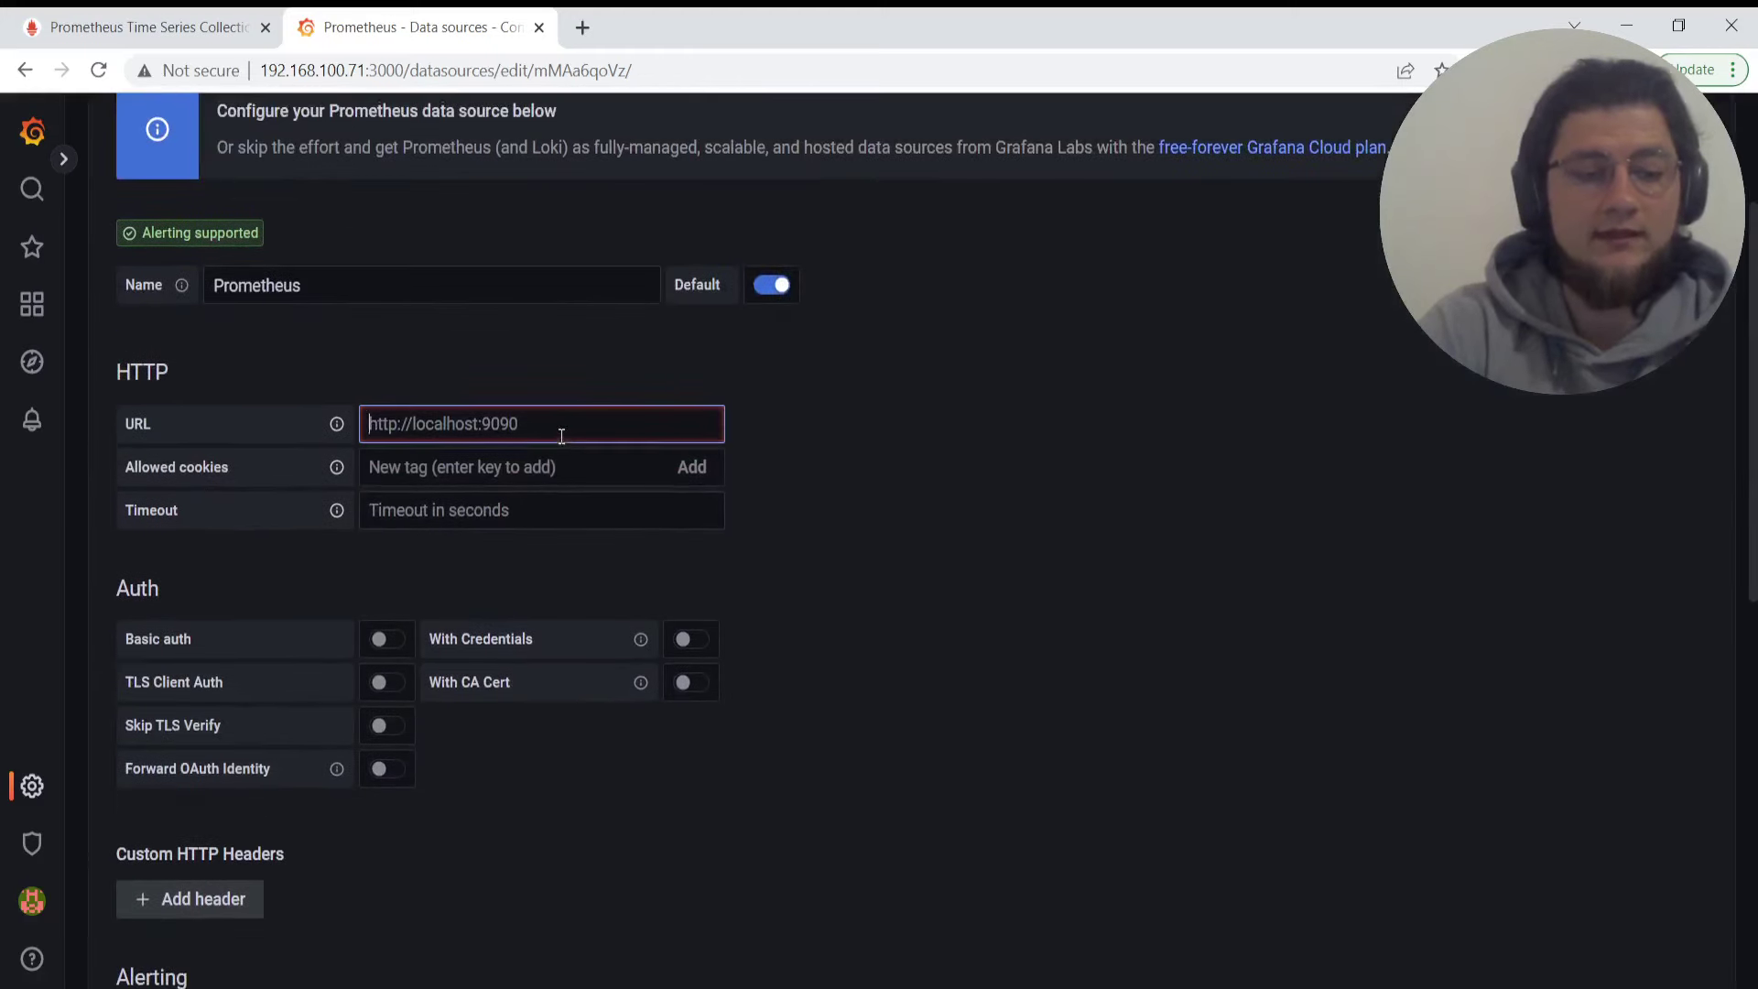
pyautogui.click(562, 436)
pyautogui.write('http://1')
pyautogui.scroll(-10, 531, 641)
pyautogui.click(490, 857)
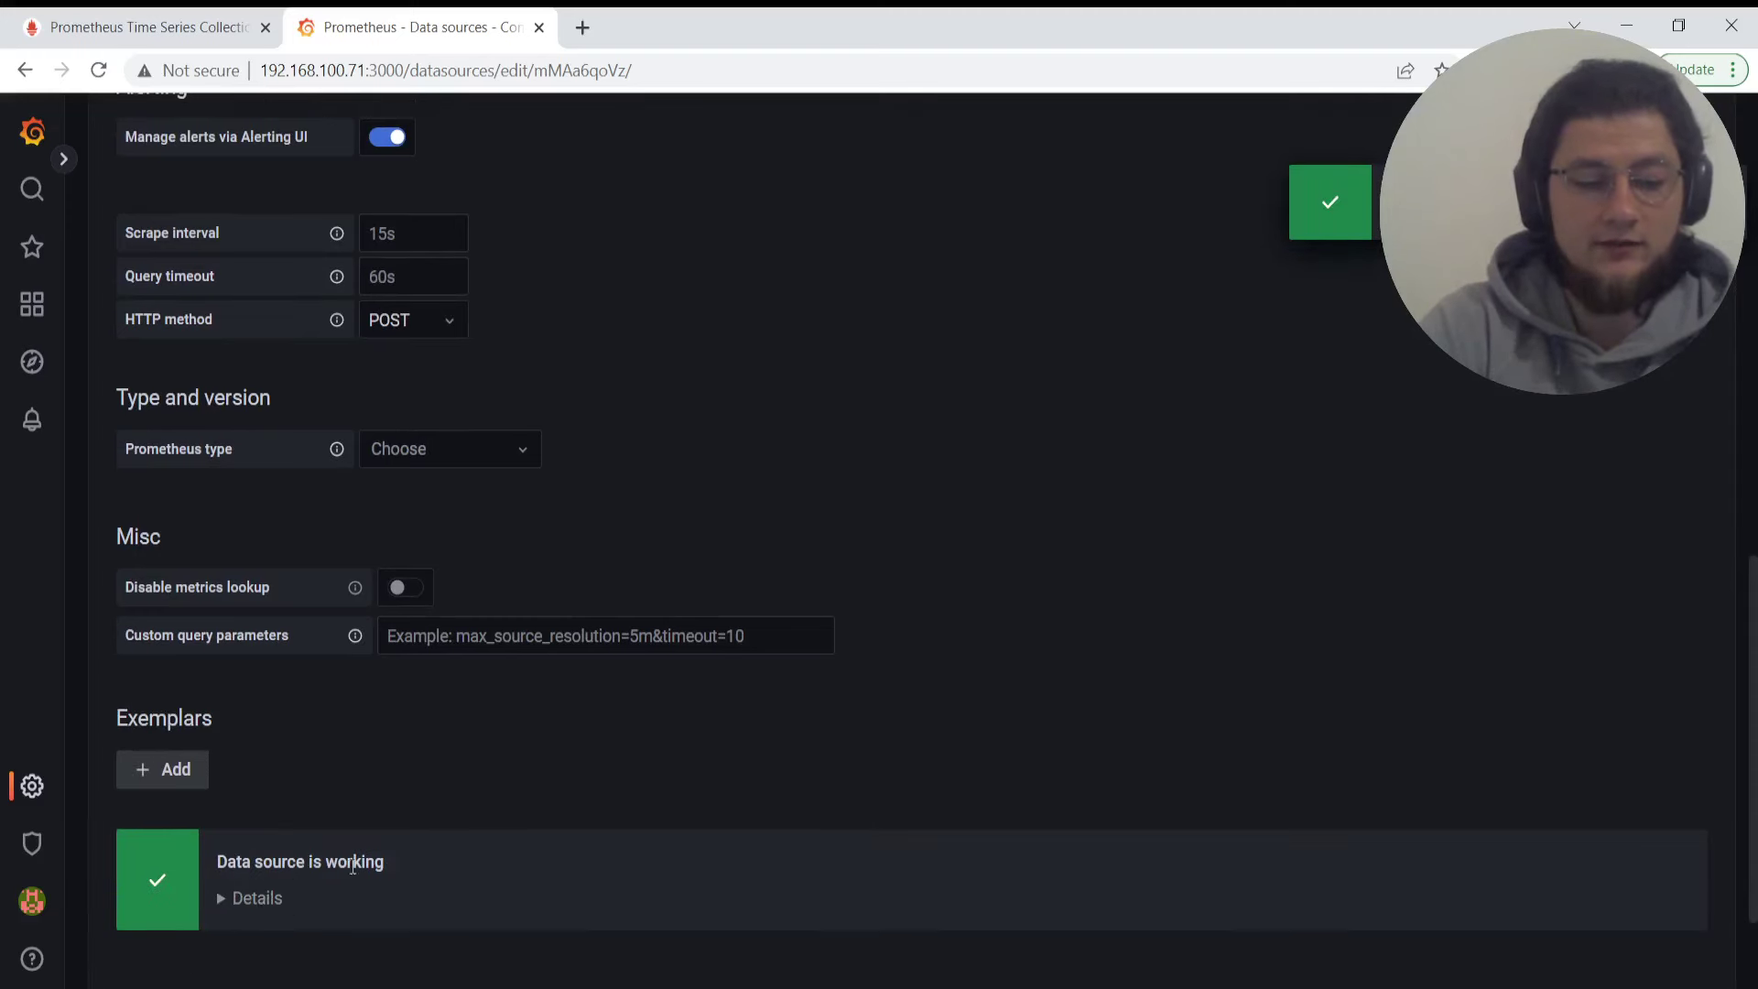
# Review the connection test details and the data source's bundled dashboards.
pyautogui.click(224, 901)
pyautogui.scroll(-3, 359, 792)
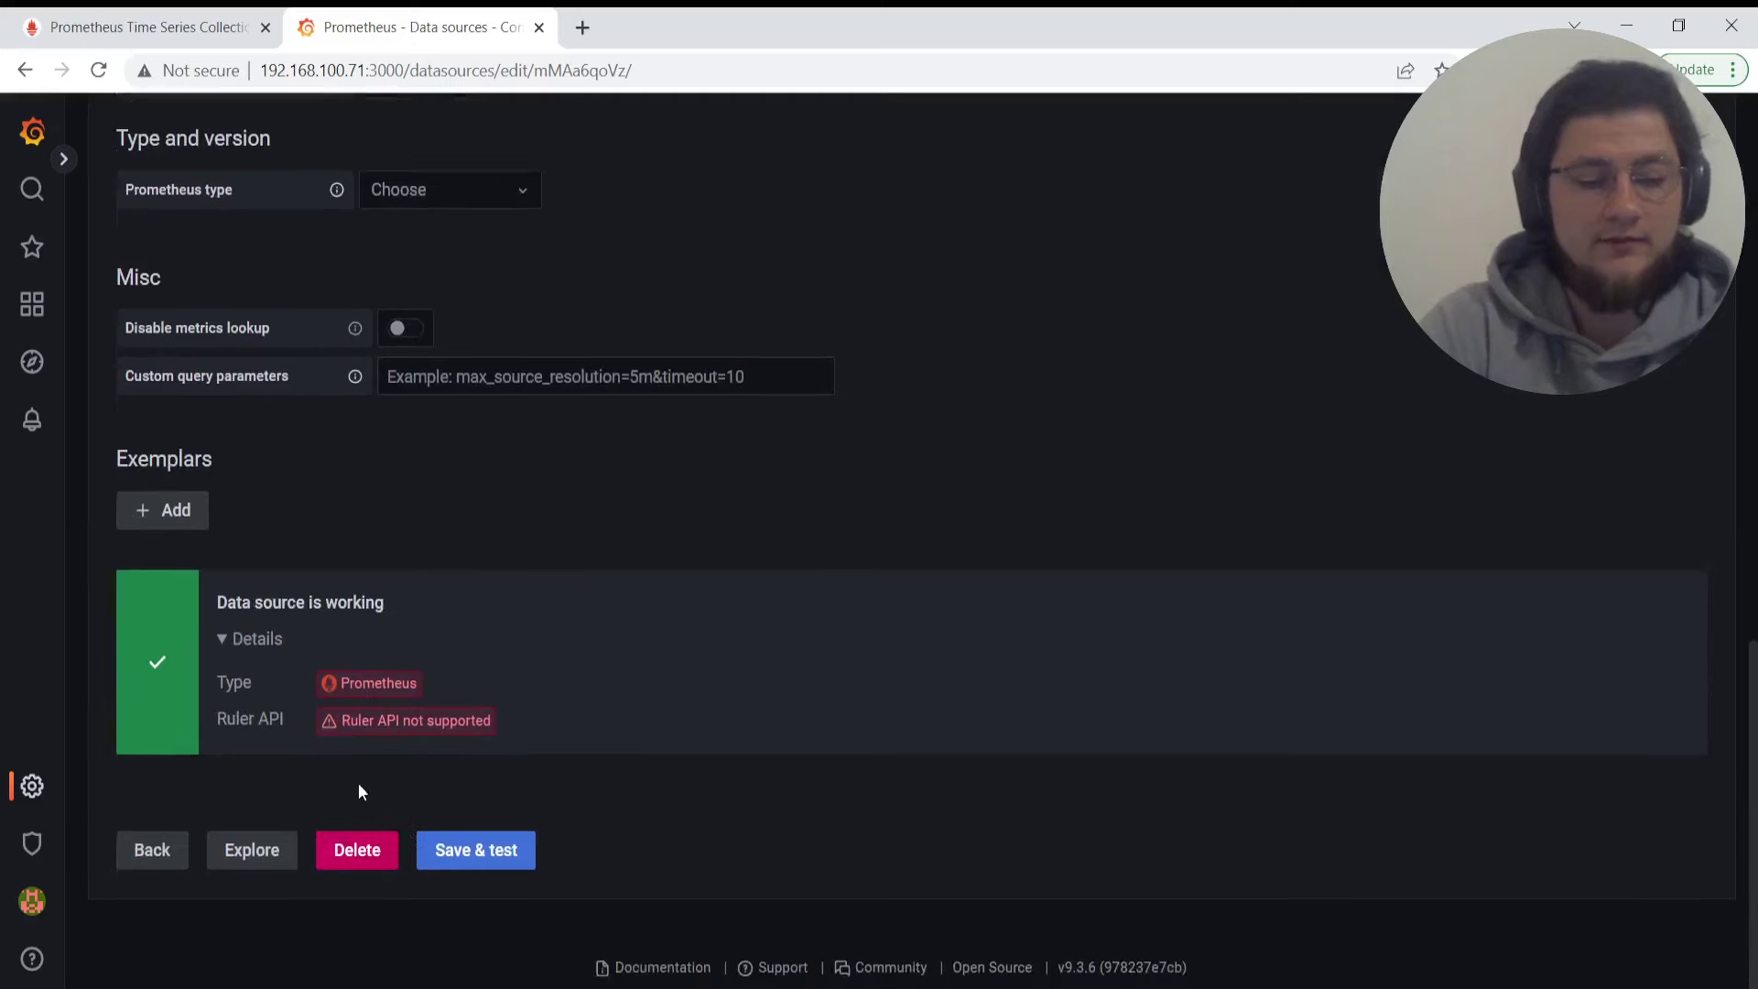
pyautogui.scroll(10, 705, 627)
pyautogui.click(306, 267)
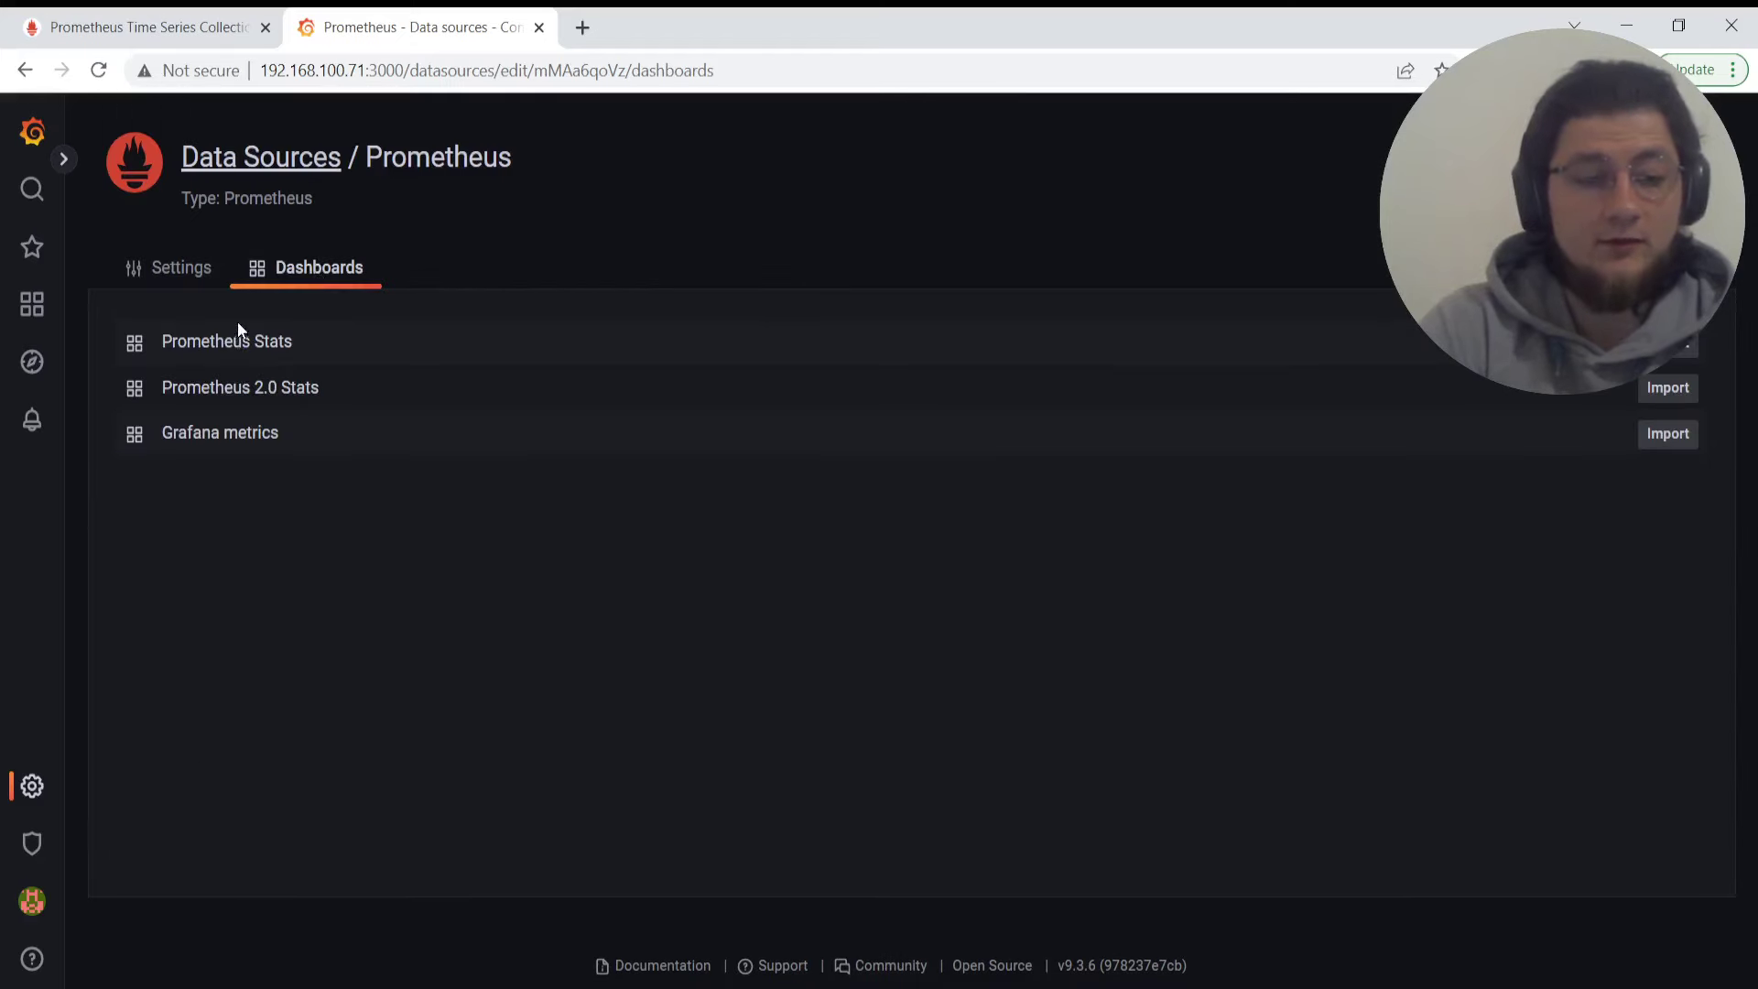
pyautogui.click(179, 268)
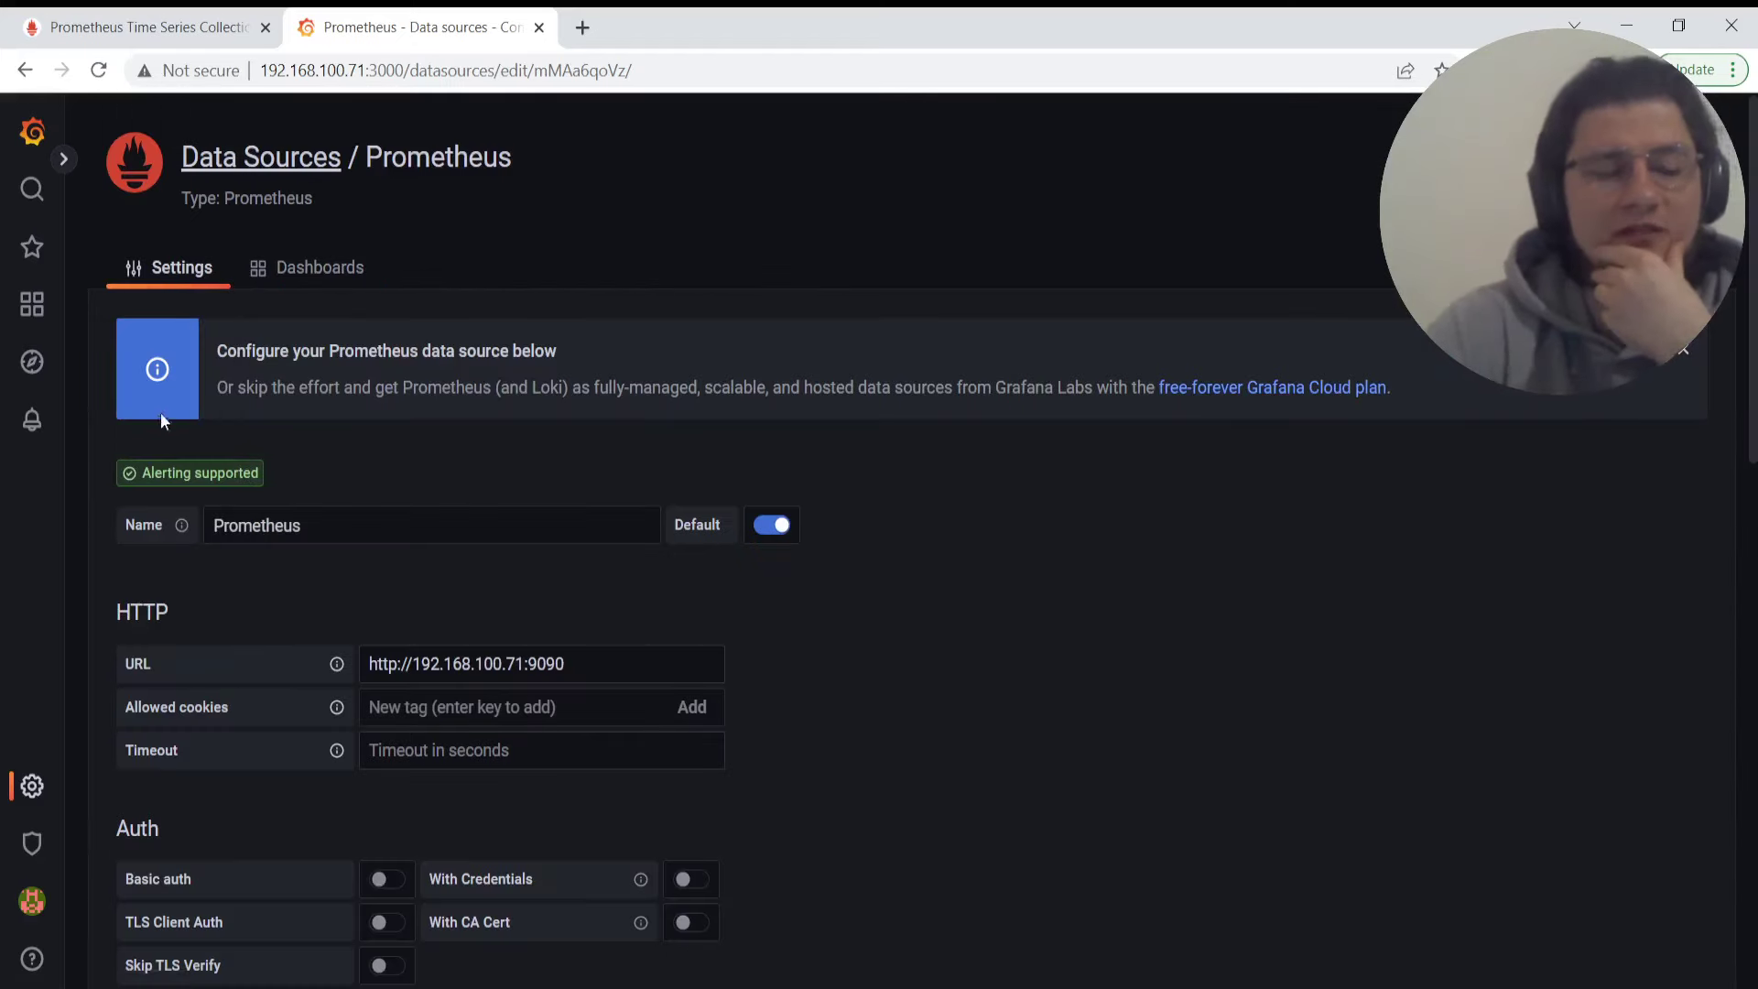
# Open Explore and select Prometheus as the query data source.
pyautogui.moveTo(46, 423)
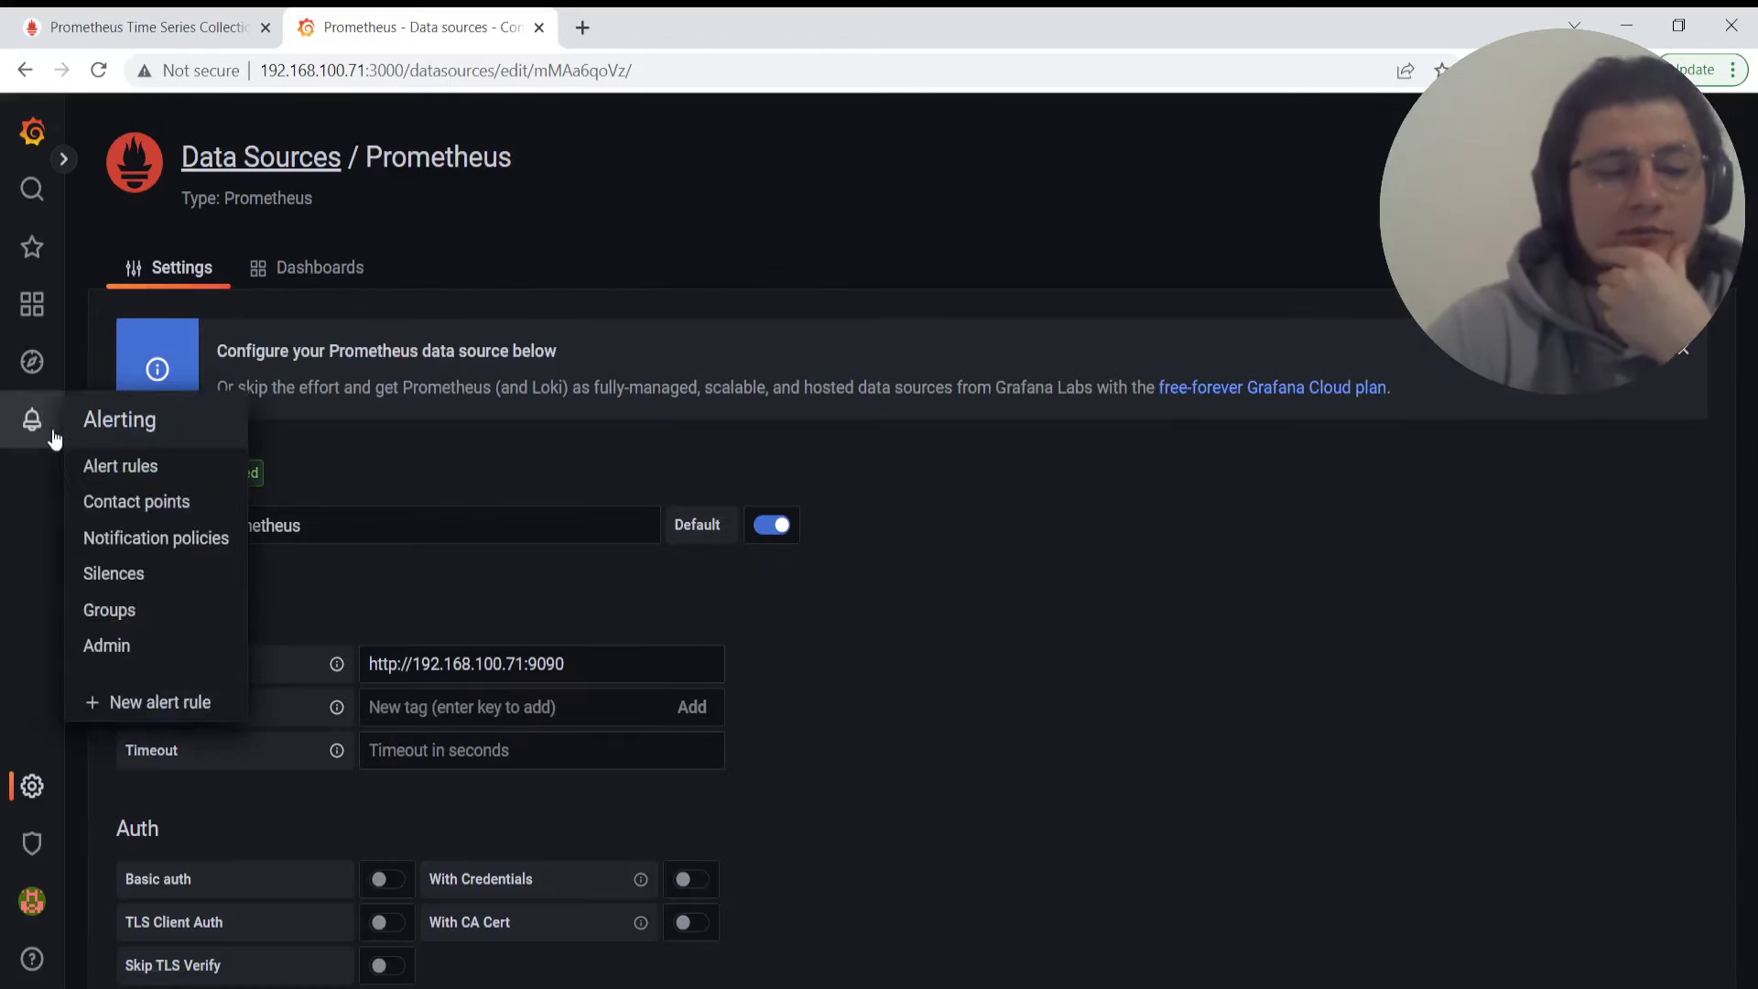
pyautogui.click(130, 473)
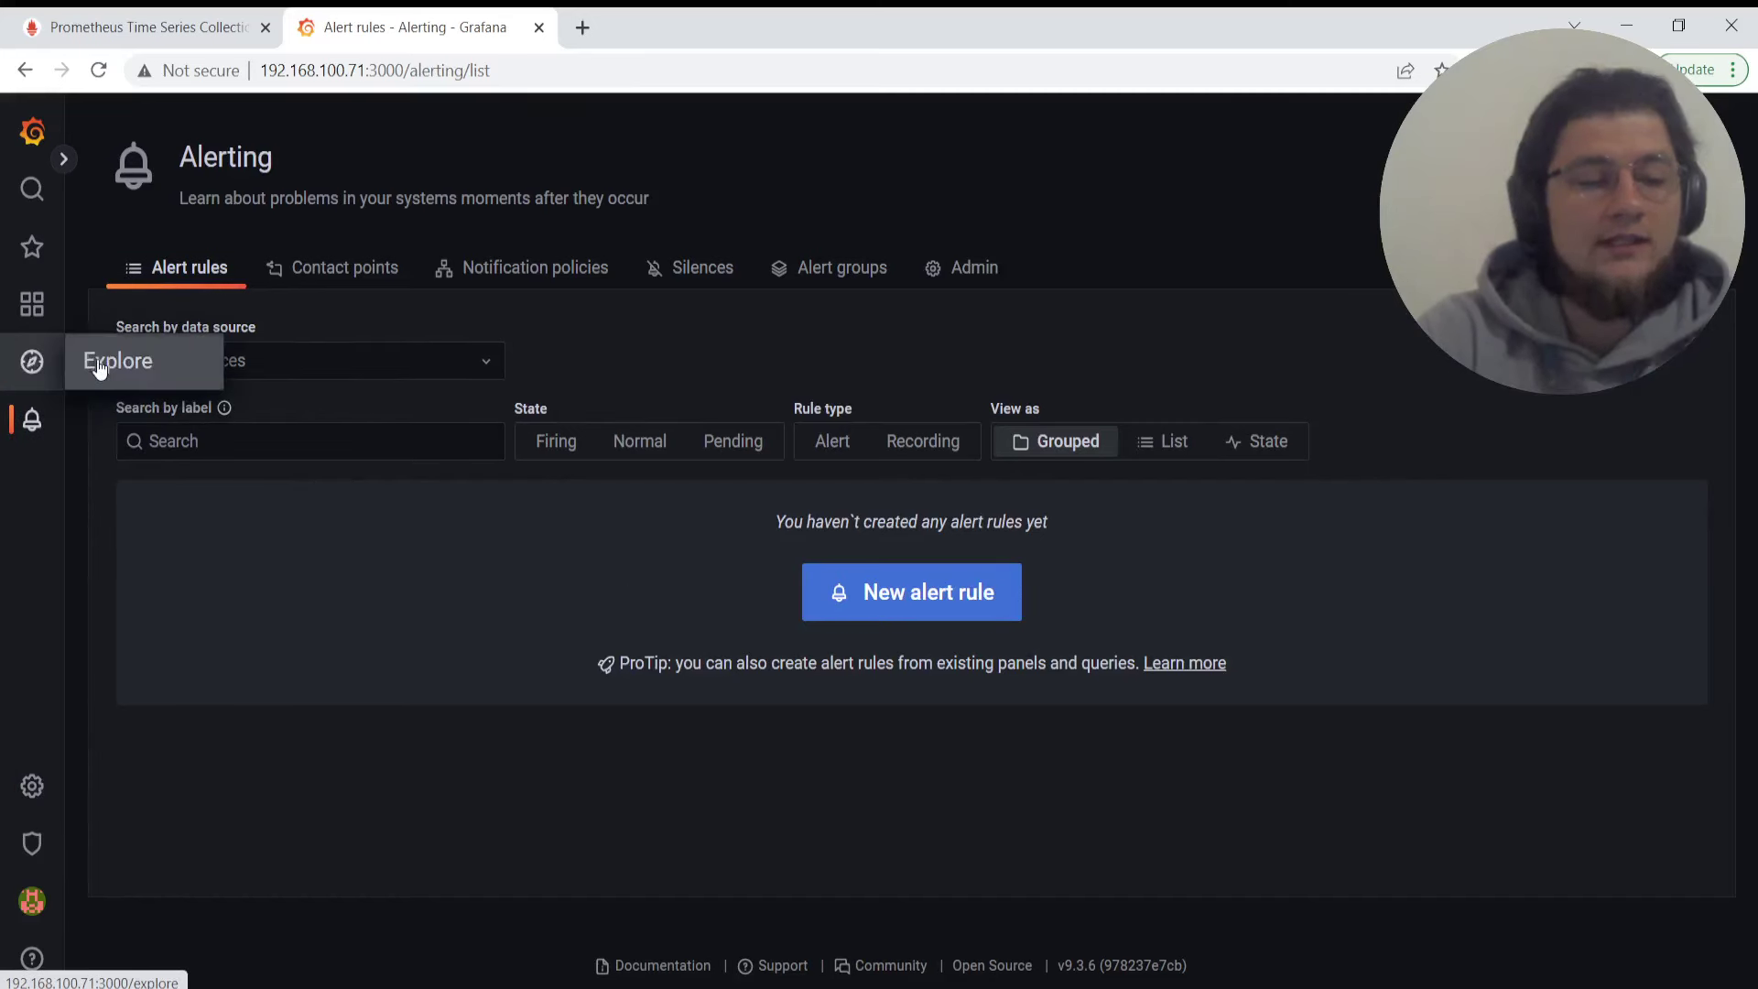
pyautogui.click(37, 375)
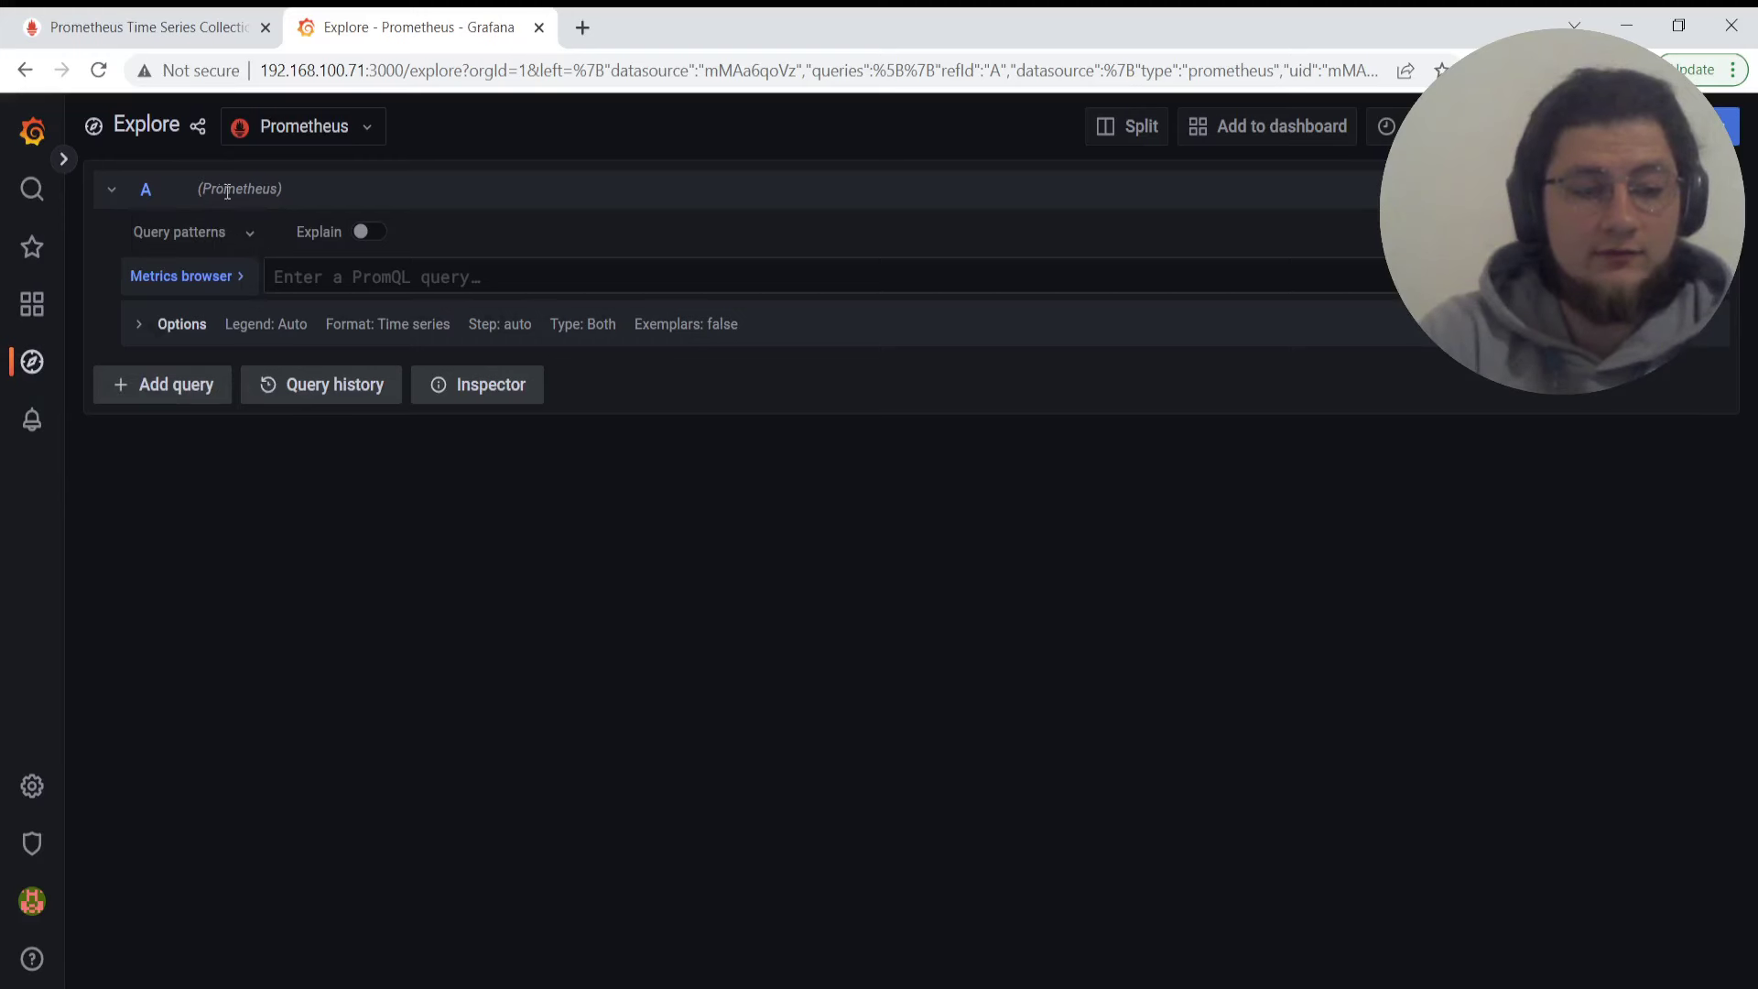
pyautogui.click(293, 132)
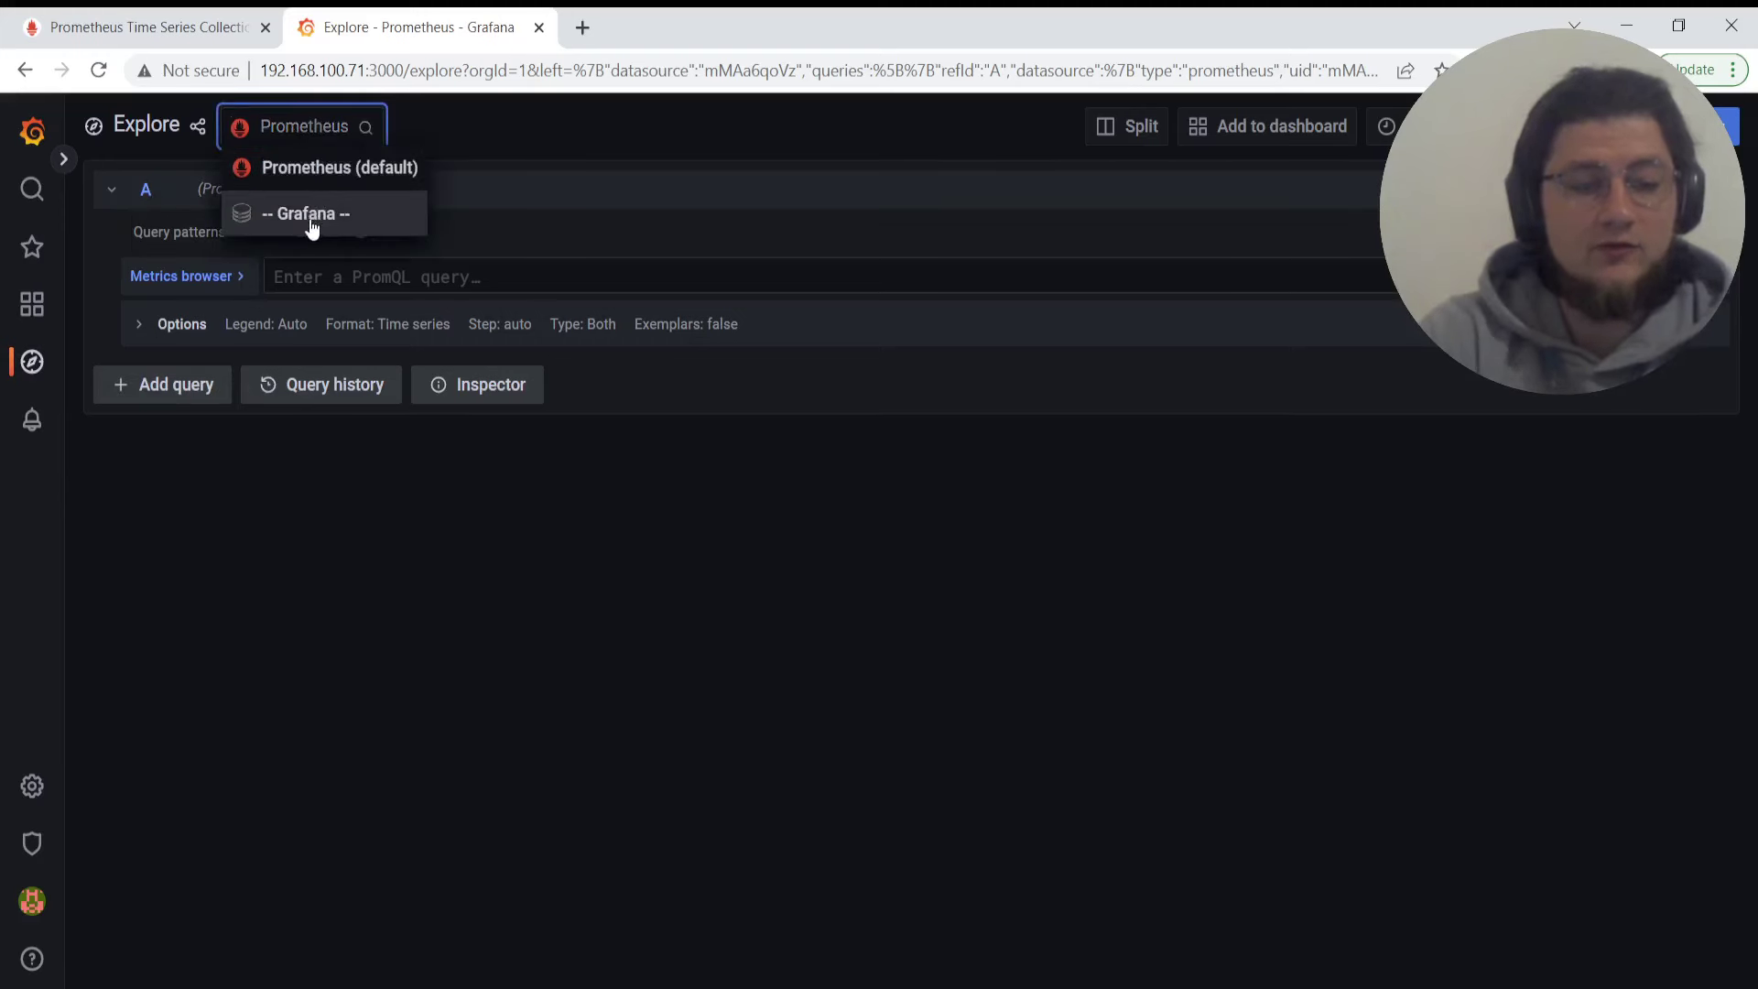
pyautogui.click(306, 218)
pyautogui.click(332, 123)
pyautogui.click(338, 174)
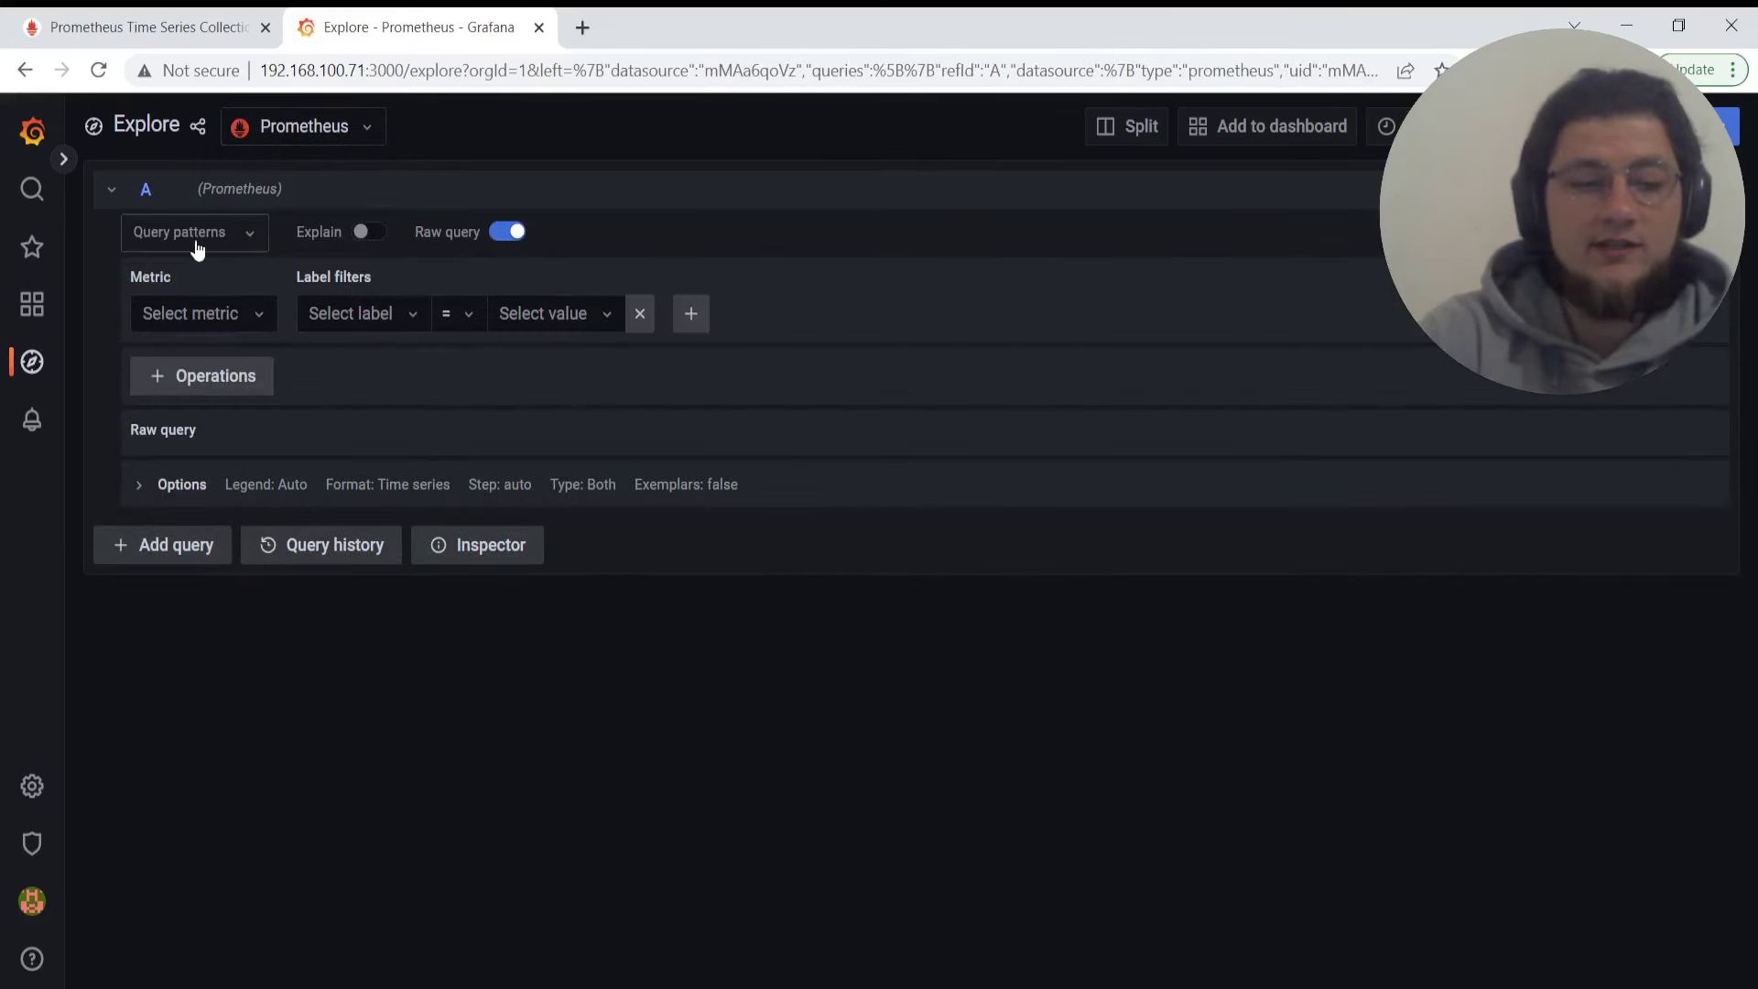
# Pick node_cpu_seconds_total from the metrics list to show per-mode CPU series.
pyautogui.click(232, 316)
pyautogui.scroll(-10, 259, 354)
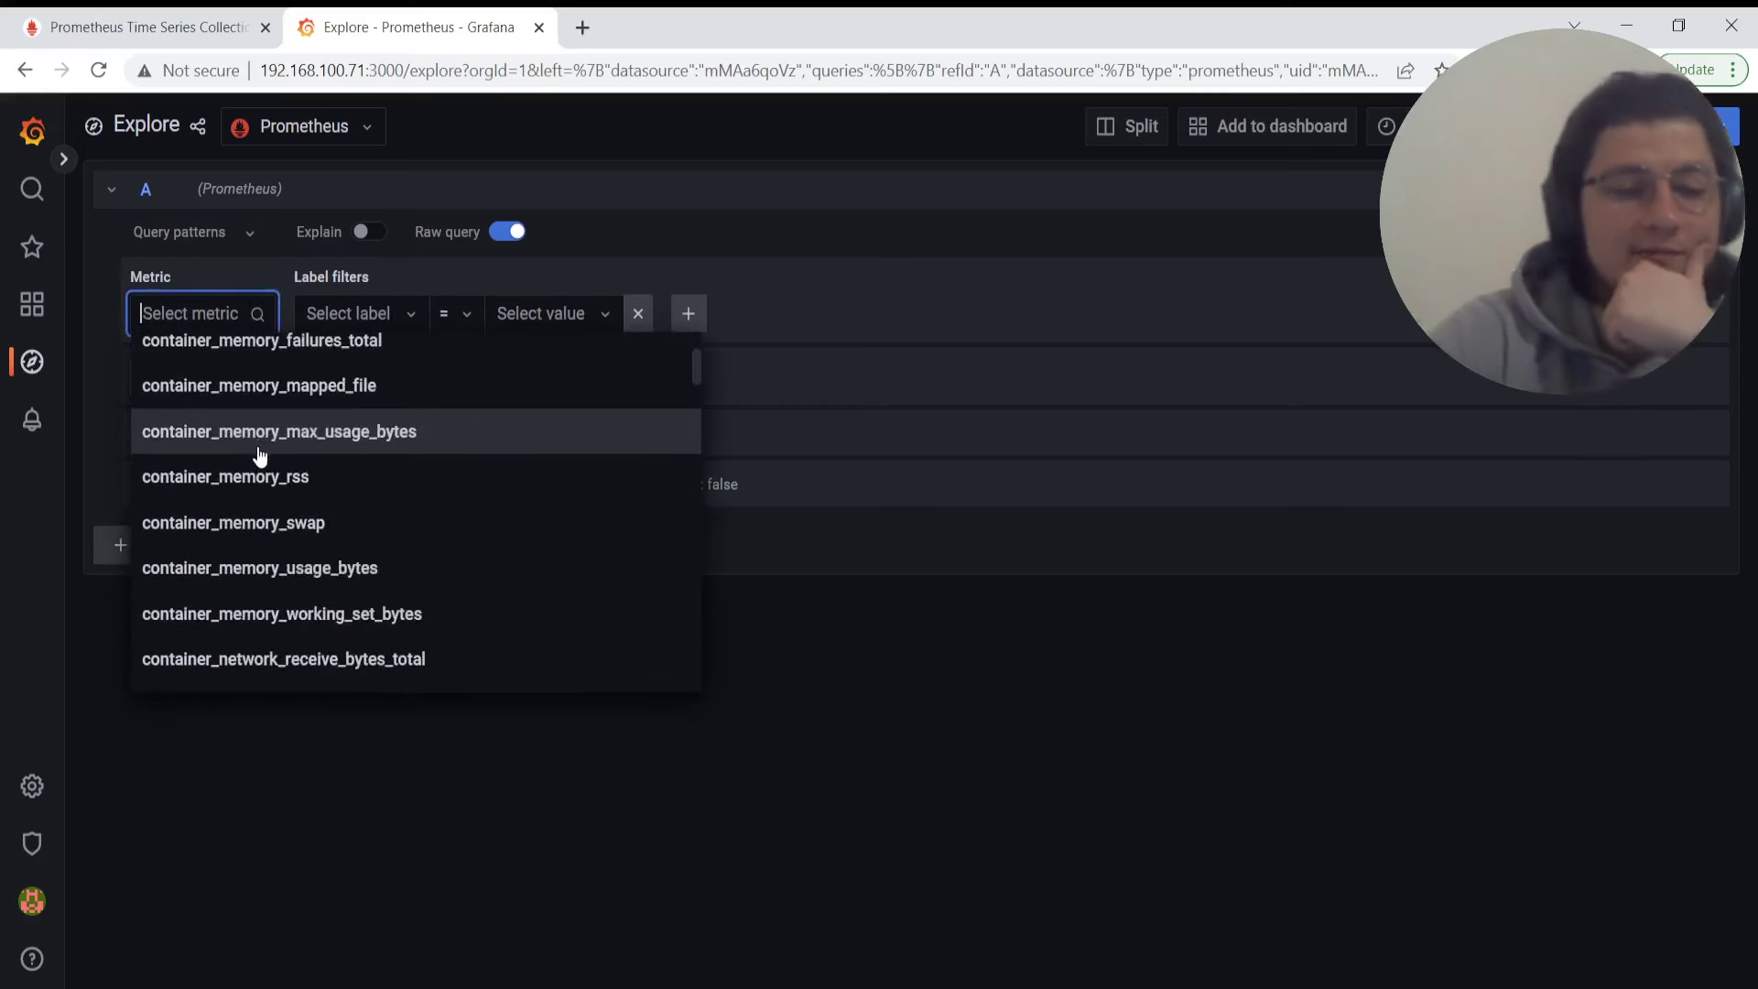
pyautogui.scroll(3, 279, 471)
pyautogui.scroll(-4, 286, 463)
pyautogui.scroll(2, 293, 464)
pyautogui.scroll(-7, 302, 458)
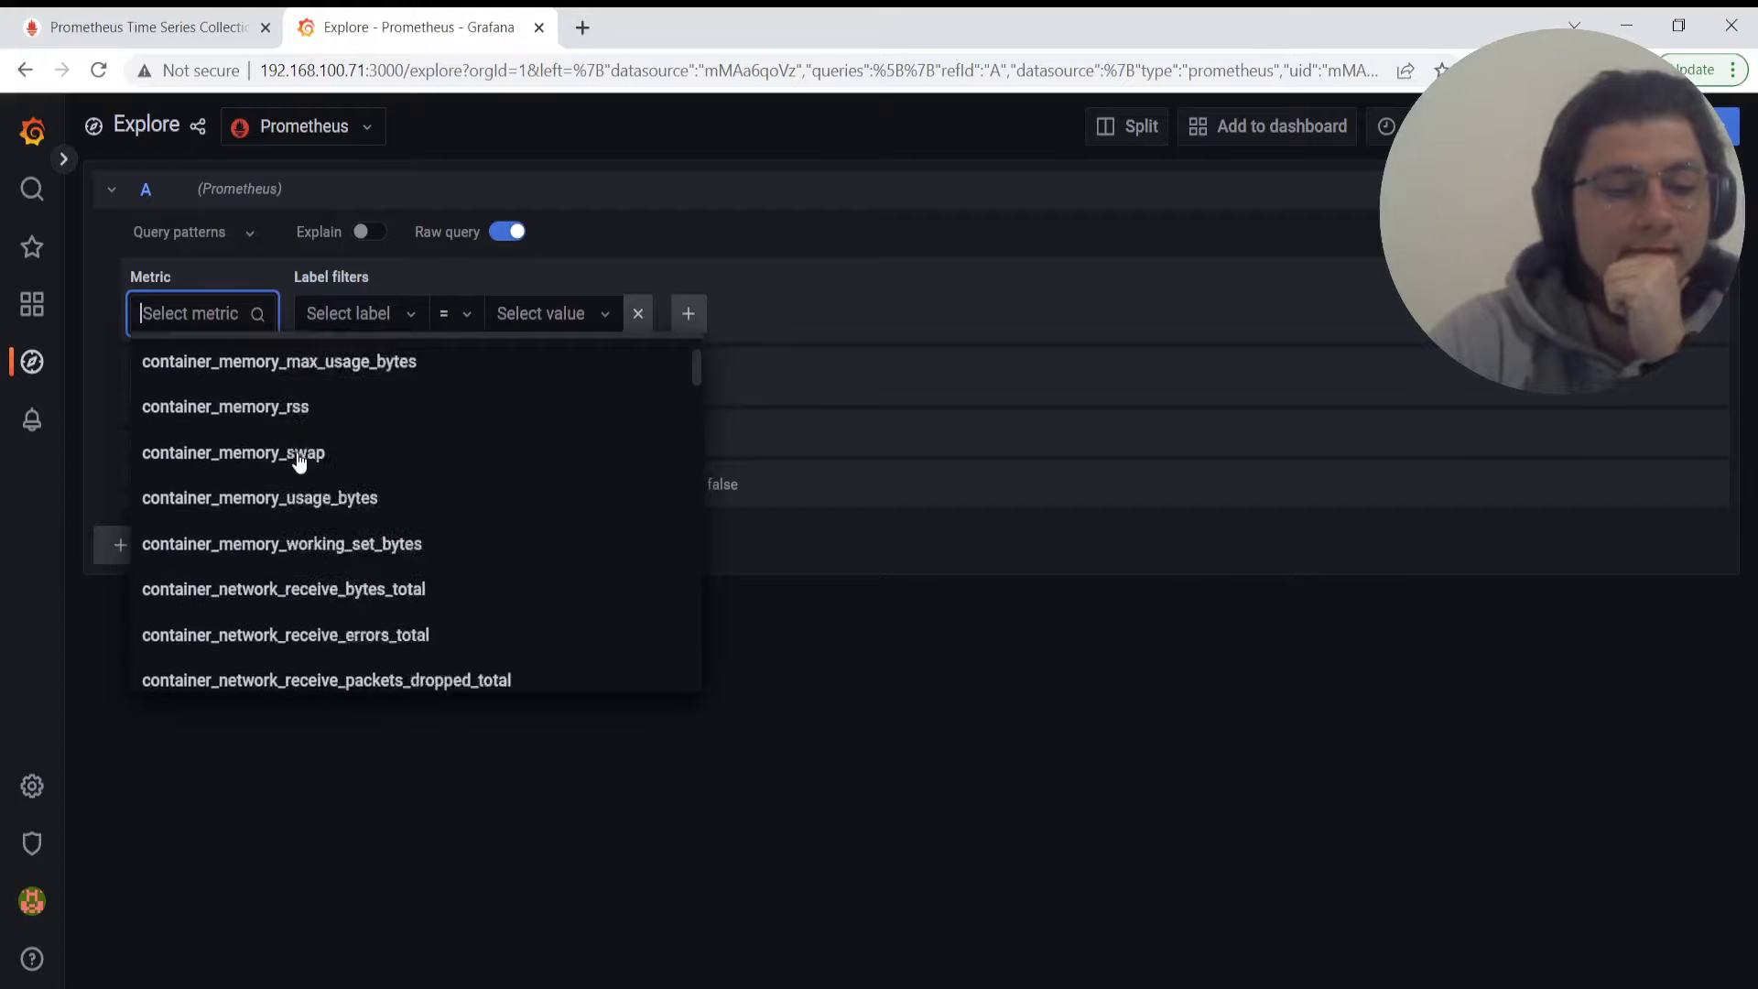
pyautogui.scroll(-3, 306, 448)
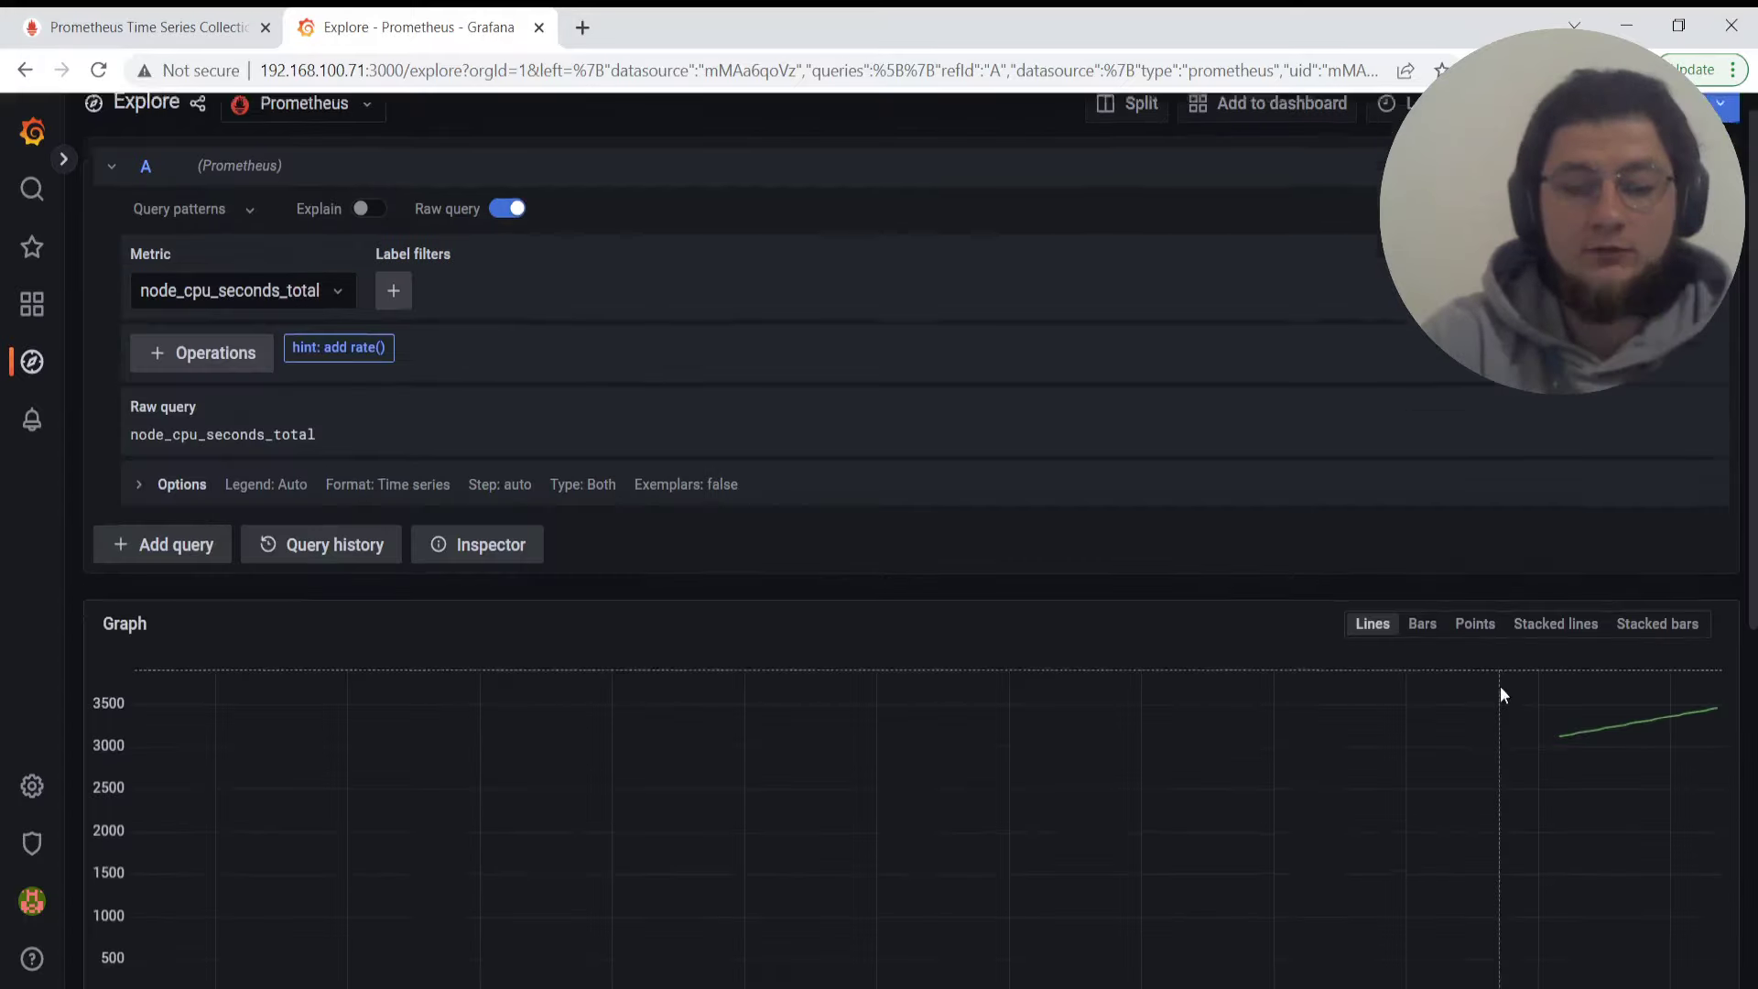
pyautogui.scroll(-4, 1695, 405)
pyautogui.scroll(4, 1088, 491)
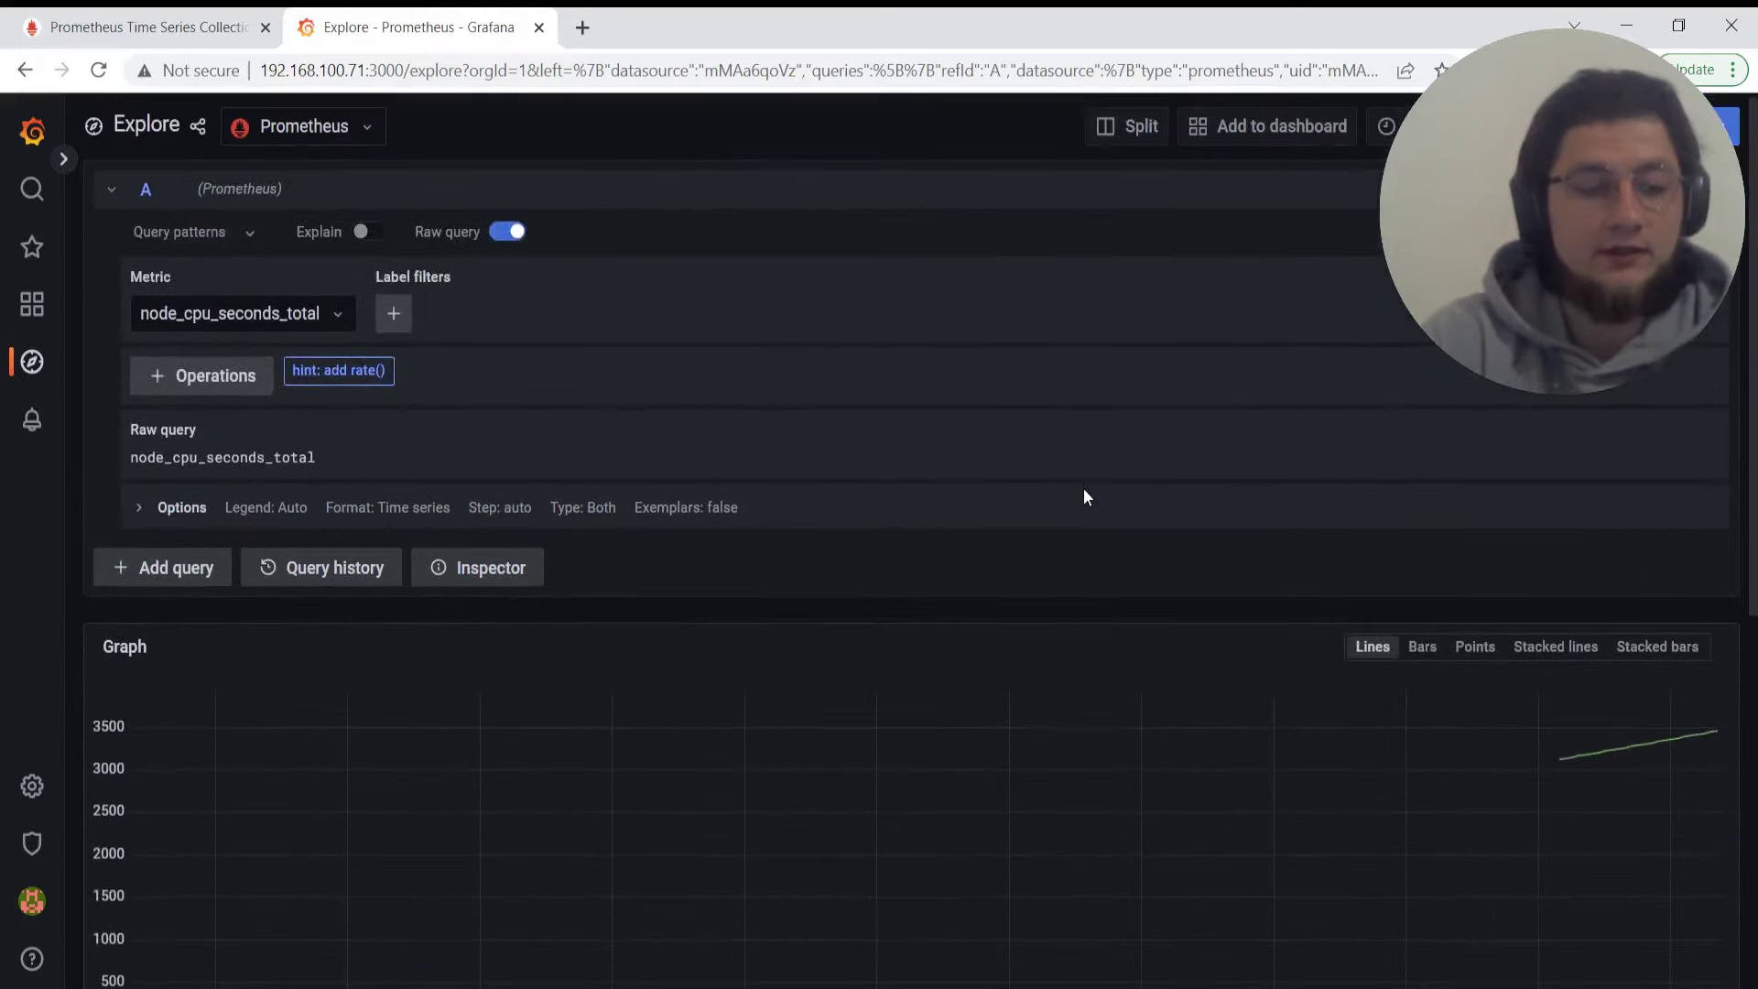
pyautogui.scroll(-7, 1064, 484)
pyautogui.scroll(7, 1373, 457)
pyautogui.scroll(-7, 1471, 443)
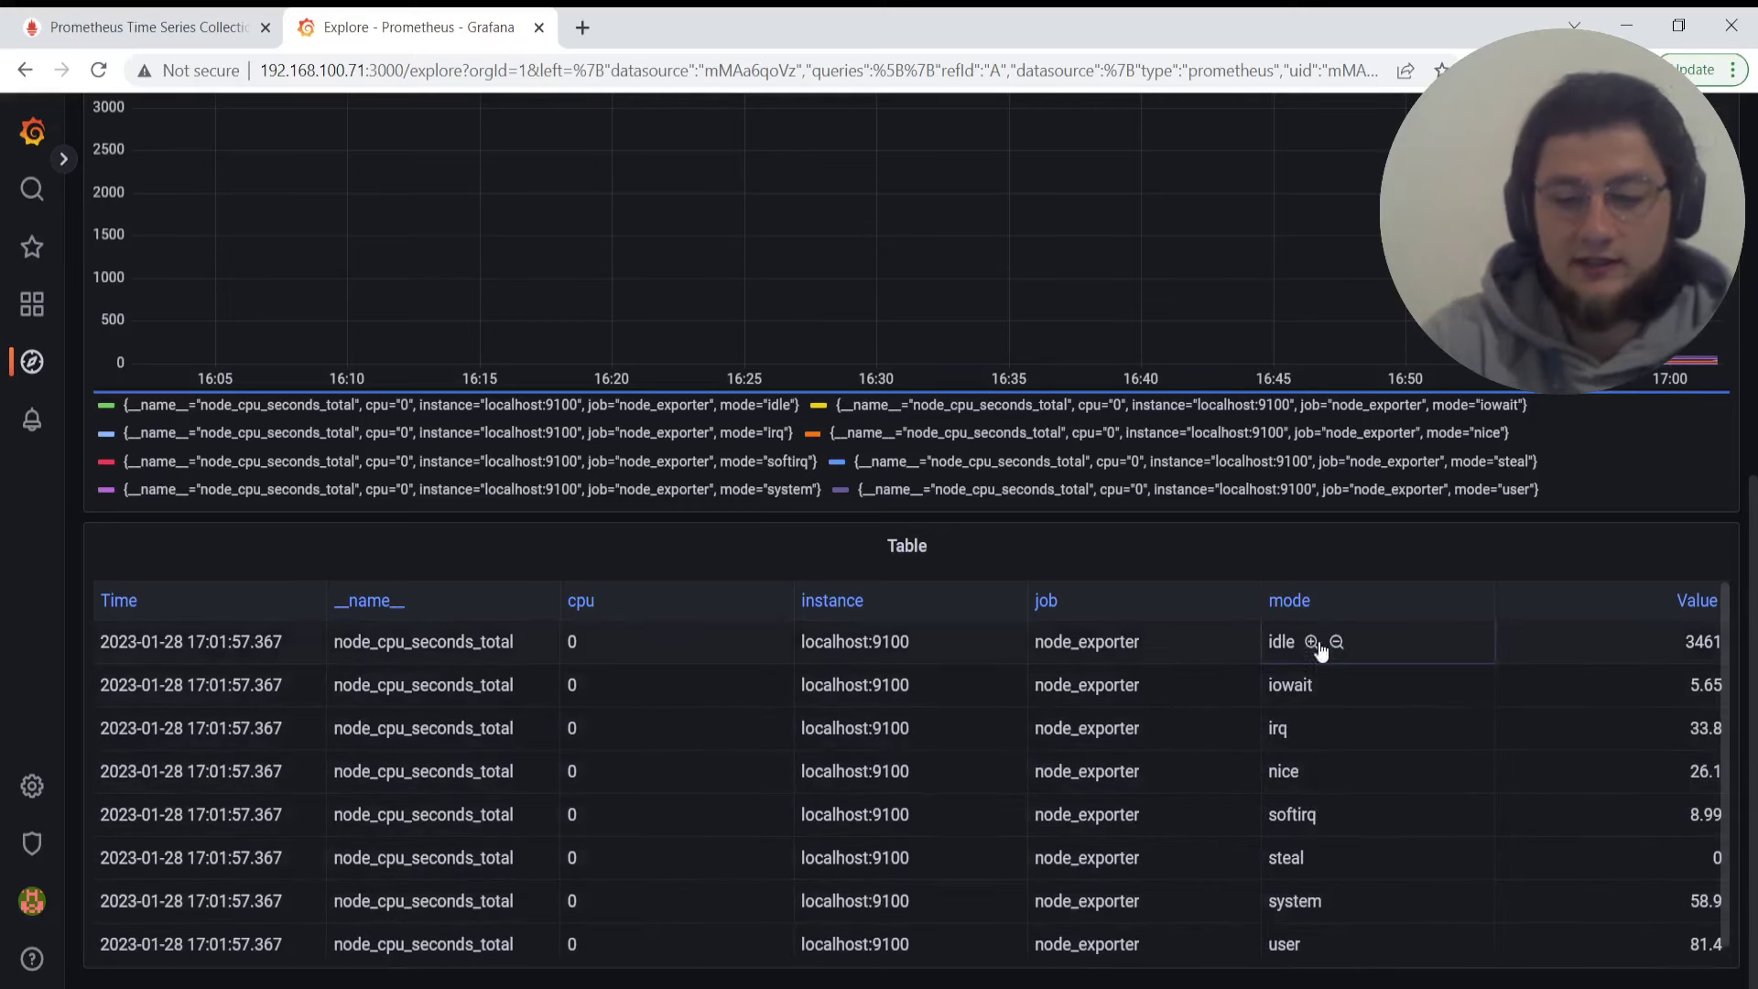
pyautogui.scroll(6, 1320, 749)
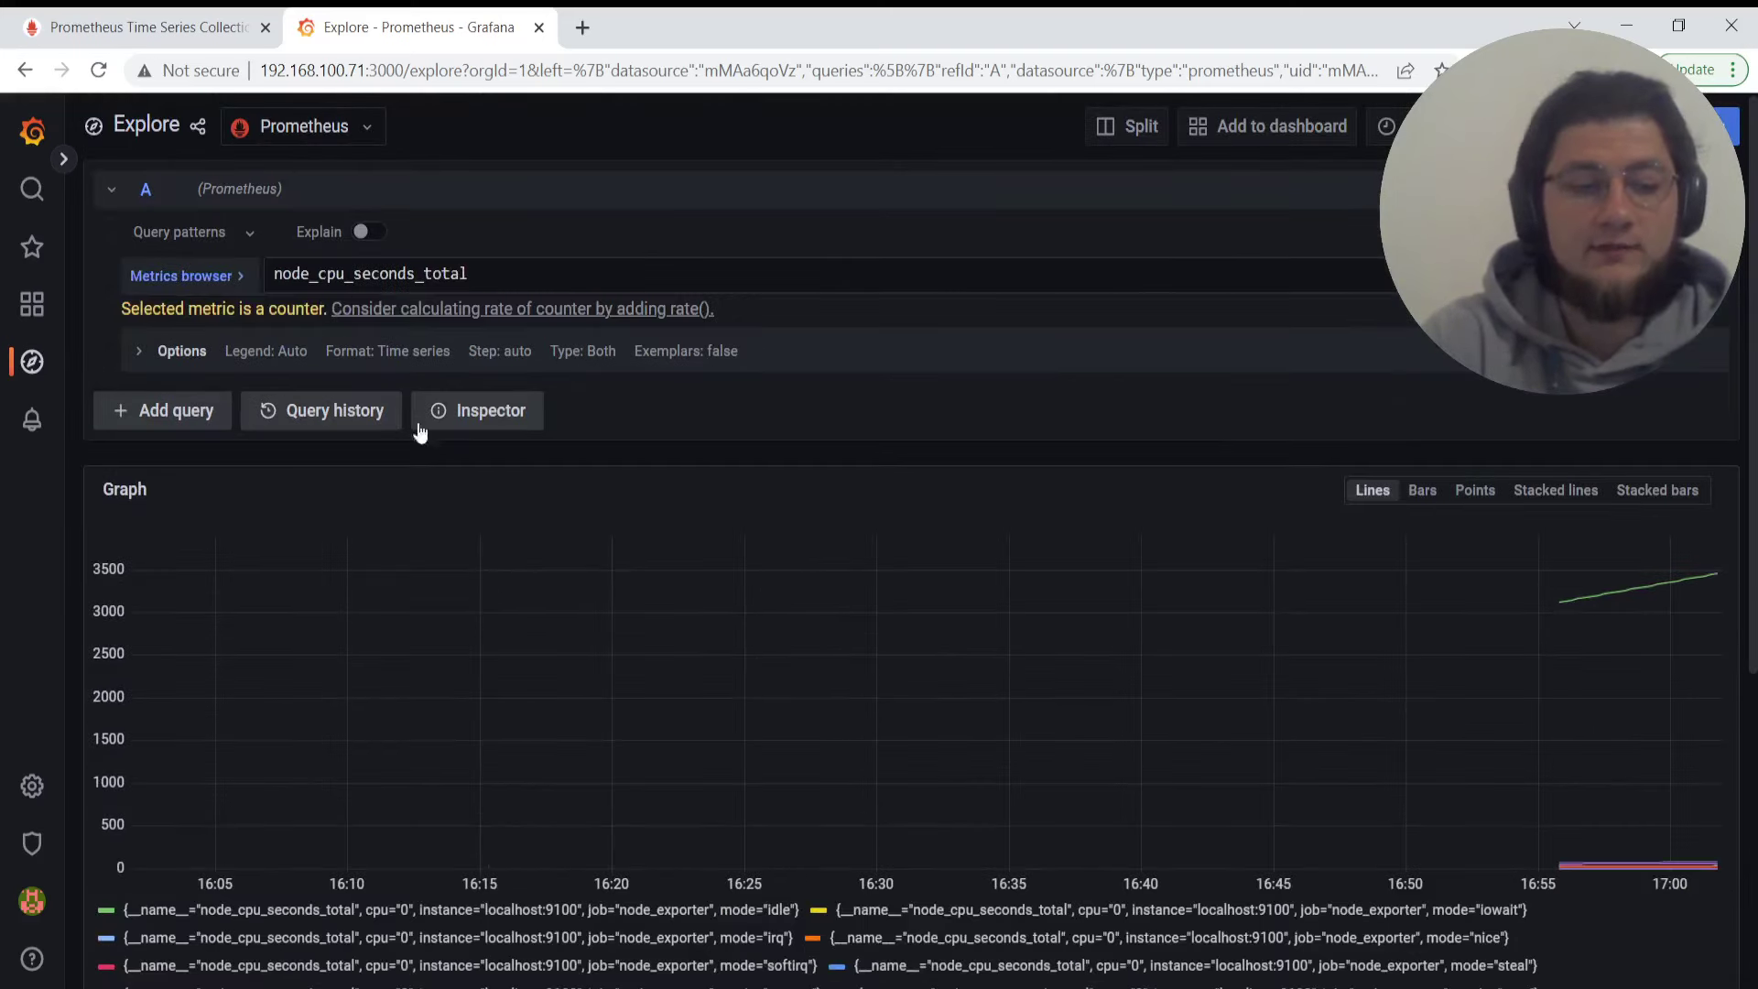
# Wrap the node_cpu_seconds_total query in sum() and run it.
pyautogui.moveTo(502, 266); pyautogui.dragTo(254, 275)
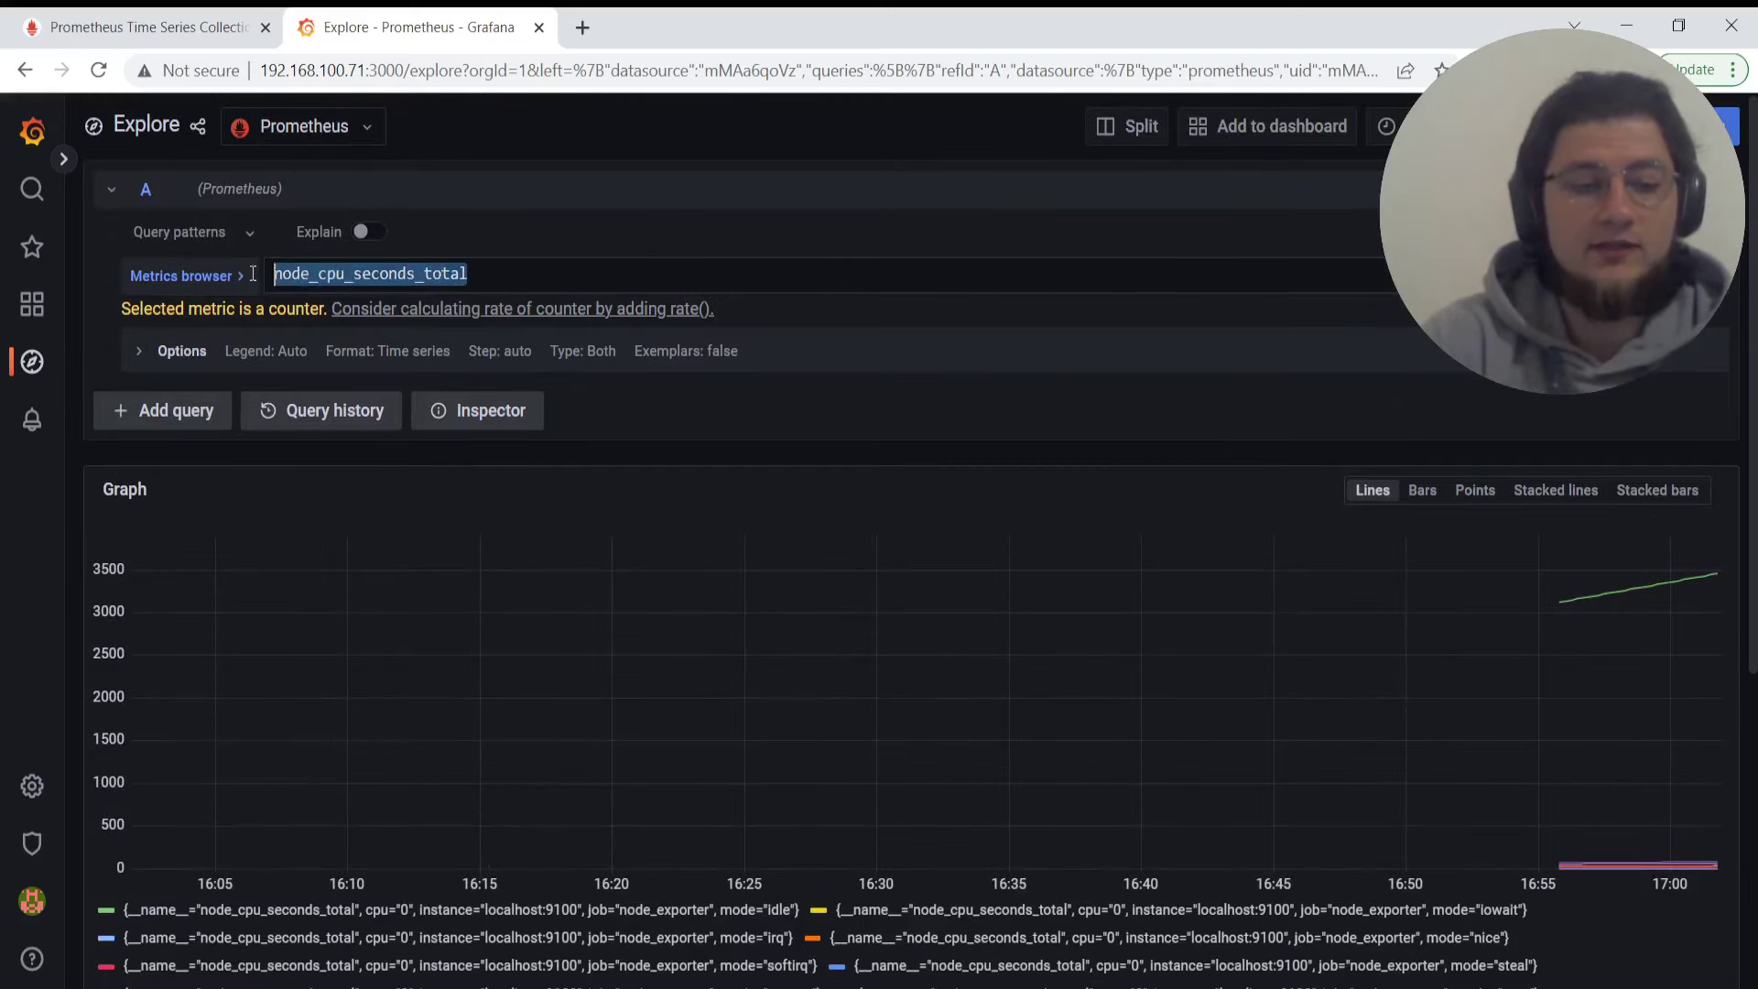
pyautogui.click(525, 282)
pyautogui.doubleClick(522, 279)
pyautogui.click(519, 278)
pyautogui.moveTo(519, 277); pyautogui.dragTo(281, 276)
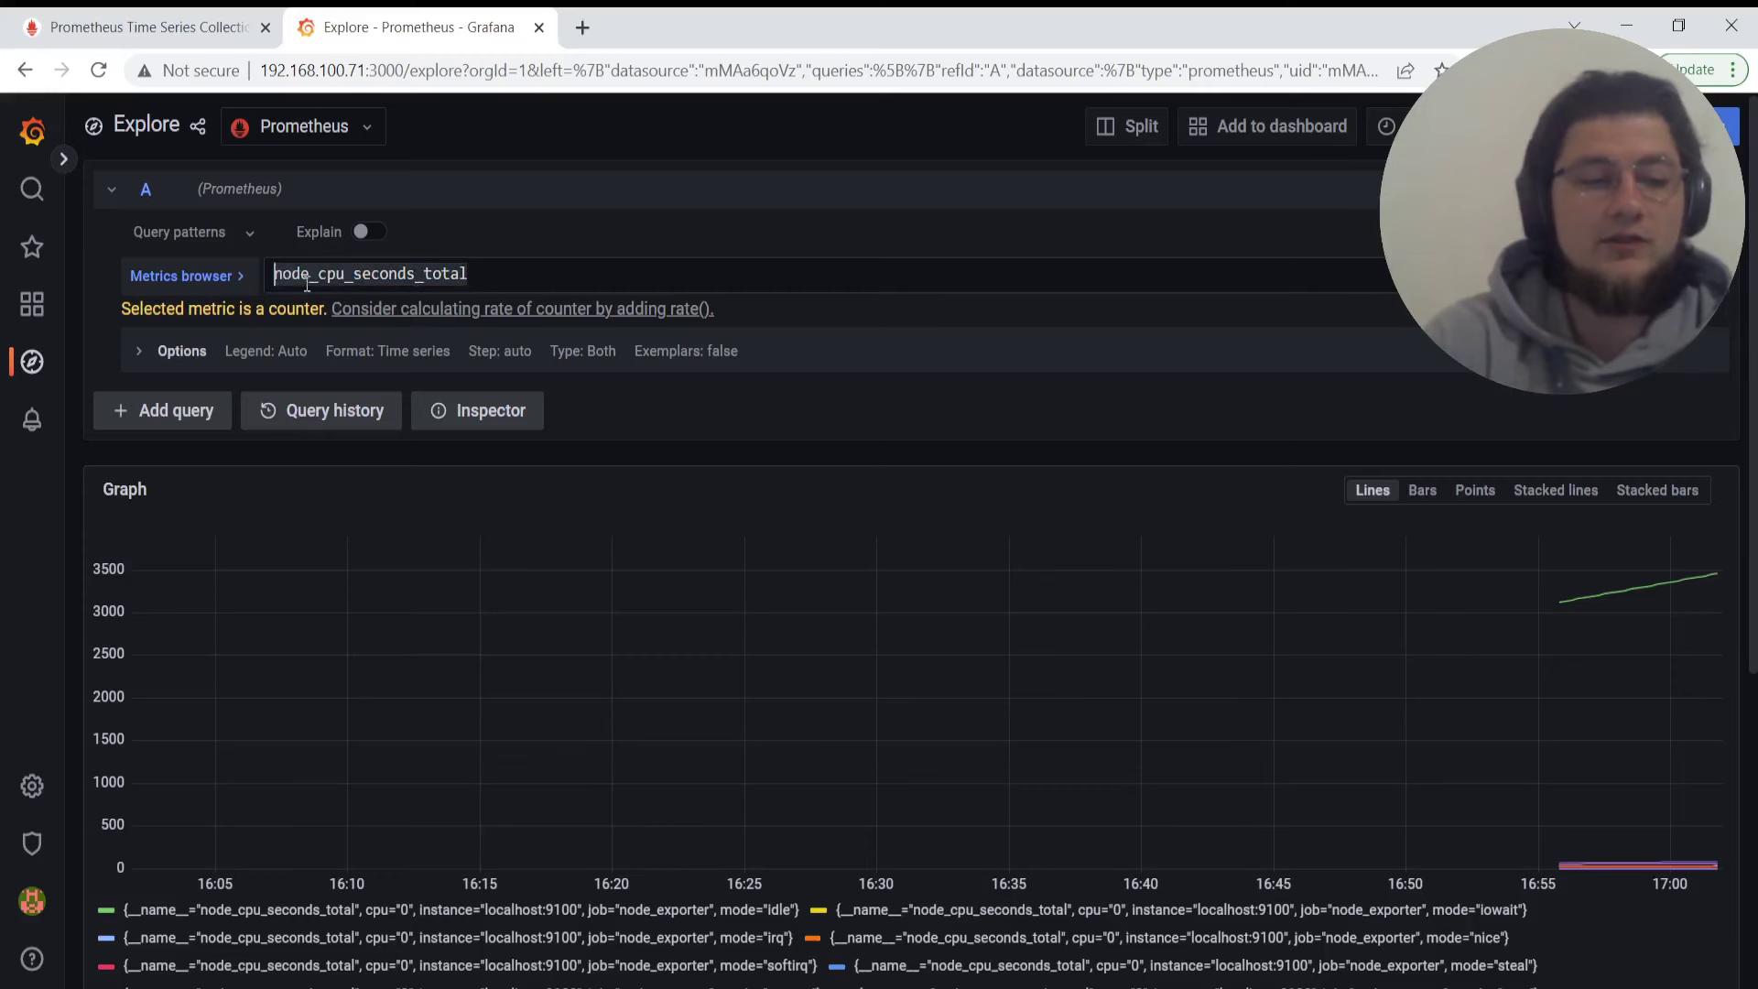
pyautogui.press('Left')
pyautogui.write('sum(')
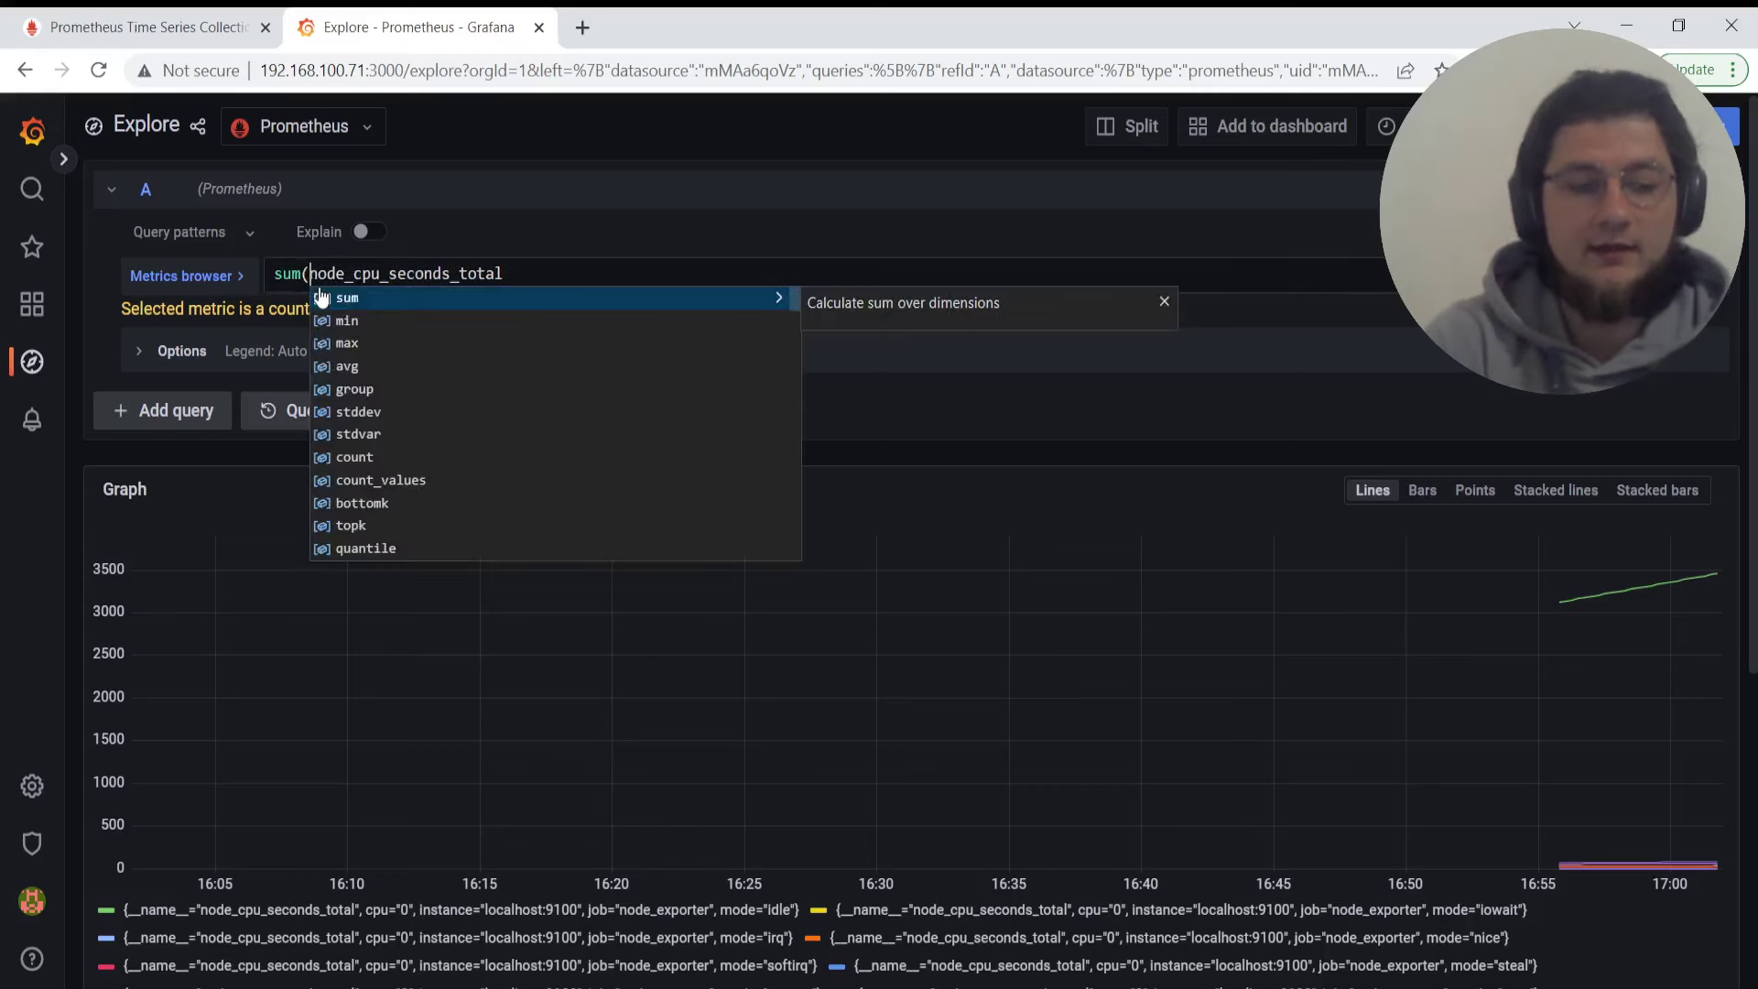
pyautogui.press('Escape')
pyautogui.write(')')
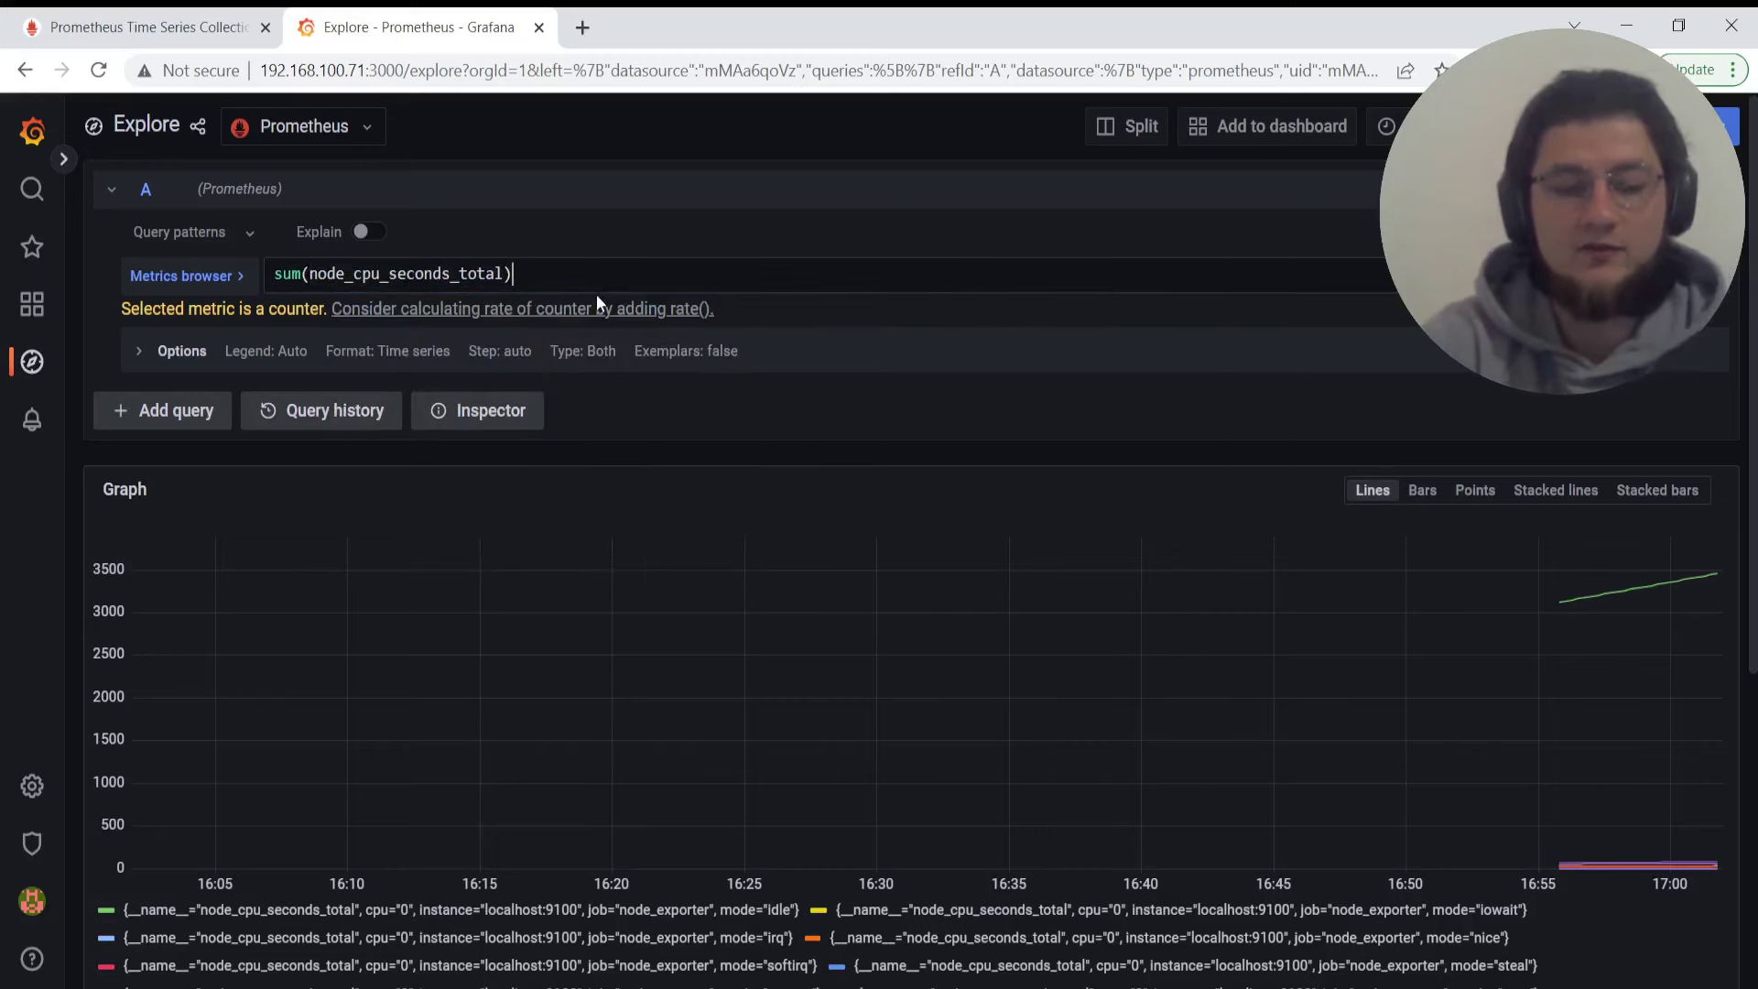
pyautogui.click(1353, 254)
pyautogui.scroll(-2, 989, 694)
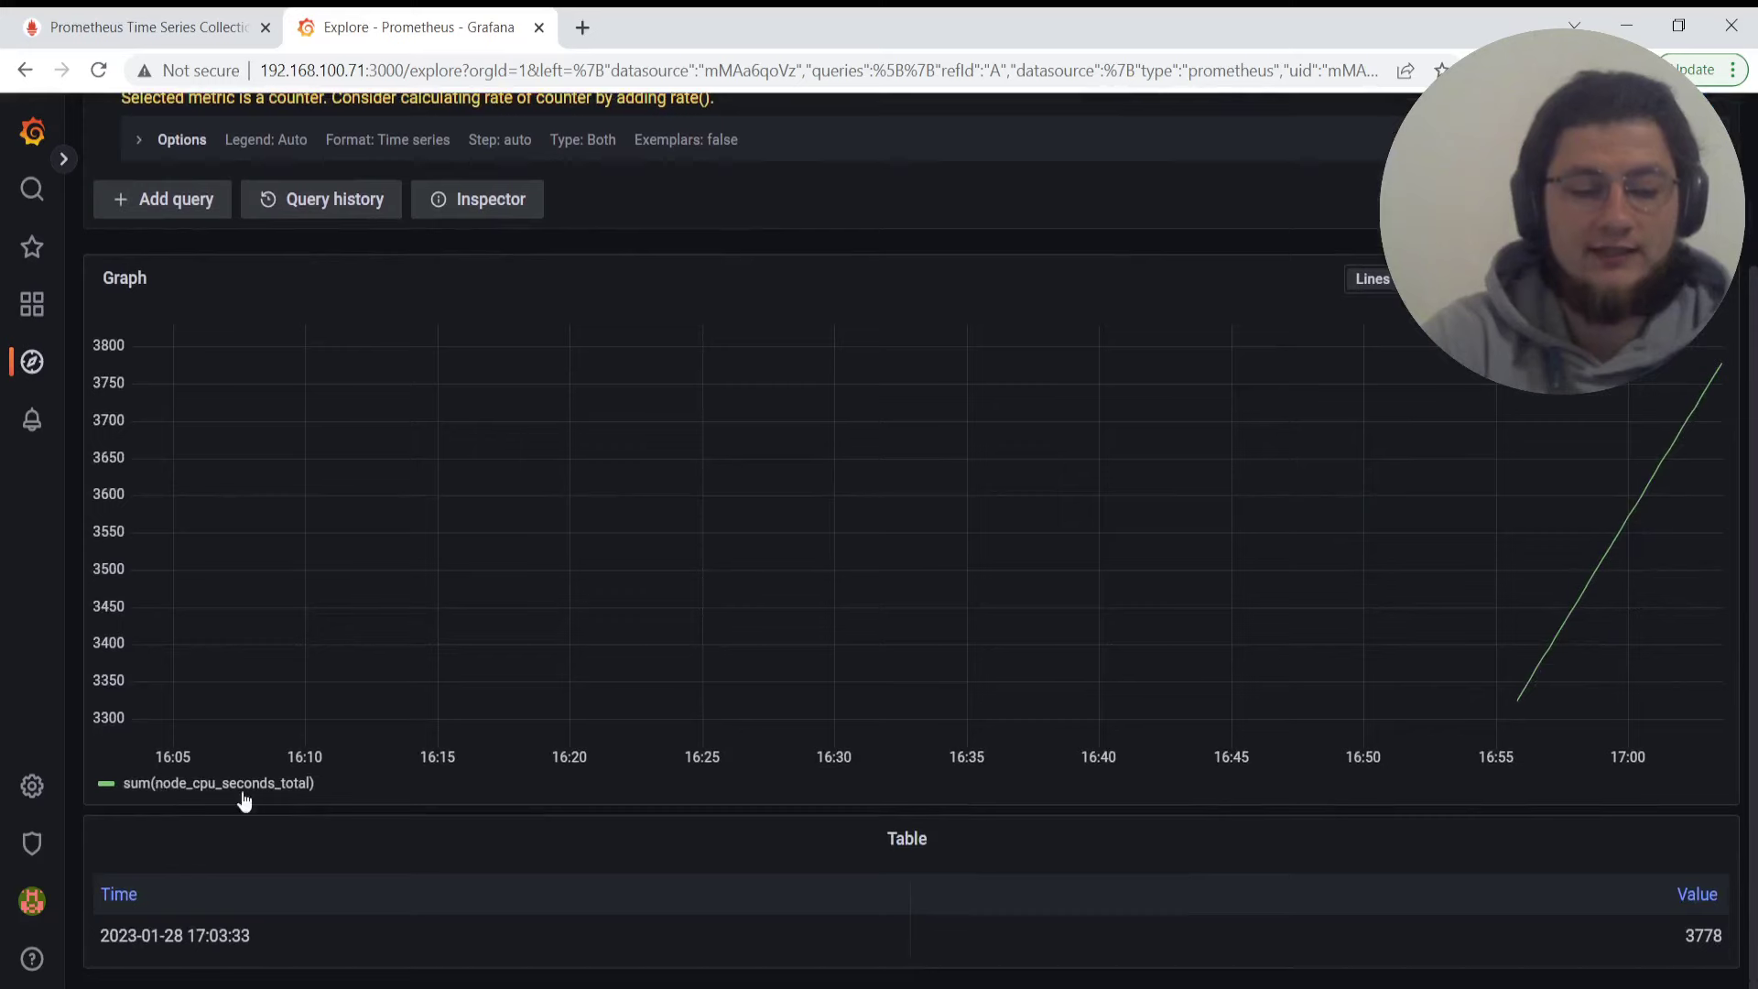
pyautogui.scroll(2, 892, 195)
# Strip the sum() wrapper and rerun the plain per-mode node_cpu_seconds_total query.
pyautogui.click(522, 275)
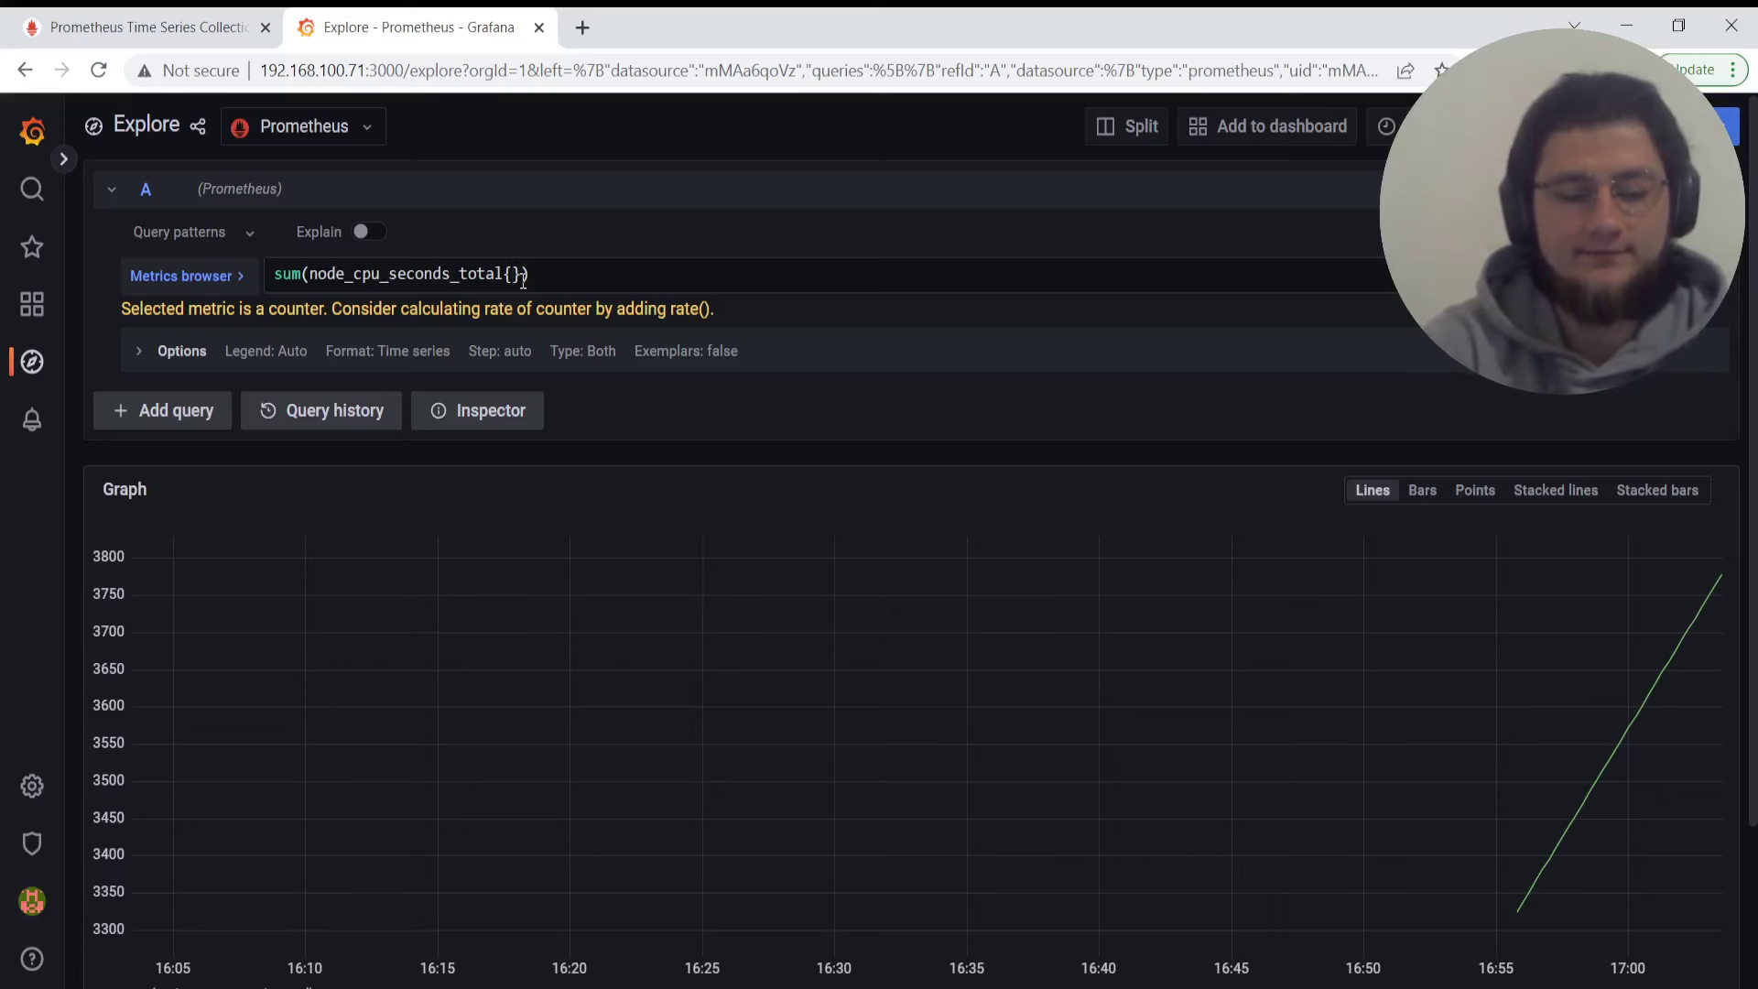
pyautogui.click(660, 274)
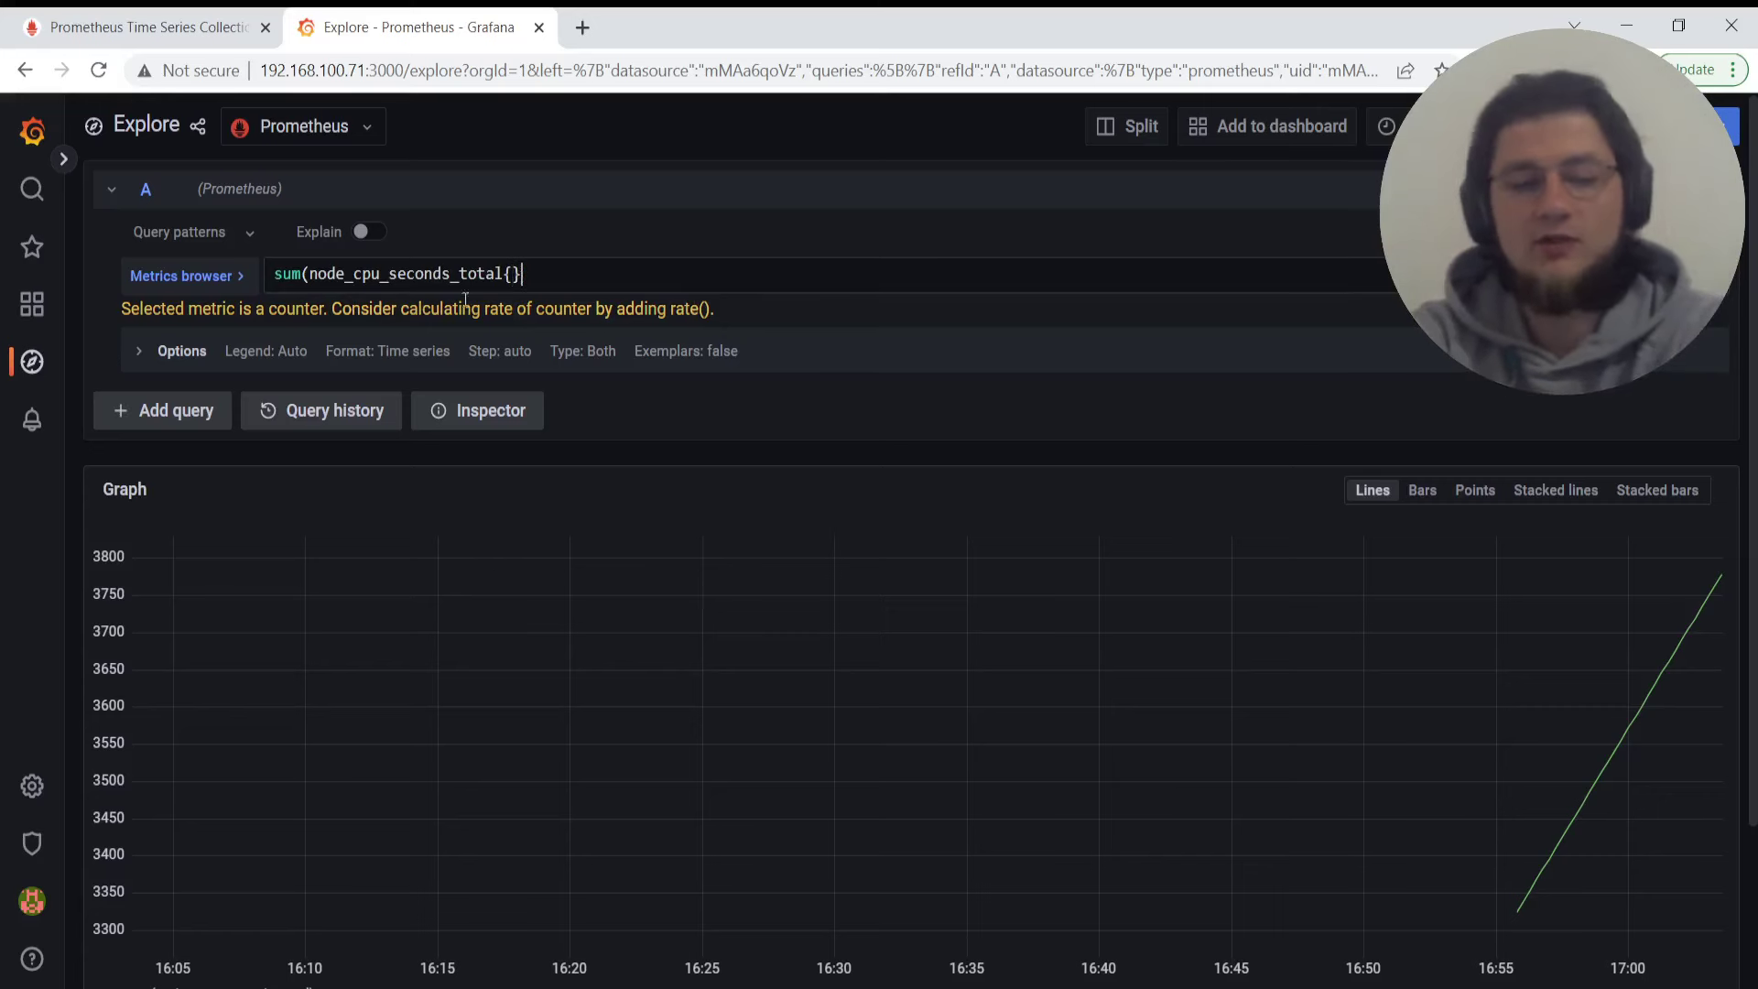
pyautogui.click(306, 275)
pyautogui.press('BackSpace')
pyautogui.press('BackSpace')
pyautogui.press('BackSpace')
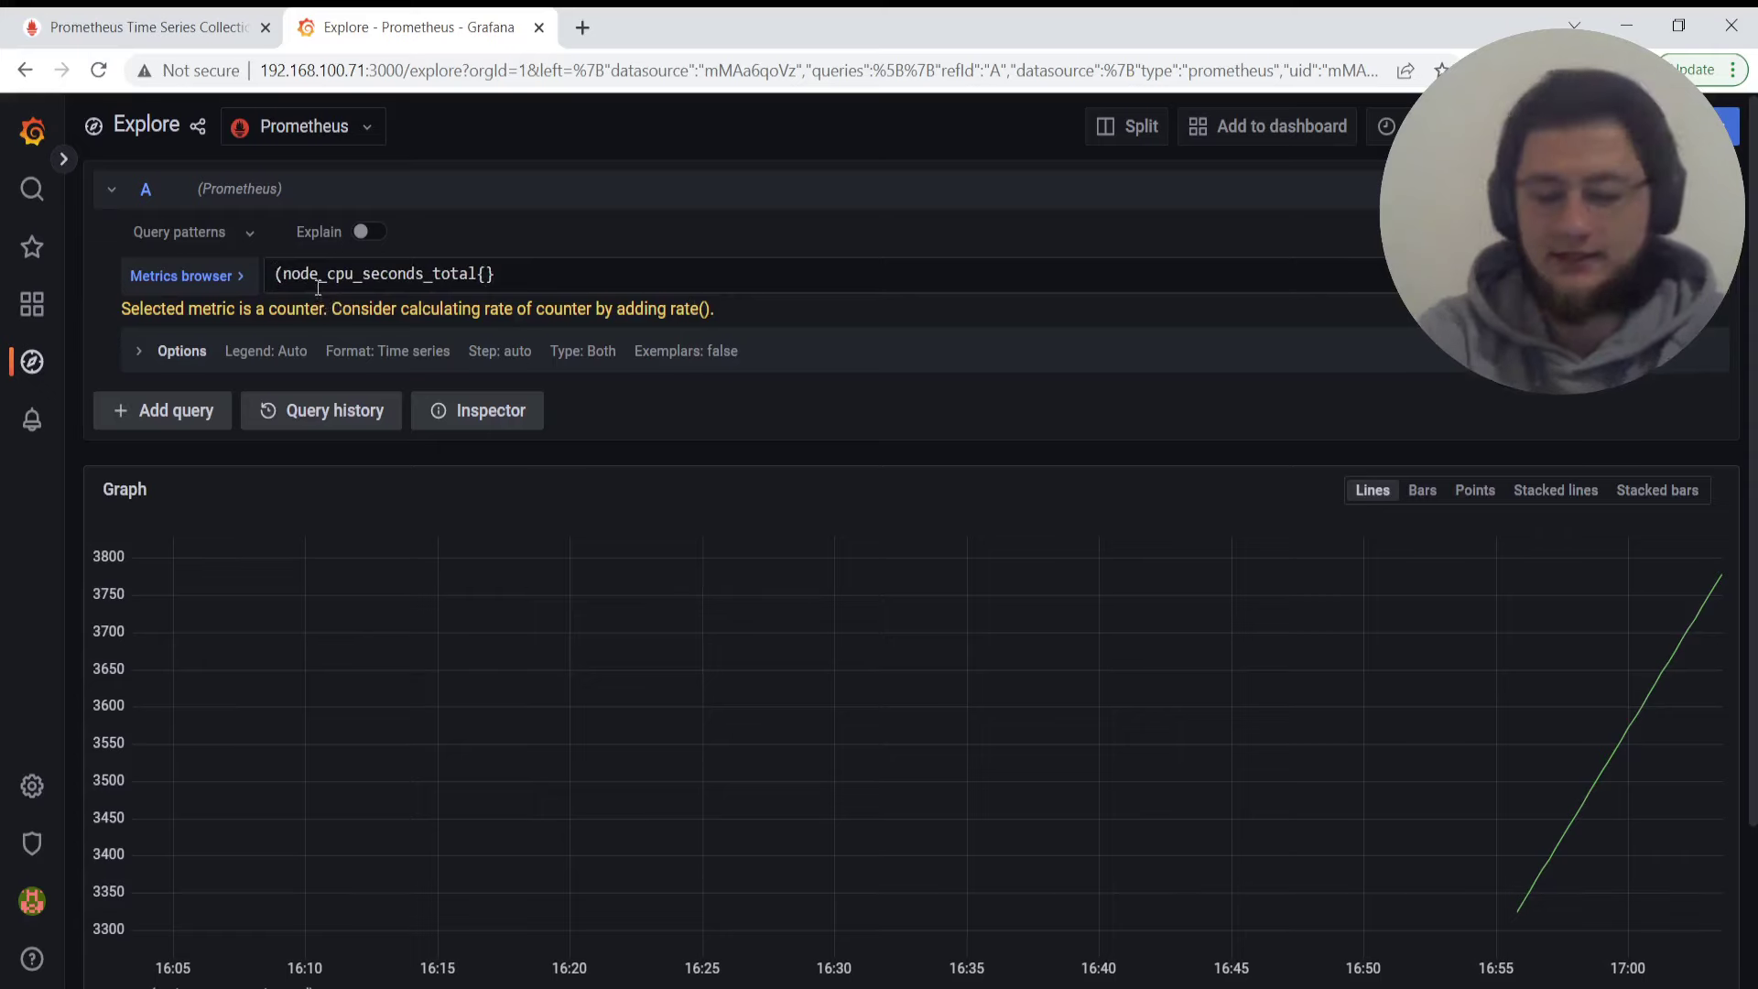
pyautogui.press('Delete')
pyautogui.click(517, 274)
pyautogui.press('BackSpace')
pyautogui.press('BackSpace')
pyautogui.hotkey('shift', 'Return')
# Filter the query to mode="idle" and chart the idle CPU seconds.
pyautogui.scroll(-4, 1372, 383)
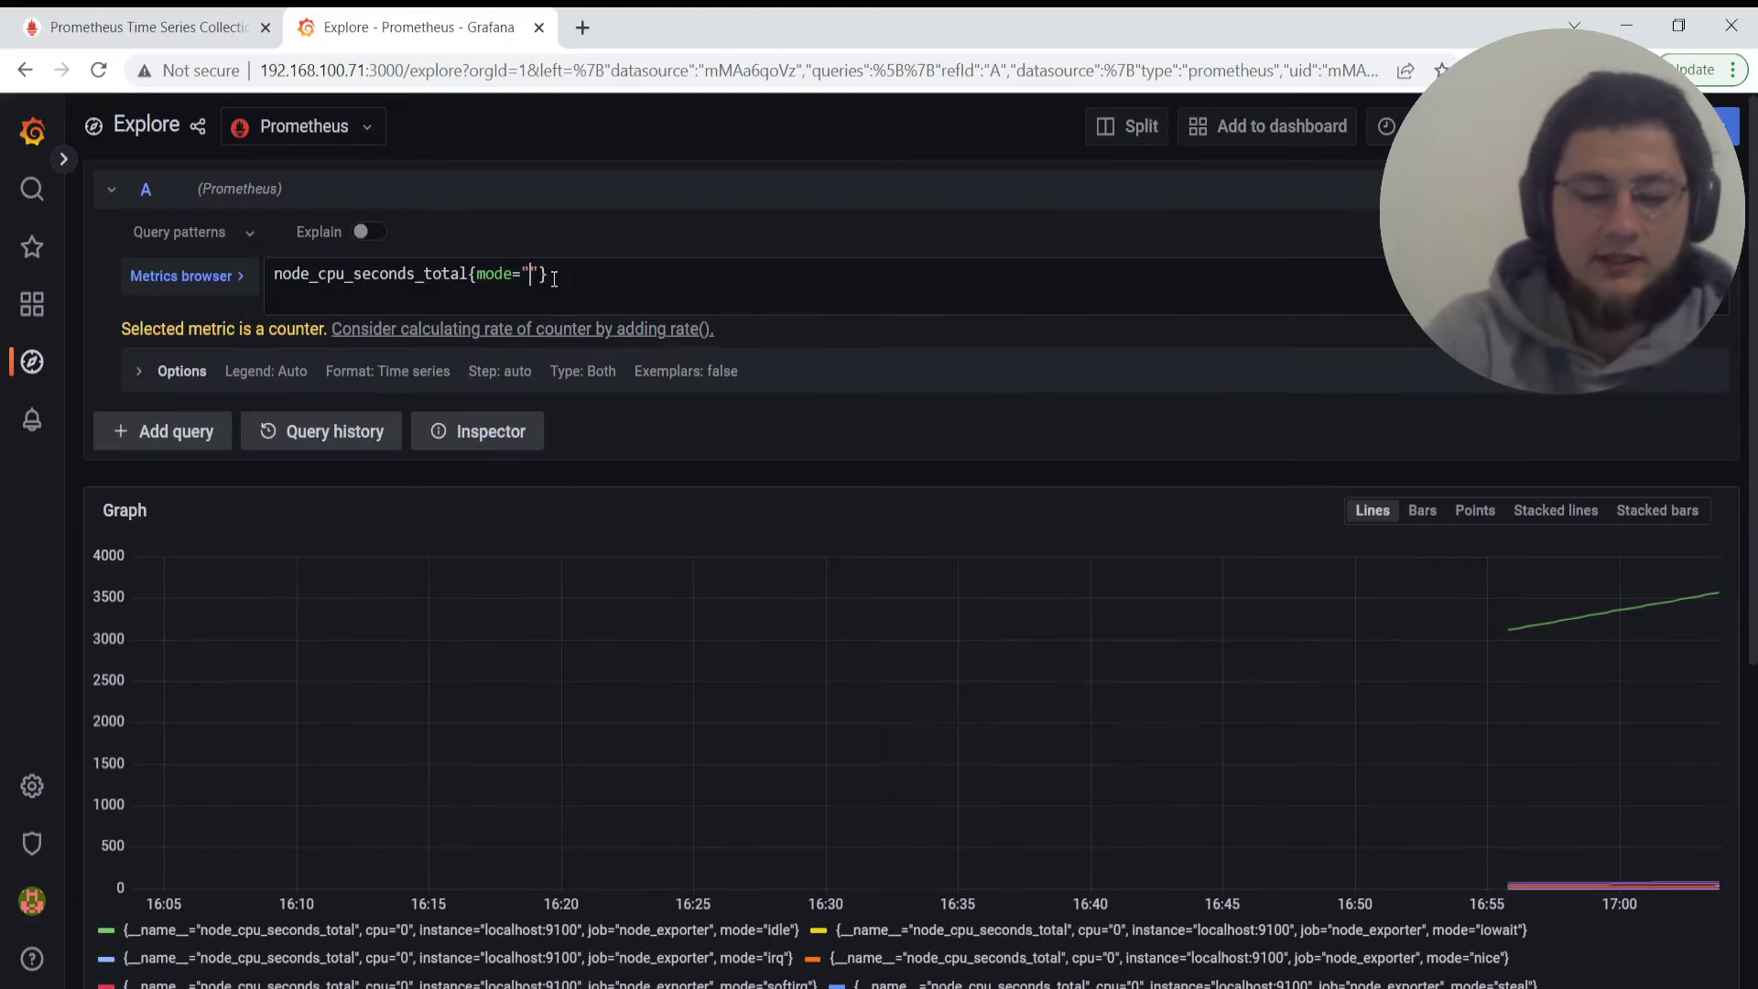
pyautogui.write('idle')
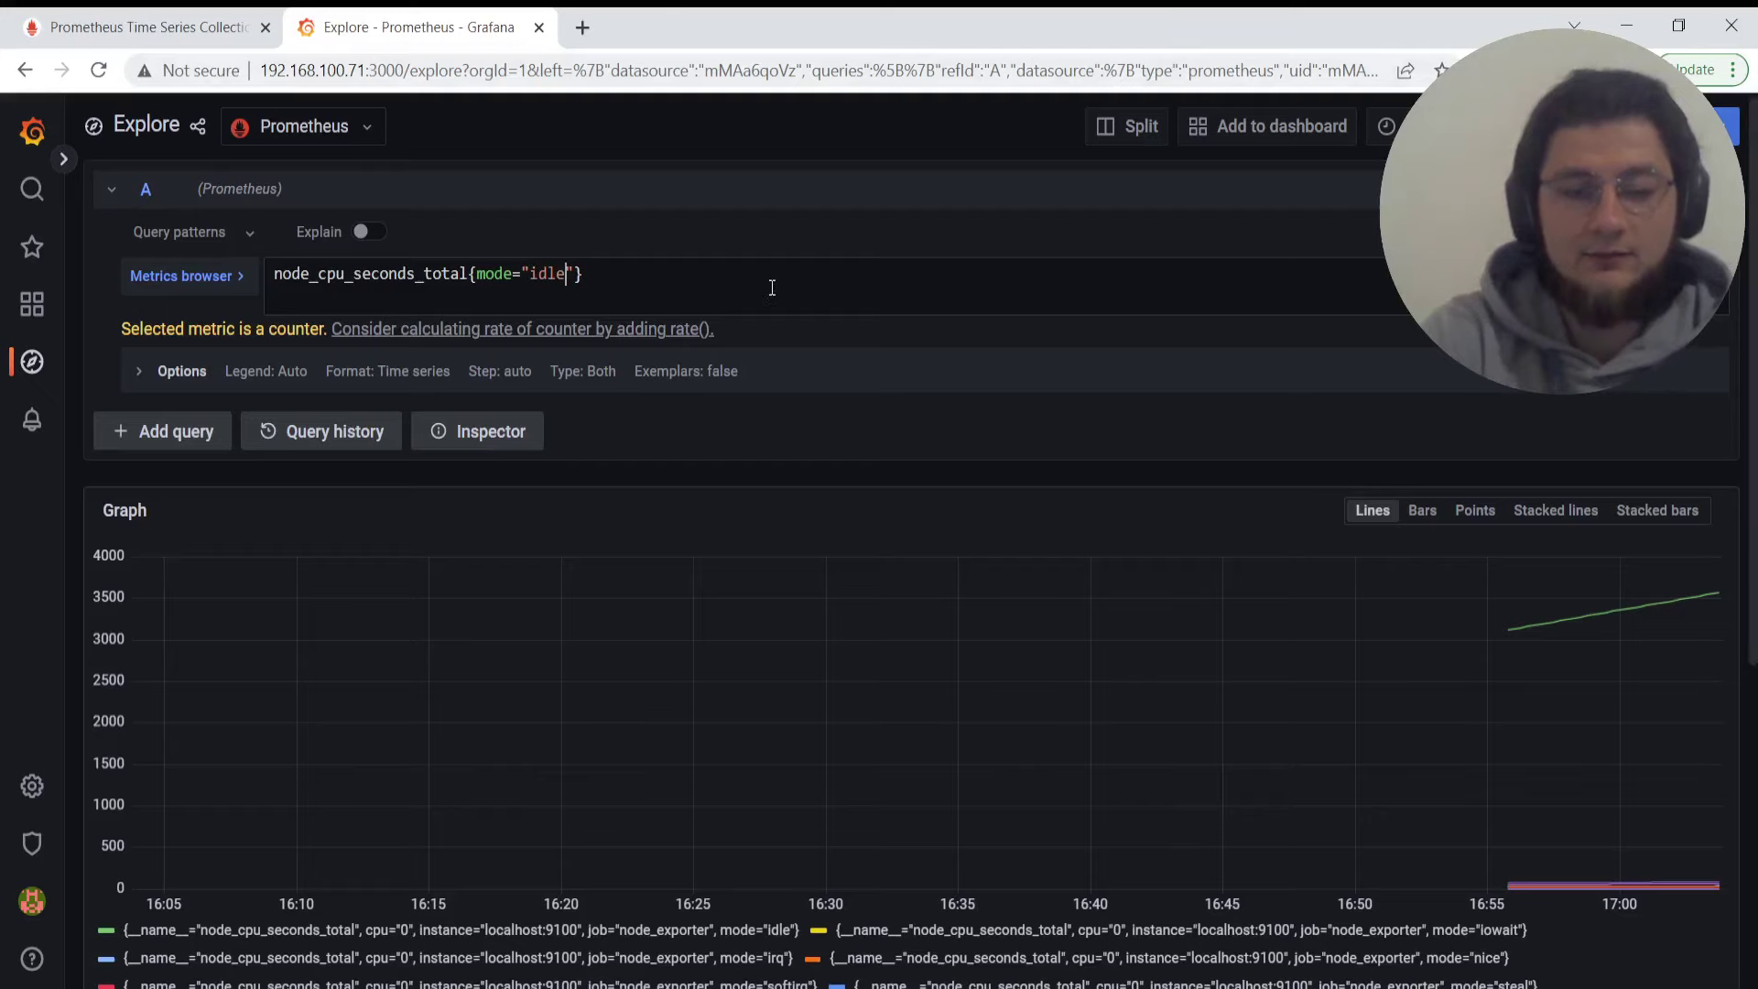
pyautogui.hotkey('shift', 'Return')
pyautogui.scroll(-3, 870, 816)
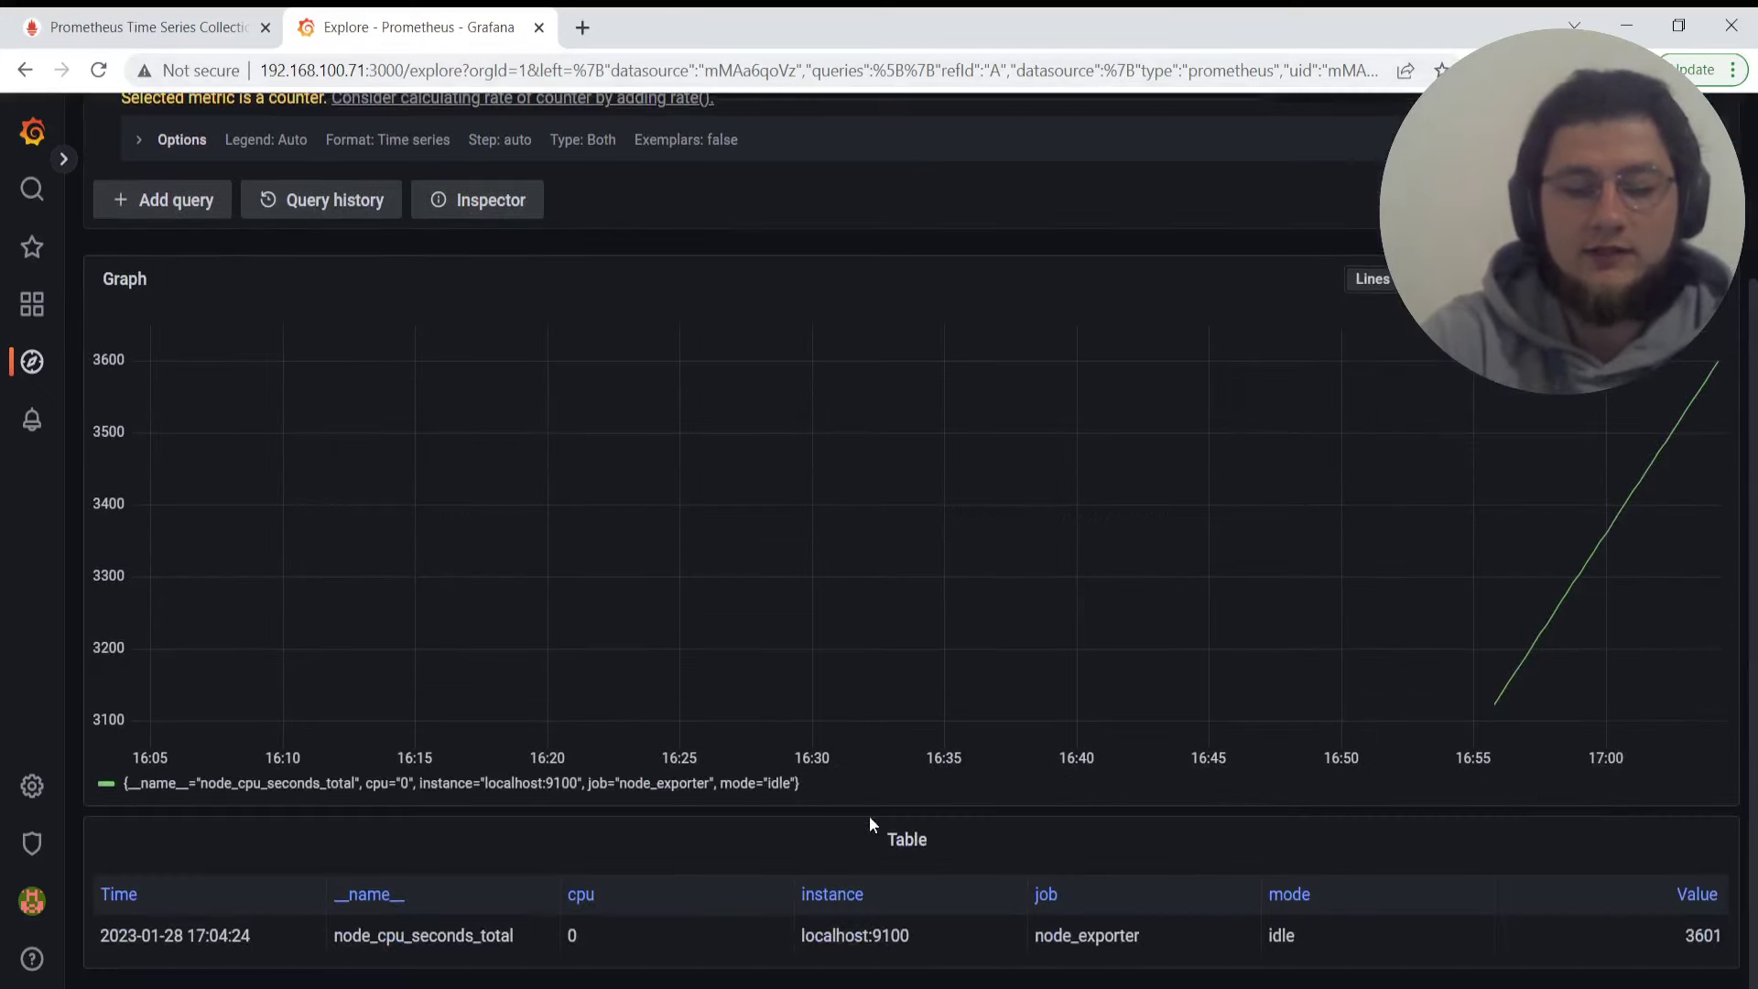
pyautogui.moveTo(1681, 430)
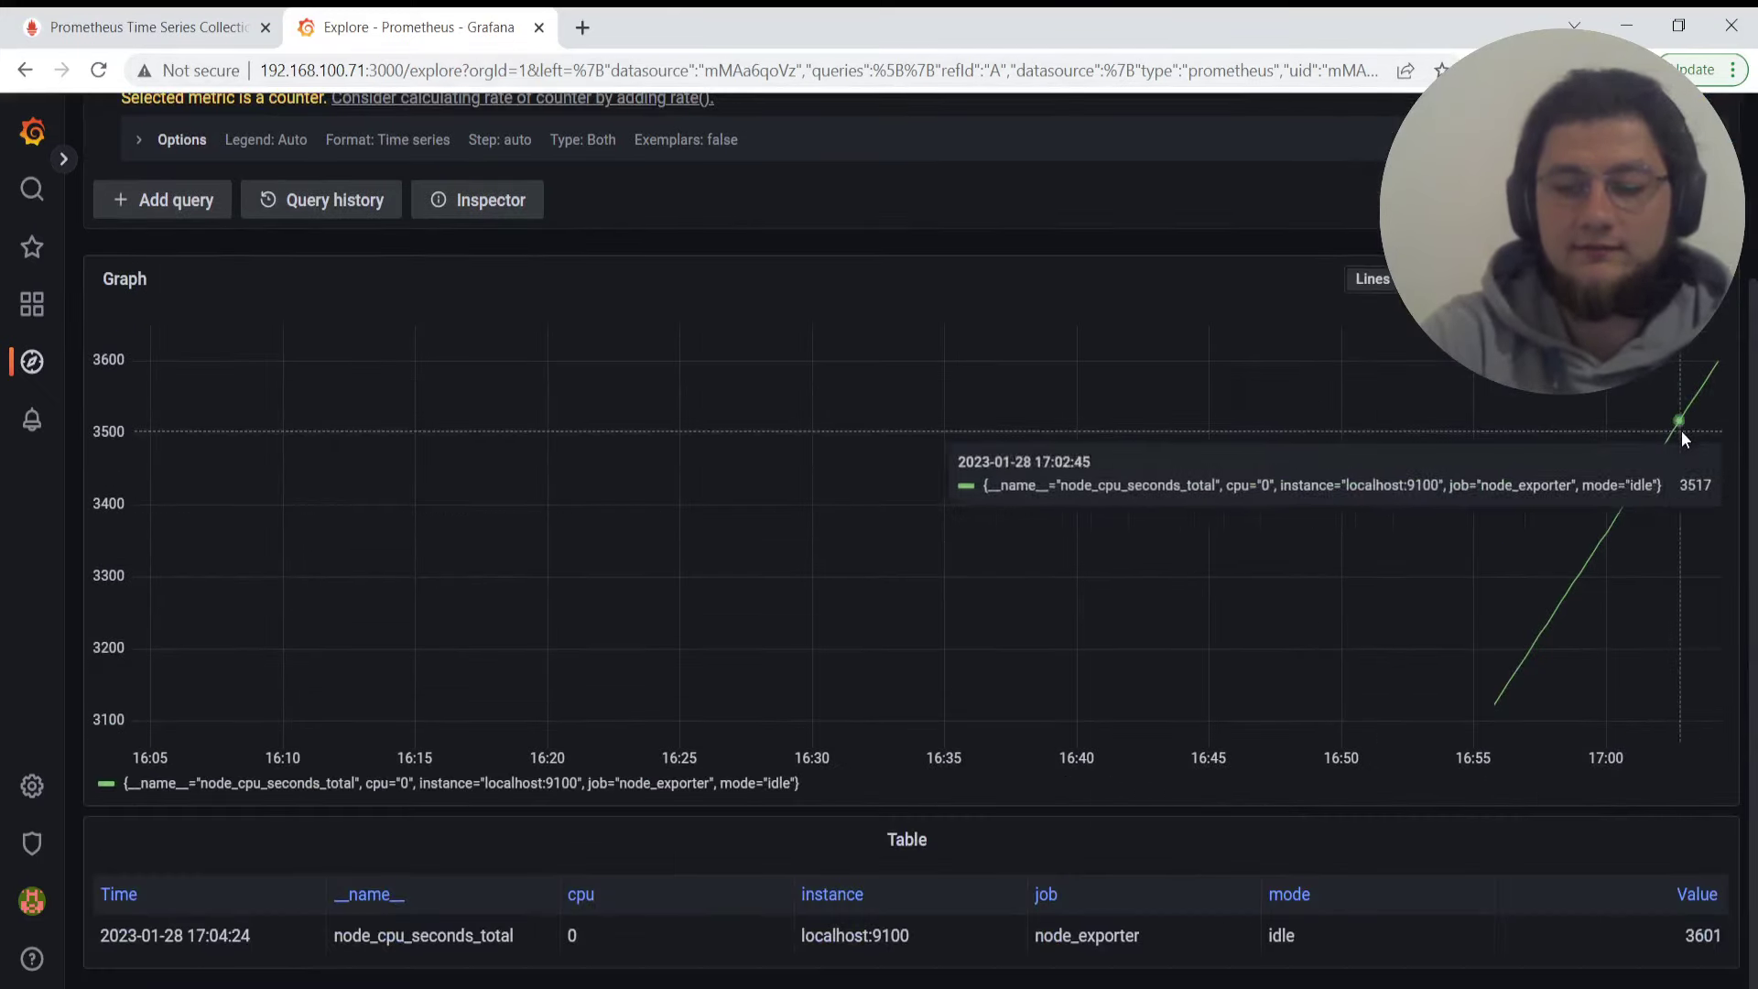
pyautogui.scroll(3, 949, 465)
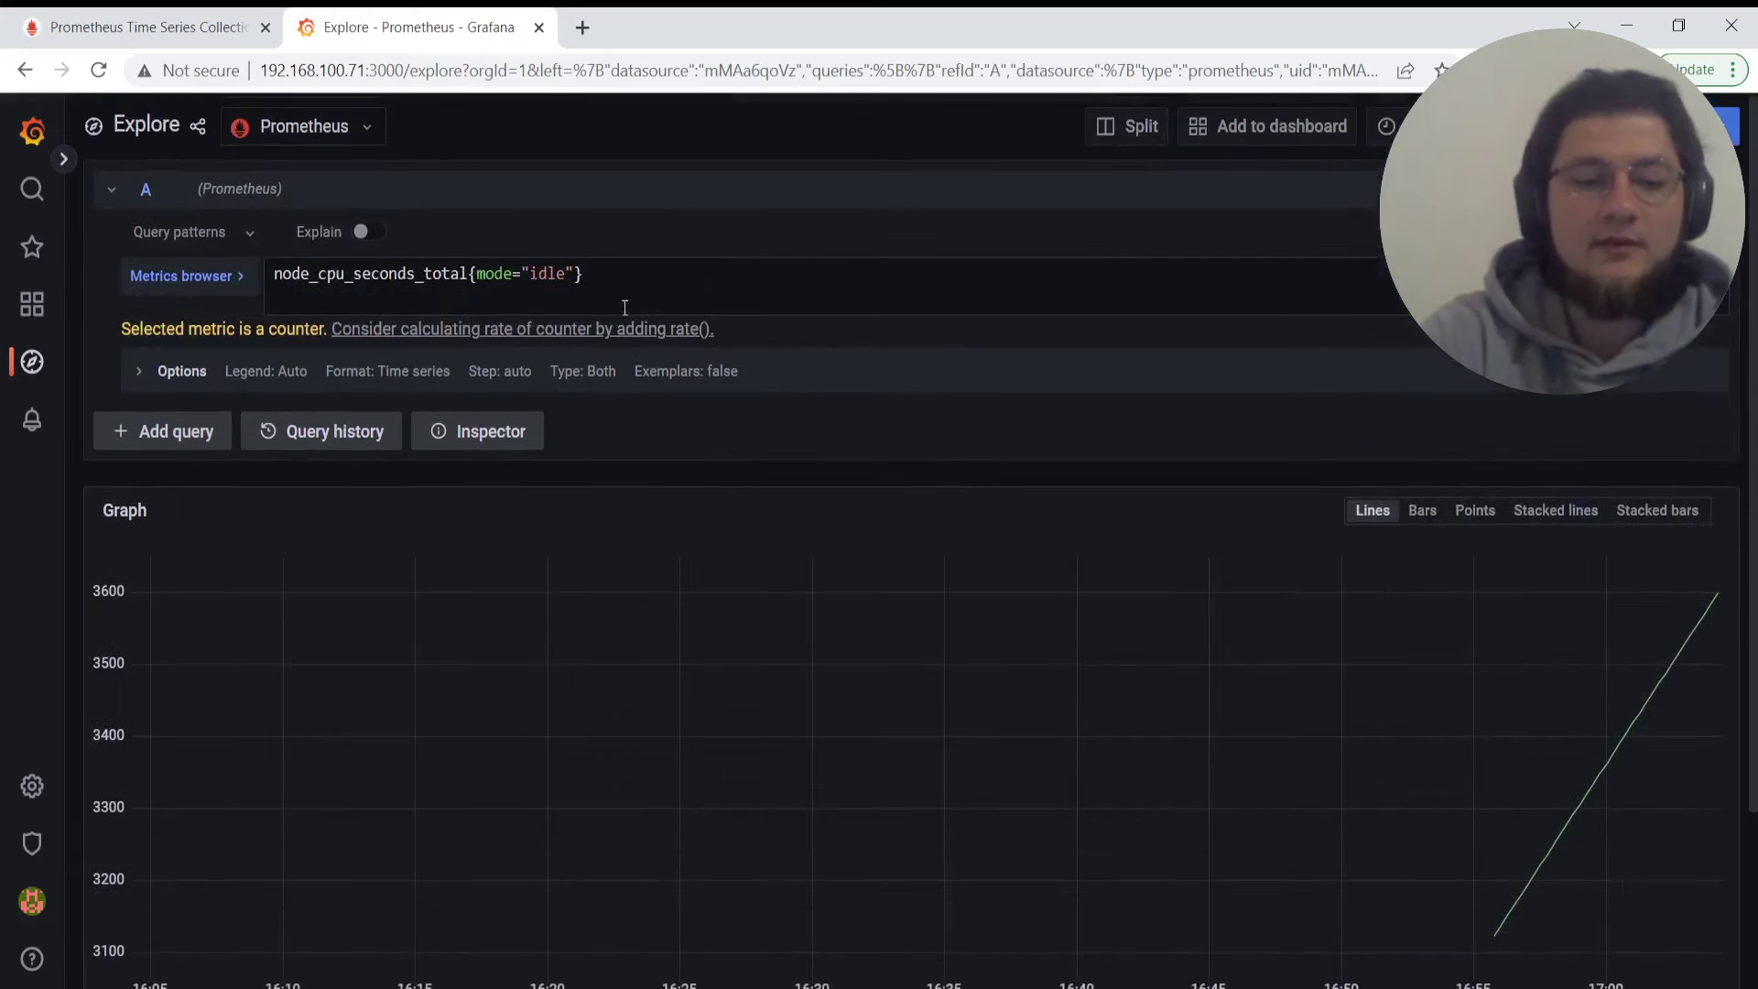
# Rewrite the query as sum(node_cpu_seconds_total) and run it.
pyautogui.write('su]')
pyautogui.press('BackSpace')
pyautogui.press('BackSpace')
pyautogui.press('BackSpace')
pyautogui.press('BackSpace')
pyautogui.press('BackSpace')
pyautogui.press('BackSpace')
pyautogui.press('BackSpace')
pyautogui.press('BackSpace')
pyautogui.press('BackSpace')
pyautogui.press('BackSpace')
pyautogui.press('BackSpace')
pyautogui.press('BackSpace')
pyautogui.press('BackSpace')
pyautogui.press('BackSpace')
pyautogui.press('BackSpace')
pyautogui.press('BackSpace')
pyautogui.write(')')
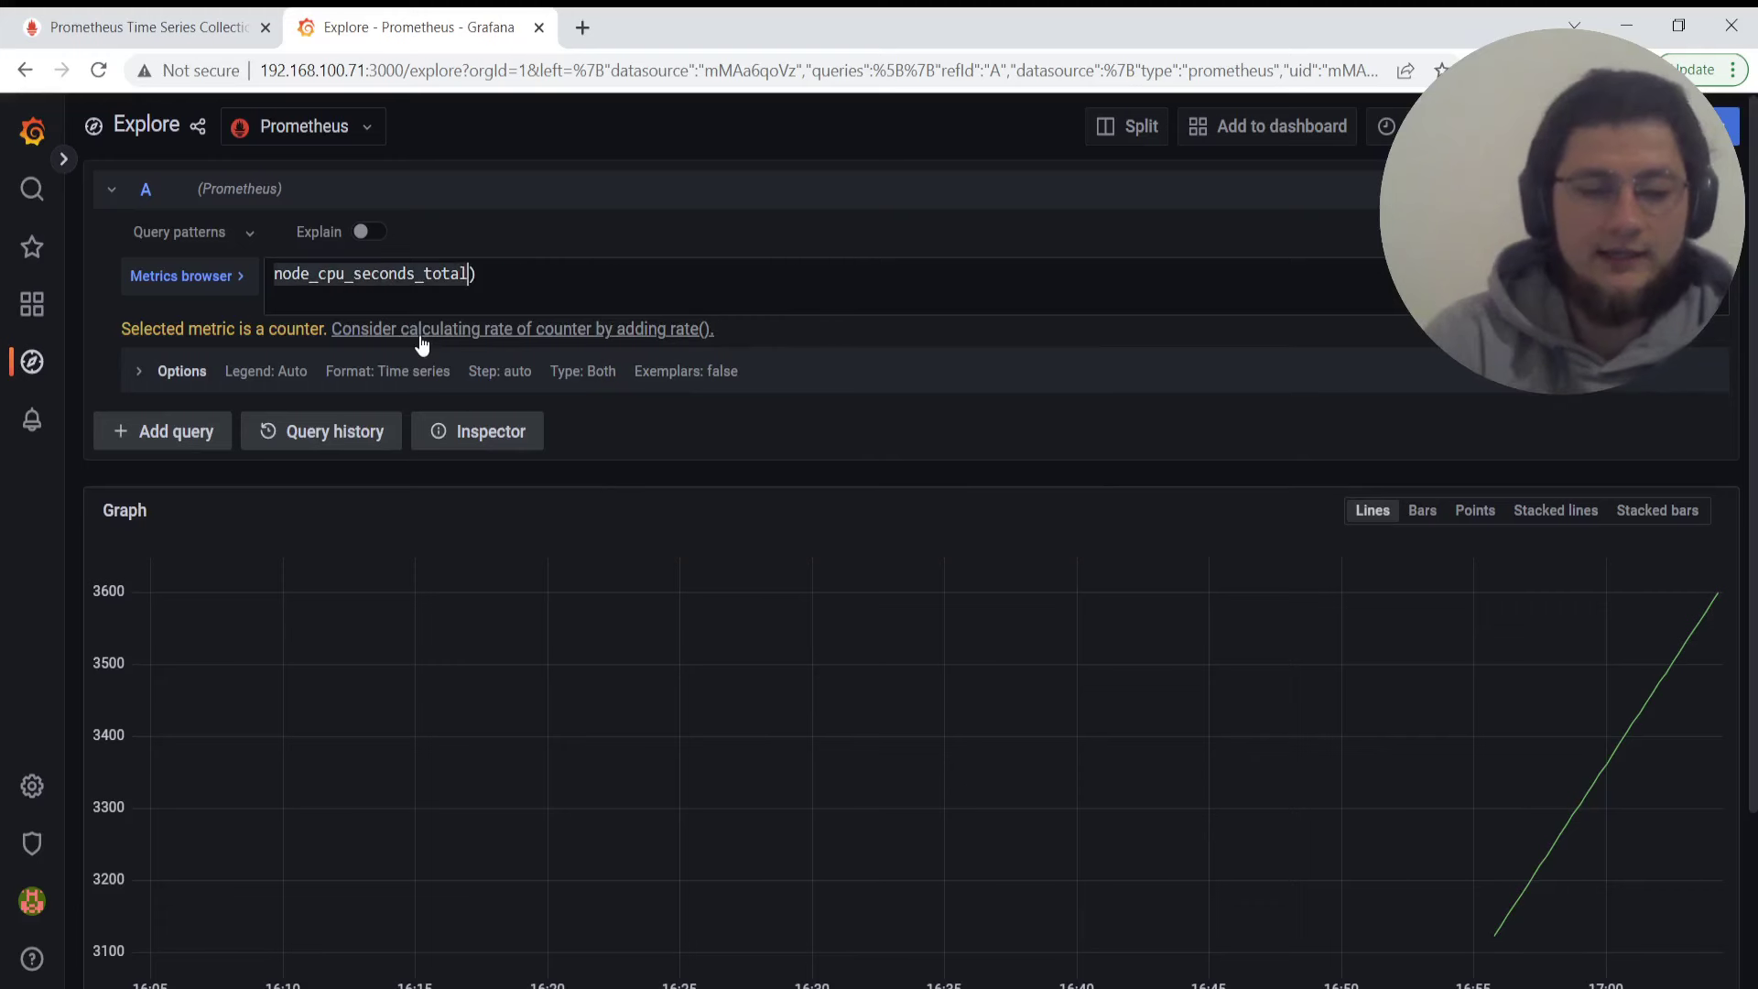
pyautogui.press('Home')
pyautogui.write('(')
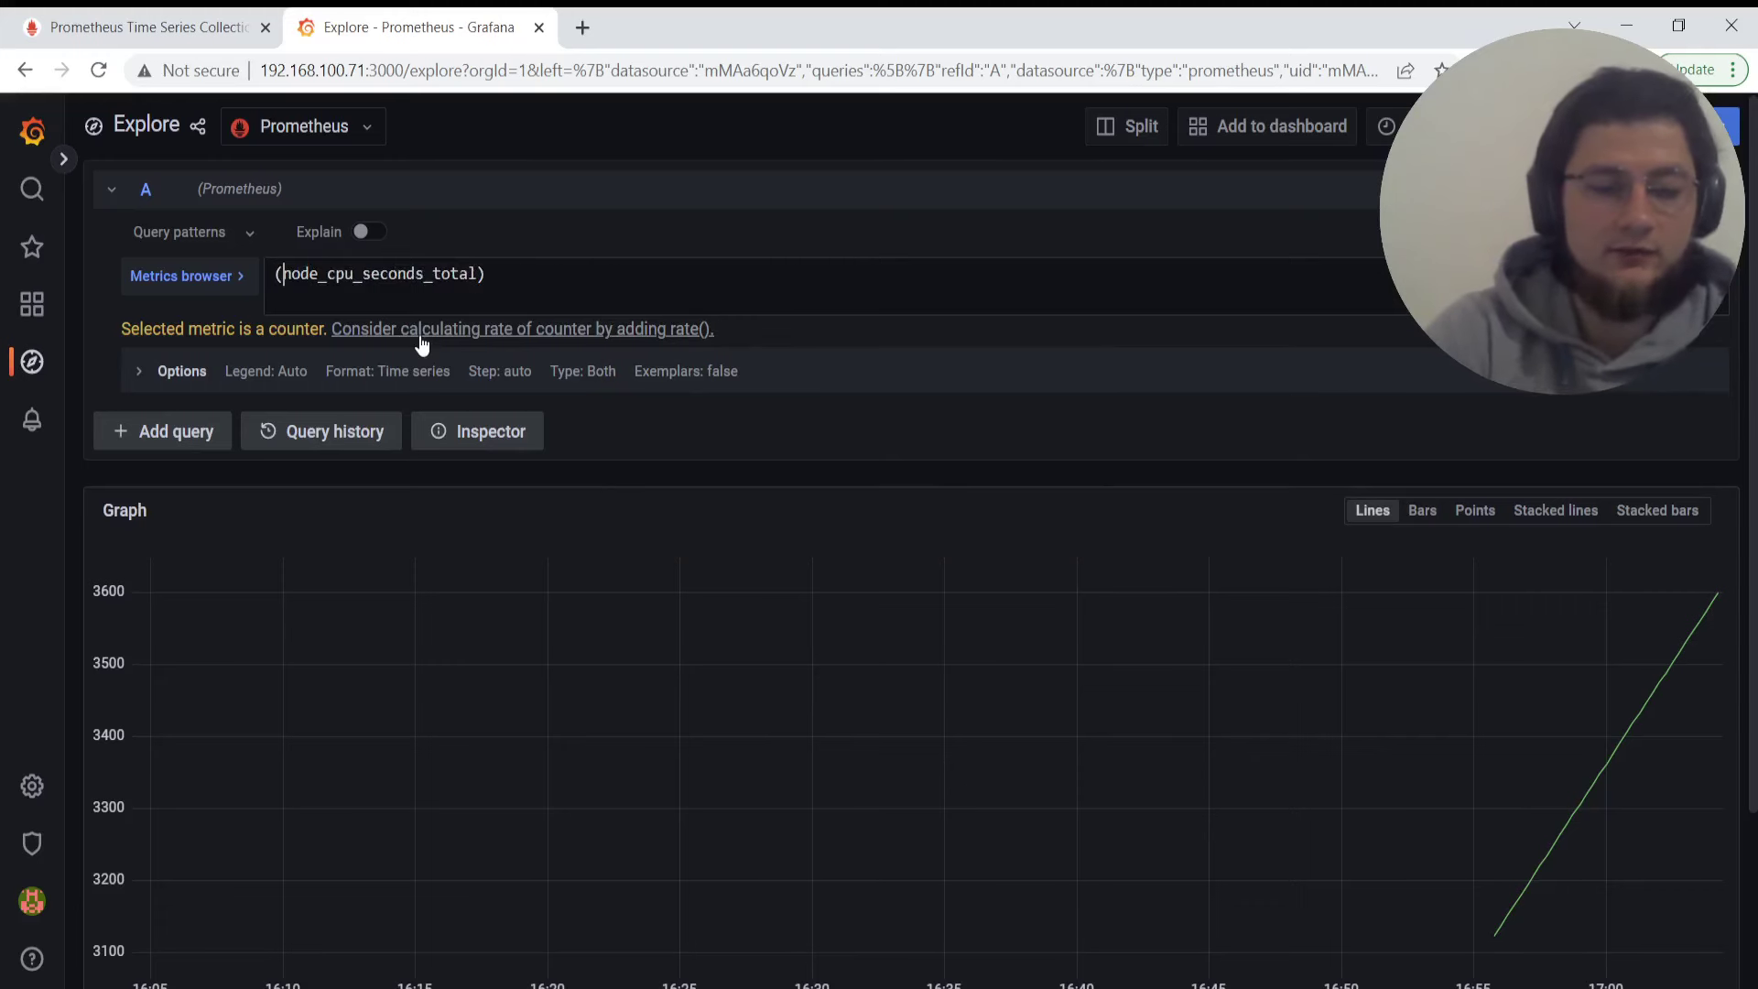
pyautogui.press('Left')
pyautogui.write('sum')
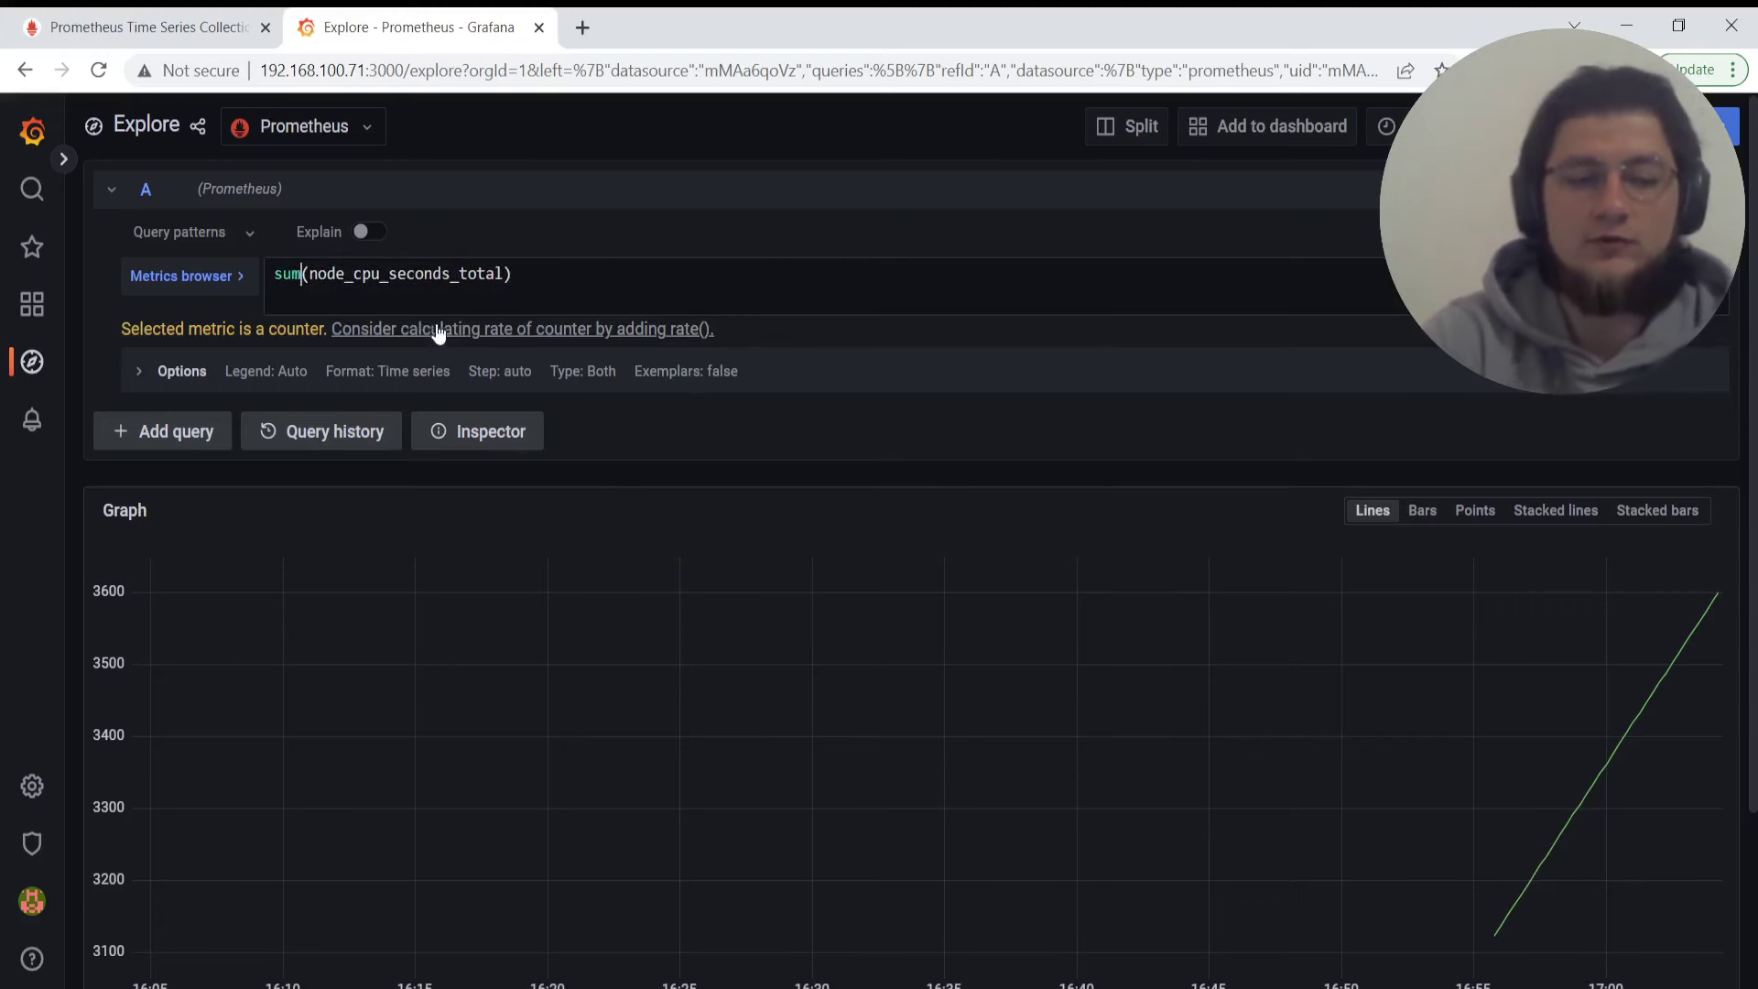
pyautogui.click(793, 294)
pyautogui.hotkey('shift', 'Return')
pyautogui.scroll(-3, 1206, 559)
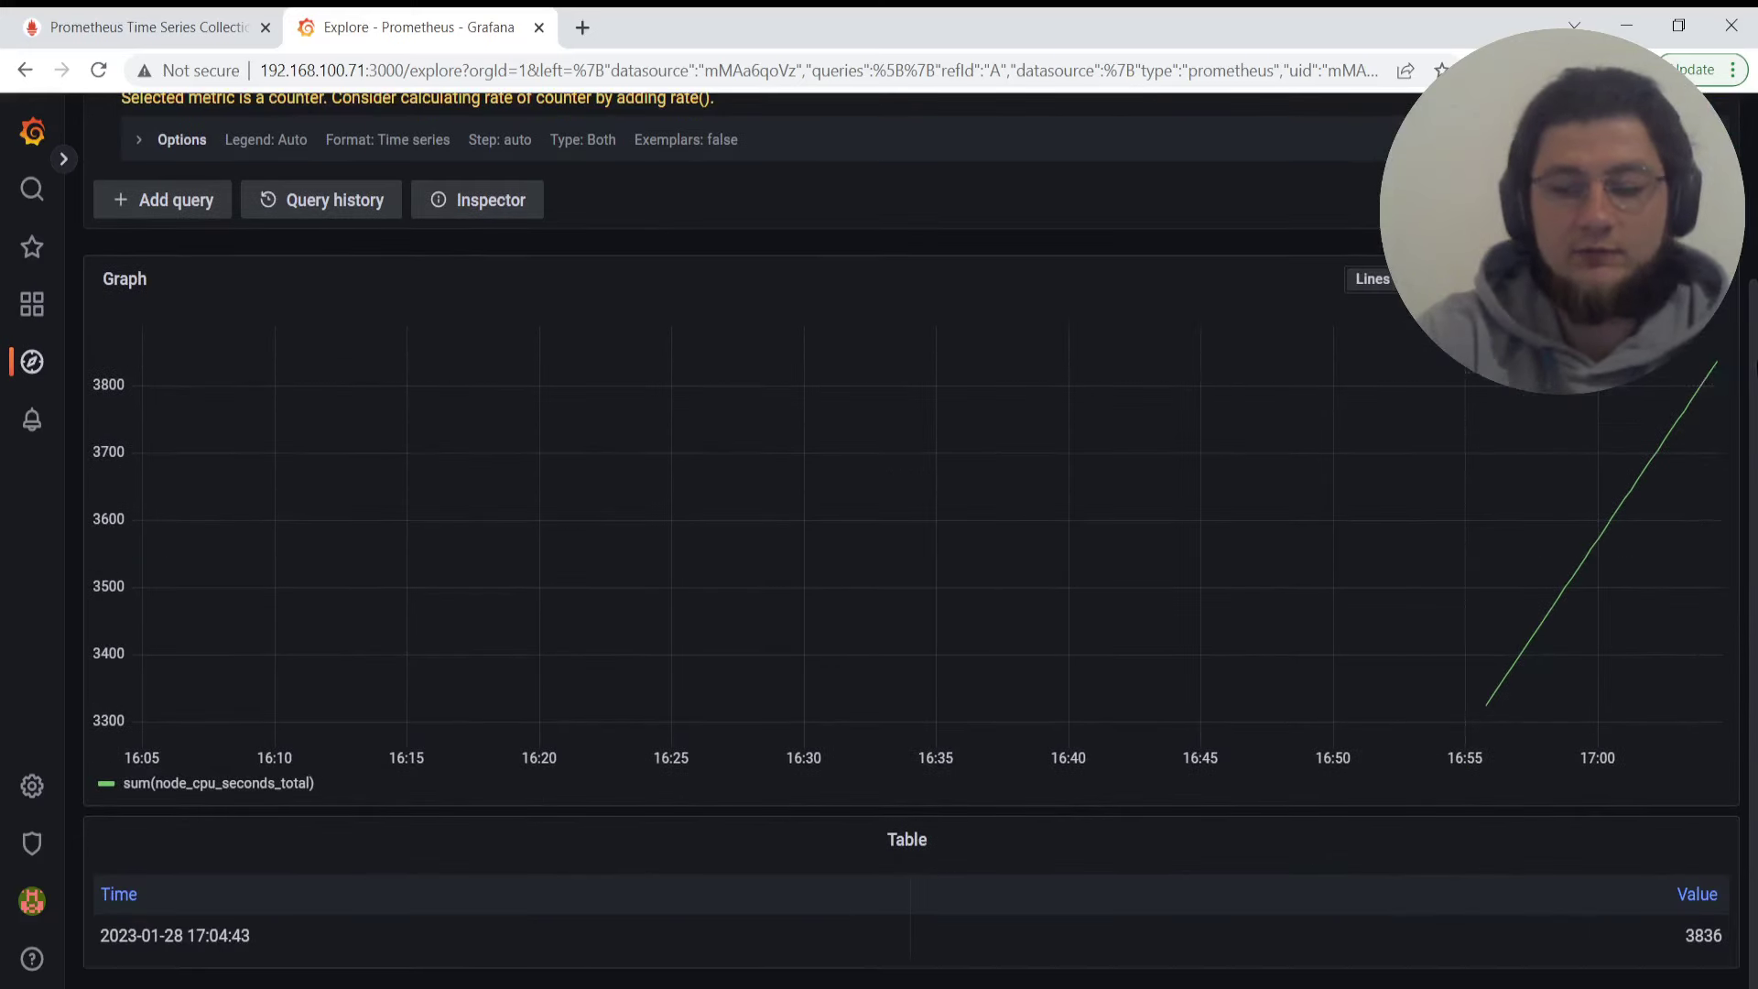
pyautogui.scroll(3, 333, 283)
# Clear all text from the query field.
pyautogui.hotkey('ctrl', 'a')
pyautogui.press('BackSpace')
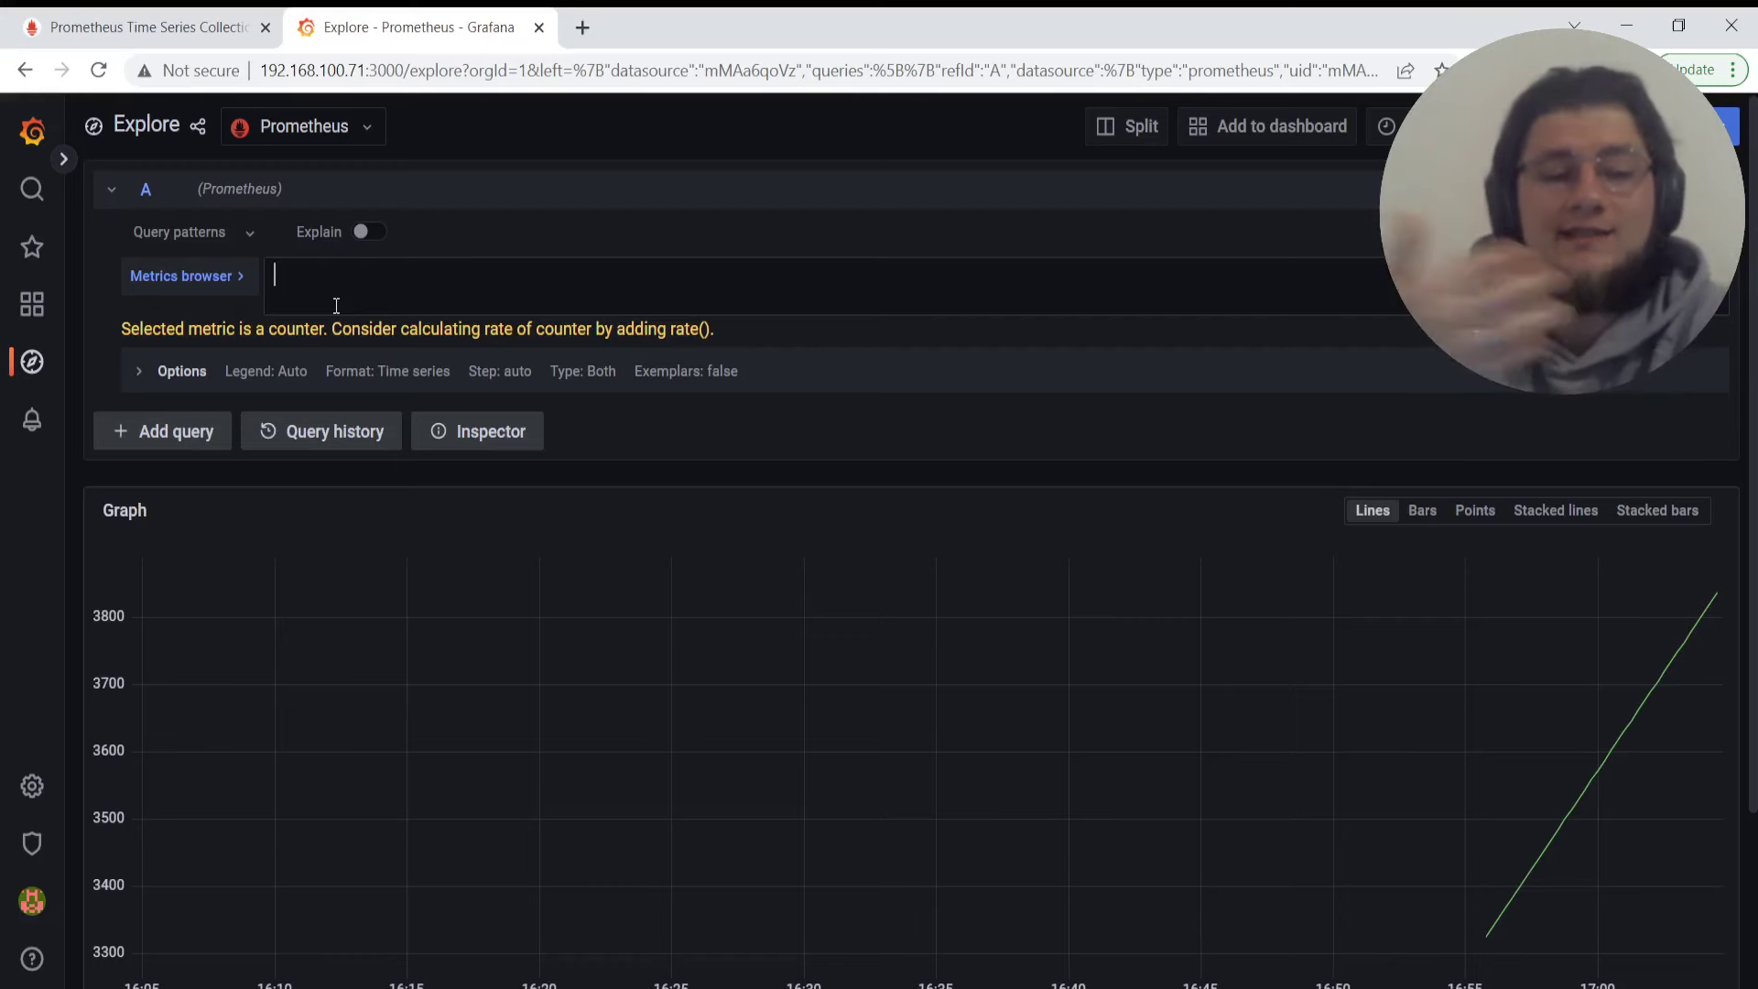
pyautogui.scroll(-3, 640, 564)
pyautogui.scroll(2, 639, 562)
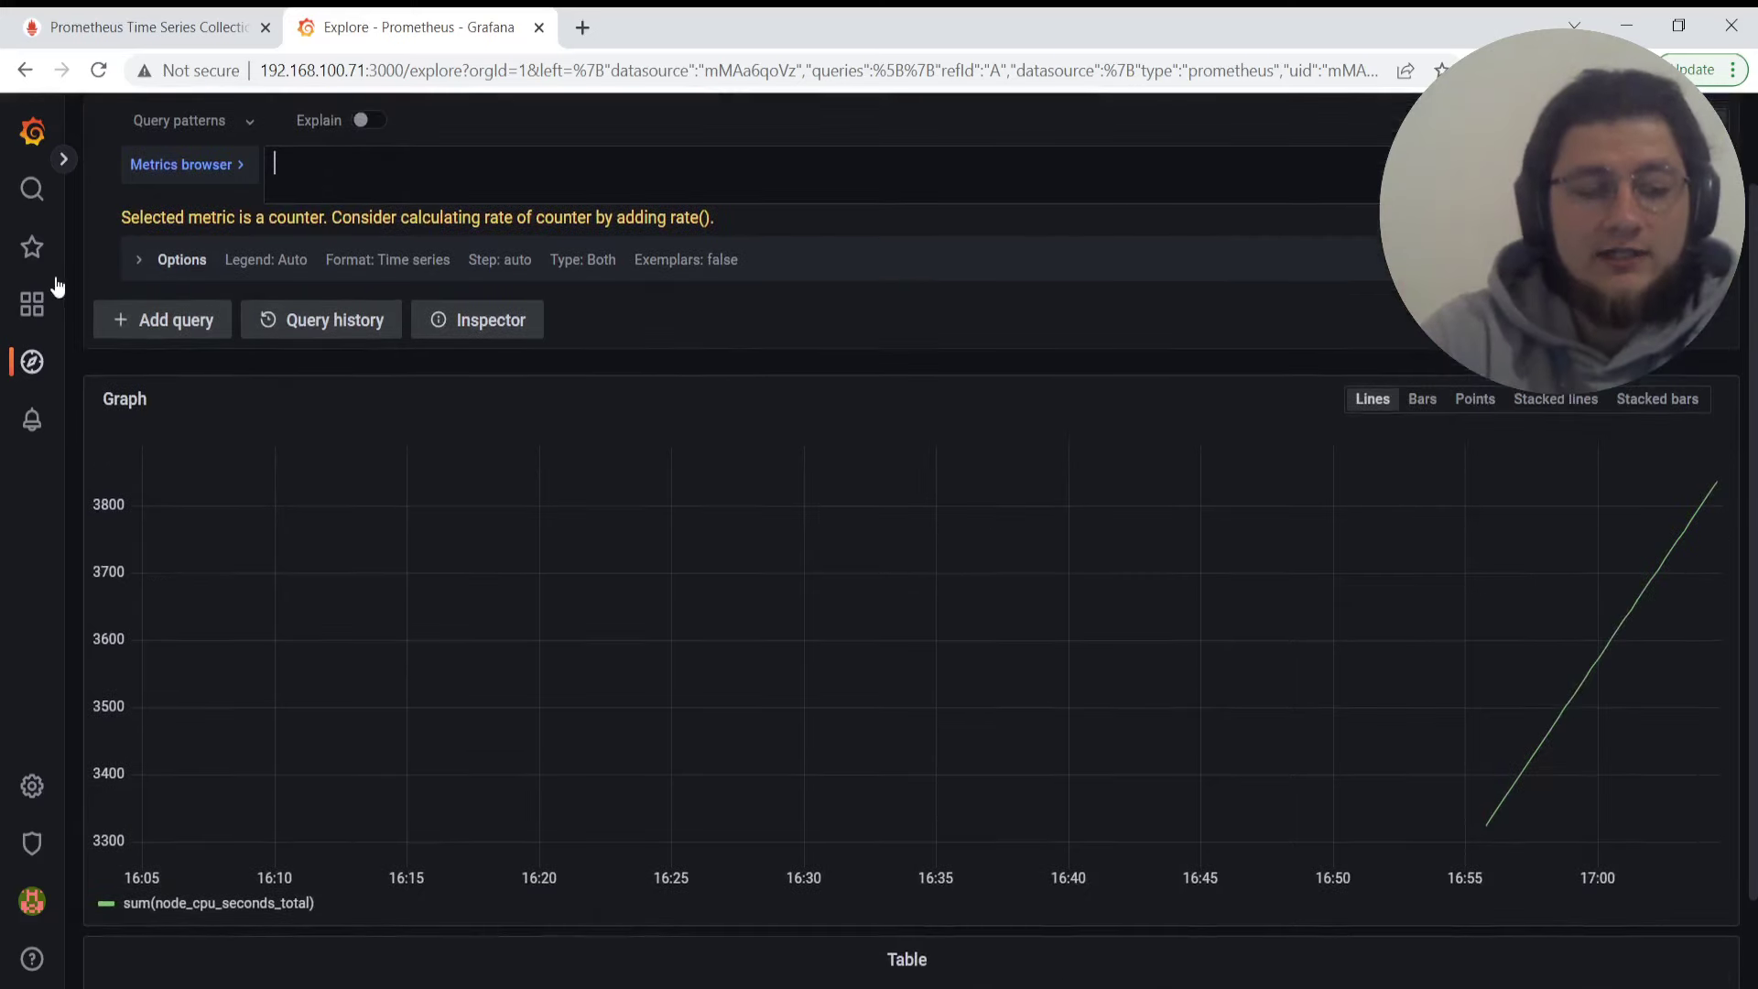
# Start a new empty dashboard from the Dashboards menu and open the dashboard search.
pyautogui.moveTo(35, 306)
pyautogui.click(131, 320)
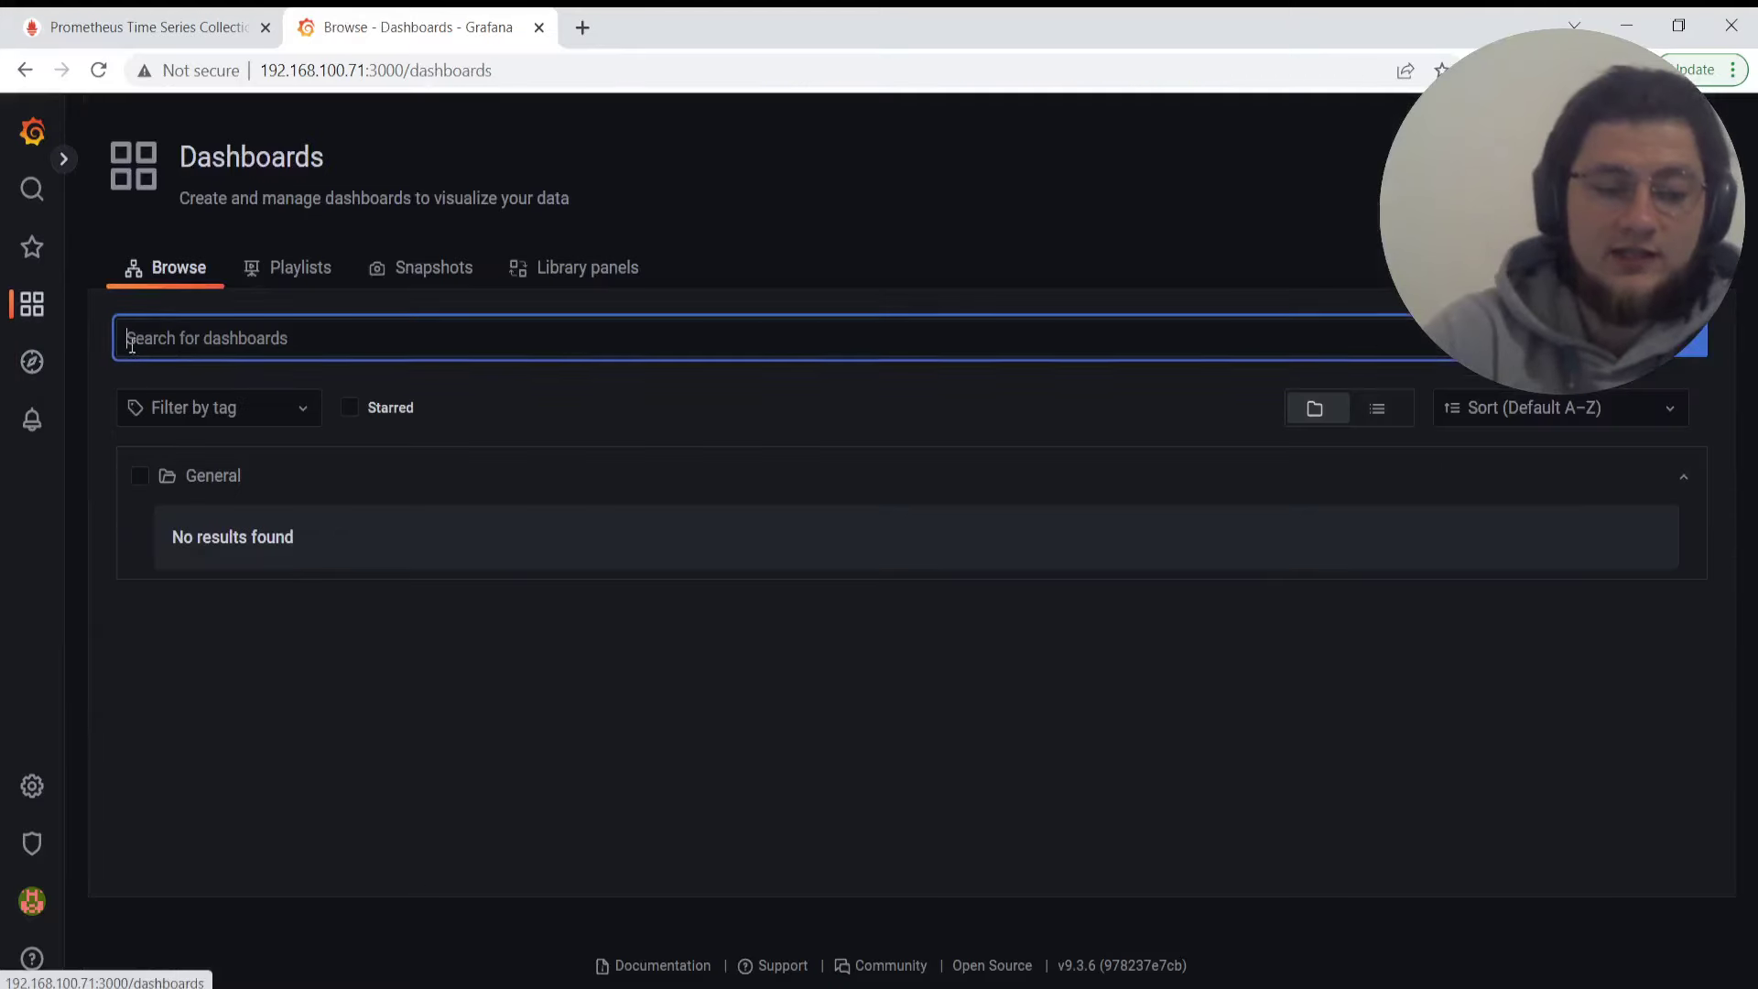
pyautogui.click(33, 307)
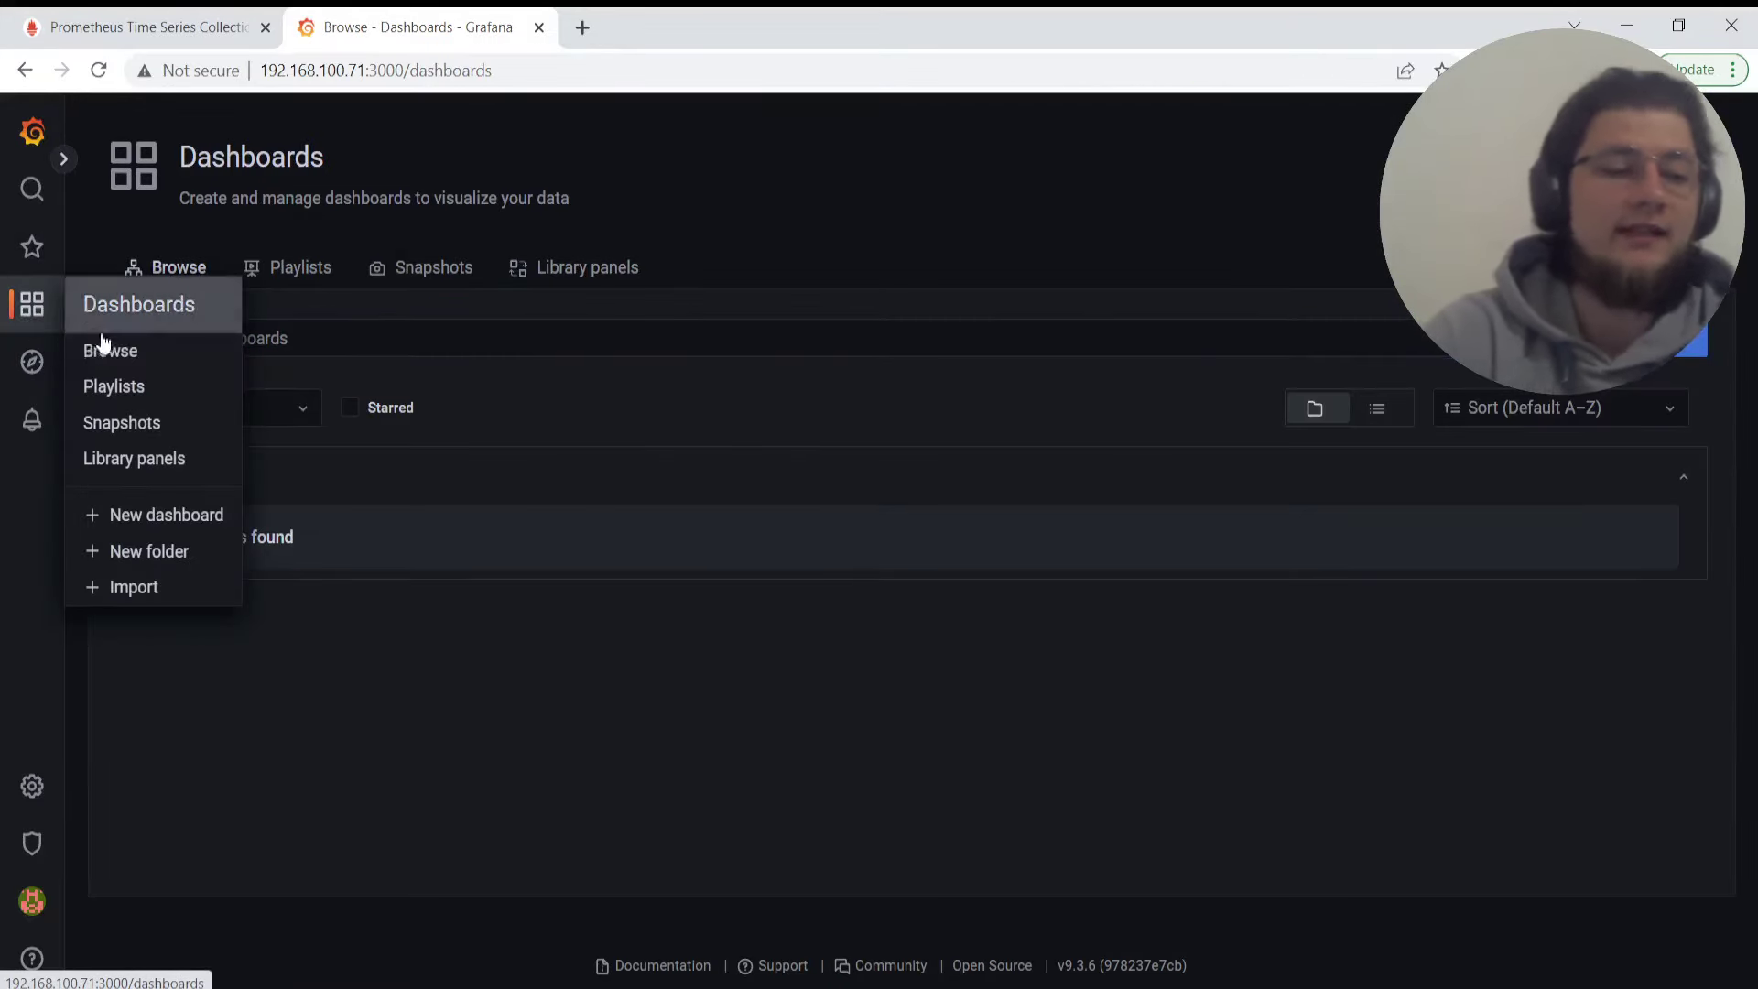
pyautogui.click(170, 518)
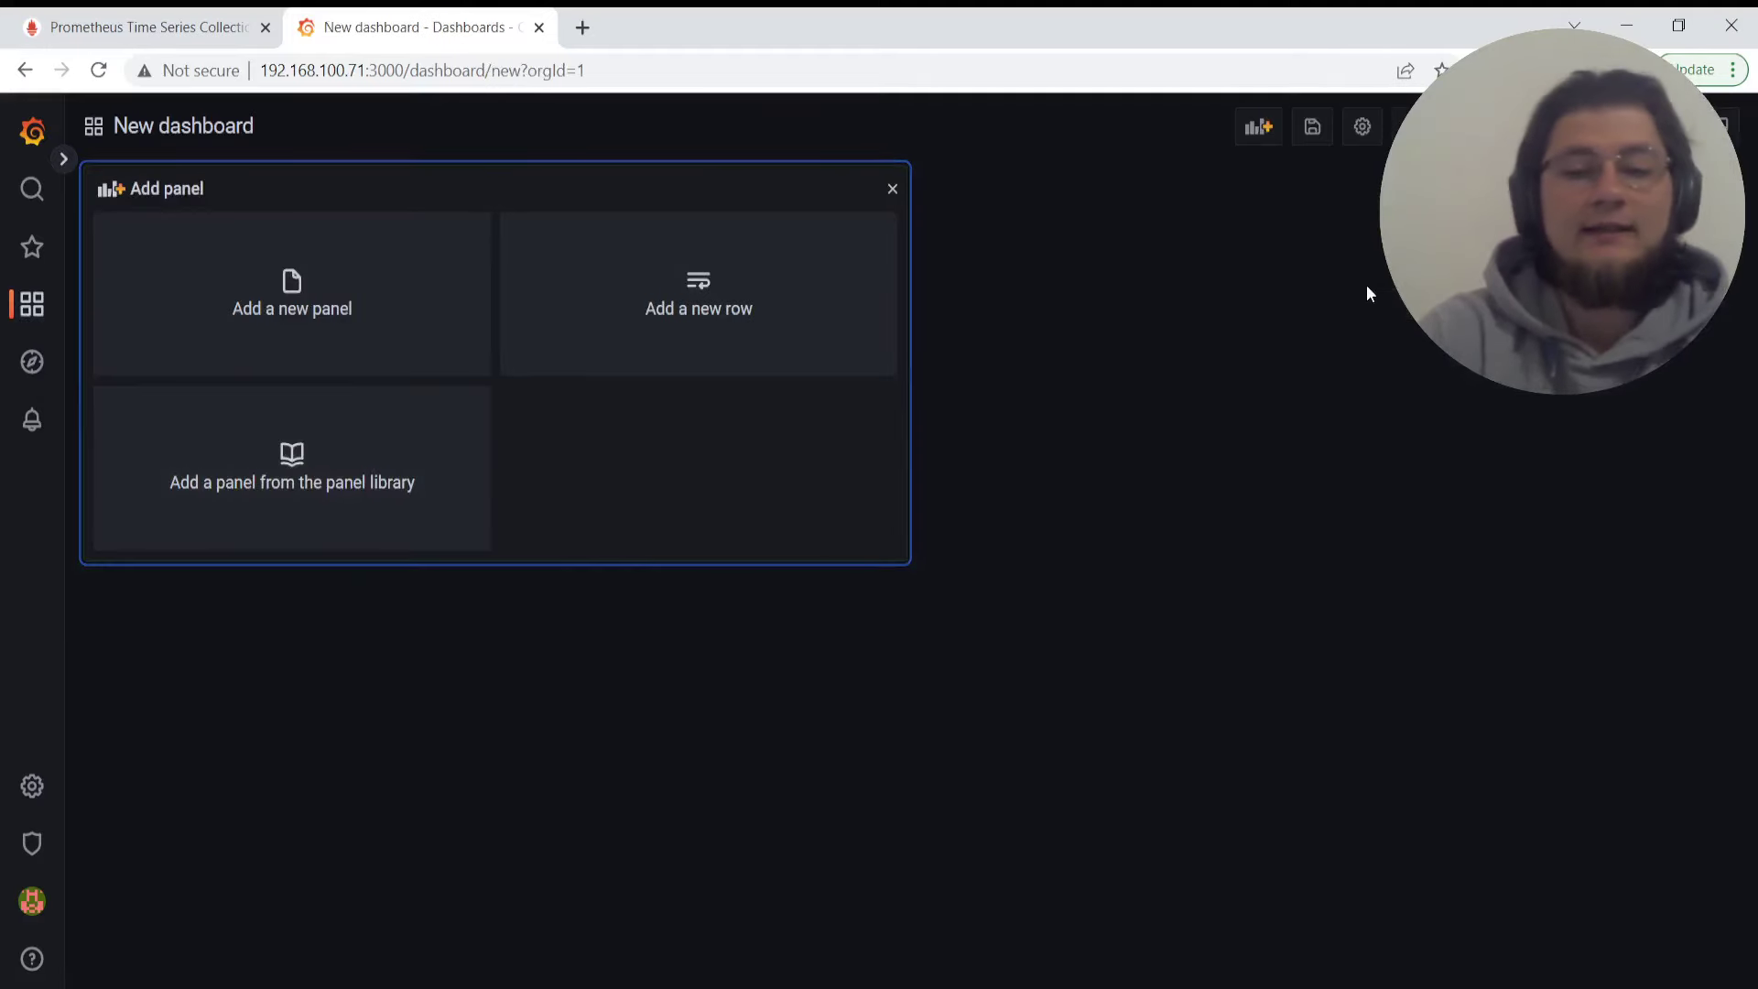
pyautogui.click(154, 131)
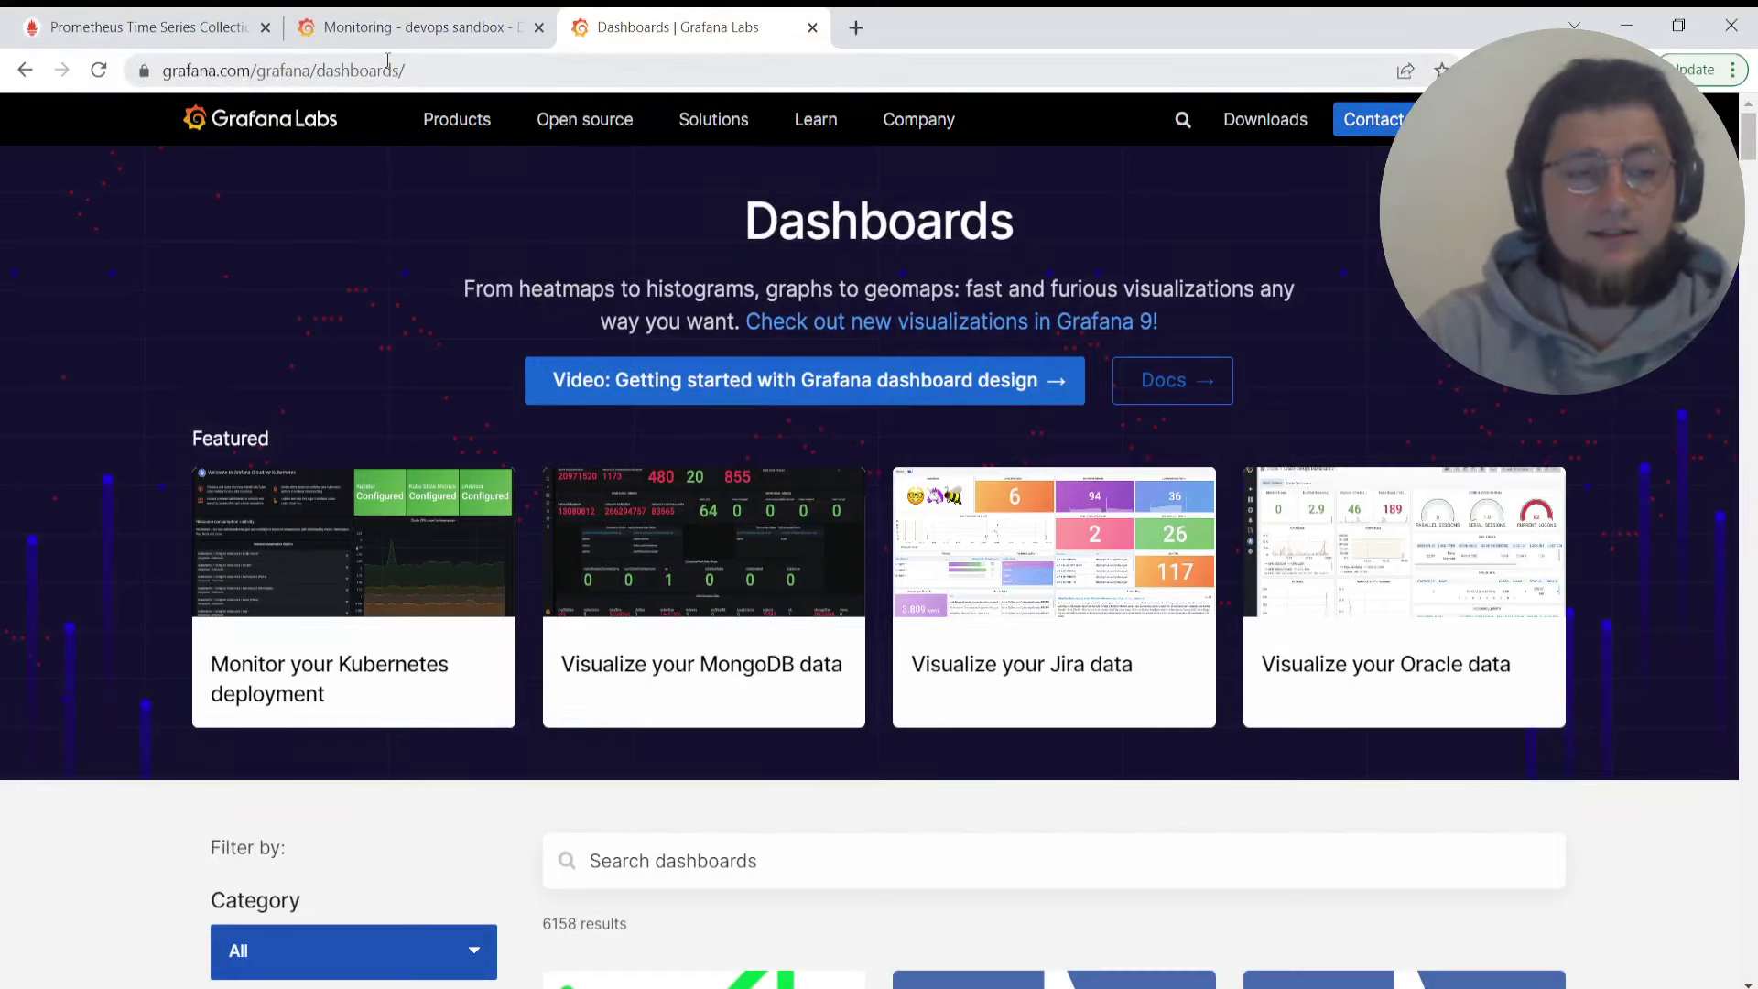
# Open the Node Exporter Full dashboard page in the Grafana Labs catalogue.
pyautogui.click(394, 28)
pyautogui.click(751, 28)
pyautogui.moveTo(750, 135)
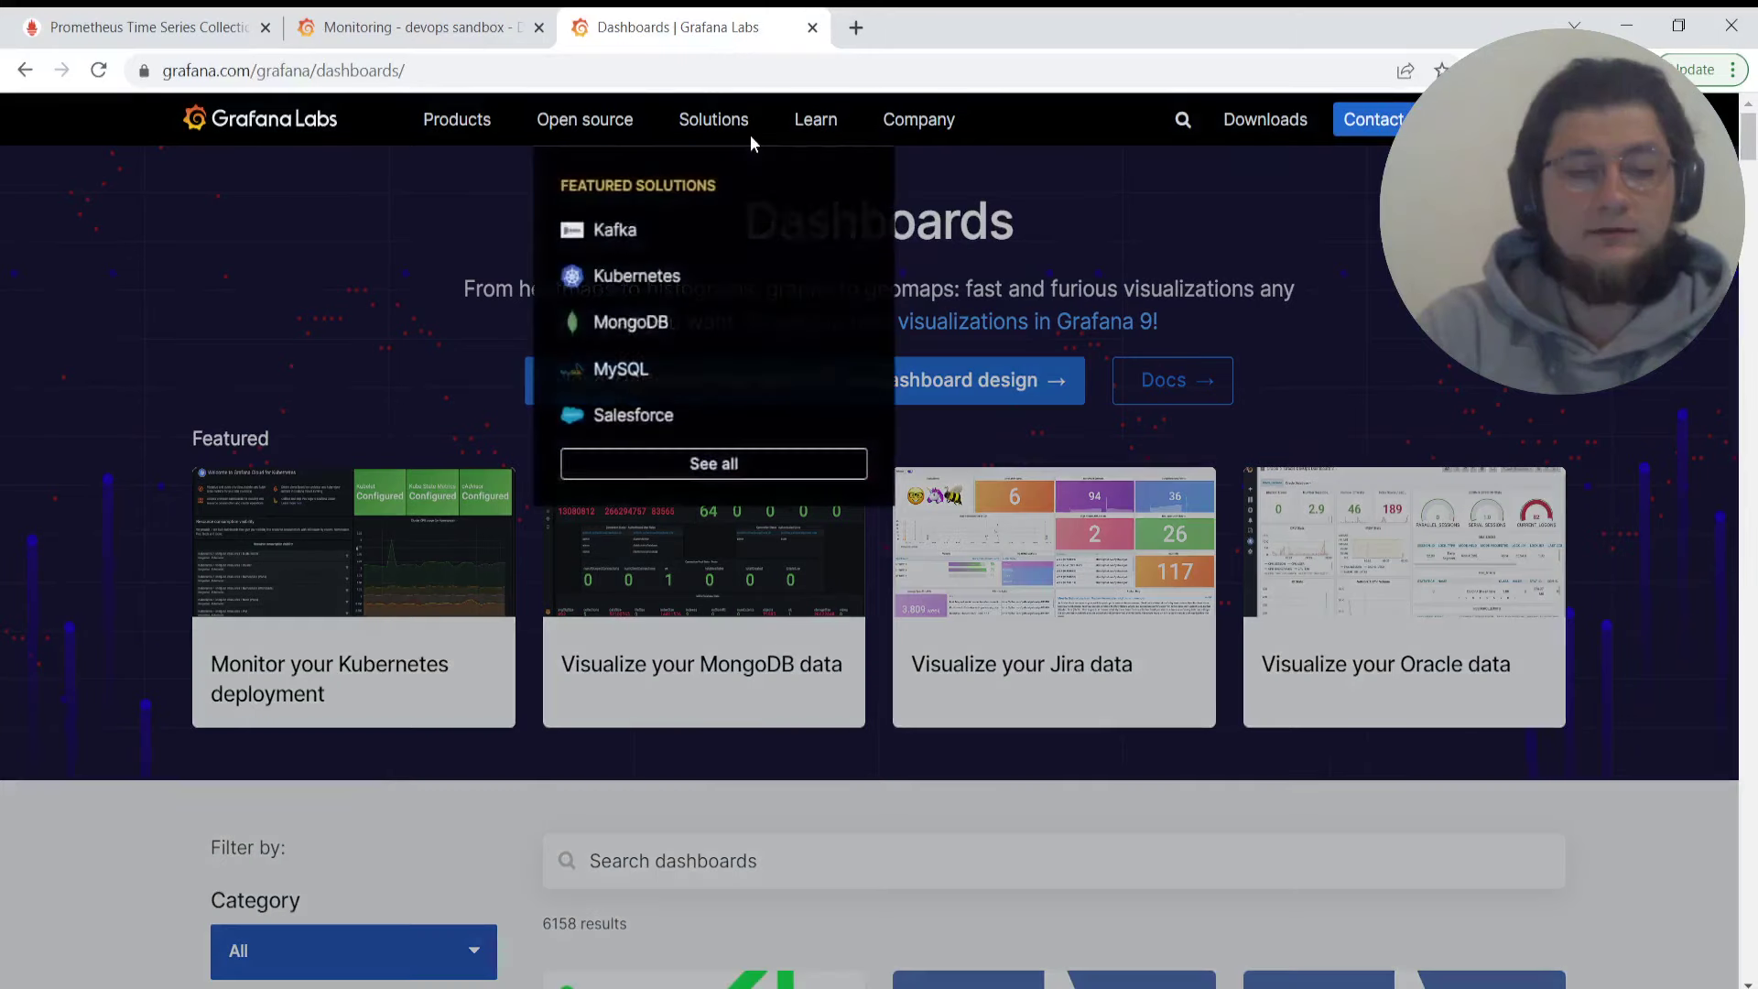
pyautogui.scroll(-5, 844, 557)
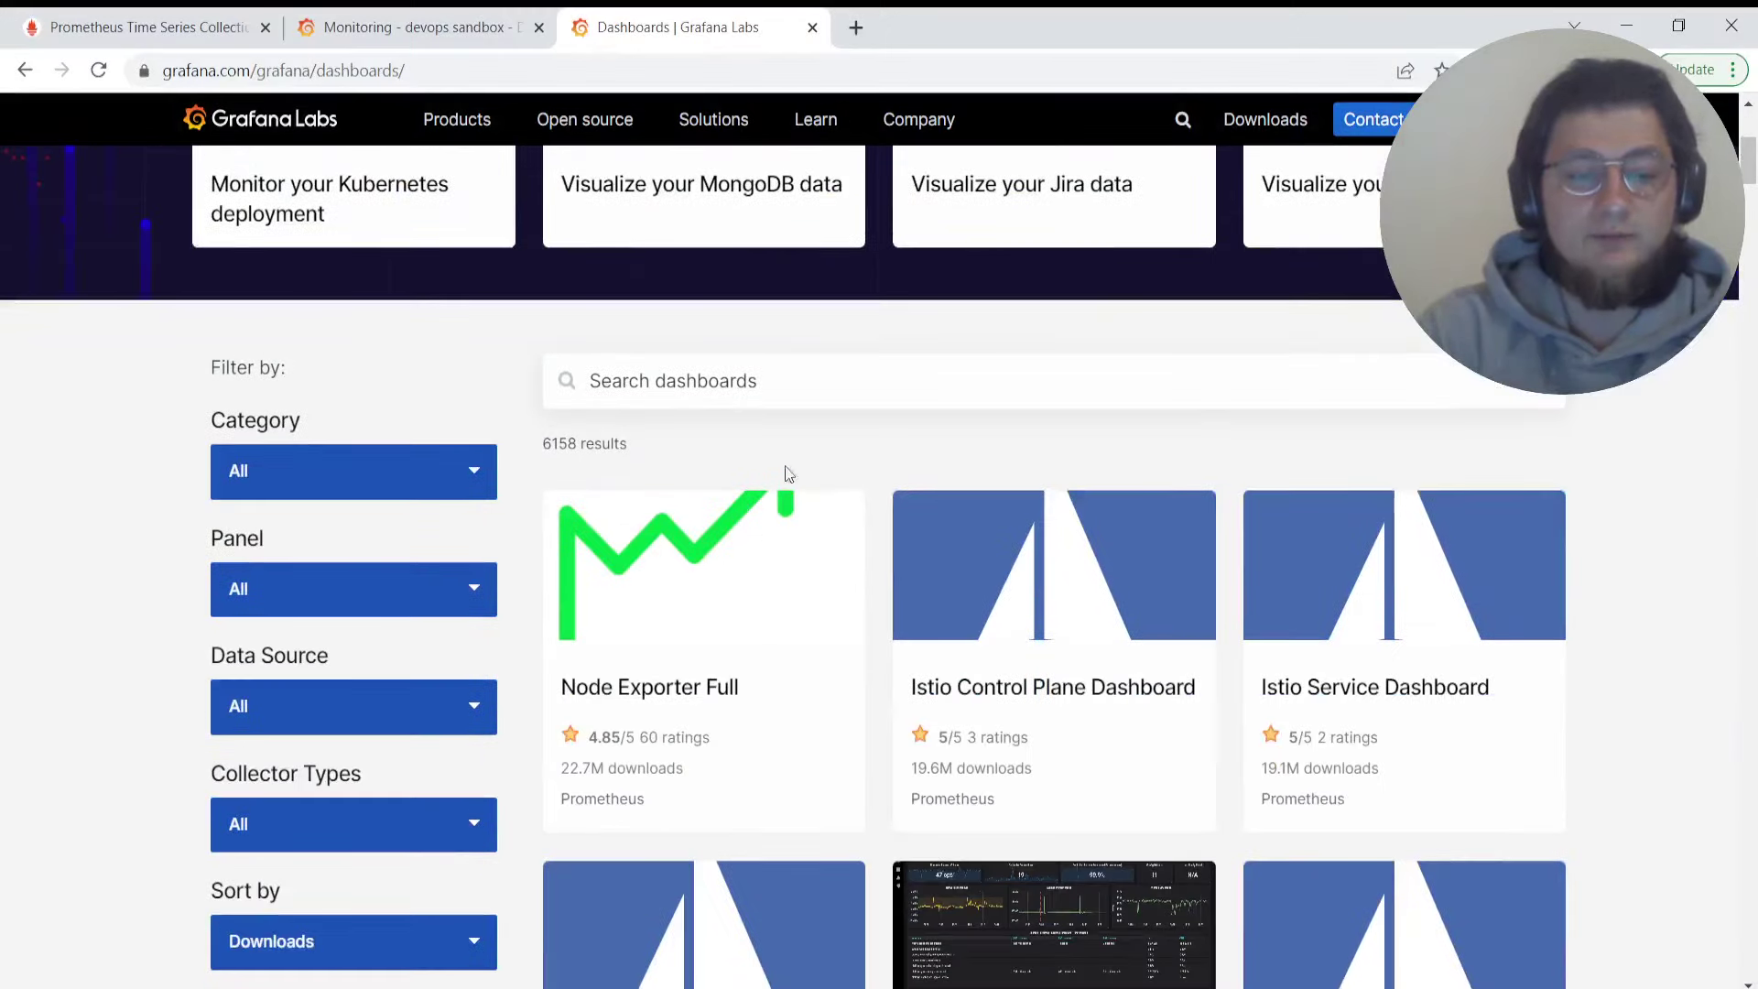
pyautogui.scroll(-4, 788, 474)
pyautogui.scroll(2, 666, 345)
pyautogui.click(662, 337)
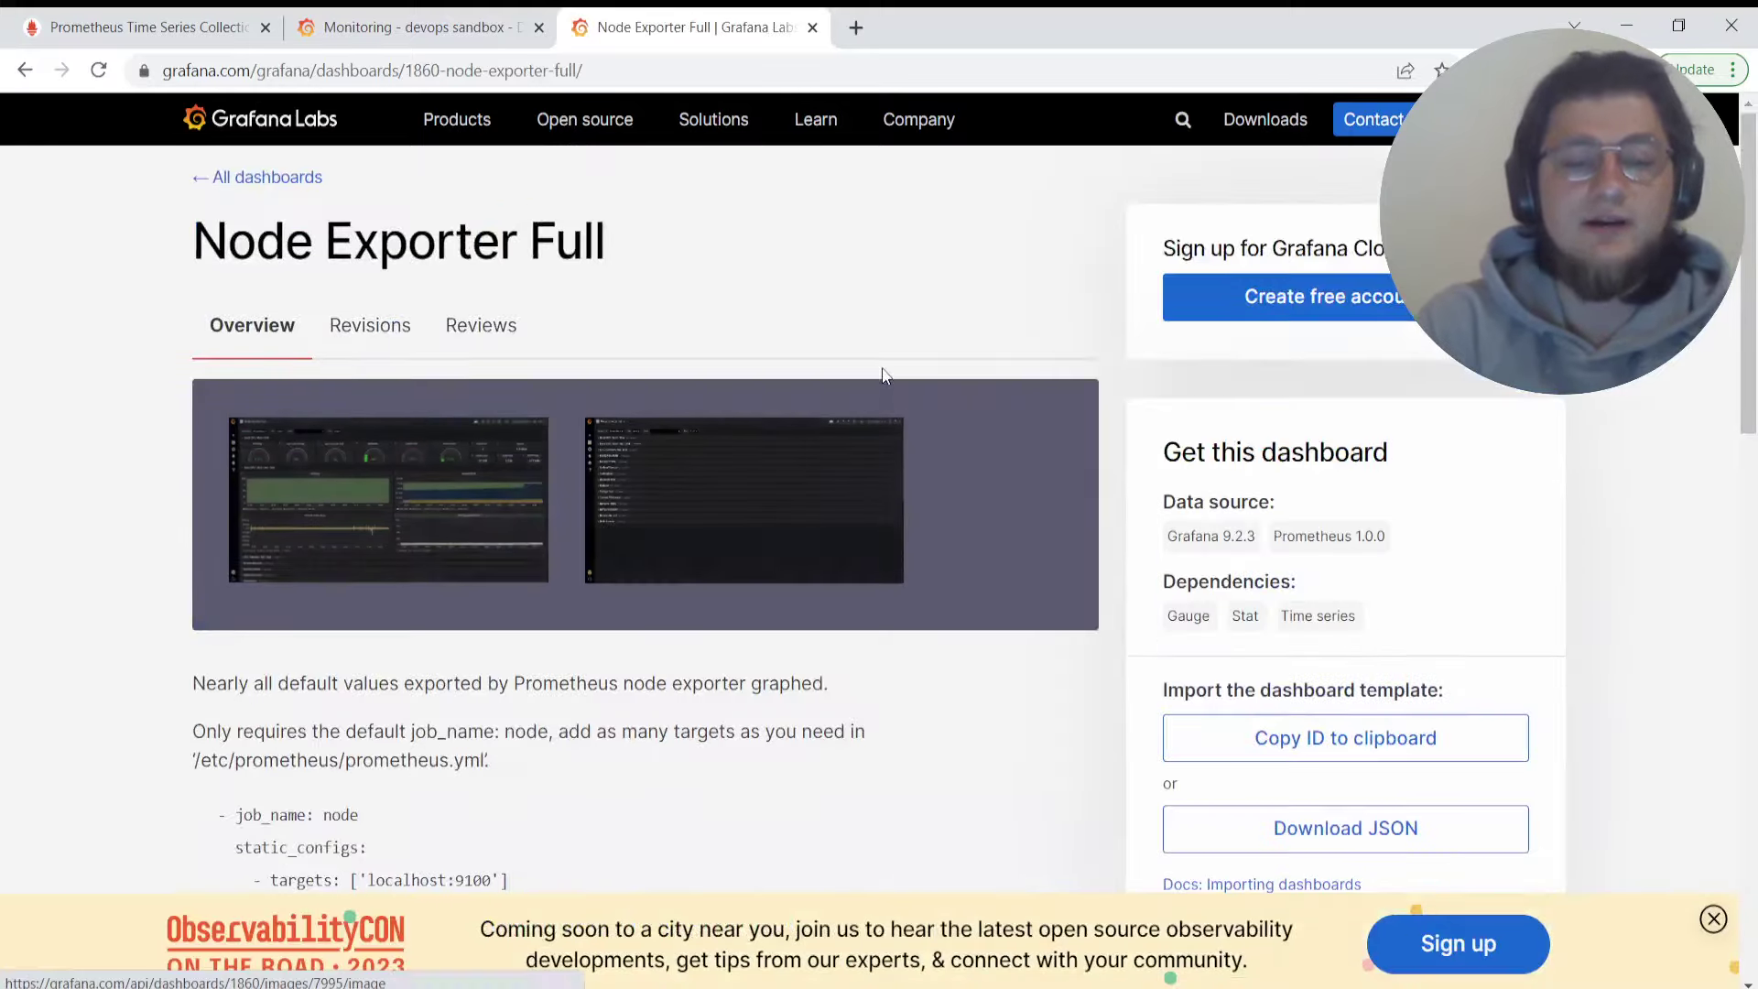
pyautogui.scroll(-3, 884, 376)
pyautogui.scroll(3, 934, 361)
# Copy dashboard ID 1860 and return to the Monitoring - devops sandbox tab.
pyautogui.click(377, 513)
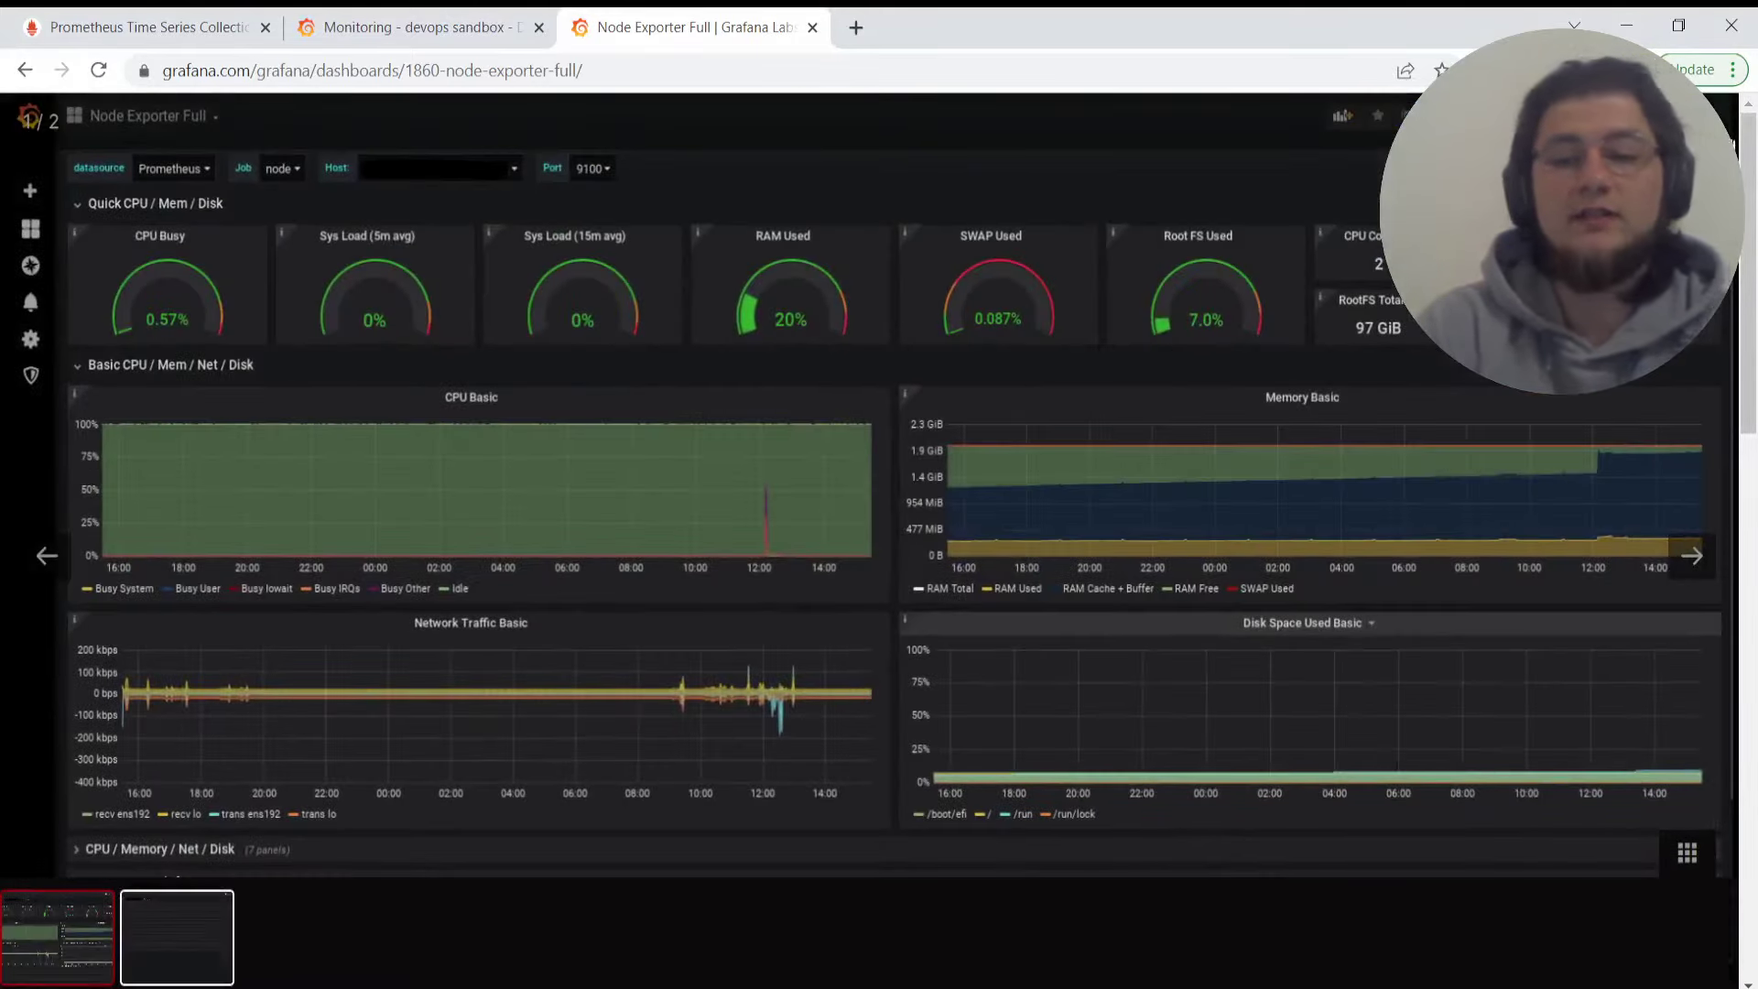
pyautogui.press('Escape')
pyautogui.scroll(-3, 916, 261)
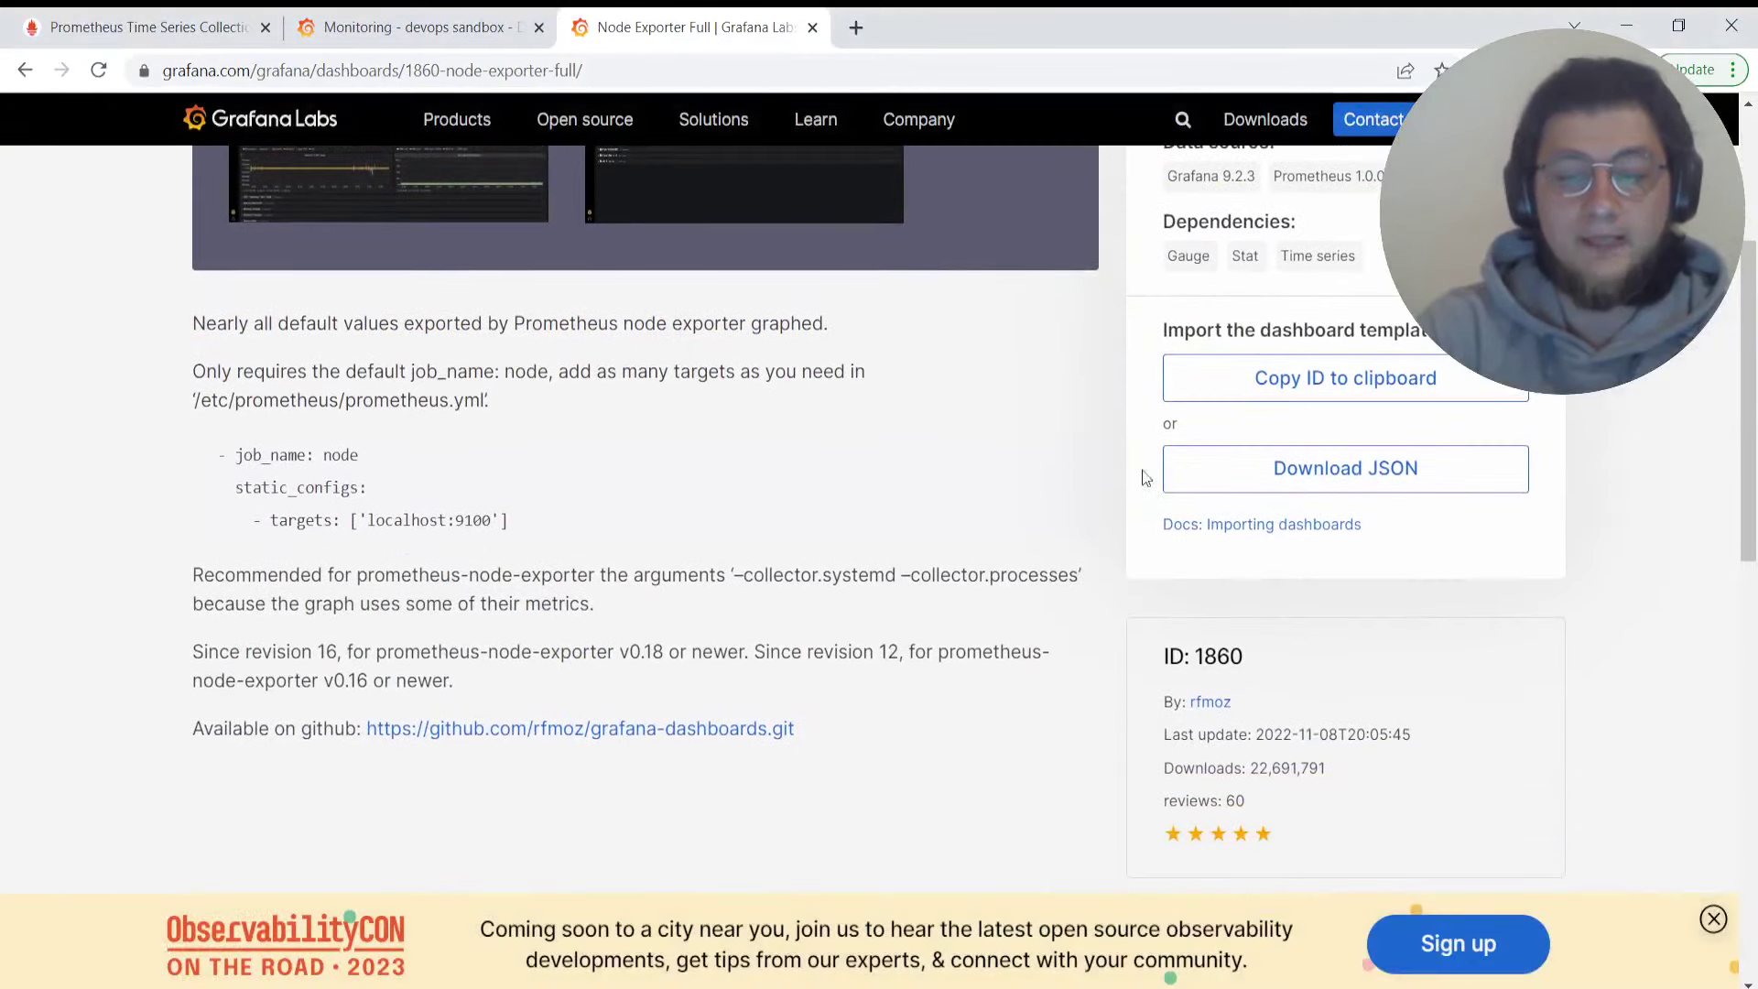
pyautogui.scroll(-3, 1145, 478)
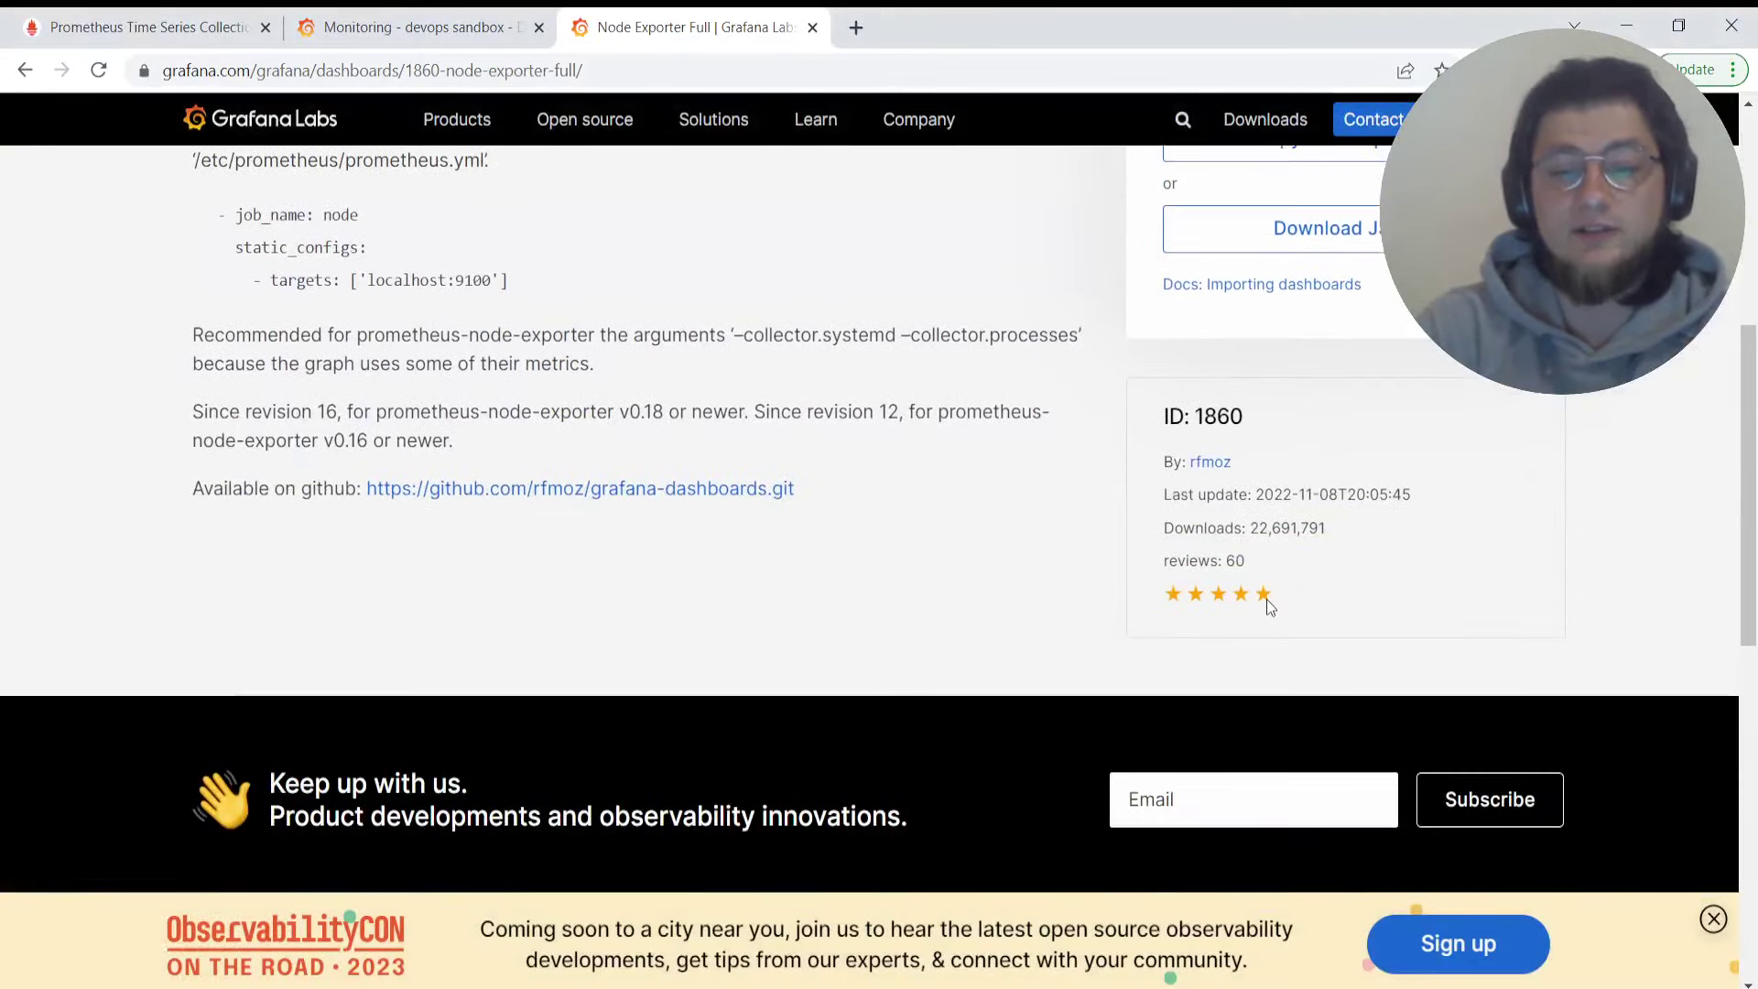
pyautogui.scroll(3, 1060, 530)
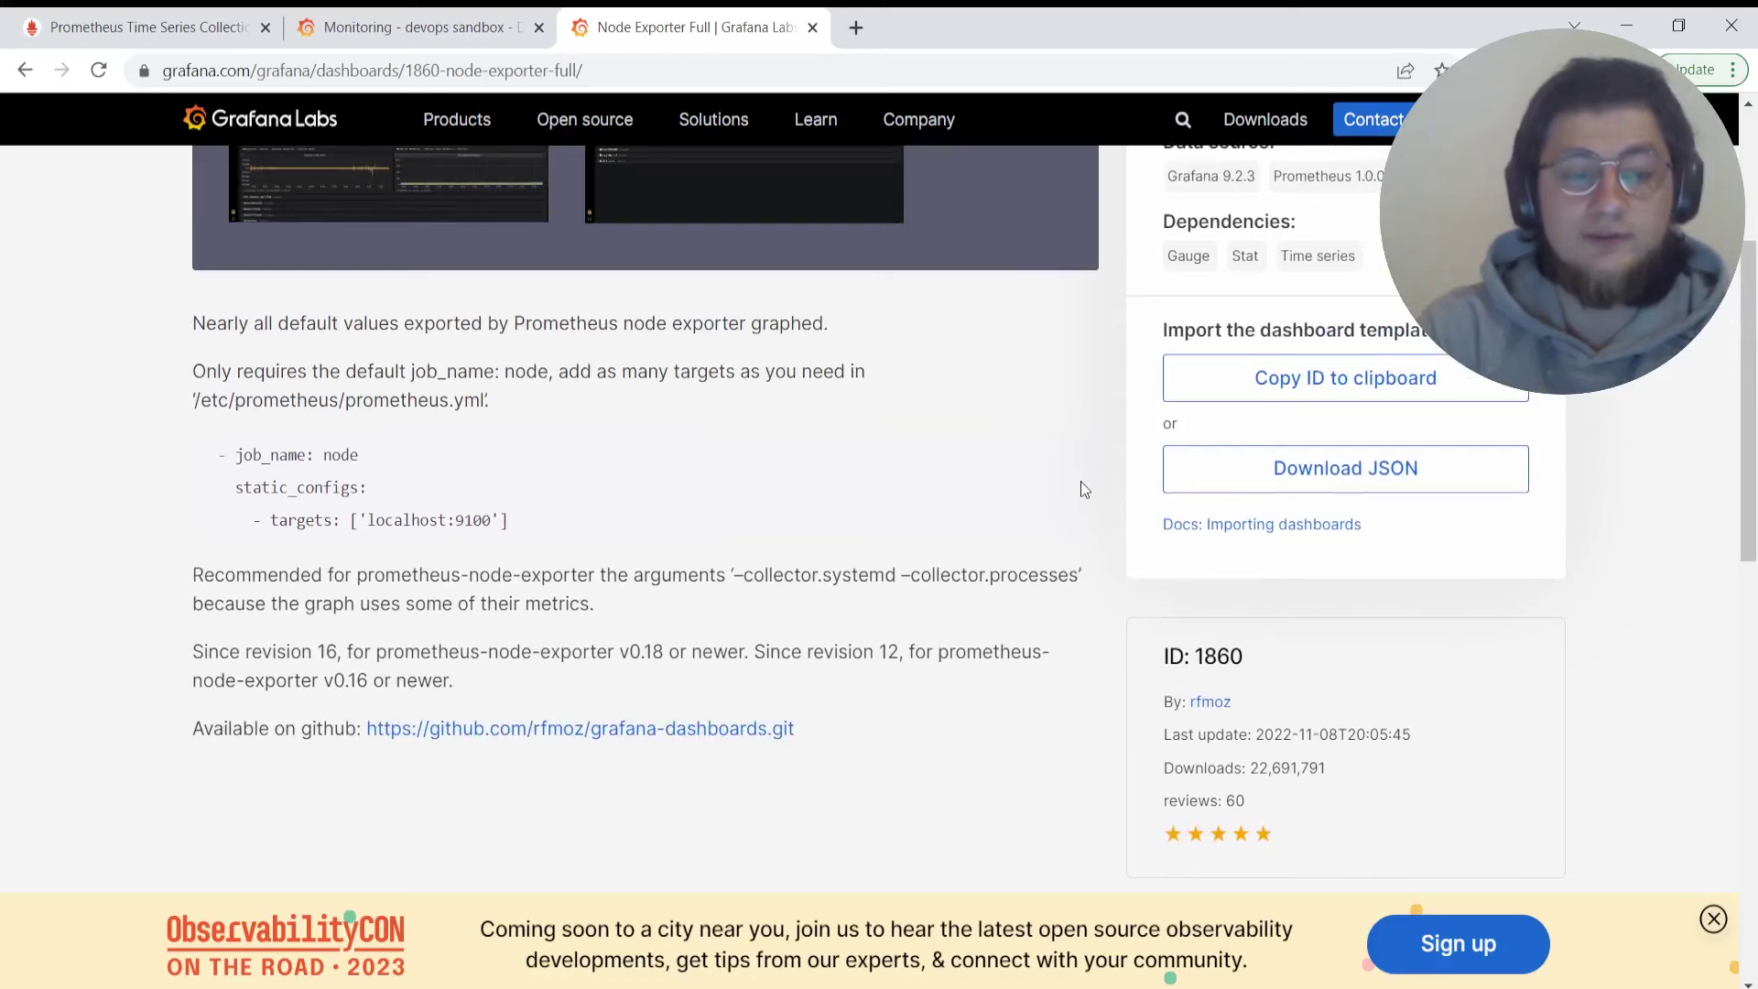
pyautogui.scroll(4, 1081, 476)
pyautogui.scroll(-1, 1191, 641)
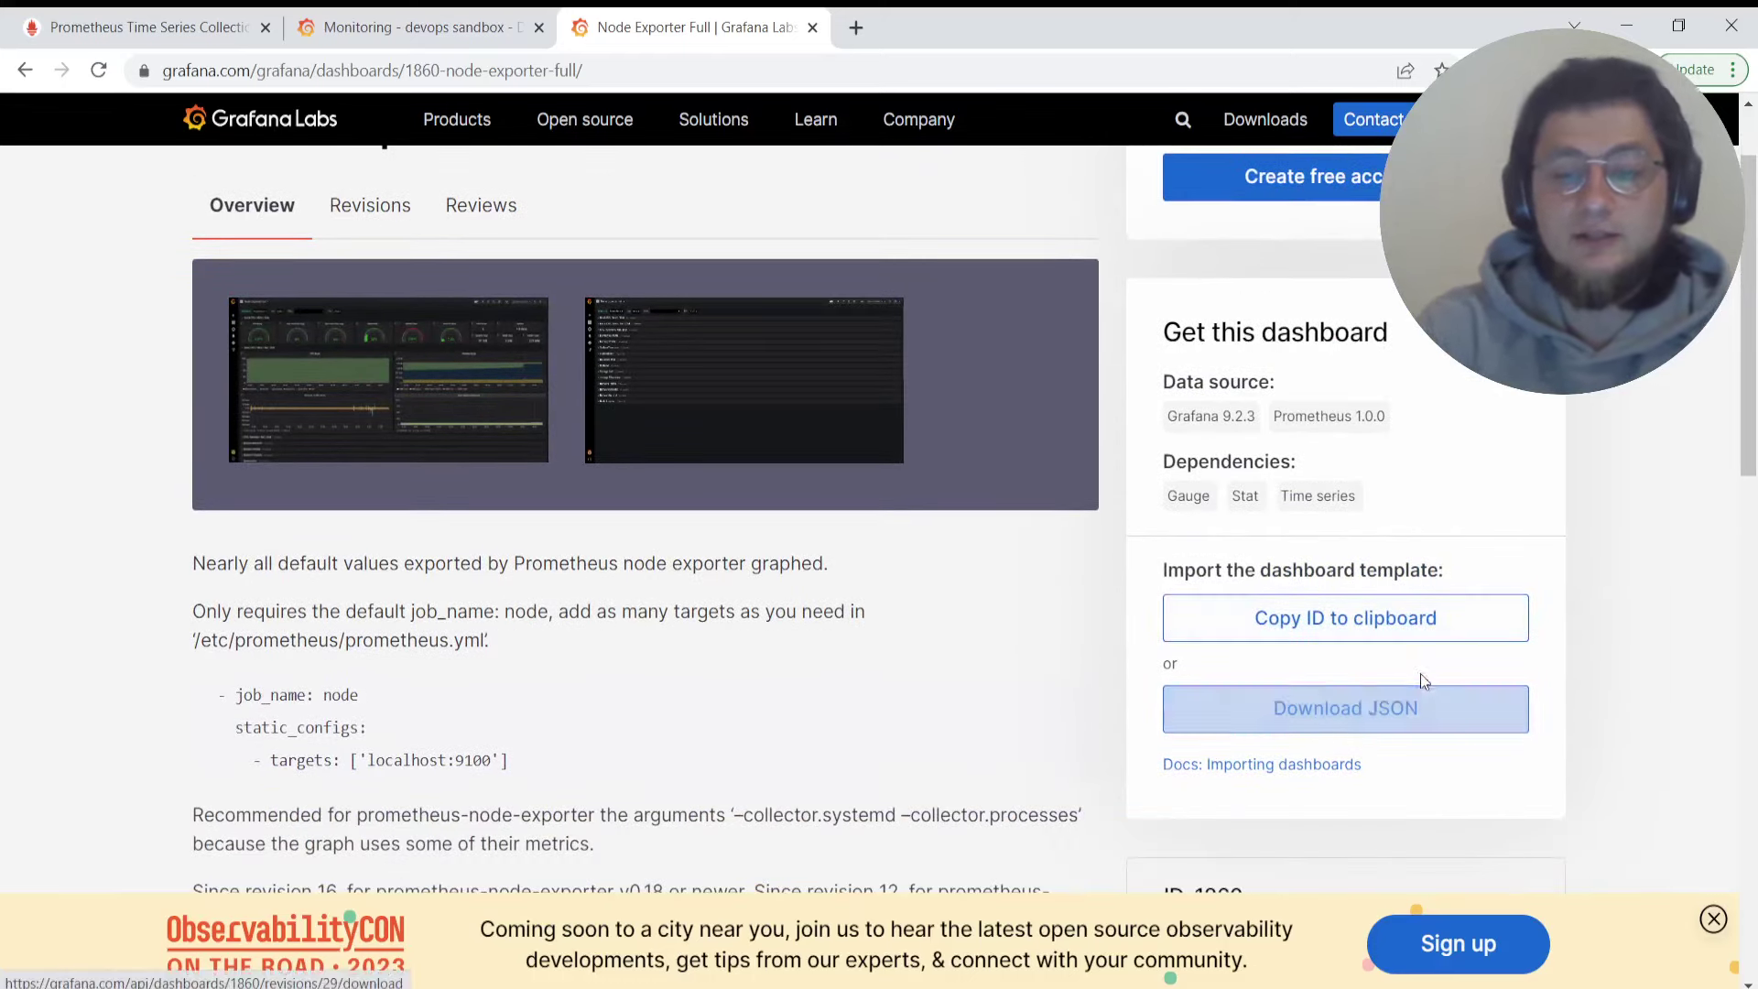
pyautogui.click(1355, 622)
pyautogui.scroll(1, 1036, 589)
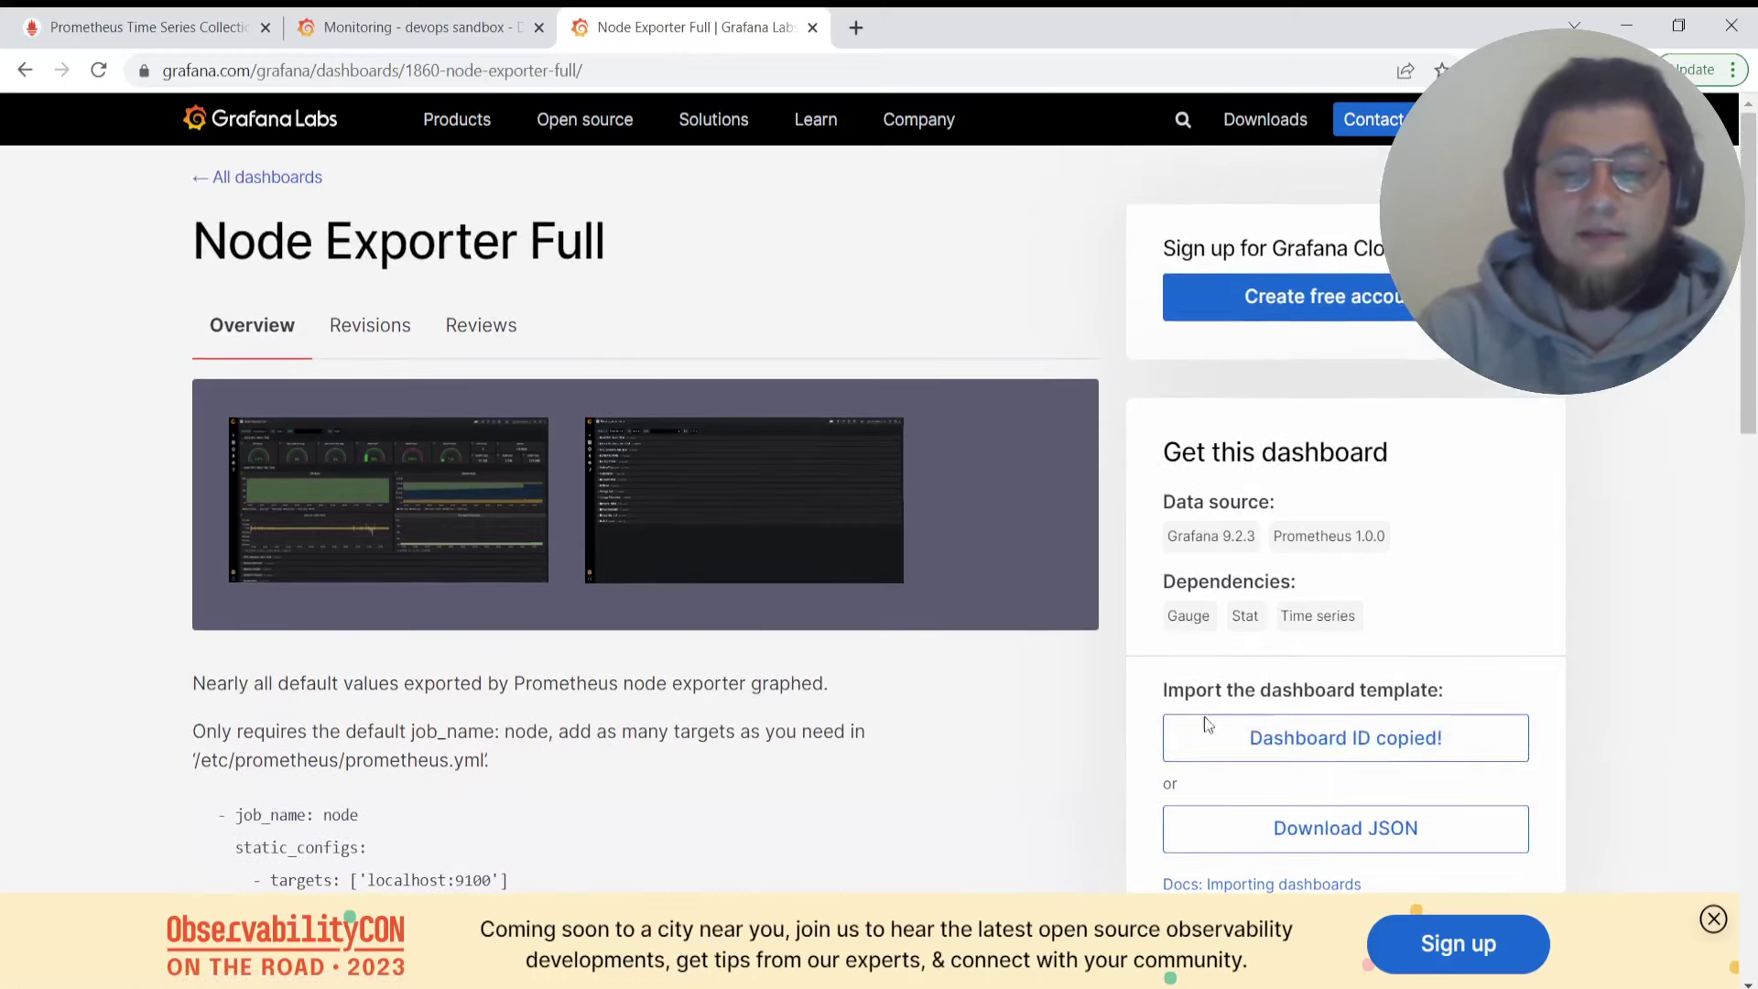
pyautogui.scroll(-1, 1205, 713)
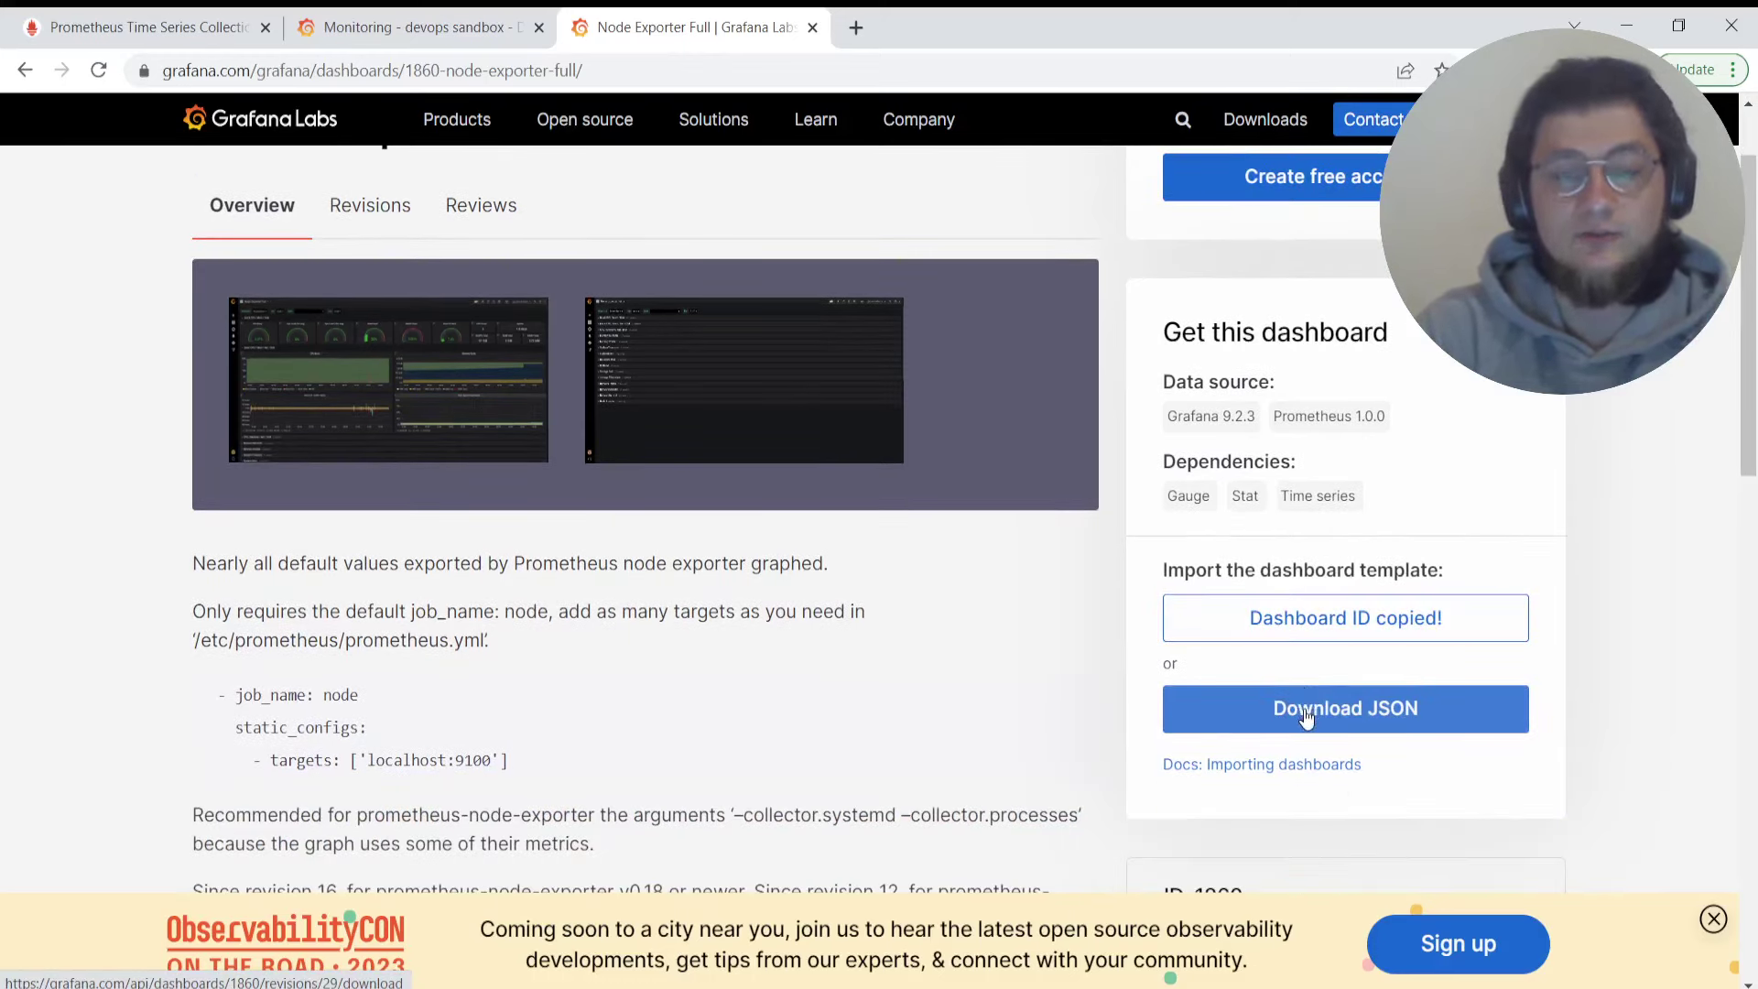
pyautogui.scroll(1, 943, 609)
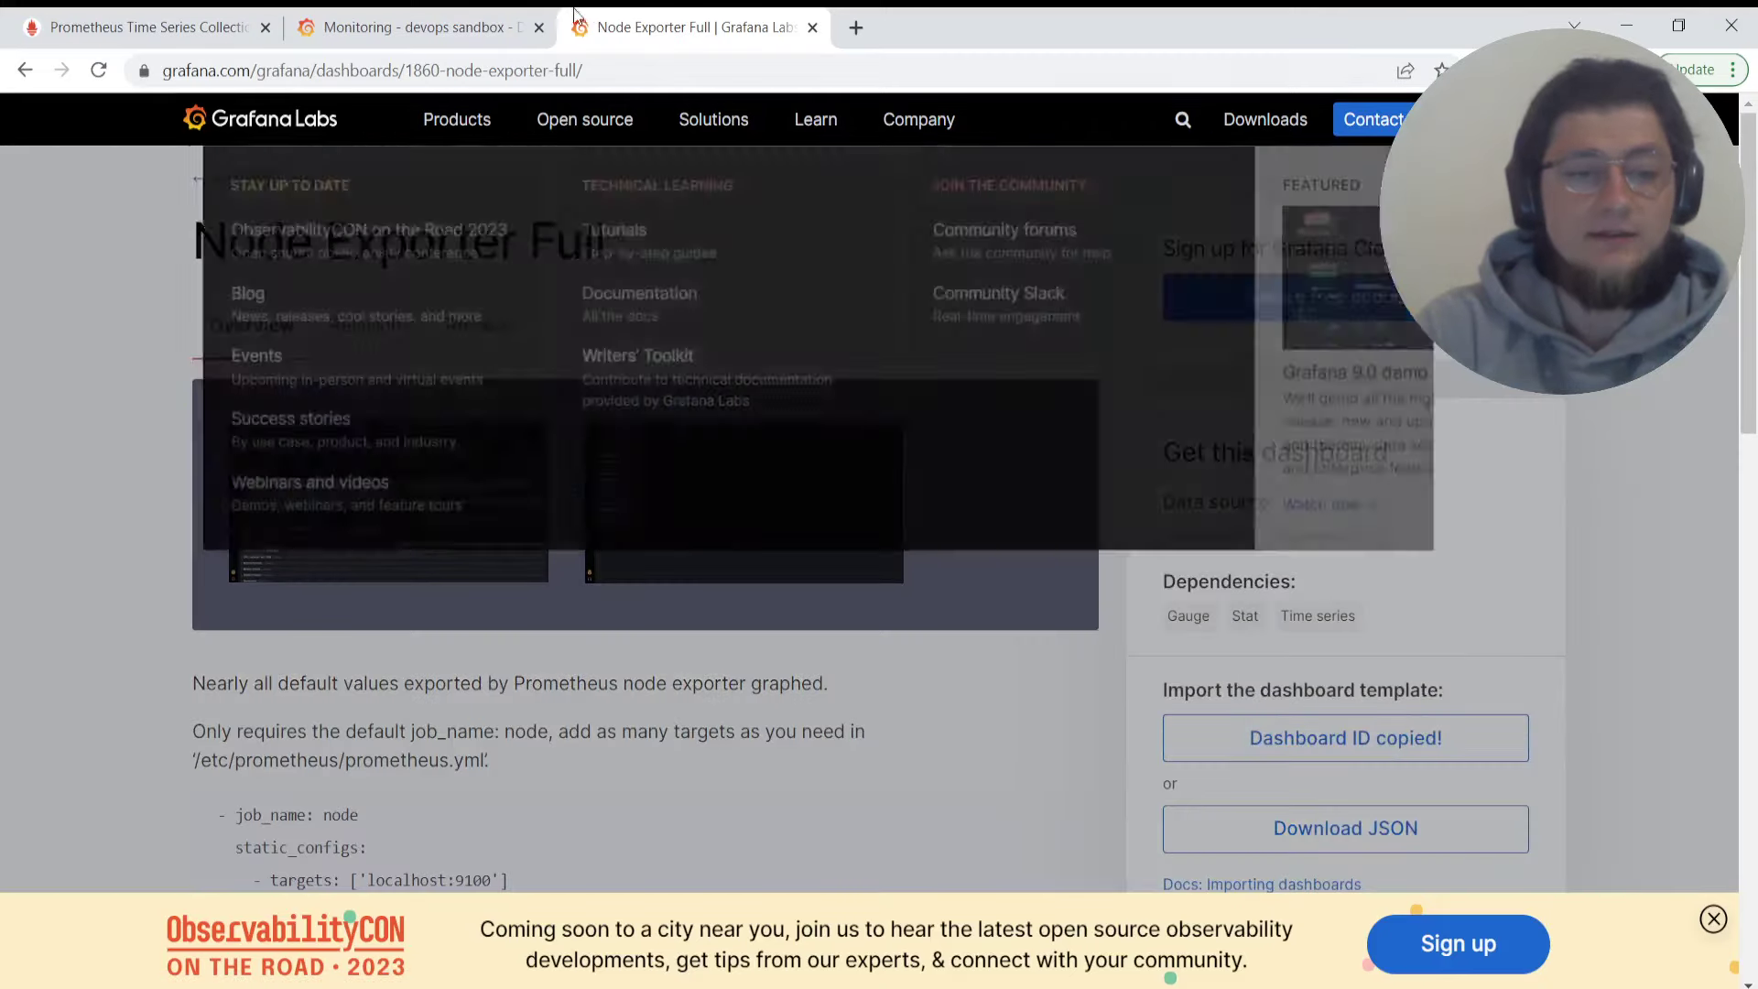
pyautogui.click(414, 26)
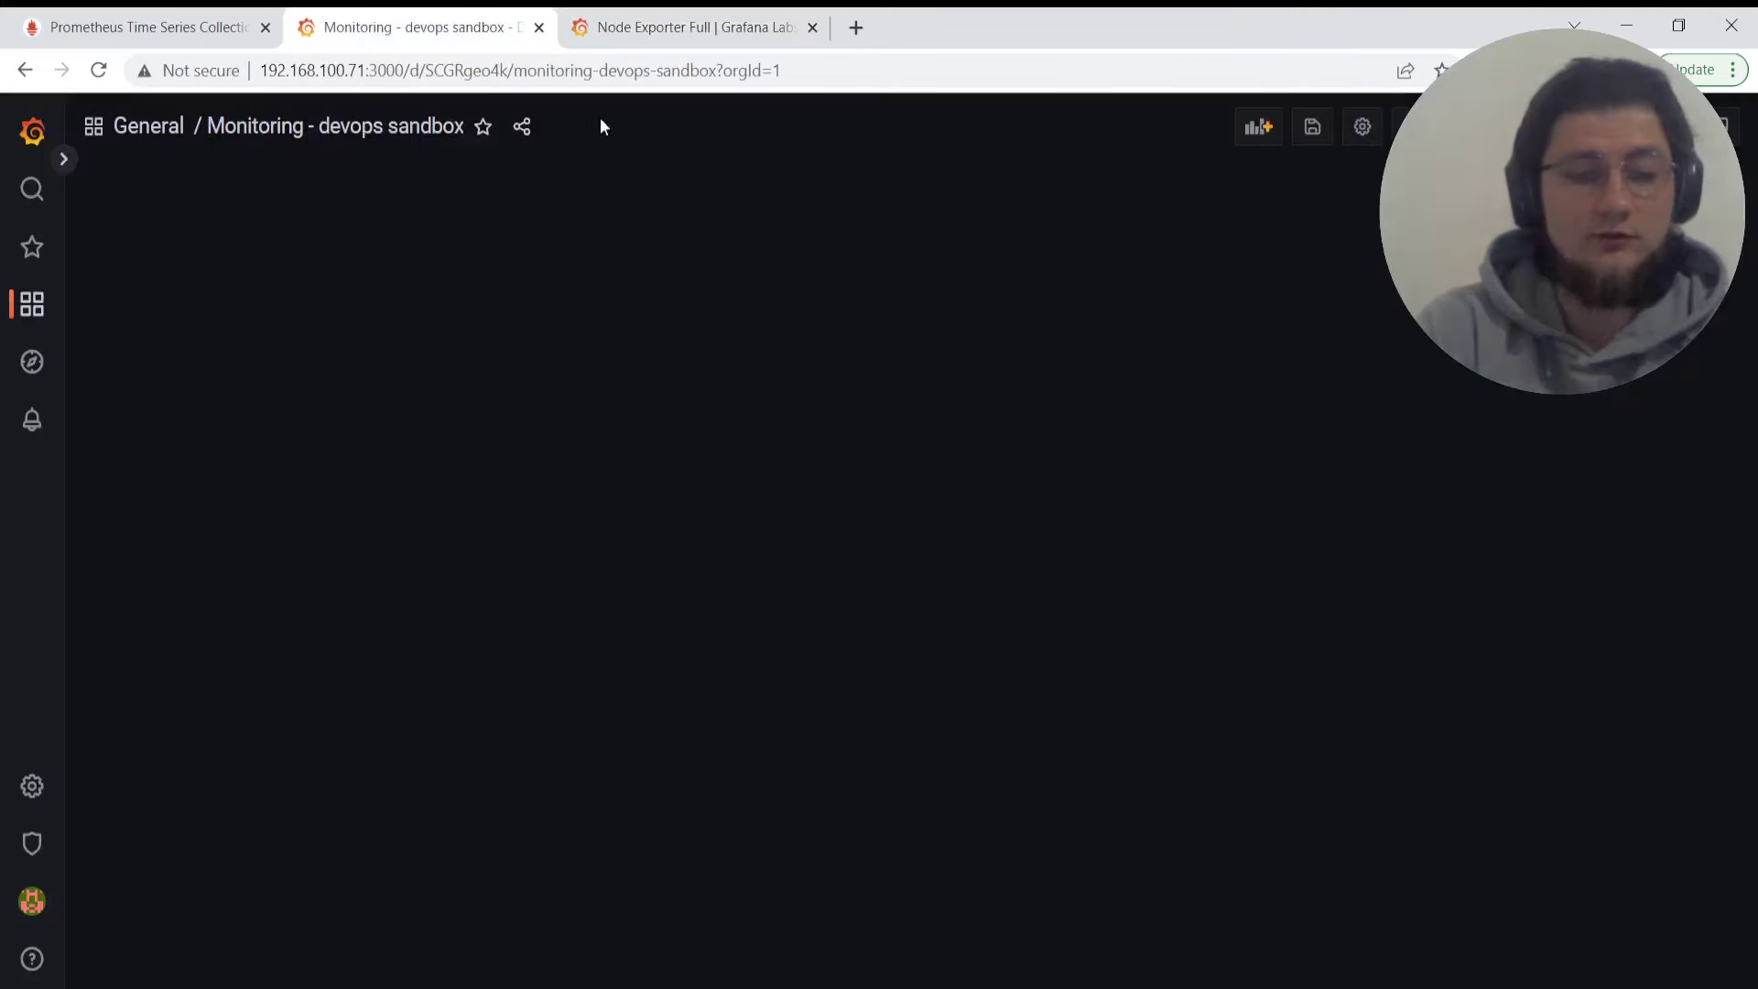
# Choose Dashboards > Import, raising the Unsaved changes prompt for the empty dashboard.
pyautogui.click(1360, 129)
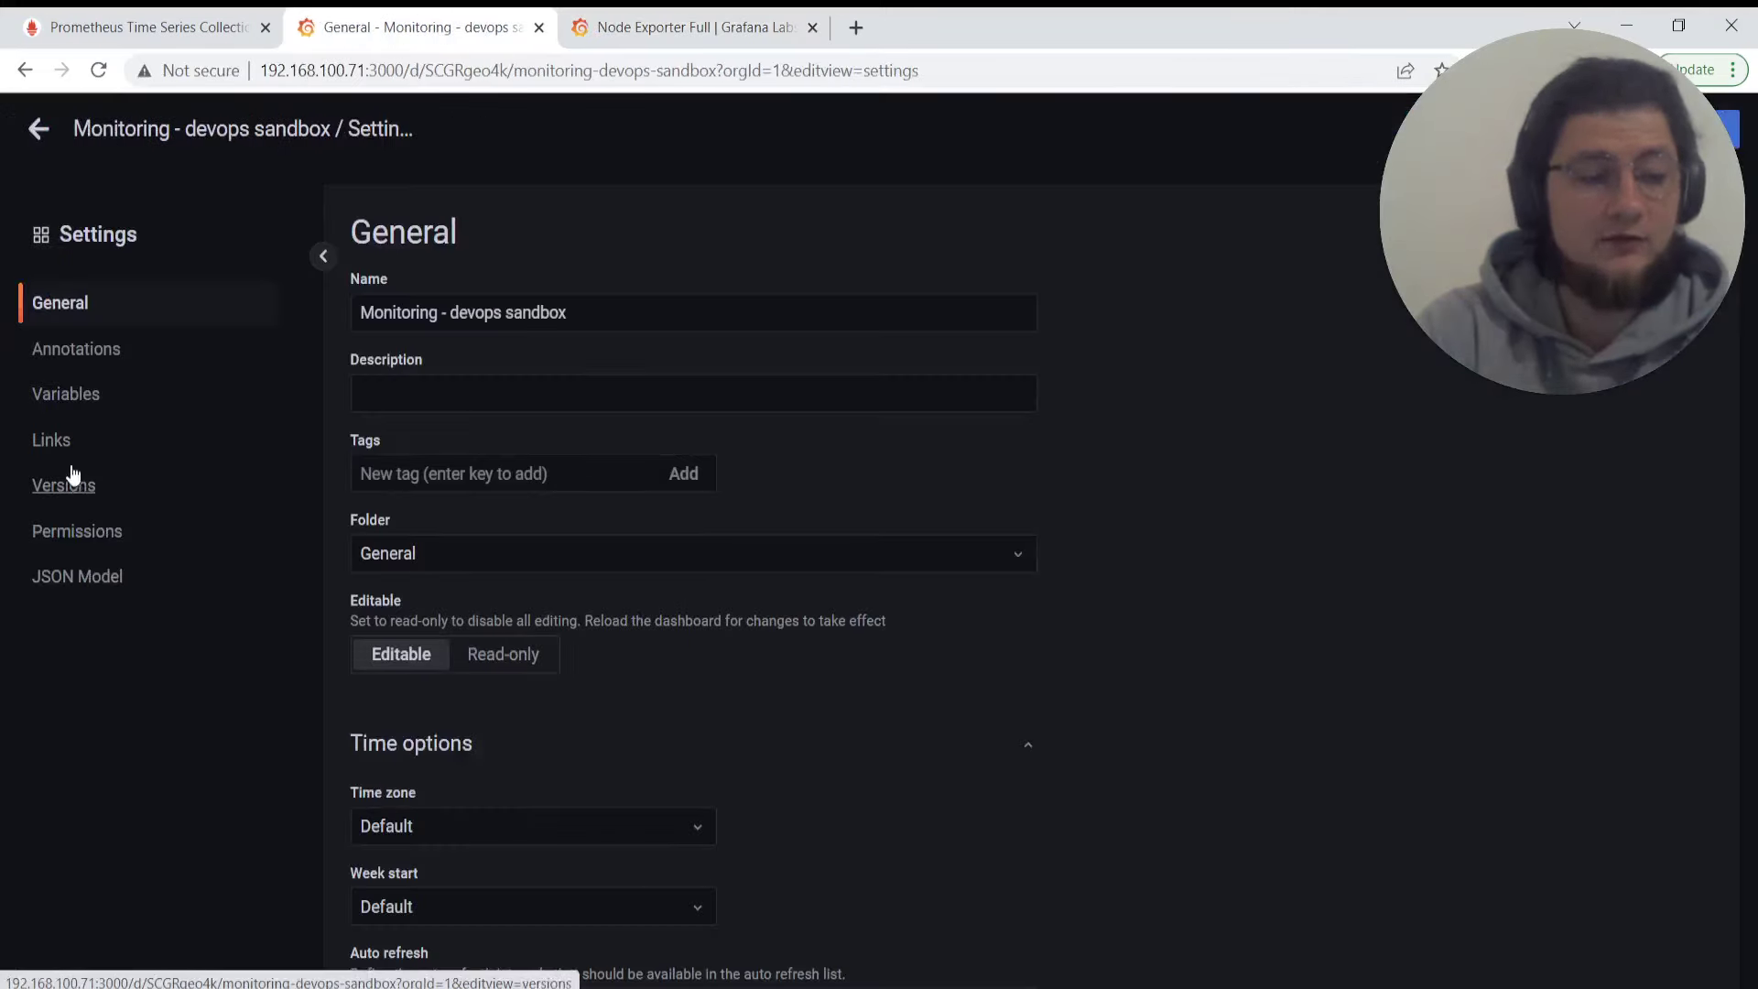
pyautogui.press('Escape')
pyautogui.moveTo(16, 226)
pyautogui.moveTo(31, 316)
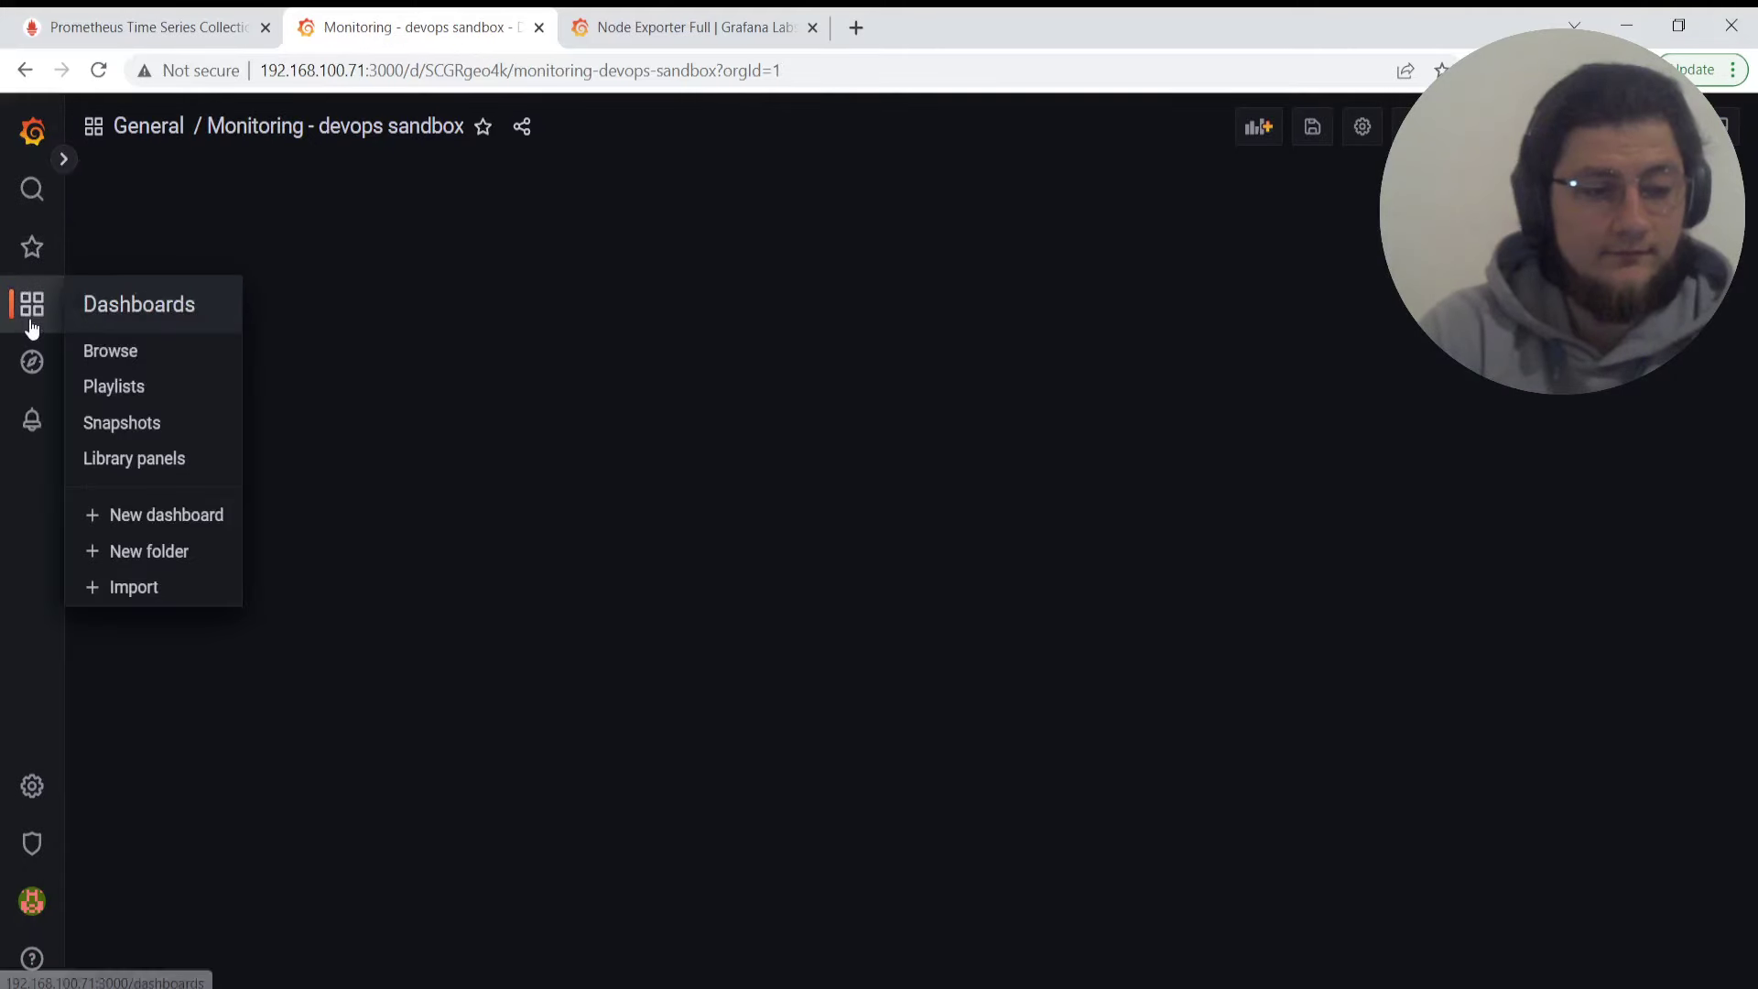
pyautogui.click(170, 557)
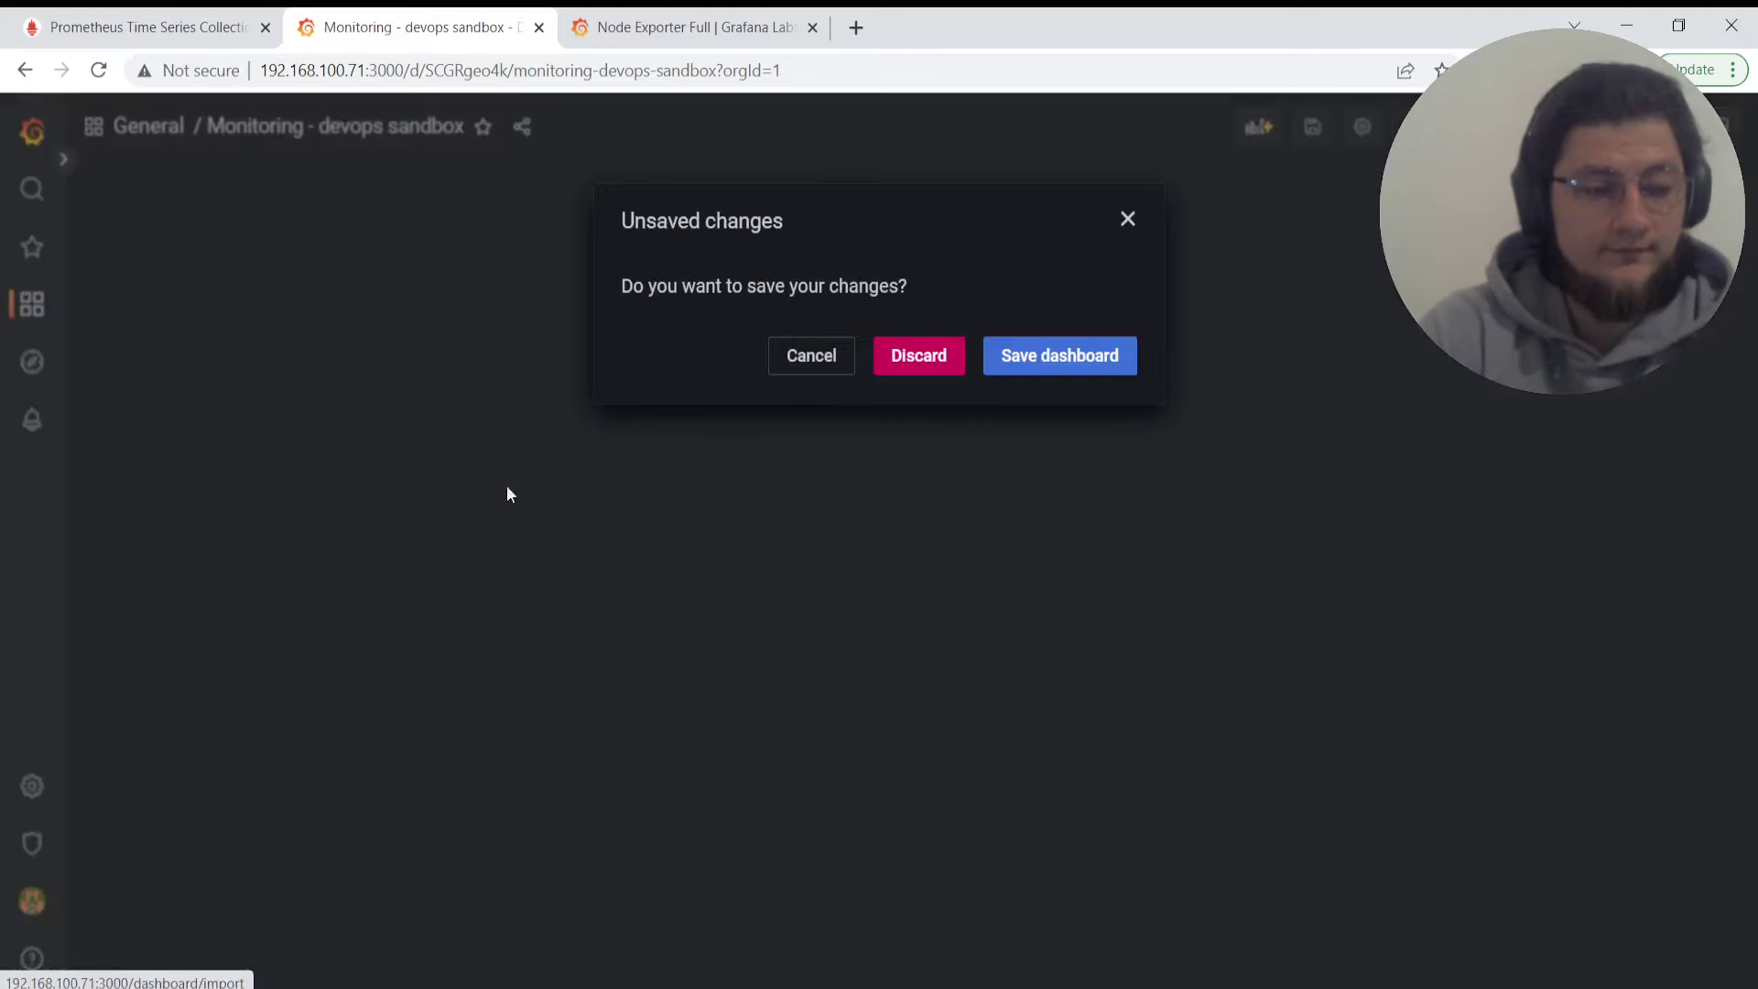